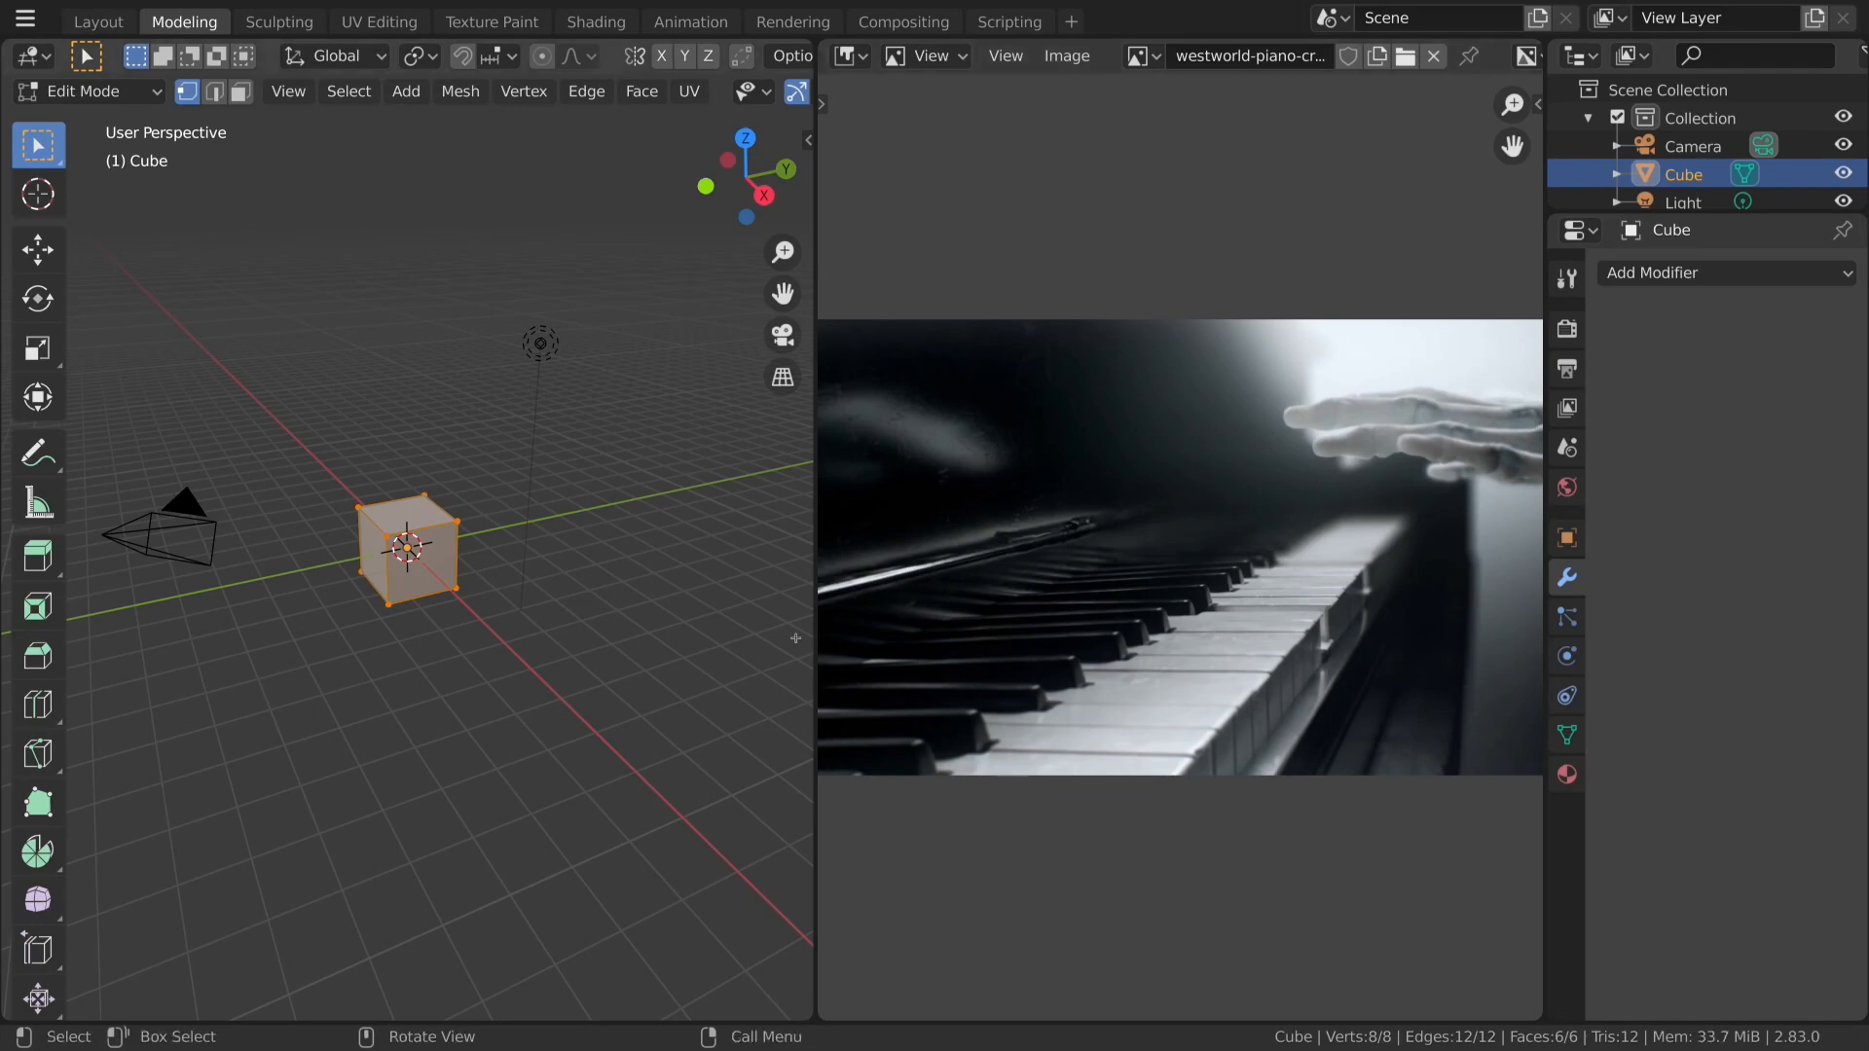
# Leave Edit Mode, delete every object in the default scene, and view the empty scene from the top.
pyautogui.moveTo(598, 572); pyautogui.dragTo(605, 647, button='middle')
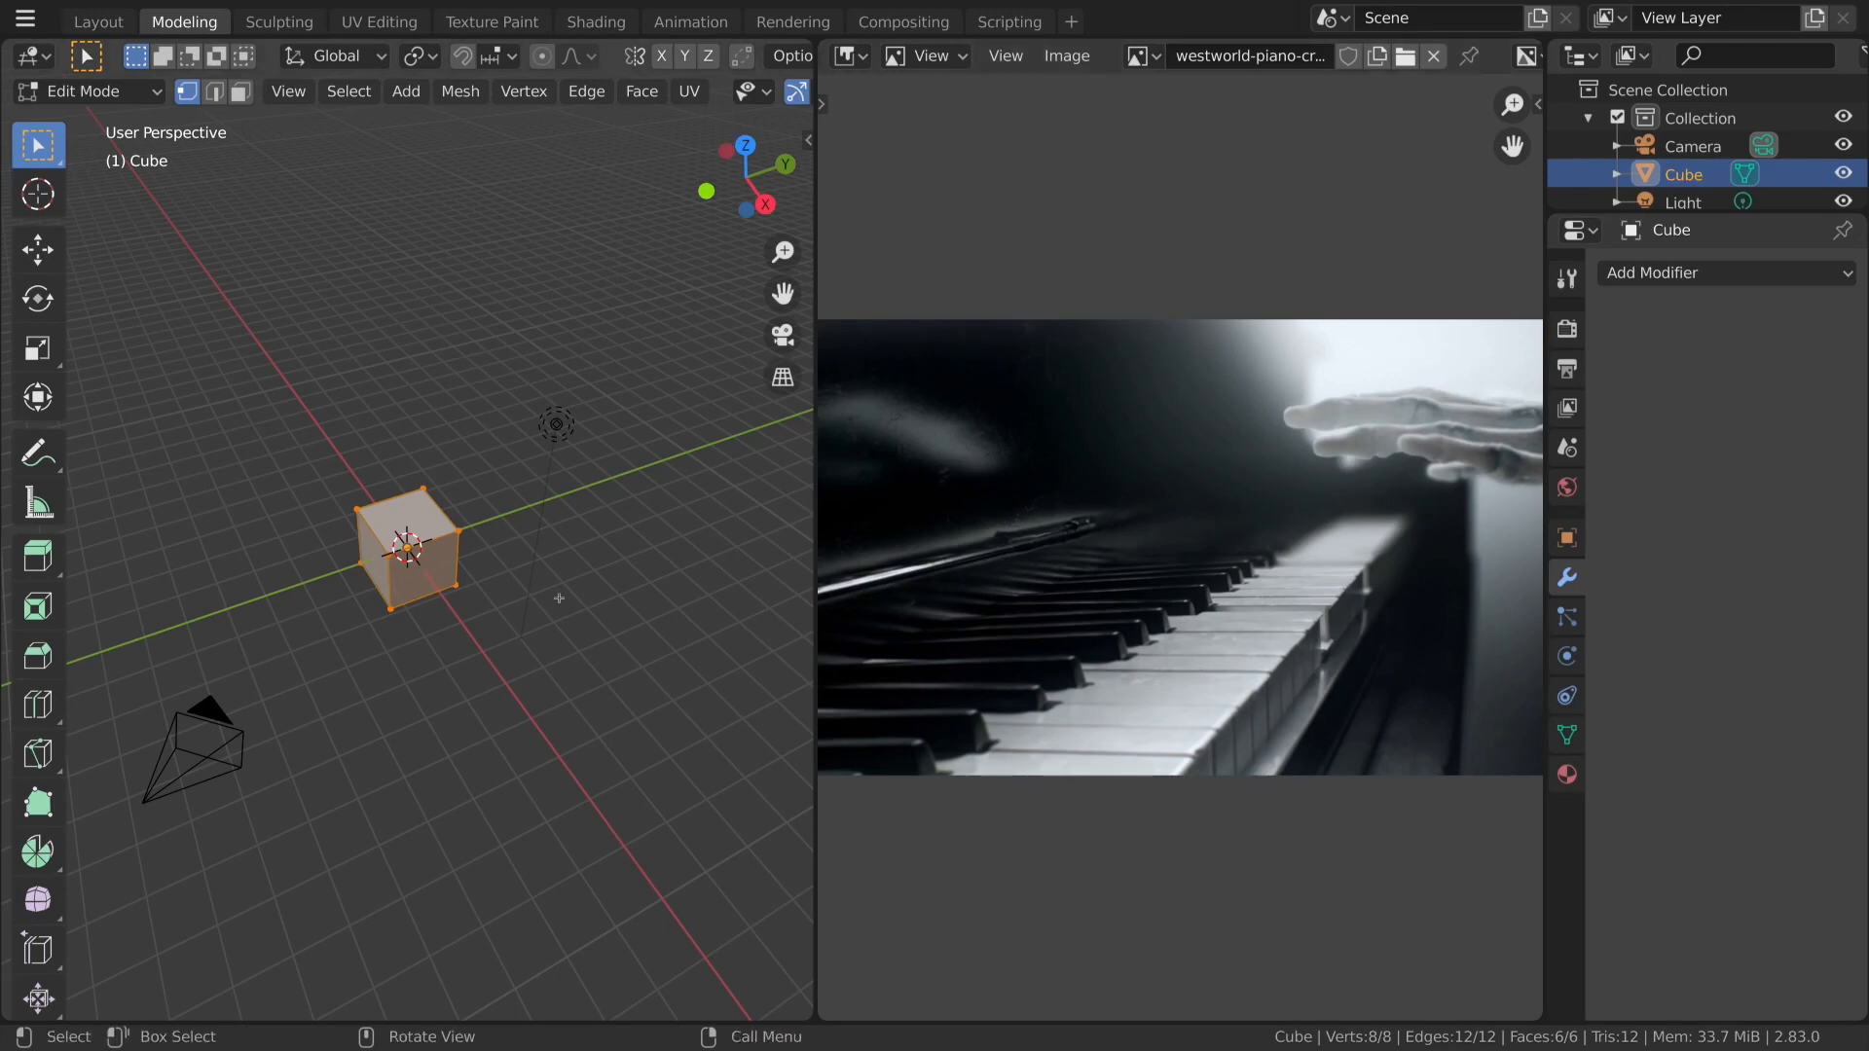
pyautogui.press('Tab')
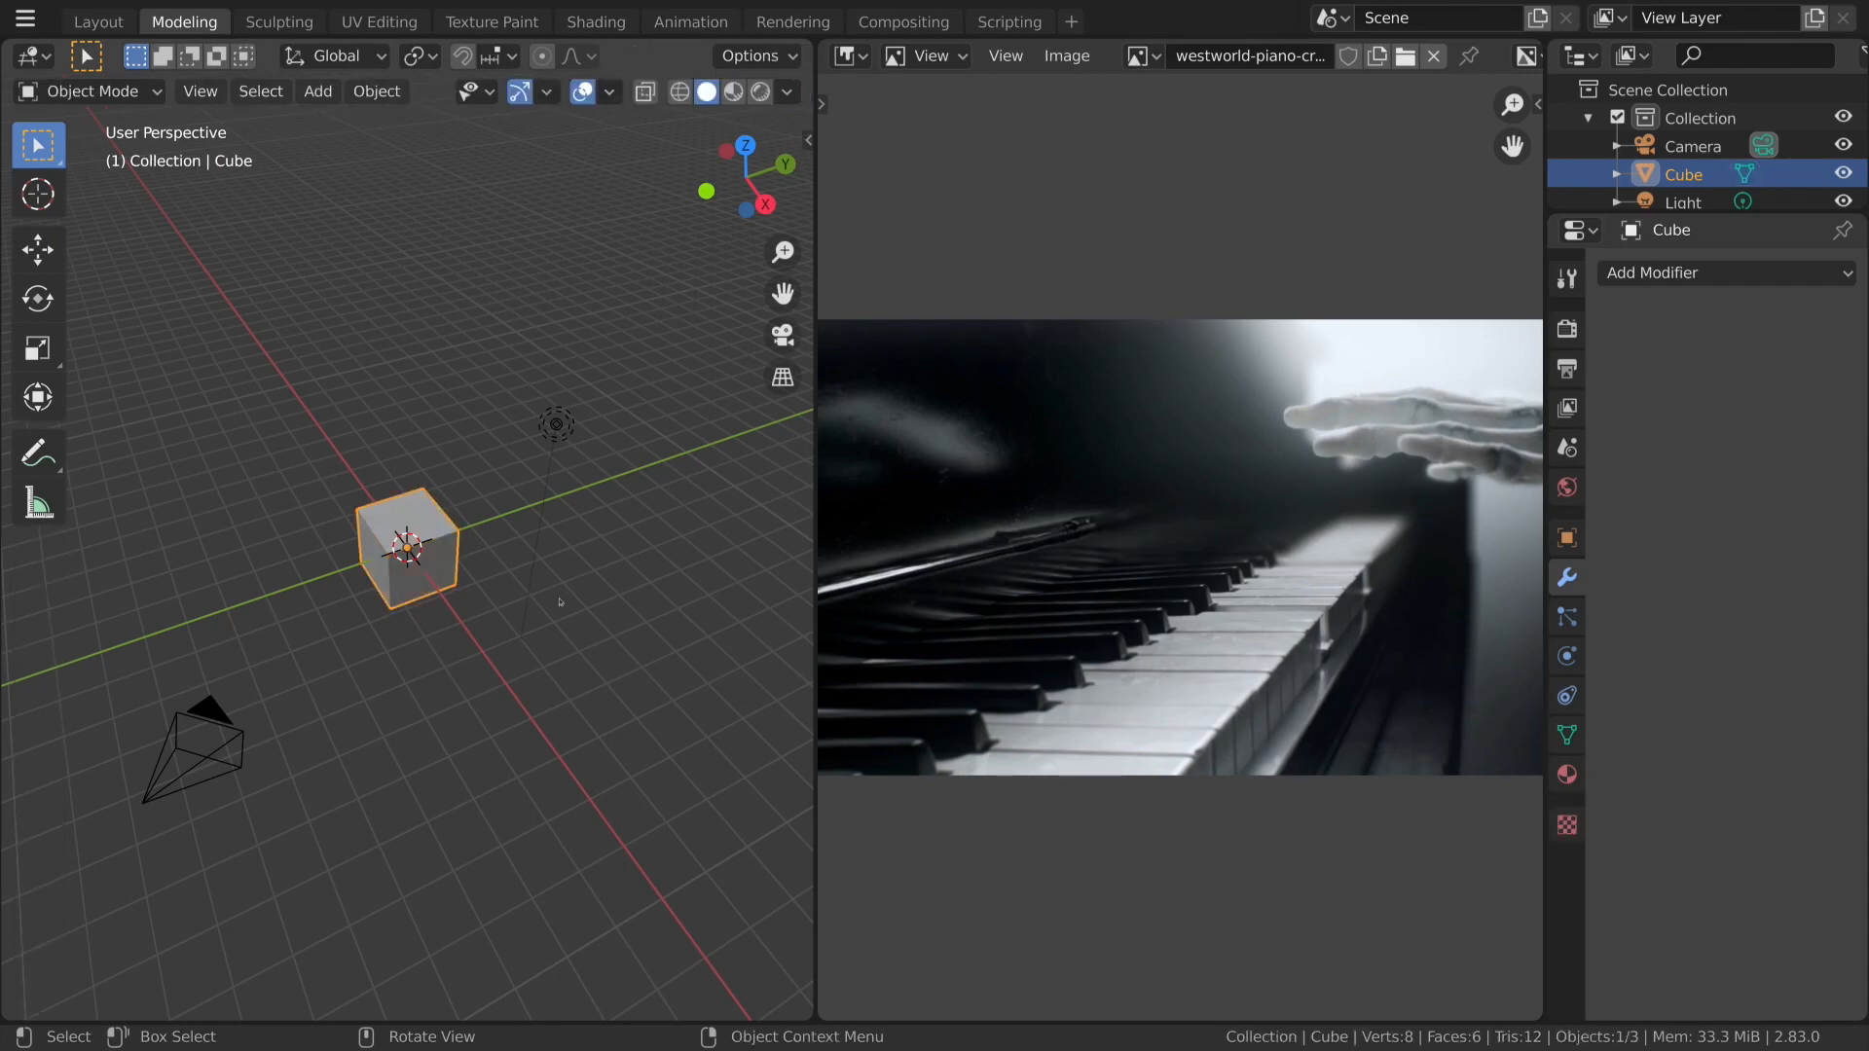
pyautogui.press('a')
pyautogui.press('x')
pyautogui.click(440, 601)
pyautogui.press('KP_7')
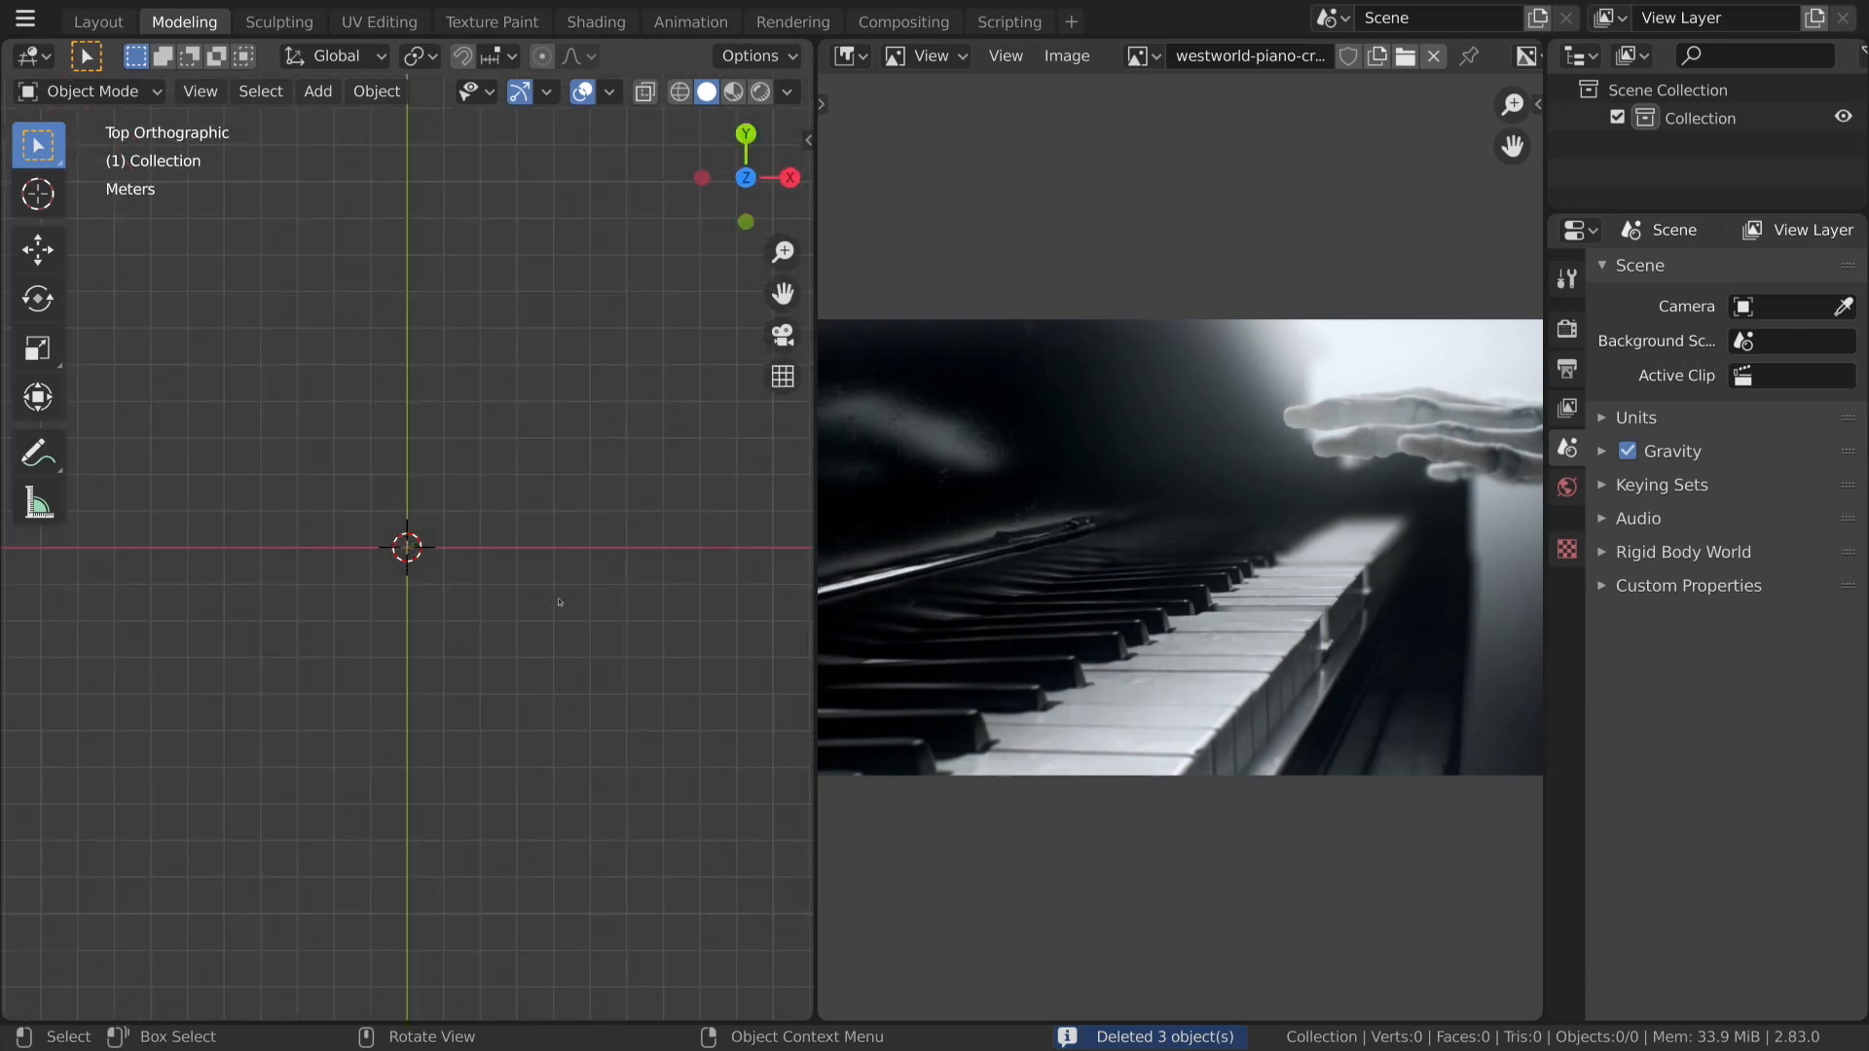
# Switch to Chrome and search Google for "piano key size".
pyautogui.hotkey('alt', 'Tab')
pyautogui.click(871, 332)
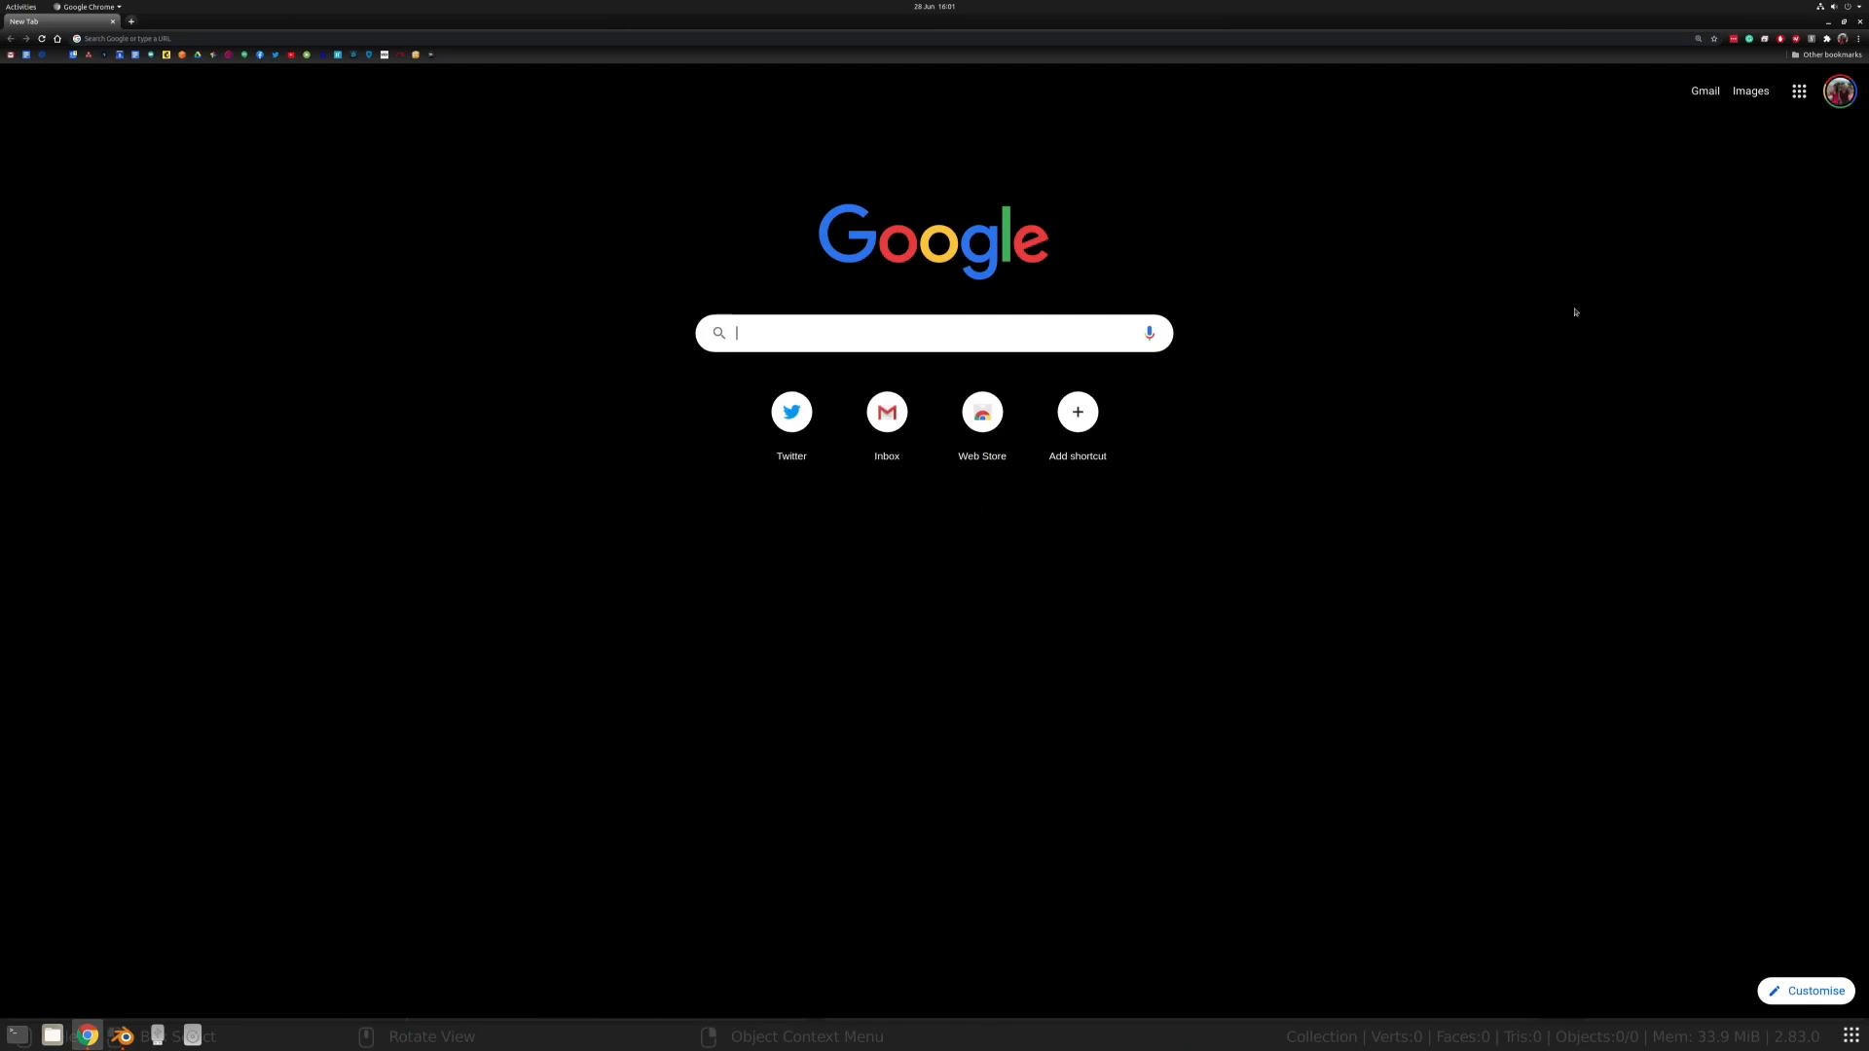
pyautogui.write('piano key size')
pyautogui.press('Return')
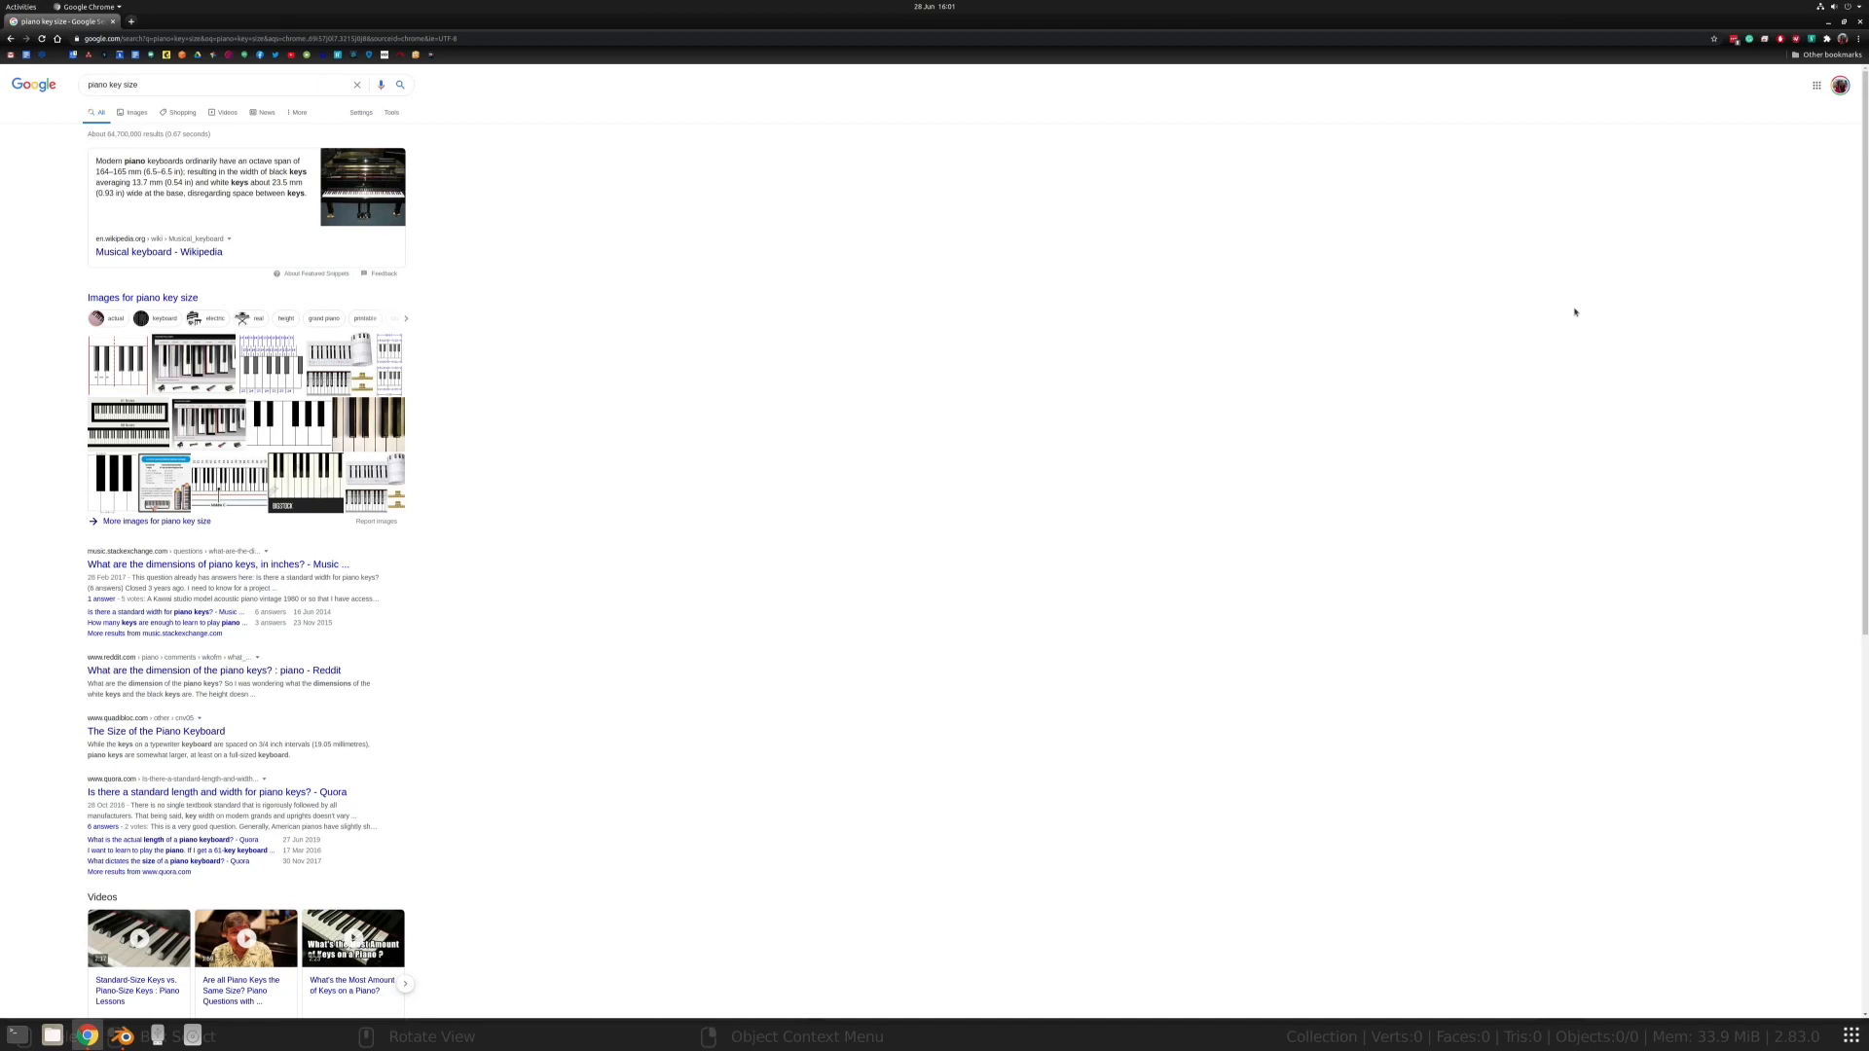
# Open the Wikipedia article "Musical keyboard" from the results, enlarge the page, and read through it for key dimensions.
pyautogui.click(222, 251)
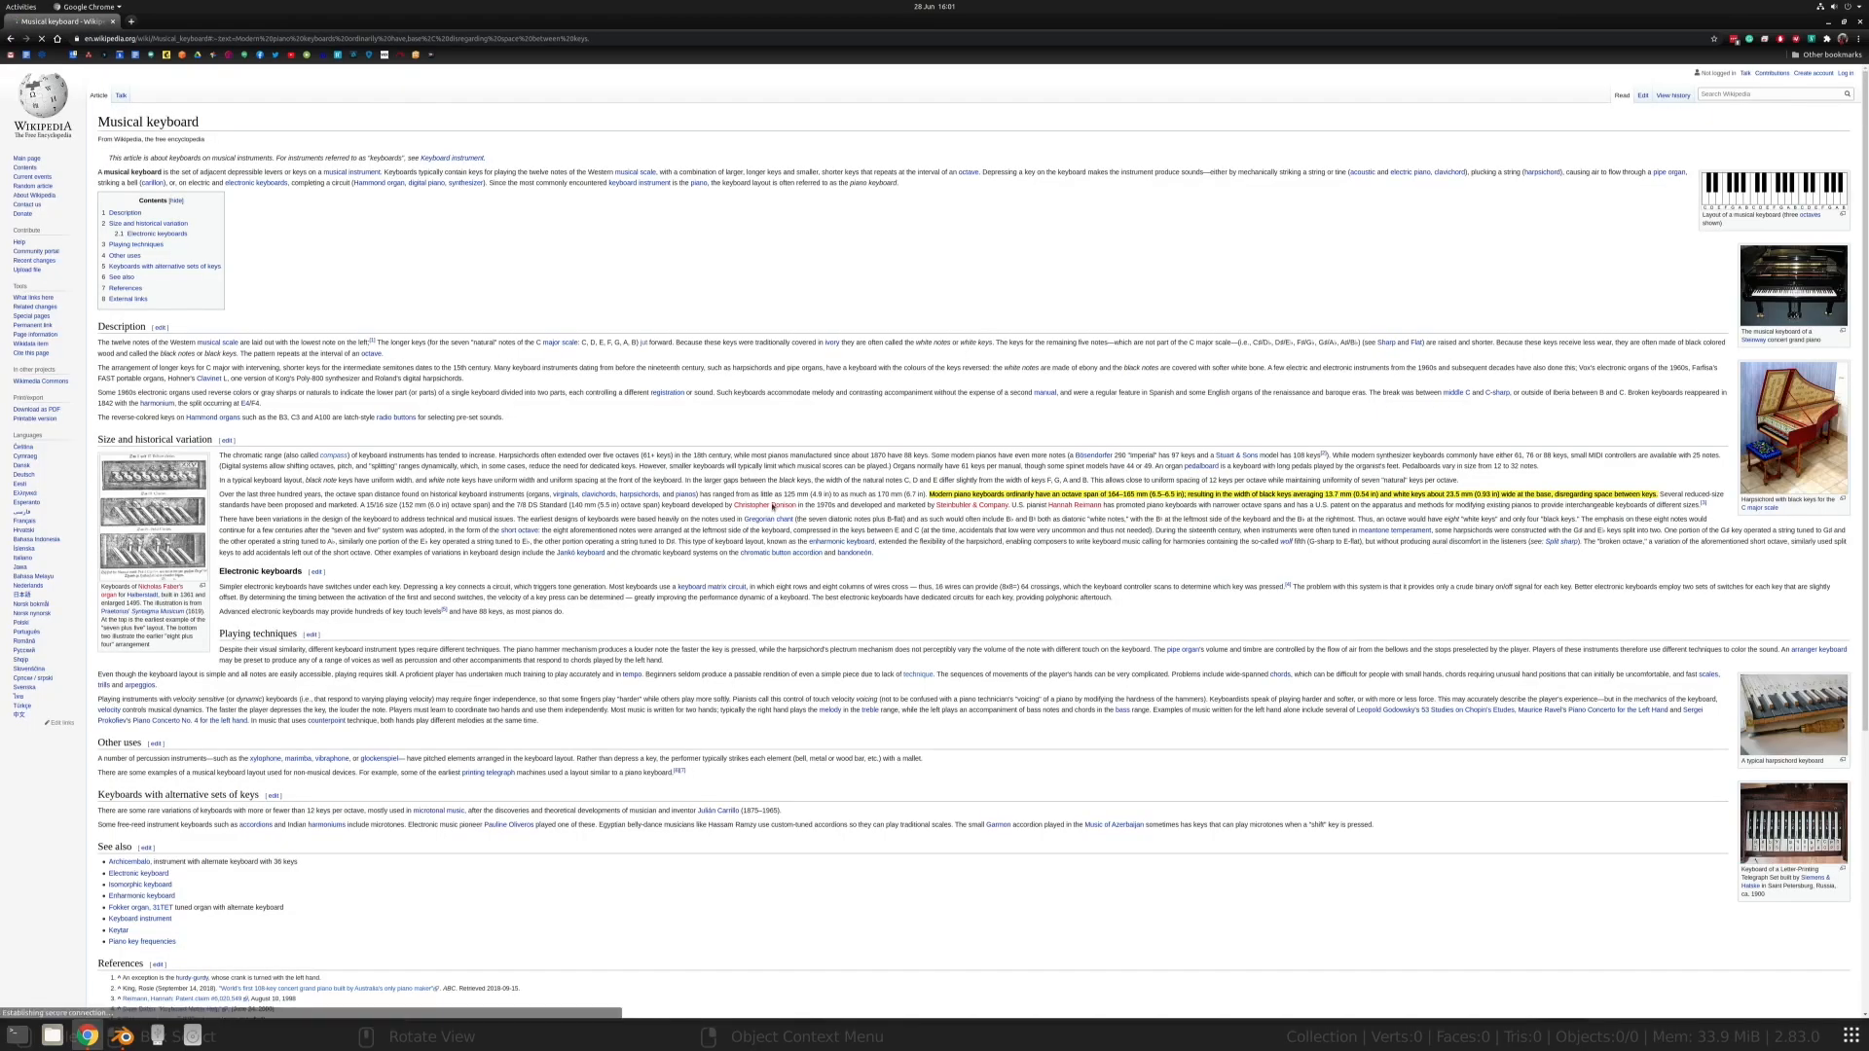
pyautogui.keyDown('ctrl'); pyautogui.scroll(6, 570, 519); pyautogui.keyUp('ctrl')
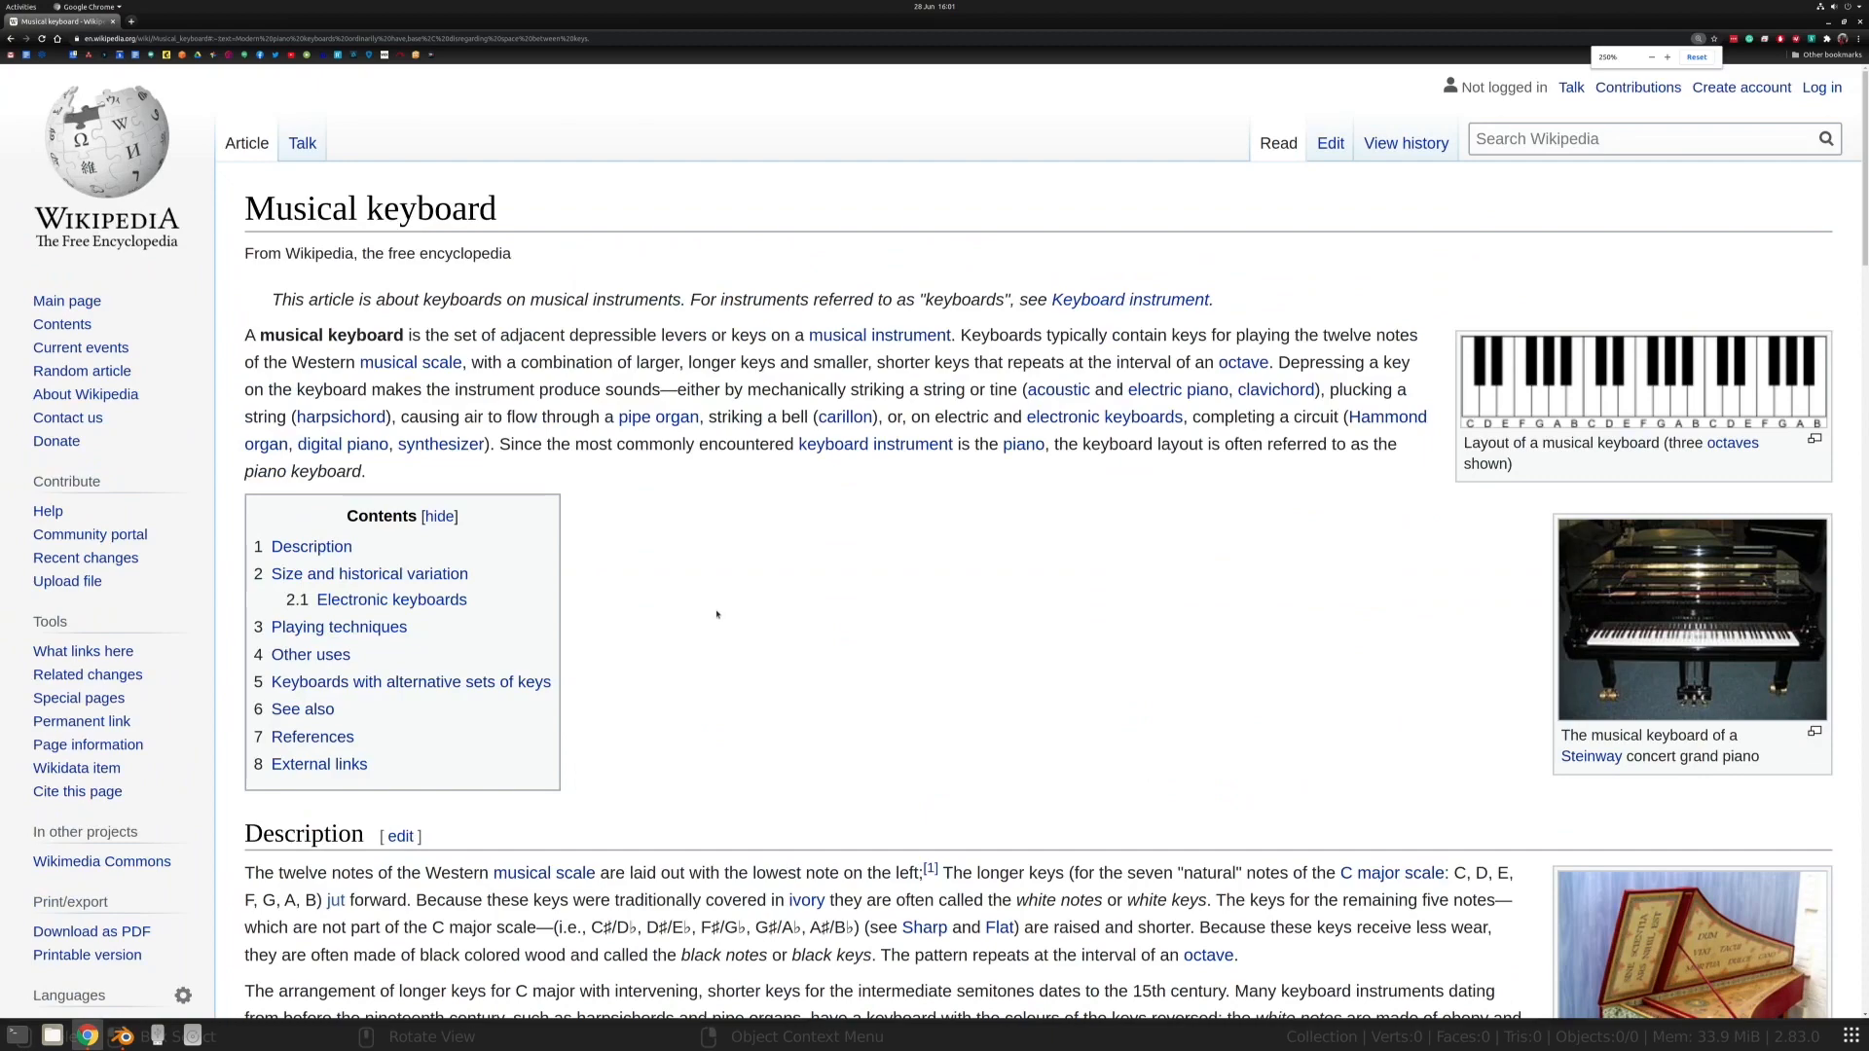
pyautogui.keyDown('ctrl'); pyautogui.scroll(1, 716, 615); pyautogui.keyUp('ctrl')
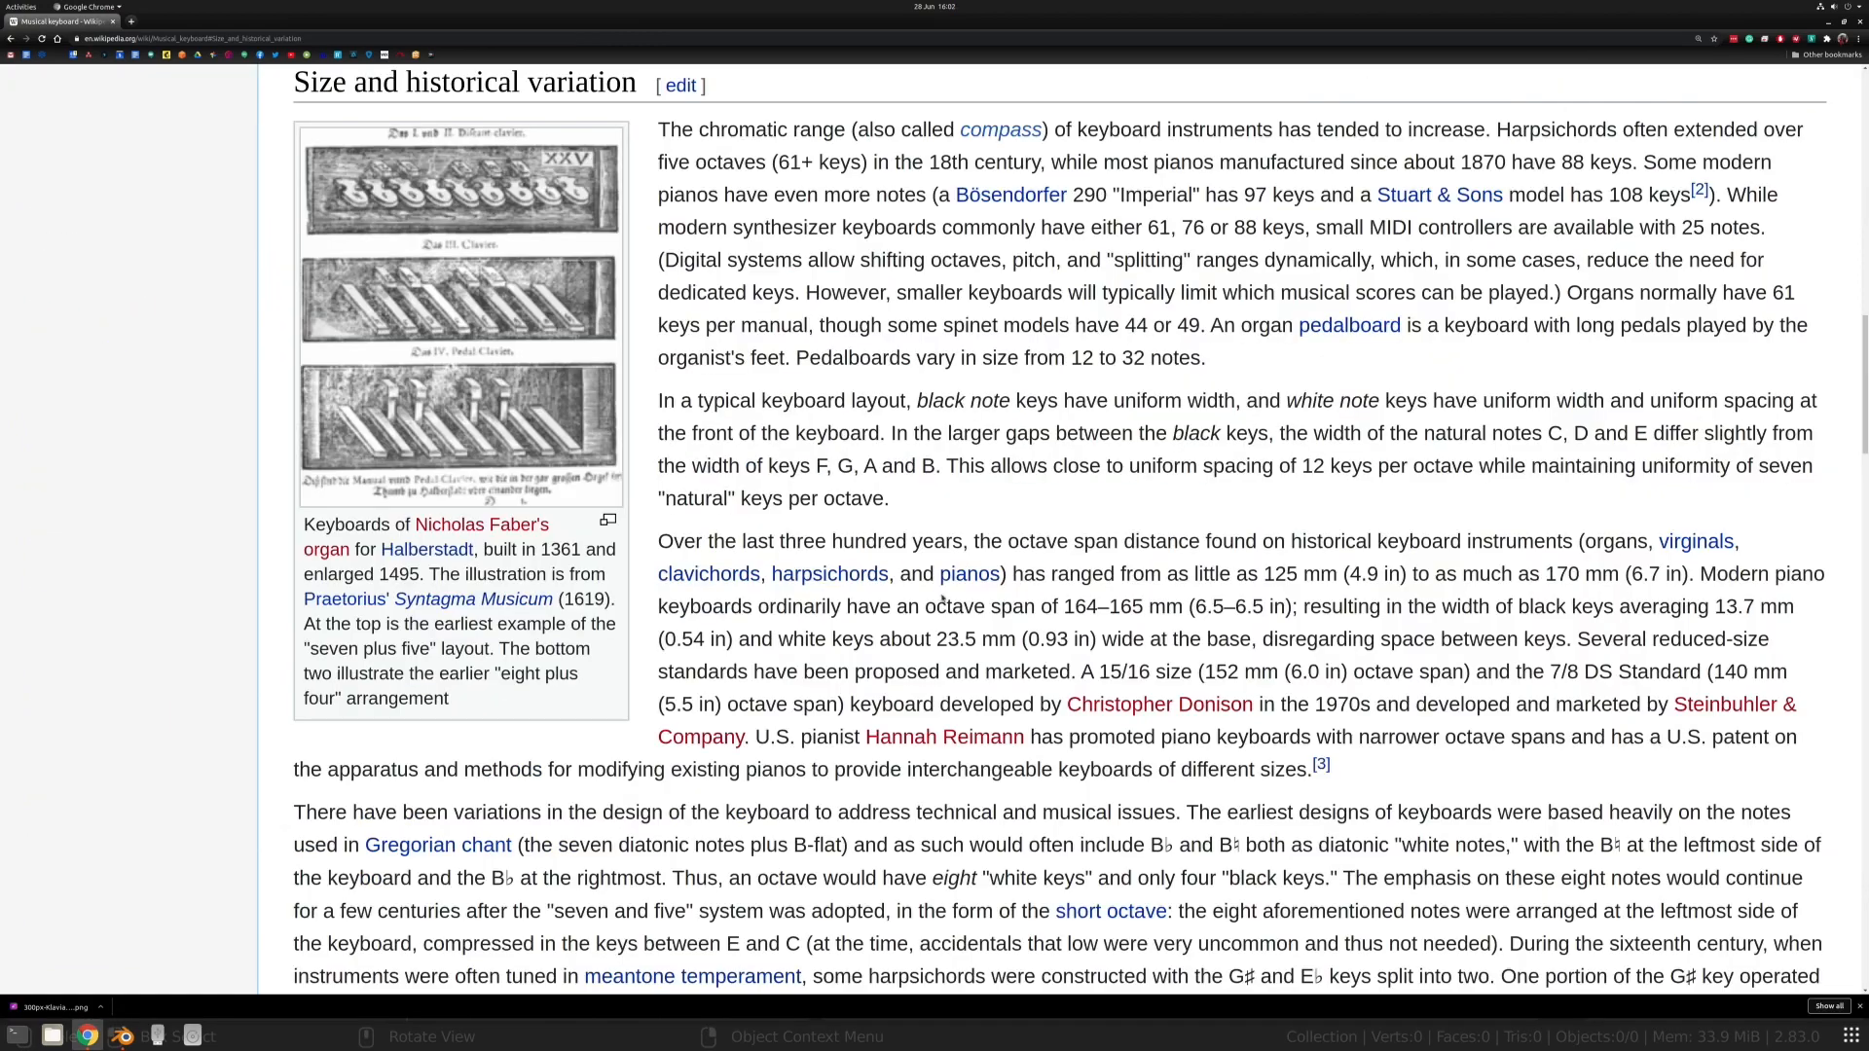
pyautogui.scroll(-2, 1014, 639)
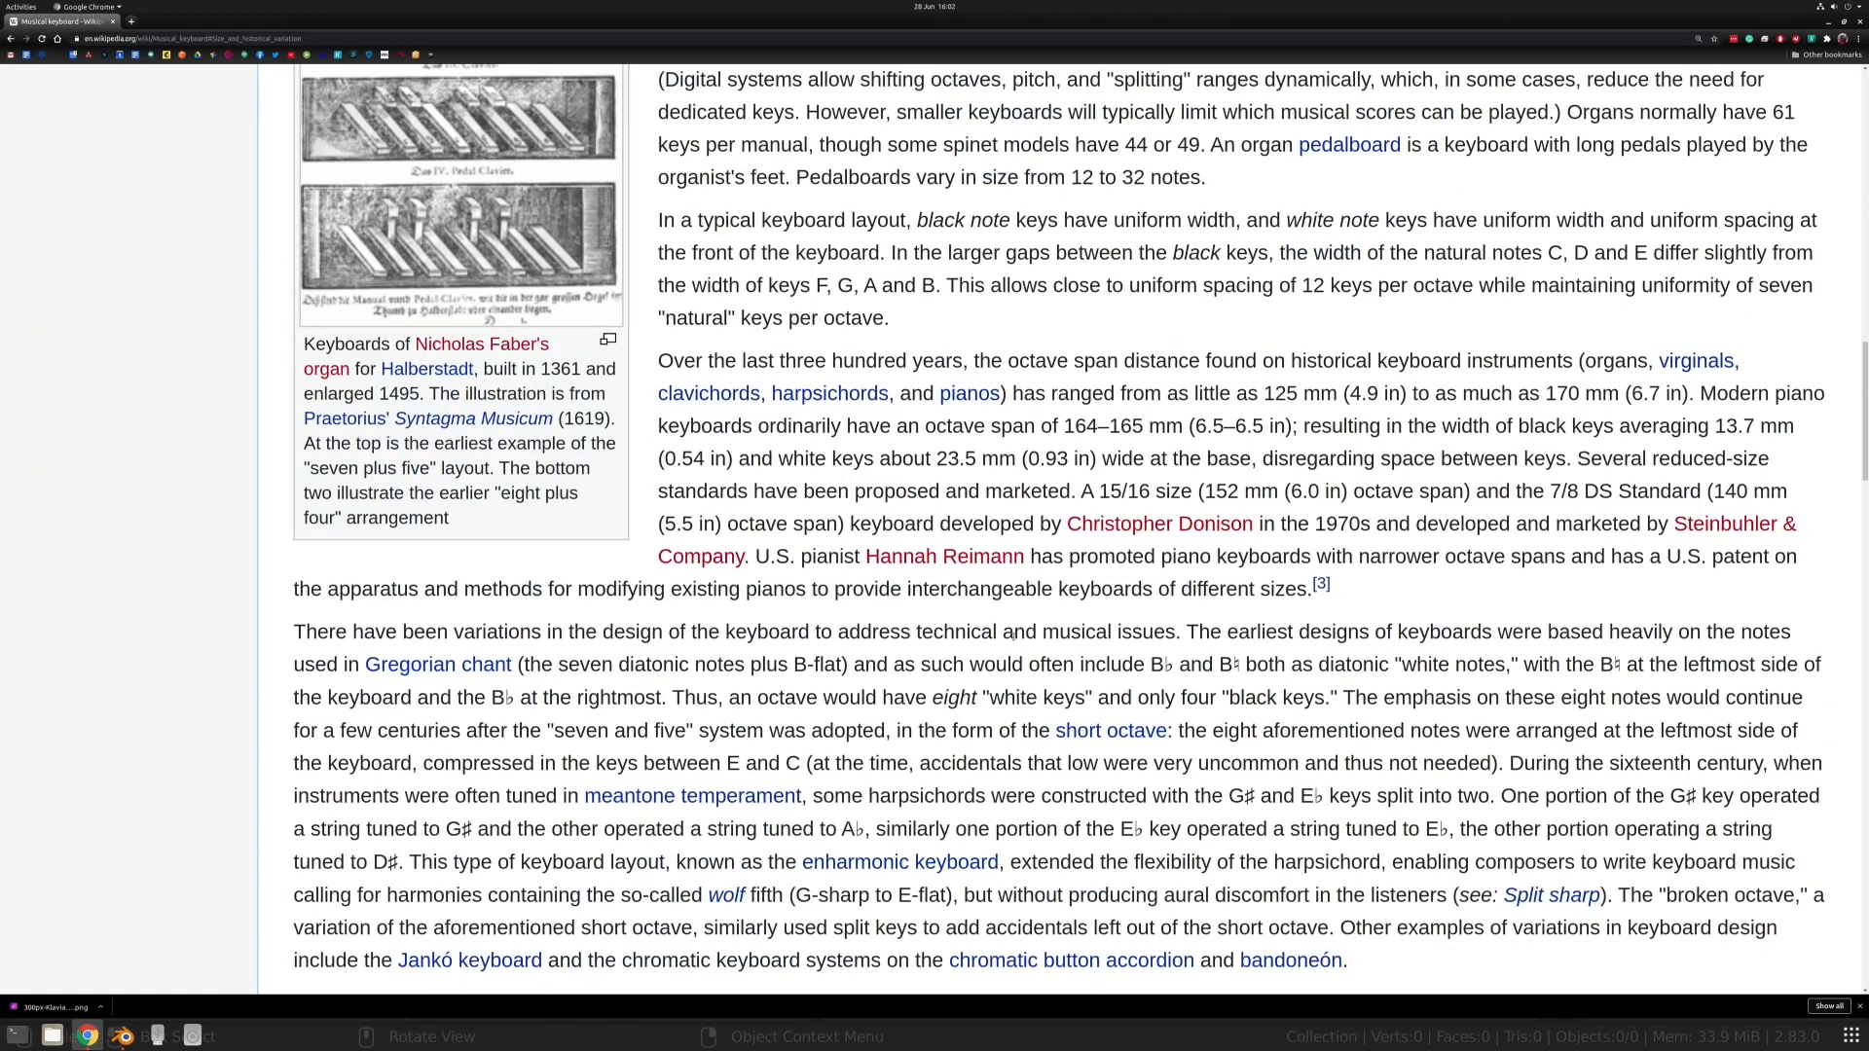
pyautogui.scroll(-12, 1013, 634)
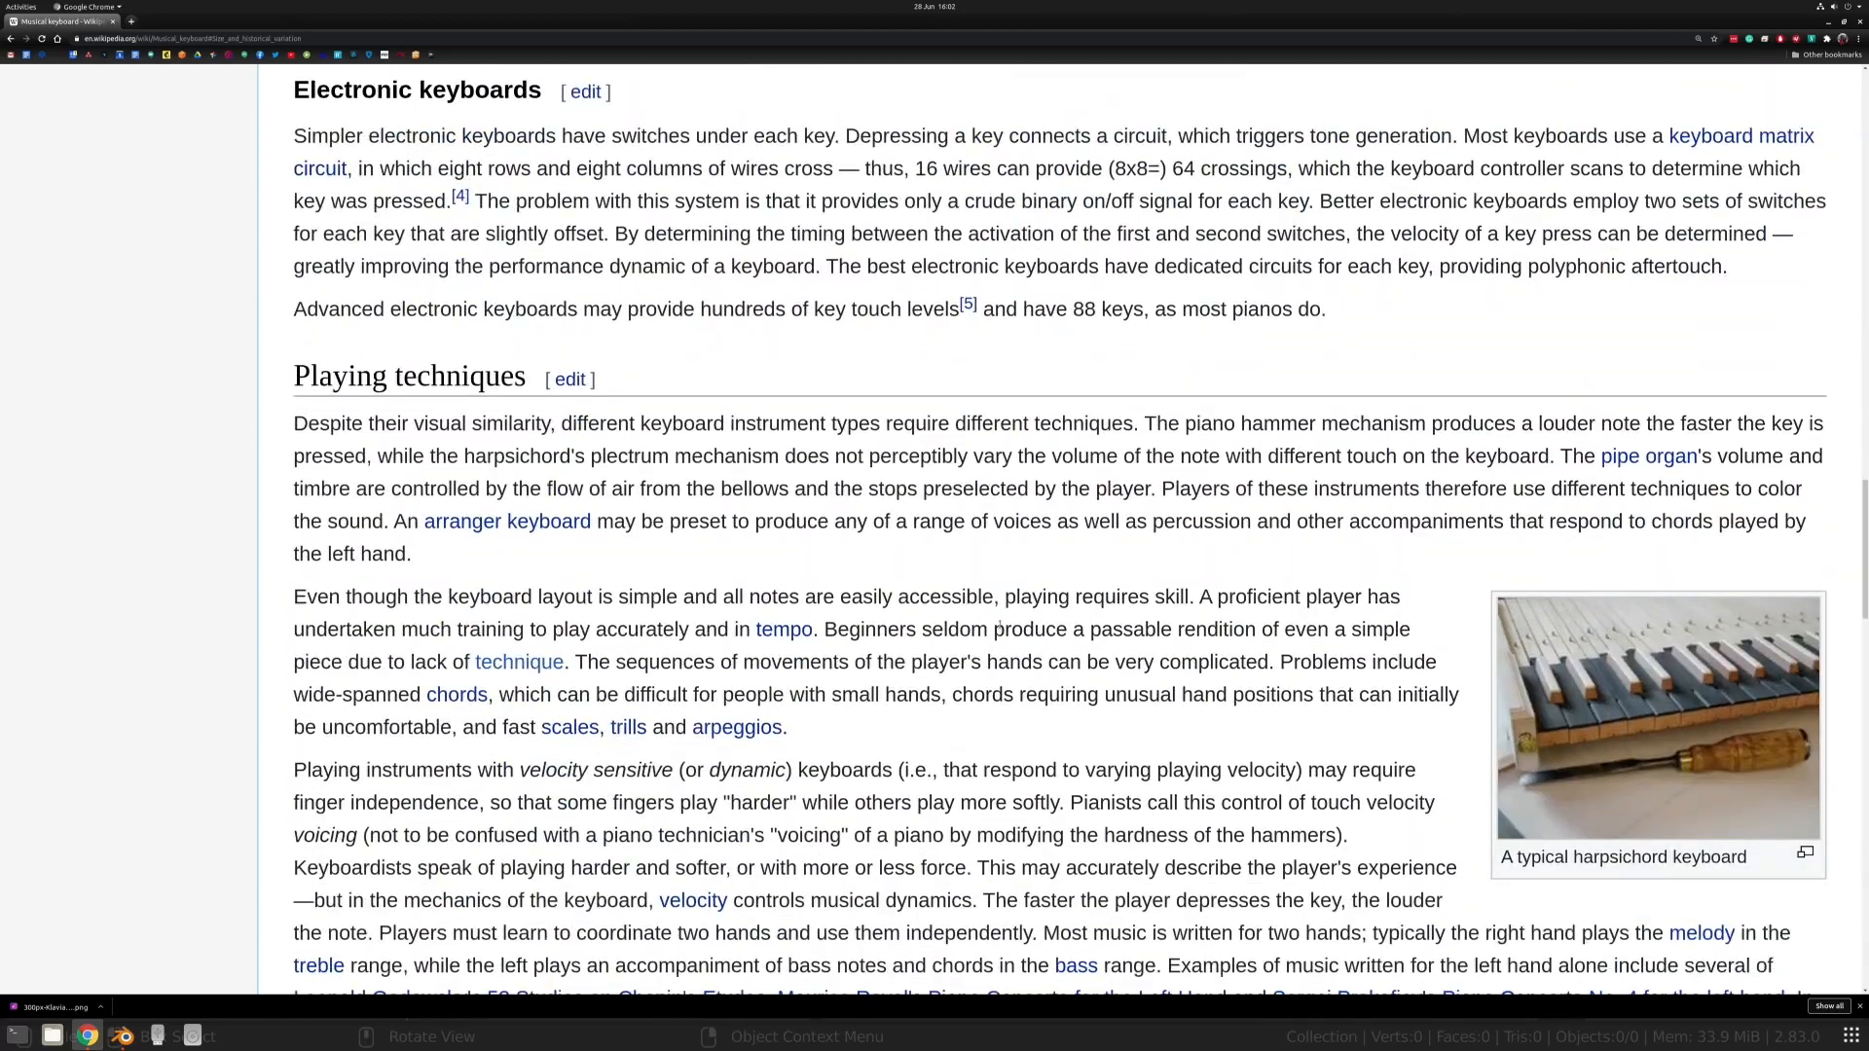
pyautogui.scroll(-3, 1001, 628)
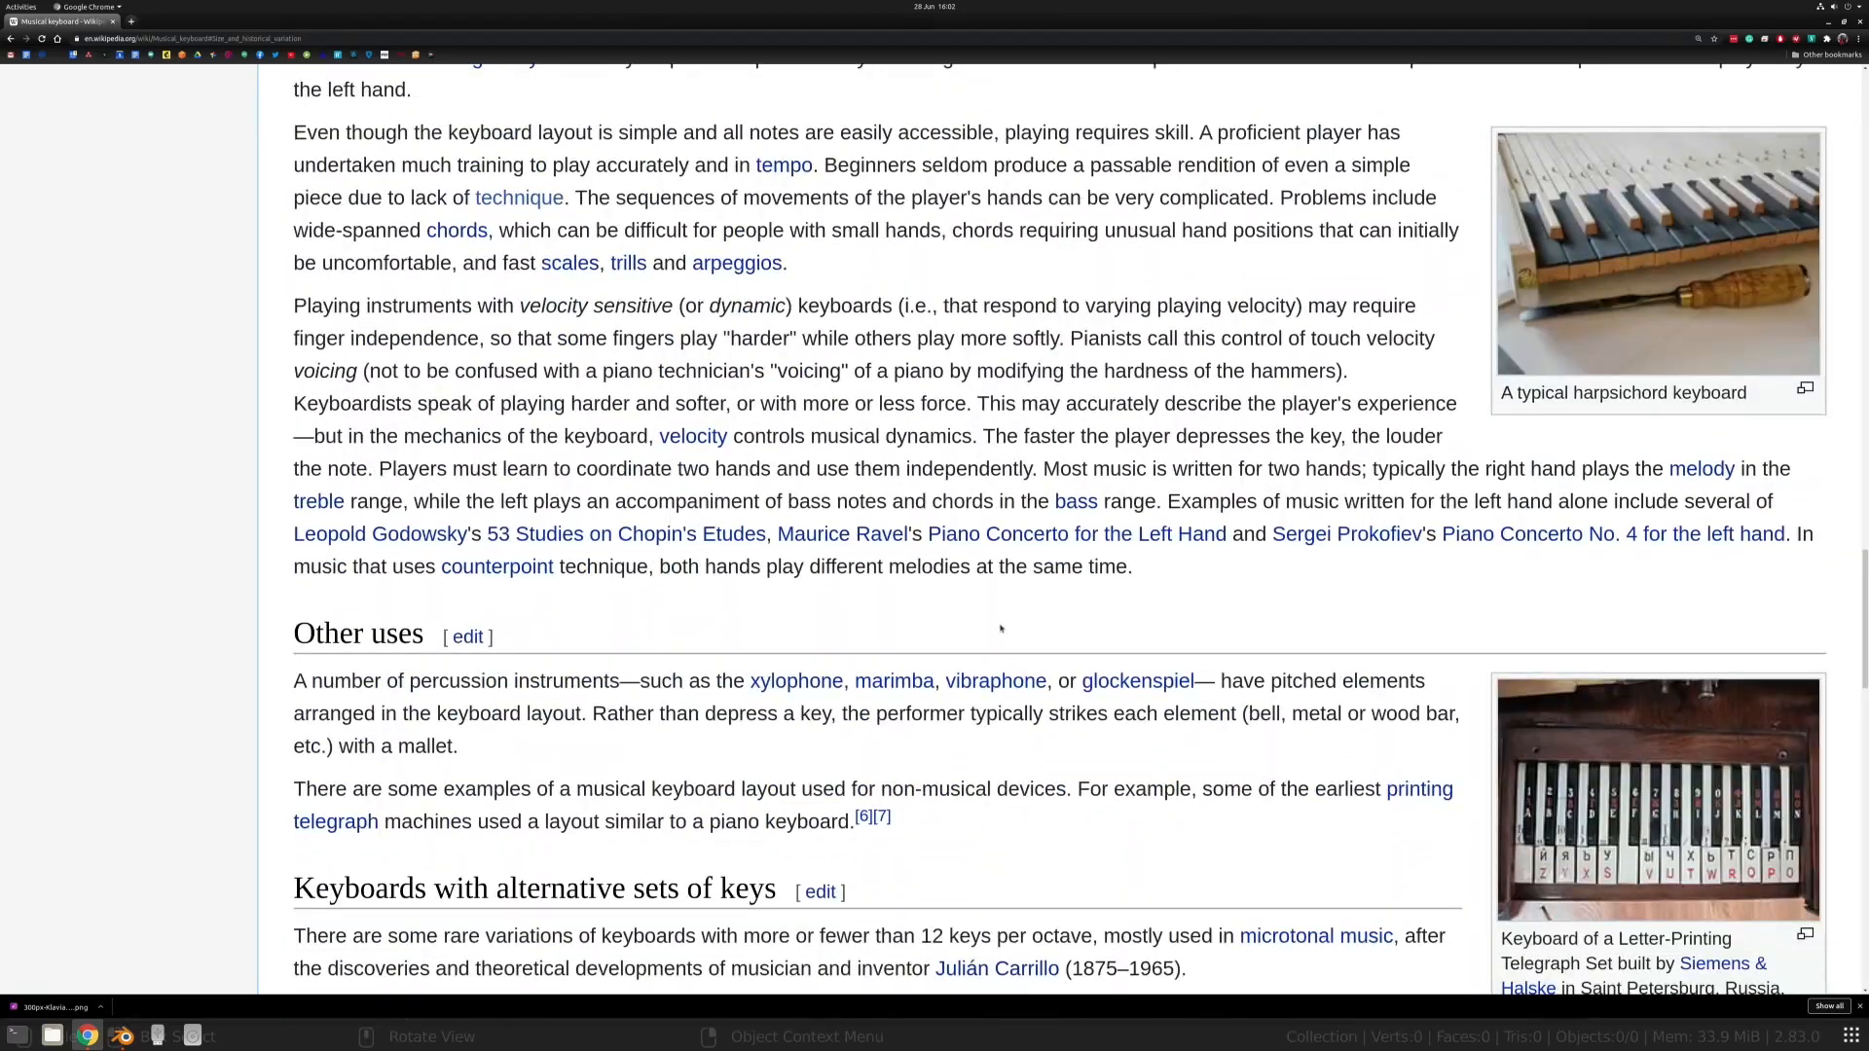
pyautogui.scroll(8, 1000, 628)
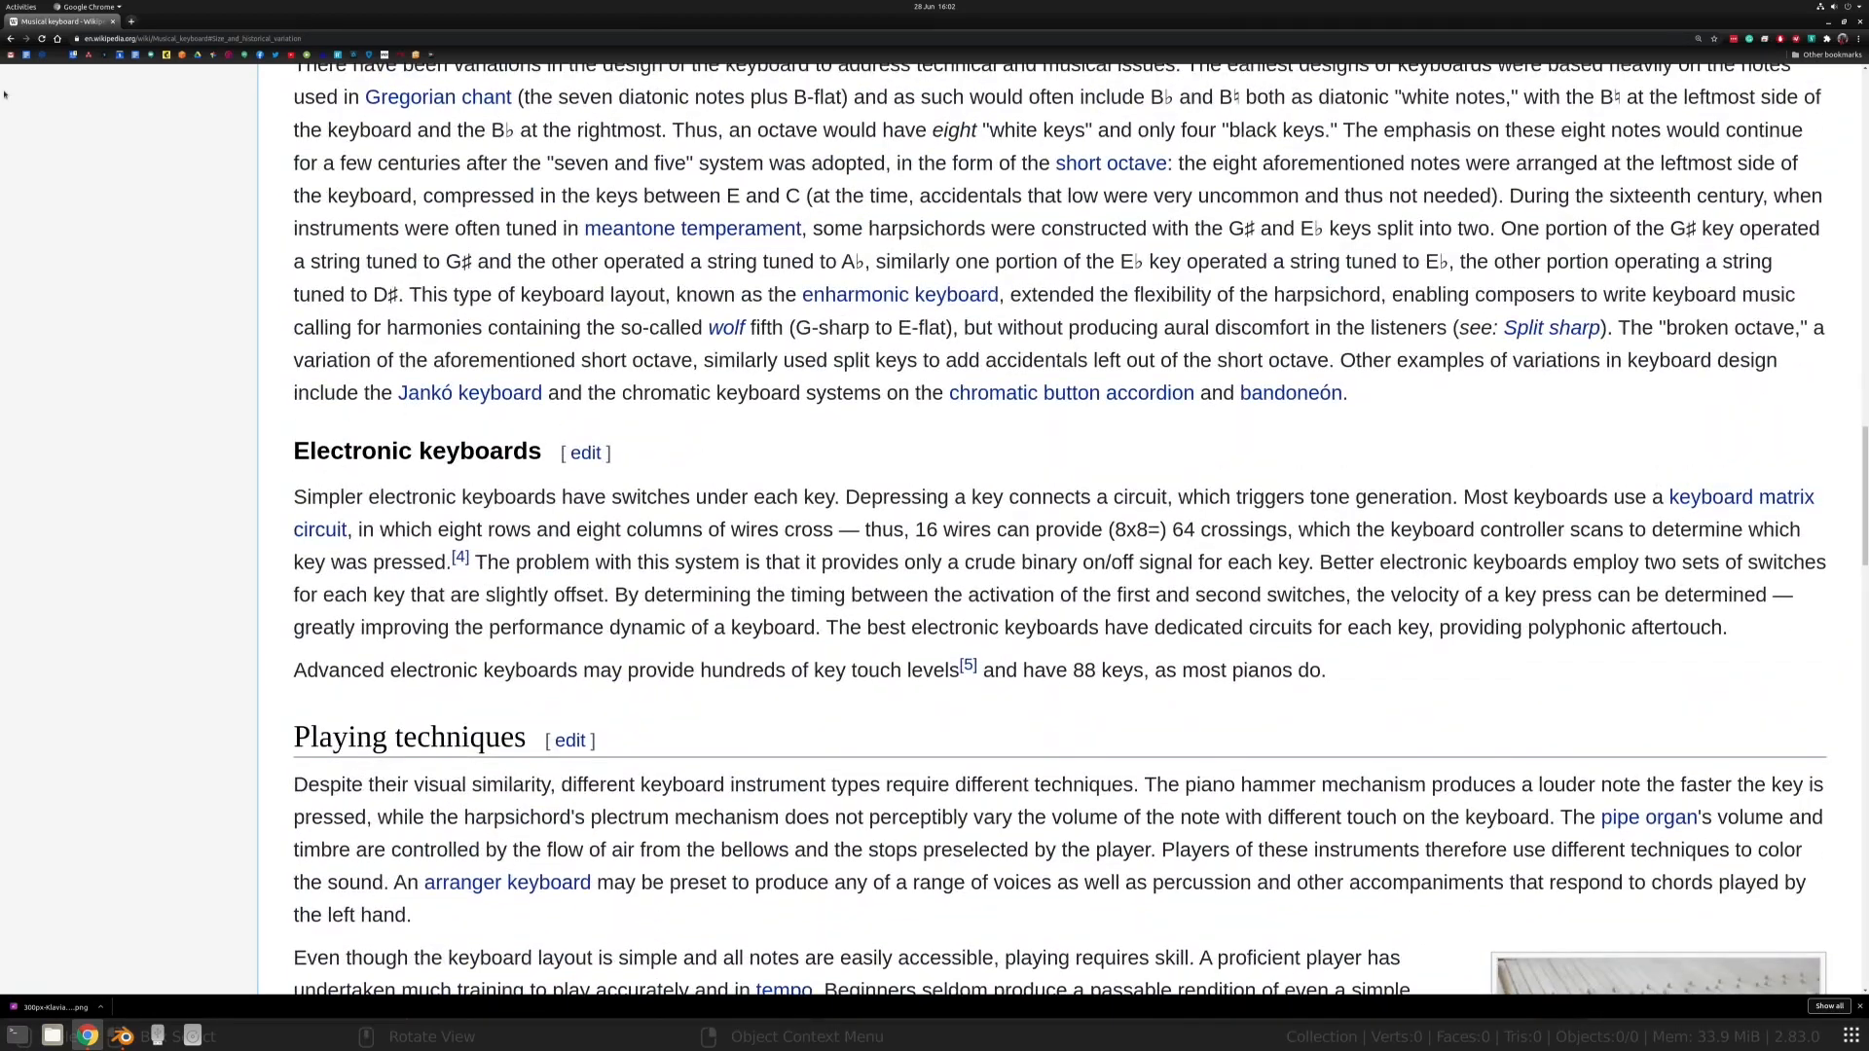
# Return to the search results, open the Stack Exchange question on piano key dimensions, and highlight the white key's width and visible length.
pyautogui.click(11, 38)
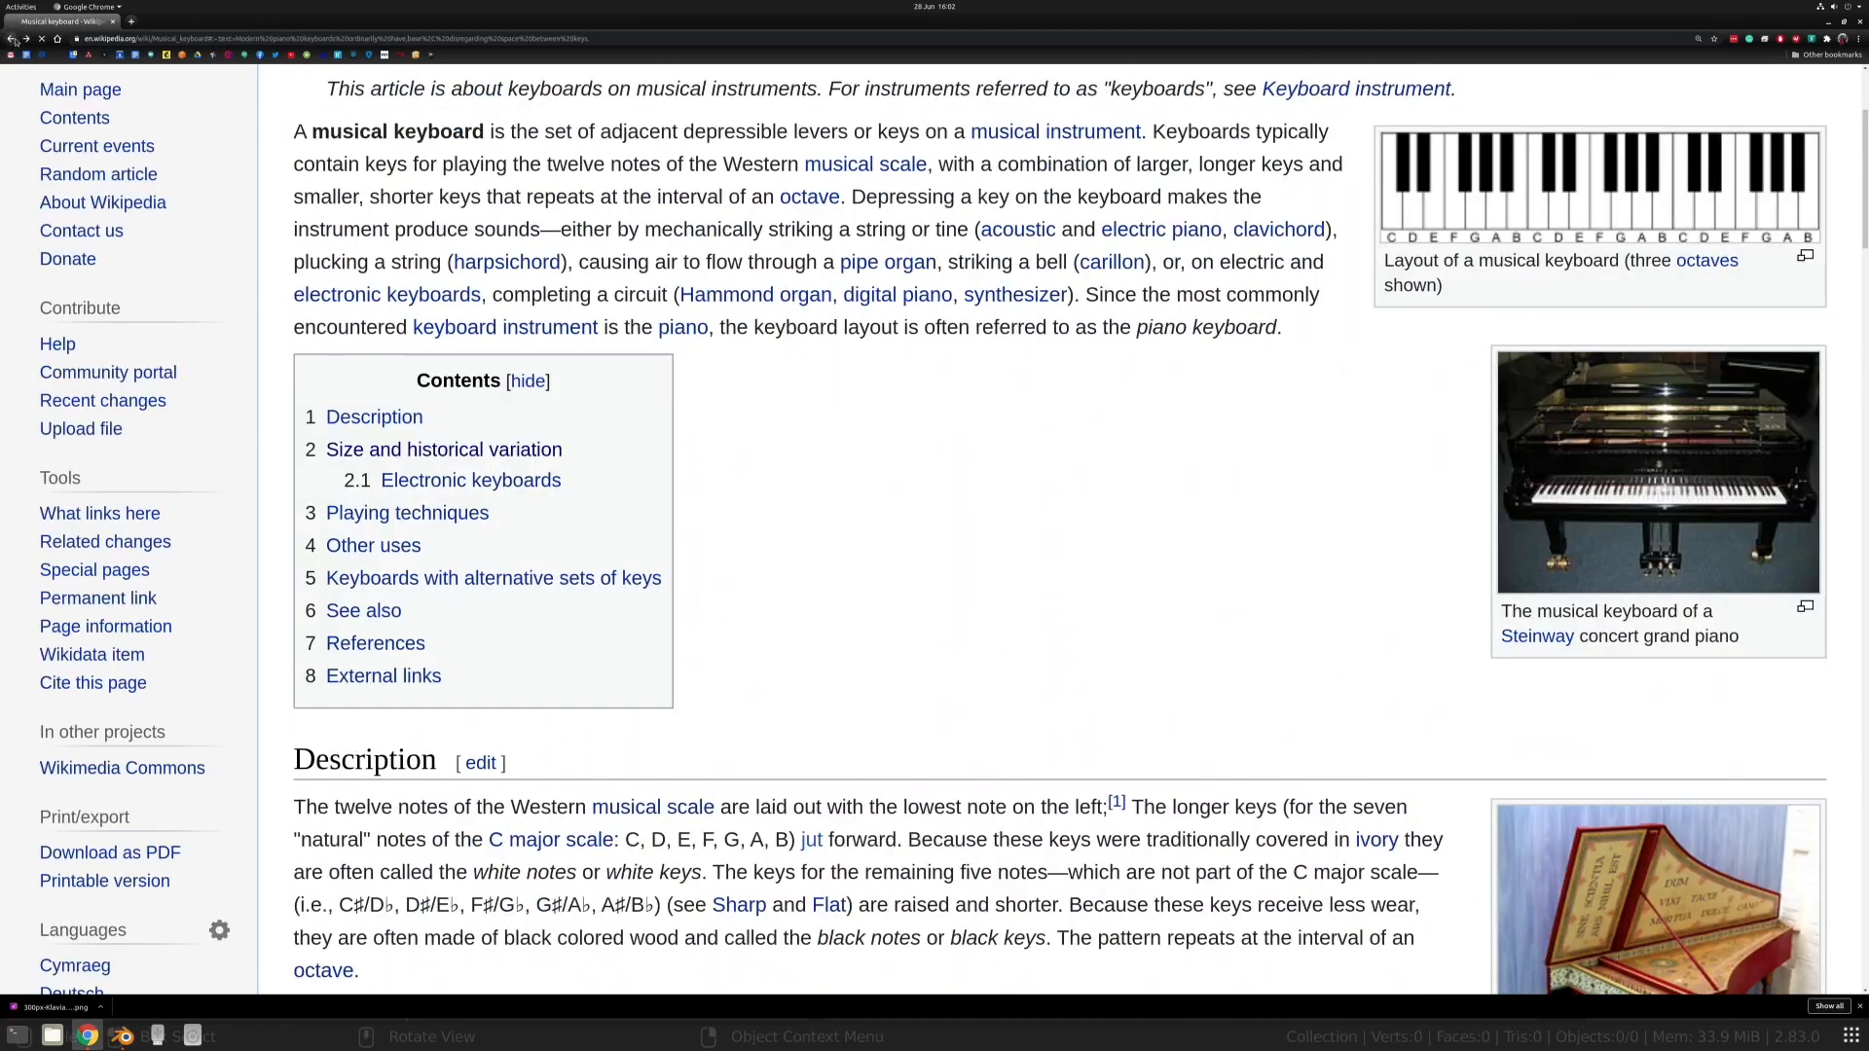
pyautogui.click(10, 38)
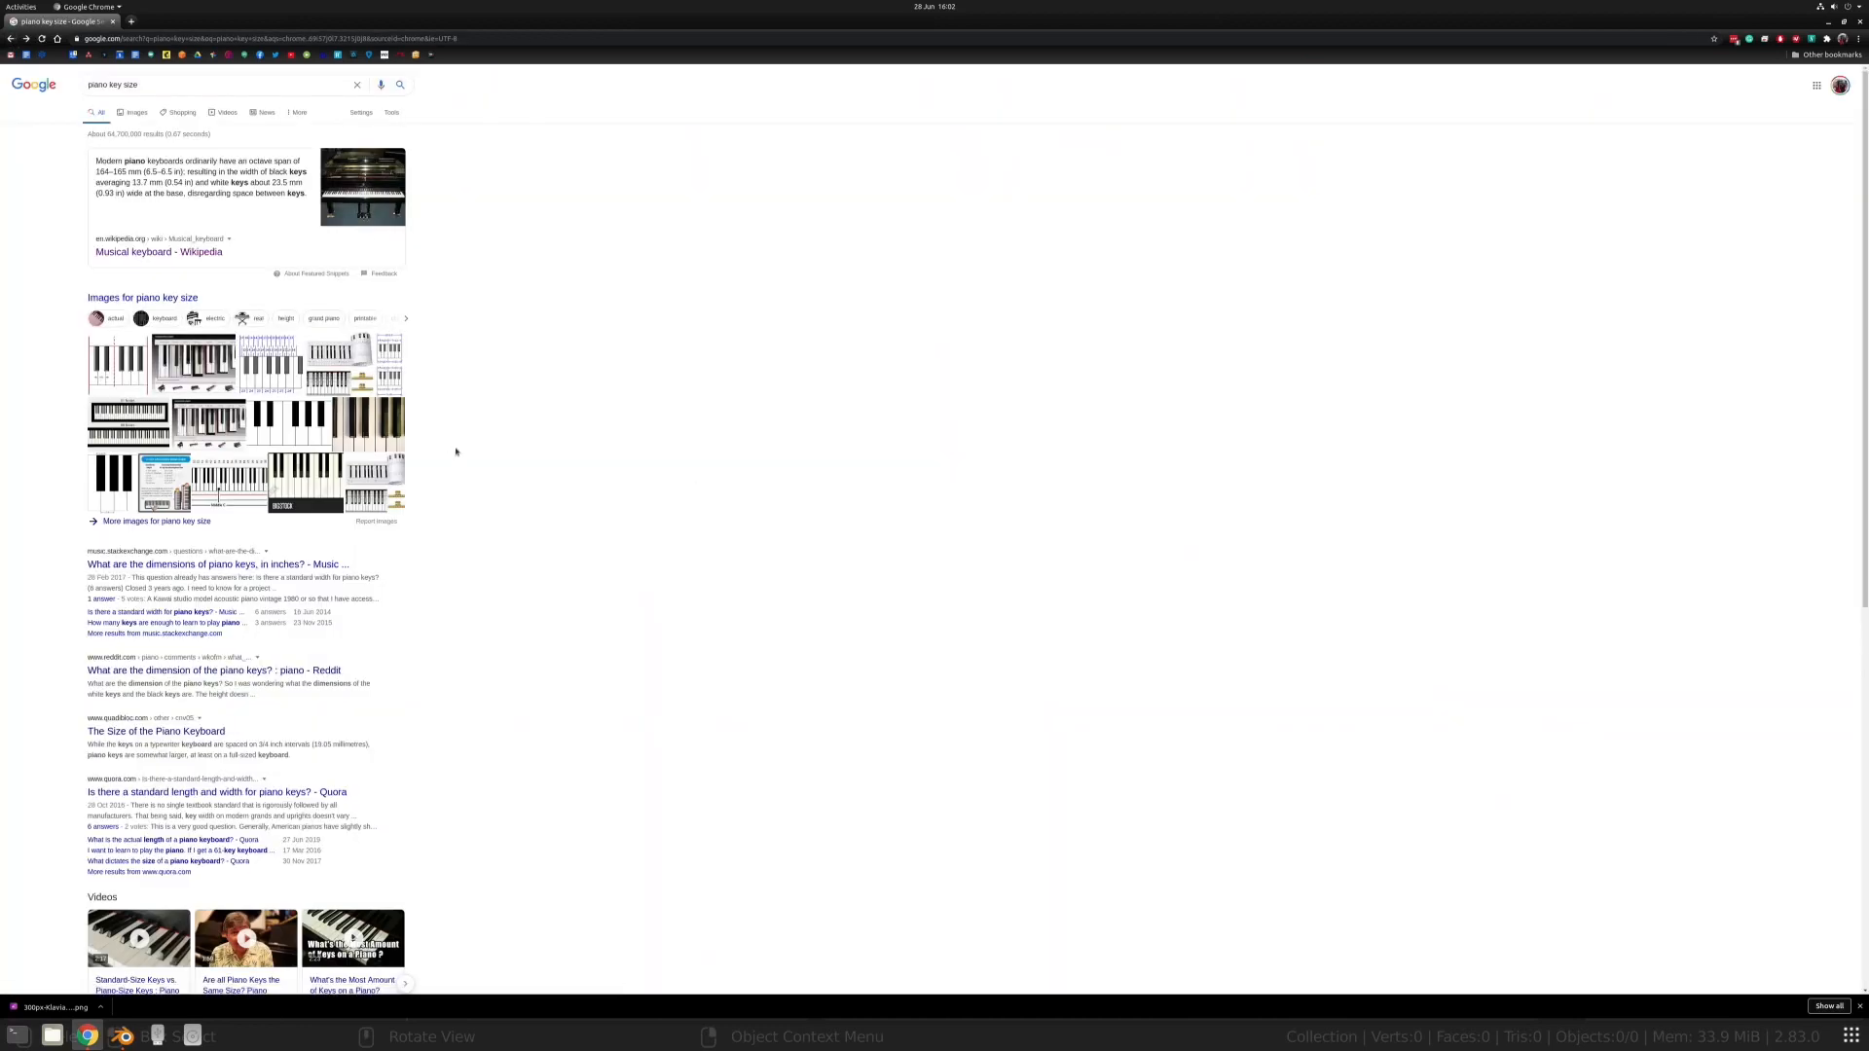
pyautogui.click(195, 565)
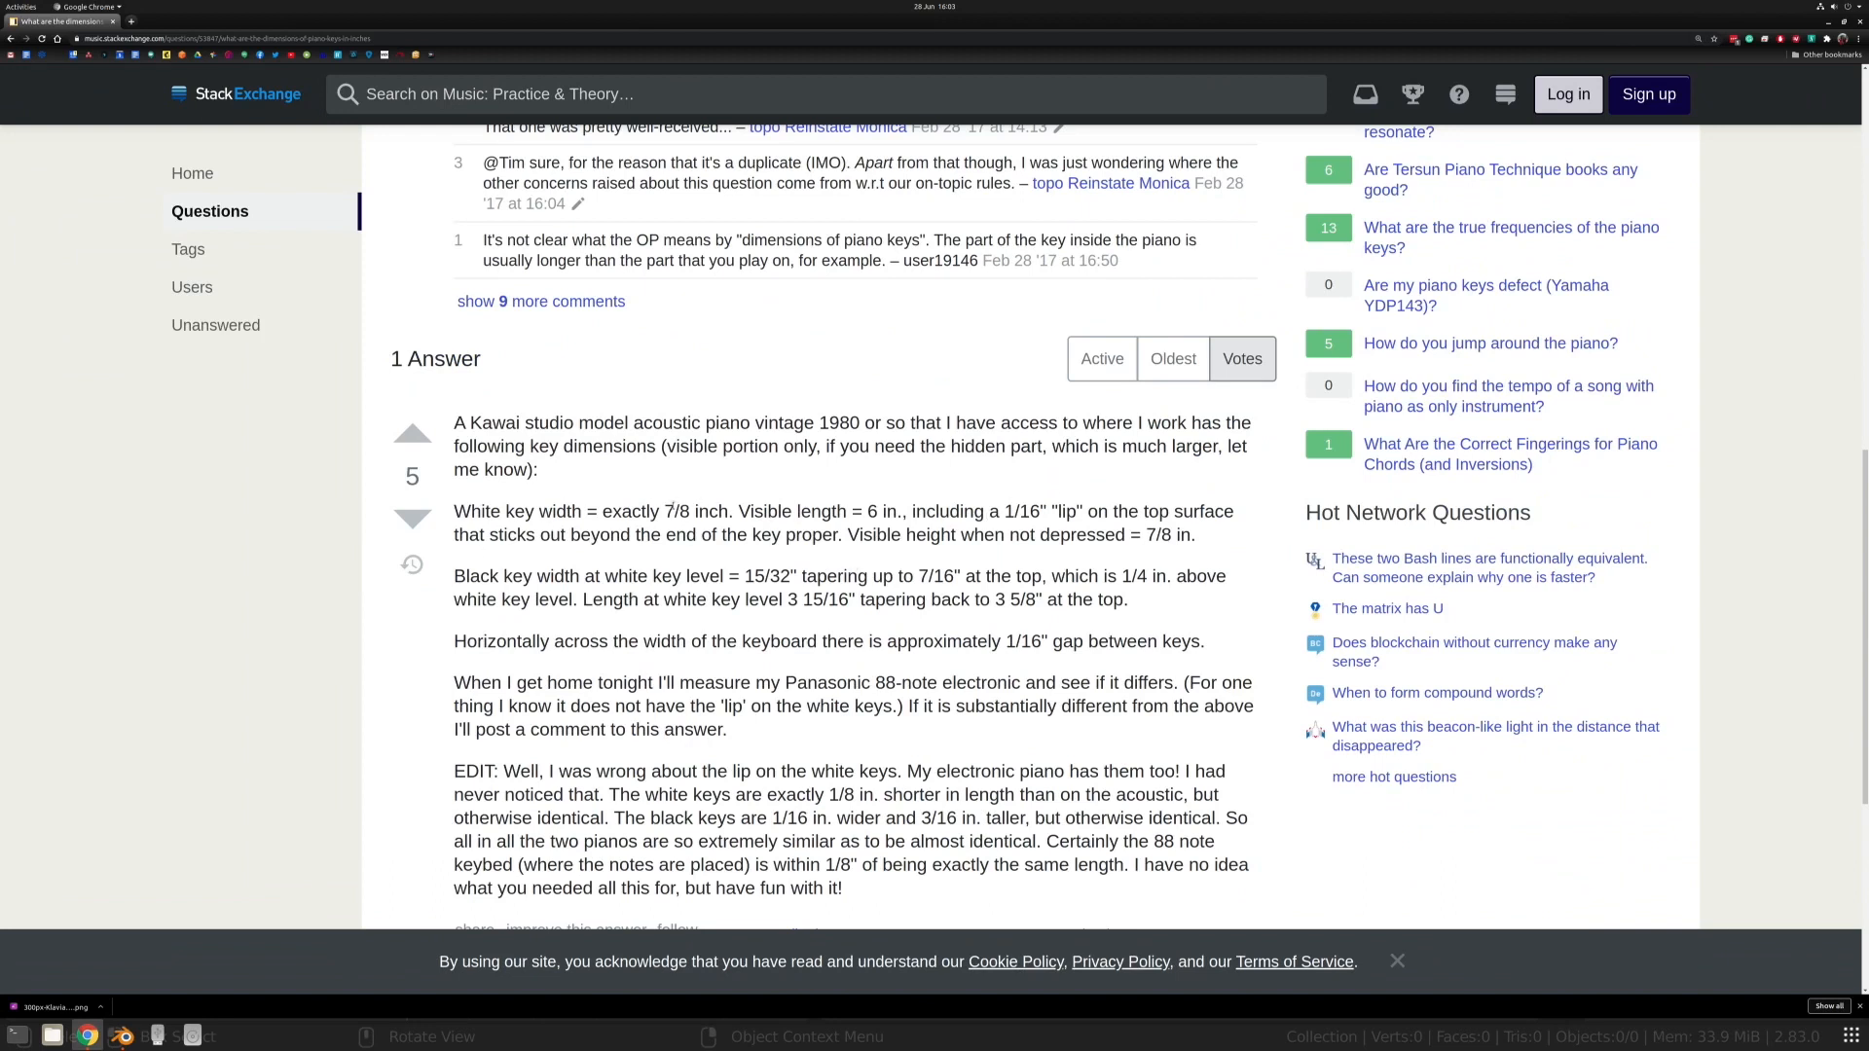
pyautogui.moveTo(665, 511); pyautogui.dragTo(902, 513)
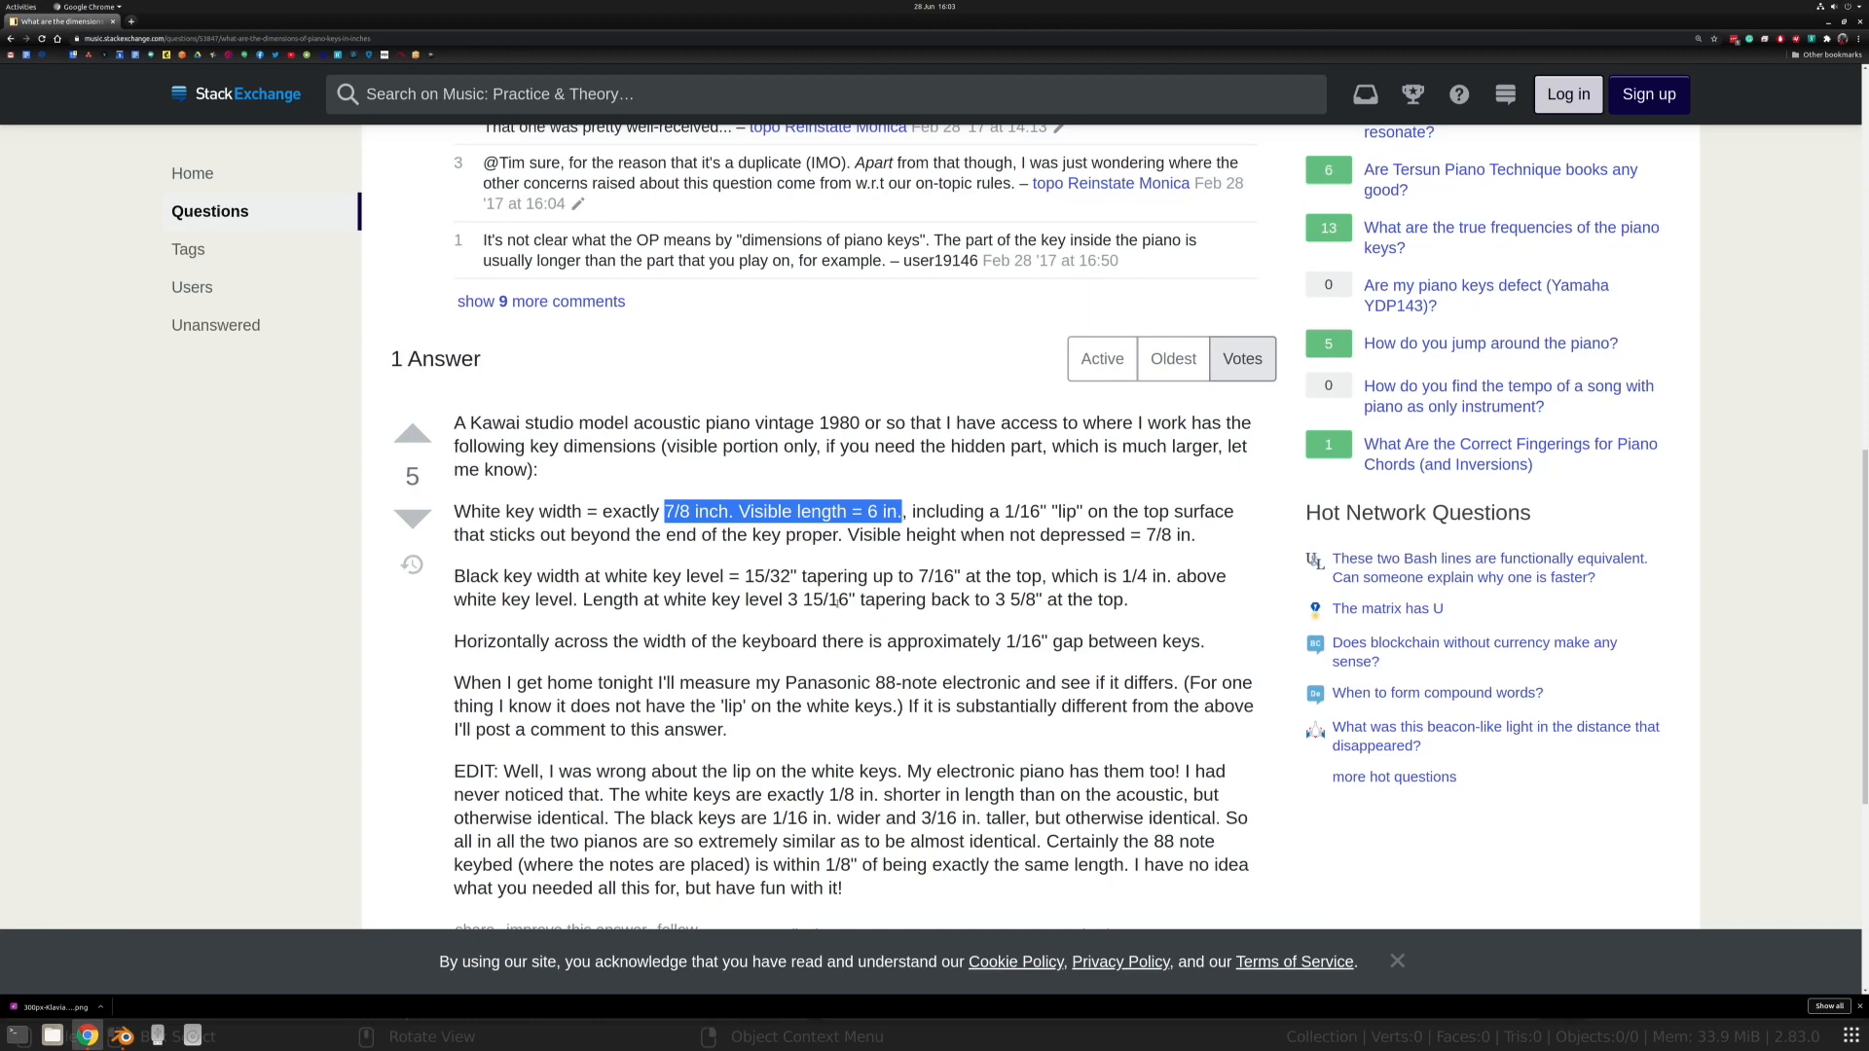
# Look up "7/8 inch in cm" on Google in a new browser tab.
pyautogui.click(131, 21)
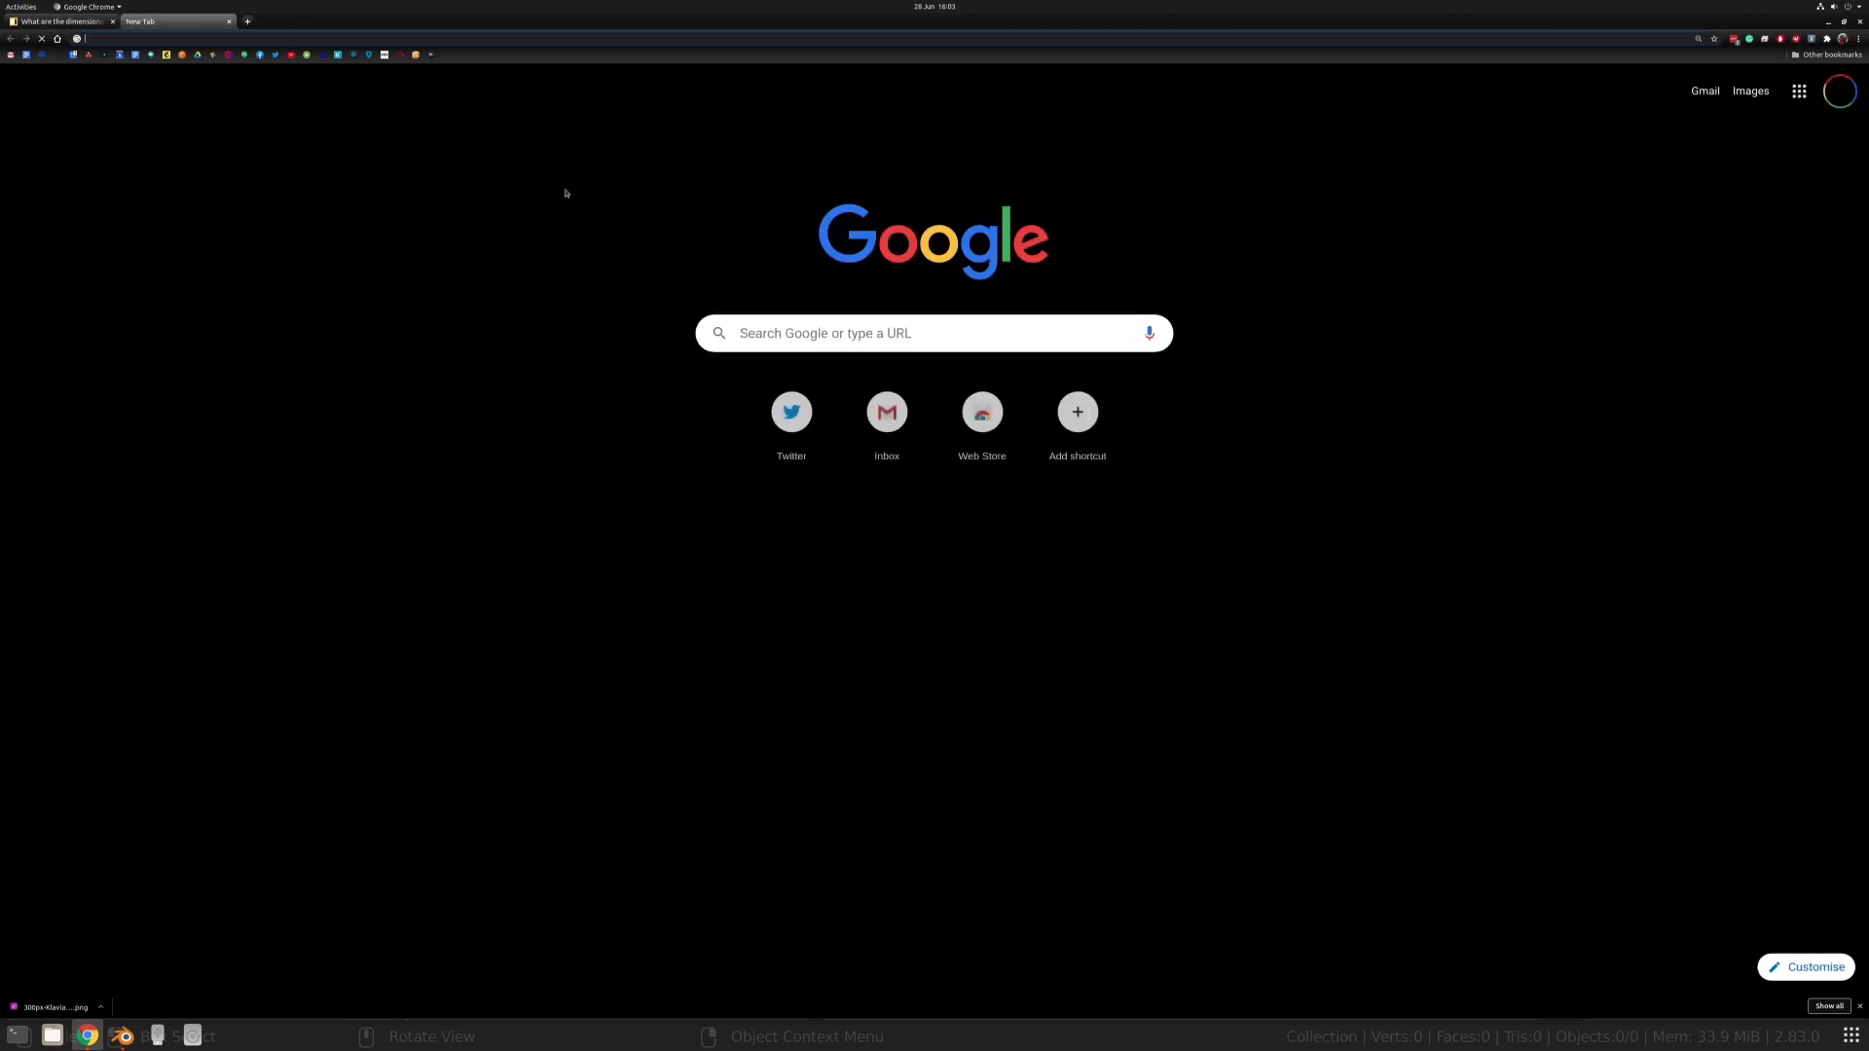
pyautogui.click(897, 342)
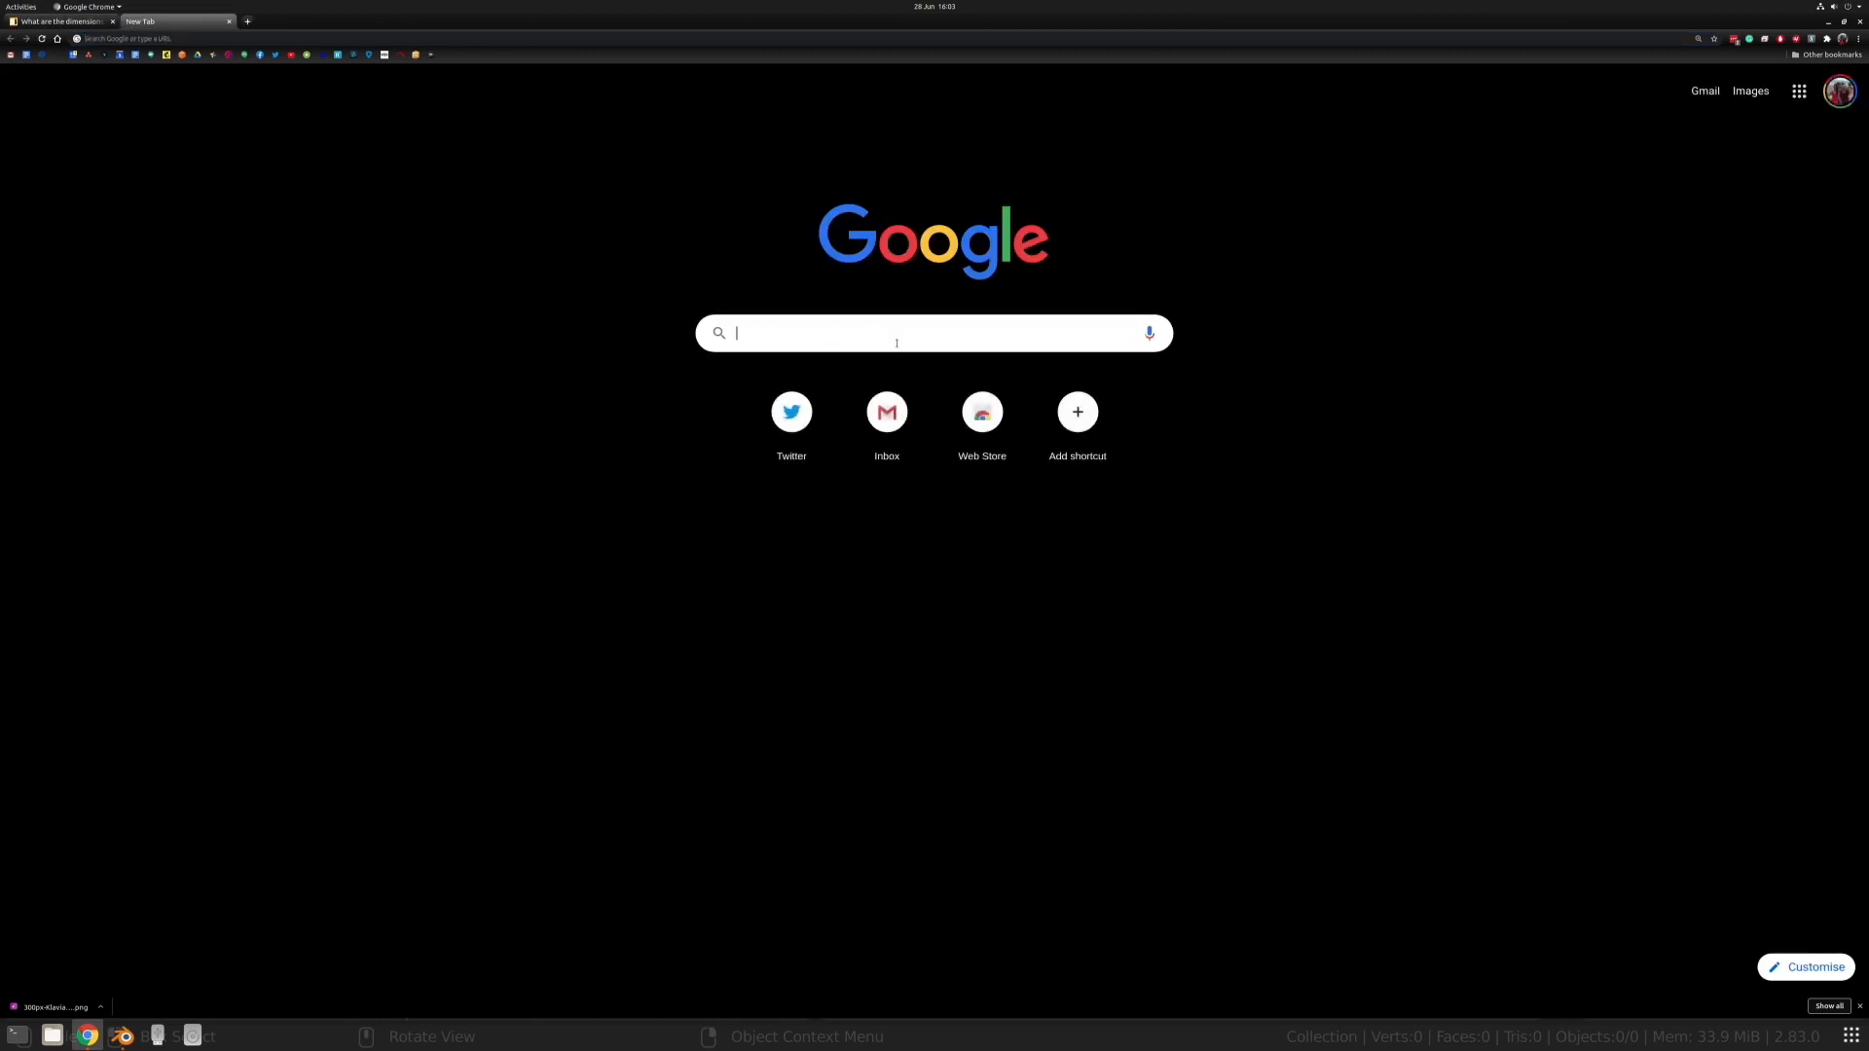
pyautogui.write('7/8 i')
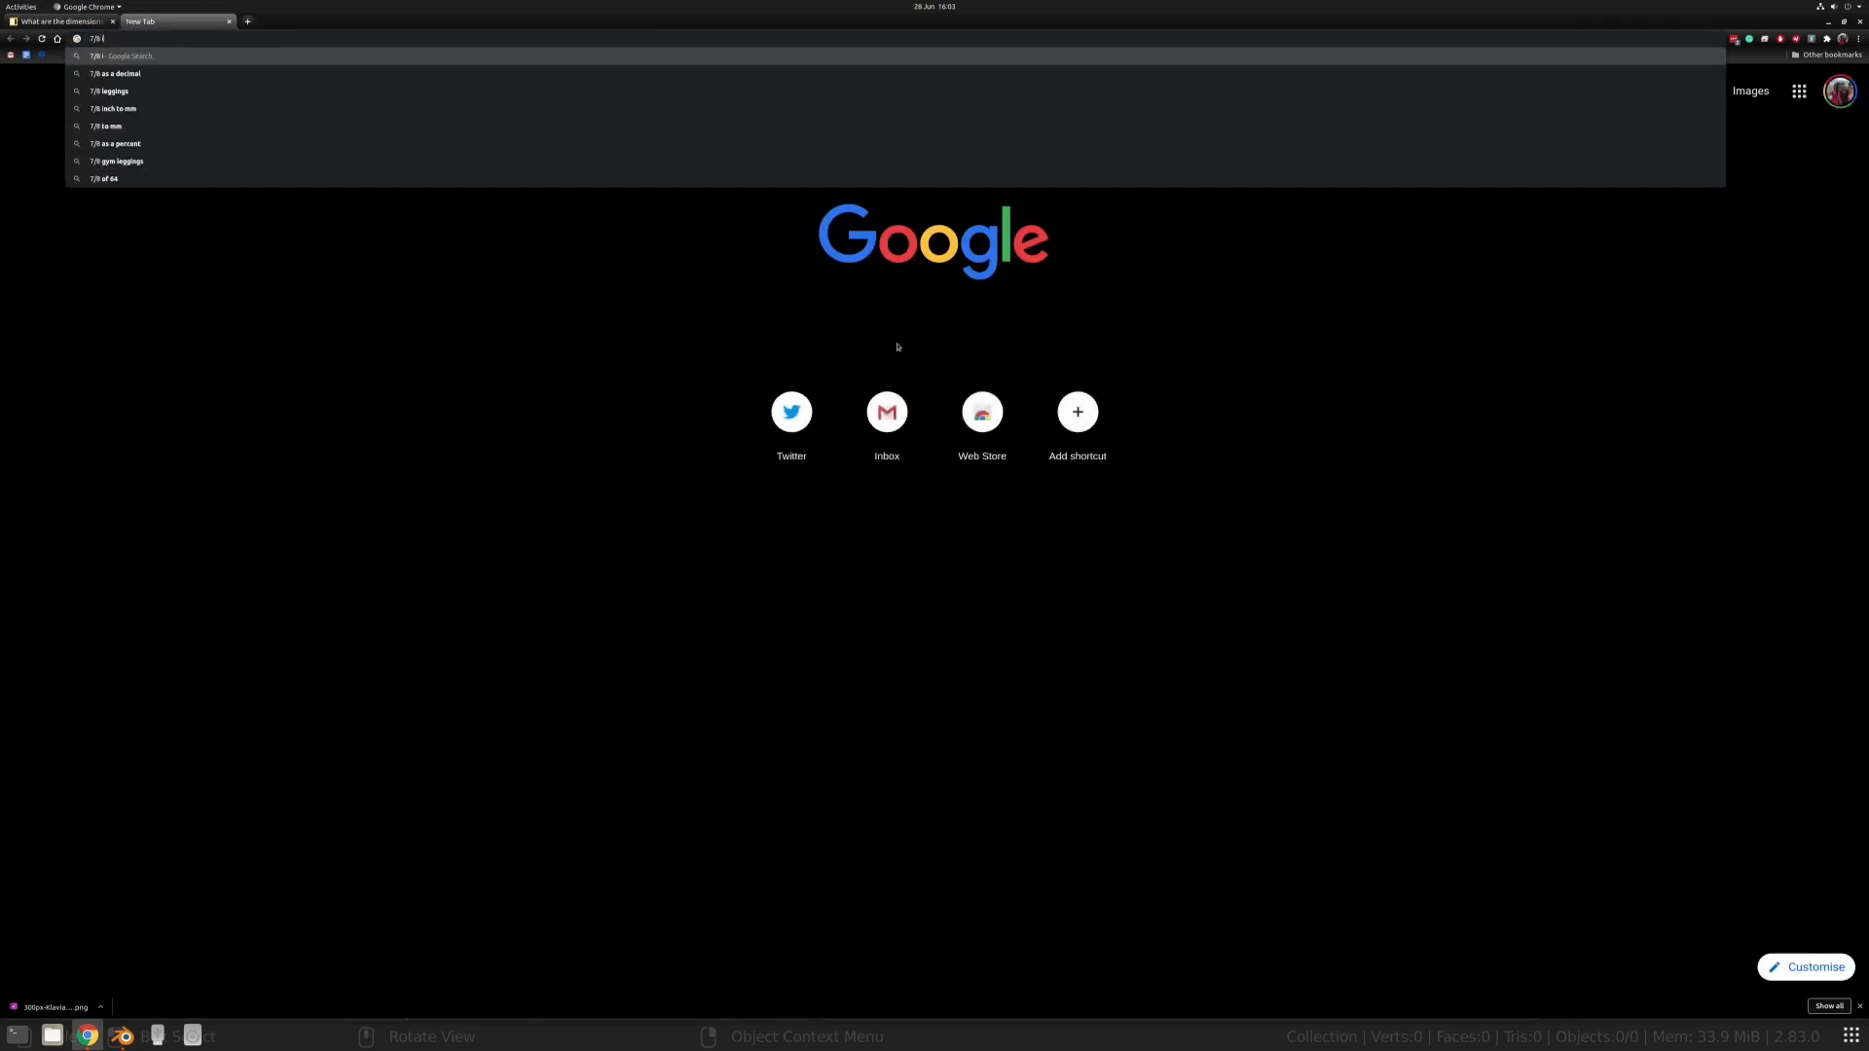
pyautogui.write('nch in cm')
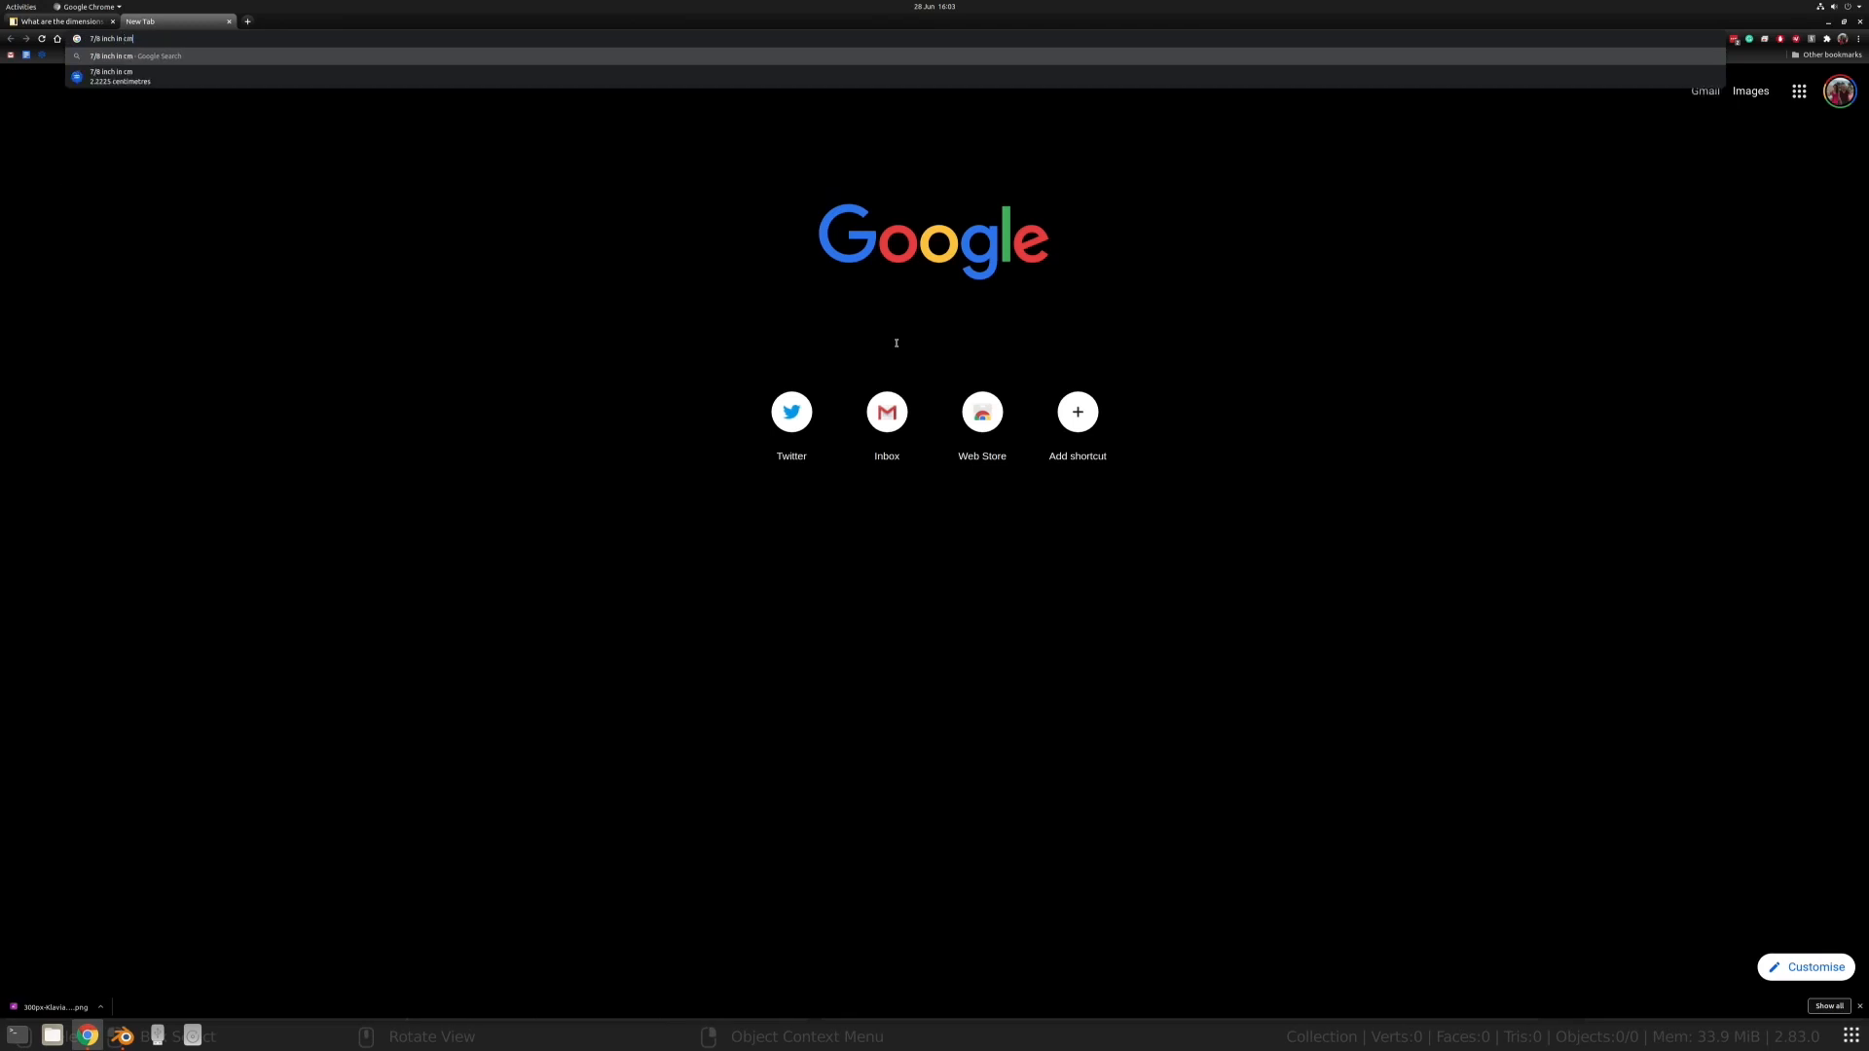
pyautogui.press('Return')
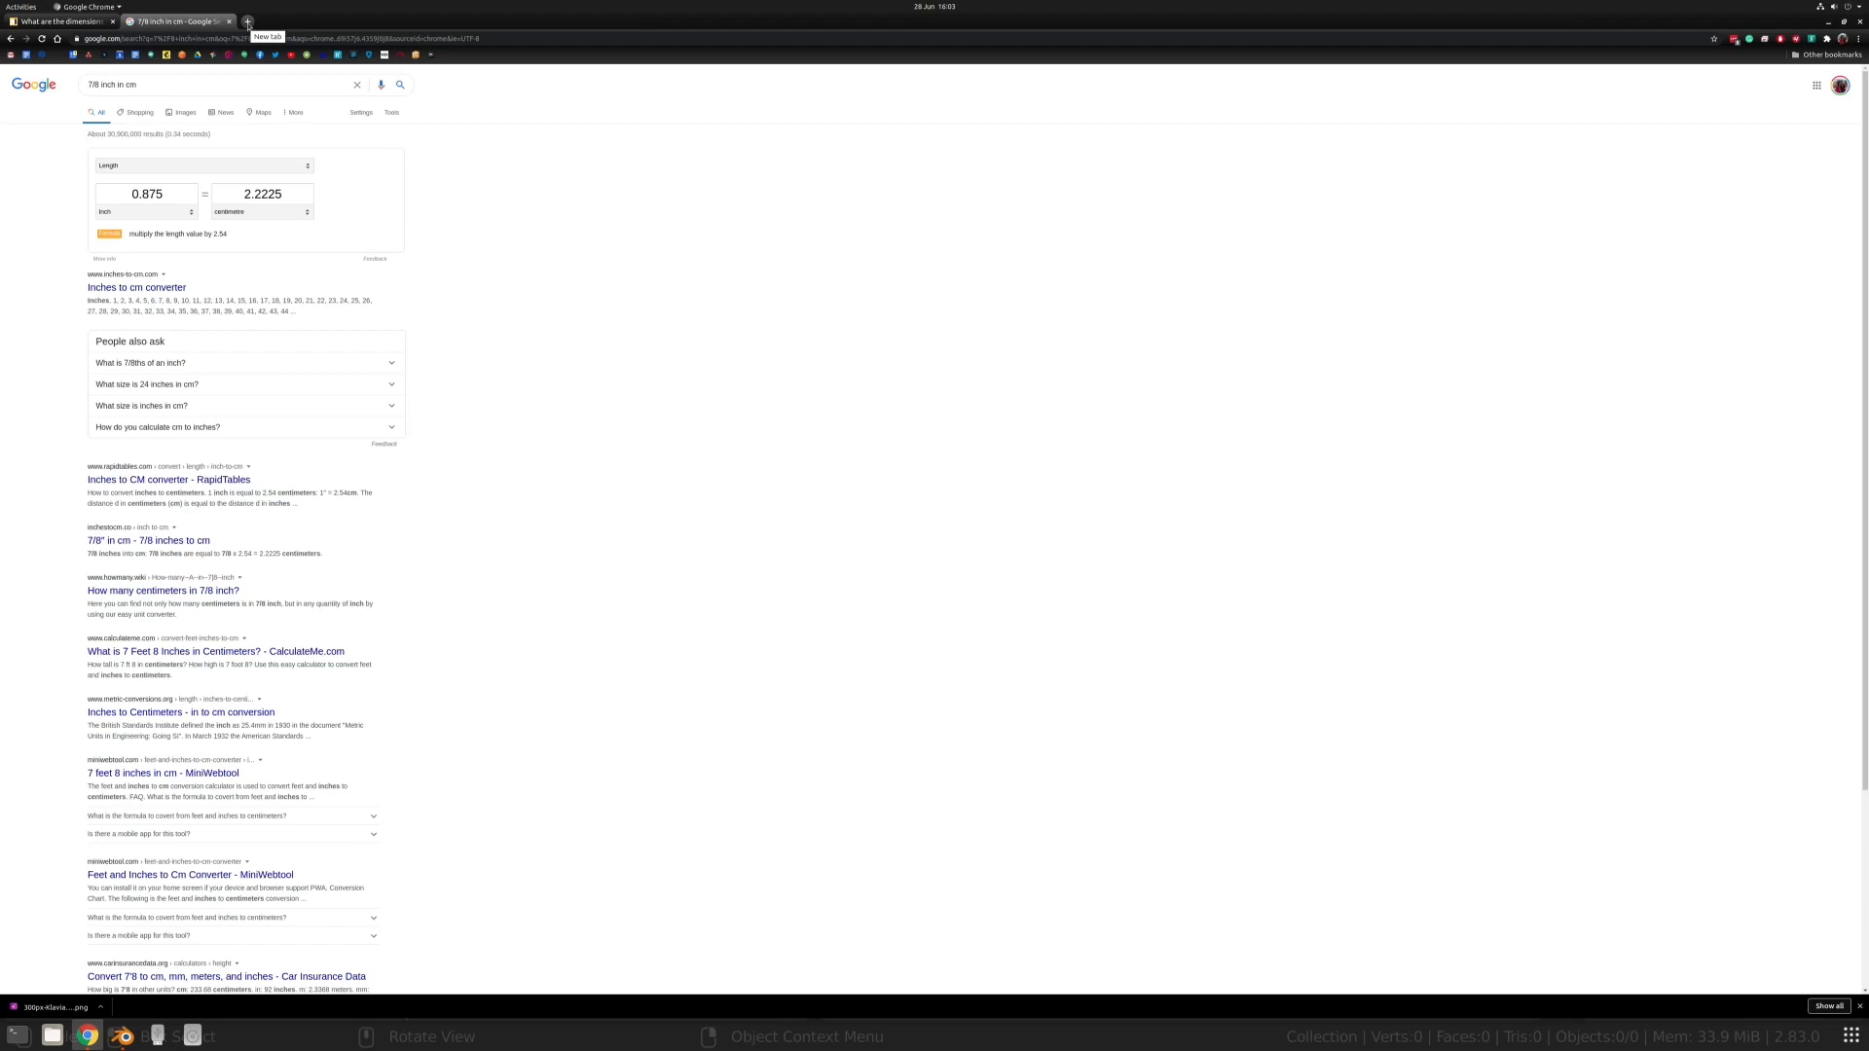
# Check the key length in the Stack Exchange answer and change the conversion search to "6 inch in cm".
pyautogui.click(60, 21)
pyautogui.click(162, 22)
pyautogui.moveTo(99, 85); pyautogui.dragTo(72, 81)
pyautogui.write('6')
pyautogui.press('Return')
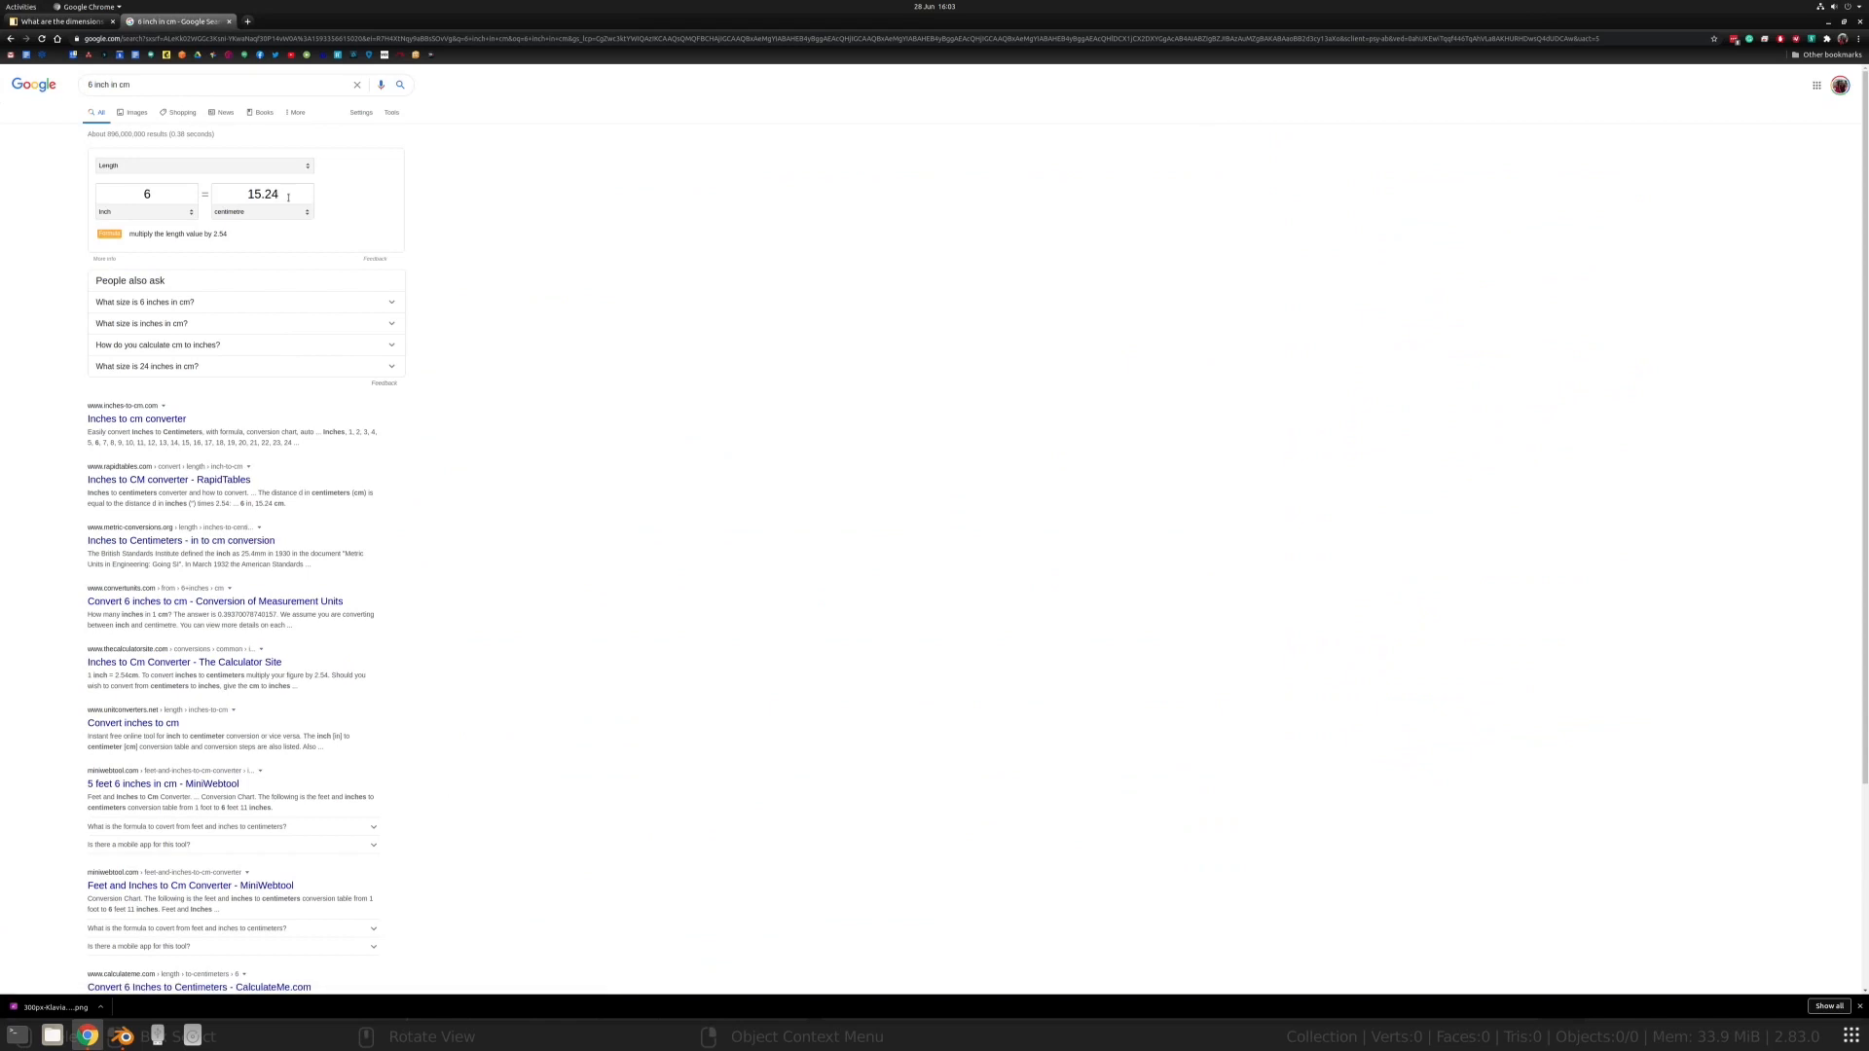
pyautogui.click(9, 39)
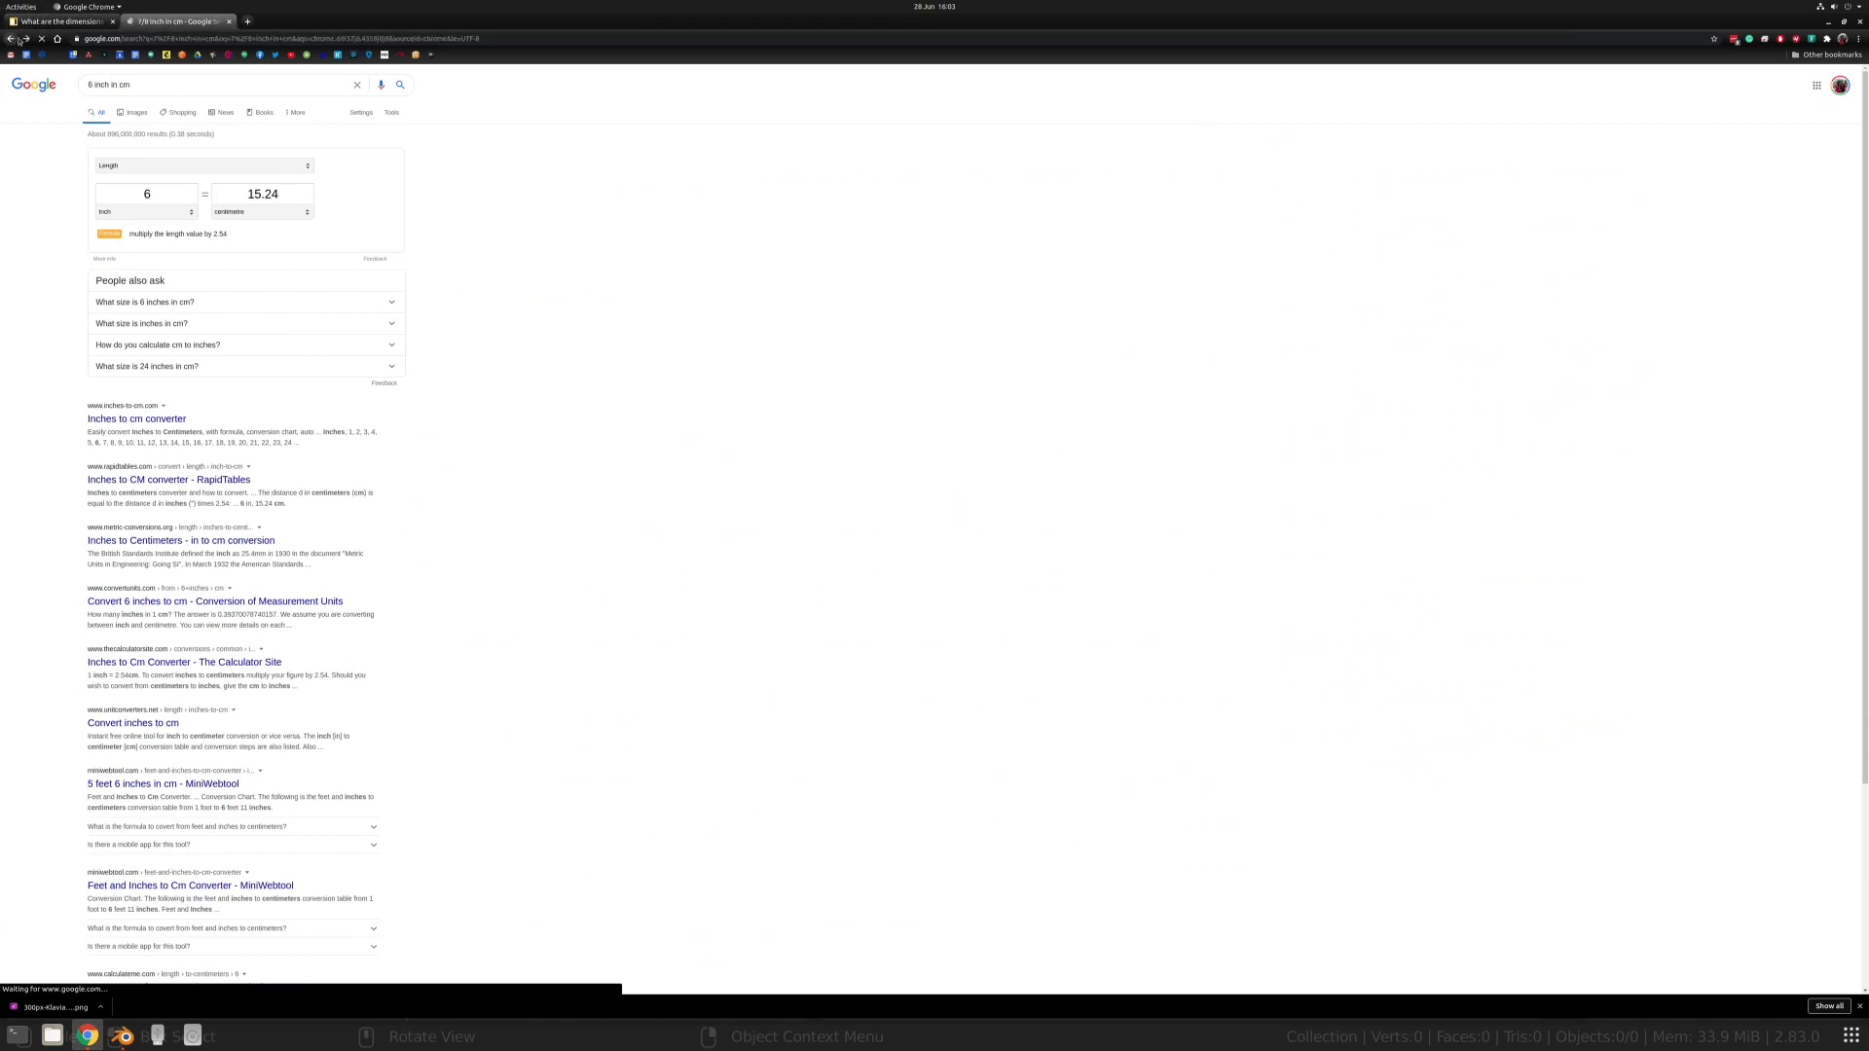
pyautogui.click(26, 39)
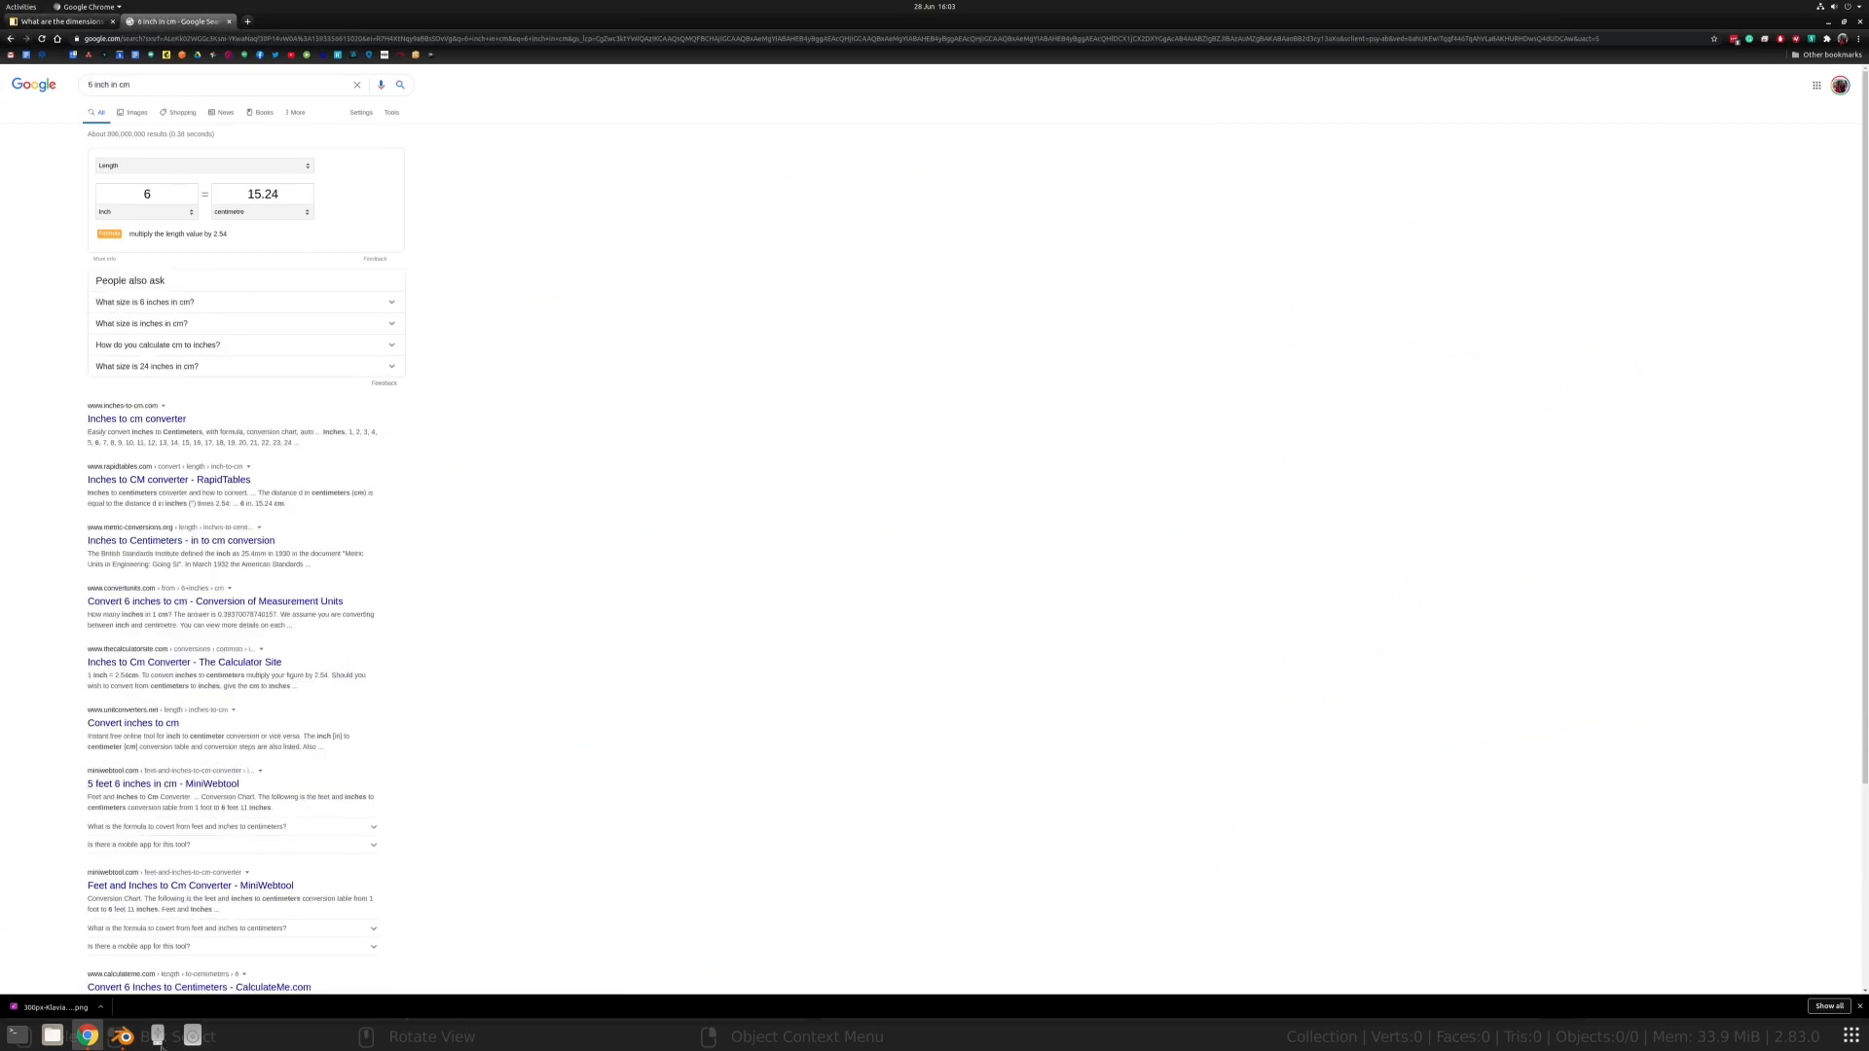
# Switch back to Blender and add a mesh cube at the world origin.
pyautogui.click(122, 1037)
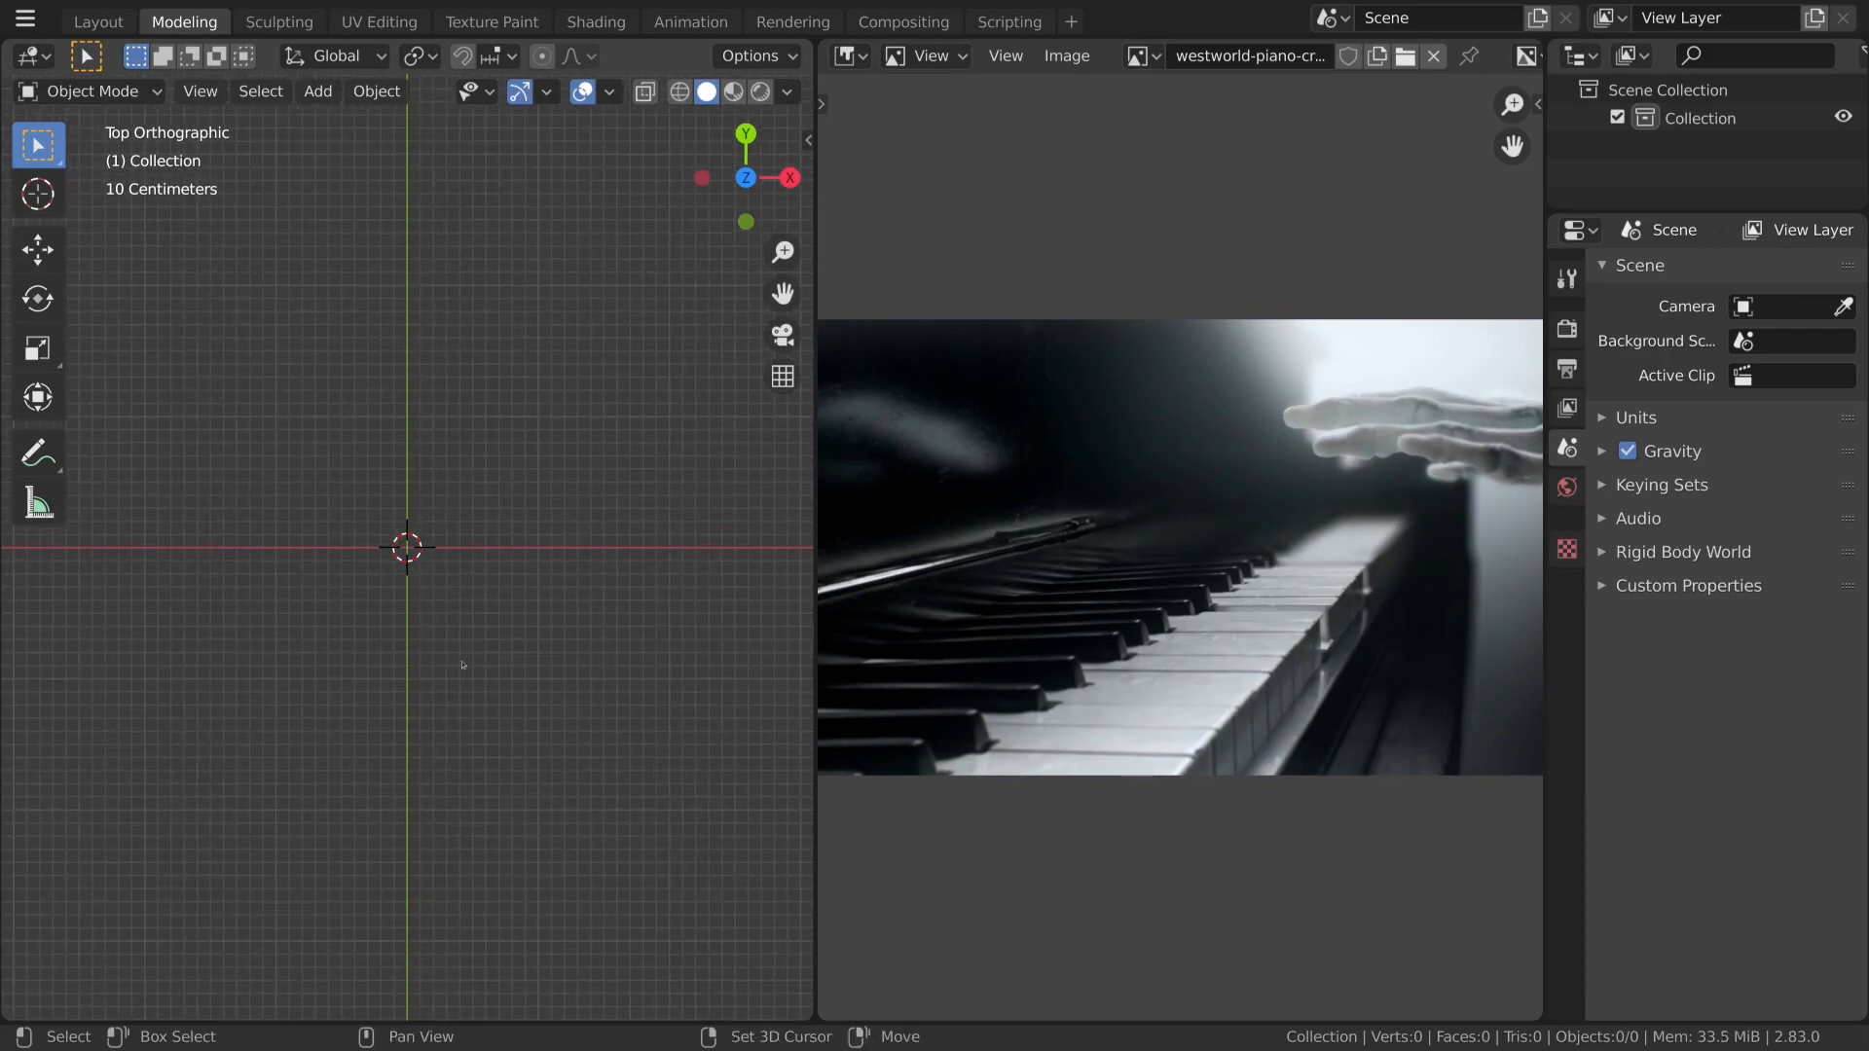
pyautogui.hotkey('shift', 'a')
pyautogui.press('Escape')
pyautogui.hotkey('shift', 'a')
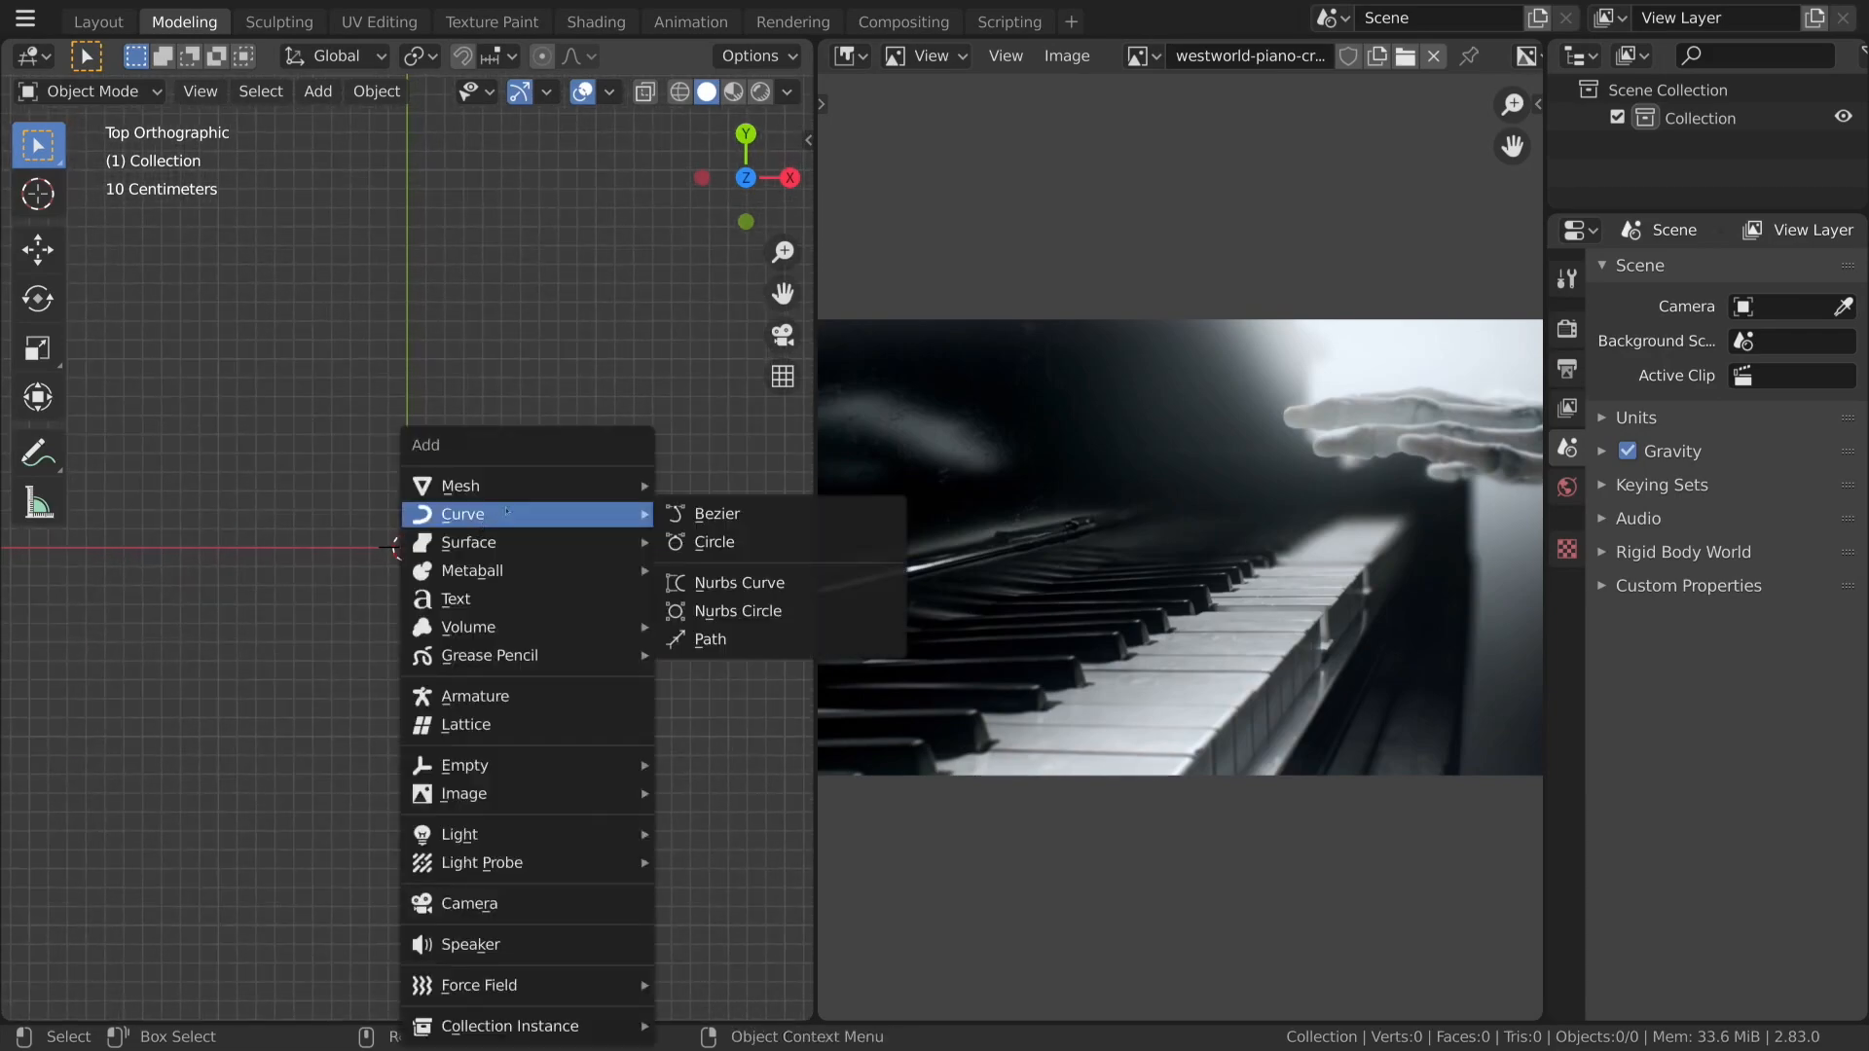
pyautogui.moveTo(545, 486)
pyautogui.click(749, 513)
pyautogui.keyDown('shift'); pyautogui.moveTo(515, 709); pyautogui.dragTo(571, 698, button='middle'); pyautogui.keyUp('shift')
pyautogui.scroll(1, 570, 698)
pyautogui.scroll(-1, 570, 698)
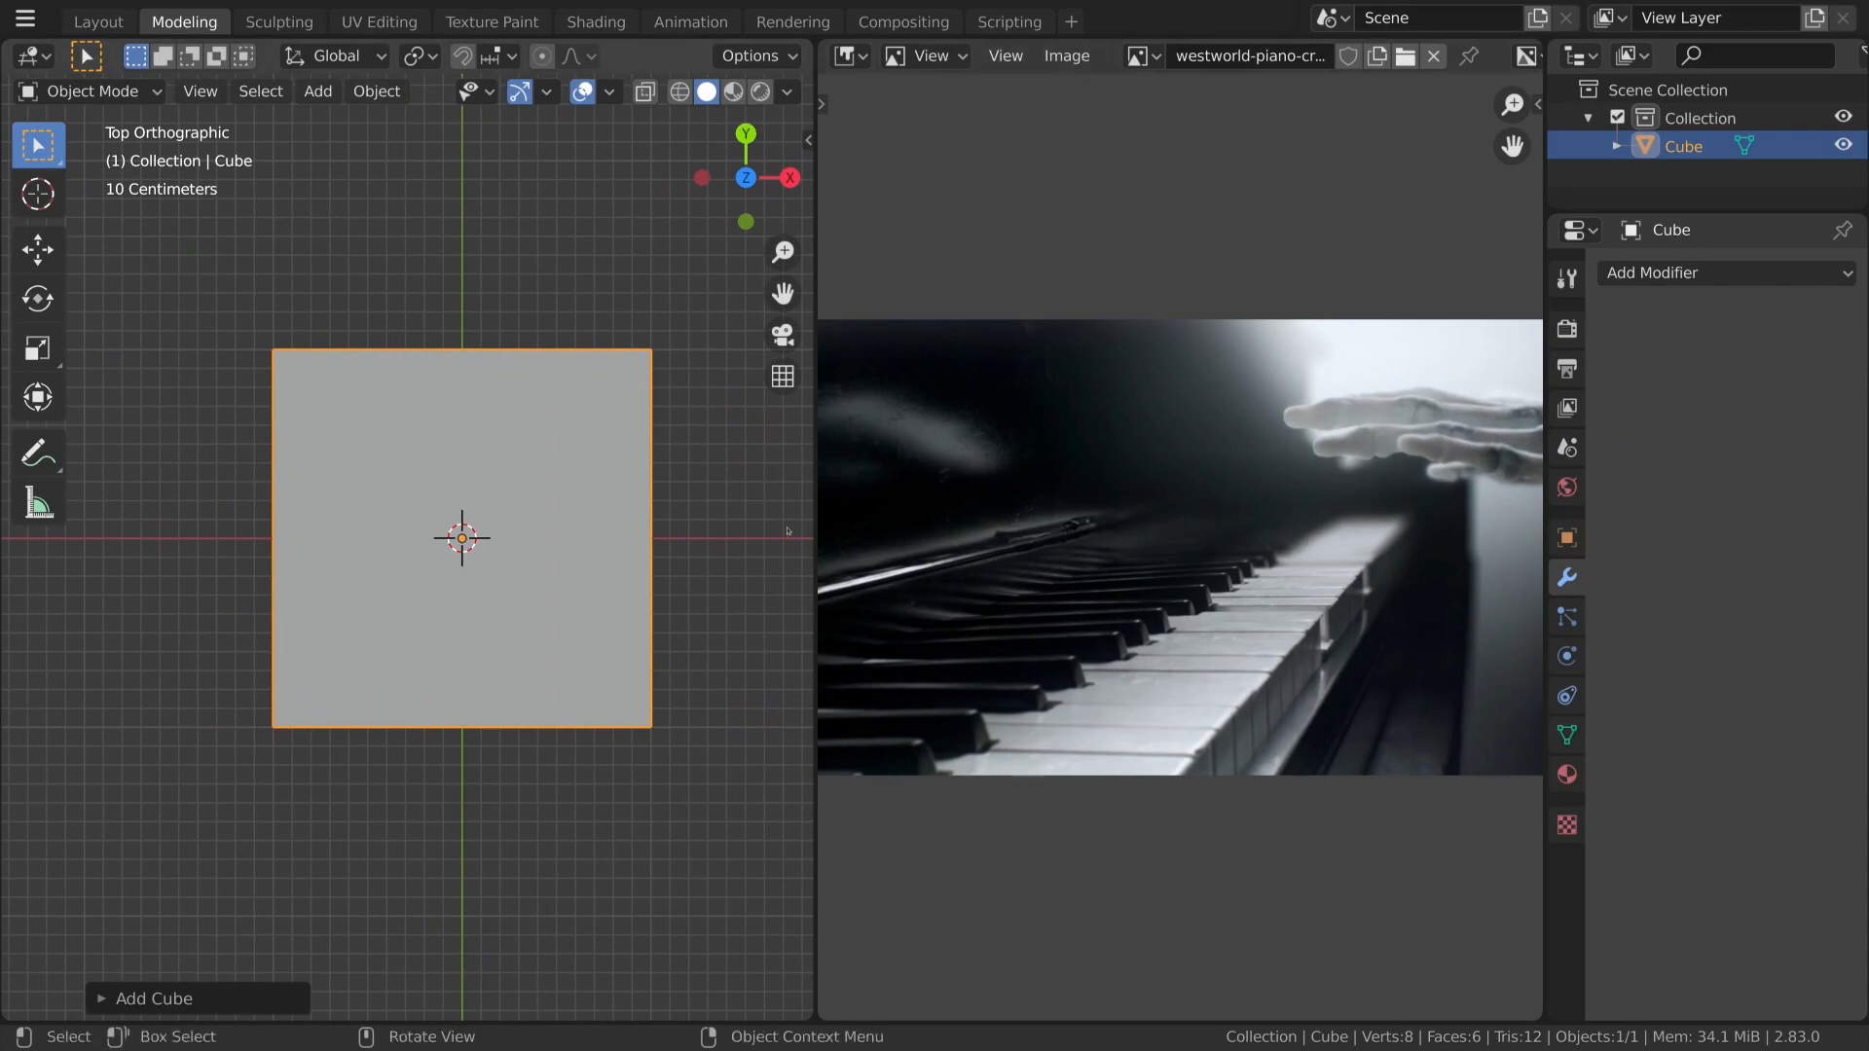
# Widen the 3D viewport over the reference image area and show the cube's transform properties.
pyautogui.moveTo(810, 525); pyautogui.dragTo(1351, 563)
pyautogui.scroll(-1, 860, 678)
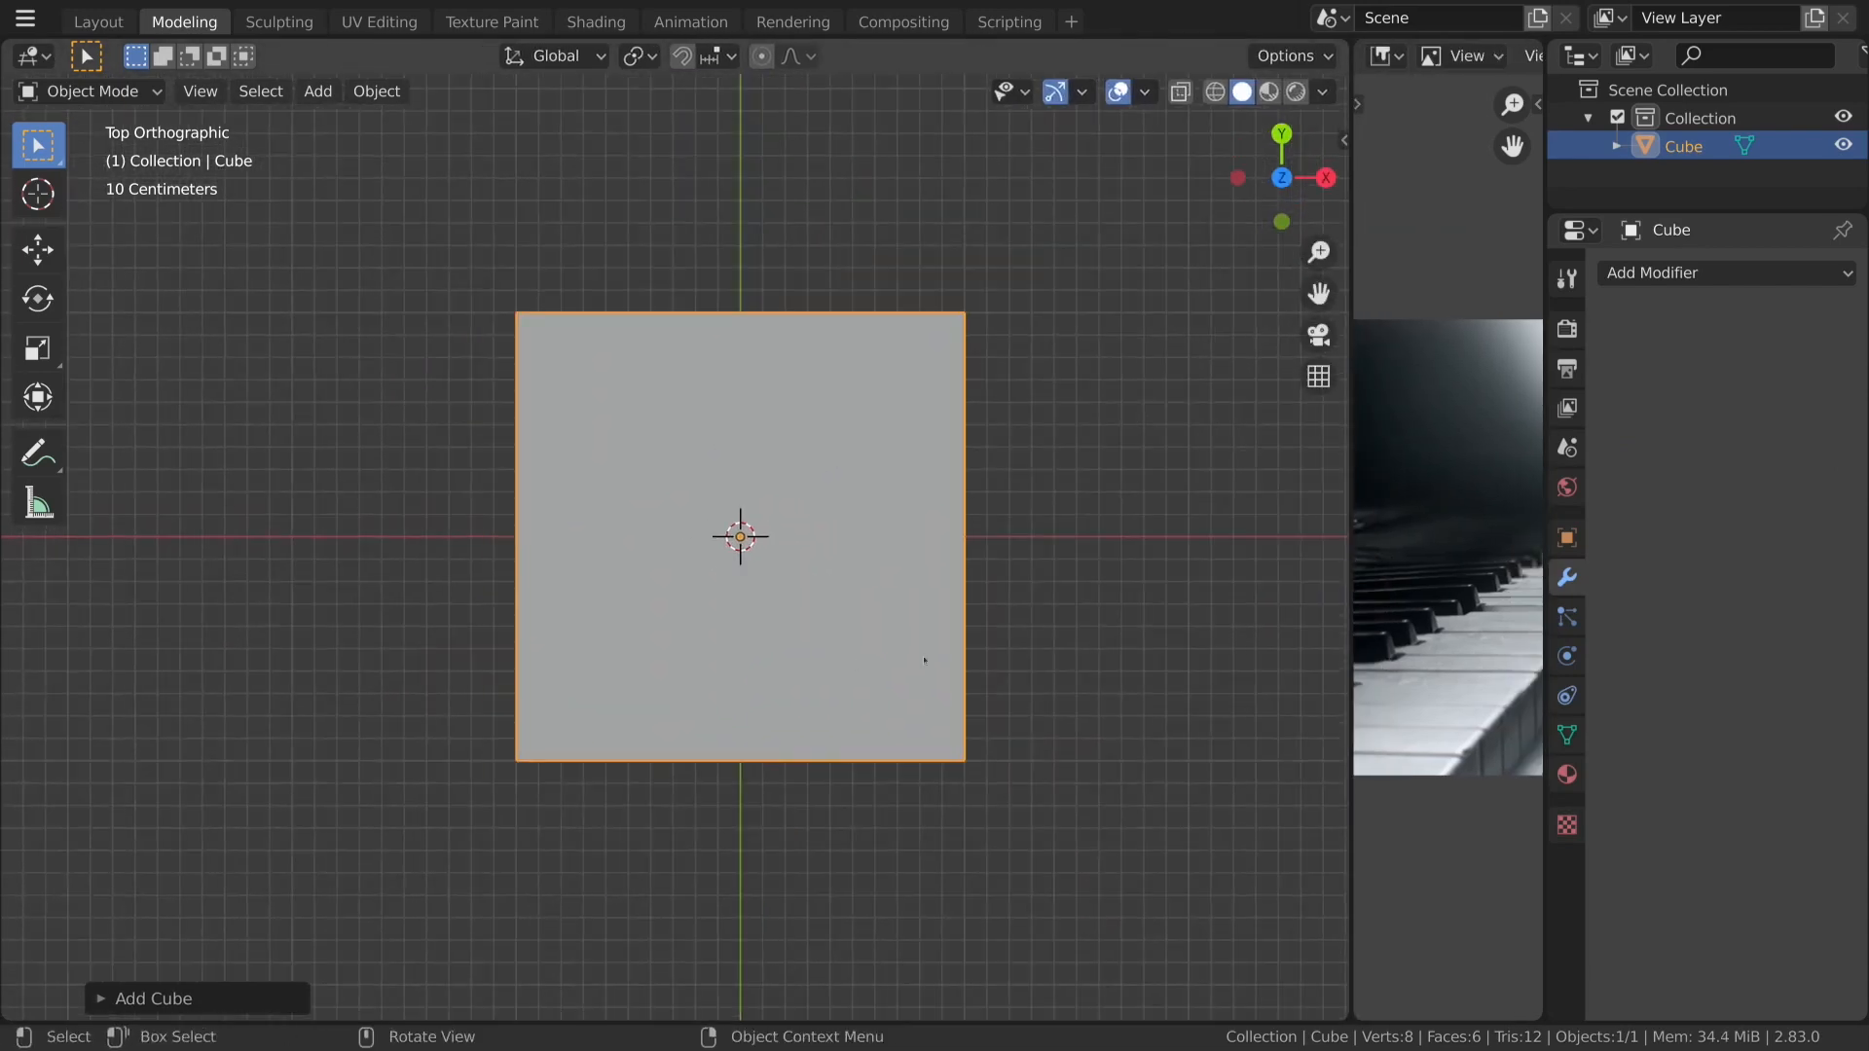
pyautogui.press('n')
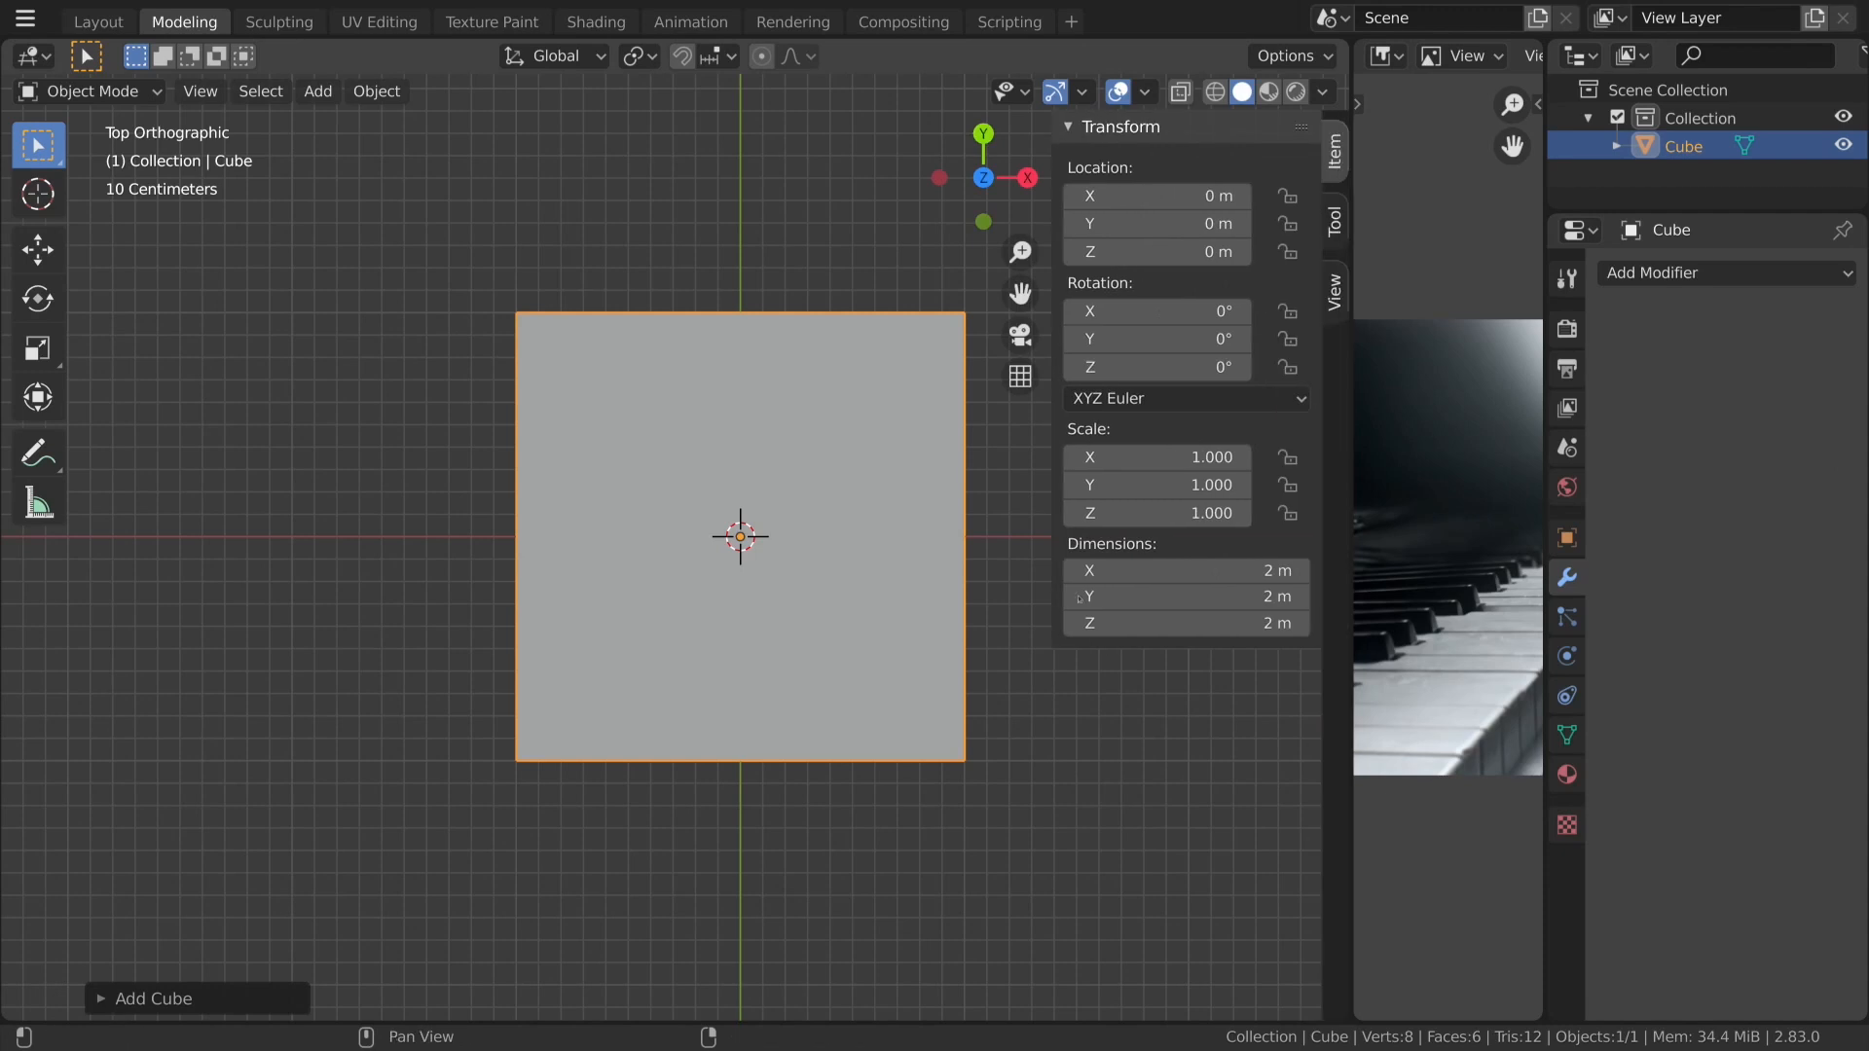
# Set the cube's Y scale to 0.222, then correct it to 0.022.
pyautogui.click(1180, 481)
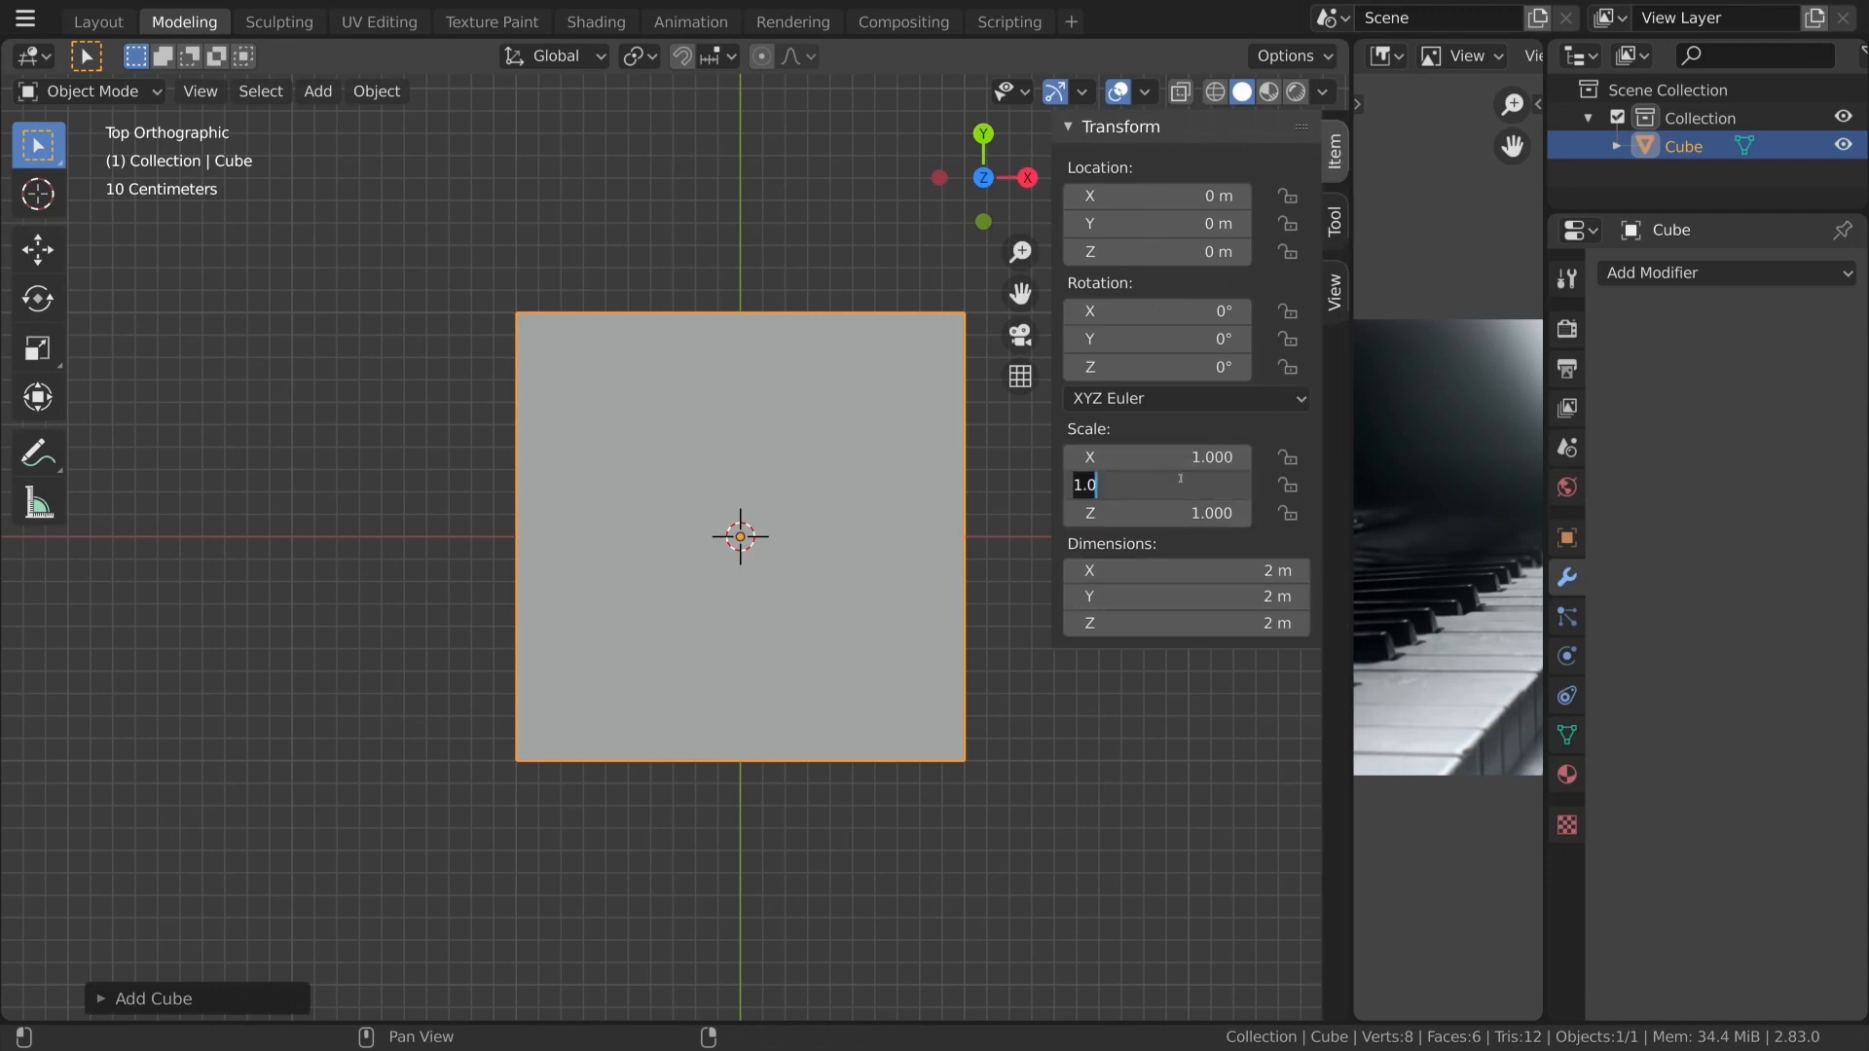
pyautogui.write('.222')
pyautogui.press('Return')
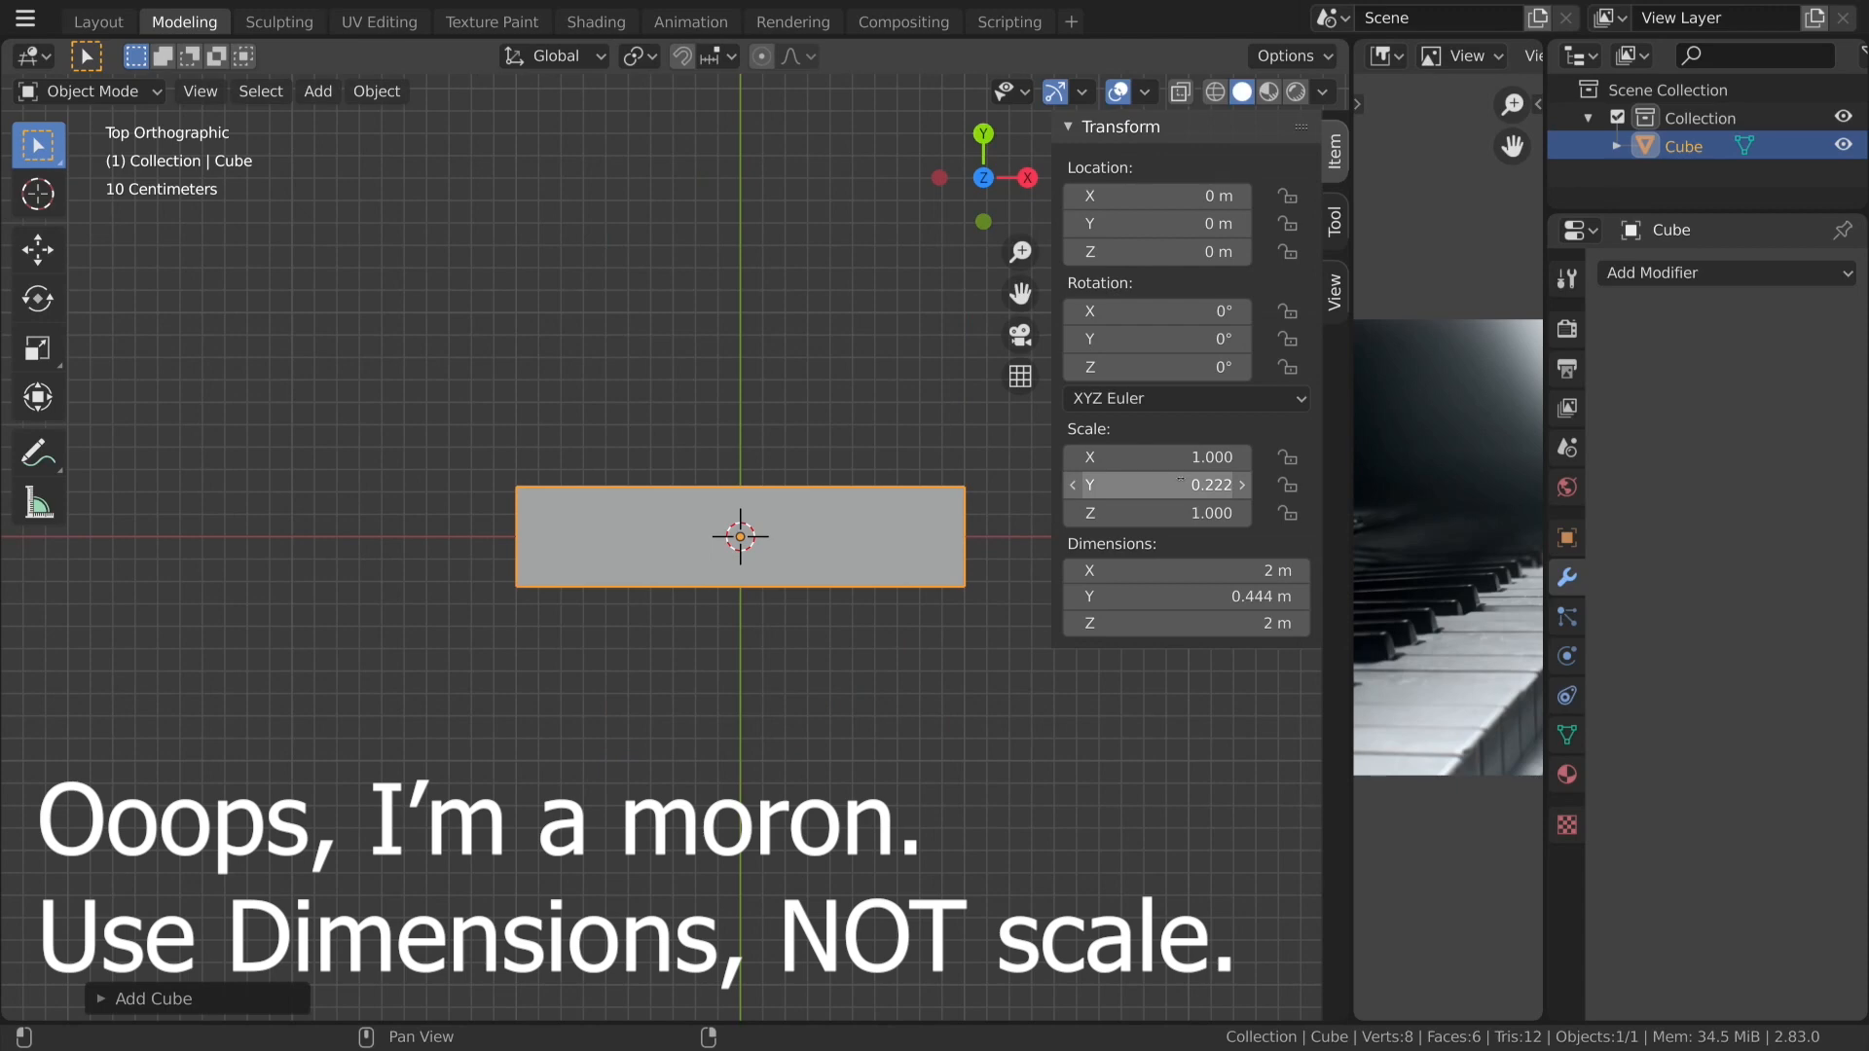
pyautogui.click(1180, 484)
pyautogui.write('.022')
pyautogui.press('Return')
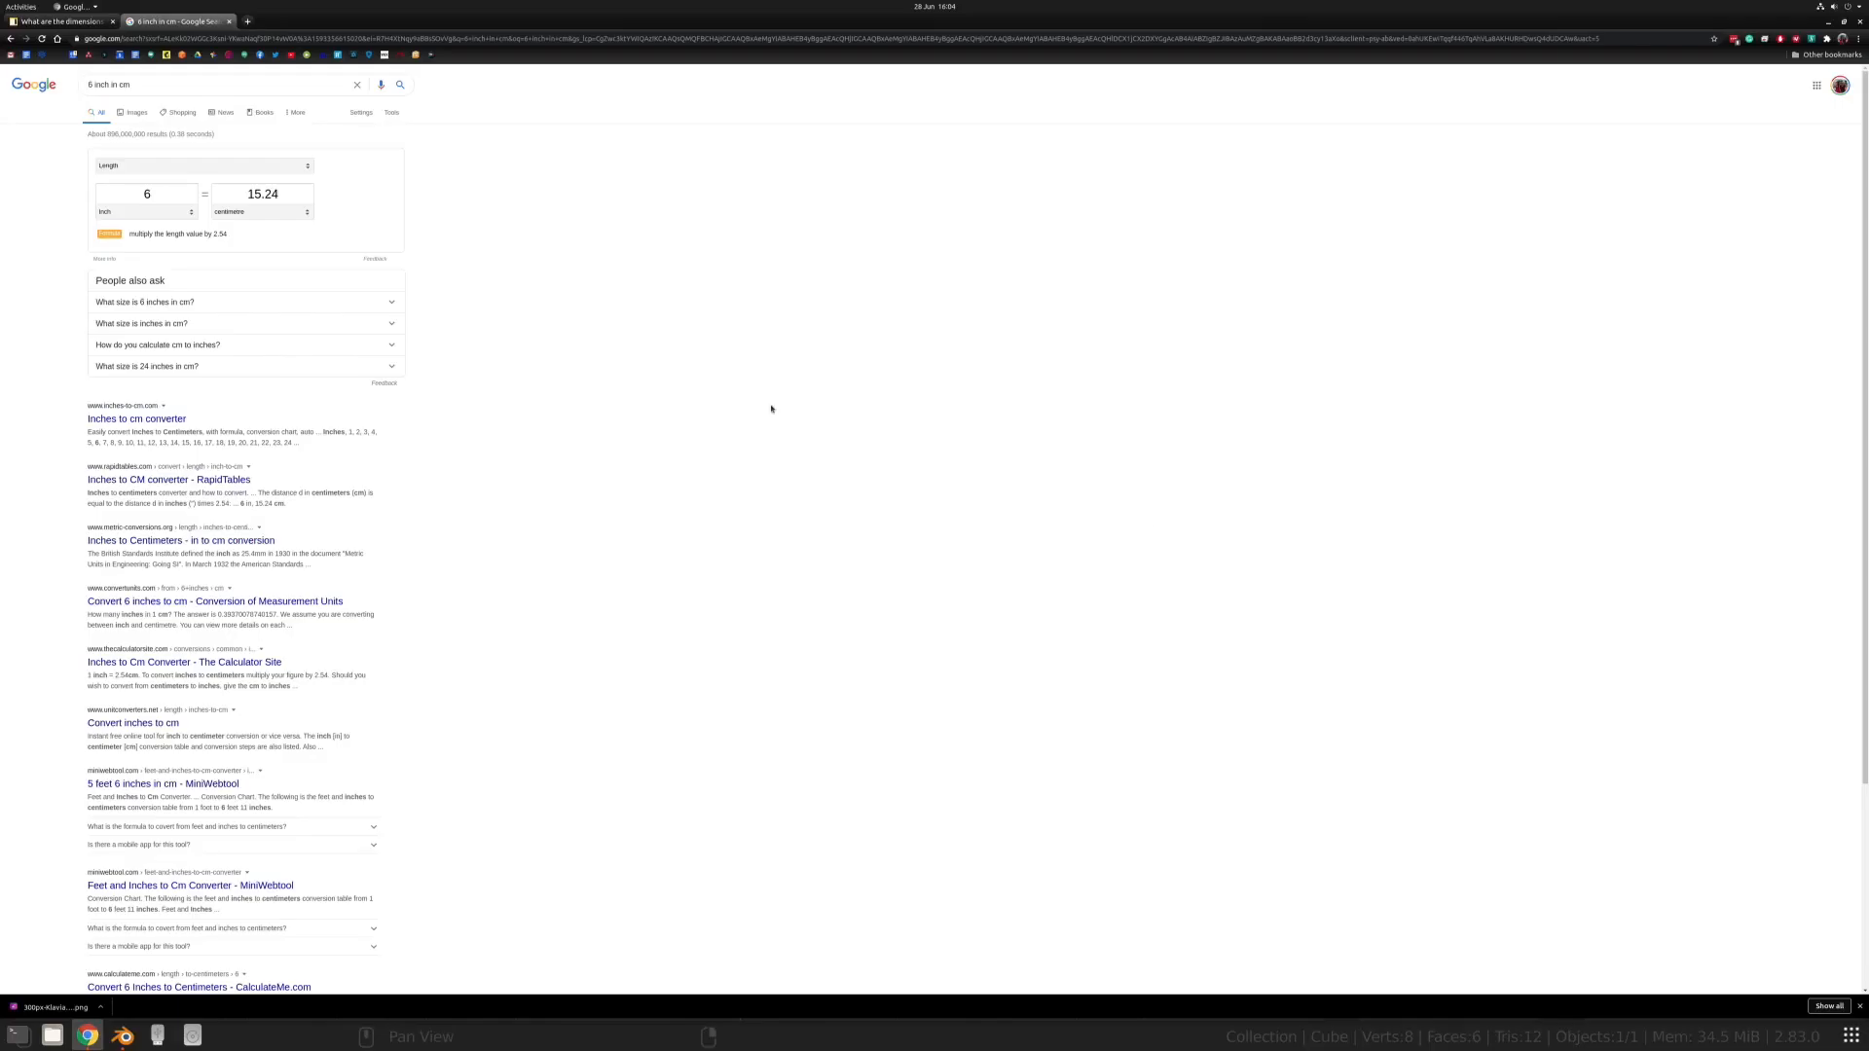
# Return from the browser to Blender and set the cube's Z scale to 0.152.
pyautogui.hotkey('alt', 'Tab')
pyautogui.click(1144, 512)
pyautogui.write('.15')
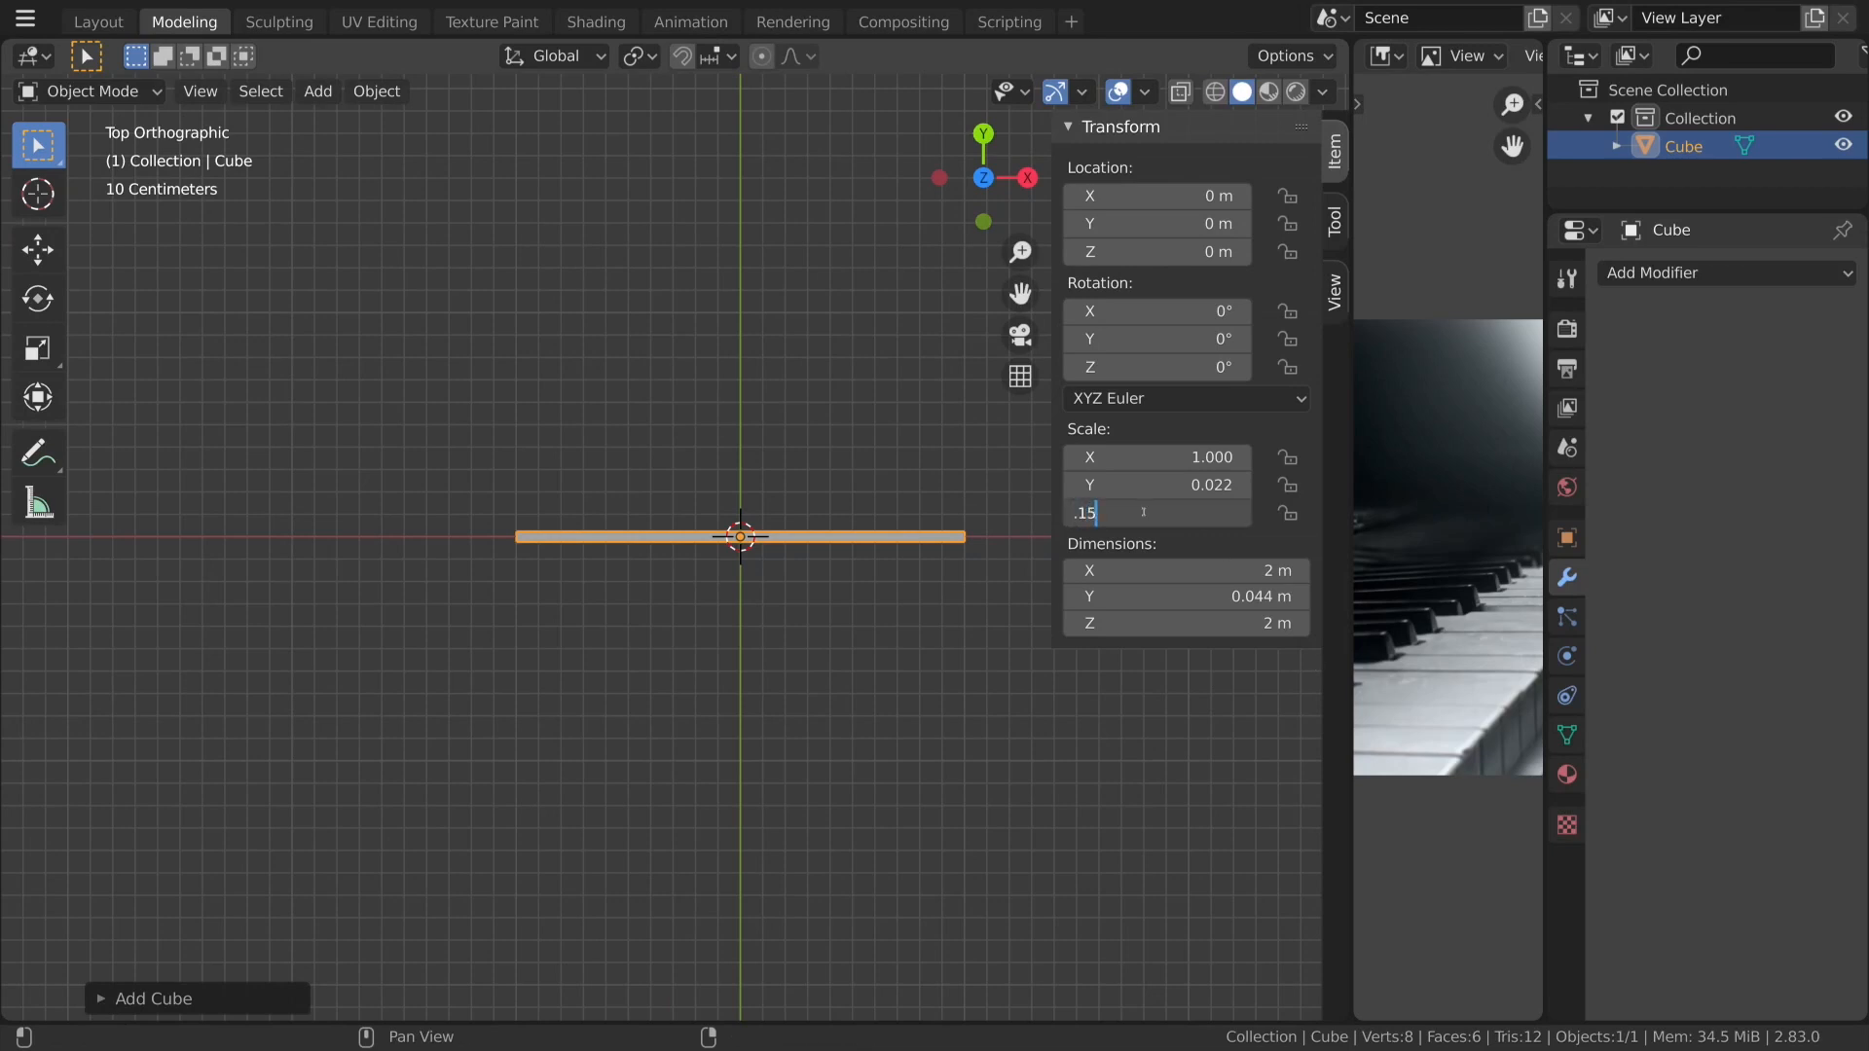
pyautogui.write('2')
pyautogui.press('Return')
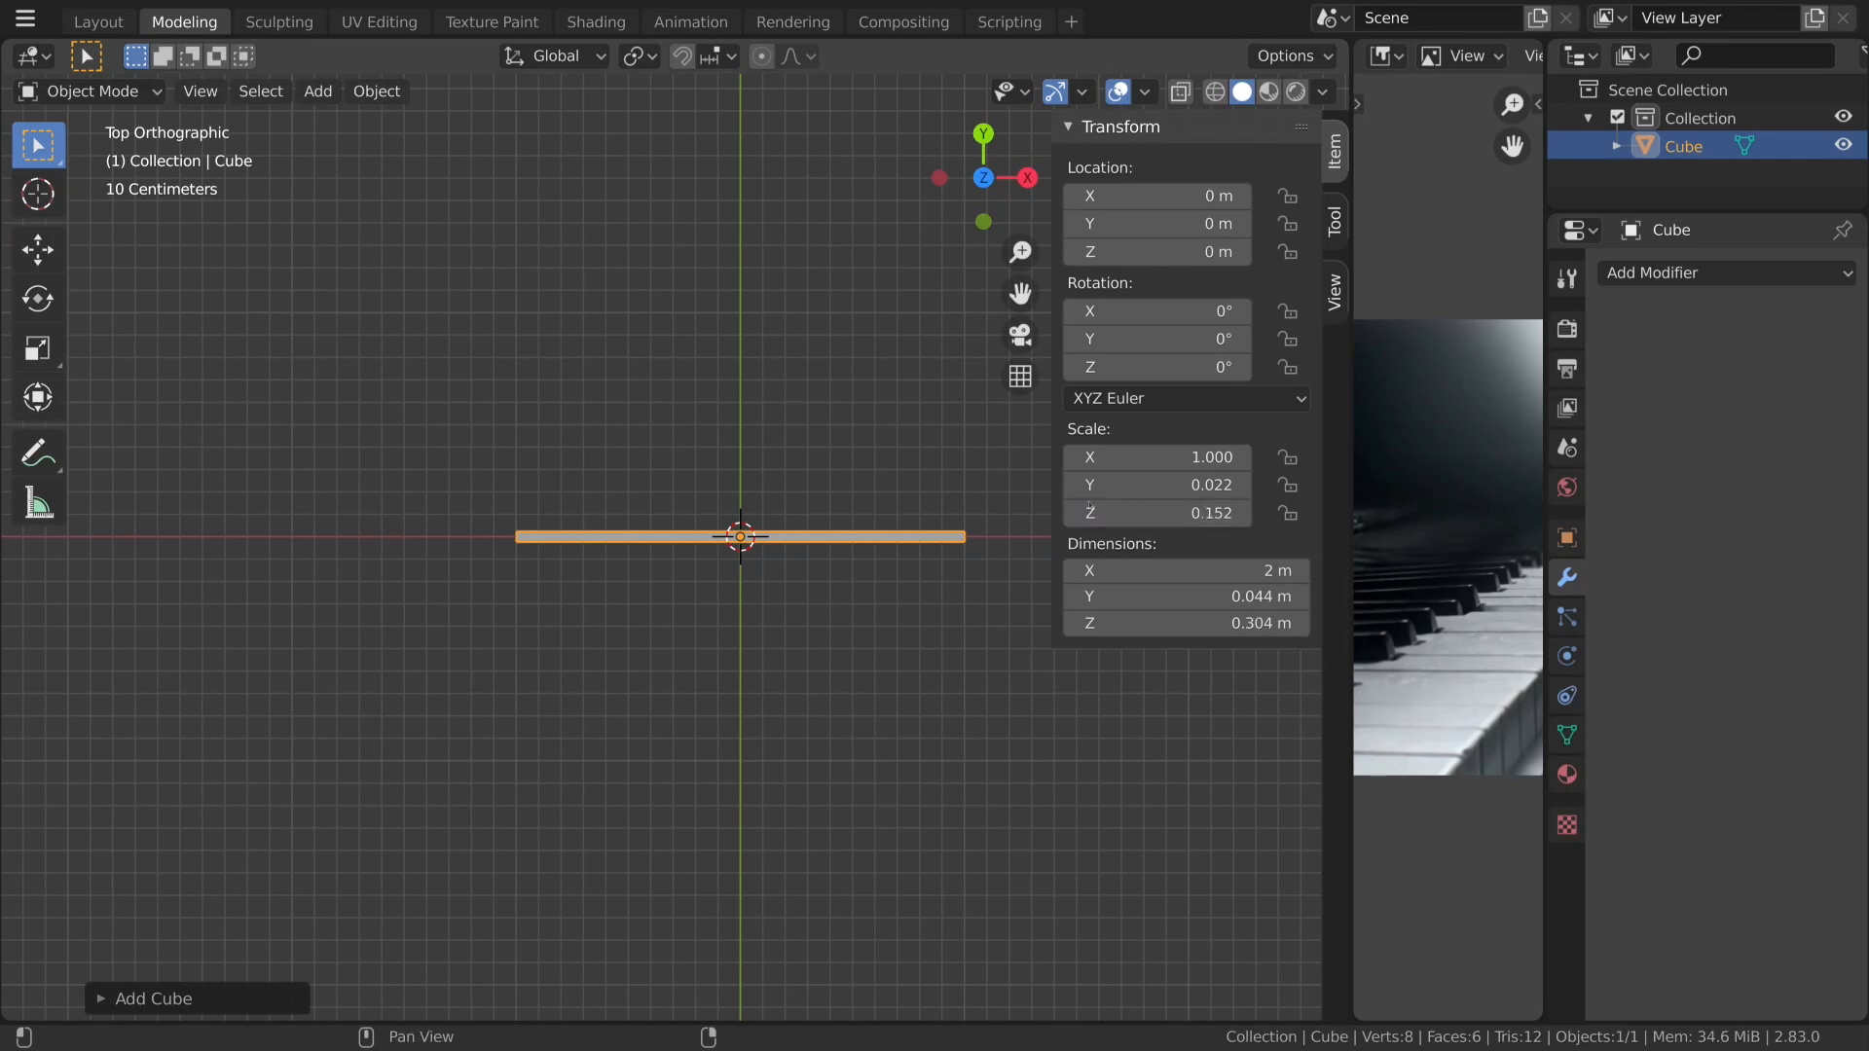
# Set the cube's X scale to 1.152.
pyautogui.click(1212, 513)
pyautogui.click(1184, 460)
pyautogui.click(1183, 460)
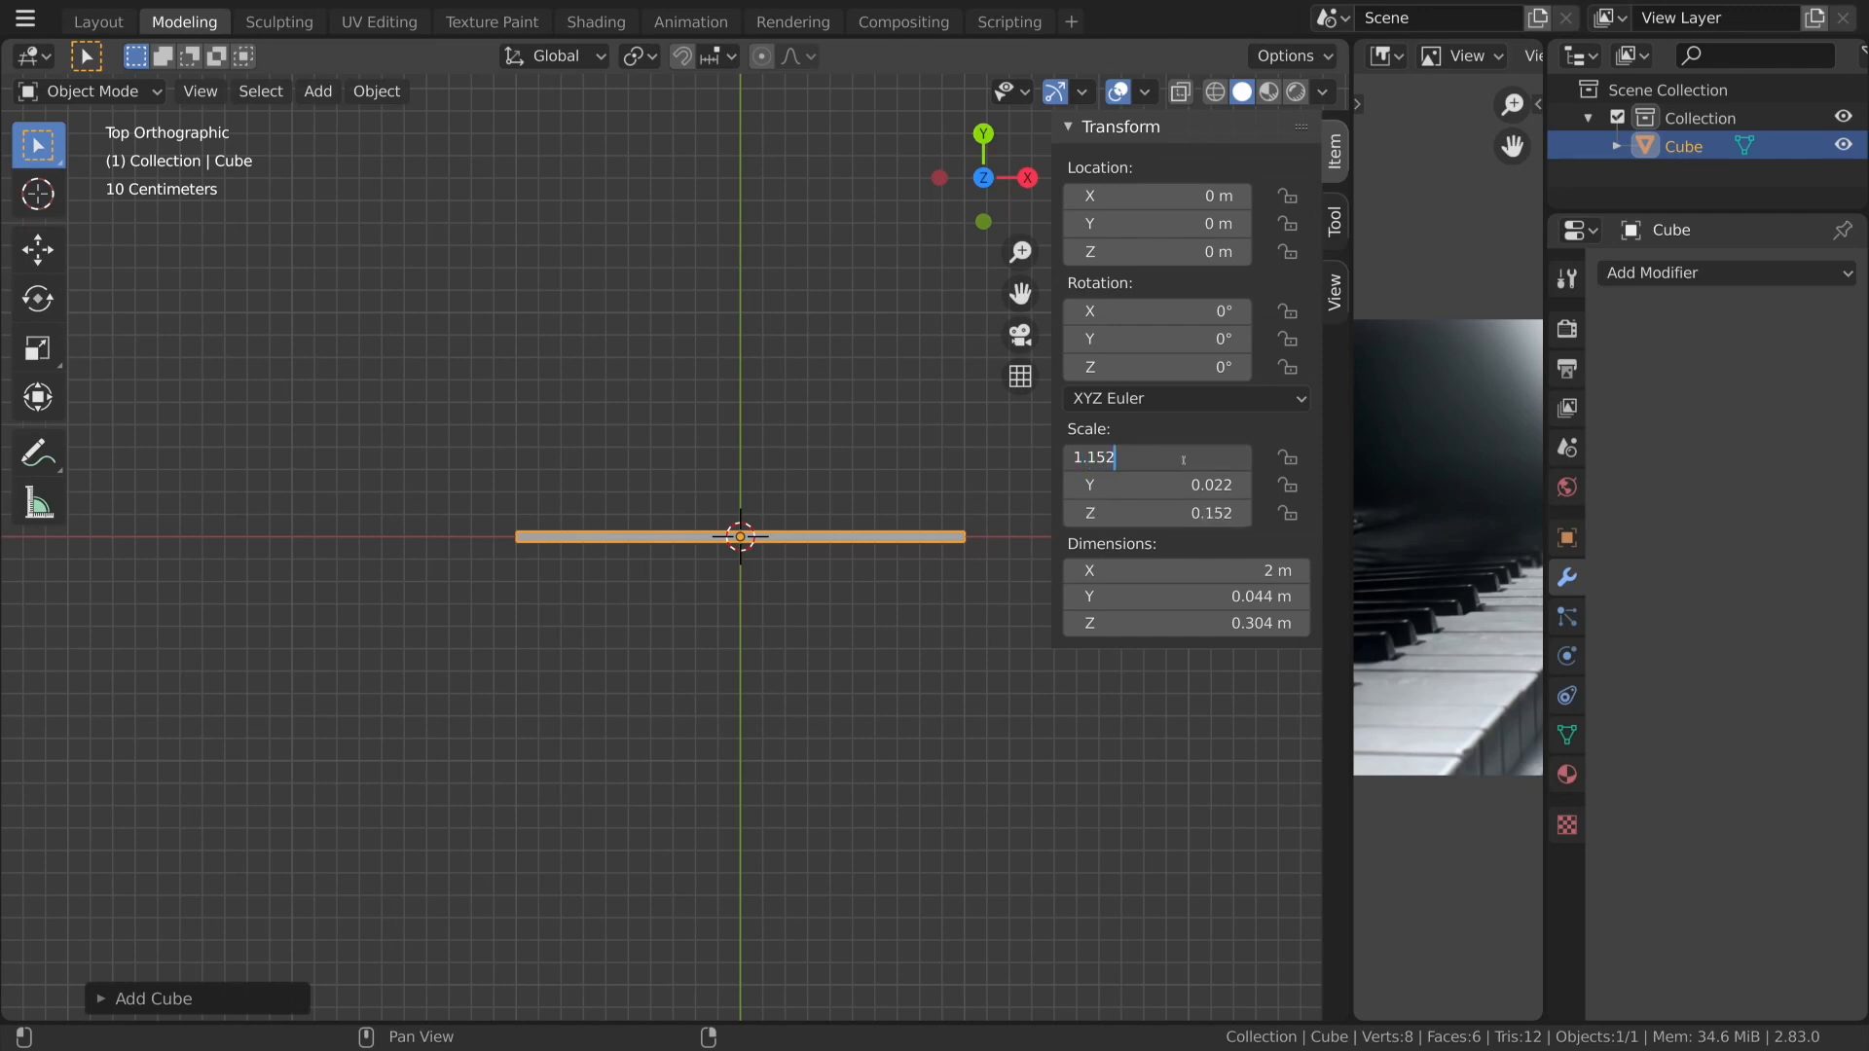
pyautogui.write('1.152')
pyautogui.press('Return')
# Set the cube's Z scale to 0.2, then reduce it to 0.096.
pyautogui.click(1215, 521)
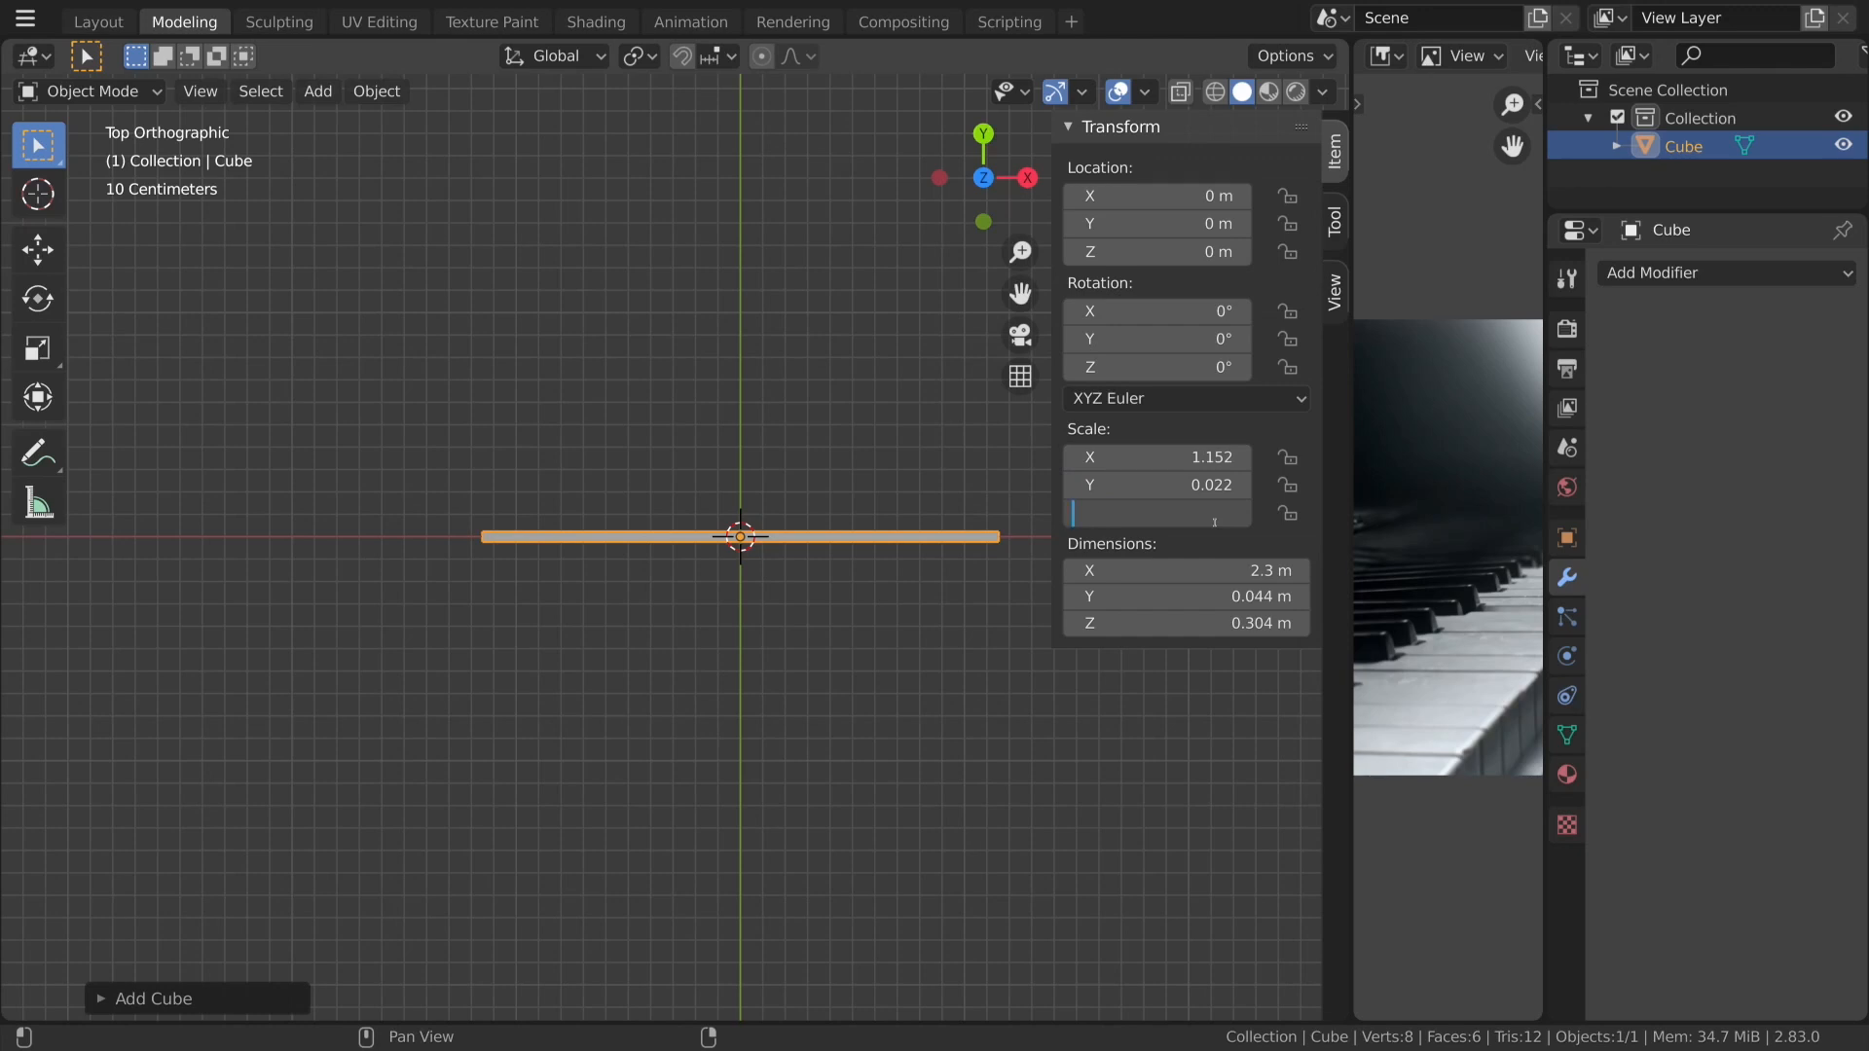
pyautogui.write('0.2')
pyautogui.press('Return')
pyautogui.moveTo(851, 851); pyautogui.dragTo(1009, 608, button='middle')
pyautogui.scroll(3, 1010, 608)
pyautogui.scroll(-2, 1010, 608)
pyautogui.moveTo(1158, 513); pyautogui.dragTo(1117, 513)
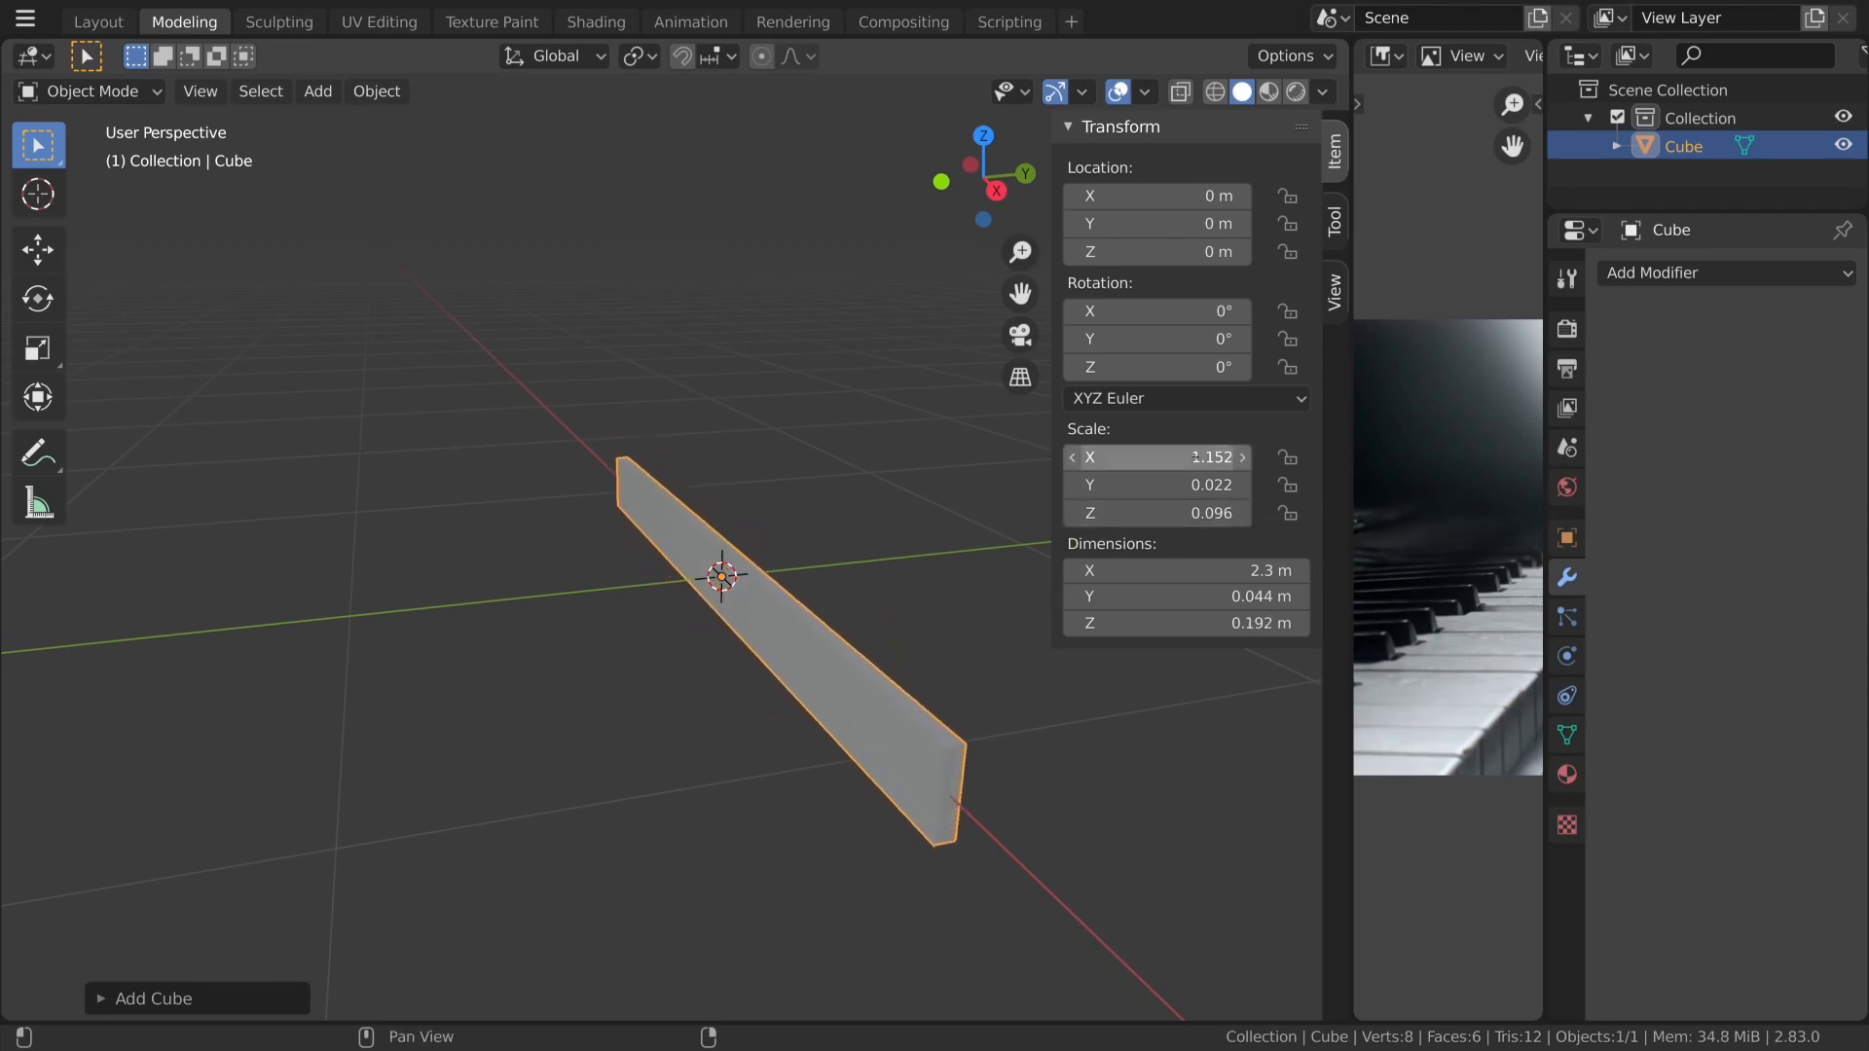
# Set the cube's X scale to 0.152 and its Z scale to 0.016, then view it from the top.
pyautogui.click(1196, 457)
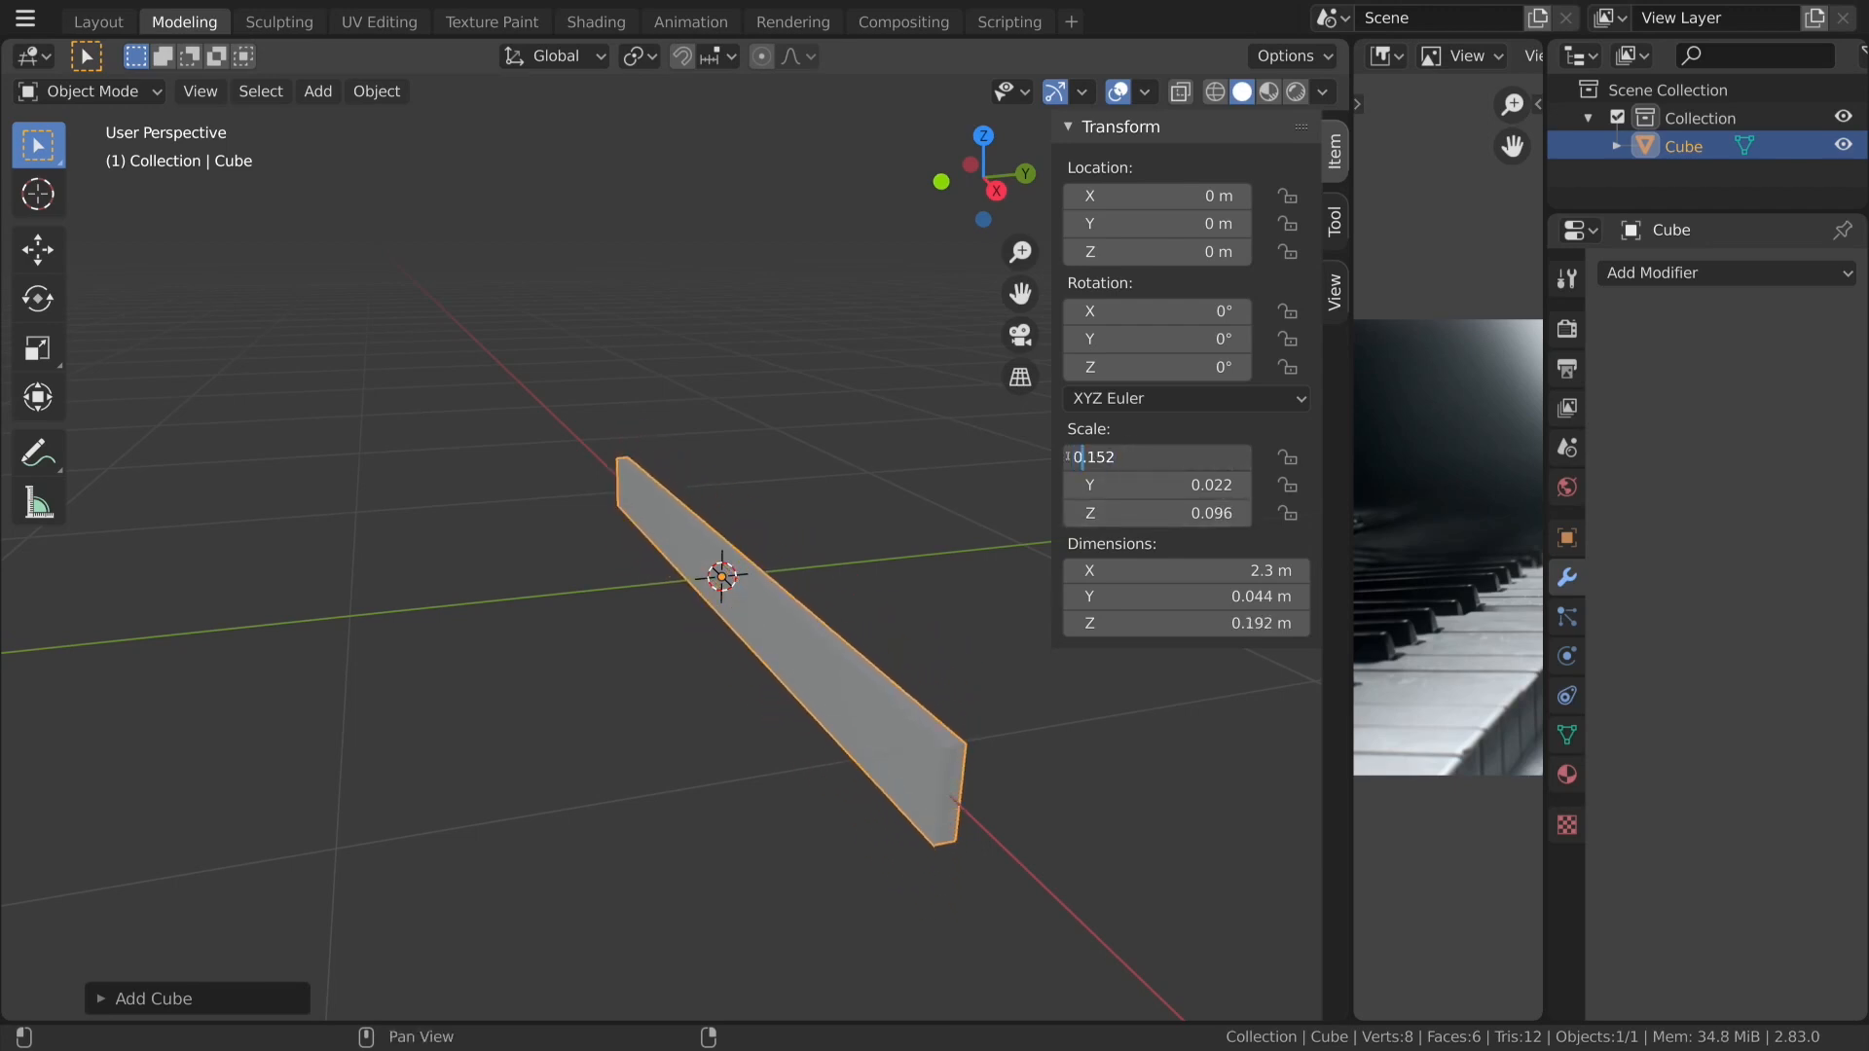
pyautogui.press('Return')
pyautogui.scroll(3, 712, 745)
pyautogui.moveTo(1188, 513); pyautogui.dragTo(1171, 513)
pyautogui.moveTo(831, 717); pyautogui.dragTo(786, 804, button='middle')
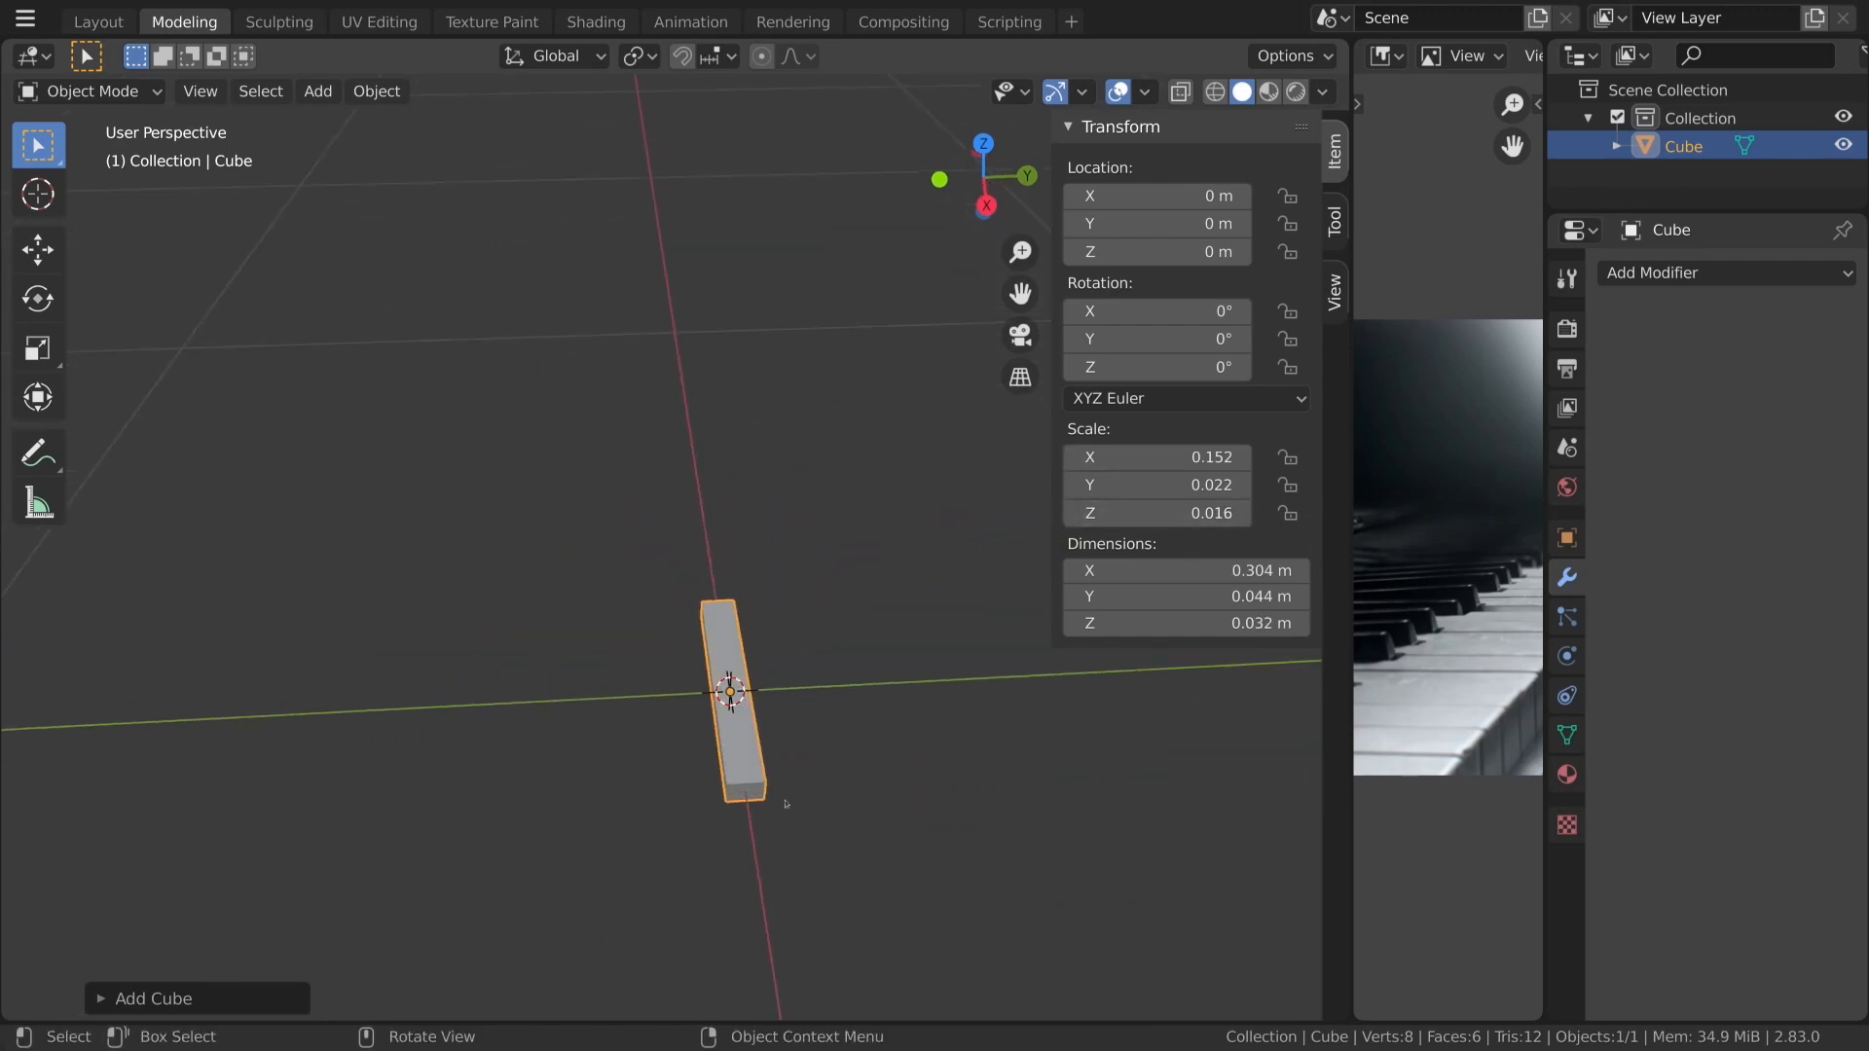
pyautogui.press('KP_7')
pyautogui.keyDown('shift'); pyautogui.moveTo(995, 650); pyautogui.dragTo(738, 593, button='middle'); pyautogui.keyUp('shift')
pyautogui.scroll(3, 739, 593)
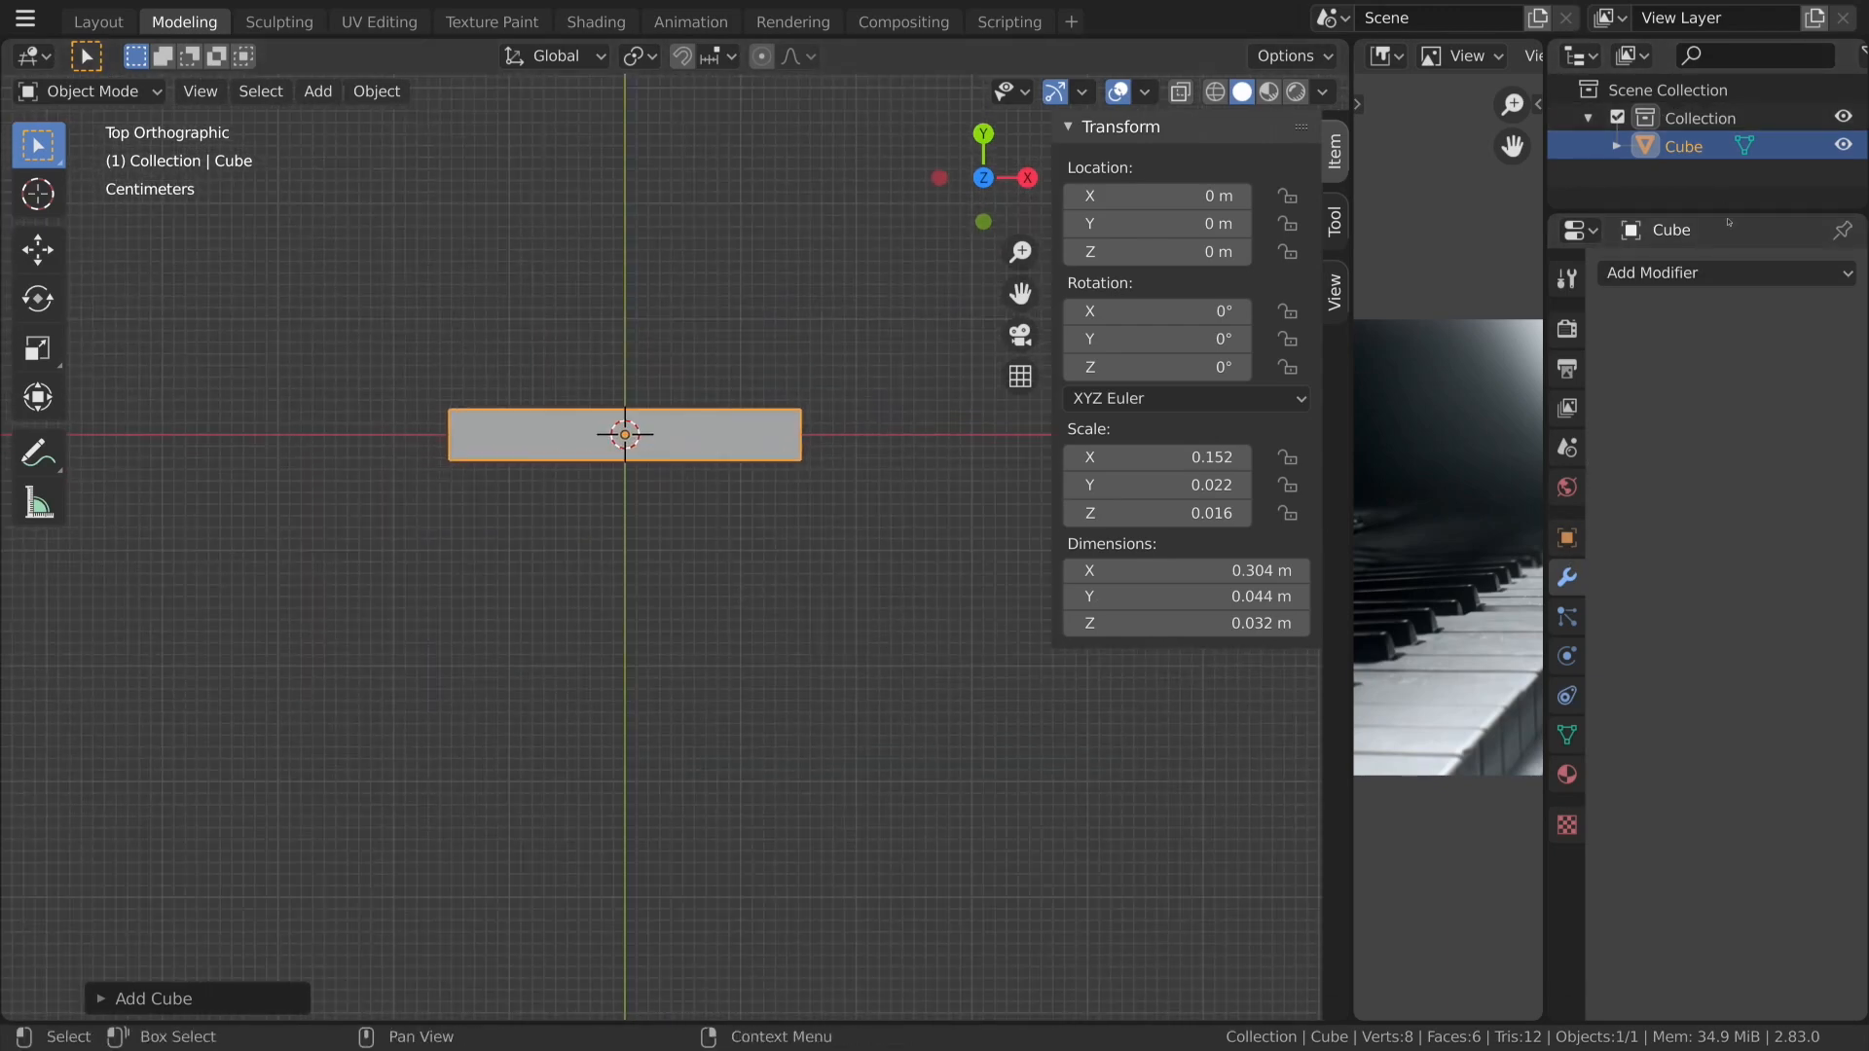
pyautogui.click(1633, 276)
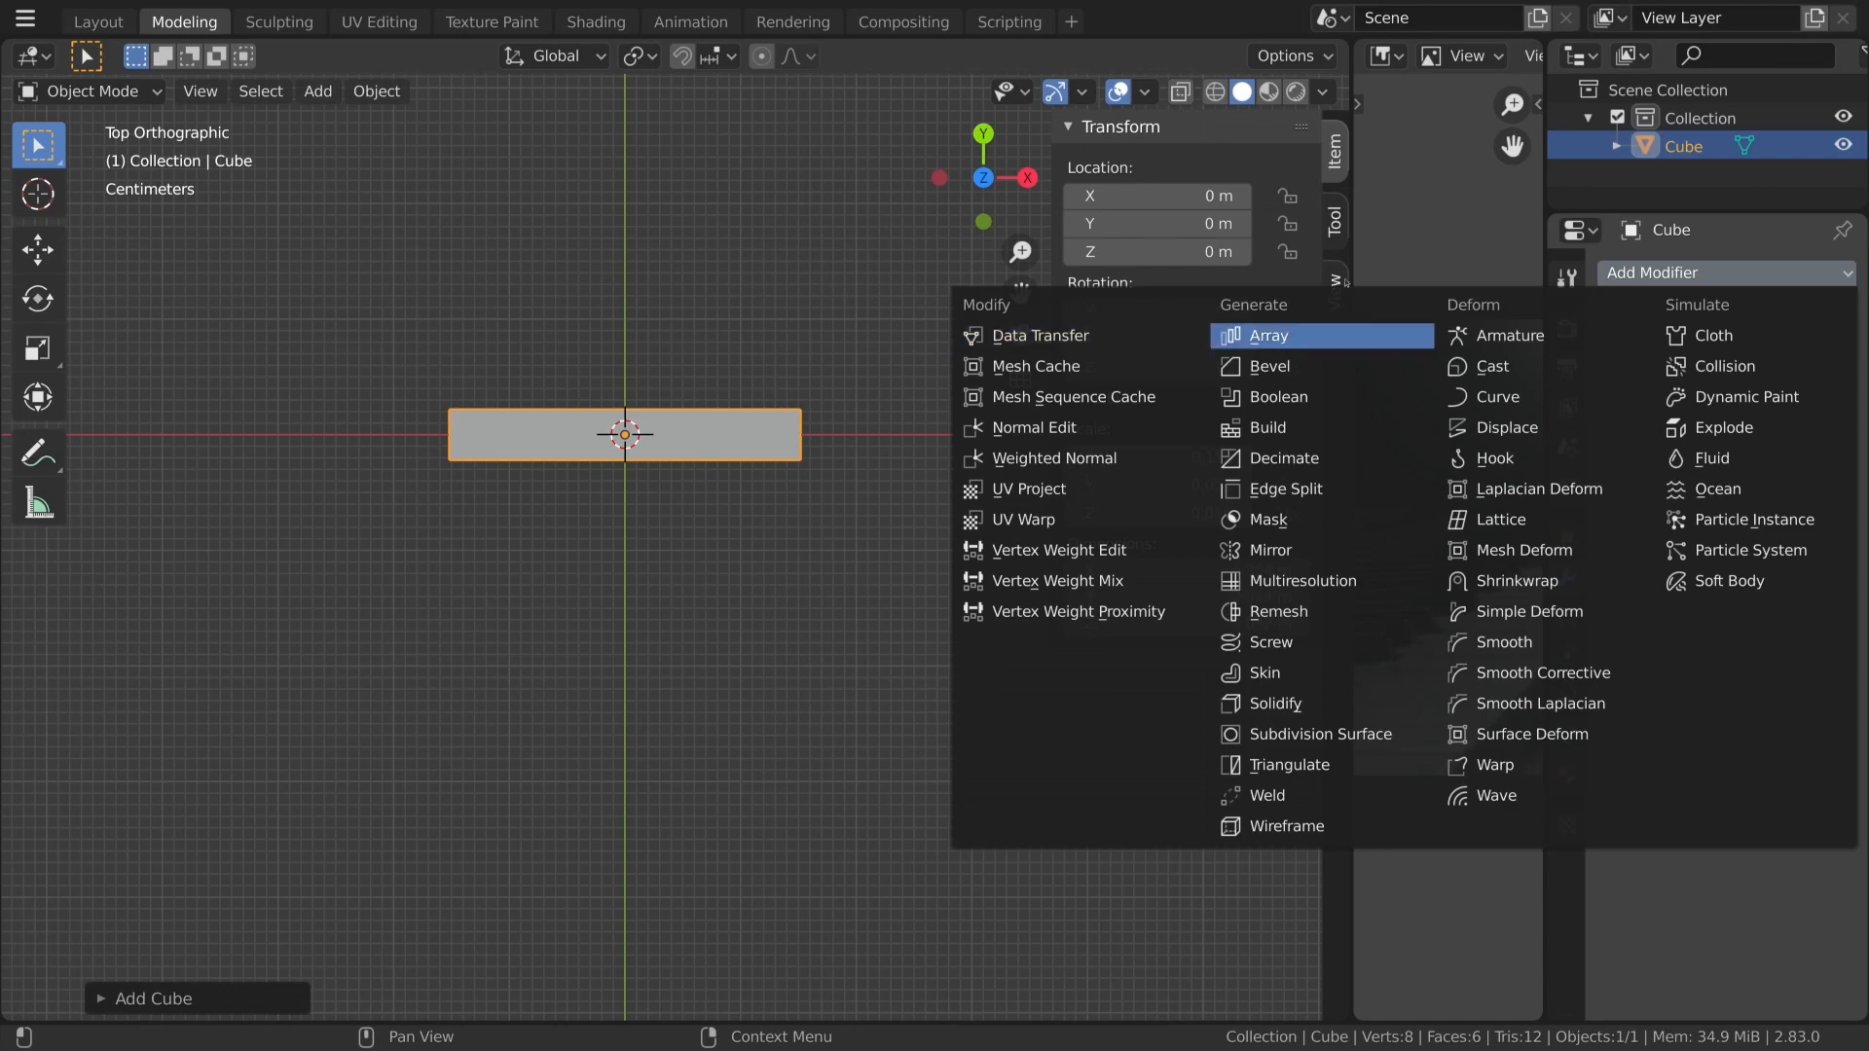
pyautogui.click(1660, 277)
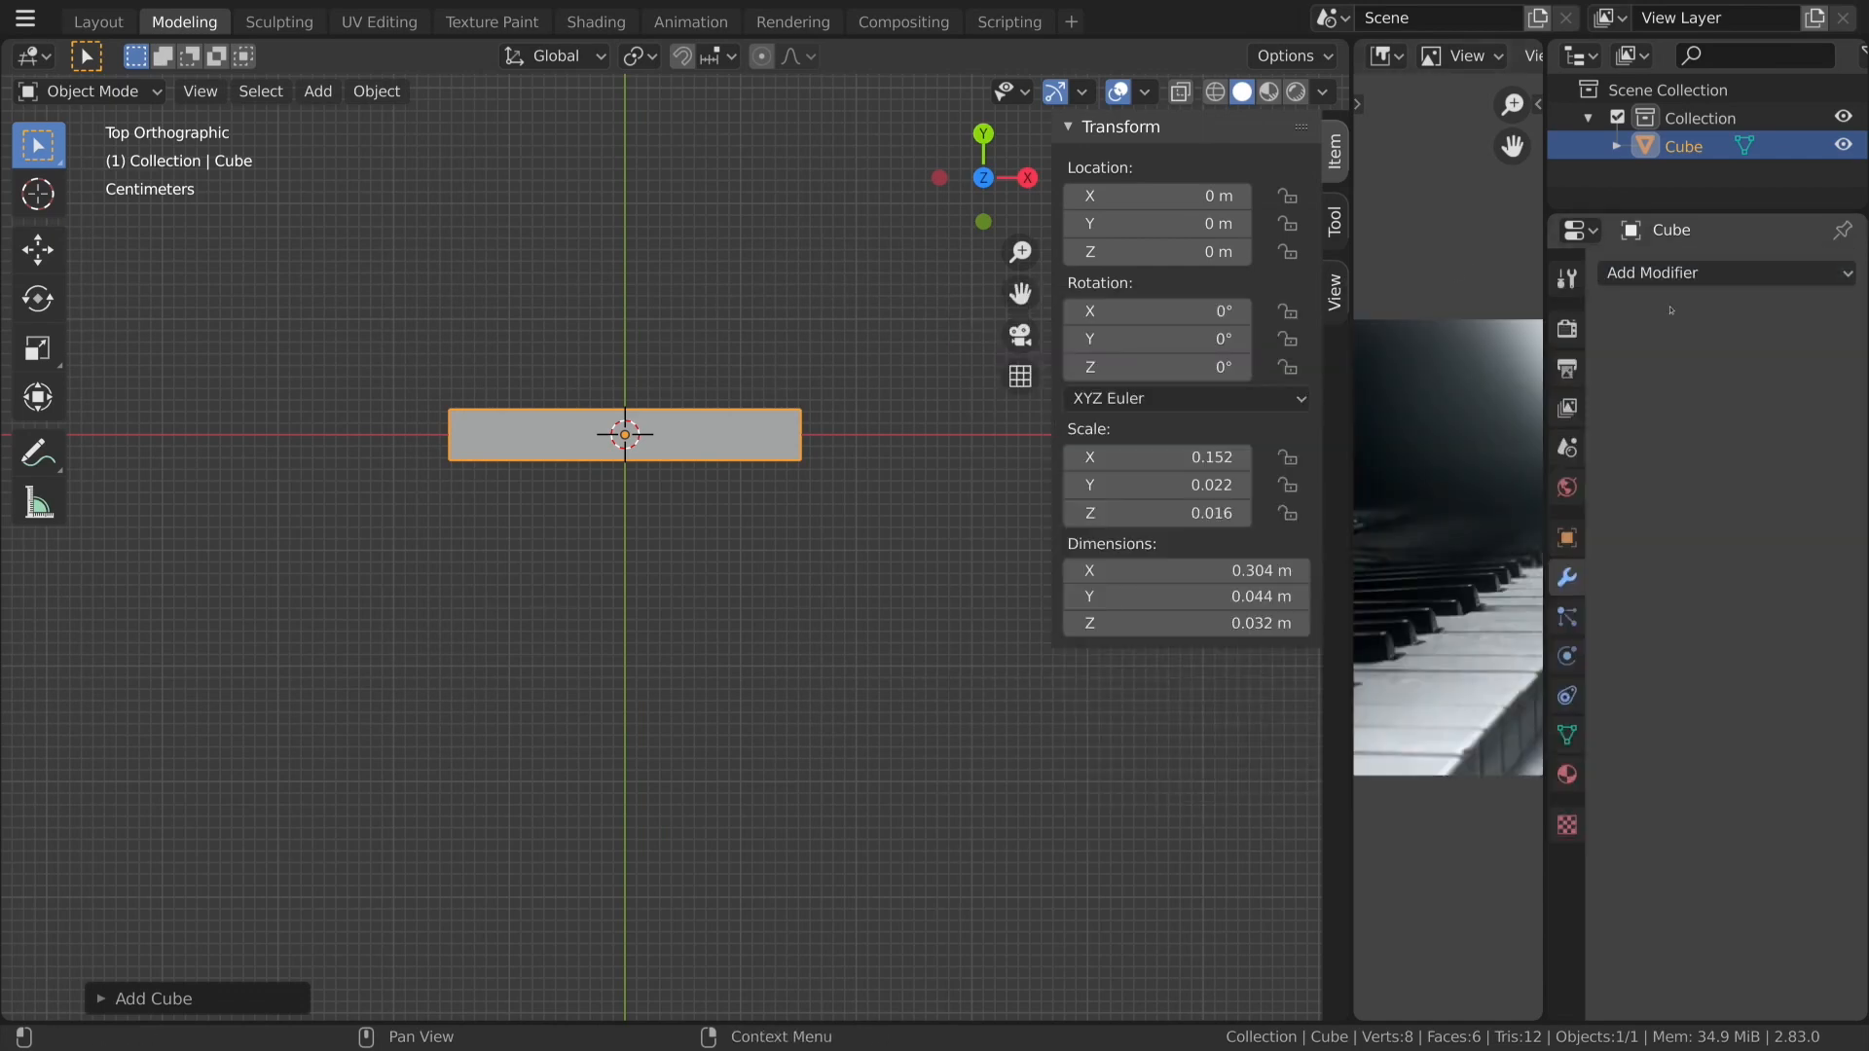
pyautogui.click(1660, 275)
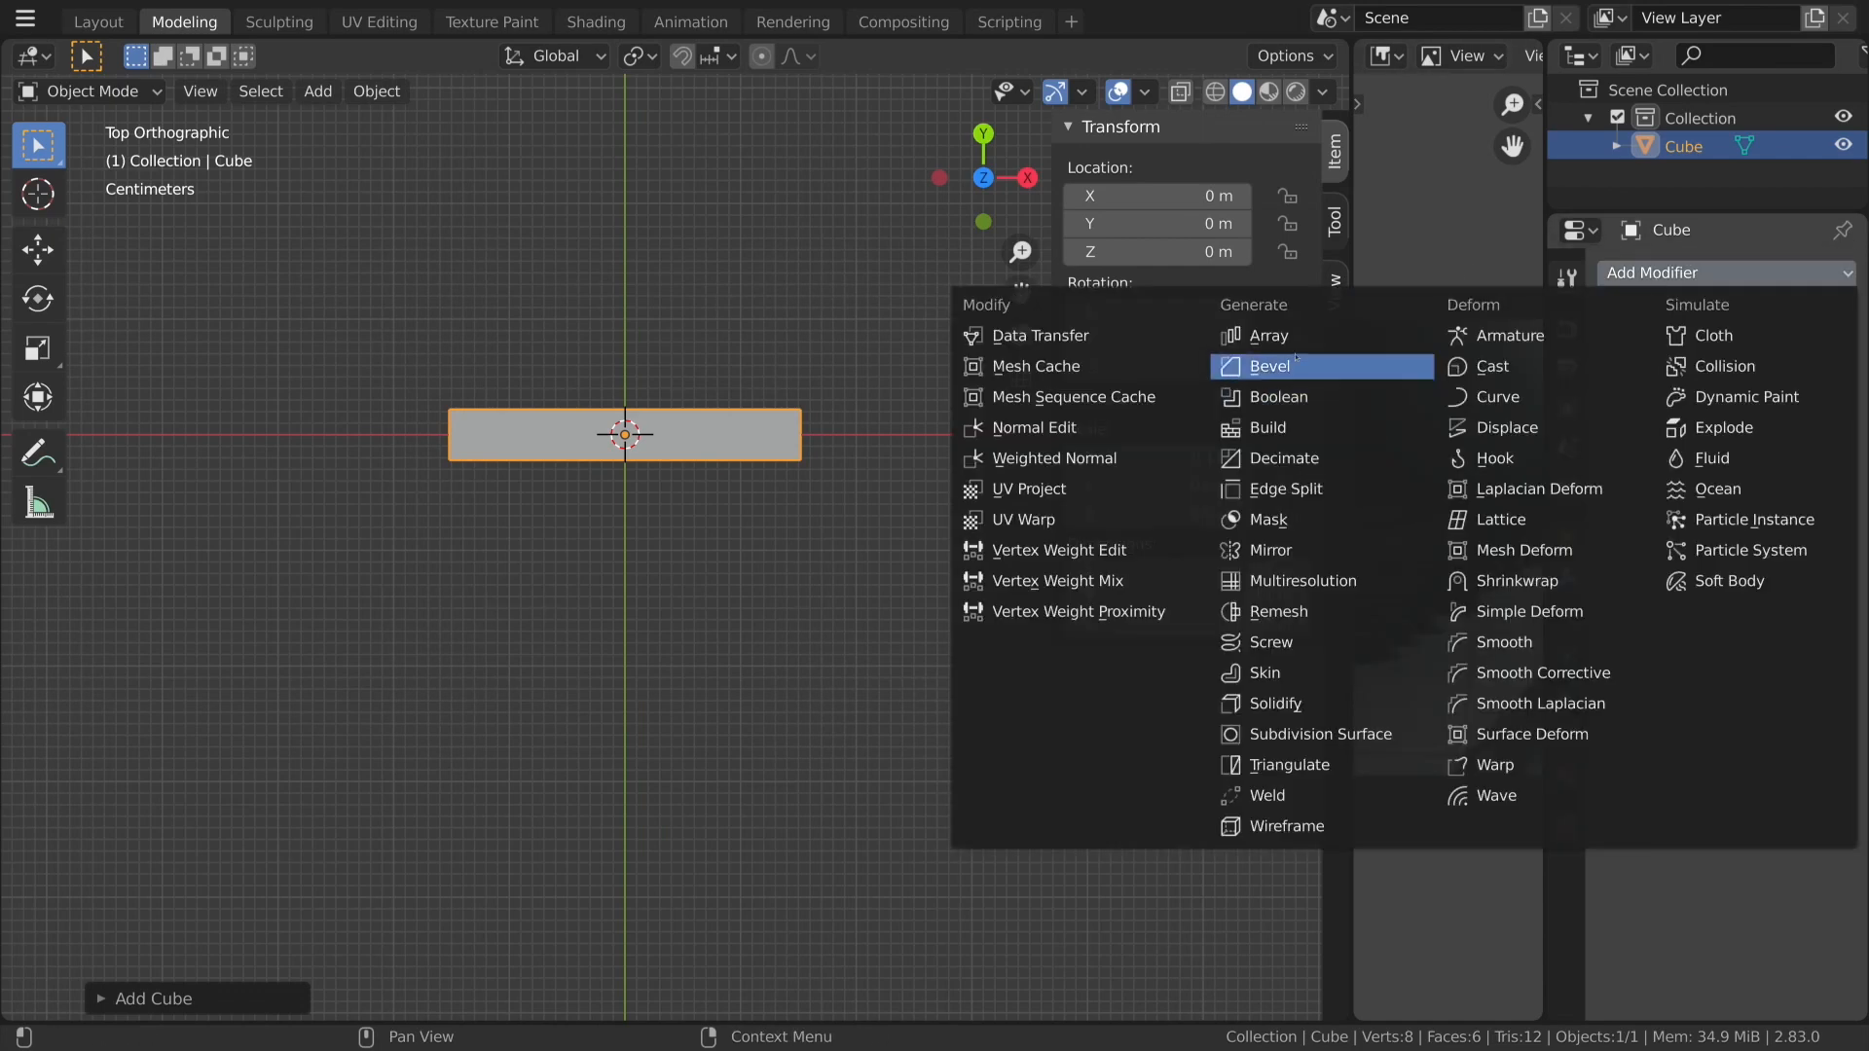
# Rotate the key's mesh 90 degrees in Edit Mode, then apply the object's scale.
pyautogui.press('Tab')
pyautogui.write('r')
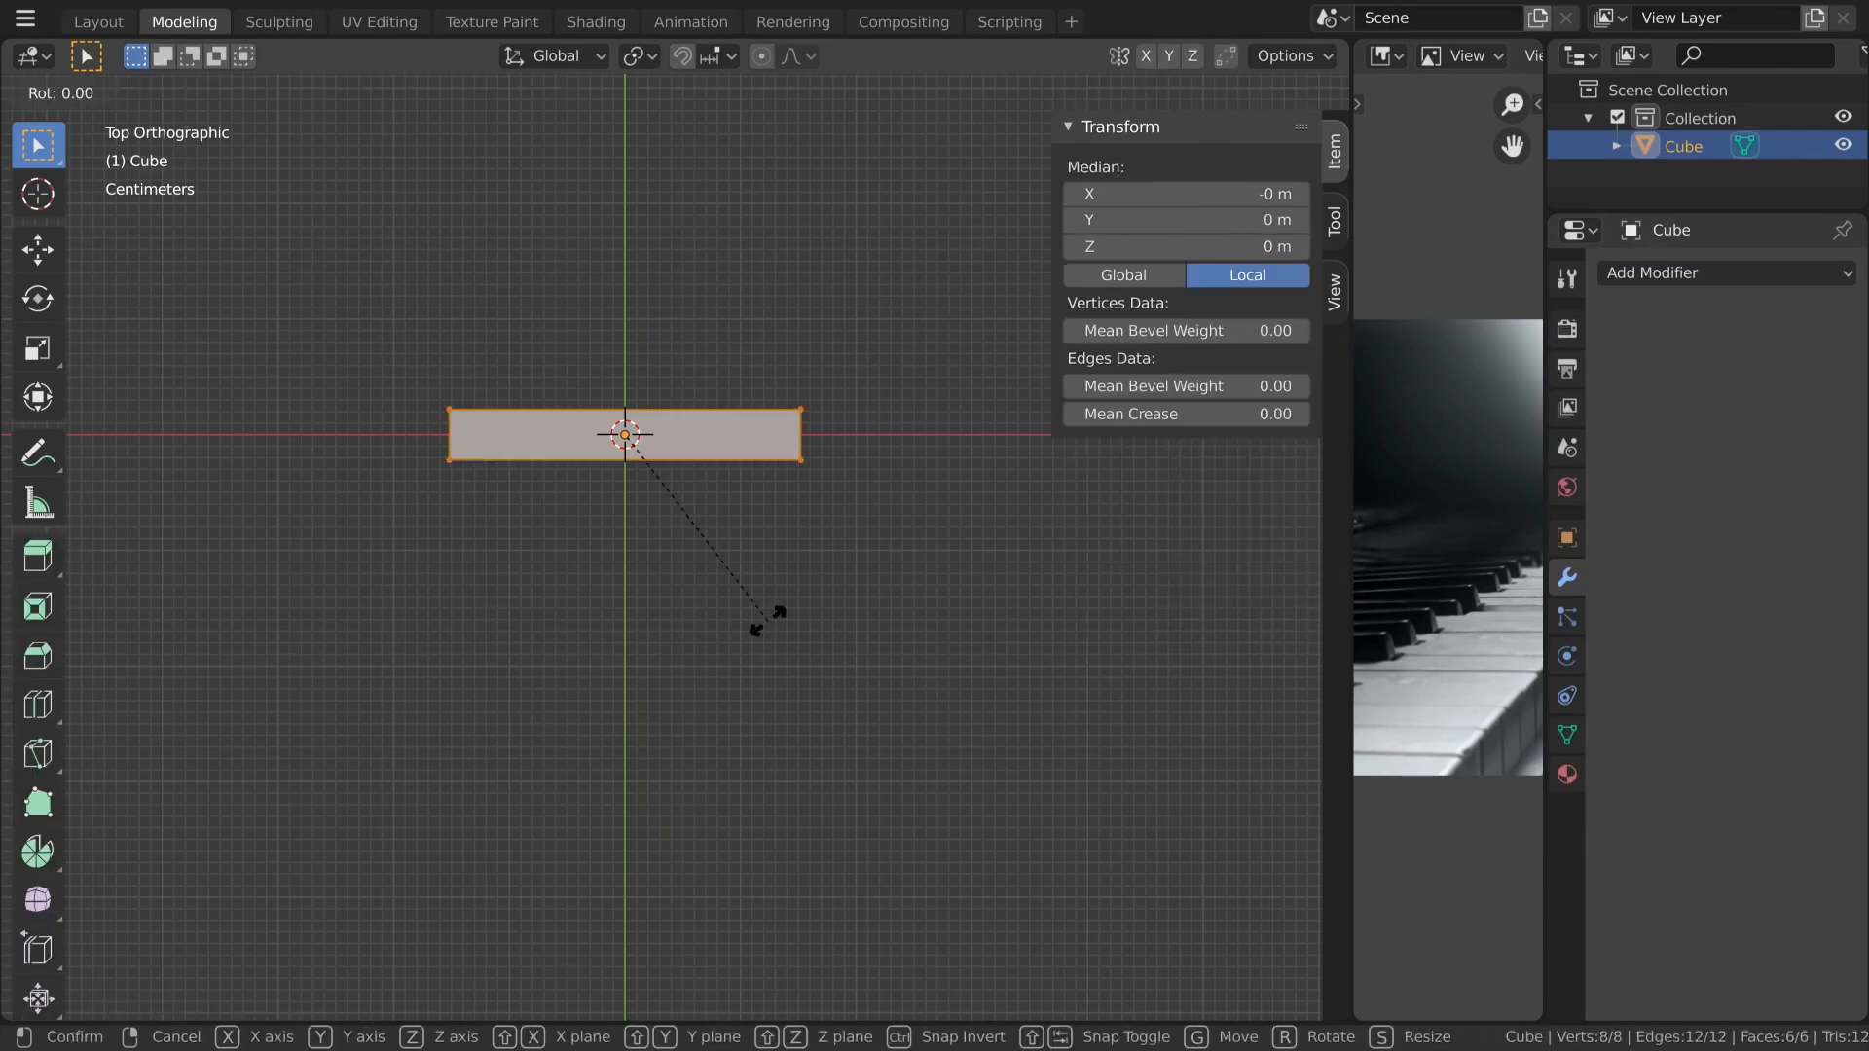
pyautogui.write('90')
pyautogui.press('Return')
pyautogui.press('Tab')
pyautogui.hotkey('ctrl', 'a')
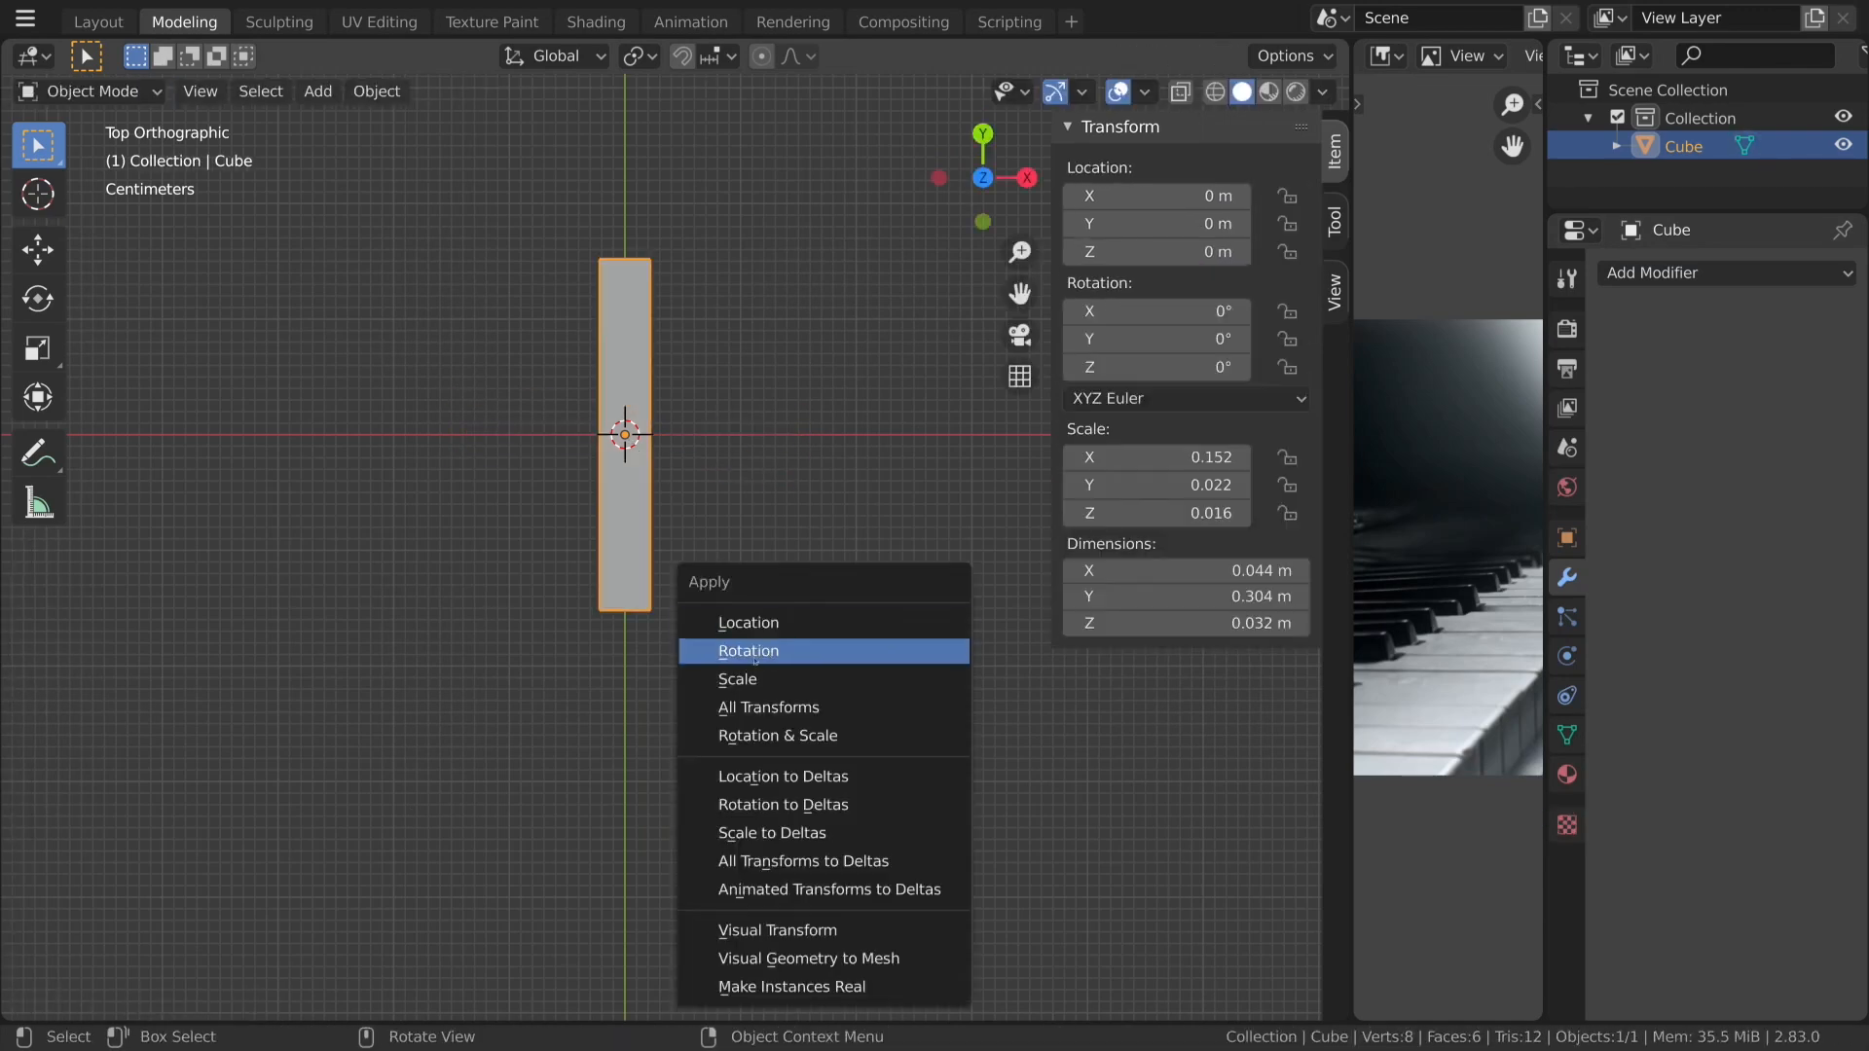
pyautogui.click(761, 679)
# Add an Array modifier to the key with a relative X offset of 1.1.
pyautogui.click(1723, 273)
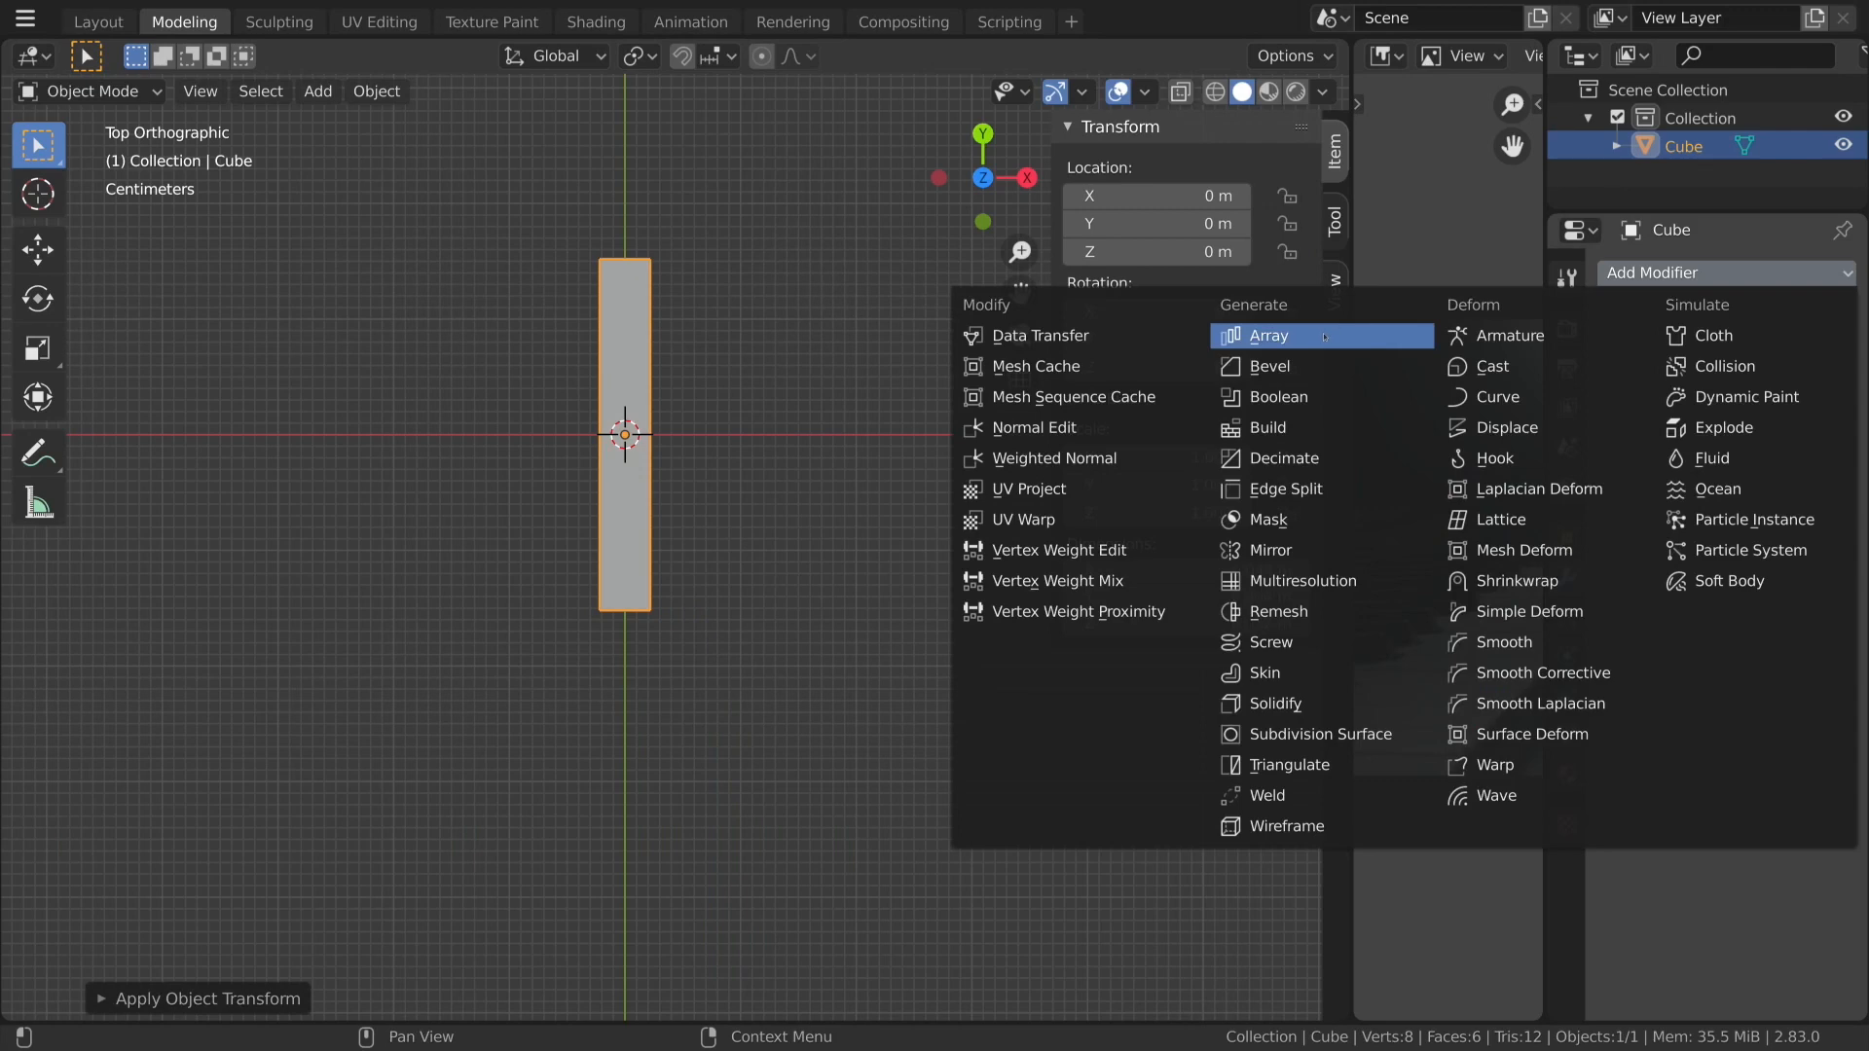
pyautogui.click(1256, 333)
pyautogui.click(1800, 493)
pyautogui.write('1.0')
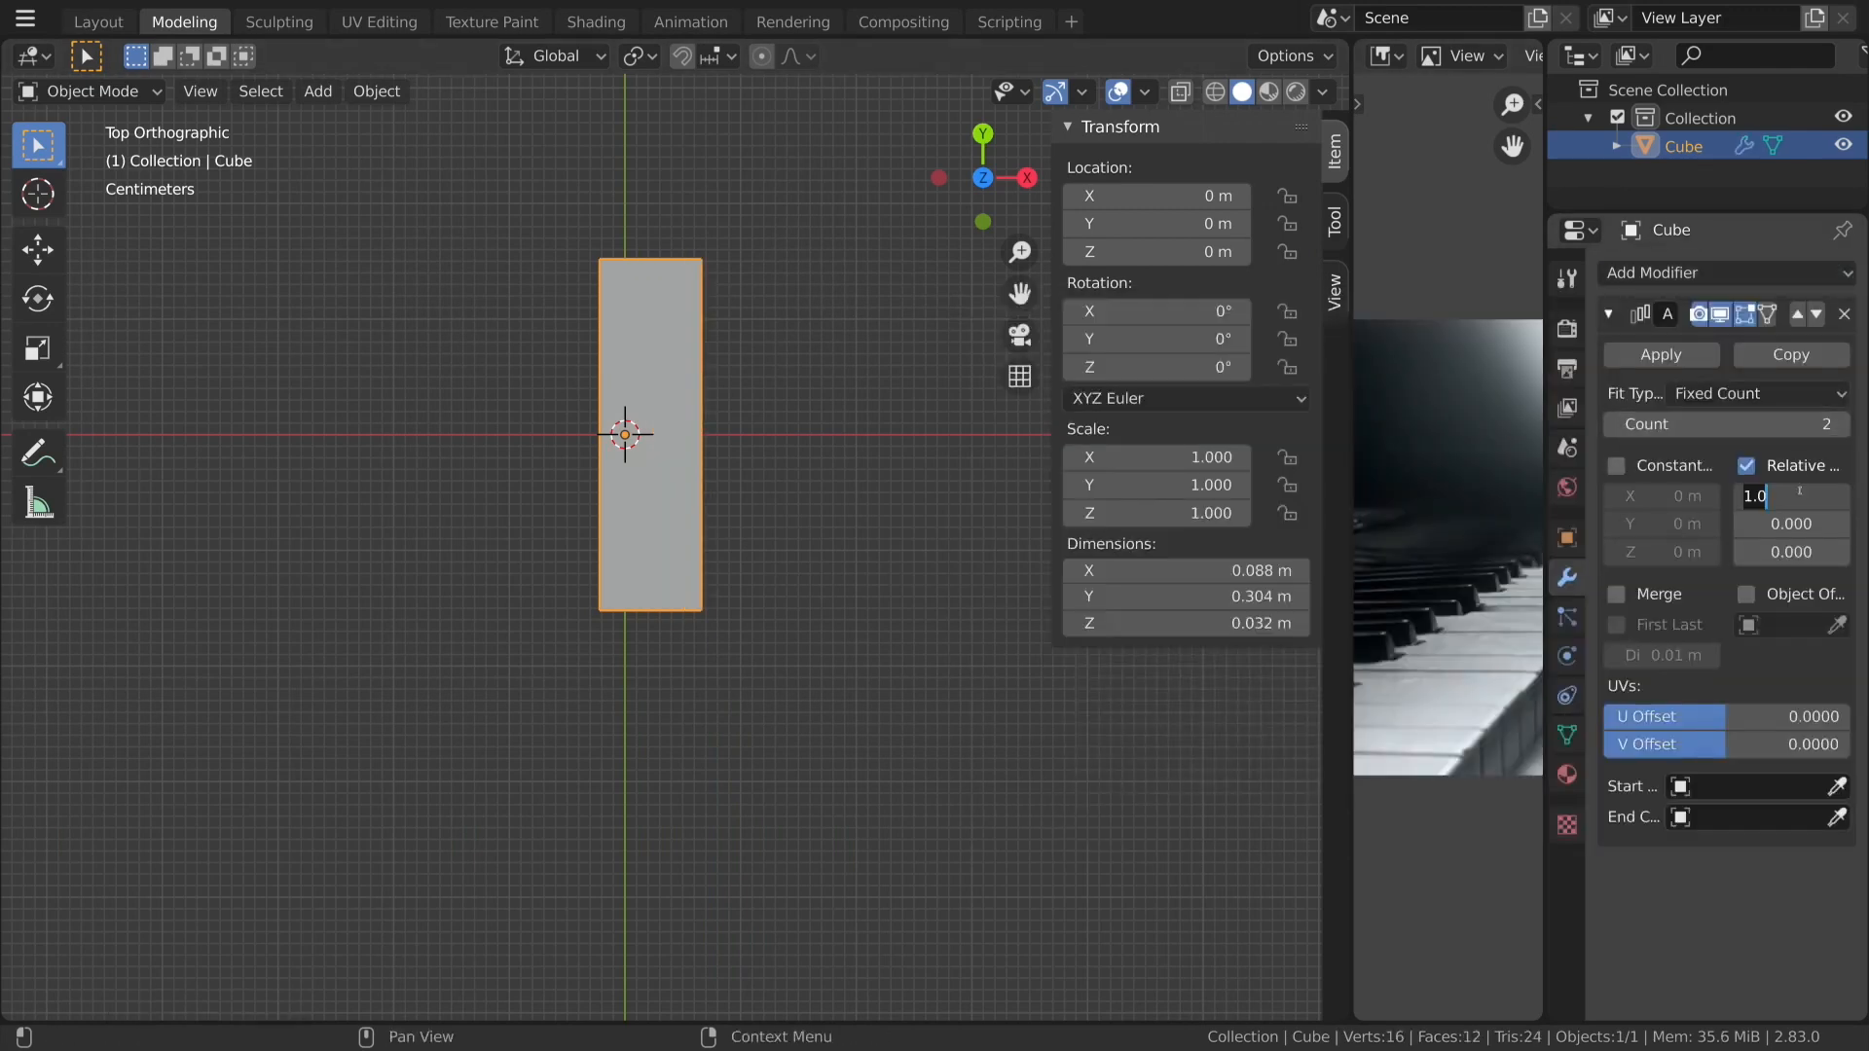
pyautogui.press('Return')
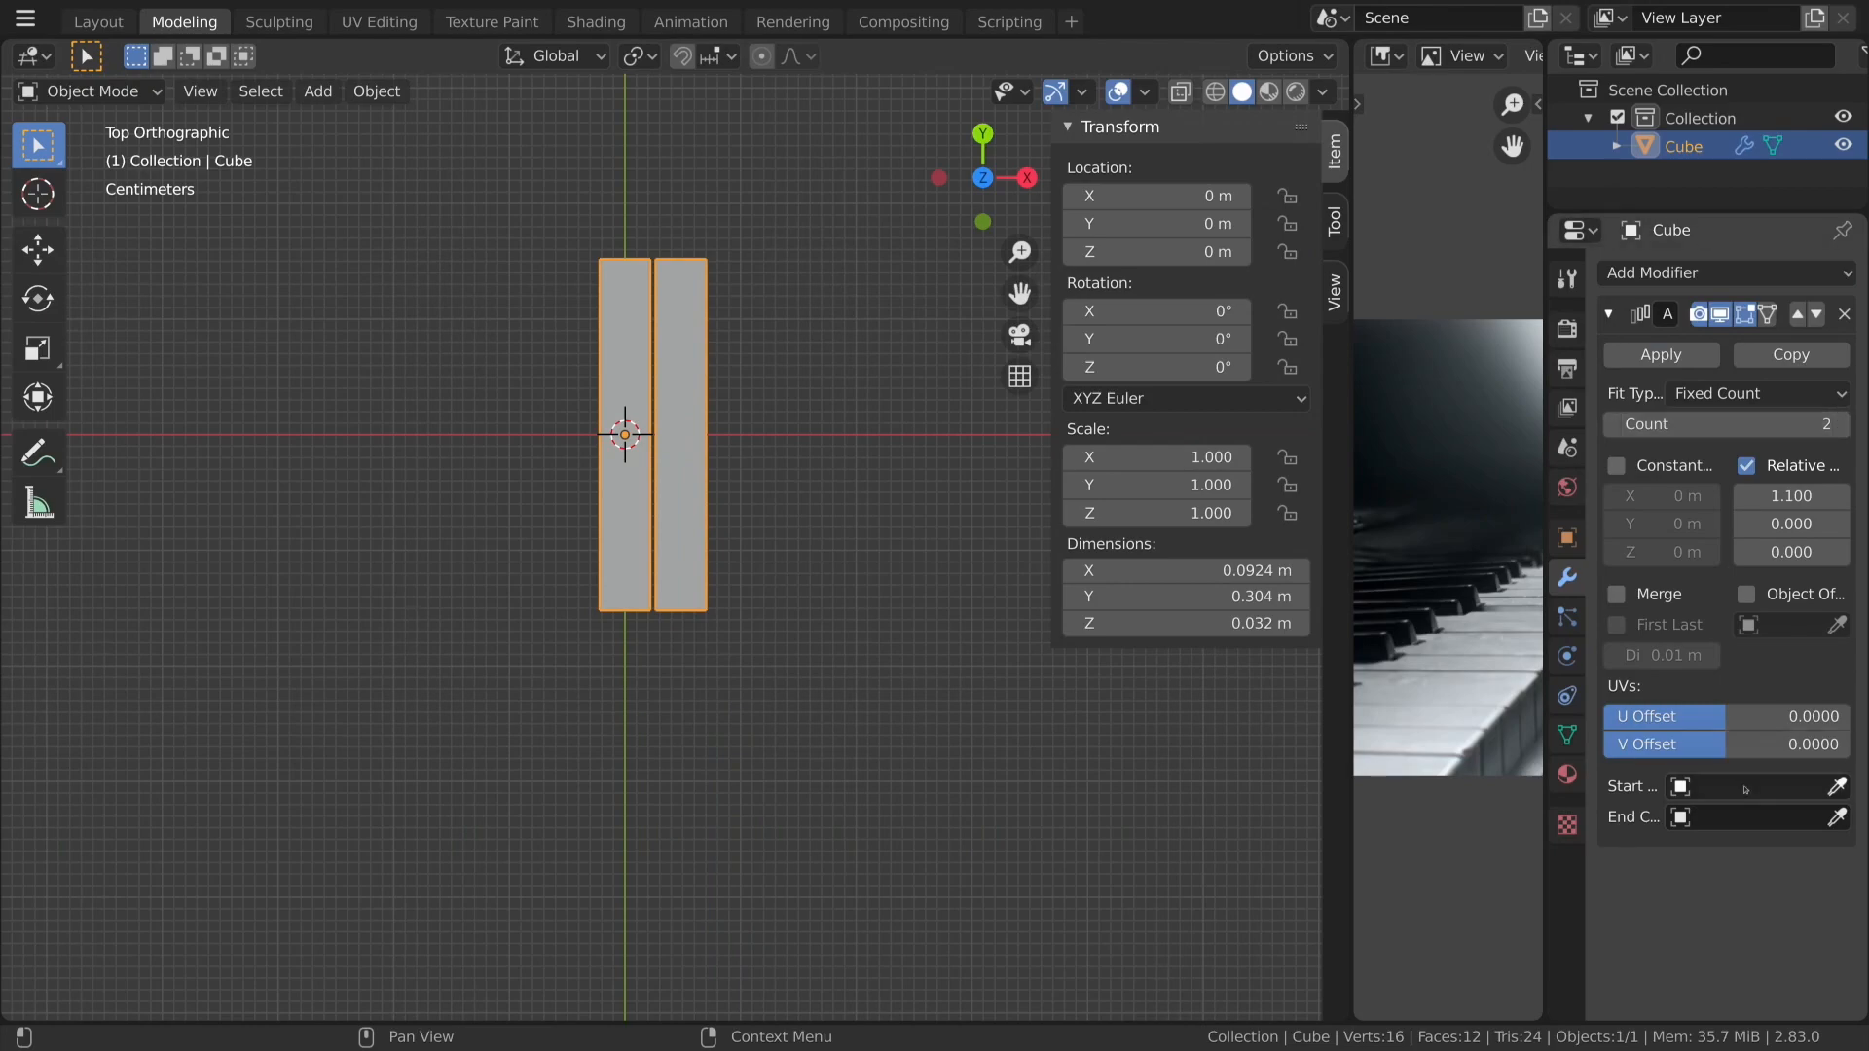
# Set the key array's count to 80 and hide the viewport's transform sidebar.
pyautogui.click(1702, 419)
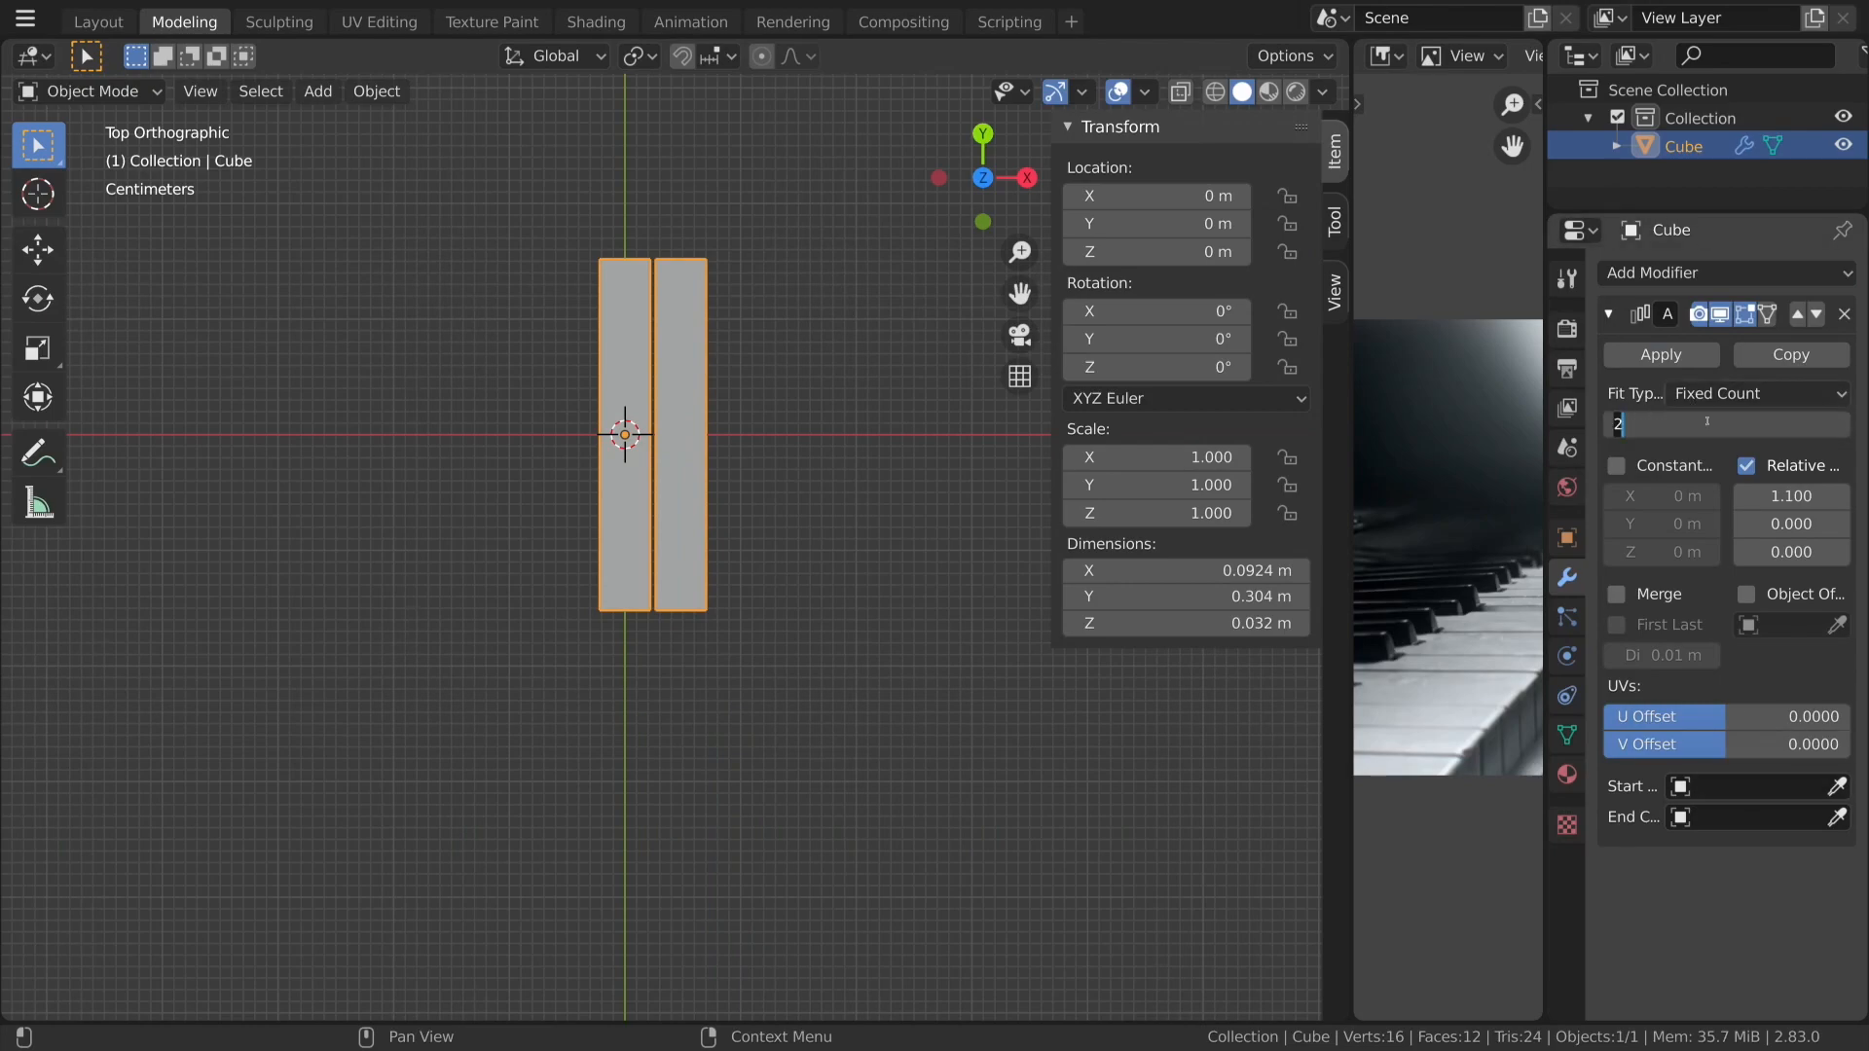
pyautogui.write('80')
pyautogui.press('Return')
pyautogui.scroll(-5, 877, 652)
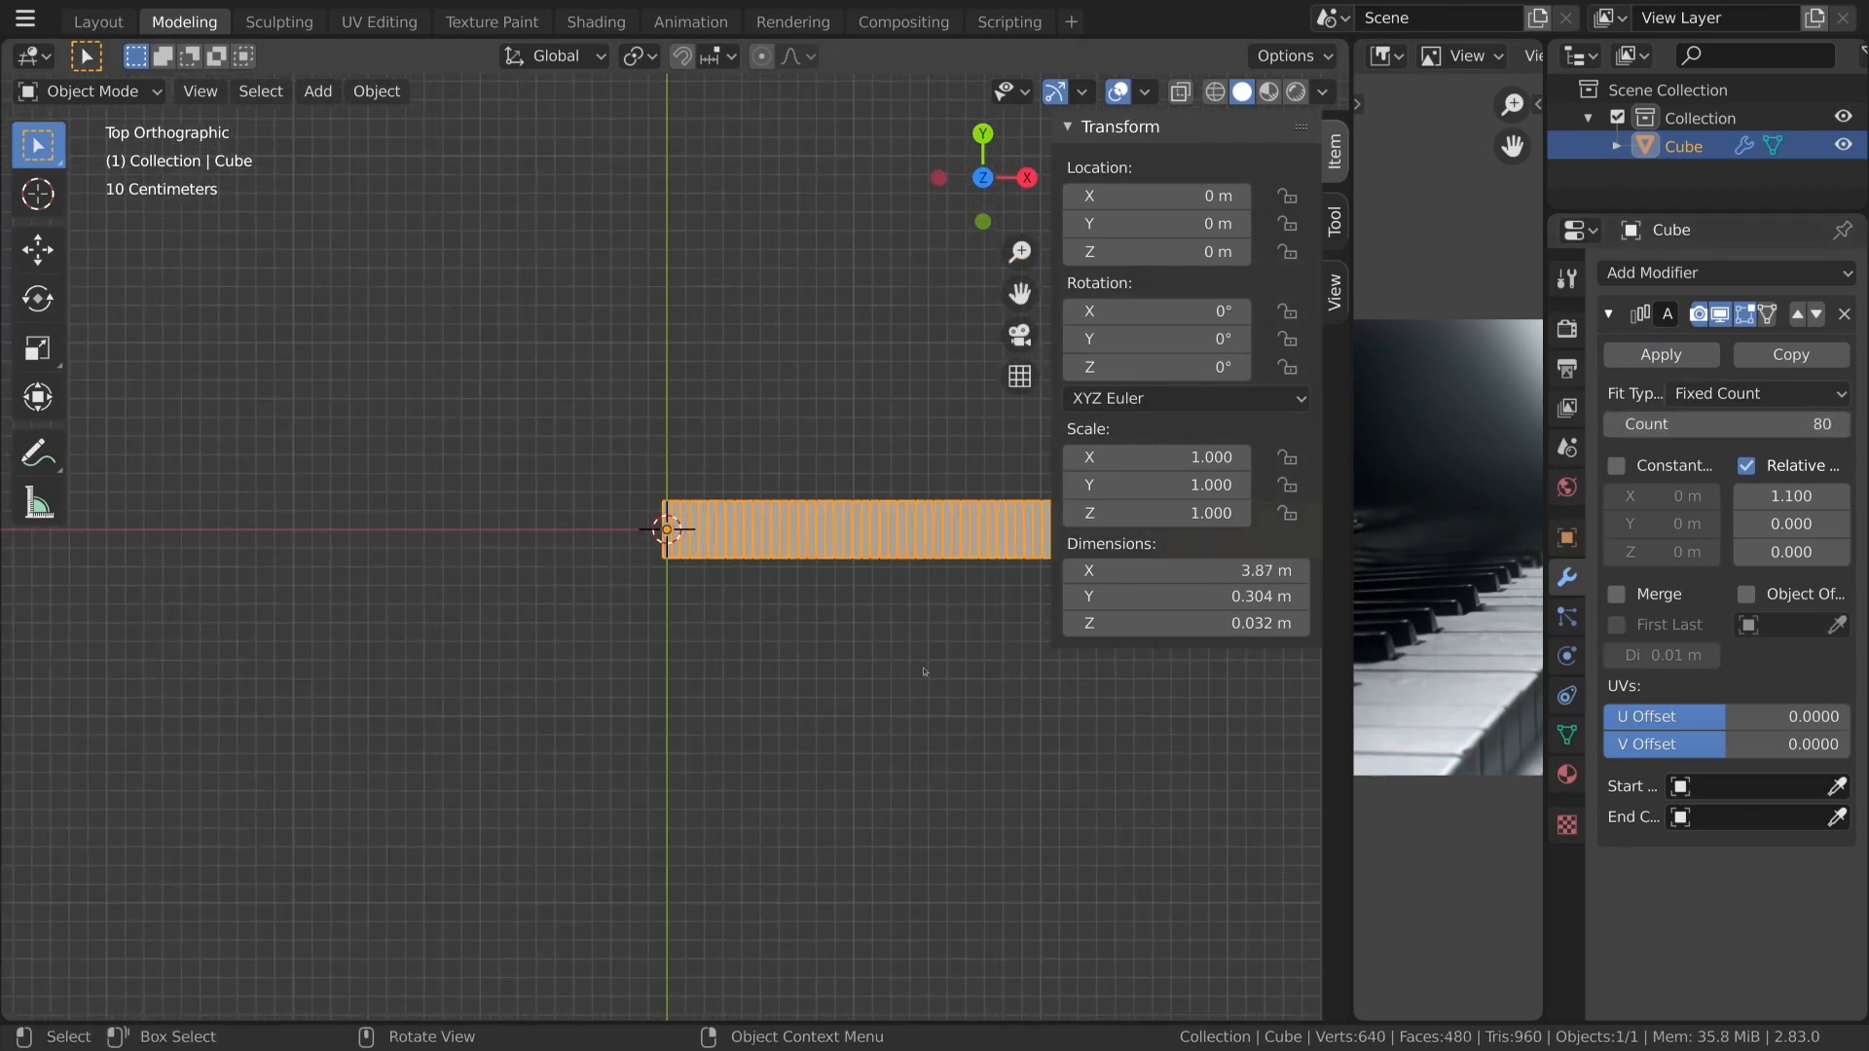
pyautogui.keyDown('shift'); pyautogui.moveTo(881, 684); pyautogui.dragTo(477, 713, button='middle'); pyautogui.keyUp('shift')
pyautogui.scroll(5, 626, 730)
pyautogui.scroll(-3, 639, 739)
pyautogui.keyDown('shift'); pyautogui.moveTo(580, 740); pyautogui.dragTo(926, 592, button='middle'); pyautogui.keyUp('shift')
pyautogui.press('n')
# Examine the row of keys in perspective and from the top, comparing the gaps with the reference photo.
pyautogui.scroll(6, 977, 491)
pyautogui.moveTo(1009, 421); pyautogui.dragTo(998, 441, button='middle')
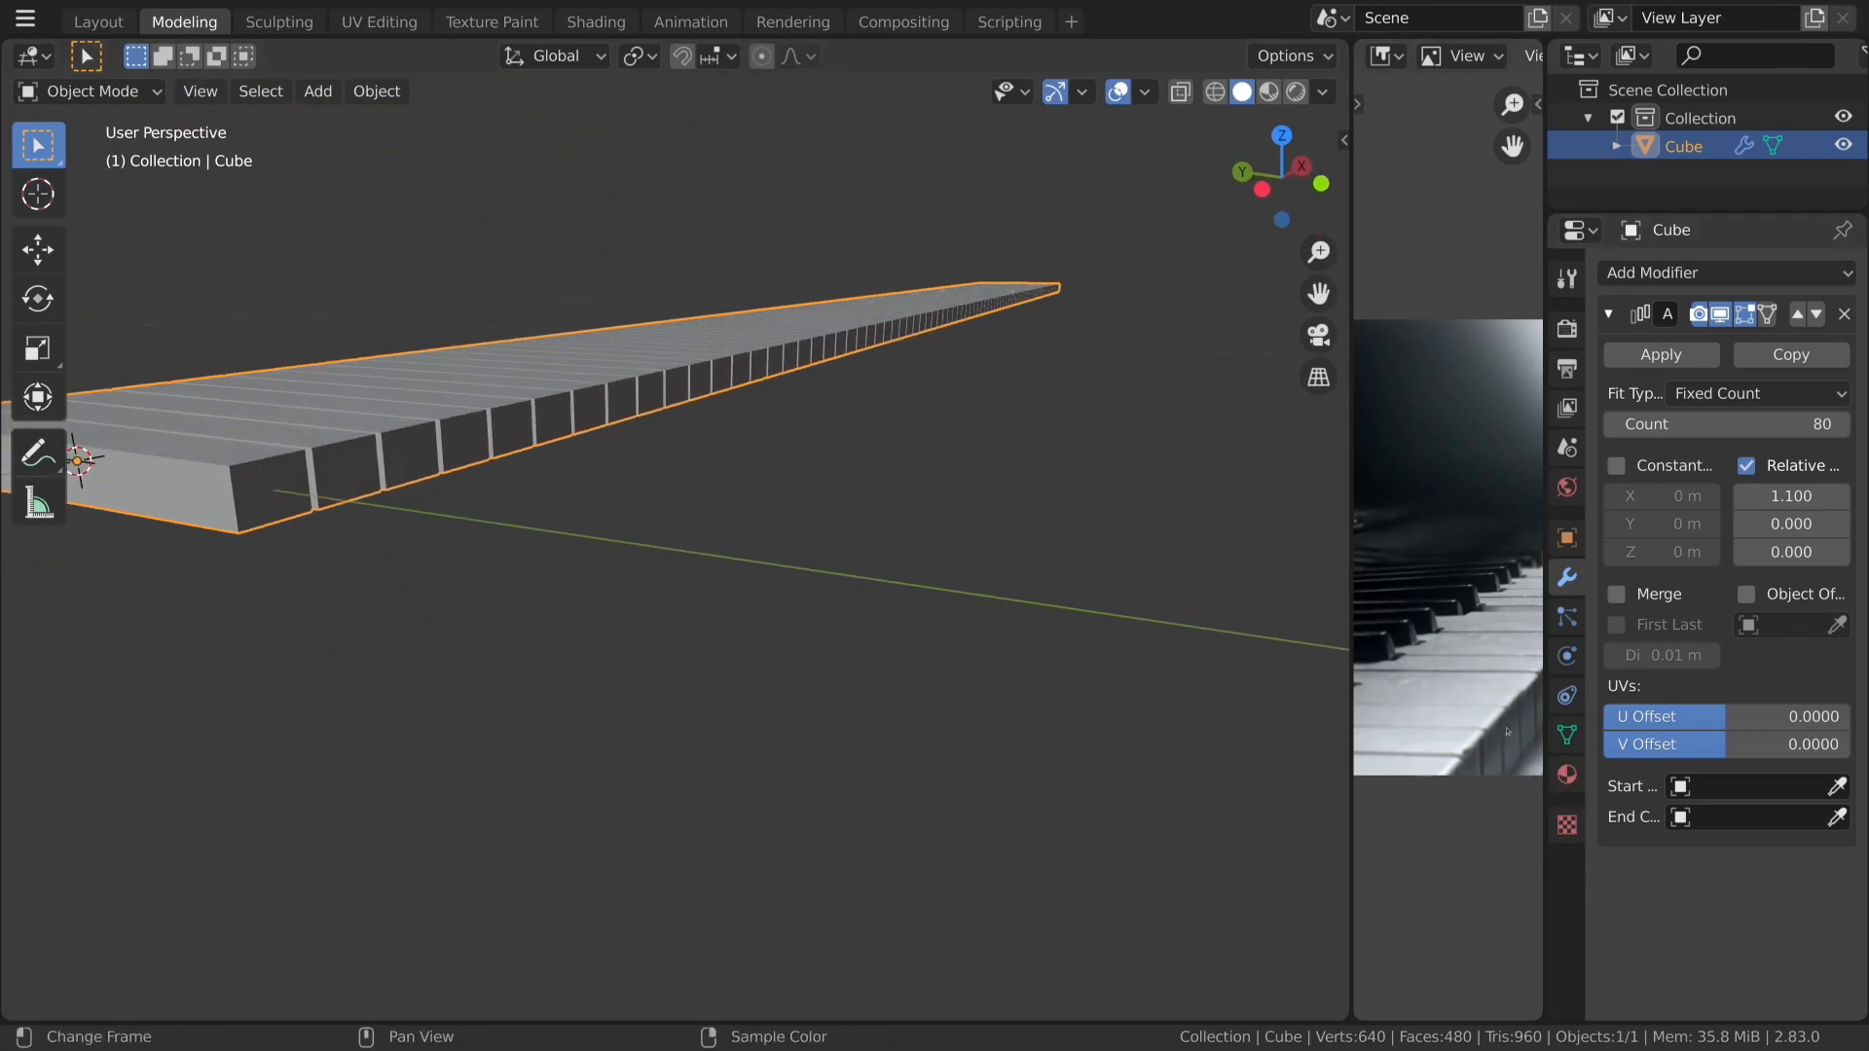
pyautogui.moveTo(623, 421); pyautogui.dragTo(587, 435, button='middle')
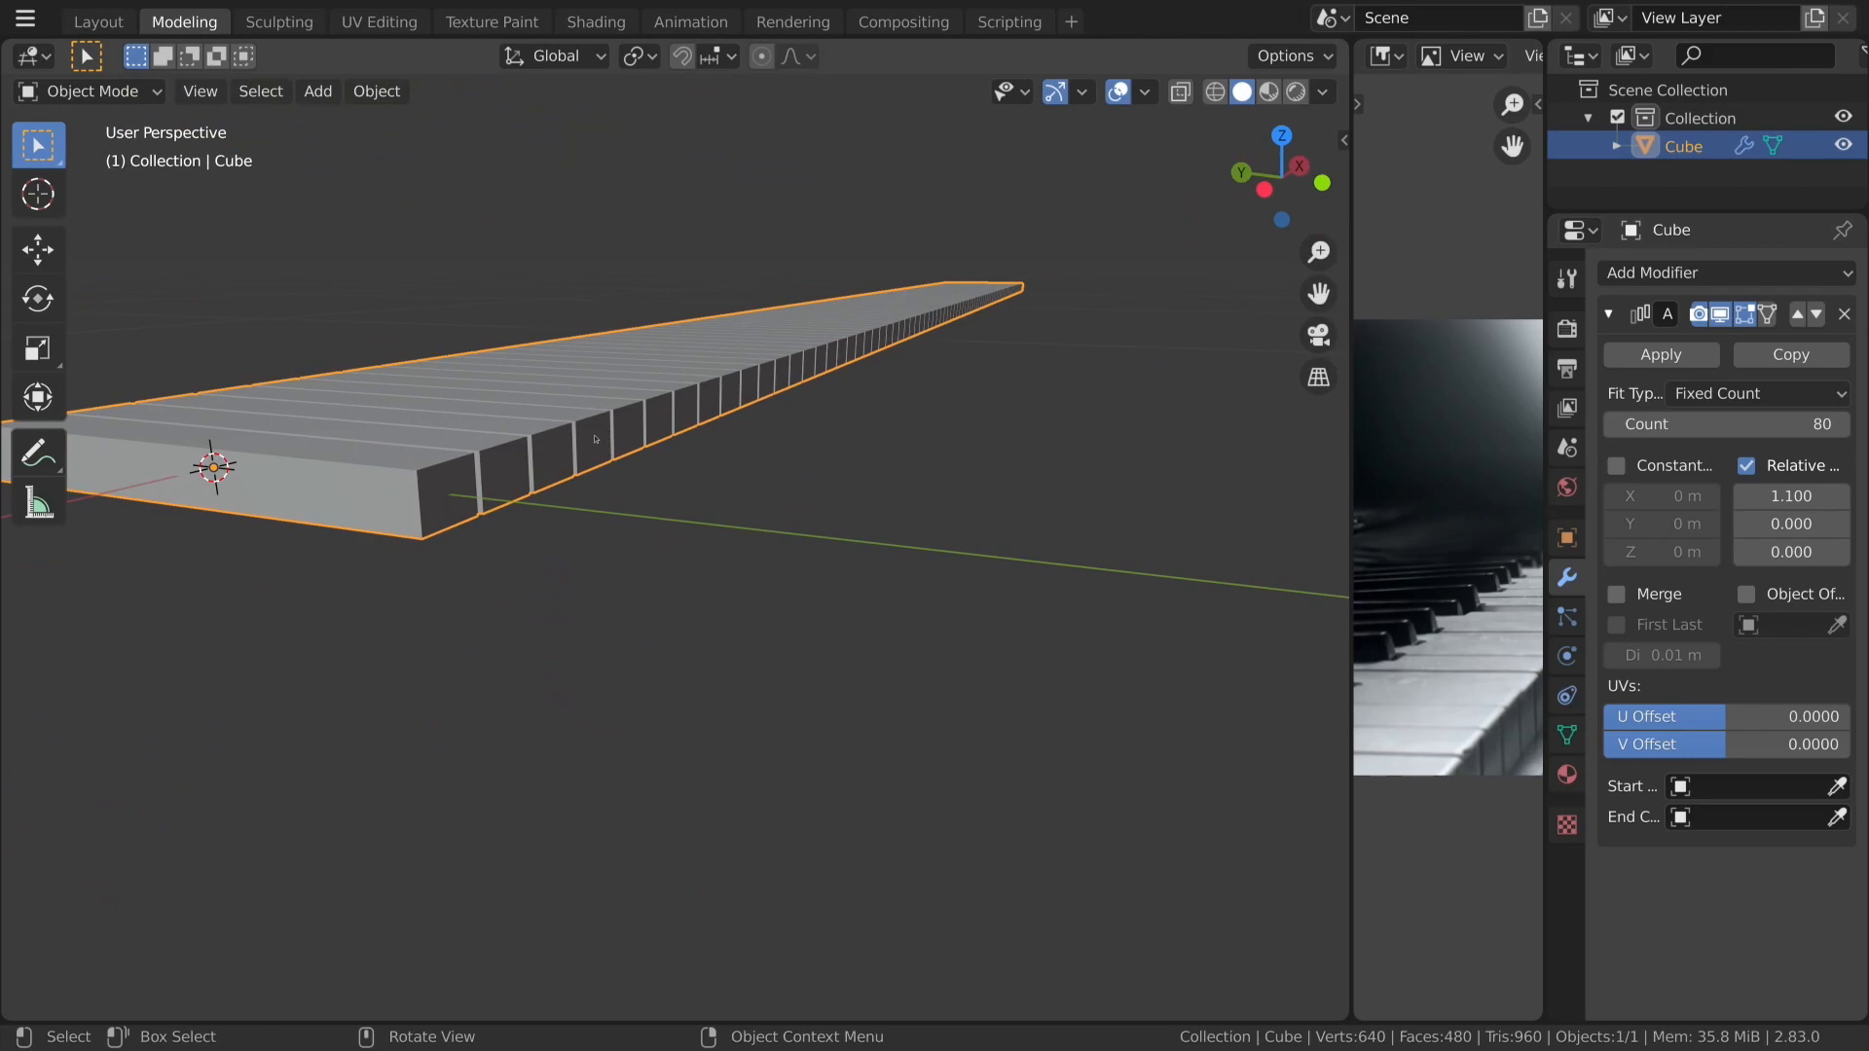
pyautogui.press('KP_7')
pyautogui.scroll(-5, 595, 439)
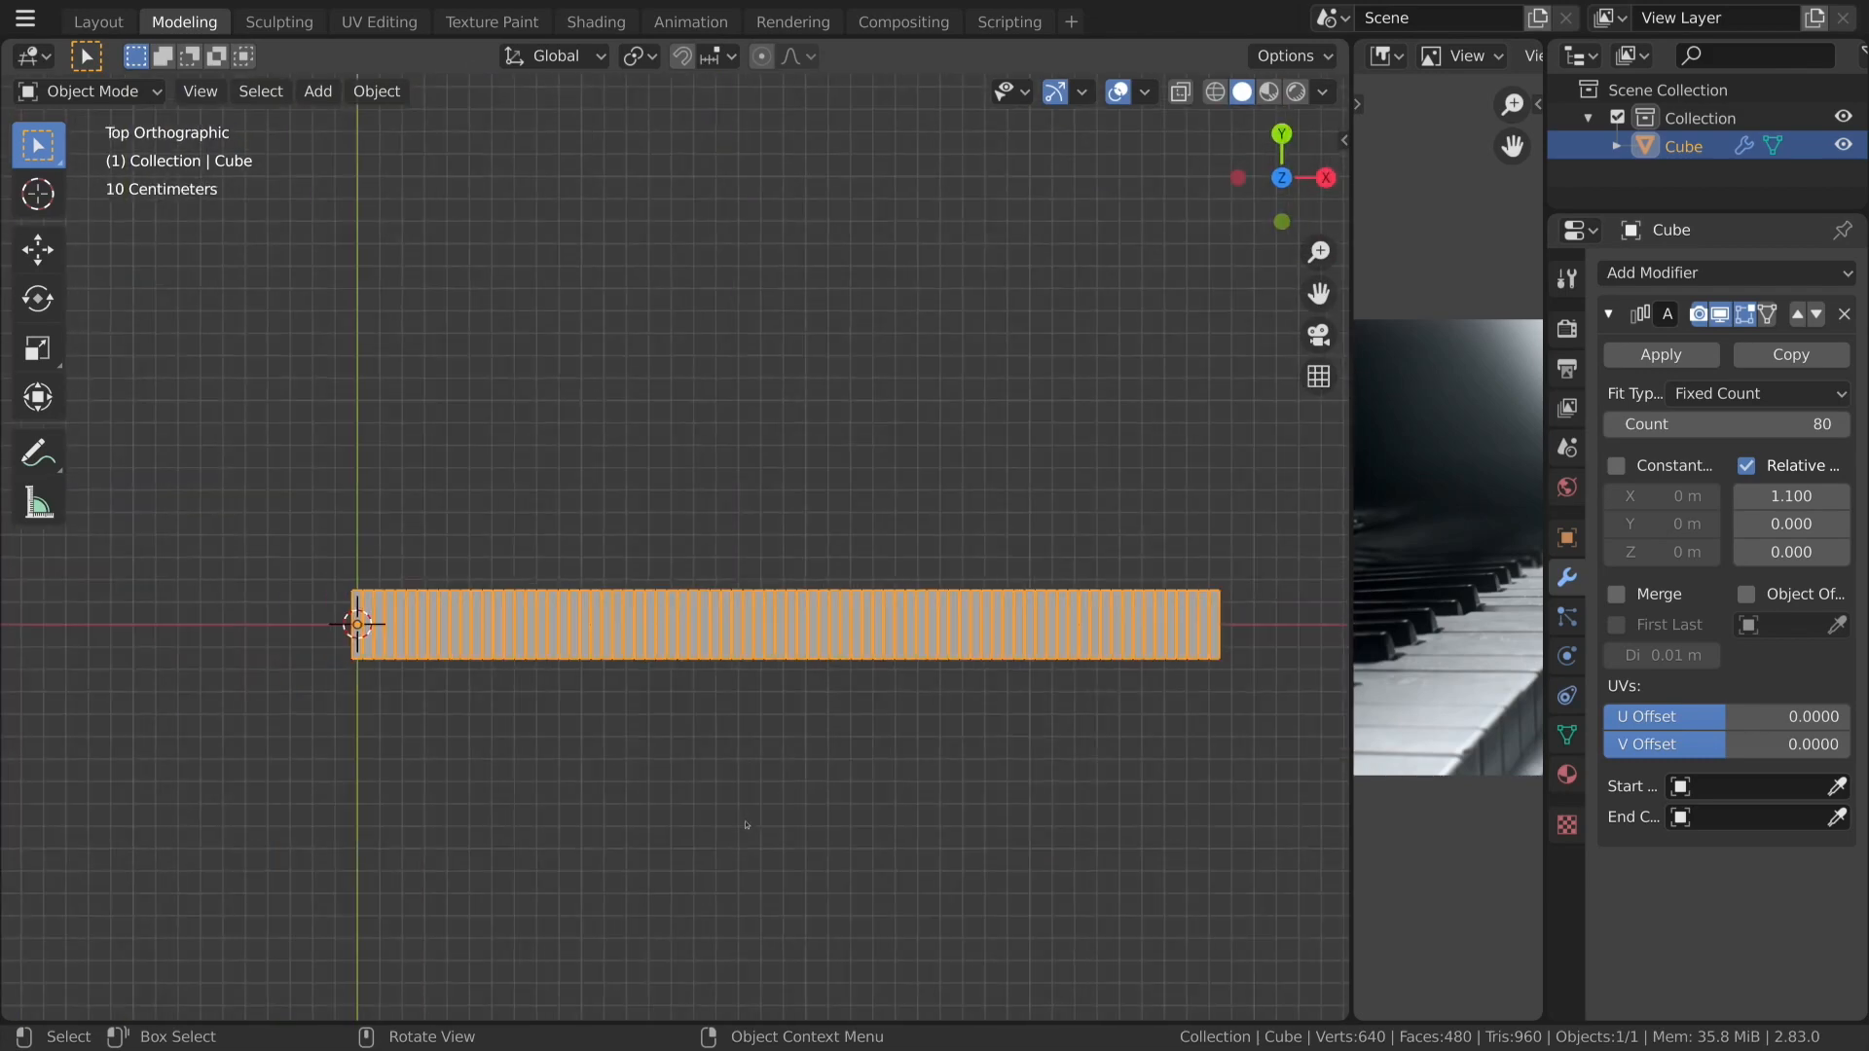
pyautogui.keyDown('shift'); pyautogui.moveTo(555, 725); pyautogui.dragTo(714, 632, button='middle'); pyautogui.keyUp('shift')
pyautogui.scroll(6, 714, 632)
pyautogui.scroll(4, 715, 632)
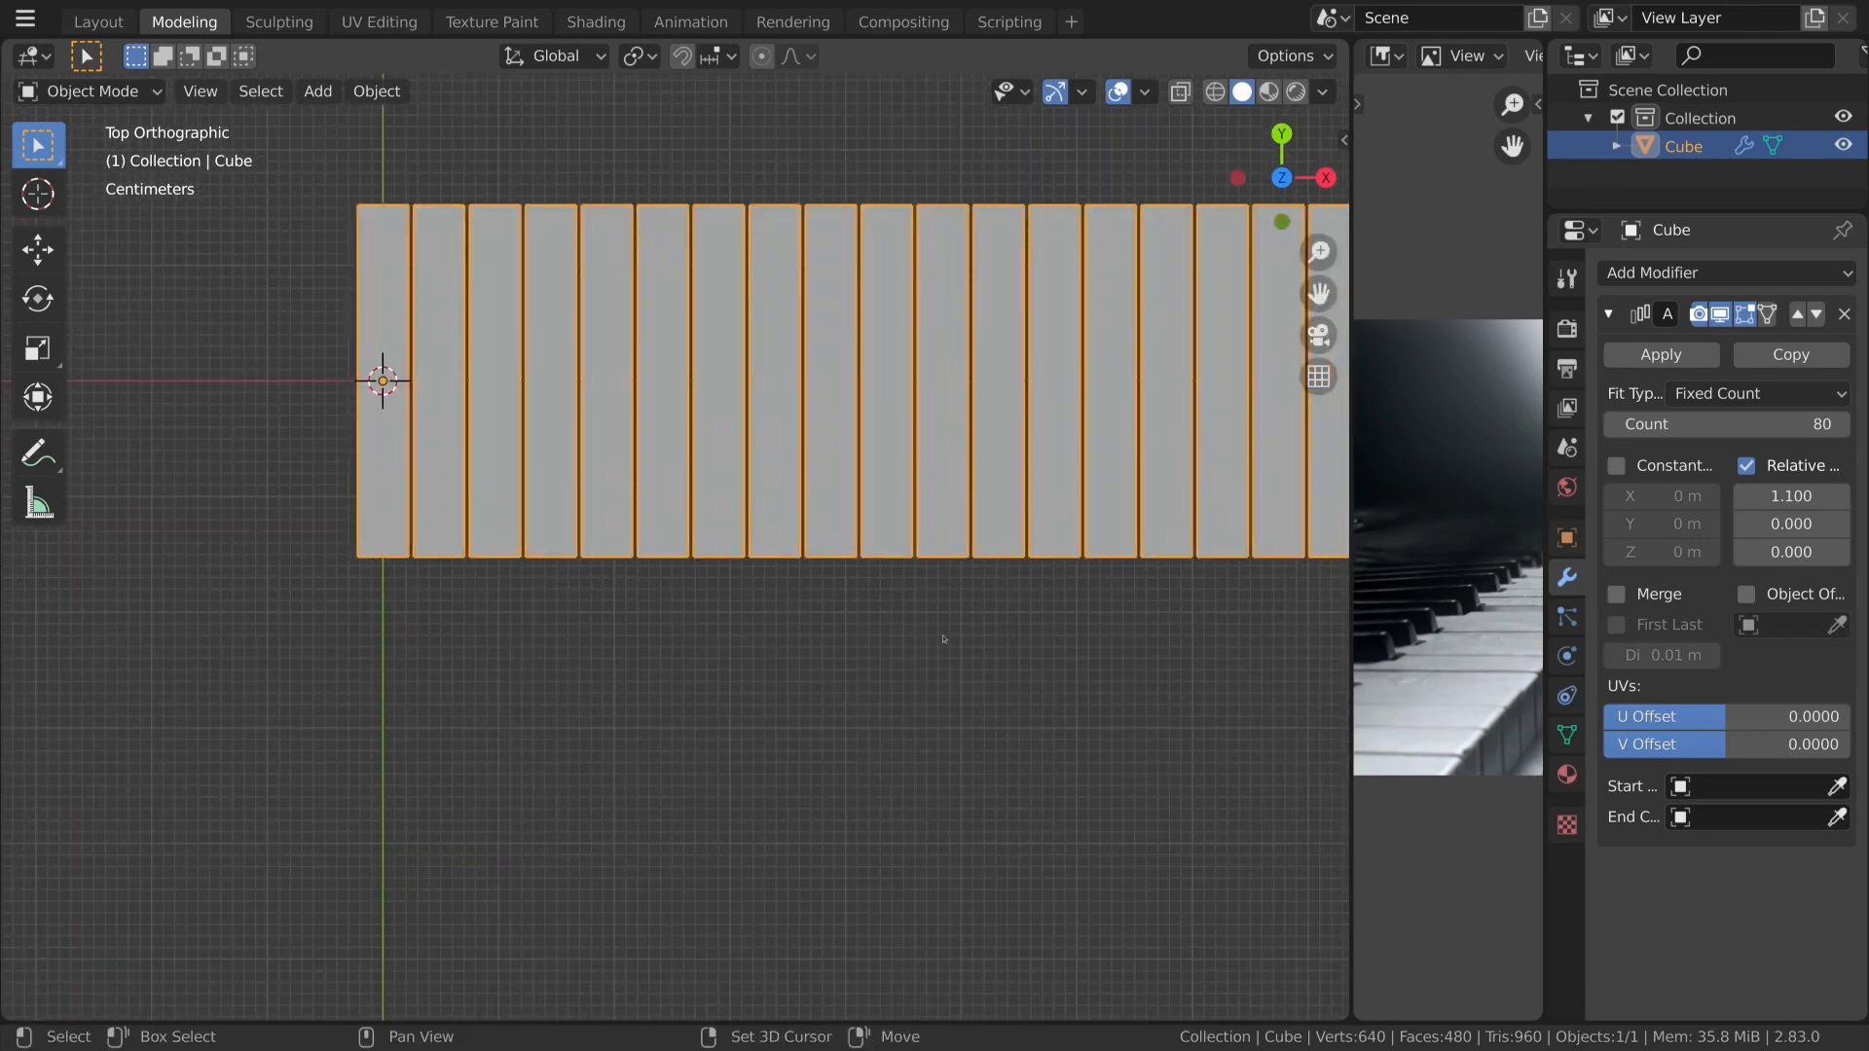
pyautogui.keyDown('shift'); pyautogui.moveTo(934, 646); pyautogui.dragTo(1057, 703, button='middle'); pyautogui.keyUp('shift')
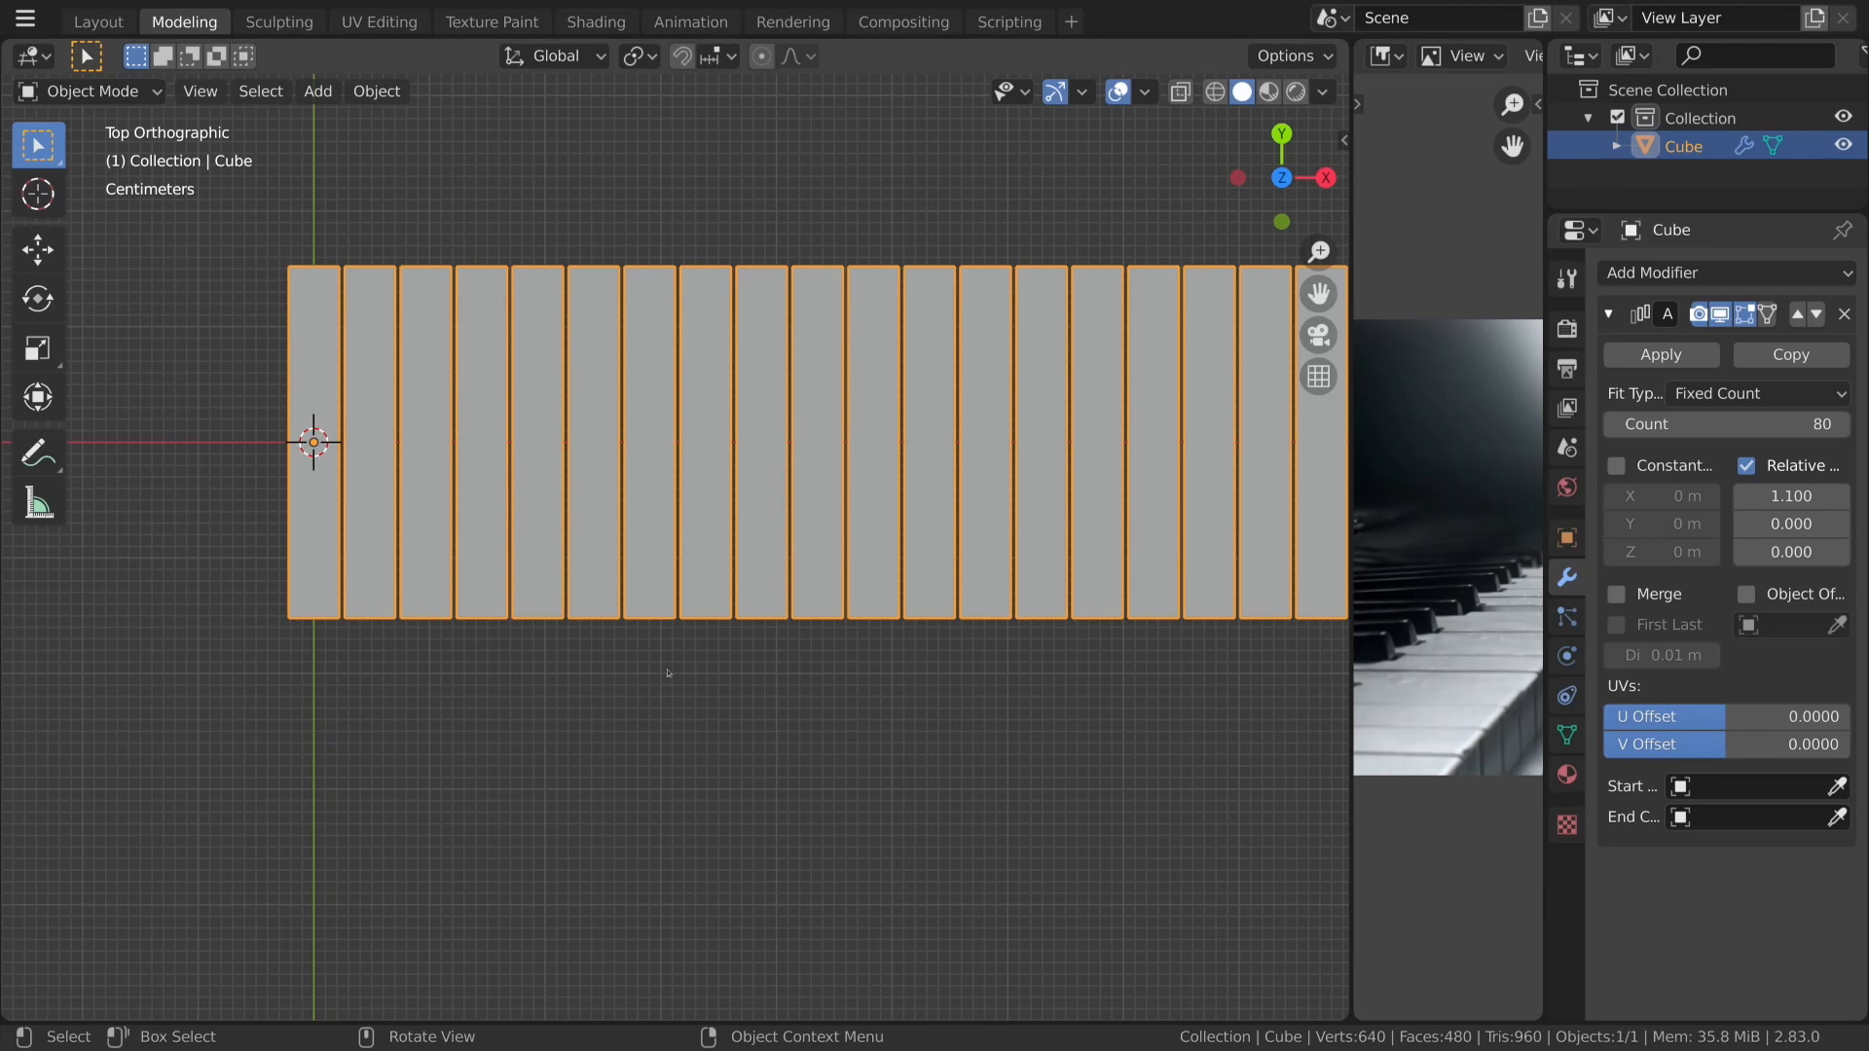
# Widen the reference image area until the whole piano photo is in view.
pyautogui.moveTo(1349, 667); pyautogui.dragTo(911, 632)
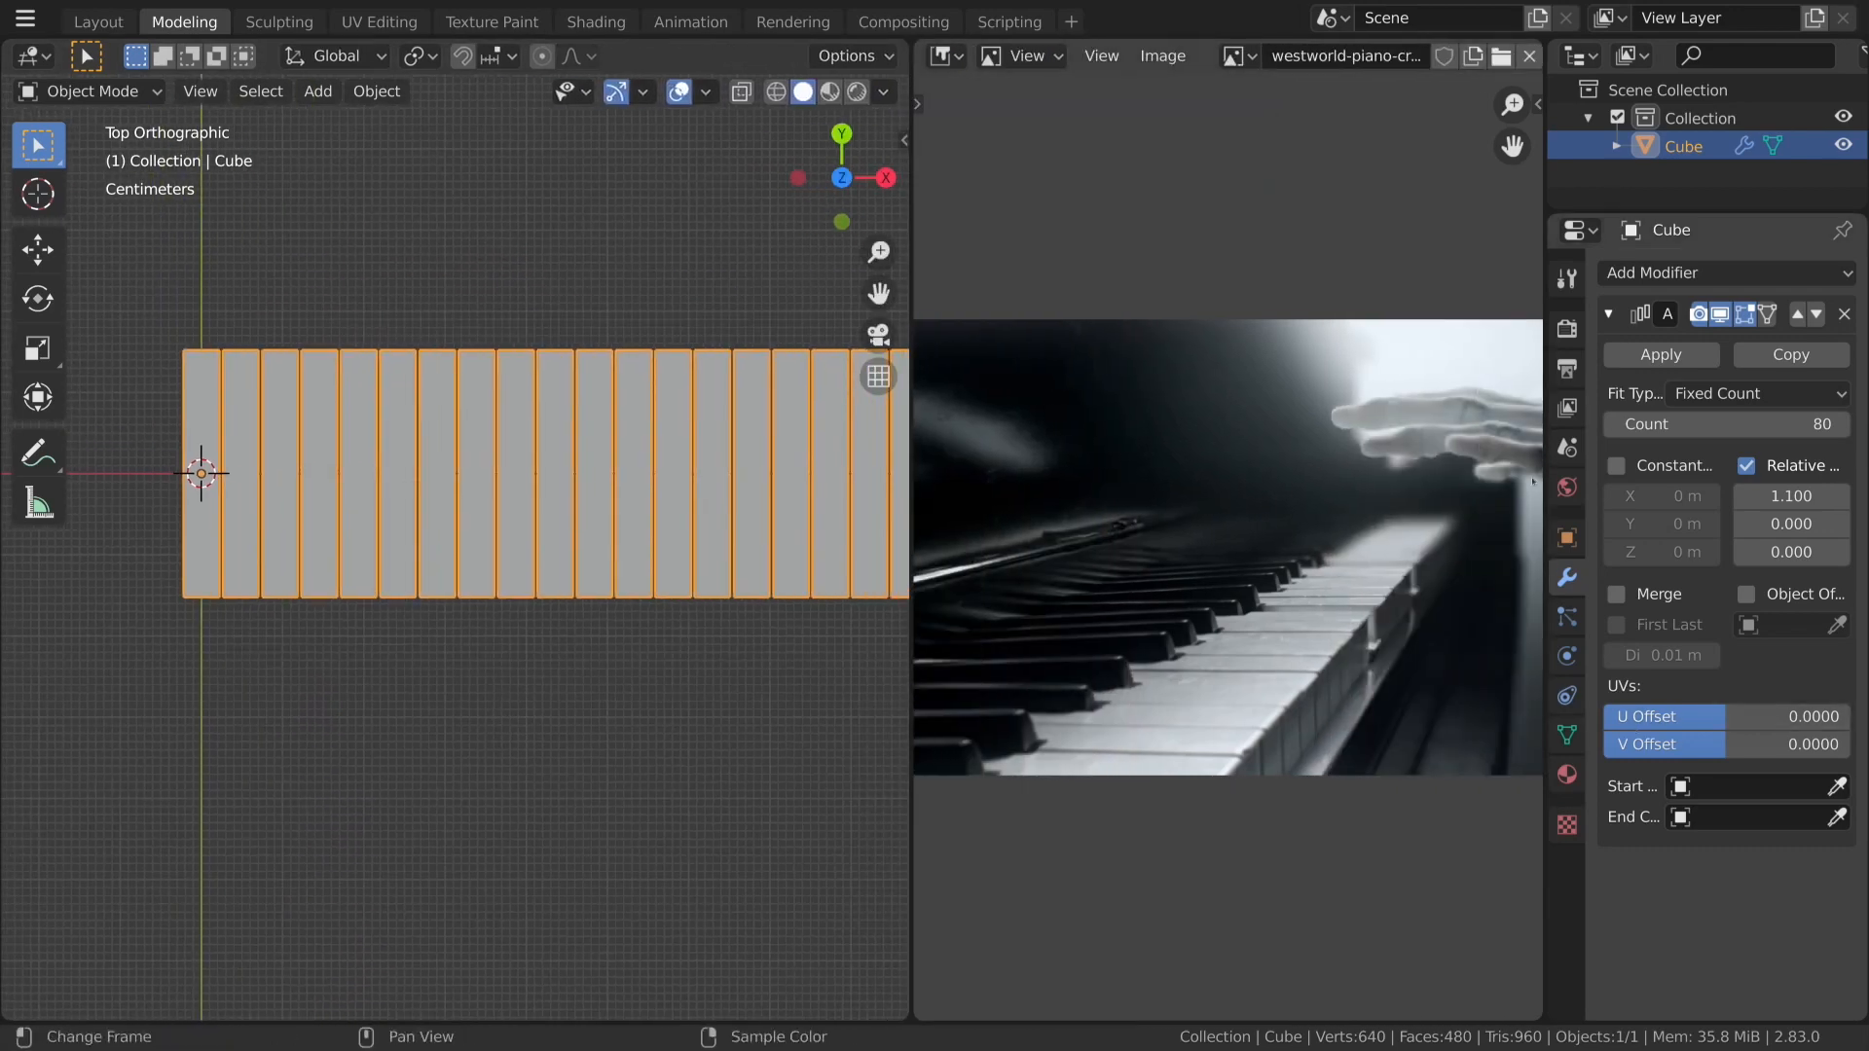
pyautogui.rightClick(911, 536)
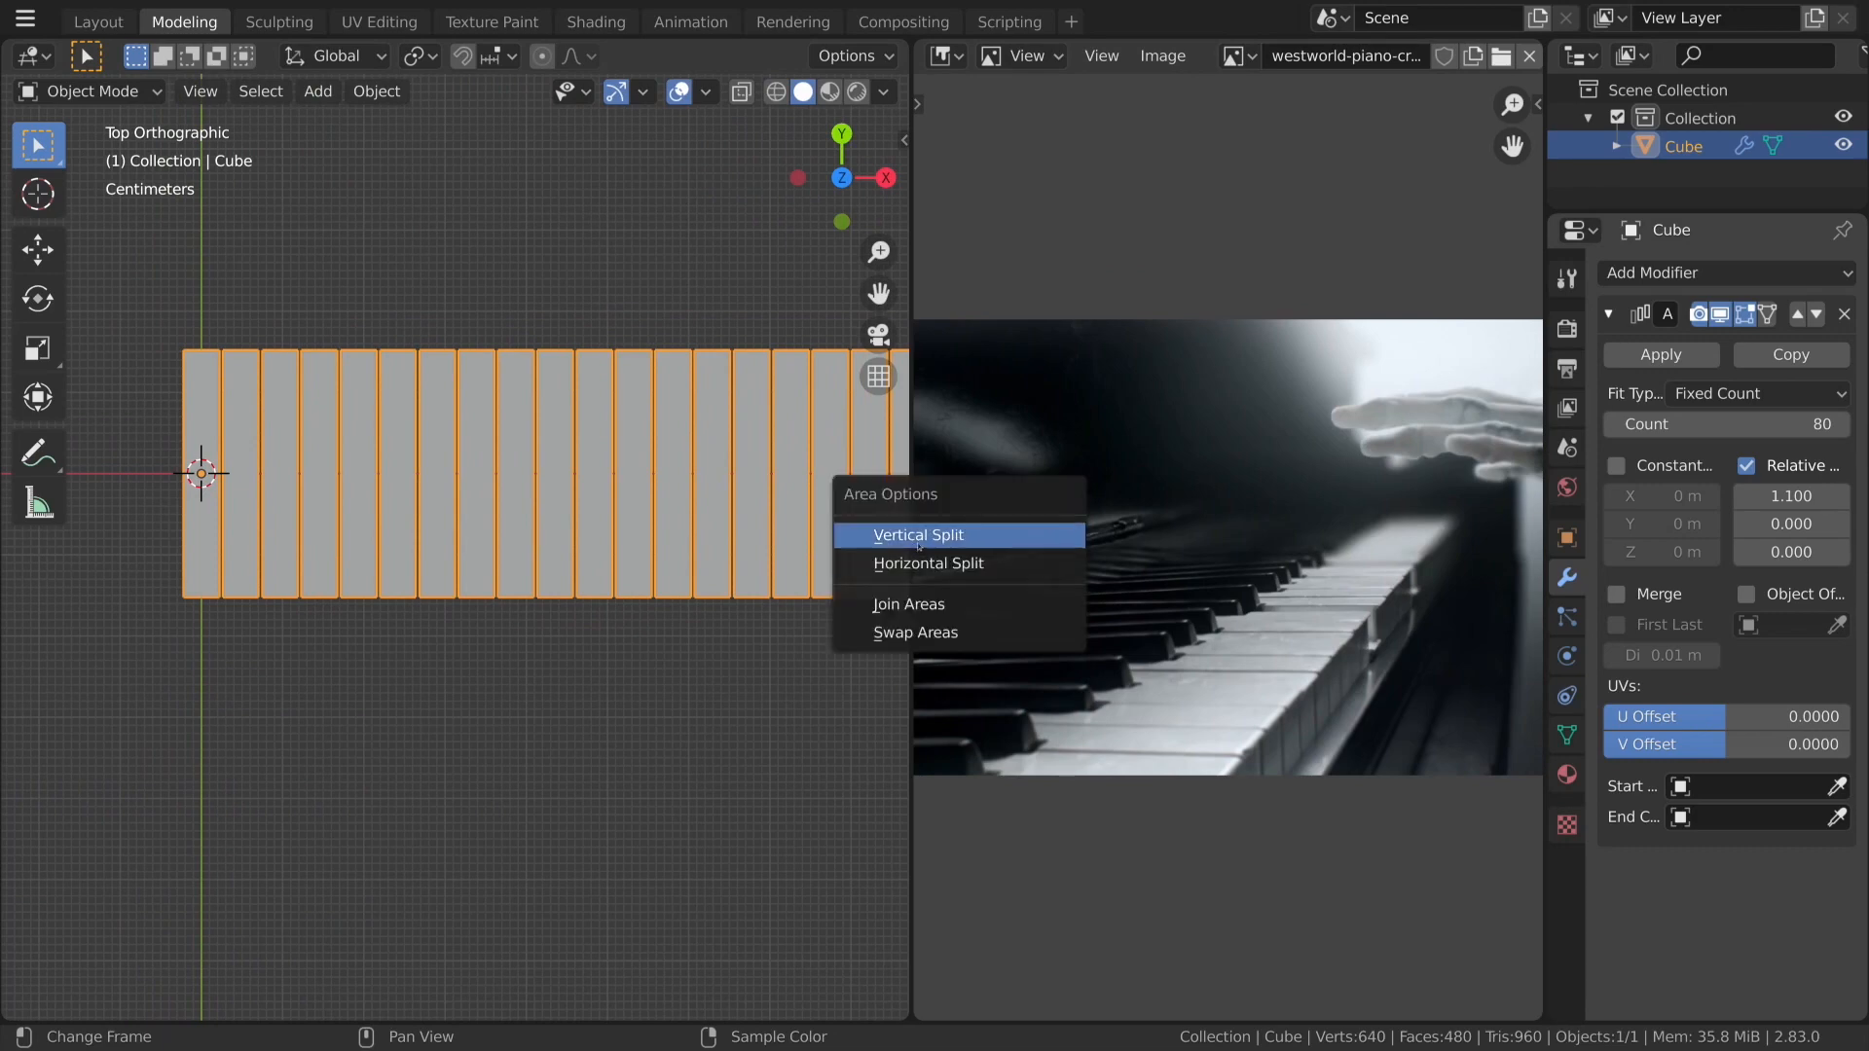
pyautogui.click(917, 544)
pyautogui.rightClick(913, 547)
pyautogui.rightClick(911, 549)
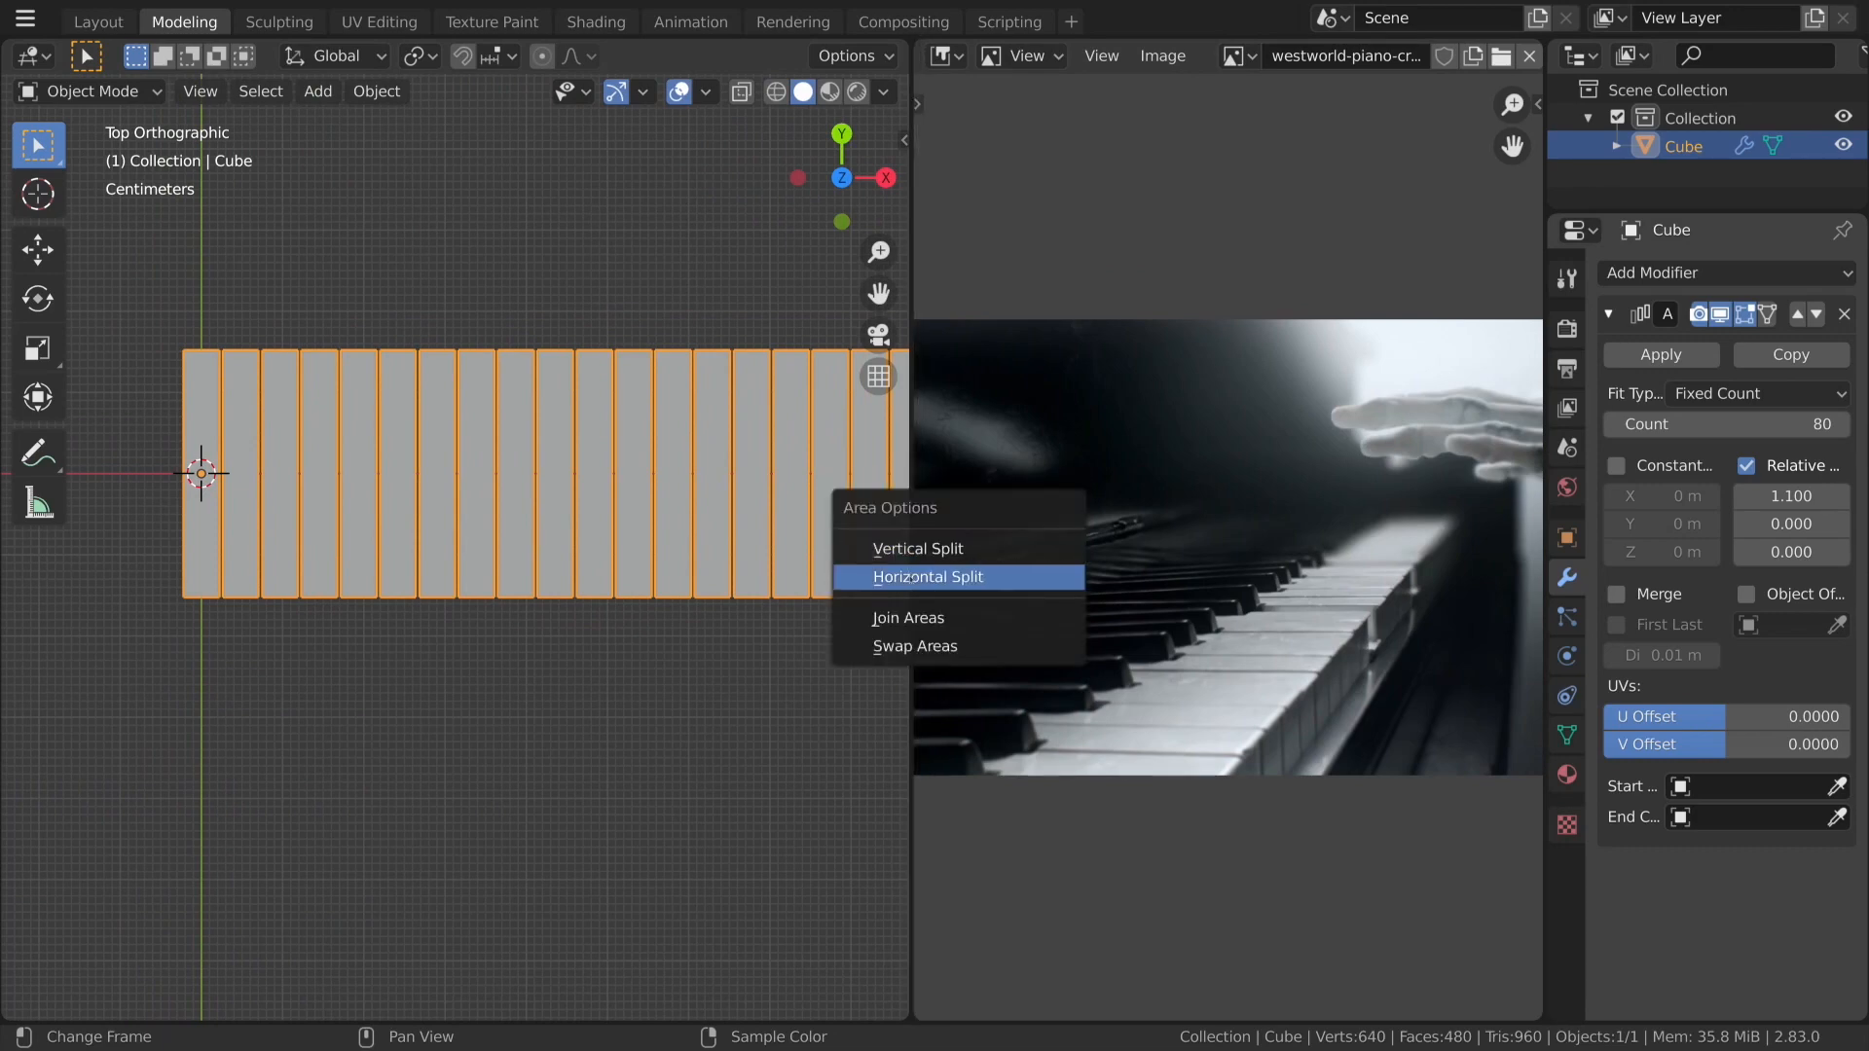
pyautogui.click(911, 579)
pyautogui.rightClick(919, 553)
pyautogui.rightClick(912, 559)
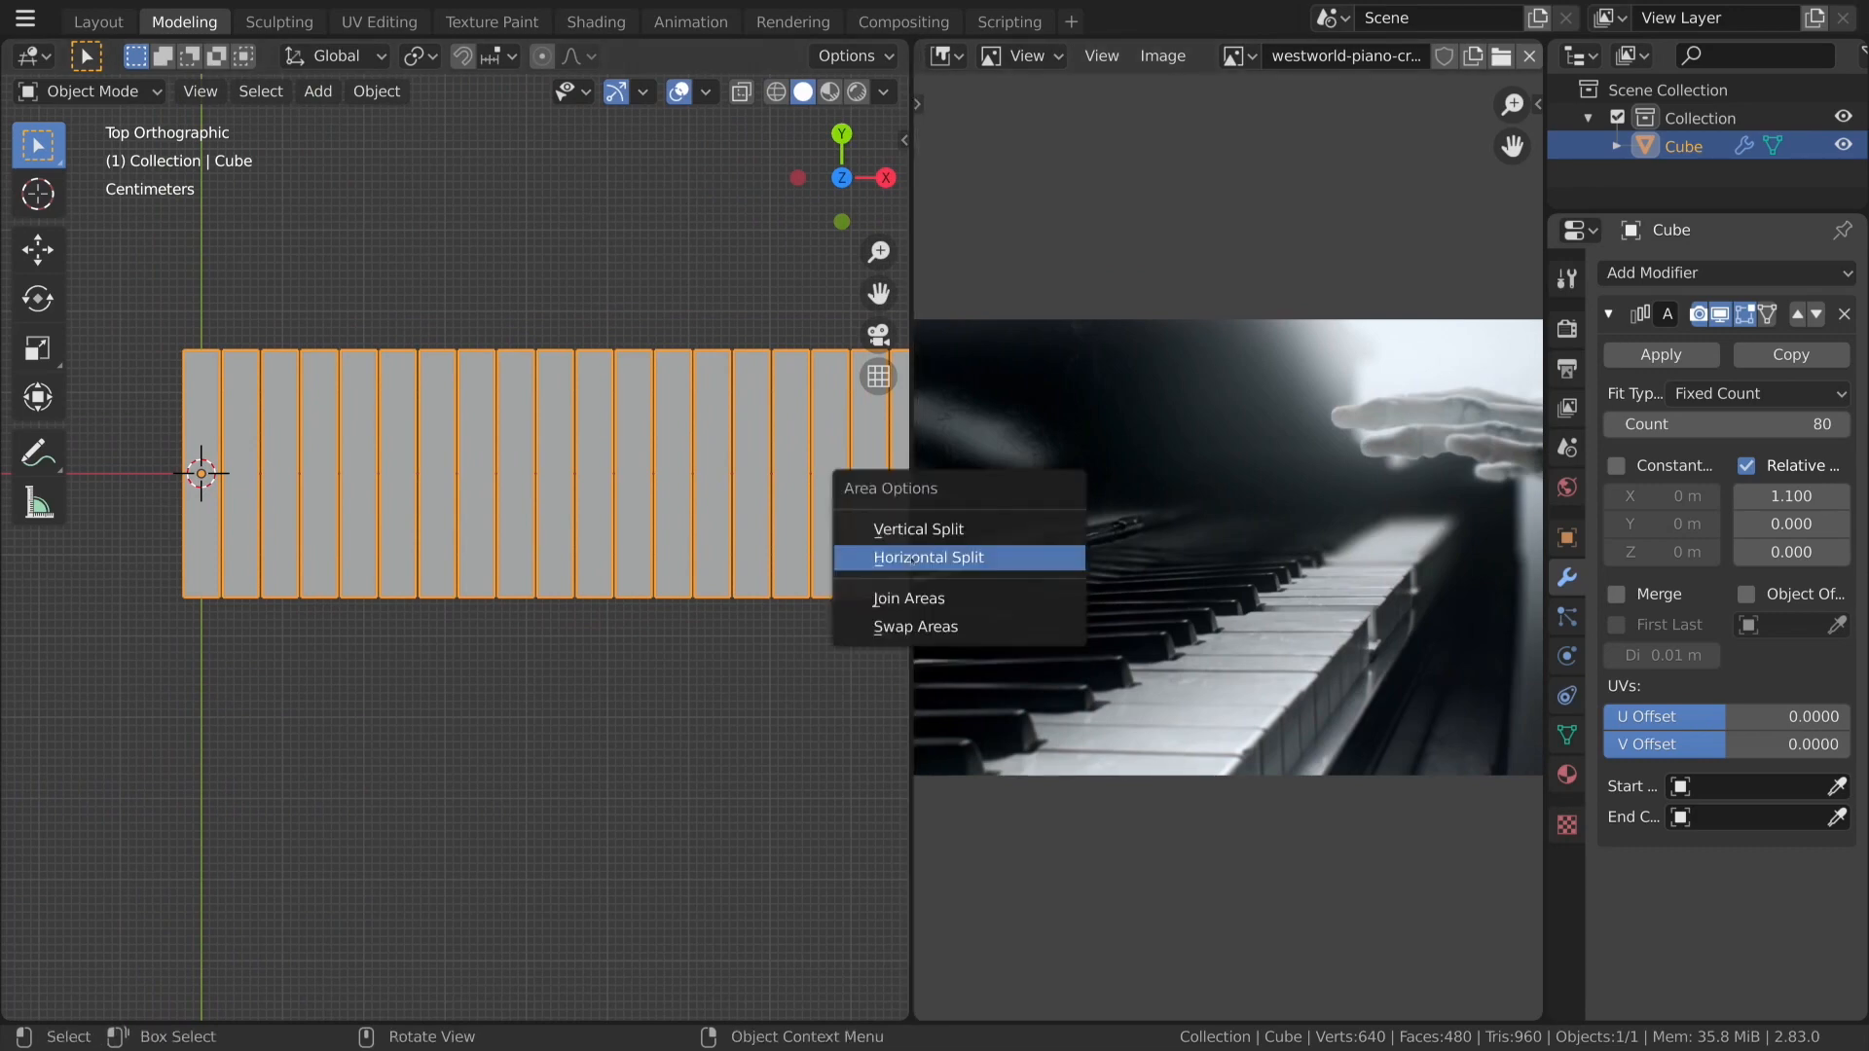
pyautogui.click(915, 529)
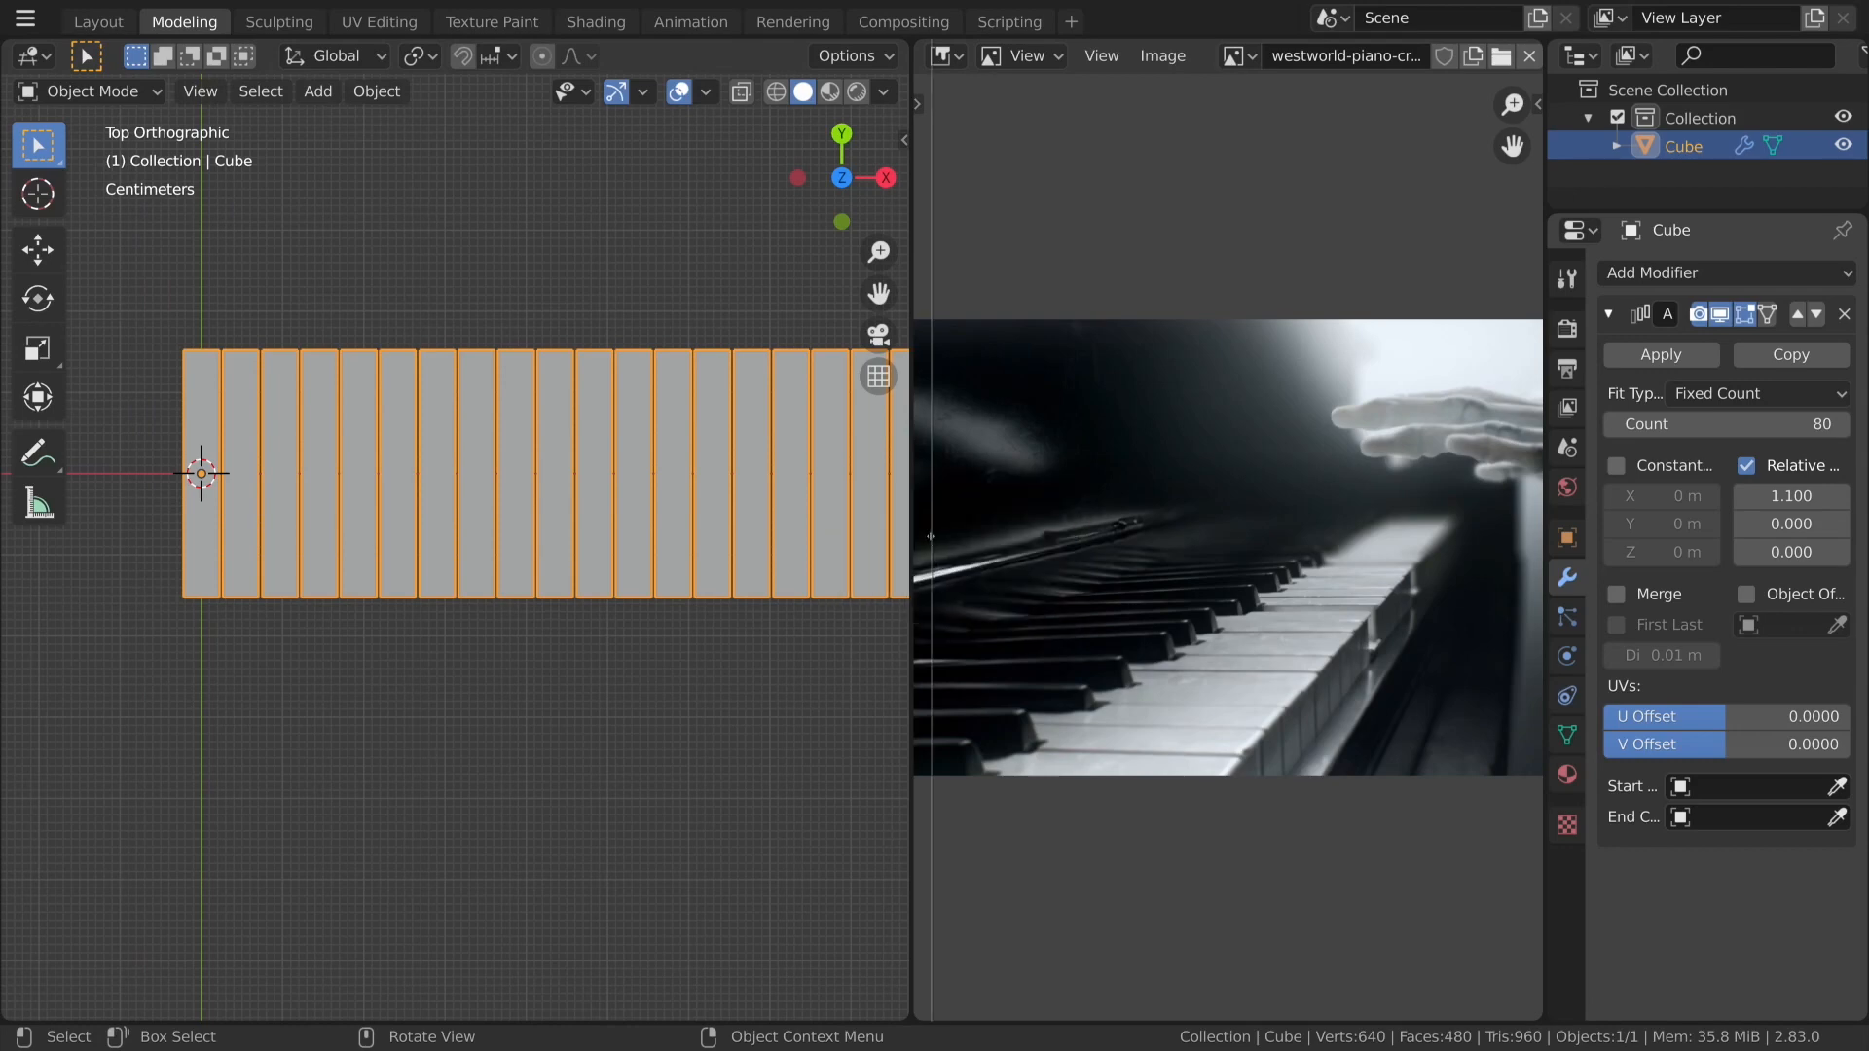
pyautogui.rightClick(937, 546)
# Split the reference image area horizontally into two stacked image editors.
pyautogui.rightClick(913, 631)
pyautogui.click(915, 654)
pyautogui.click(974, 576)
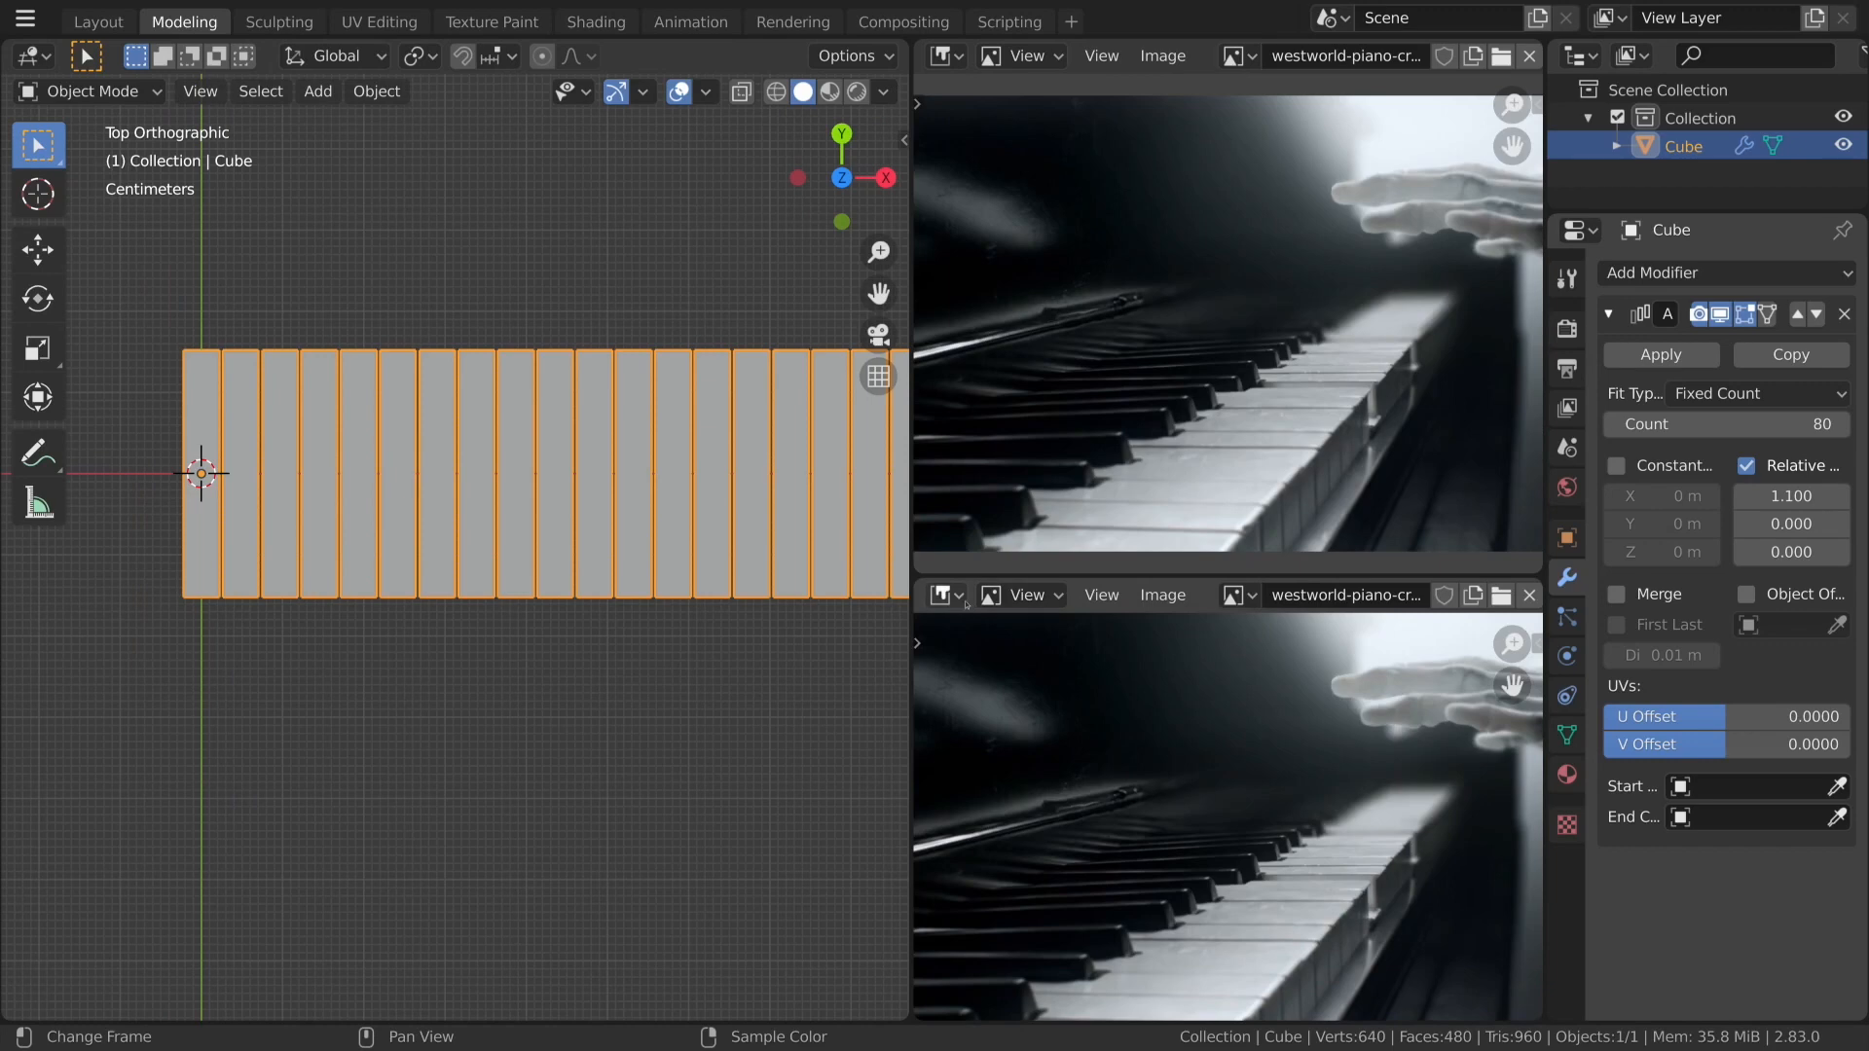
# Load the keyboard layout image 300px-Klaviatur-3-en.svg.png into the lower image editor.
pyautogui.click(1144, 596)
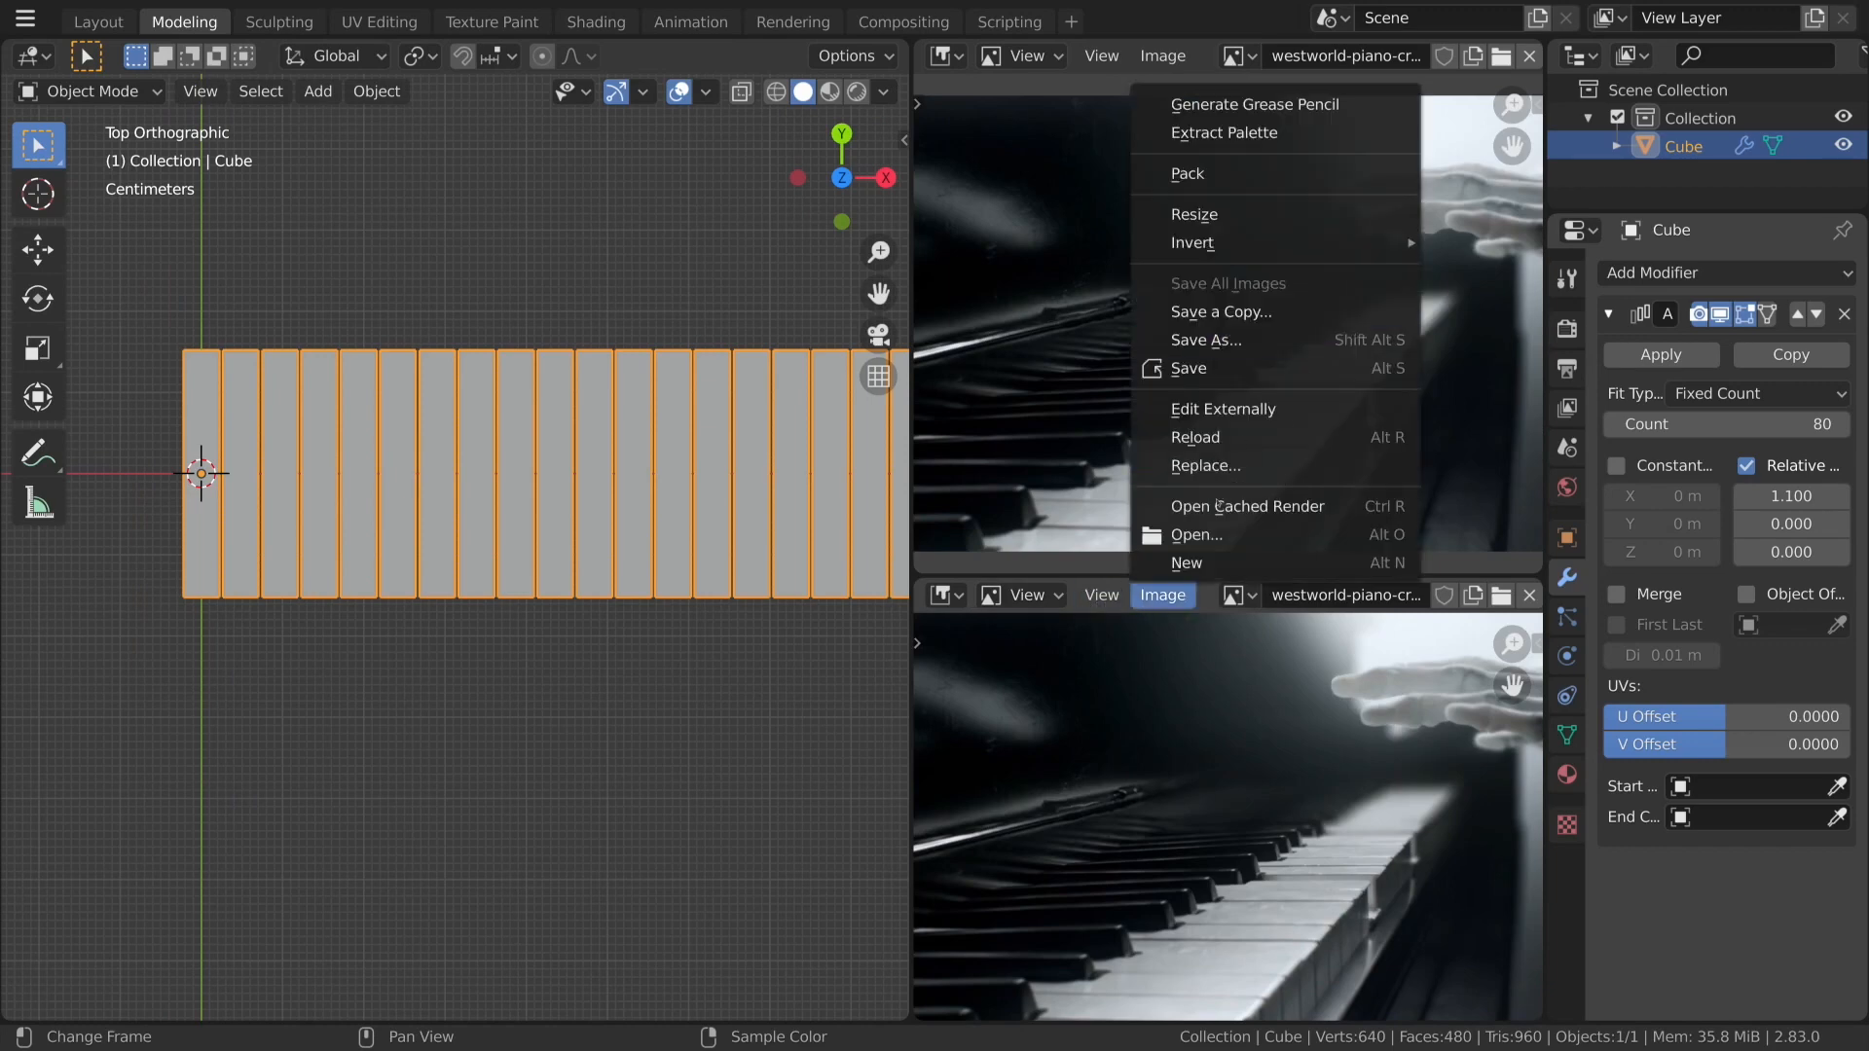
pyautogui.click(1197, 534)
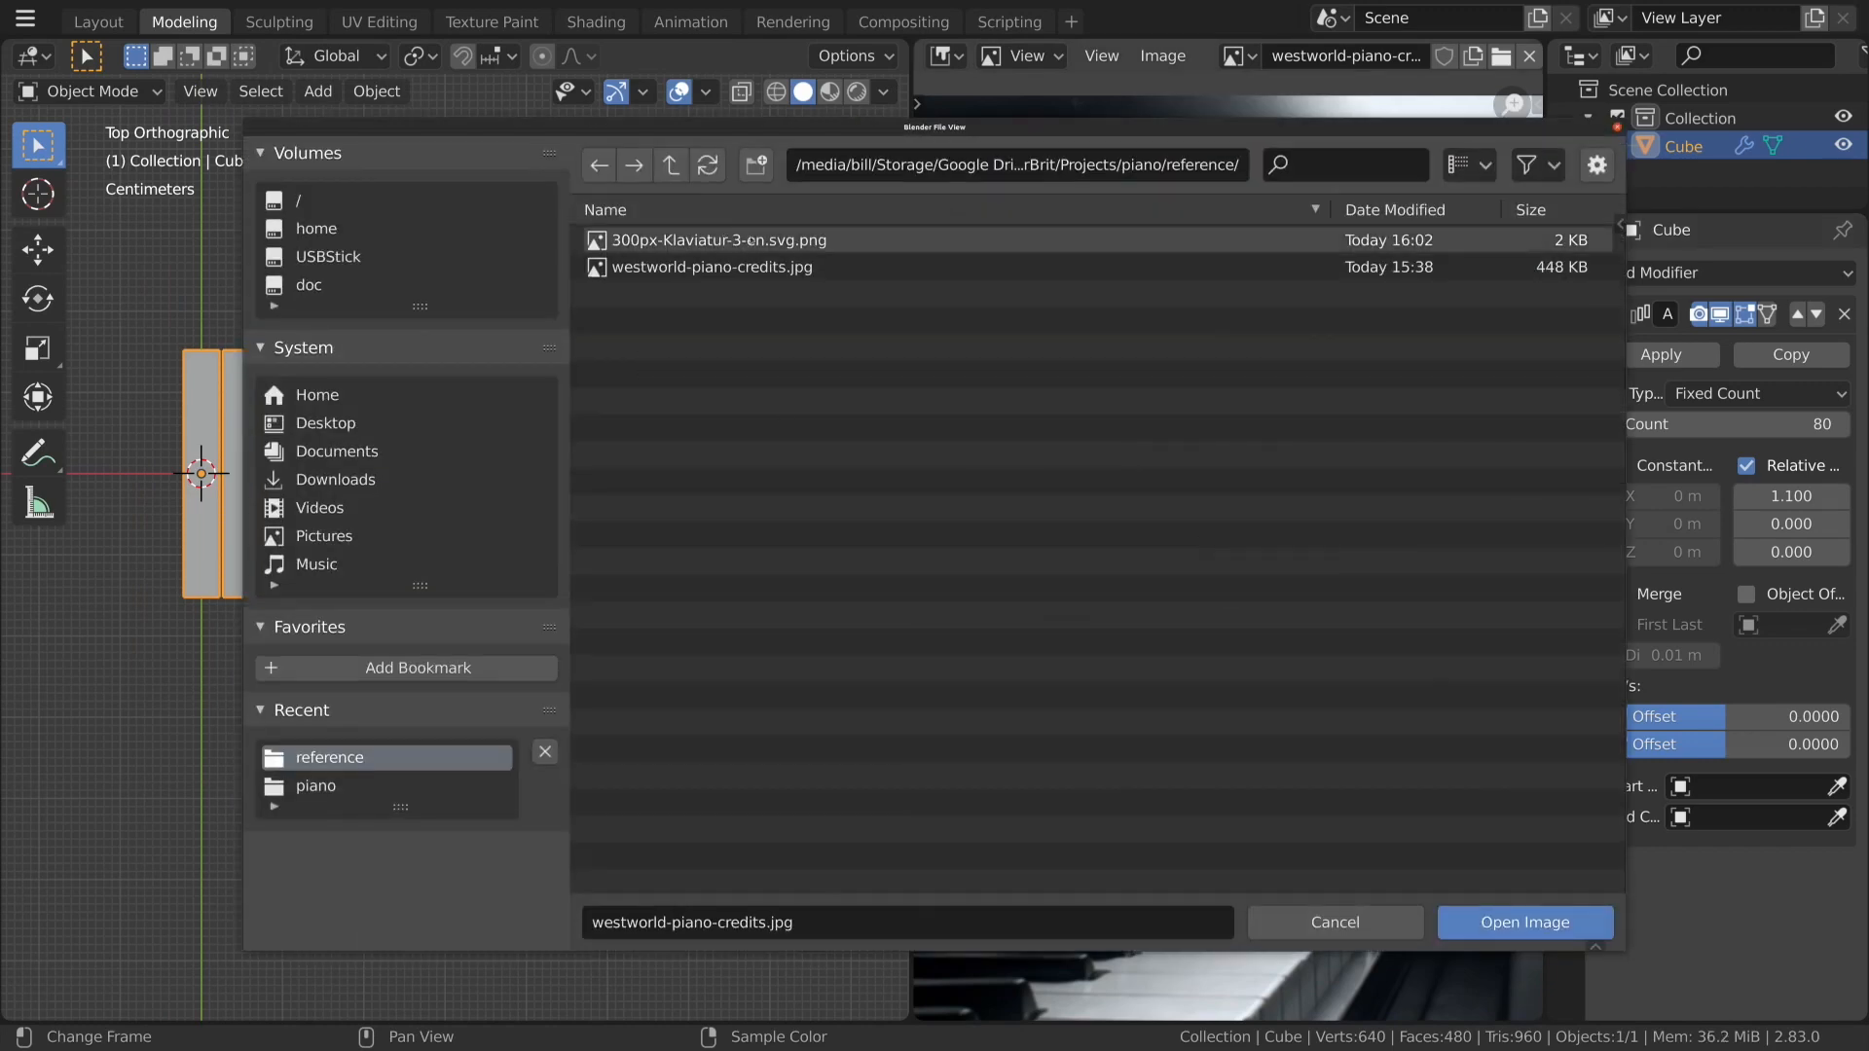
pyautogui.click(783, 240)
pyautogui.click(1526, 922)
pyautogui.scroll(-2, 1311, 951)
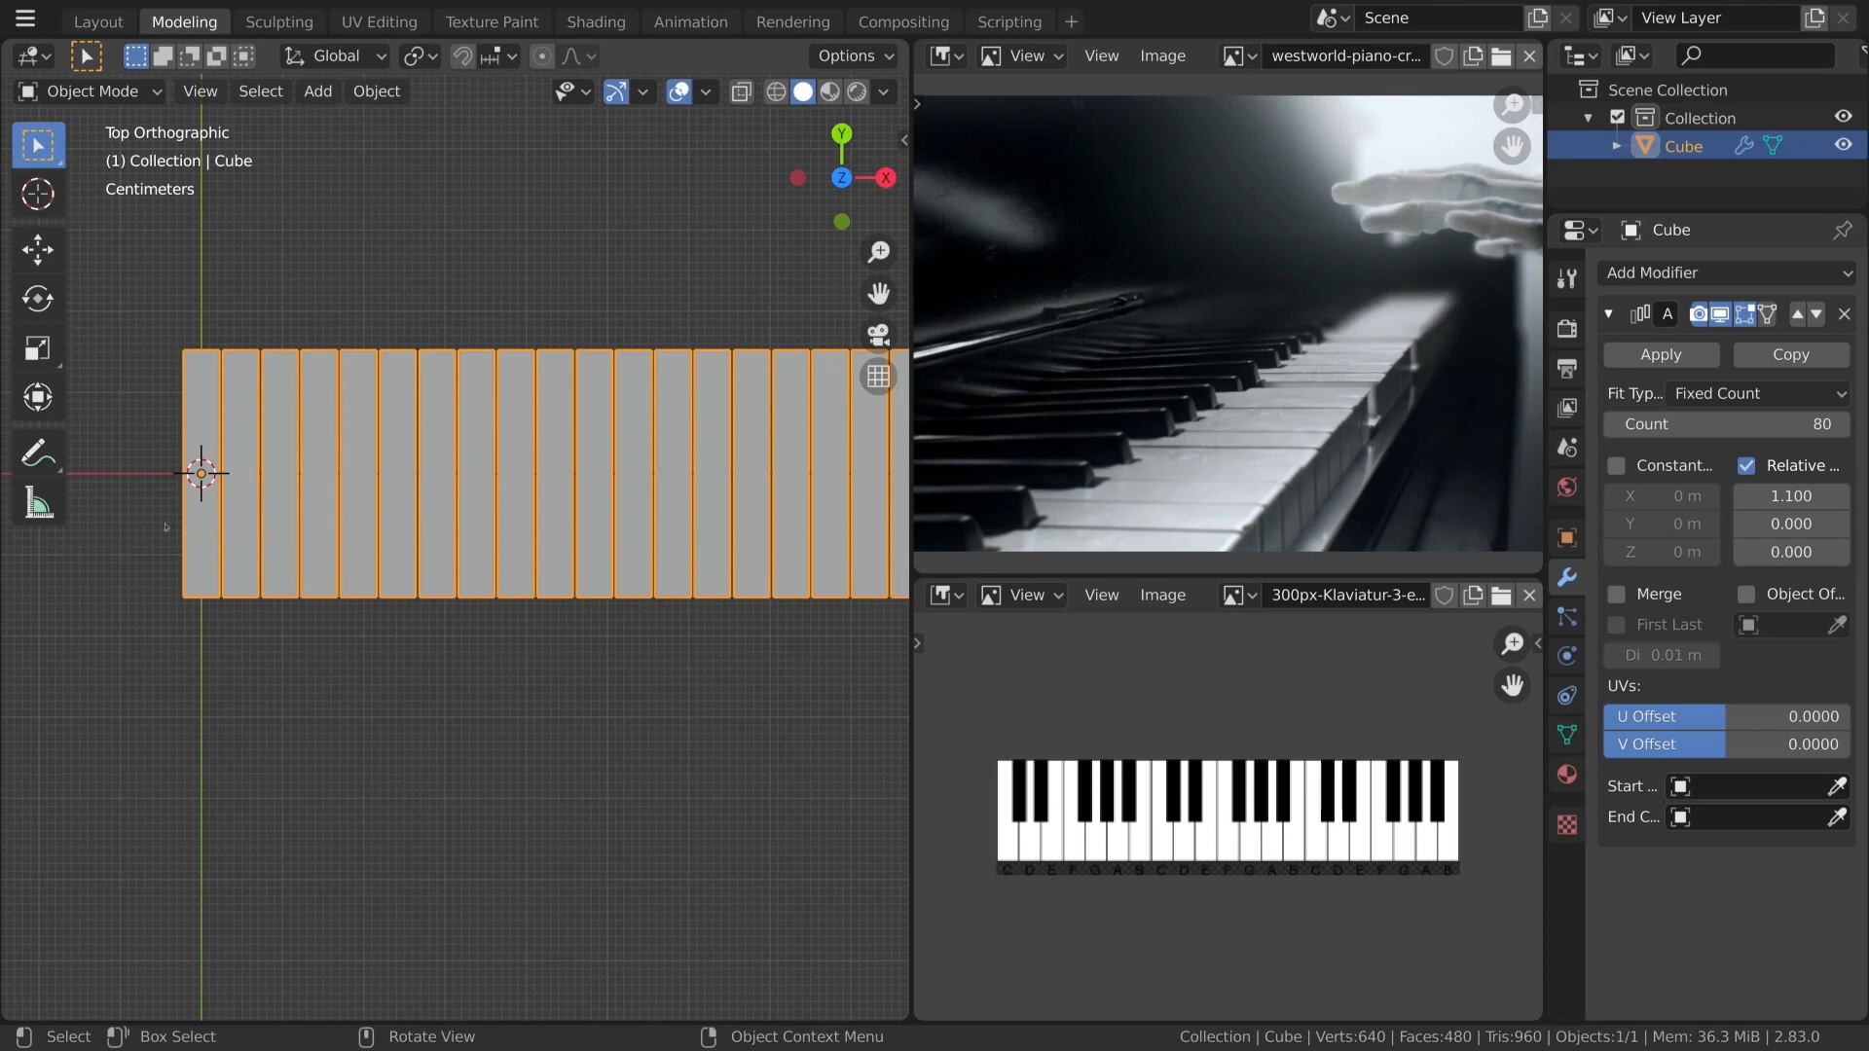
# Duplicate the white key row in place and remove the Array modifier from the copy.
pyautogui.keyDown('shift'); pyautogui.moveTo(289, 611); pyautogui.dragTo(480, 670, button='middle'); pyautogui.keyUp('shift')
pyautogui.scroll(3, 482, 671)
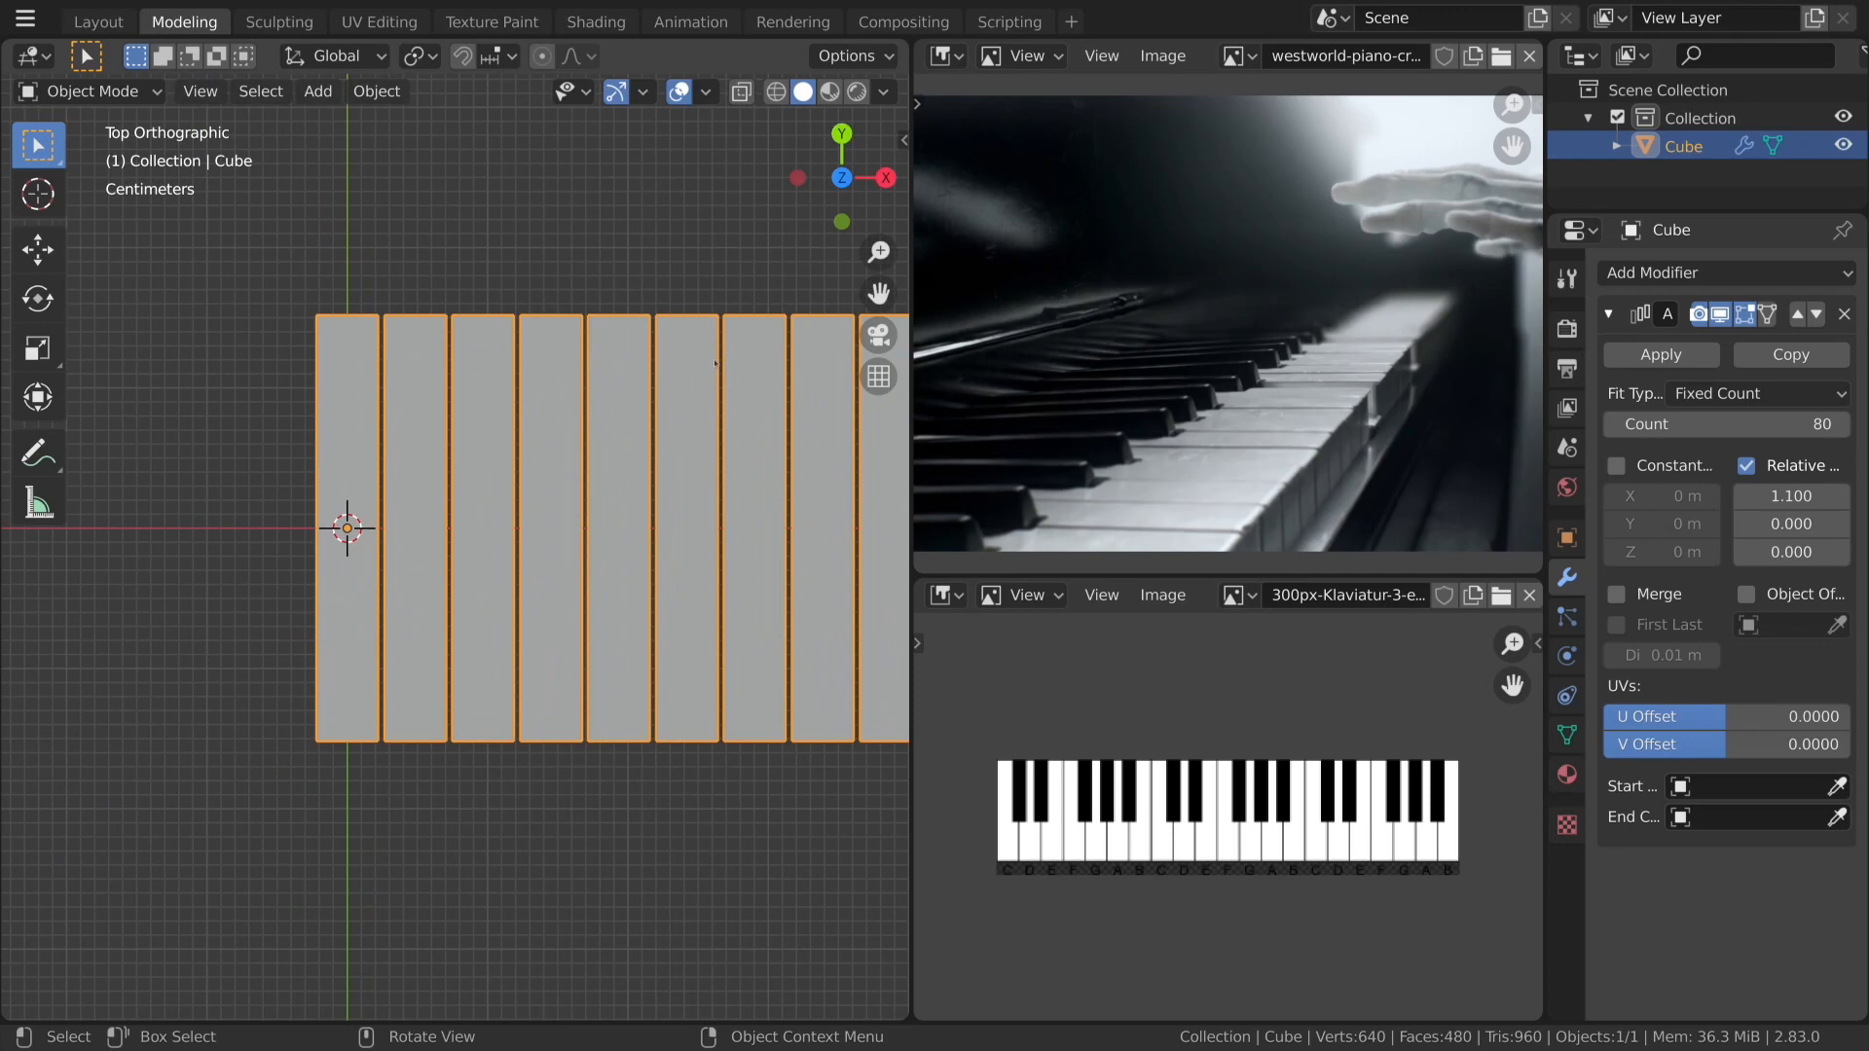
pyautogui.click(286, 526)
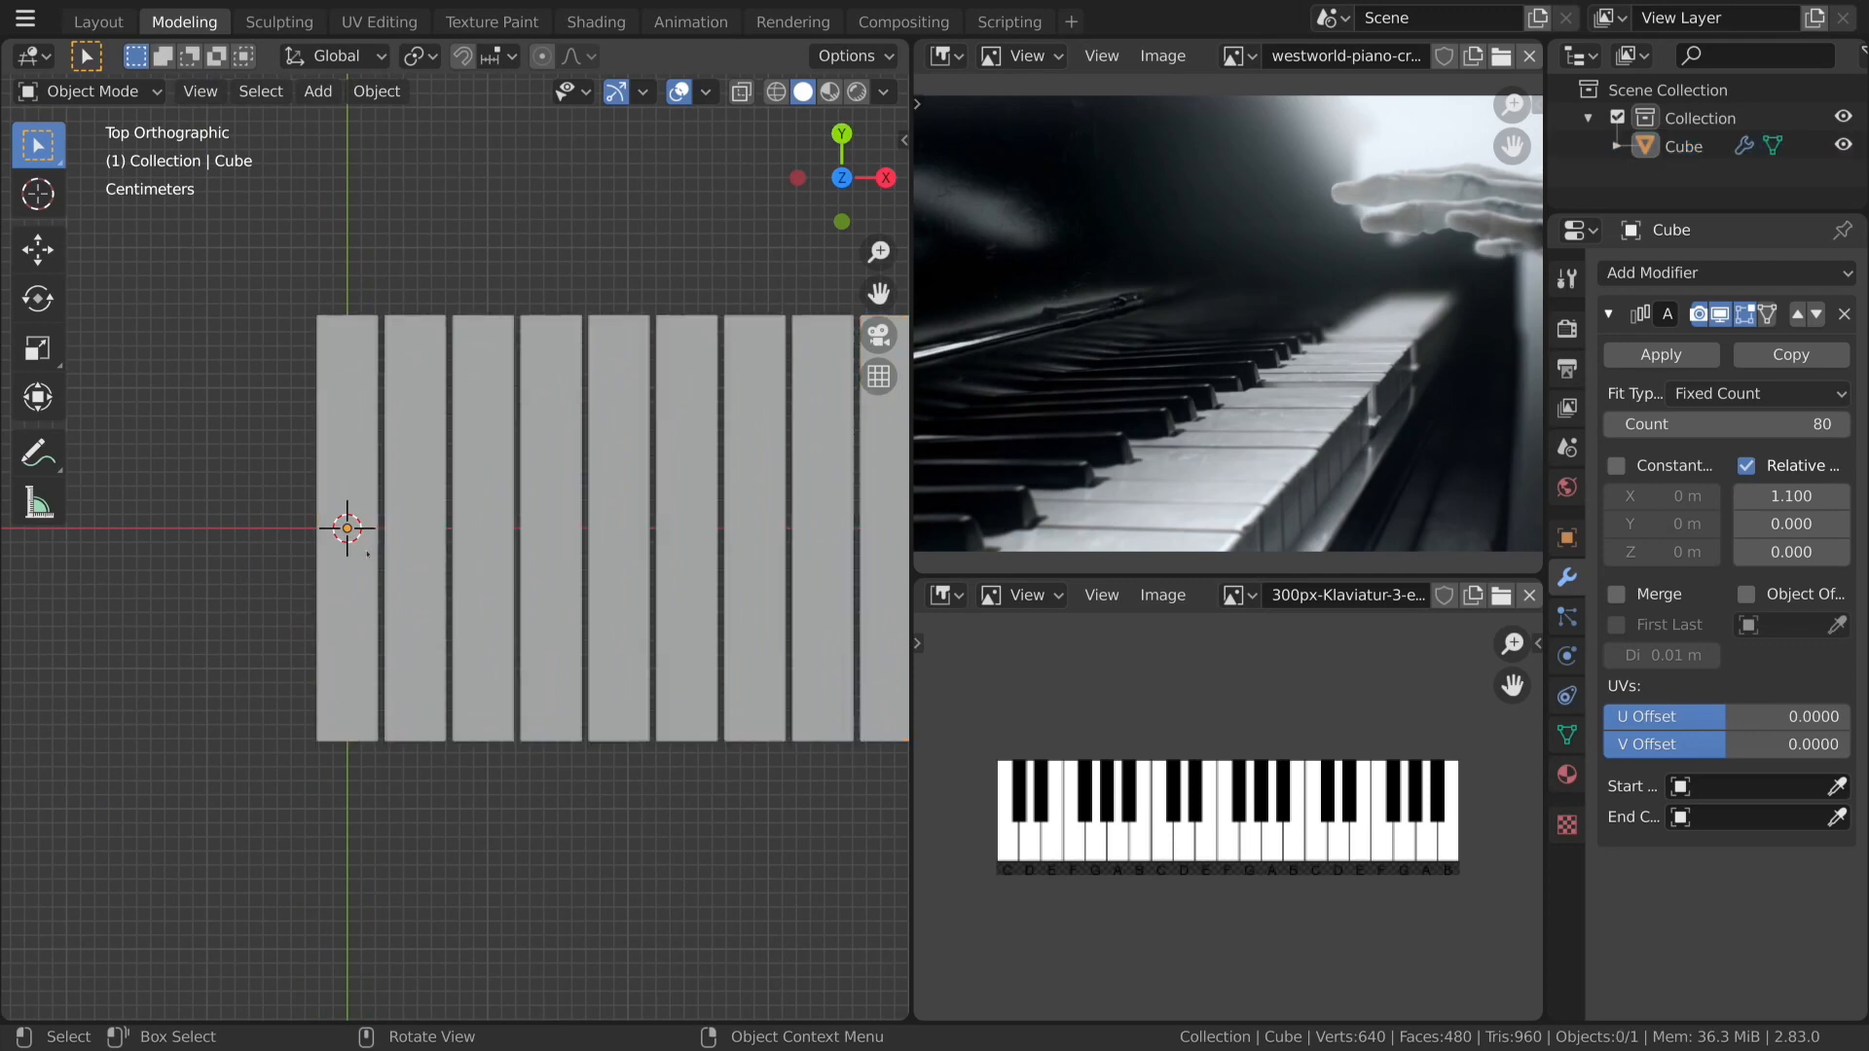
pyautogui.click(534, 558)
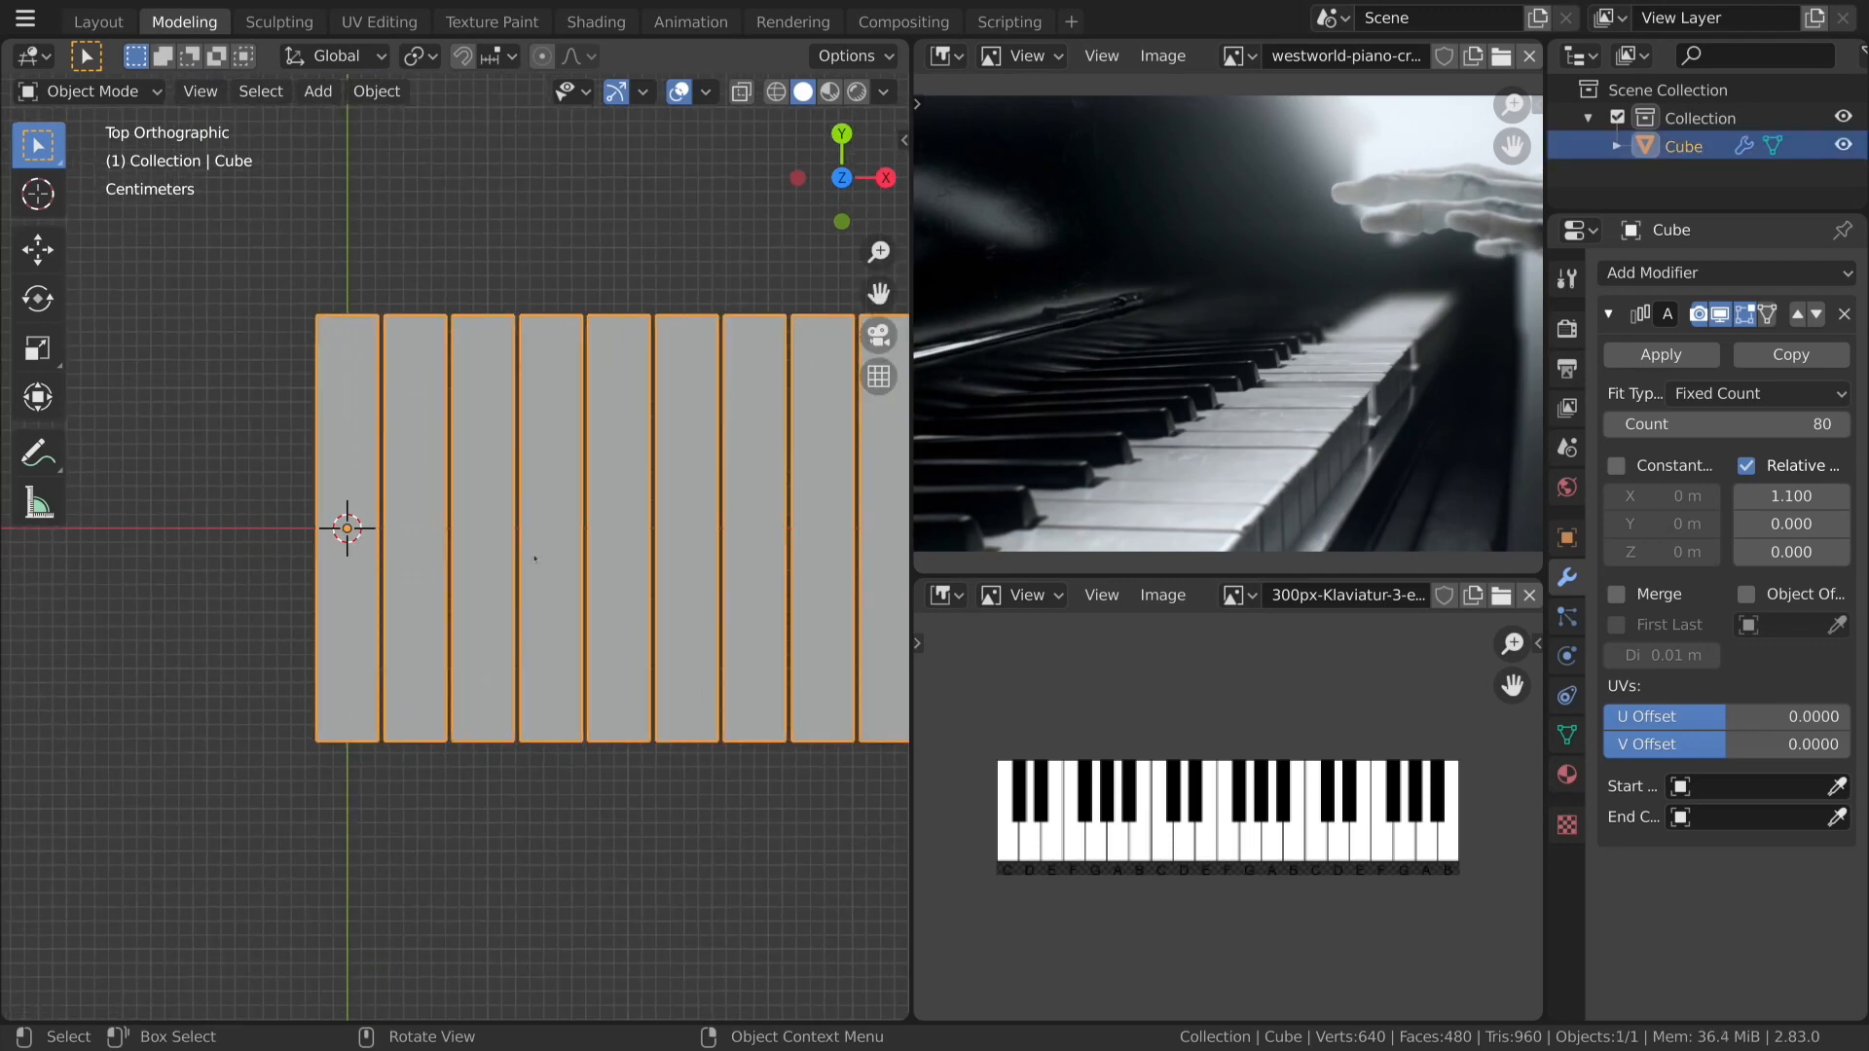
pyautogui.hotkey('shift', 'd')
pyautogui.rightClick(459, 550)
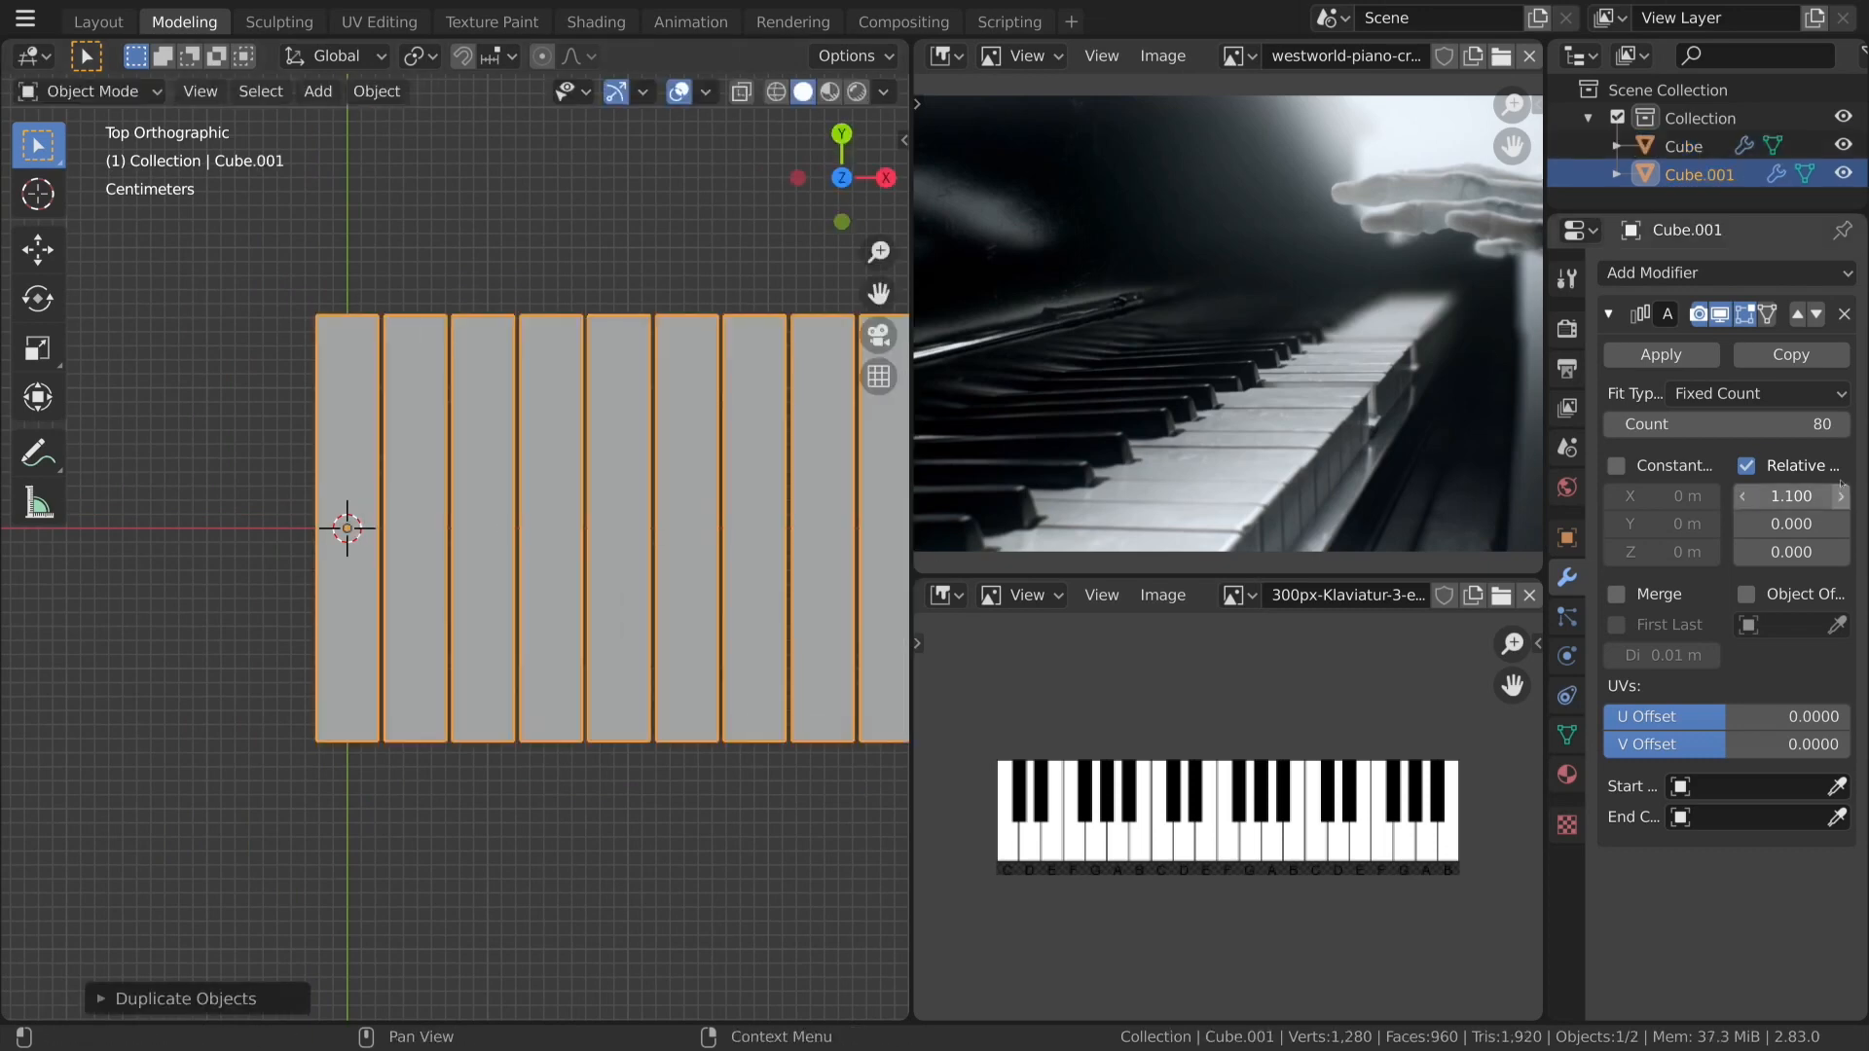
pyautogui.click(1844, 314)
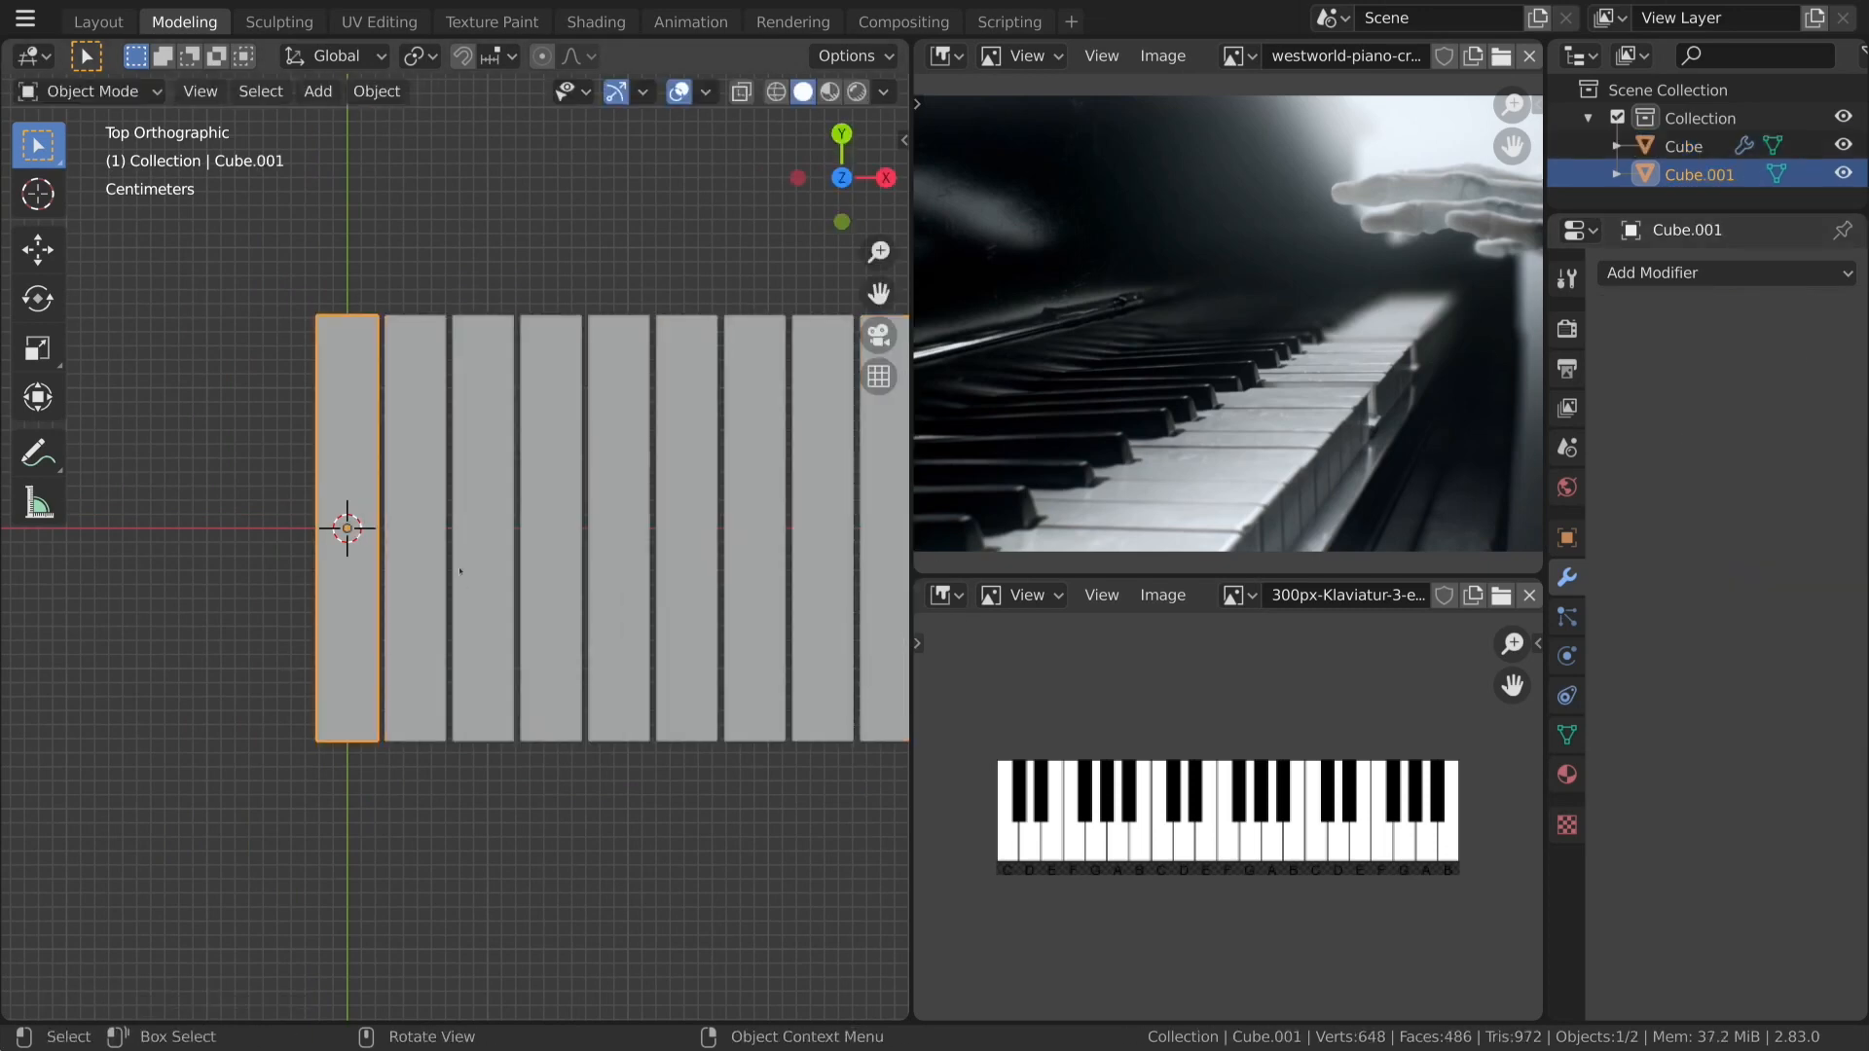
# Show the model in wireframe and move the copied key over the gap between the first two white keys, shifted toward their back.
pyautogui.press('z')
pyautogui.click(342, 529)
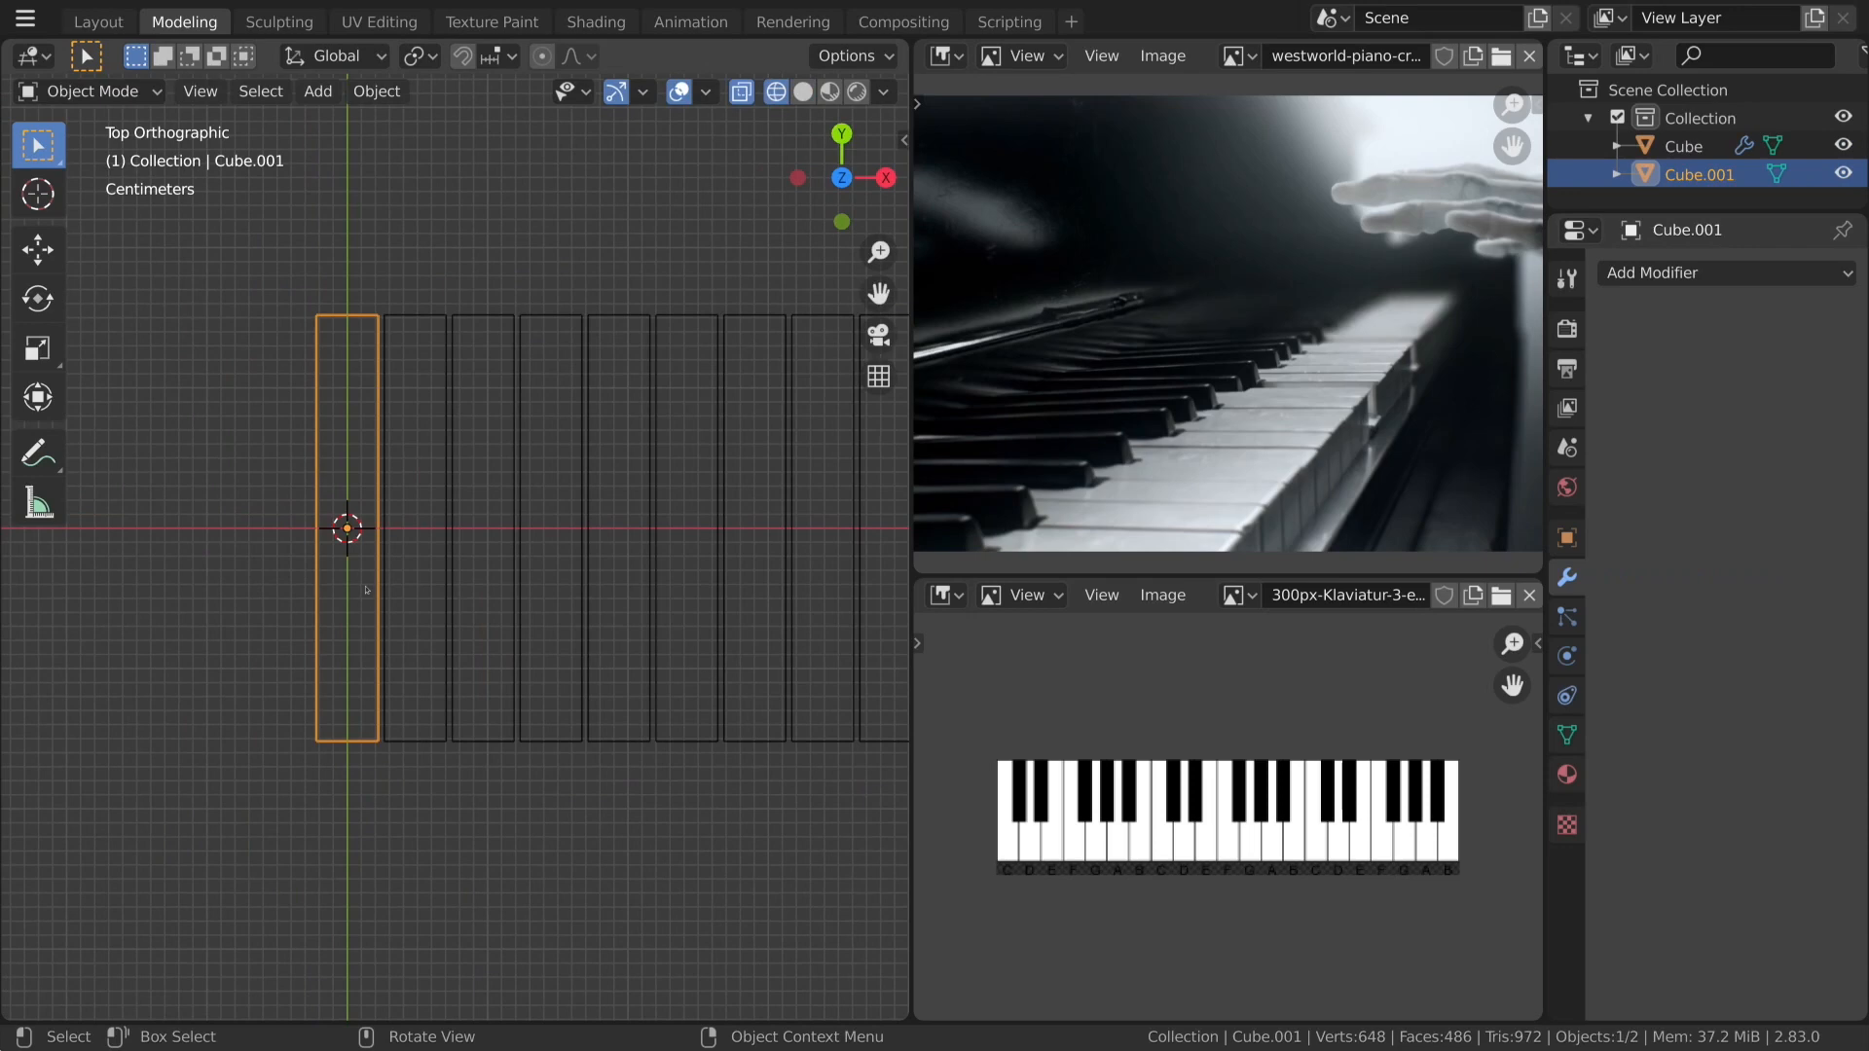
pyautogui.press('g')
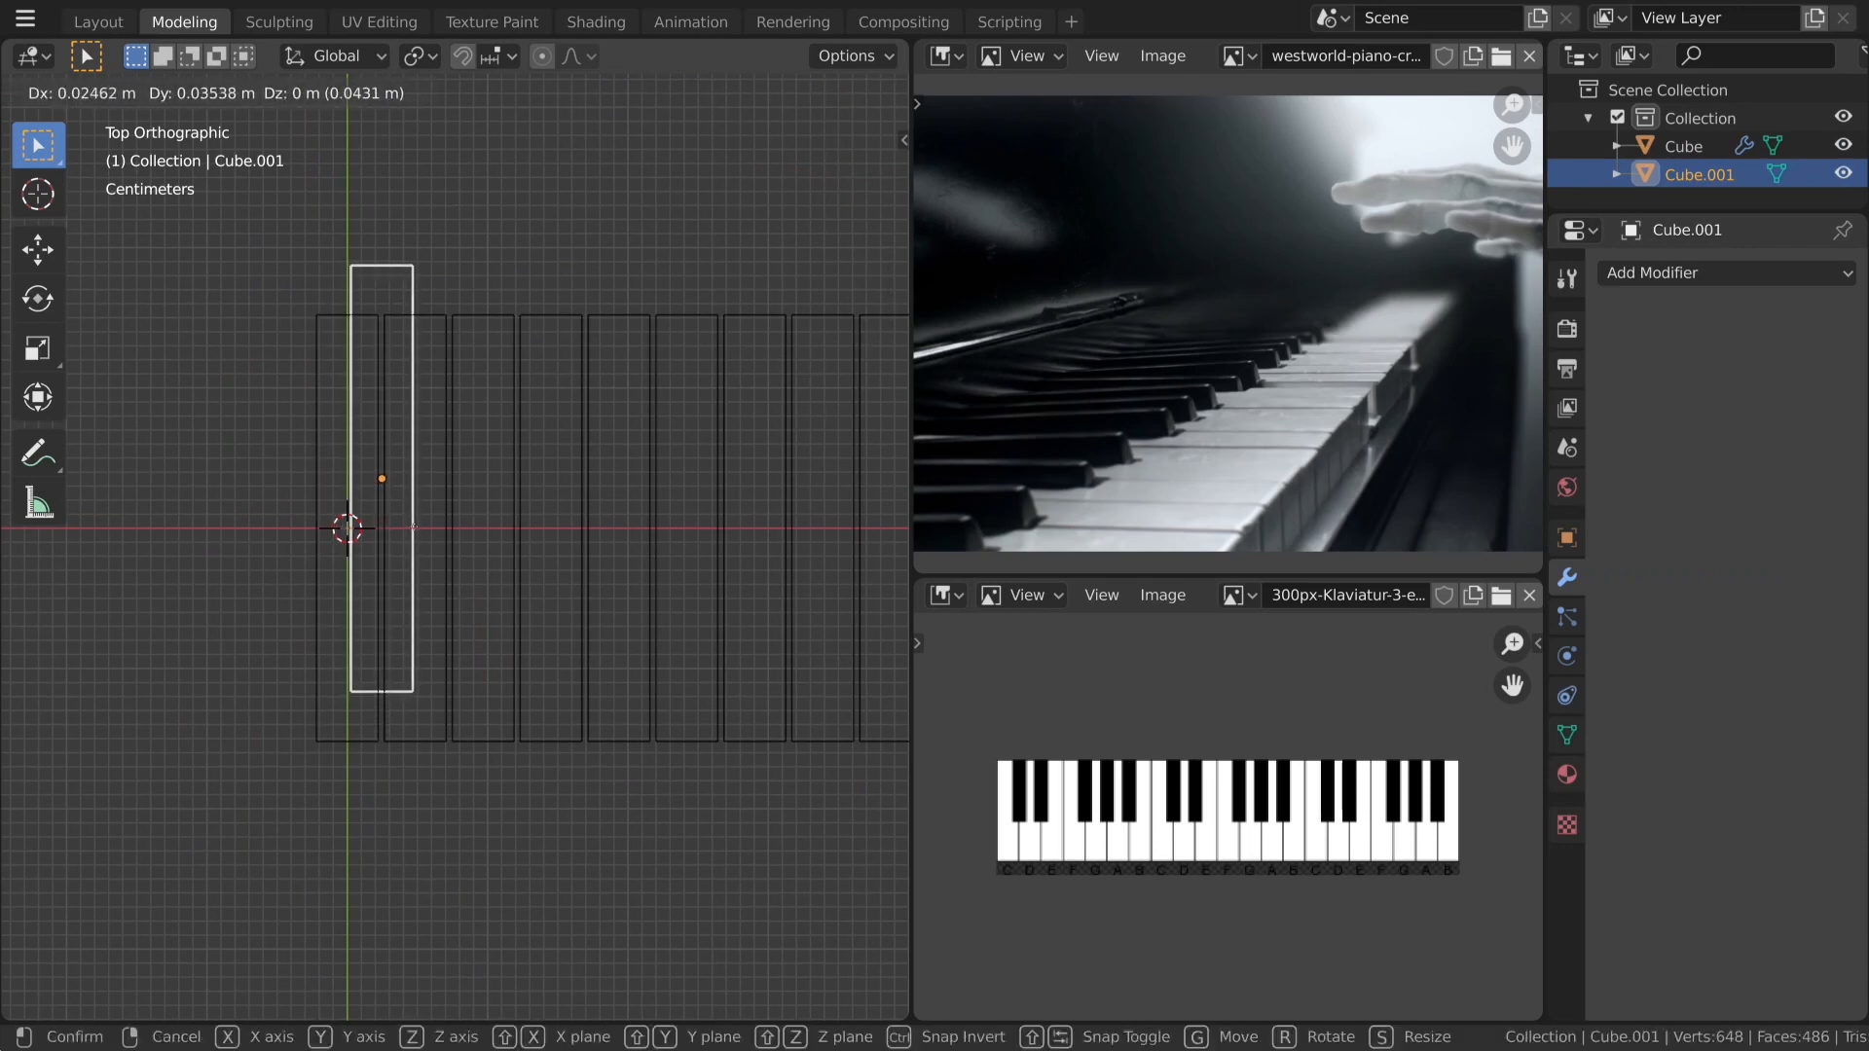
pyautogui.click(413, 529)
pyautogui.press('g')
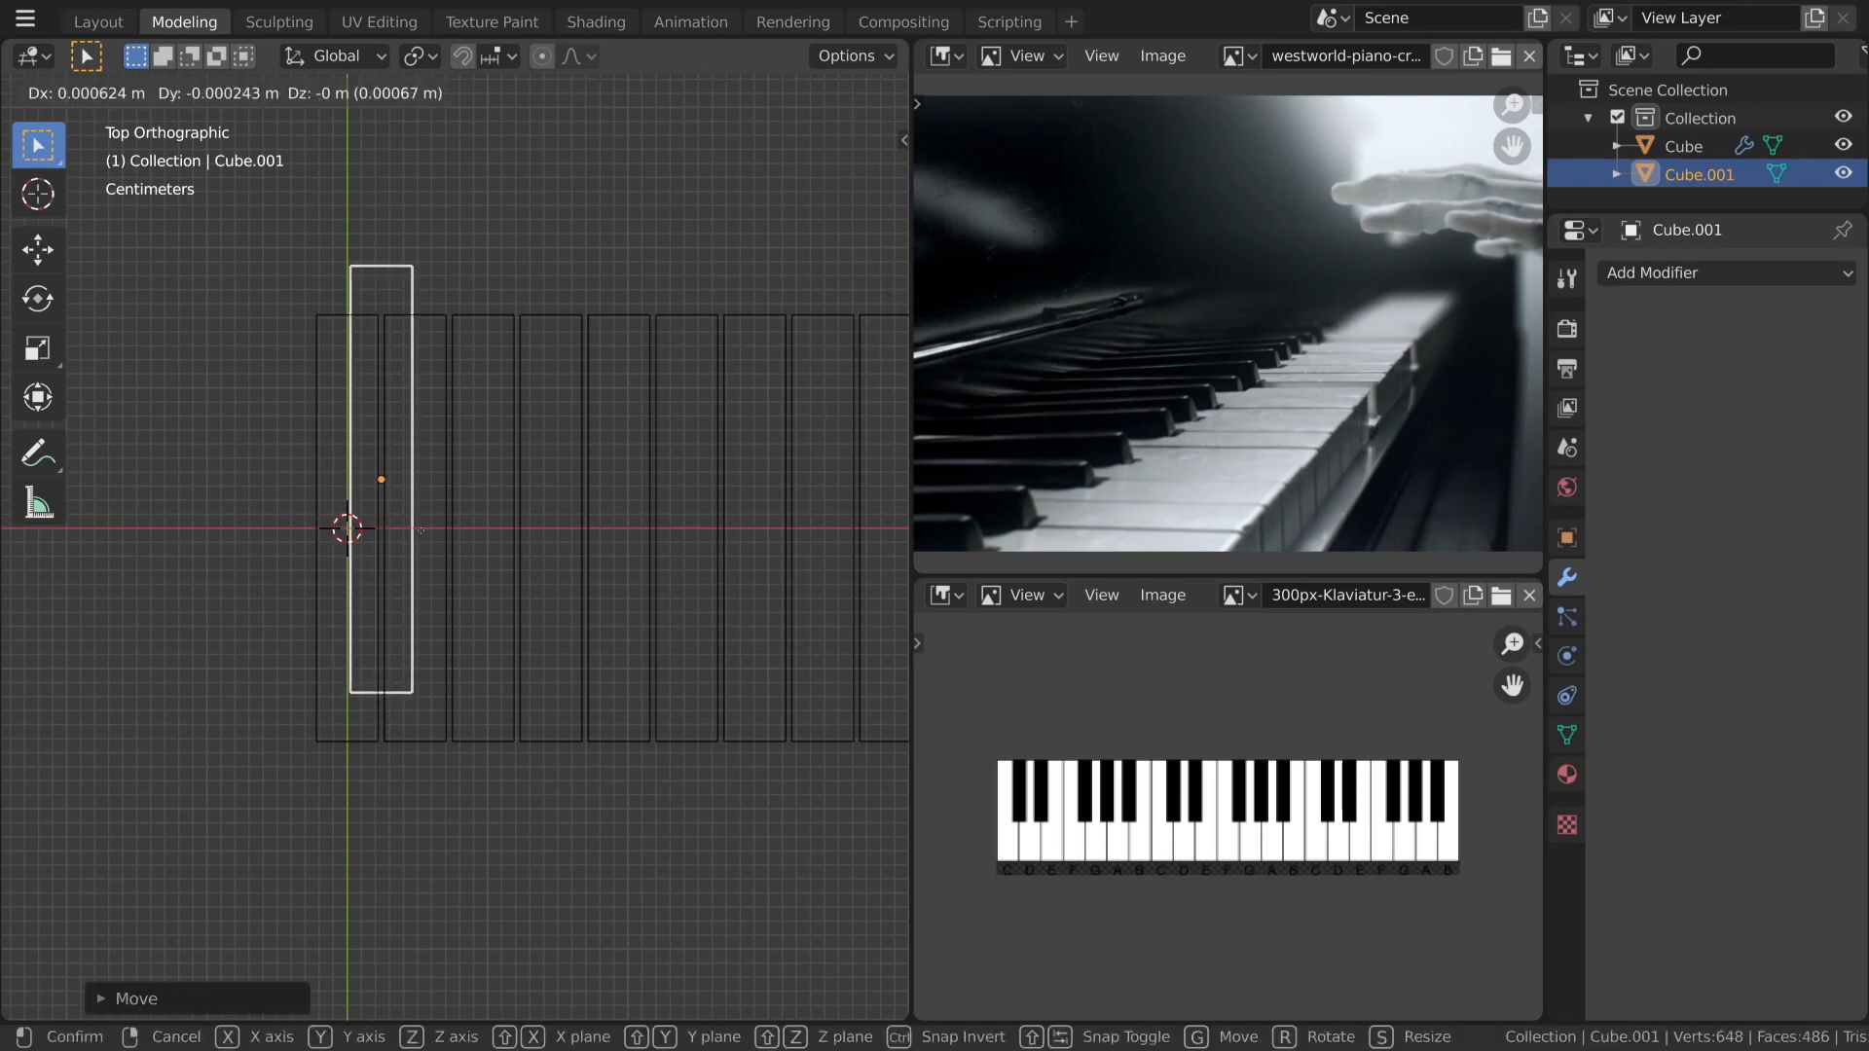
pyautogui.click(421, 536)
pyautogui.press('g')
pyautogui.press('y')
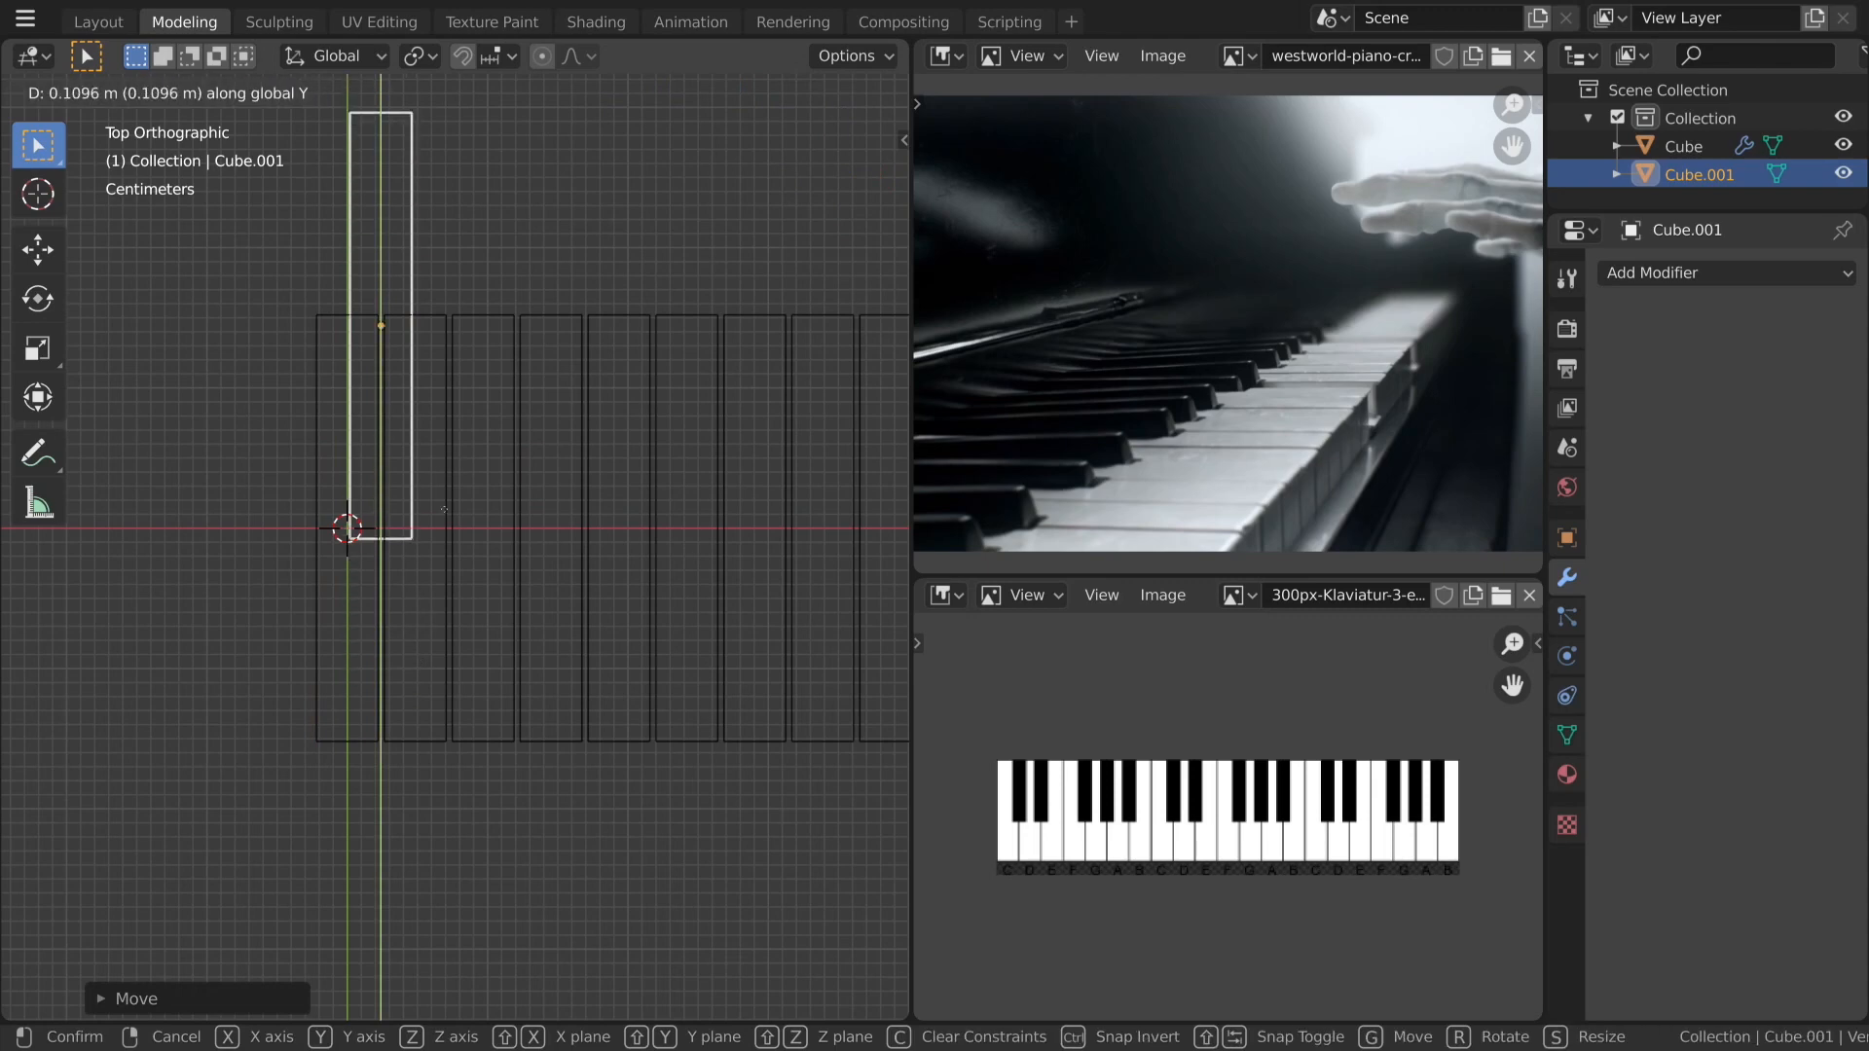
pyautogui.click(446, 566)
pyautogui.press('g')
pyautogui.press('y')
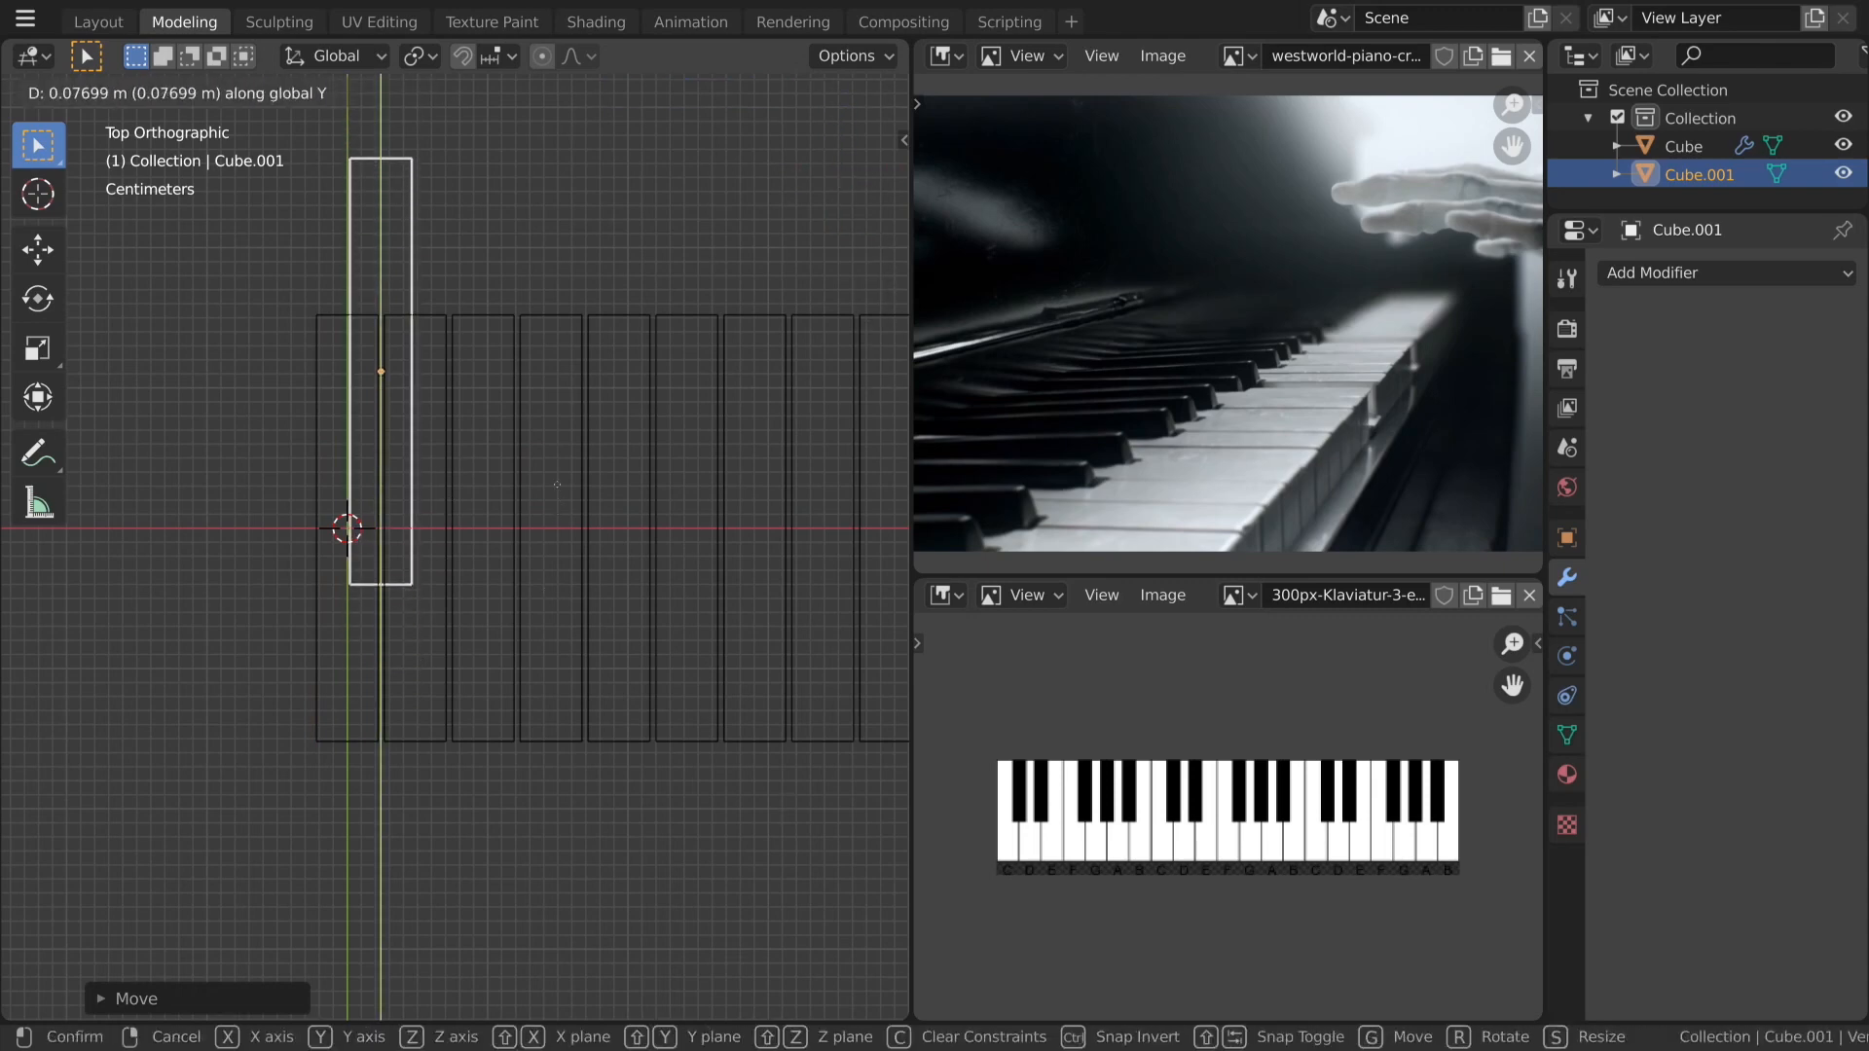
pyautogui.click(557, 484)
# Scale the copied key down uniformly to black-key size and slide it along Y until its back edge lines up with the white keys.
pyautogui.press('s')
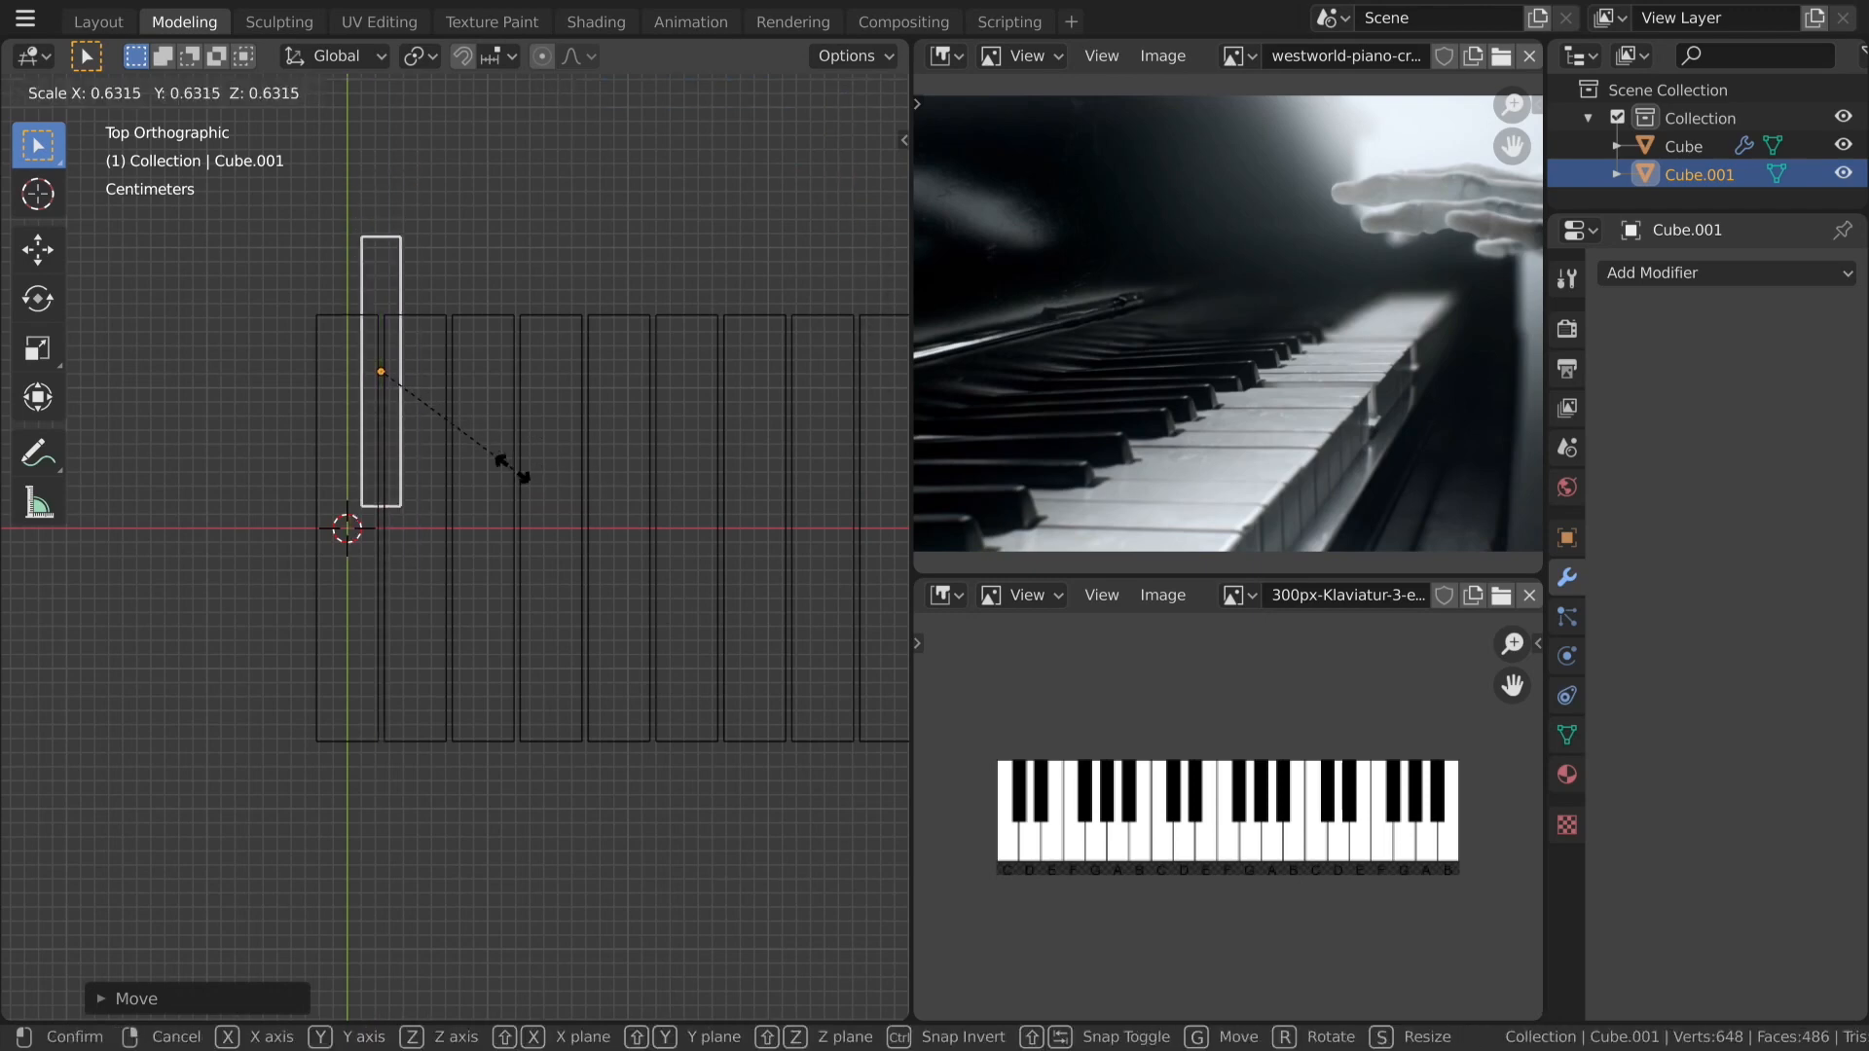
pyautogui.click(521, 472)
pyautogui.press('g')
pyautogui.press('y')
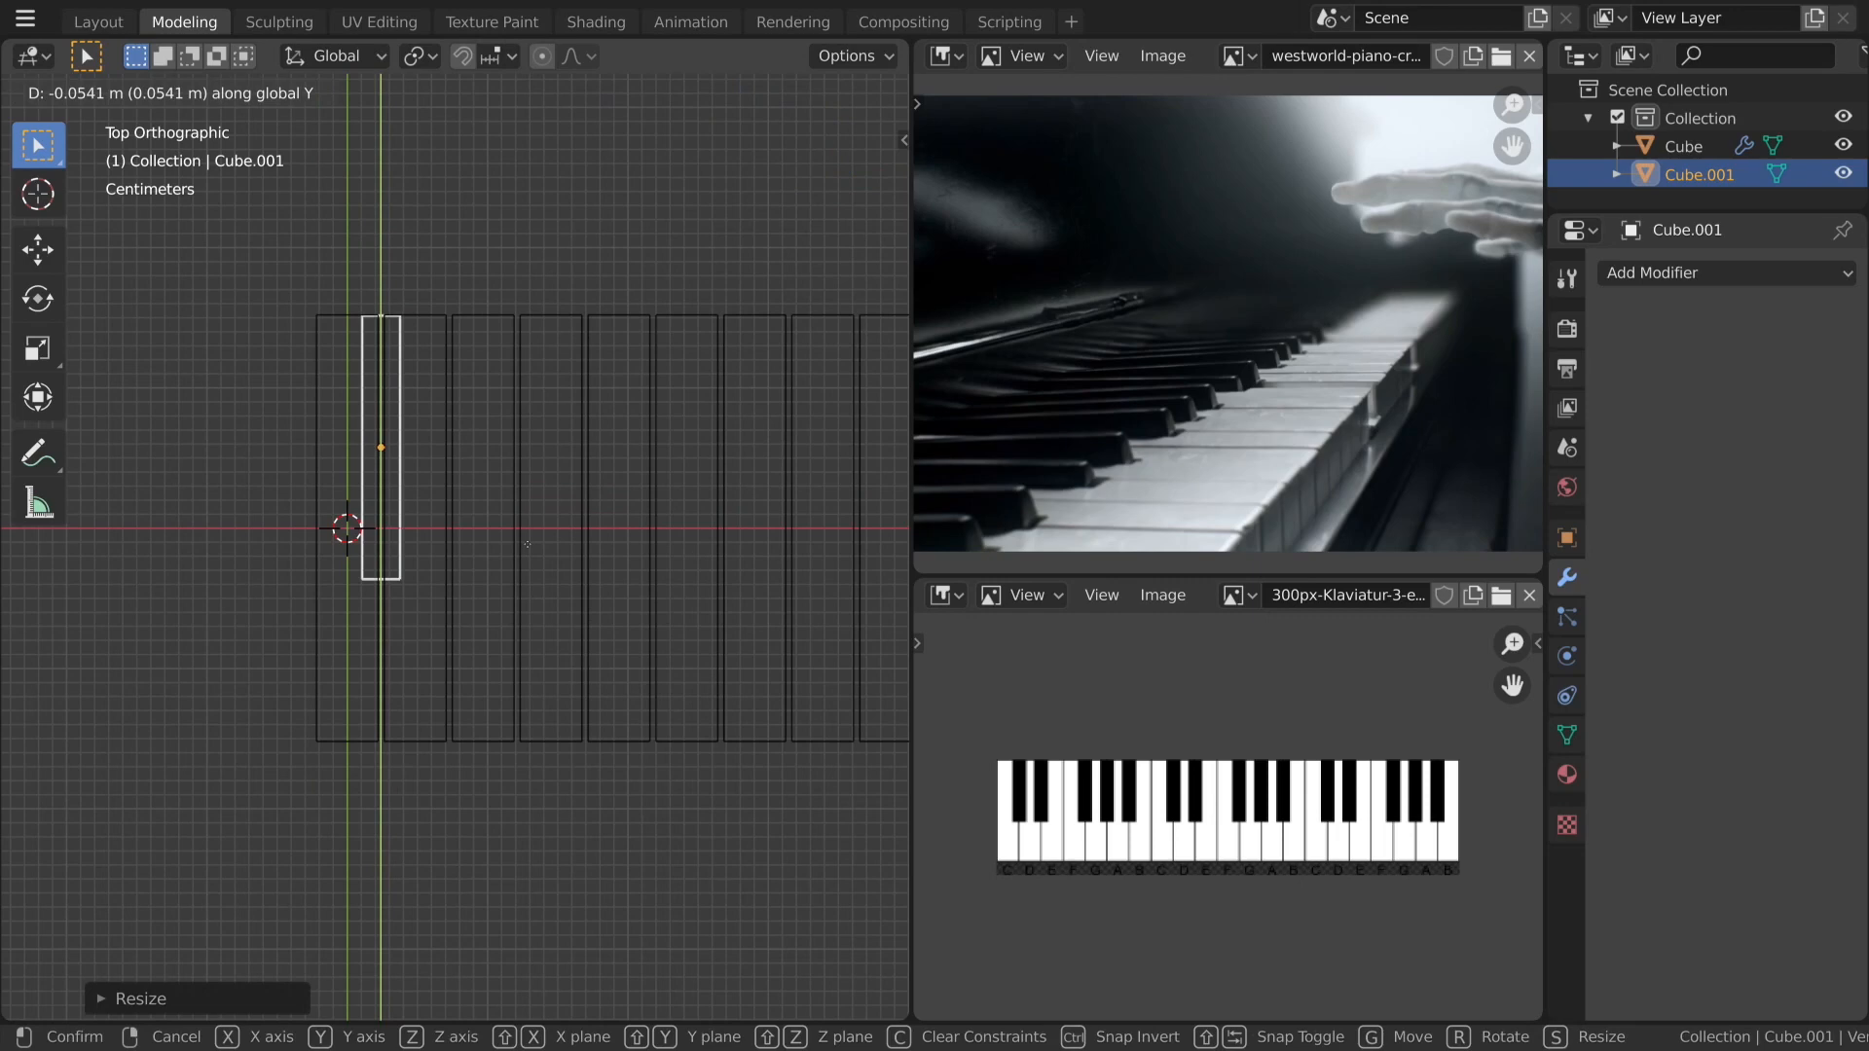
pyautogui.click(516, 536)
pyautogui.hotkey('ctrl', 'z')
pyautogui.press('g')
pyautogui.press('y')
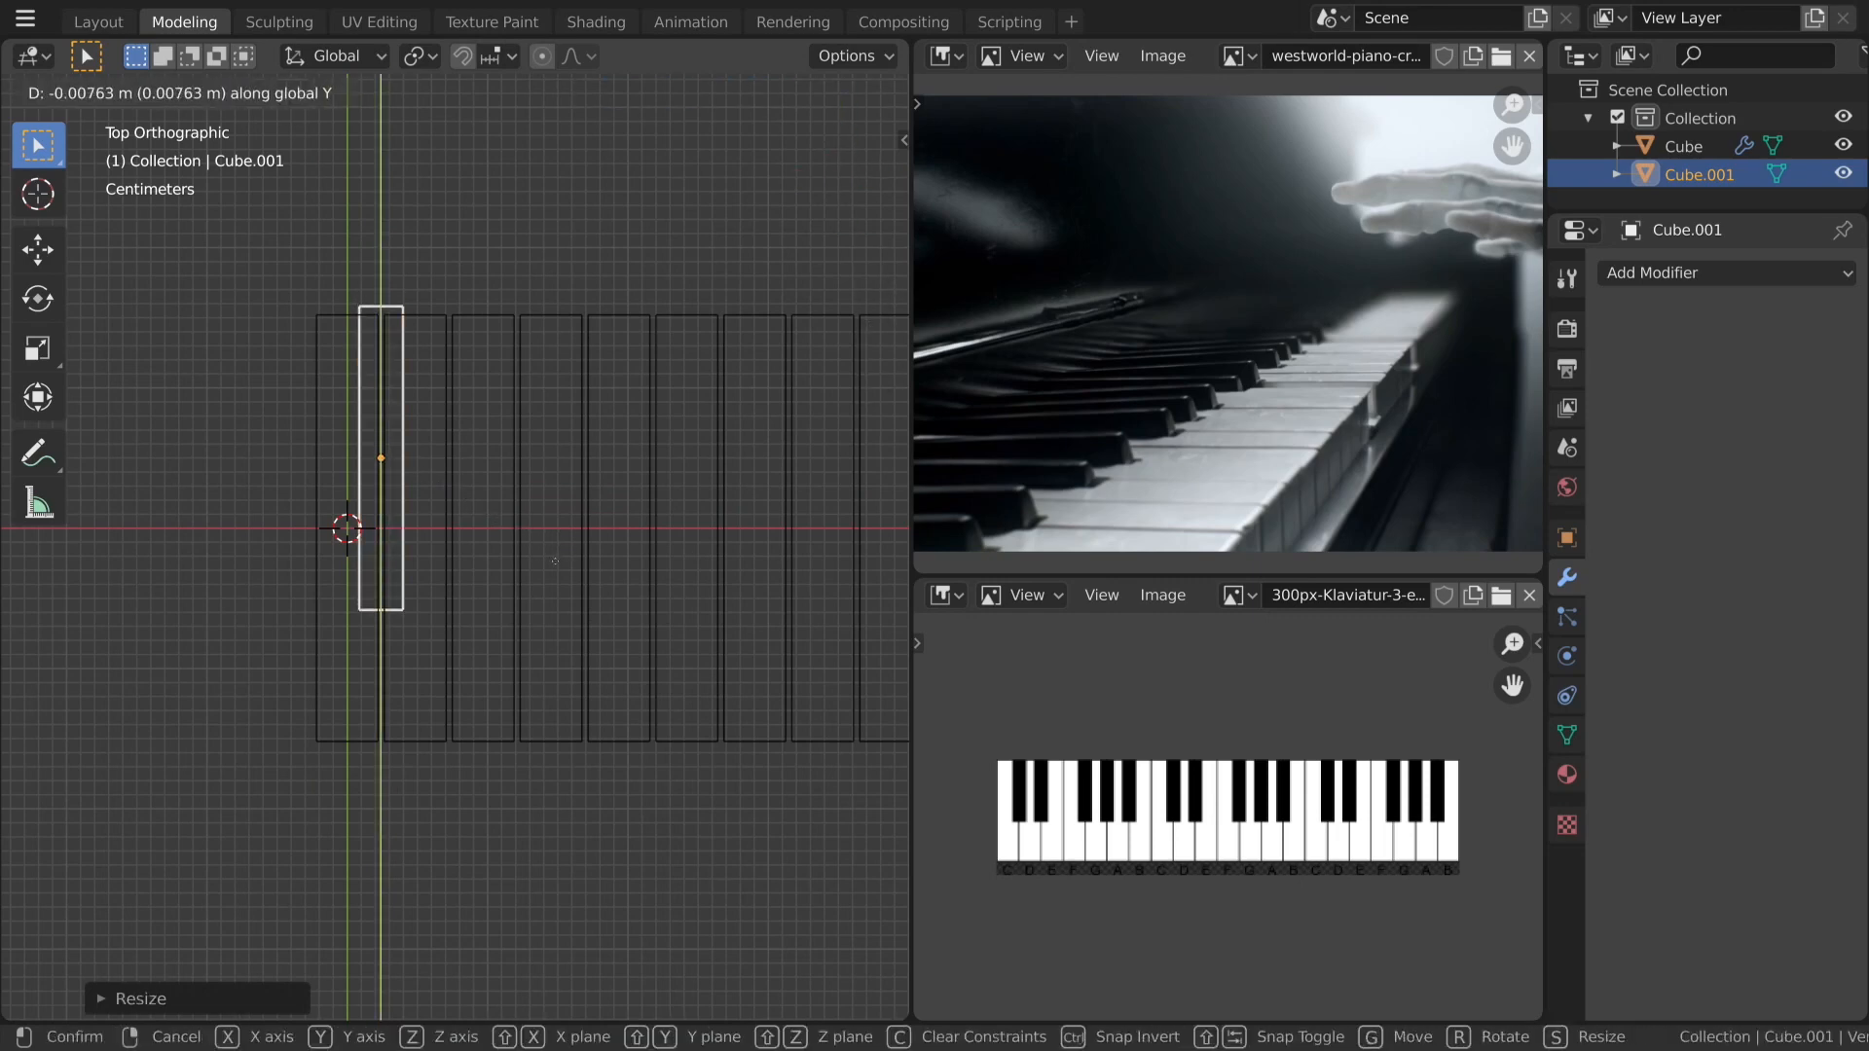
pyautogui.click(553, 638)
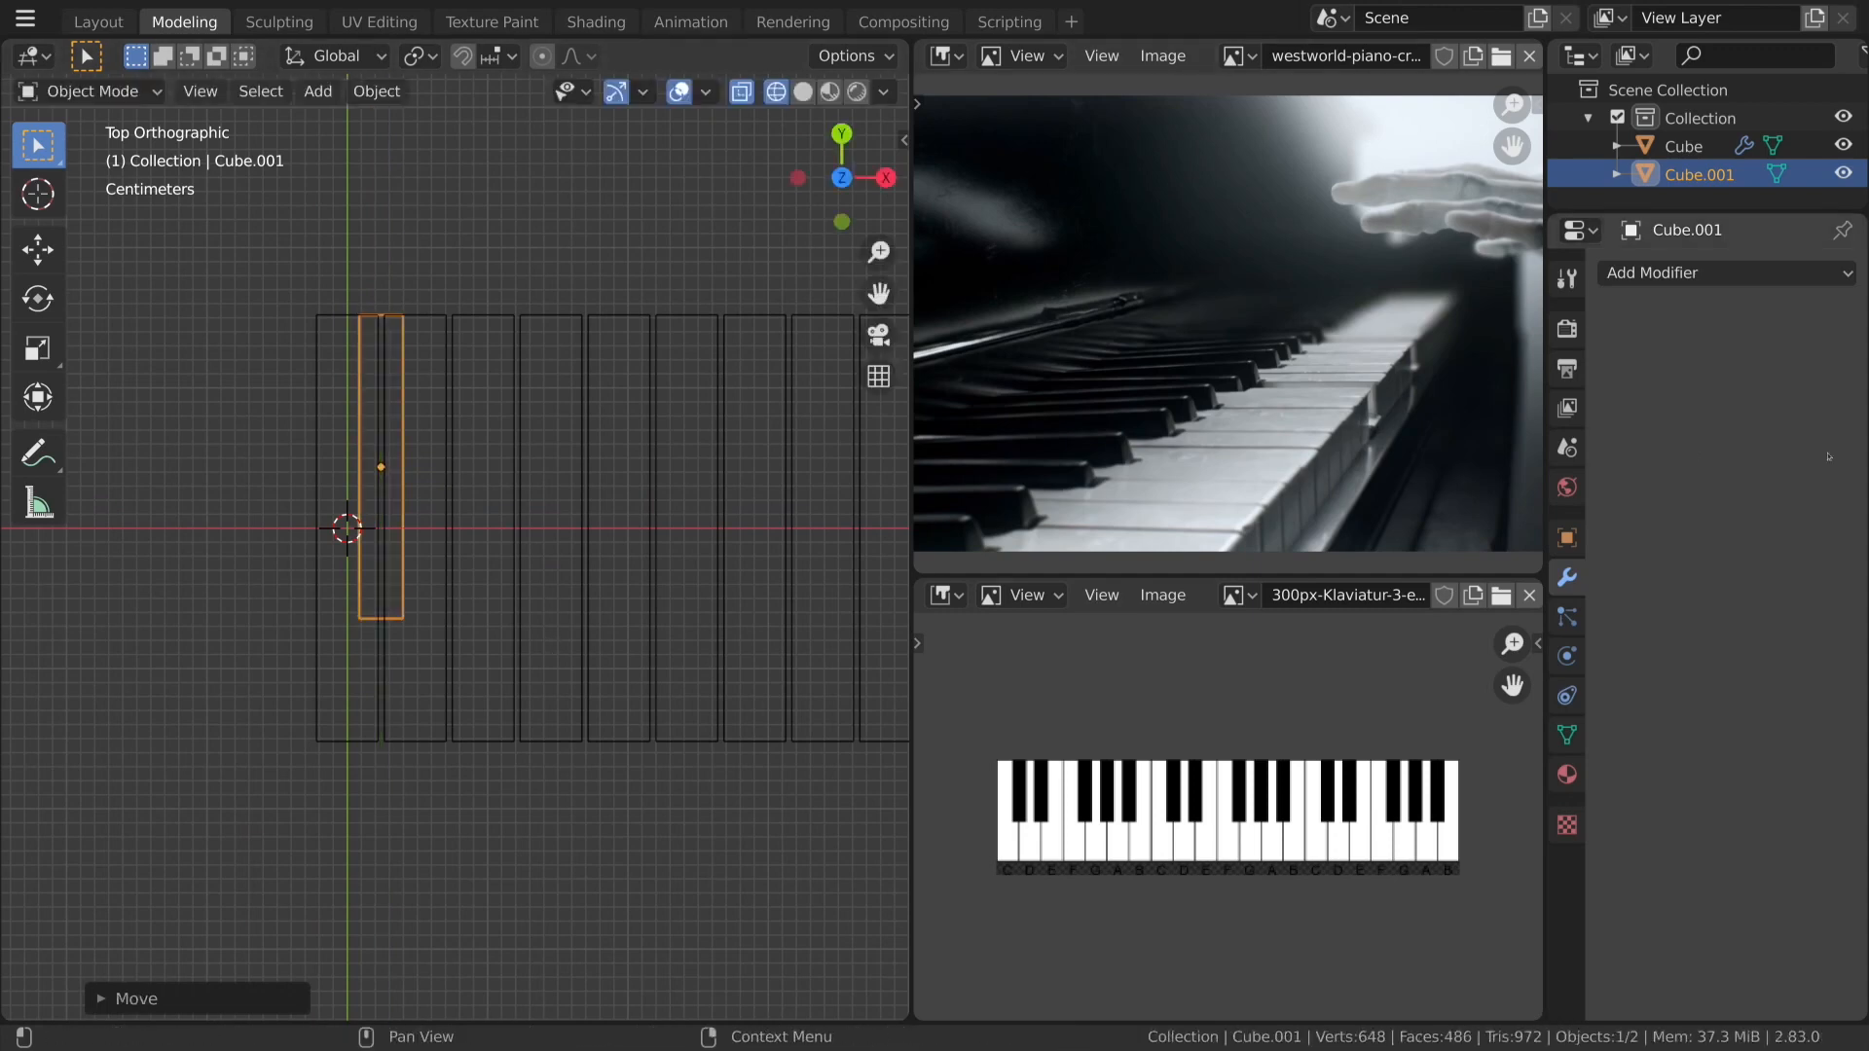
# Add an Array modifier with two copies to the black key and set its relative X offset to 1.570.
pyautogui.click(1714, 273)
pyautogui.click(1251, 336)
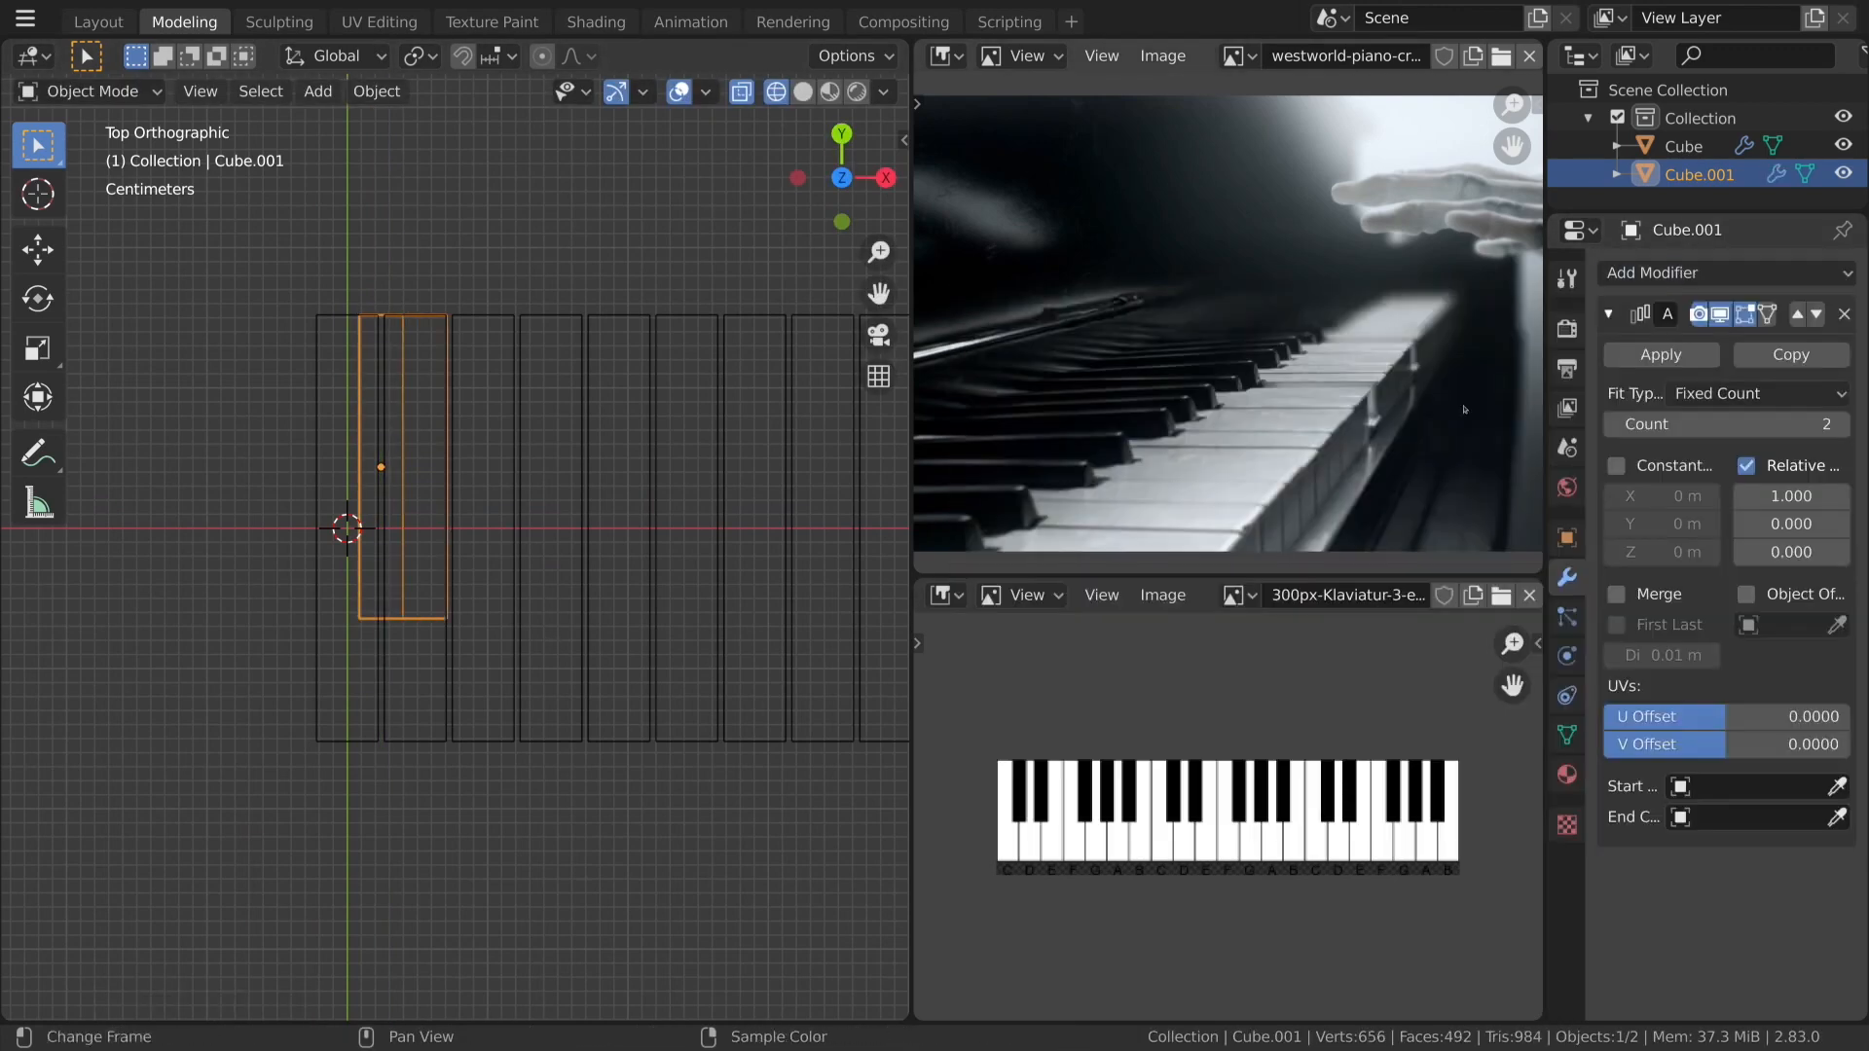
pyautogui.moveTo(1791, 495)
pyautogui.mouseDown()
pyautogui.moveTo(1830, 495)
pyautogui.moveTo(1794, 496)
pyautogui.mouseUp()
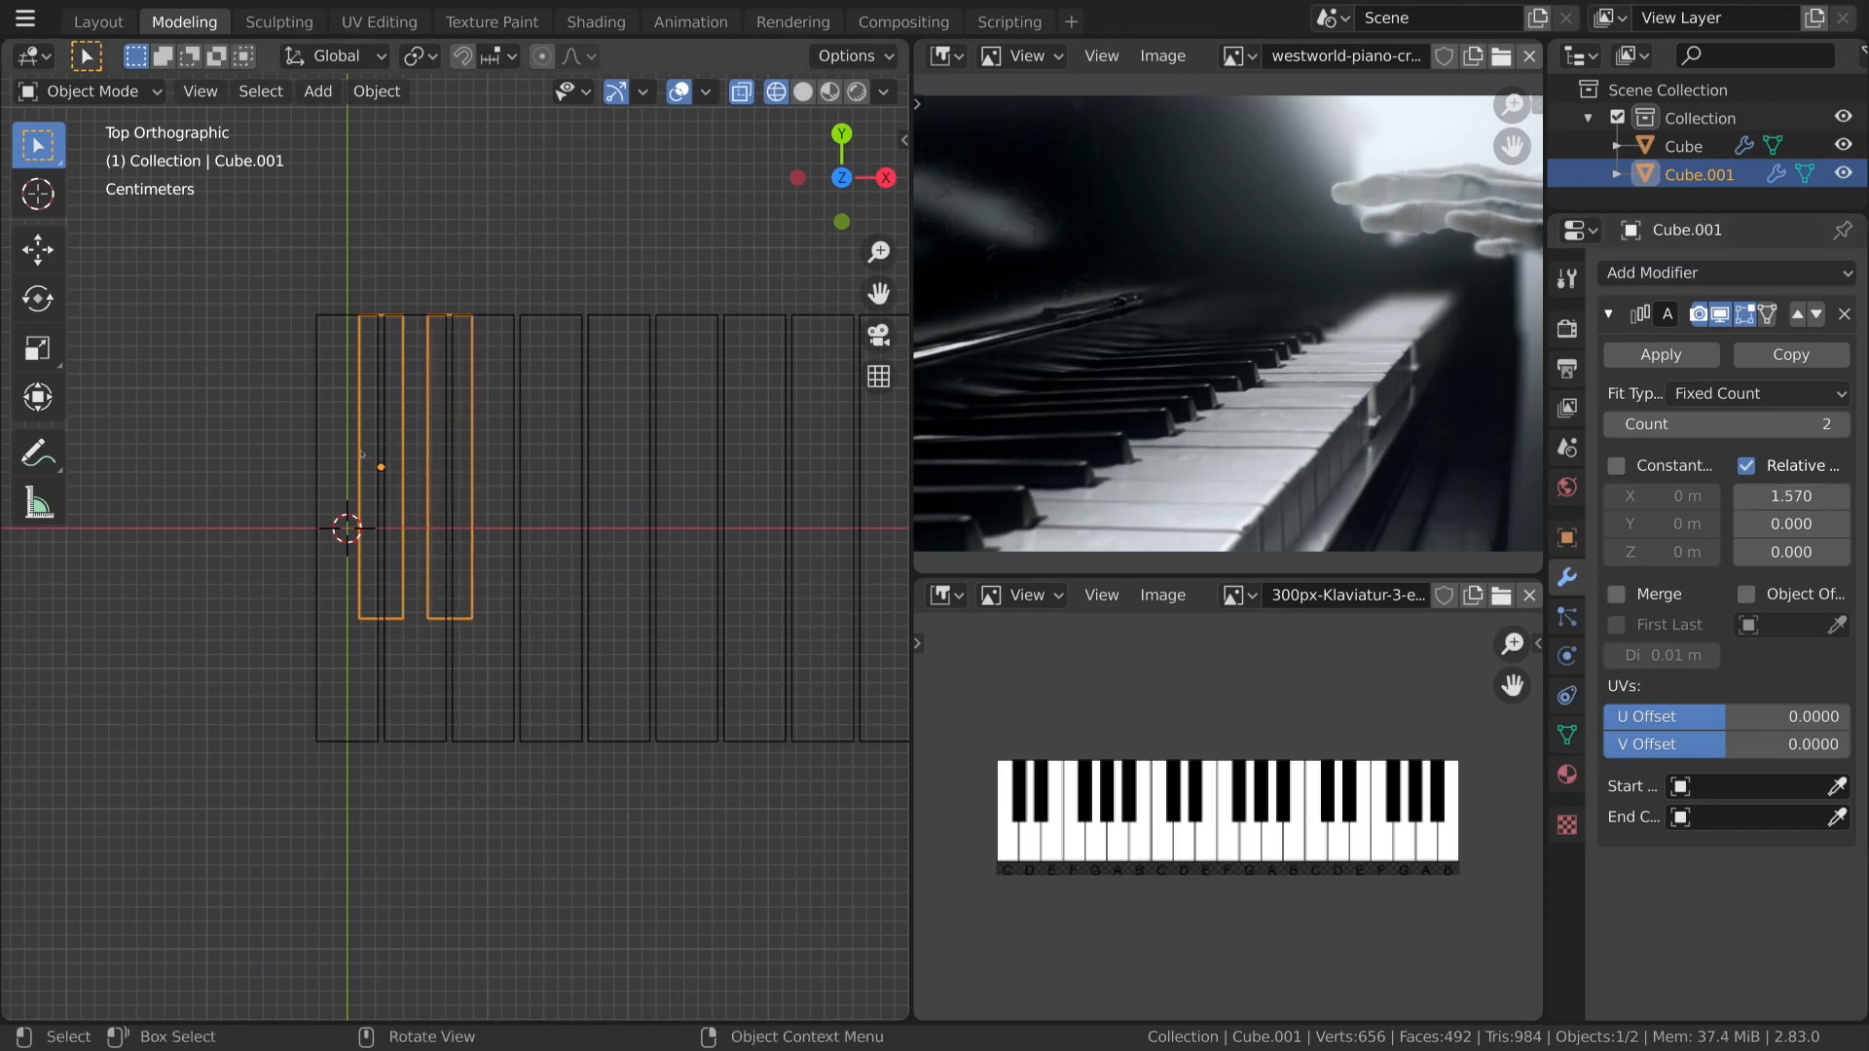
pyautogui.hotkey('shift', 'd')
pyautogui.press('x')
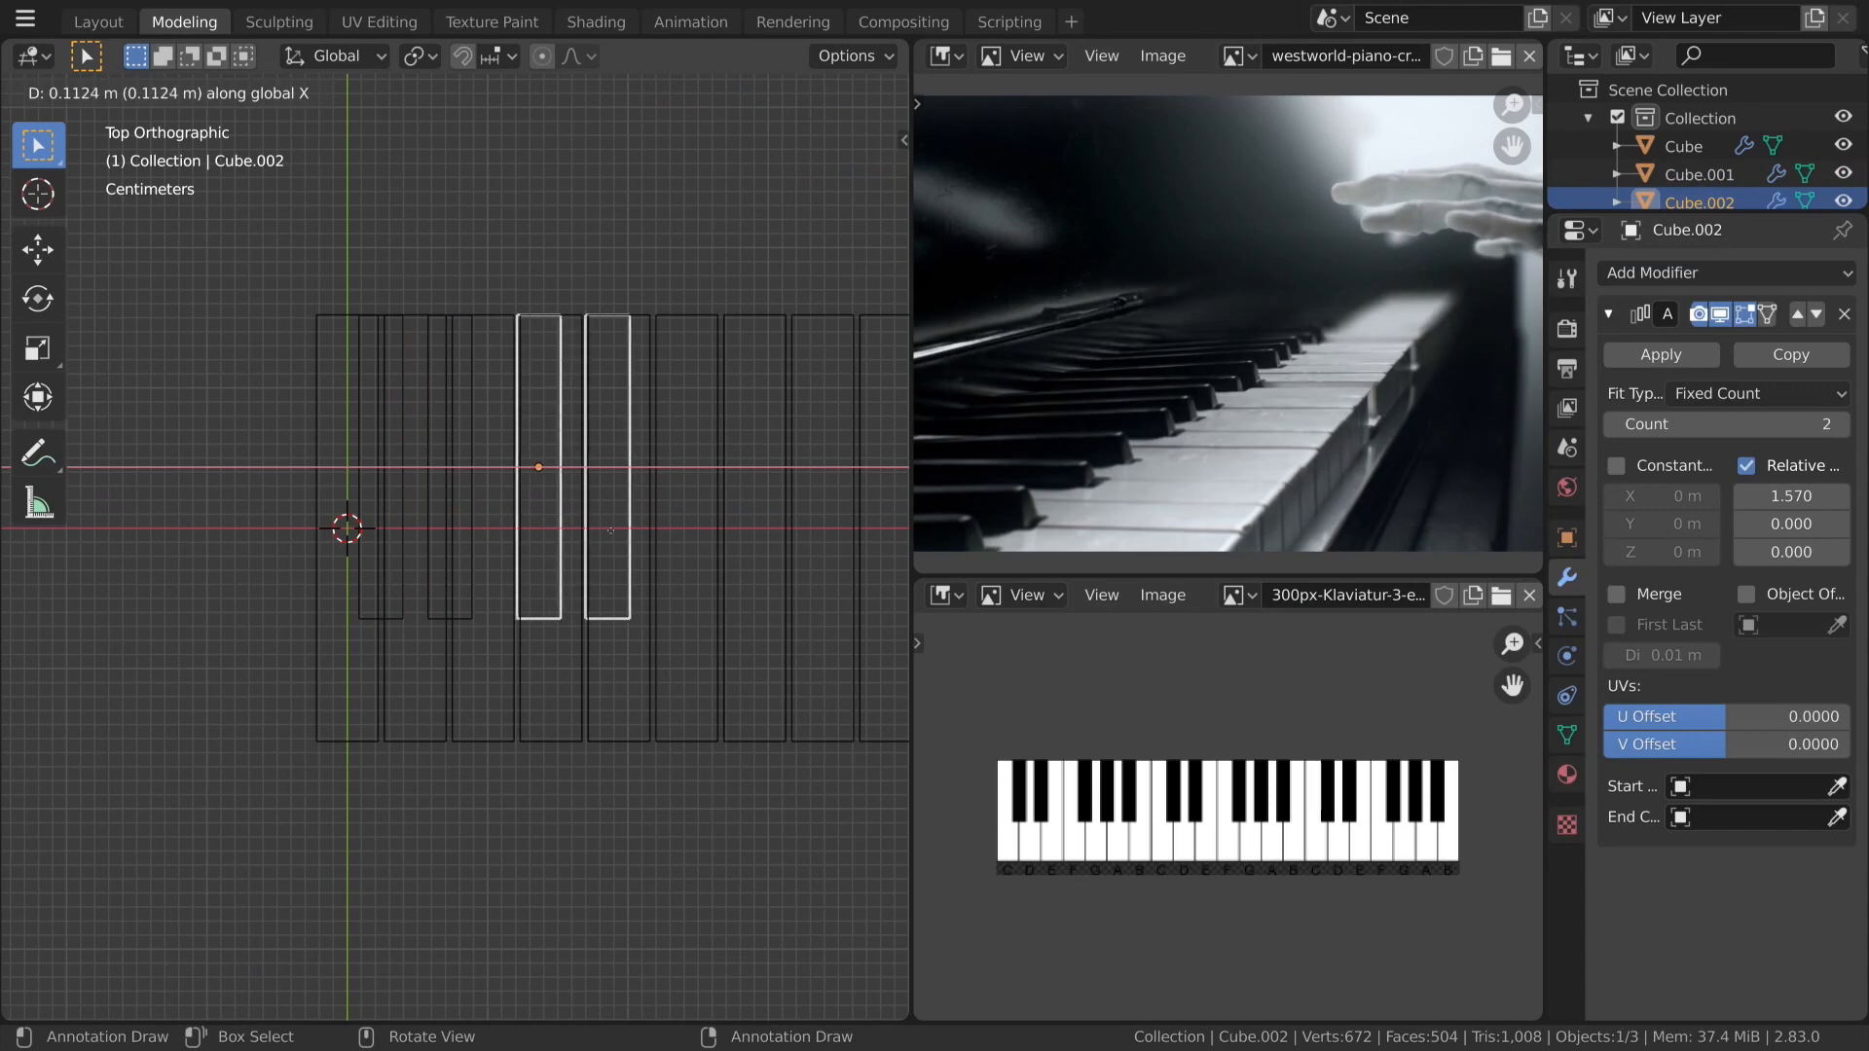
pyautogui.rightClick(595, 530)
pyautogui.press('z')
pyautogui.click(459, 539)
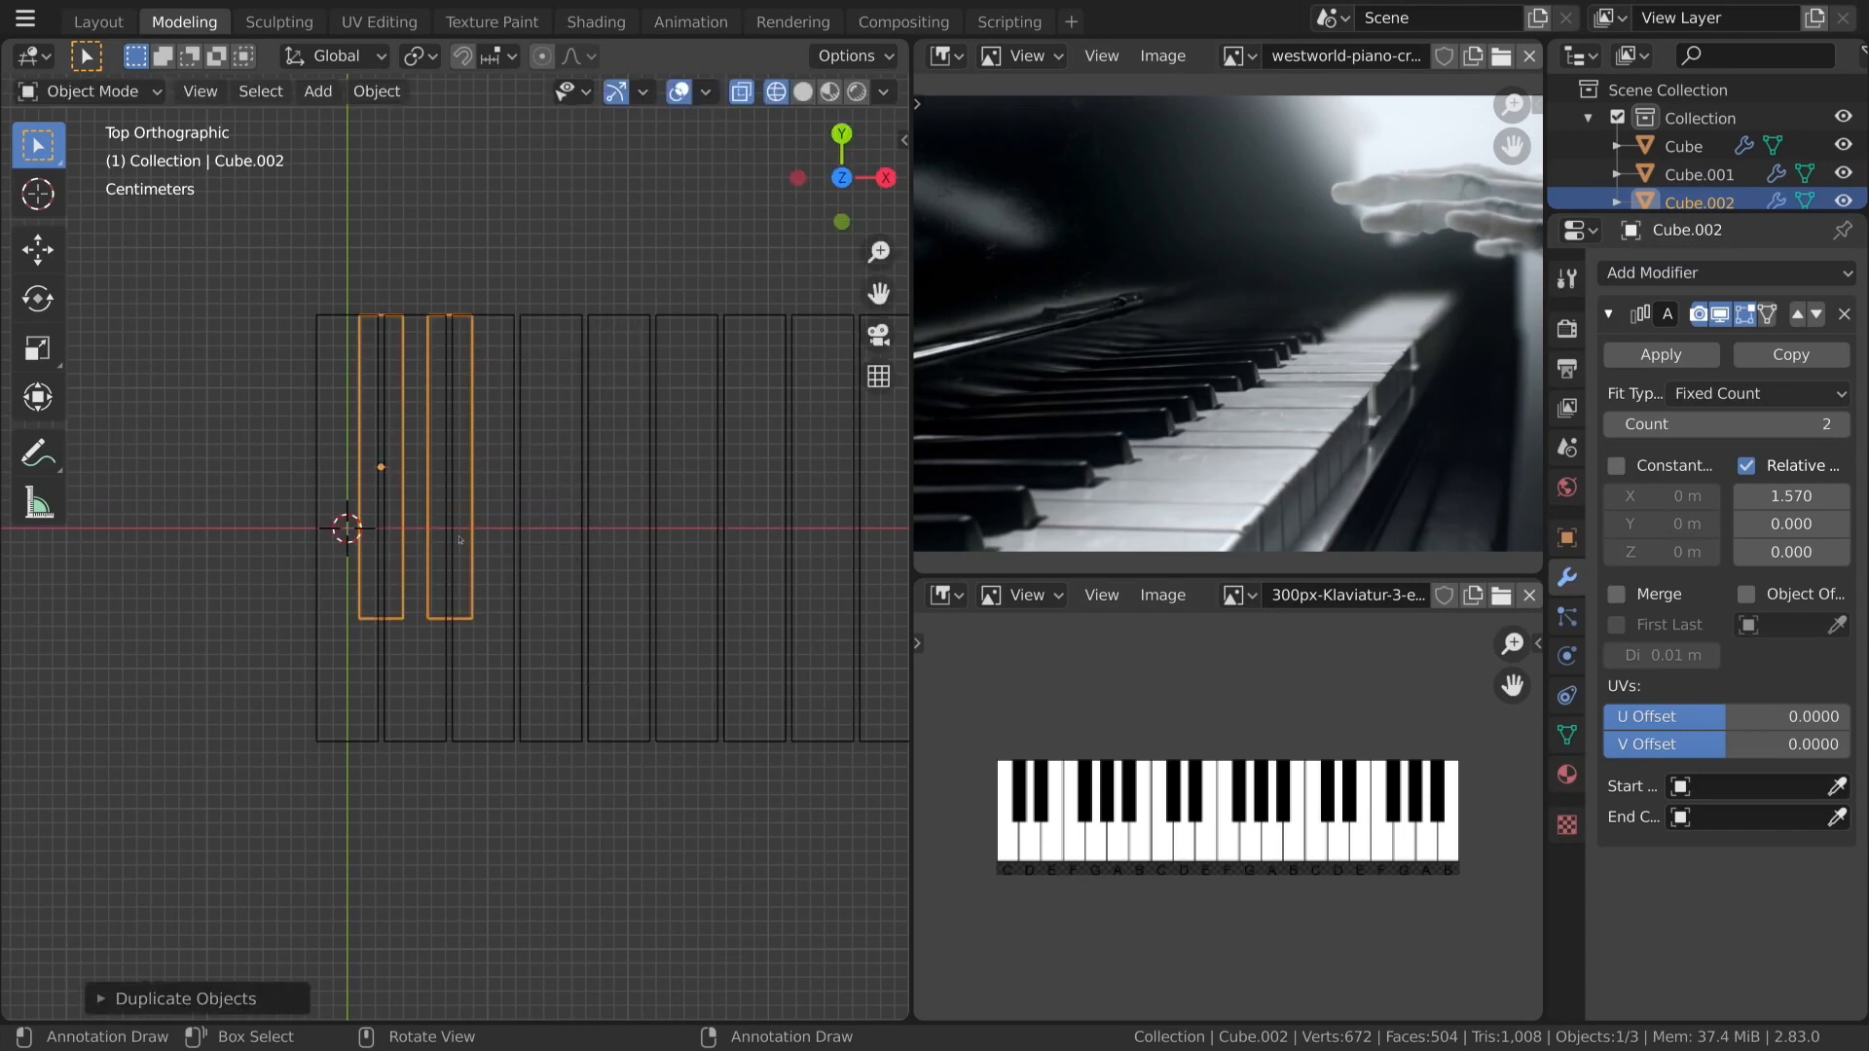
pyautogui.moveTo(451, 635); pyautogui.dragTo(695, 552, button='middle')
pyautogui.press('g')
pyautogui.press('x')
pyautogui.click(708, 526)
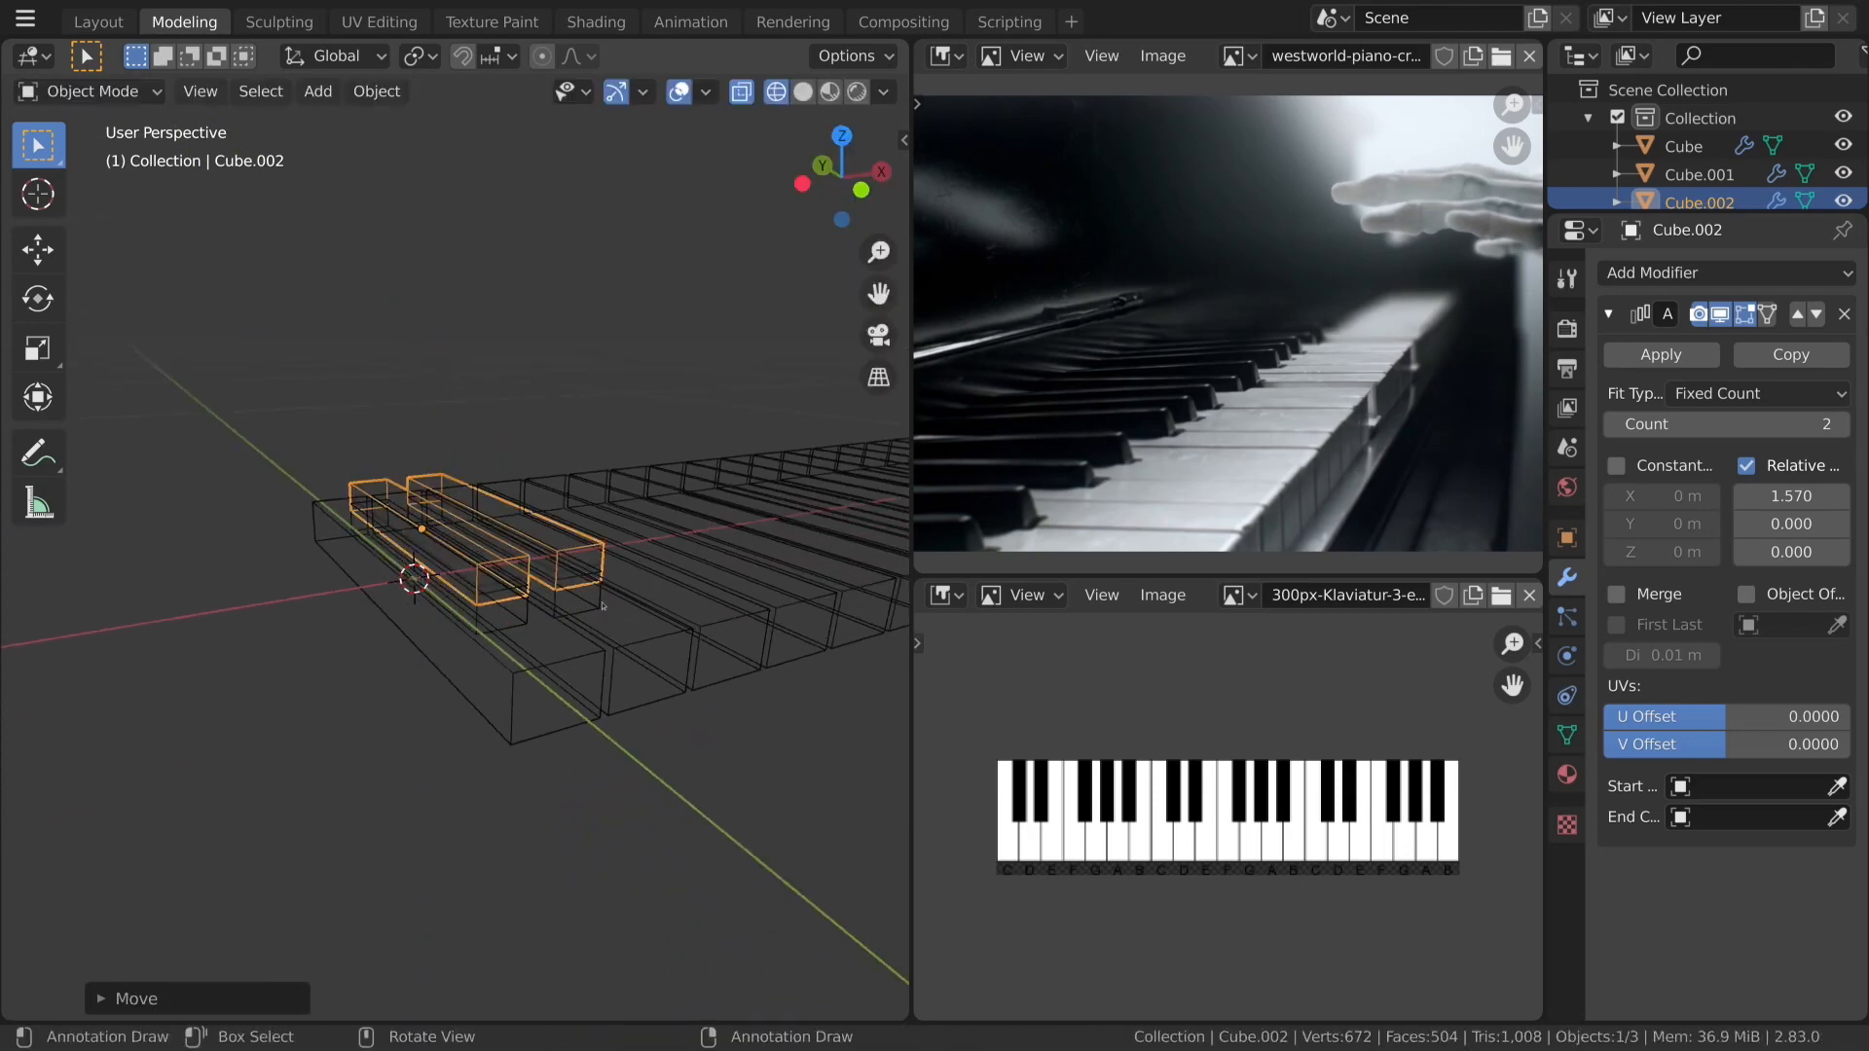
pyautogui.press('Delete')
# Raise the black key pair about 0.015 m along Z above the white keys and return to solid shading.
pyautogui.click(595, 582)
pyautogui.press('g')
pyautogui.press('z')
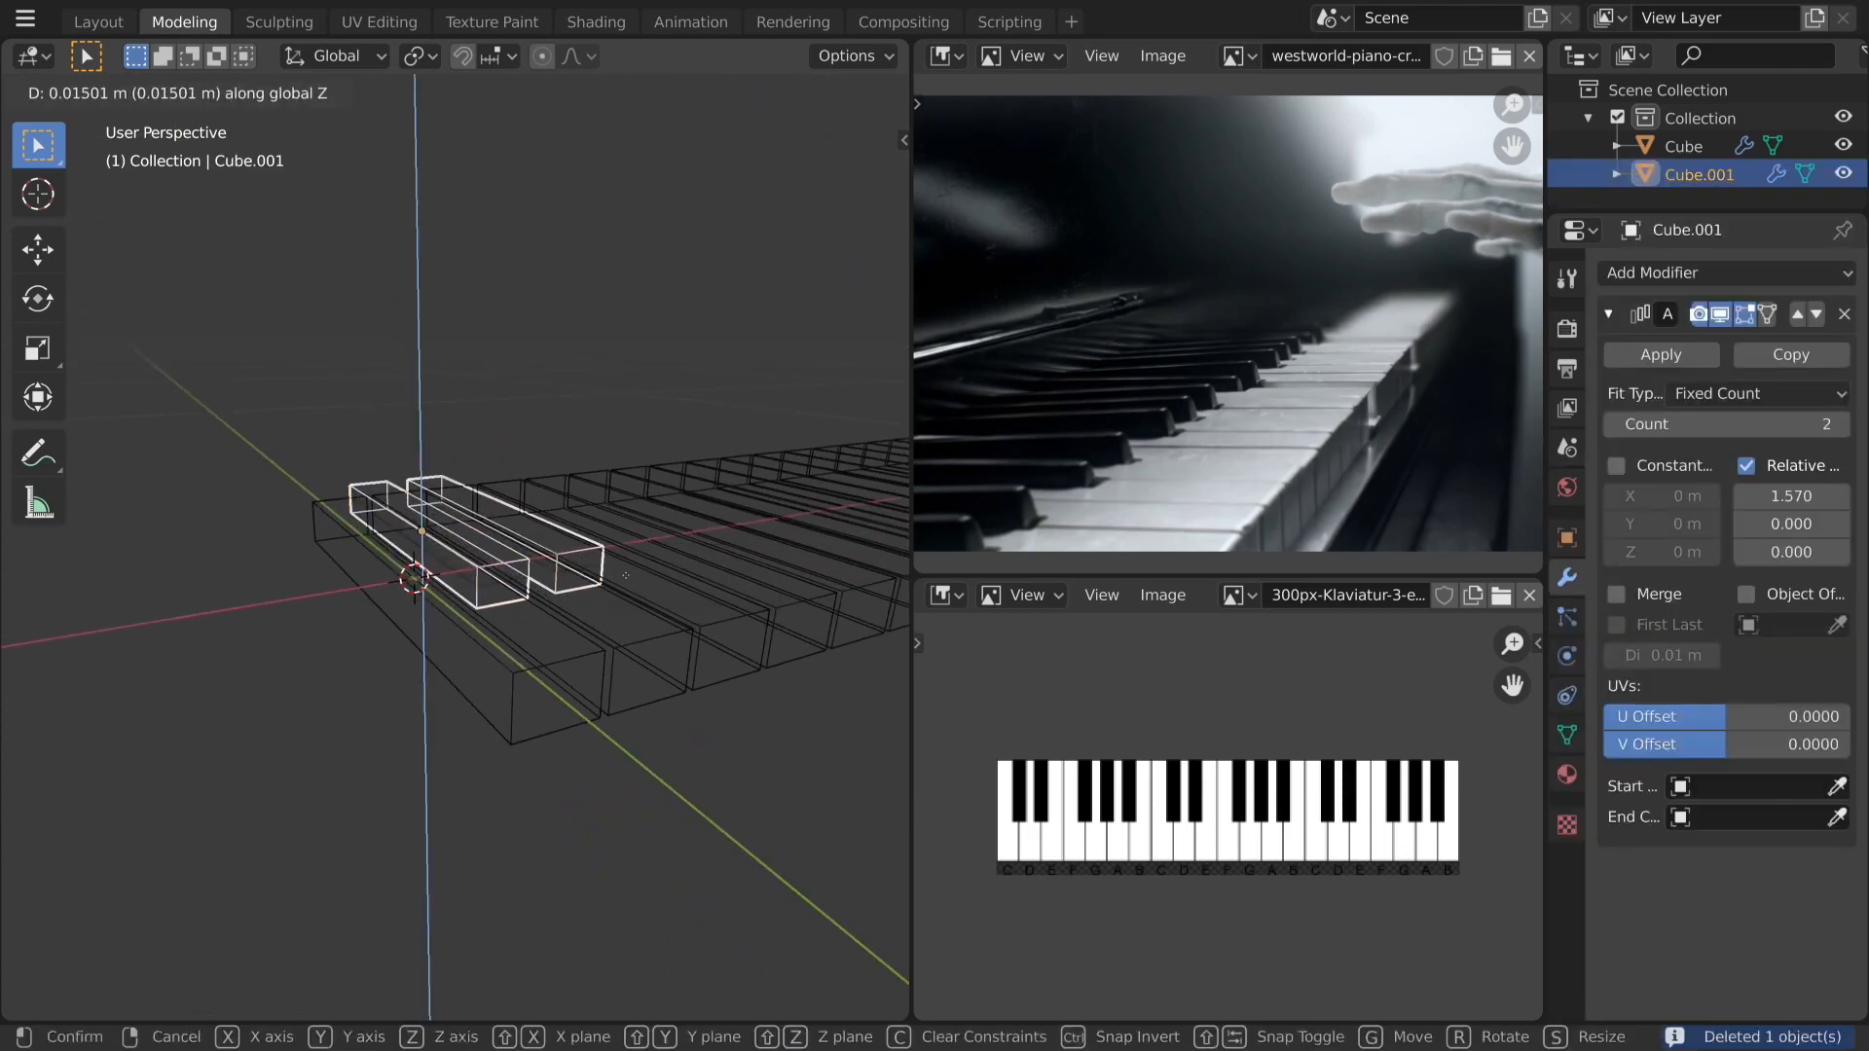
pyautogui.click(626, 567)
pyautogui.moveTo(716, 589)
pyautogui.mouseDown(button='middle')
pyautogui.moveTo(626, 564)
pyautogui.moveTo(596, 601)
pyautogui.moveTo(598, 778)
pyautogui.moveTo(596, 747)
pyautogui.mouseUp(button='middle')
pyautogui.press('z')
pyautogui.click(672, 569)
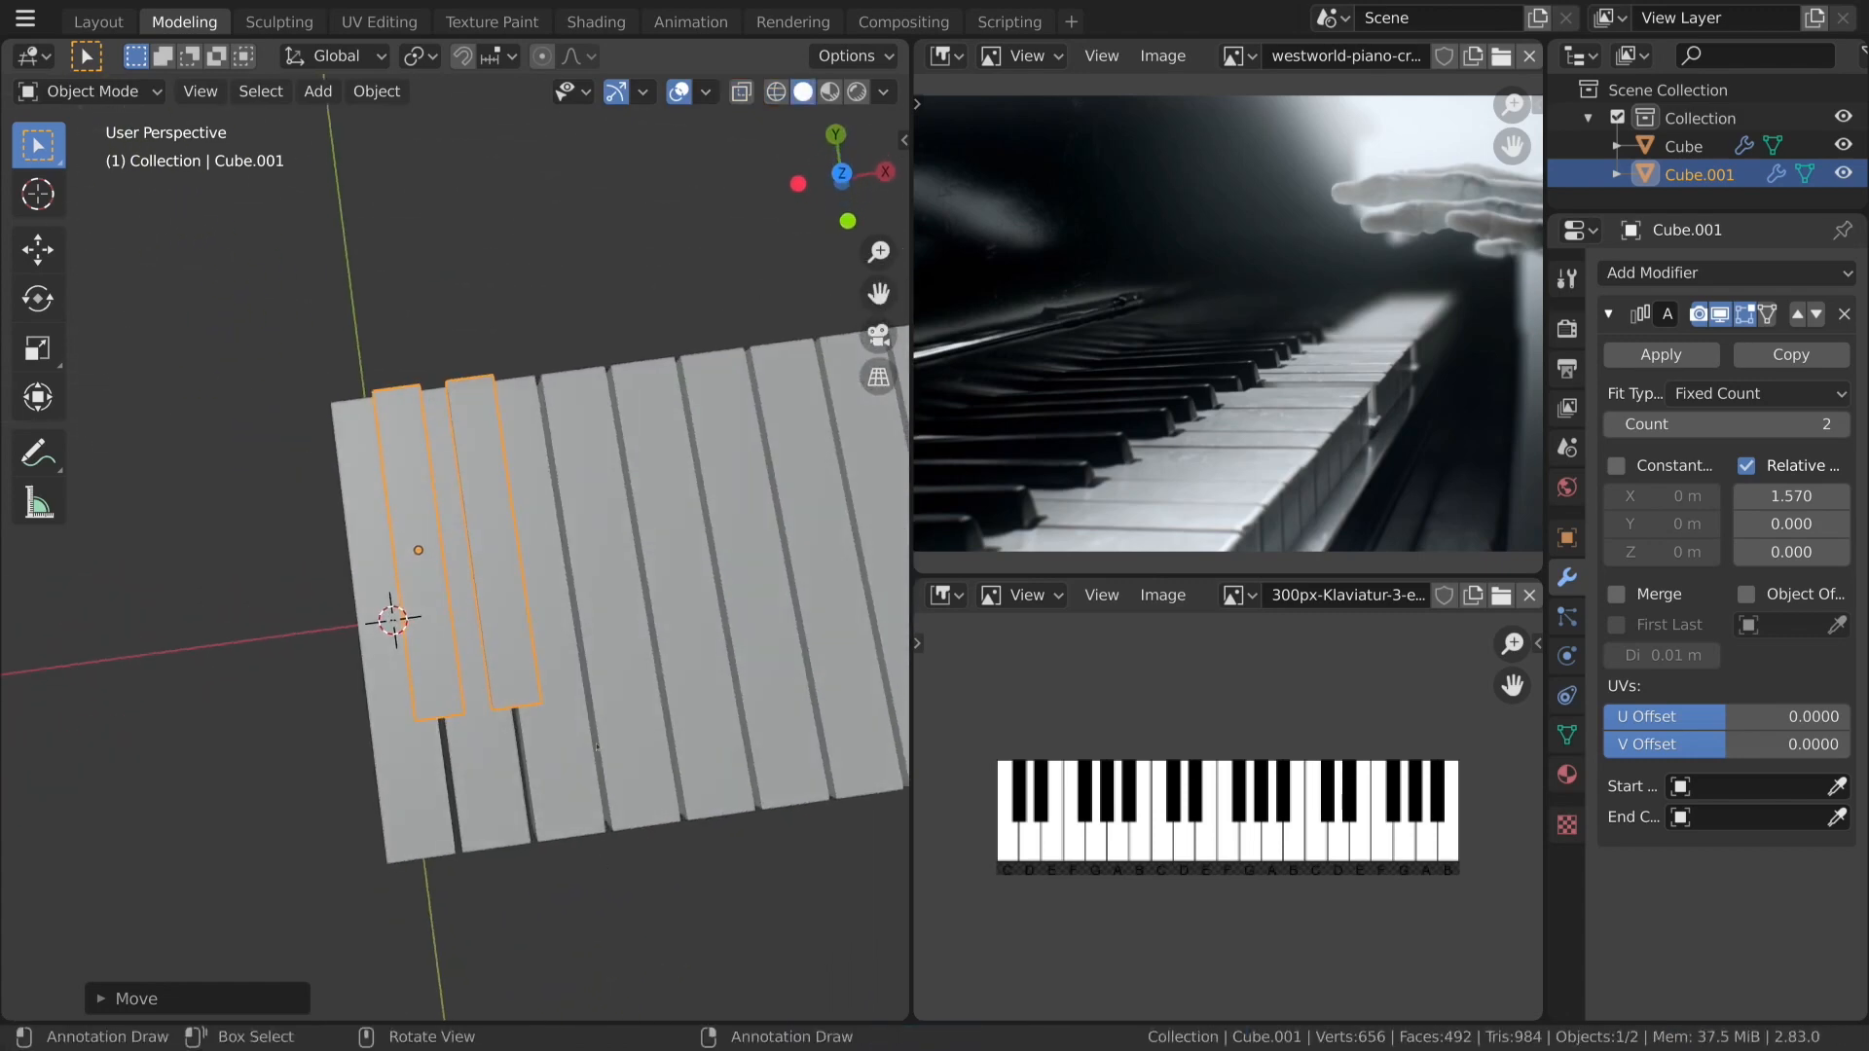
# From the top view, duplicate the black key pair about 0.144 m along X and set the copy's array count to 3.
pyautogui.press('KP_7')
pyautogui.keyDown('shift'); pyautogui.moveTo(649, 677); pyautogui.dragTo(531, 655, button='middle'); pyautogui.keyUp('shift')
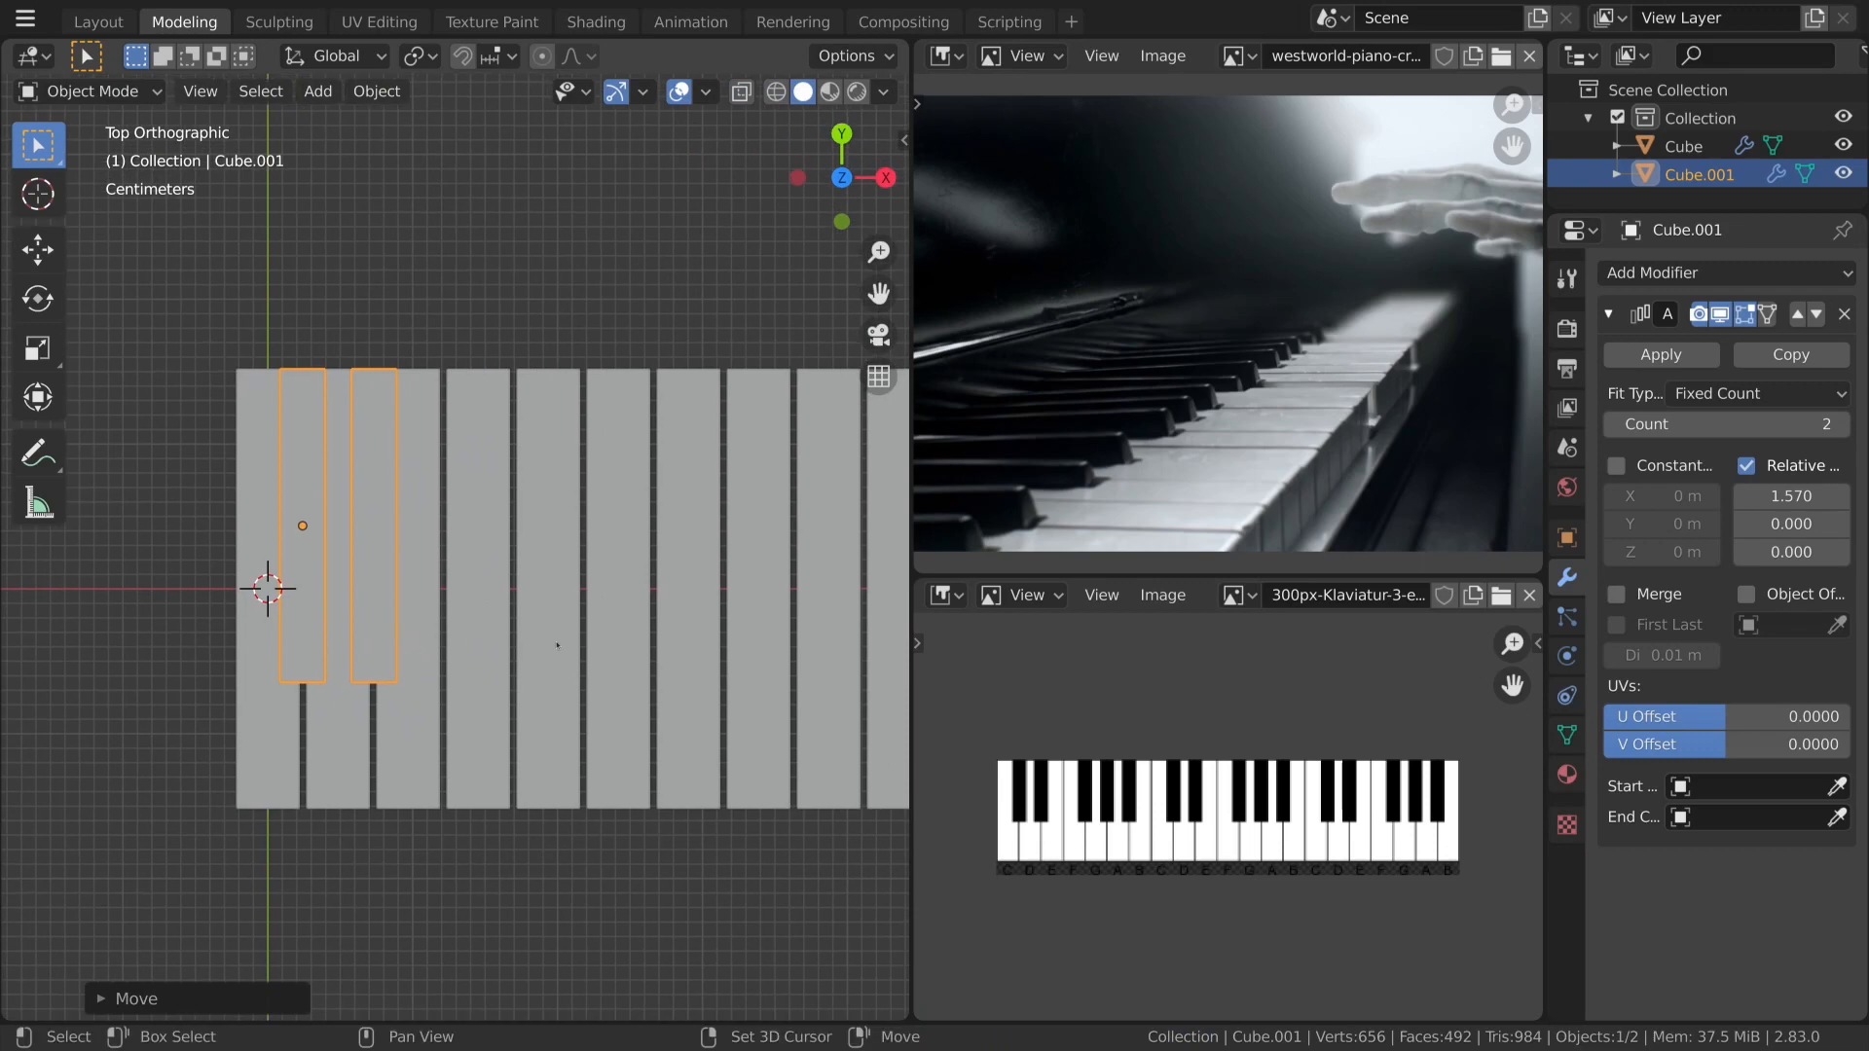
pyautogui.hotkey('shift', 'd')
pyautogui.press('x')
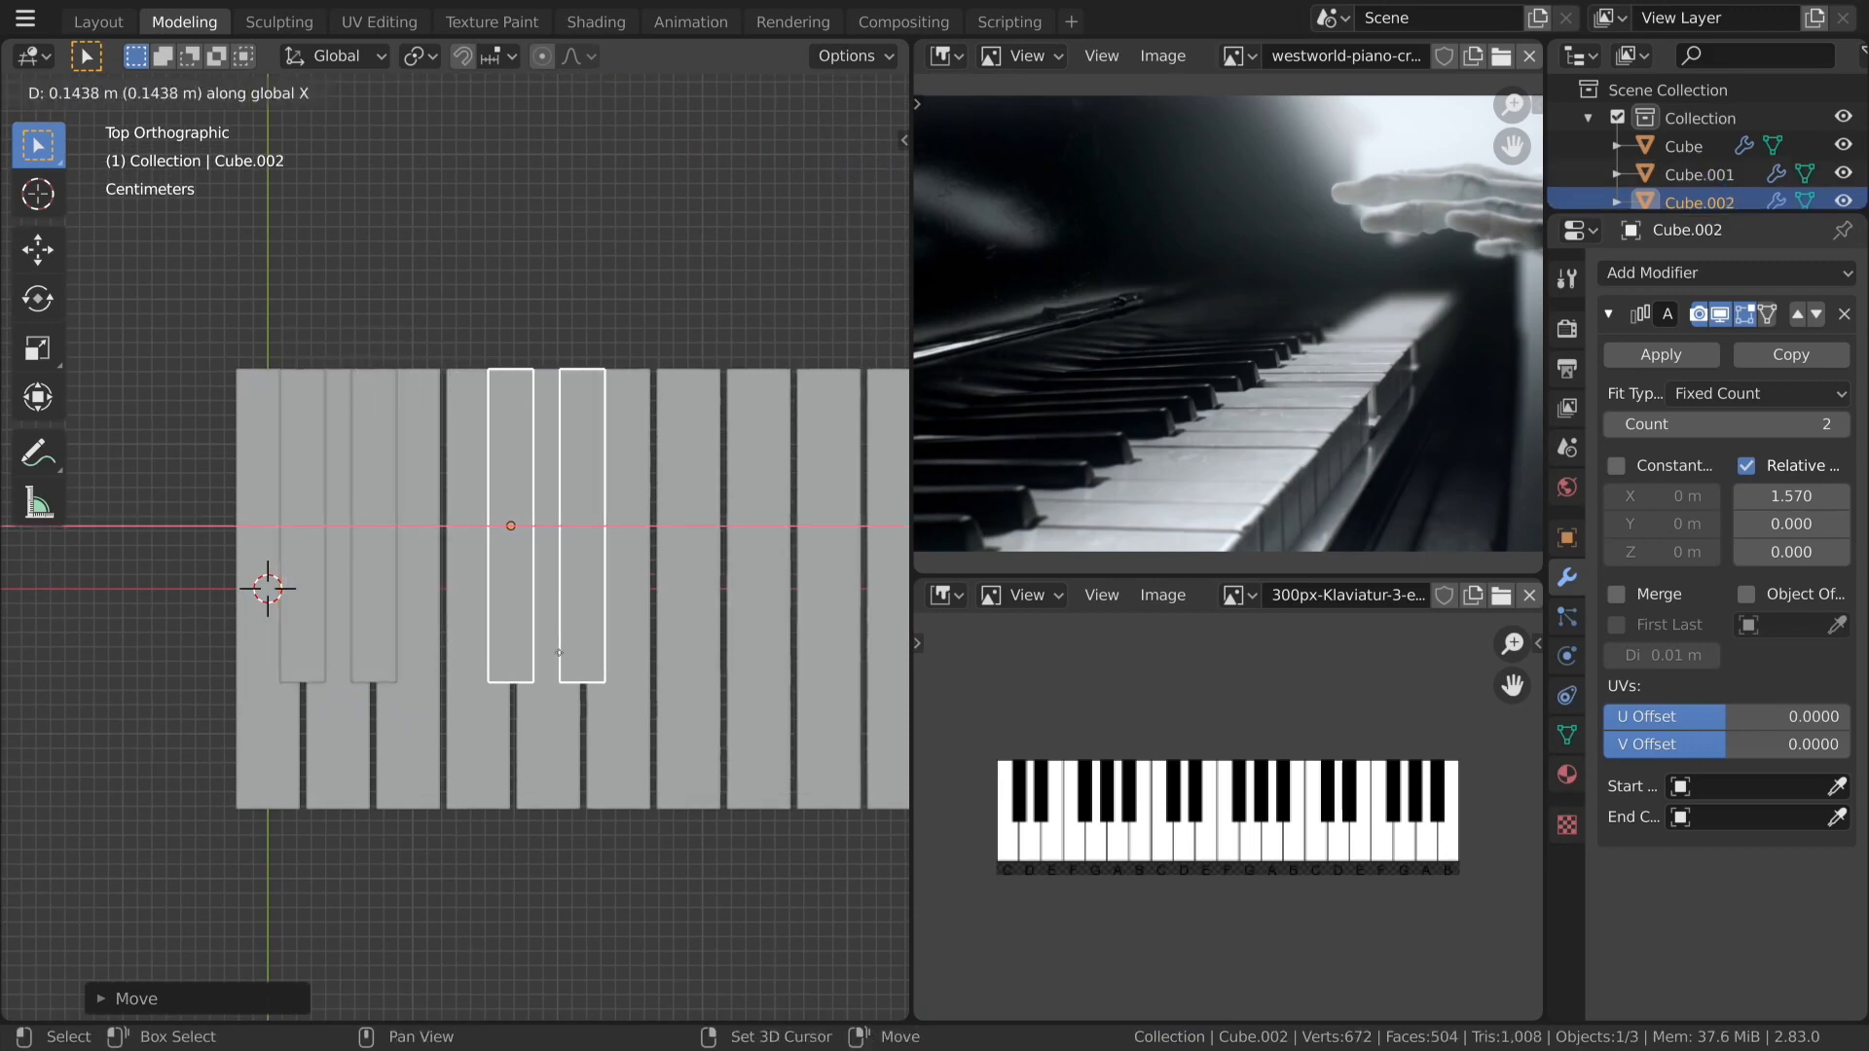
pyautogui.click(560, 652)
pyautogui.click(1849, 425)
# Duplicate the two-key and three-key black groups together about 0.34 m along X to fill the second octave.
pyautogui.click(306, 492)
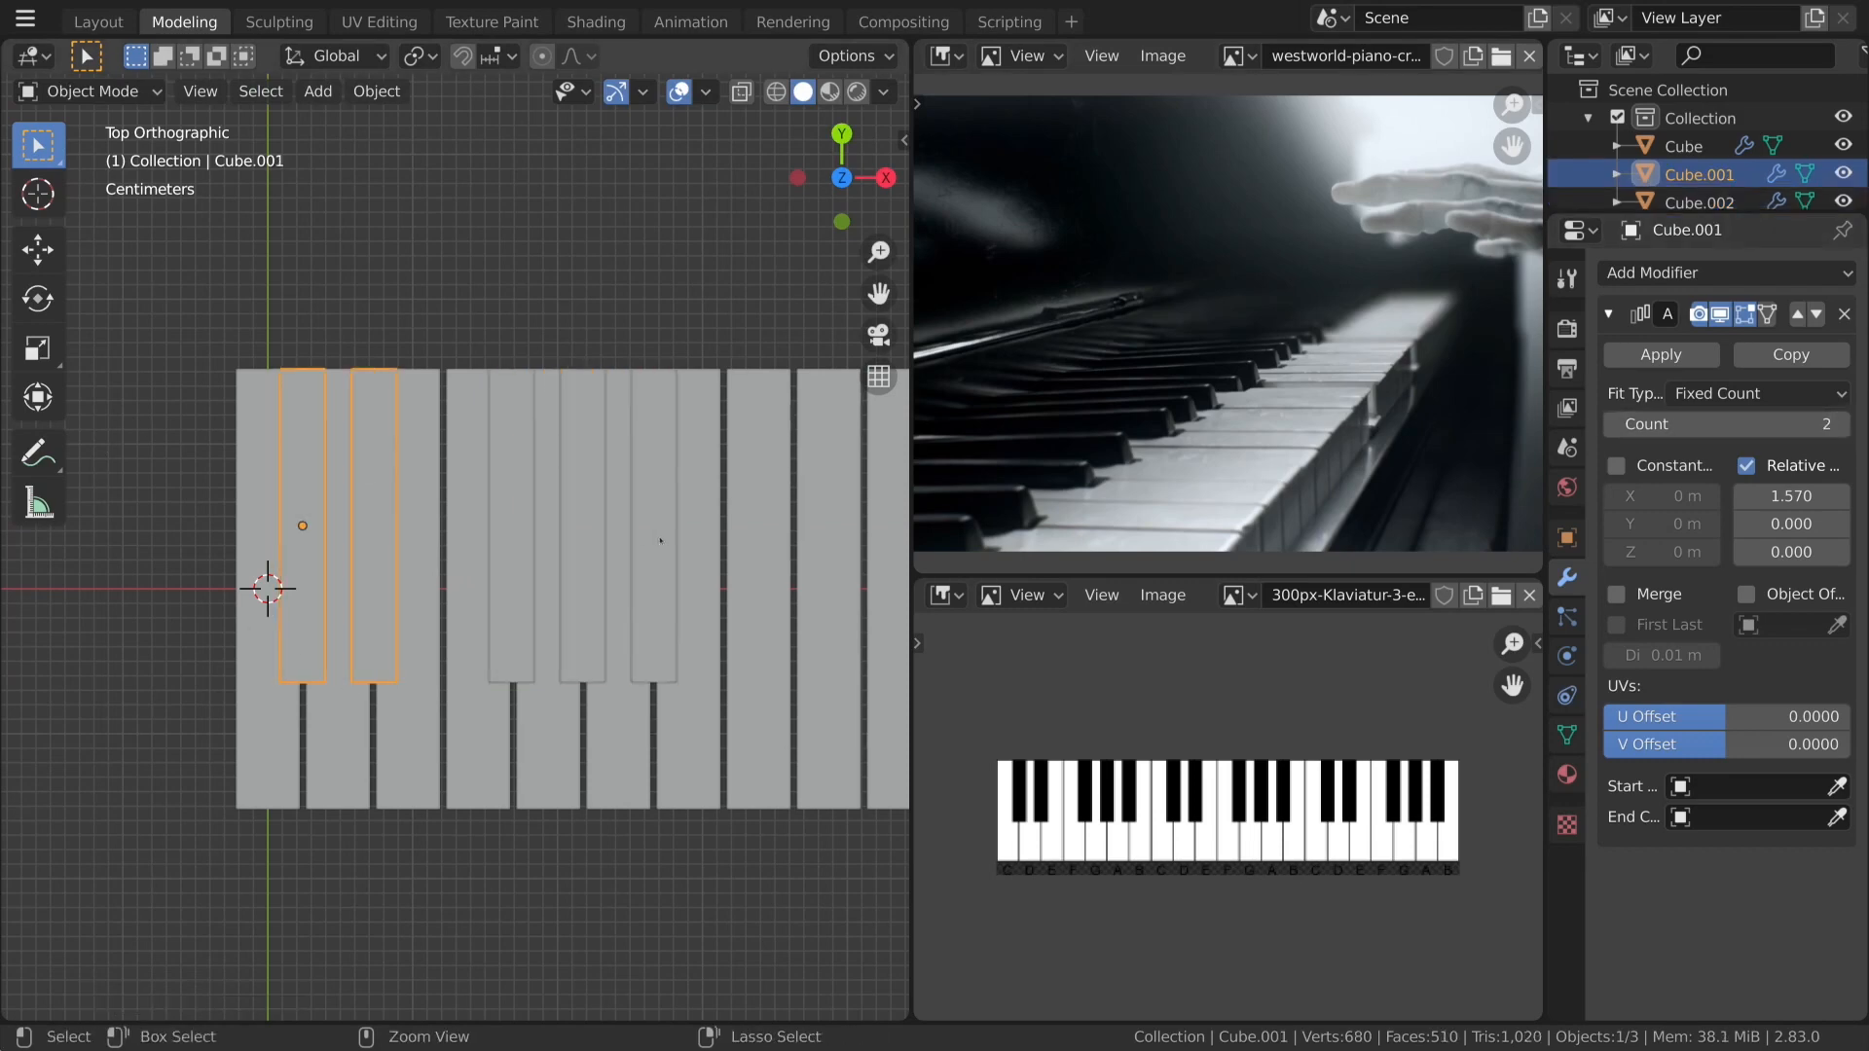
pyautogui.keyDown('shift'); pyautogui.click(585, 572); pyautogui.keyUp('shift')
pyautogui.scroll(-4, 585, 572)
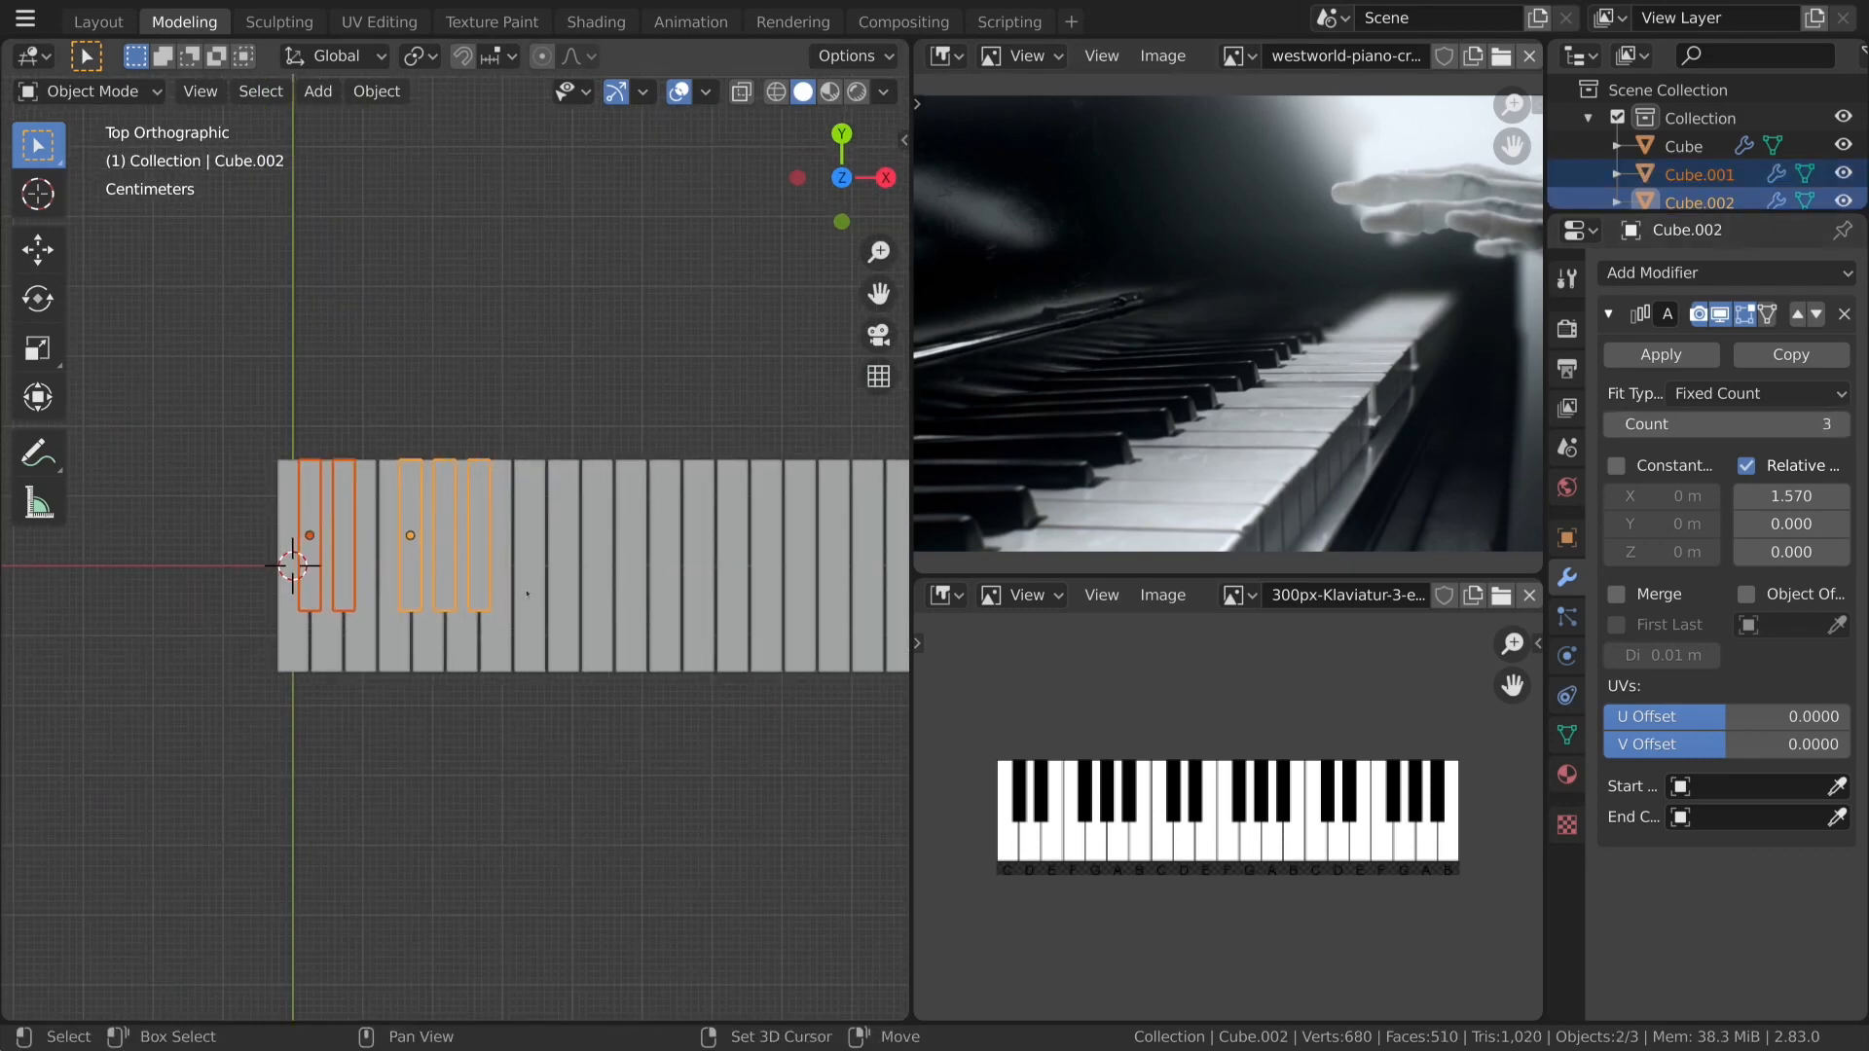
pyautogui.scroll(2, 509, 613)
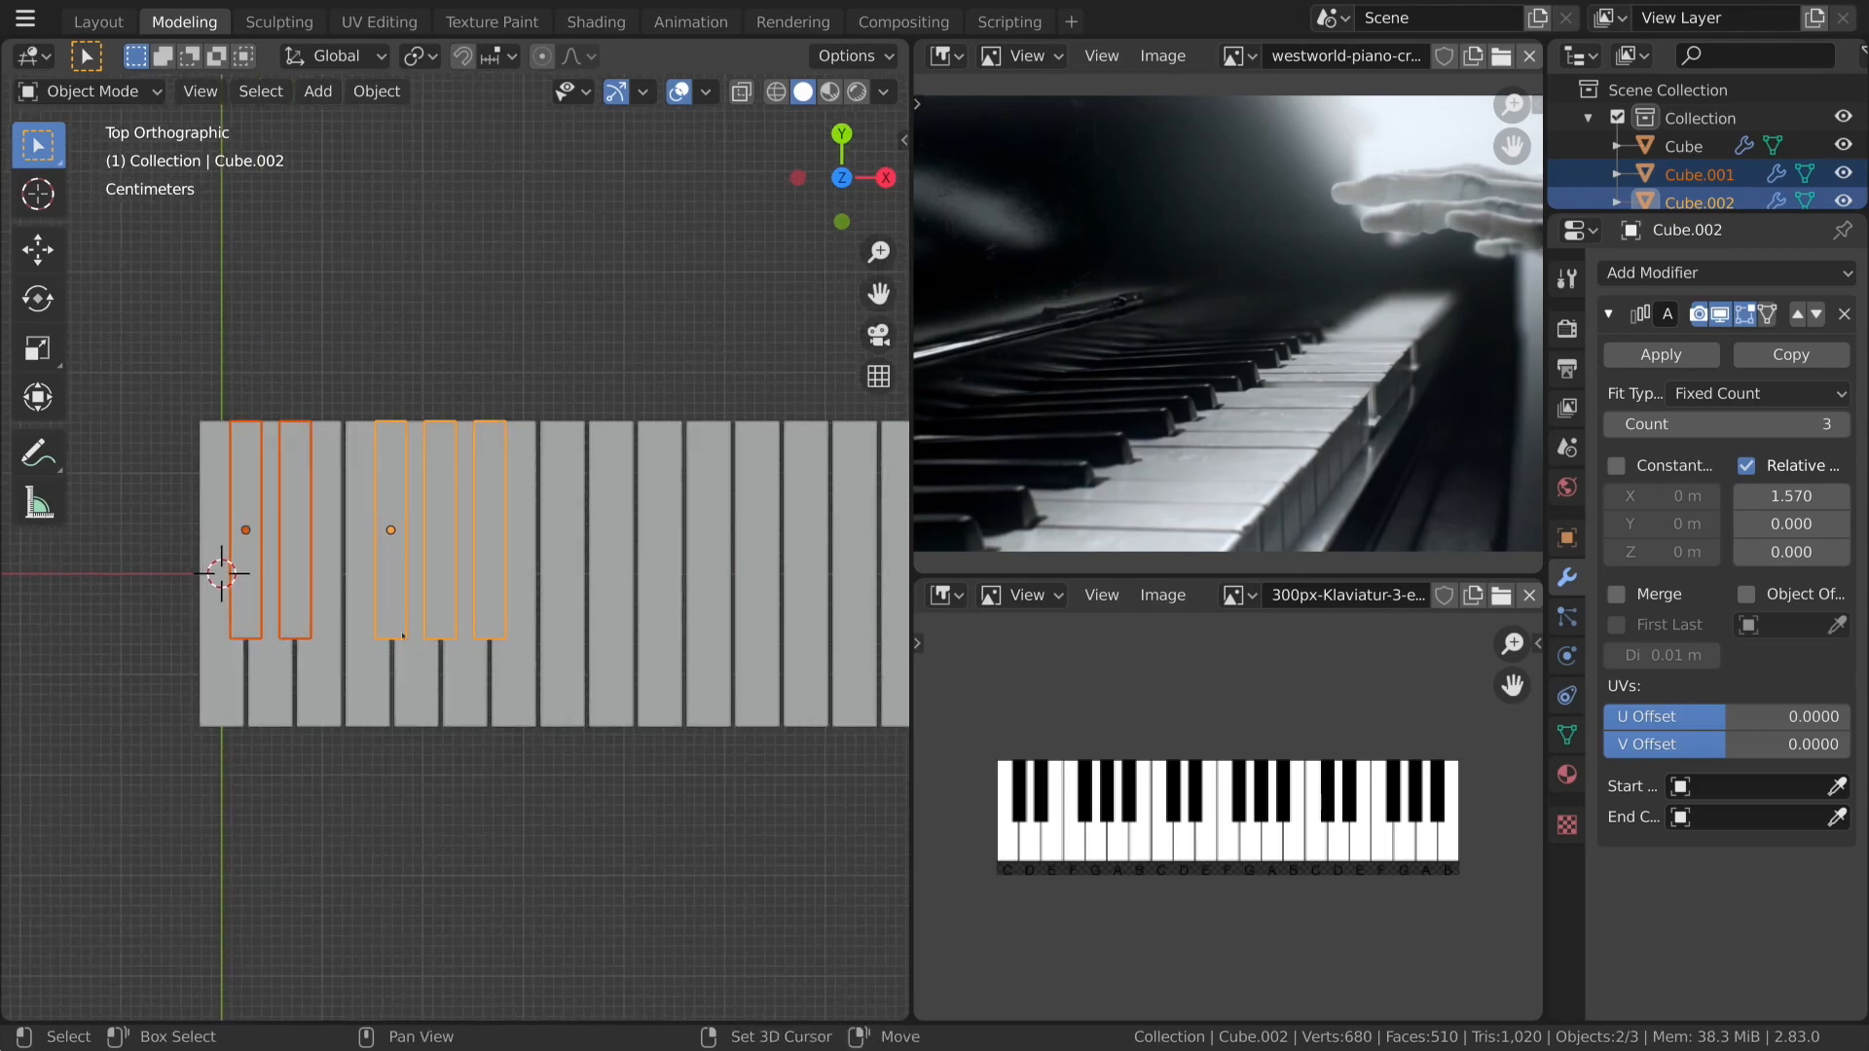
pyautogui.hotkey('shift', 'd')
pyautogui.press('x')
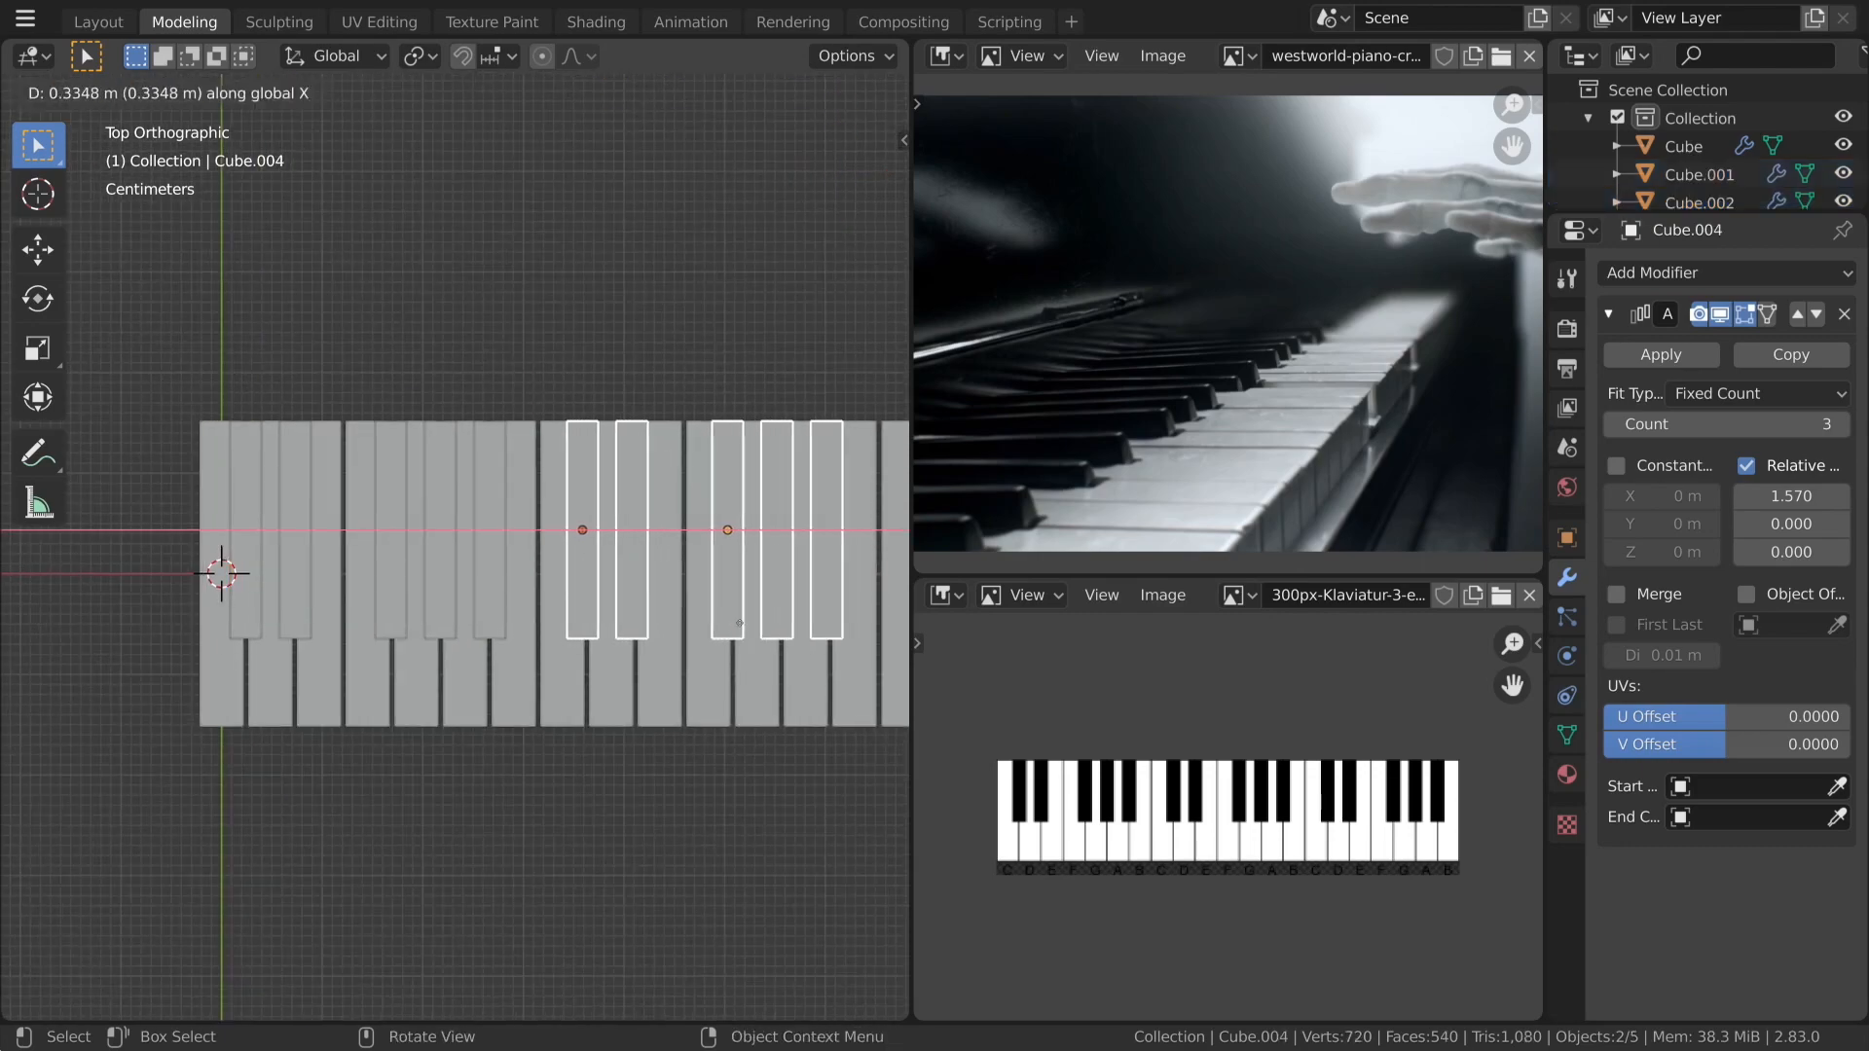
pyautogui.click(745, 624)
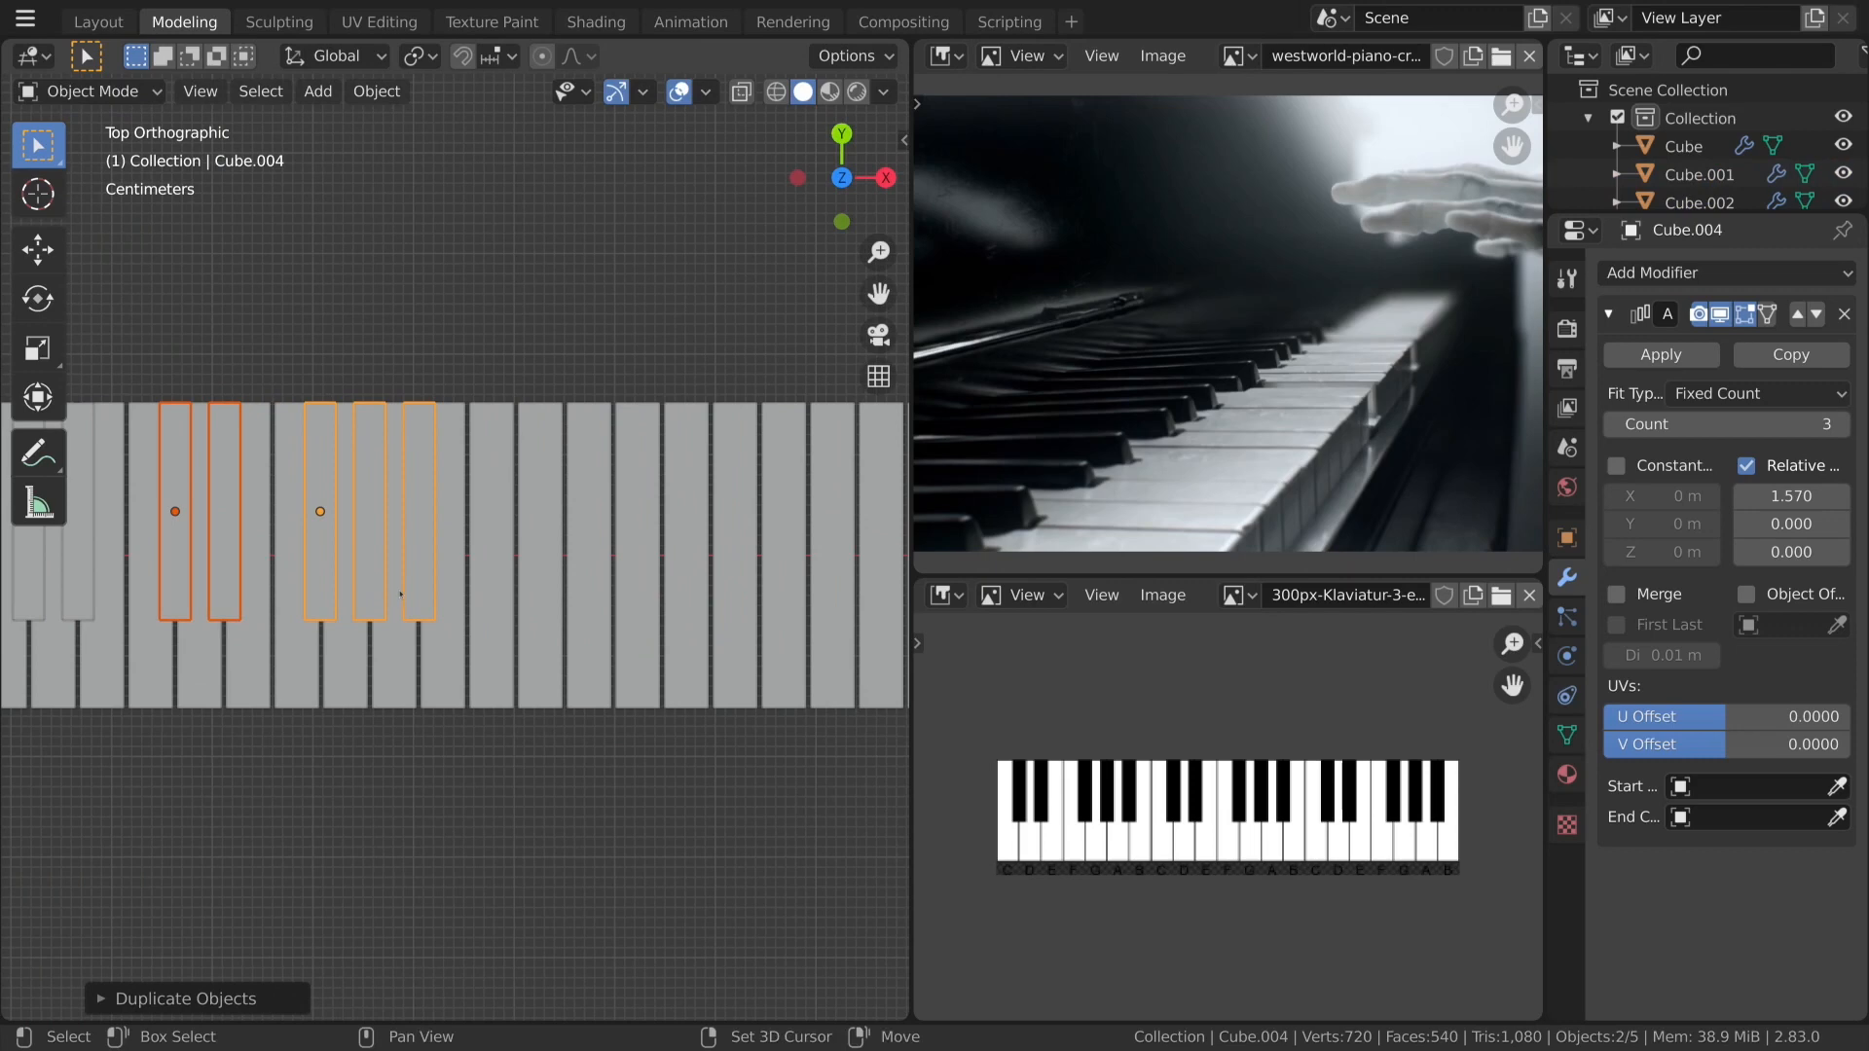
# Duplicate the black key groups three more times along X, about 0.34 m per copy, to fill the third through fifth octaves.
pyautogui.hotkey('shift', 'd')
pyautogui.press('x')
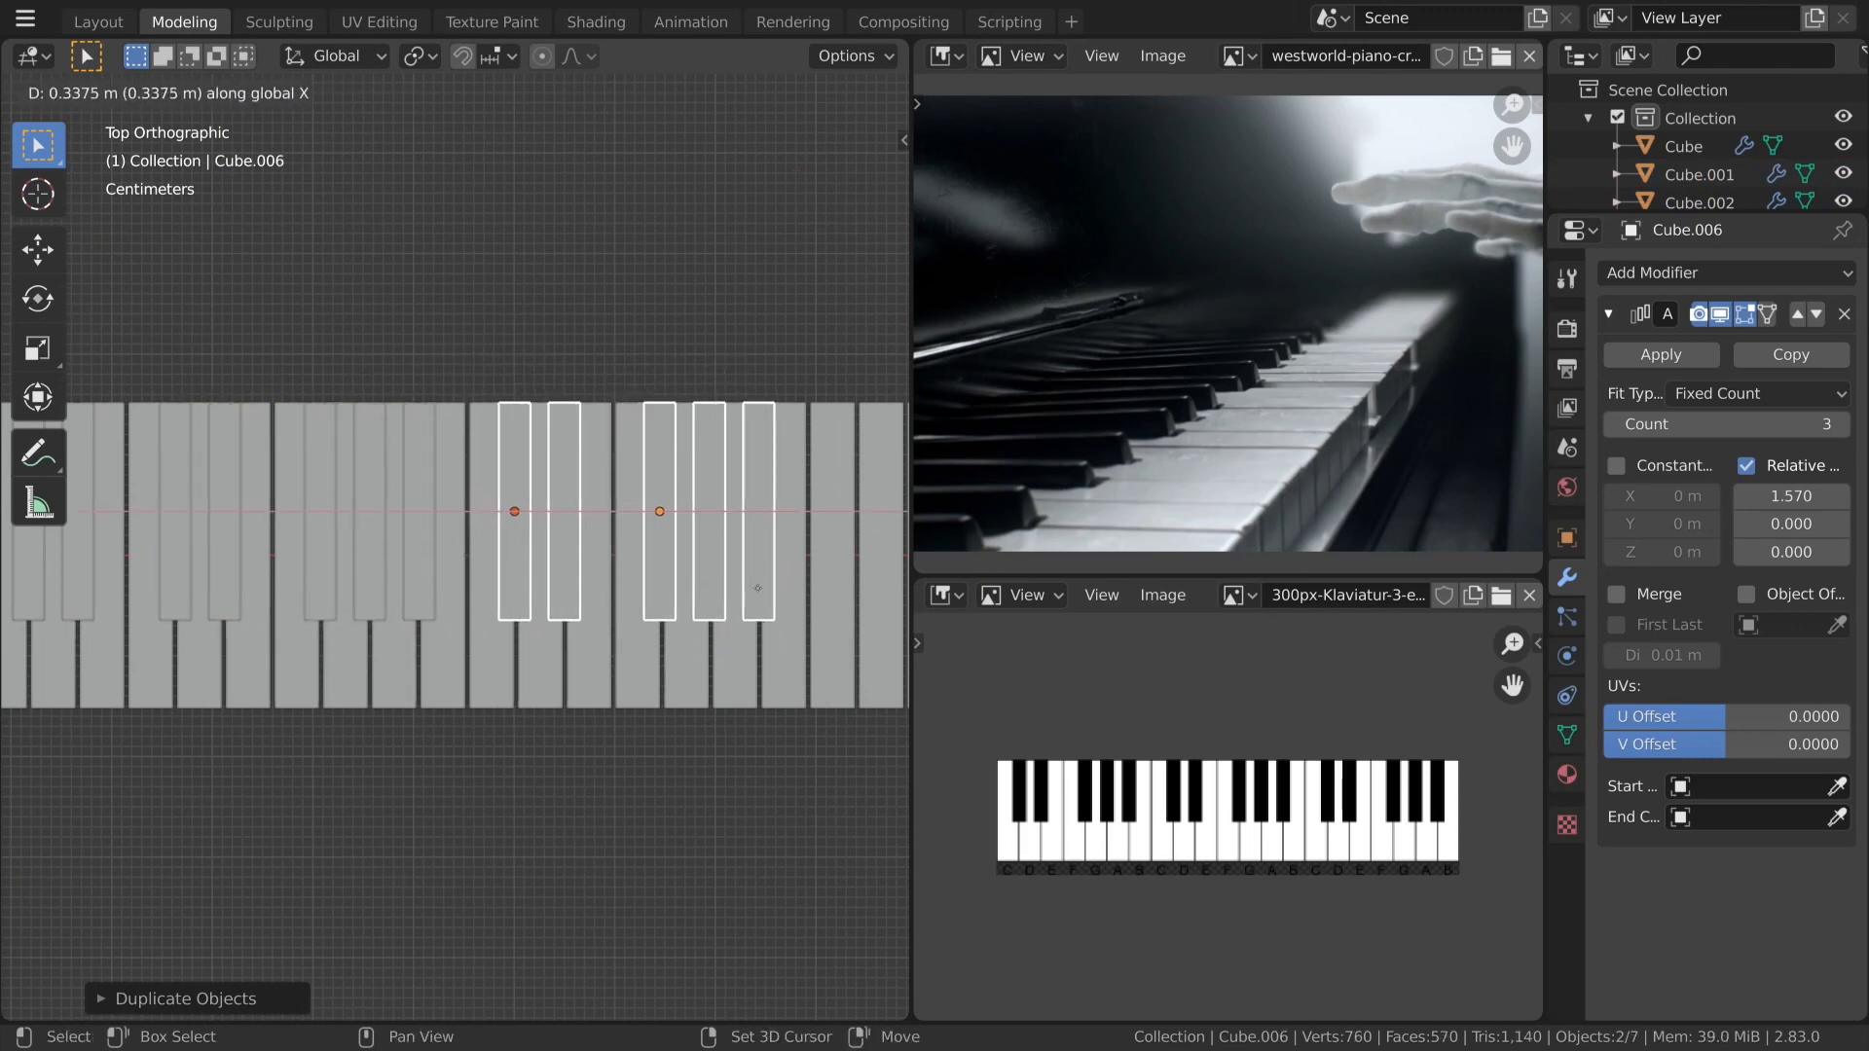
pyautogui.click(736, 583)
pyautogui.keyDown('shift'); pyautogui.moveTo(737, 583); pyautogui.dragTo(299, 594, button='middle'); pyautogui.keyUp('shift')
pyautogui.hotkey('shift', 'd')
pyautogui.press('x')
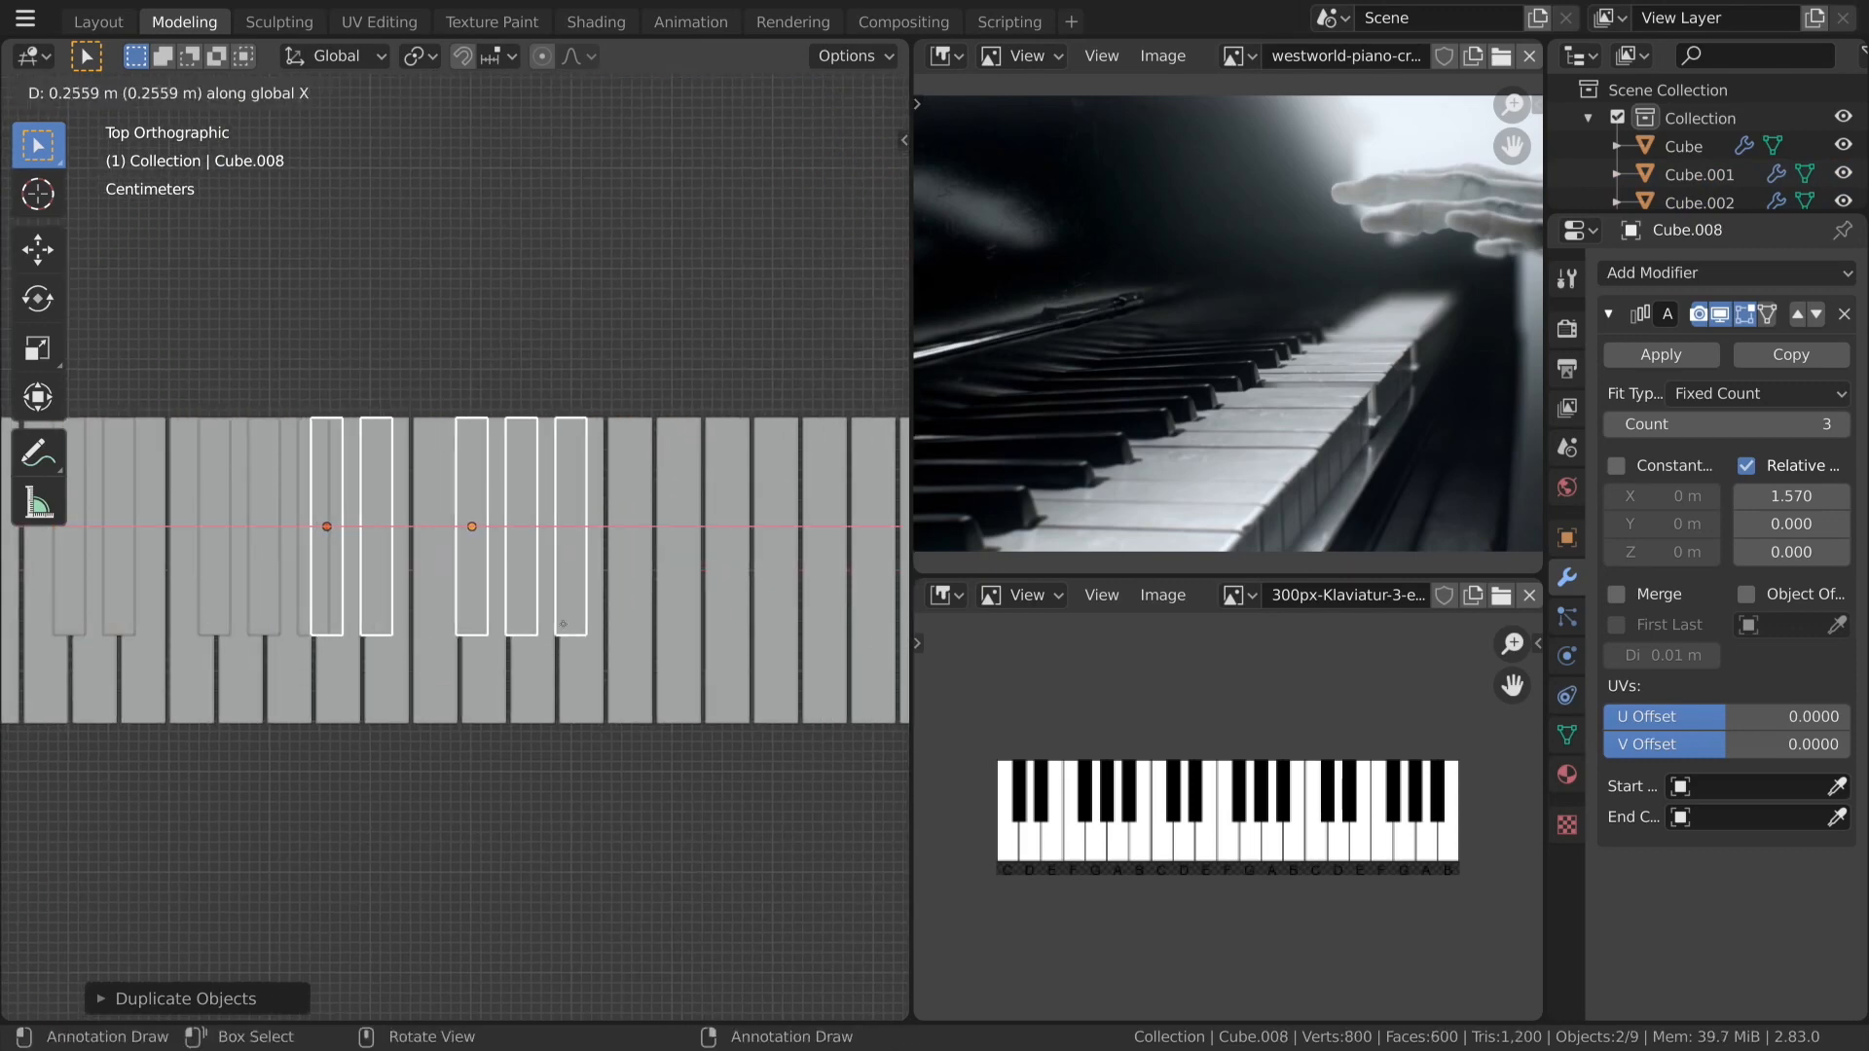
pyautogui.click(811, 645)
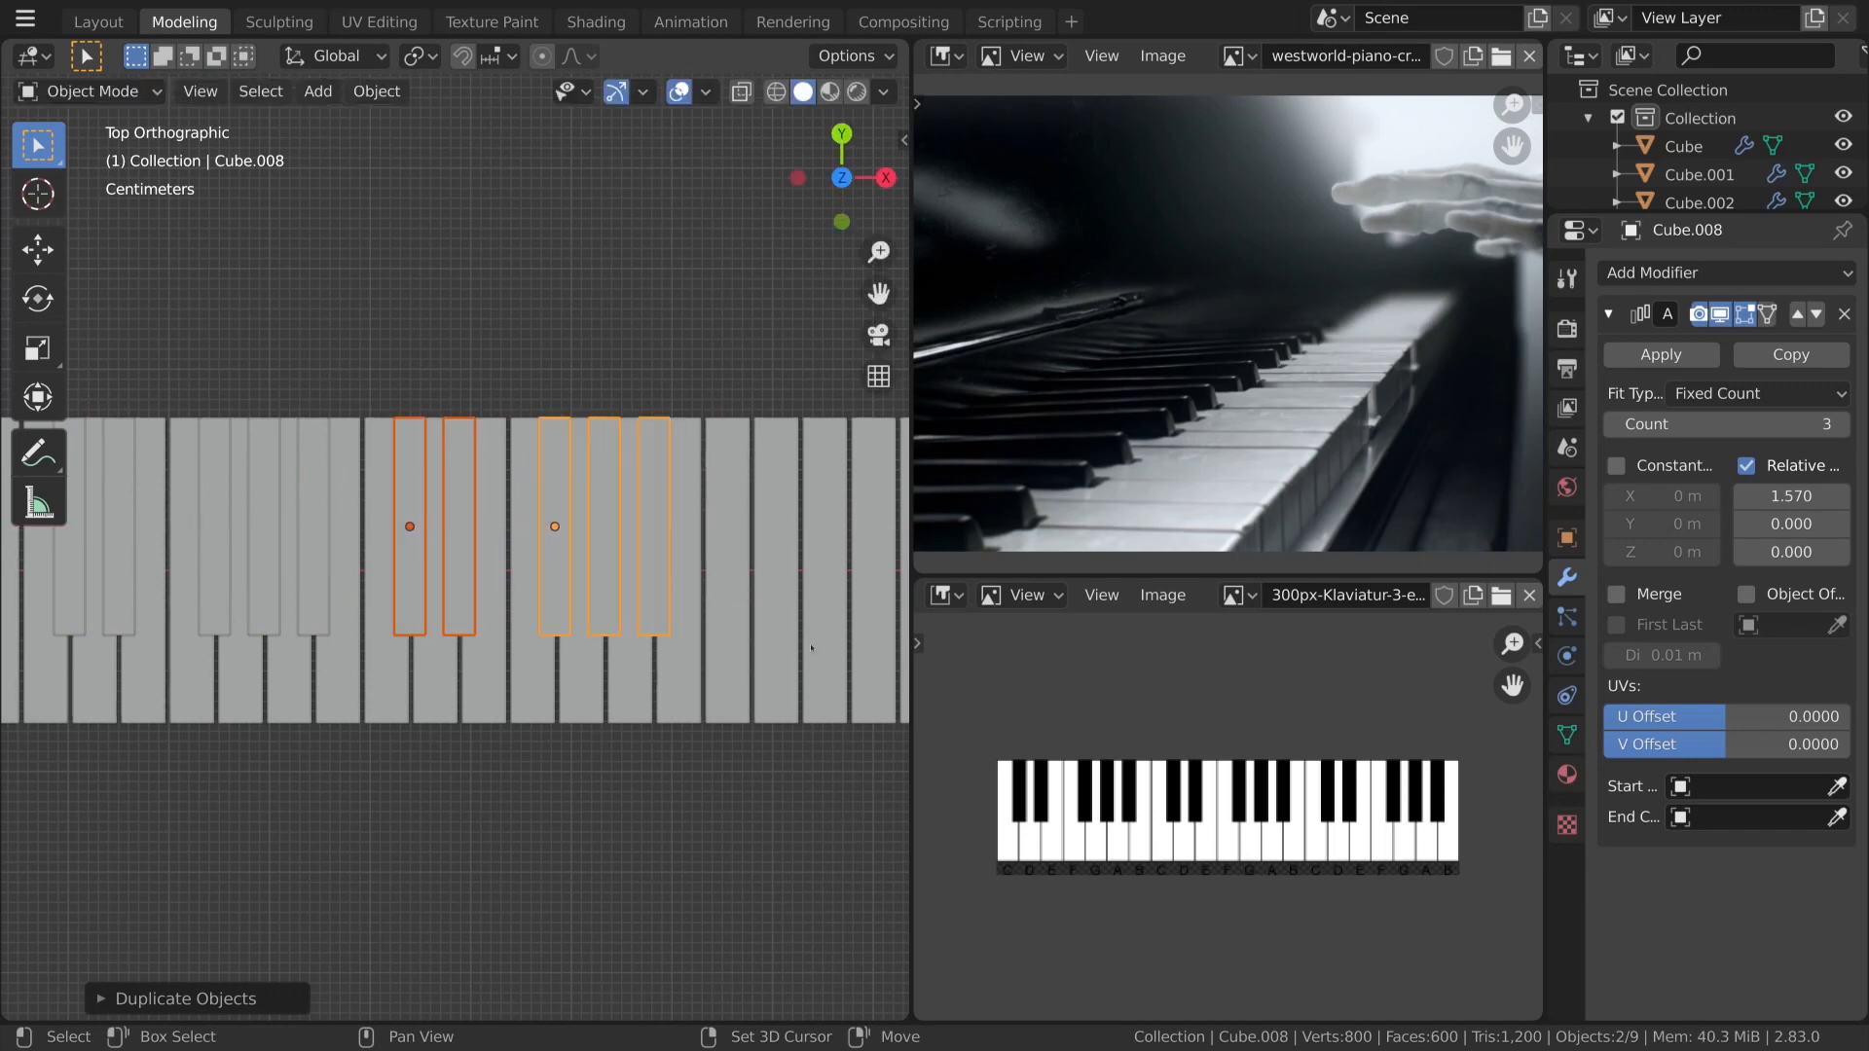
pyautogui.scroll(-2, 708, 587)
pyautogui.hotkey('shift', 'd')
pyautogui.press('x')
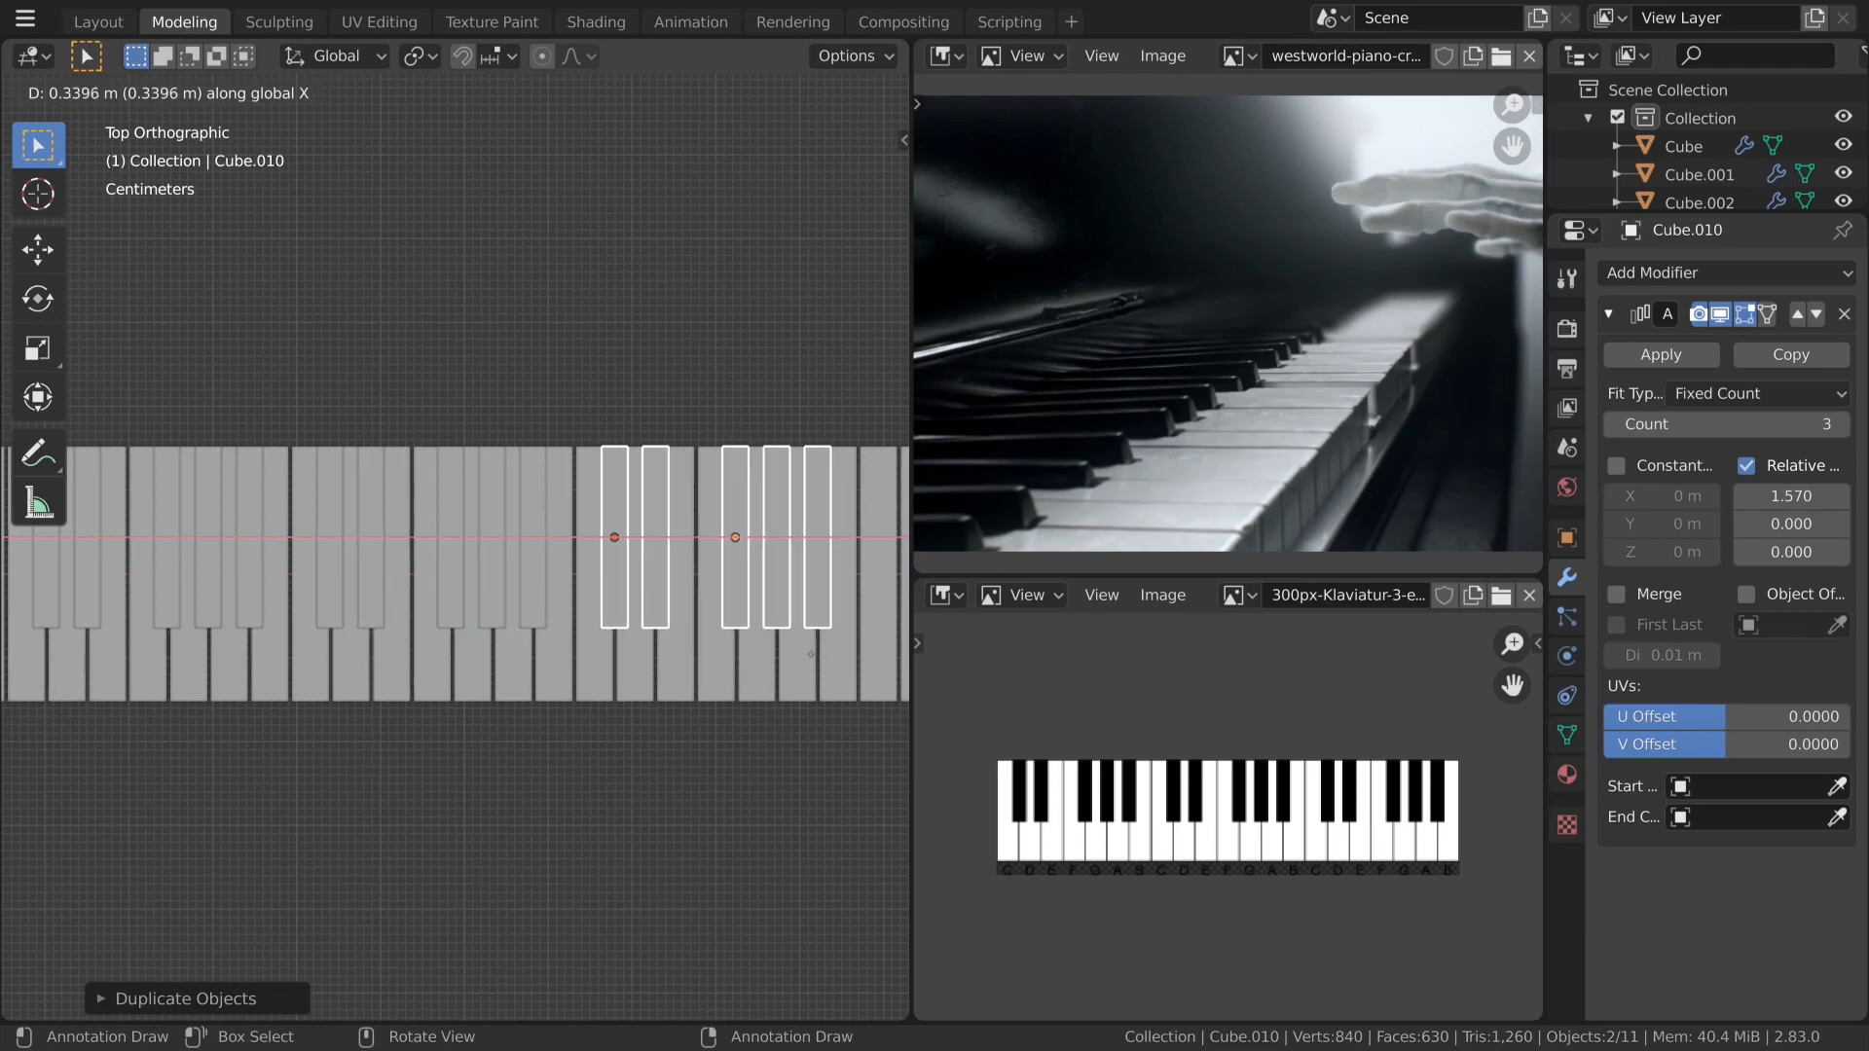
pyautogui.click(703, 699)
# Duplicate the black key groups twice along X, about 0.34 m per copy, to fill the sixth and seventh octaves.
pyautogui.moveTo(703, 699); pyautogui.dragTo(724, 585, button='middle')
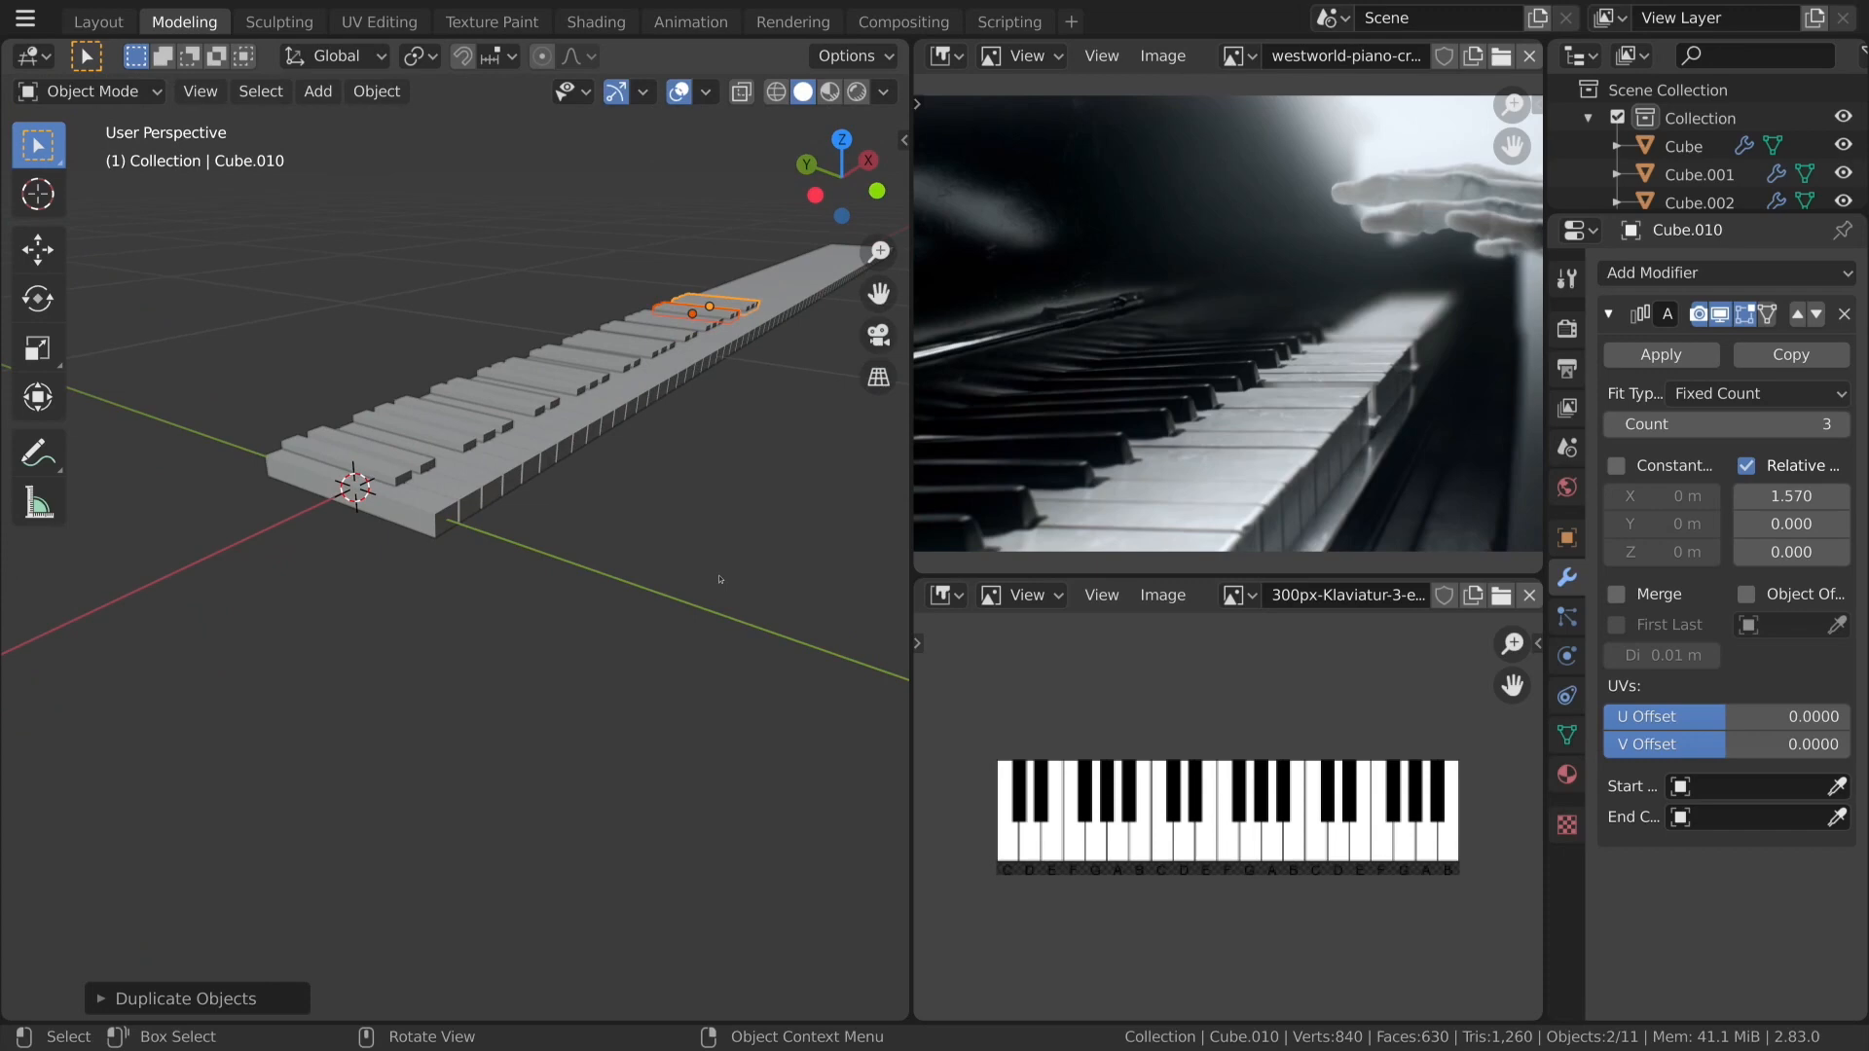
pyautogui.press('KP_7')
pyautogui.keyDown('shift'); pyautogui.moveTo(863, 663); pyautogui.dragTo(392, 561, button='middle'); pyautogui.keyUp('shift')
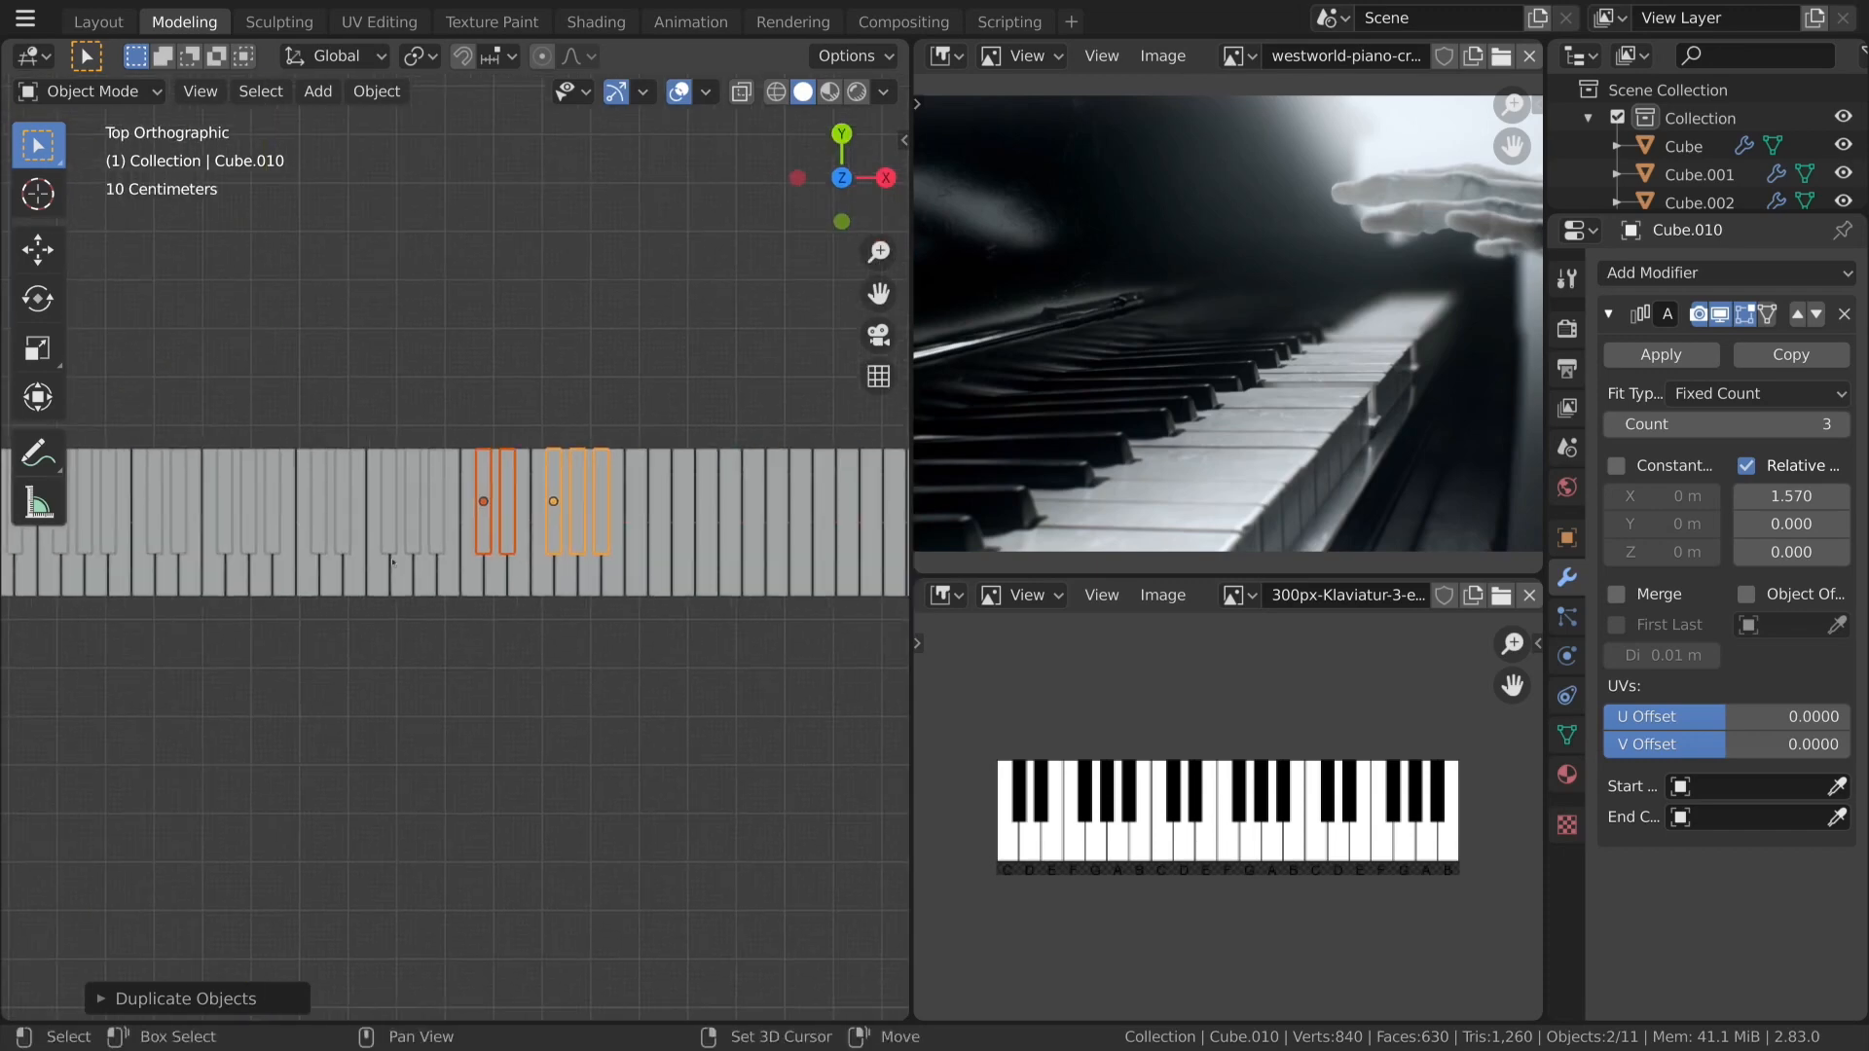
pyautogui.scroll(2, 863, 409)
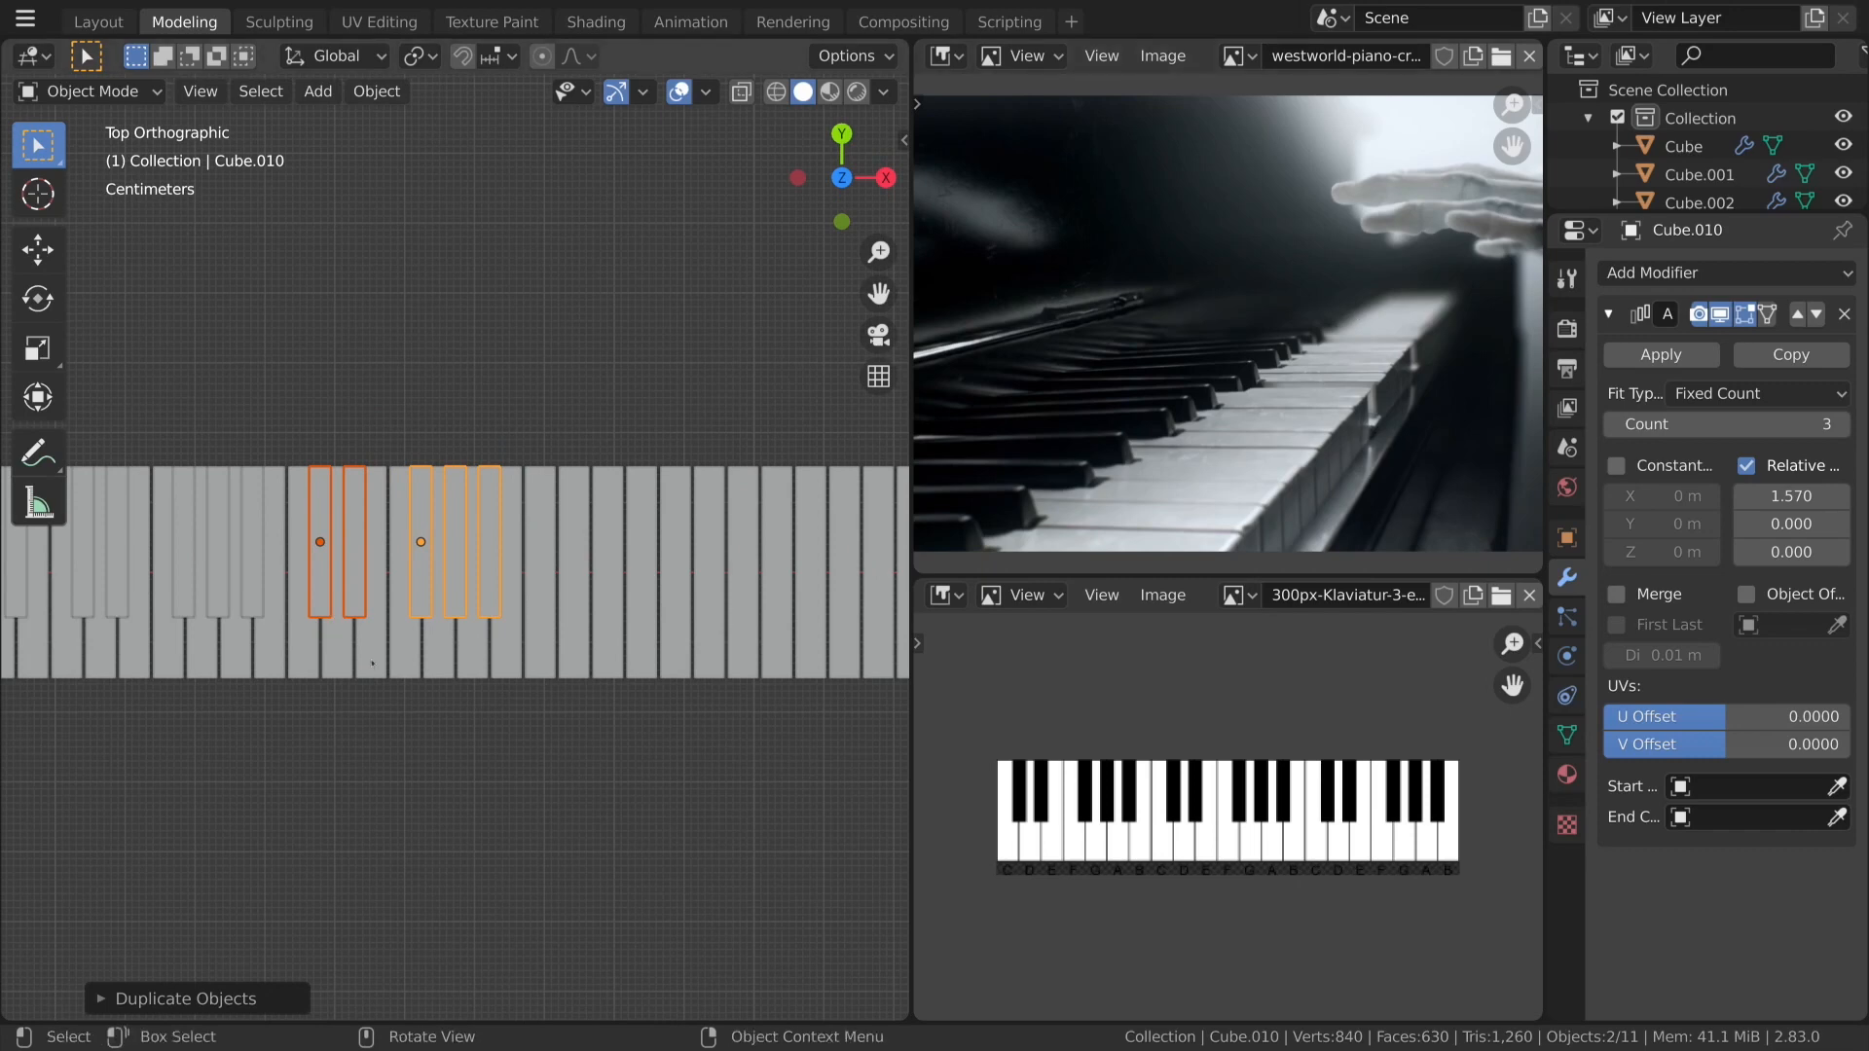
pyautogui.hotkey('shift', 'd')
pyautogui.press('x')
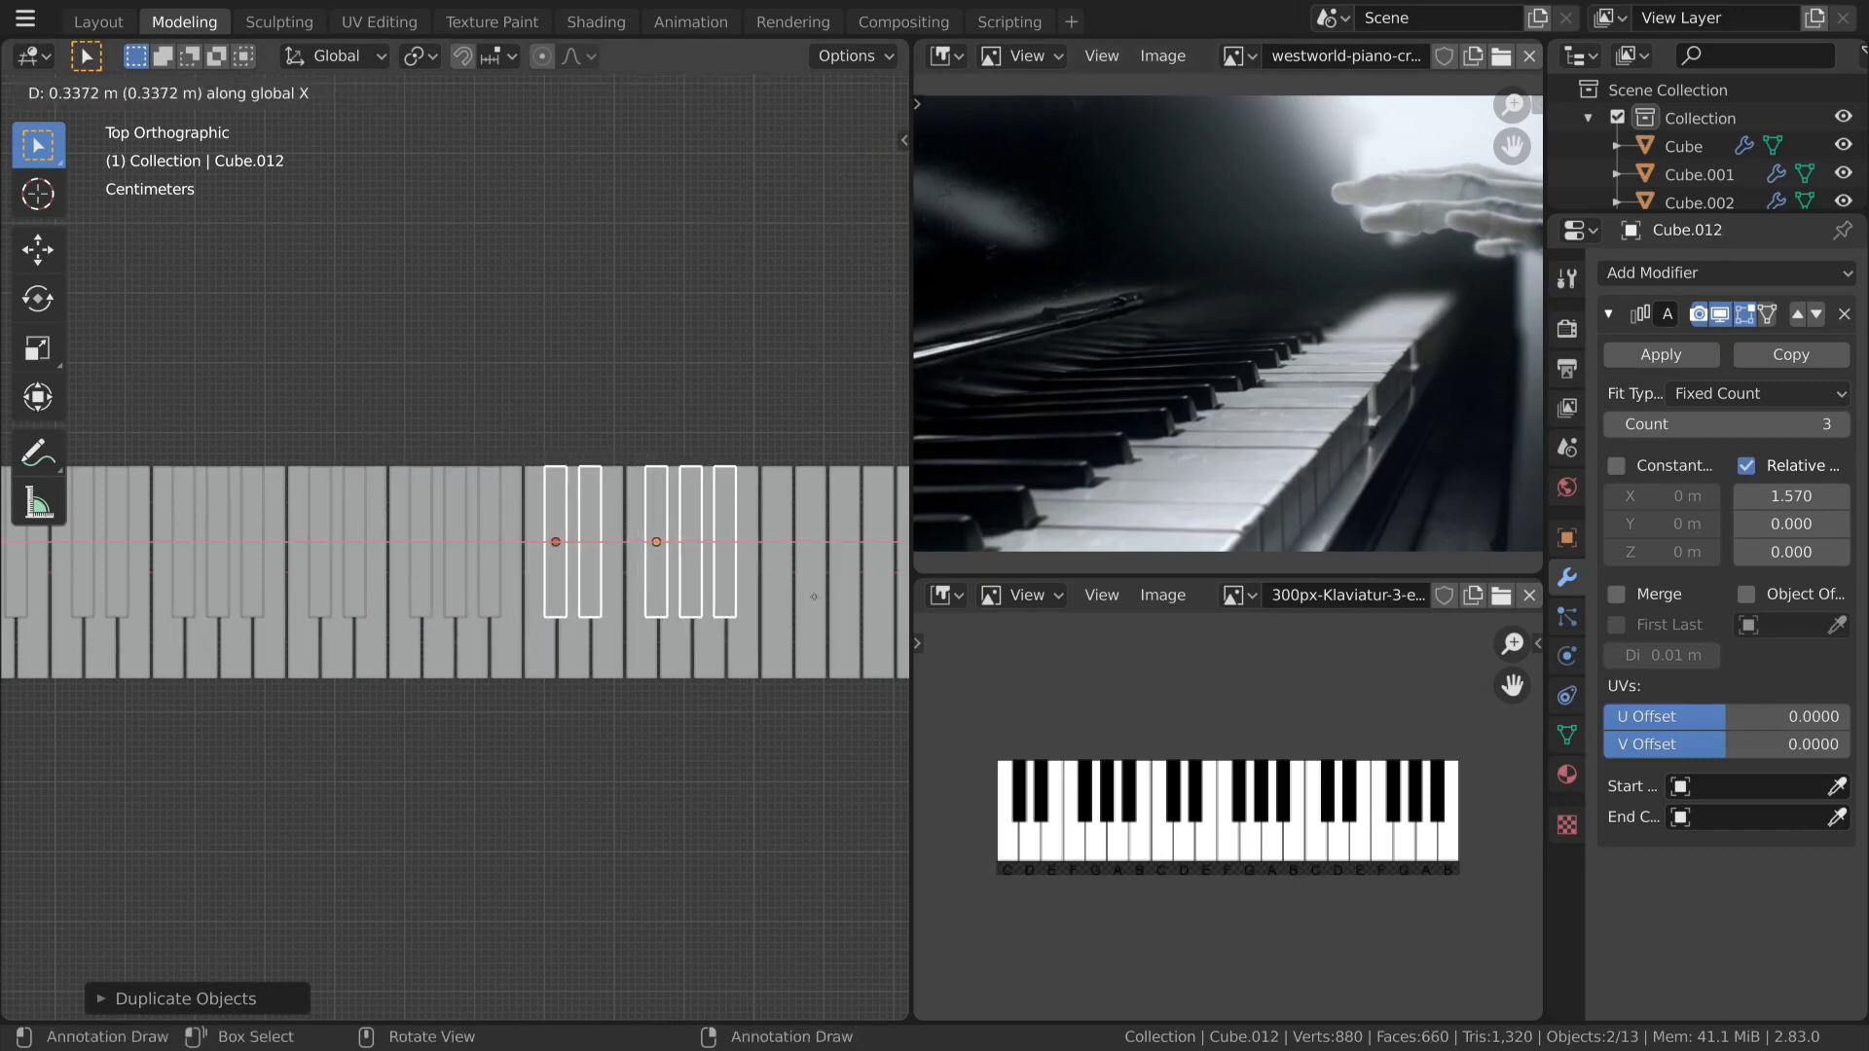
pyautogui.click(814, 597)
pyautogui.hotkey('shift', 'd')
pyautogui.press('x')
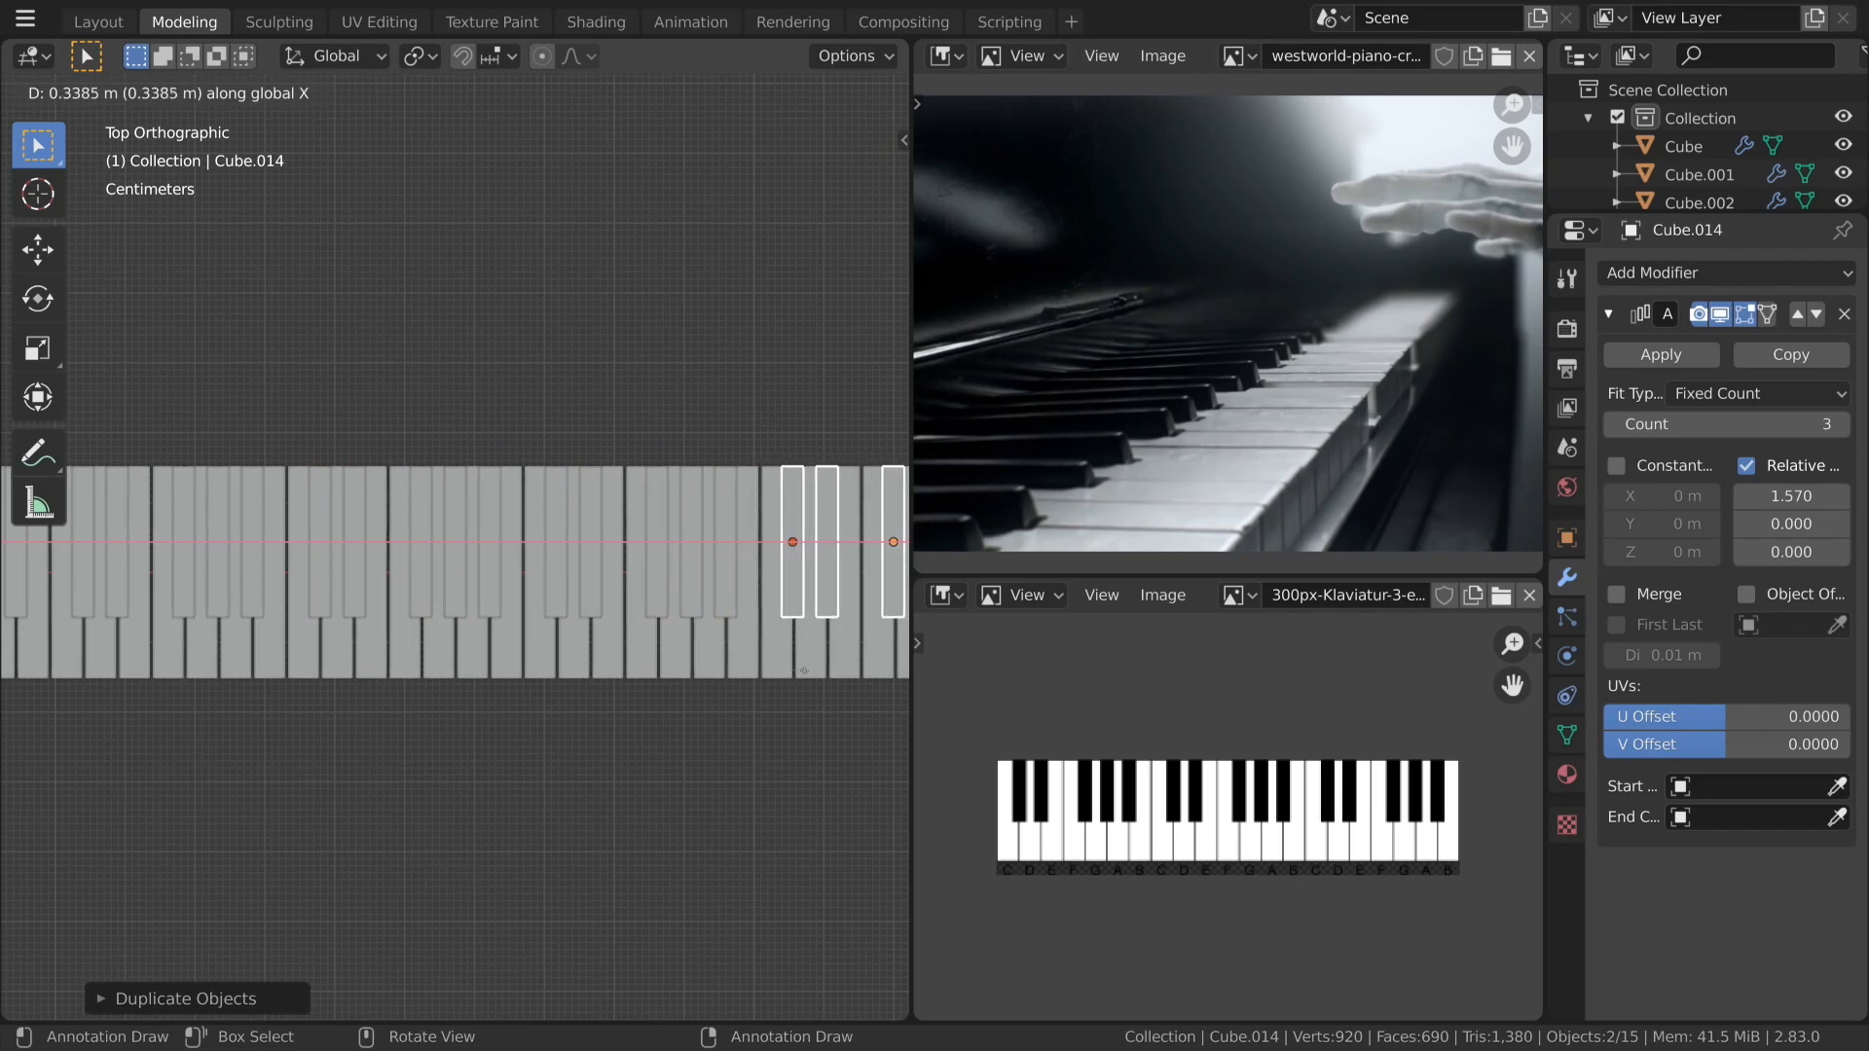
pyautogui.click(818, 658)
# Add two further copies of the black key groups along X, one octave apart, for the eighth and ninth octaves.
pyautogui.keyDown('shift'); pyautogui.moveTo(821, 655); pyautogui.dragTo(294, 682, button='middle'); pyautogui.keyUp('shift')
pyautogui.hotkey('shift', 'd')
pyautogui.press('x')
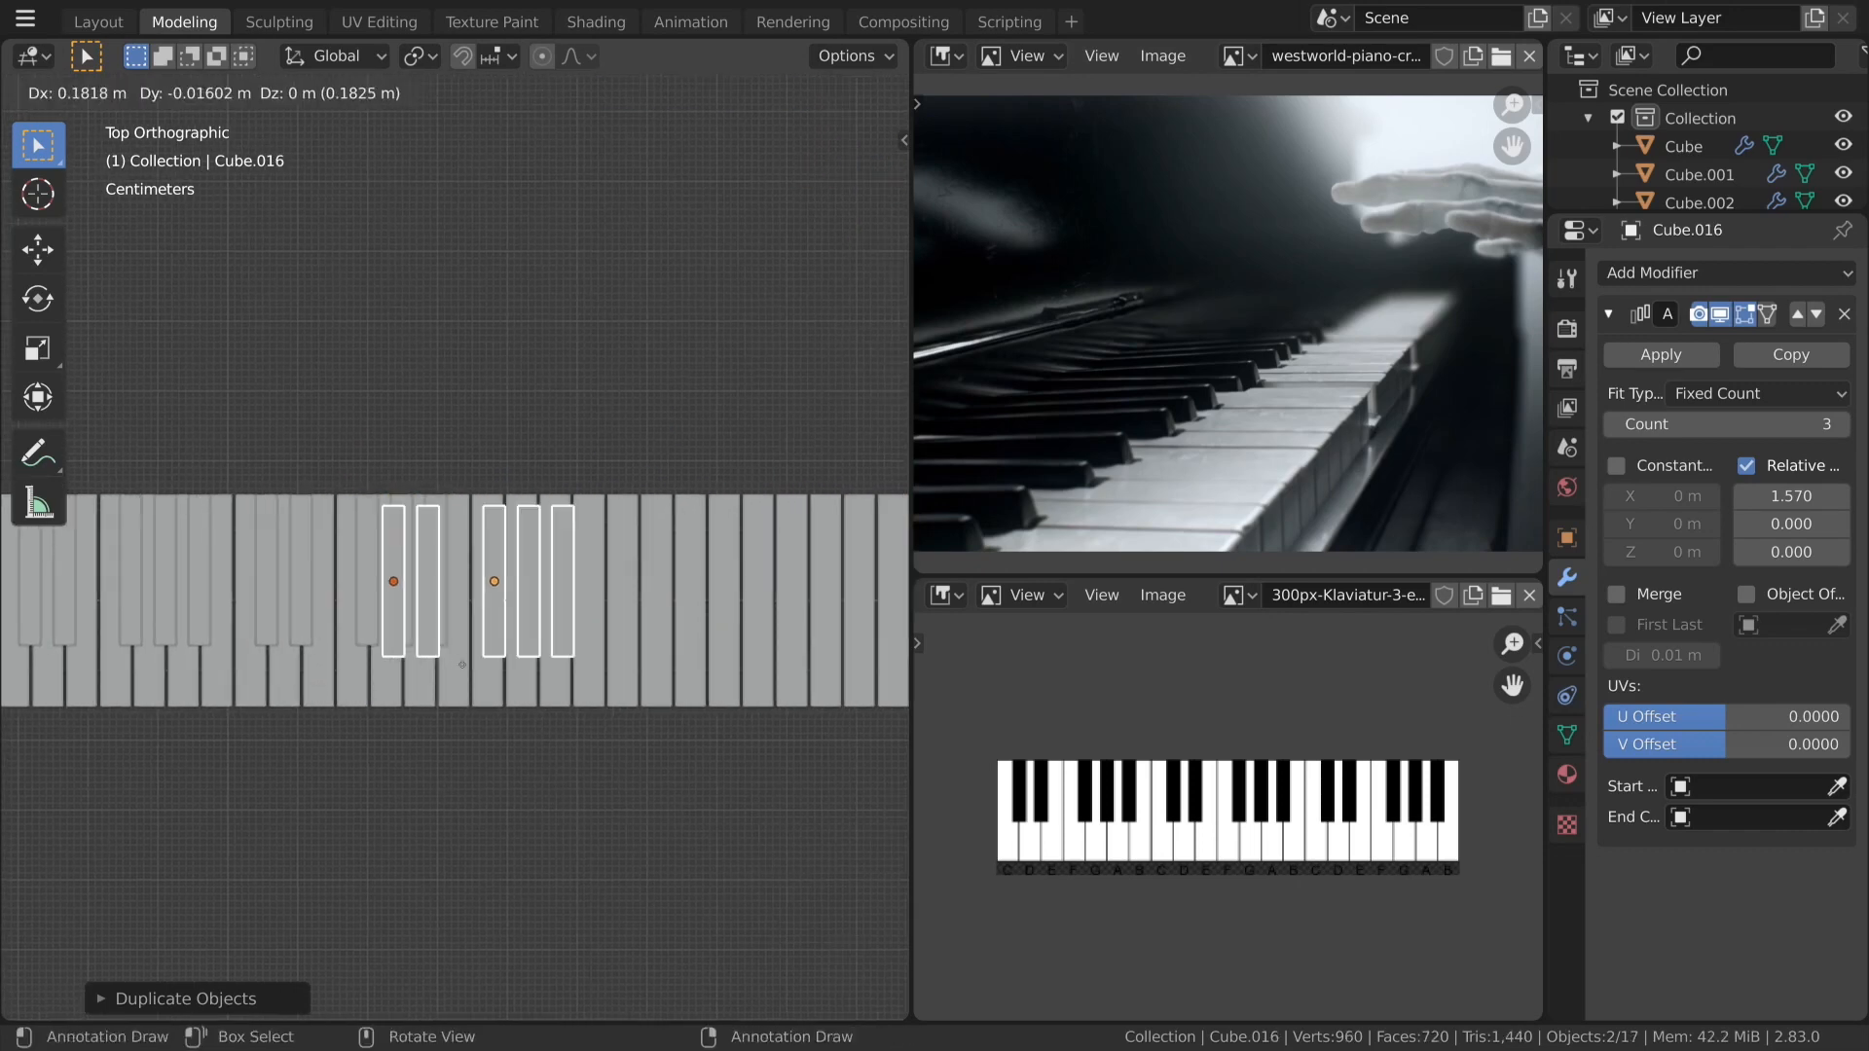
pyautogui.click(569, 666)
pyautogui.hotkey('shift', 'd')
pyautogui.press('x')
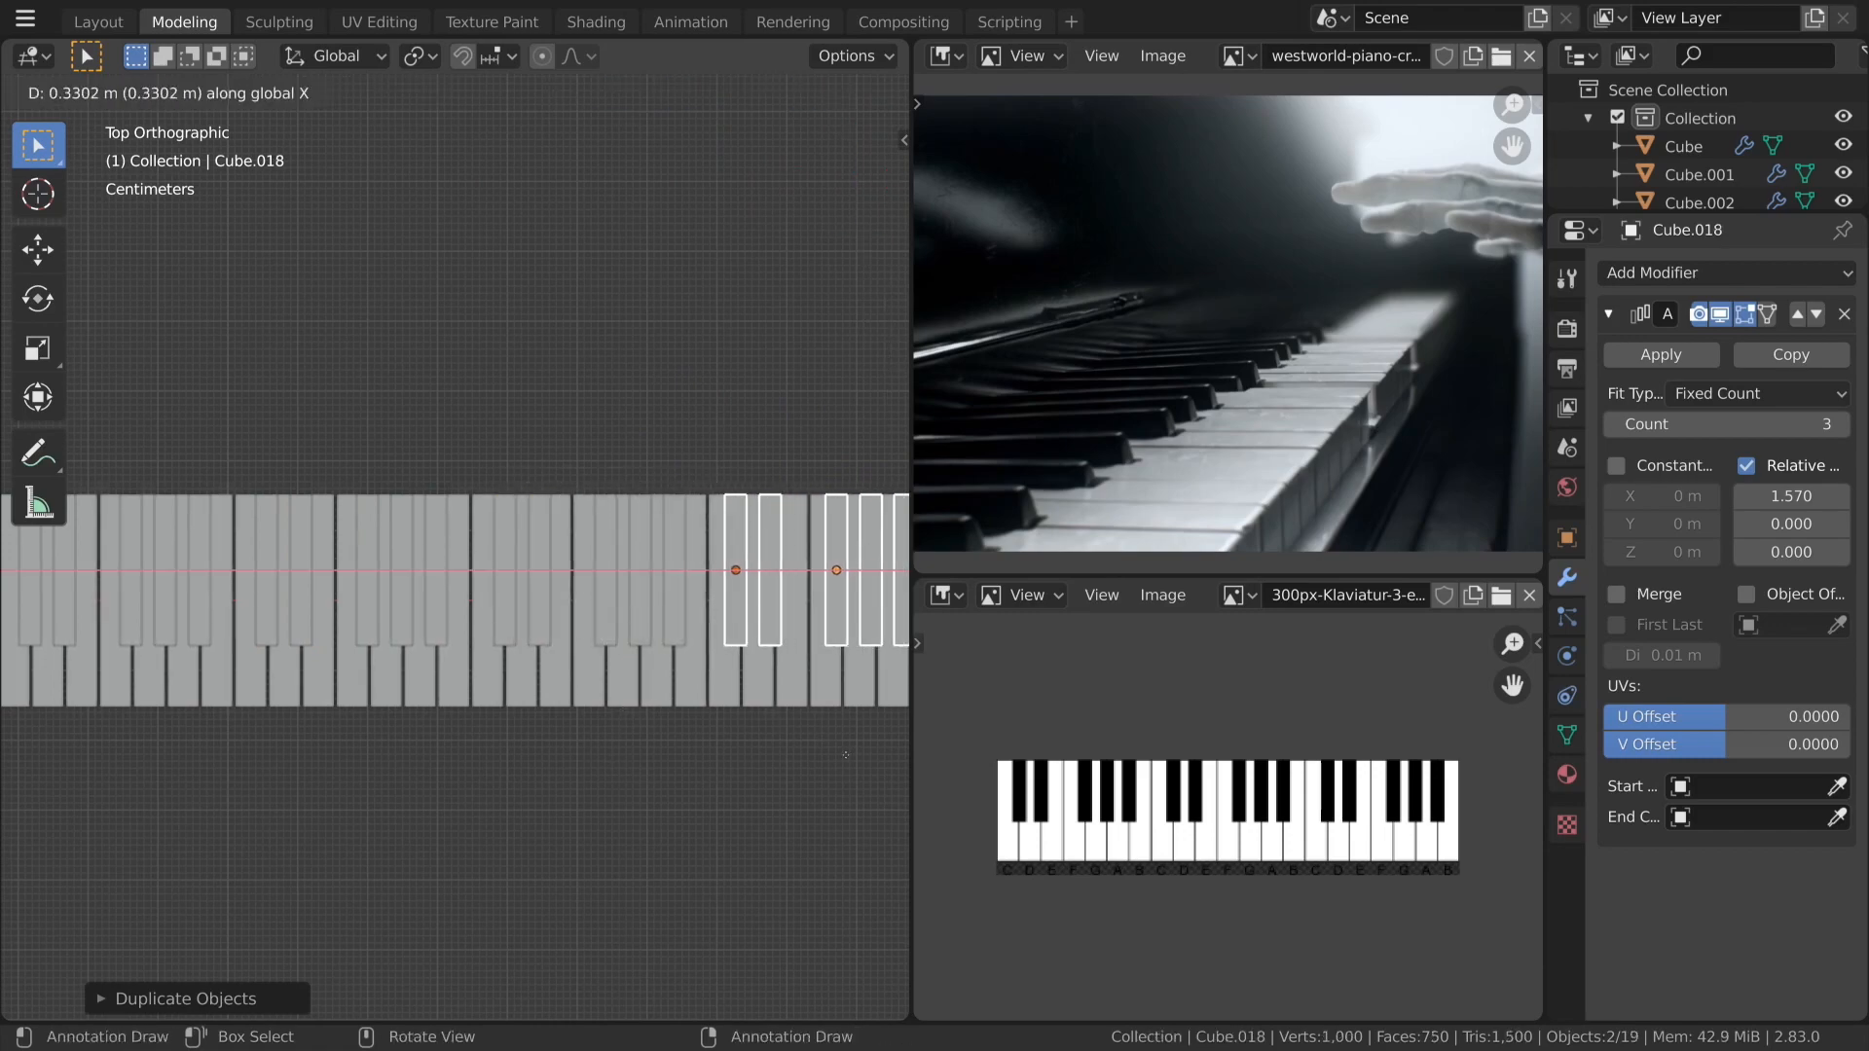
pyautogui.click(827, 757)
# Reduce the white keys' Array modifier count to 63 so the row ends at the last black key group.
pyautogui.scroll(-6, 818, 758)
pyautogui.keyDown('shift'); pyautogui.moveTo(818, 758); pyautogui.dragTo(615, 757, button='middle'); pyautogui.keyUp('shift')
pyautogui.scroll(6, 611, 755)
pyautogui.scroll(-2, 594, 736)
pyautogui.click(395, 526)
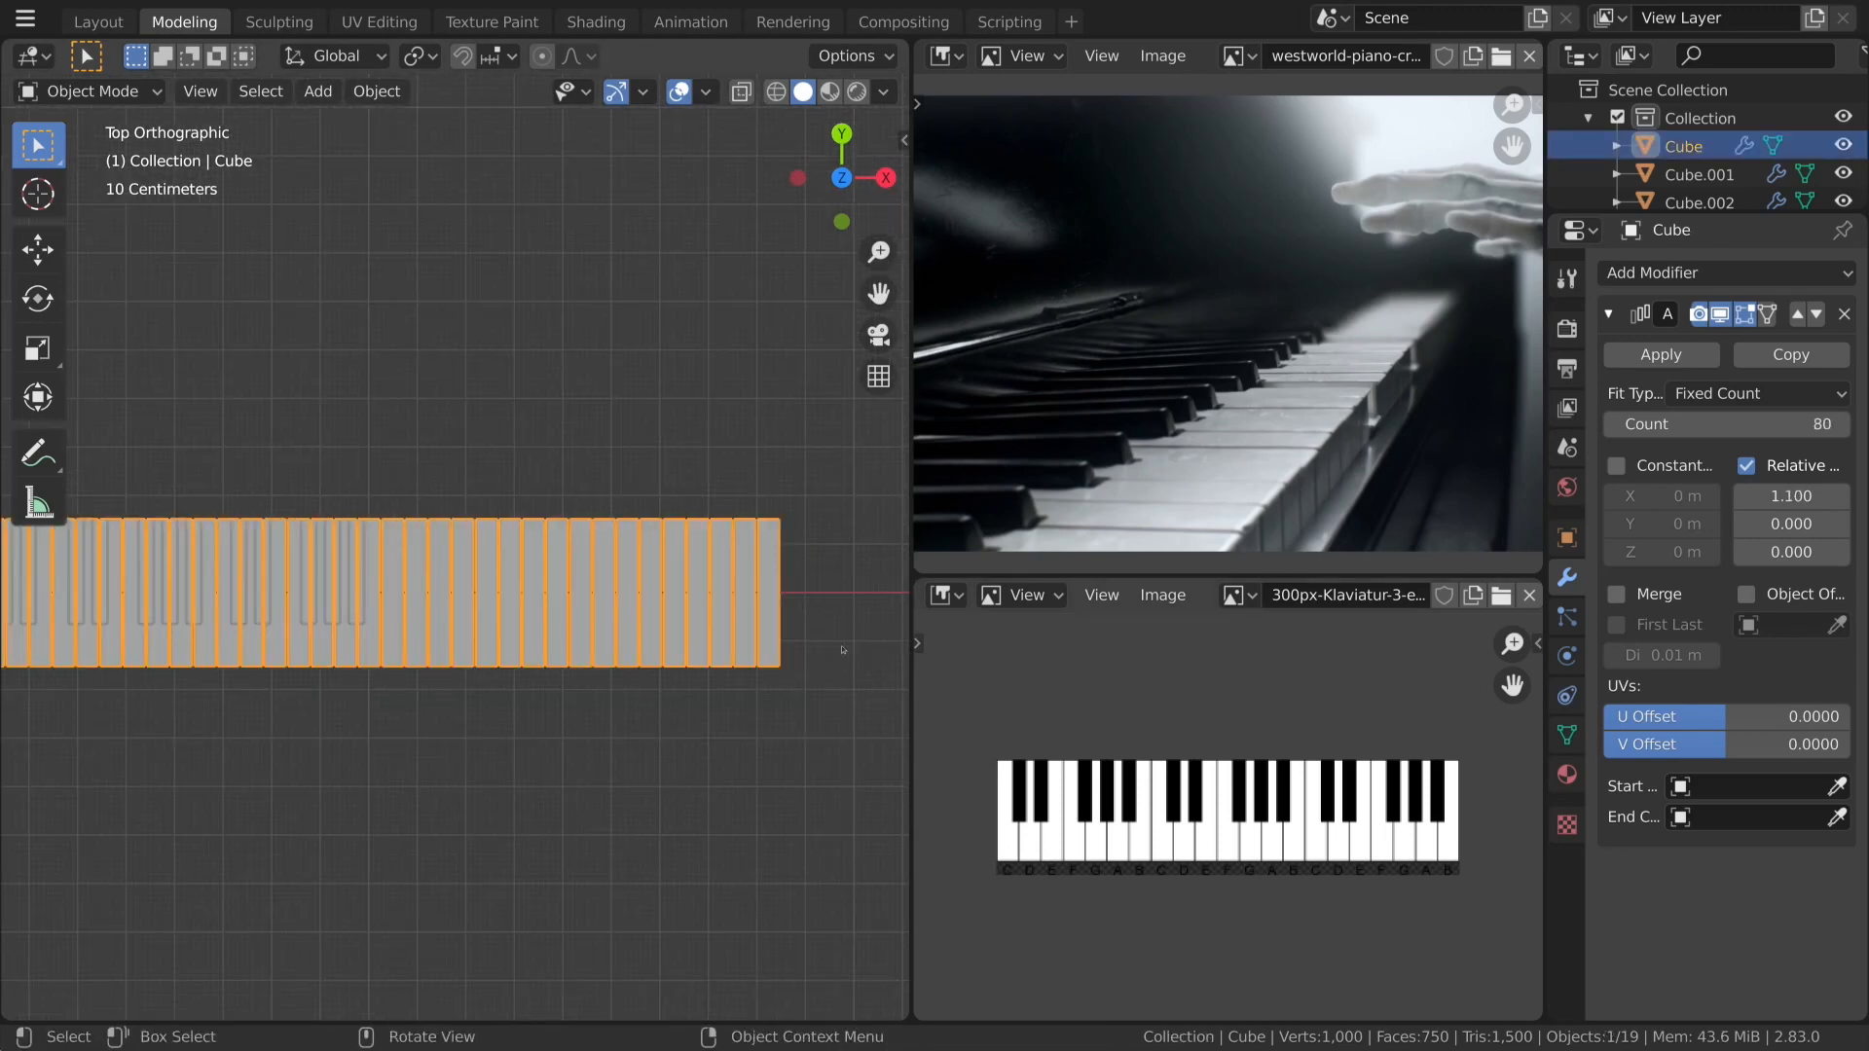
pyautogui.click(1612, 425)
pyautogui.doubleClick(1612, 426)
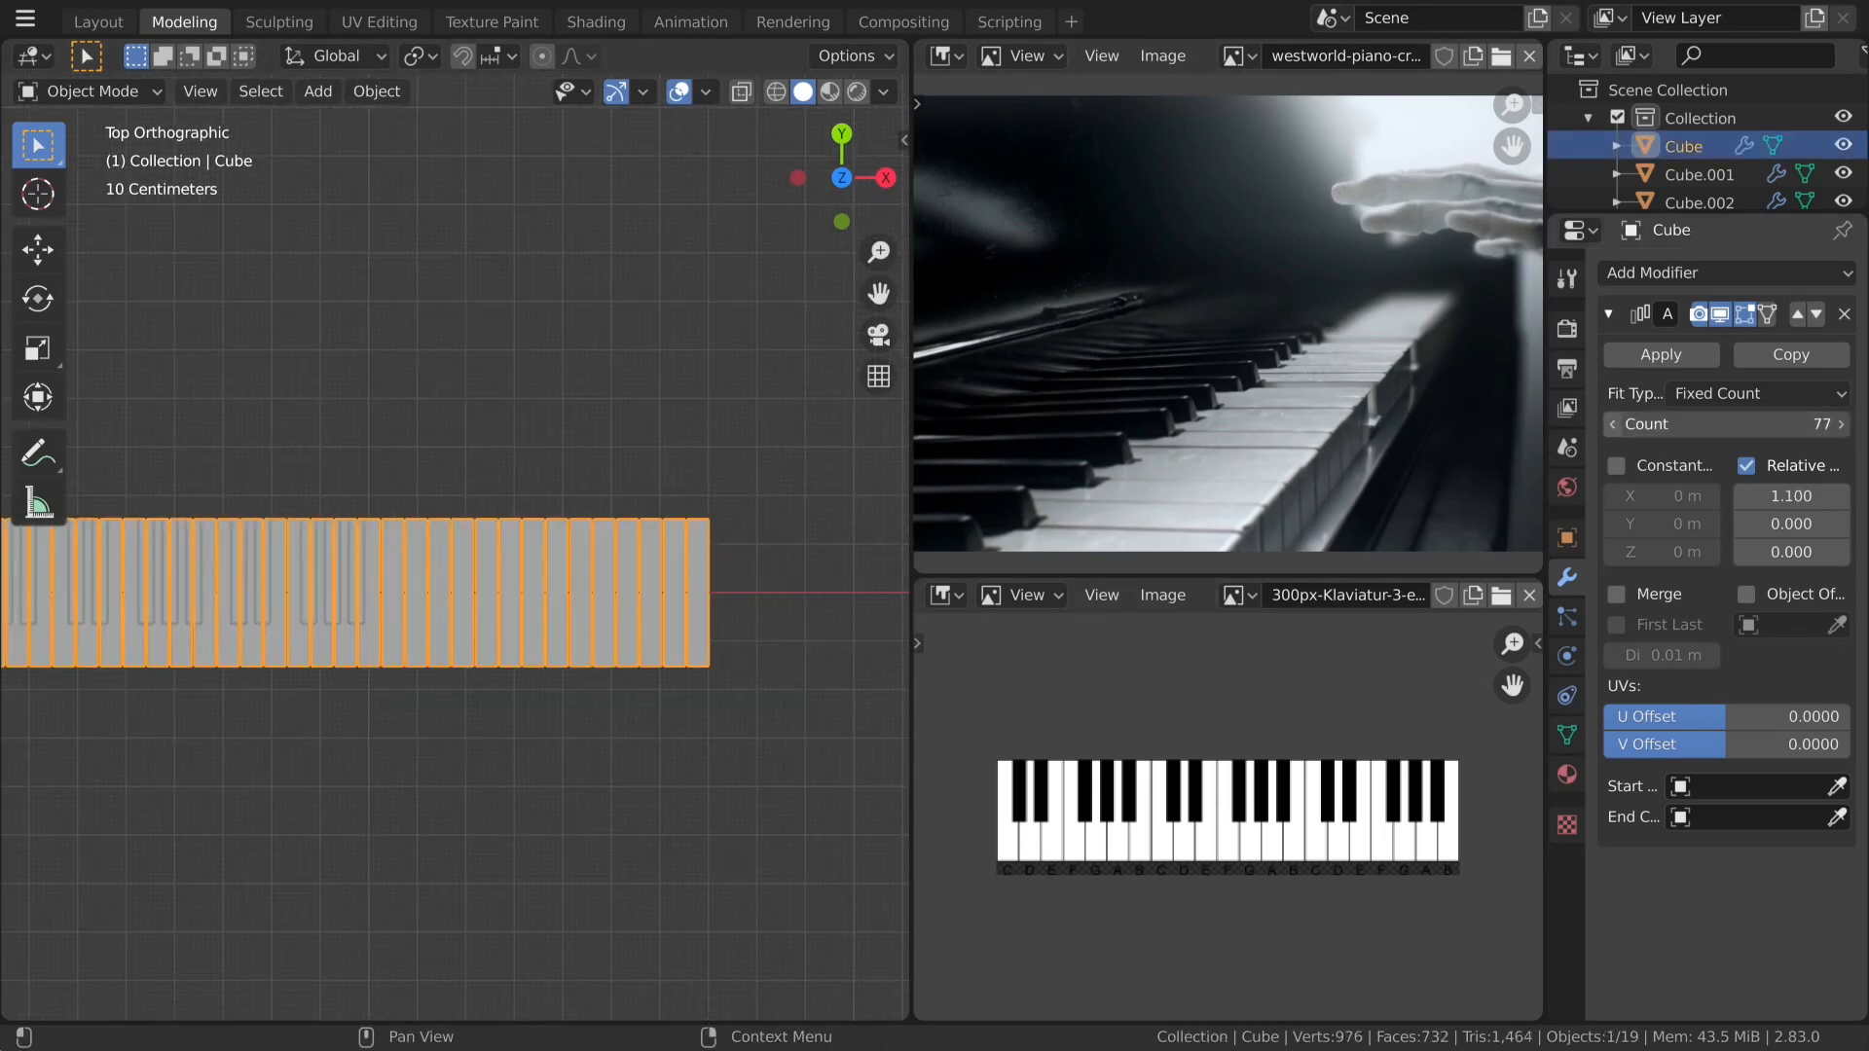
pyautogui.click(1612, 427)
pyautogui.doubleClick(1612, 426)
pyautogui.click(1612, 429)
pyautogui.doubleClick(1612, 429)
pyautogui.doubleClick(1612, 430)
pyautogui.click(1611, 429)
pyautogui.doubleClick(1612, 429)
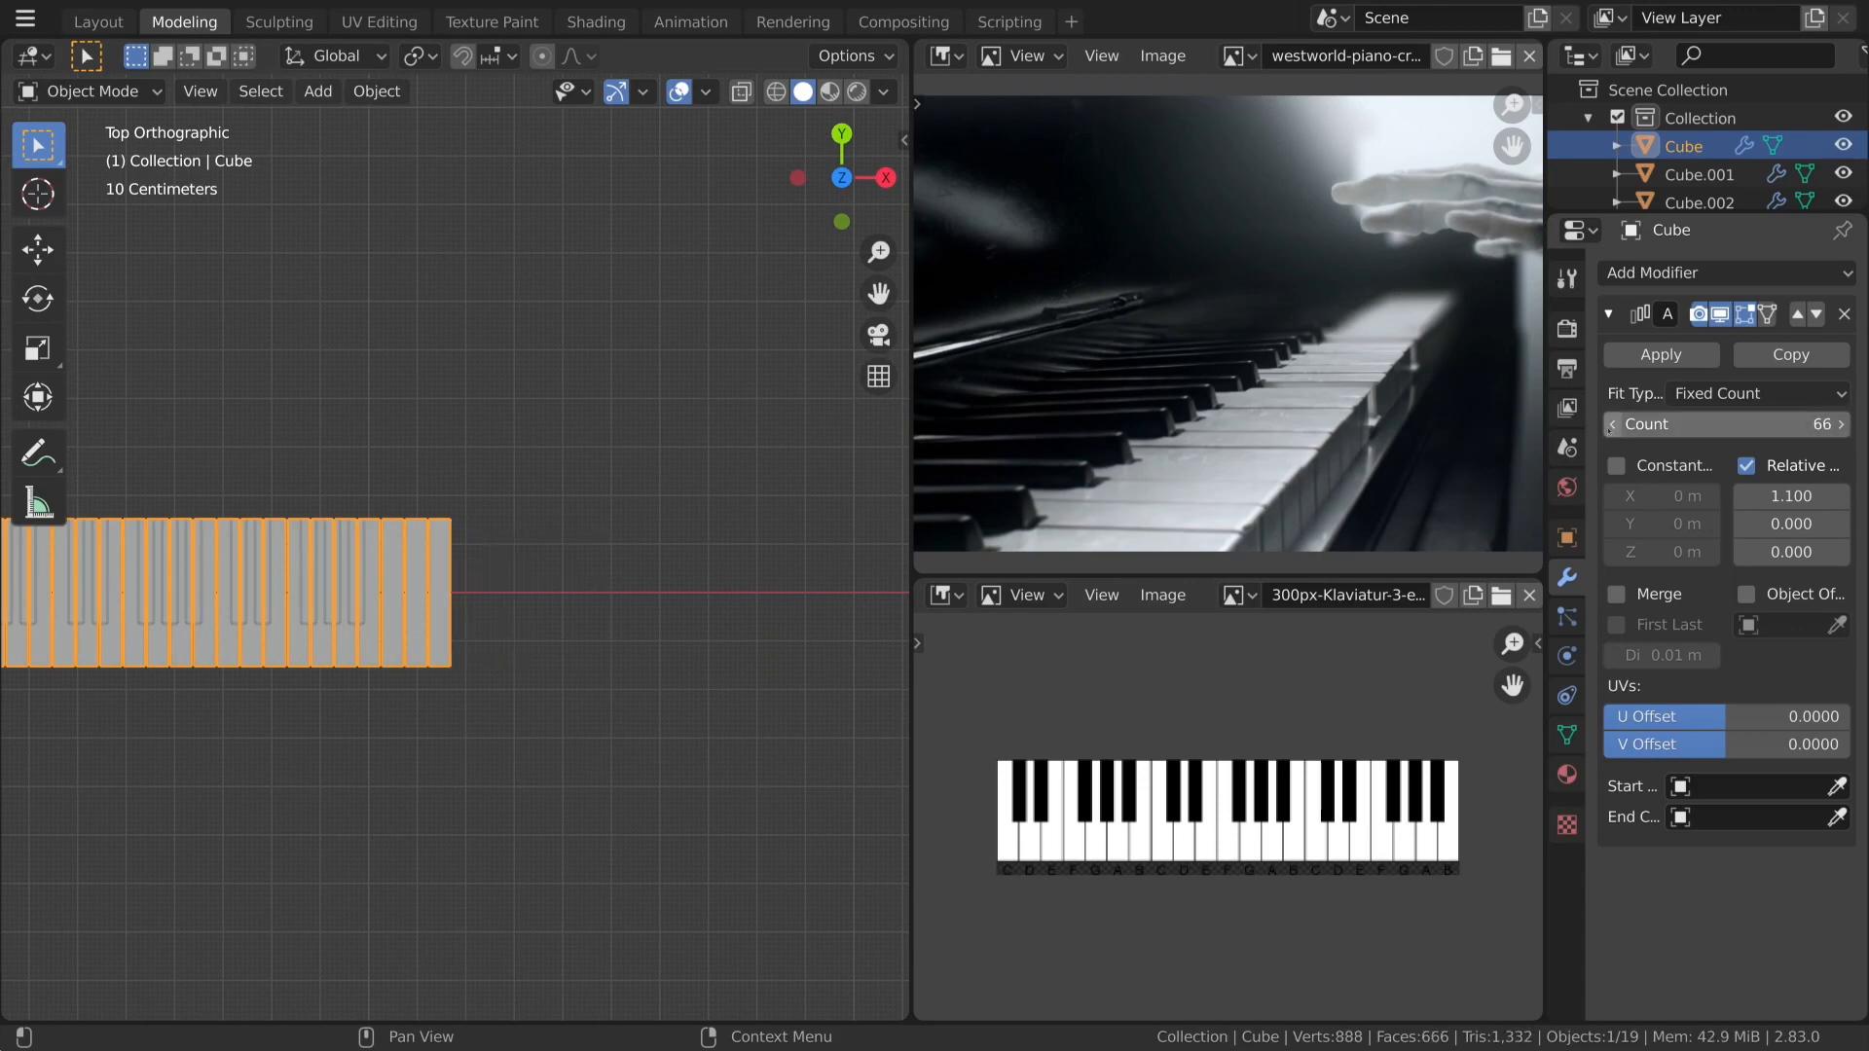
pyautogui.click(1612, 429)
pyautogui.doubleClick(1612, 429)
pyautogui.press('a')
pyautogui.press('a')
# Widen the 3D viewport beside the reference images and inspect the full keyboard from above and in perspective.
pyautogui.moveTo(292, 764); pyautogui.dragTo(559, 559, button='middle')
pyautogui.keyDown('shift'); pyautogui.moveTo(560, 623); pyautogui.dragTo(666, 511, button='middle'); pyautogui.keyUp('shift')
pyautogui.scroll(-6, 666, 511)
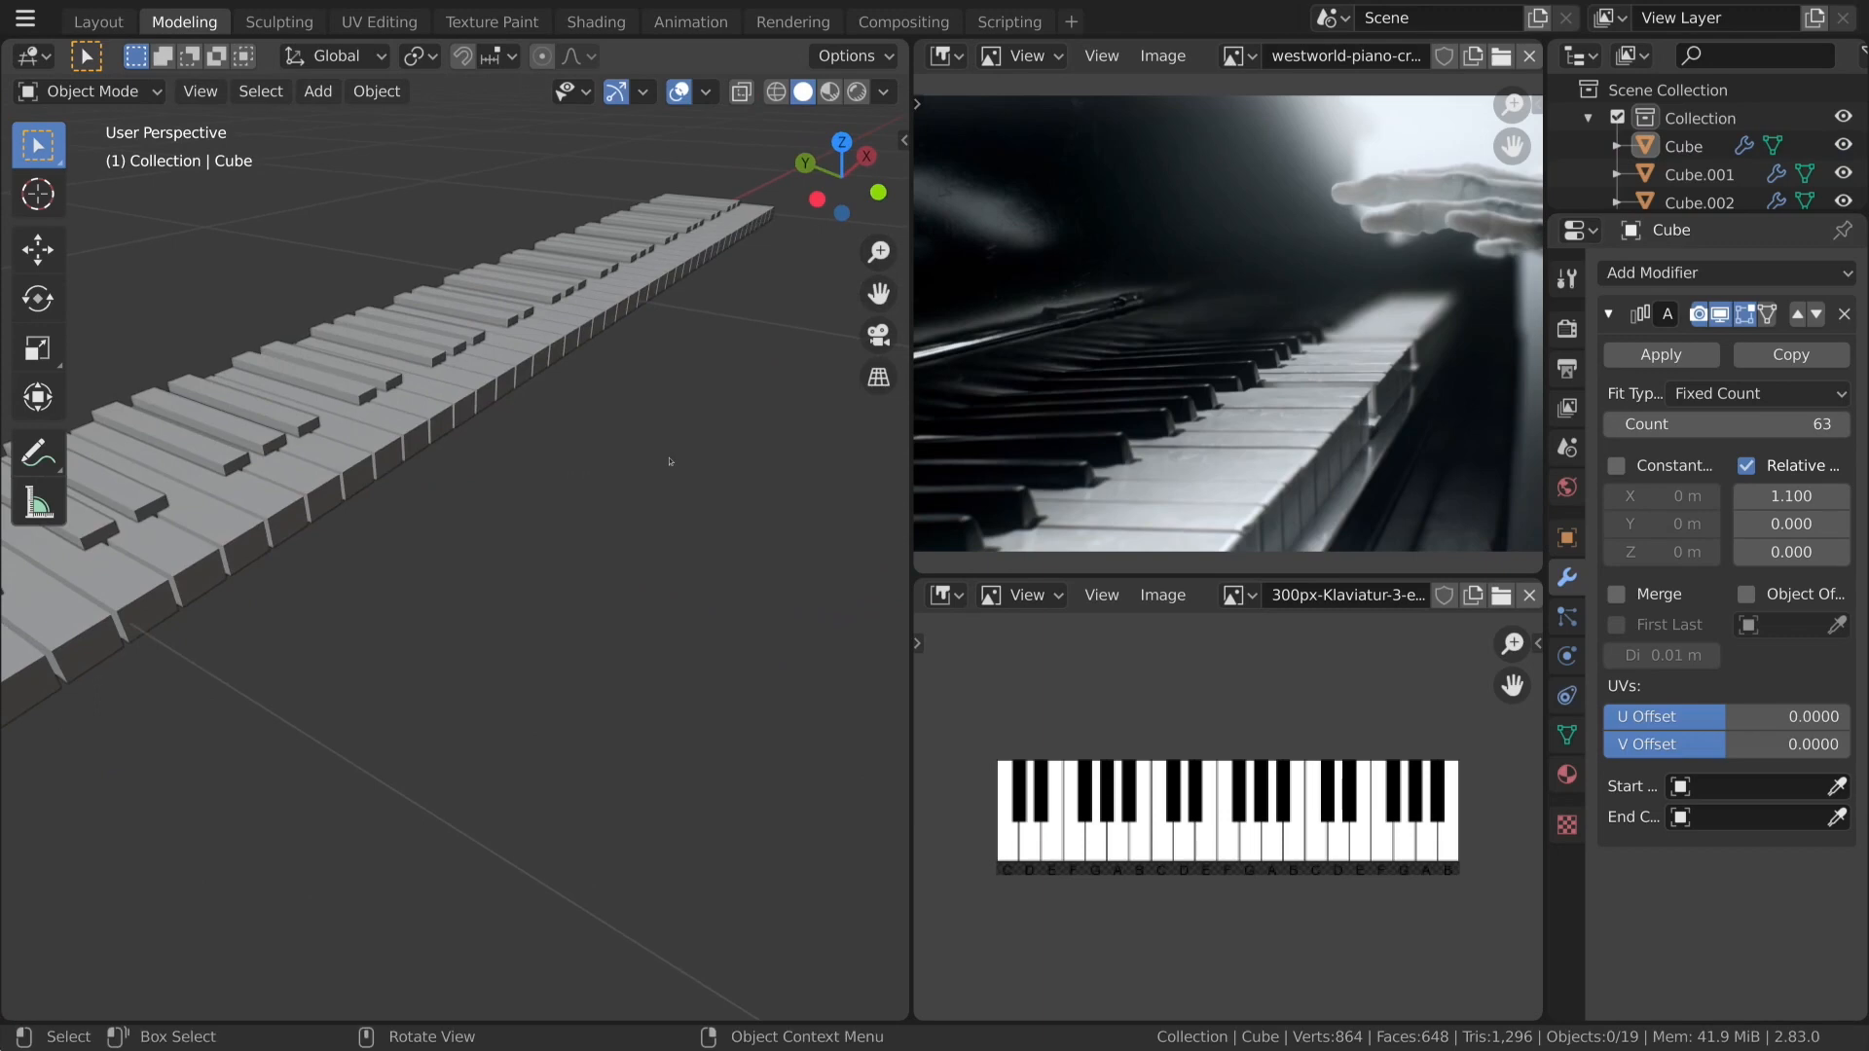
pyautogui.press('KP_7')
pyautogui.scroll(6, 670, 461)
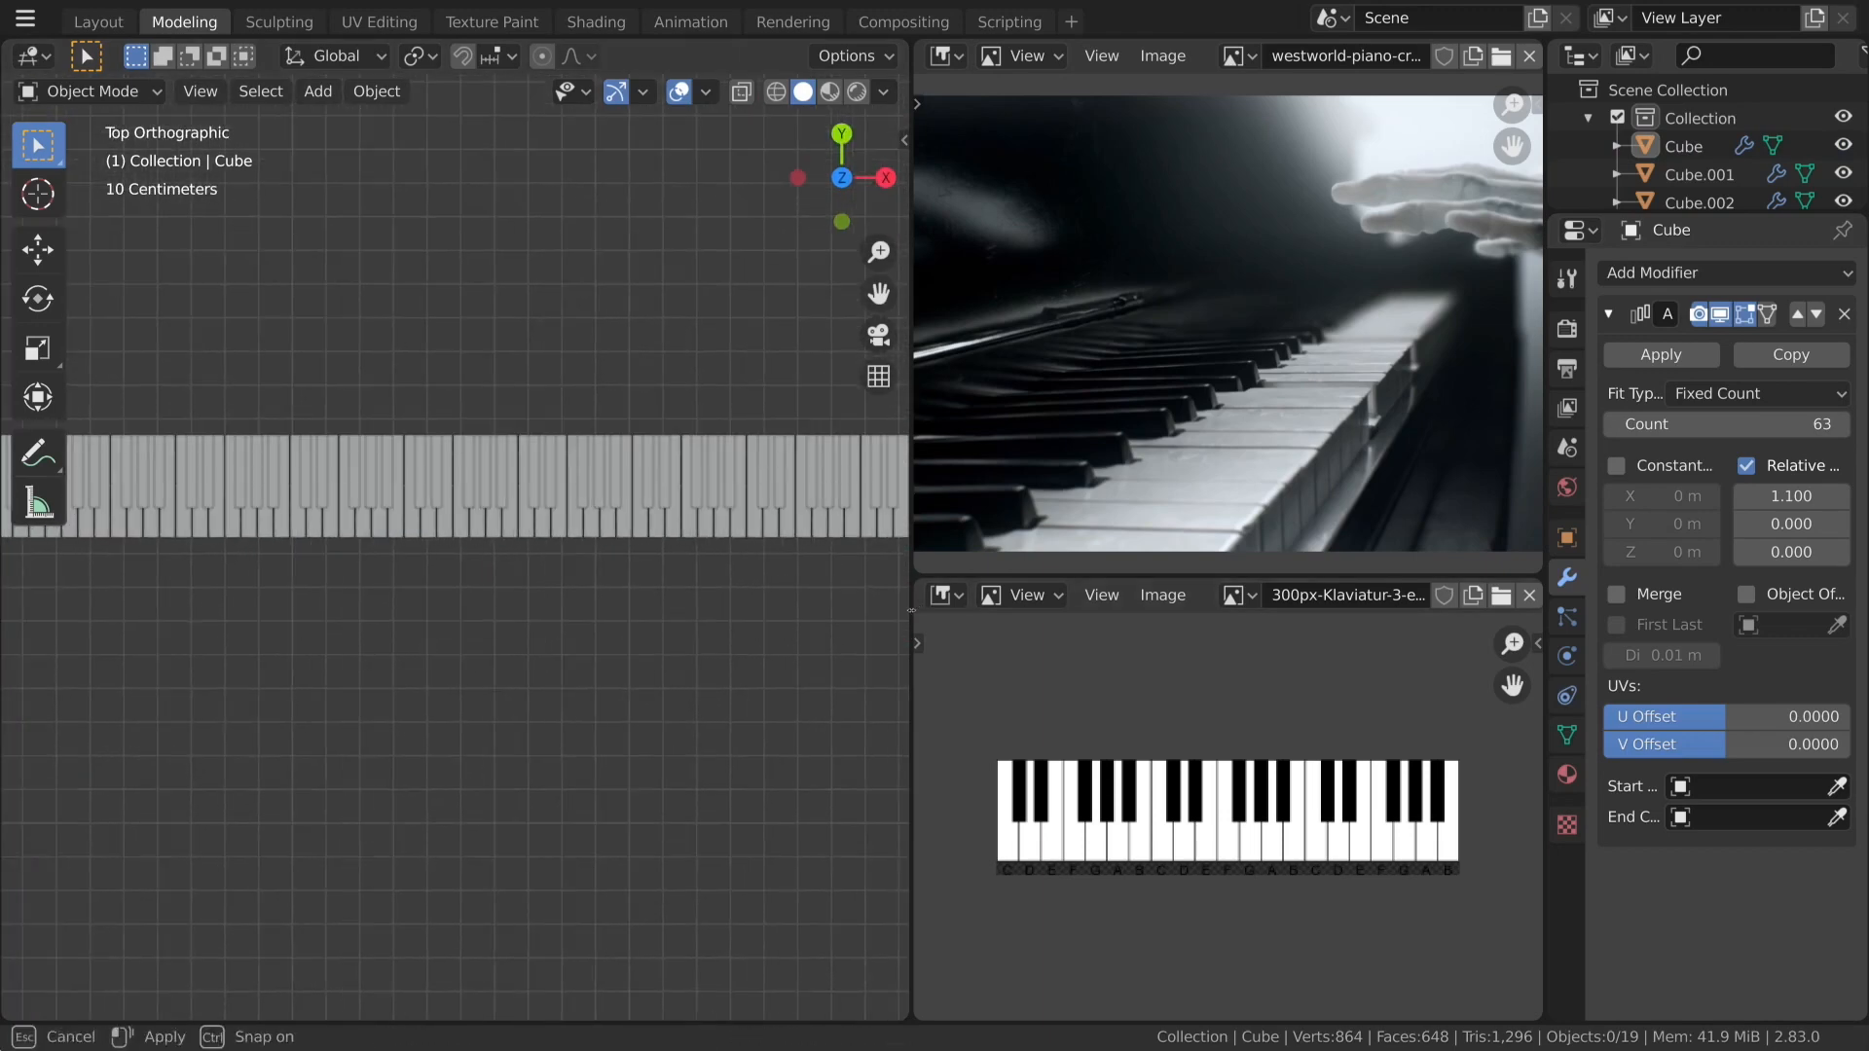
pyautogui.moveTo(915, 609); pyautogui.dragTo(1173, 609)
pyautogui.scroll(3, 762, 592)
pyautogui.scroll(-3, 762, 593)
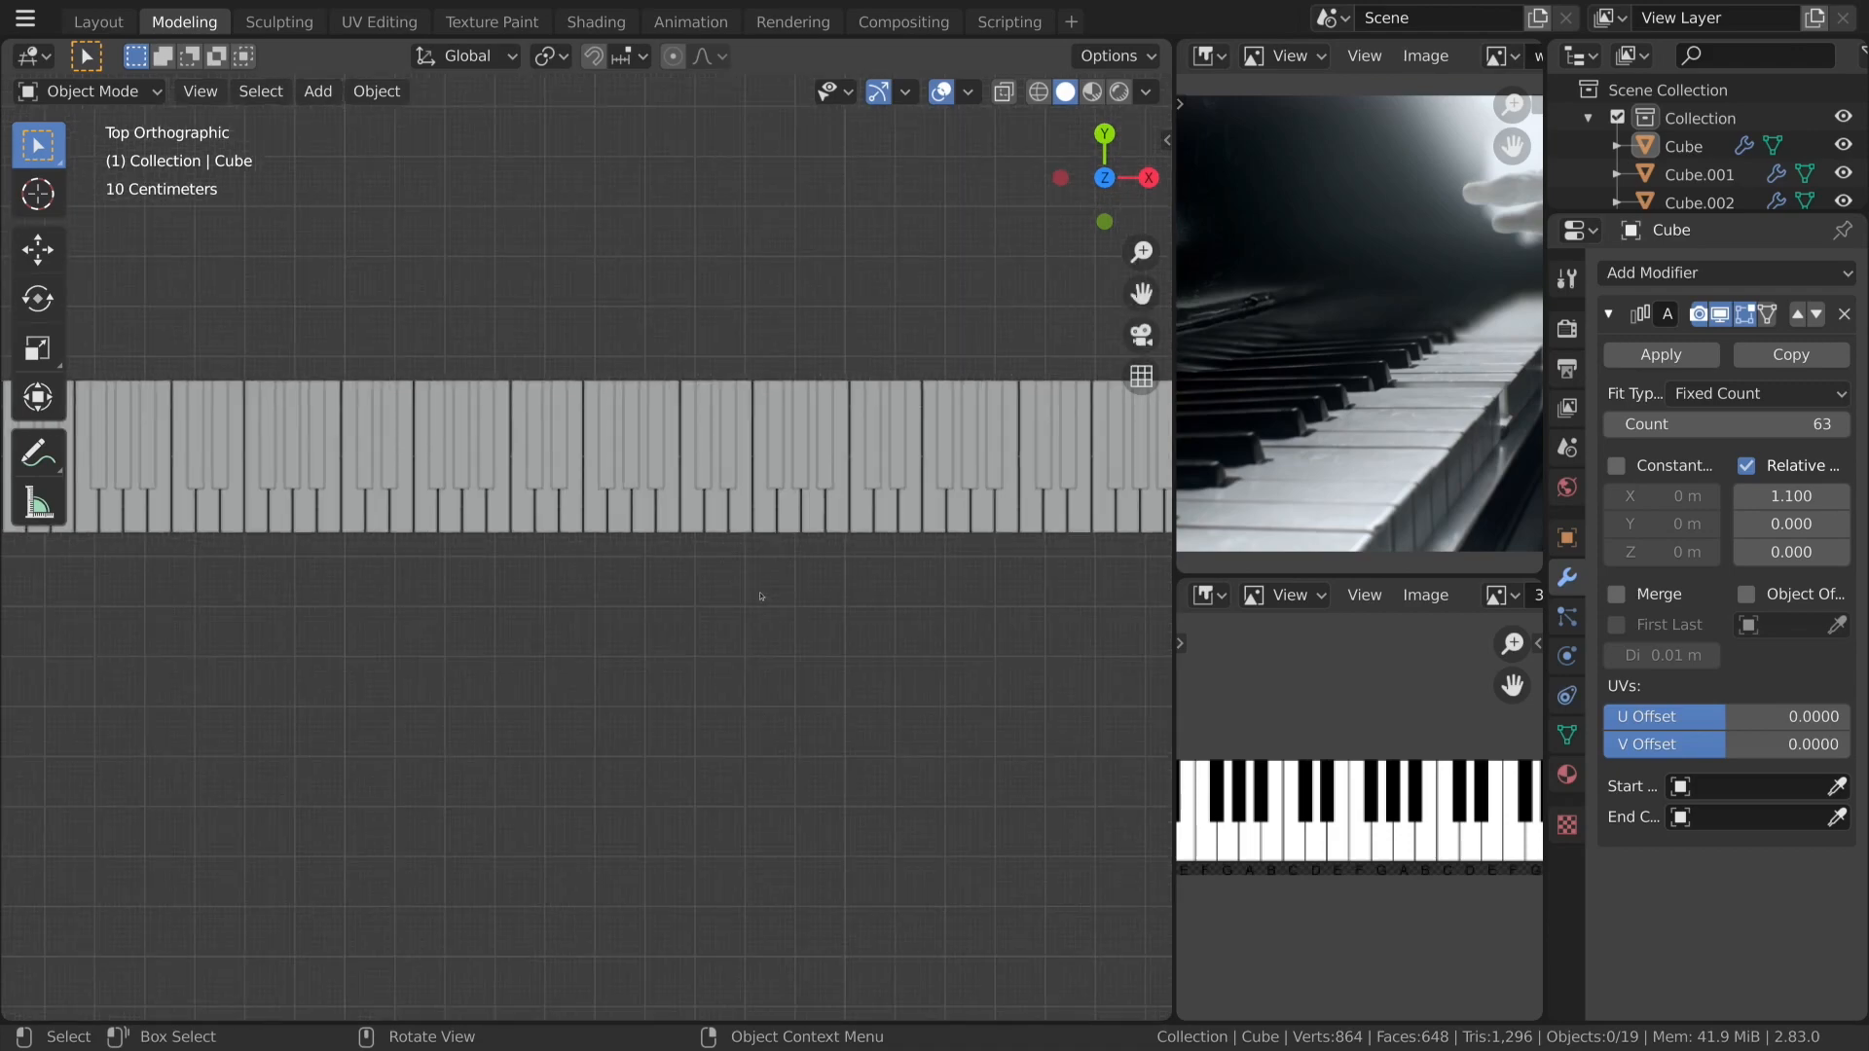
pyautogui.keyDown('shift'); pyautogui.moveTo(763, 596); pyautogui.dragTo(1072, 630, button='middle'); pyautogui.keyUp('shift')
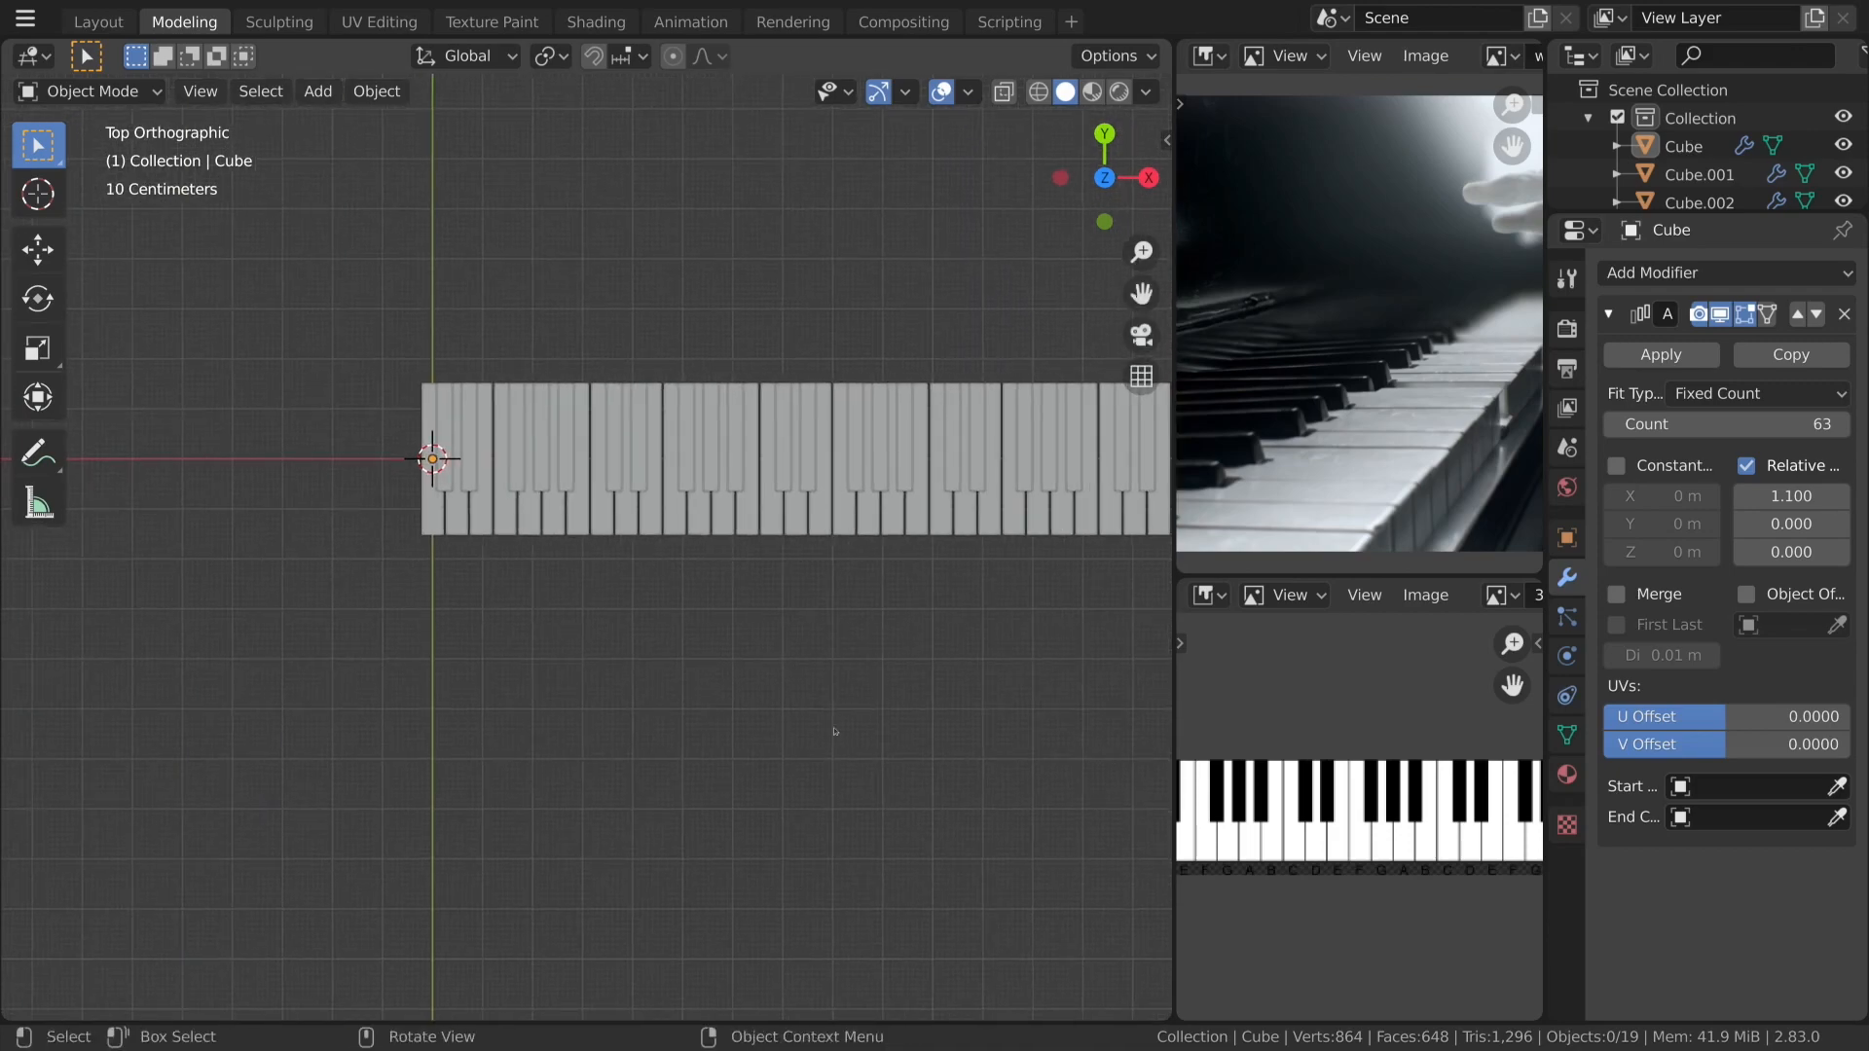
pyautogui.moveTo(755, 761); pyautogui.dragTo(662, 844, button='middle')
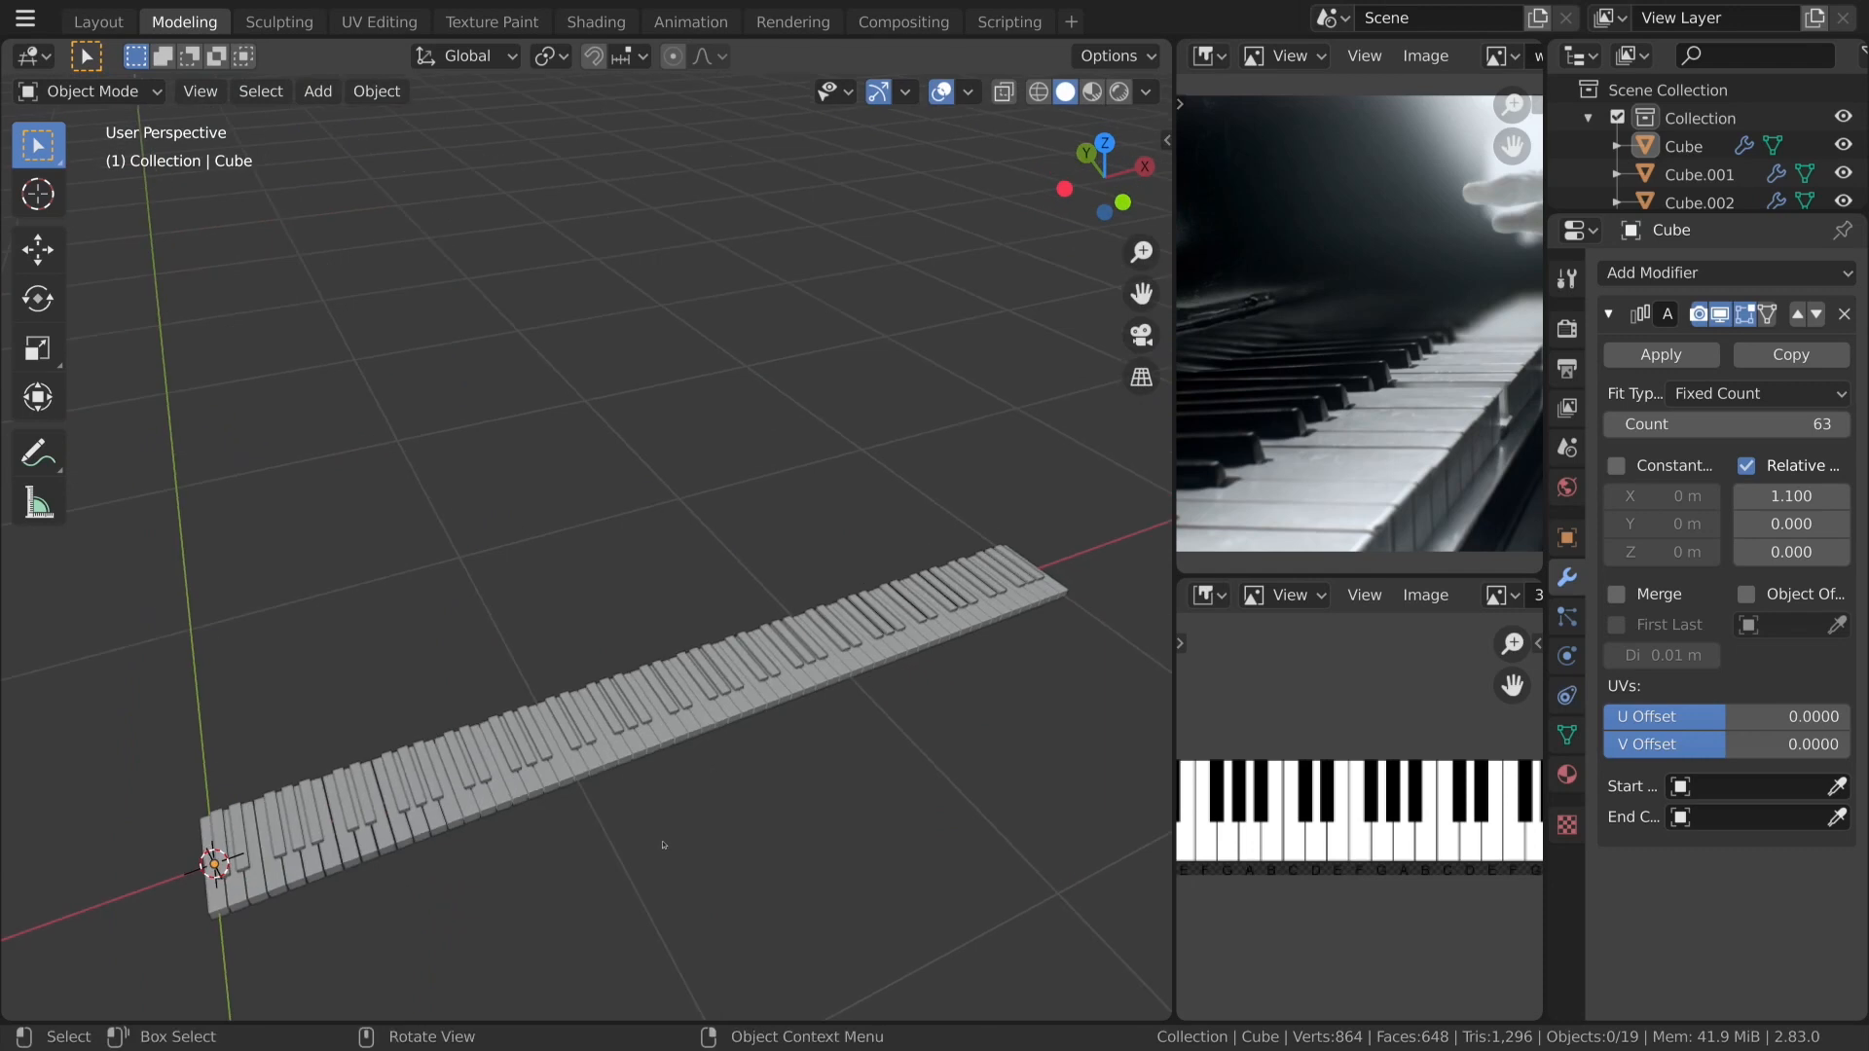
pyautogui.moveTo(690, 840); pyautogui.dragTo(551, 659, button='middle')
# Duplicate all the keyboard objects in place.
pyautogui.click(446, 680)
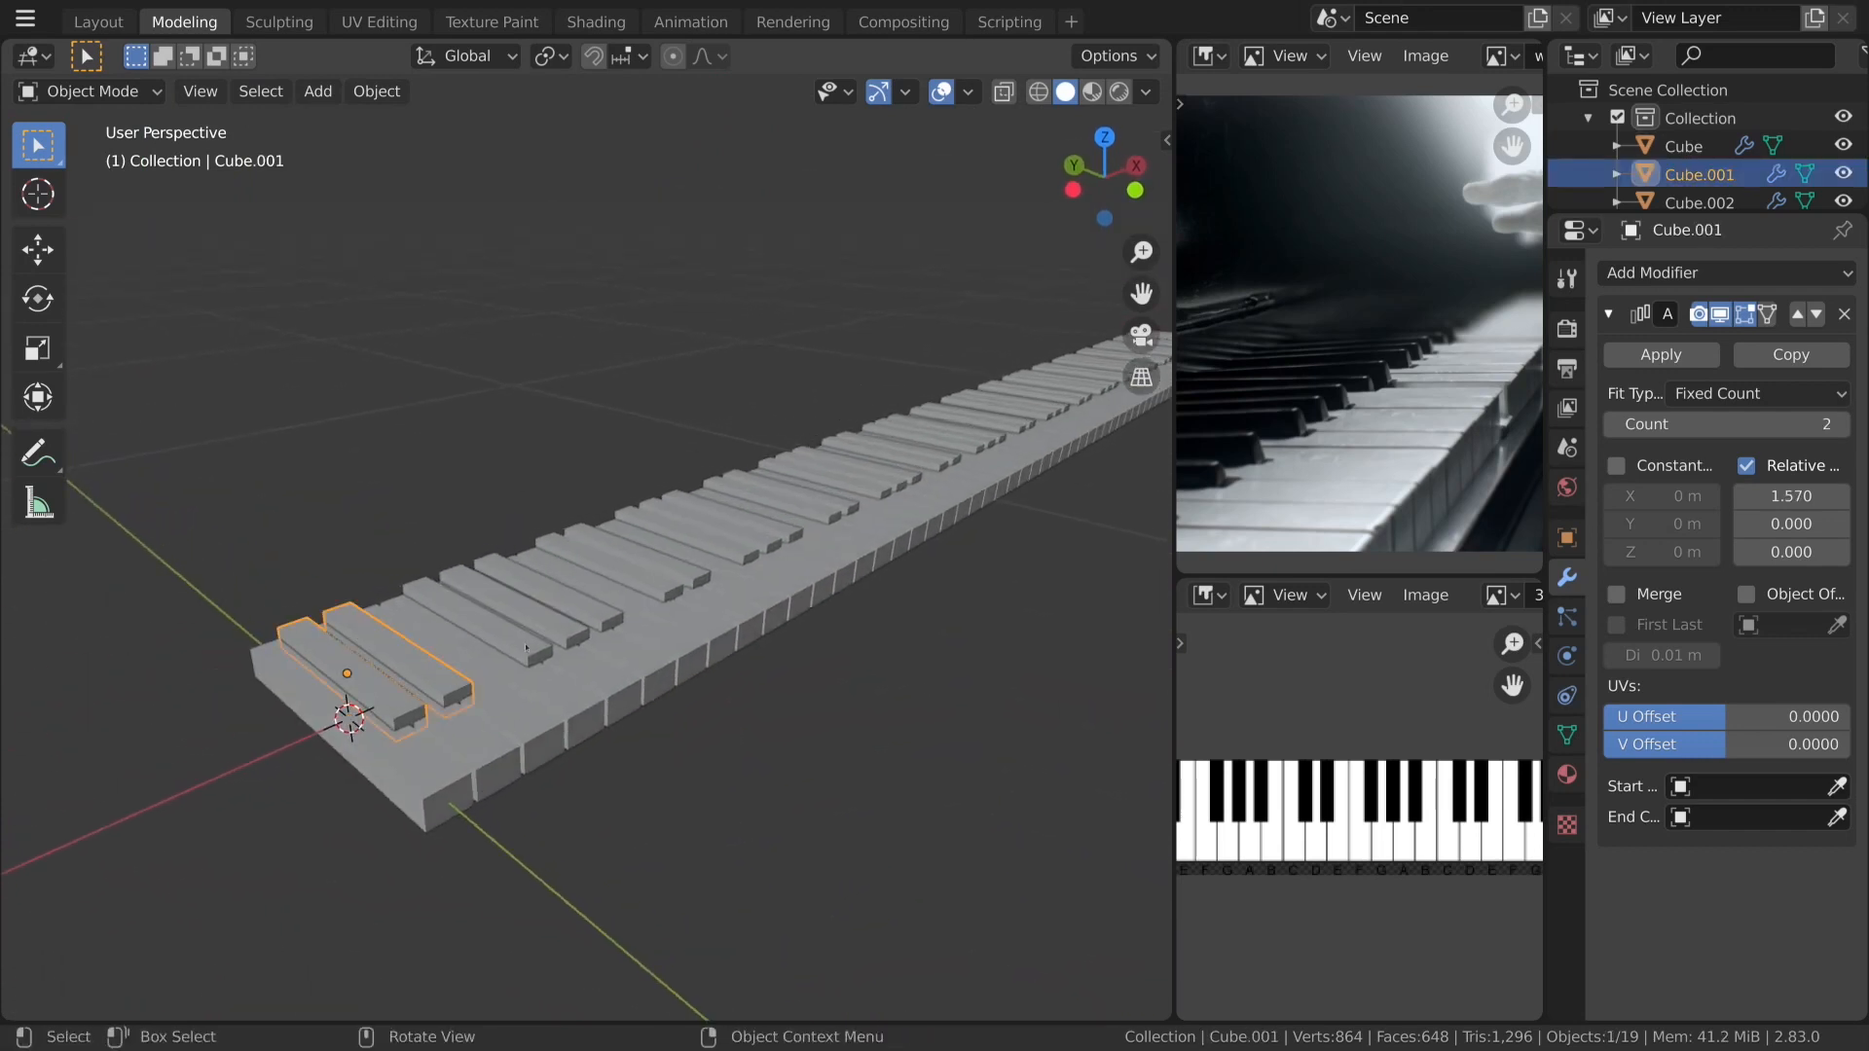
pyautogui.keyDown('shift'); pyautogui.click(569, 630); pyautogui.keyUp('shift')
pyautogui.scroll(-5, 724, 696)
pyautogui.press('a')
pyautogui.hotkey('shift', 'd')
pyautogui.rightClick(747, 626)
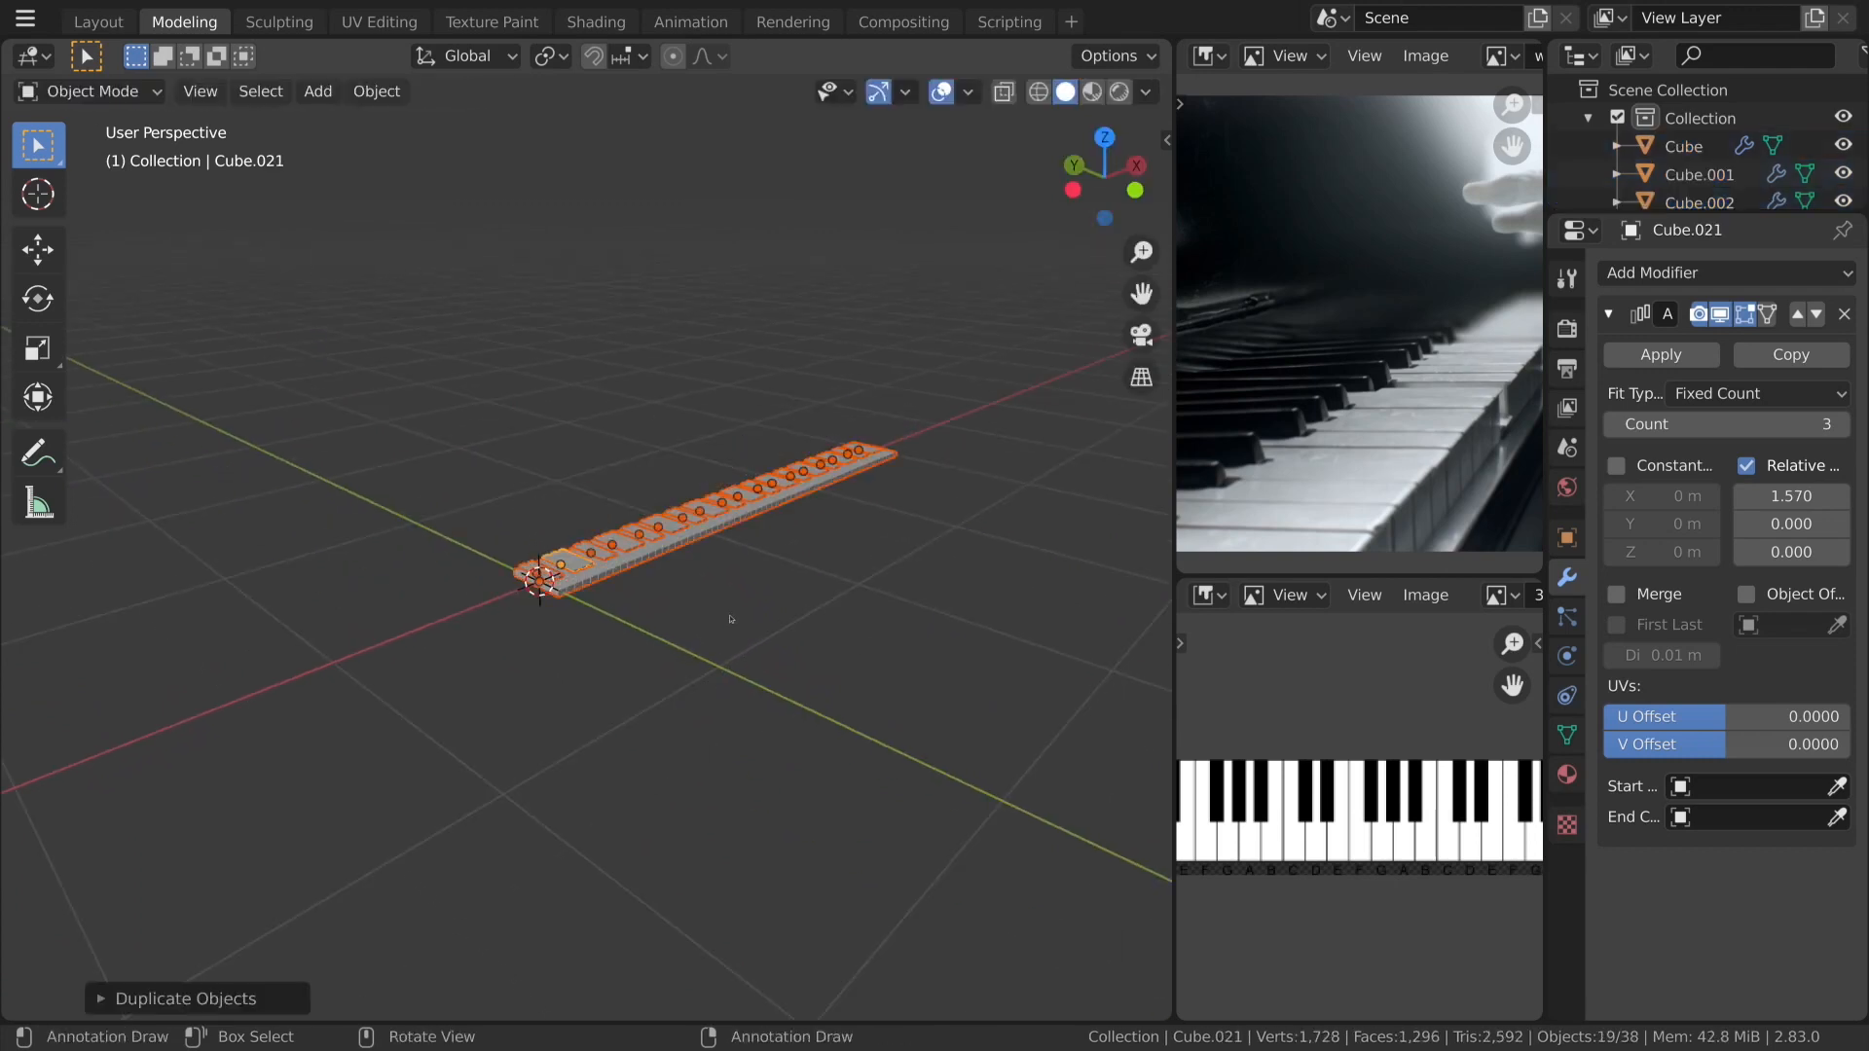
# Move the duplicated keys to a new collection named junk and exclude that collection from the view layer.
pyautogui.press('m')
pyautogui.click(745, 700)
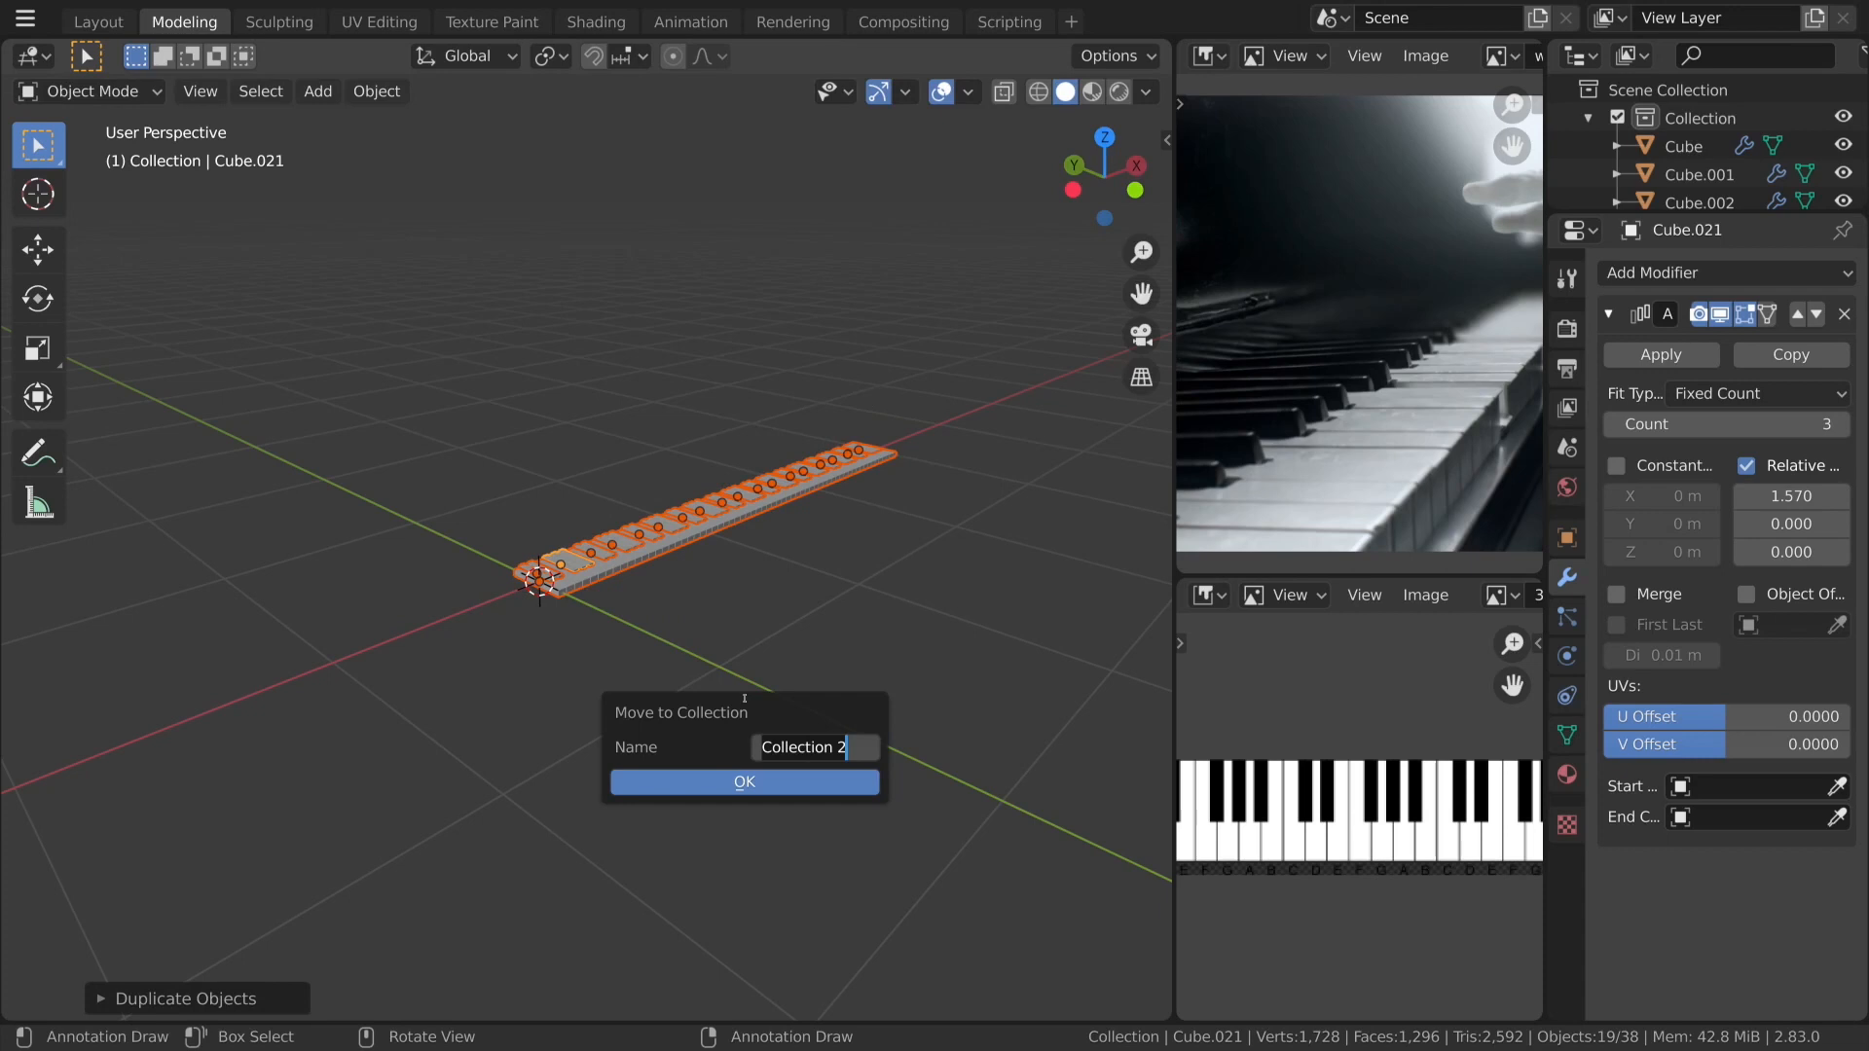
pyautogui.write('junk')
pyautogui.press('Return')
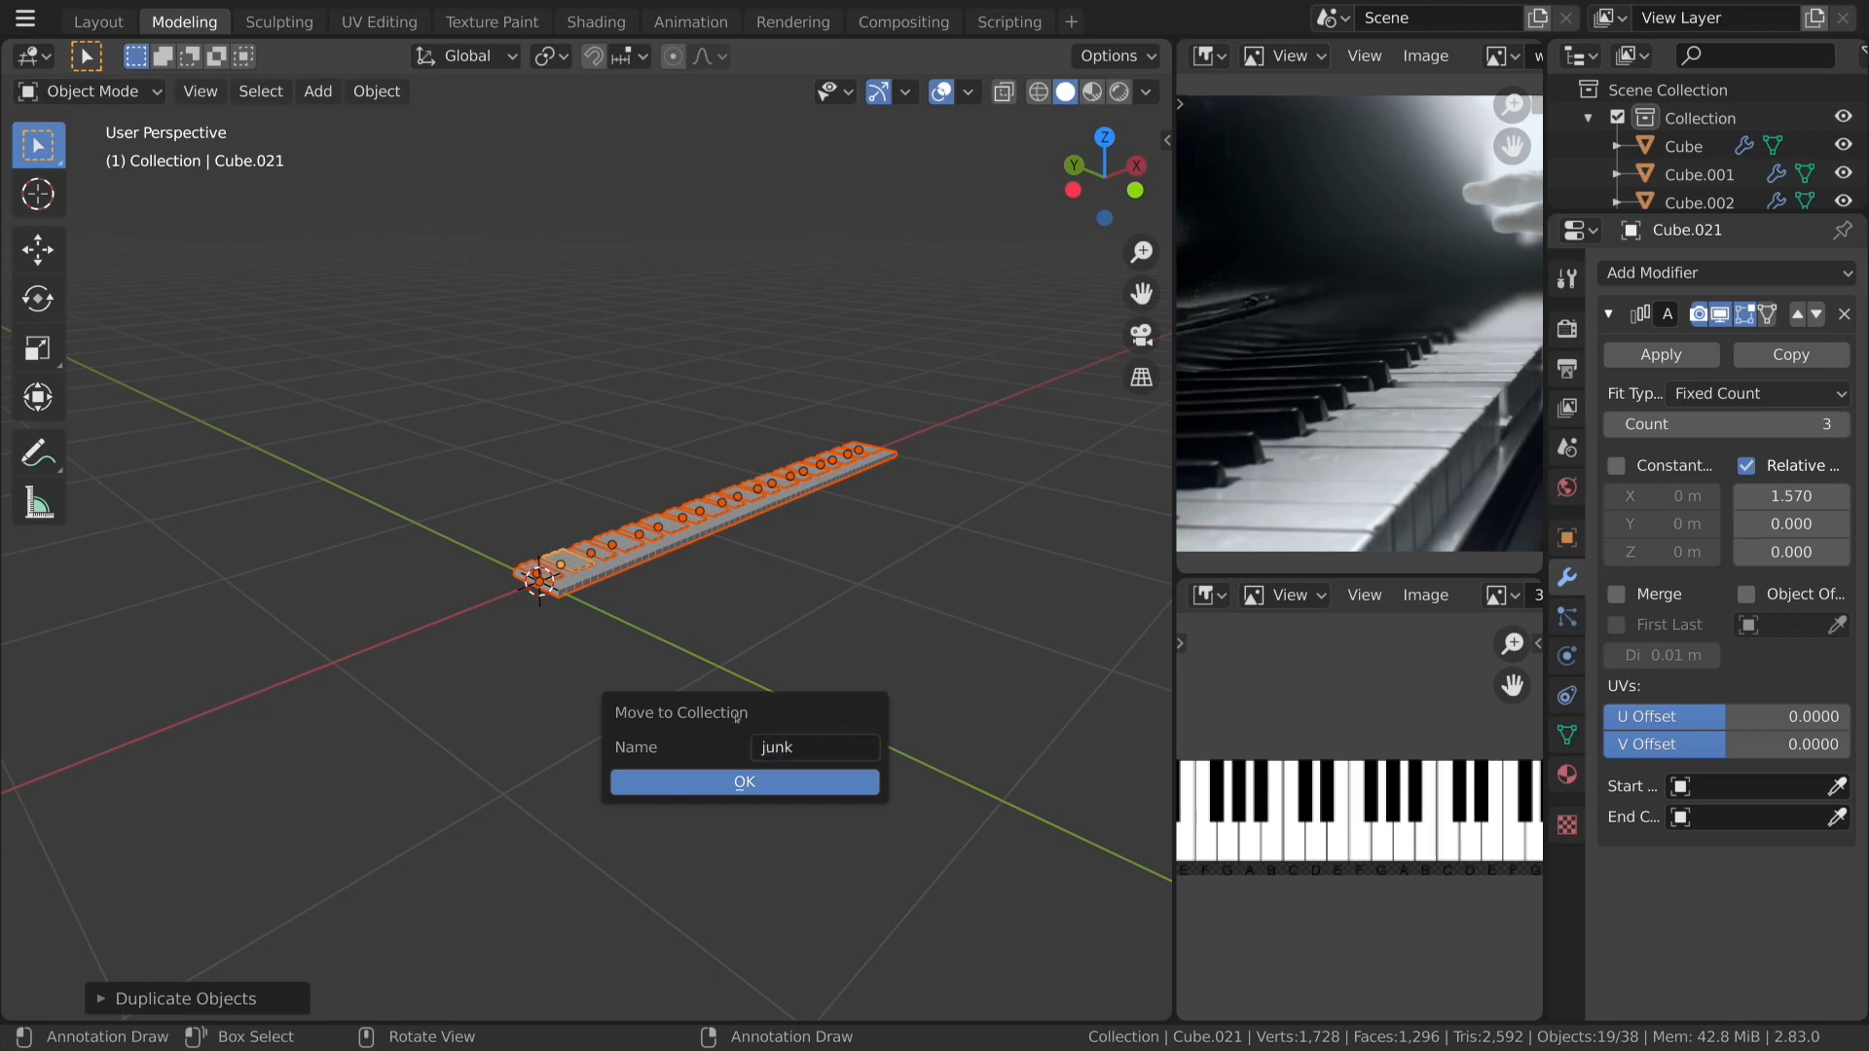
pyautogui.click(776, 780)
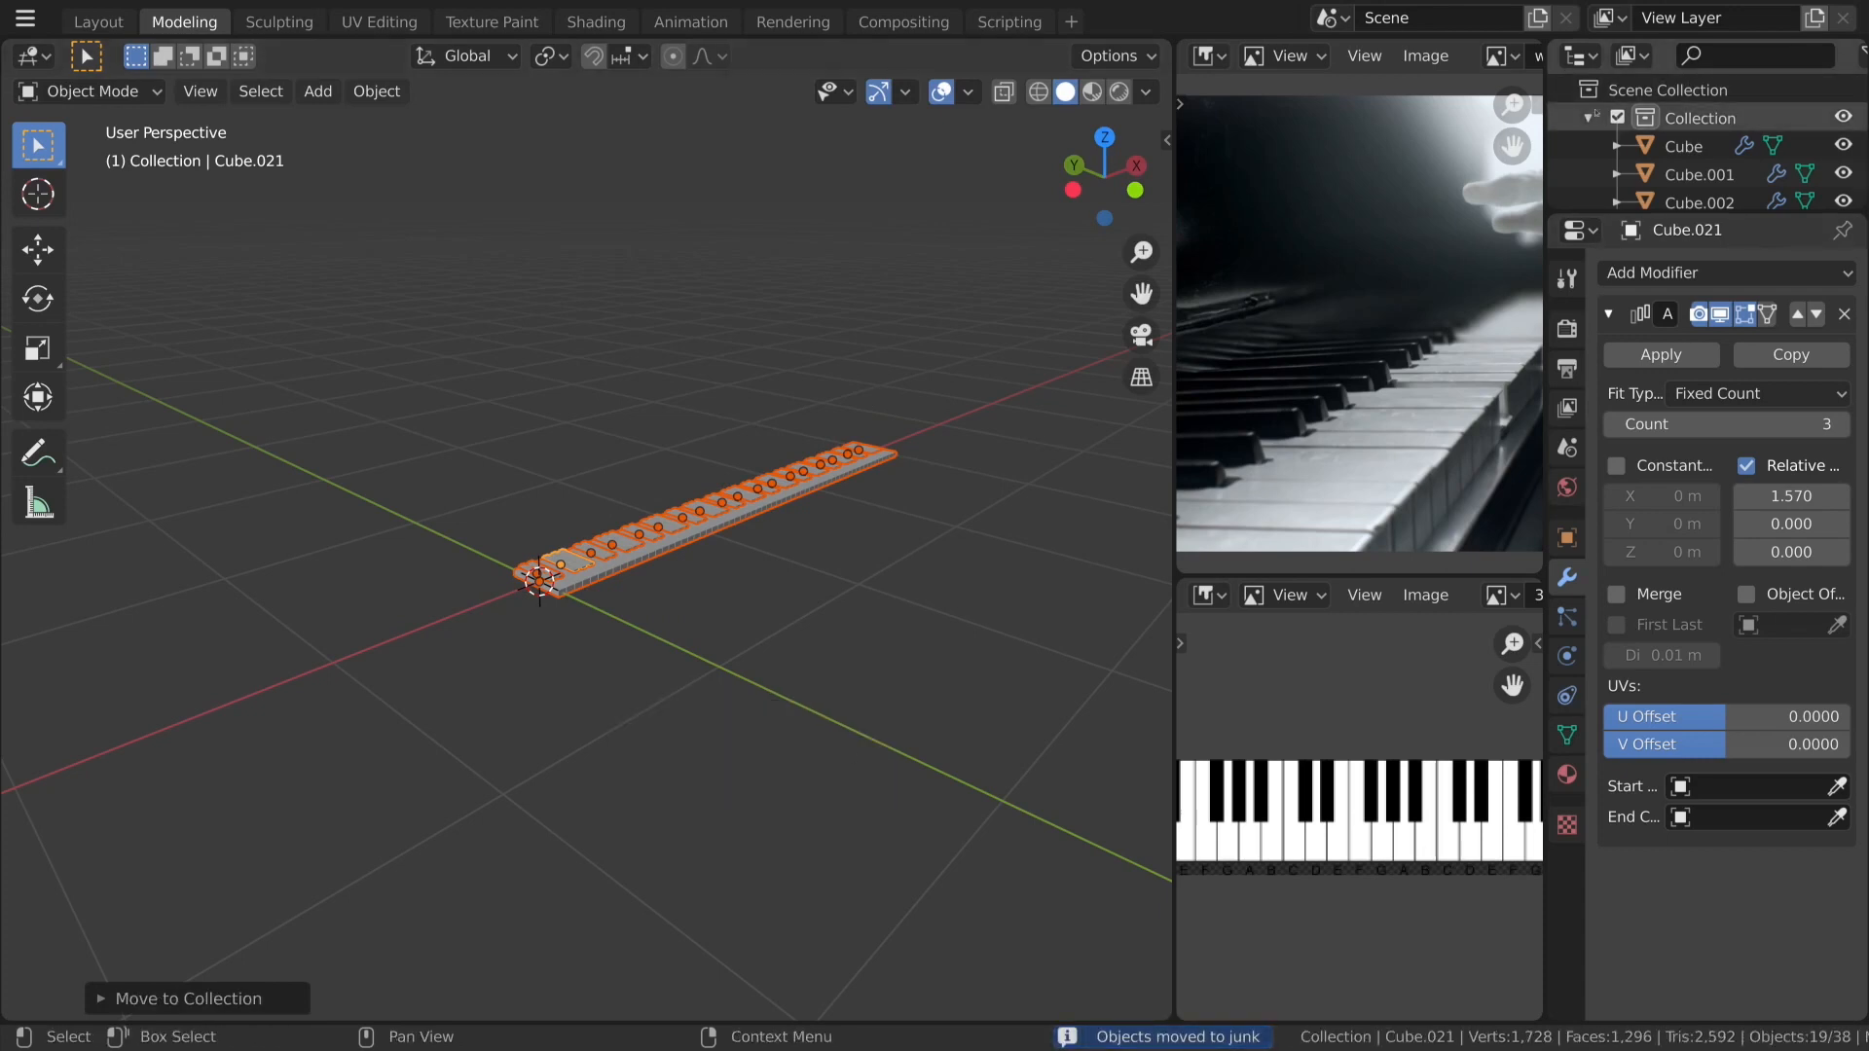
pyautogui.click(1617, 146)
pyautogui.click(1674, 146)
# Apply the Array modifier on the white keys object.
pyautogui.scroll(5, 505, 874)
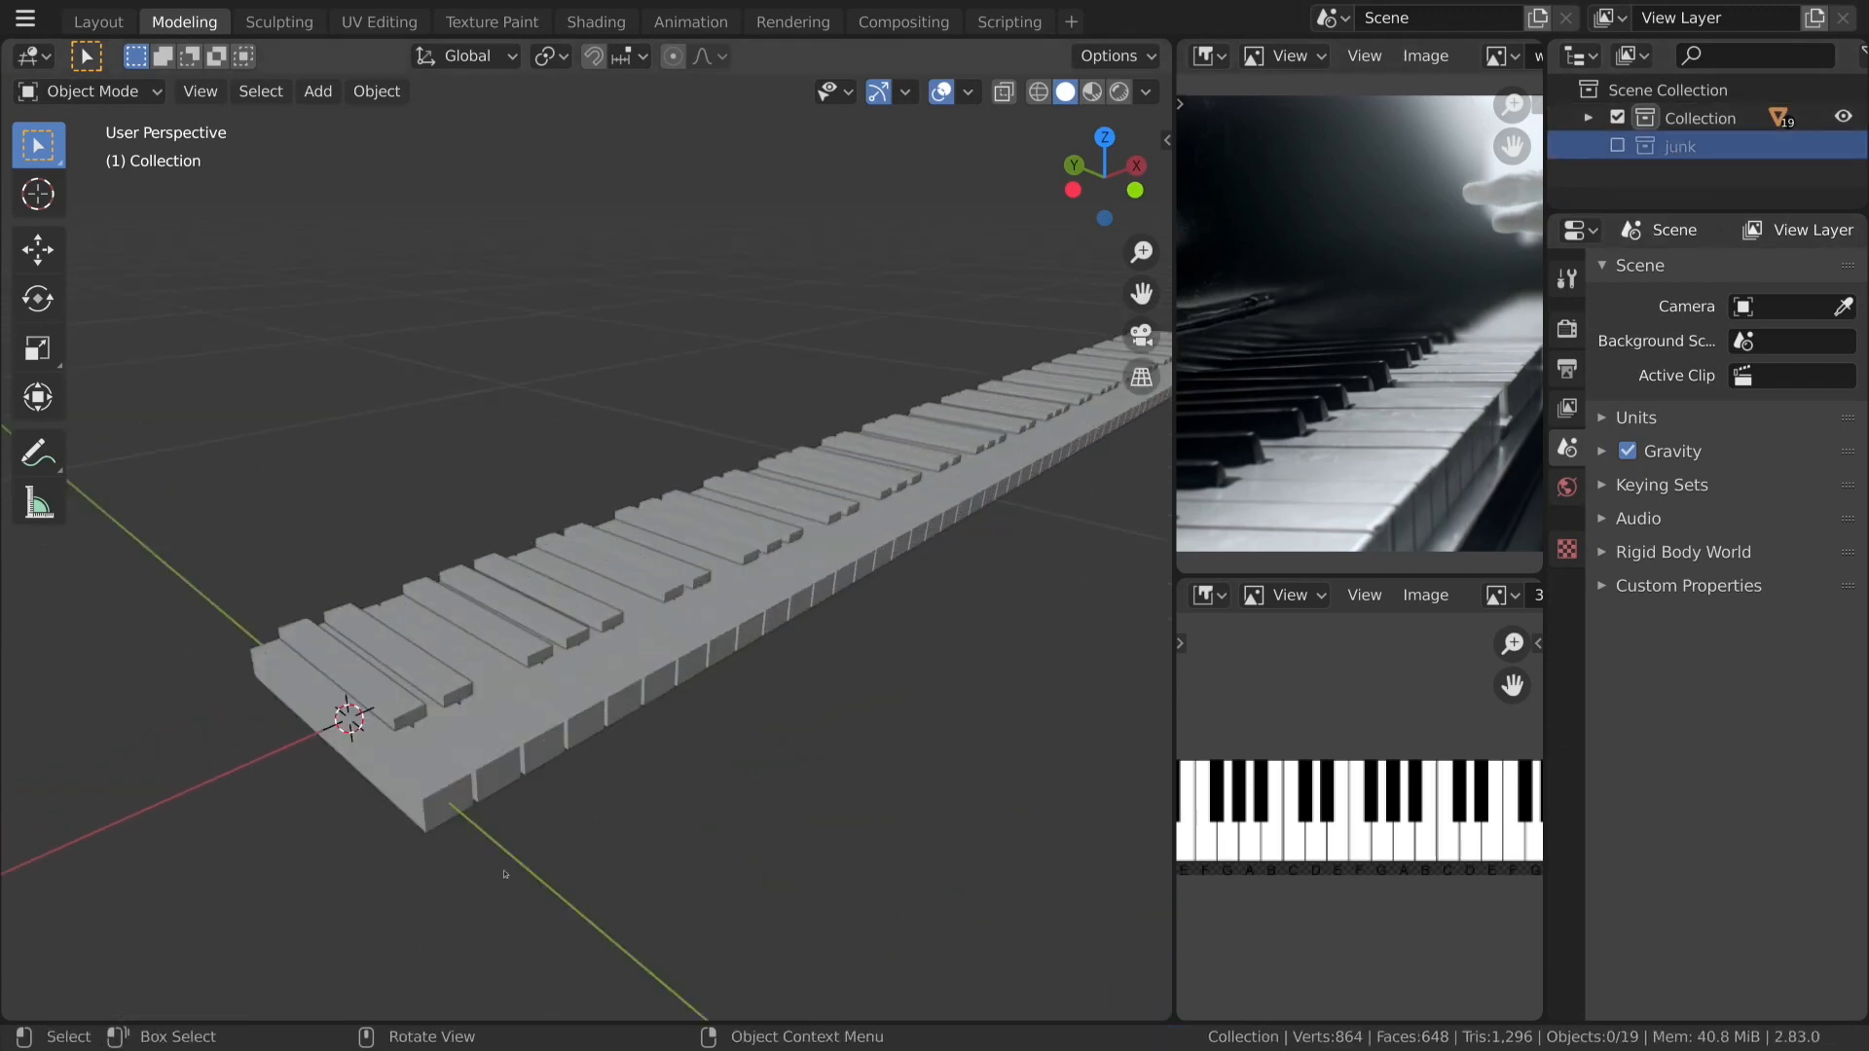
pyautogui.click(399, 716)
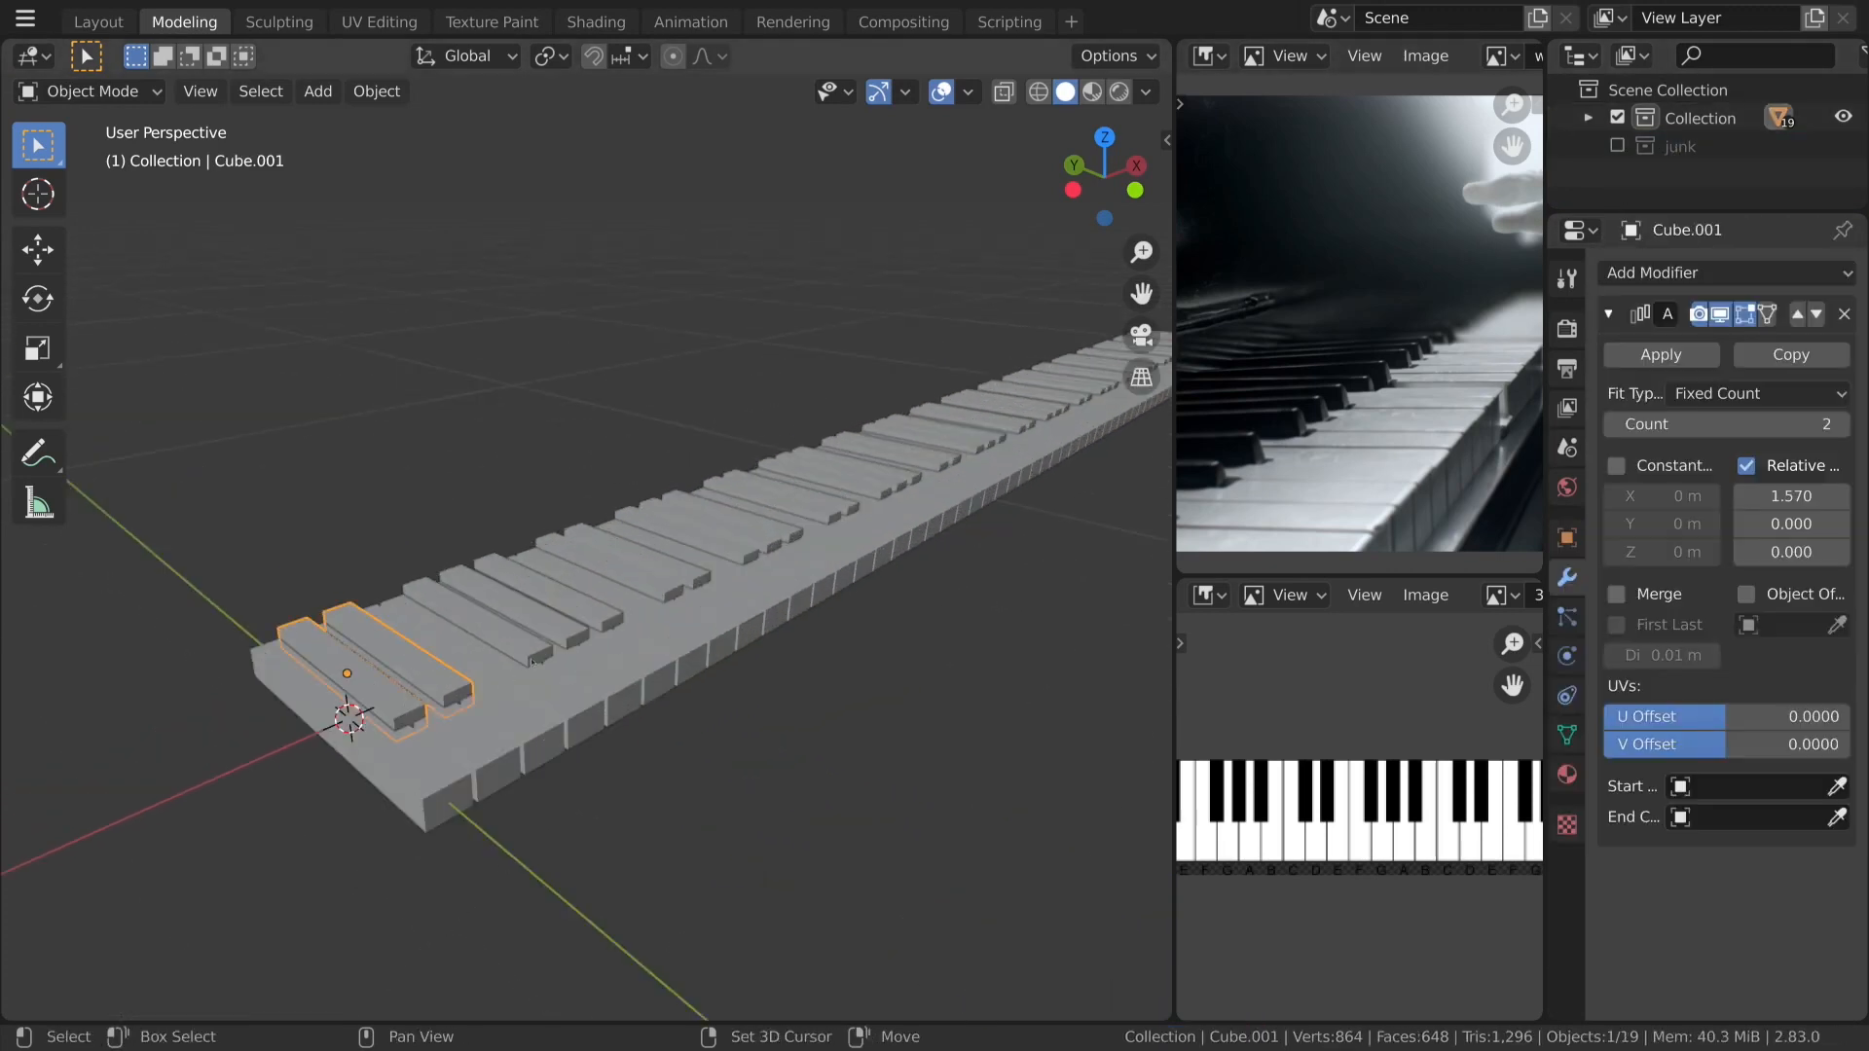
pyautogui.click(531, 663)
pyautogui.scroll(-5, 530, 663)
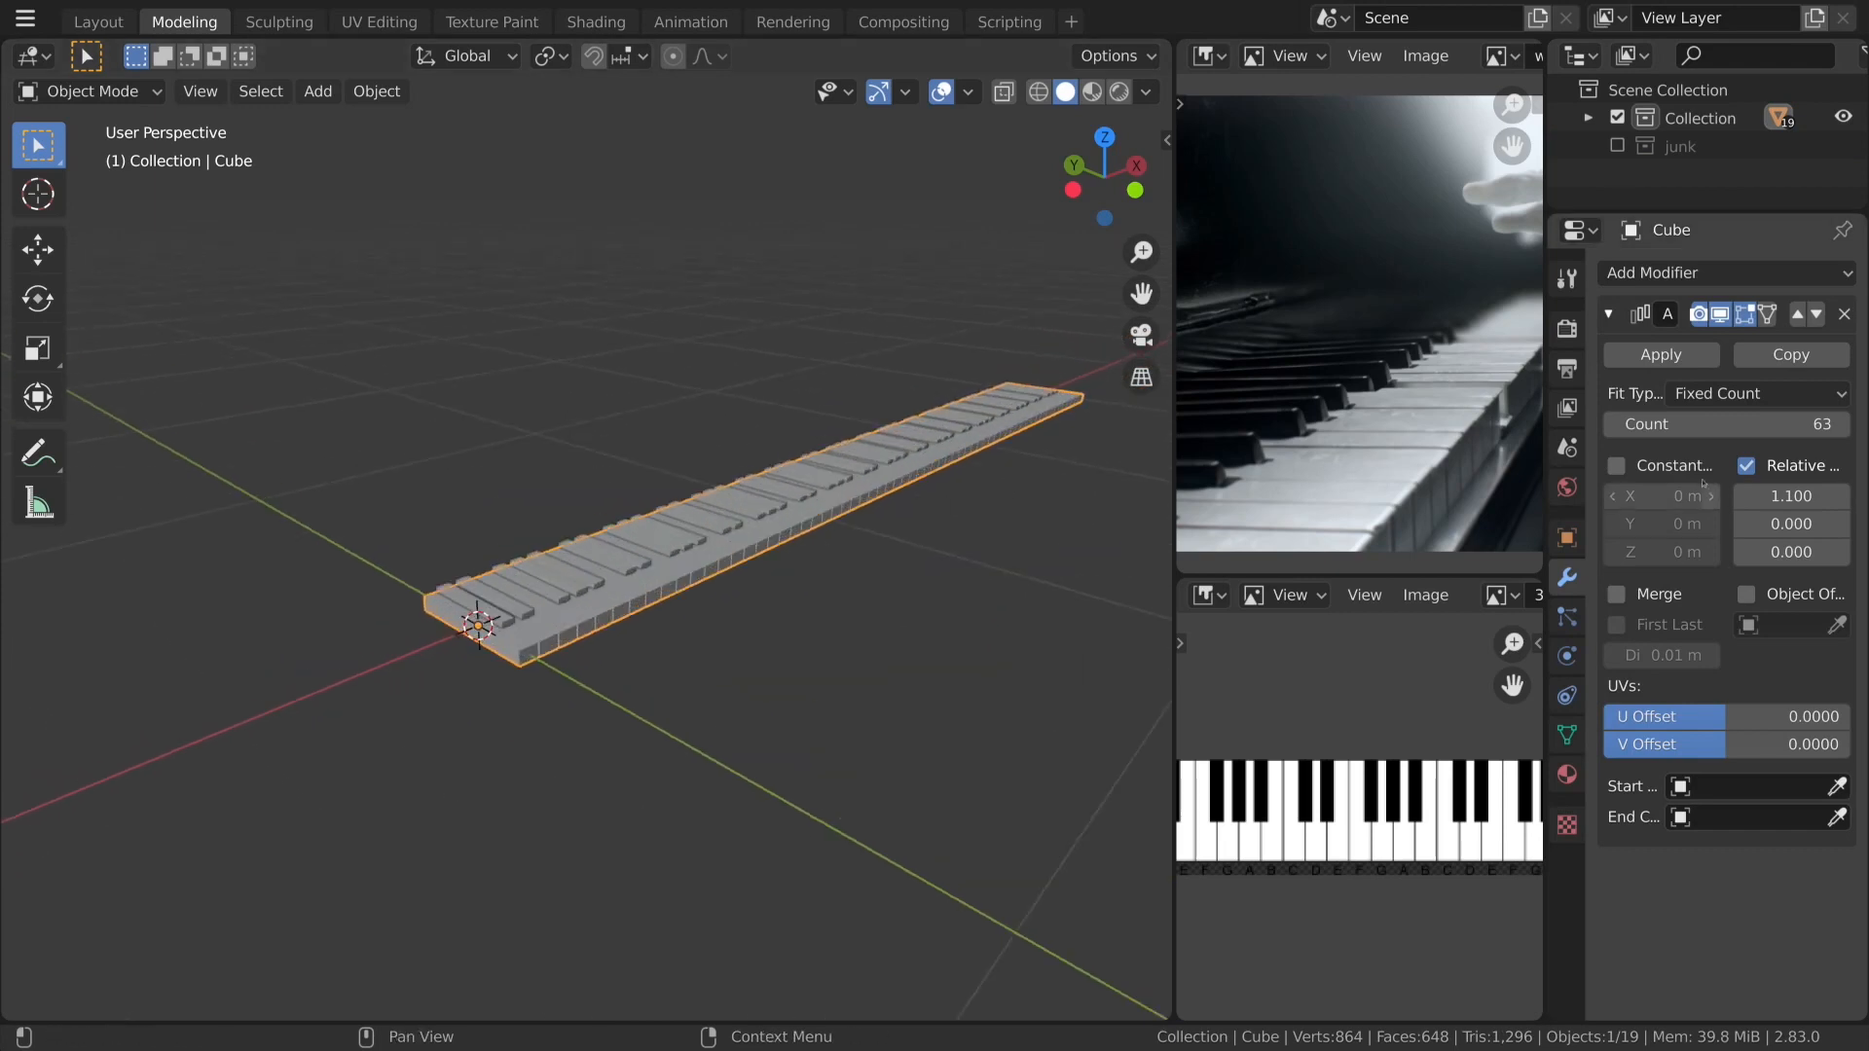
pyautogui.click(1660, 354)
pyautogui.moveTo(720, 623); pyautogui.dragTo(758, 670, button='middle')
pyautogui.scroll(8, 758, 671)
pyautogui.scroll(-3, 758, 671)
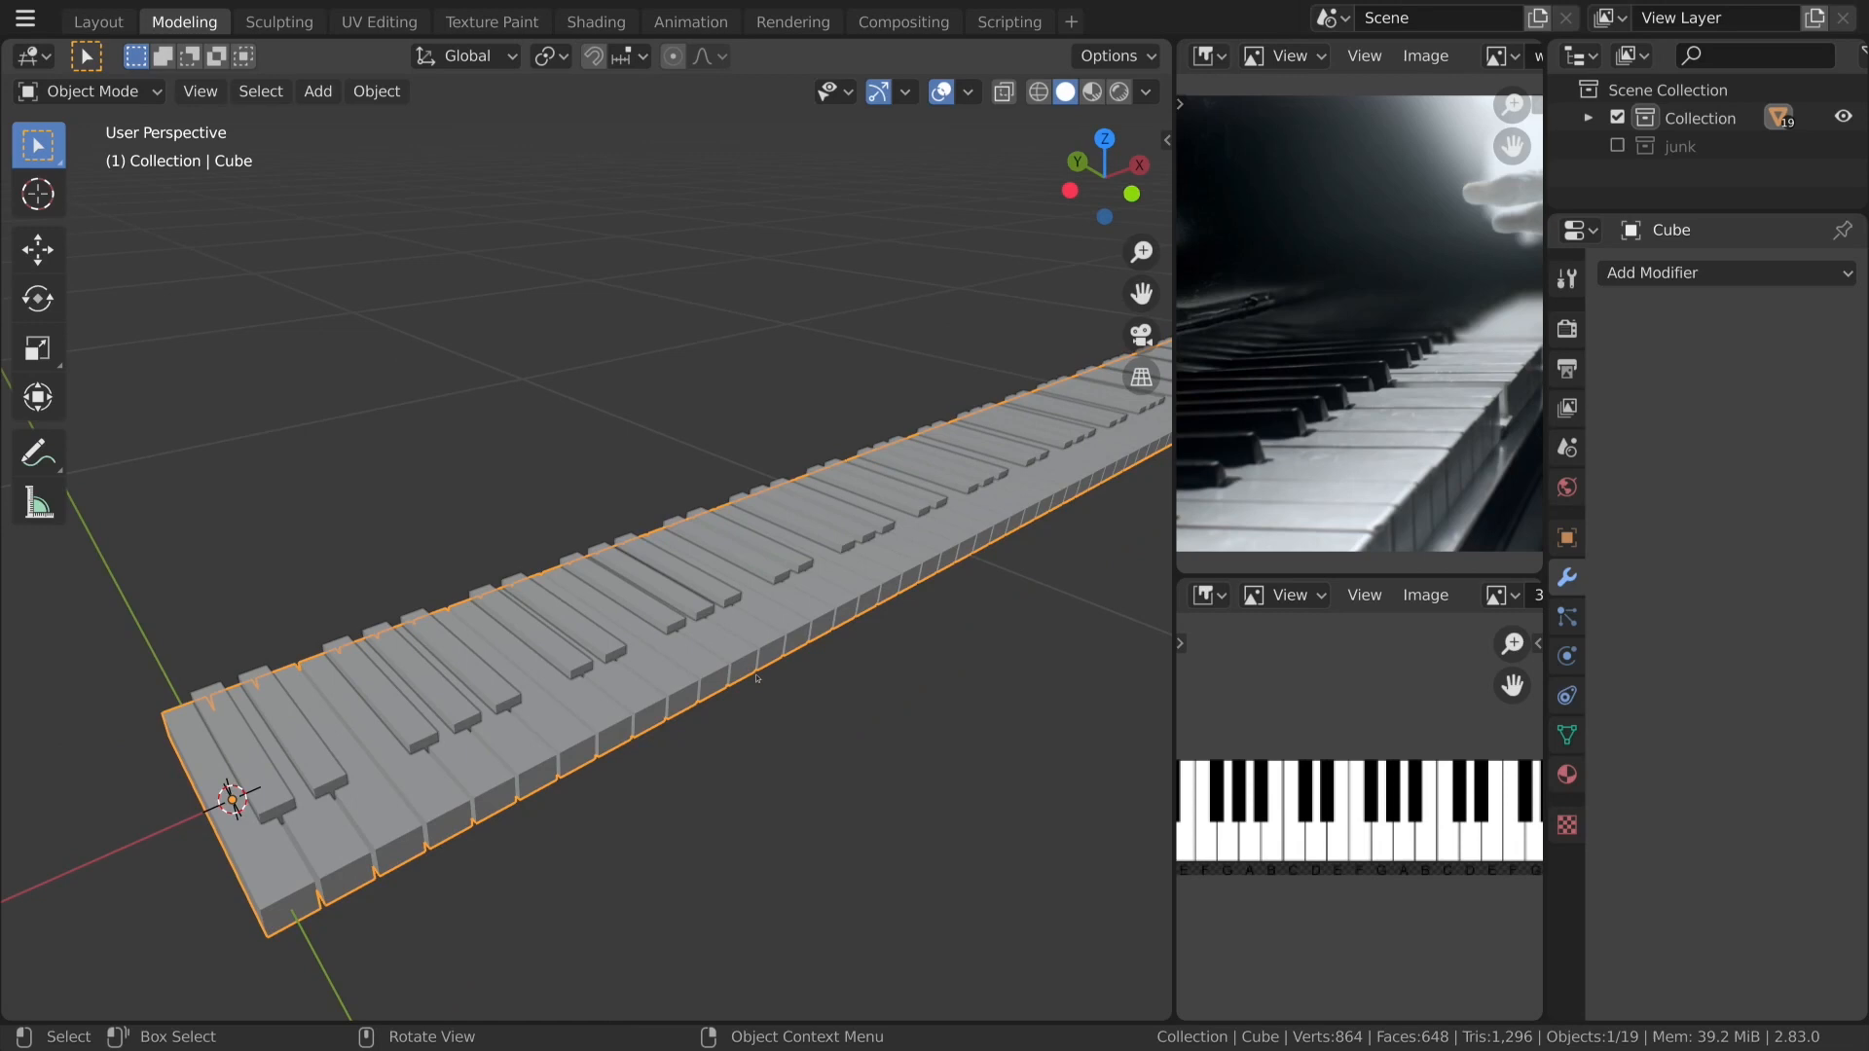
pyautogui.scroll(-2, 757, 678)
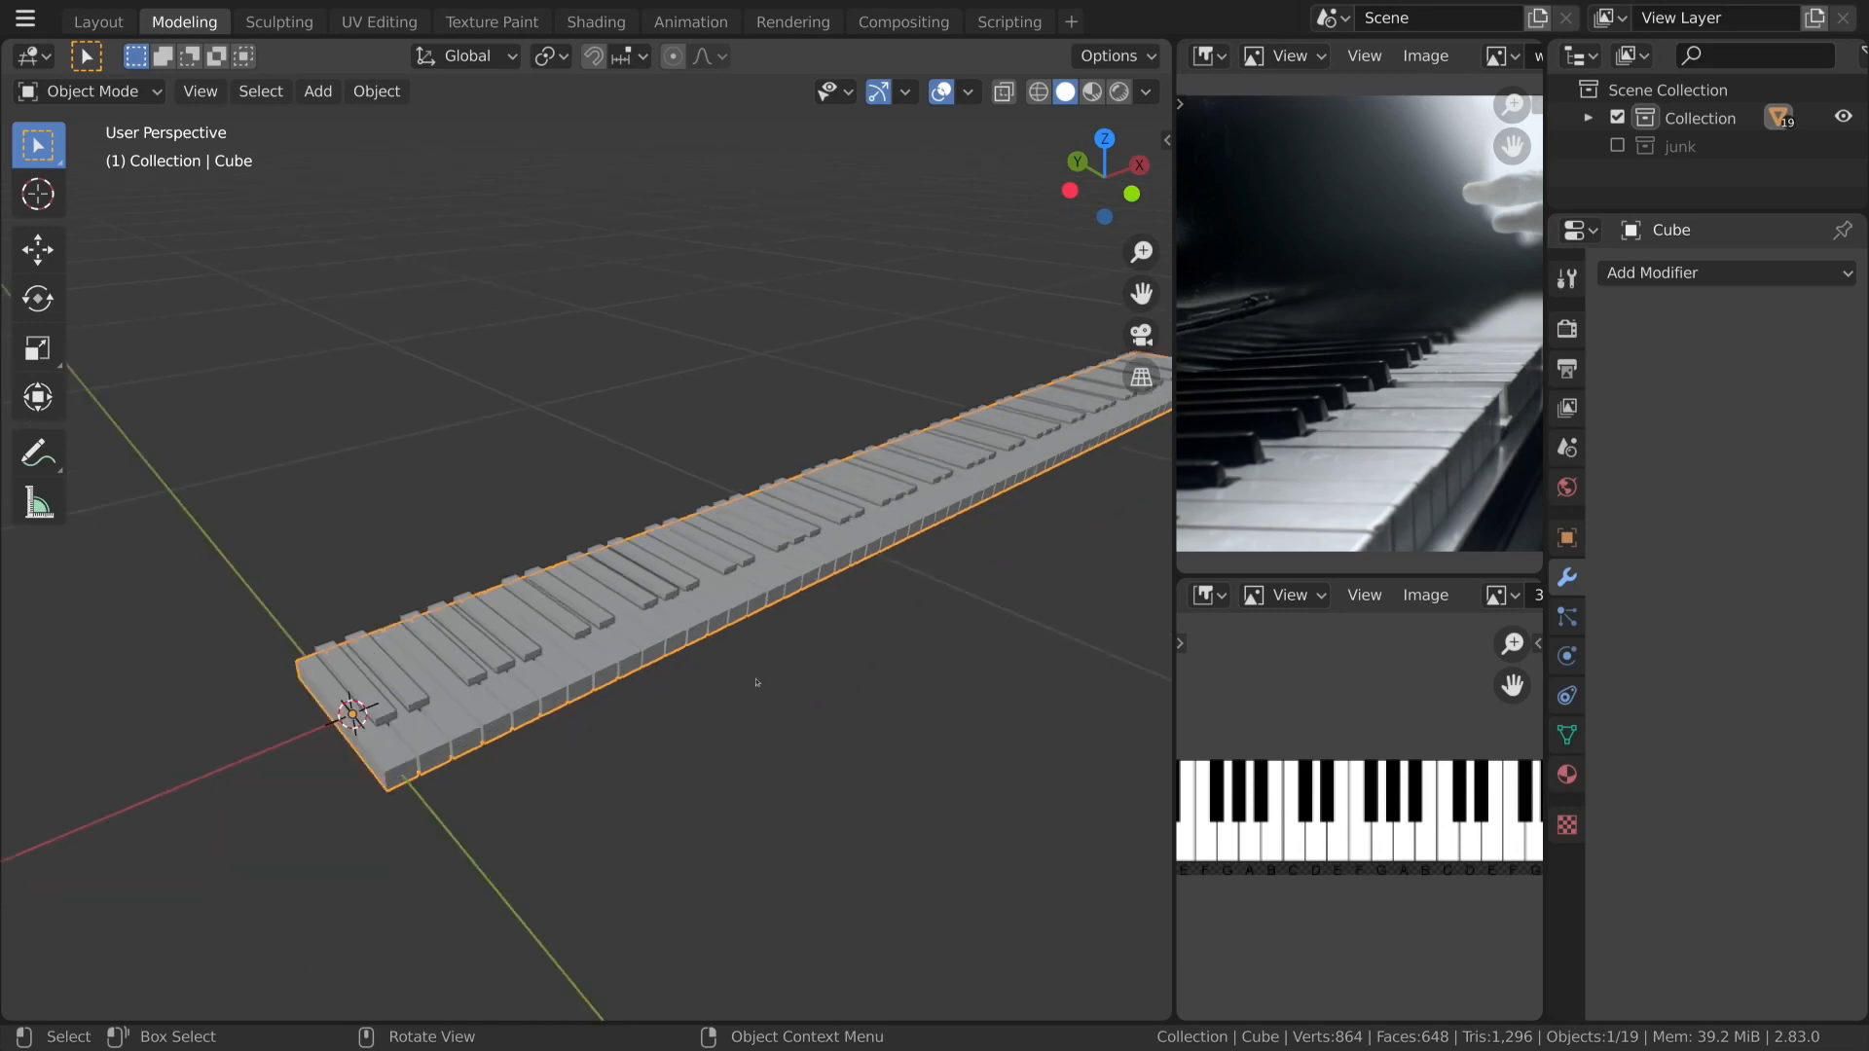
# Select all the black key groups, ending with the far-end three-key group as active, and apply the active group's Array modifier.
pyautogui.click(384, 694)
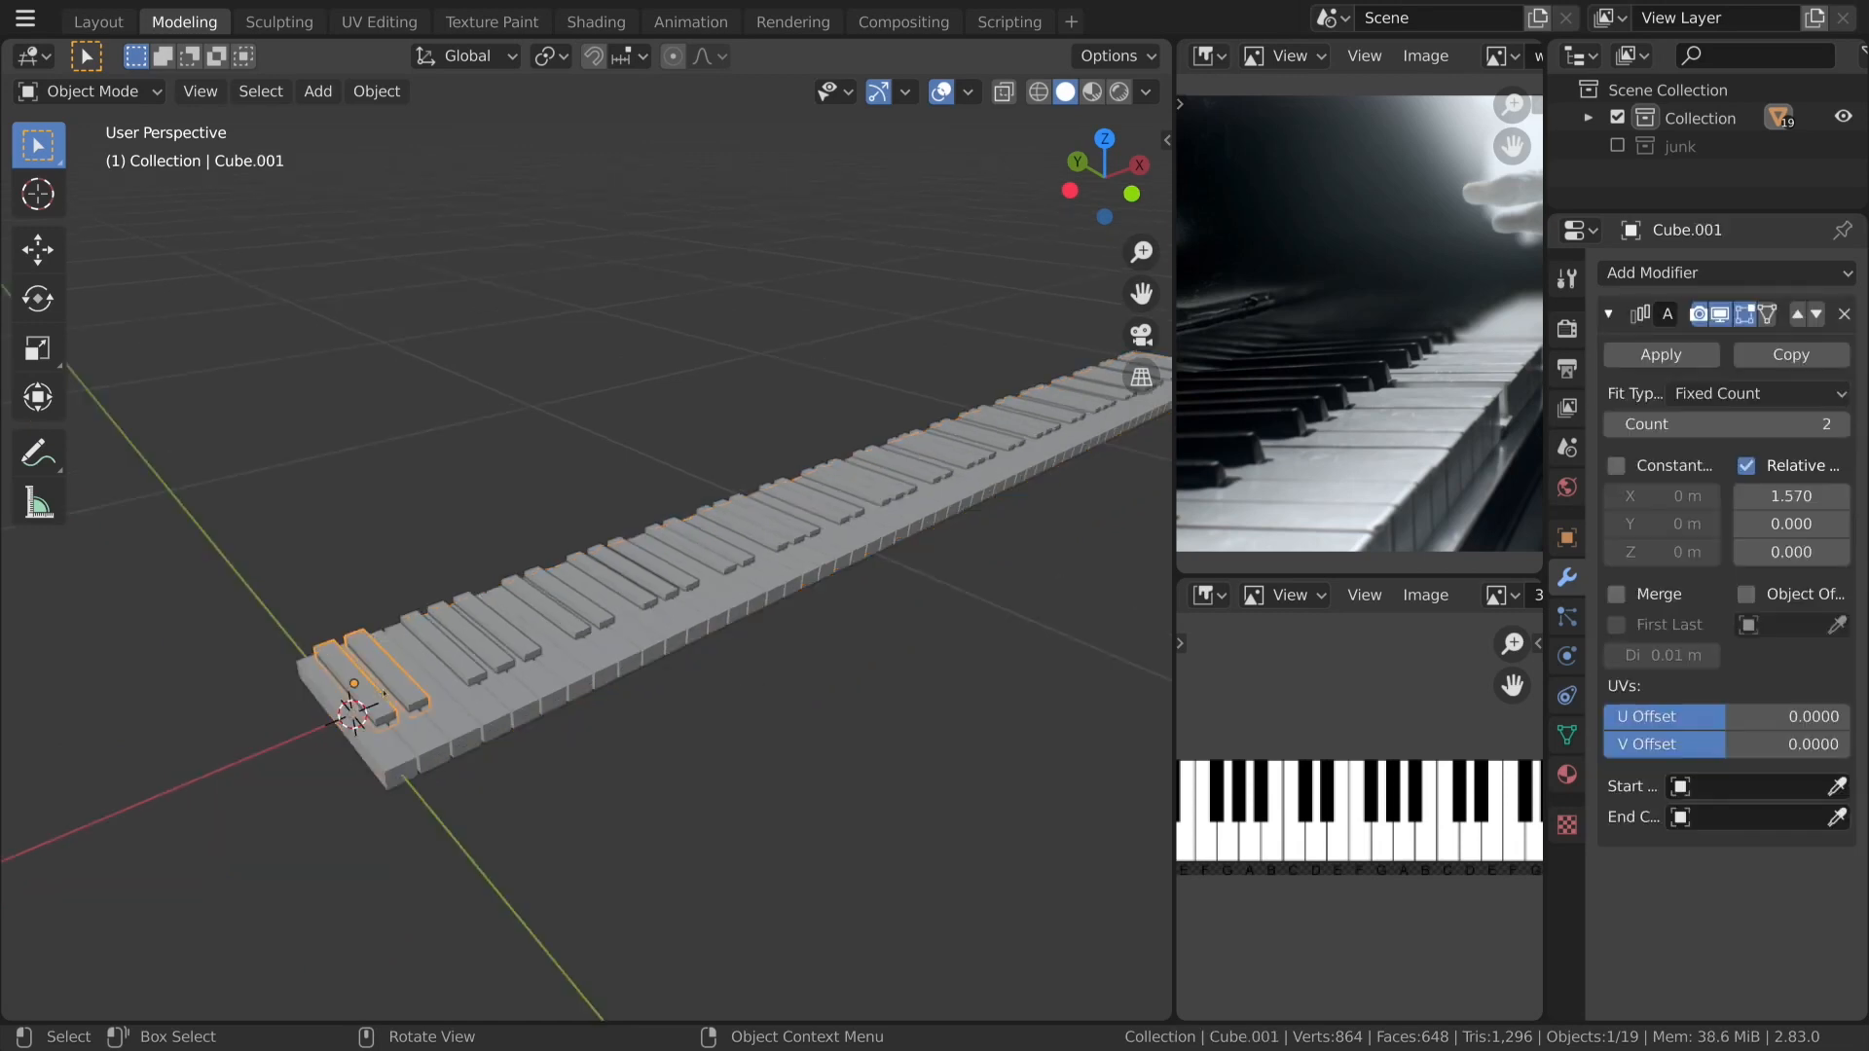
pyautogui.keyDown('shift'); pyautogui.click(459, 674); pyautogui.keyUp('shift')
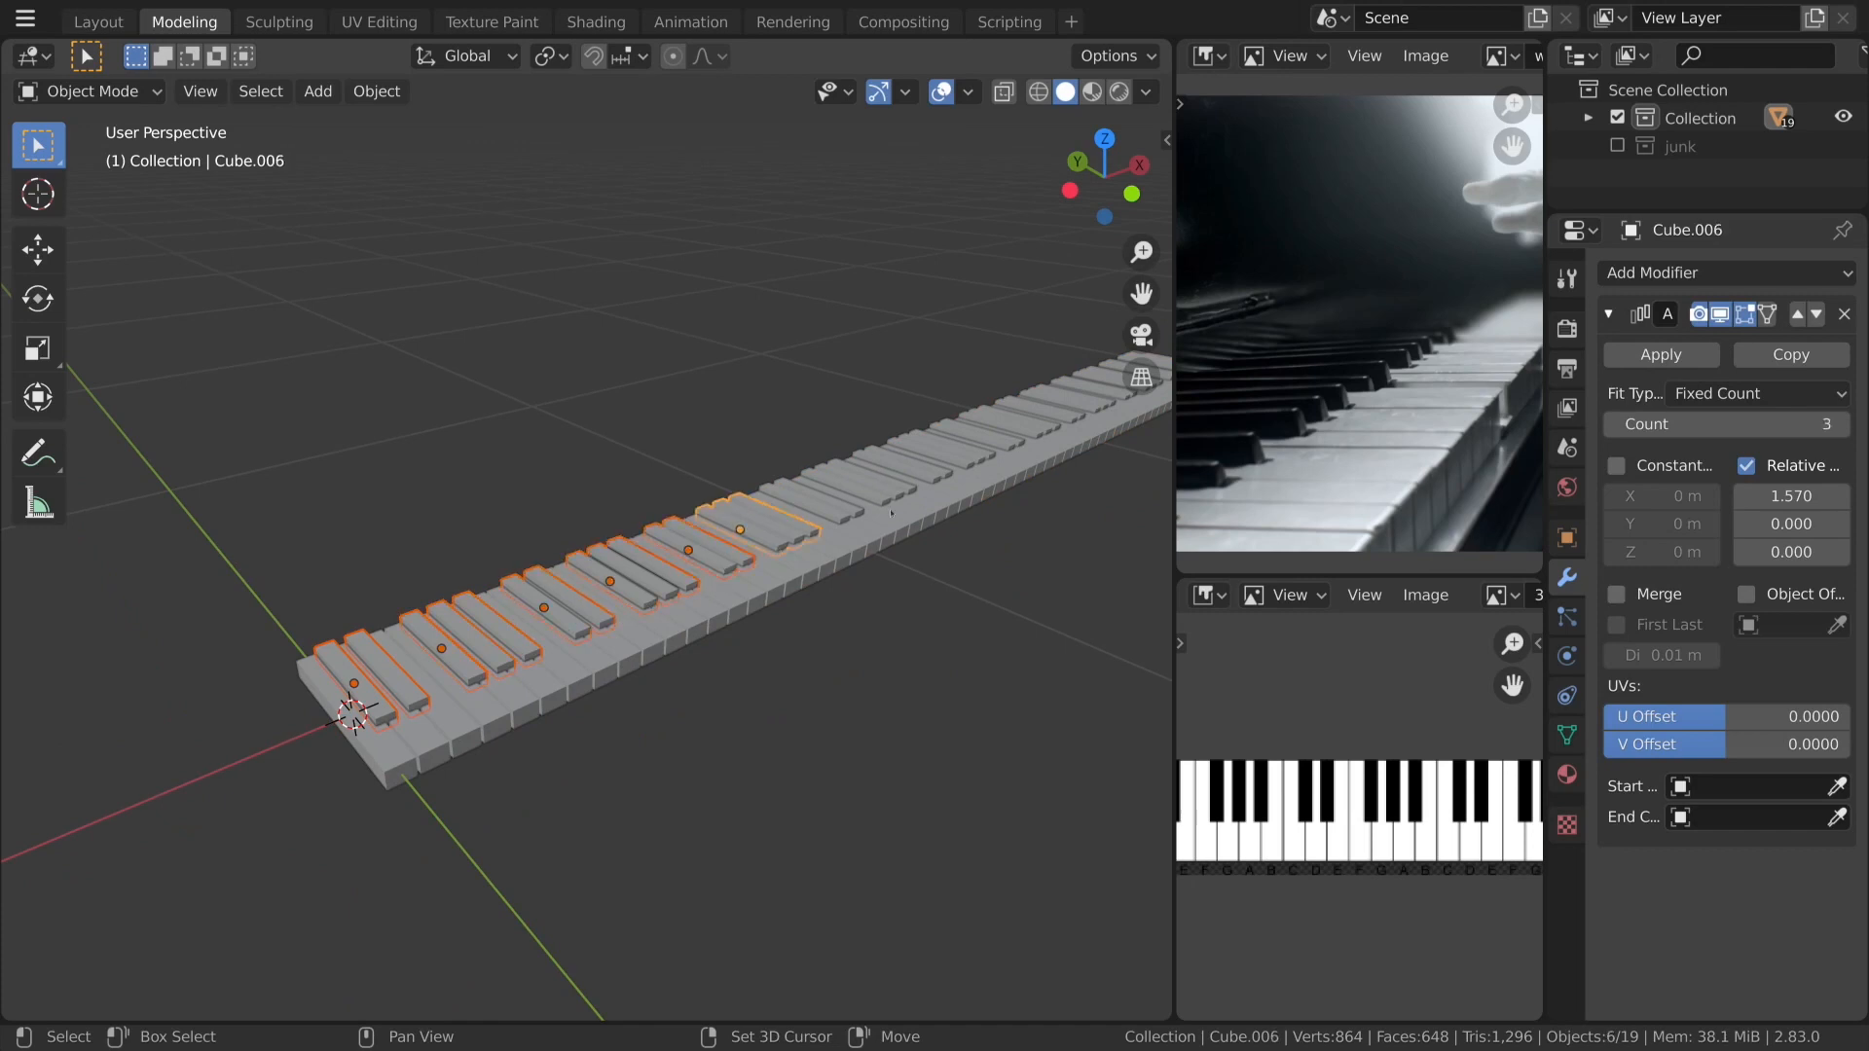
pyautogui.keyDown('shift'); pyautogui.click(954, 475); pyautogui.keyUp('shift')
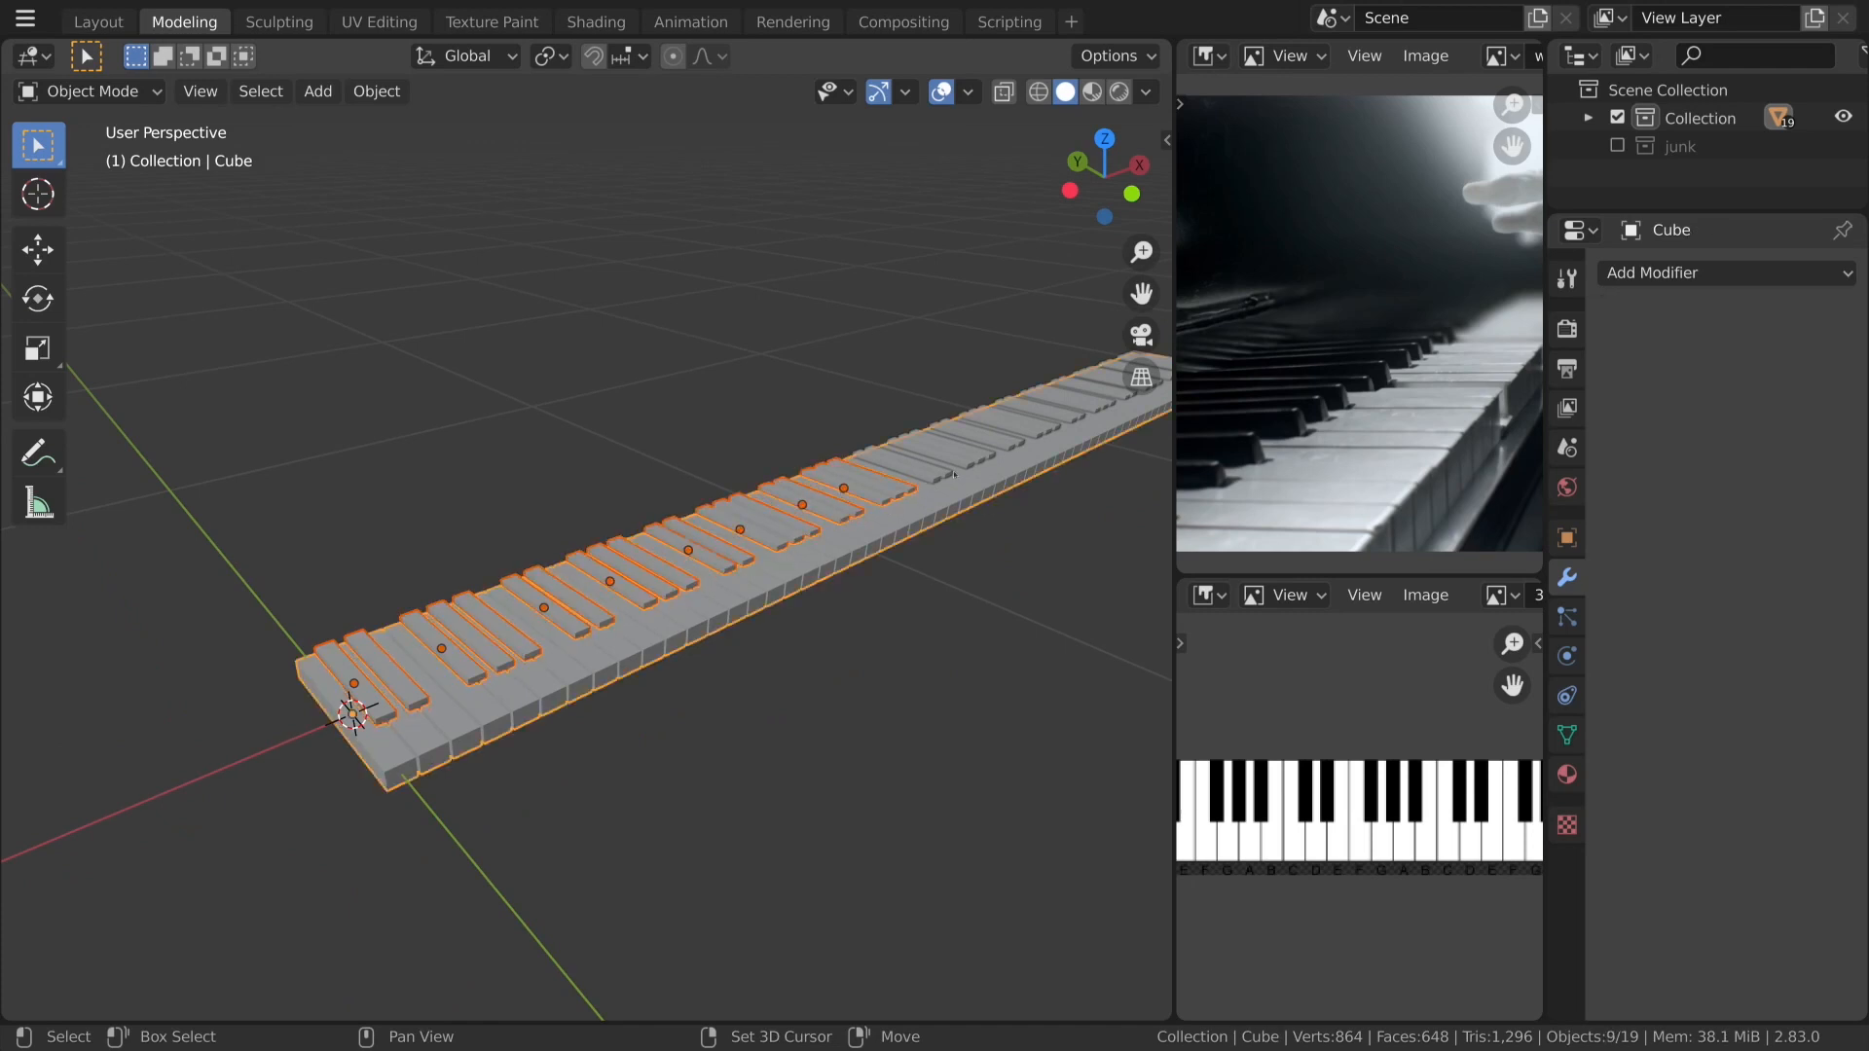
pyautogui.keyDown('shift'); pyautogui.click(953, 475); pyautogui.keyUp('shift')
pyautogui.keyDown('shift'); pyautogui.click(988, 454); pyautogui.keyUp('shift')
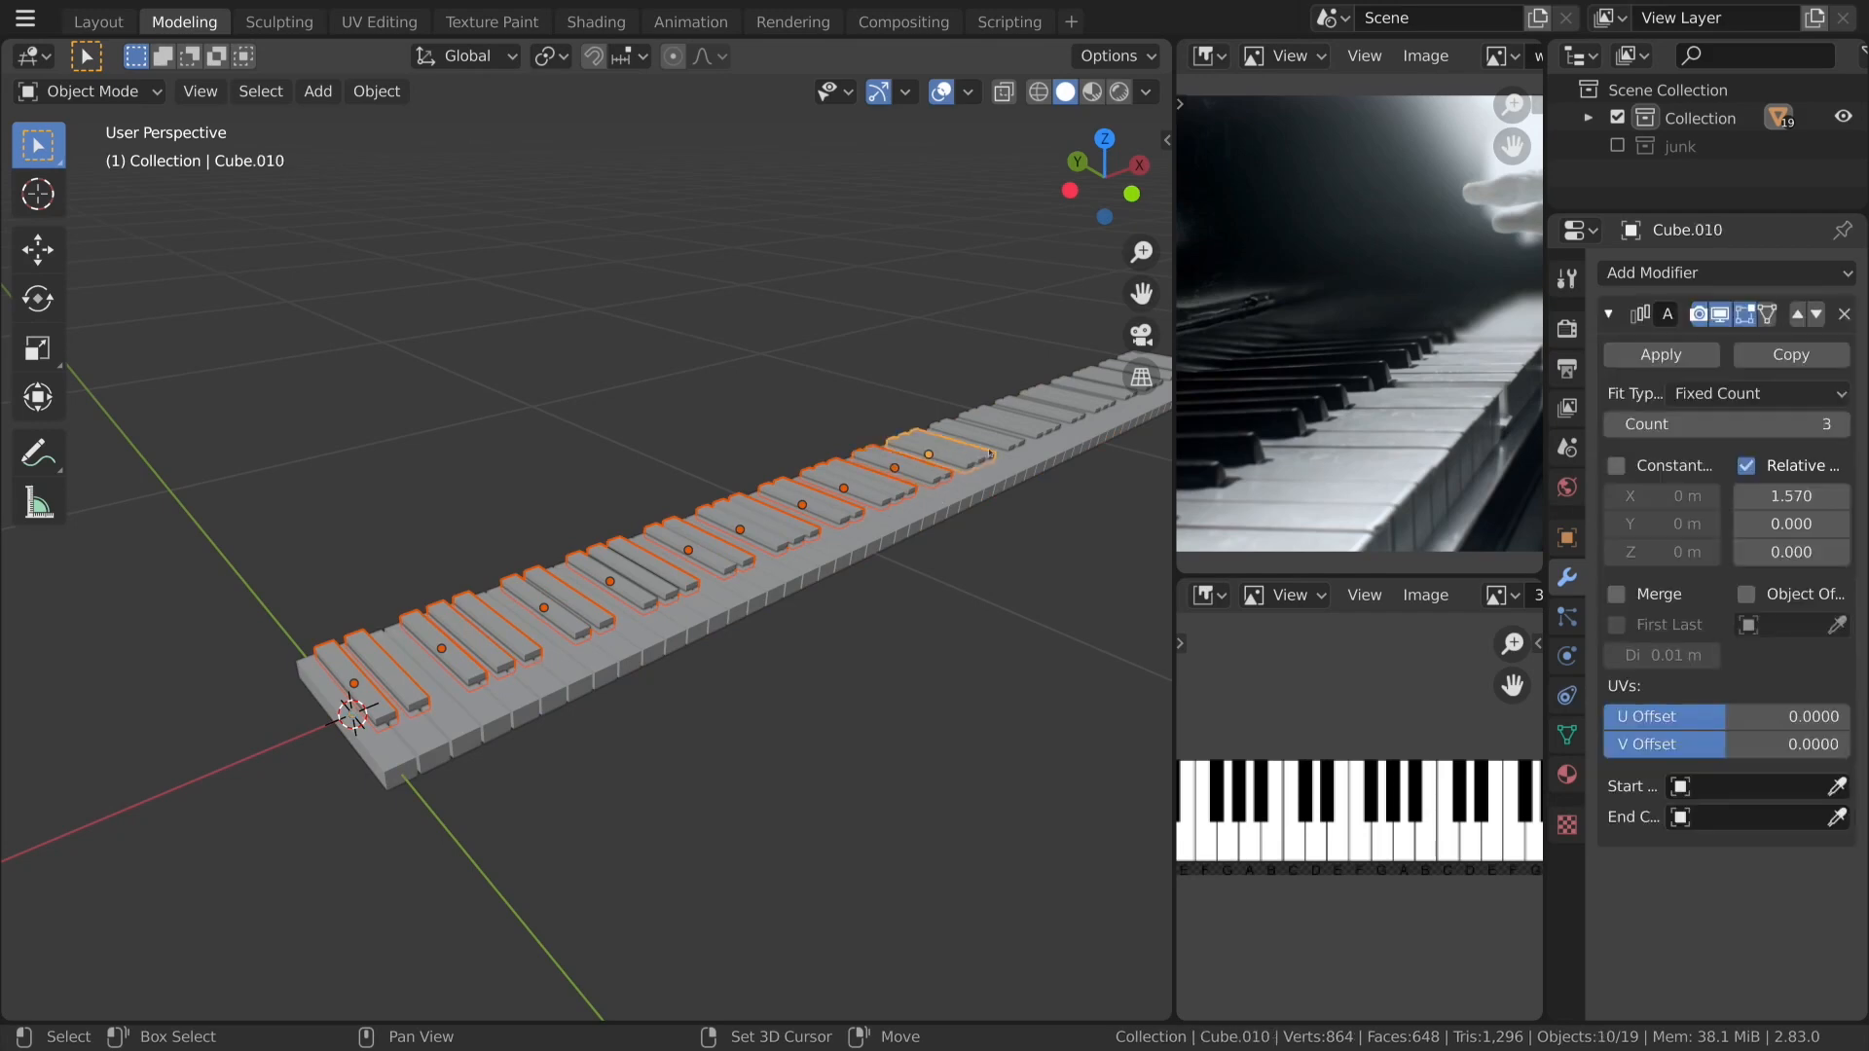
pyautogui.keyDown('shift'); pyautogui.click(1071, 404); pyautogui.keyUp('shift')
pyautogui.keyDown('shift'); pyautogui.moveTo(1070, 404); pyautogui.dragTo(640, 548, button='middle'); pyautogui.keyUp('shift')
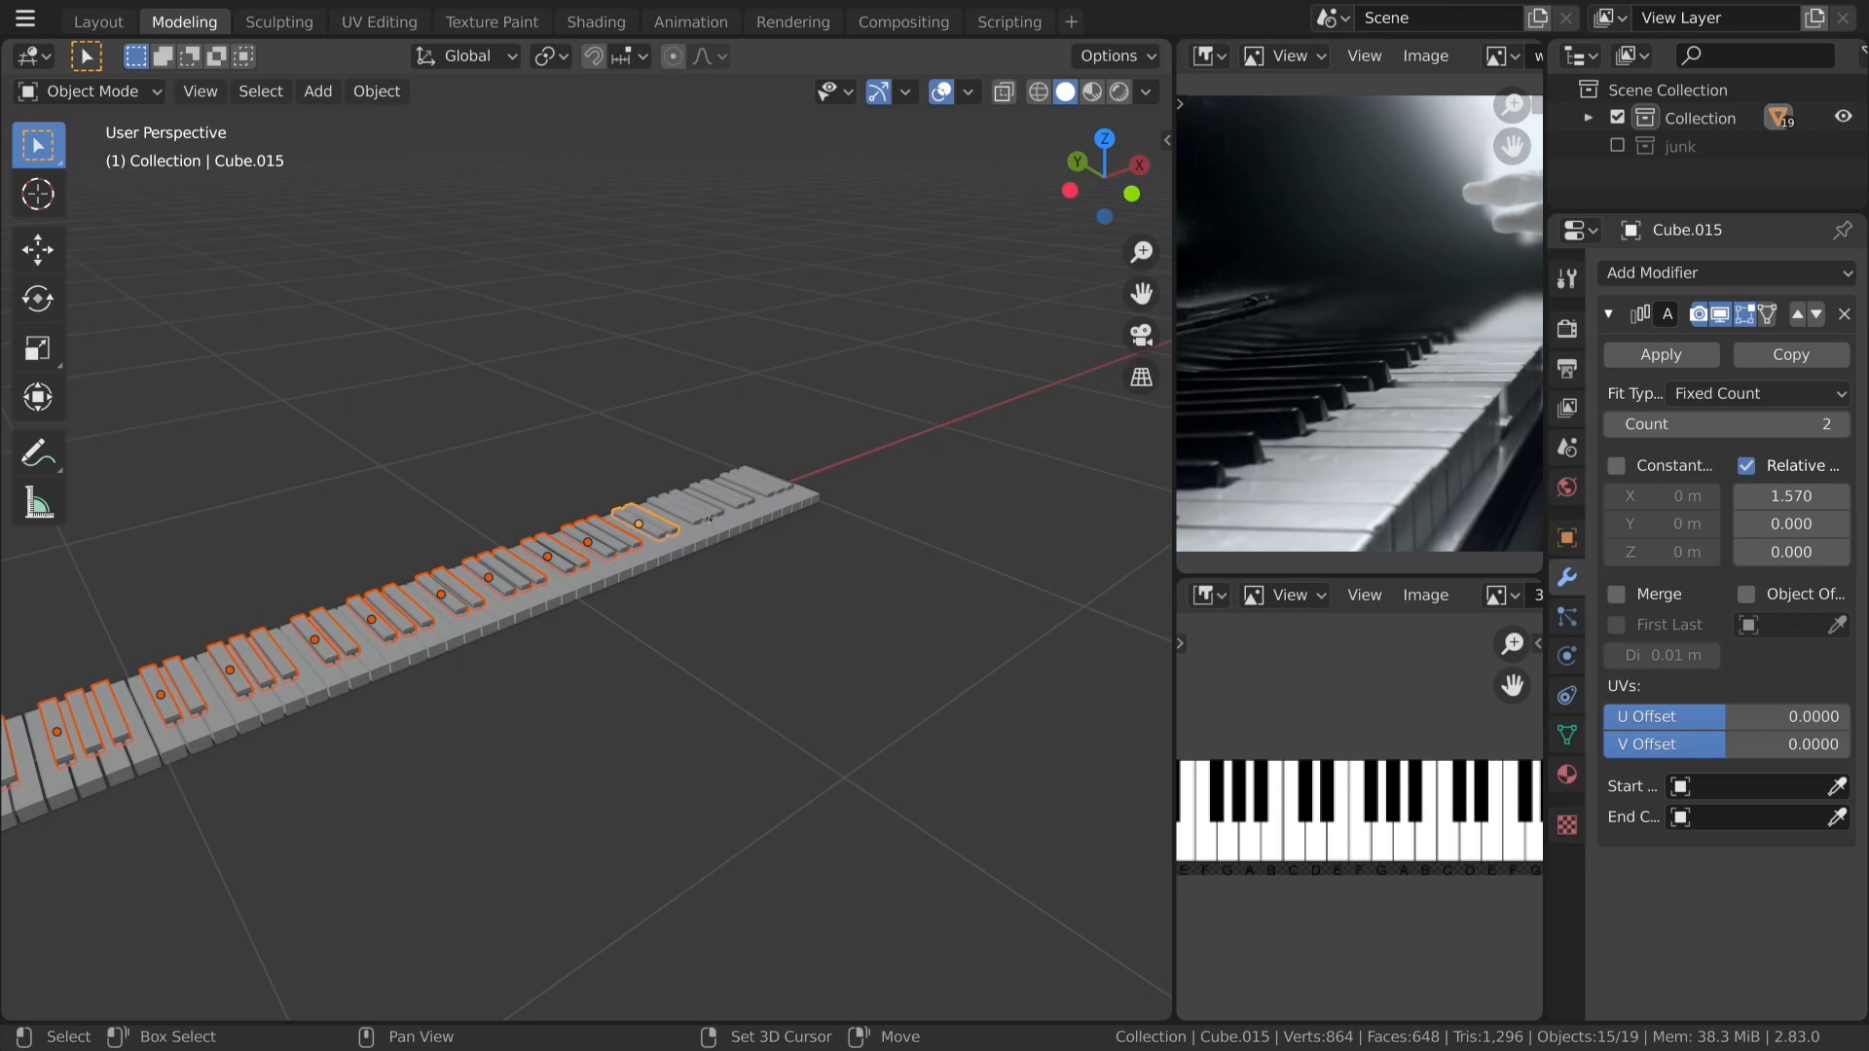
pyautogui.keyDown('shift'); pyautogui.moveTo(392, 824); pyautogui.dragTo(861, 718, button='middle'); pyautogui.keyUp('shift')
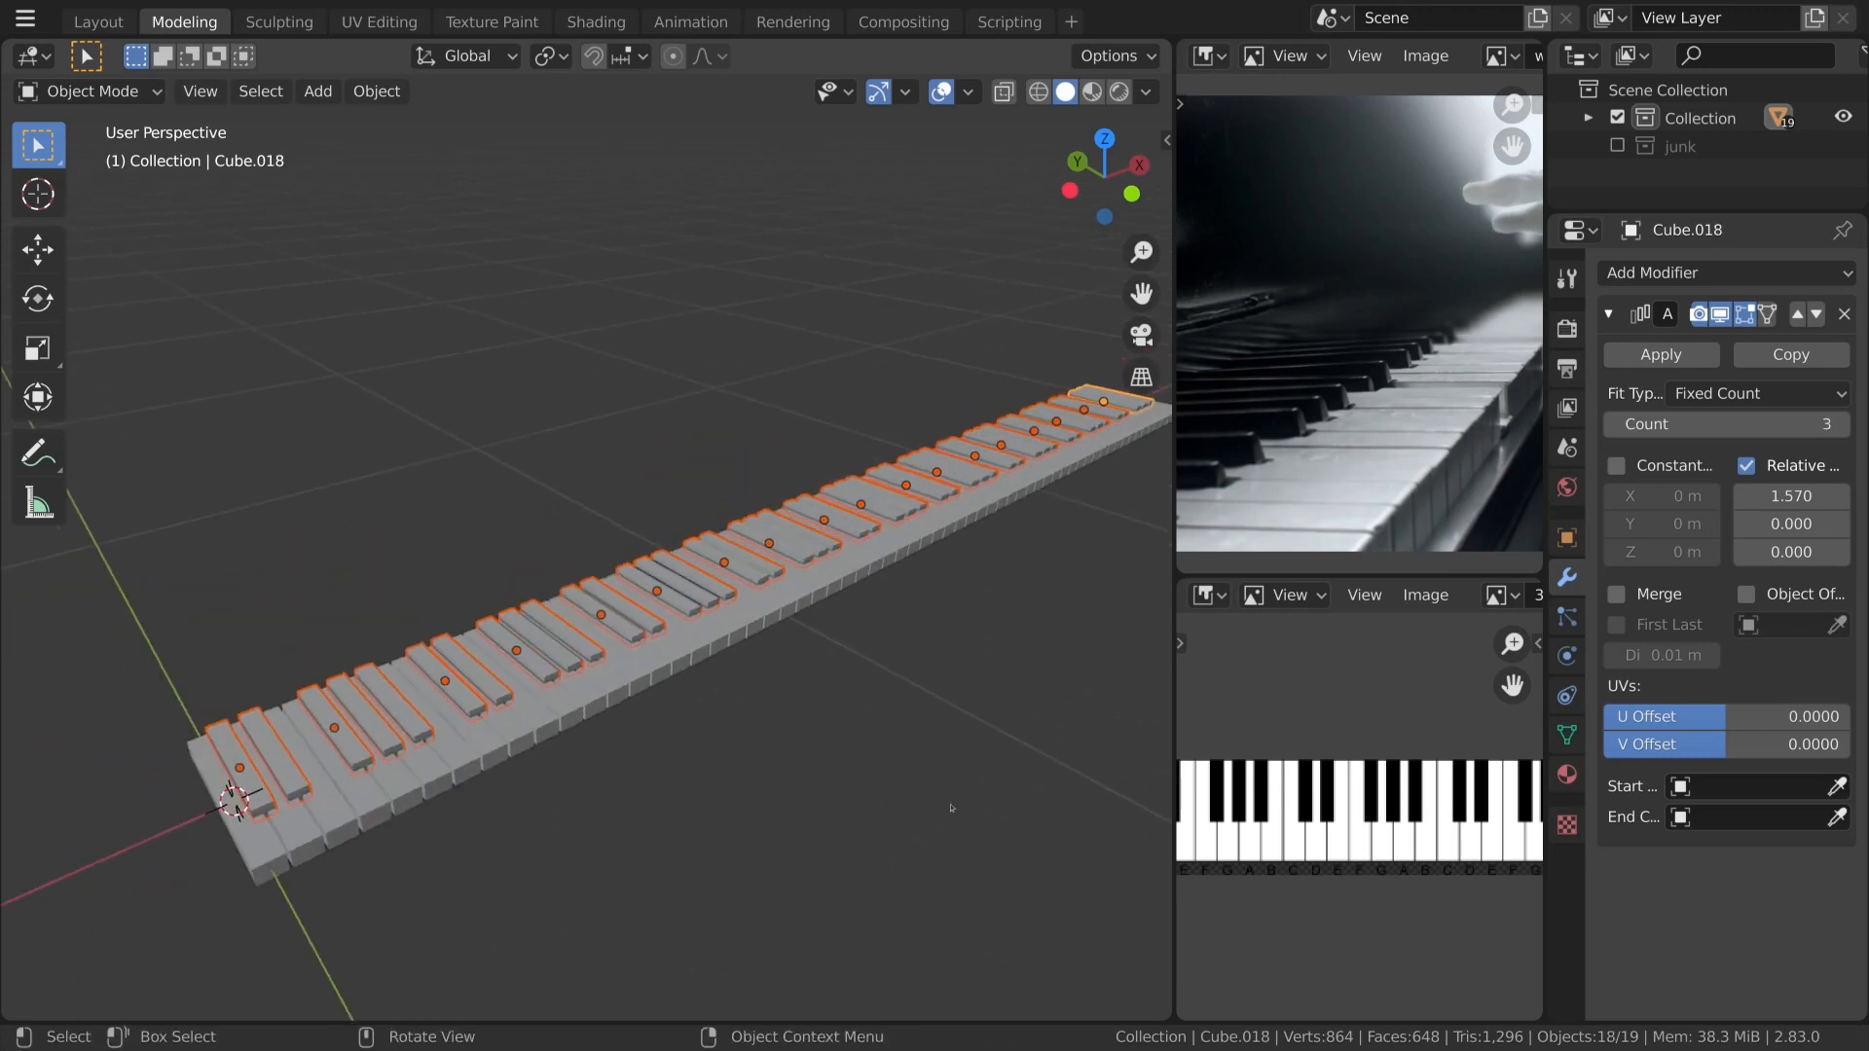
pyautogui.click(1678, 356)
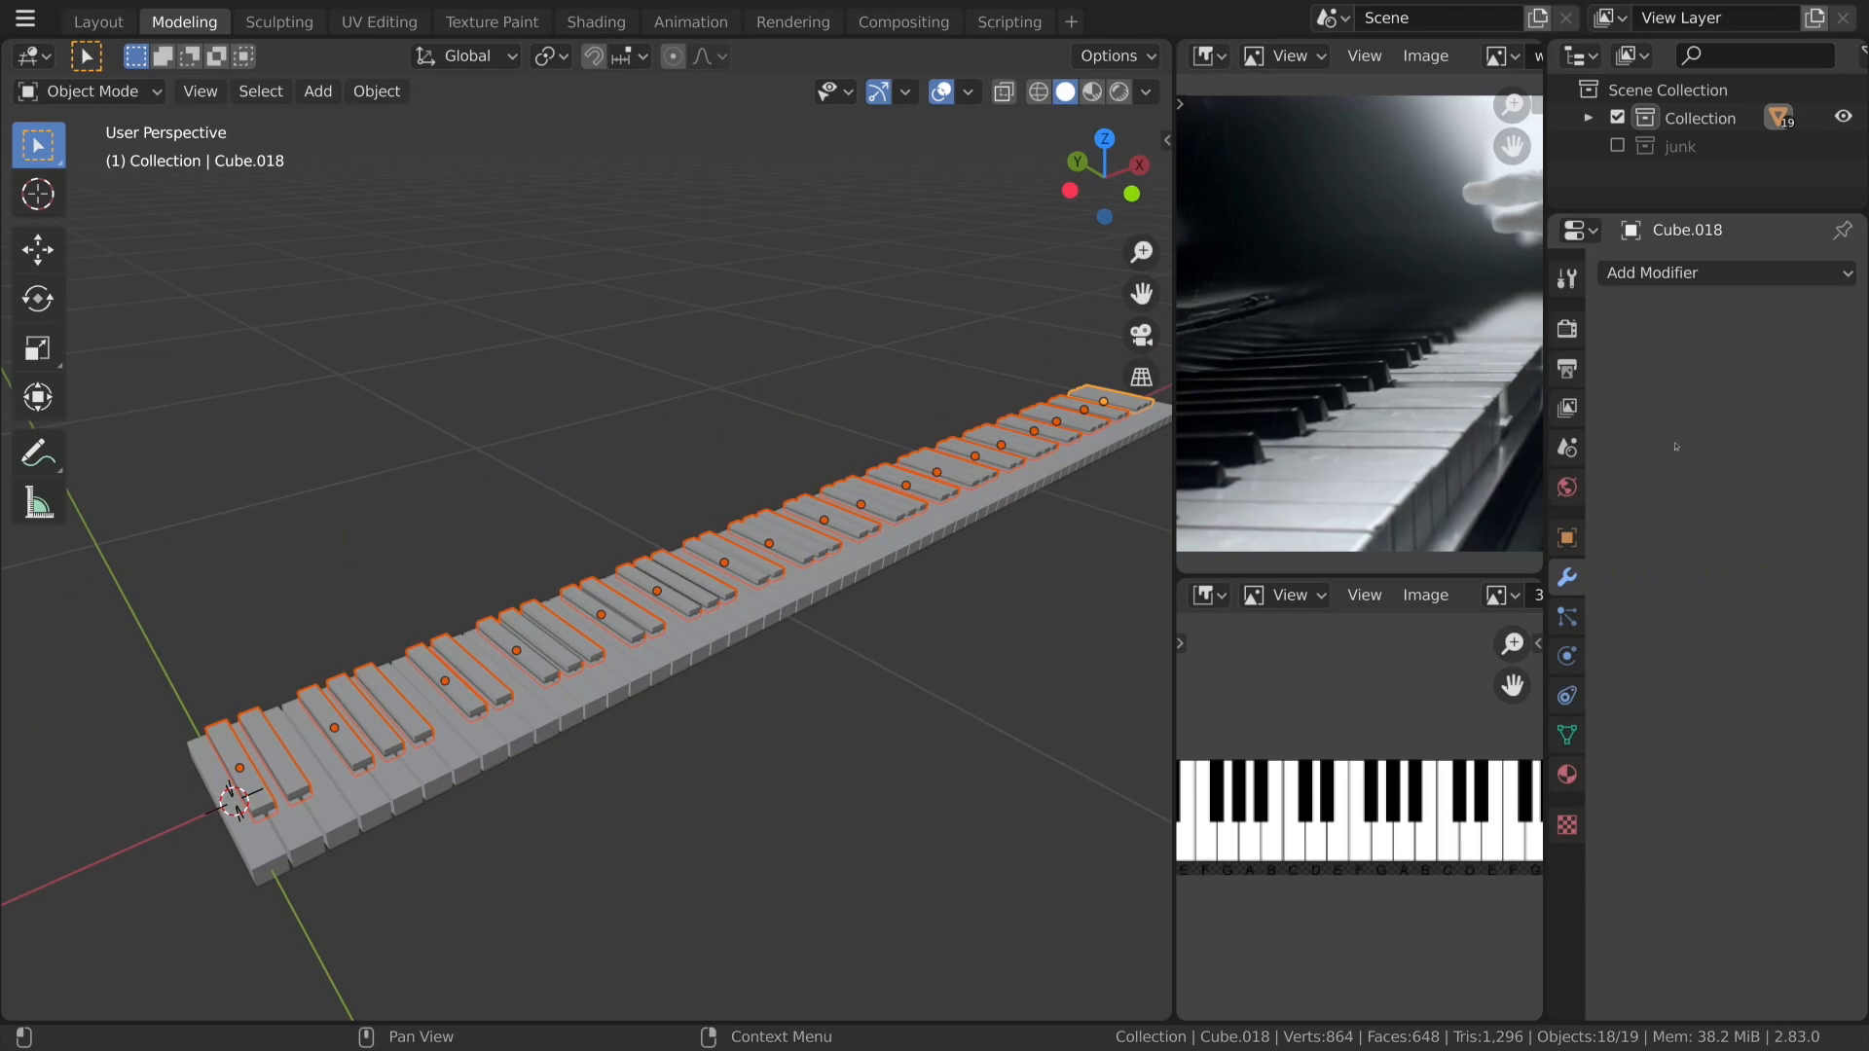
# Try to join the selected black key groups into a single object.
pyautogui.scroll(-2, 911, 740)
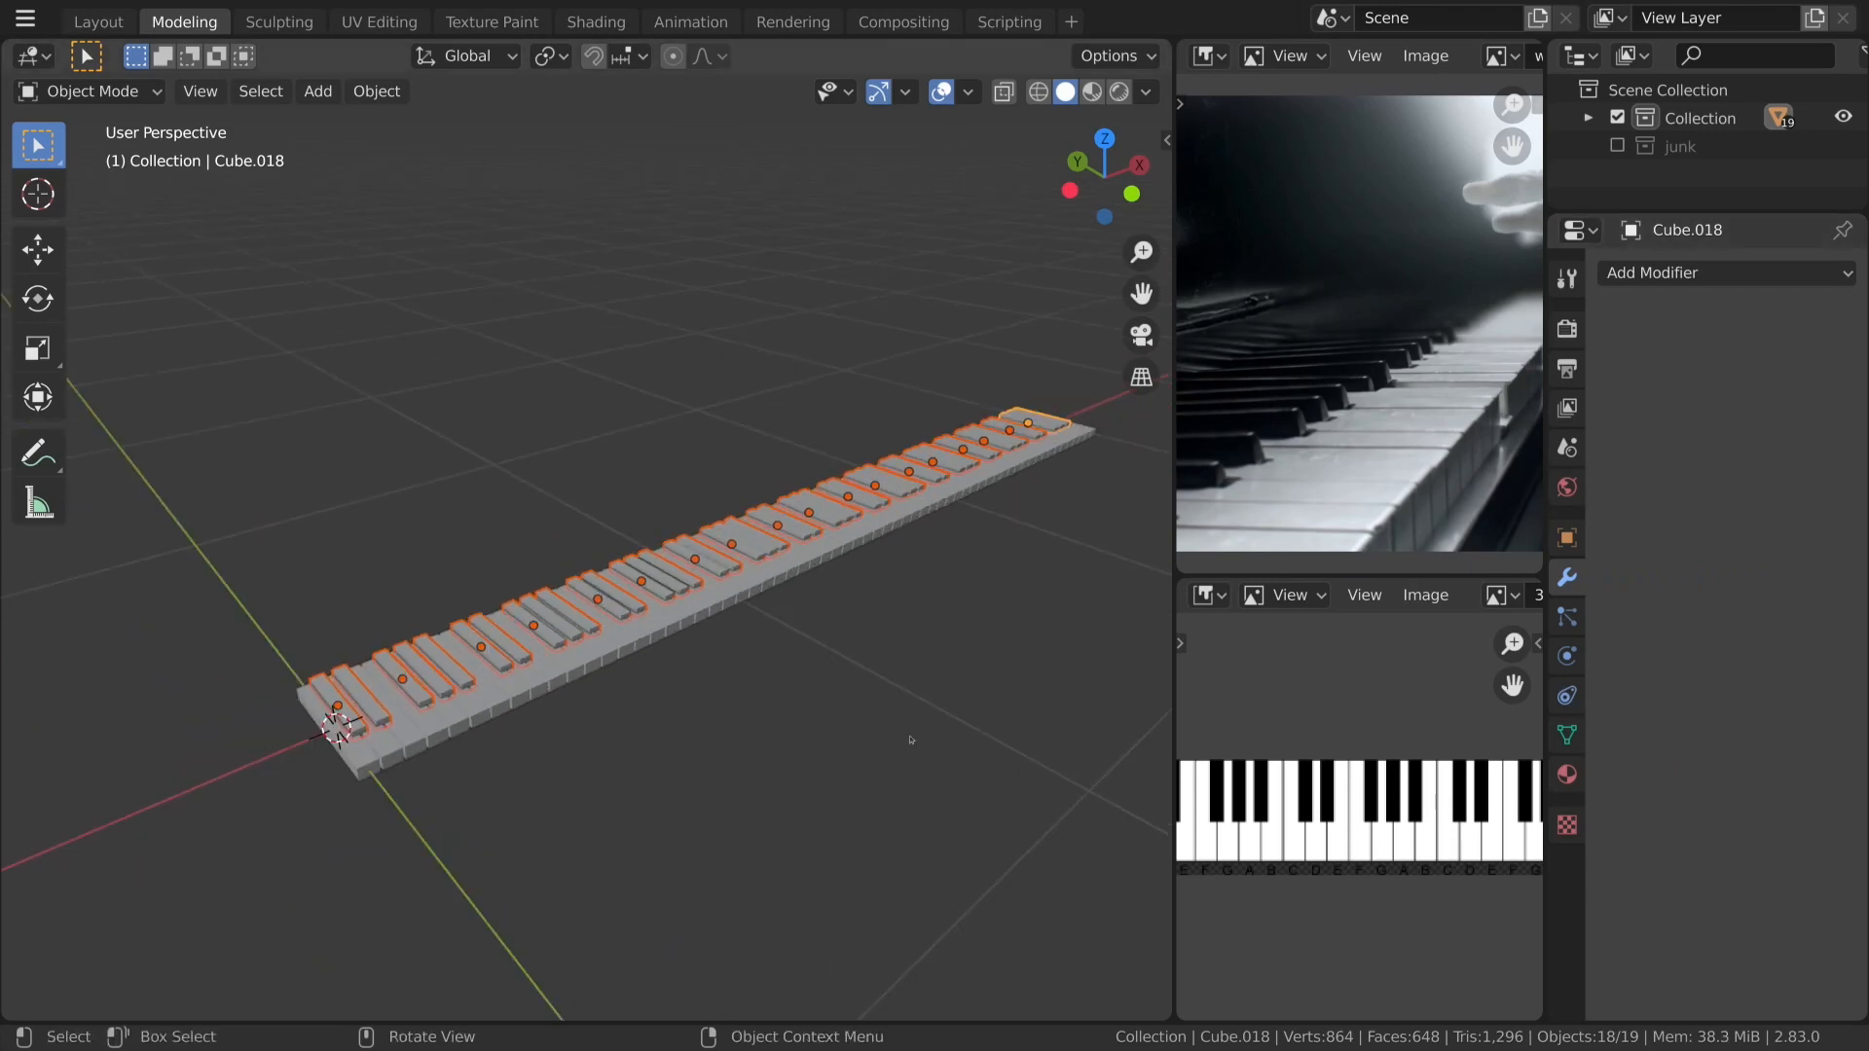
pyautogui.hotkey('ctrl', 'j')
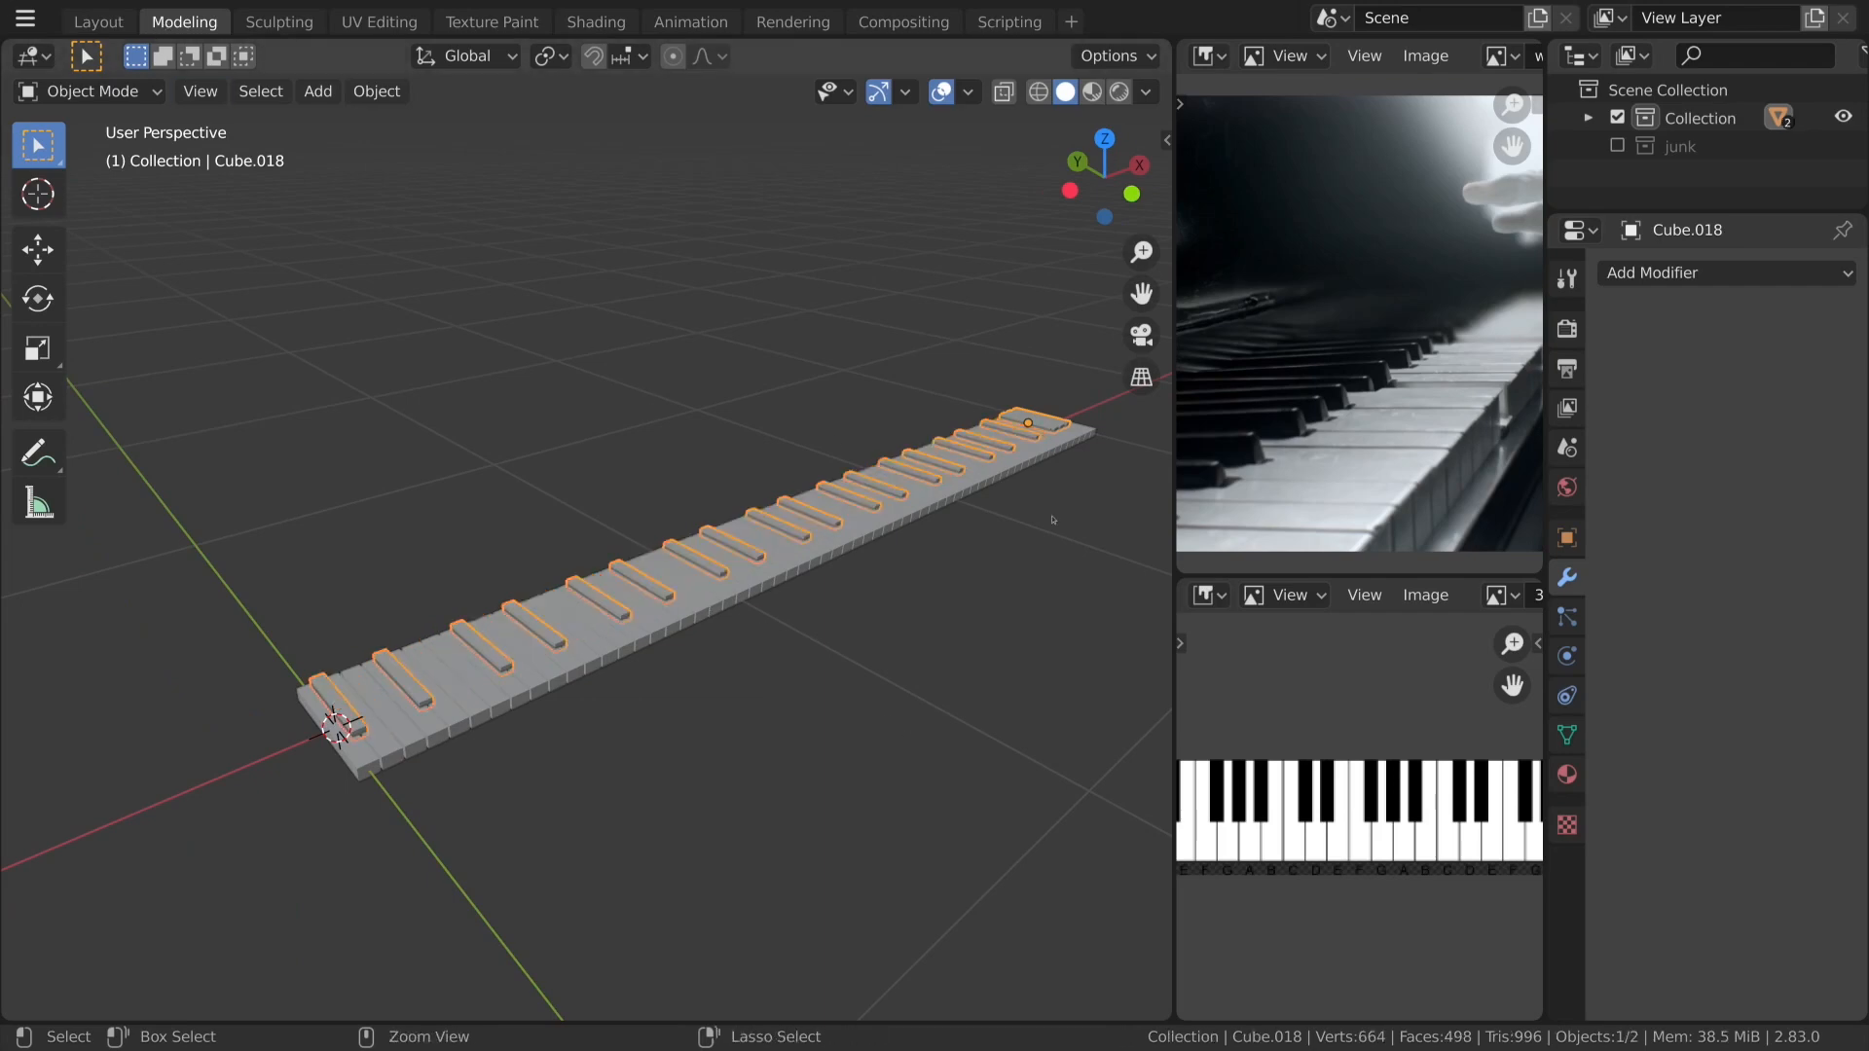
pyautogui.hotkey('ctrl', 'z')
# Apply the Array modifier individually on the three black key groups preceding the far-end group.
pyautogui.moveTo(1045, 466); pyautogui.dragTo(1033, 672, button='middle')
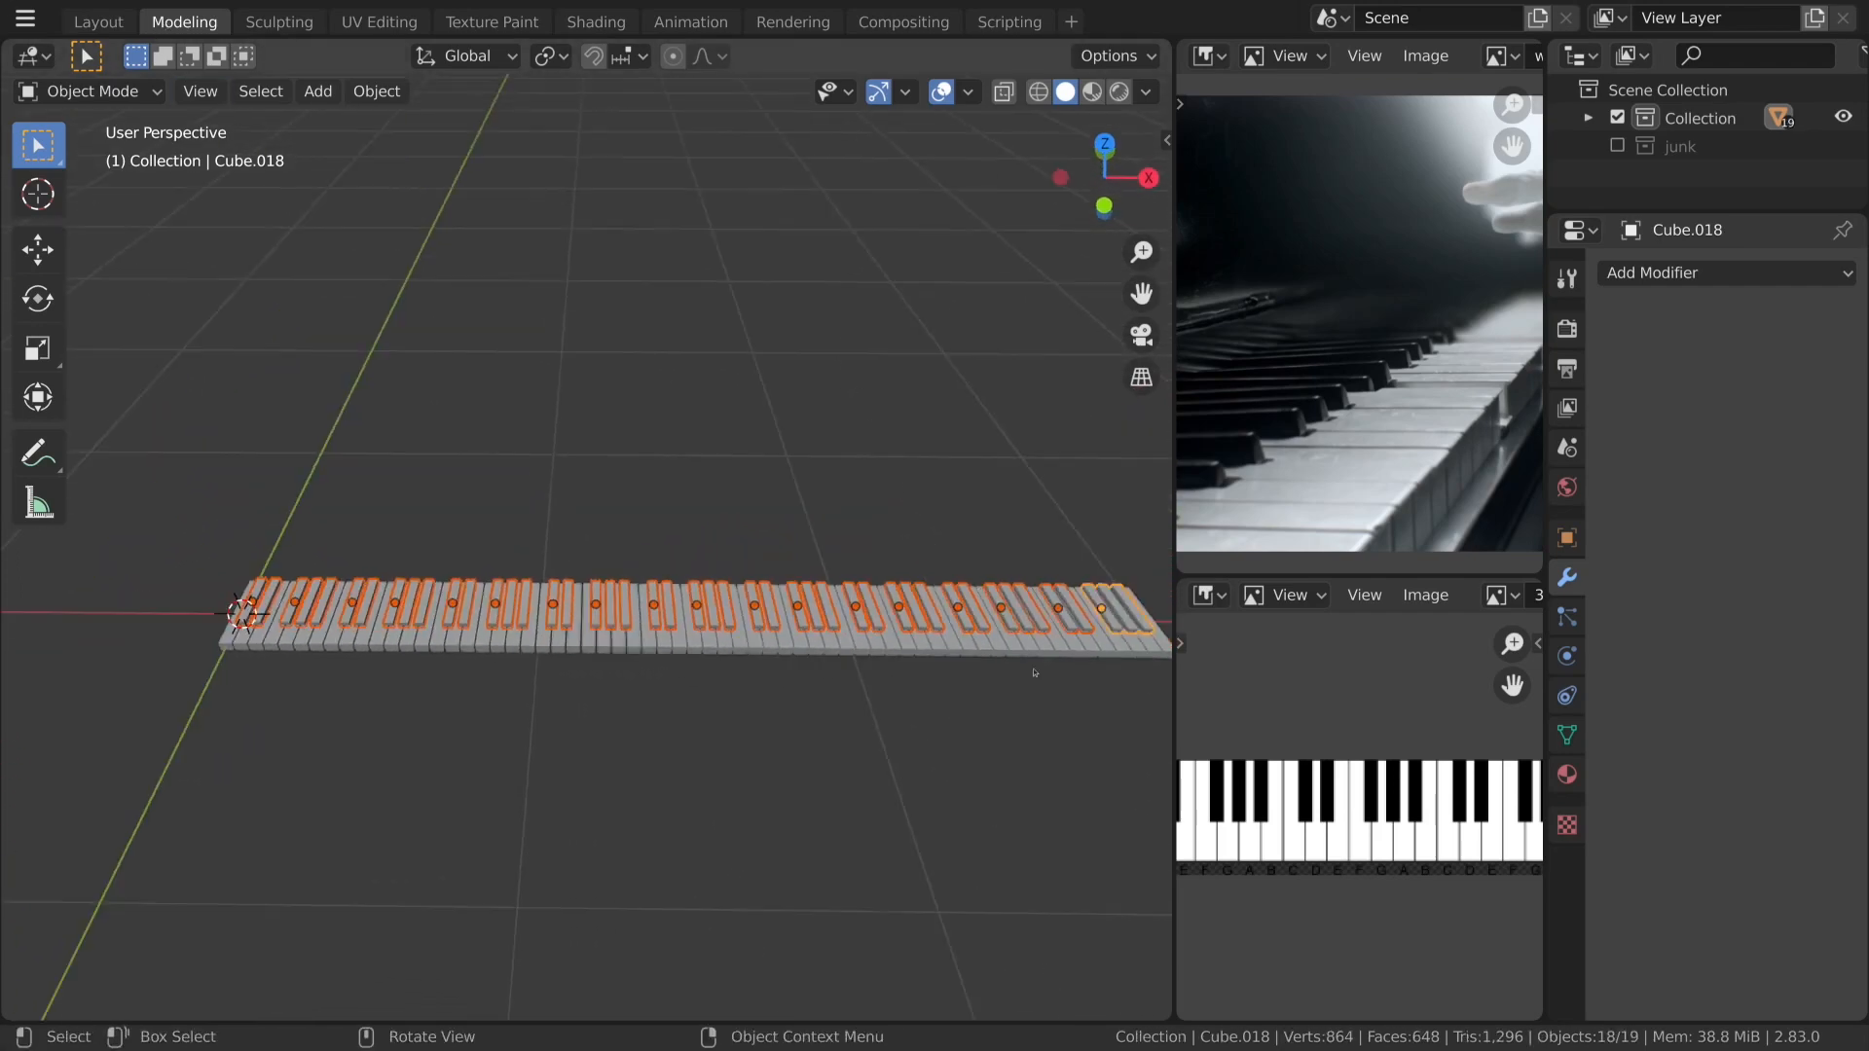
pyautogui.click(1070, 631)
pyautogui.click(1663, 356)
pyautogui.click(1016, 619)
pyautogui.click(1660, 354)
pyautogui.click(974, 611)
pyautogui.click(1660, 355)
pyautogui.click(845, 623)
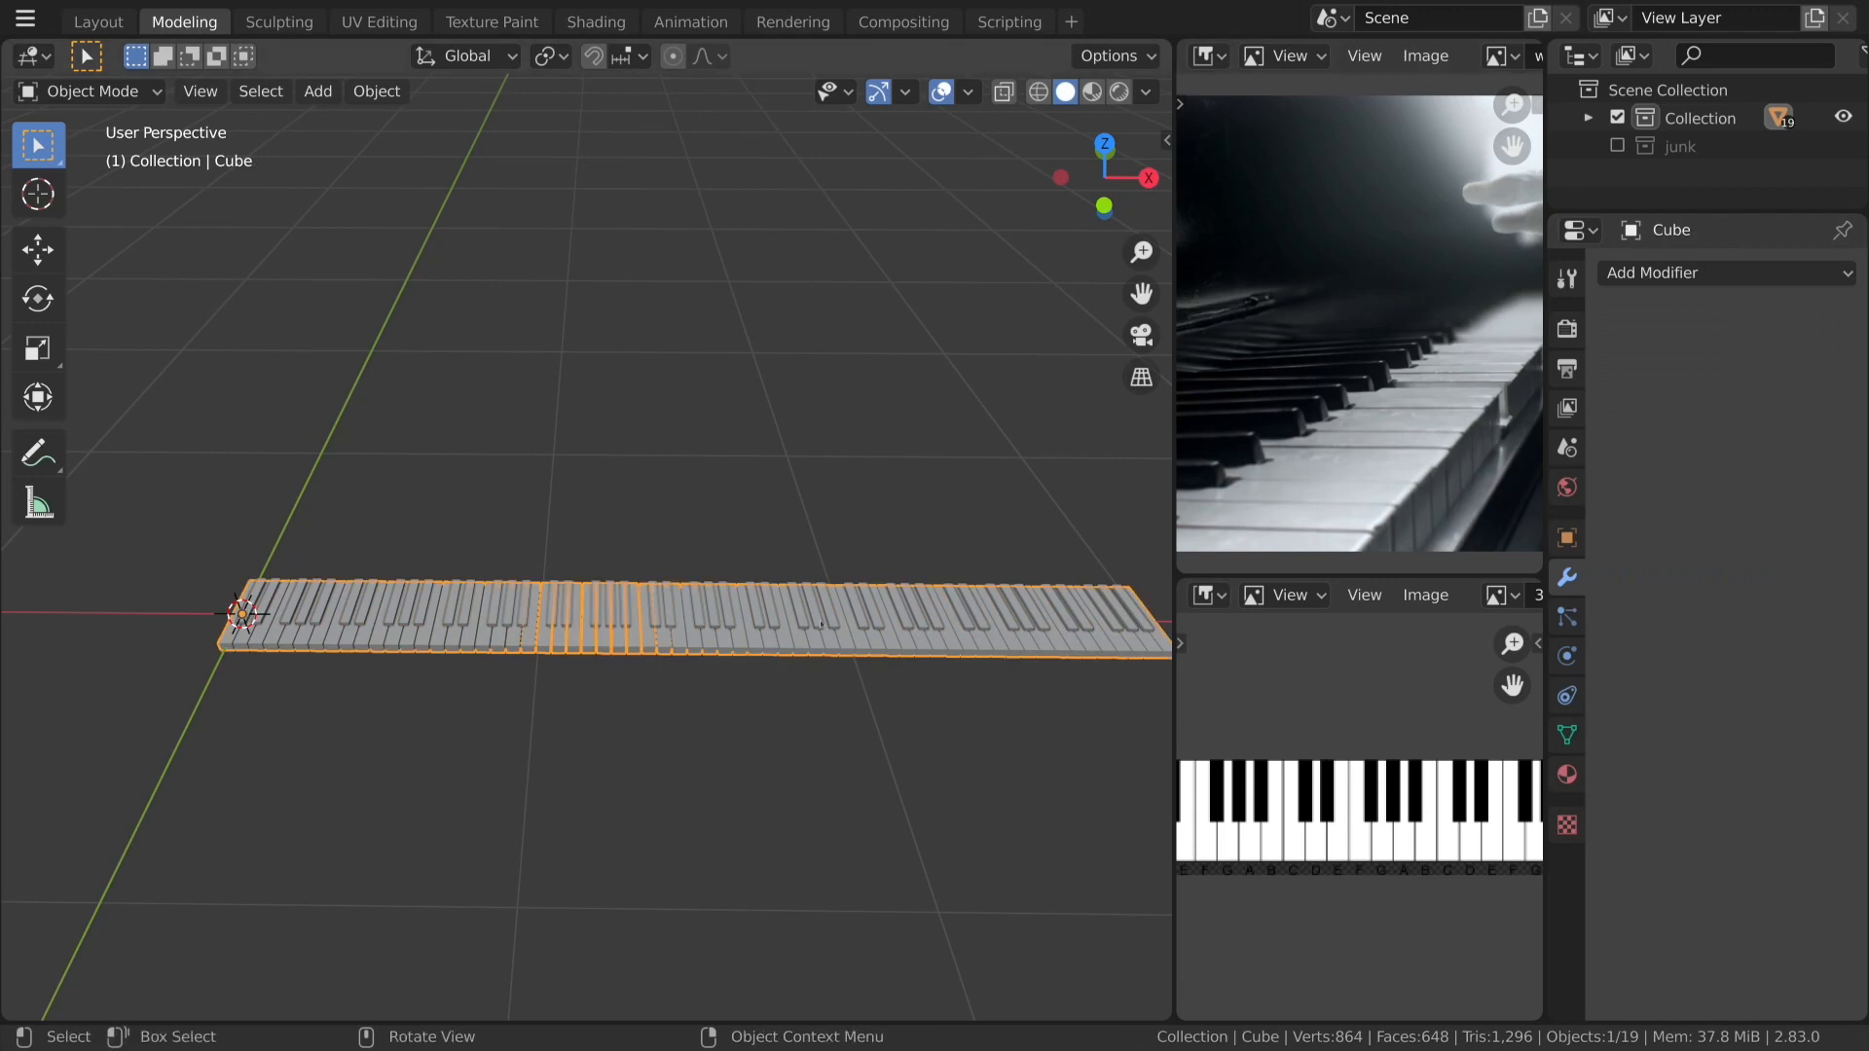
# Continue toward the origin, applying the Array modifier on the next five black key groups, through Cube.010.
pyautogui.click(913, 614)
pyautogui.click(1661, 354)
pyautogui.click(853, 607)
pyautogui.click(1632, 364)
pyautogui.click(806, 608)
pyautogui.click(1661, 354)
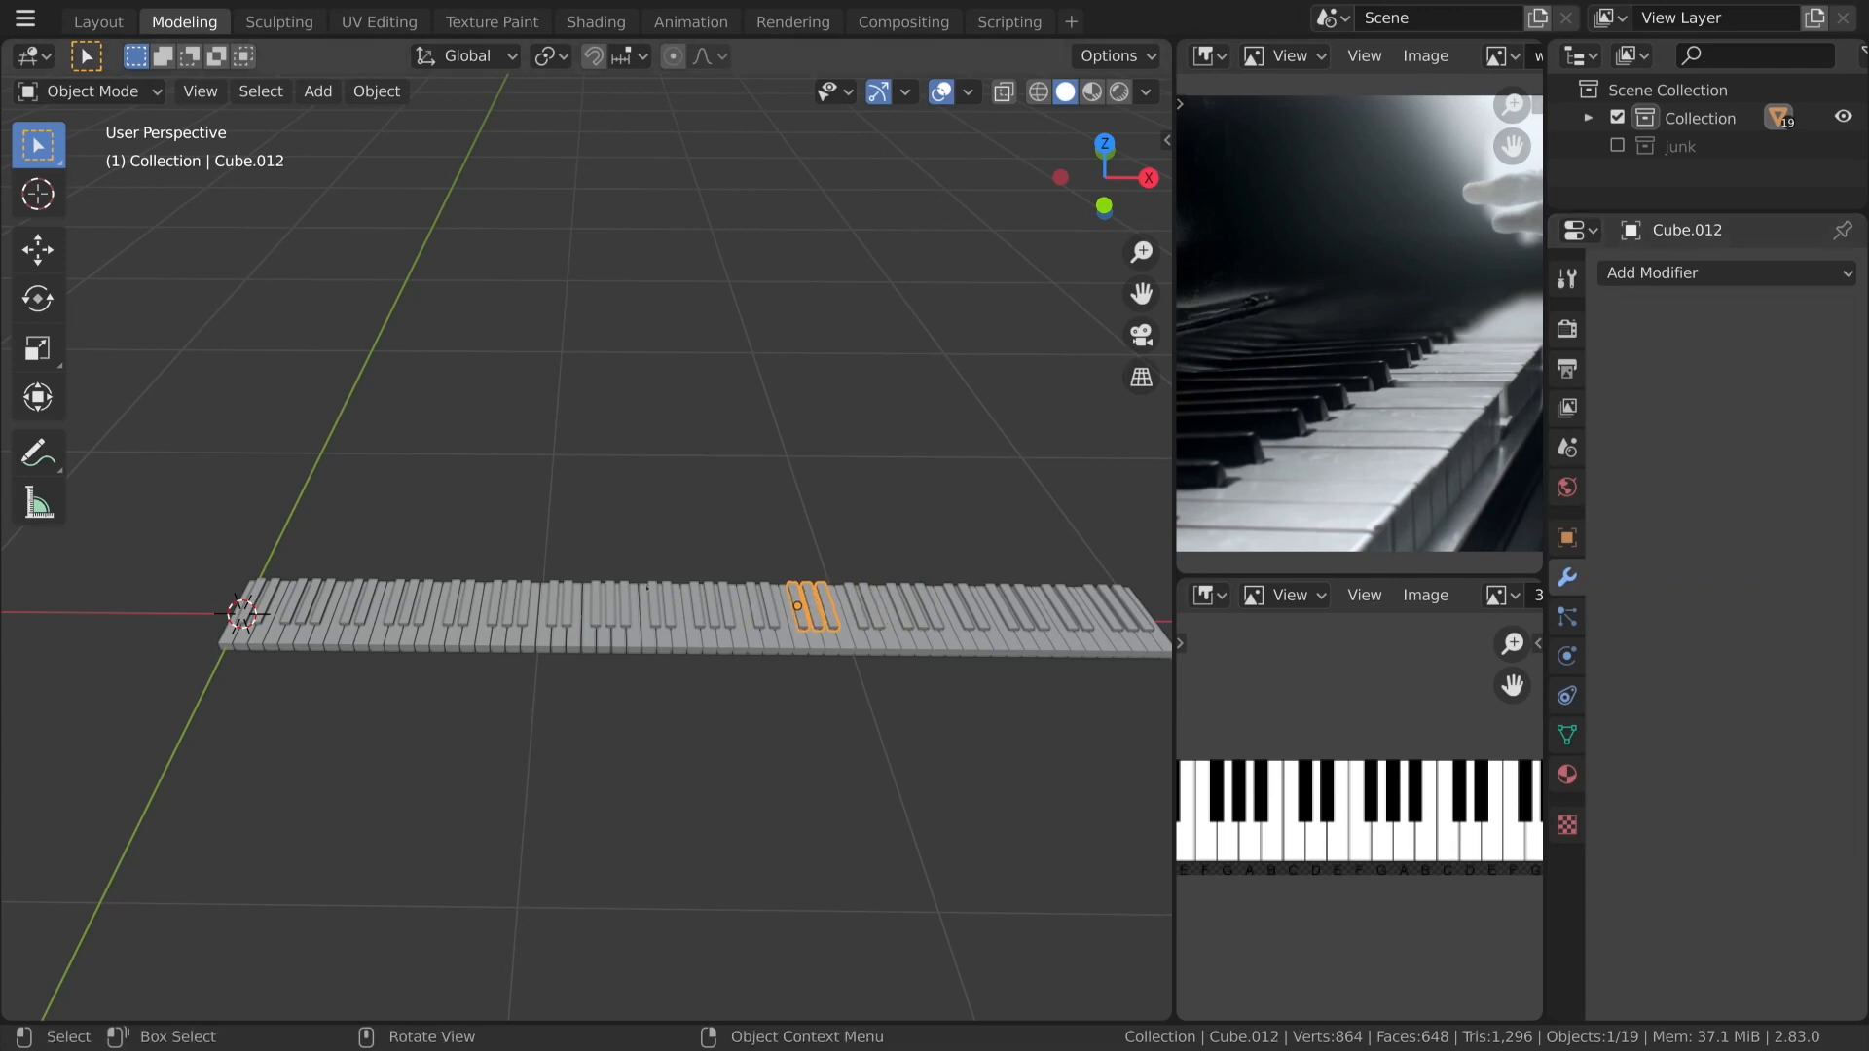
pyautogui.click(751, 603)
pyautogui.click(1613, 364)
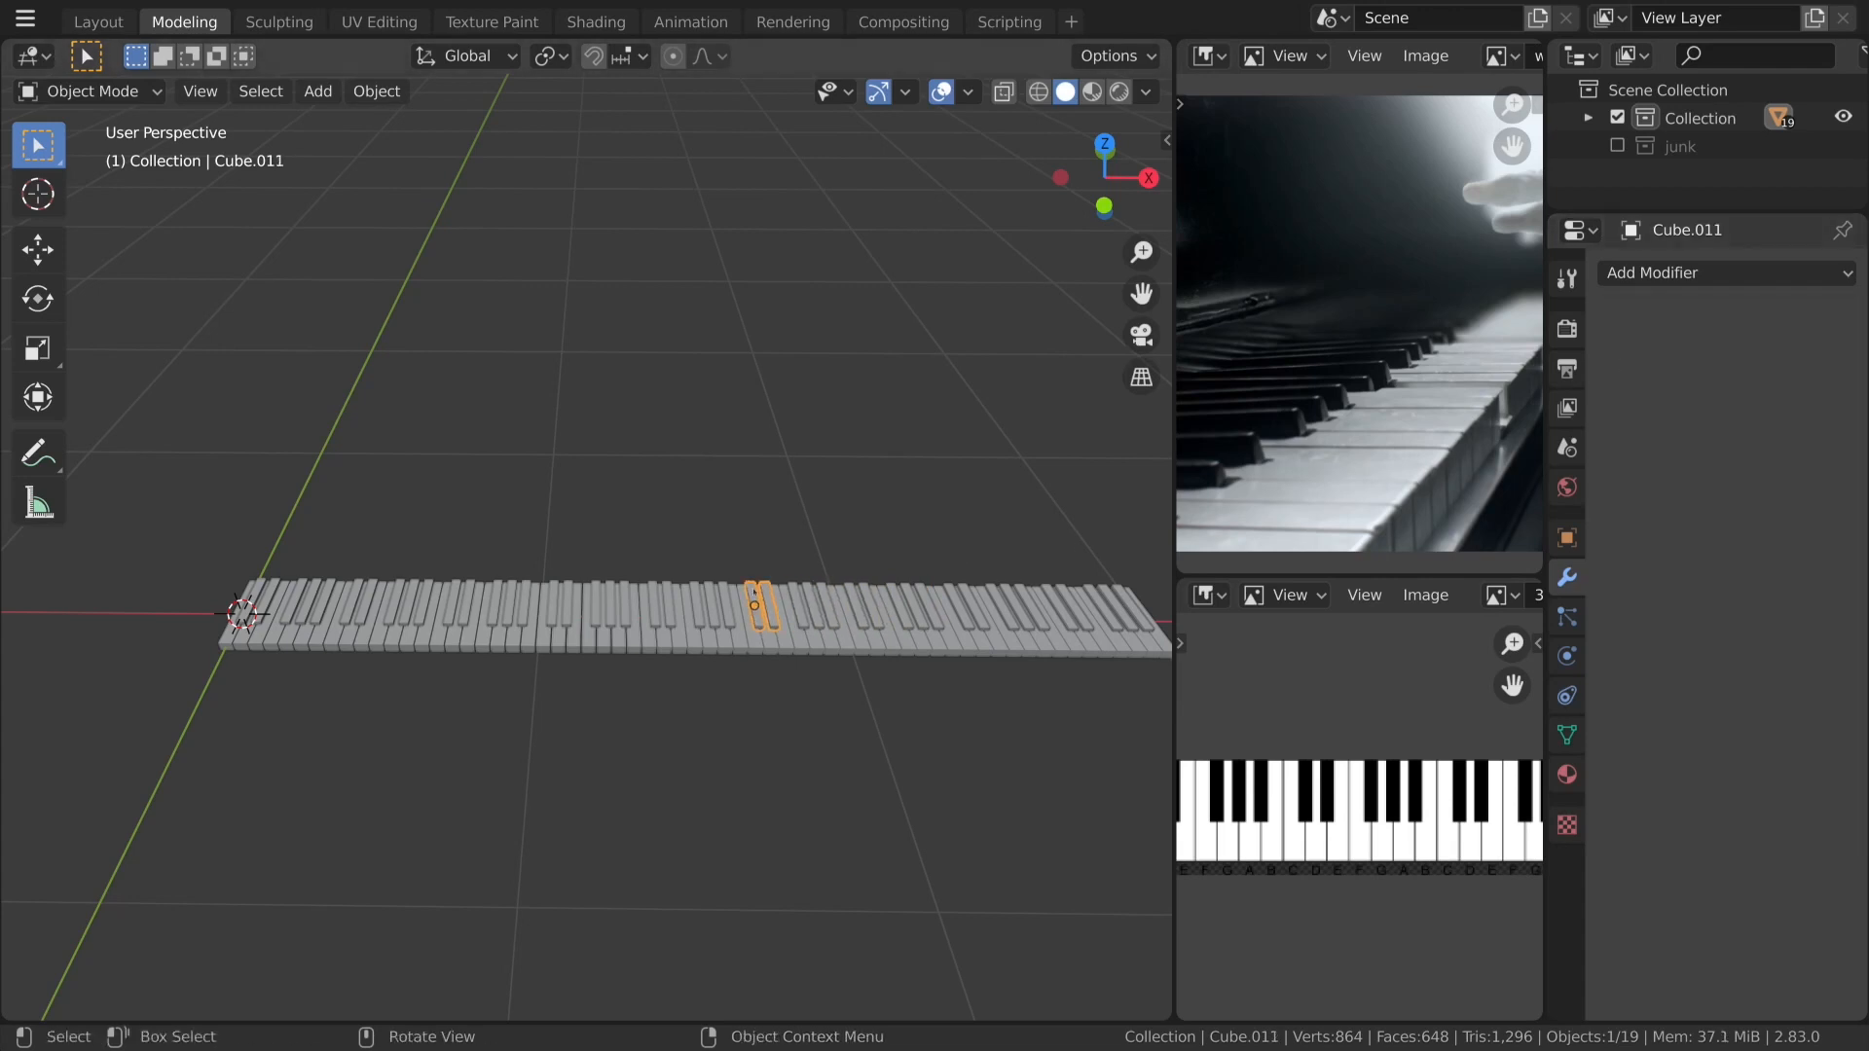
pyautogui.click(720, 606)
pyautogui.click(1654, 355)
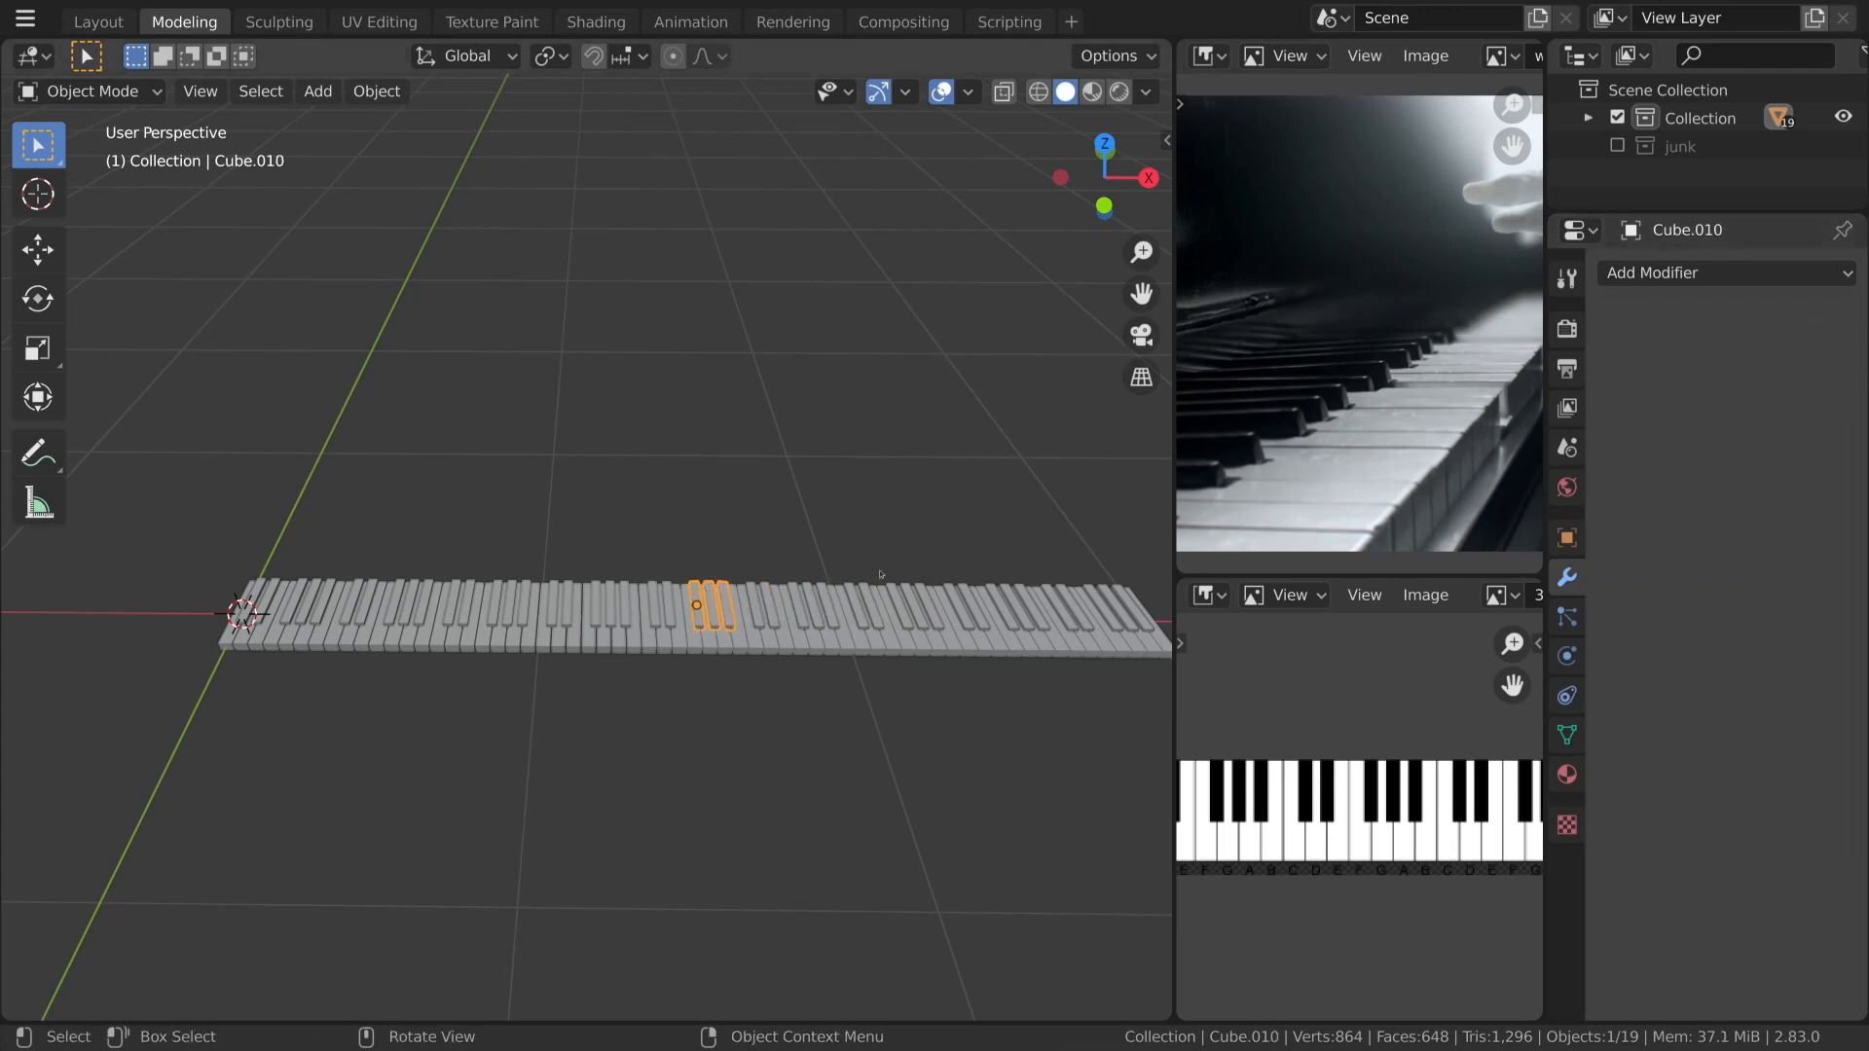
# Apply the Array modifier on each of the next four black key groups, through the three-key group Cube.006.
pyautogui.click(659, 606)
pyautogui.click(1655, 354)
pyautogui.click(603, 607)
pyautogui.click(1655, 355)
pyautogui.click(555, 606)
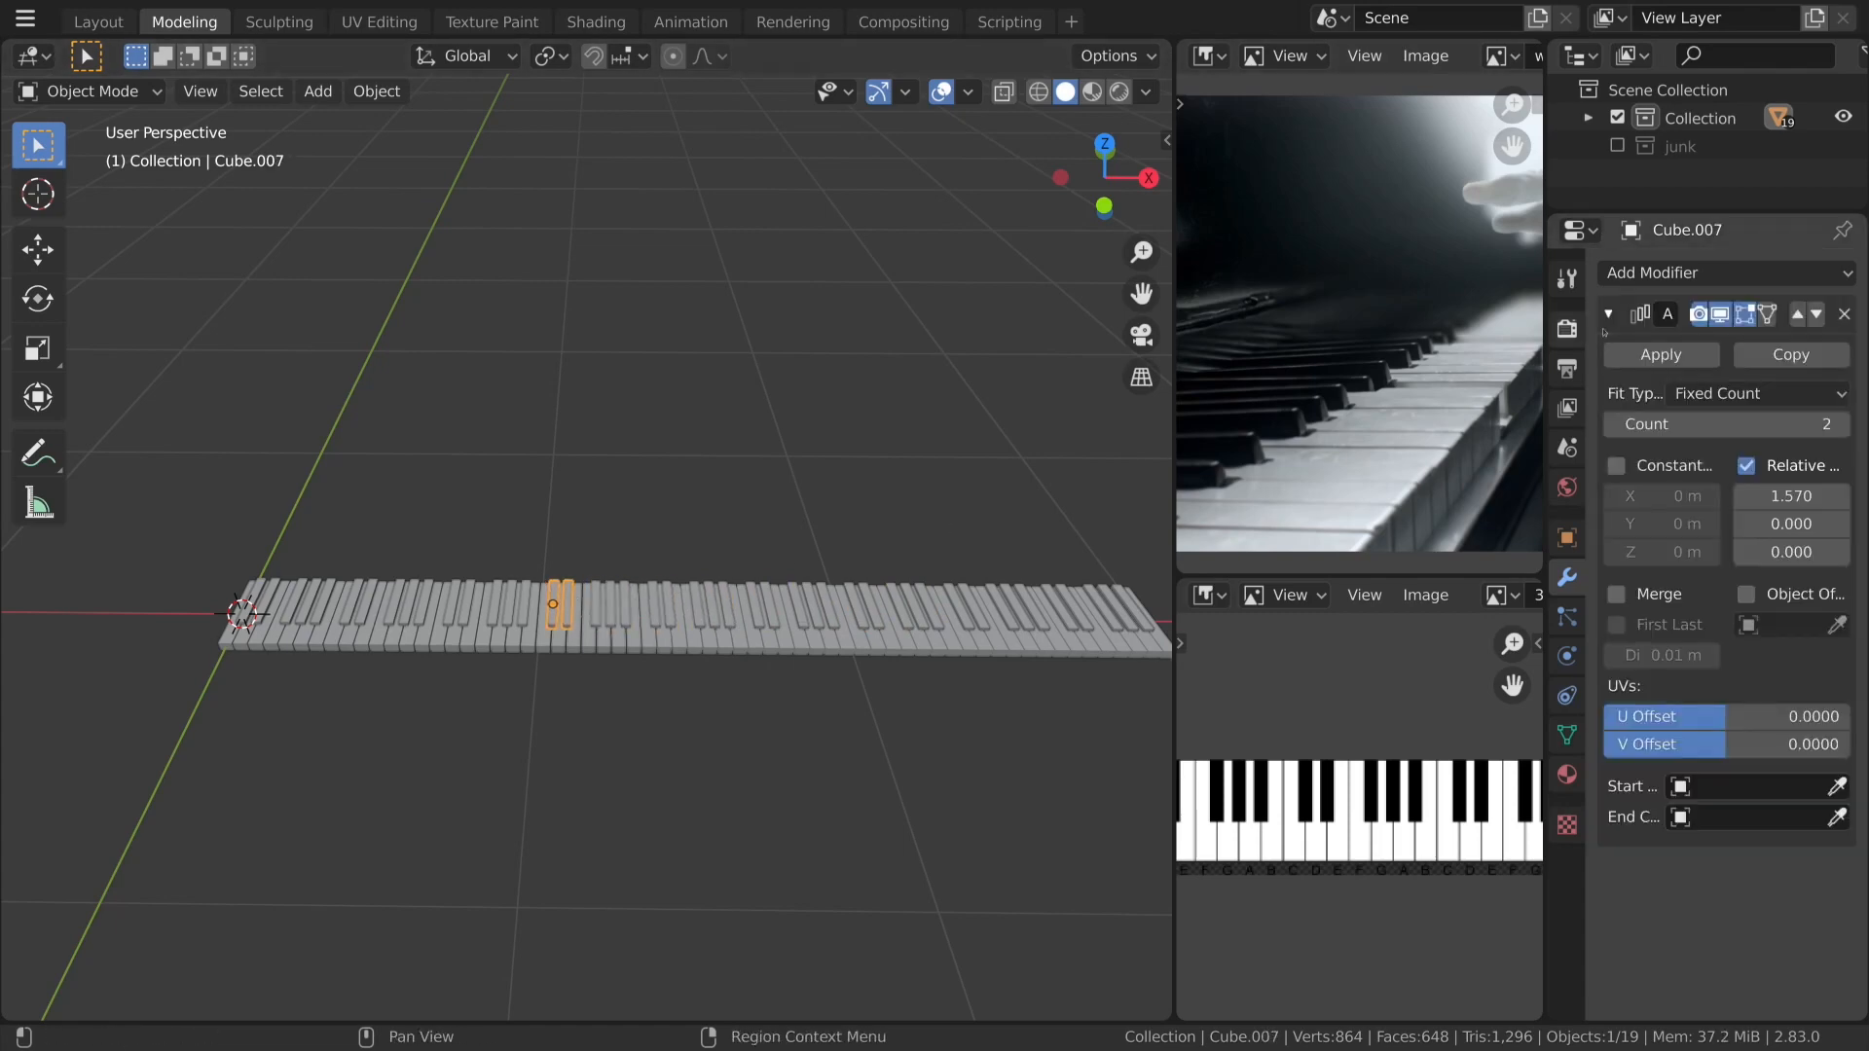
pyautogui.click(1655, 354)
pyautogui.click(515, 607)
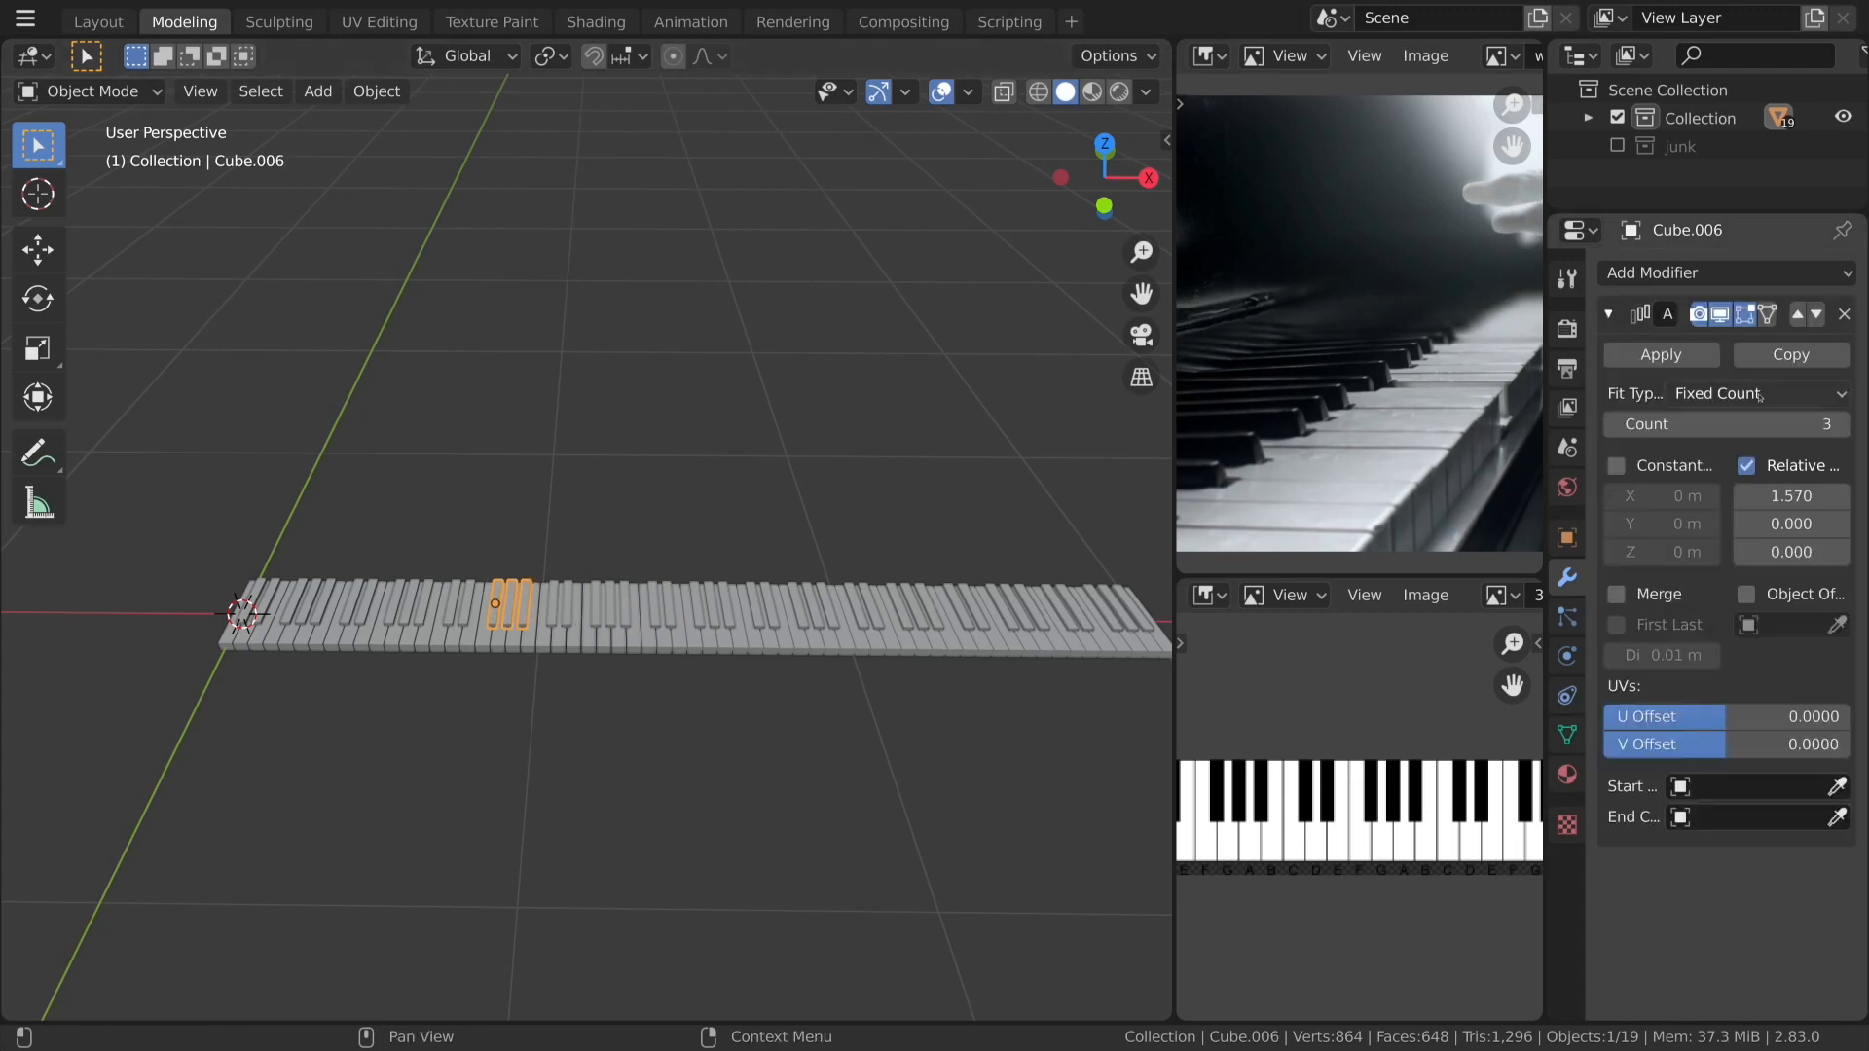
pyautogui.click(1654, 355)
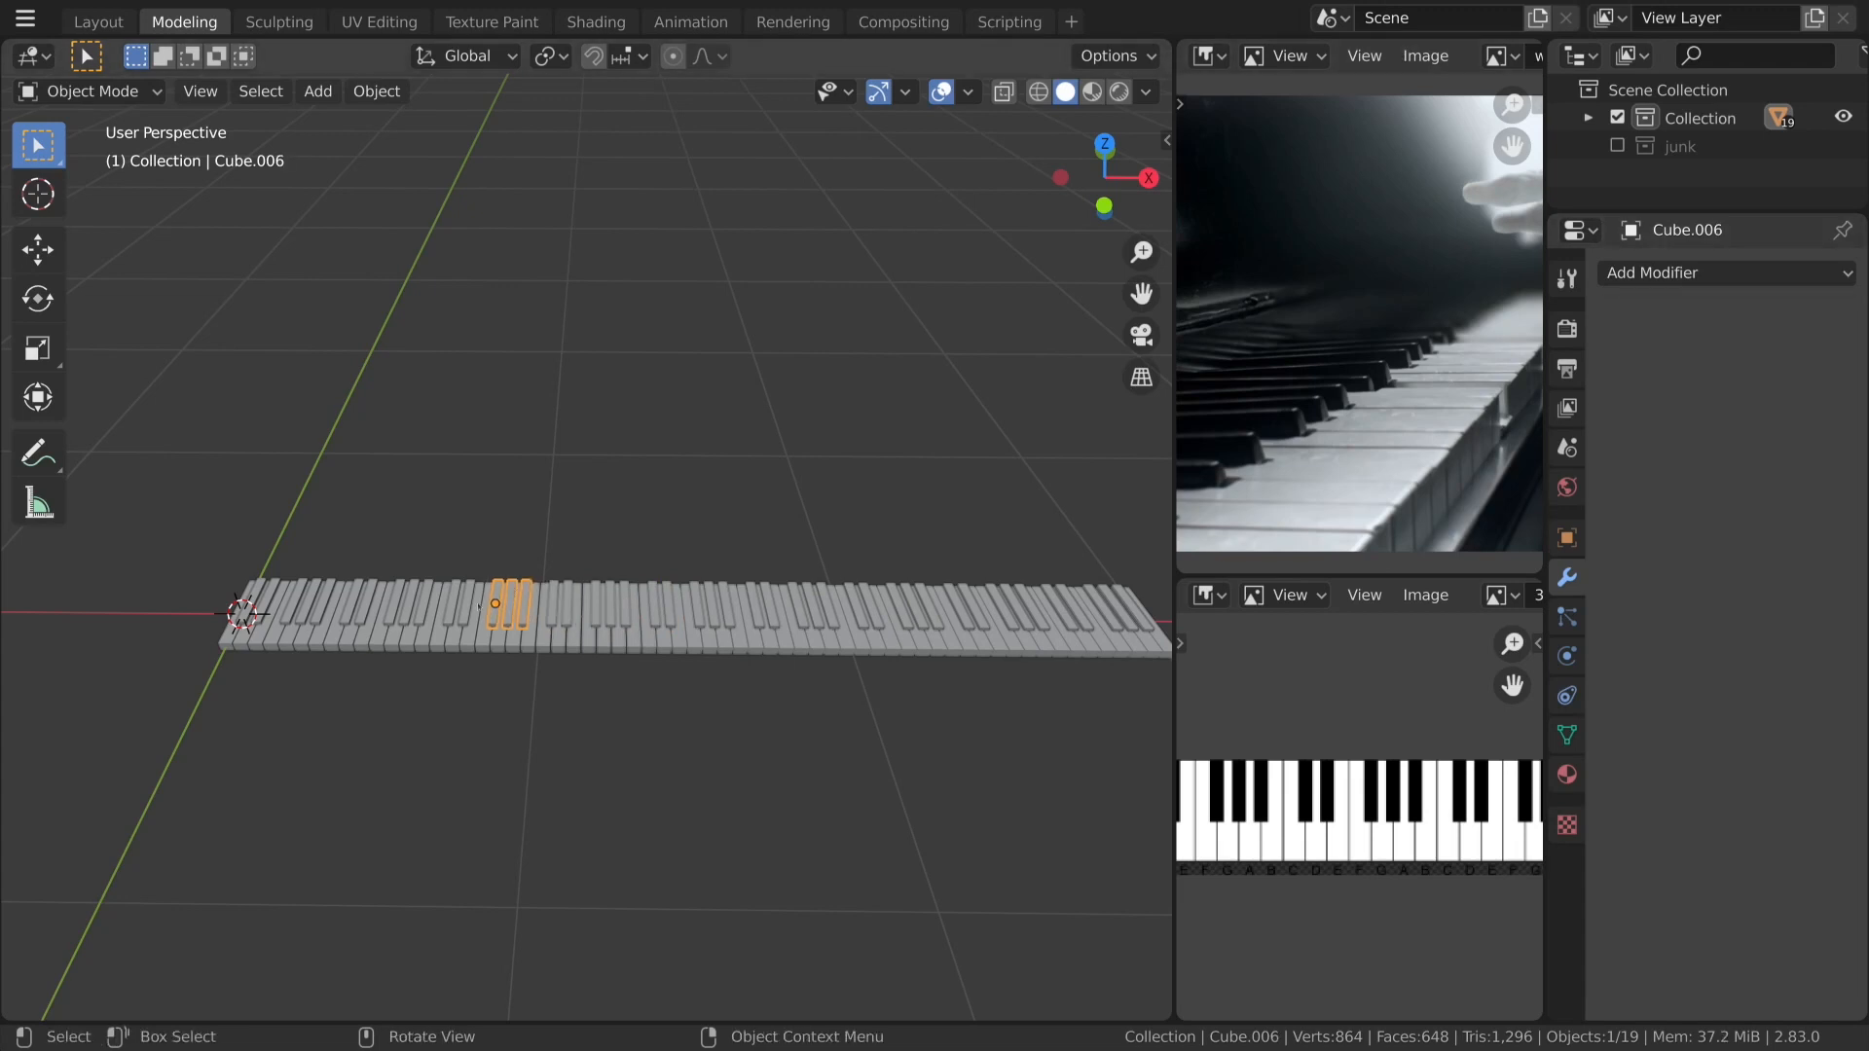
# Apply the Array modifier individually on the remaining five black key groups, Cube.005 through Cube.001 at the origin.
pyautogui.click(457, 606)
pyautogui.click(1655, 354)
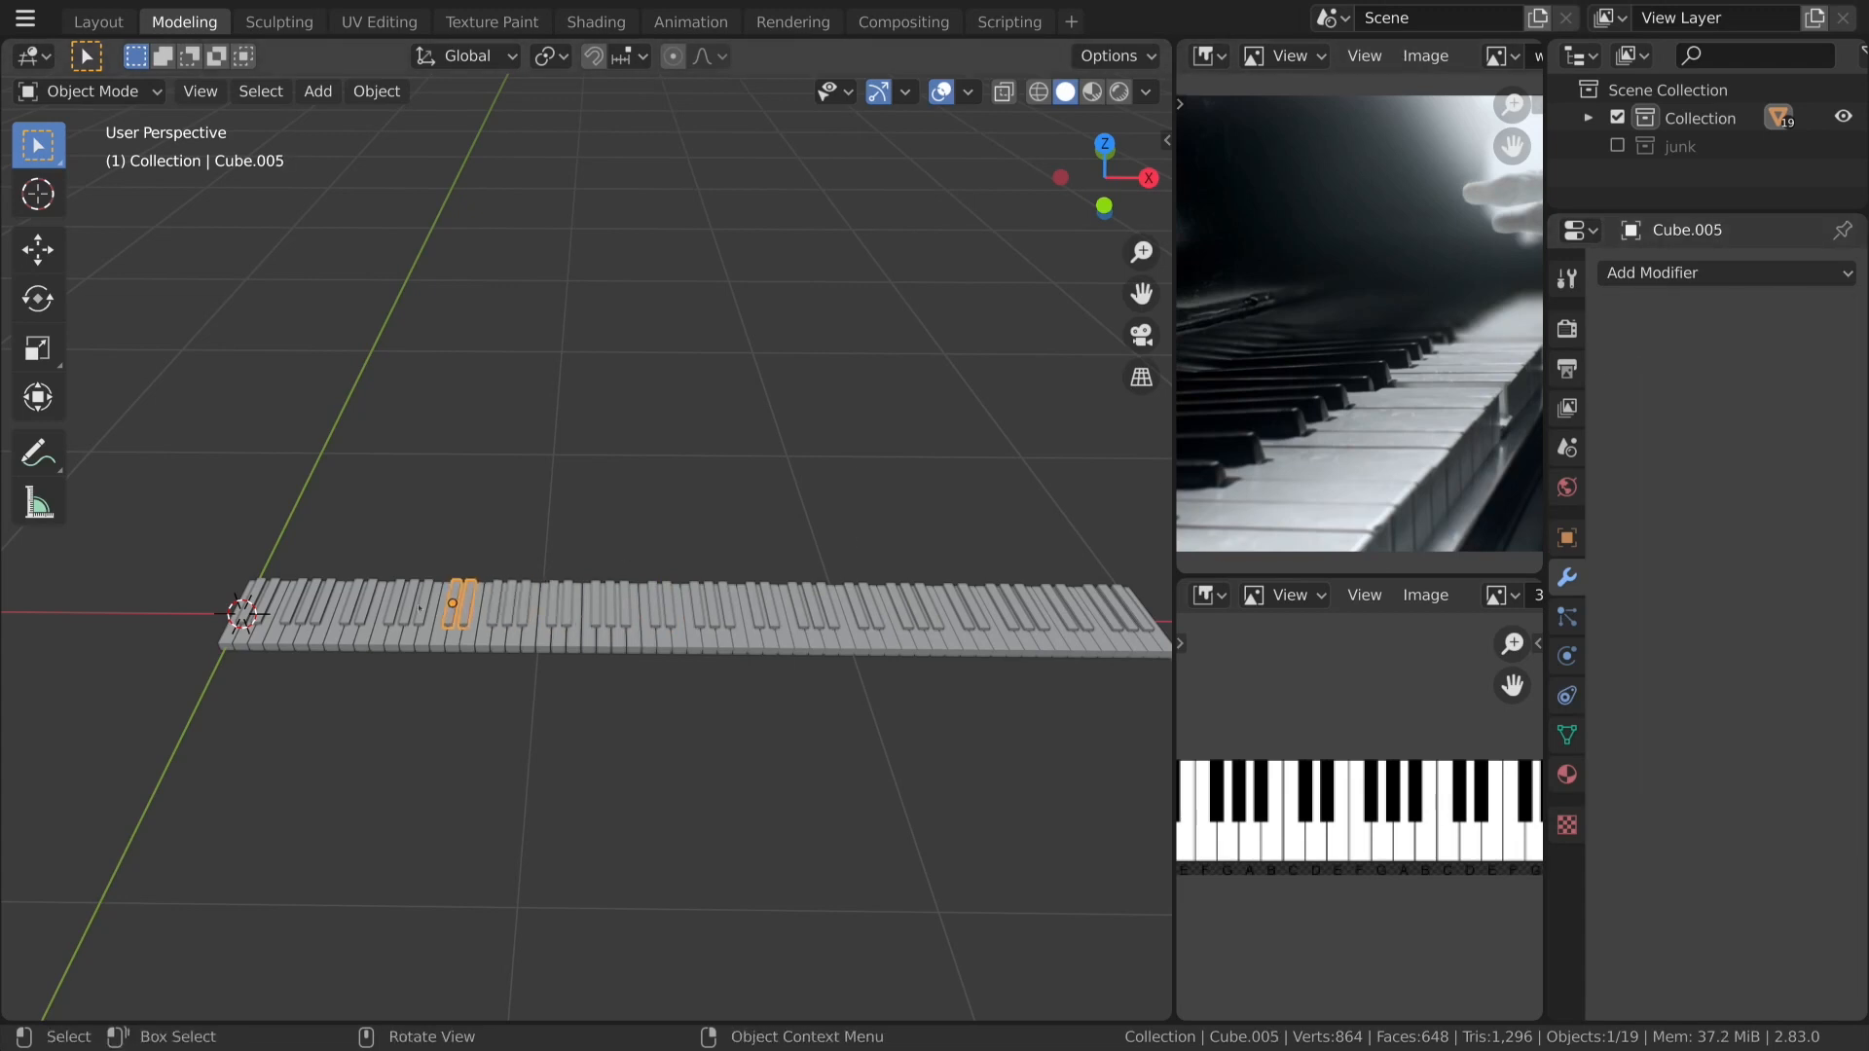
pyautogui.click(419, 607)
pyautogui.click(1655, 354)
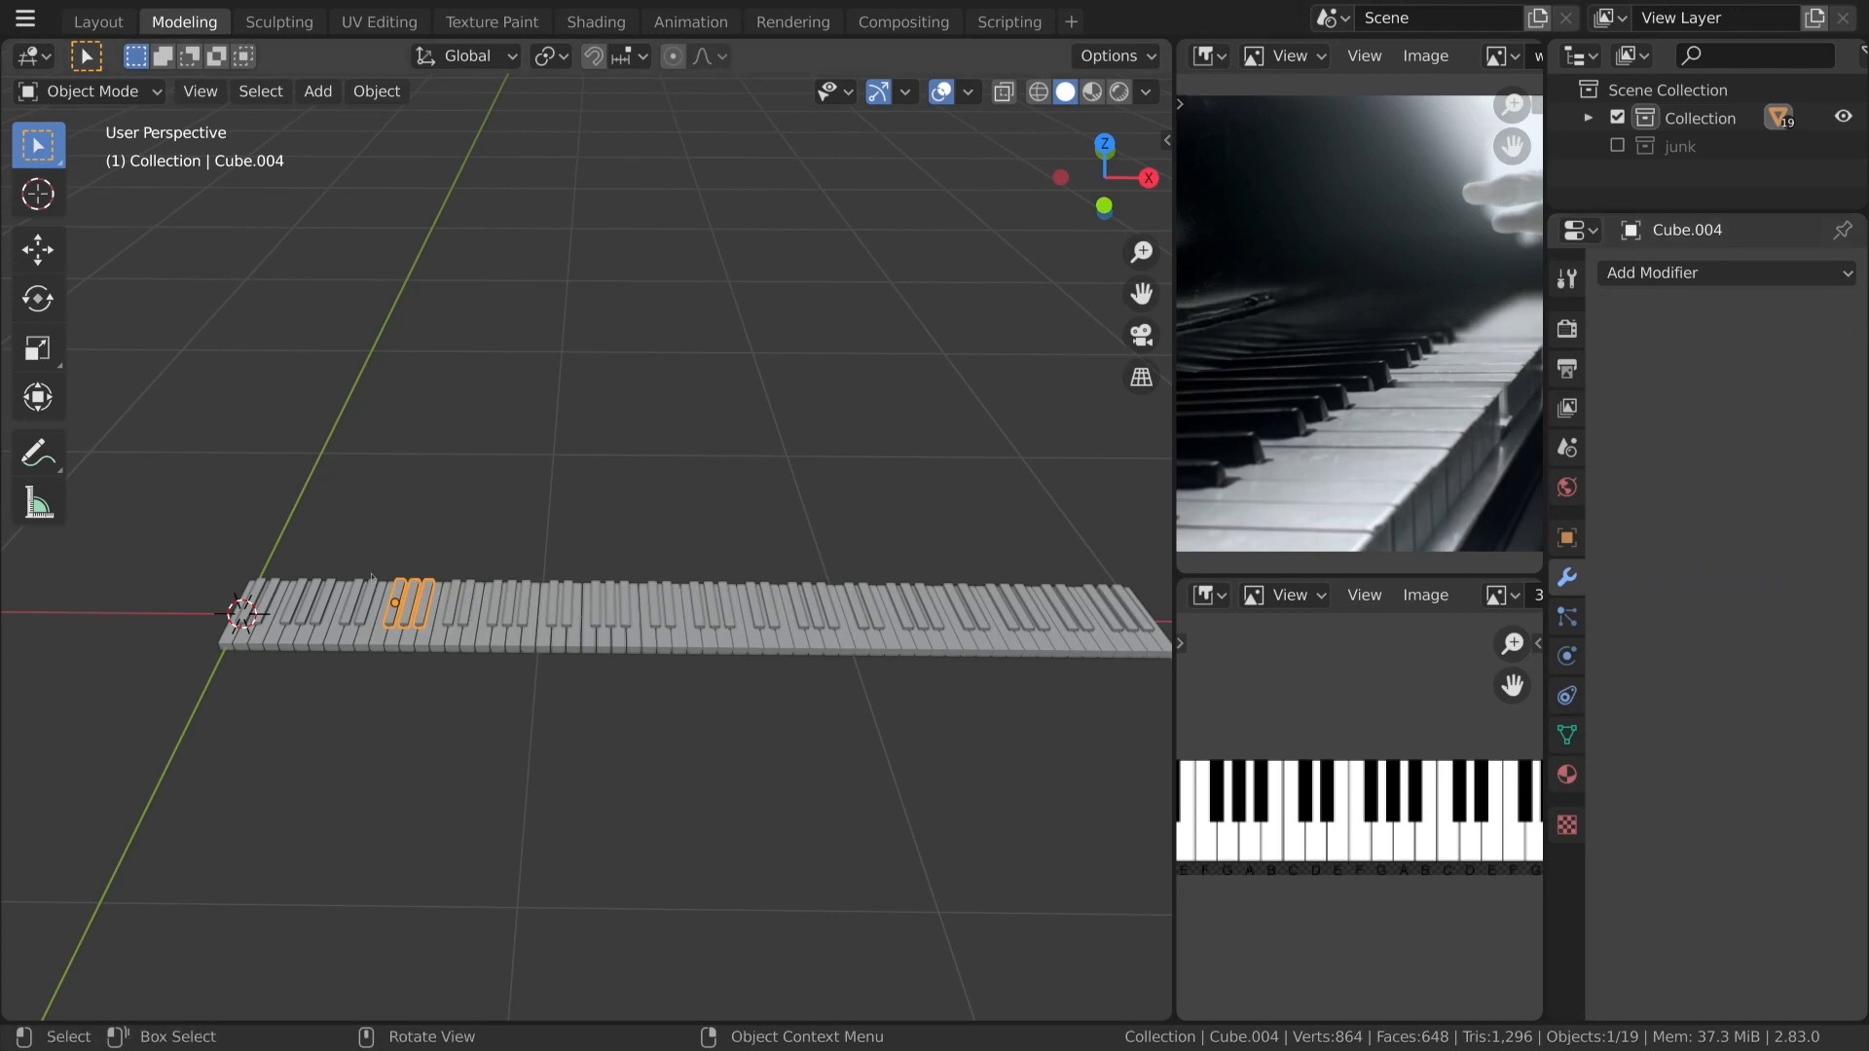
pyautogui.click(363, 606)
pyautogui.click(1661, 356)
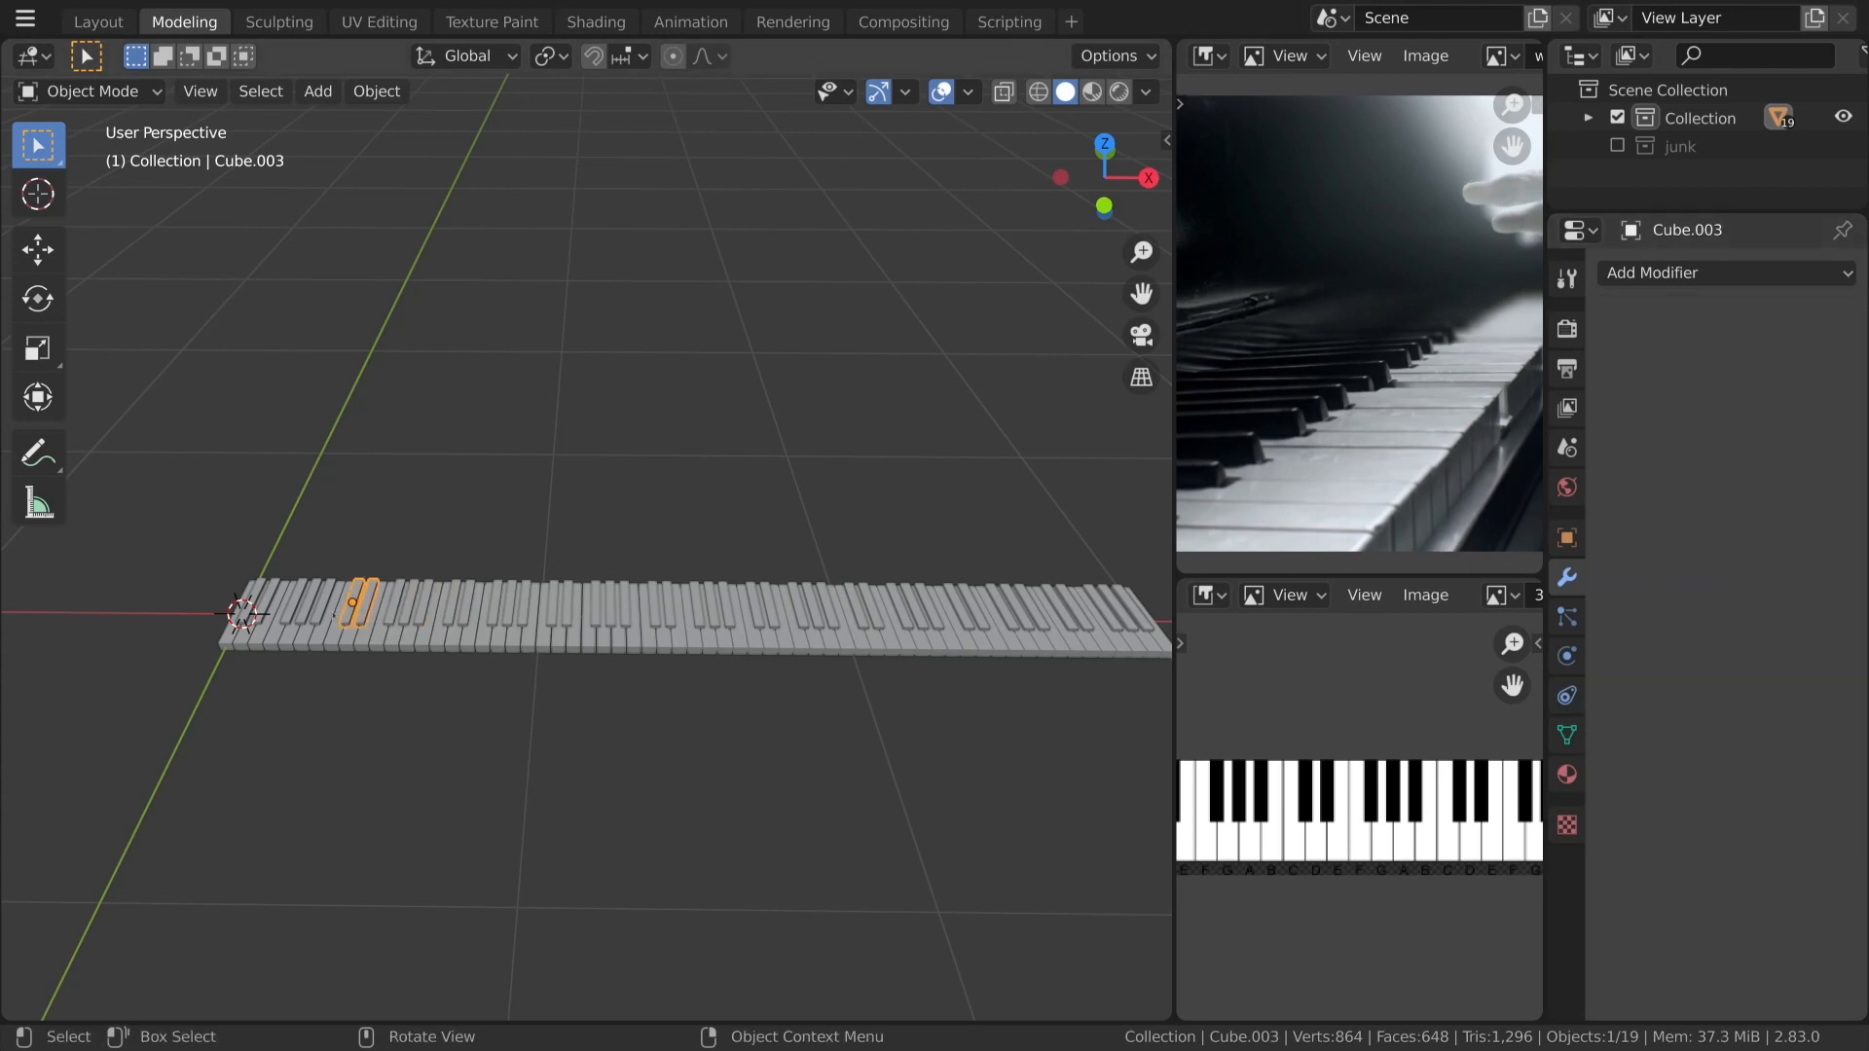
pyautogui.click(354, 610)
pyautogui.click(310, 606)
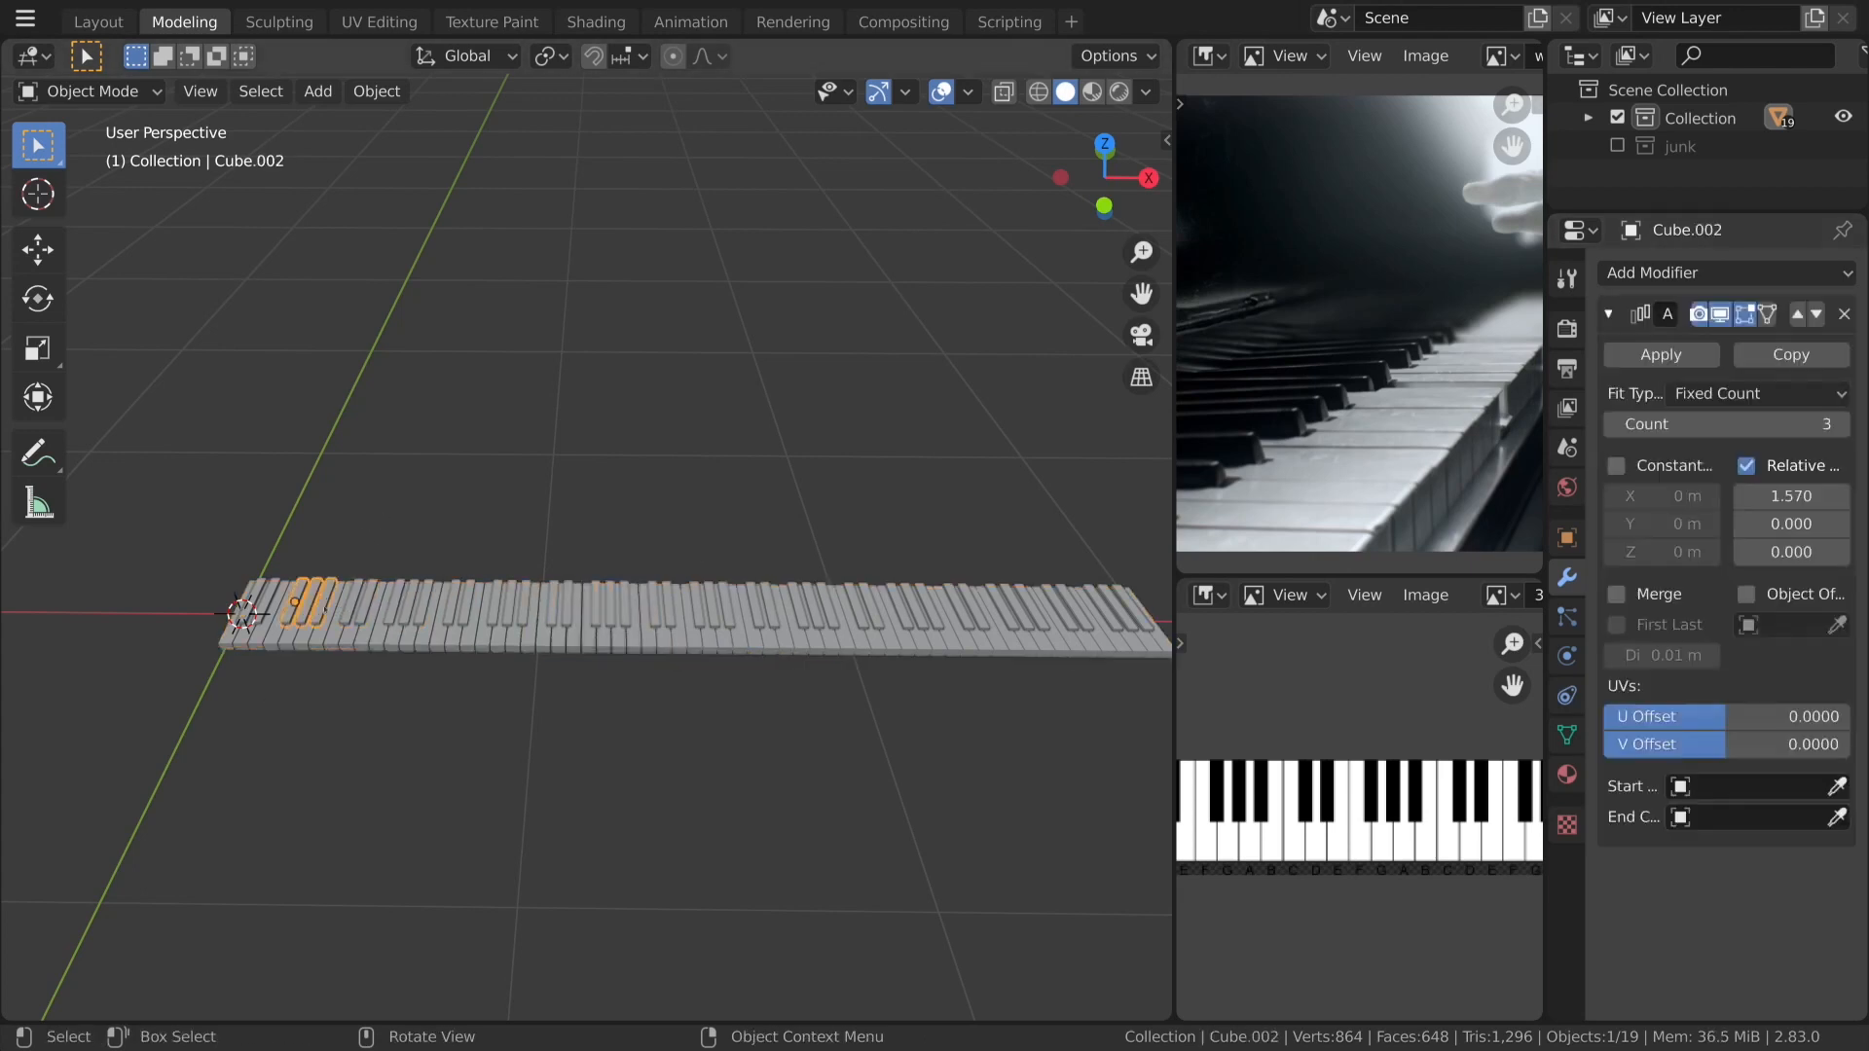
pyautogui.click(1660, 357)
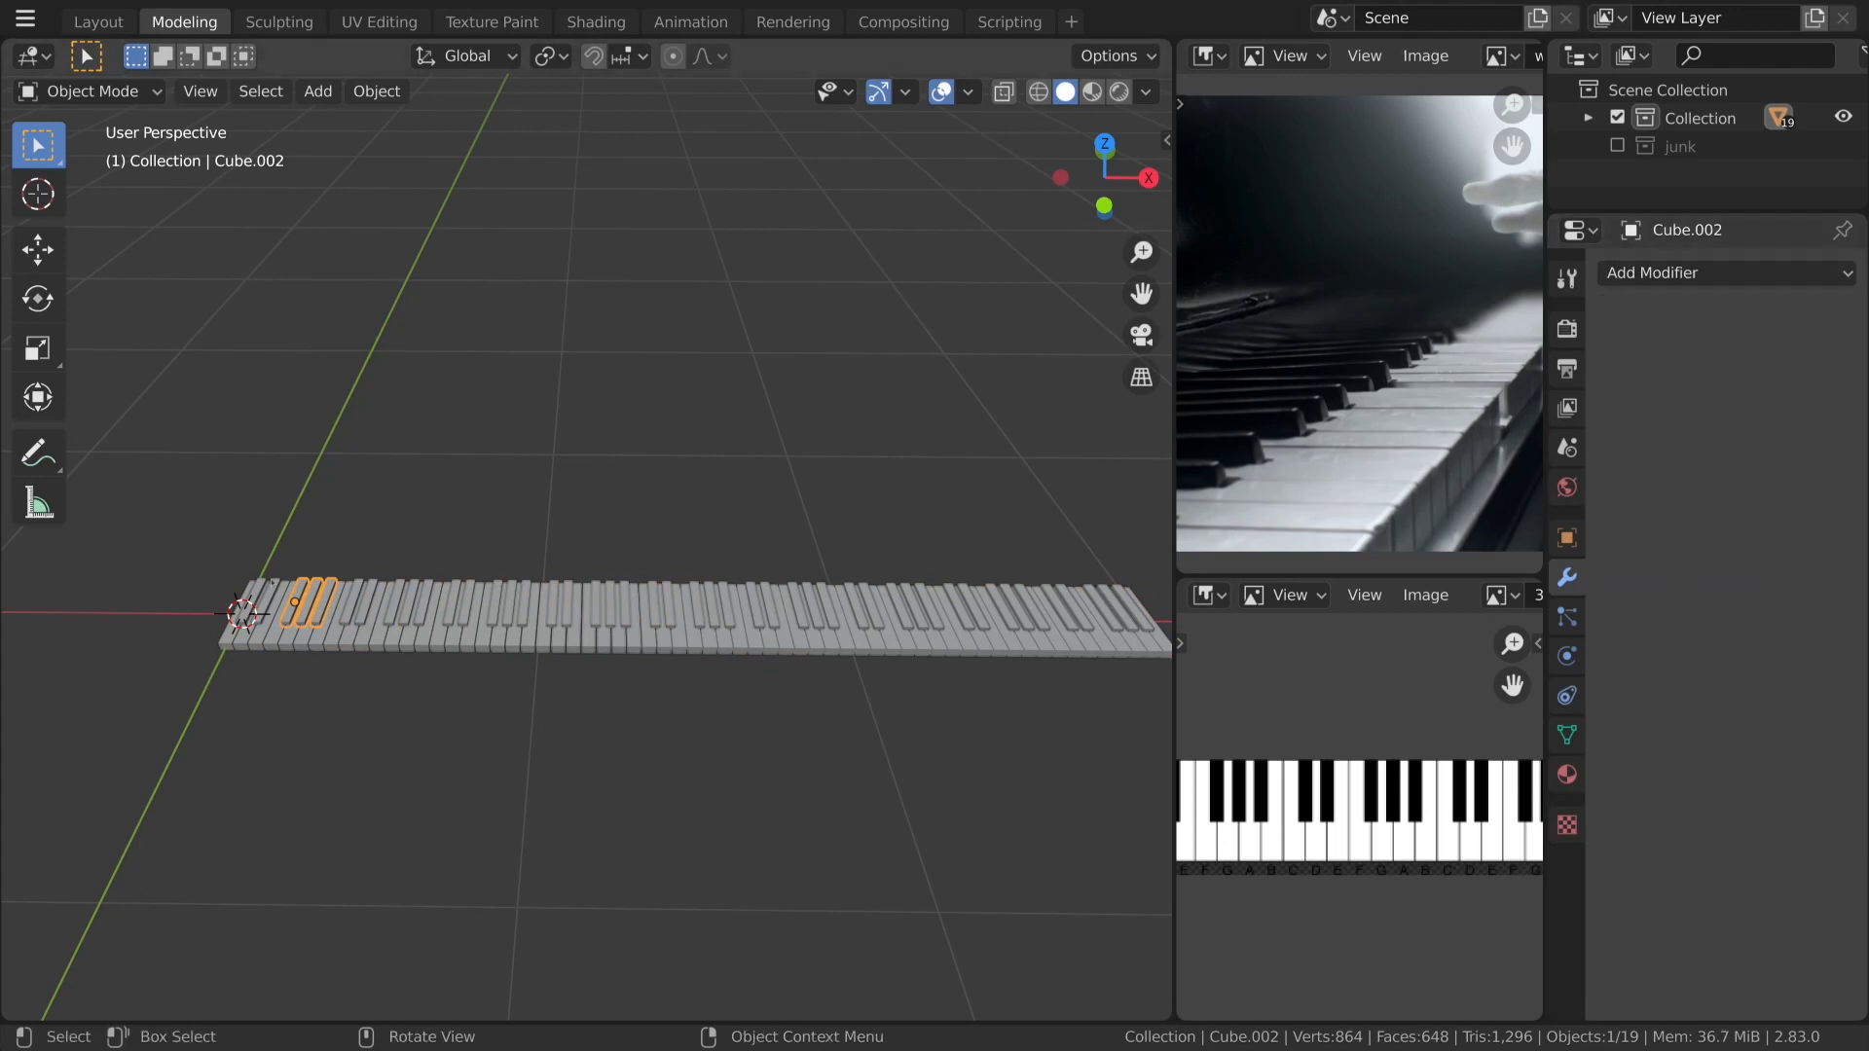
pyautogui.click(260, 609)
pyautogui.click(1661, 356)
pyautogui.moveTo(779, 740); pyautogui.dragTo(935, 687, button='middle')
pyautogui.scroll(5, 906, 682)
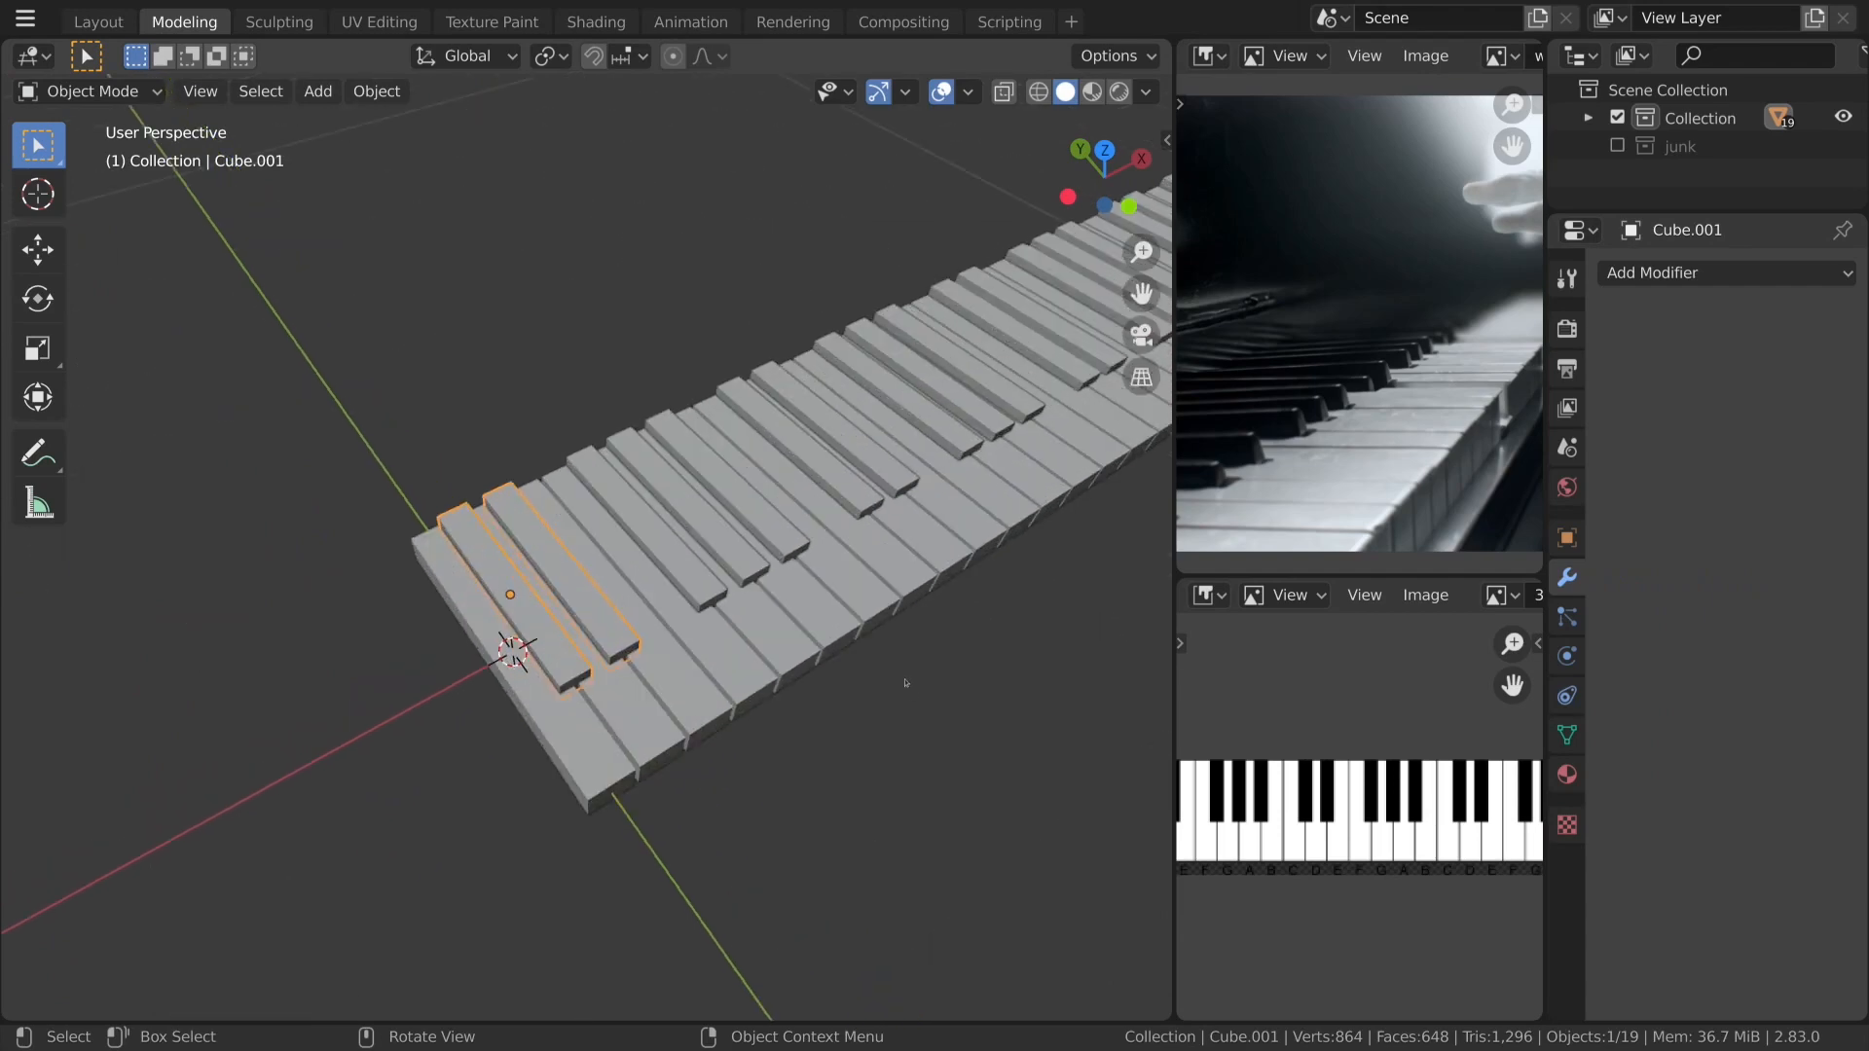
pyautogui.scroll(2, 905, 682)
pyautogui.scroll(-3, 746, 690)
pyautogui.press('KP_7')
pyautogui.moveTo(615, 904); pyautogui.dragTo(599, 628, button='middle')
pyautogui.keyDown('shift'); pyautogui.click(436, 710); pyautogui.keyUp('shift')
pyautogui.keyDown('shift'); pyautogui.click(492, 666); pyautogui.keyUp('shift')
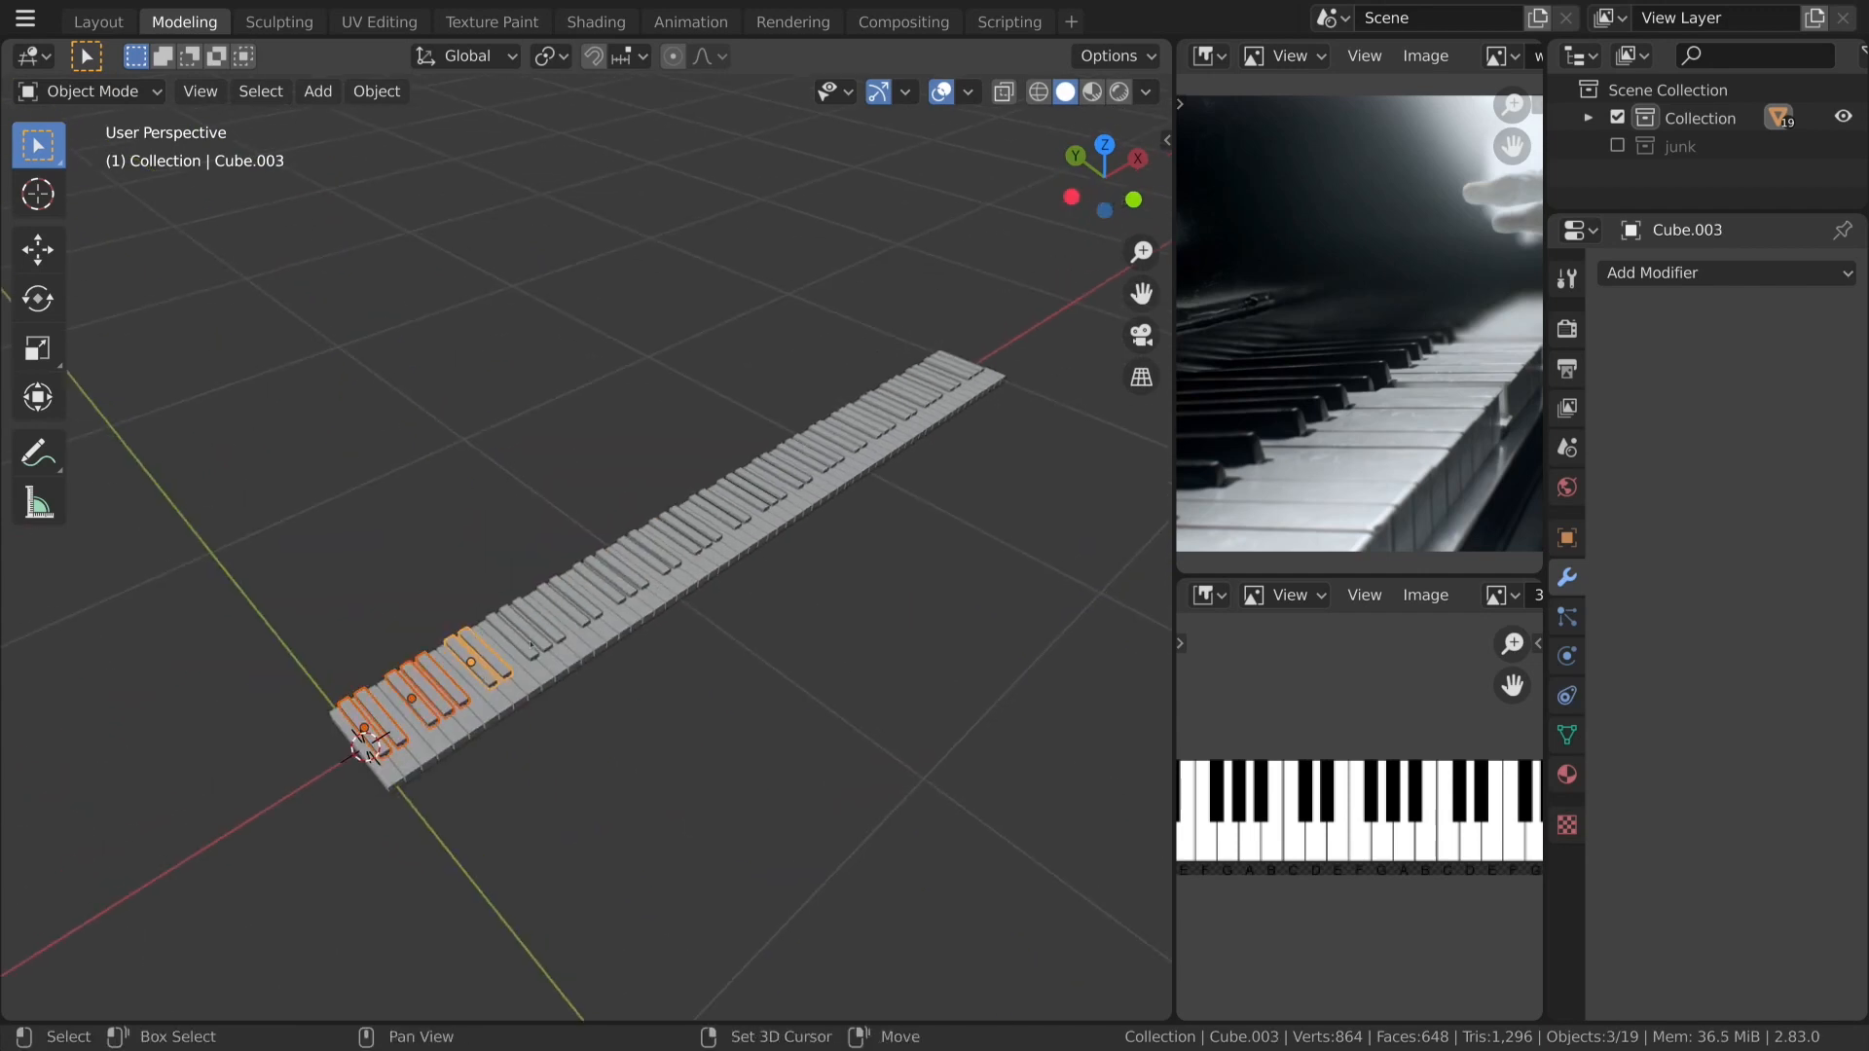
# Select the white keys, invert the selection, make Cube.001 active, and join all black key groups into one object.
pyautogui.click(610, 610)
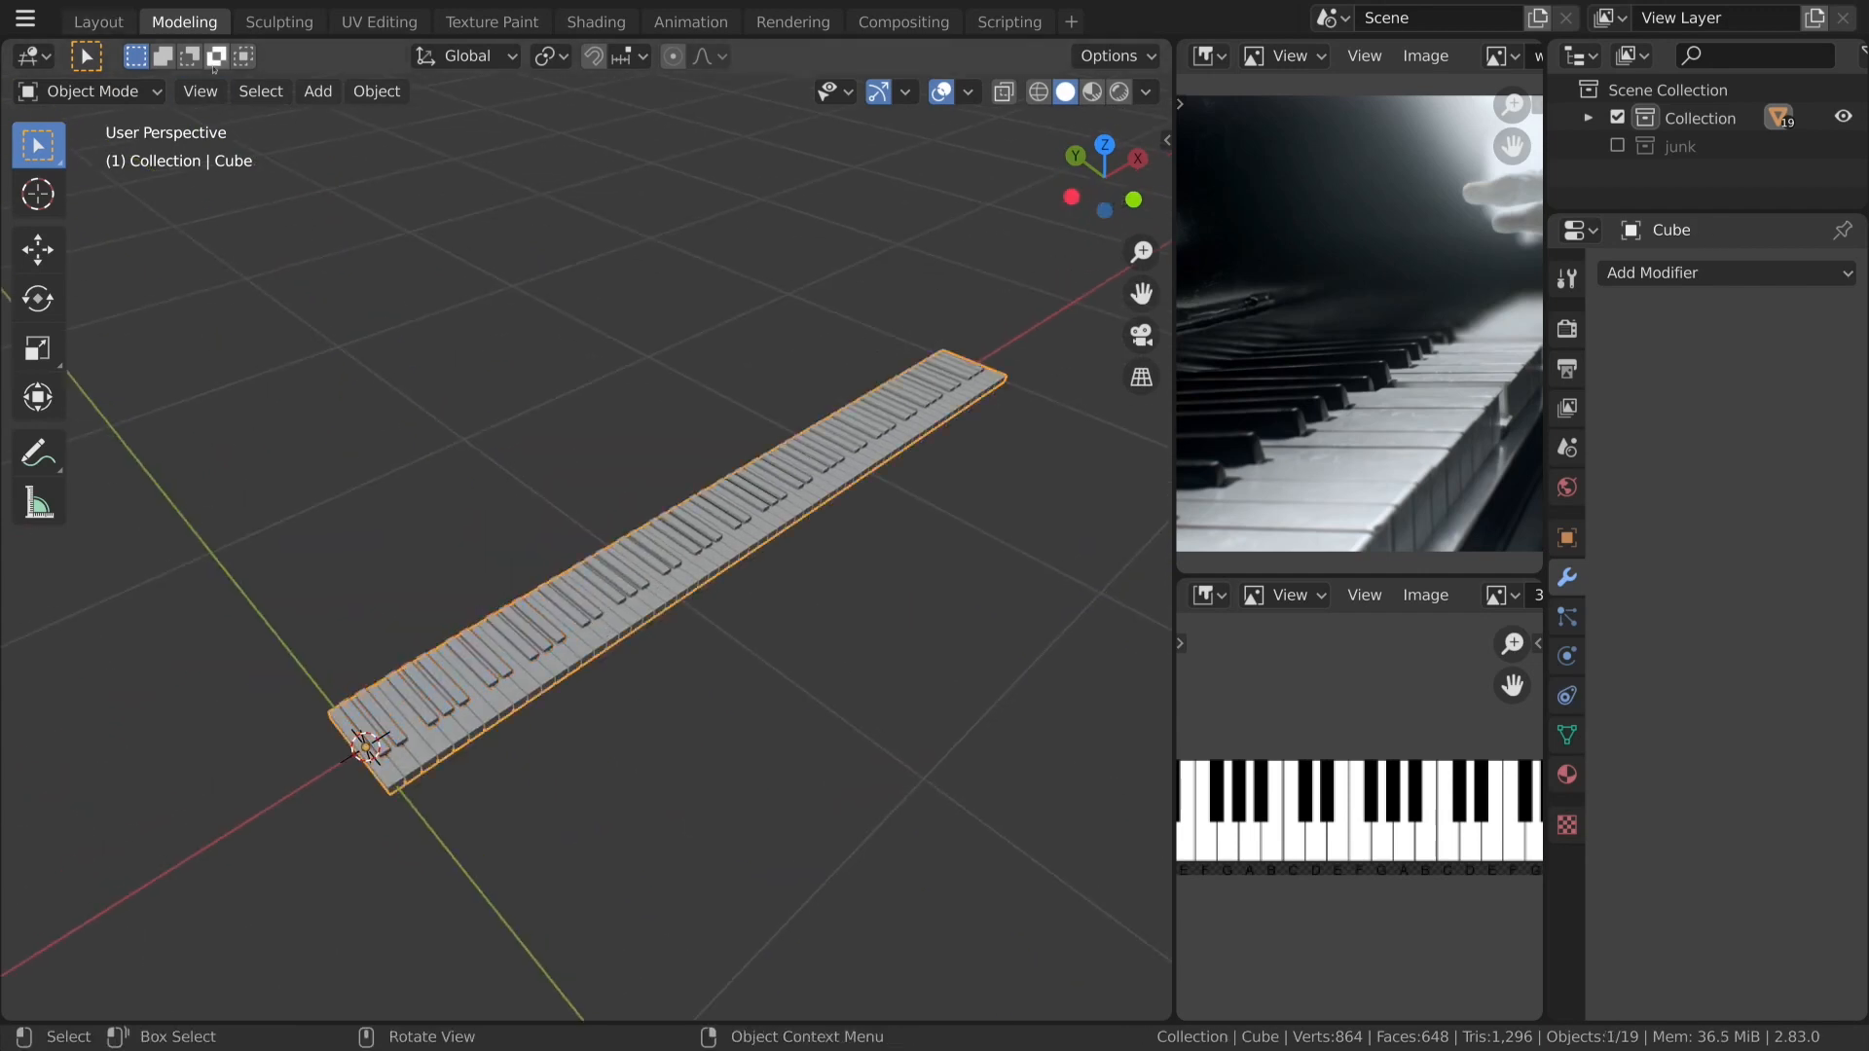
pyautogui.click(260, 91)
pyautogui.click(292, 180)
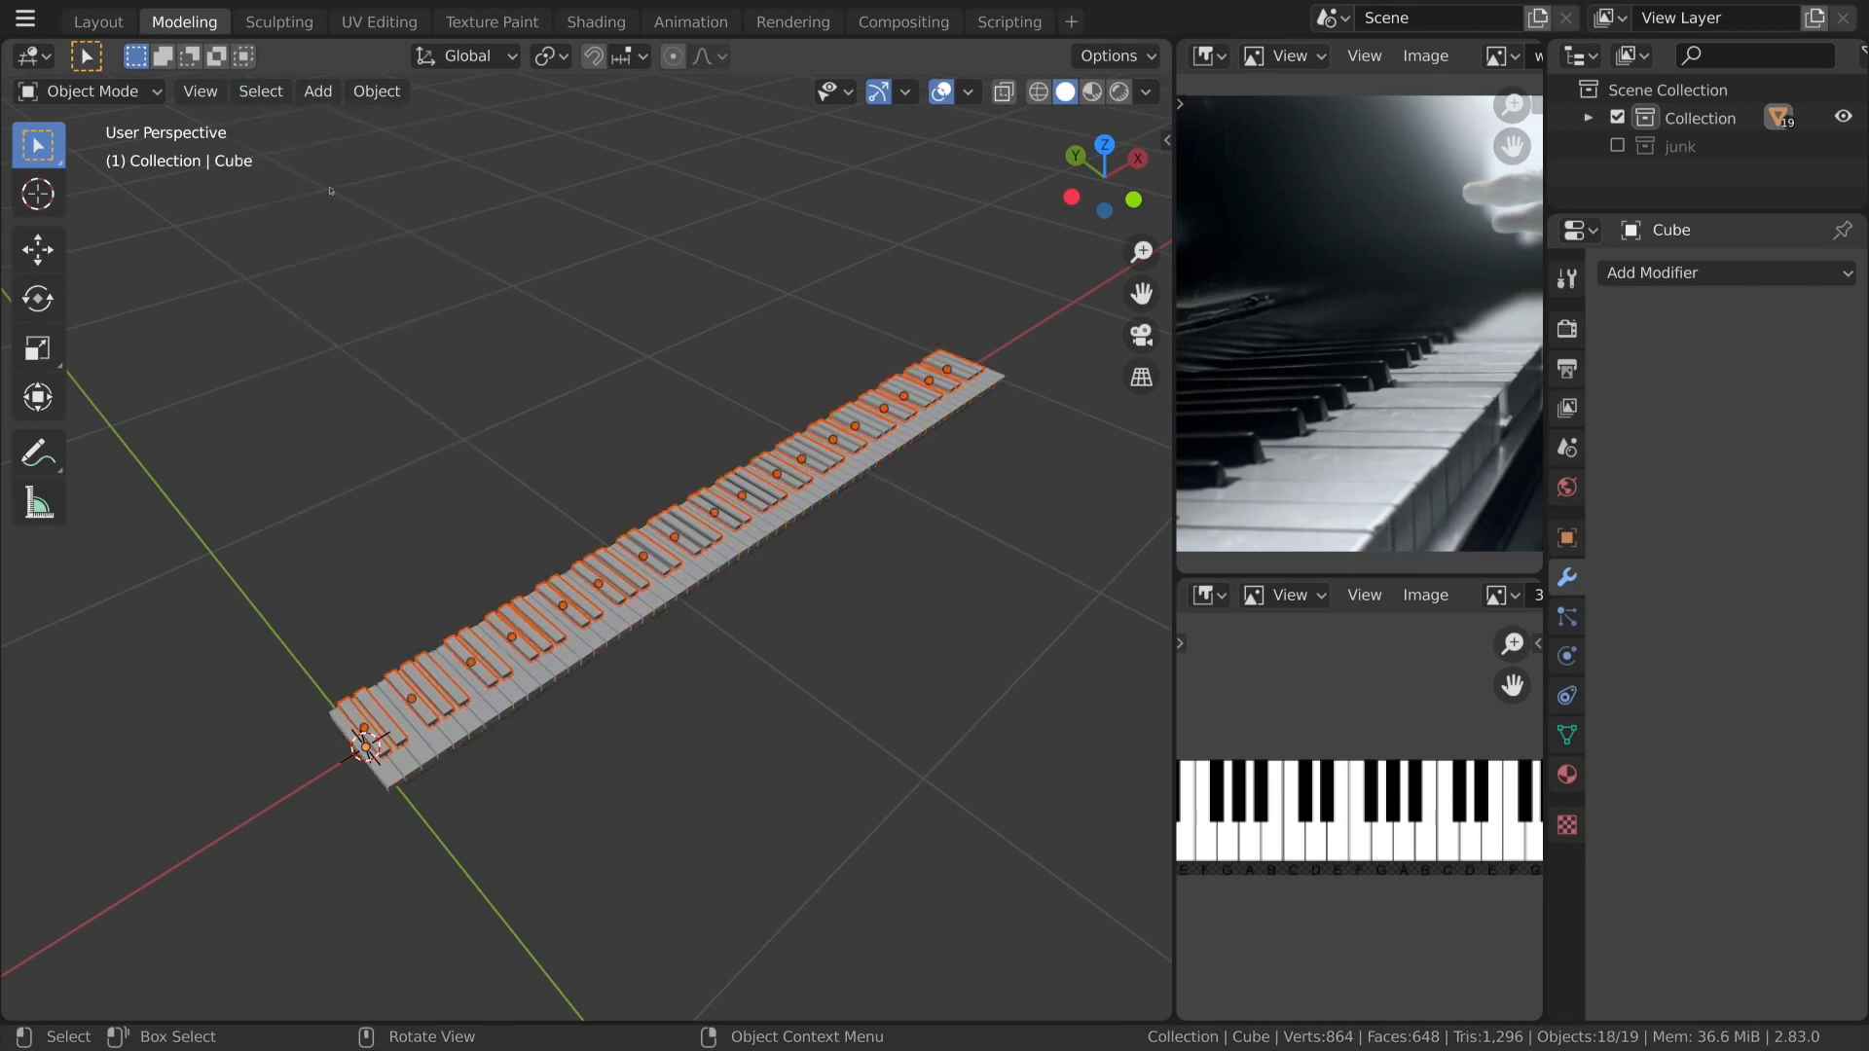
pyautogui.keyDown('shift'); pyautogui.click(383, 718); pyautogui.keyUp('shift')
pyautogui.hotkey('ctrl', 'j')
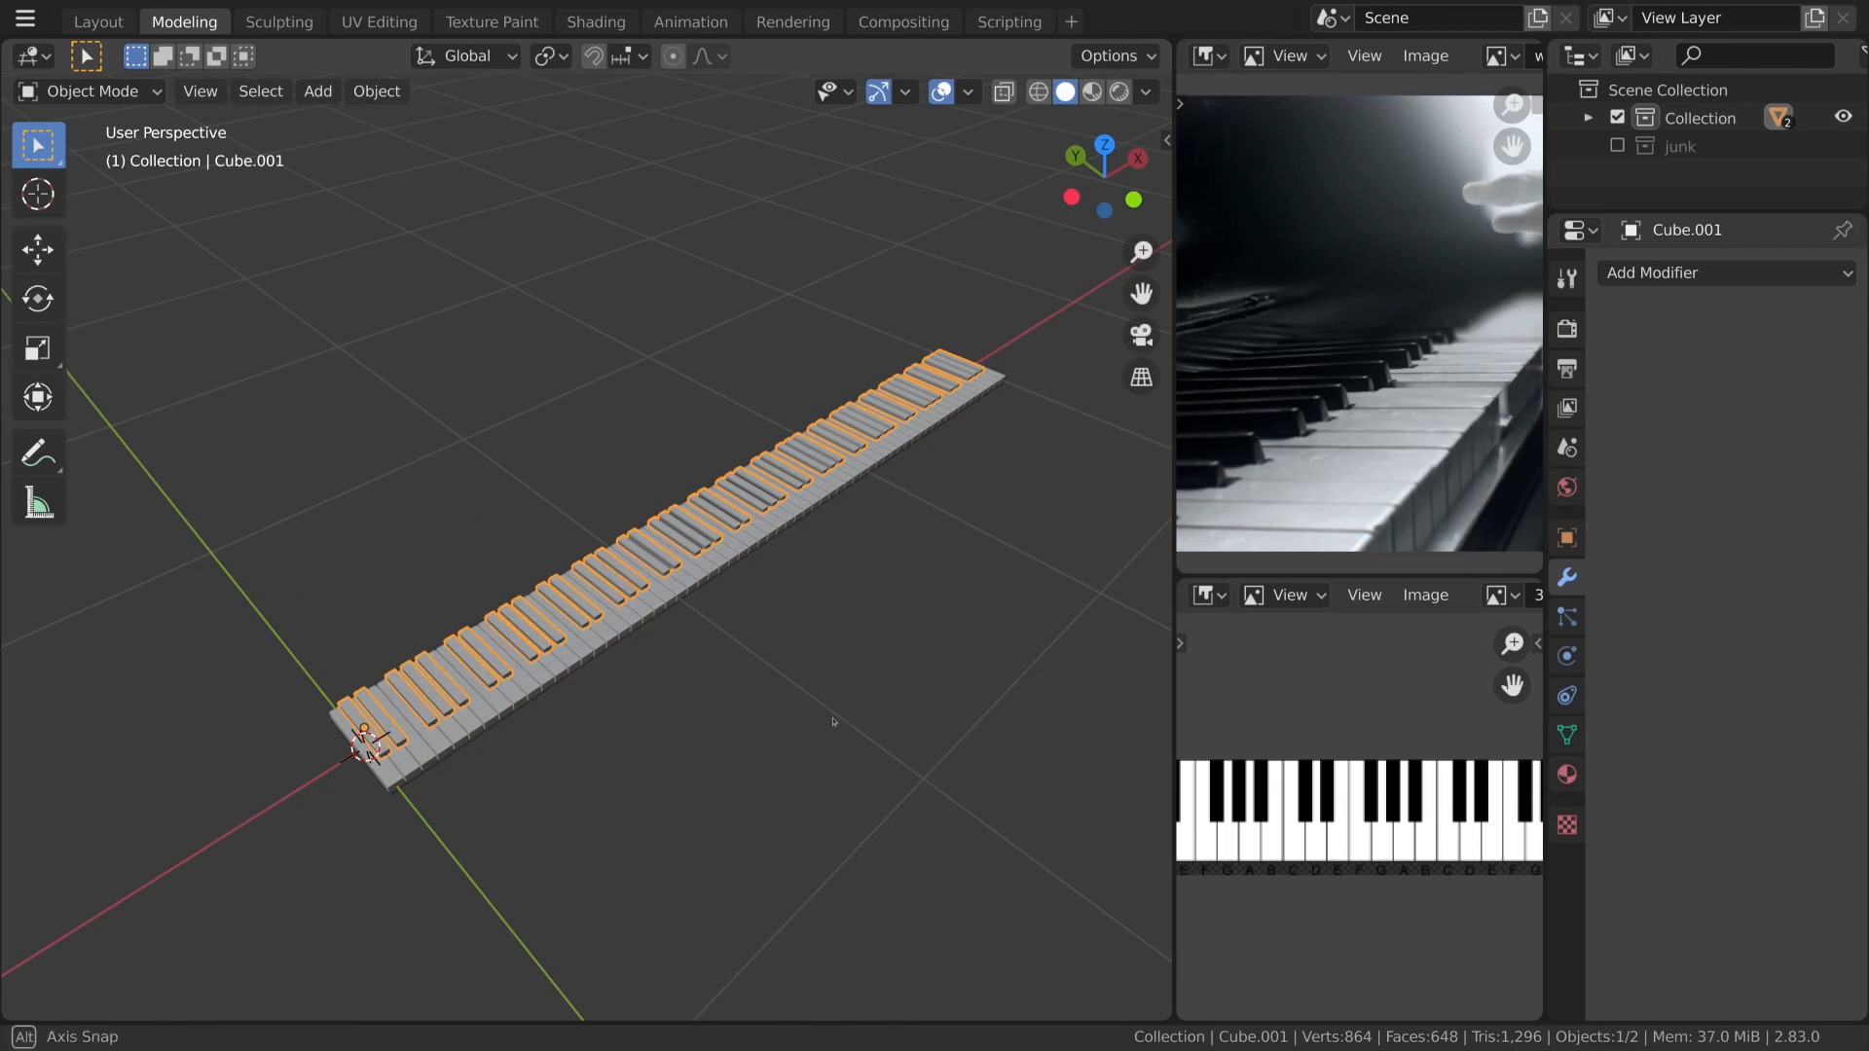
# In front wireframe view, move the black keys' bottom vertices down along Z until they extend below the white keys.
pyautogui.moveTo(833, 721); pyautogui.dragTo(809, 646, button='middle')
pyautogui.press('KP_5')
pyautogui.press('KP_1')
pyautogui.press('Tab')
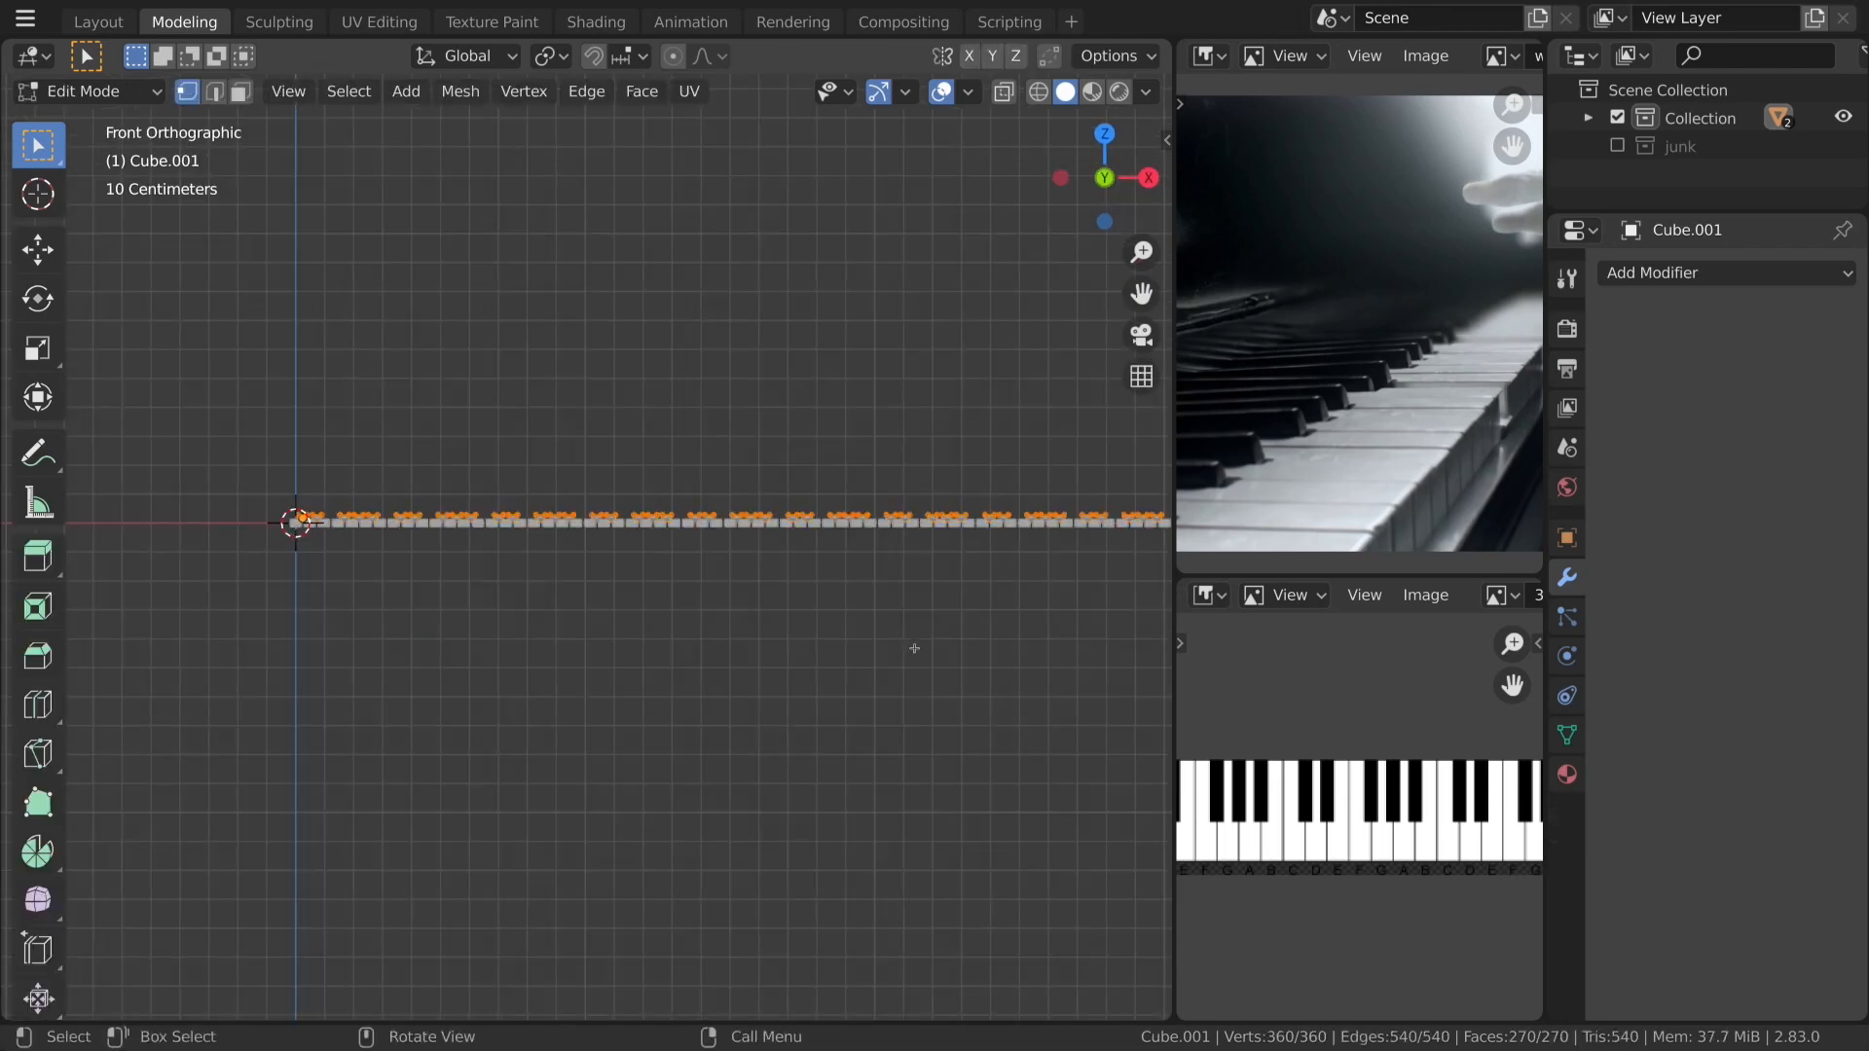
pyautogui.scroll(3, 914, 648)
pyautogui.press('z')
pyautogui.click(688, 668)
pyautogui.scroll(-4, 685, 669)
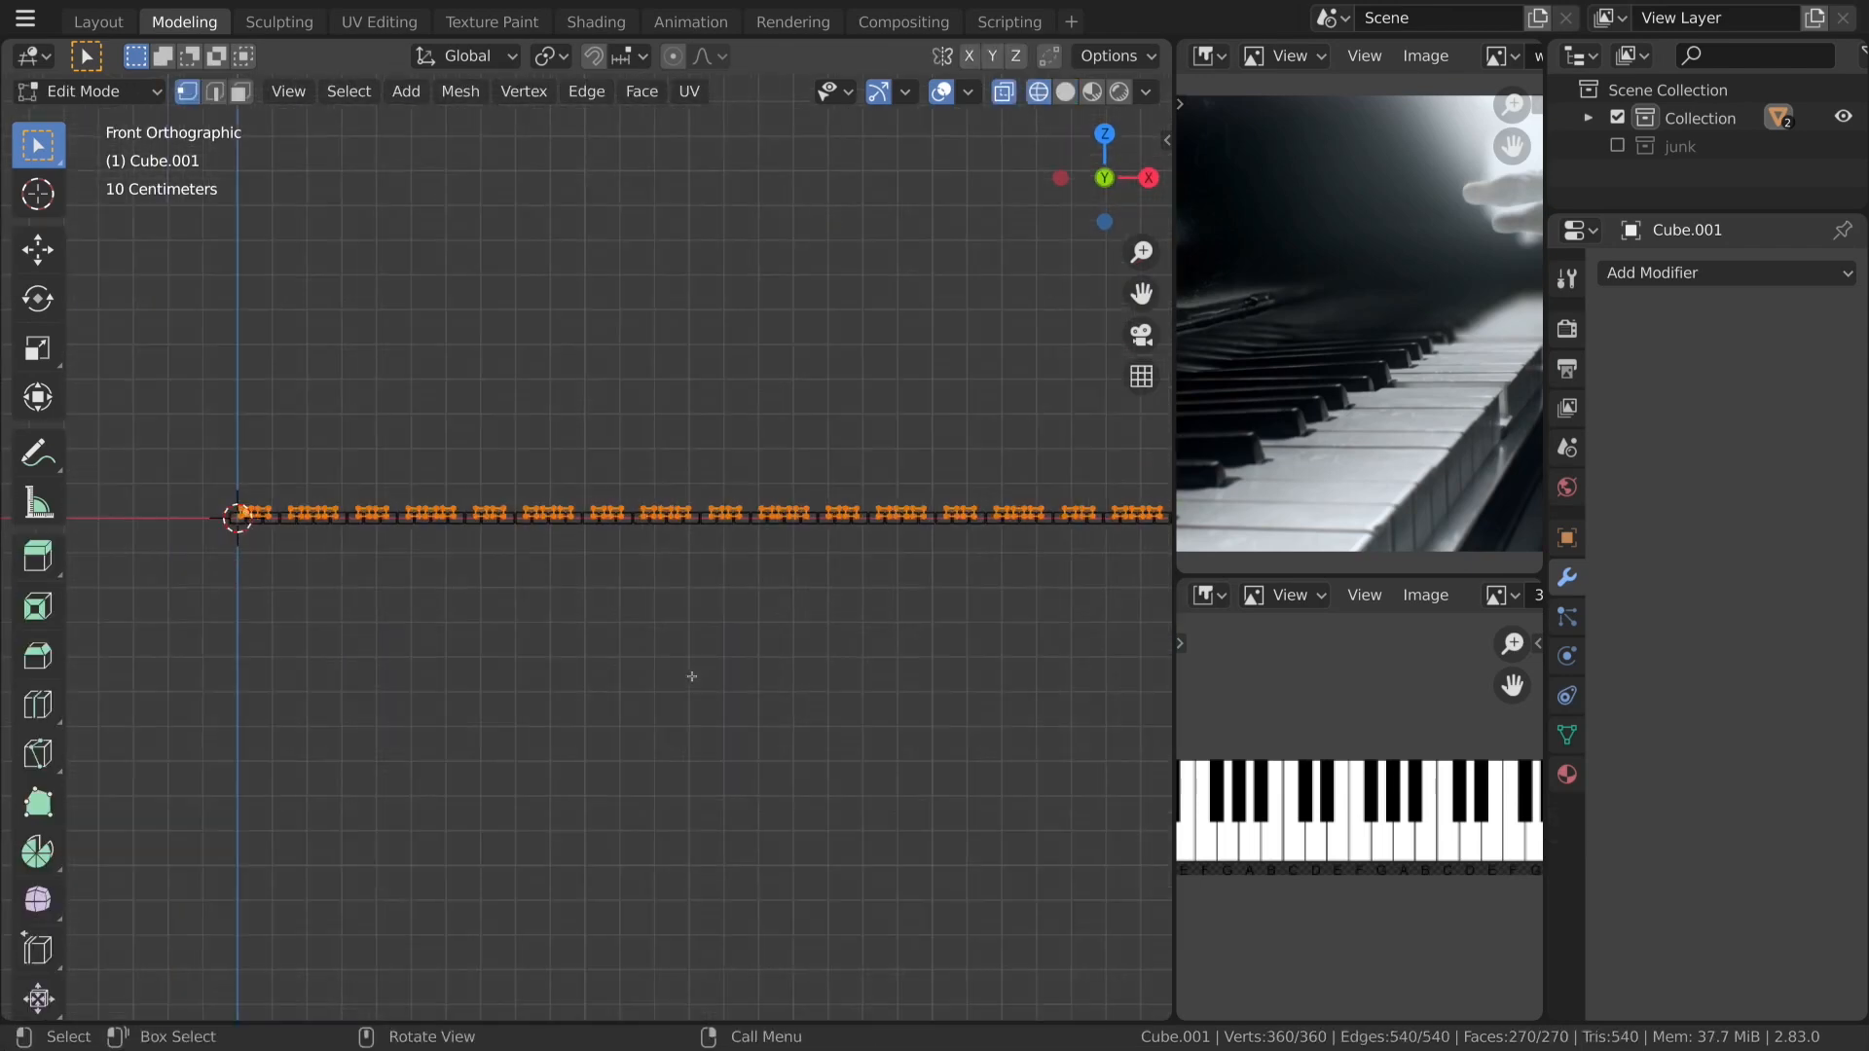
pyautogui.moveTo(292, 479); pyautogui.dragTo(1110, 528)
pyautogui.scroll(5, 922, 710)
pyautogui.press('g')
pyautogui.press('z')
pyautogui.click(867, 678)
pyautogui.press('Tab')
pyautogui.press('z')
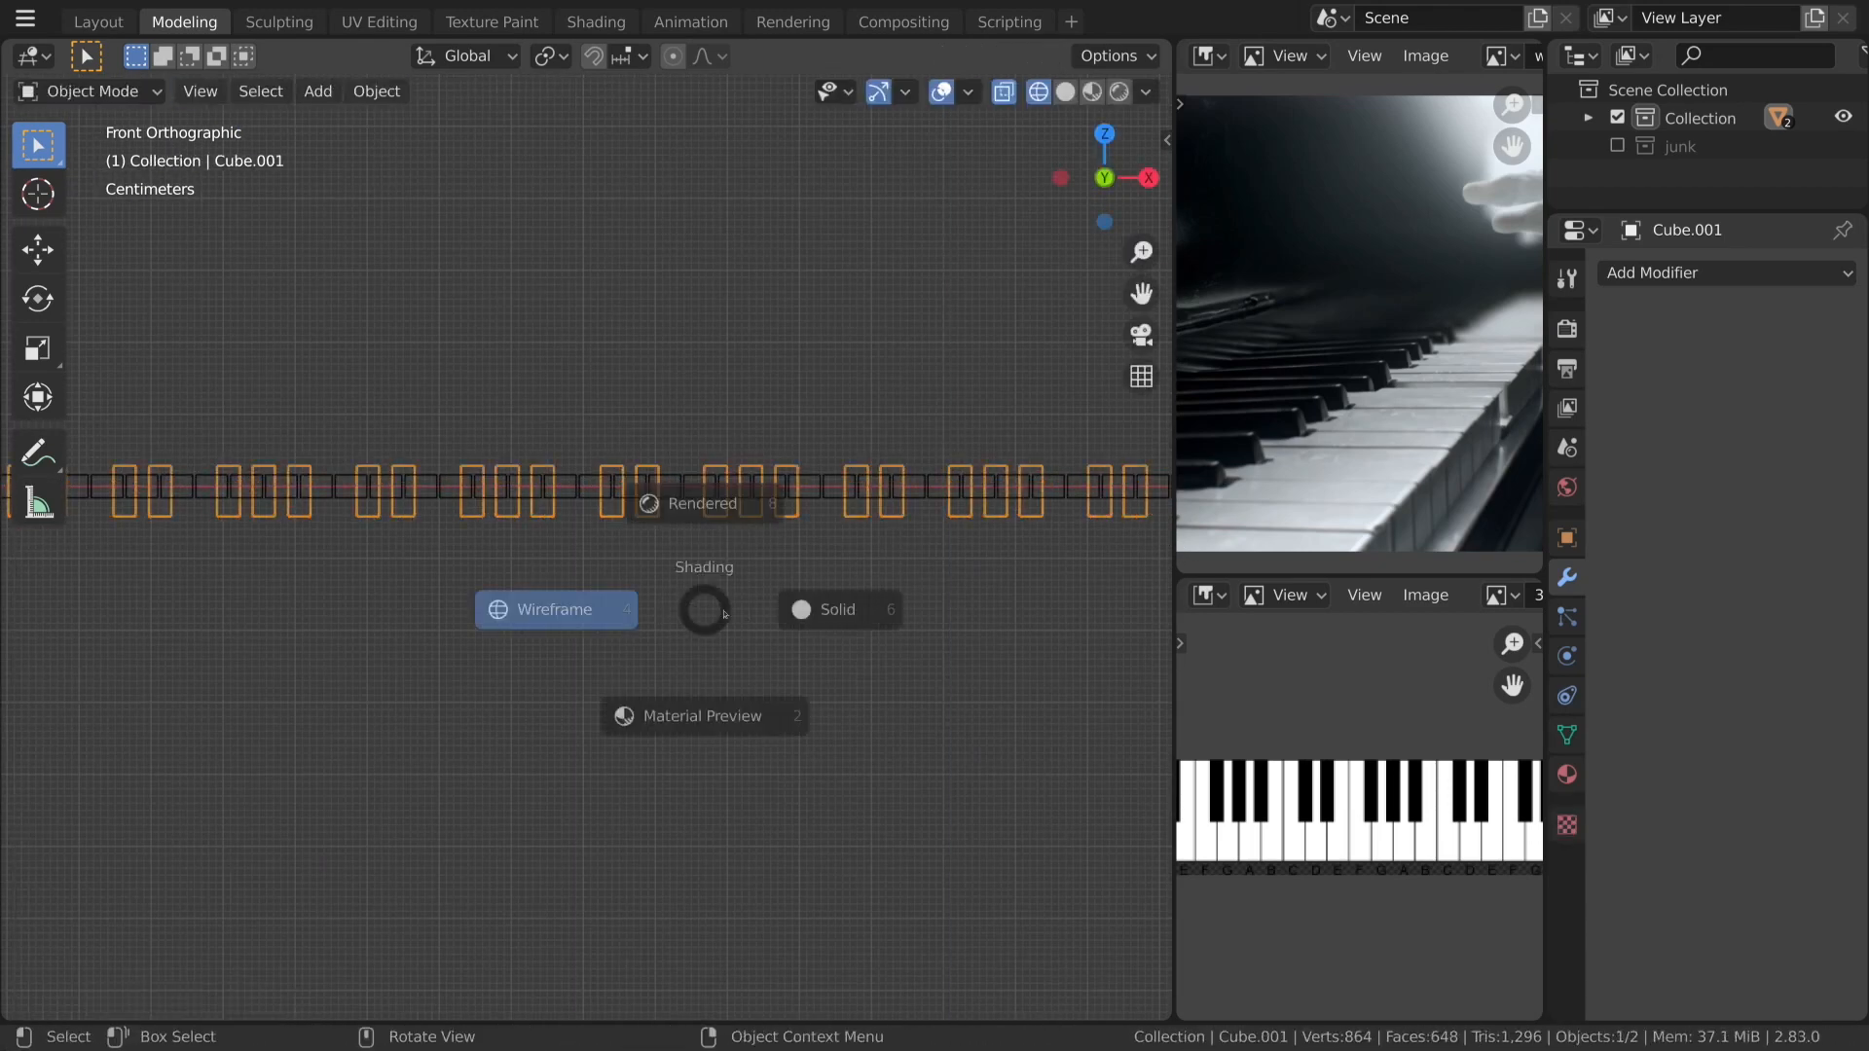
pyautogui.click(740, 604)
# Select all vertices at the black keys' back ends in wireframe and move them about 0.1 m outward along Y.
pyautogui.moveTo(668, 595)
pyautogui.mouseDown(button='middle')
pyautogui.moveTo(684, 638)
pyautogui.moveTo(744, 606)
pyautogui.mouseUp(button='middle')
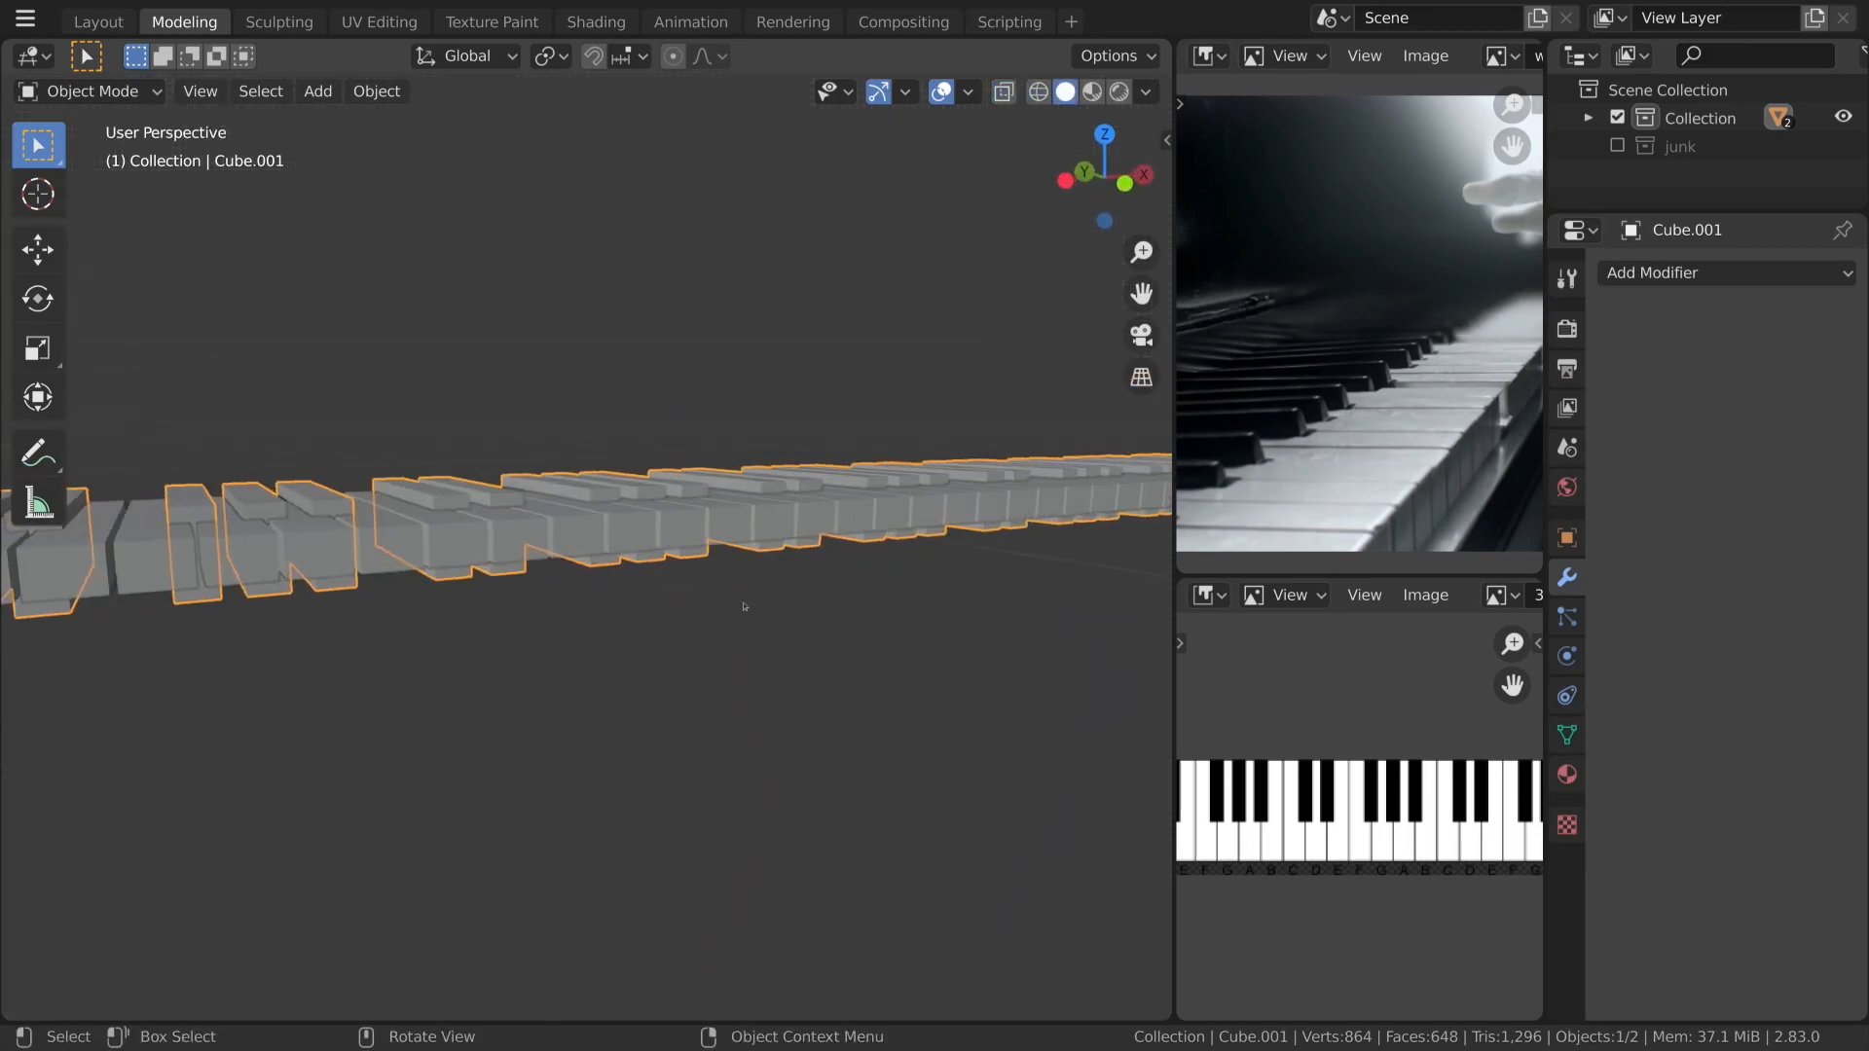
pyautogui.moveTo(864, 610); pyautogui.dragTo(1010, 704, button='middle')
pyautogui.press('Tab')
pyautogui.moveTo(798, 681); pyautogui.dragTo(857, 644, button='middle')
pyautogui.press('z')
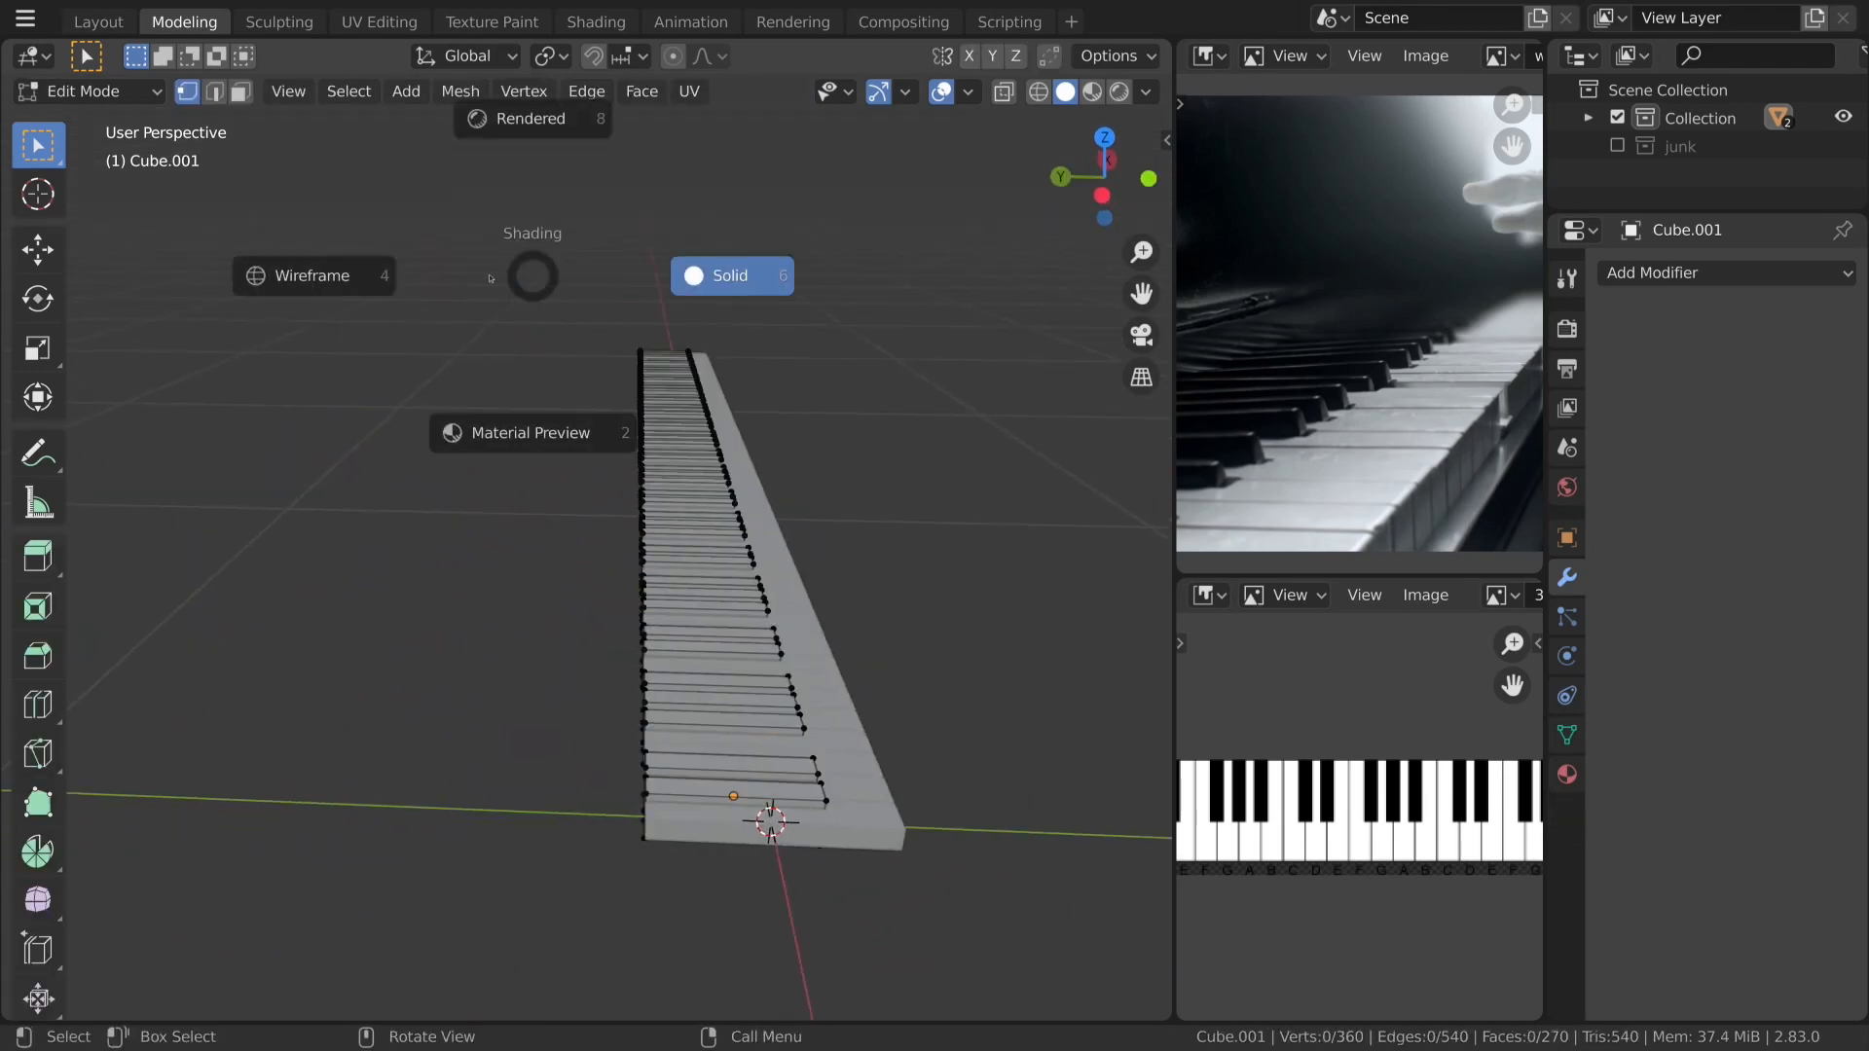
pyautogui.click(493, 283)
pyautogui.moveTo(569, 294); pyautogui.dragTo(723, 1019)
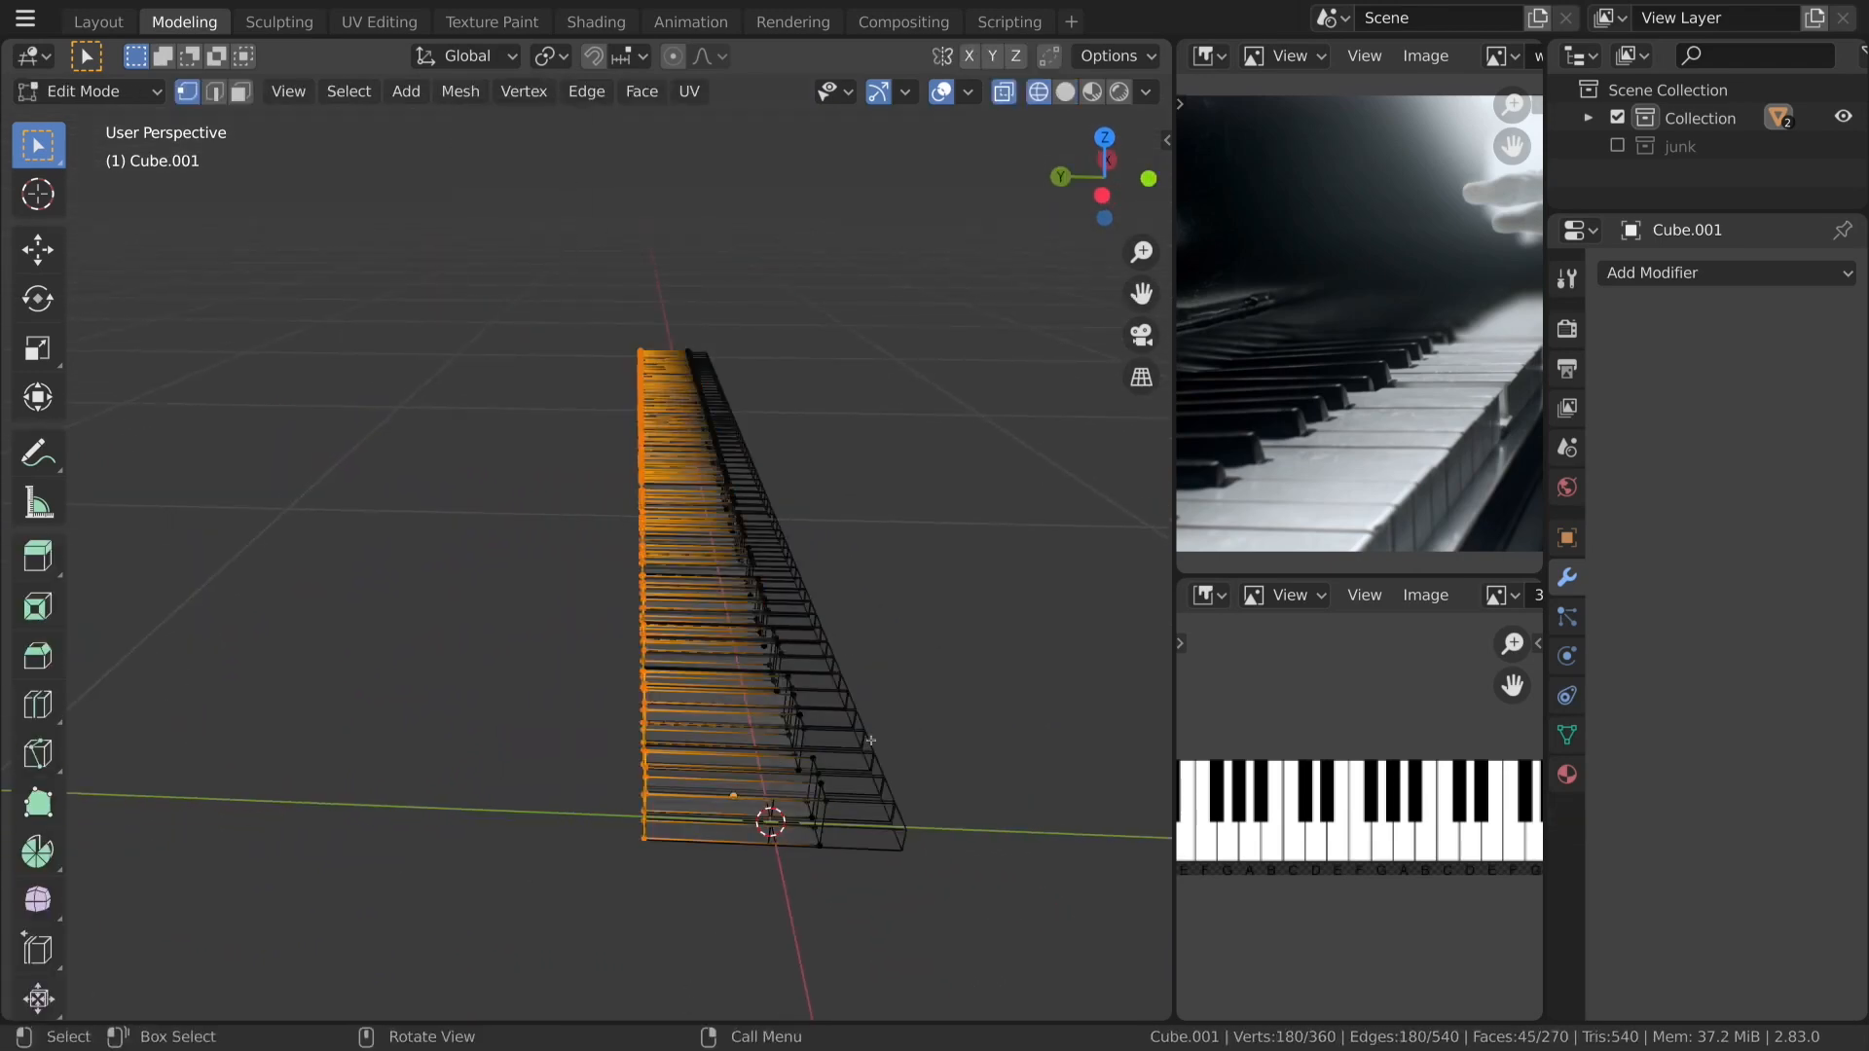
pyautogui.press('g')
pyautogui.press('y')
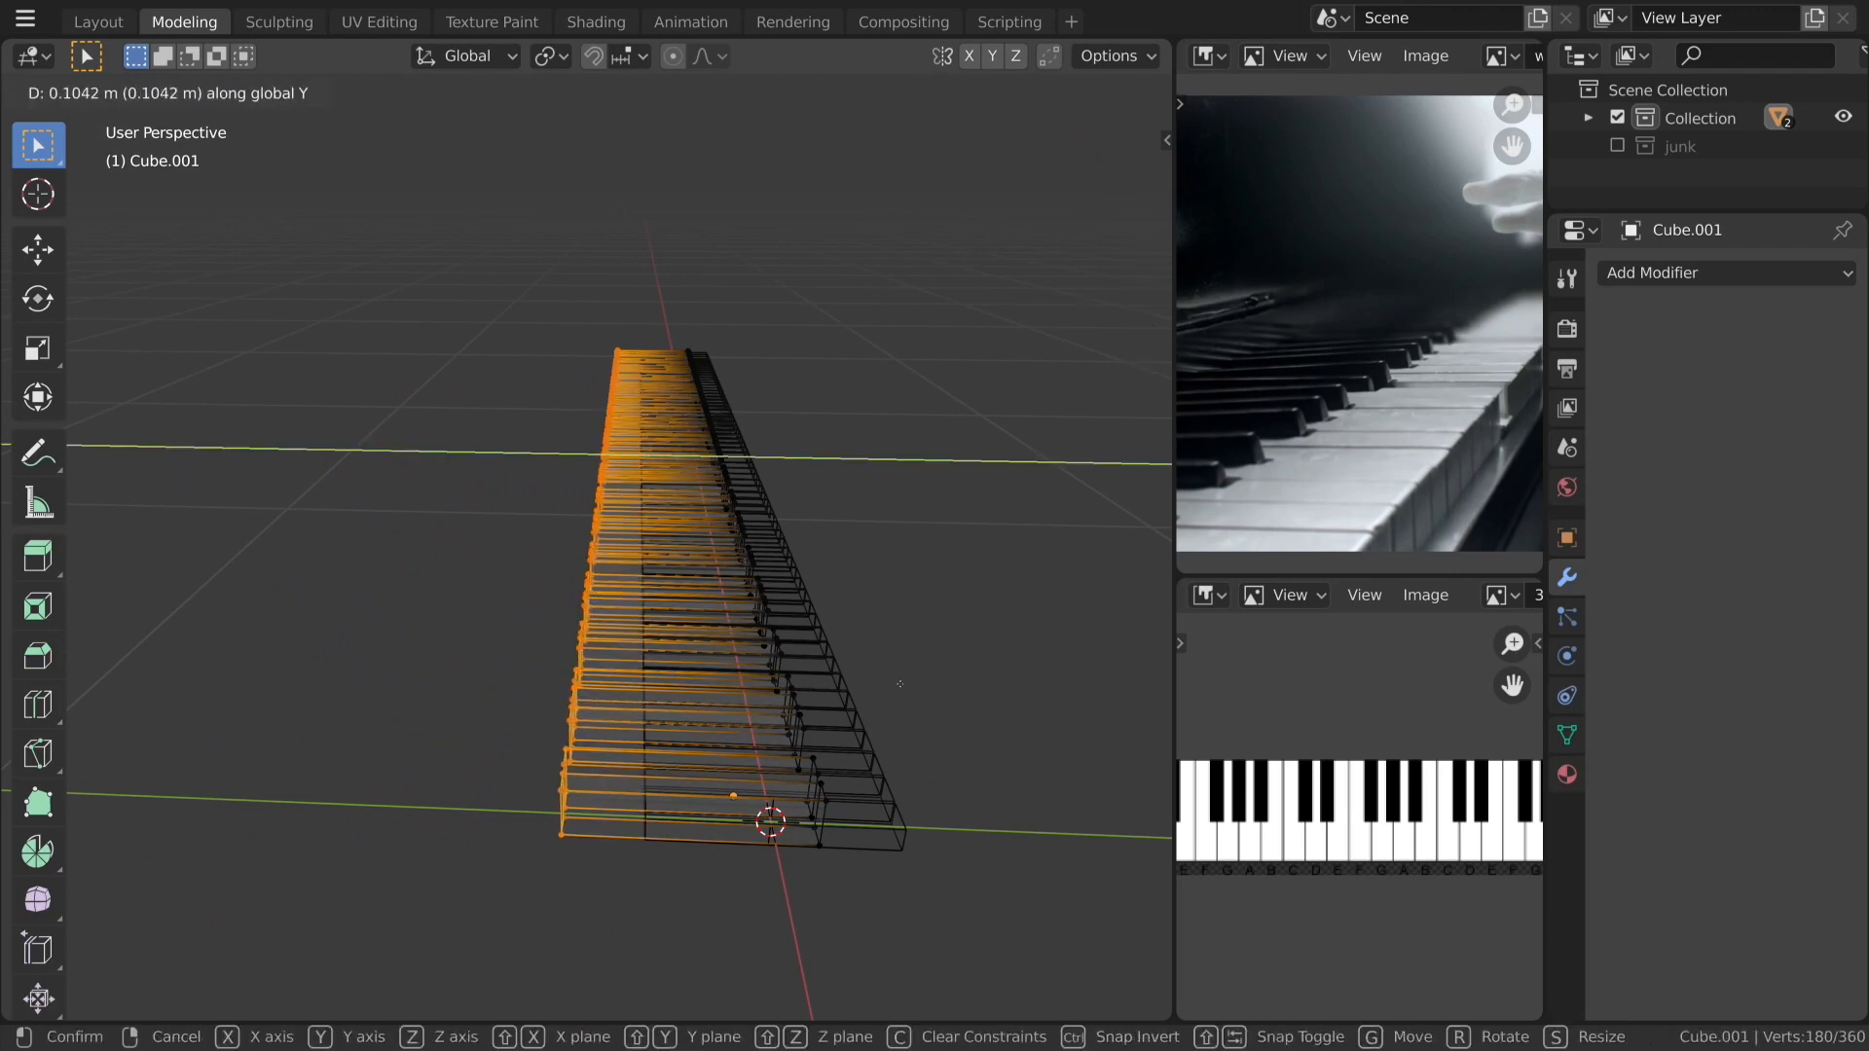
pyautogui.click(905, 715)
pyautogui.press('Tab')
pyautogui.press('z')
pyautogui.click(949, 708)
pyautogui.moveTo(949, 707)
pyautogui.mouseDown(button='middle')
pyautogui.moveTo(672, 642)
pyautogui.moveTo(834, 672)
pyautogui.moveTo(634, 750)
pyautogui.moveTo(806, 699)
pyautogui.mouseUp(button='middle')
# Search the add-ons in the preferences for "boo" and enable the Bool Tool add-on.
pyautogui.click(662, 601)
pyautogui.scroll(5, 806, 699)
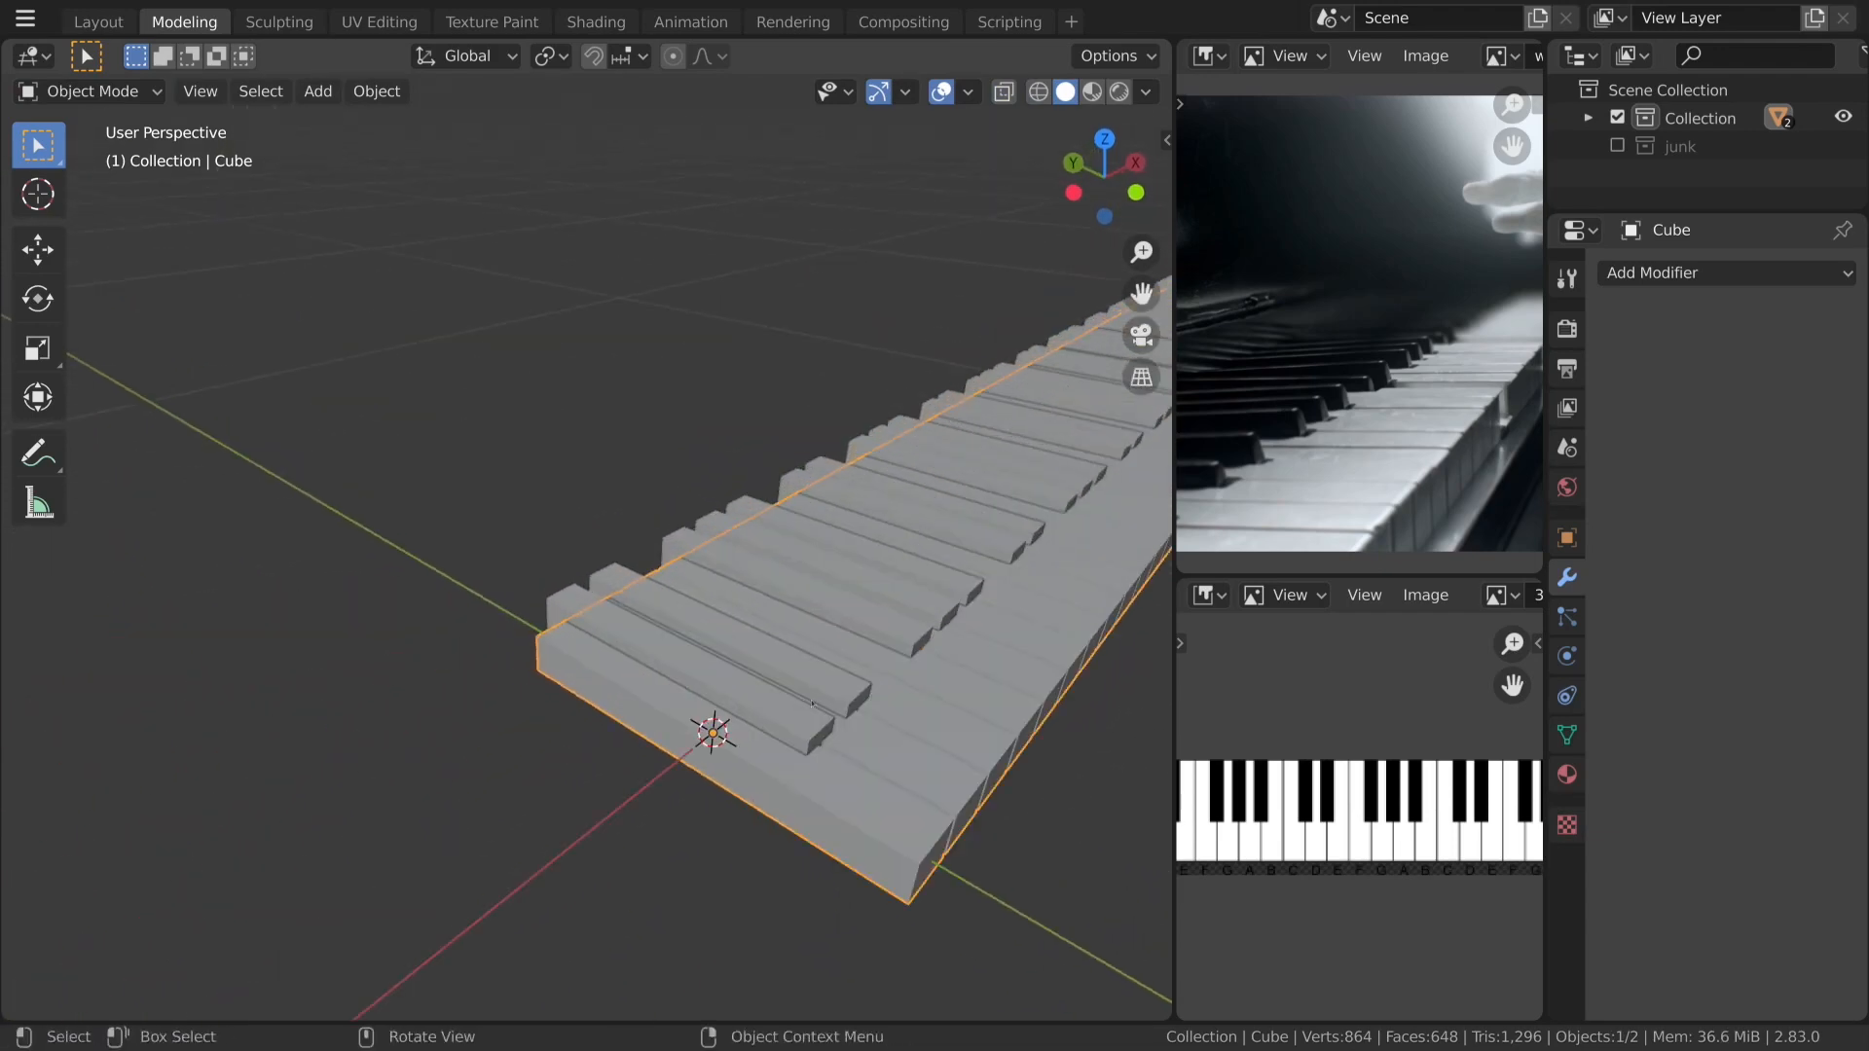
pyautogui.click(1737, 273)
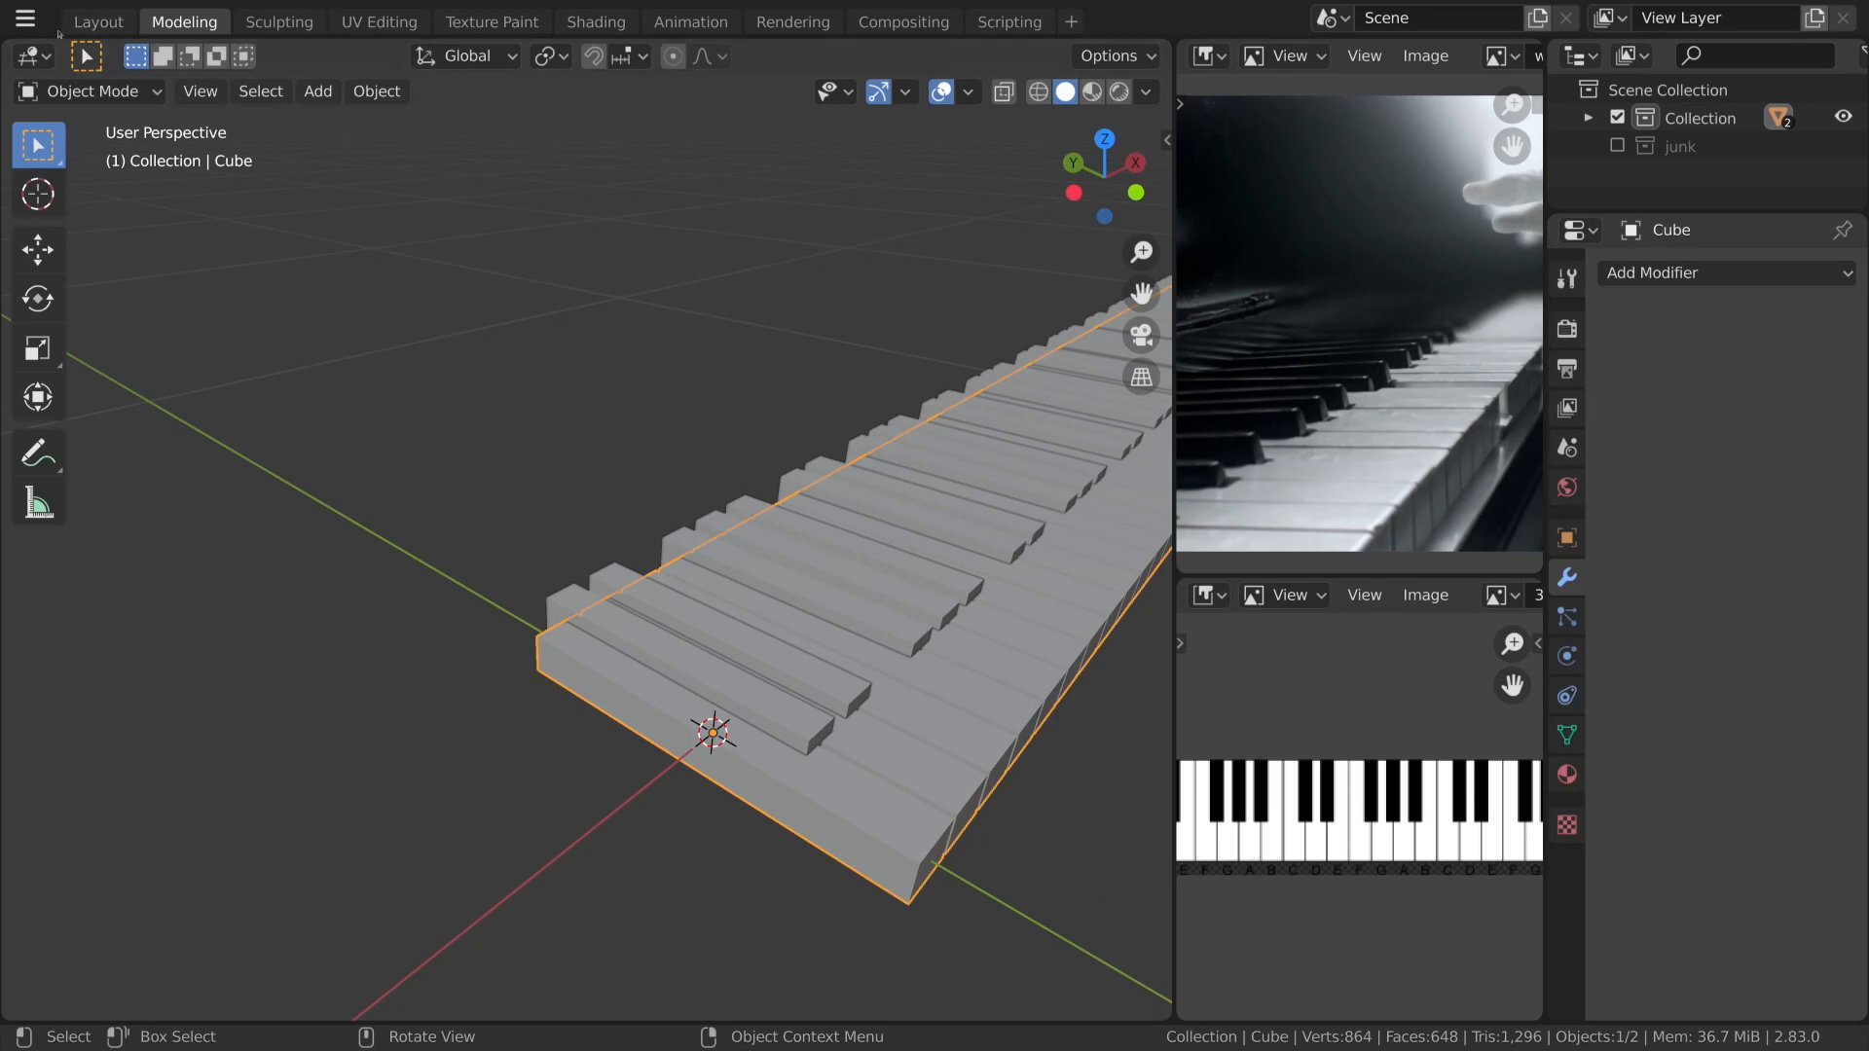
pyautogui.click(25, 20)
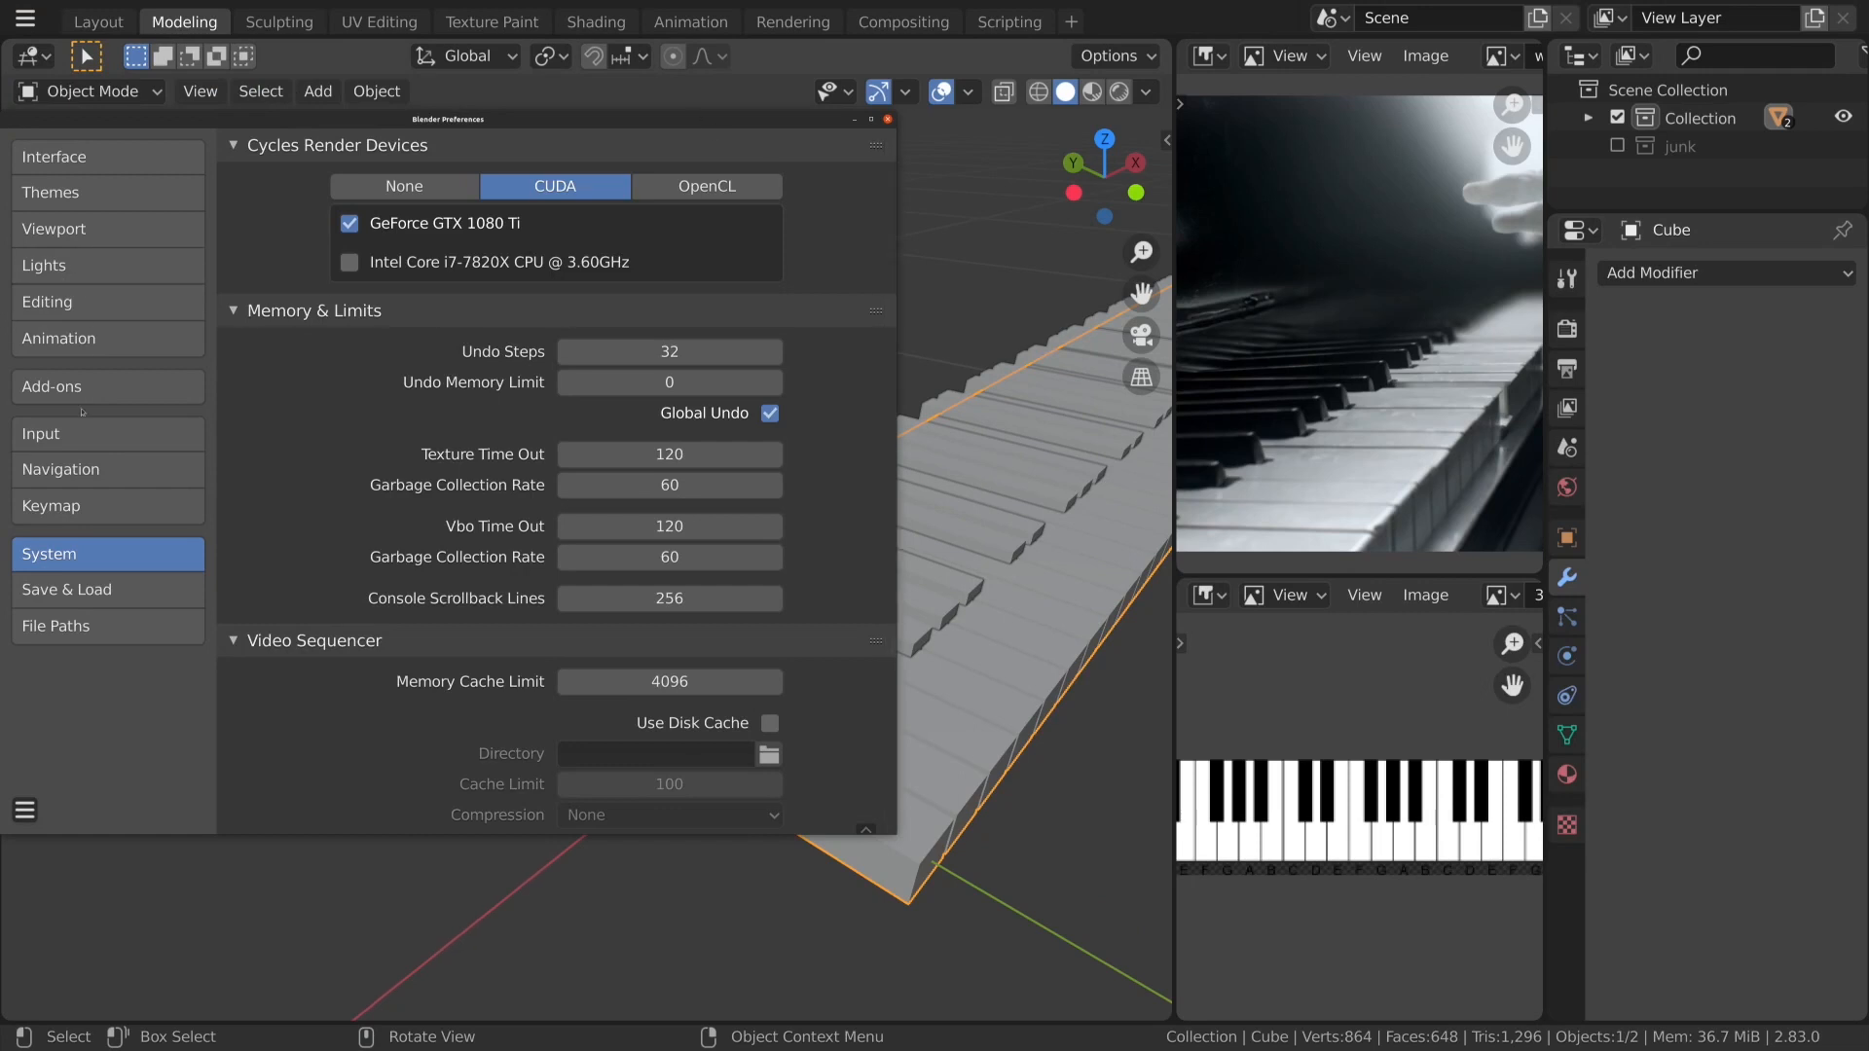
pyautogui.click(107, 386)
pyautogui.click(816, 189)
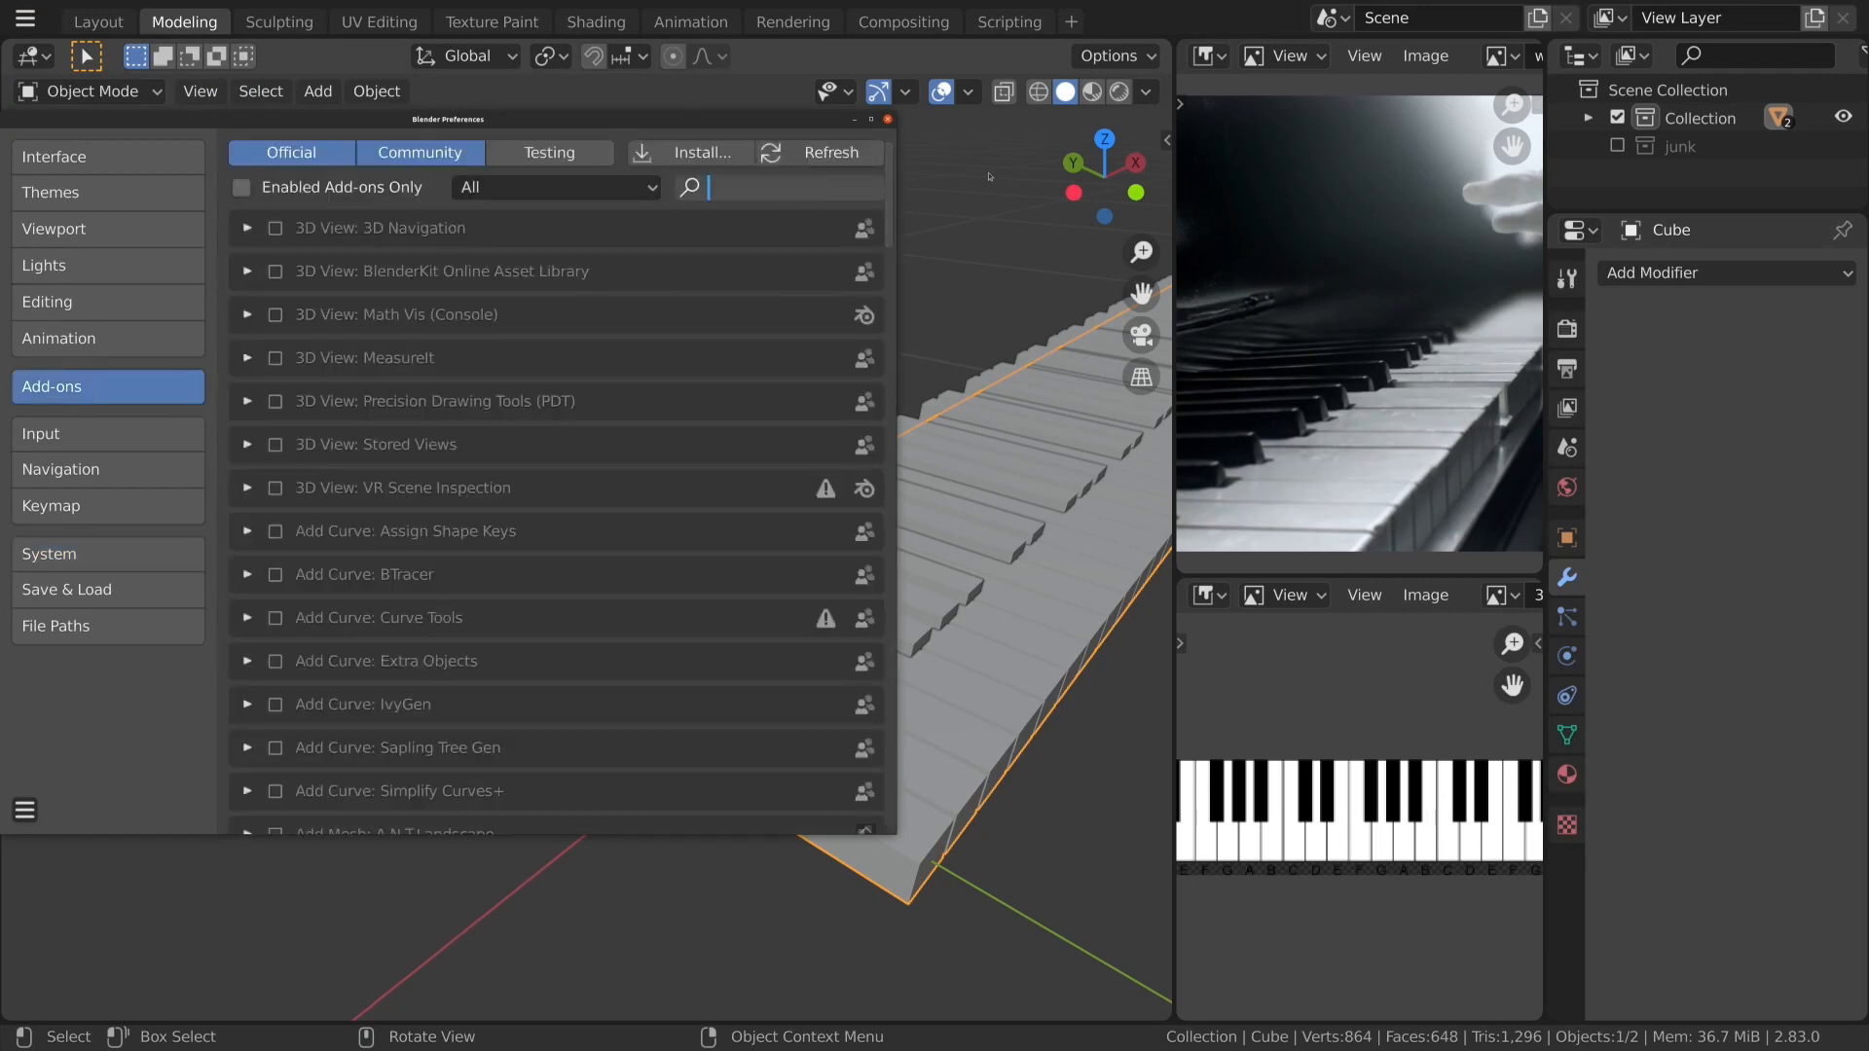
pyautogui.write('boo')
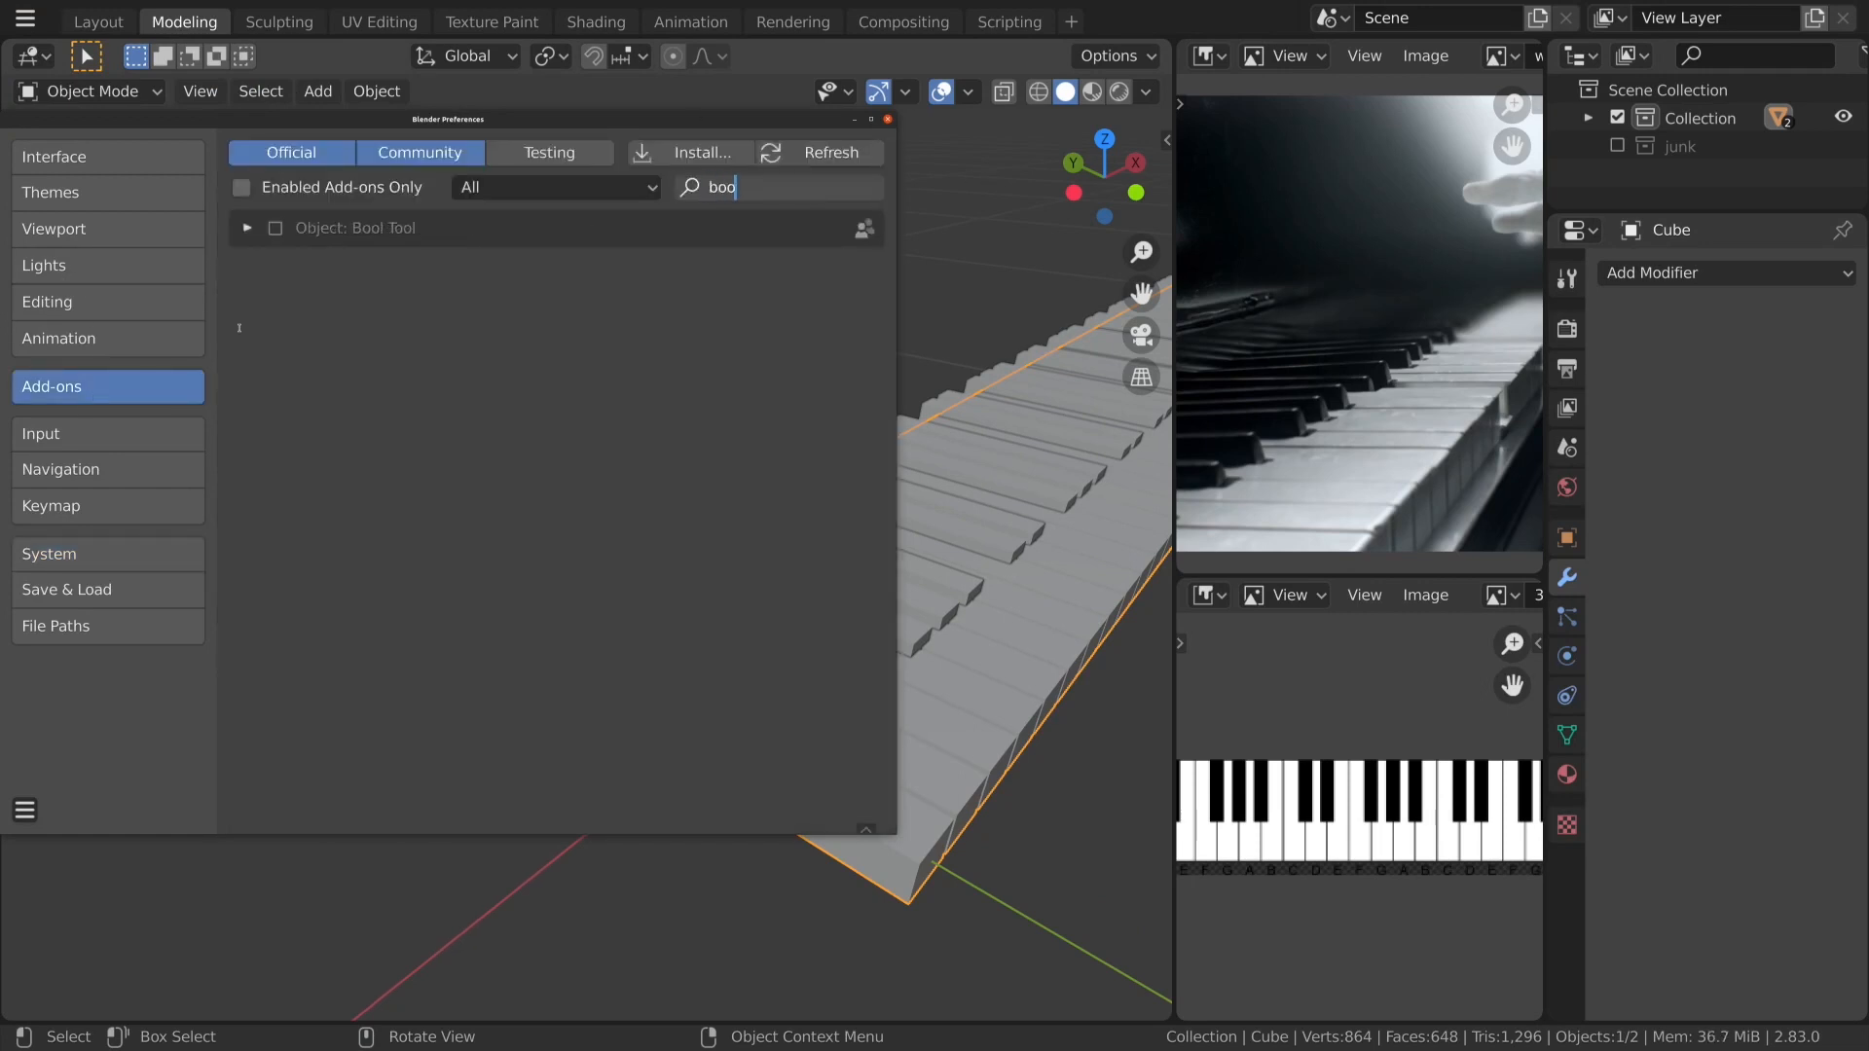
pyautogui.press('Return')
# Search the add-ons for "node" and enable Node Wrangler.
pyautogui.click(799, 189)
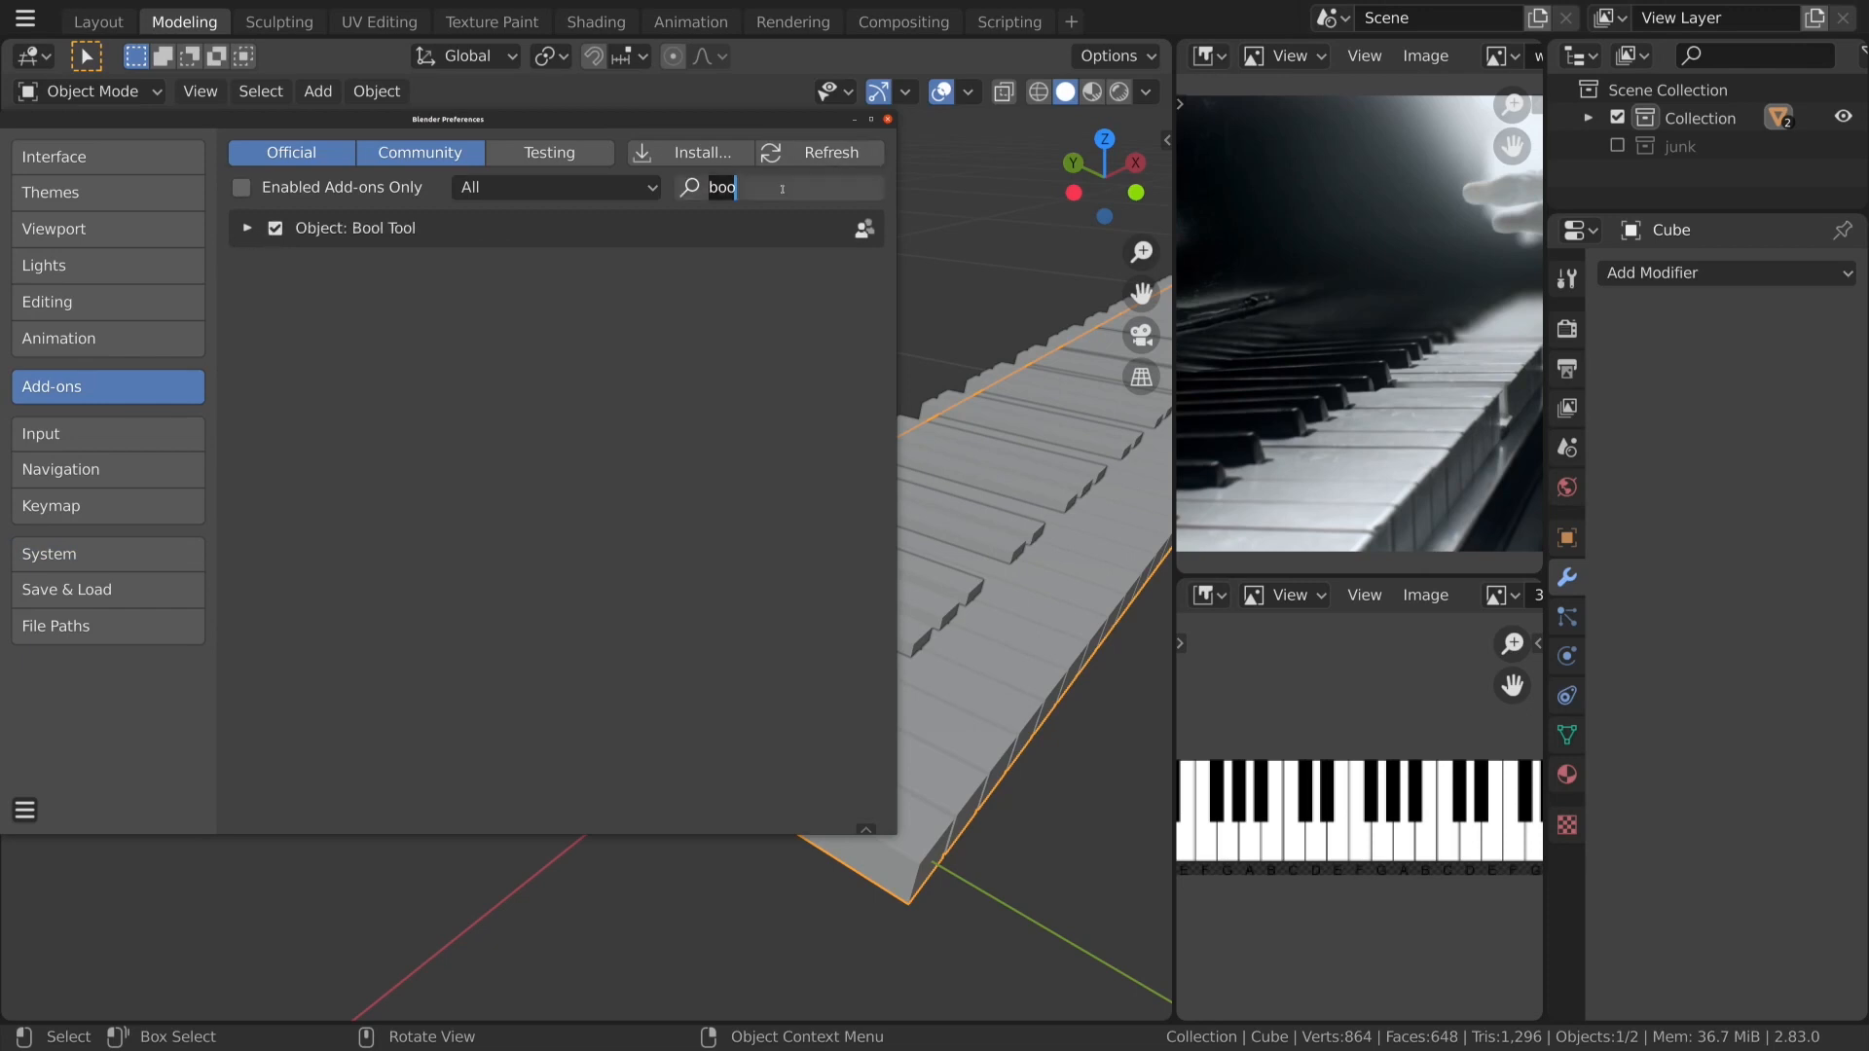
pyautogui.write('node')
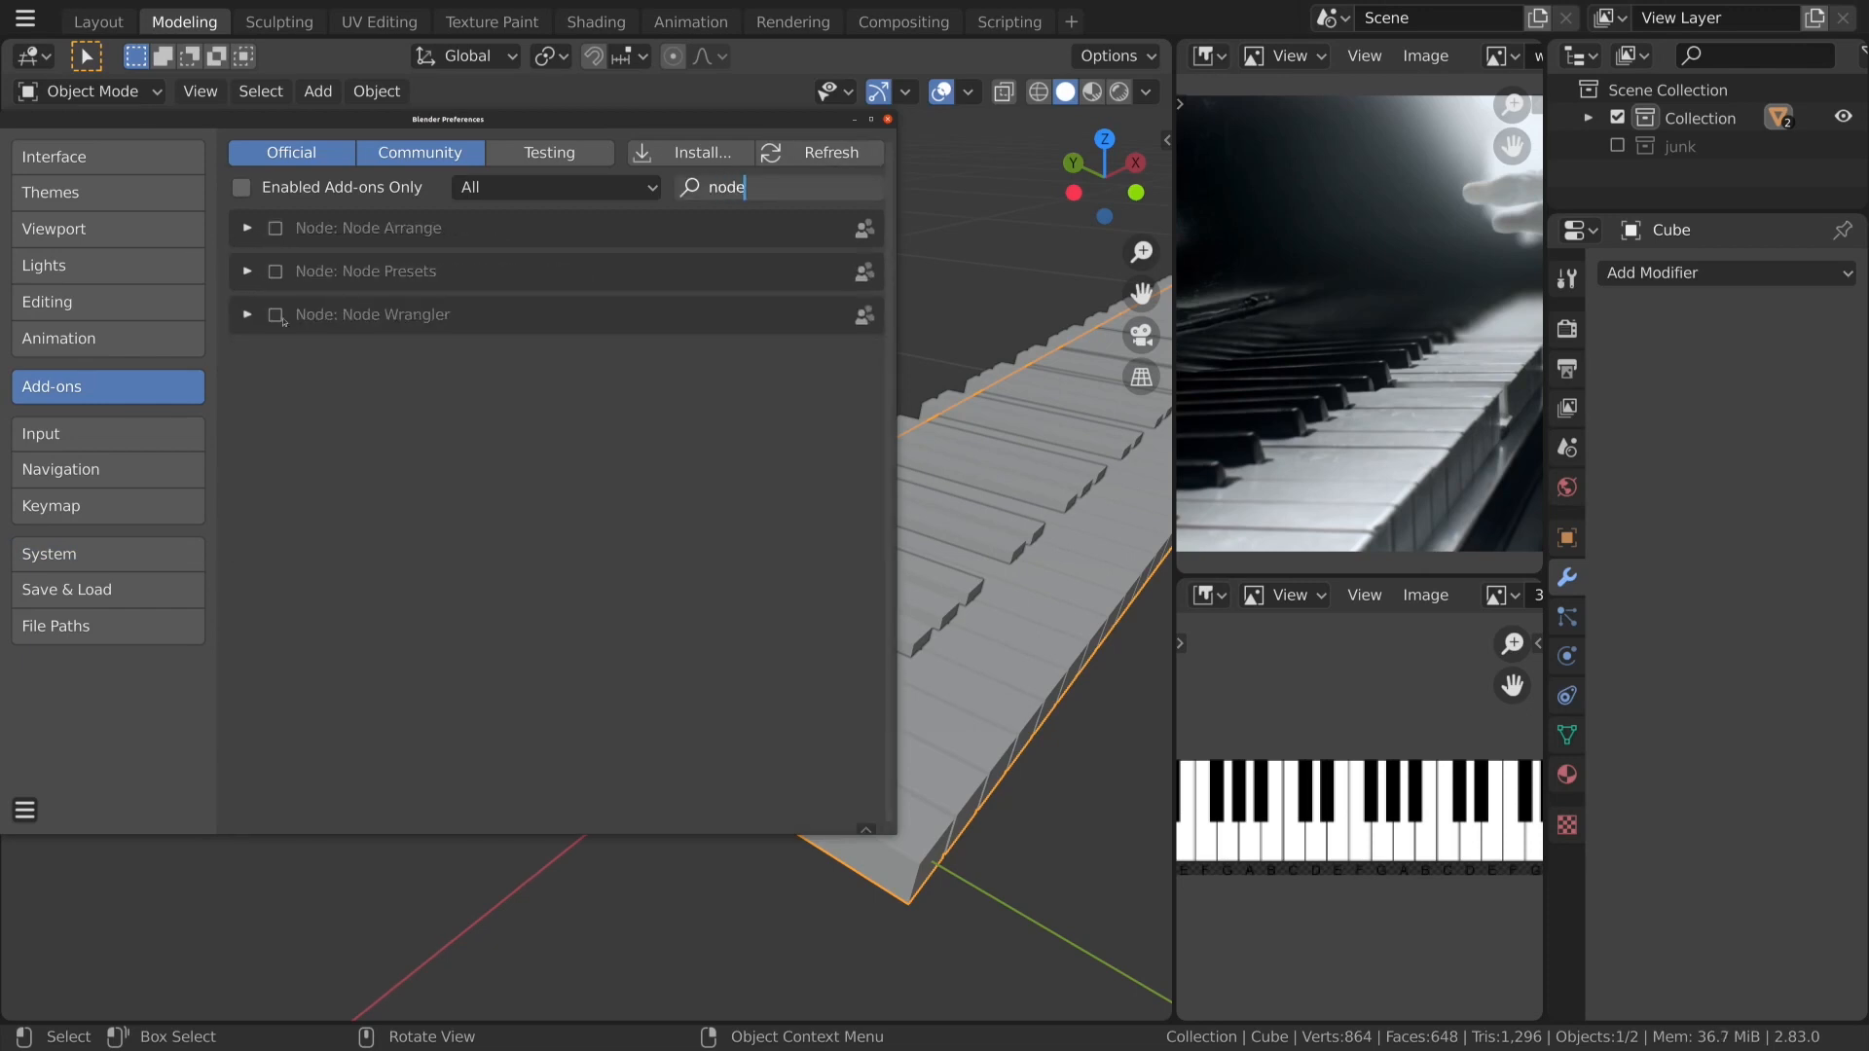
pyautogui.click(278, 316)
# Search the add-ons for "materi", clear the search, and close the preferences.
pyautogui.click(790, 186)
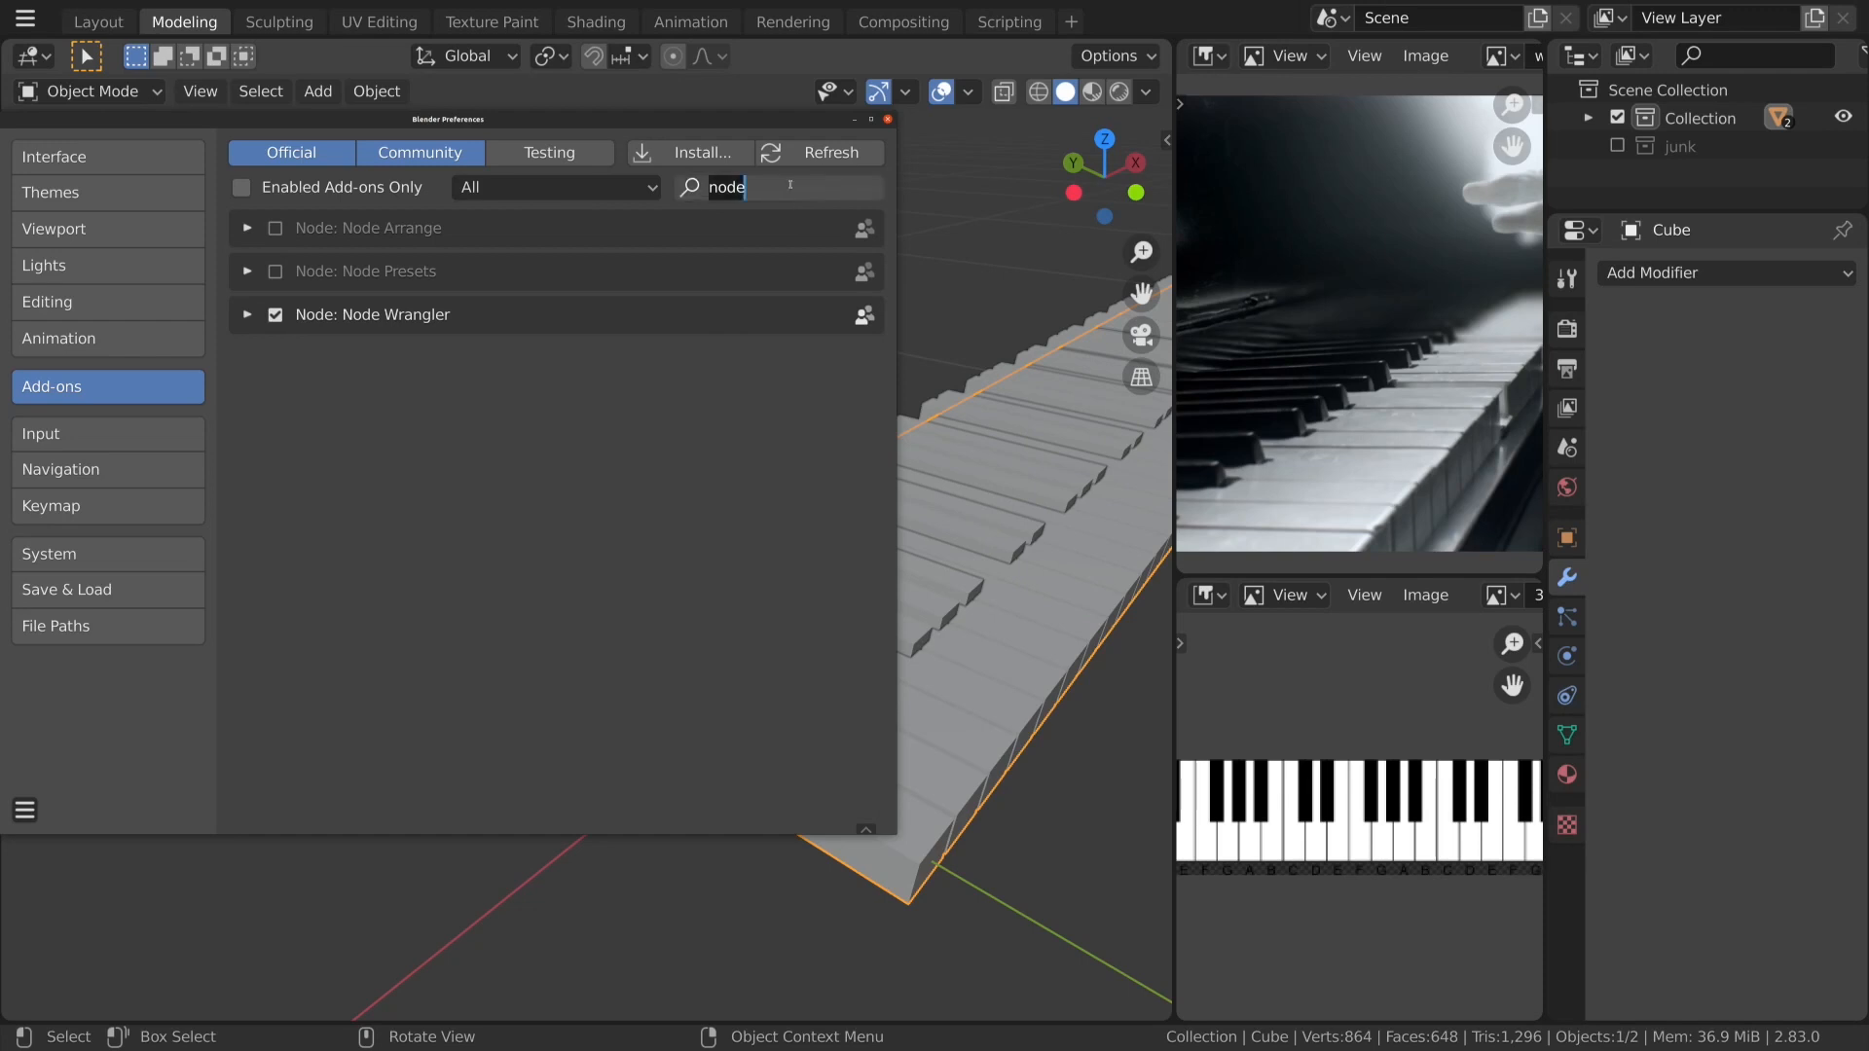
pyautogui.press('BackSpace')
pyautogui.write('p')
pyautogui.press('BackSpace')
pyautogui.write('materi')
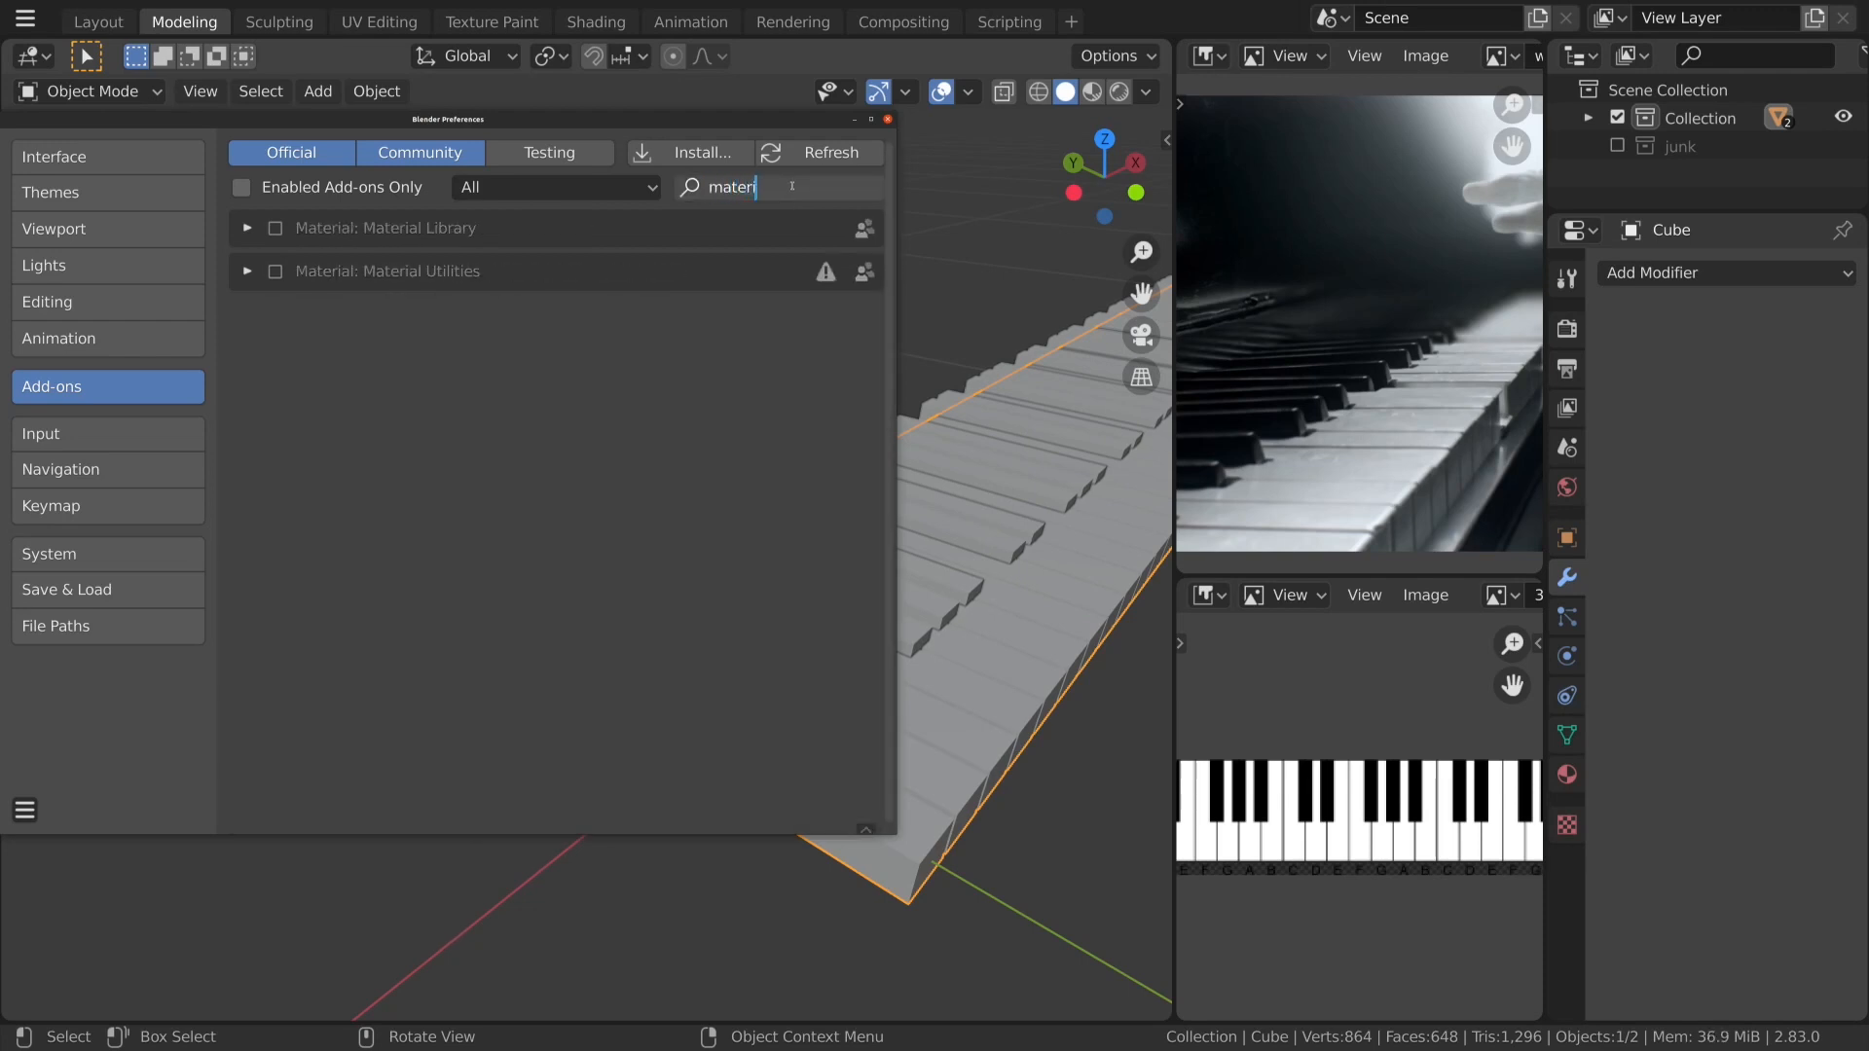
pyautogui.press('BackSpace')
pyautogui.press('BackSpace')
pyautogui.press('BackSpace')
pyautogui.press('BackSpace')
pyautogui.press('BackSpace')
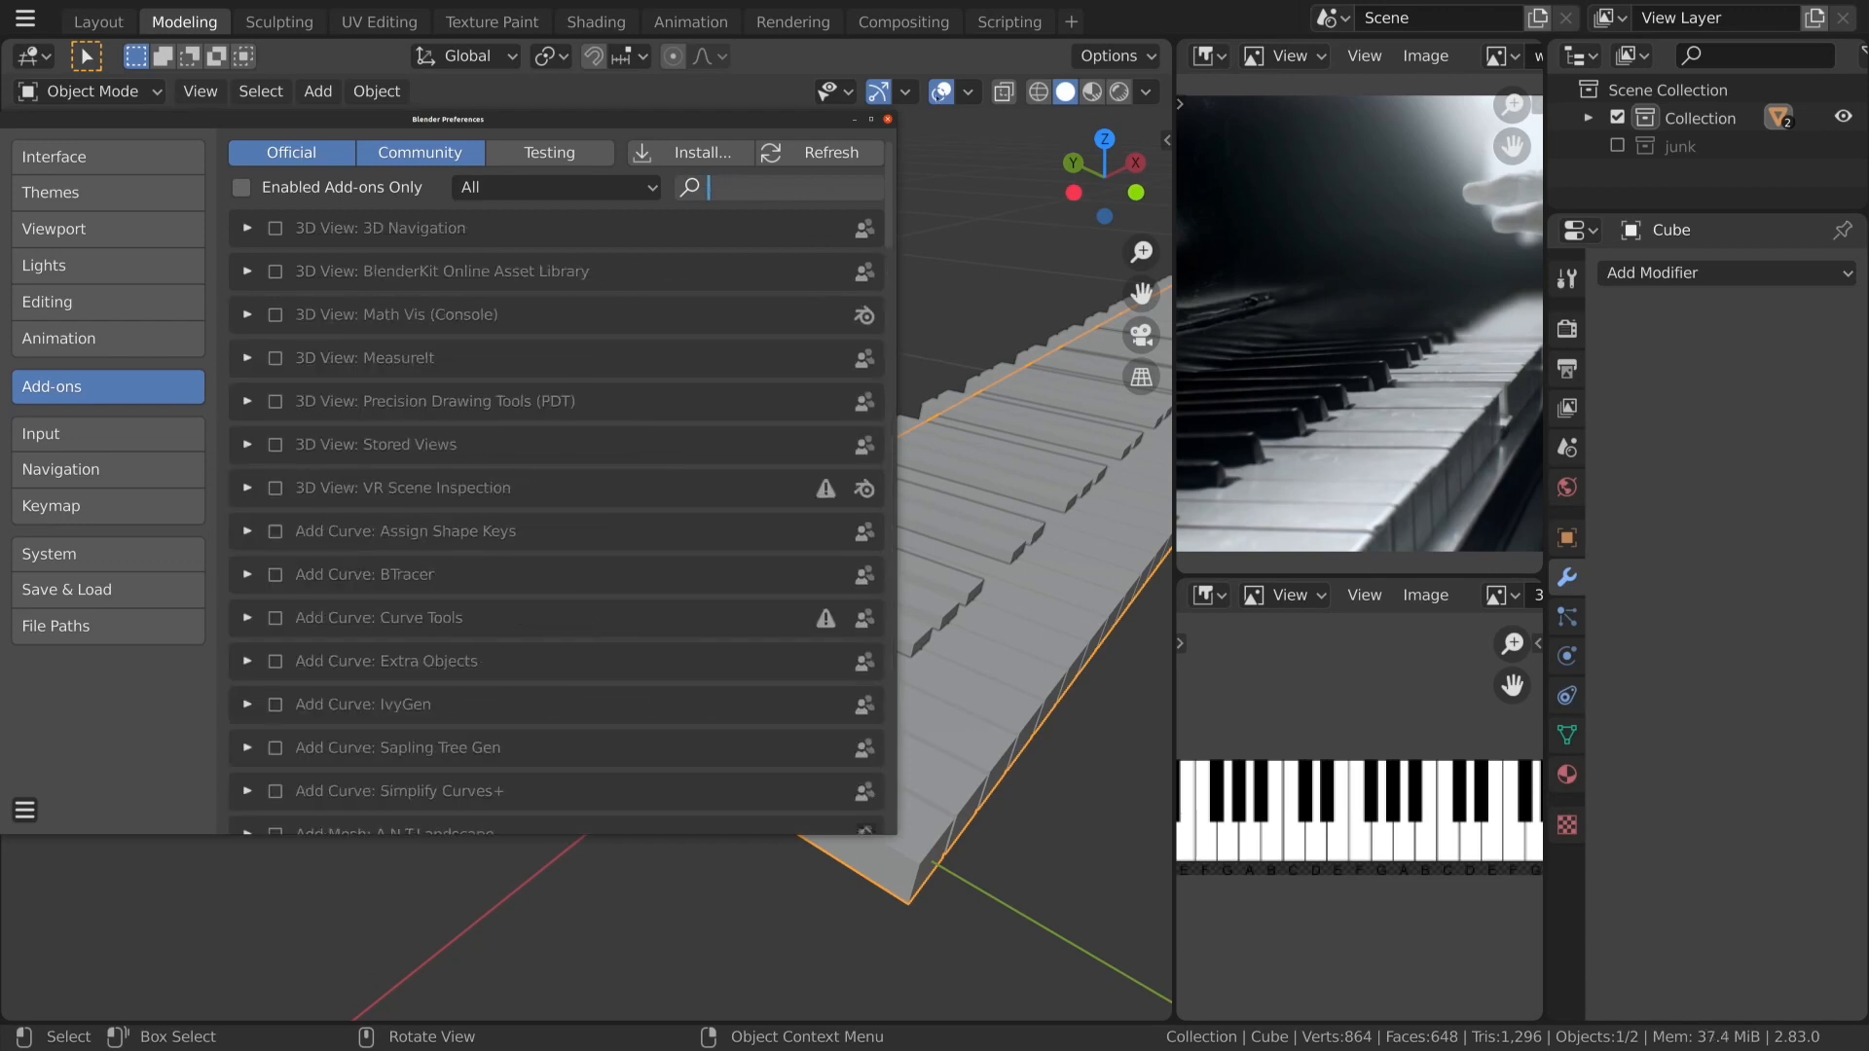
pyautogui.click(887, 120)
# Try a Bool Tool Difference that cuts the white keys from the active black keys, move the black keys, and undo it all.
pyautogui.click(868, 600)
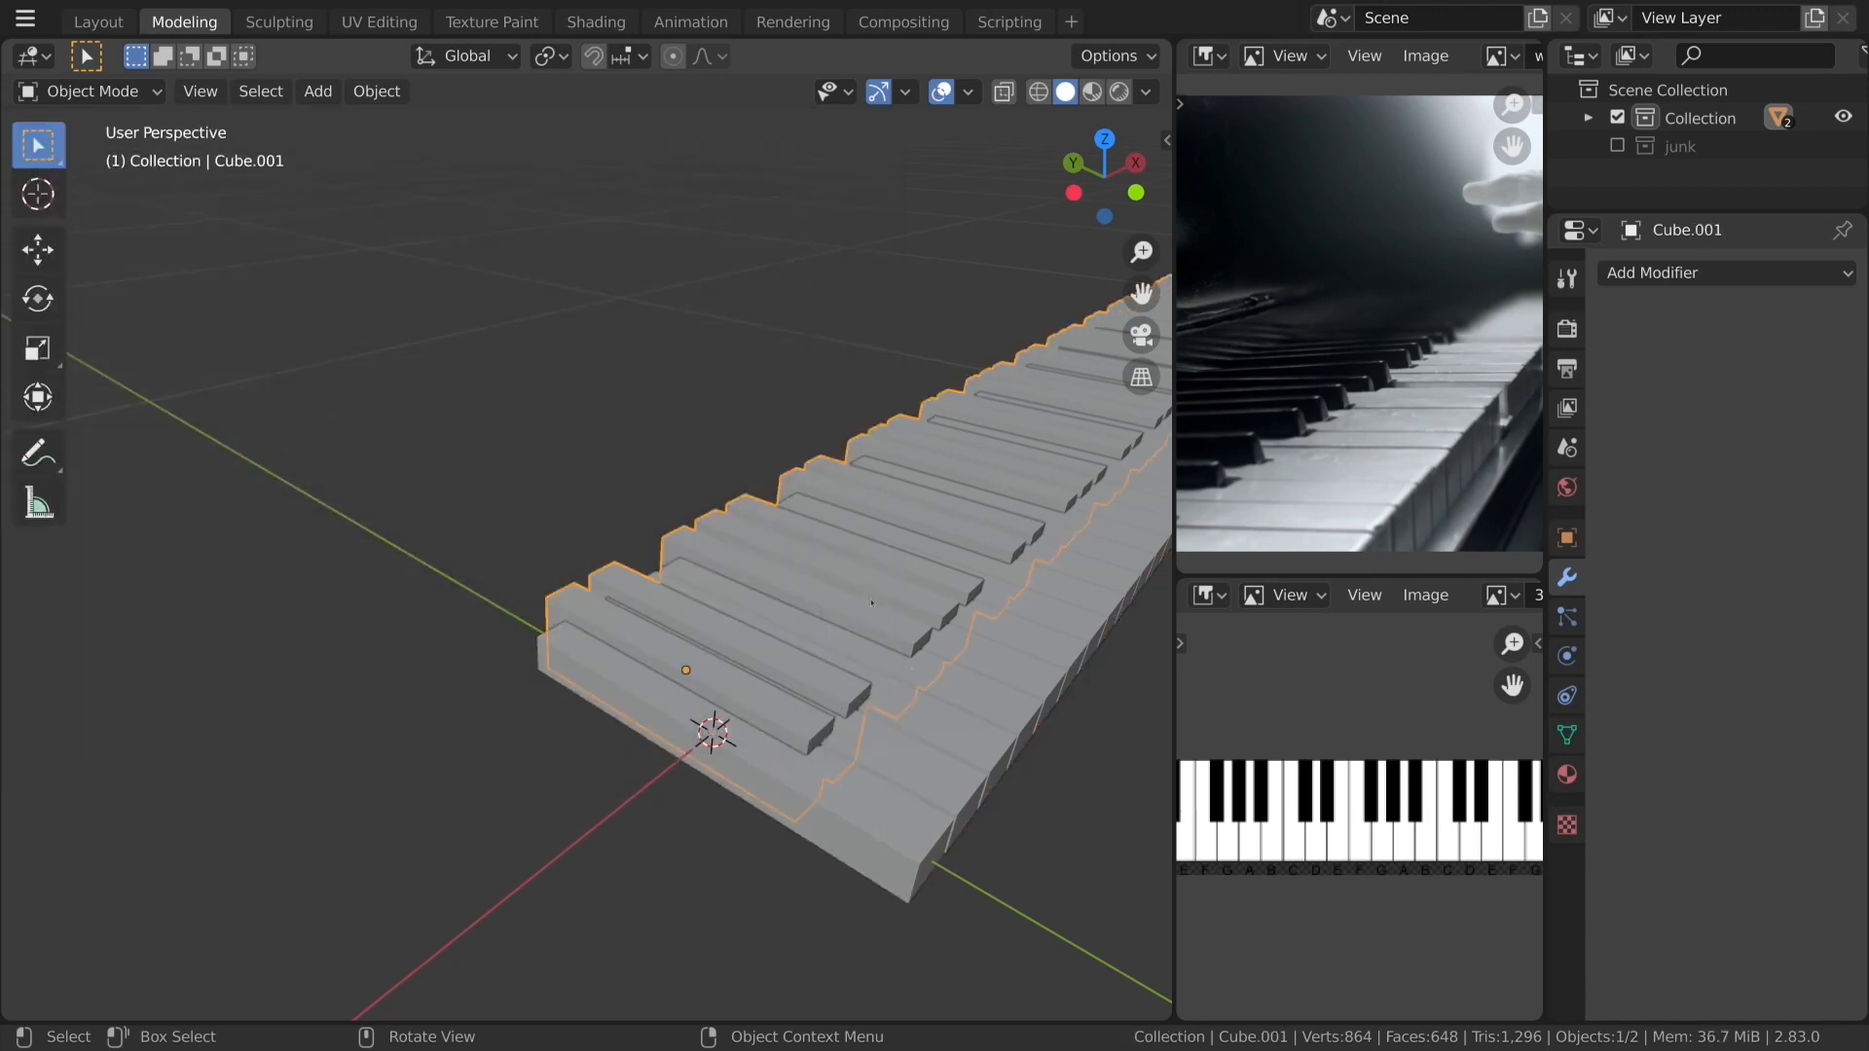
pyautogui.click(1017, 670)
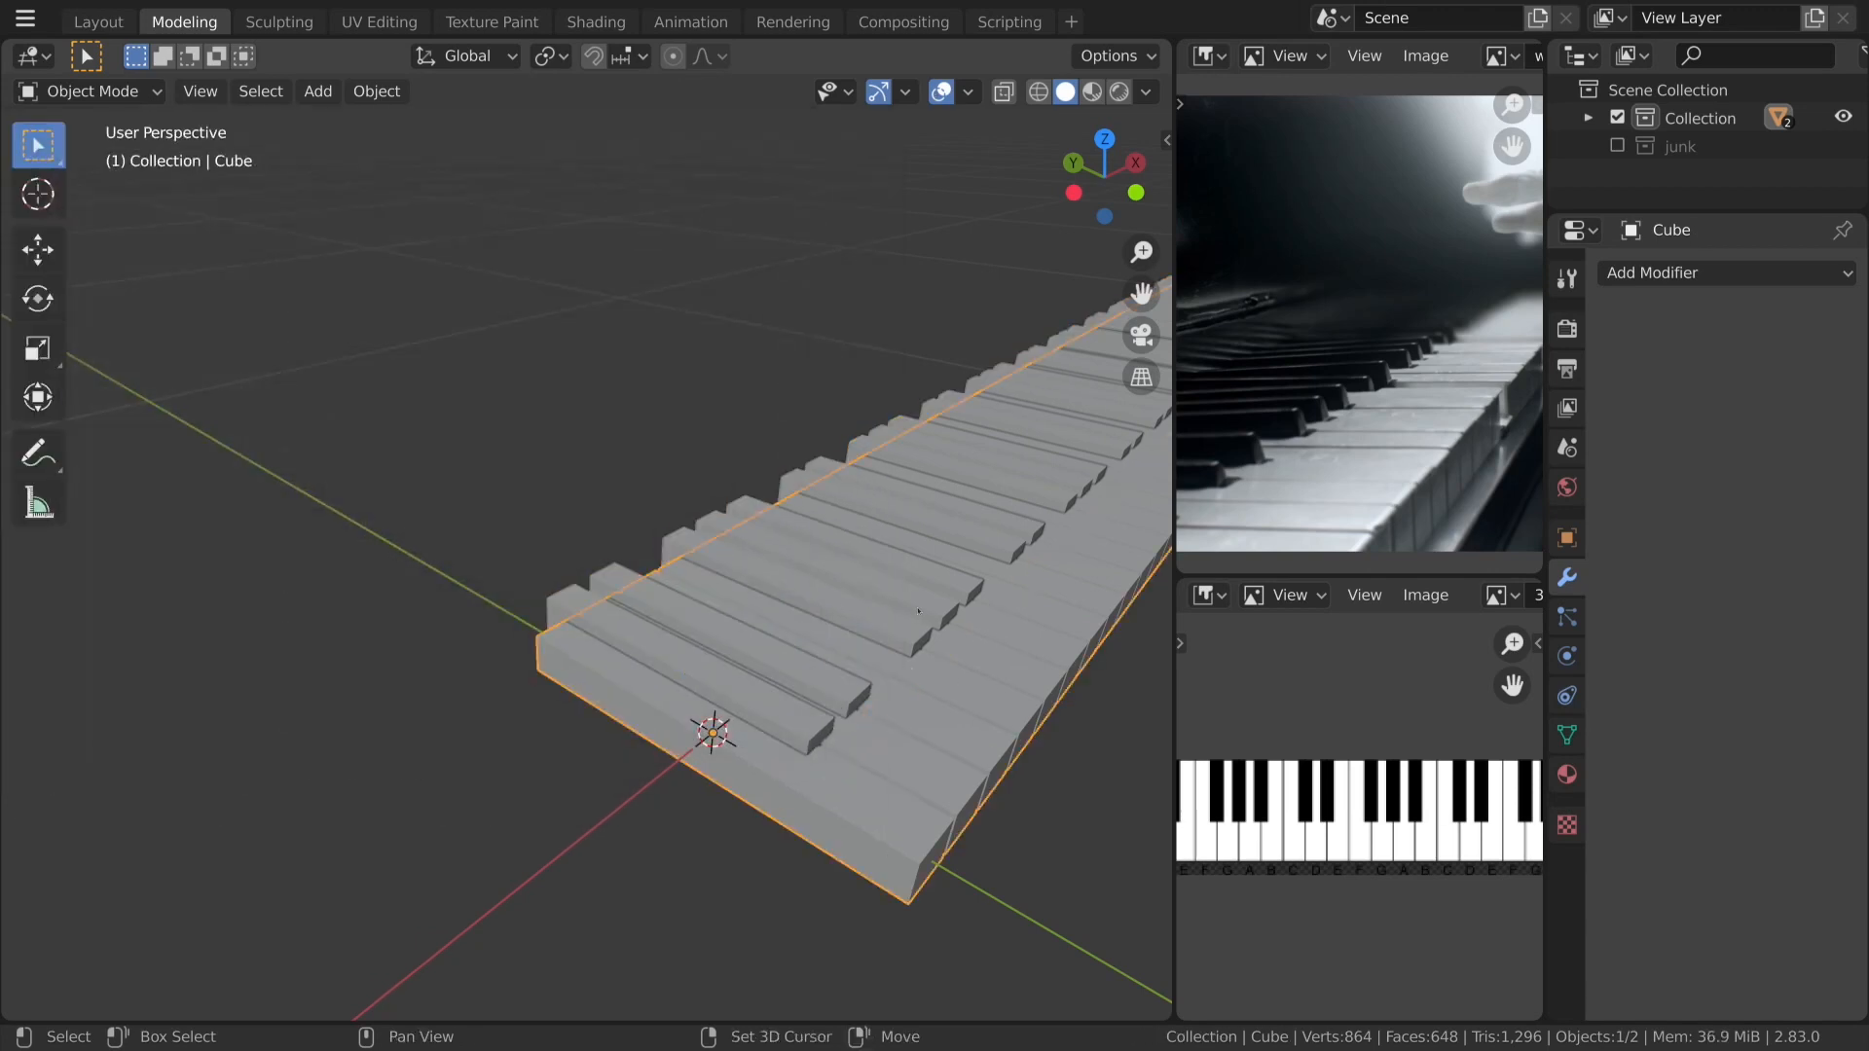
pyautogui.keyDown('shift'); pyautogui.click(922, 609); pyautogui.keyUp('shift')
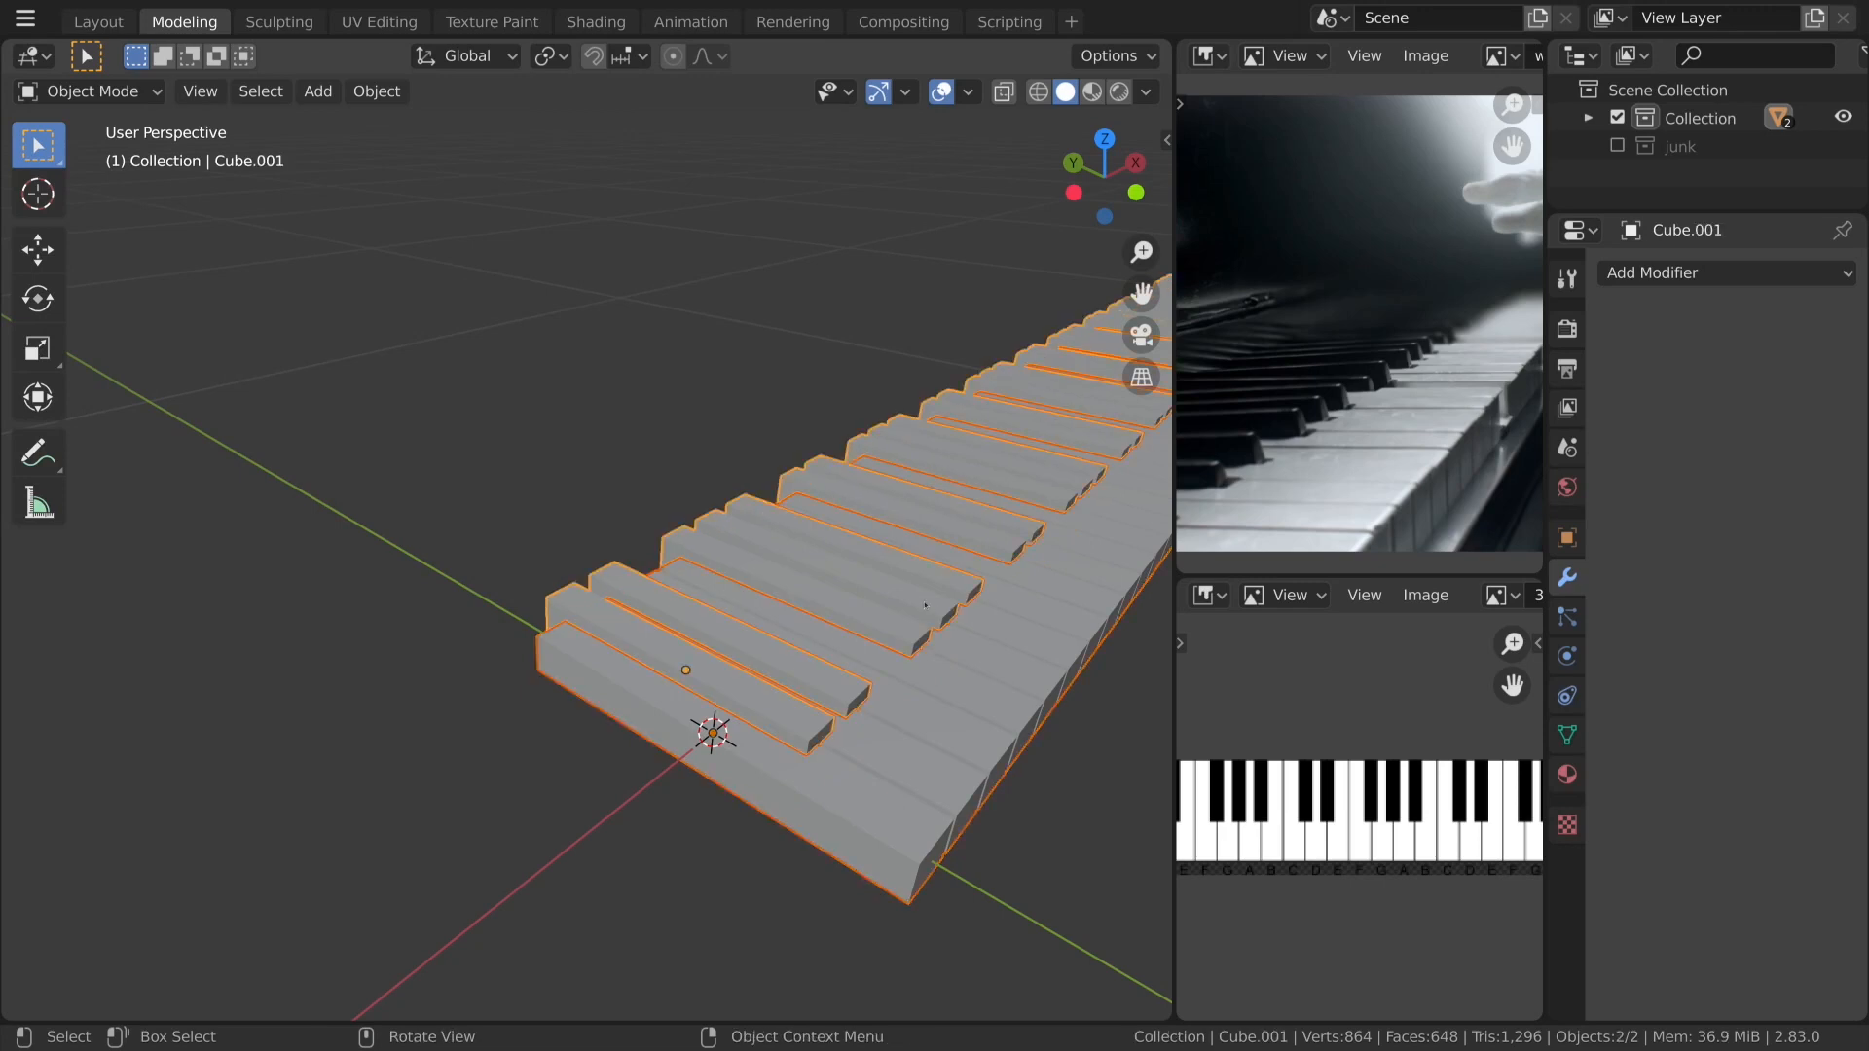
pyautogui.press('ctrl+KP_Subtract')
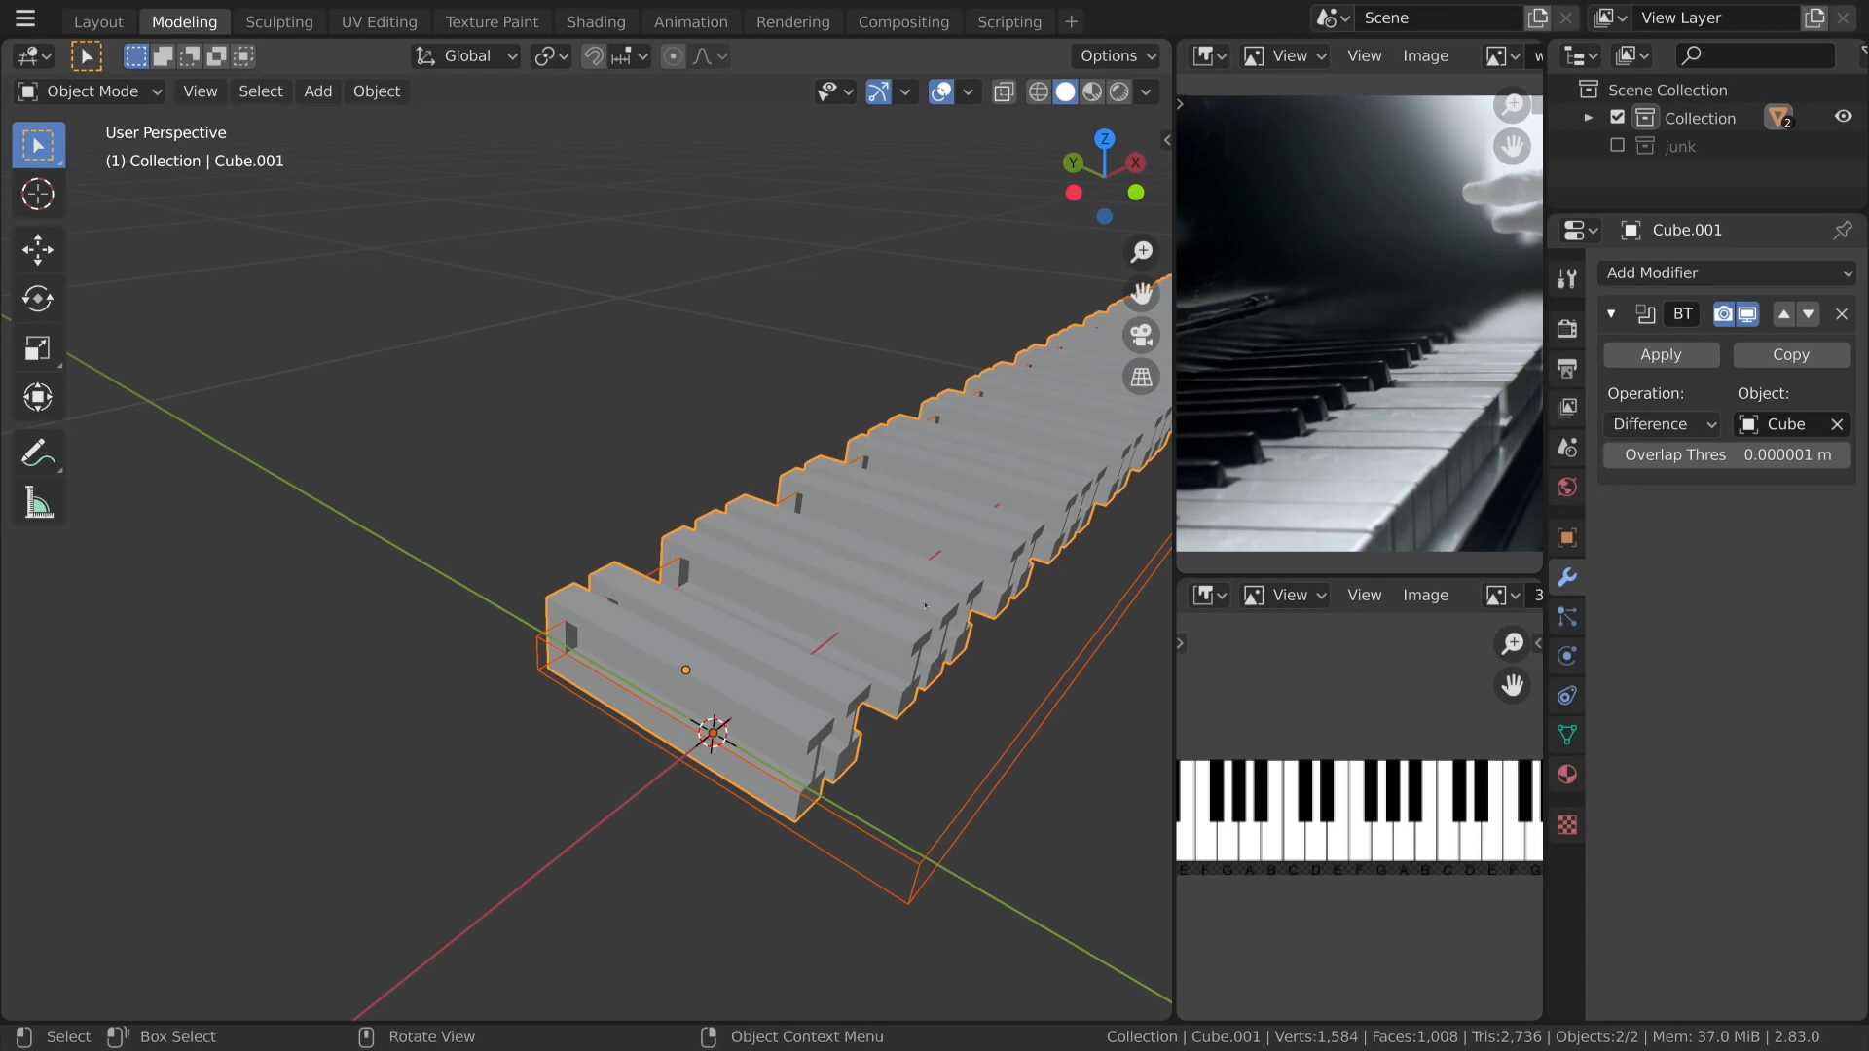
pyautogui.click(634, 570)
pyautogui.press('g')
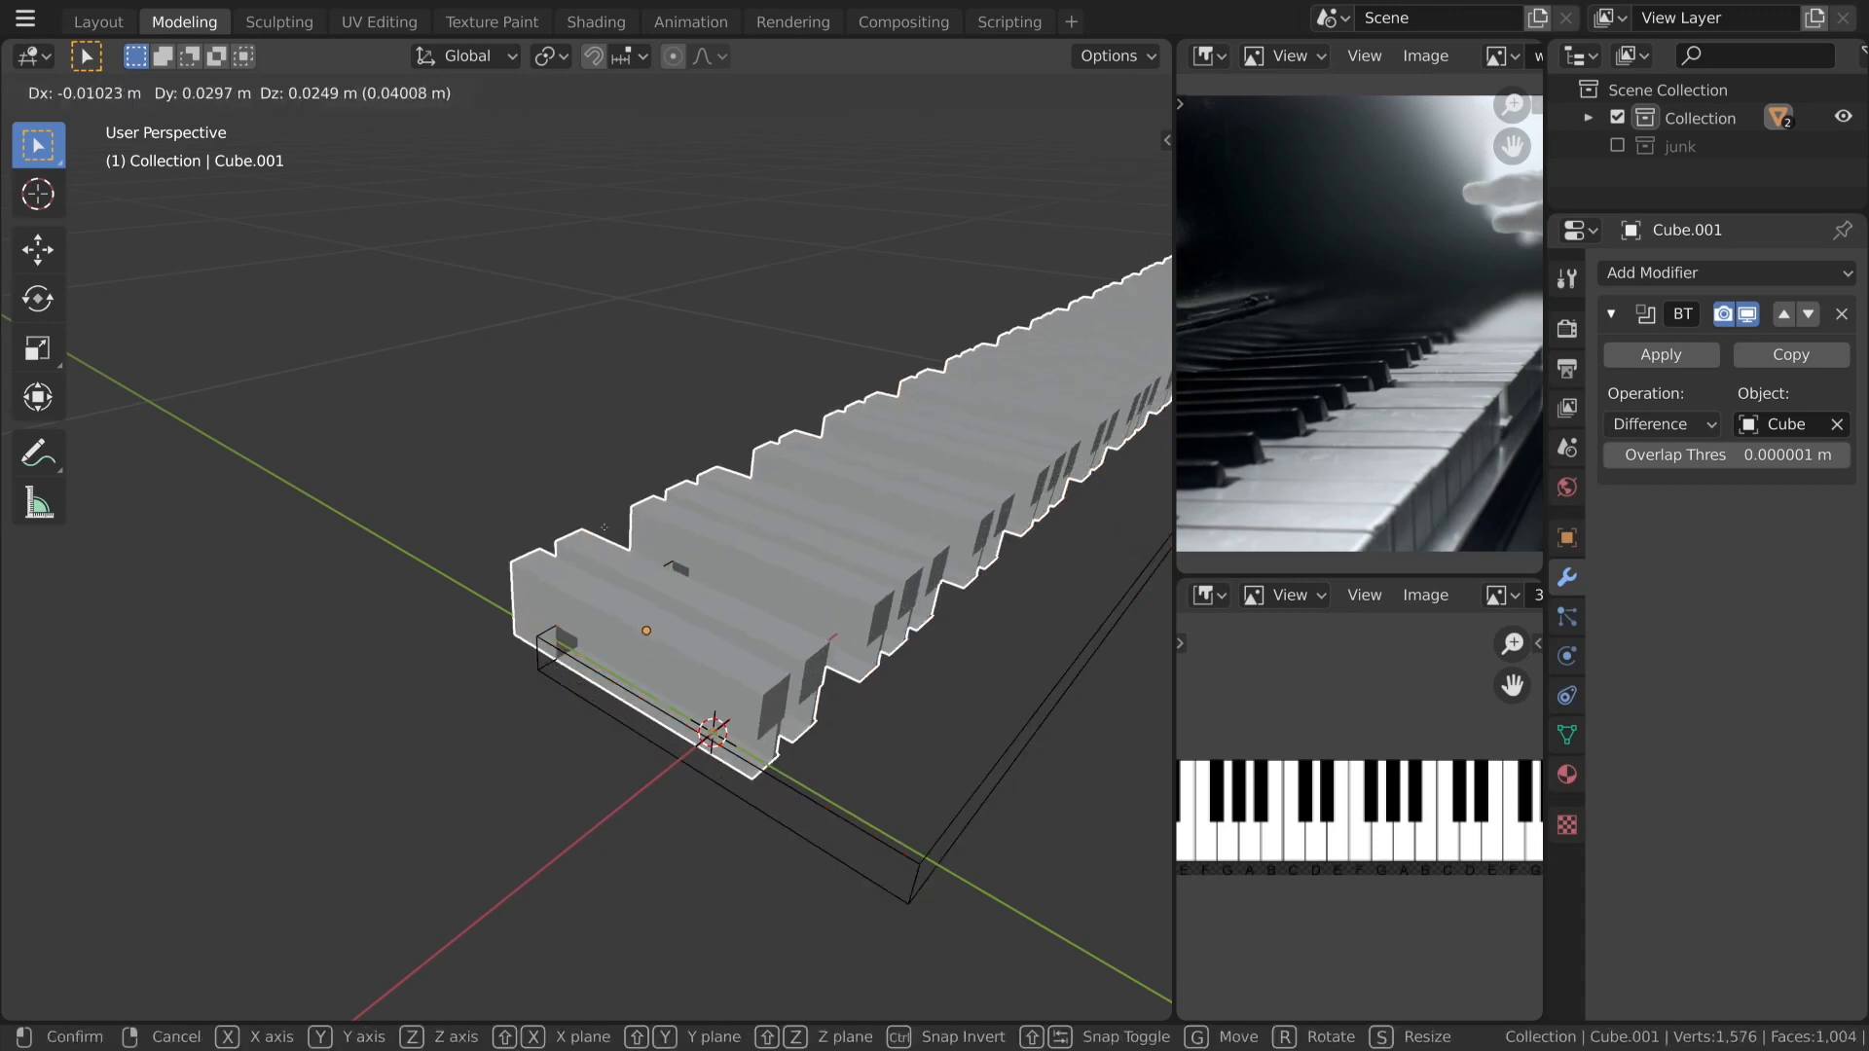
pyautogui.click(455, 402)
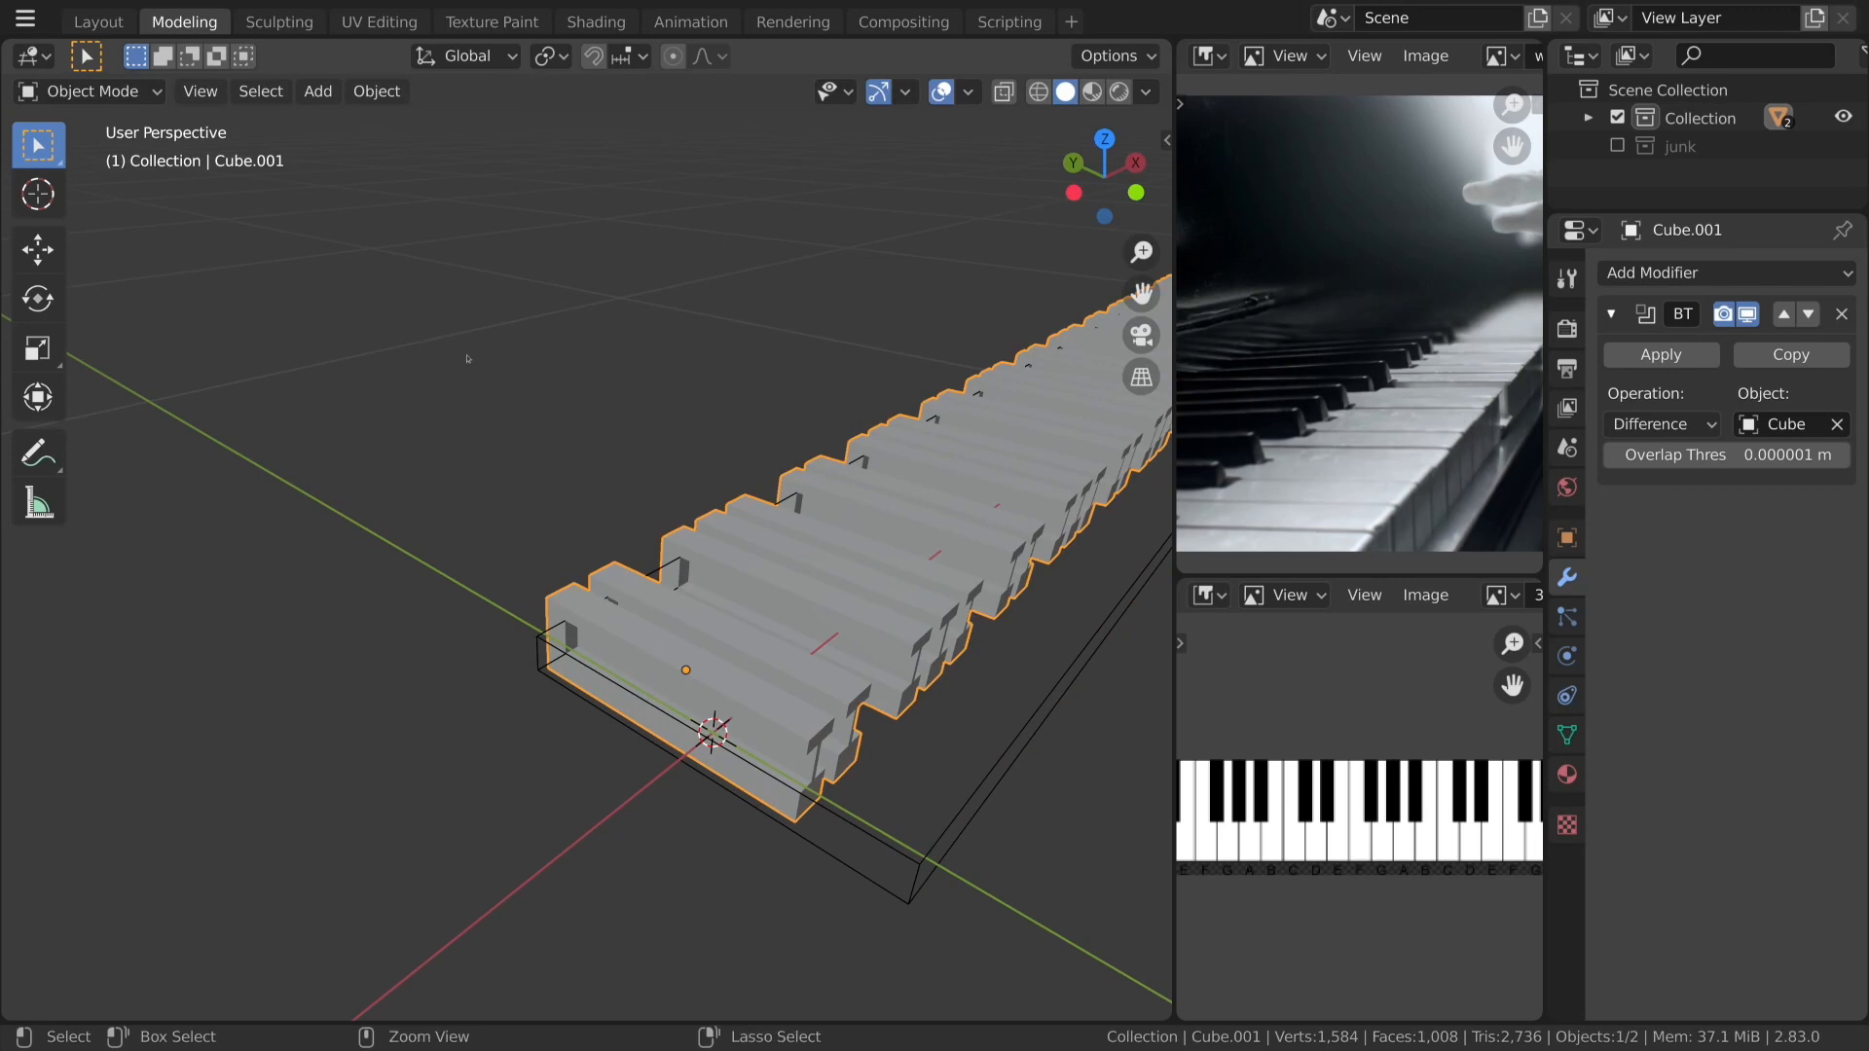
pyautogui.hotkey('ctrl', 'z')
# Cut the joined black keys' shapes out of the white keys with a Bool Tool Difference, keeping the white keys active.
pyautogui.click(660, 599)
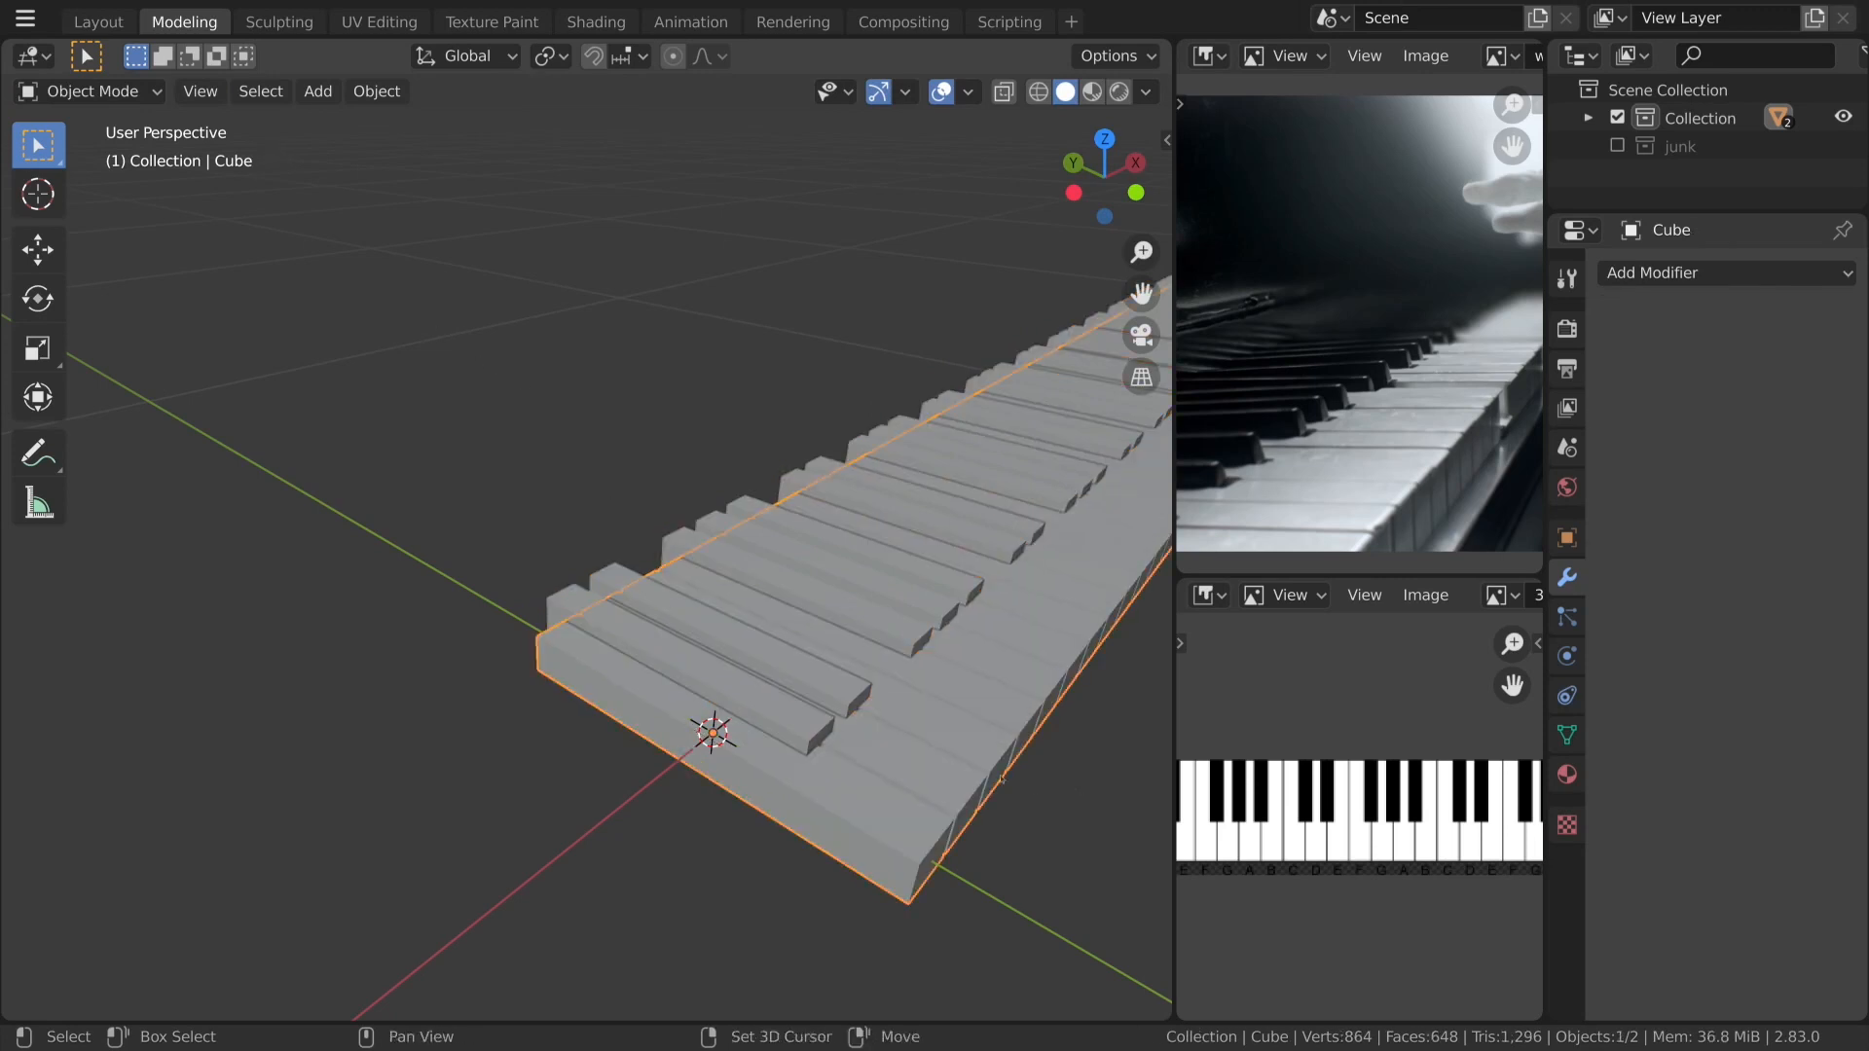
pyautogui.click(827, 687)
pyautogui.keyDown('shift'); pyautogui.click(938, 758); pyautogui.keyUp('shift')
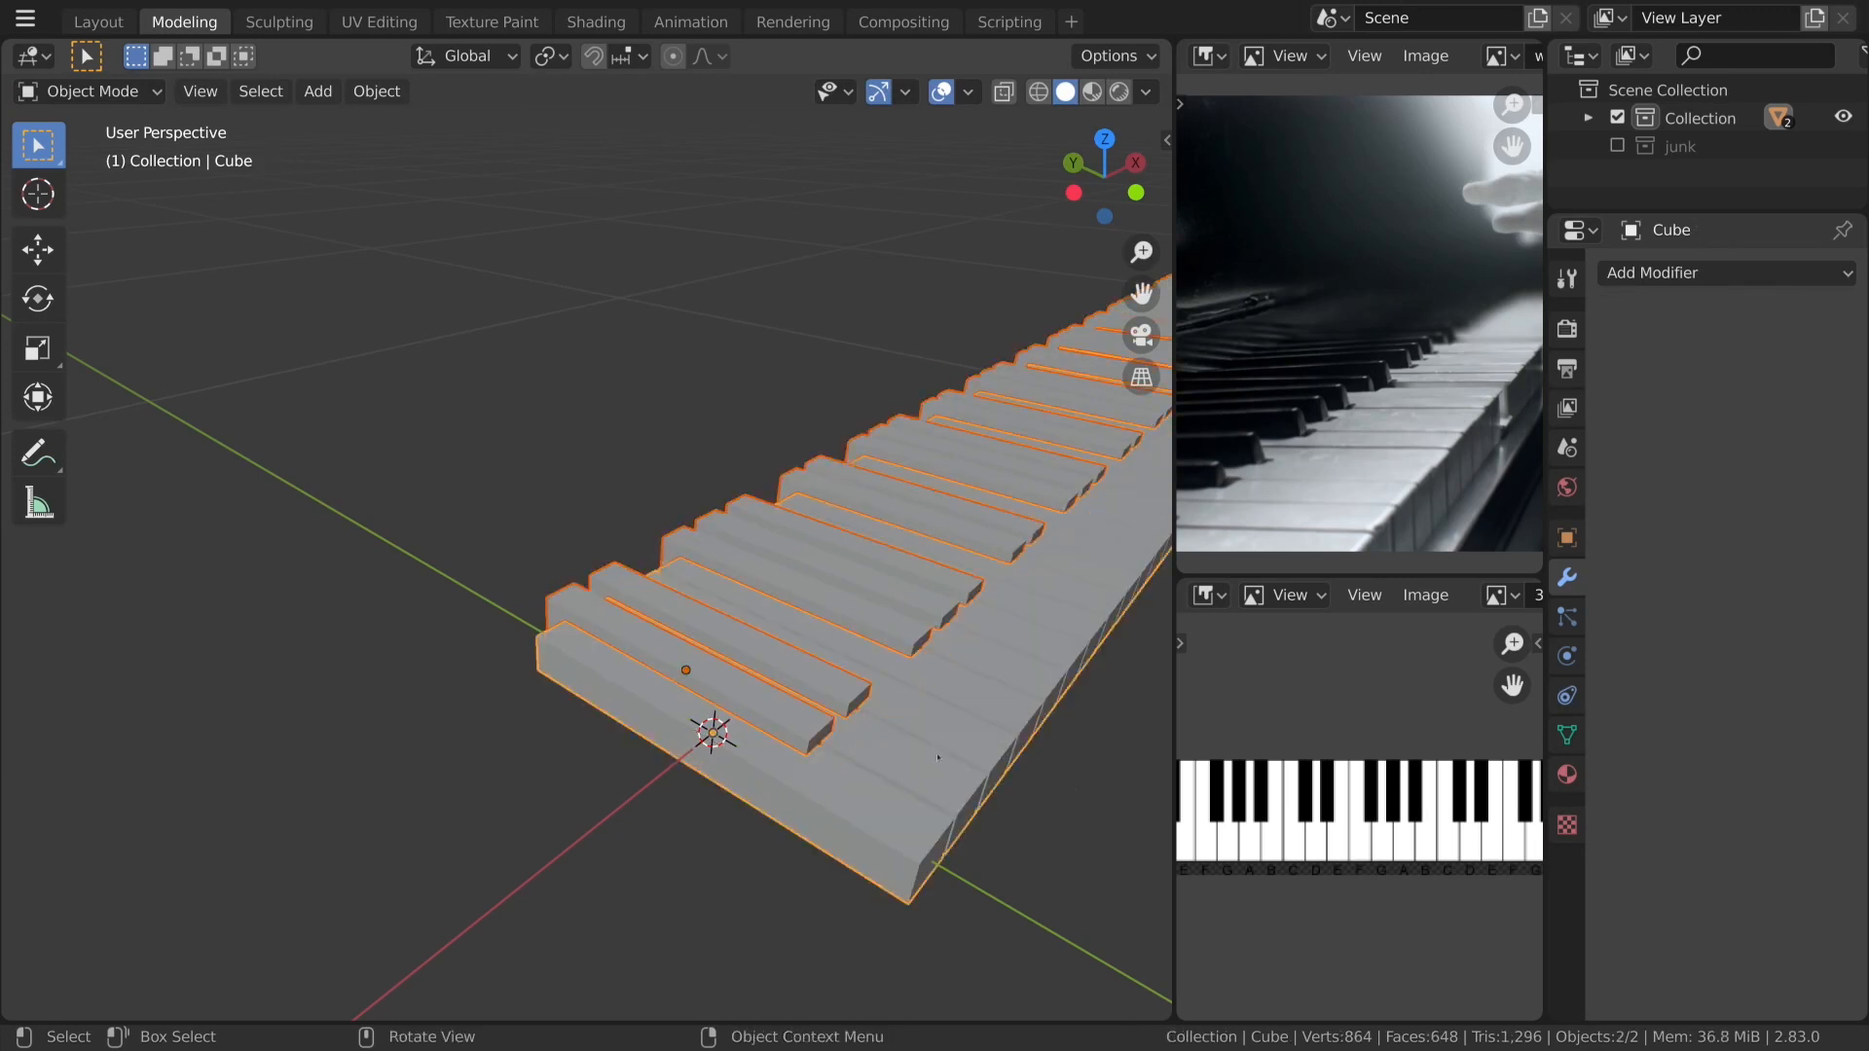
pyautogui.press('ctrl+KP_Subtract')
# Examine the cutouts along the white keys from above and in perspective.
pyautogui.moveTo(938, 758); pyautogui.dragTo(779, 853, button='middle')
pyautogui.scroll(-2, 888, 808)
pyautogui.press('KP_7')
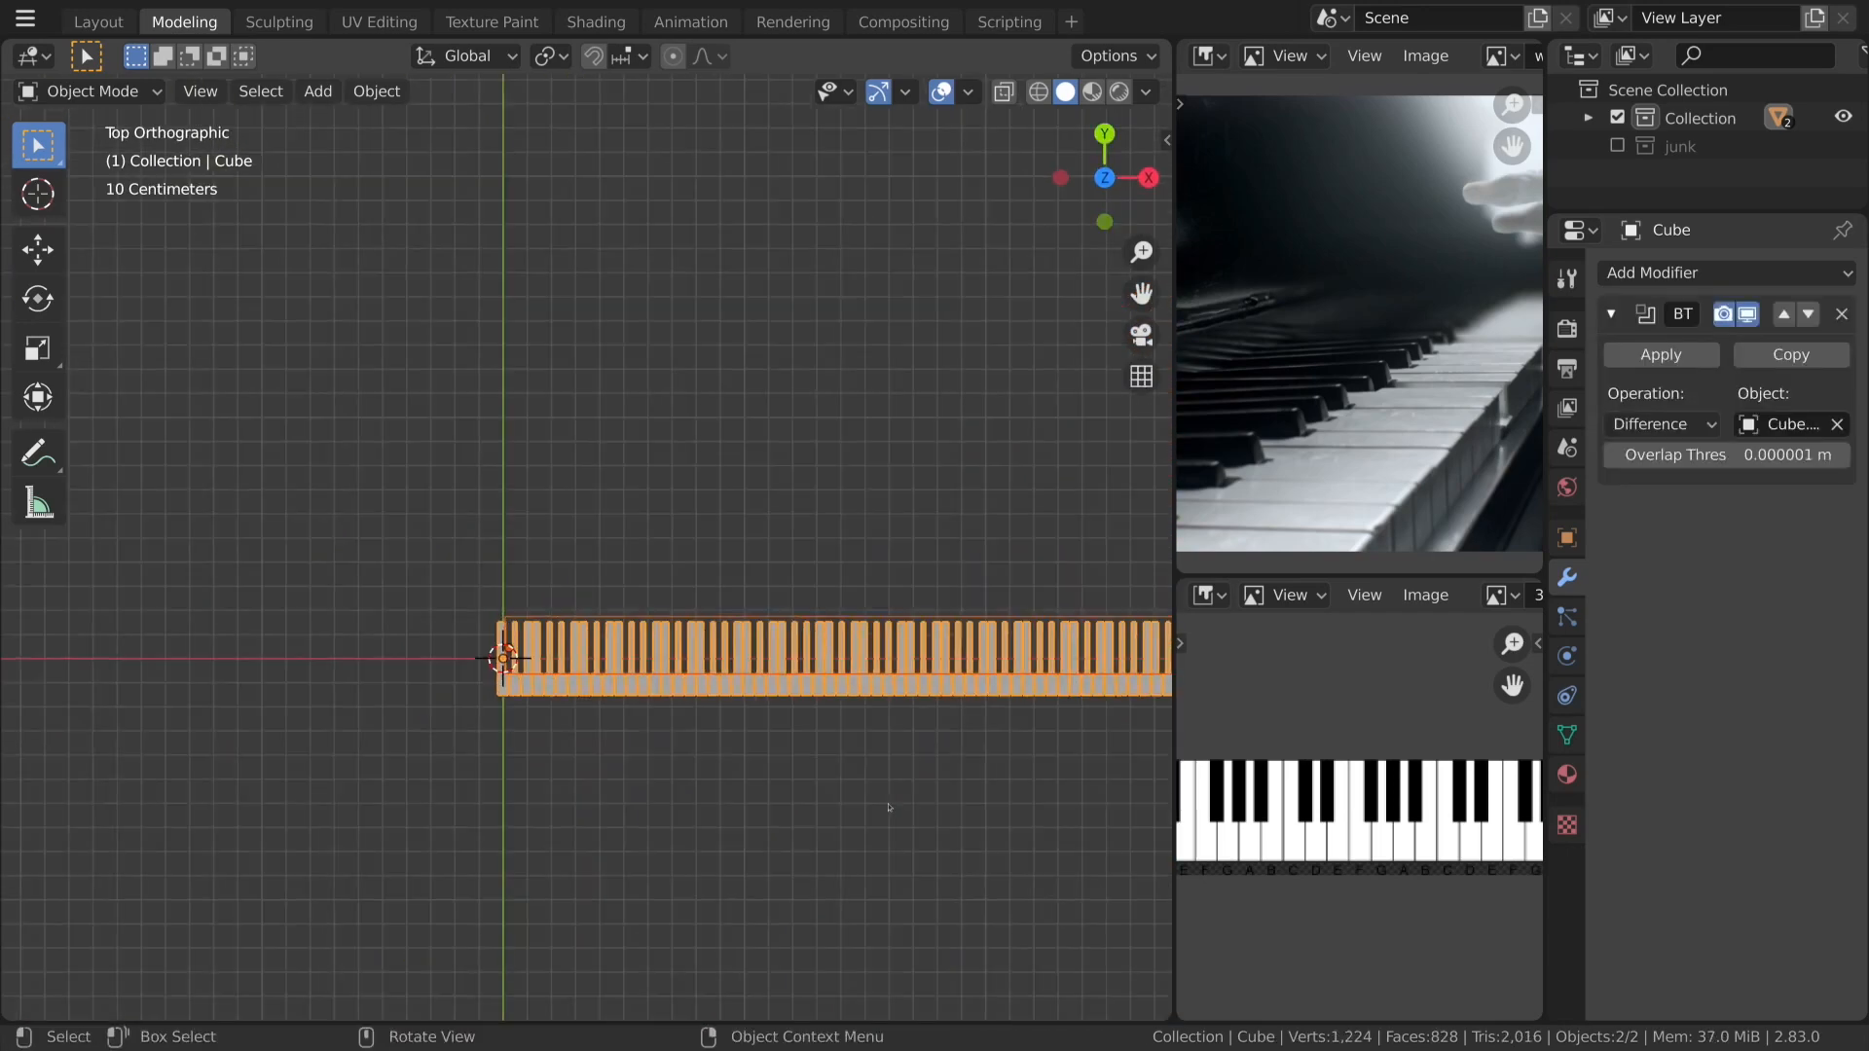
pyautogui.keyDown('shift'); pyautogui.moveTo(907, 790); pyautogui.dragTo(438, 709, button='middle'); pyautogui.keyUp('shift')
pyautogui.scroll(8, 583, 769)
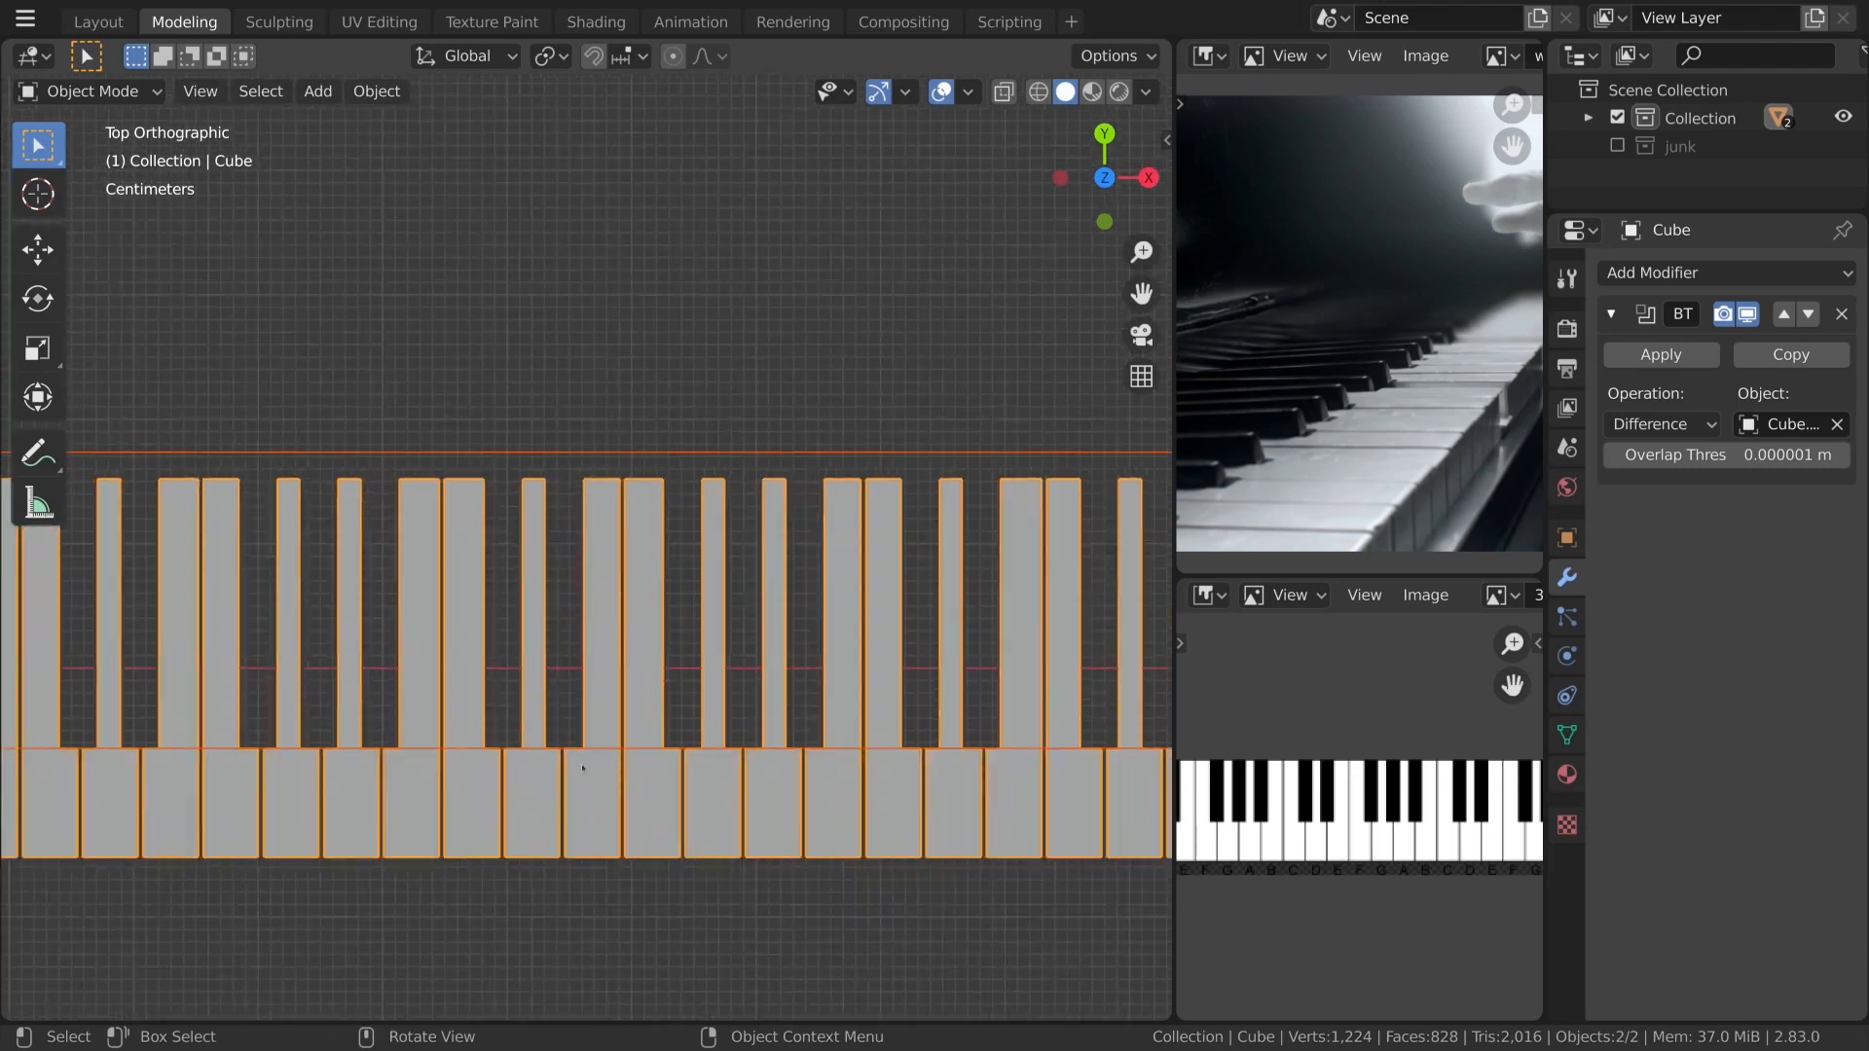
pyautogui.scroll(-2, 653, 784)
pyautogui.moveTo(654, 785); pyautogui.dragTo(862, 716, button='middle')
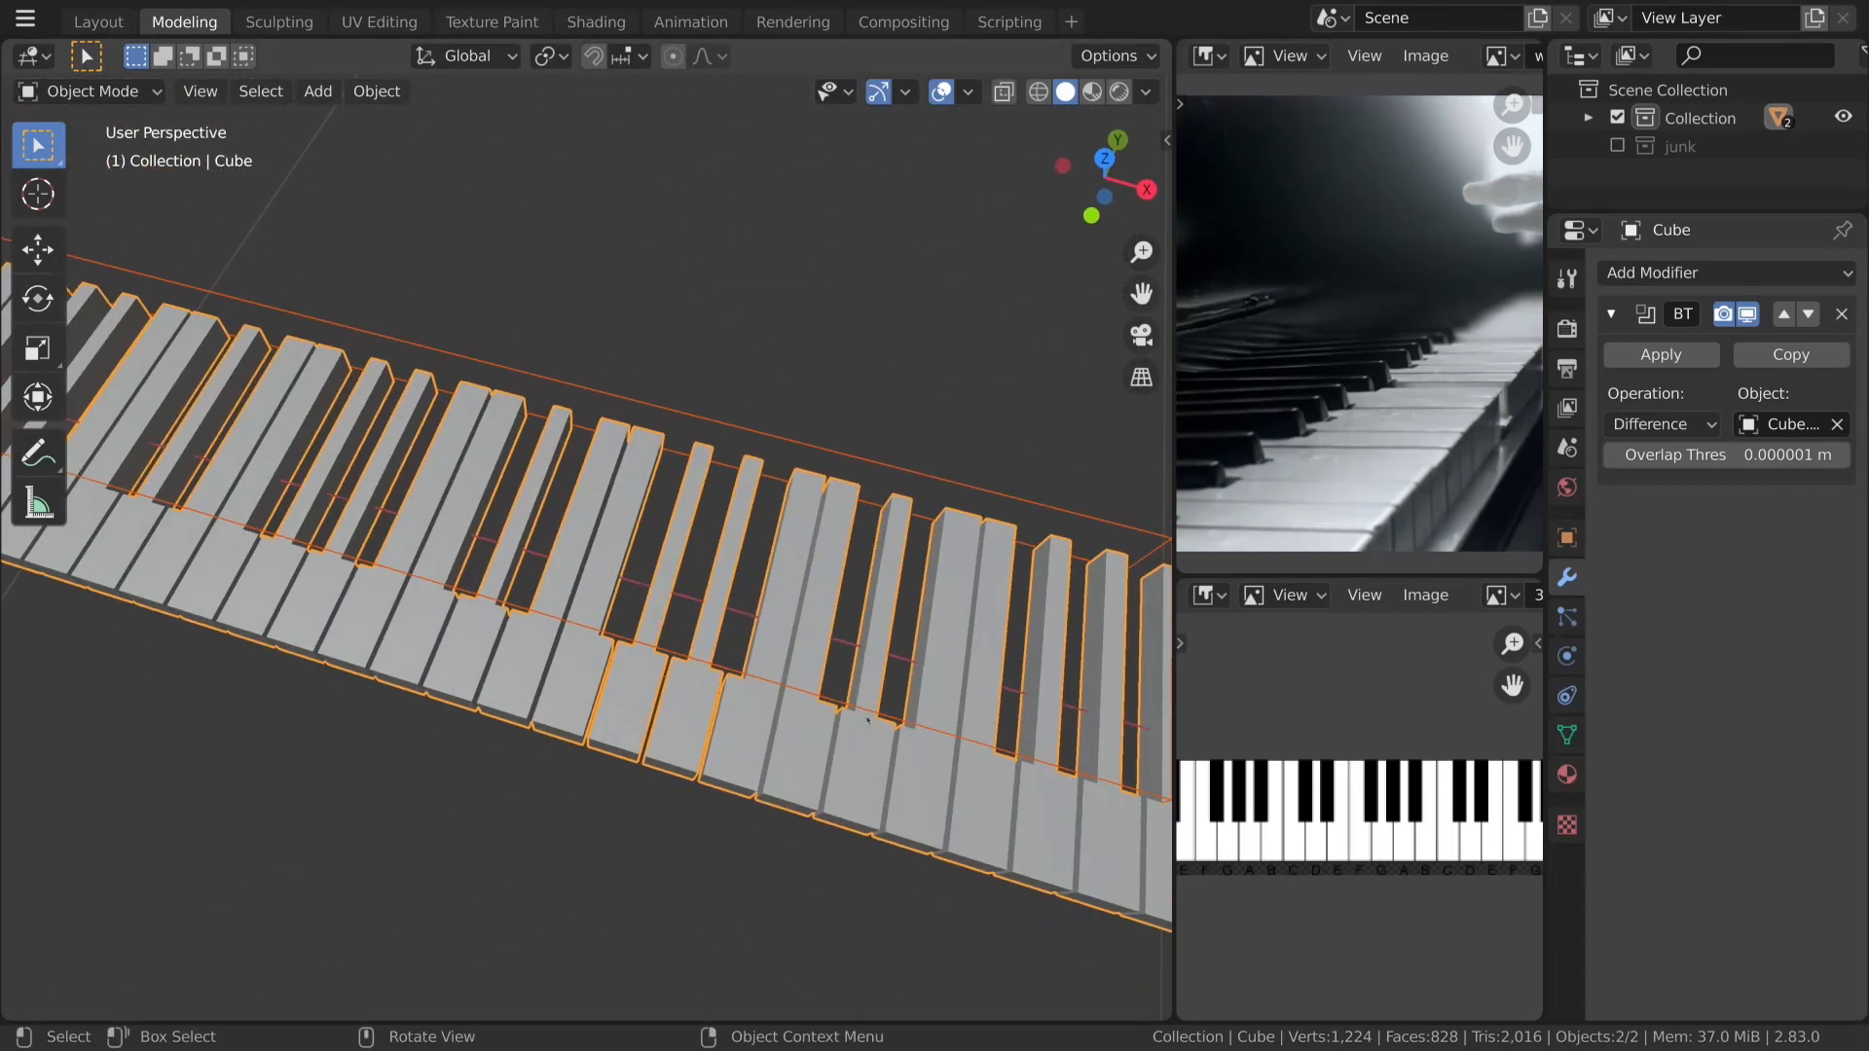
pyautogui.press('KP_7')
pyautogui.scroll(-3, 1078, 562)
pyautogui.keyDown('shift'); pyautogui.moveTo(646, 718); pyautogui.dragTo(1006, 679, button='middle'); pyautogui.keyUp('shift')
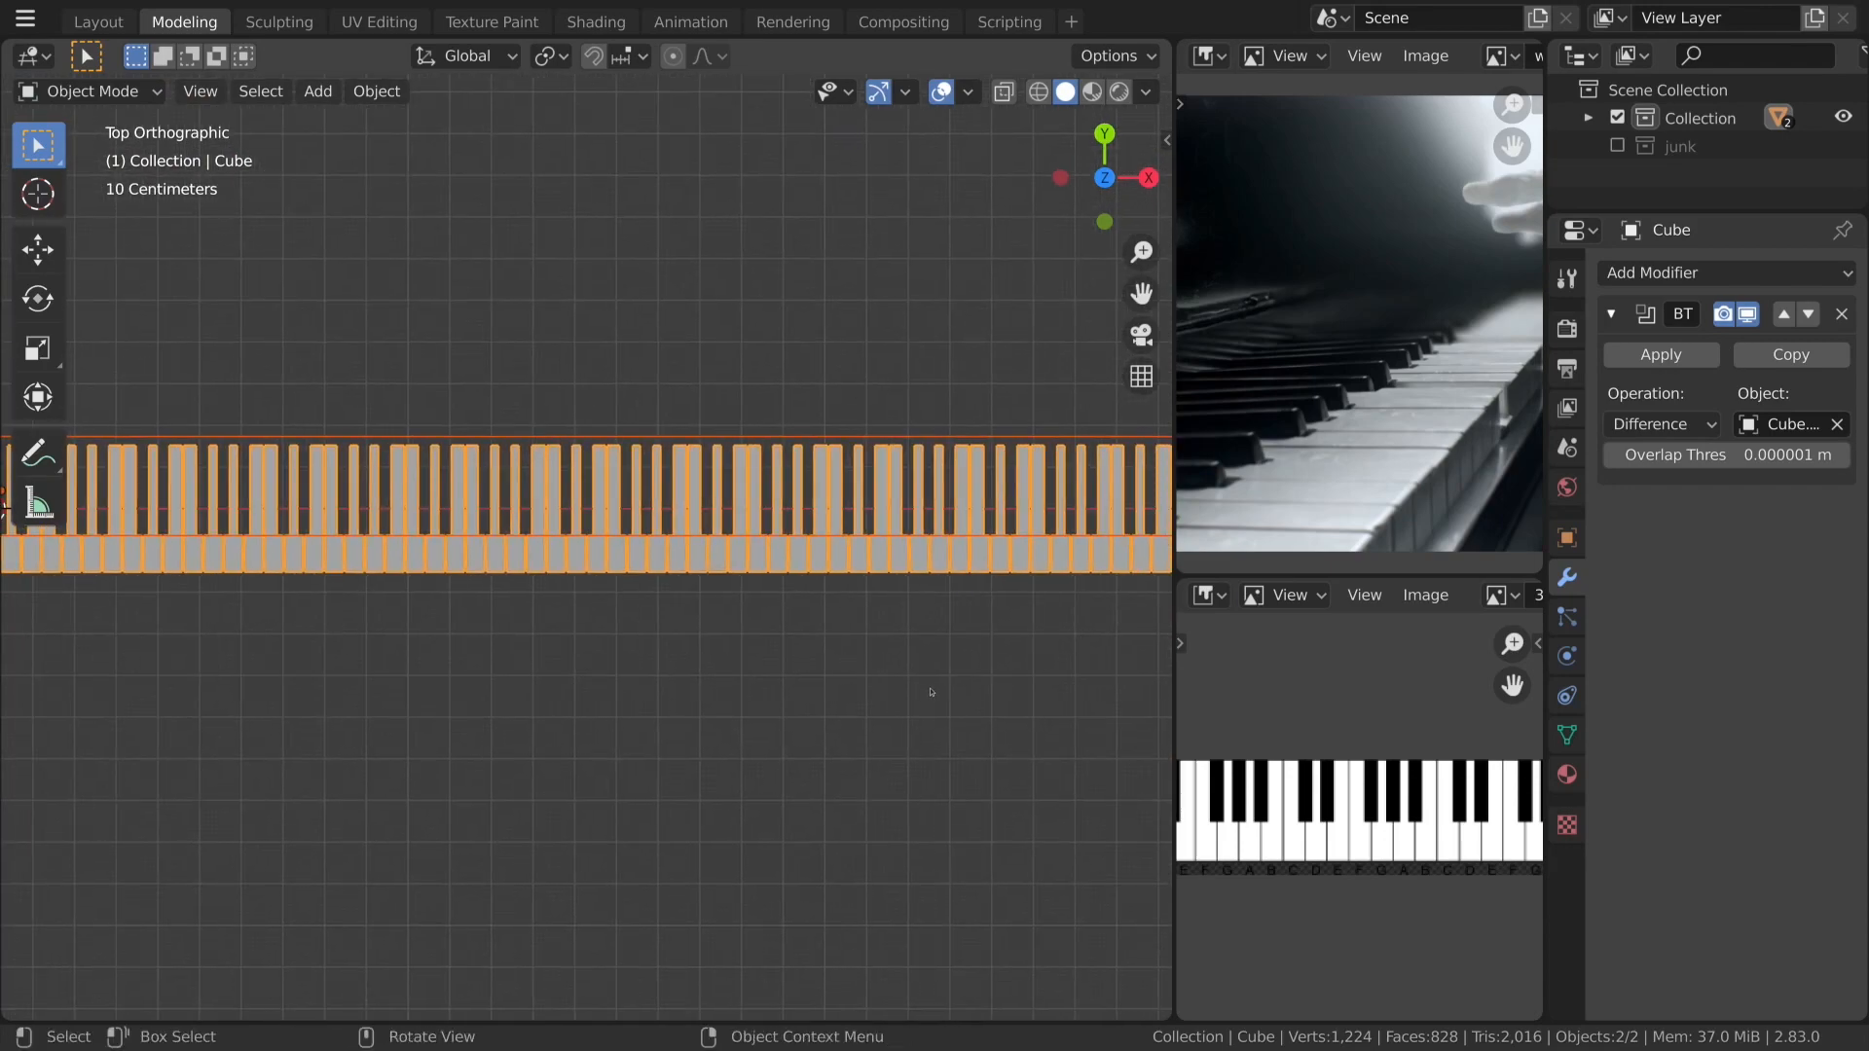
pyautogui.scroll(6, 747, 672)
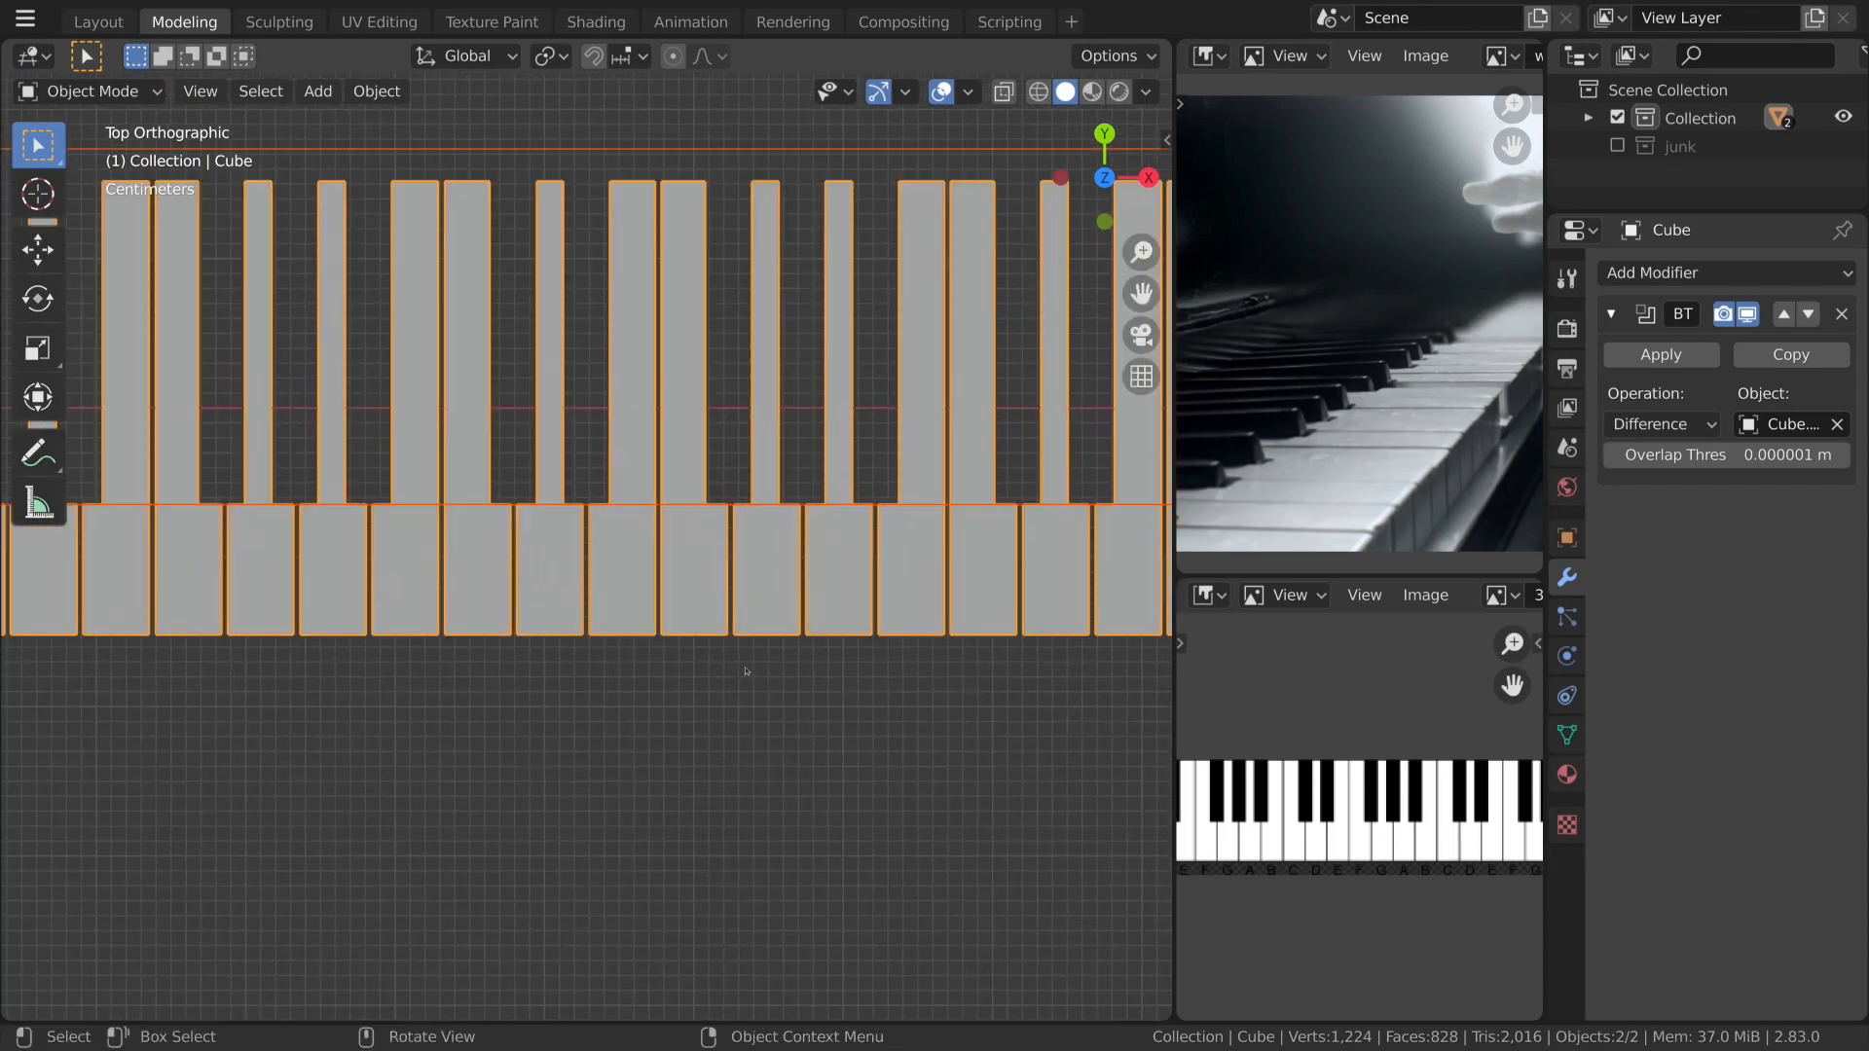
pyautogui.scroll(-3, 746, 671)
pyautogui.moveTo(746, 667); pyautogui.dragTo(725, 525, button='middle')
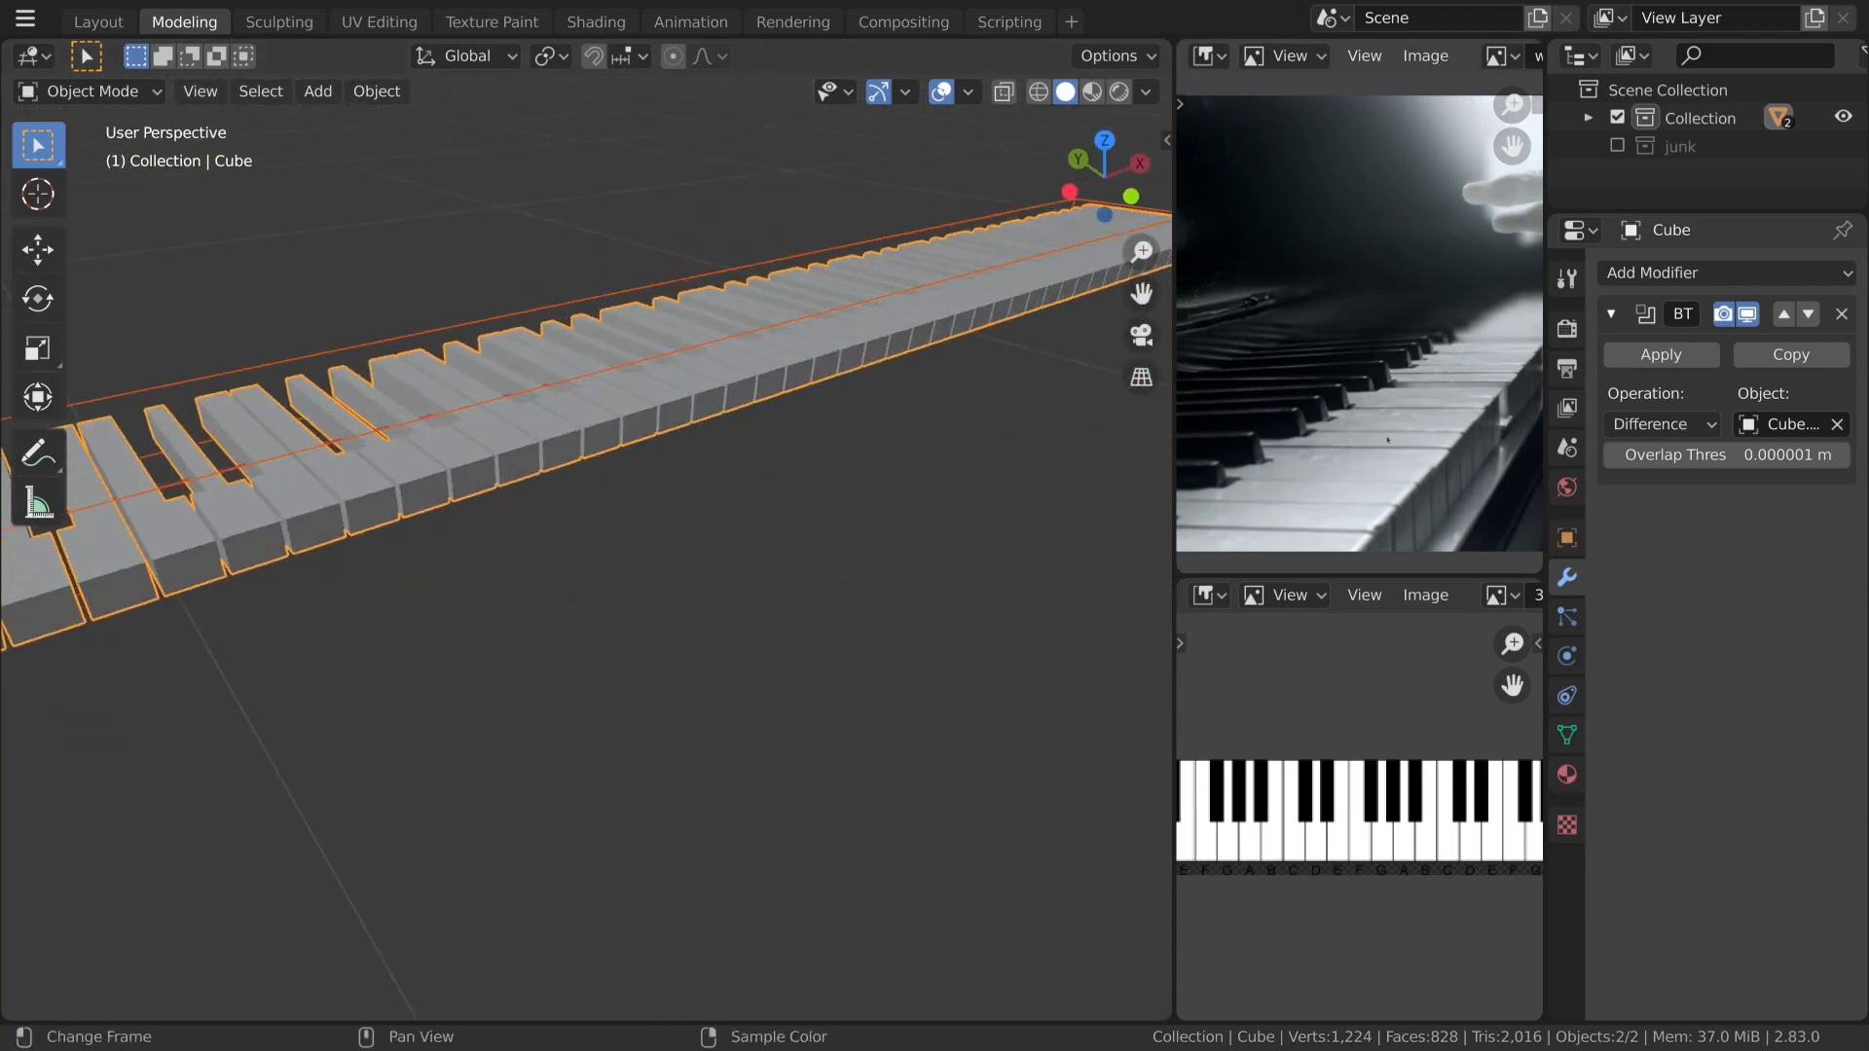
# Apply the Difference modifier on the white keys and delete the joined black-key cutter object.
pyautogui.click(1661, 354)
pyautogui.moveTo(436, 290); pyautogui.dragTo(455, 294, button='middle')
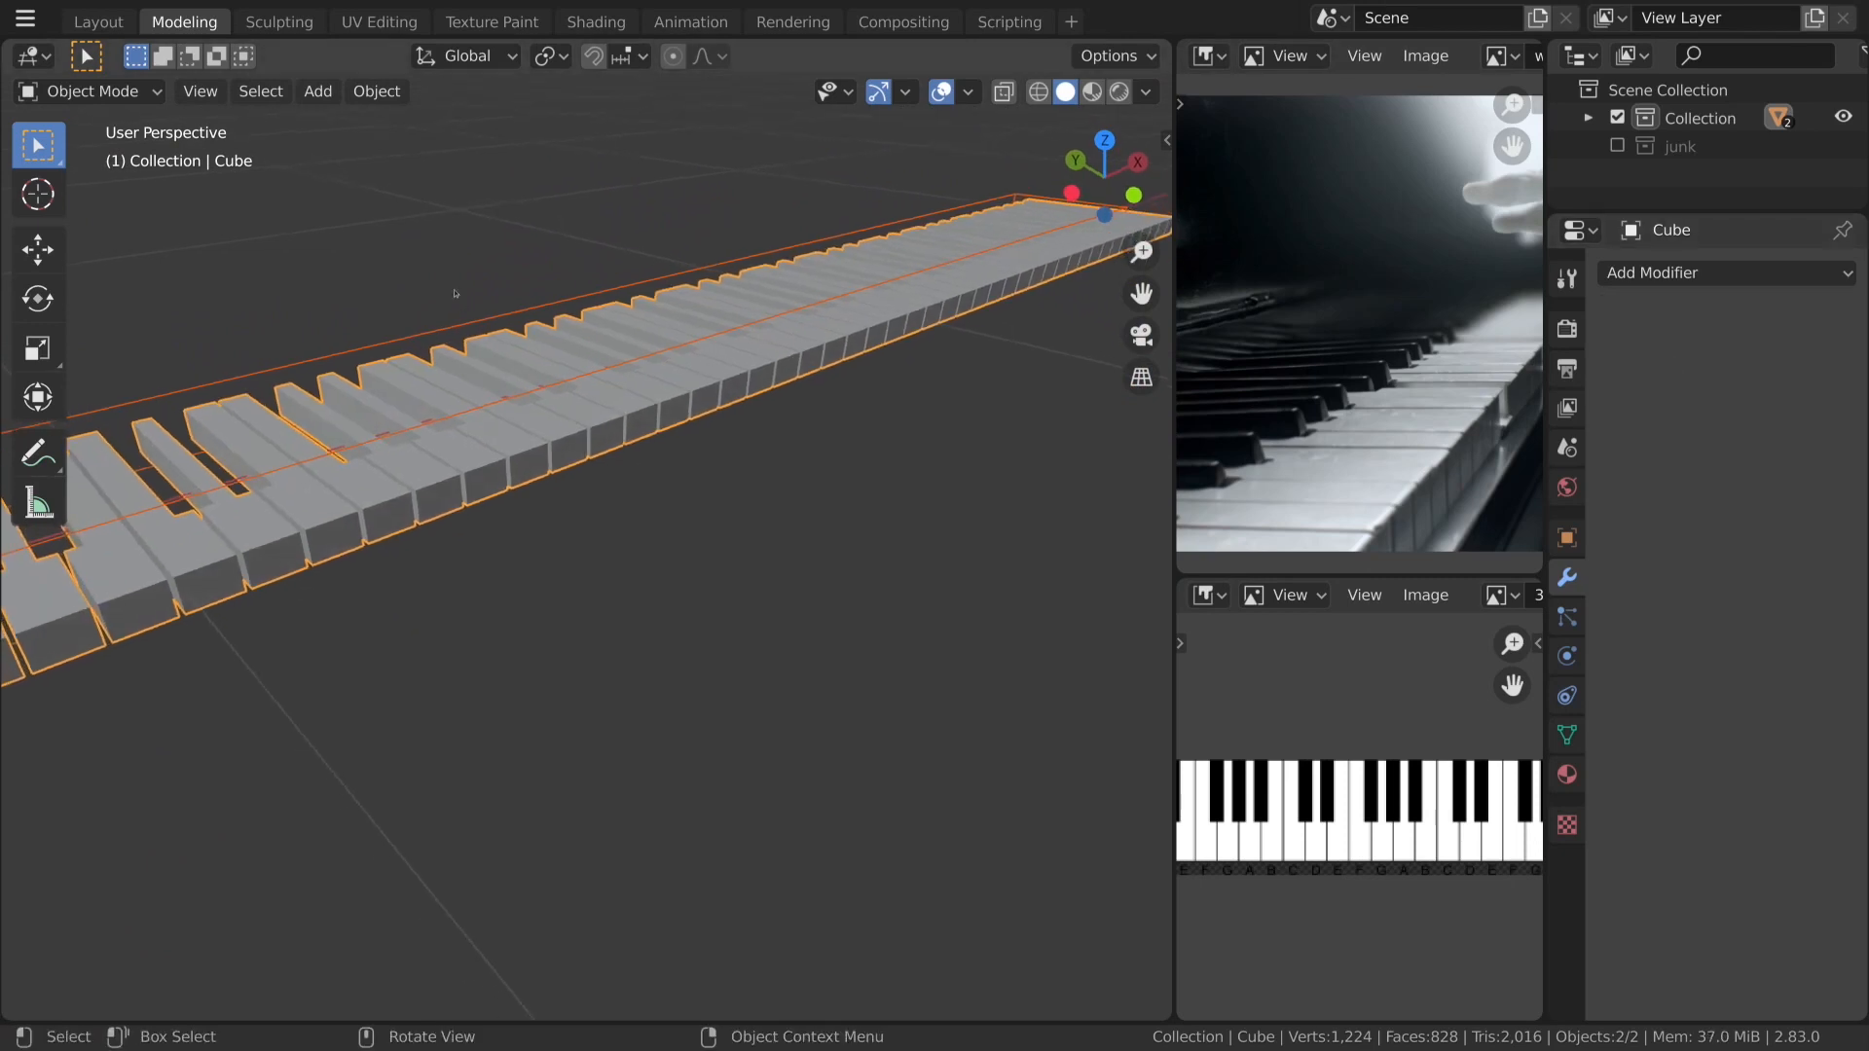
pyautogui.click(506, 316)
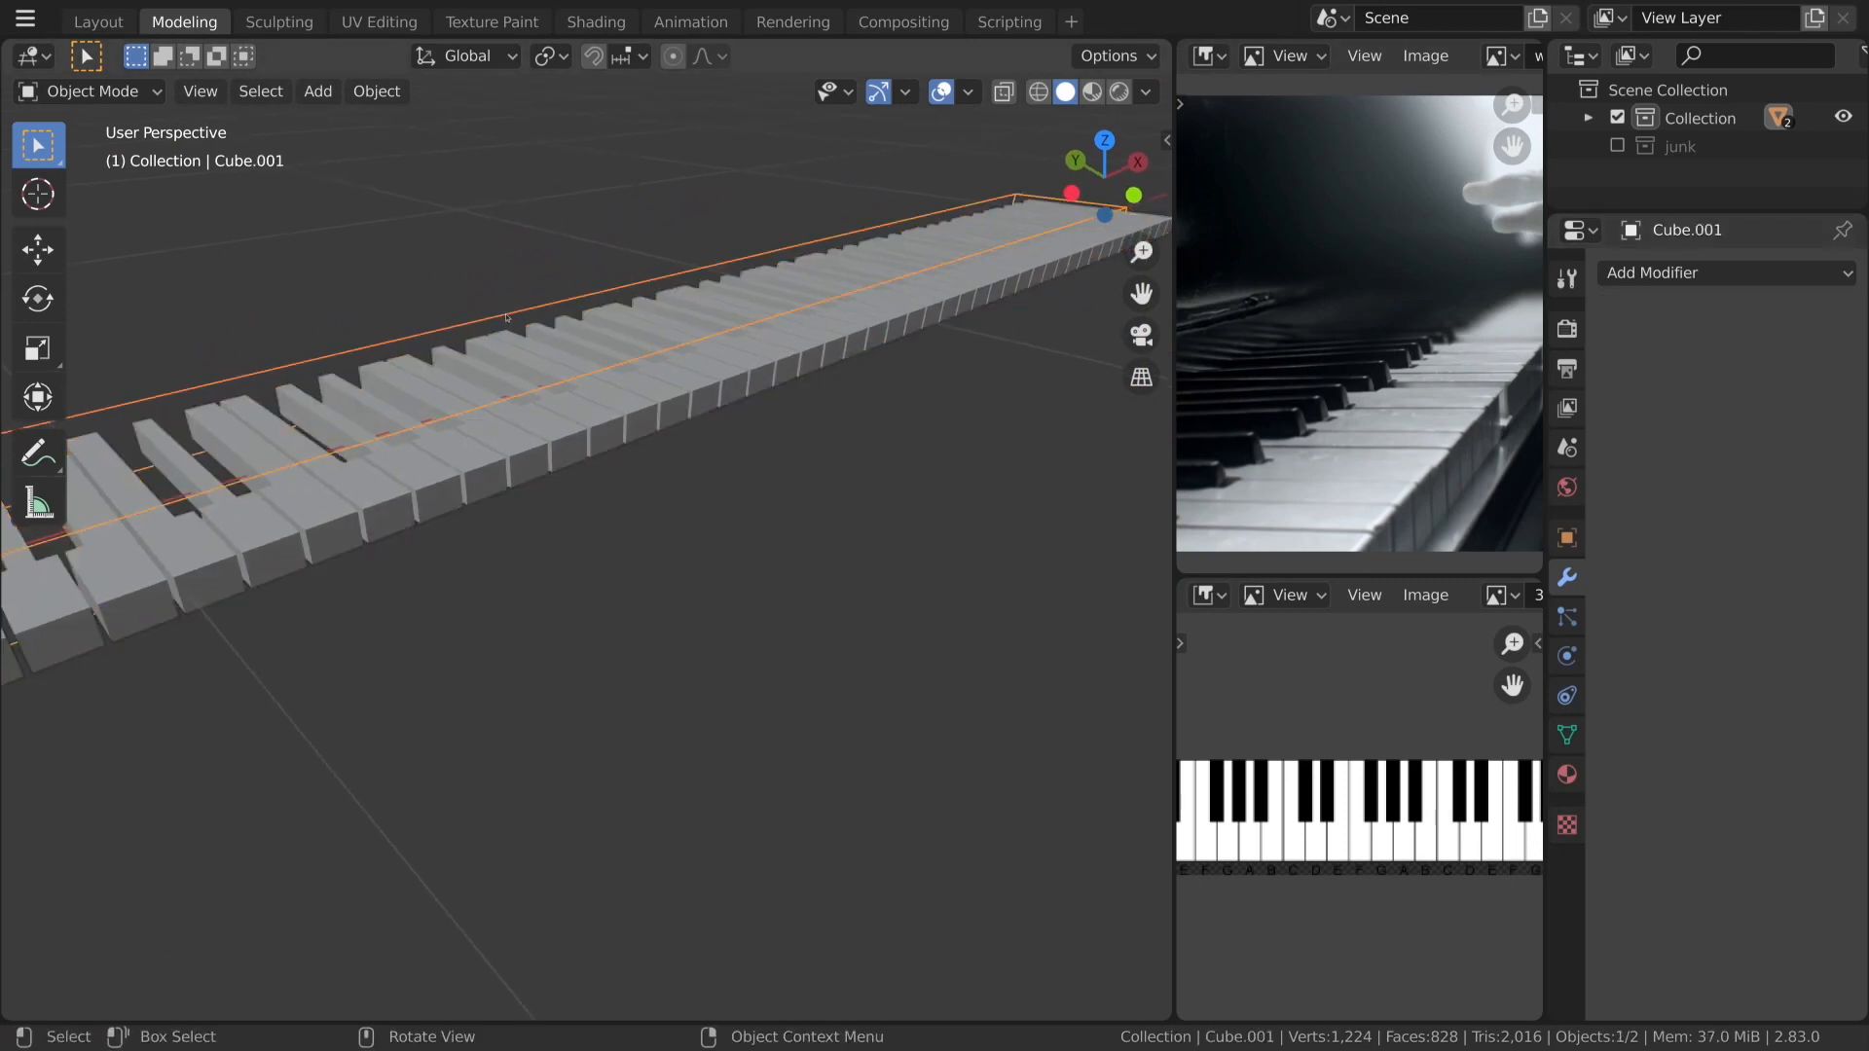
pyautogui.press('x')
pyautogui.click(507, 319)
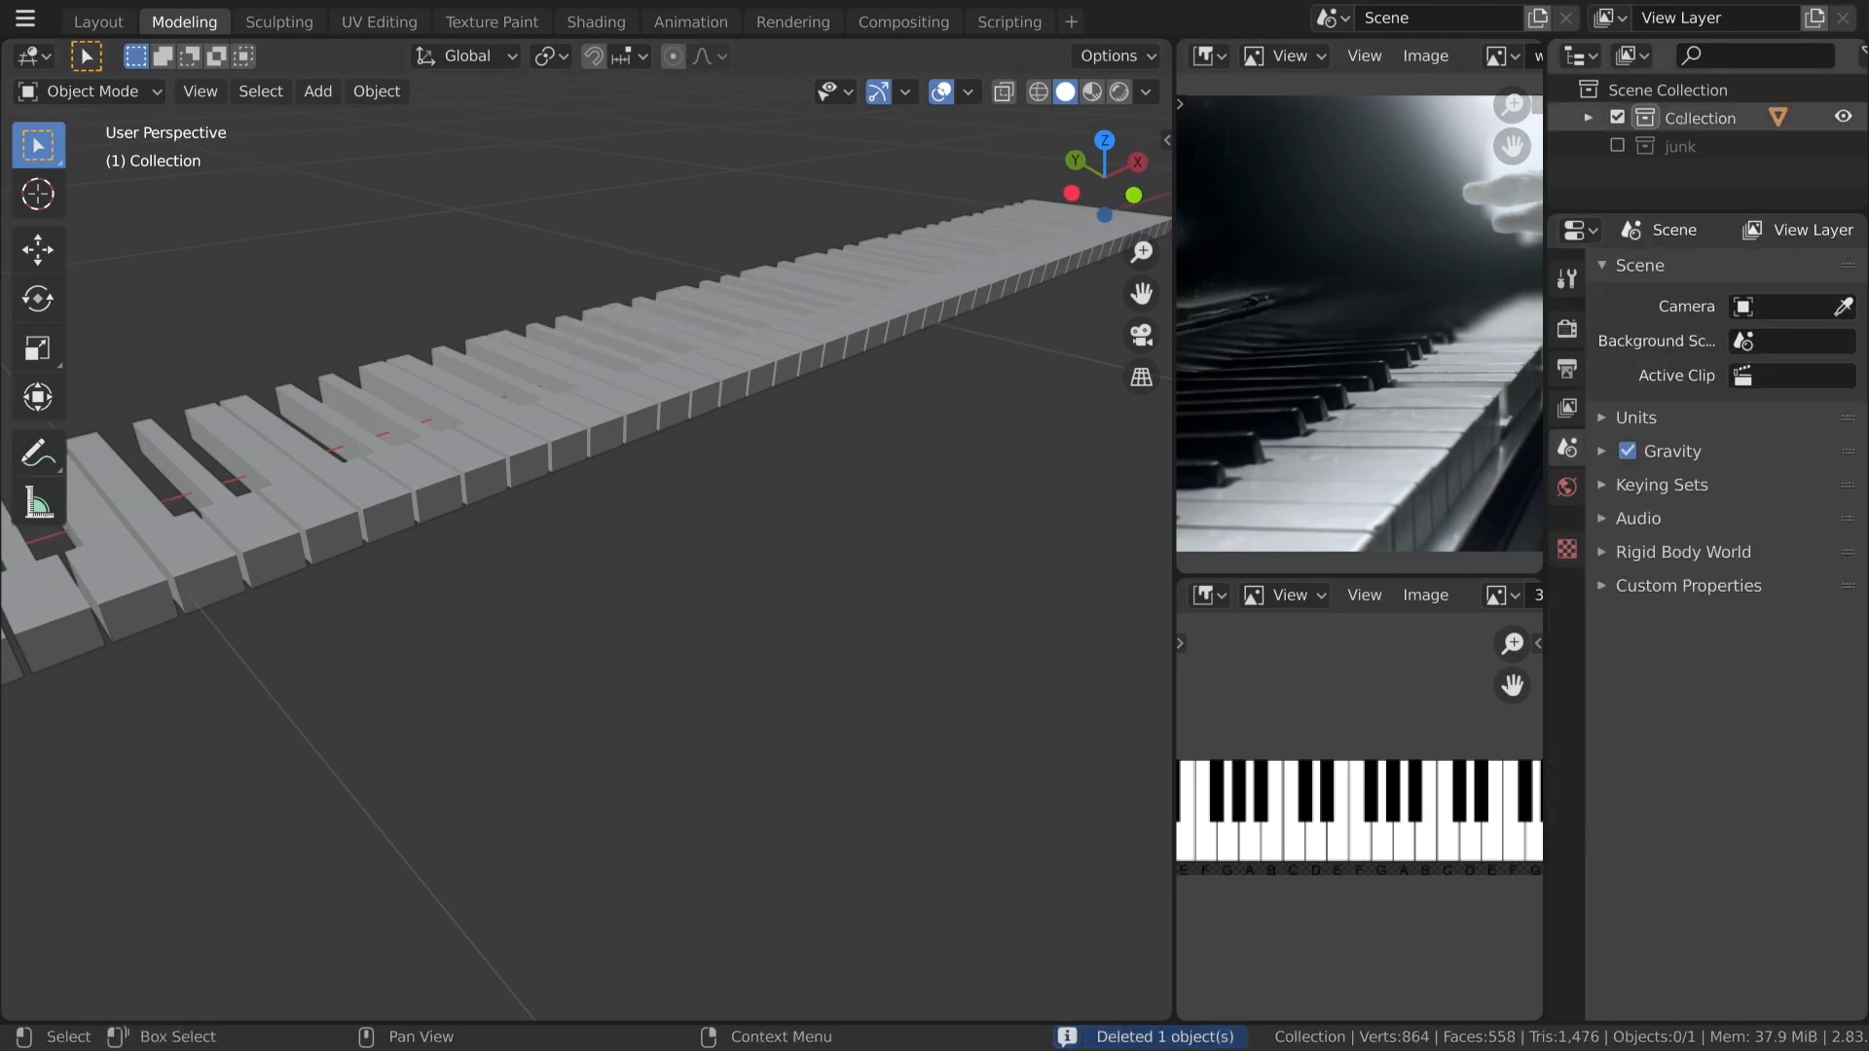
# Show the junk collection and select its original uncut row of white keys.
pyautogui.click(1617, 145)
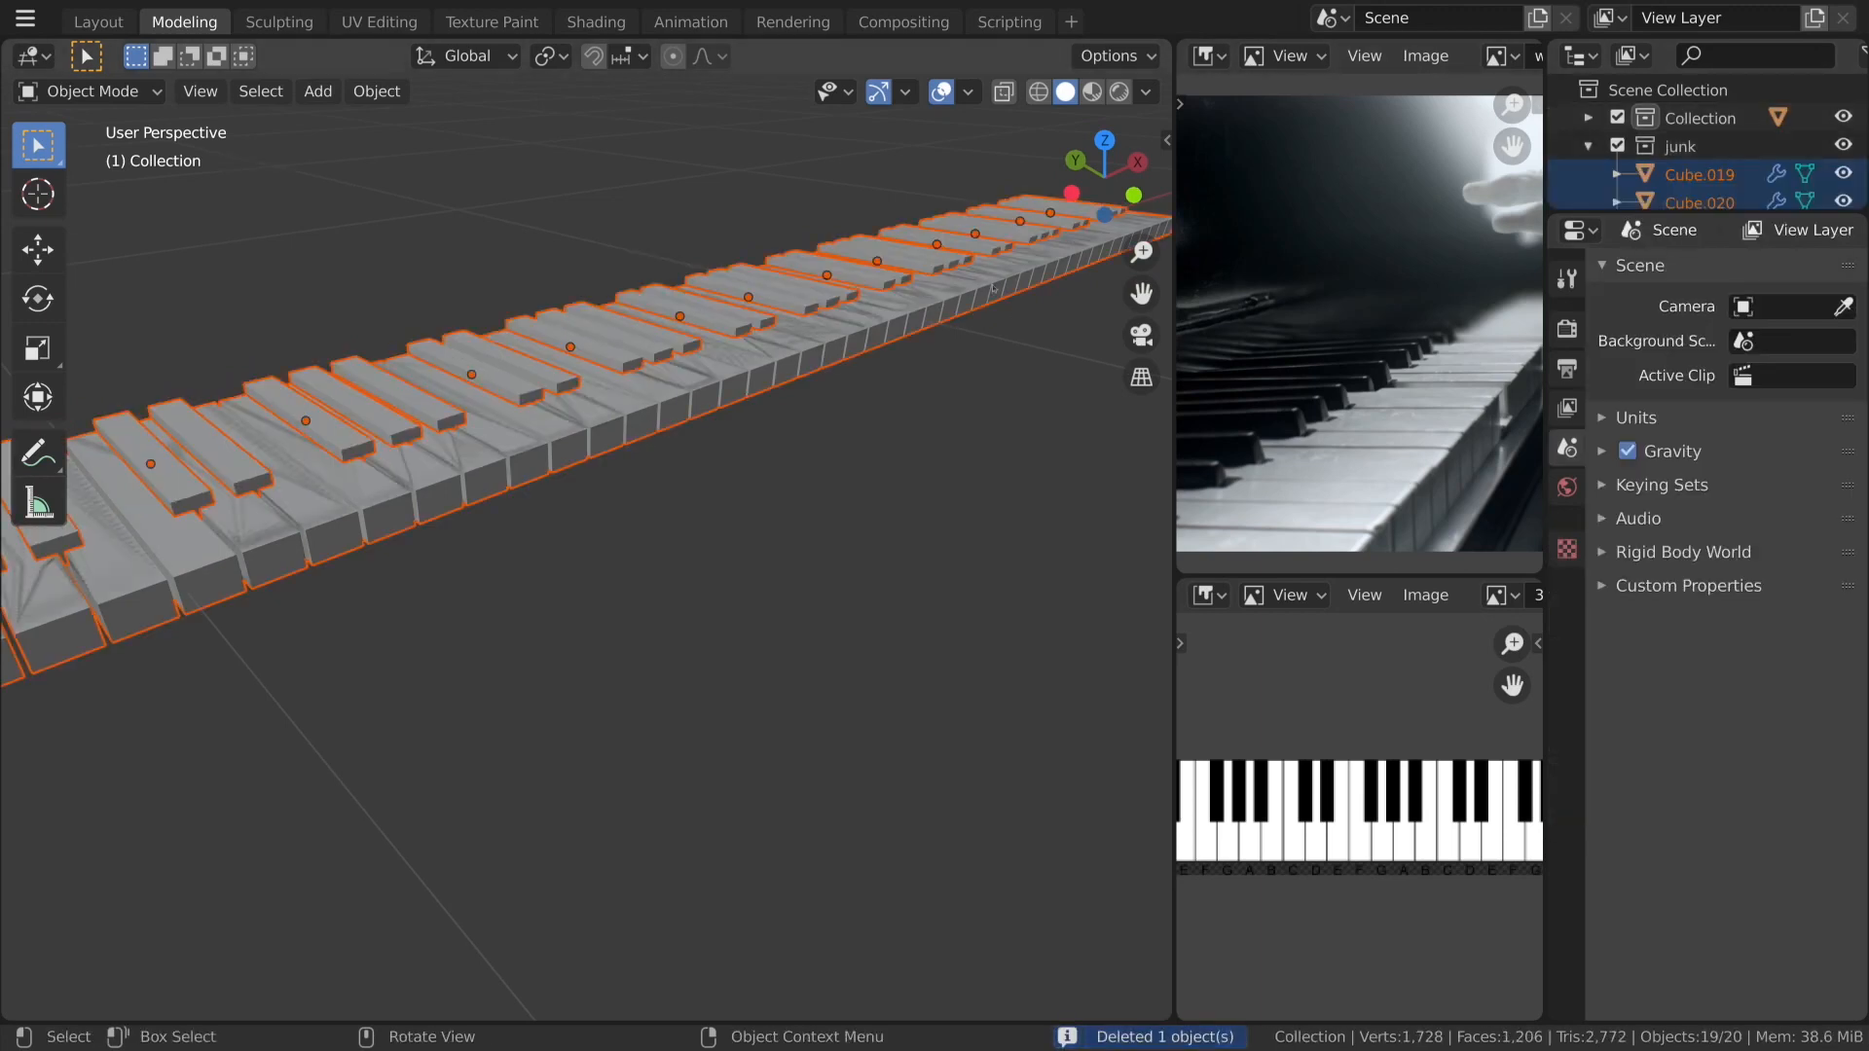
pyautogui.click(954, 292)
pyautogui.press('g')
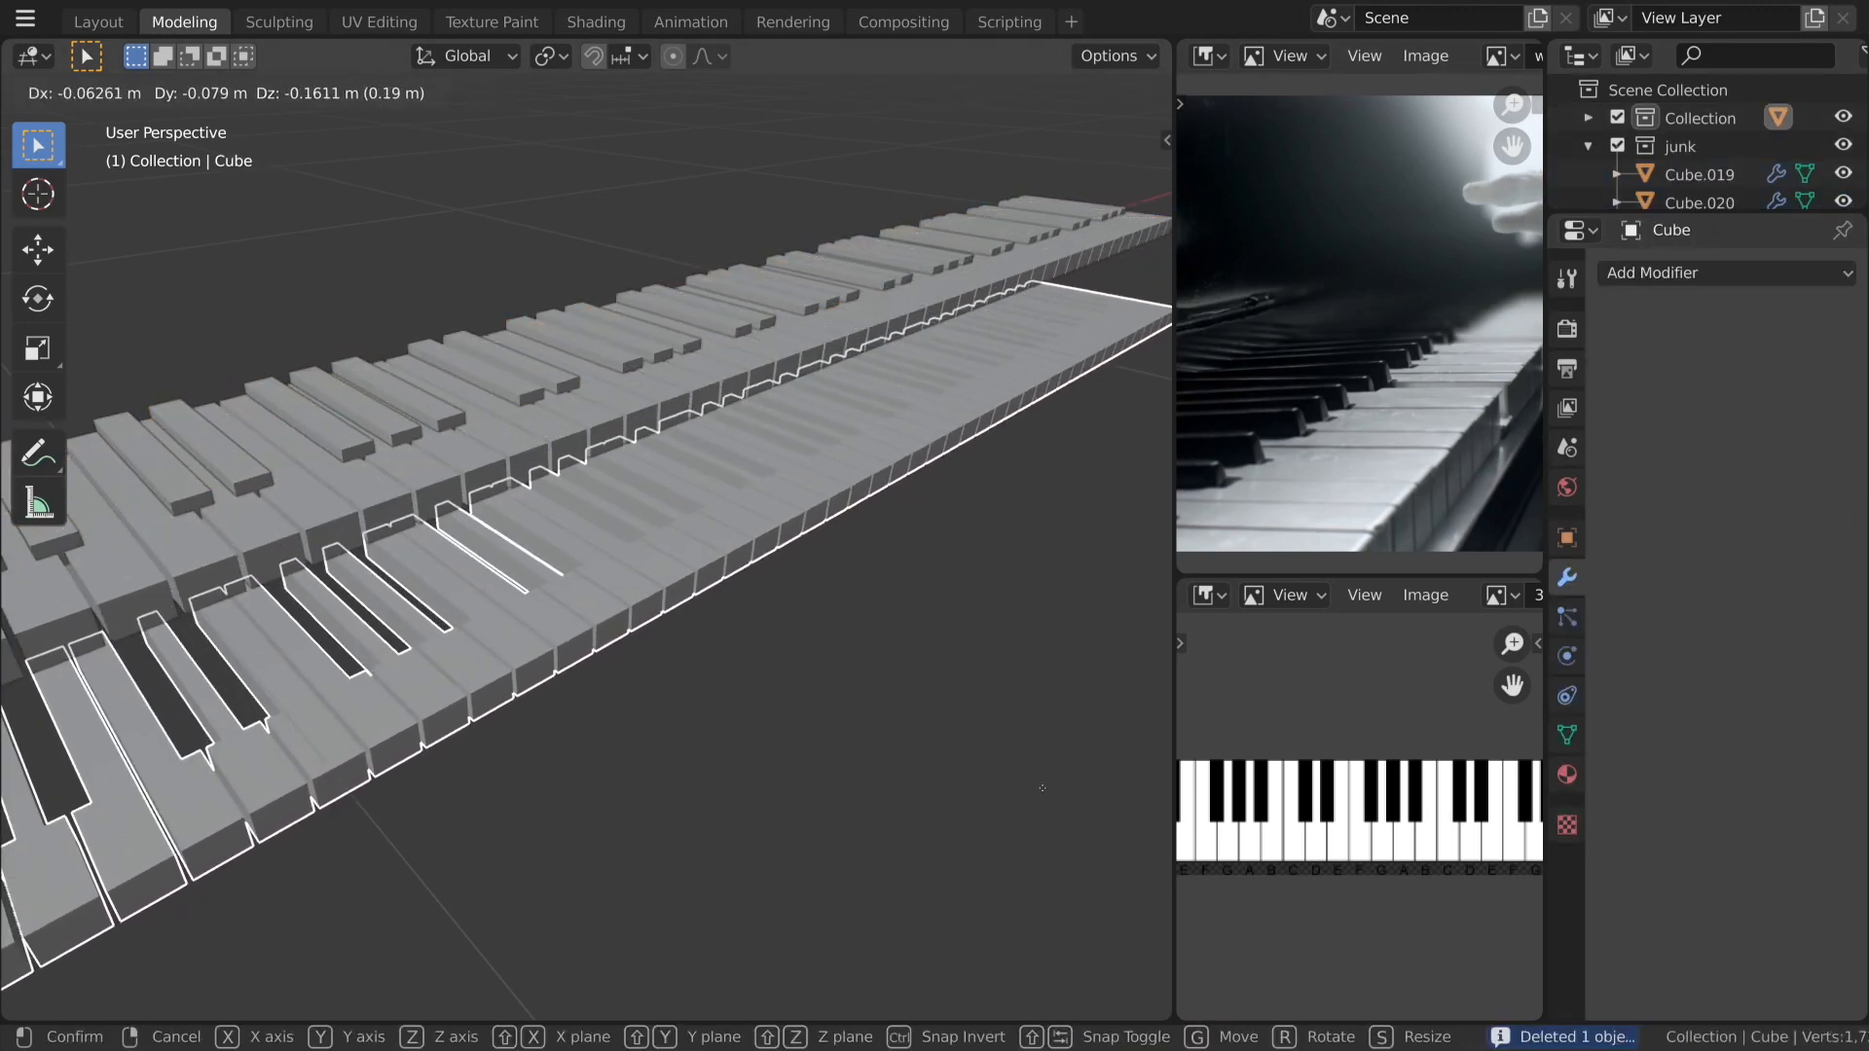
pyautogui.press('Escape')
pyautogui.click(777, 370)
pyautogui.press('g')
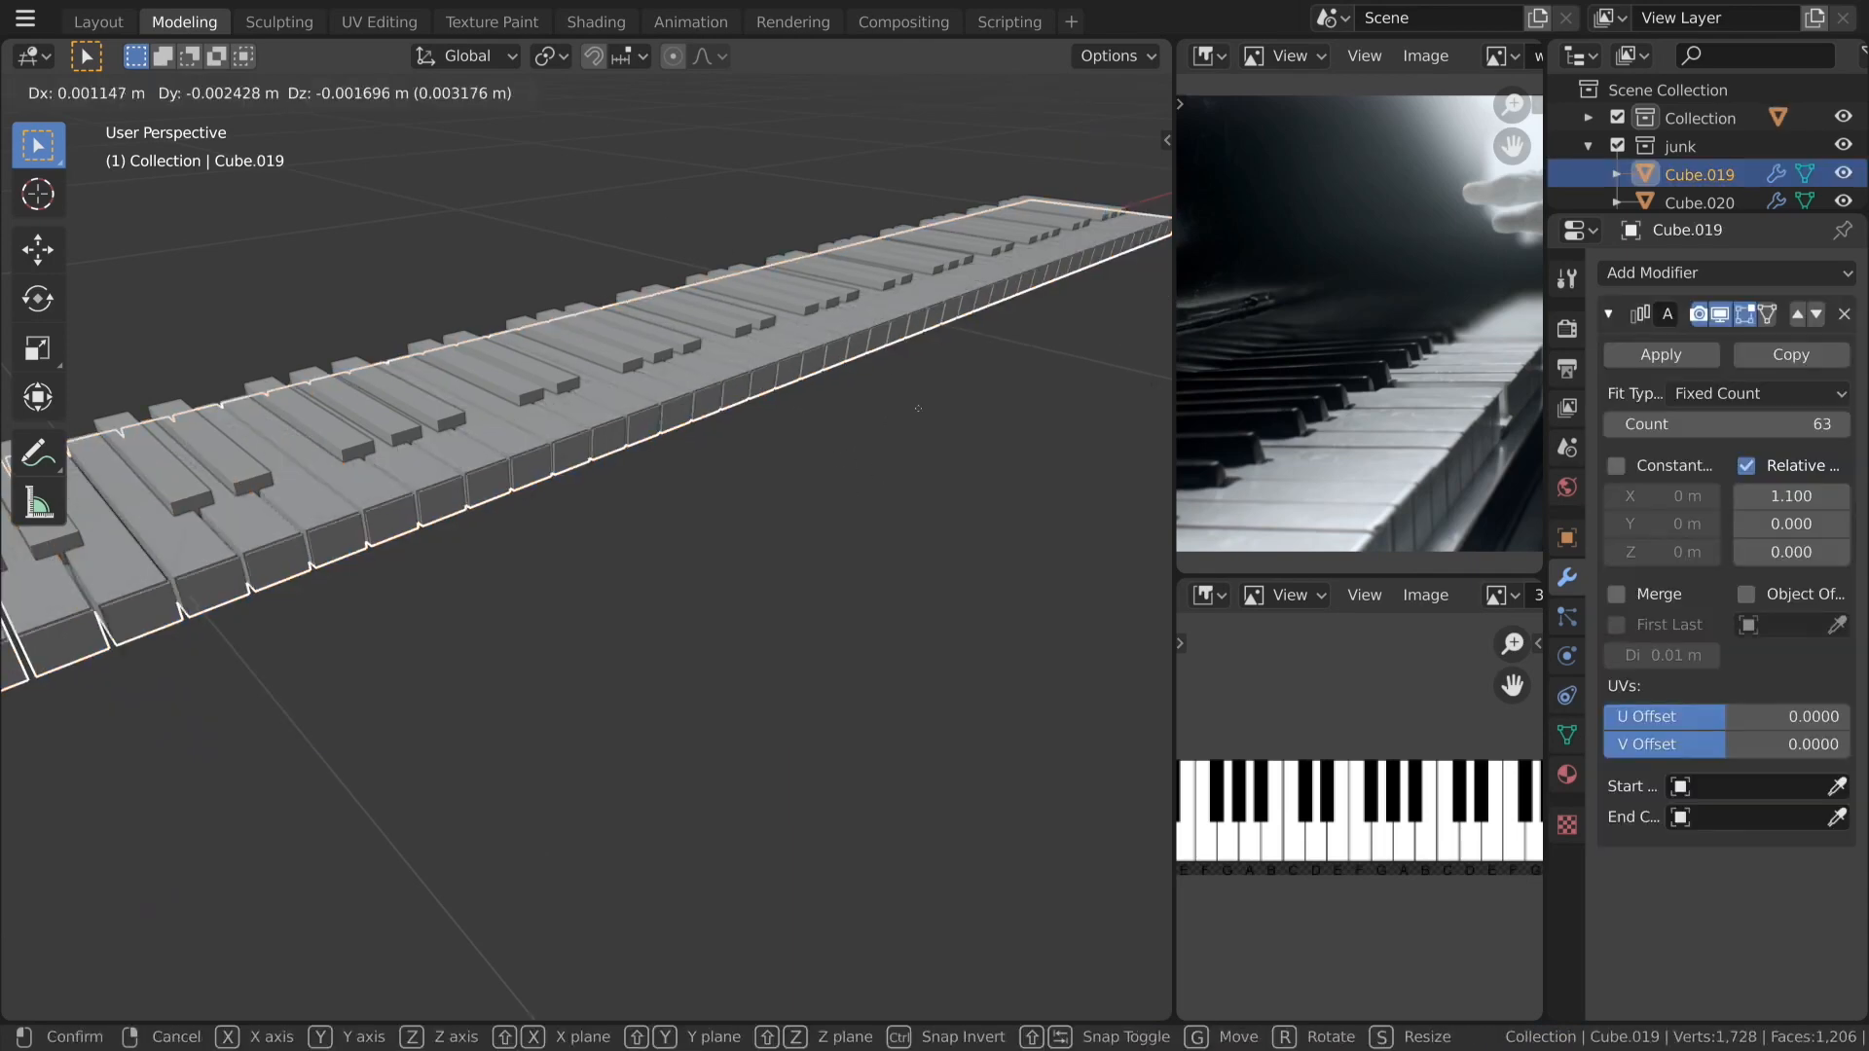
pyautogui.press('Escape')
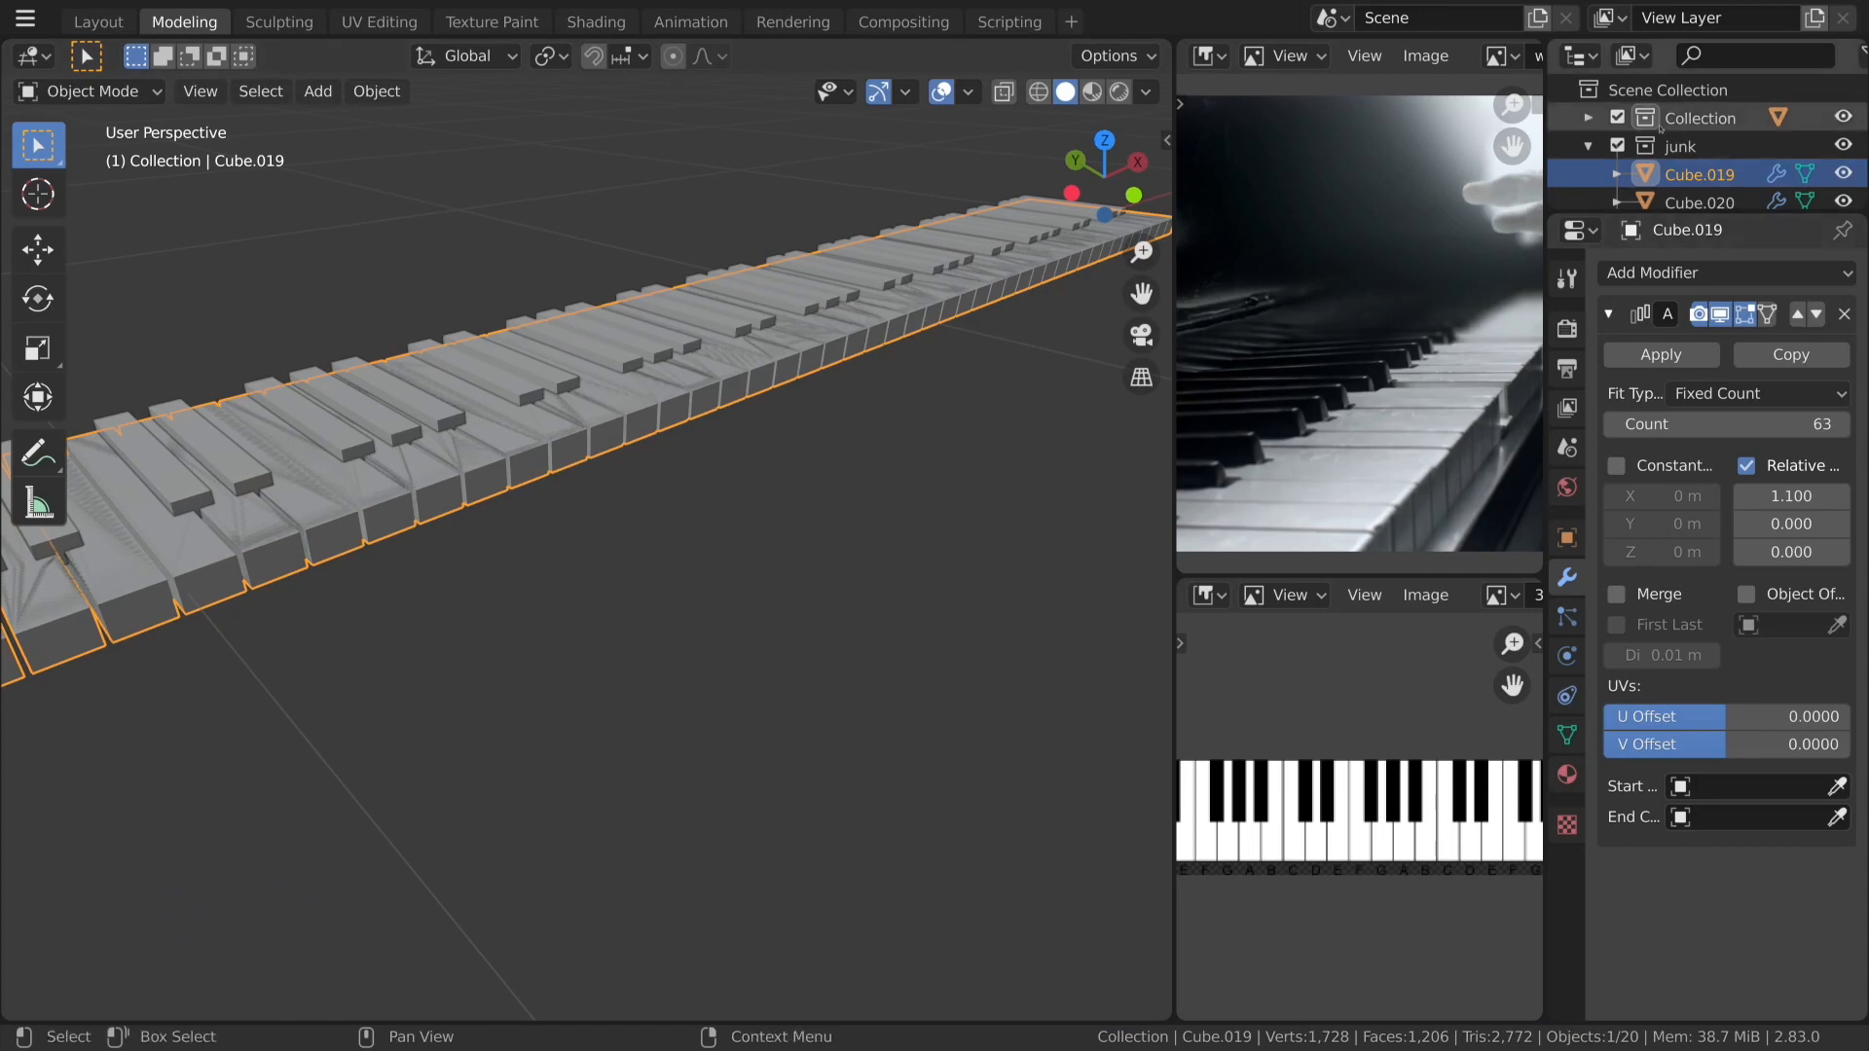
# Hide the main Collection and invert the selection so that only the black keys in junk are selected.
pyautogui.click(1618, 118)
pyautogui.press('g')
pyautogui.press('Escape')
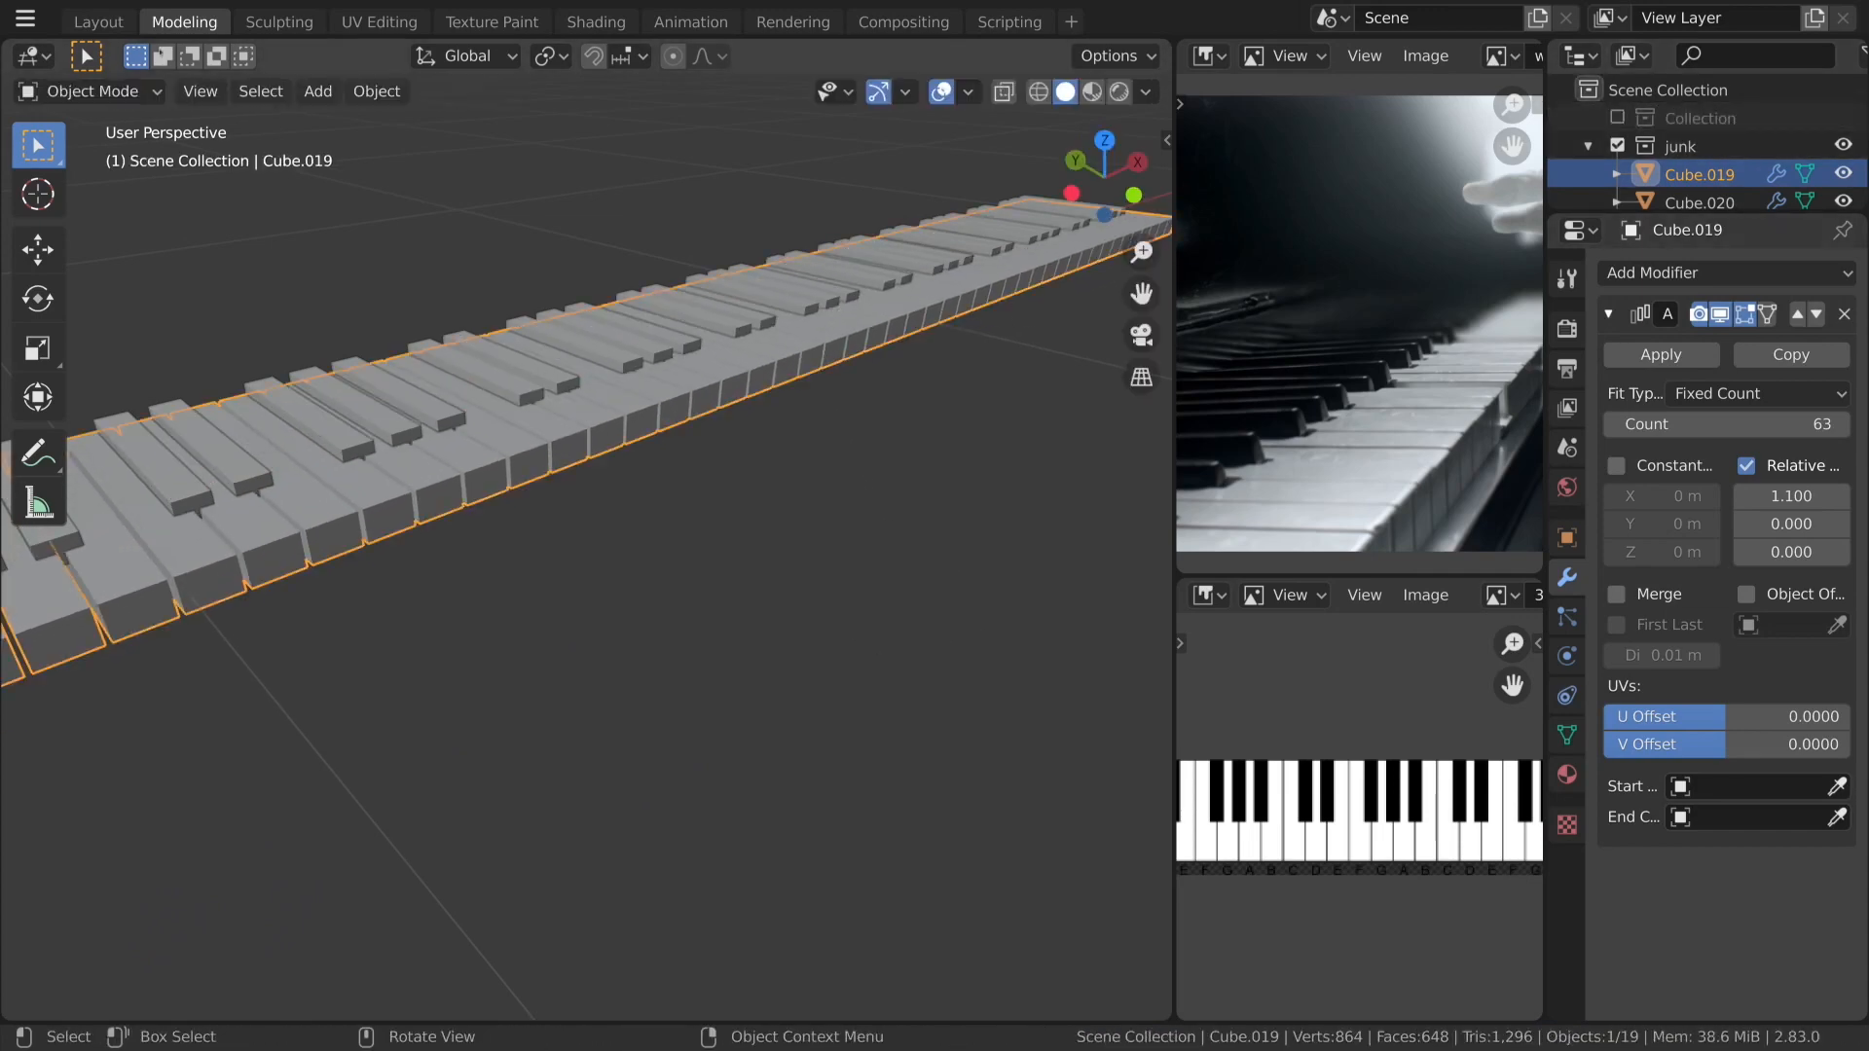
pyautogui.click(261, 90)
pyautogui.click(300, 183)
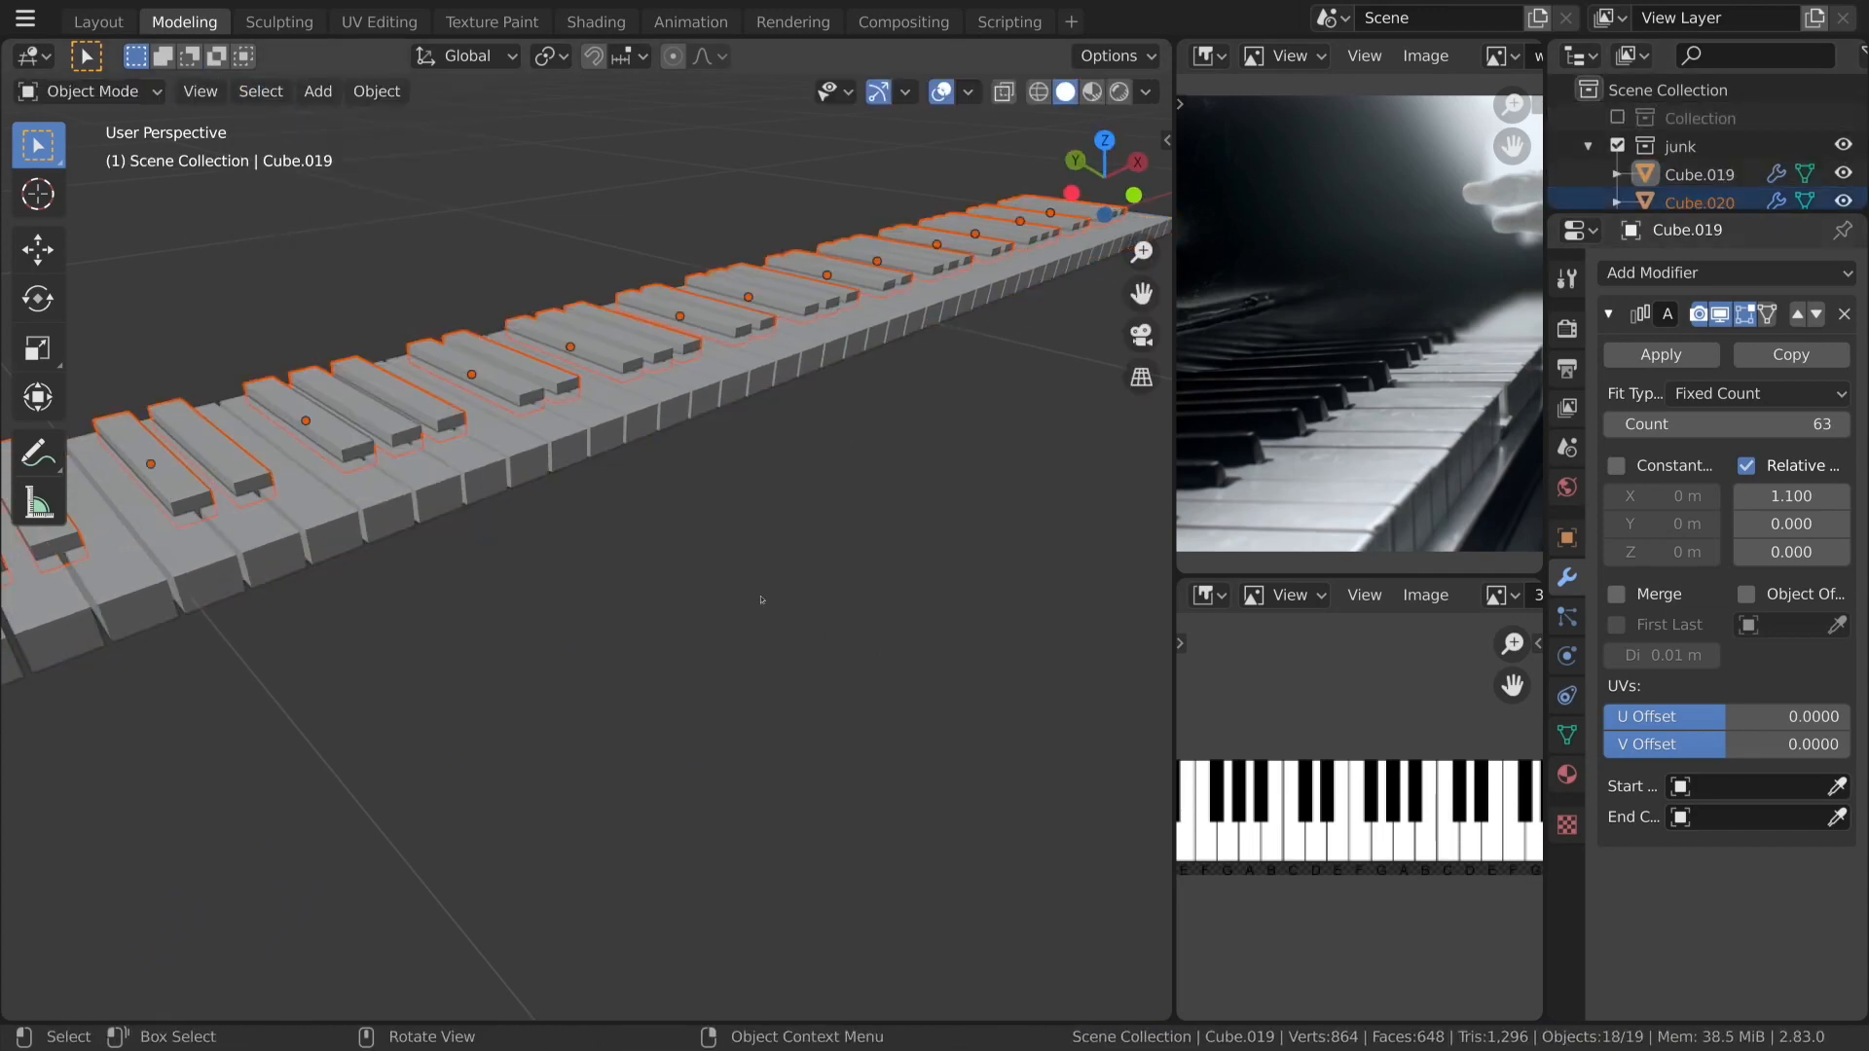
# Duplicate the selected black keys in place and move the copies into Collection.
pyautogui.hotkey('shift', 'd')
pyautogui.press('Escape')
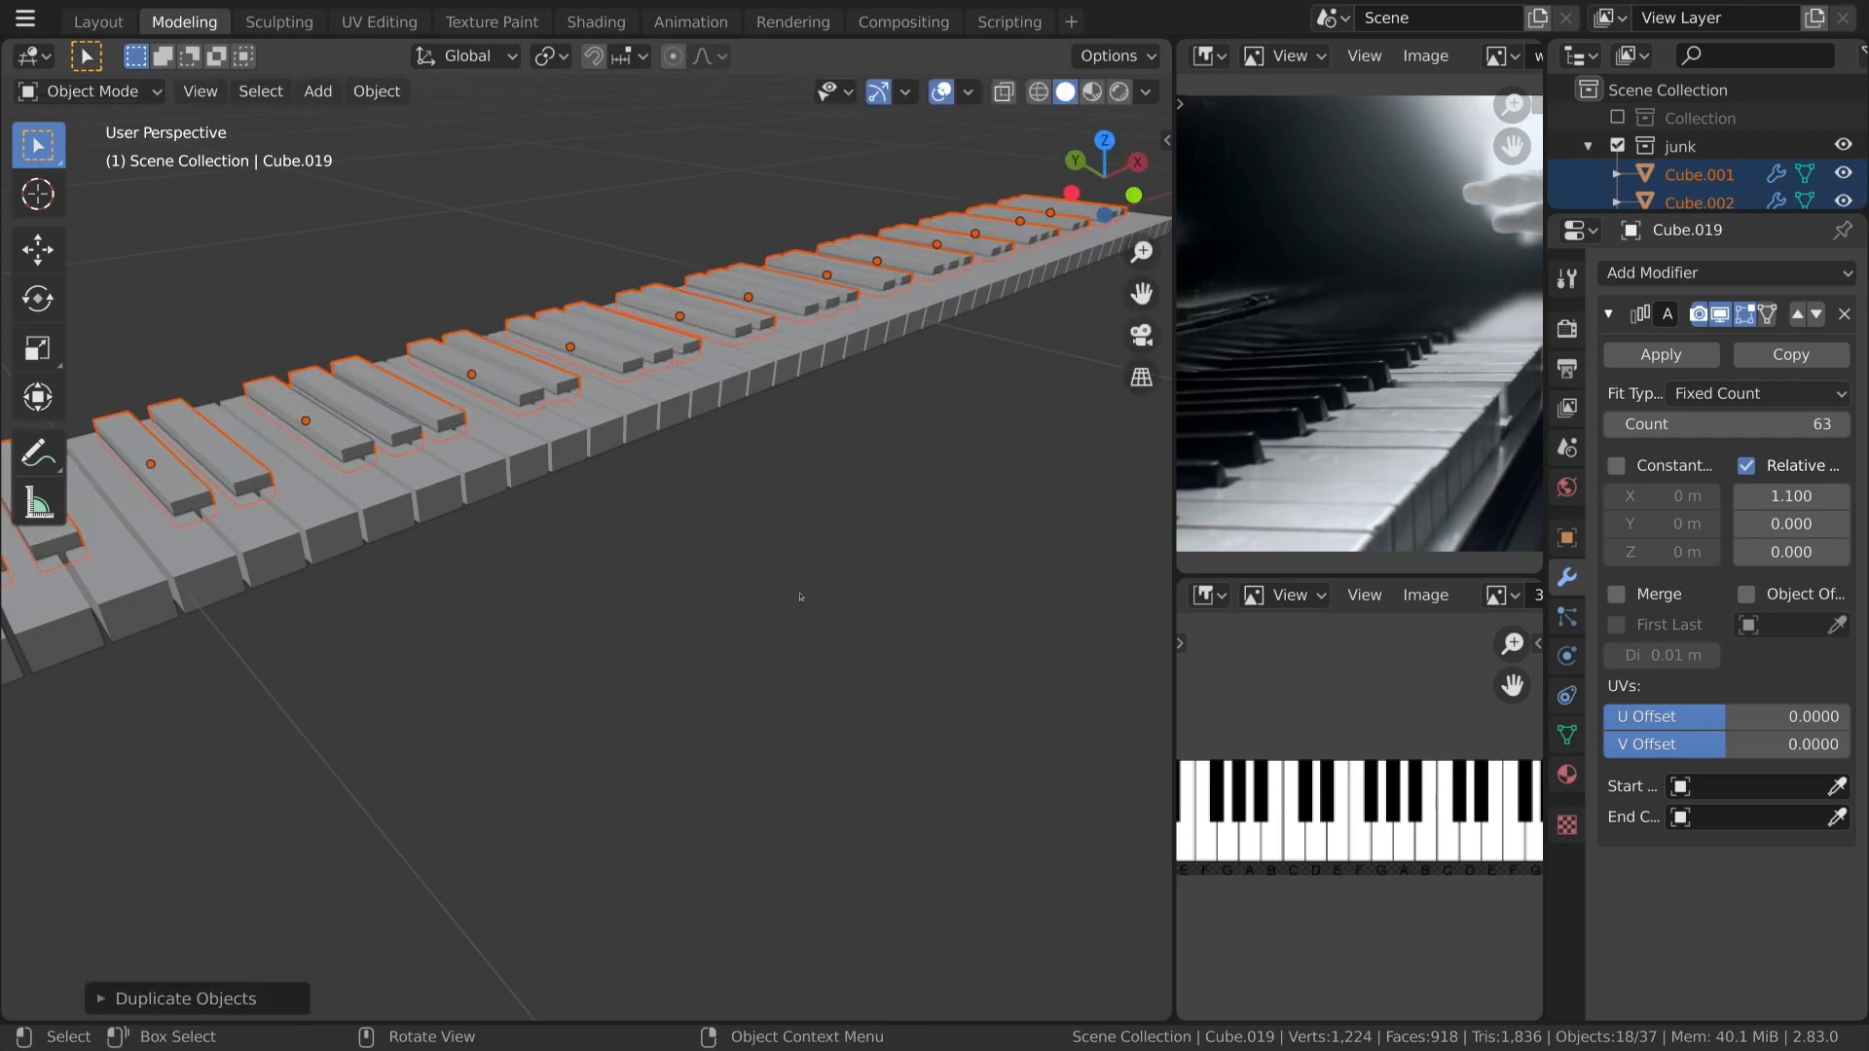
pyautogui.press('m')
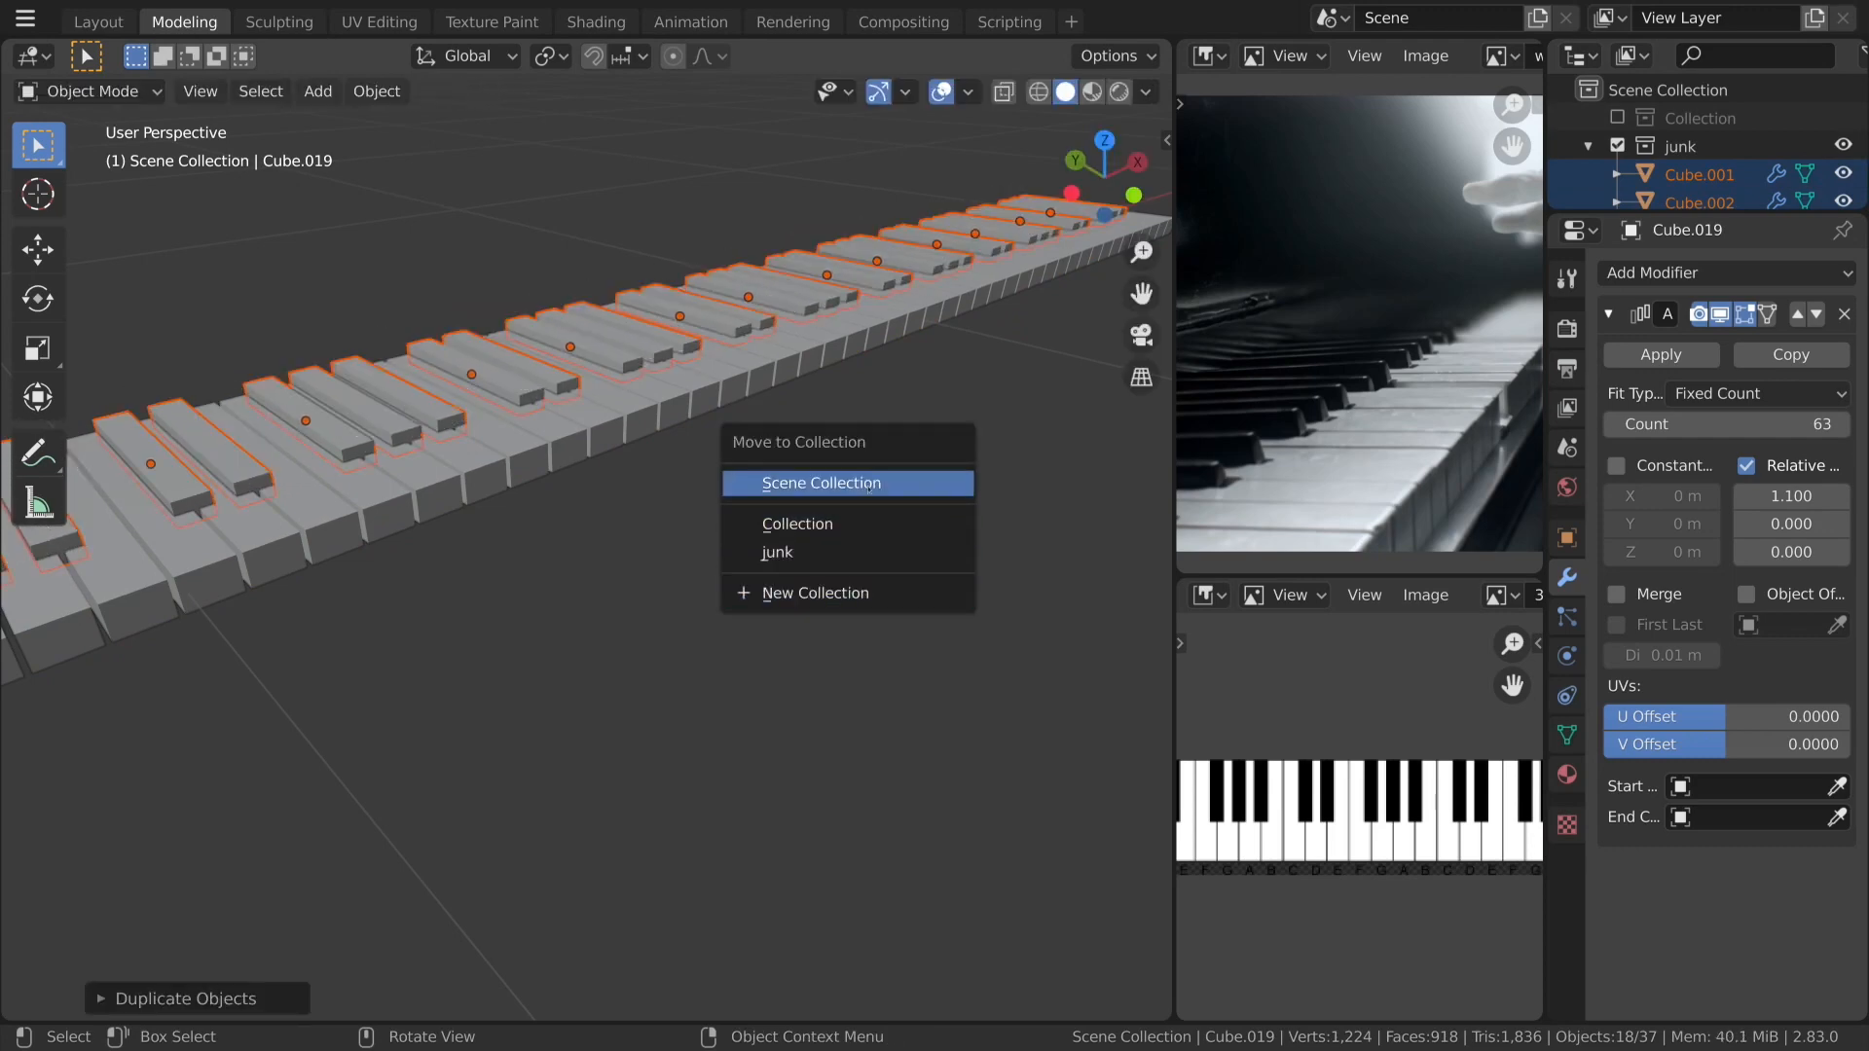
pyautogui.click(859, 516)
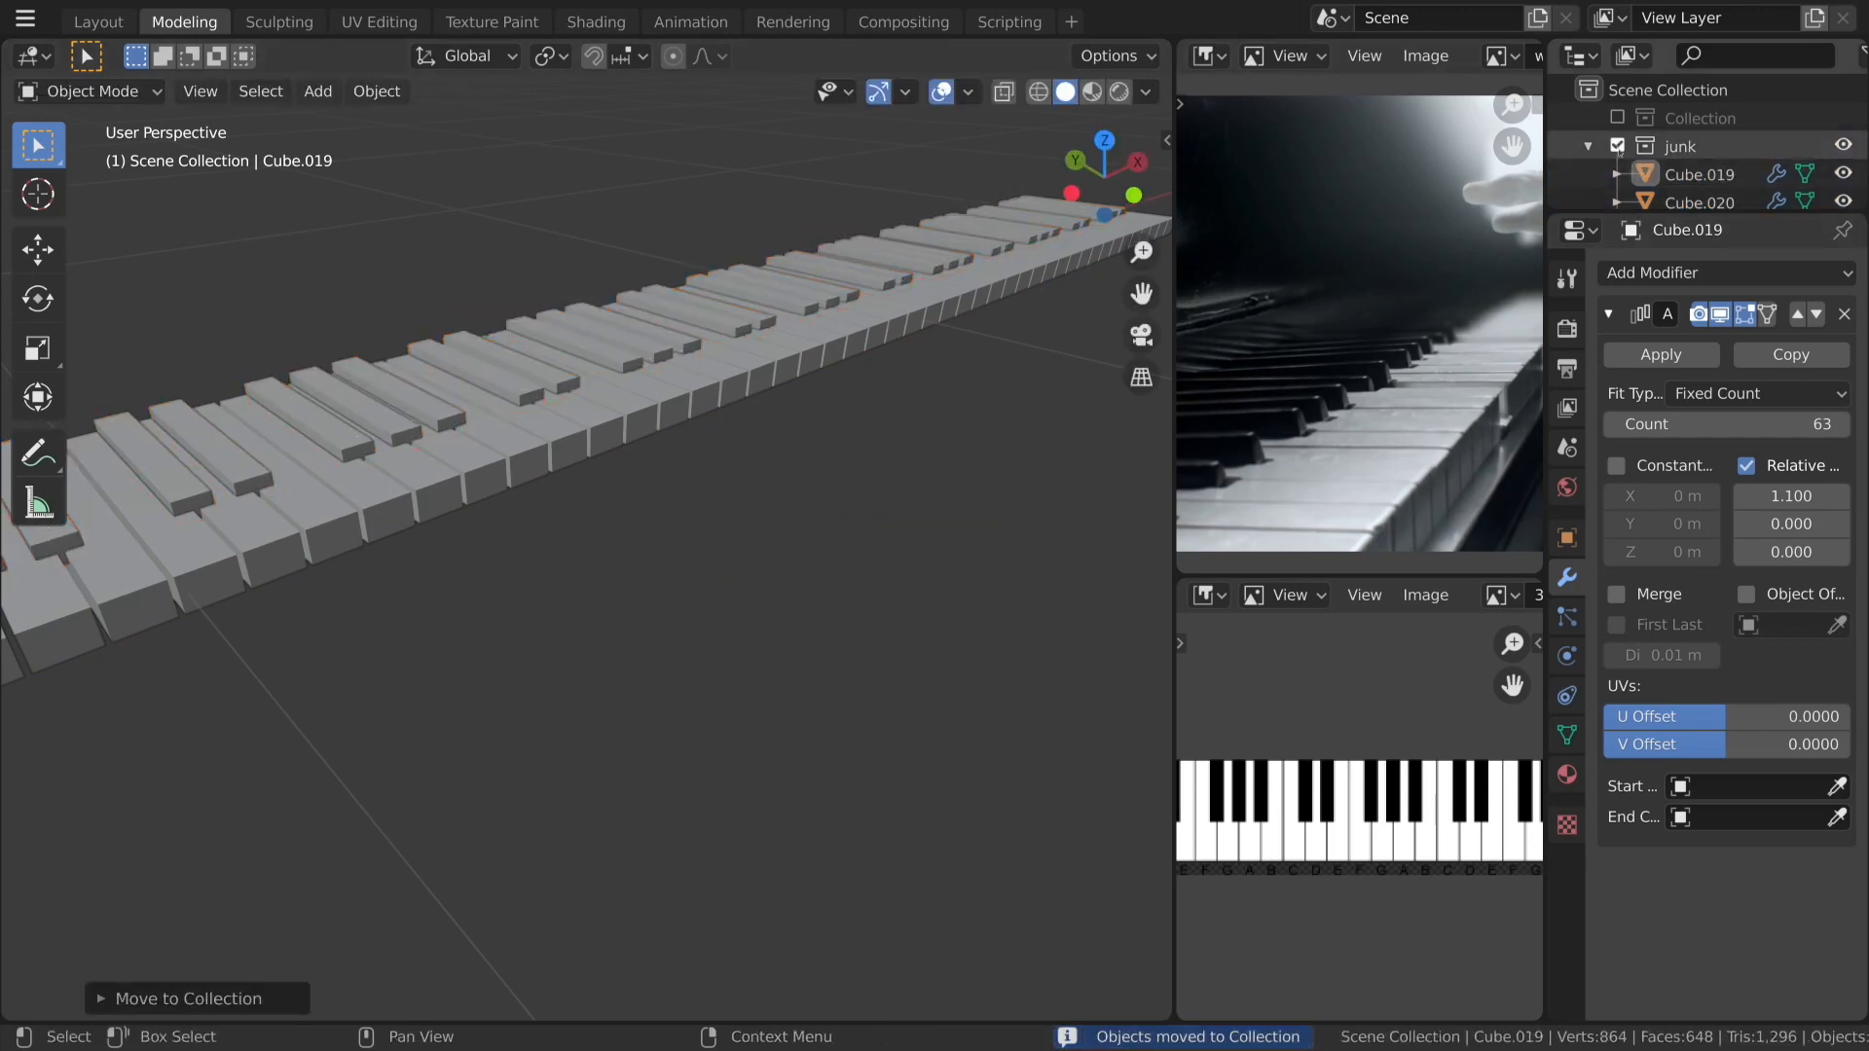
# Show Collection with the junk collection hidden, and select one pair of the copied black keys.
pyautogui.click(1618, 117)
pyautogui.moveTo(682, 672); pyautogui.dragTo(724, 677, button='middle')
pyautogui.moveTo(822, 712); pyautogui.dragTo(803, 594, button='middle')
pyautogui.scroll(8, 779, 545)
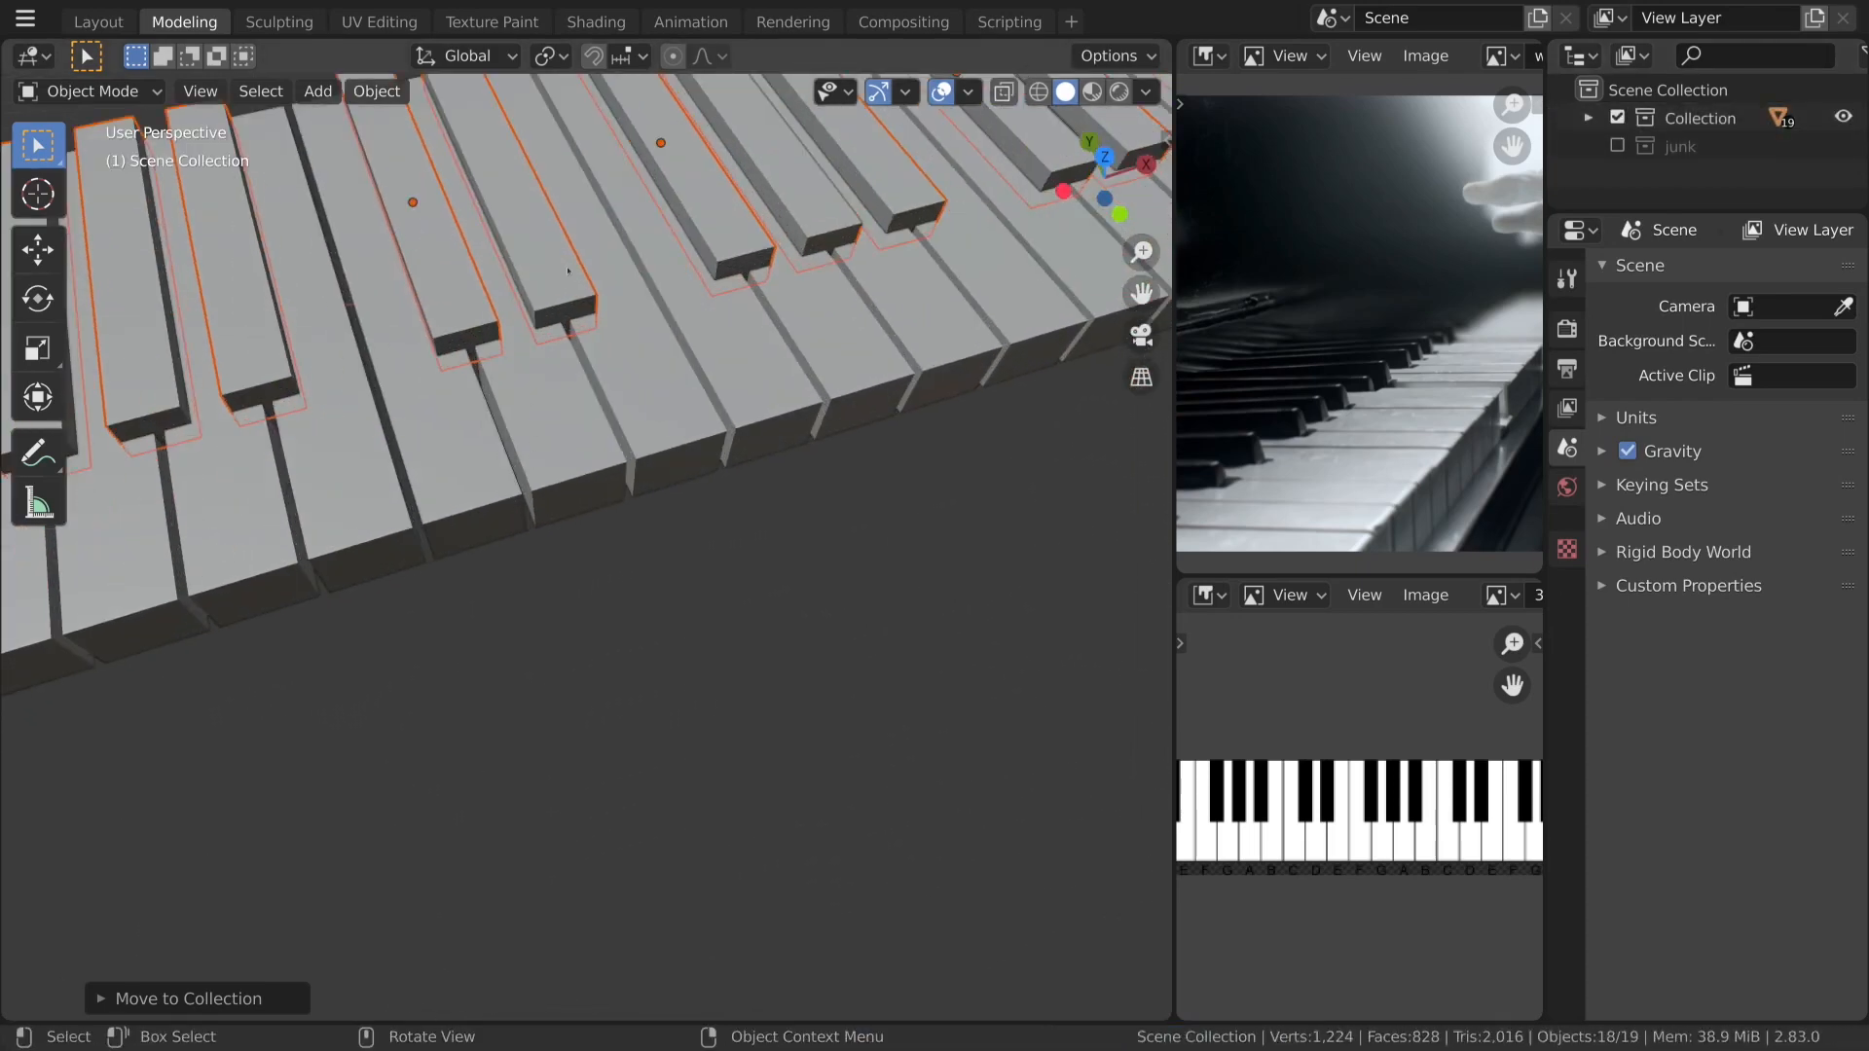
pyautogui.click(538, 258)
pyautogui.press('g')
pyautogui.rightClick(791, 629)
# Select the first pair of black keys beside the world origin in top view.
pyautogui.press('KP_7')
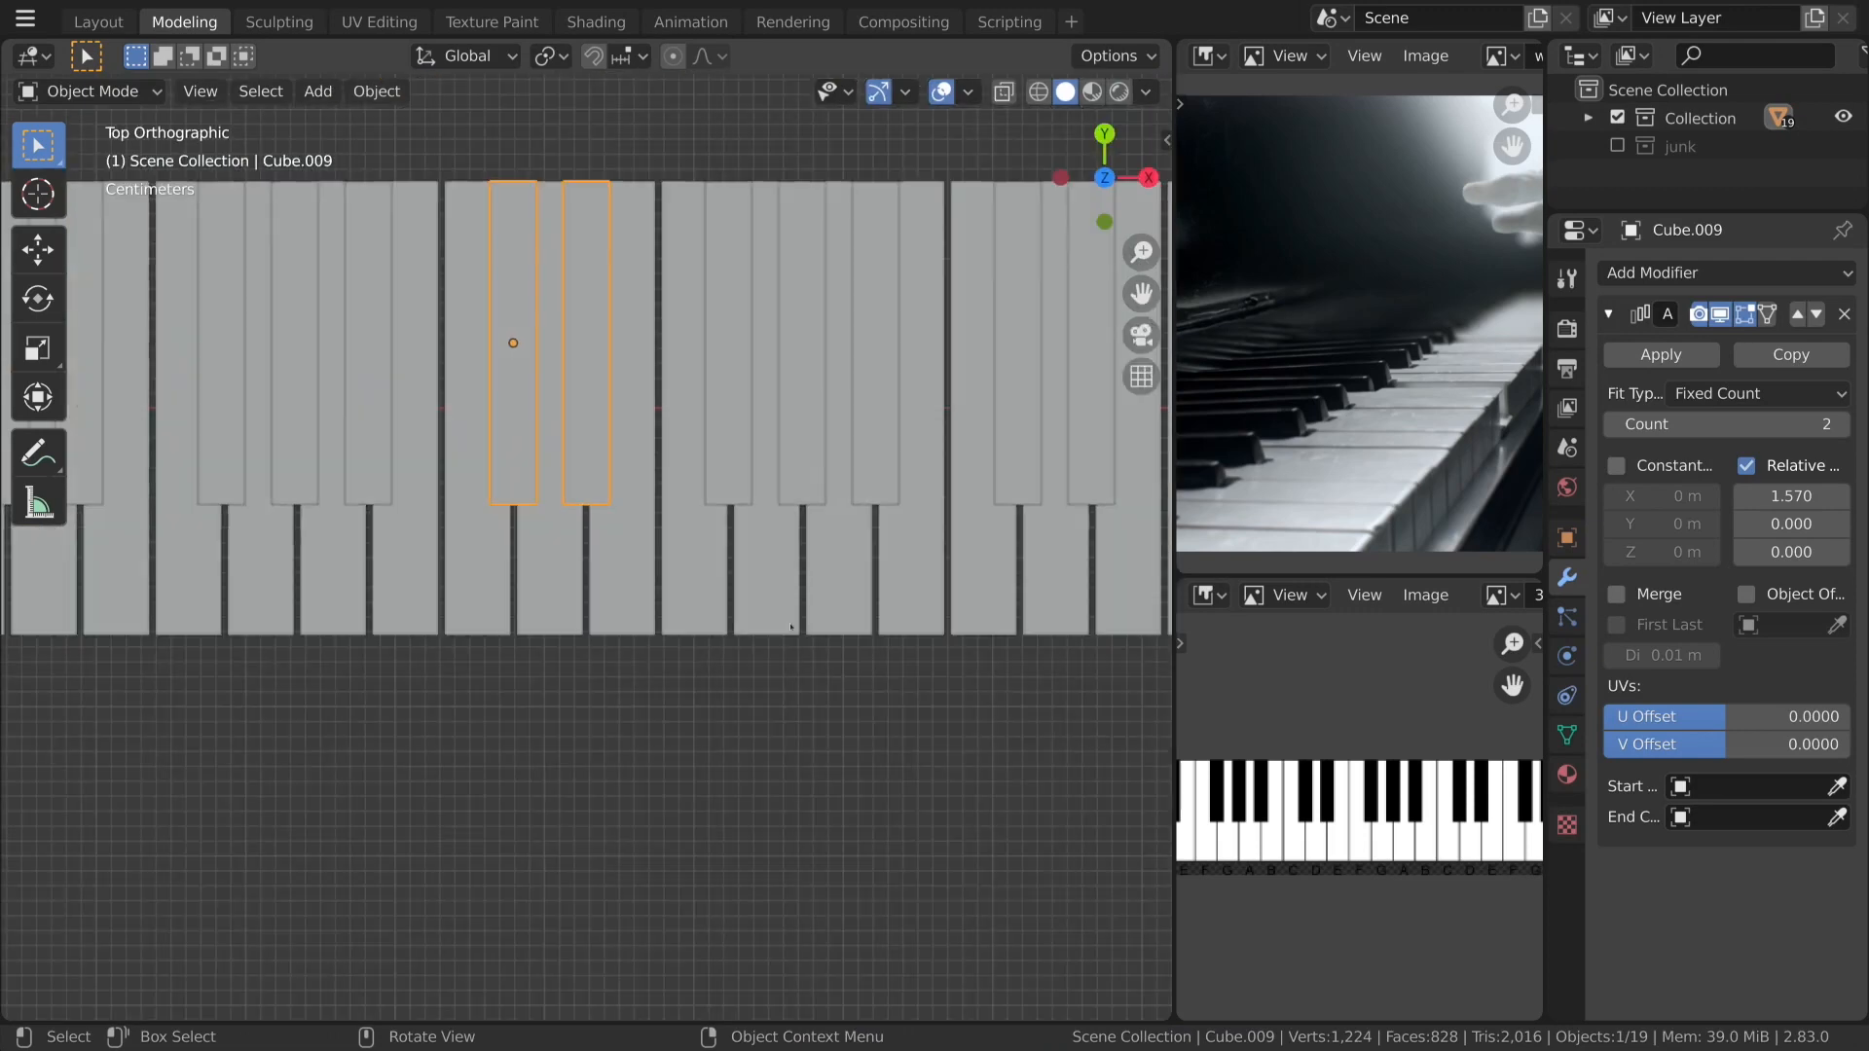
pyautogui.scroll(-5, 789, 627)
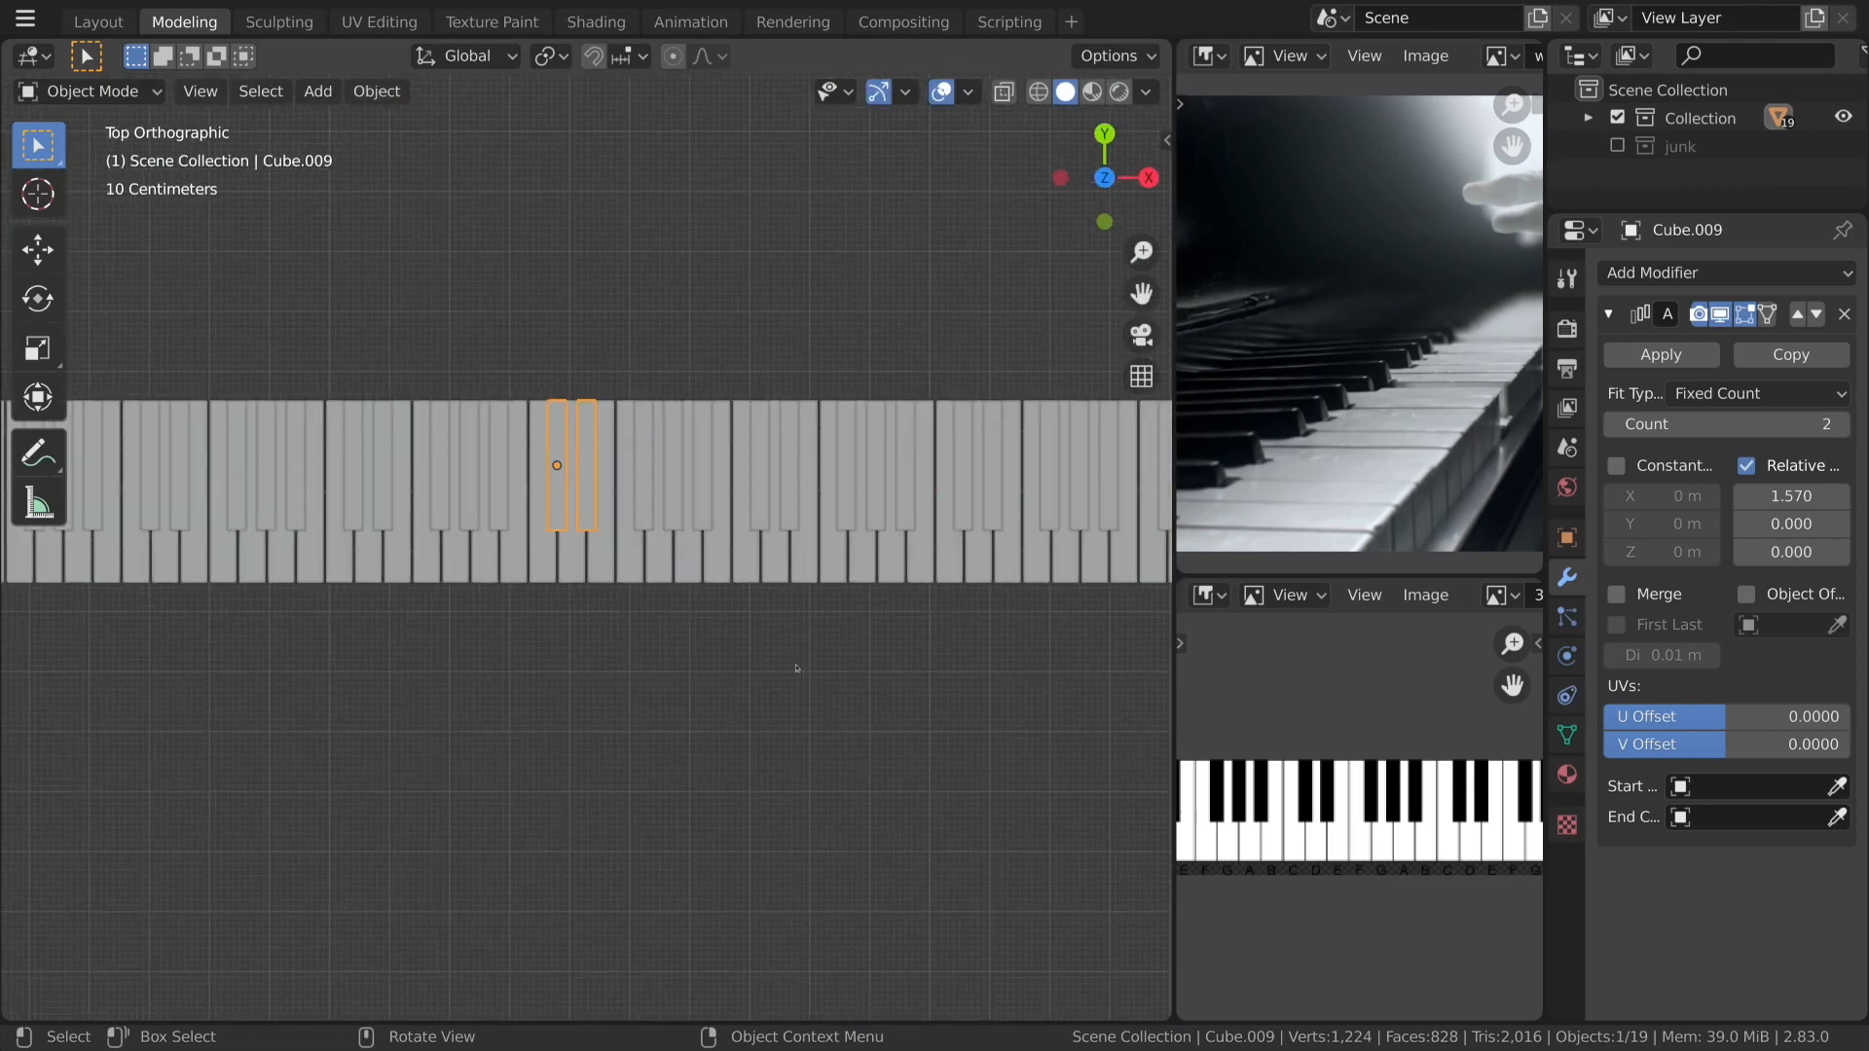
pyautogui.scroll(-3, 552, 690)
pyautogui.keyDown('shift'); pyautogui.moveTo(430, 693); pyautogui.dragTo(743, 689, button='middle'); pyautogui.keyUp('shift')
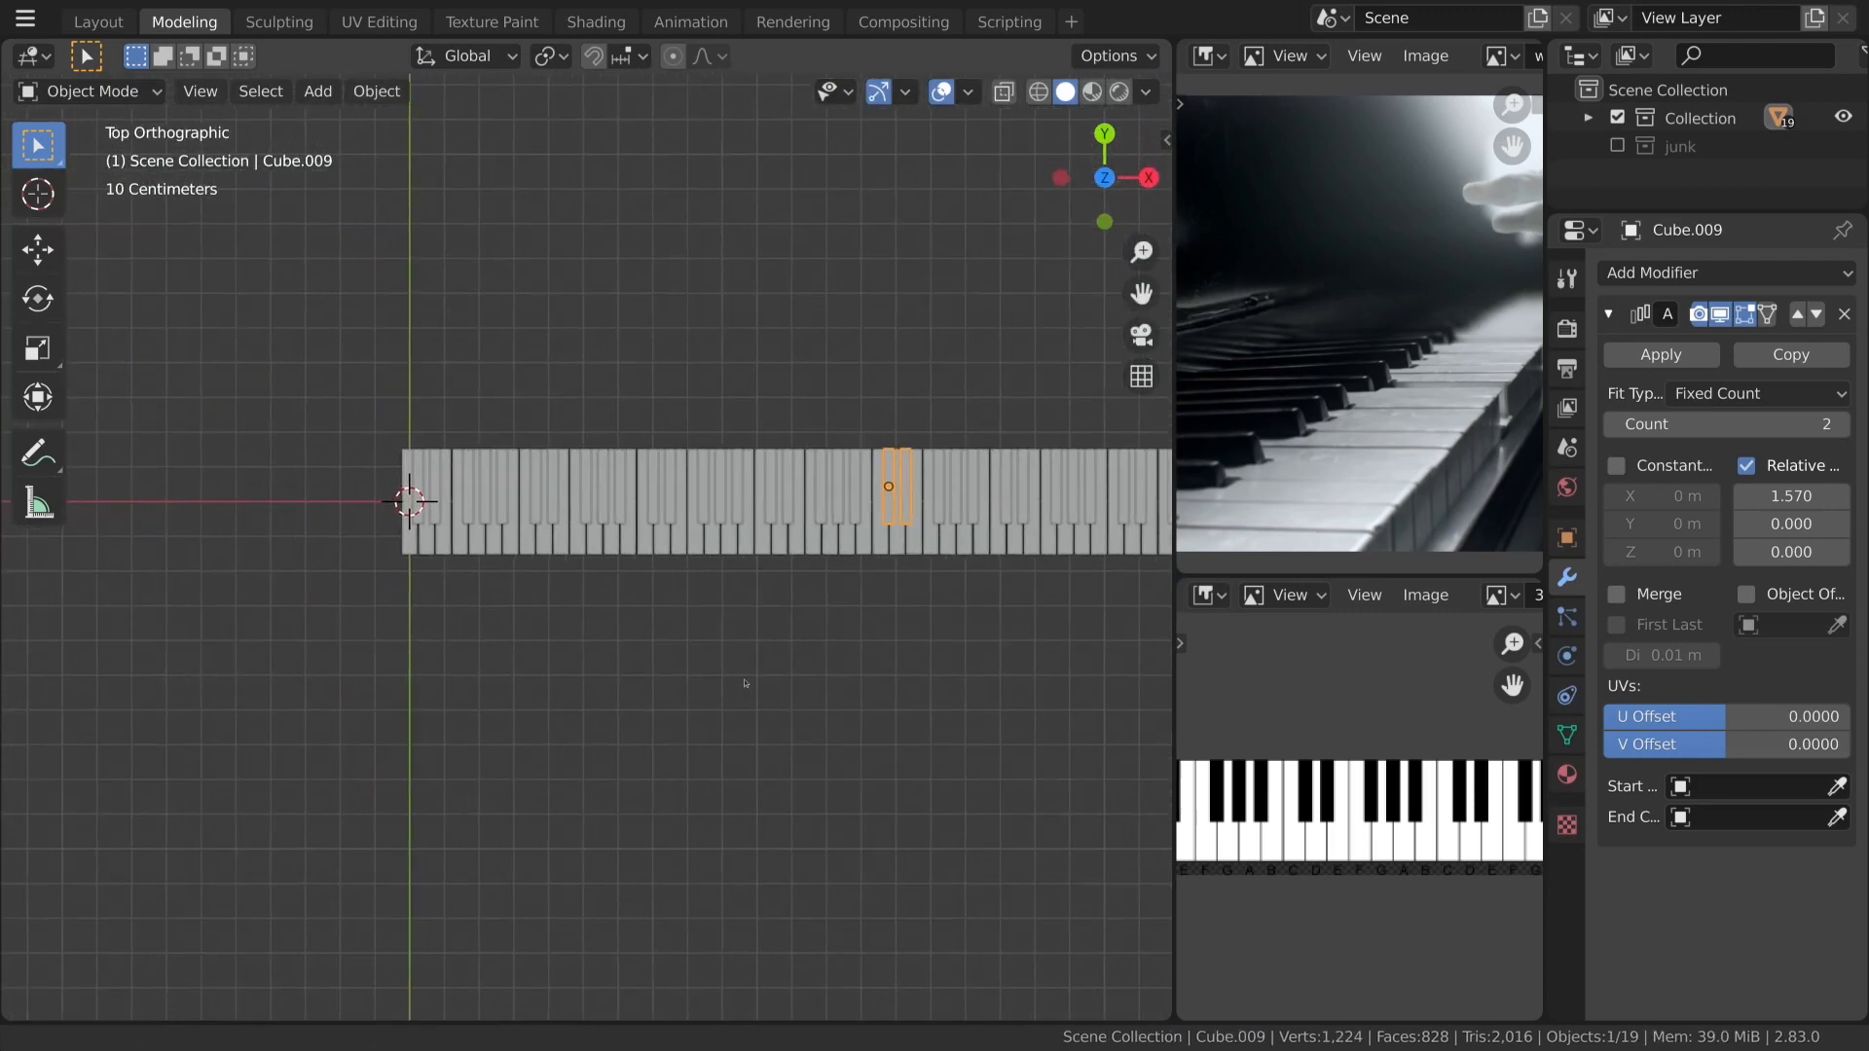
pyautogui.scroll(6, 823, 695)
pyautogui.scroll(3, 820, 696)
pyautogui.keyDown('shift'); pyautogui.moveTo(509, 637); pyautogui.dragTo(1090, 880, button='middle'); pyautogui.keyUp('shift')
pyautogui.scroll(3, 910, 787)
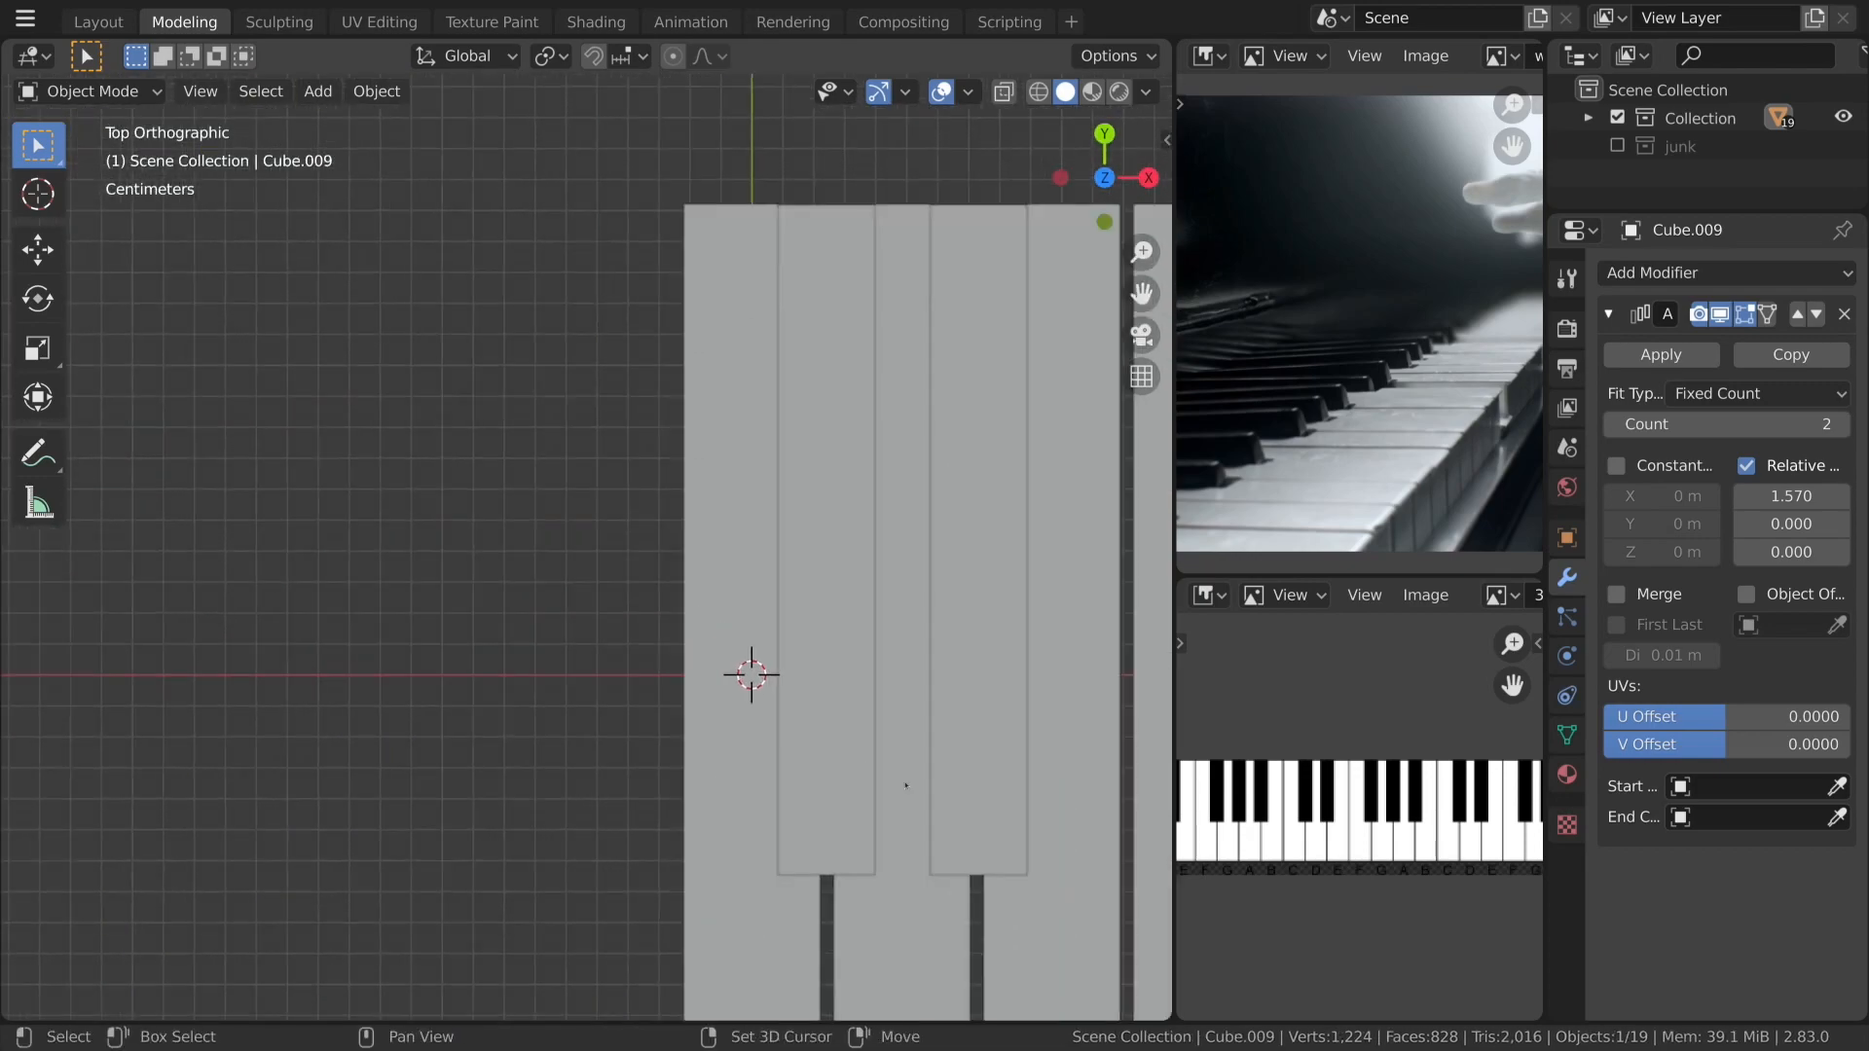
pyautogui.keyDown('shift'); pyautogui.moveTo(896, 779); pyautogui.dragTo(546, 652, button='middle'); pyautogui.keyUp('shift')
pyautogui.click(545, 652)
pyautogui.scroll(-4, 550, 672)
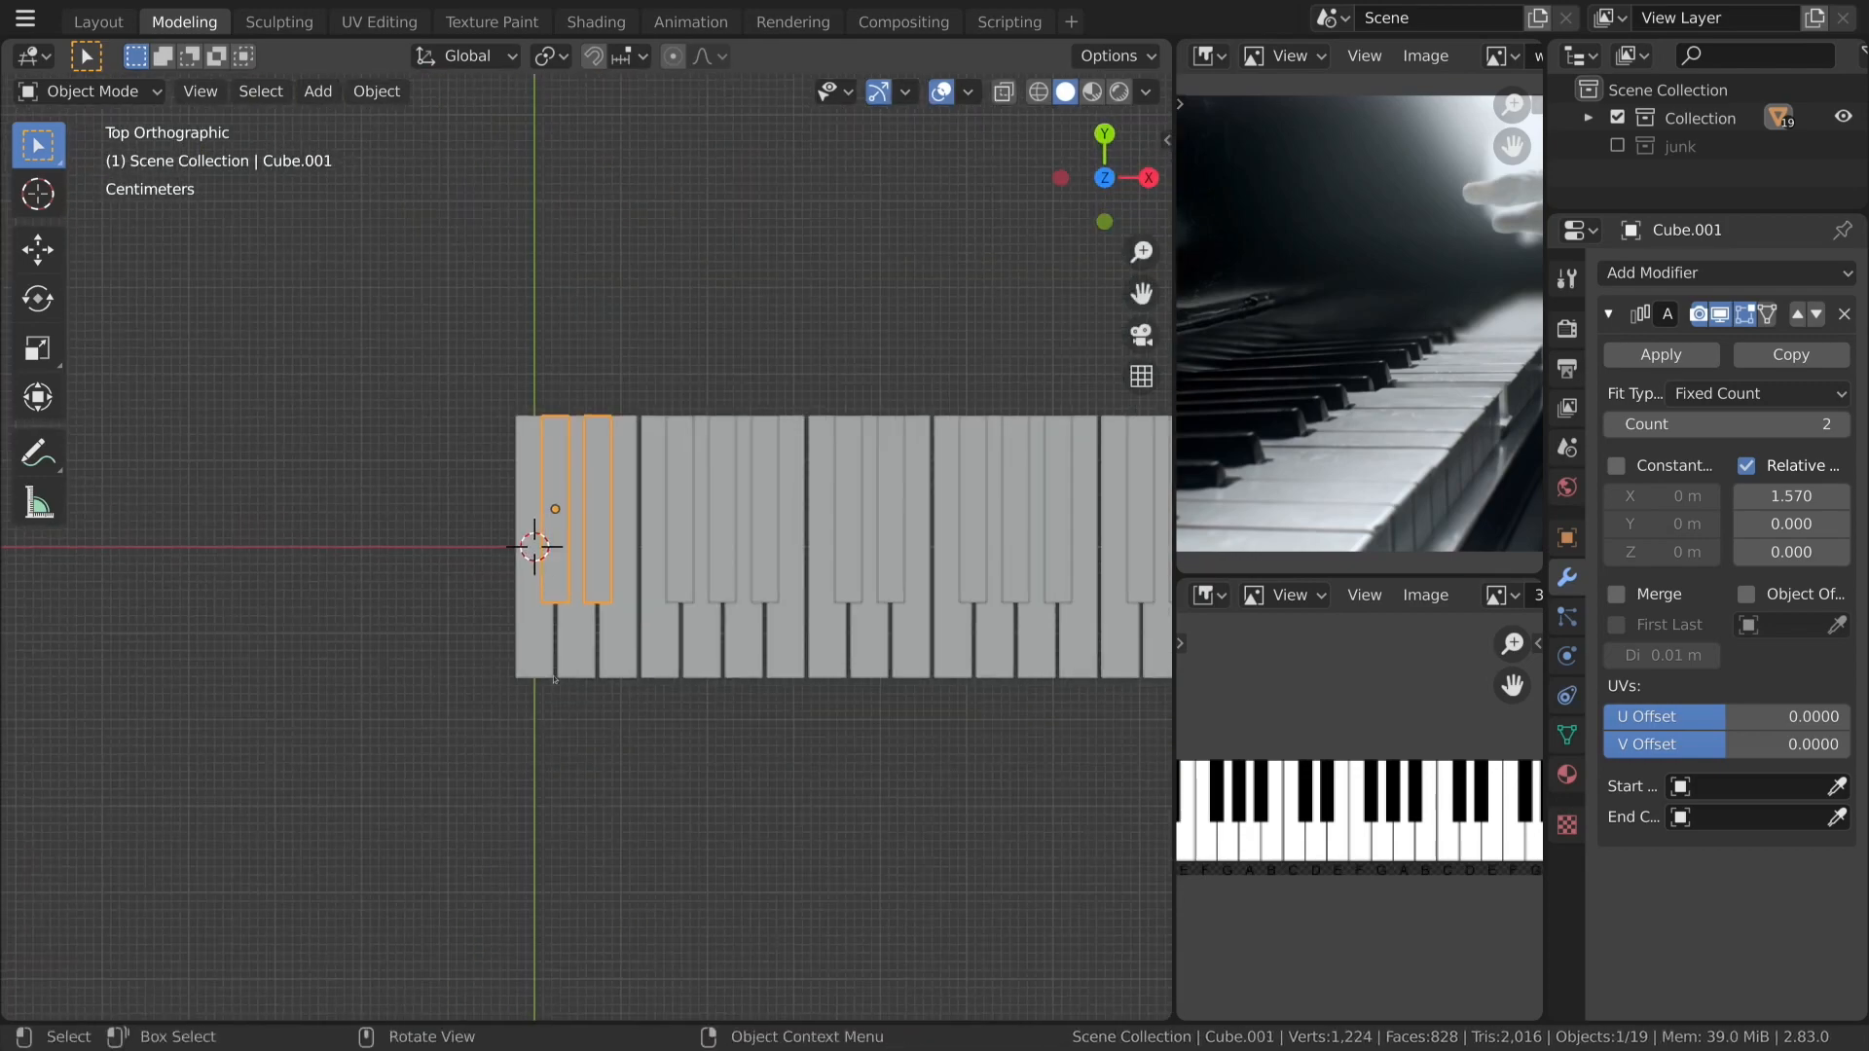
pyautogui.scroll(-2, 556, 681)
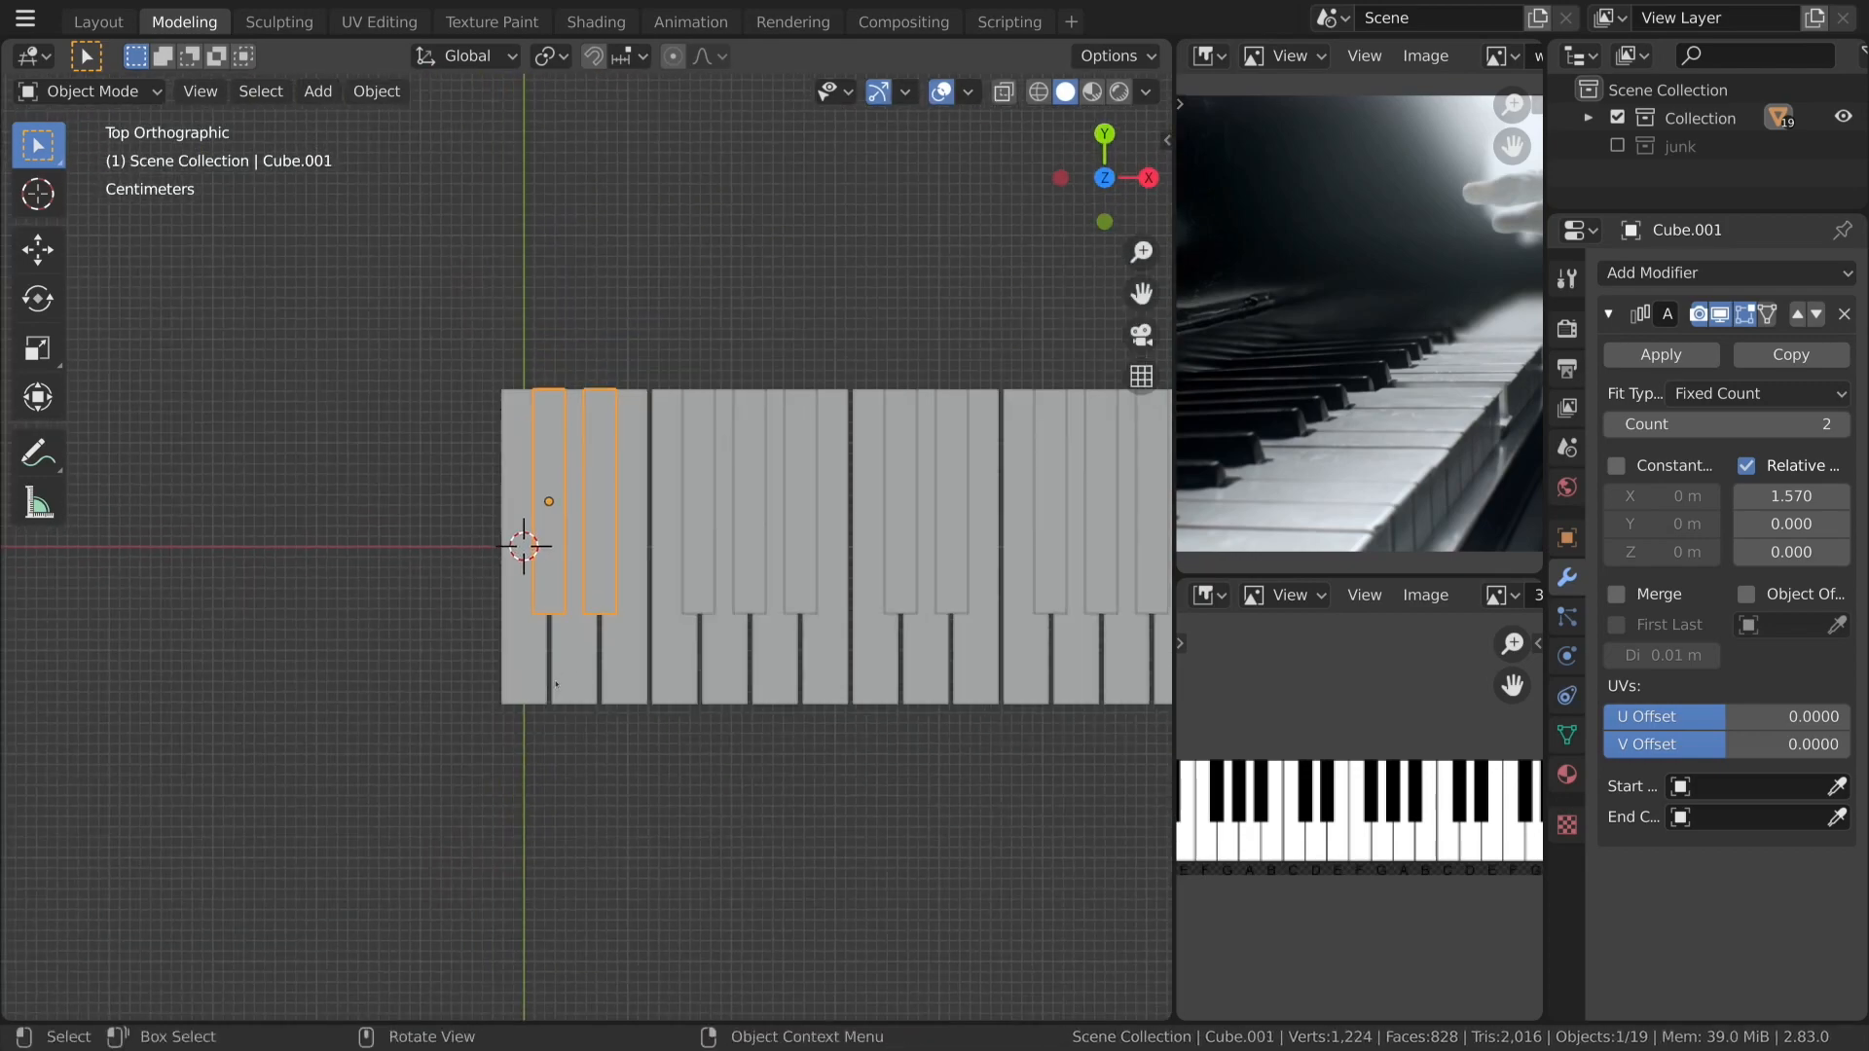
pyautogui.scroll(4, 556, 685)
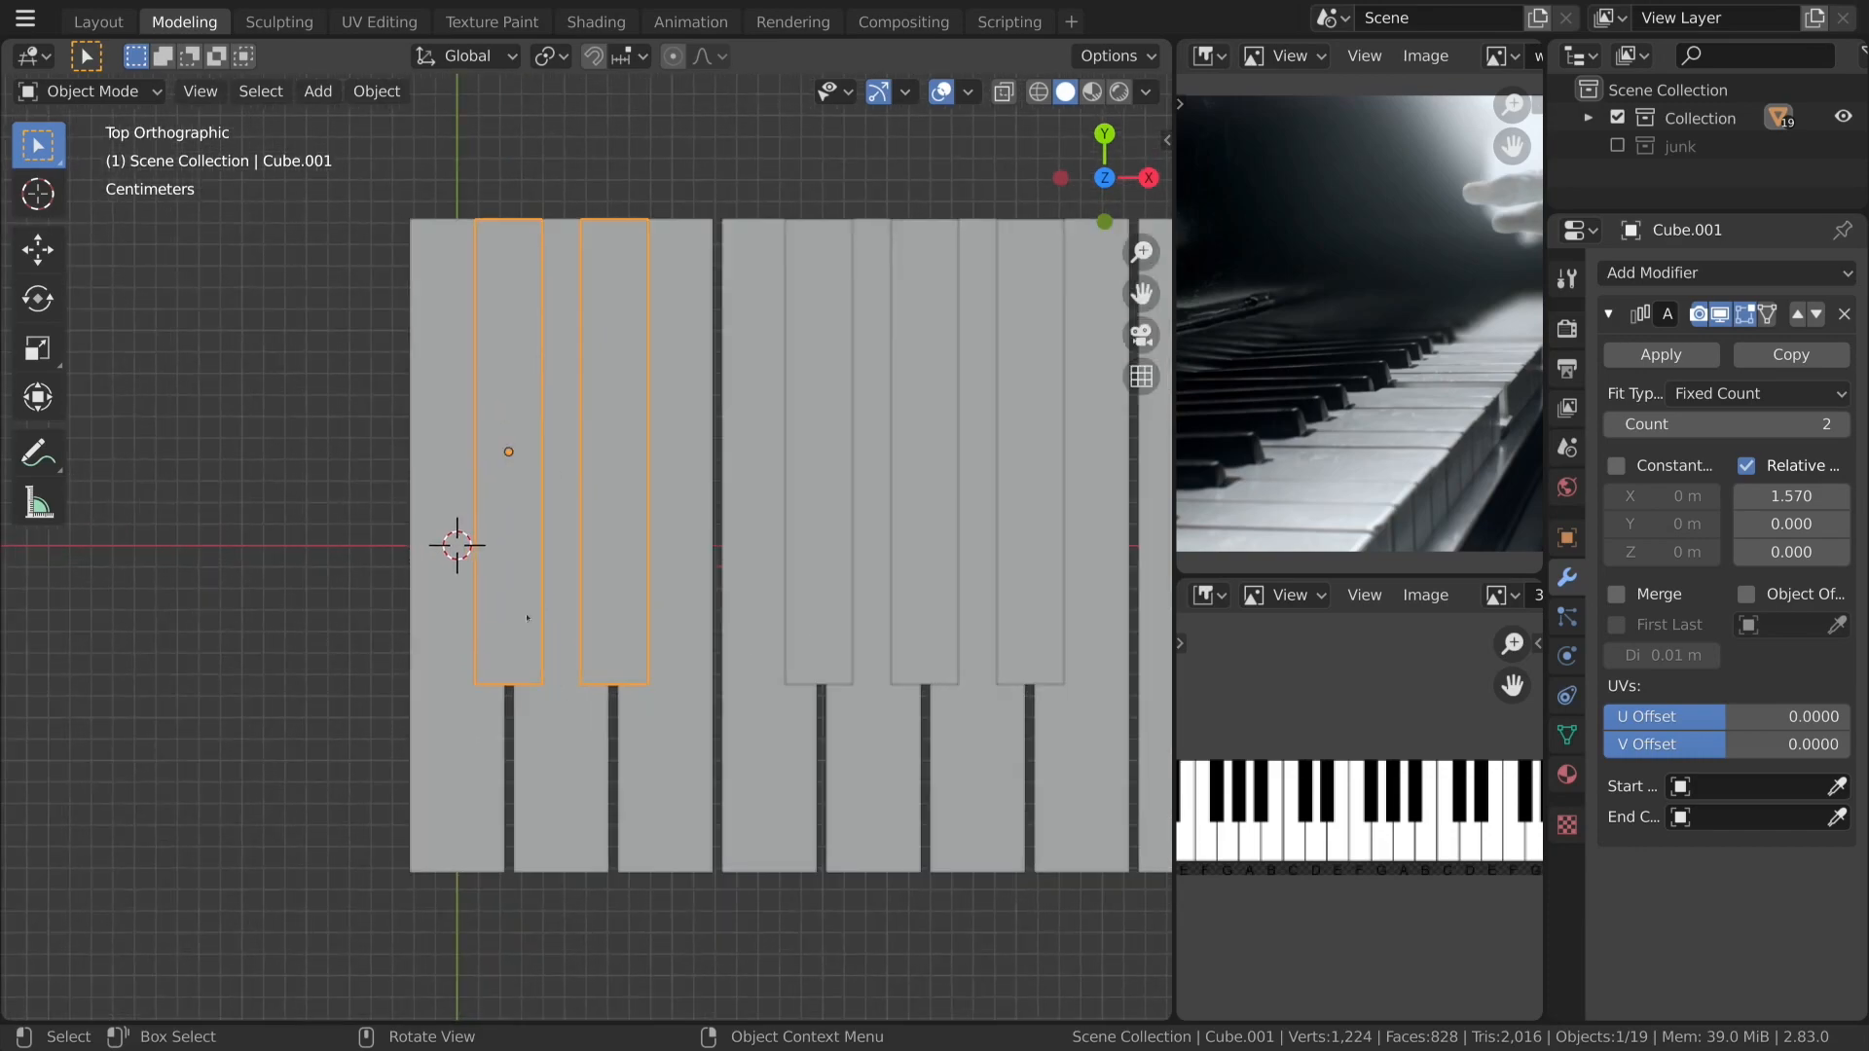
# Narrow the first pair of black keys in wireframe Edit Mode by moving the right-side vertices about 3 mm inward along X.
pyautogui.press('Tab')
pyautogui.press('z')
pyautogui.click(409, 553)
pyautogui.hotkey('alt', 'a')
pyautogui.press('b')
pyautogui.moveTo(528, 195); pyautogui.dragTo(576, 923)
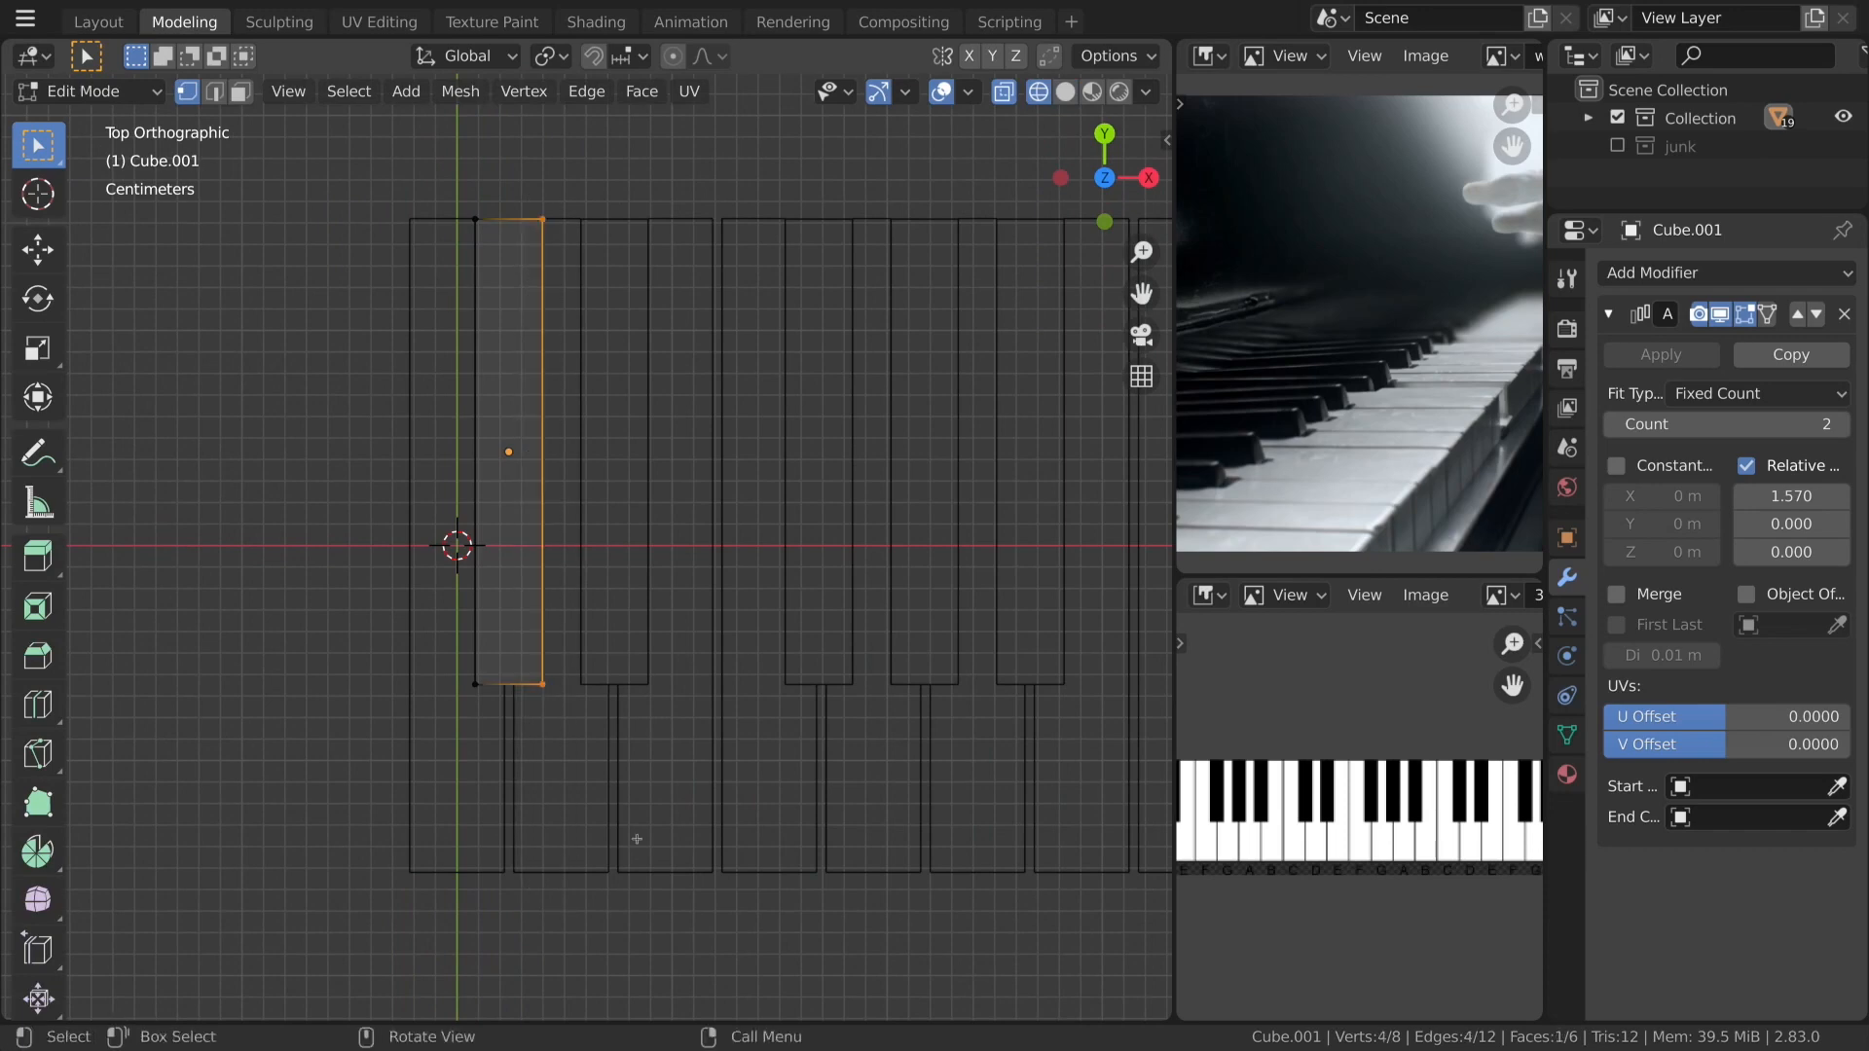
pyautogui.press('g')
pyautogui.press('x')
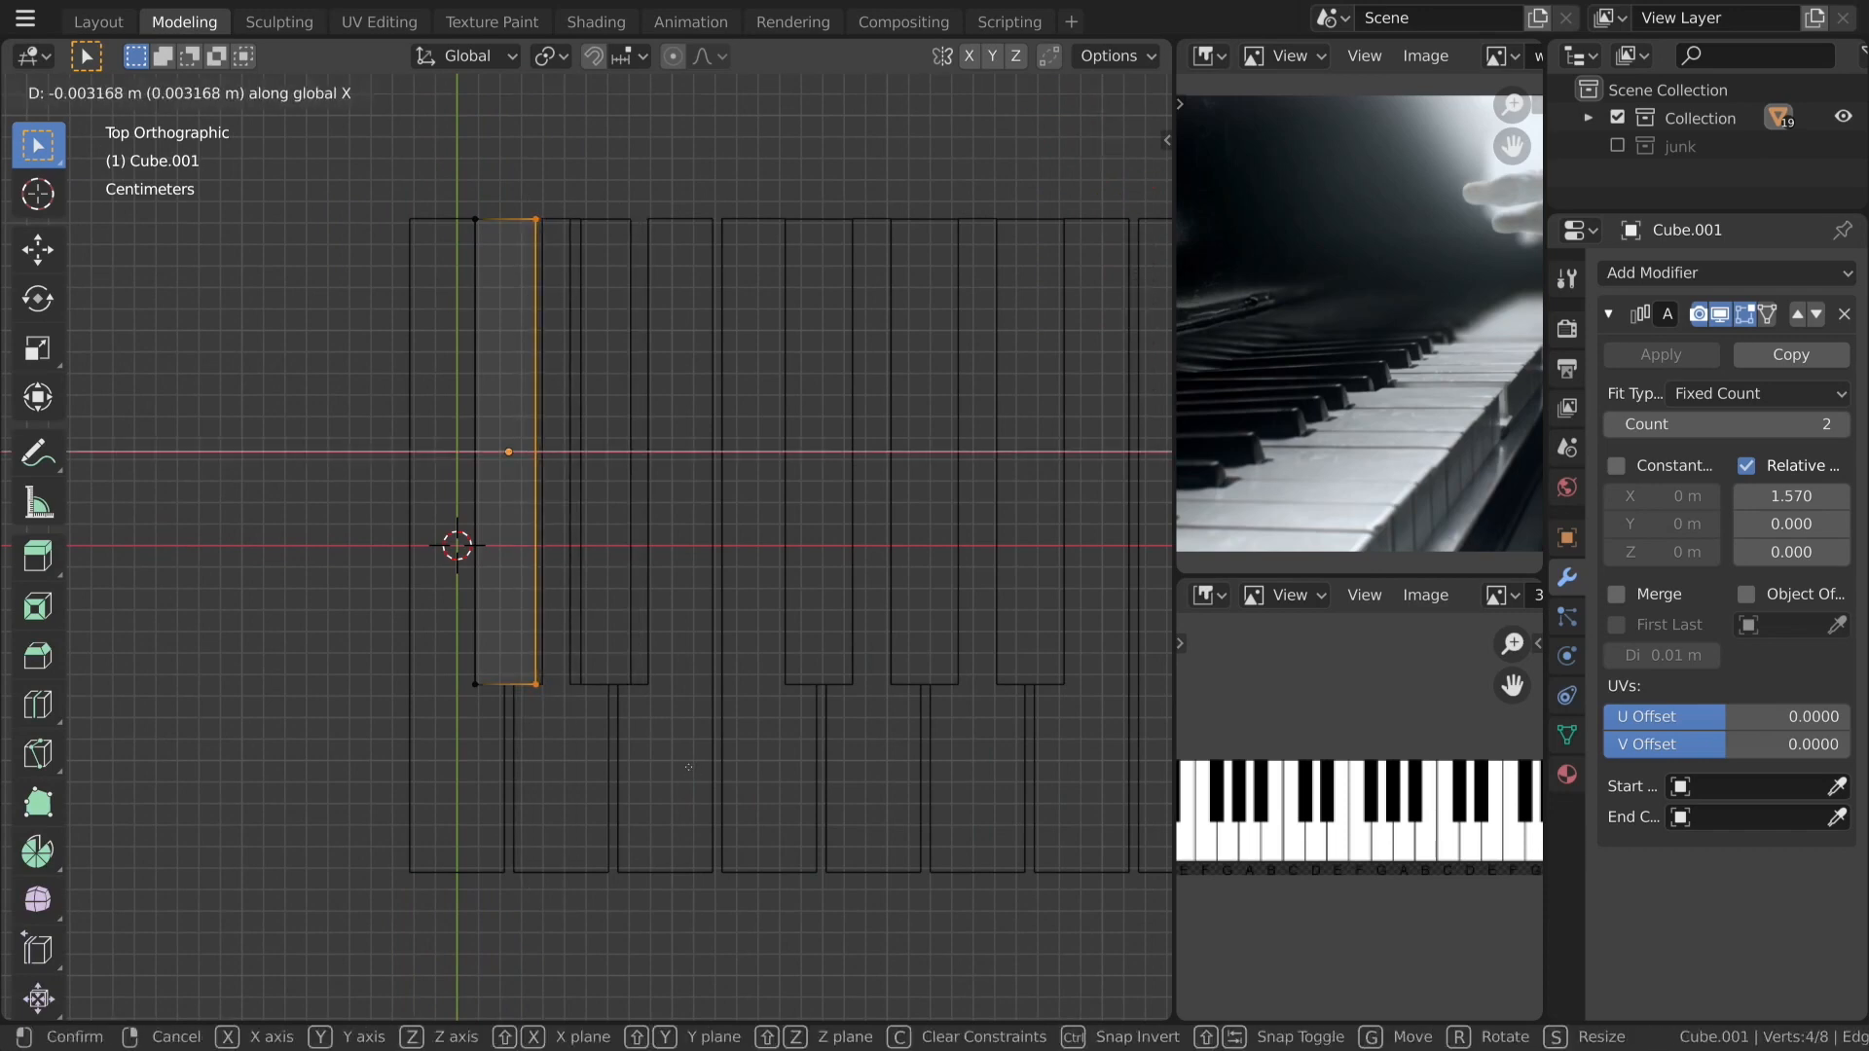
pyautogui.click(689, 769)
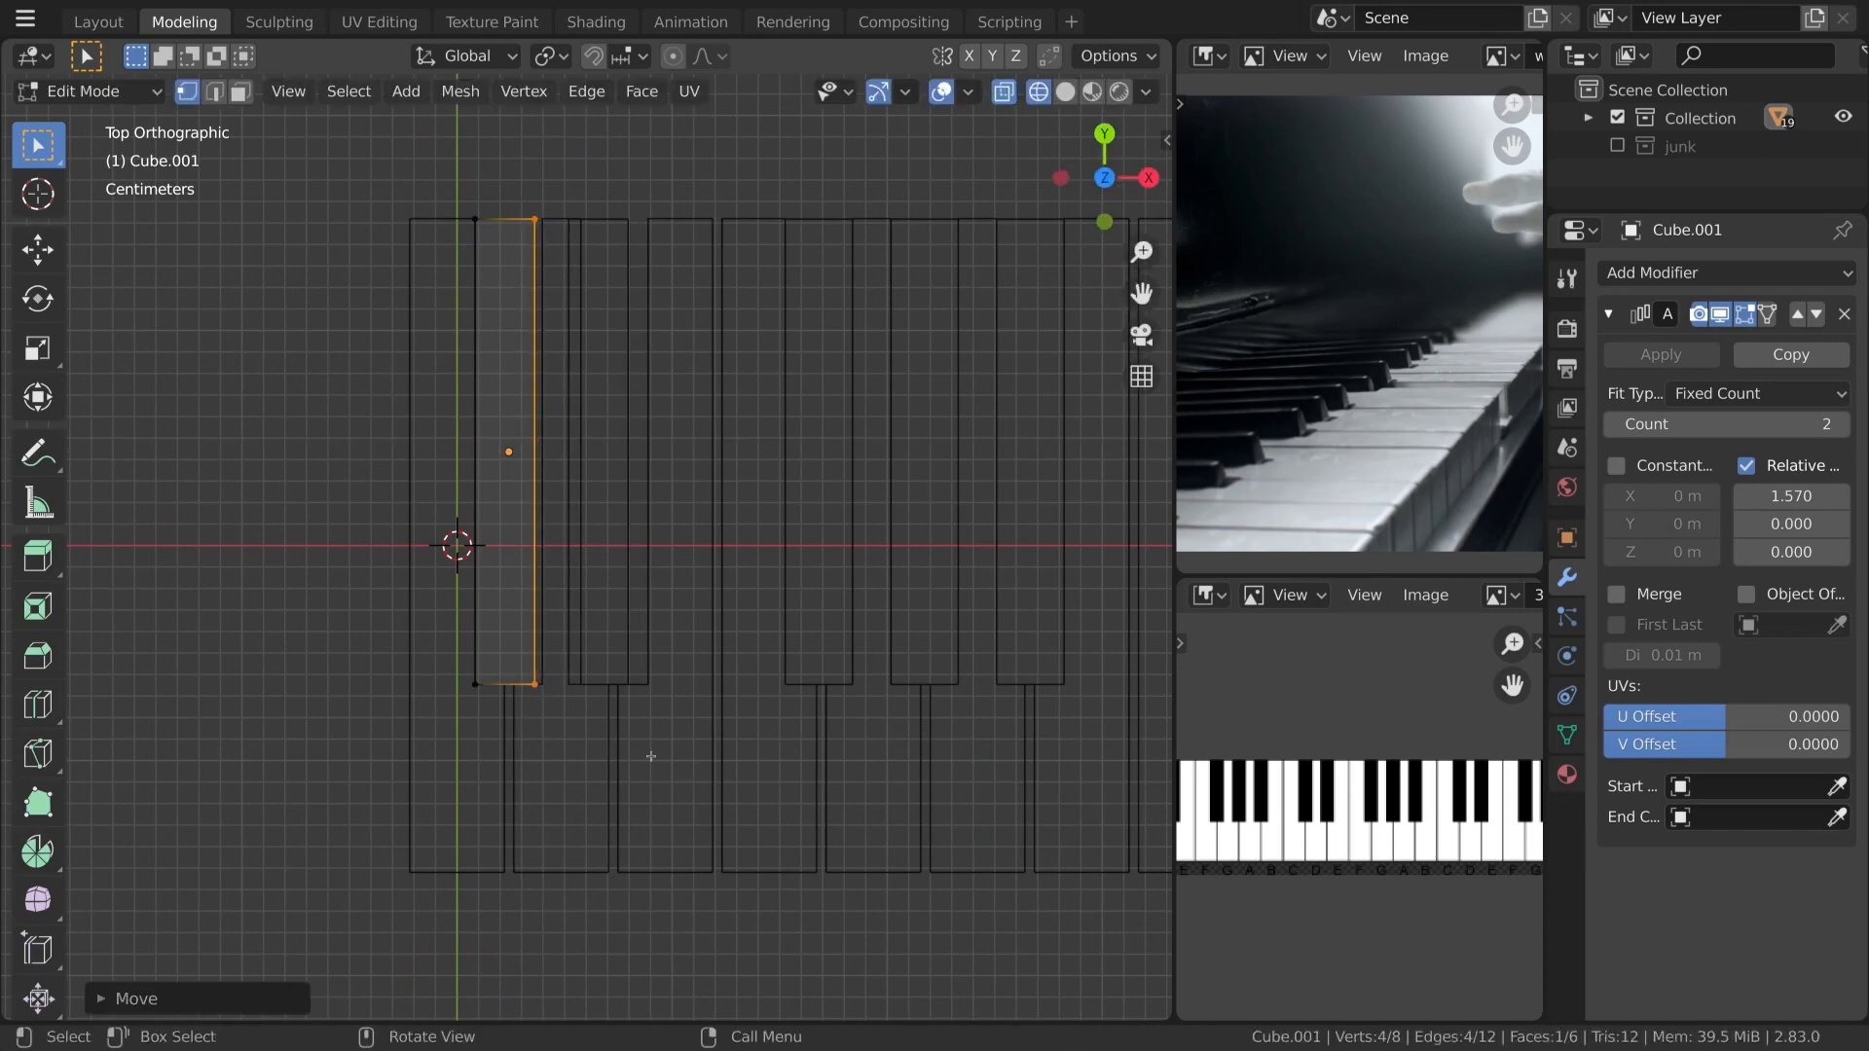
# Return to Object Mode with solid shading and shift the narrowed black-key pair slightly along positive X within its cutouts.
pyautogui.press('Tab')
pyautogui.press('z')
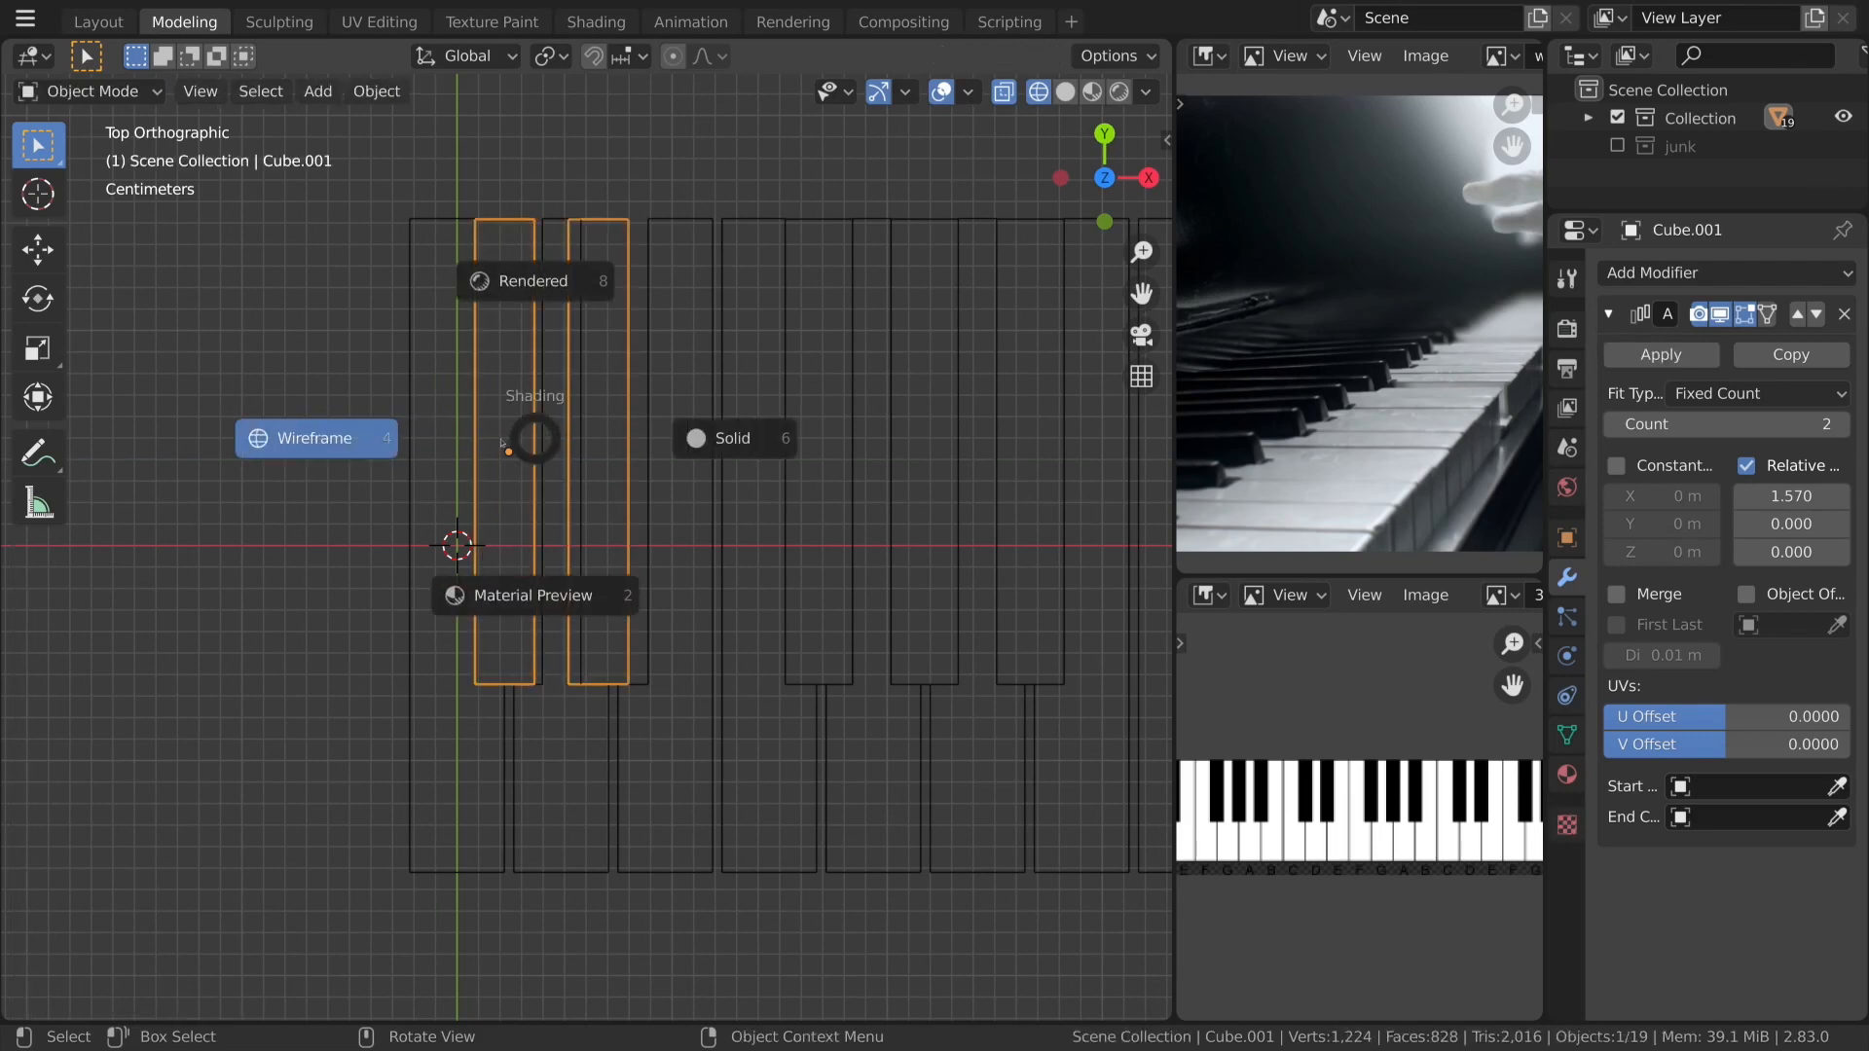
pyautogui.press('z')
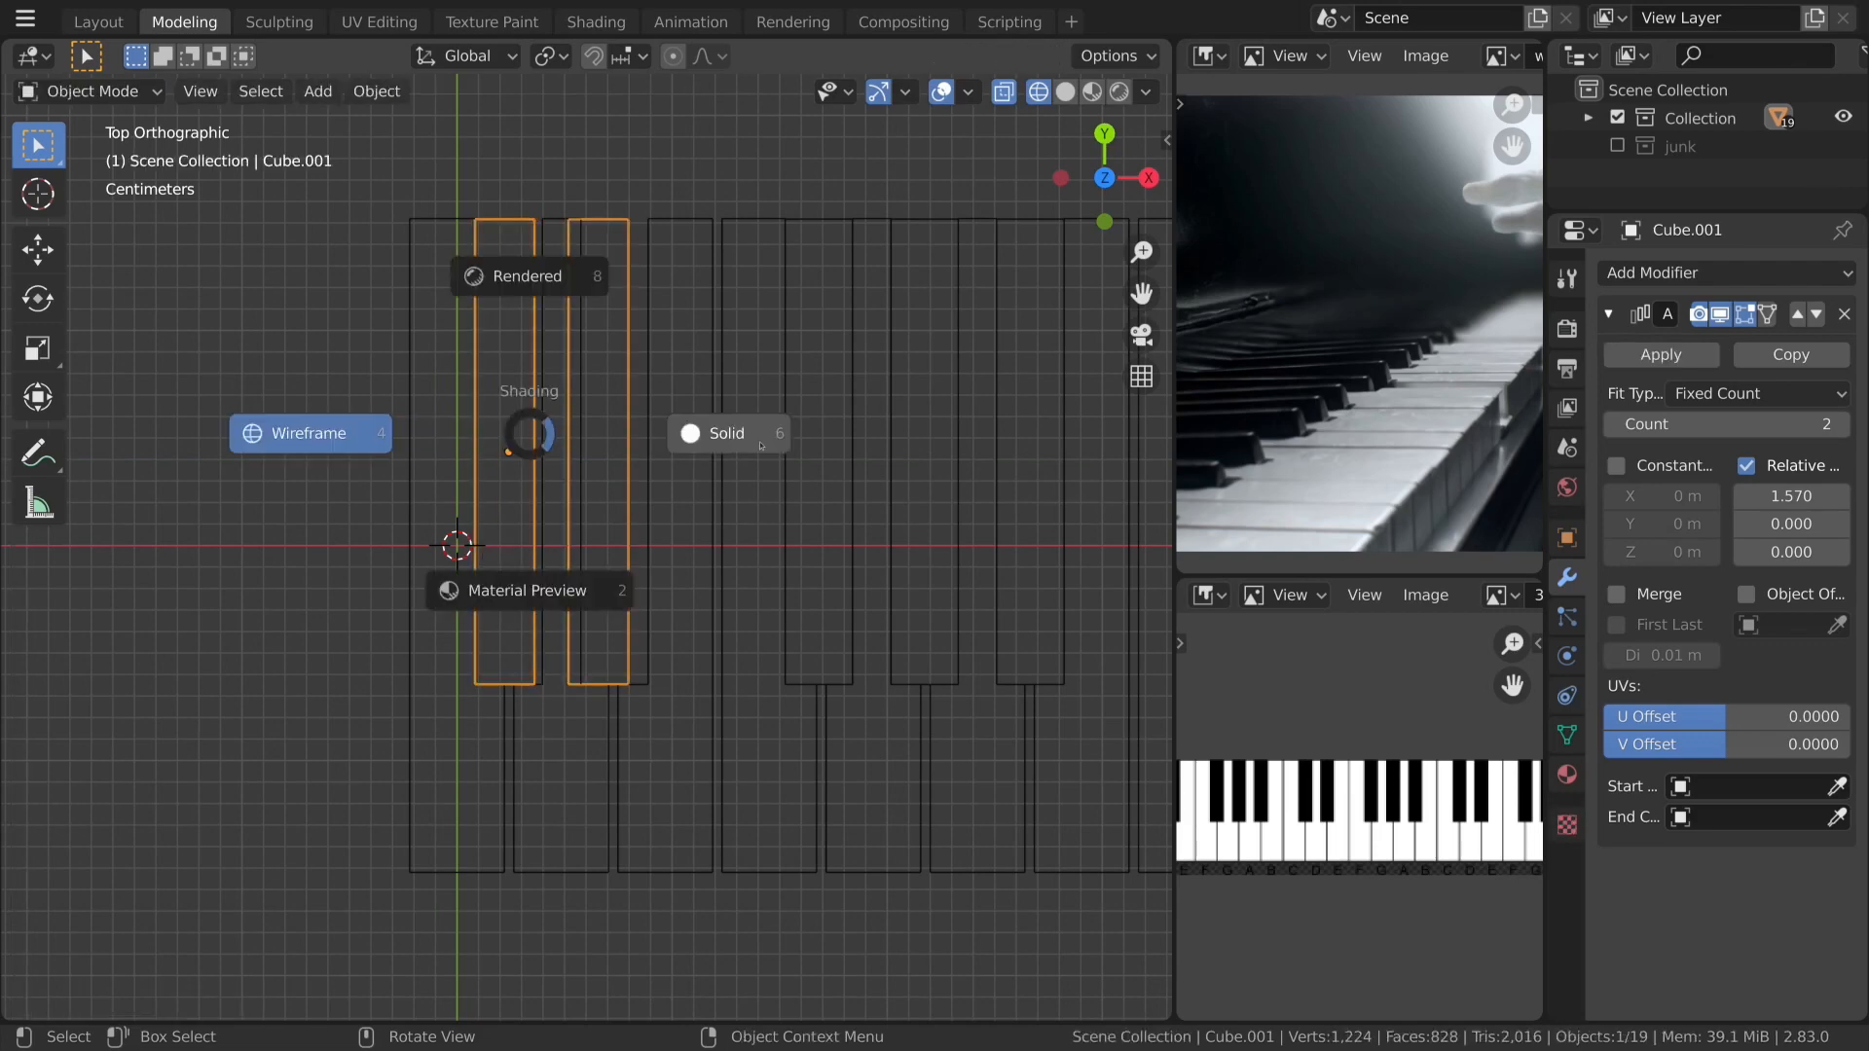
pyautogui.click(555, 443)
pyautogui.press('g')
pyautogui.press('x')
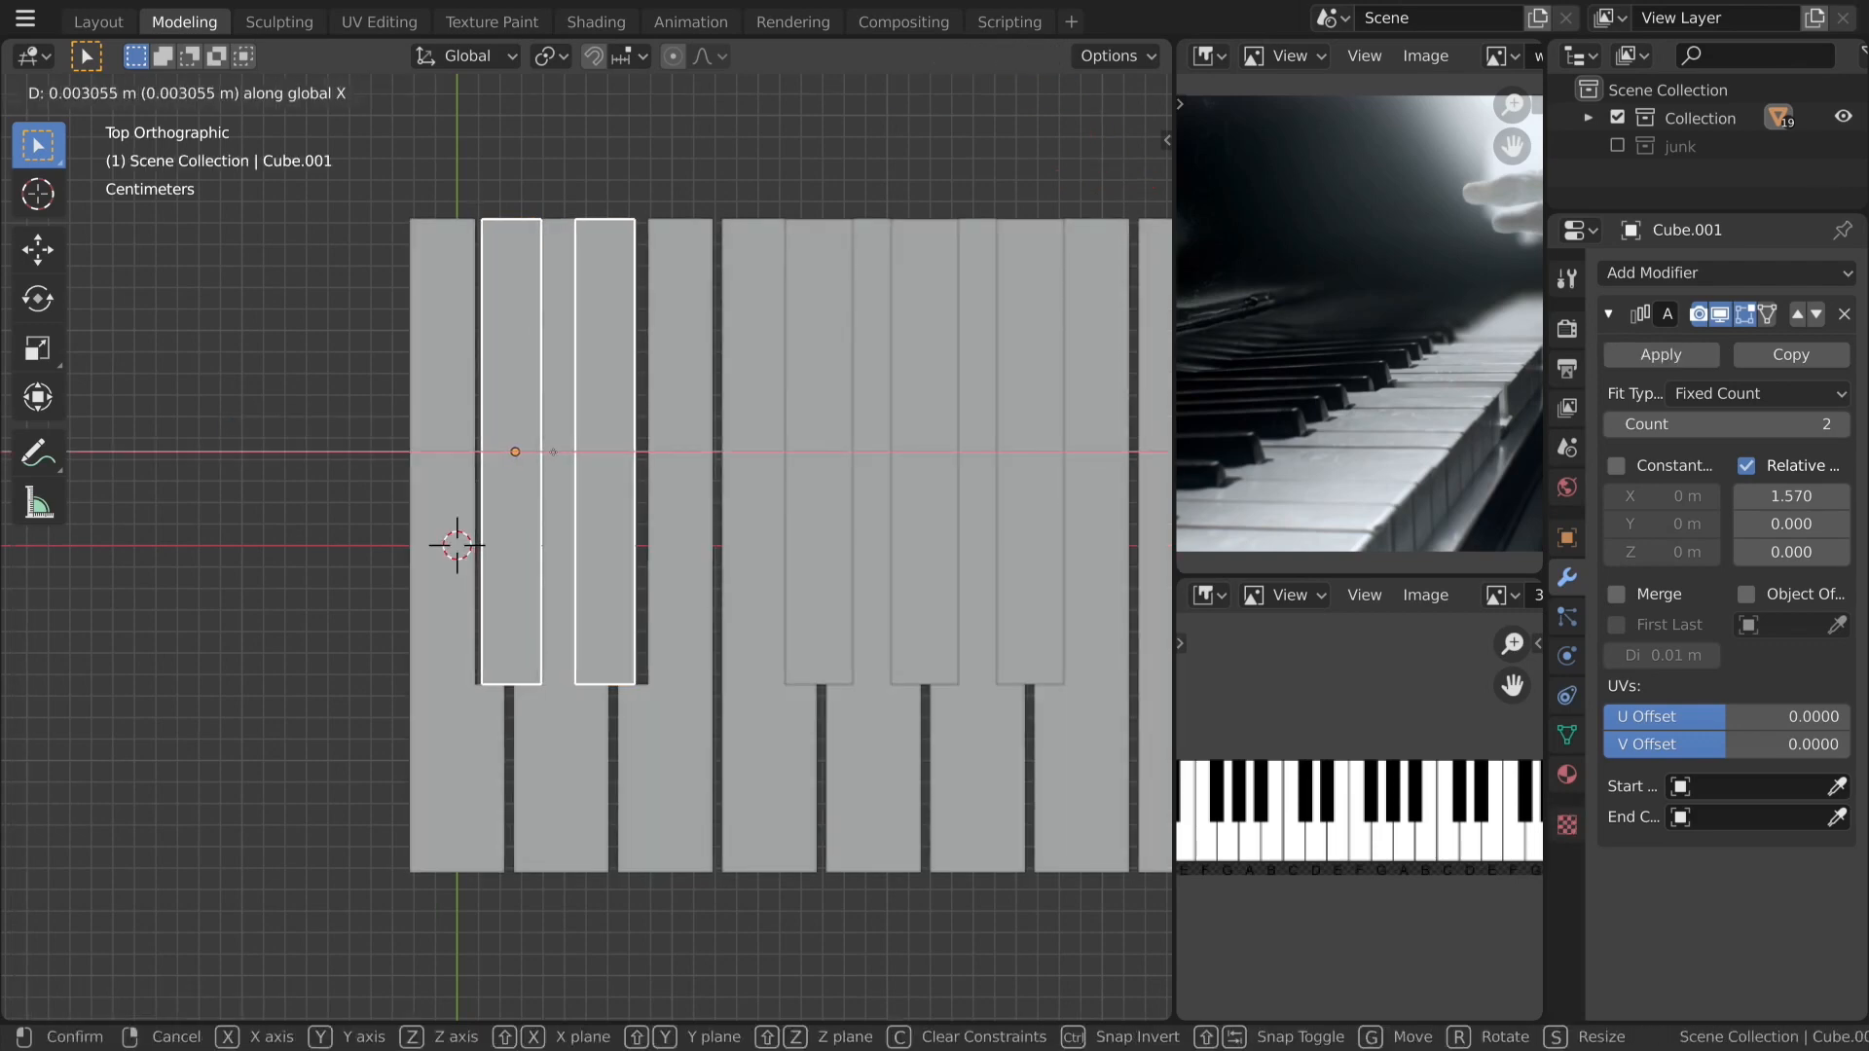
pyautogui.click(530, 455)
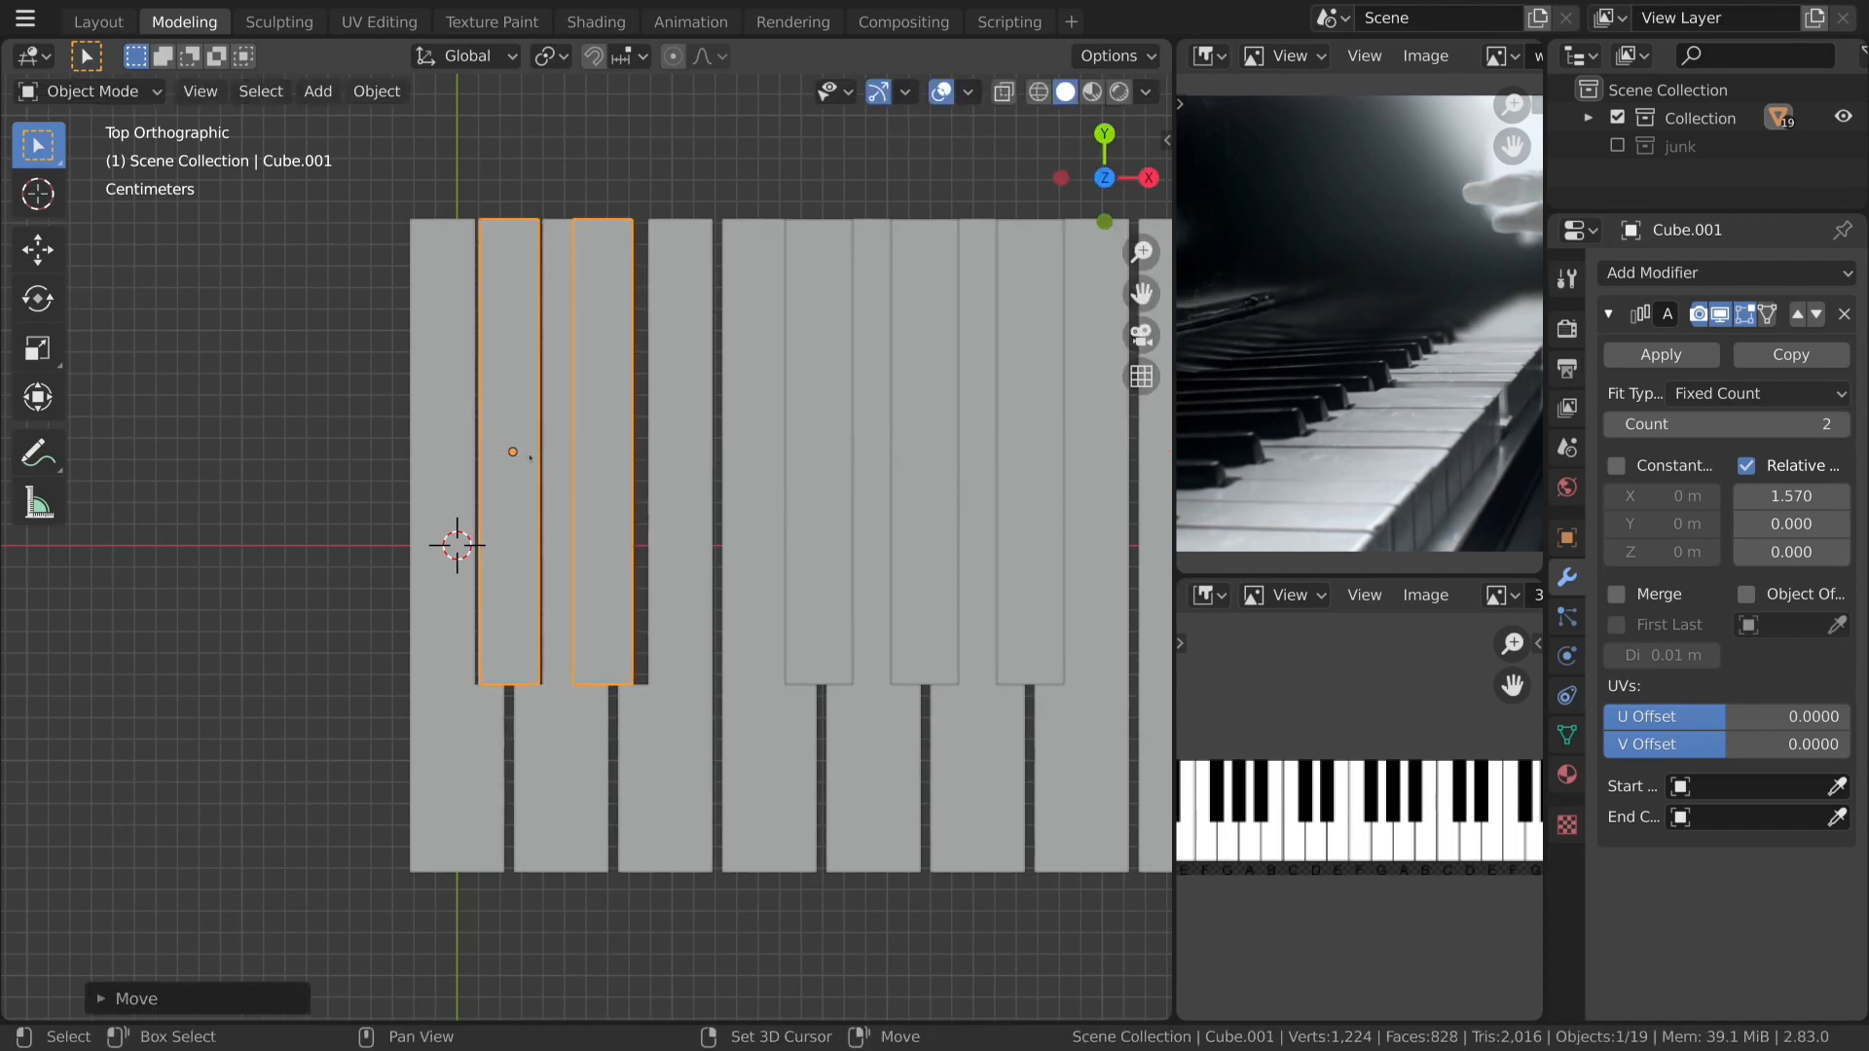
# Shorten the first black-key pair in wireframe Edit Mode by moving its front-end vertices slightly inward along Y, then return to Object Mode.
pyautogui.press('a')
pyautogui.press('b')
pyautogui.press('Escape')
pyautogui.click(454, 560)
pyautogui.click(487, 662)
pyautogui.press('Tab')
pyautogui.hotkey('alt', 'a')
pyautogui.press('z')
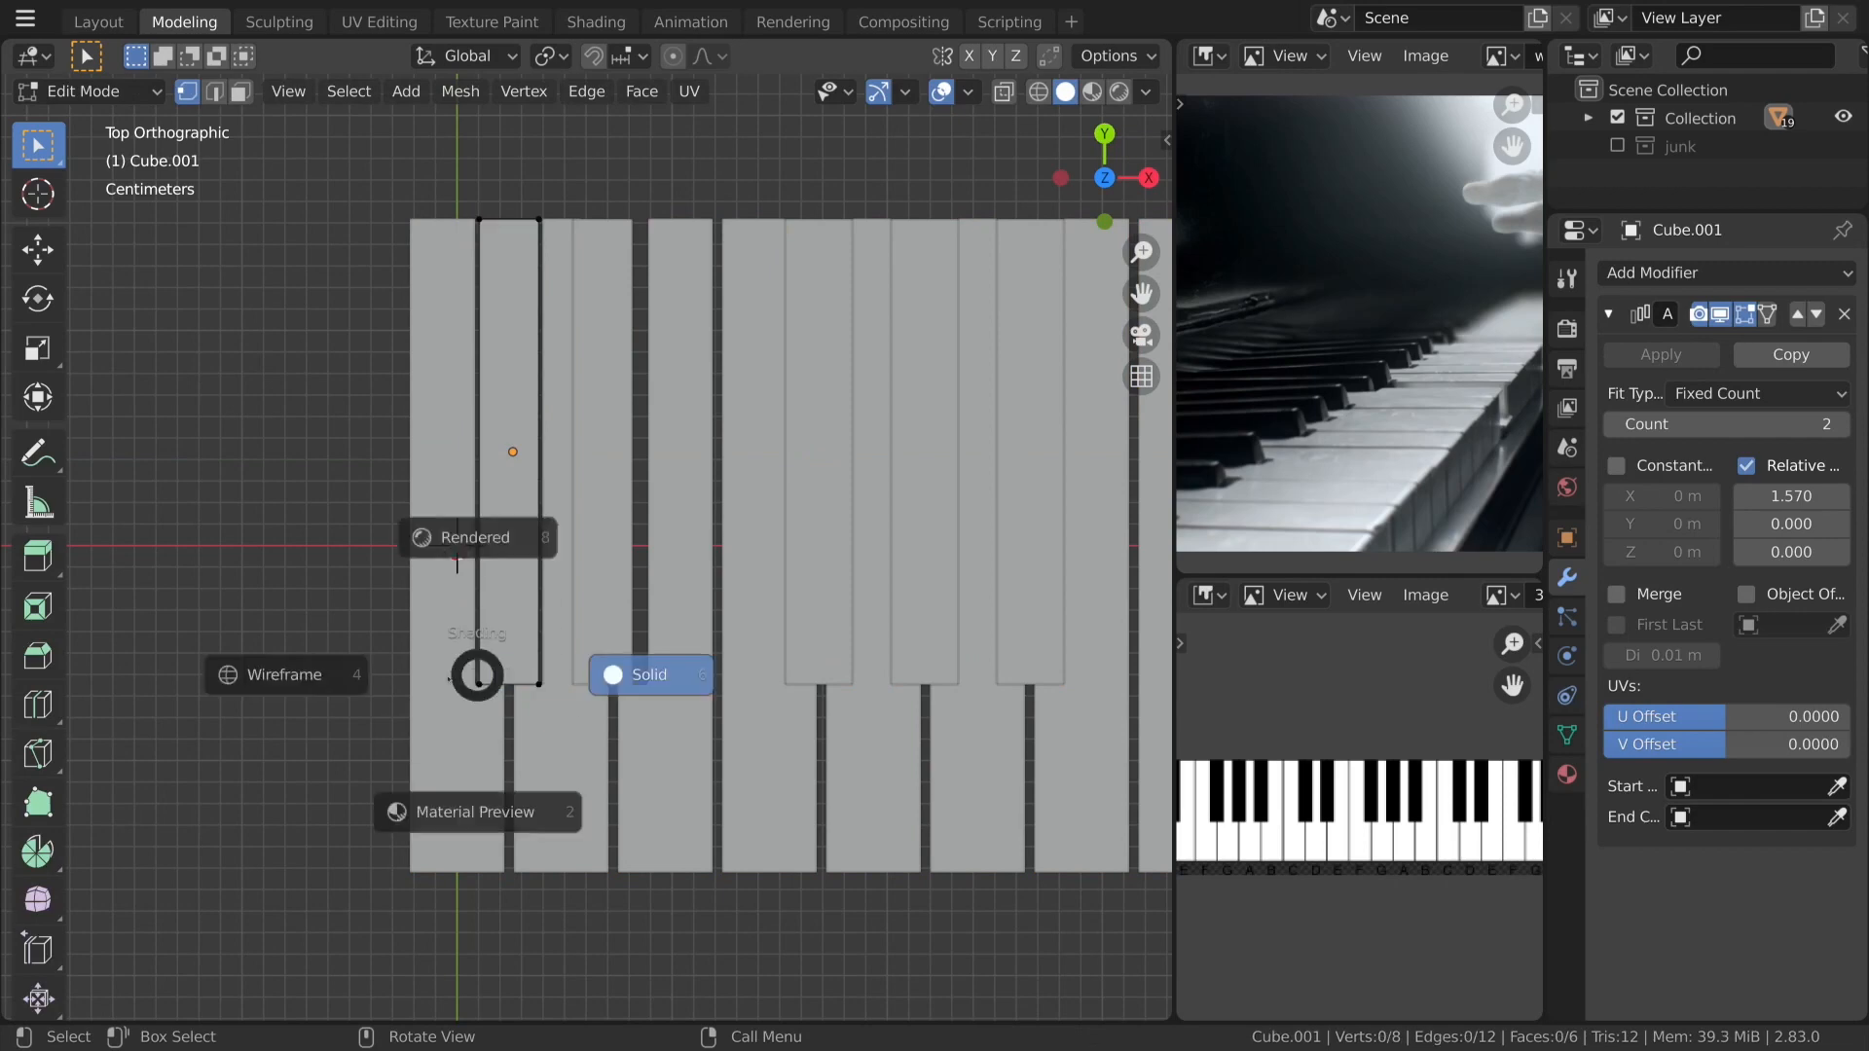
pyautogui.click(400, 650)
pyautogui.press('b')
pyautogui.moveTo(400, 652); pyautogui.dragTo(585, 774)
pyautogui.press('g')
pyautogui.press('y')
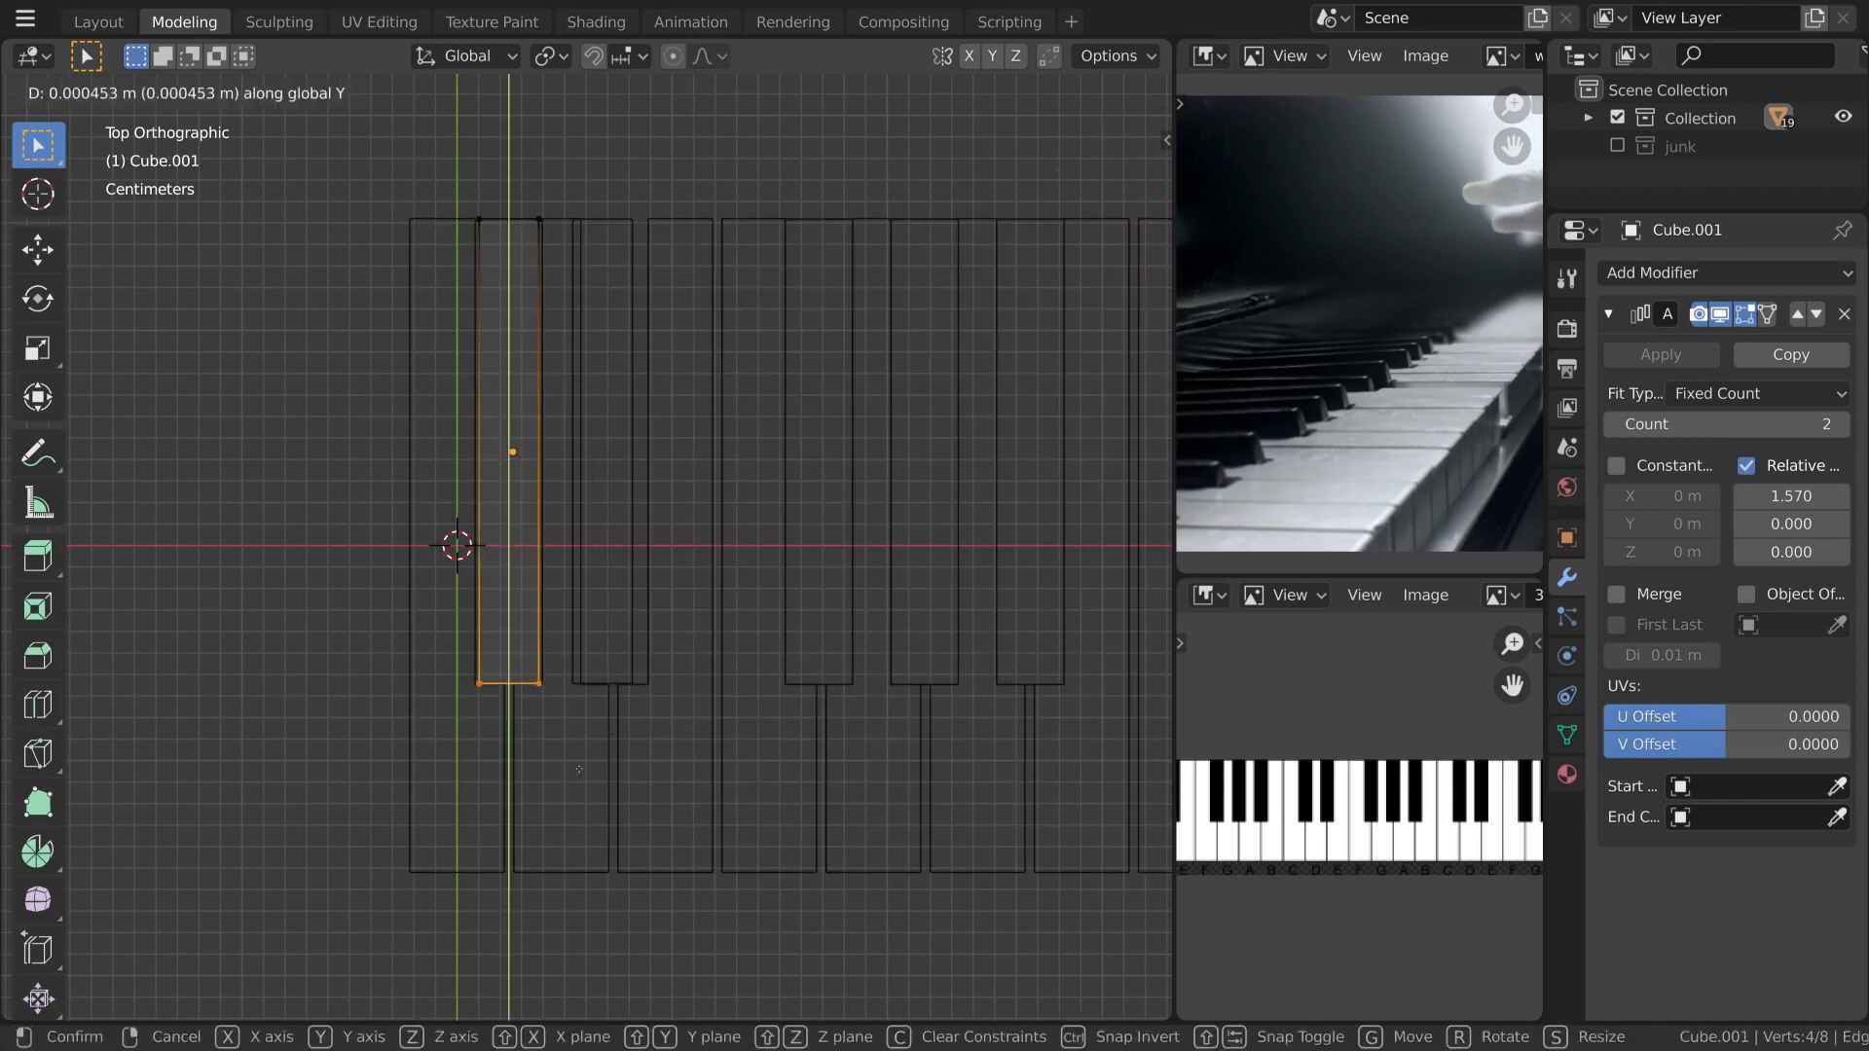
pyautogui.click(586, 769)
pyautogui.press('Tab')
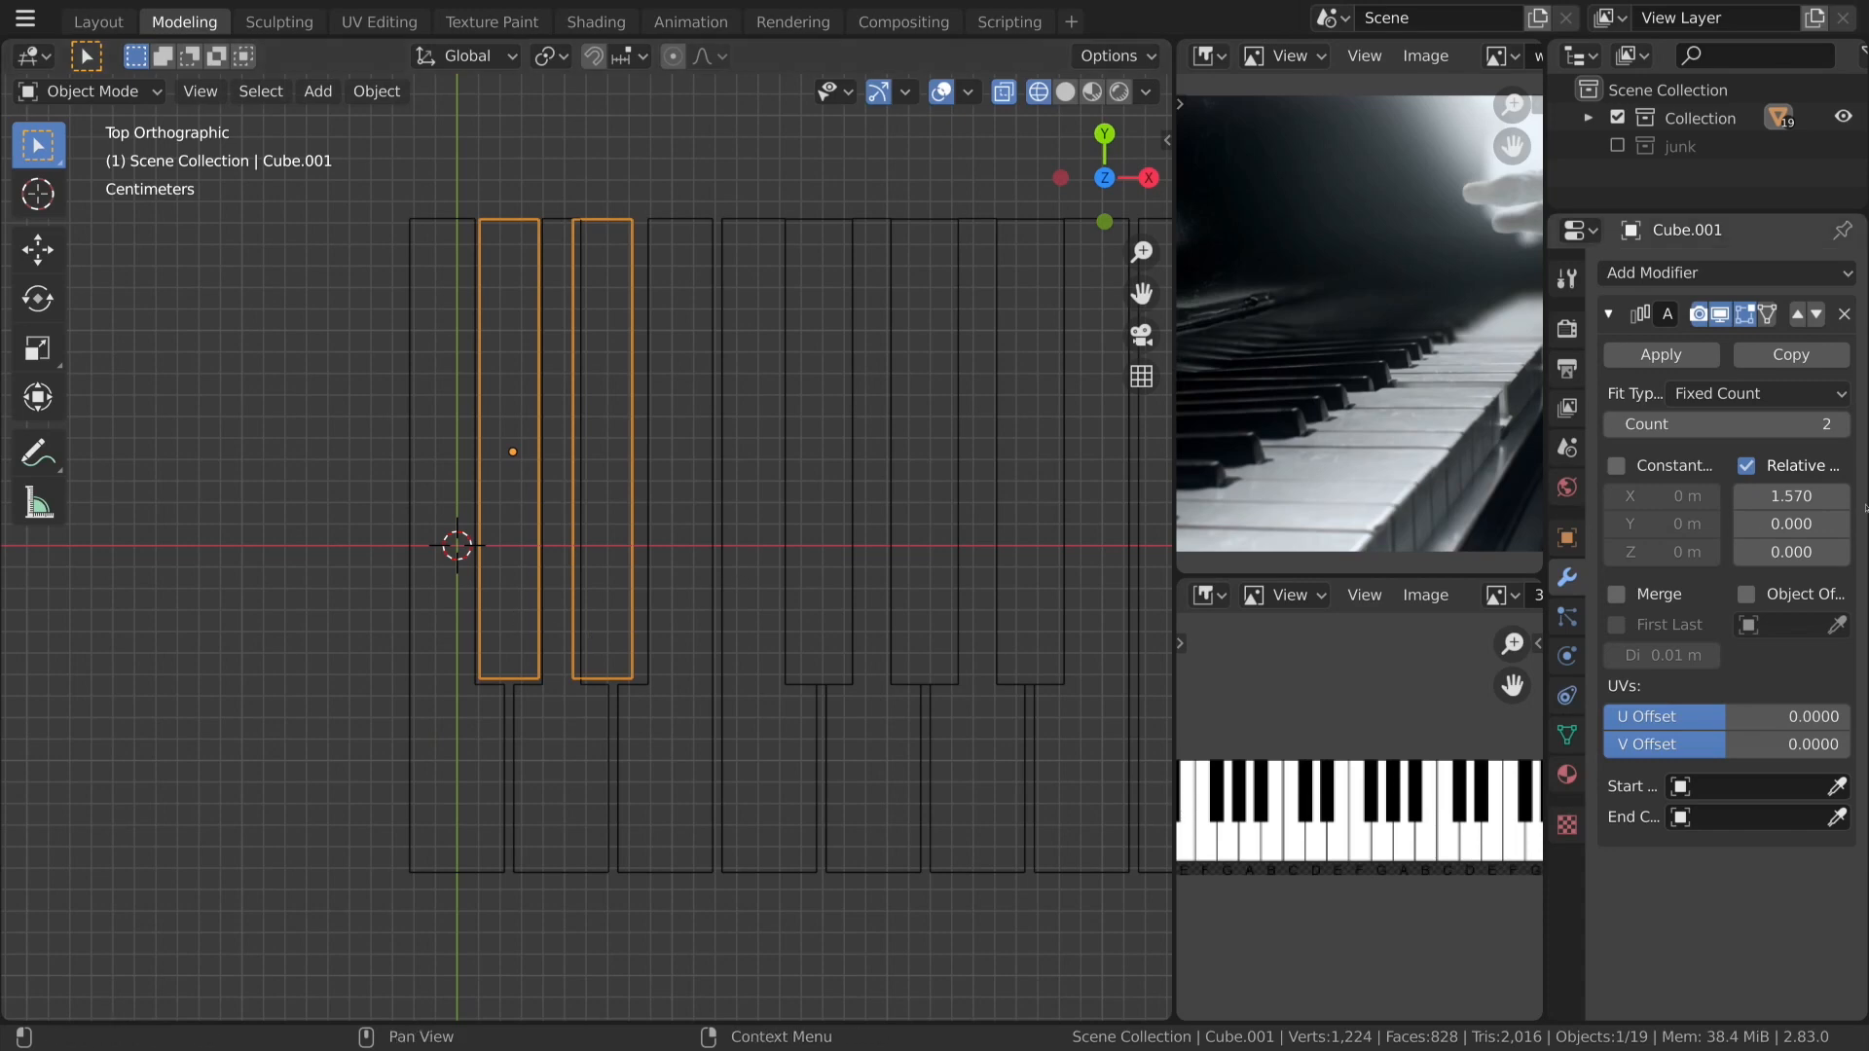
# Set the black-key pair's Array relative X offset to 1.770 and return to solid shading.
pyautogui.moveTo(1789, 496); pyautogui.dragTo(1830, 496)
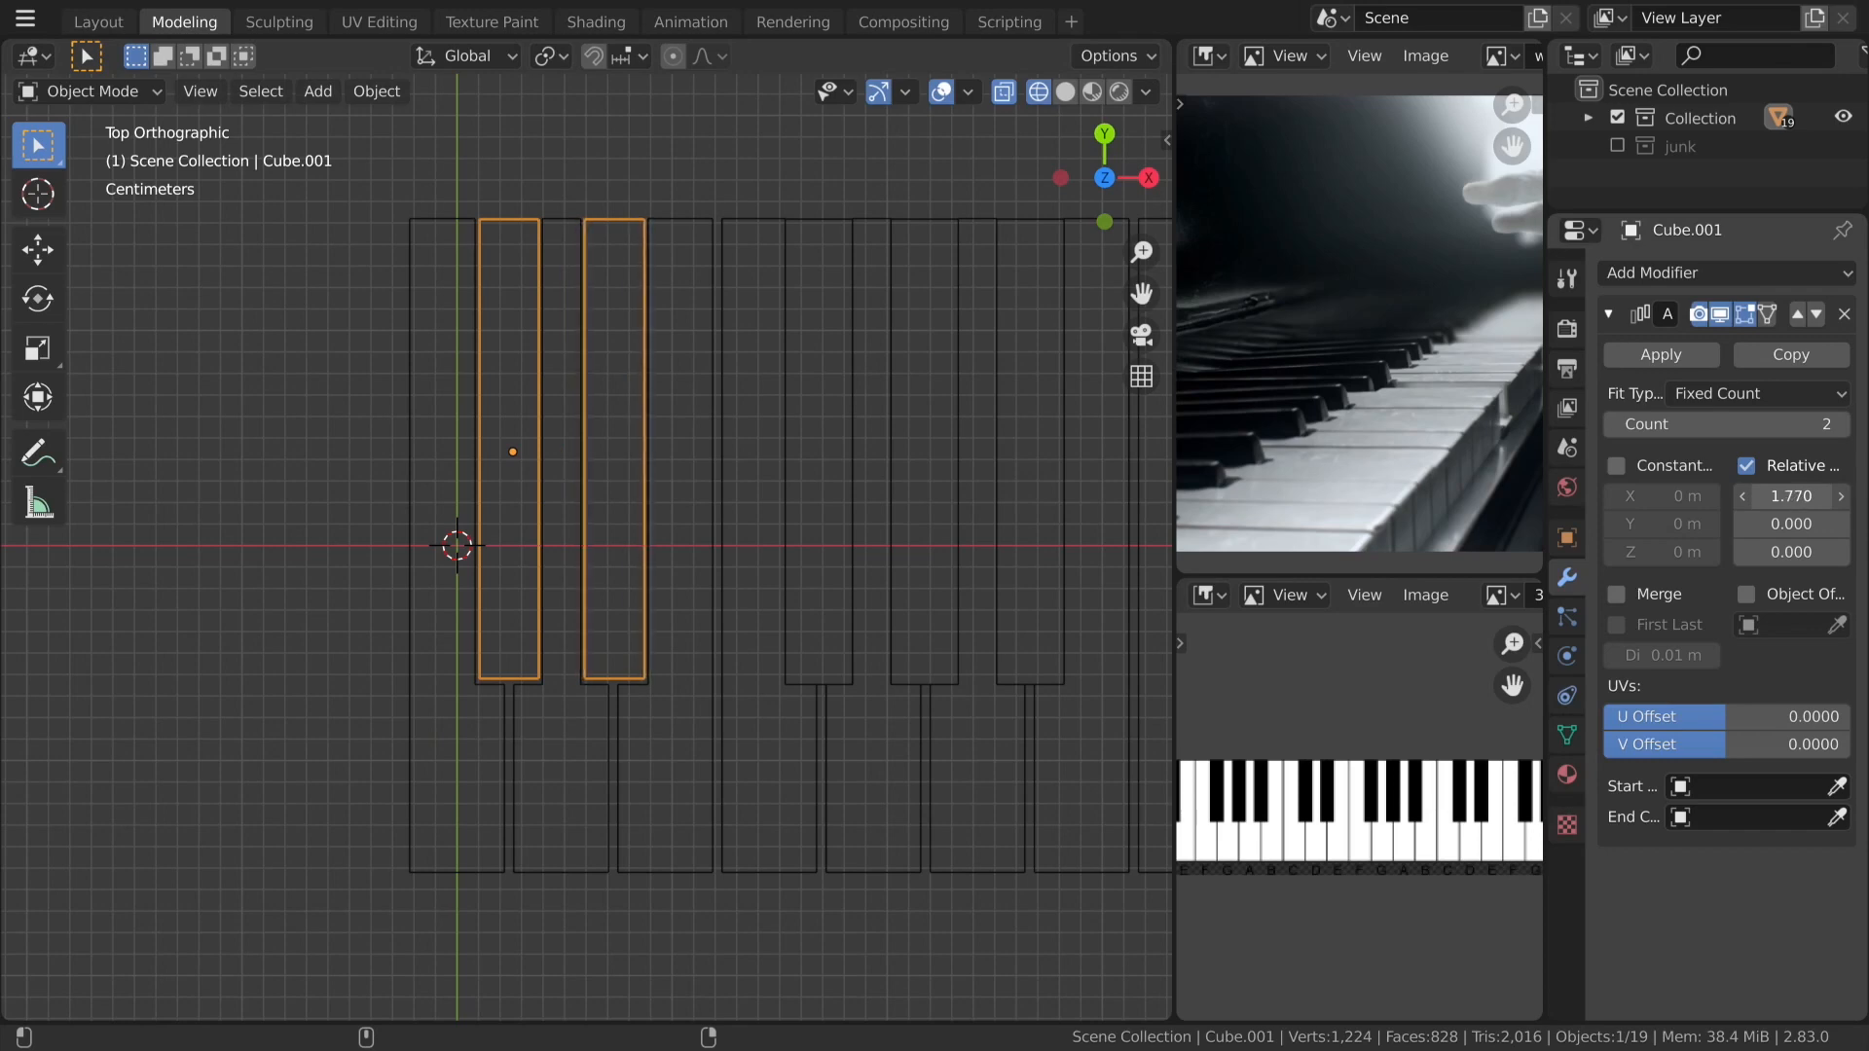
pyautogui.scroll(-6, 853, 648)
pyautogui.press('z')
pyautogui.click(779, 708)
pyautogui.moveTo(780, 710)
pyautogui.mouseDown(button='middle')
pyautogui.moveTo(863, 523)
pyautogui.moveTo(838, 442)
pyautogui.moveTo(849, 518)
pyautogui.moveTo(799, 560)
pyautogui.moveTo(662, 501)
pyautogui.moveTo(823, 467)
pyautogui.moveTo(705, 596)
pyautogui.mouseUp(button='middle')
pyautogui.scroll(8, 838, 442)
pyautogui.press('a')
pyautogui.press('a')
pyautogui.scroll(-5, 622, 486)
pyautogui.scroll(5, 704, 596)
pyautogui.click(603, 464)
pyautogui.keyDown('shift'); pyautogui.click(755, 446); pyautogui.keyUp('shift')
pyautogui.keyDown('shift'); pyautogui.click(860, 418); pyautogui.keyUp('shift')
pyautogui.keyDown('shift'); pyautogui.click(1052, 346); pyautogui.keyUp('shift')
pyautogui.keyDown('shift'); pyautogui.moveTo(1051, 346); pyautogui.dragTo(571, 497, button='middle'); pyautogui.keyUp('shift')
pyautogui.keyDown('shift'); pyautogui.click(701, 428); pyautogui.keyUp('shift')
pyautogui.keyDown('shift'); pyautogui.click(837, 400); pyautogui.keyUp('shift')
pyautogui.keyDown('shift'); pyautogui.click(998, 392); pyautogui.keyUp('shift')
pyautogui.keyDown('shift'); pyautogui.click(1066, 352); pyautogui.keyUp('shift')
pyautogui.moveTo(1066, 352); pyautogui.dragTo(1093, 375, button='middle')
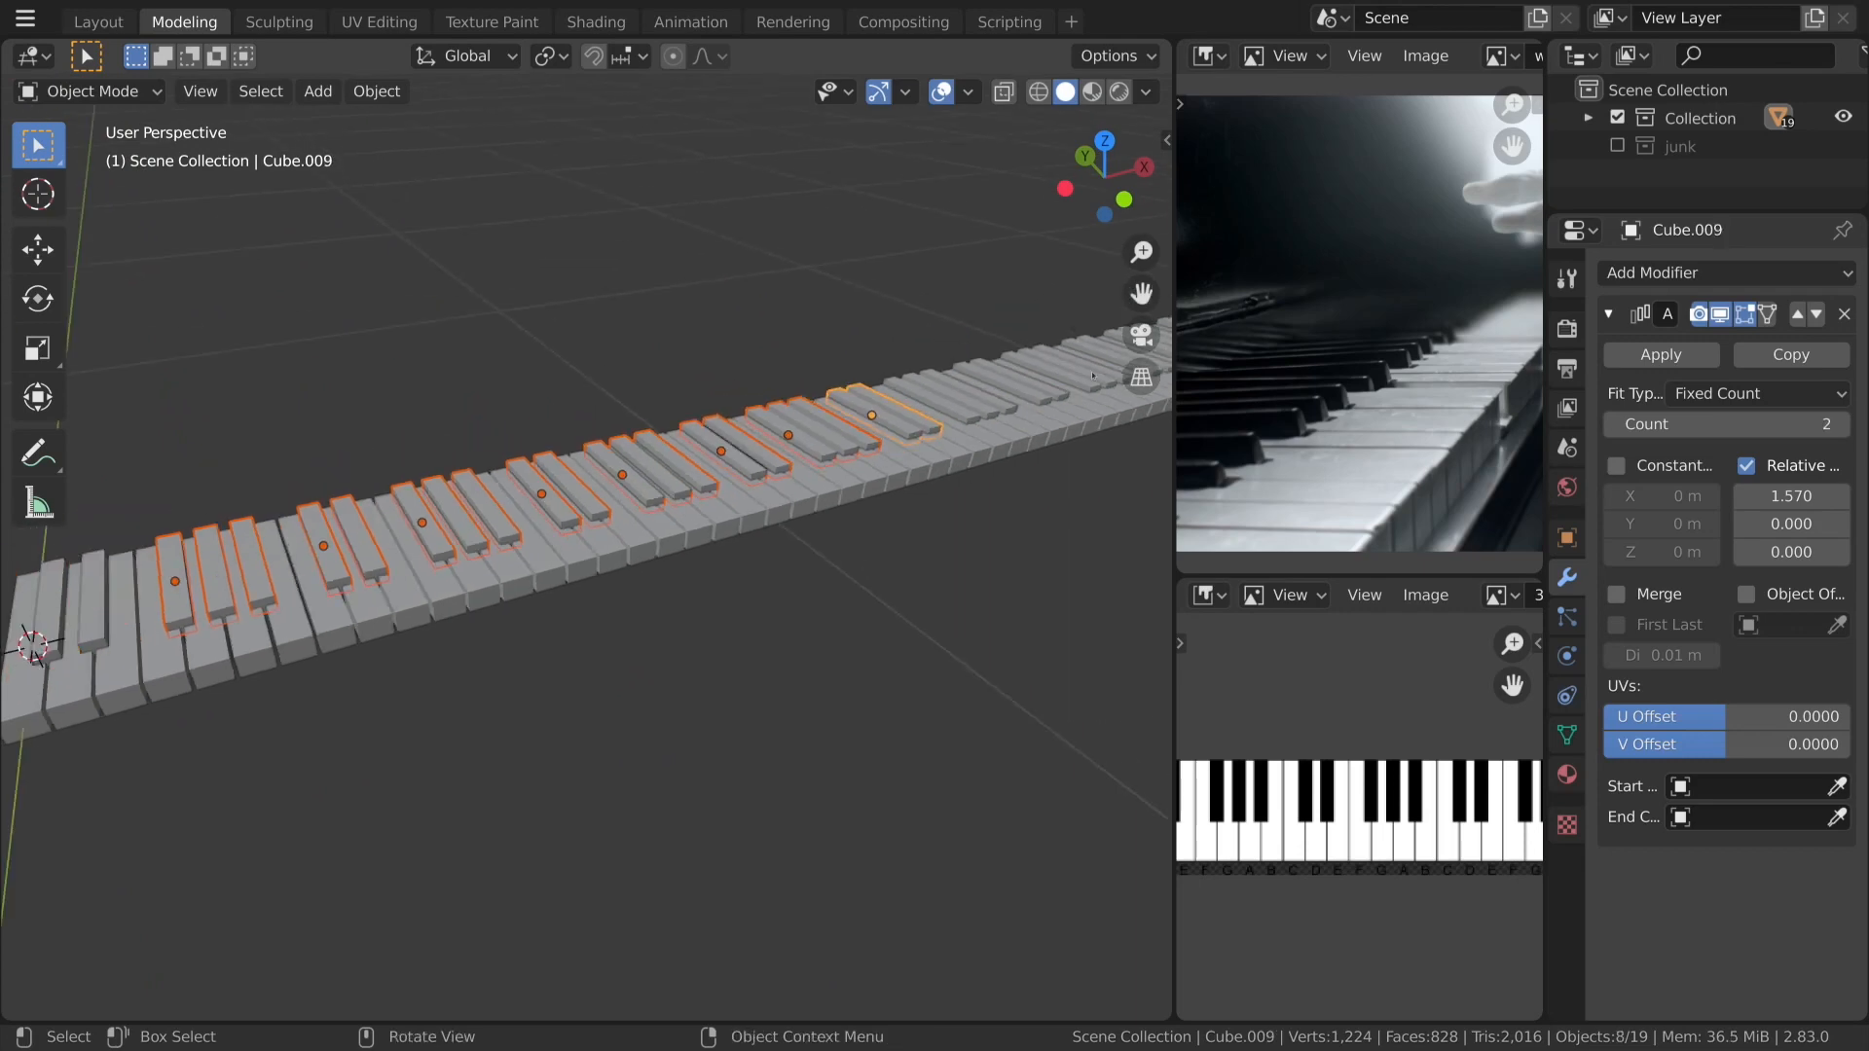
pyautogui.scroll(-4, 982, 418)
pyautogui.moveTo(401, 487); pyautogui.dragTo(308, 537, button='middle')
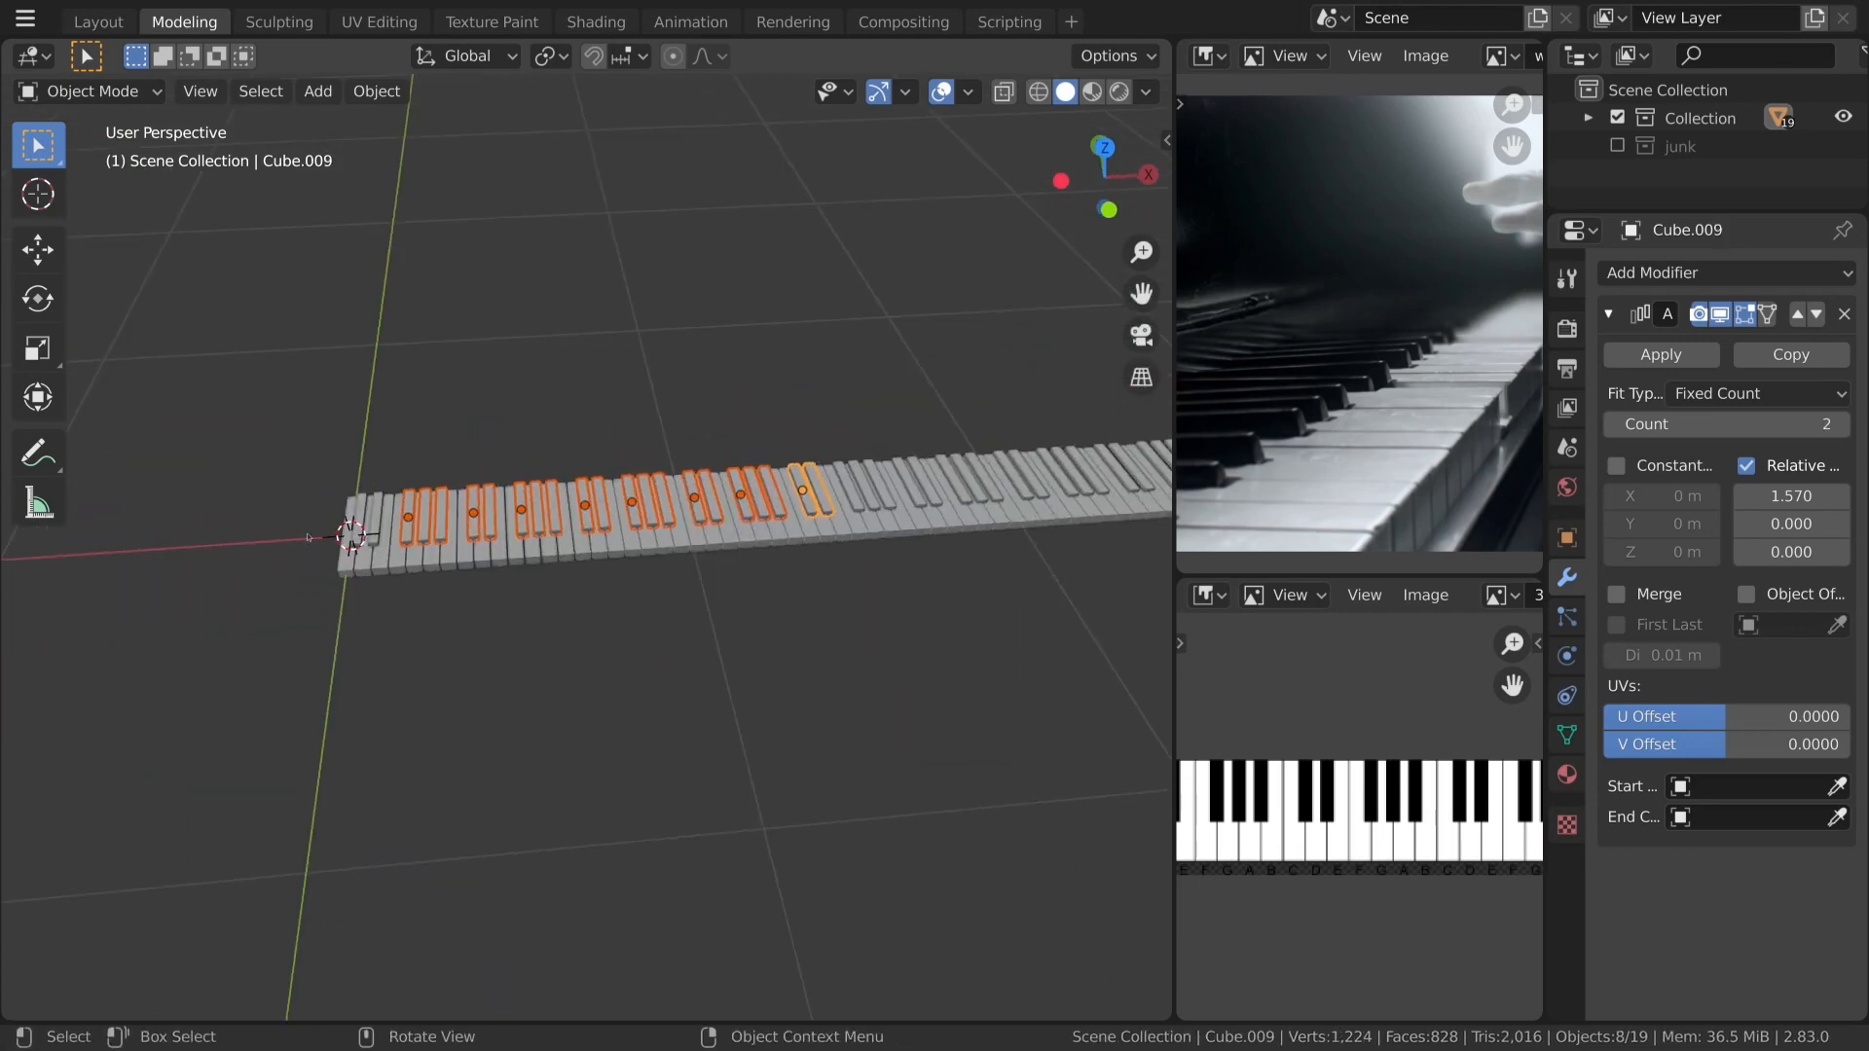
# Select the white keys and the edited black-key pair, invert the selection, and delete all the other black-key groups.
pyautogui.click(389, 521)
pyautogui.keyDown('shift'); pyautogui.click(374, 524); pyautogui.keyUp('shift')
pyautogui.click(254, 92)
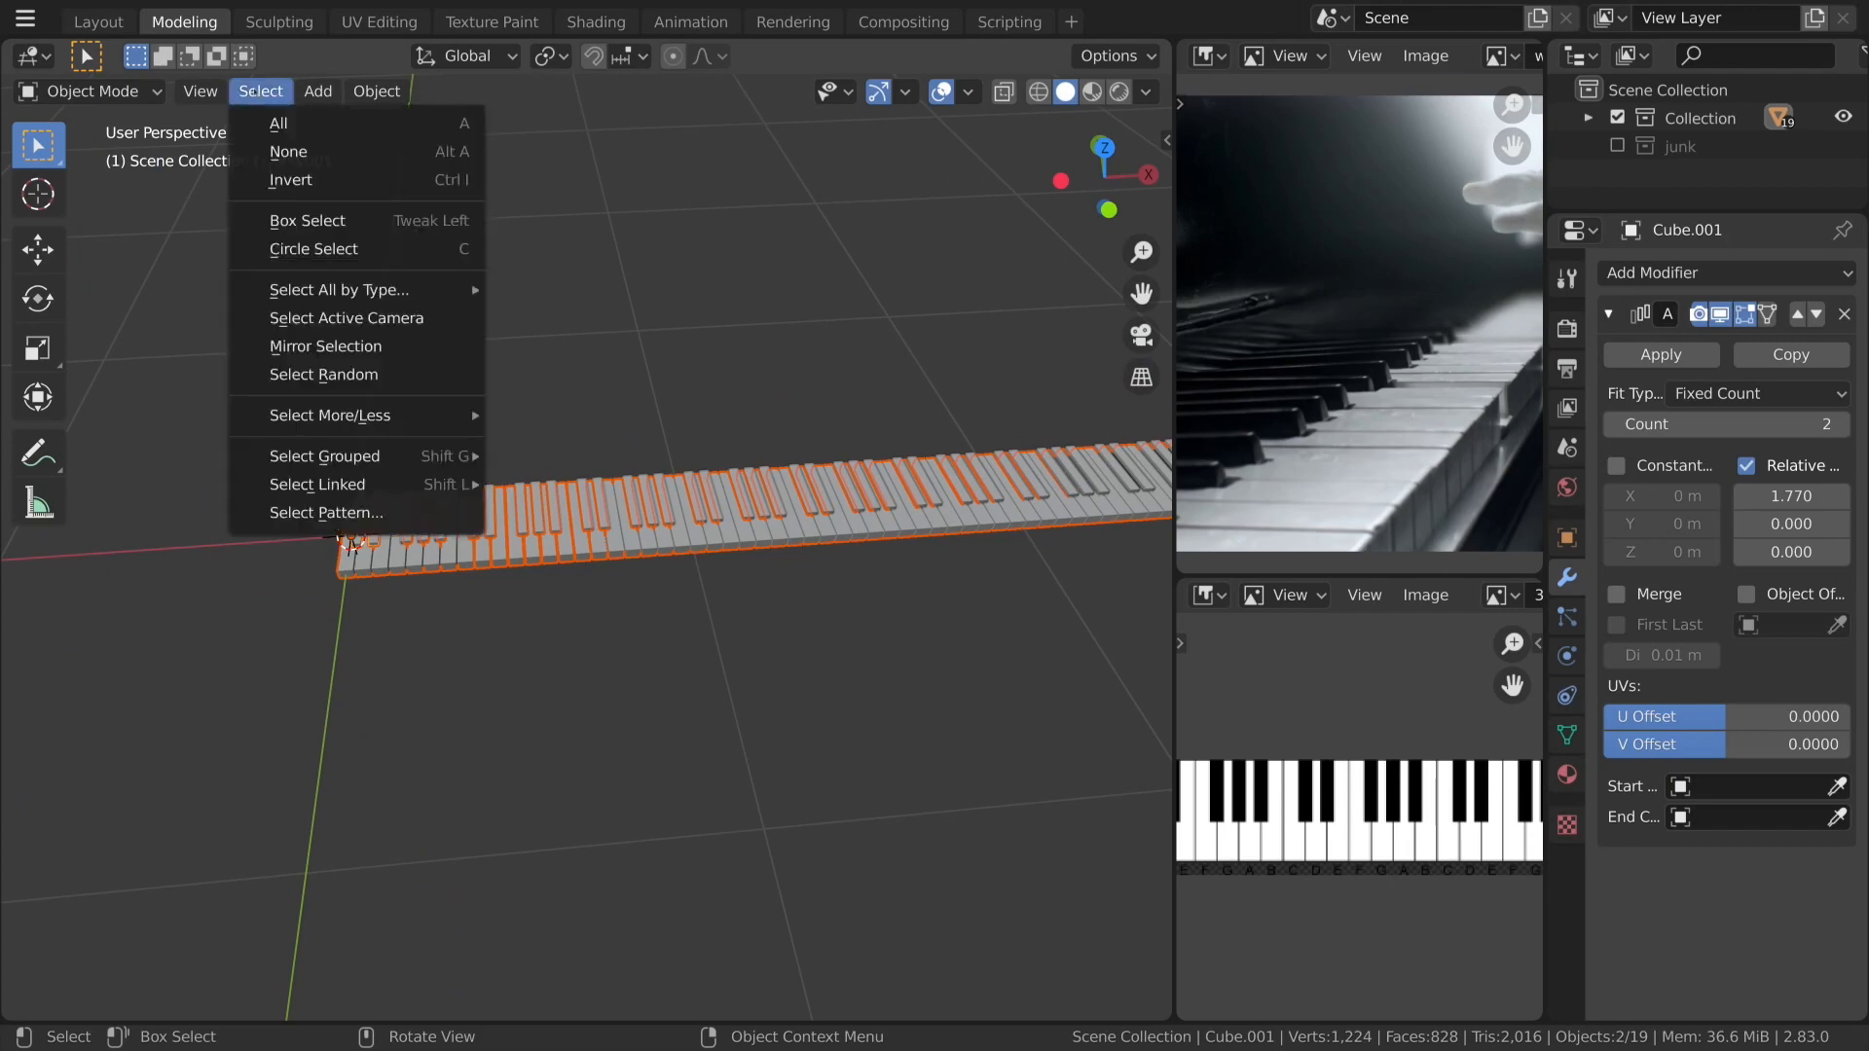
pyautogui.click(453, 180)
pyautogui.press('Delete')
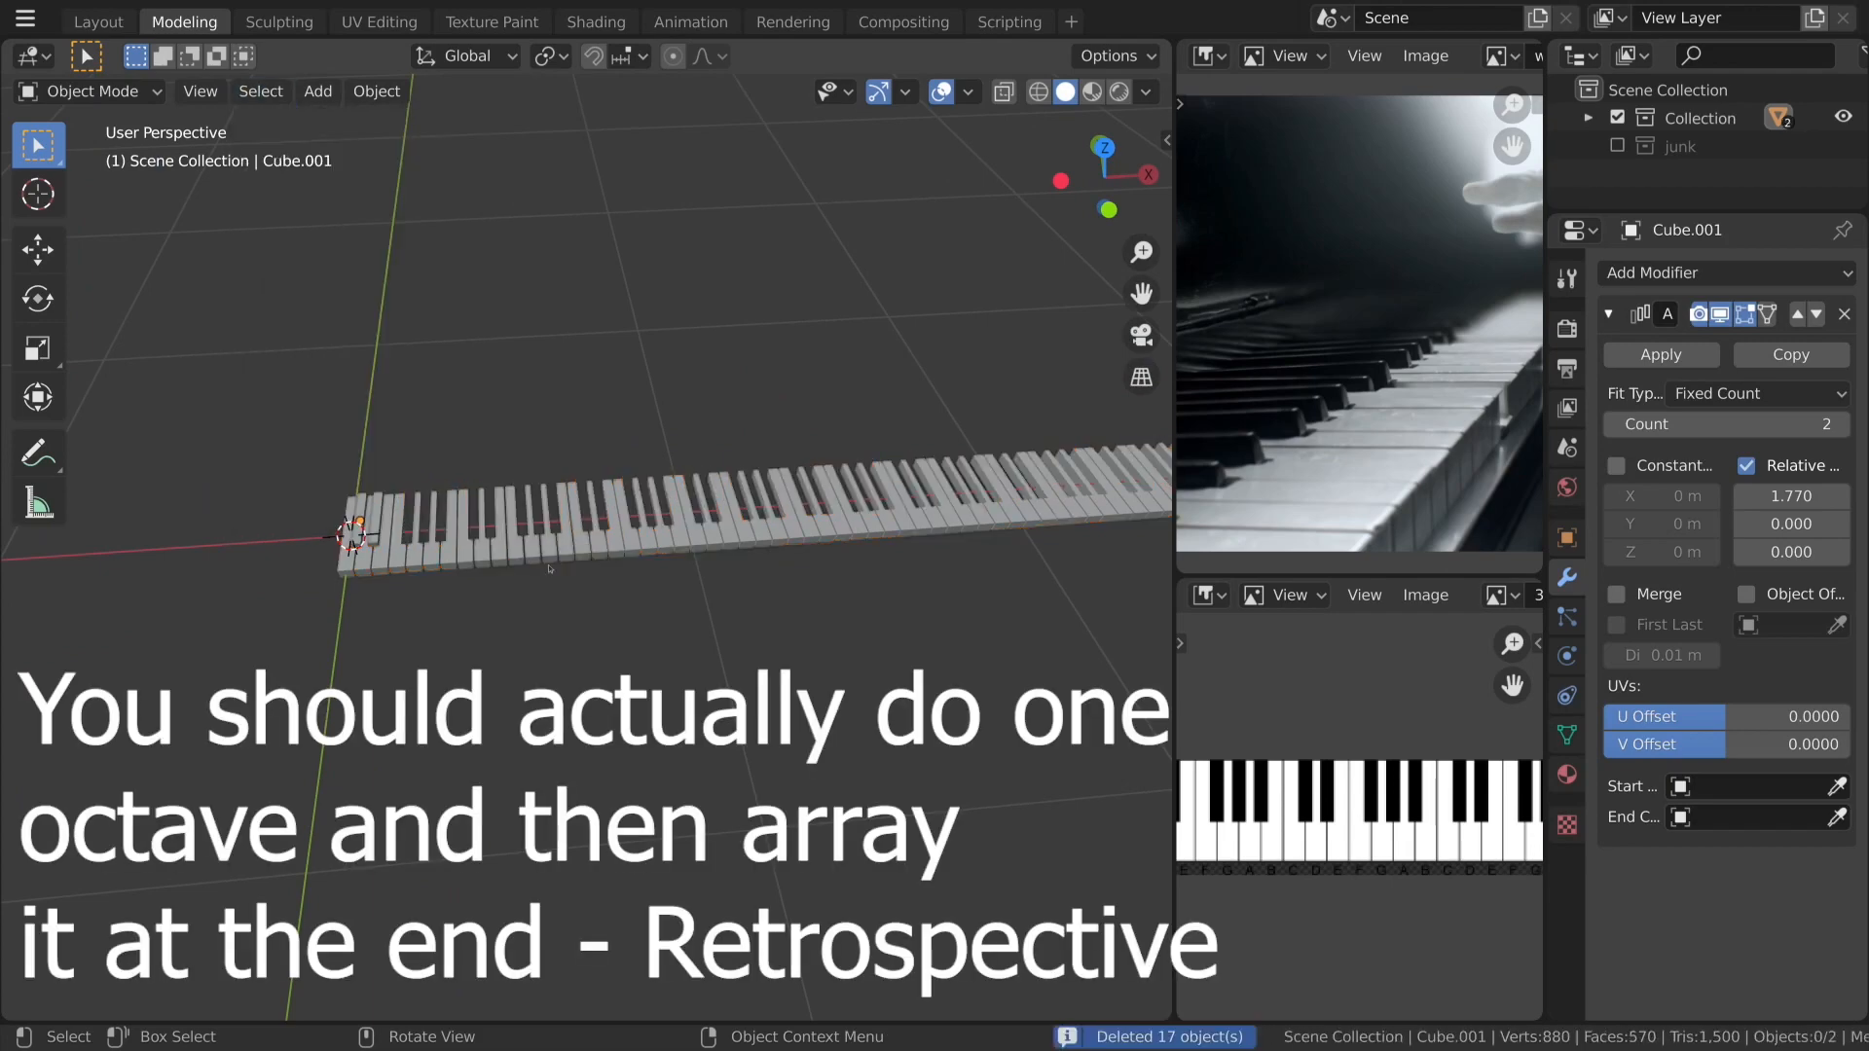
# In top view, duplicate the black-key pair about 0.144 m along X into the next gaps and set the copy's Array count to 3.
pyautogui.press('KP_7')
pyautogui.scroll(7, 292, 511)
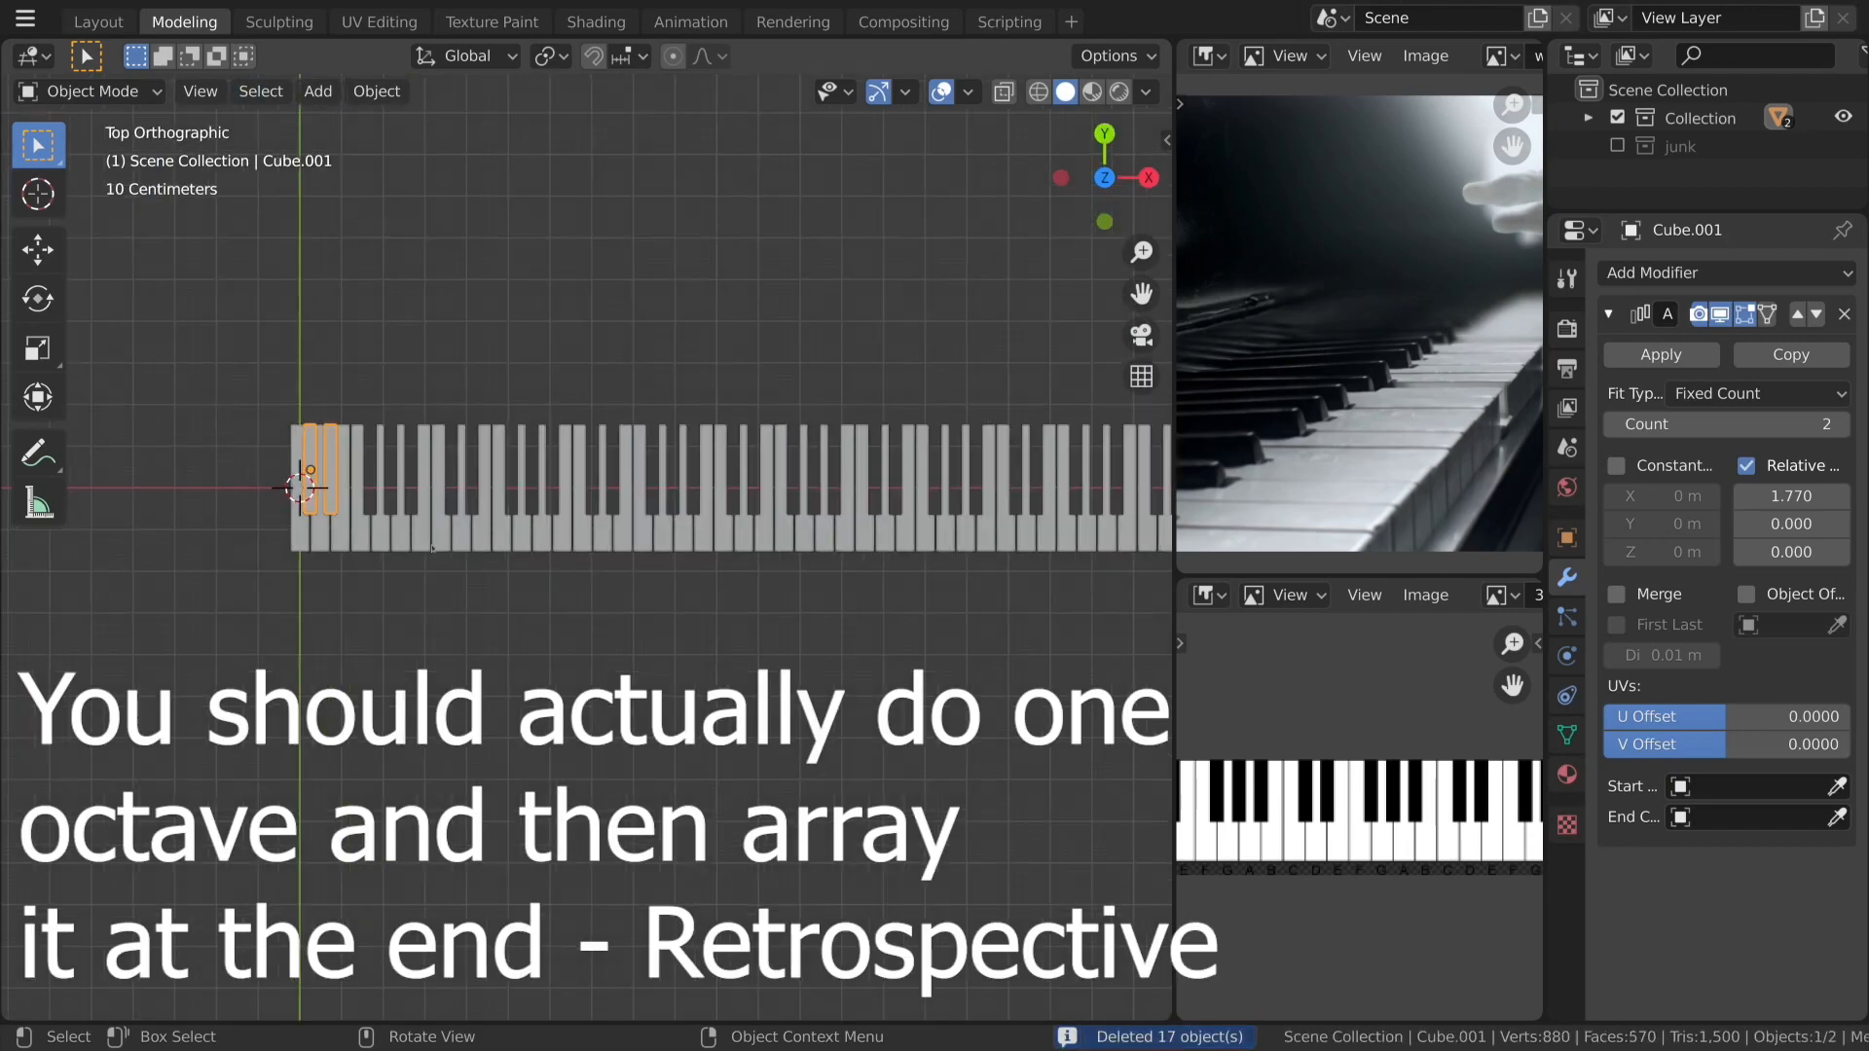
pyautogui.keyDown('shift'); pyautogui.moveTo(219, 507); pyautogui.dragTo(803, 729, button='middle'); pyautogui.keyUp('shift')
pyautogui.scroll(3, 802, 728)
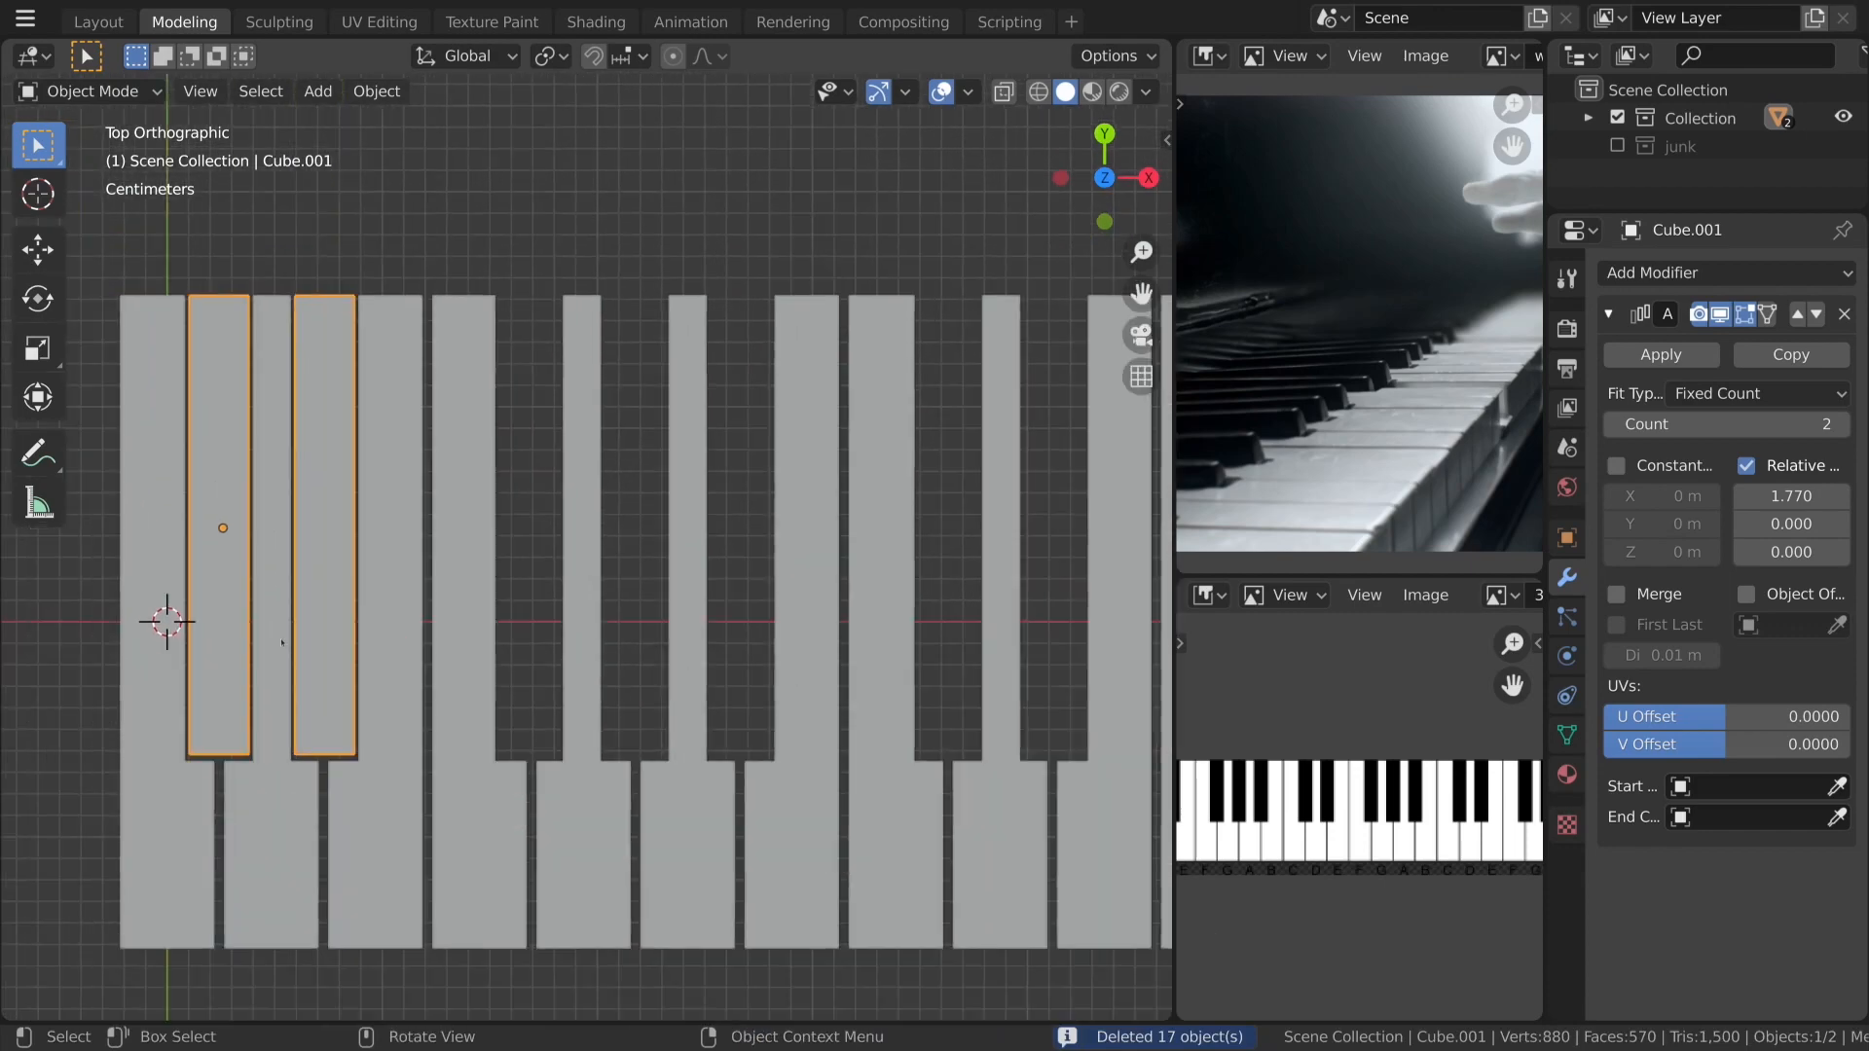
pyautogui.hotkey('shift', 'd')
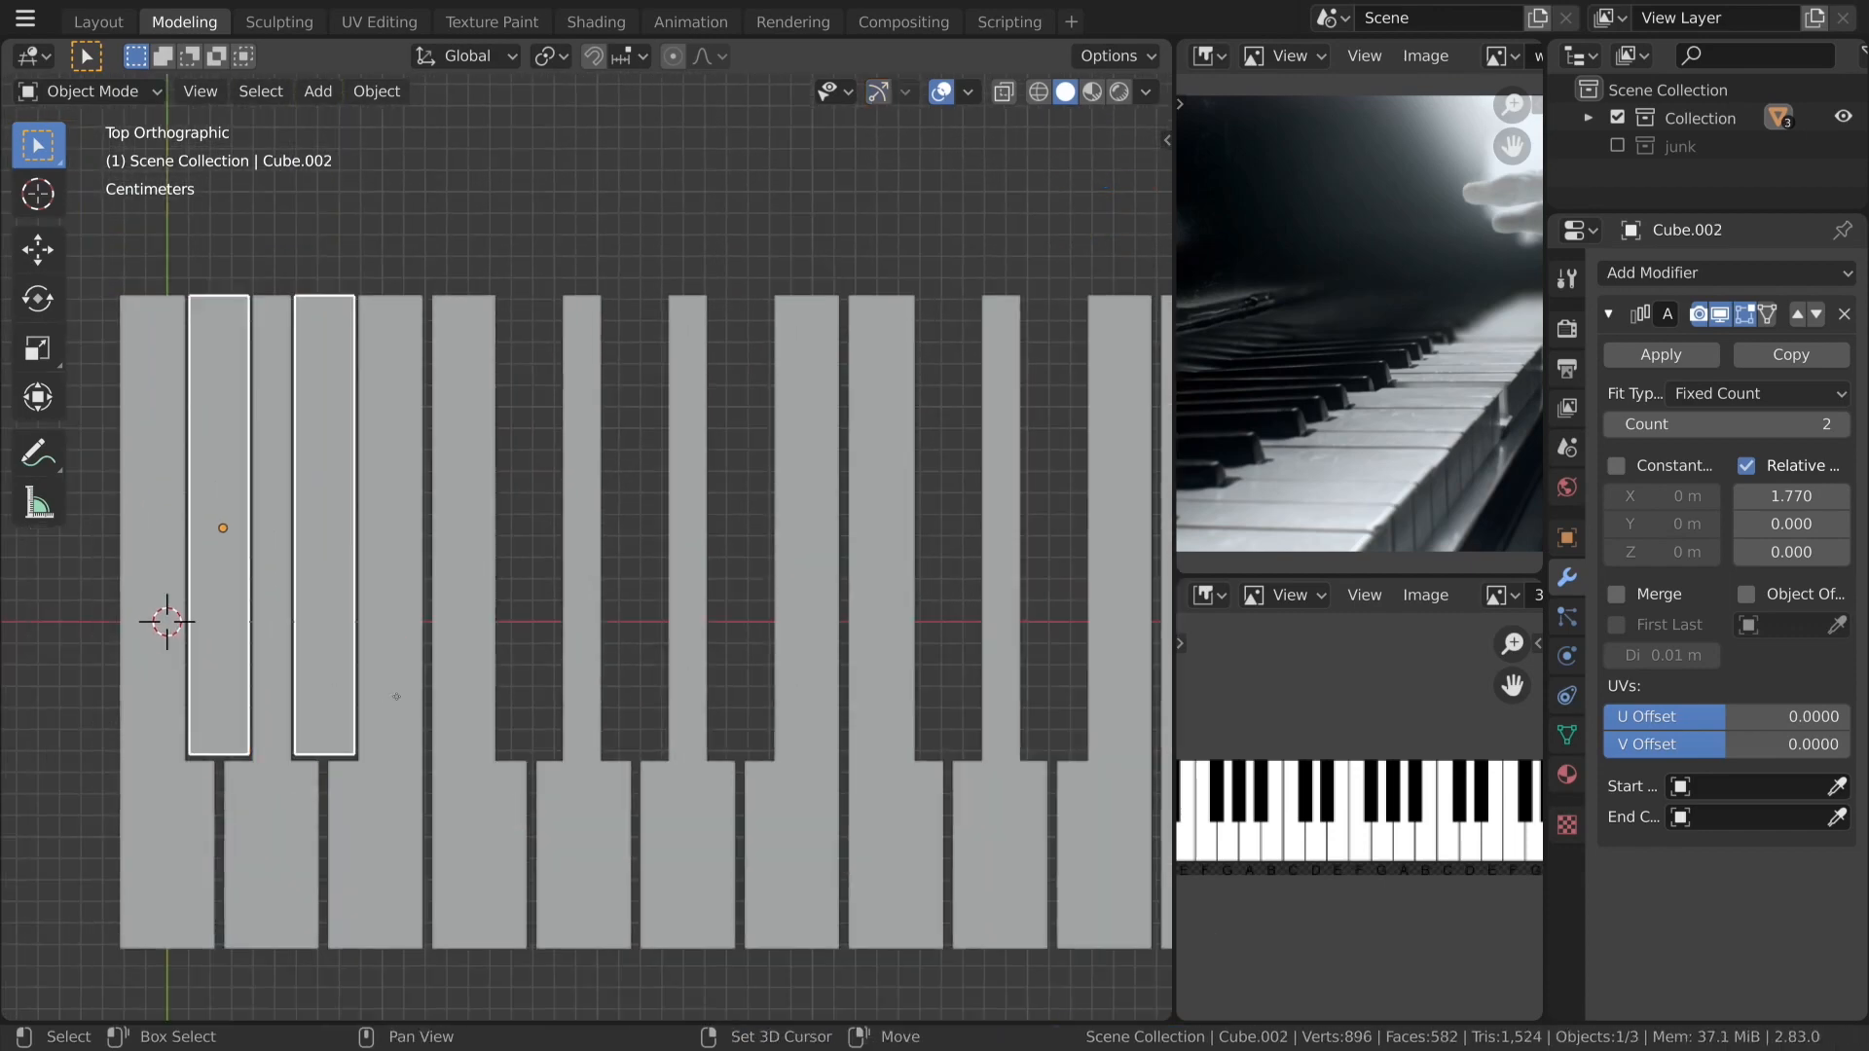
pyautogui.press('x')
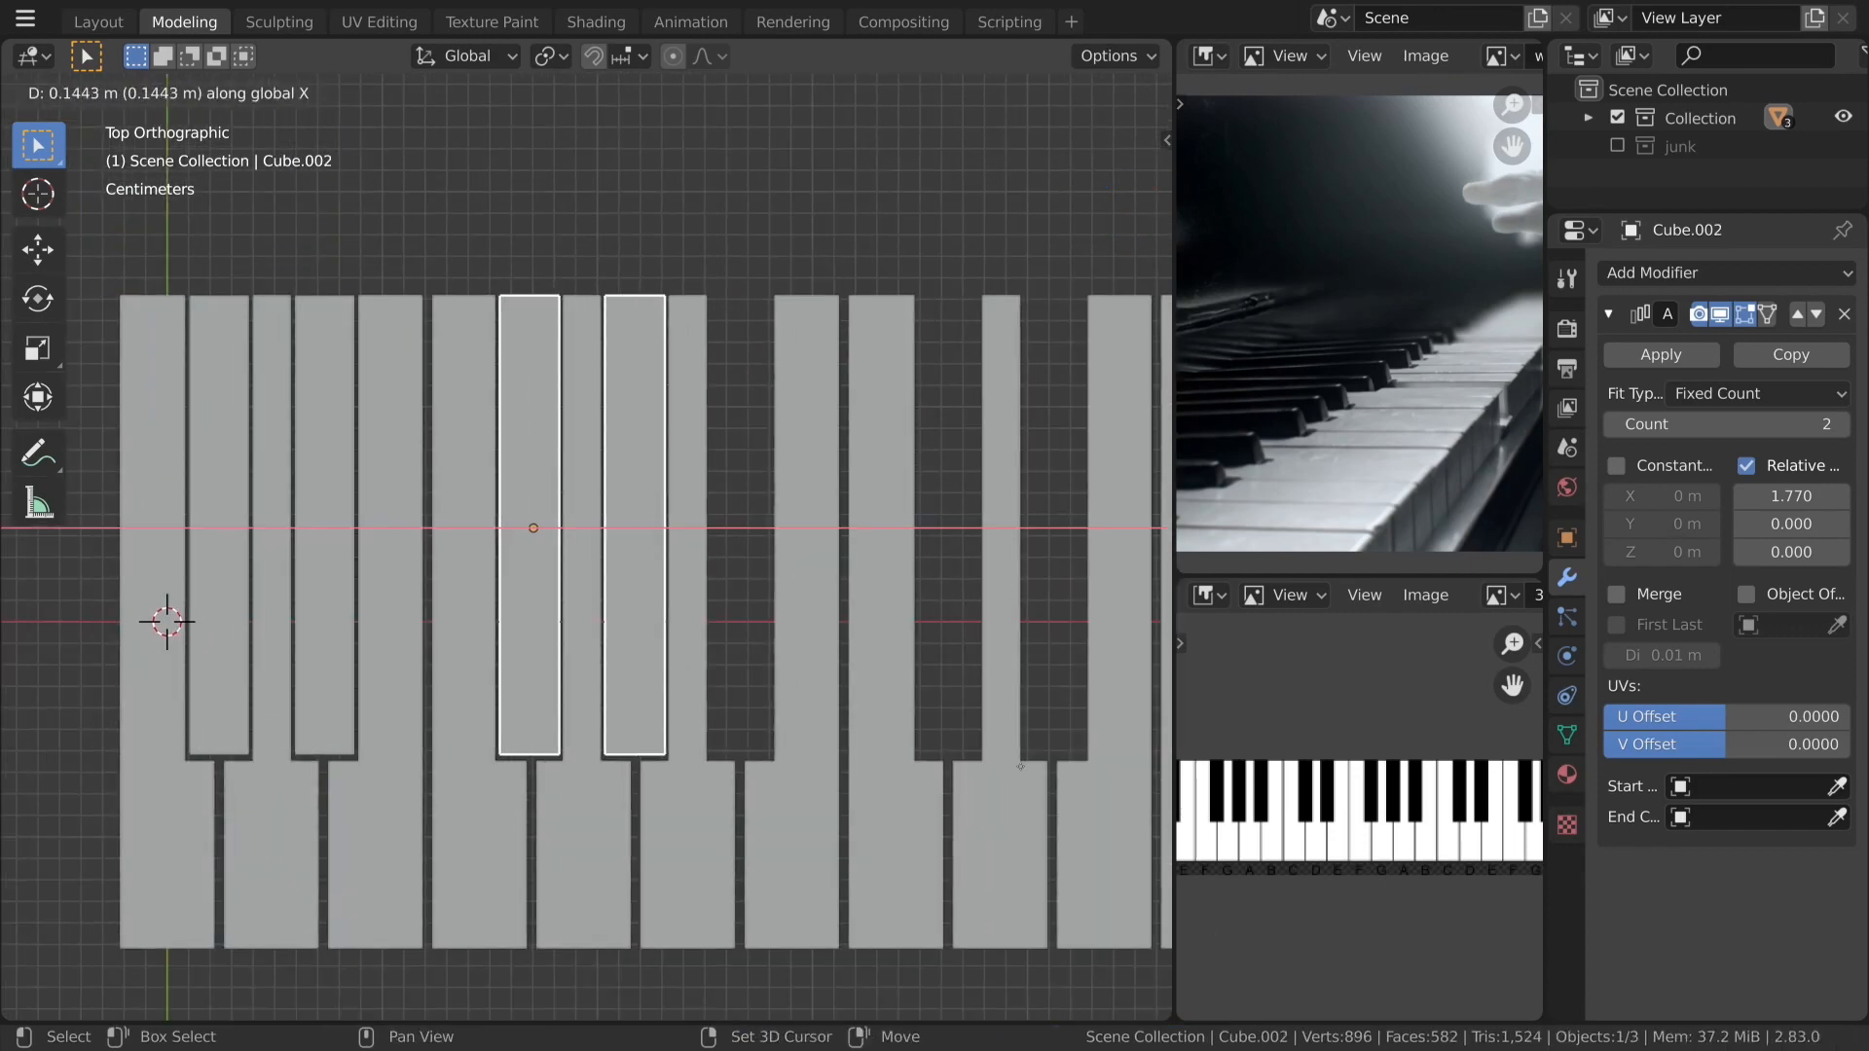
pyautogui.click(1024, 766)
pyautogui.click(1841, 424)
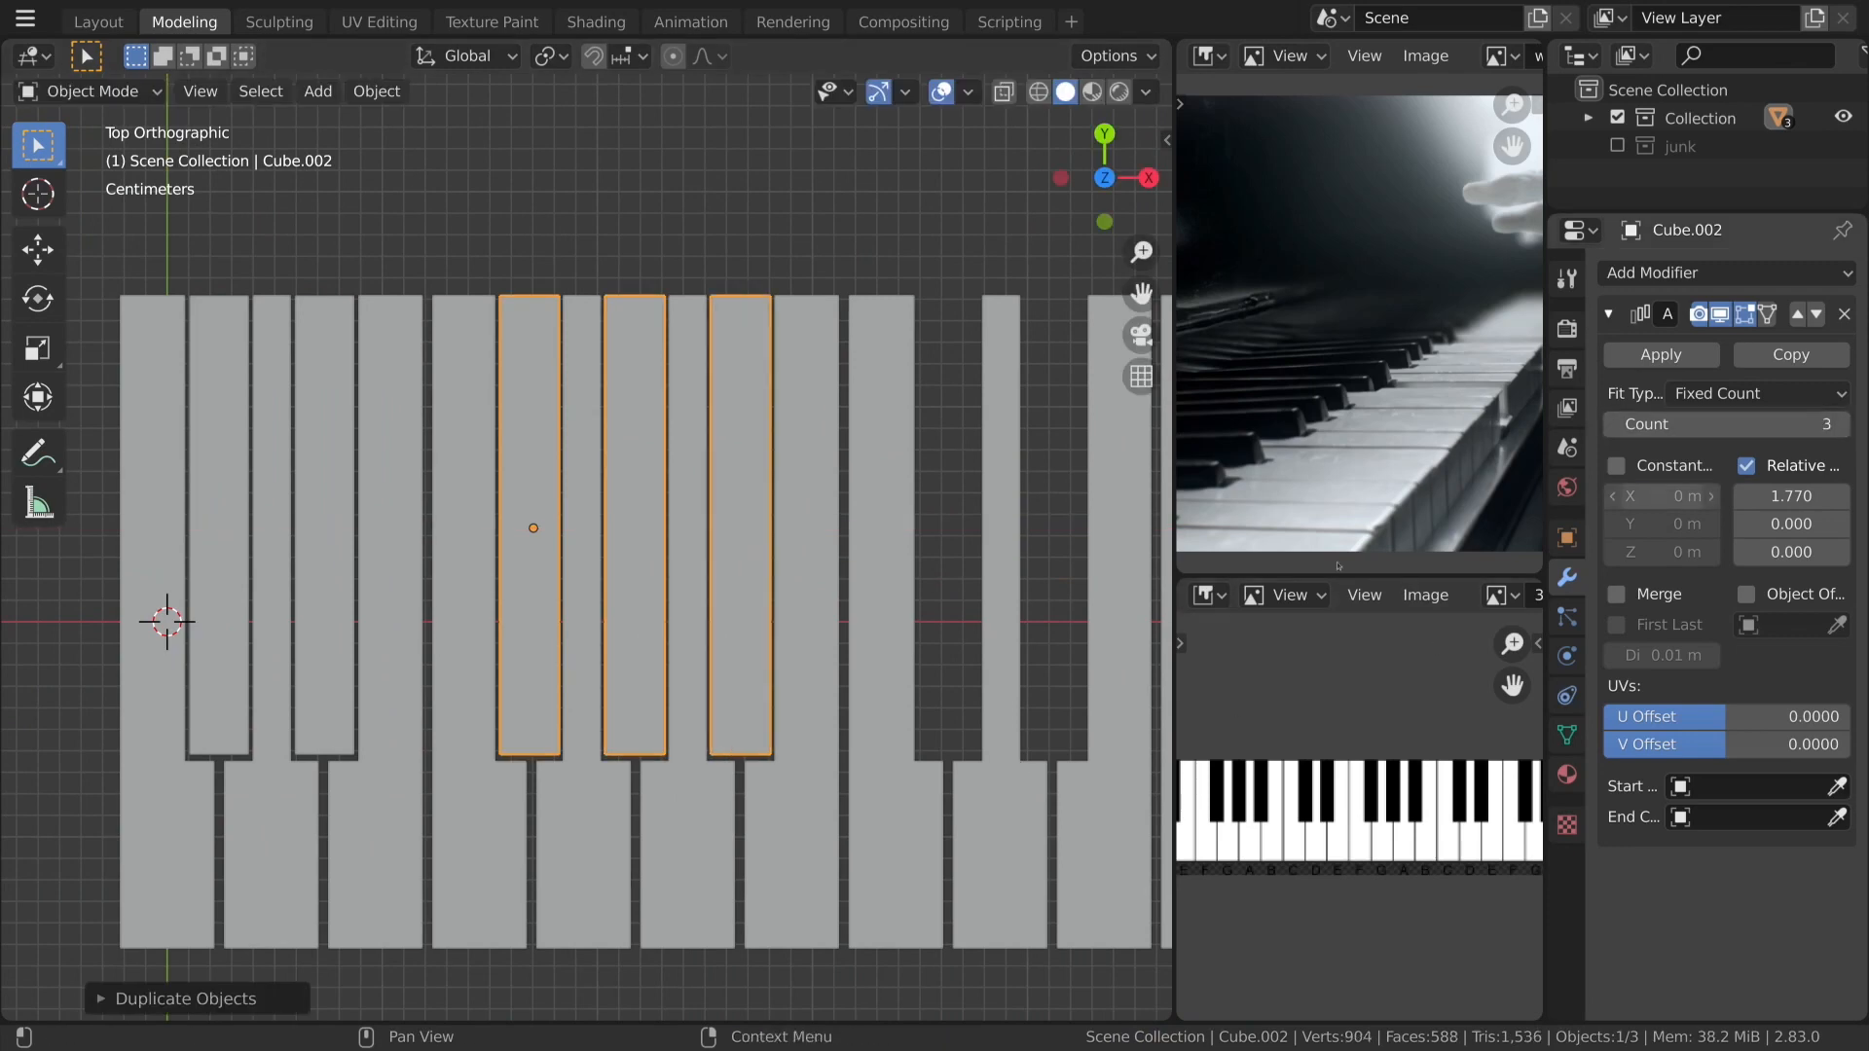
# Select the two-key and three-key groups together and duplicate them about 0.339 m along X into the second octave's gaps.
pyautogui.keyDown('shift'); pyautogui.click(335, 723); pyautogui.keyUp('shift')
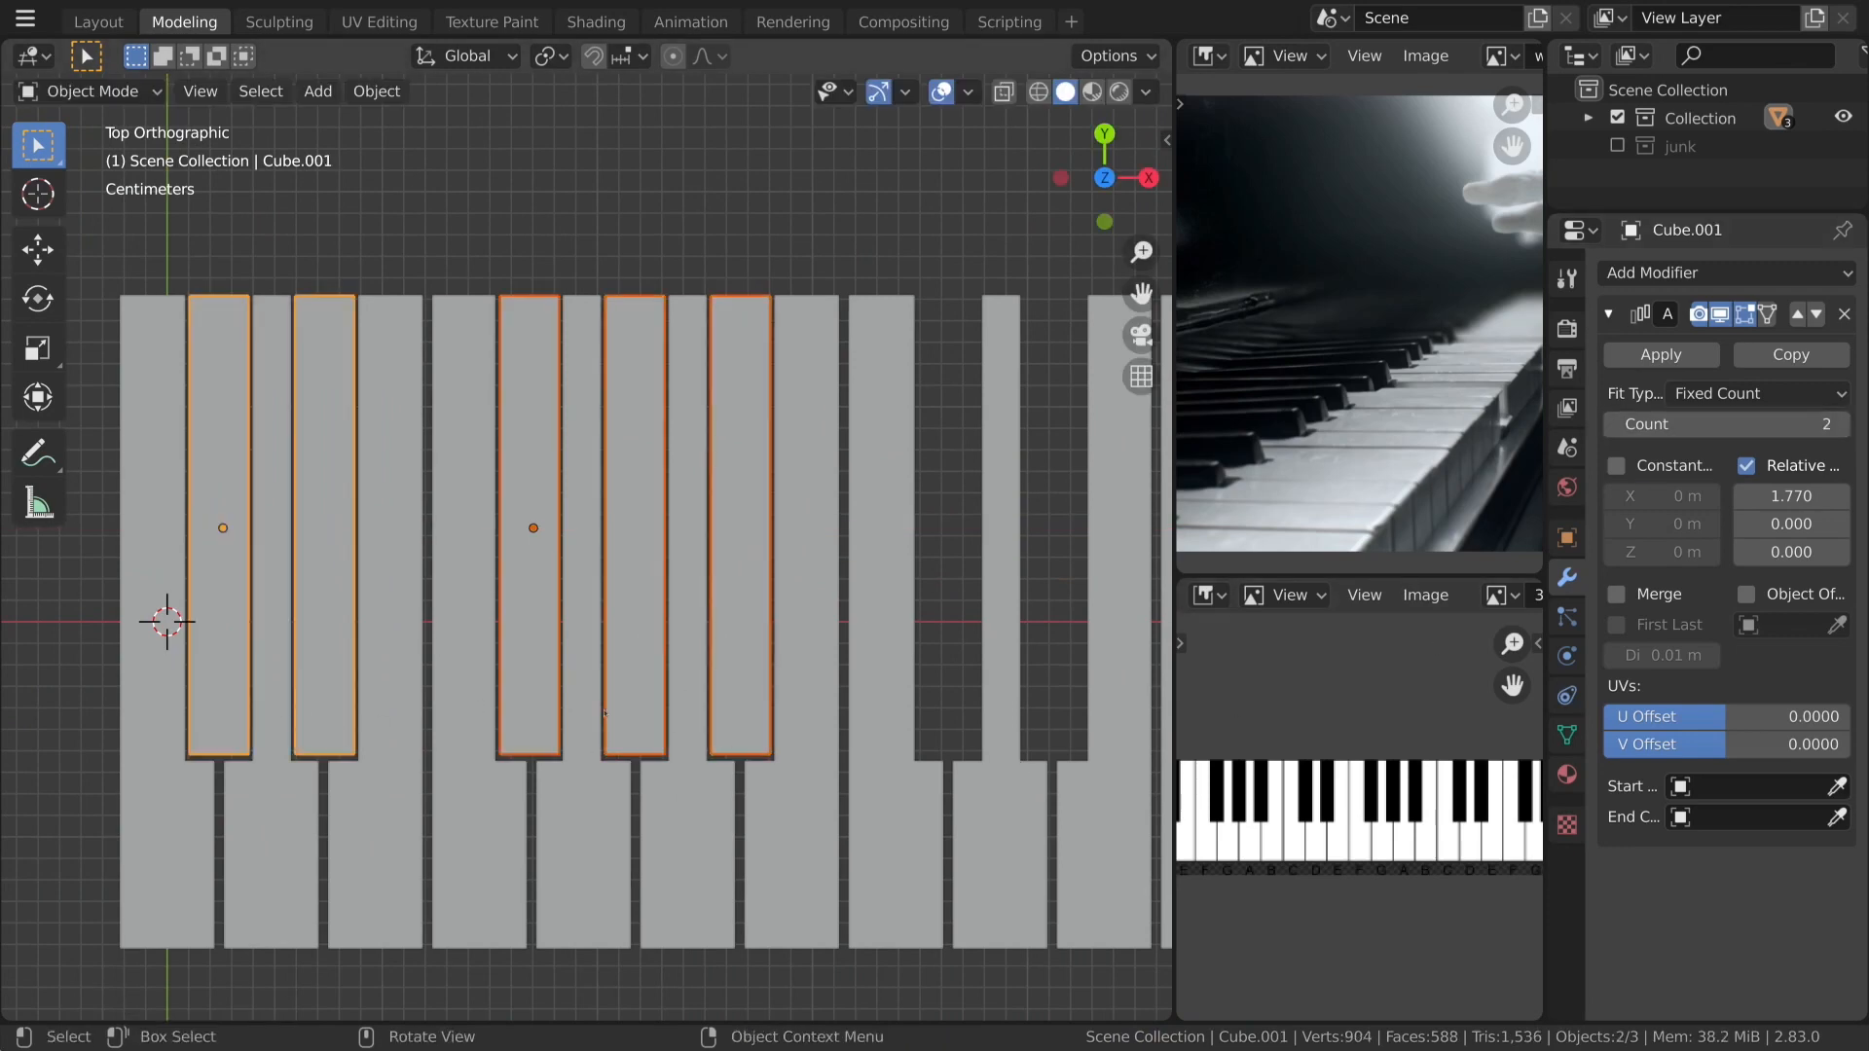
pyautogui.hotkey('shift', 'd')
pyautogui.press('x')
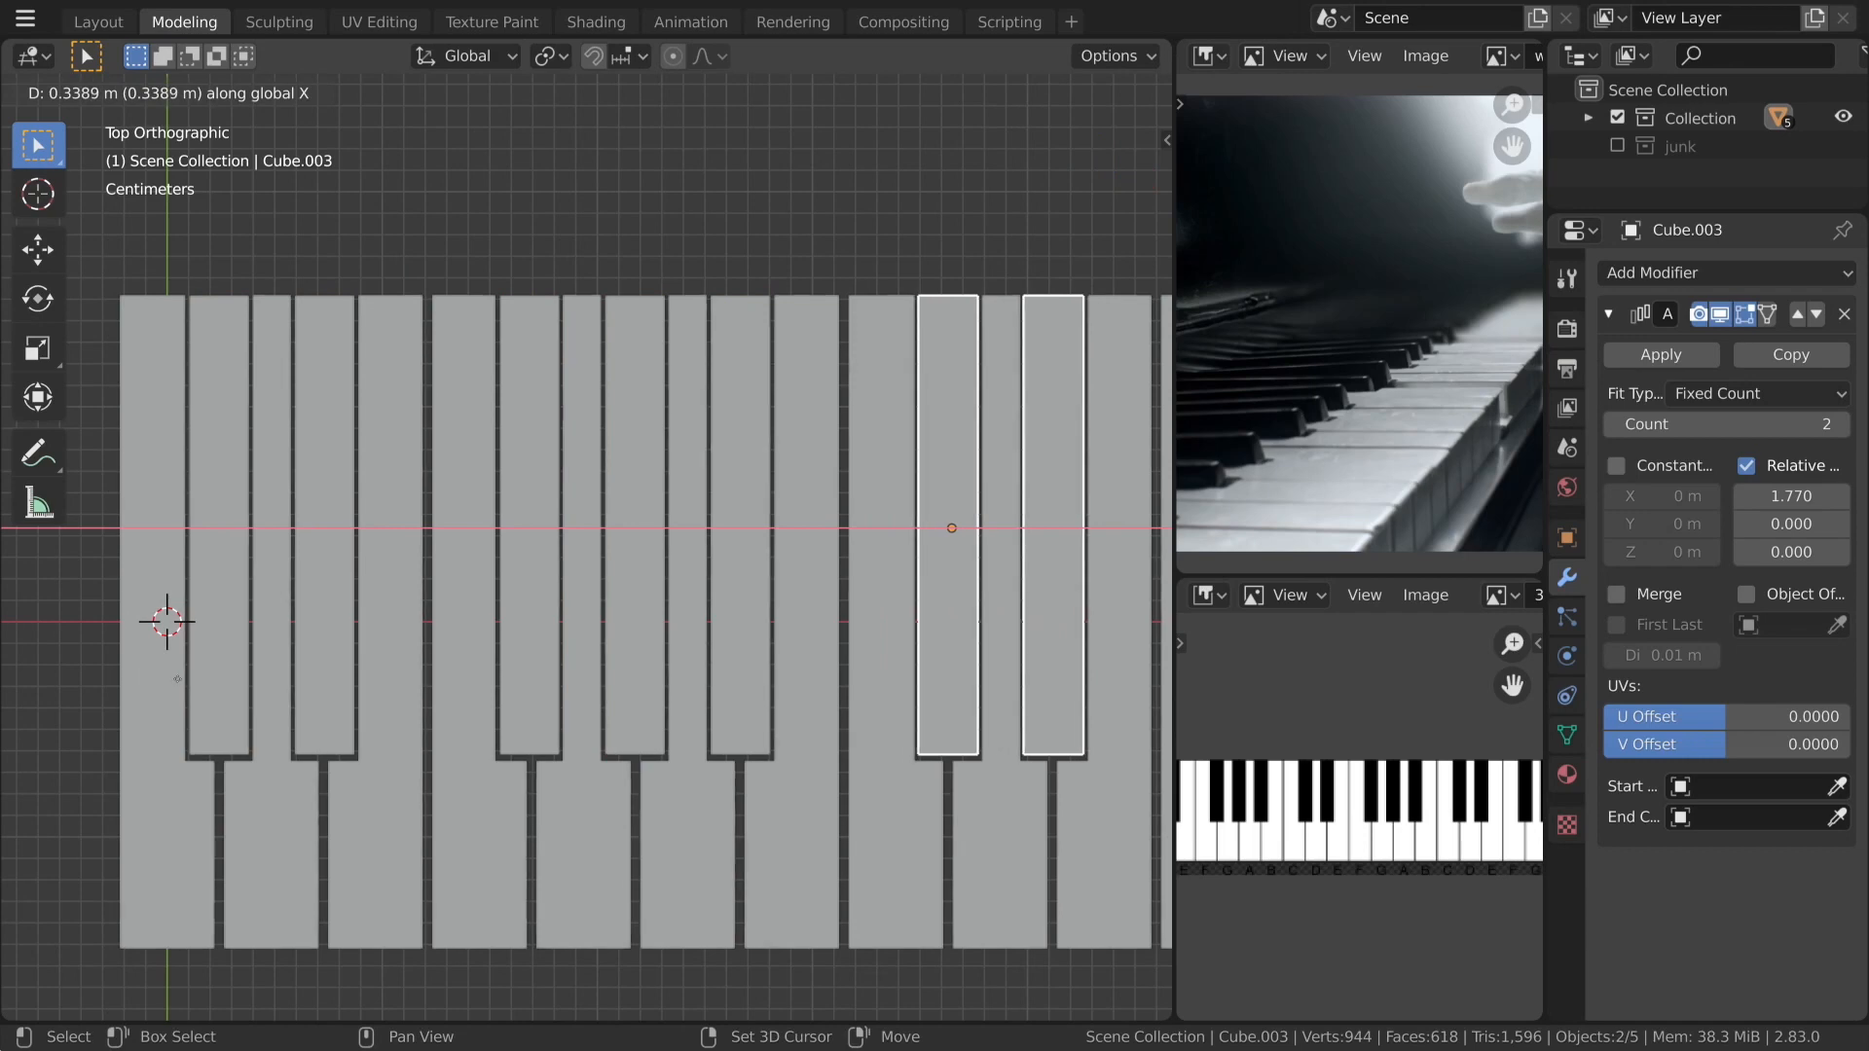
pyautogui.click(178, 681)
# Duplicate the selected octave of black keys along X twice to fill the gaps of the third and fourth octaves.
pyautogui.scroll(-4, 496, 621)
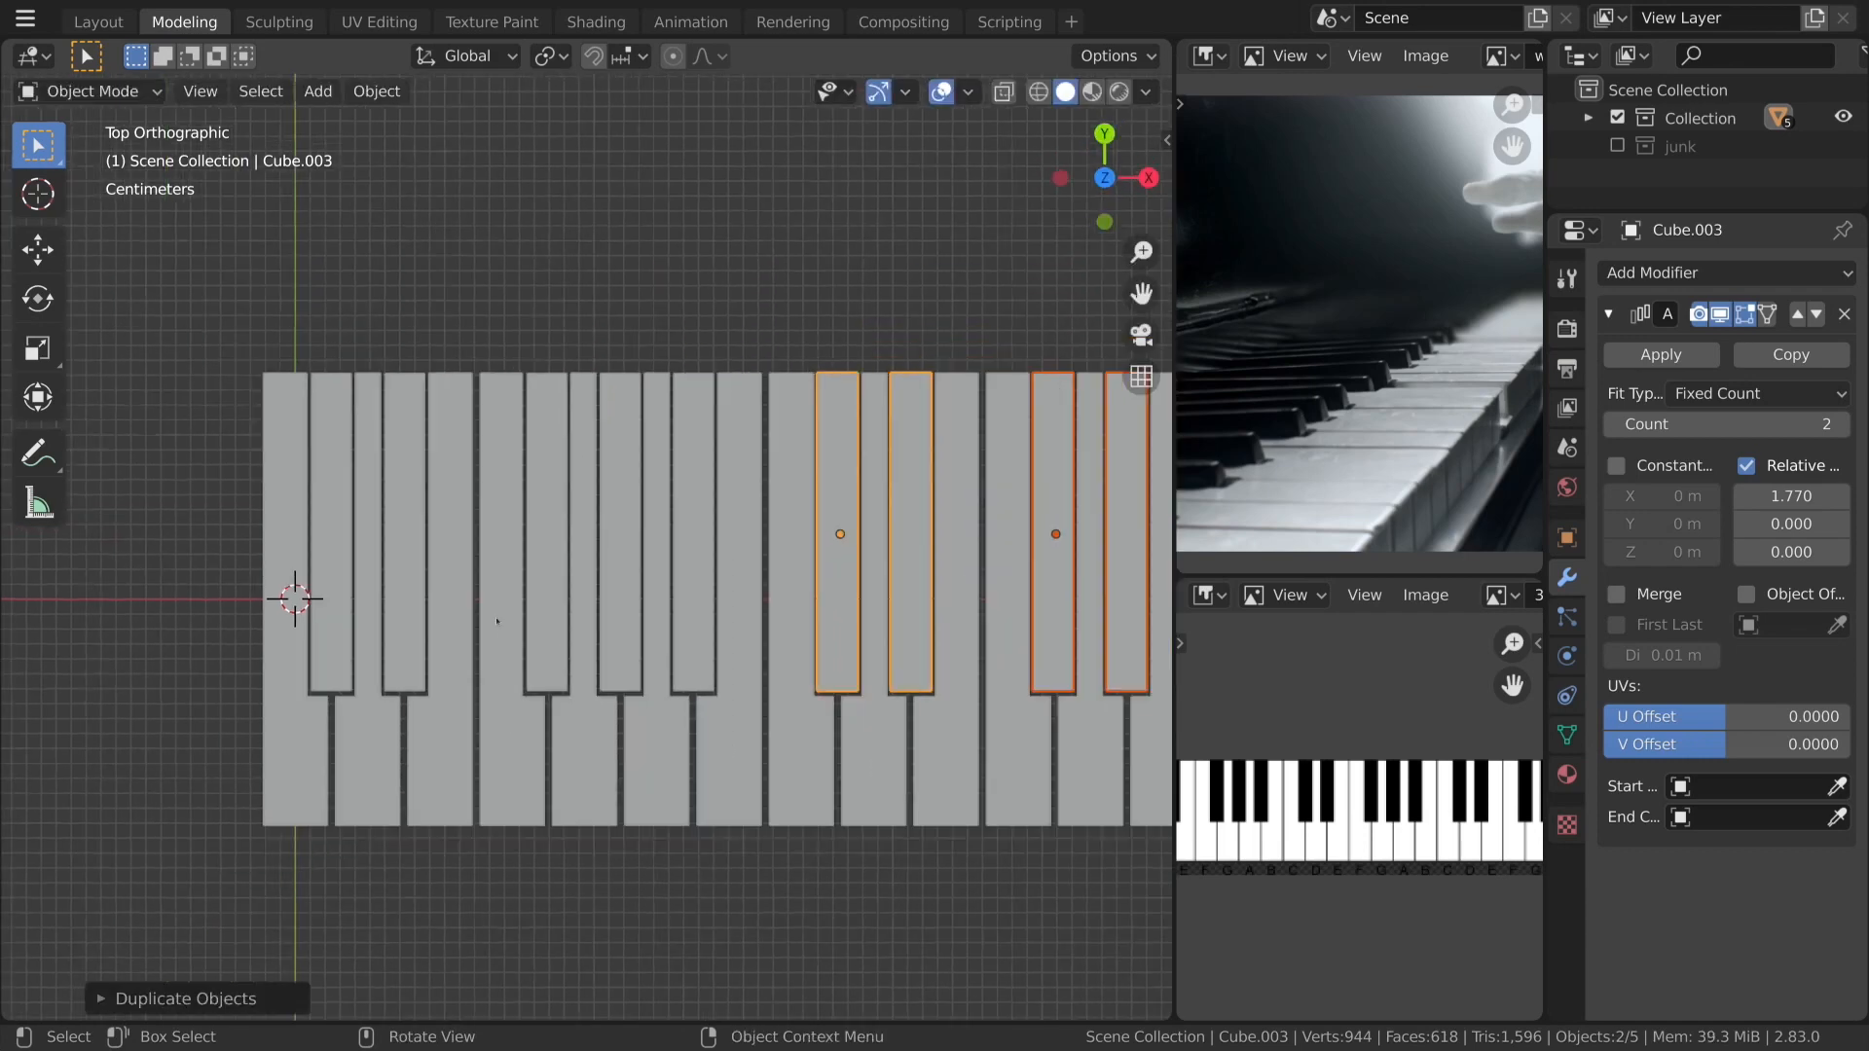
pyautogui.keyDown('shift'); pyautogui.moveTo(530, 692); pyautogui.dragTo(185, 744, button='middle'); pyautogui.keyUp('shift')
pyautogui.scroll(3, 154, 699)
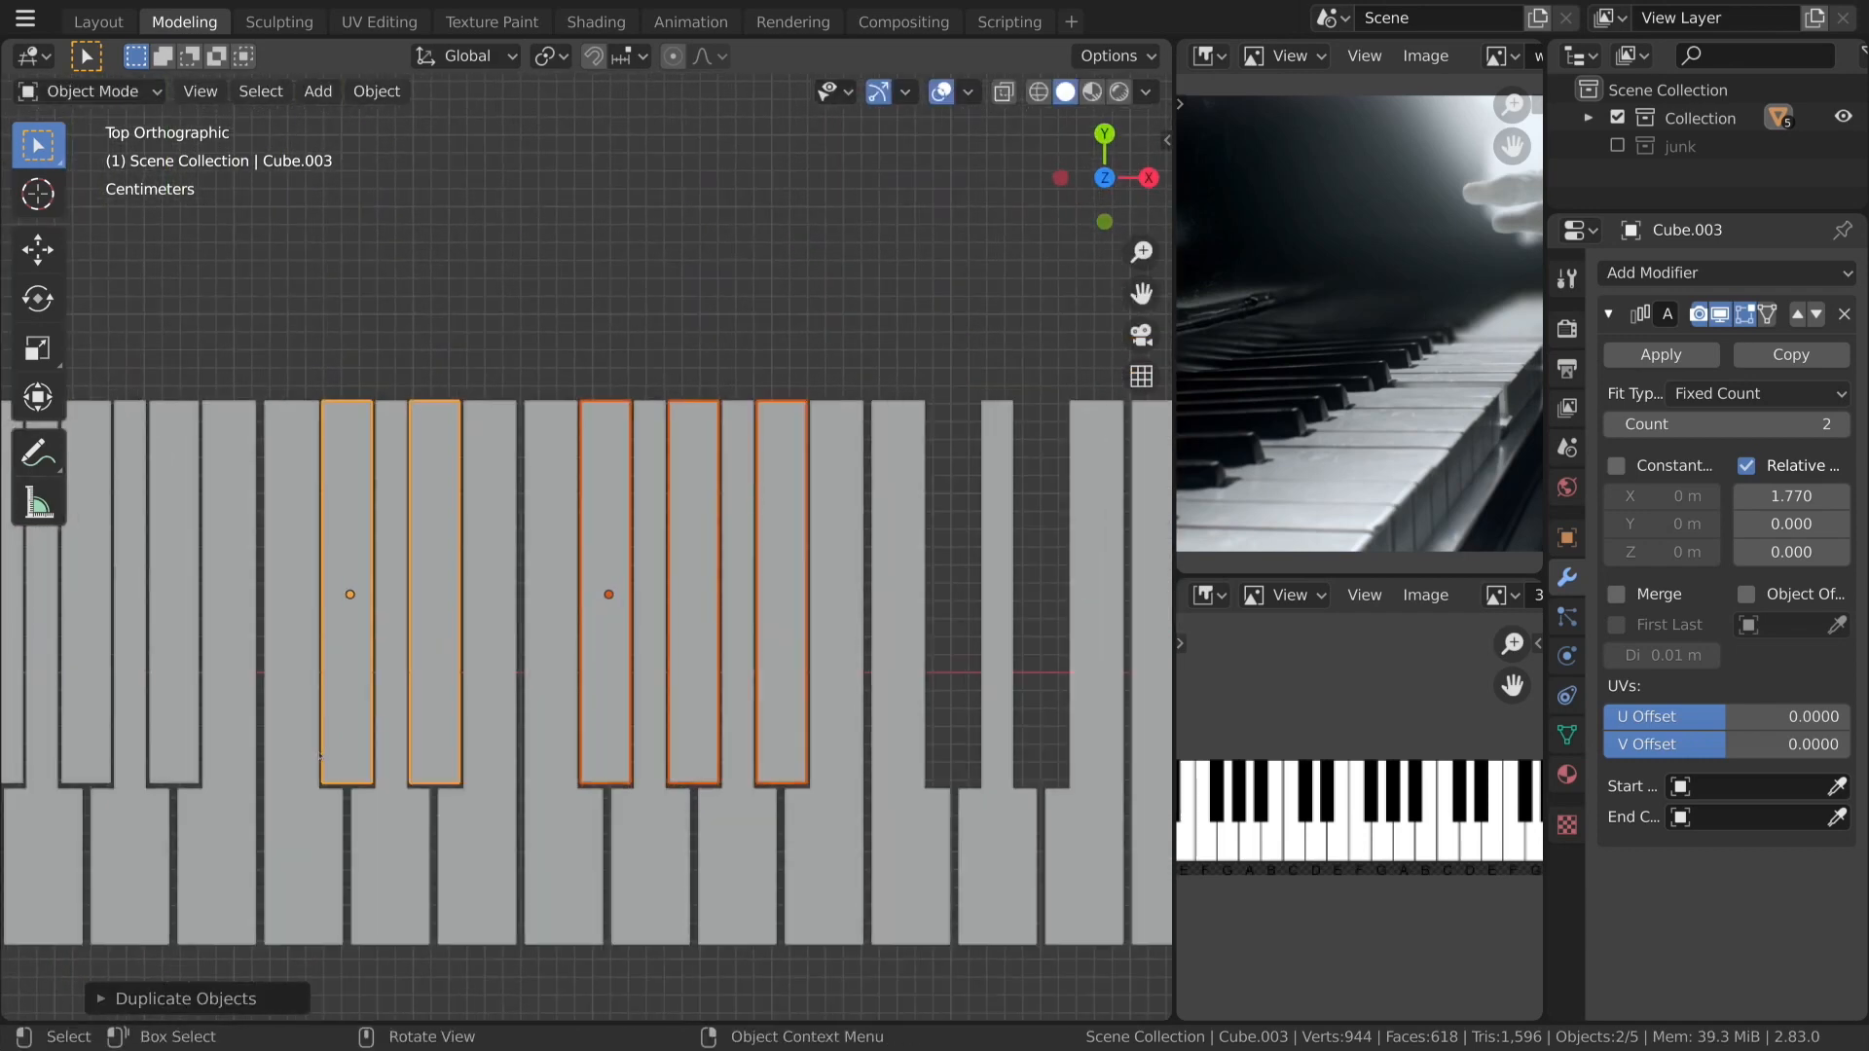
pyautogui.hotkey('shift', 'd')
pyautogui.press('x')
pyautogui.click(1048, 751)
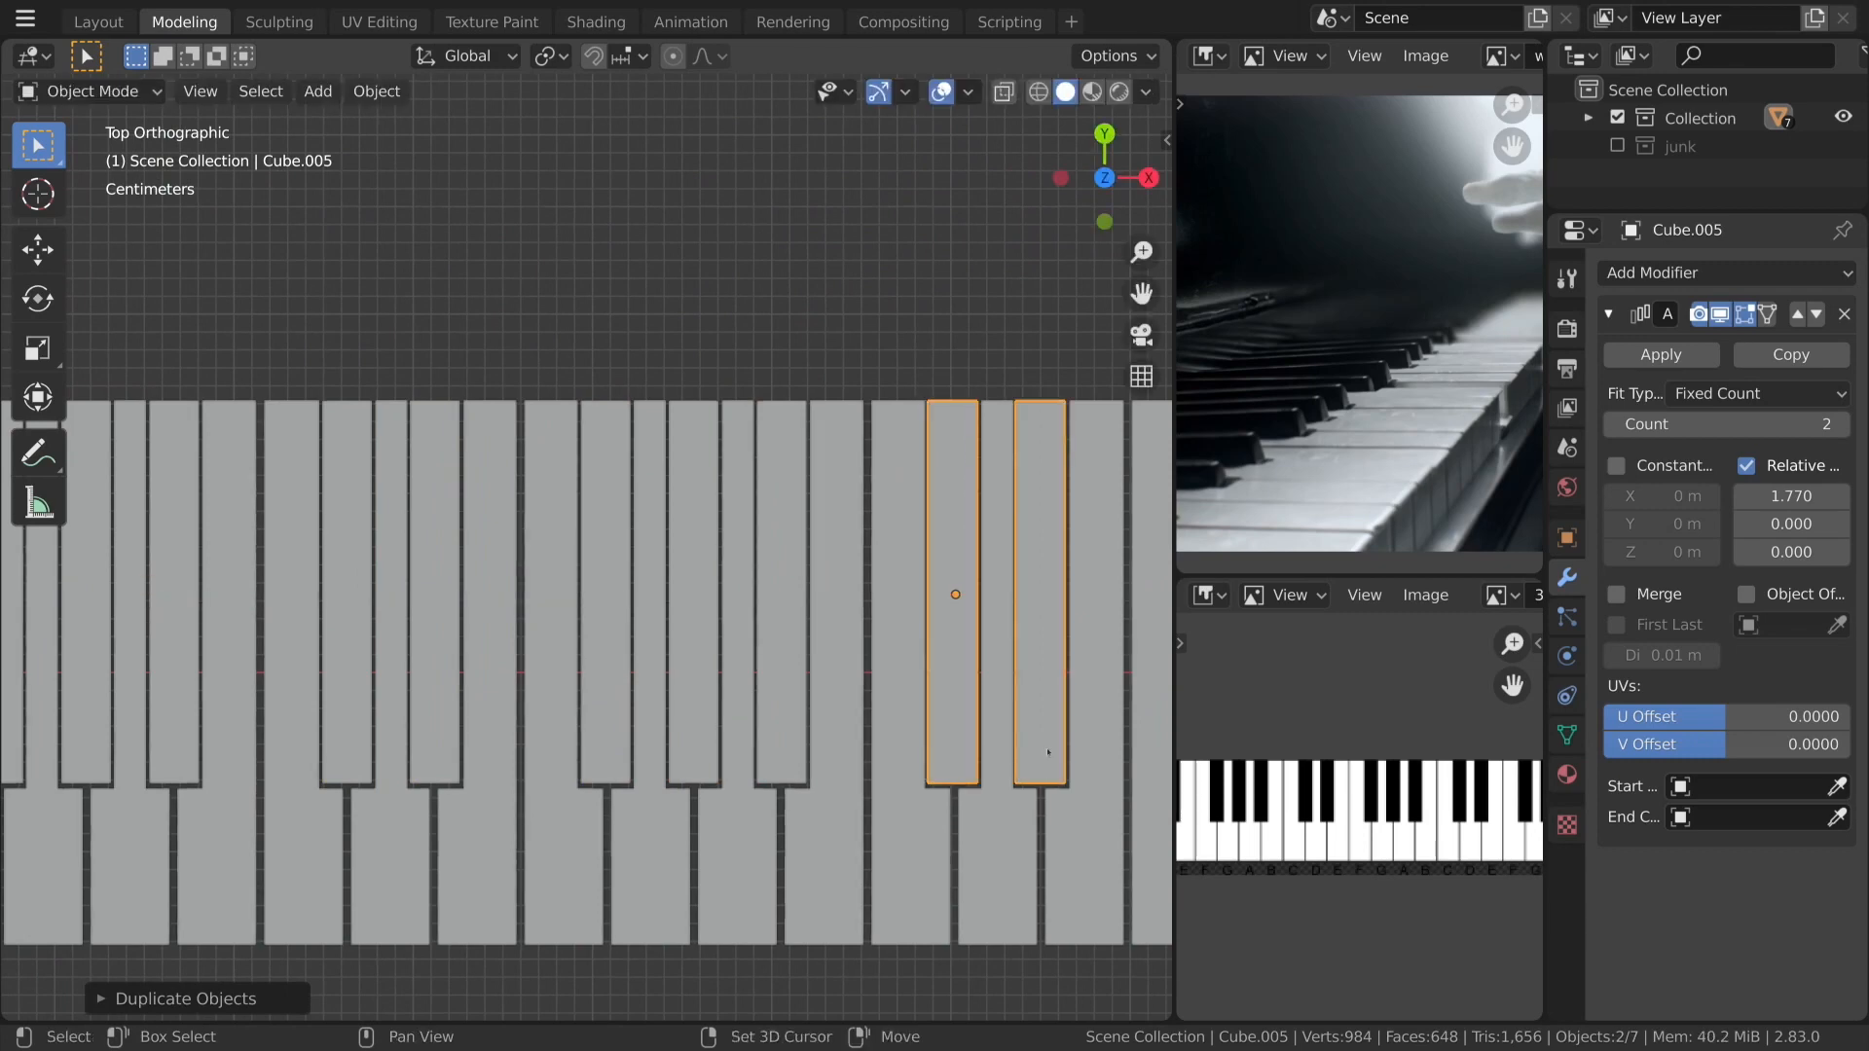
pyautogui.keyDown('shift'); pyautogui.moveTo(1084, 716); pyautogui.dragTo(176, 702, button='middle'); pyautogui.keyUp('shift')
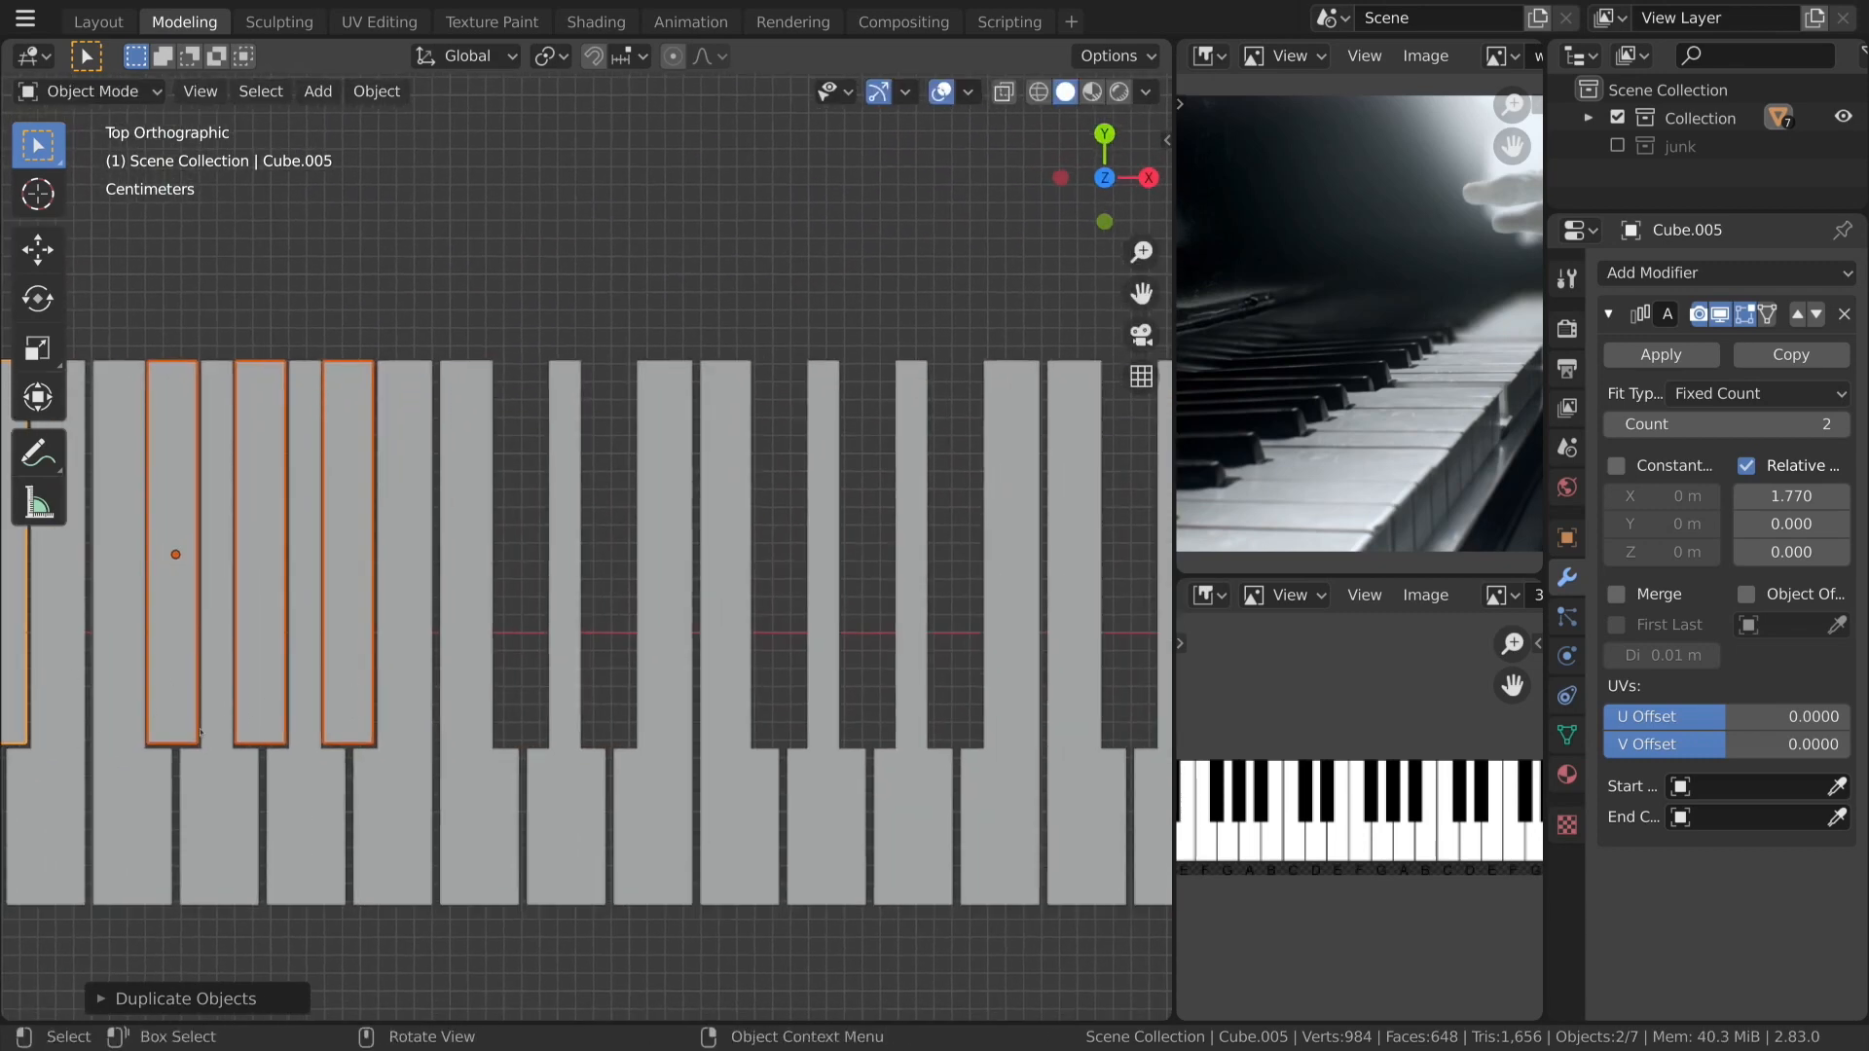
pyautogui.press('g')
pyautogui.click(249, 704)
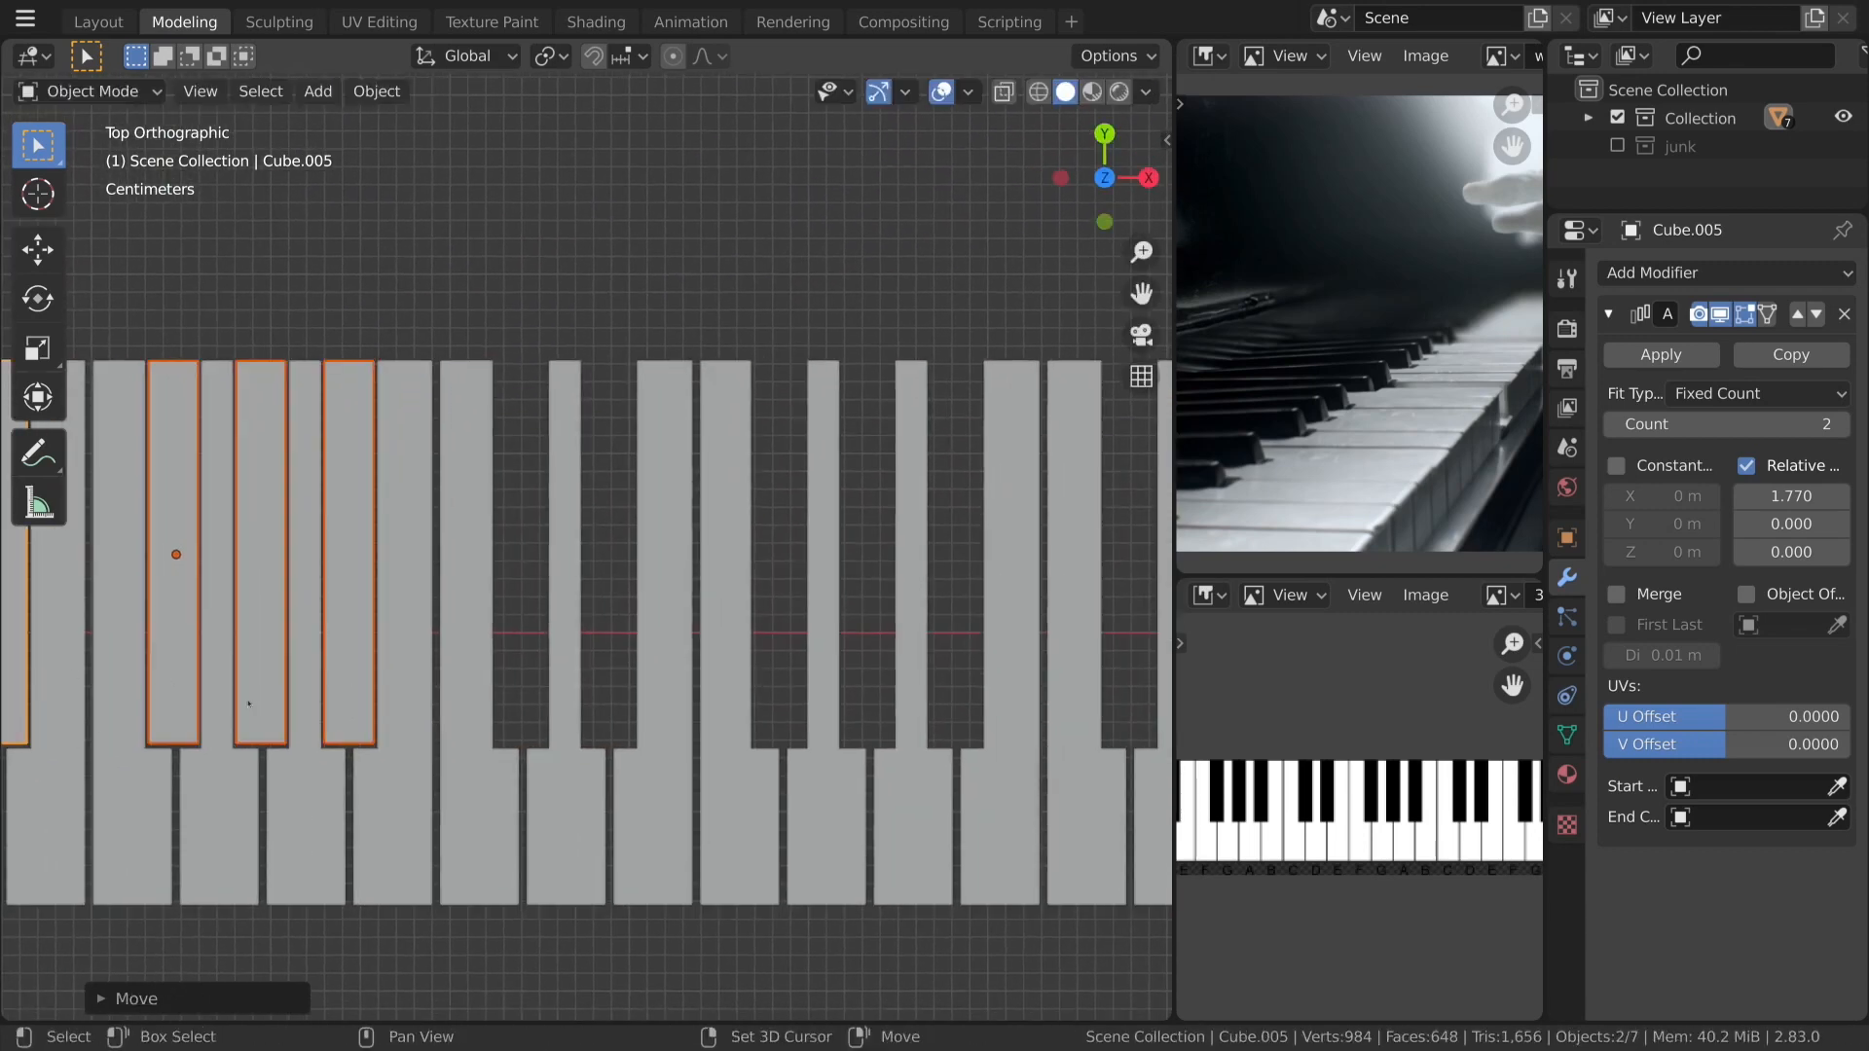
pyautogui.hotkey('shift', 'd')
pyautogui.press('x')
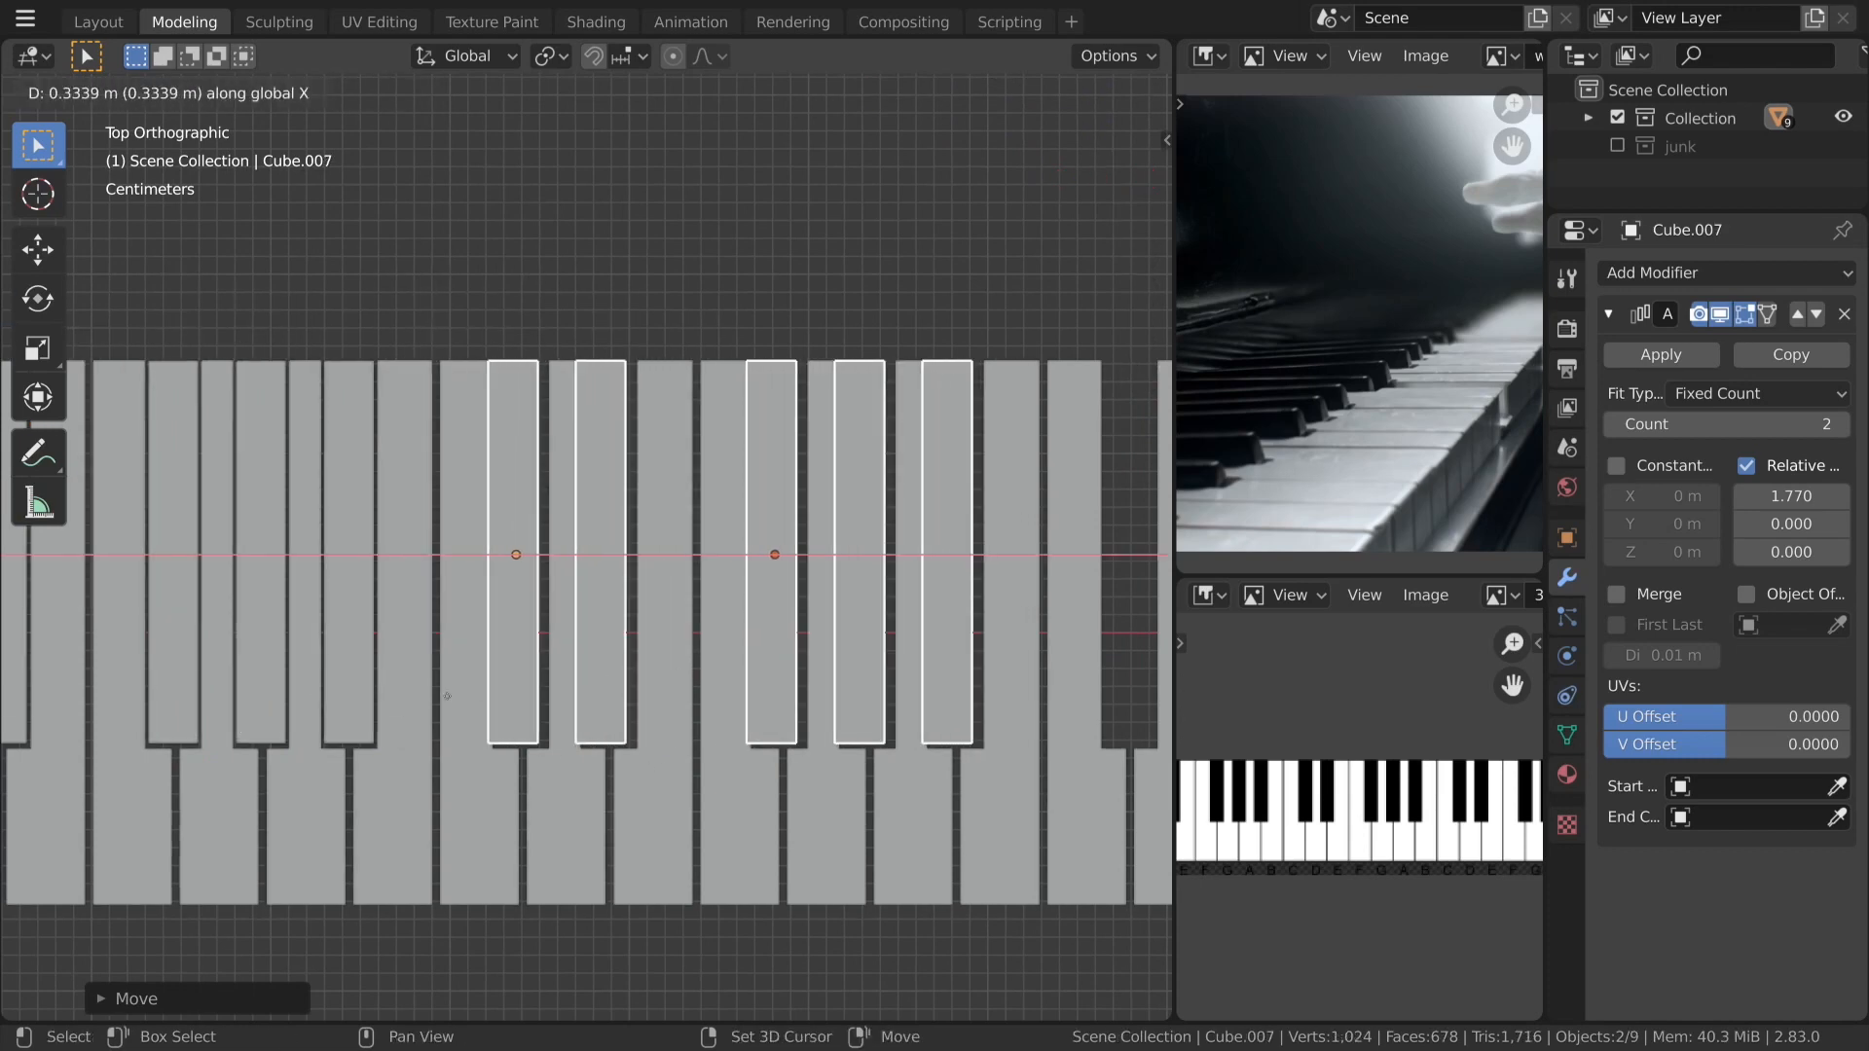
pyautogui.click(517, 704)
# Continue duplicating the black-key octave along X to fill the gaps of the fifth, sixth and seventh octaves.
pyautogui.keyDown('shift'); pyautogui.moveTo(902, 678); pyautogui.dragTo(430, 684, button='middle'); pyautogui.keyUp('shift')
pyautogui.hotkey('shift', 'd')
pyautogui.press('x')
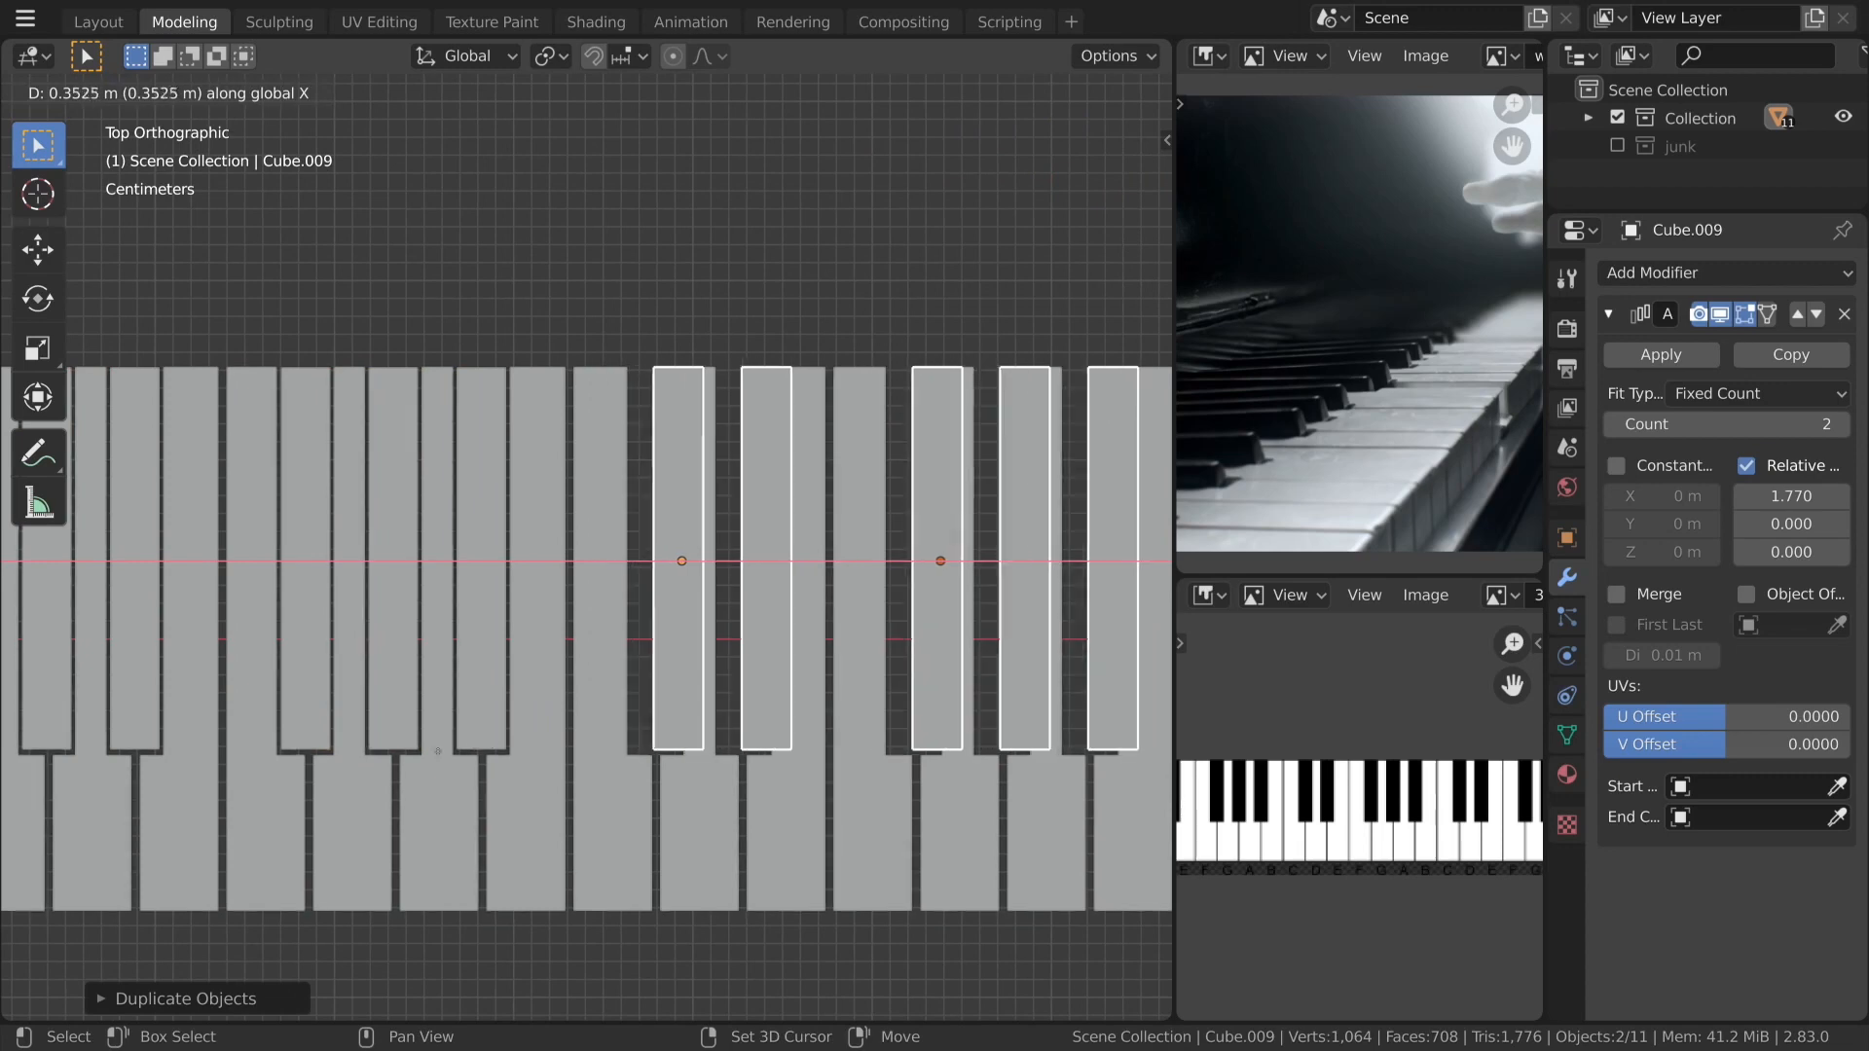
pyautogui.click(249, 777)
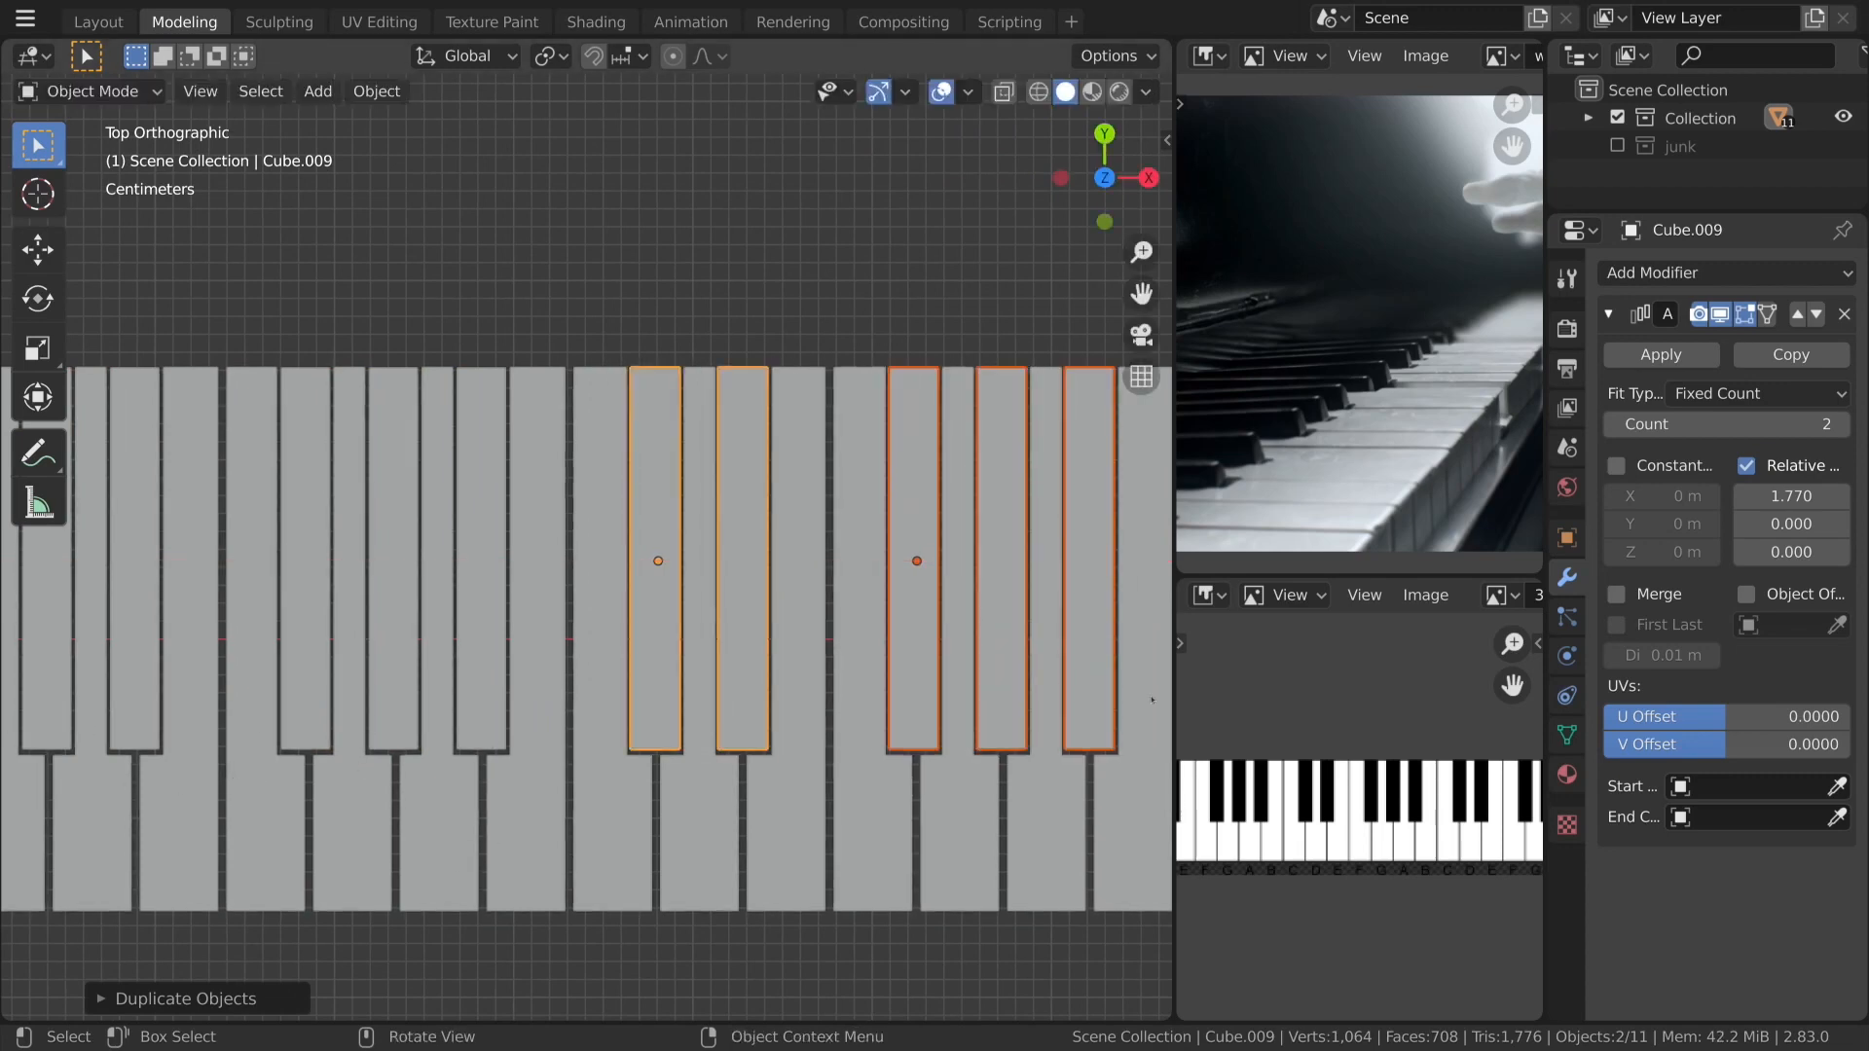
pyautogui.keyDown('shift'); pyautogui.moveTo(985, 653); pyautogui.dragTo(266, 643, button='middle'); pyautogui.keyUp('shift')
pyautogui.hotkey('shift', 'd')
pyautogui.press('x')
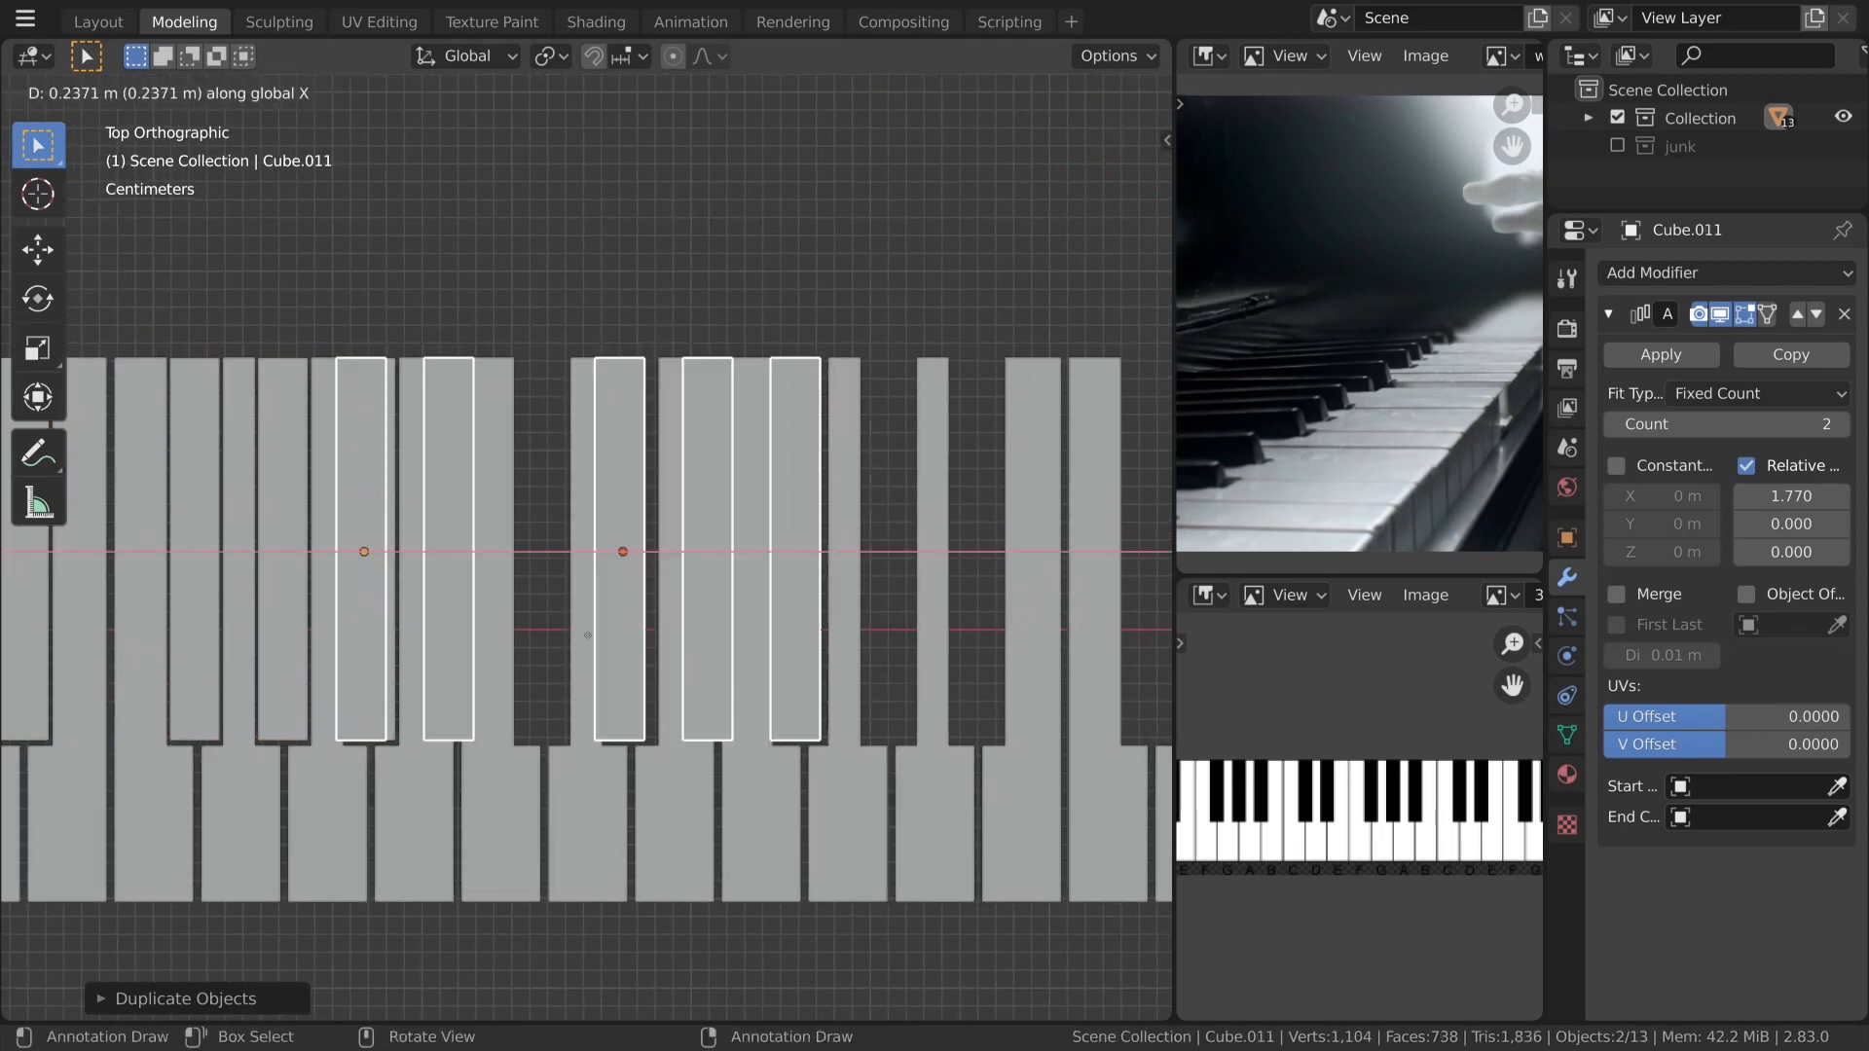
pyautogui.click(818, 668)
pyautogui.keyDown('shift'); pyautogui.moveTo(818, 668); pyautogui.dragTo(177, 678, button='middle'); pyautogui.keyUp('shift')
pyautogui.hotkey('shift', 'd')
pyautogui.press('x')
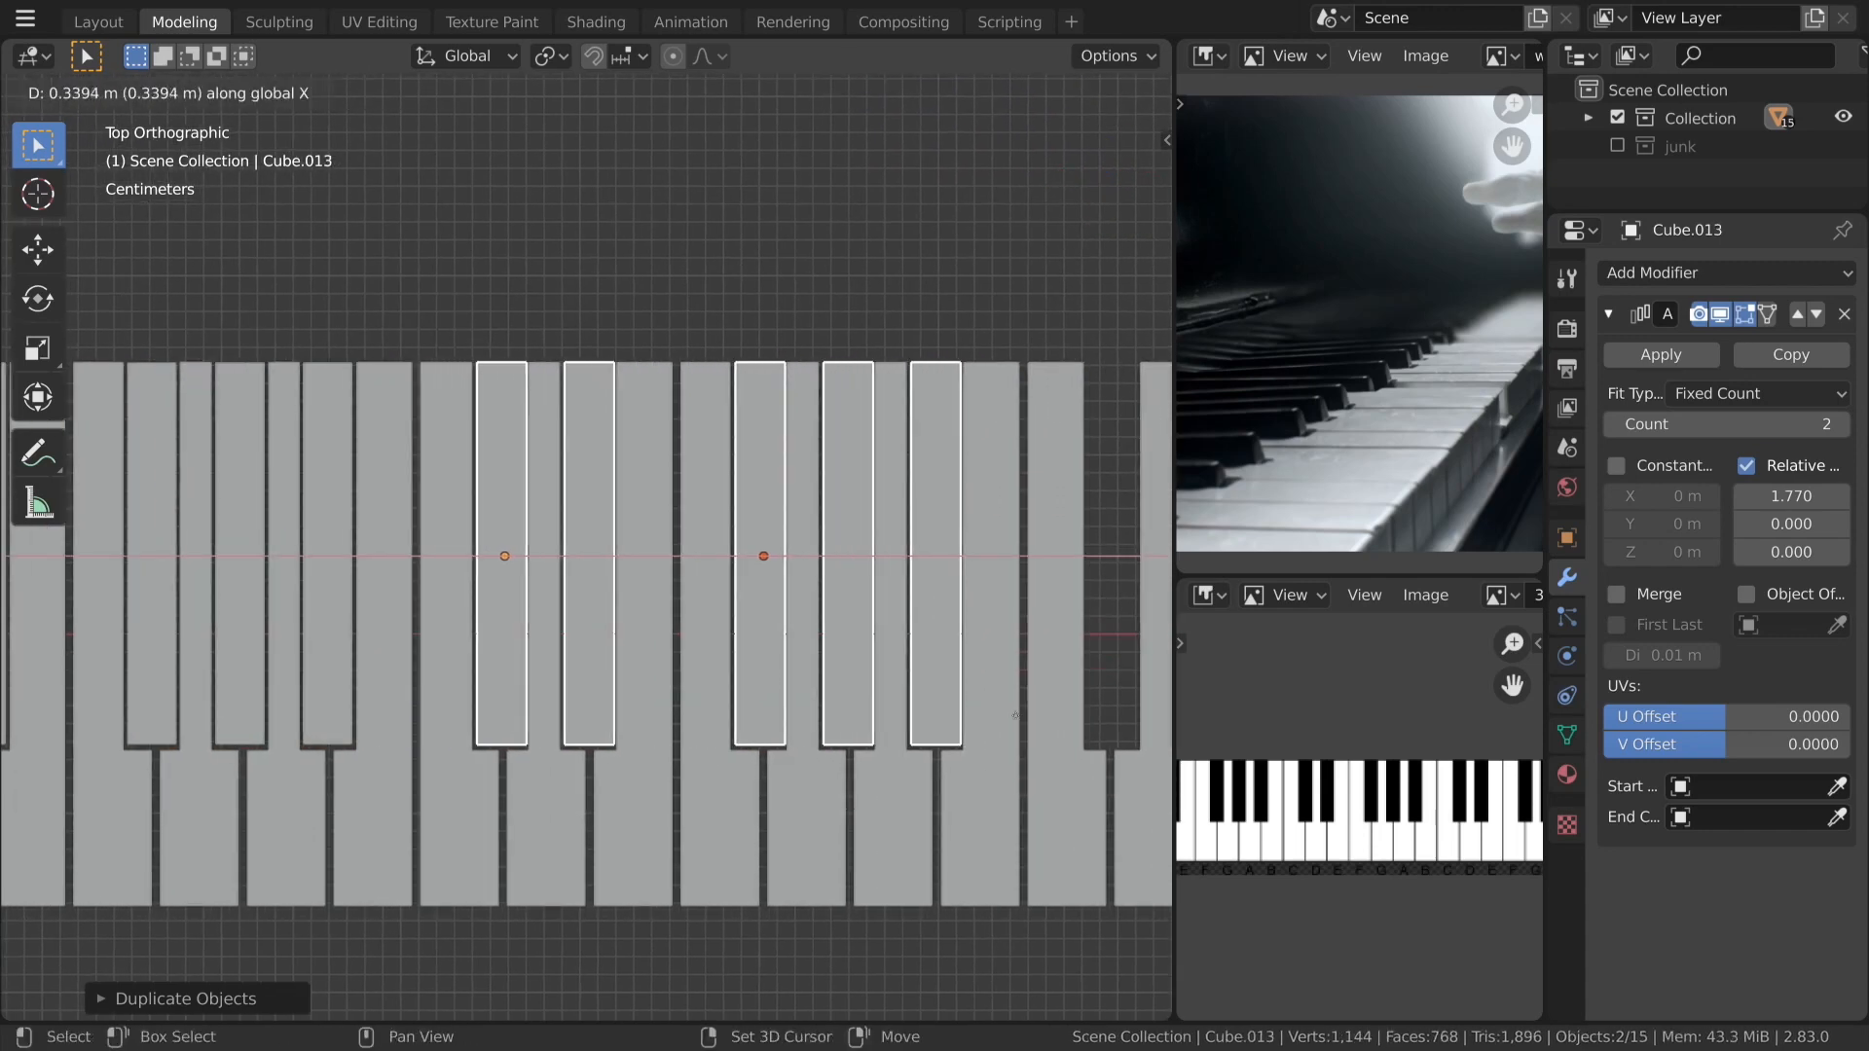
pyautogui.click(937, 719)
# Duplicate the black-key octave along X twice more to fill the remaining gaps of the eighth and ninth octaves.
pyautogui.keyDown('shift'); pyautogui.moveTo(936, 719); pyautogui.dragTo(280, 752, button='middle'); pyautogui.keyUp('shift')
pyautogui.hotkey('shift', 'd')
pyautogui.press('x')
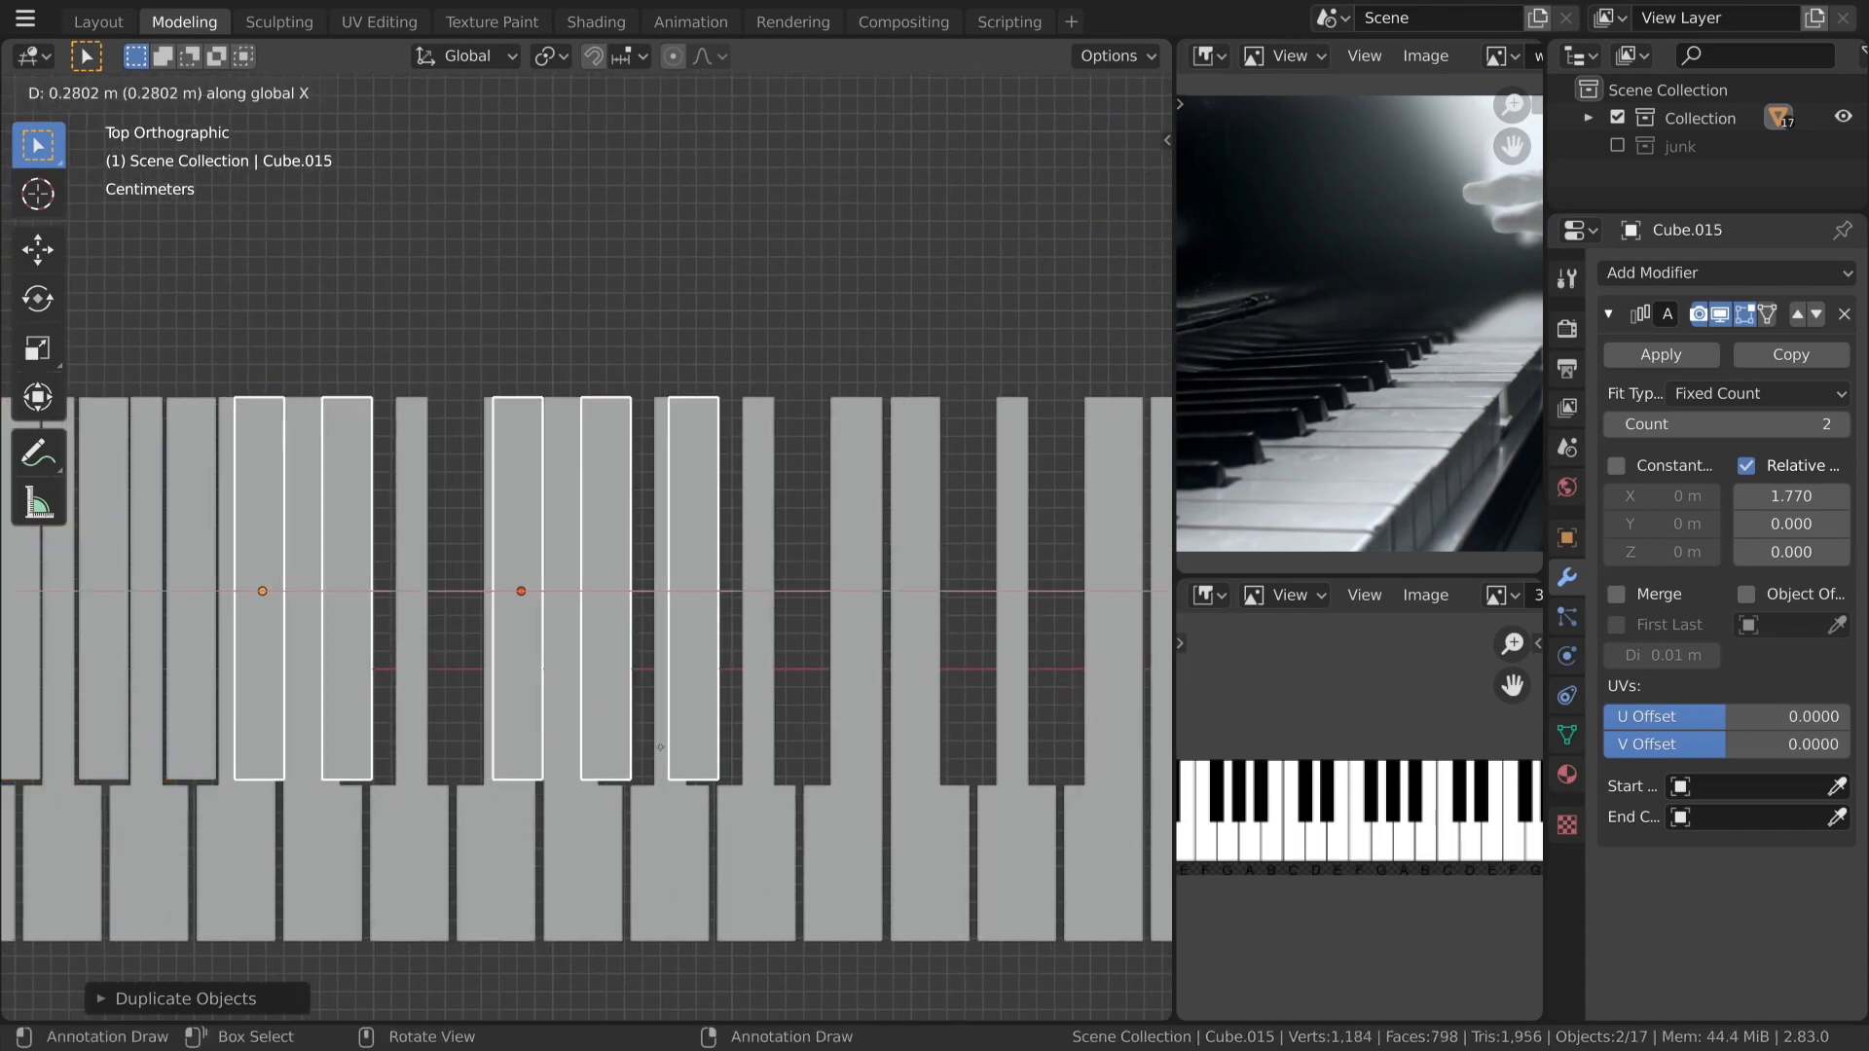
pyautogui.click(688, 769)
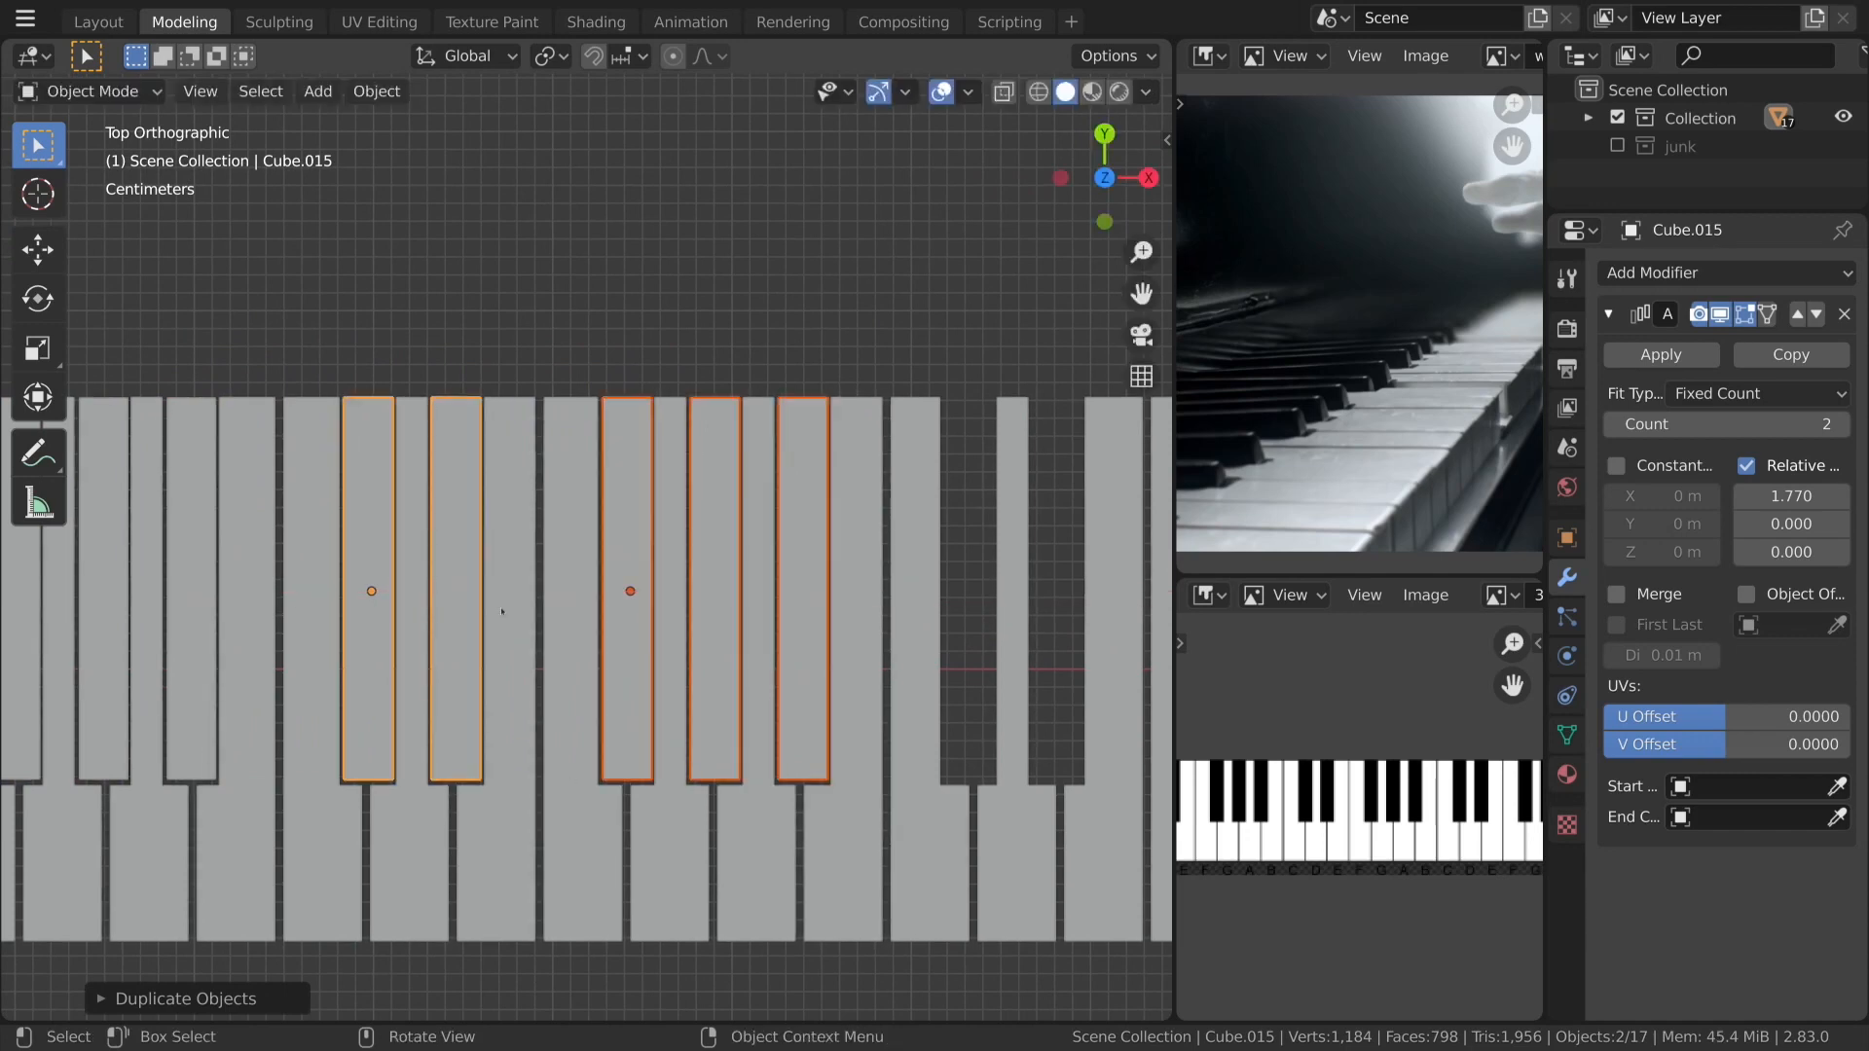
pyautogui.hotkey('shift', 'd')
pyautogui.press('x')
pyautogui.click(1060, 651)
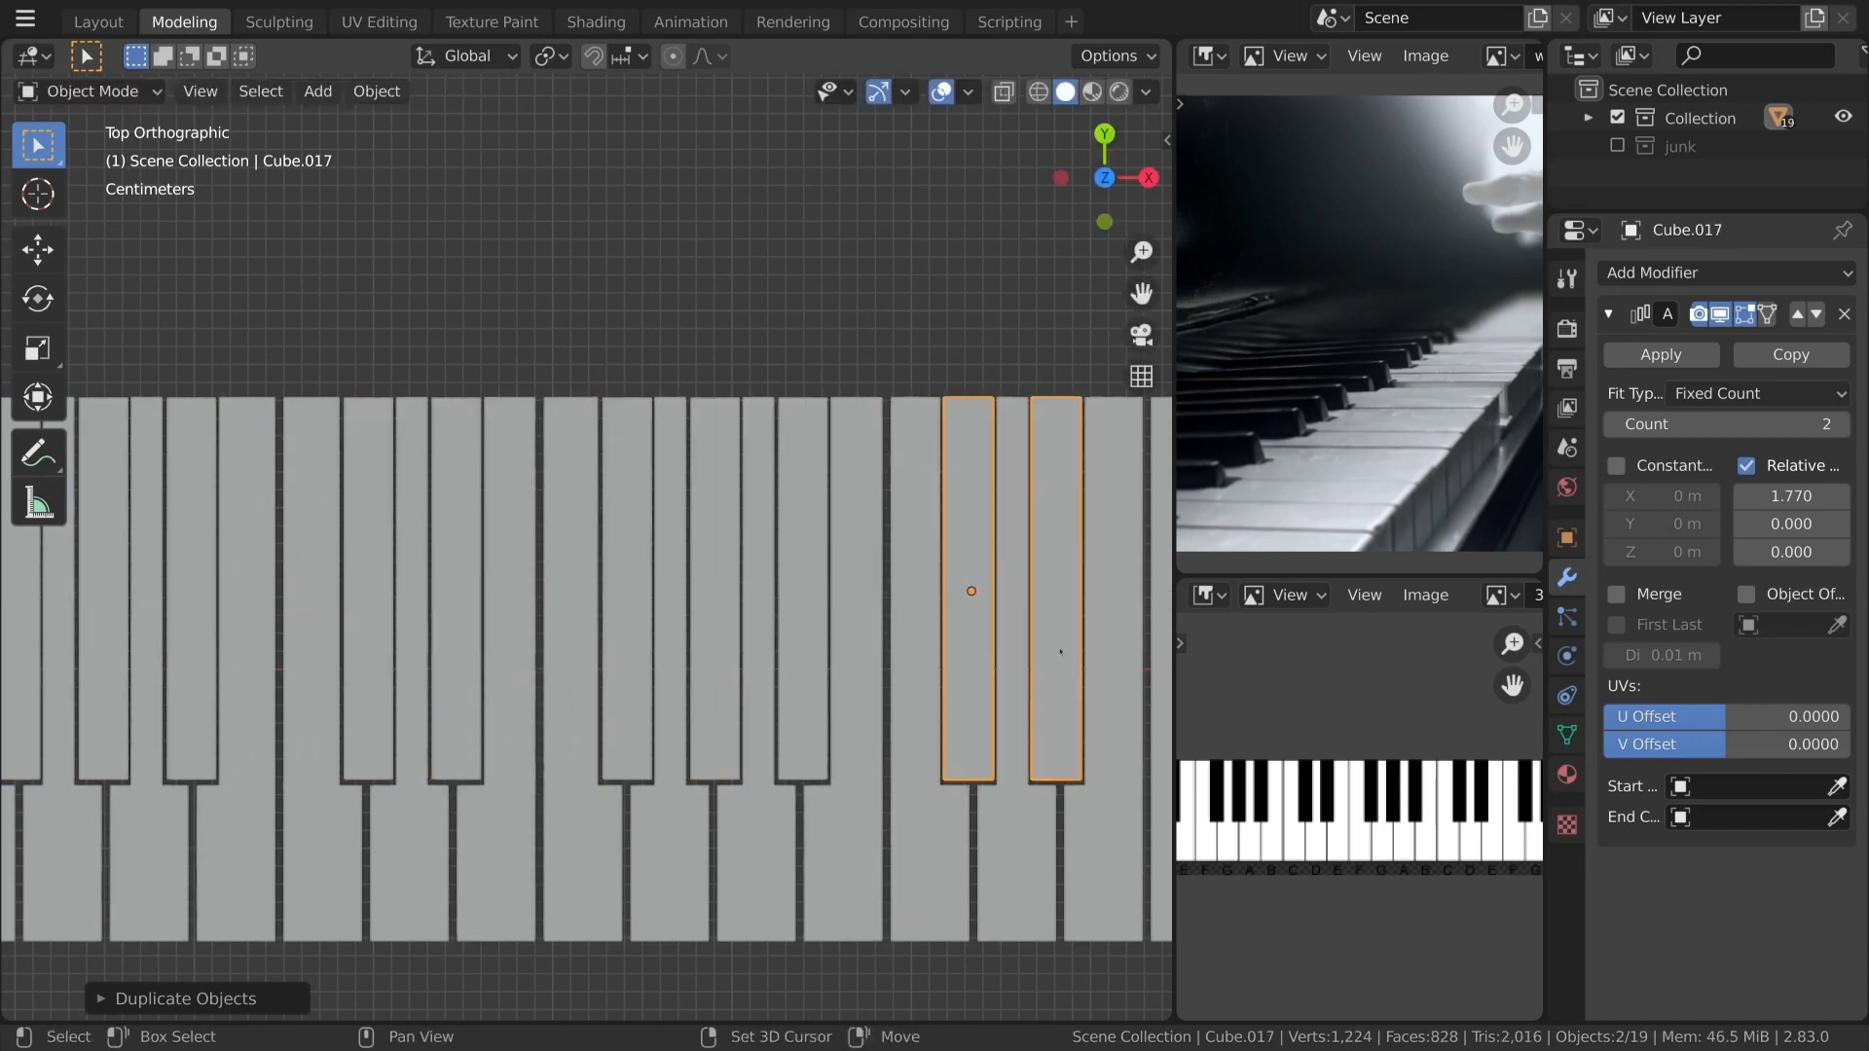
# Examine the whole keyboard in perspective, checking how the duplicated black-key groups sit in the white-key gaps.
pyautogui.scroll(-2, 988, 650)
pyautogui.scroll(-3, 763, 750)
pyautogui.moveTo(763, 751); pyautogui.dragTo(888, 581, button='middle')
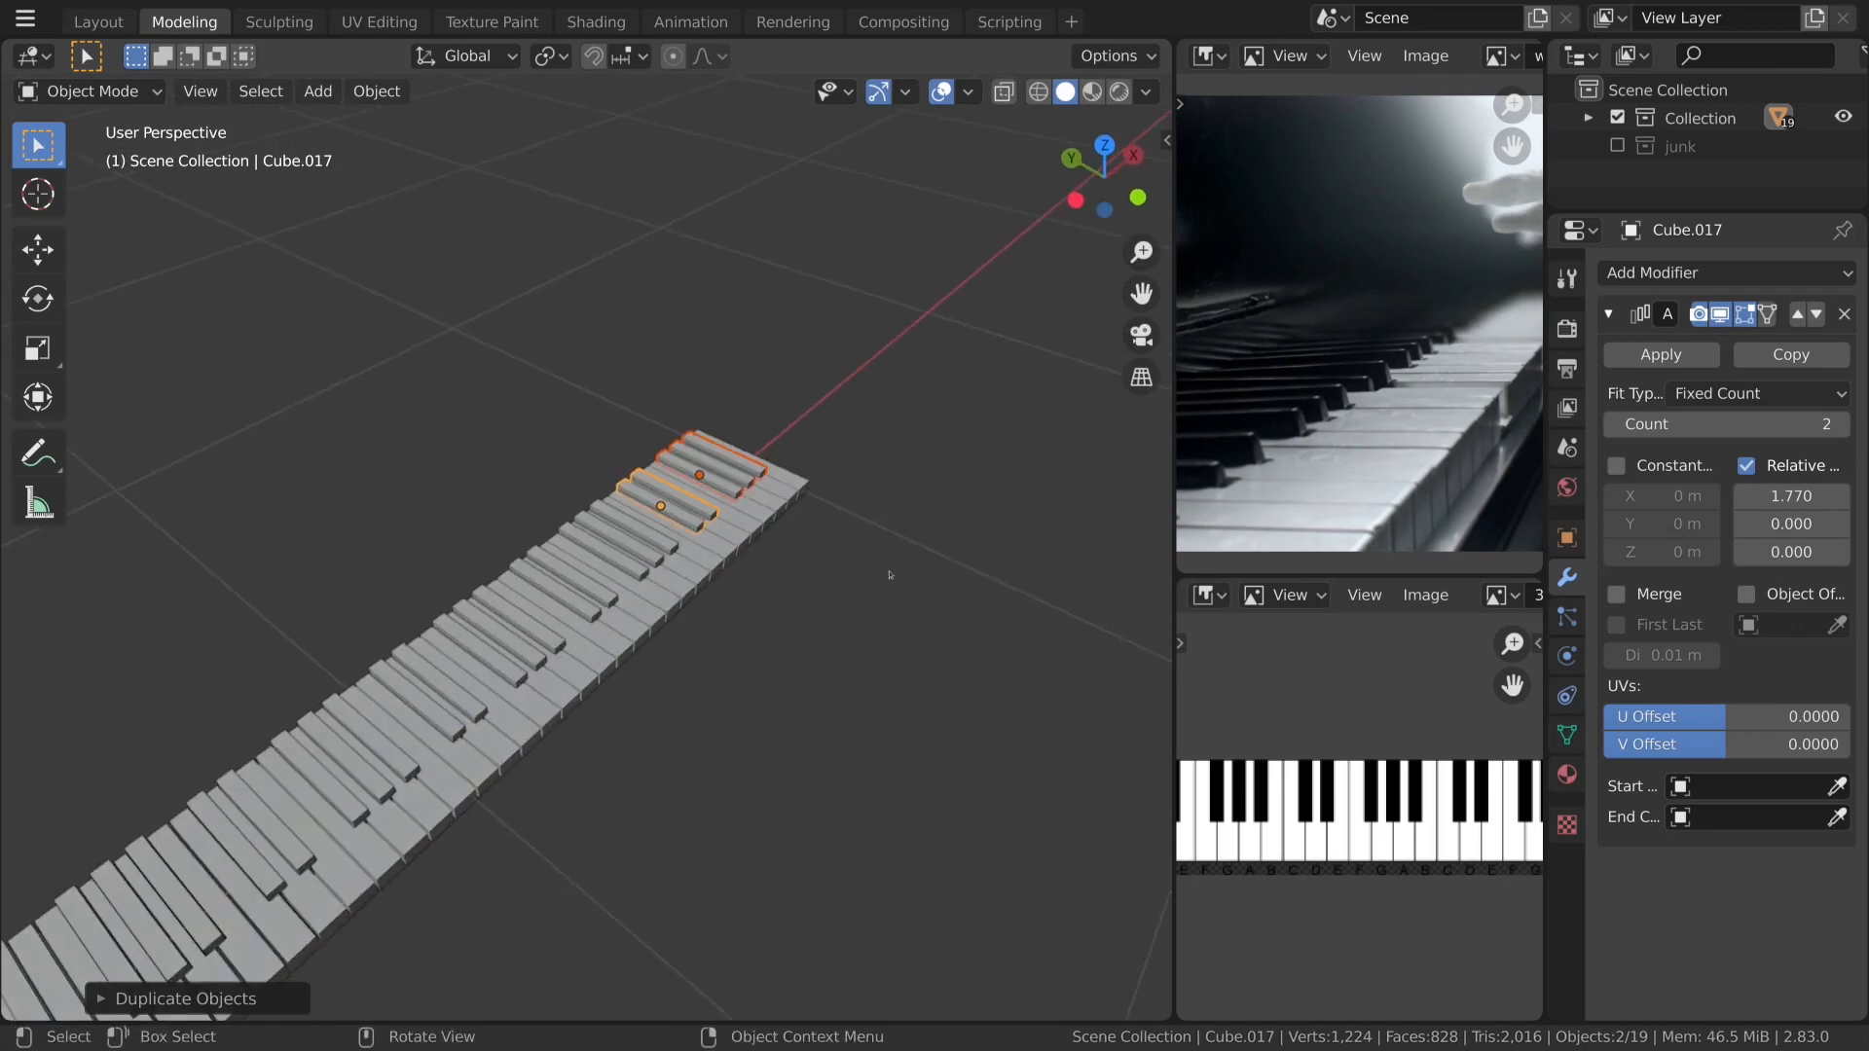
pyautogui.click(759, 818)
pyautogui.moveTo(758, 819); pyautogui.dragTo(909, 651, button='middle')
pyautogui.scroll(-3, 905, 652)
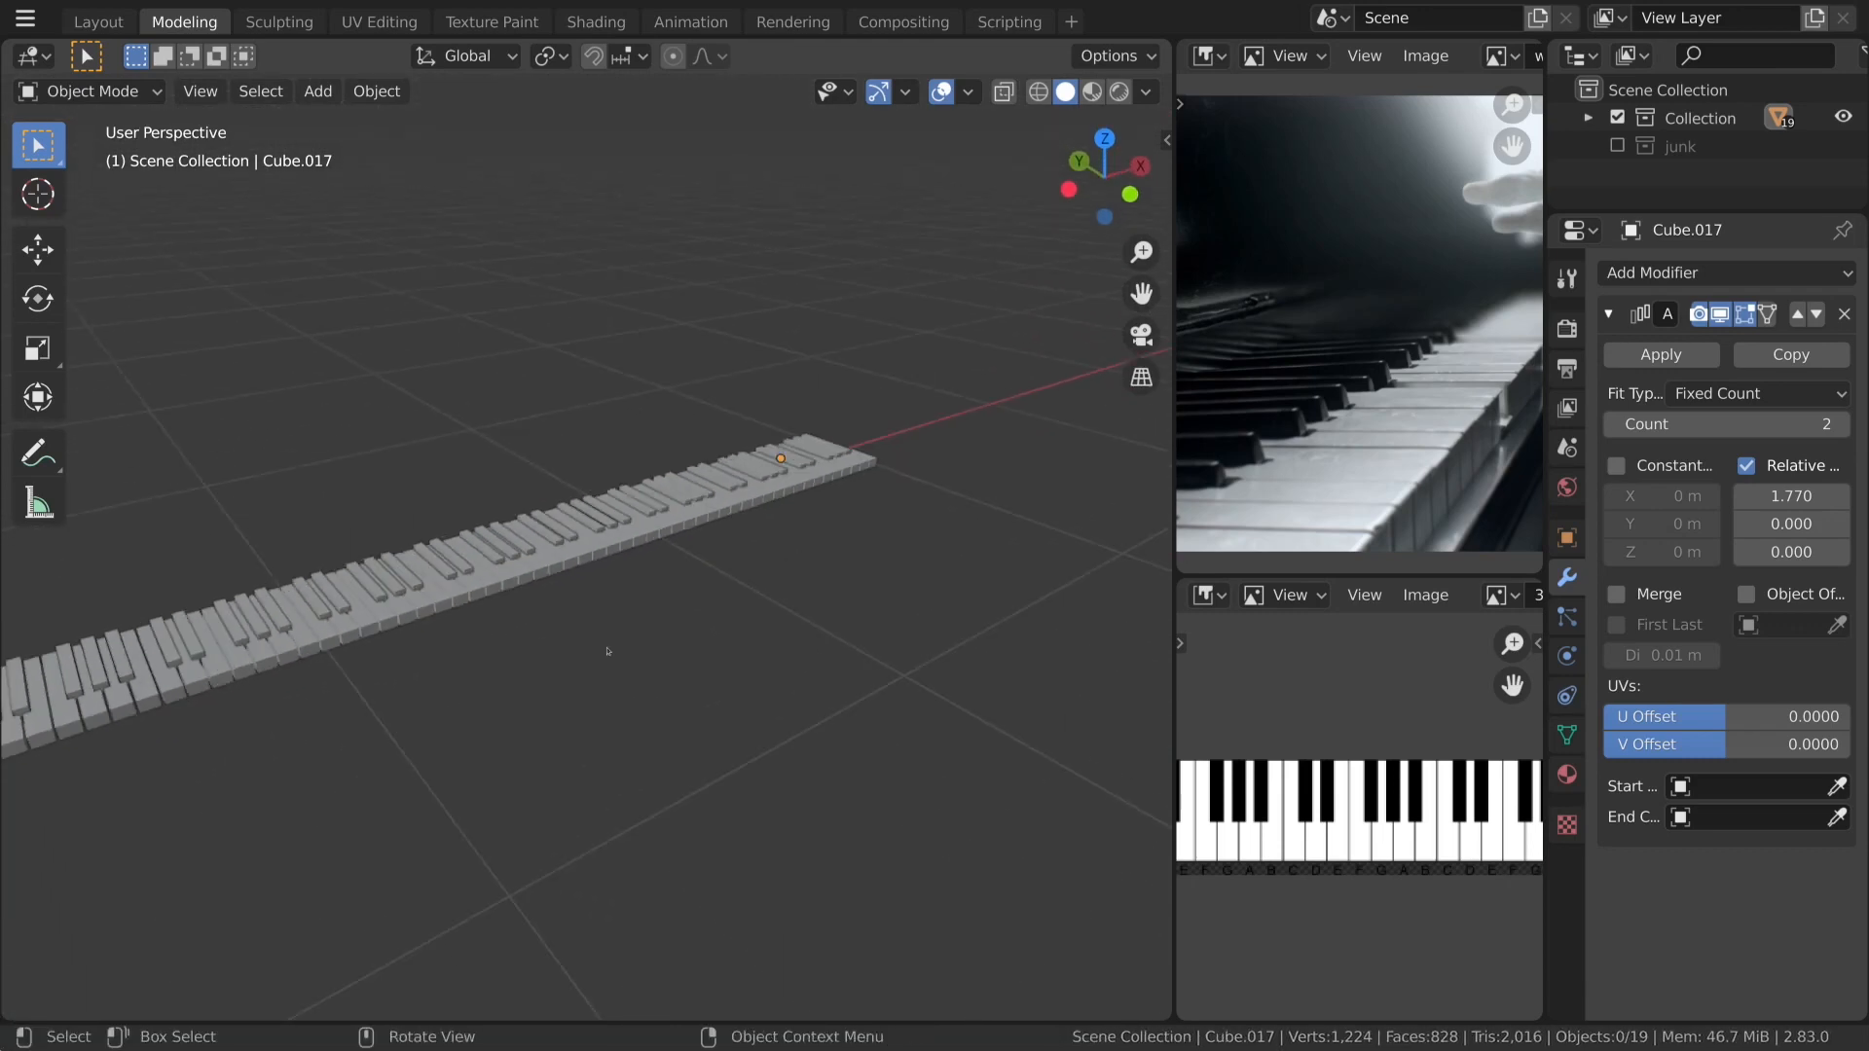
pyautogui.keyDown('shift'); pyautogui.moveTo(487, 651); pyautogui.dragTo(837, 562, button='middle'); pyautogui.keyUp('shift')
pyautogui.scroll(5, 832, 564)
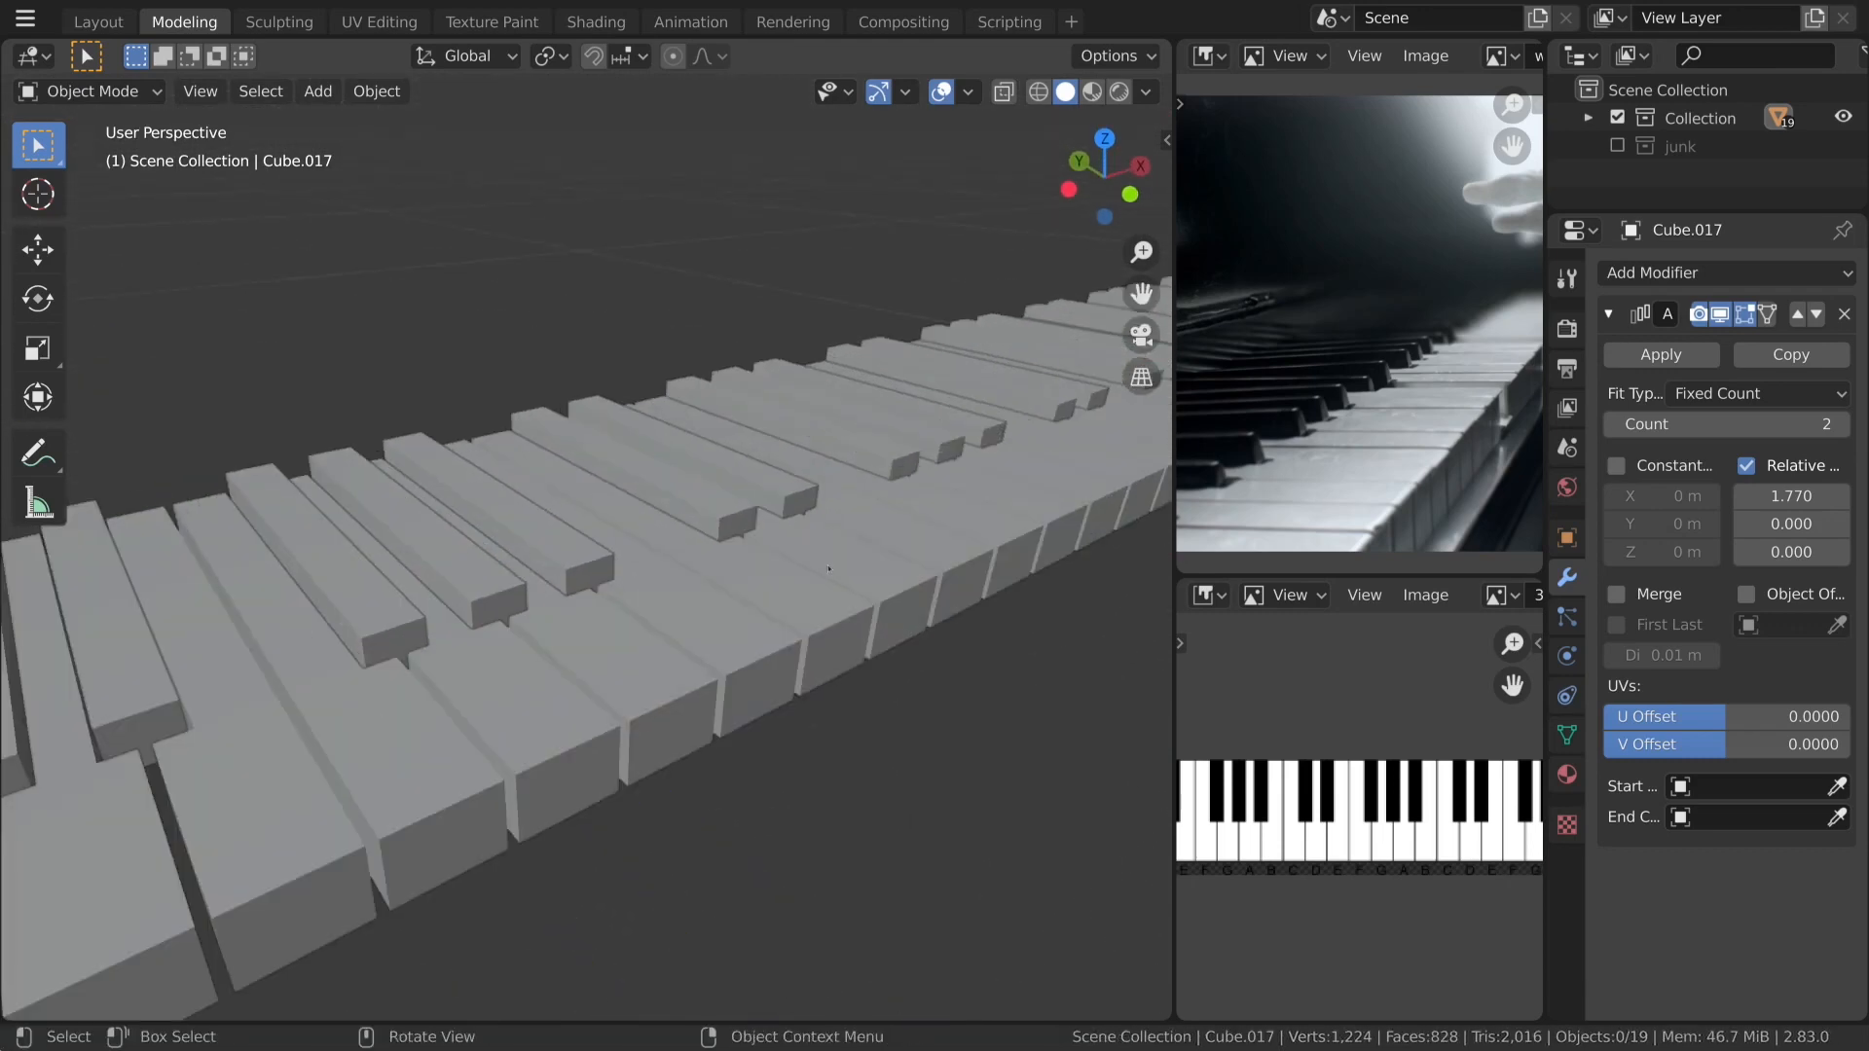
pyautogui.click(959, 425)
pyautogui.click(1059, 375)
pyautogui.click(369, 549)
pyautogui.scroll(-6, 568, 562)
pyautogui.scroll(3, 567, 562)
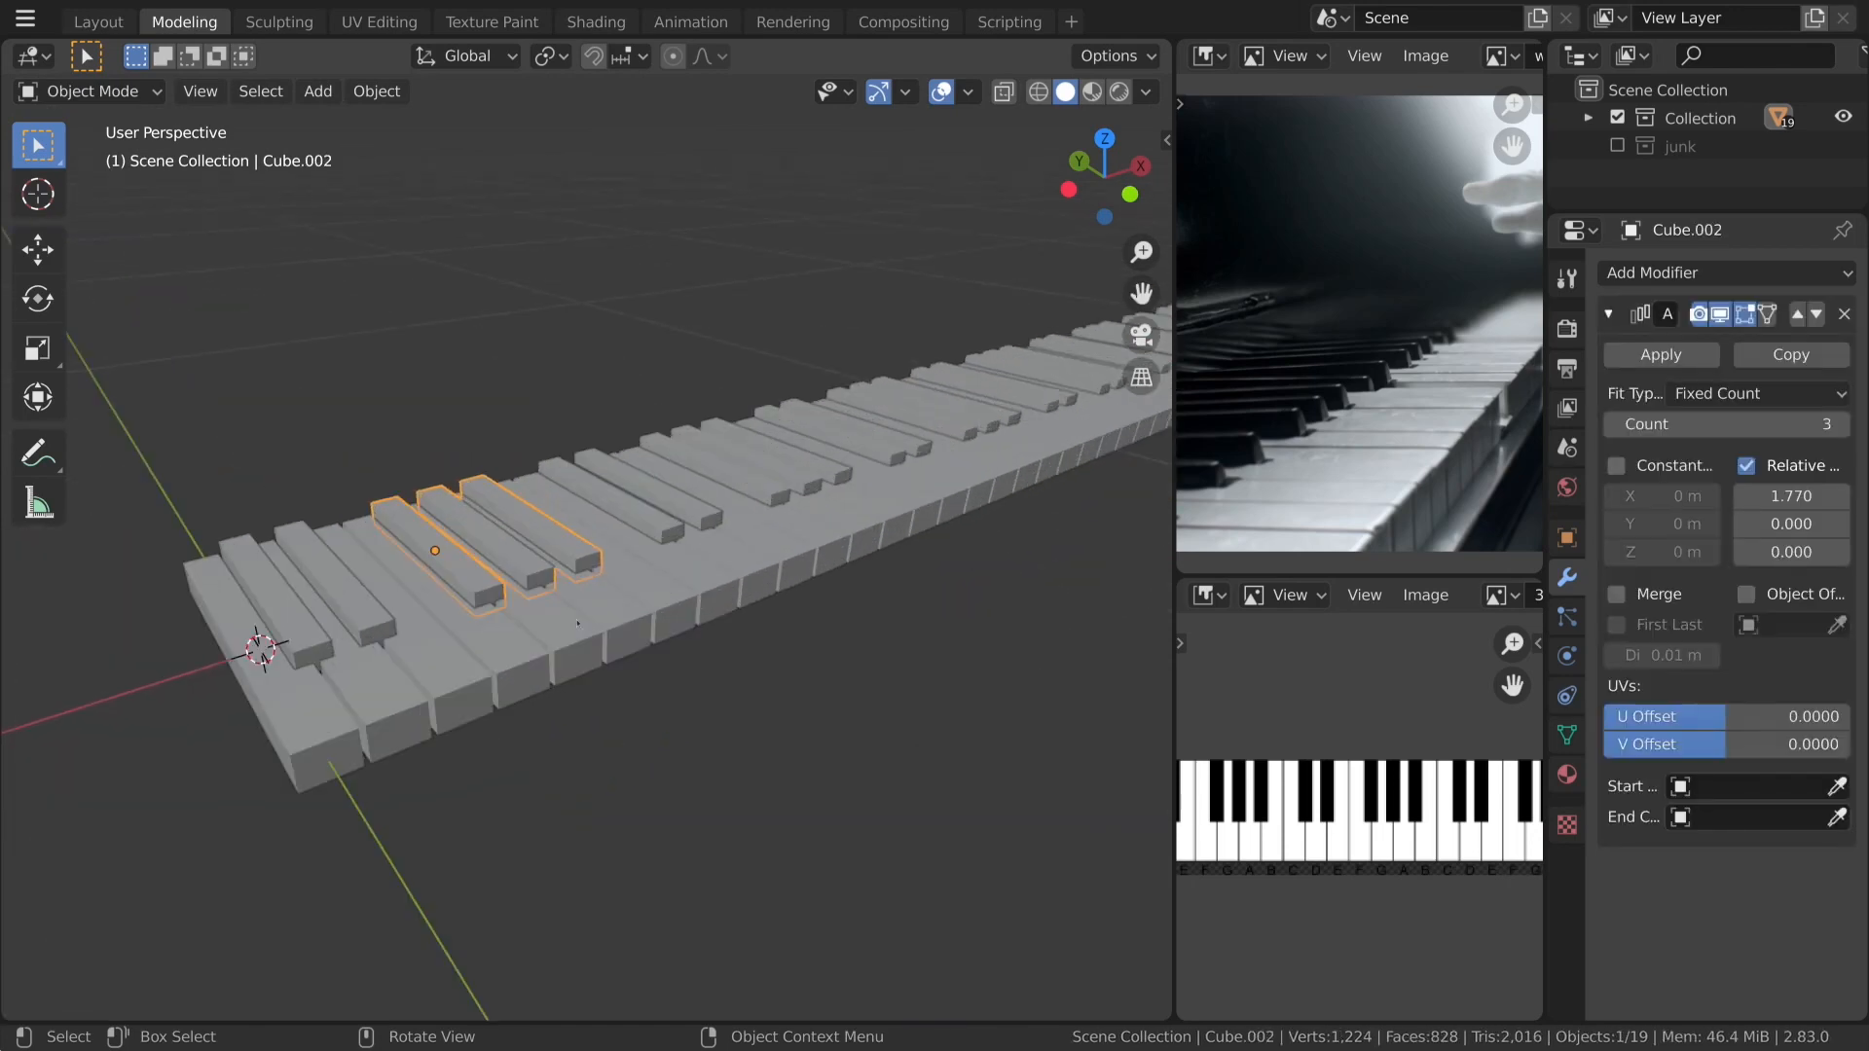
# Select the white-key object and enter Edit Mode with the first octave's front edges in close view.
pyautogui.click(613, 605)
pyautogui.moveTo(684, 719); pyautogui.dragTo(899, 622, button='middle')
pyautogui.keyDown('shift'); pyautogui.moveTo(642, 703); pyautogui.dragTo(835, 638, button='middle'); pyautogui.keyUp('shift')
pyautogui.scroll(2, 835, 638)
pyautogui.press('Tab')
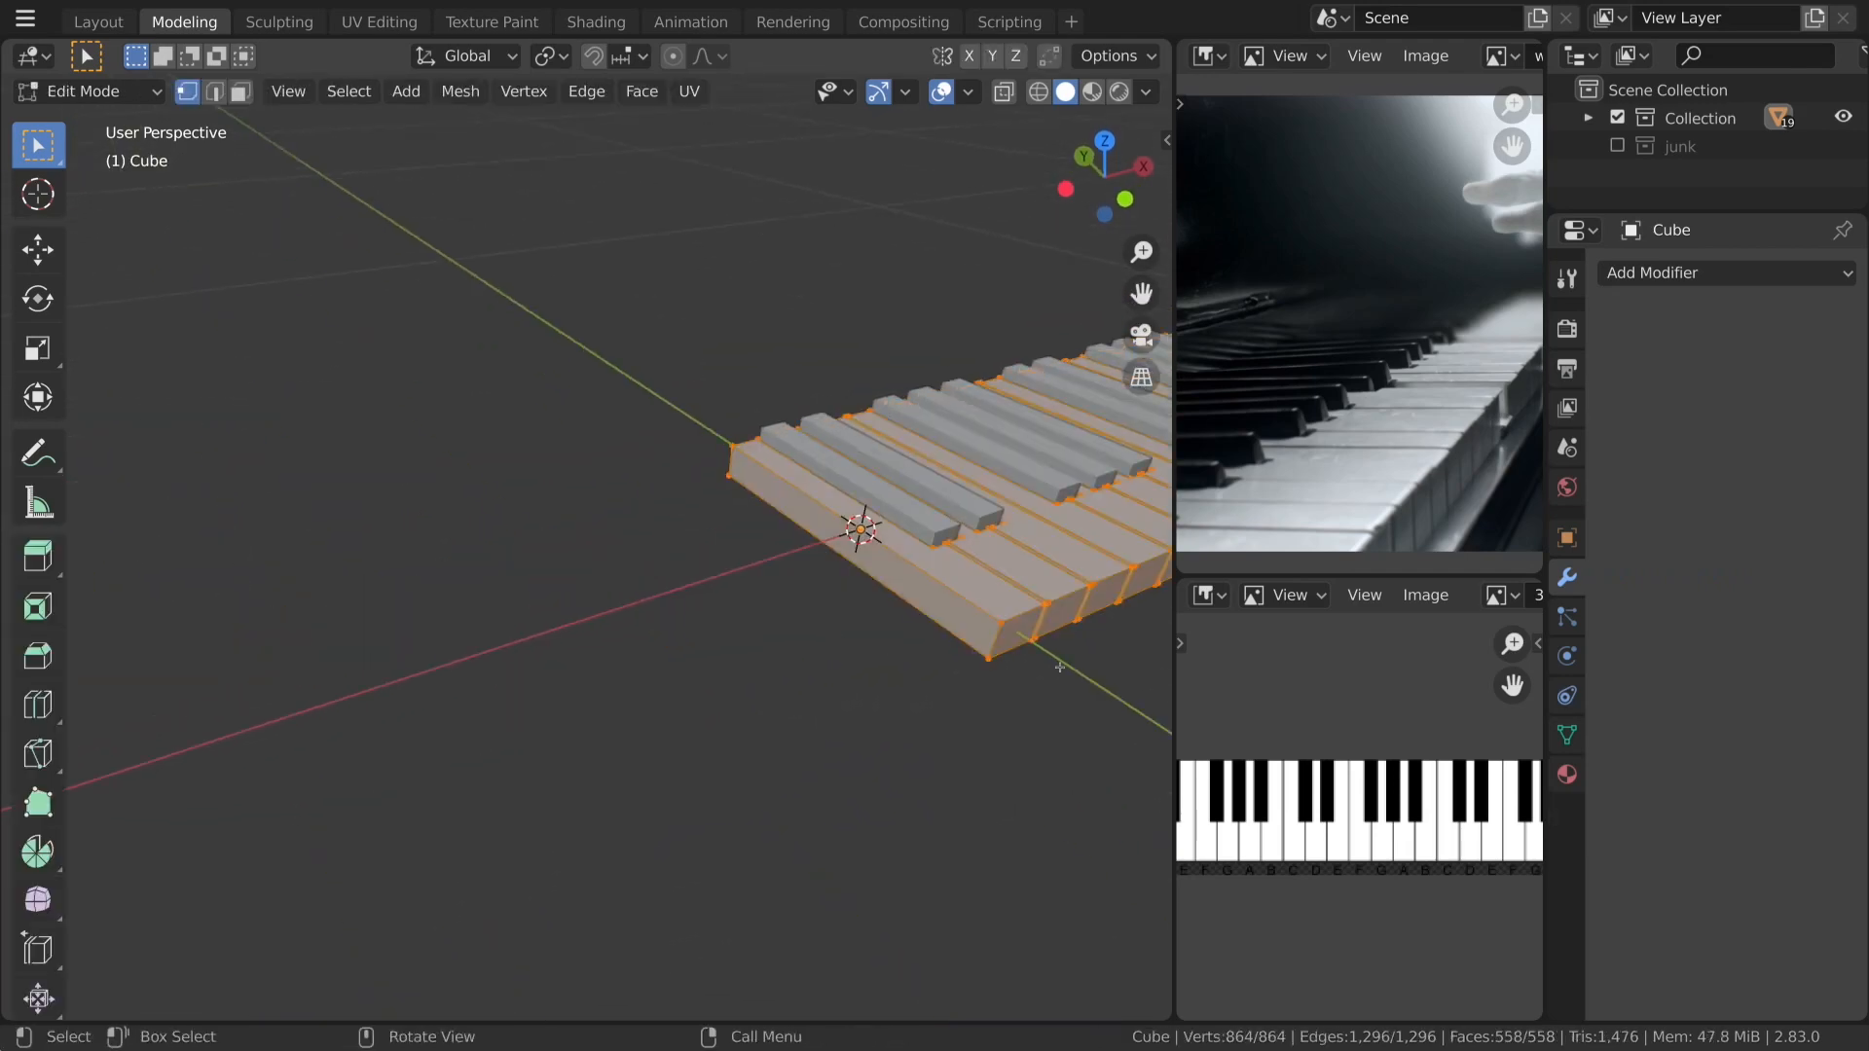
pyautogui.keyDown('shift'); pyautogui.moveTo(1059, 663); pyautogui.dragTo(918, 667, button='middle'); pyautogui.keyUp('shift')
pyautogui.scroll(2, 897, 667)
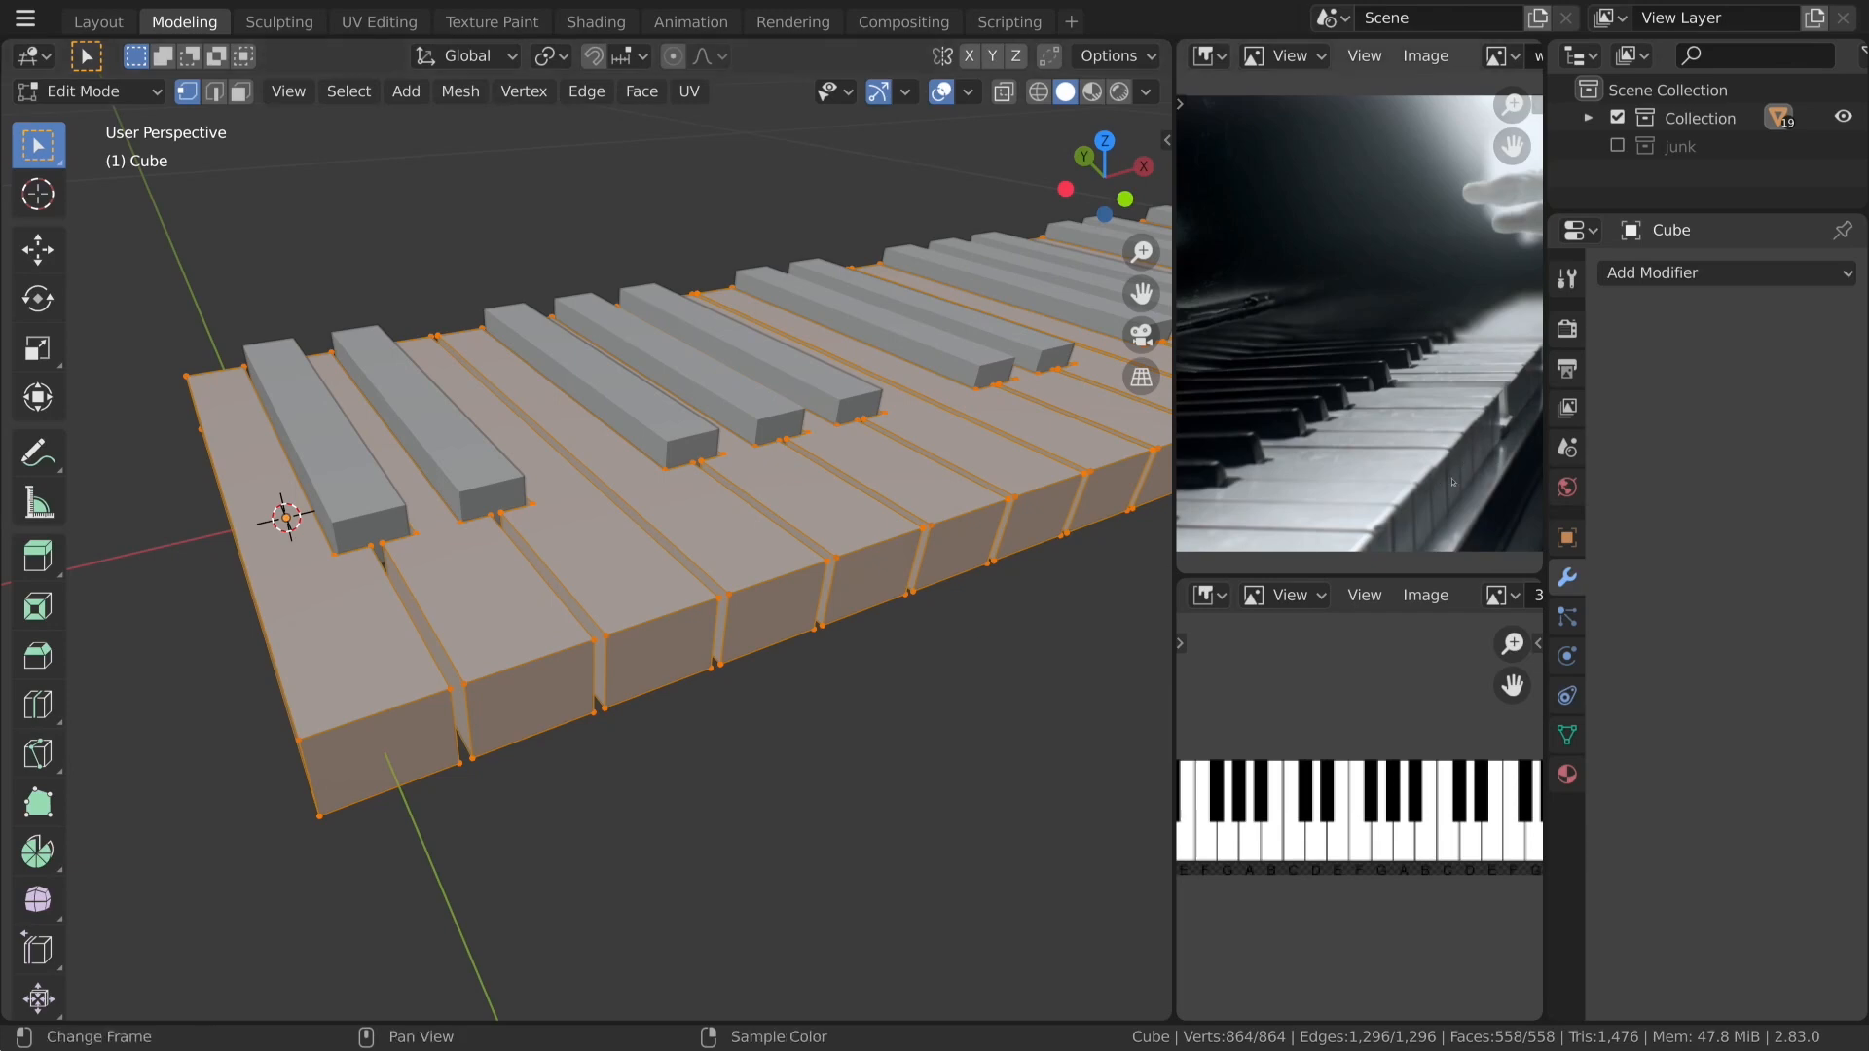
# Switch to Chrome, search Google Images for "piano key" and look through the photos, enlarging the weighted keyboard picture.
pyautogui.hotkey('alt', 'Tab')
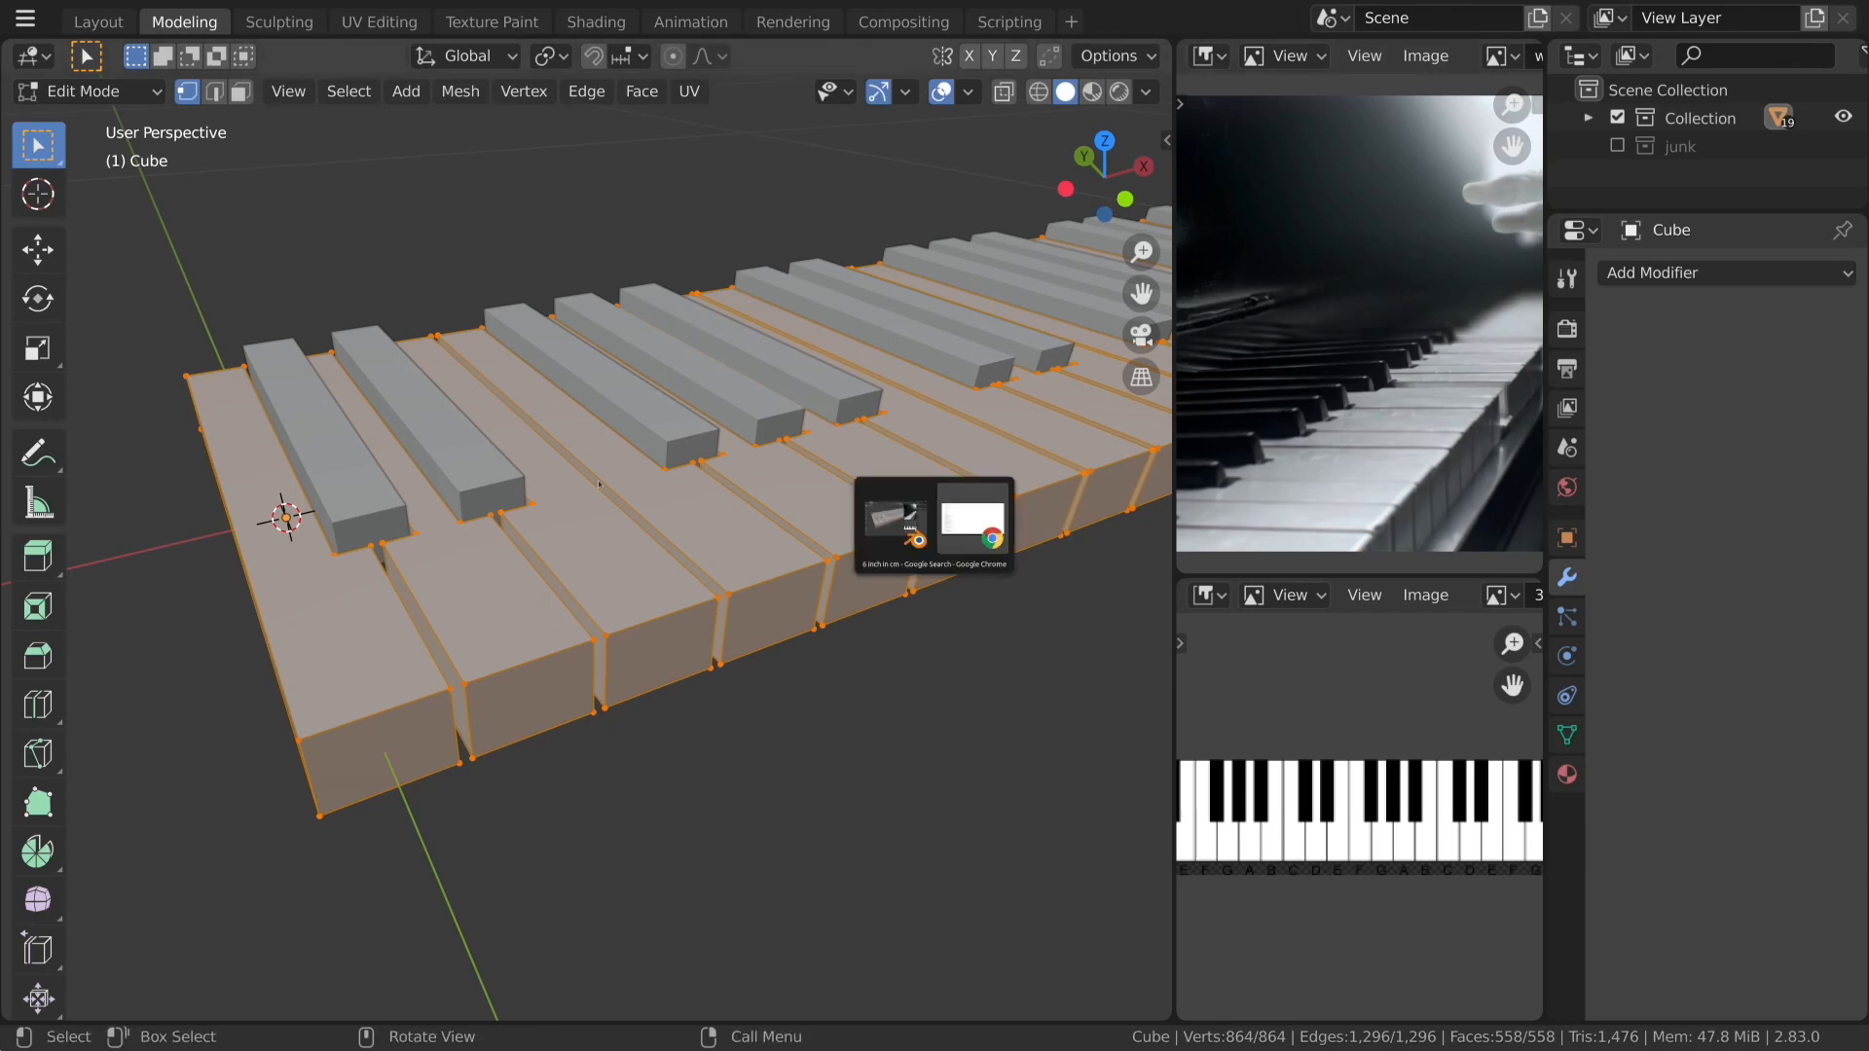
pyautogui.click(279, 38)
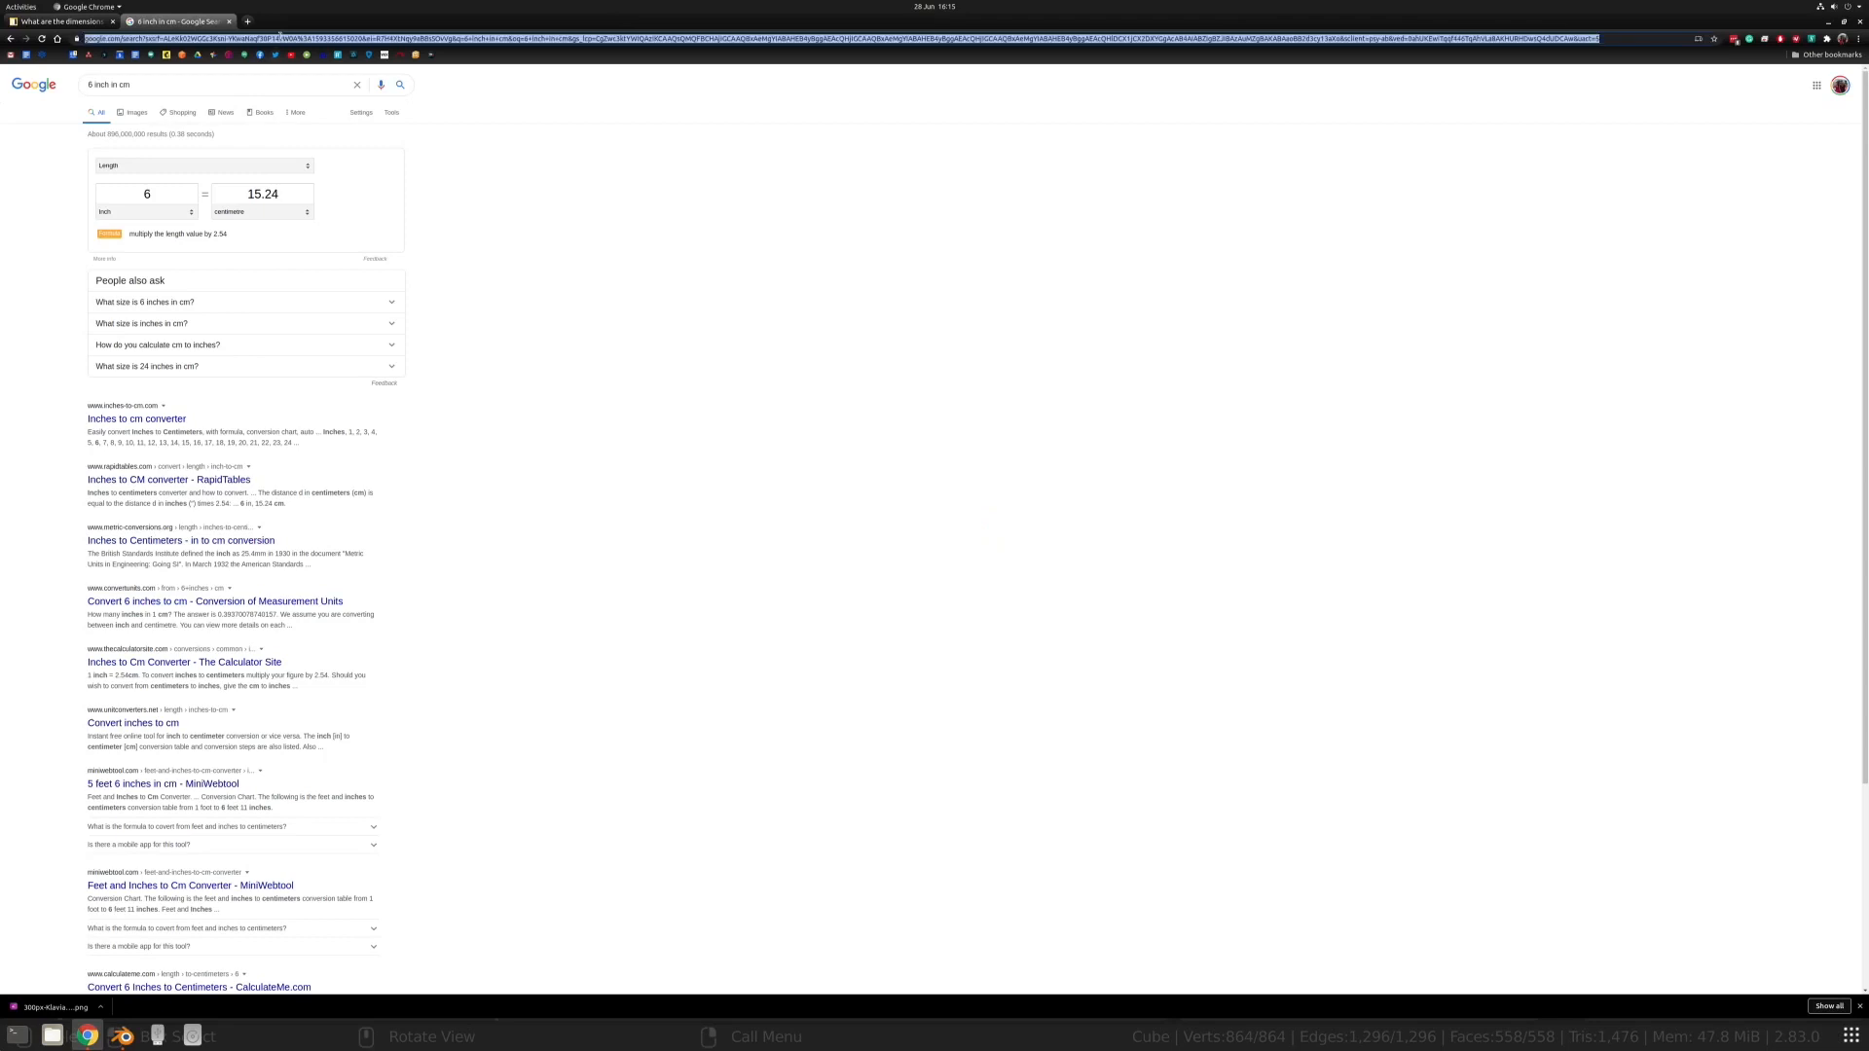
pyautogui.write('piano key')
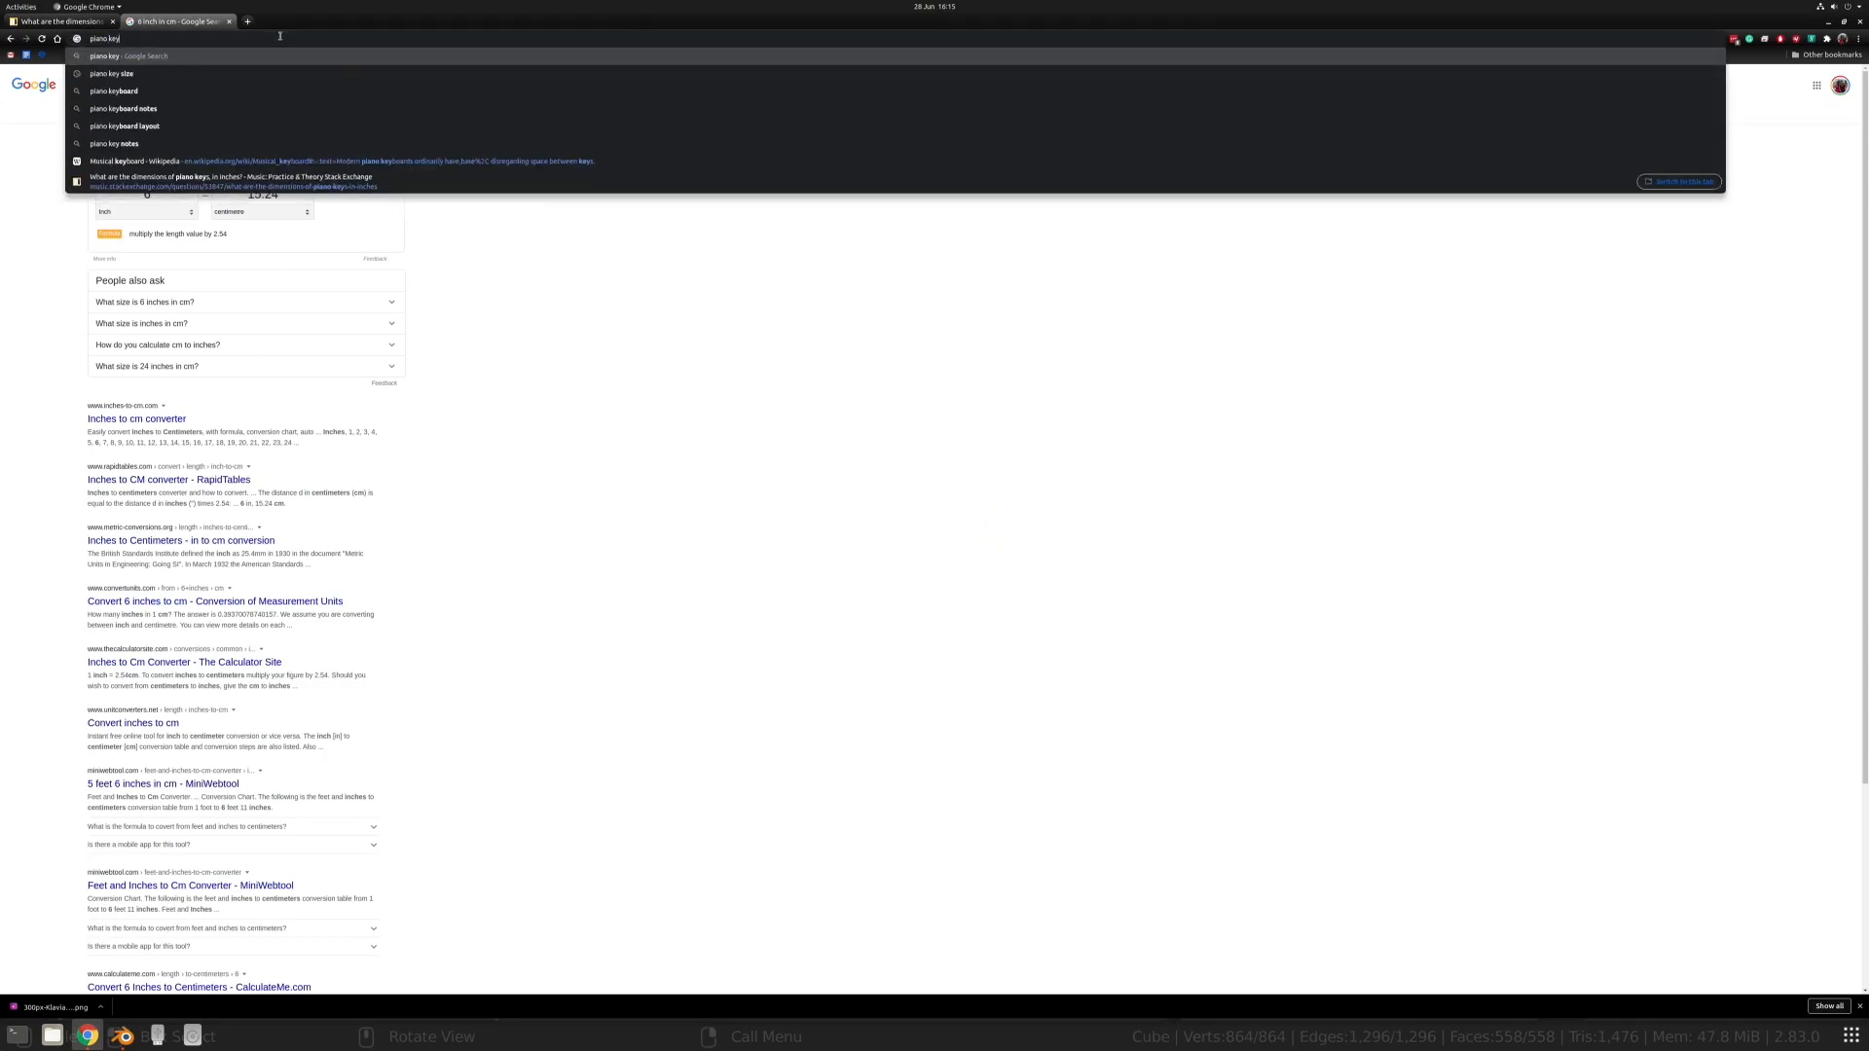
pyautogui.press('Return')
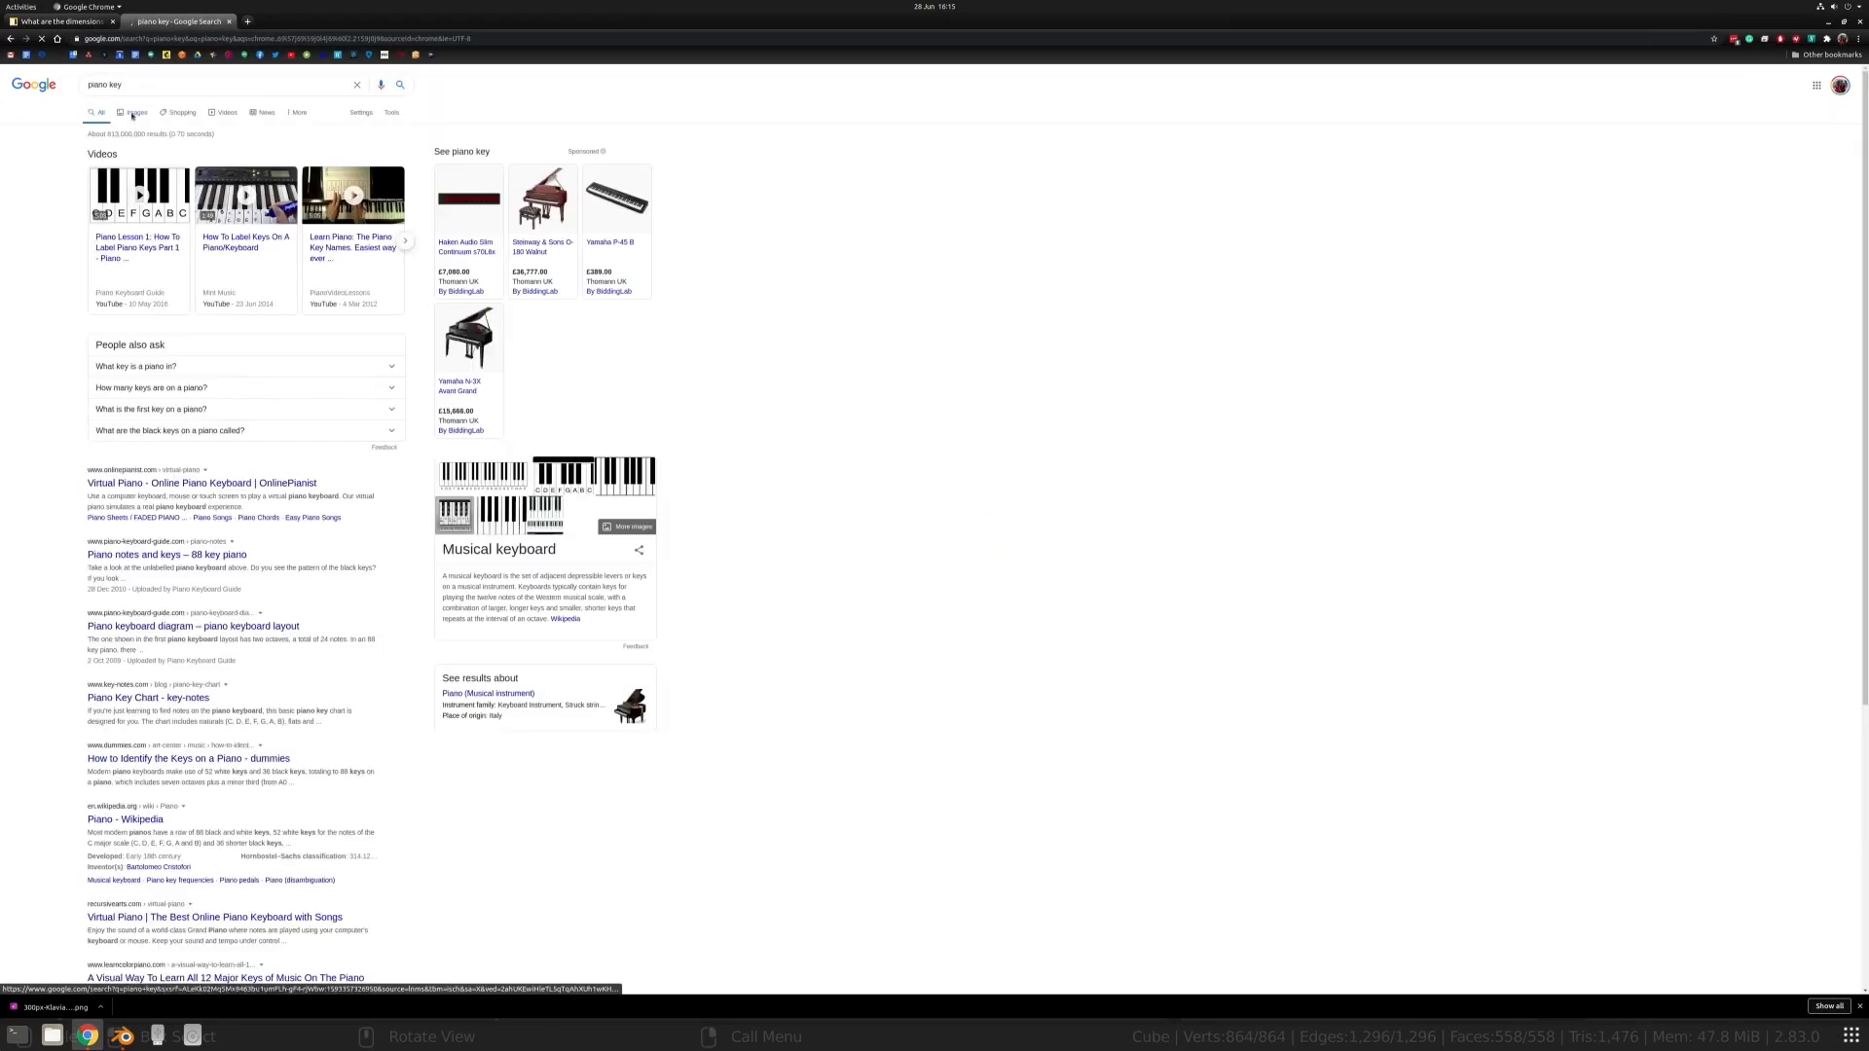
pyautogui.click(468, 279)
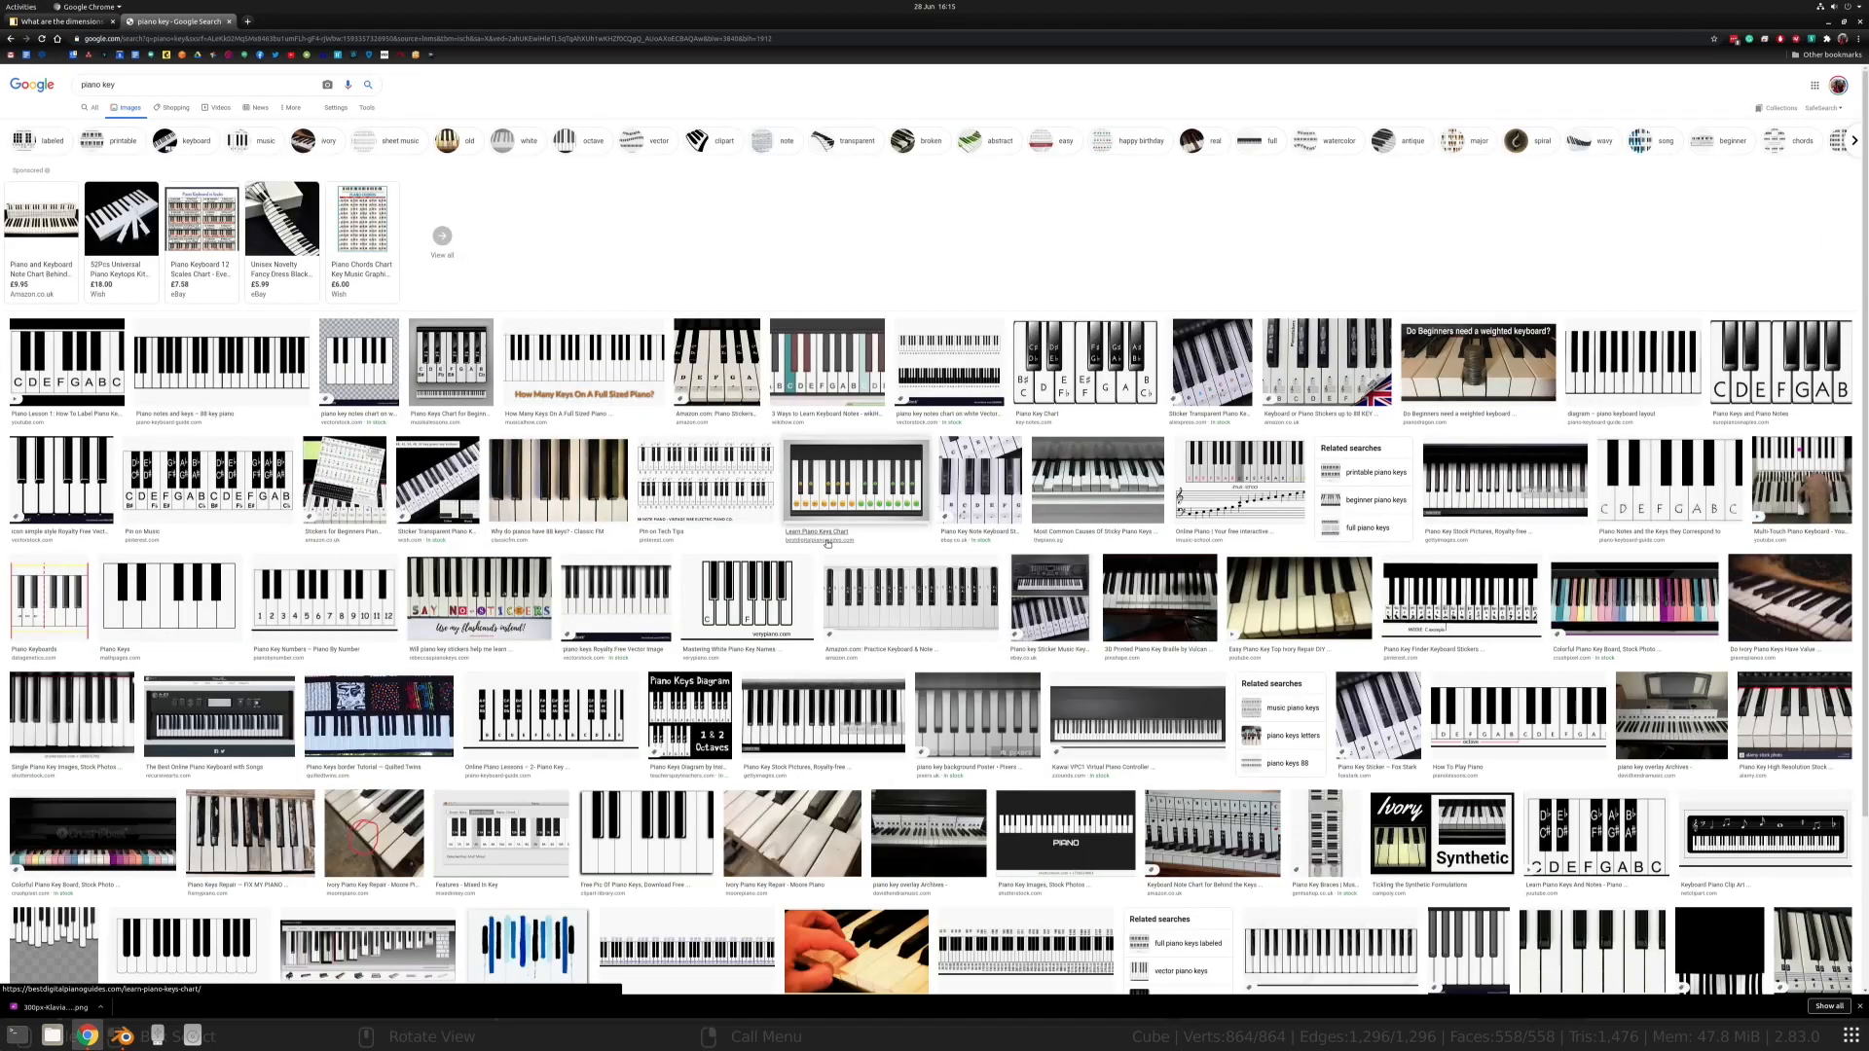
pyautogui.click(1478, 362)
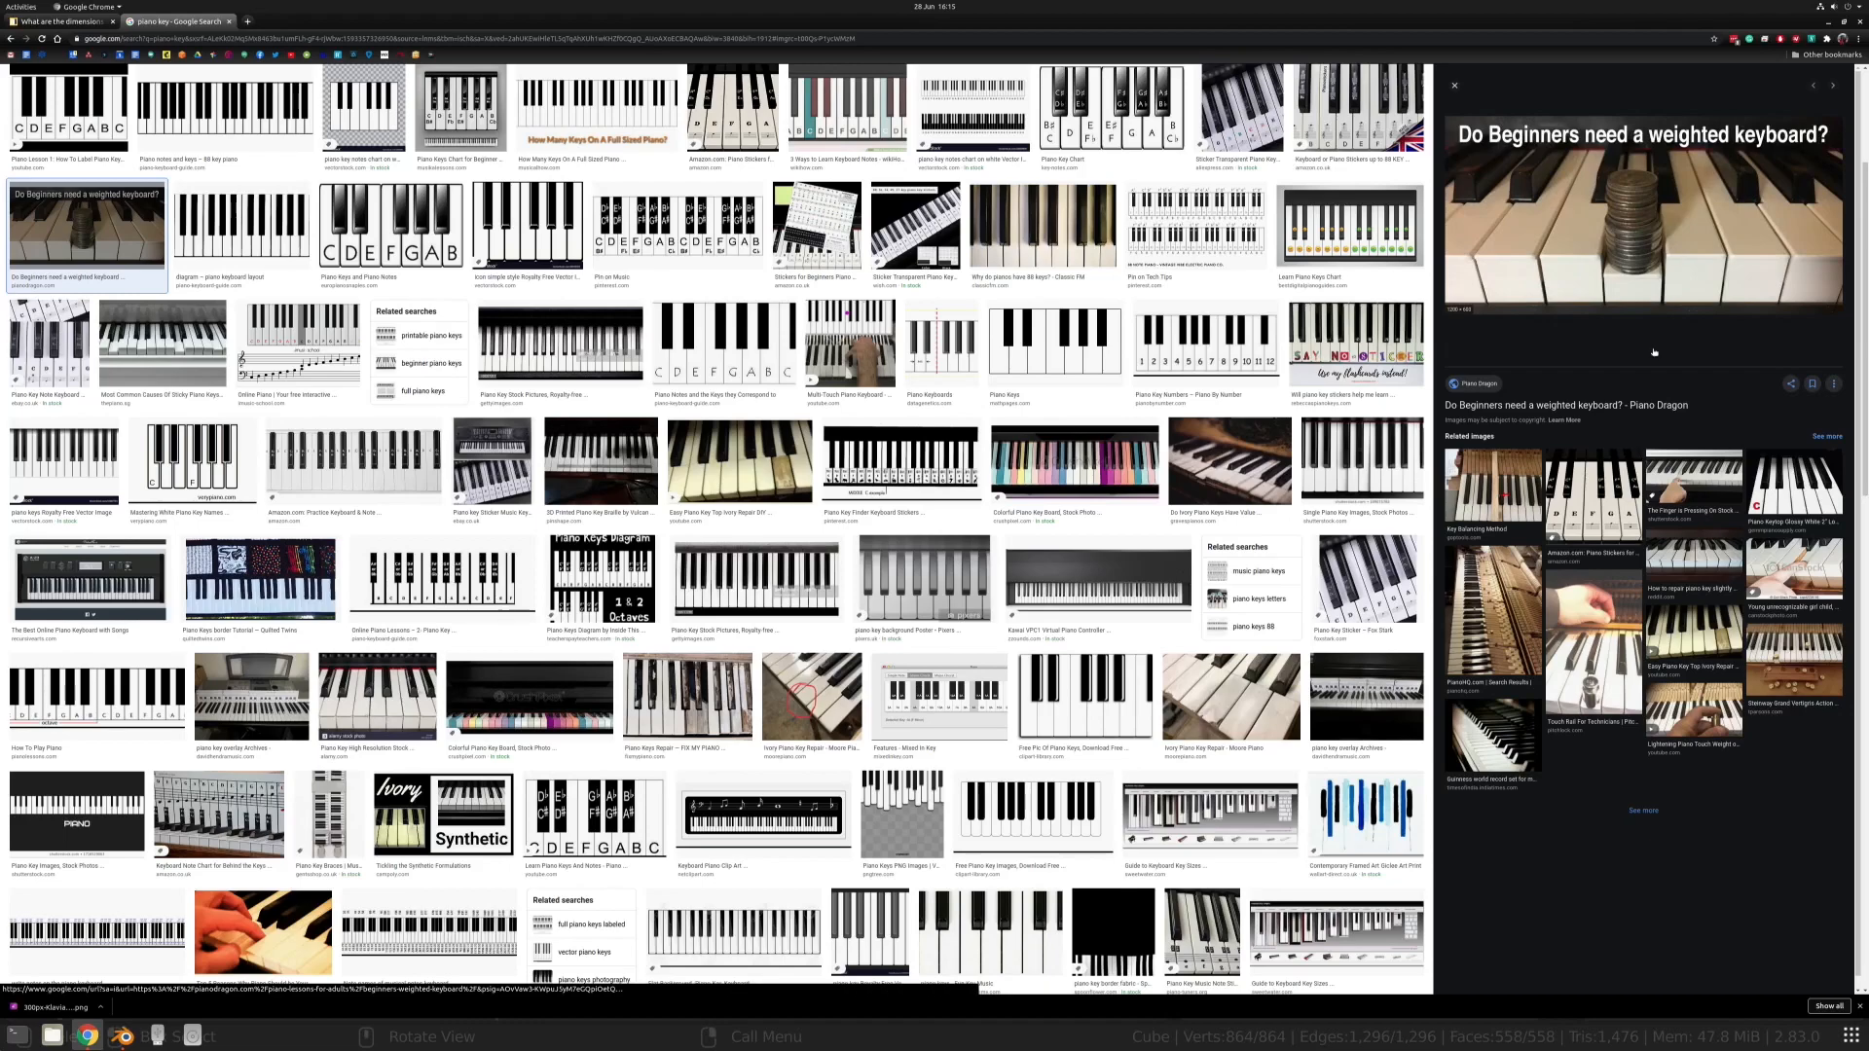
pyautogui.scroll(-15, 1009, 745)
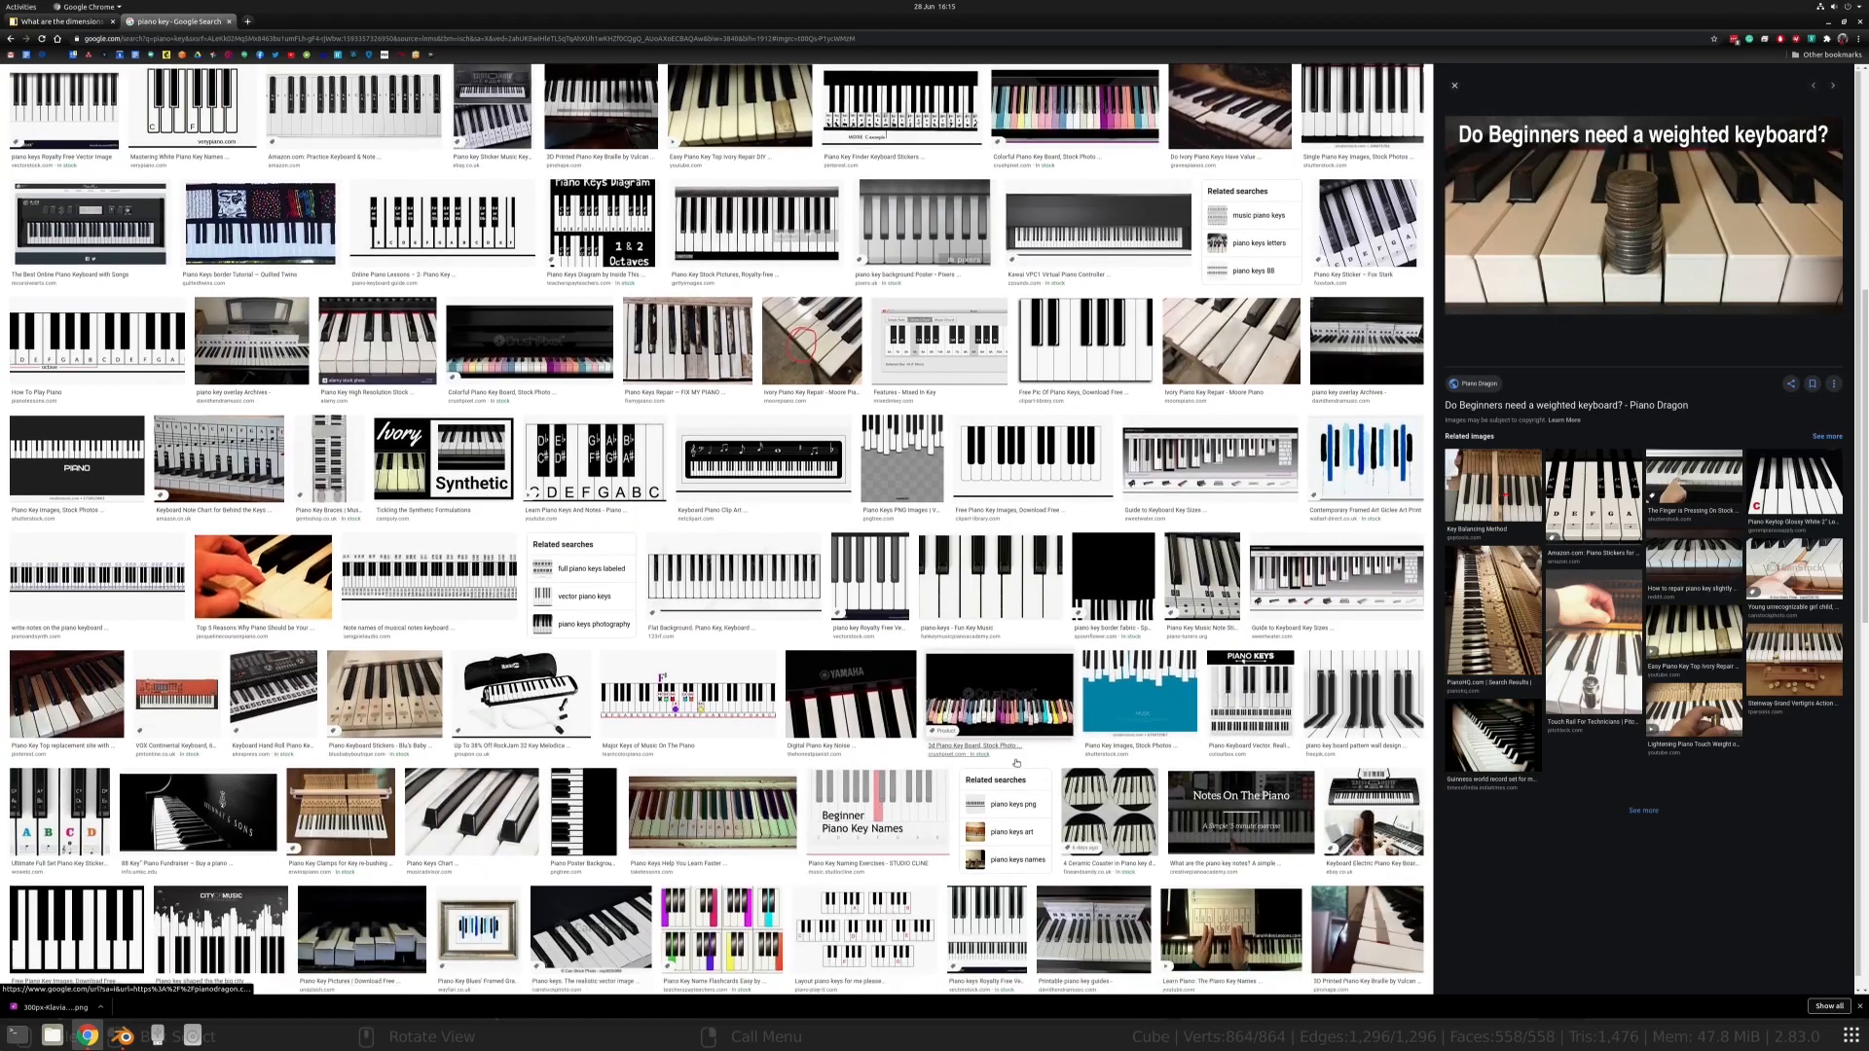
pyautogui.scroll(15, 1009, 744)
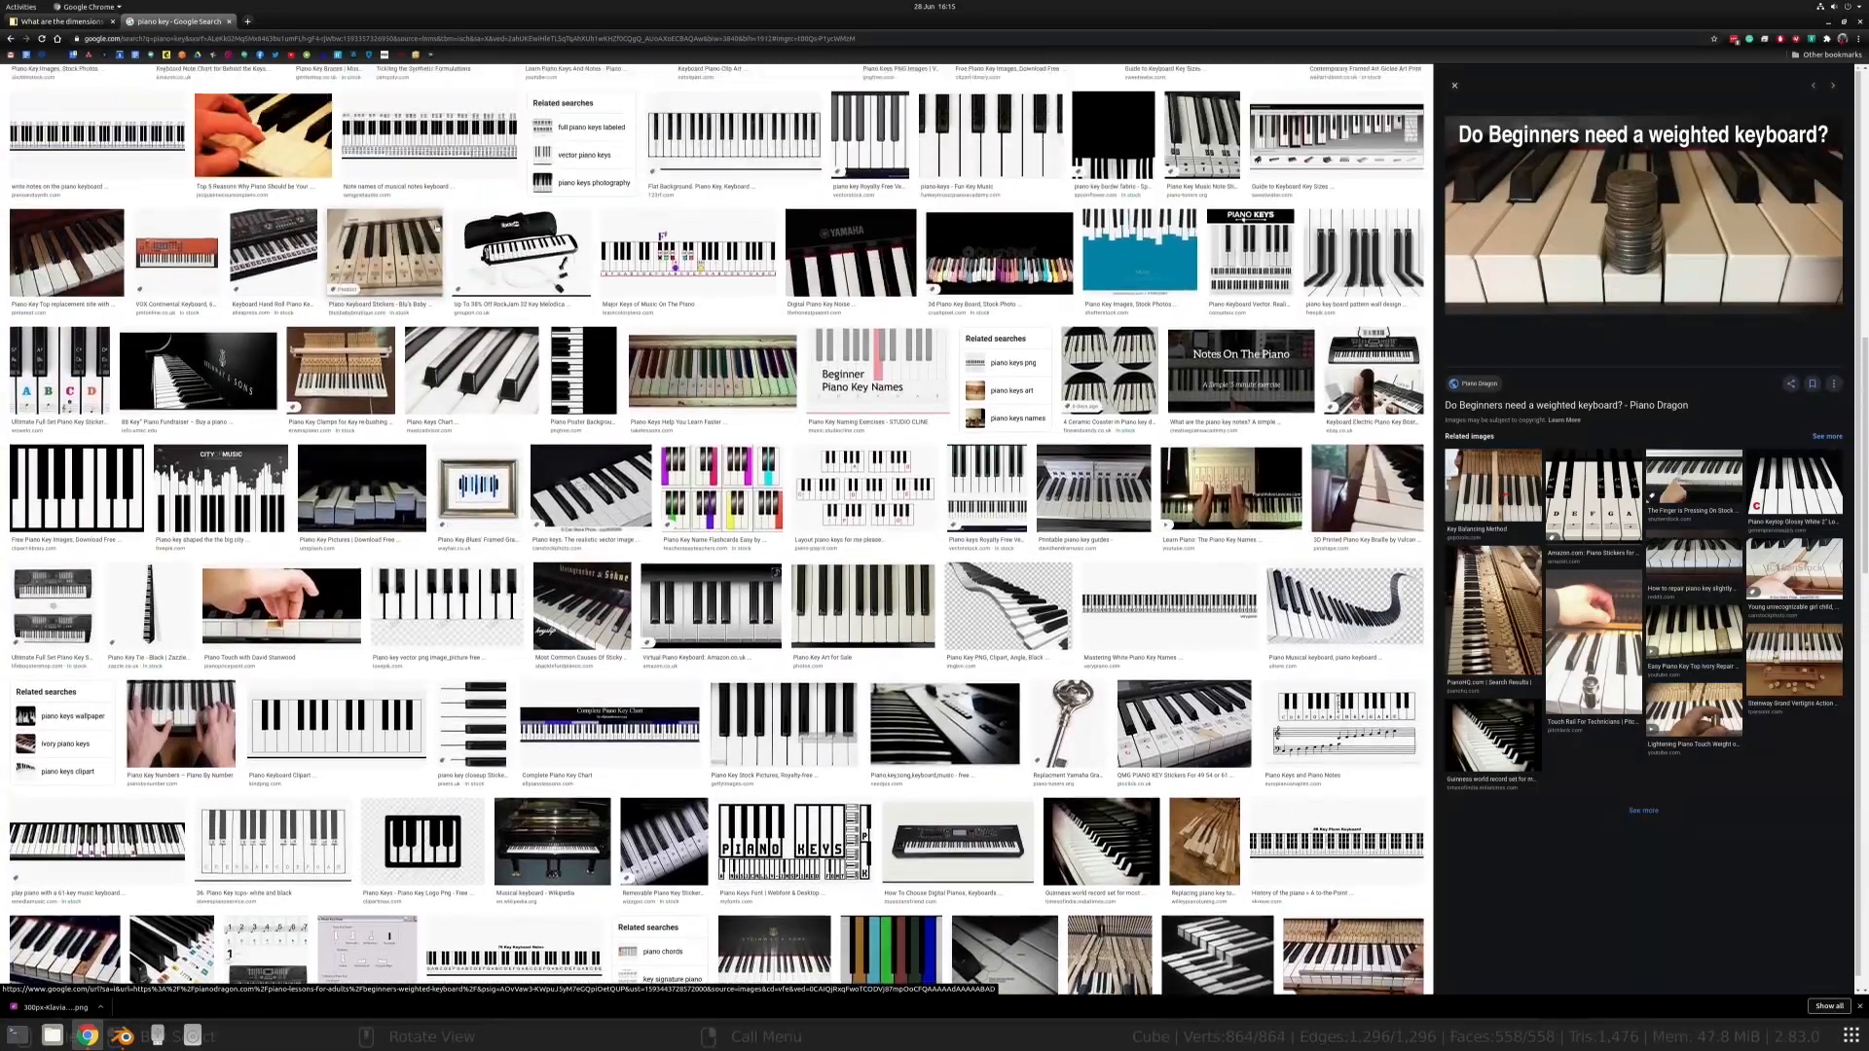
pyautogui.scroll(3, 87, 322)
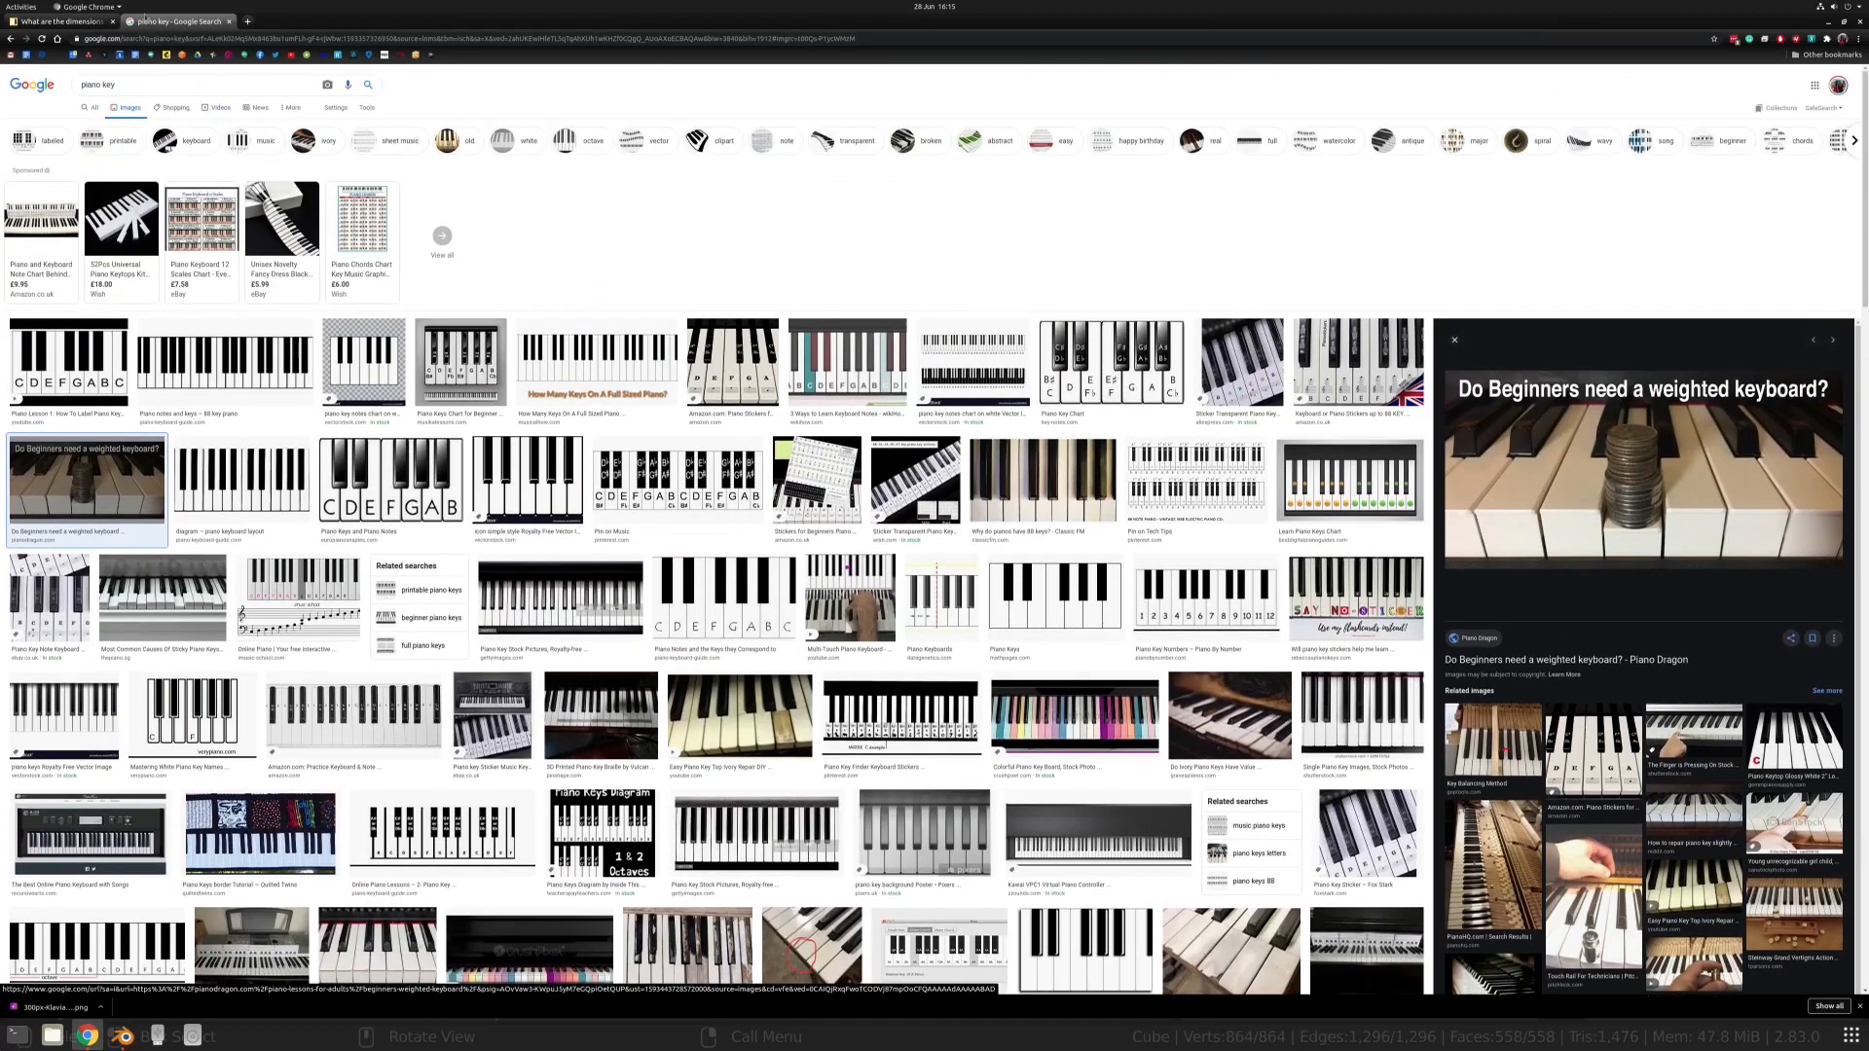
# Refine the image search to "piano key close up" and enlarge the Wall Mural piano keys close-up photo.
pyautogui.click(148, 83)
pyautogui.write('close up')
pyautogui.press('Return')
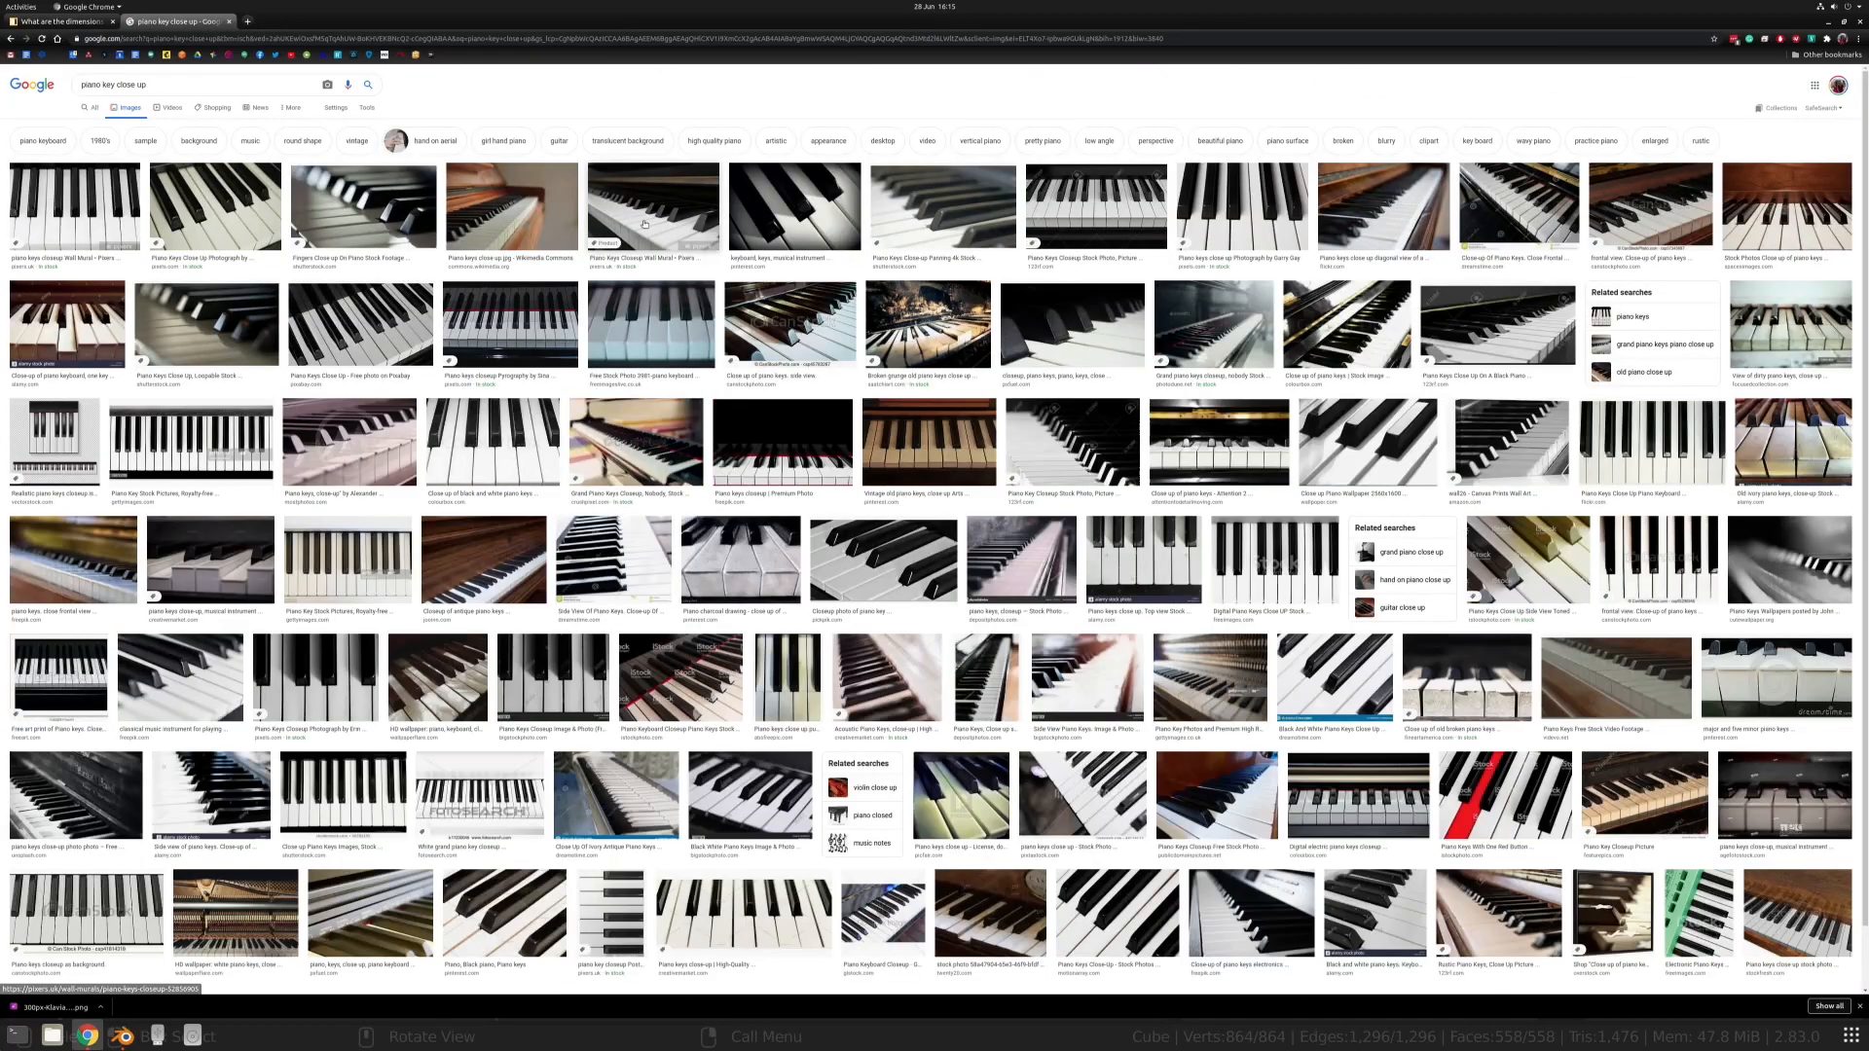
pyautogui.click(645, 224)
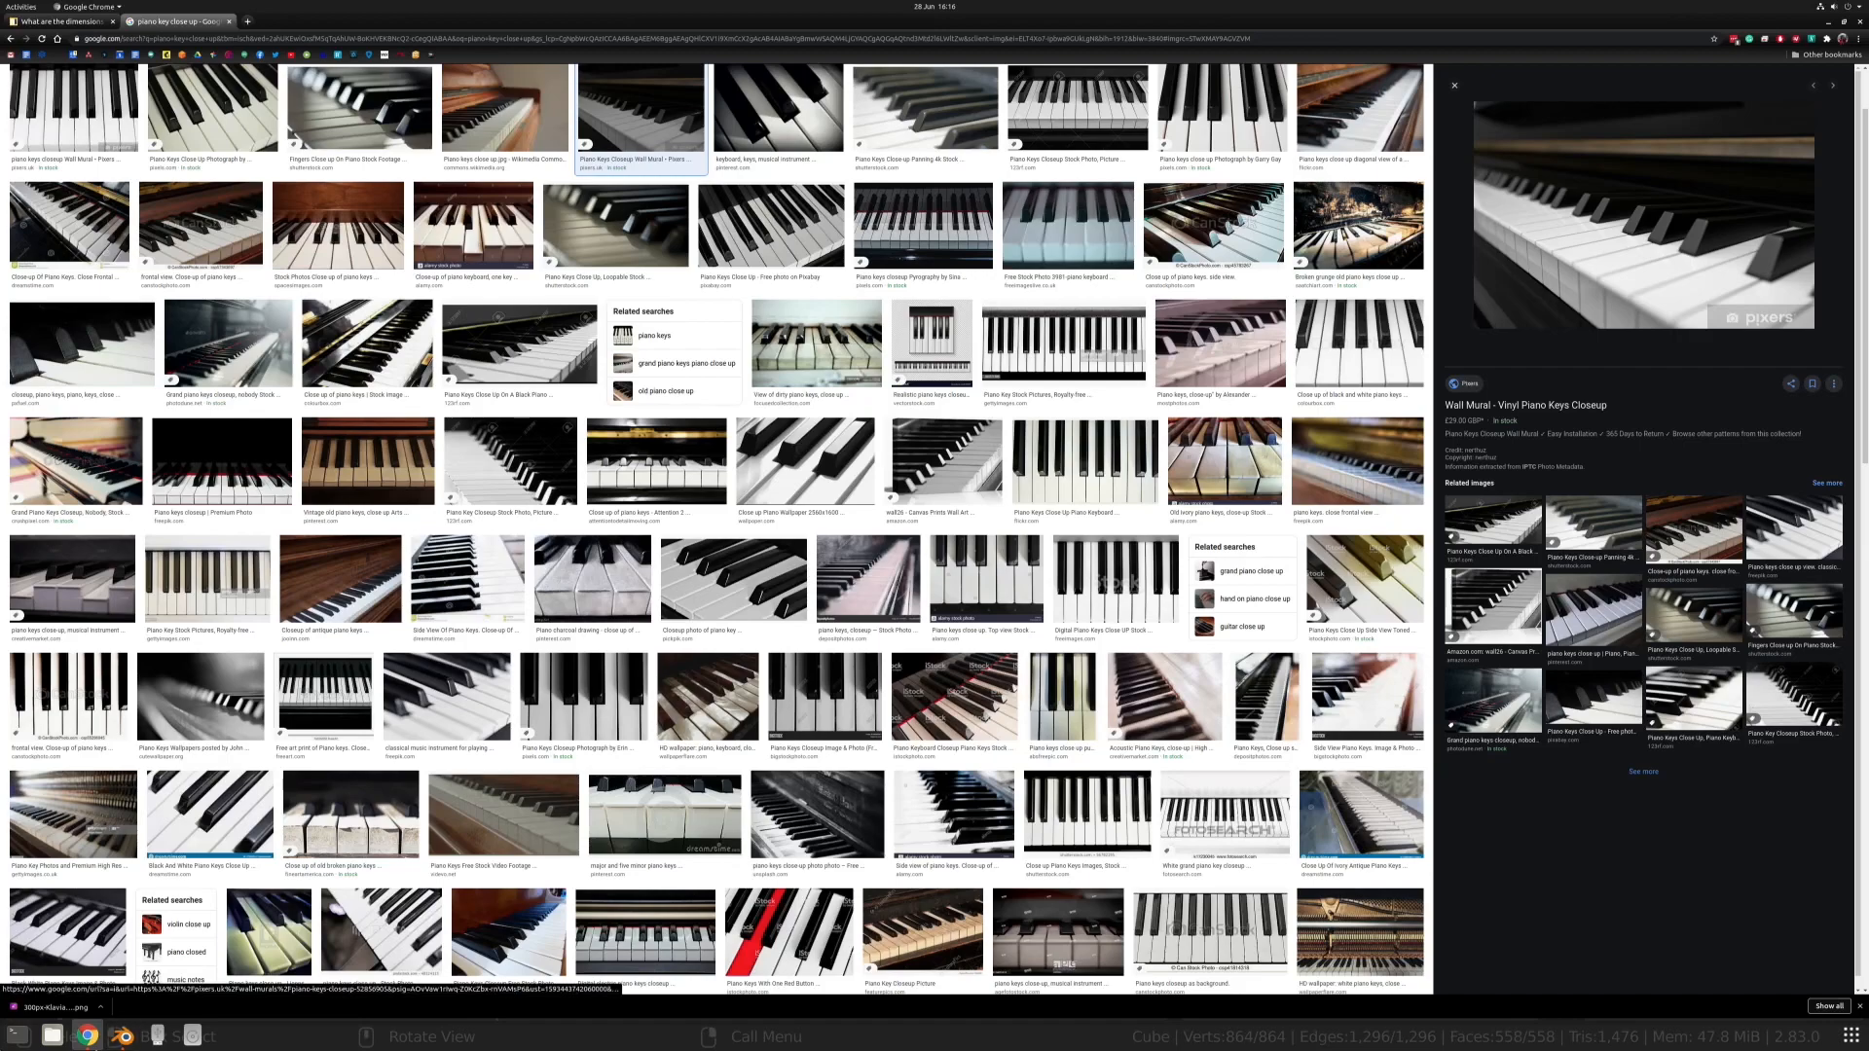
# Switch back to Blender and return the white-key object to Object Mode.
pyautogui.click(123, 1035)
pyautogui.scroll(-9, 824, 633)
pyautogui.press('Tab')
pyautogui.scroll(2, 806, 619)
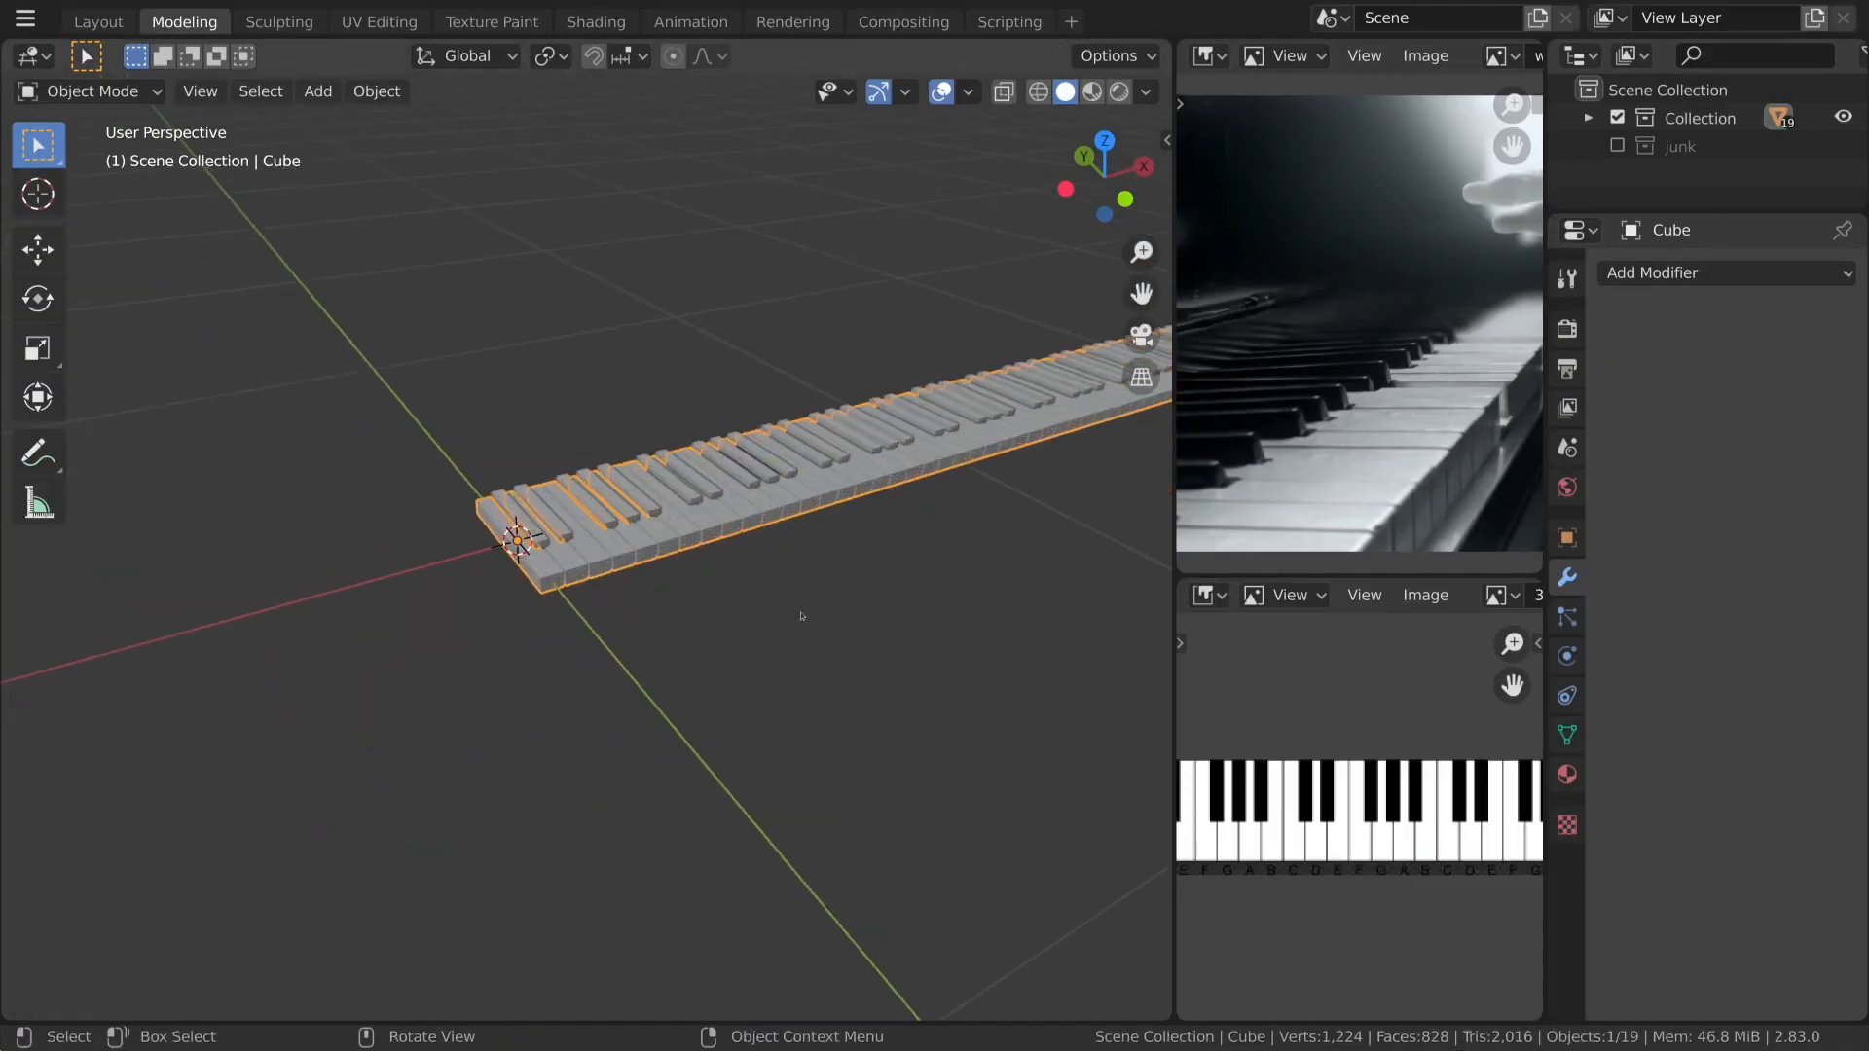
pyautogui.scroll(-3, 739, 606)
pyautogui.hotkey('shift', 'a')
pyautogui.moveTo(681, 486)
pyautogui.click(920, 485)
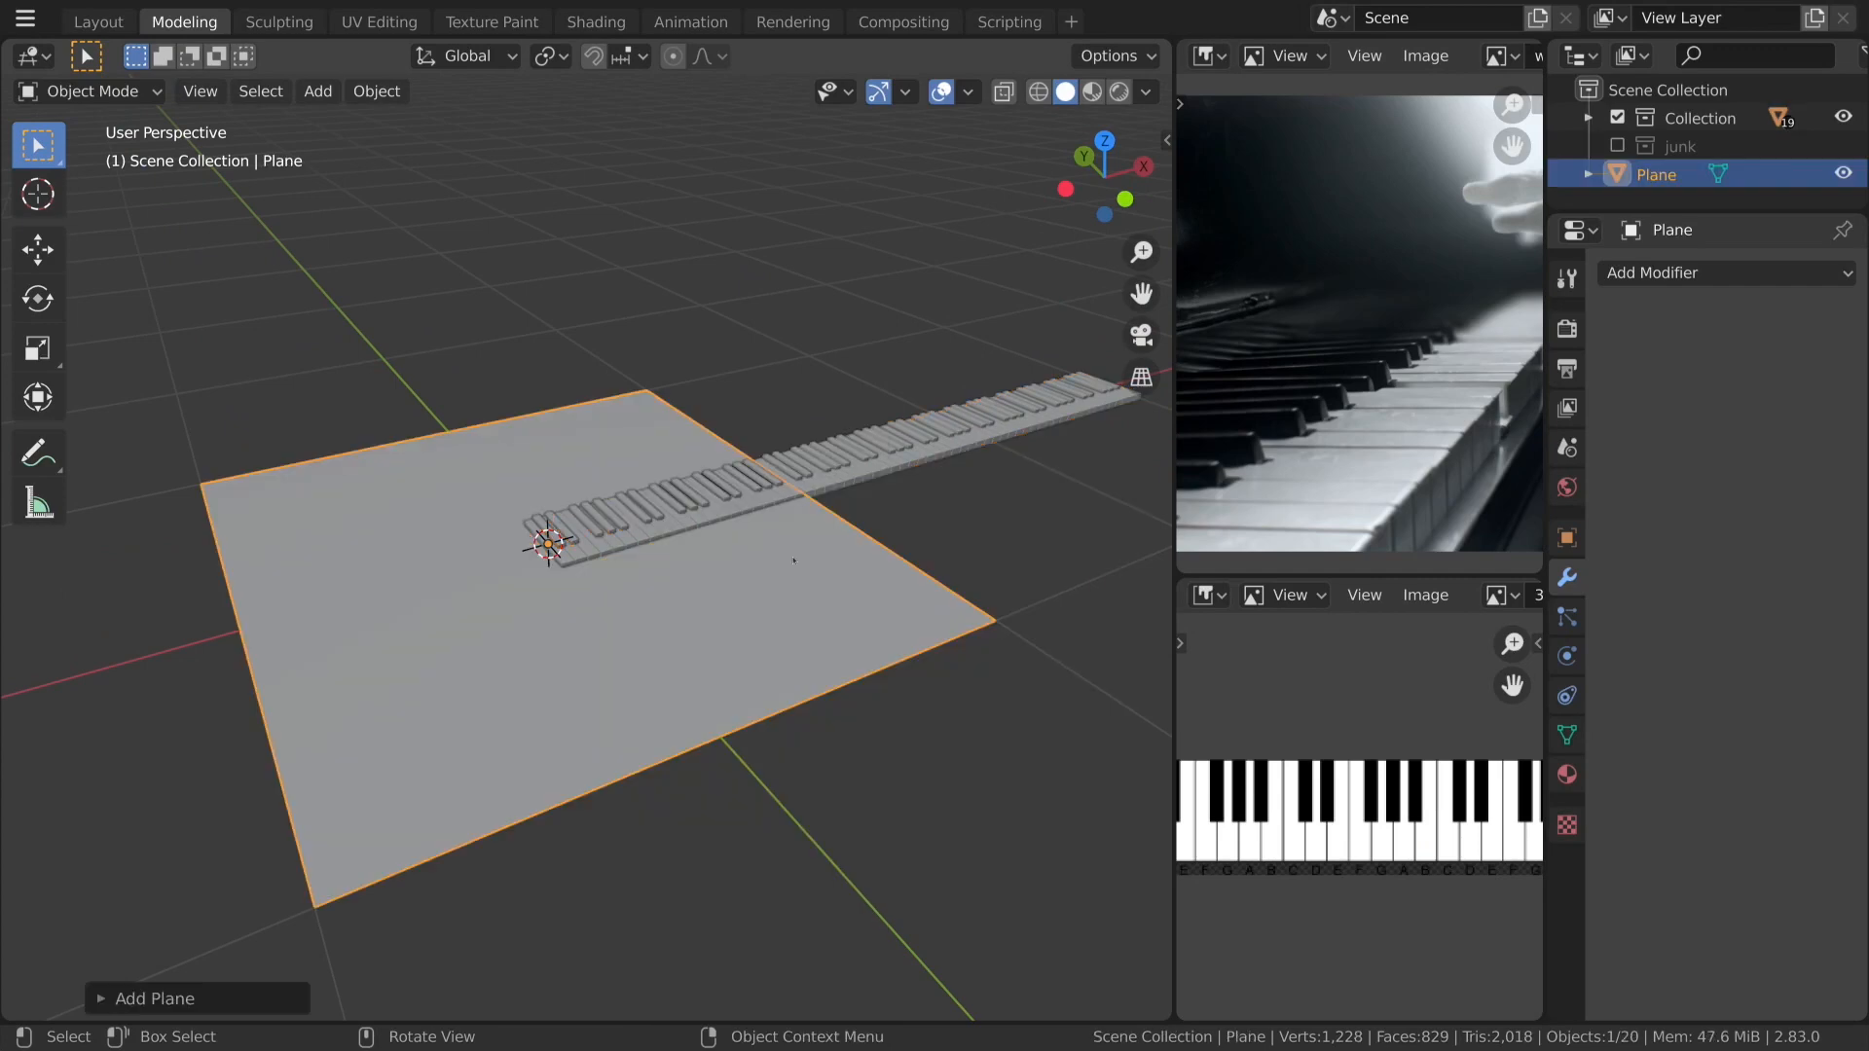
pyautogui.press('x')
pyautogui.click(674, 595)
# Add a mesh cube at the 3D cursor and show the scene from the top in wireframe.
pyautogui.hotkey('shift', 'a')
pyautogui.moveTo(682, 485)
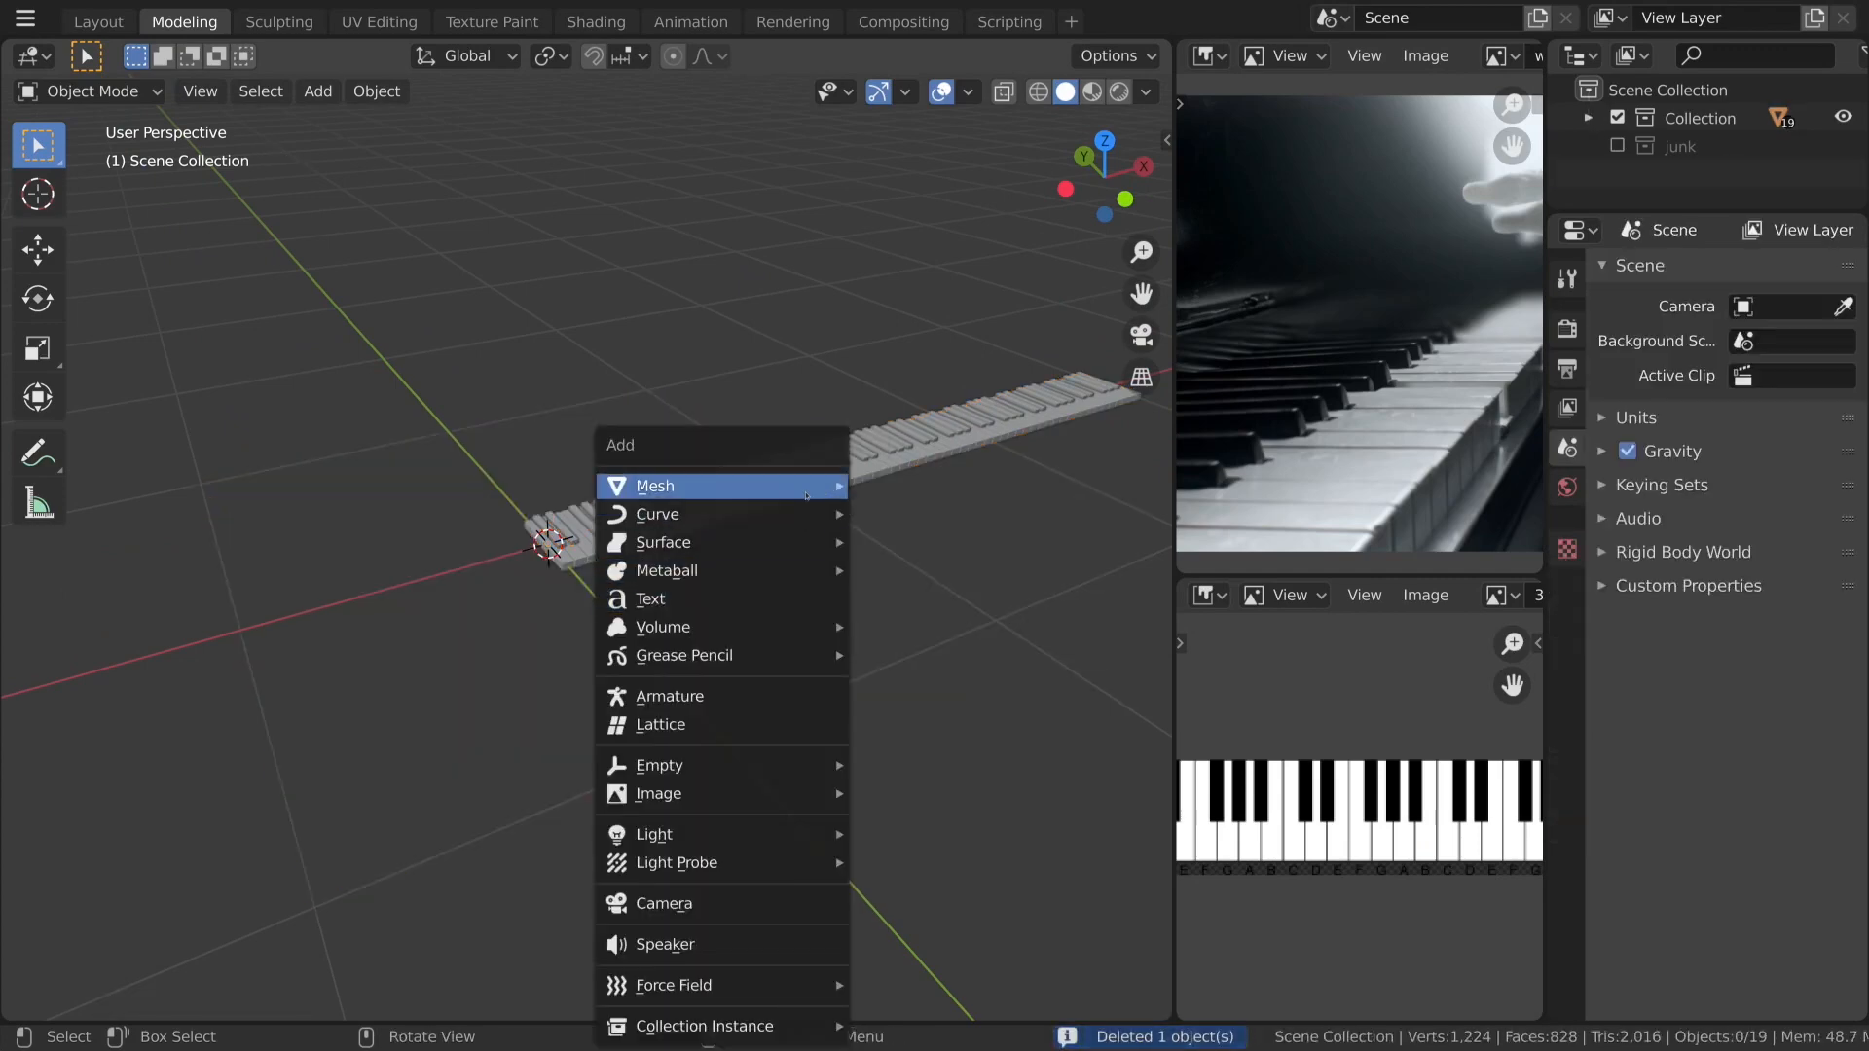
pyautogui.click(909, 513)
pyautogui.press('KP_5')
pyautogui.scroll(-4, 732, 519)
pyautogui.press('KP_7')
pyautogui.press('z')
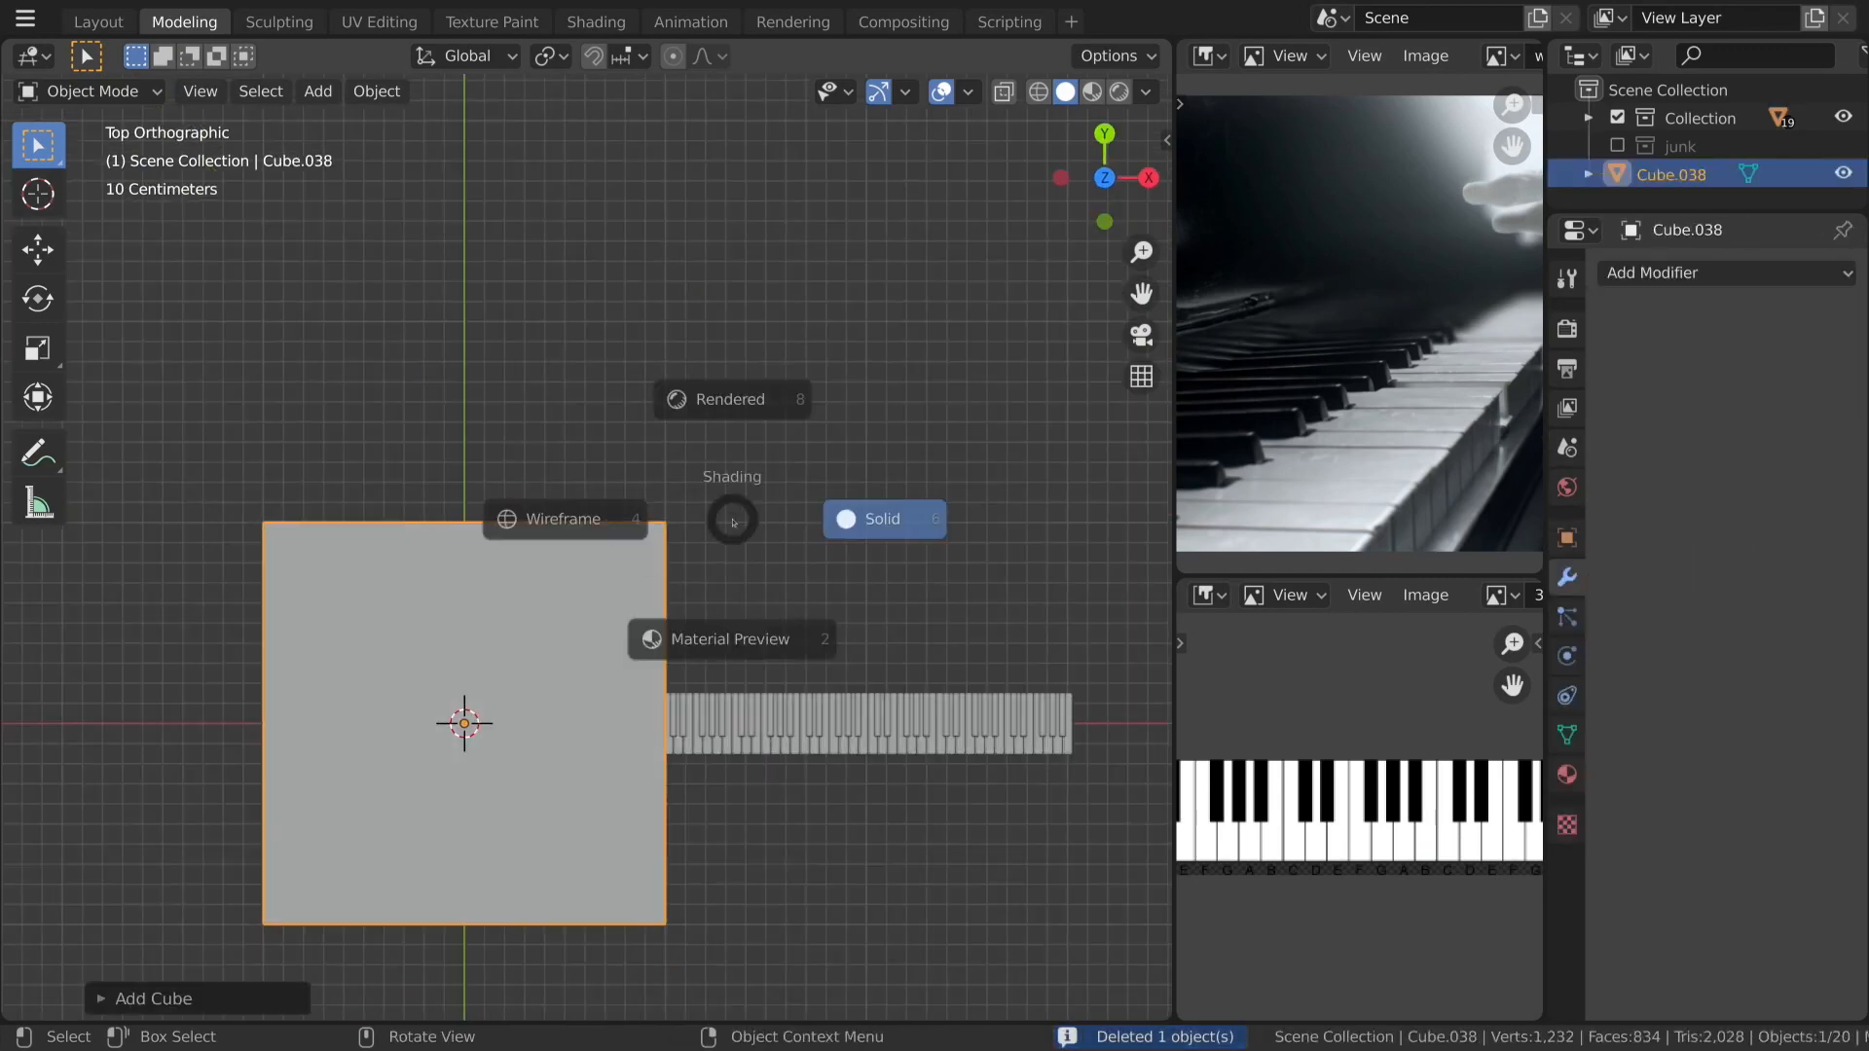
pyautogui.click(530, 523)
# Move the cube toward the front of the keyboard and scale it down to about a quarter of its size.
pyautogui.press('g')
pyautogui.click(688, 742)
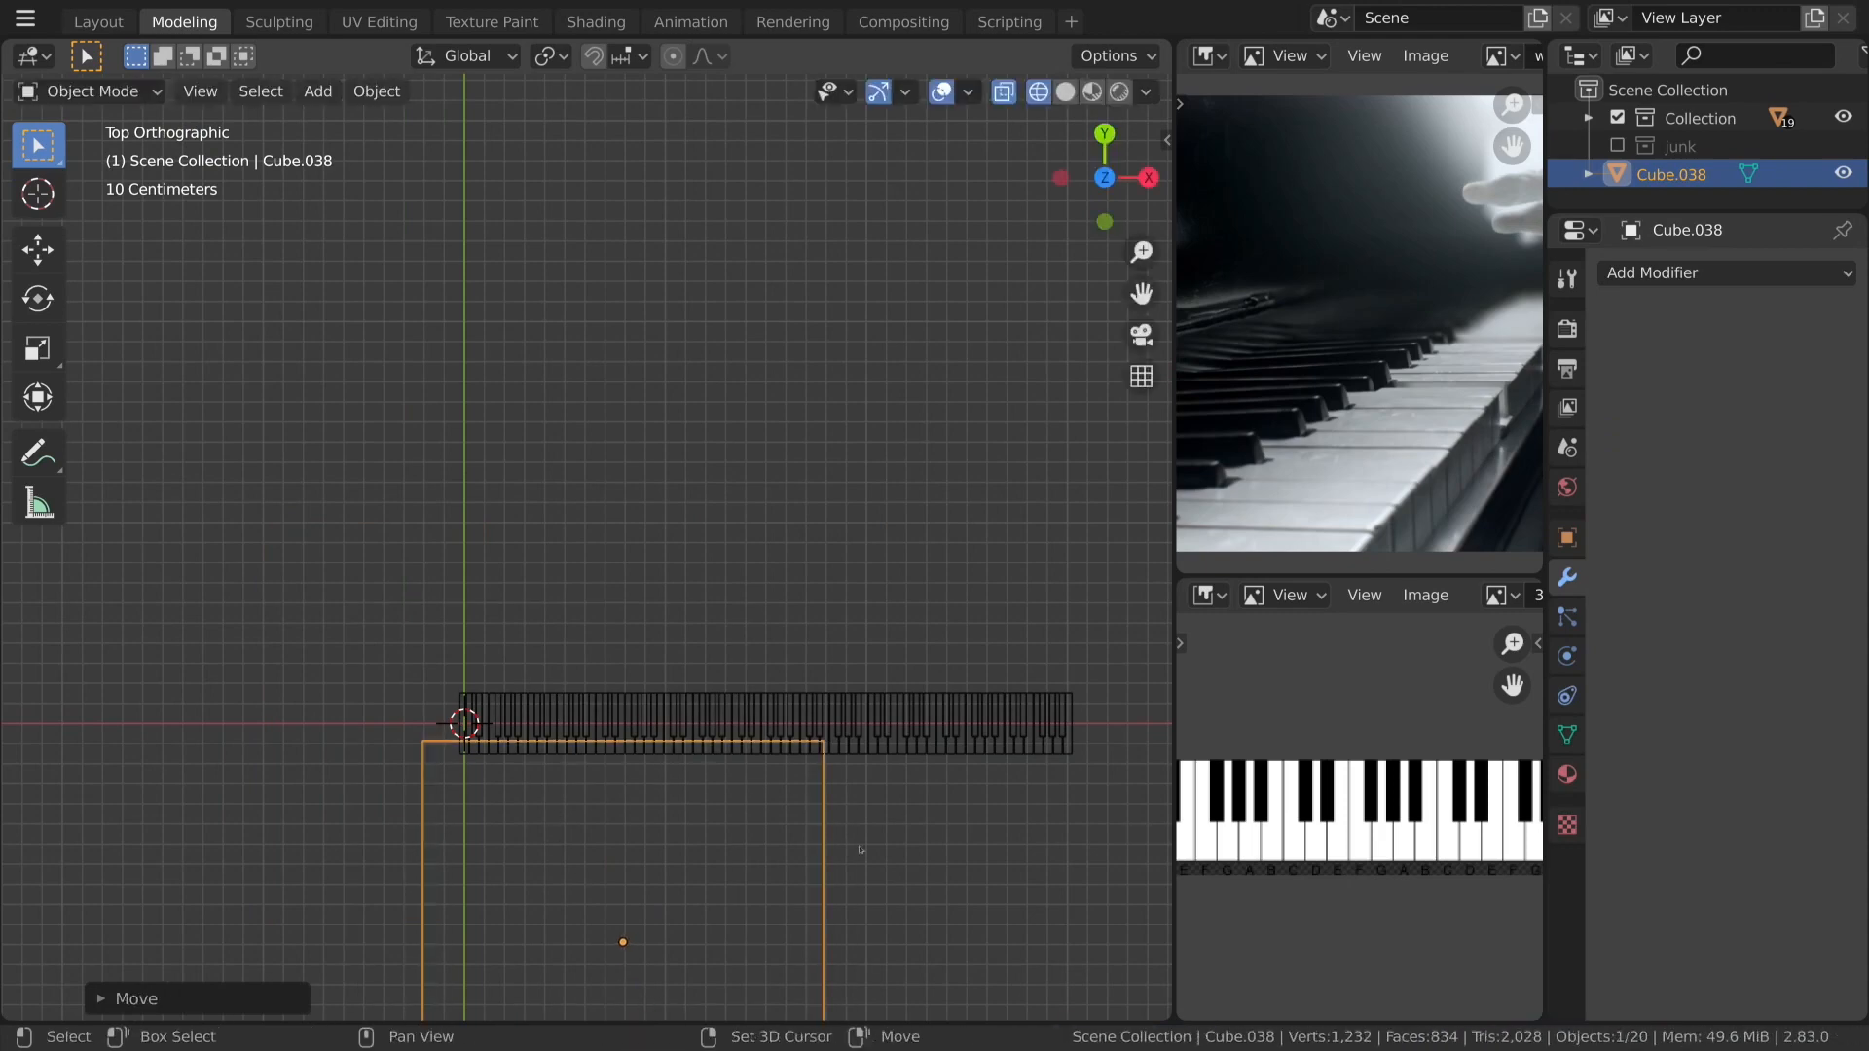
pyautogui.keyDown('shift'); pyautogui.moveTo(918, 722); pyautogui.dragTo(821, 600, button='middle'); pyautogui.keyUp('shift')
pyautogui.keyDown('shift'); pyautogui.moveTo(793, 823); pyautogui.dragTo(735, 714, button='middle'); pyautogui.keyUp('shift')
pyautogui.scroll(-1, 763, 777)
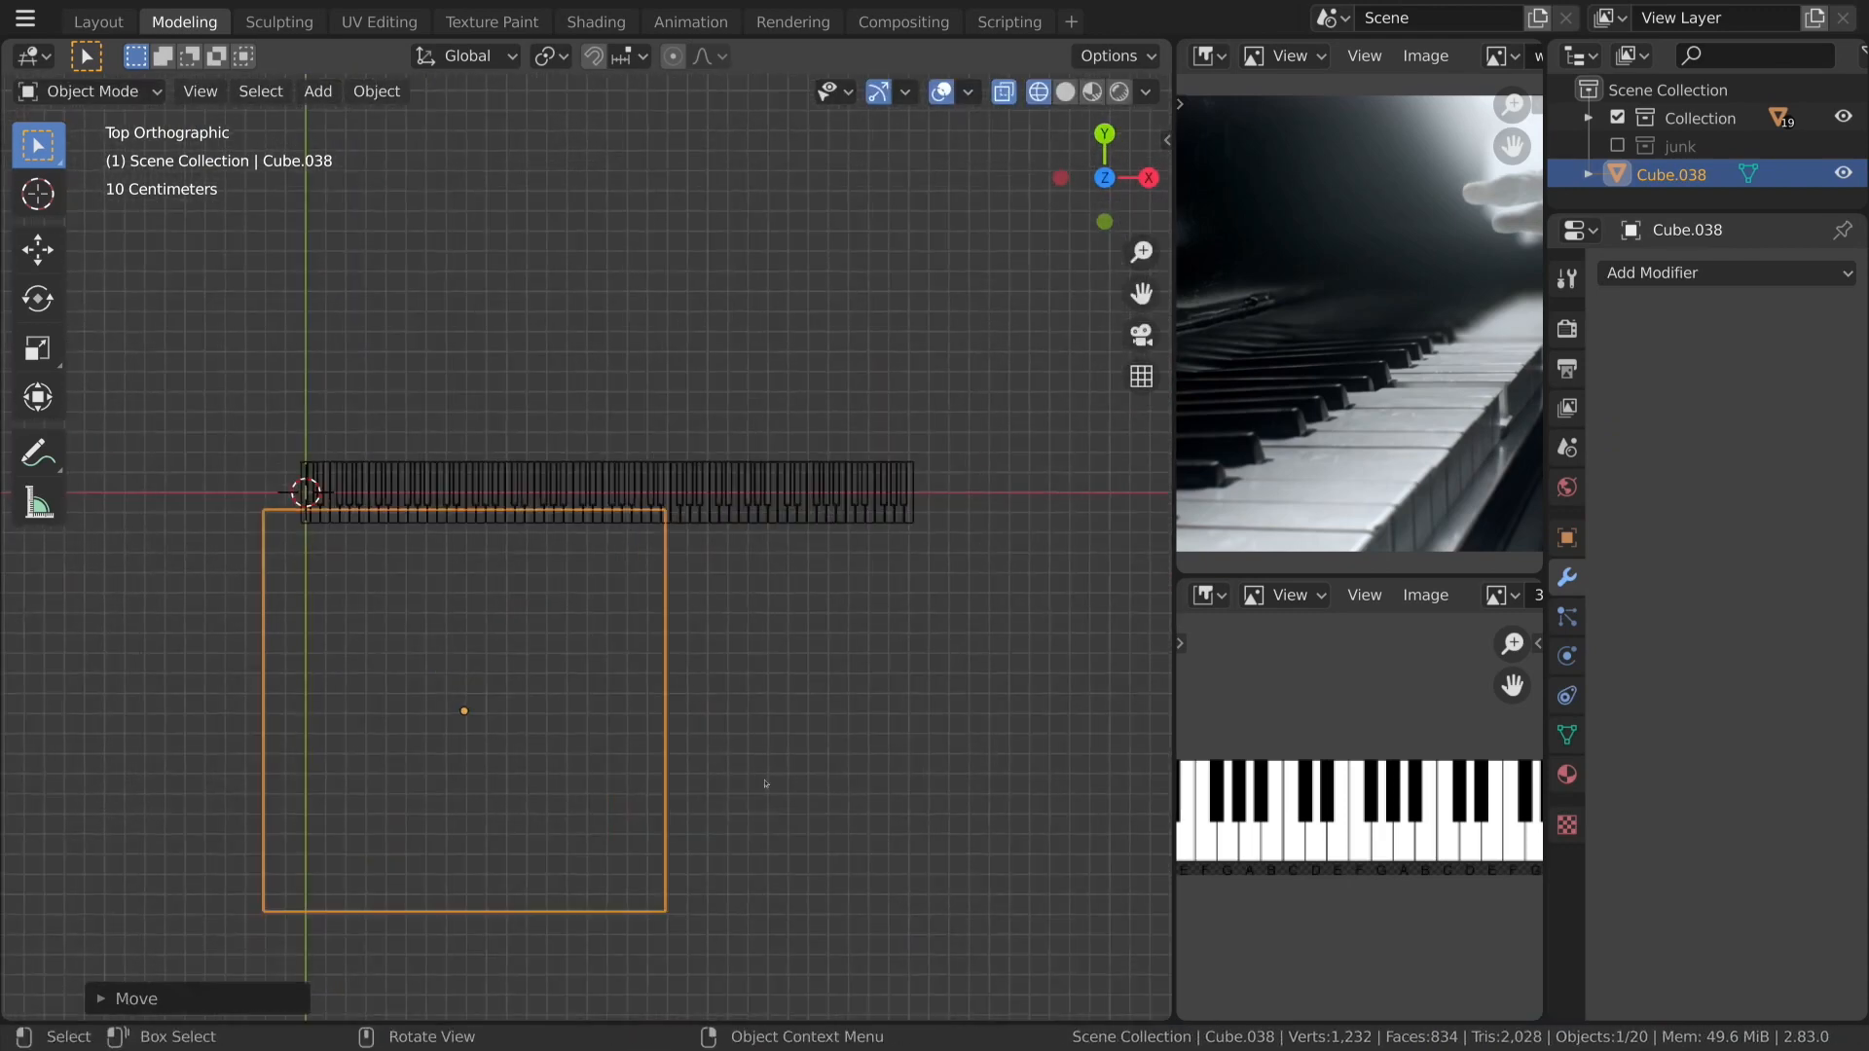
pyautogui.scroll(1, 766, 787)
pyautogui.press('s')
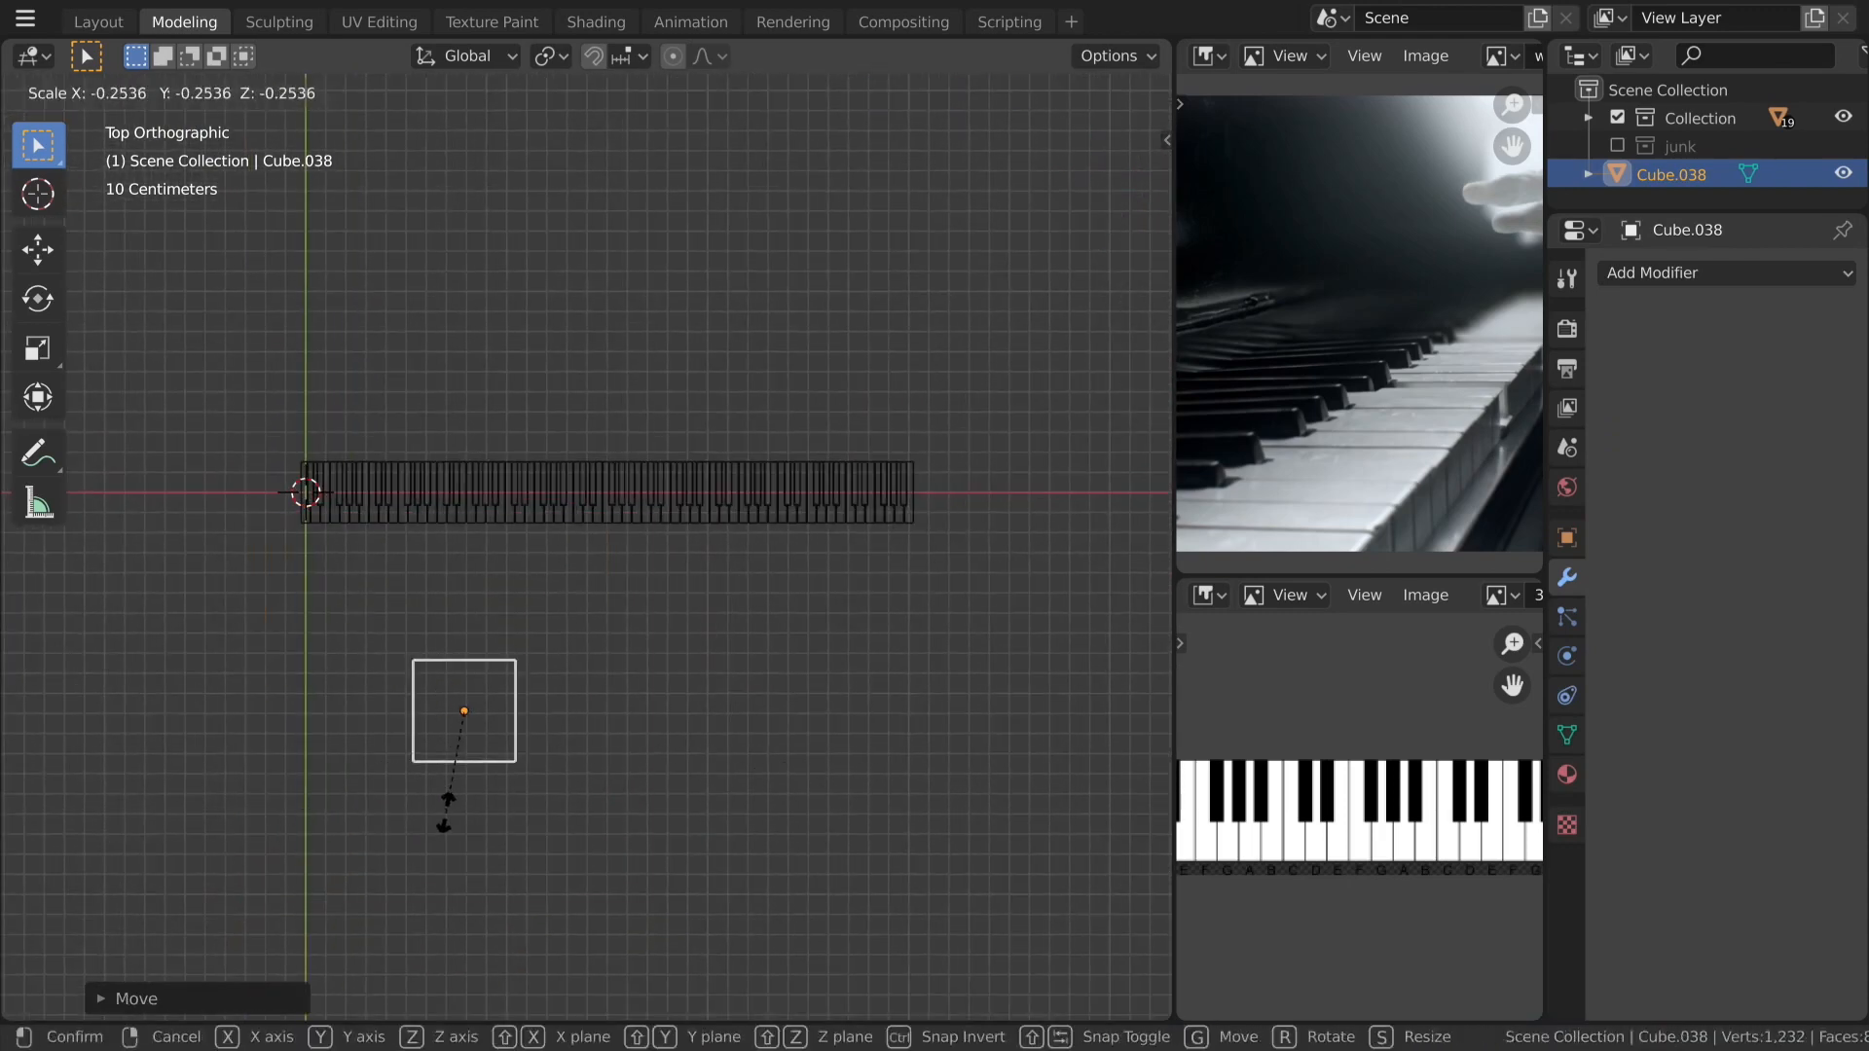
pyautogui.click(468, 771)
# Move the cube to the first octave, shrink it to about two key widths and place it across the first white key's front edge.
pyautogui.keyDown('shift'); pyautogui.moveTo(685, 742); pyautogui.dragTo(918, 688, button='middle'); pyautogui.keyUp('shift')
pyautogui.scroll(3, 918, 688)
pyautogui.press('g')
pyautogui.click(672, 474)
pyautogui.keyDown('shift'); pyautogui.moveTo(672, 474); pyautogui.dragTo(759, 780, button='middle'); pyautogui.keyUp('shift')
pyautogui.scroll(8, 764, 740)
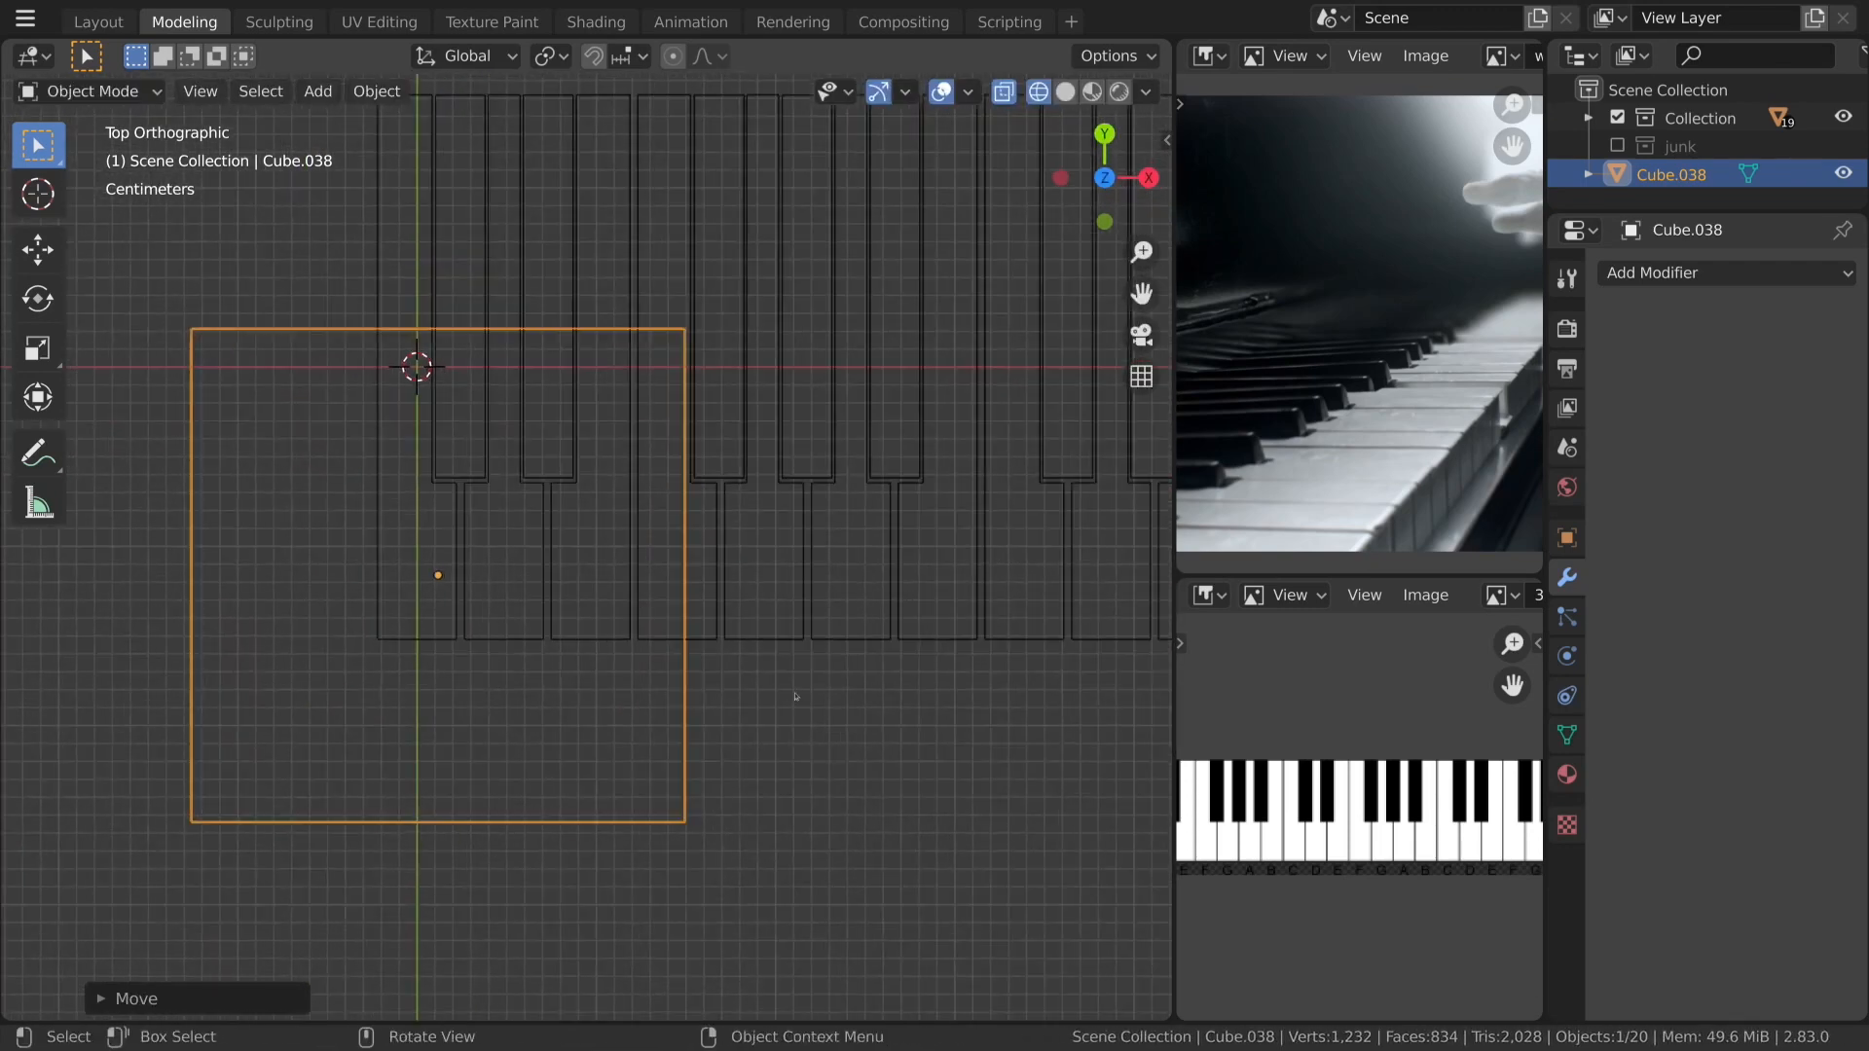
pyautogui.press('s')
pyautogui.click(614, 634)
pyautogui.press('g')
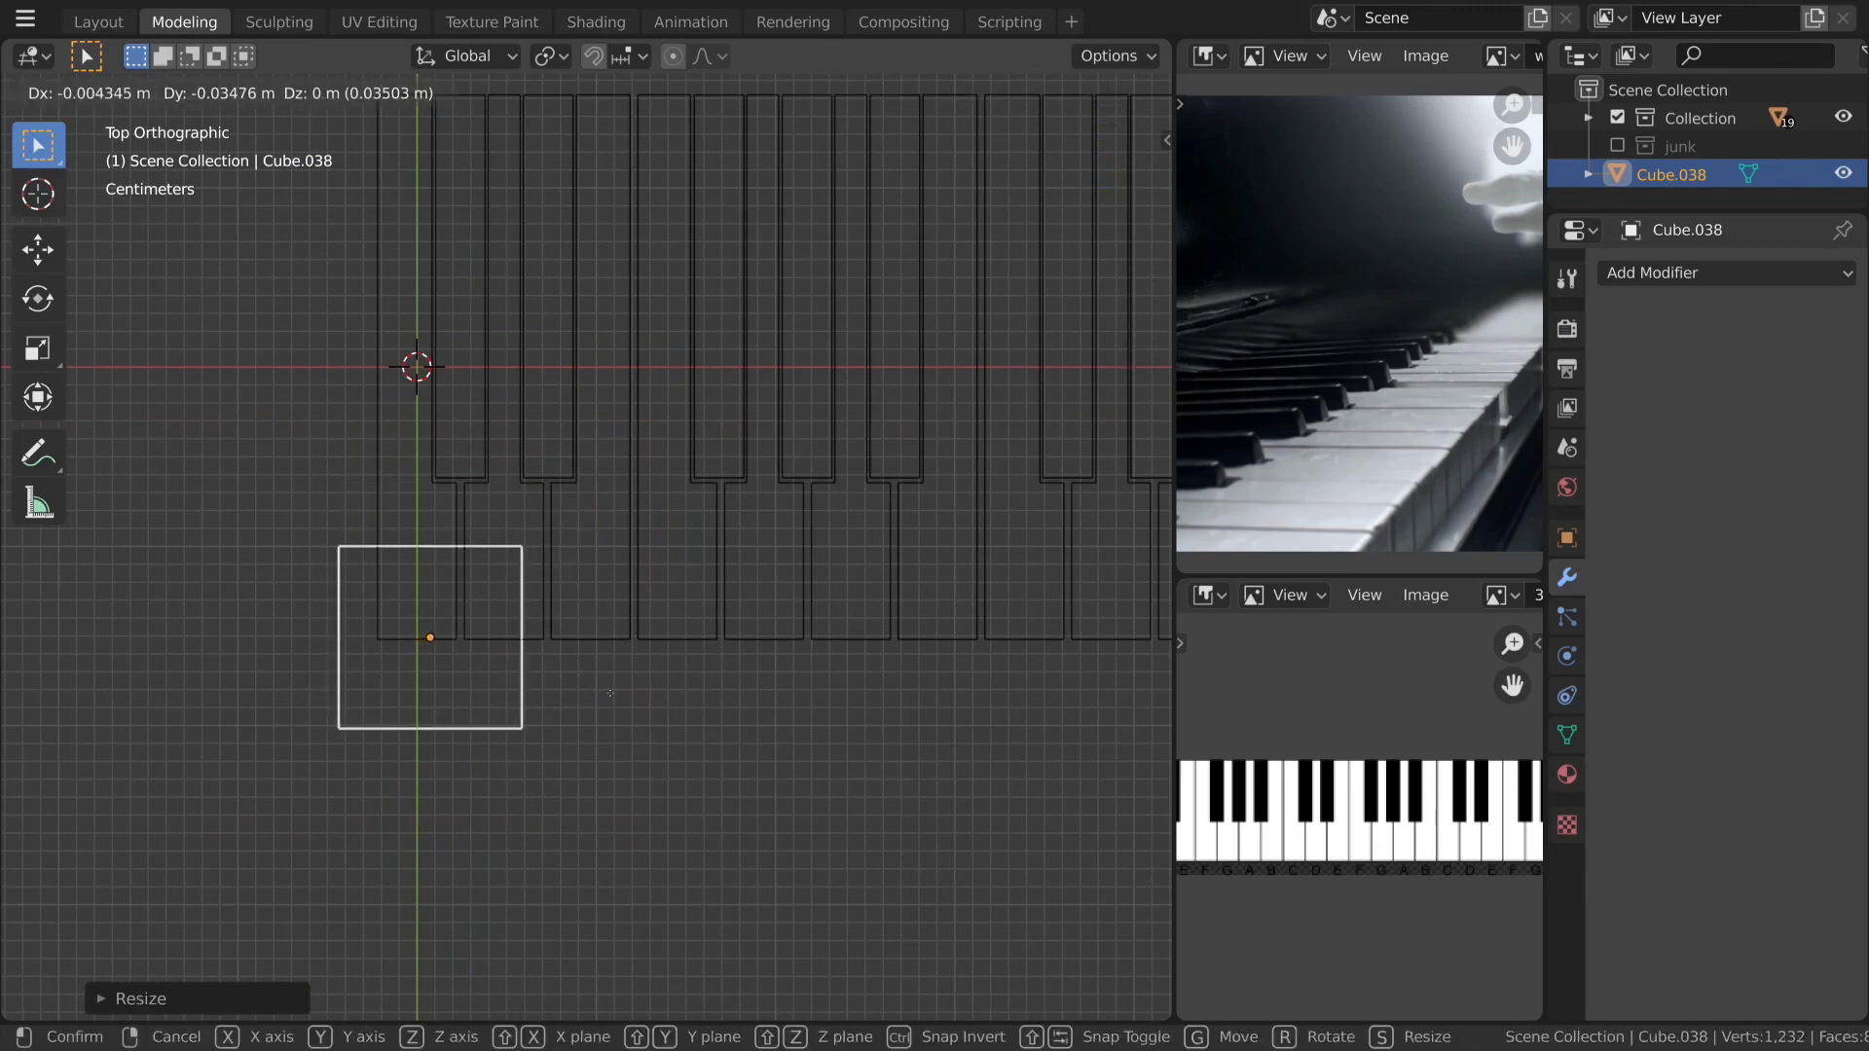
pyautogui.click(614, 697)
# Apply the cube's scale.
pyautogui.scroll(-5, 614, 697)
pyautogui.hotkey('ctrl', 'a')
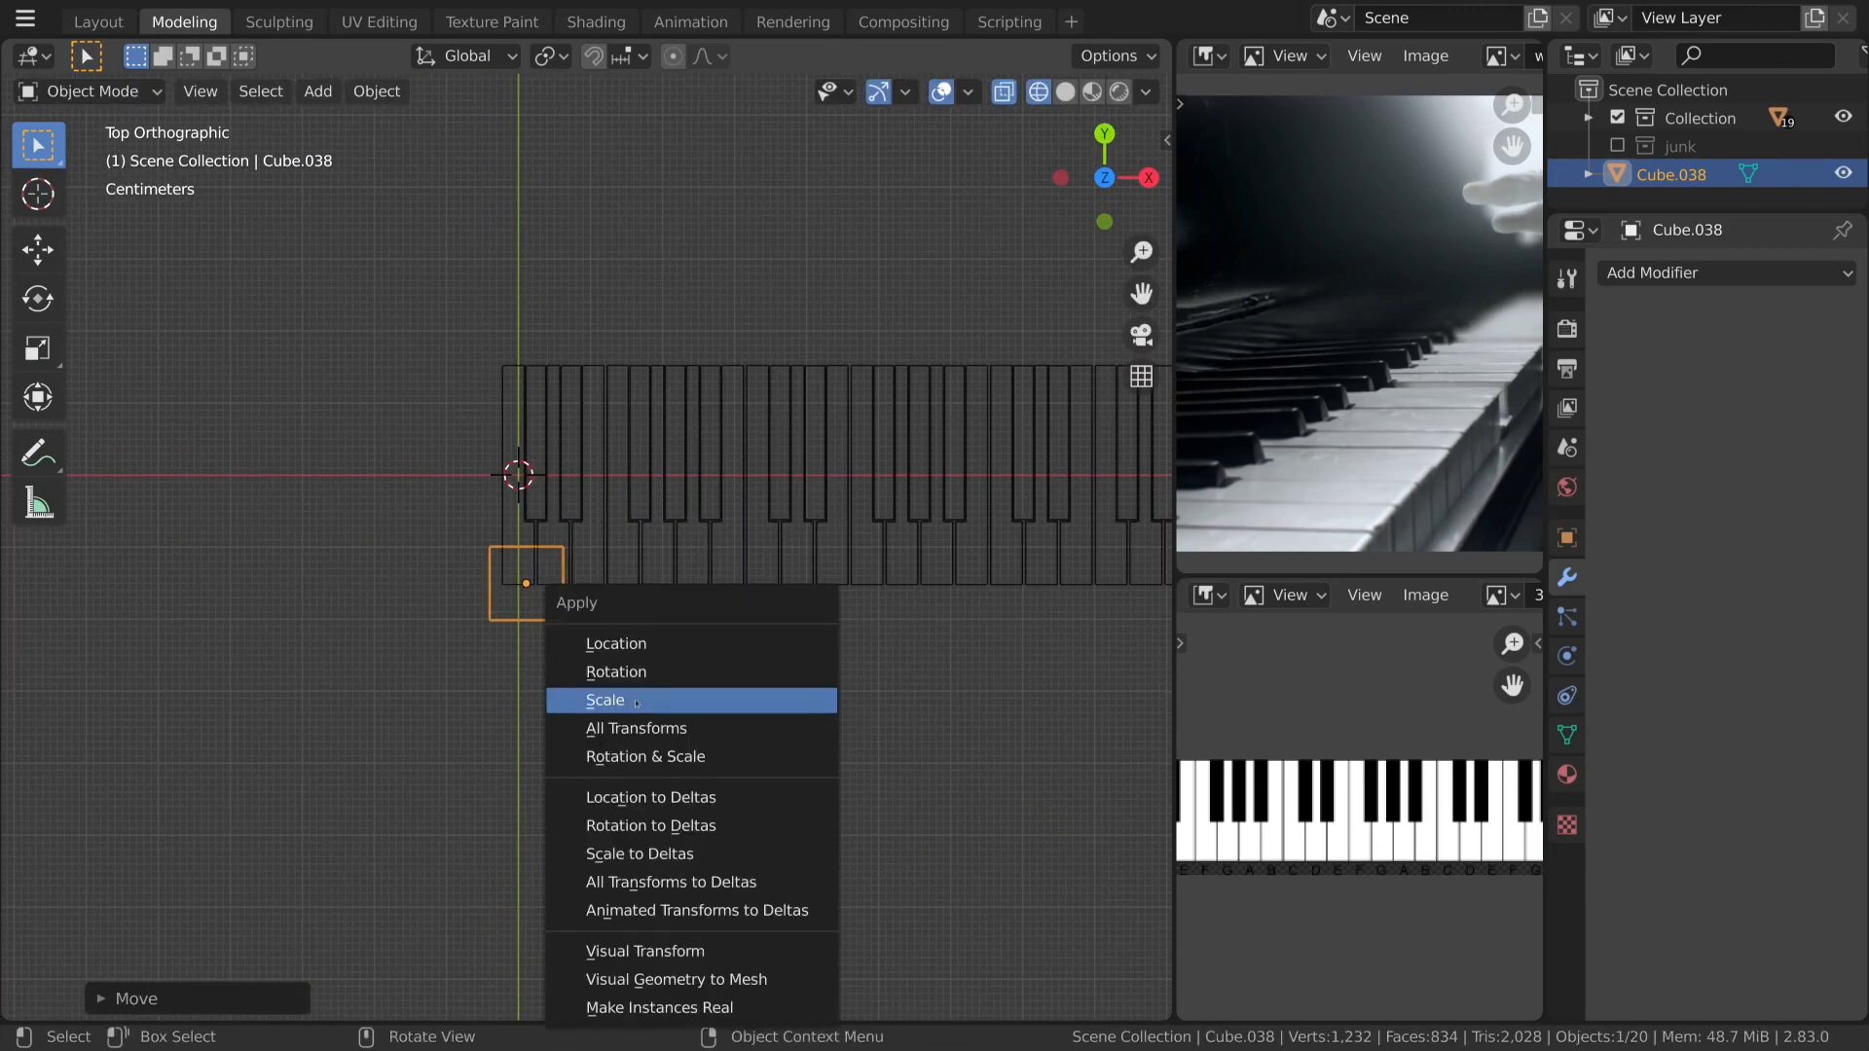
pyautogui.click(636, 697)
# In Edit Mode, move the vertices on the cube's +X side about 1.67 m along X to stretch it beside the keys.
pyautogui.scroll(-3, 835, 701)
pyautogui.keyDown('shift'); pyautogui.moveTo(835, 701); pyautogui.dragTo(626, 677, button='middle'); pyautogui.keyUp('shift')
pyautogui.press('Tab')
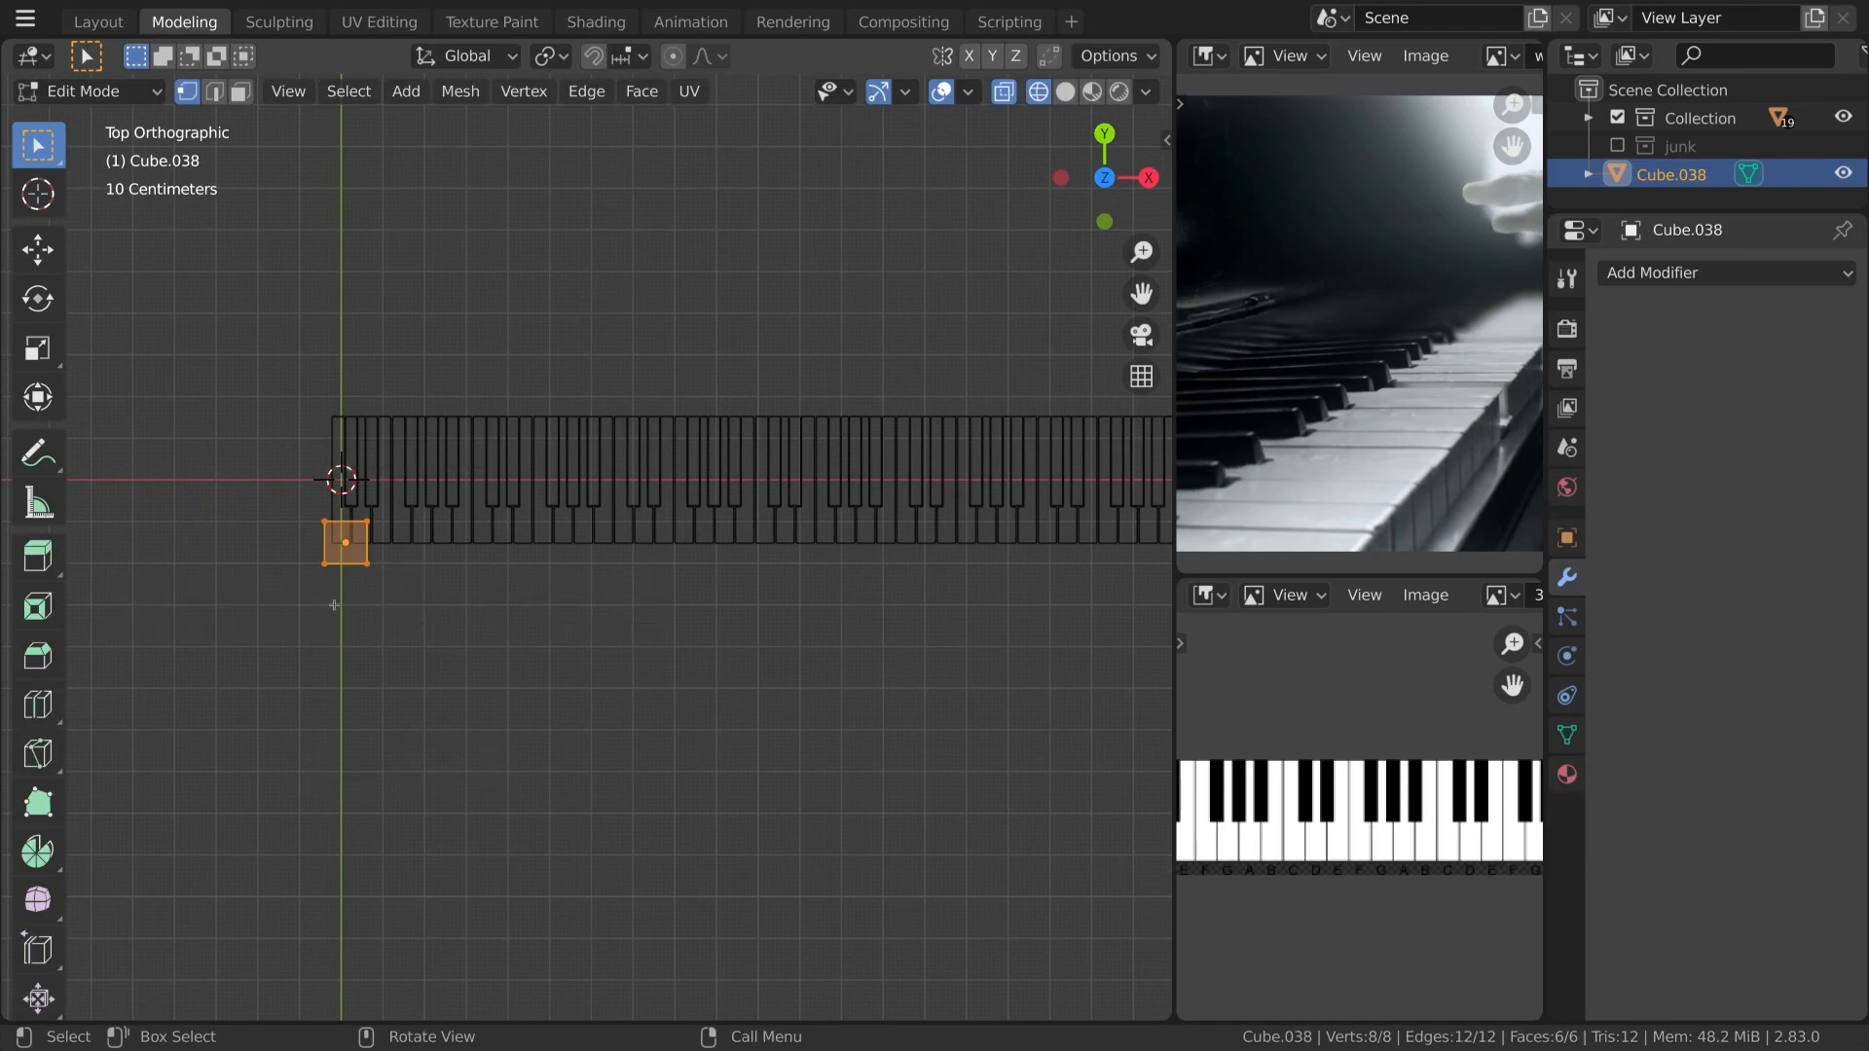
pyautogui.press('z')
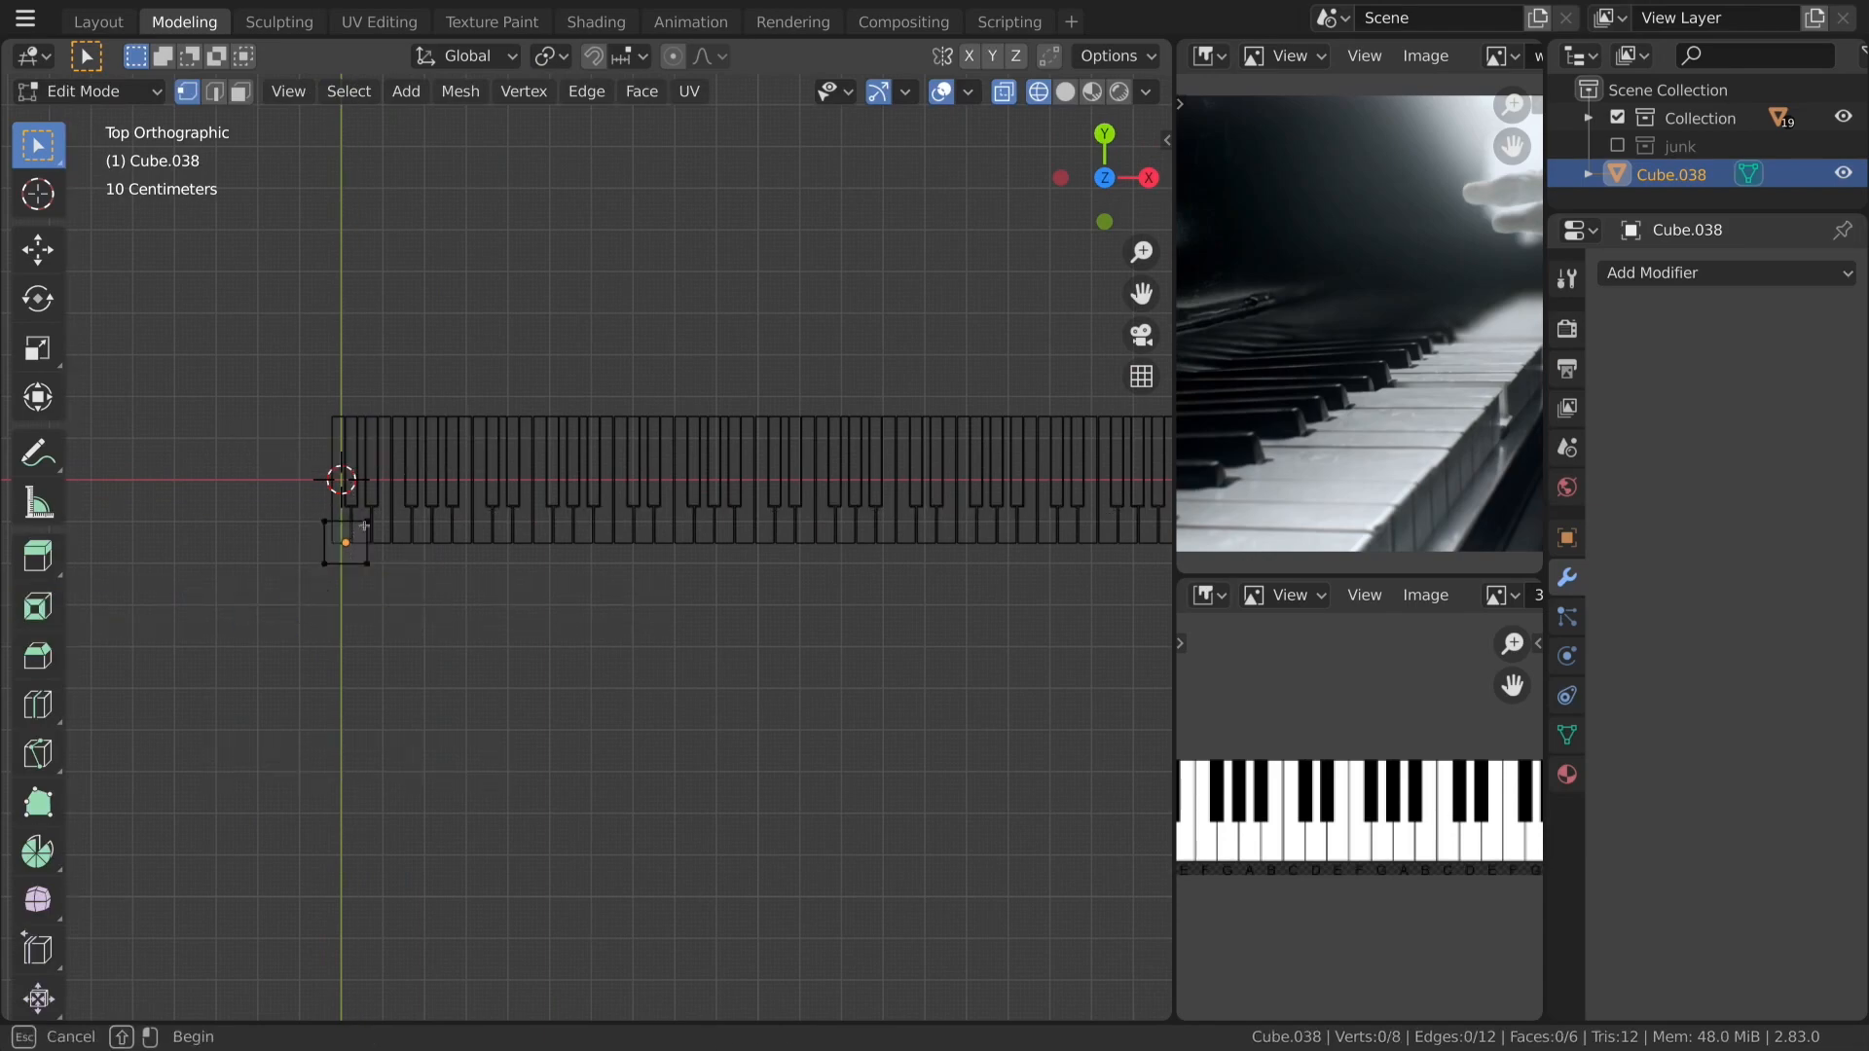
pyautogui.moveTo(364, 525); pyautogui.dragTo(428, 609)
pyautogui.scroll(-7, 608, 721)
pyautogui.scroll(4, 594, 722)
pyautogui.press('g')
pyautogui.press('x')
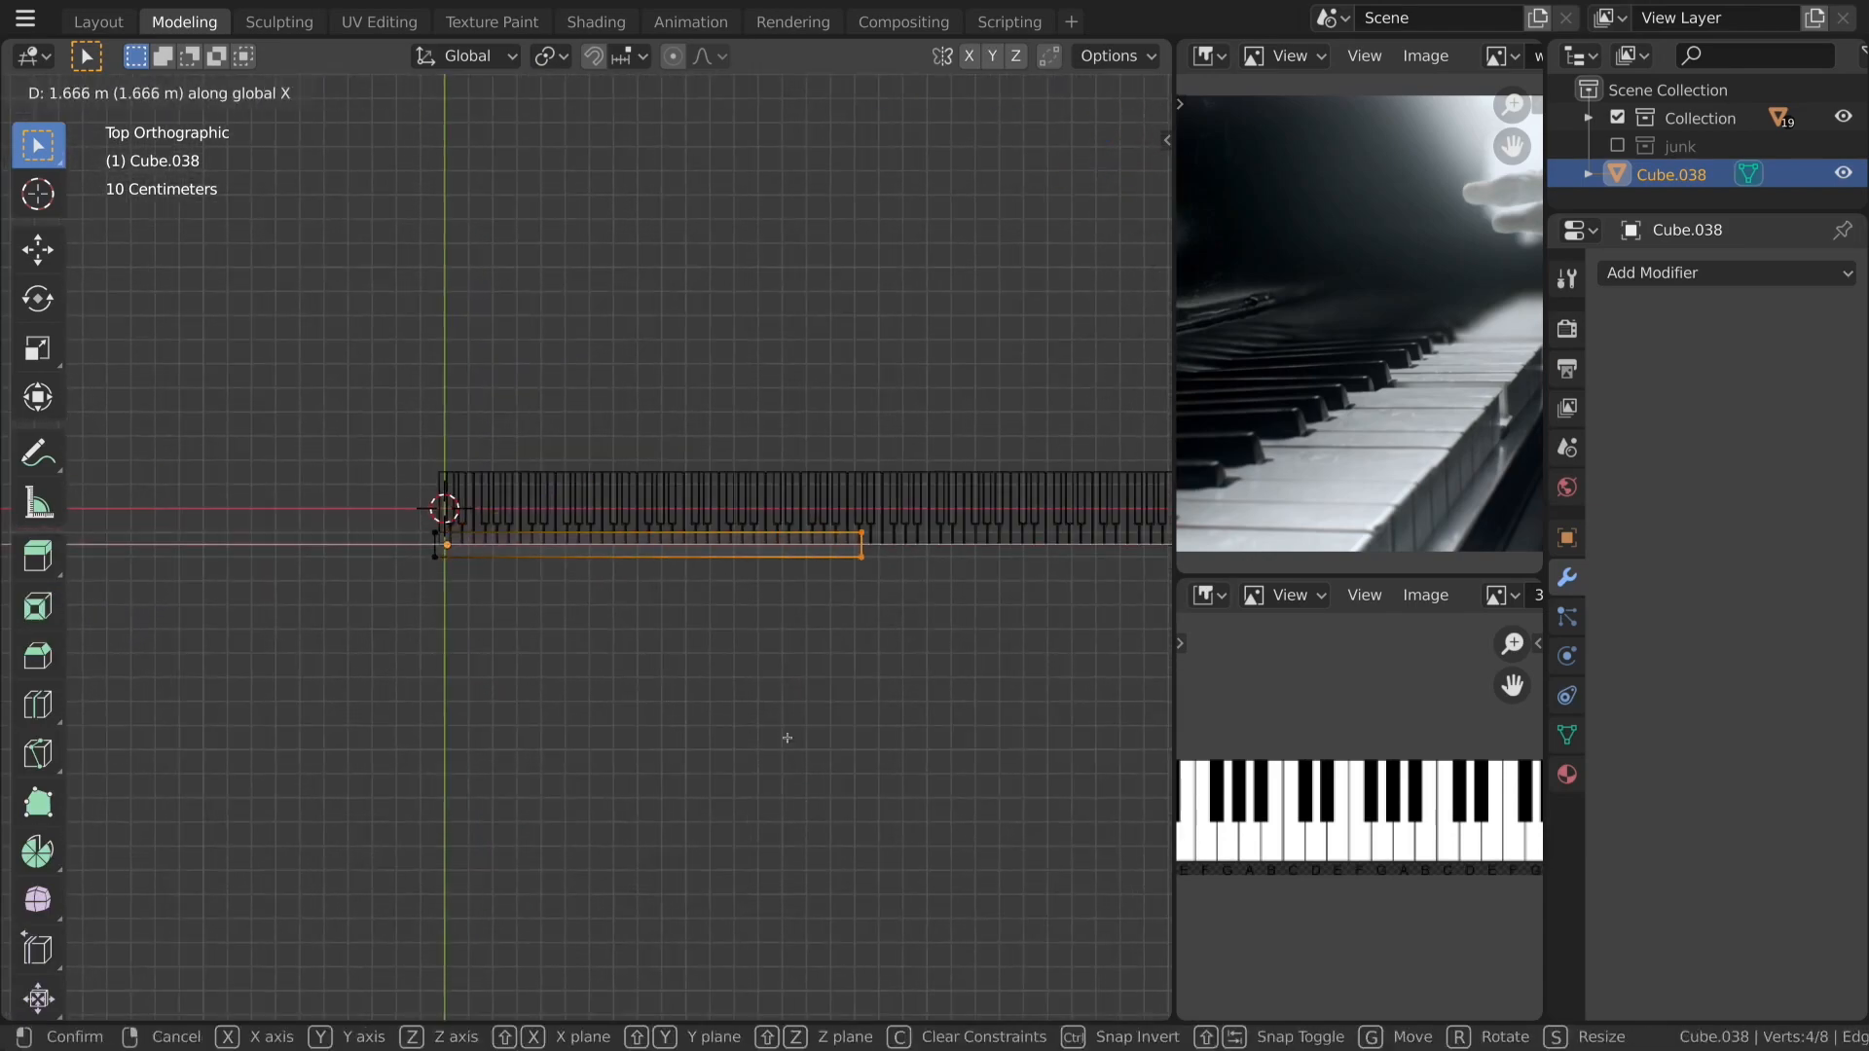
pyautogui.click(784, 739)
# Extend the same end of the box farther along X, just past the last key, and return to Object Mode.
pyautogui.keyDown('shift'); pyautogui.moveTo(895, 694); pyautogui.dragTo(546, 726, button='middle'); pyautogui.keyUp('shift')
pyautogui.press('g')
pyautogui.press('x')
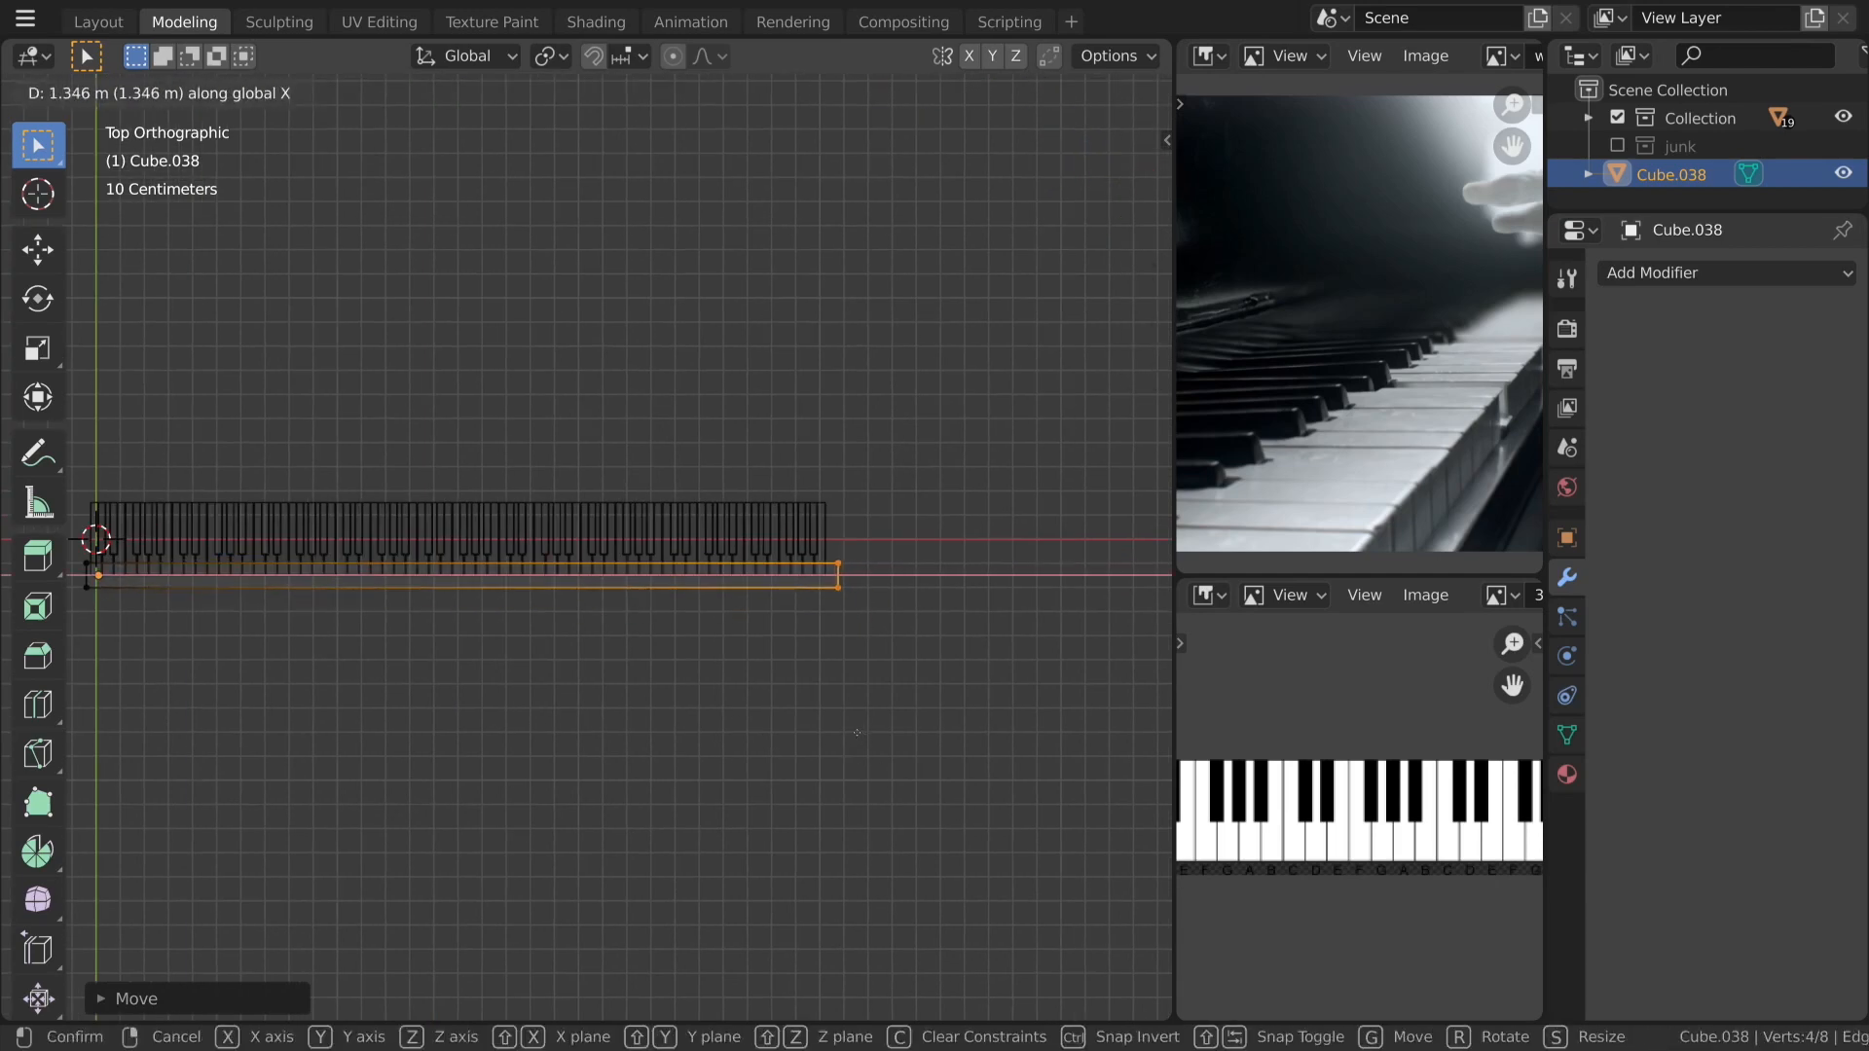
pyautogui.click(842, 574)
pyautogui.press('Tab')
# Show the scene in solid shading and lower the long box along Z to just below the white keys' top surface.
pyautogui.moveTo(730, 756); pyautogui.dragTo(834, 562, button='middle')
pyautogui.scroll(6, 834, 561)
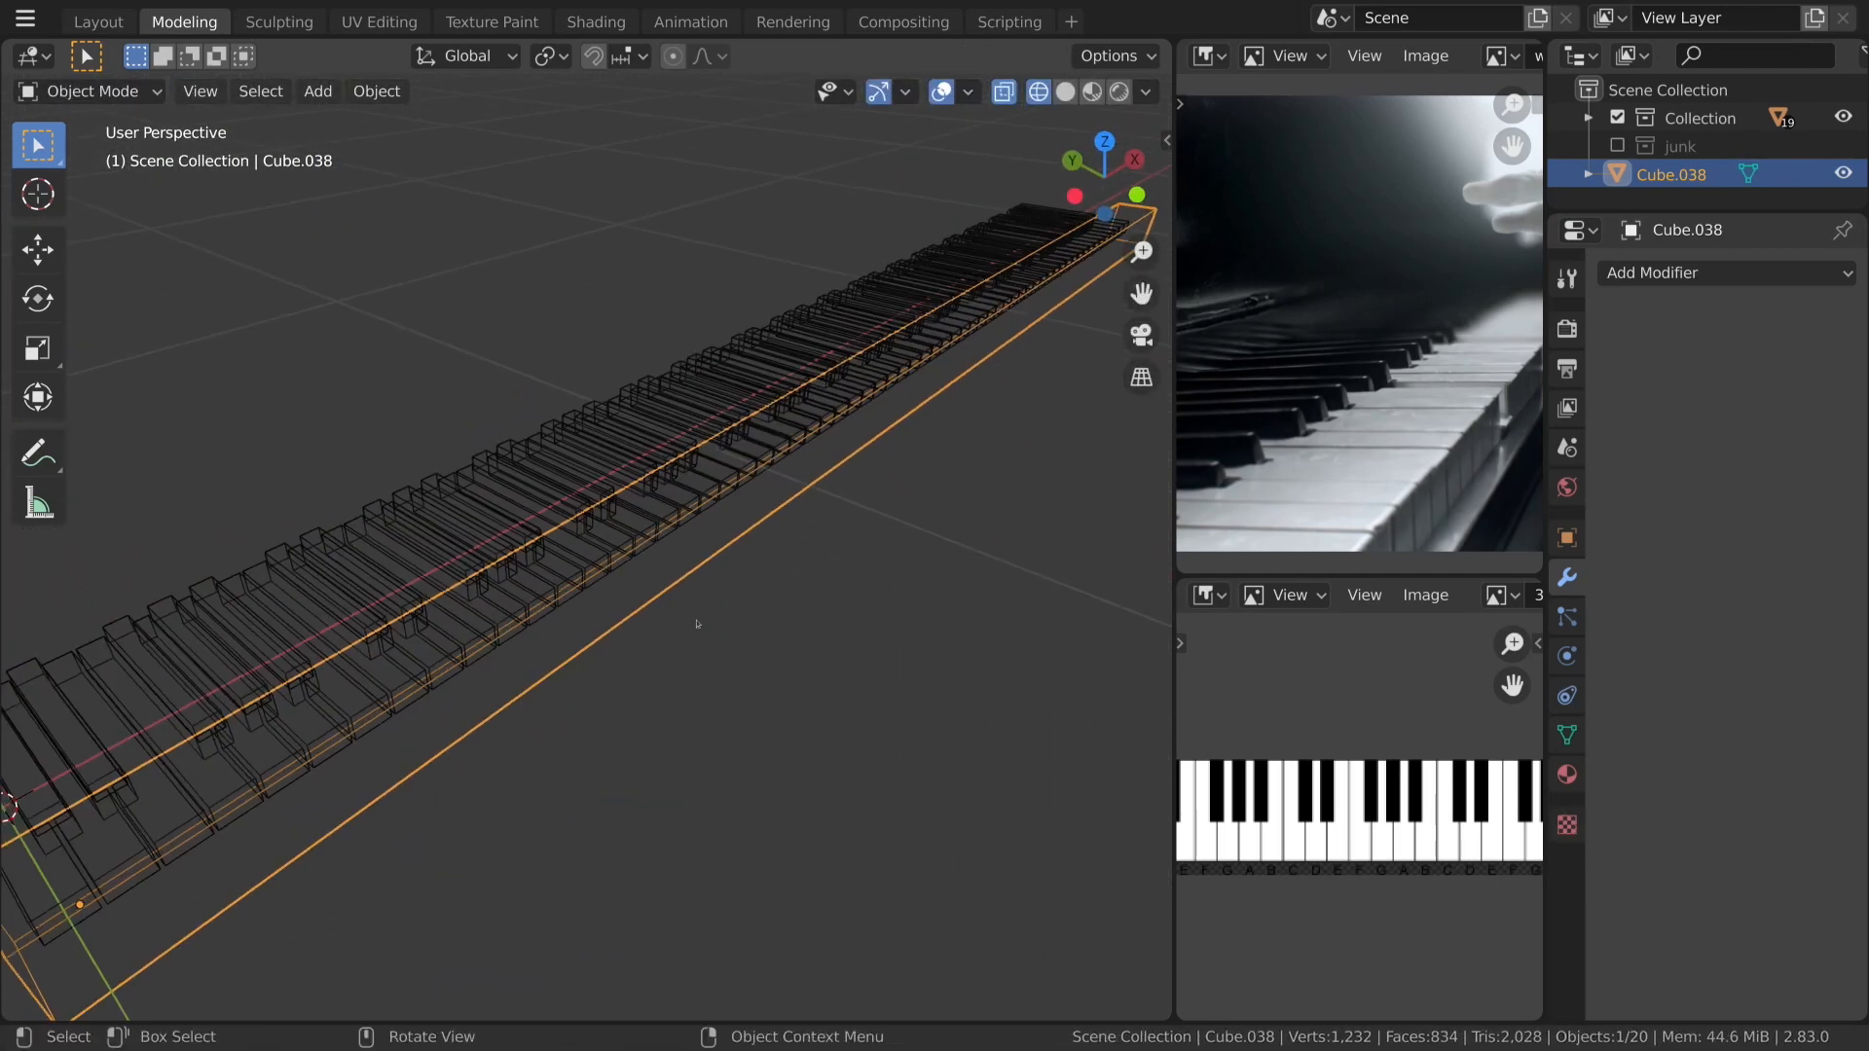
pyautogui.hotkey('shift', 'z')
pyautogui.moveTo(667, 675); pyautogui.dragTo(720, 643, button='middle')
pyautogui.press('g')
pyautogui.press('z')
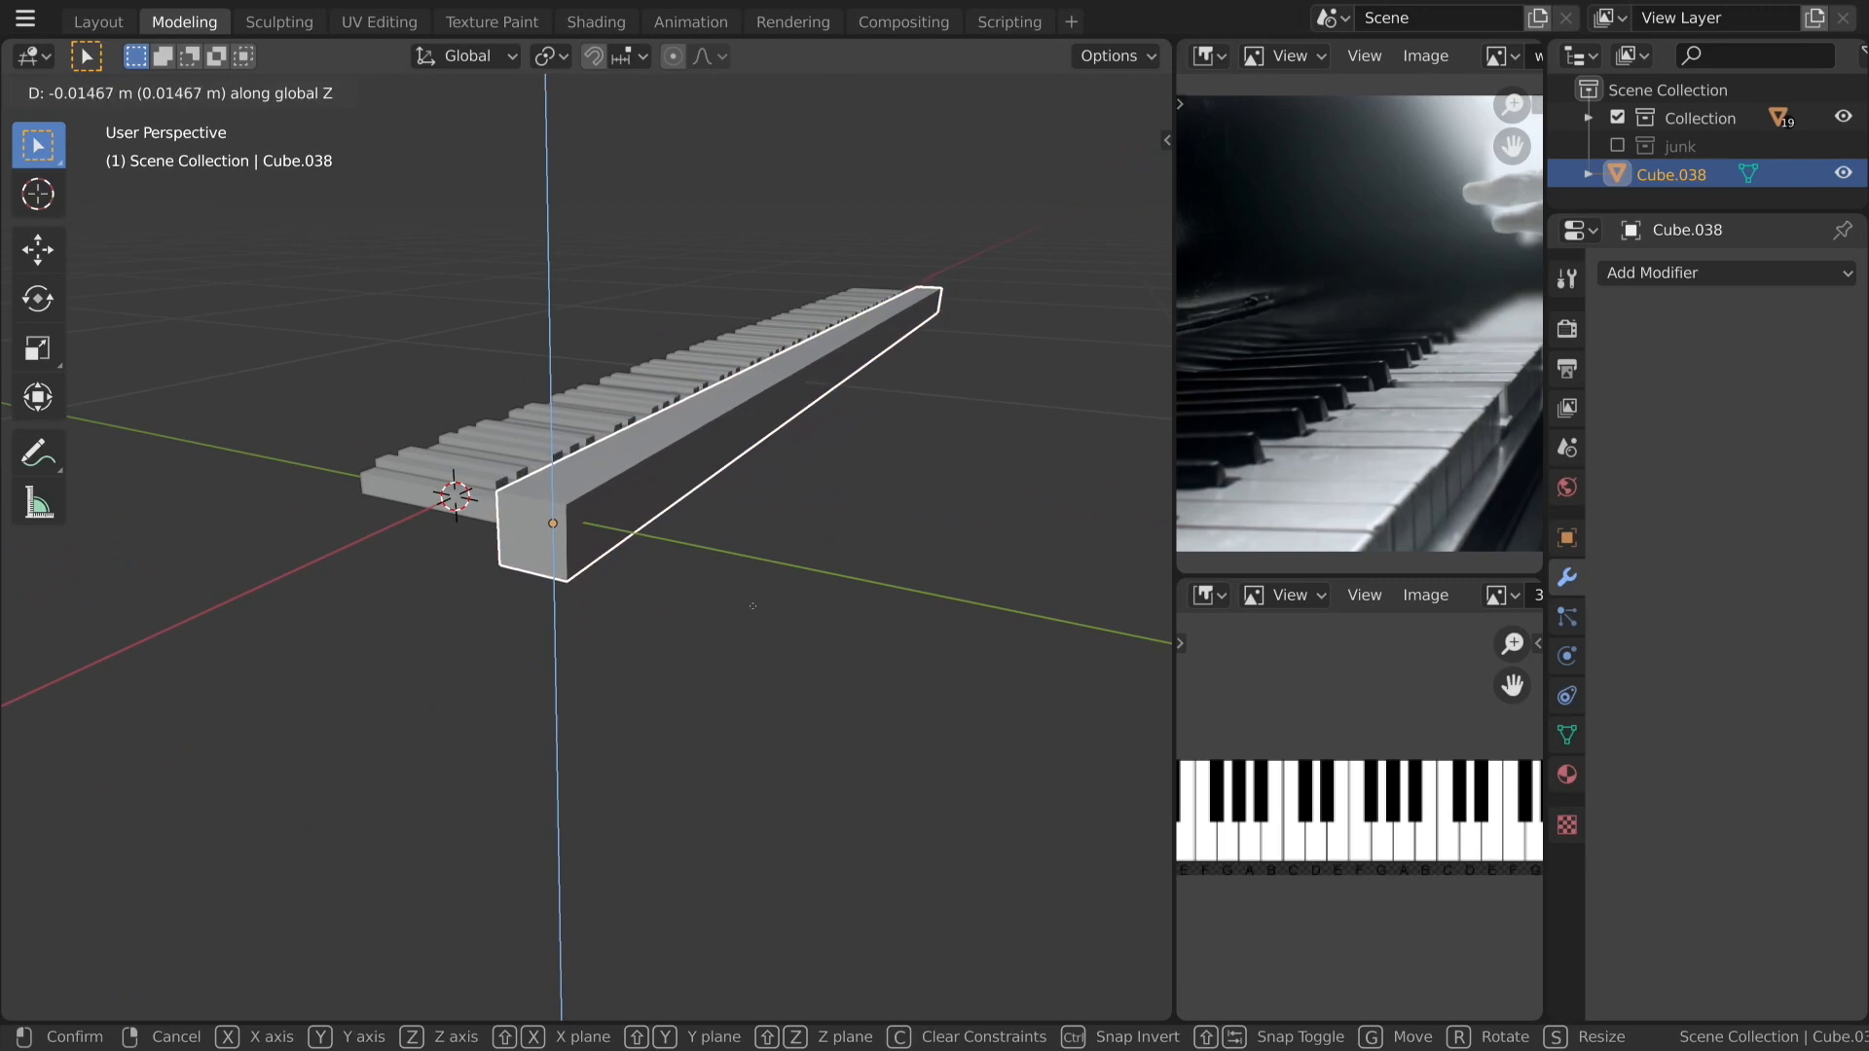
pyautogui.click(767, 798)
# Move the long box outward along Y so it only slightly overlaps the front of the white keys.
pyautogui.scroll(6, 638, 643)
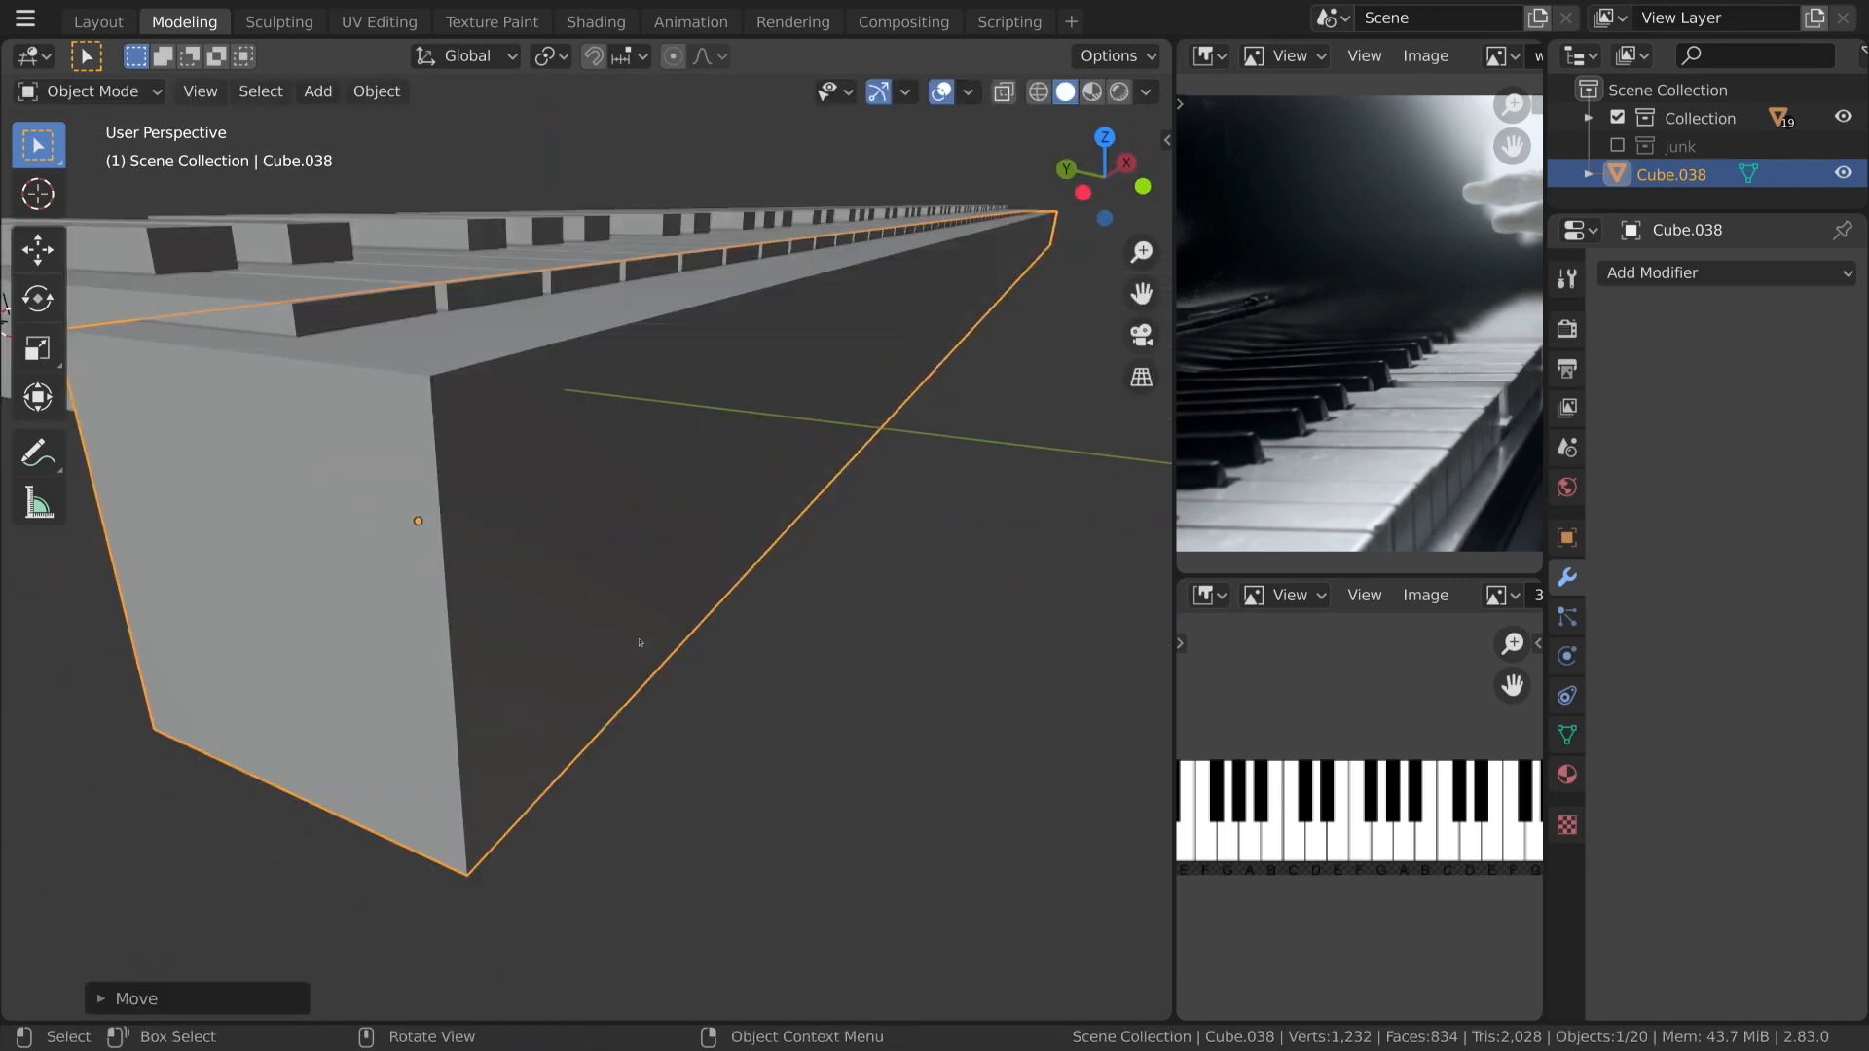
pyautogui.scroll(-3, 638, 640)
pyautogui.press('g')
pyautogui.press('x')
pyautogui.press('y')
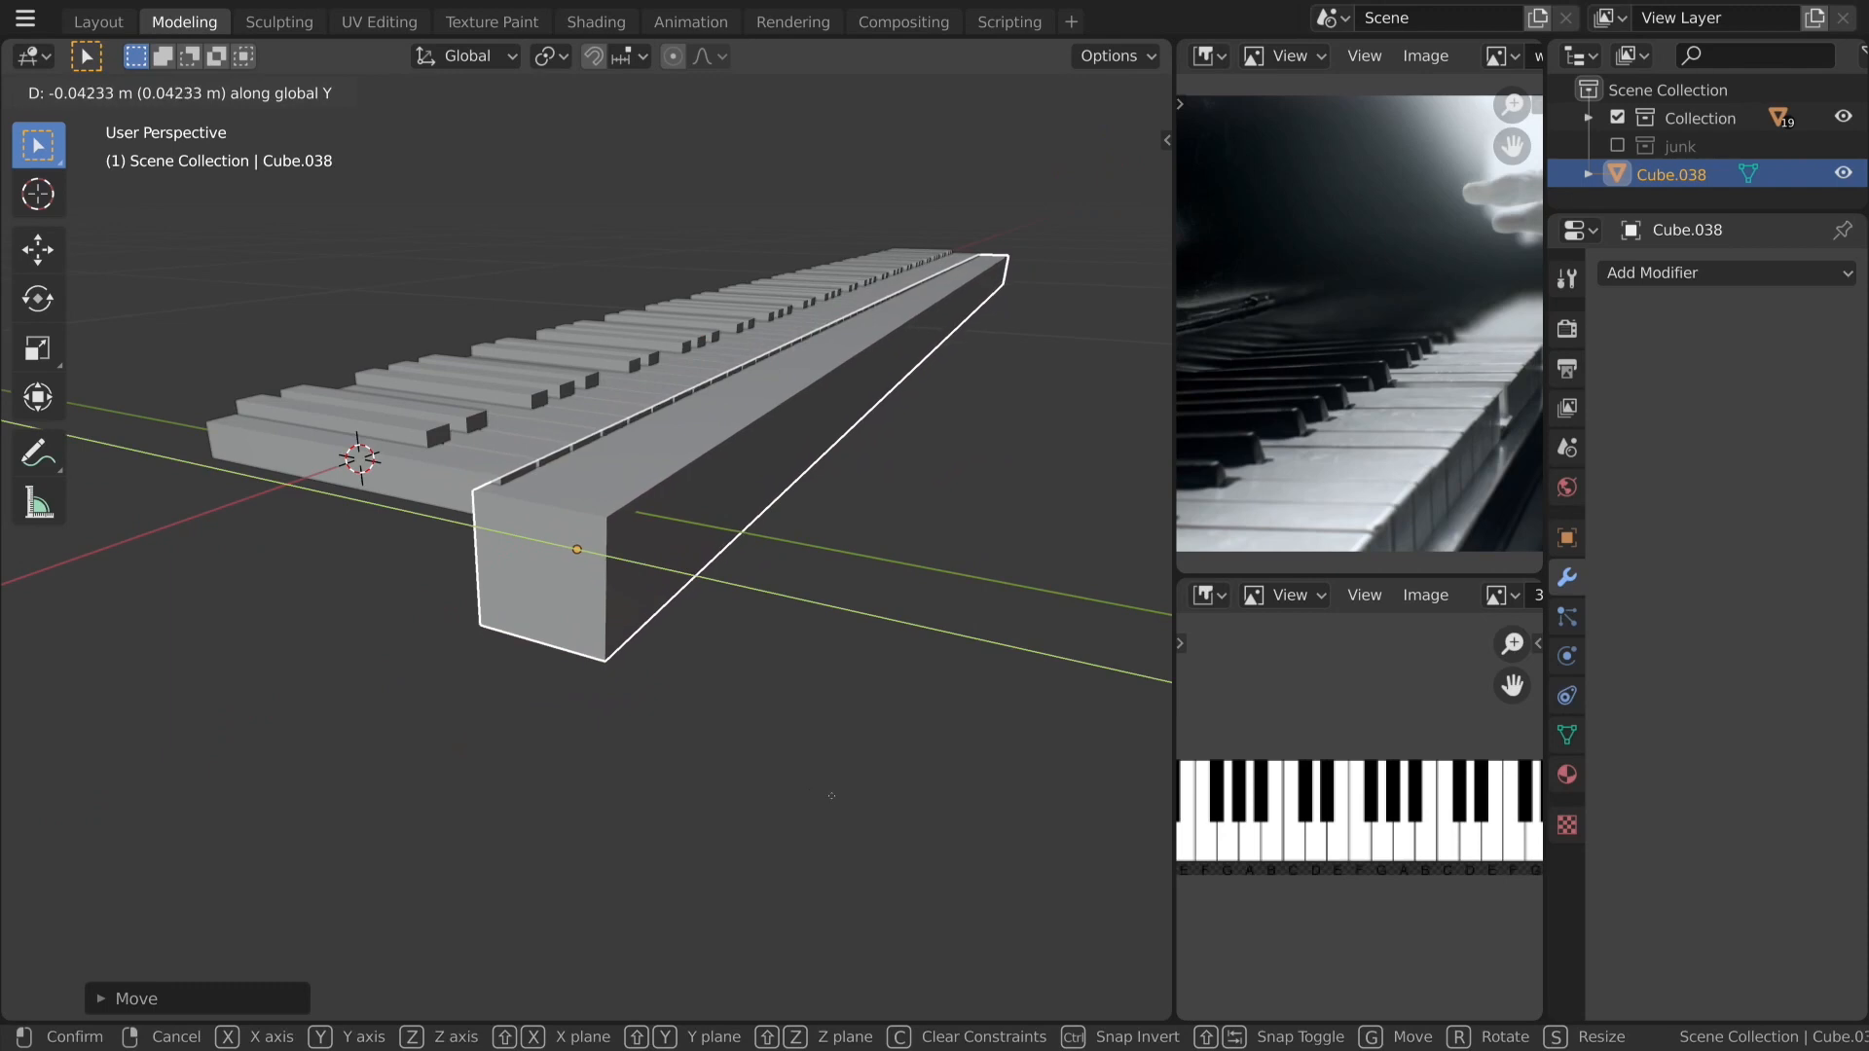
pyautogui.click(803, 779)
# Cut the long box out of the white keys with a Difference Boolean.
pyautogui.moveTo(803, 778); pyautogui.dragTo(431, 633, button='middle')
pyautogui.keyDown('shift'); pyautogui.click(407, 584); pyautogui.keyUp('shift')
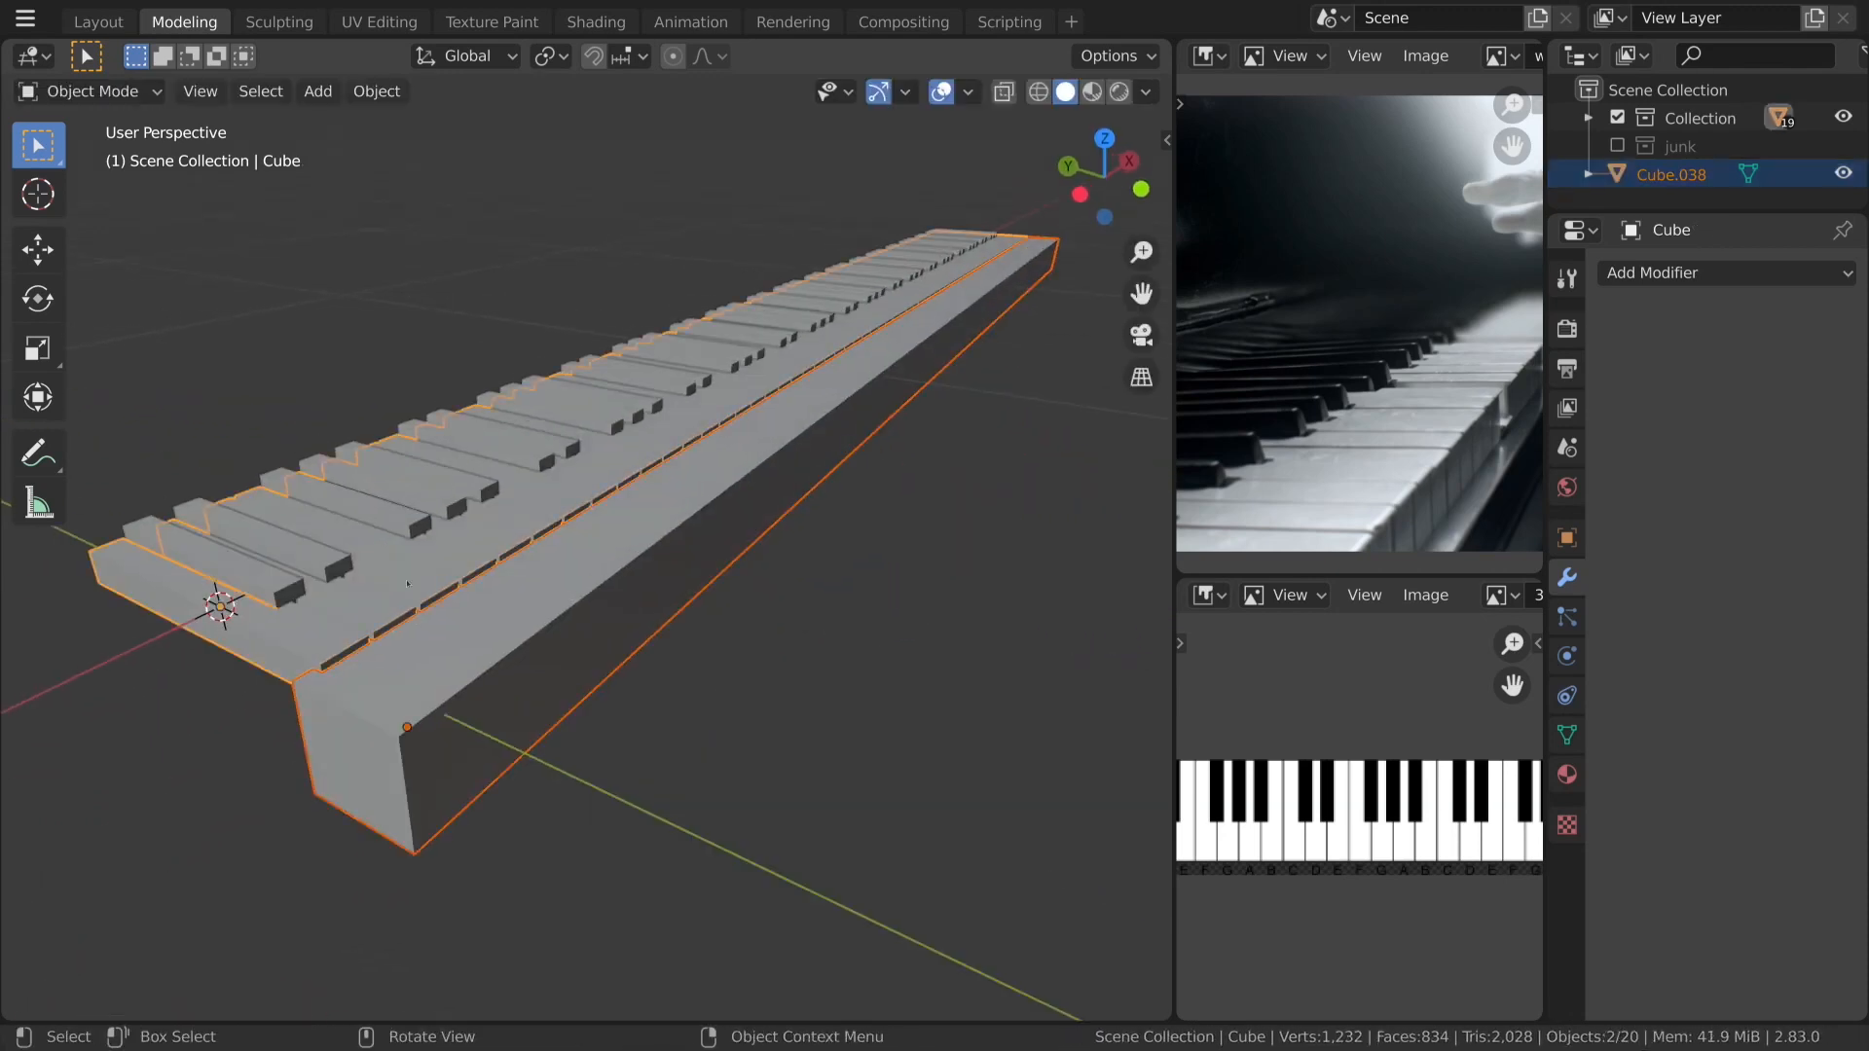
pyautogui.press('ctrl+shift+KP_Subtract')
pyautogui.moveTo(521, 585); pyautogui.dragTo(856, 477, button='middle')
pyautogui.click(858, 478)
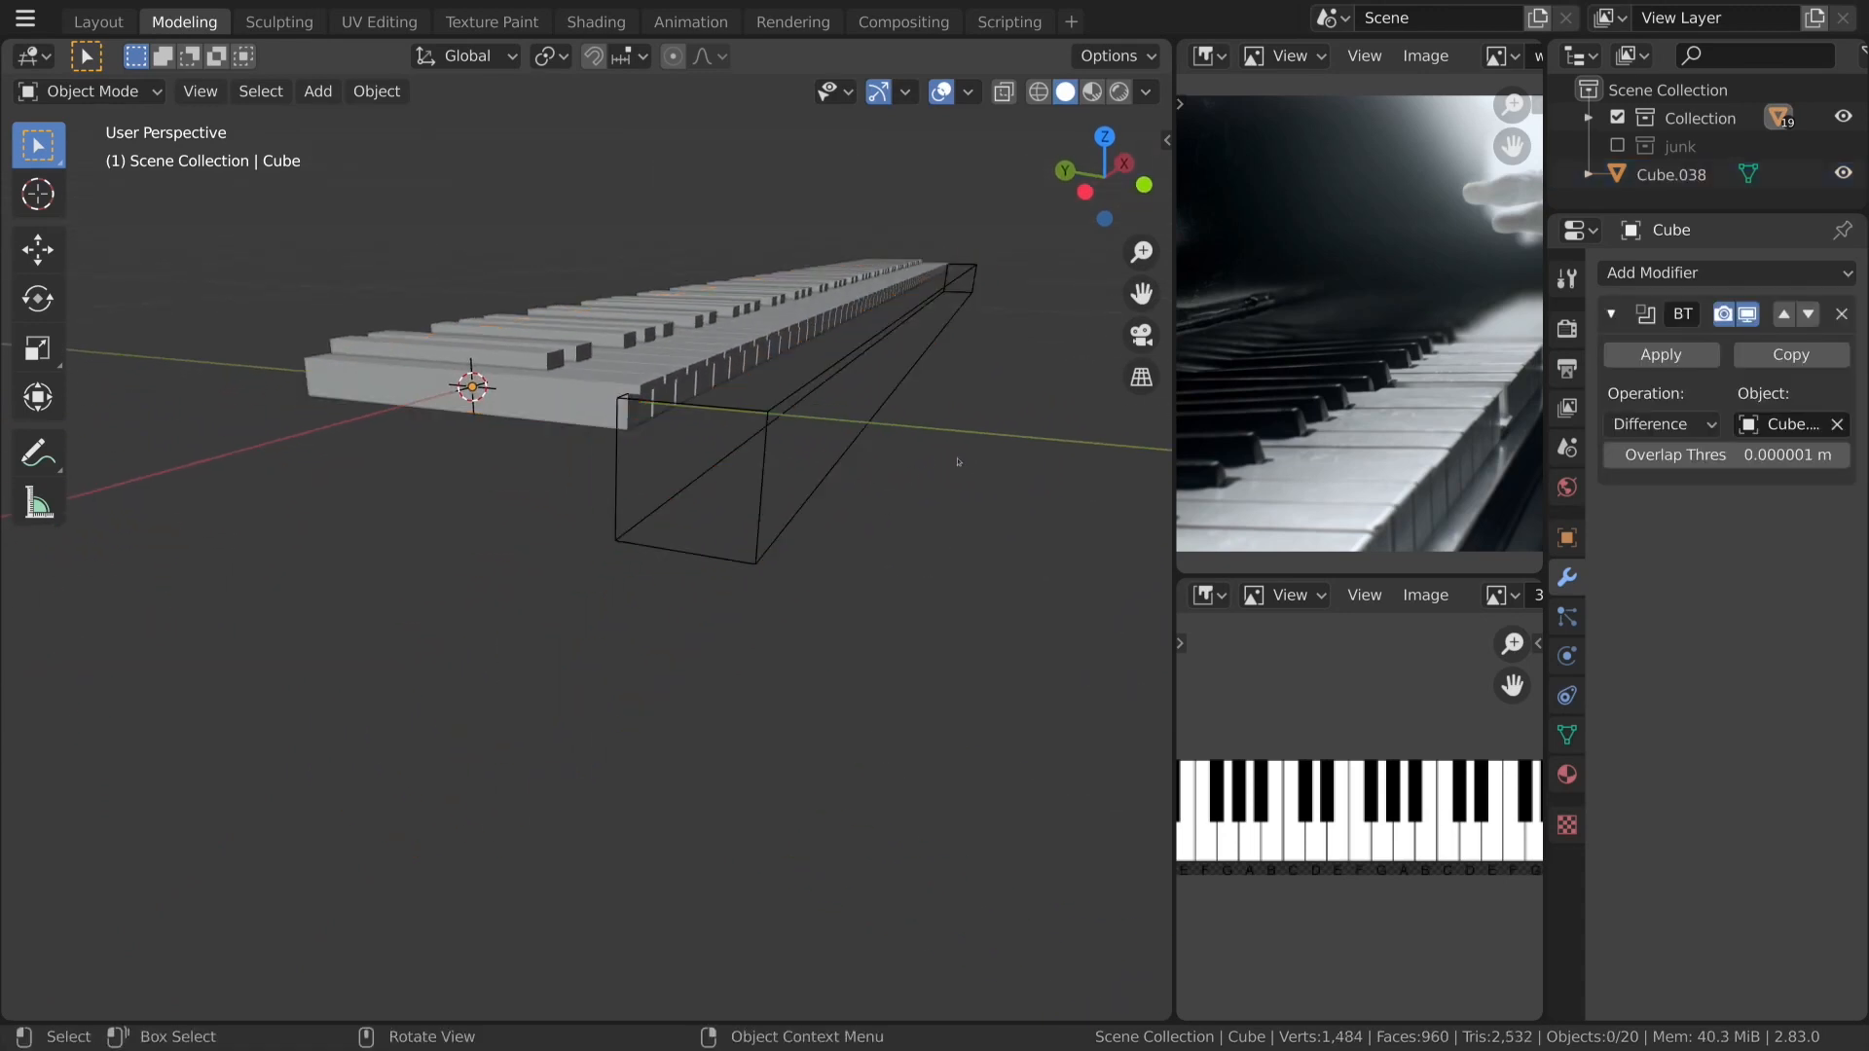
# Move the cutter box slightly outward along Y and upward along Z for a shallower, thinner overhang on the white keys.
pyautogui.click(843, 472)
pyautogui.scroll(4, 955, 470)
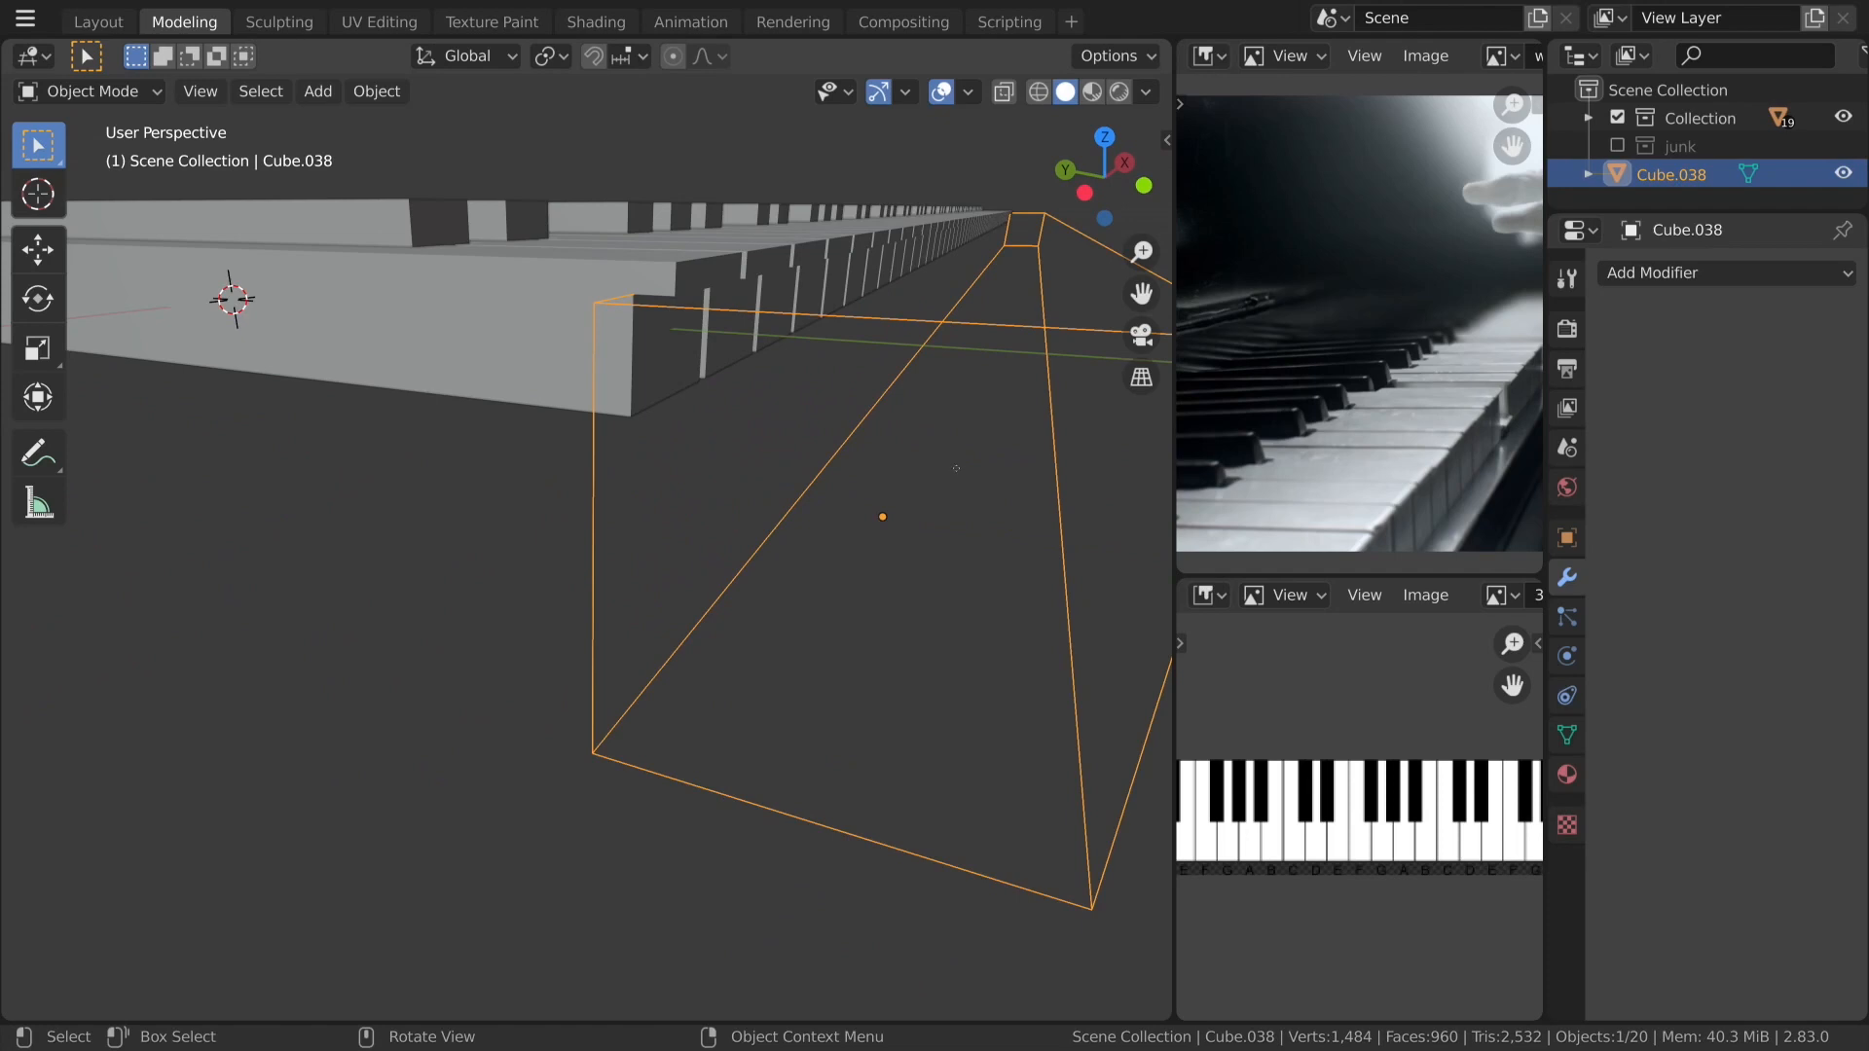
pyautogui.press('g')
pyautogui.press('y')
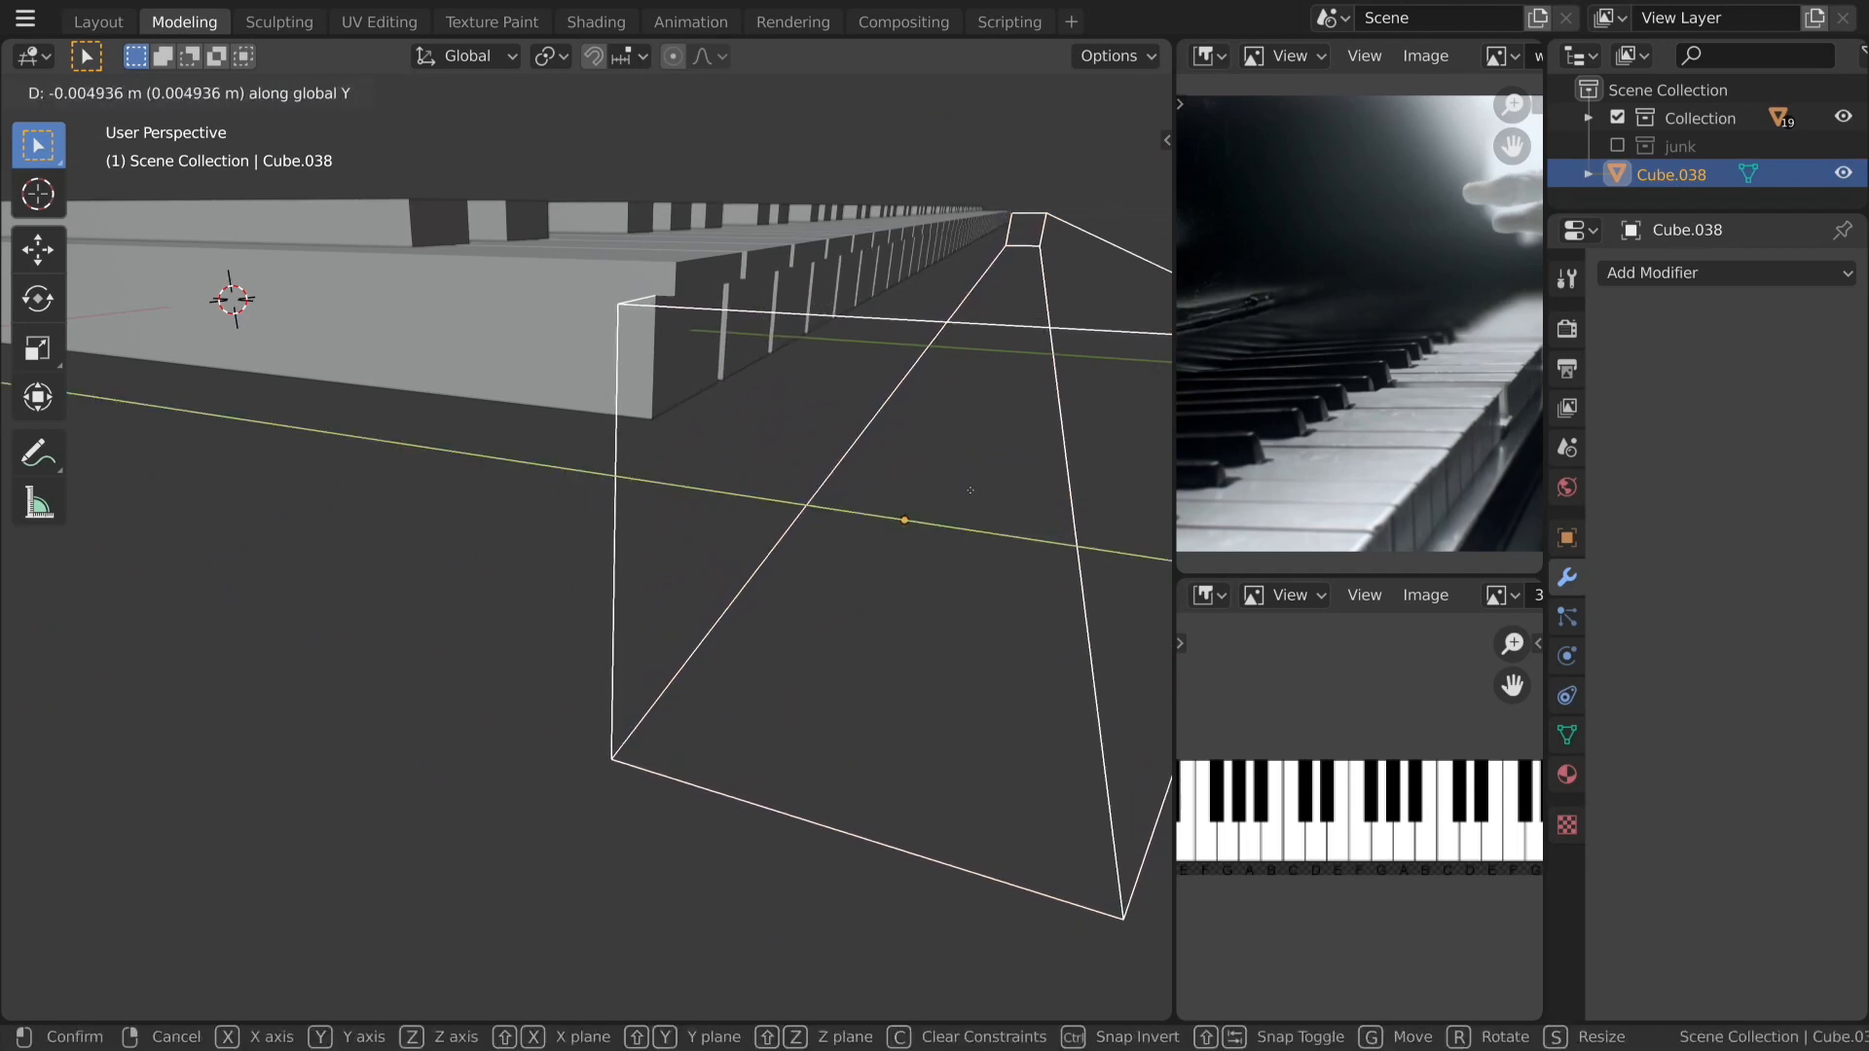
pyautogui.click(864, 446)
pyautogui.press('g')
pyautogui.press('z')
pyautogui.click(909, 517)
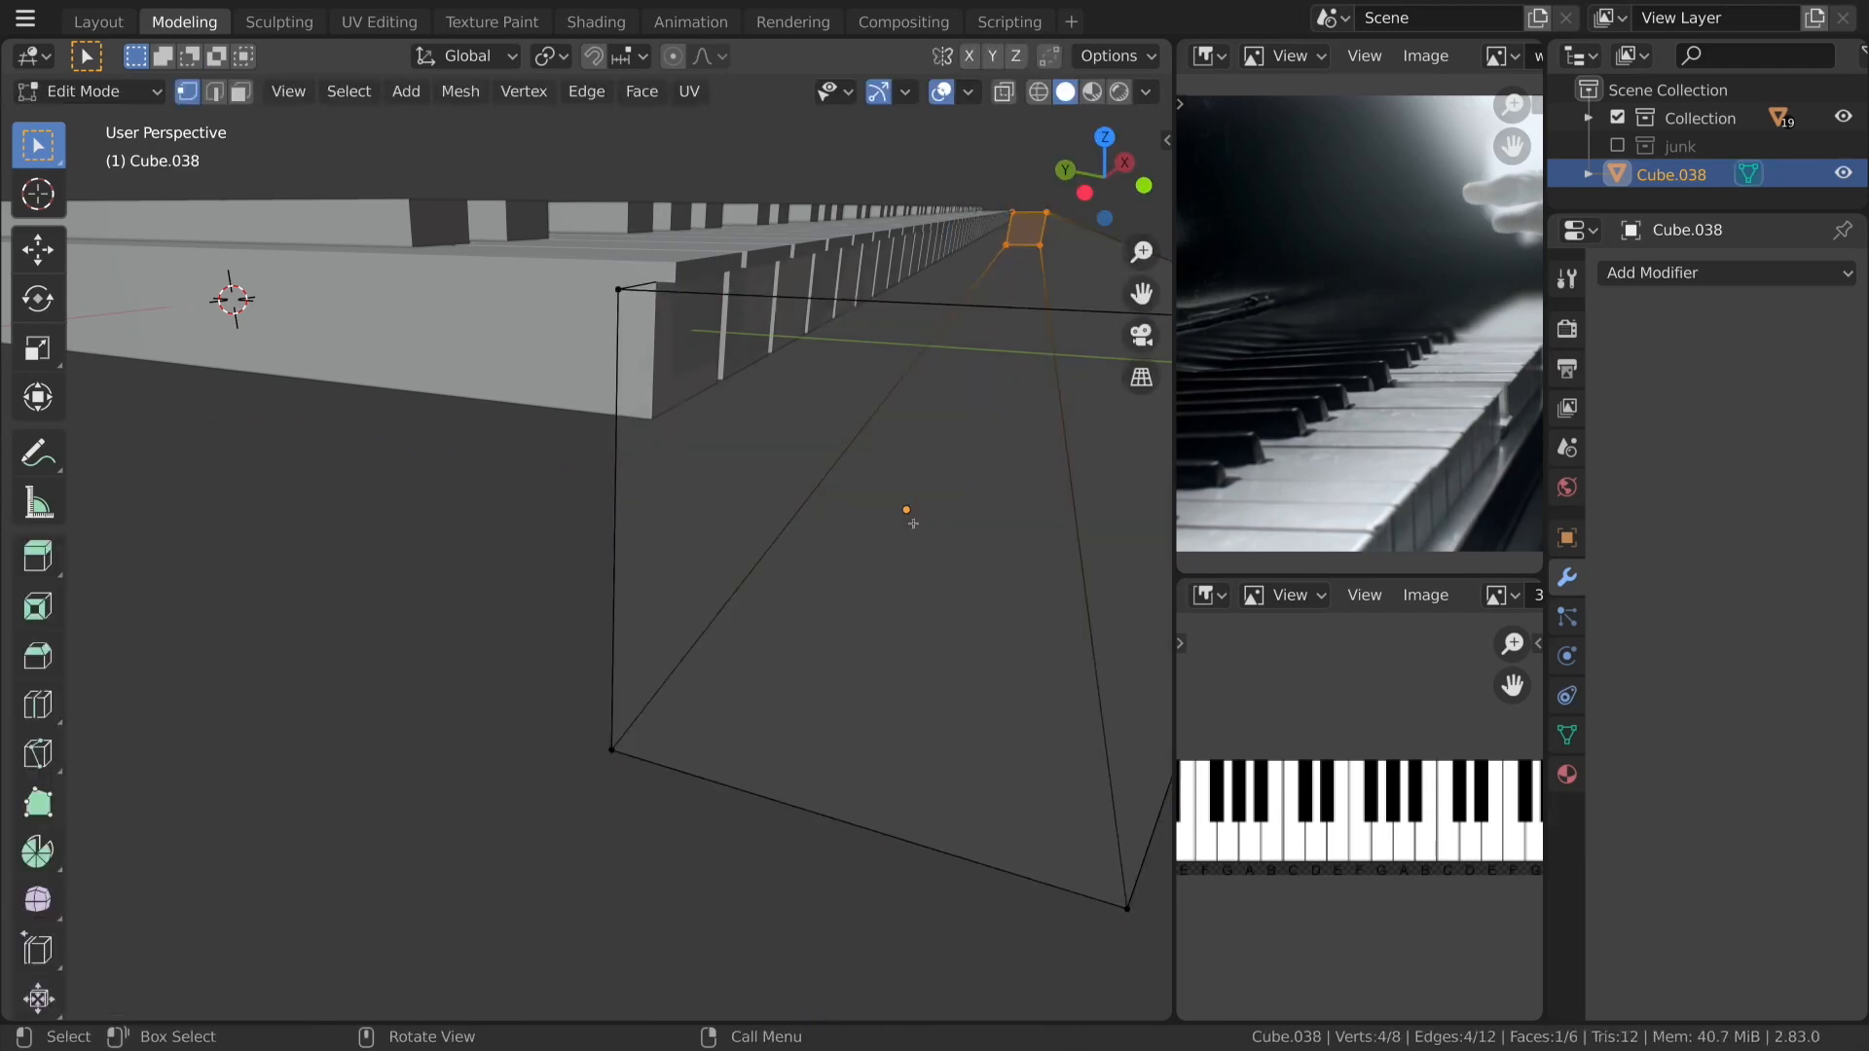
# Return to Object Mode and examine the overhanging lip along the white keys' front edges in perspective.
pyautogui.scroll(-5, 909, 517)
pyautogui.press('Tab')
pyautogui.moveTo(909, 517); pyautogui.dragTo(993, 551, button='middle')
pyautogui.scroll(2, 568, 526)
pyautogui.keyDown('shift'); pyautogui.moveTo(501, 636); pyautogui.dragTo(584, 621, button='middle'); pyautogui.keyUp('shift')
pyautogui.scroll(4, 491, 602)
pyautogui.scroll(-3, 486, 598)
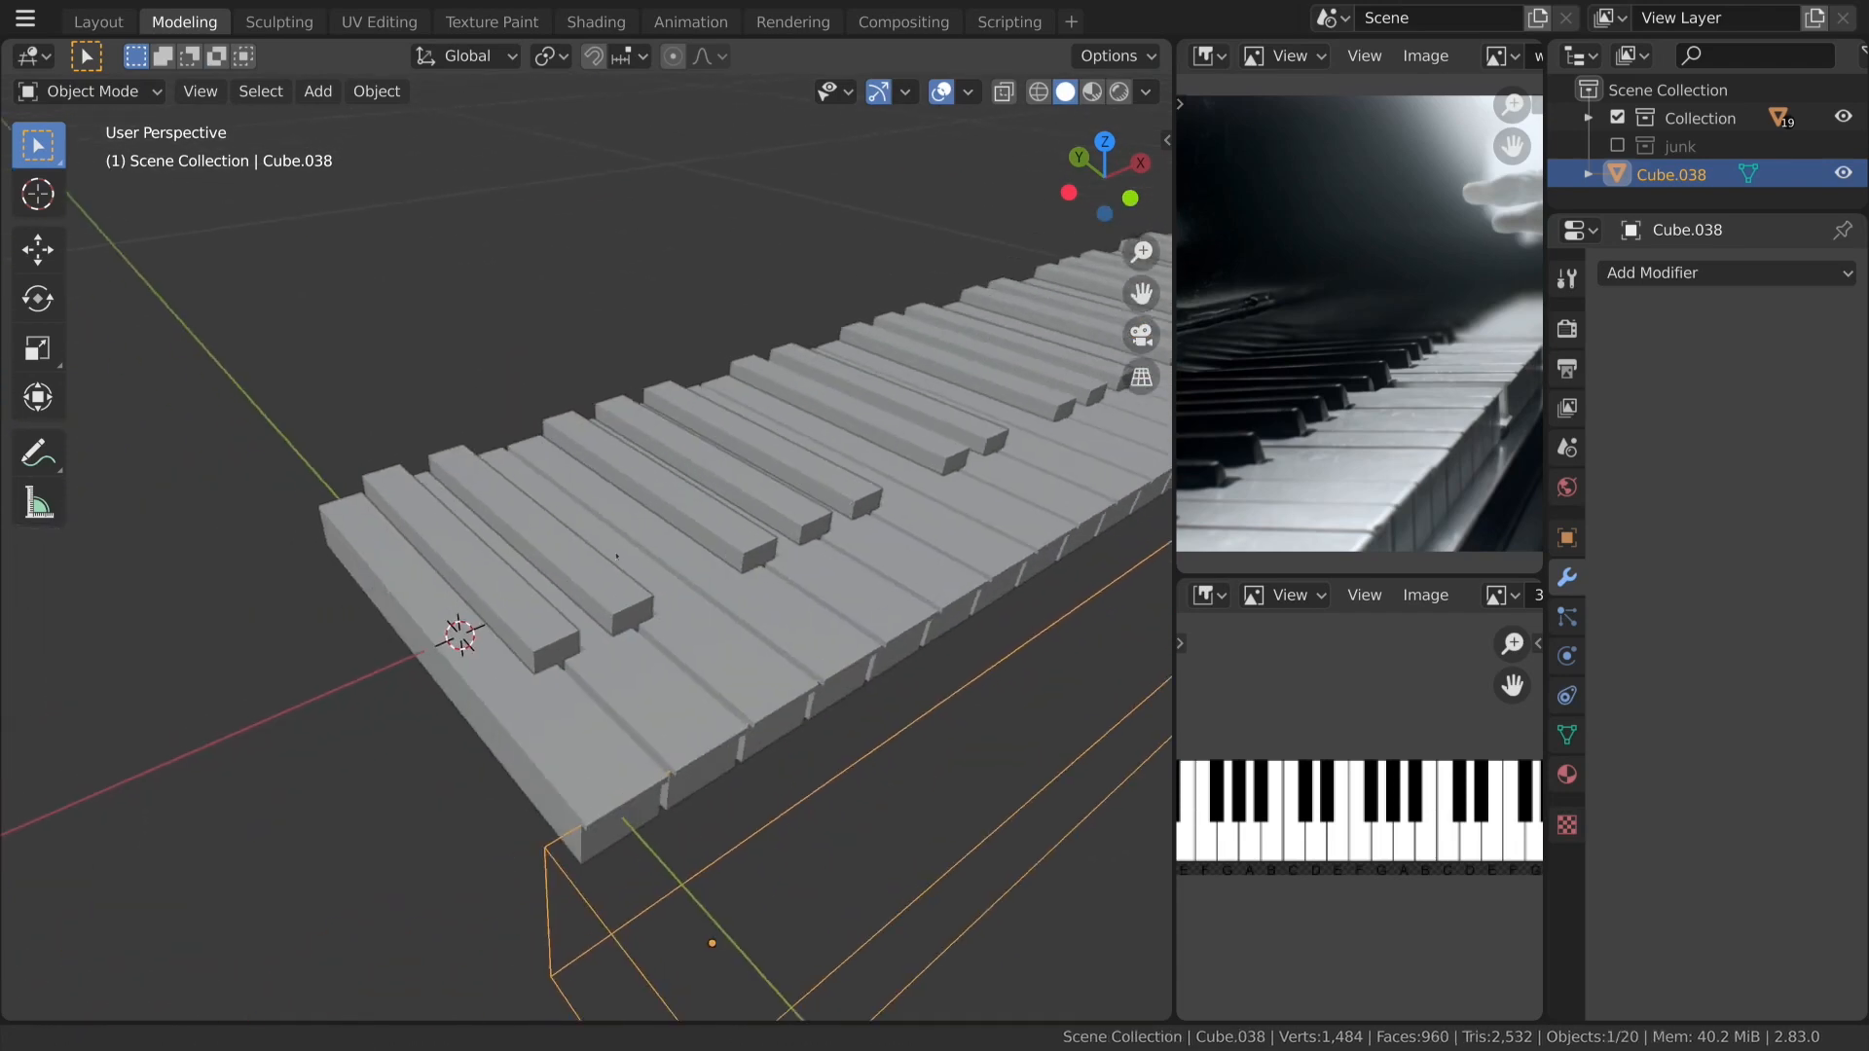
# Narrow the top face of the first black key pair by scaling it along X in Edit Mode.
pyautogui.click(485, 599)
pyautogui.scroll(3, 1259, 471)
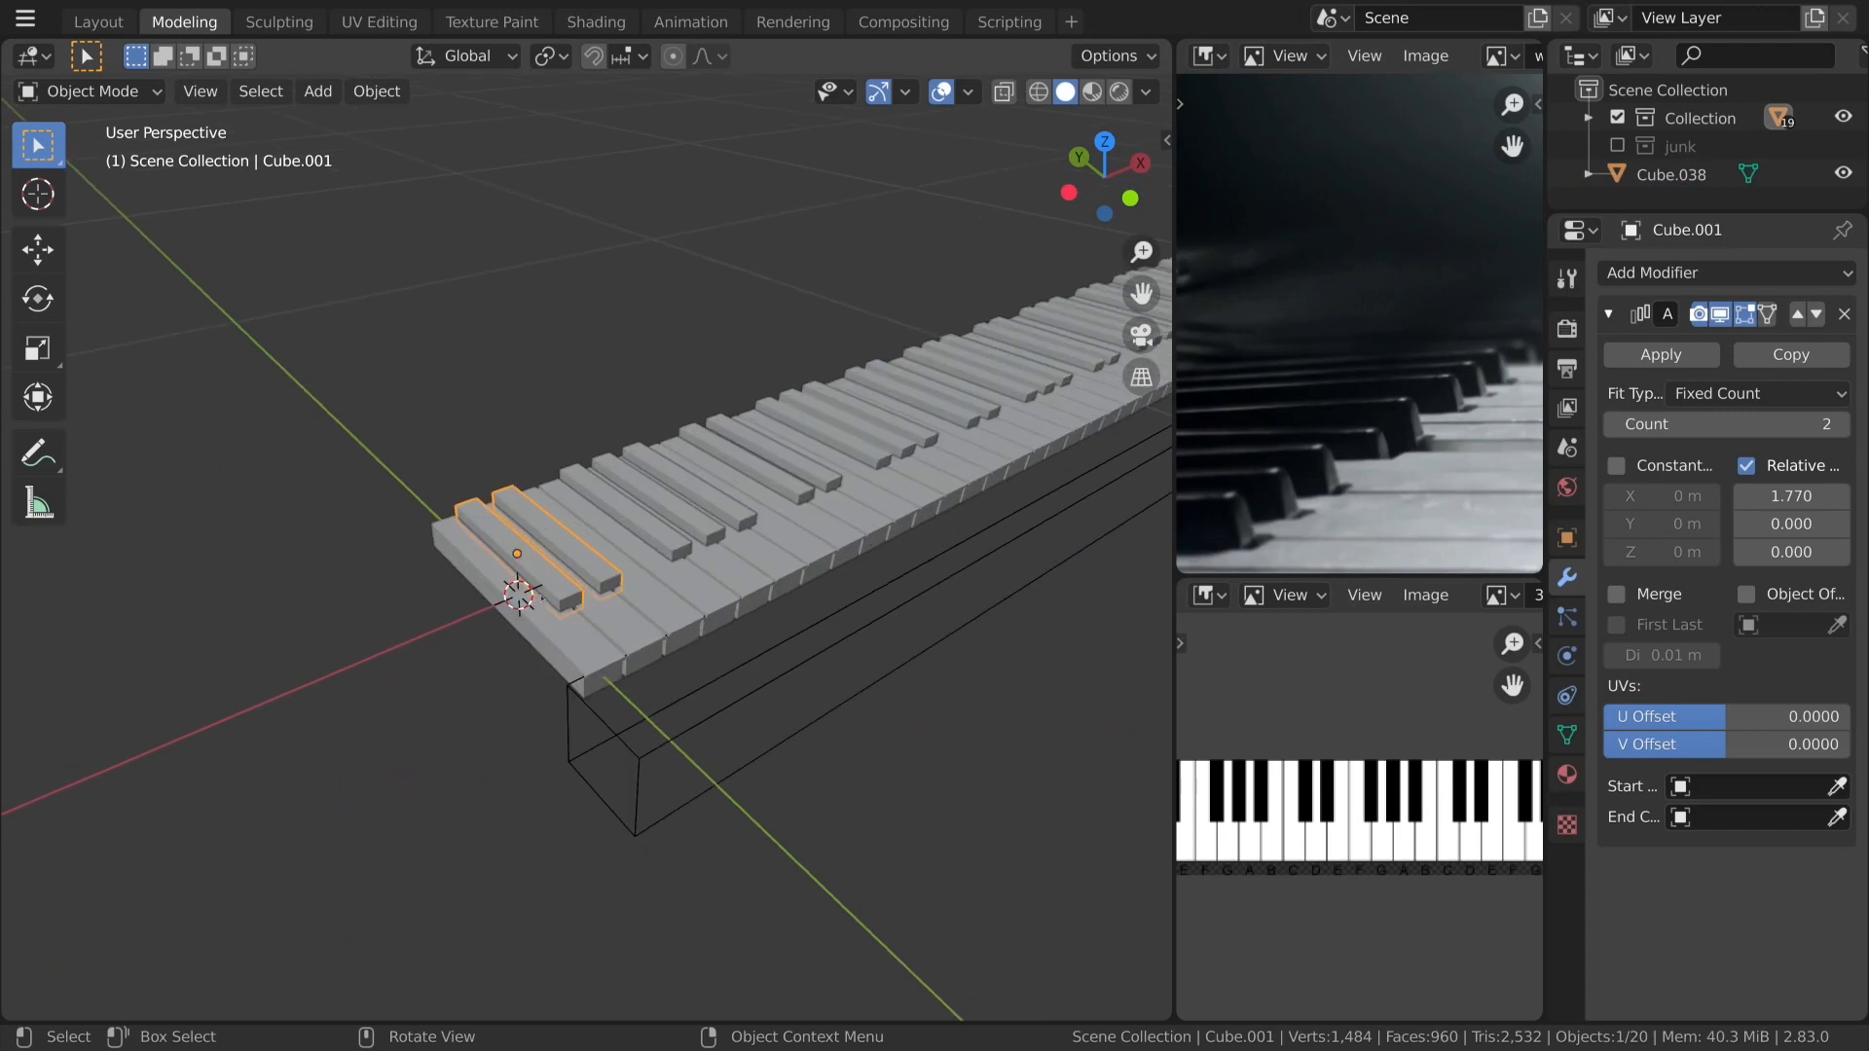
pyautogui.press('Tab')
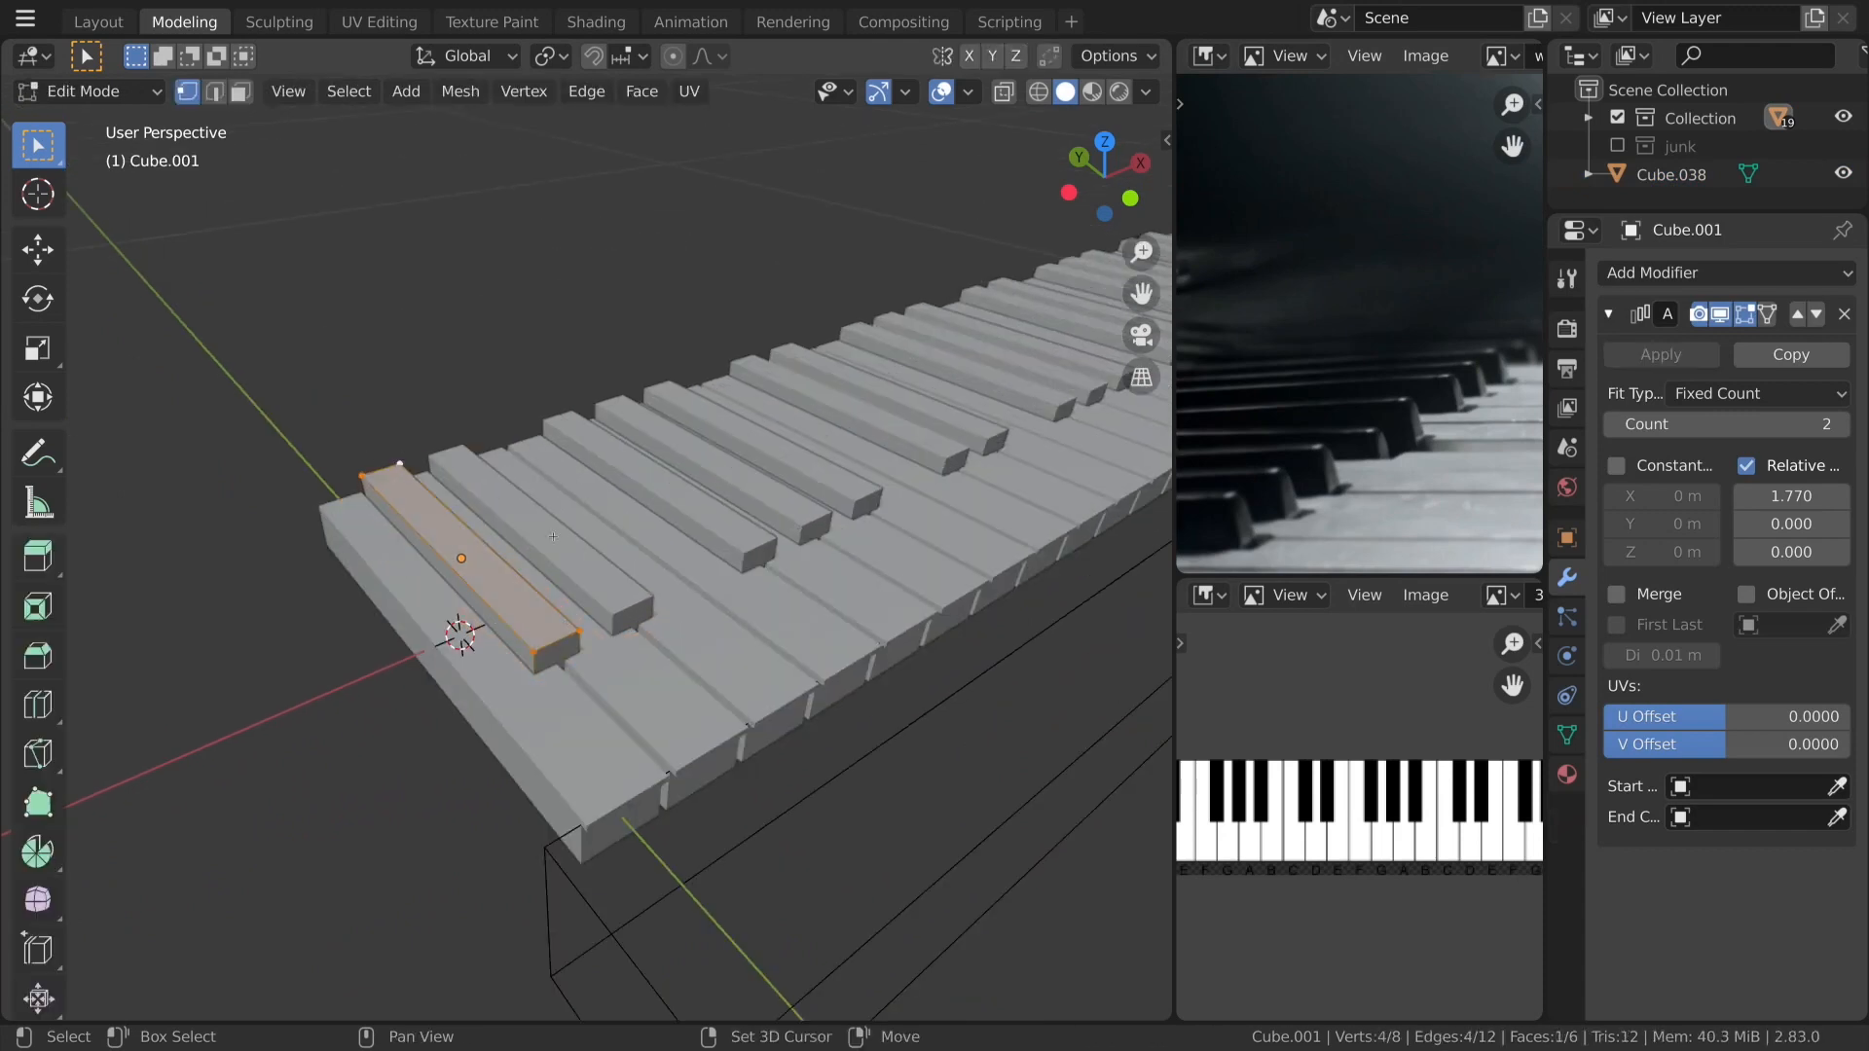
pyautogui.press('s')
pyautogui.press('x')
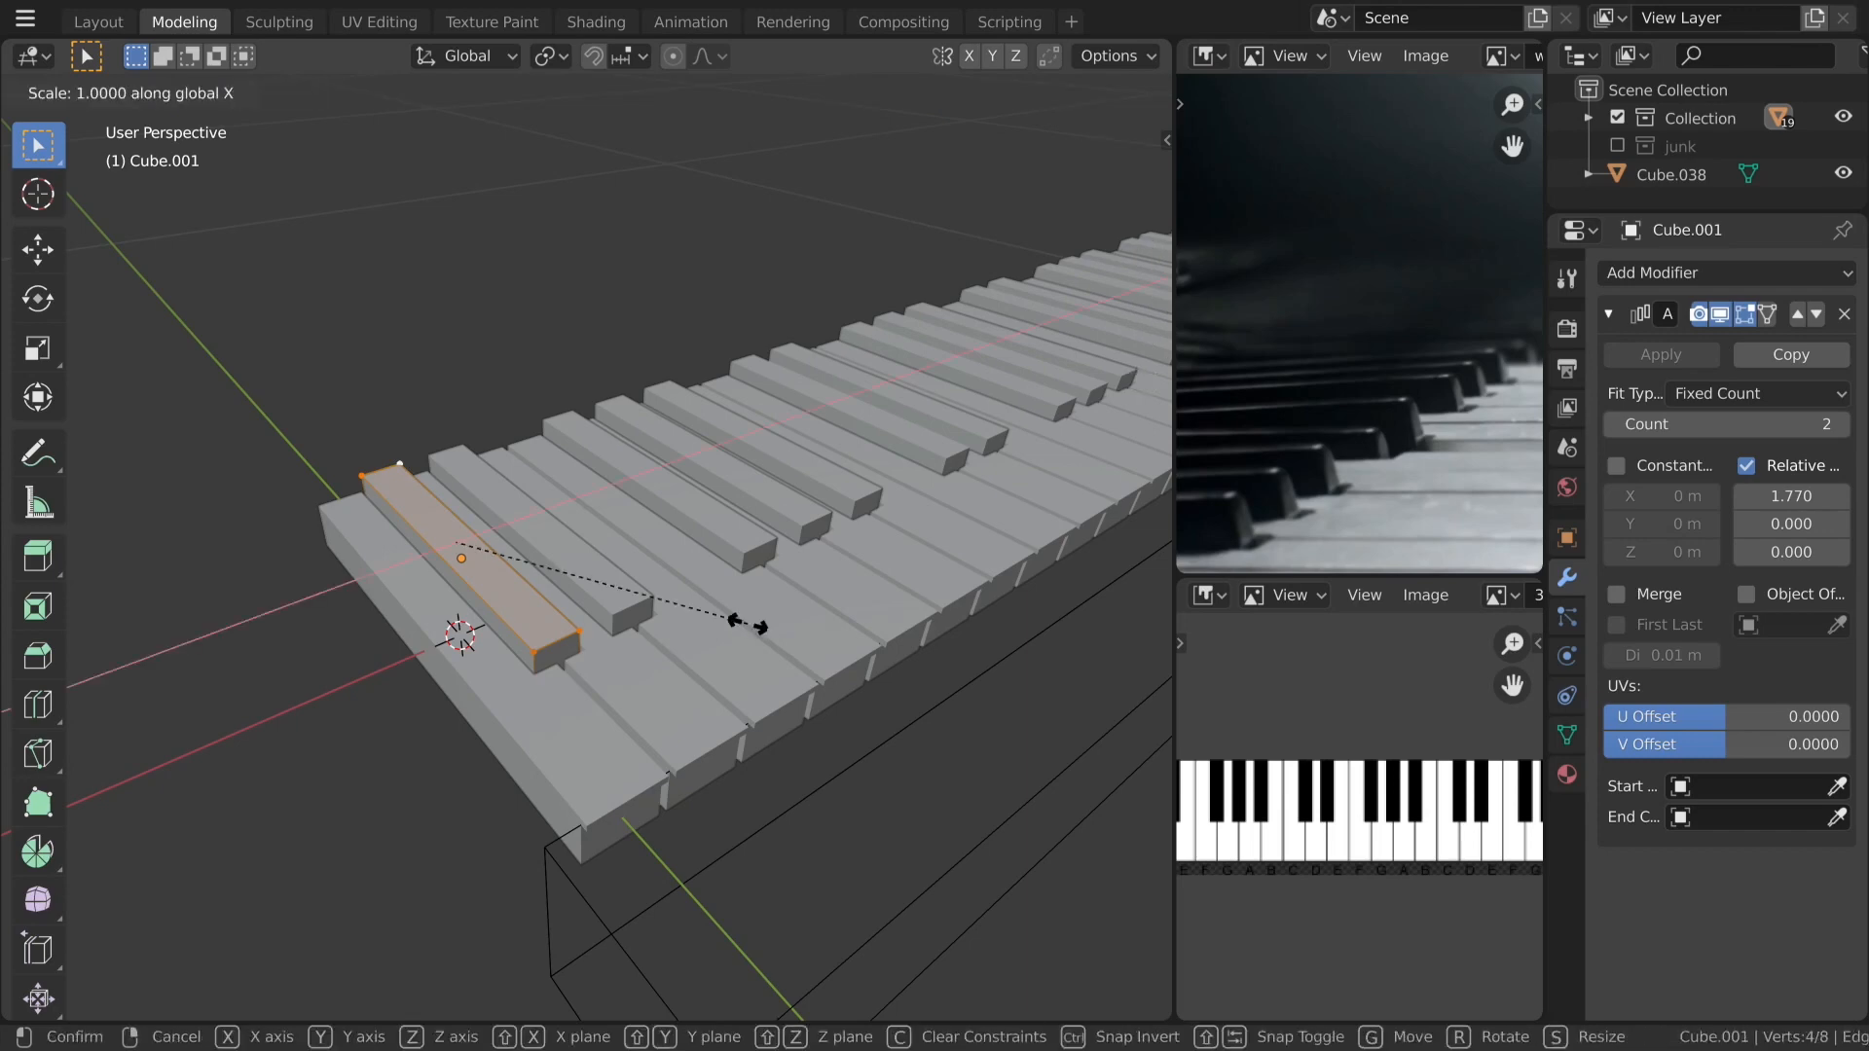
pyautogui.click(645, 615)
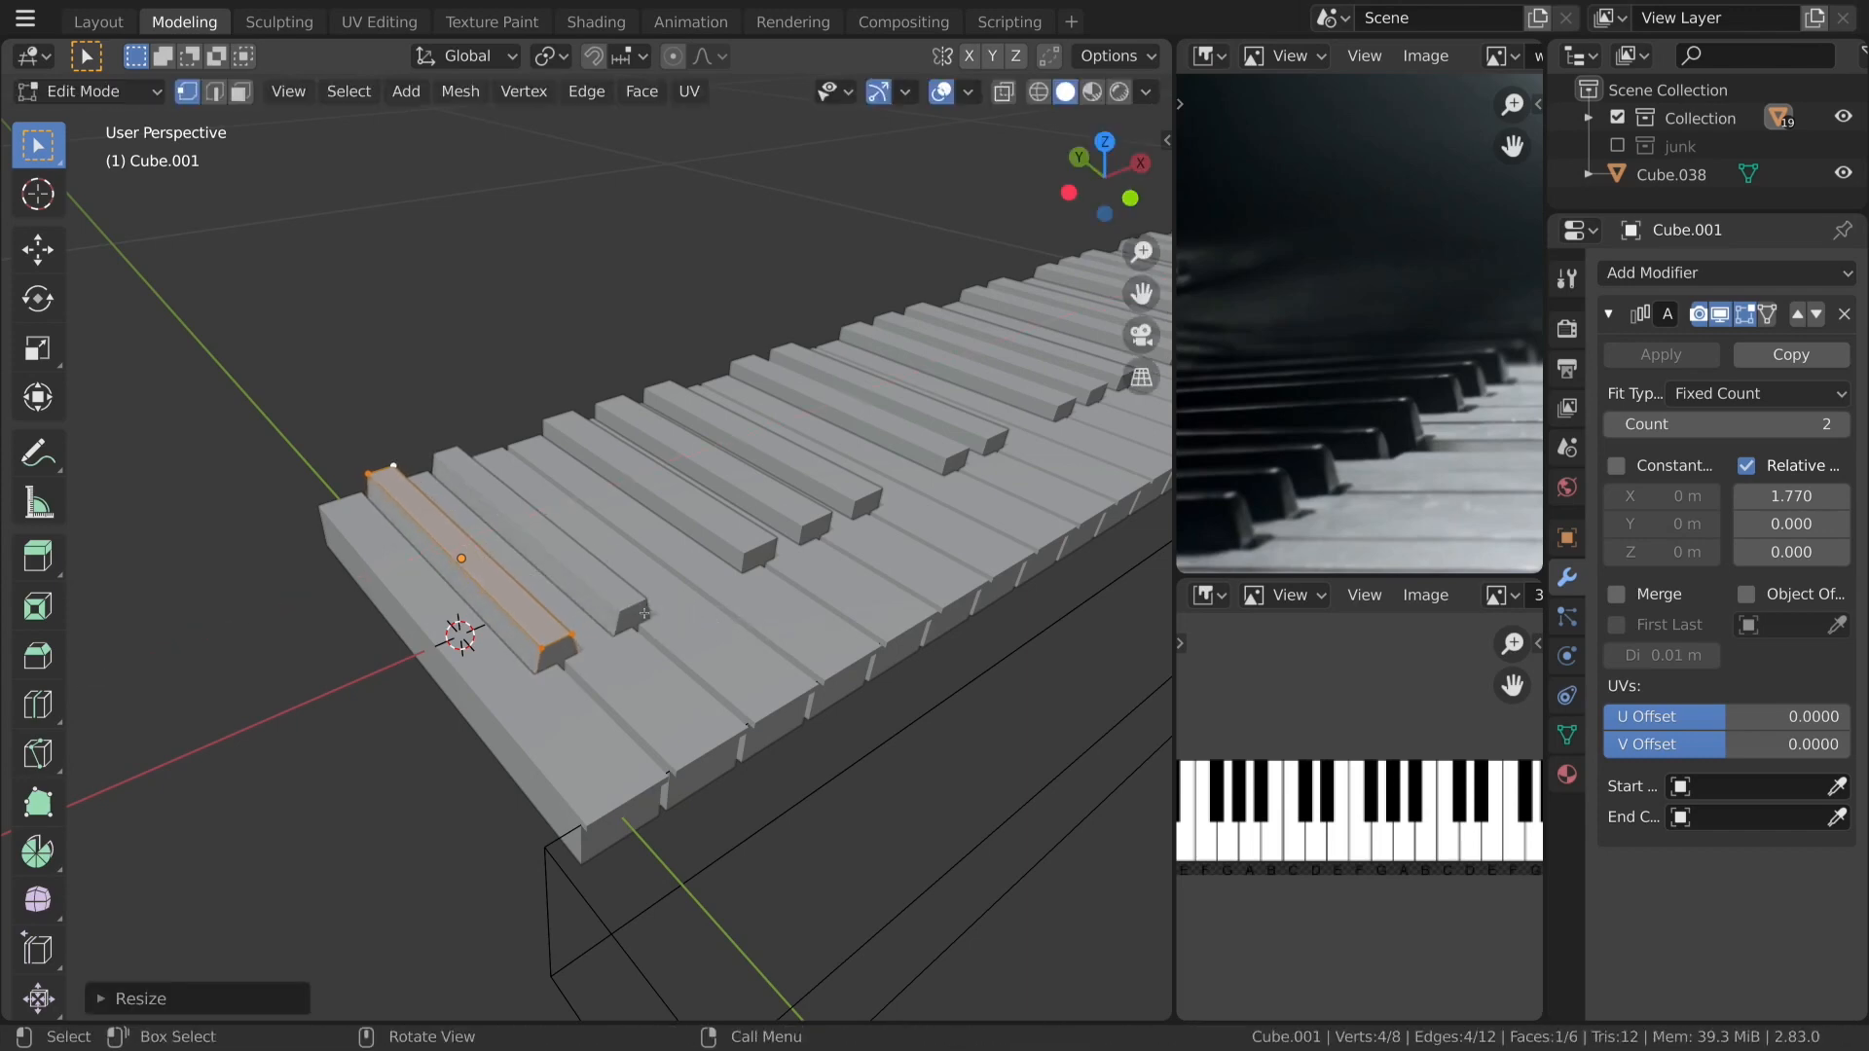
# Move the black key's top front edge back about 0.008 m along Y for a sloped front, and return to Object Mode.
pyautogui.click(547, 648)
pyautogui.press('g')
pyautogui.press('y')
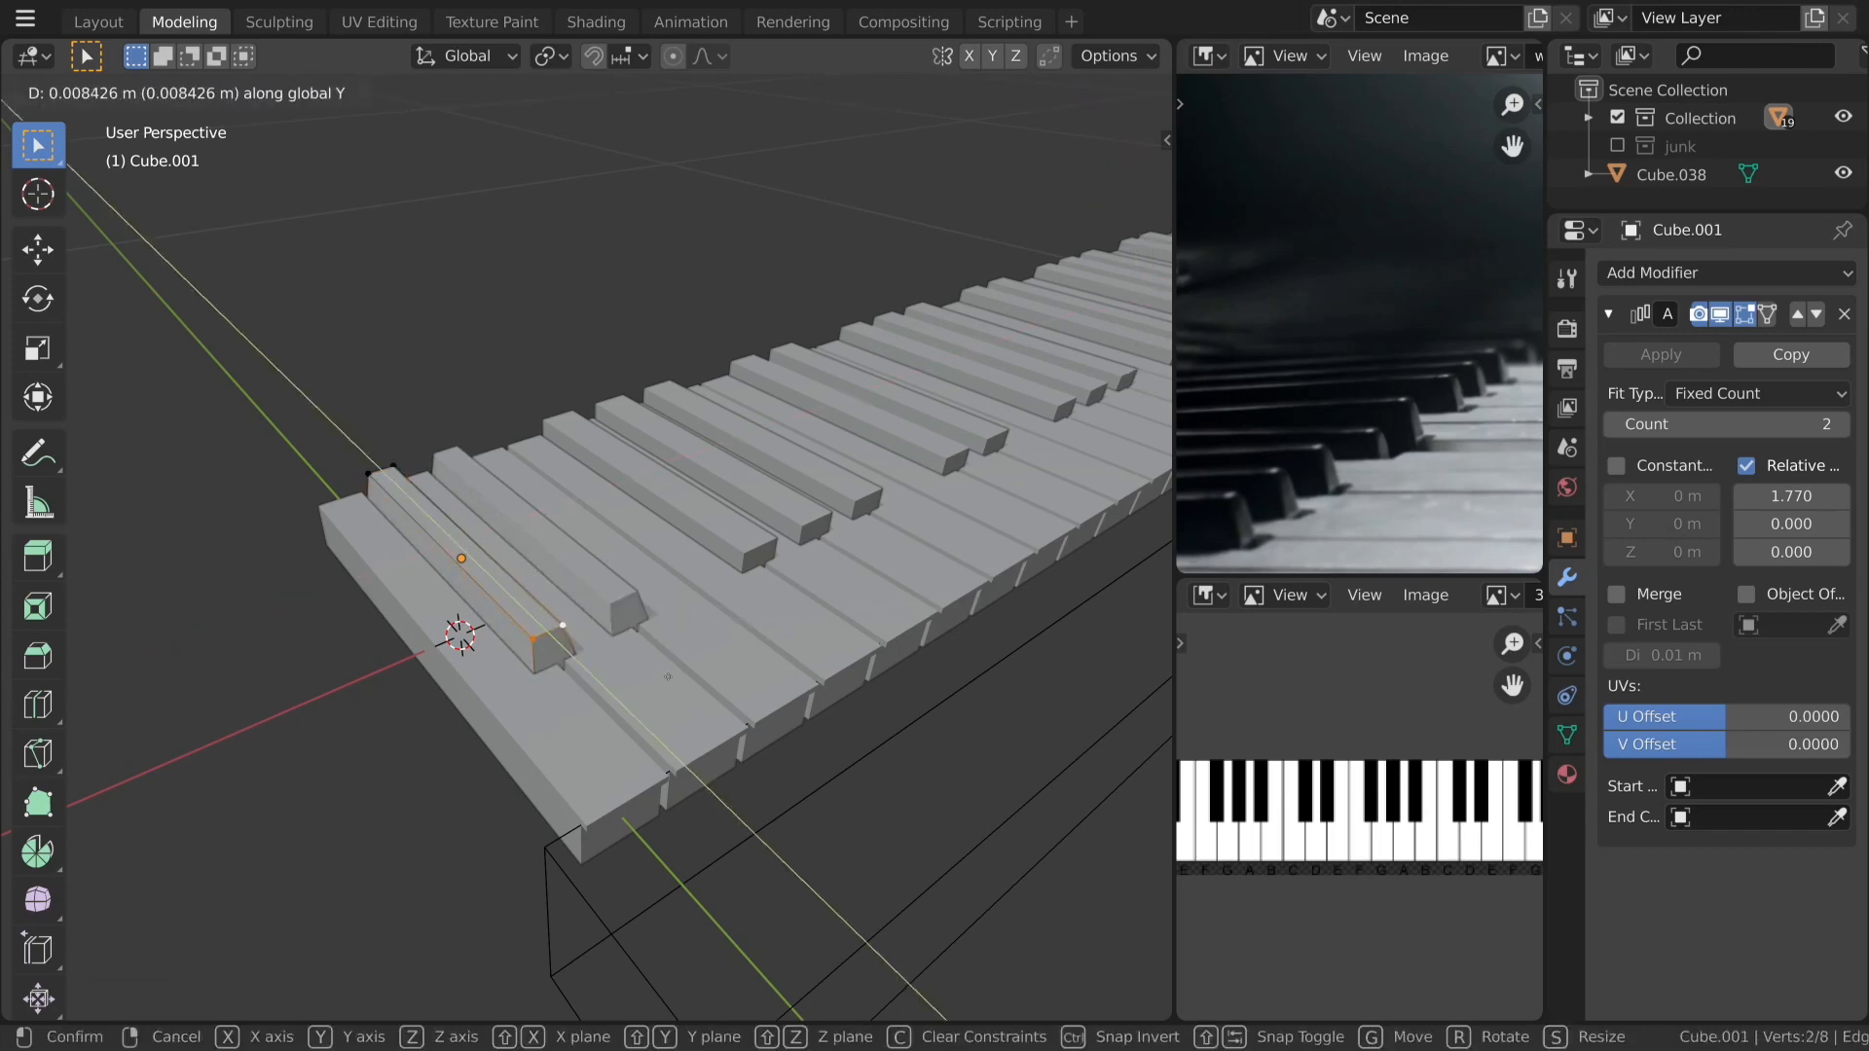
pyautogui.click(663, 673)
pyautogui.moveTo(663, 673); pyautogui.dragTo(782, 695, button='middle')
pyautogui.press('Tab')
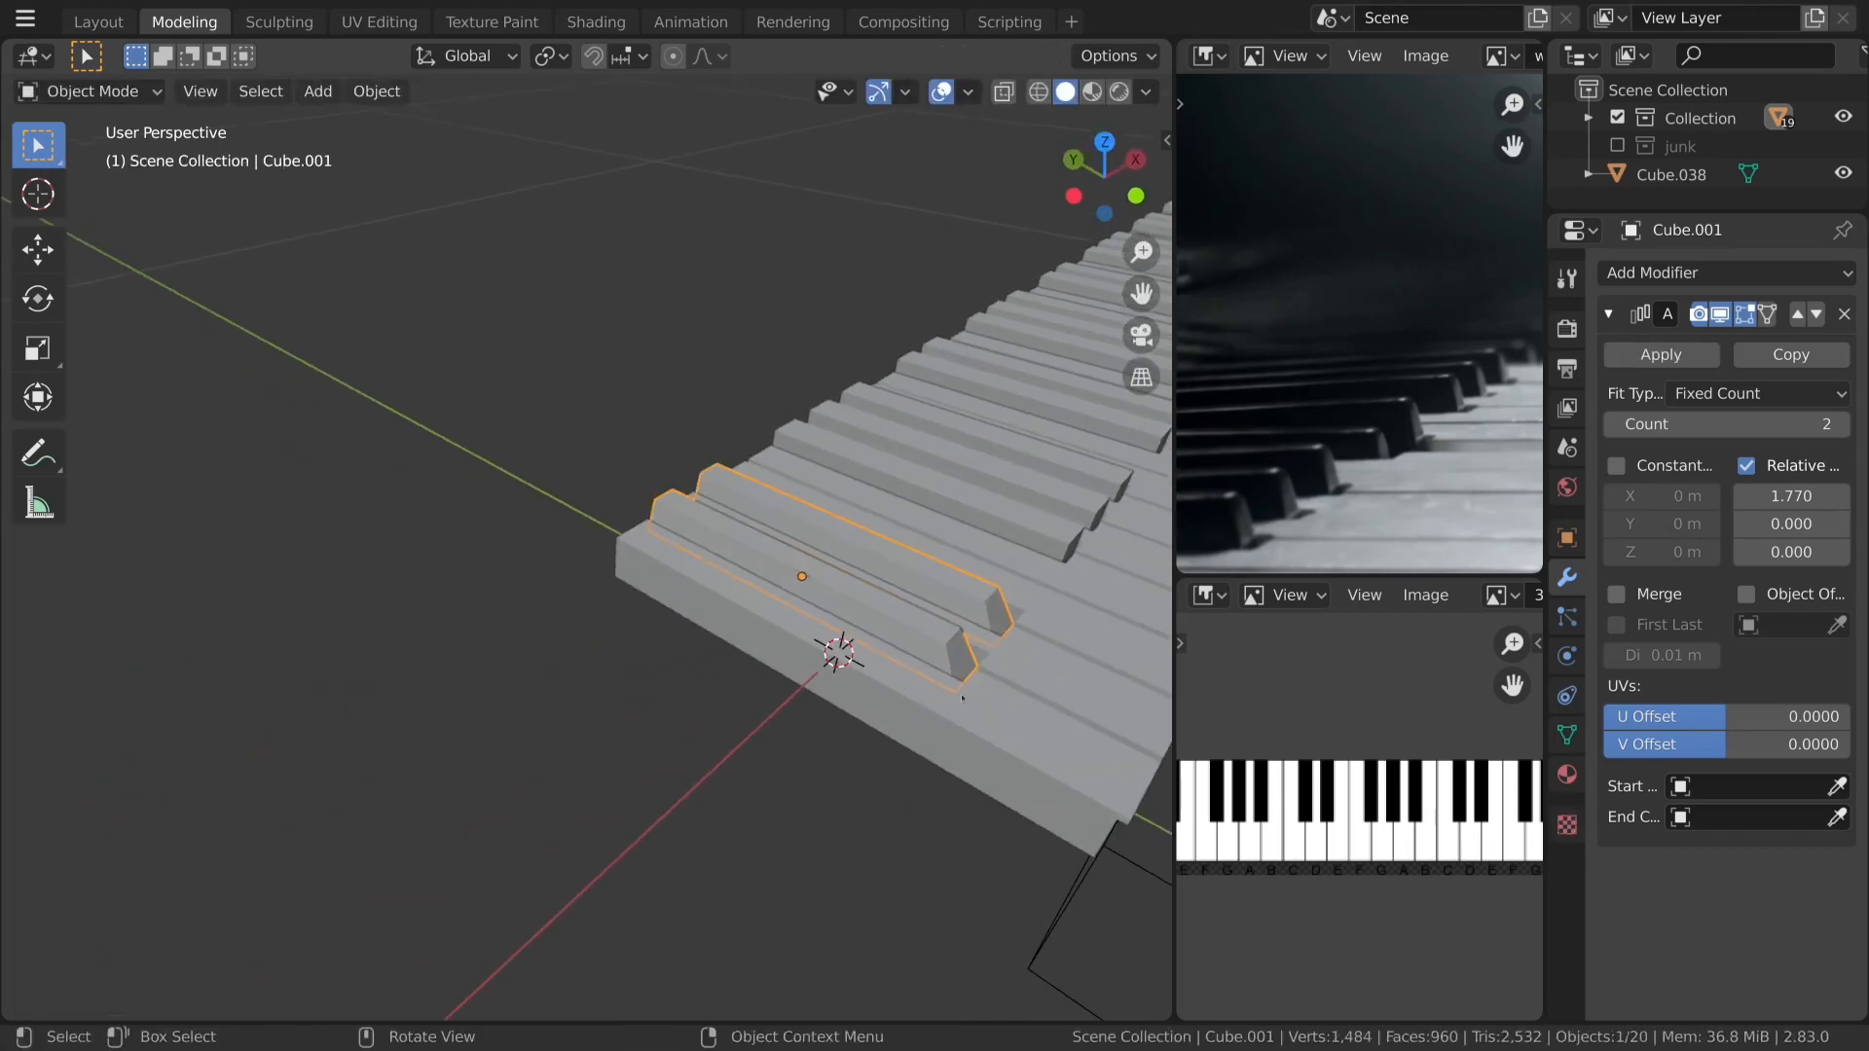
# Delete all the other black keys, keeping only the reshaped first pair, the white keys and the cutter box.
pyautogui.scroll(-2, 960, 697)
pyautogui.scroll(-5, 956, 685)
pyautogui.moveTo(955, 684); pyautogui.dragTo(830, 664, button='middle')
pyautogui.scroll(6, 863, 701)
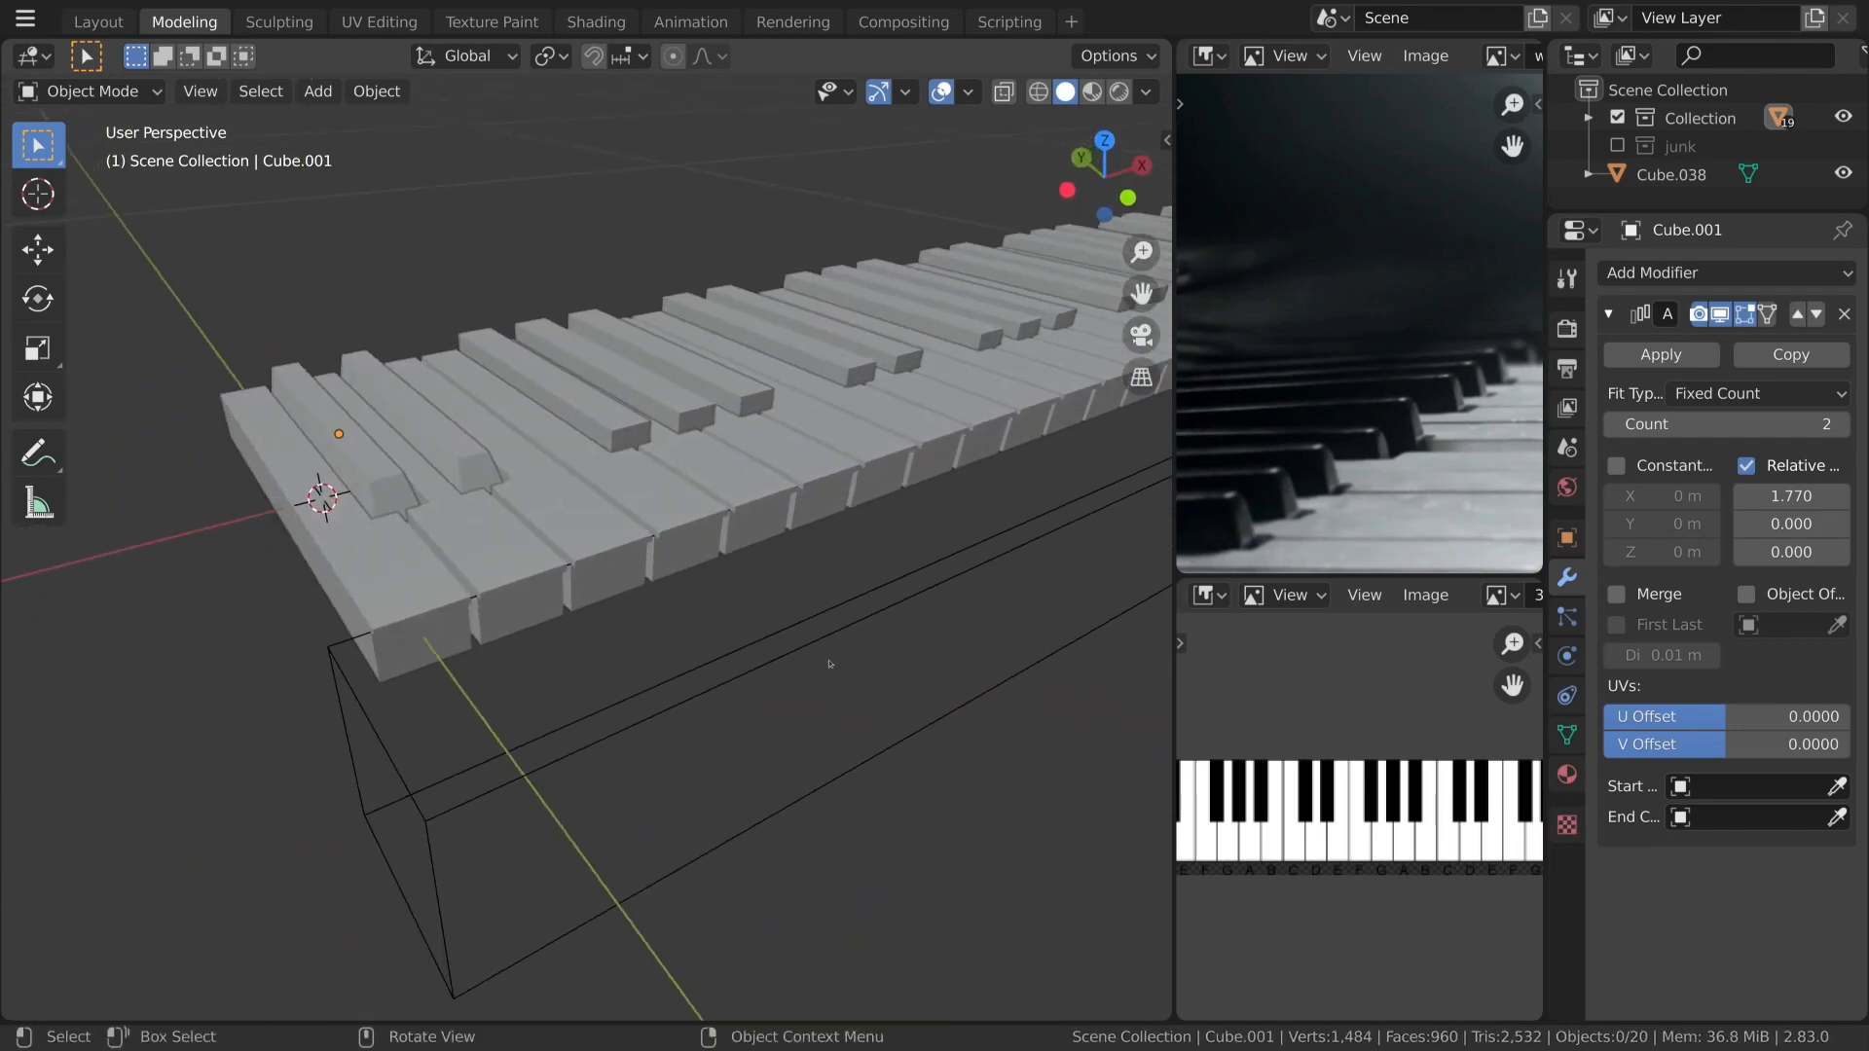
pyautogui.keyDown('shift'); pyautogui.click(460, 467); pyautogui.keyUp('shift')
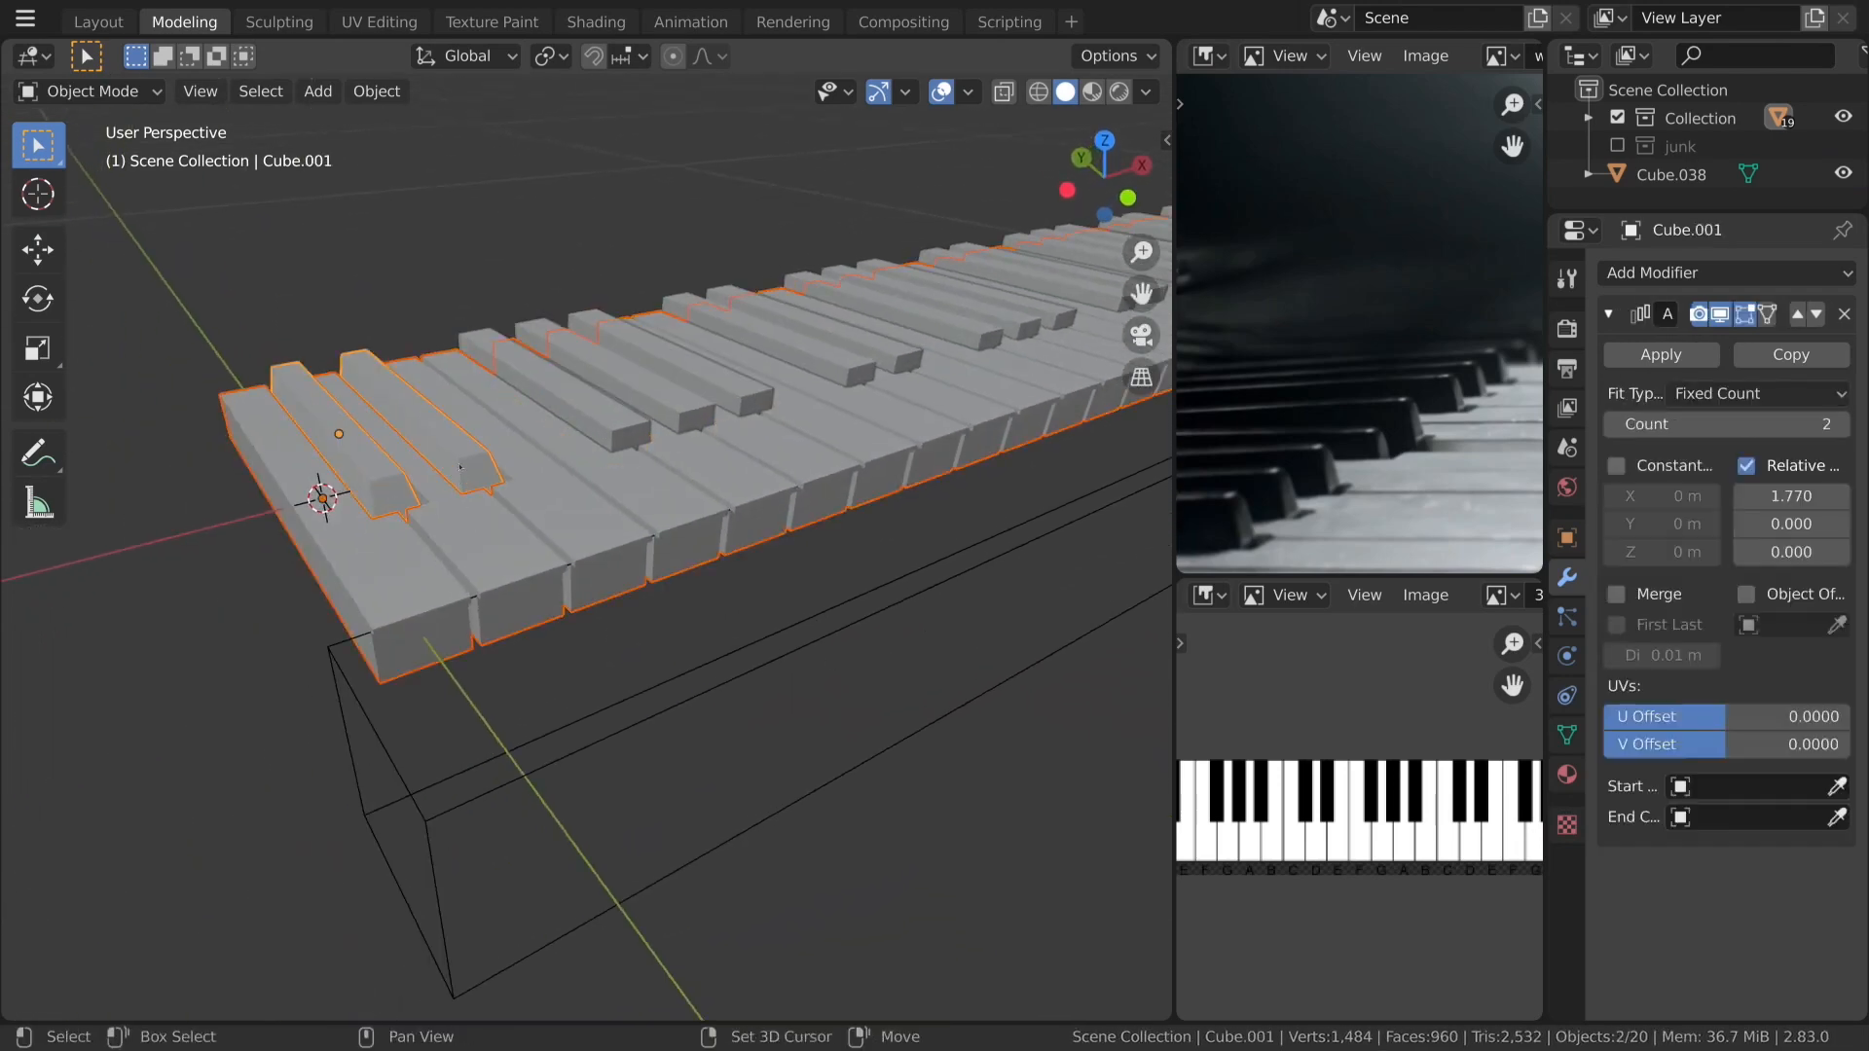
pyautogui.click(260, 90)
pyautogui.moveTo(359, 284)
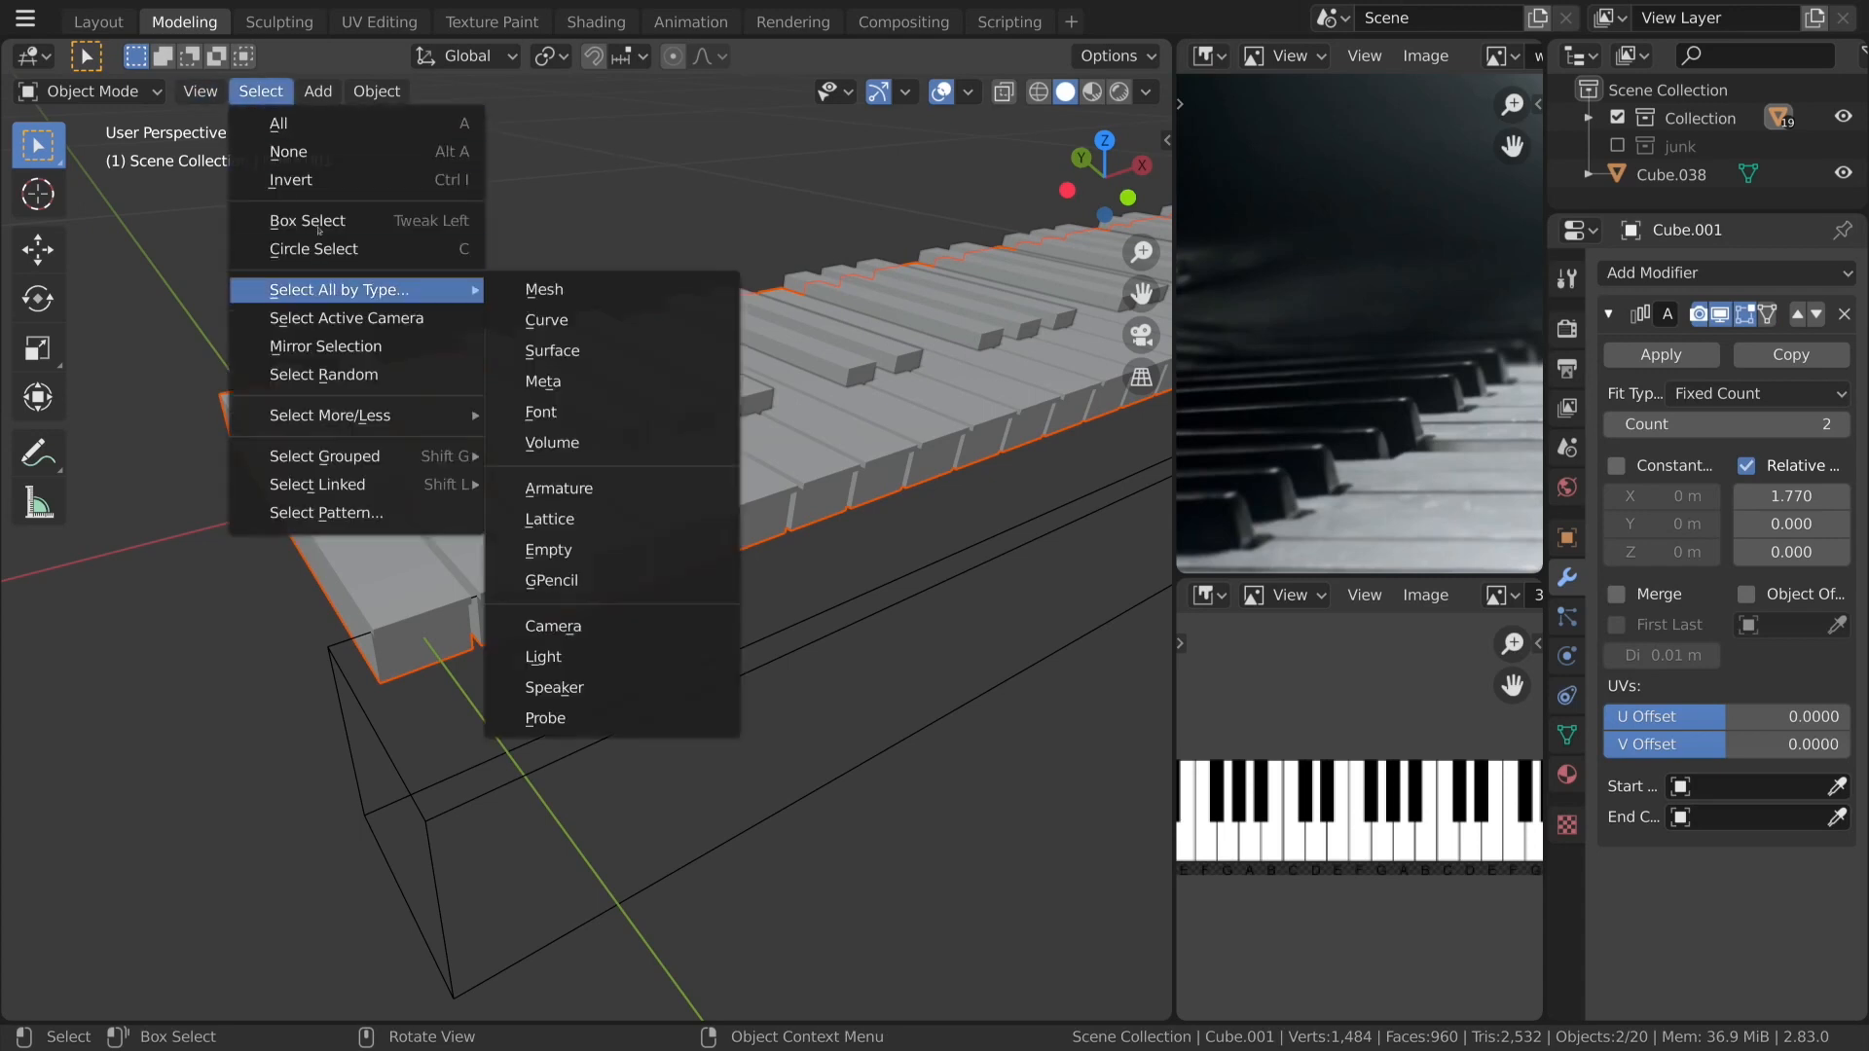
pyautogui.click(542, 288)
pyautogui.press('b')
pyautogui.moveTo(769, 755); pyautogui.dragTo(822, 872, button='middle')
pyautogui.press('Delete')
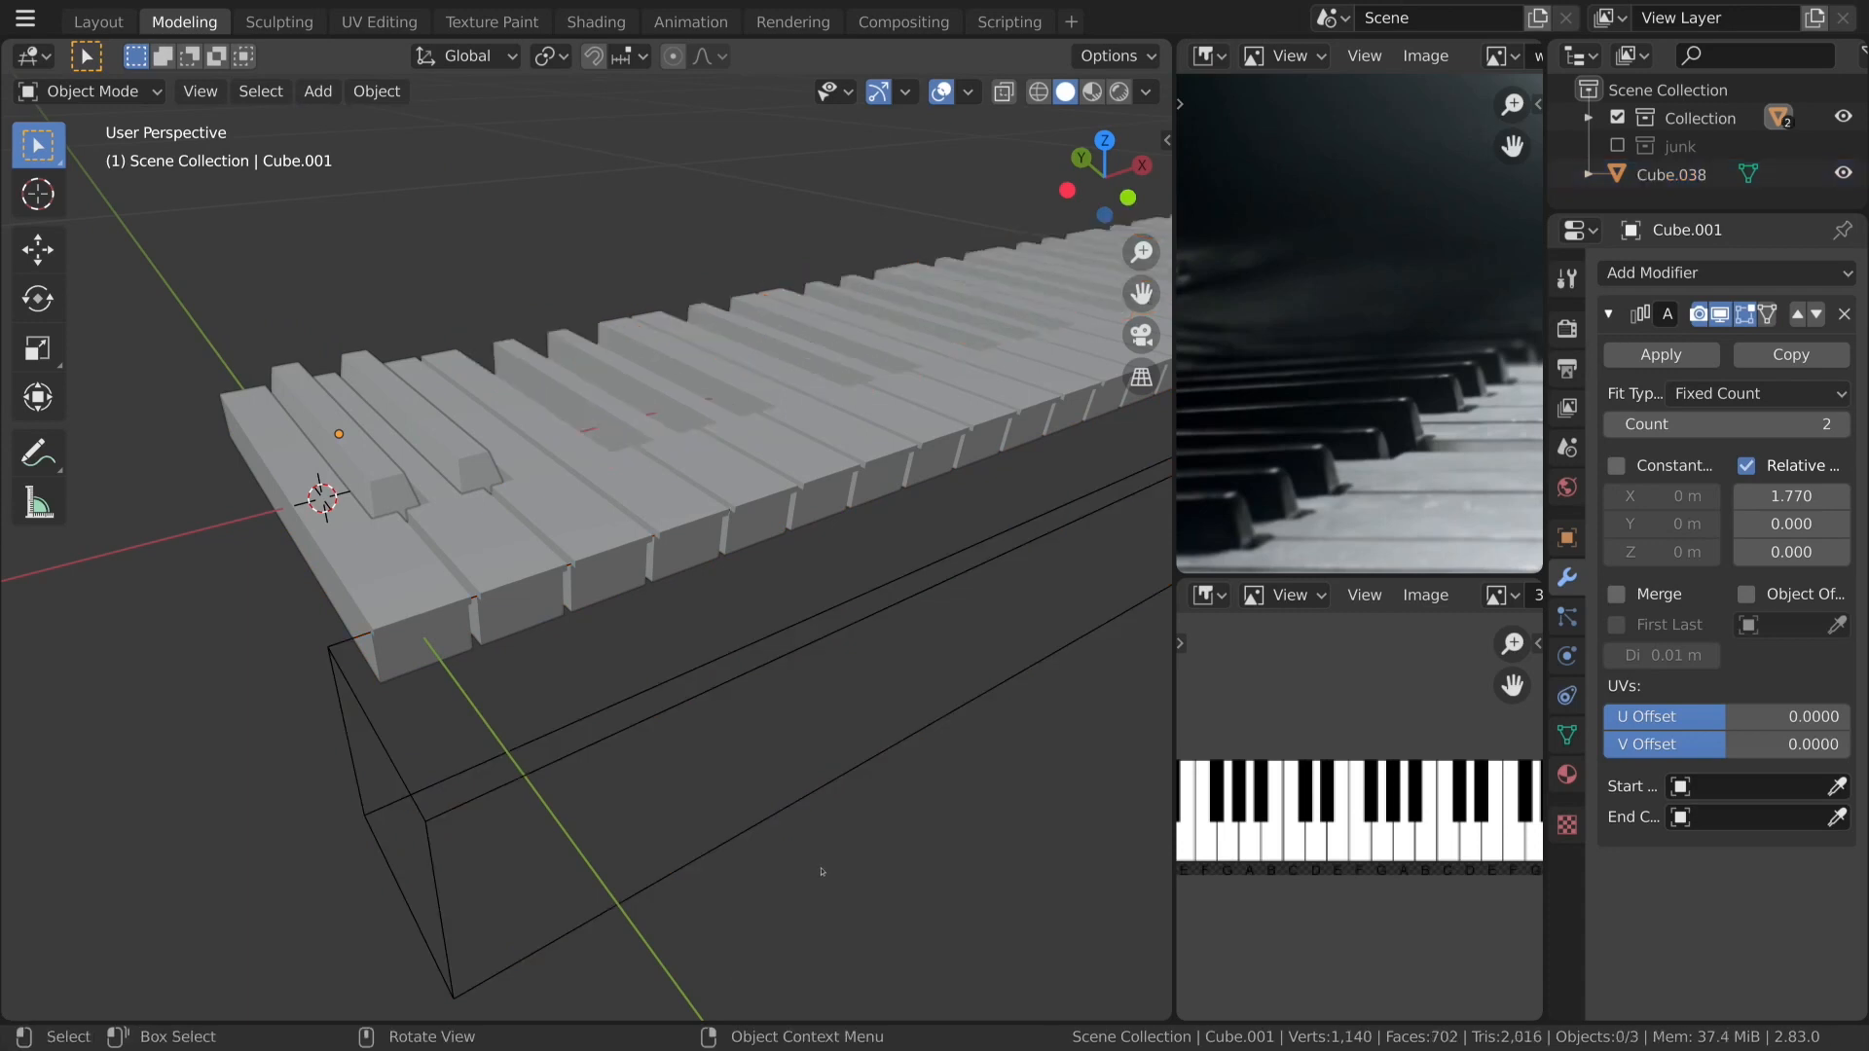
# Add a Bevel modifier to the white keys after their Boolean modifier.
pyautogui.click(688, 541)
pyautogui.moveTo(785, 586); pyautogui.dragTo(835, 576, button='middle')
pyautogui.click(788, 491)
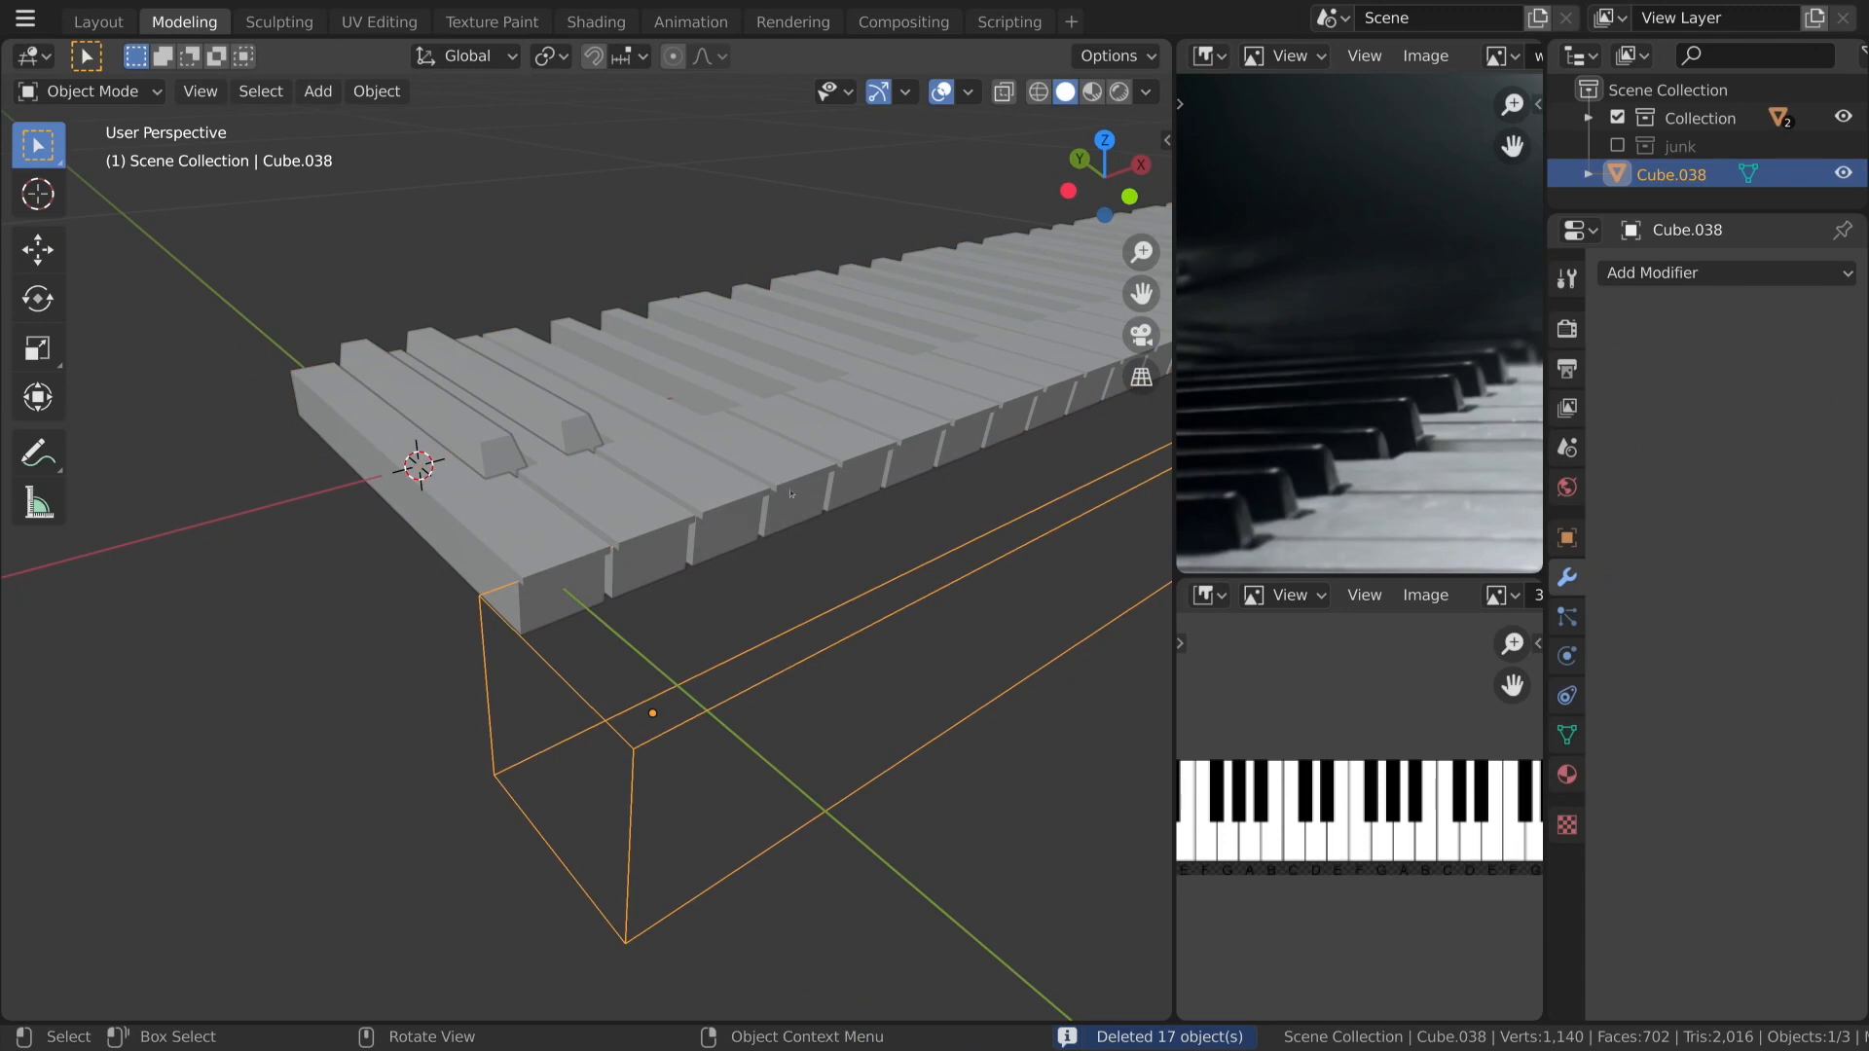
pyautogui.click(554, 534)
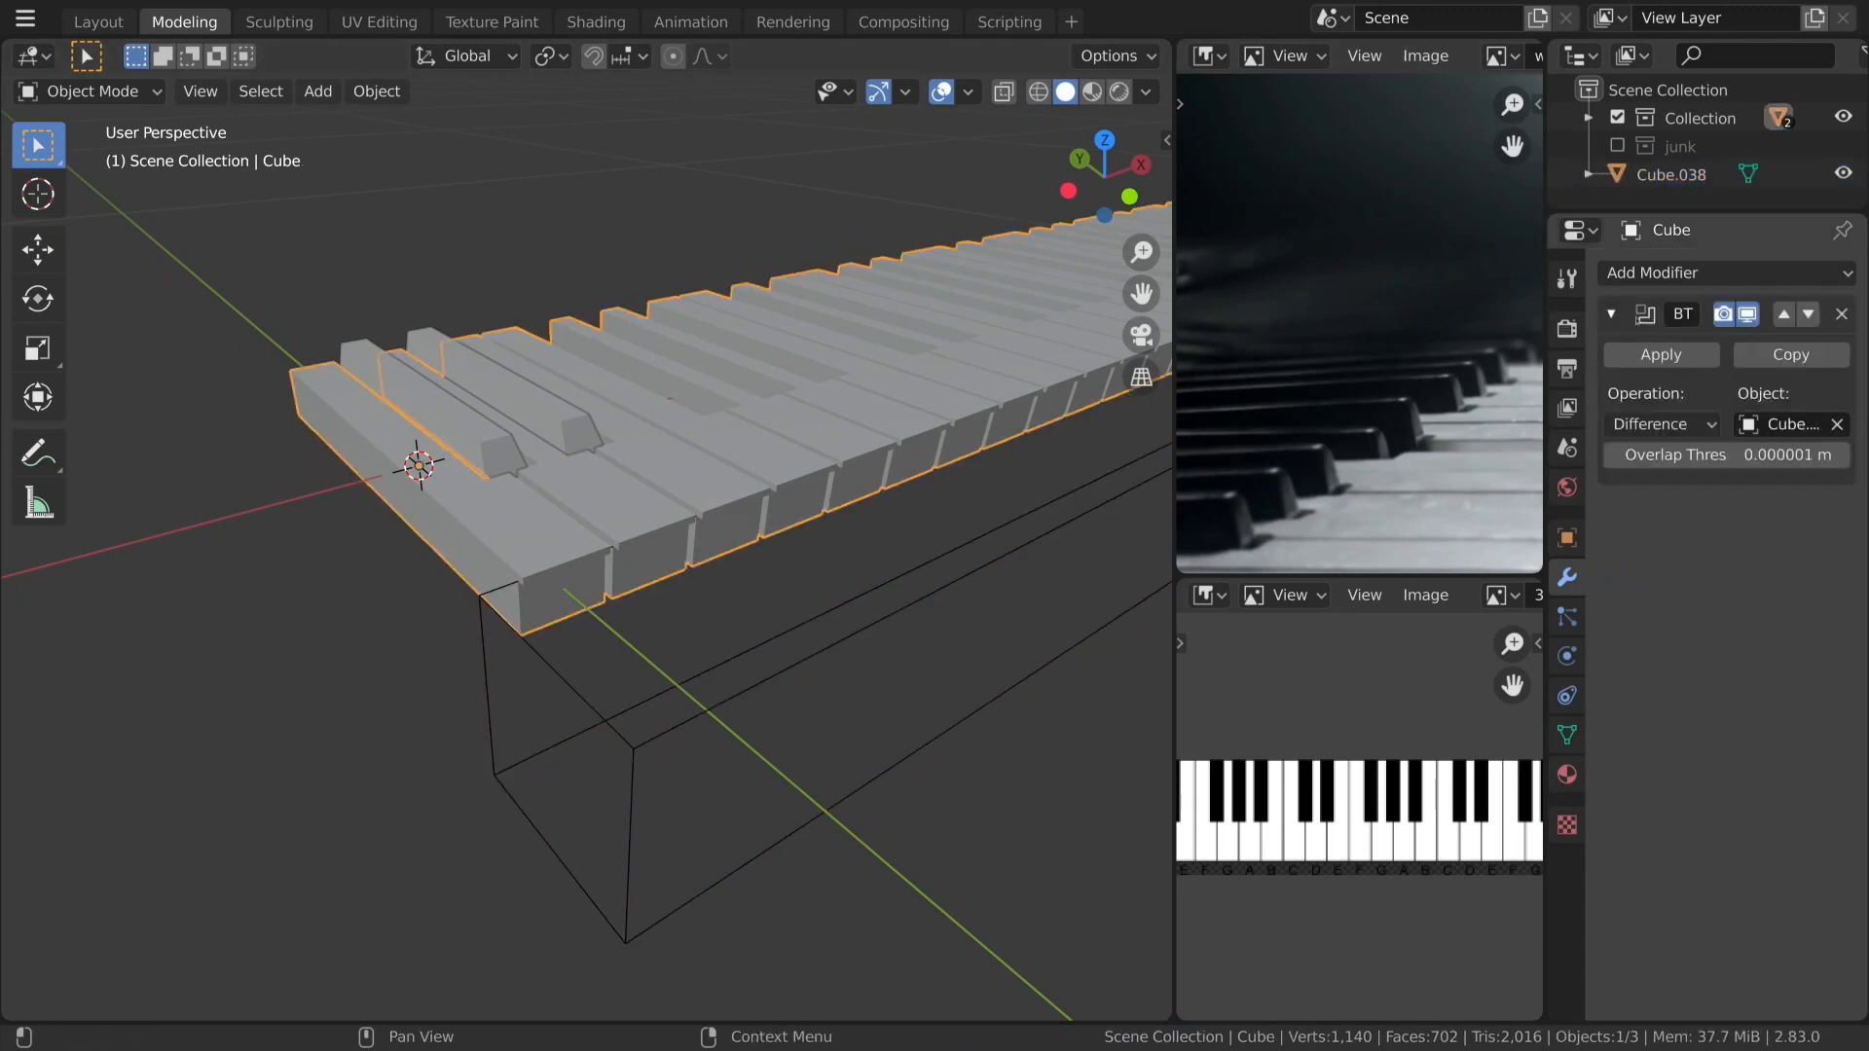
pyautogui.click(1655, 272)
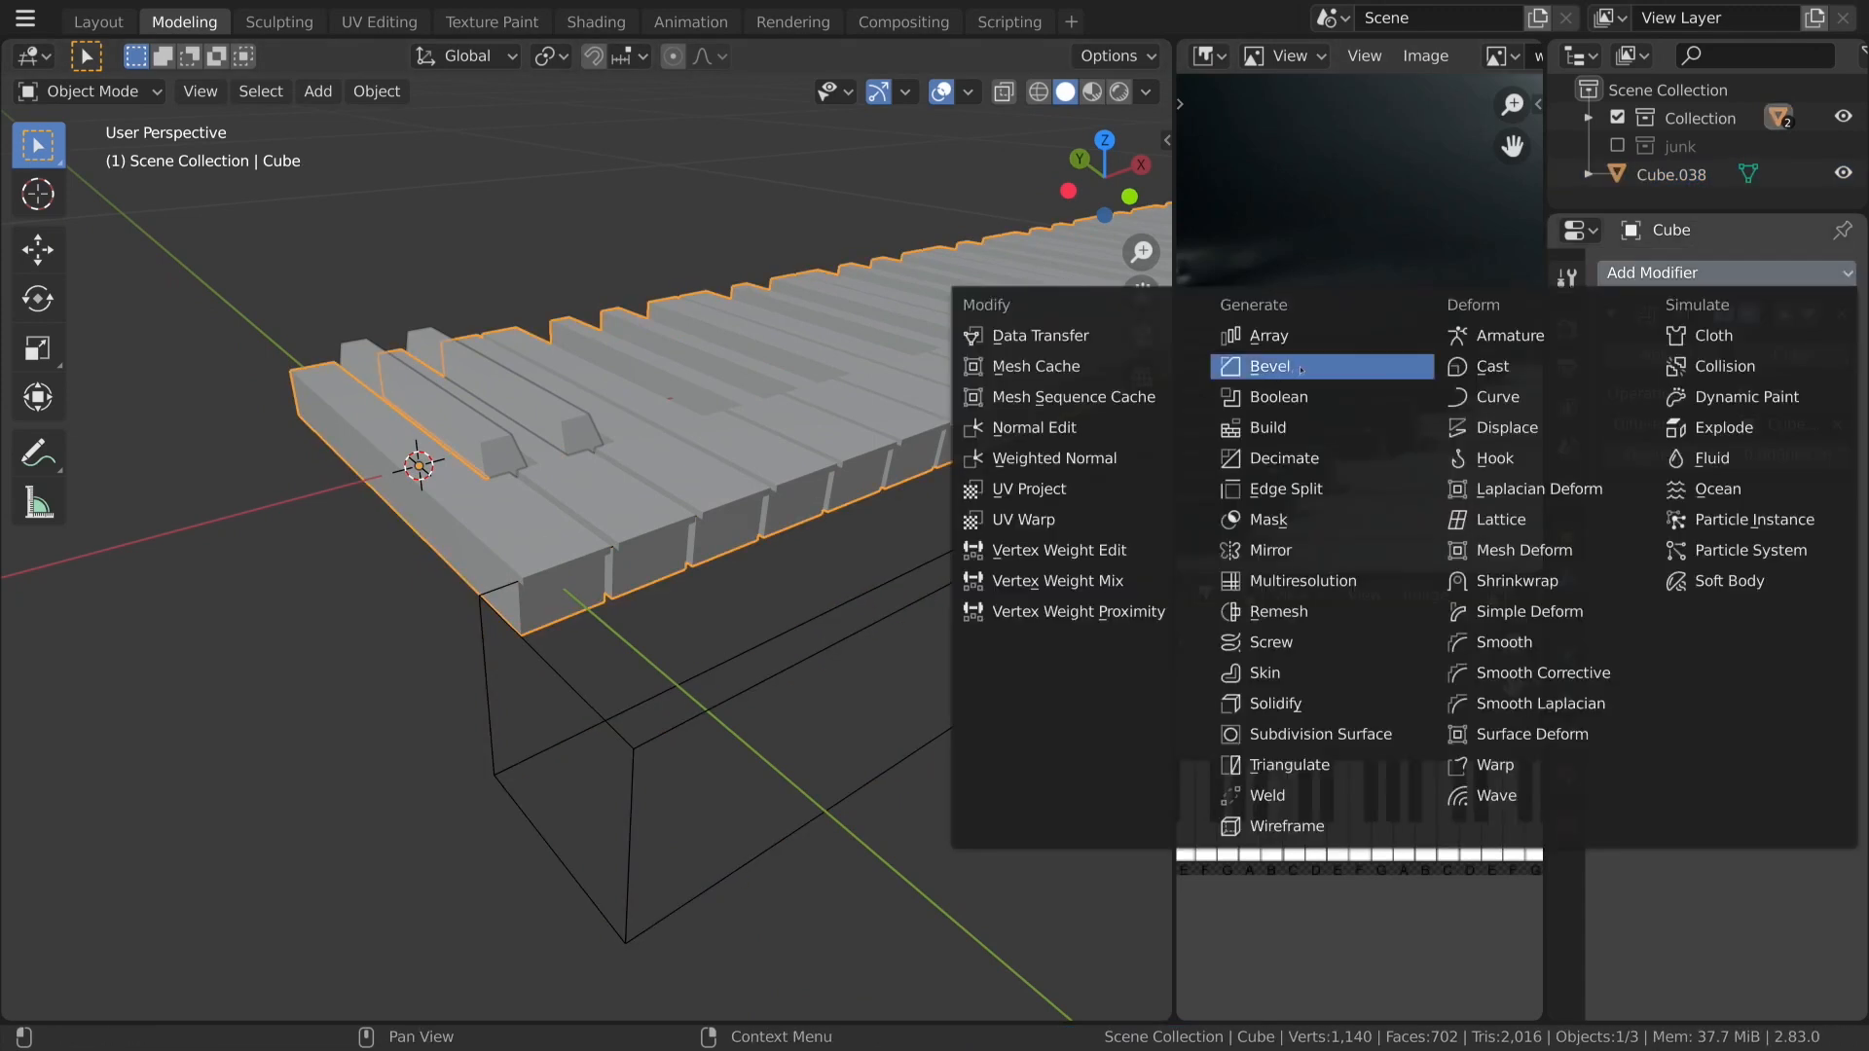
pyautogui.click(1325, 369)
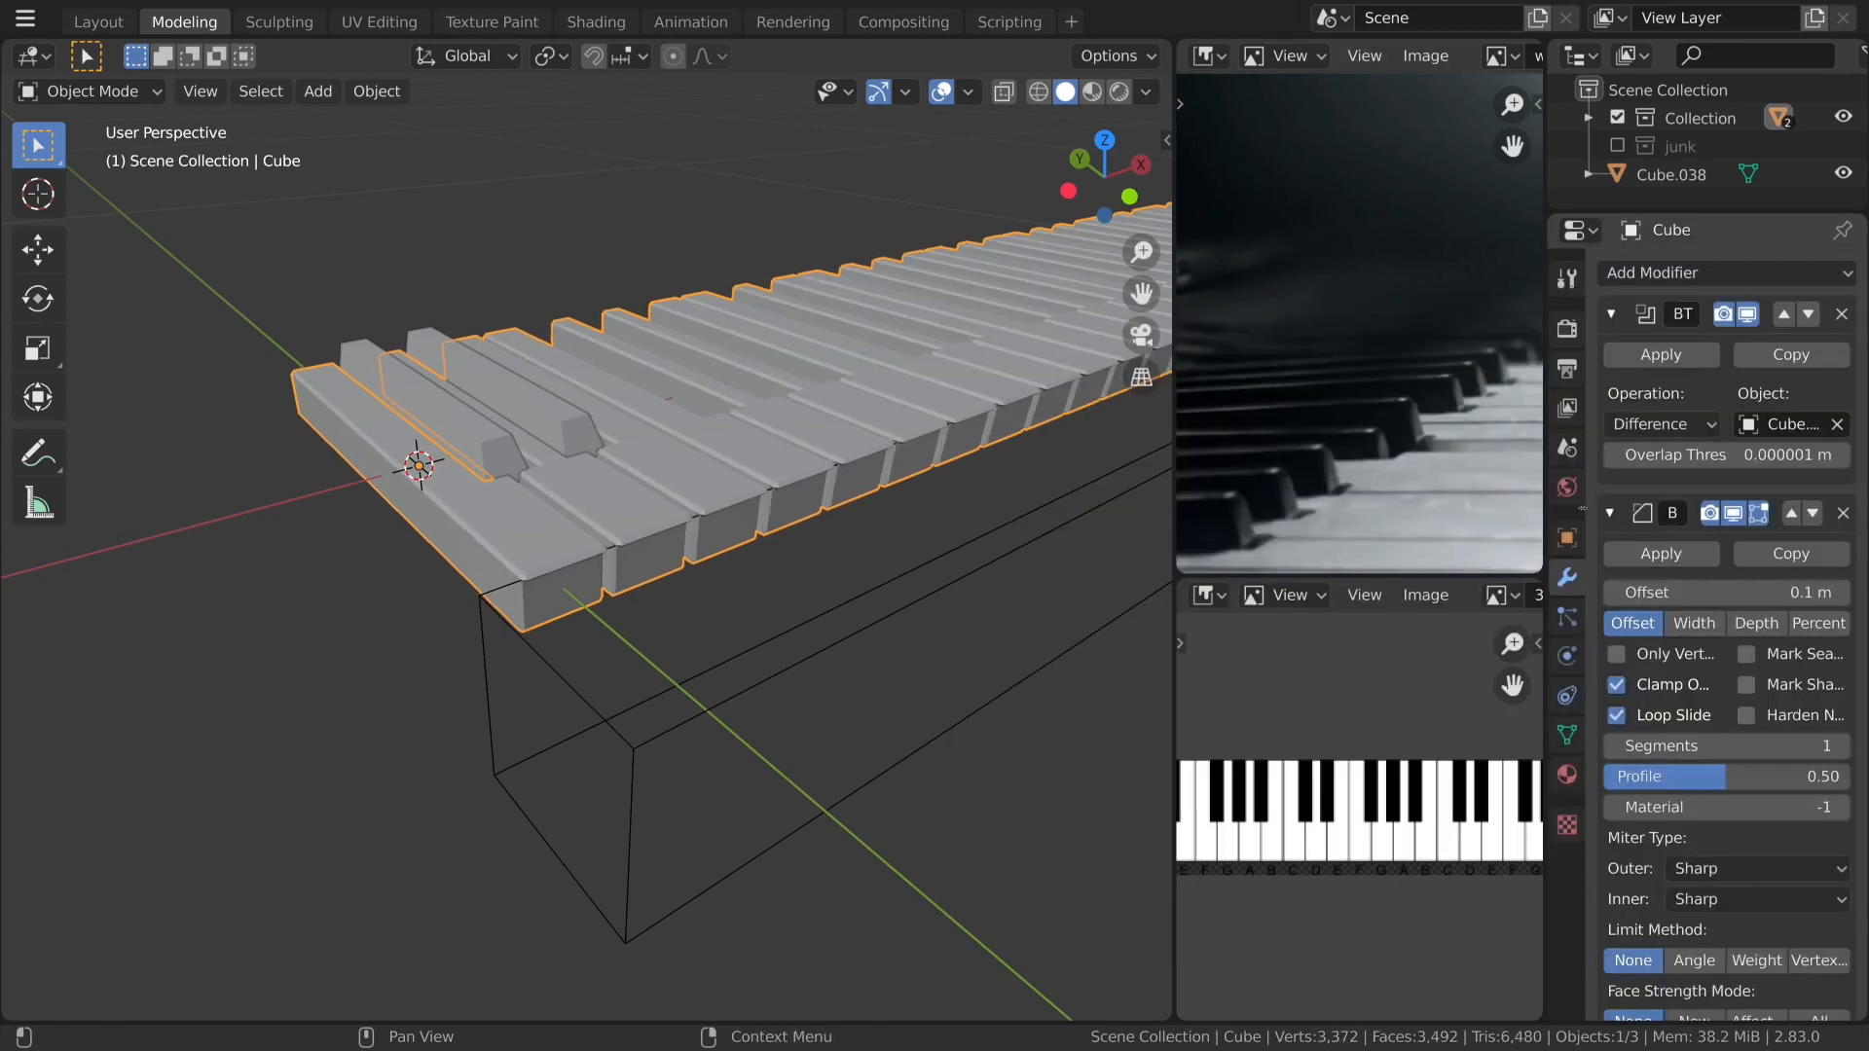
# Widen the properties and reference image areas, and limit the white keys' bevel by Angle at 60°.
pyautogui.moveTo(1557, 509); pyautogui.dragTo(1365, 511)
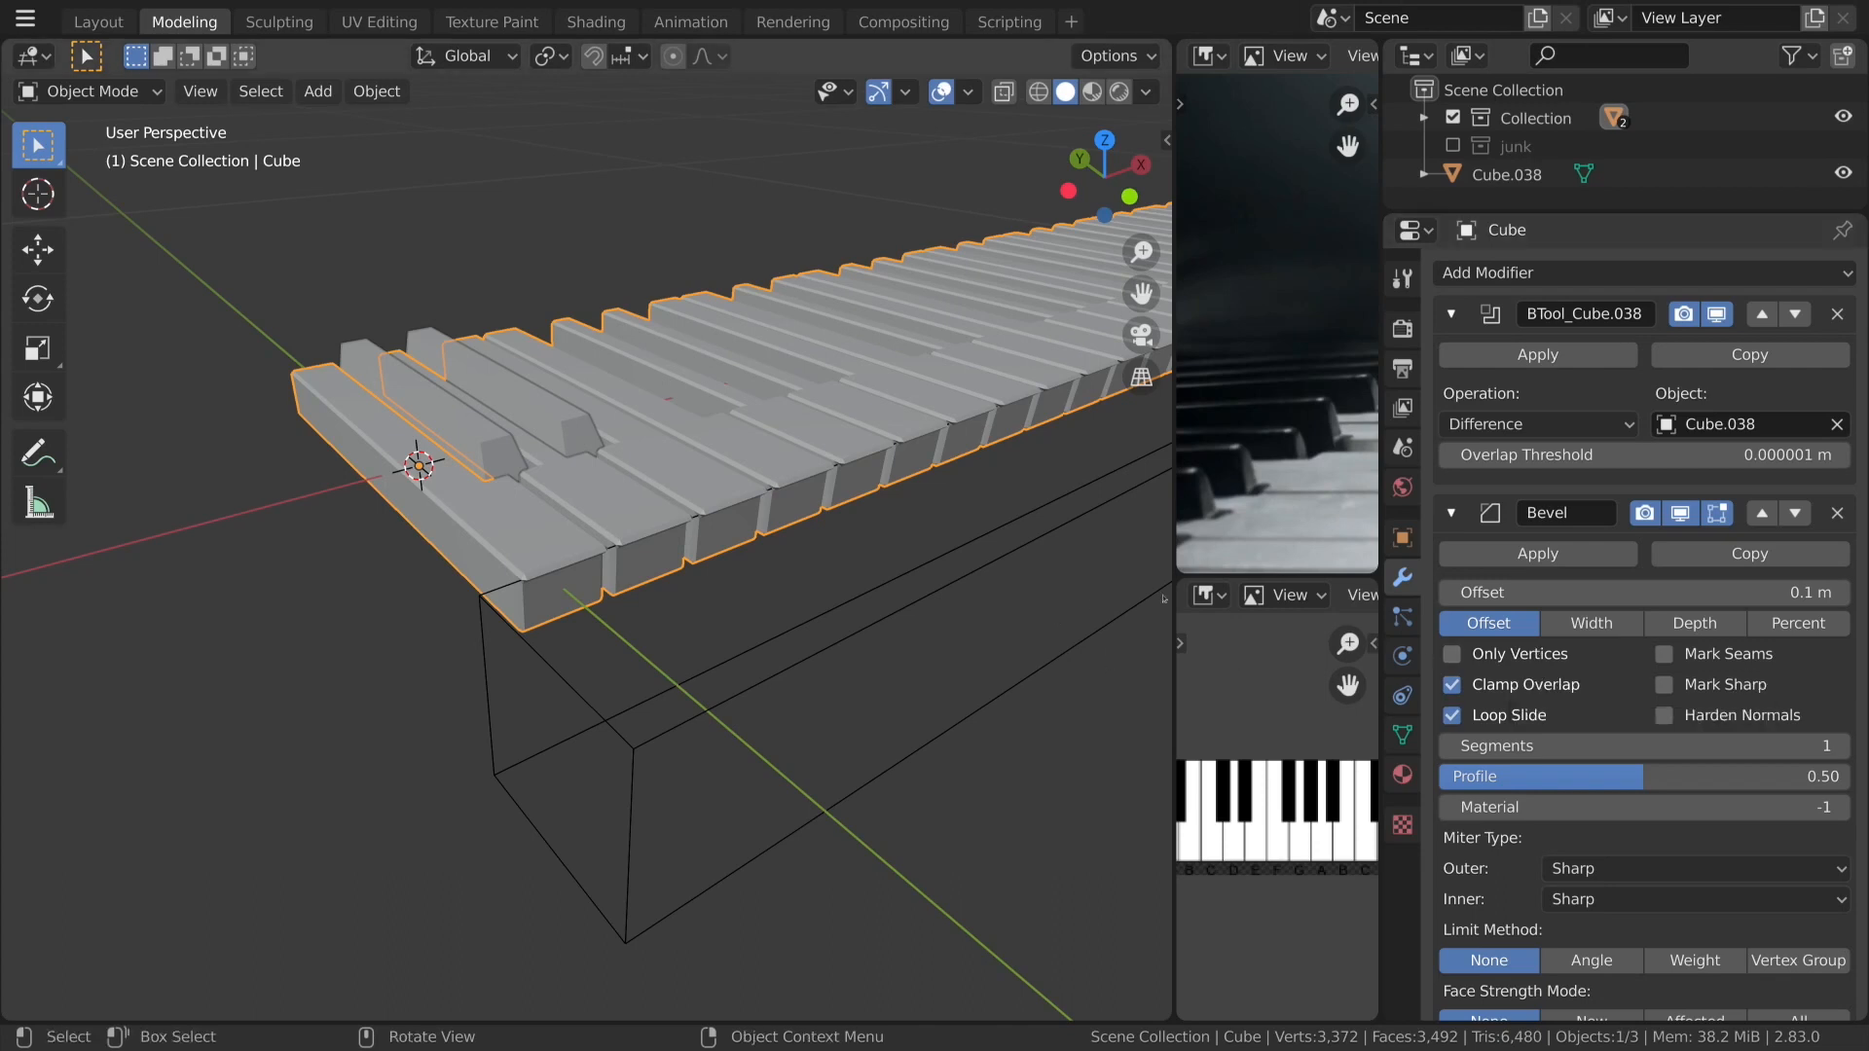
pyautogui.moveTo(1177, 590); pyautogui.dragTo(873, 591)
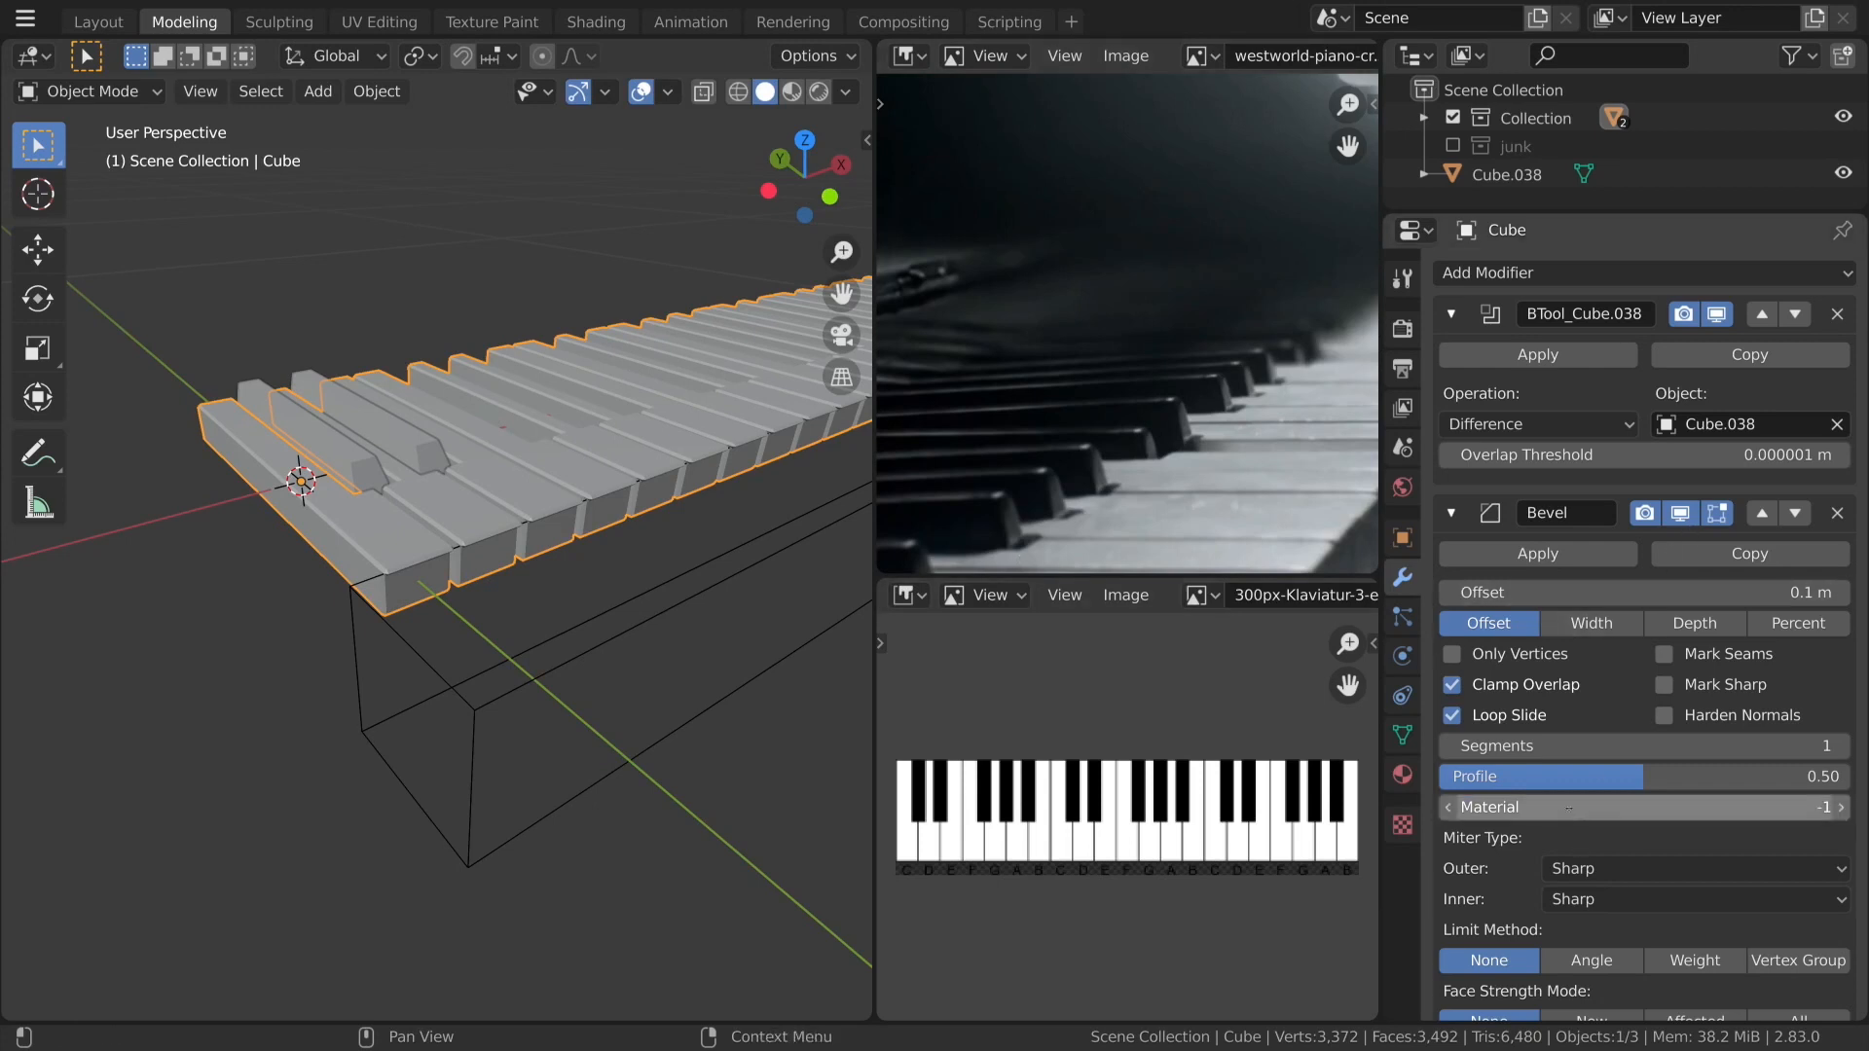
pyautogui.scroll(-3, 1569, 793)
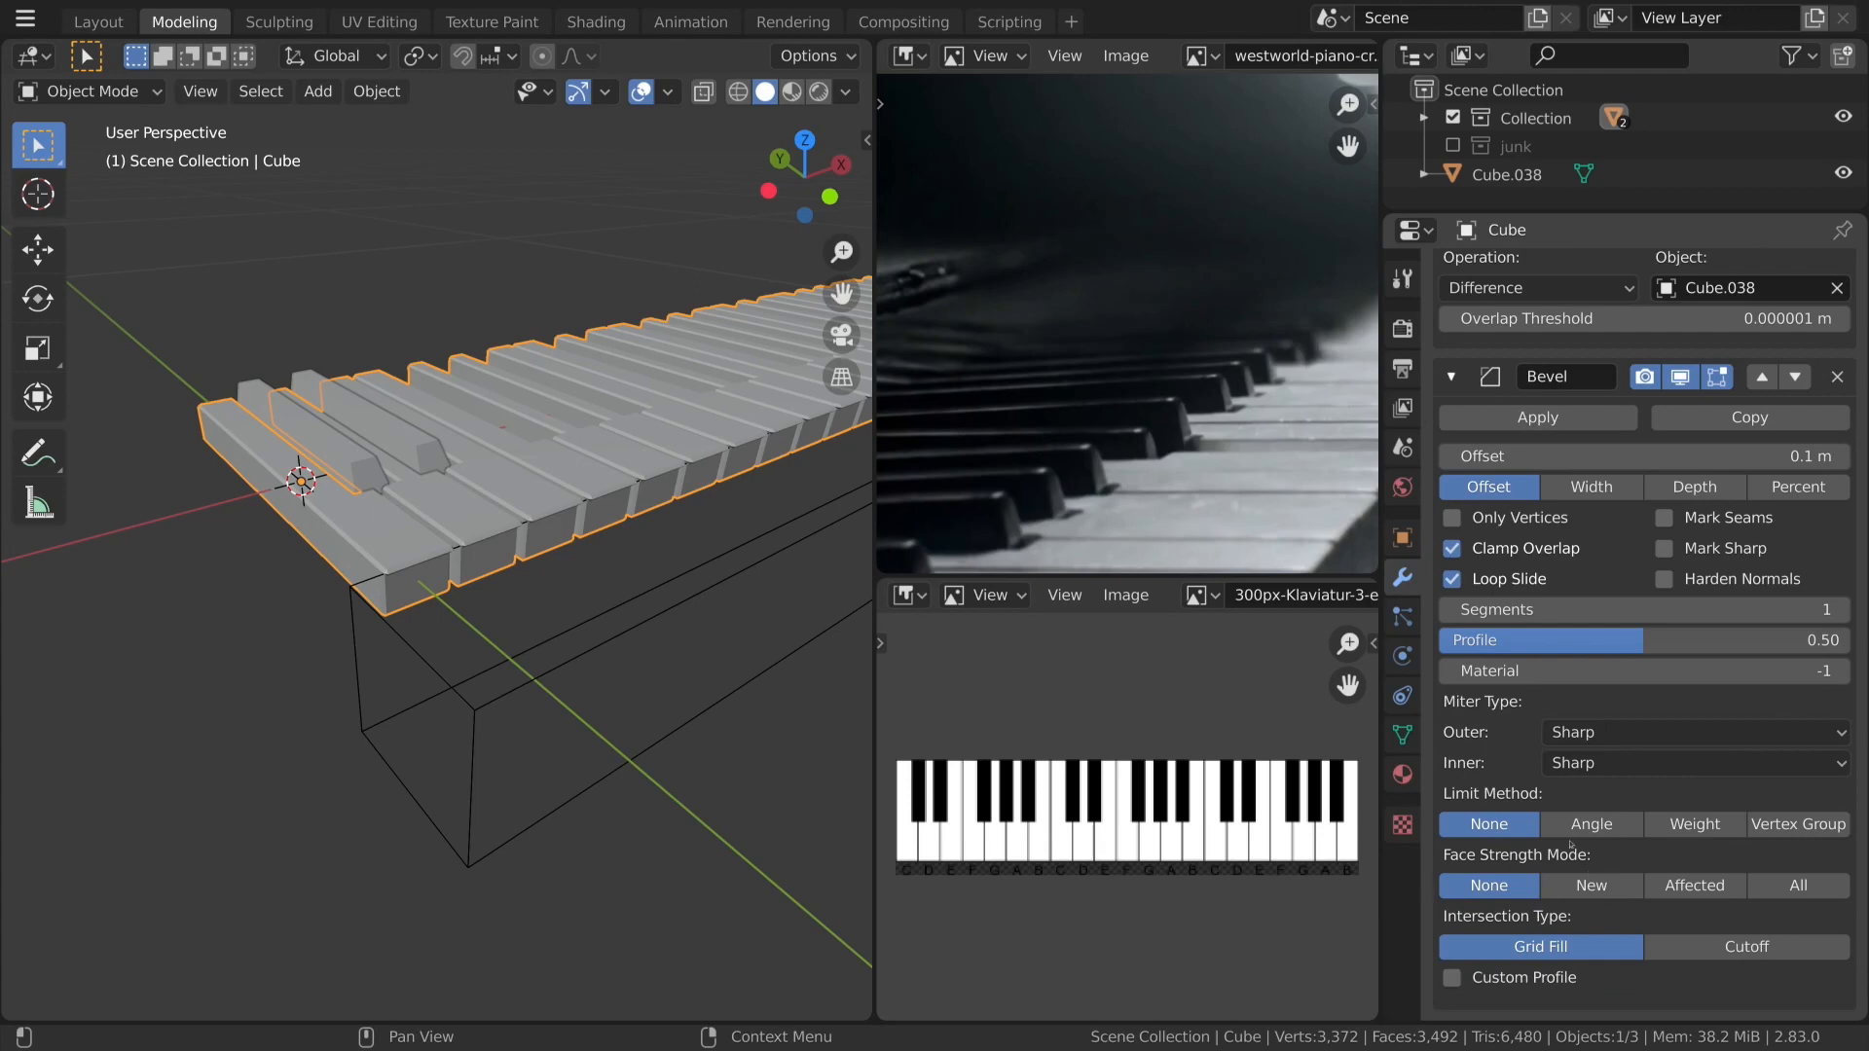
pyautogui.click(1577, 829)
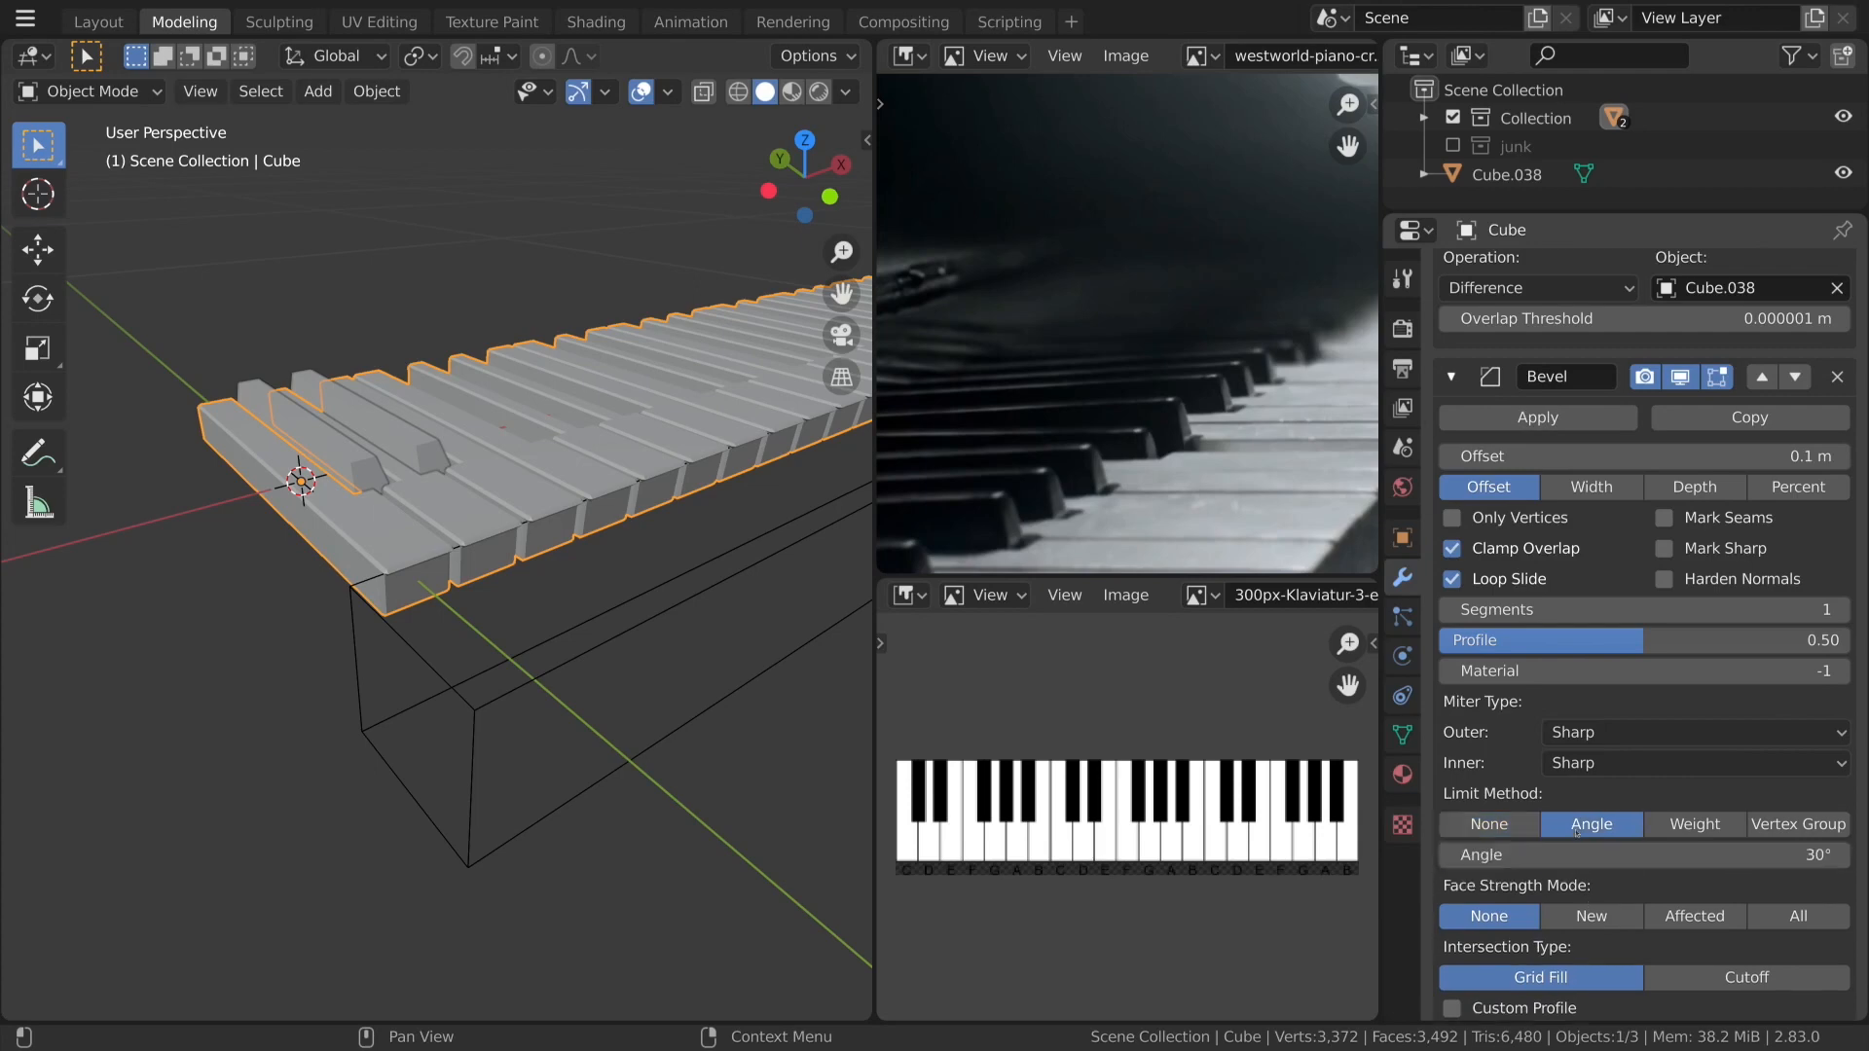
pyautogui.click(1595, 862)
pyautogui.write('60')
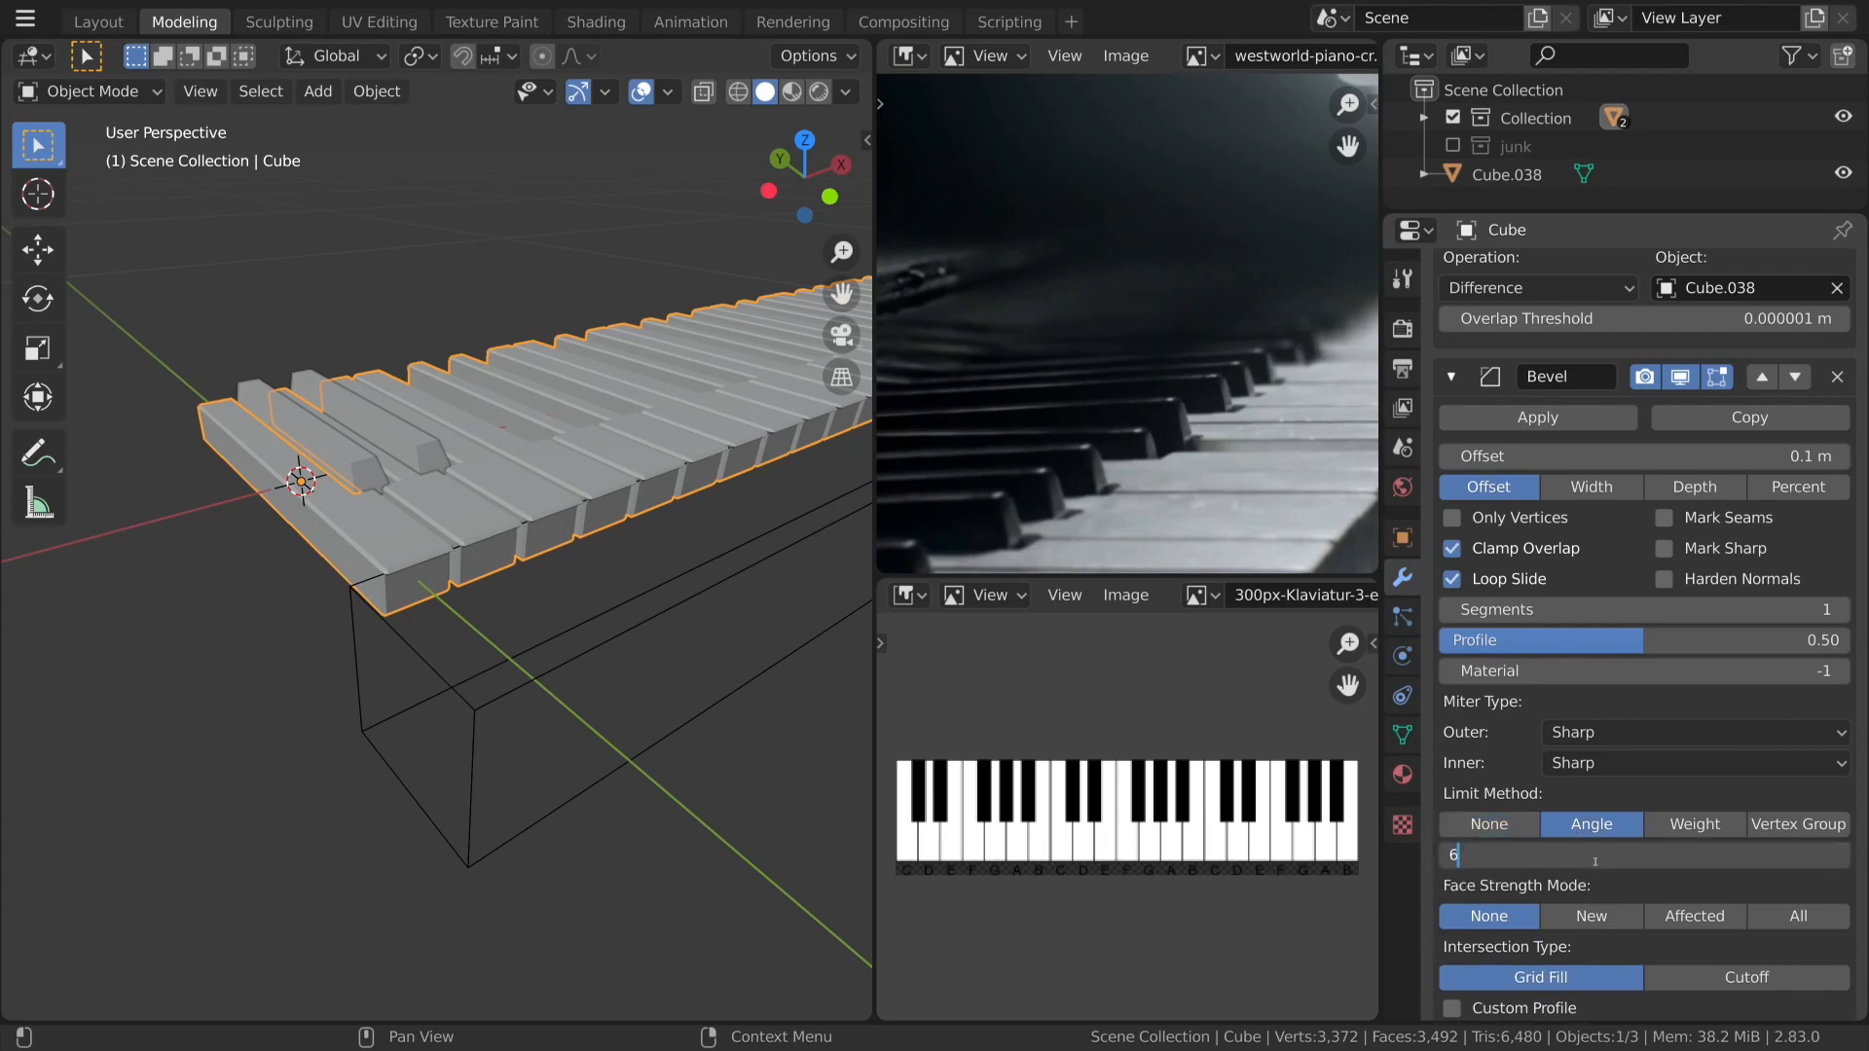
pyautogui.press('Return')
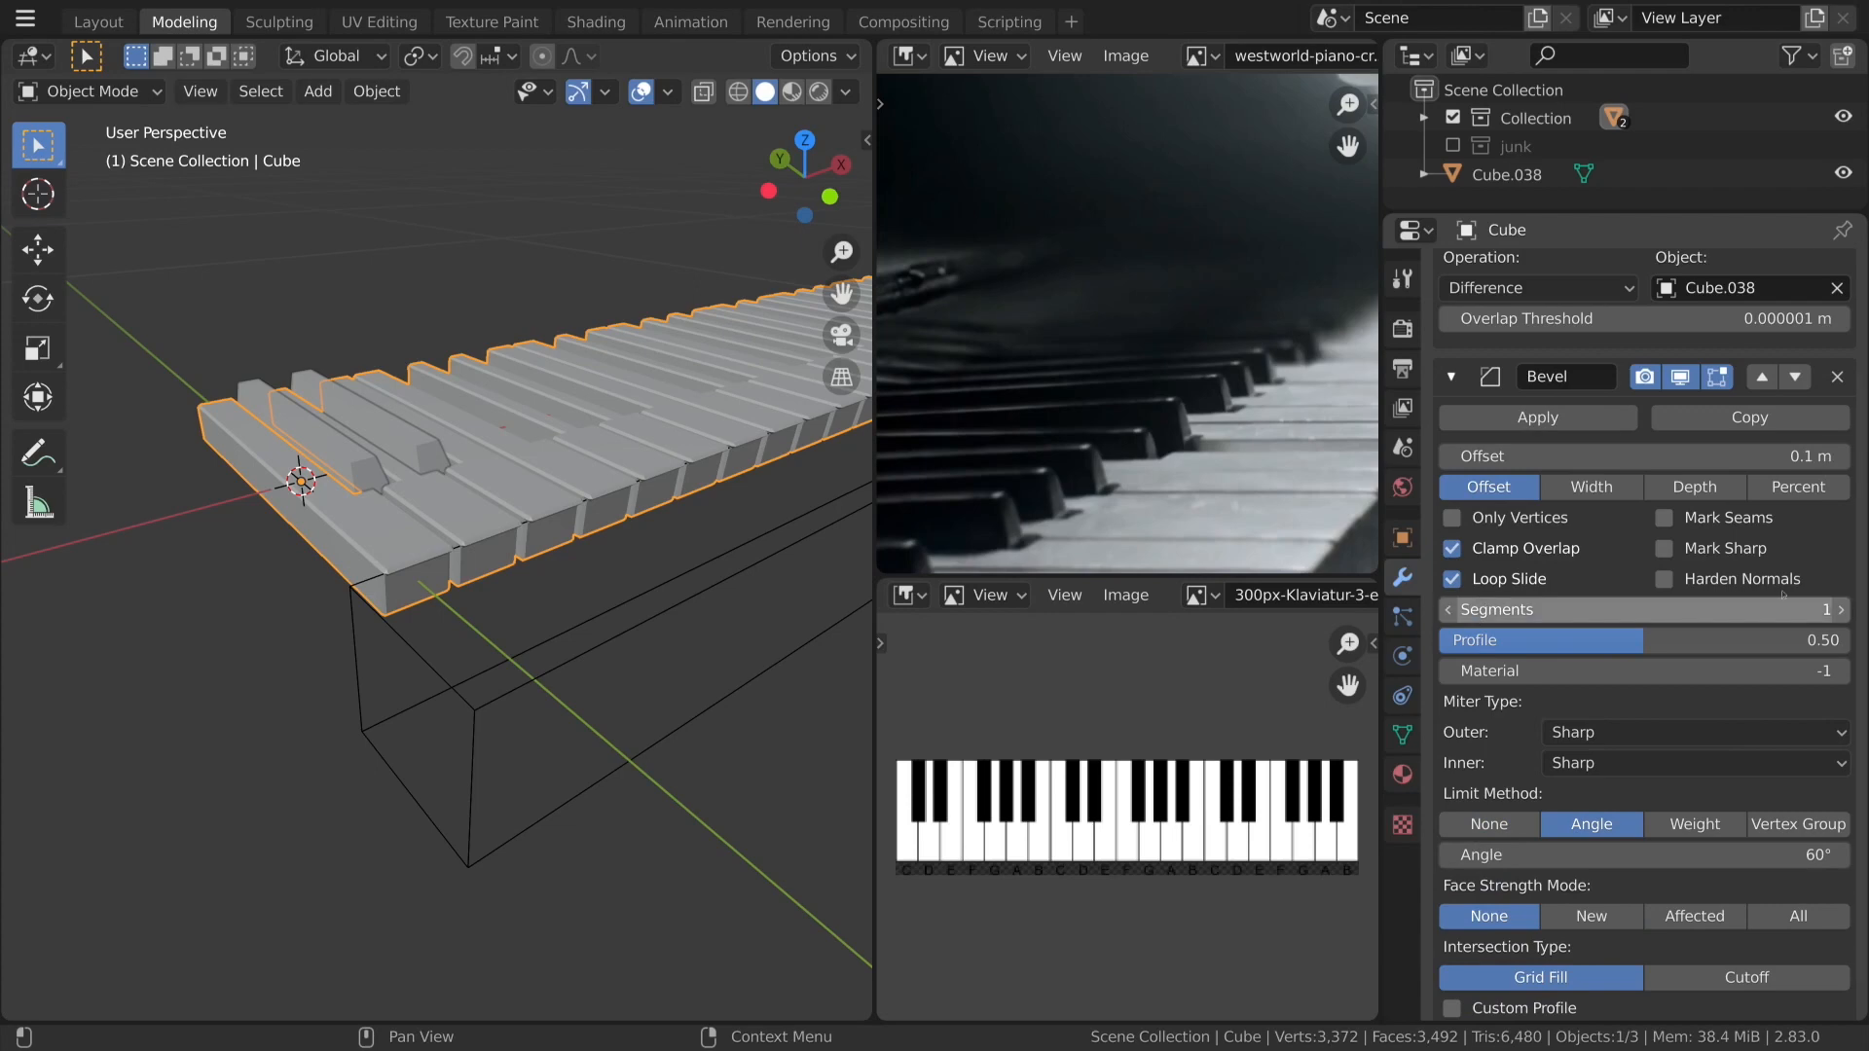
# Set the white keys' bevel to 2 segments with Clamp Overlap off and an offset of 0.002 m.
pyautogui.click(1841, 610)
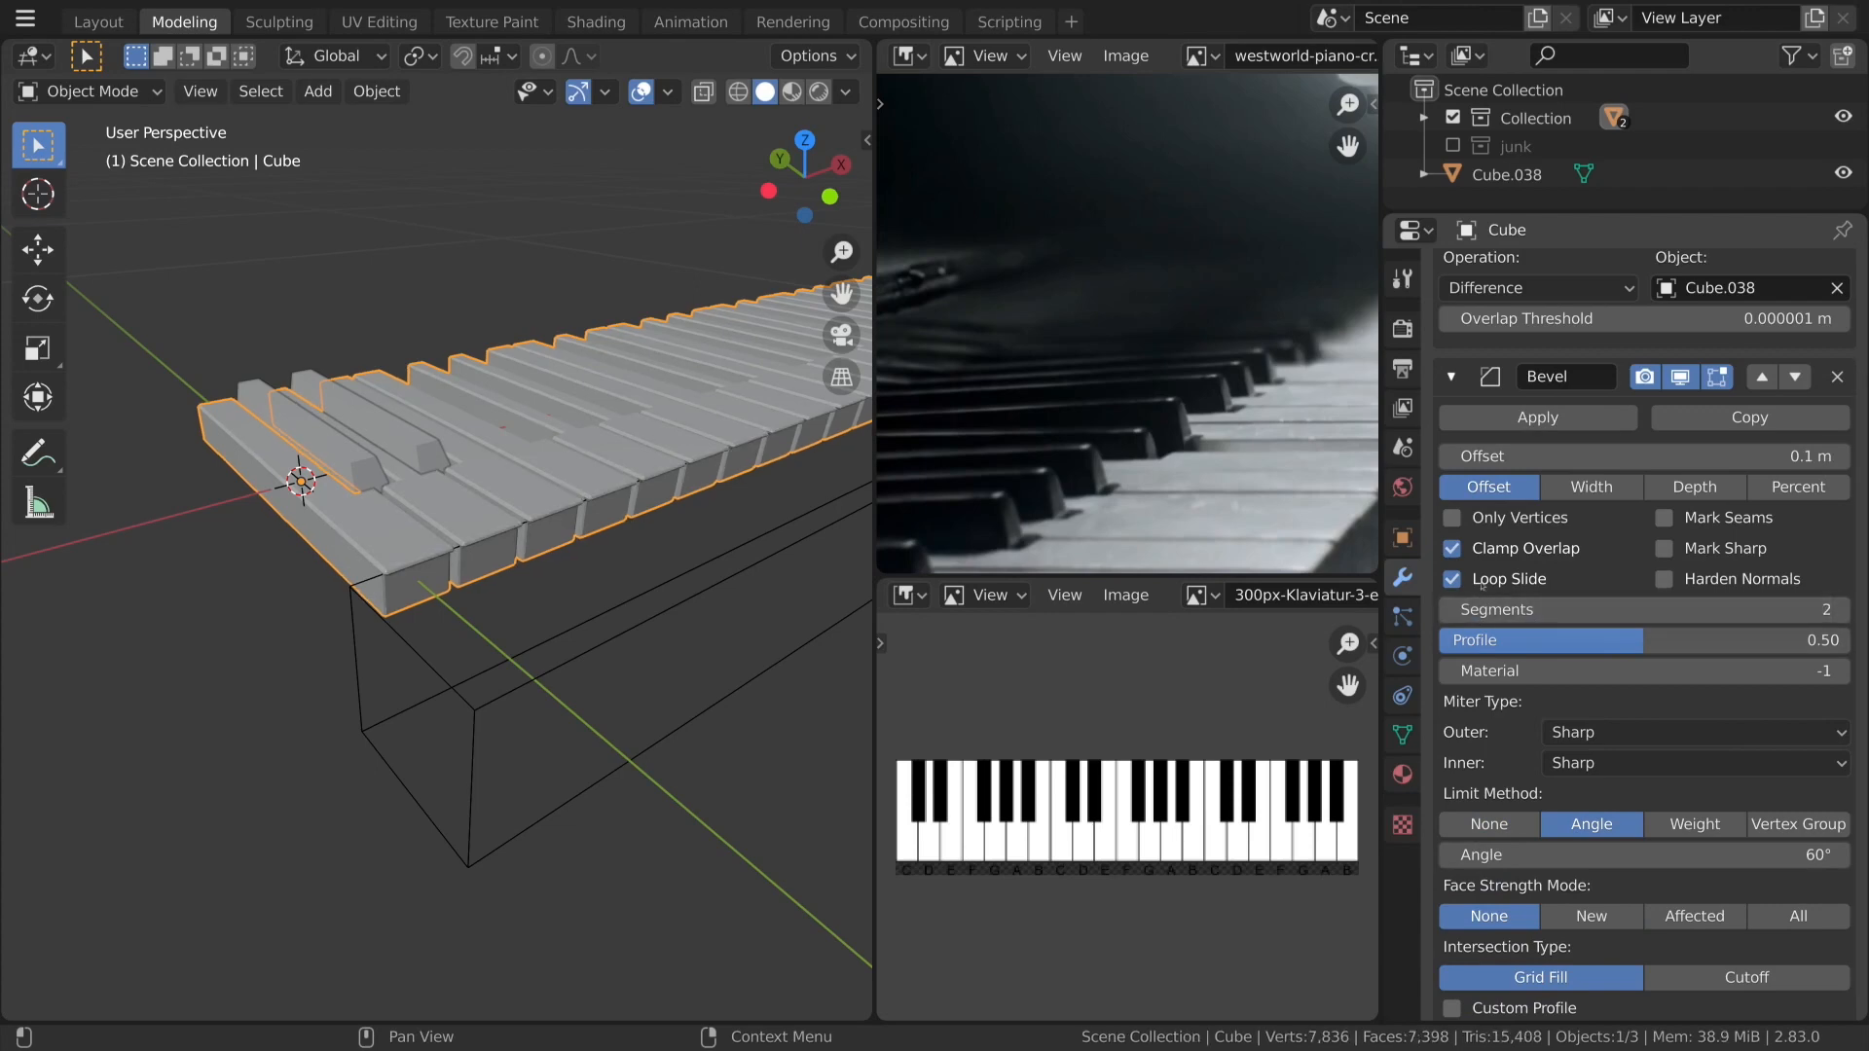
pyautogui.click(1469, 551)
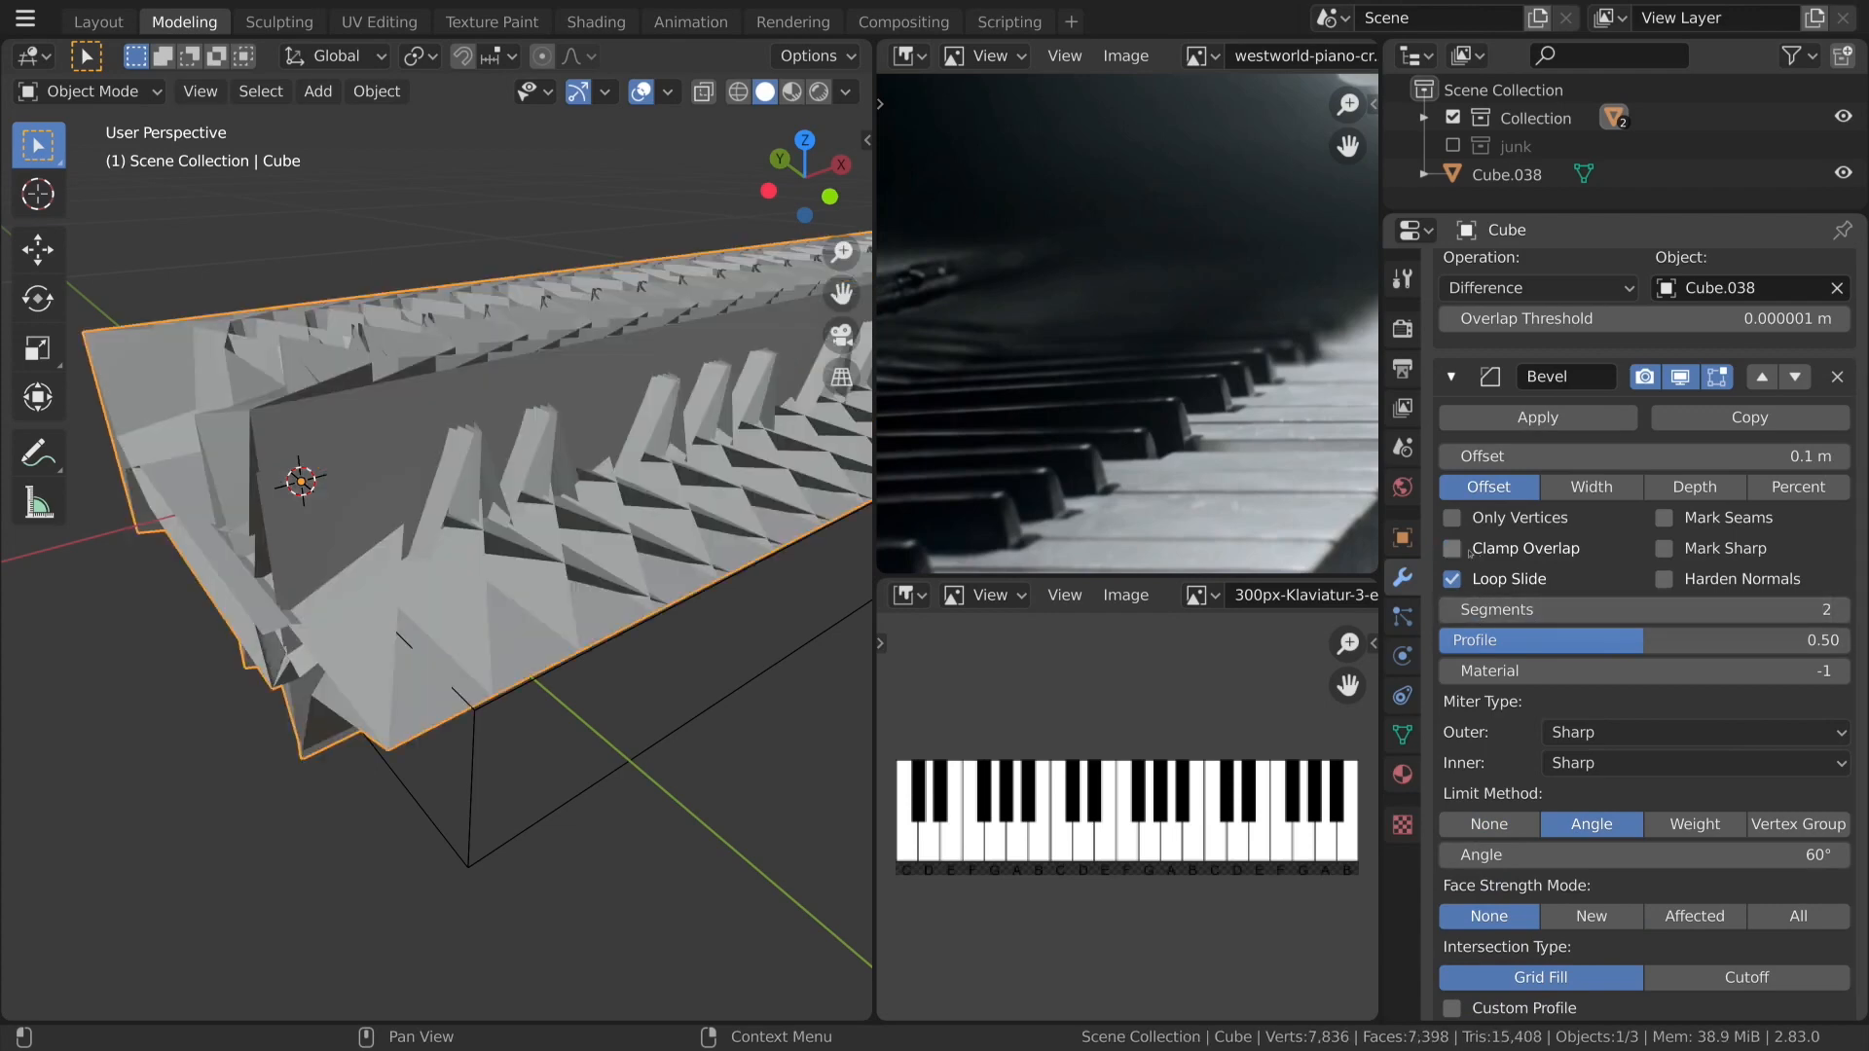
pyautogui.moveTo(1645, 456); pyautogui.dragTo(1519, 455)
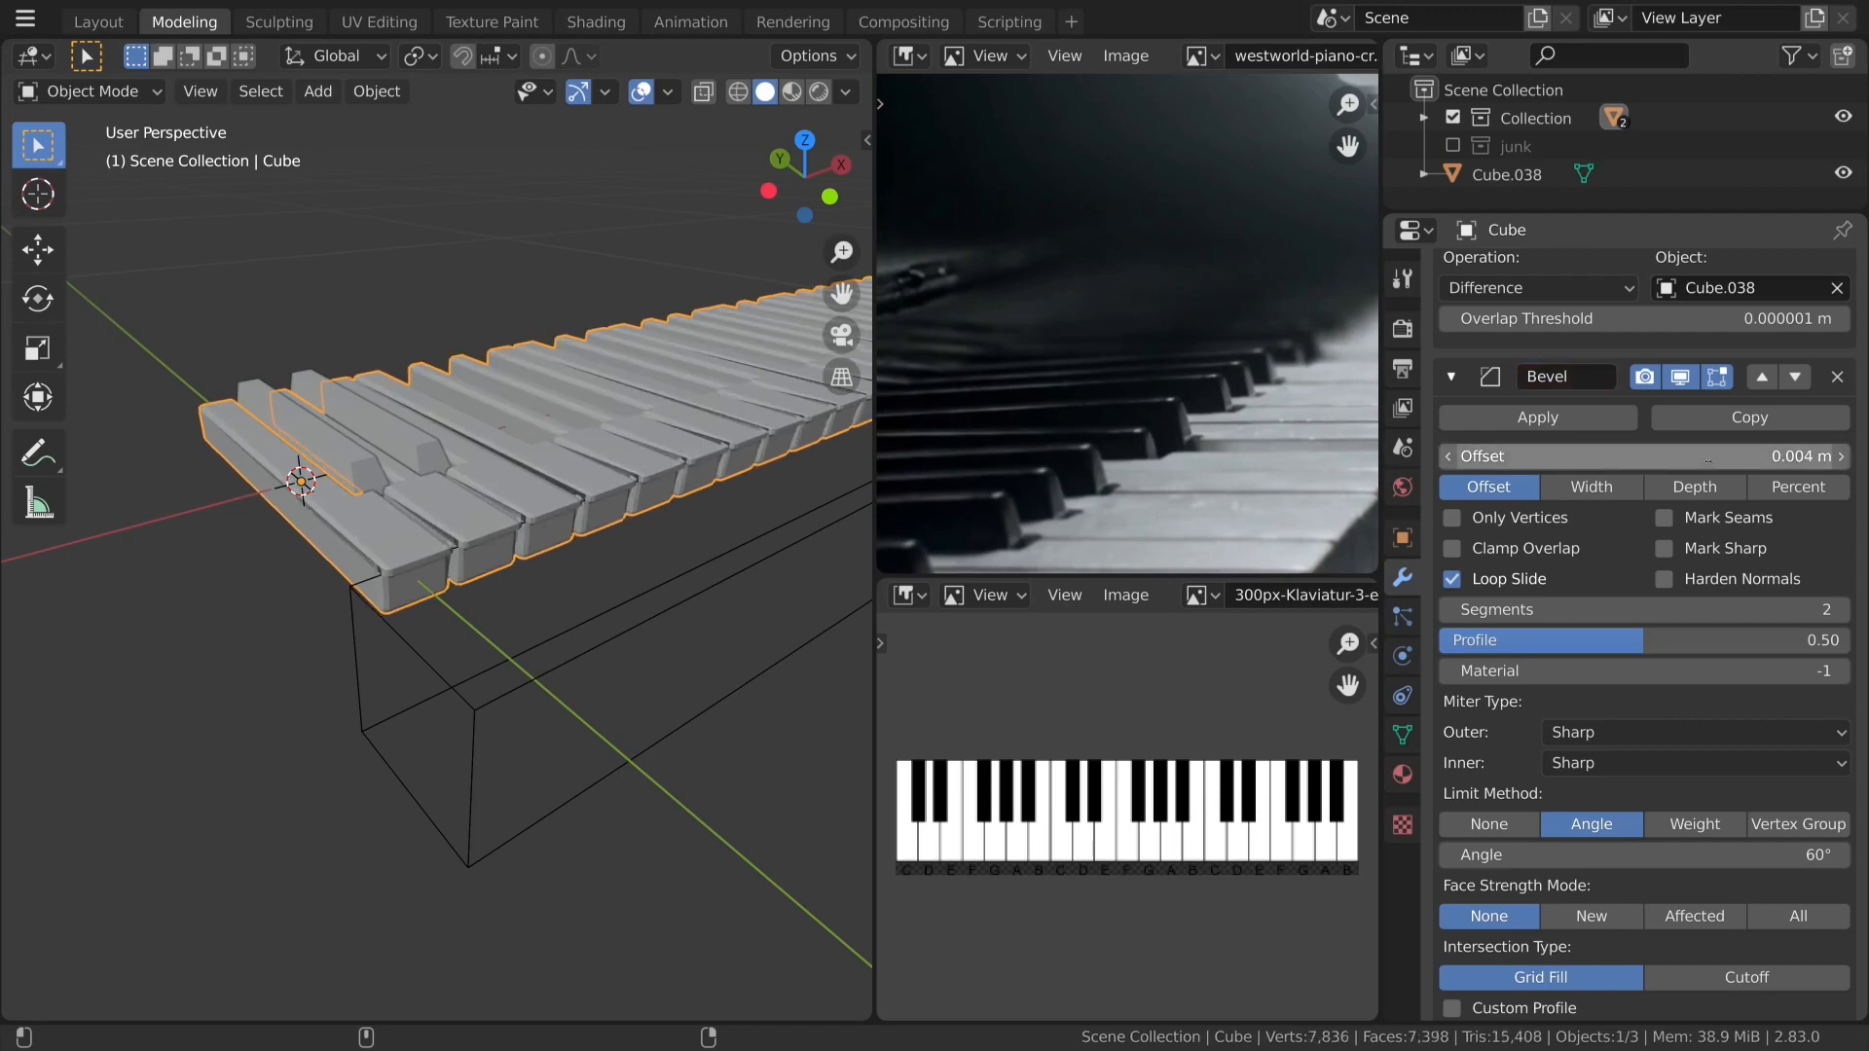
pyautogui.click(1694, 456)
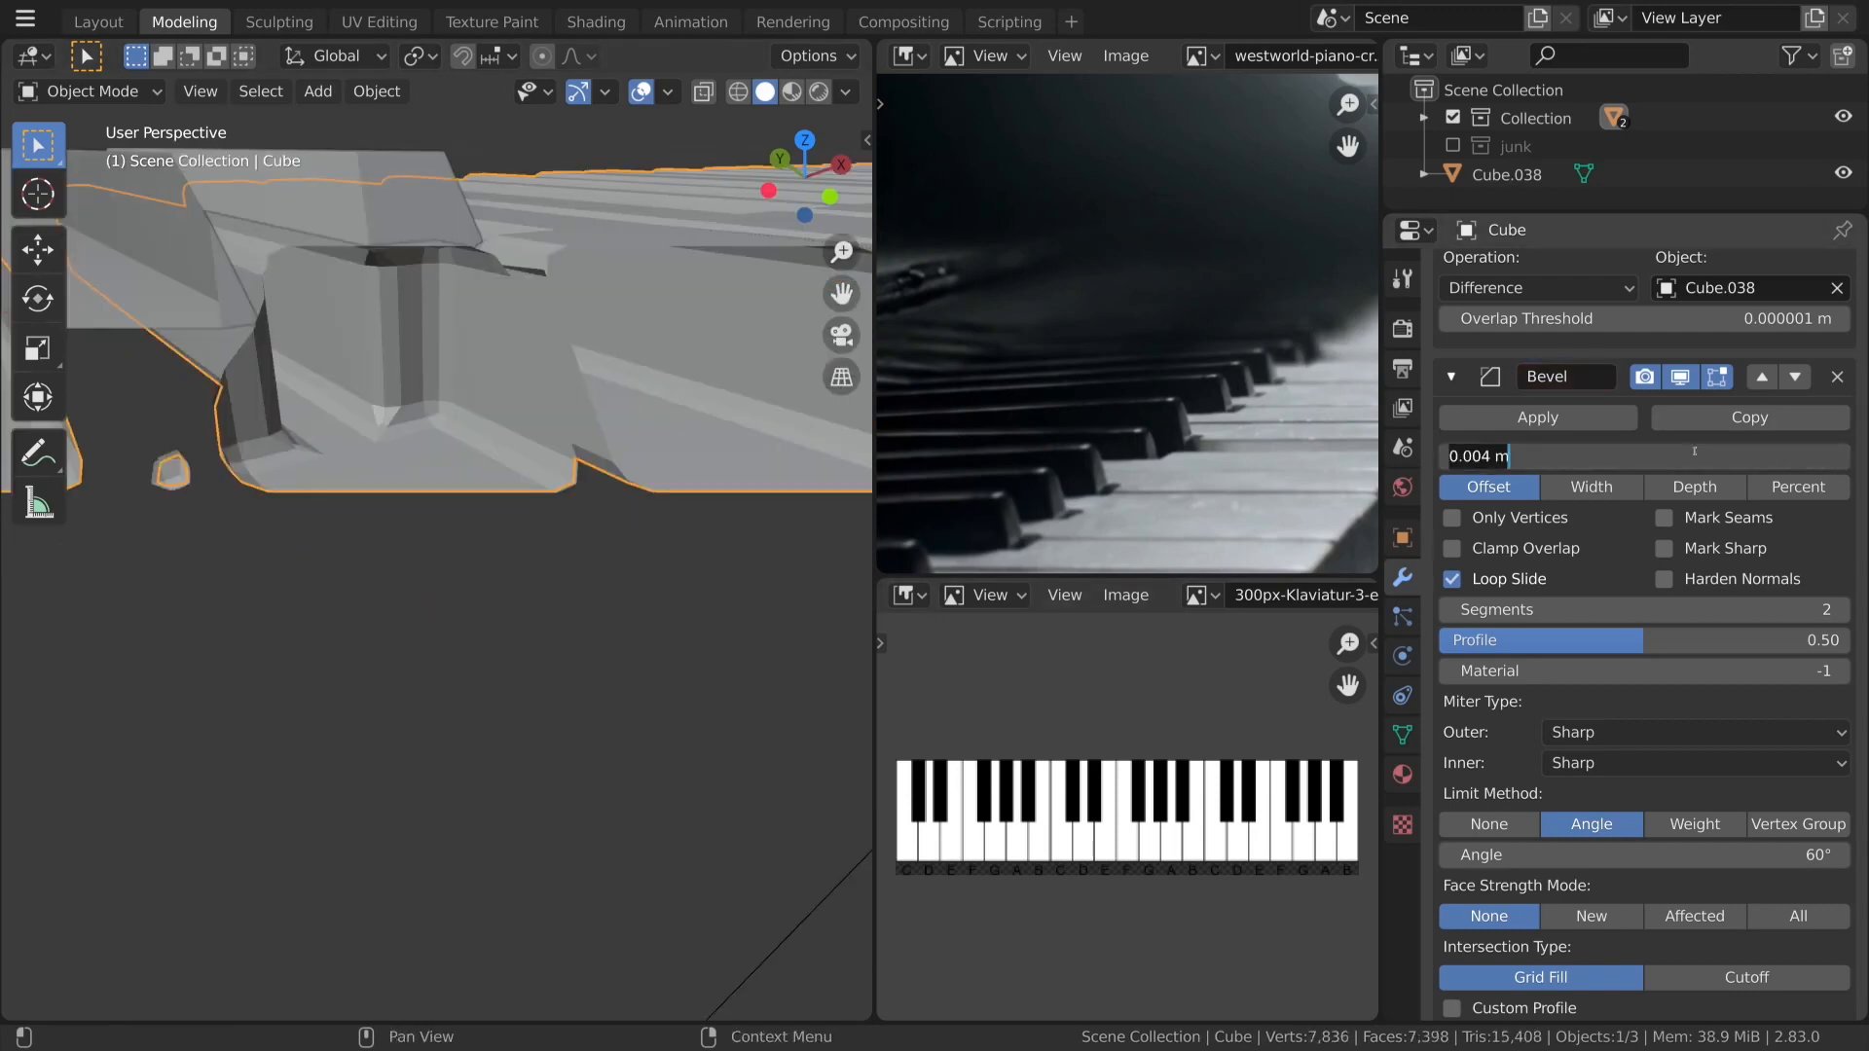
pyautogui.write('.002')
pyautogui.press('Return')
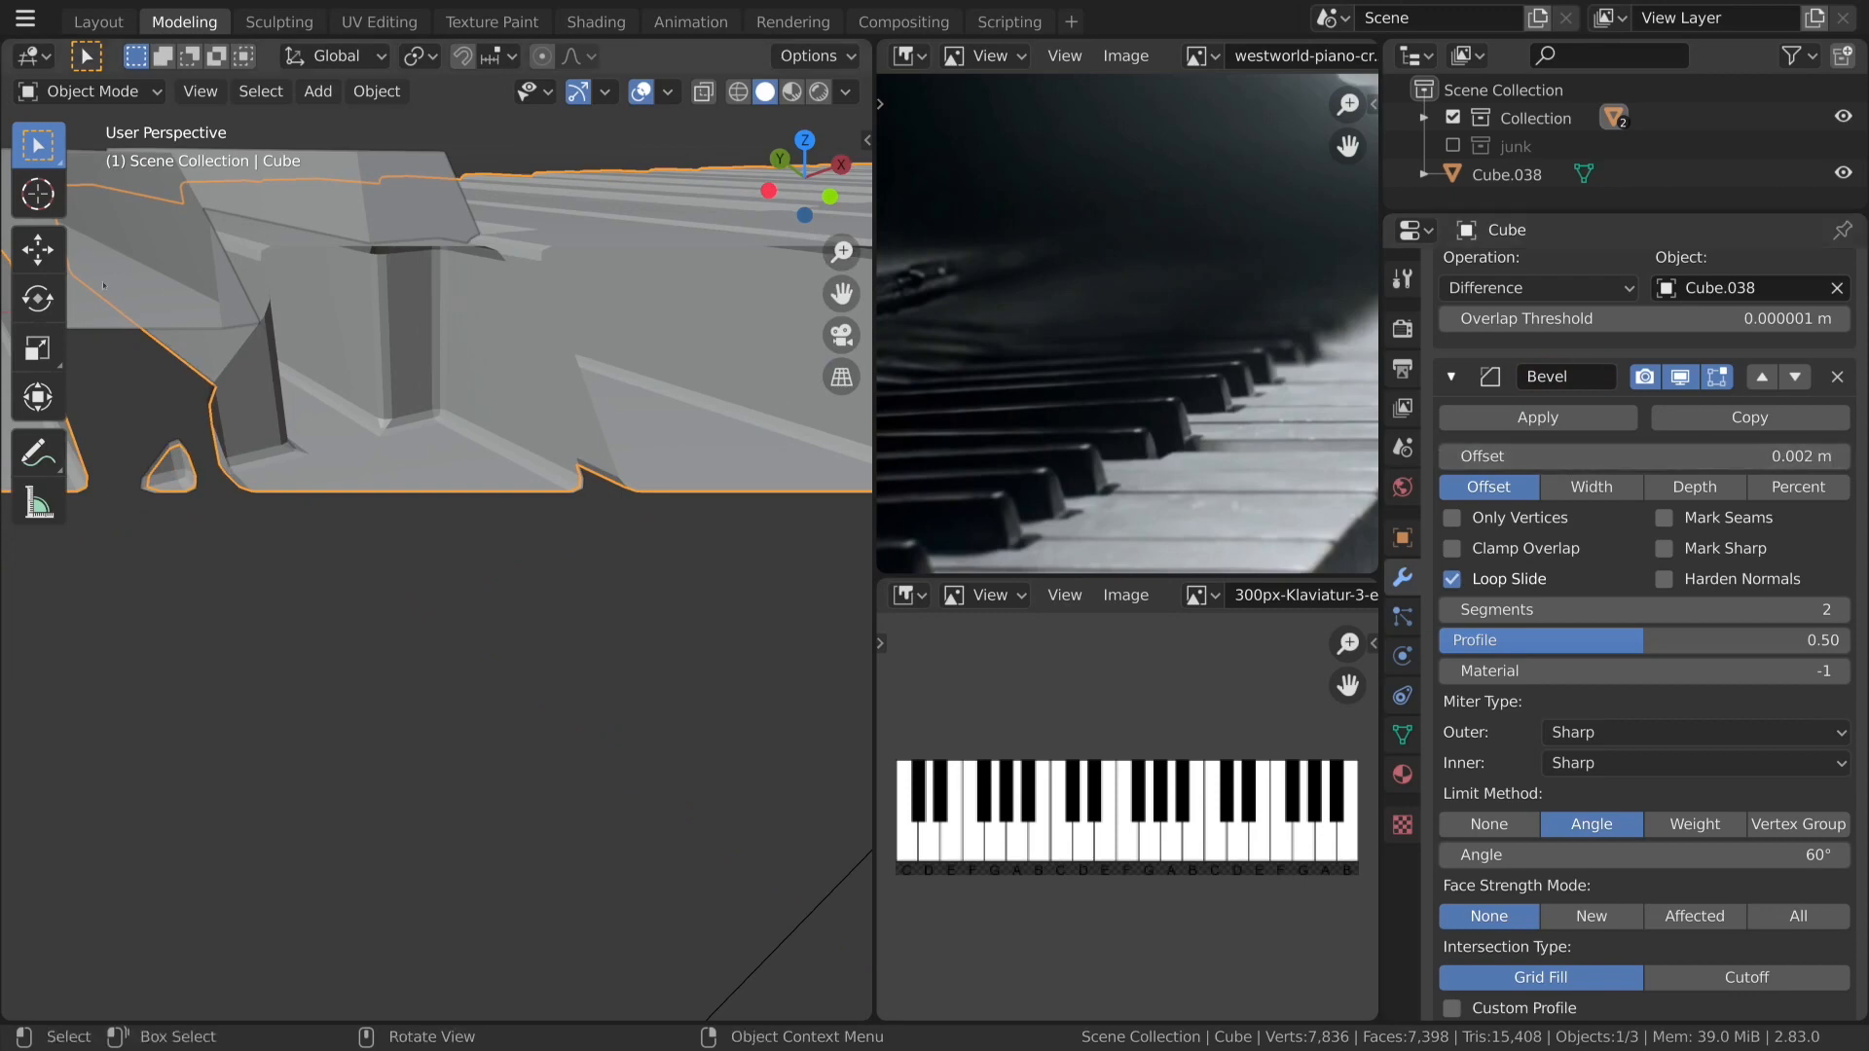
# Examine the bevelled white key edges around the first black keys from near and far for display clipping.
pyautogui.scroll(-10, 448, 388)
pyautogui.scroll(4, 447, 389)
pyautogui.moveTo(596, 623); pyautogui.dragTo(681, 516, button='middle')
pyautogui.scroll(4, 740, 409)
pyautogui.moveTo(760, 409); pyautogui.dragTo(762, 456, button='middle')
pyautogui.scroll(-7, 762, 456)
pyautogui.scroll(7, 763, 457)
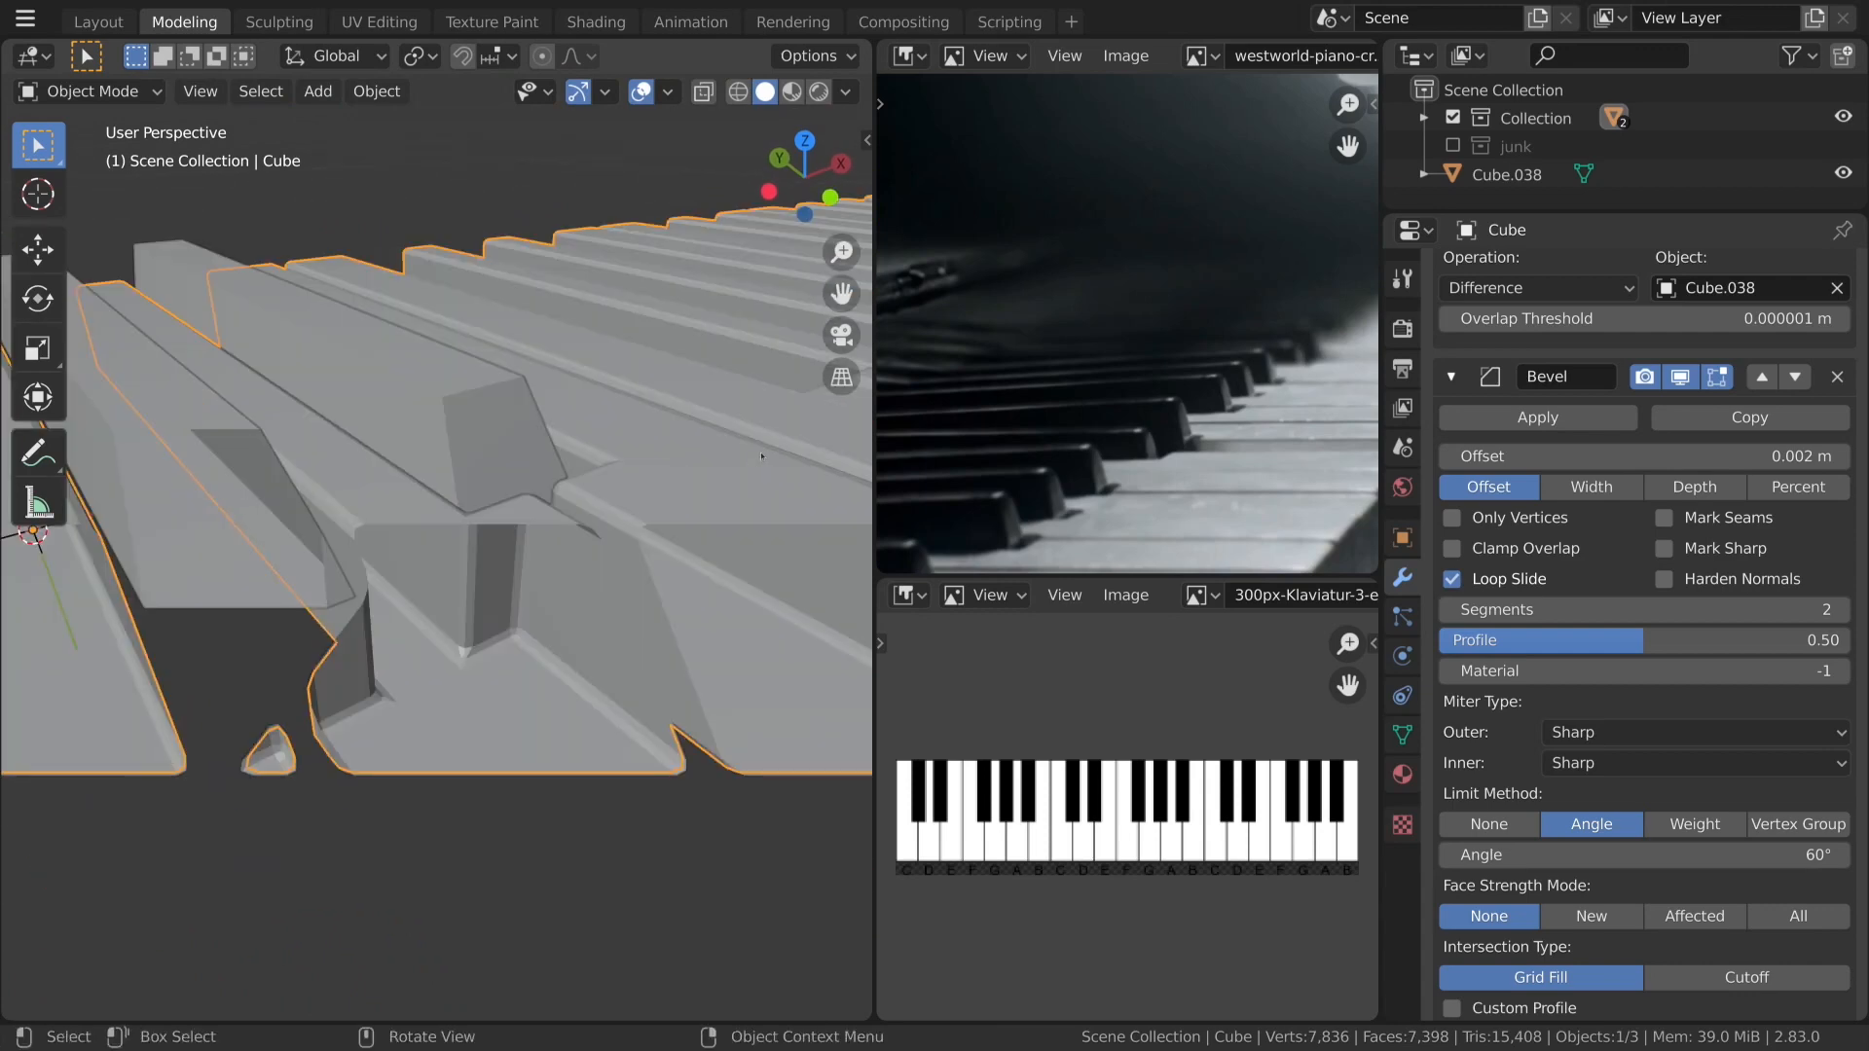
pyautogui.scroll(1, 762, 457)
pyautogui.scroll(-2, 763, 456)
pyautogui.scroll(1, 763, 457)
pyautogui.scroll(-3, 762, 457)
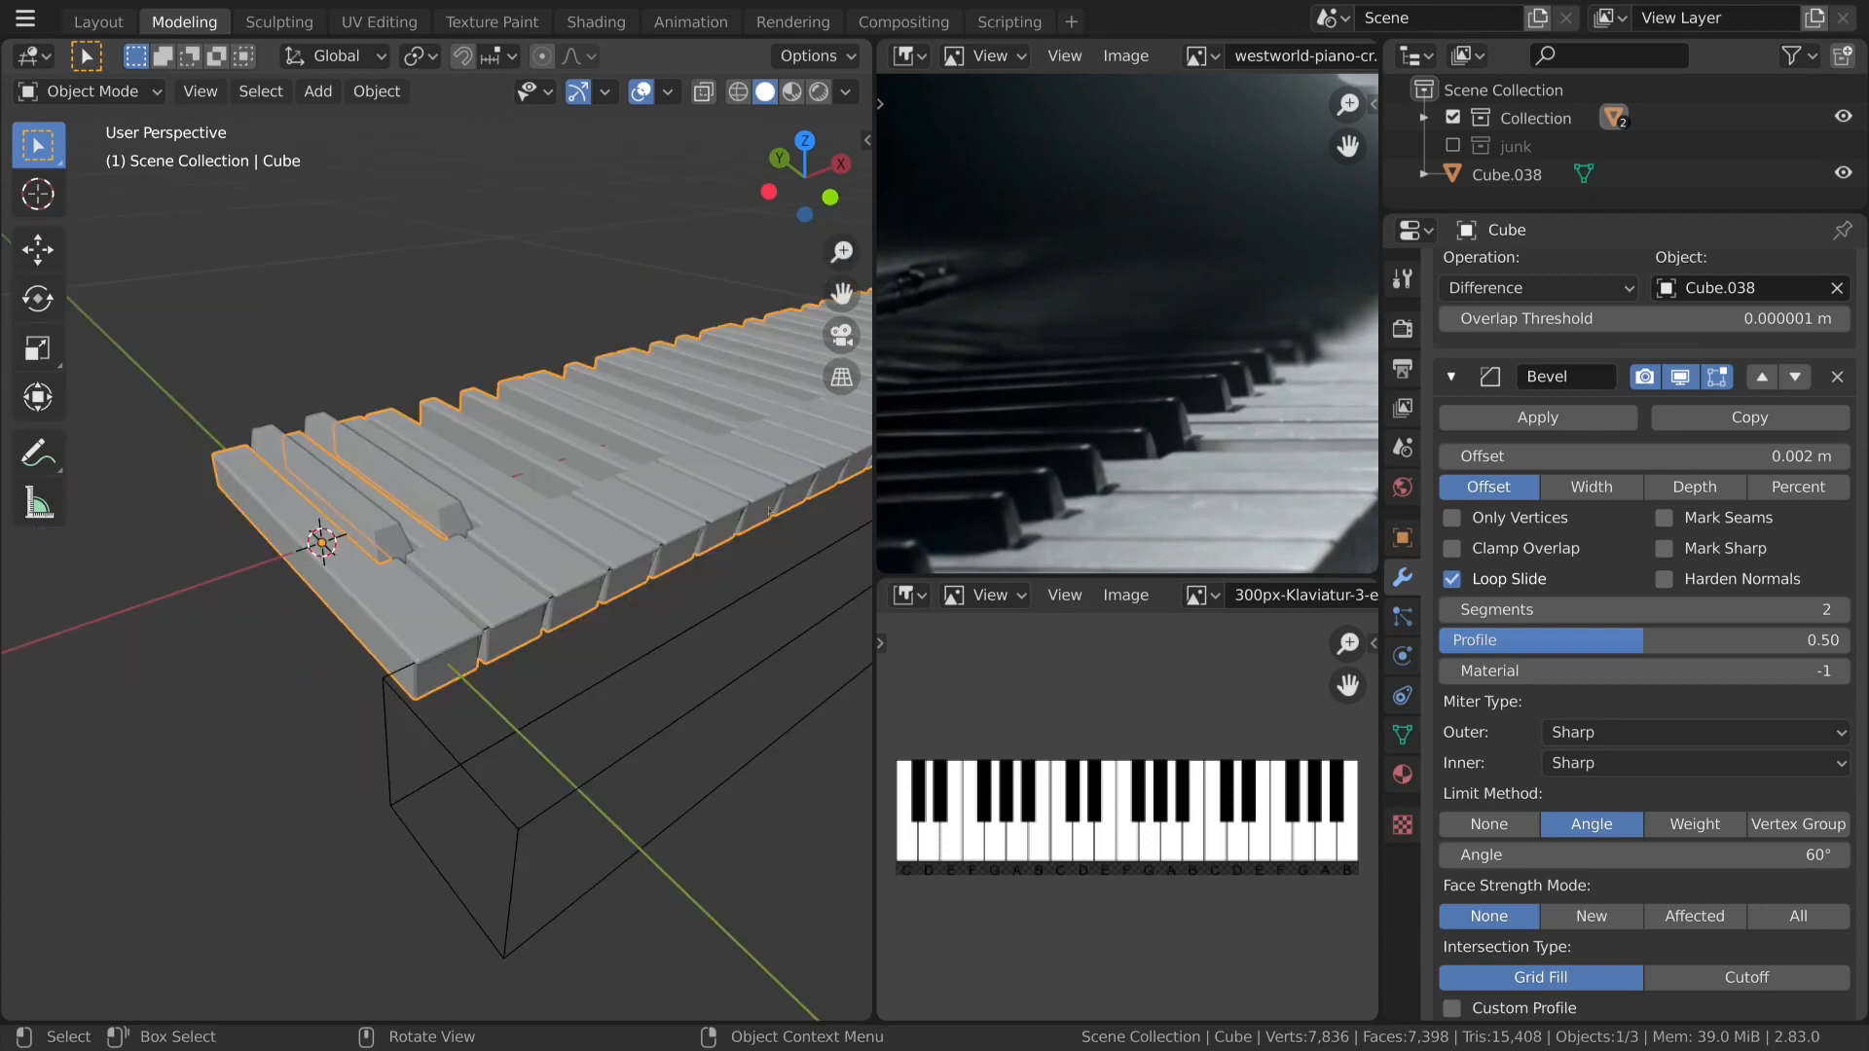
pyautogui.scroll(4, 769, 511)
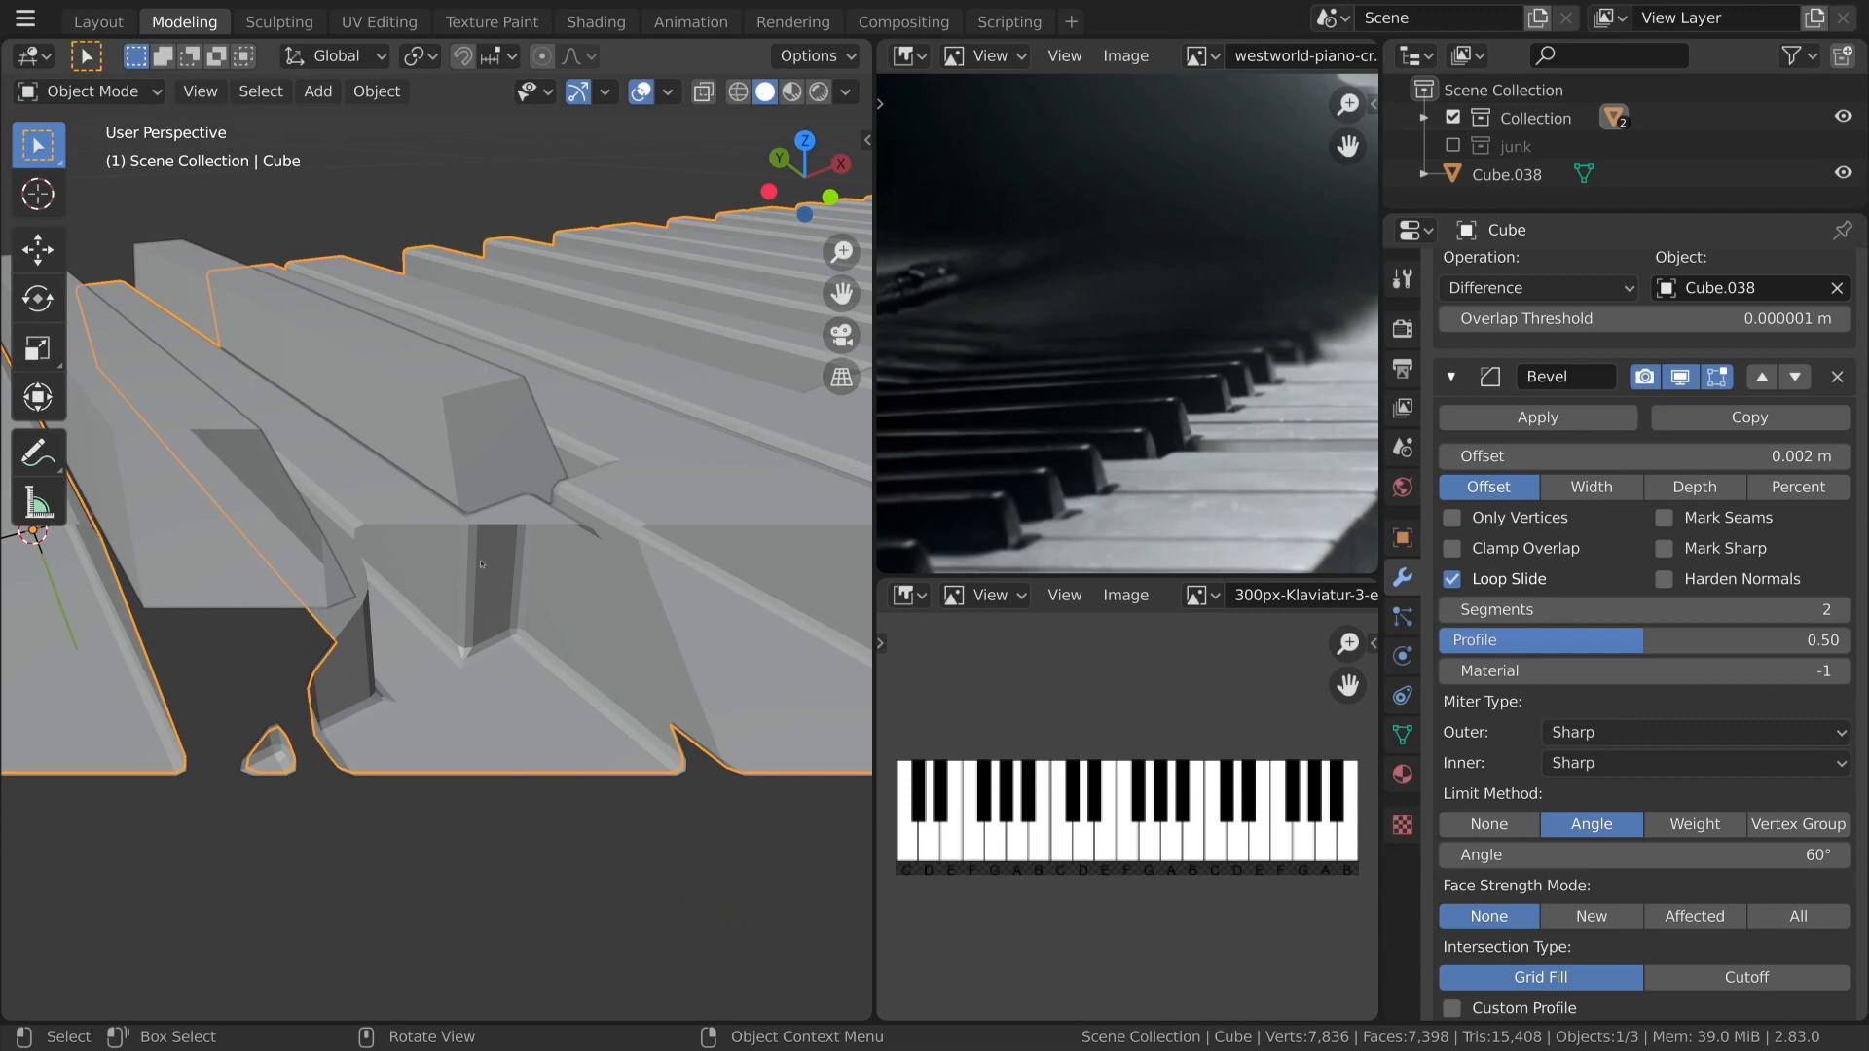
# Set the viewport's Clip Start to 0.01 m so close-up geometry is not cut away.
pyautogui.press('n')
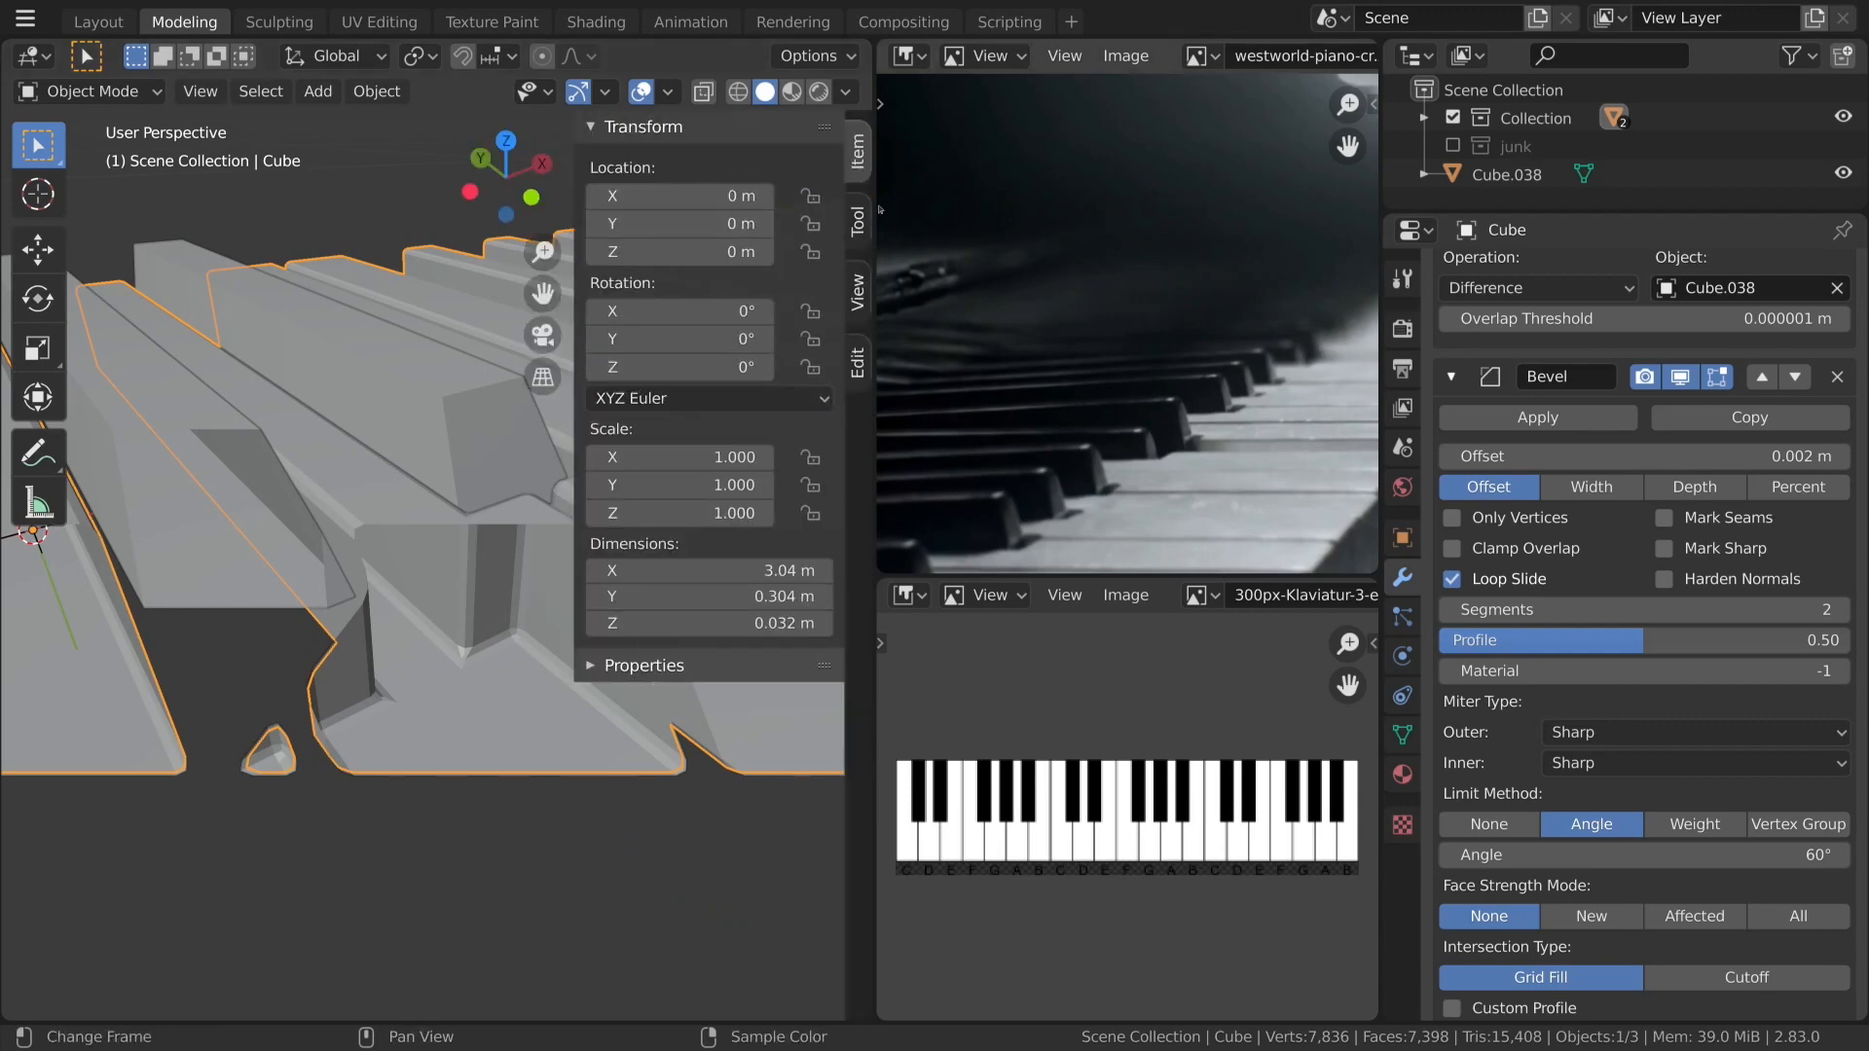
pyautogui.click(857, 290)
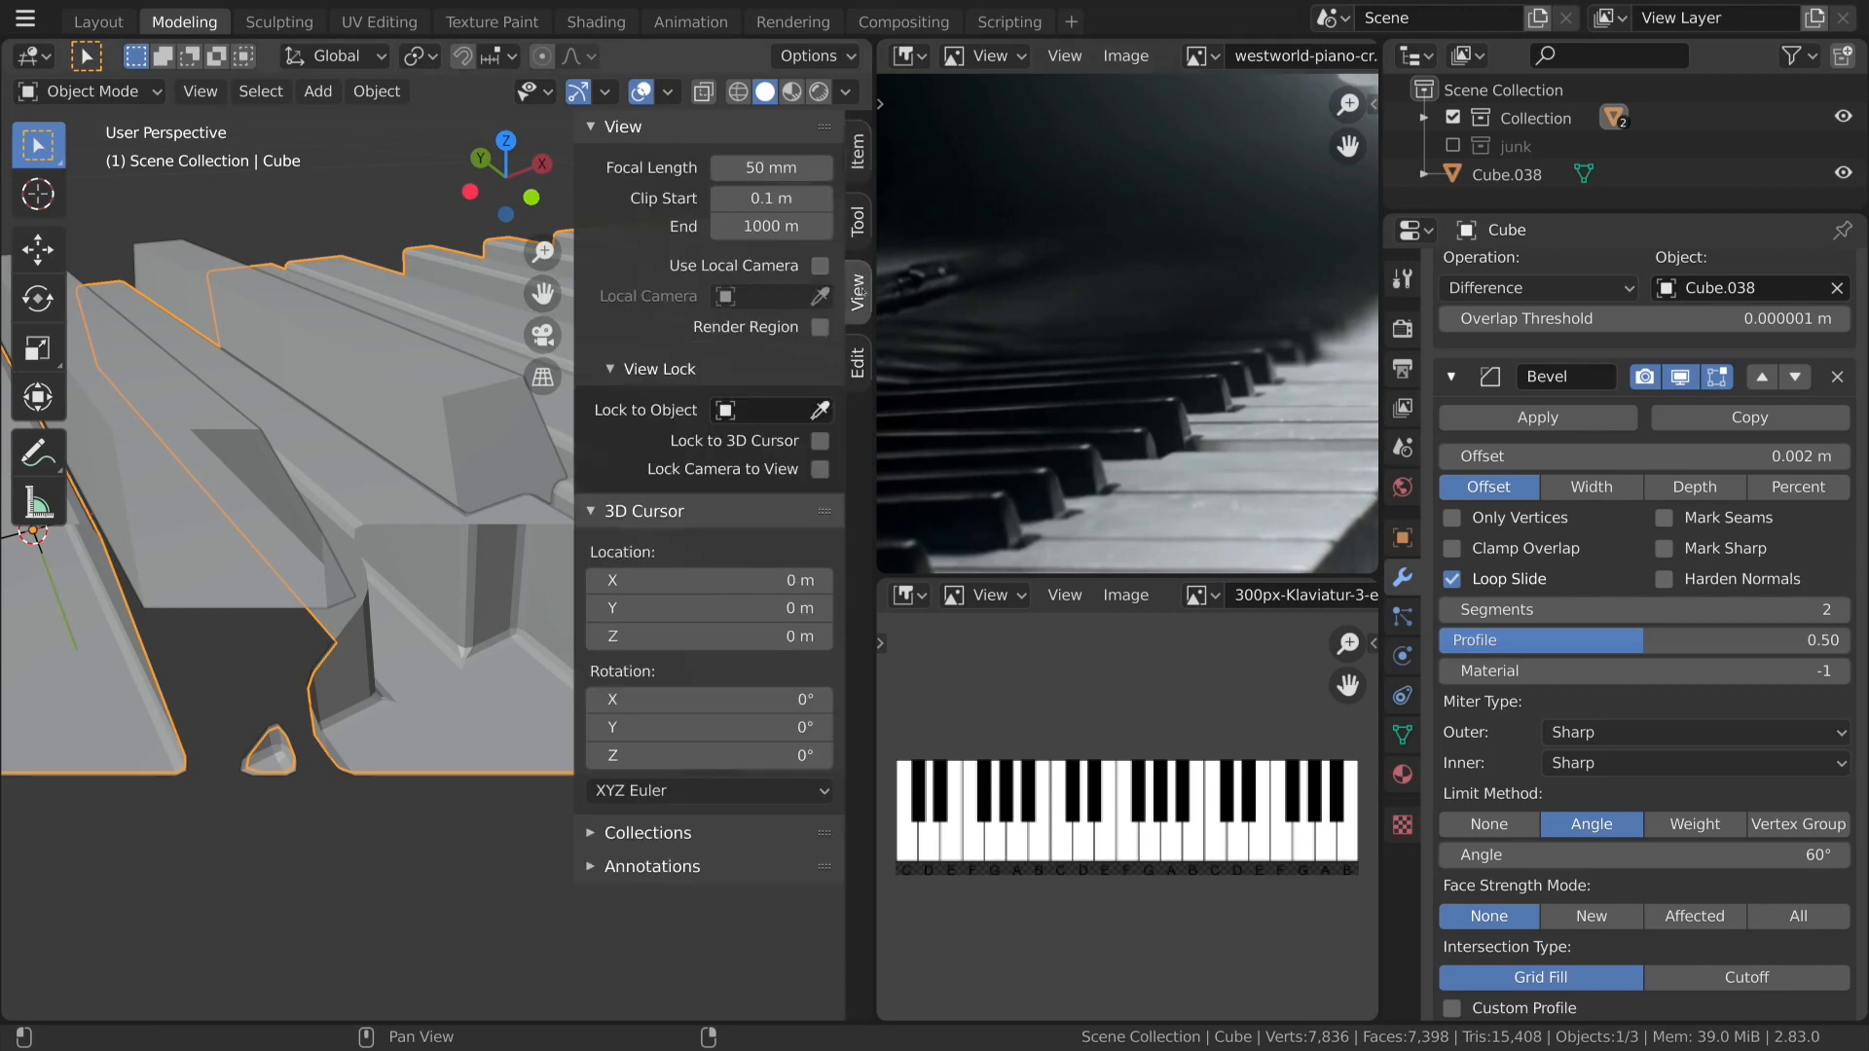
pyautogui.click(764, 198)
pyautogui.write('.01')
pyautogui.press('Return')
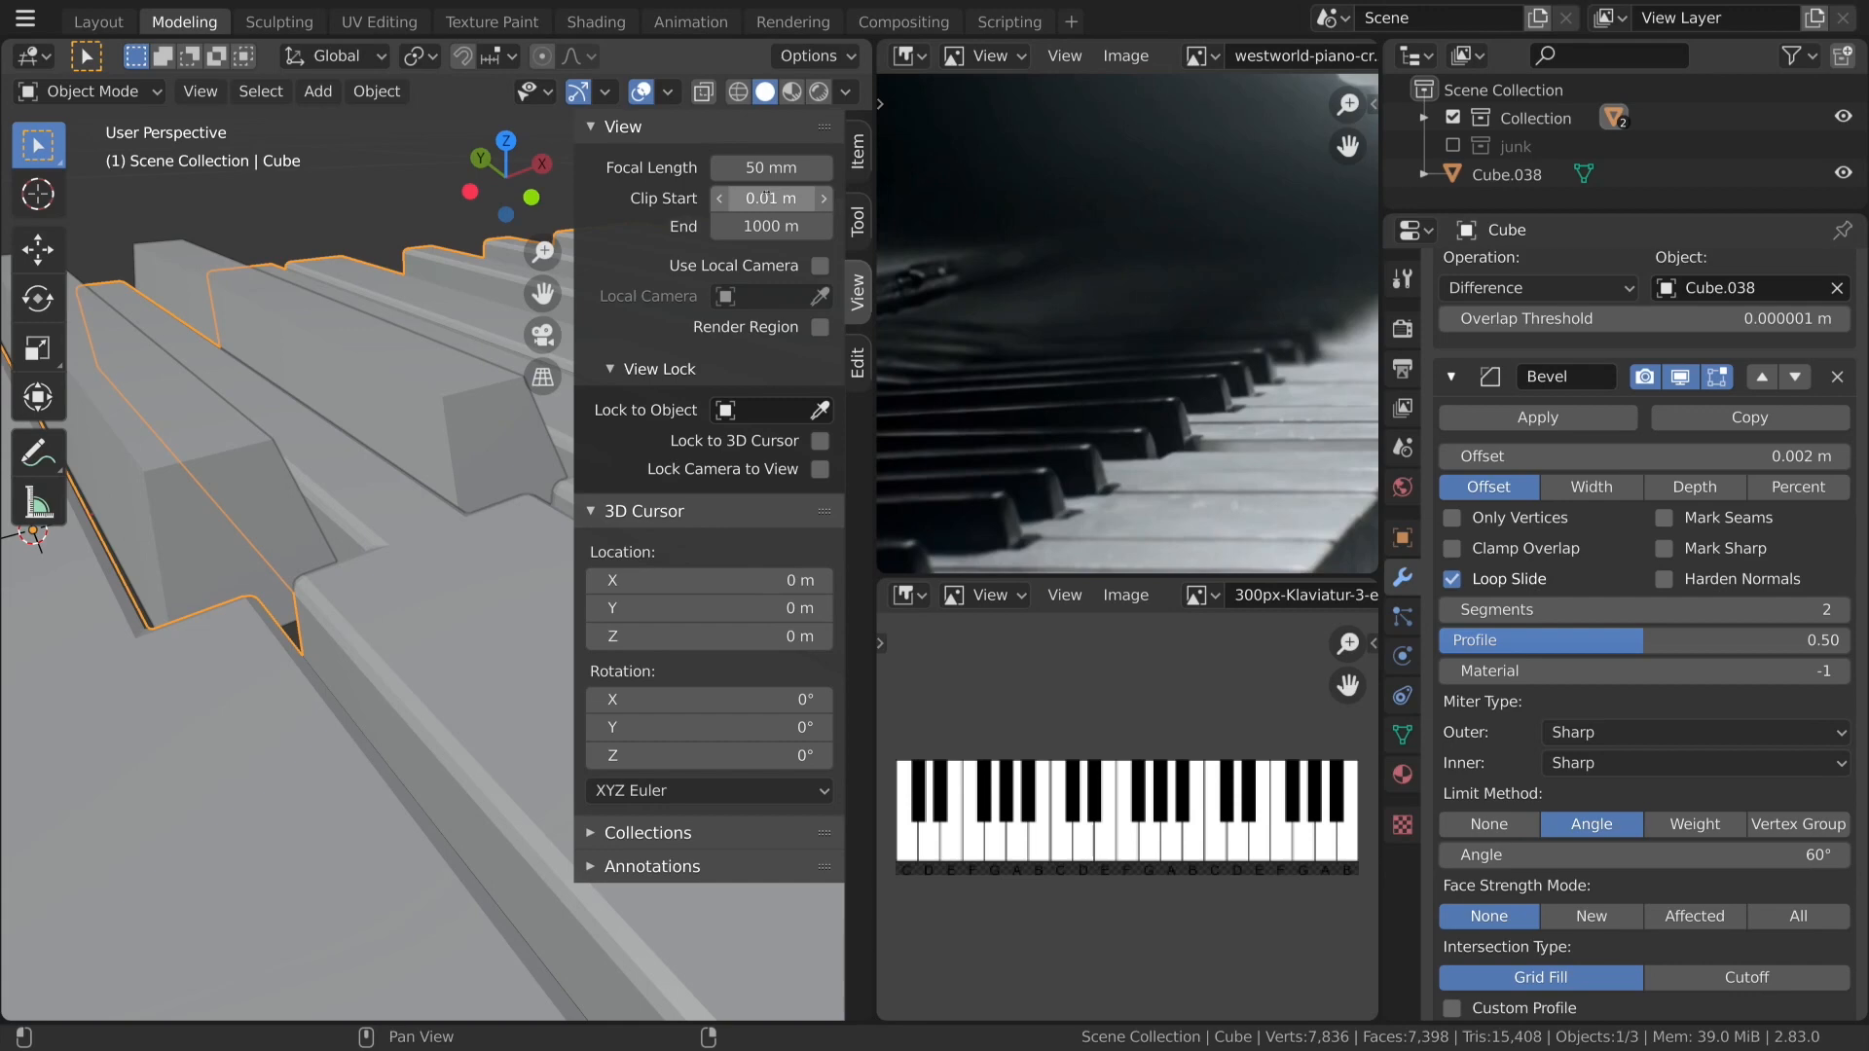
pyautogui.press('n')
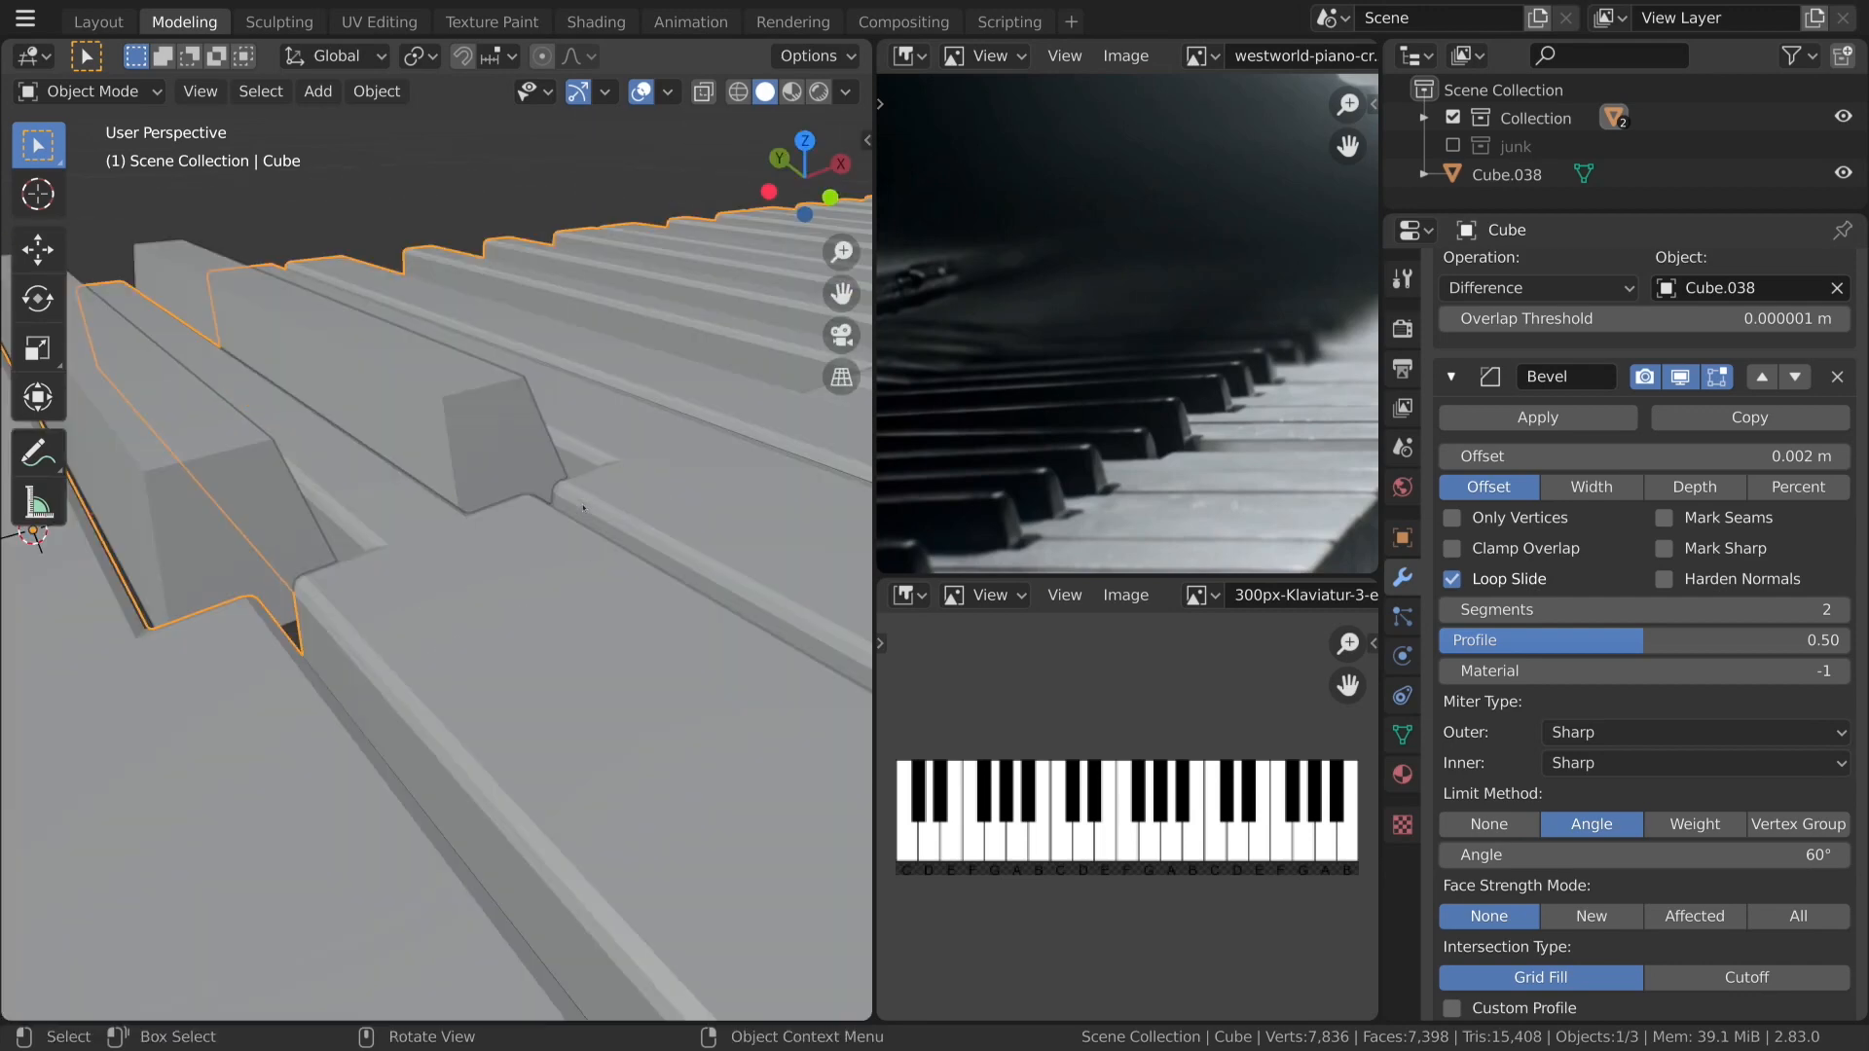
# Set the white keys' bevel offset to 0.001 m.
pyautogui.scroll(-10, 594, 525)
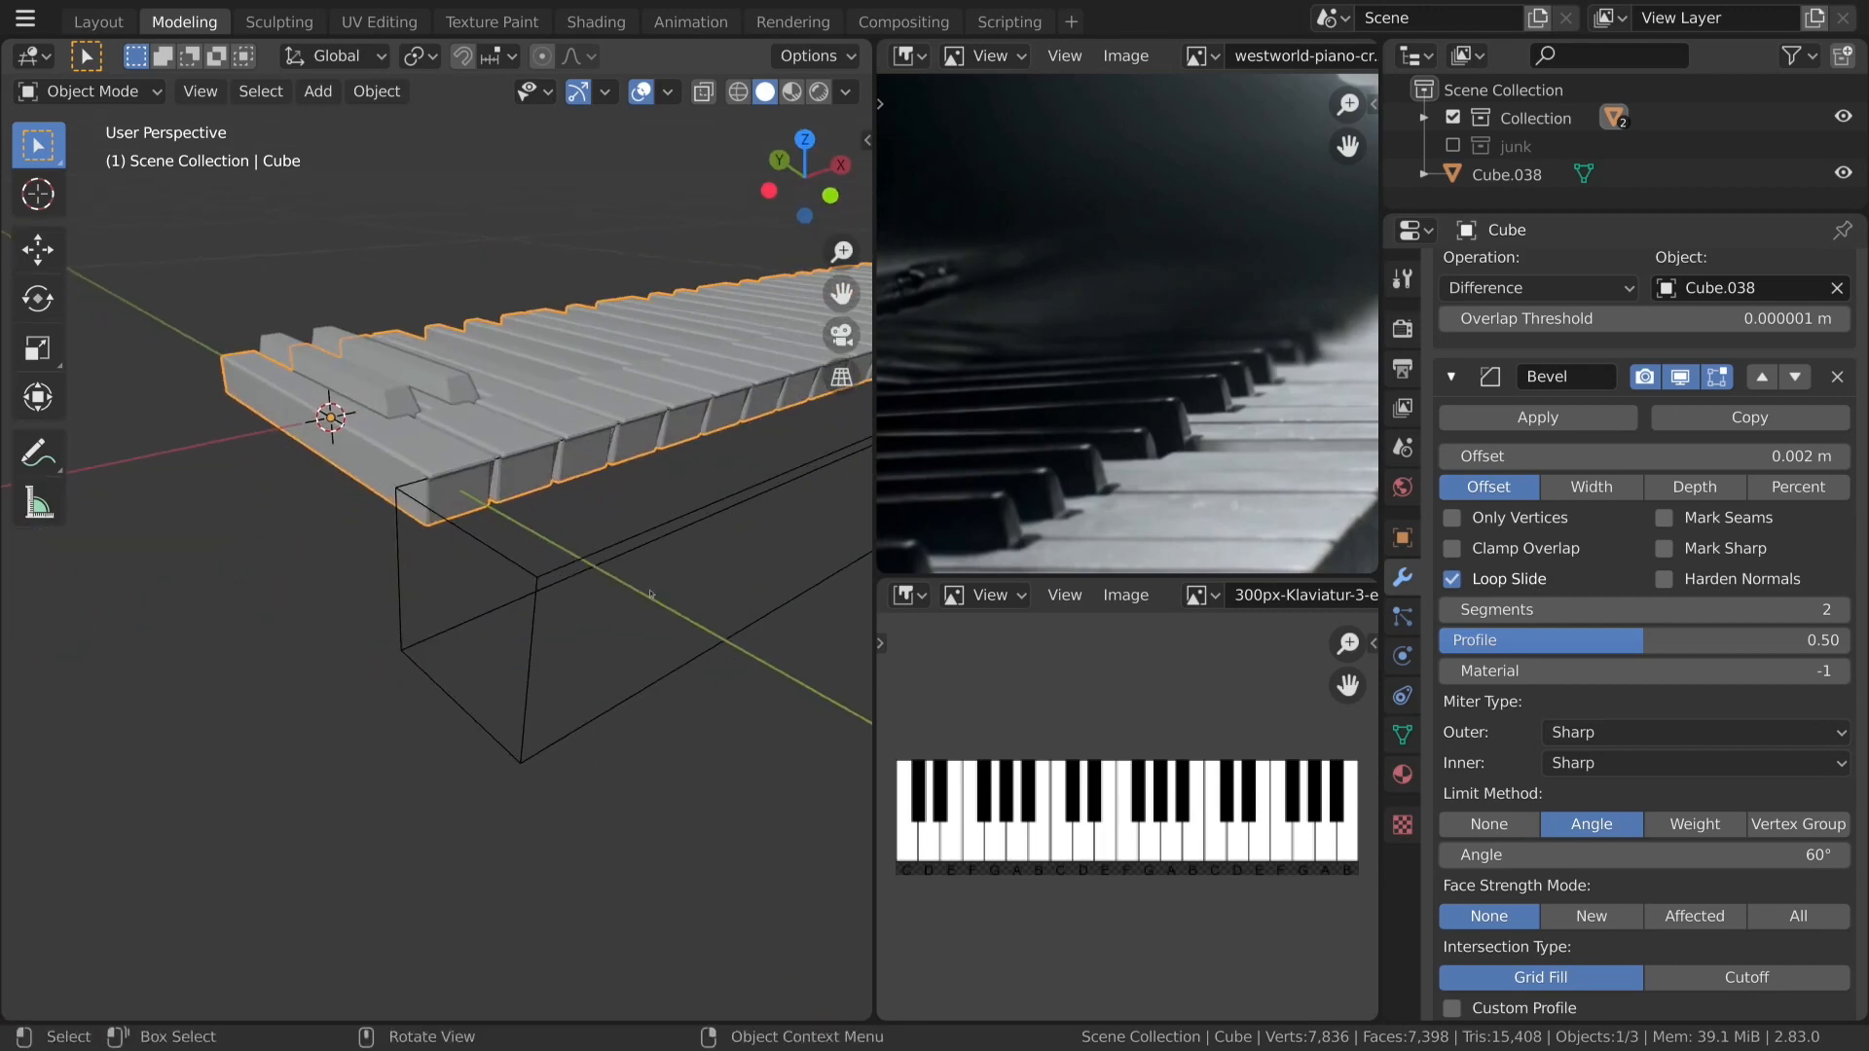
pyautogui.scroll(8, 624, 558)
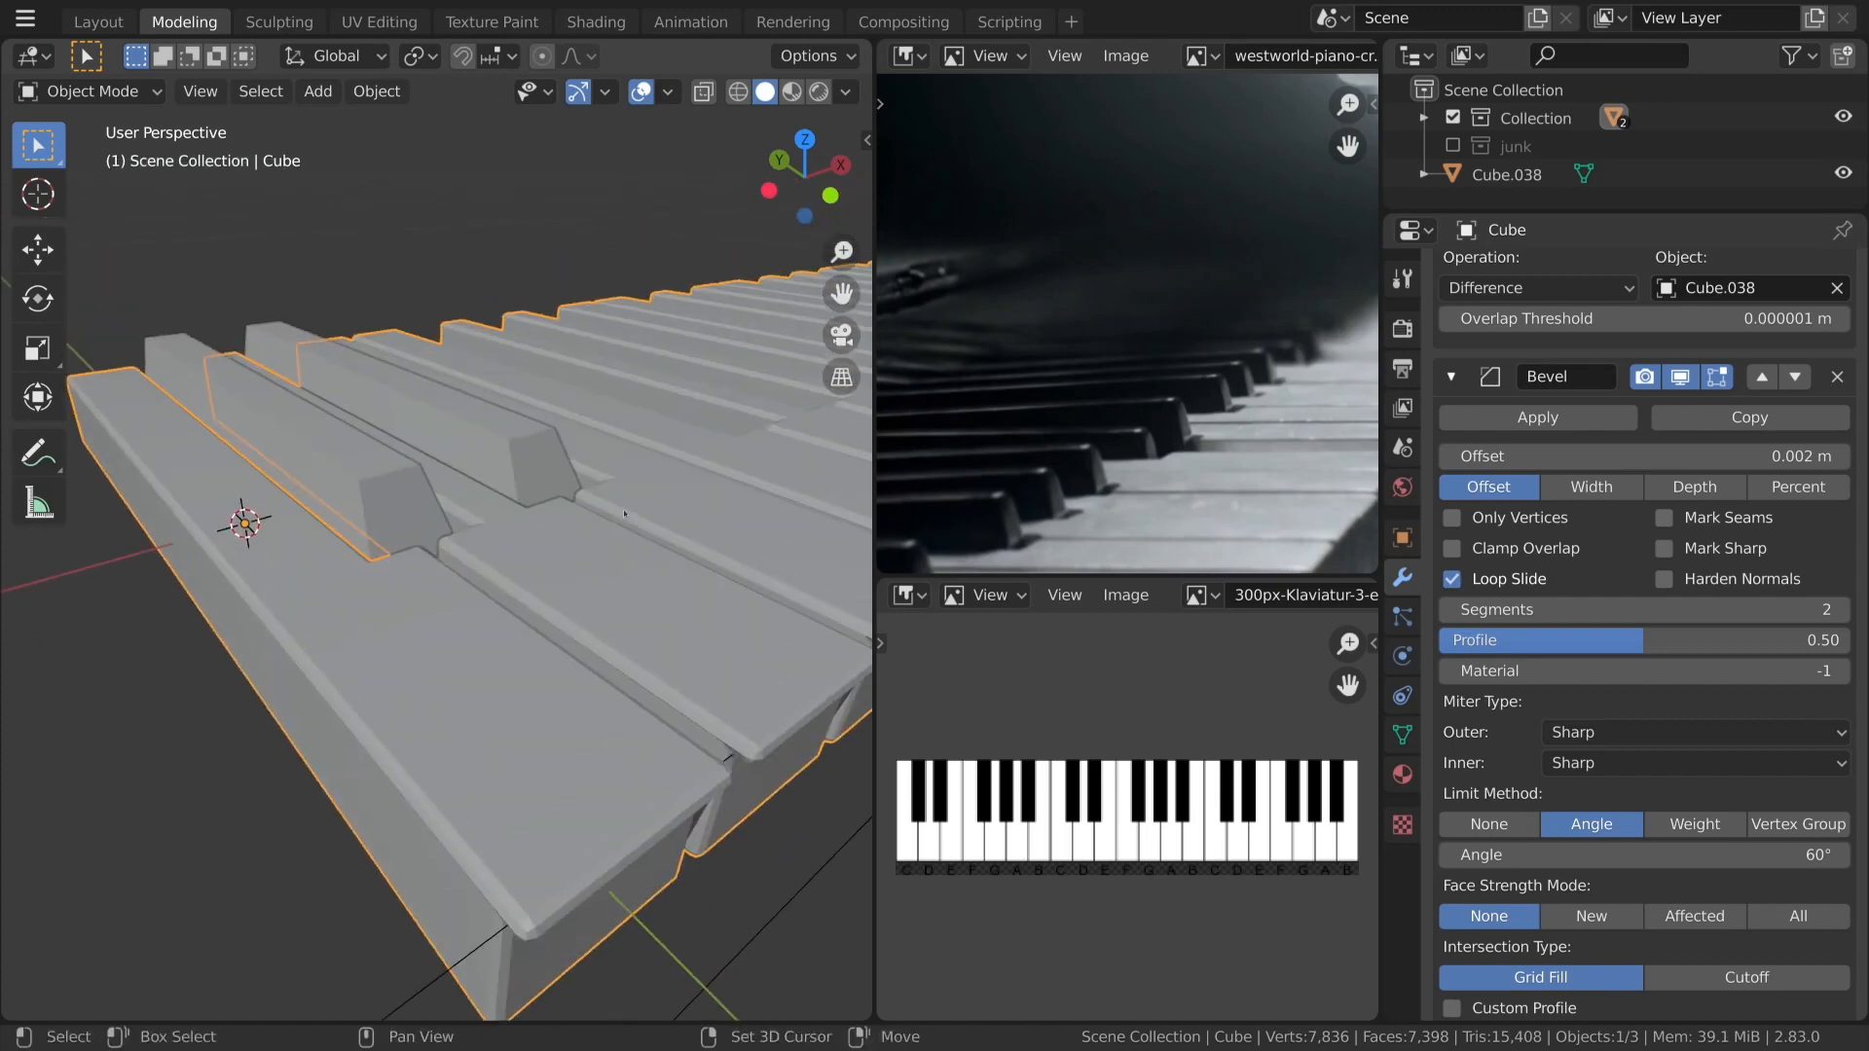
pyautogui.moveTo(622, 483); pyautogui.dragTo(531, 569, button='middle')
pyautogui.rightClick(530, 569)
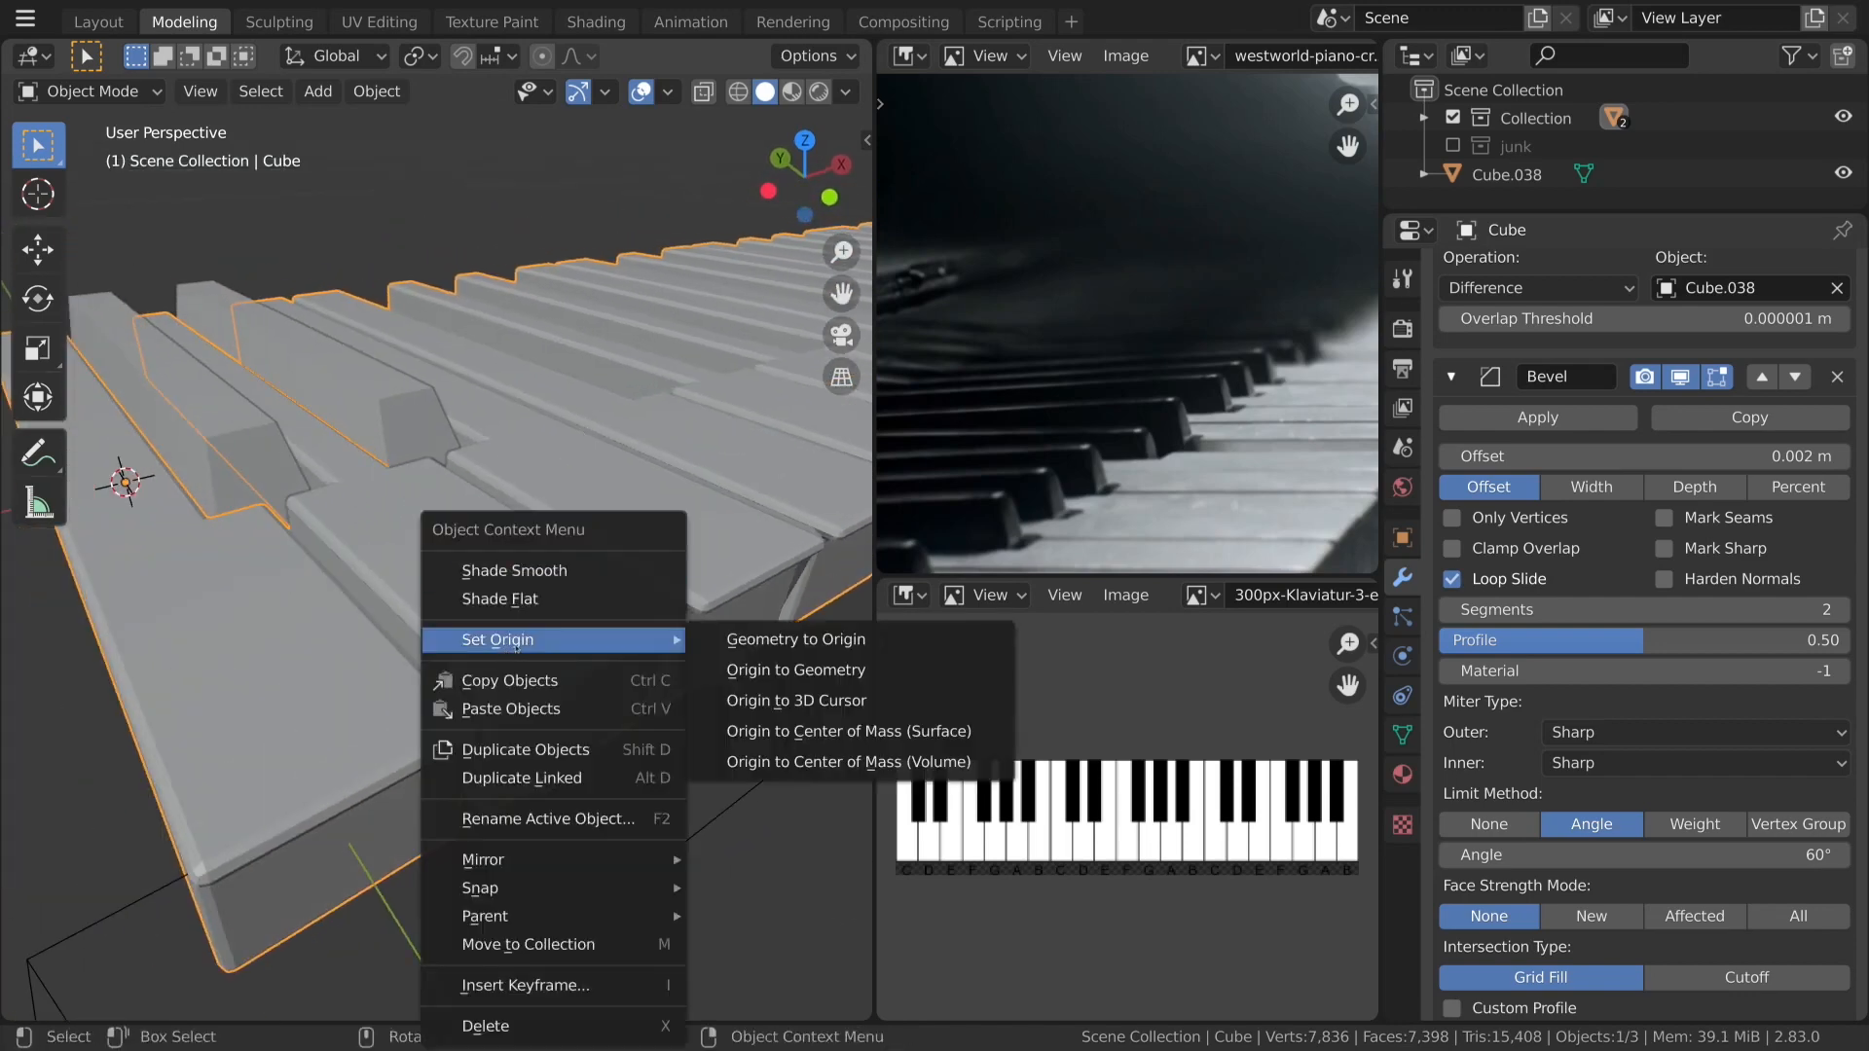
pyautogui.click(530, 572)
pyautogui.click(1704, 455)
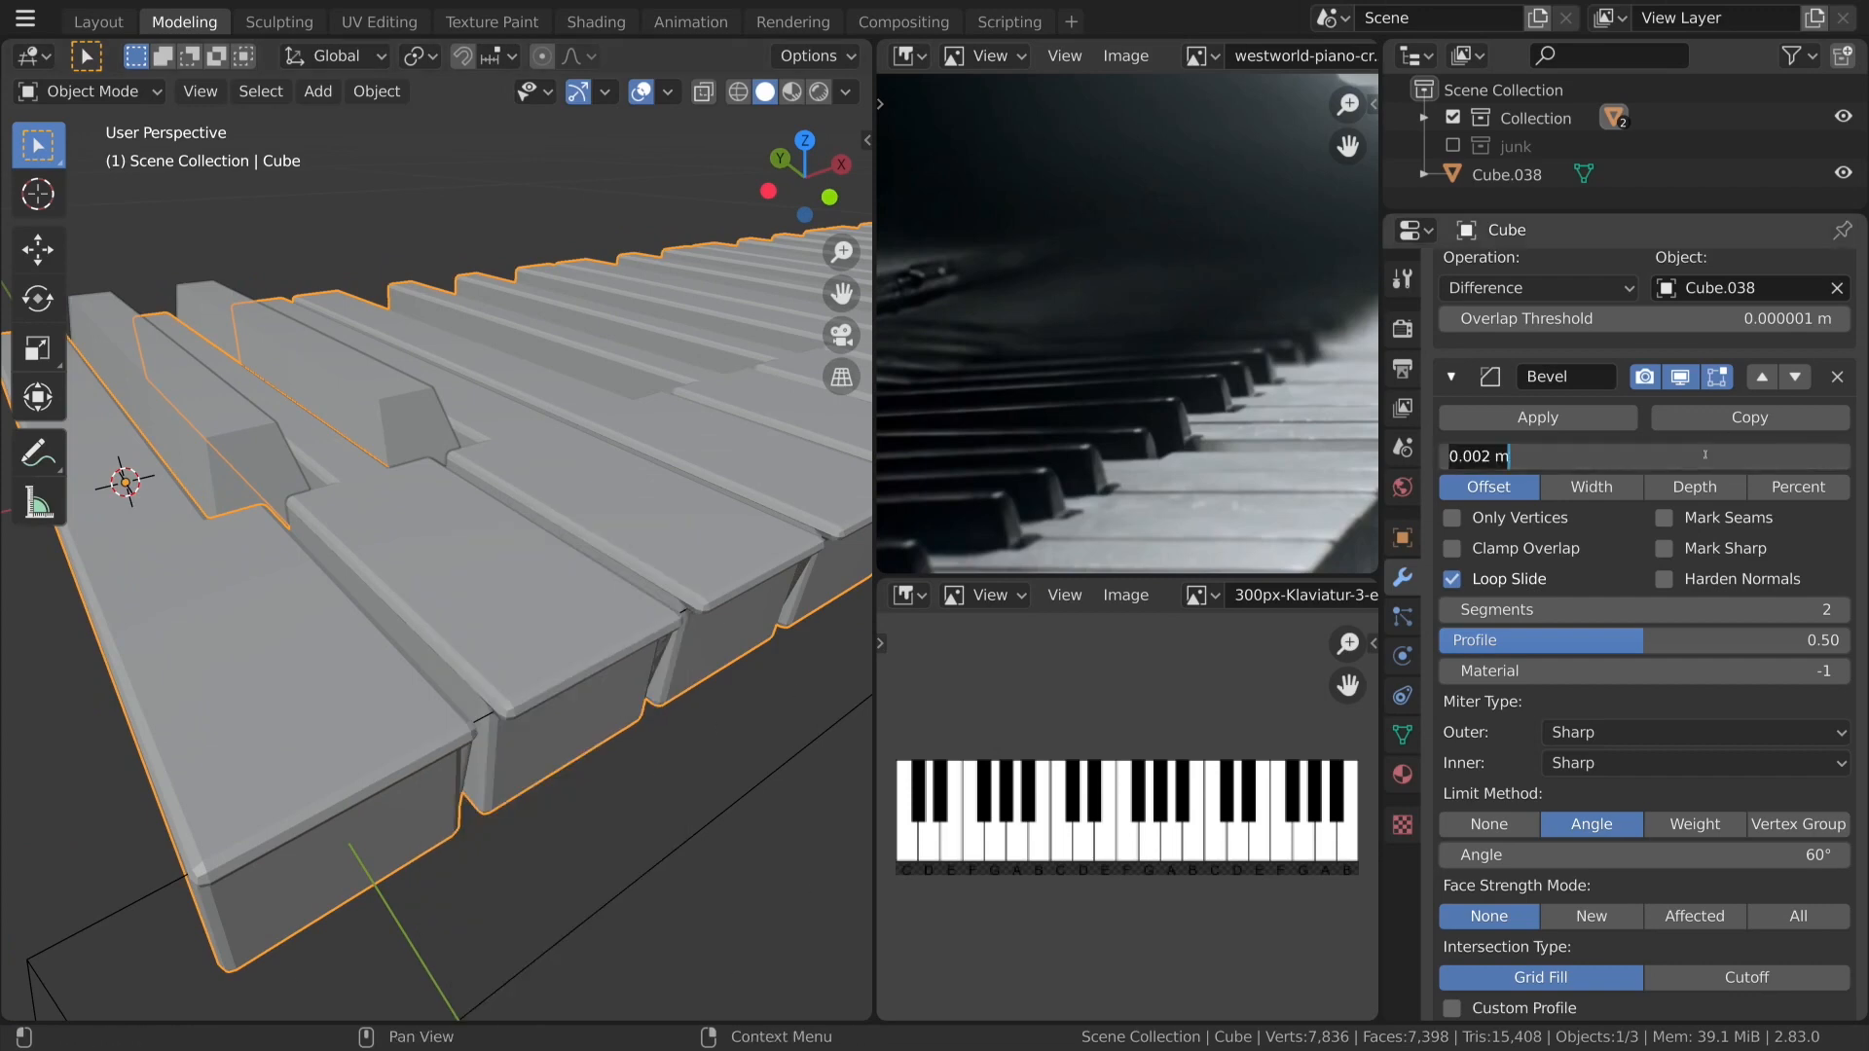
pyautogui.write('0.001')
pyautogui.press('Return')
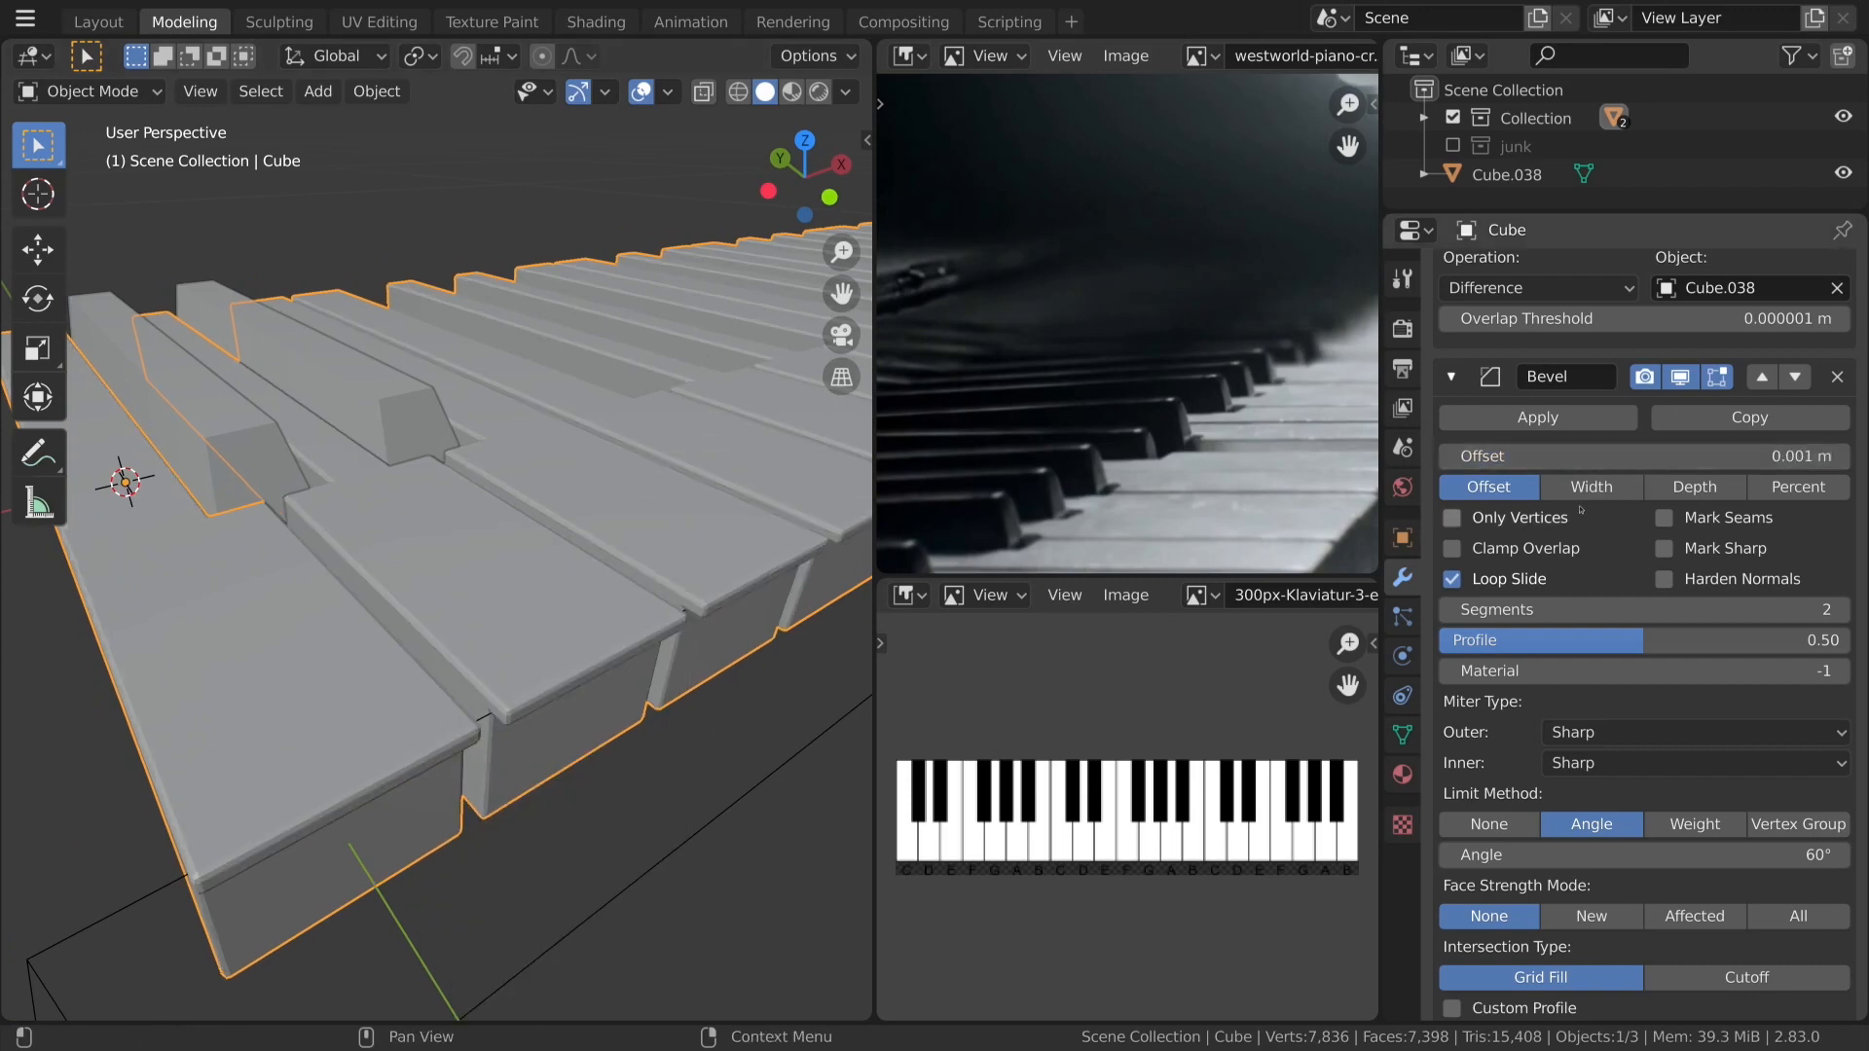
# Set the white keys' bevel to 3 segments and shade the white keys smooth.
pyautogui.moveTo(812, 550); pyautogui.dragTo(609, 516, button='middle')
pyautogui.rightClick(604, 511)
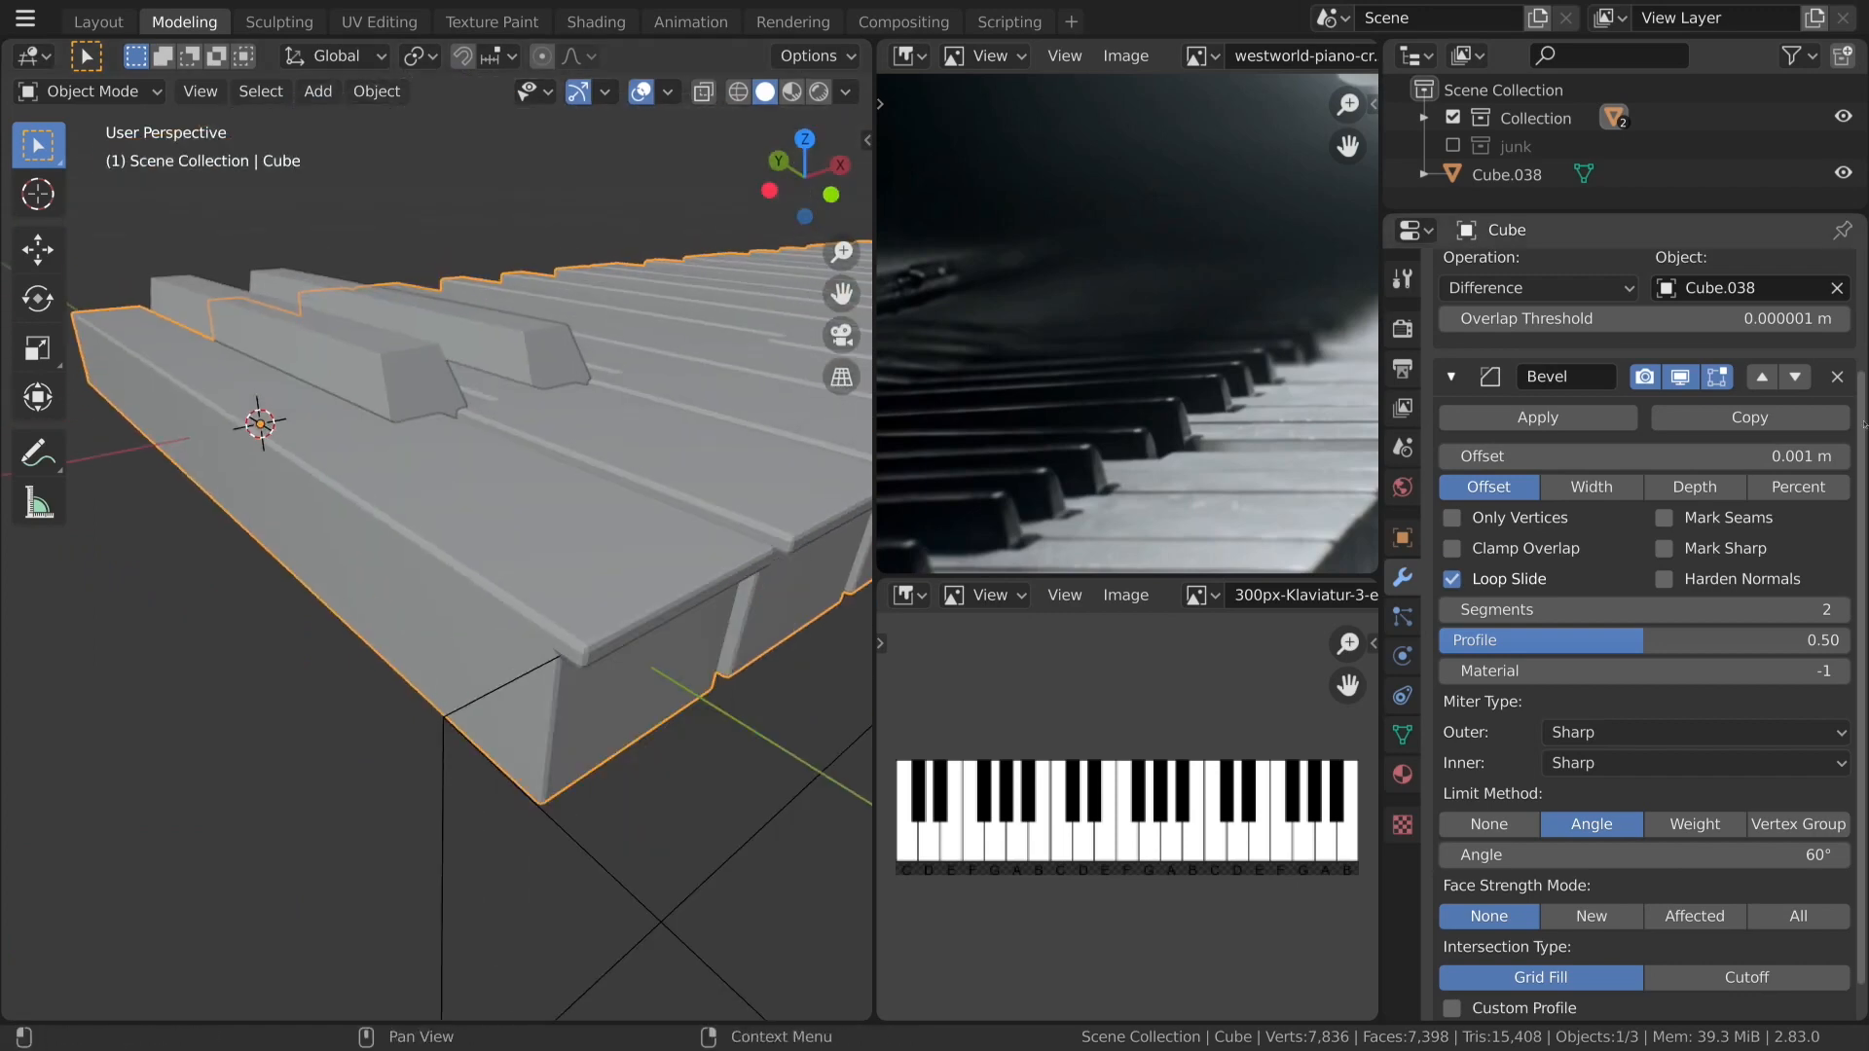
pyautogui.click(1841, 609)
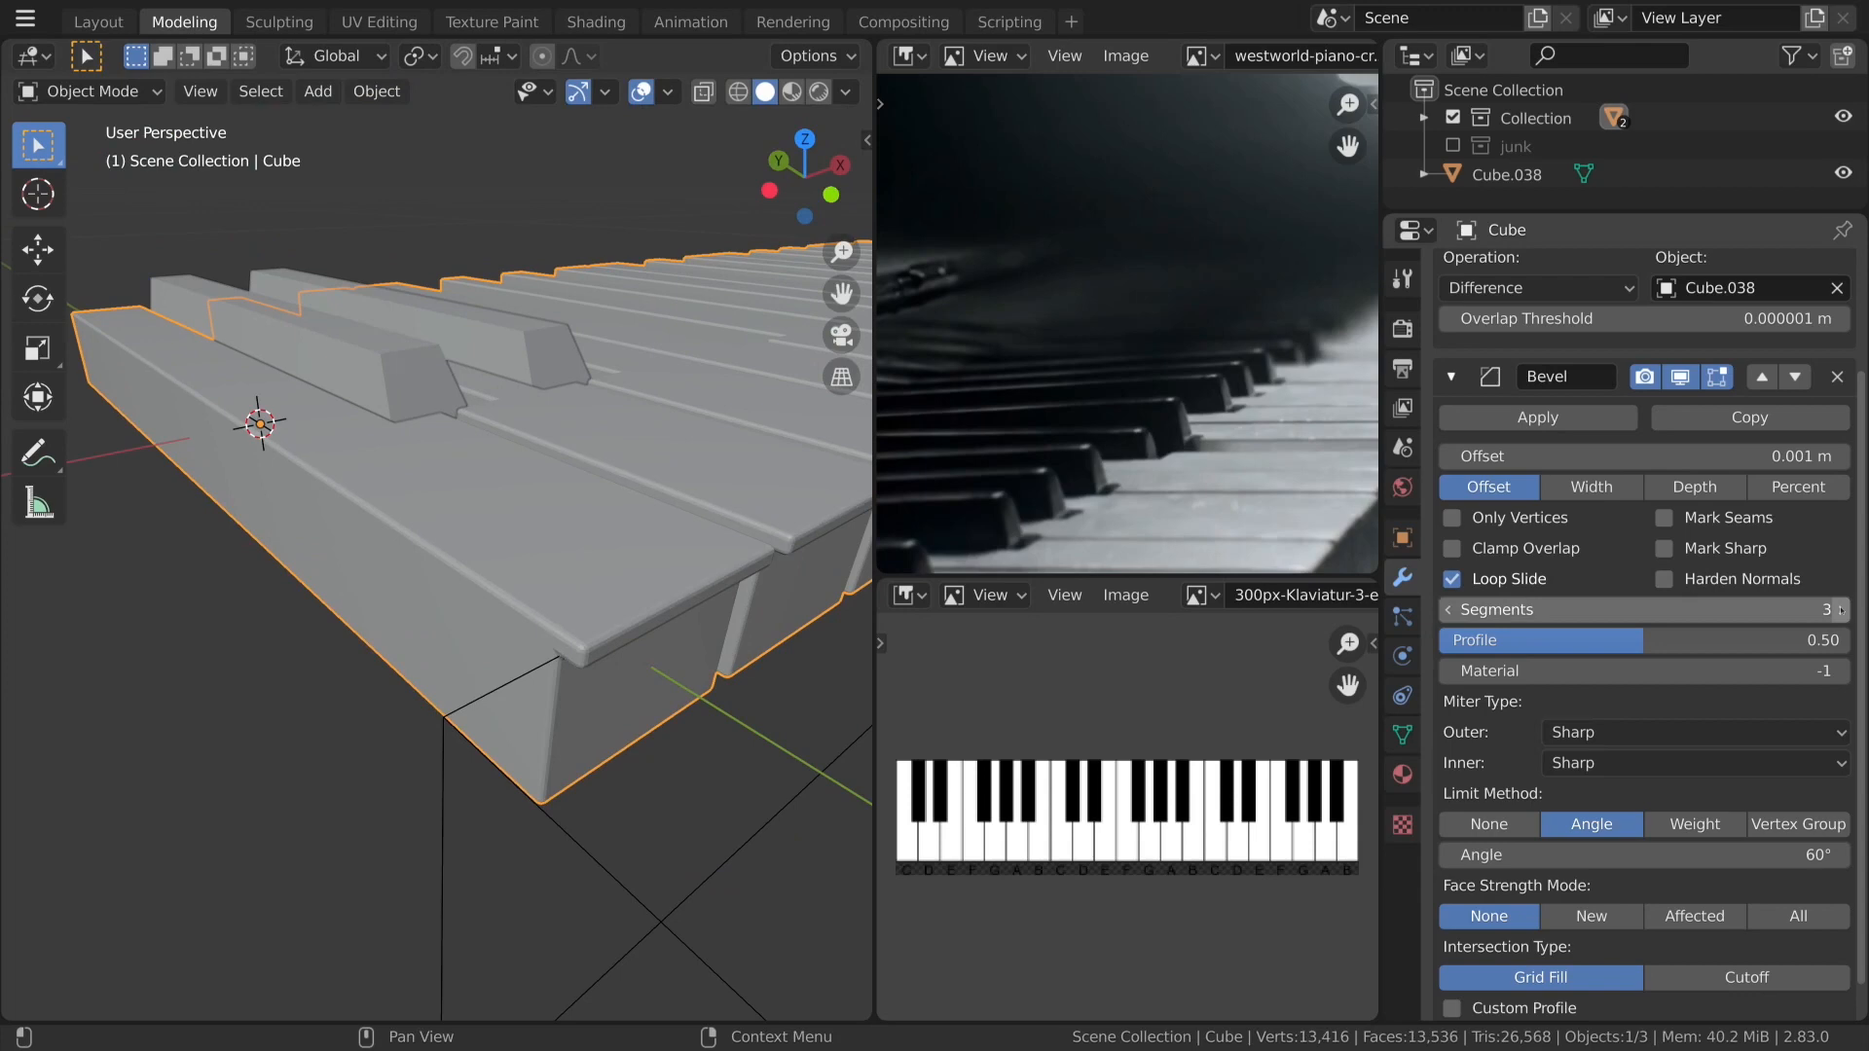
pyautogui.rightClick(623, 545)
pyautogui.click(622, 546)
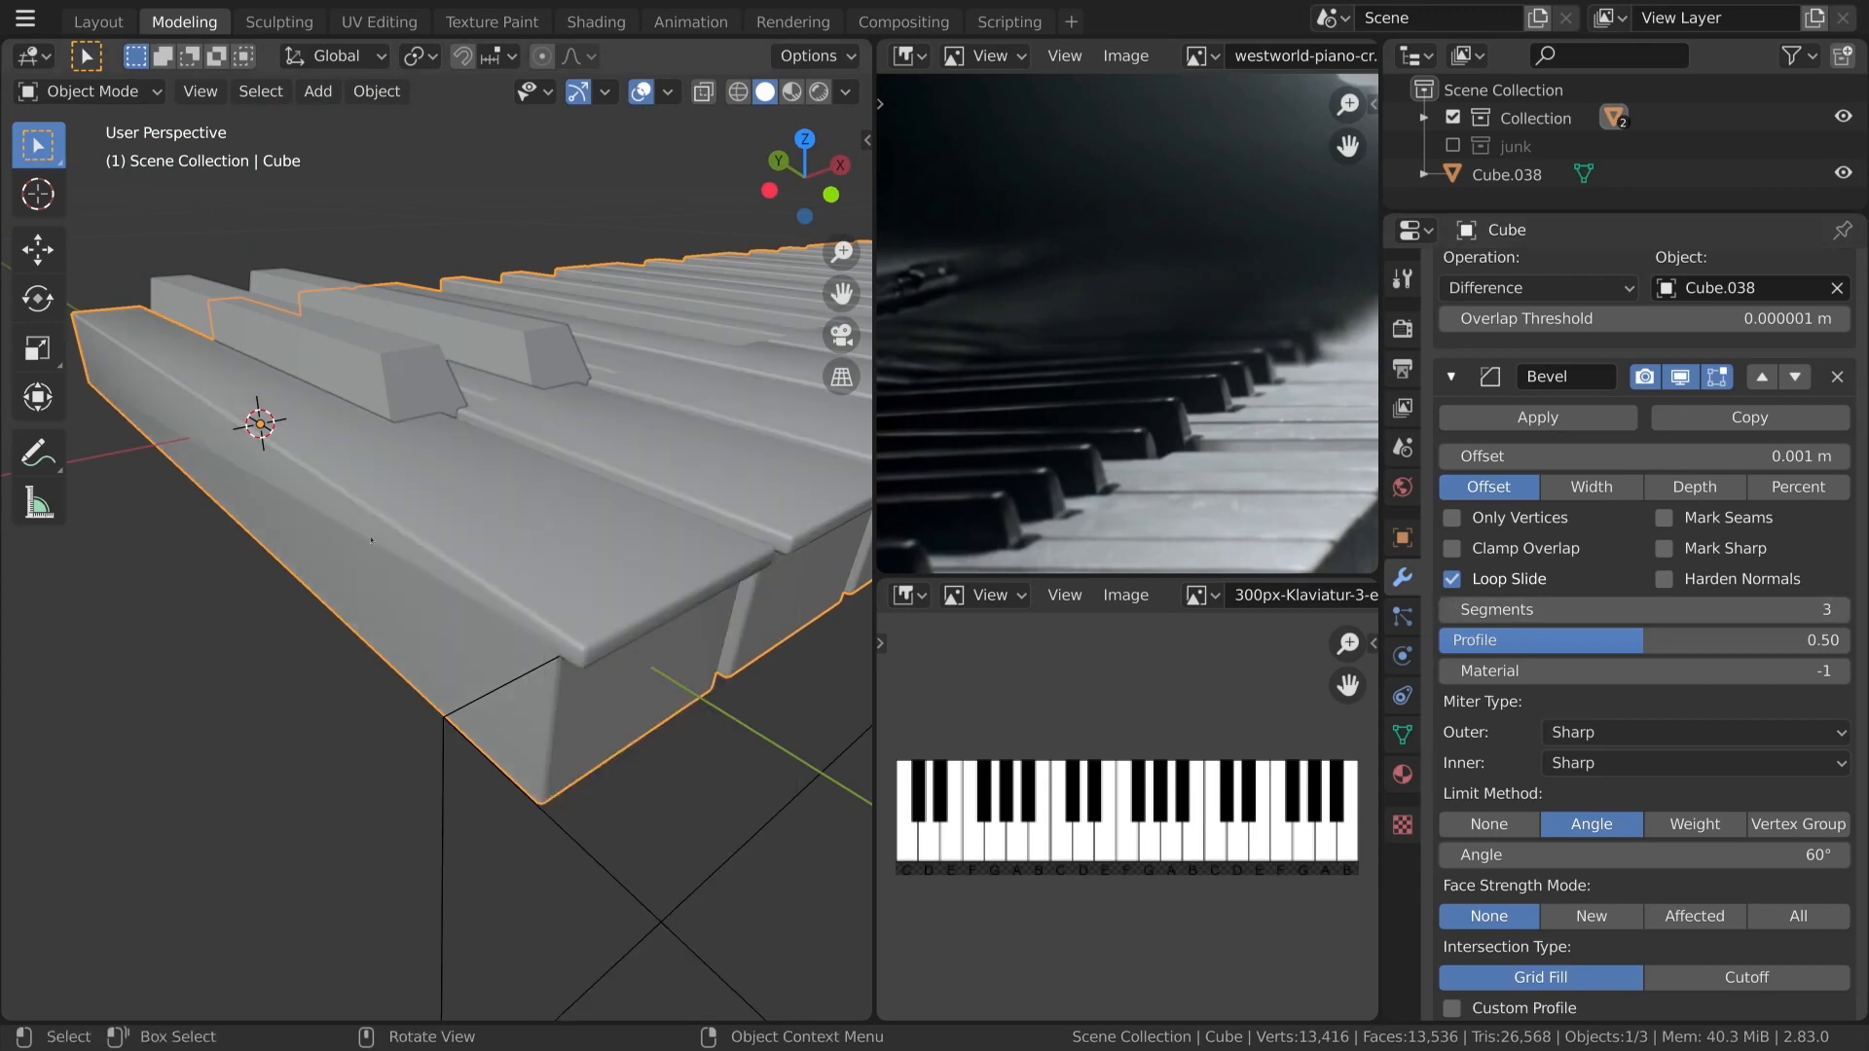
# Enable Auto Smooth for the white keys' mesh normals.
pyautogui.moveTo(277, 482); pyautogui.dragTo(399, 387, button='middle')
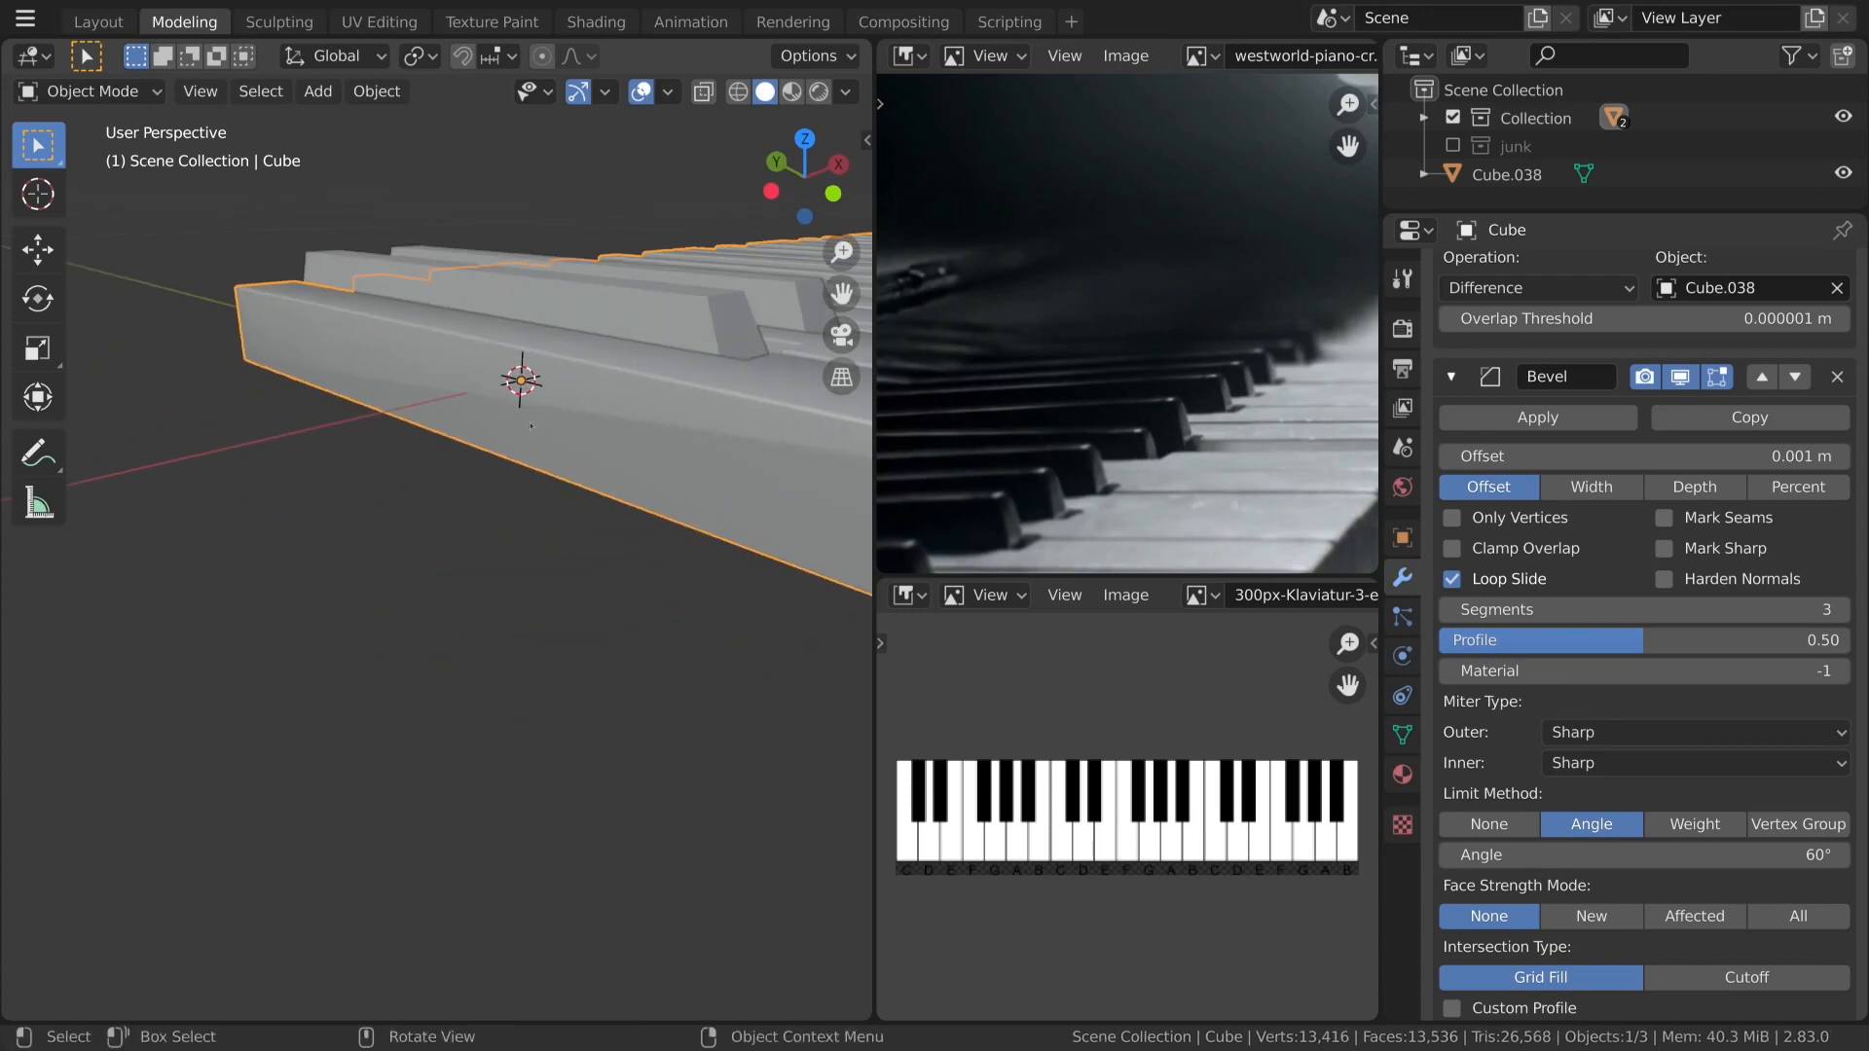
pyautogui.scroll(3, 625, 440)
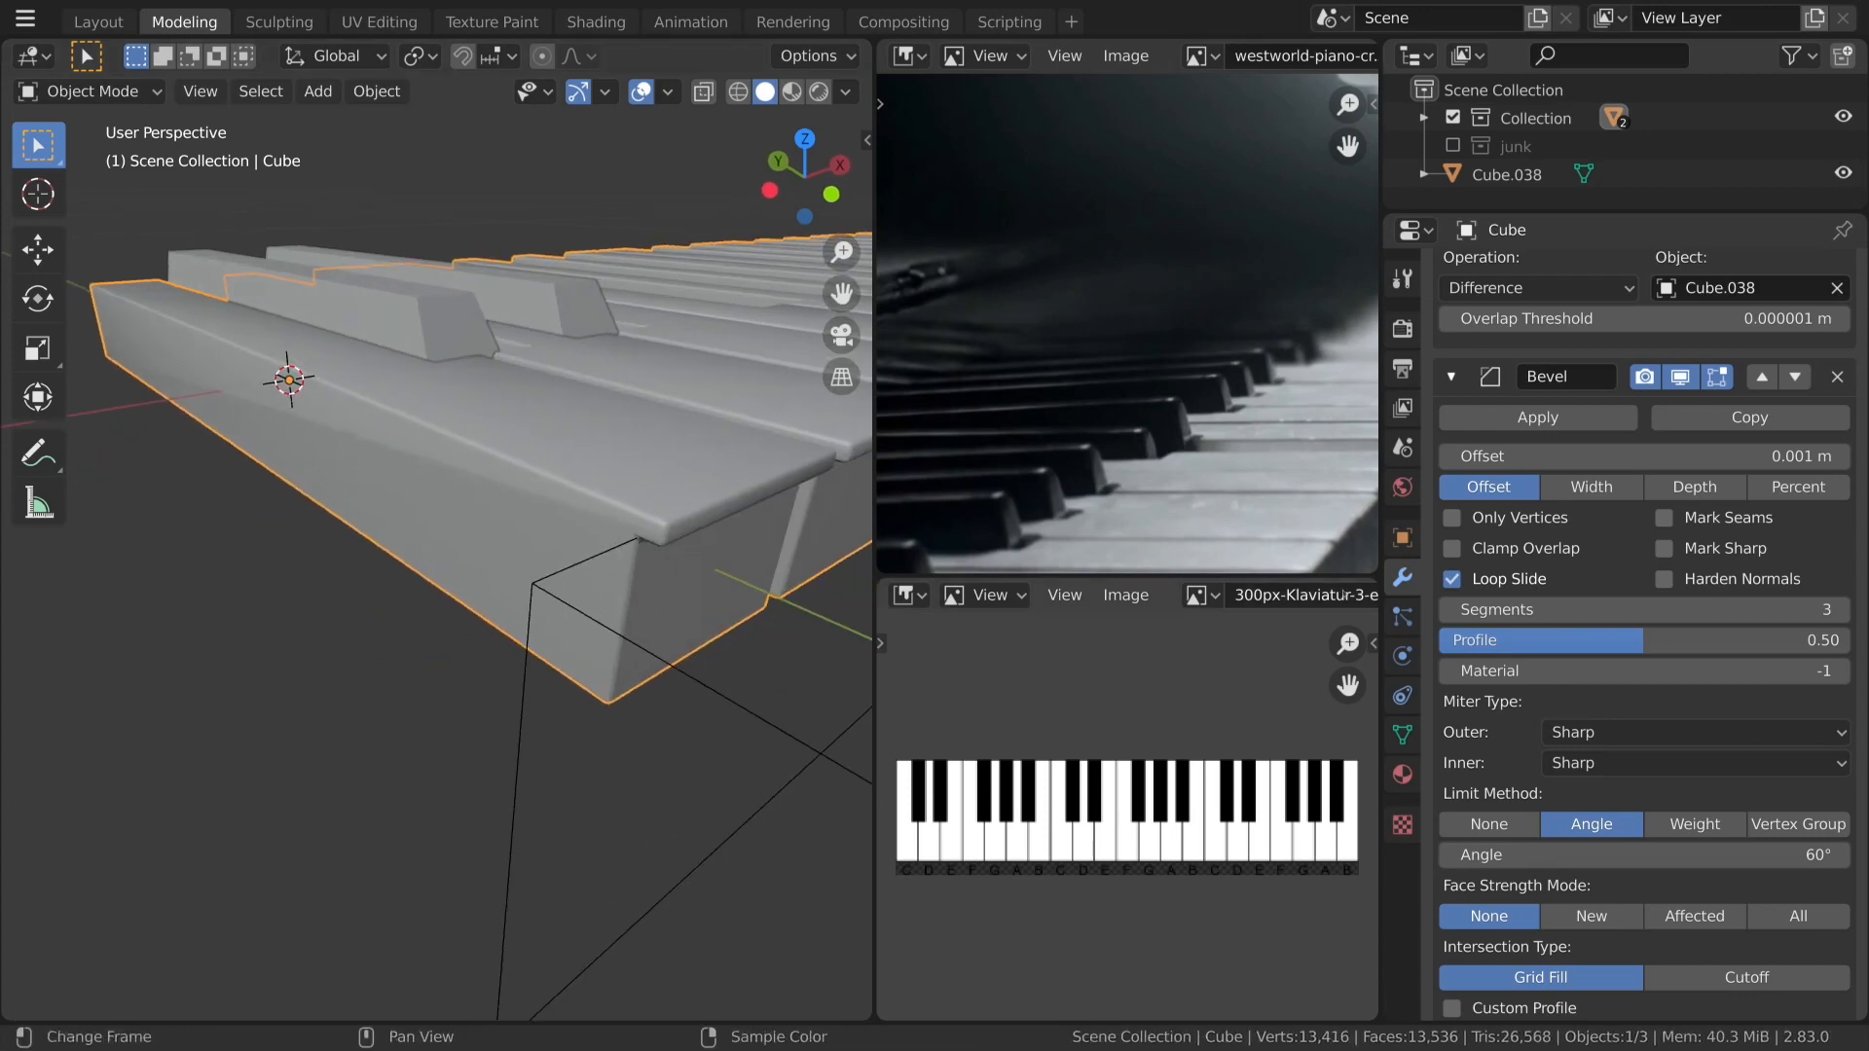
pyautogui.click(1401, 735)
pyautogui.click(1480, 748)
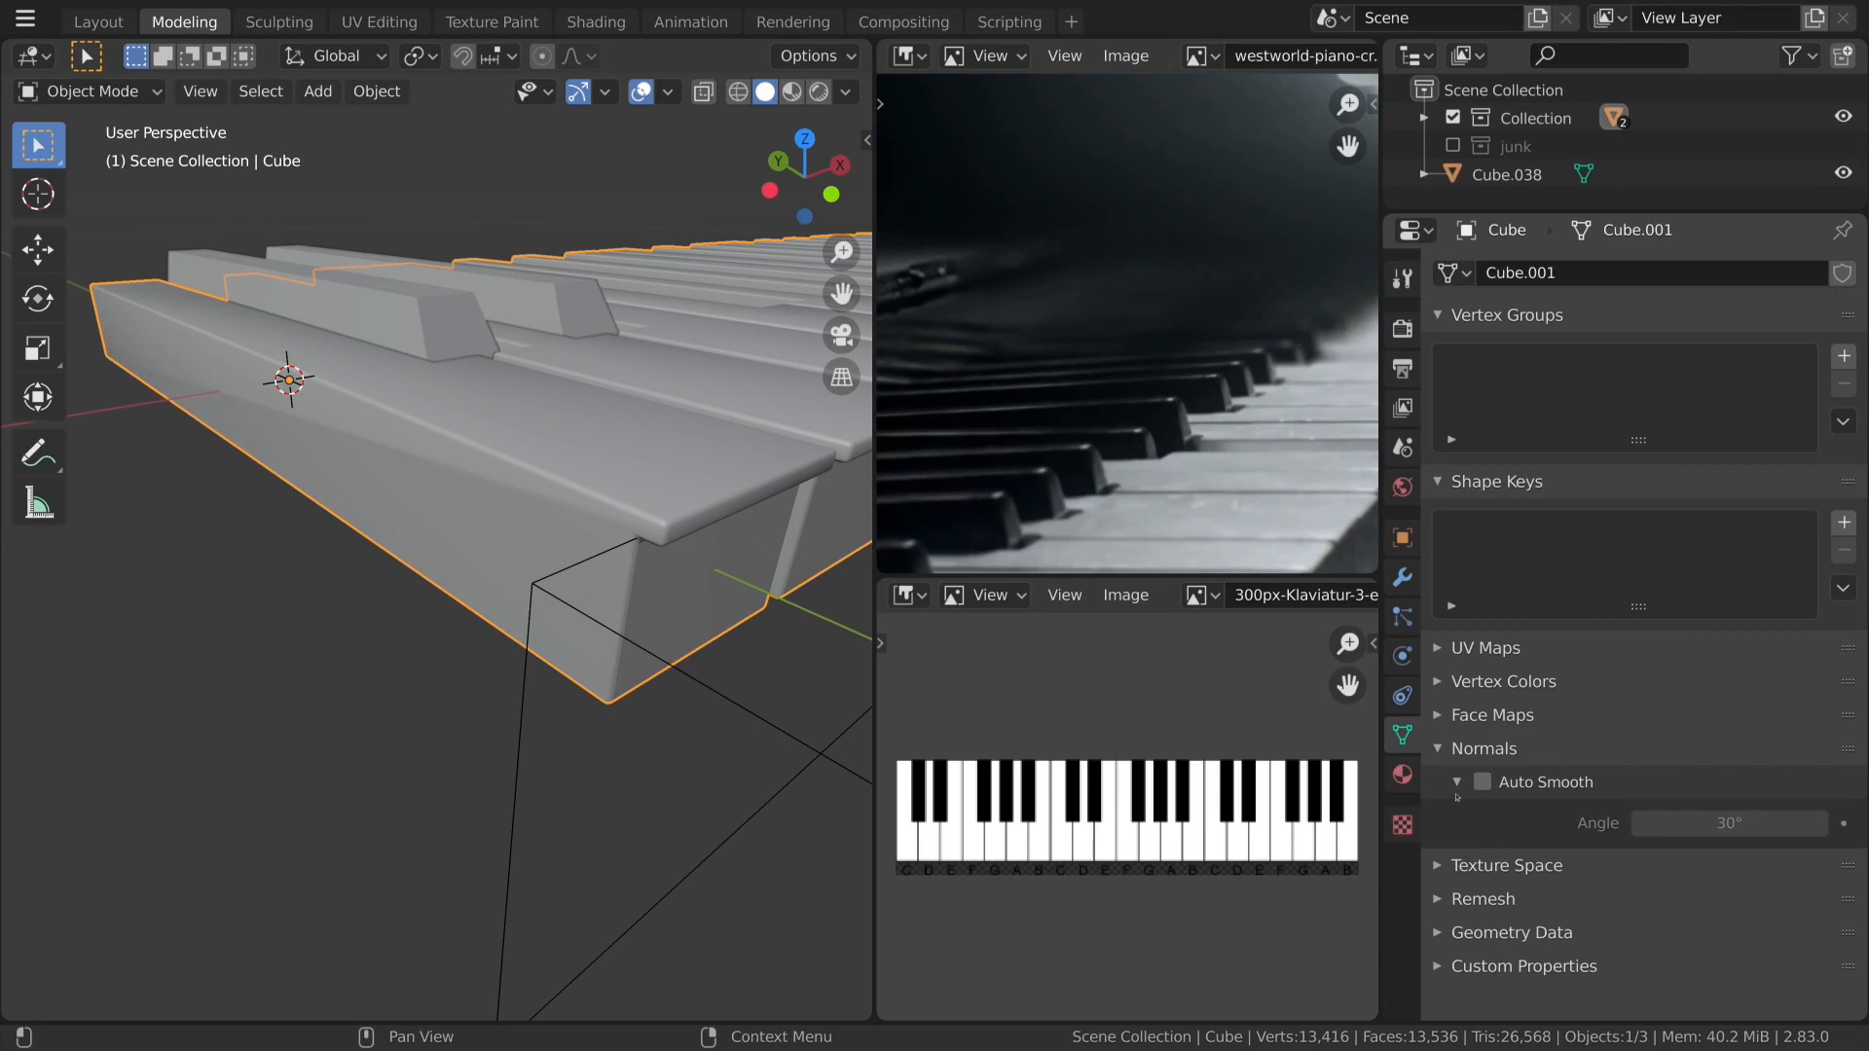
pyautogui.click(1482, 782)
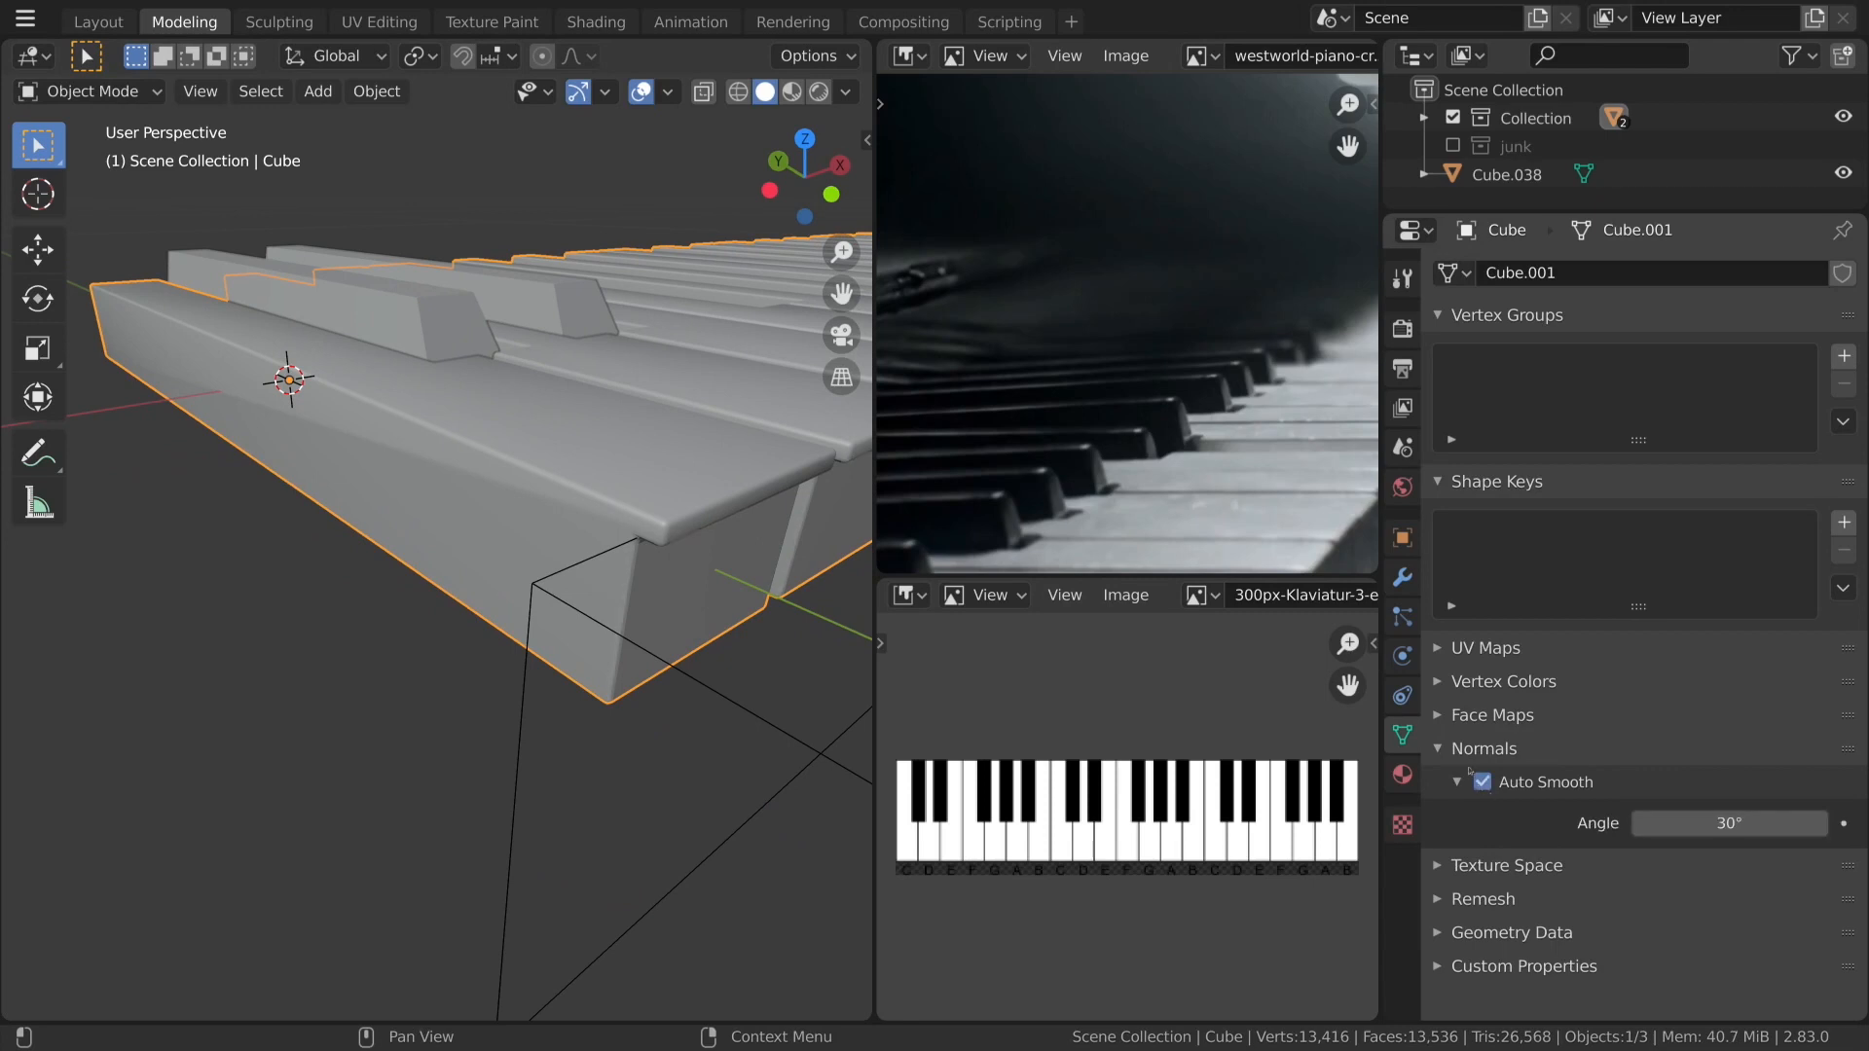
# Add a Weighted Normal modifier below the white keys' bevel and check the shading of their edges.
pyautogui.click(1401, 577)
pyautogui.keyDown('ctrl'); pyautogui.click(1484, 307); pyautogui.keyUp('ctrl')
pyautogui.click(1485, 273)
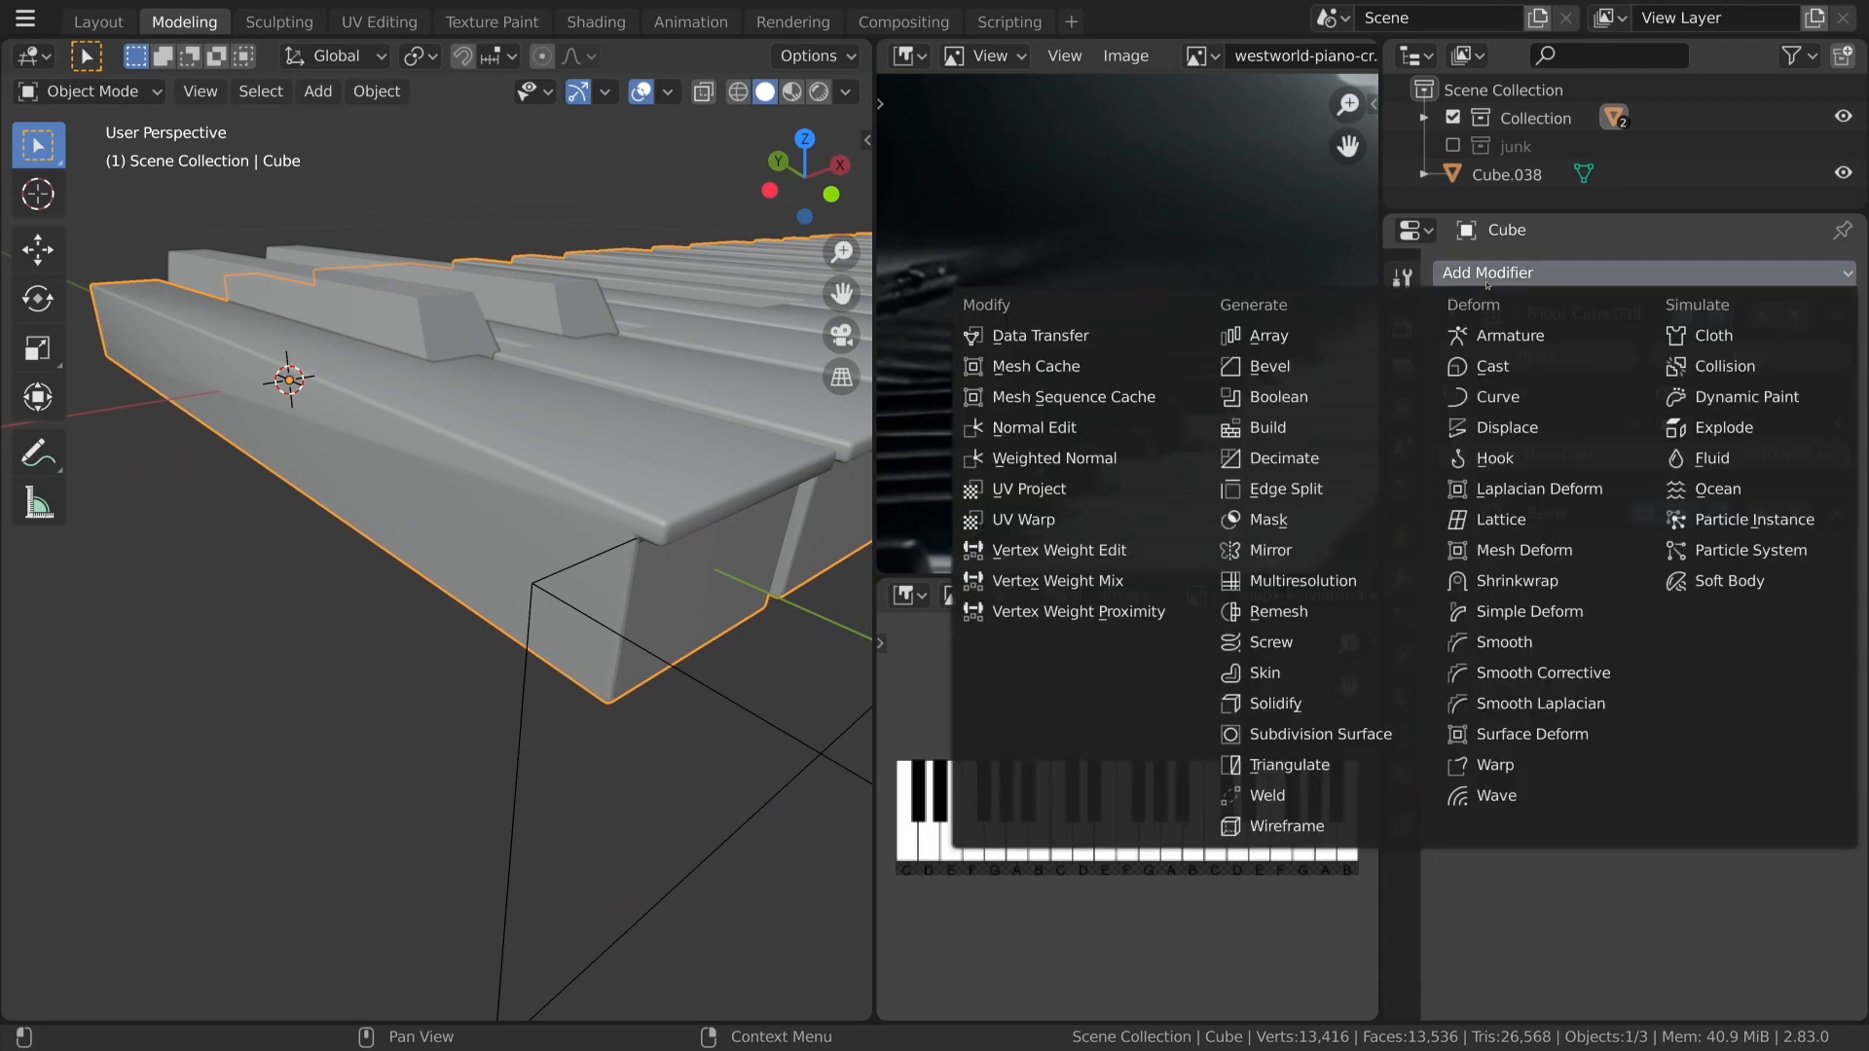
pyautogui.click(1150, 465)
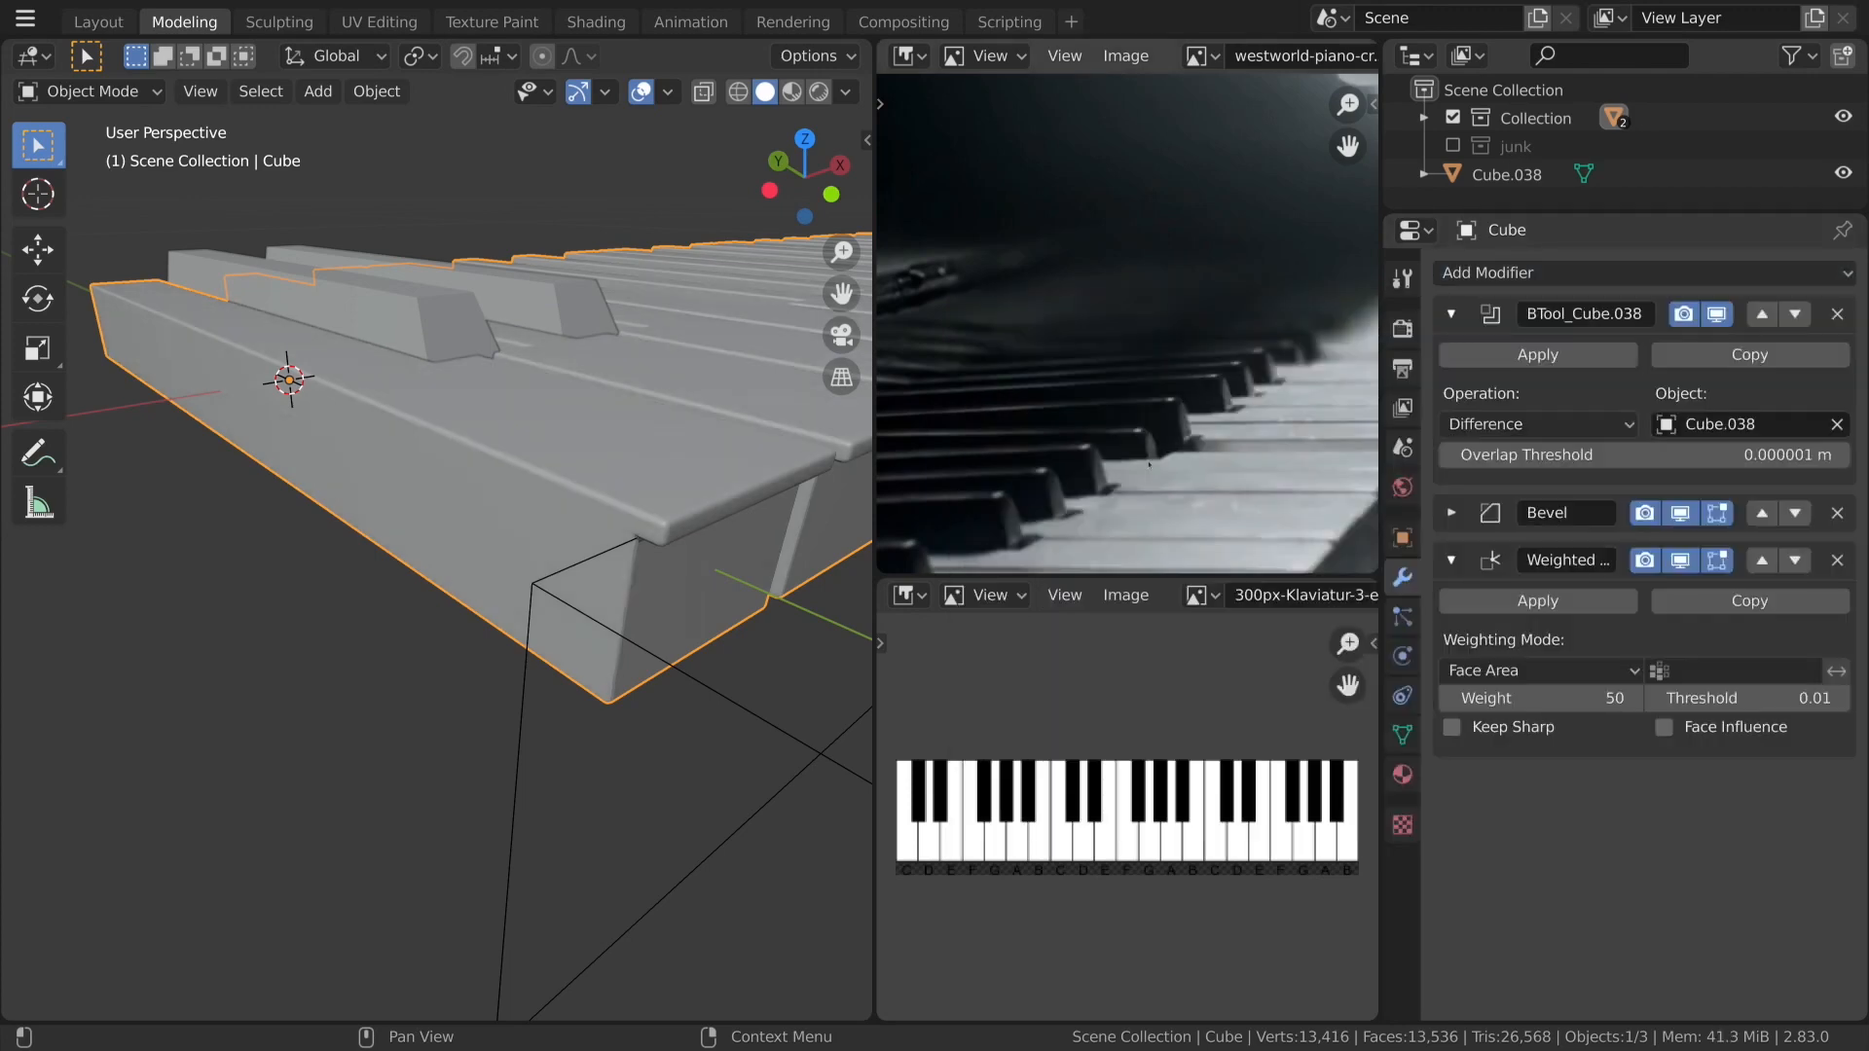
pyautogui.scroll(-7, 679, 530)
pyautogui.scroll(7, 678, 529)
pyautogui.scroll(-5, 679, 530)
pyautogui.scroll(5, 678, 529)
pyautogui.moveTo(679, 529)
pyautogui.mouseDown(button='middle')
pyautogui.moveTo(713, 549)
pyautogui.moveTo(680, 523)
pyautogui.mouseUp(button='middle')
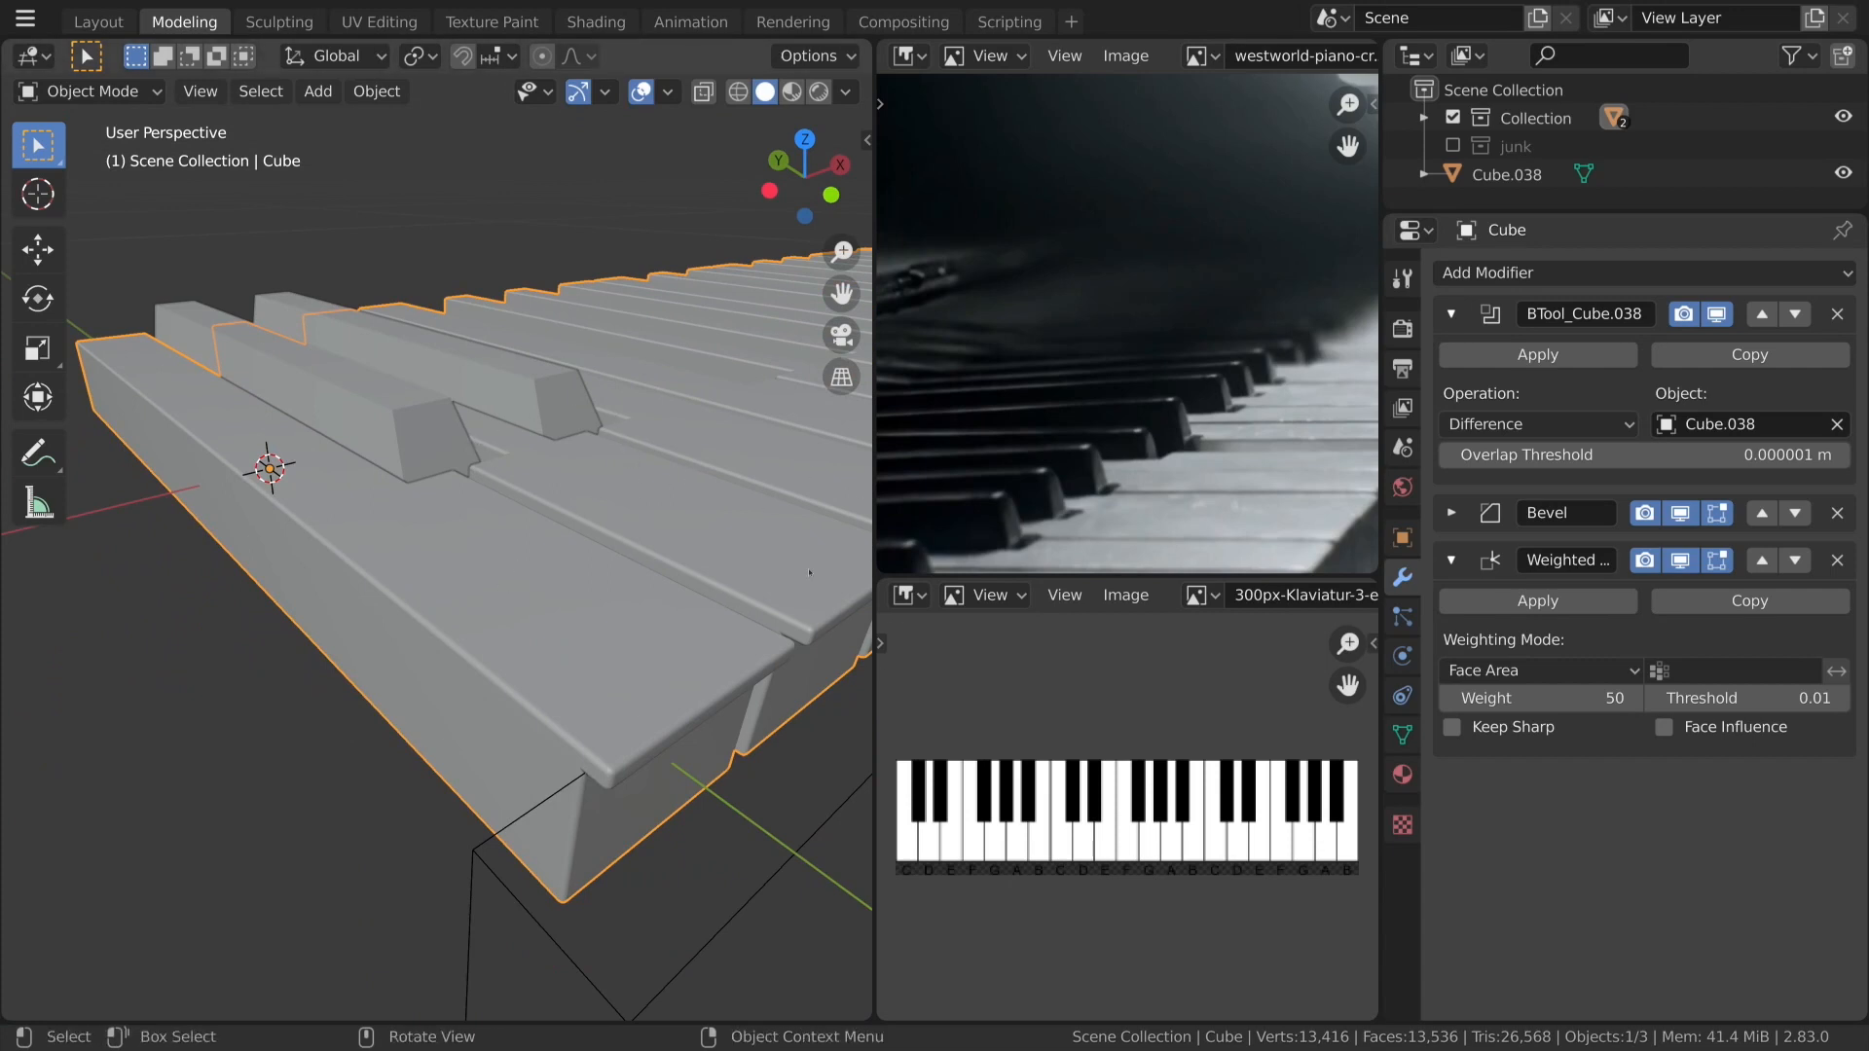
# Apply the white keys' BTool_Cube.038 Boolean modifier and collapse the Bevel and Weighted Normal settings.
pyautogui.click(1582, 353)
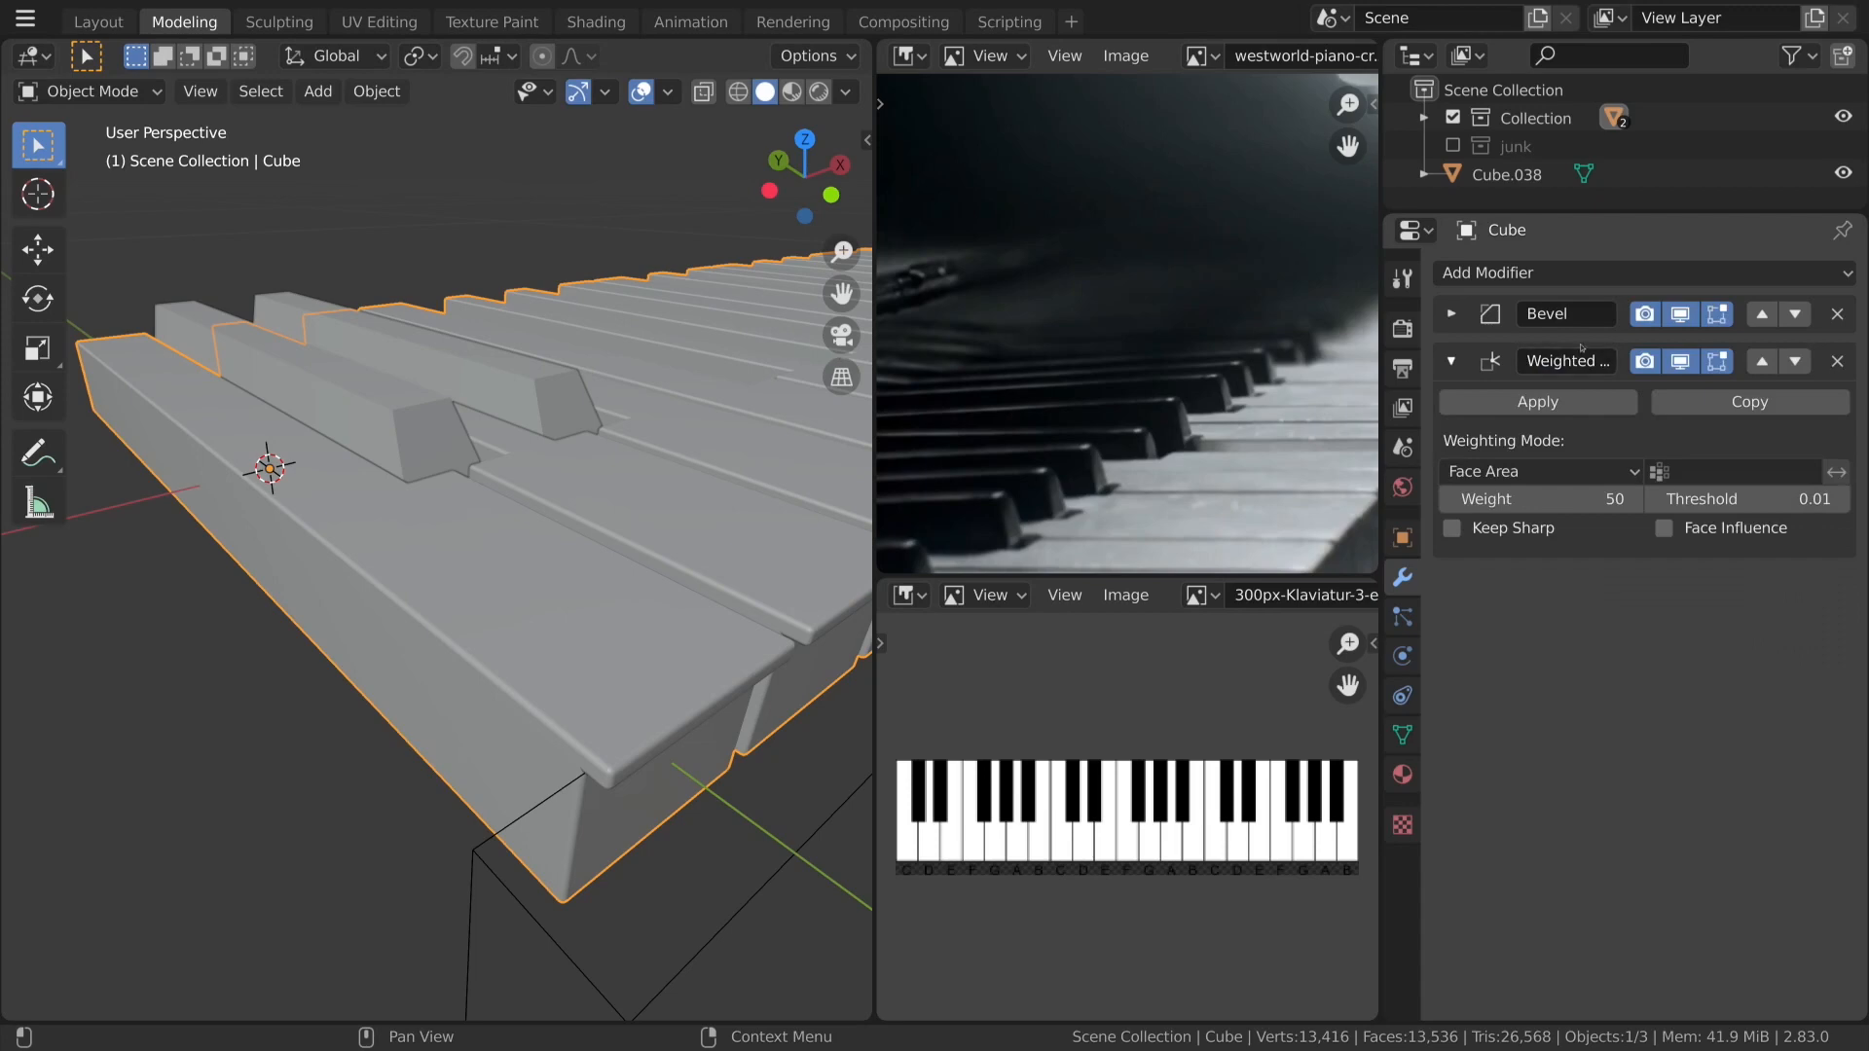
pyautogui.click(1455, 329)
pyautogui.click(1452, 314)
pyautogui.click(1452, 361)
pyautogui.click(1451, 361)
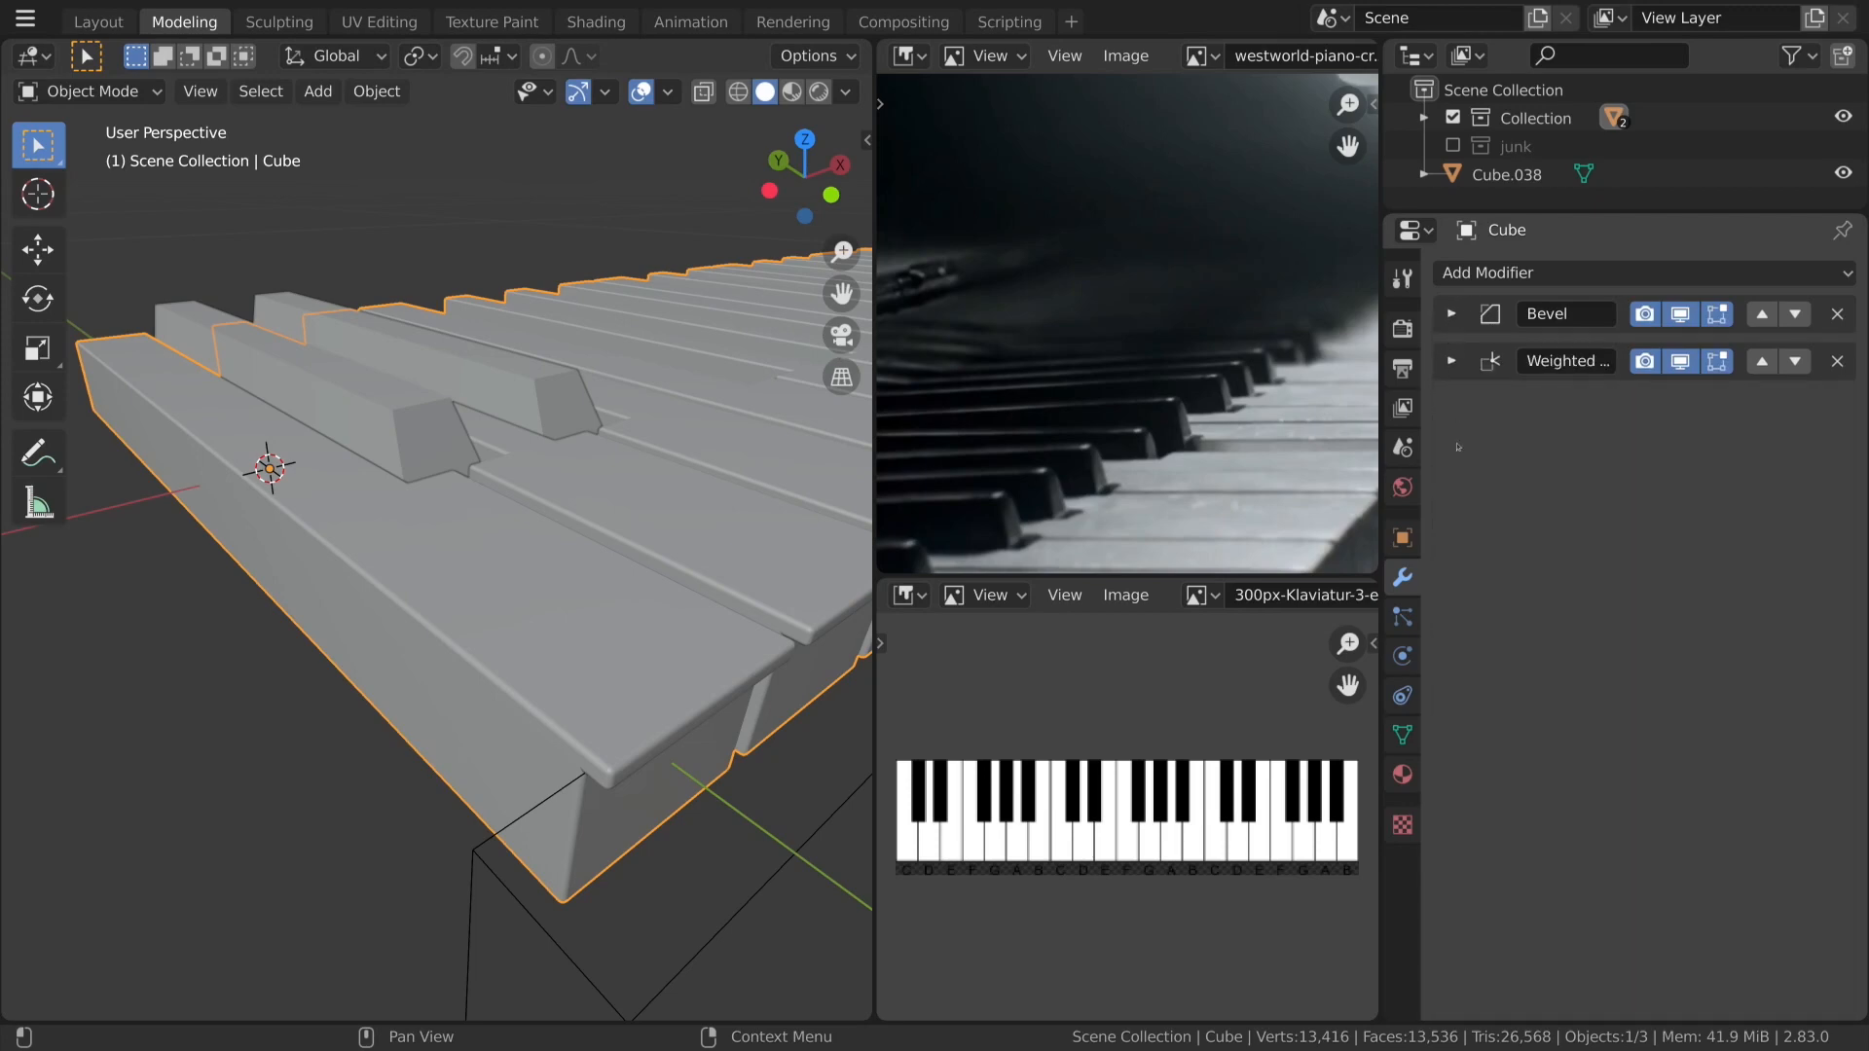
# Link the white keys' modifiers to the black keys, with the white keys as the active object.
pyautogui.click(408, 430)
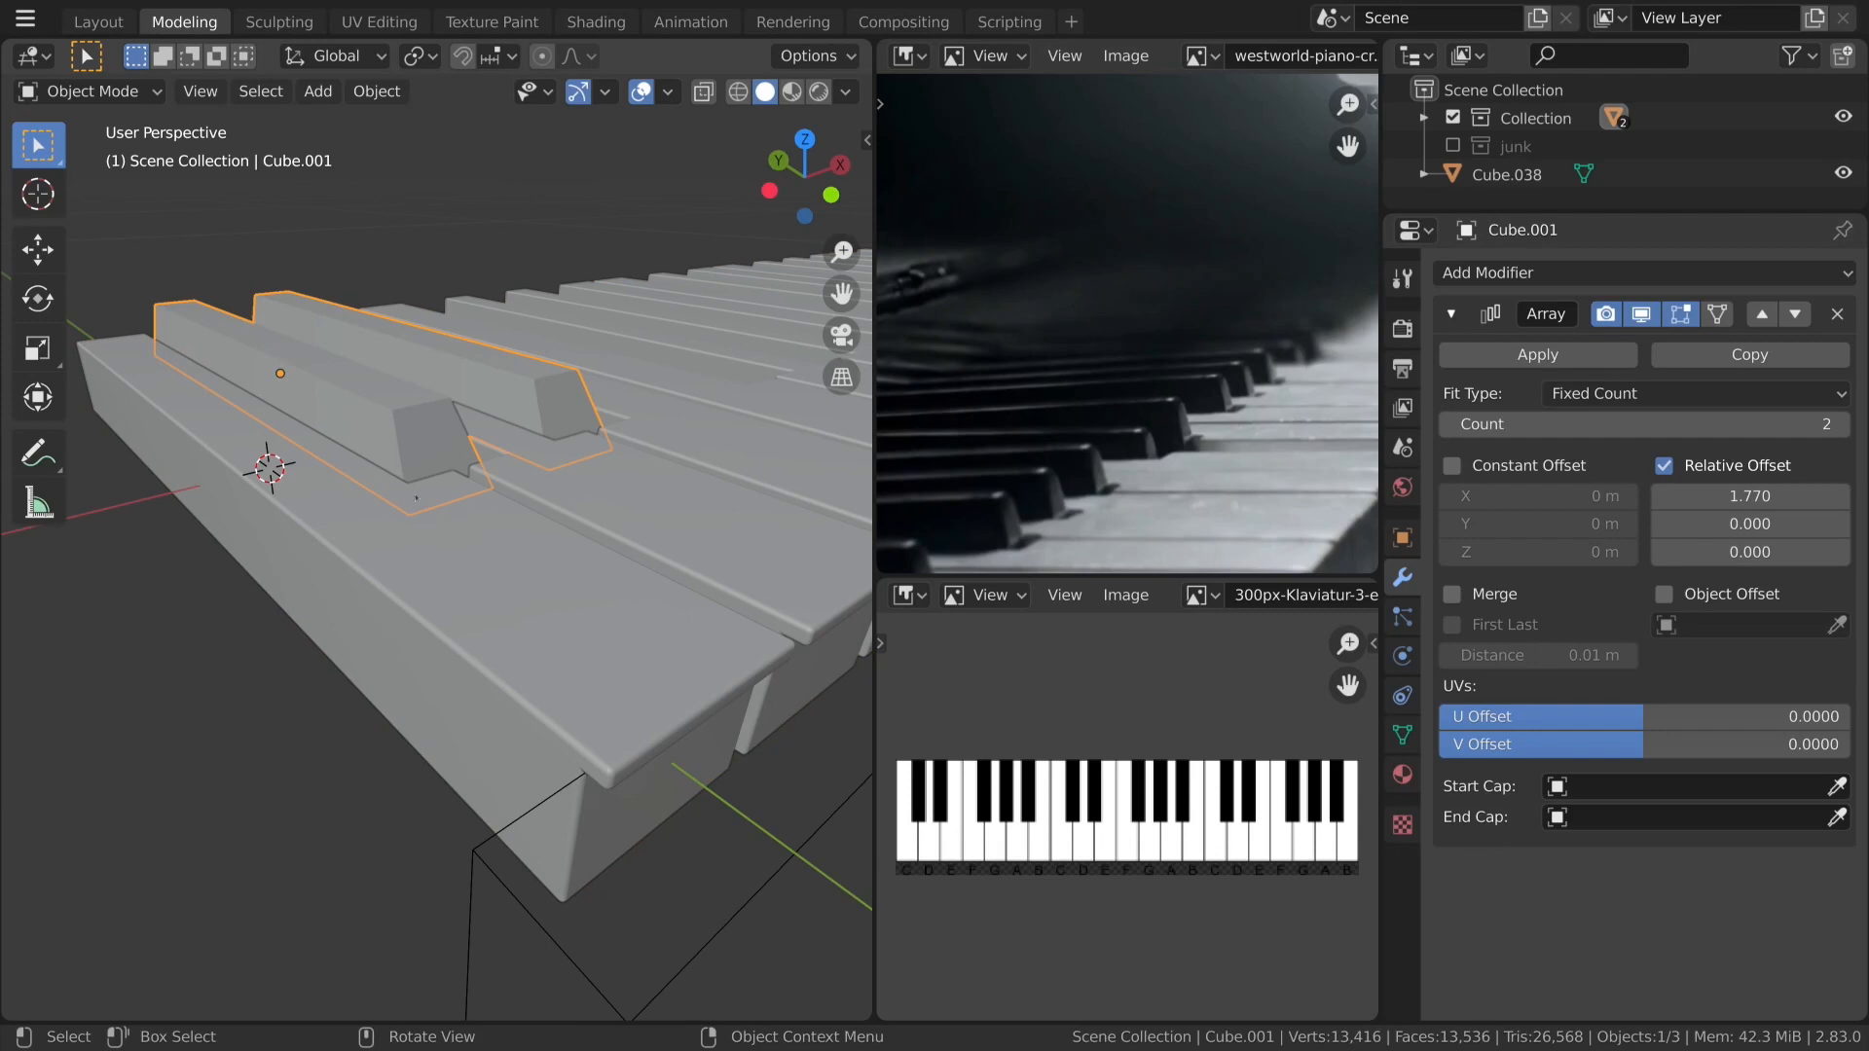
pyautogui.click(526, 490)
pyautogui.keyDown('shift'); pyautogui.click(406, 397); pyautogui.keyUp('shift')
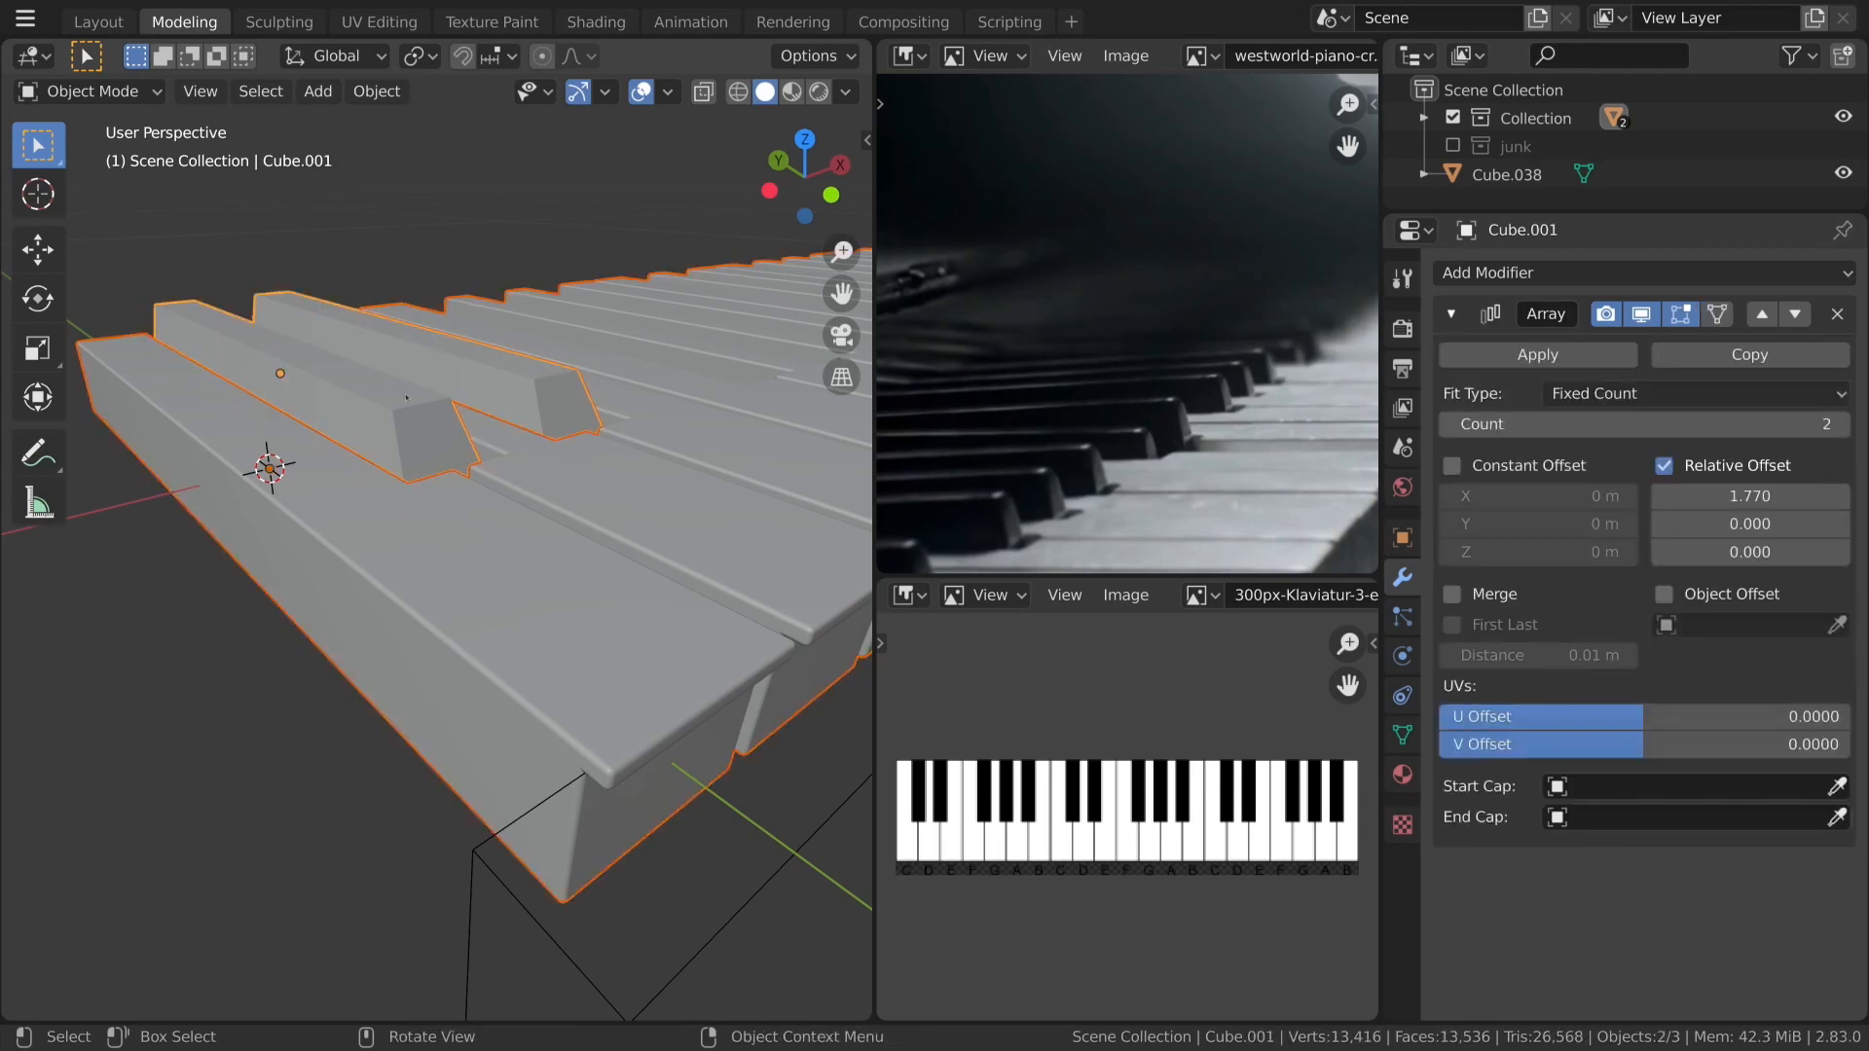
pyautogui.keyDown('shift'); pyautogui.click(513, 478); pyautogui.keyUp('shift')
pyautogui.keyDown('shift'); pyautogui.click(513, 478); pyautogui.keyUp('shift')
pyautogui.keyDown('shift'); pyautogui.click(513, 478); pyautogui.keyUp('shift')
pyautogui.hotkey('ctrl', 'l')
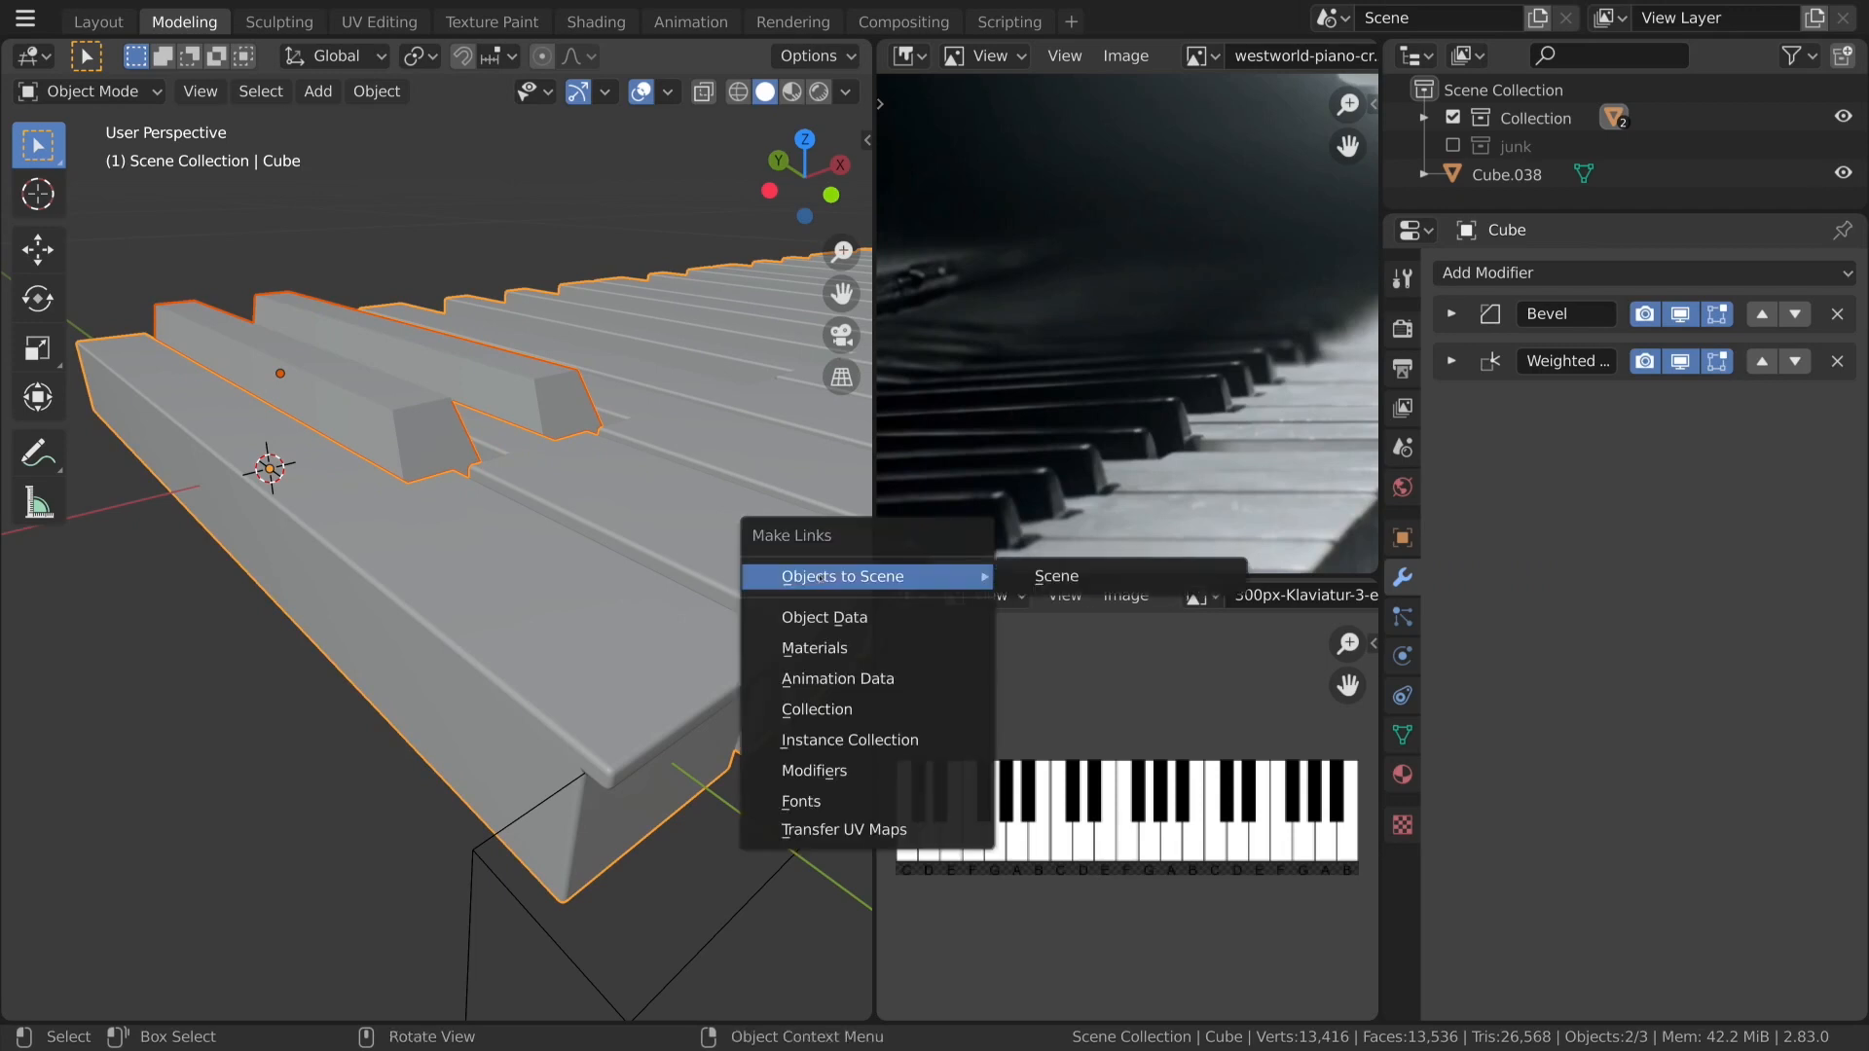
pyautogui.click(814, 770)
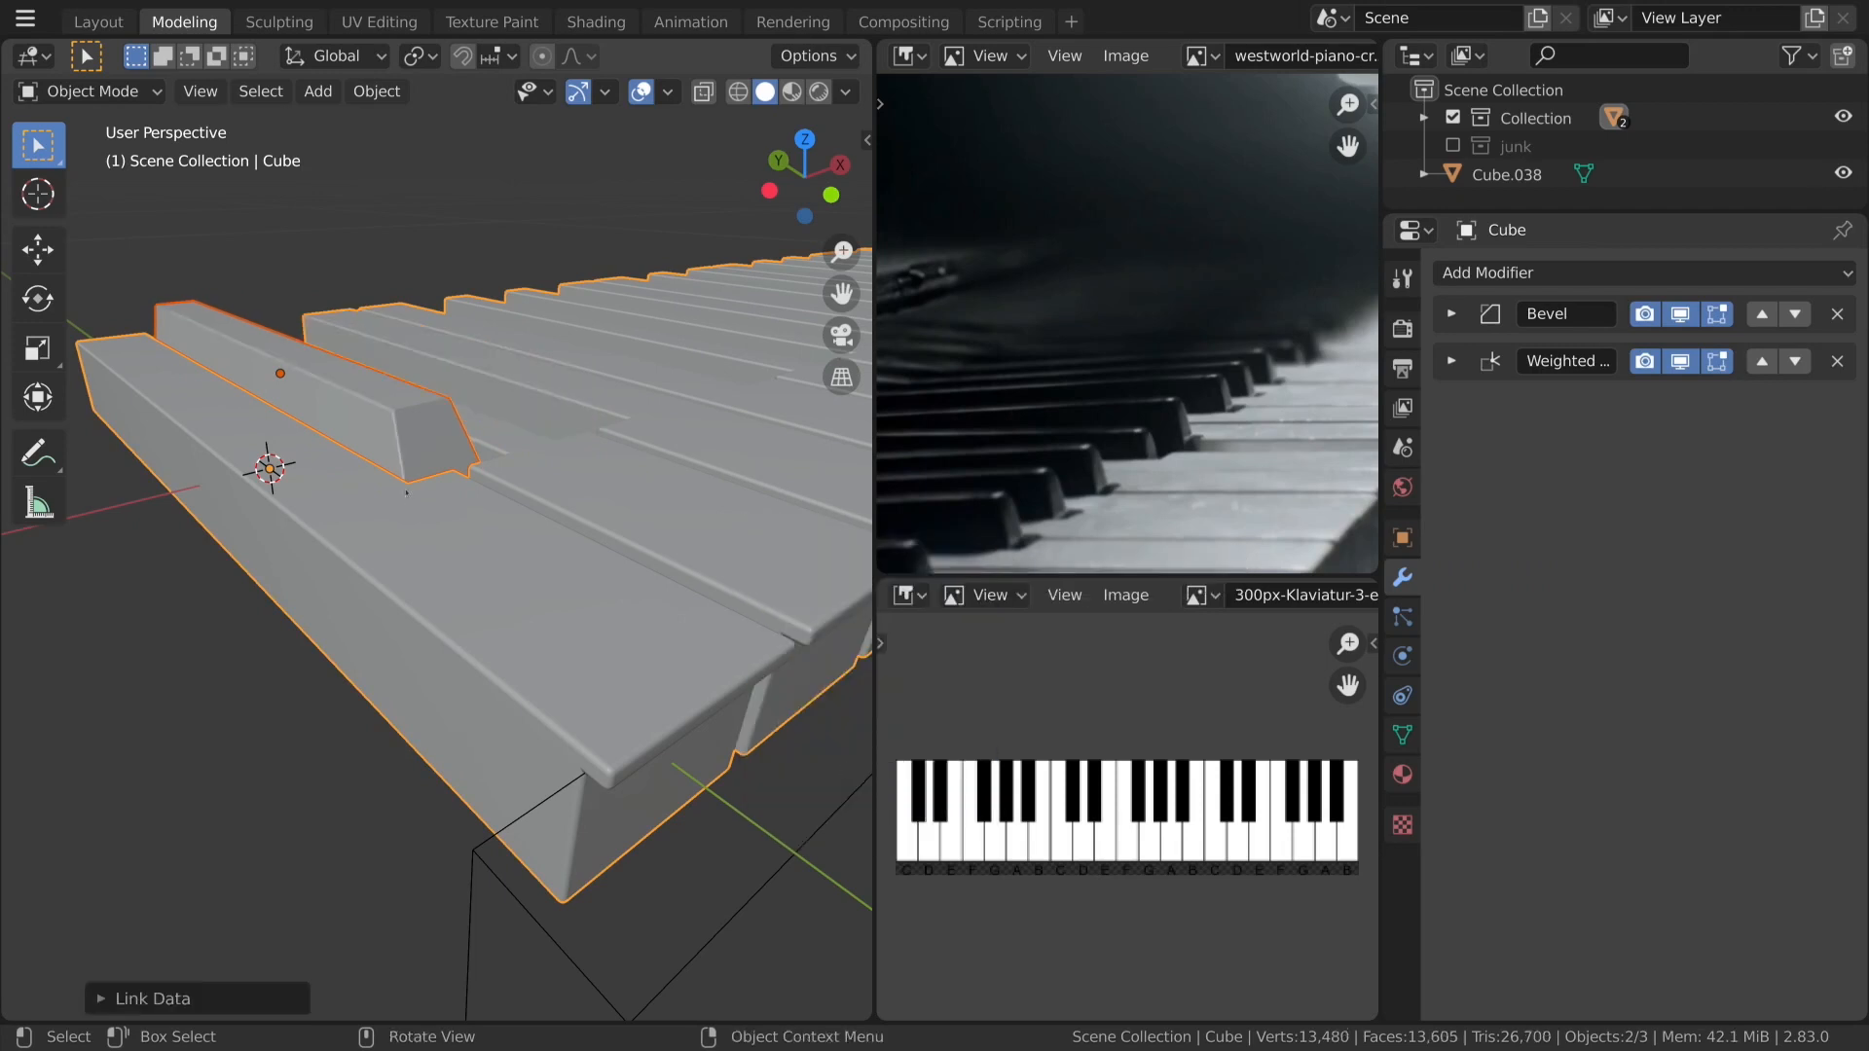
# Enable Auto Smooth for the black key's mesh normals.
pyautogui.click(417, 435)
pyautogui.moveTo(511, 450); pyautogui.dragTo(533, 454, button='middle')
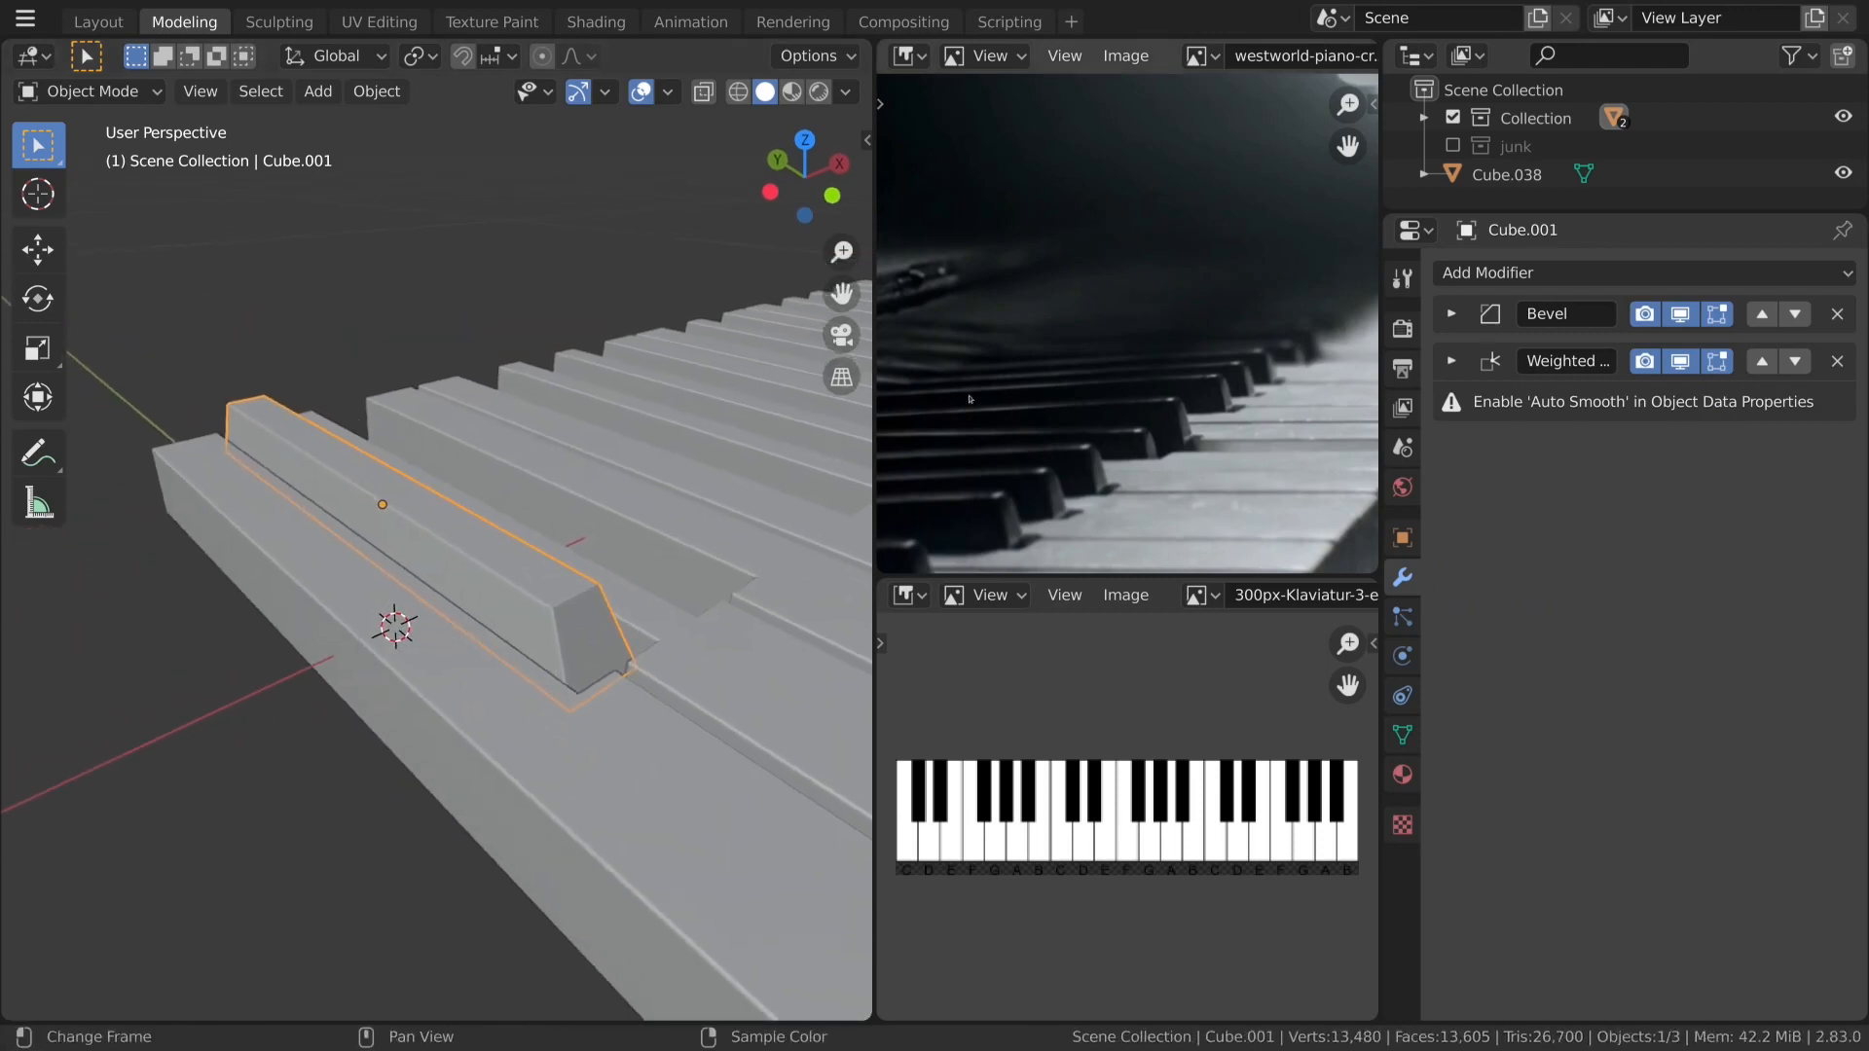
pyautogui.click(1401, 747)
pyautogui.click(1483, 782)
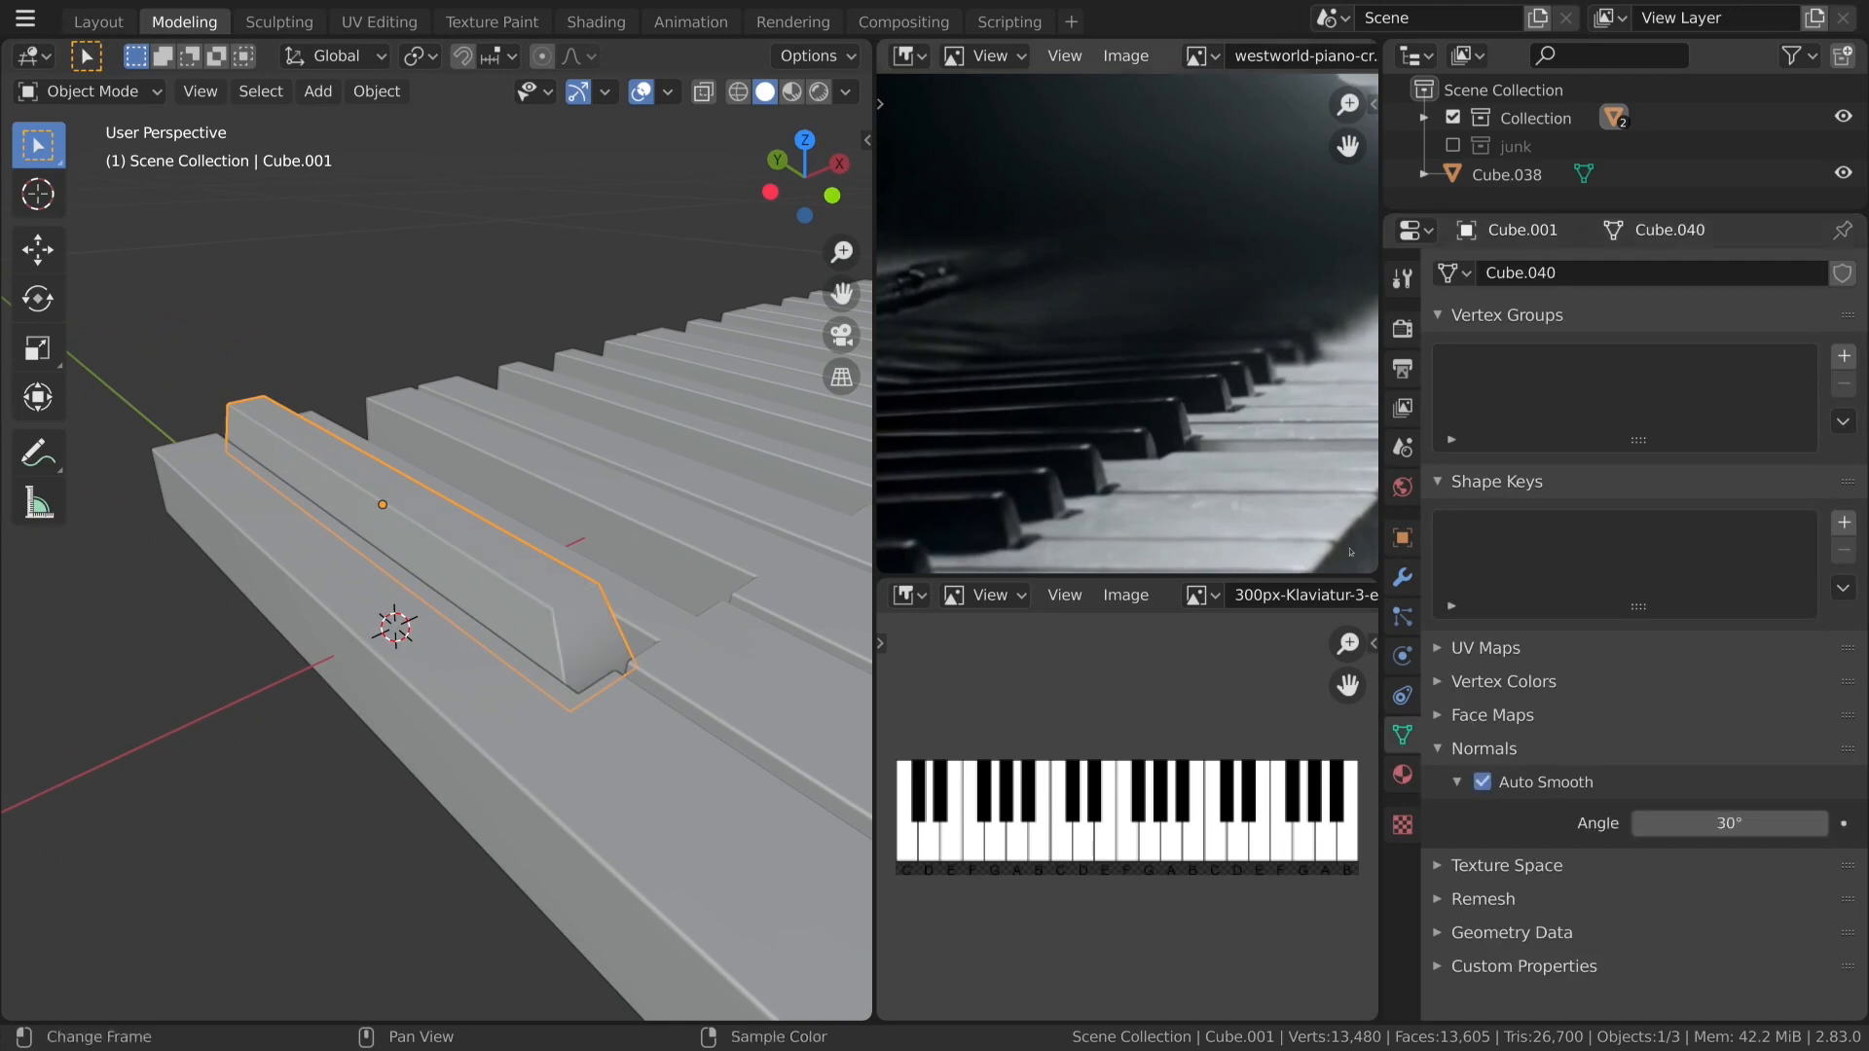
# Set the black key's bevel offset to 0.0015 m.
pyautogui.click(1401, 578)
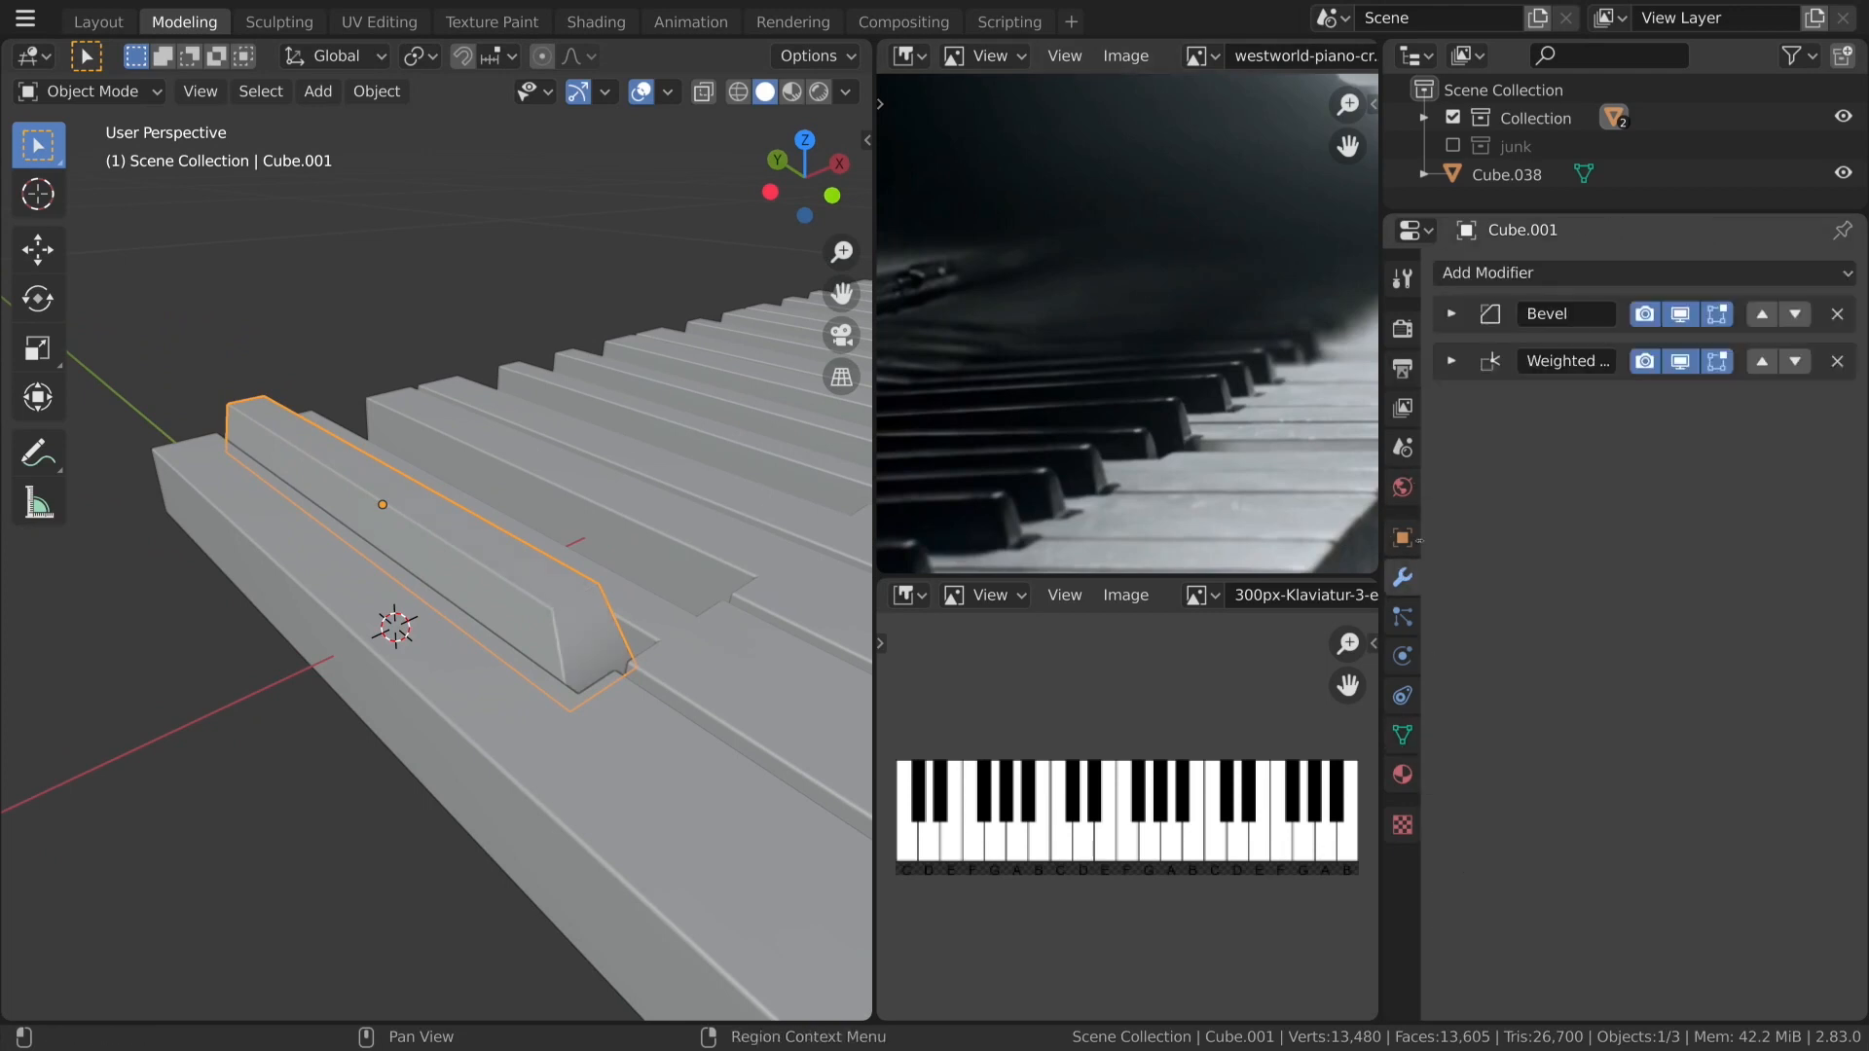
pyautogui.click(1453, 319)
pyautogui.click(1668, 393)
pyautogui.write('.0015')
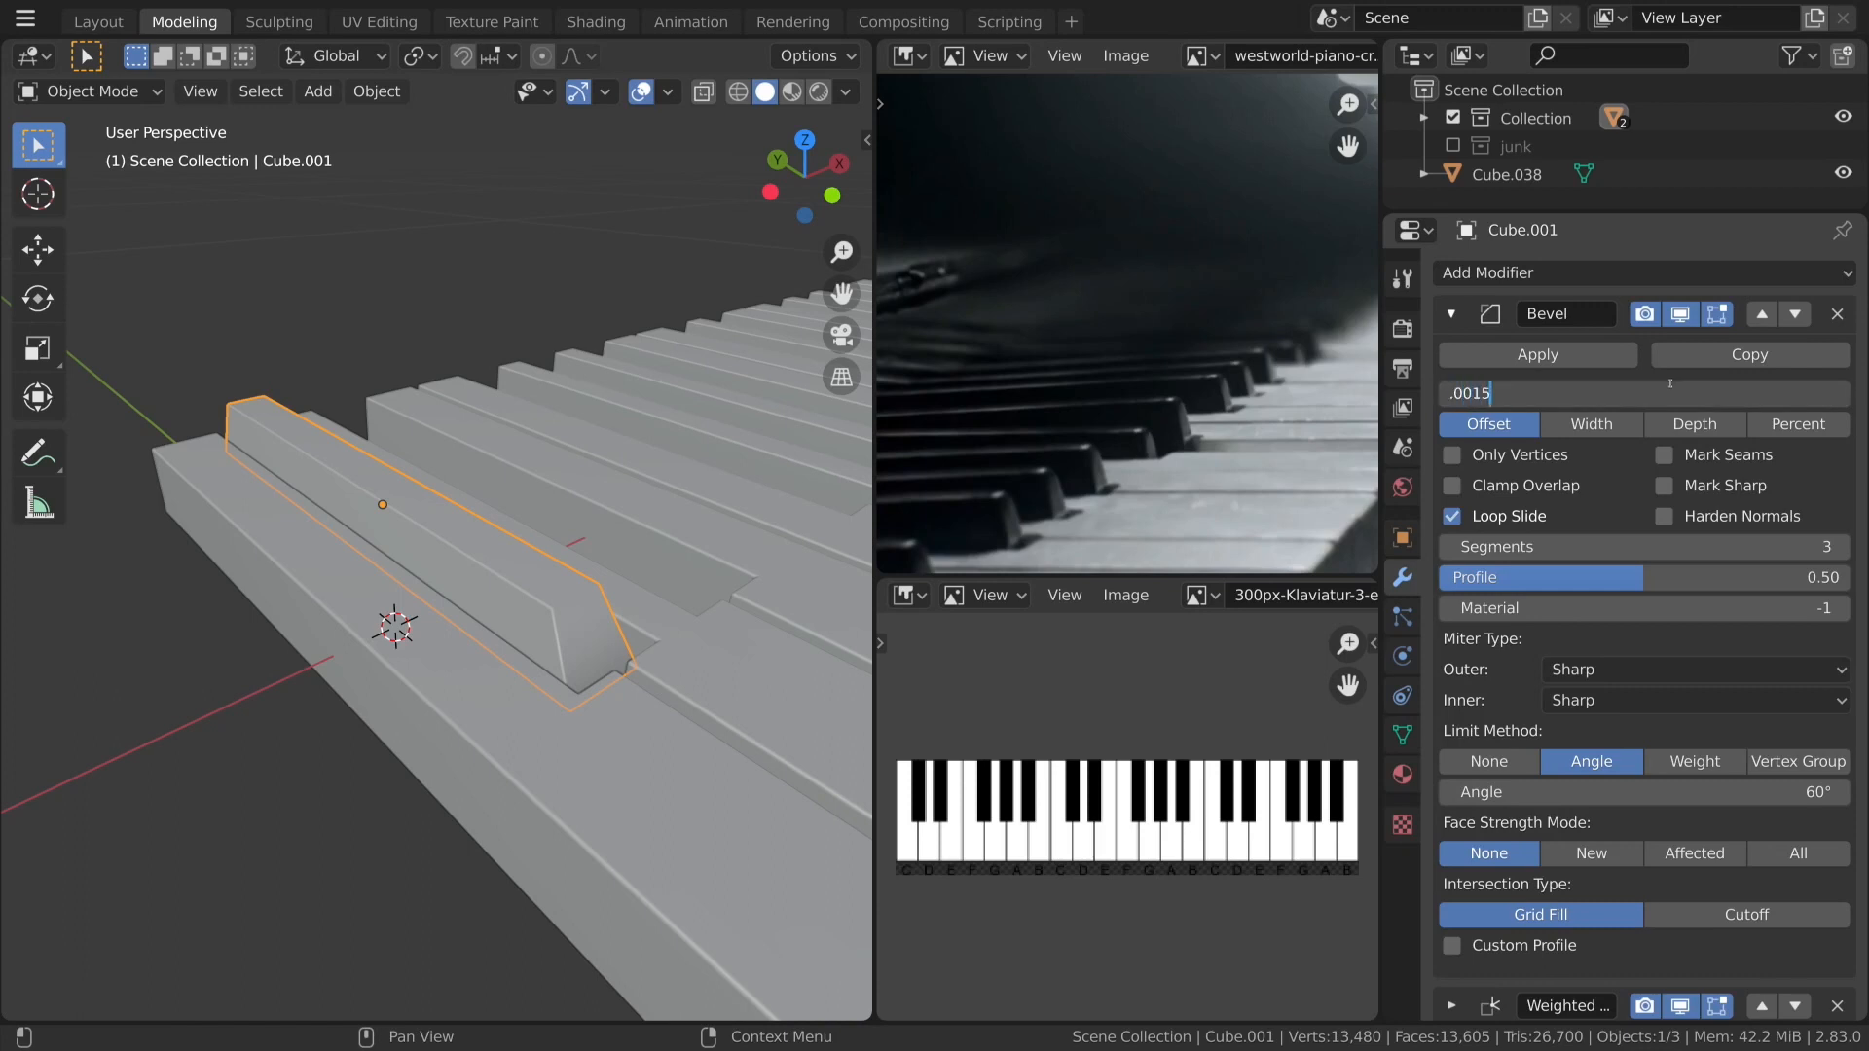
pyautogui.press('Return')
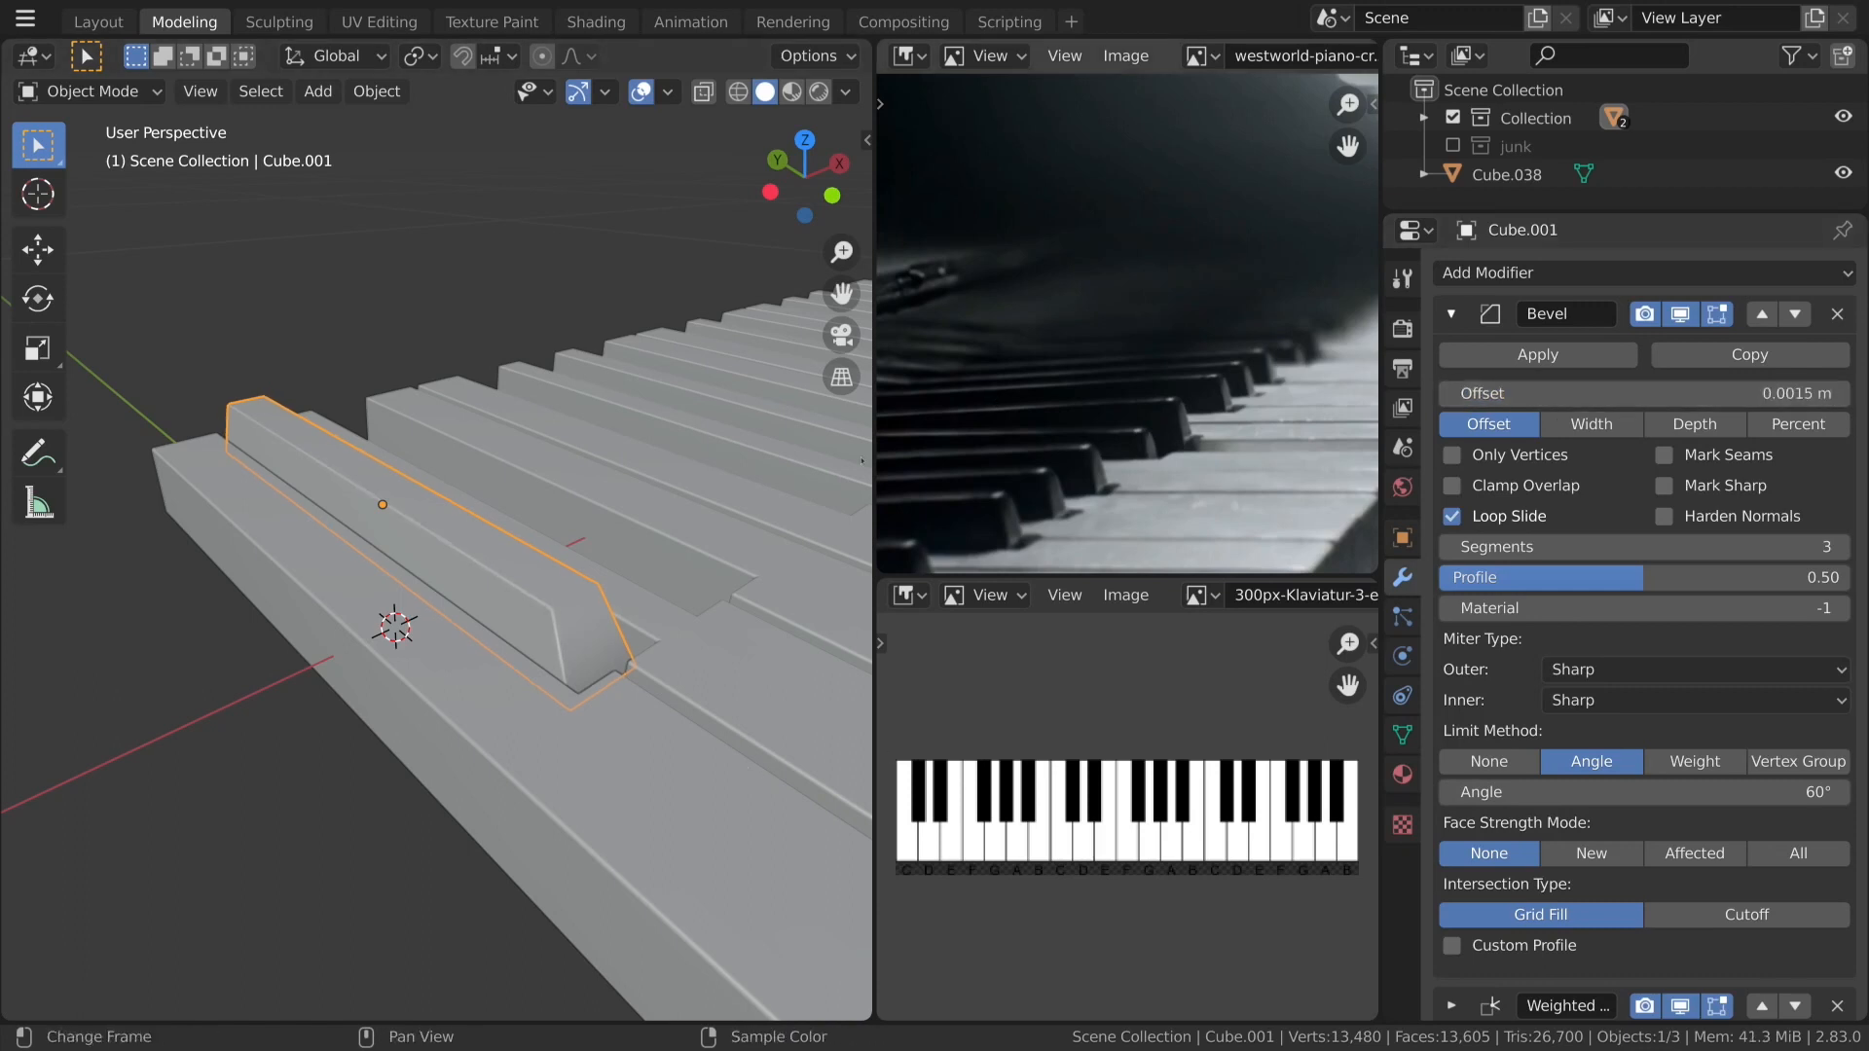
# Delete the wireframe Boolean cutter box in front of the keyboard.
pyautogui.scroll(-5, 642, 612)
pyautogui.press('a')
pyautogui.press('a')
pyautogui.moveTo(642, 612); pyautogui.dragTo(623, 612, button='middle')
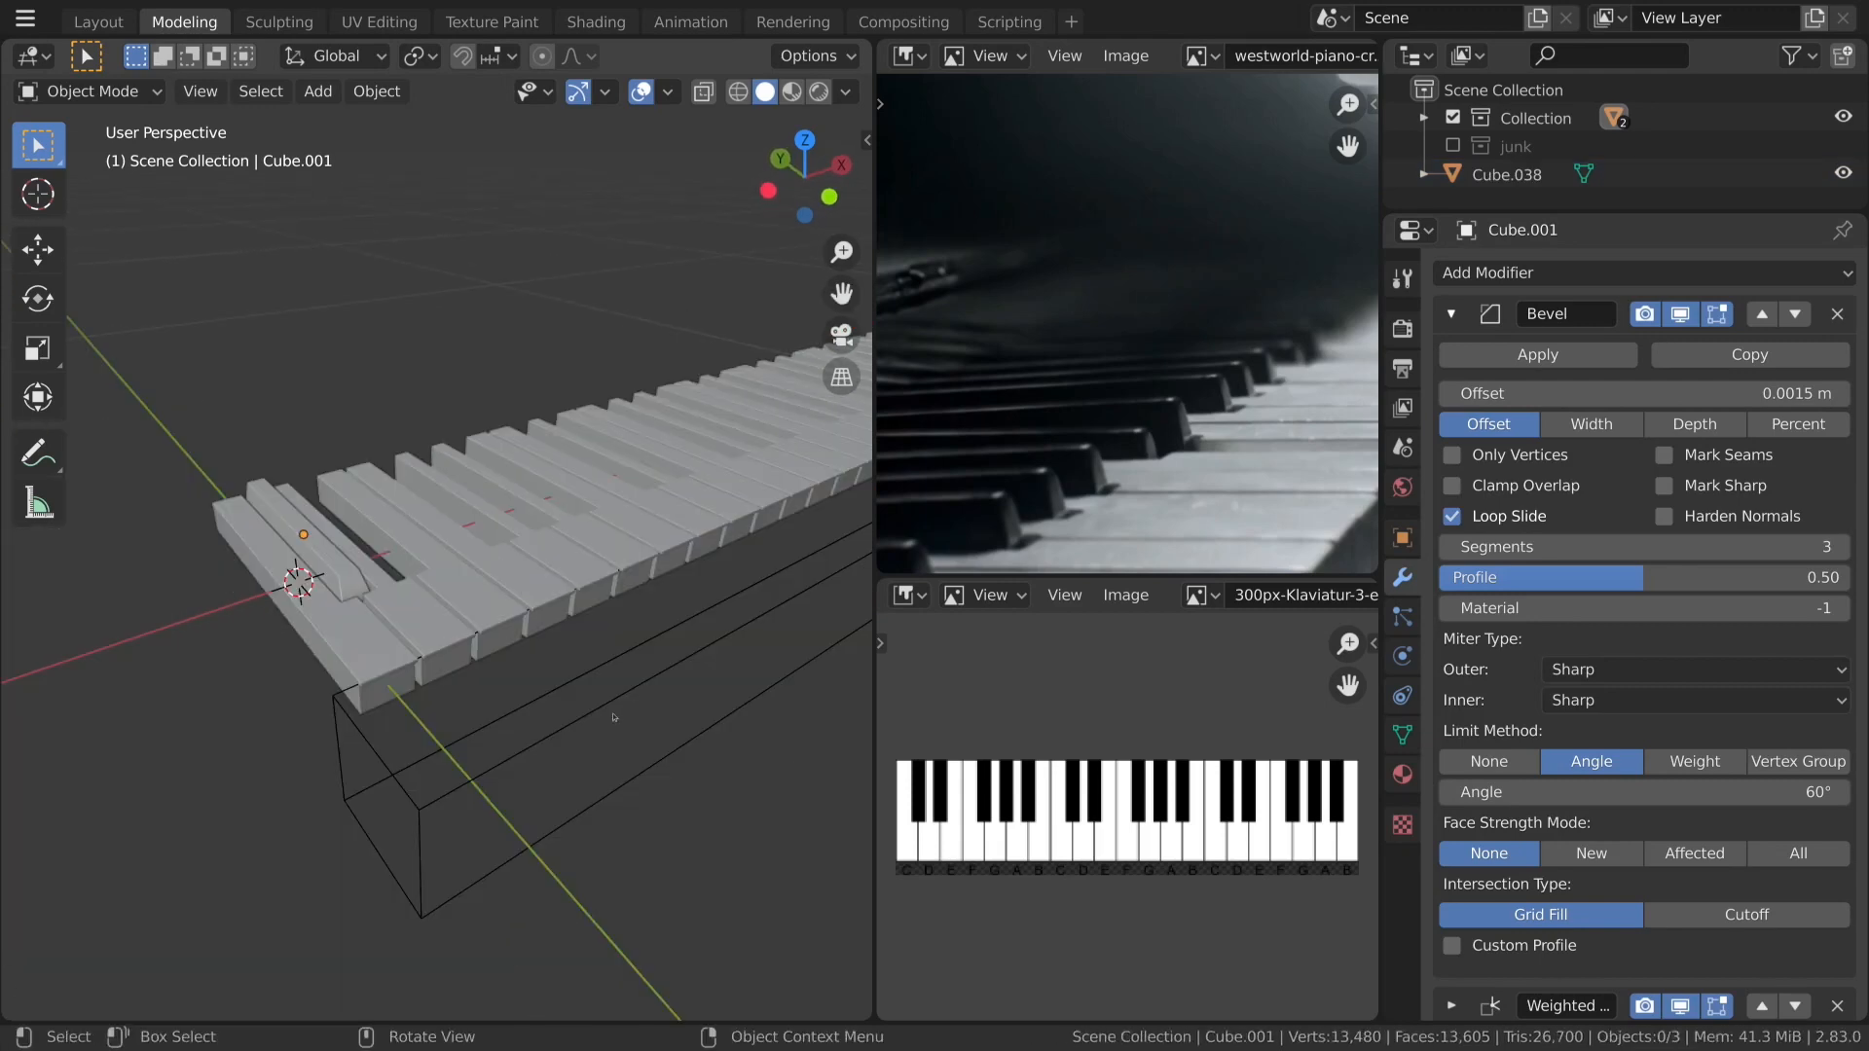
pyautogui.click(600, 705)
pyautogui.press('x')
pyautogui.click(606, 702)
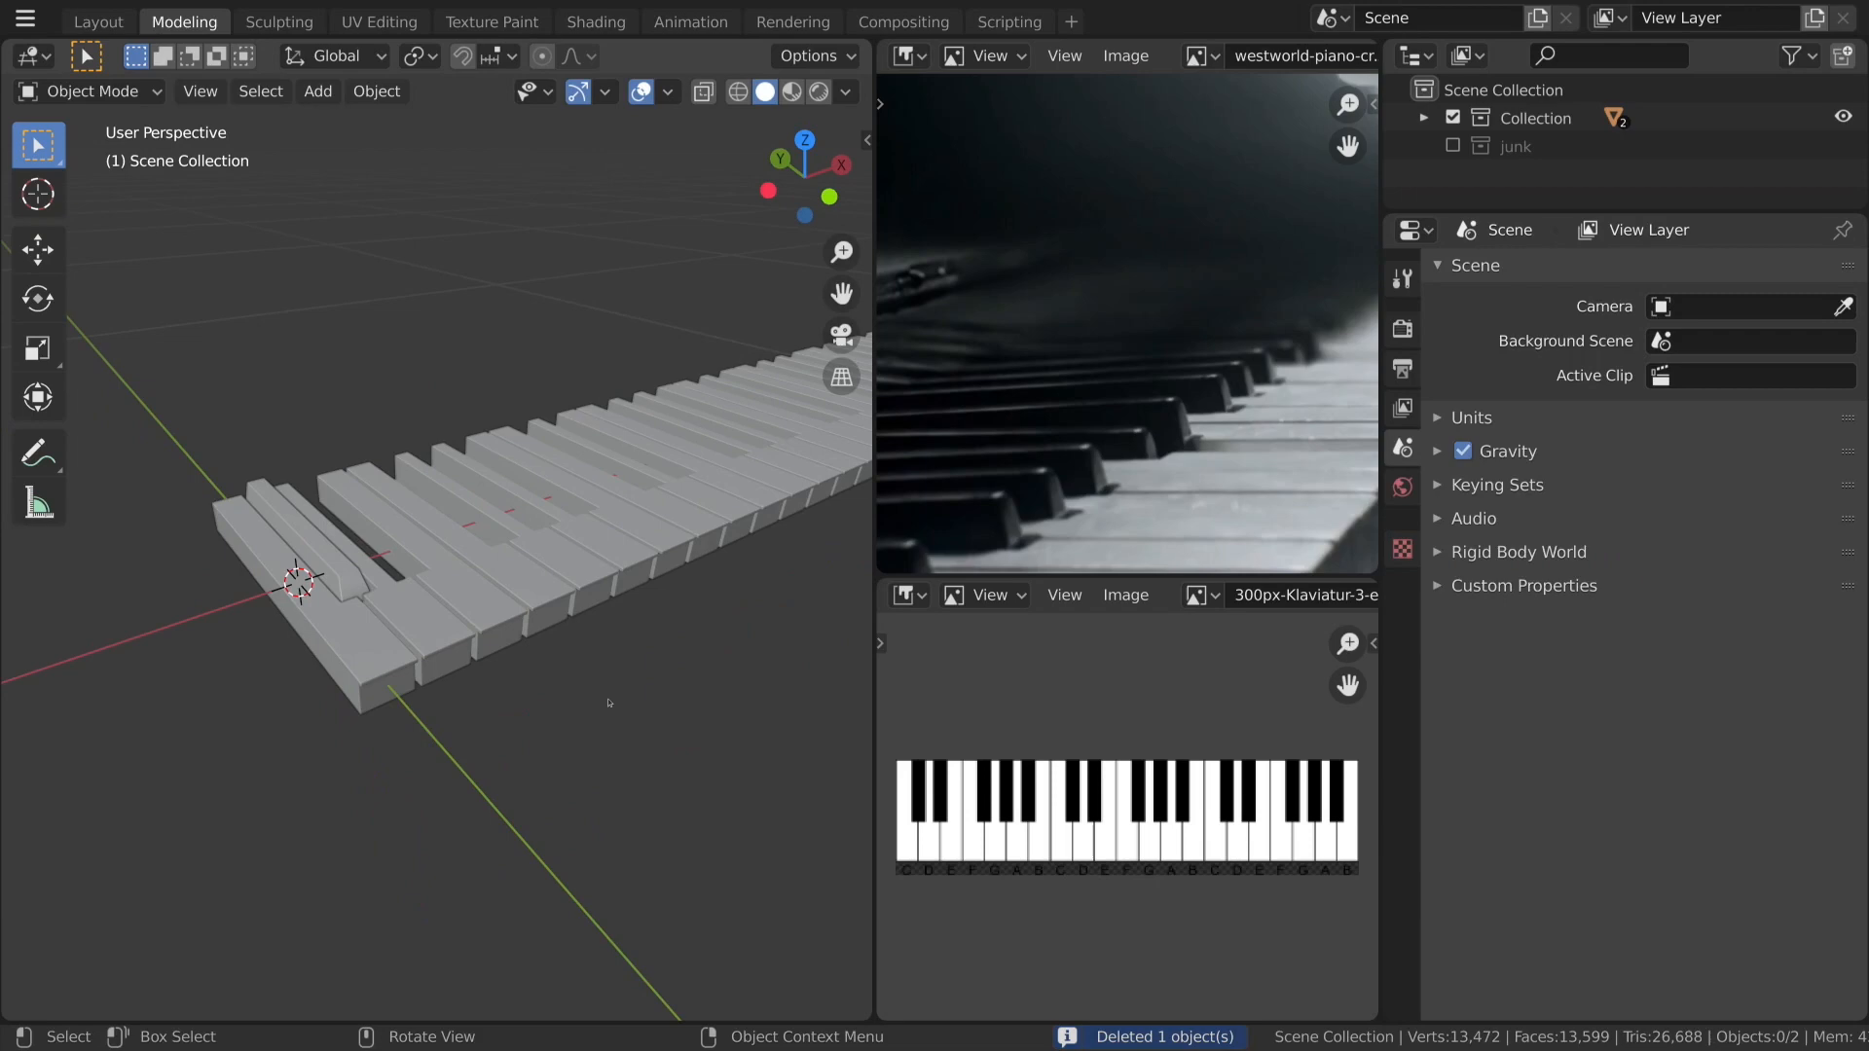
# Examine the black key and the gaps between the white keys from above.
pyautogui.press('KP_7')
pyautogui.scroll(6, 651, 724)
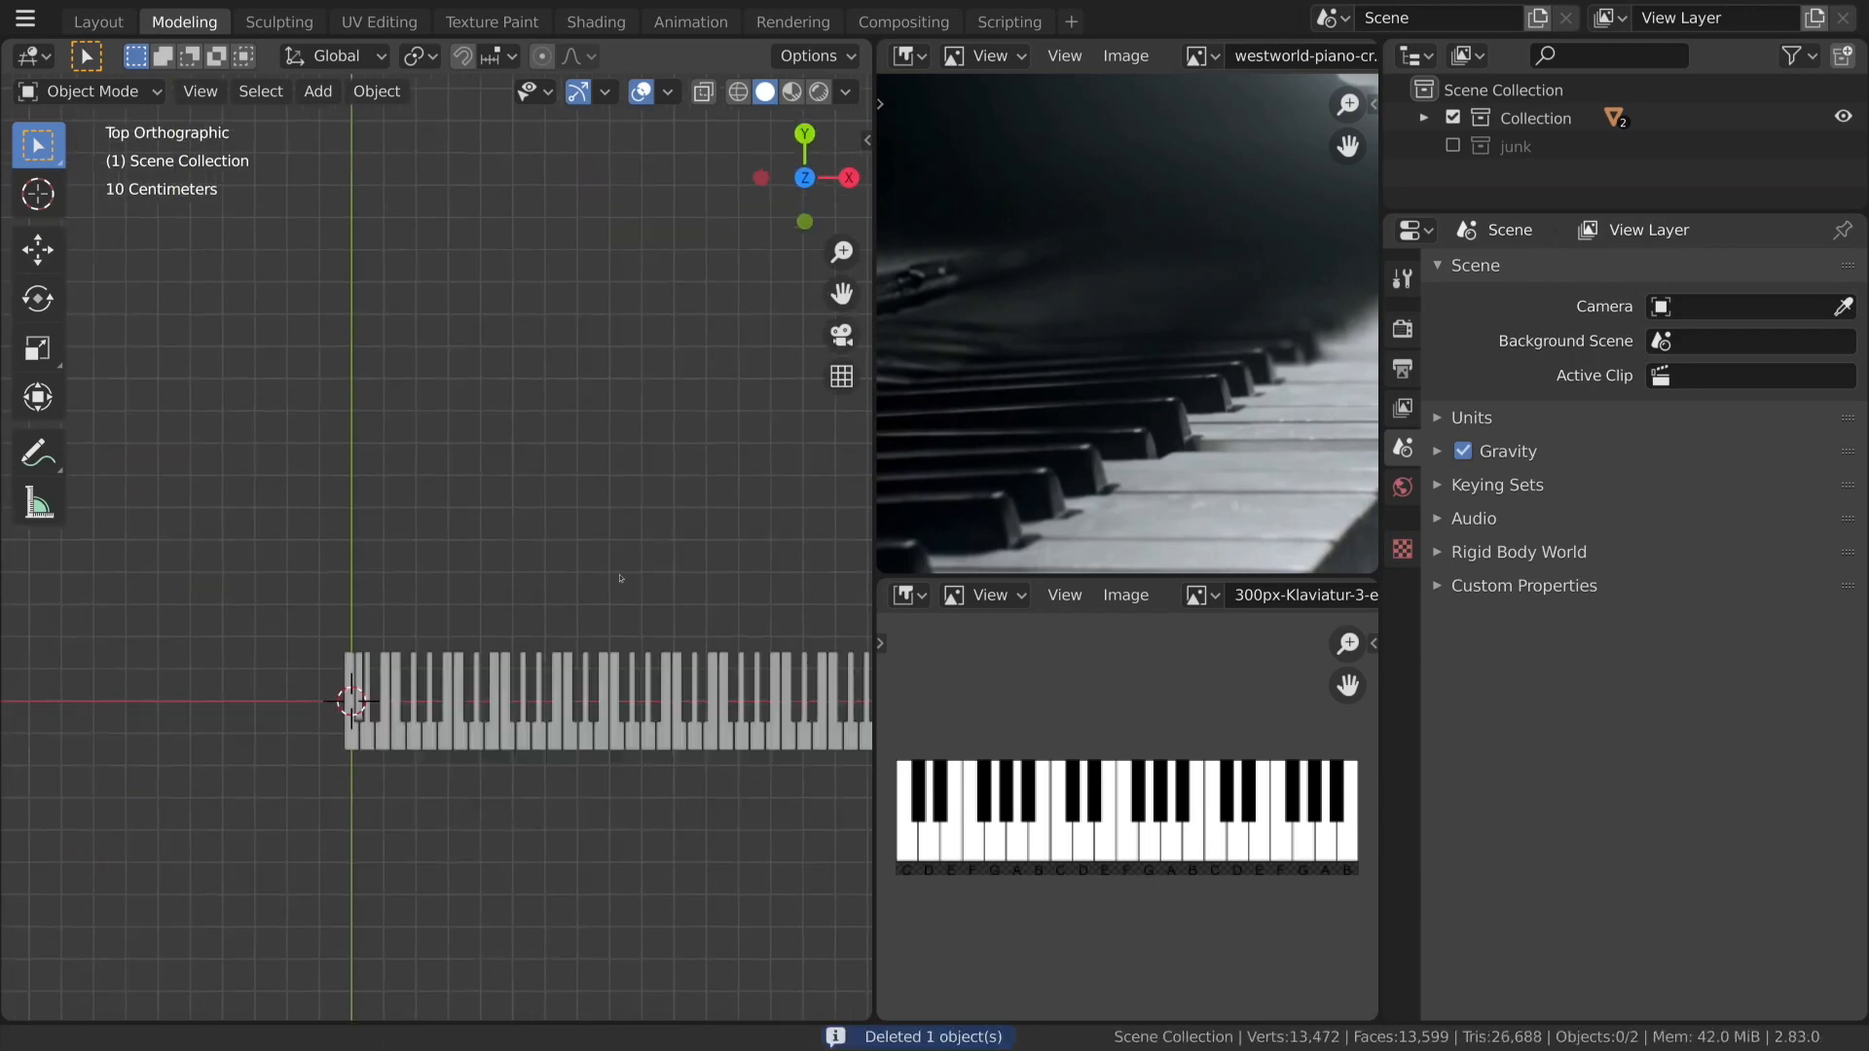
pyautogui.scroll(2, 617, 508)
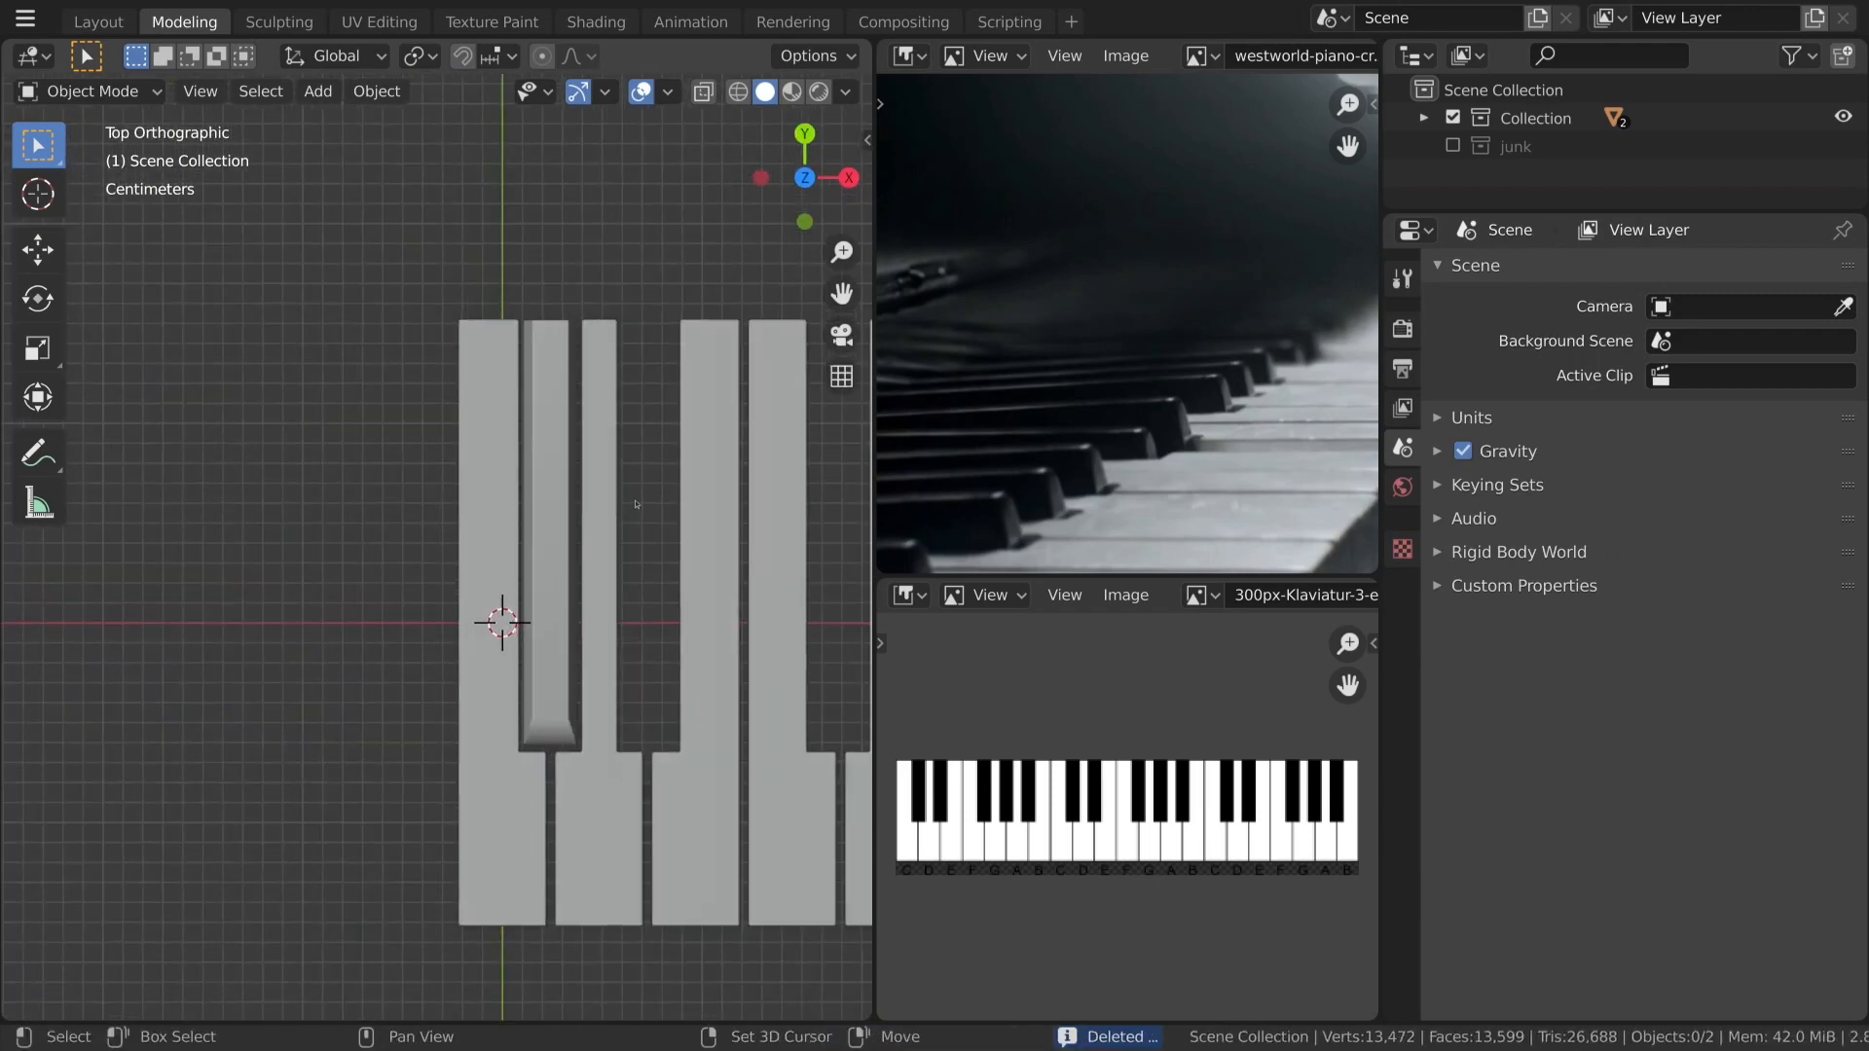
pyautogui.keyDown('shift'); pyautogui.moveTo(639, 505); pyautogui.dragTo(528, 490, button='middle'); pyautogui.keyUp('shift')
pyautogui.scroll(1, 526, 491)
pyautogui.scroll(-1, 515, 496)
pyautogui.click(489, 531)
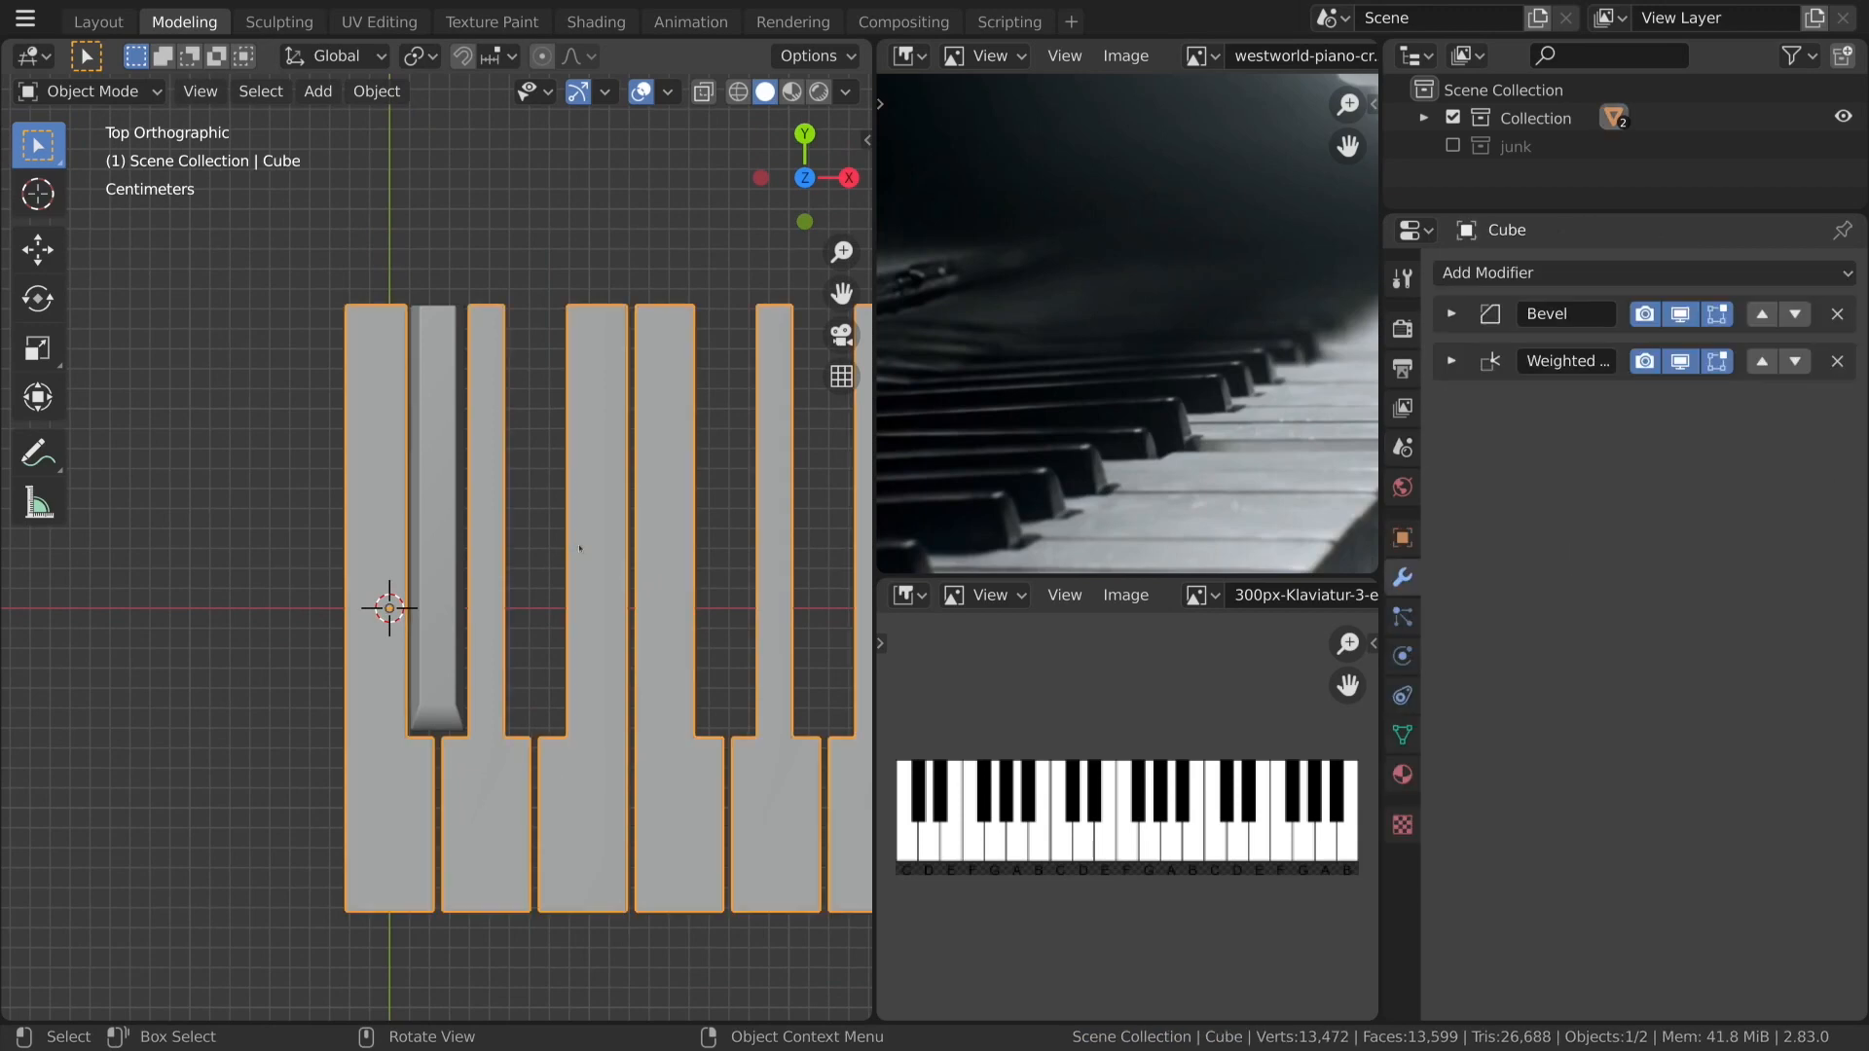
pyautogui.scroll(-1, 640, 548)
pyautogui.scroll(1, 638, 547)
pyautogui.scroll(-1, 633, 546)
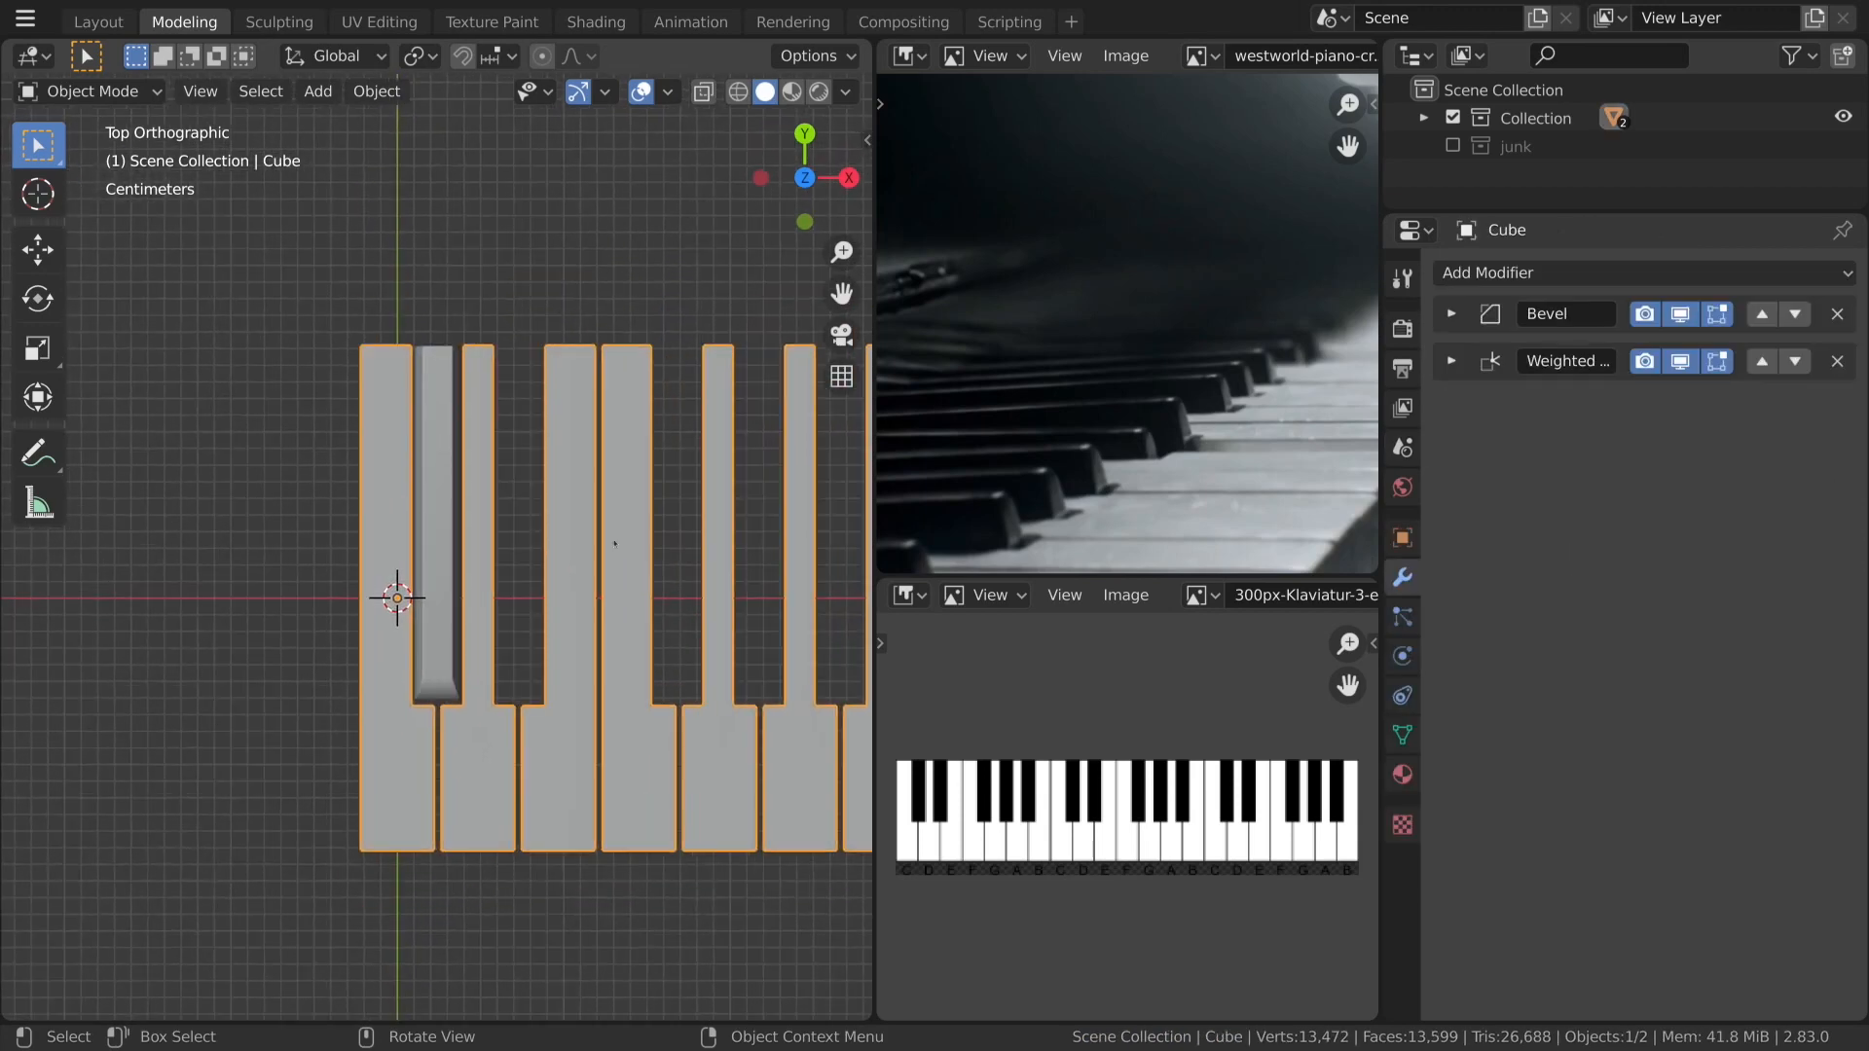
pyautogui.scroll(3, 615, 544)
pyautogui.scroll(-2, 613, 543)
pyautogui.scroll(1, 615, 543)
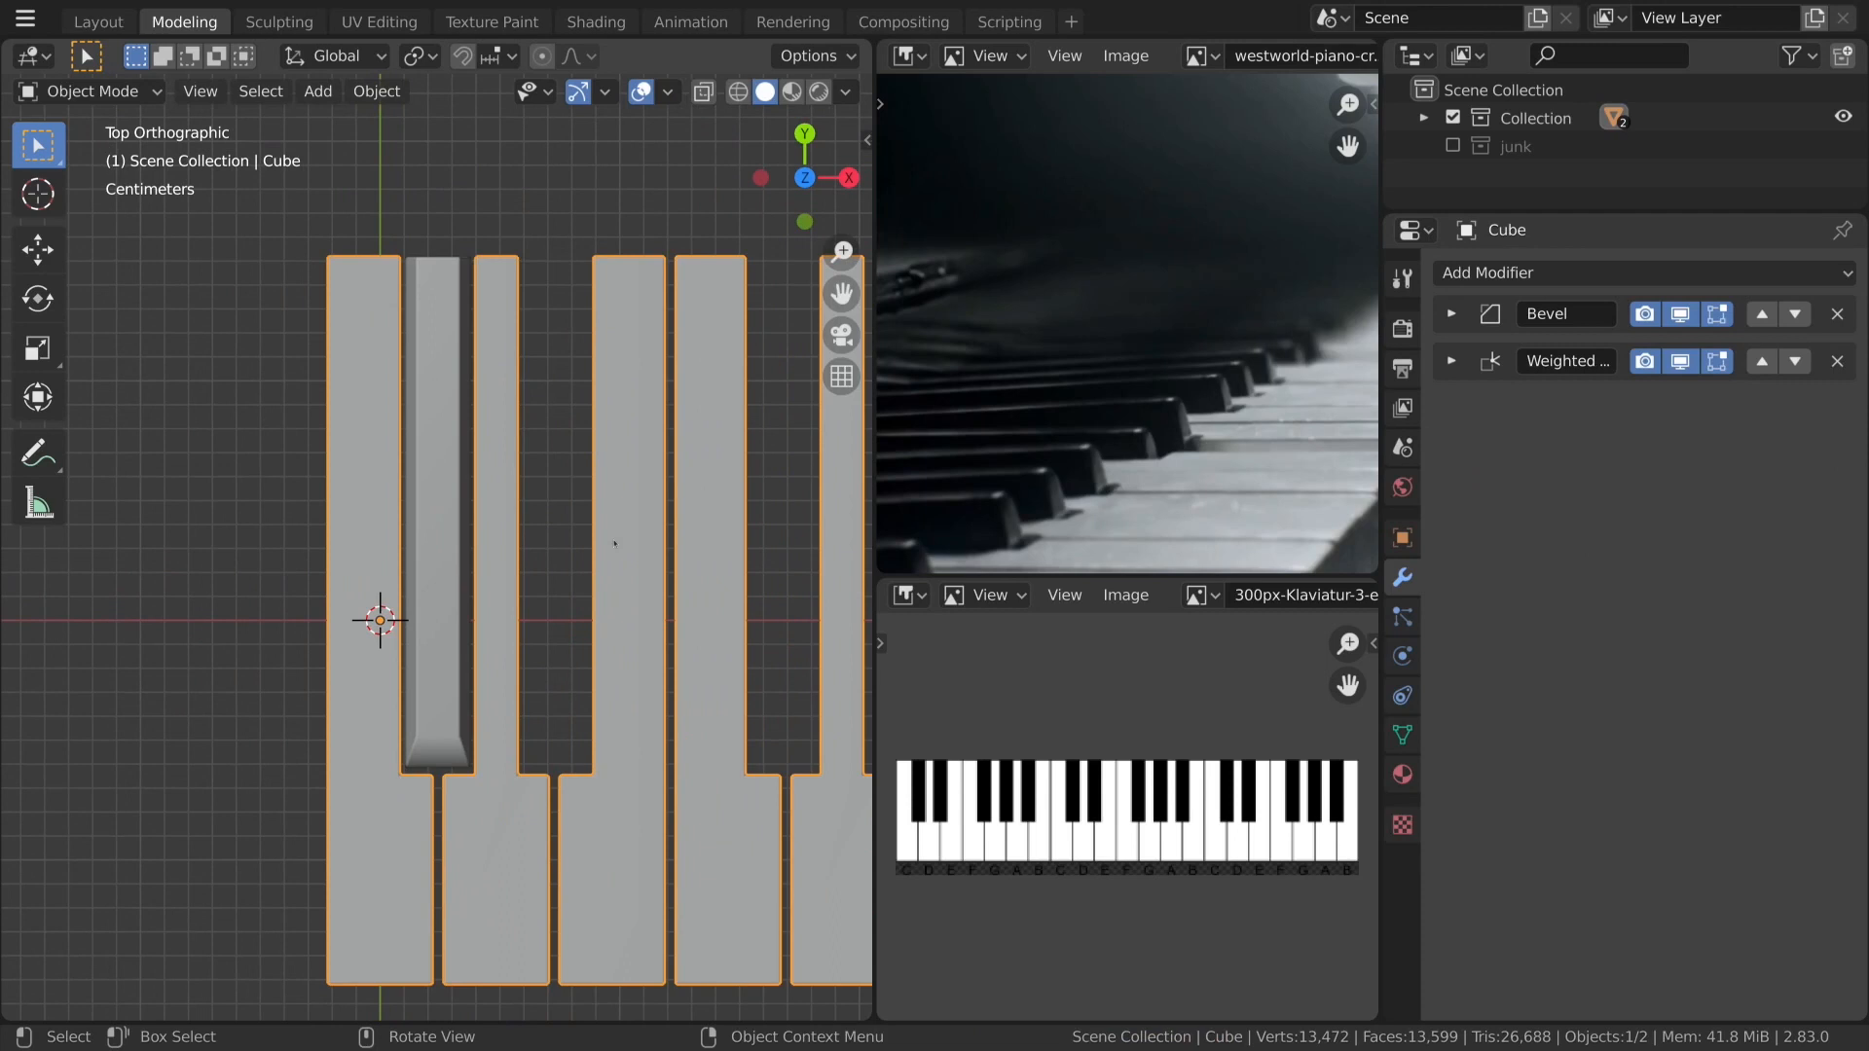
pyautogui.scroll(-2, 614, 543)
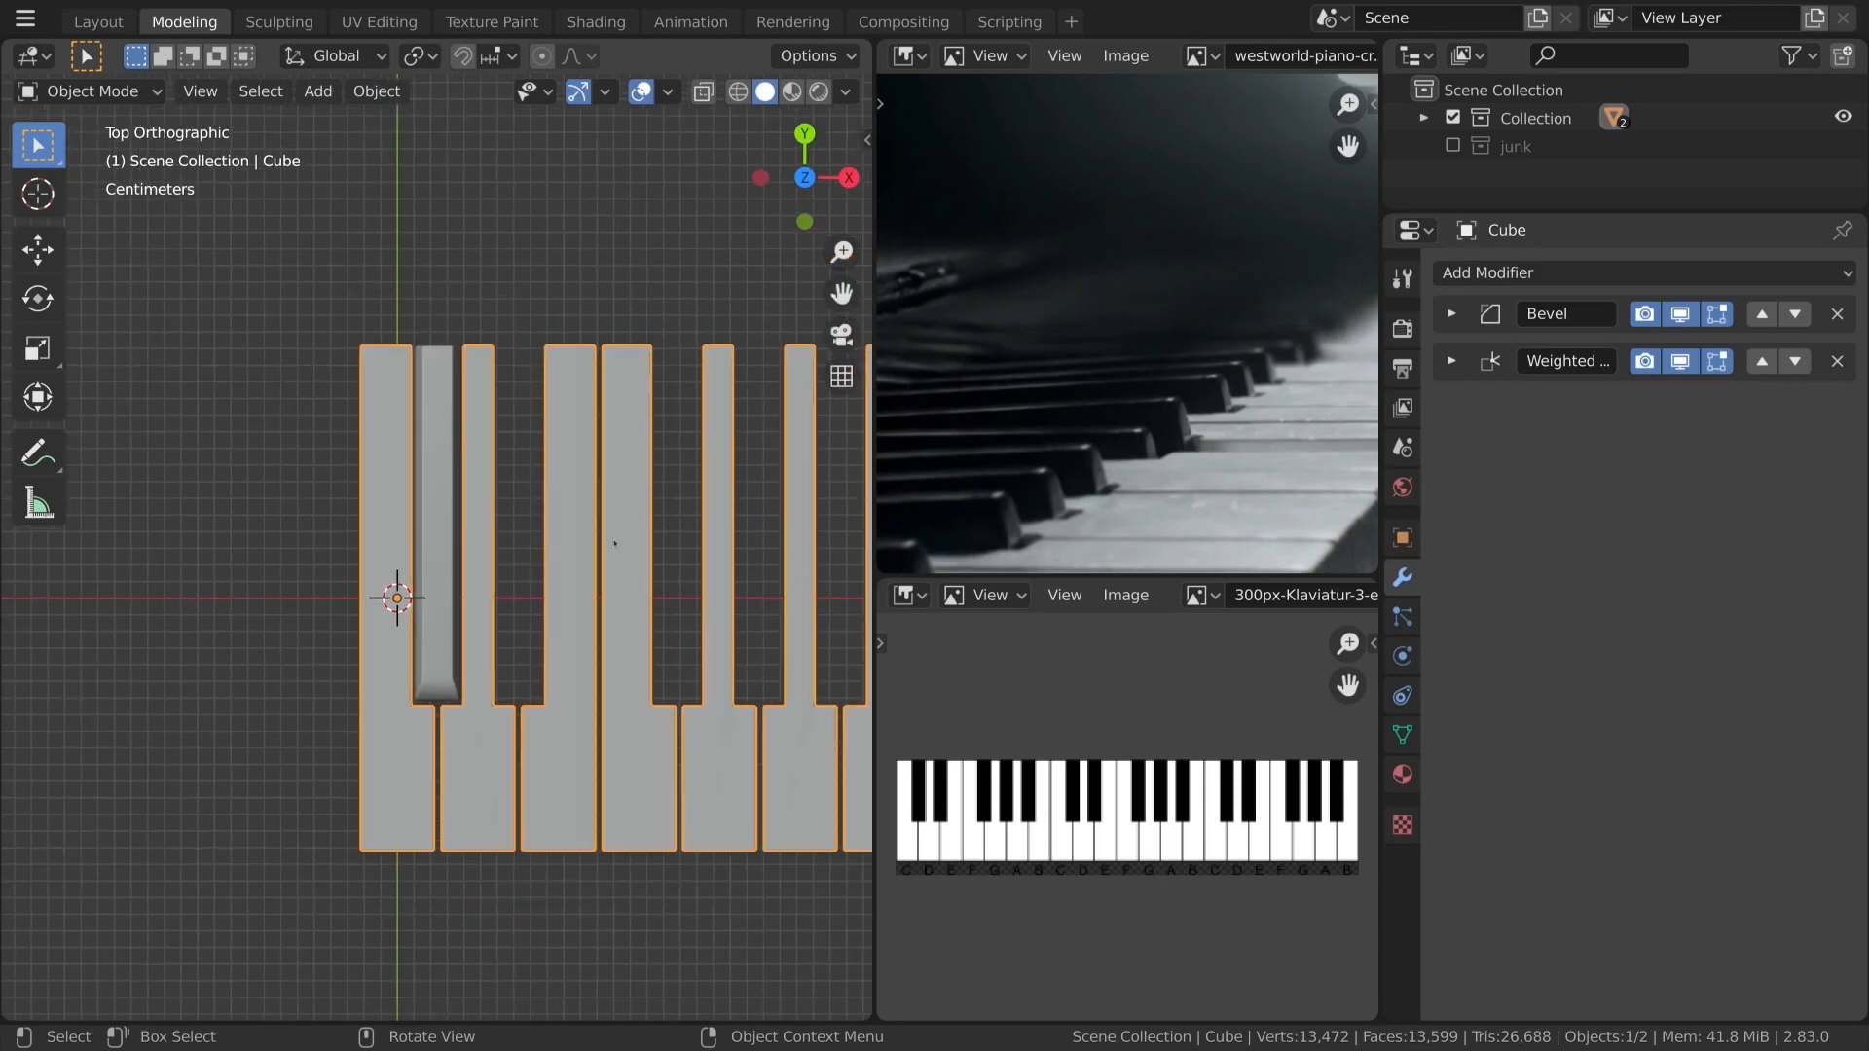
pyautogui.scroll(-3, 614, 543)
pyautogui.moveTo(614, 547)
pyautogui.mouseDown(button='middle')
pyautogui.moveTo(581, 604)
pyautogui.moveTo(617, 551)
pyautogui.mouseUp(button='middle')
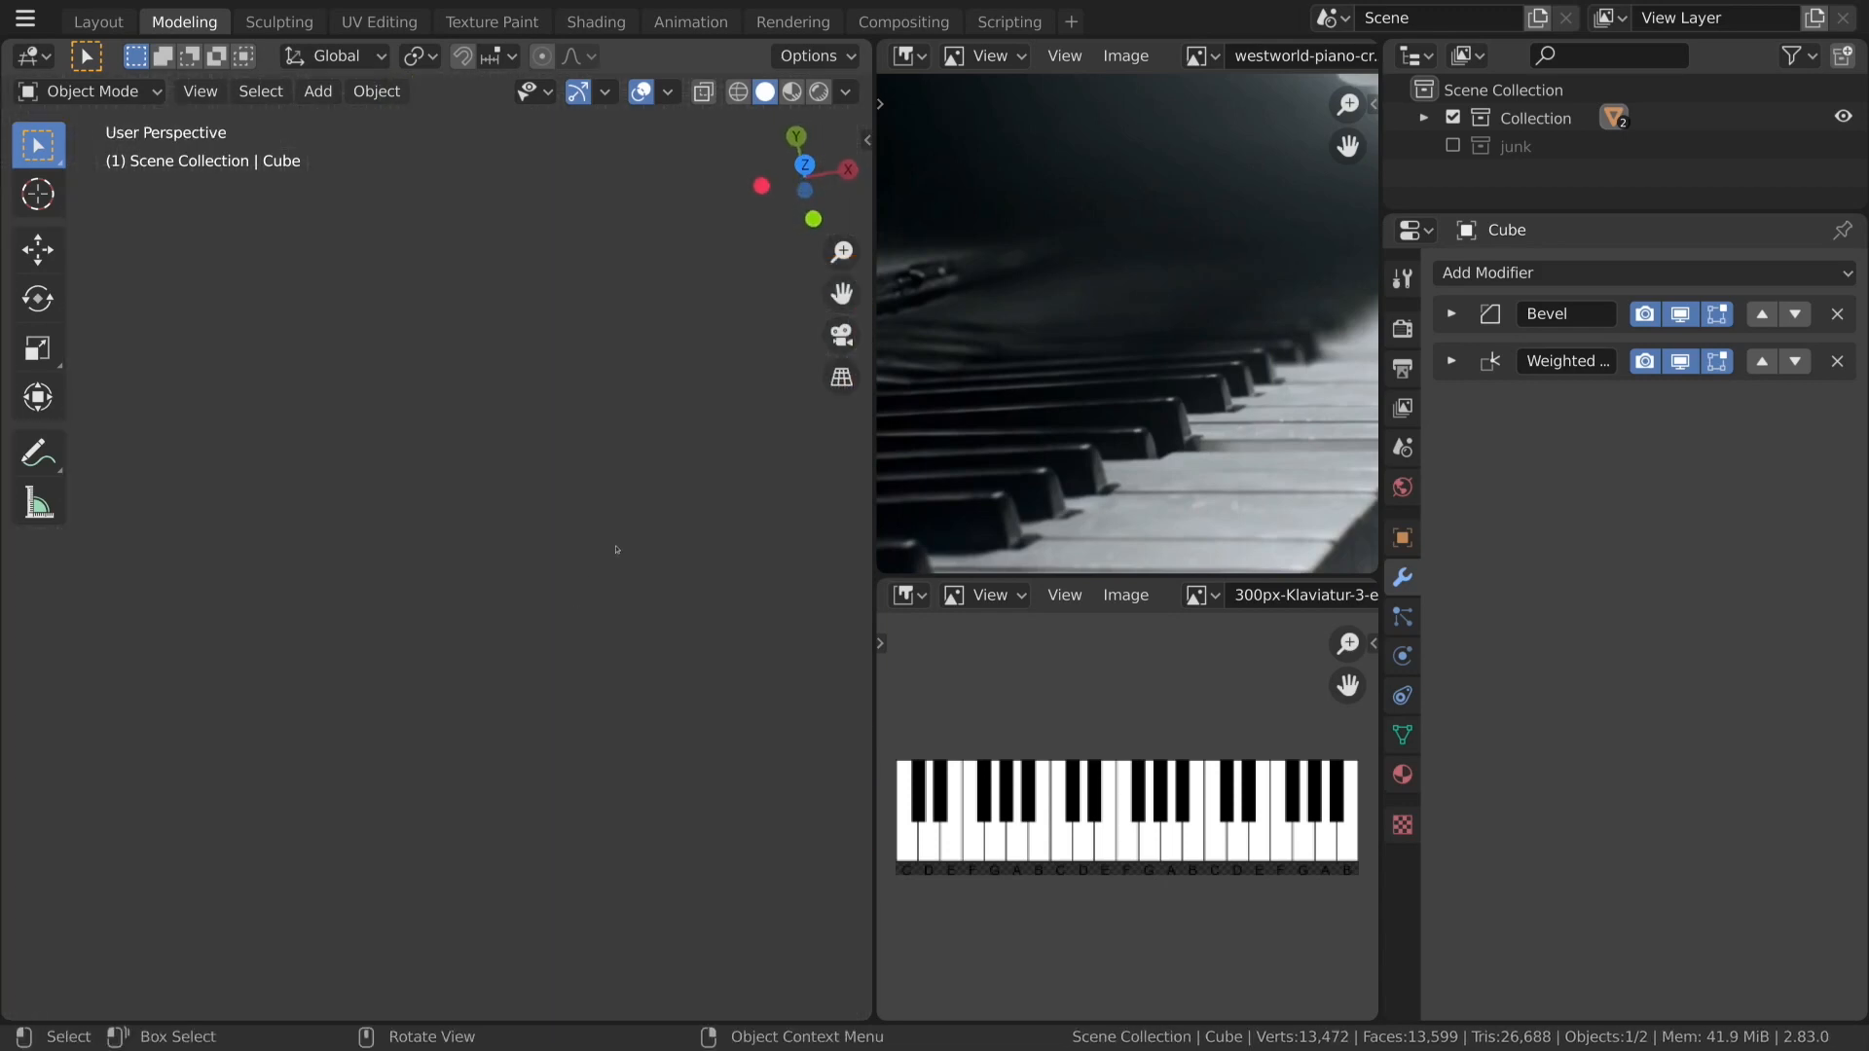
# Examine the white and black piano keys from several angles and compare them with the piano reference photo.
pyautogui.press('KP_7')
pyautogui.scroll(4, 616, 548)
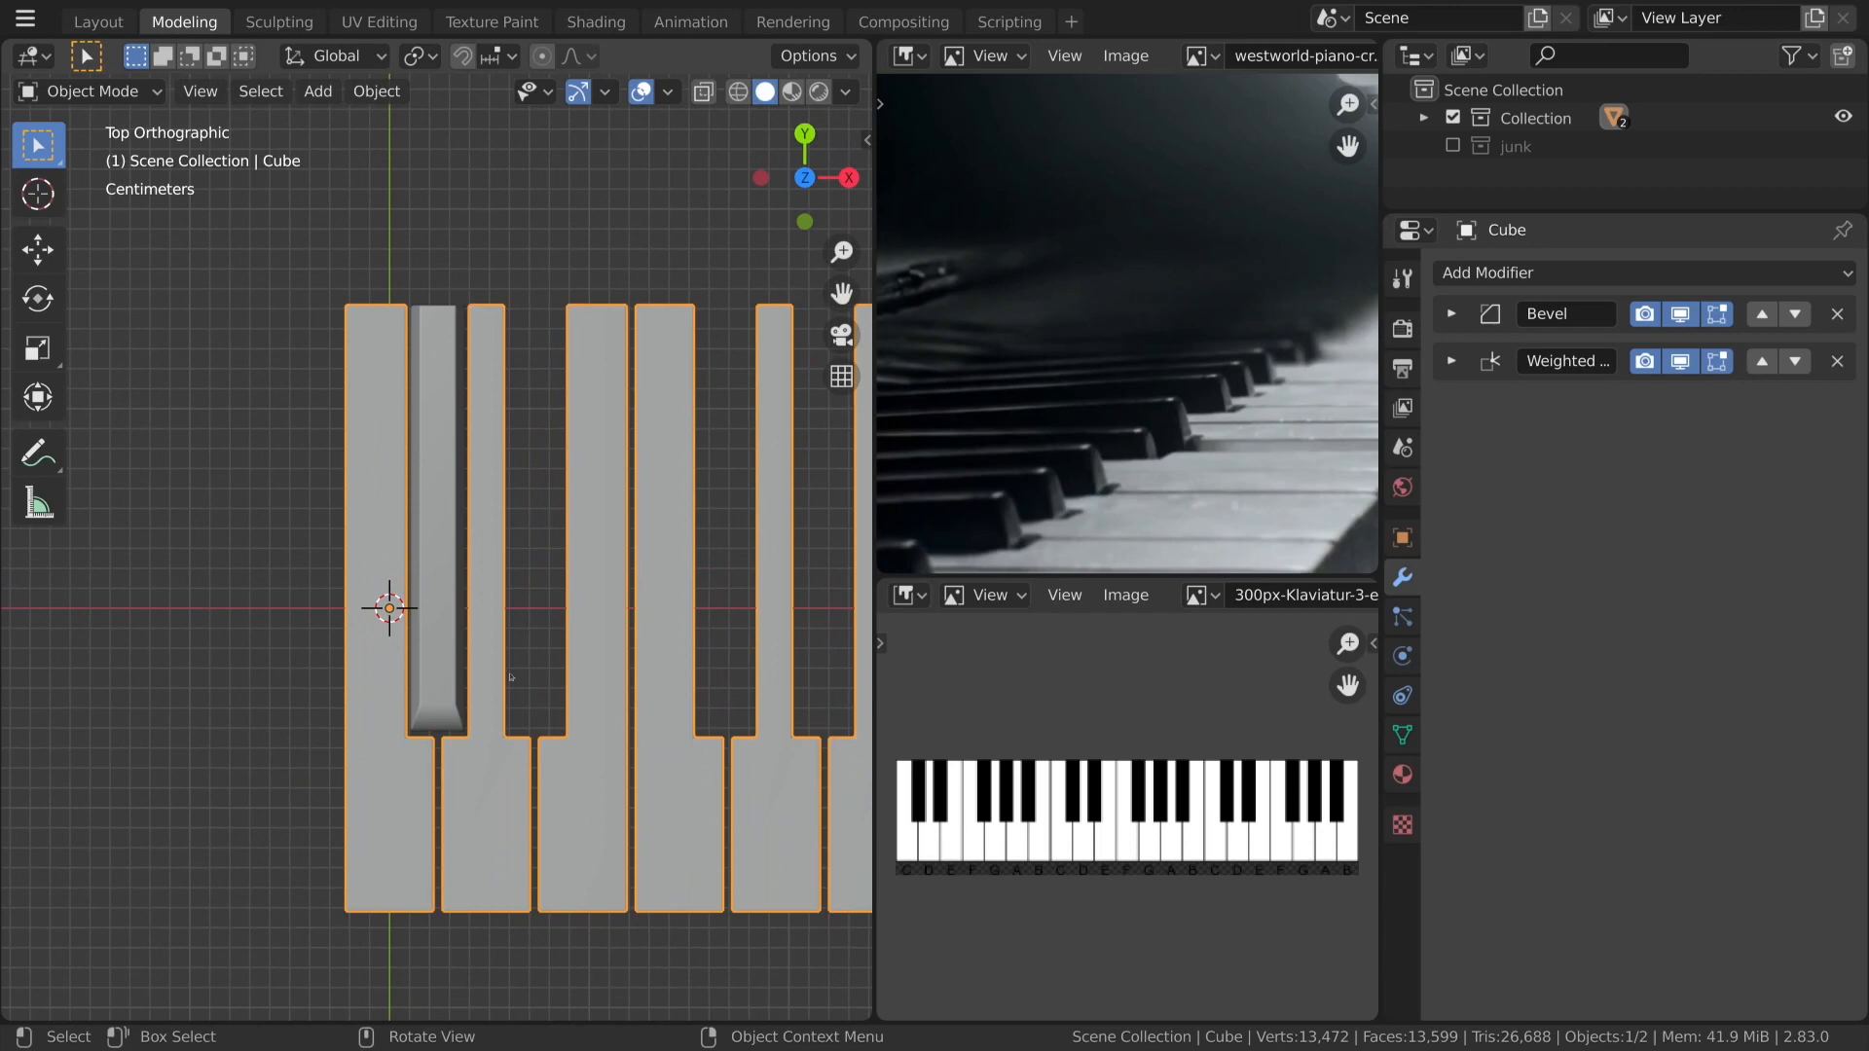
pyautogui.press('g')
pyautogui.press('Escape')
pyautogui.moveTo(377, 336); pyautogui.dragTo(516, 244, button='middle')
pyautogui.scroll(-5, 328, 737)
pyautogui.moveTo(329, 738); pyautogui.dragTo(623, 474, button='middle')
pyautogui.scroll(6, 434, 659)
pyautogui.scroll(-4, 610, 506)
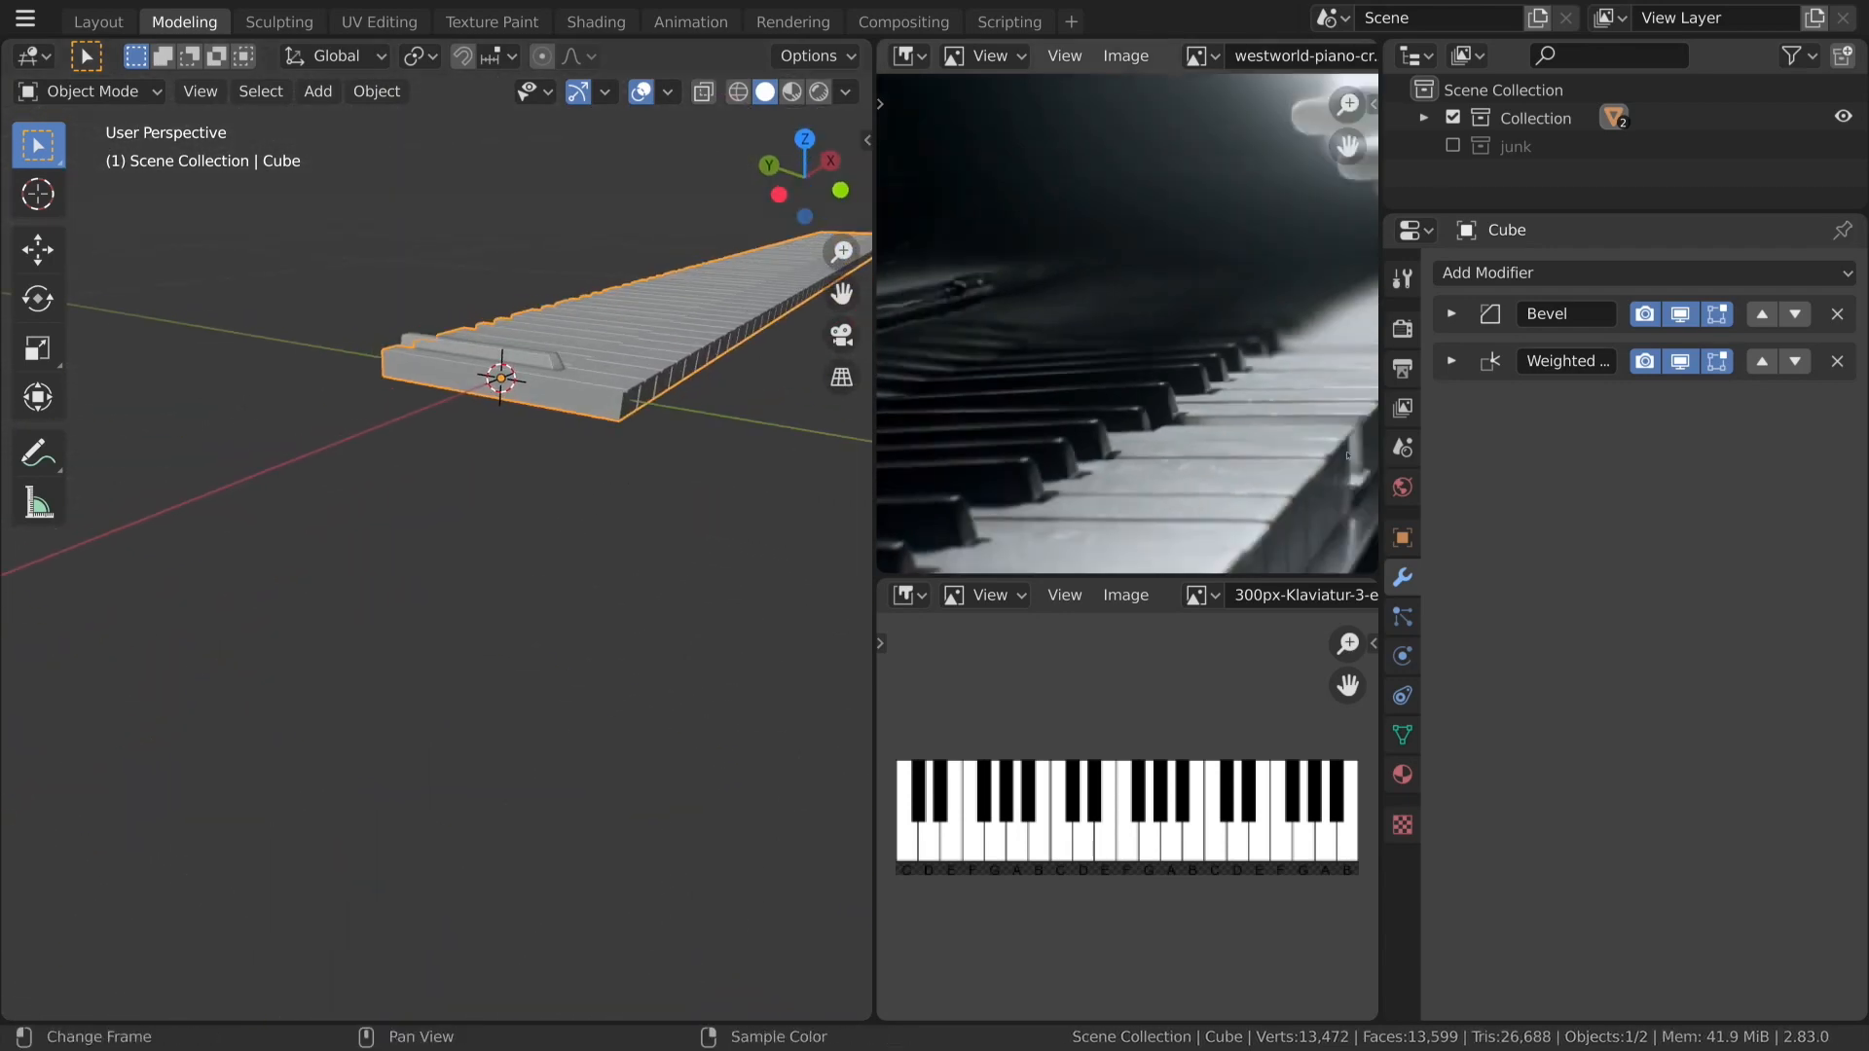
pyautogui.scroll(-1, 1178, 467)
pyautogui.scroll(1, 1178, 468)
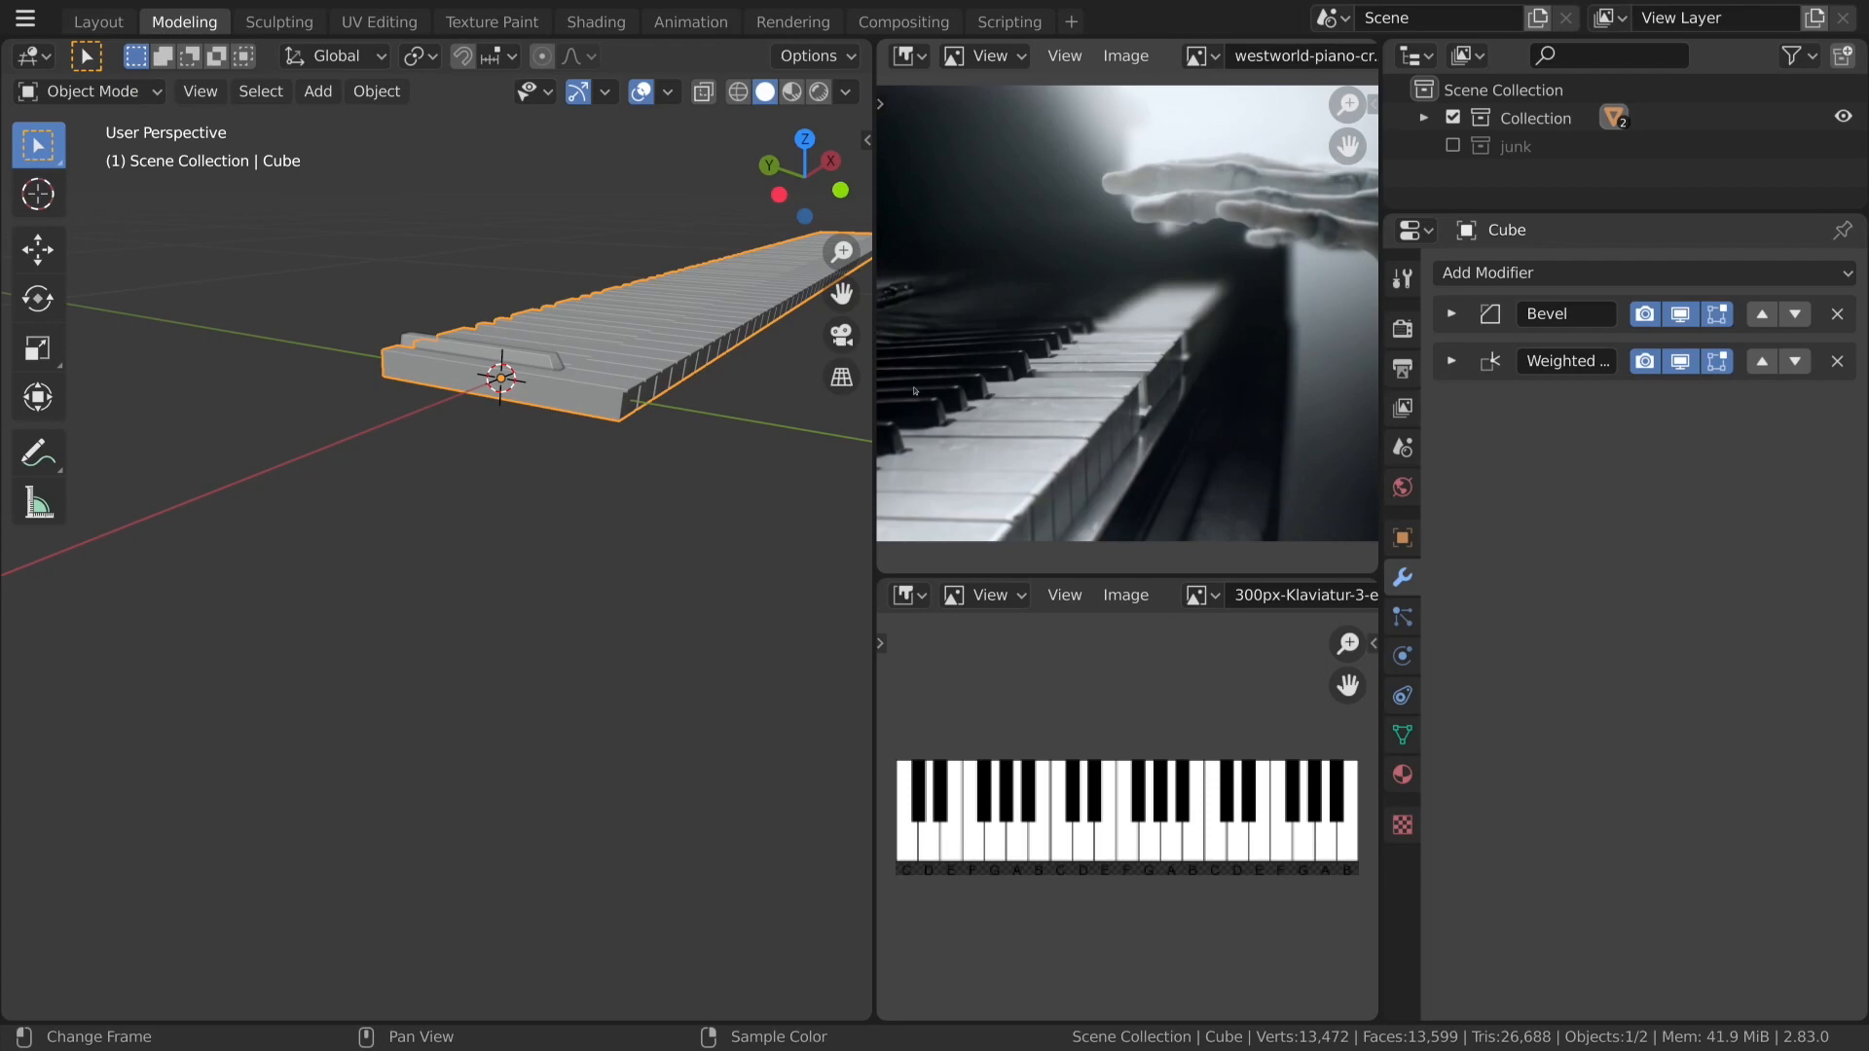
# Shift the entire white-key mesh along Y so its object origin sits near the rear ends of the keys.
pyautogui.press('KP_7')
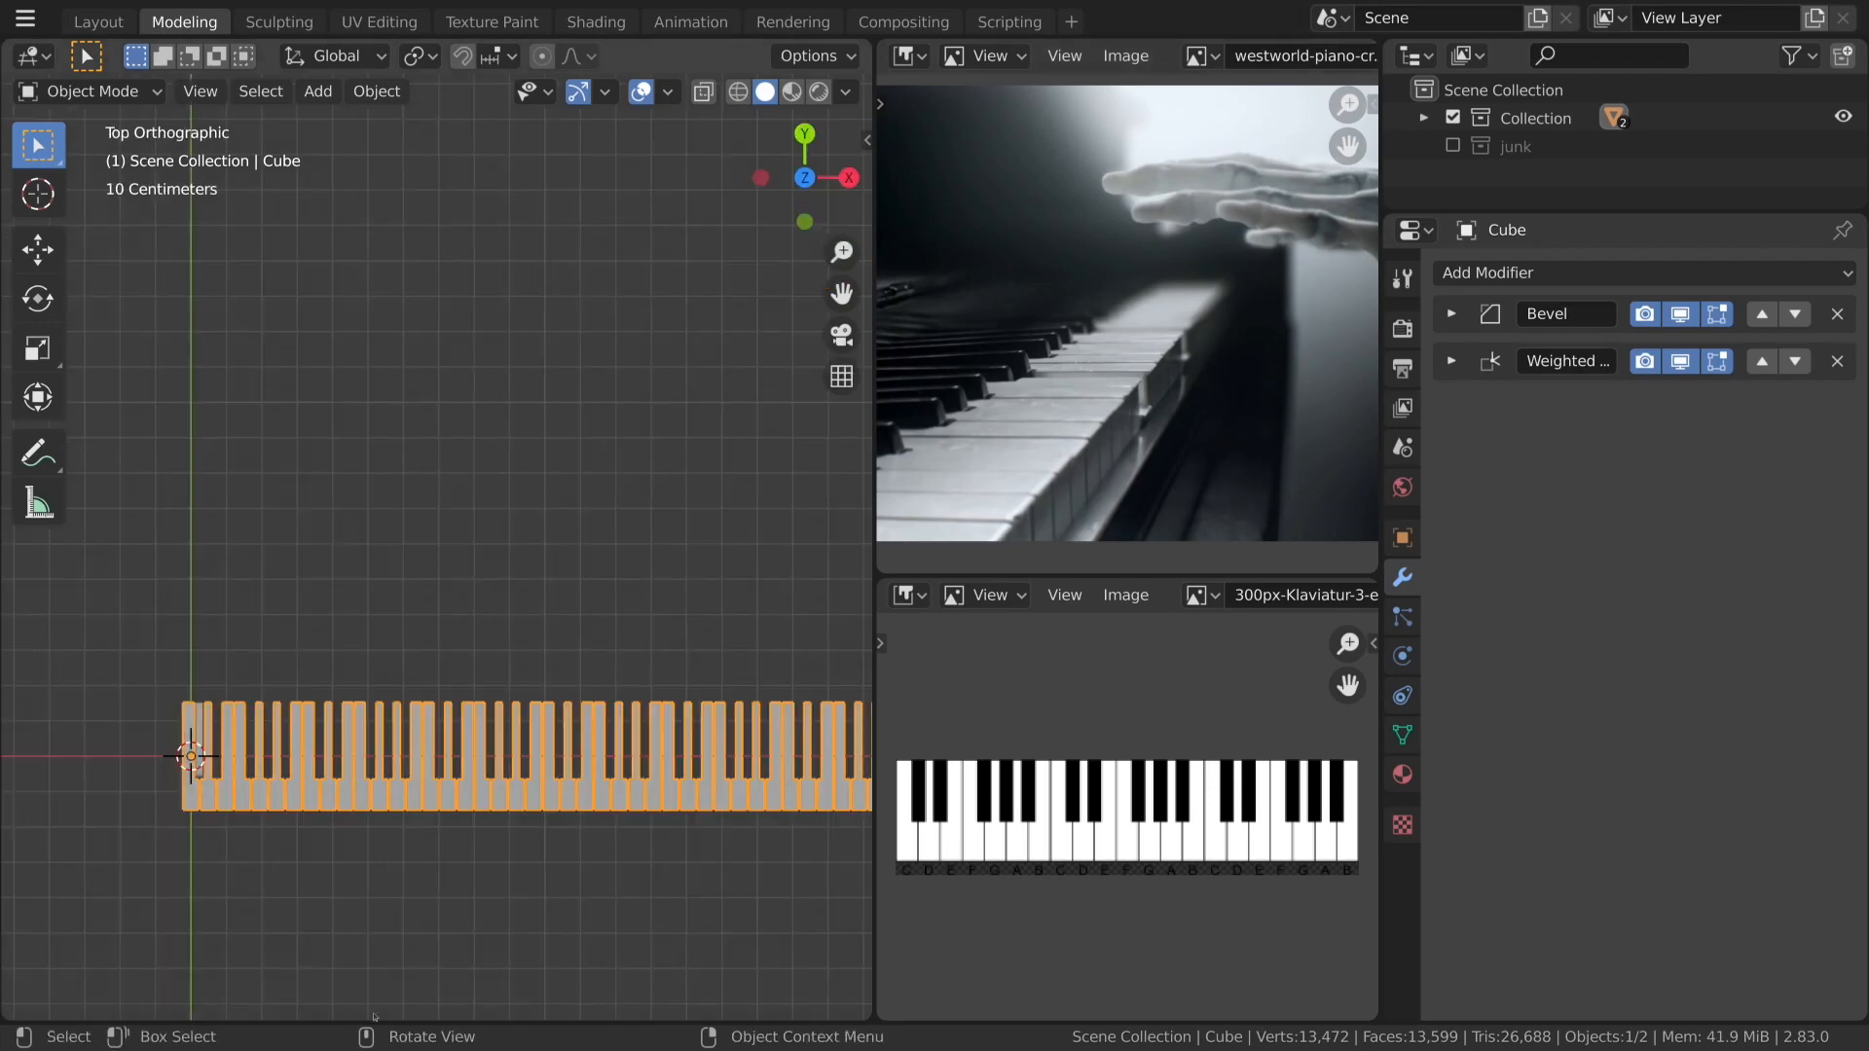
pyautogui.keyDown('shift'); pyautogui.moveTo(307, 957); pyautogui.dragTo(613, 682, button='middle'); pyautogui.keyUp('shift')
pyautogui.scroll(3, 368, 853)
pyautogui.scroll(4, 599, 652)
pyautogui.press('Tab')
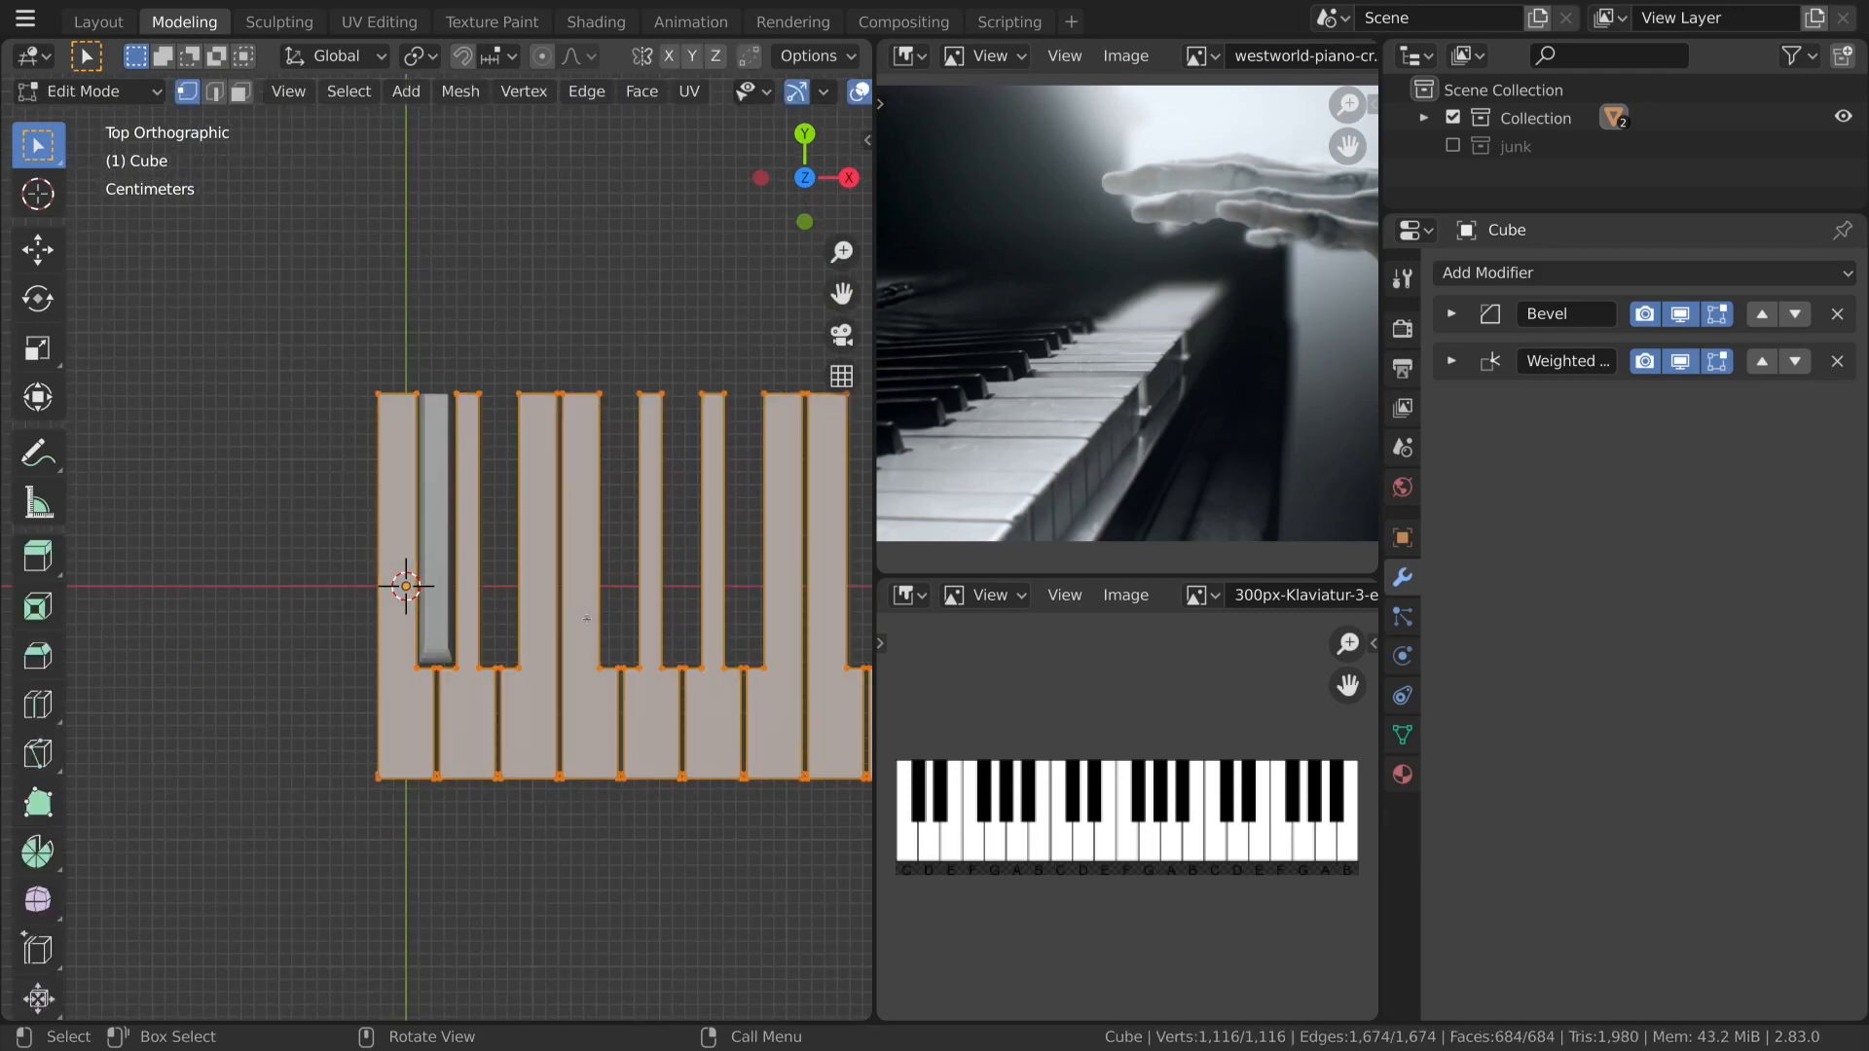
pyautogui.press('g')
pyautogui.press('Escape')
pyautogui.hotkey('alt', 'a')
pyautogui.press('a')
pyautogui.press('g')
pyautogui.press('y')
pyautogui.click(591, 793)
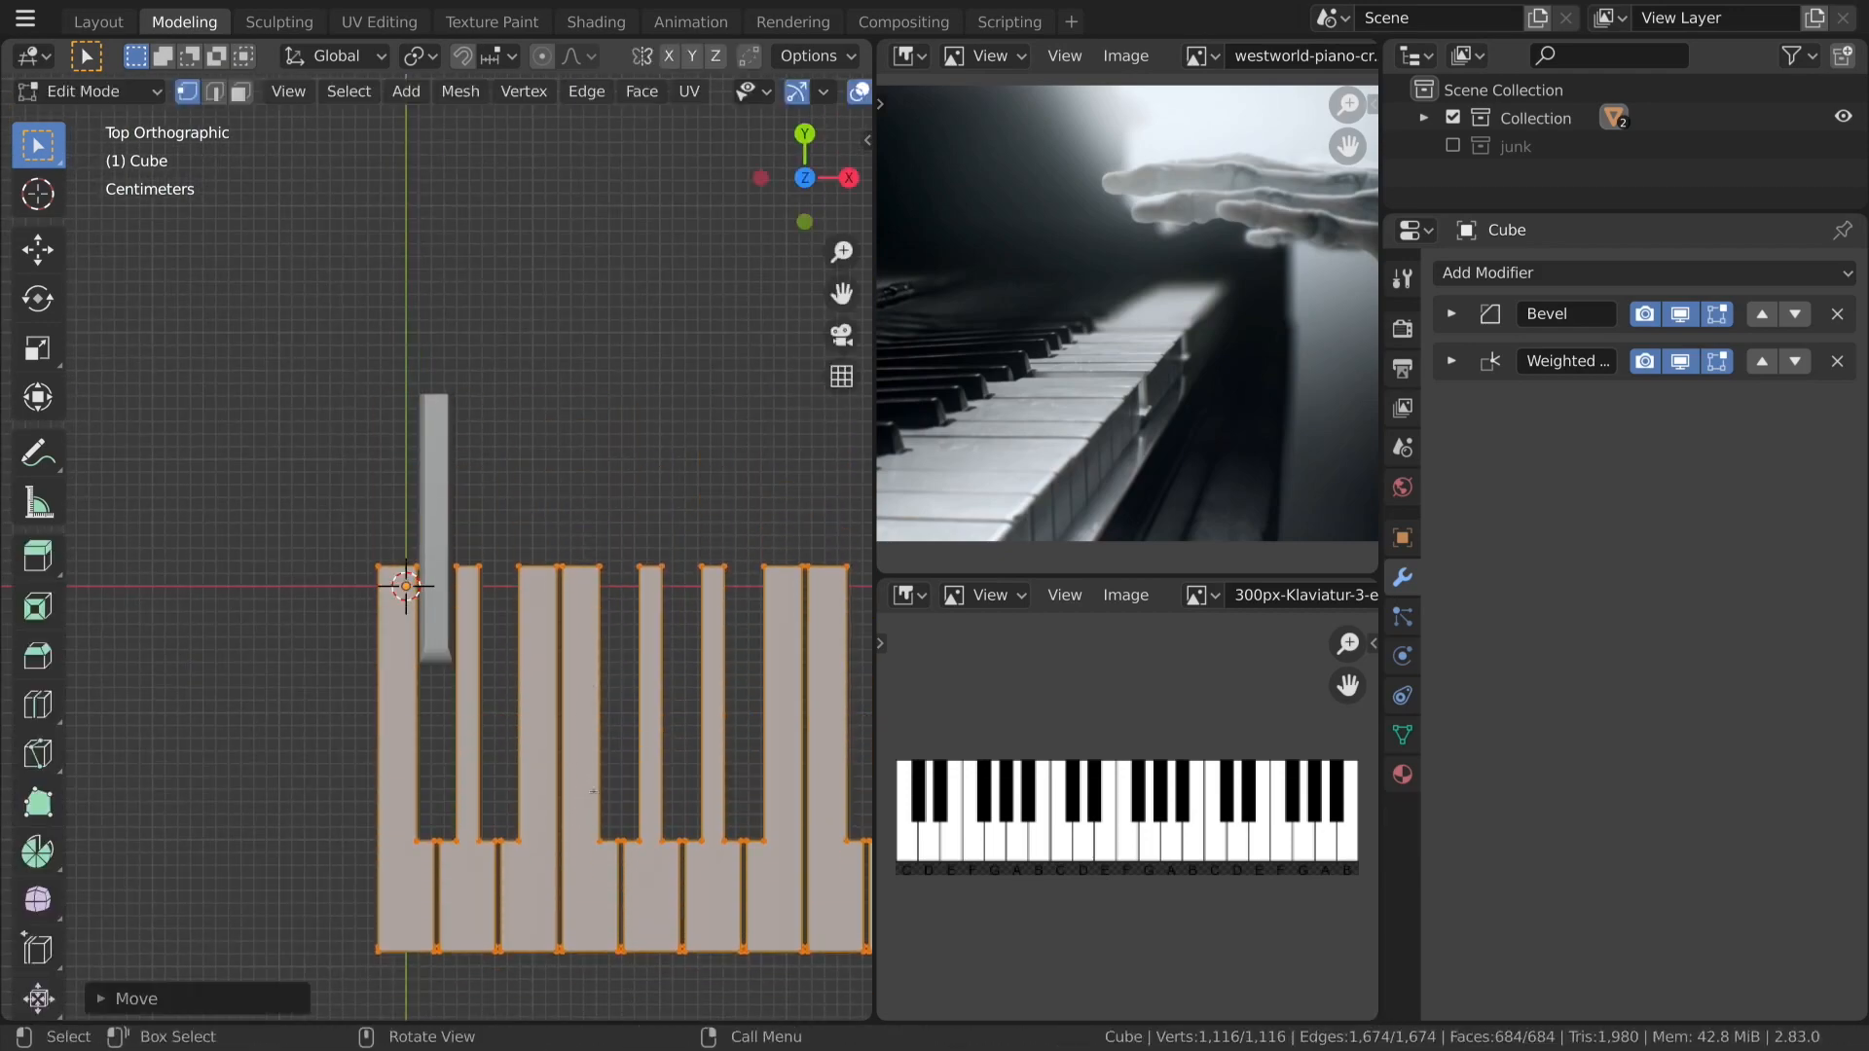
# Move the white-key mesh up along Z so the origin lies within the keys' lower half, and finish mesh editing.
pyautogui.moveTo(587, 806); pyautogui.dragTo(561, 792, button='middle')
pyautogui.moveTo(622, 729); pyautogui.dragTo(501, 639, button='middle')
pyautogui.press('g')
pyautogui.press('z')
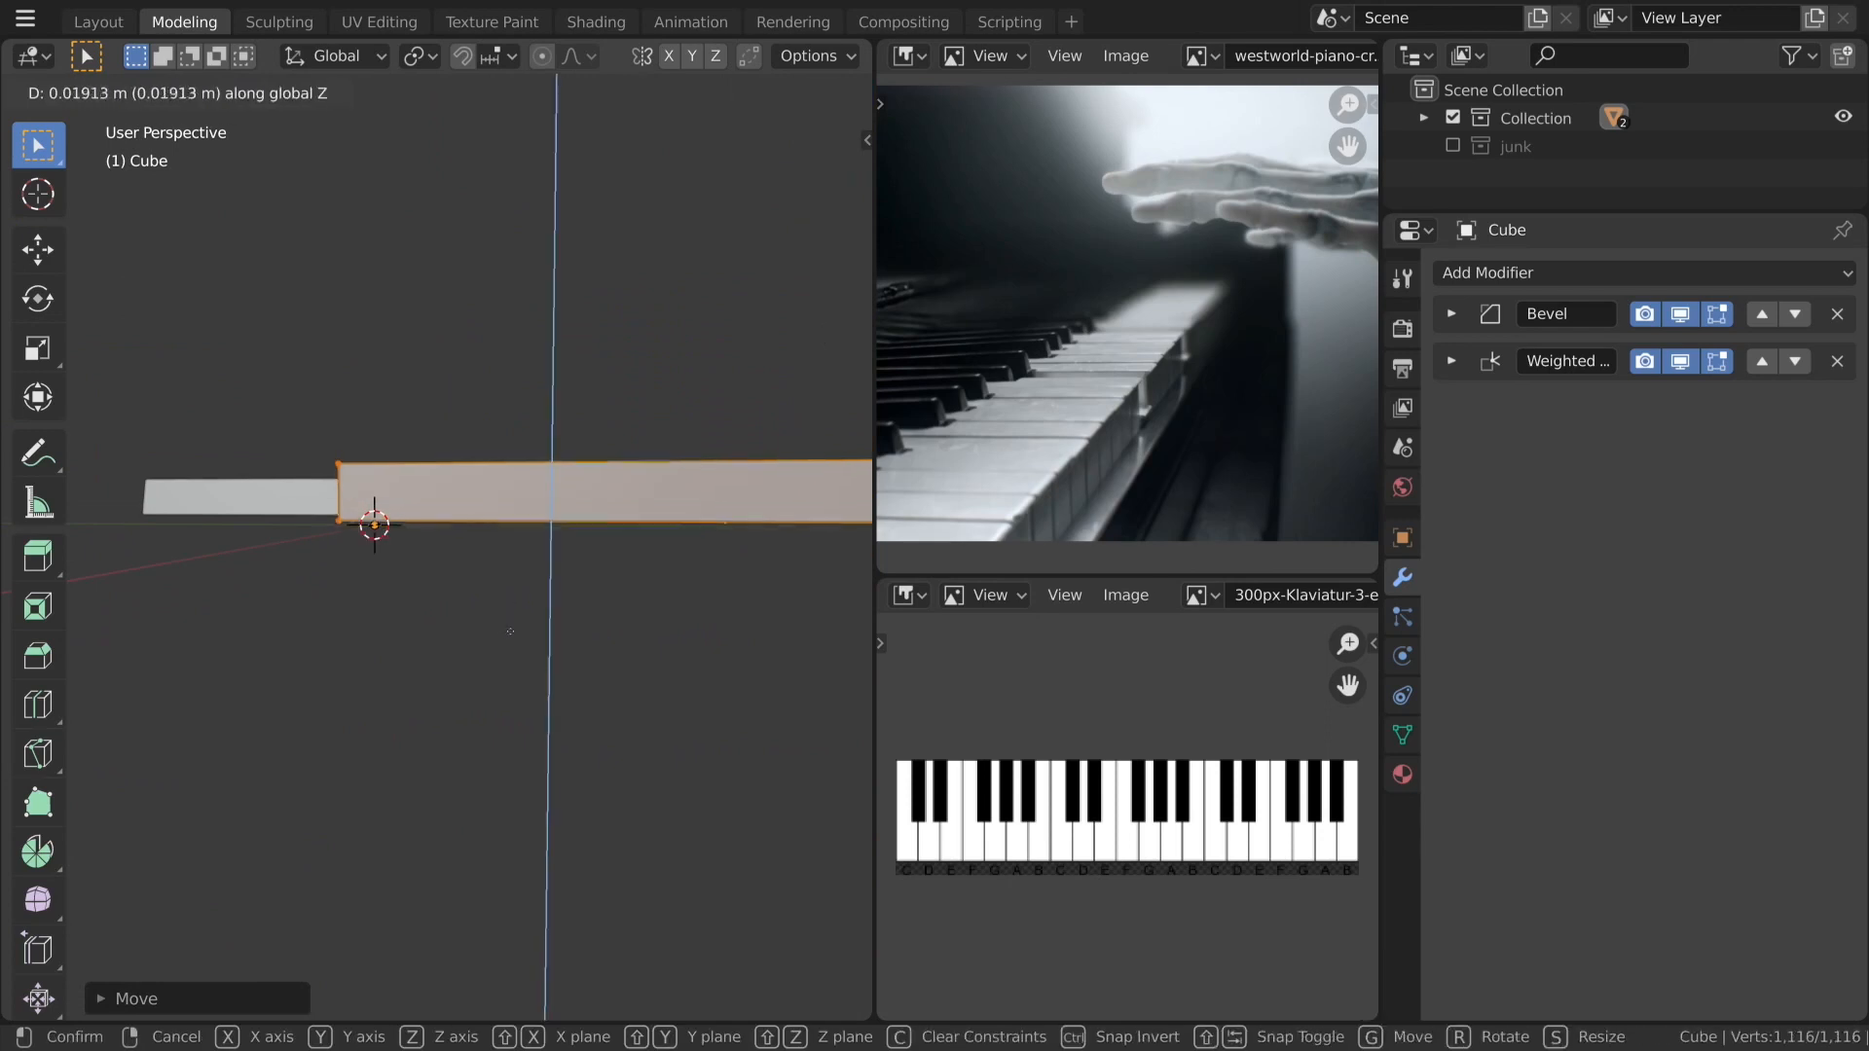
pyautogui.click(512, 654)
pyautogui.moveTo(516, 645); pyautogui.dragTo(569, 640, button='middle')
pyautogui.press('Tab')
# Try rotating the white keys about the X axis to test their new pivot.
pyautogui.press('r')
pyautogui.press('x')
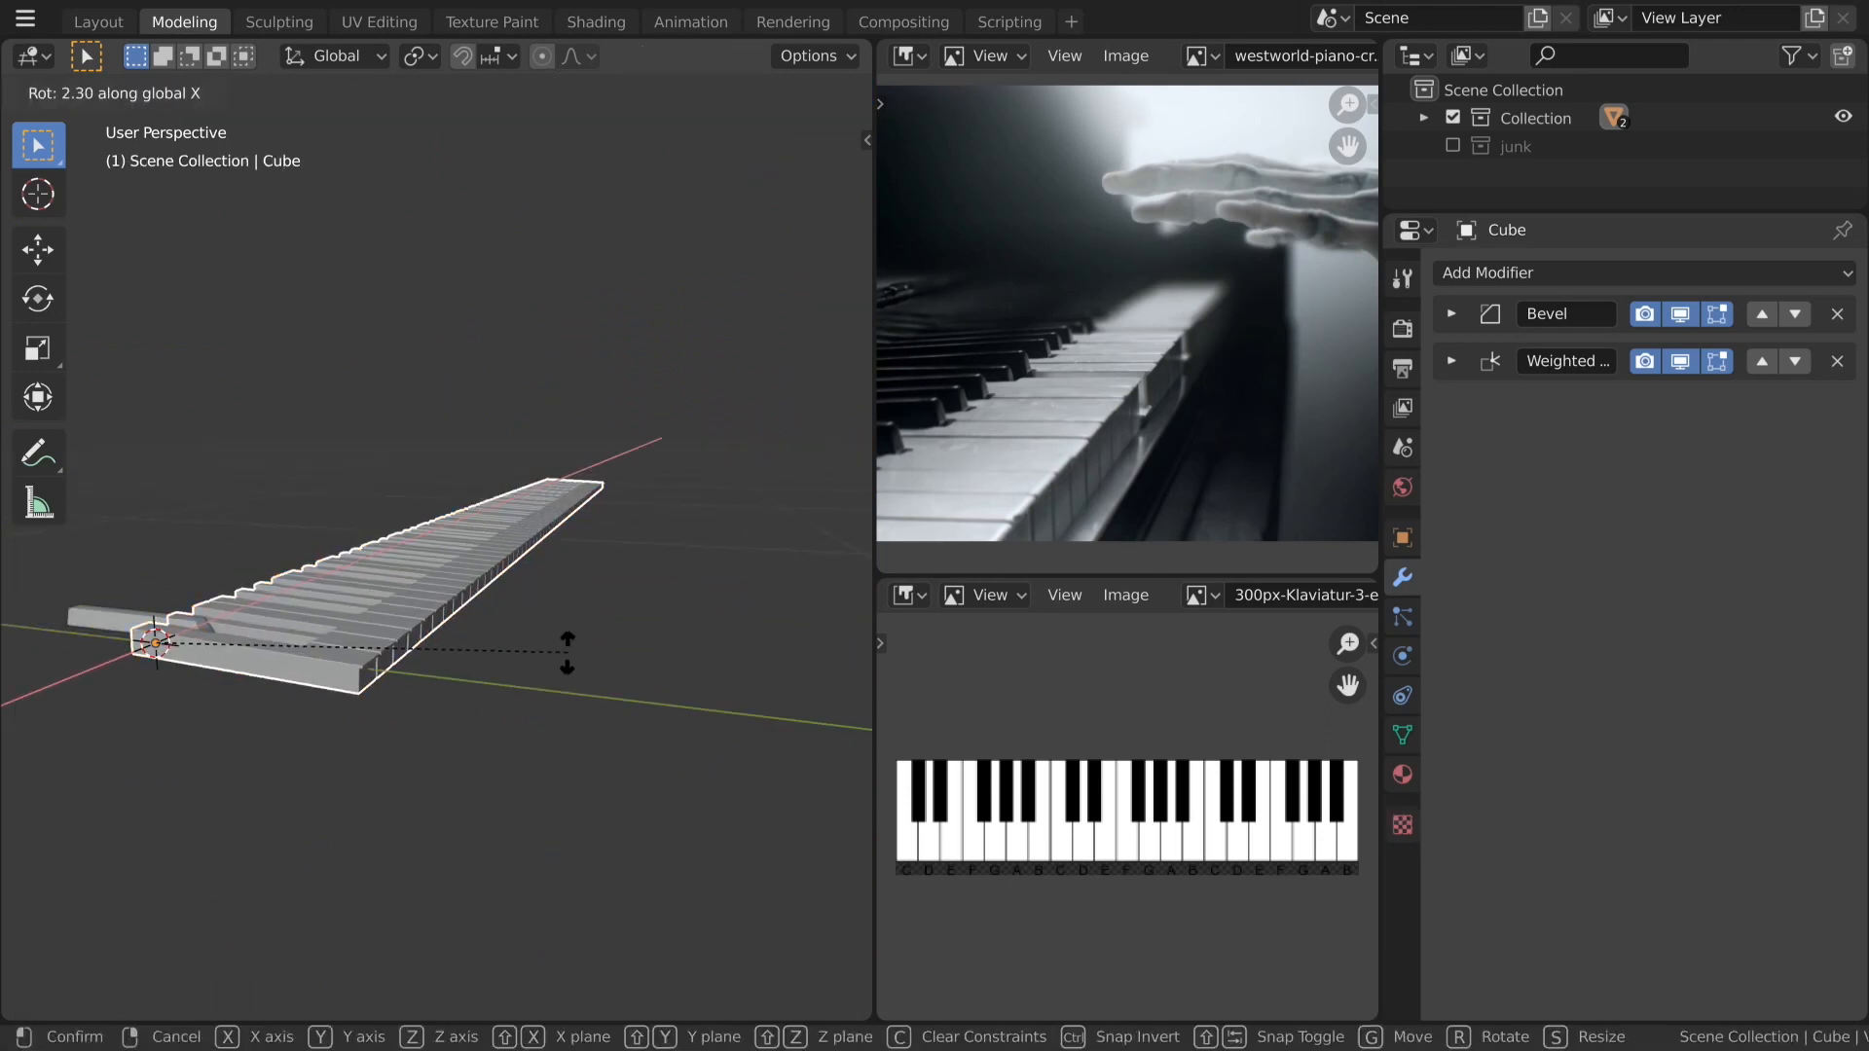
pyautogui.click(561, 690)
pyautogui.moveTo(547, 676); pyautogui.dragTo(577, 572, button='middle')
# Move the whole black-key mesh about -0.096 m along Y so its origin sits near the key's rear end.
pyautogui.press('KP_7')
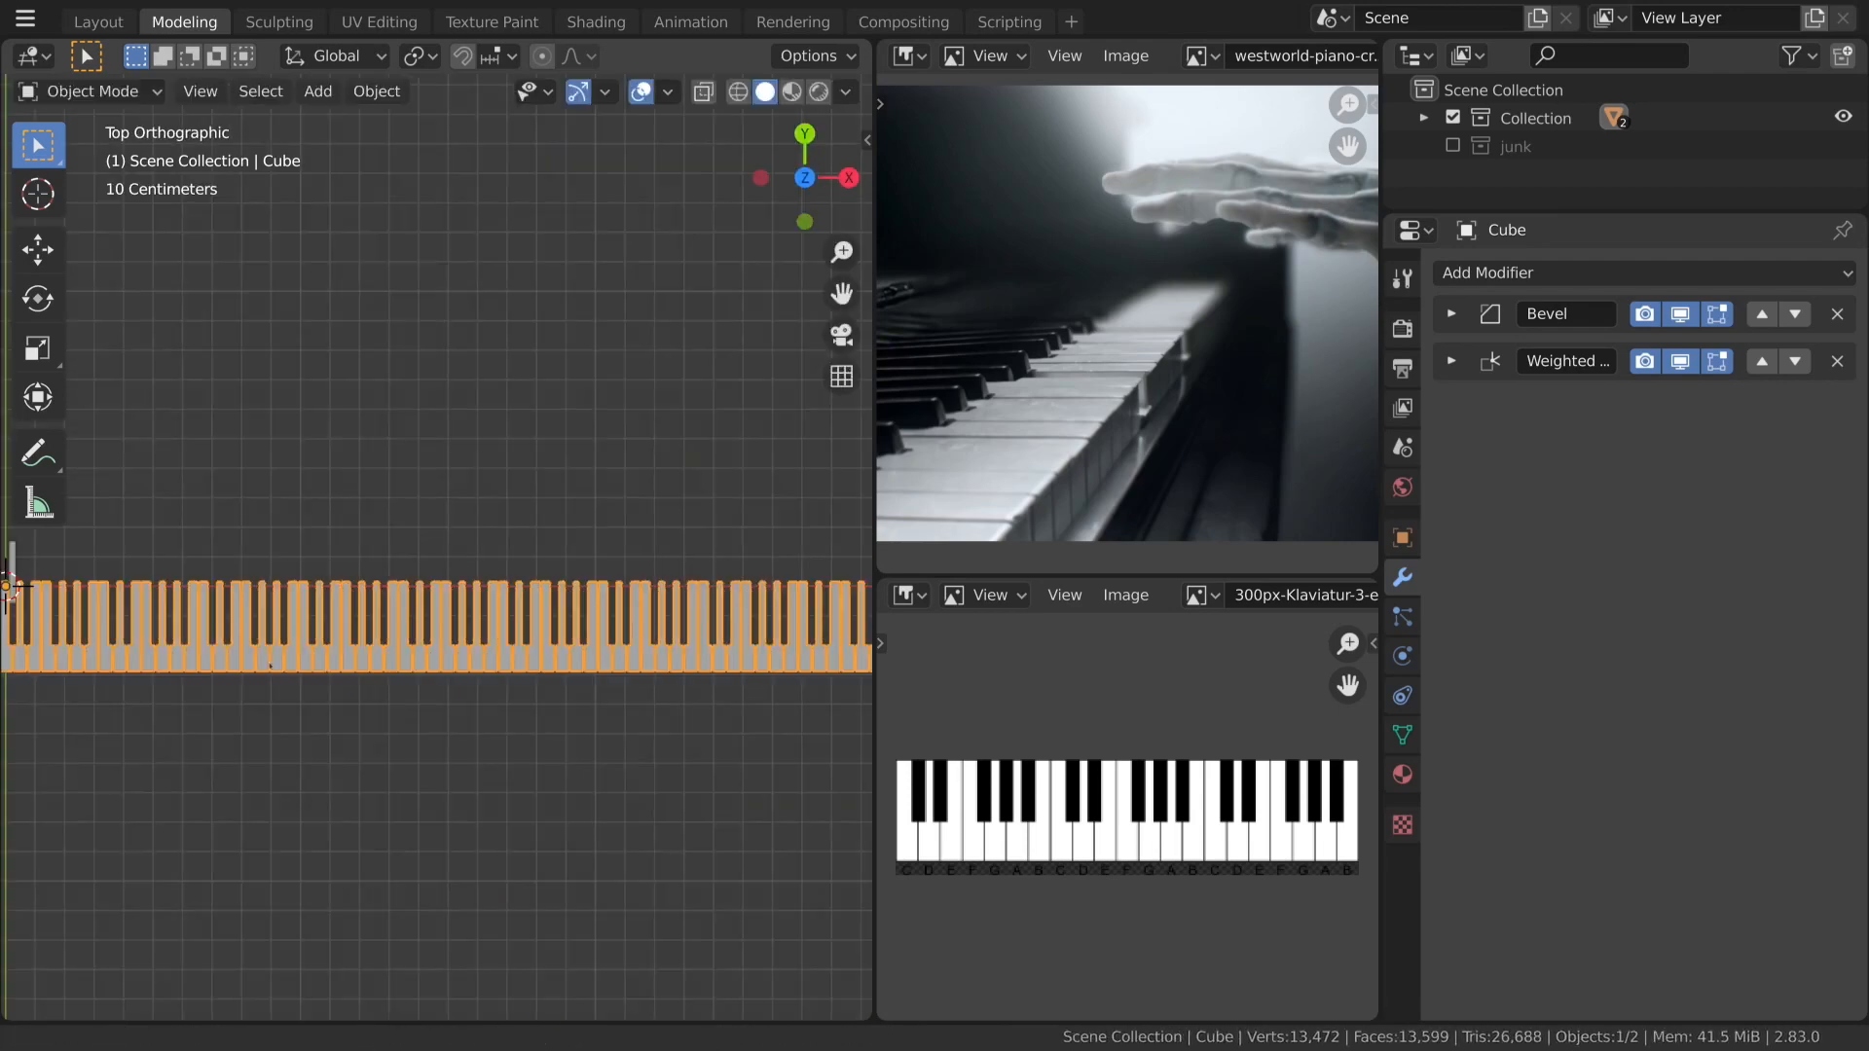
pyautogui.keyDown('shift'); pyautogui.moveTo(271, 666); pyautogui.dragTo(650, 587, button='middle'); pyautogui.keyUp('shift')
pyautogui.scroll(8, 642, 584)
pyautogui.click(255, 370)
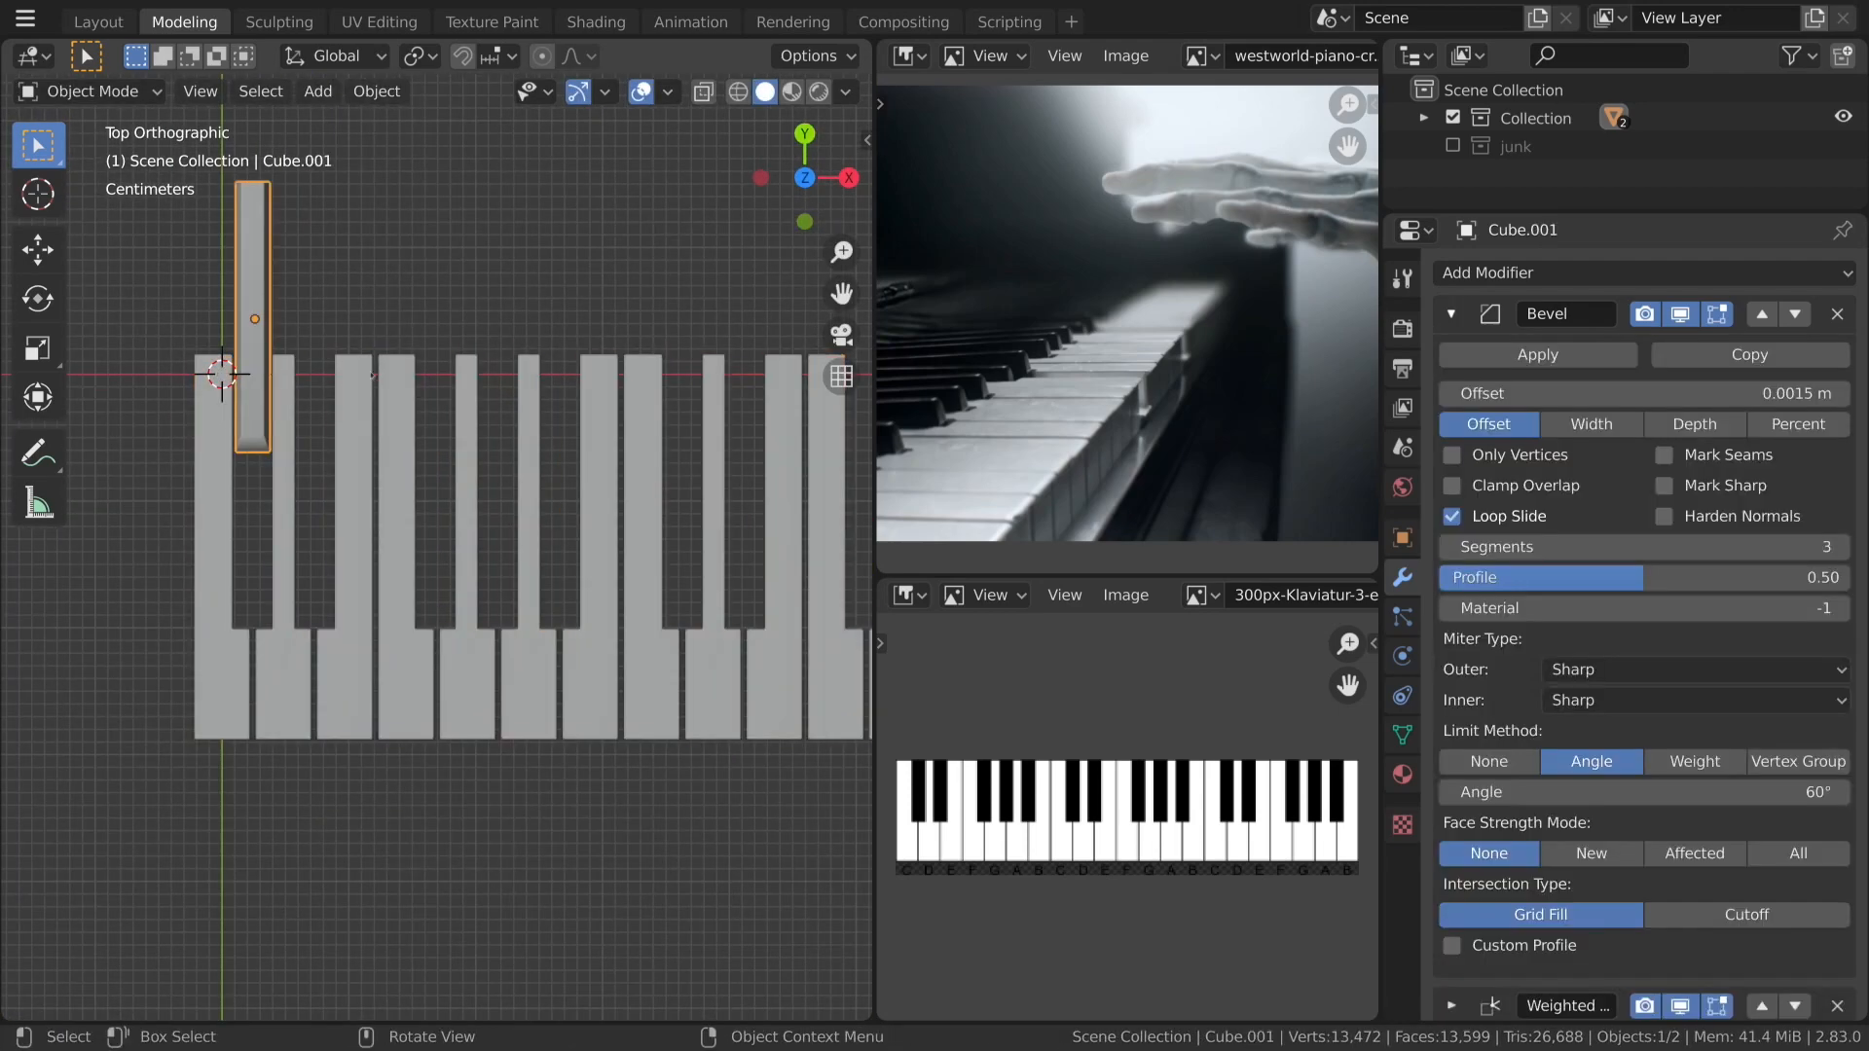
pyautogui.scroll(3, 321, 344)
pyautogui.scroll(-2, 322, 344)
pyautogui.press('Tab')
pyautogui.press('a')
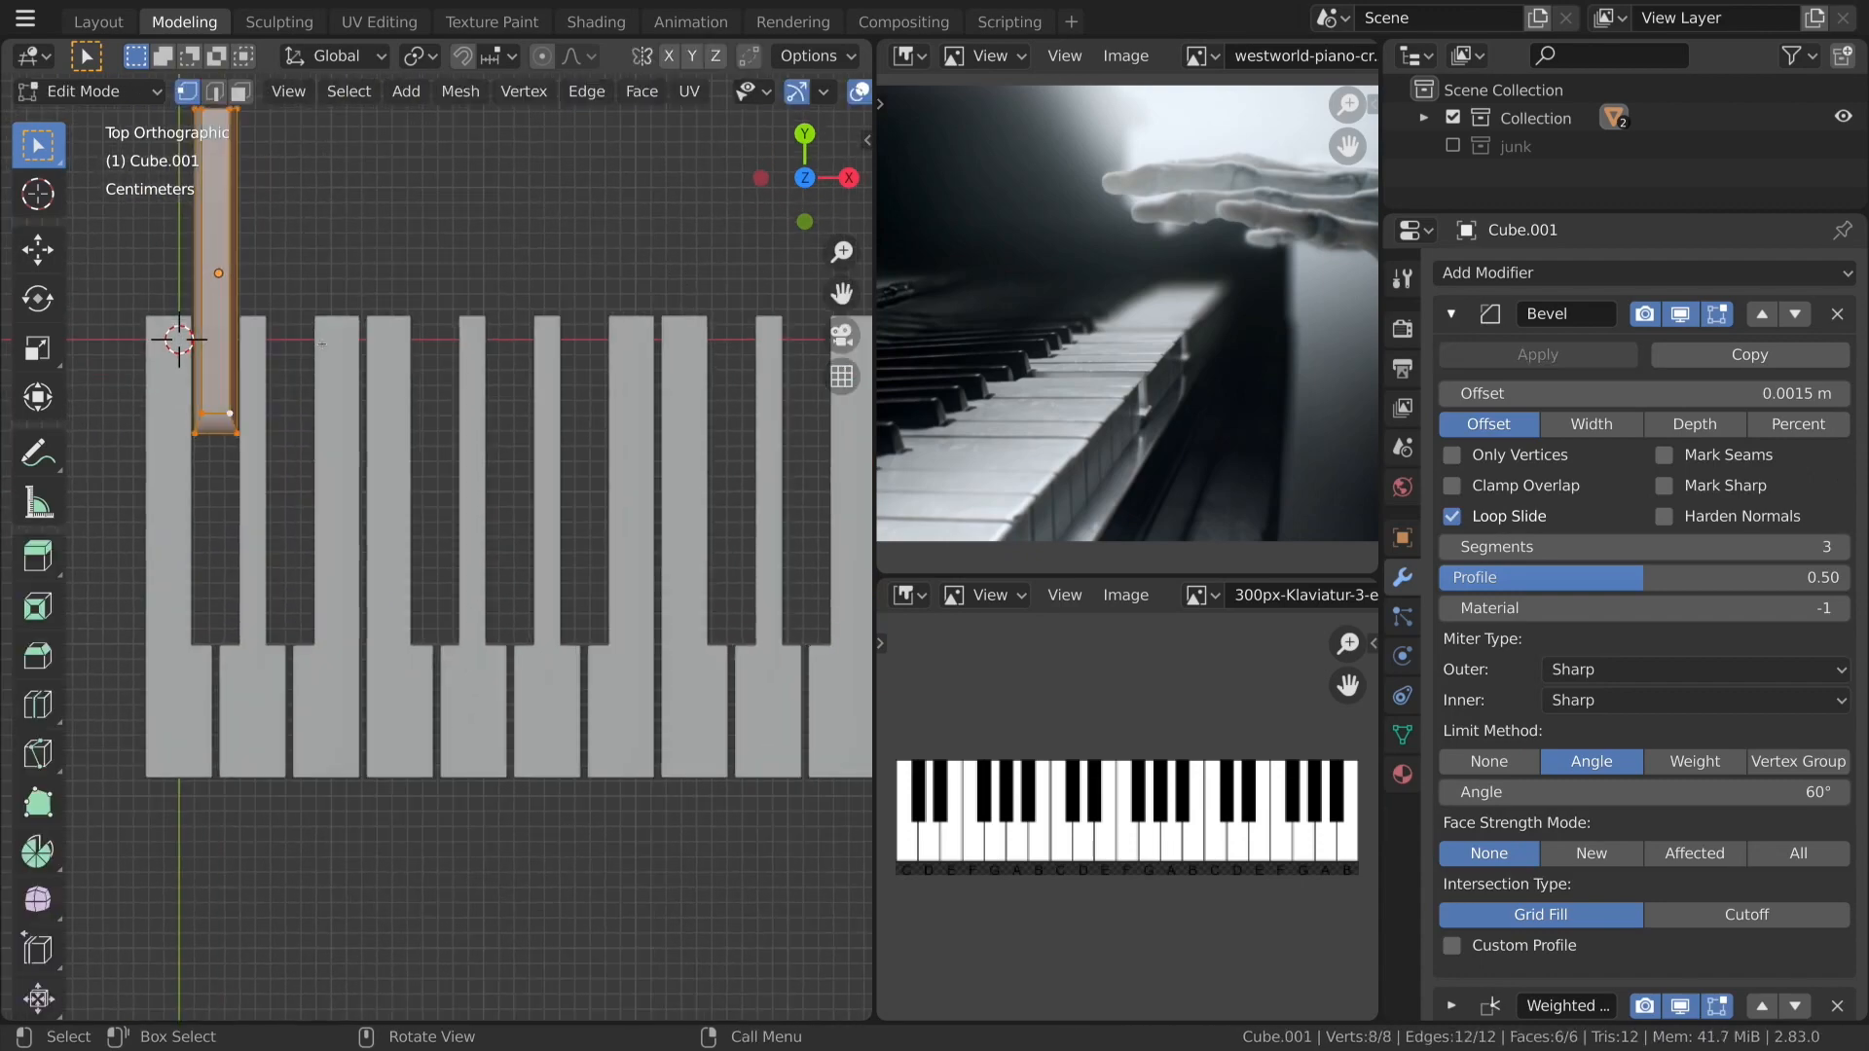
pyautogui.press('g')
pyautogui.press('y')
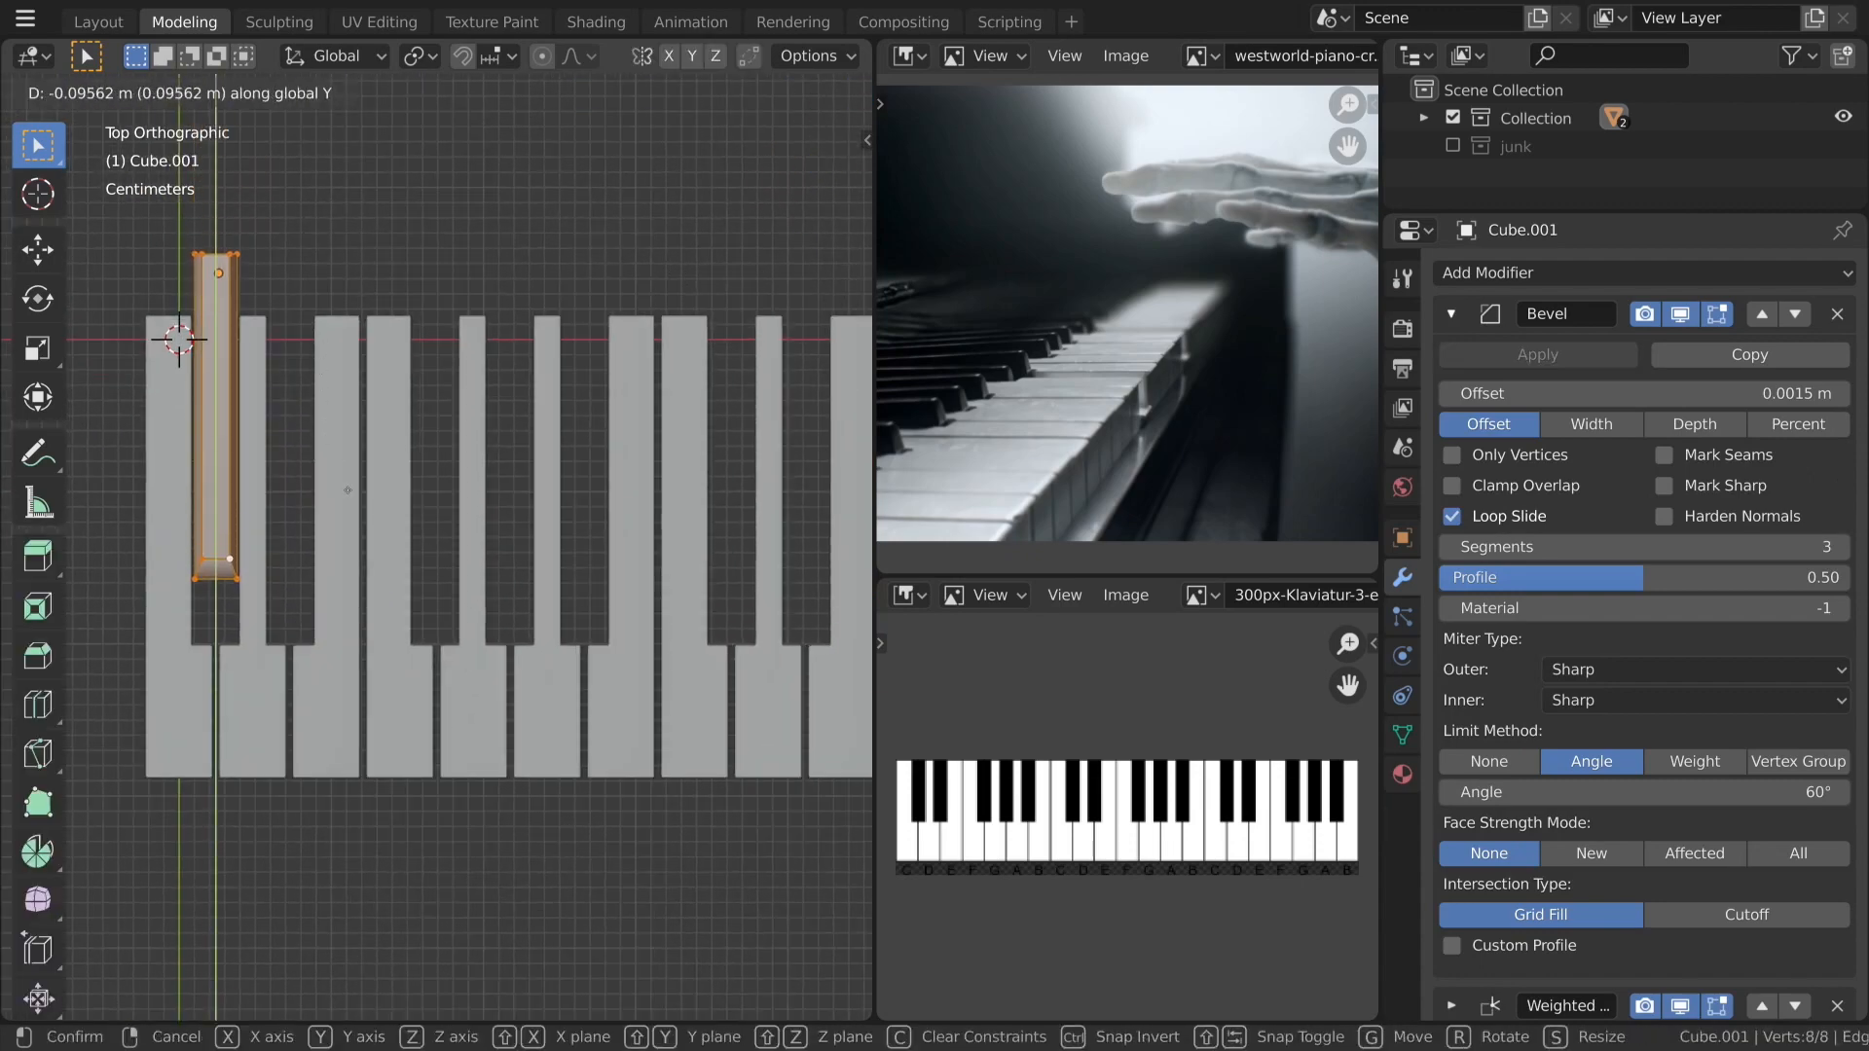
pyautogui.click(348, 489)
# Adjust the black-key mesh vertically so its origin lies inside the key's lower part, and finish mesh editing.
pyautogui.keyDown('shift'); pyautogui.moveTo(292, 554); pyautogui.dragTo(452, 577, button='middle'); pyautogui.keyUp('shift')
pyautogui.moveTo(438, 589); pyautogui.dragTo(530, 493, button='middle')
pyautogui.keyDown('shift'); pyautogui.moveTo(302, 497); pyautogui.dragTo(593, 505, button='middle'); pyautogui.keyUp('shift')
pyautogui.scroll(3, 525, 542)
pyautogui.press('g')
pyautogui.press('z')
pyautogui.click(615, 487)
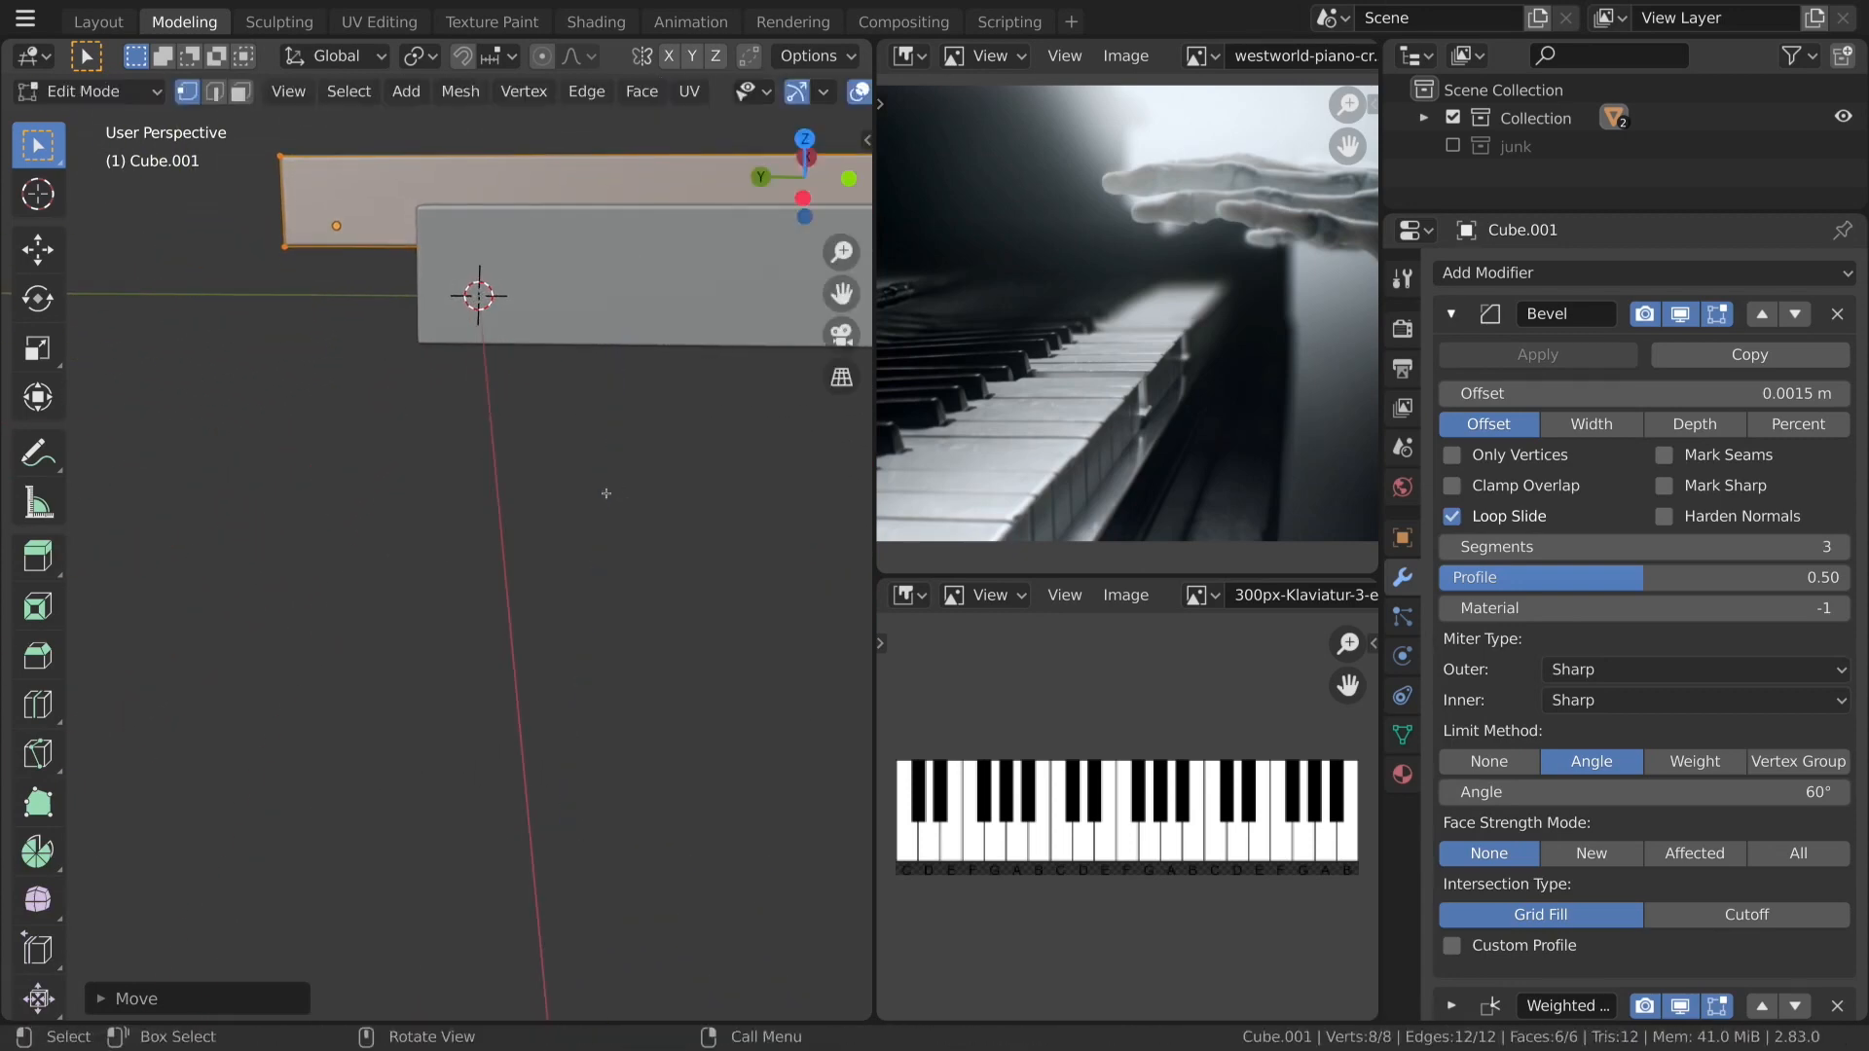
pyautogui.press('KP_7')
pyautogui.scroll(-2, 509, 565)
pyautogui.press('Tab')
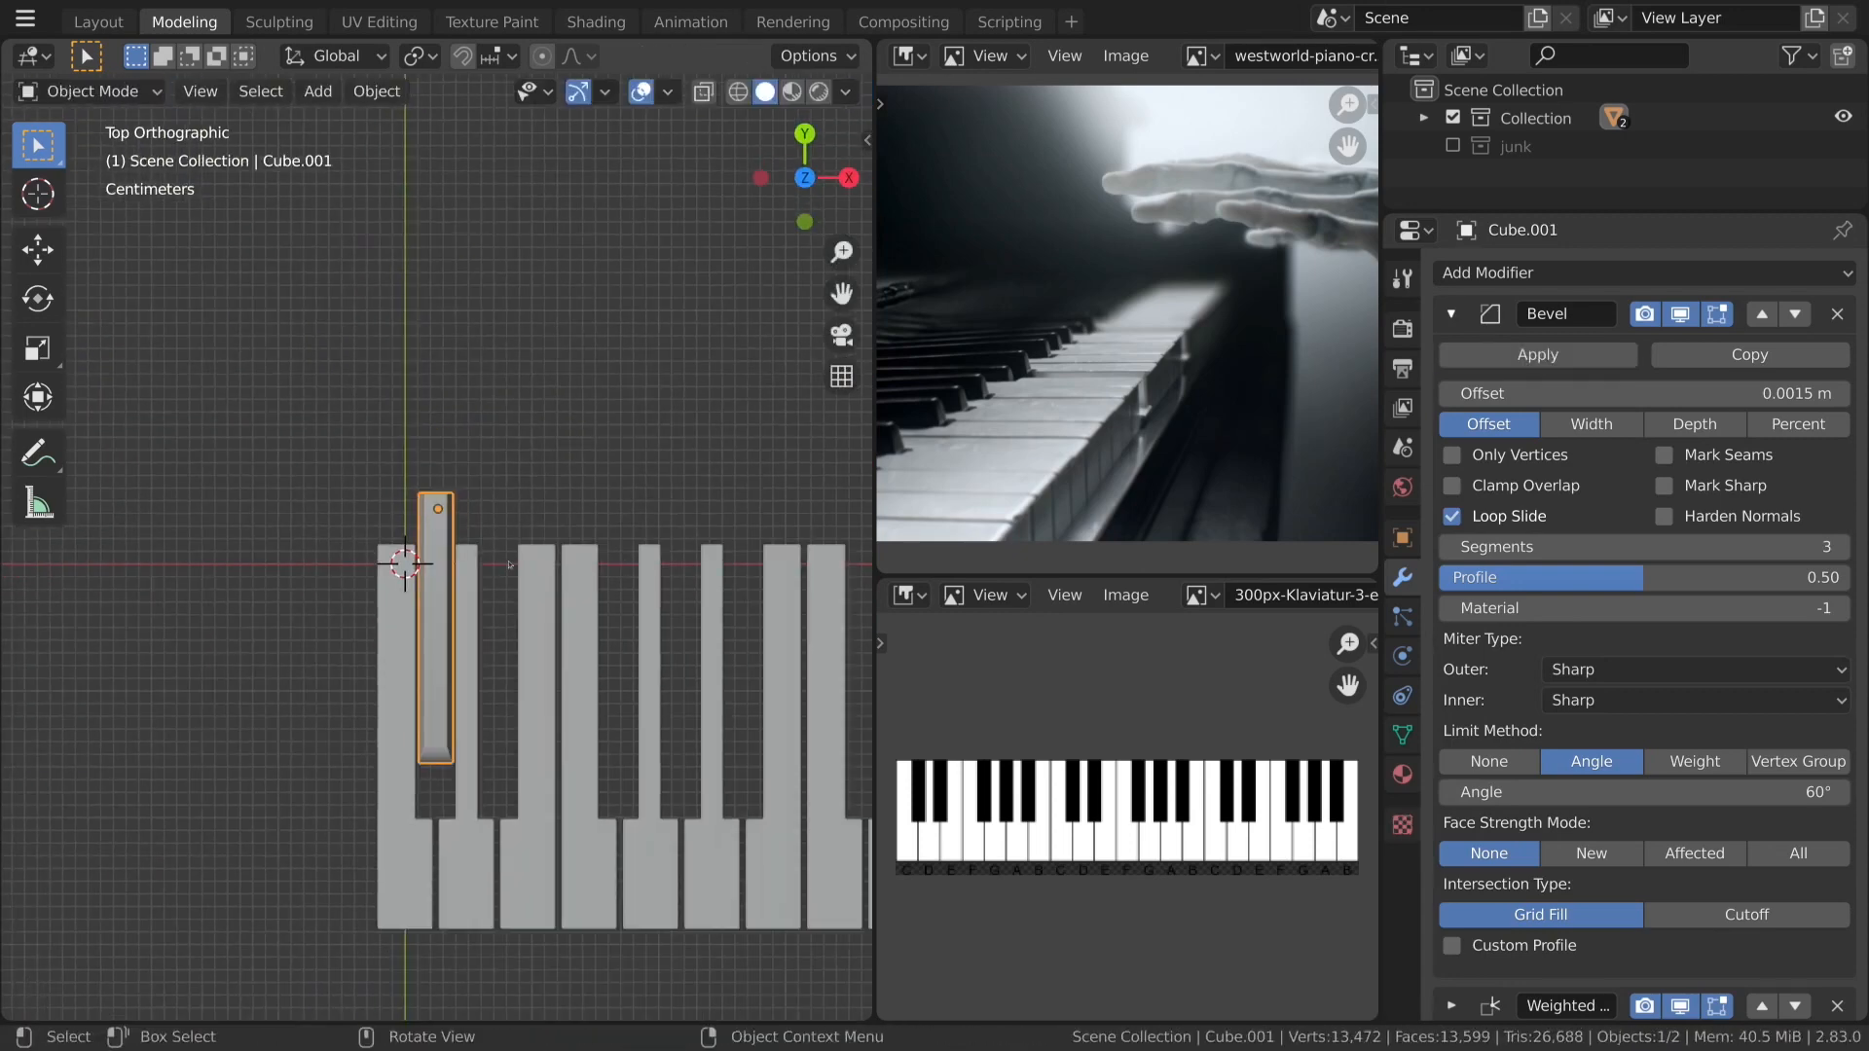
# Move the black key about -0.042 m along Y to fit the first gap, with its rear end in line with the white keys.
pyautogui.scroll(1, 514, 578)
pyautogui.press('g')
pyautogui.press('y')
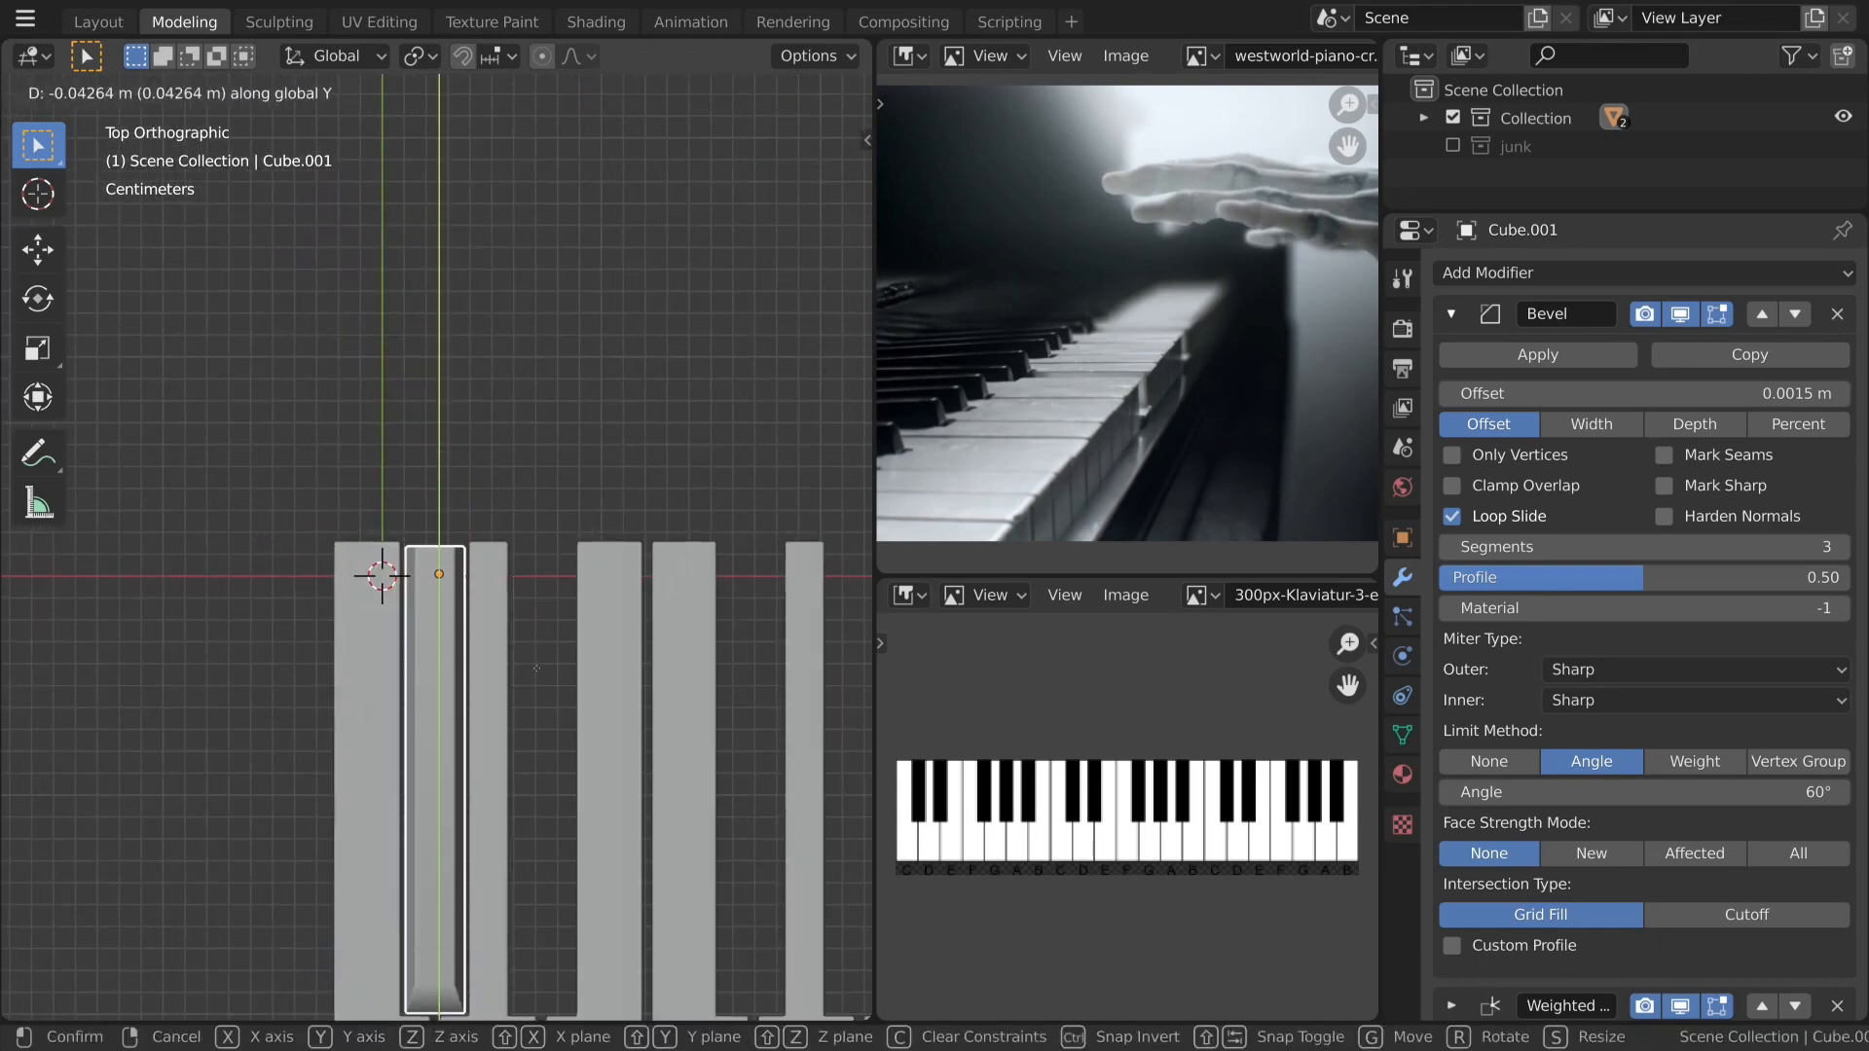
pyautogui.click(547, 668)
pyautogui.keyDown('shift'); pyautogui.moveTo(547, 668); pyautogui.dragTo(545, 570, button='middle'); pyautogui.keyUp('shift')
pyautogui.press('g')
pyautogui.press('y')
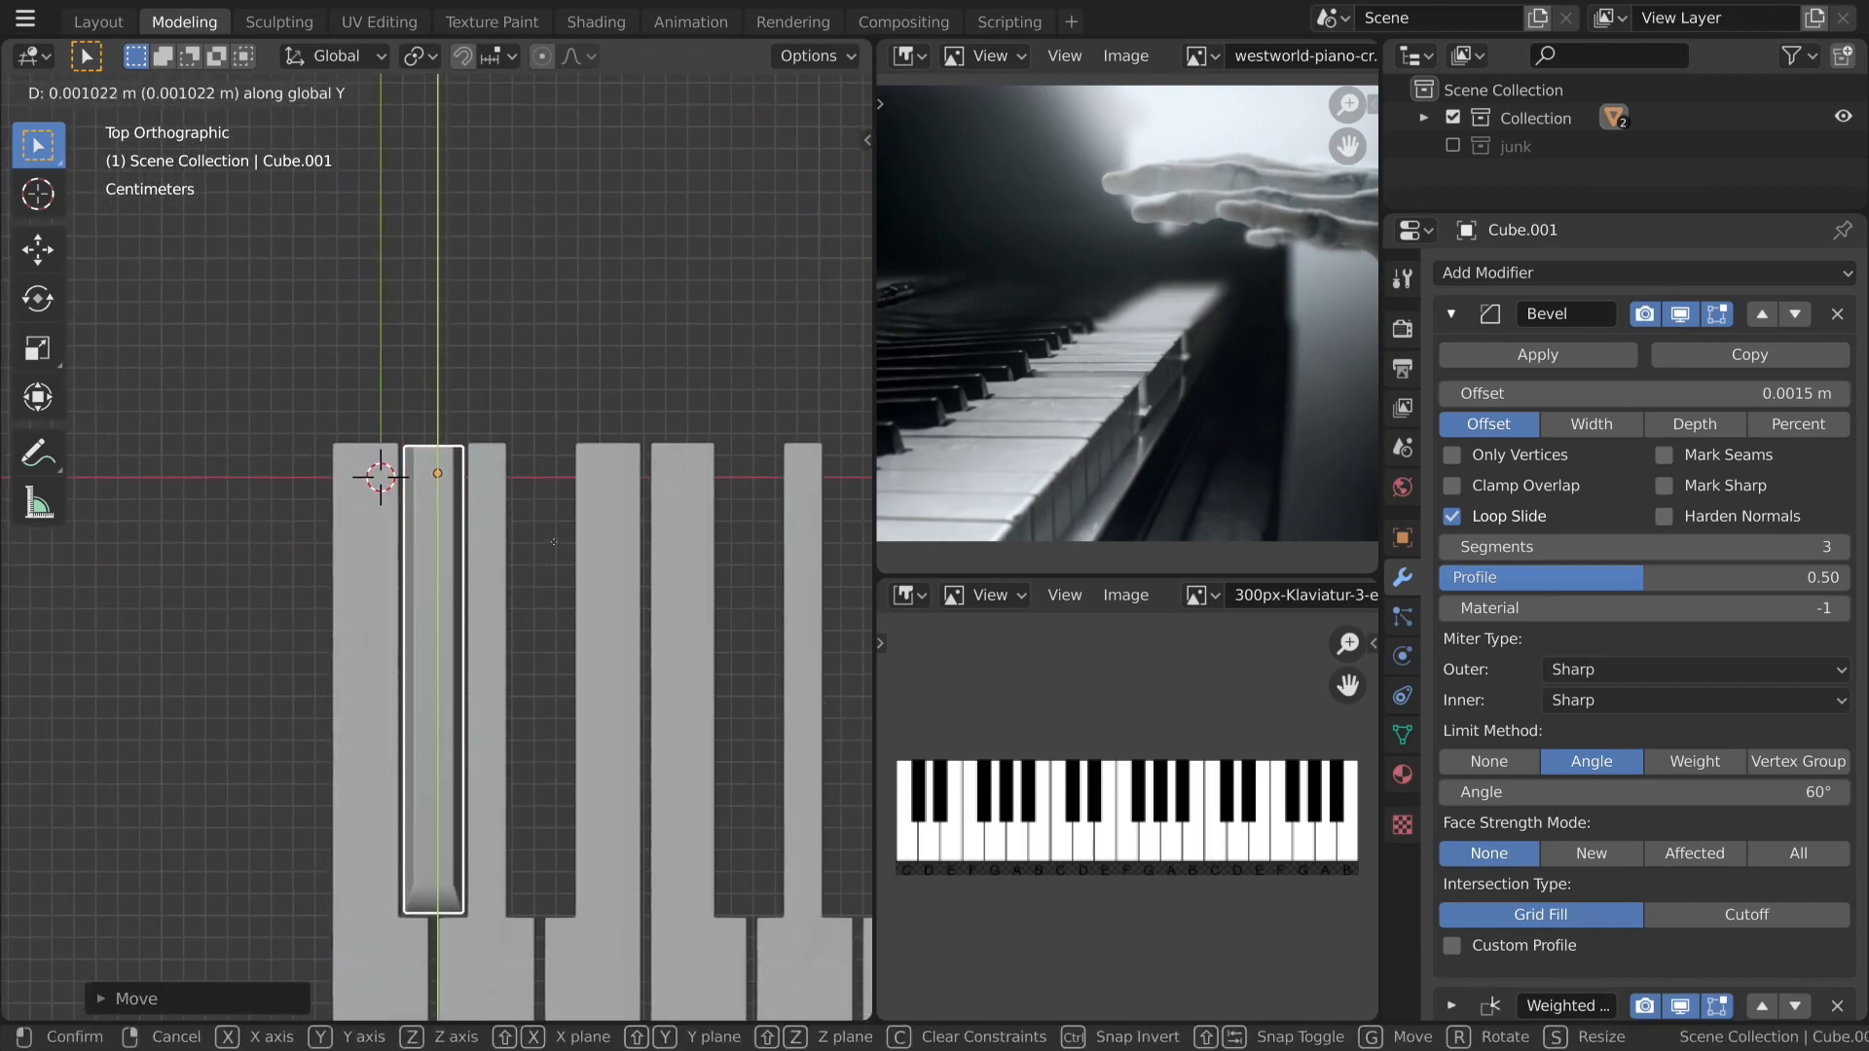
pyautogui.click(553, 542)
pyautogui.scroll(-3, 562, 603)
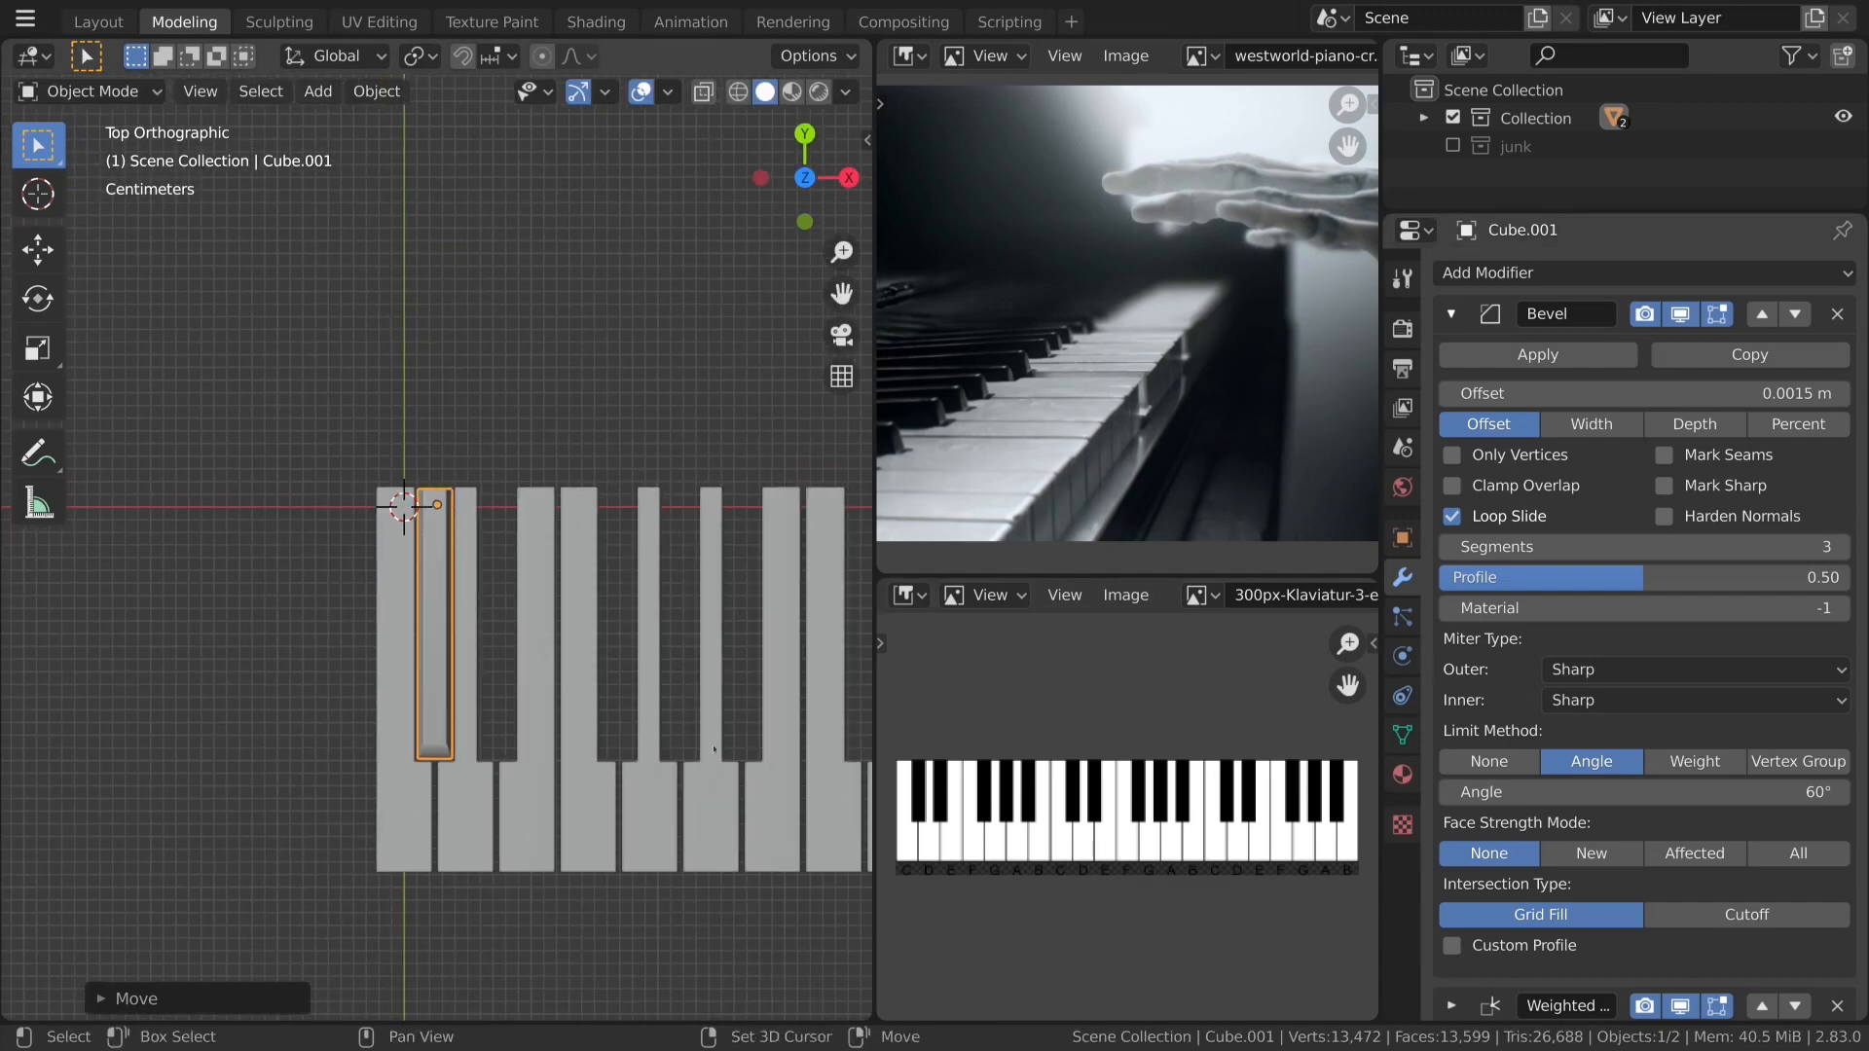
pyautogui.keyDown('shift'); pyautogui.moveTo(715, 749); pyautogui.dragTo(599, 802, button='middle'); pyautogui.keyUp('shift')
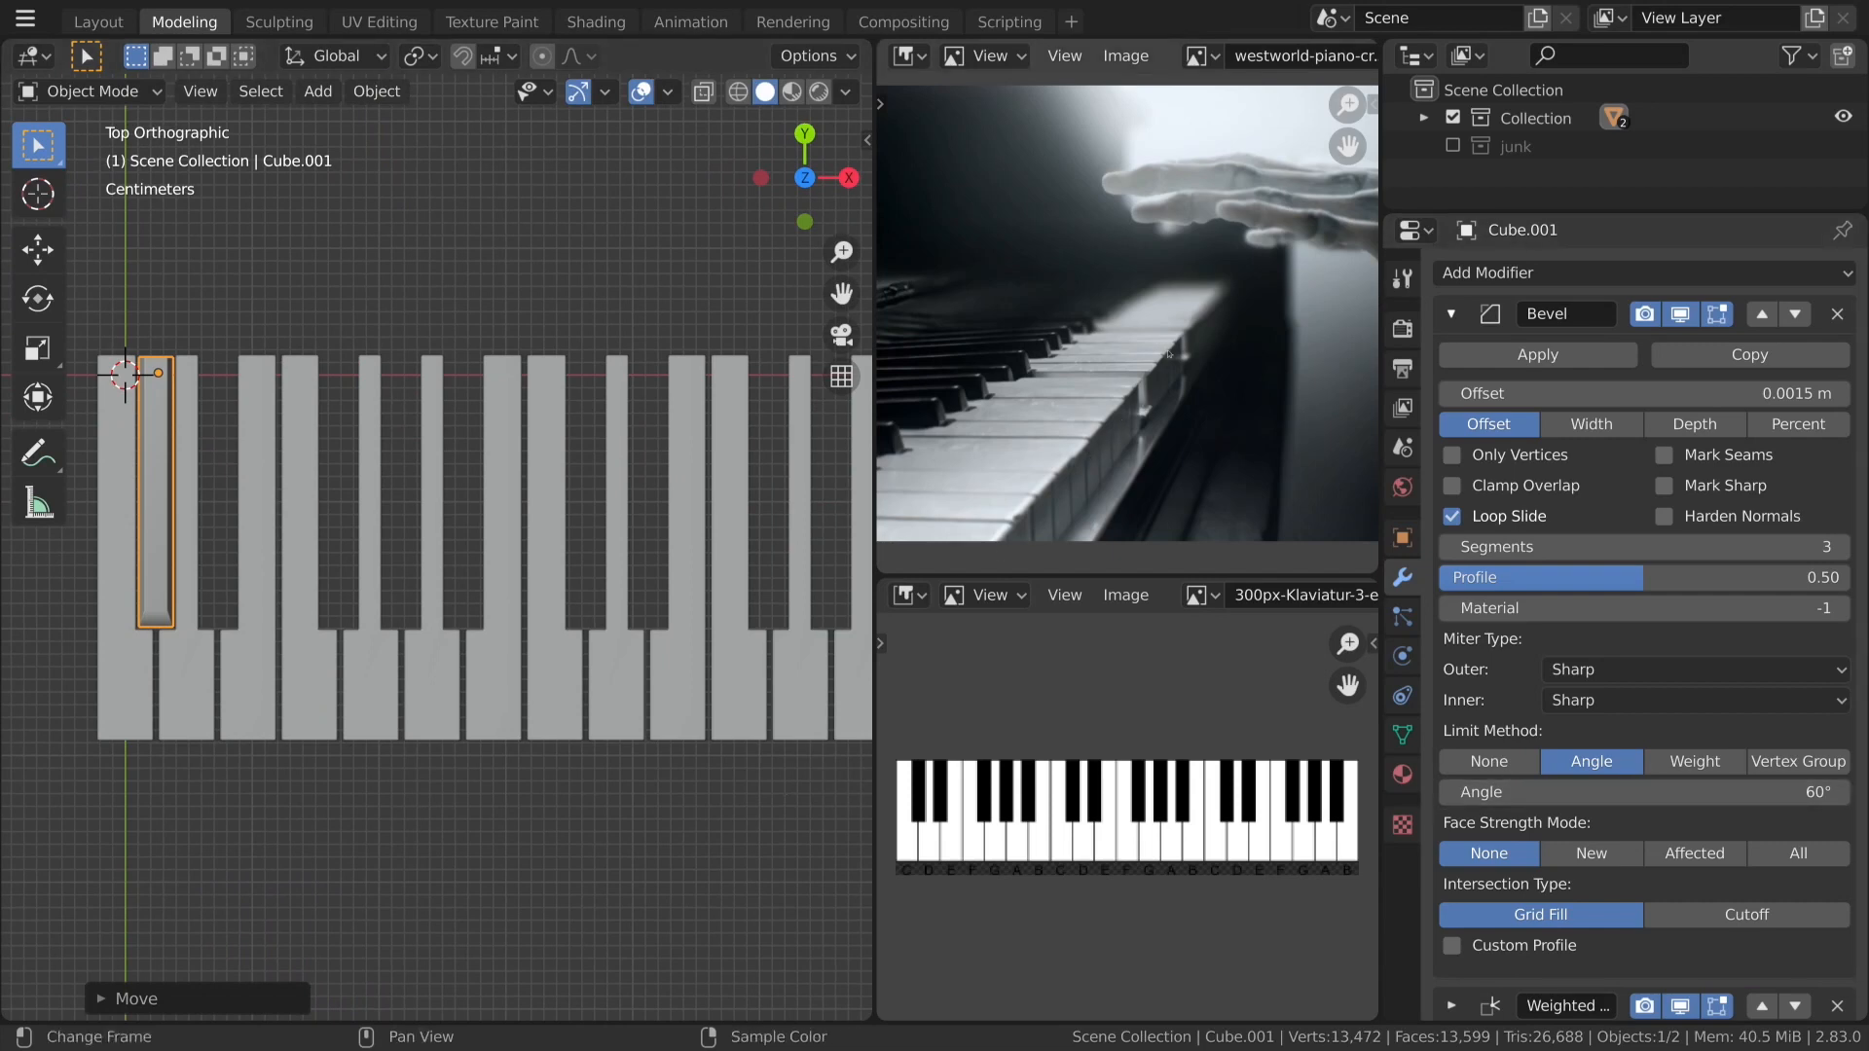
pyautogui.moveTo(333, 572); pyautogui.dragTo(470, 576, button='middle')
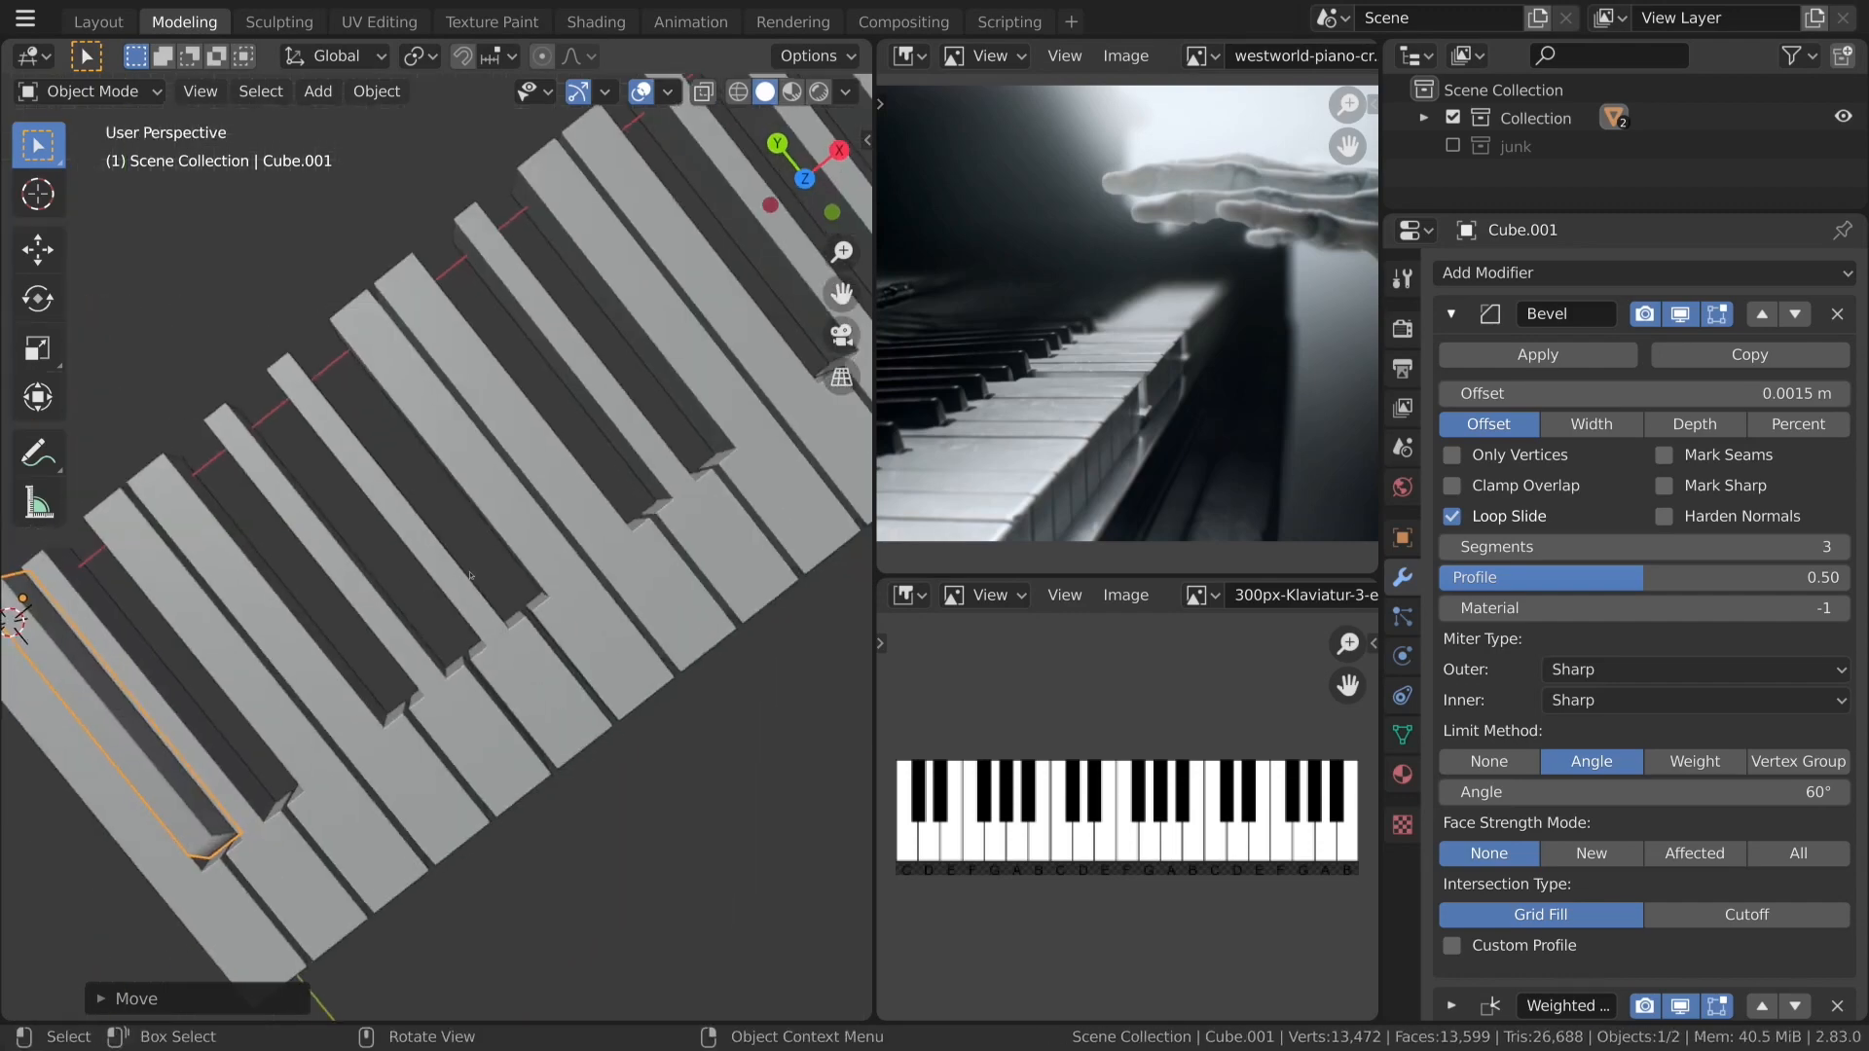
pyautogui.press('KP_7')
pyautogui.scroll(8, 232, 714)
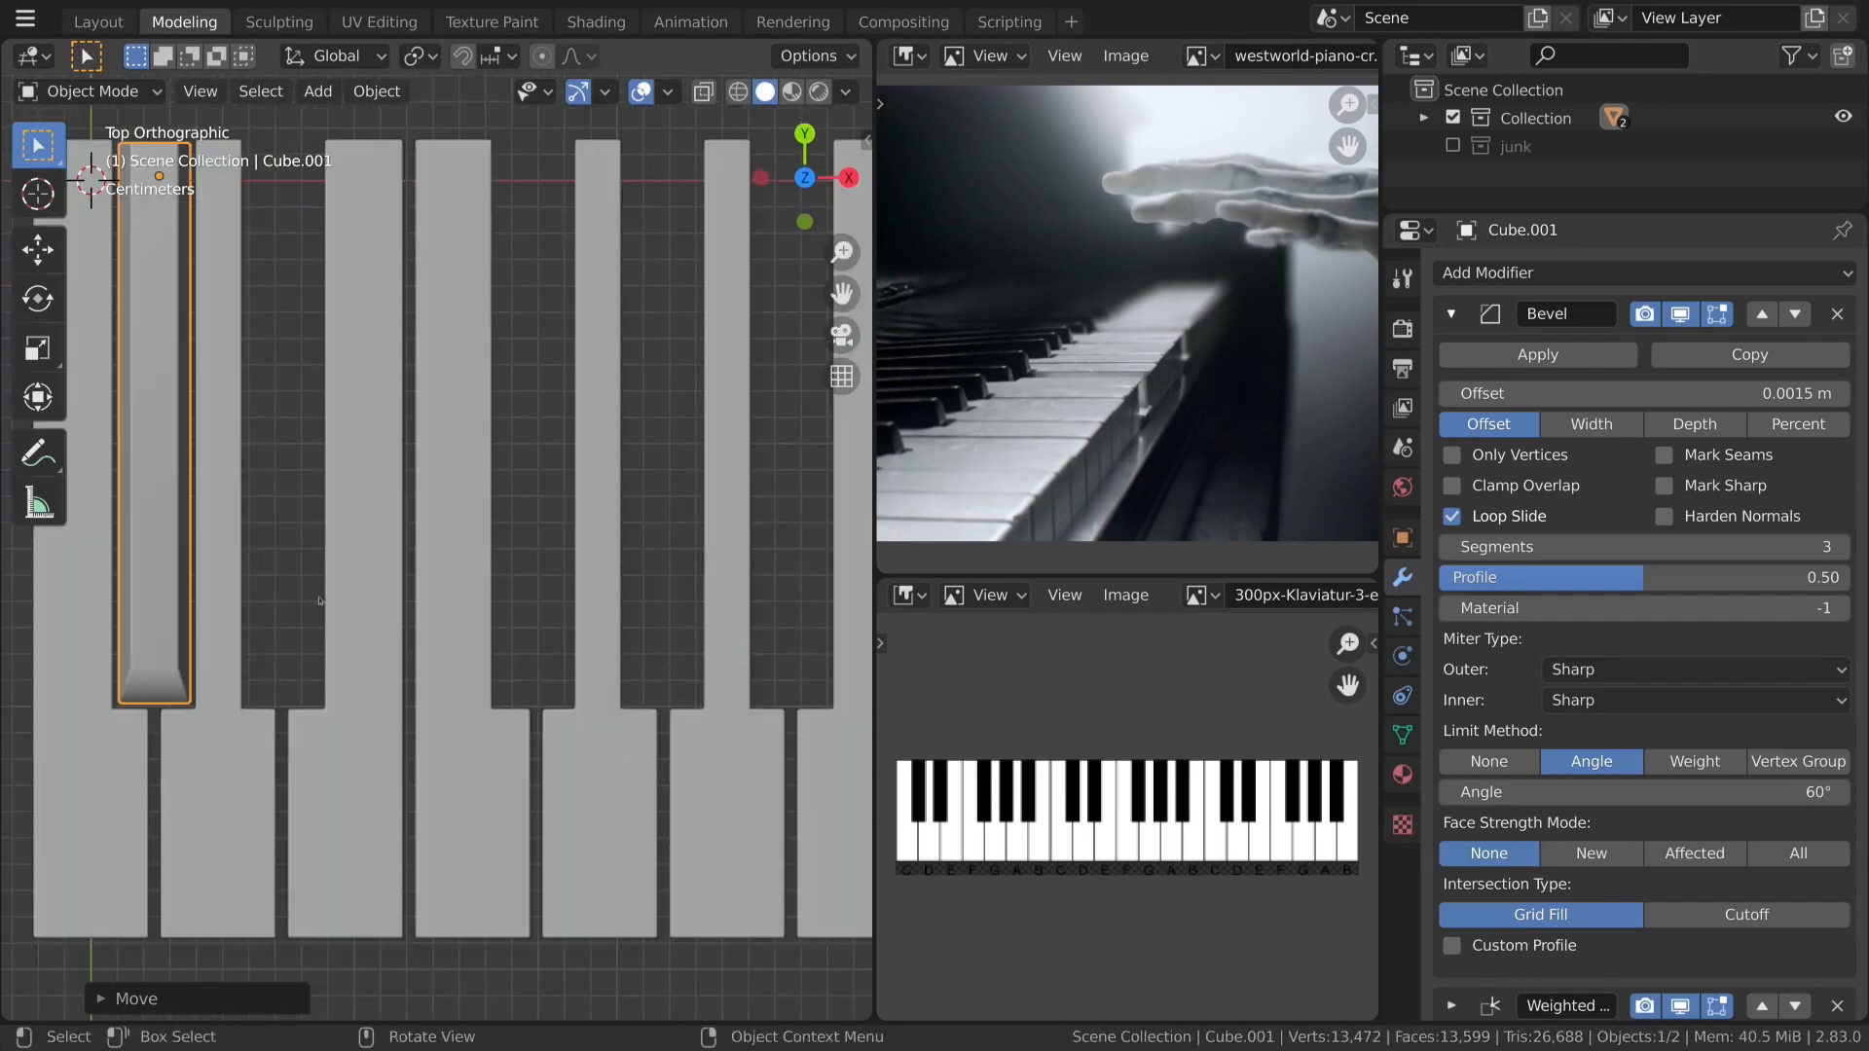
pyautogui.scroll(-6, 491, 692)
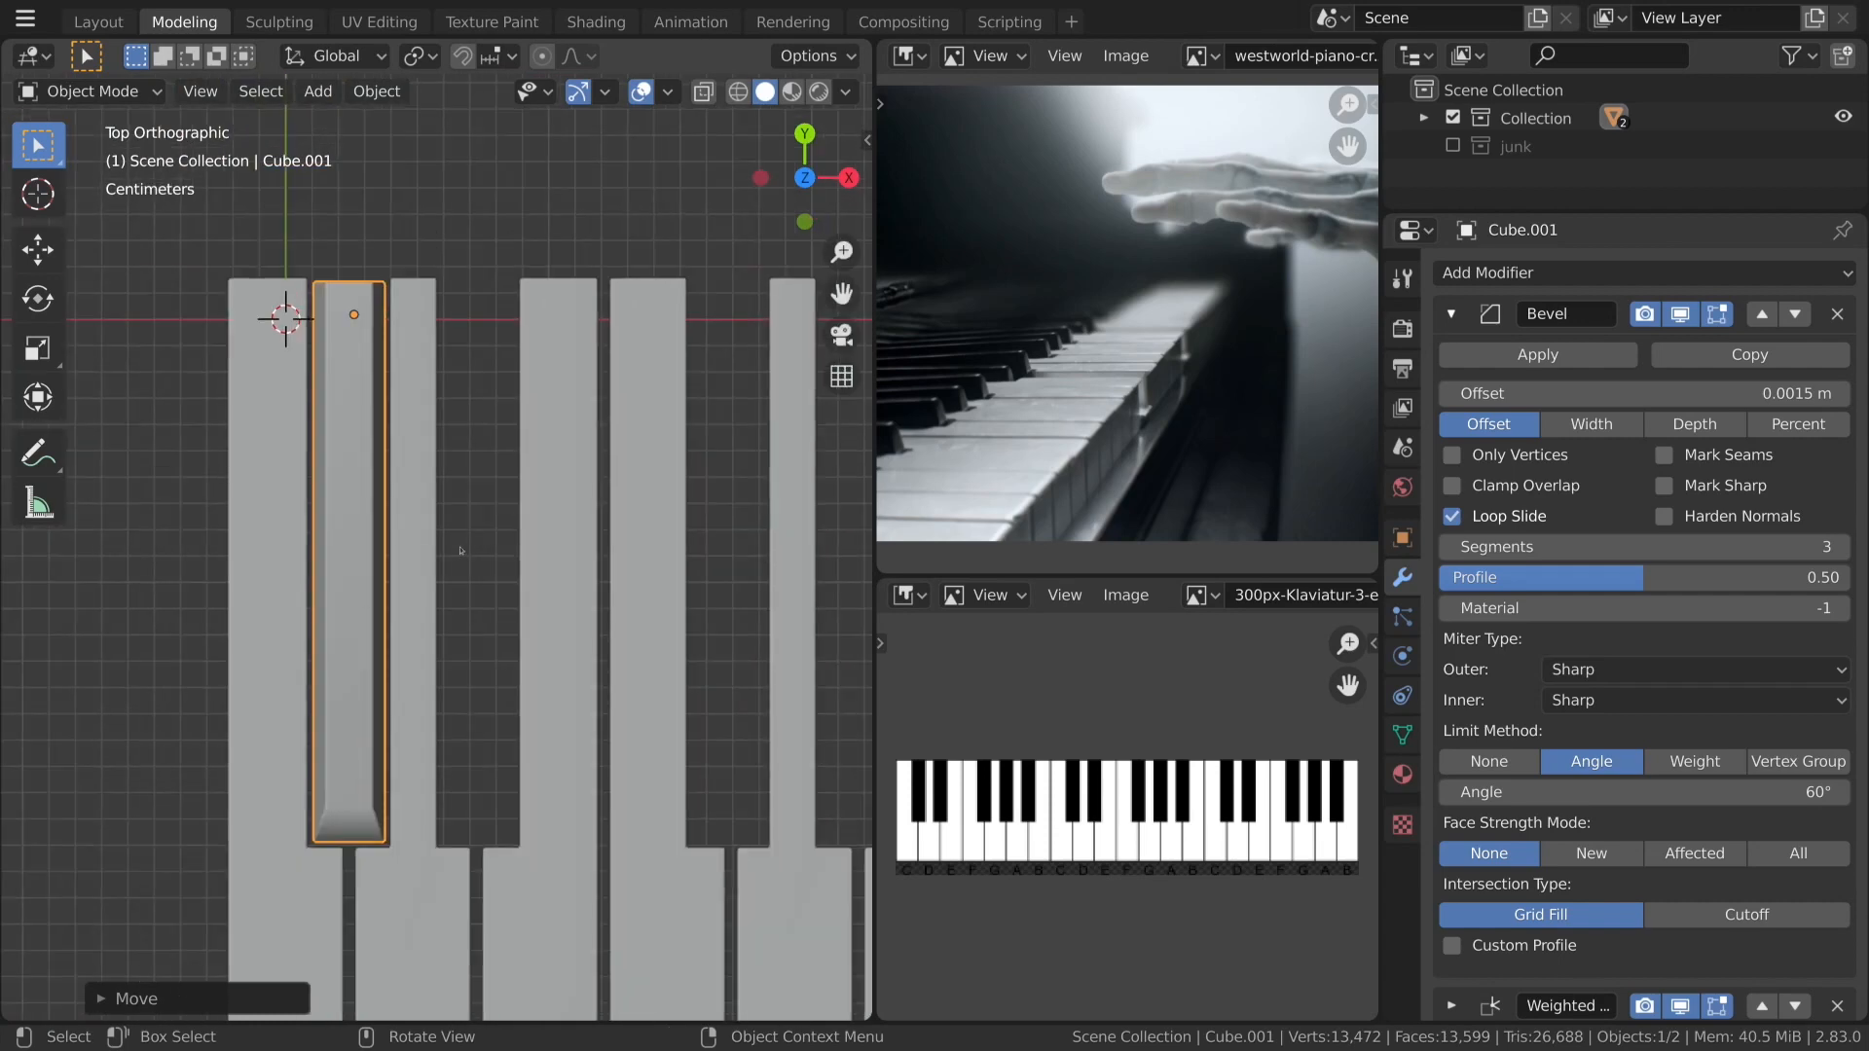
# Add an Array modifier to the black key, placed before Bevel and Weighted Normal, with a relative X offset of 1.770.
pyautogui.click(1450, 313)
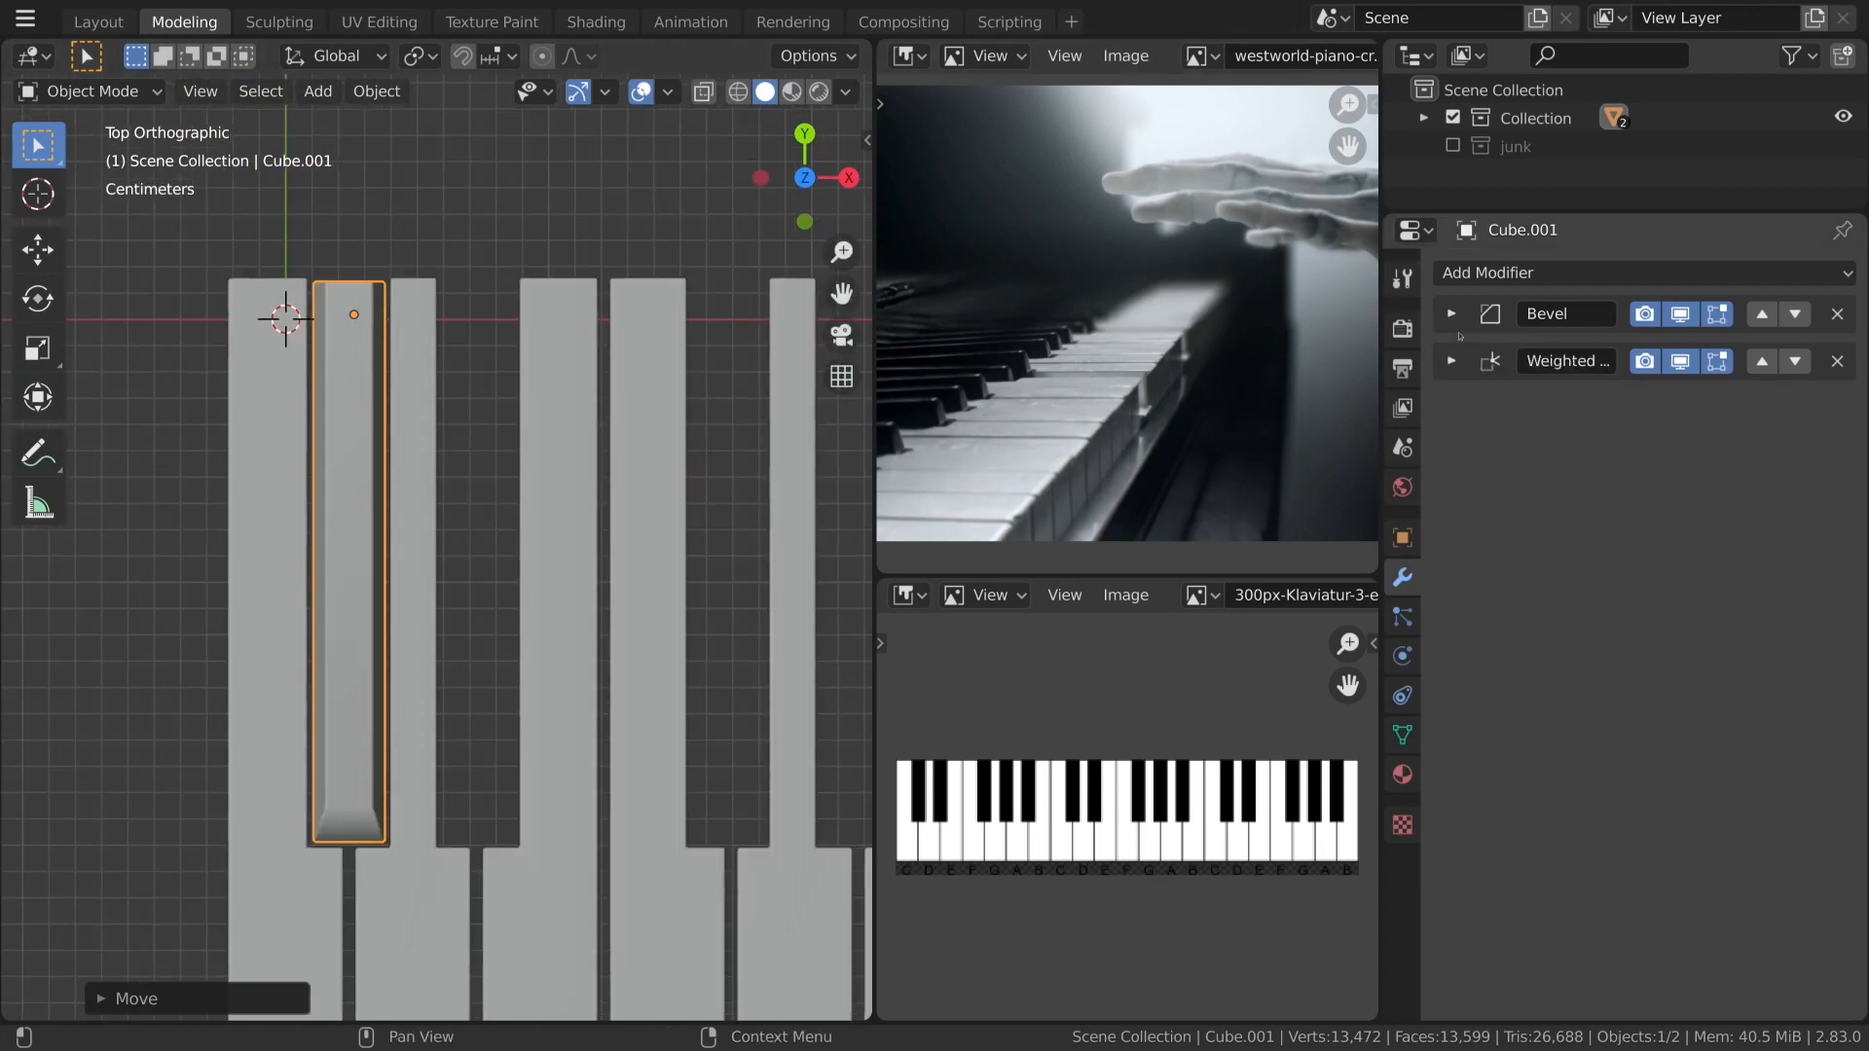
pyautogui.click(1519, 273)
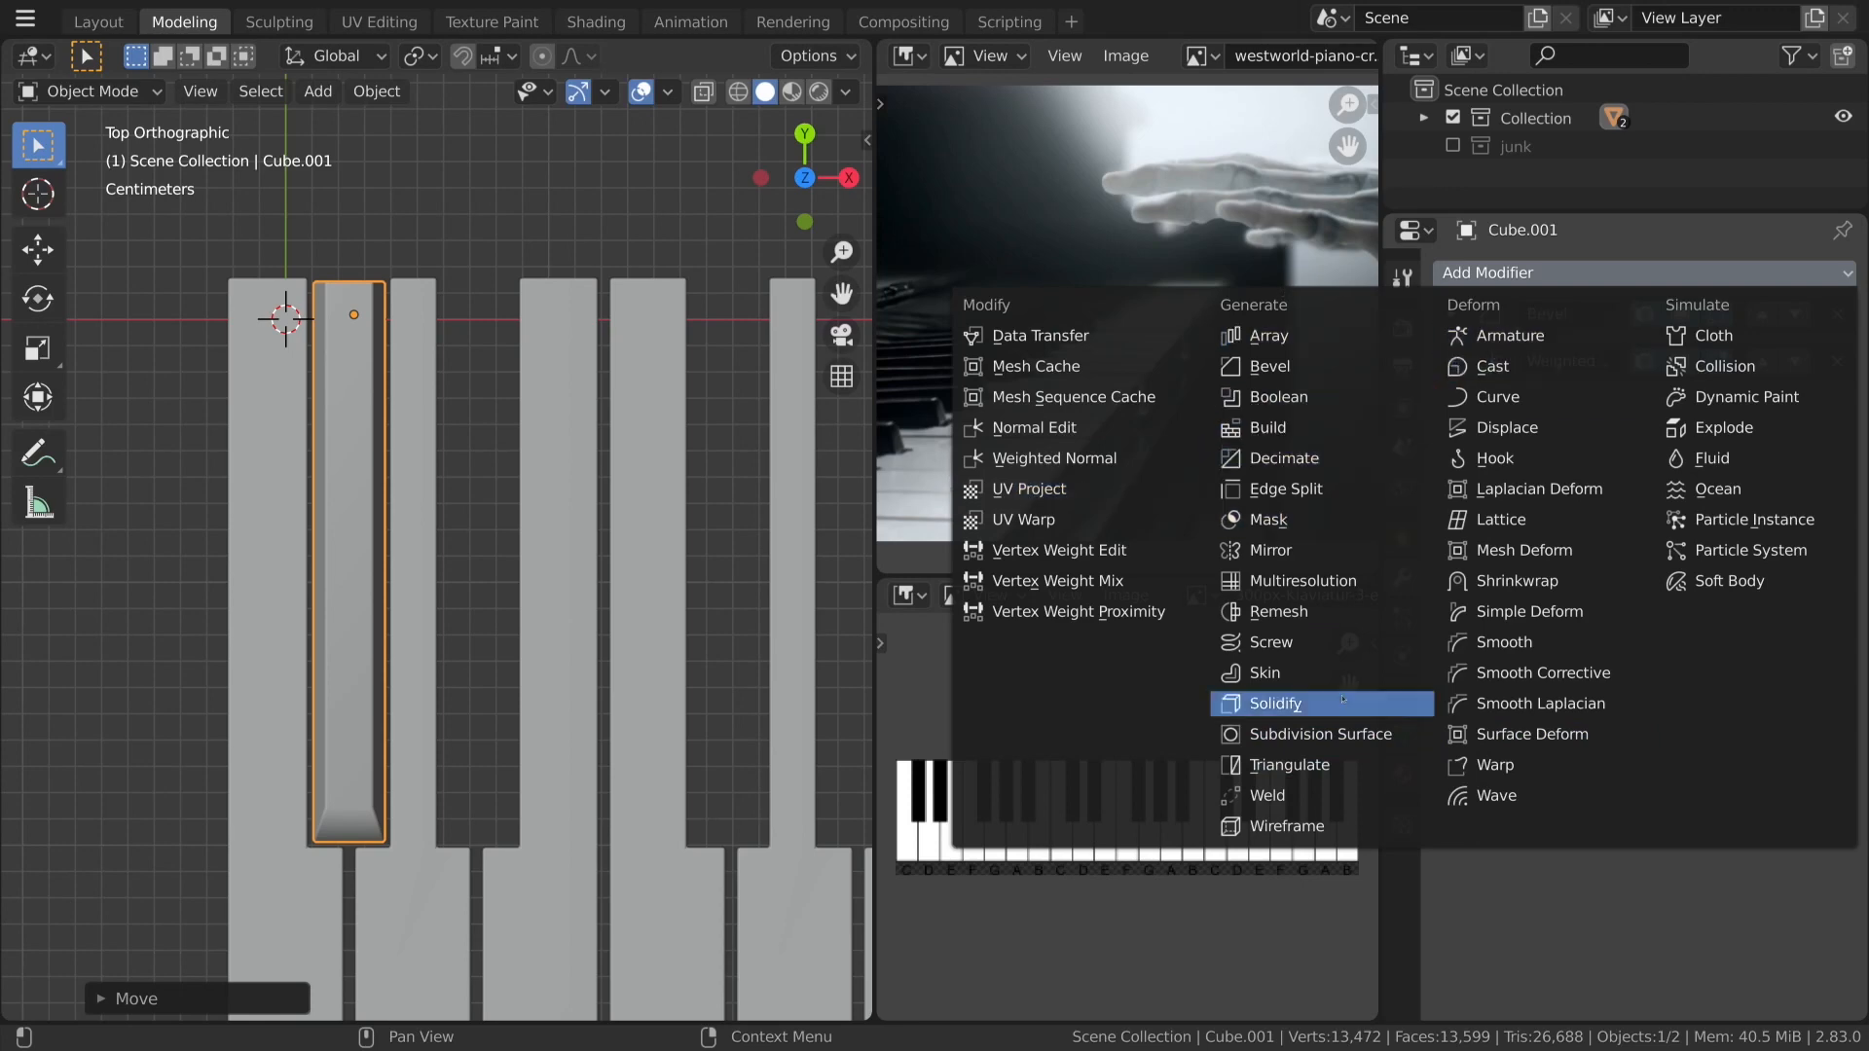
pyautogui.click(1528, 274)
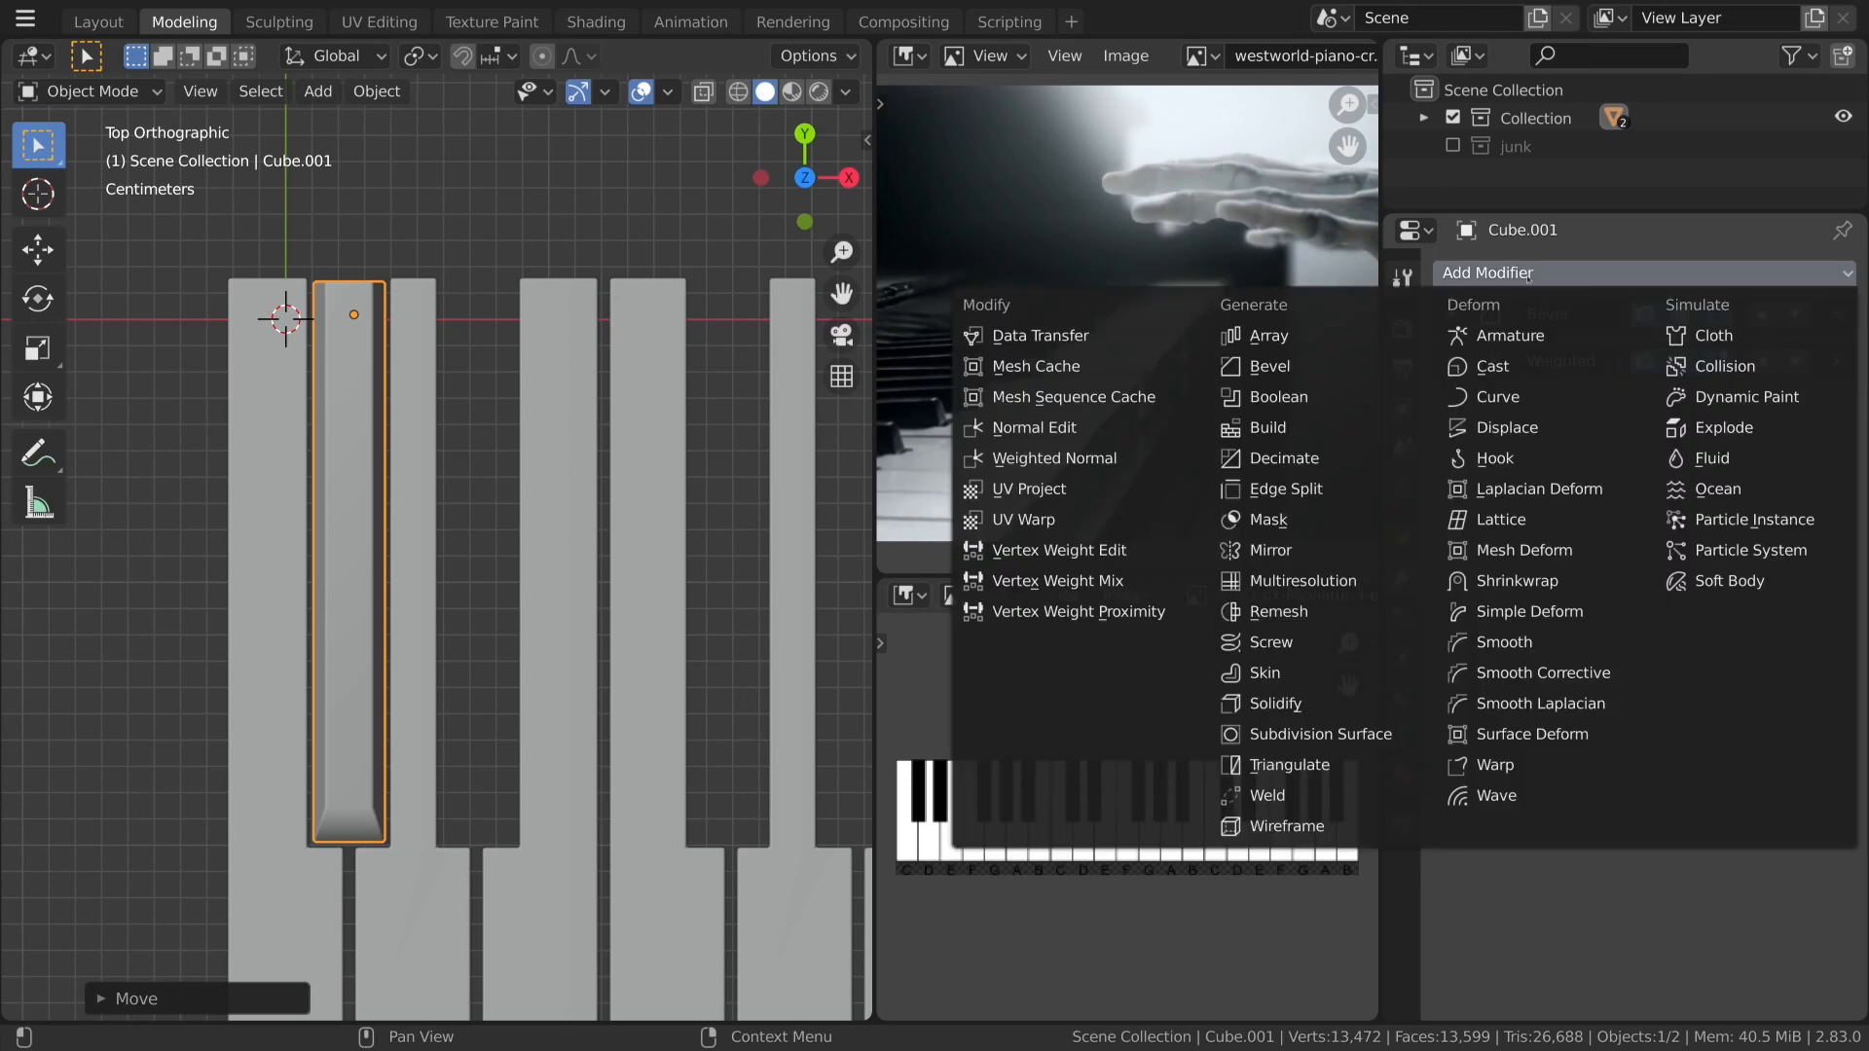
pyautogui.click(1268, 336)
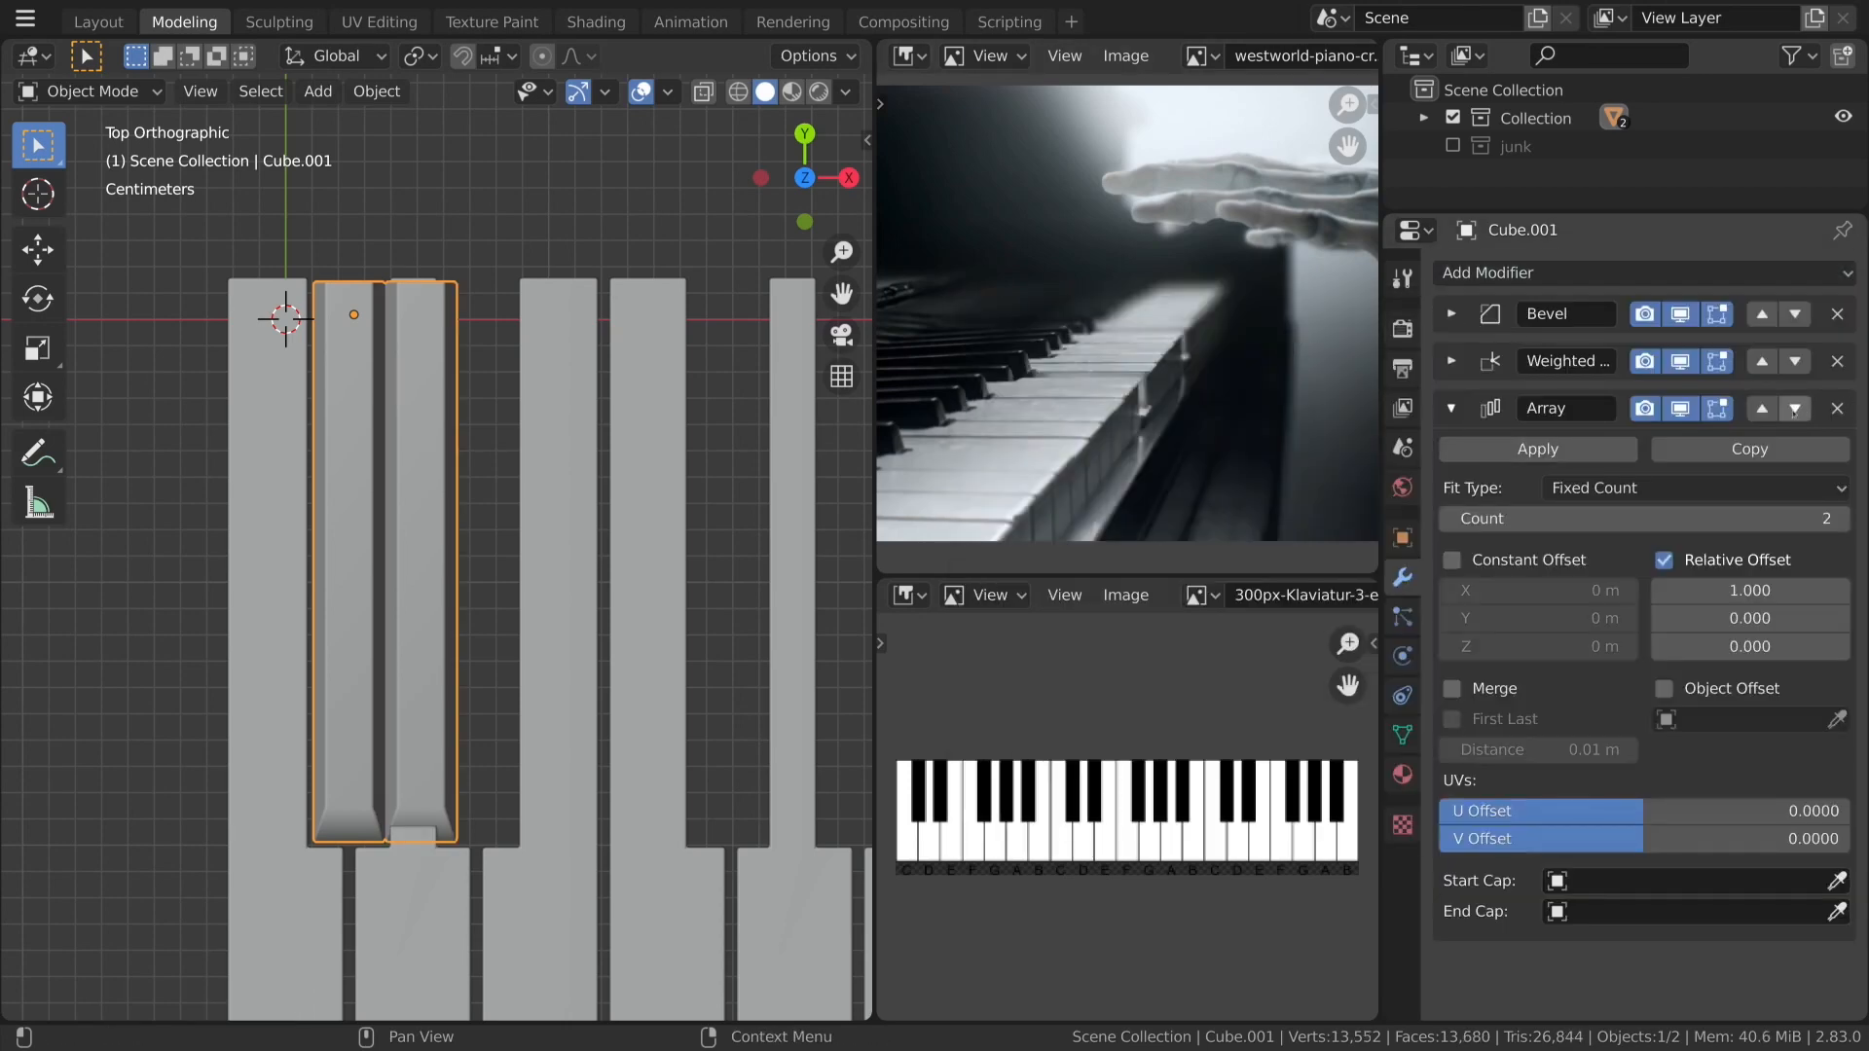
pyautogui.click(1761, 409)
pyautogui.click(1762, 362)
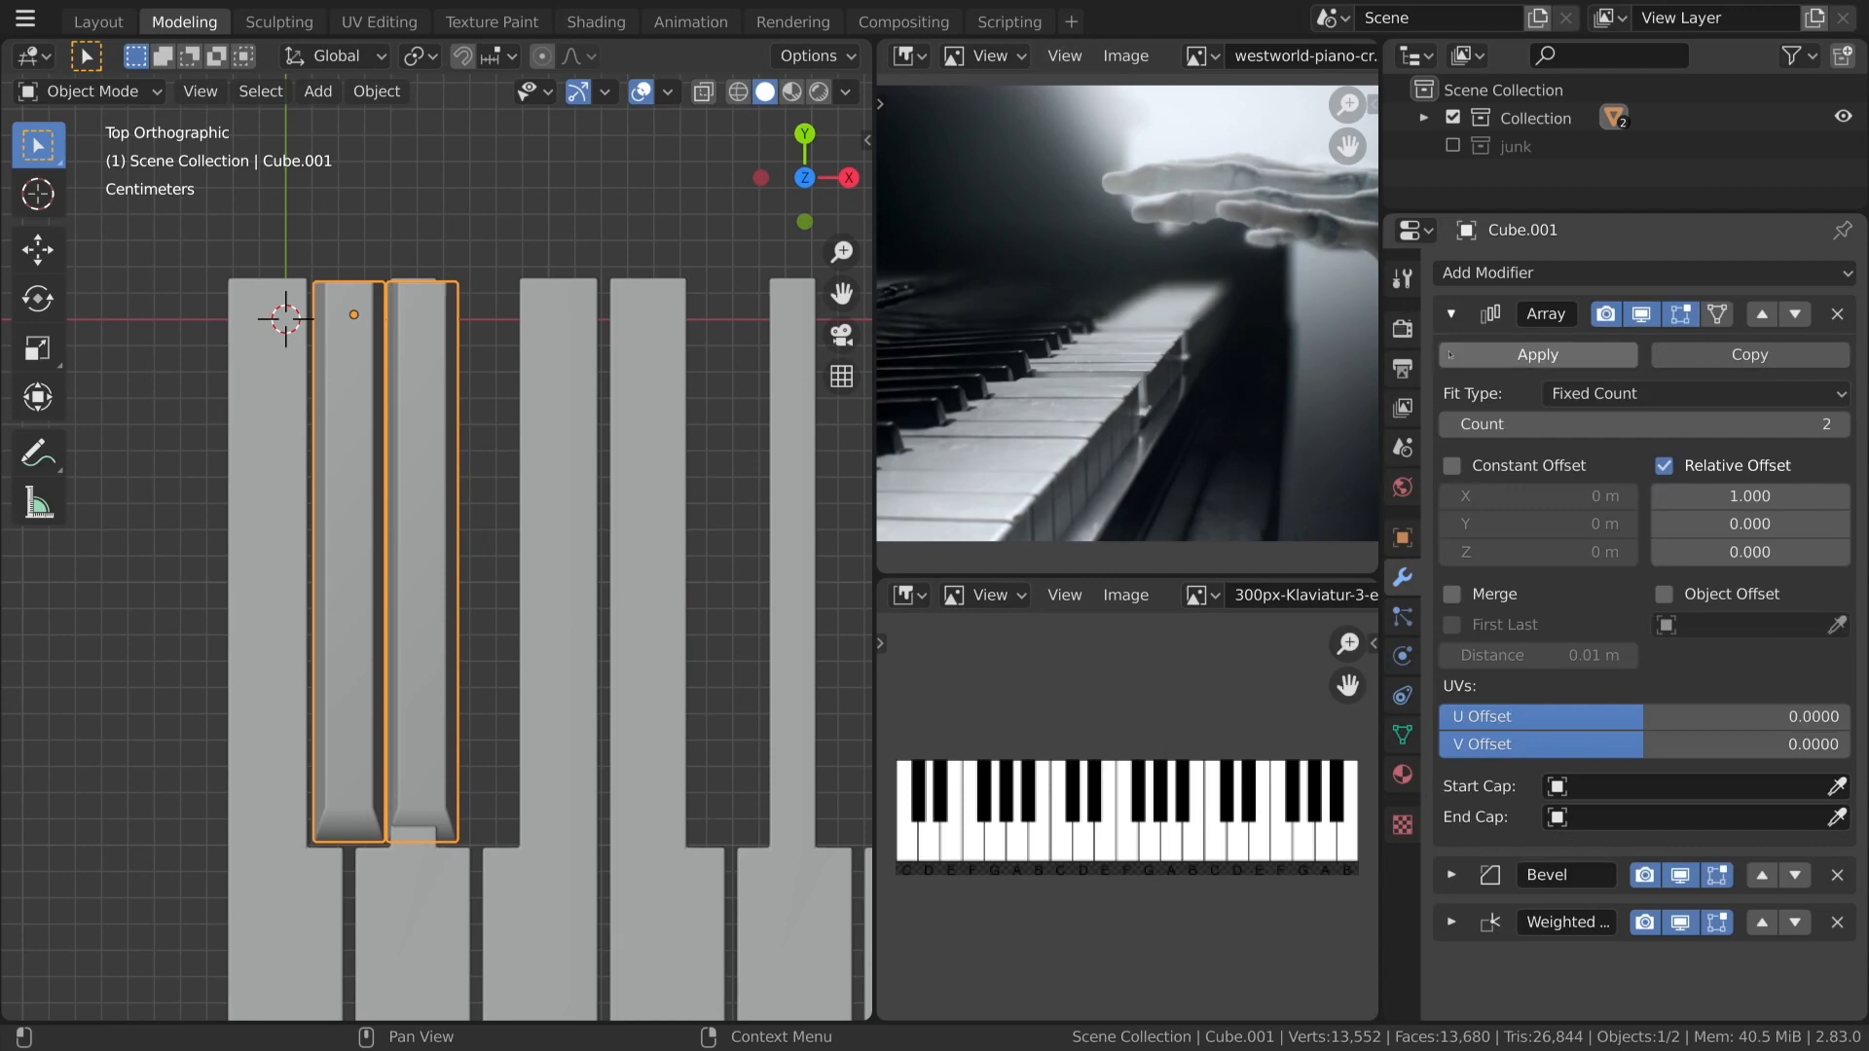
pyautogui.moveTo(1750, 496); pyautogui.dragTo(1816, 495)
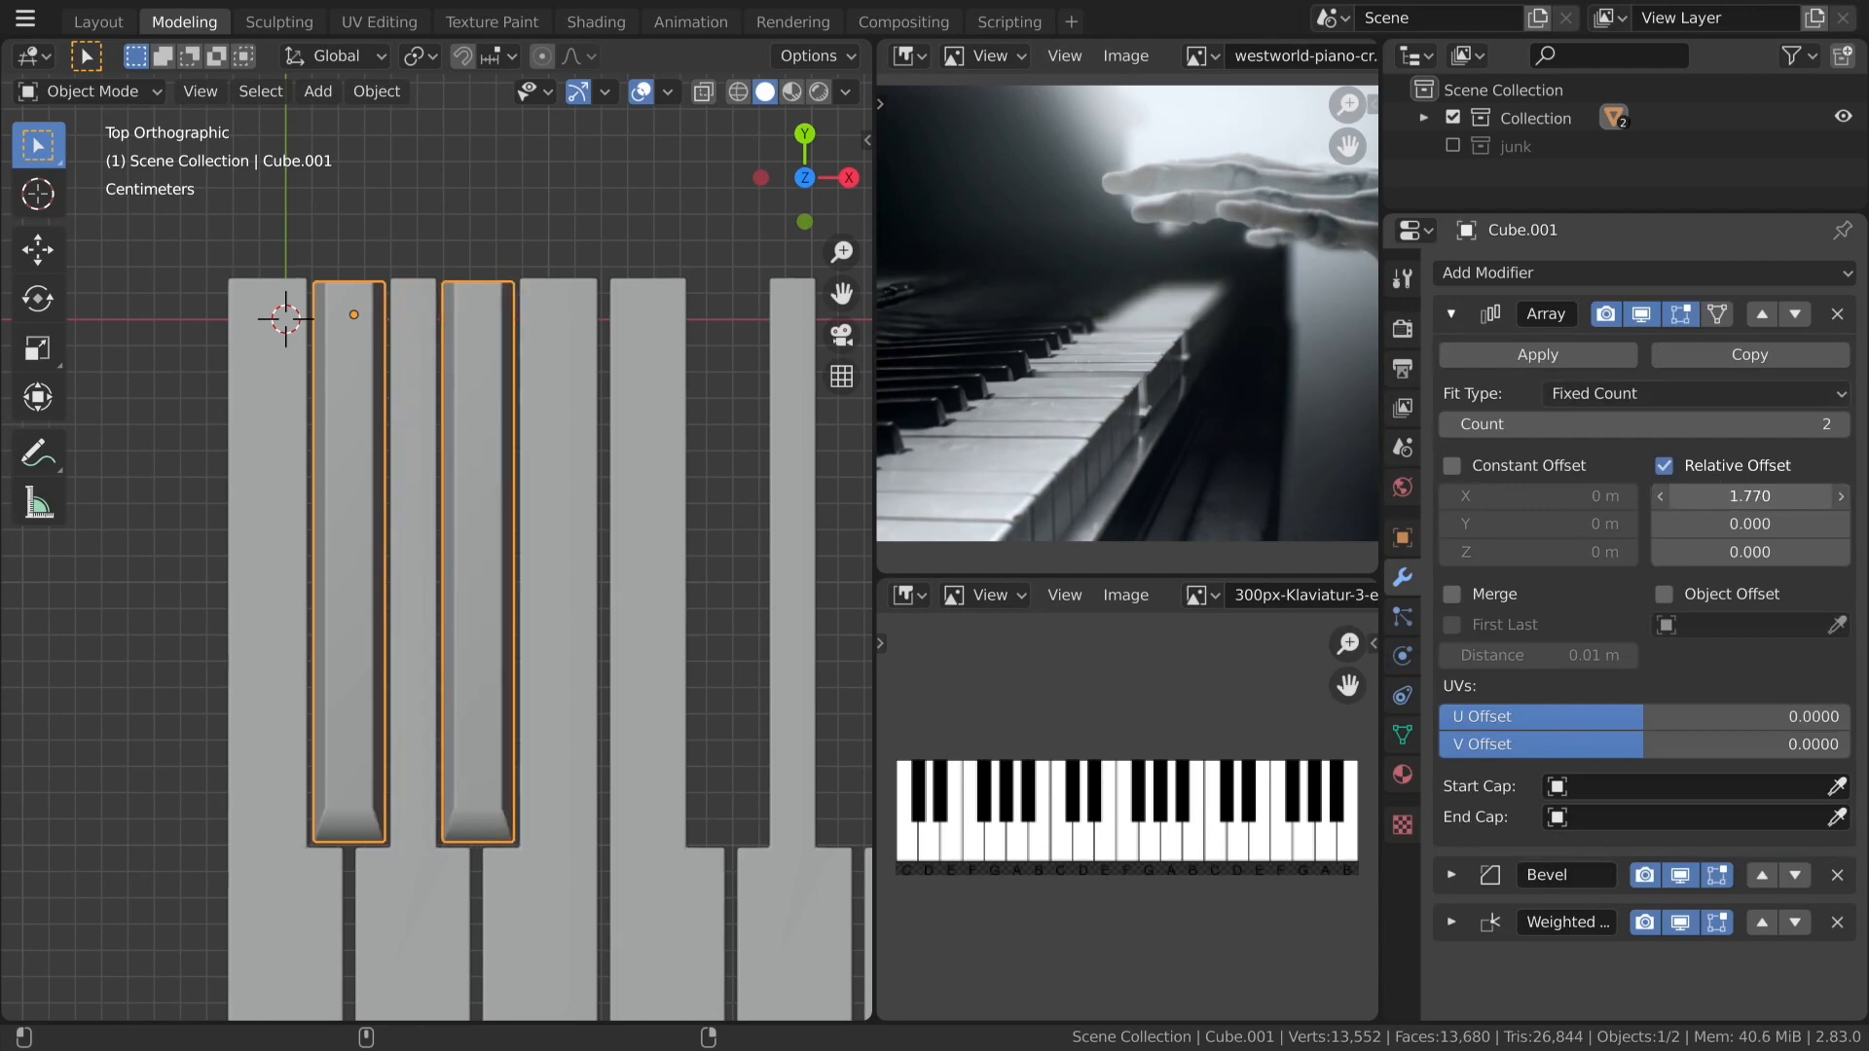
pyautogui.scroll(-1, 596, 674)
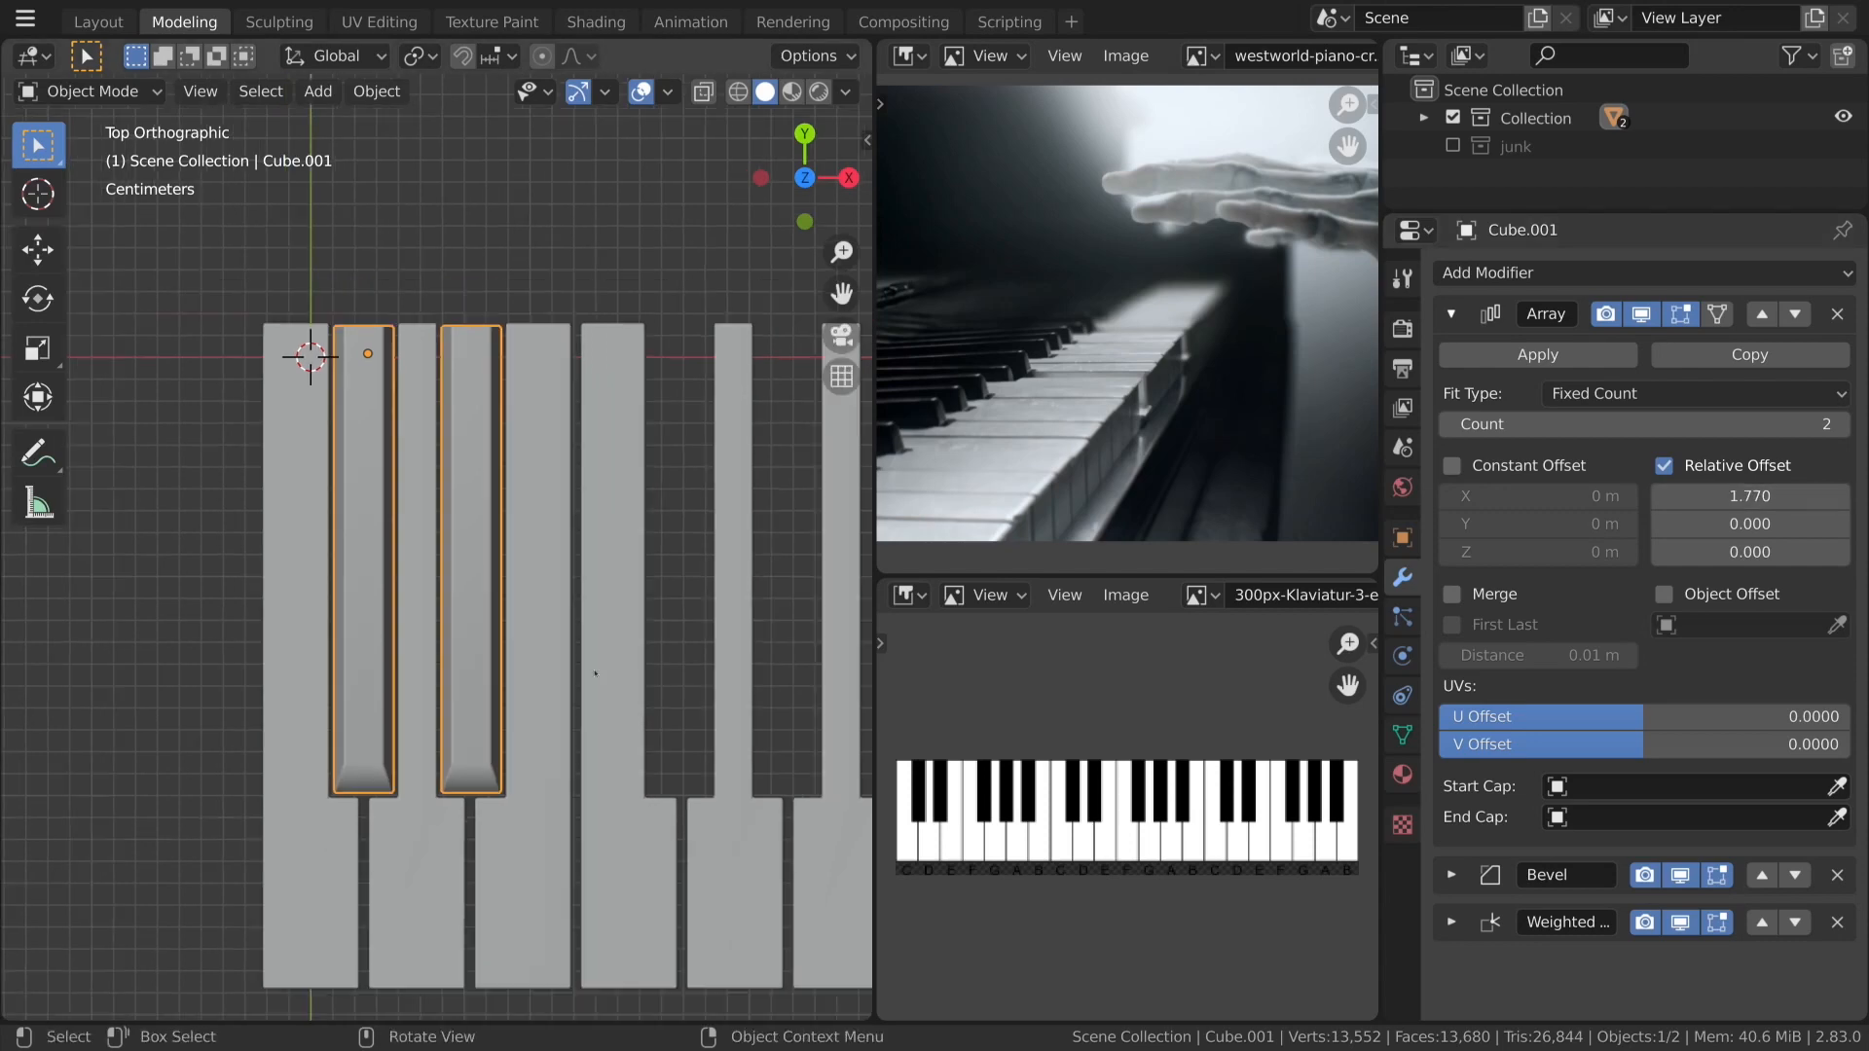
# Duplicate the black-key pair about 0.14 m along X into the next group of gaps and set the copy's array count to 3.
pyautogui.keyDown('shift'); pyautogui.moveTo(602, 661); pyautogui.dragTo(575, 653, button='middle'); pyautogui.keyUp('shift')
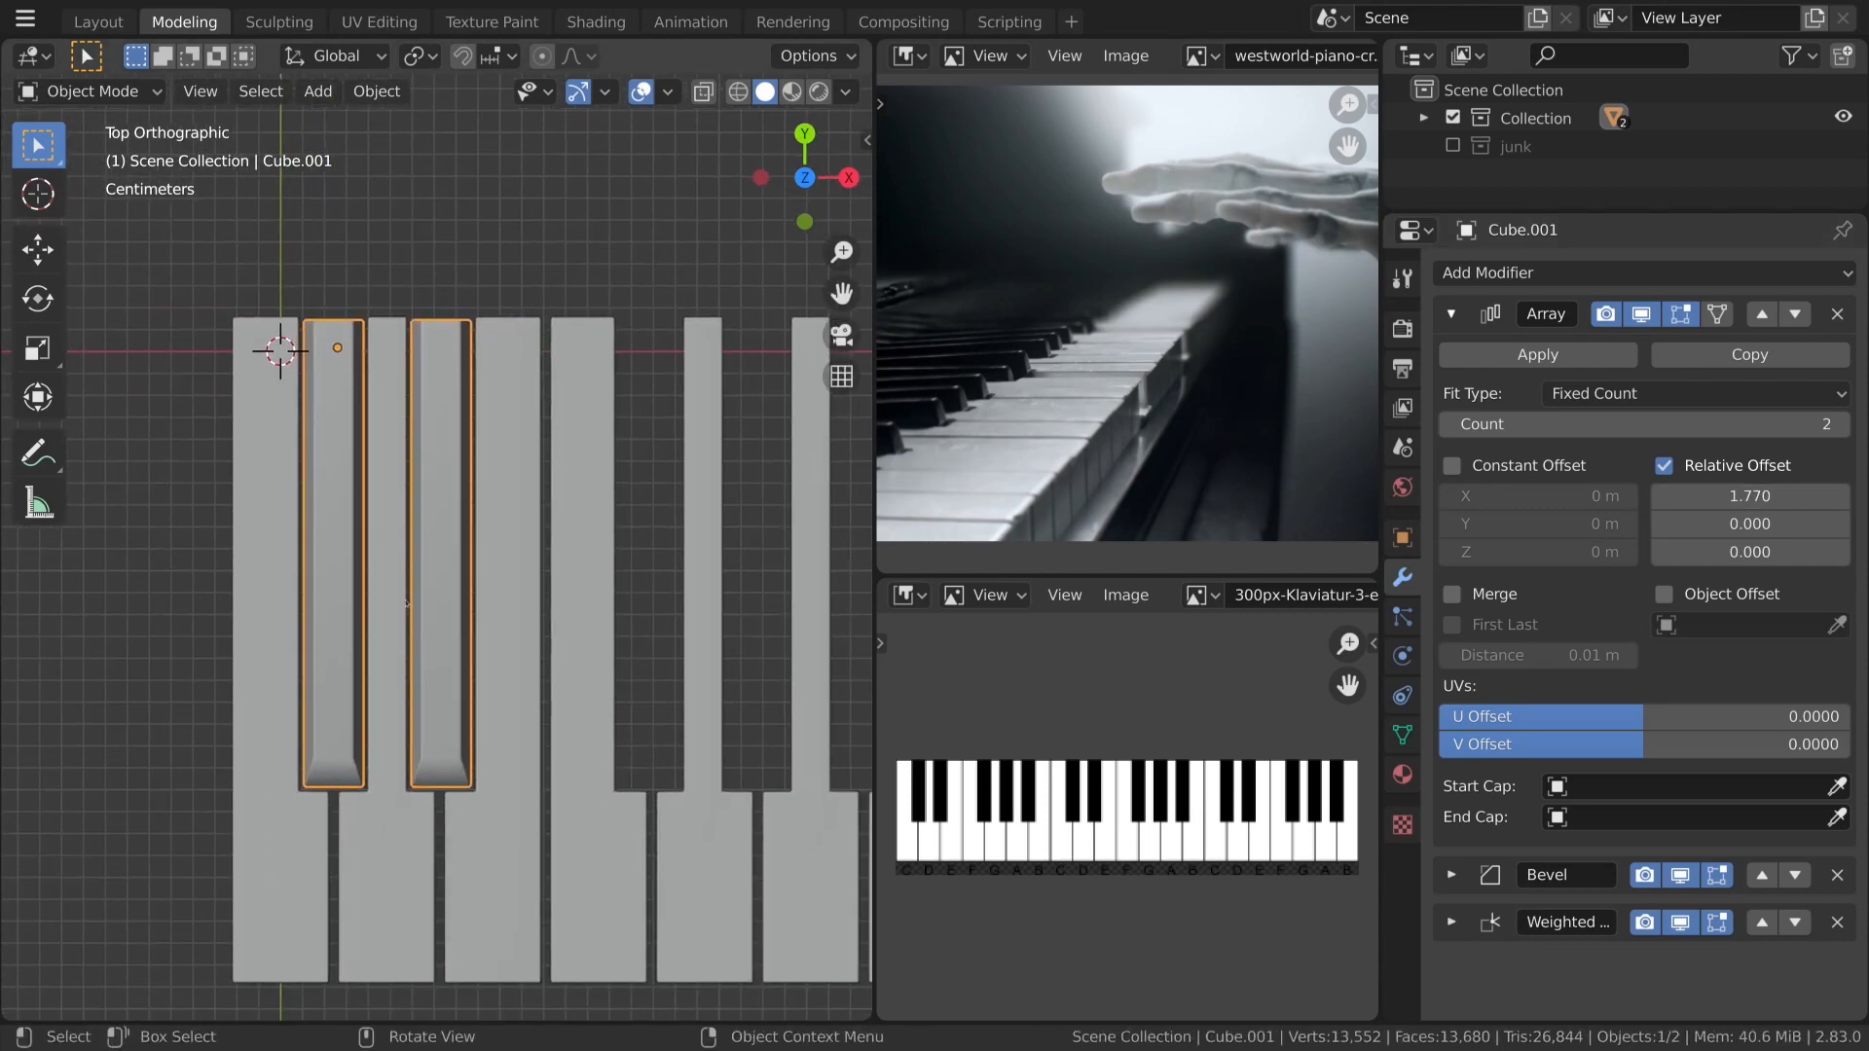
pyautogui.hotkey('shift', 'd')
pyautogui.press('x')
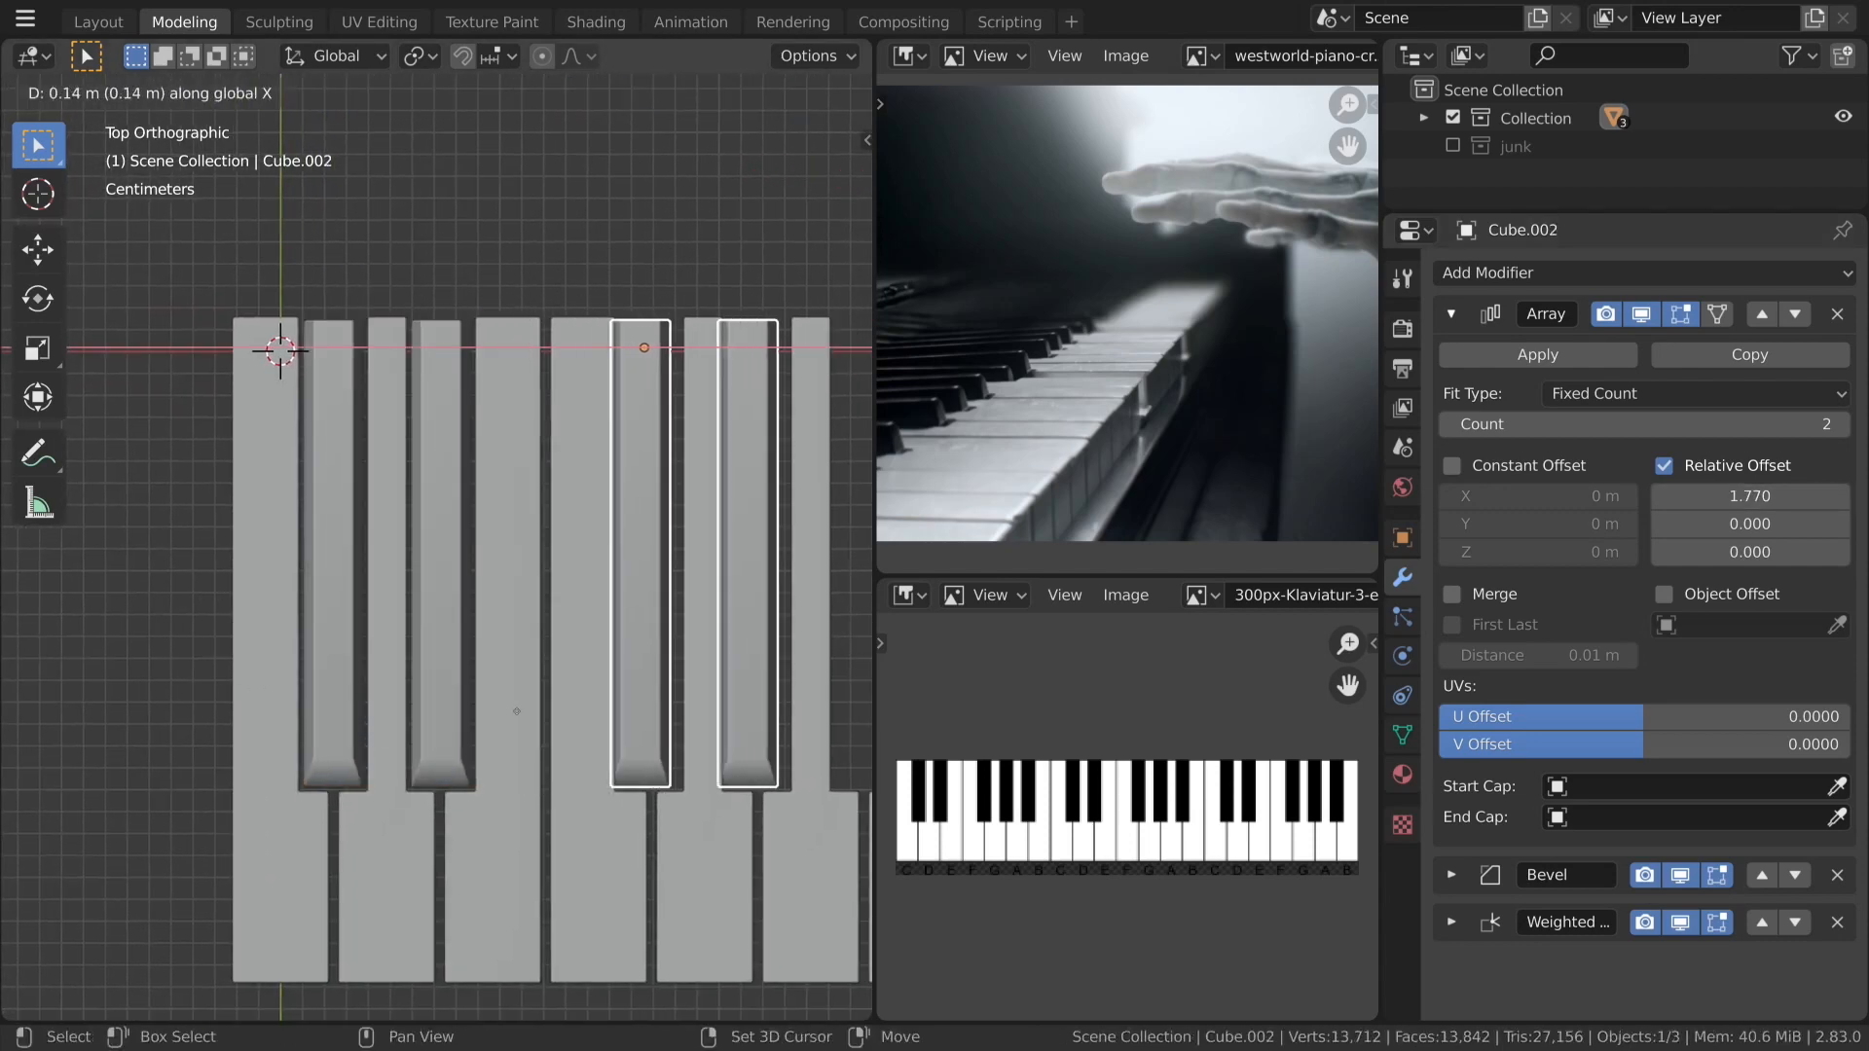
pyautogui.click(604, 723)
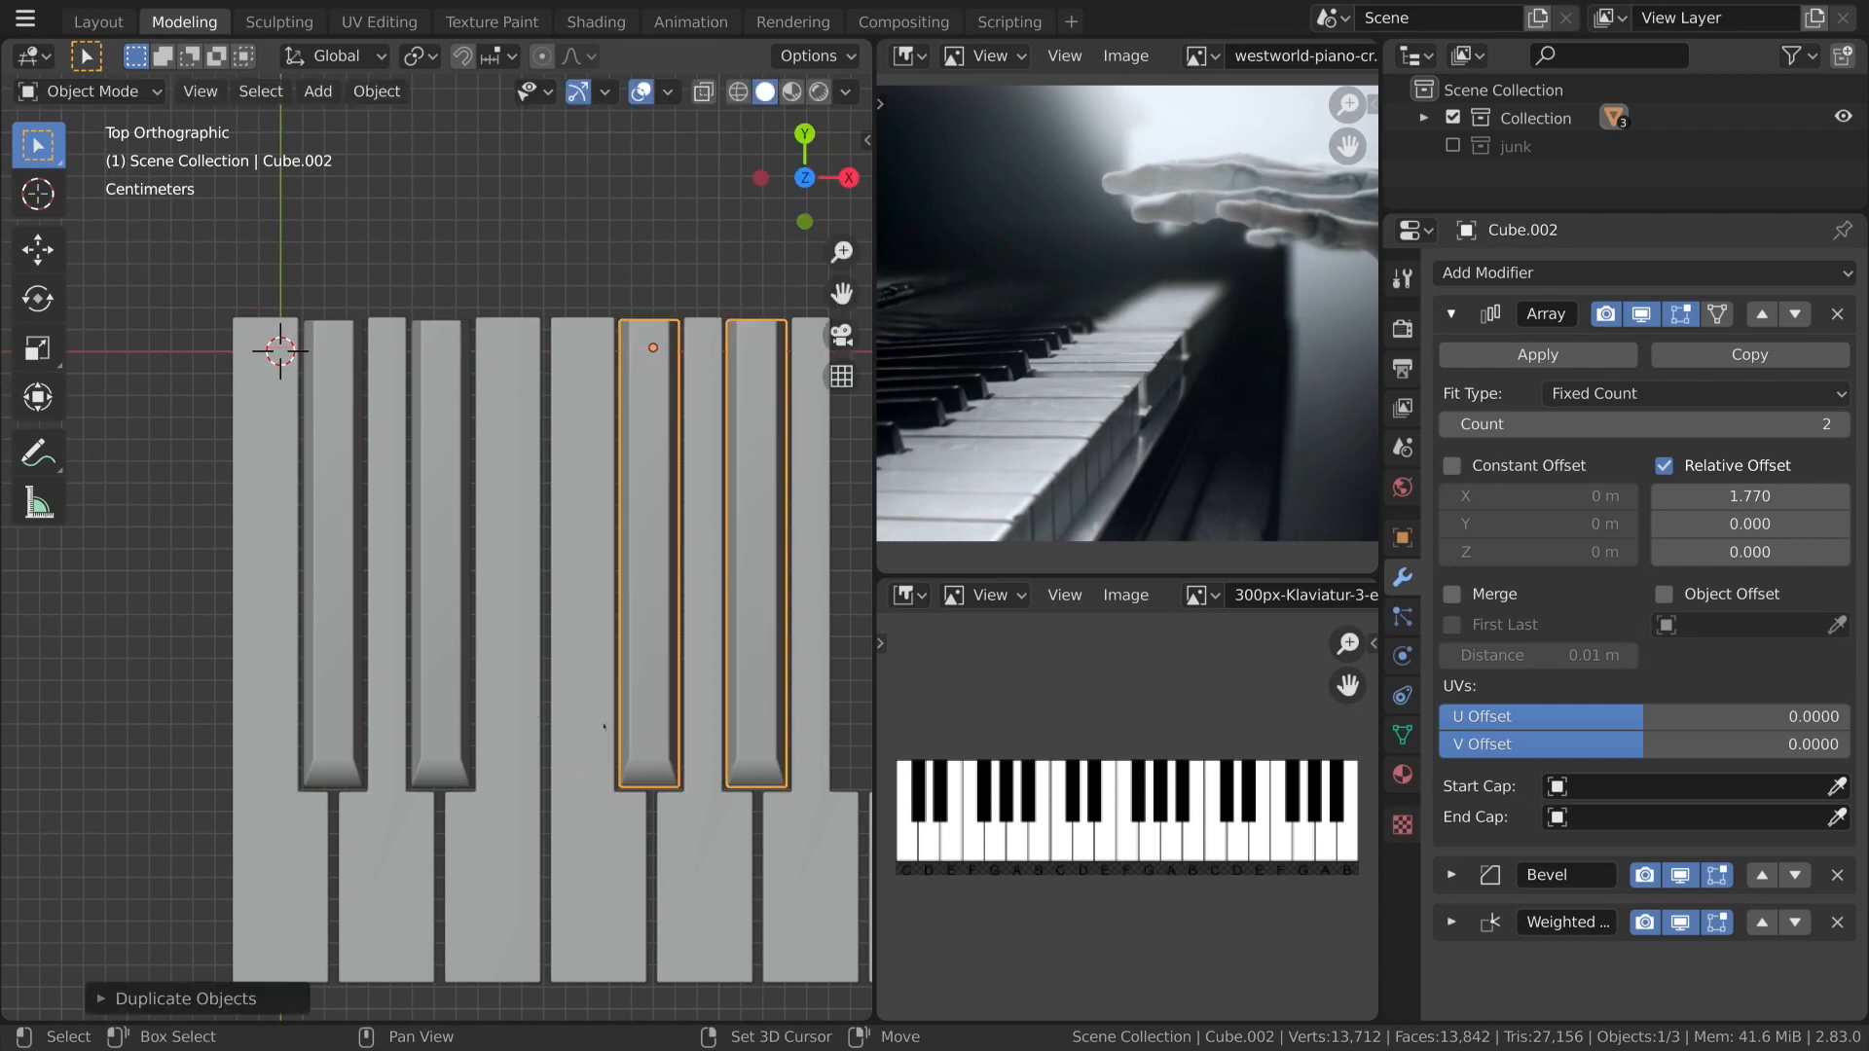
pyautogui.click(1839, 425)
# Select the pair and the trio of black keys together and duplicate them along X into the next octave's gaps.
pyautogui.scroll(-2, 584, 594)
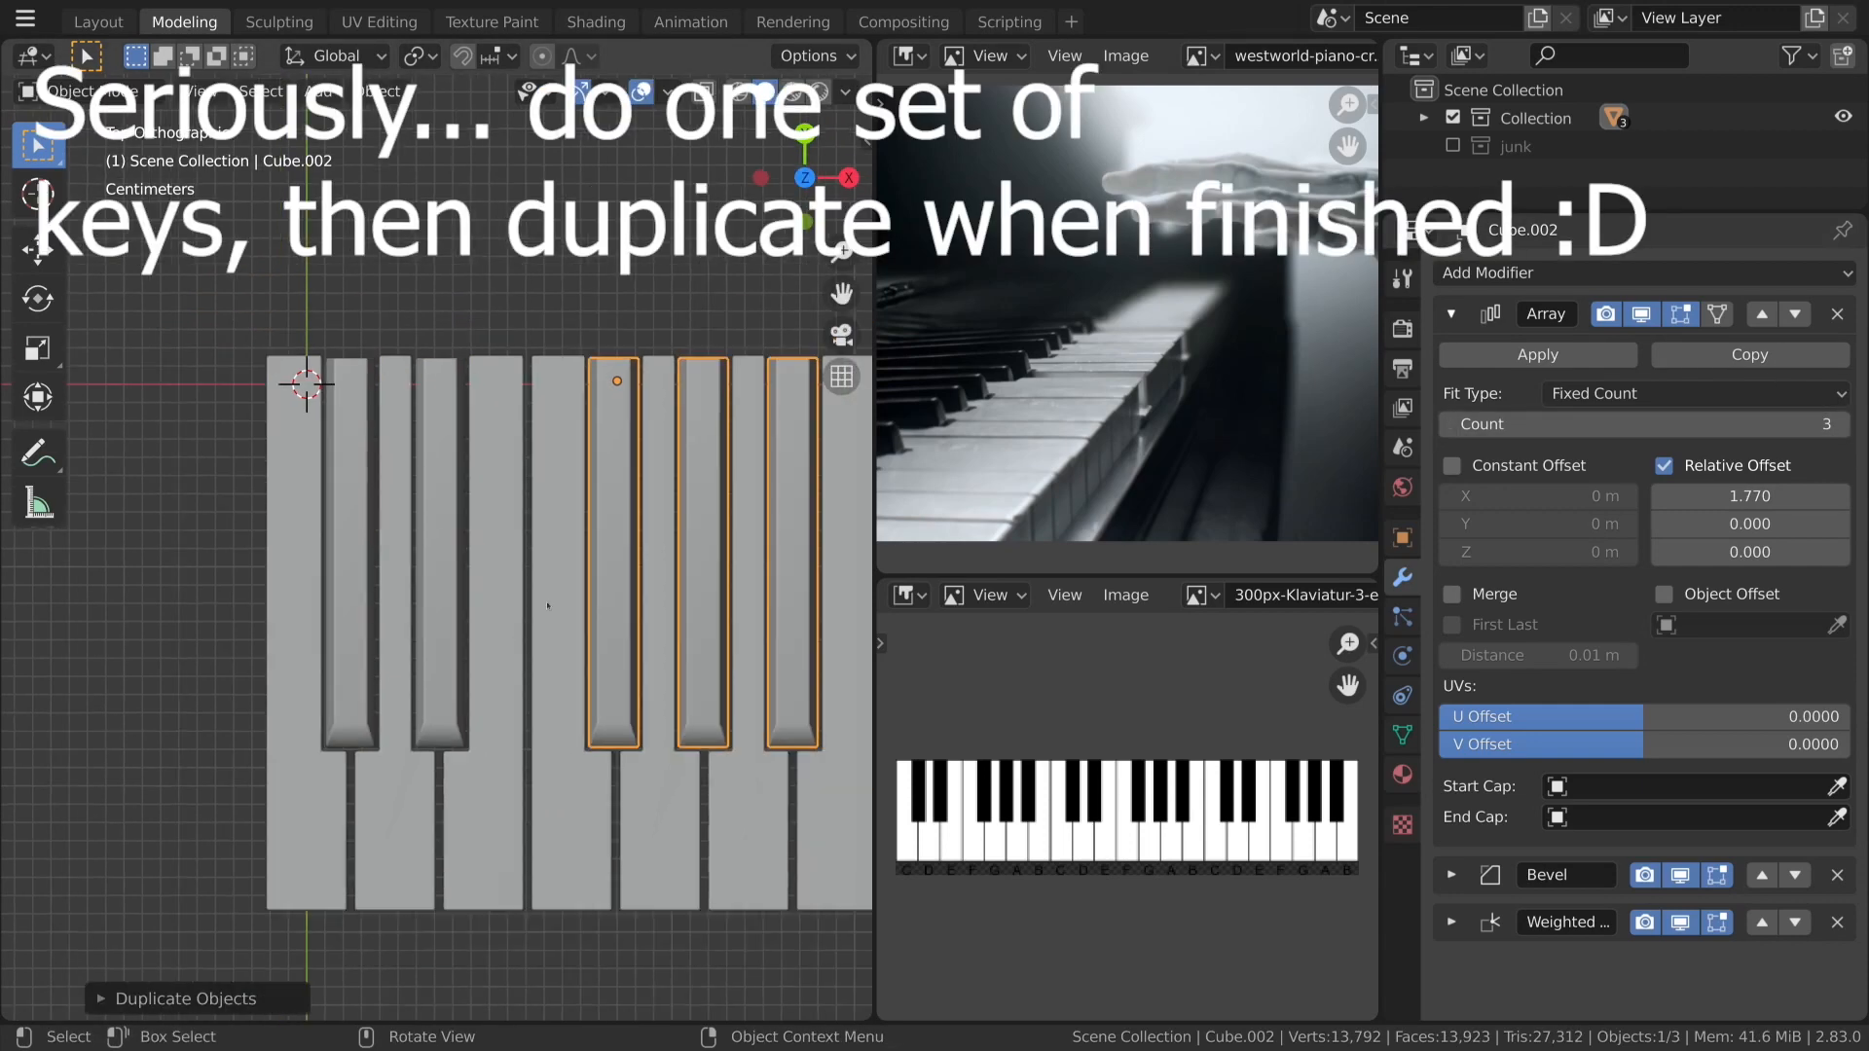
pyautogui.keyDown('shift'); pyautogui.click(449, 595); pyautogui.keyUp('shift')
pyautogui.keyDown('shift'); pyautogui.moveTo(482, 645); pyautogui.dragTo(208, 604, button='middle'); pyautogui.keyUp('shift')
pyautogui.hotkey('shift', 'd')
pyautogui.press('x')
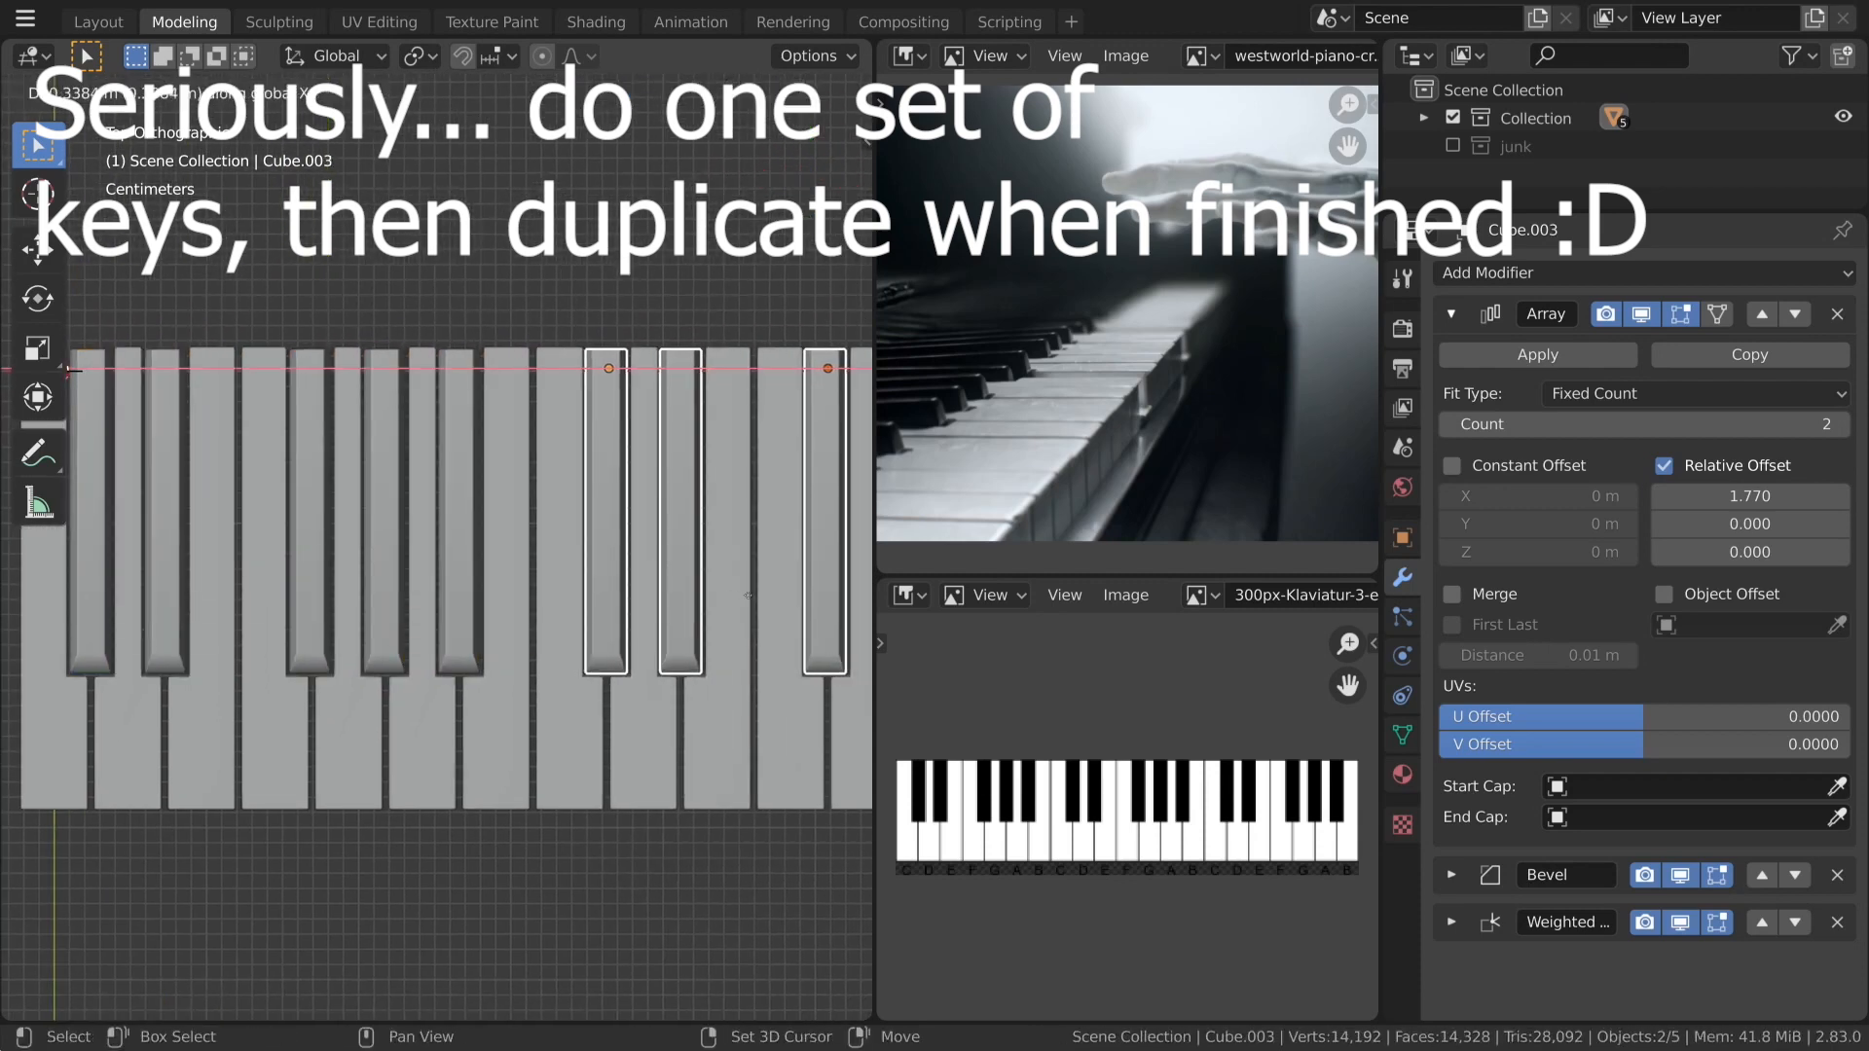
pyautogui.click(666, 599)
# Duplicate the copied pair and trio of black keys again along X to fill the following octave.
pyautogui.keyDown('shift'); pyautogui.moveTo(554, 651); pyautogui.dragTo(460, 662, button='middle'); pyautogui.keyUp('shift')
pyautogui.hotkey('shift', 'd')
pyautogui.press('x')
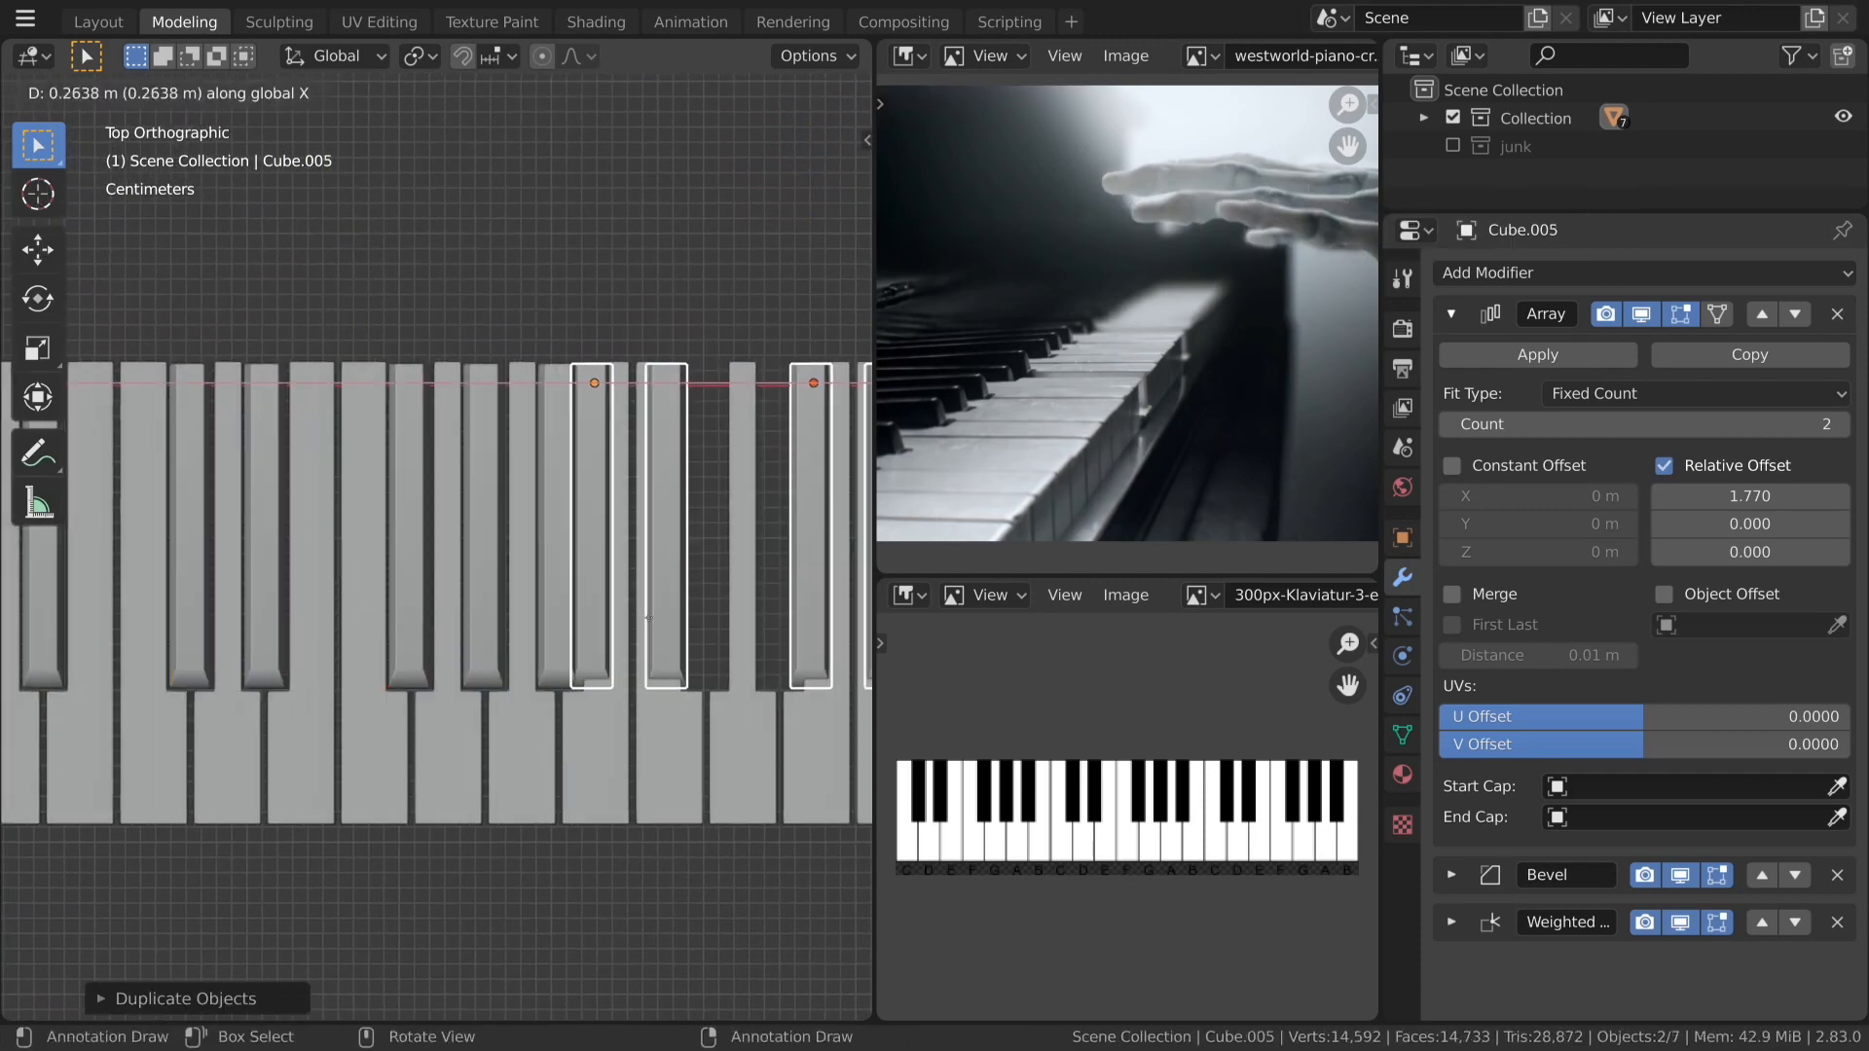
pyautogui.click(658, 733)
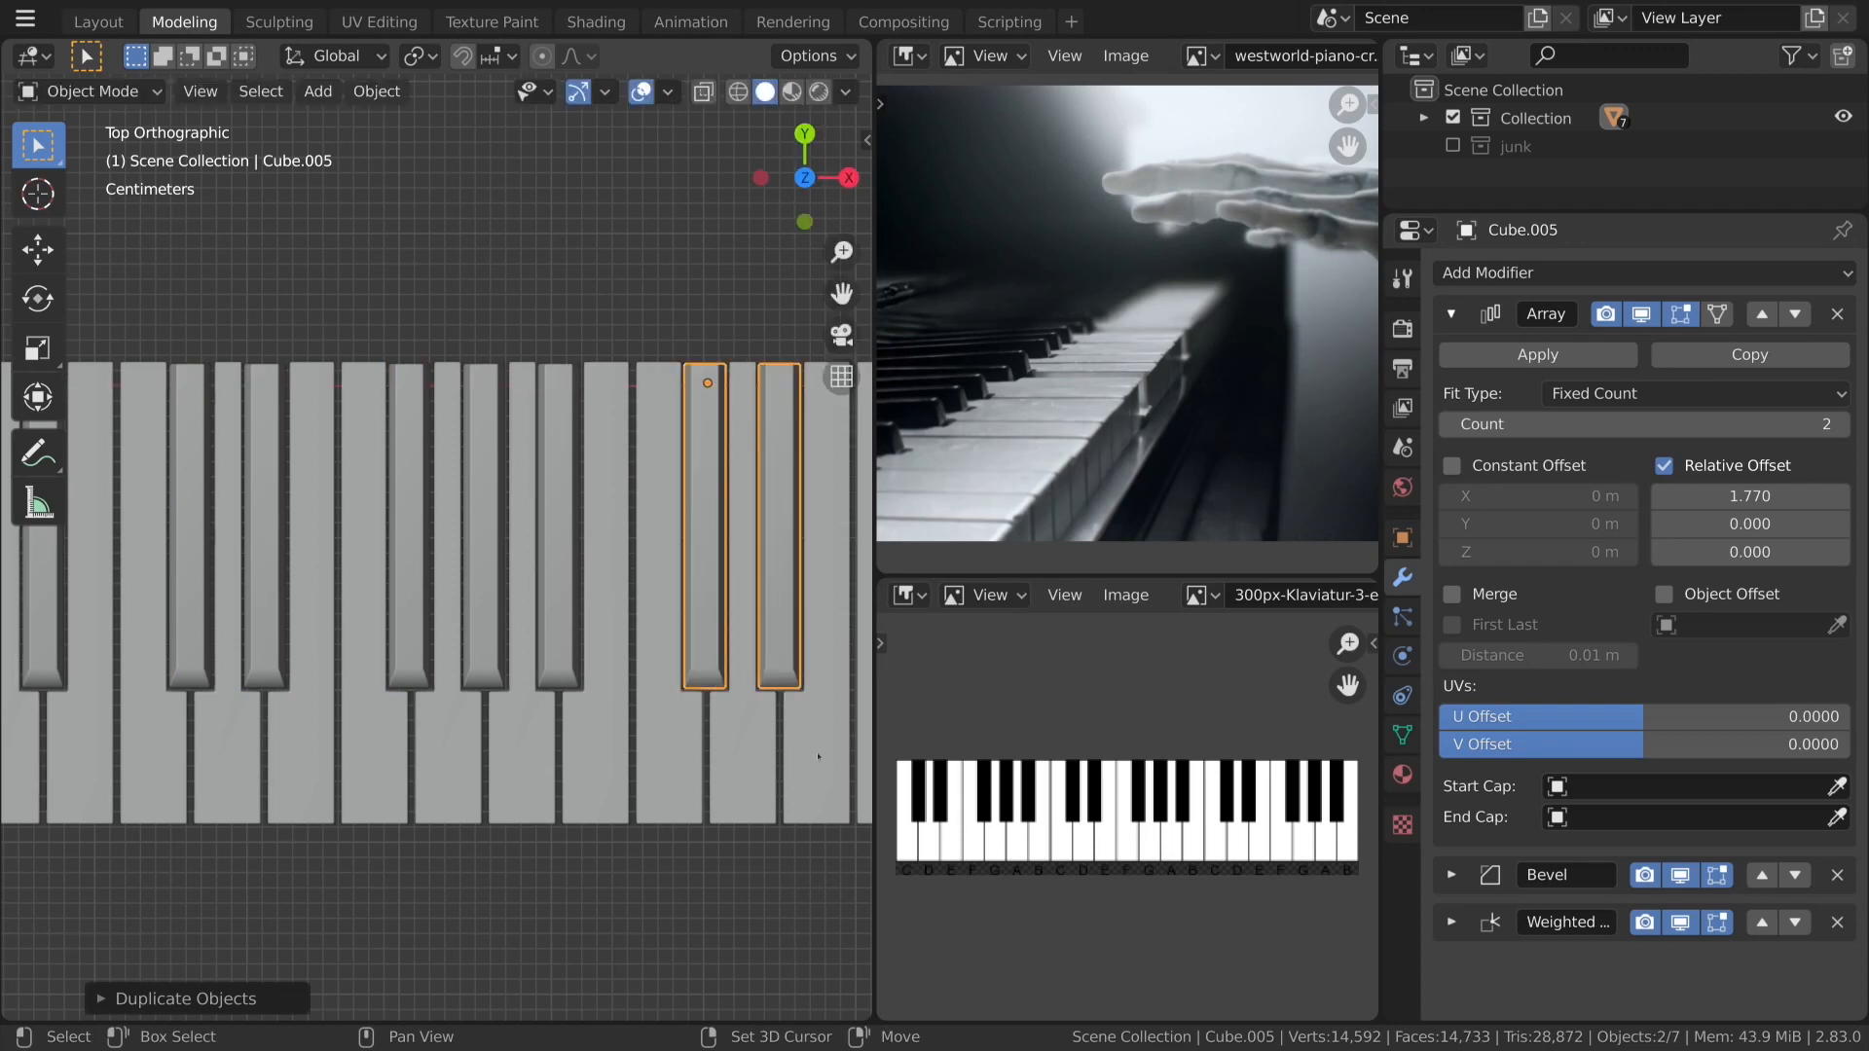
# Duplicate the selected pair and trio of black keys twice along X, filling the next two octaves at about 0.34 m spacing.
pyautogui.keyDown('shift'); pyautogui.moveTo(745, 658); pyautogui.dragTo(810, 653, button='middle'); pyautogui.keyUp('shift')
pyautogui.hotkey('shift', 'd')
pyautogui.press('x')
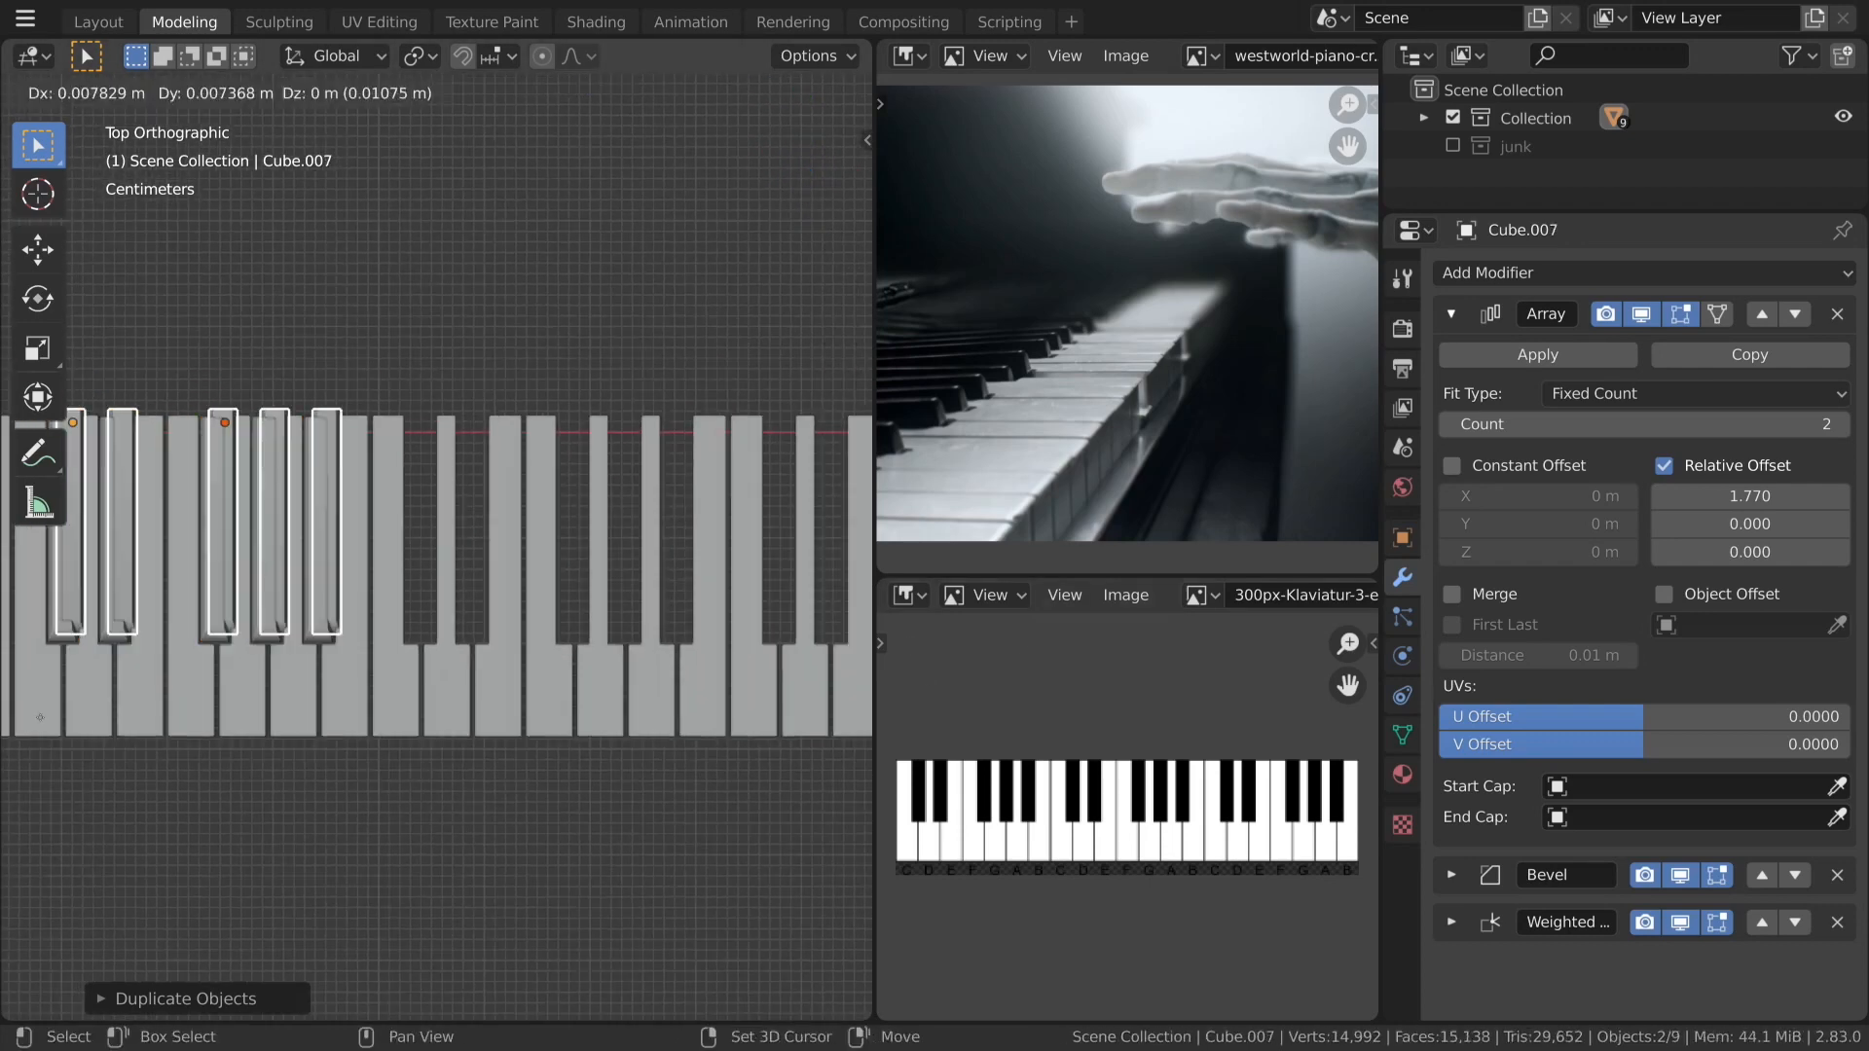
pyautogui.click(261, 719)
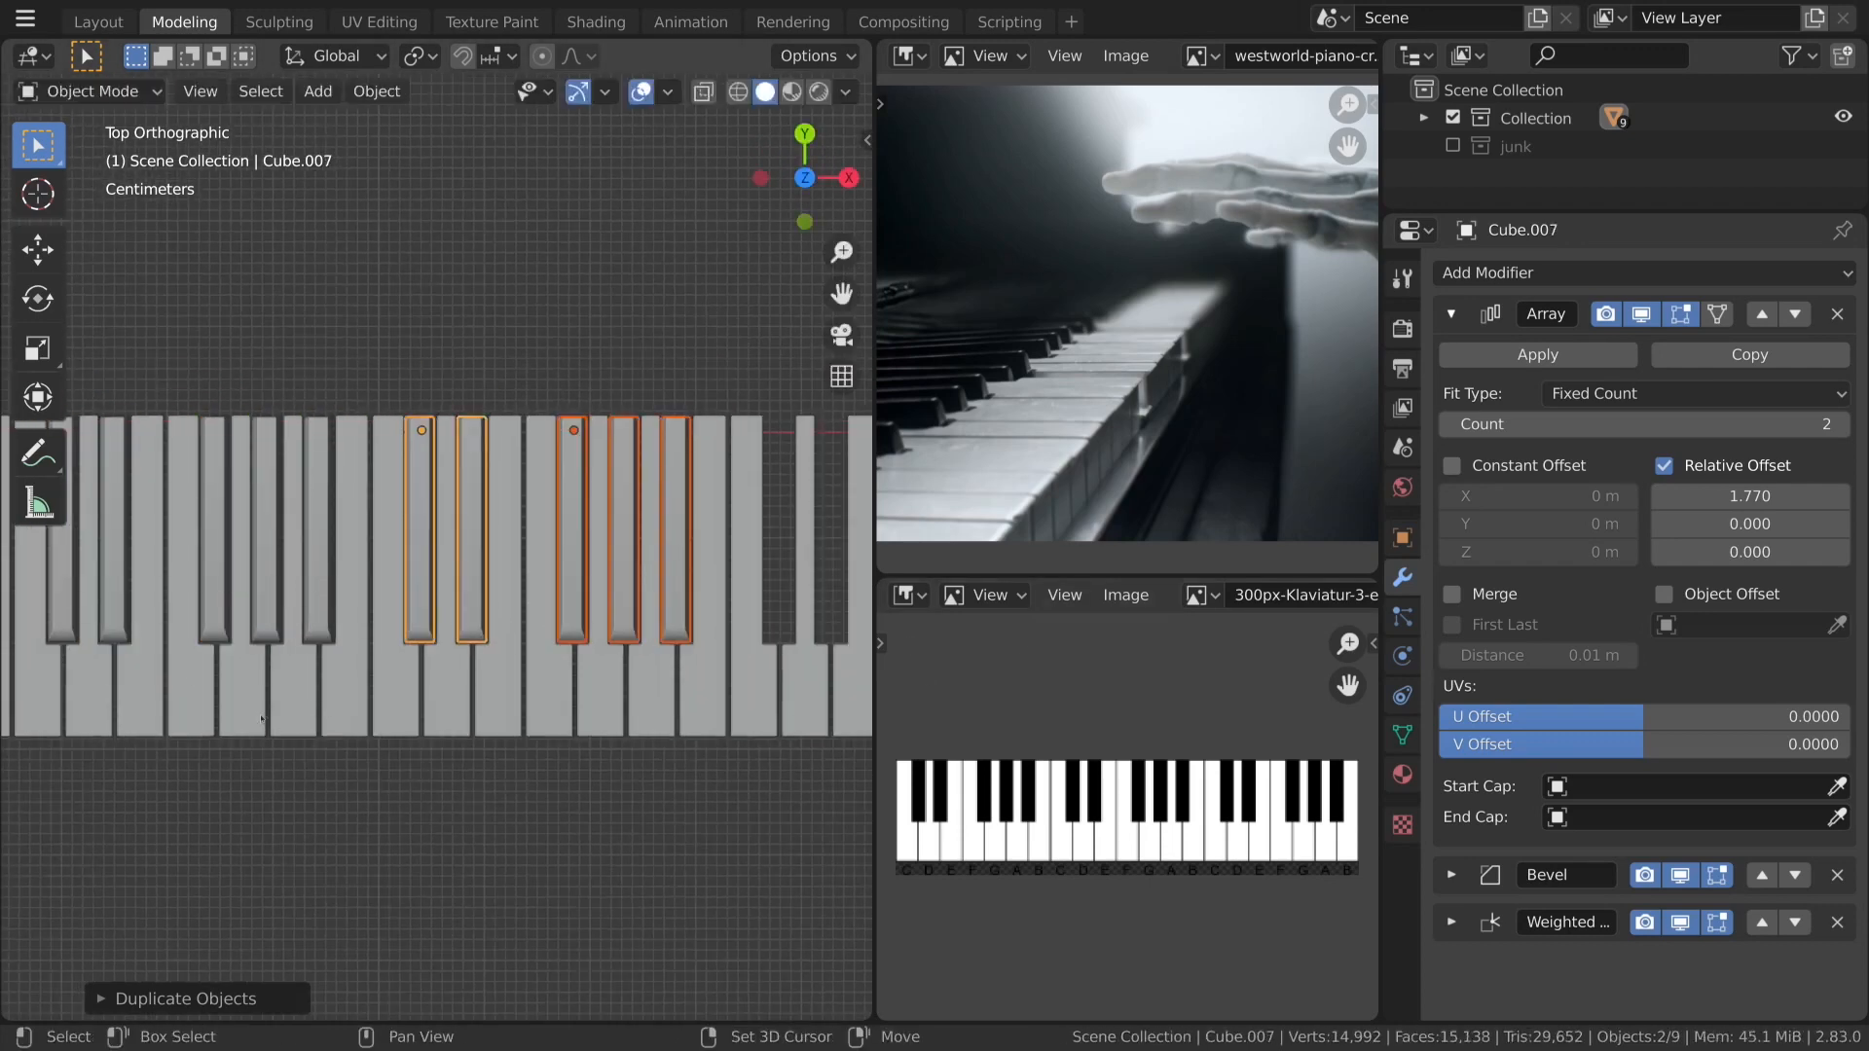
pyautogui.hotkey('shift', 'd')
pyautogui.press('x')
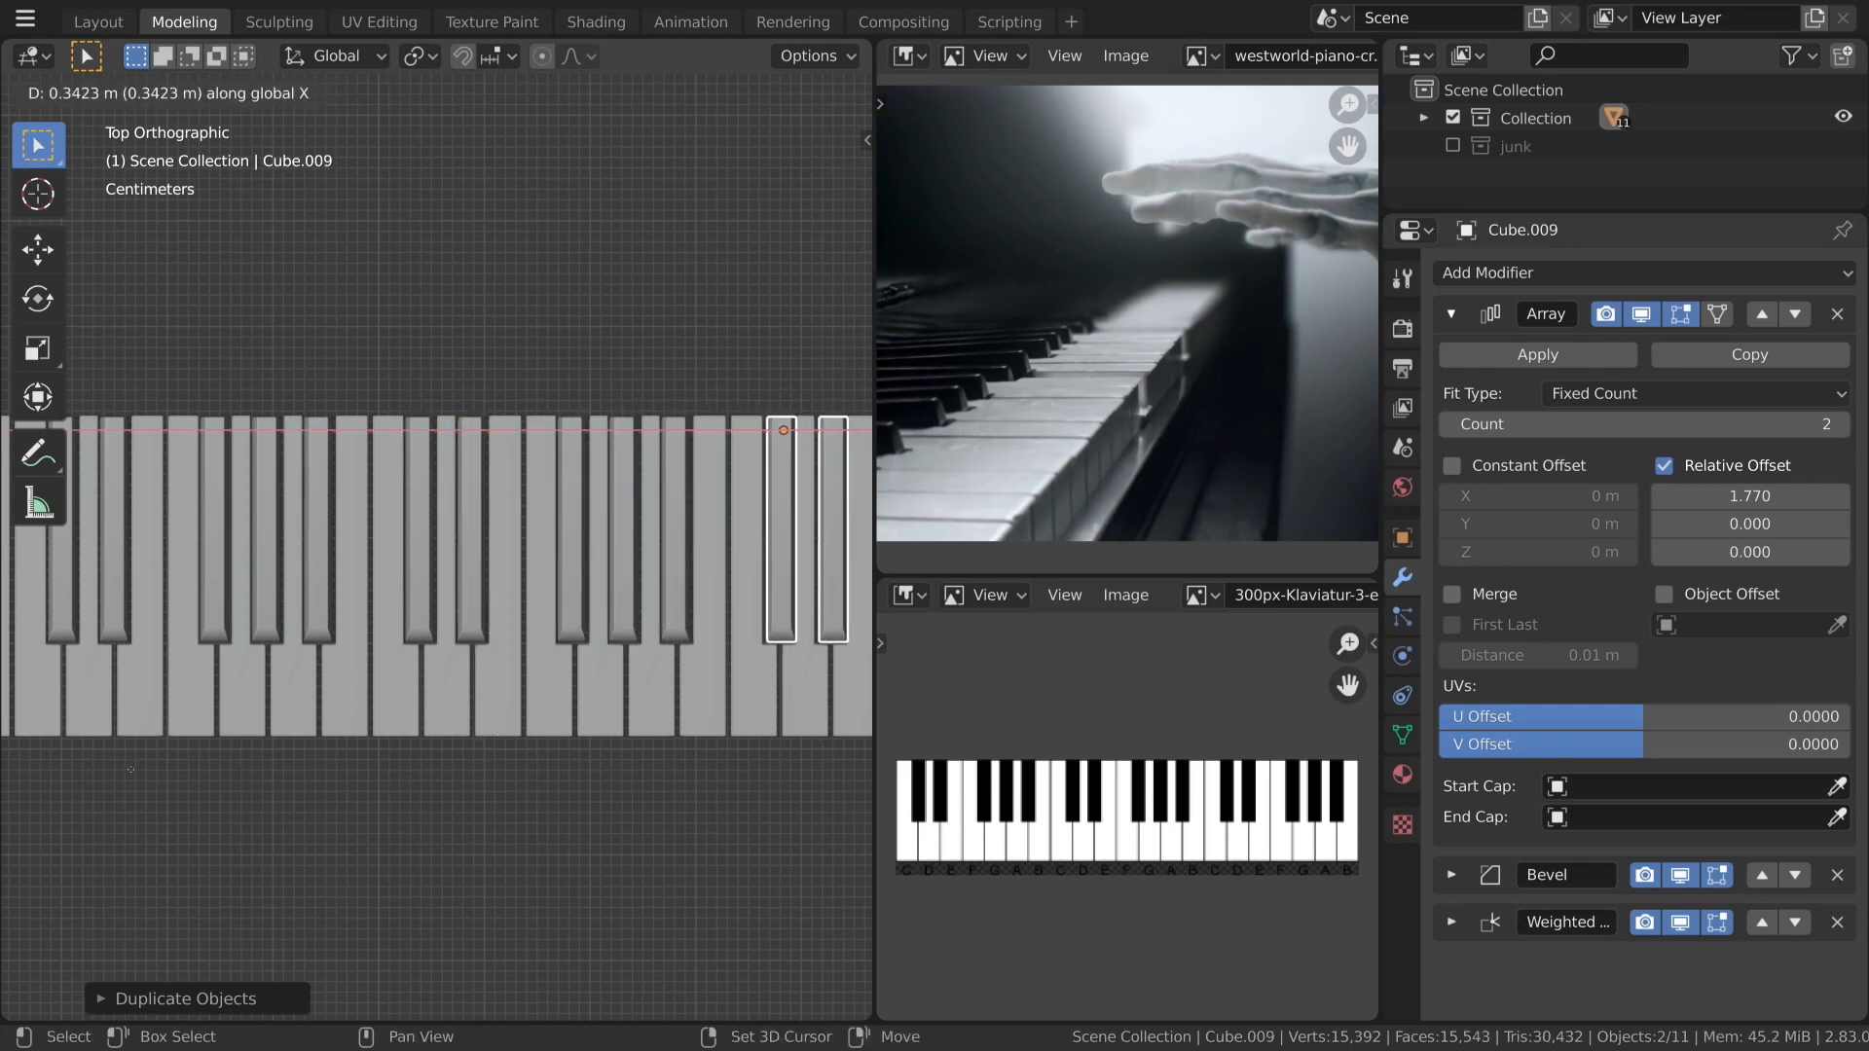
pyautogui.click(121, 770)
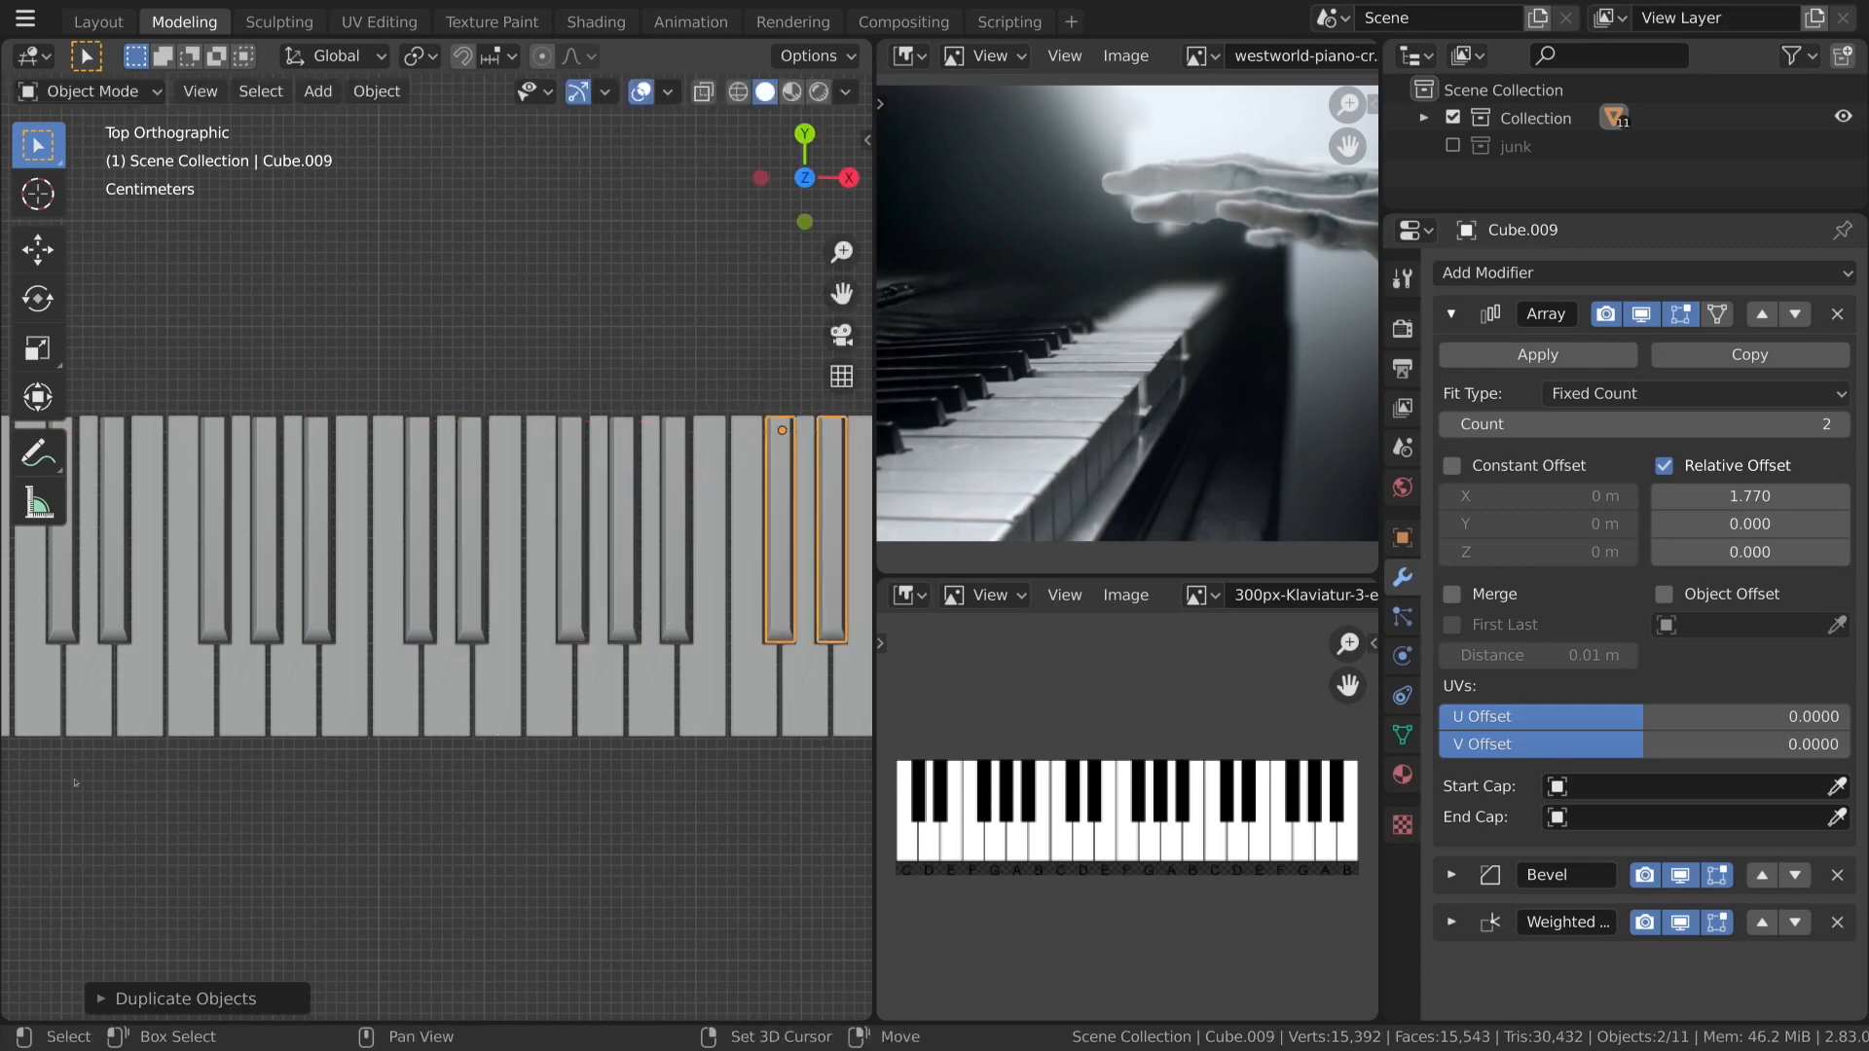
# Duplicate the newest pair and trio of black keys twice more along X into the gaps of the following two octaves.
pyautogui.hotkey('shift', 'd')
pyautogui.press('x')
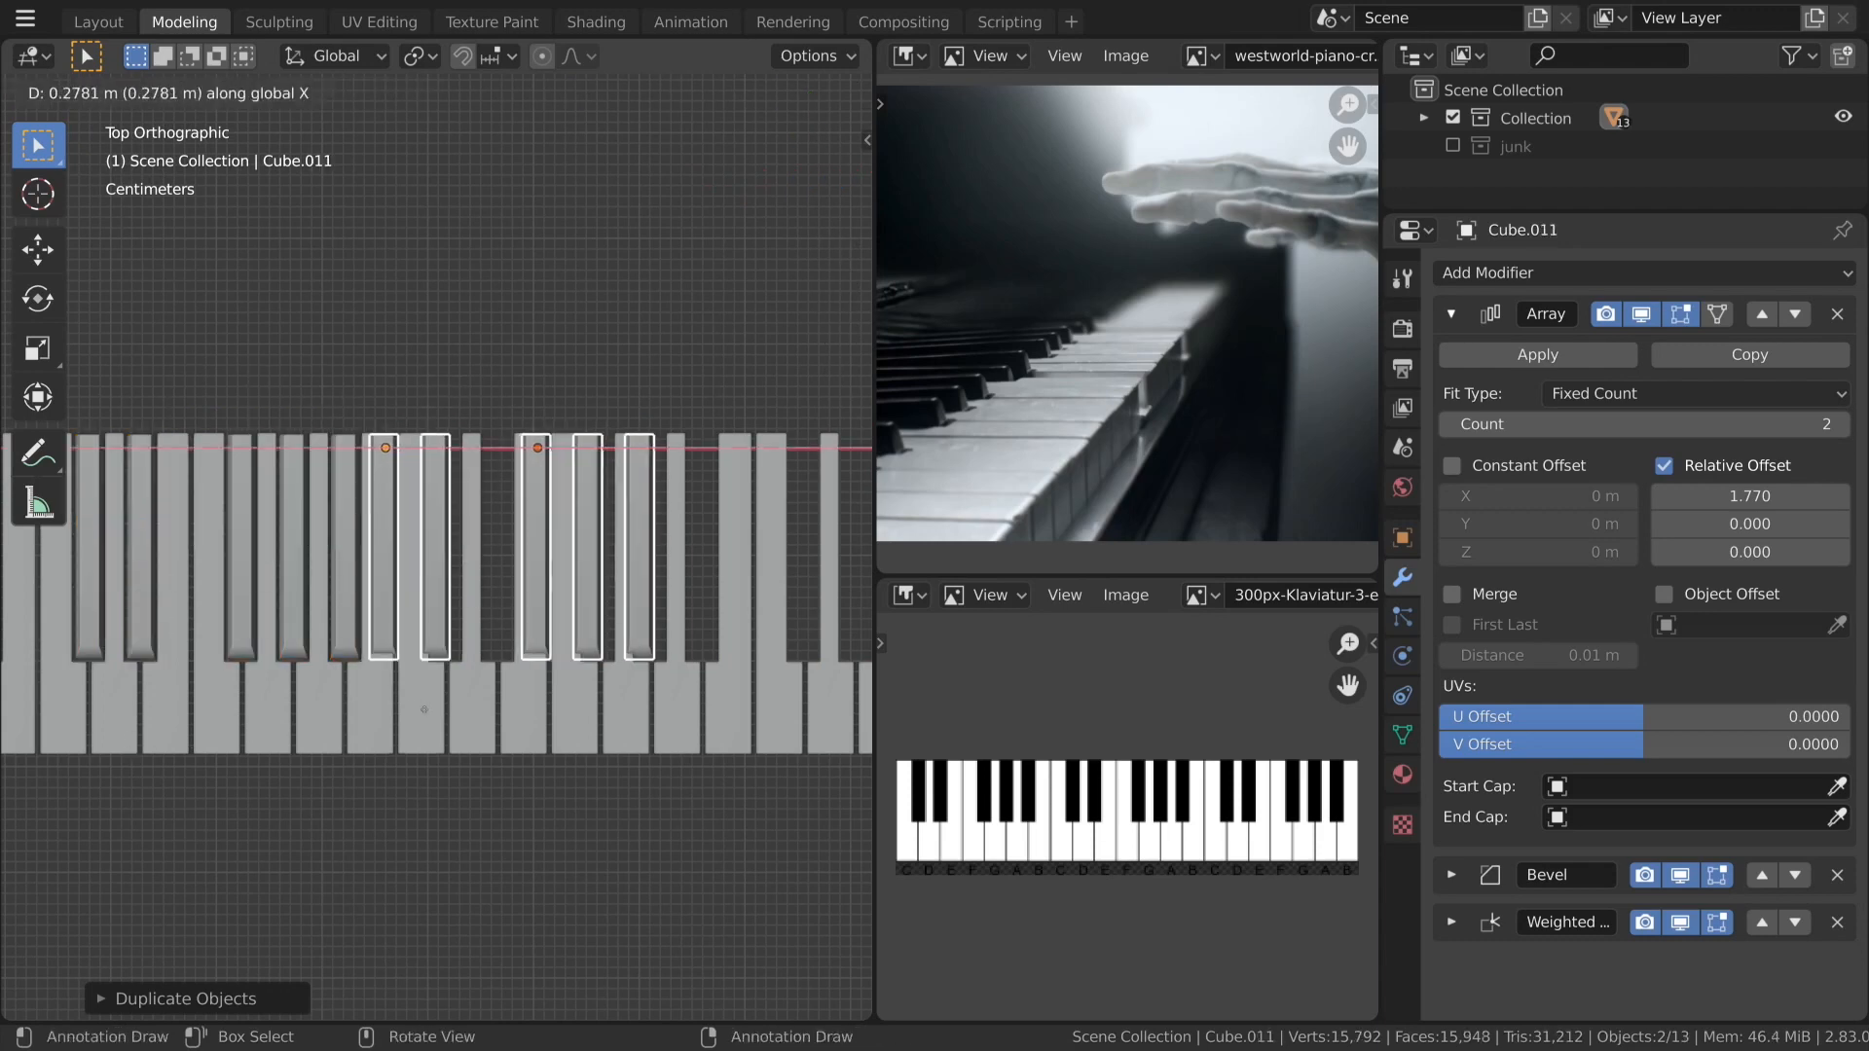
pyautogui.click(650, 701)
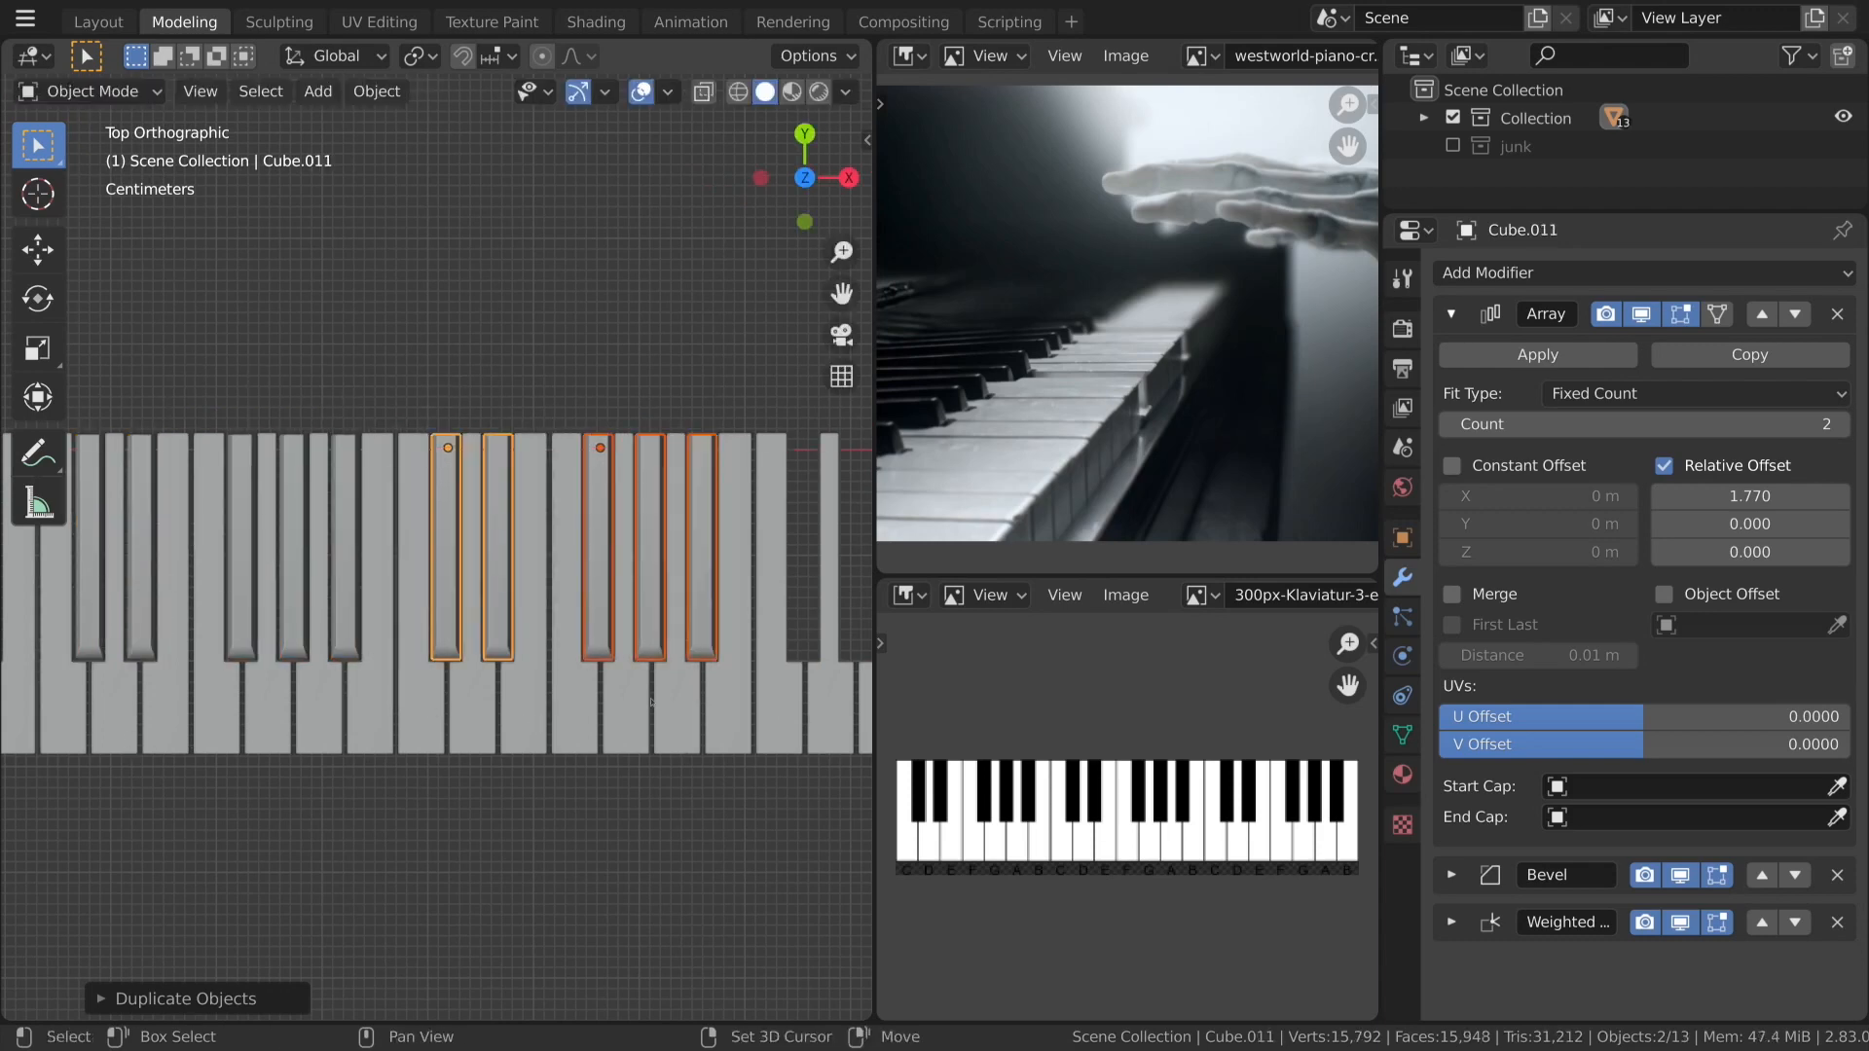
pyautogui.hotkey('shift', 'd')
pyautogui.press('x')
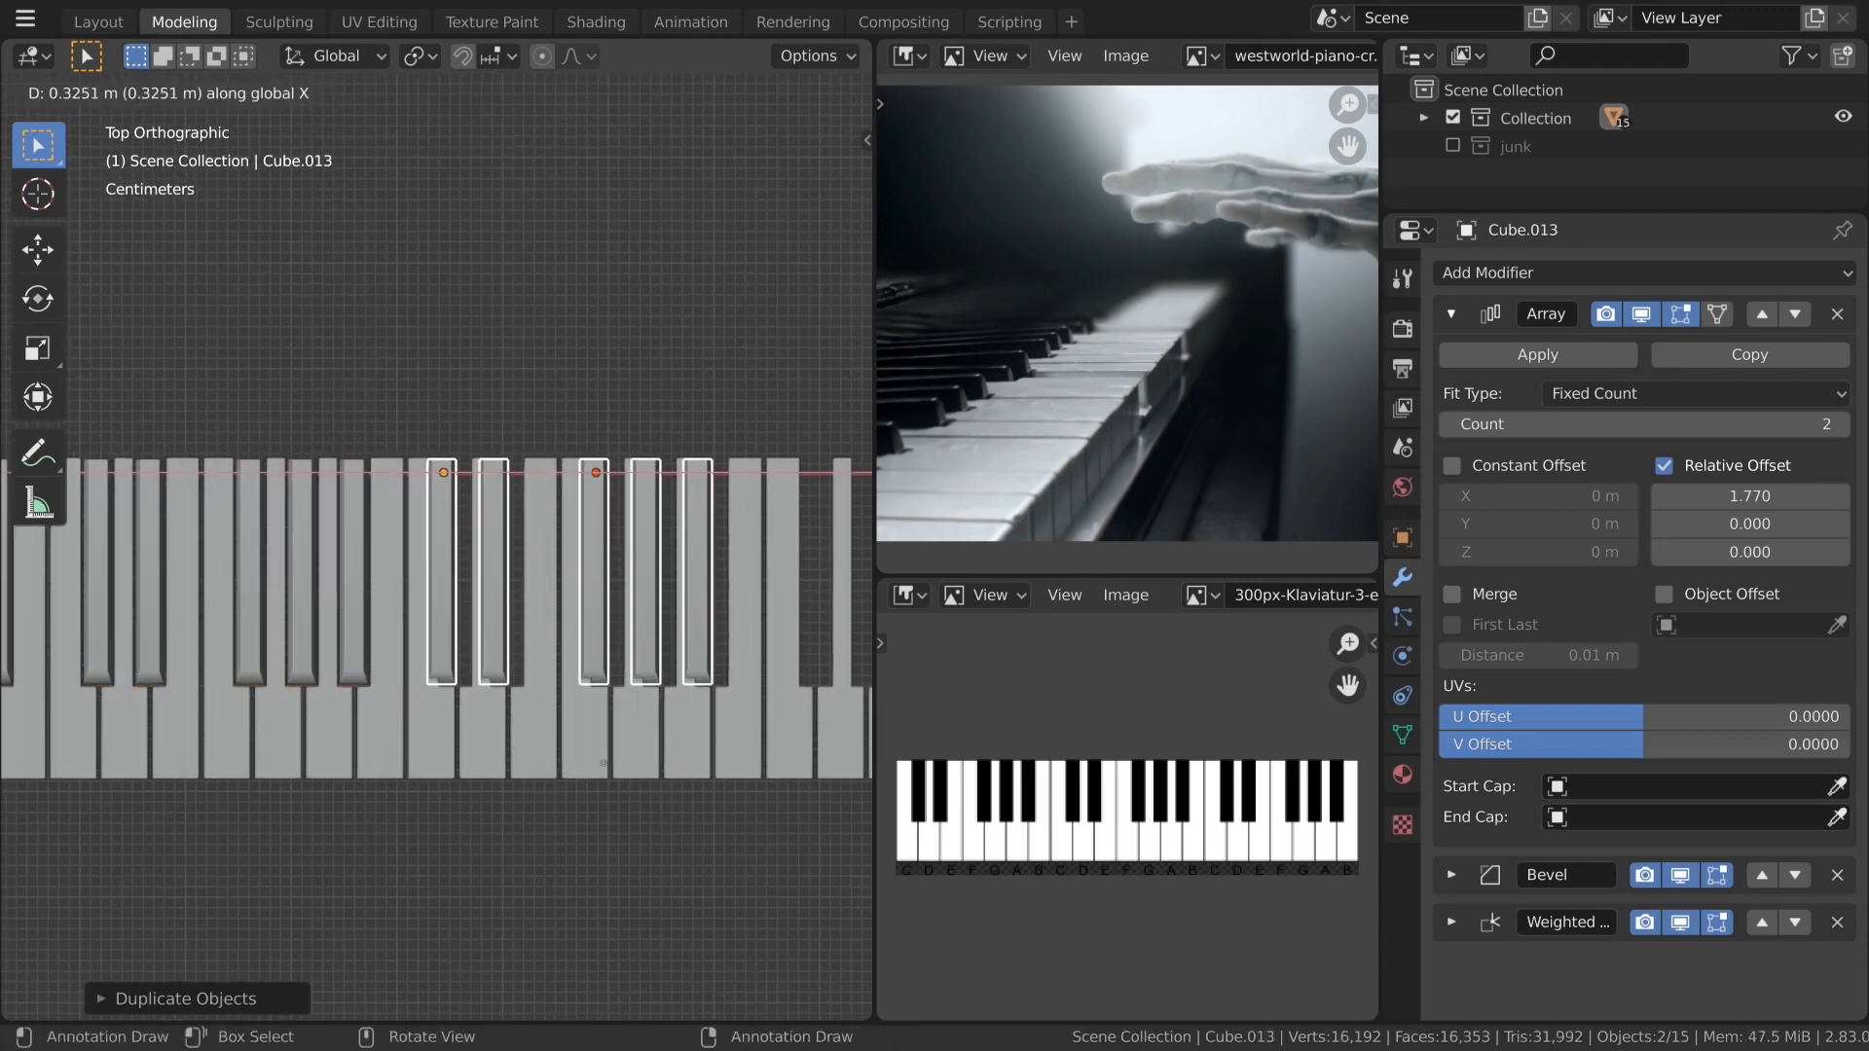
pyautogui.click(458, 766)
# Duplicate the latest pair-and-trio set along X two more times to fill the remaining black-key gaps at the keyboard's far end.
pyautogui.hotkey('shift', 'd')
pyautogui.press('x')
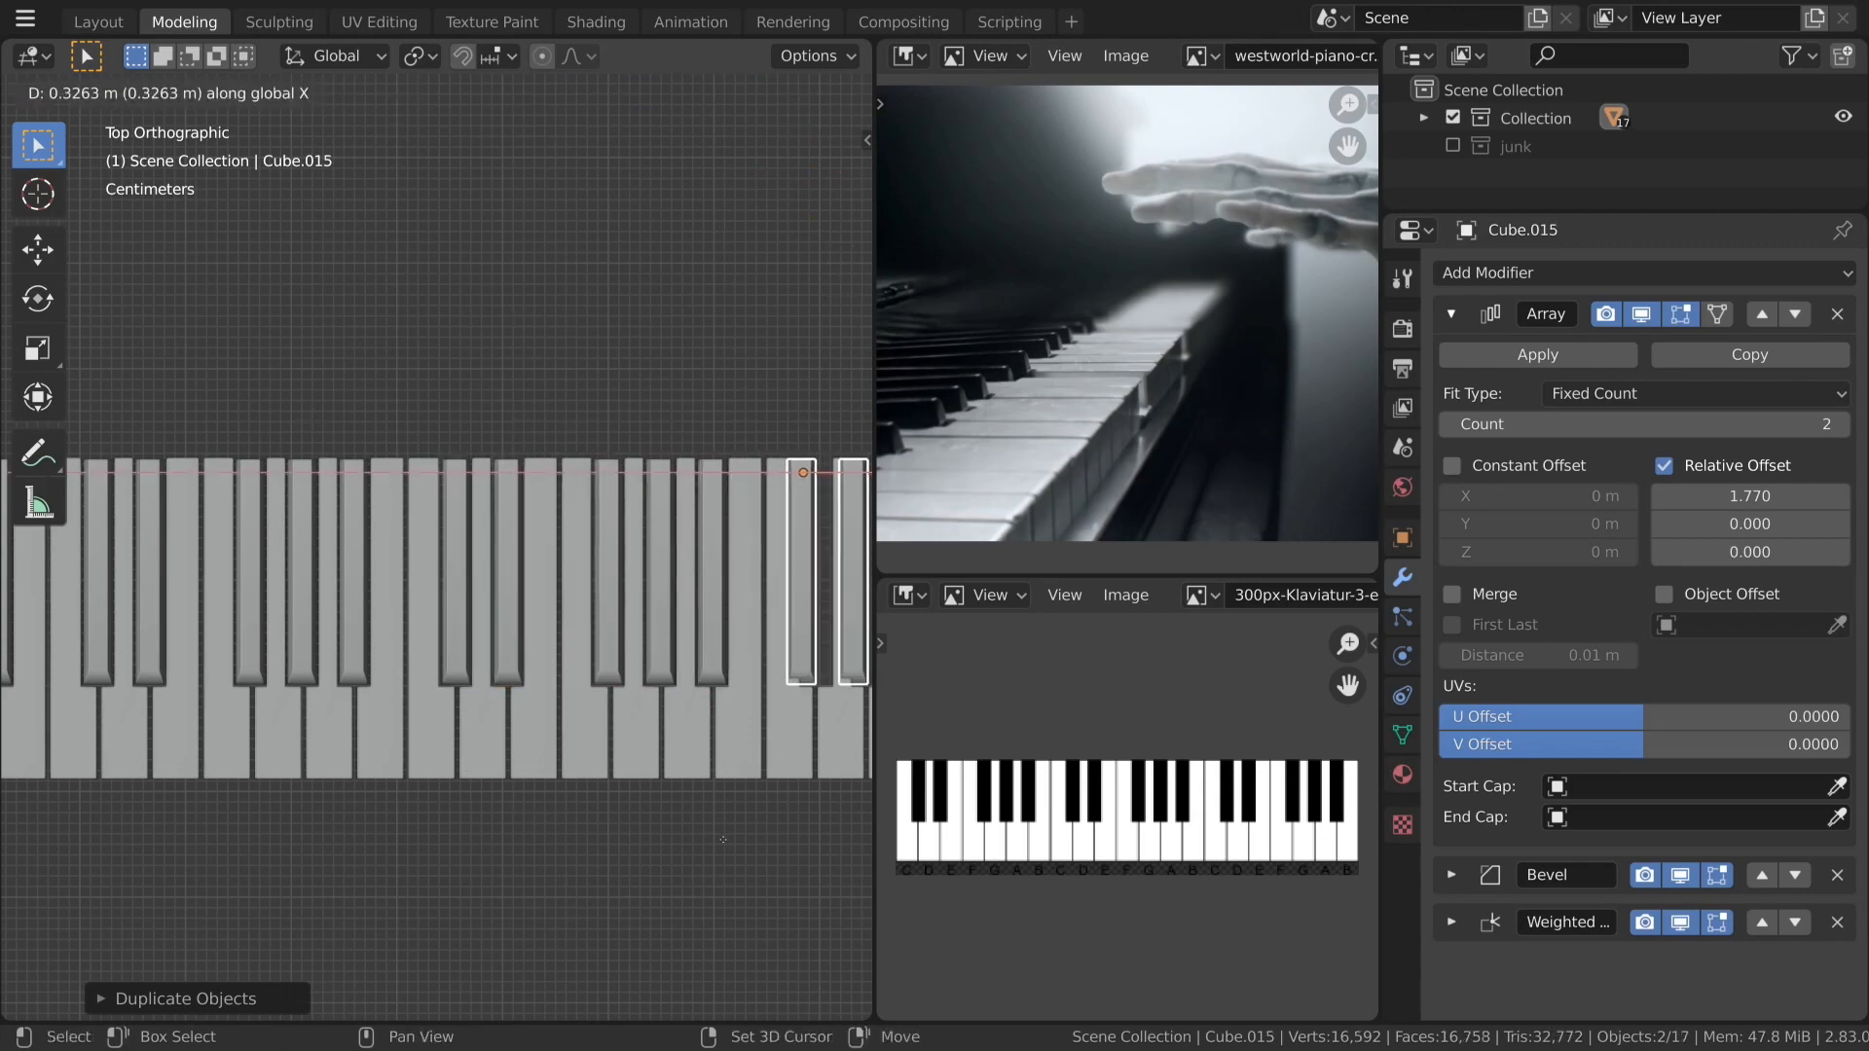
pyautogui.click(339, 760)
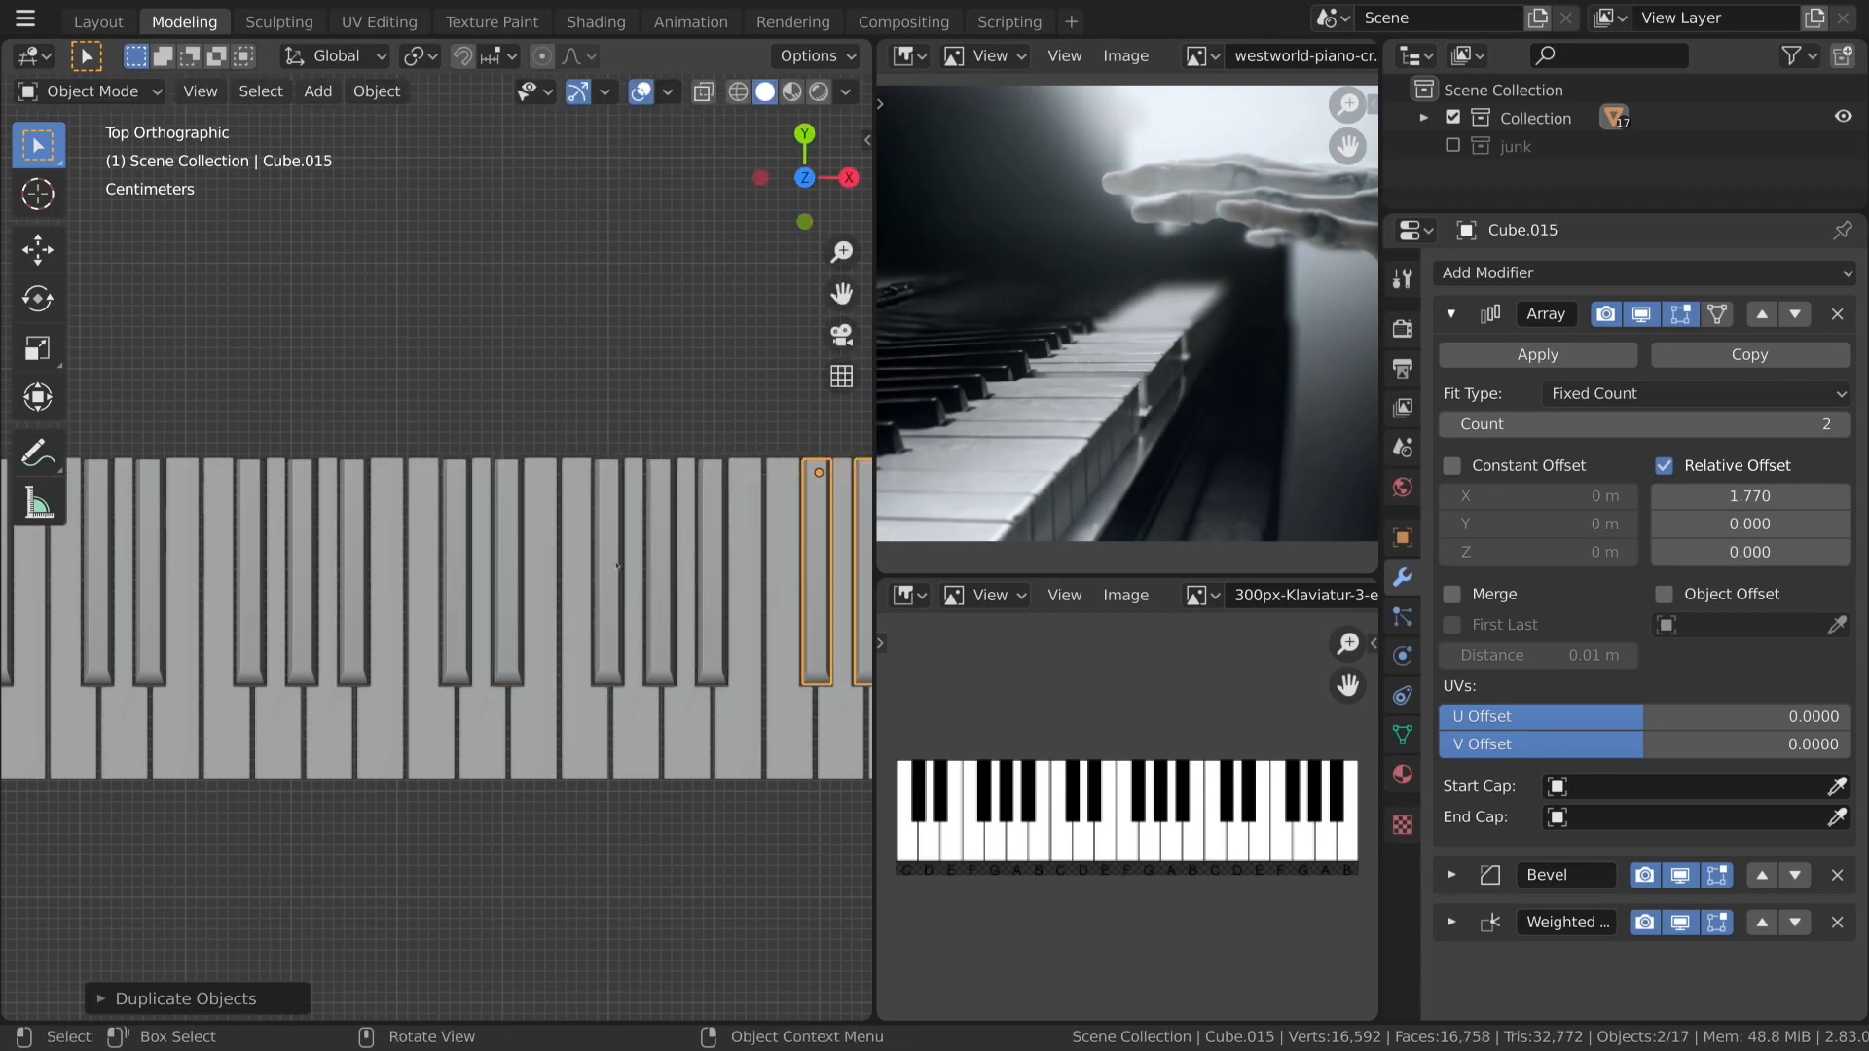
pyautogui.scroll(-2, 620, 565)
pyautogui.keyDown('shift'); pyautogui.moveTo(637, 569); pyautogui.dragTo(259, 561, button='middle'); pyautogui.keyUp('shift')
pyautogui.scroll(3, 263, 561)
pyautogui.hotkey('shift', 'd')
pyautogui.press('x')
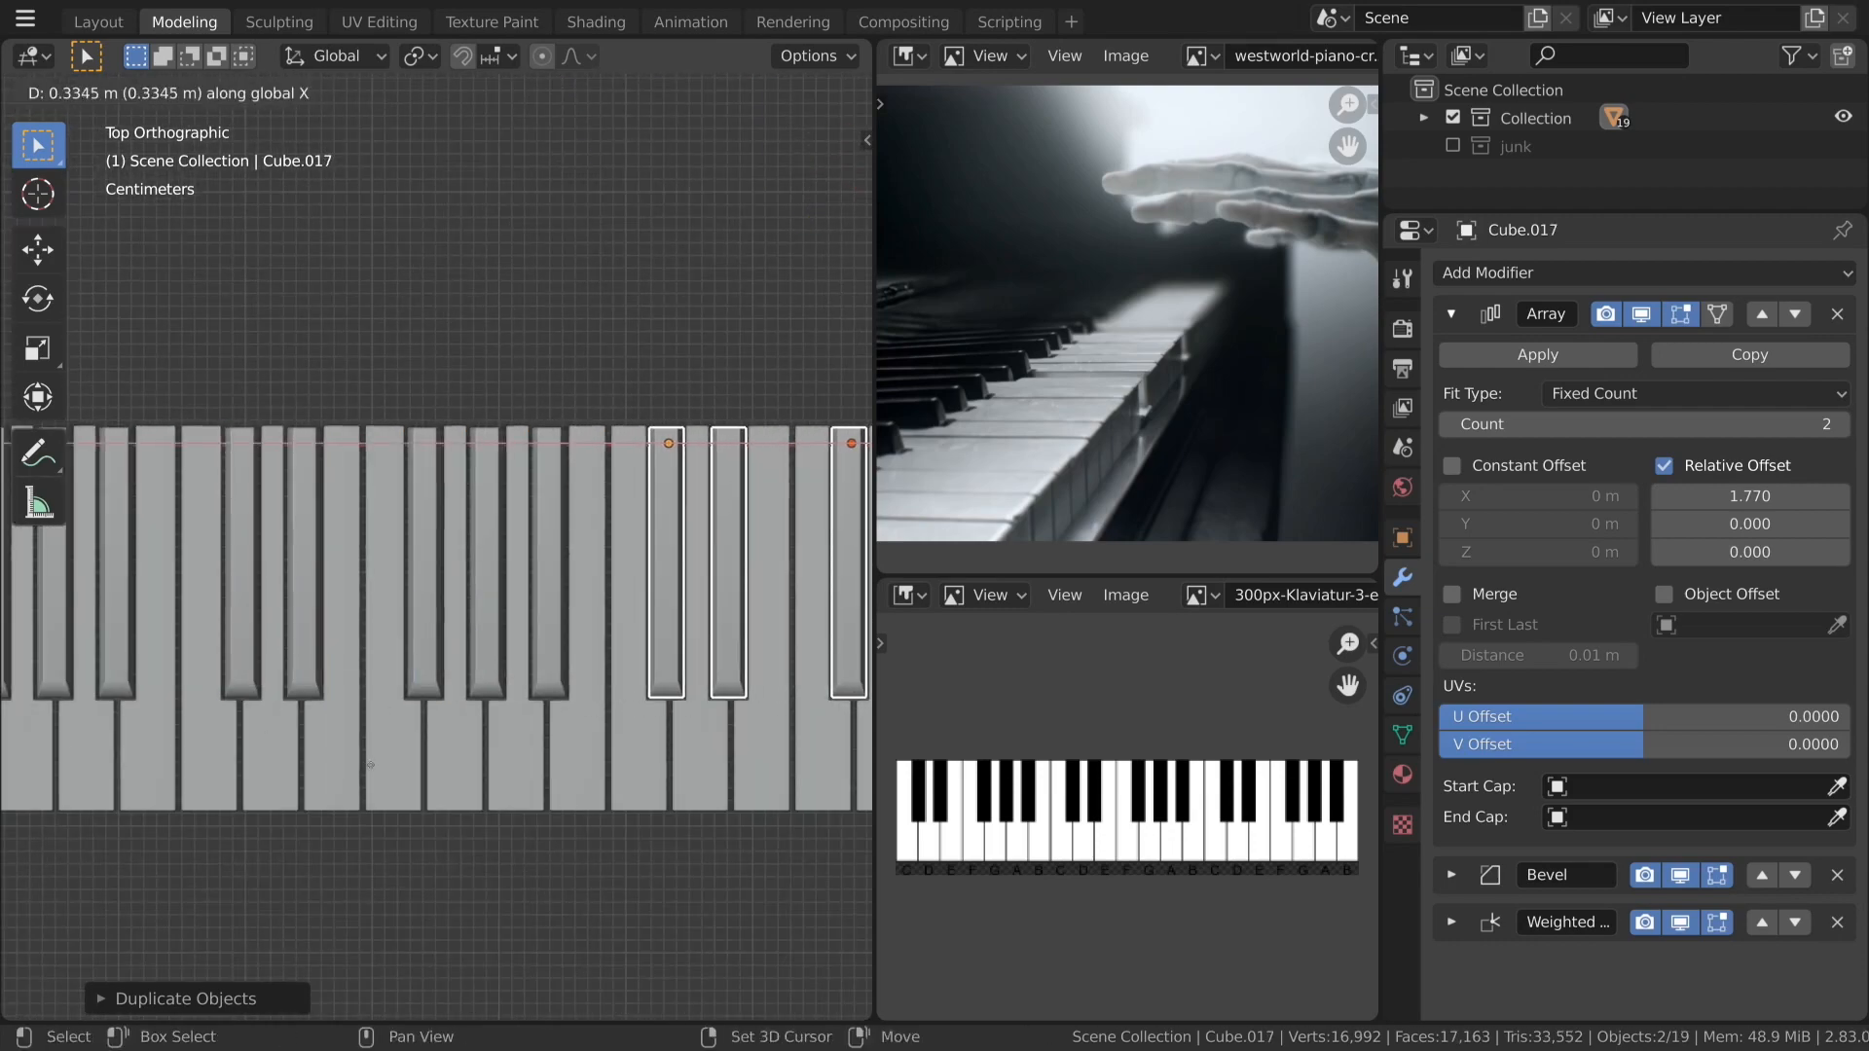
pyautogui.click(338, 742)
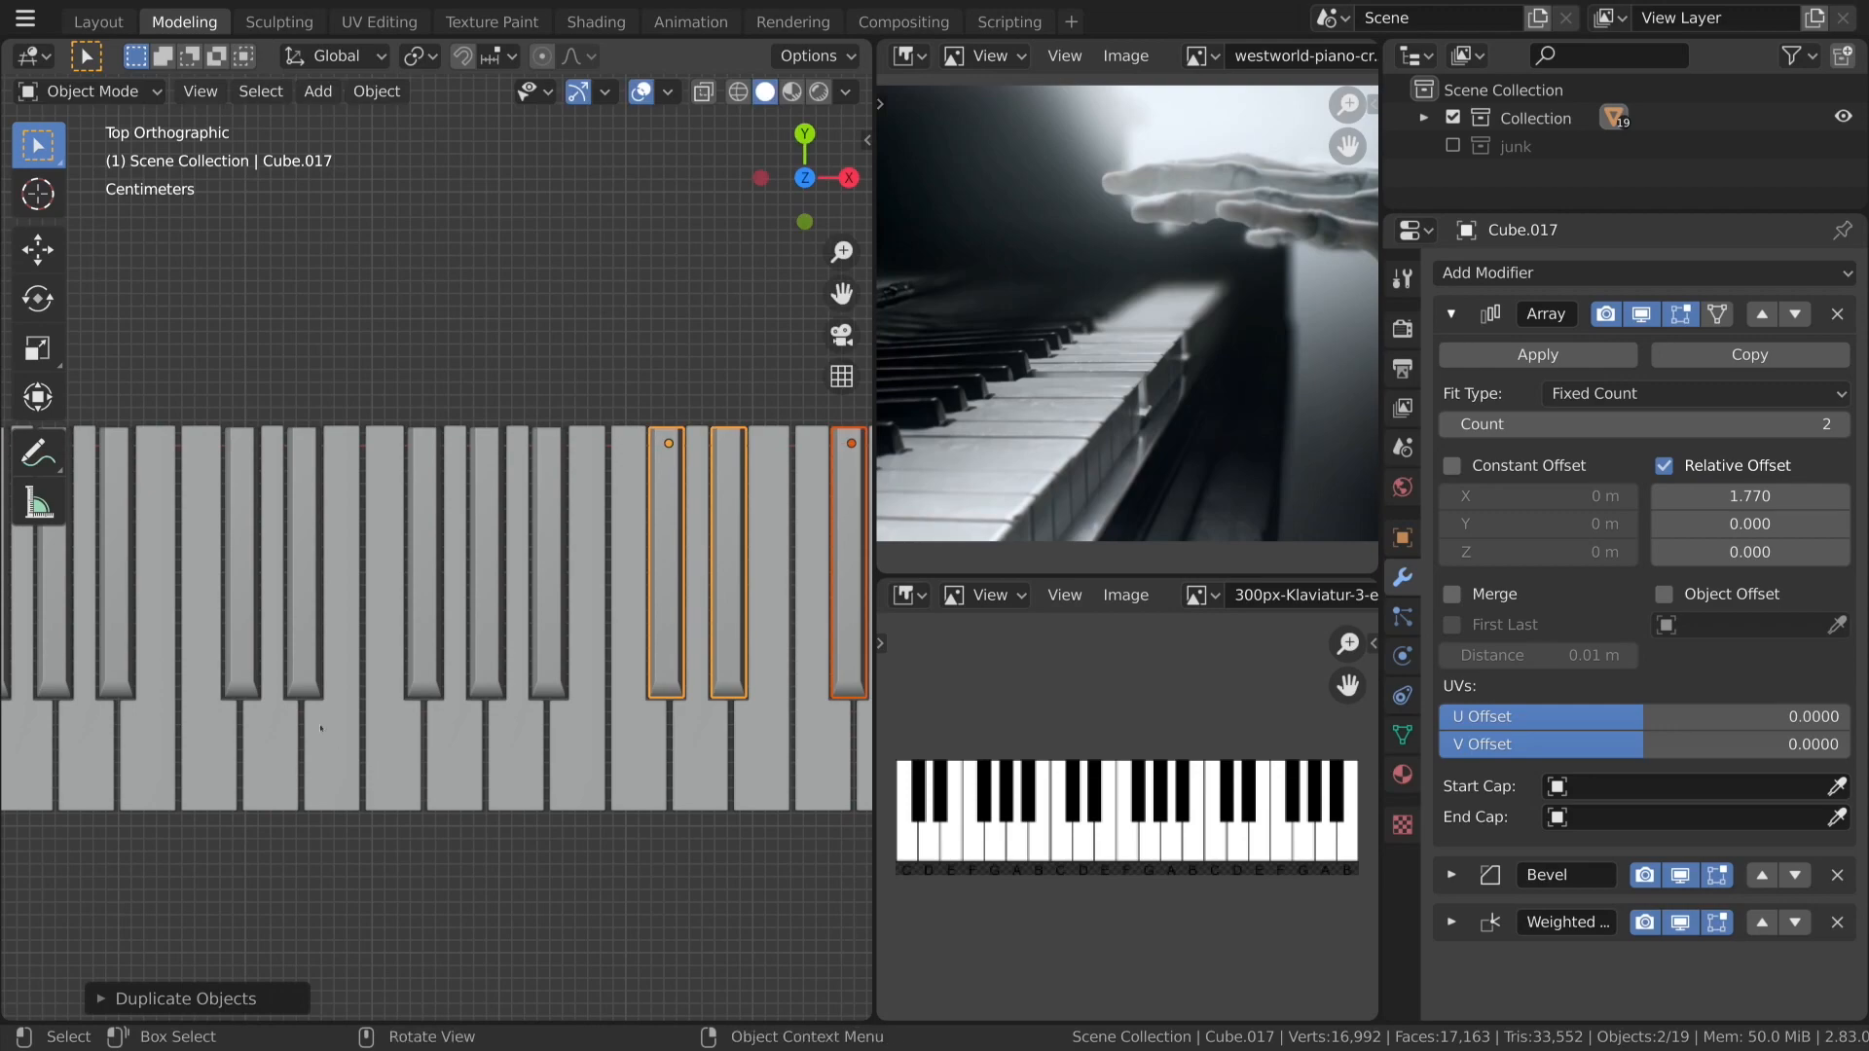
# Deselect everything, widen the 3D viewport and examine the black and white keys in perspective from several angles.
pyautogui.scroll(-3, 338, 742)
pyautogui.moveTo(337, 742); pyautogui.dragTo(492, 588, button='middle')
pyautogui.press('a')
pyautogui.click(405, 701)
pyautogui.keyDown('shift'); pyautogui.moveTo(405, 701); pyautogui.dragTo(655, 596, button='middle'); pyautogui.keyUp('shift')
pyautogui.scroll(-3, 613, 615)
pyautogui.moveTo(546, 647); pyautogui.dragTo(580, 635, button='middle')
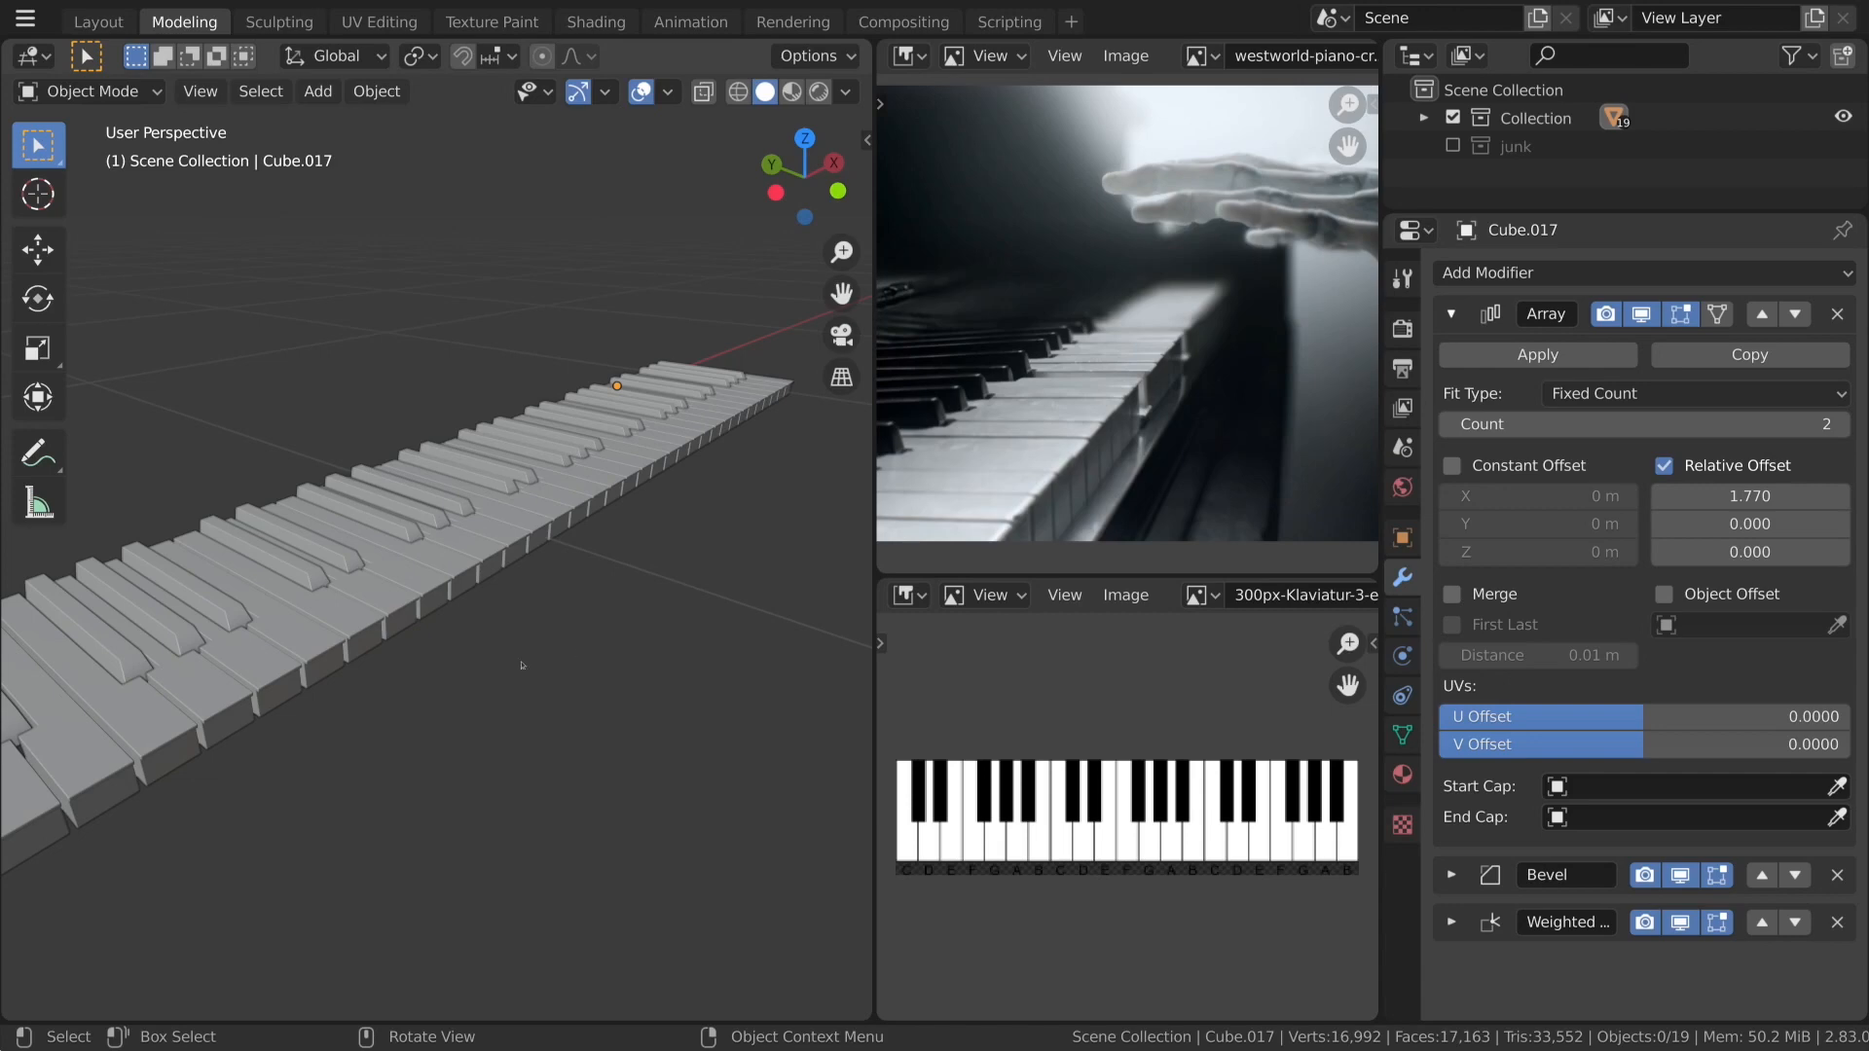
pyautogui.scroll(6, 375, 706)
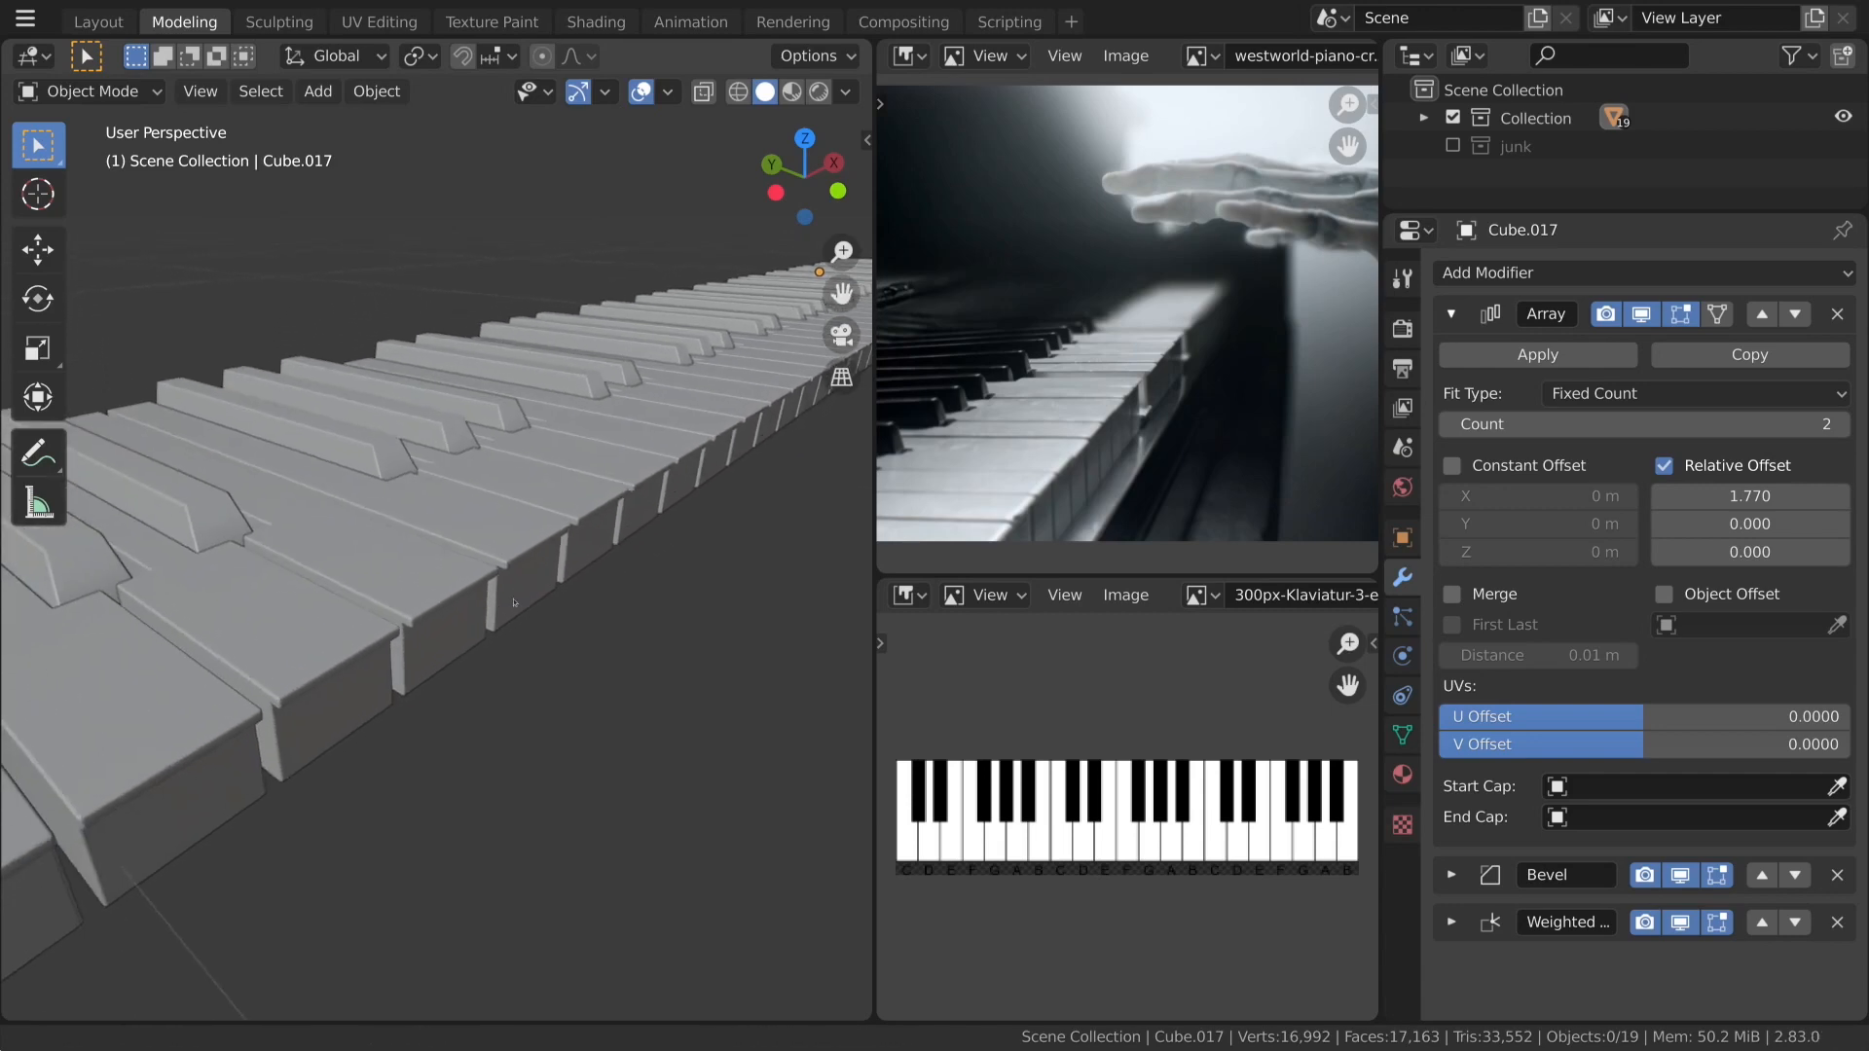
pyautogui.scroll(-6, 514, 602)
pyautogui.scroll(8, 550, 593)
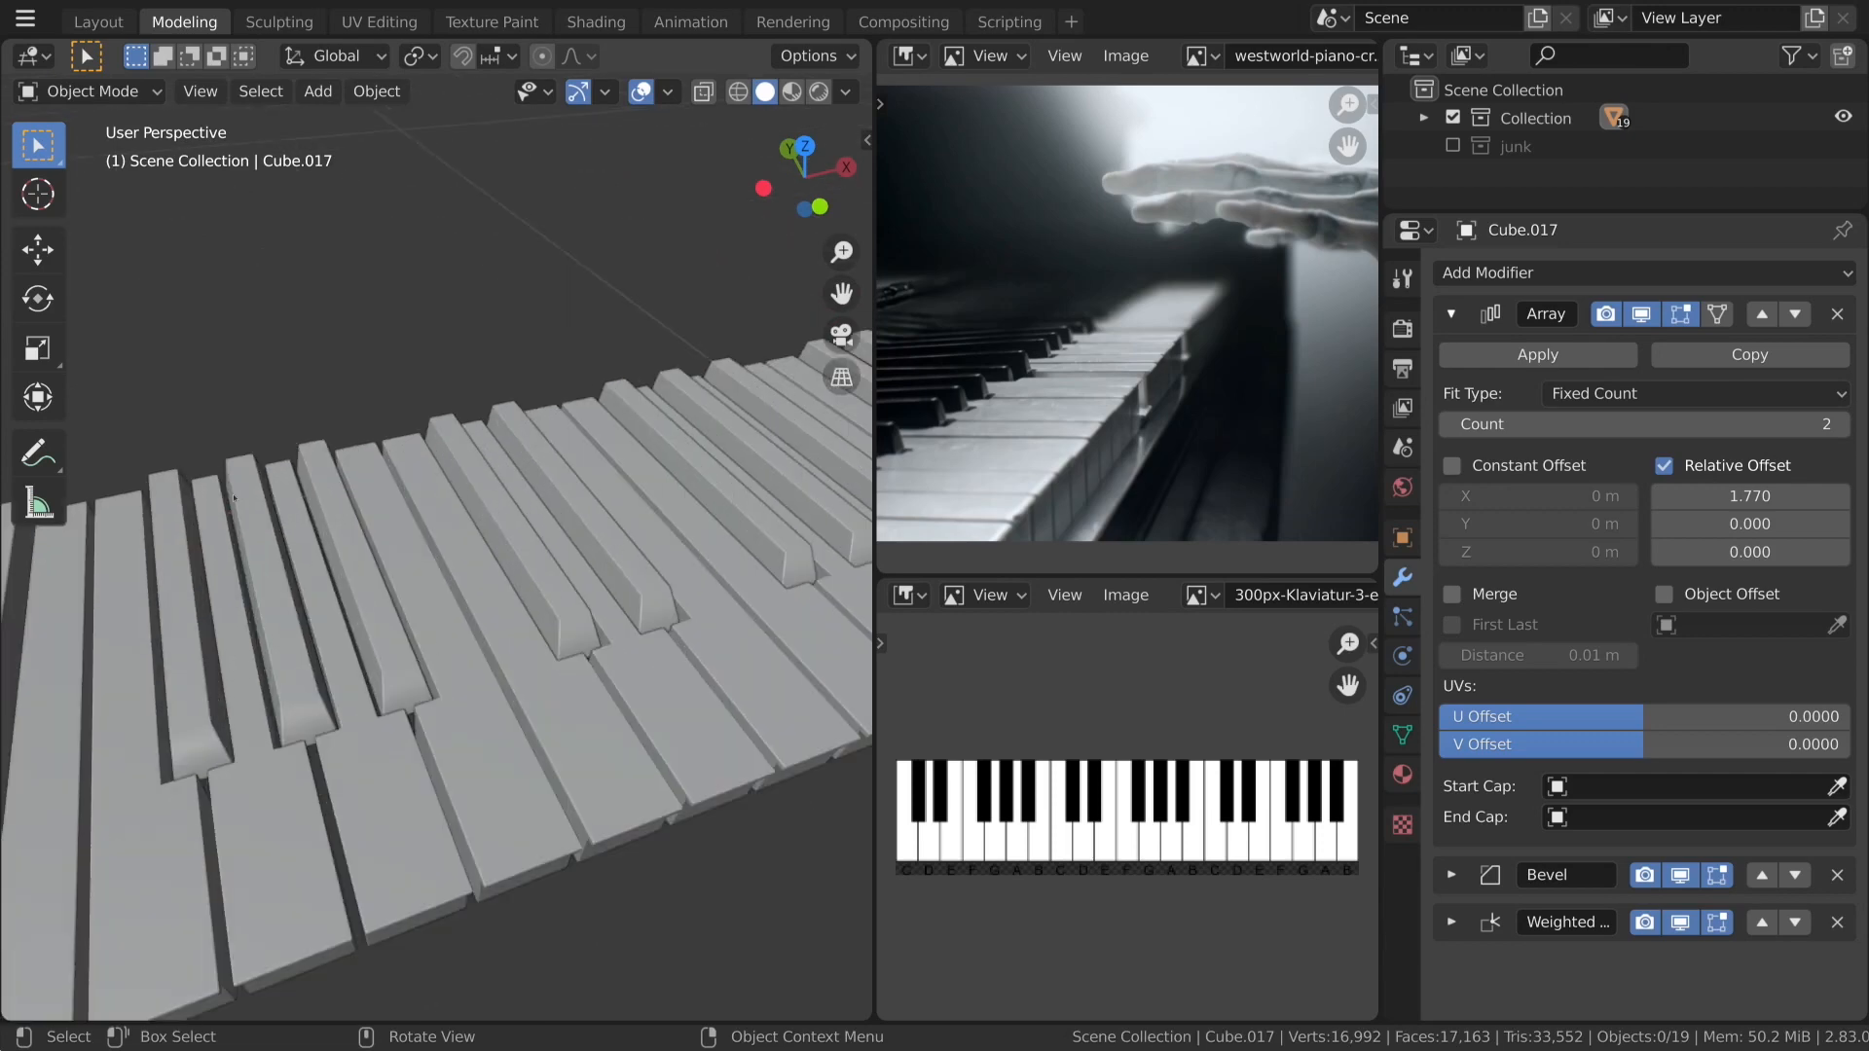
pyautogui.moveTo(874, 477); pyautogui.dragTo(1072, 477)
pyautogui.scroll(3, 804, 703)
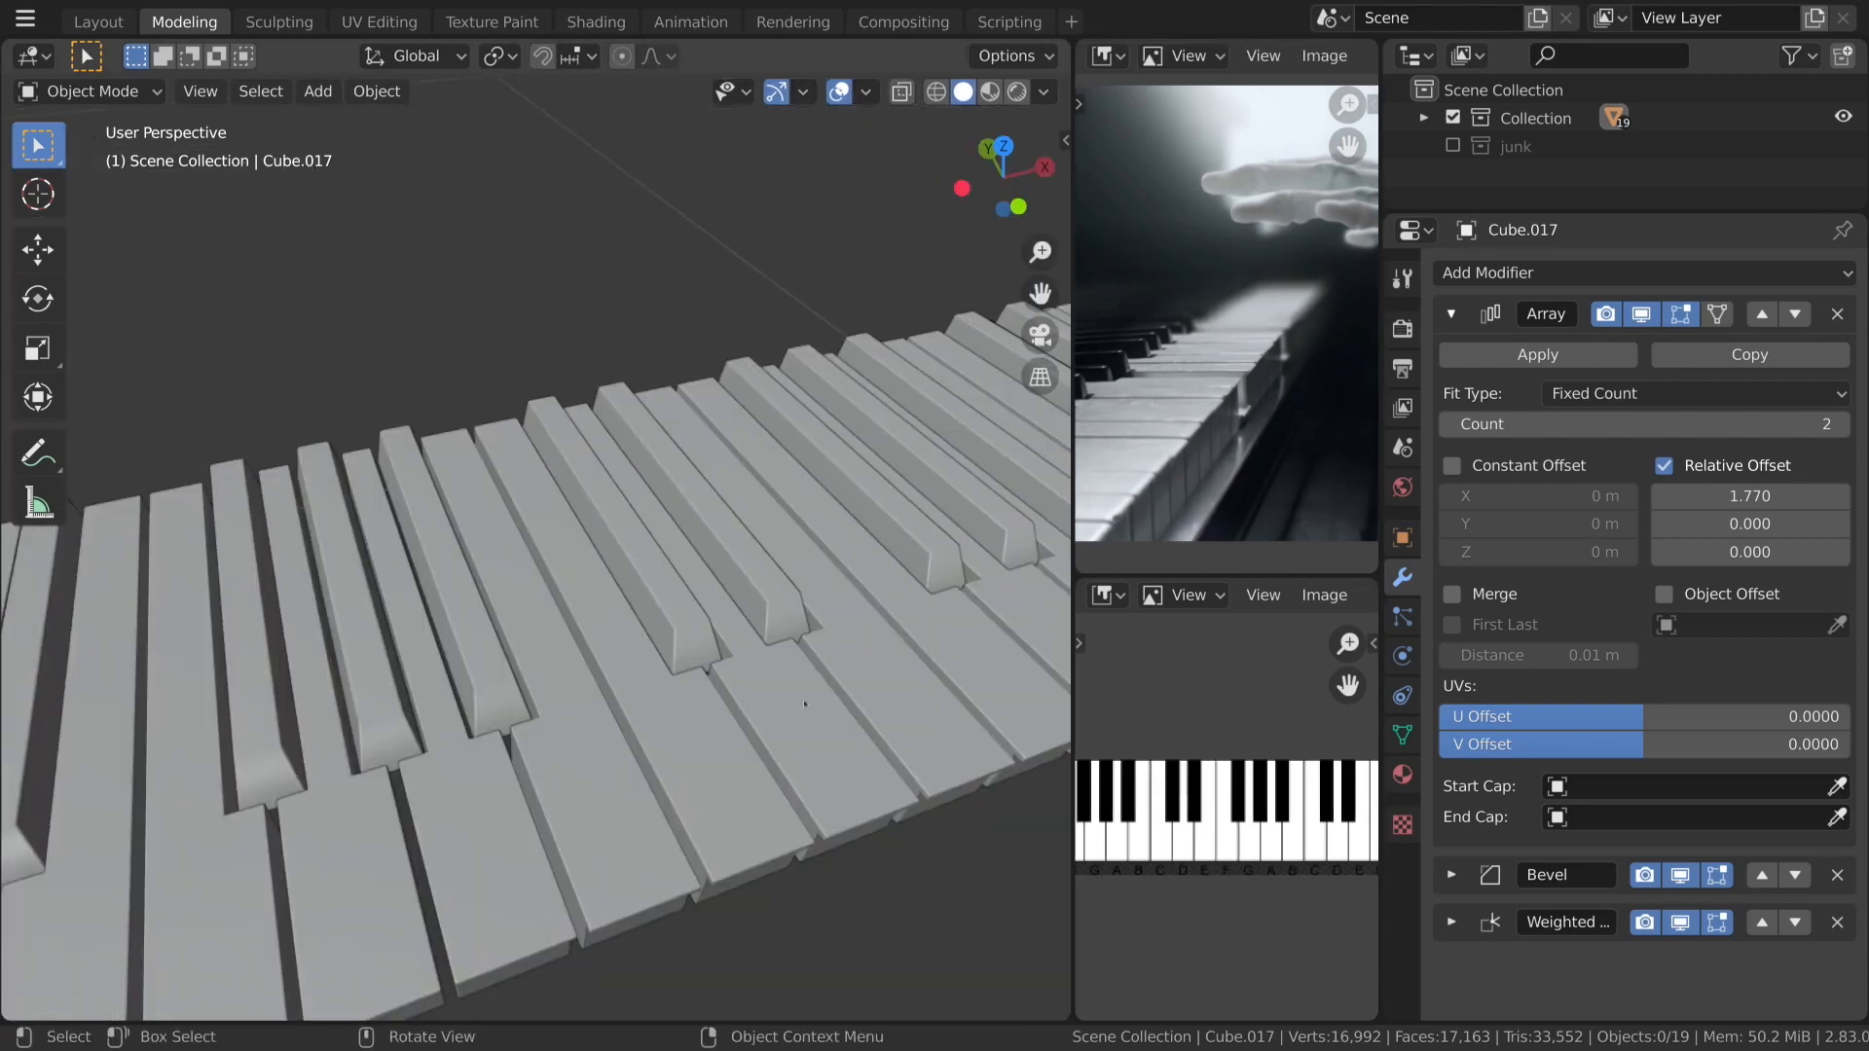
# Frame the keyboard and select the black-key groups one after another to check how they are divided into objects.
pyautogui.press('KP_7')
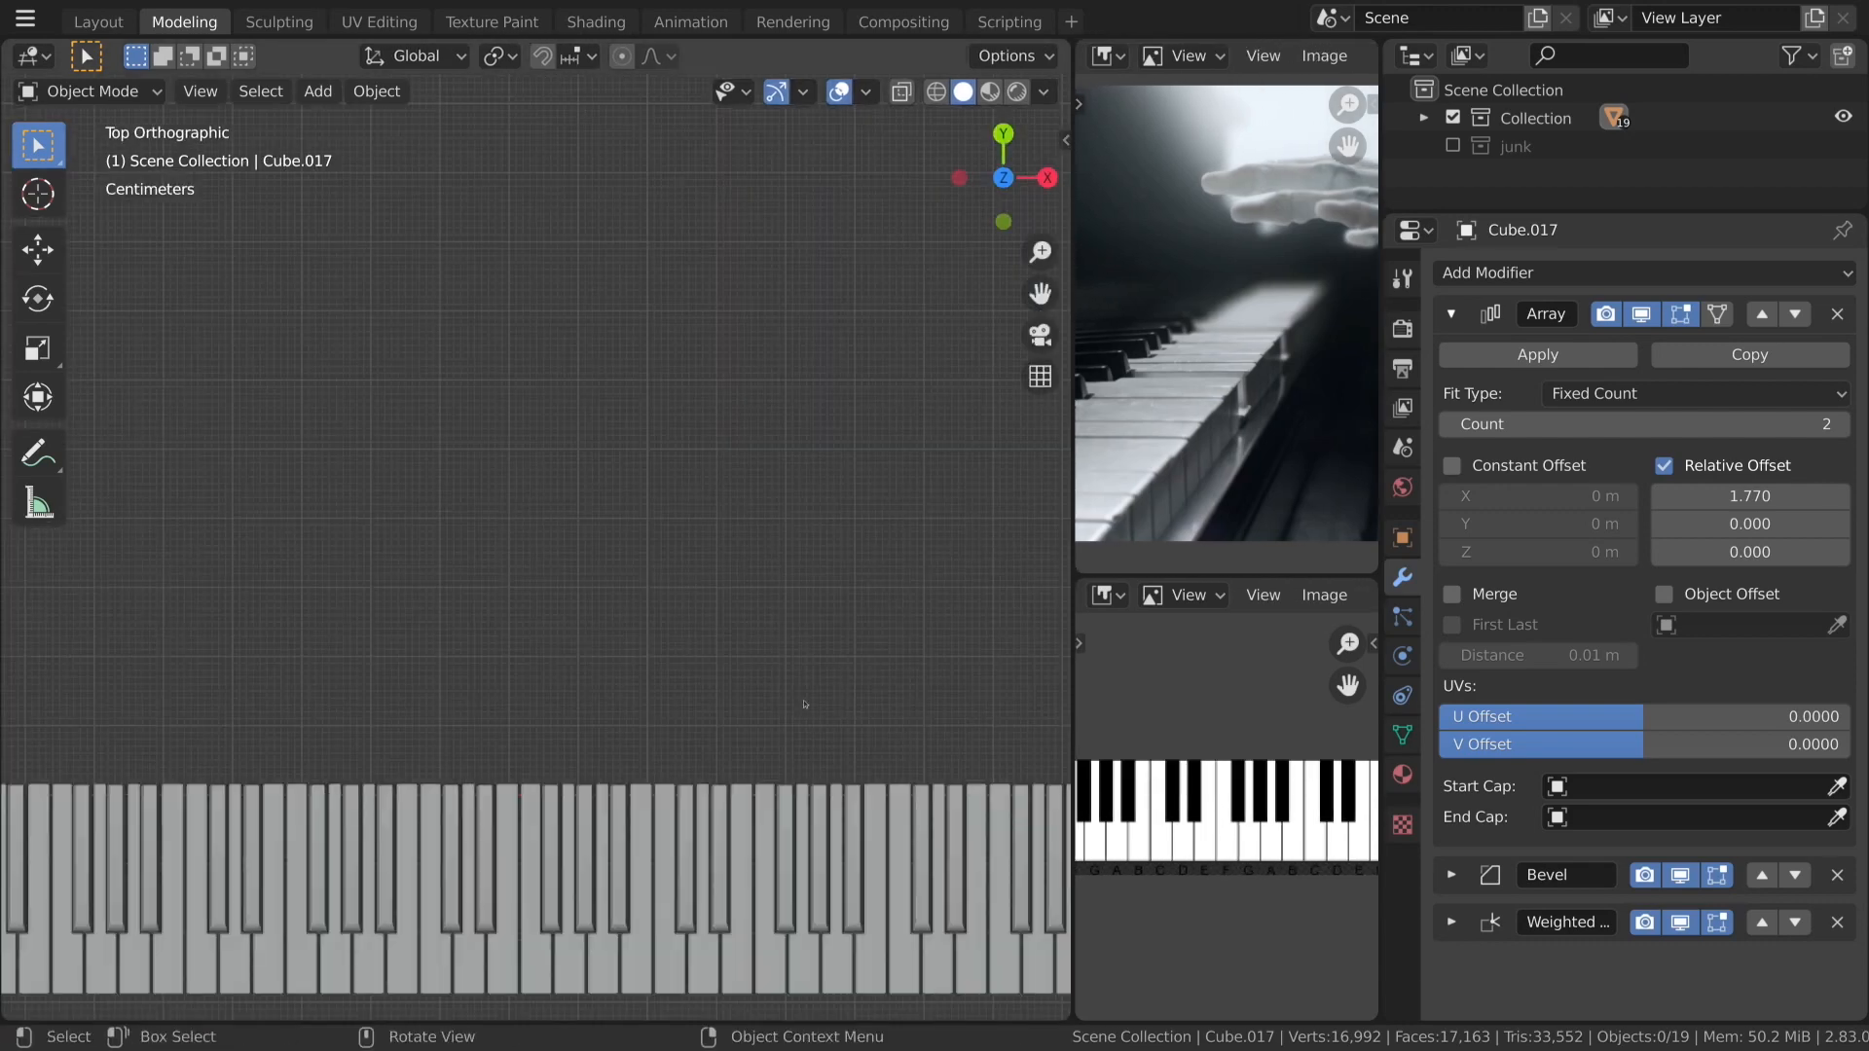
pyautogui.moveTo(718, 869); pyautogui.dragTo(811, 637, button='middle')
pyautogui.keyDown('shift'); pyautogui.moveTo(499, 506); pyautogui.dragTo(693, 609, button='middle'); pyautogui.keyUp('shift')
pyautogui.click(672, 545)
pyautogui.press('KP_Decimal')
pyautogui.scroll(4, 676, 619)
pyautogui.click(574, 587)
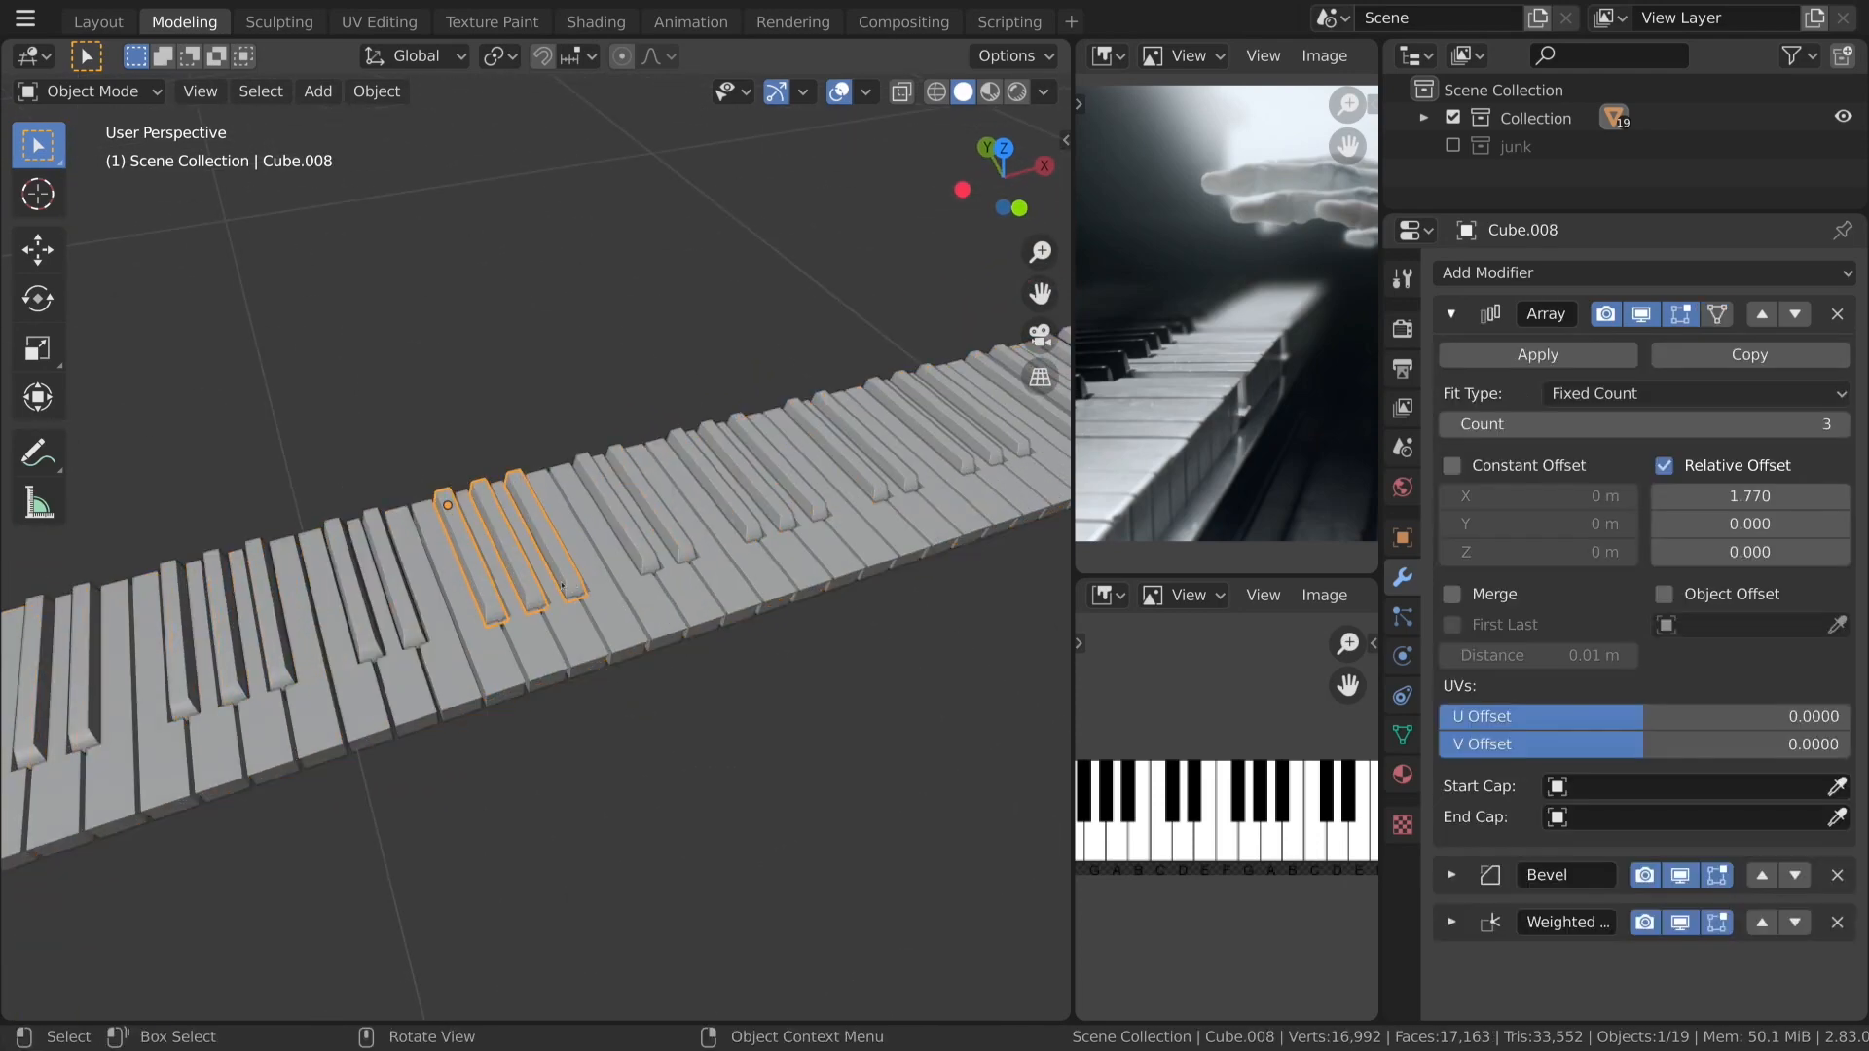
pyautogui.click(428, 594)
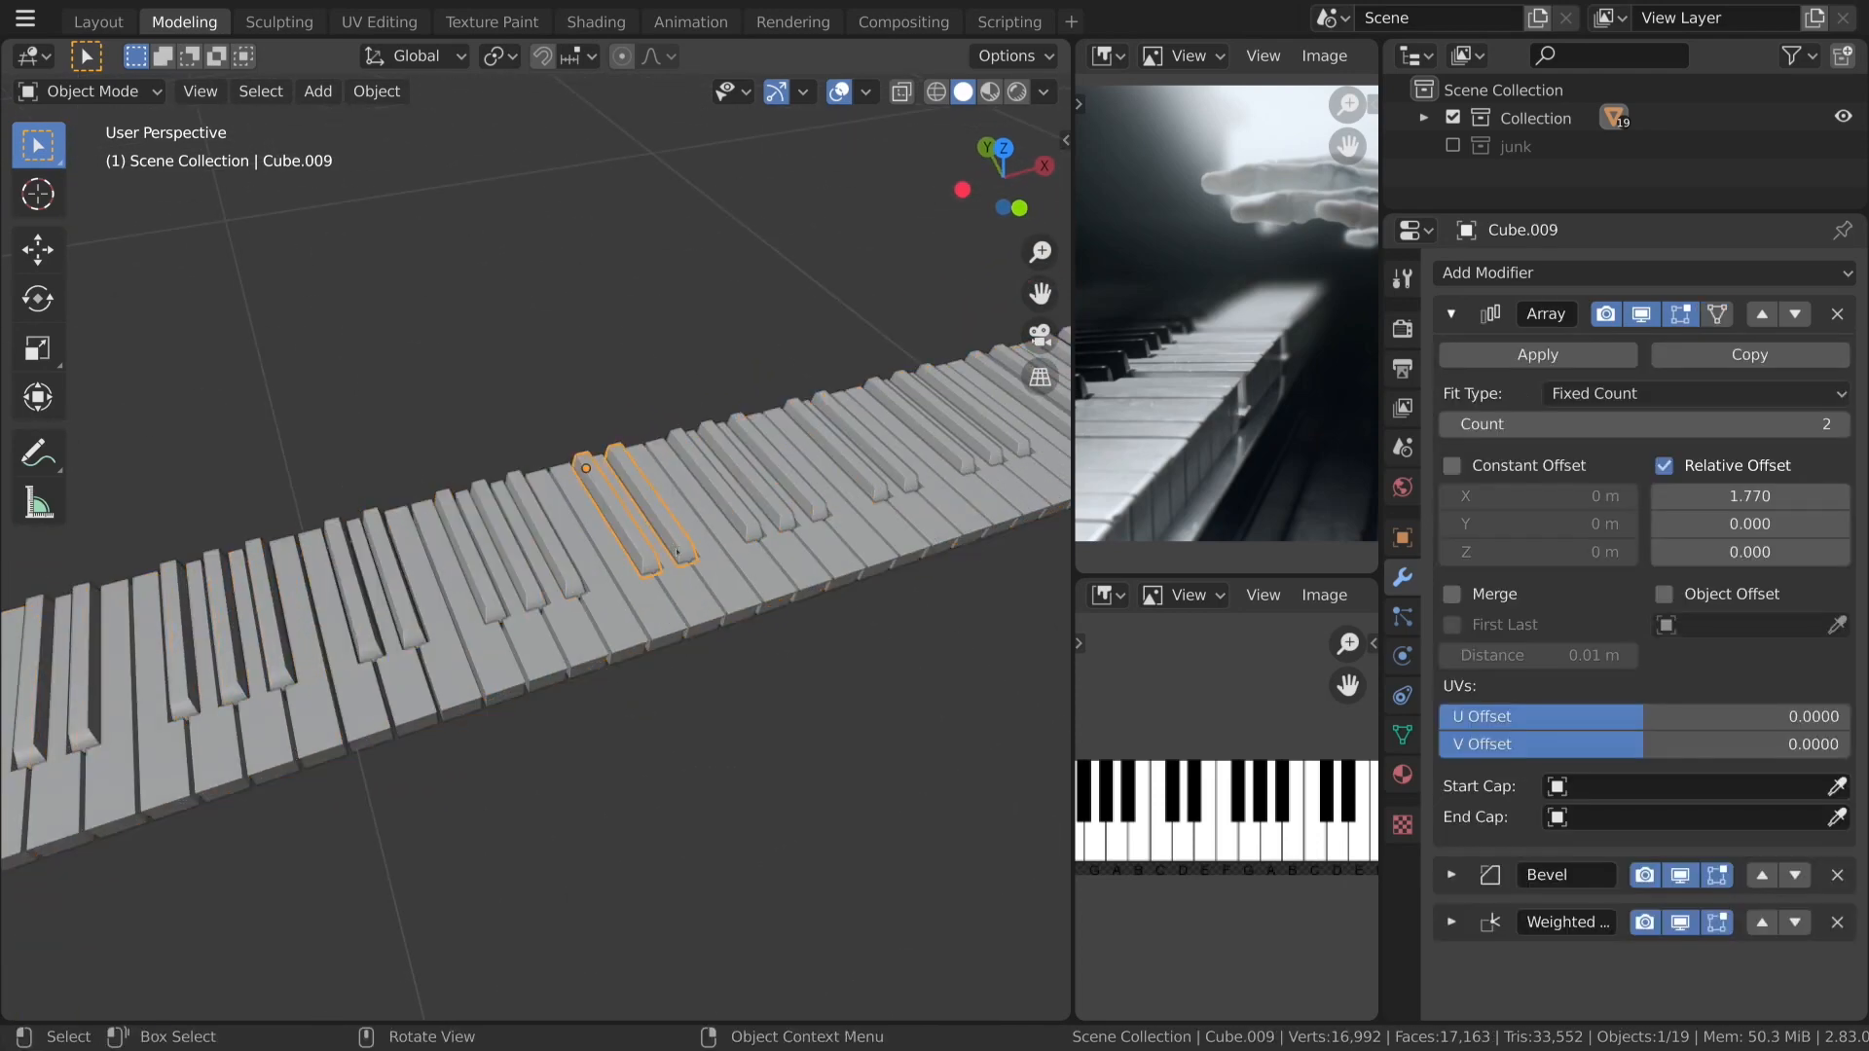
pyautogui.click(722, 521)
pyautogui.click(827, 506)
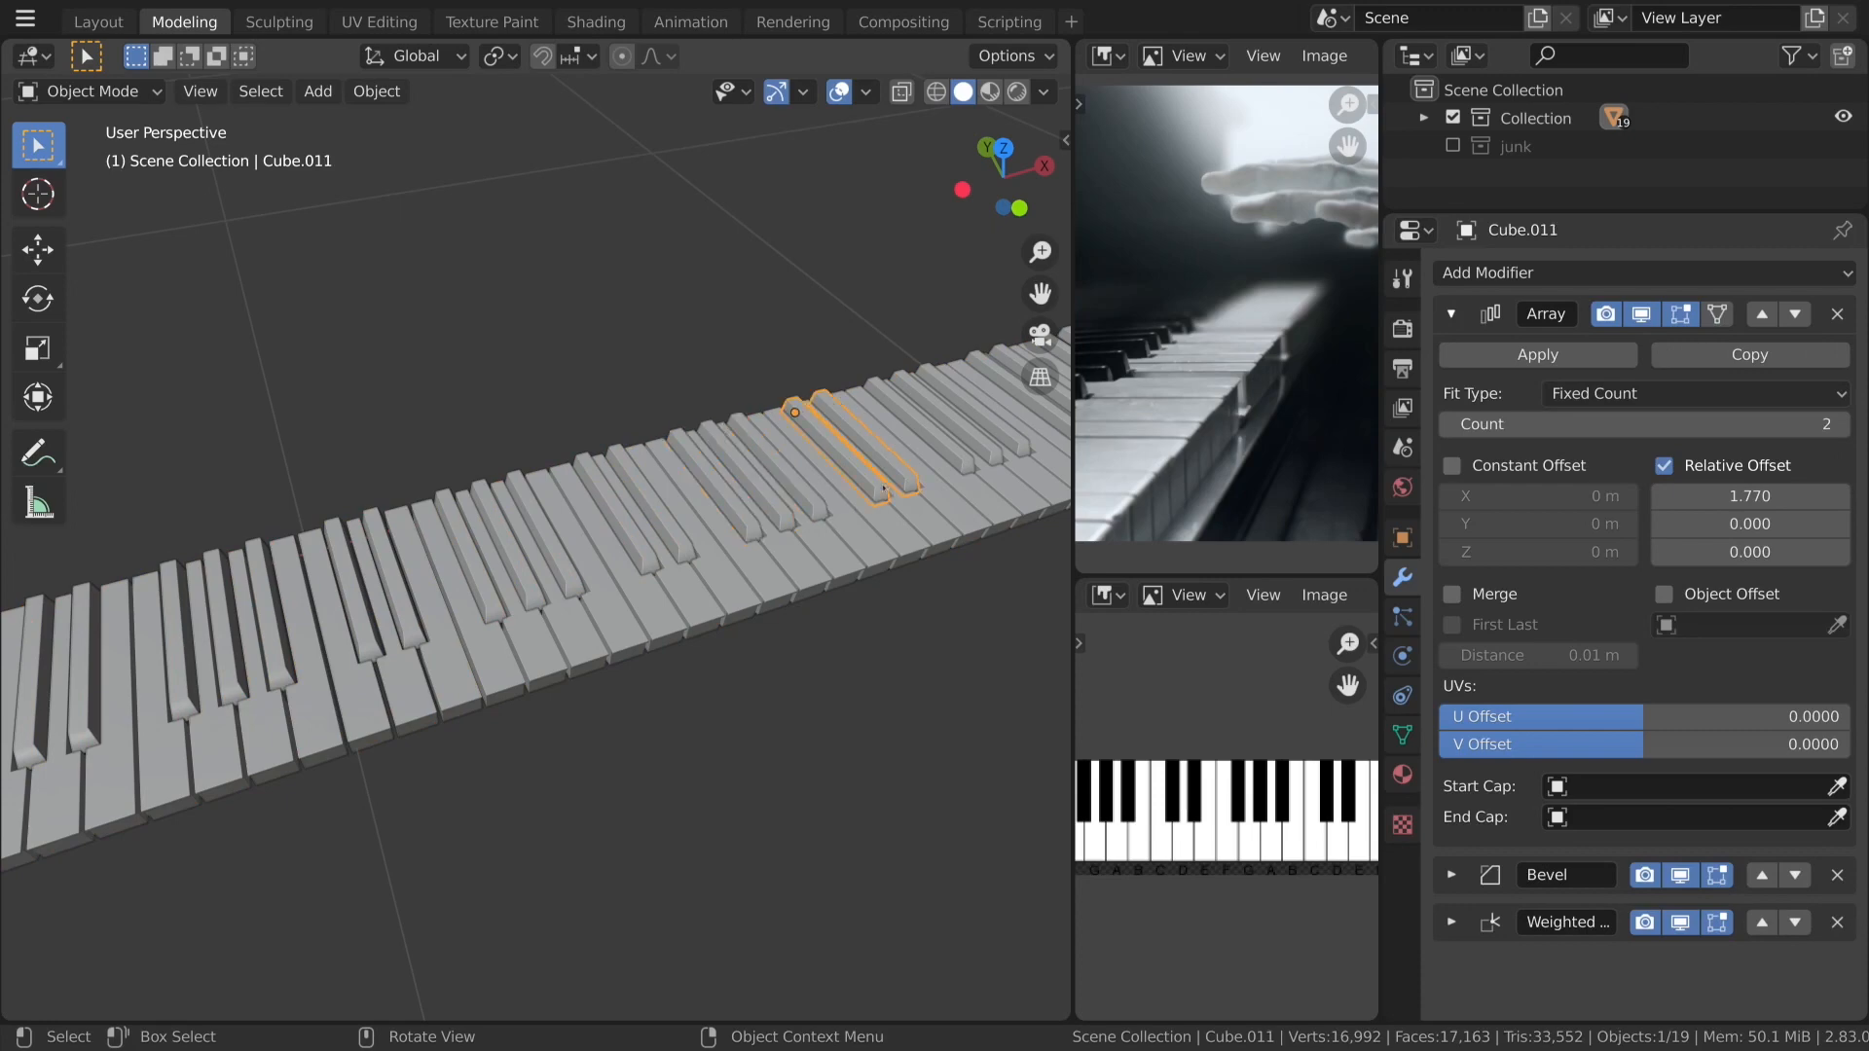
# Select one white key's linked geometry in Edit Mode and try rotating it about the X axis.
pyautogui.click(956, 470)
pyautogui.press('Tab')
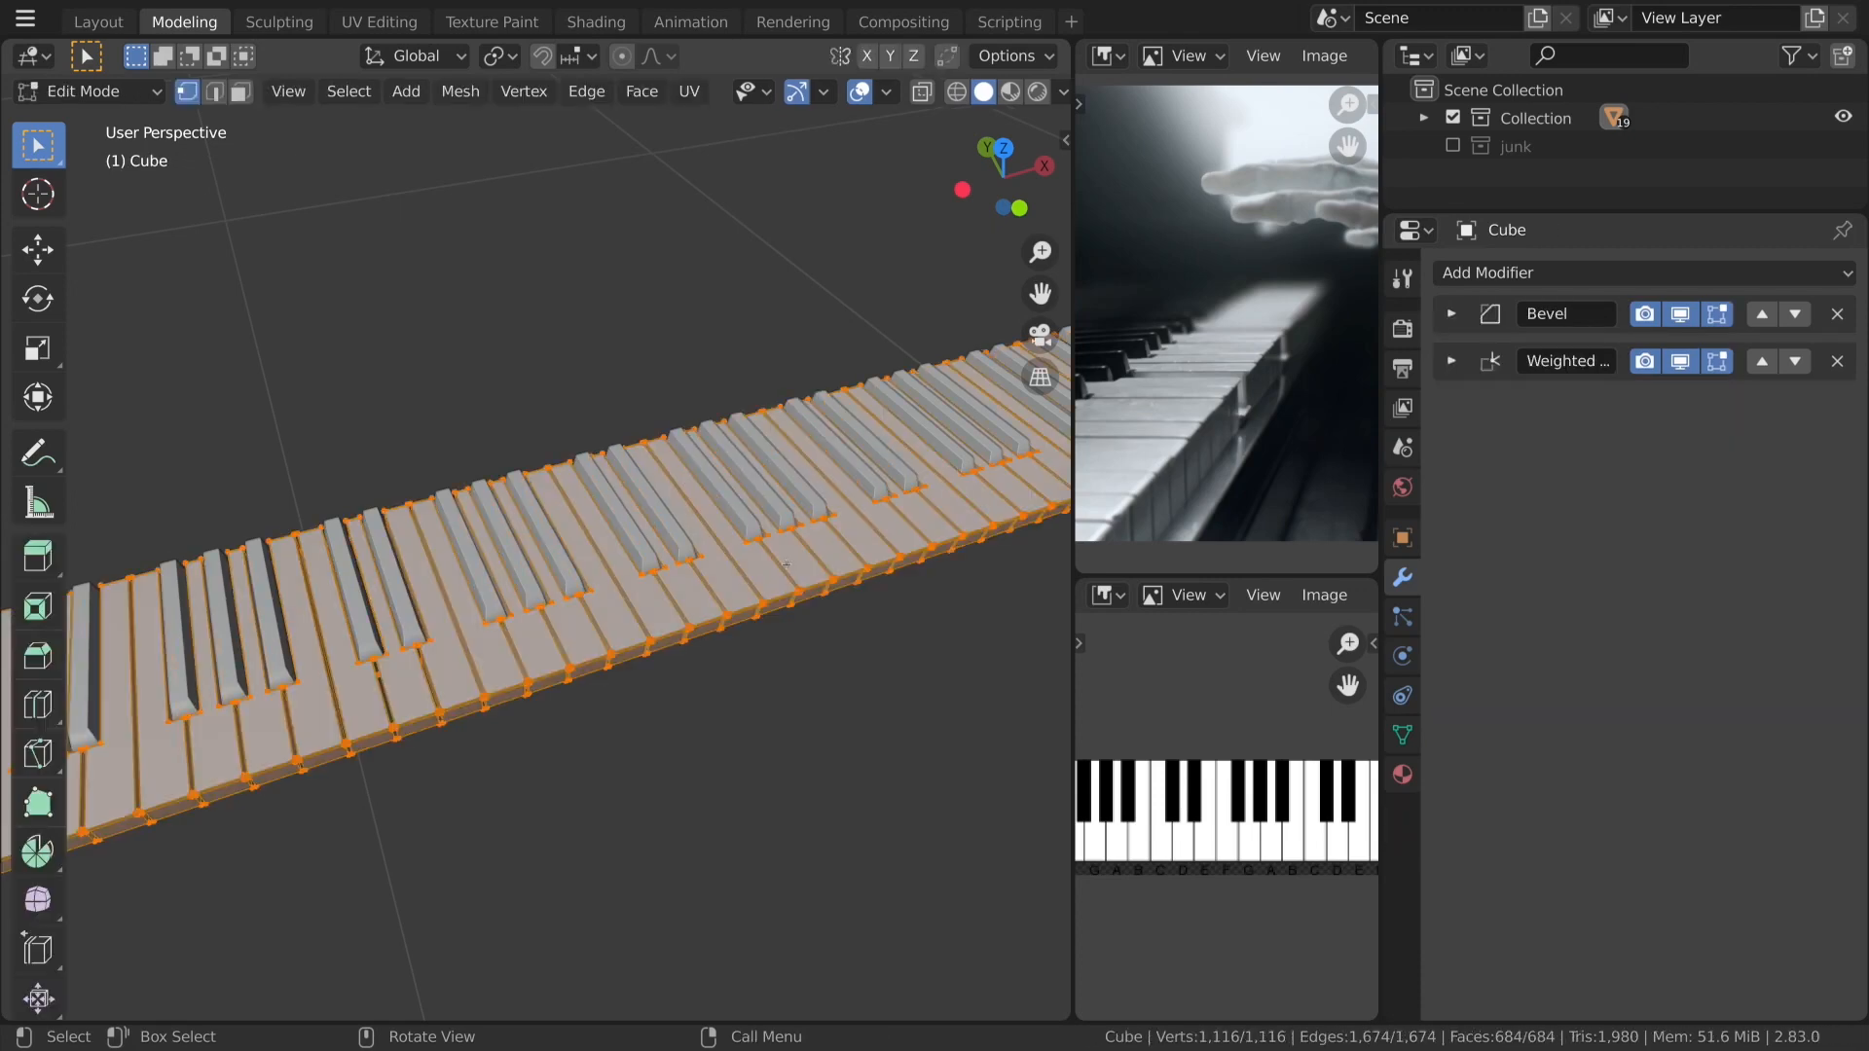
pyautogui.hotkey('ctrl', 'l')
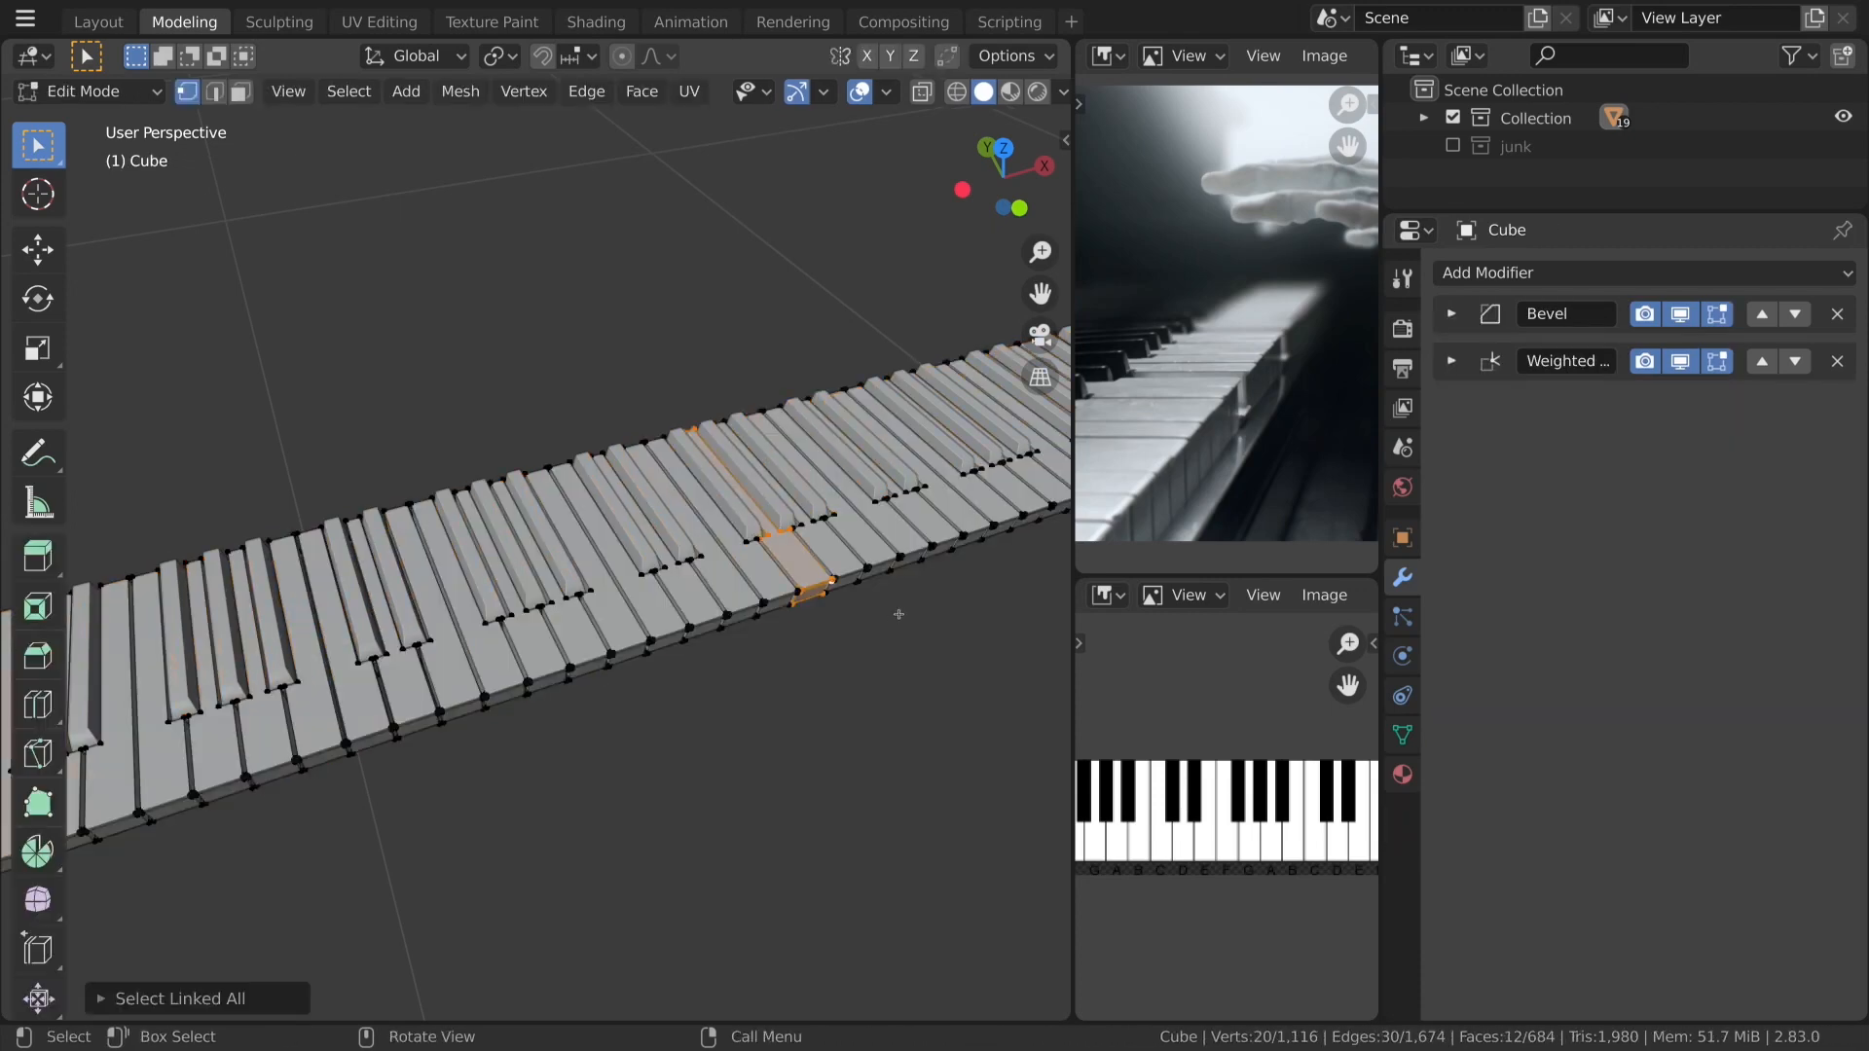
pyautogui.press('r')
pyautogui.rightClick(852, 722)
pyautogui.press('r')
pyautogui.press('x')
pyautogui.press('x')
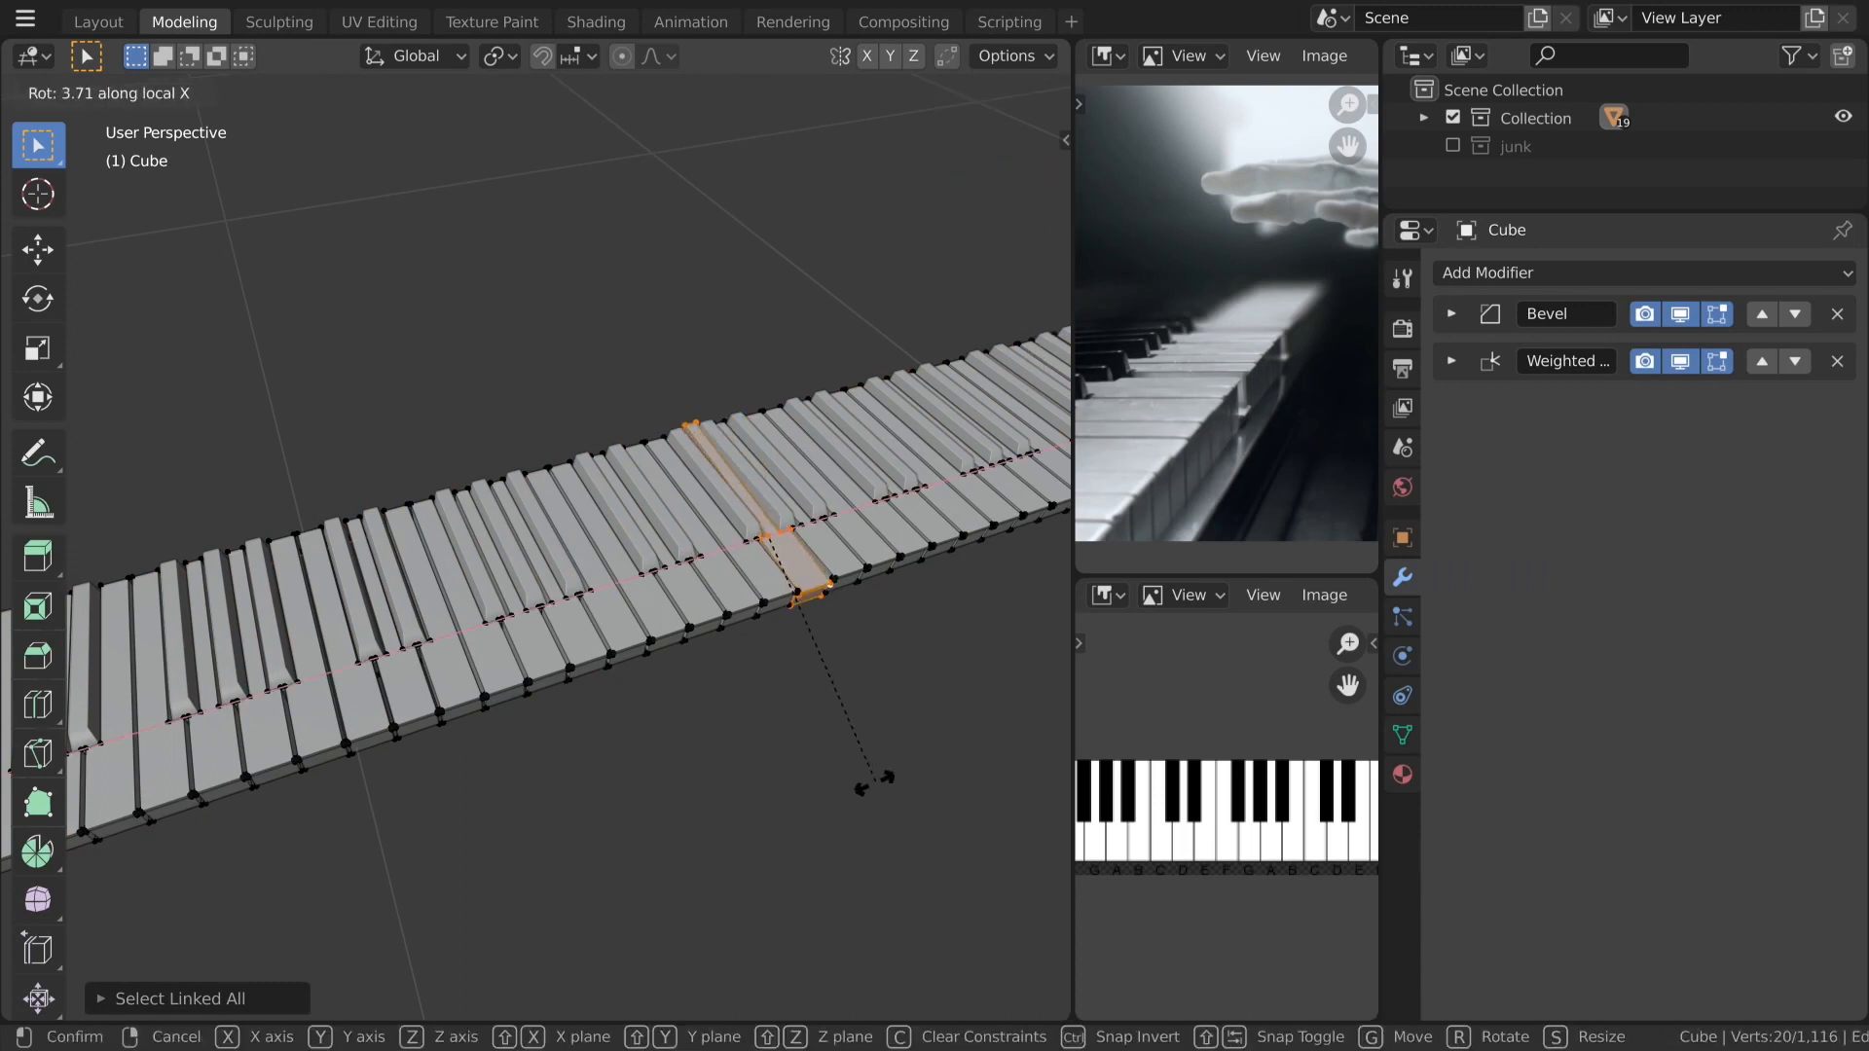
pyautogui.rightClick(911, 716)
pyautogui.press('r')
pyautogui.press('x')
pyautogui.rightClick(907, 607)
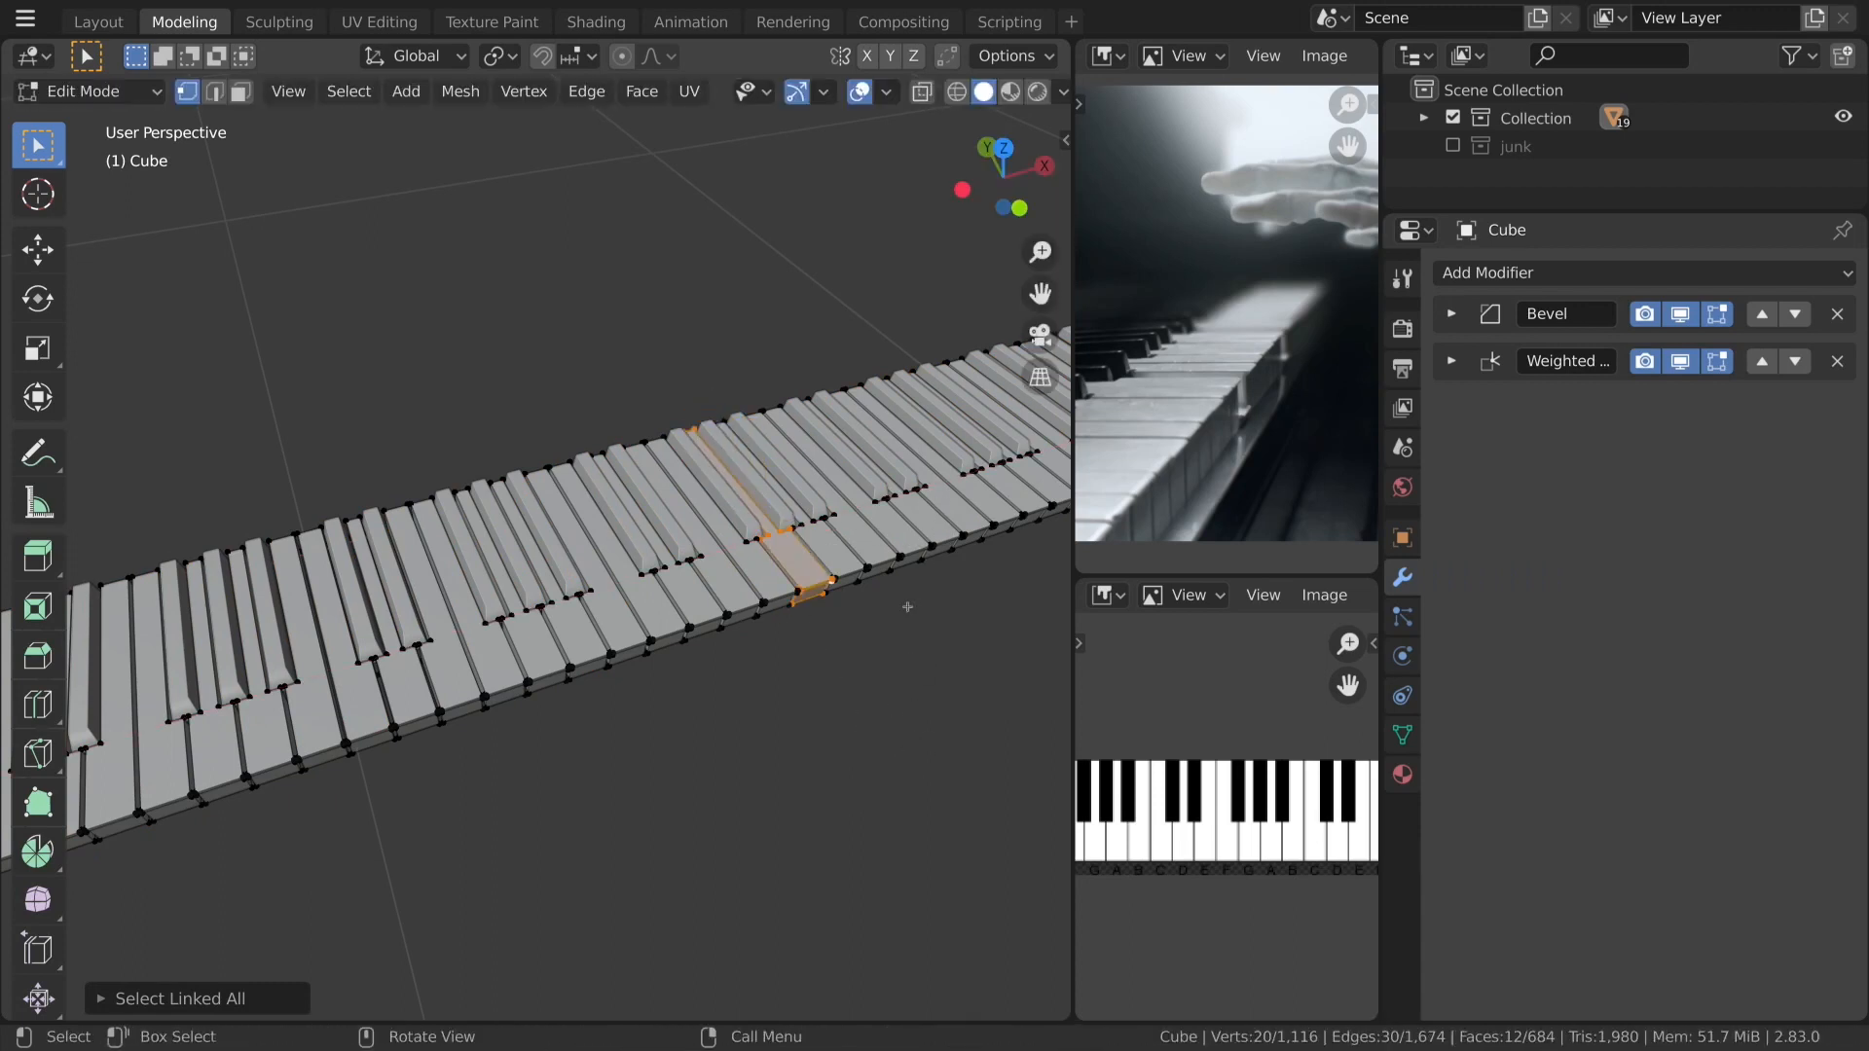
pyautogui.scroll(2, 907, 608)
pyautogui.press('Tab')
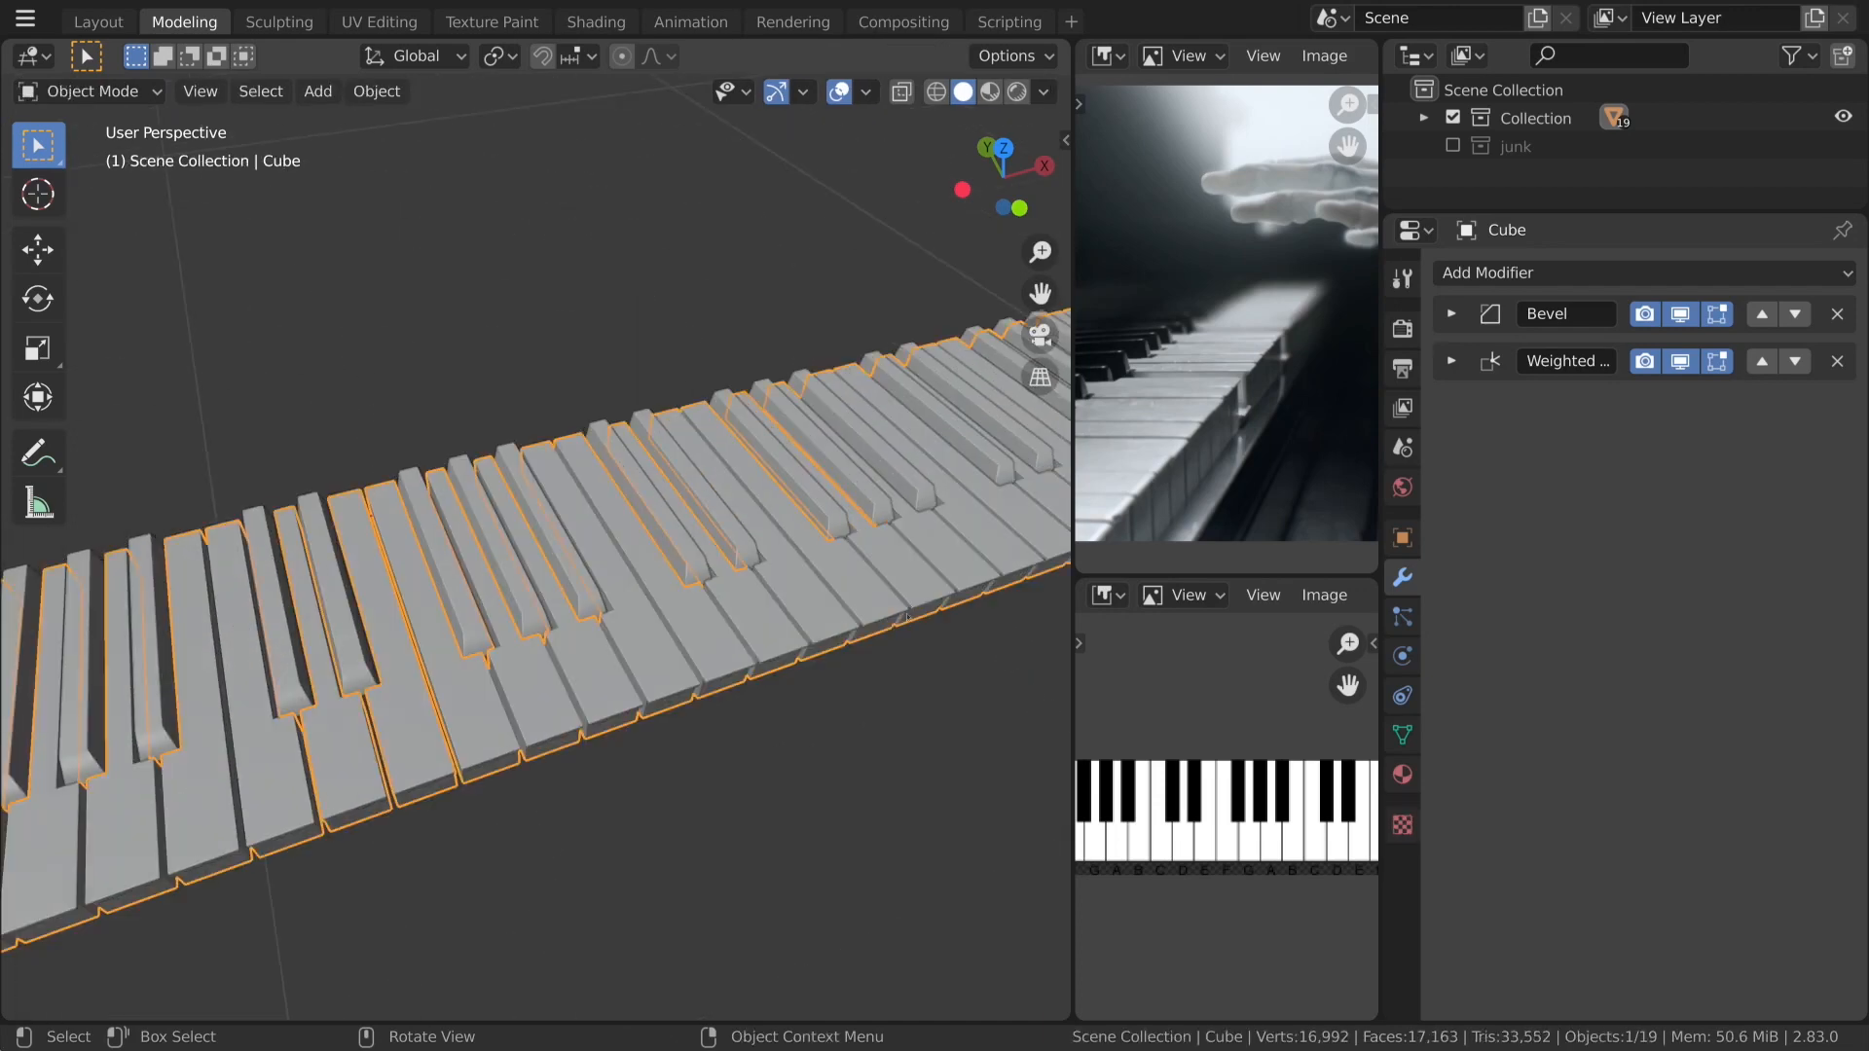
# Frame the whole keyboard and enlarge the piano reference images to compare them with the model.
pyautogui.press('KP_Decimal')
pyautogui.moveTo(583, 736); pyautogui.dragTo(630, 604, button='middle')
pyautogui.scroll(-1, 633, 608)
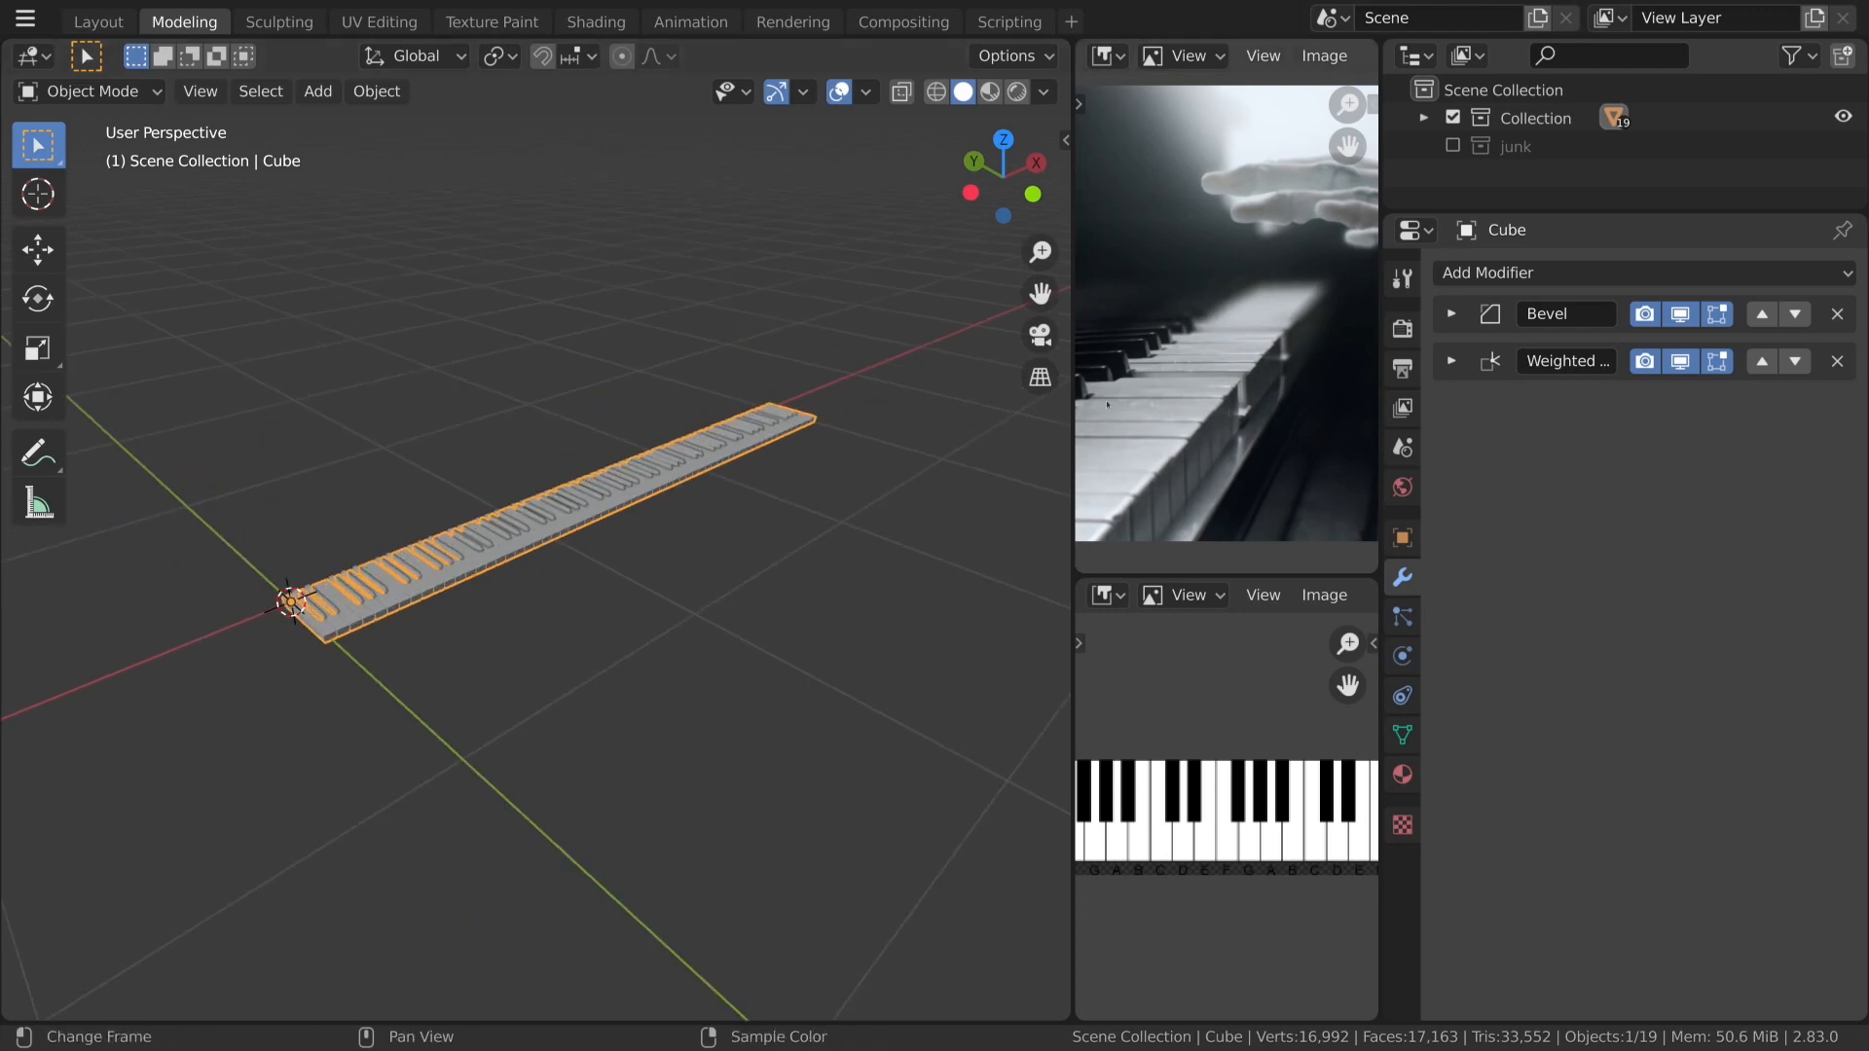
pyautogui.moveTo(1074, 439); pyautogui.dragTo(567, 439)
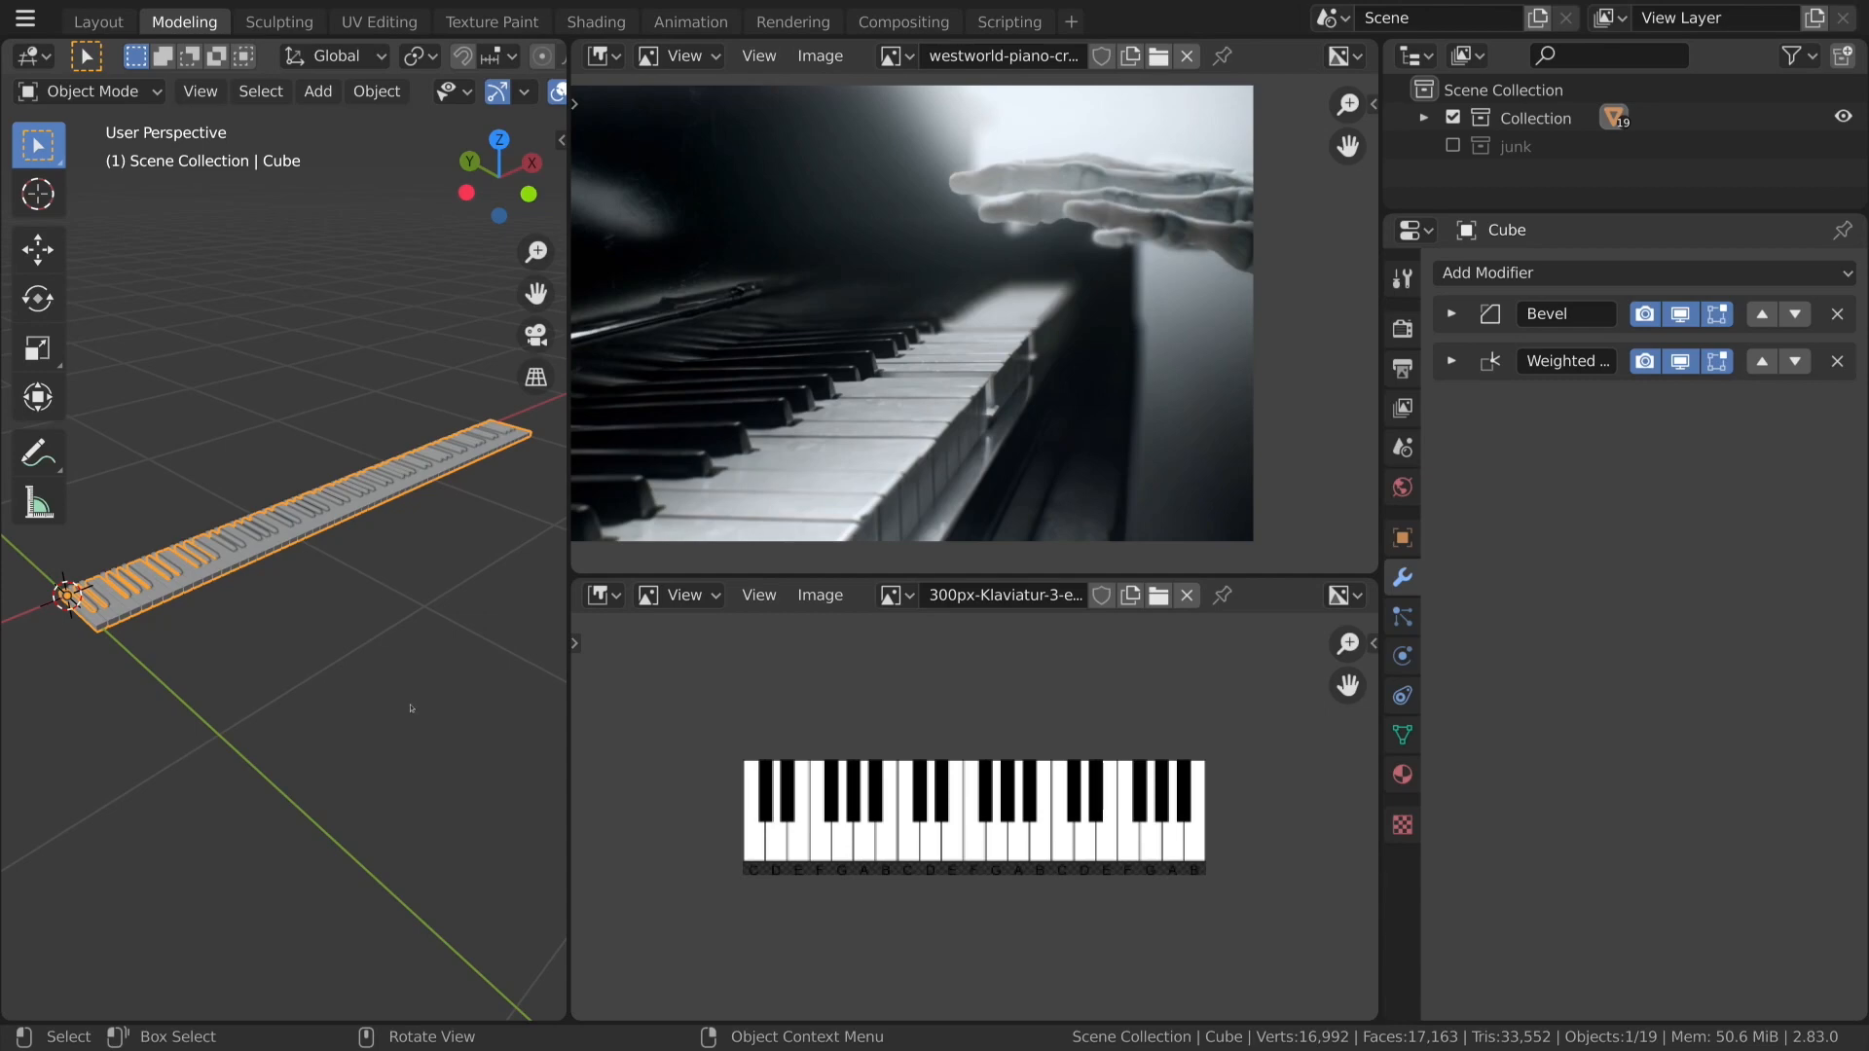
# Widen the 3D viewport in top orthographic view and add a mesh cube at the 3D cursor.
pyautogui.press('KP_7')
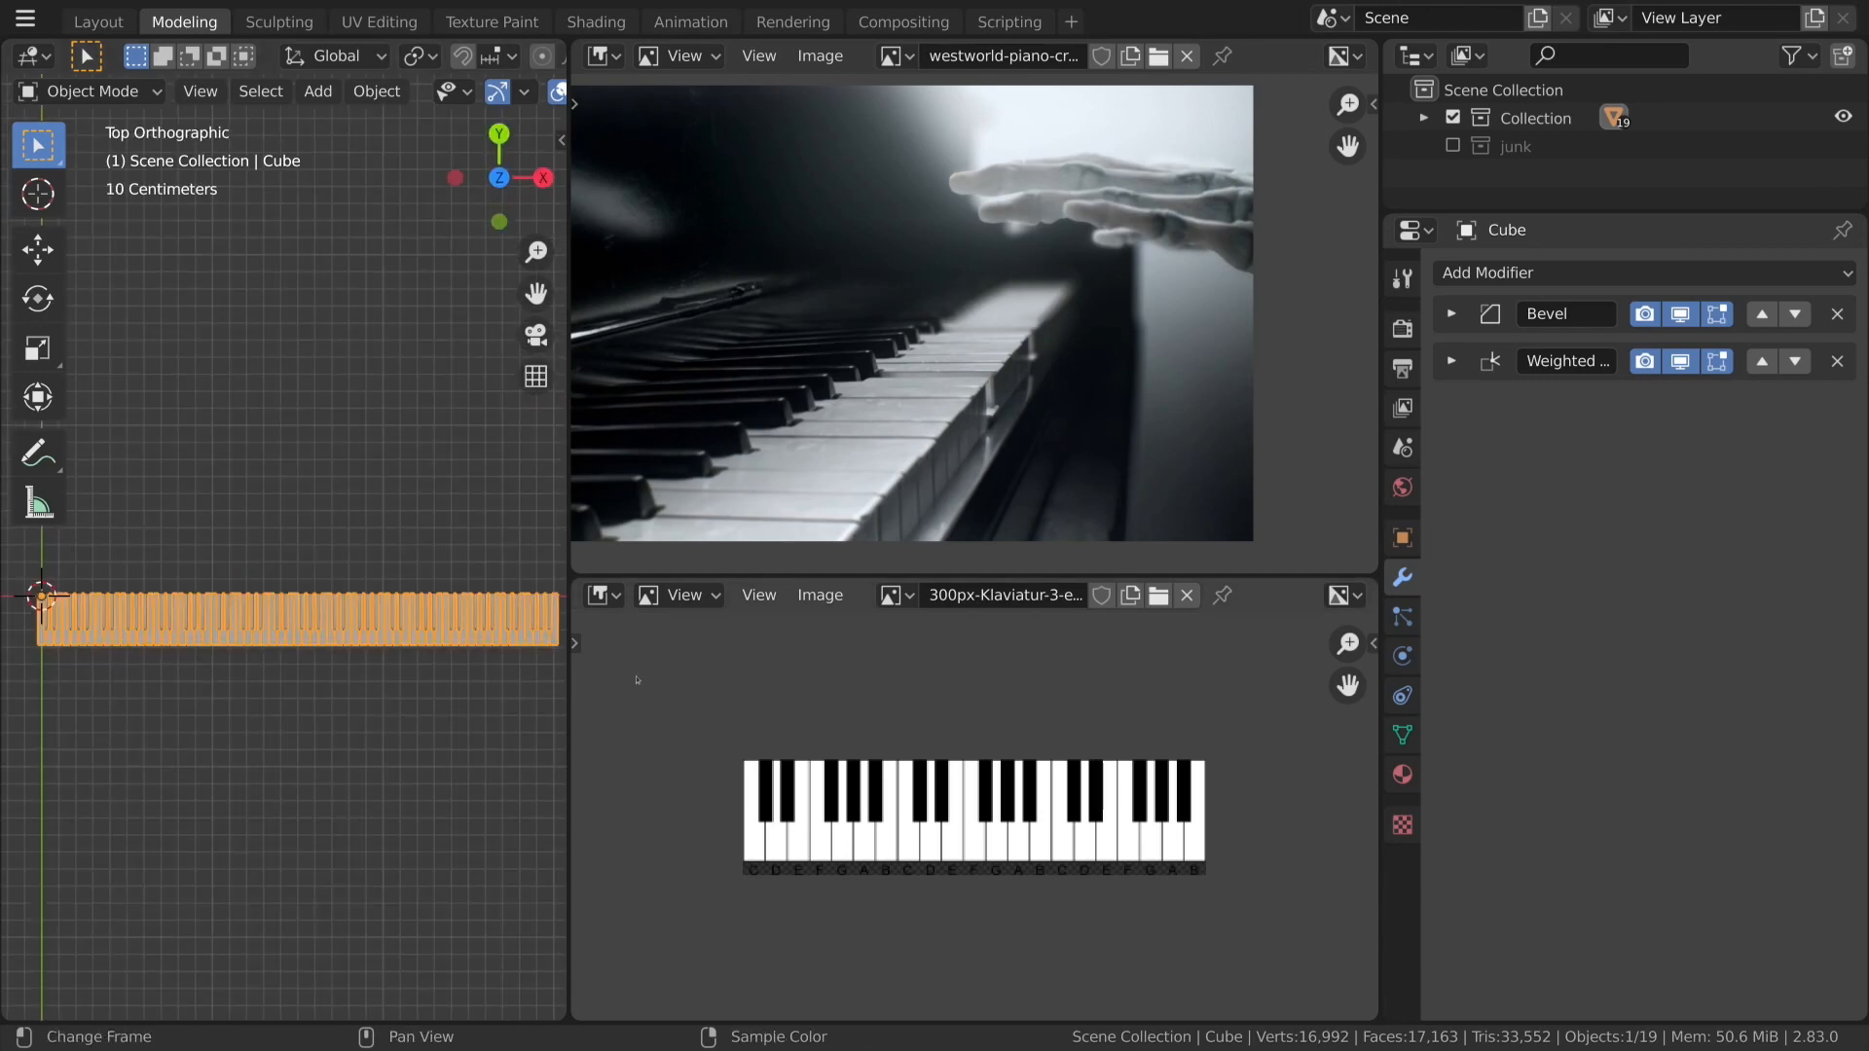
pyautogui.moveTo(574, 715); pyautogui.dragTo(1362, 714)
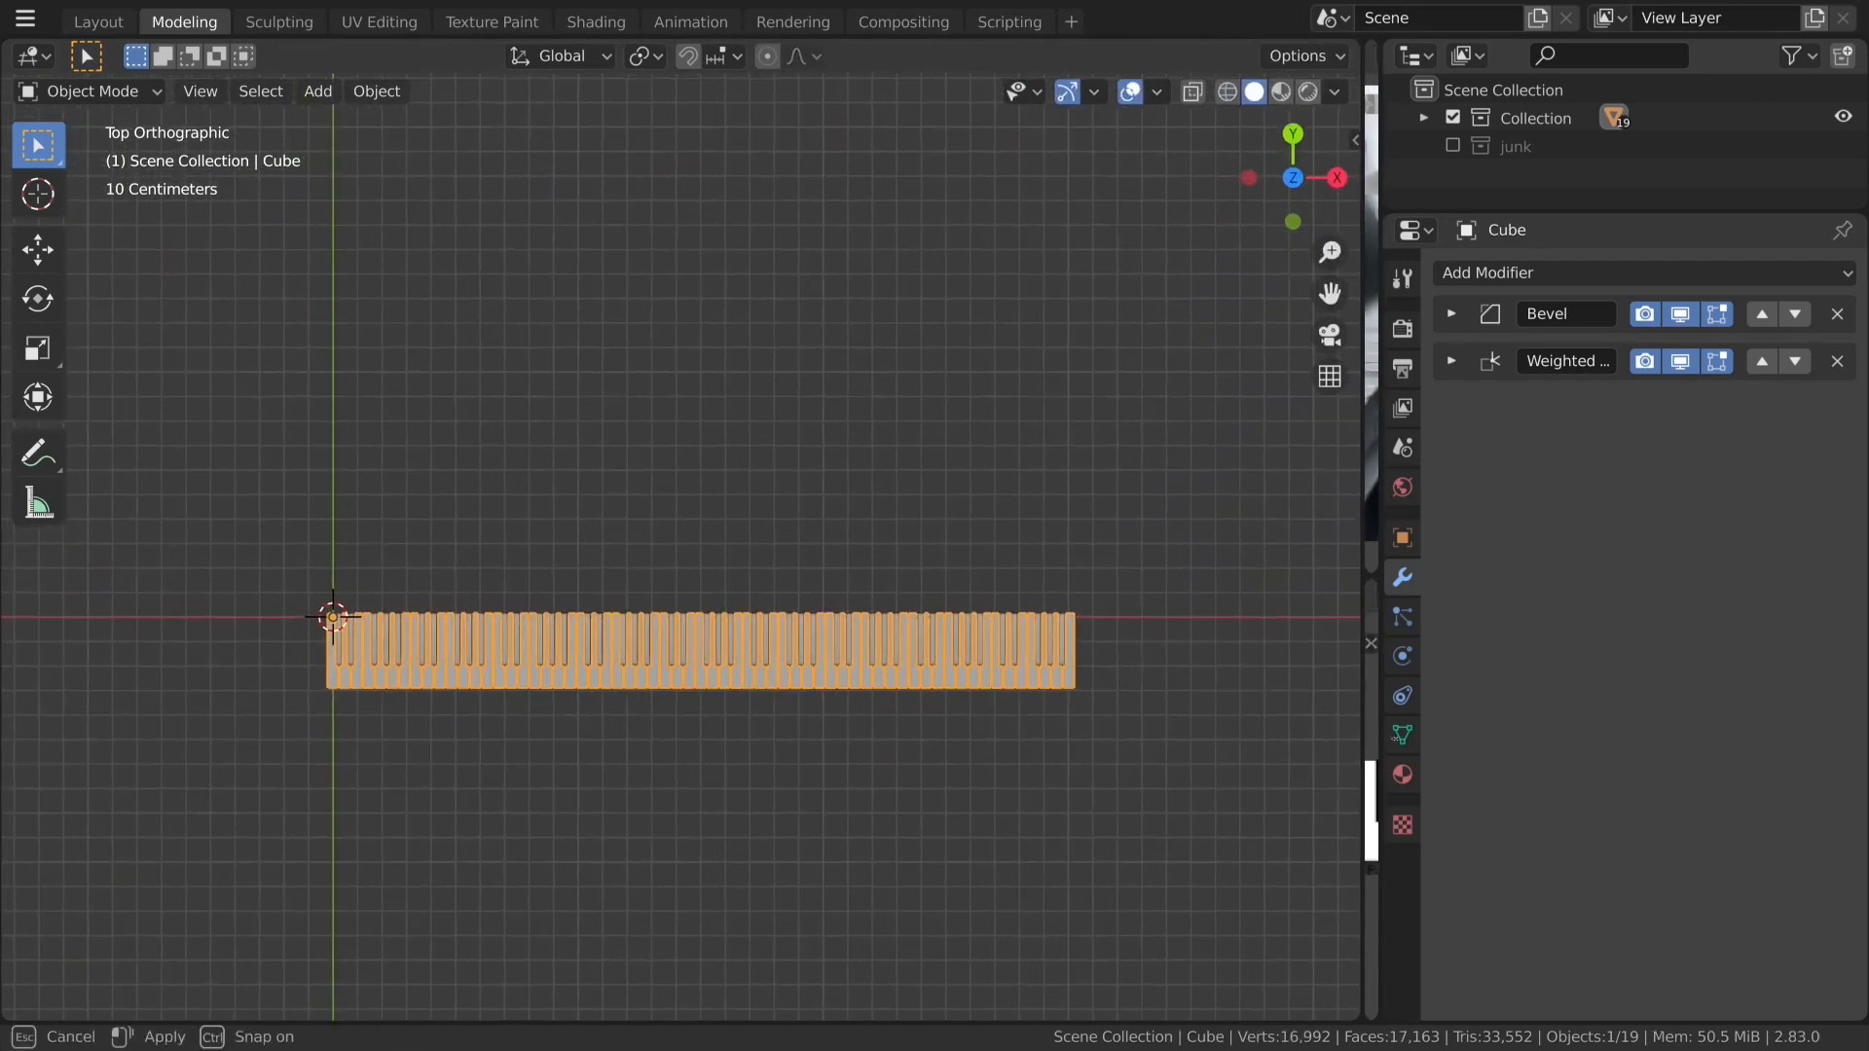
pyautogui.scroll(2, 796, 883)
pyautogui.scroll(-3, 792, 926)
pyautogui.keyDown('shift'); pyautogui.moveTo(776, 834); pyautogui.dragTo(837, 684, button='middle'); pyautogui.keyUp('shift')
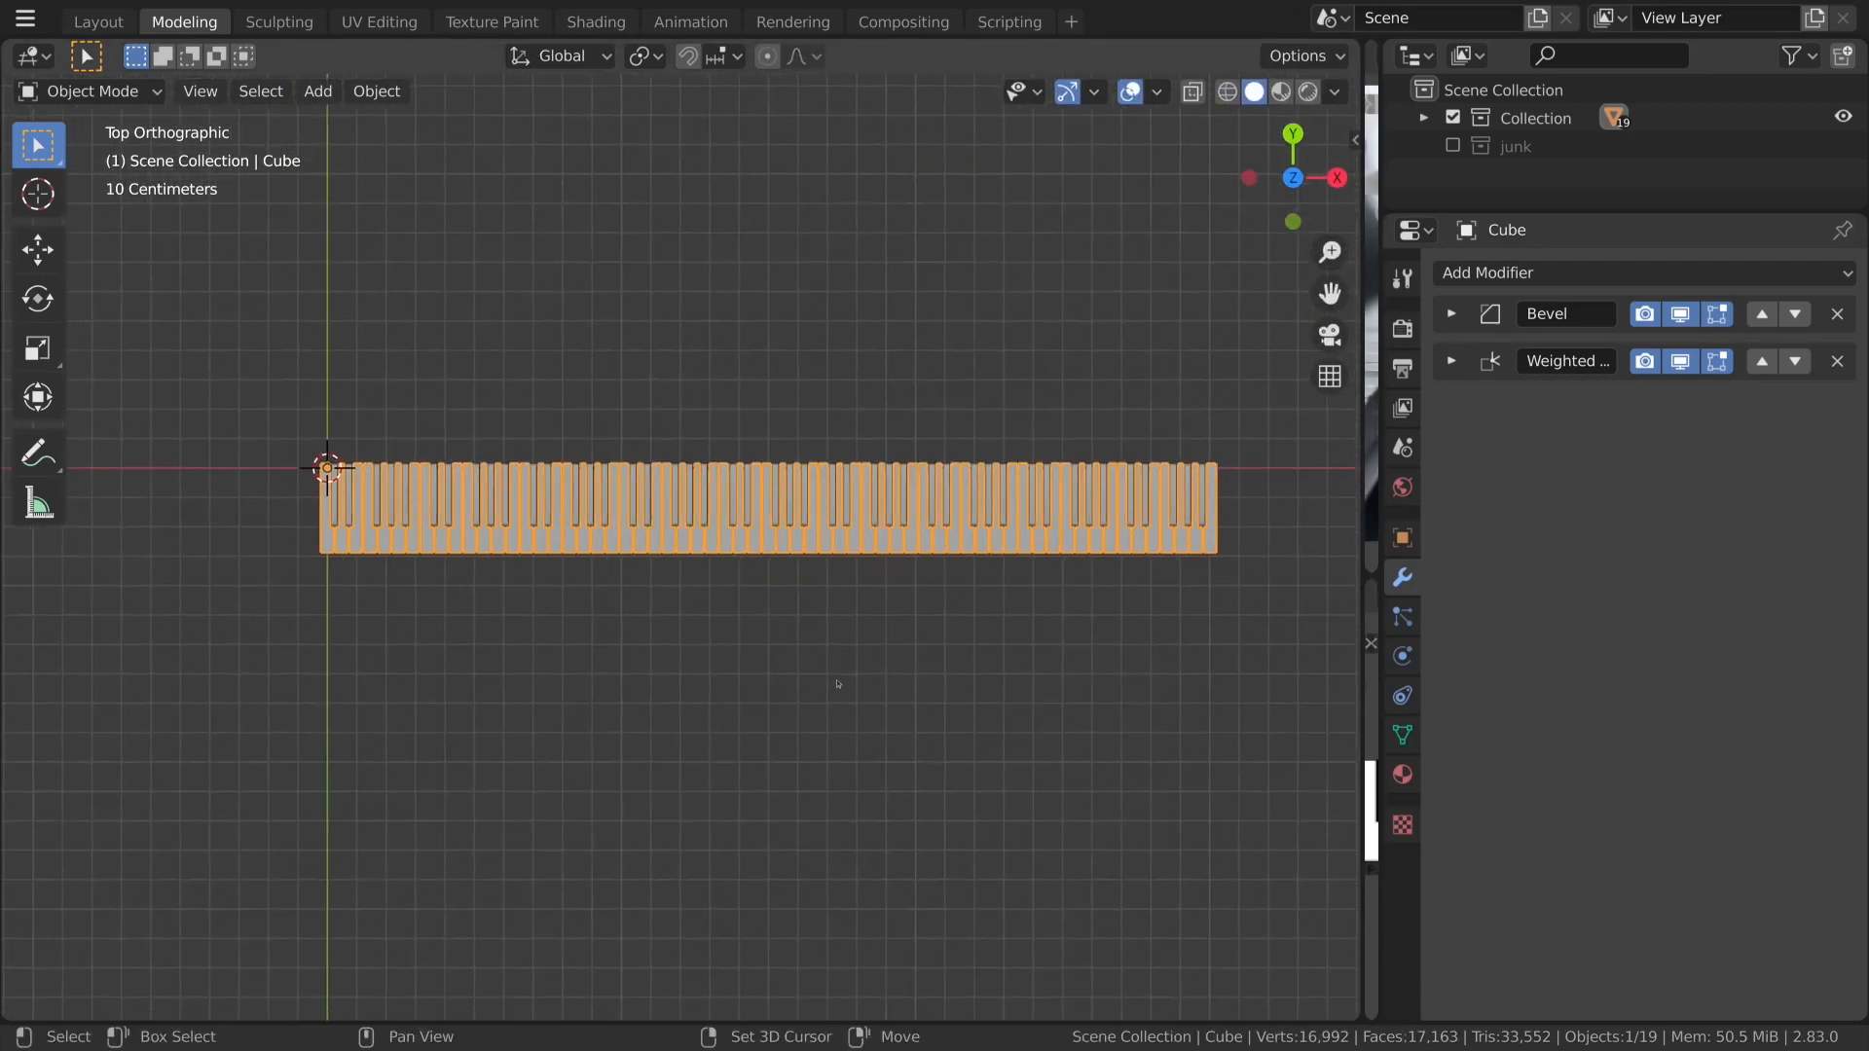
pyautogui.scroll(3, 400, 597)
pyautogui.hotkey('shift', 'a')
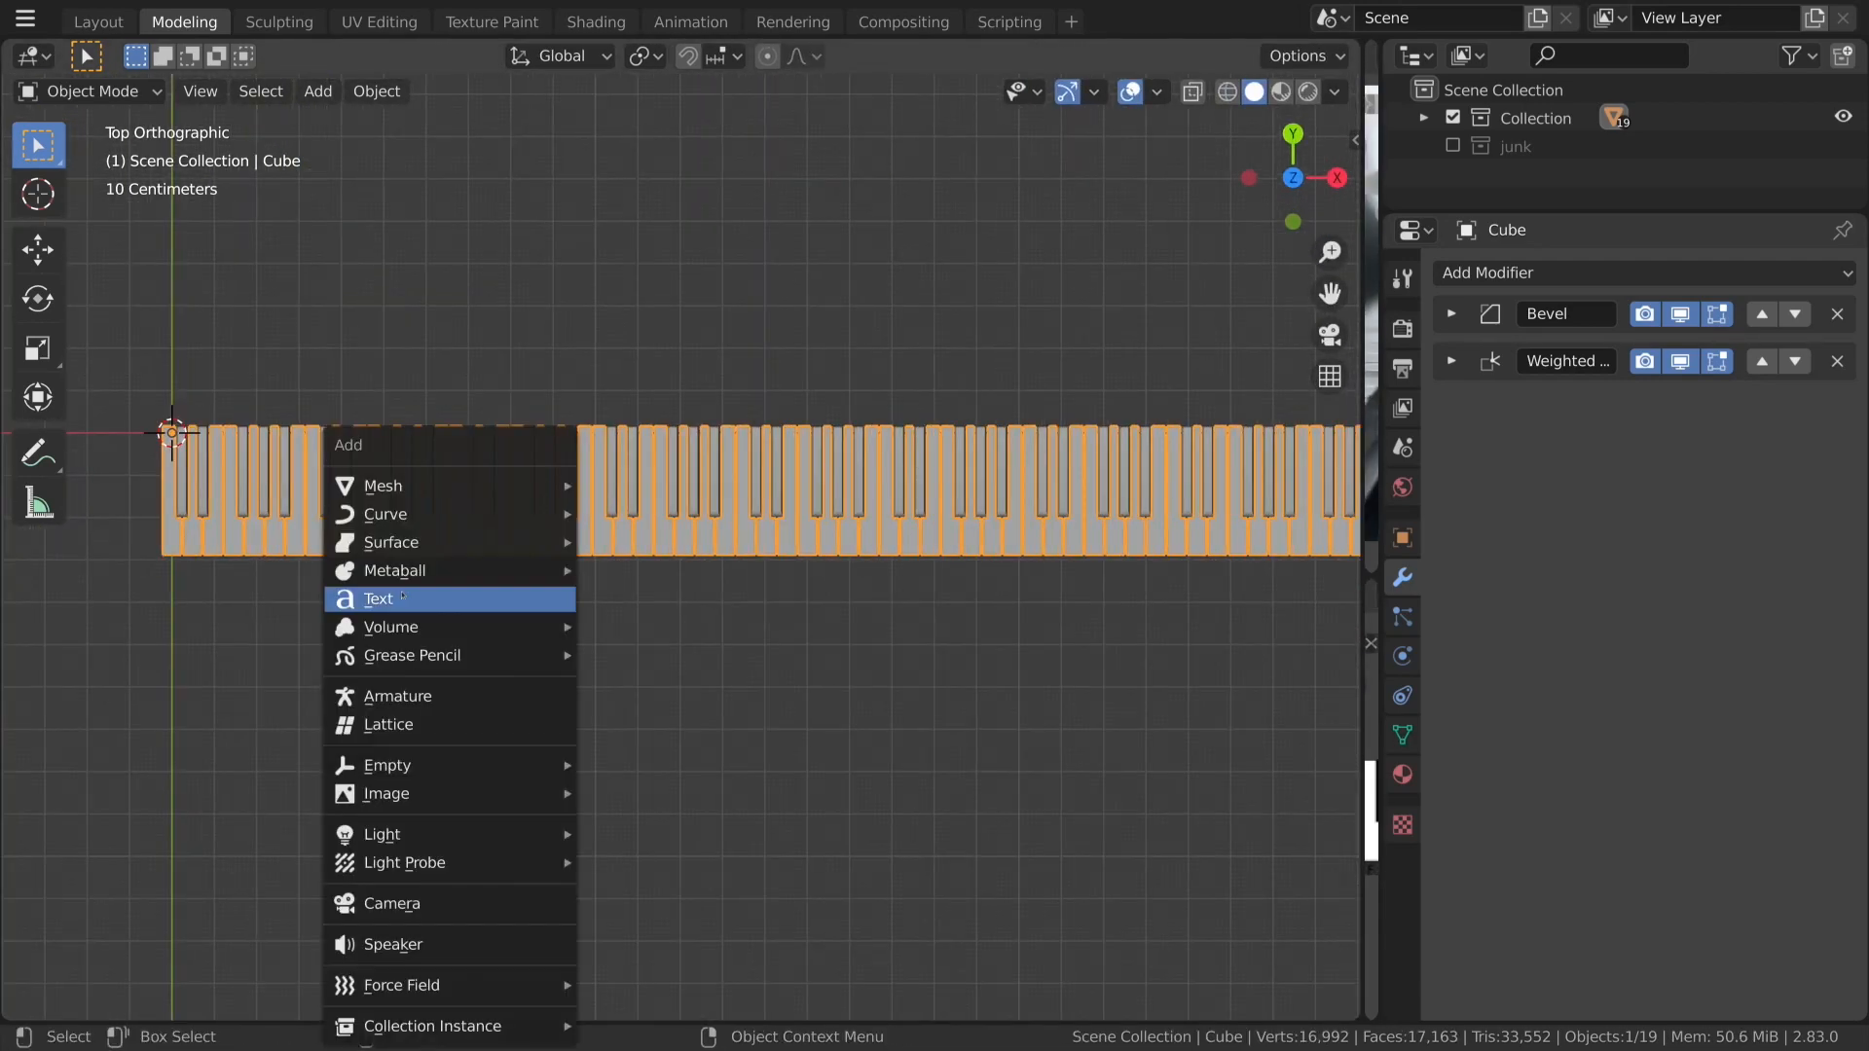
pyautogui.moveTo(457, 486)
pyautogui.click(686, 524)
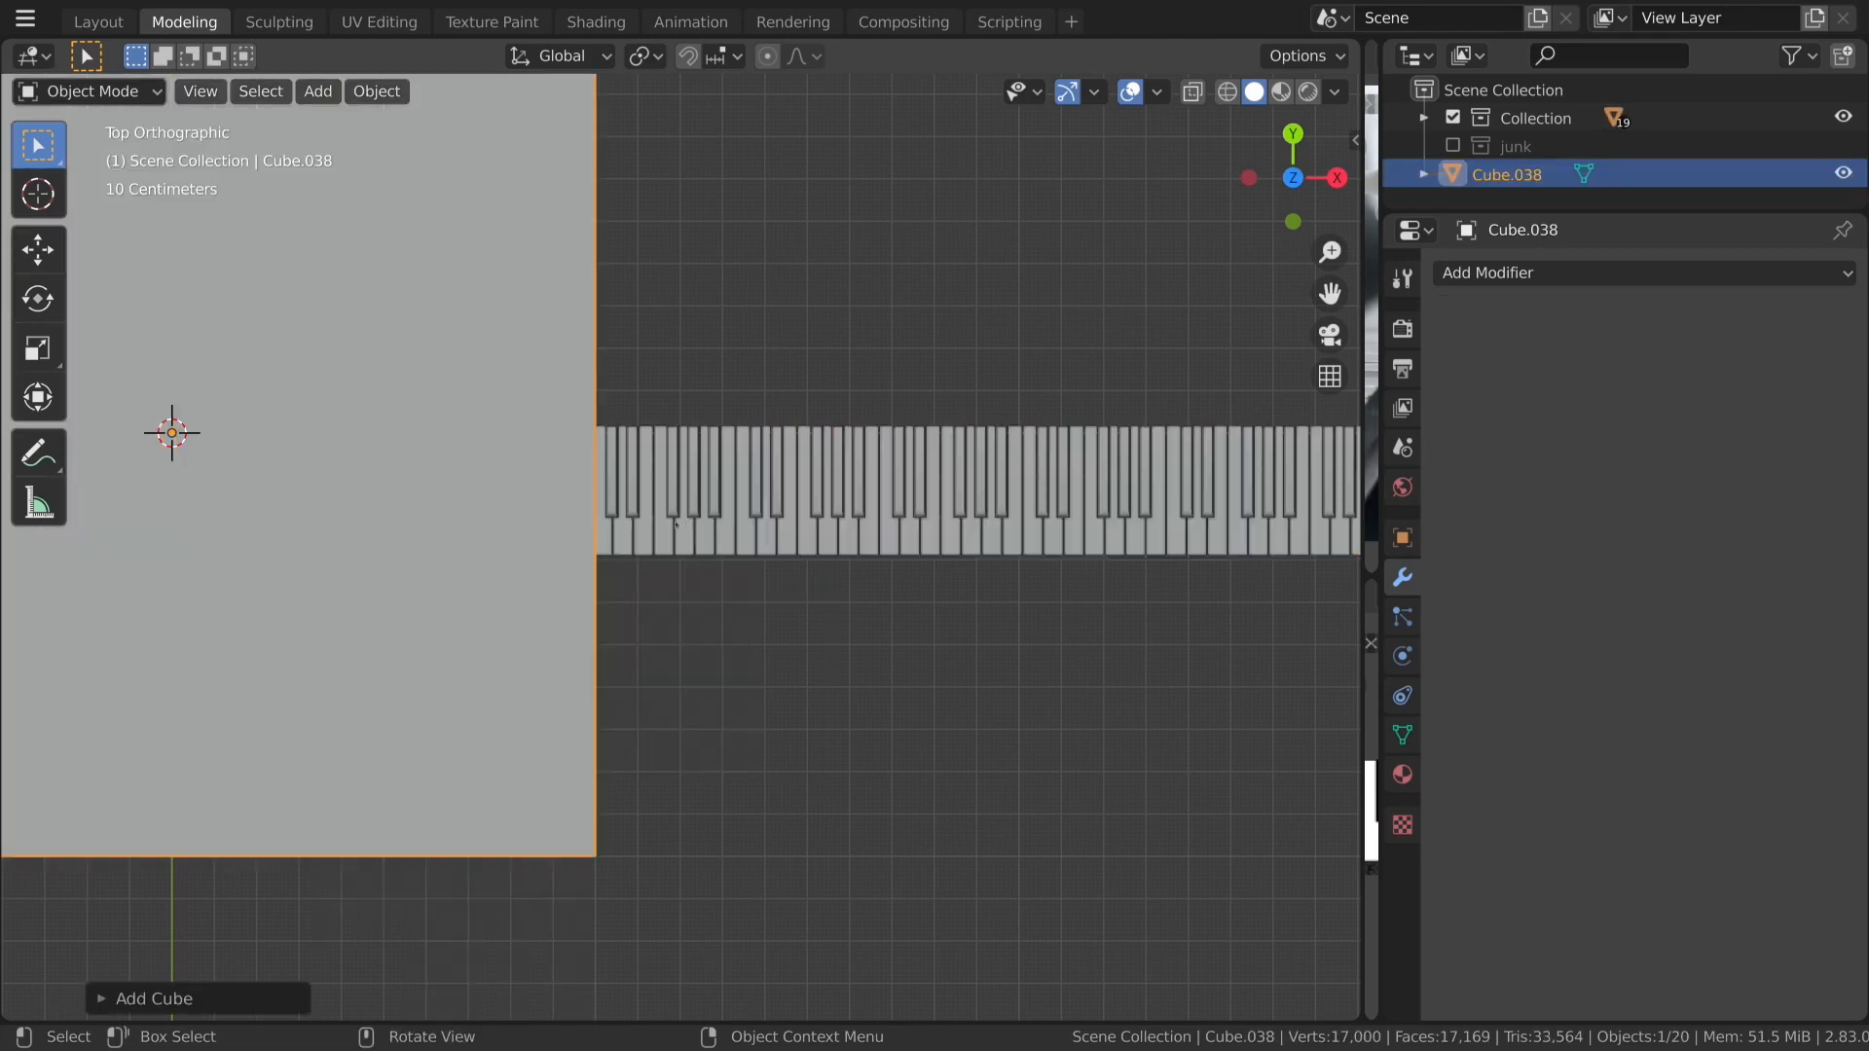
# Shrink the new cube to roughly two white keys wide and place it at the back end of the first keys.
pyautogui.press('s')
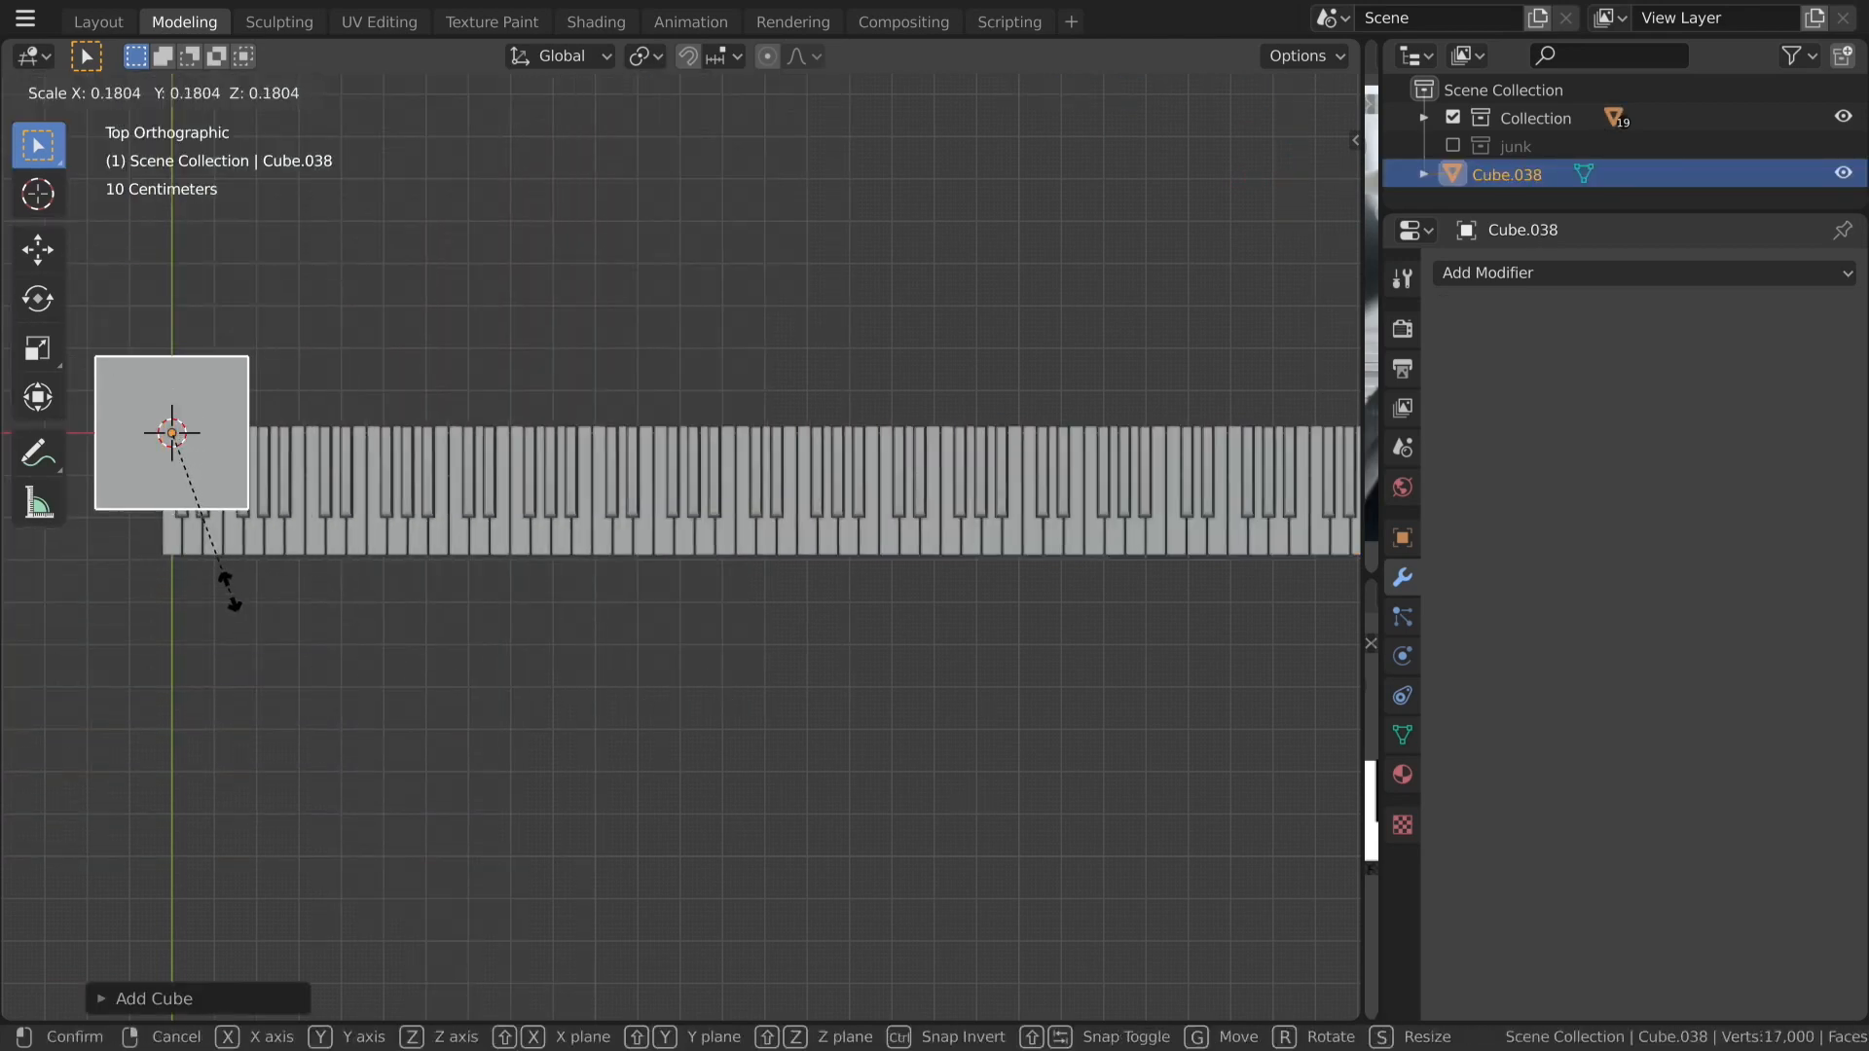
pyautogui.click(273, 597)
pyautogui.press('g')
pyautogui.click(384, 734)
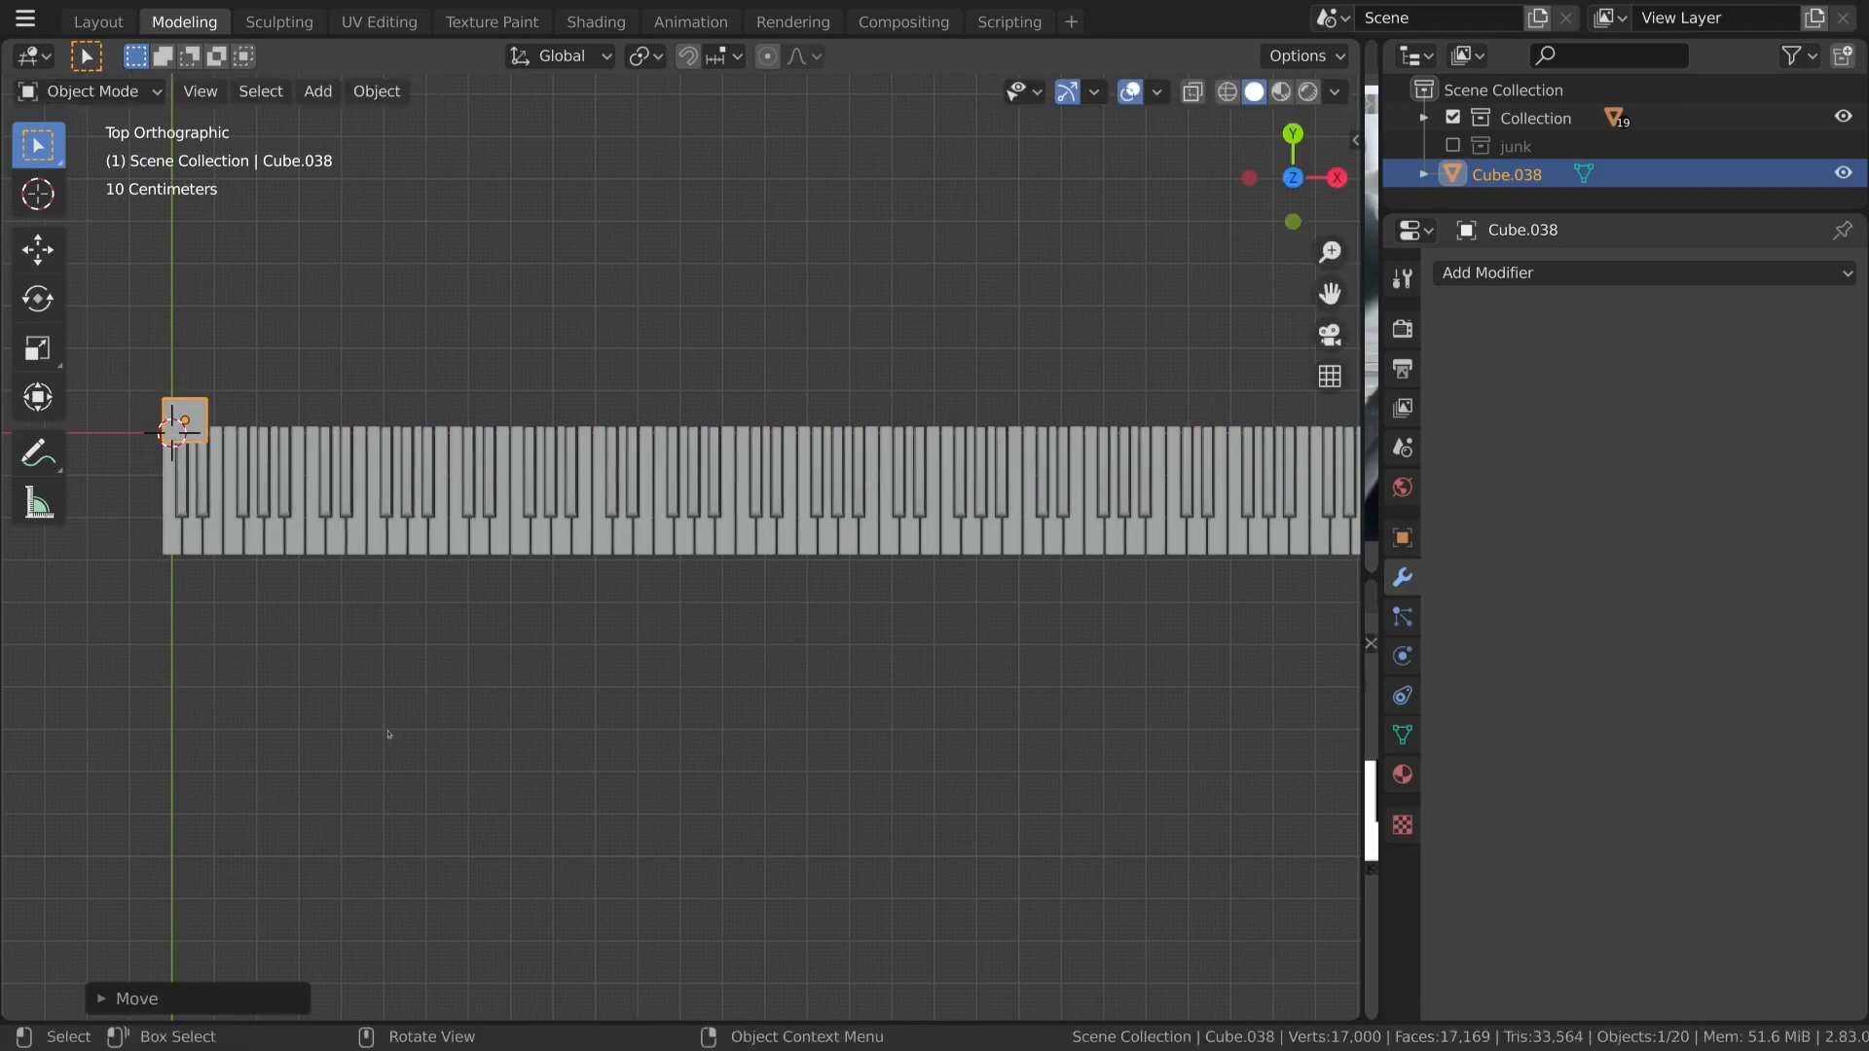
# Shrink the new cube and place it against the first white key's back end, flush with the key's outer edge.
pyautogui.keyDown('shift'); pyautogui.moveTo(262, 665); pyautogui.dragTo(663, 737, button='middle'); pyautogui.keyUp('shift')
pyautogui.scroll(2, 663, 737)
pyautogui.scroll(4, 662, 737)
pyautogui.press('s')
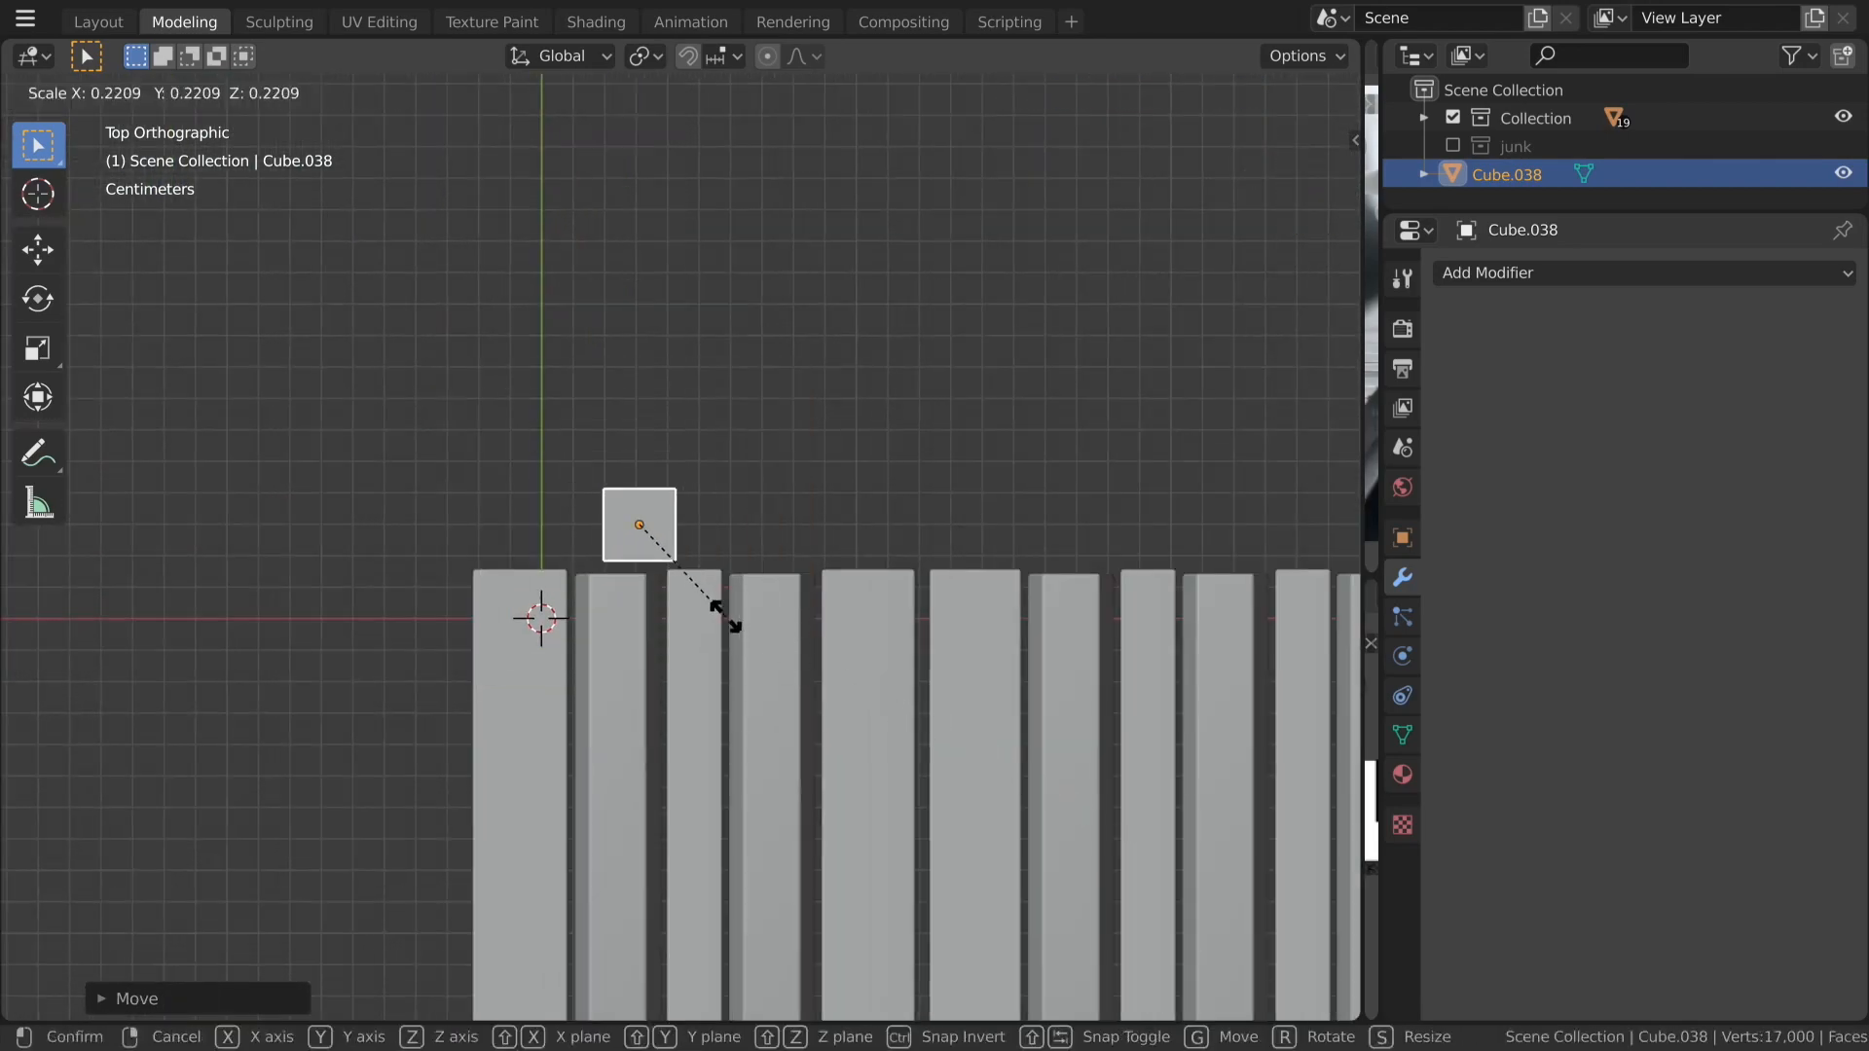
pyautogui.click(721, 614)
pyautogui.press('g')
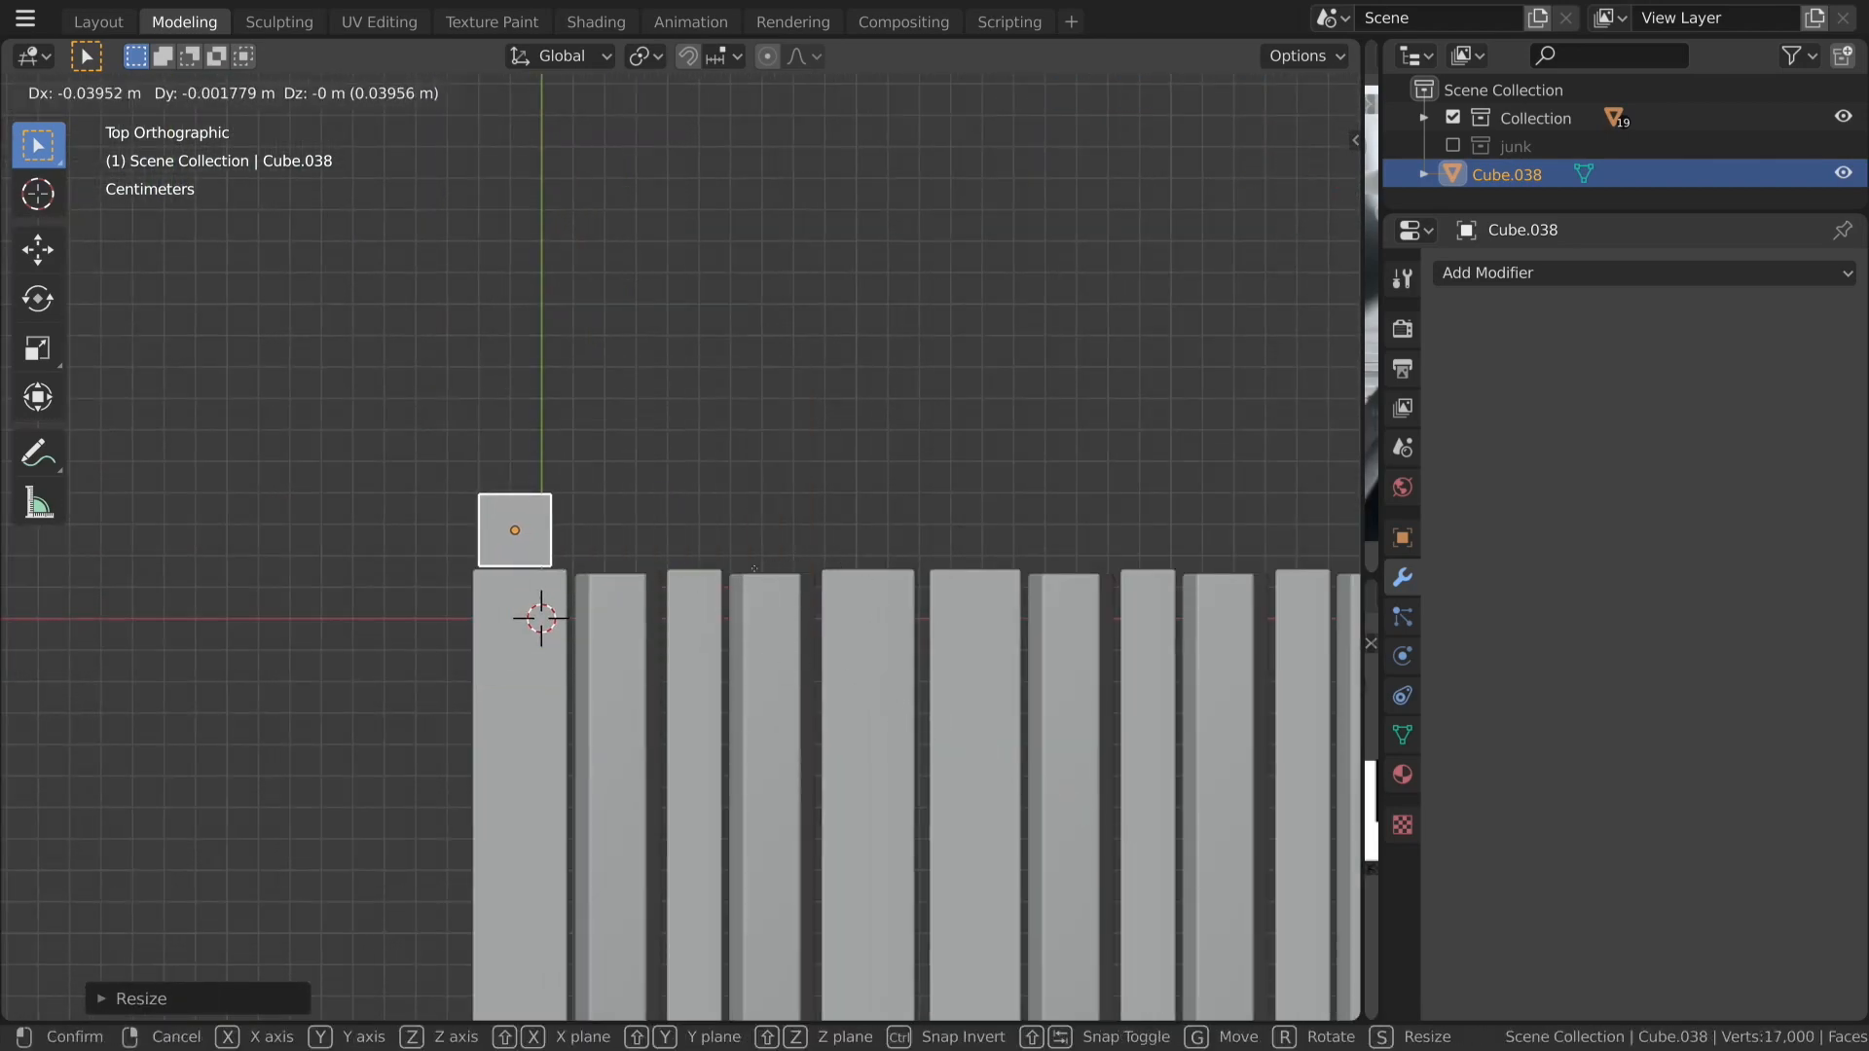
pyautogui.click(717, 596)
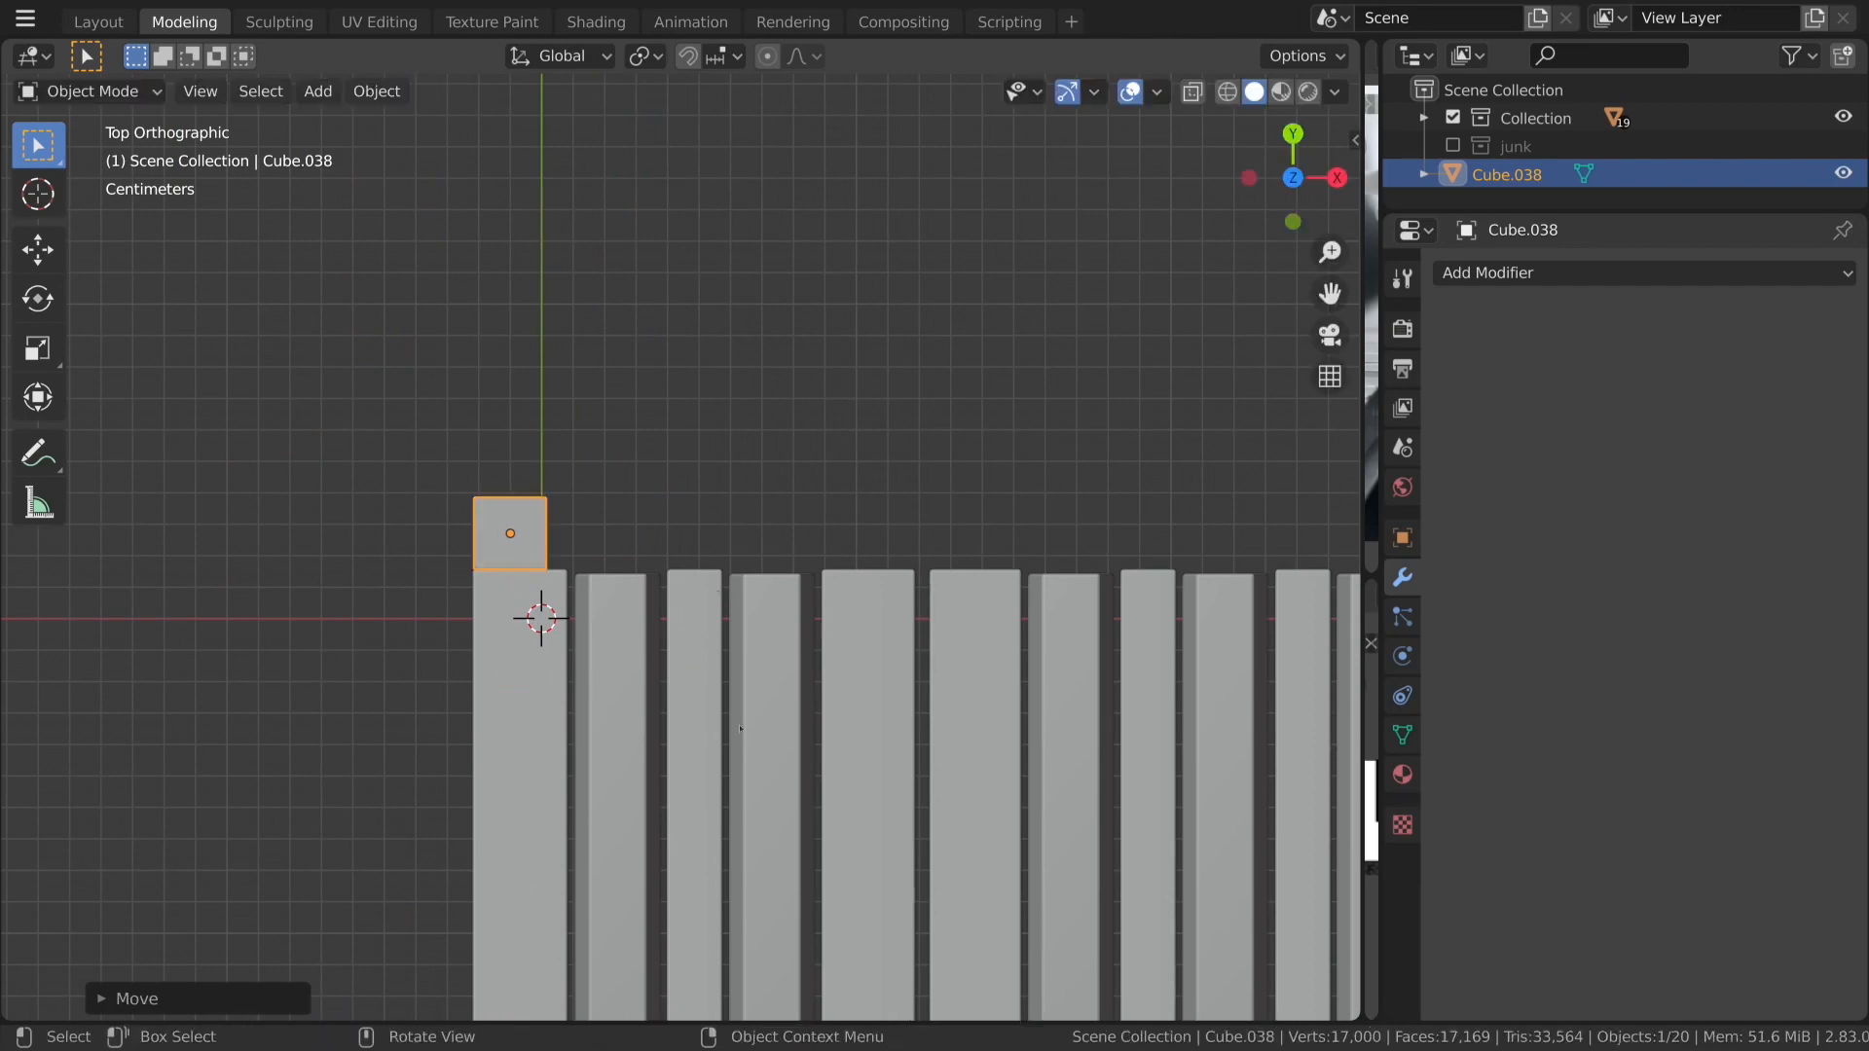
# Resize the cube to slightly wider than one white key and position it behind the first key.
pyautogui.scroll(-3, 717, 676)
pyautogui.press('s')
pyautogui.click(881, 755)
pyautogui.press('g')
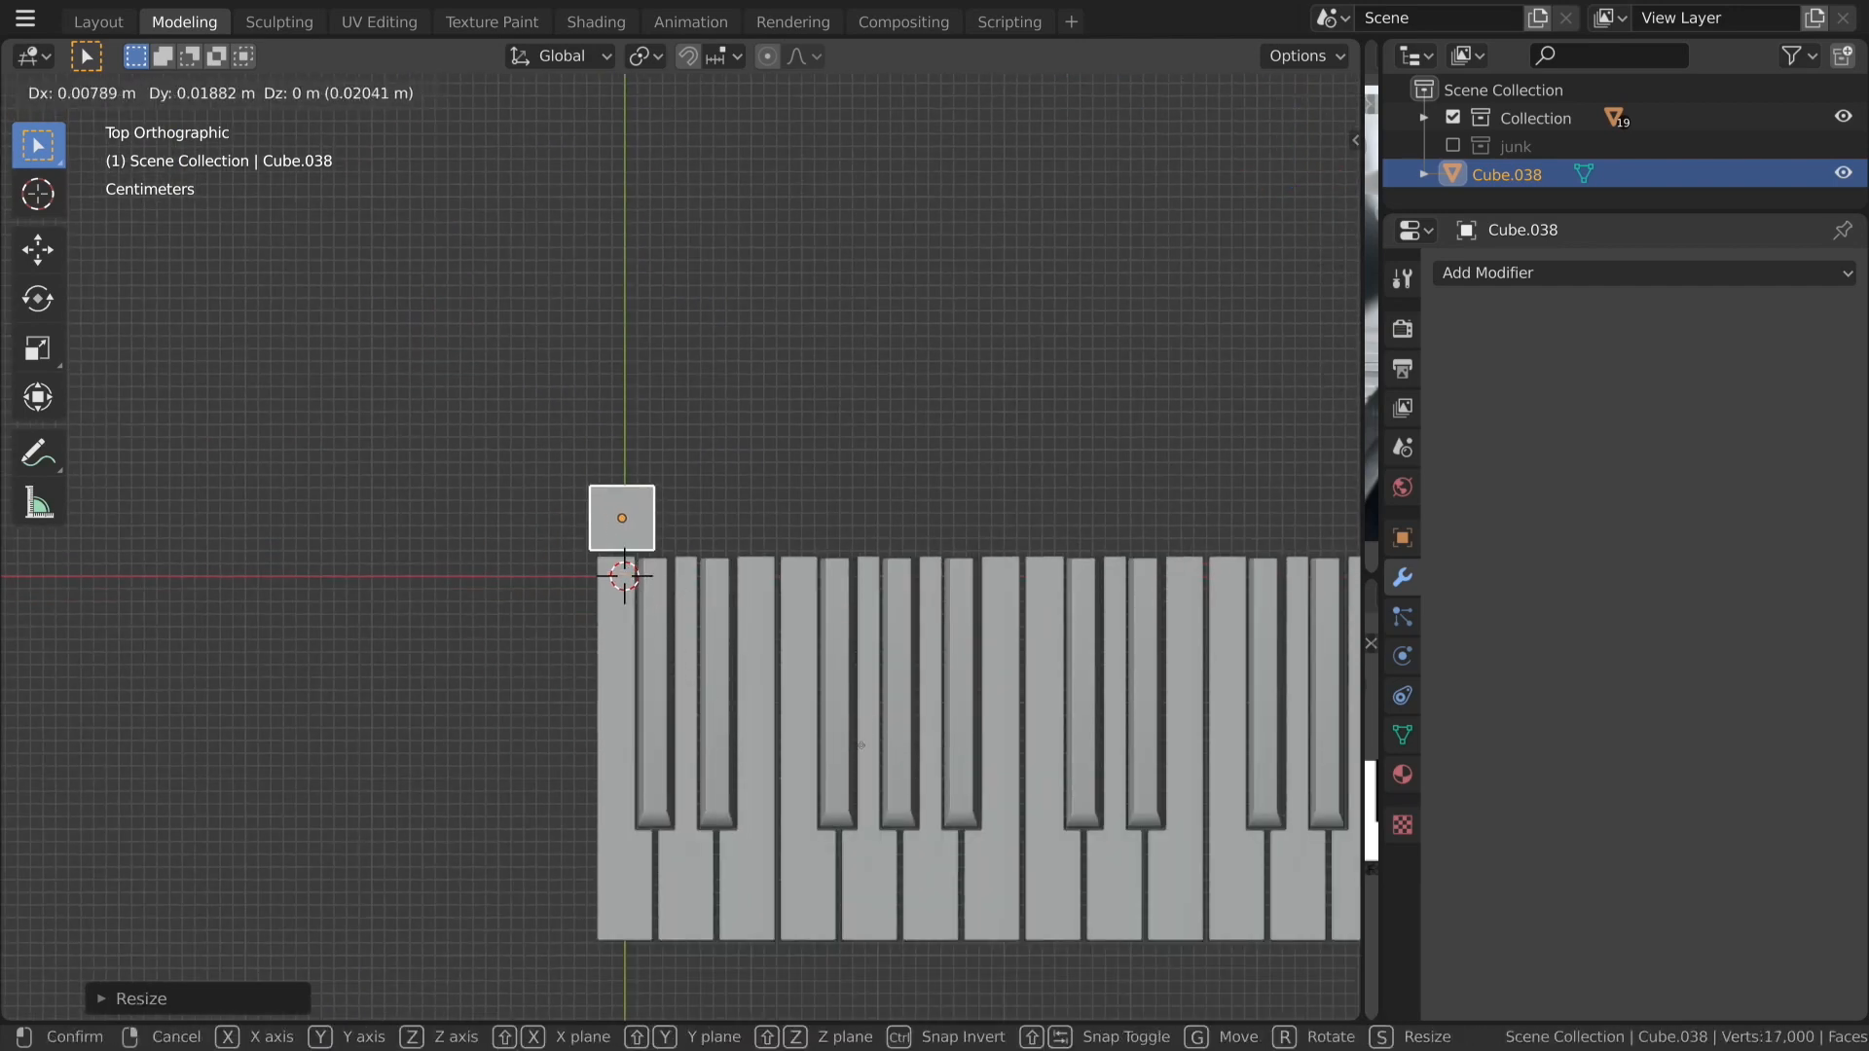
pyautogui.click(861, 744)
pyautogui.scroll(-1, 861, 745)
# Bring the reference images back beside the viewport, then thin the cube along Y and set it against the key's back end.
pyautogui.moveTo(1363, 604); pyautogui.dragTo(564, 604)
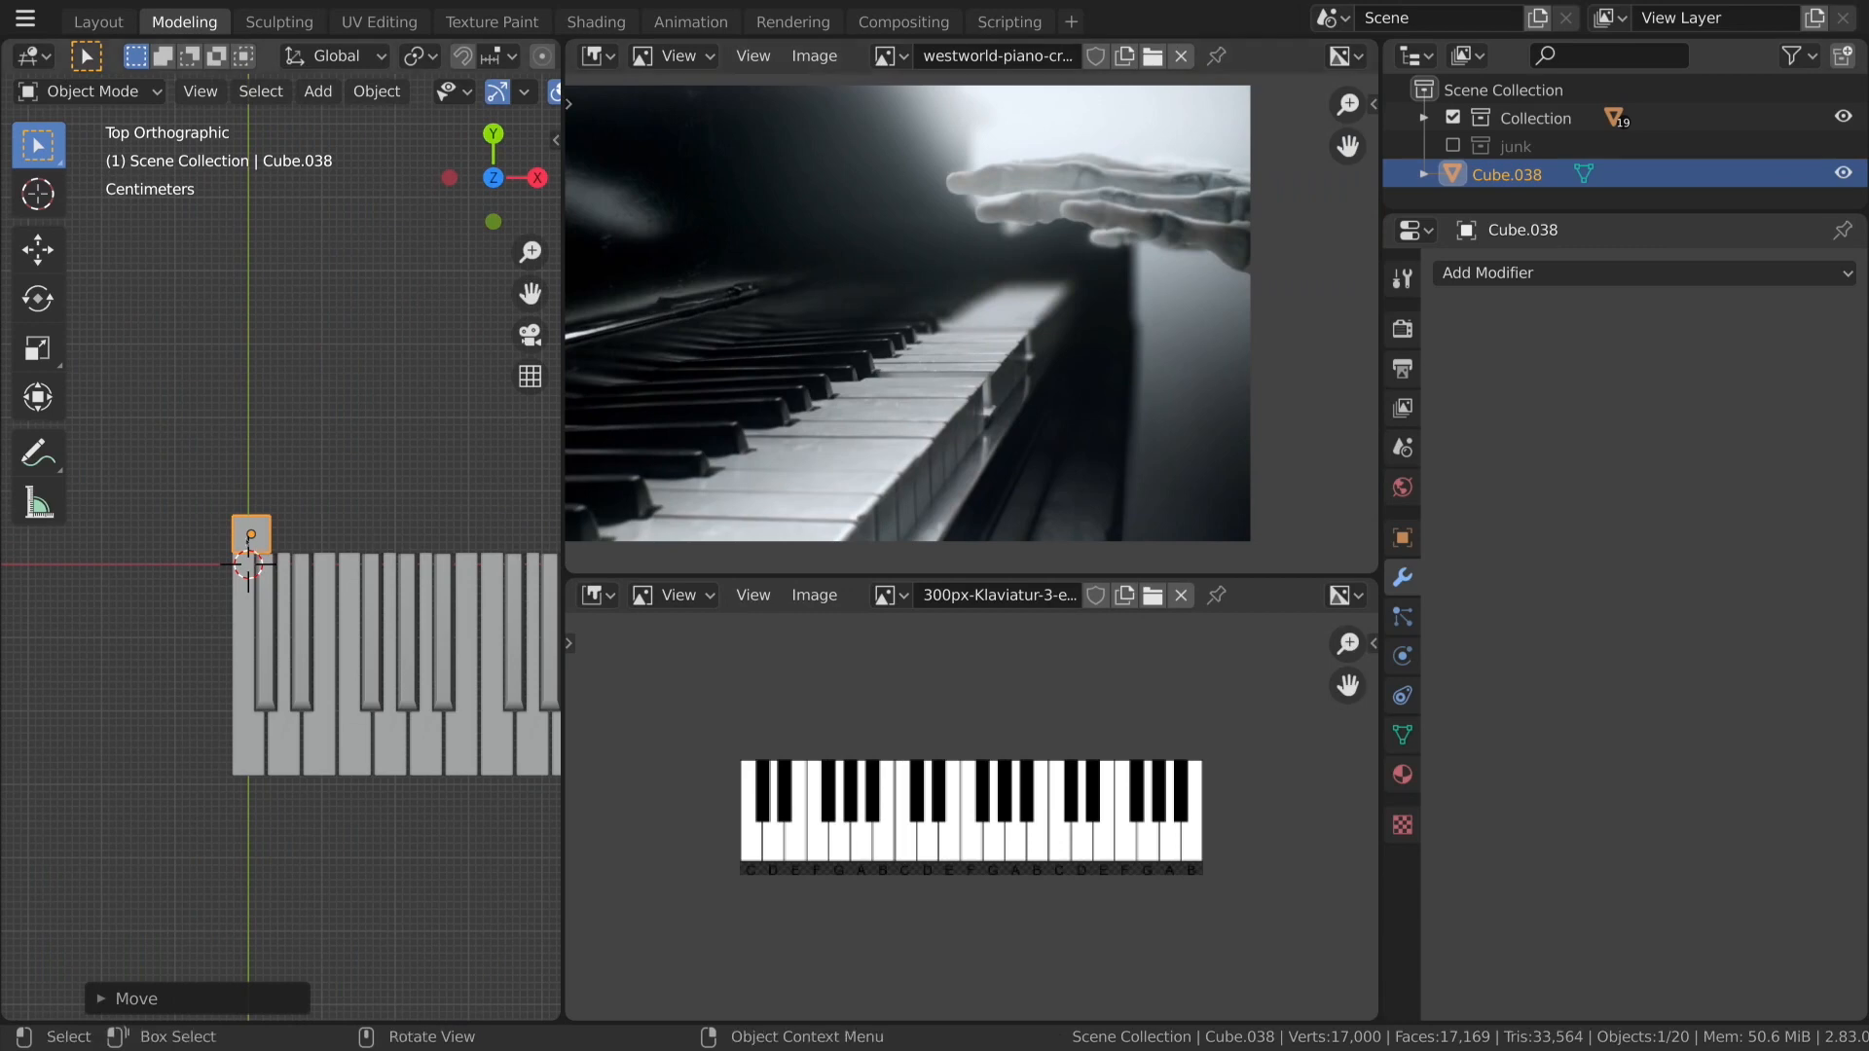
pyautogui.scroll(5, 285, 540)
pyautogui.press('s')
pyautogui.press('y')
pyautogui.click(284, 532)
pyautogui.press('g')
pyautogui.press('y')
pyautogui.click(284, 557)
# Select the cube's top face in Edit Mode and raise it about 0.05 m along Z.
pyautogui.moveTo(284, 557); pyautogui.dragTo(335, 659, button='middle')
pyautogui.scroll(-4, 421, 772)
pyautogui.press('KP_Decimal')
pyautogui.scroll(-5, 321, 791)
pyautogui.scroll(1, 338, 690)
pyautogui.press('Tab')
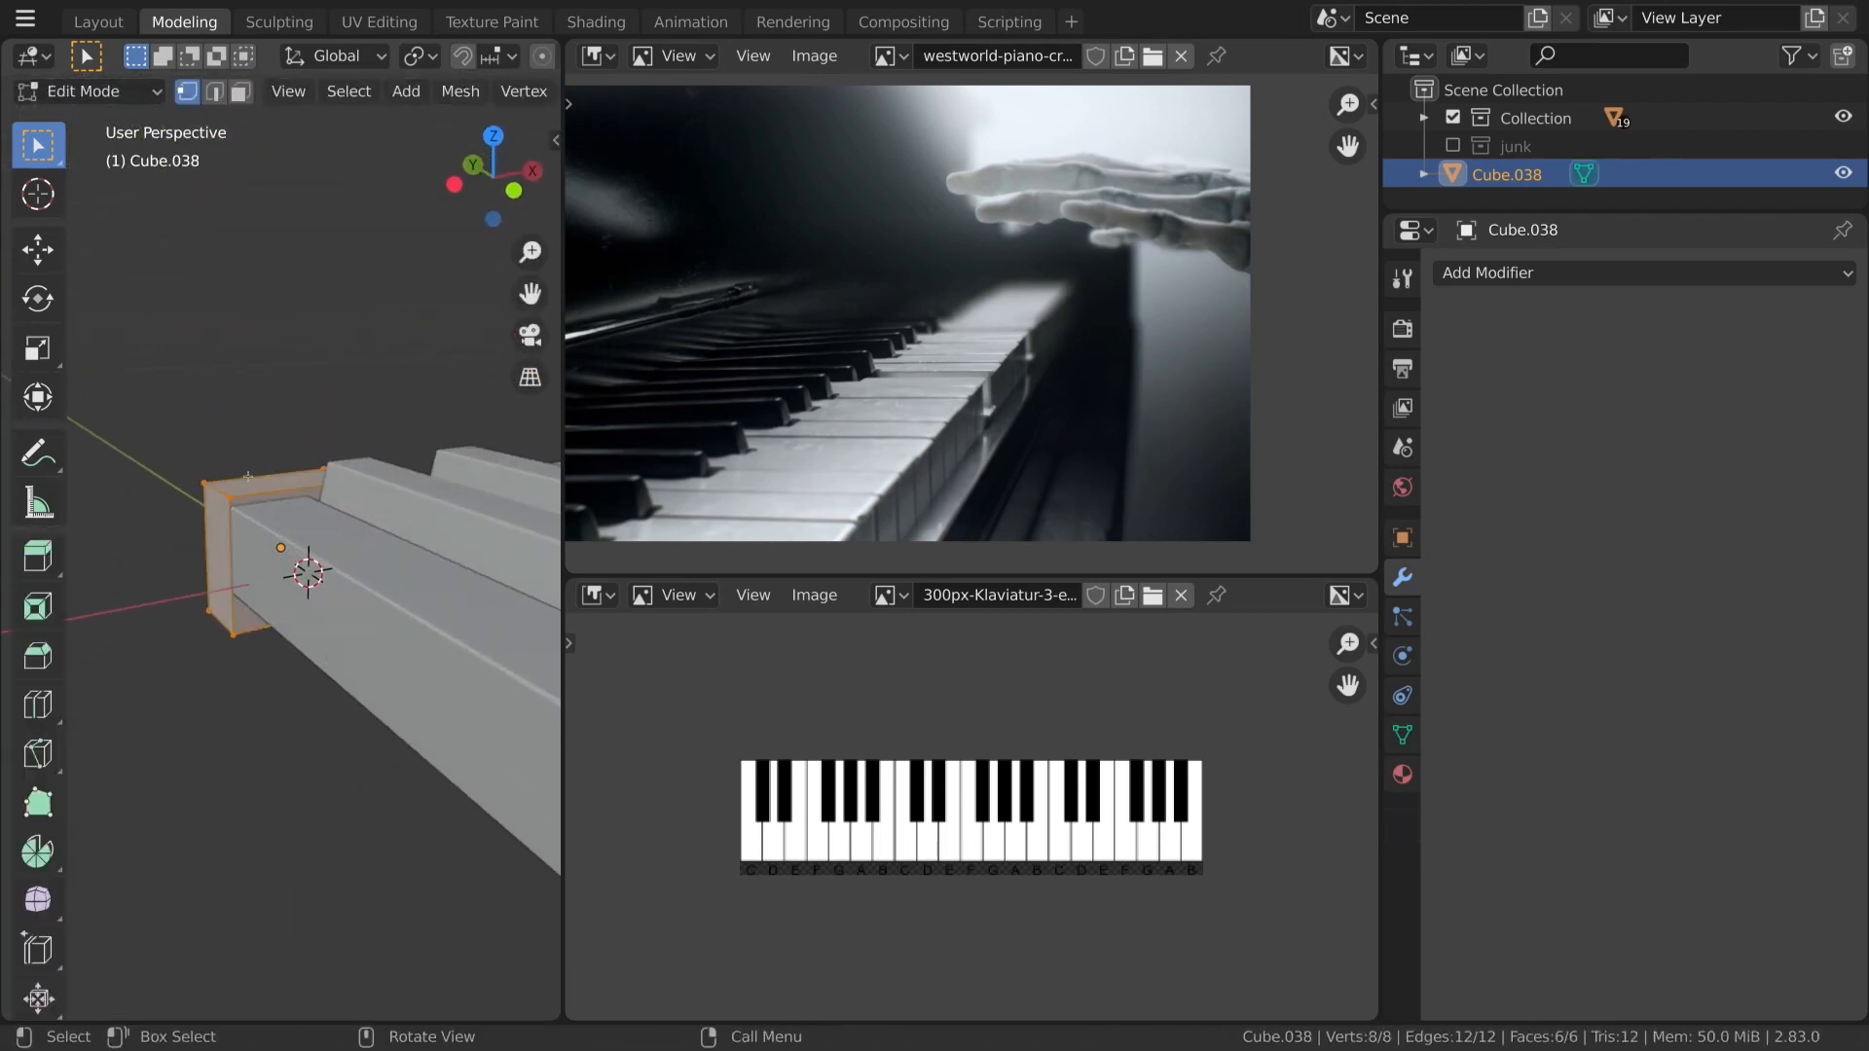
pyautogui.click(273, 480)
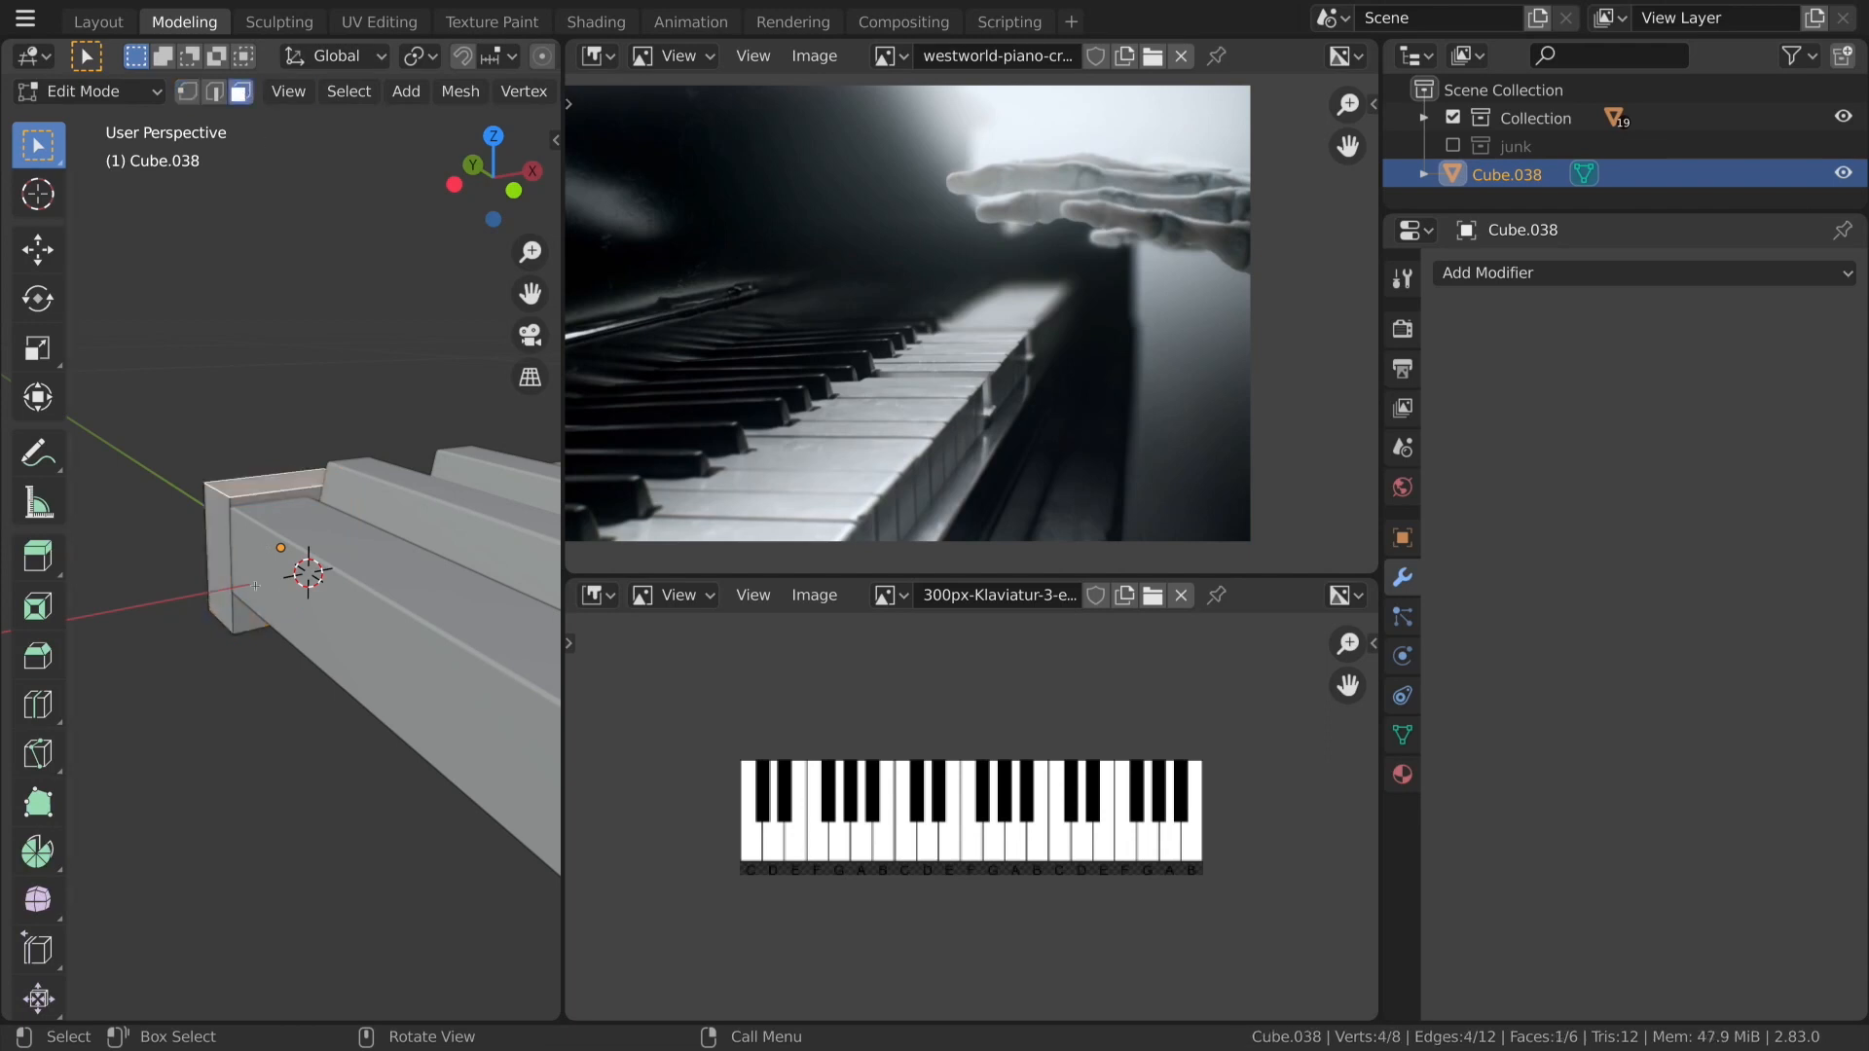
pyautogui.press('g')
pyautogui.press('z')
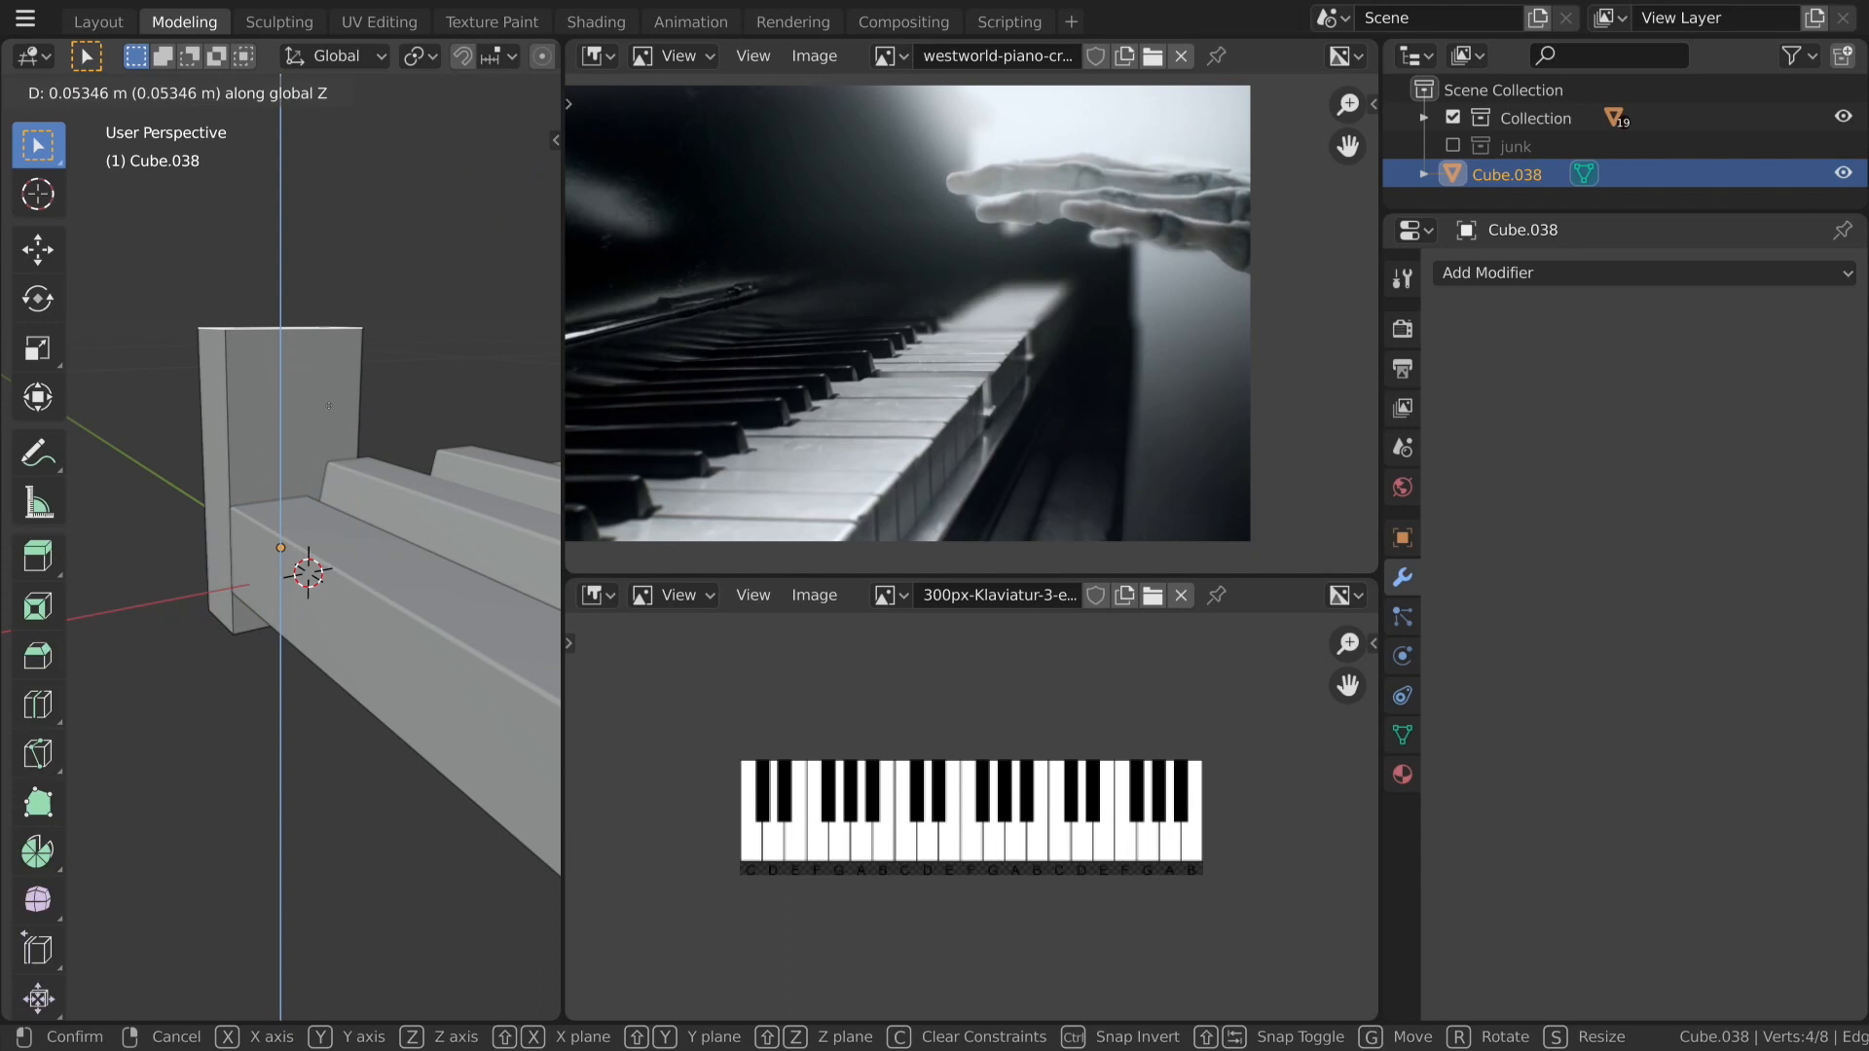
pyautogui.click(331, 389)
pyautogui.scroll(-4, 366, 530)
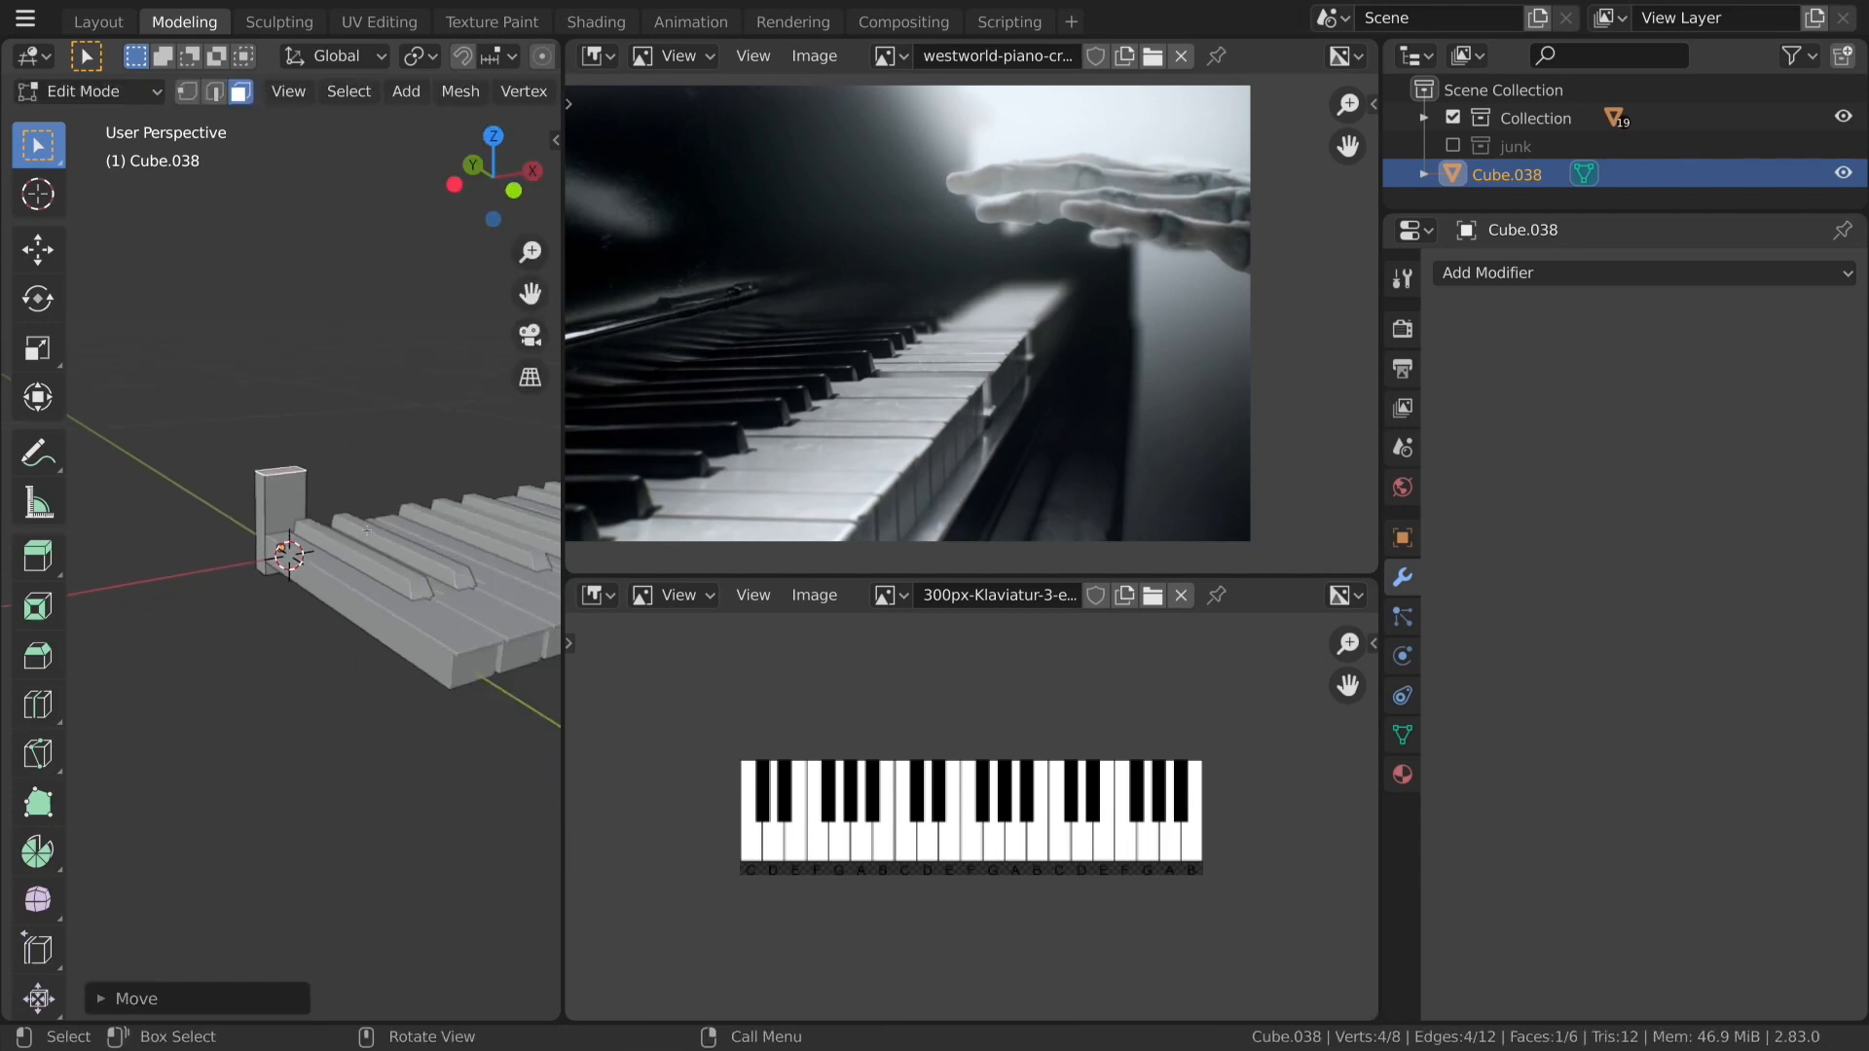
# Select the block's side face facing the remaining keys and stretch it along X behind the keyboard.
pyautogui.moveTo(369, 531); pyautogui.dragTo(264, 513, button='middle')
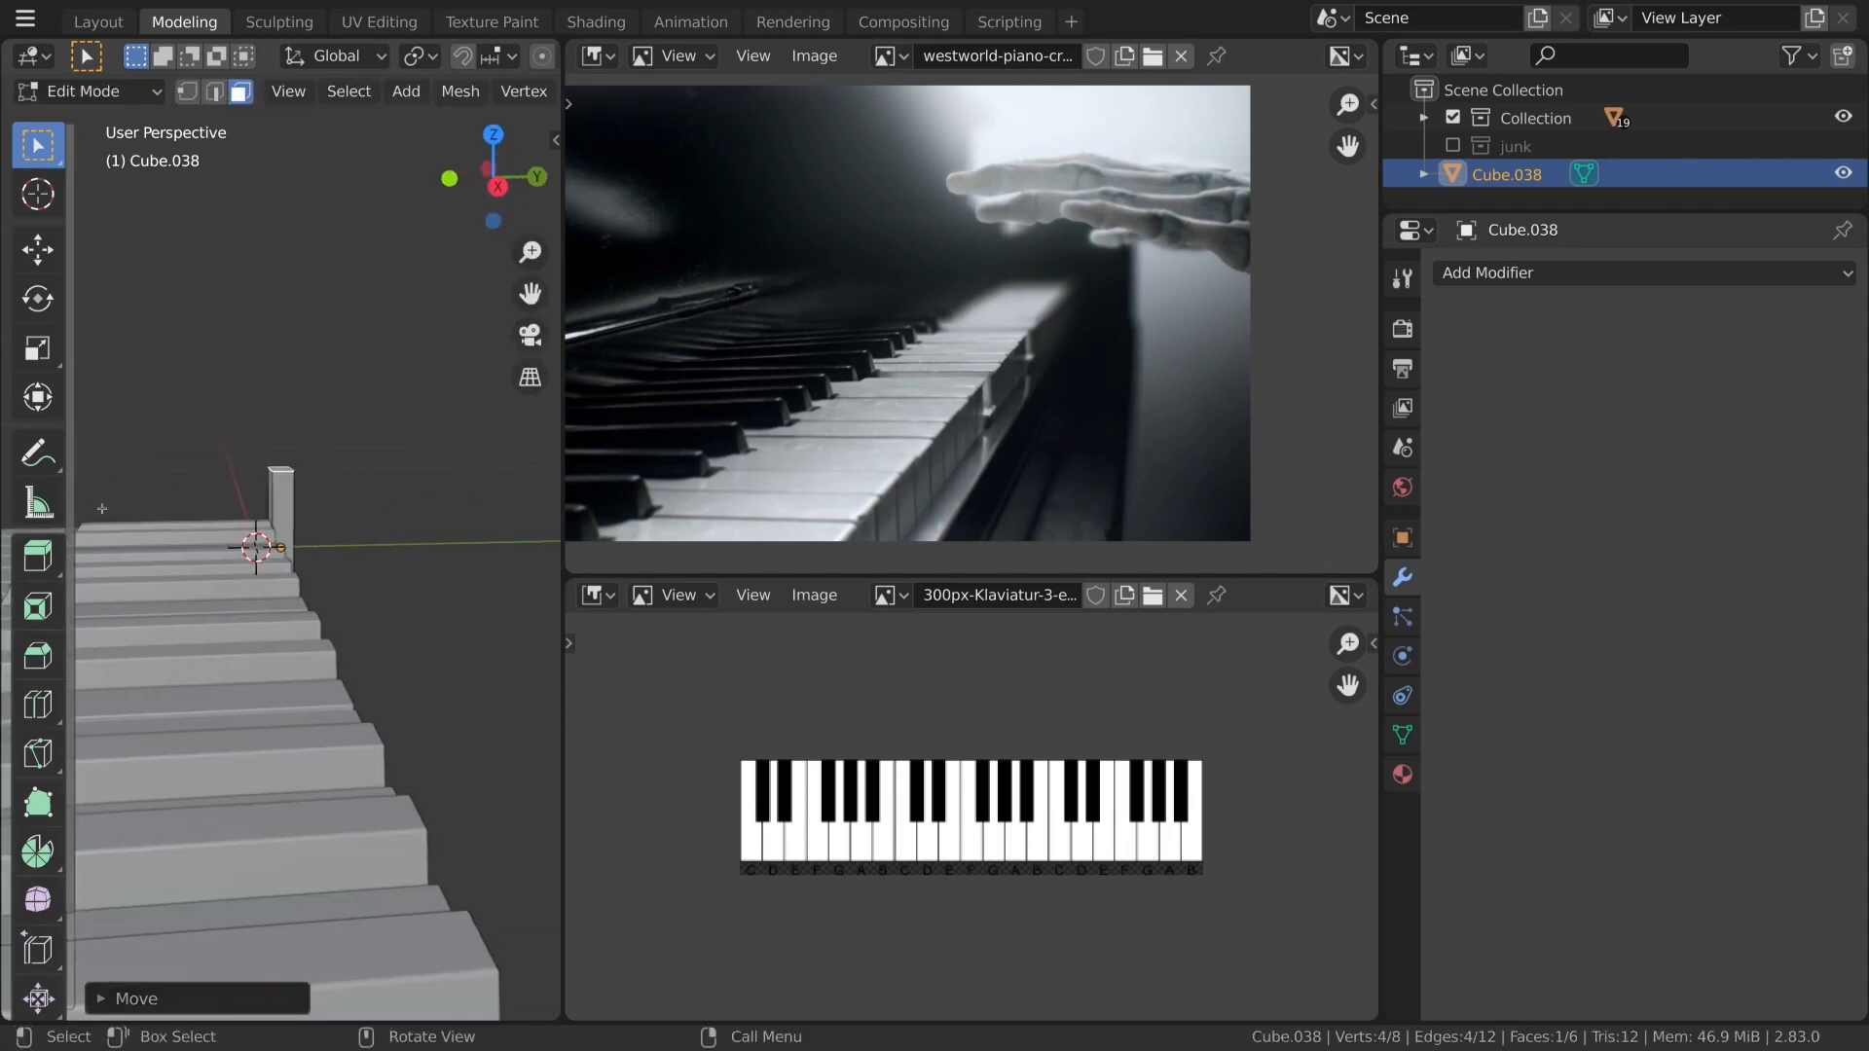
pyautogui.click(281, 527)
pyautogui.scroll(-4, 382, 672)
pyautogui.moveTo(385, 674); pyautogui.dragTo(416, 644, button='middle')
pyautogui.scroll(-3, 217, 701)
pyautogui.press('g')
pyautogui.press('x')
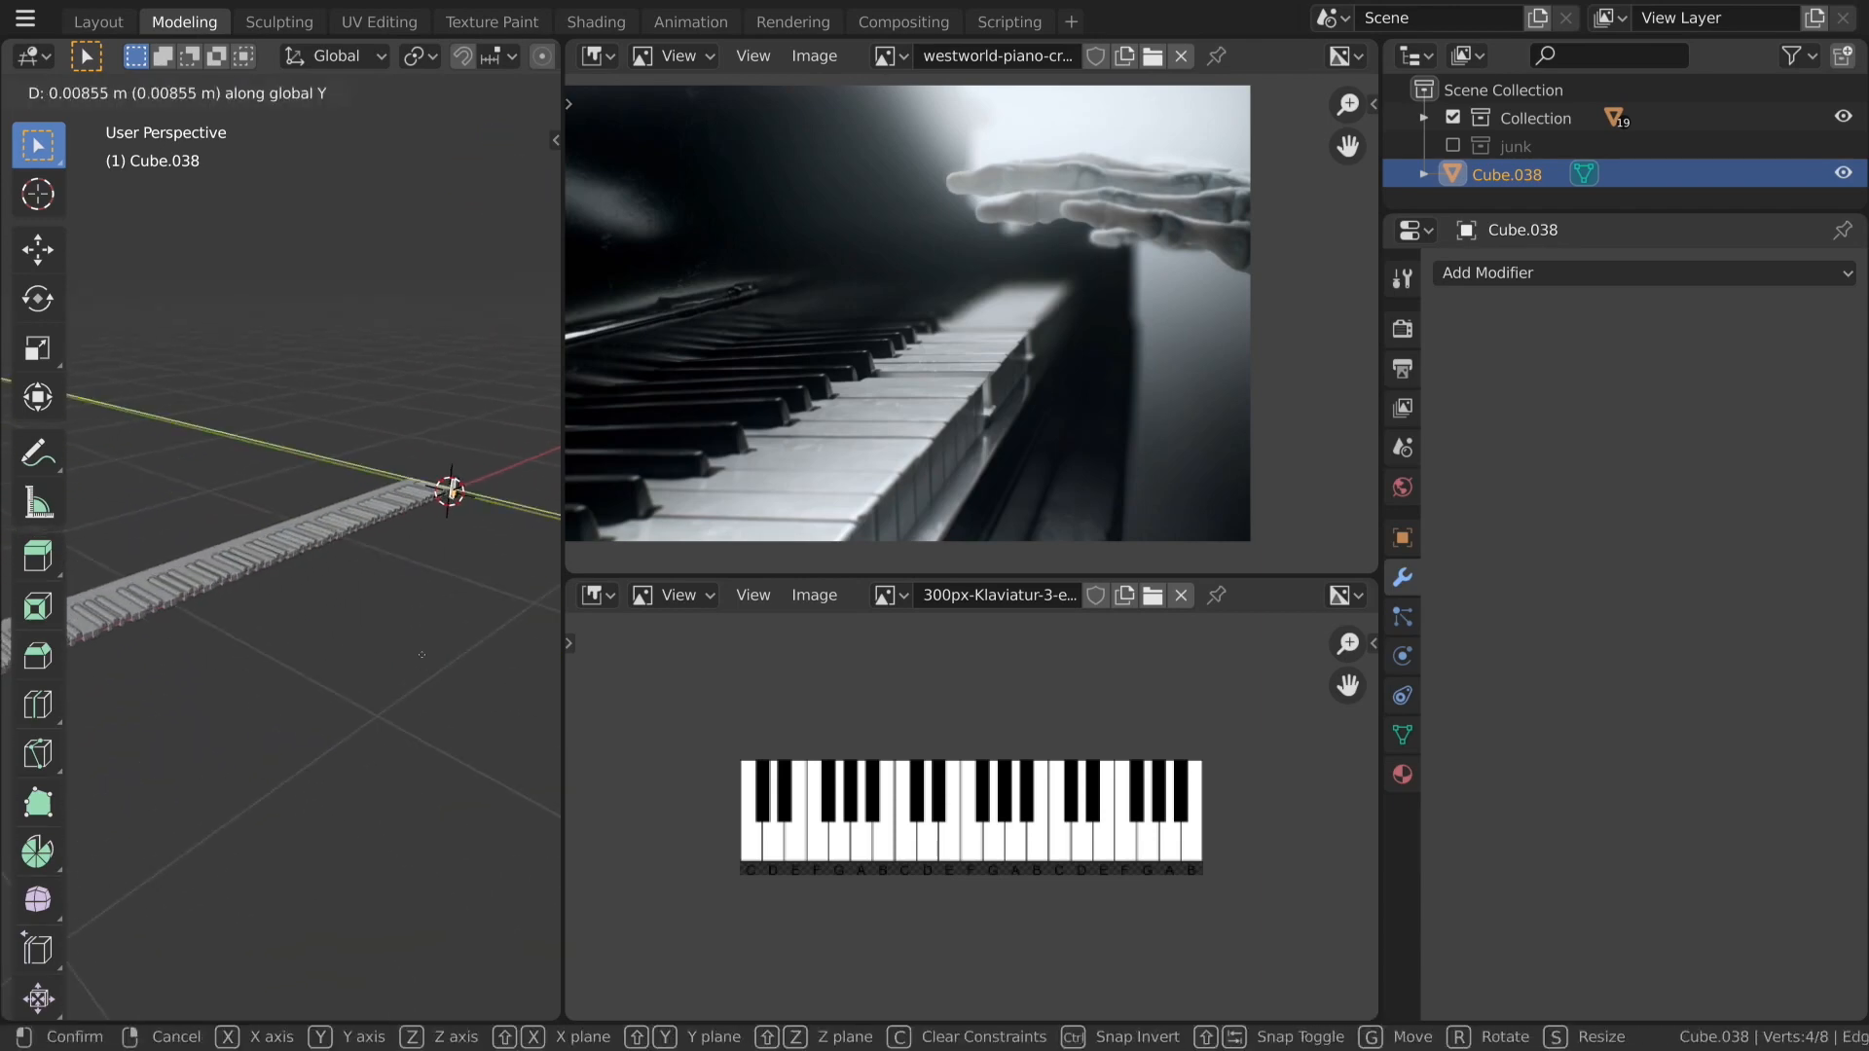
pyautogui.click(243, 895)
# Extend the same side face further along X to the keyboard's far end and leave Edit Mode.
pyautogui.moveTo(243, 895); pyautogui.dragTo(399, 720, button='middle')
pyautogui.press('g')
pyautogui.press('x')
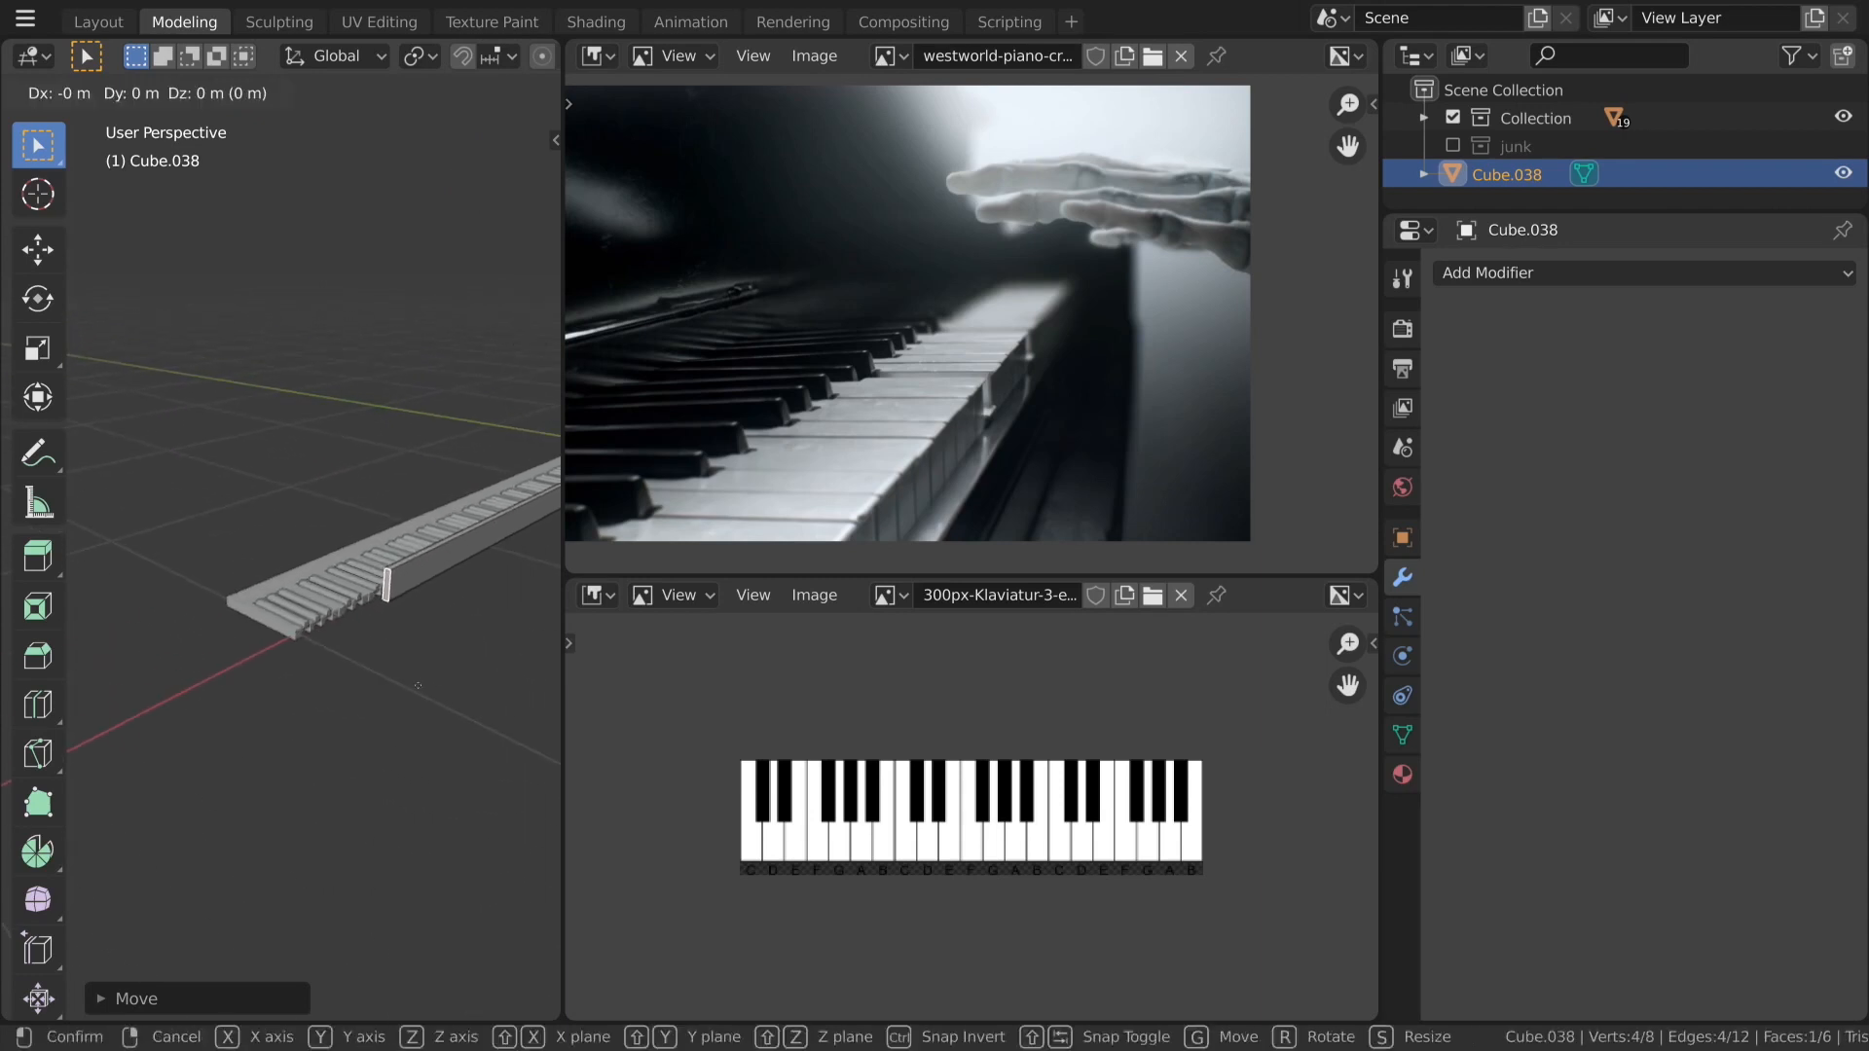
pyautogui.click(174, 949)
pyautogui.press('Tab')
# Link the white keys' Bevel and Weighted Normal modifiers to the long panel behind the keys.
pyautogui.moveTo(369, 827); pyautogui.dragTo(506, 632, button='middle')
pyautogui.moveTo(326, 603); pyautogui.dragTo(516, 584, button='middle')
pyautogui.scroll(5, 363, 571)
pyautogui.keyDown('shift'); pyautogui.moveTo(363, 571); pyautogui.dragTo(526, 588, button='middle'); pyautogui.keyUp('shift')
pyautogui.keyDown('shift'); pyautogui.moveTo(462, 586); pyautogui.dragTo(325, 589, button='middle'); pyautogui.keyUp('shift')
pyautogui.scroll(6, 354, 578)
pyautogui.scroll(-4, 353, 578)
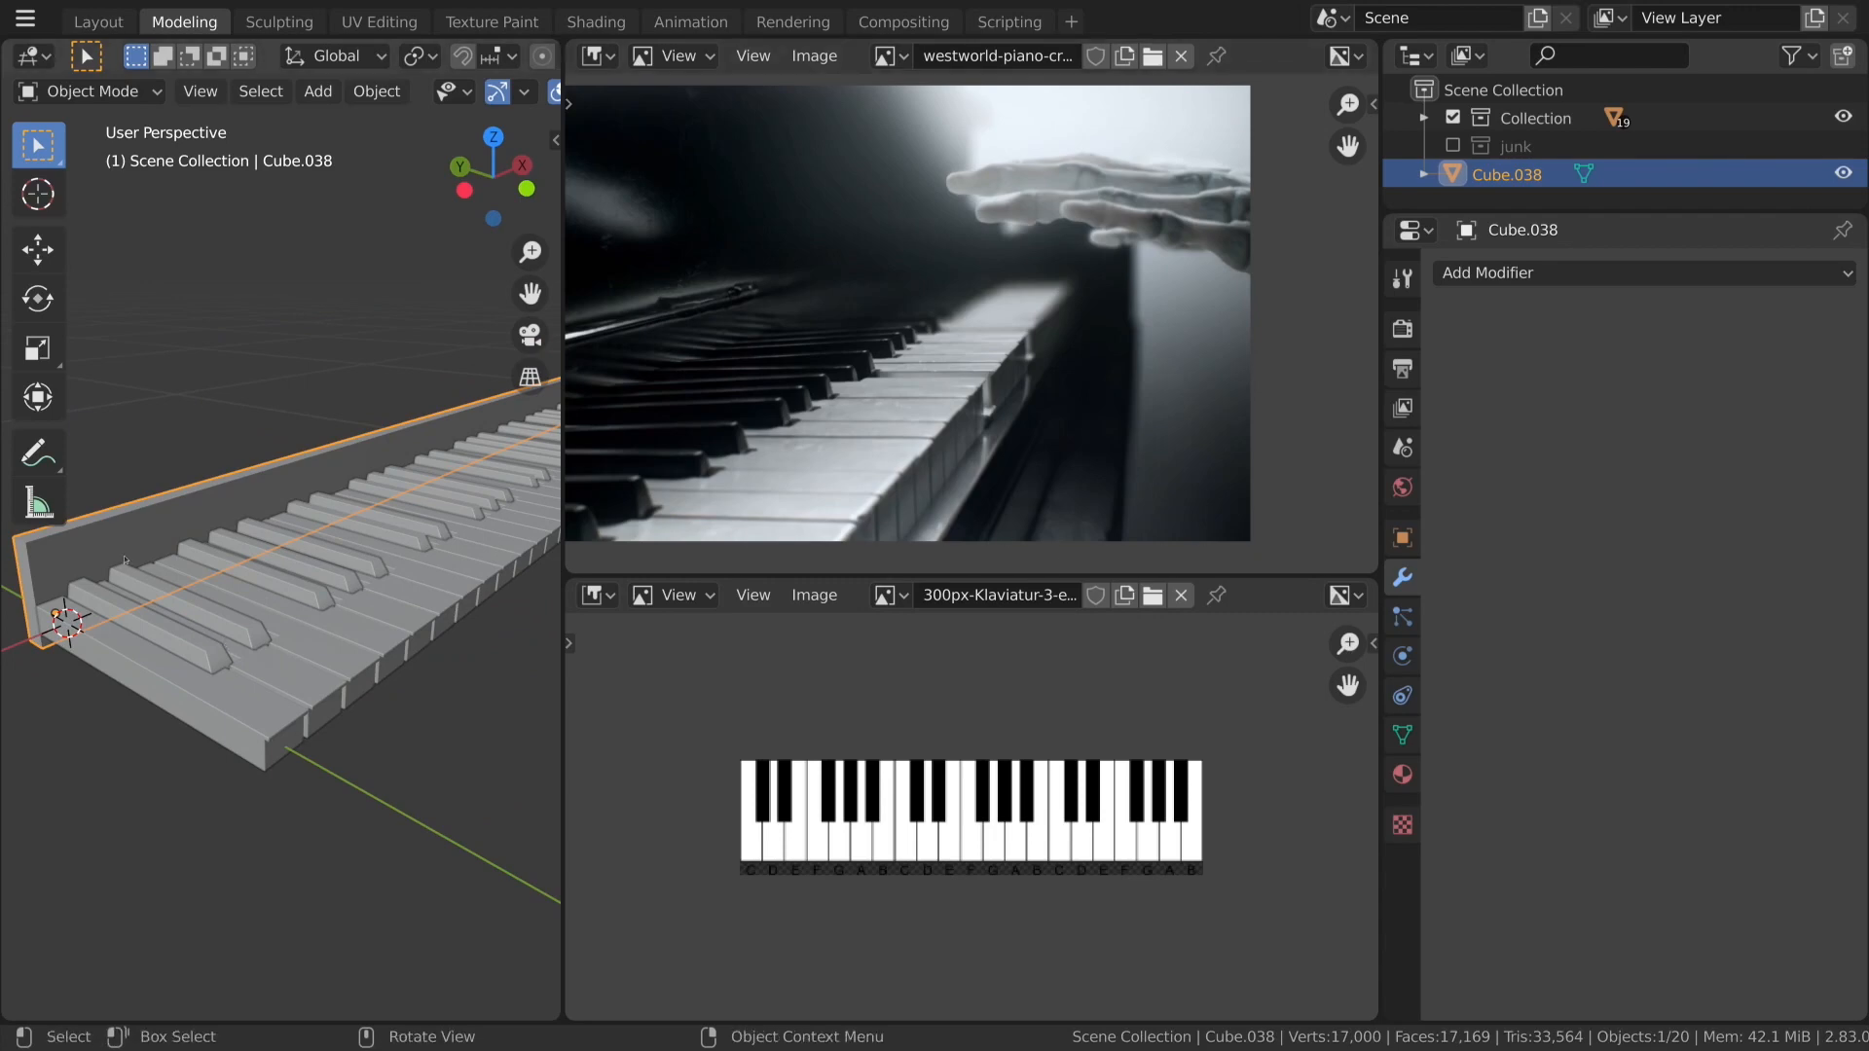
pyautogui.click(165, 587)
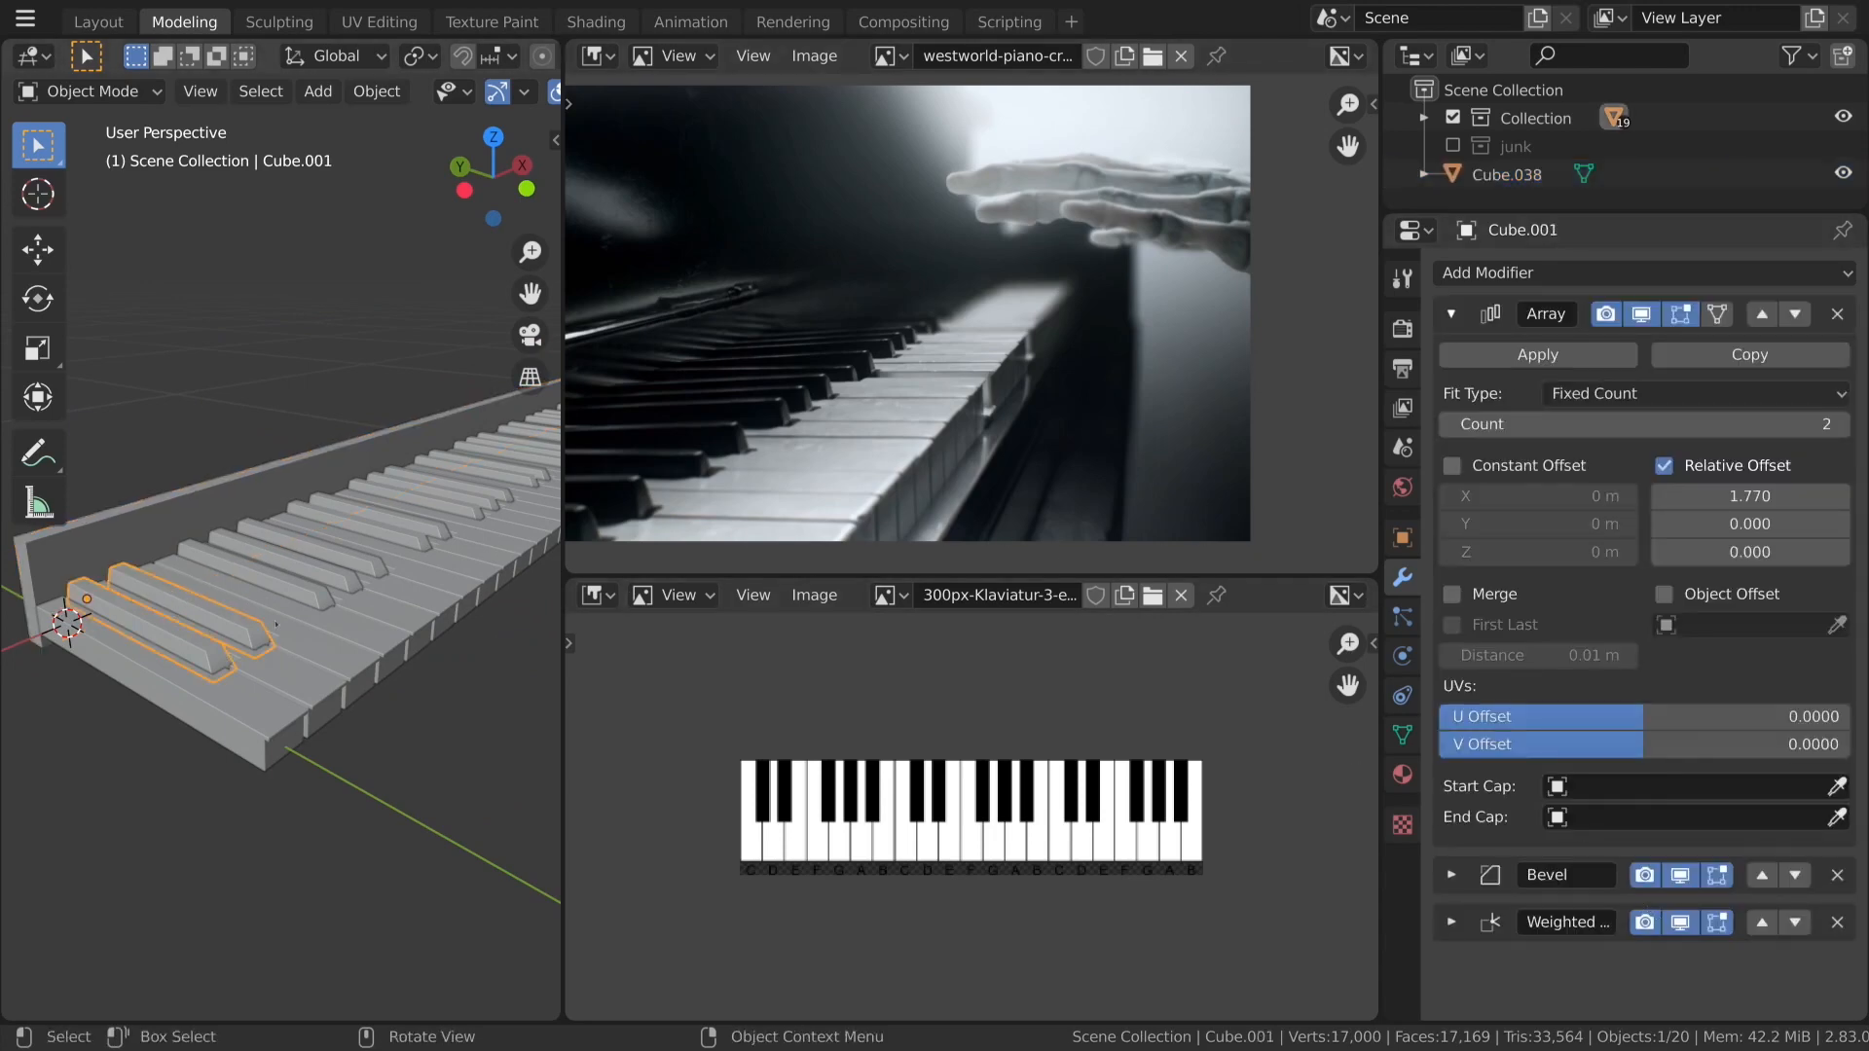
pyautogui.click(422, 639)
pyautogui.keyDown('shift'); pyautogui.click(176, 498); pyautogui.keyUp('shift')
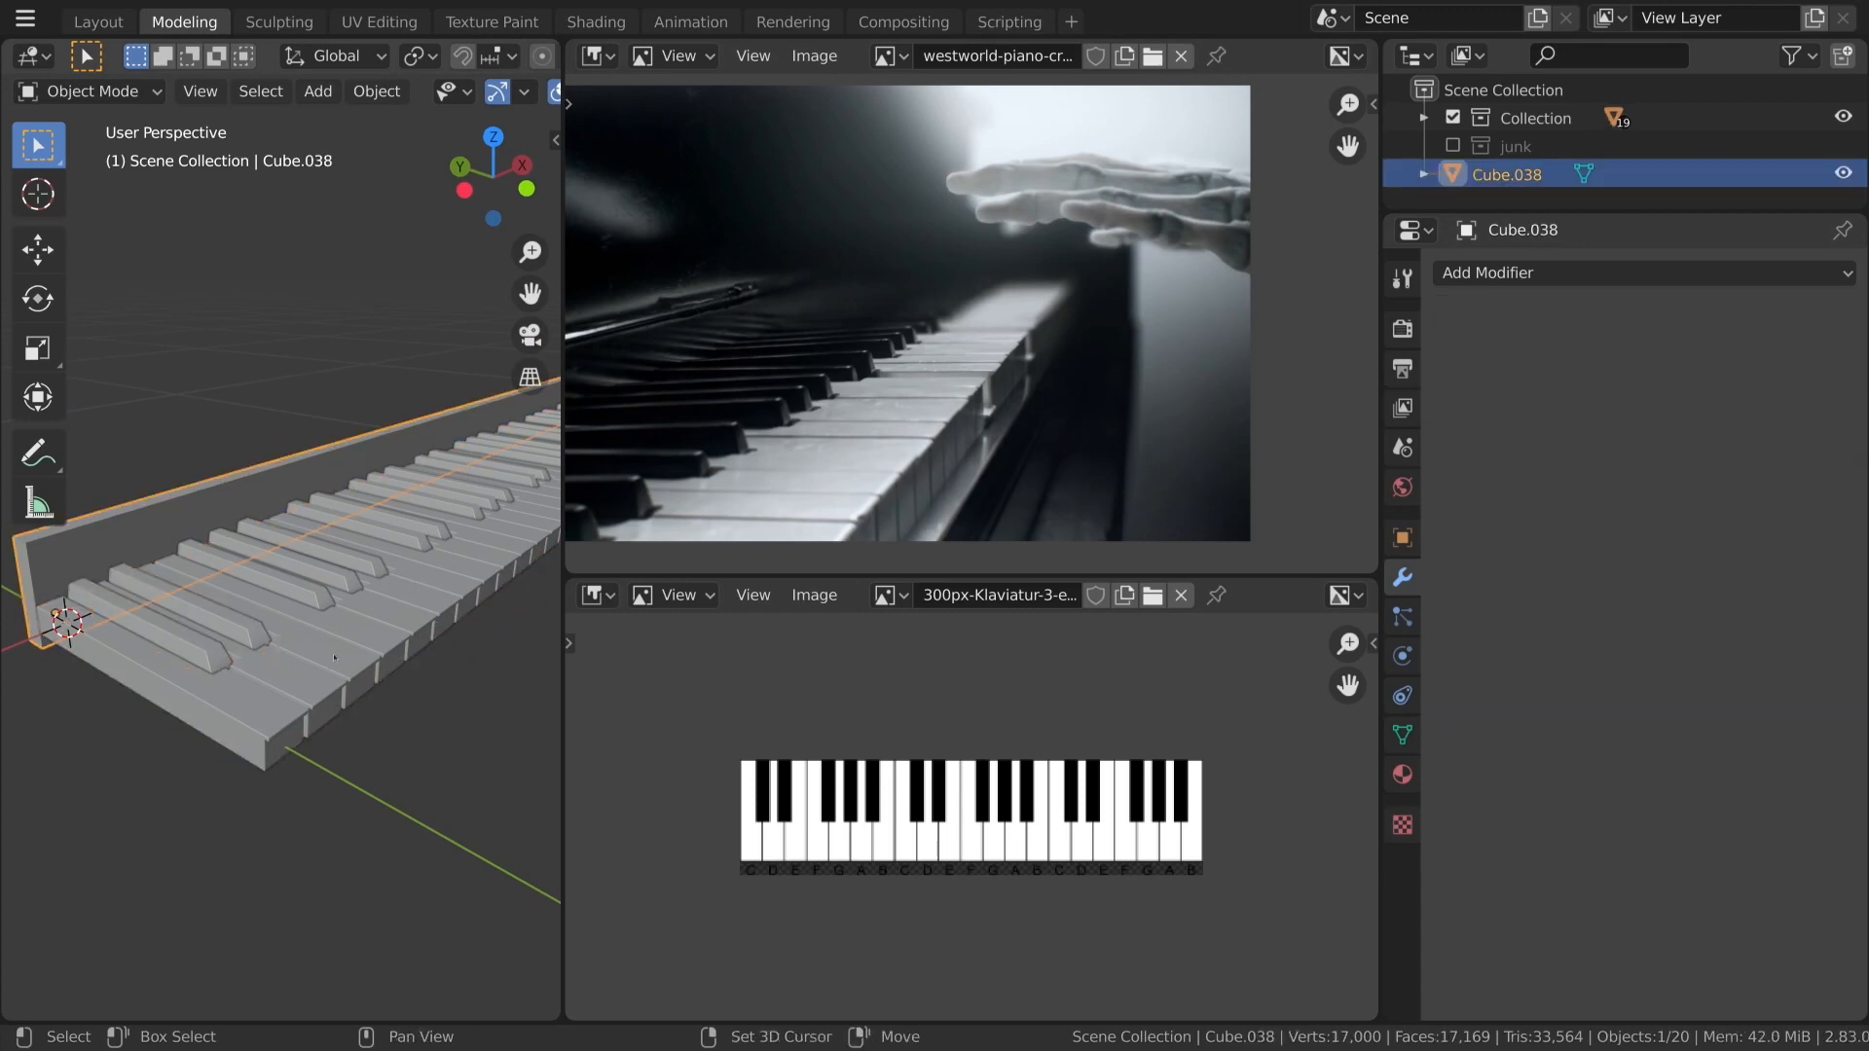
pyautogui.hotkey('ctrl', 'l')
pyautogui.click(203, 498)
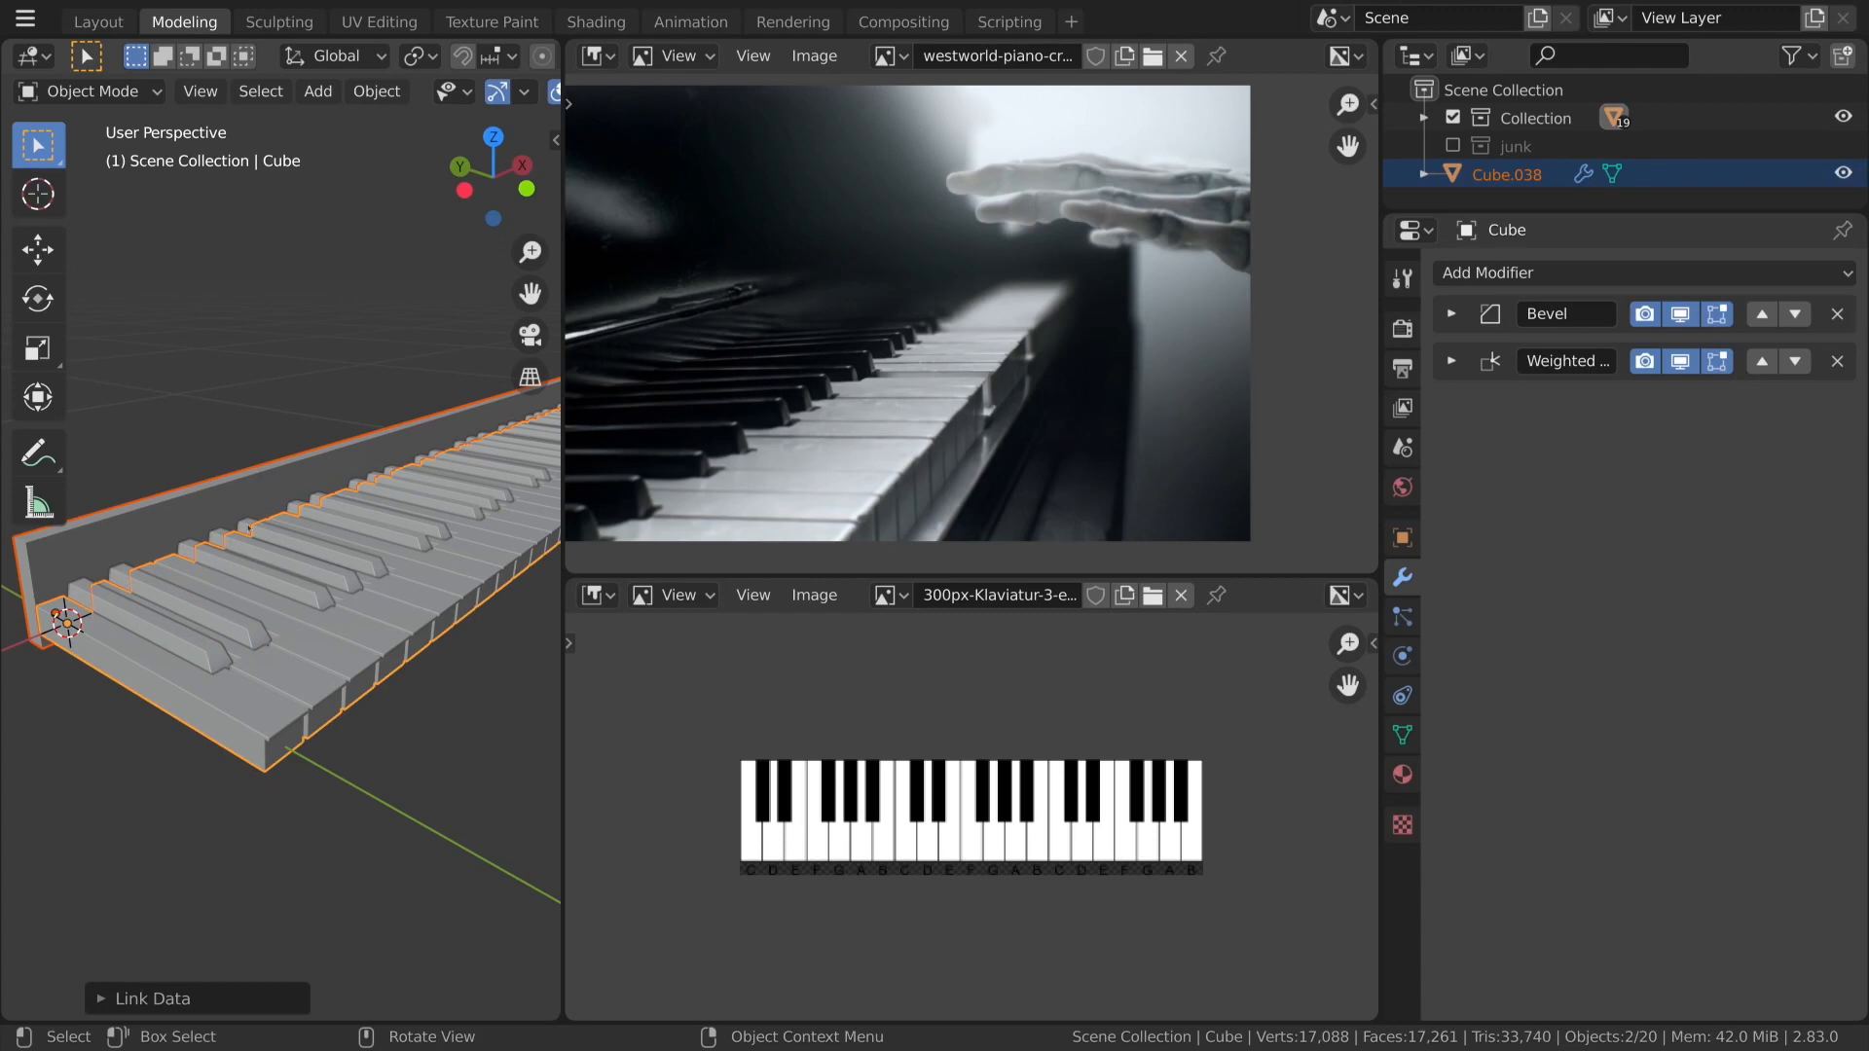
pyautogui.rightClick(272, 502)
pyautogui.click(268, 500)
# Enable Auto Smooth at 30° on the back panel and apply its object transform.
pyautogui.keyDown('shift'); pyautogui.moveTo(165, 558); pyautogui.dragTo(265, 550, button='middle'); pyautogui.keyUp('shift')
pyautogui.scroll(3, 266, 550)
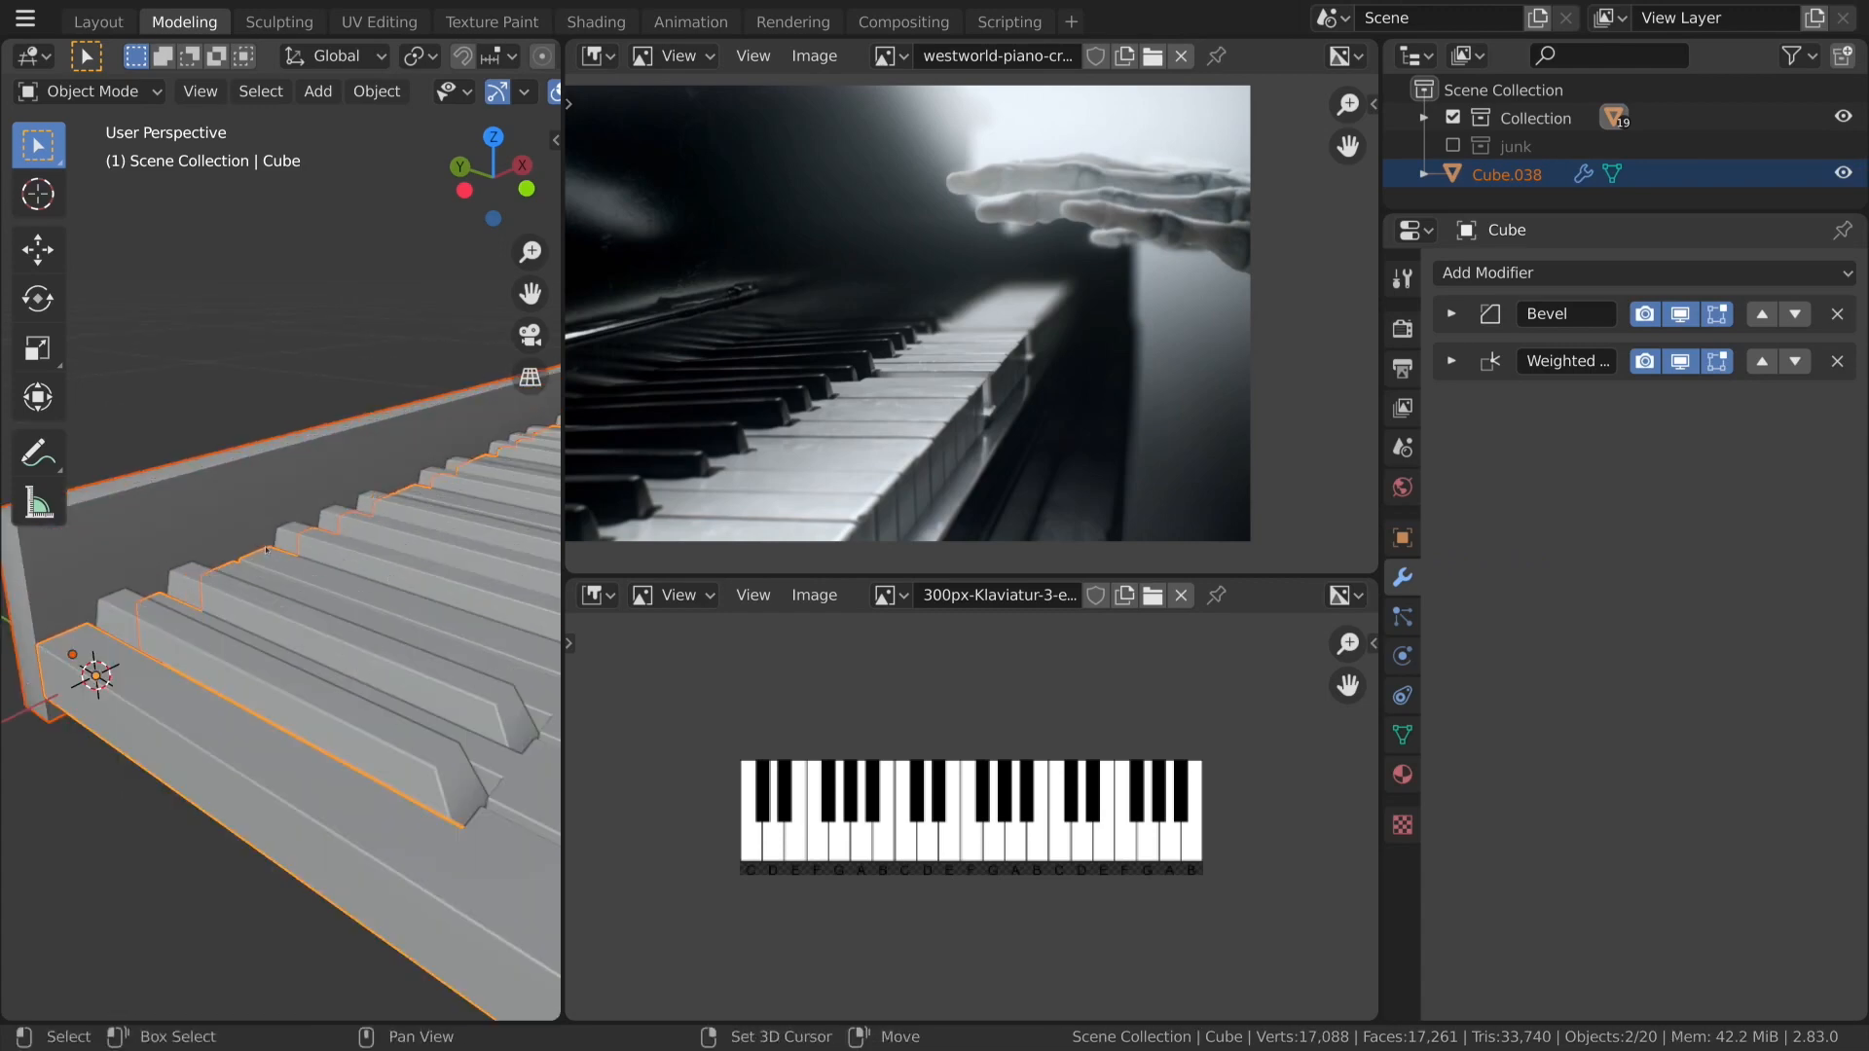
pyautogui.scroll(-4, 266, 550)
pyautogui.click(477, 628)
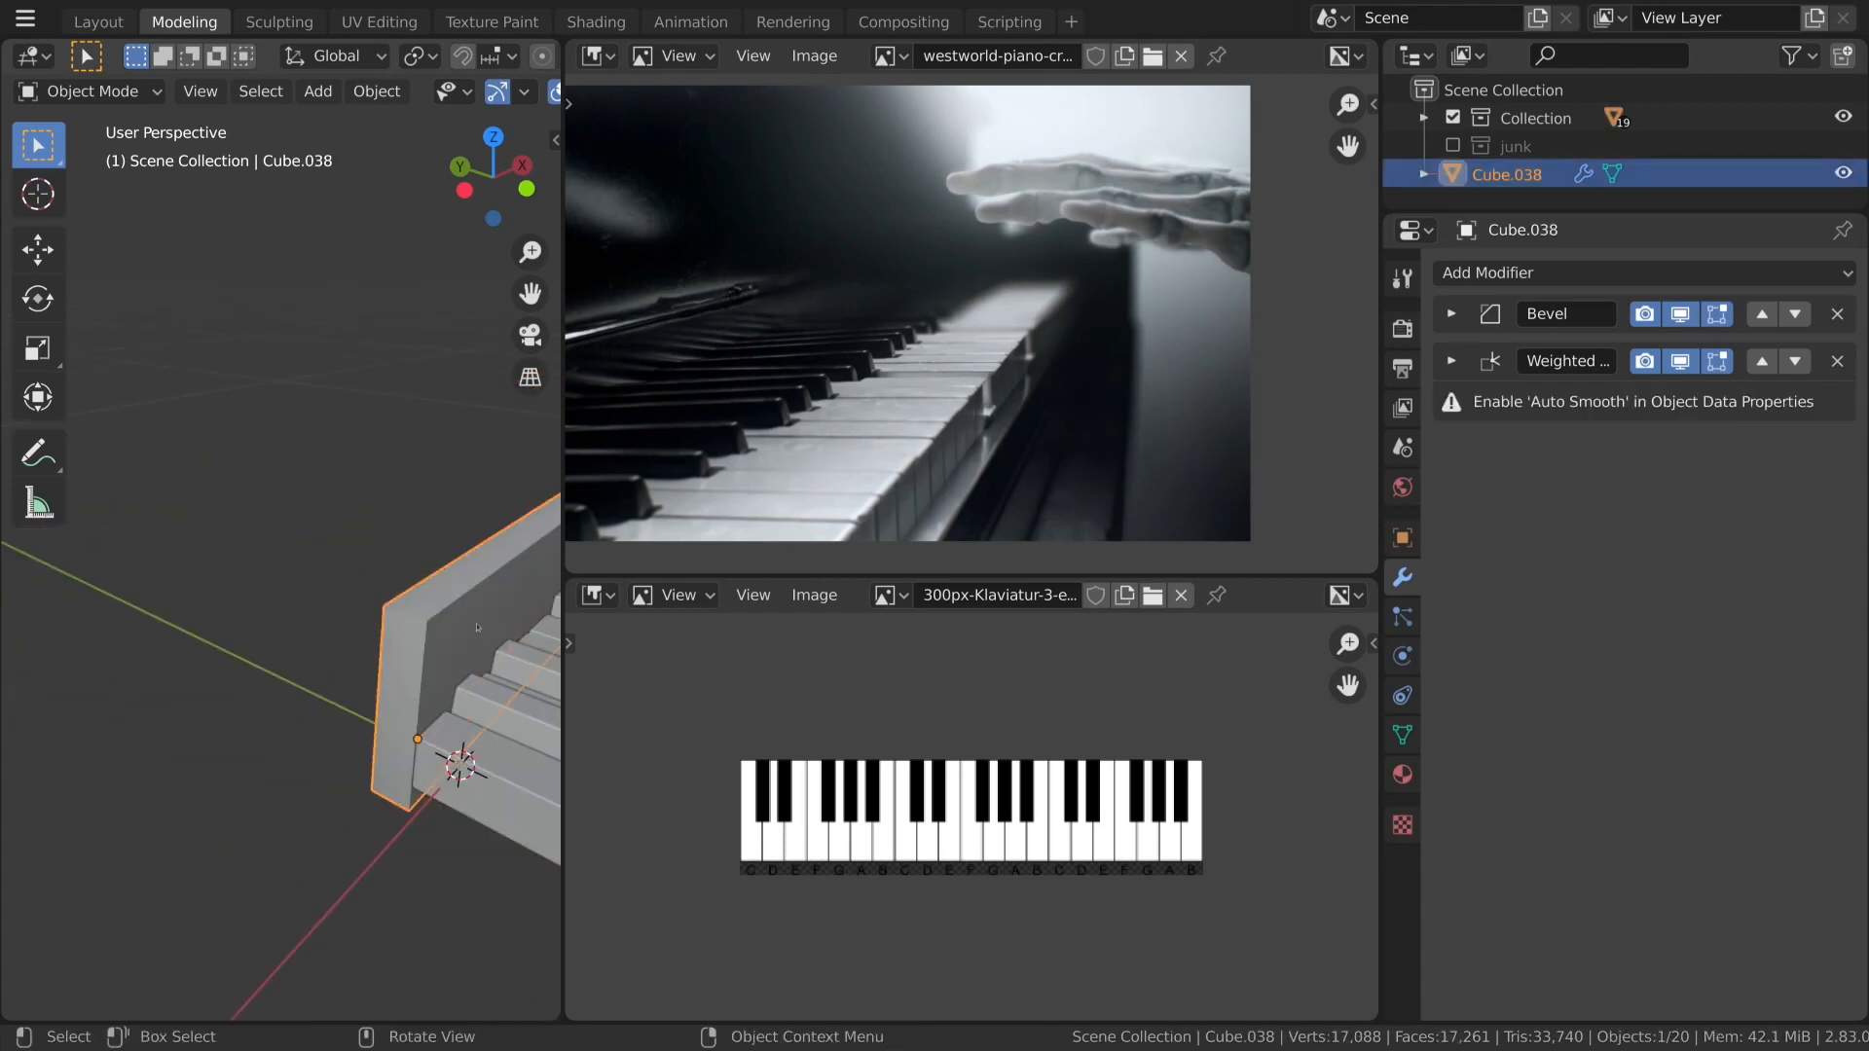
pyautogui.click(1402, 735)
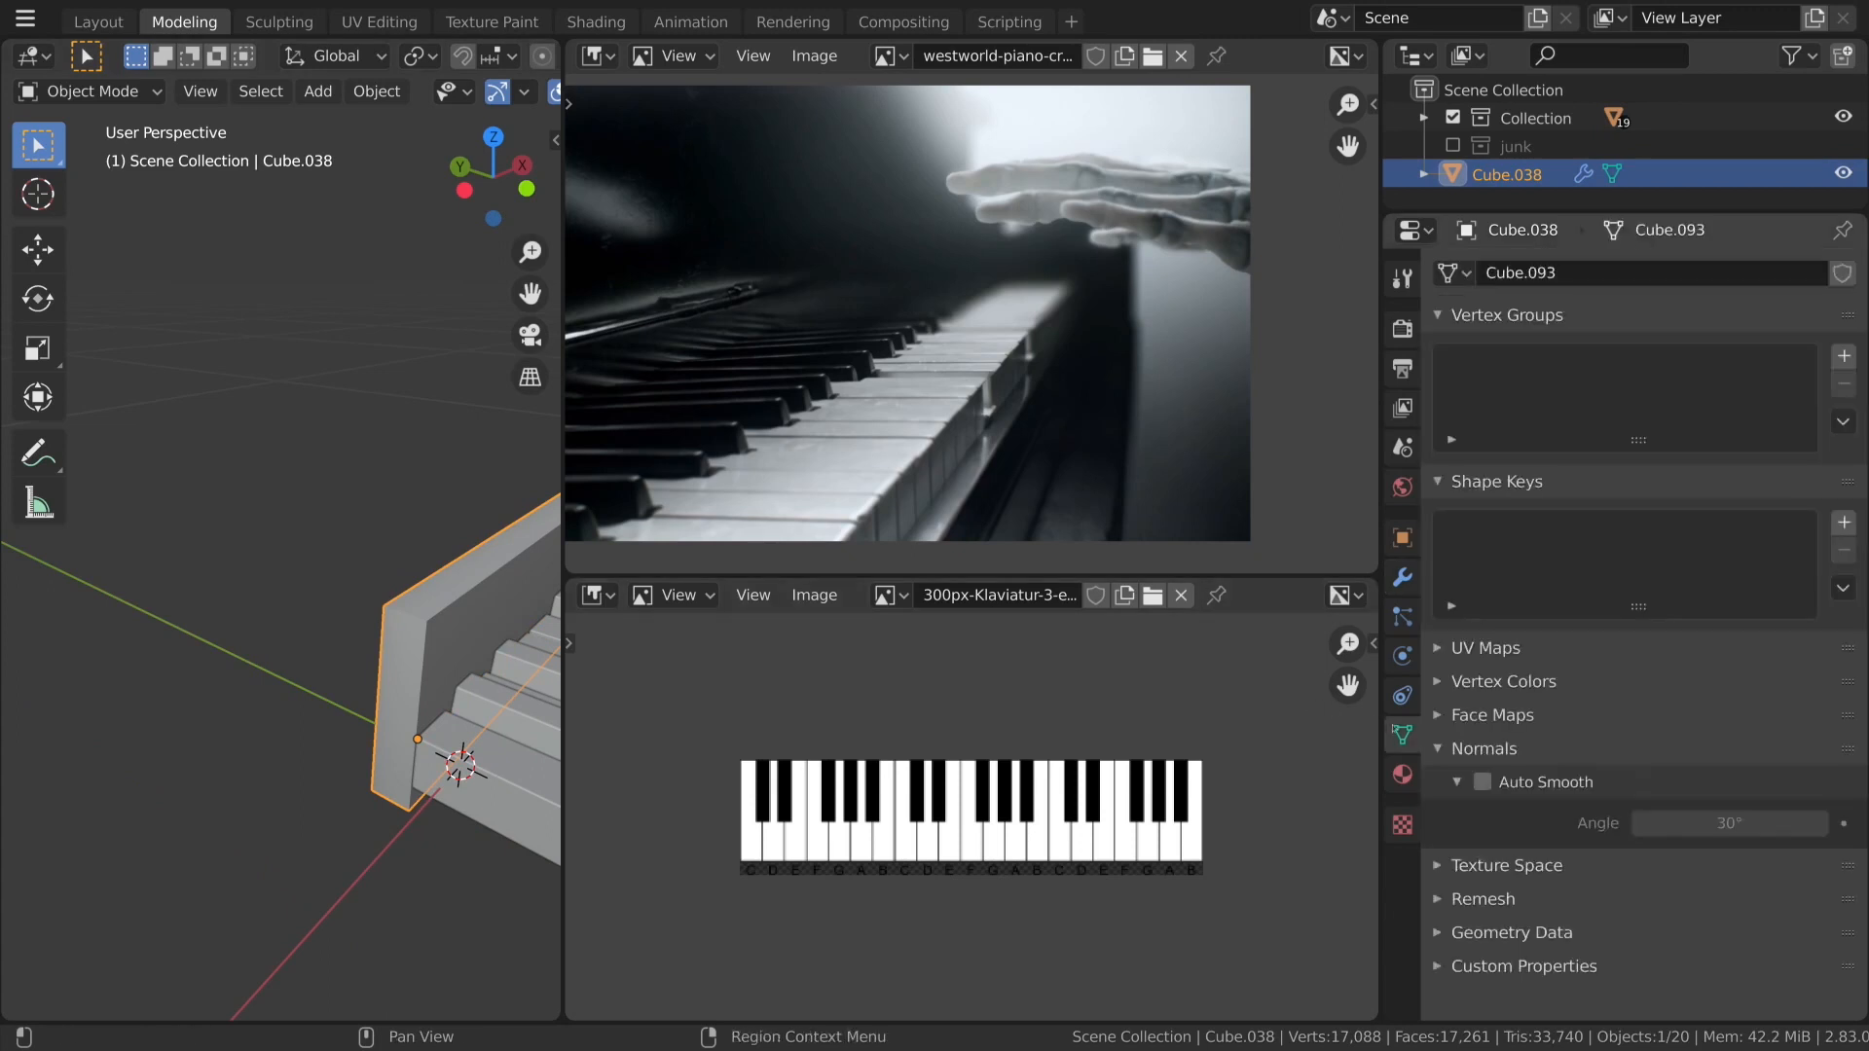
pyautogui.click(1480, 781)
pyautogui.keyDown('shift'); pyautogui.moveTo(557, 642); pyautogui.dragTo(464, 623, button='middle'); pyautogui.keyUp('shift')
pyautogui.hotkey('ctrl', 'a')
pyautogui.click(464, 623)
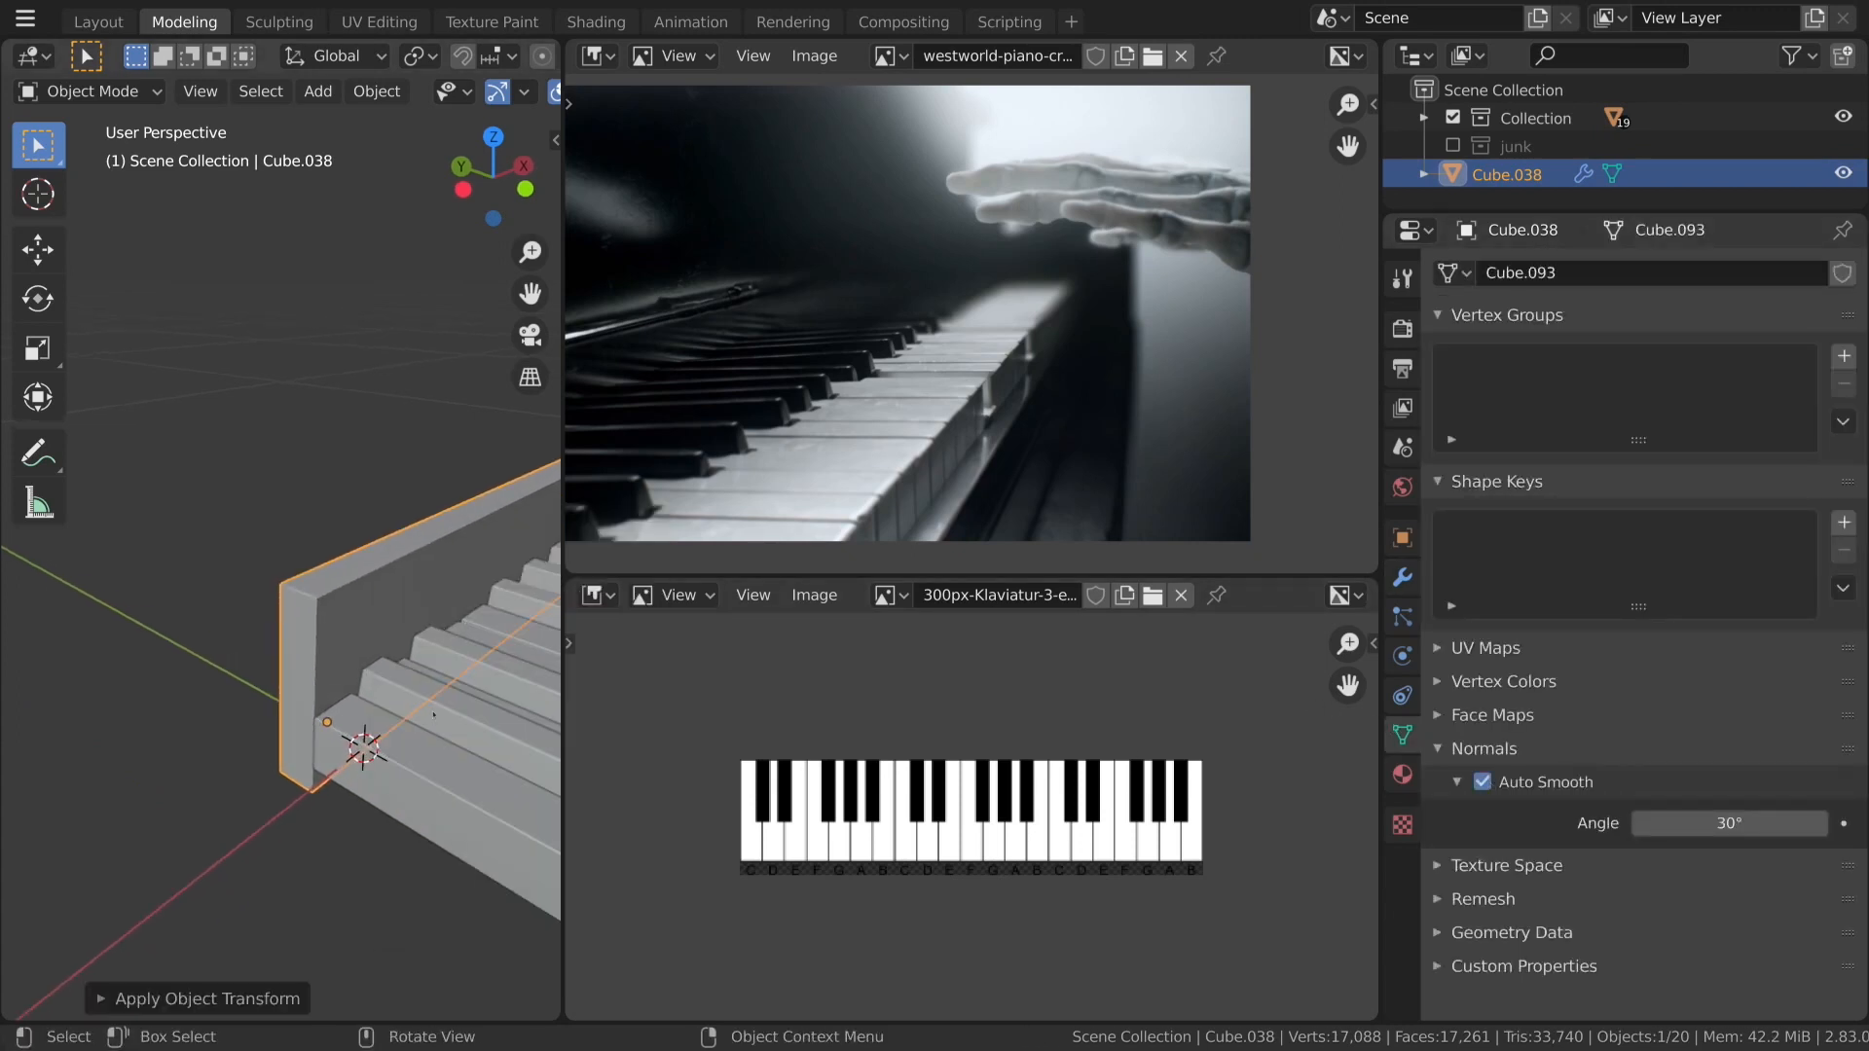
# Duplicate the back panel and move the copy along Y to the front edge of the white keys.
pyautogui.scroll(-5, 424, 710)
pyautogui.moveTo(423, 705); pyautogui.dragTo(388, 703, button='middle')
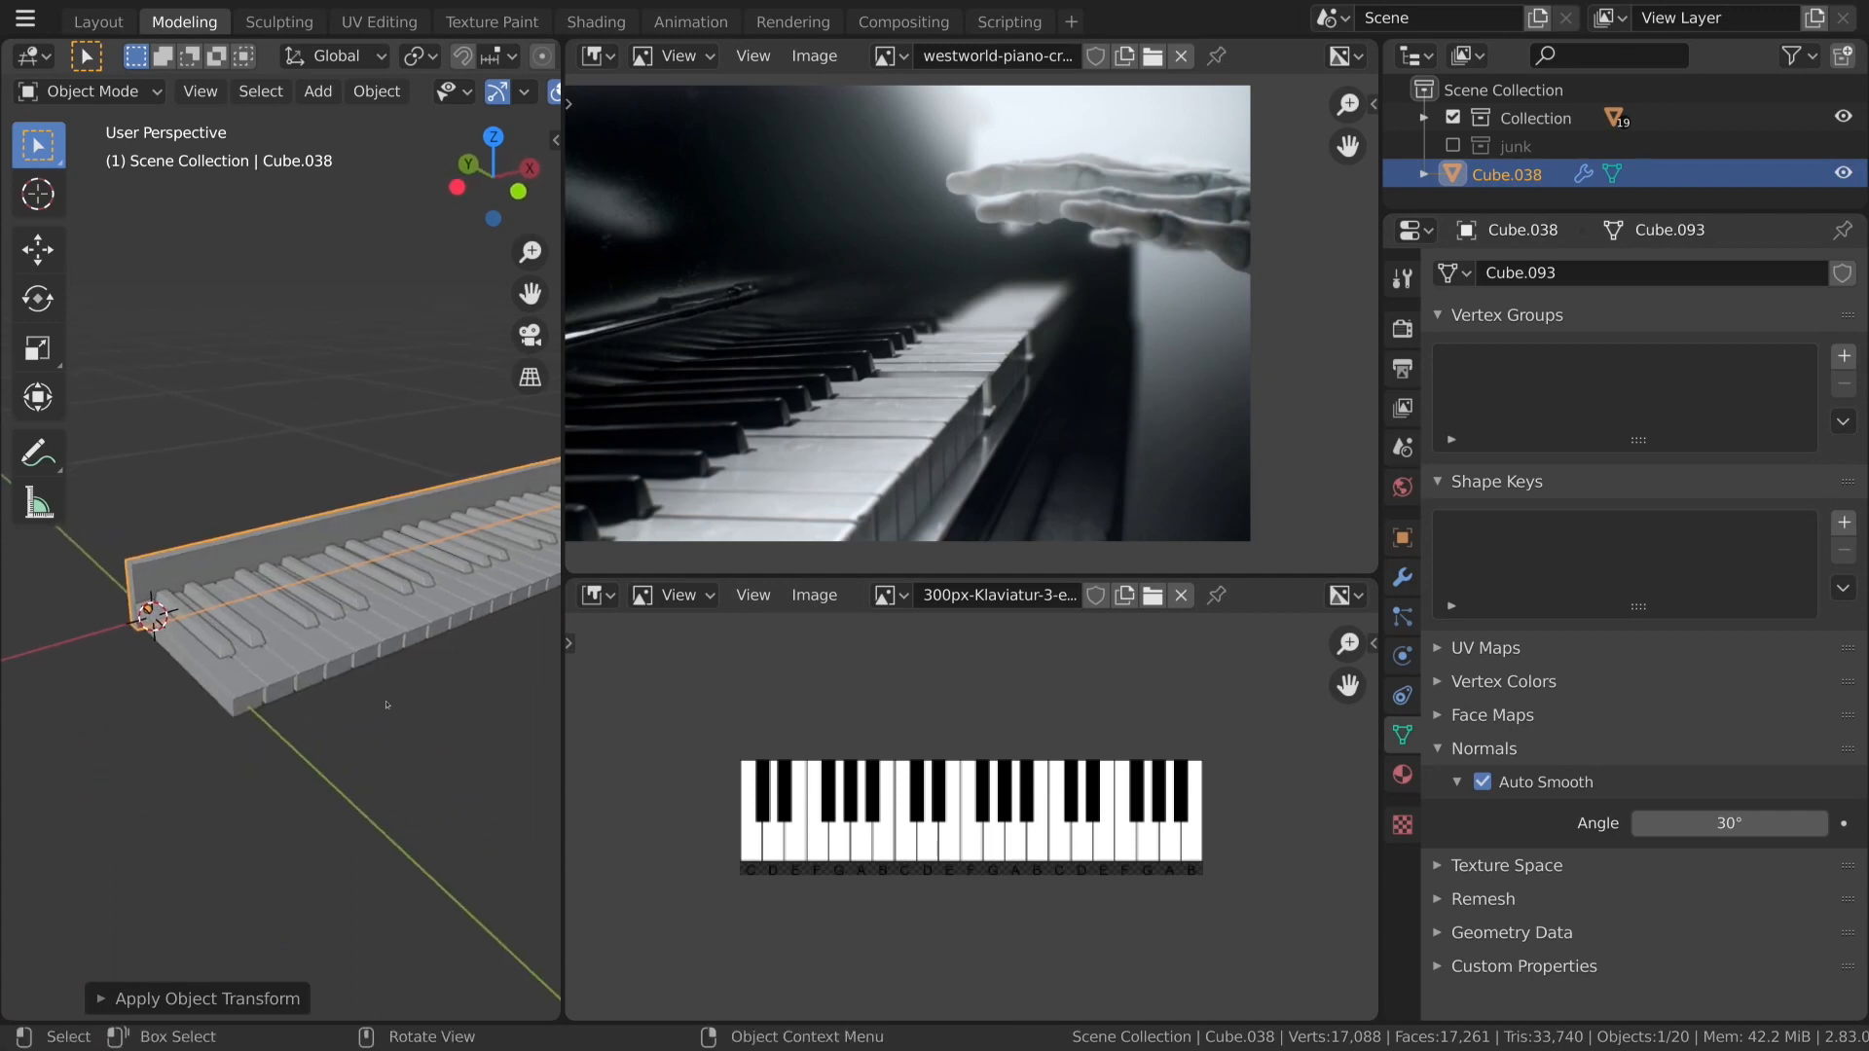
pyautogui.click(388, 703)
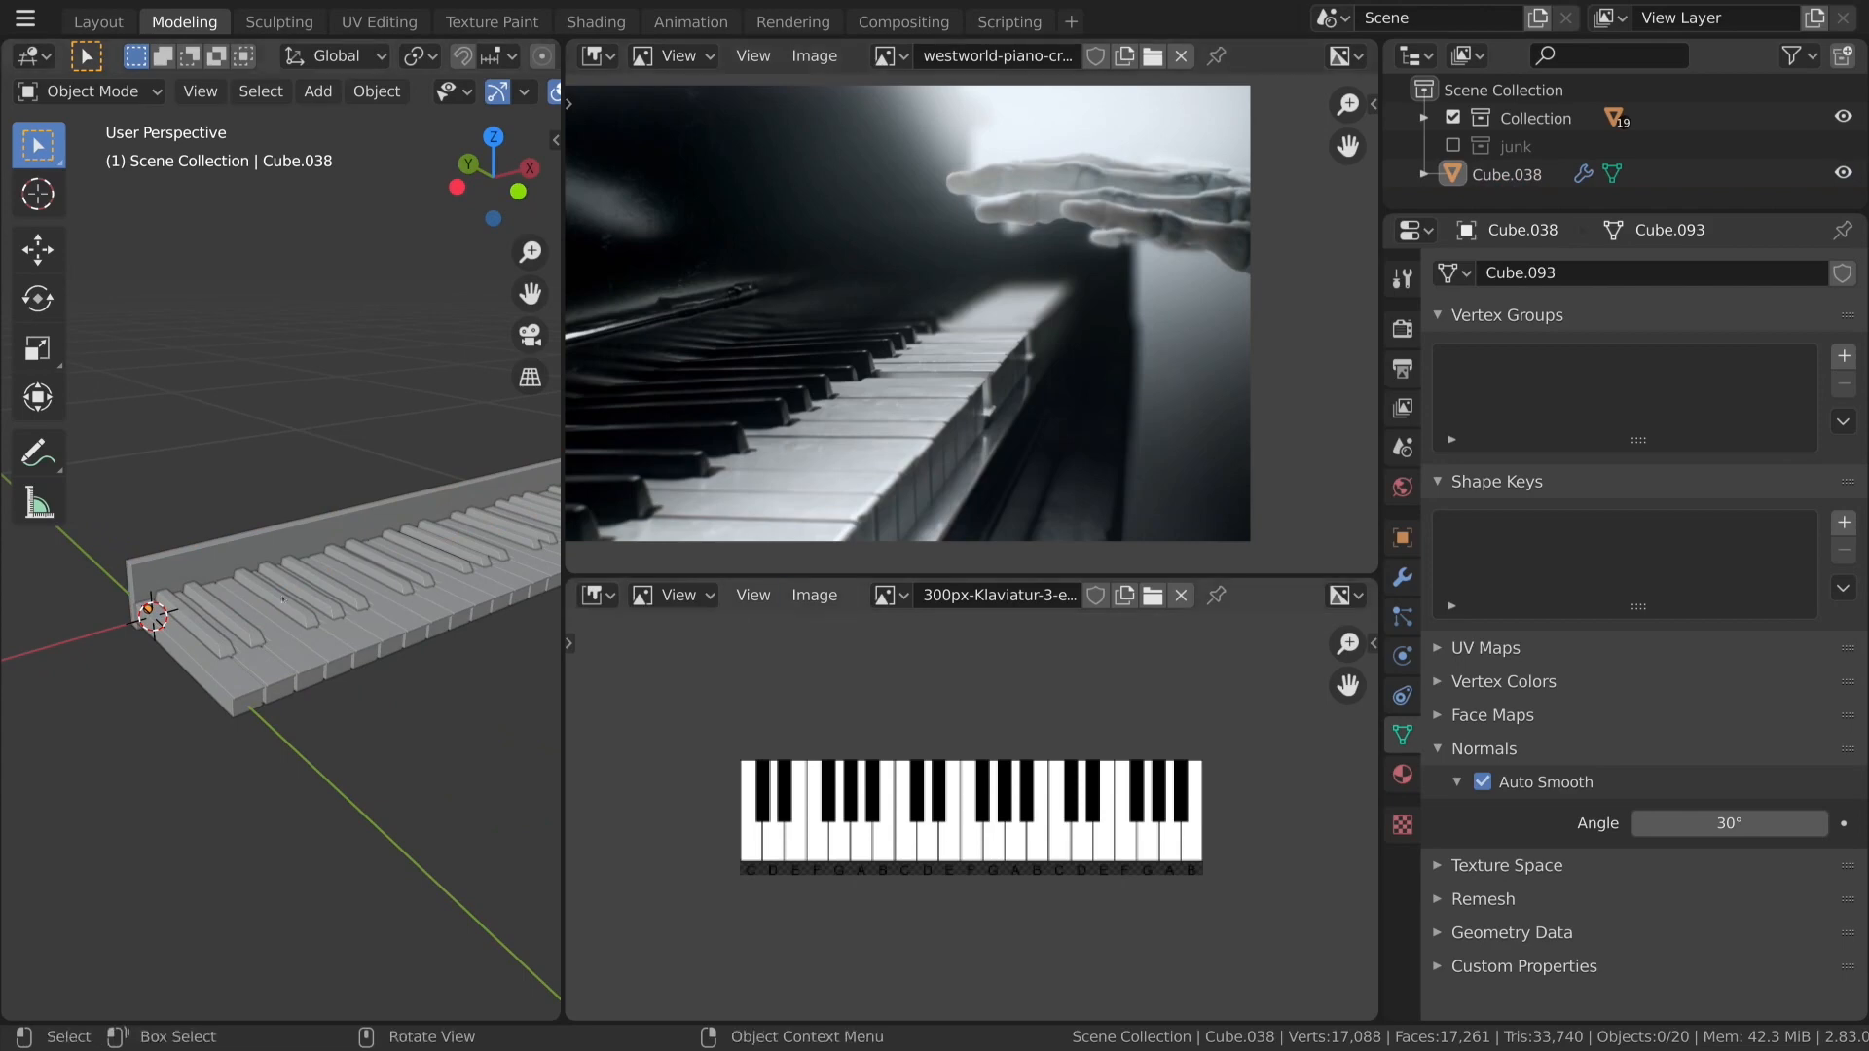
pyautogui.hotkey('ctrl', 'z')
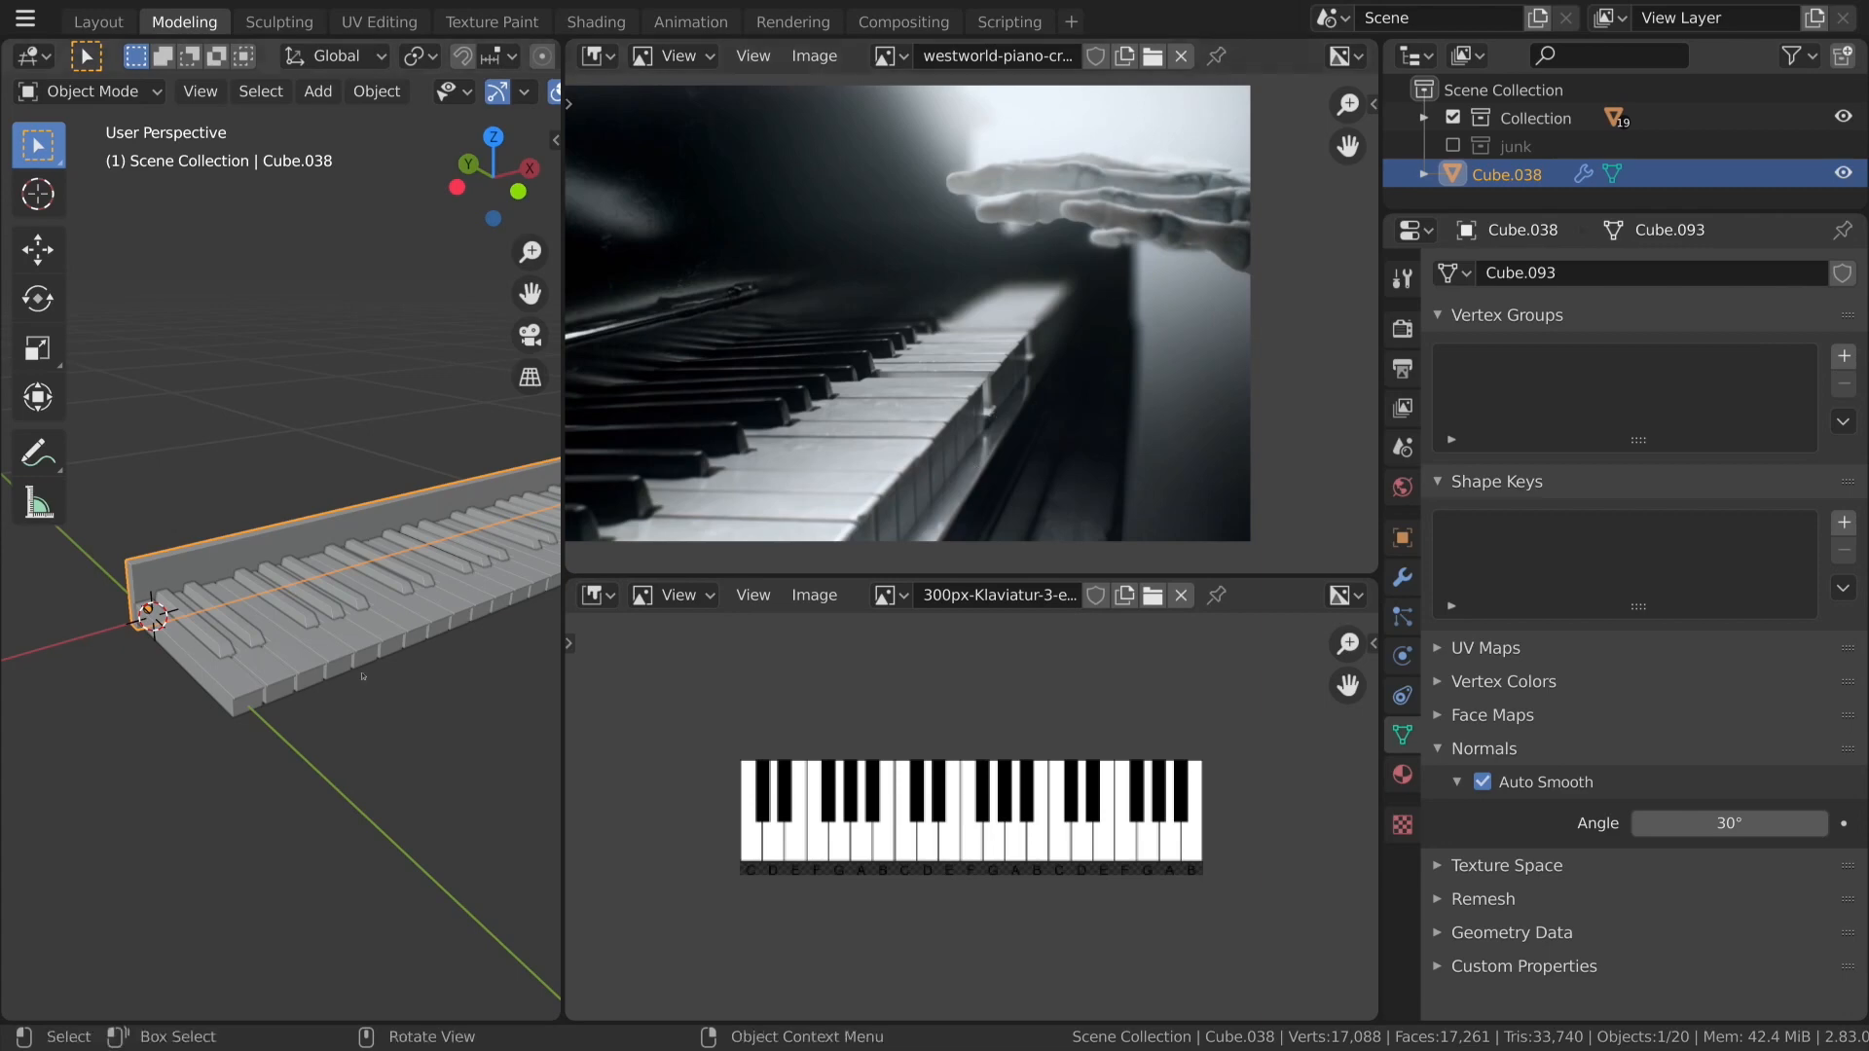
pyautogui.hotkey('shift', 'd')
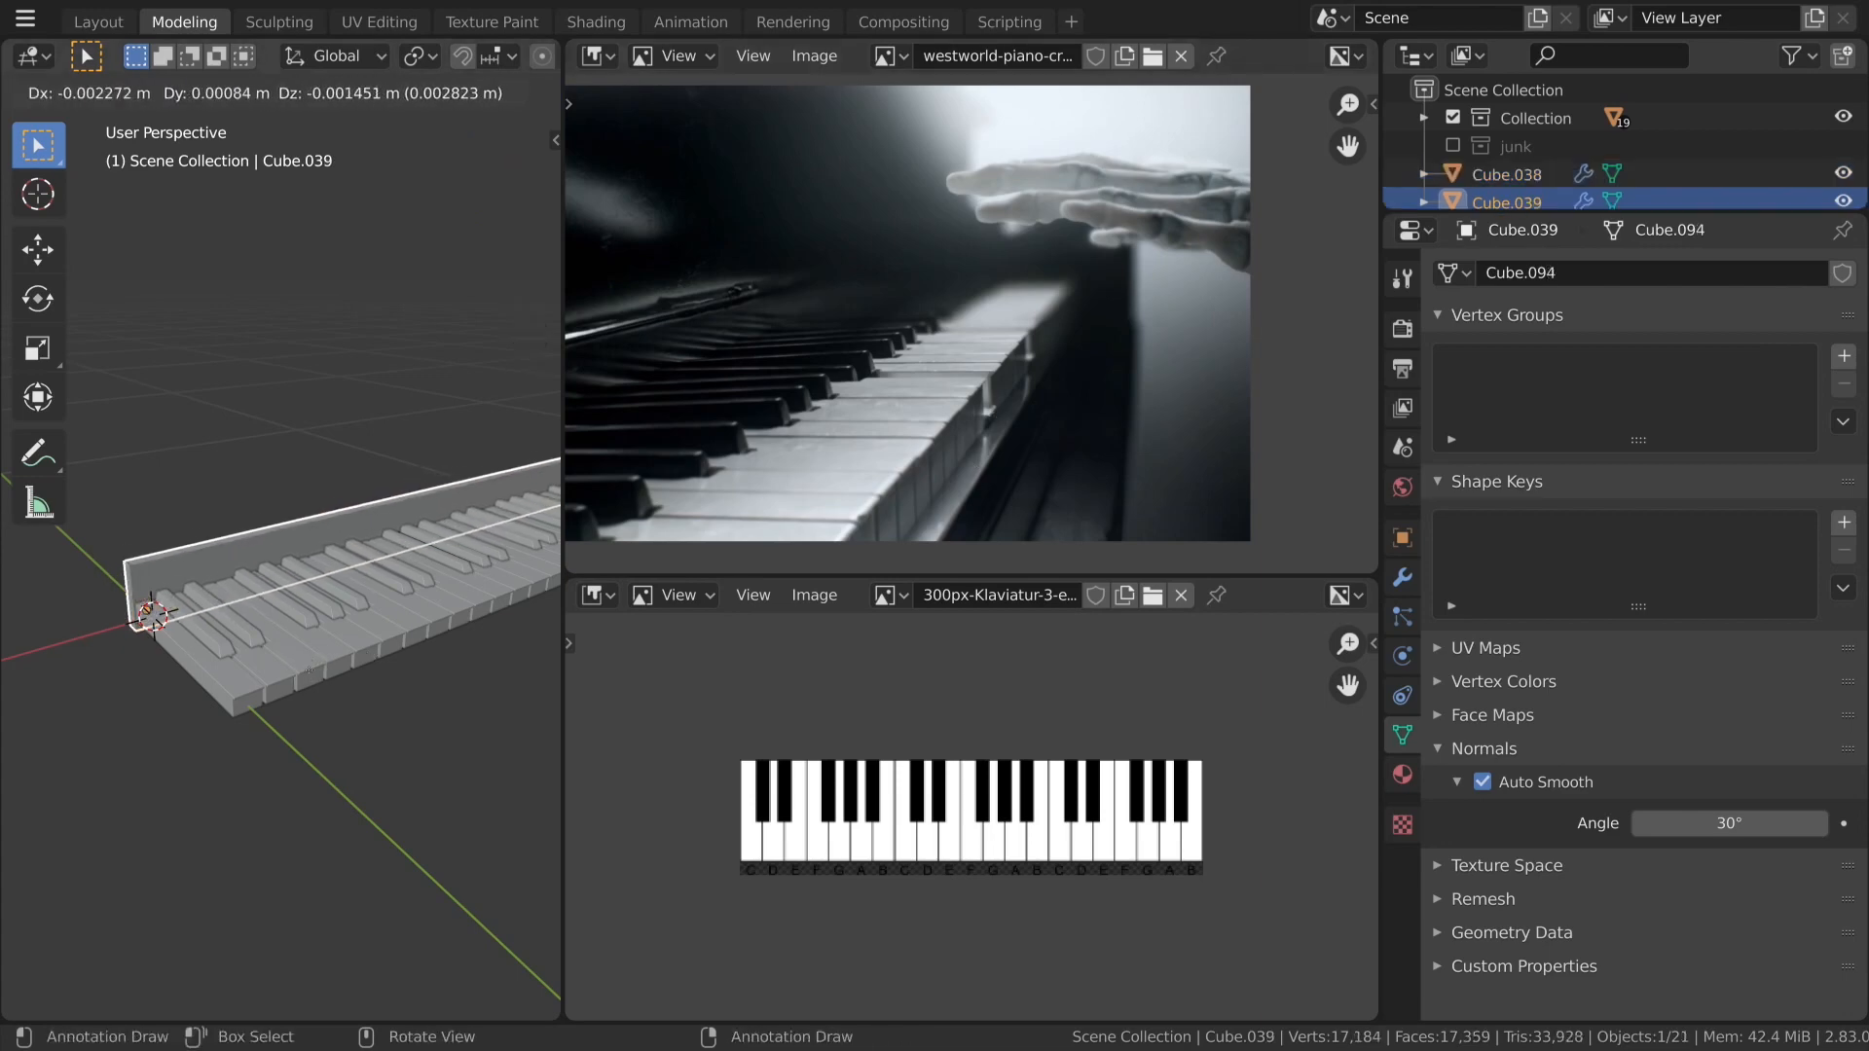
pyautogui.press('y')
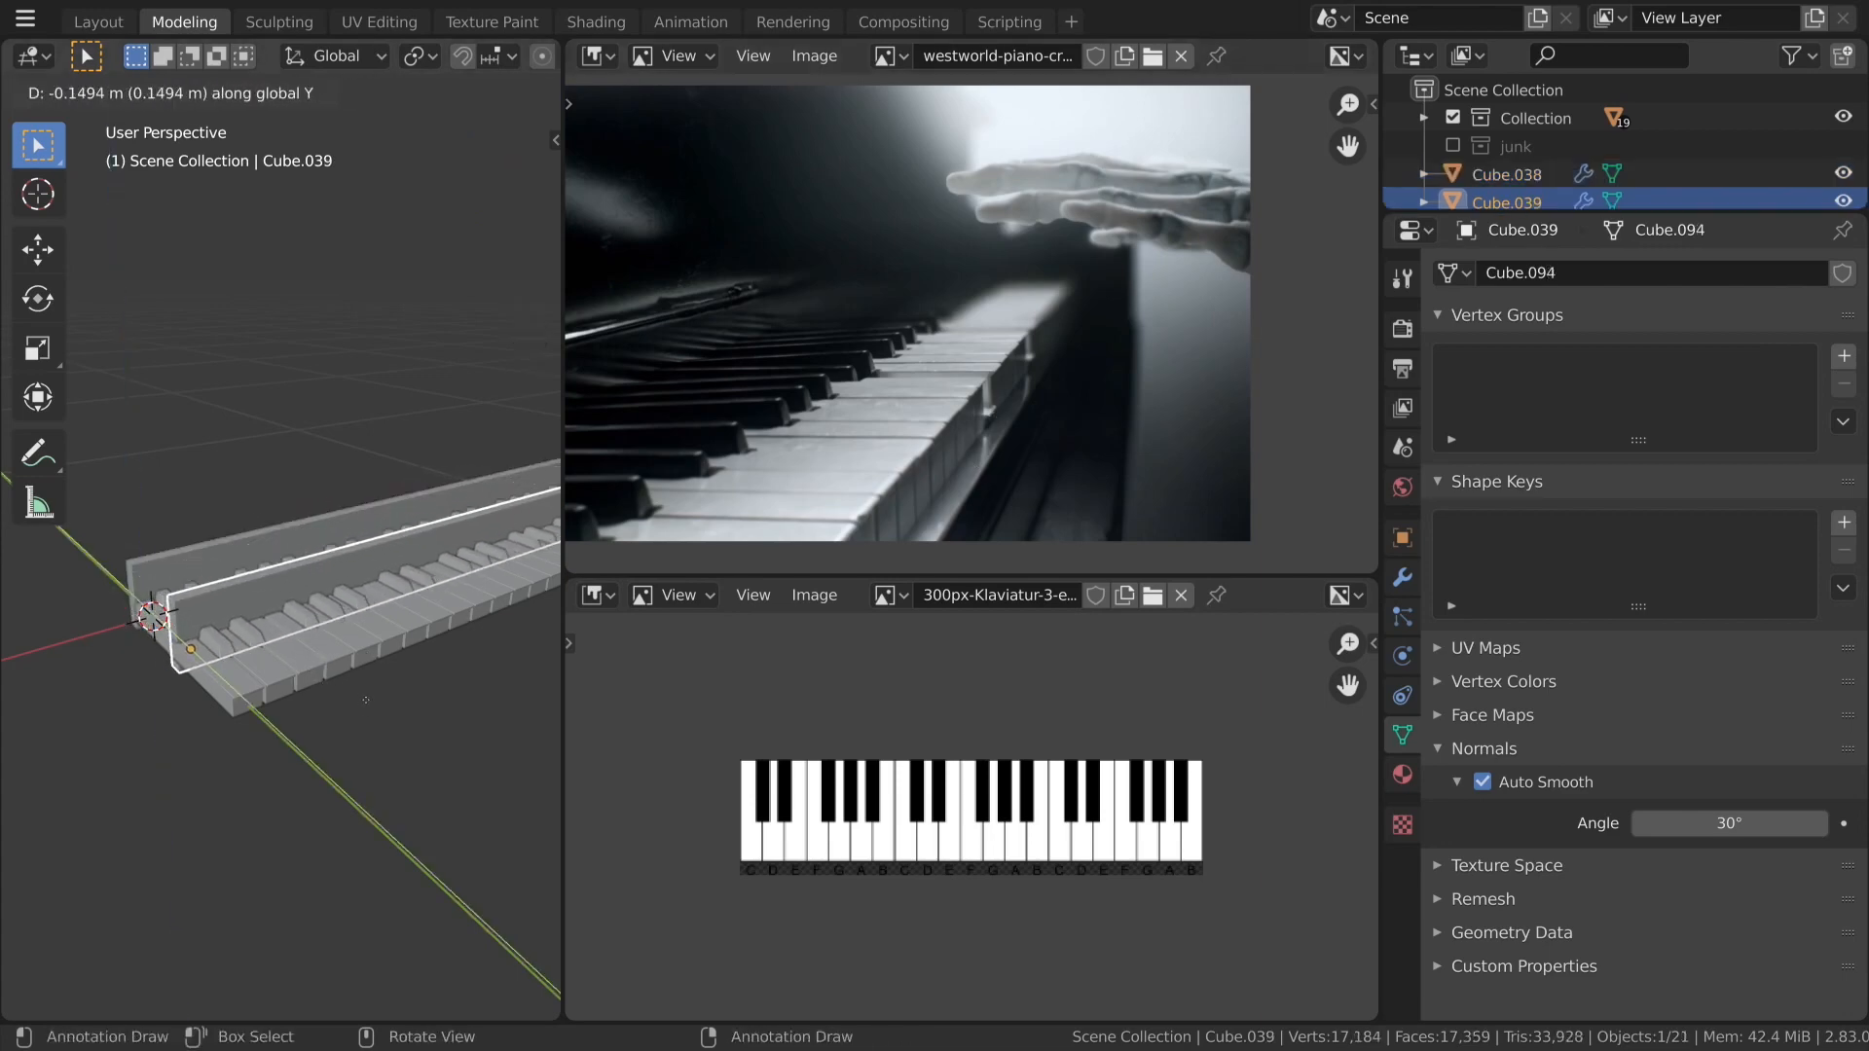
pyautogui.click(418, 754)
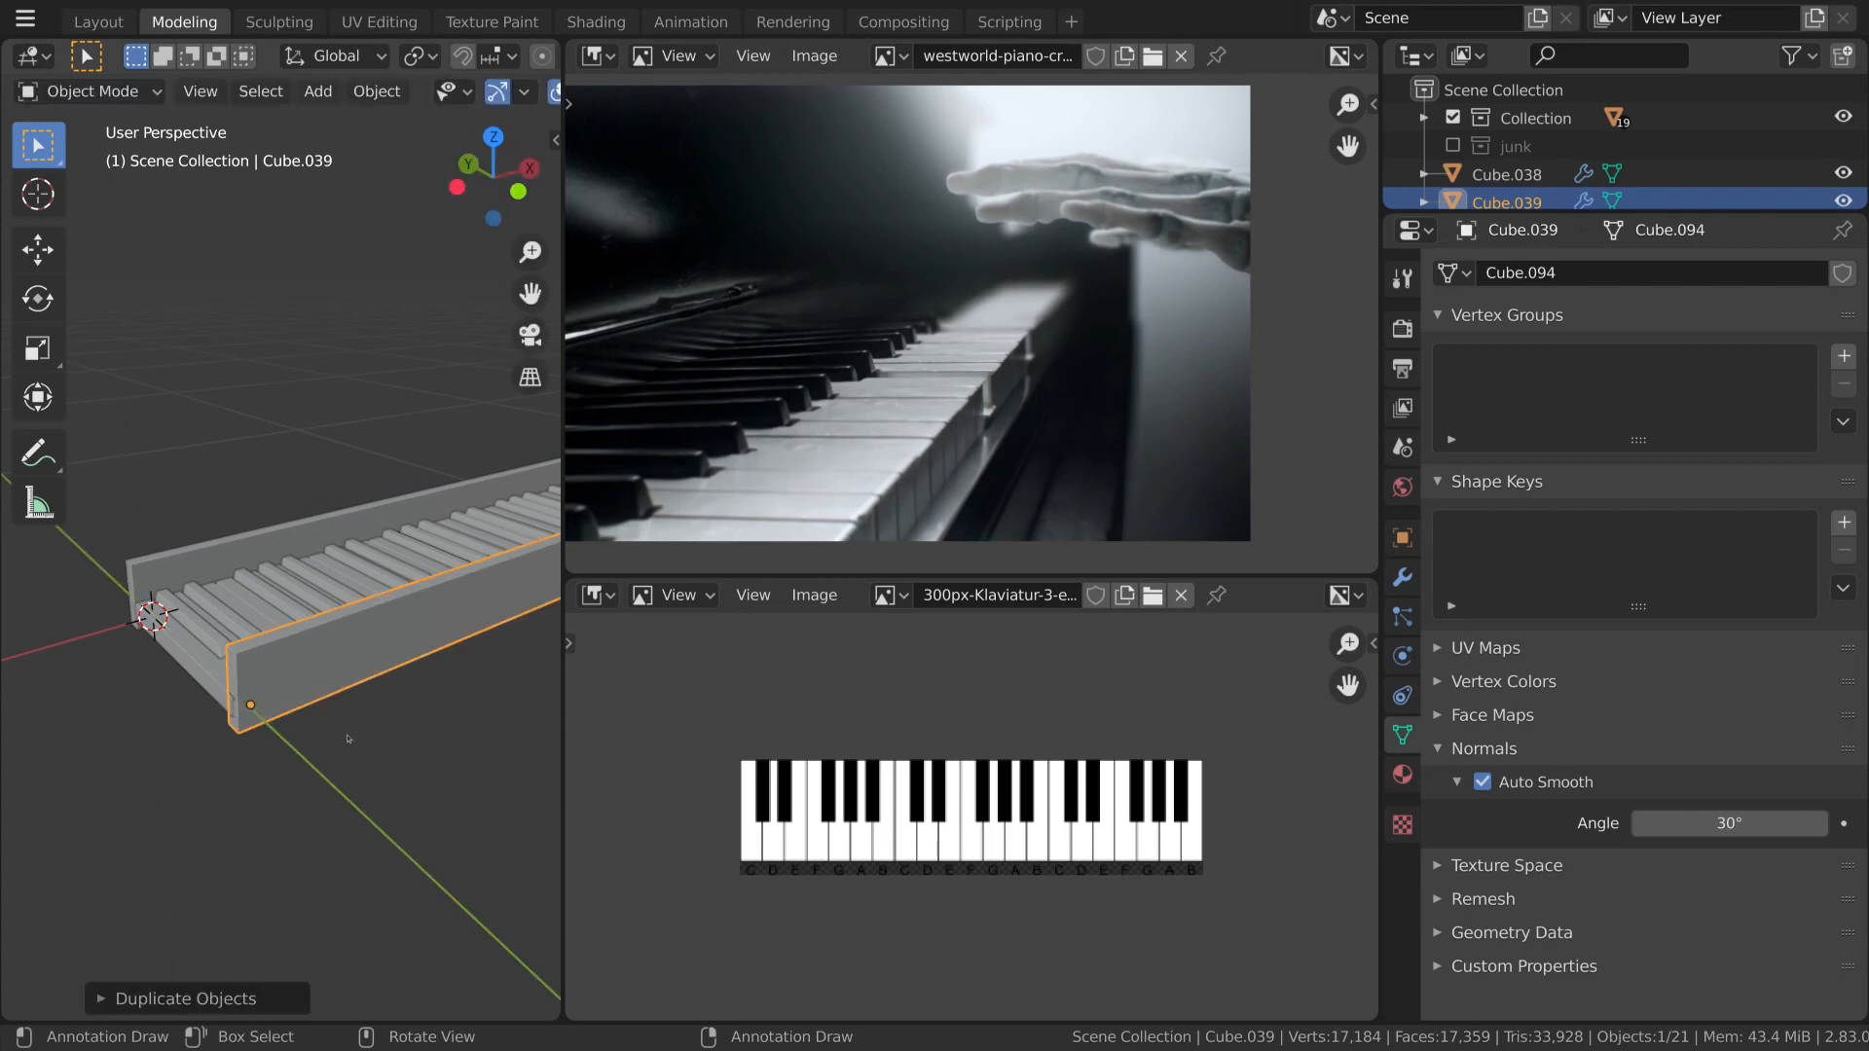
# In right orthographic wireframe view, lower the duplicated panel about 0.1 m to sit just below and in front of the keys.
pyautogui.press('KP_3')
pyautogui.keyDown('shift'); pyautogui.moveTo(422, 749); pyautogui.dragTo(586, 818, button='middle'); pyautogui.keyUp('shift')
pyautogui.keyDown('shift'); pyautogui.moveTo(167, 572); pyautogui.dragTo(302, 624, button='middle'); pyautogui.keyUp('shift')
pyautogui.scroll(10, 348, 679)
pyautogui.moveTo(442, 734)
pyautogui.keyDown('shift'); pyautogui.mouseDown(button='middle')
pyautogui.moveTo(310, 682)
pyautogui.moveTo(208, 606)
pyautogui.mouseUp(button='middle'); pyautogui.keyUp('shift')
pyautogui.scroll(2, 214, 605)
pyautogui.press('z')
pyautogui.click(155, 604)
pyautogui.press('g')
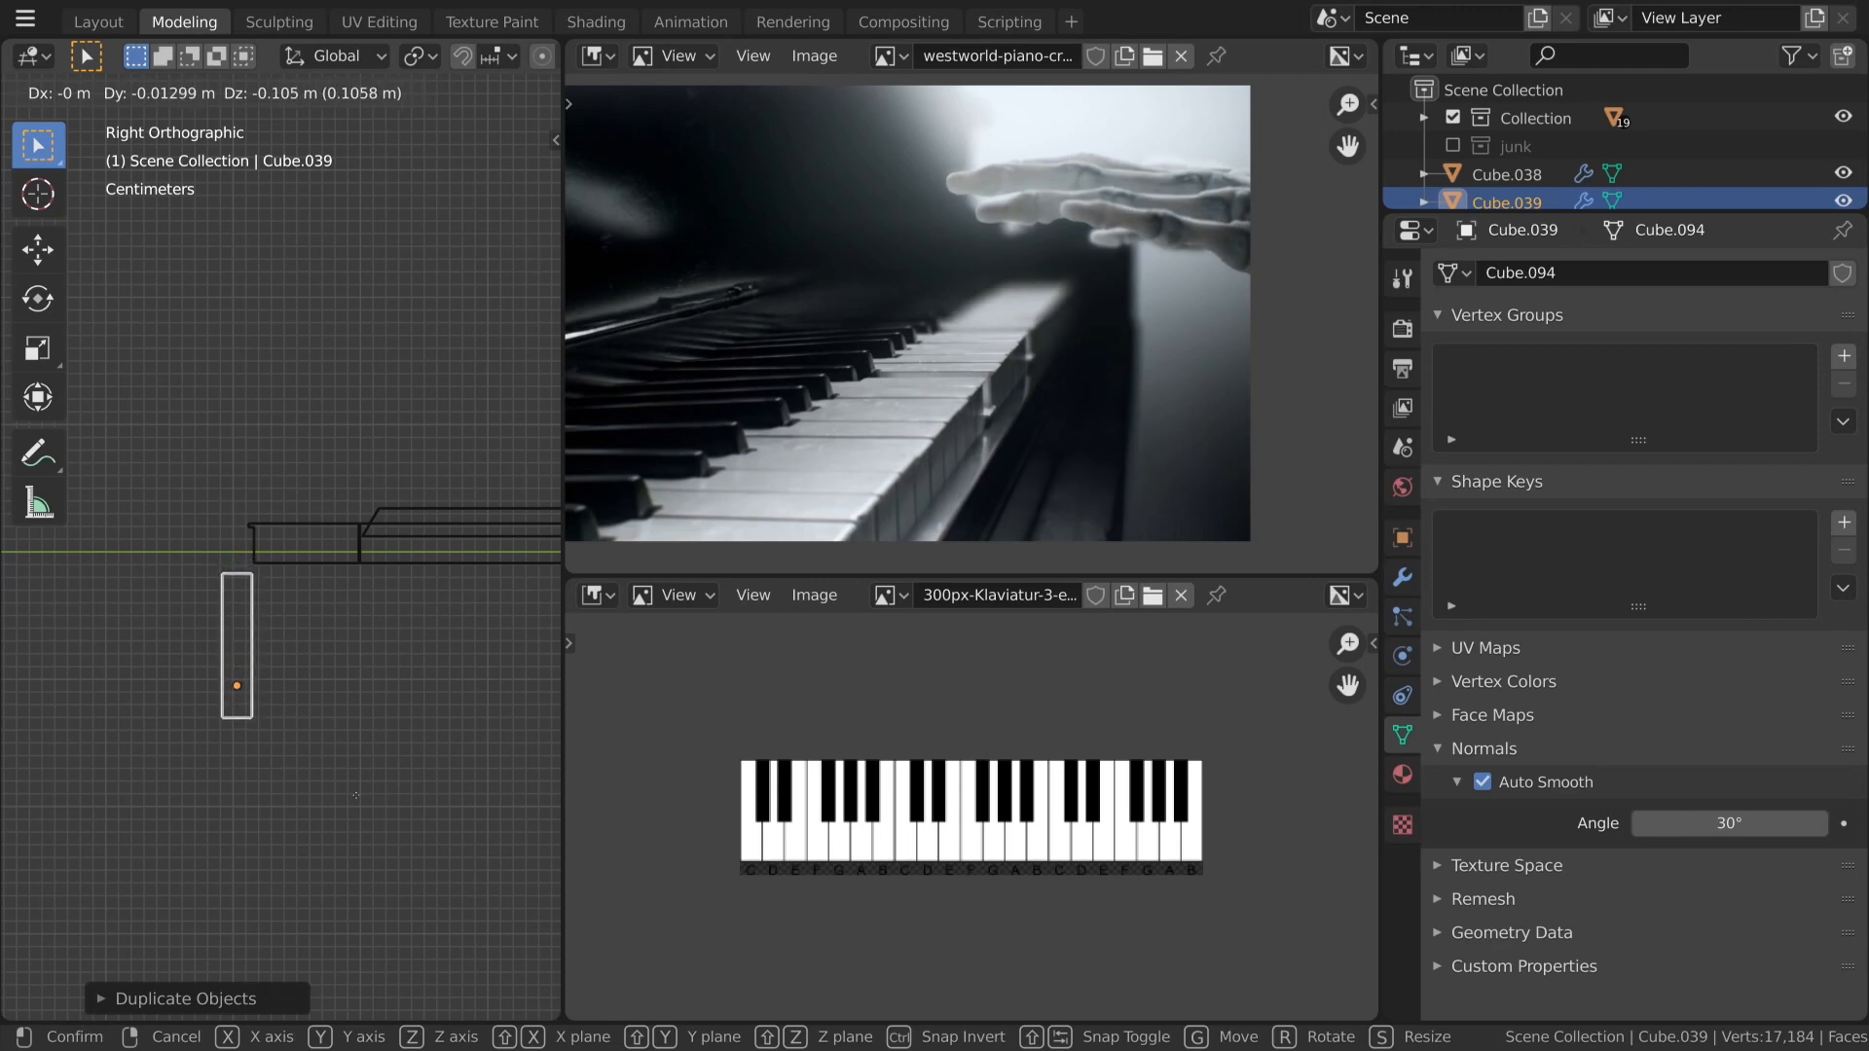
pyautogui.click(349, 843)
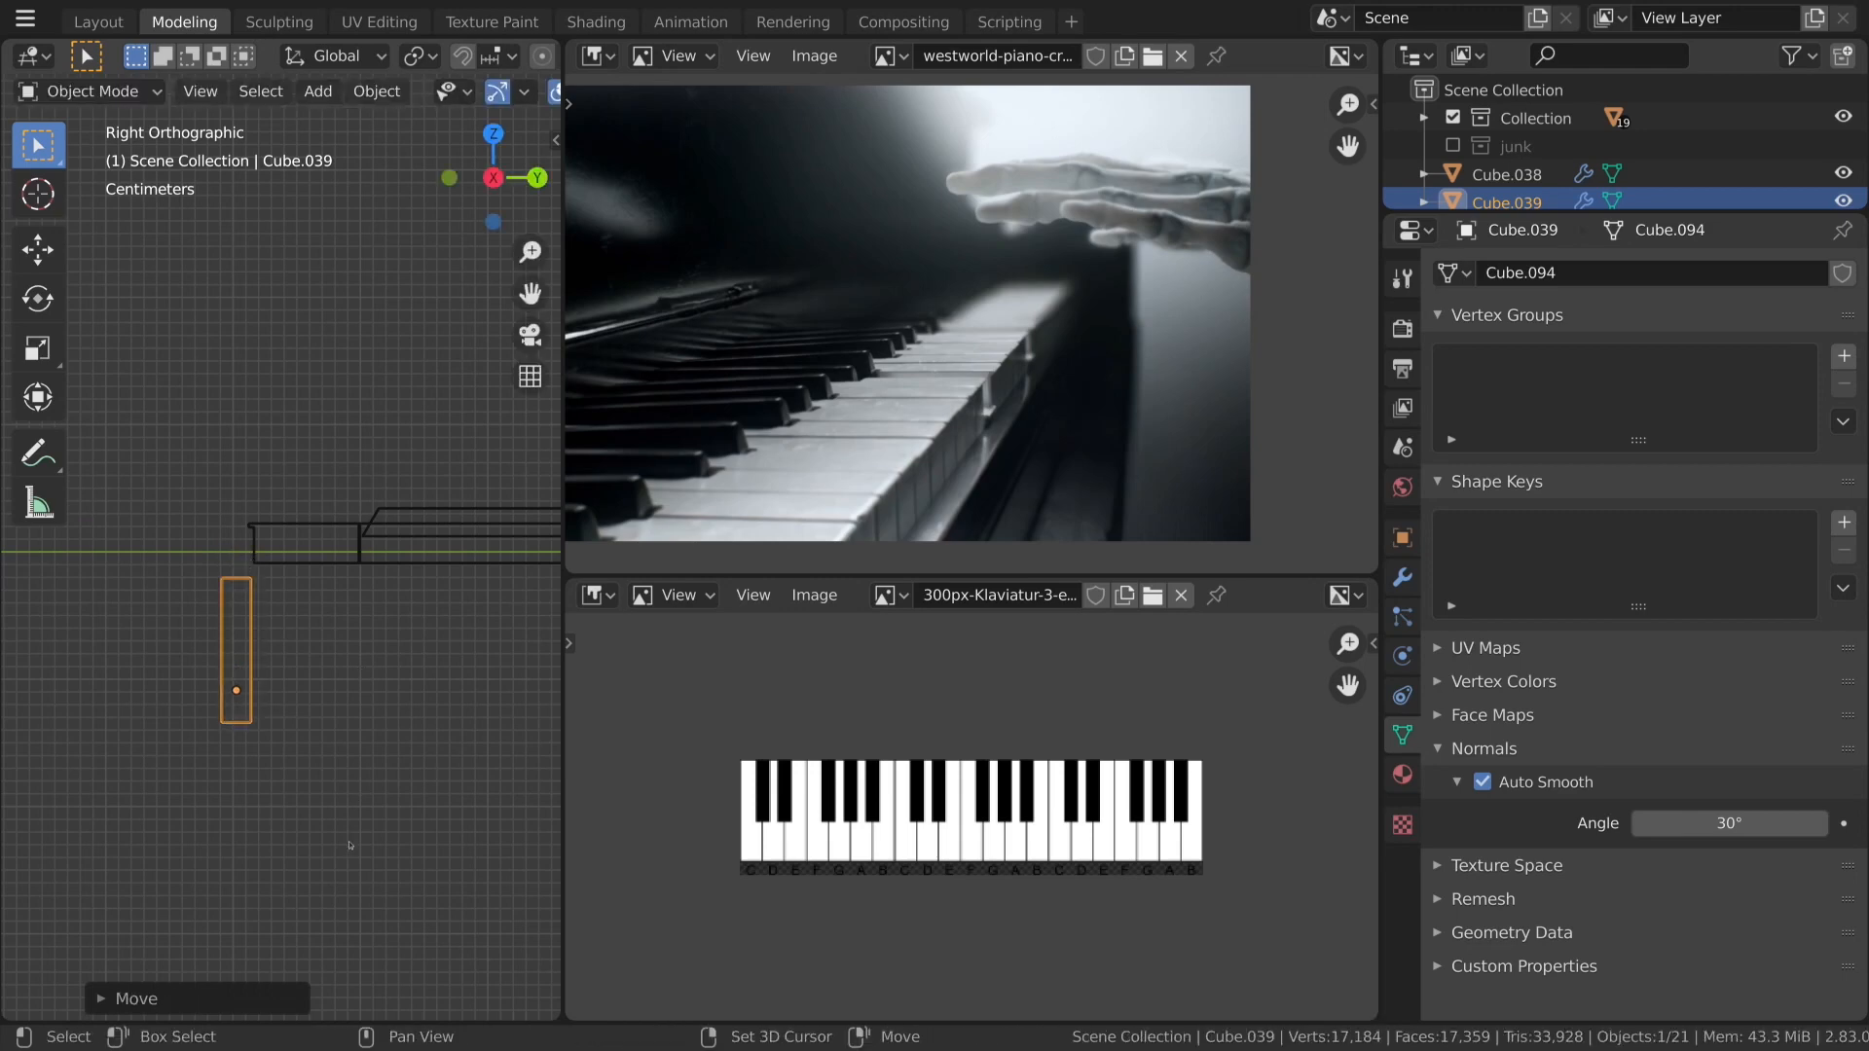
# Select the white keys in the side view and open their mesh in Edit Mode with vertex selection.
pyautogui.press('Tab')
pyautogui.click(283, 565)
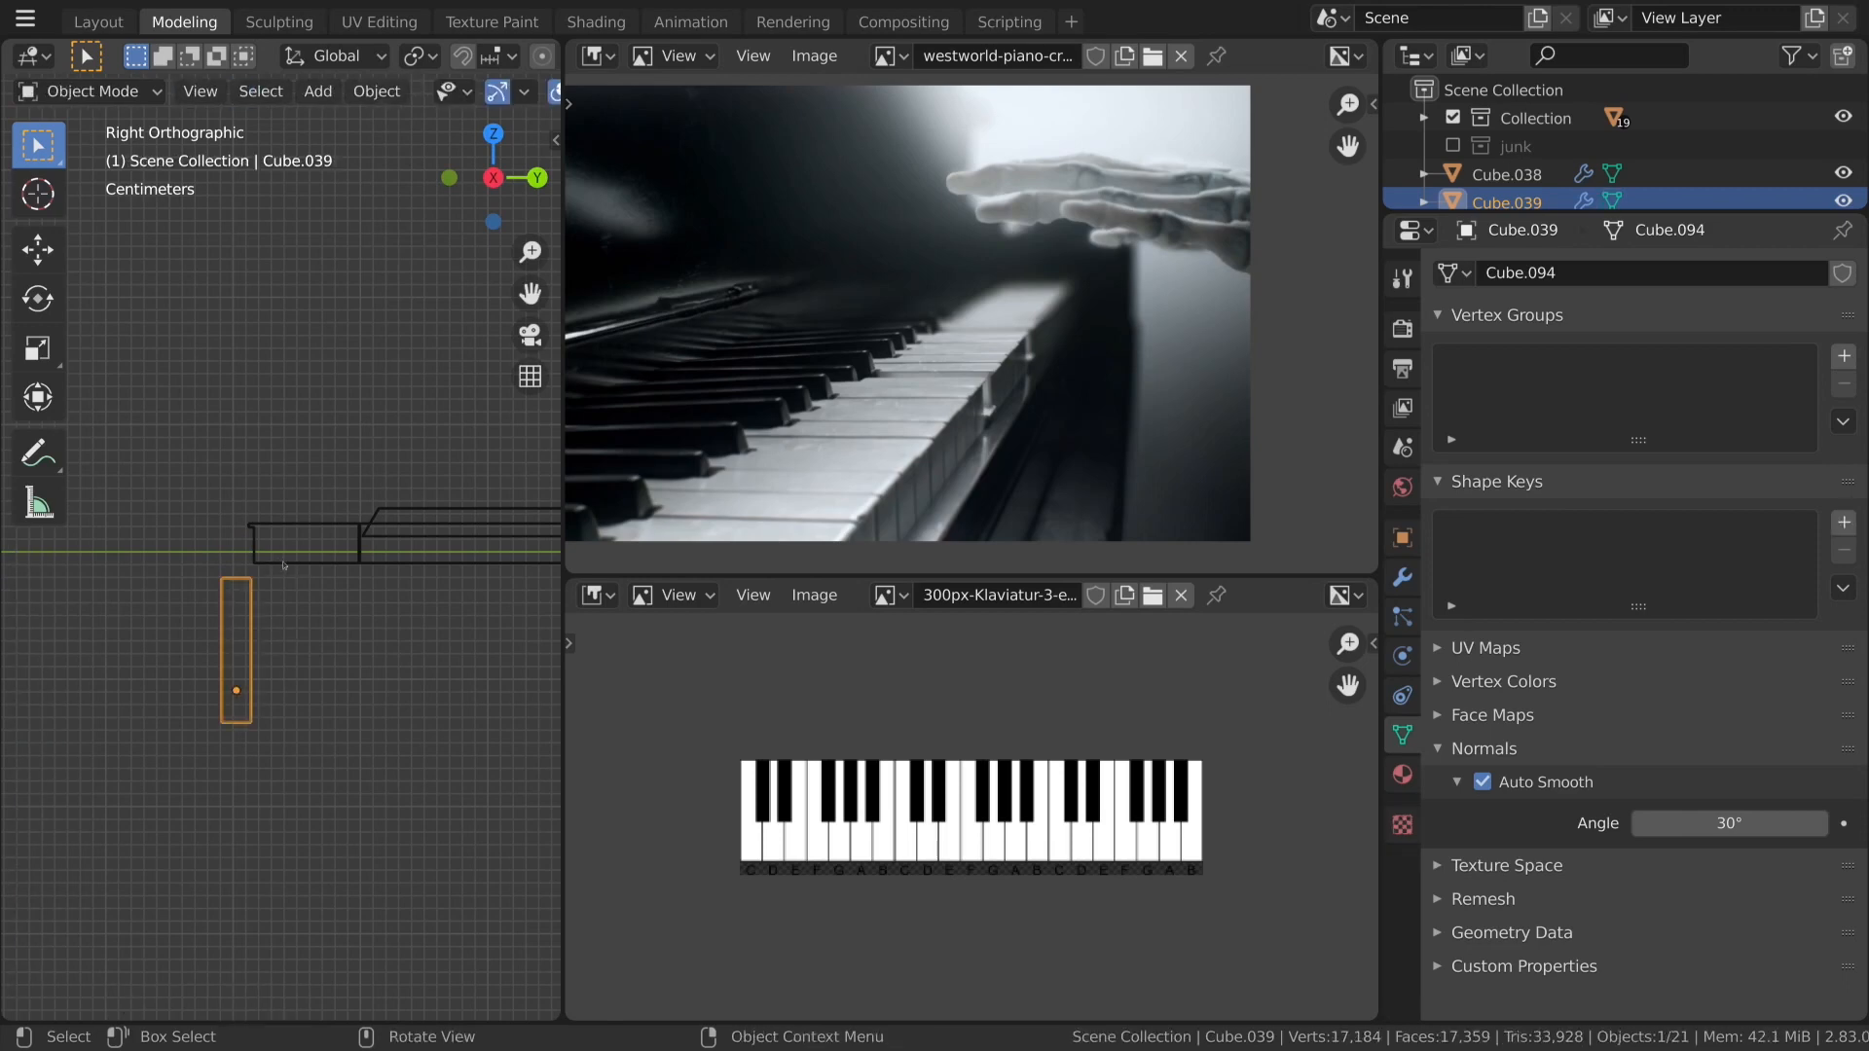
pyautogui.press('Tab')
pyautogui.click(284, 566)
pyautogui.press('Tab')
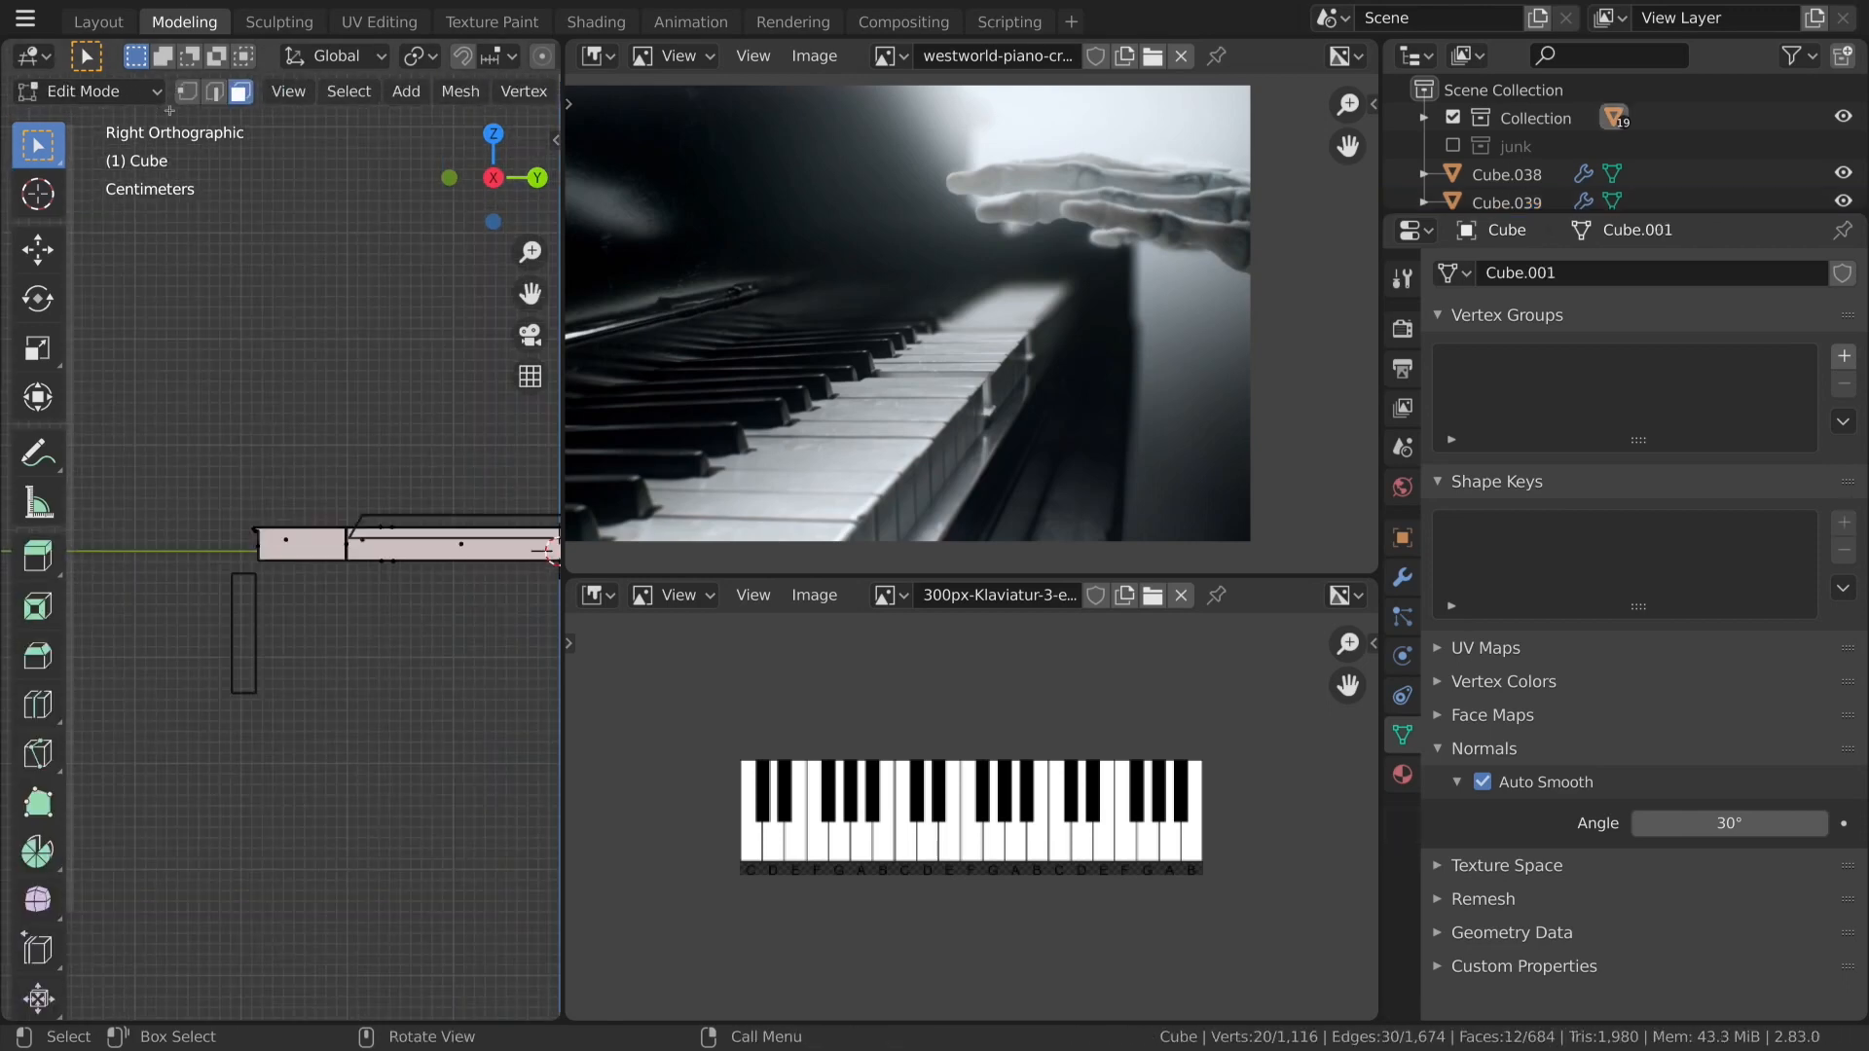
pyautogui.scroll(-2, 373, 658)
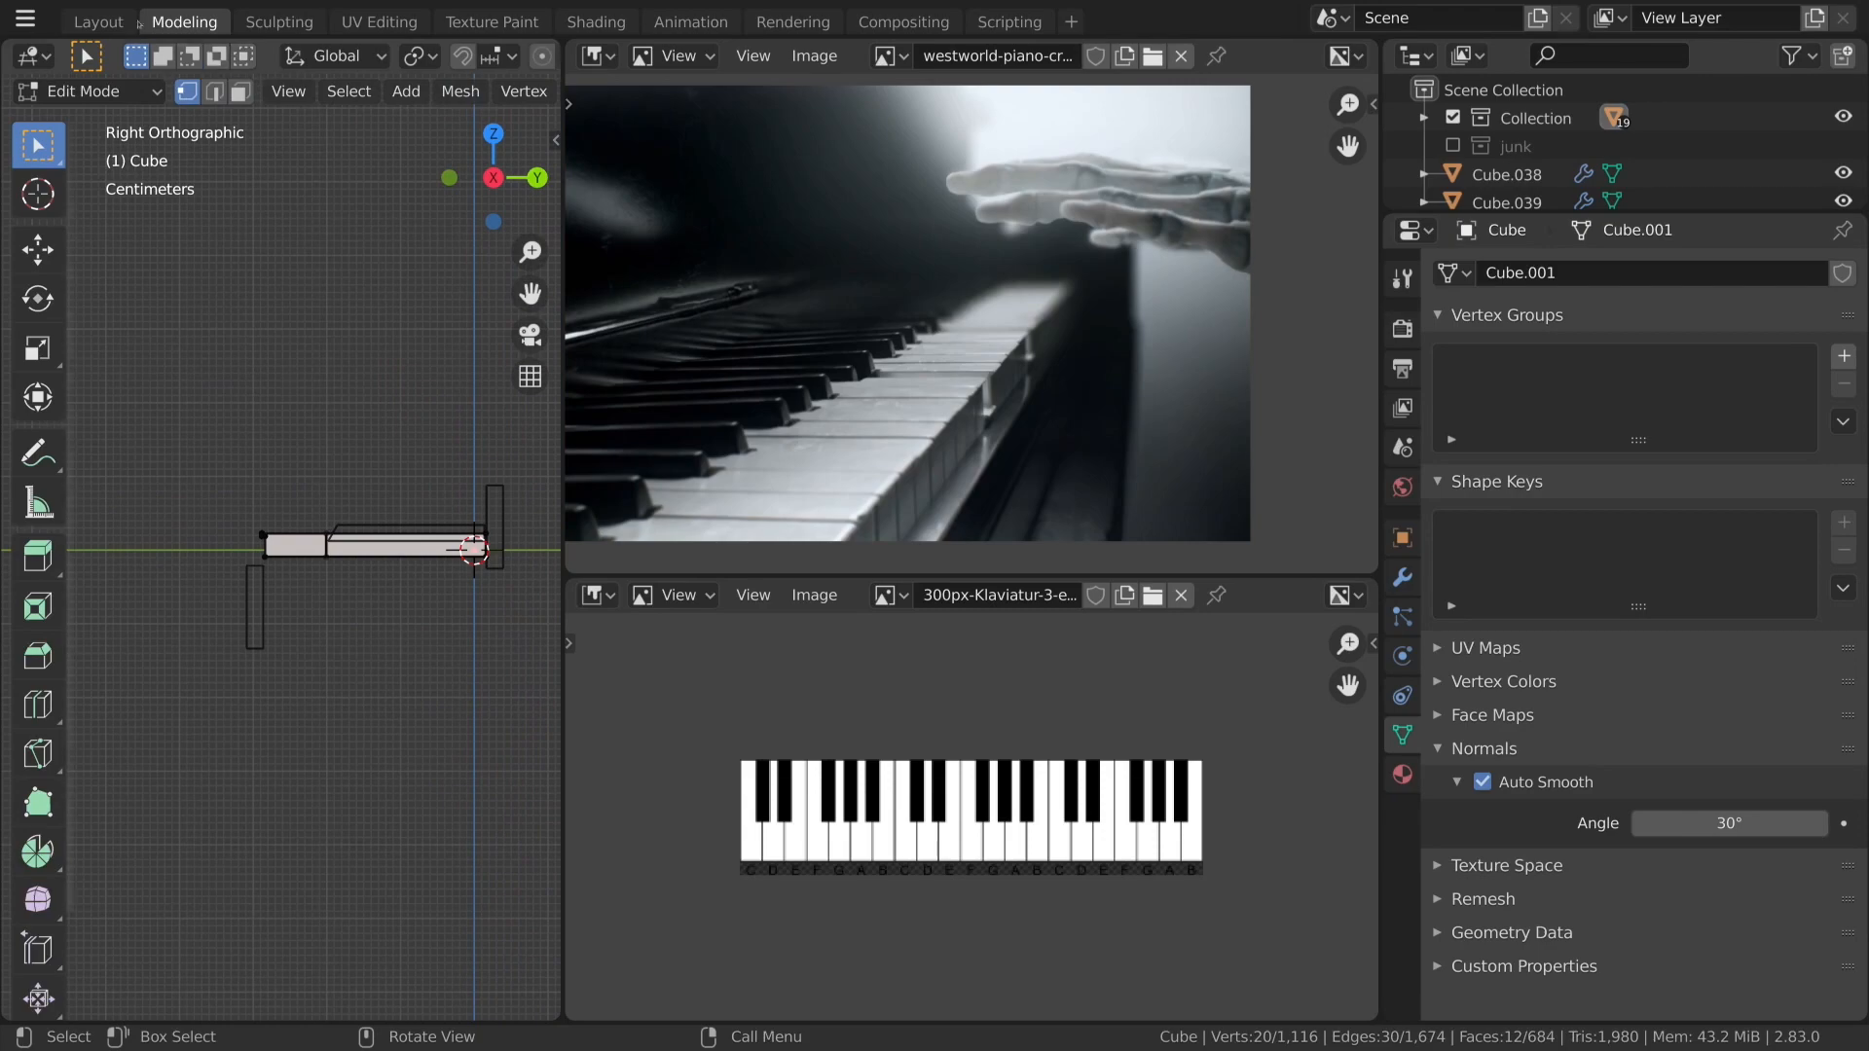
# Switch to the Layout workspace and show the white keys in right orthographic view.
pyautogui.click(99, 22)
pyautogui.press('KP_5')
pyautogui.press('KP_3')
pyautogui.scroll(10, 1075, 710)
pyautogui.press('Tab')
pyautogui.press('Tab')
pyautogui.press('Tab')
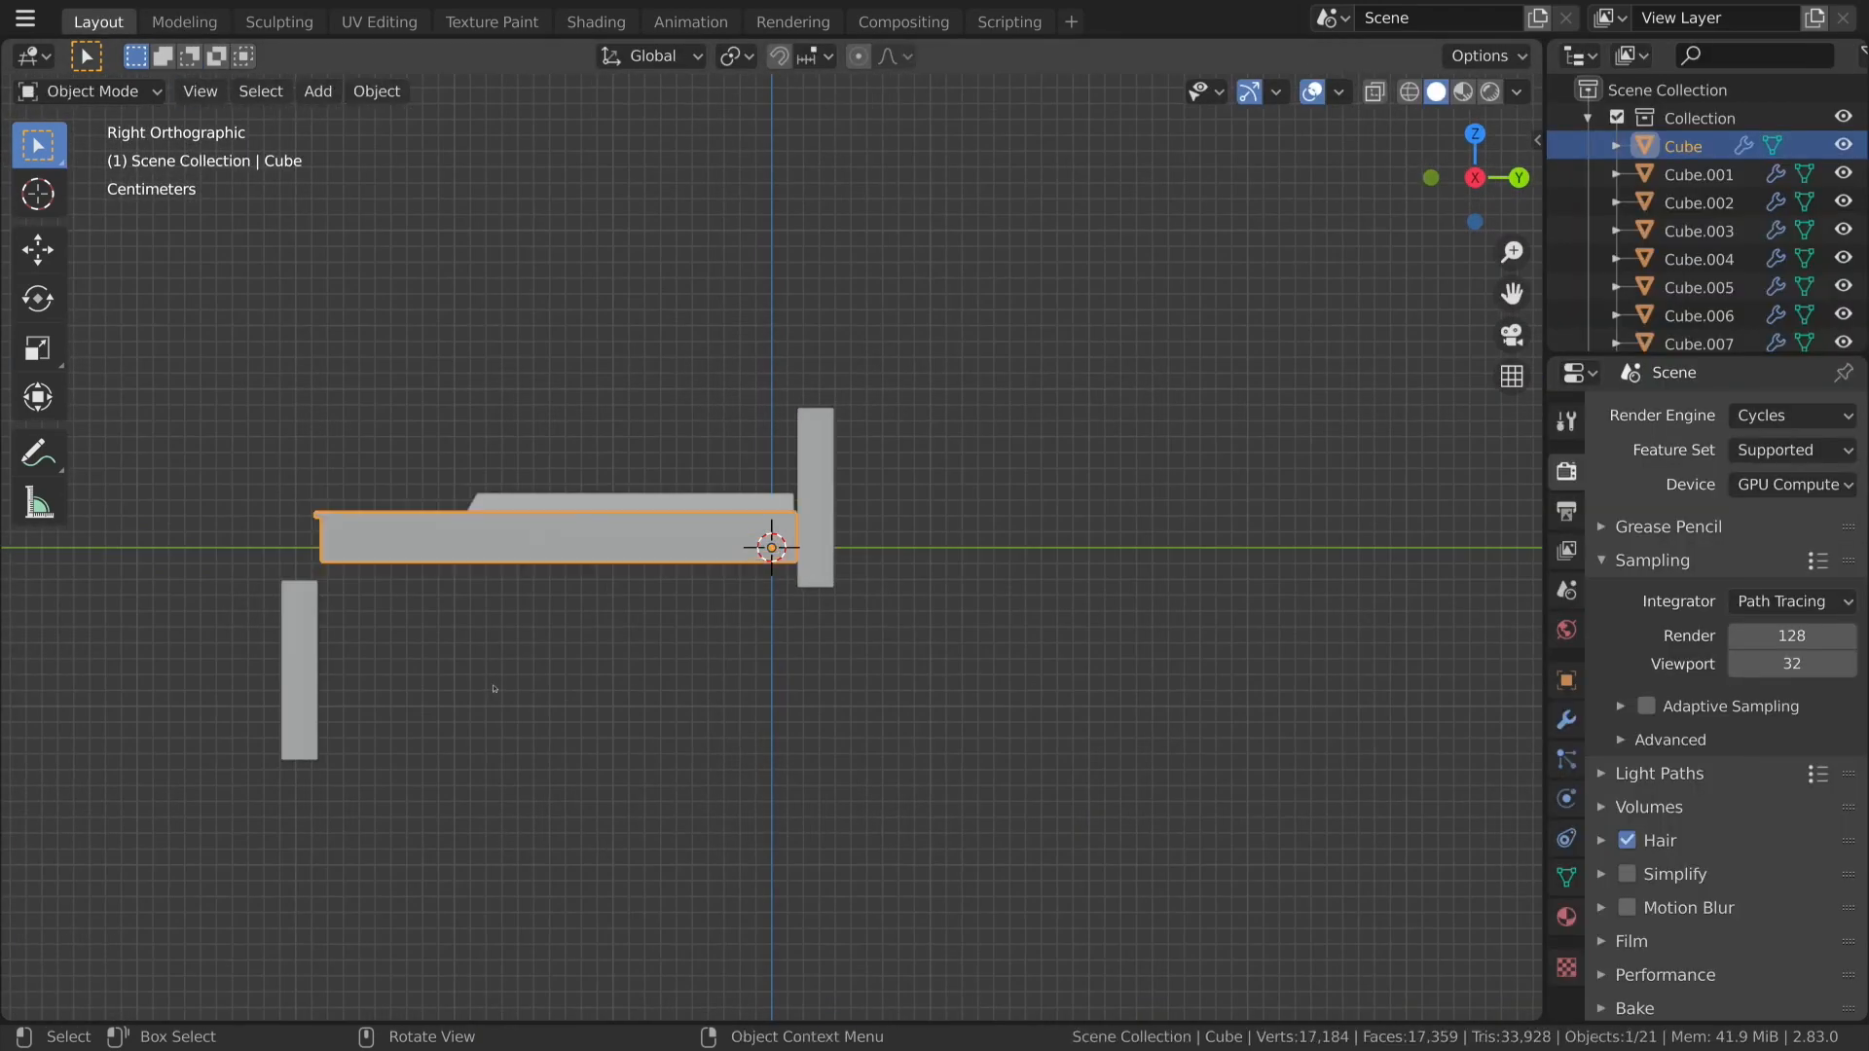
# Box-select the bottom vertices of all white keys in wireframe and move them down along Z.
pyautogui.press('z')
pyautogui.click(167, 614)
pyautogui.press('a')
pyautogui.press('a')
pyautogui.press('b')
pyautogui.moveTo(305, 541); pyautogui.dragTo(918, 698)
pyautogui.moveTo(918, 698); pyautogui.dragTo(852, 620, button='middle')
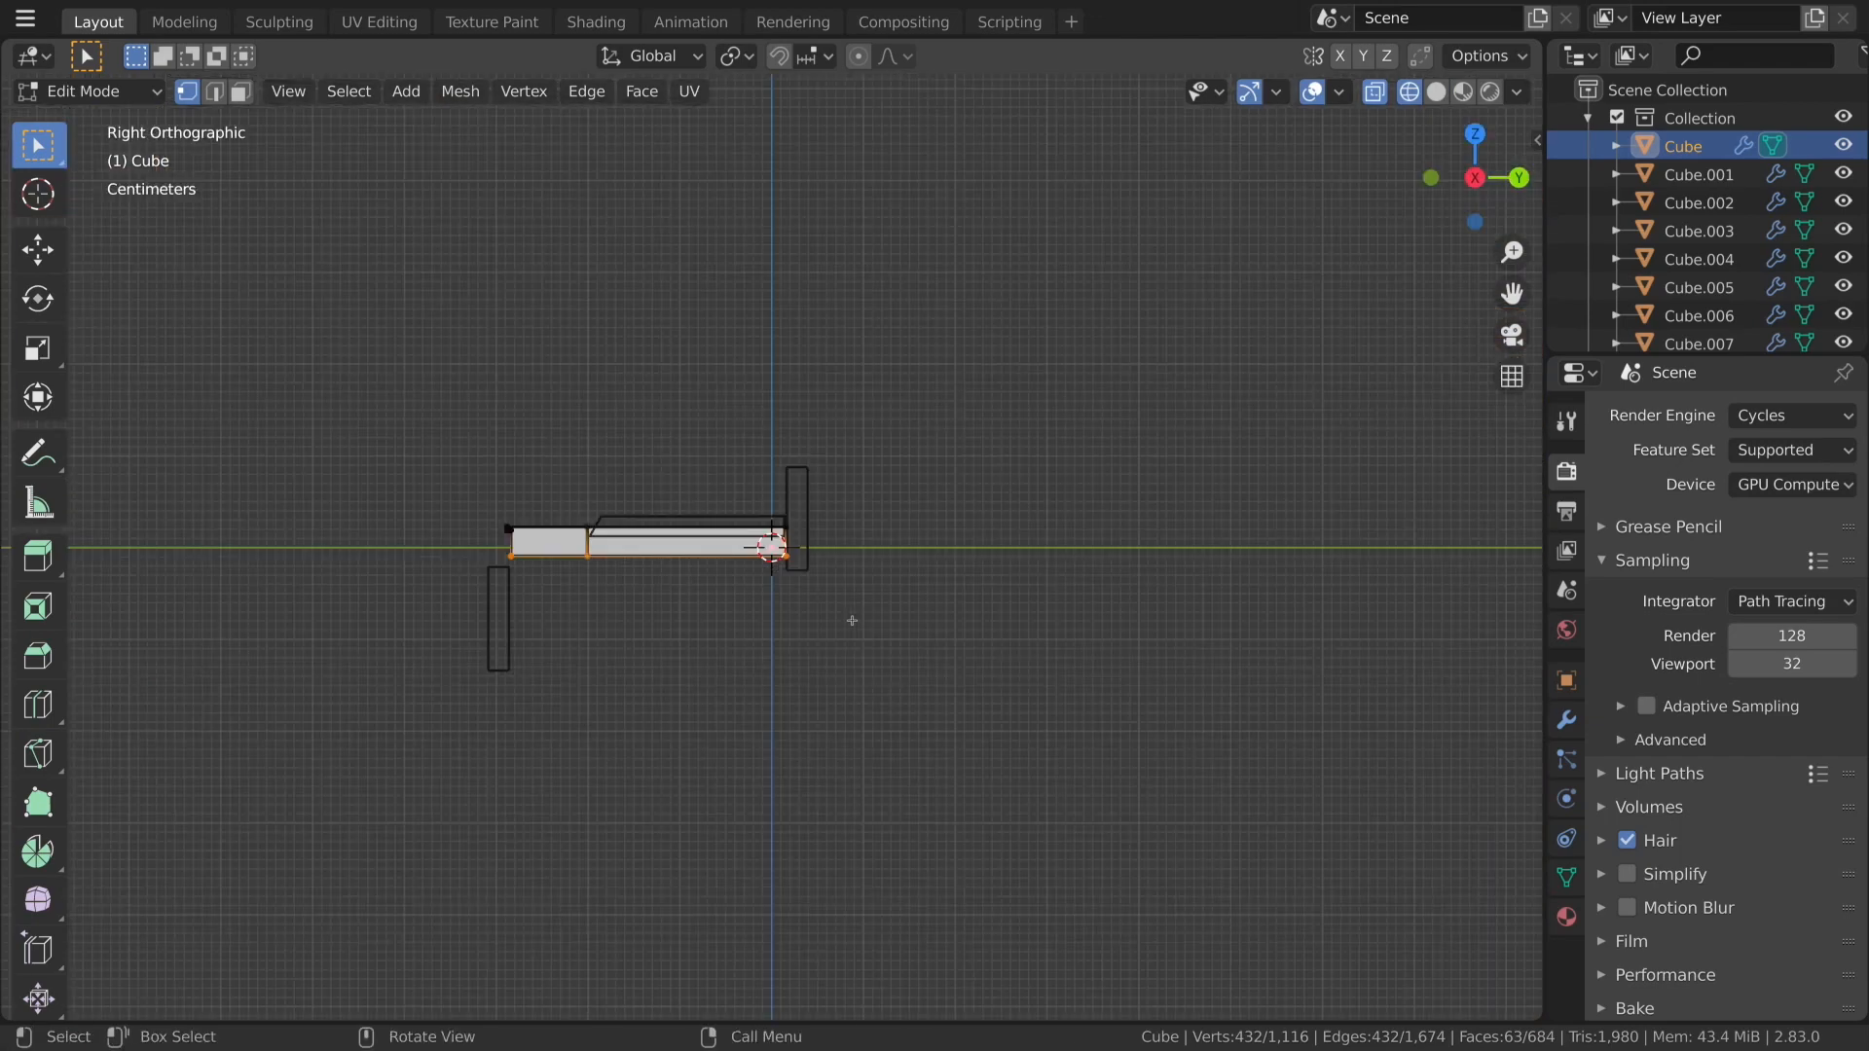
pyautogui.scroll(5, 798, 628)
pyautogui.press('g')
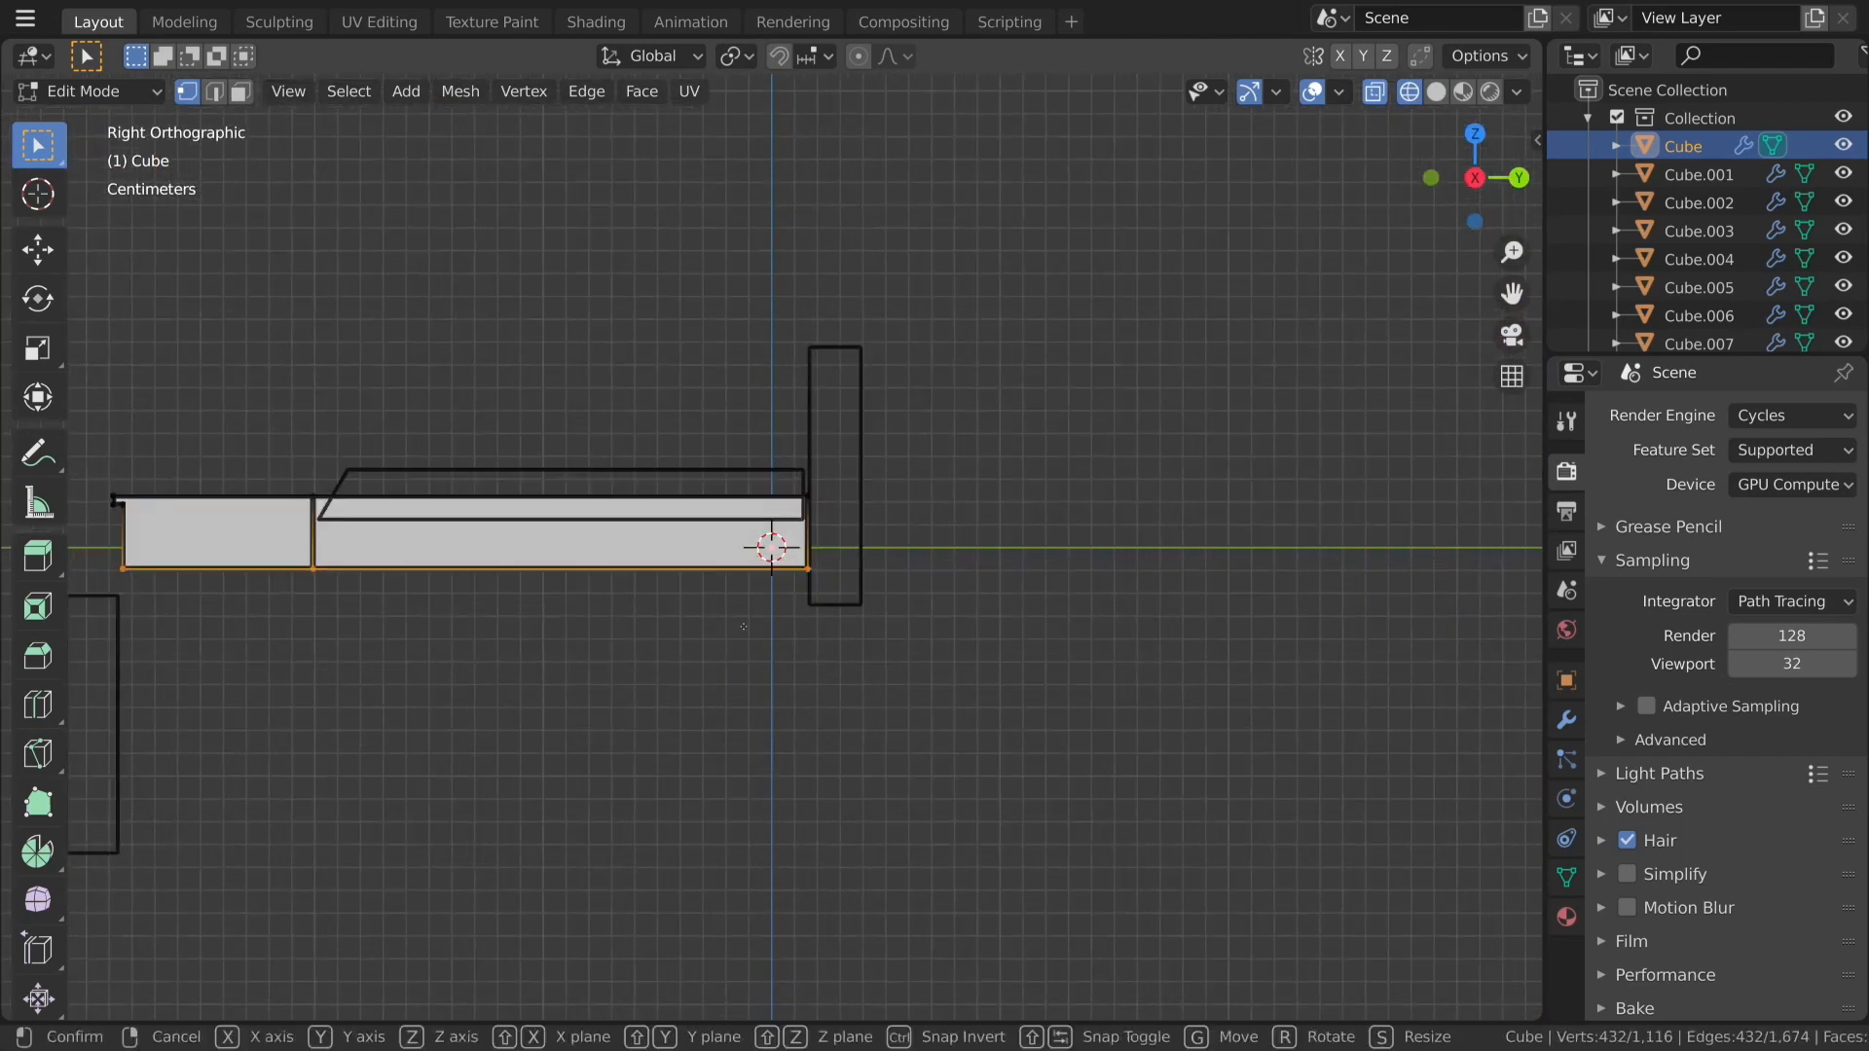
pyautogui.press('z')
pyautogui.click(748, 676)
pyautogui.press('Tab')
# Deselect the white key vertices, leave Edit Mode and show the whole keyboard in solid shading.
pyautogui.scroll(-4, 626, 705)
pyautogui.moveTo(626, 705)
pyautogui.mouseDown(button='middle')
pyautogui.moveTo(1022, 774)
pyautogui.moveTo(1146, 698)
pyautogui.moveTo(1207, 628)
pyautogui.moveTo(1017, 615)
pyautogui.moveTo(1071, 545)
pyautogui.moveTo(1059, 609)
pyautogui.moveTo(889, 633)
pyautogui.moveTo(909, 737)
pyautogui.moveTo(962, 702)
pyautogui.moveTo(935, 703)
pyautogui.mouseUp(button='middle')
pyautogui.press('a')
pyautogui.press('a')
pyautogui.scroll(-2, 696, 721)
pyautogui.press('z')
pyautogui.click(1146, 751)
# Duplicate the front panel, rotate the copy 90° in left orthographic view and place it flat beneath the rear of the keys.
pyautogui.click(897, 706)
pyautogui.press('KP_1')
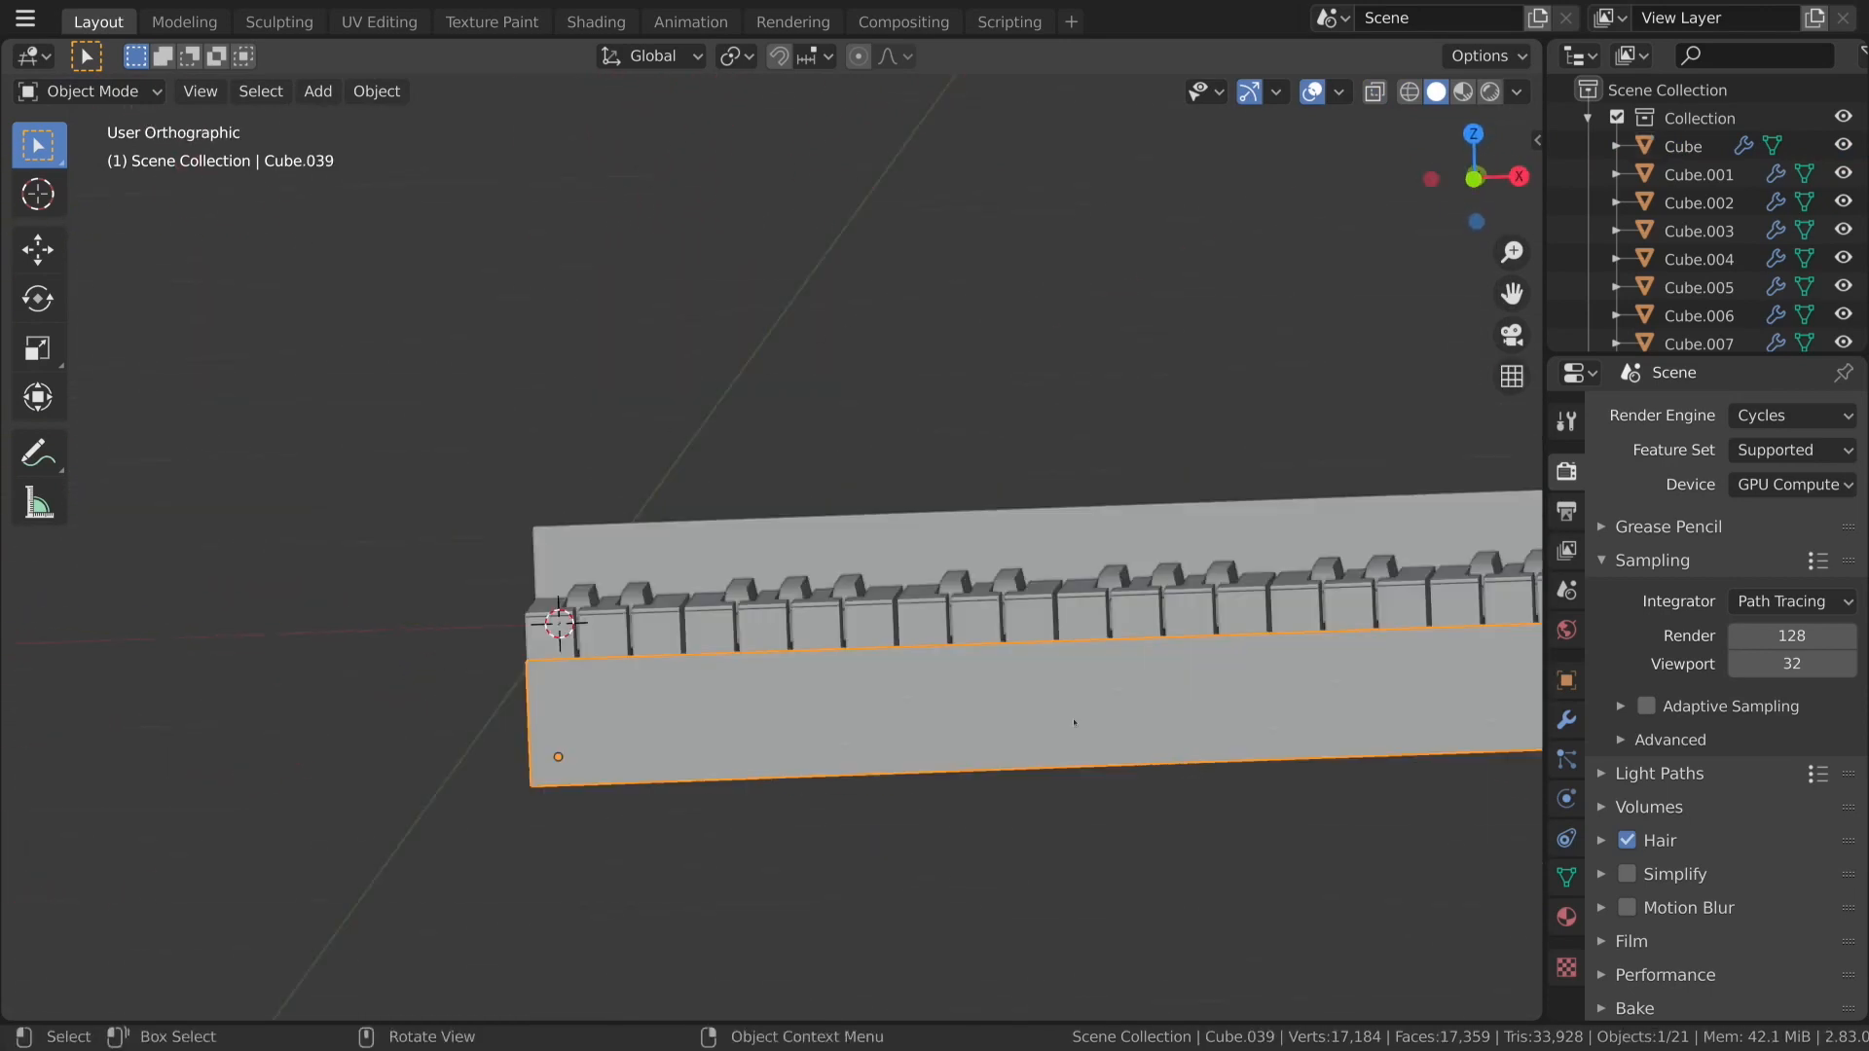
pyautogui.press('ctrl+KP_3')
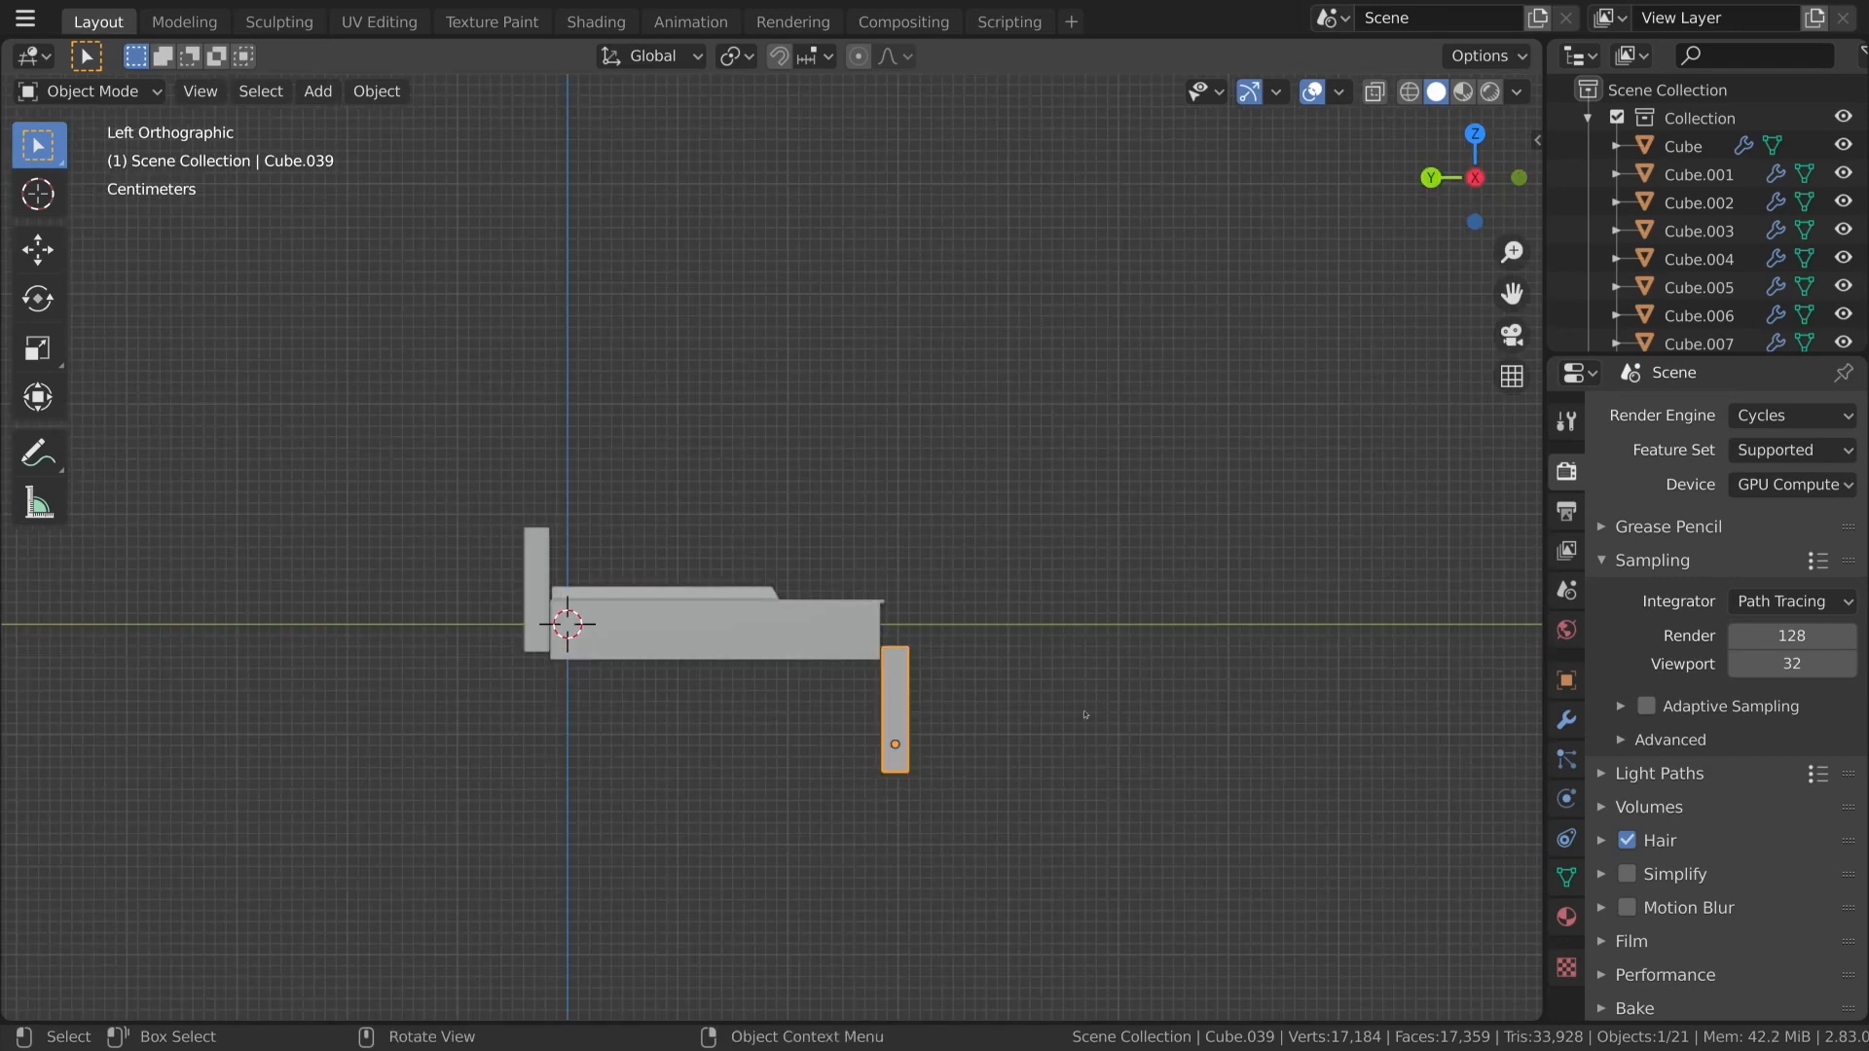
pyautogui.hotkey('shift', 'd')
pyautogui.write('r90')
pyautogui.press('Return')
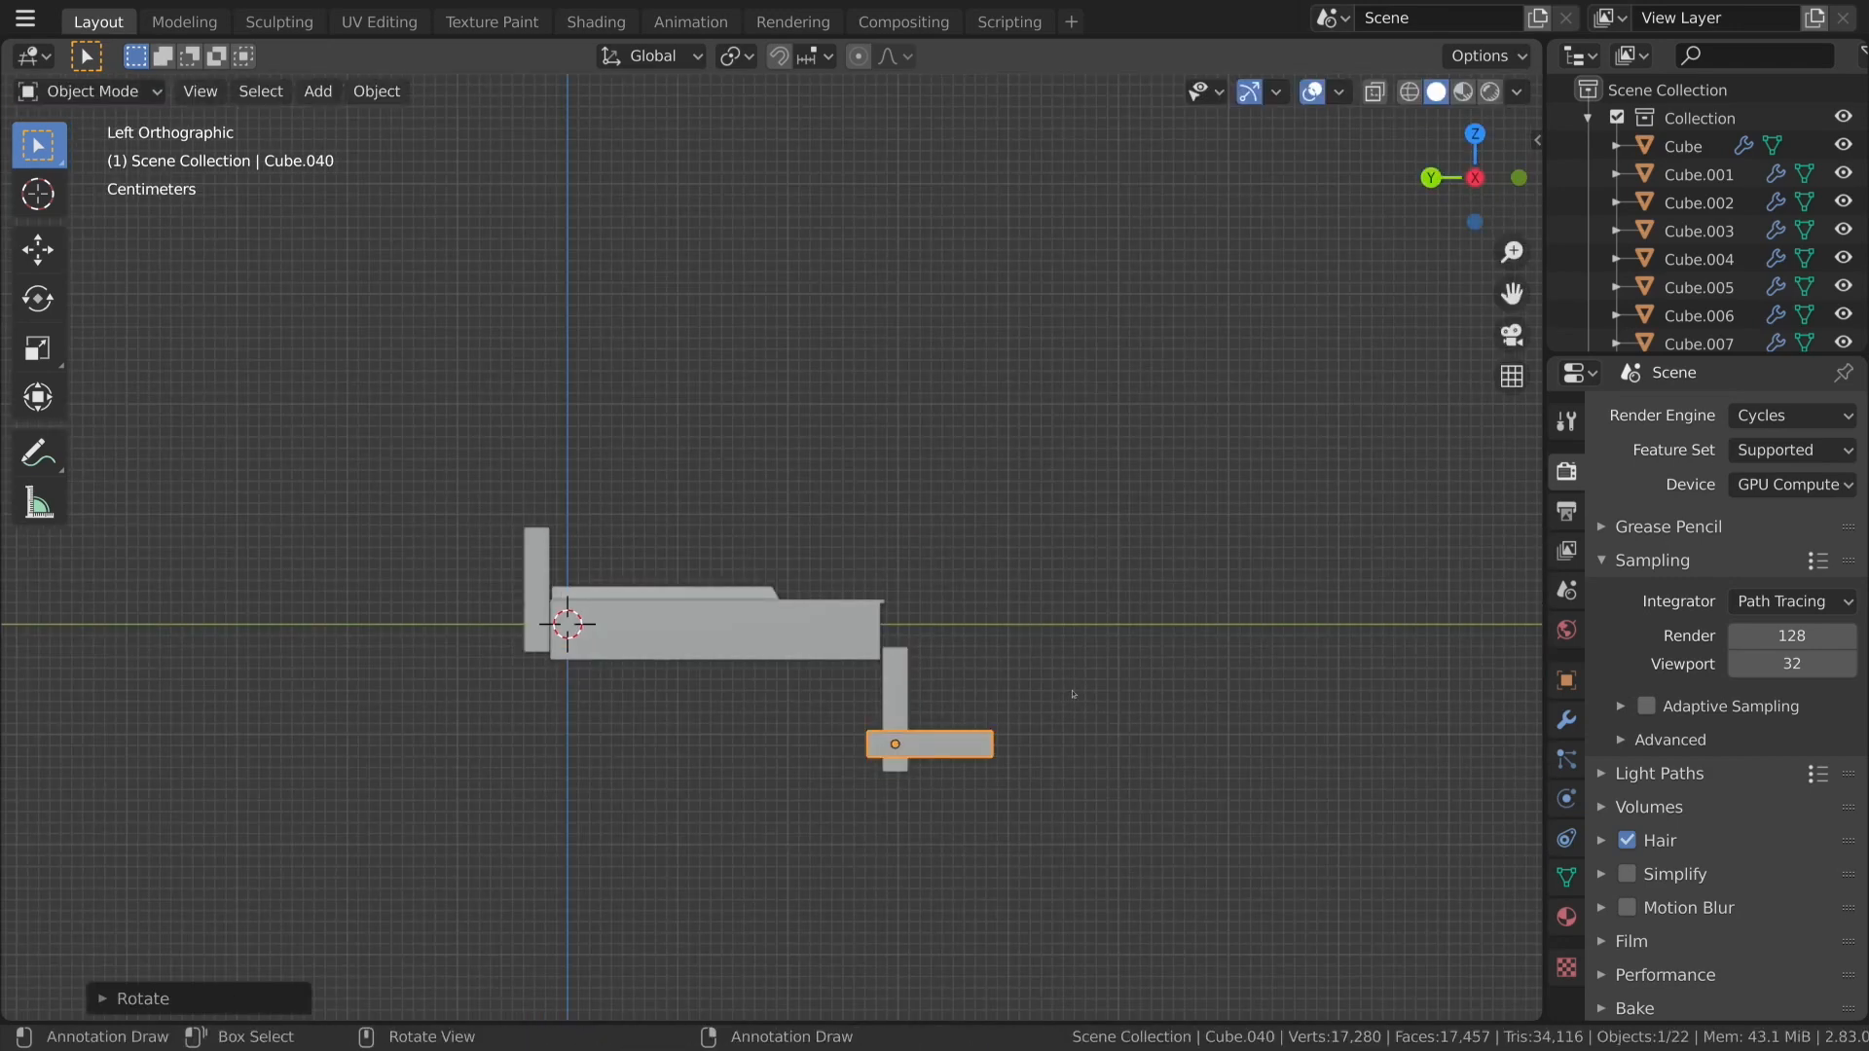
pyautogui.press('g')
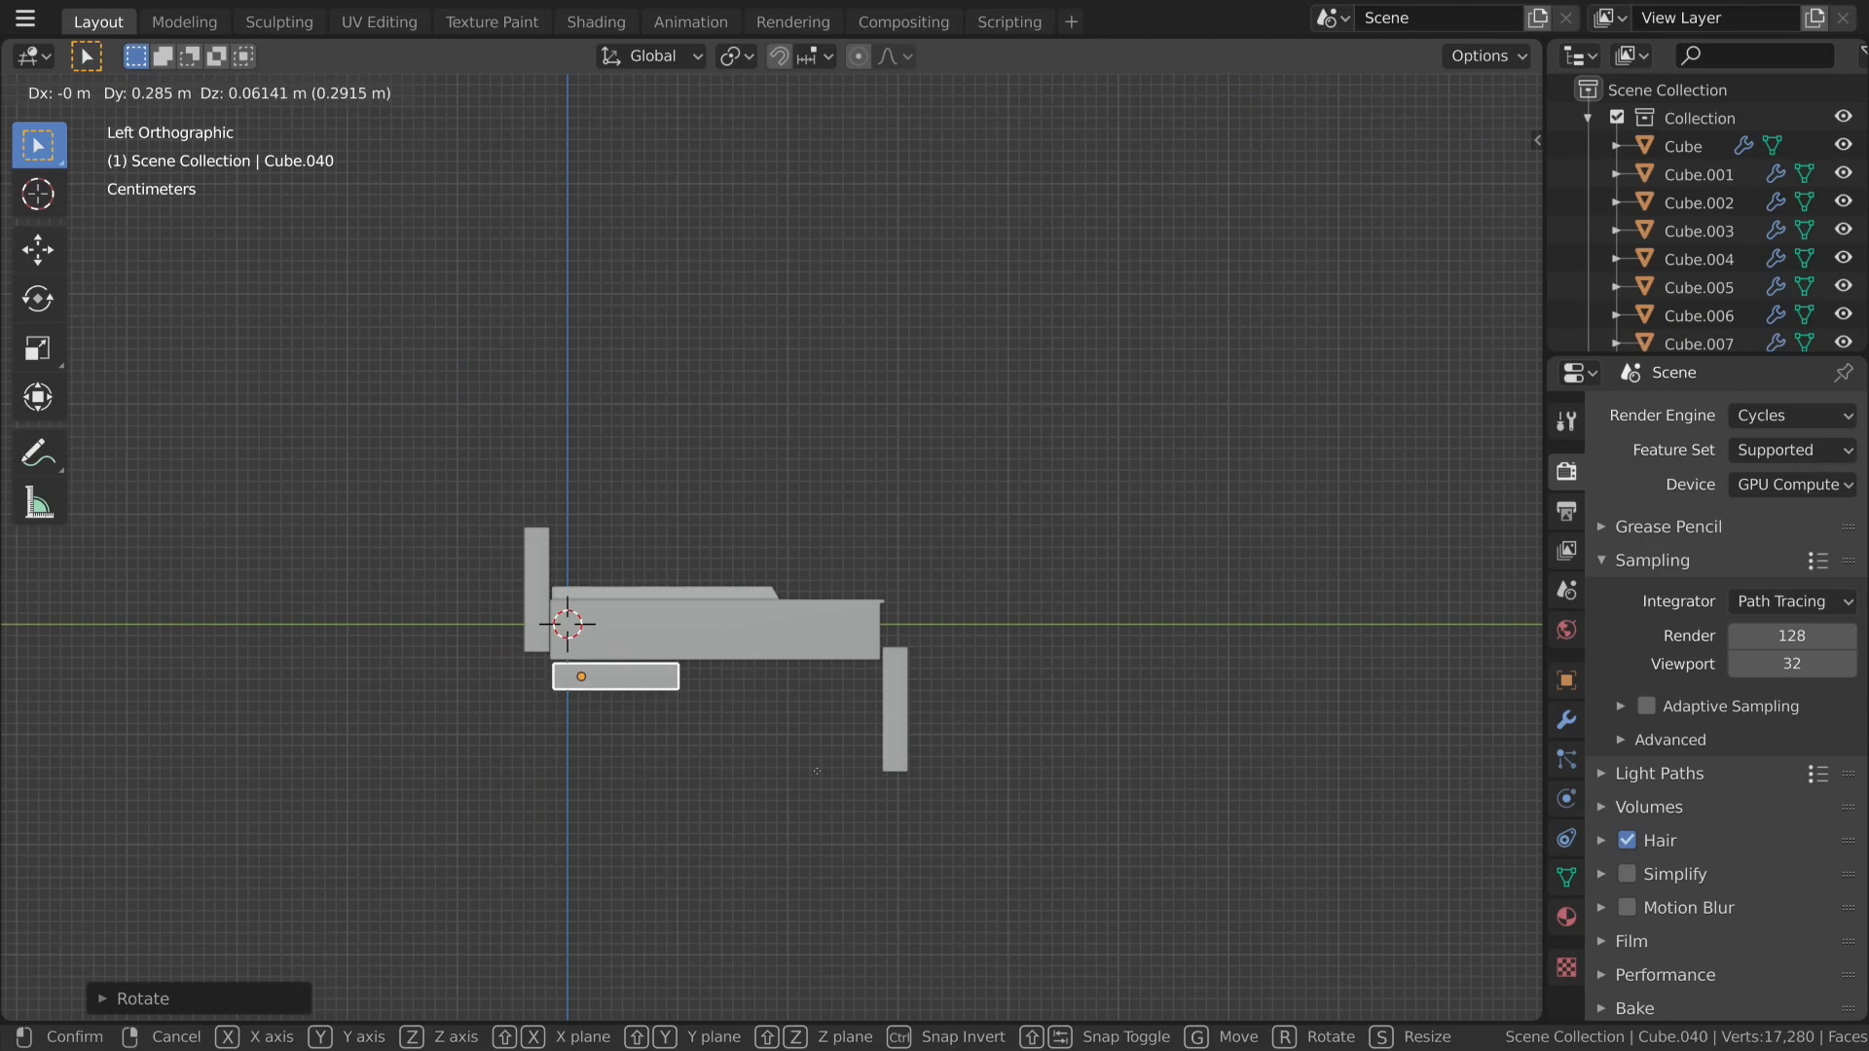
pyautogui.click(793, 771)
pyautogui.scroll(3, 793, 771)
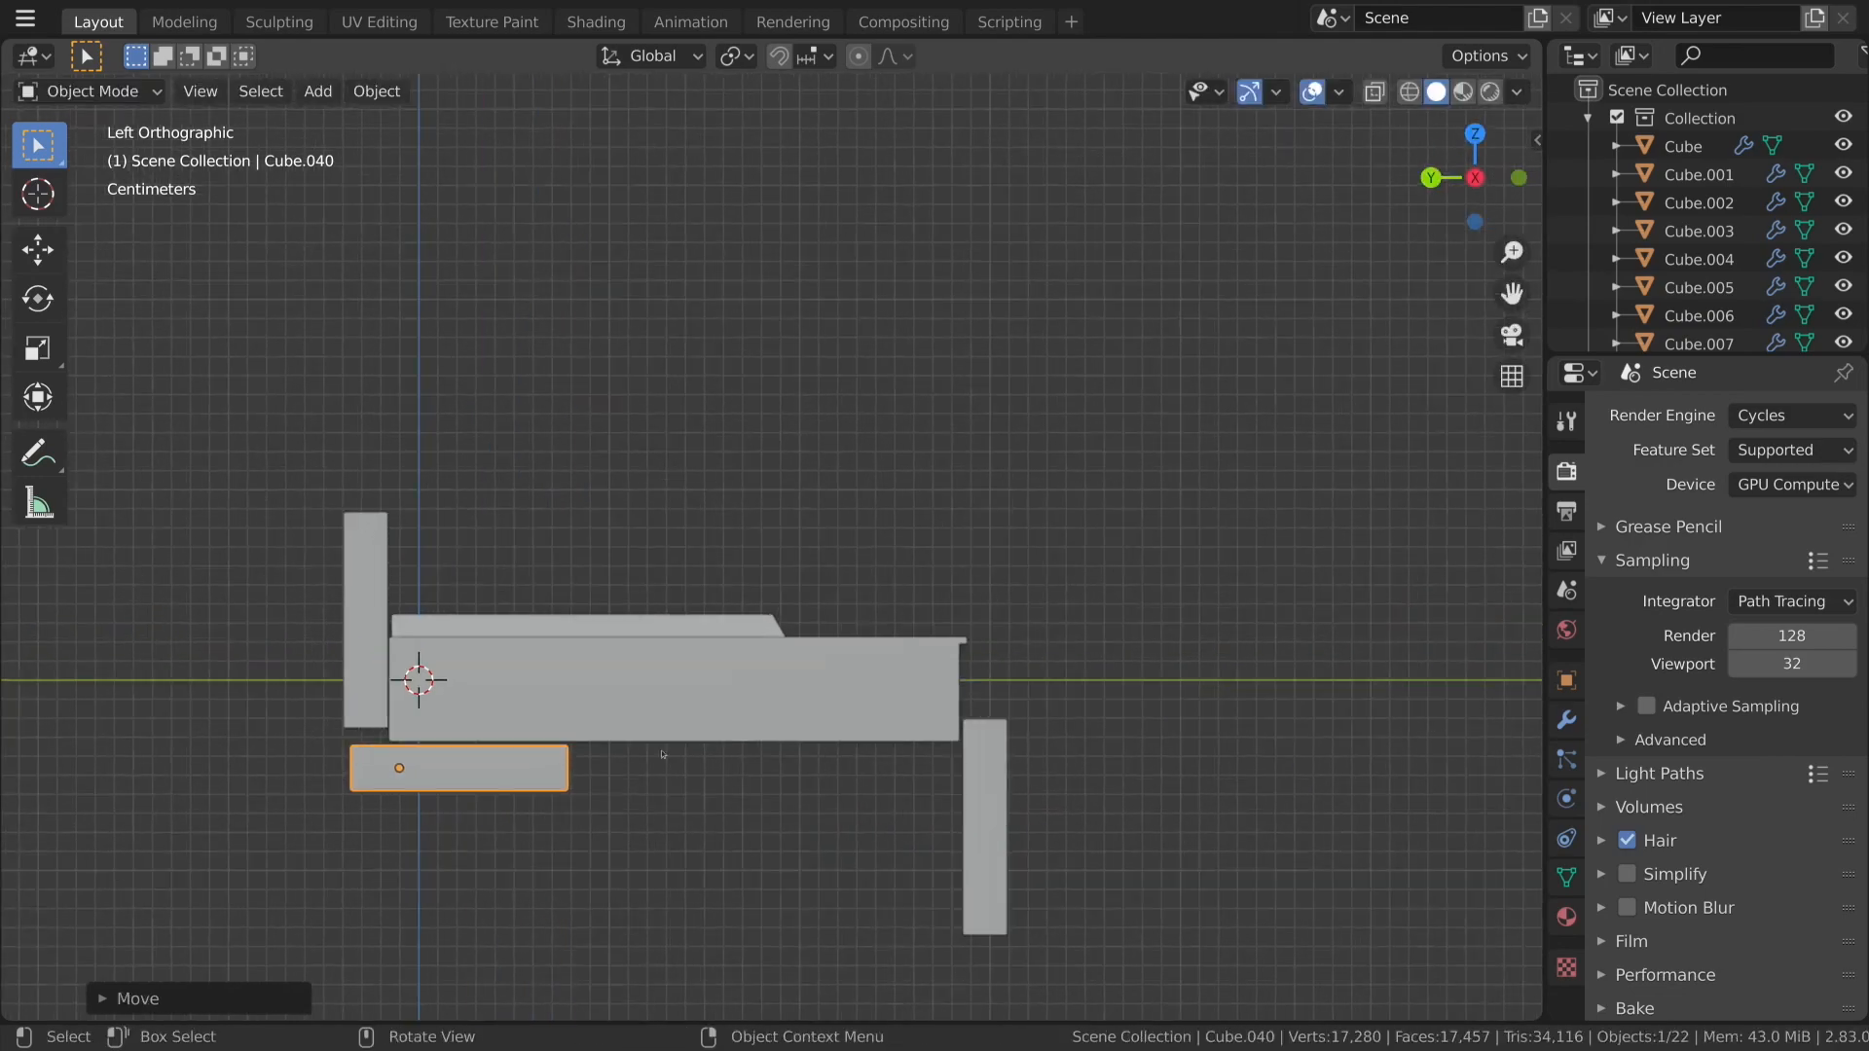
# Remove both modifiers from the horizontal panel beneath the keys.
pyautogui.click(1566, 719)
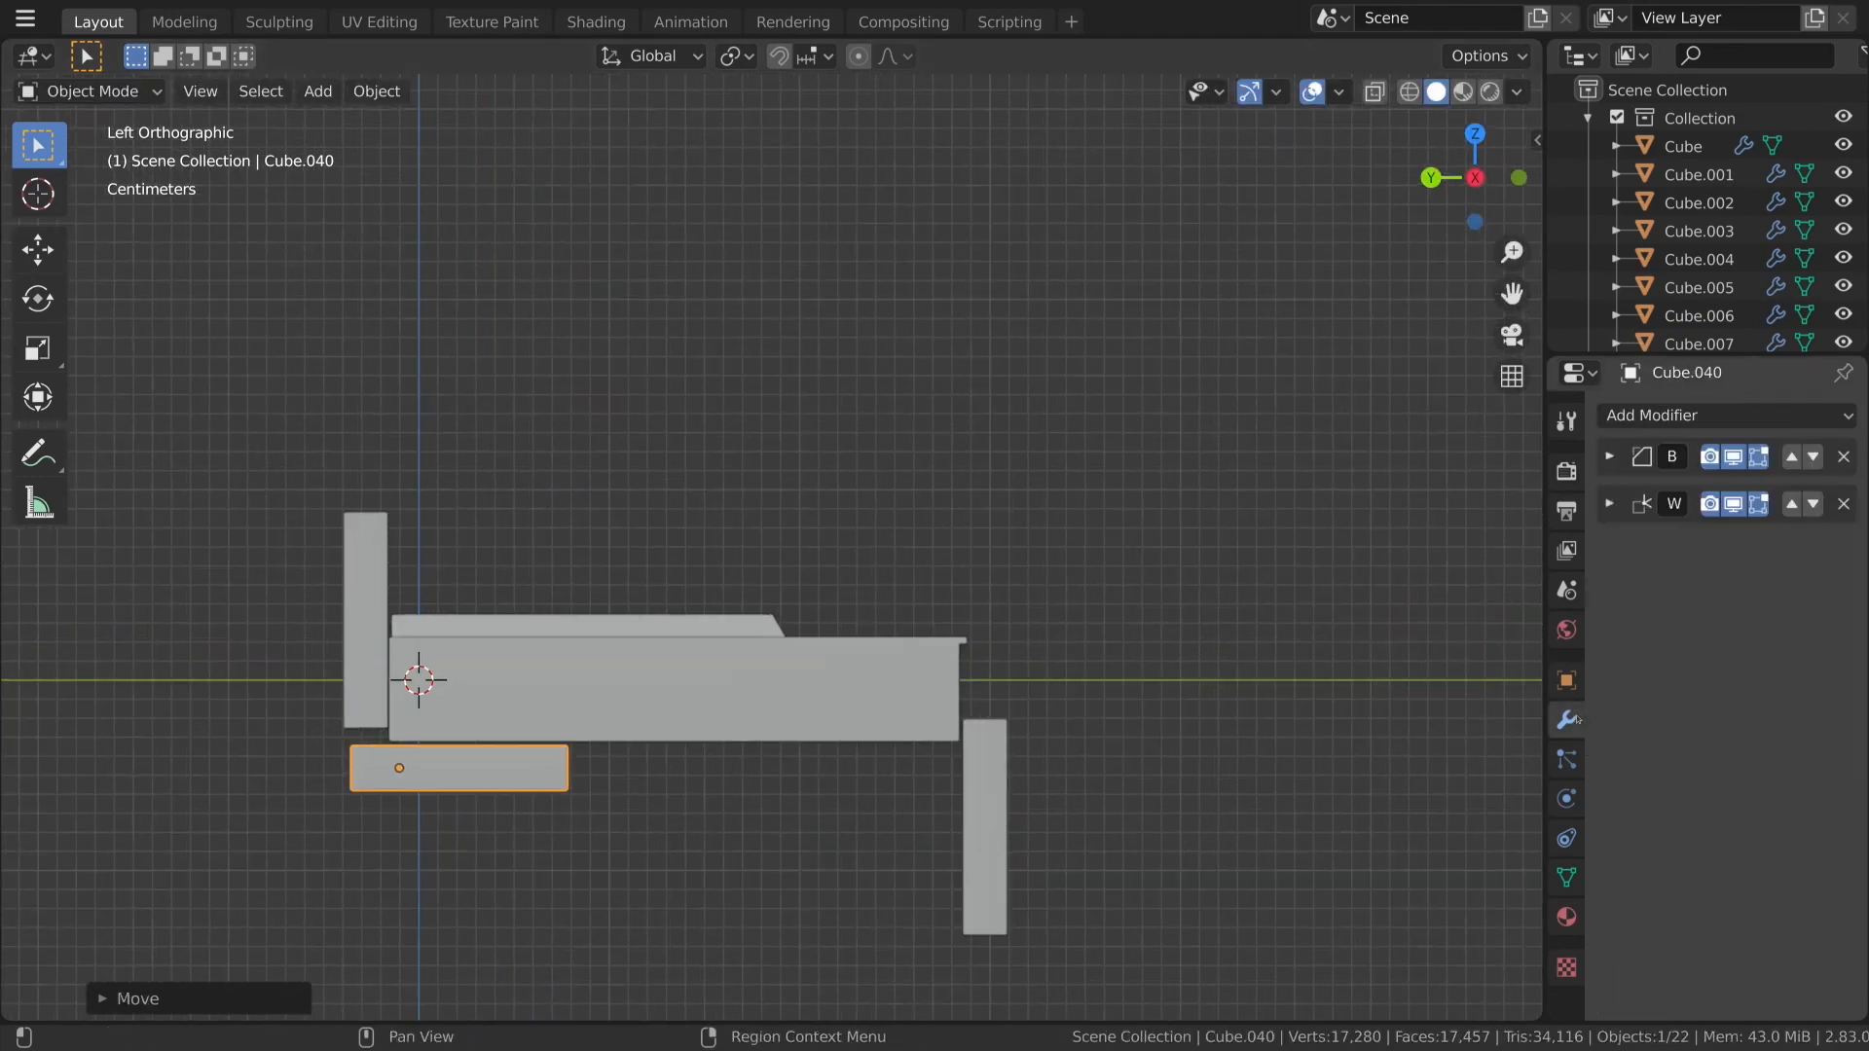
pyautogui.click(1839, 455)
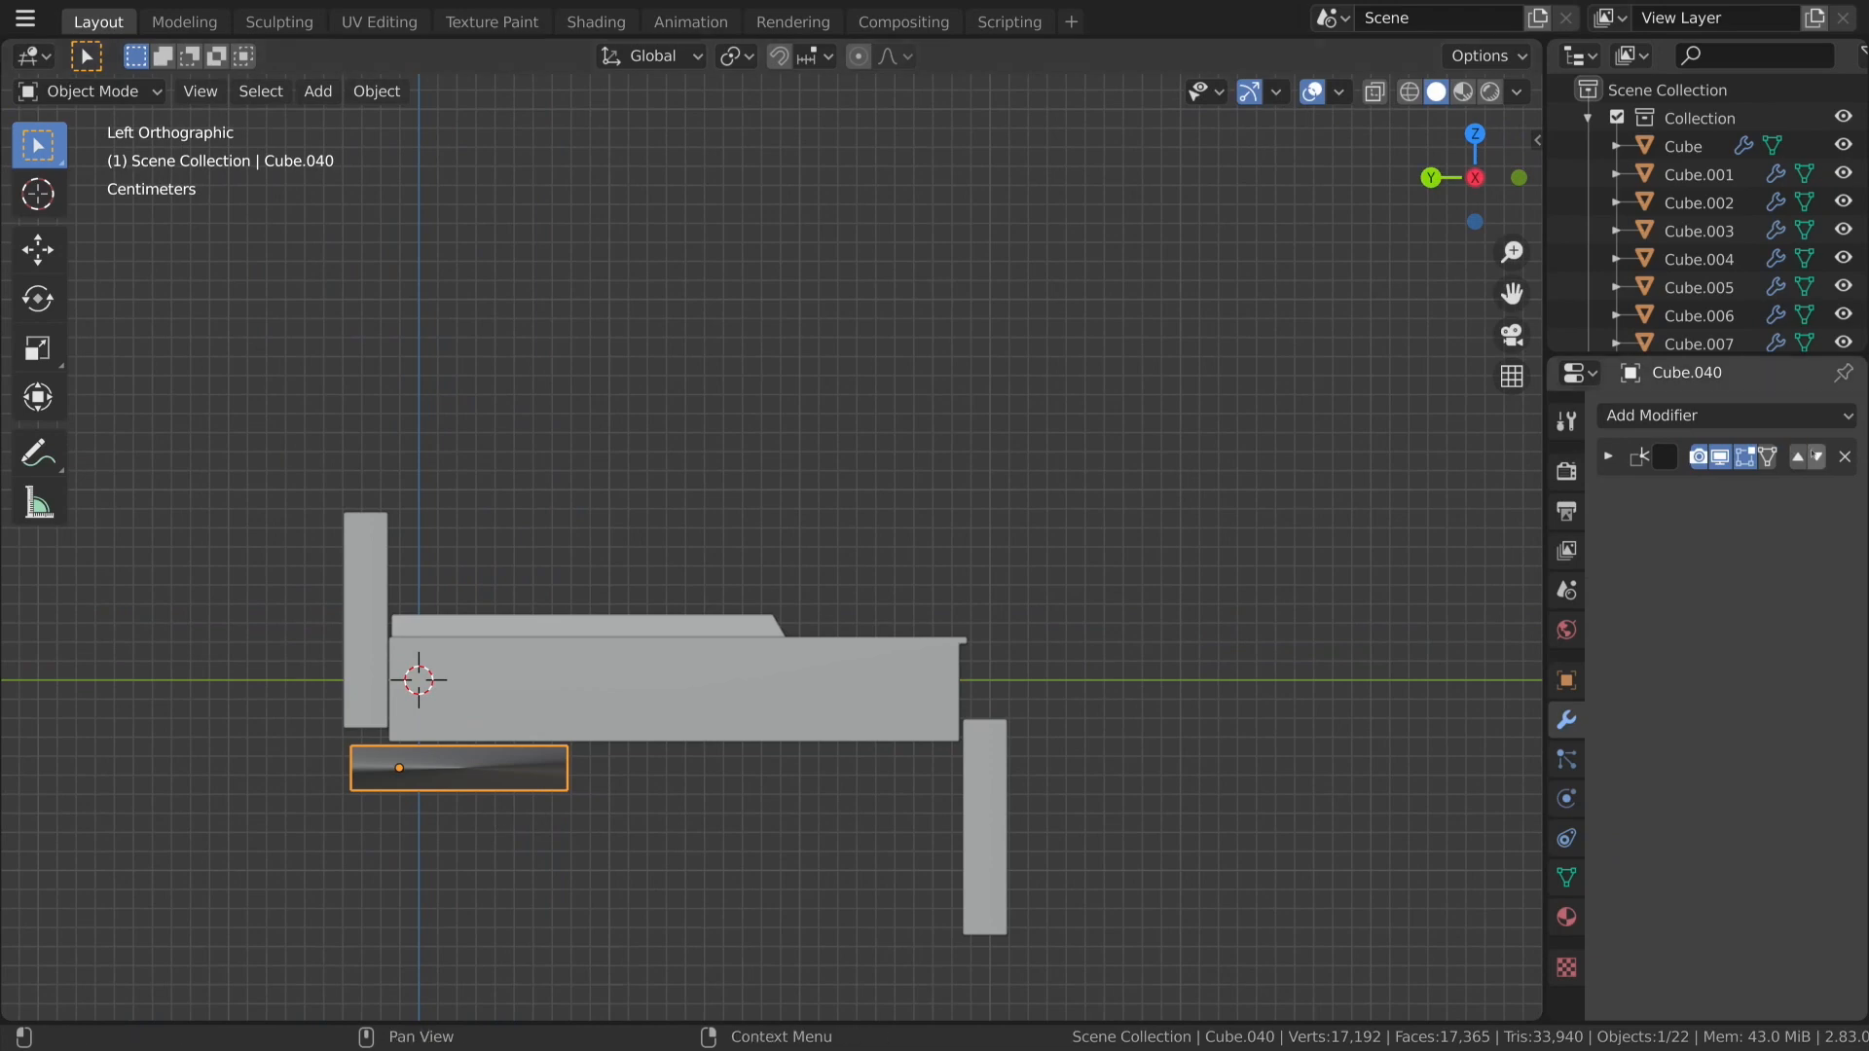
pyautogui.click(1843, 457)
# In wireframe, move the base panel's front-end vertices about 0.21 m along Y so they meet the front panel.
pyautogui.press('Tab')
pyautogui.press('z')
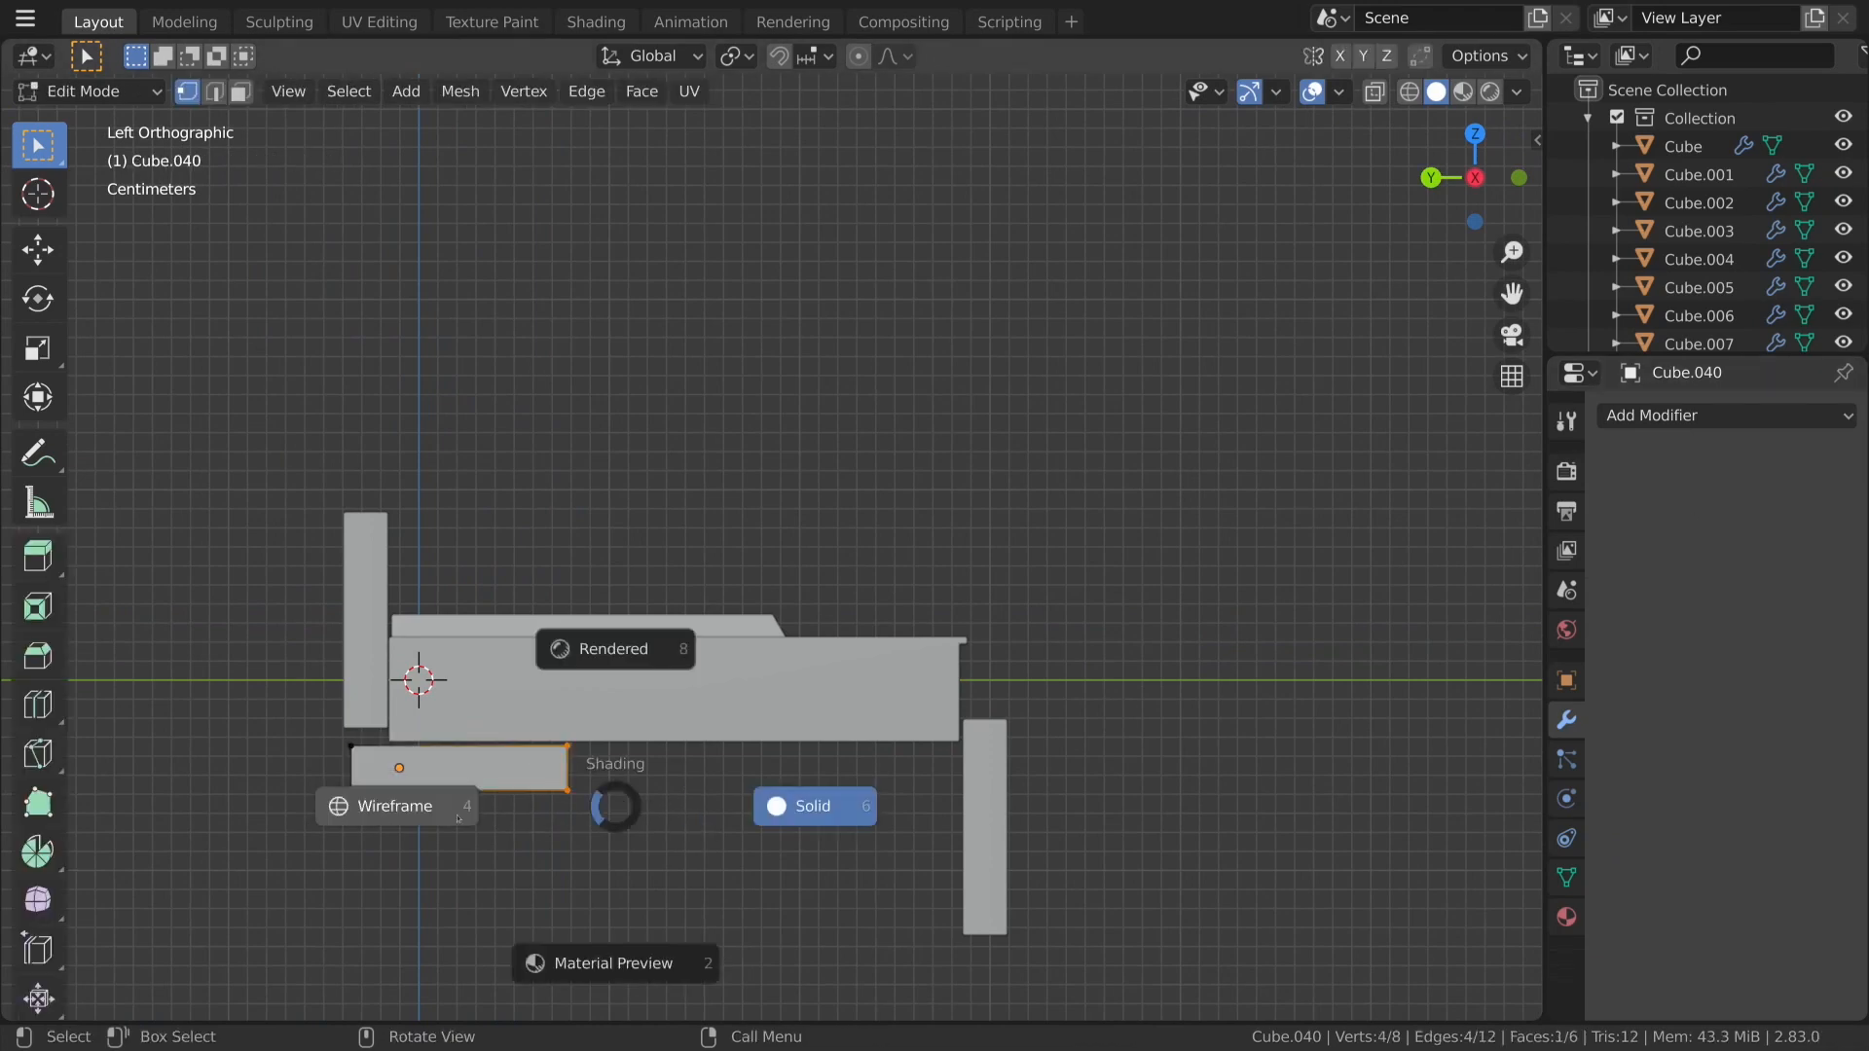
pyautogui.click(409, 806)
pyautogui.press('a')
pyautogui.press('a')
pyautogui.press('b')
pyautogui.moveTo(563, 738); pyautogui.dragTo(685, 903)
pyautogui.press('g')
pyautogui.press('x')
pyautogui.press('y')
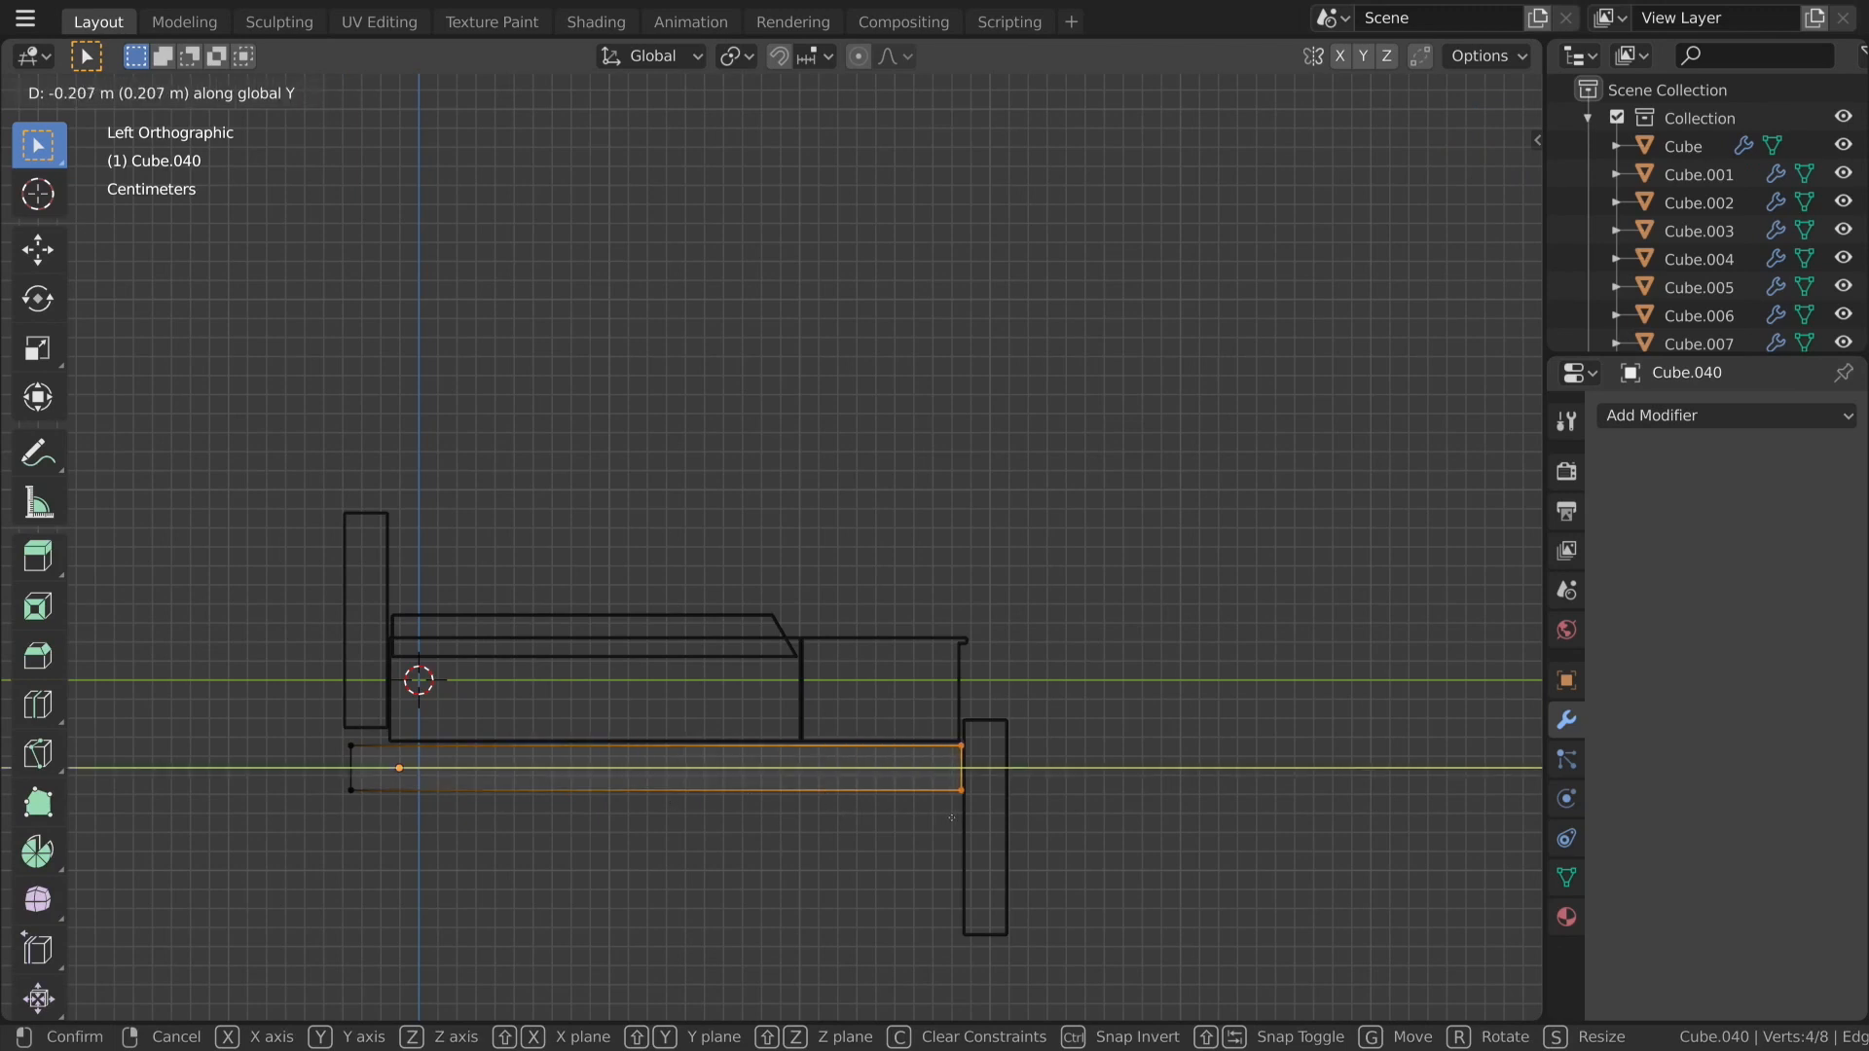
pyautogui.click(967, 817)
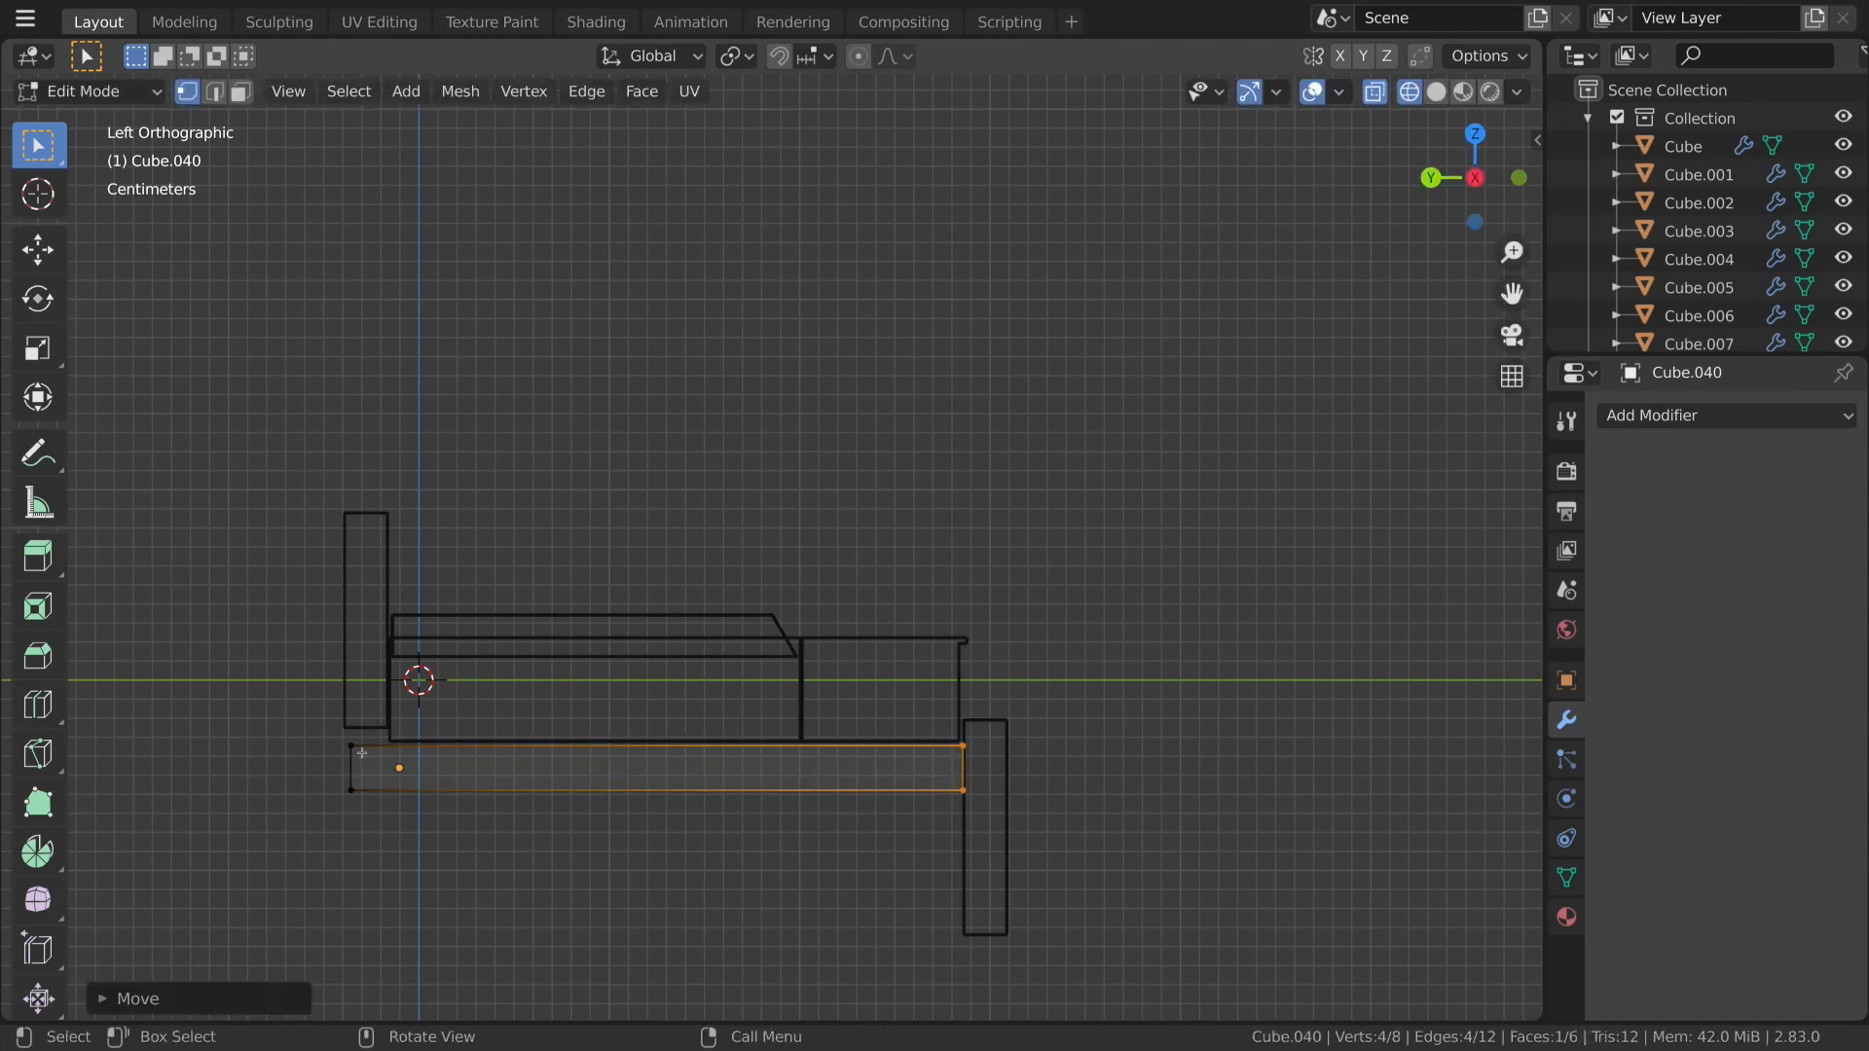
# Move the base panel's rear-end vertices about 0.003 m along Y to line up with the back panel's outer face.
pyautogui.press('a')
pyautogui.press('a')
pyautogui.moveTo(322, 722); pyautogui.dragTo(440, 872)
pyautogui.press('g')
pyautogui.press('y')
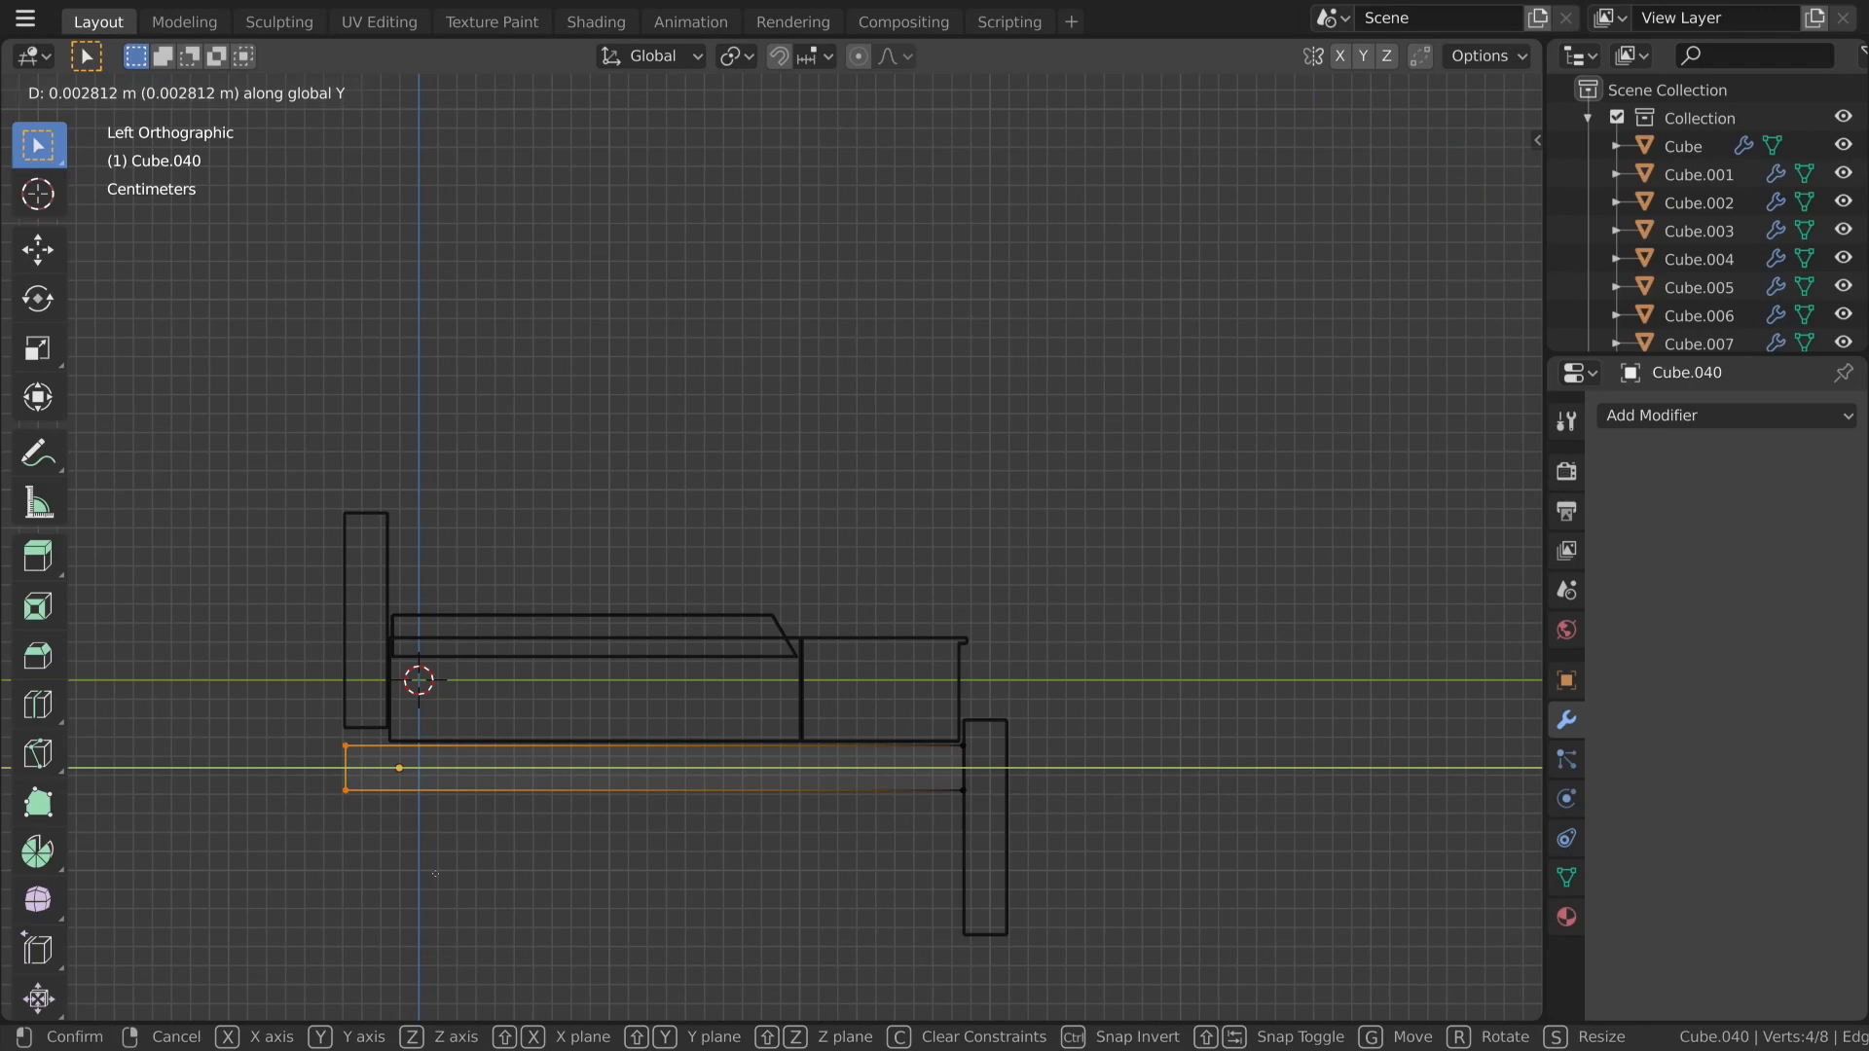
pyautogui.click(435, 873)
pyautogui.press('Tab')
# Lower the back panel's bottom vertices along Z until they meet the top of the base panel.
pyautogui.click(348, 722)
pyautogui.press('Tab')
pyautogui.press('z')
pyautogui.click(158, 721)
pyautogui.moveTo(309, 715); pyautogui.dragTo(402, 739)
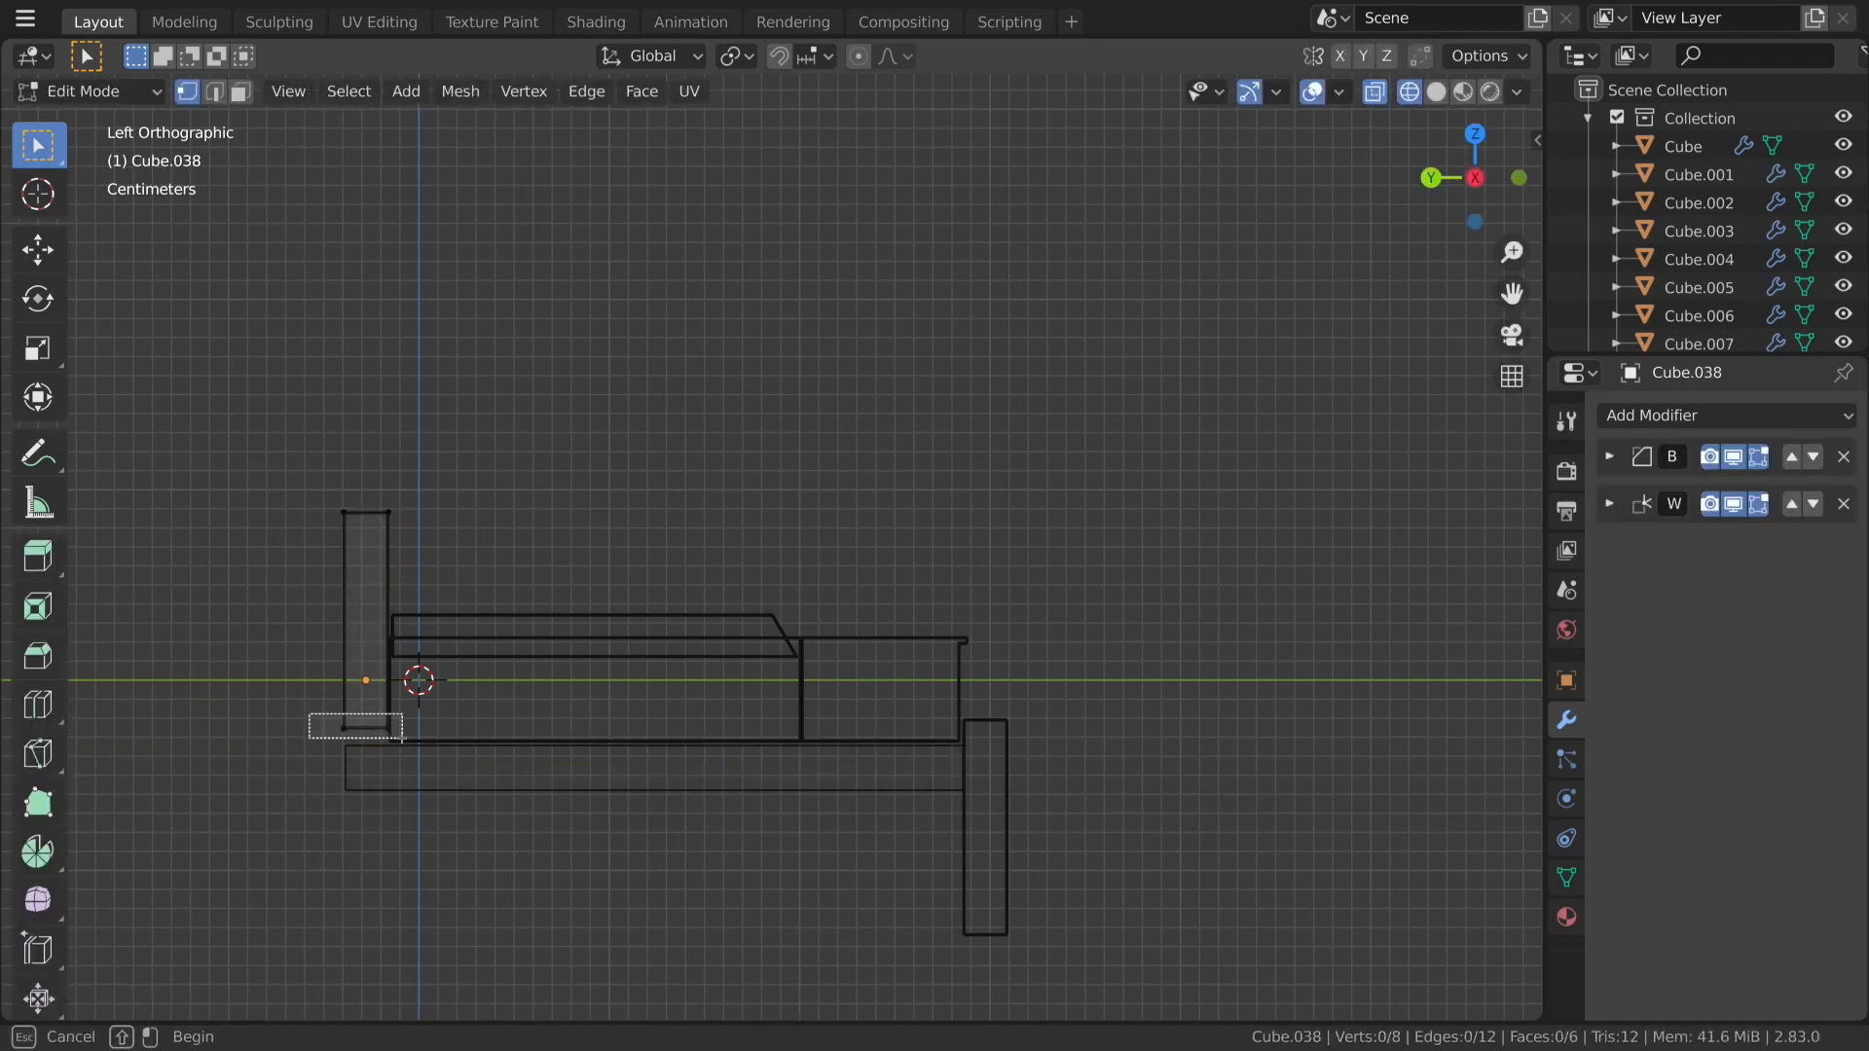
pyautogui.press('z')
pyautogui.click(409, 791)
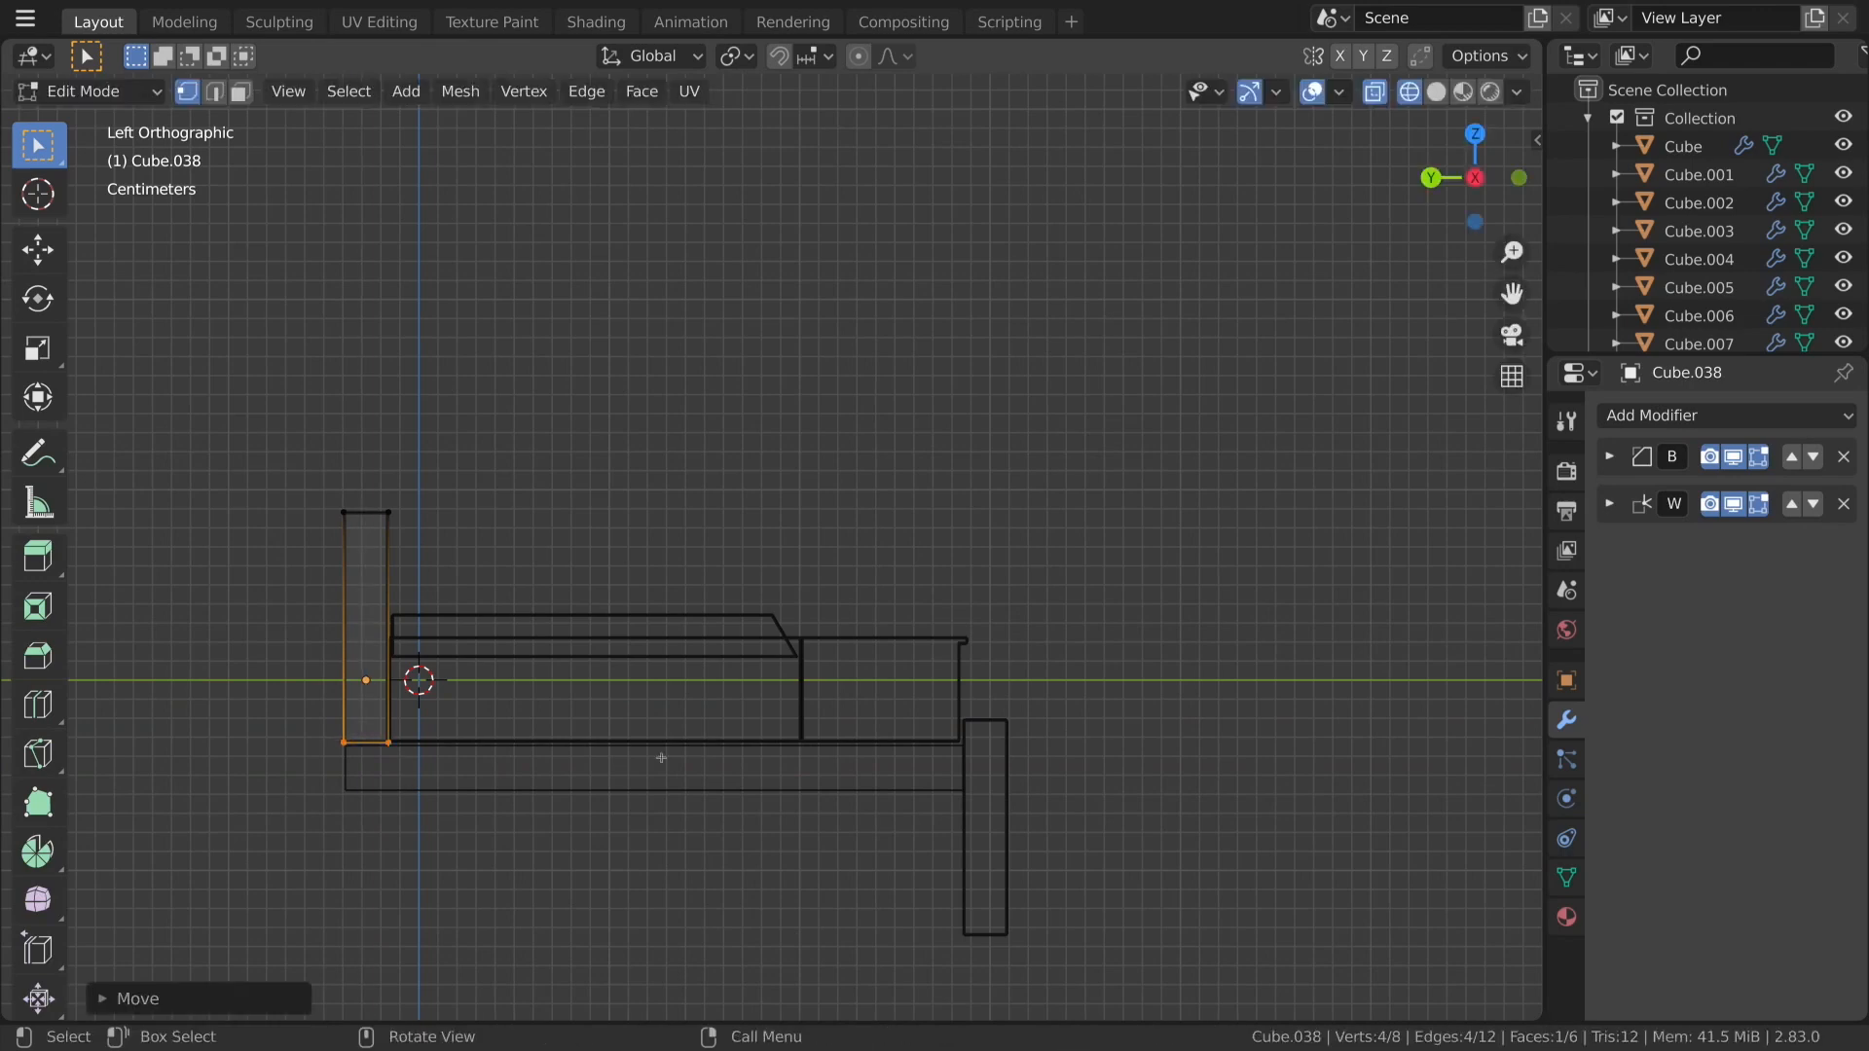
pyautogui.press('Tab')
# Inspect the keyboard and its panels in solid shading from perspective and right orthographic views.
pyautogui.hotkey('shift', 'z')
pyautogui.moveTo(1080, 742); pyautogui.dragTo(1017, 674, button='middle')
pyautogui.click(953, 807)
pyautogui.scroll(-3, 955, 805)
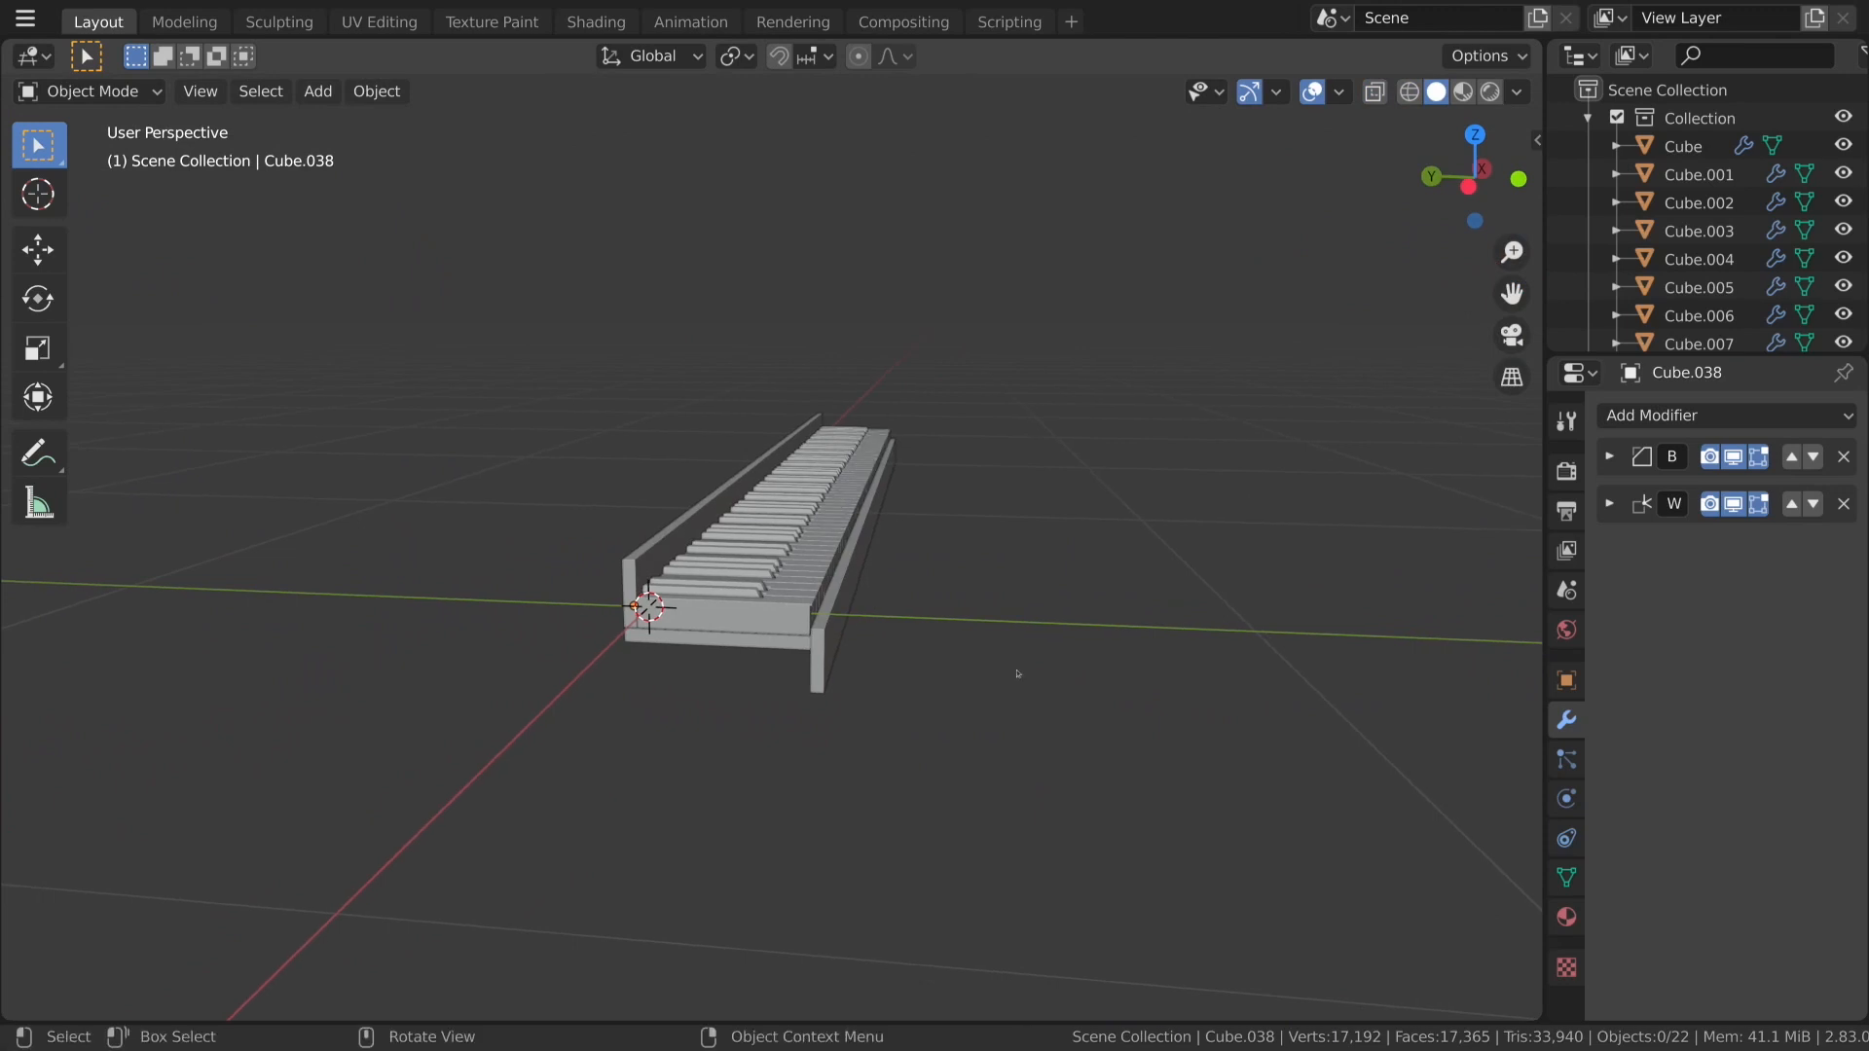
pyautogui.moveTo(978, 513); pyautogui.dragTo(1008, 540, button='middle')
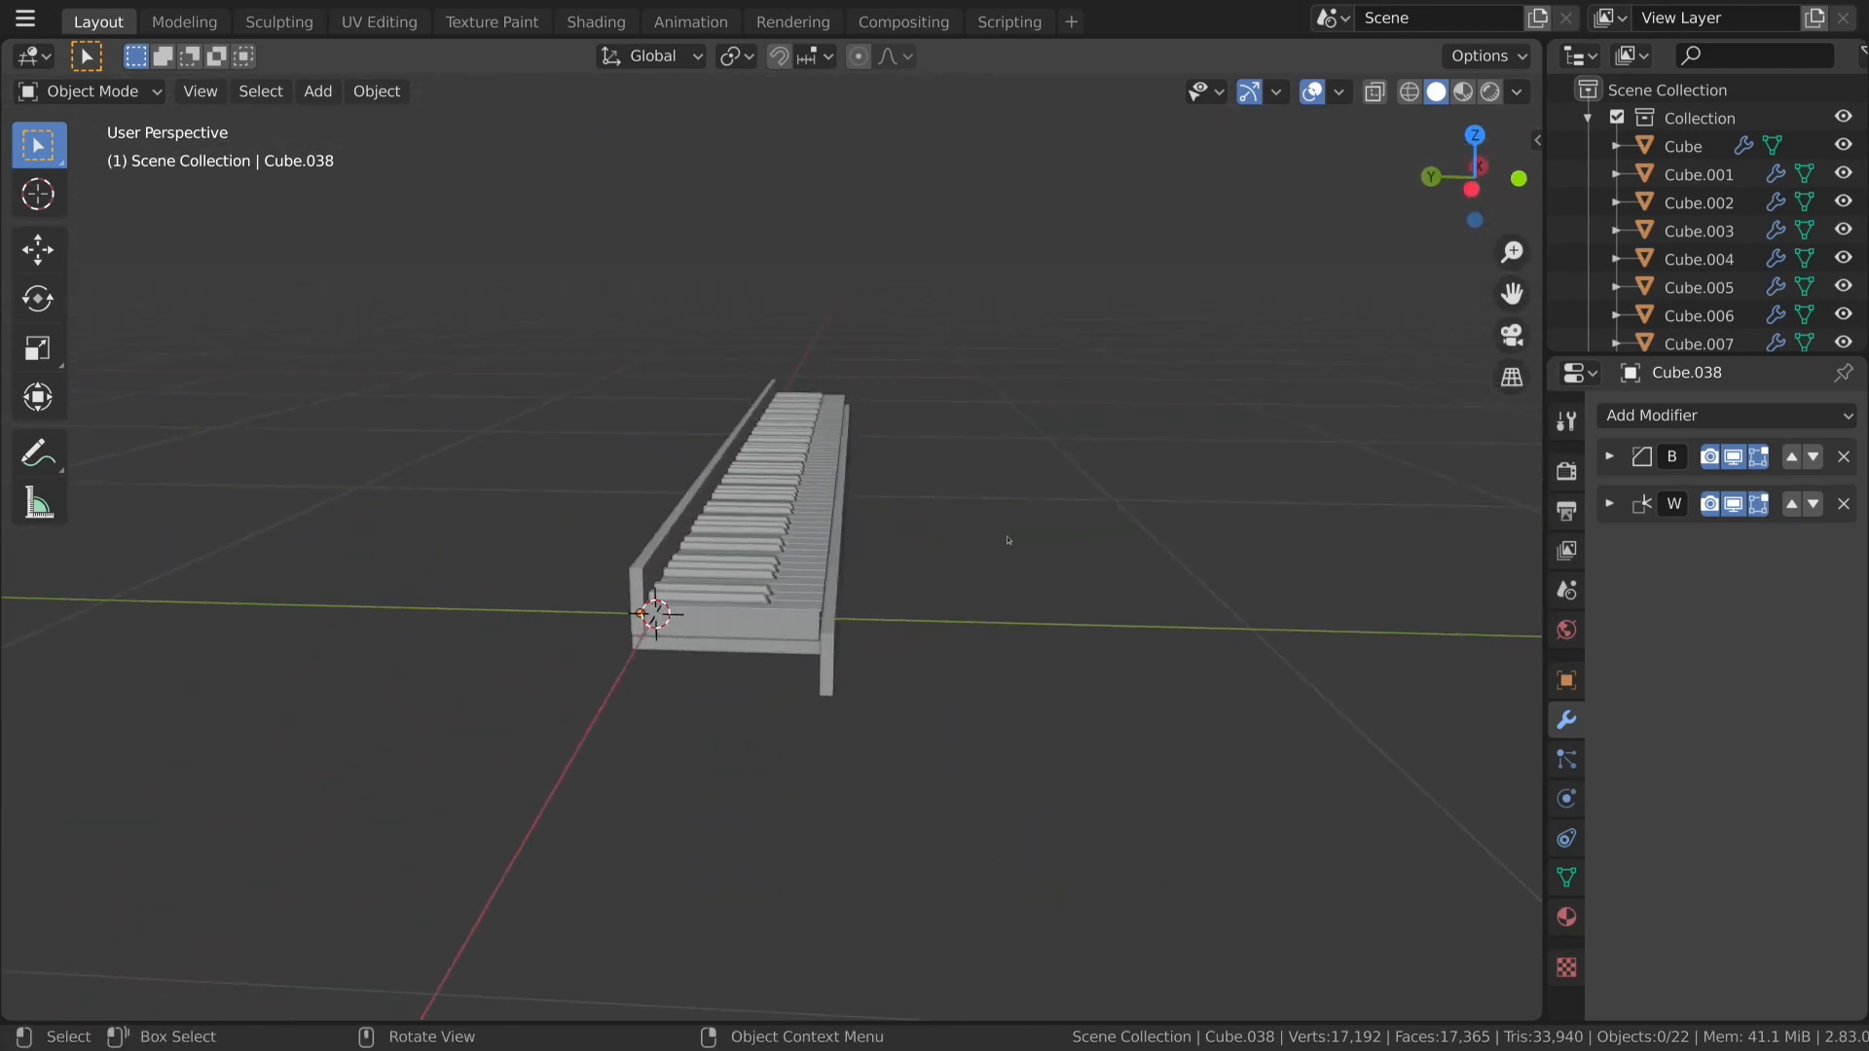
pyautogui.press('KP_1')
pyautogui.press('KP_3')
pyautogui.scroll(4, 1009, 541)
pyautogui.scroll(2, 1008, 540)
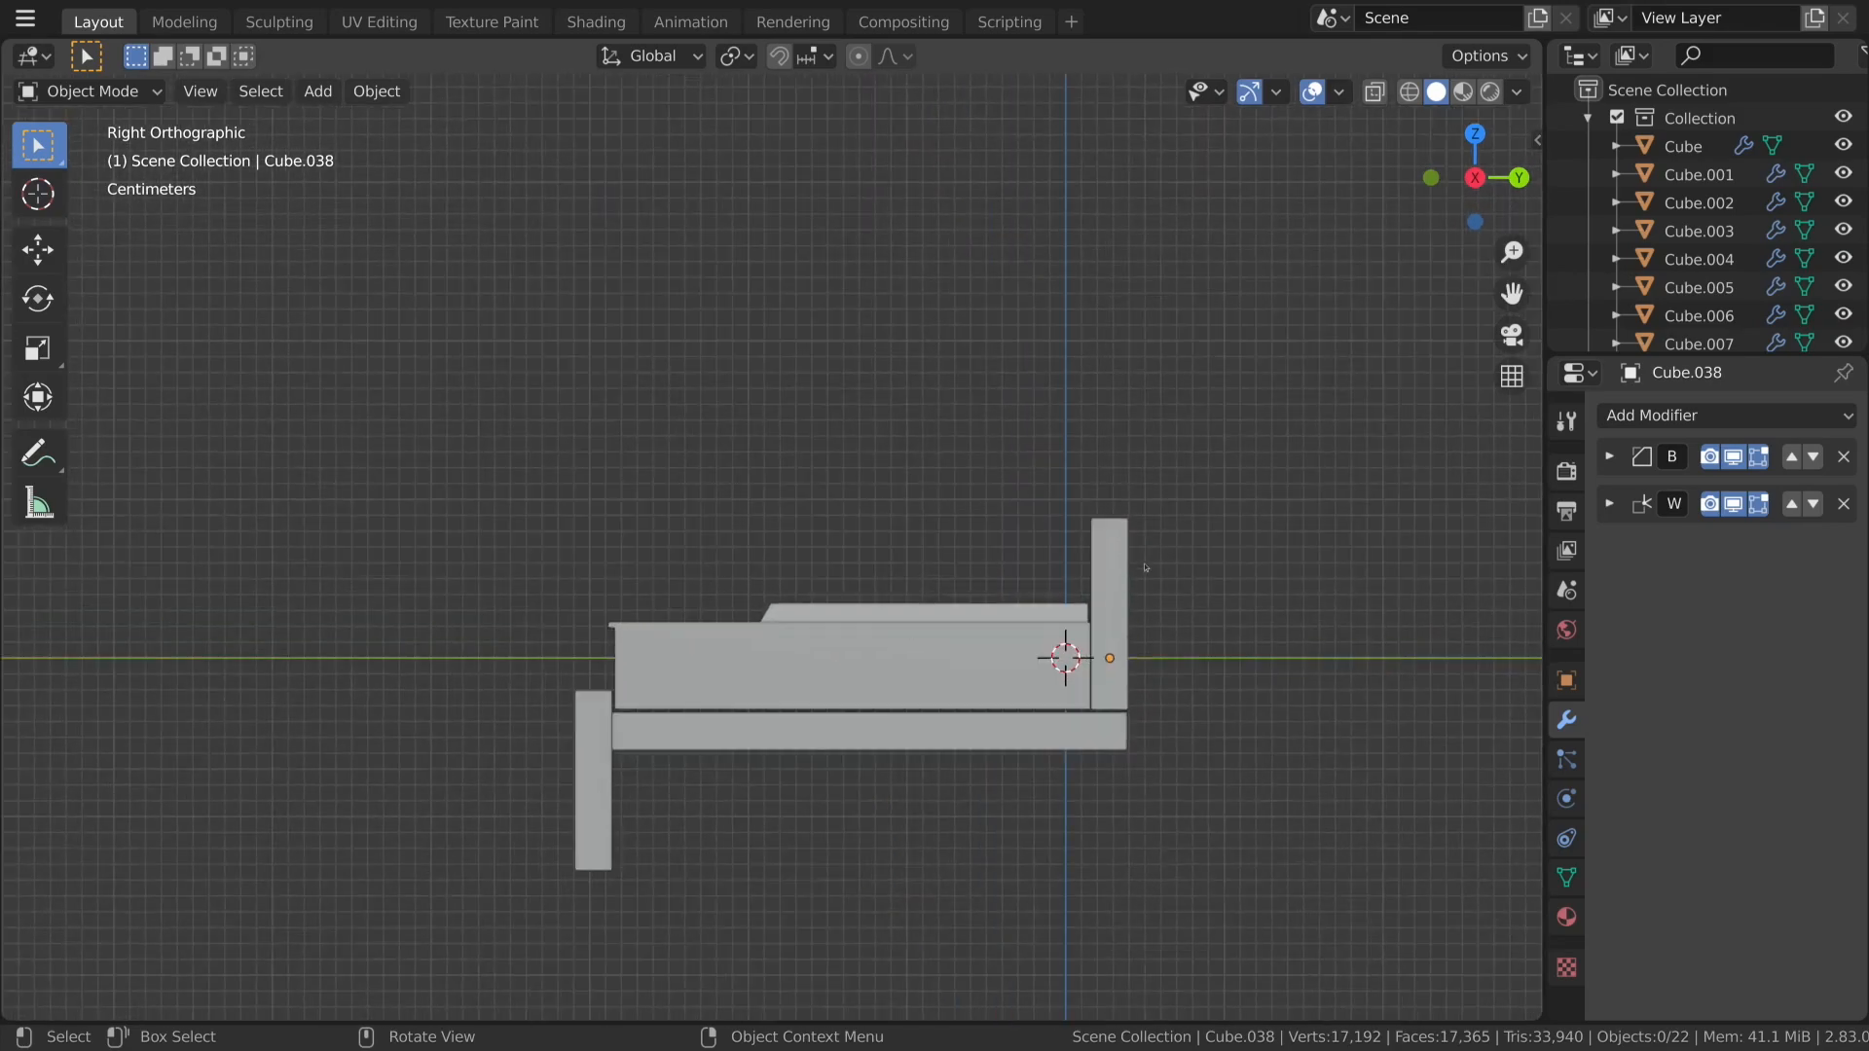
# Duplicate the back panel, rotate the copy 90° and place it horizontally on top of the back panel, extending over the keys.
pyautogui.click(1023, 740)
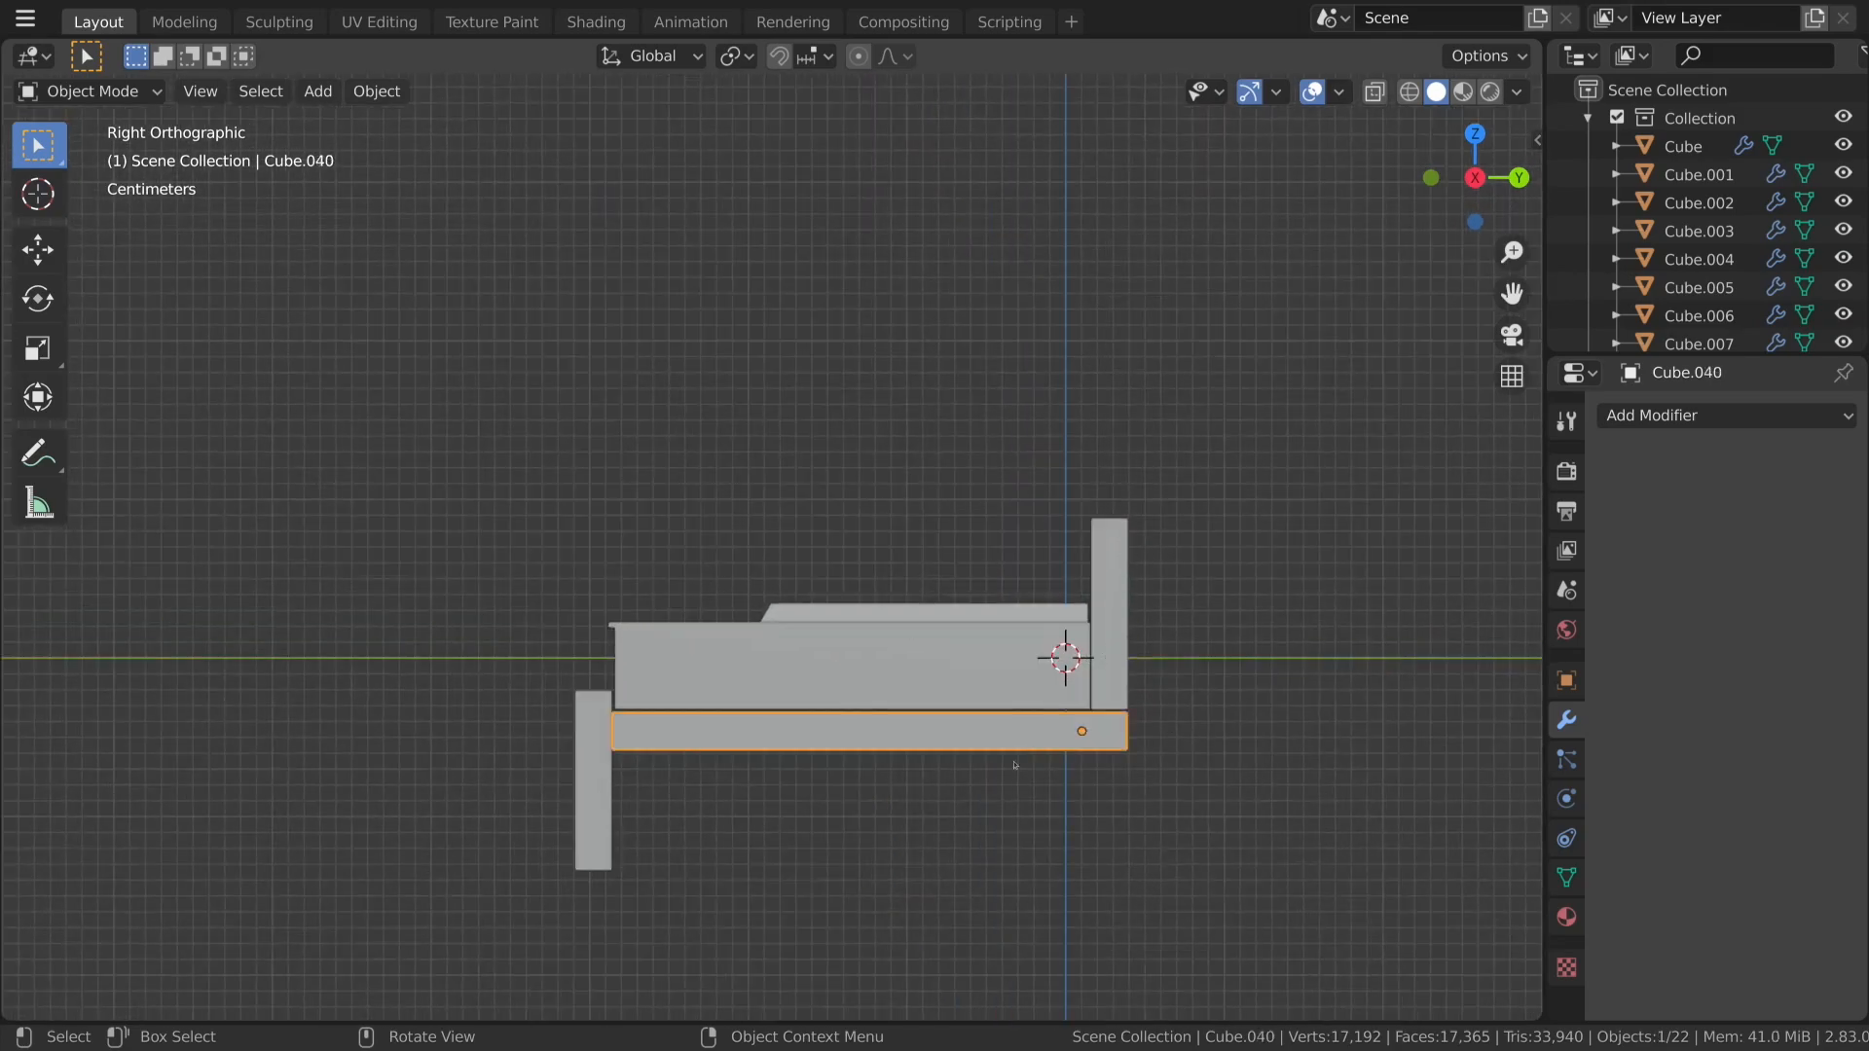
pyautogui.click(1105, 671)
pyautogui.hotkey('shift', 'd')
pyautogui.press('Escape')
pyautogui.write('r')
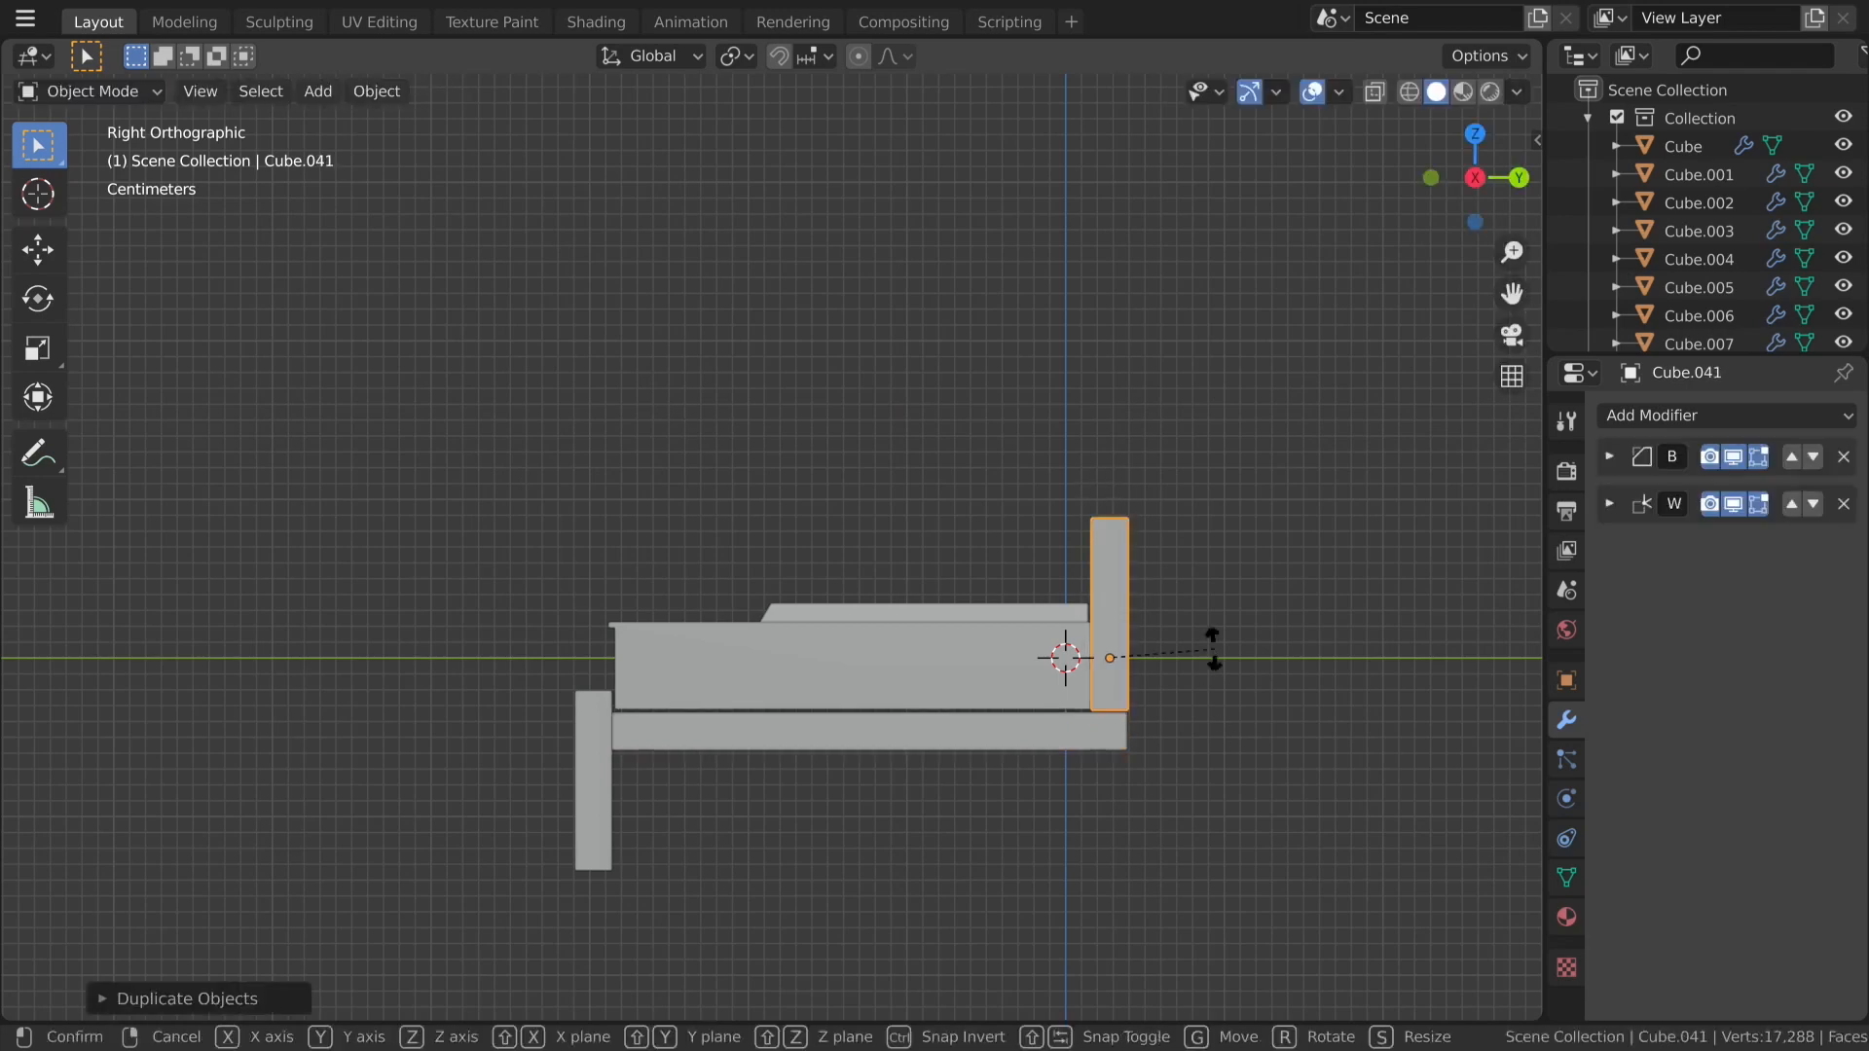
pyautogui.write('90')
pyautogui.press('Return')
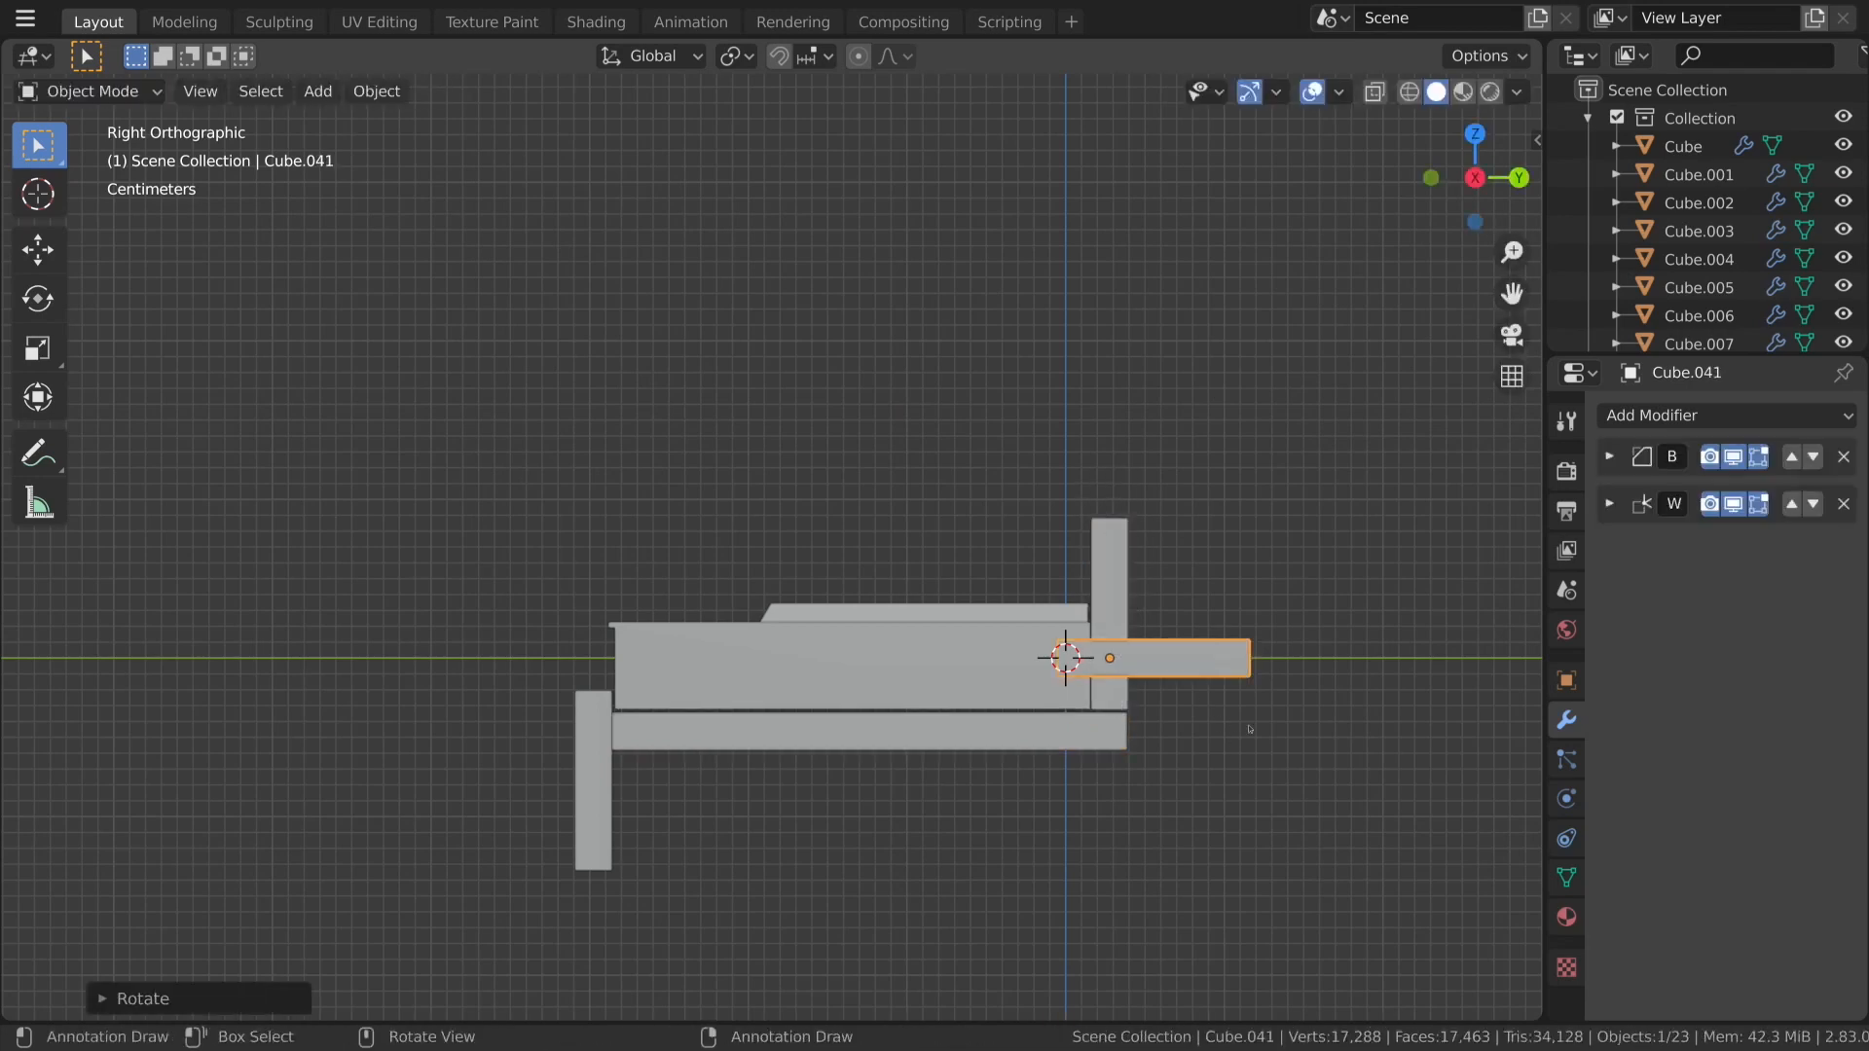
pyautogui.press('g')
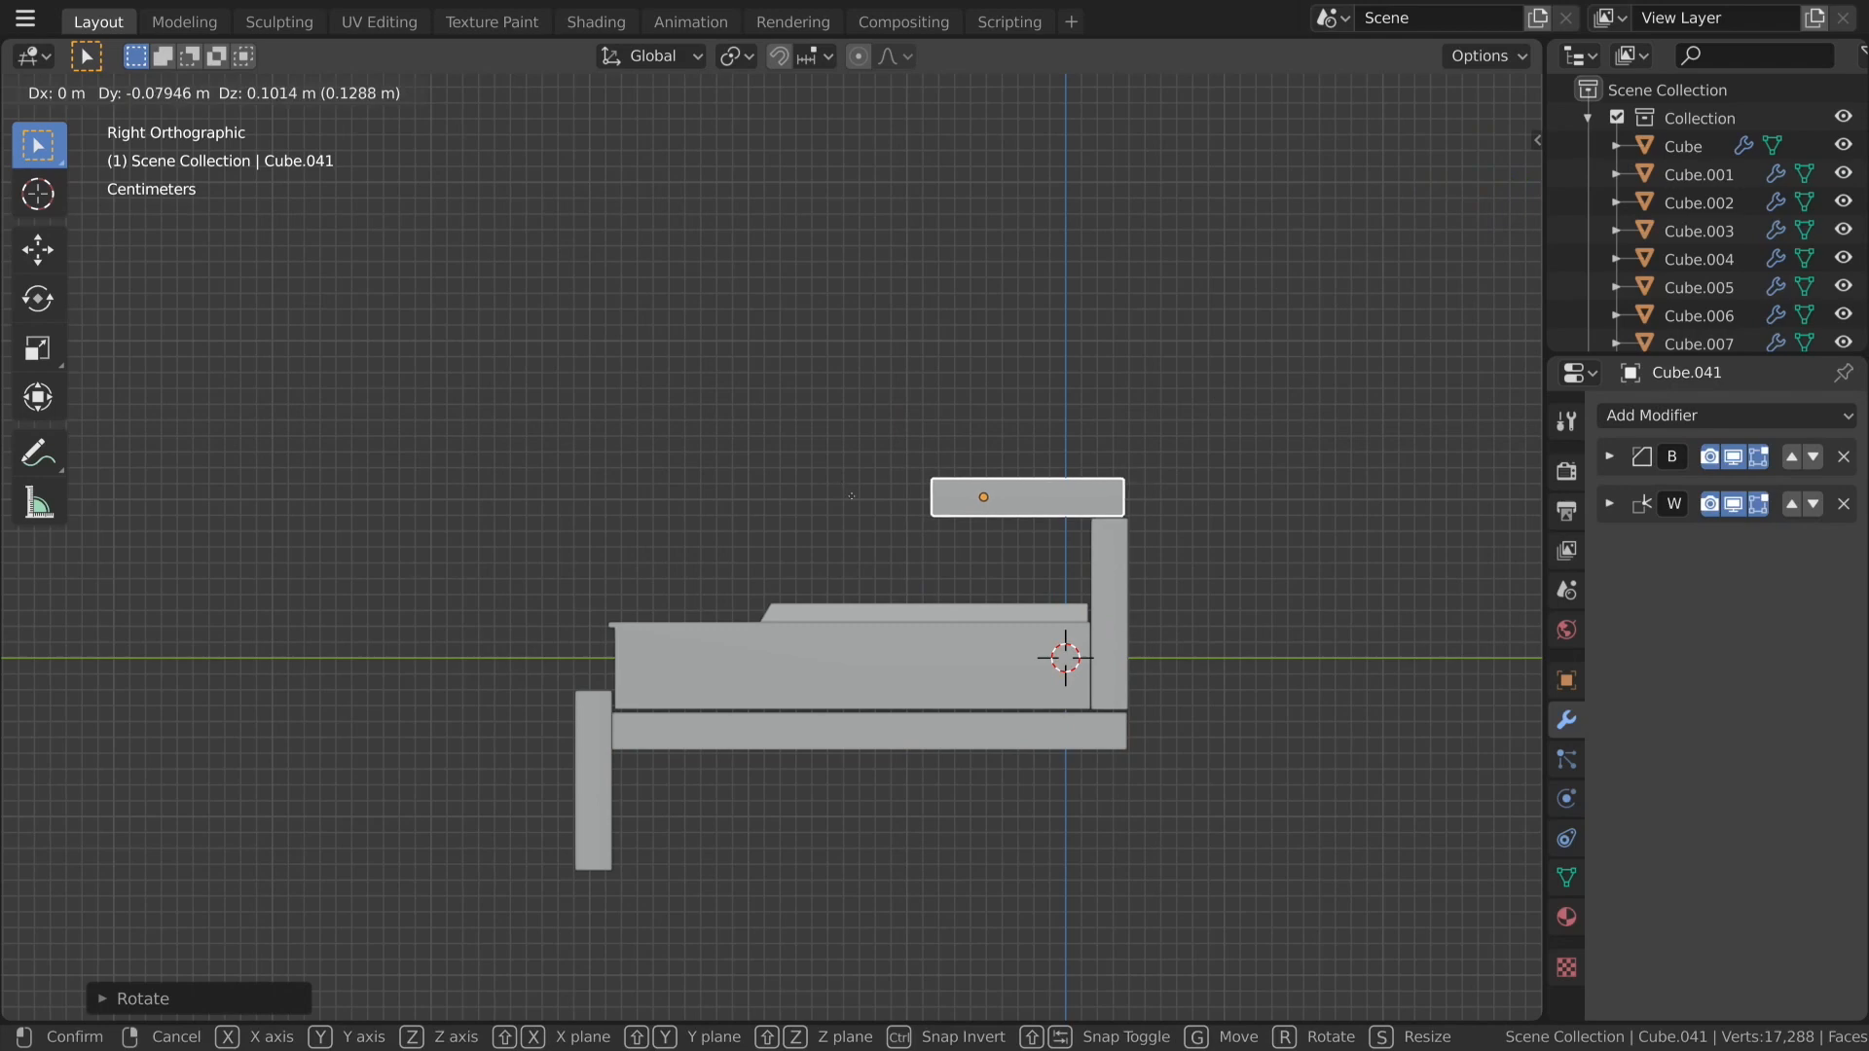
pyautogui.click(885, 505)
# In wireframe, move the top panel's front-end vertices about 0.23 m along Y to reach above the front panel's outer face.
pyautogui.press('Tab')
pyautogui.press('Tab')
pyautogui.press('Tab')
pyautogui.press('z')
pyautogui.click(677, 509)
pyautogui.press('a')
pyautogui.press('a')
pyautogui.press('b')
pyautogui.moveTo(905, 462); pyautogui.dragTo(972, 549)
pyautogui.press('g')
pyautogui.press('y')
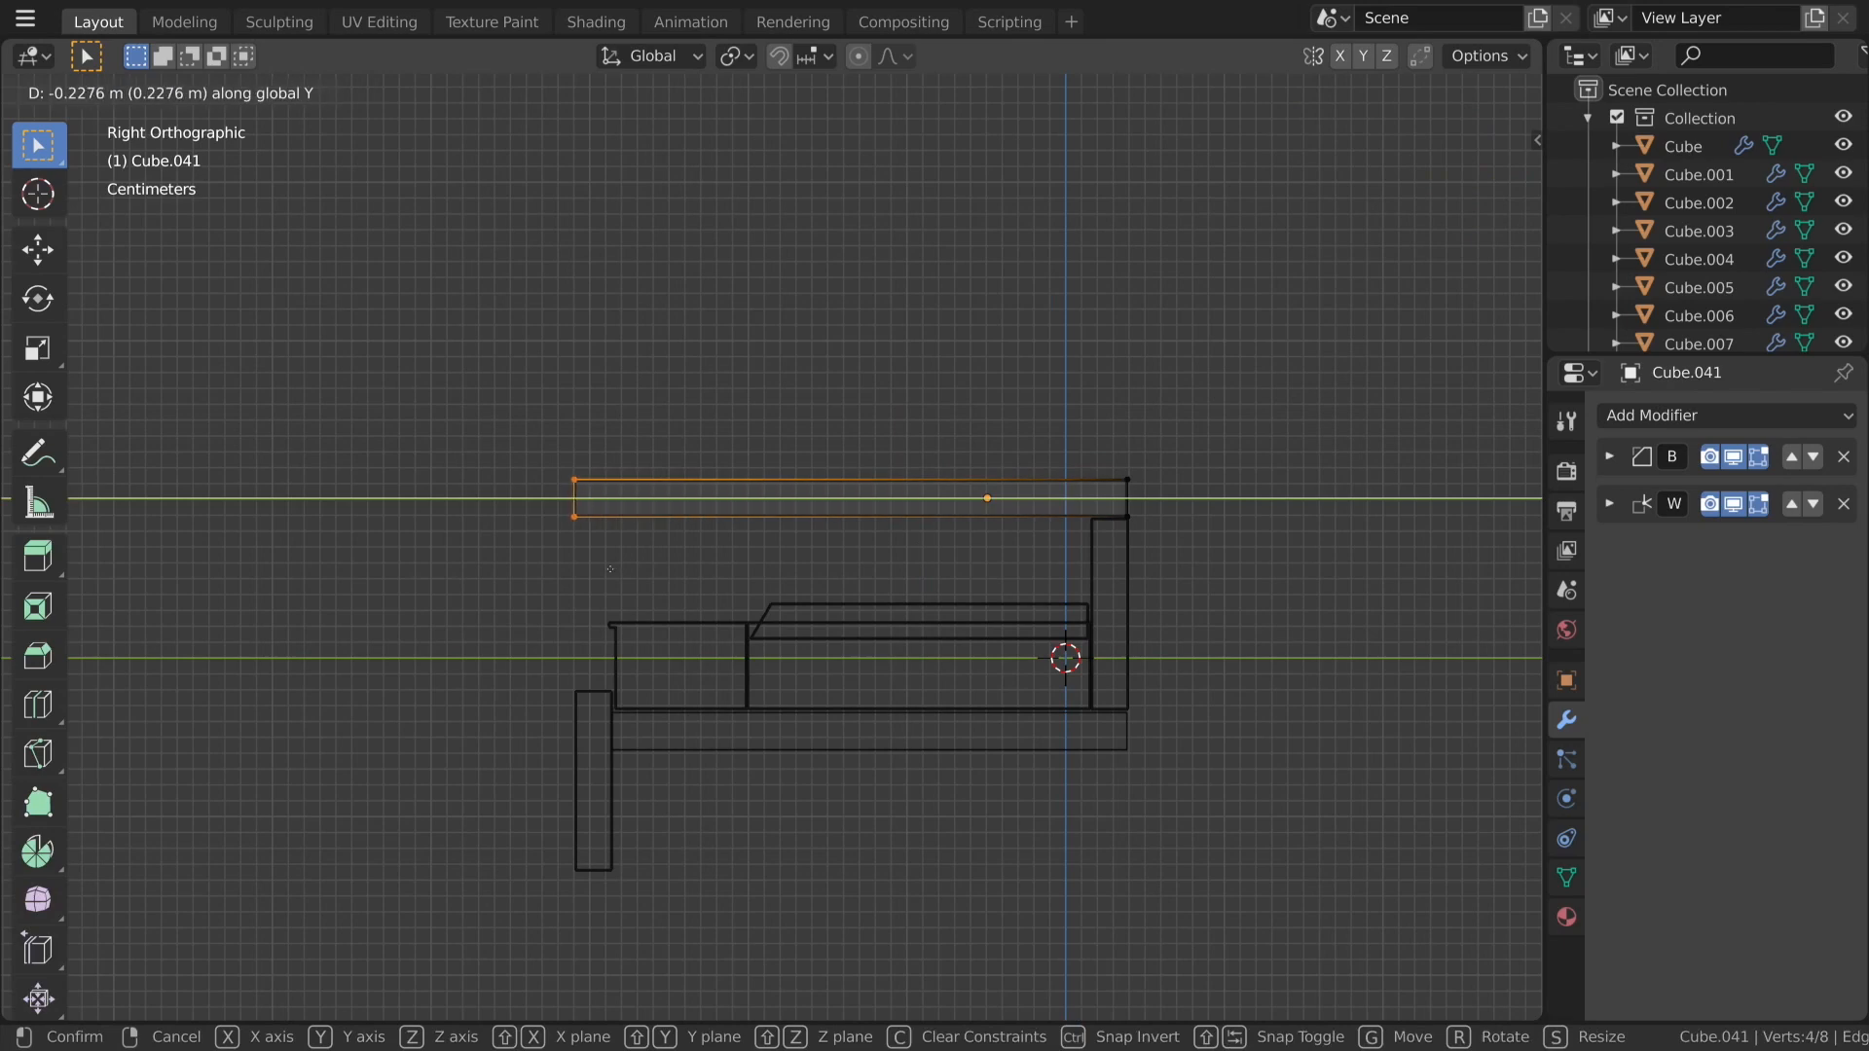
pyautogui.click(600, 569)
# Add a loop cut near the top panel's front end, one panel thickness in, and box-select the bottom vertices of that section.
pyautogui.hotkey('ctrl', 'r')
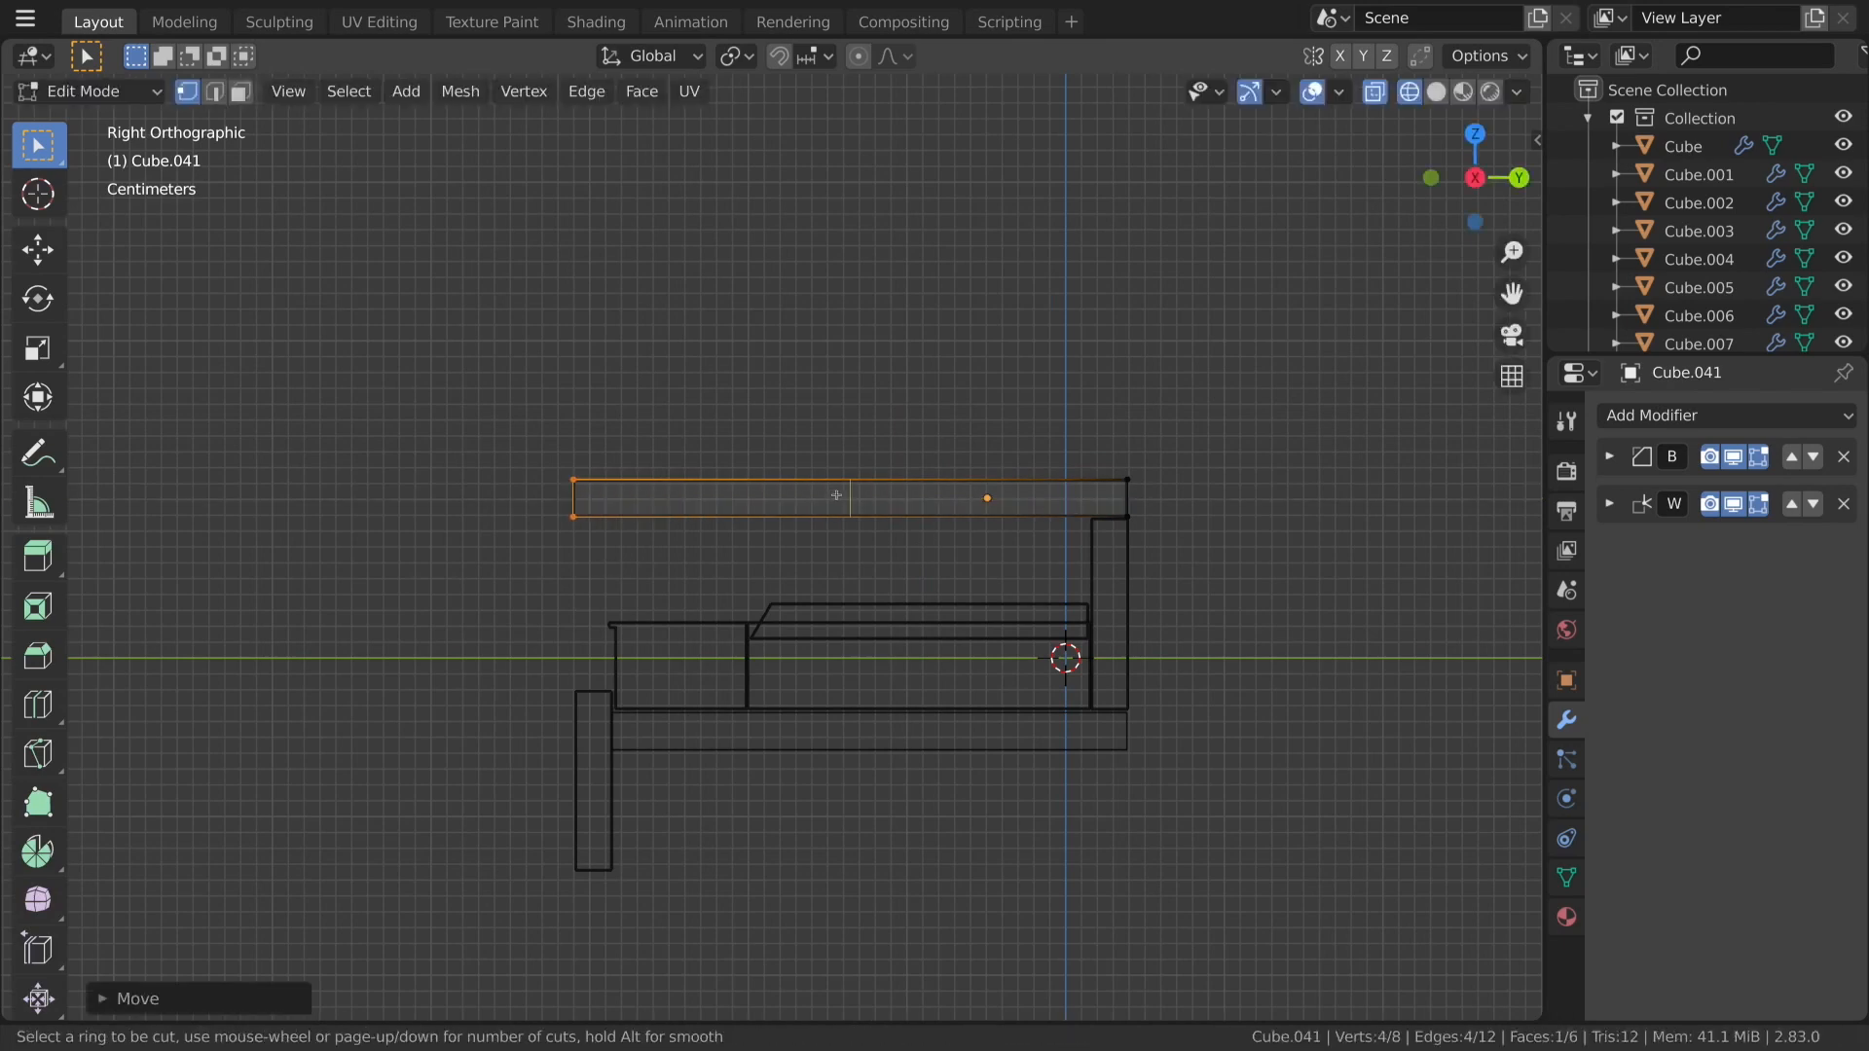
pyautogui.click(834, 497)
pyautogui.click(597, 503)
pyautogui.press('a')
pyautogui.press('a')
pyautogui.press('b')
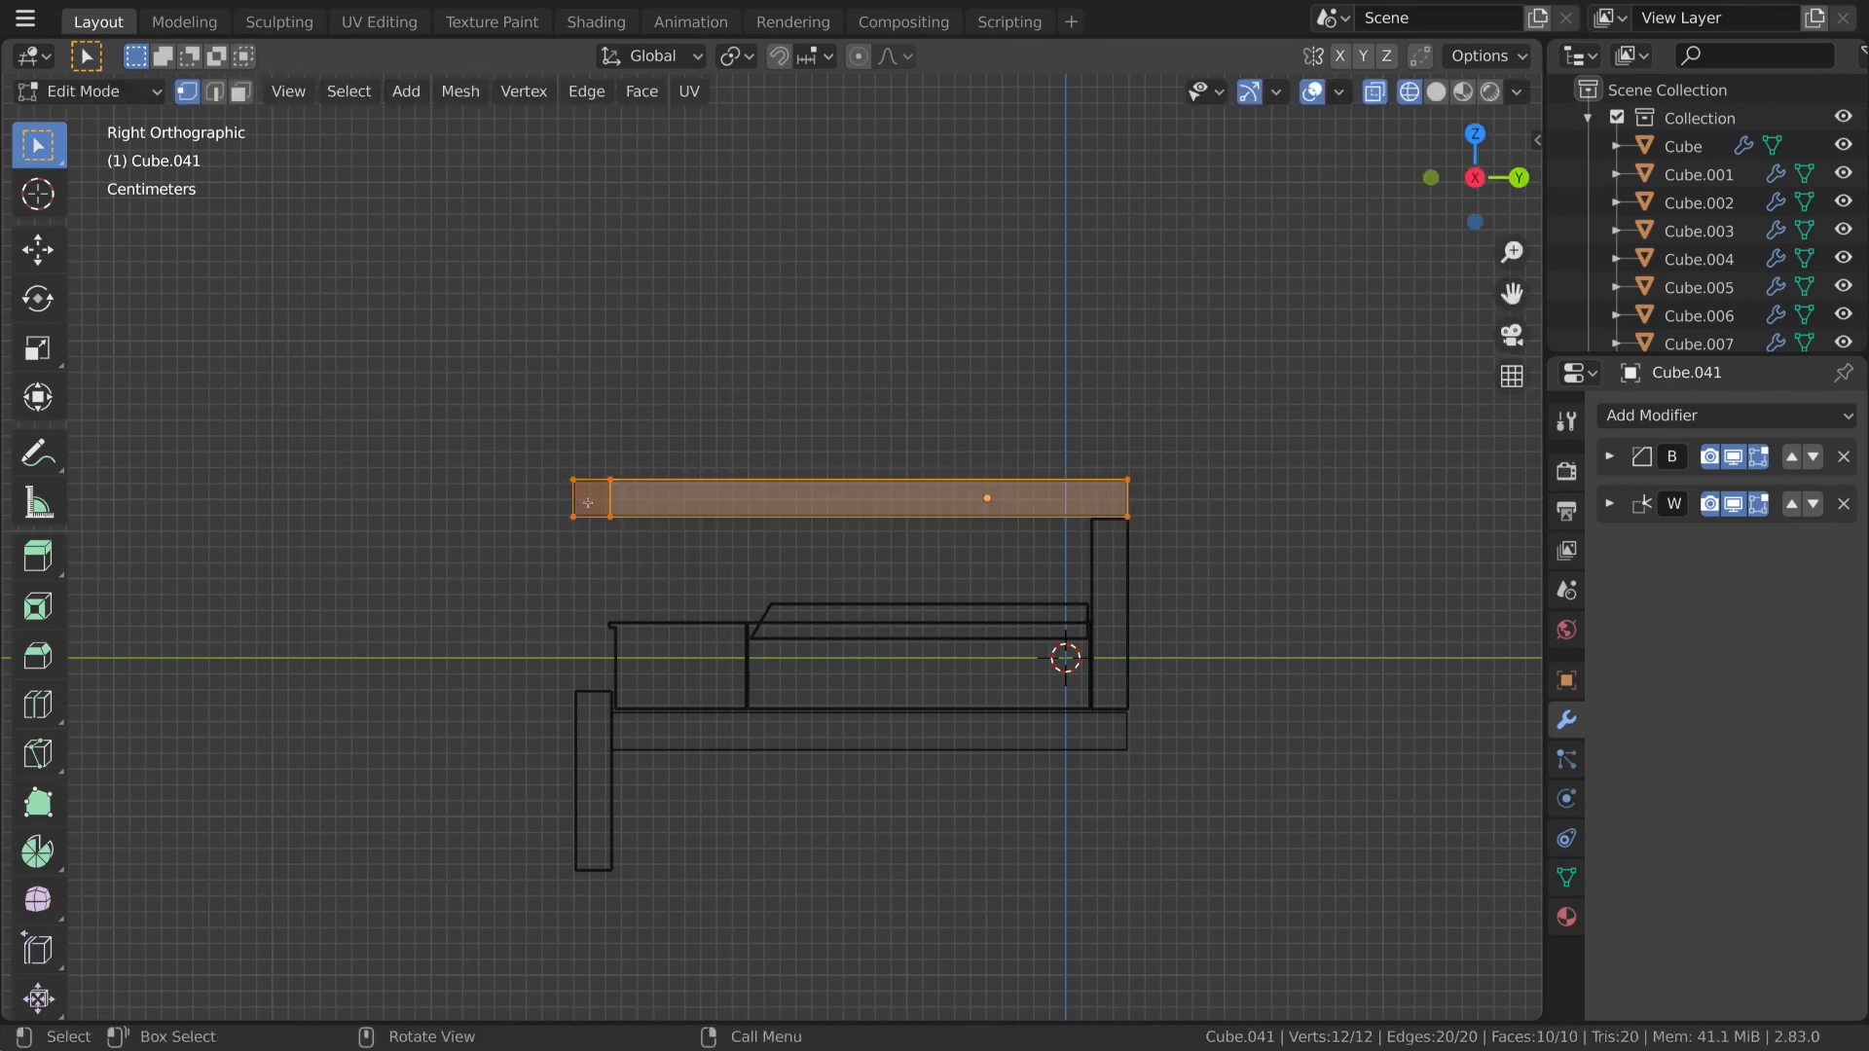
pyautogui.moveTo(551, 504); pyautogui.dragTo(632, 546)
pyautogui.press('r')
pyautogui.press('z')
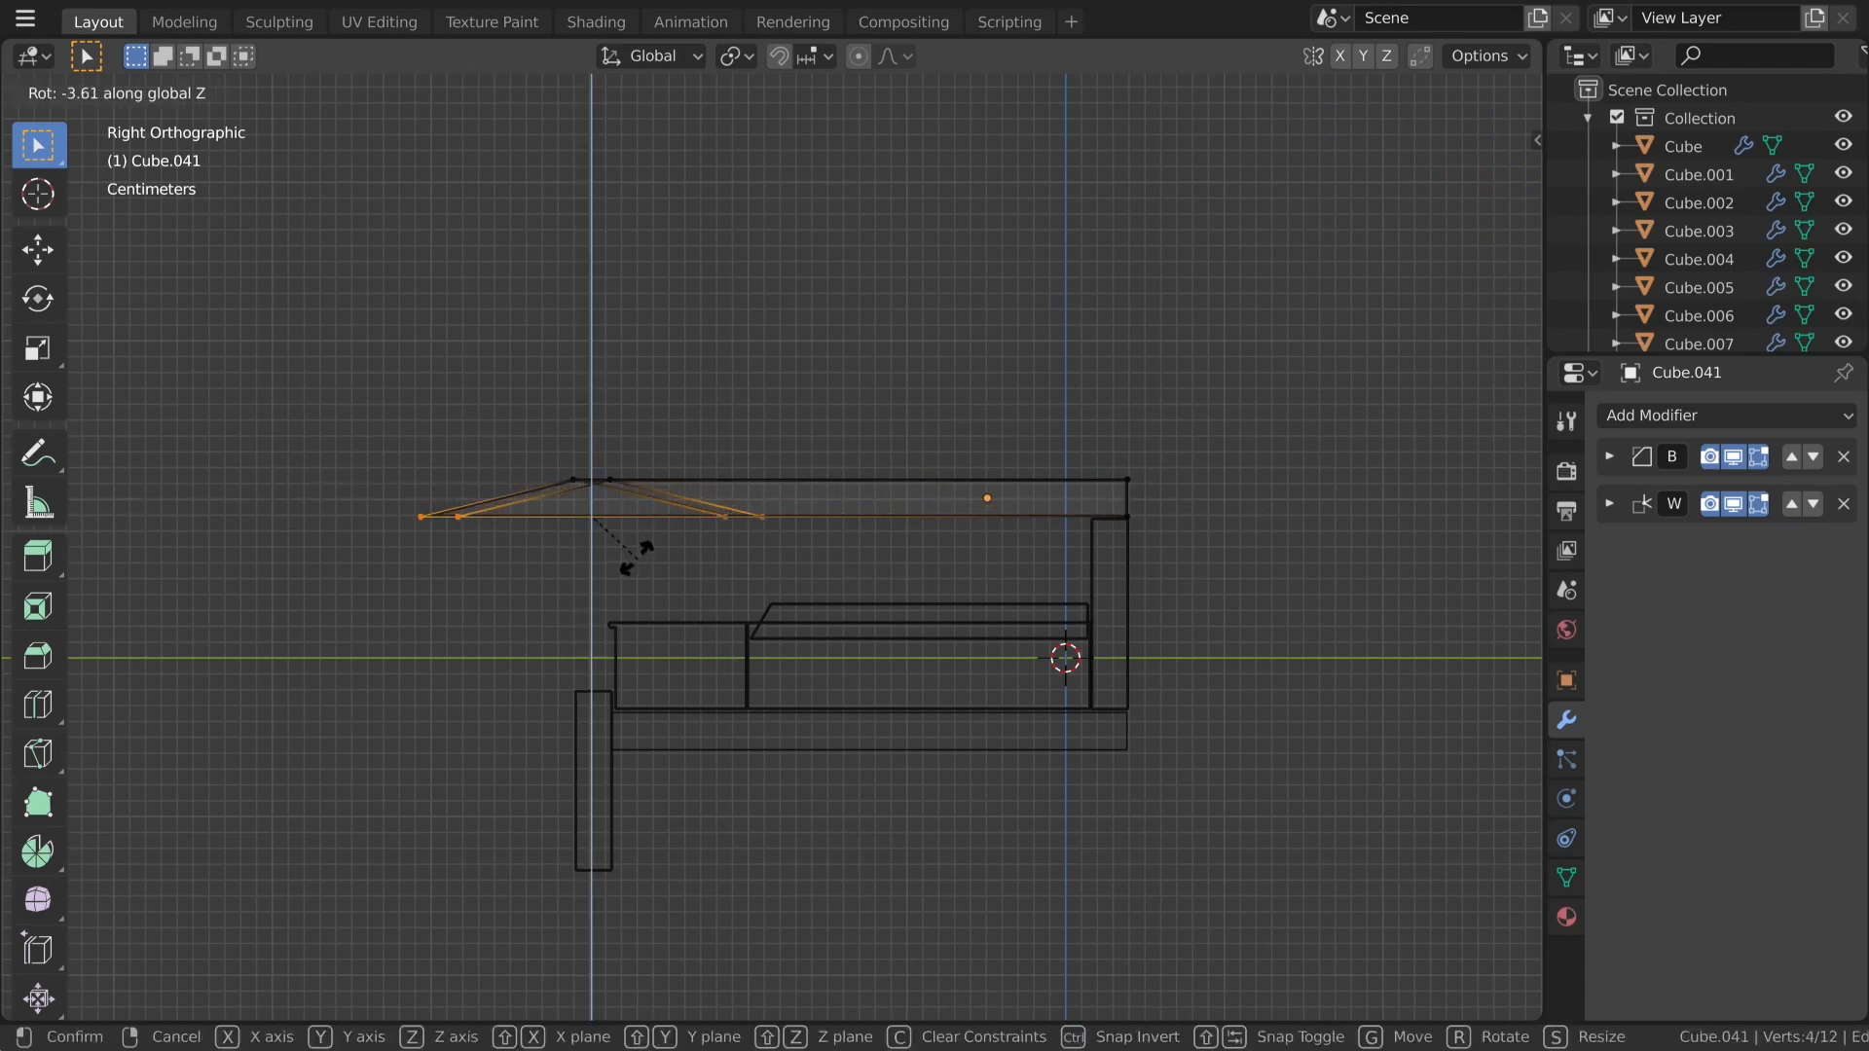
pyautogui.press('Escape')
# Extrude the selected bottom section about 0.107 m down along Z to meet the front panel, forming an L-shaped lid.
pyautogui.press('g')
pyautogui.press('z')
pyautogui.press('z')
pyautogui.press('z')
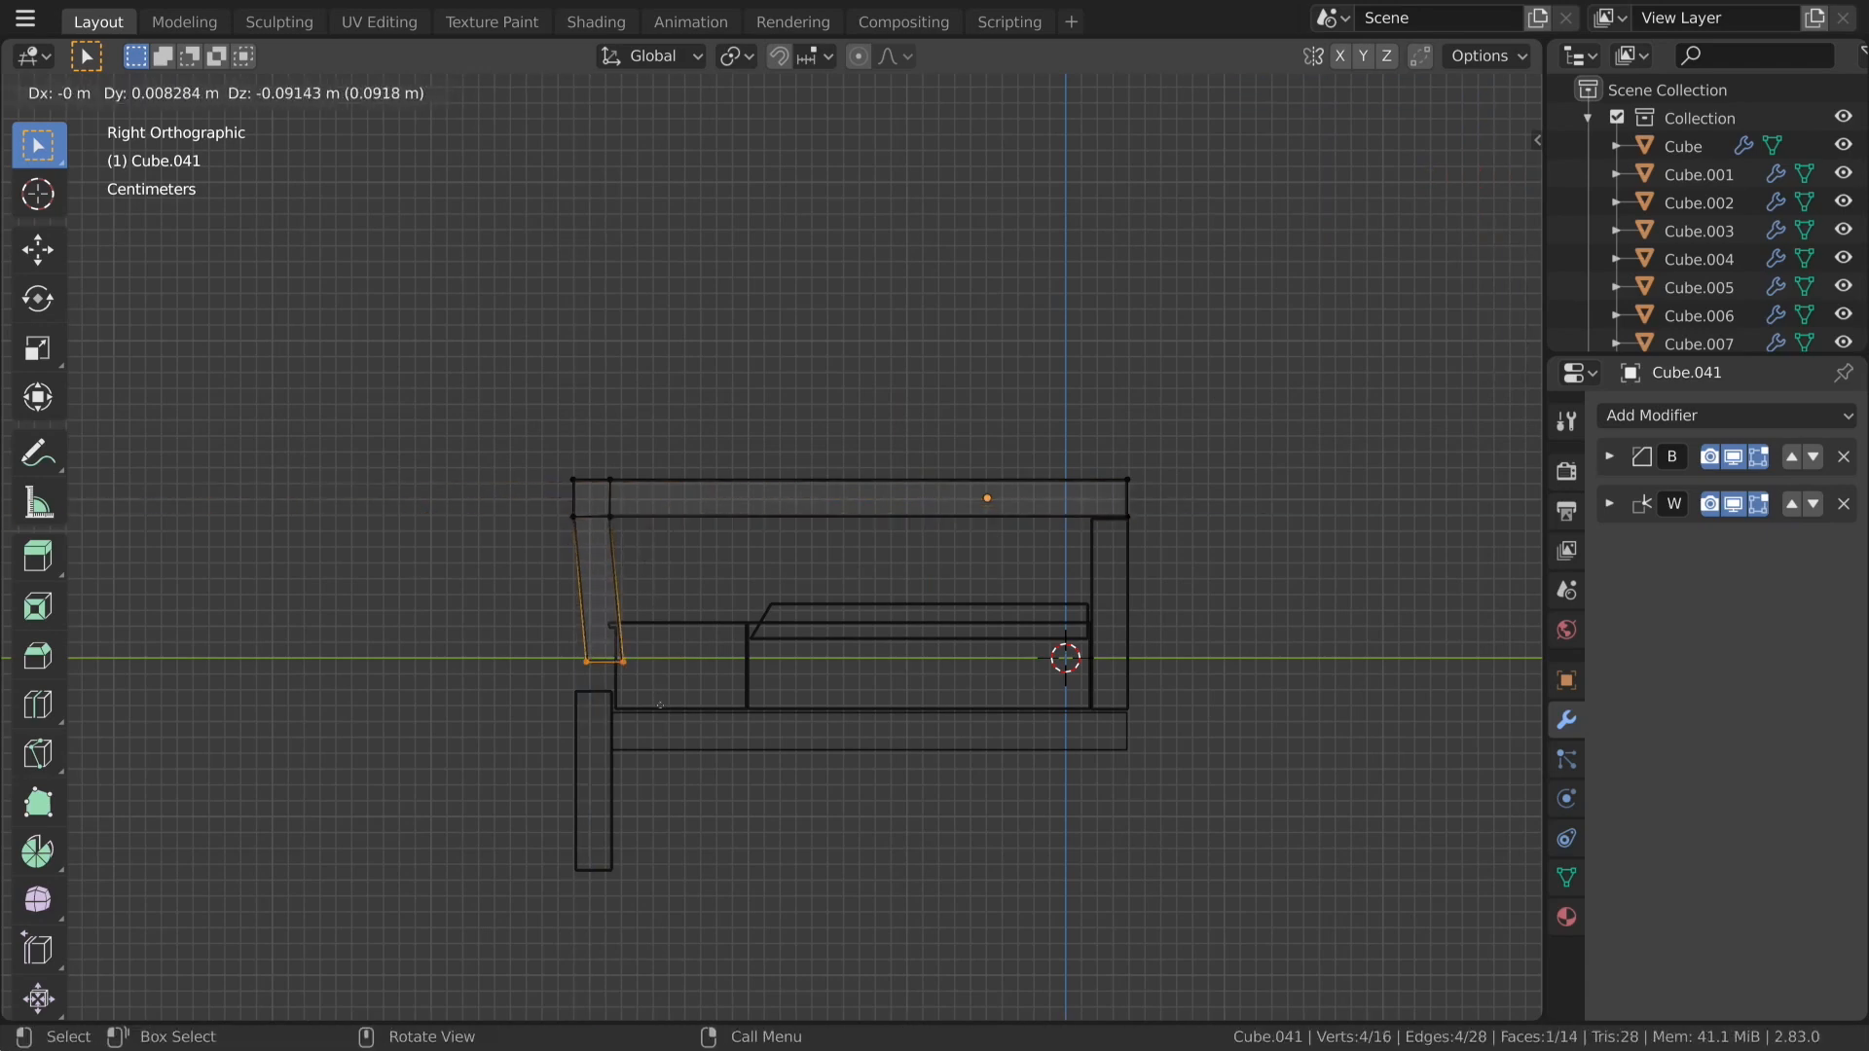
pyautogui.press('z')
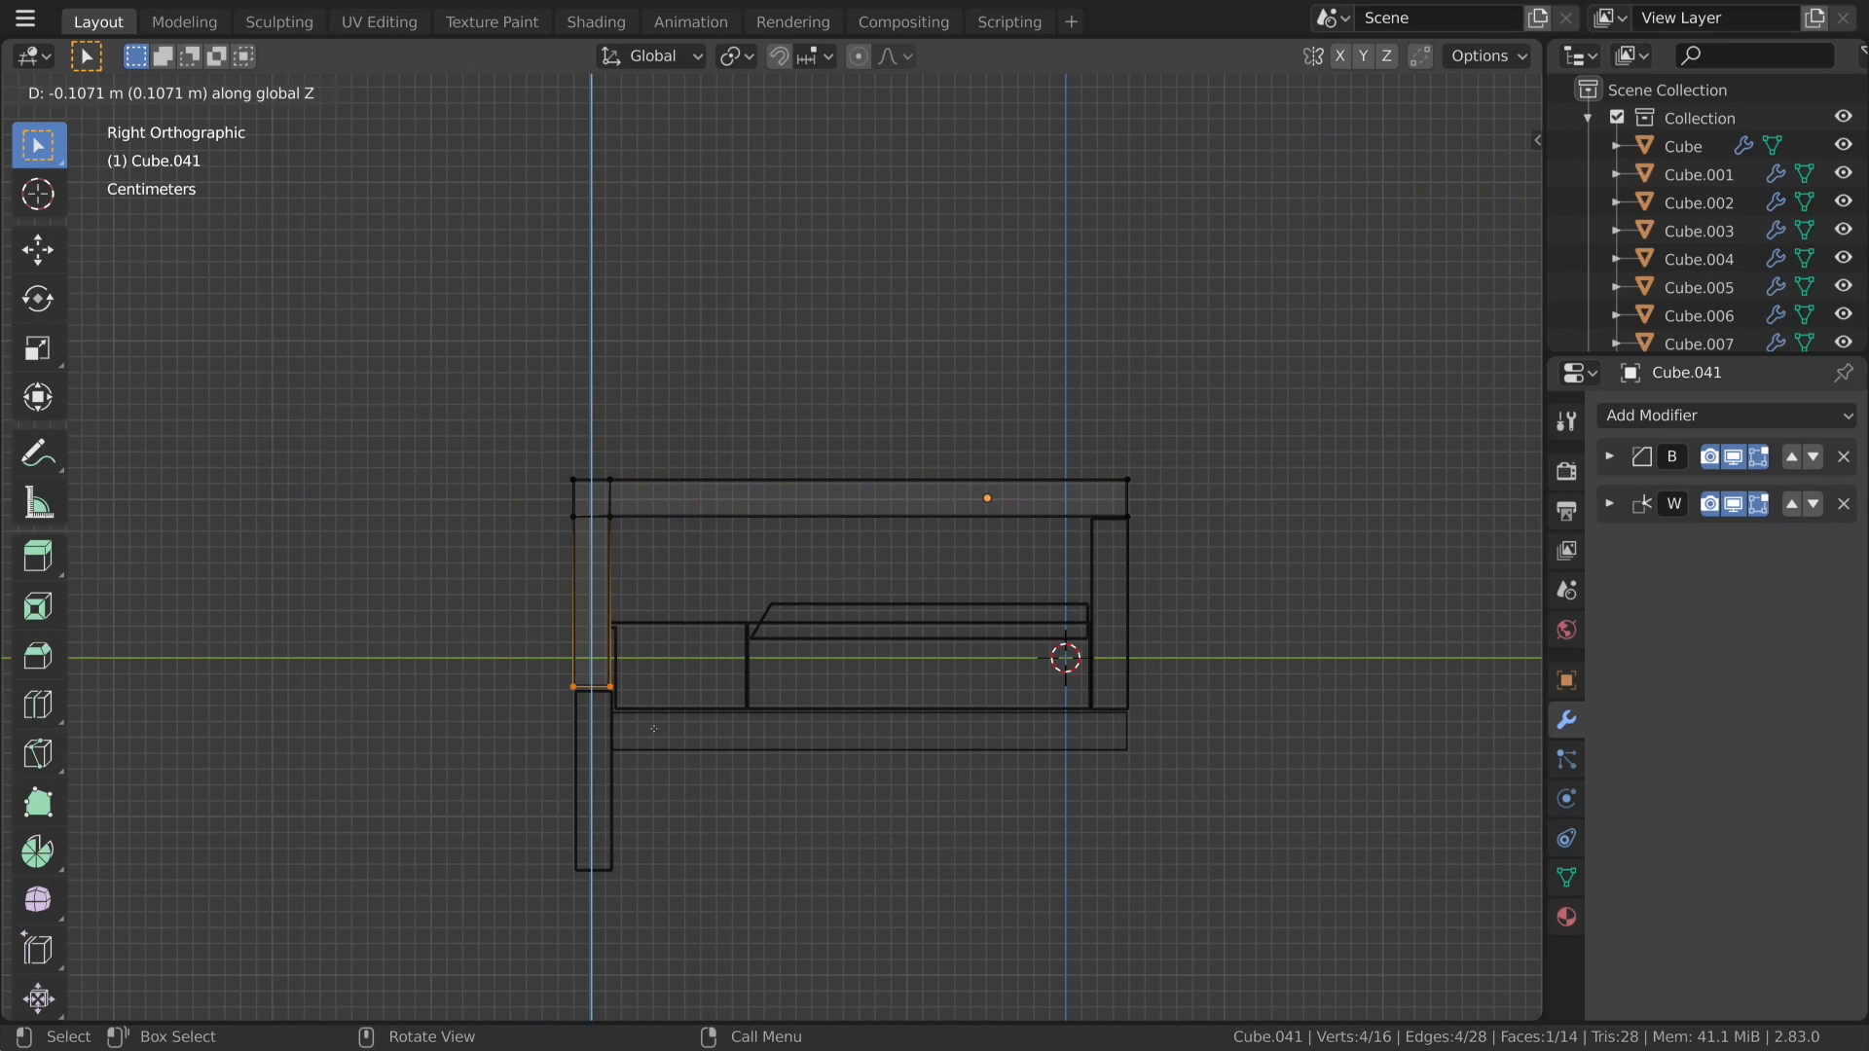
pyautogui.click(653, 728)
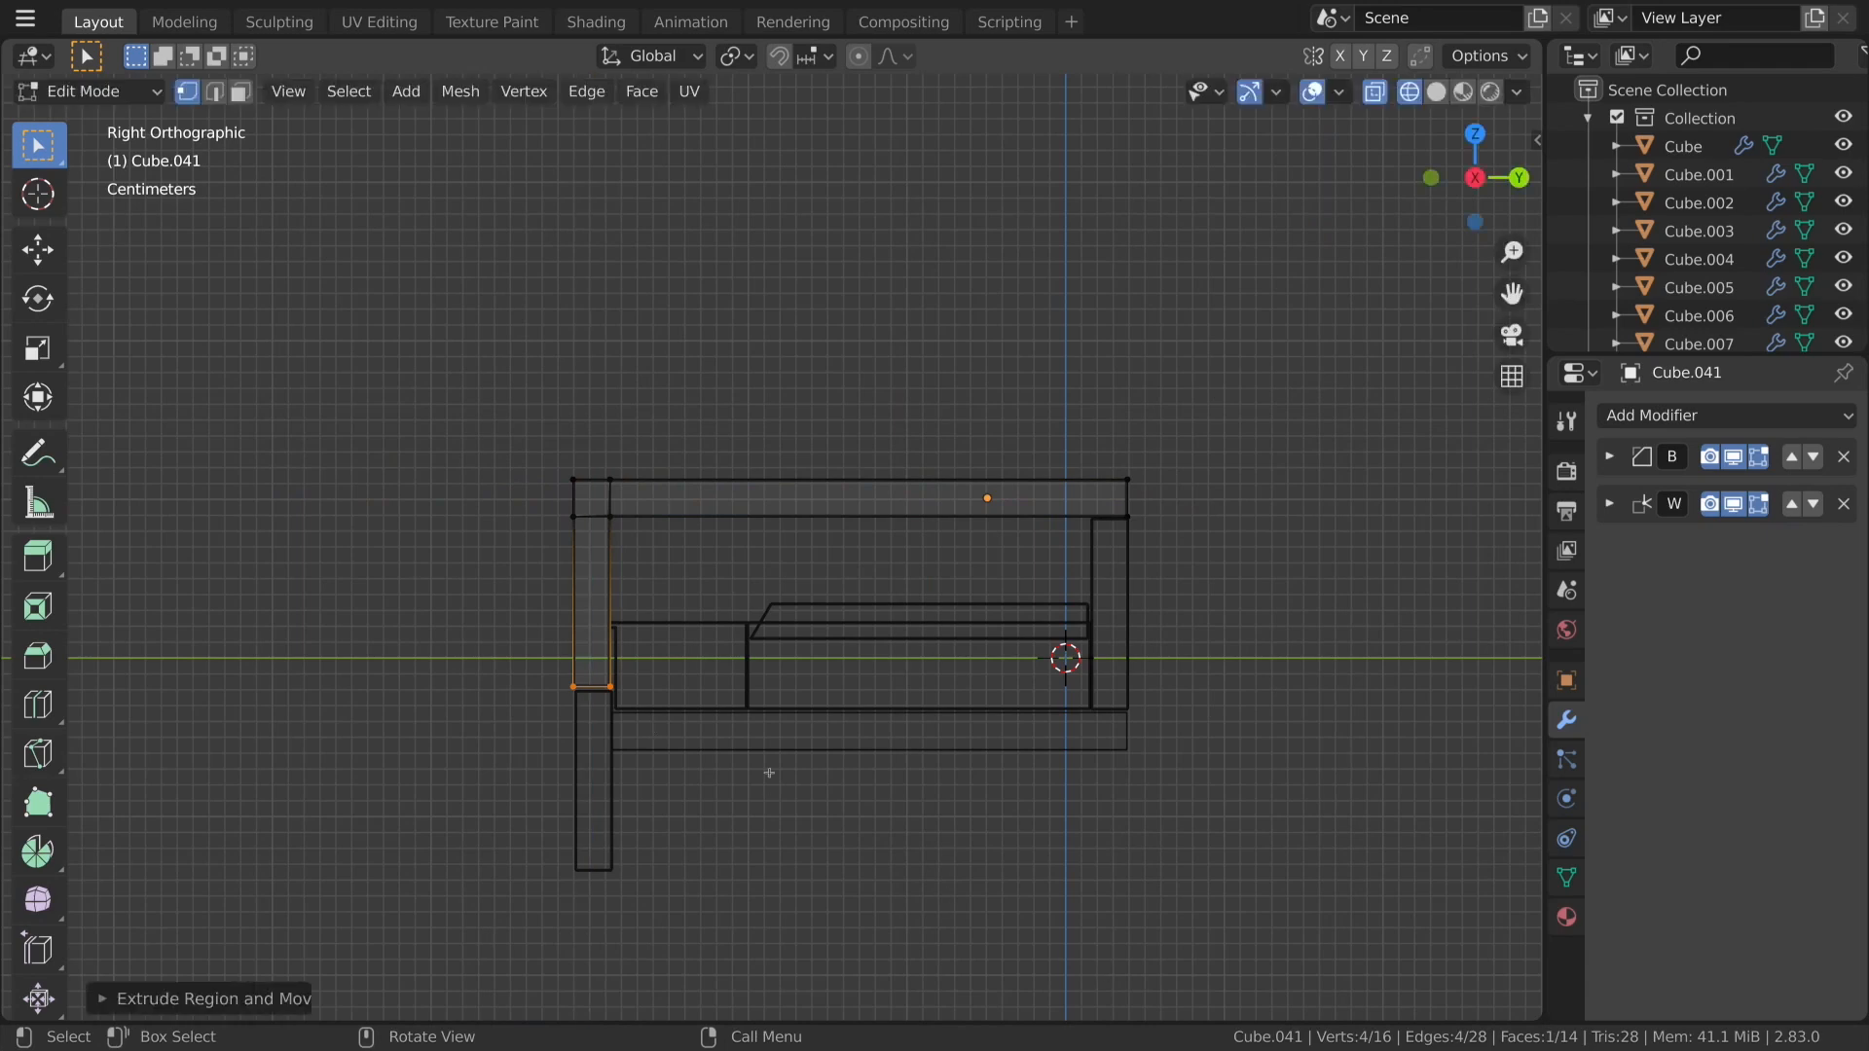
# Leave Edit Mode and view the L-shaped lid over the keyboard in solid shading.
pyautogui.press('Tab')
pyautogui.moveTo(669, 576); pyautogui.dragTo(780, 626, button='middle')
pyautogui.press('z')
pyautogui.click(955, 630)
pyautogui.moveTo(955, 630)
pyautogui.mouseDown(button='middle')
pyautogui.moveTo(973, 655)
pyautogui.moveTo(1231, 599)
pyautogui.mouseUp(button='middle')
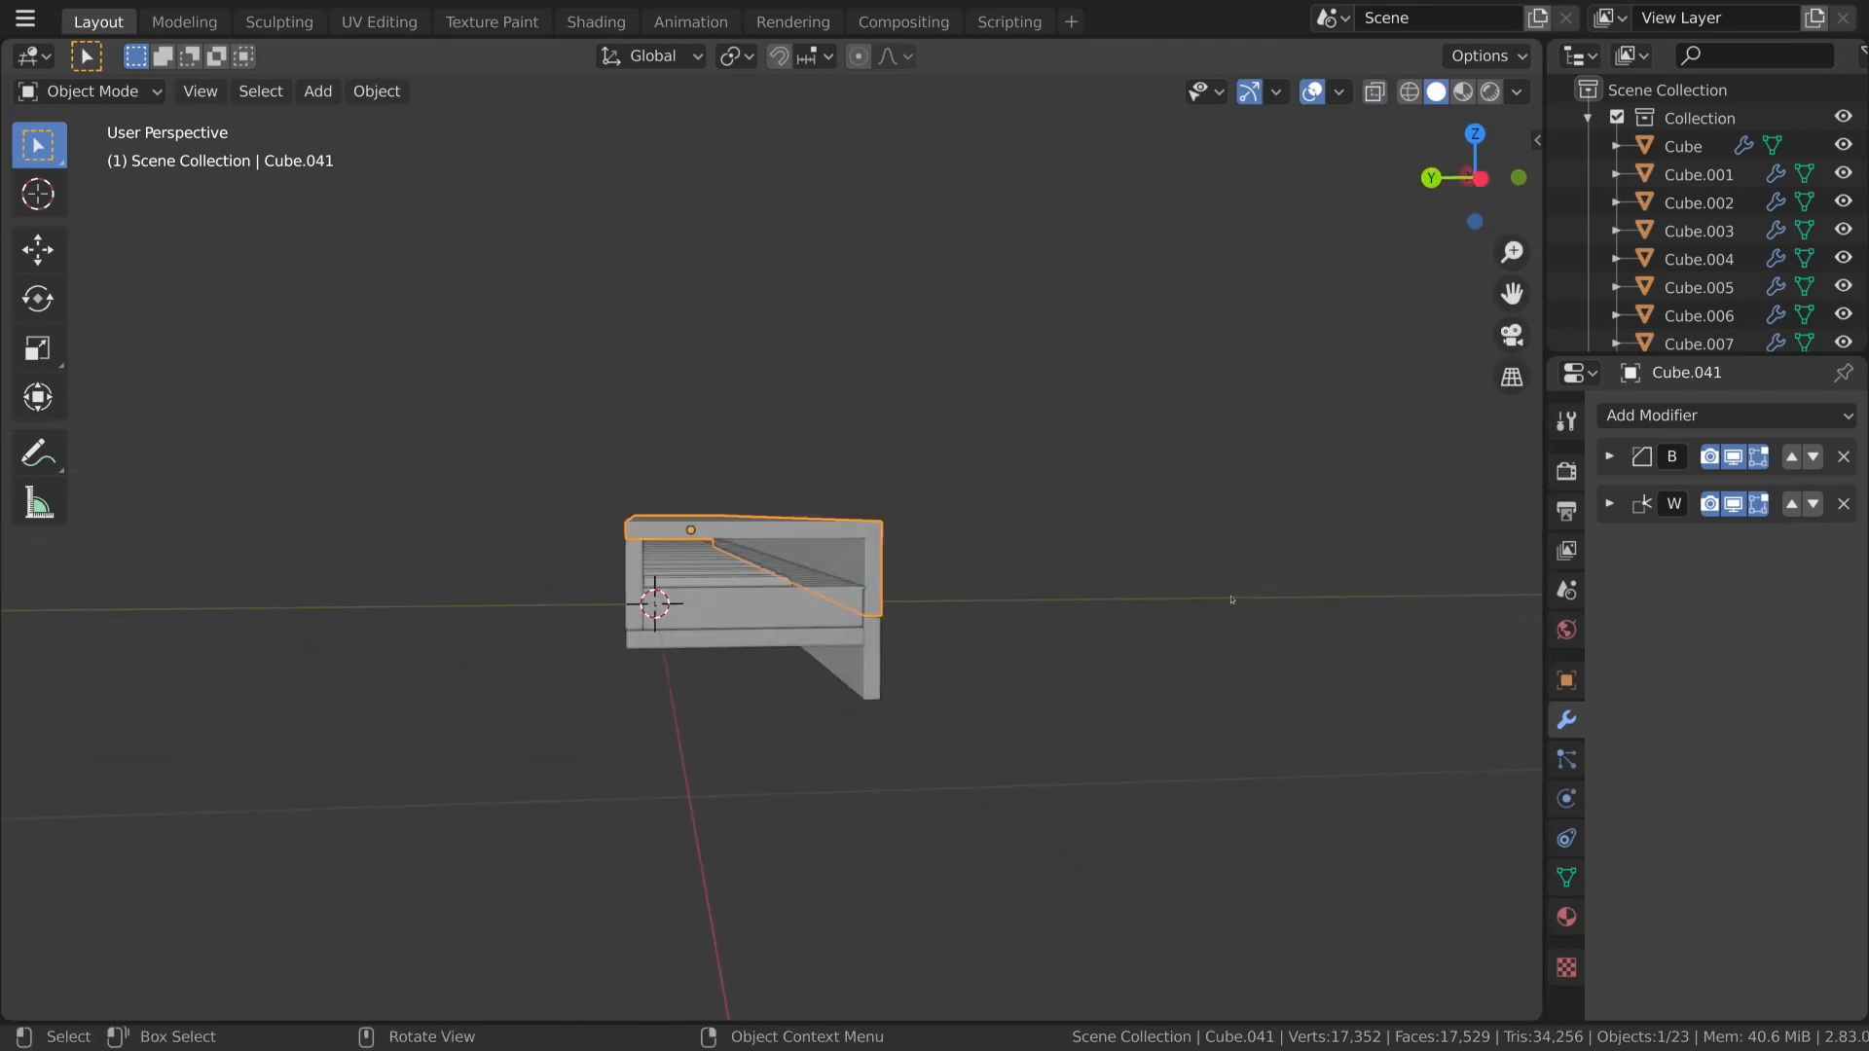
# In right orthographic view, rotate the L-shaped lid 90° upright and move it onto the back panel's outer top edge.
pyautogui.press('KP_3')
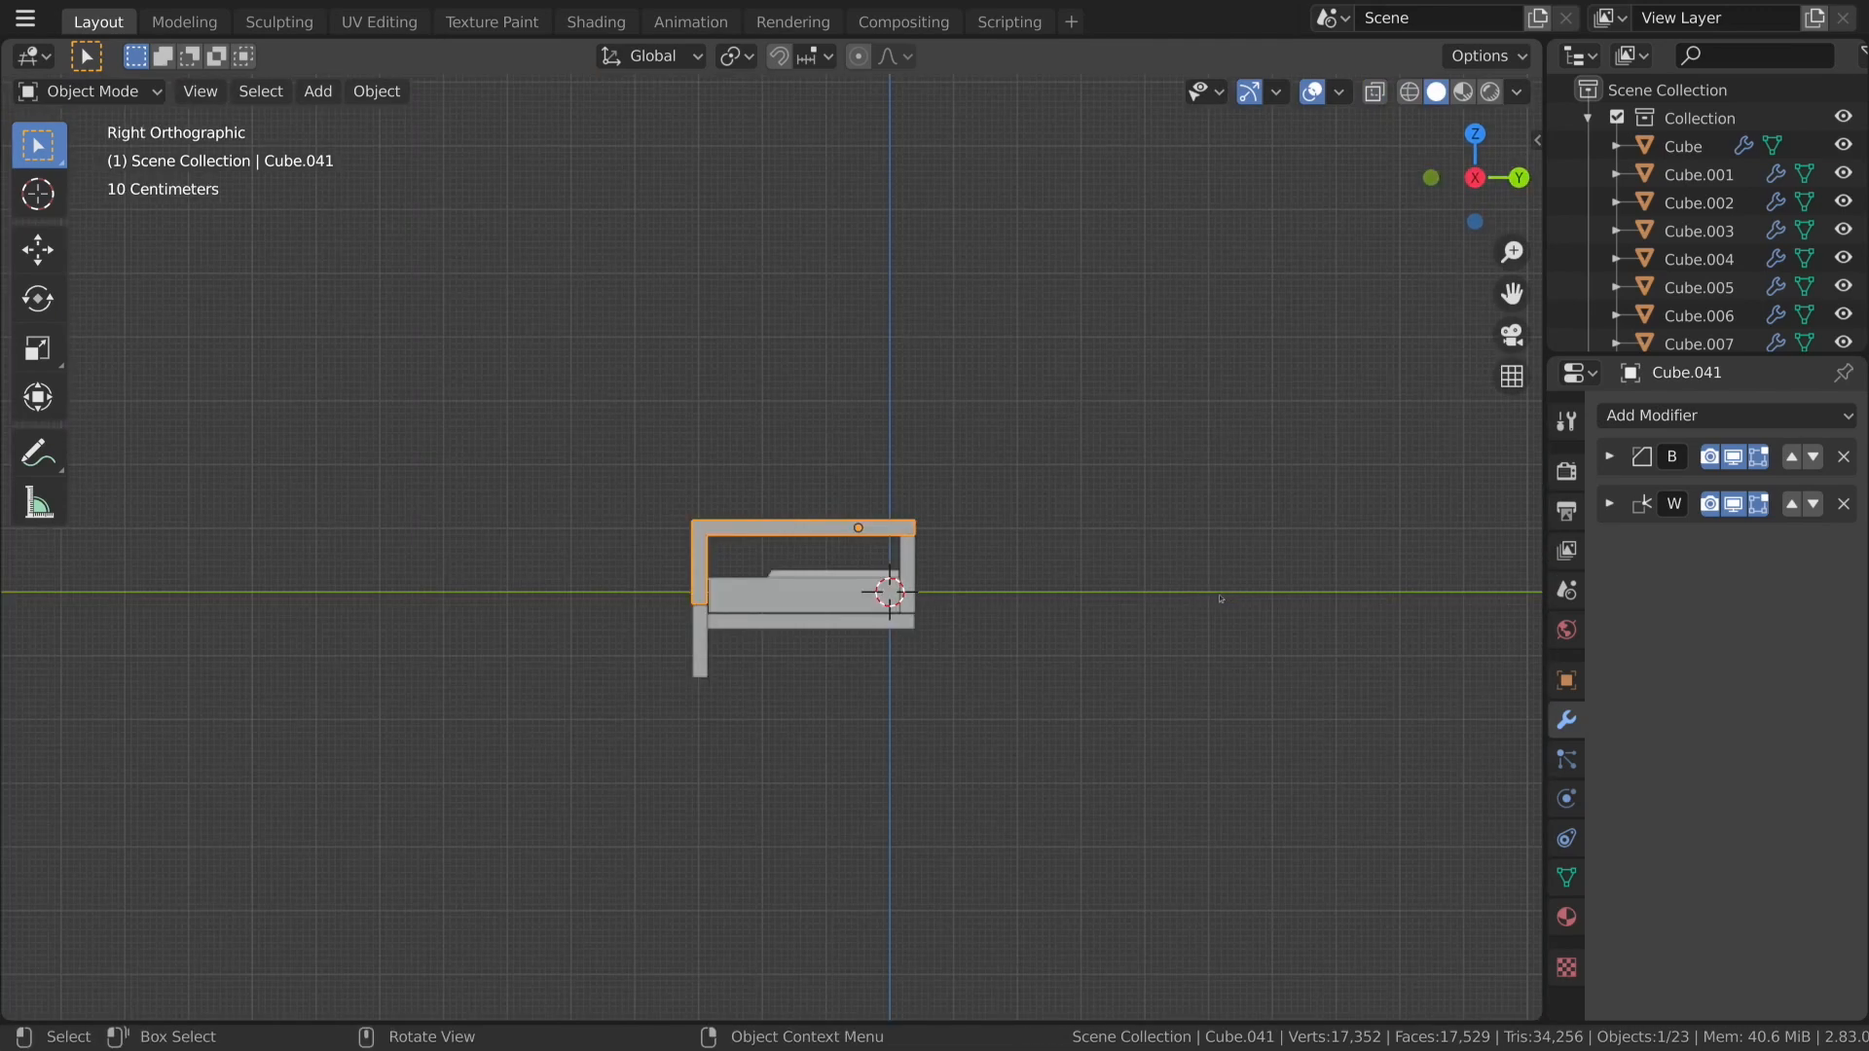
pyautogui.scroll(3, 956, 589)
pyautogui.press('r')
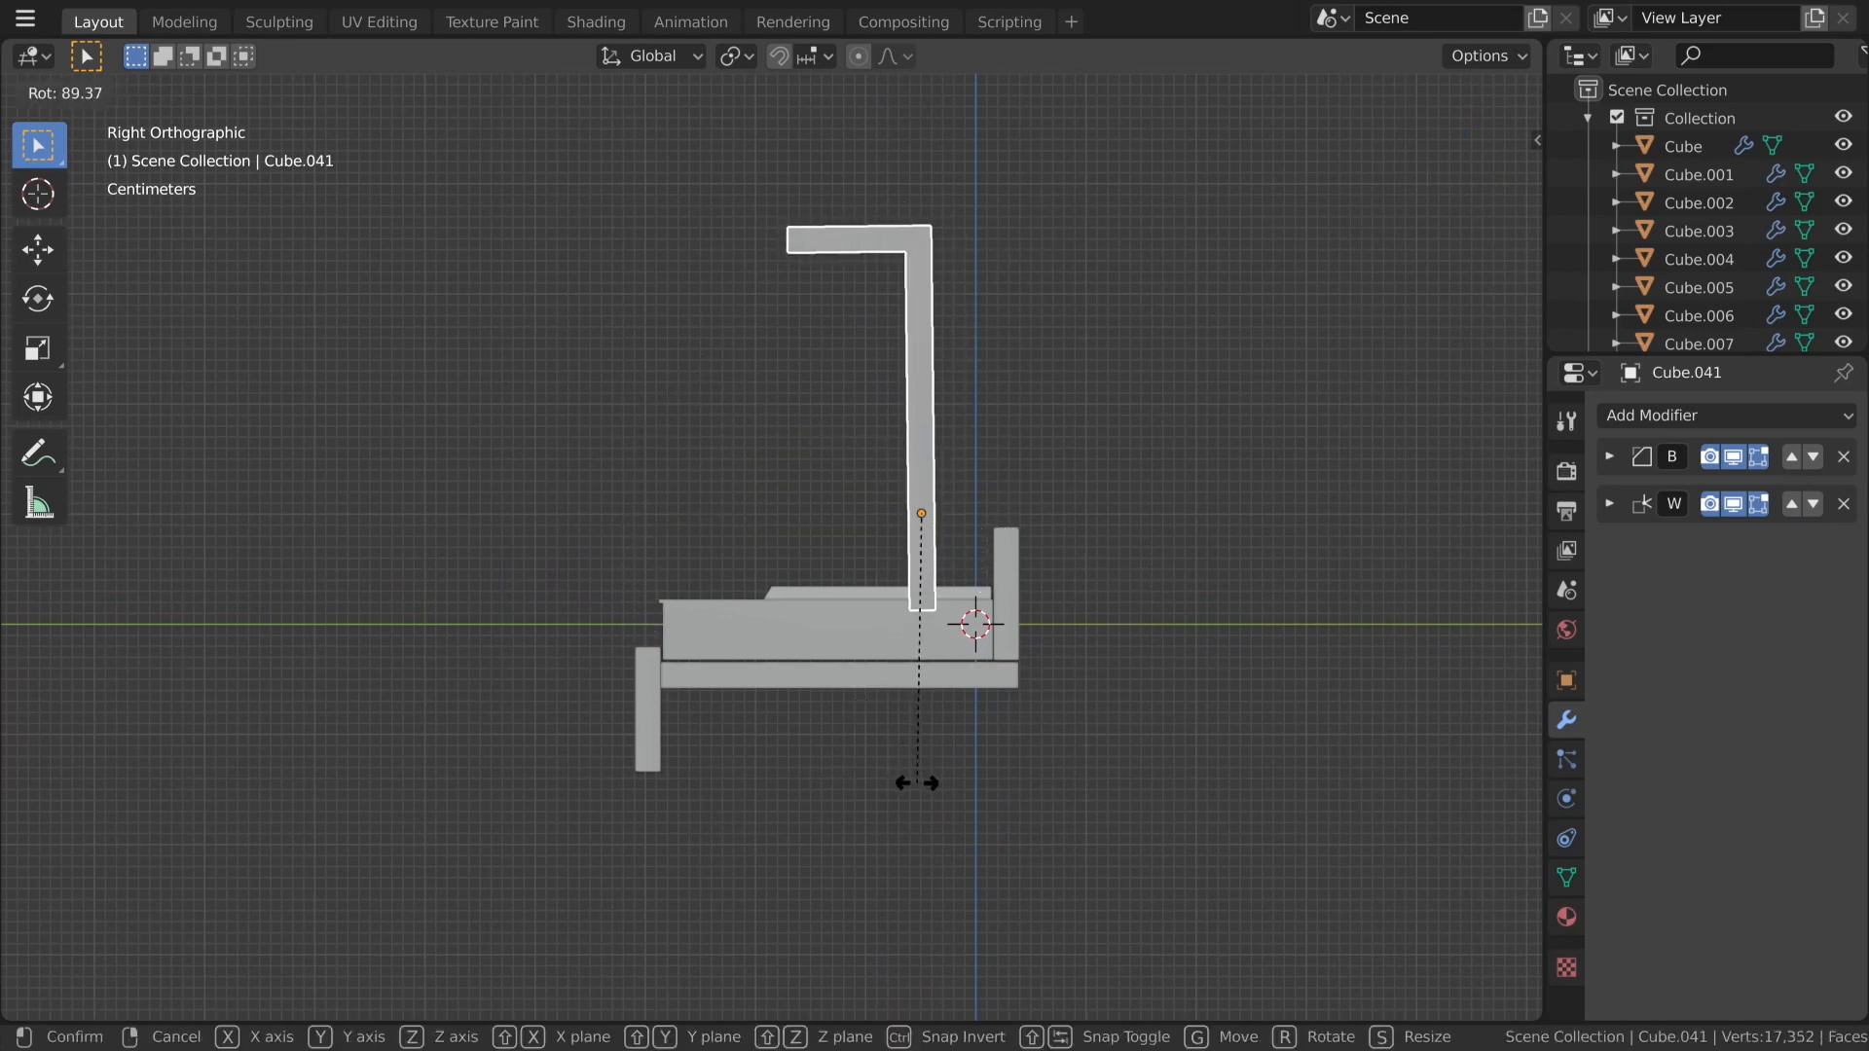
pyautogui.click(1109, 739)
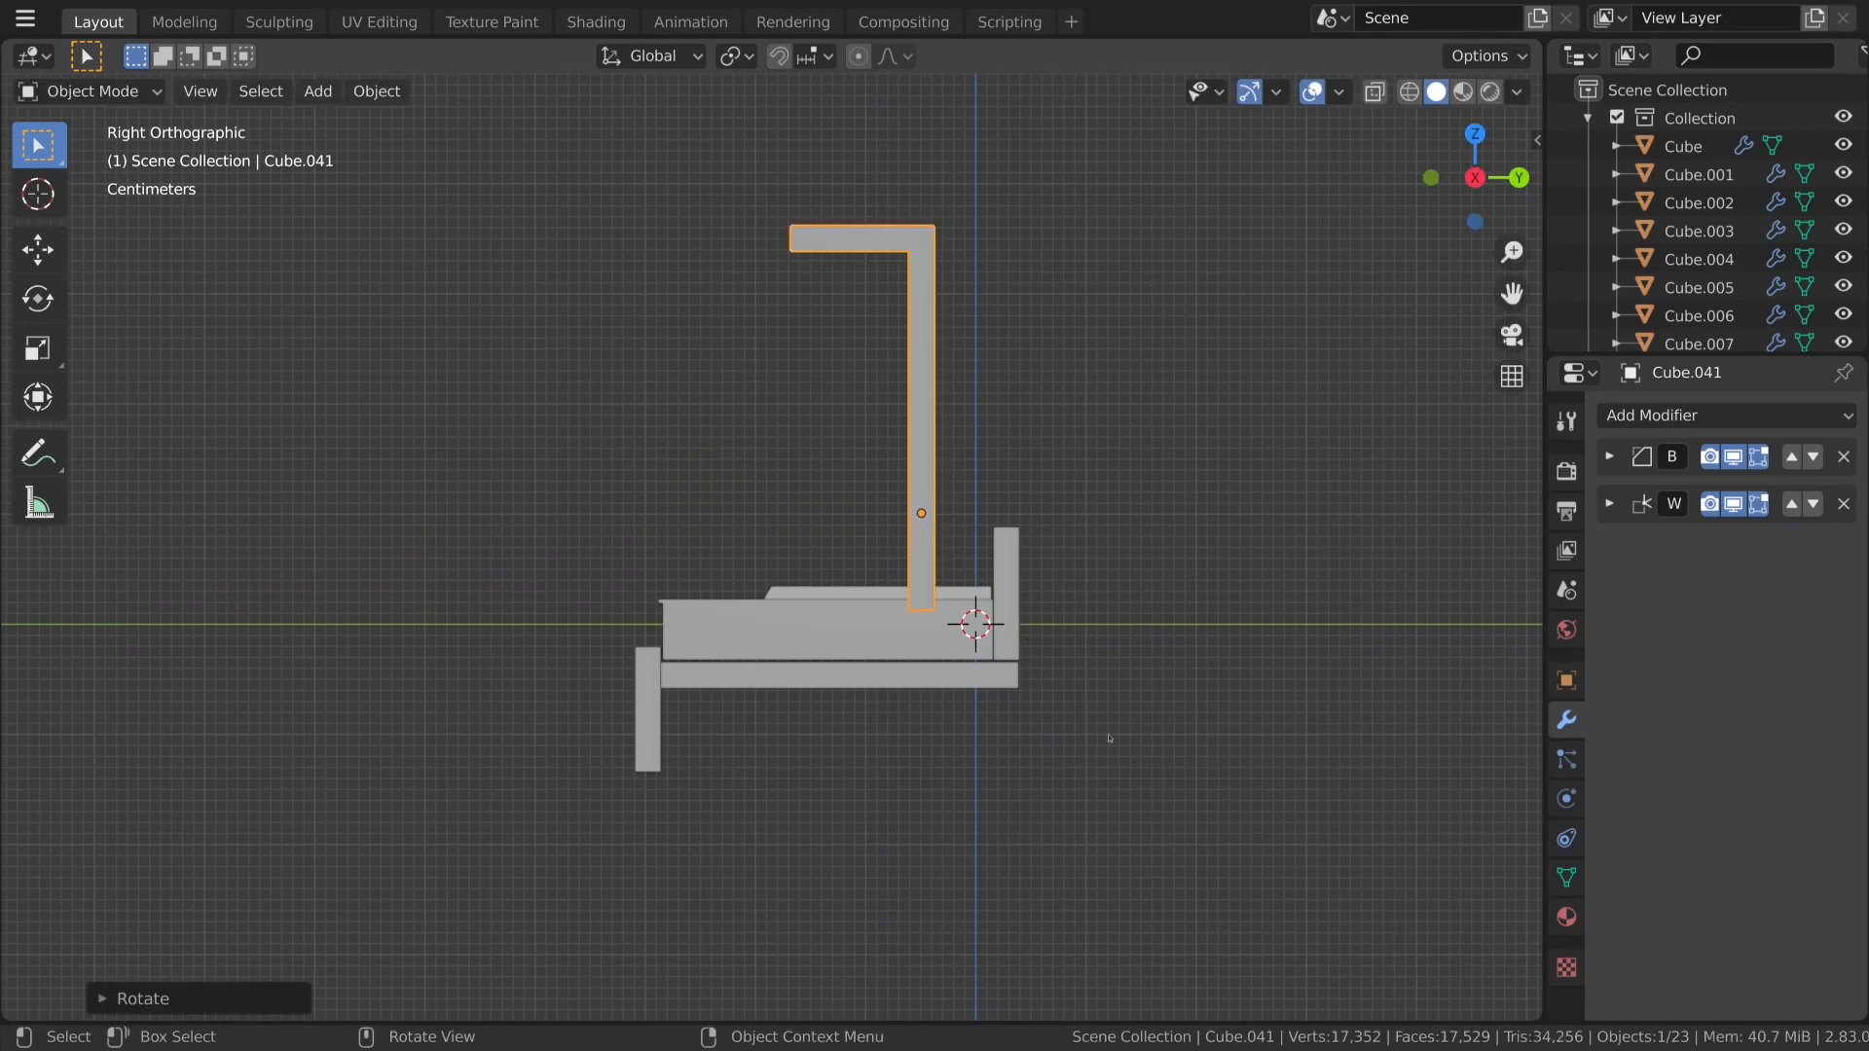
pyautogui.press('g')
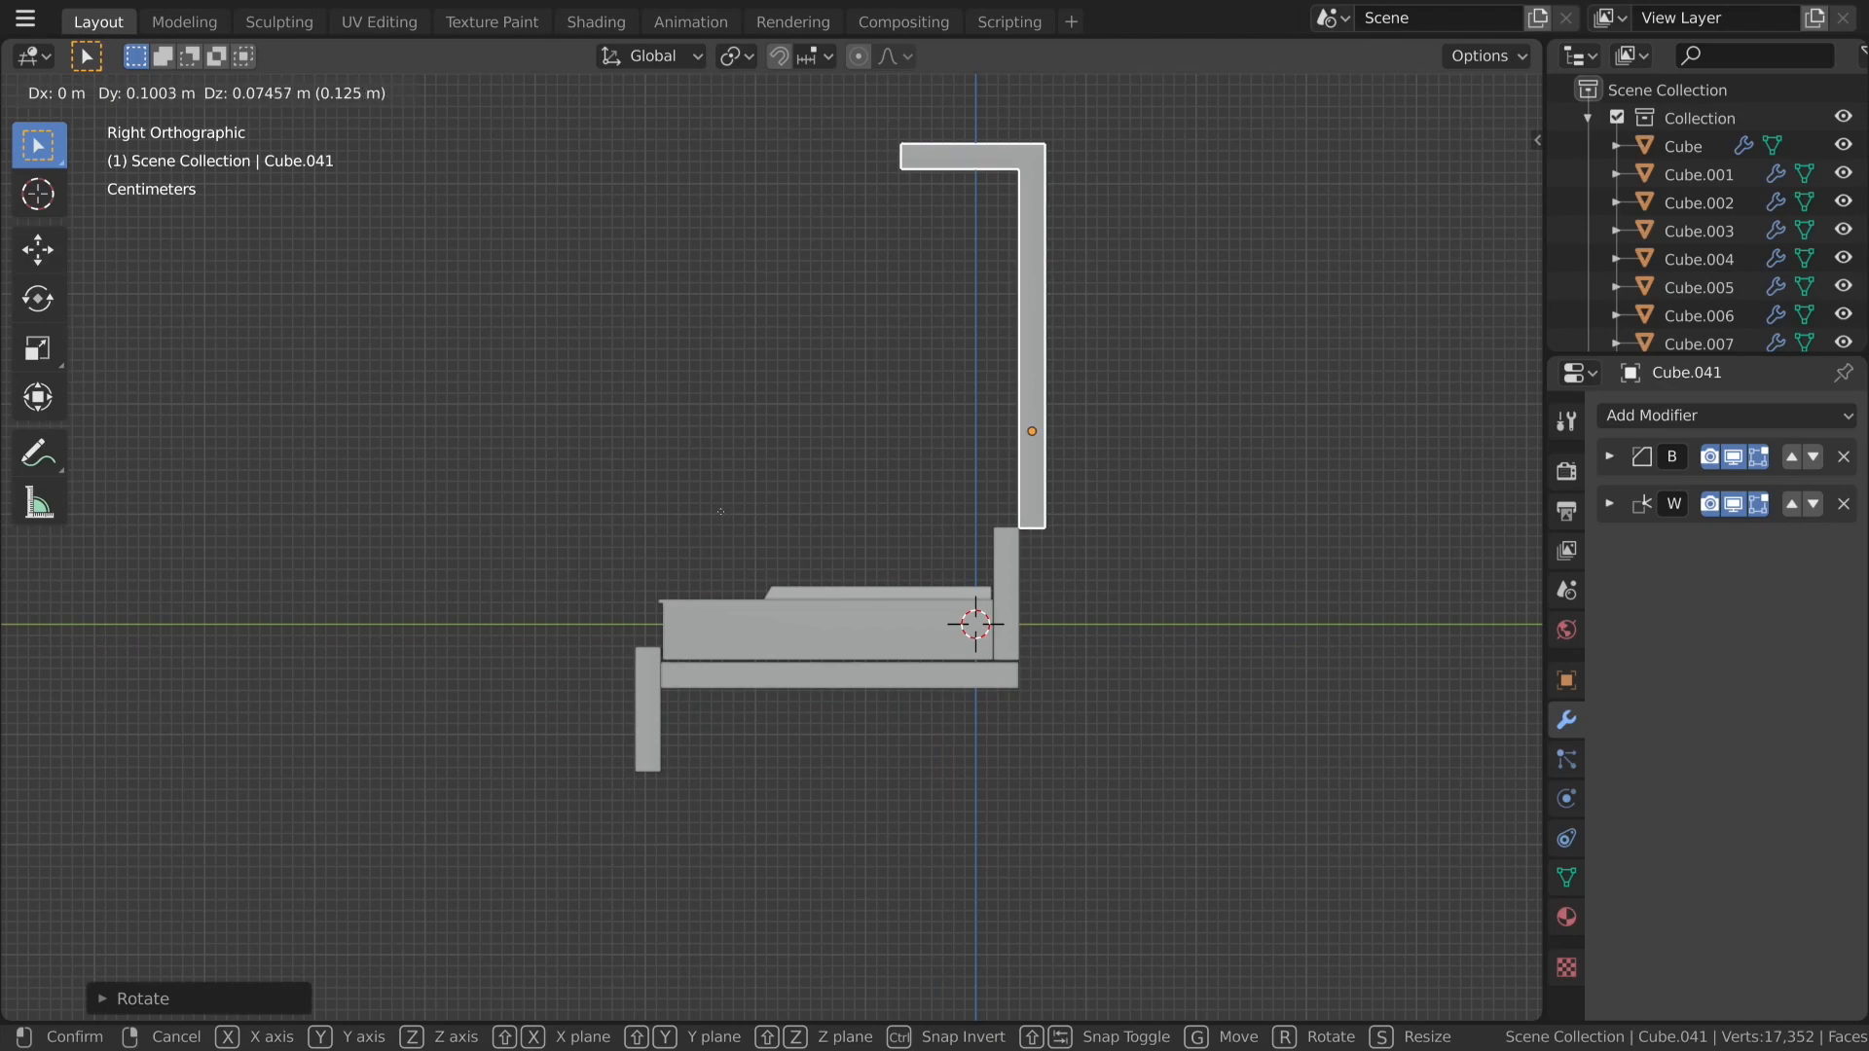
pyautogui.click(725, 514)
pyautogui.moveTo(723, 630); pyautogui.dragTo(1207, 678, button='middle')
pyautogui.scroll(5, 1232, 696)
pyautogui.scroll(-4, 1291, 656)
pyautogui.scroll(4, 1205, 679)
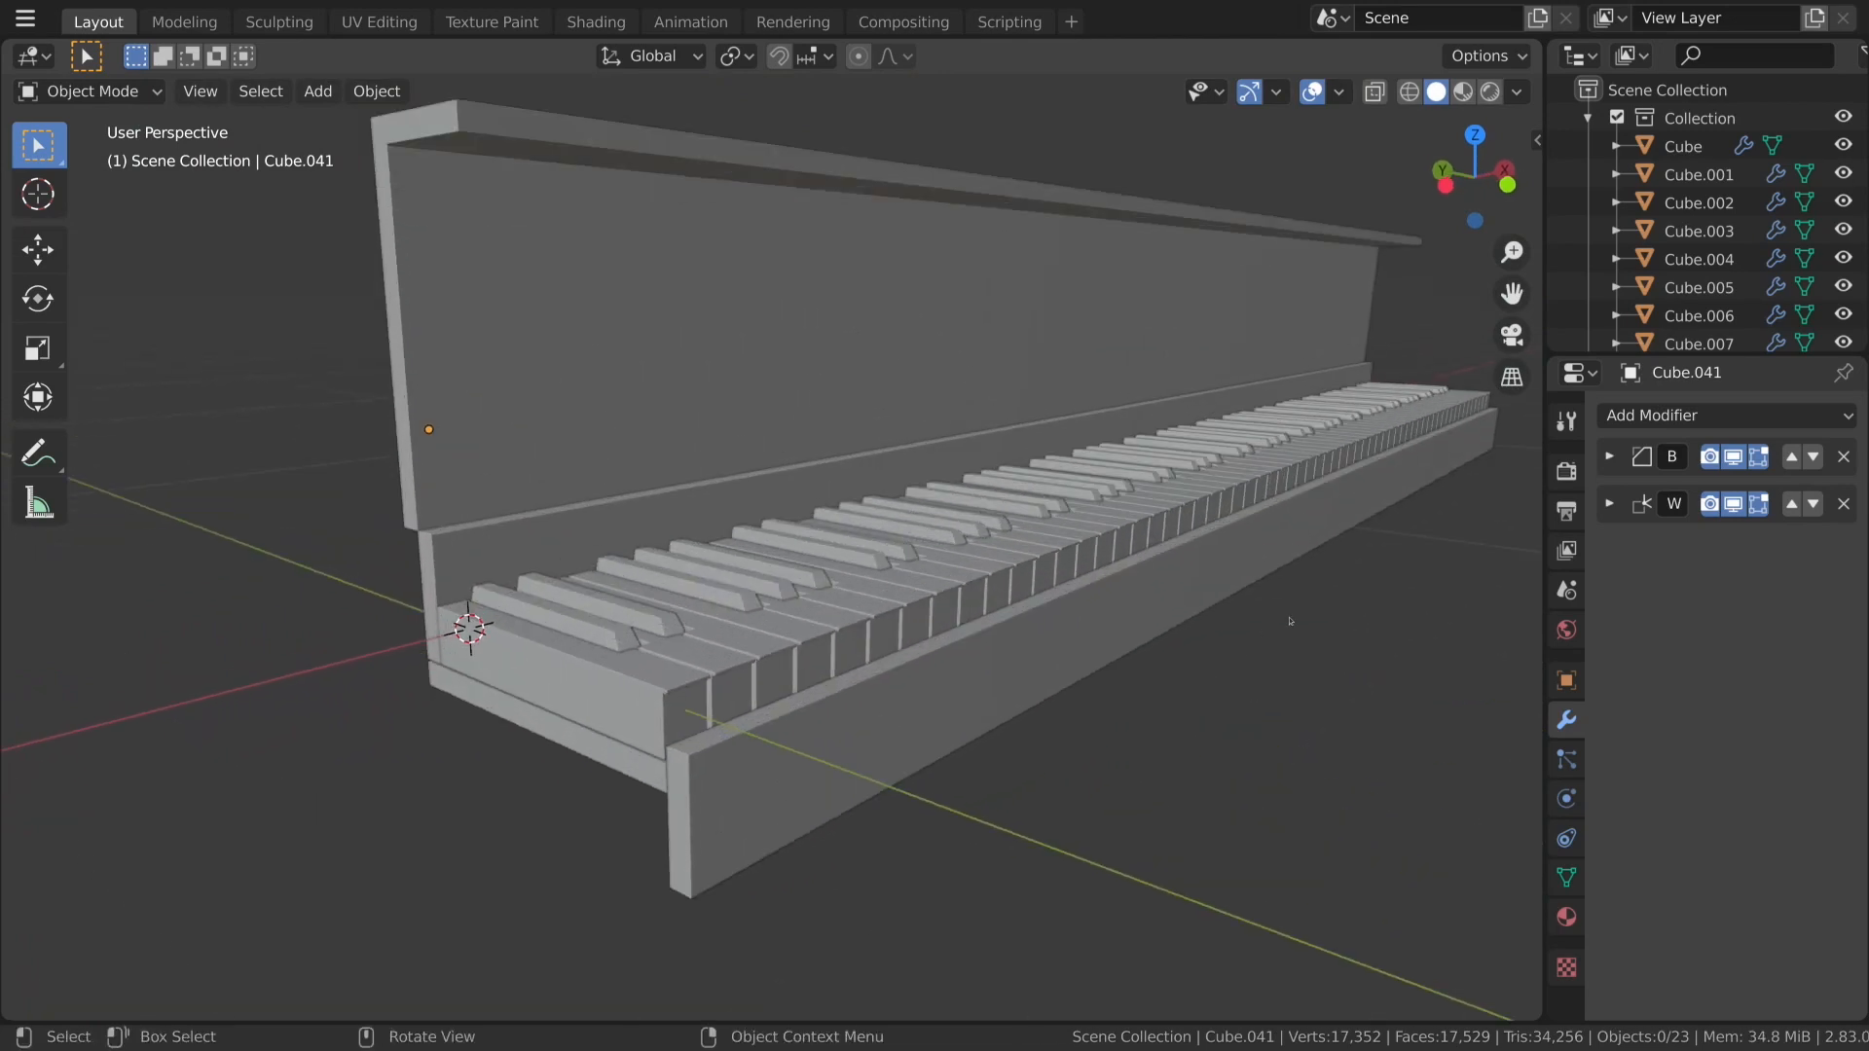
# In the Modeling workspace's right orthographic view, duplicate the lower back panel in place and enter Edit Mode on the copy.
pyautogui.hotkey('ctrl', 'pagedown')
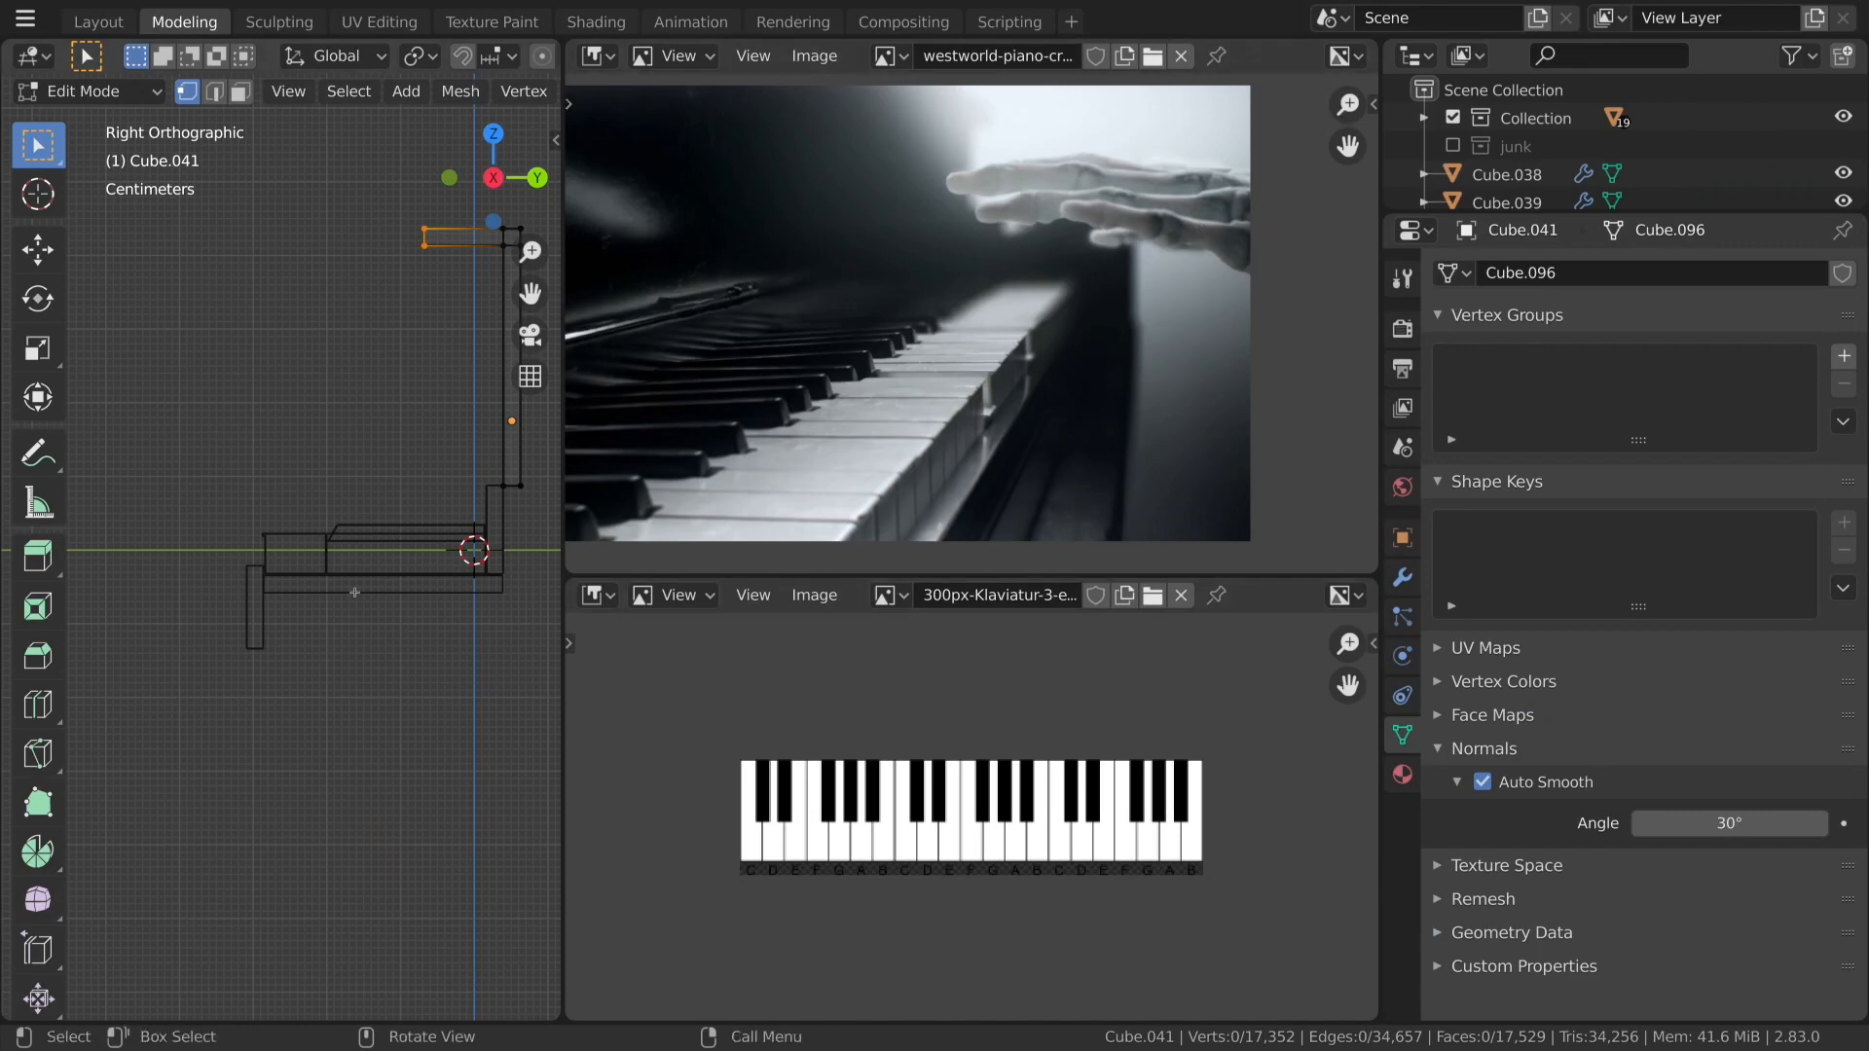
pyautogui.press('Tab')
pyautogui.click(499, 517)
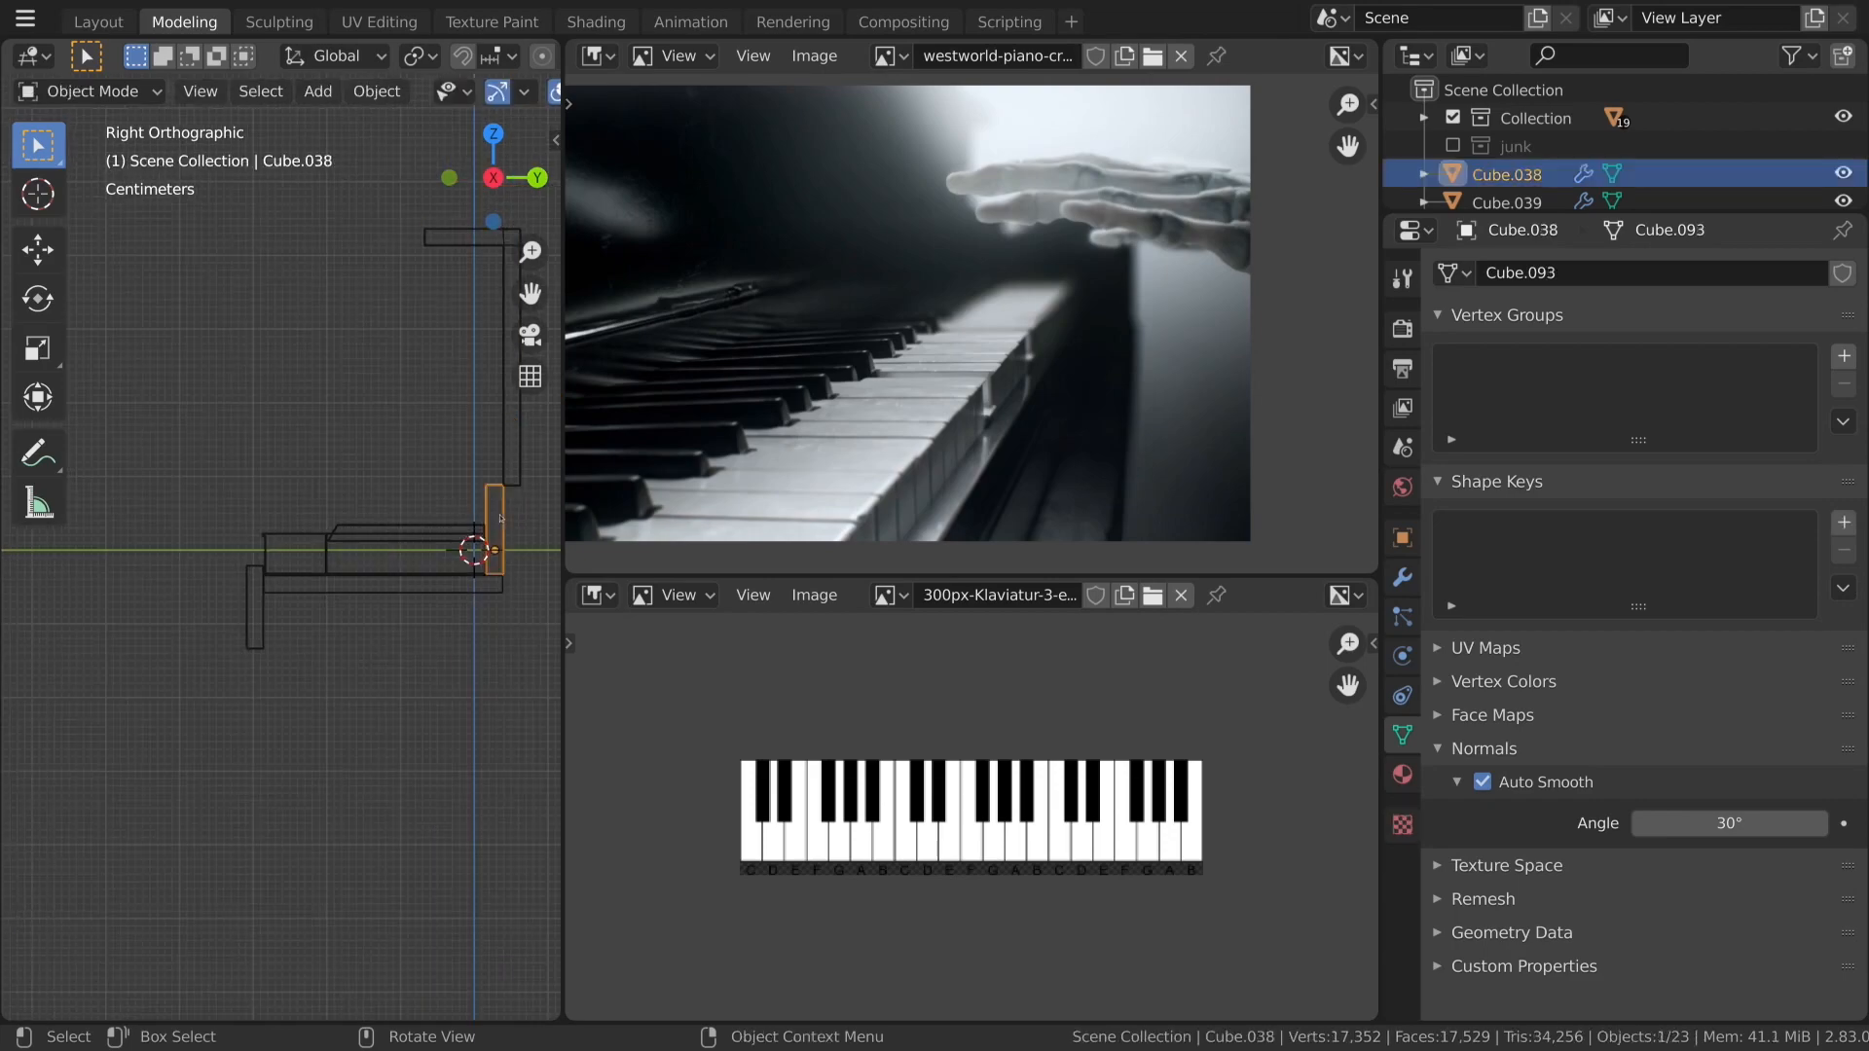
pyautogui.hotkey('shift', 'd')
pyautogui.click(508, 563)
pyautogui.scroll(3, 389, 599)
pyautogui.press('Tab')
pyautogui.scroll(-2, 419, 603)
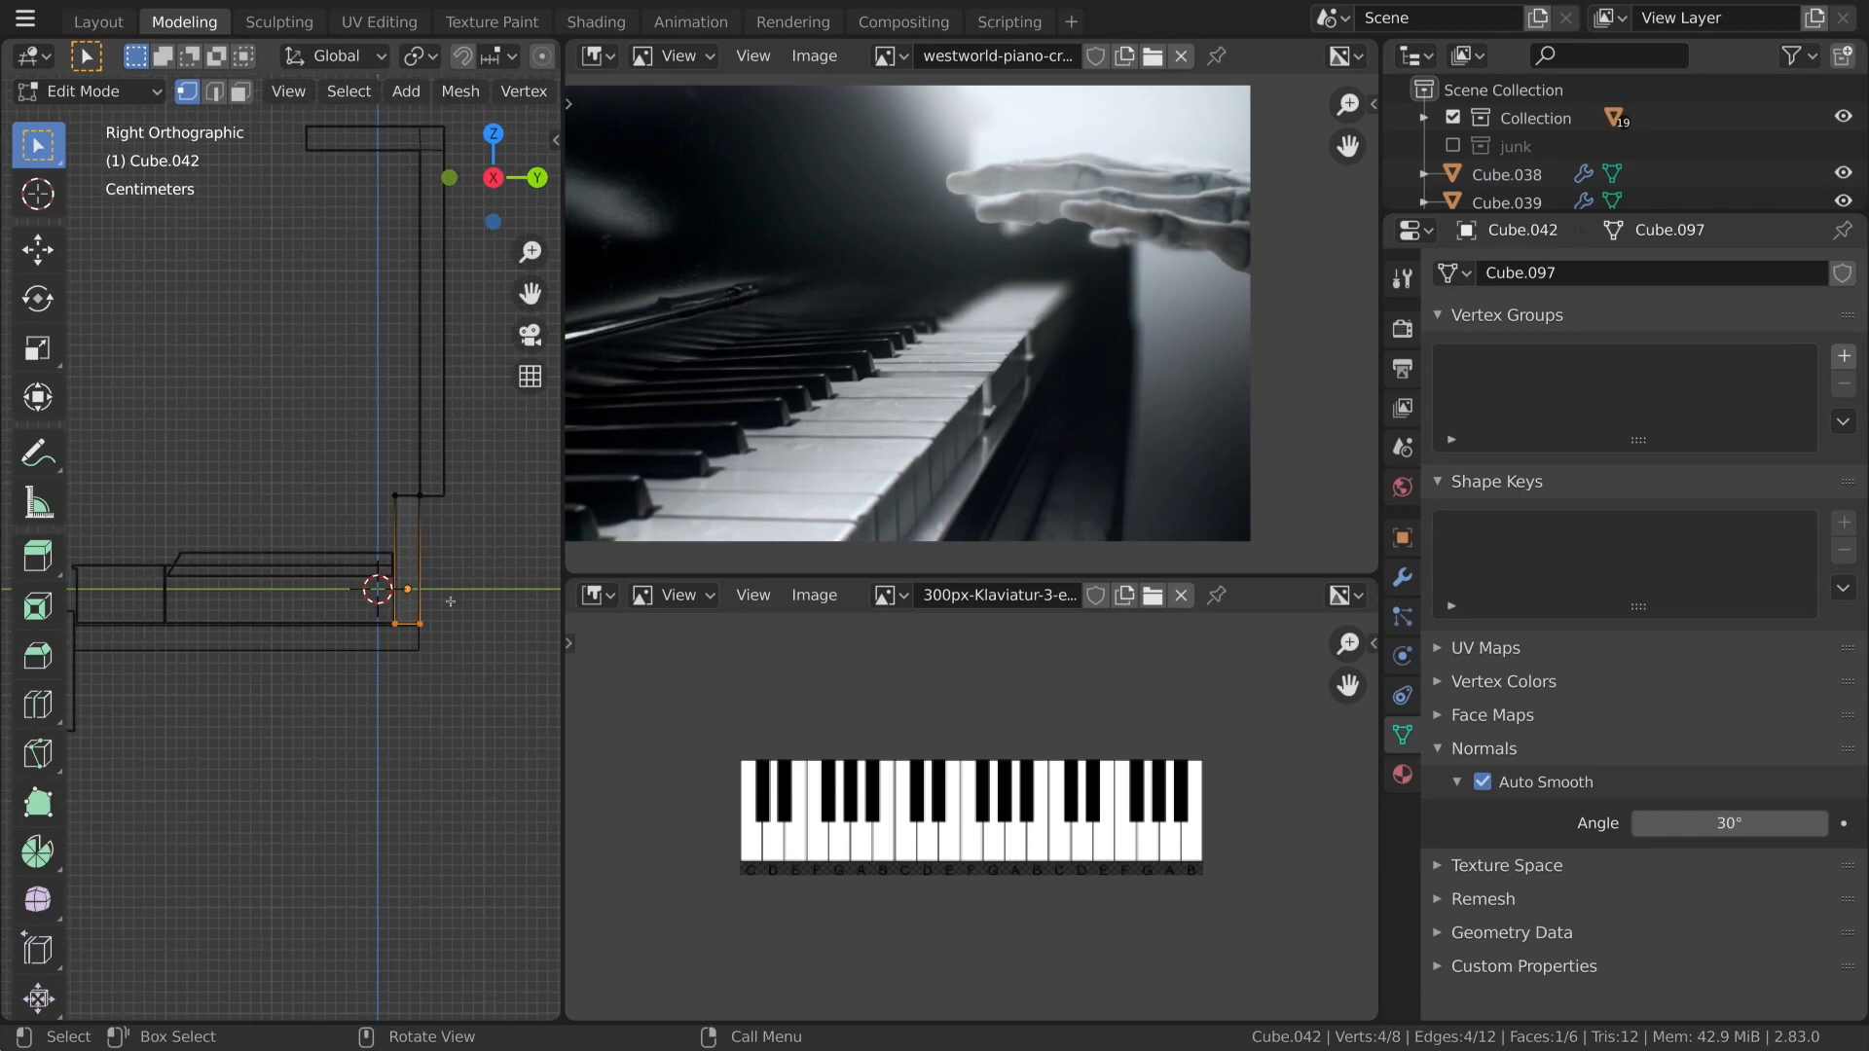
# Select the copied panel's front vertices and move them forward along Y so the block spans the keys' depth.
pyautogui.moveTo(367, 483); pyautogui.dragTo(395, 703)
pyautogui.moveTo(420, 428); pyautogui.dragTo(353, 745)
pyautogui.scroll(-2, 392, 726)
pyautogui.press('g')
pyautogui.press('x')
pyautogui.press('y')
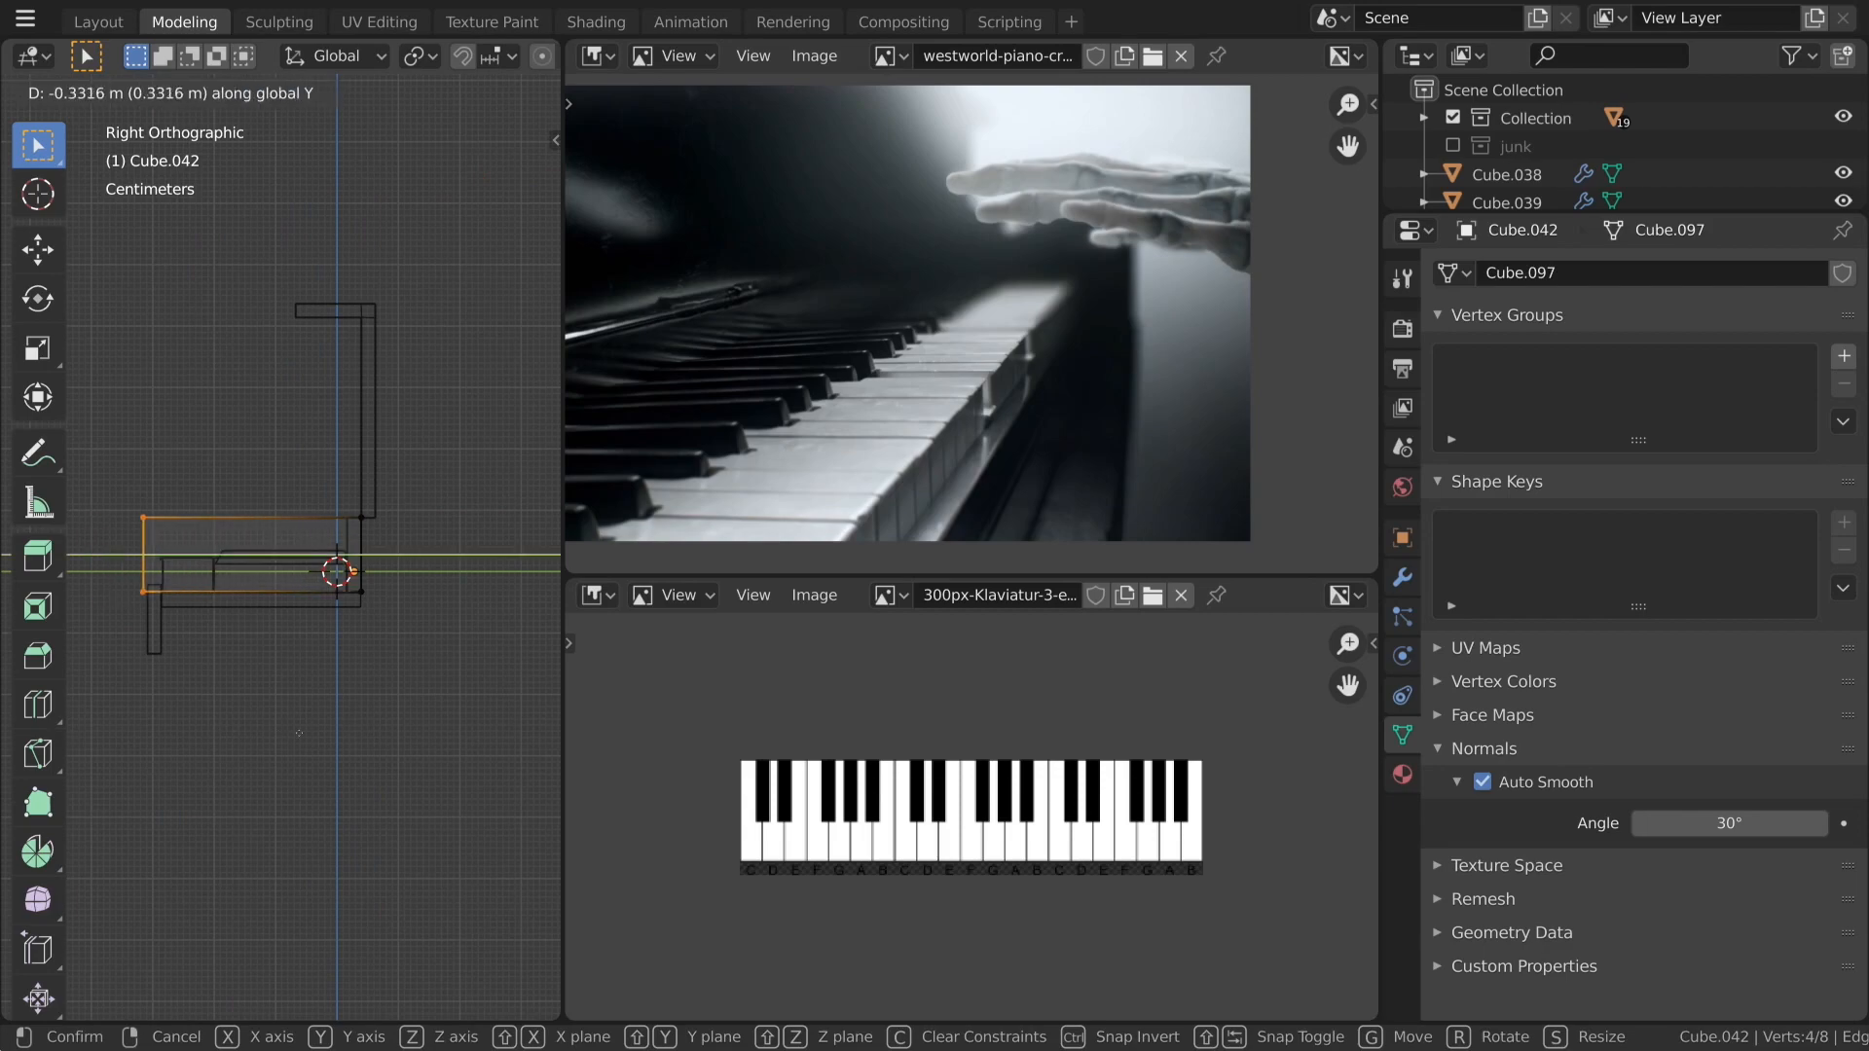
pyautogui.click(338, 737)
pyautogui.press('Tab')
# Select the whole copied block and scale it down along X to a narrow end panel.
pyautogui.moveTo(338, 737); pyautogui.dragTo(421, 717, button='middle')
pyautogui.press('Tab')
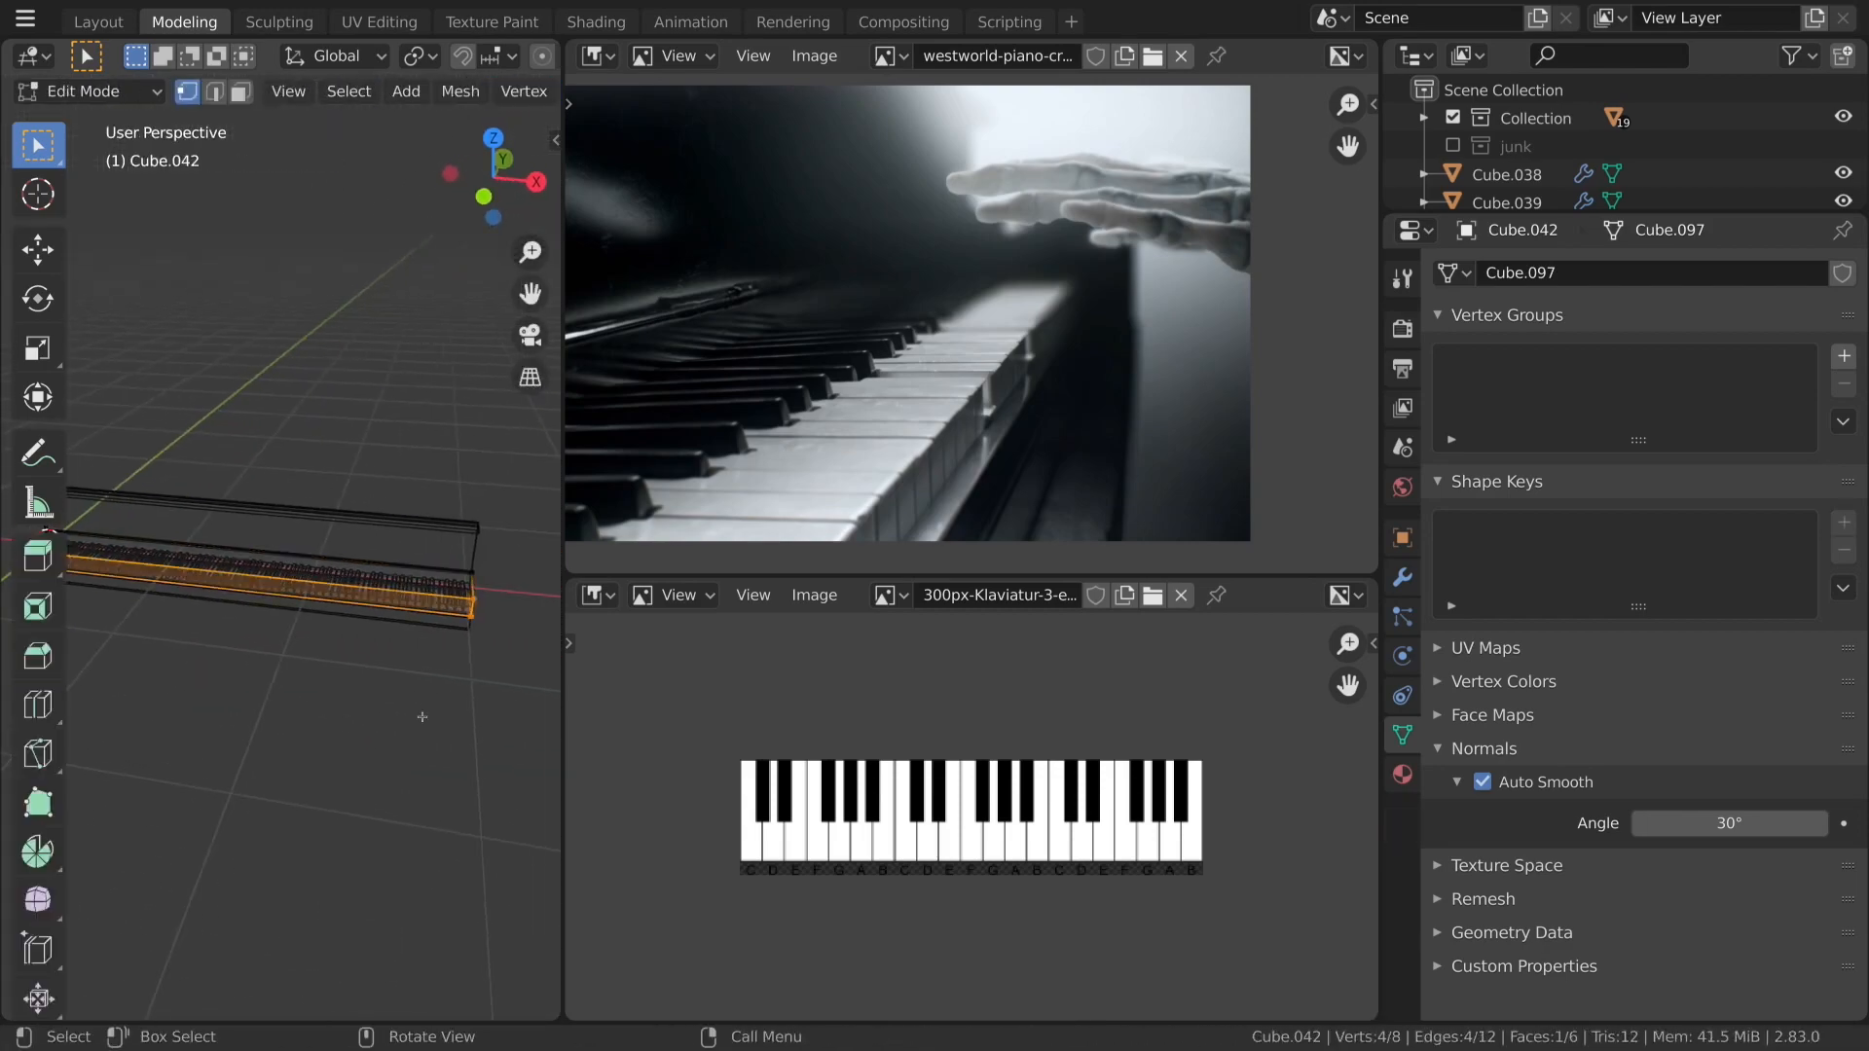
pyautogui.press('a')
pyautogui.press('s')
pyautogui.press('x')
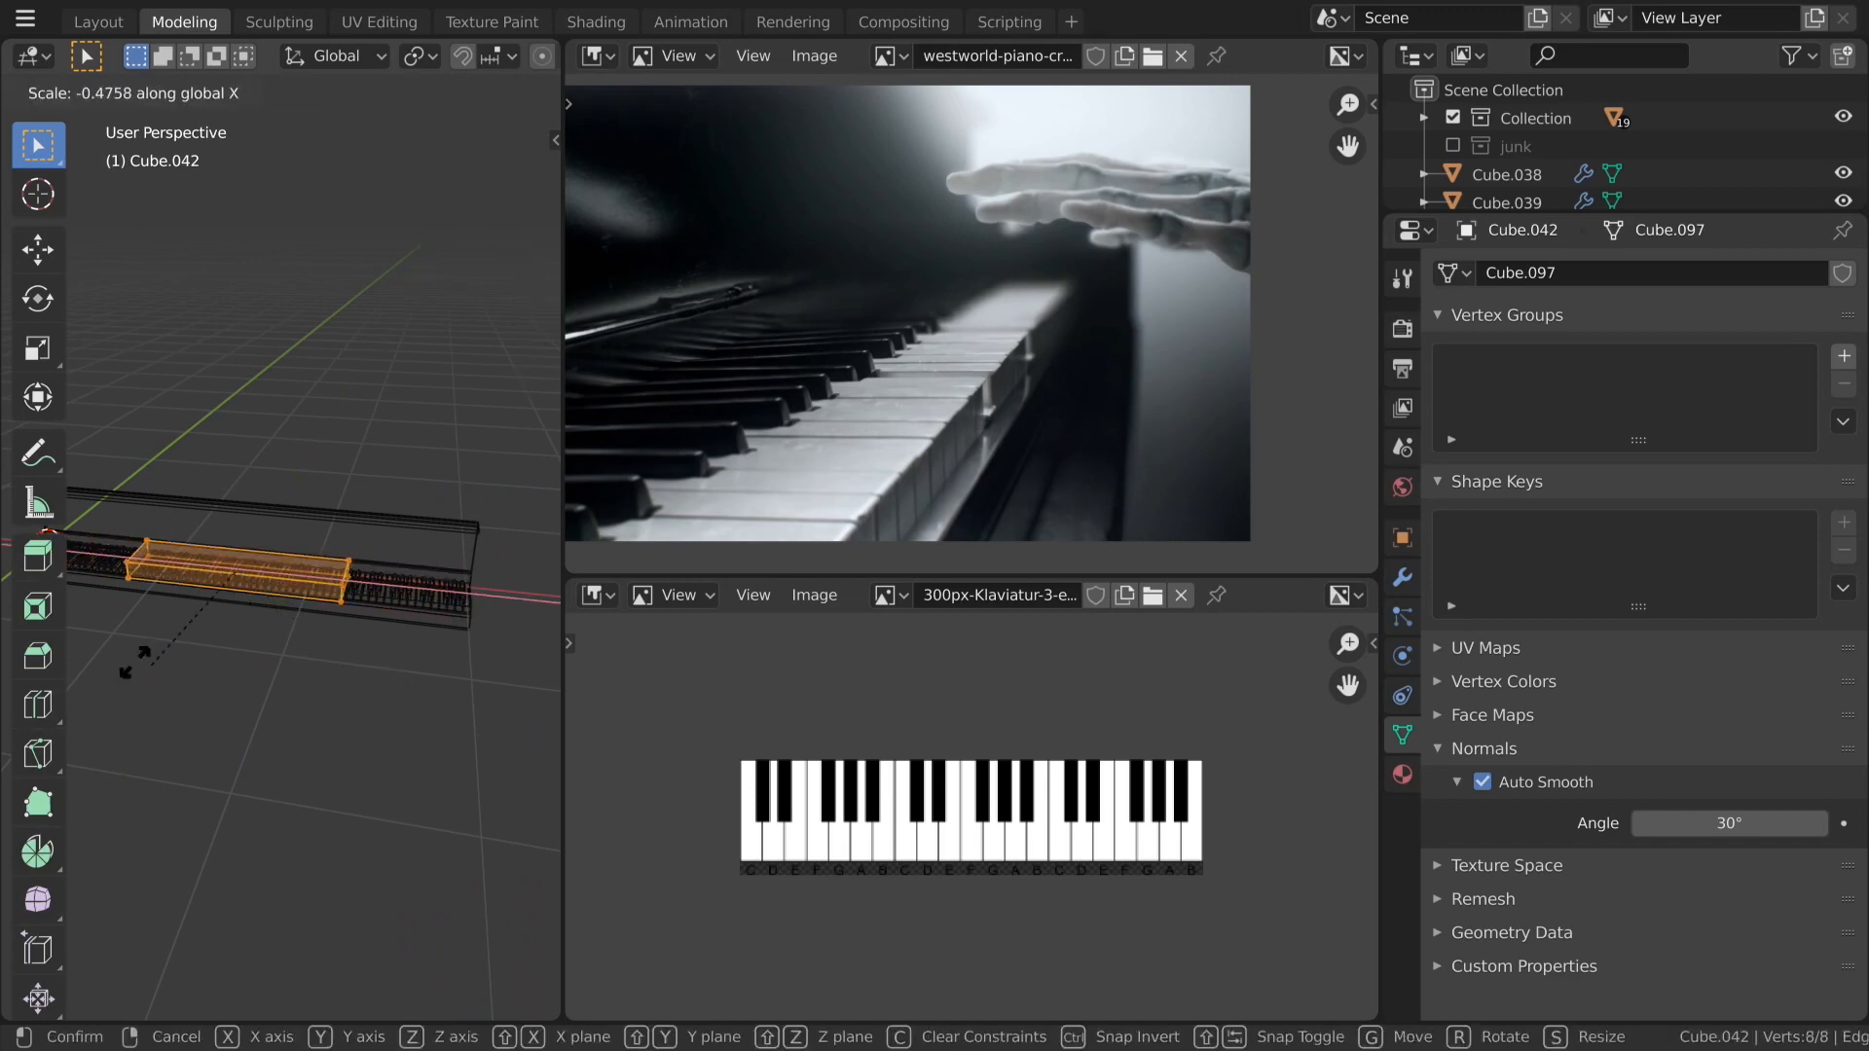
pyautogui.click(224, 625)
pyautogui.press('s')
pyautogui.press('x')
pyautogui.click(217, 621)
# Move the narrow block about 1.57 m along X to the keyboard's far end and fit it against the case in front view.
pyautogui.press('g')
pyautogui.press('x')
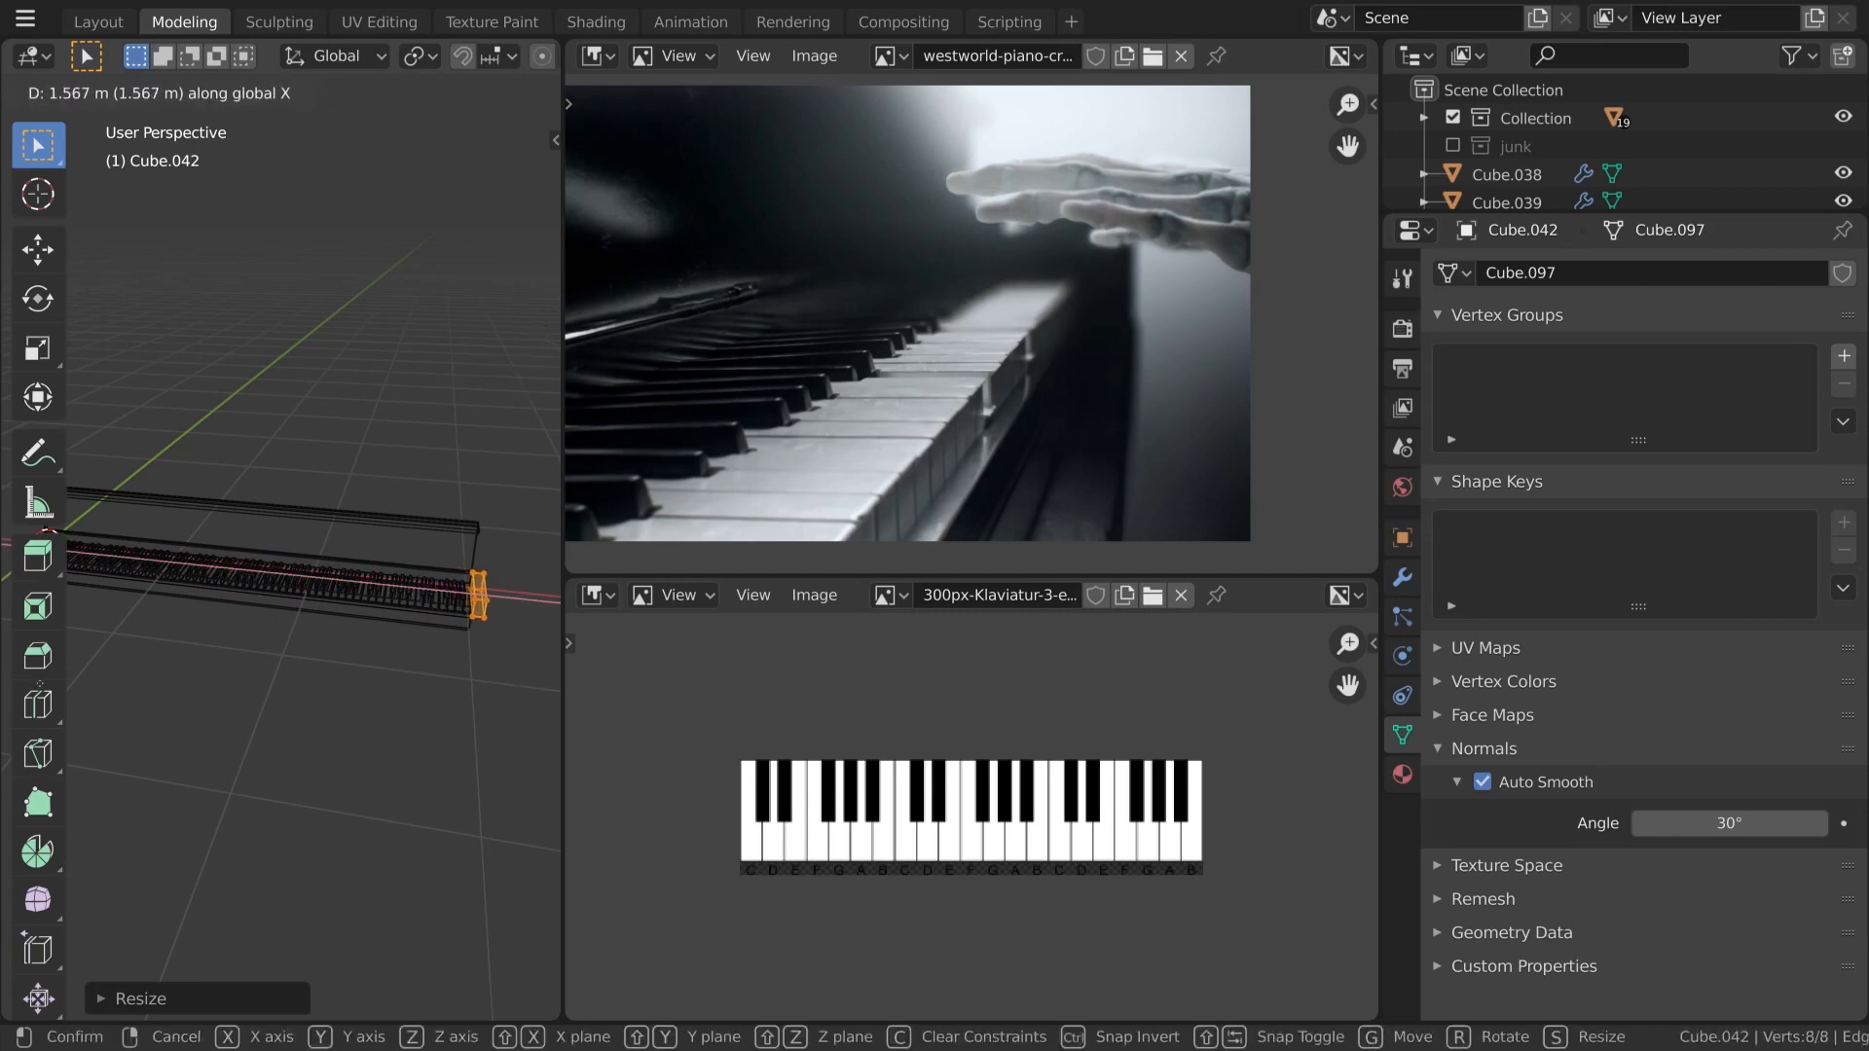
pyautogui.click(47, 670)
pyautogui.press('KP_1')
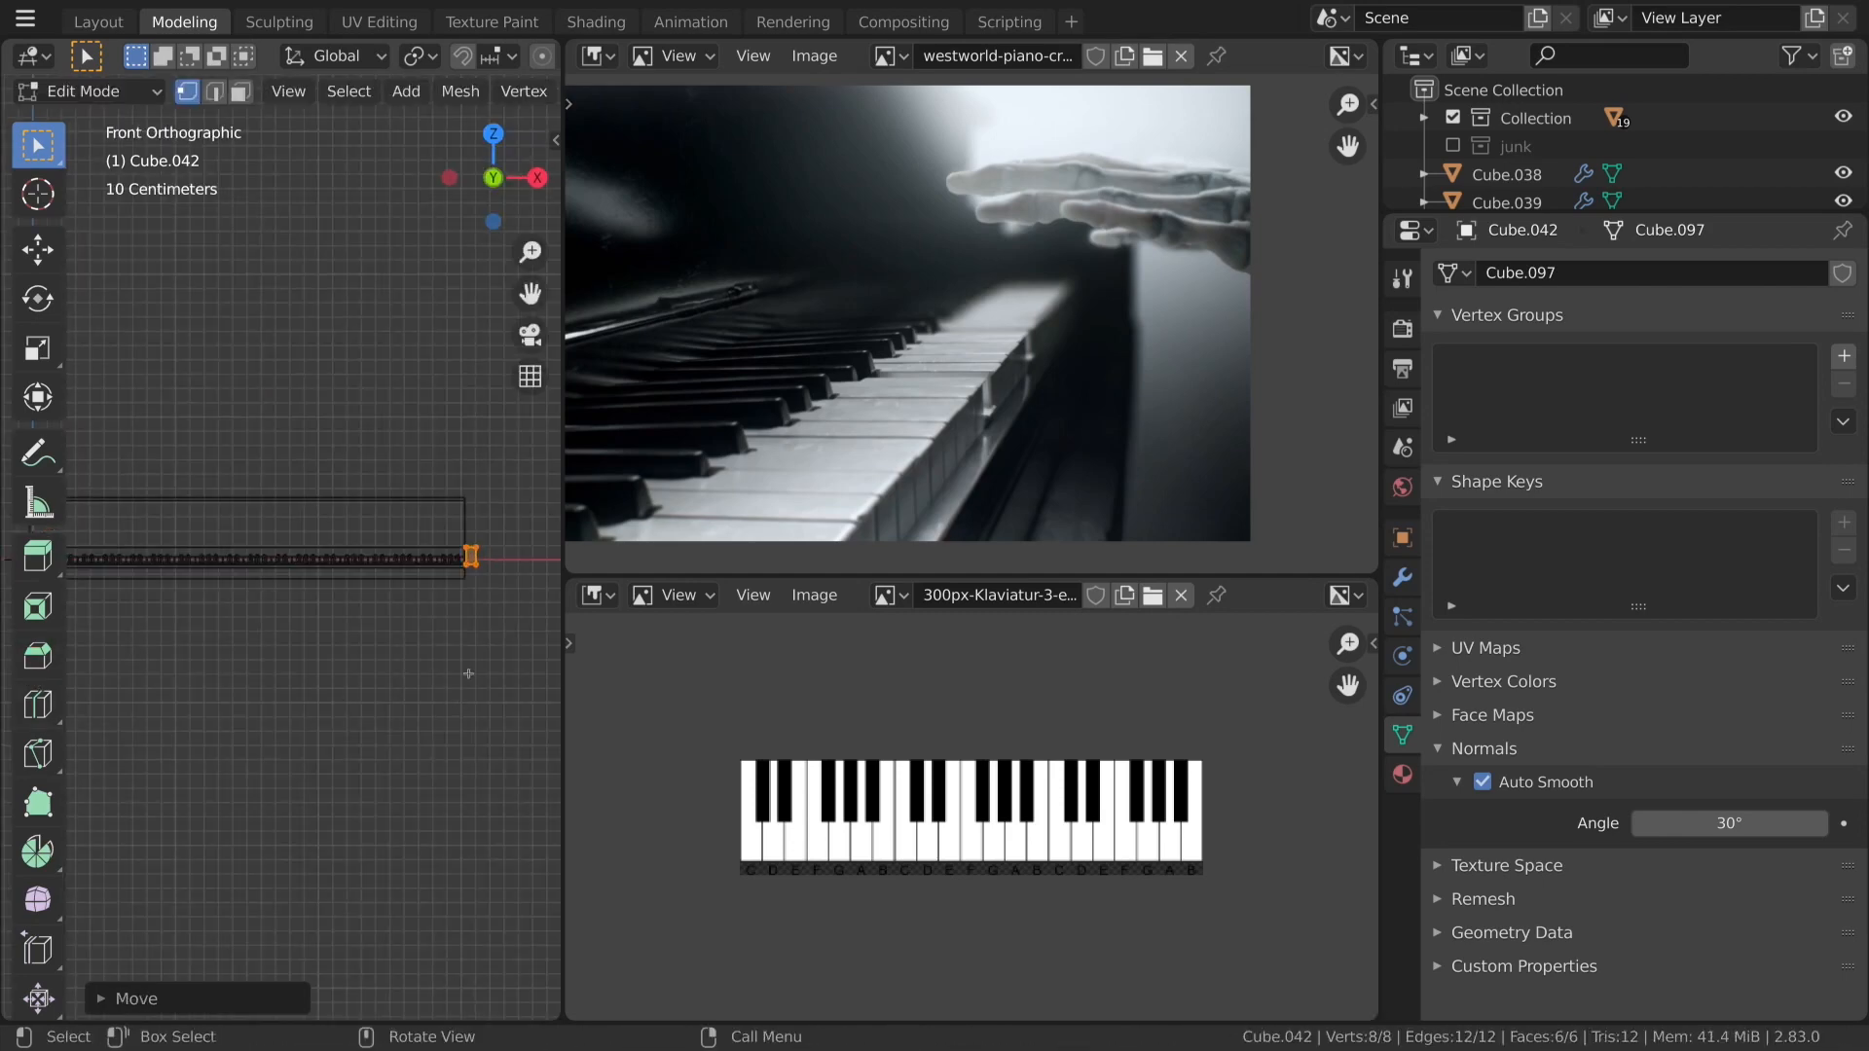
pyautogui.press('KP_Decimal')
pyautogui.scroll(5, 363, 701)
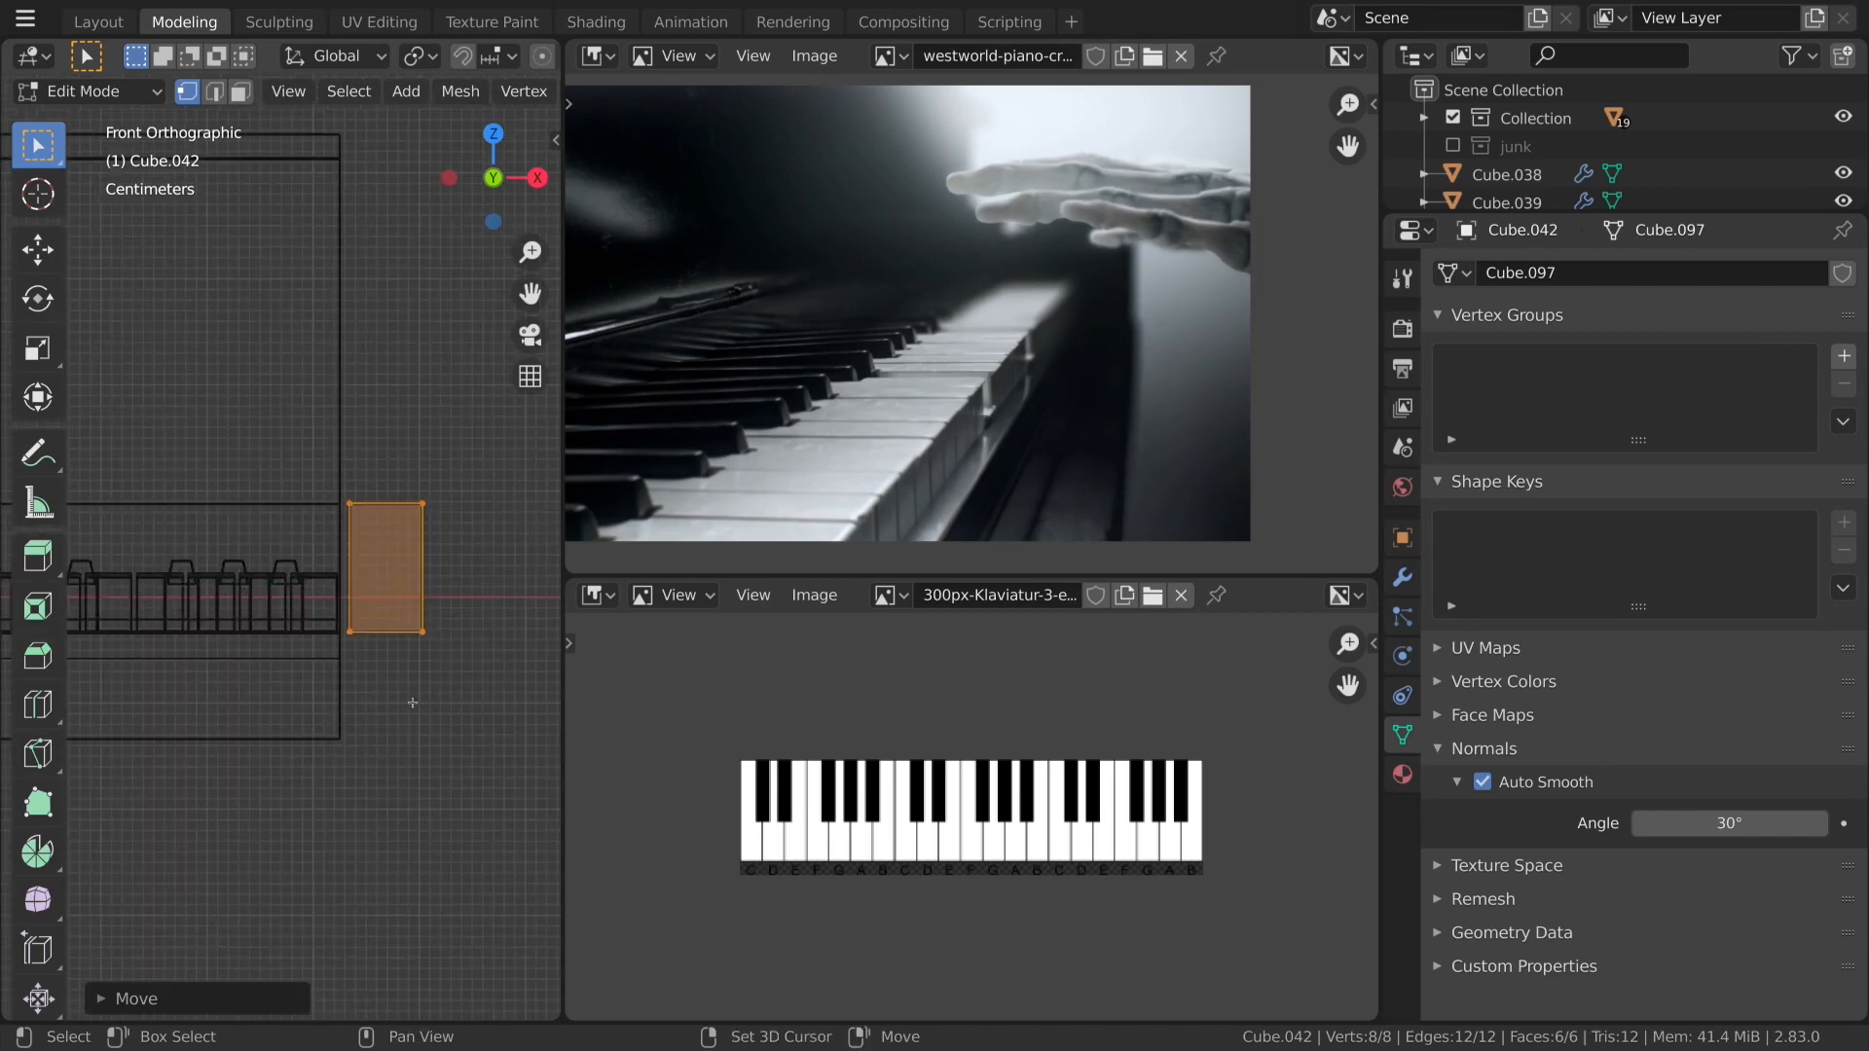
pyautogui.press('g')
pyautogui.press('x')
pyautogui.click(350, 702)
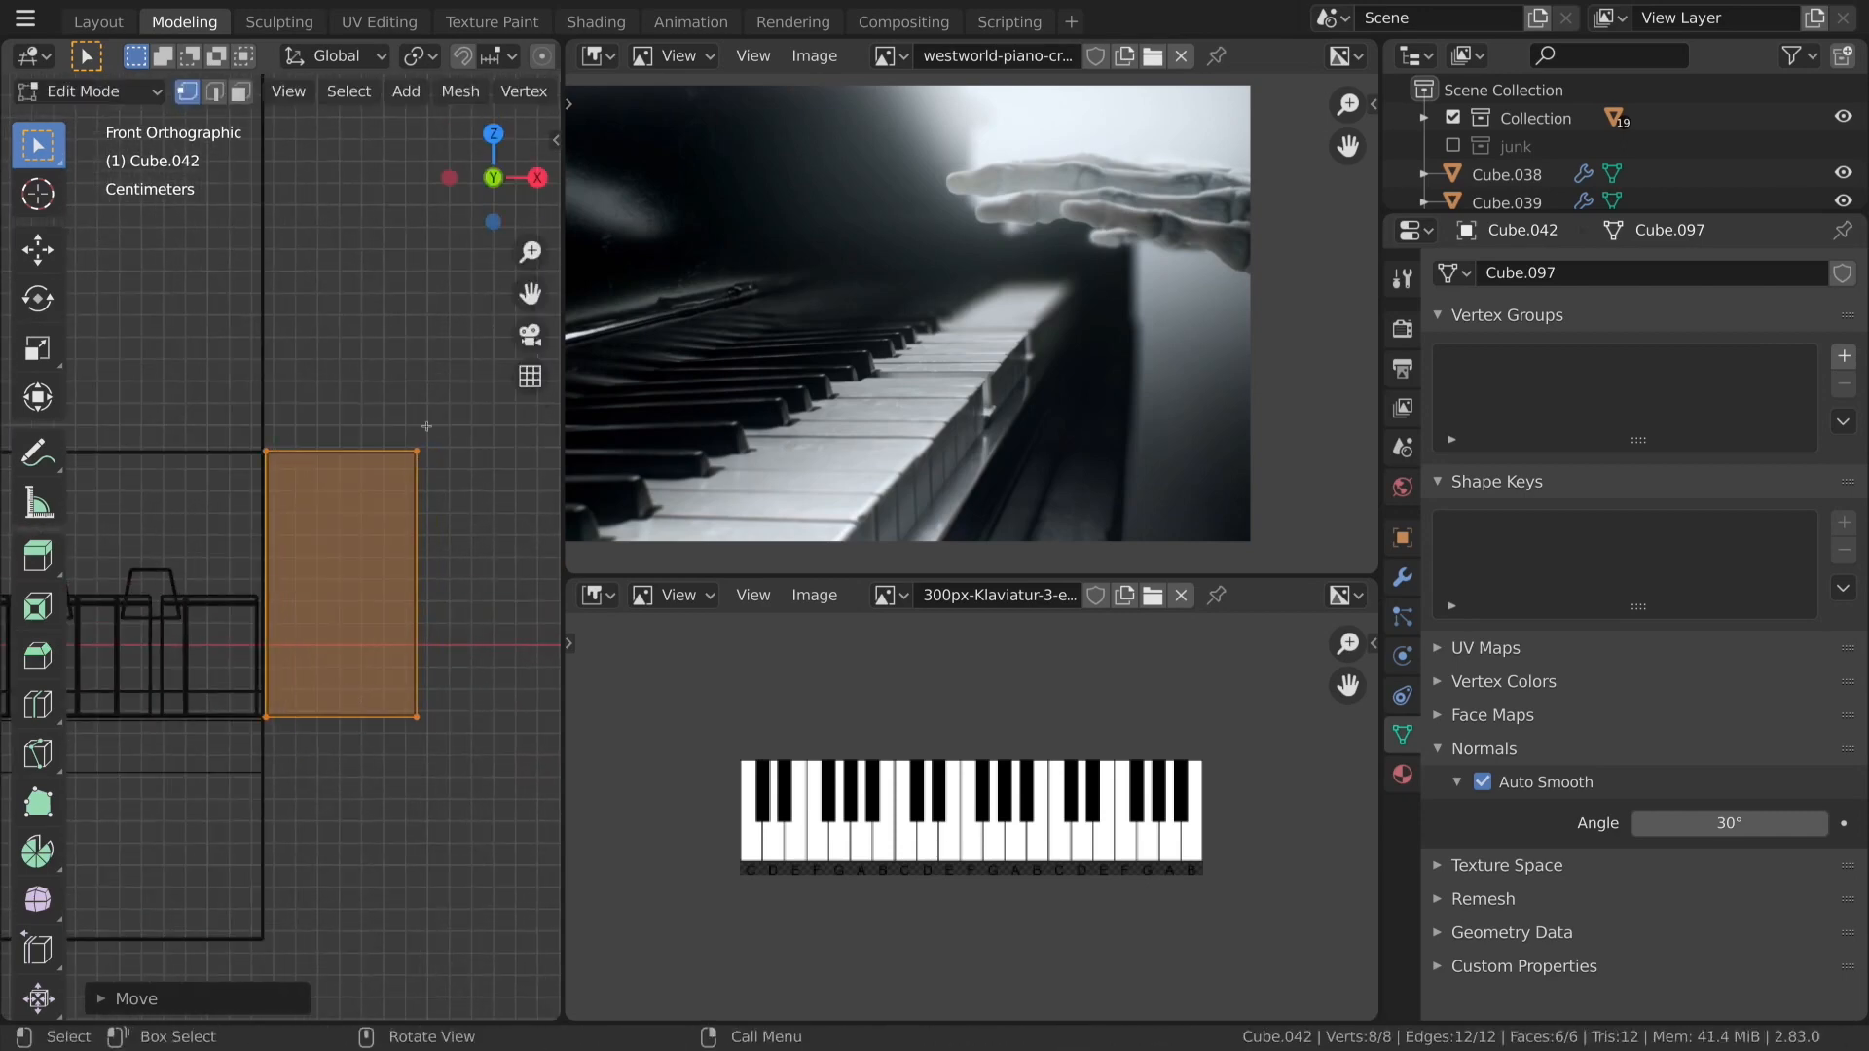
# Lower the end panel's bottom vertices along Z to about the front panel's bottom edge.
pyautogui.hotkey('alt', 'a')
pyautogui.press('b')
pyautogui.moveTo(226, 705); pyautogui.dragTo(447, 791)
pyautogui.press('g')
pyautogui.press('z')
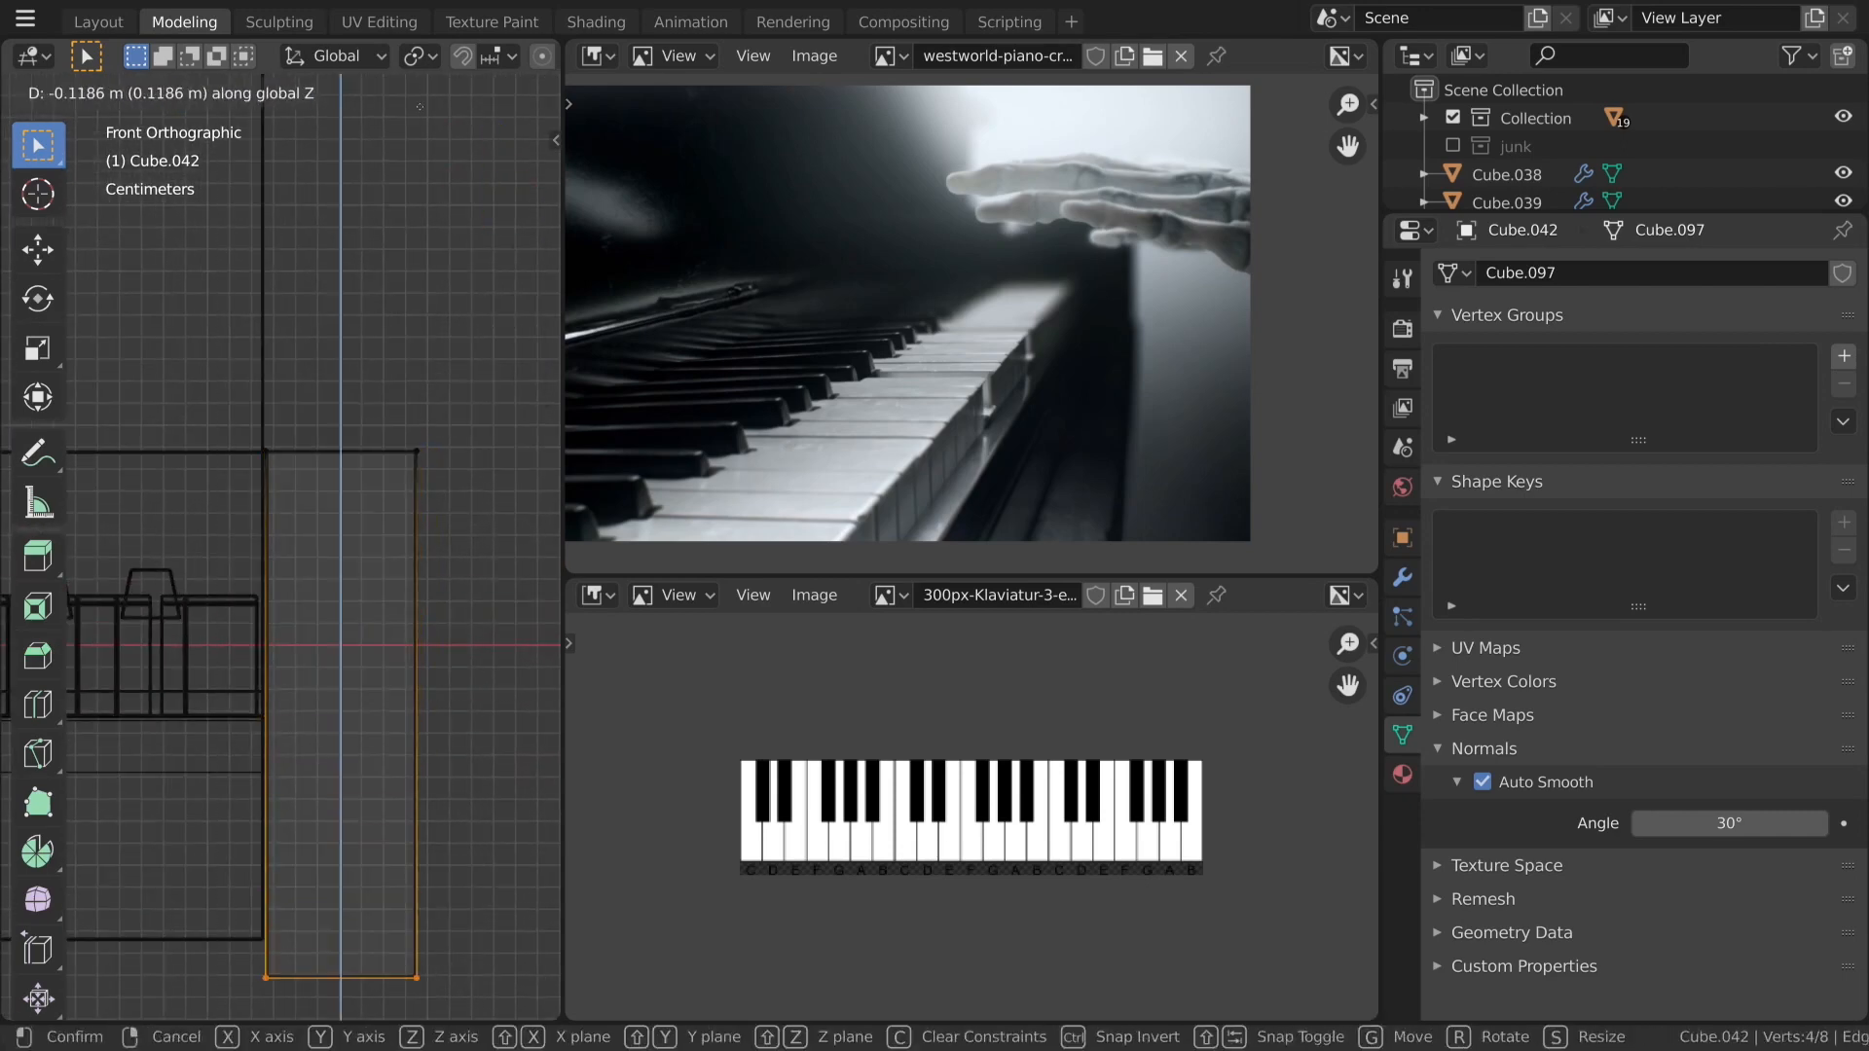
pyautogui.click(436, 1003)
pyautogui.moveTo(436, 1002); pyautogui.dragTo(357, 575, button='middle')
# Raise the end panel's top vertices about 0.02 m along Z and leave Edit Mode.
pyautogui.press('g')
pyautogui.press('z')
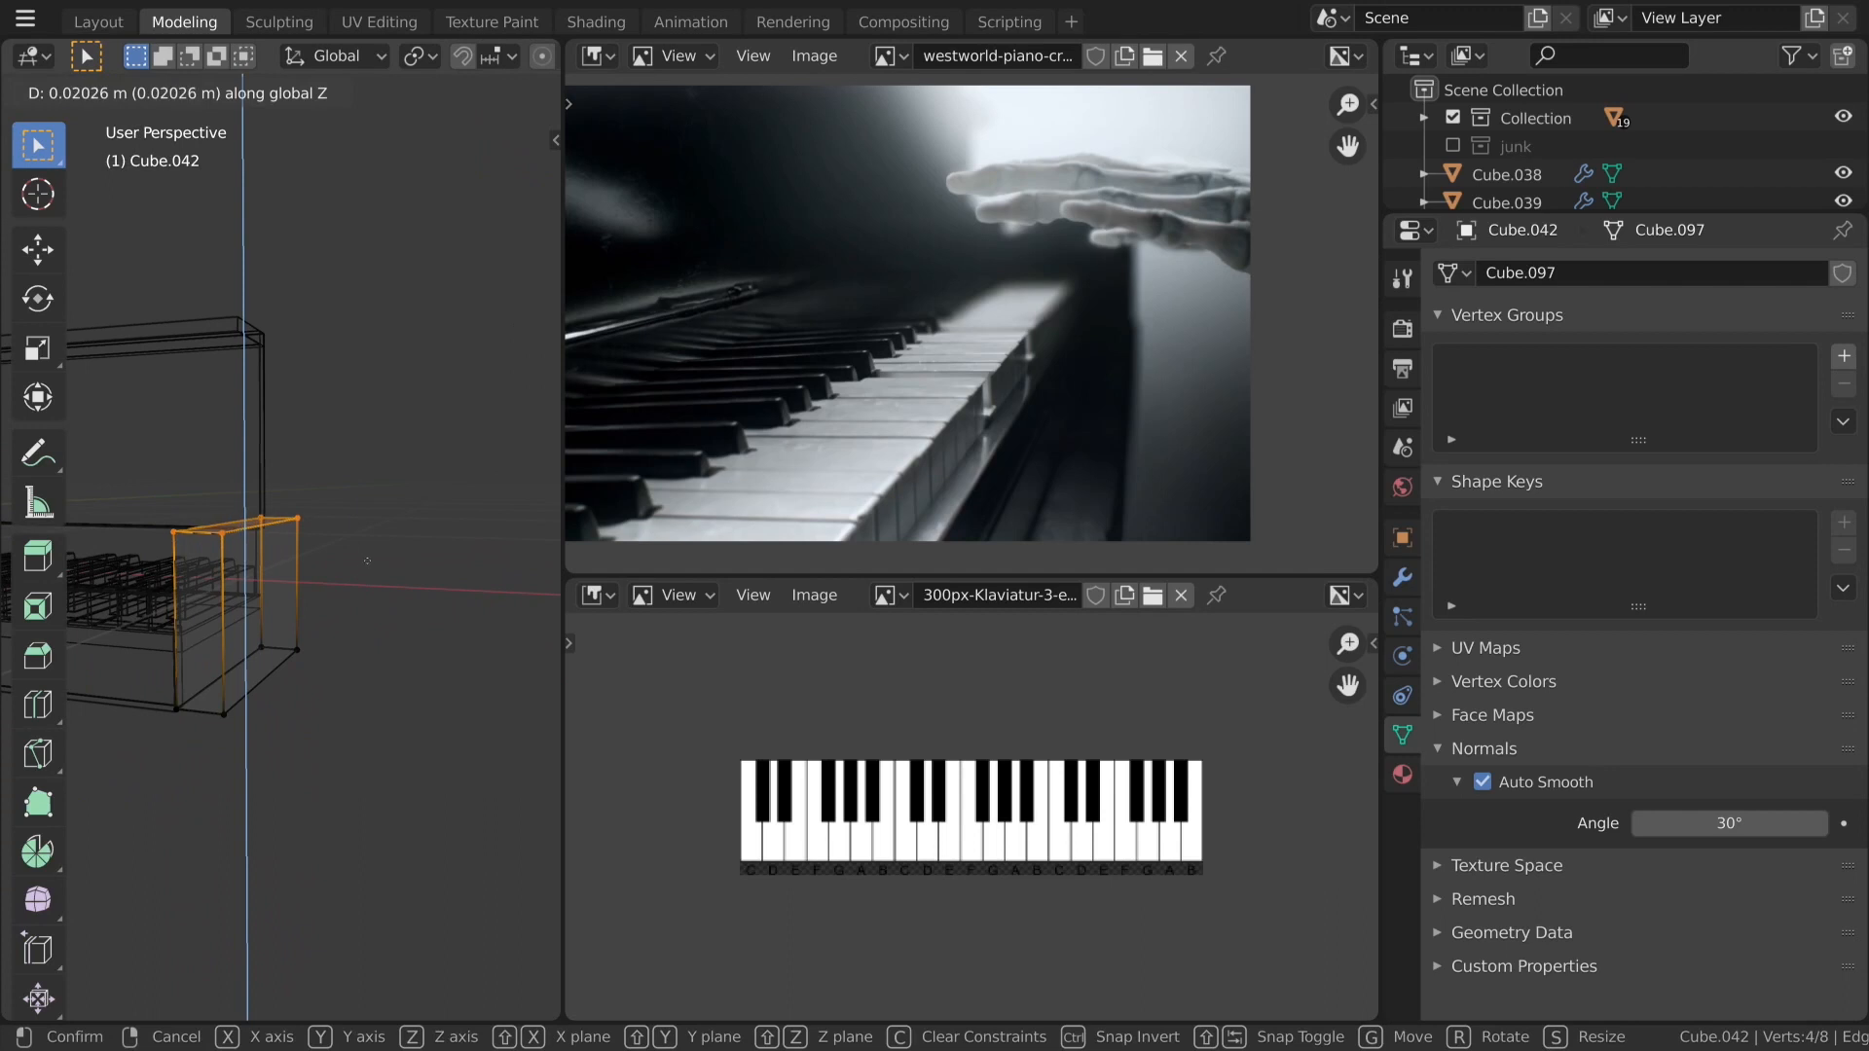
pyautogui.click(367, 553)
pyautogui.scroll(-5, 249, 710)
pyautogui.press('Tab')
# Move the end panel's front vertices about 0.053 m forward along Y and view the result in solid shading.
pyautogui.moveTo(249, 709); pyautogui.dragTo(355, 659, button='middle')
pyautogui.press('Tab')
pyautogui.scroll(3, 348, 589)
pyautogui.moveTo(371, 541); pyautogui.dragTo(418, 688)
pyautogui.press('g')
pyautogui.press('y')
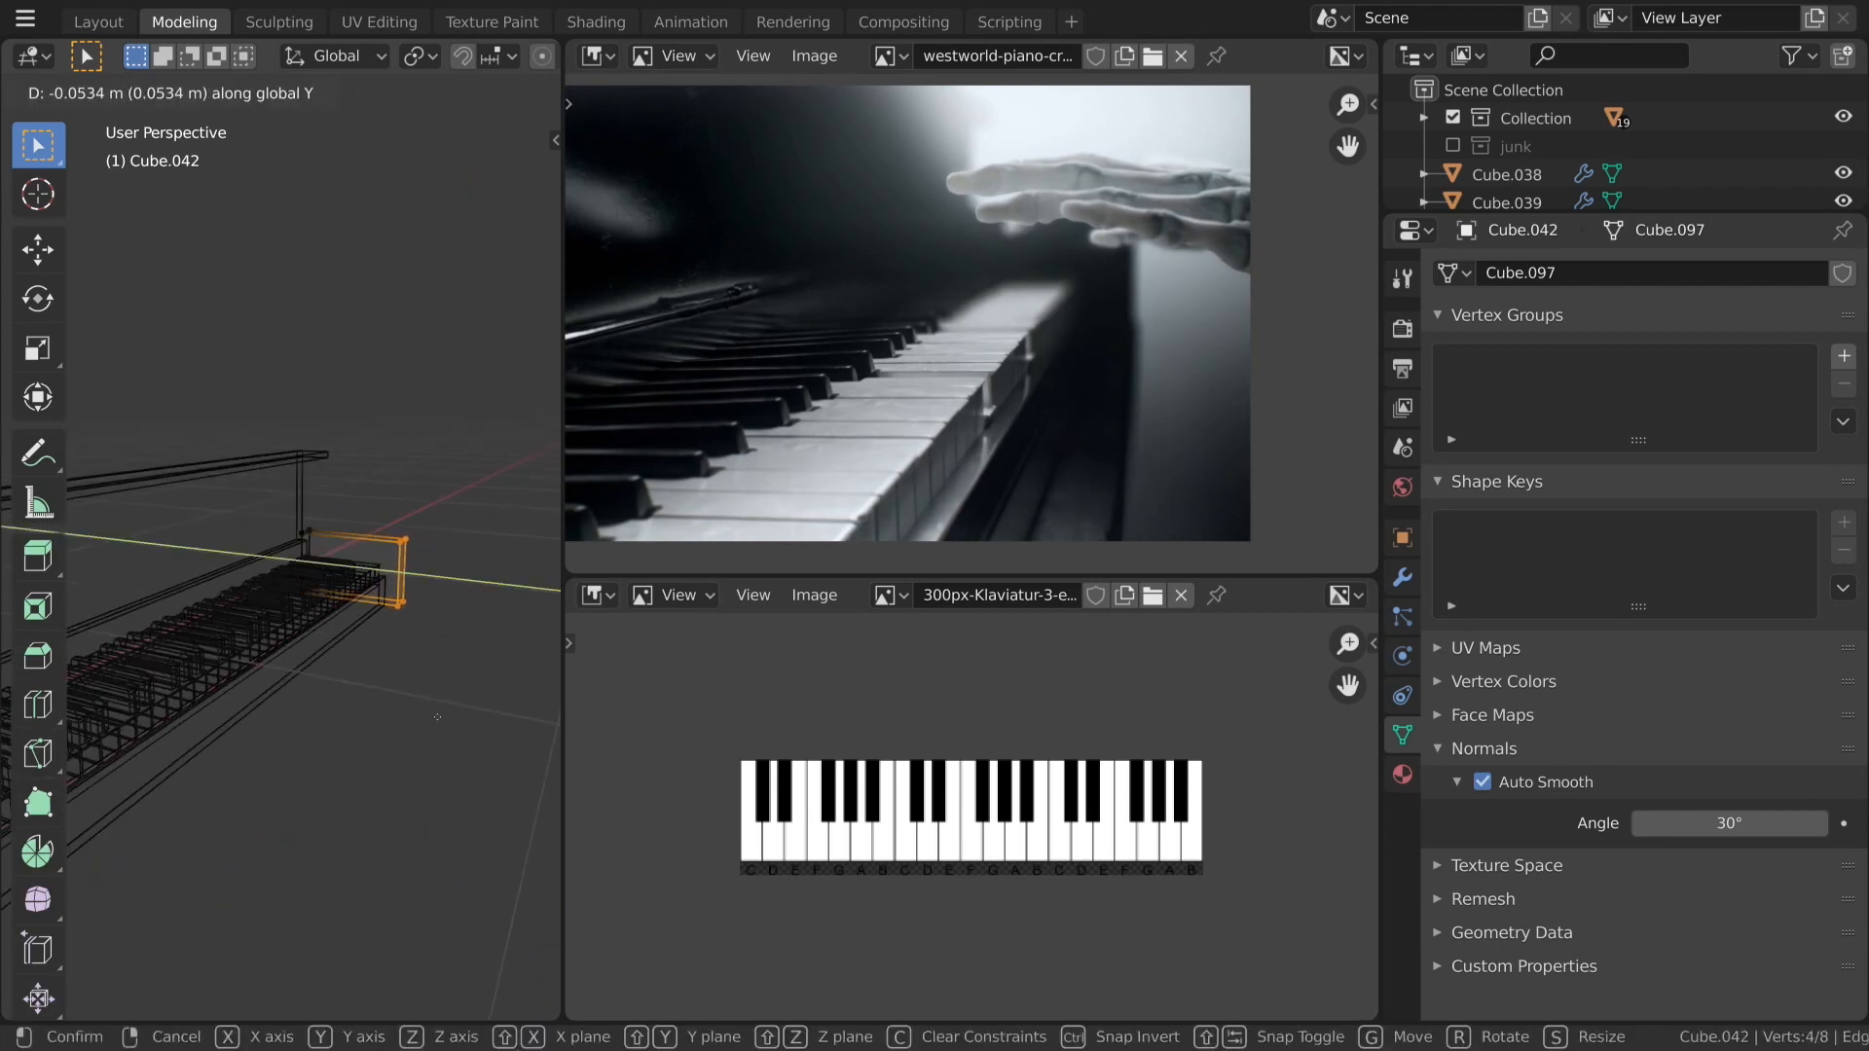
pyautogui.click(437, 716)
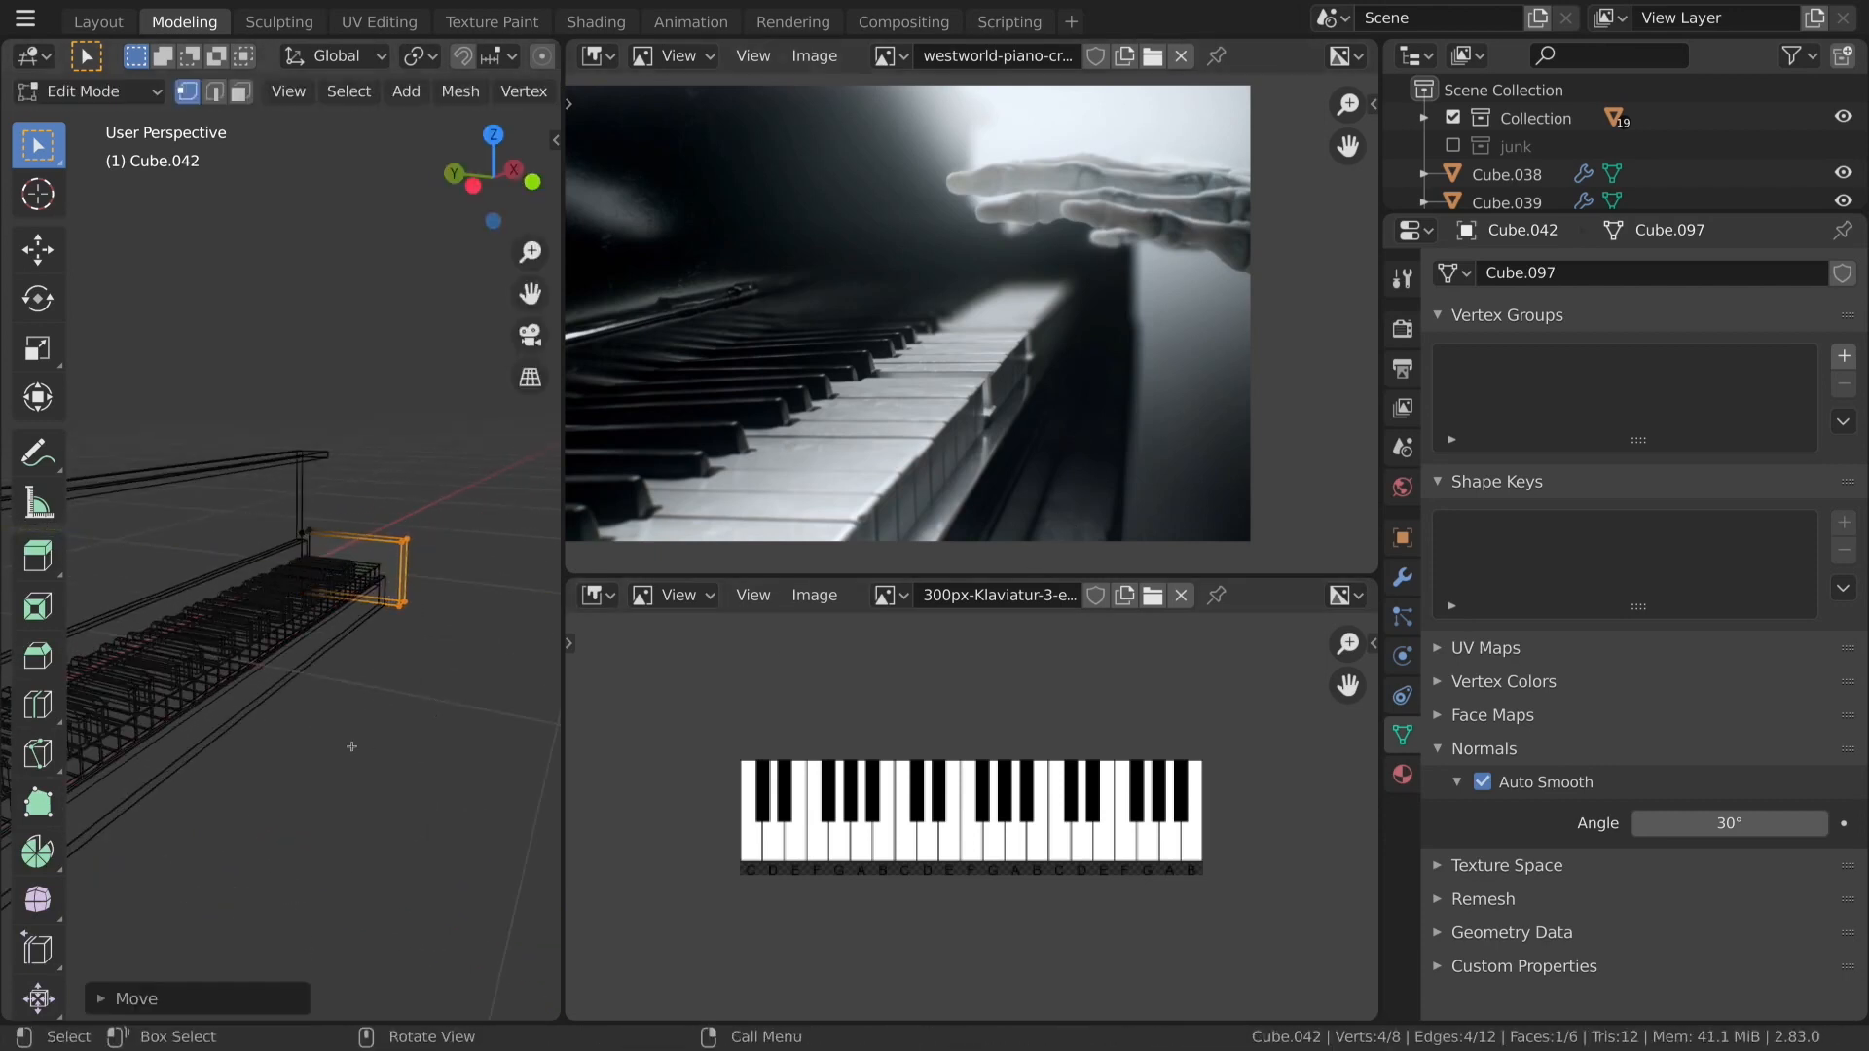
pyautogui.moveTo(363, 659)
pyautogui.mouseDown(button='middle')
pyautogui.moveTo(391, 700)
pyautogui.moveTo(367, 701)
pyautogui.moveTo(383, 655)
pyautogui.moveTo(311, 660)
pyautogui.mouseUp(button='middle')
pyautogui.press('z')
pyautogui.click(517, 698)
pyautogui.scroll(-3, 390, 714)
pyautogui.press('Tab')
# Duplicate the front panel in place and rotate the copy 90° about the X axis.
pyautogui.click(280, 645)
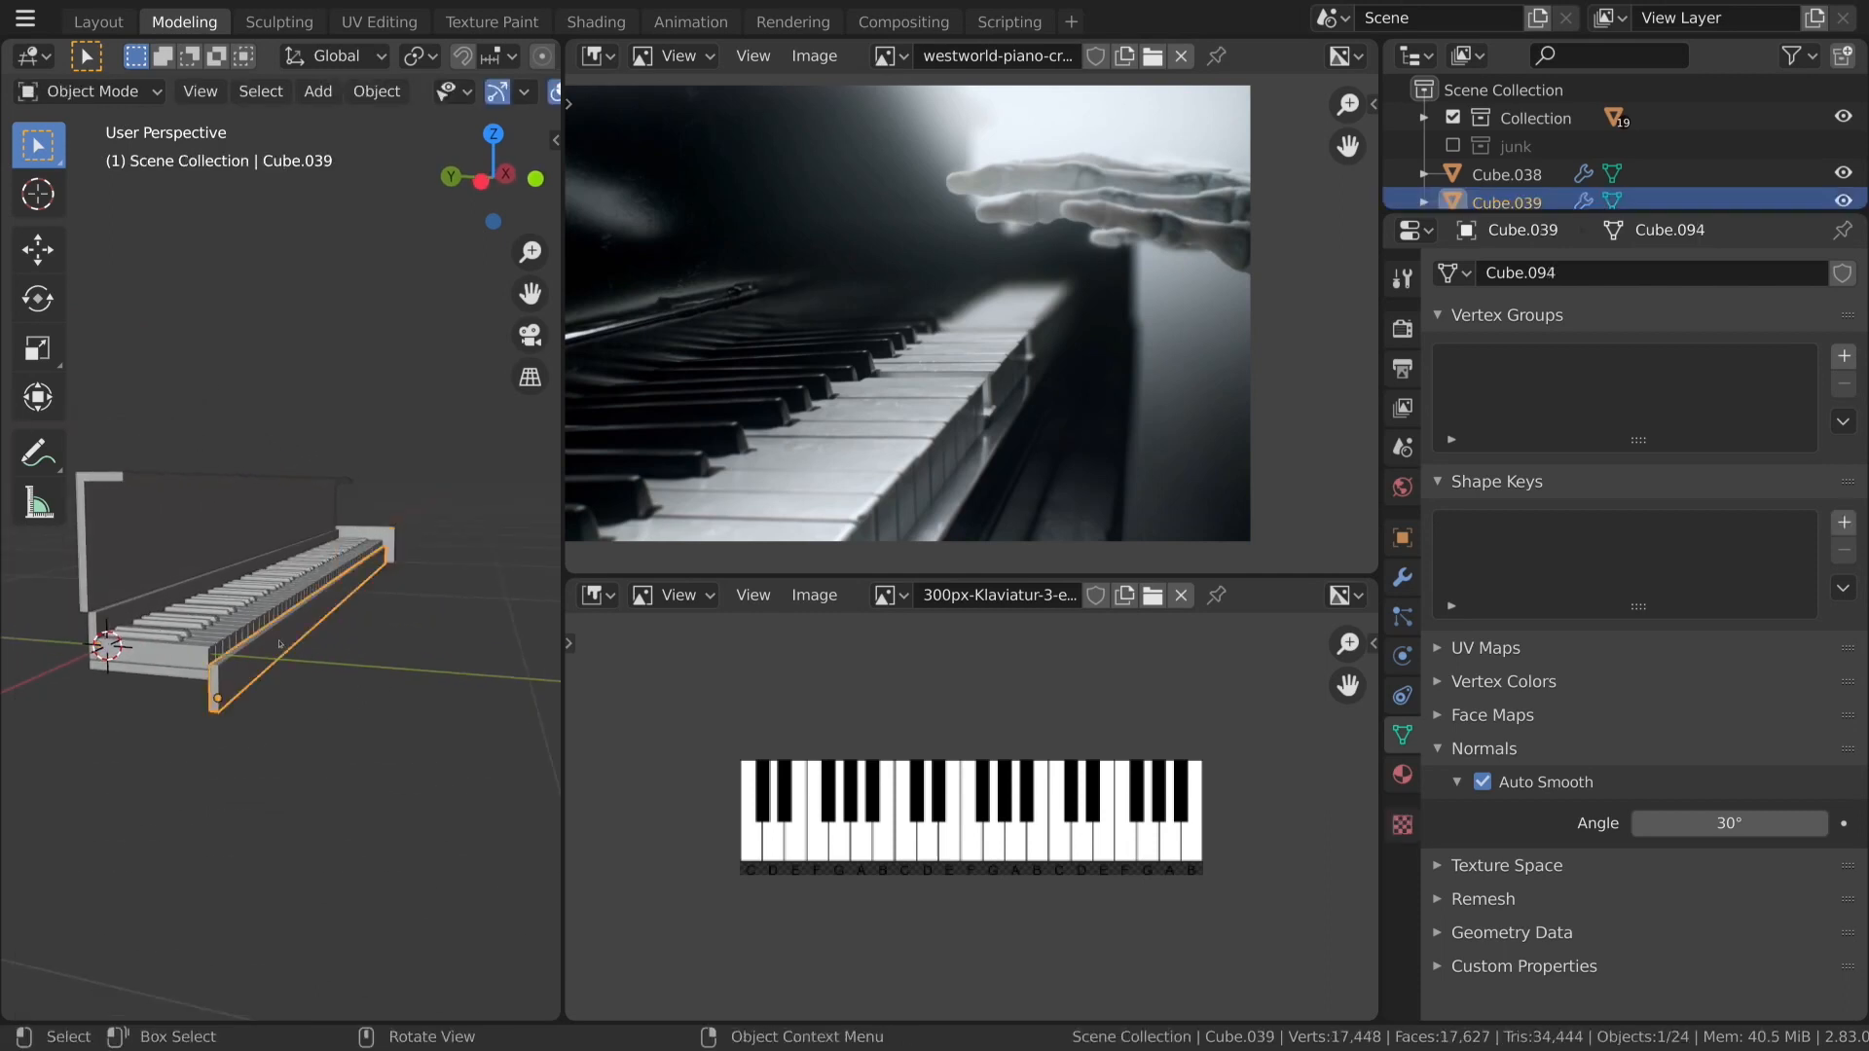
pyautogui.hotkey('shift', 'd')
pyautogui.rightClick(398, 656)
pyautogui.write('rx')
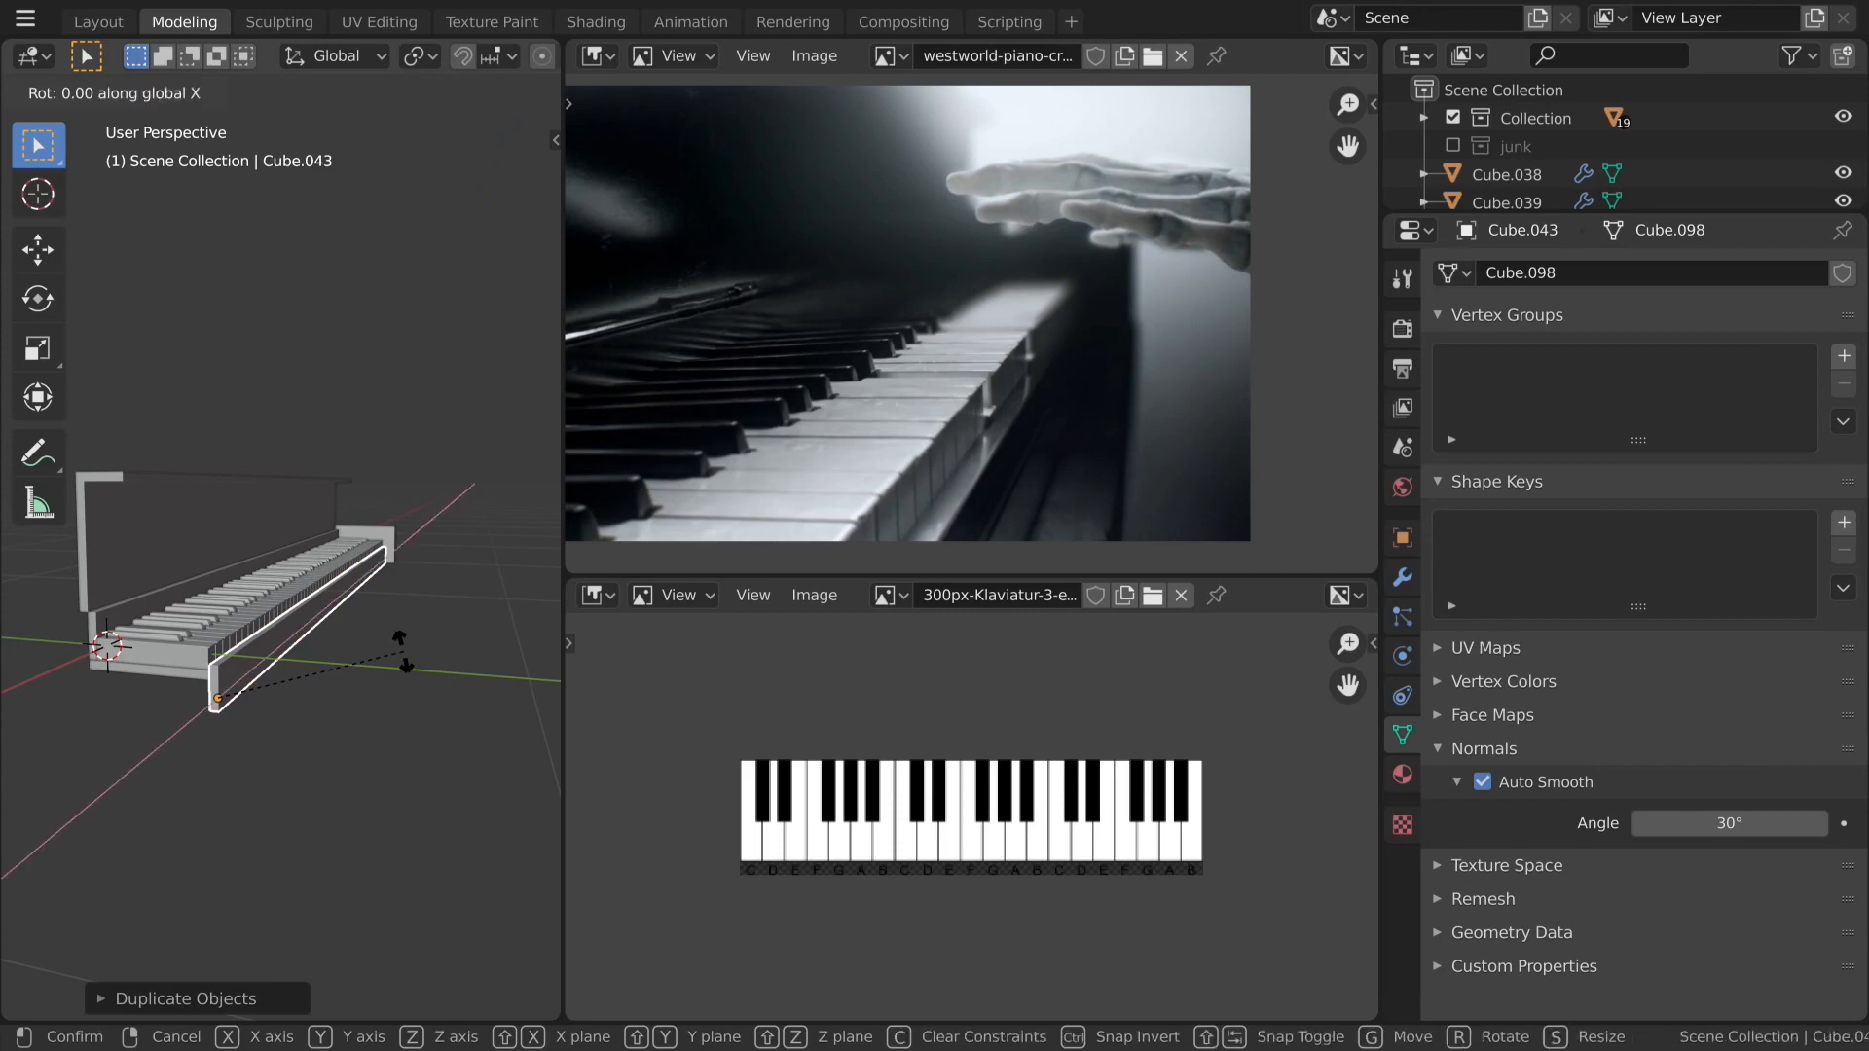
pyautogui.write('90')
pyautogui.press('Return')
pyautogui.press('KP_1')
pyautogui.press('KP_3')
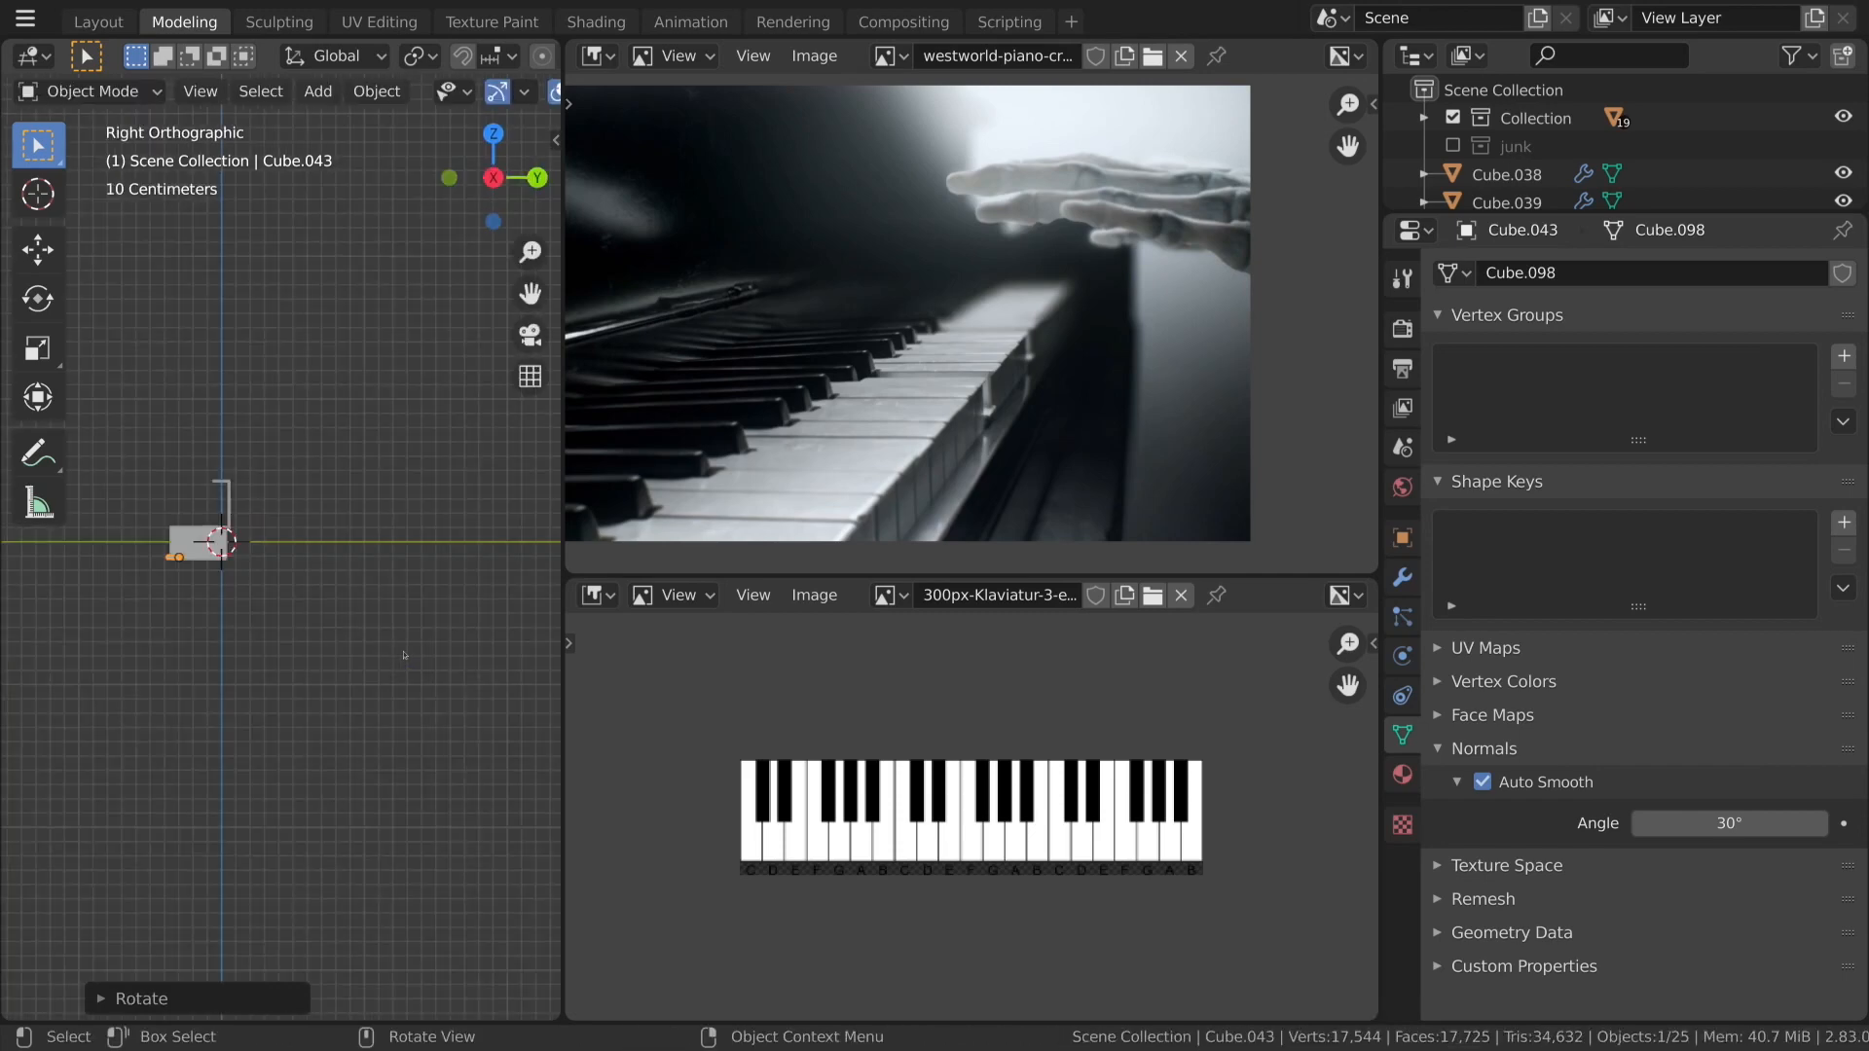
# In left orthographic view, move the rotated copy directly beneath the front panel so it projects forward as a ledge.
pyautogui.scroll(5, 255, 676)
pyautogui.keyDown('shift'); pyautogui.moveTo(255, 676); pyautogui.dragTo(601, 636, button='middle'); pyautogui.keyUp('shift')
pyautogui.press('ctrl+KP_3')
pyautogui.scroll(6, 386, 704)
pyautogui.keyDown('shift'); pyautogui.moveTo(387, 704); pyautogui.dragTo(136, 728, button='middle'); pyautogui.keyUp('shift')
pyautogui.press('g')
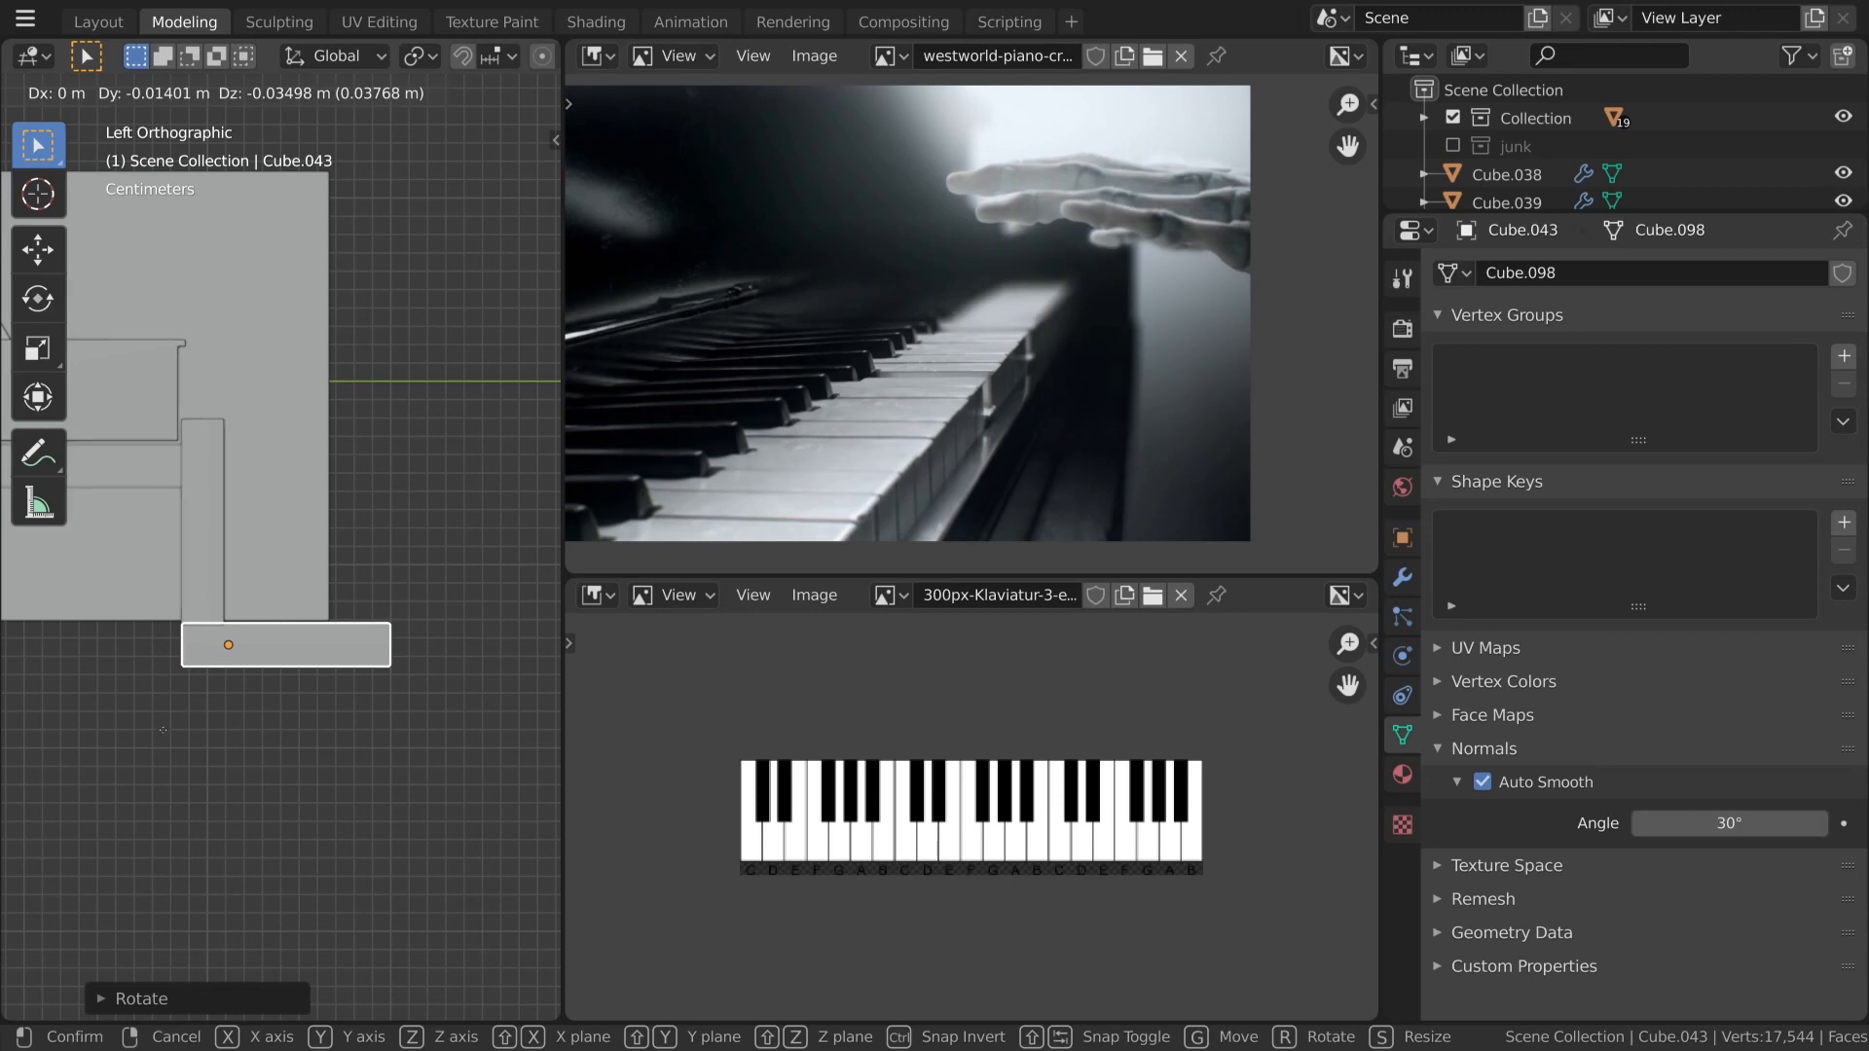
pyautogui.click(158, 778)
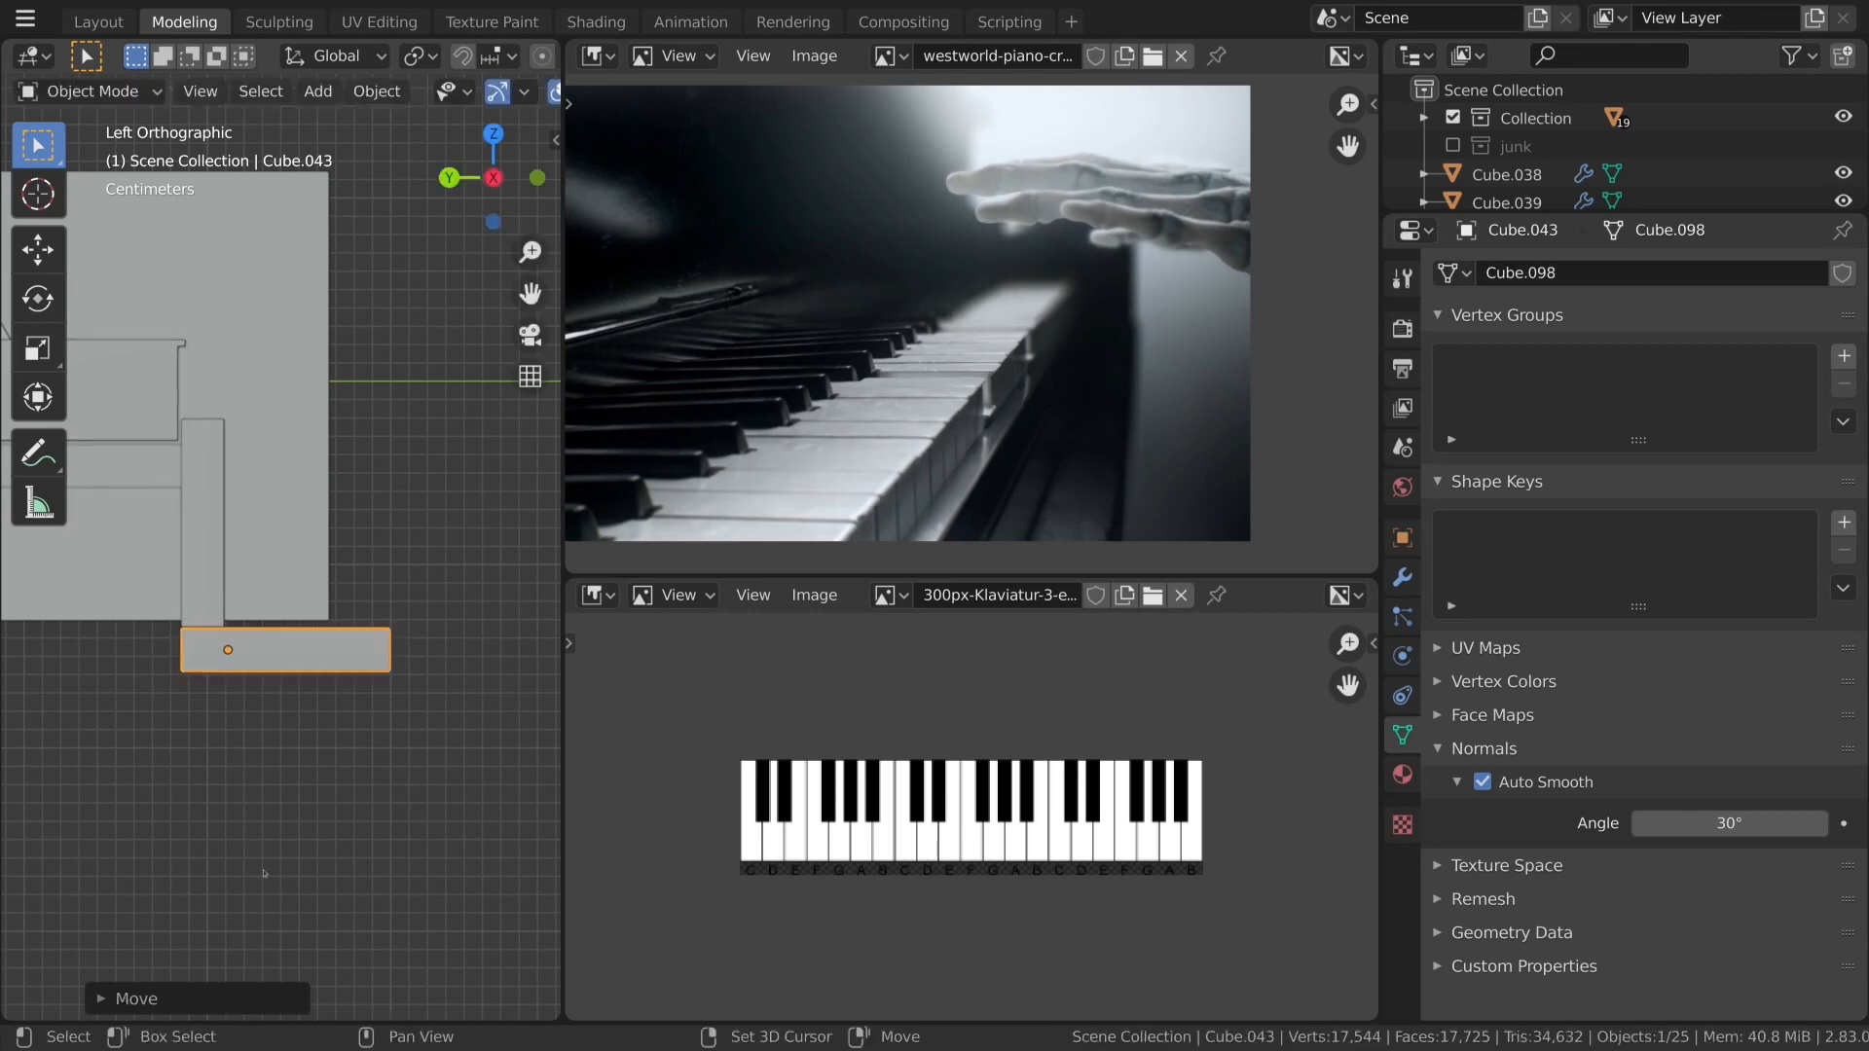
# In wireframe, move the end panel's front vertices about 0.029 m forward along Y, nearly flush with the ledge's front edge.
pyautogui.click(314, 538)
pyautogui.press('Tab')
pyautogui.scroll(-3, 330, 593)
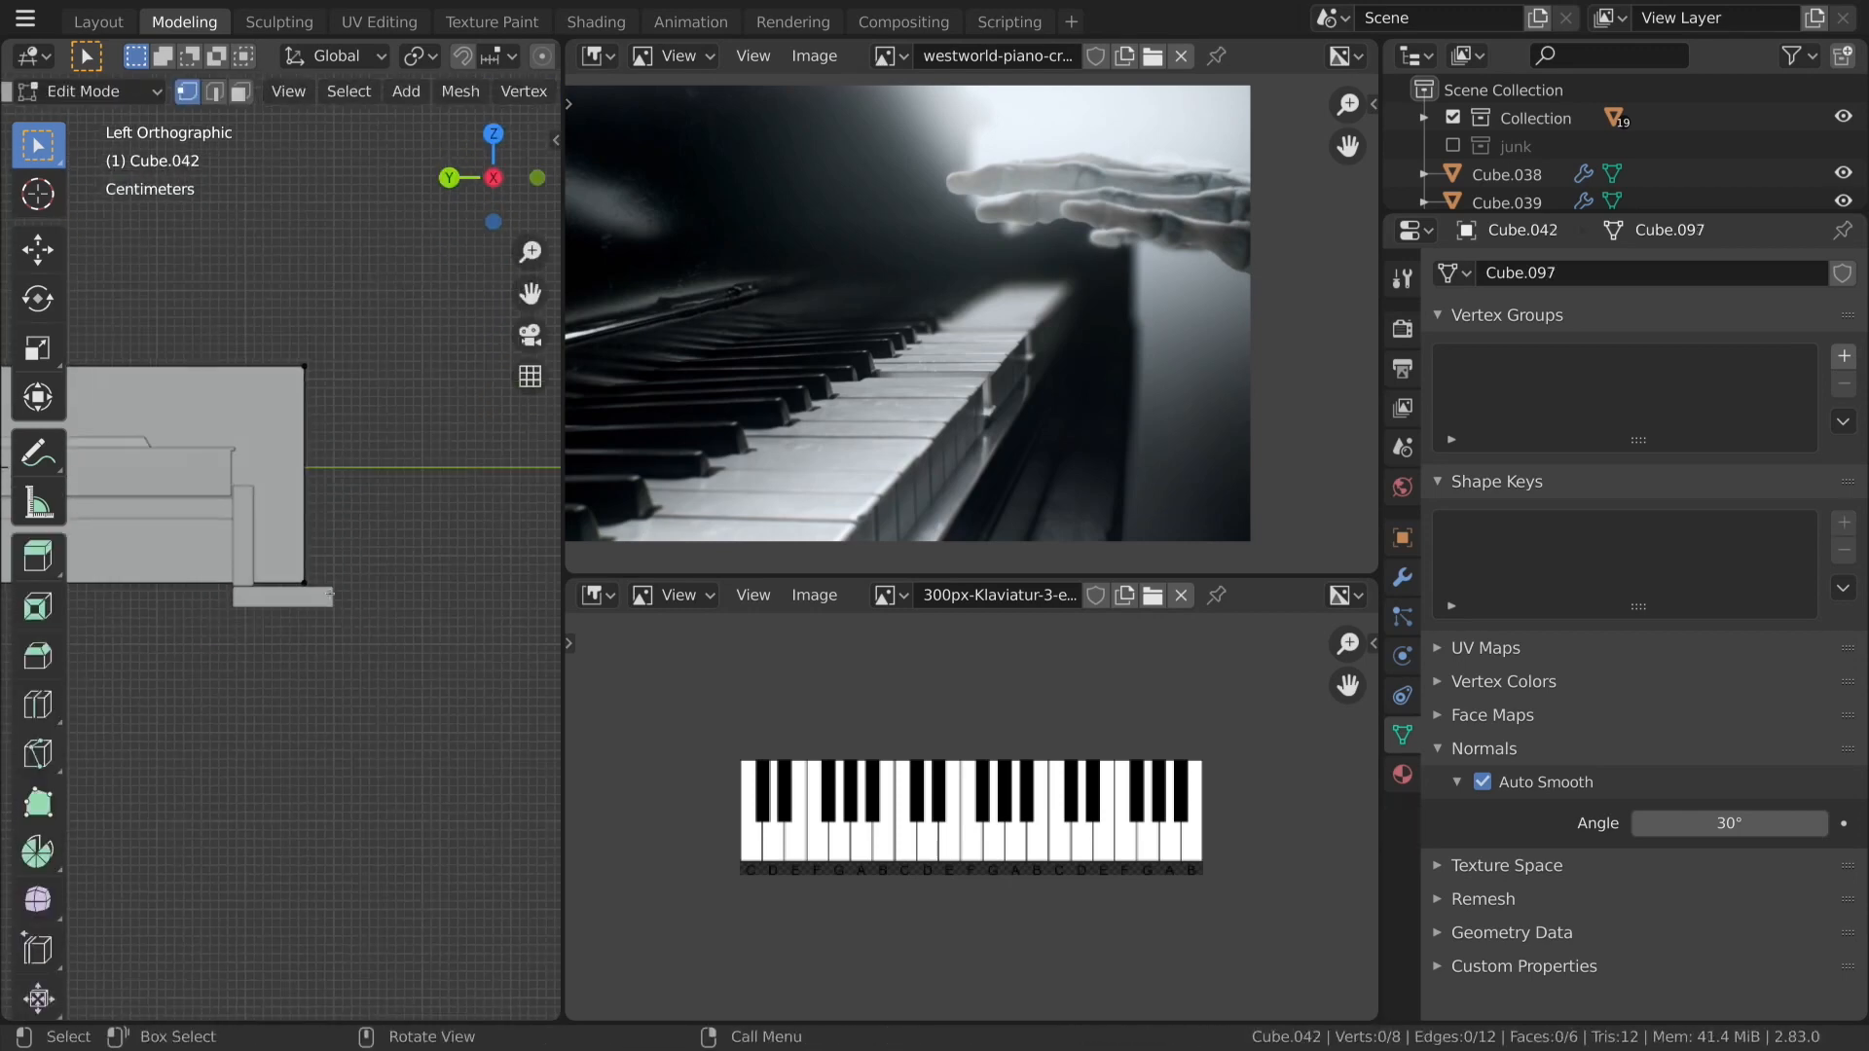
pyautogui.press('z')
pyautogui.click(107, 555)
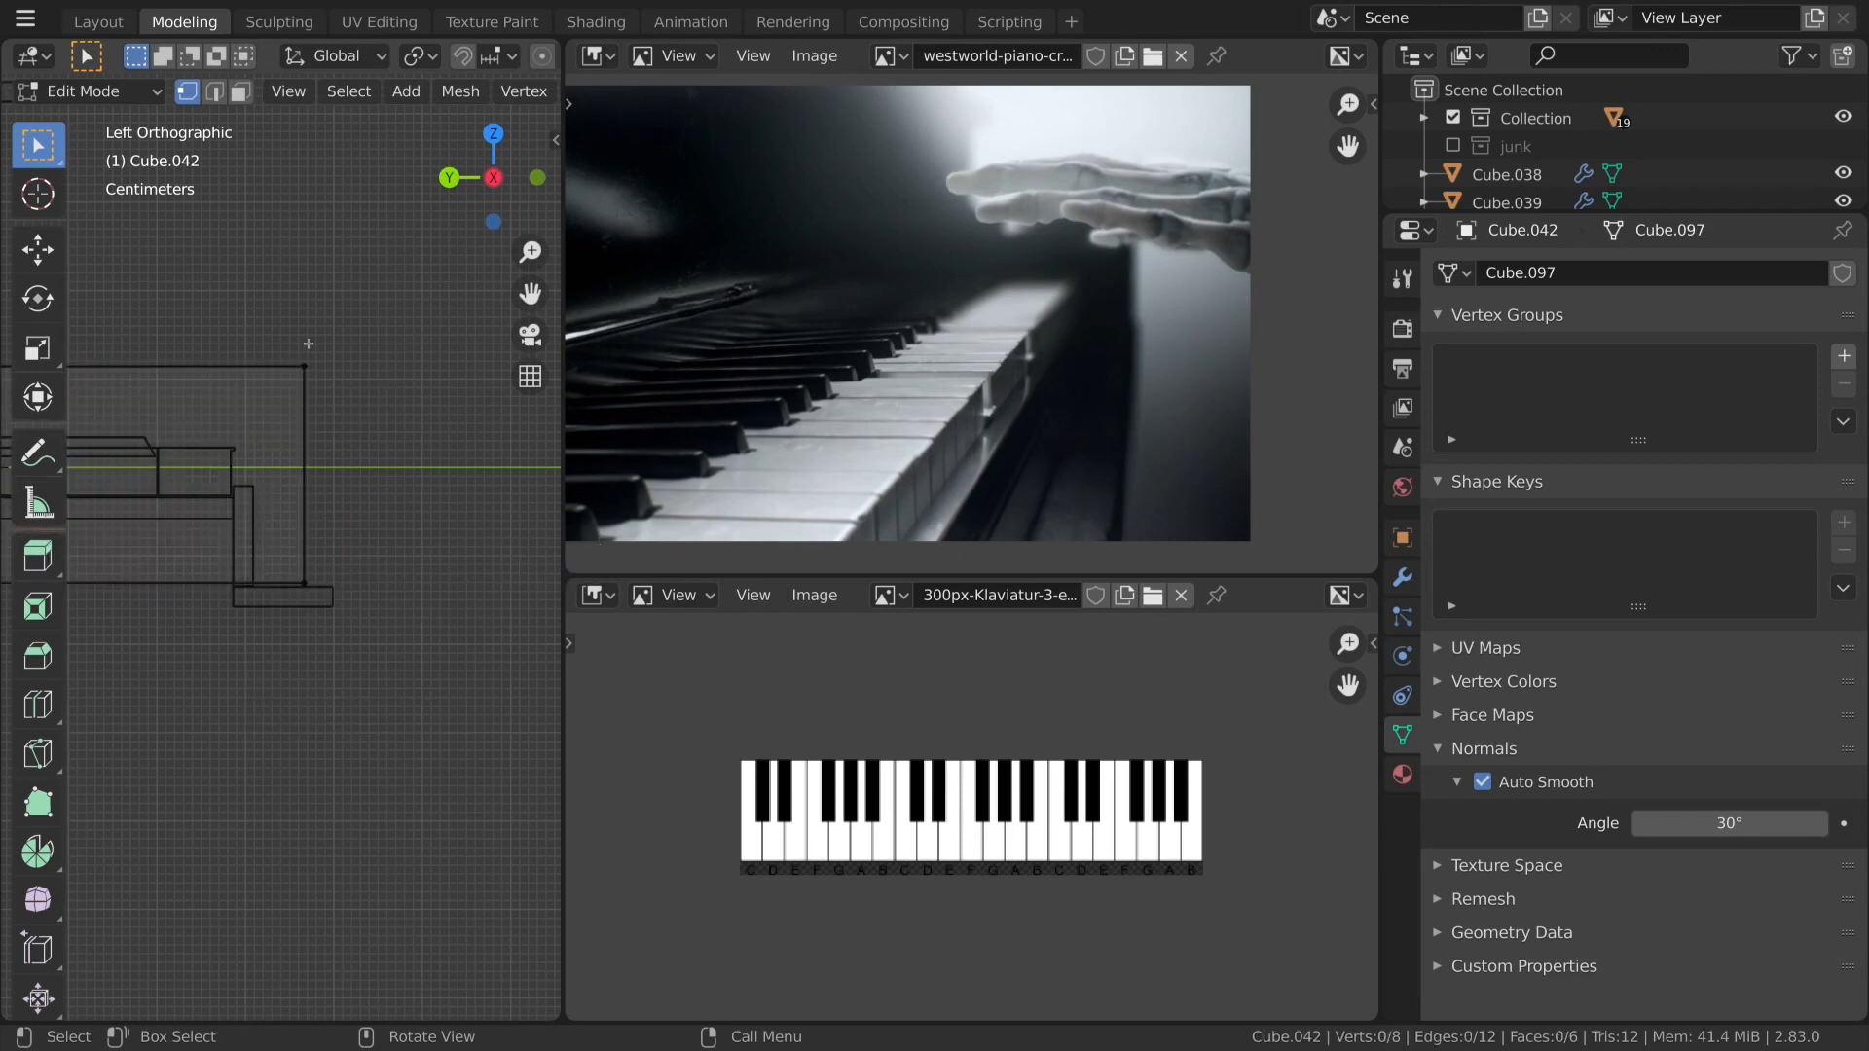
pyautogui.scroll(4, 380, 572)
pyautogui.press('g')
pyautogui.press('y')
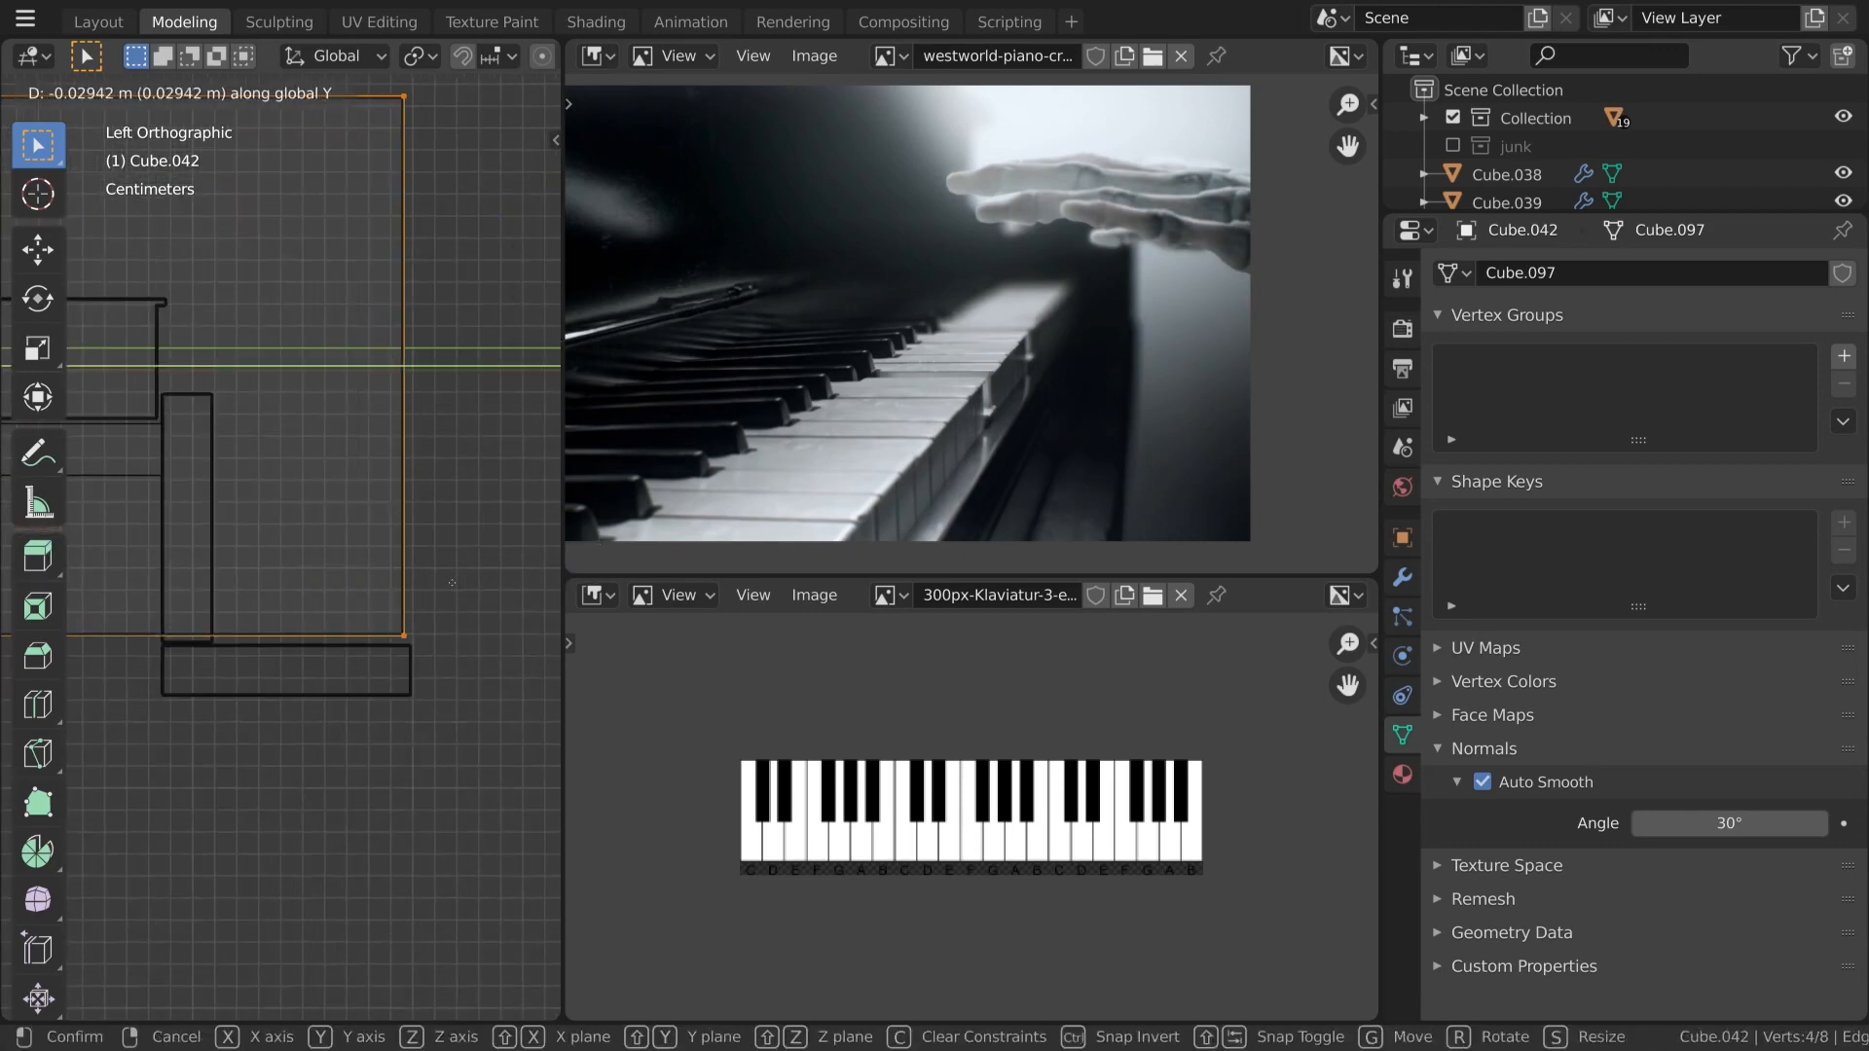
pyautogui.click(451, 584)
# Box-select the end panel's bottom vertices and lower them along Z to about the ledge's underside.
pyautogui.scroll(-11, 438, 587)
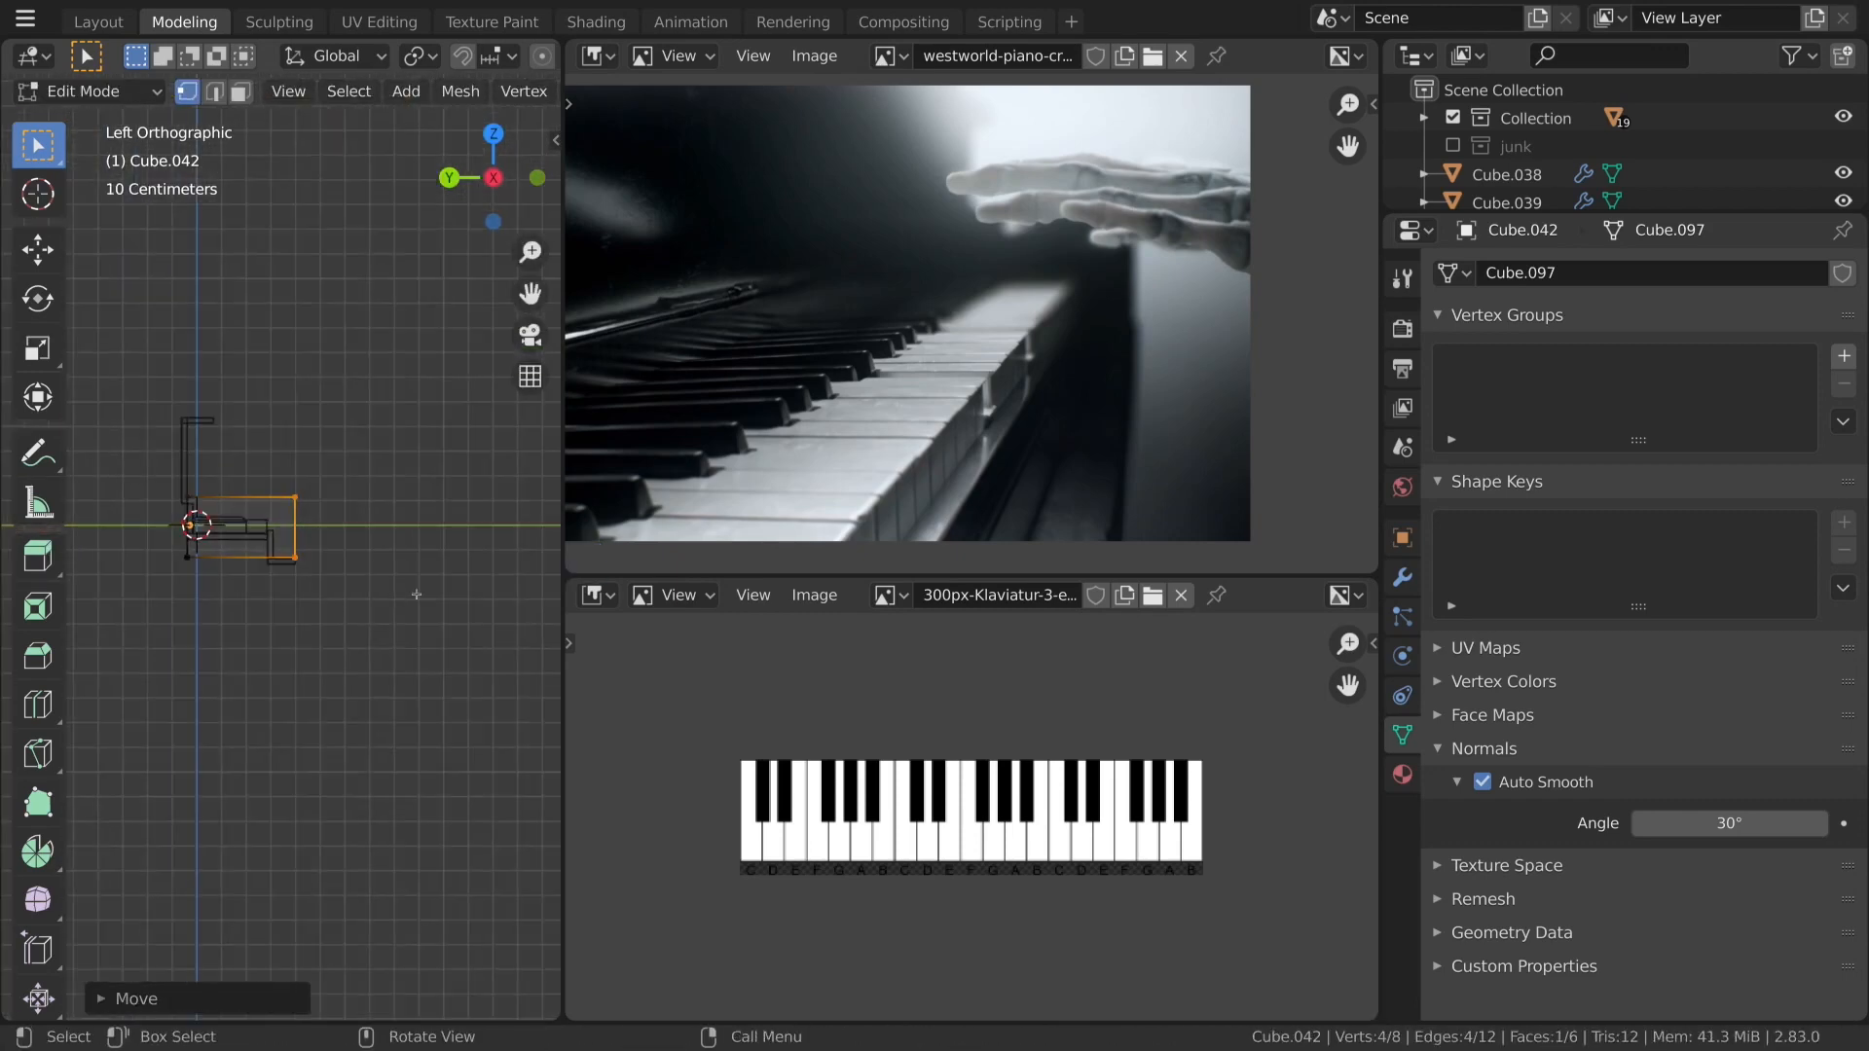
pyautogui.click(417, 592)
pyautogui.press('b')
pyautogui.moveTo(165, 531); pyautogui.dragTo(421, 617)
pyautogui.scroll(4, 424, 617)
pyautogui.scroll(3, 424, 617)
pyautogui.press('g')
pyautogui.press('z')
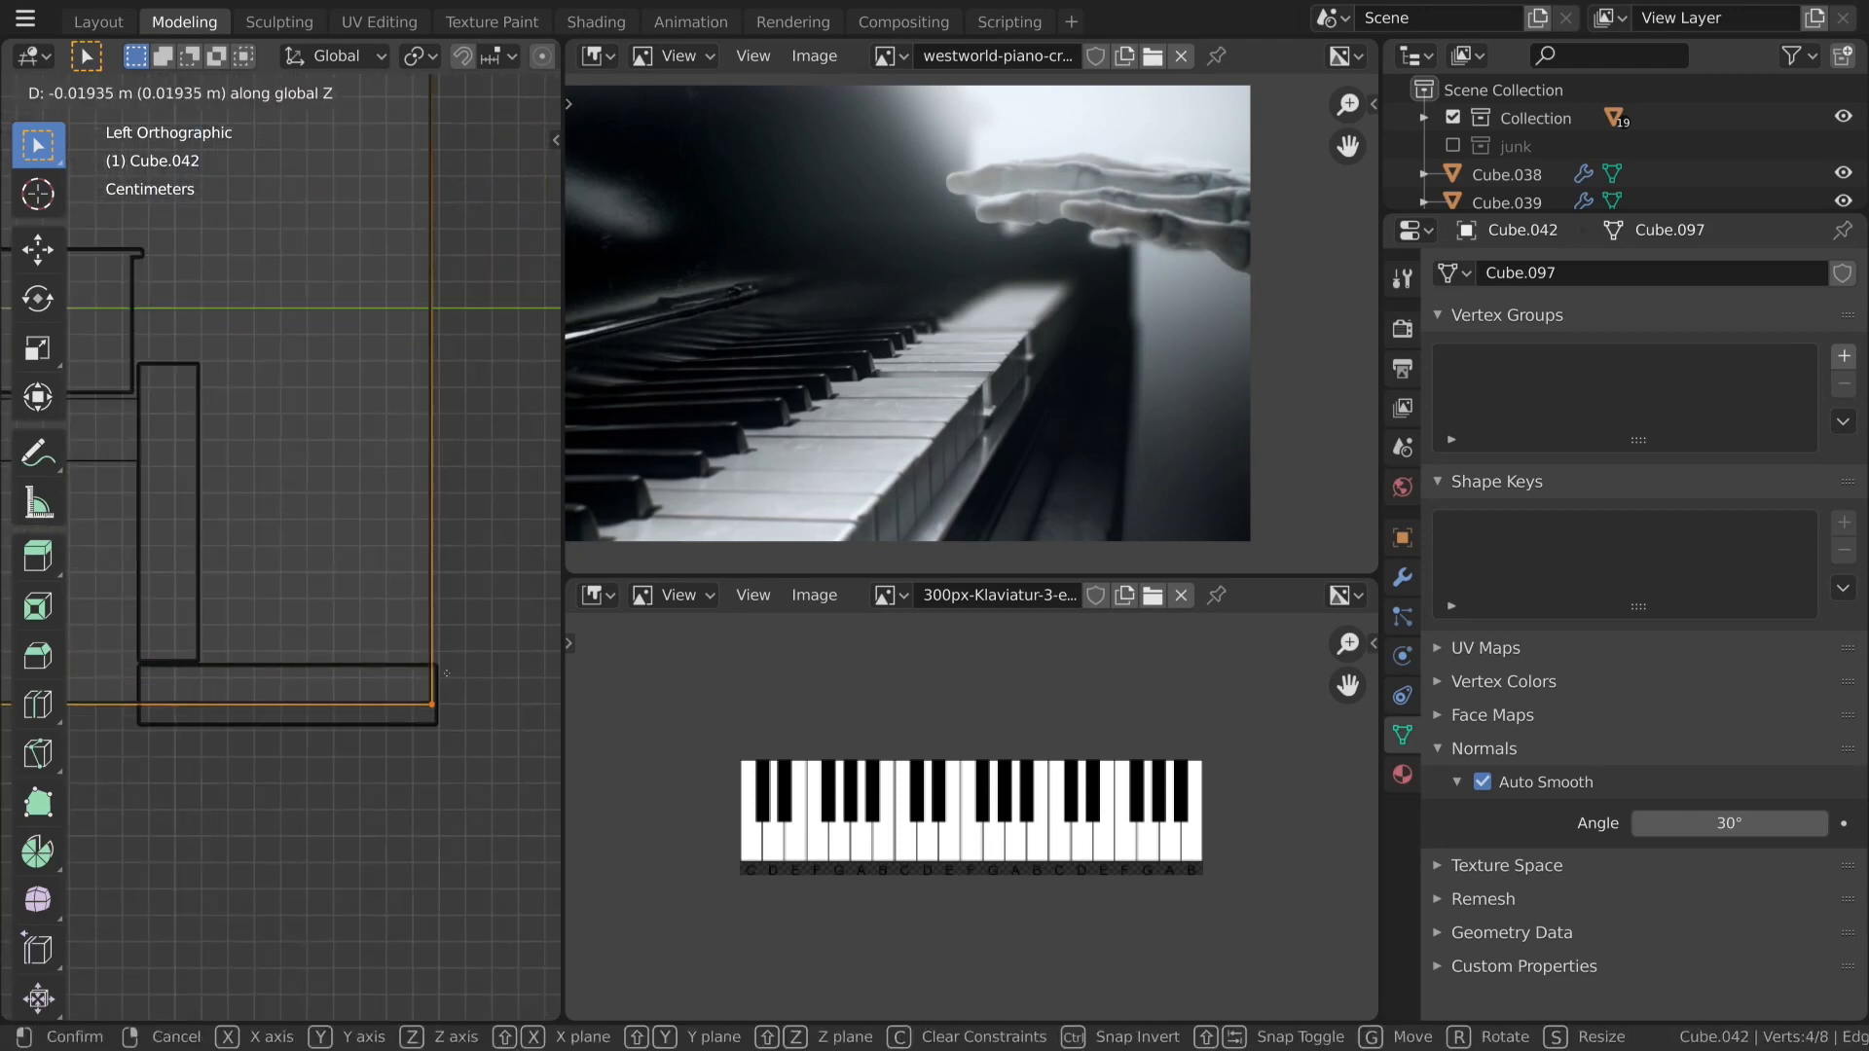
pyautogui.click(451, 690)
pyautogui.press('Tab')
# Deselect everything, widen the 3D viewport and frame the piano case at an angle in solid shading.
pyautogui.scroll(-6, 467, 642)
pyautogui.press('a')
pyautogui.press('a')
pyautogui.moveTo(467, 640); pyautogui.dragTo(439, 696, button='middle')
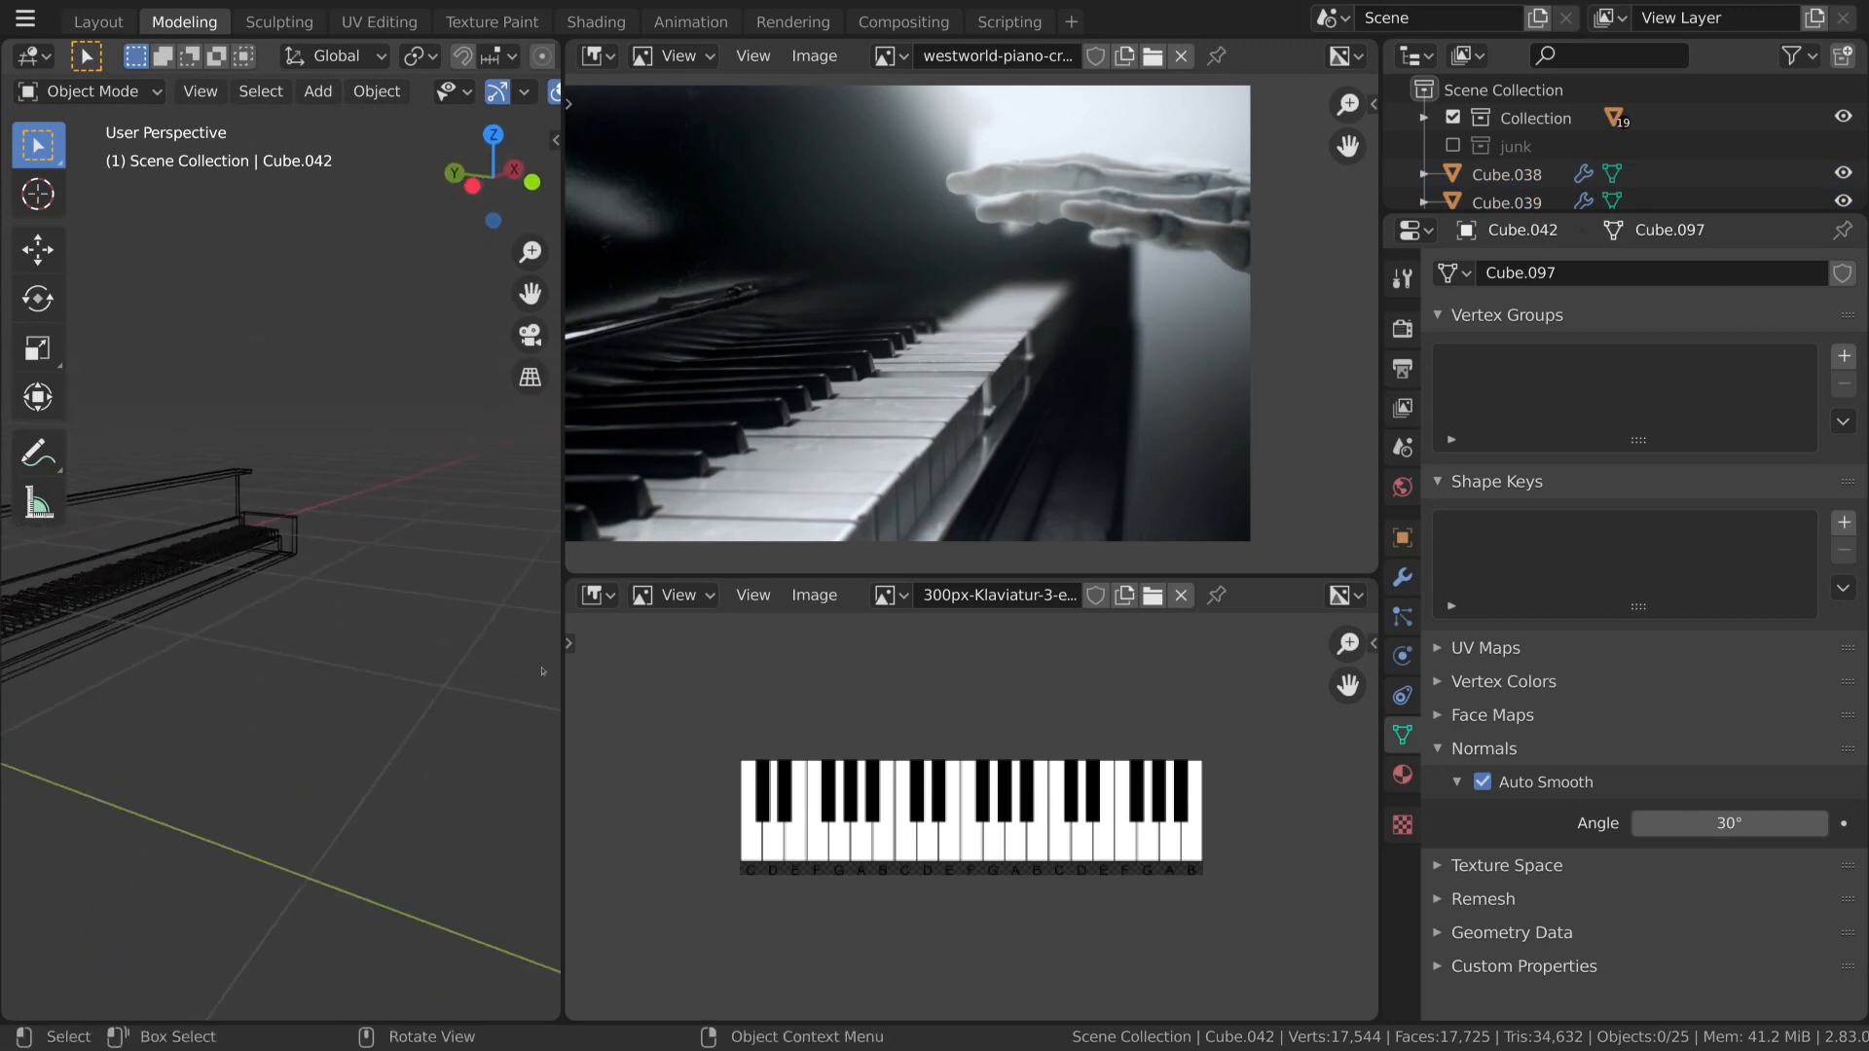
pyautogui.moveTo(562, 673); pyautogui.dragTo(944, 681)
pyautogui.moveTo(428, 764)
pyautogui.keyDown('shift'); pyautogui.mouseDown(button='middle')
pyautogui.moveTo(672, 672)
pyautogui.moveTo(594, 680)
pyautogui.moveTo(682, 683)
pyautogui.mouseUp(button='middle'); pyautogui.keyUp('shift')
pyautogui.scroll(-3, 672, 671)
pyautogui.scroll(5, 593, 680)
pyautogui.scroll(-4, 605, 655)
pyautogui.scroll(4, 617, 681)
pyautogui.scroll(-3, 617, 681)
pyautogui.press('z')
pyautogui.click(659, 681)
pyautogui.scroll(2, 684, 679)
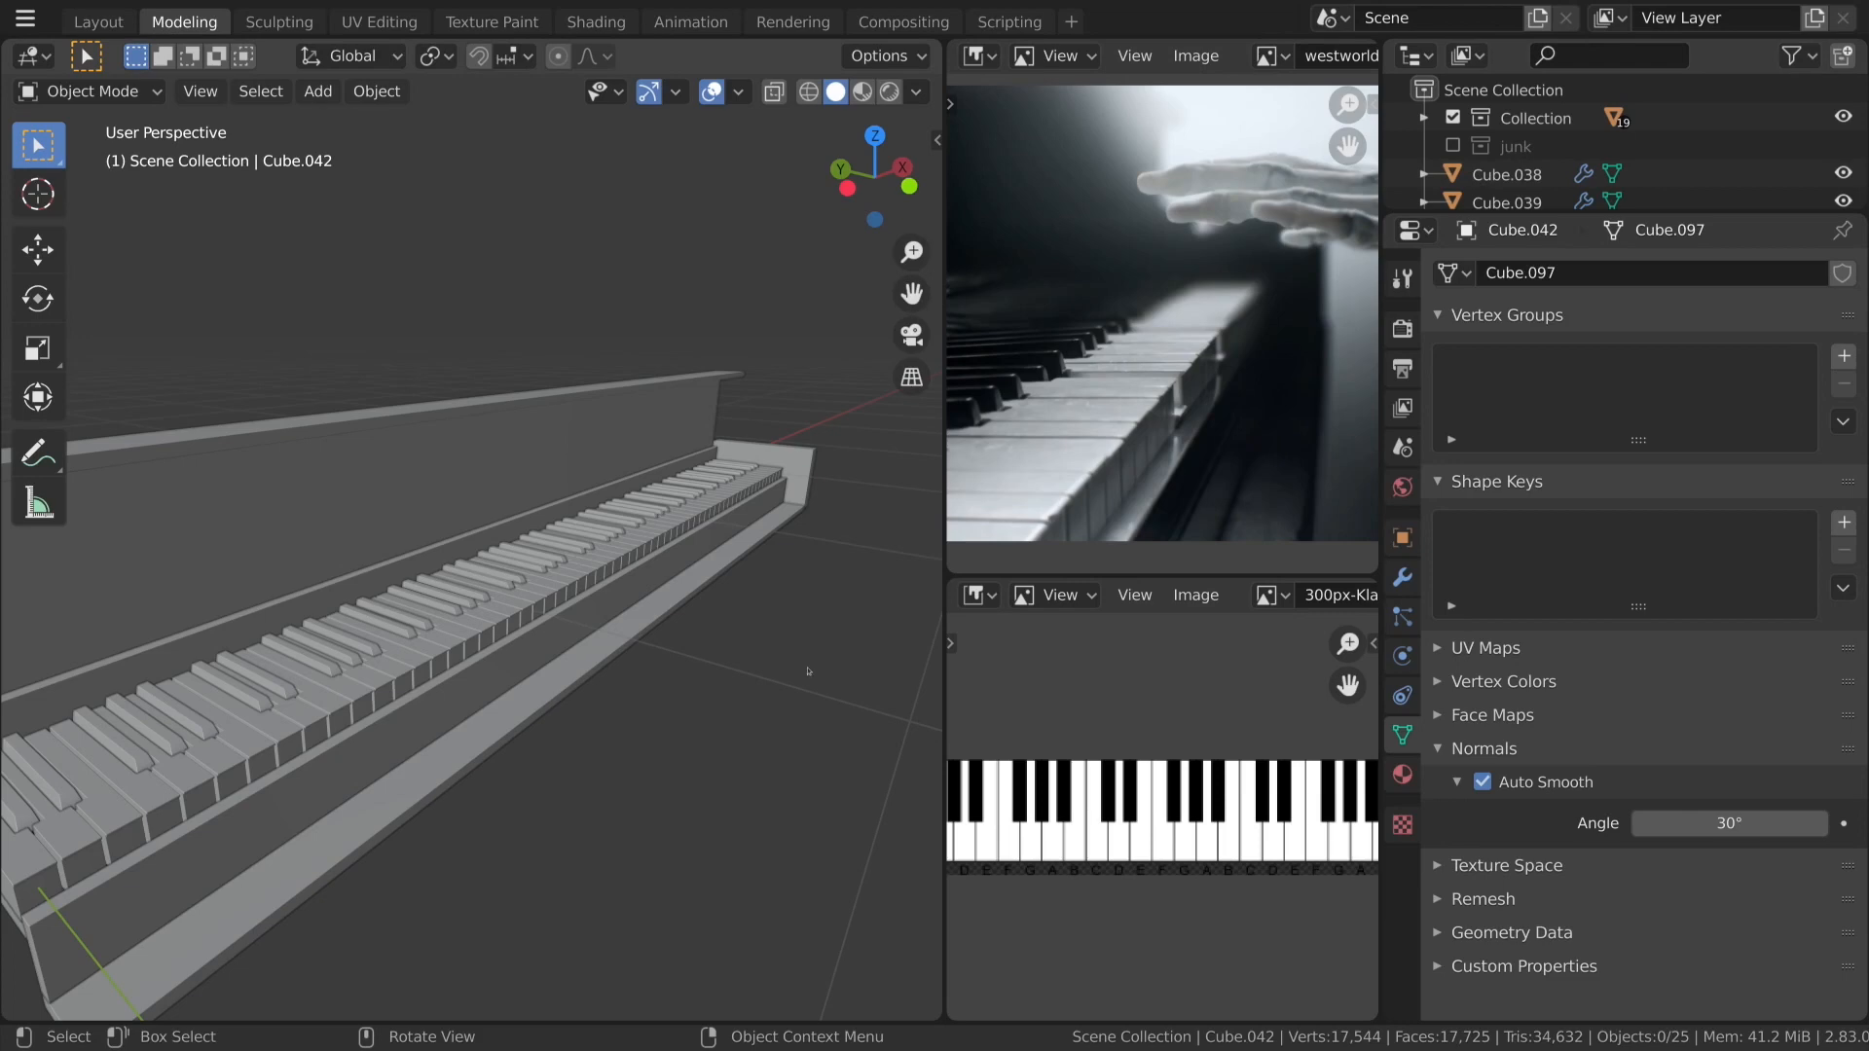
# Add a camera and align it to the current view of the keyboard.
pyautogui.hotkey('shift', 'a')
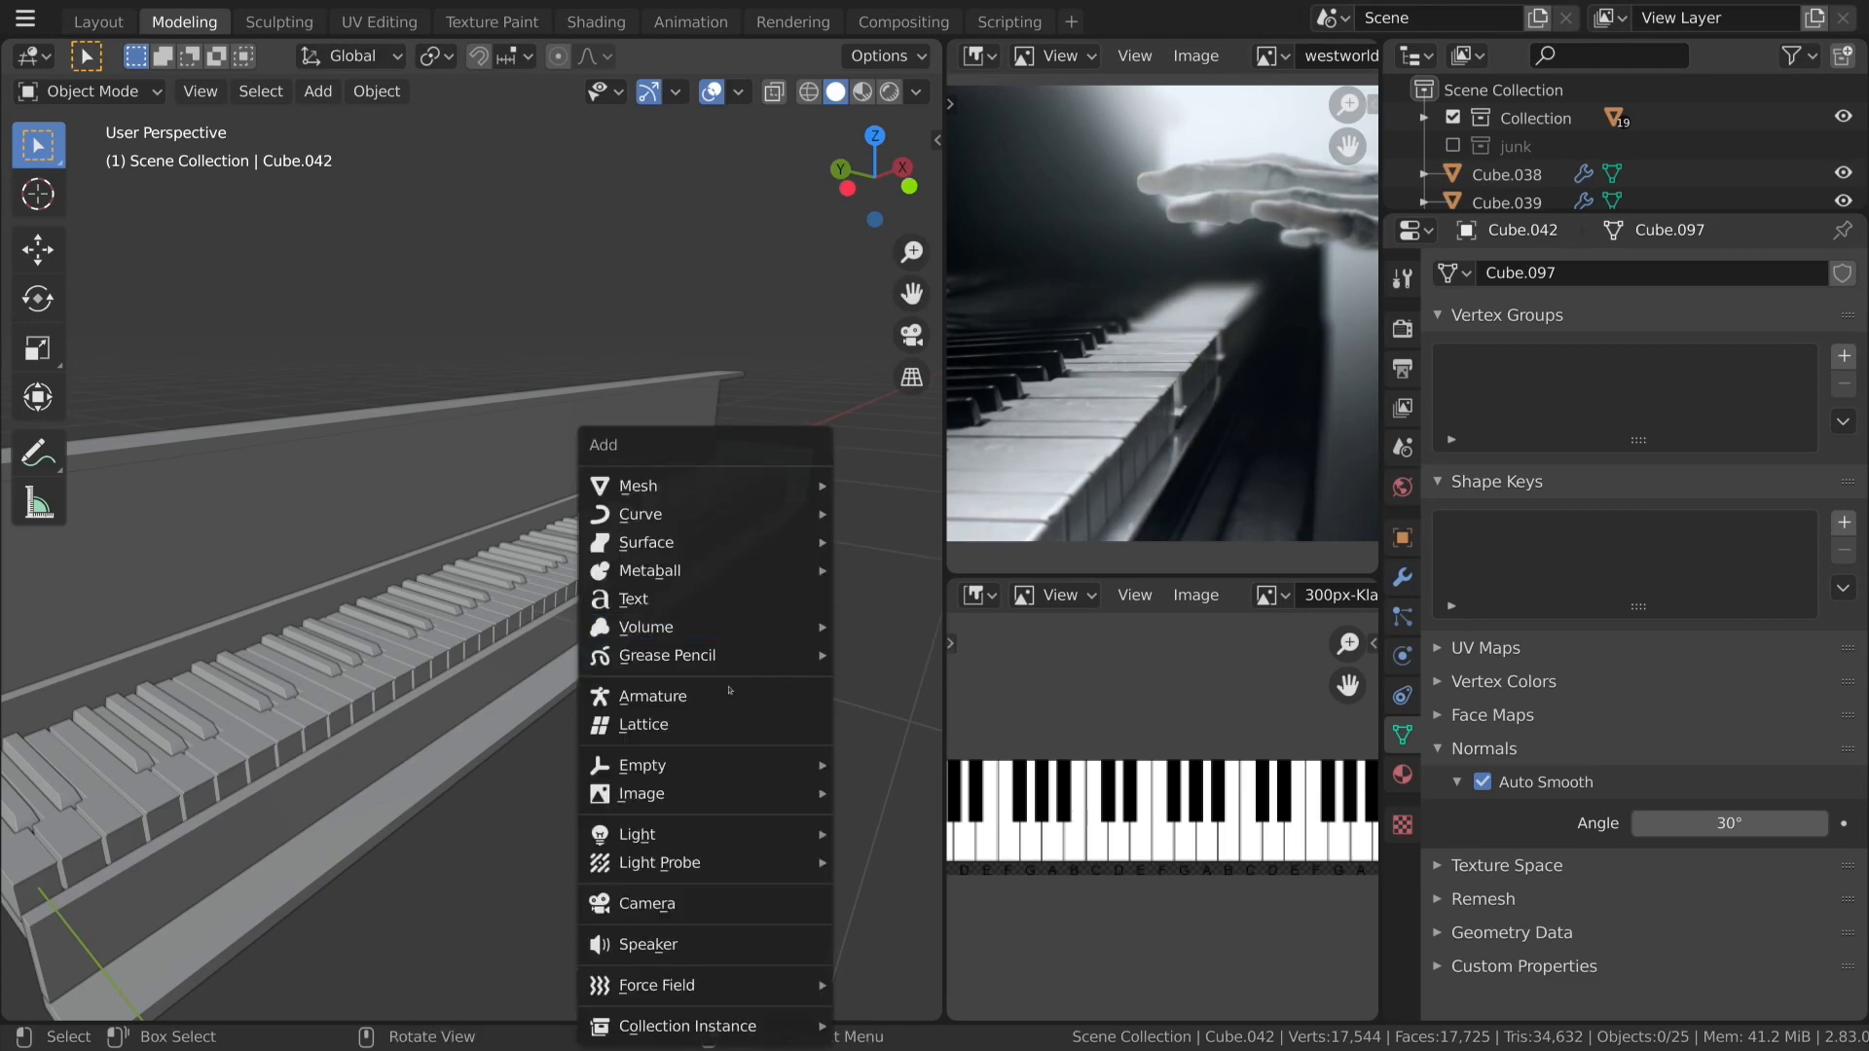
pyautogui.press('Escape')
pyautogui.hotkey('shift', 'a')
pyautogui.click(623, 942)
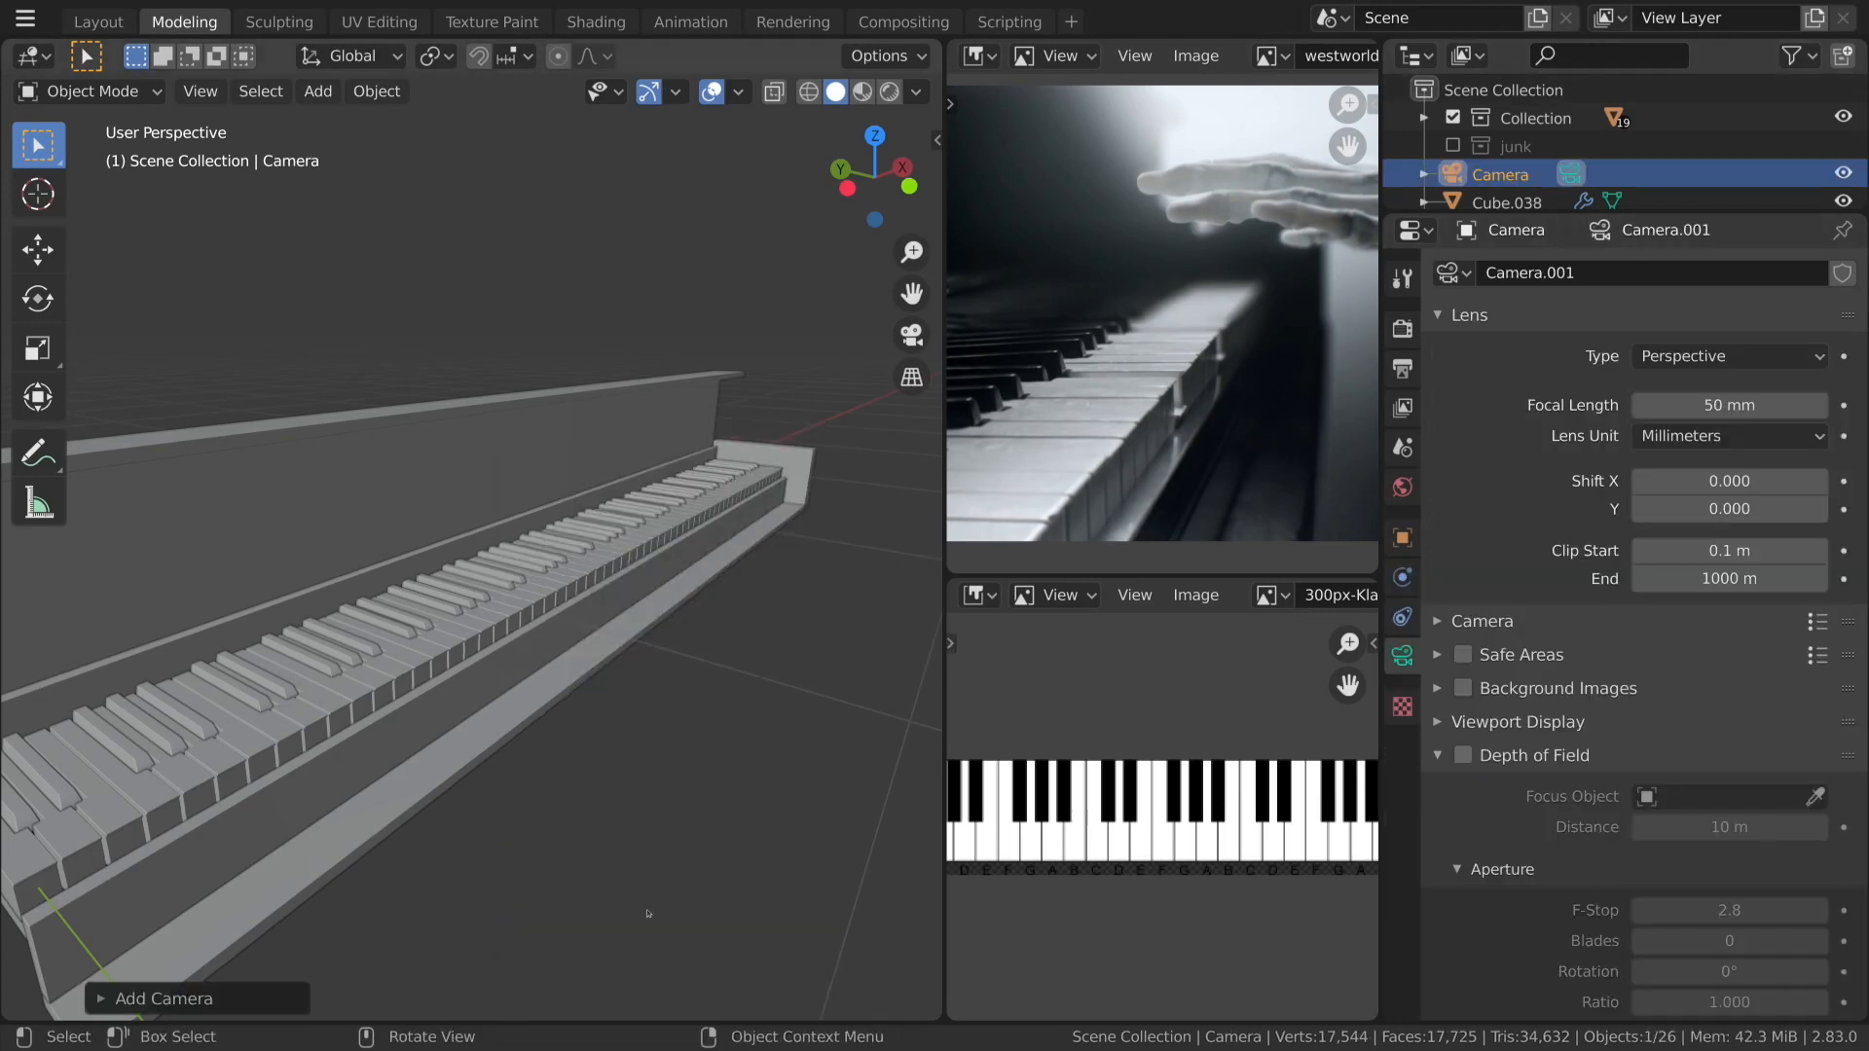
pyautogui.press('ctrl+alt+KP_0')
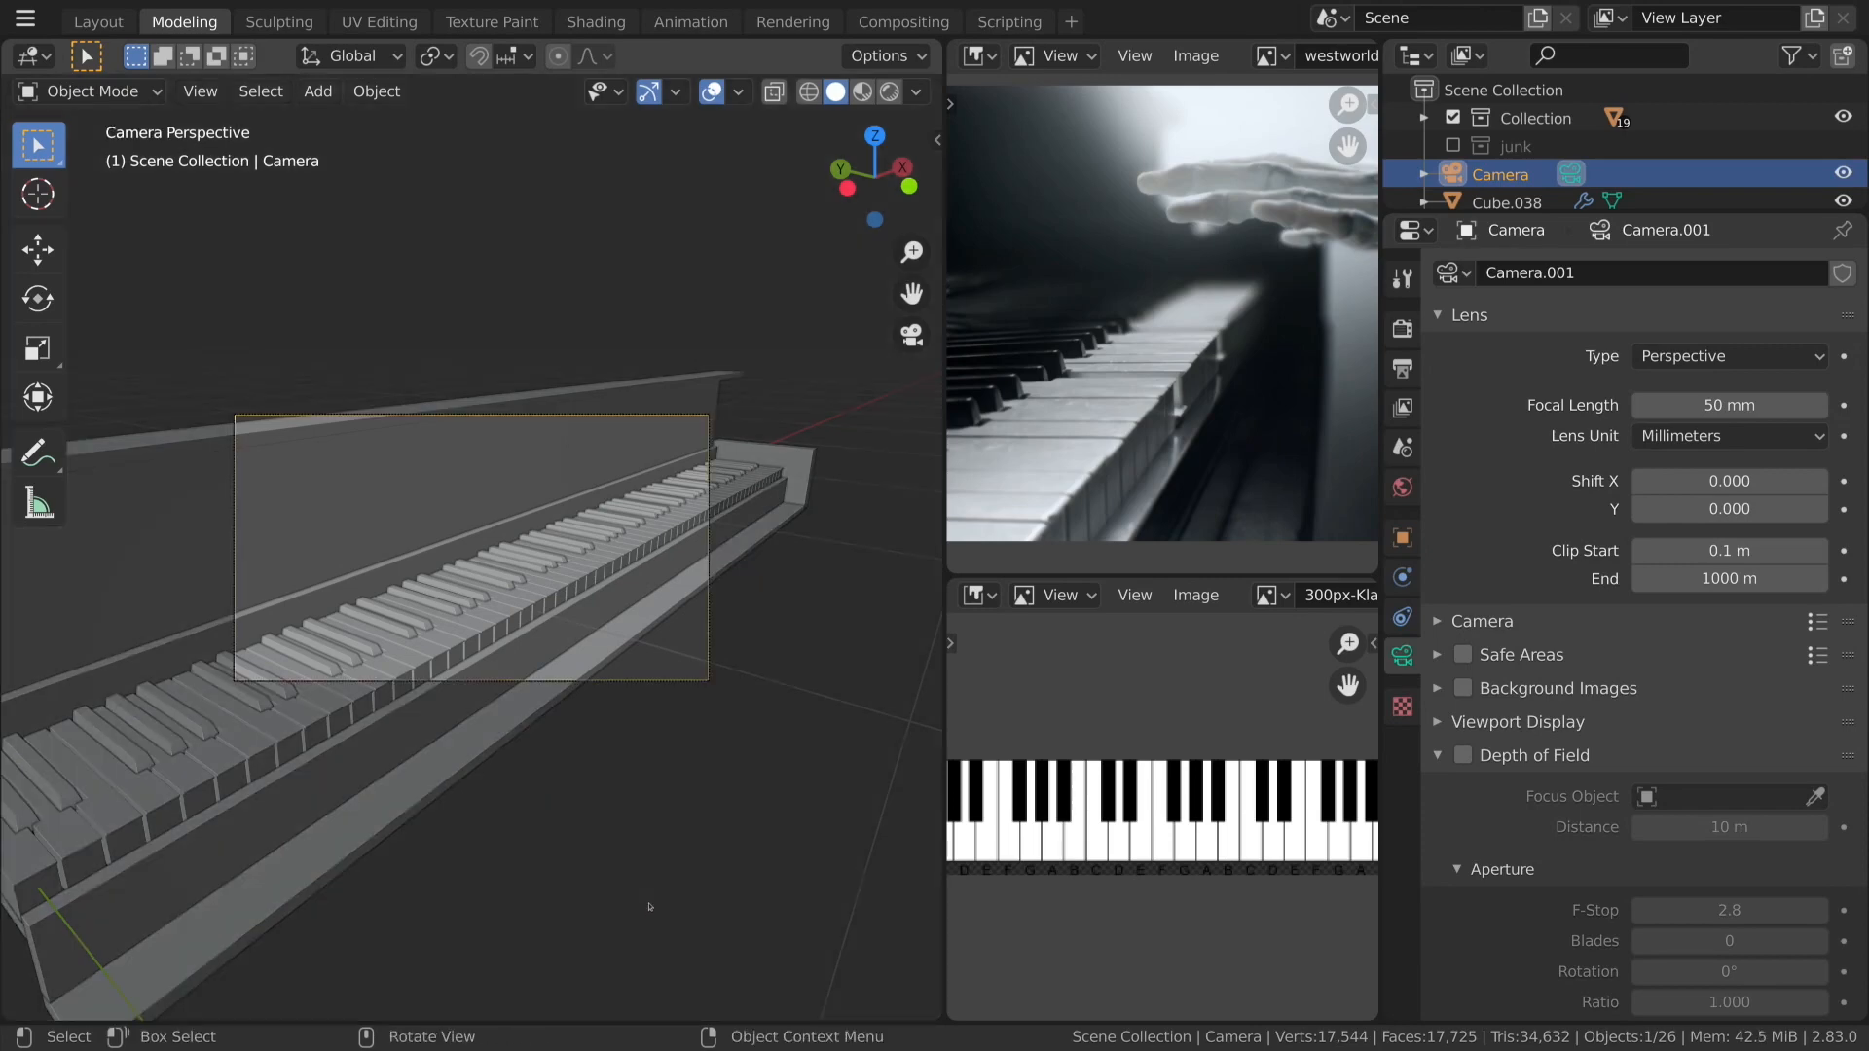
pyautogui.scroll(3, 651, 906)
pyautogui.scroll(-2, 649, 911)
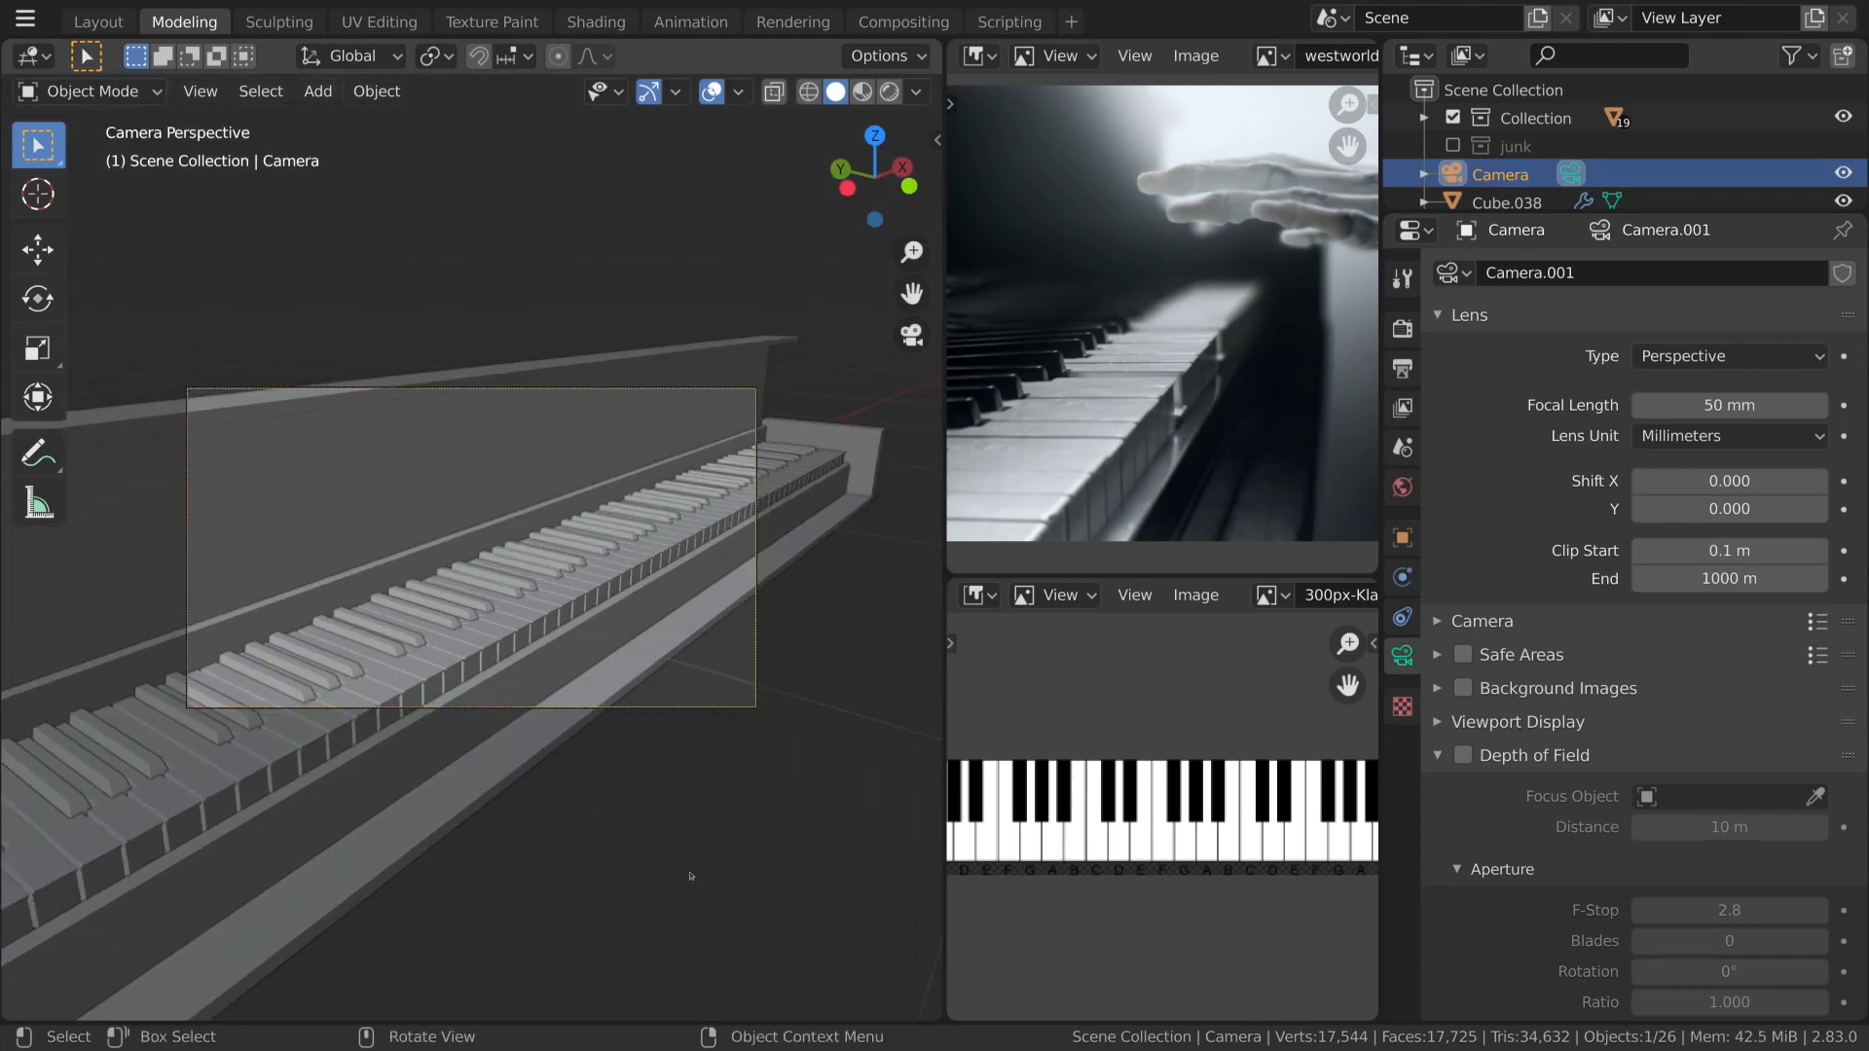
# Switch to wireframe and add westworld-piano-credits.jpg as the camera's background image.
pyautogui.press('z')
pyautogui.click(607, 790)
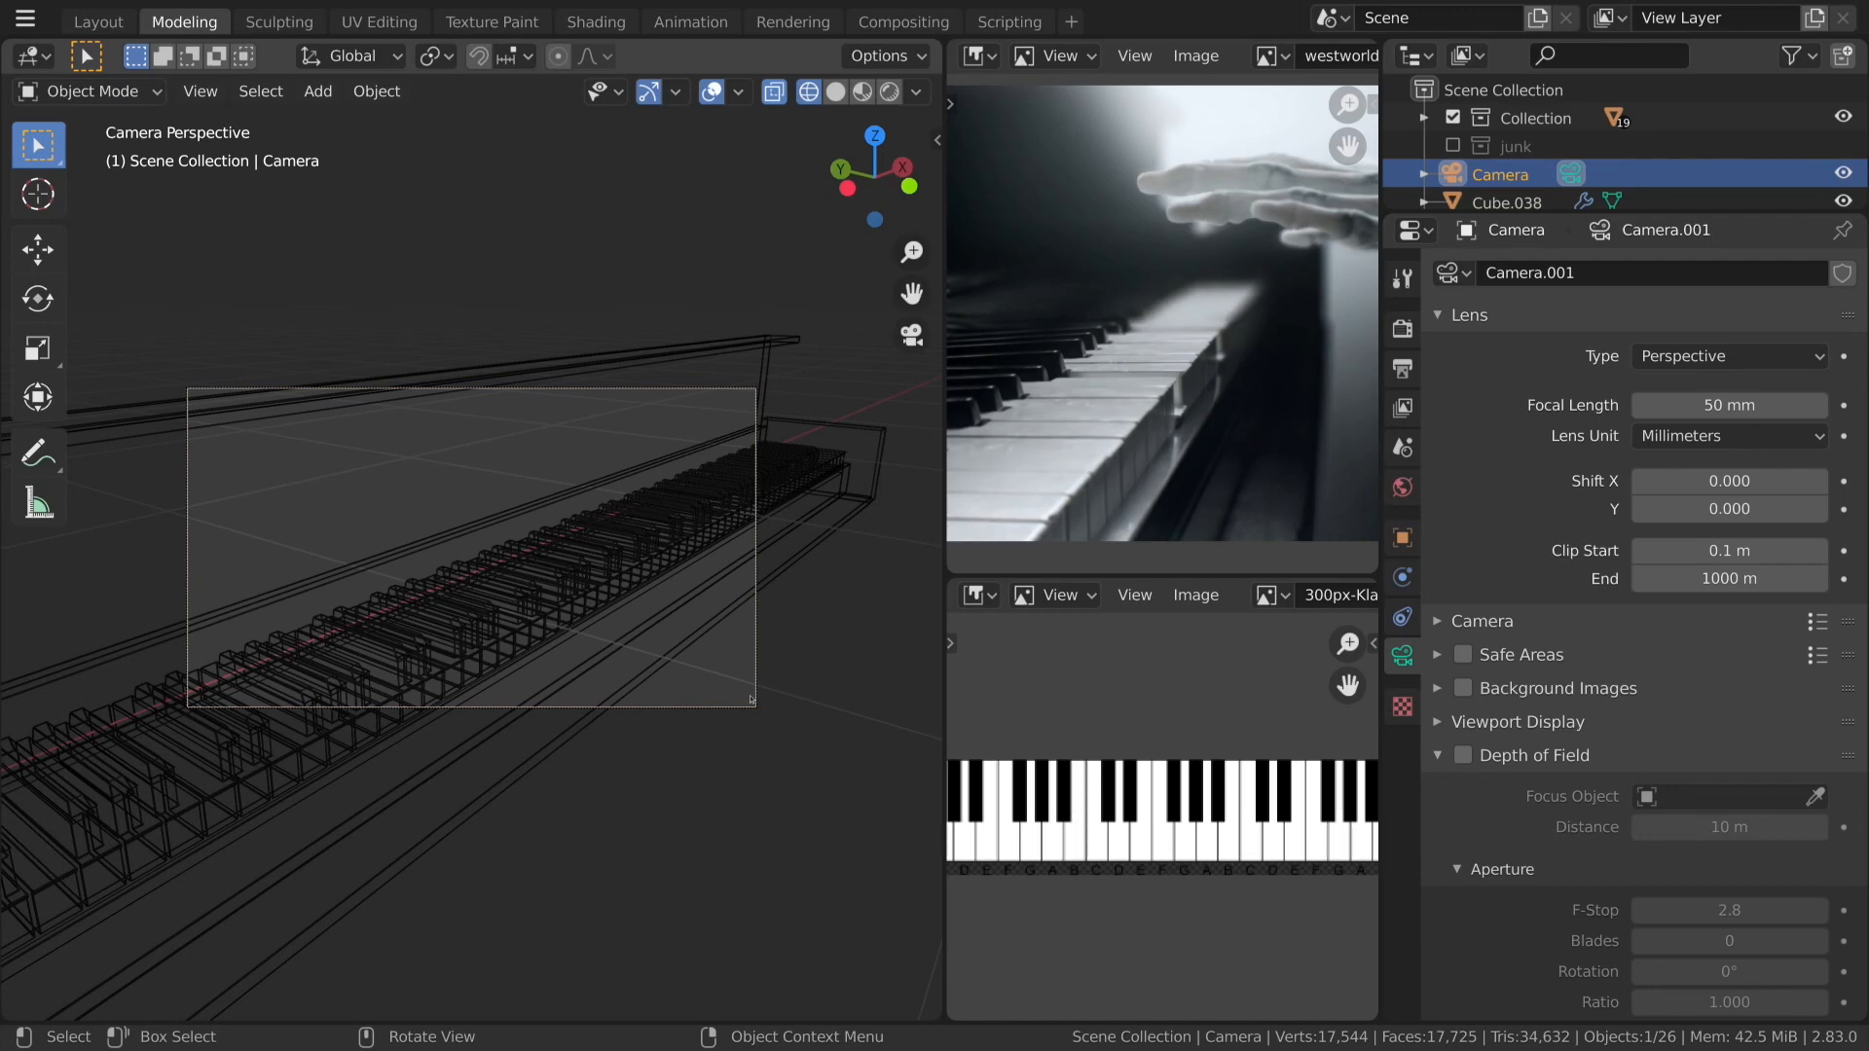
pyautogui.click(1462, 688)
pyautogui.click(1438, 688)
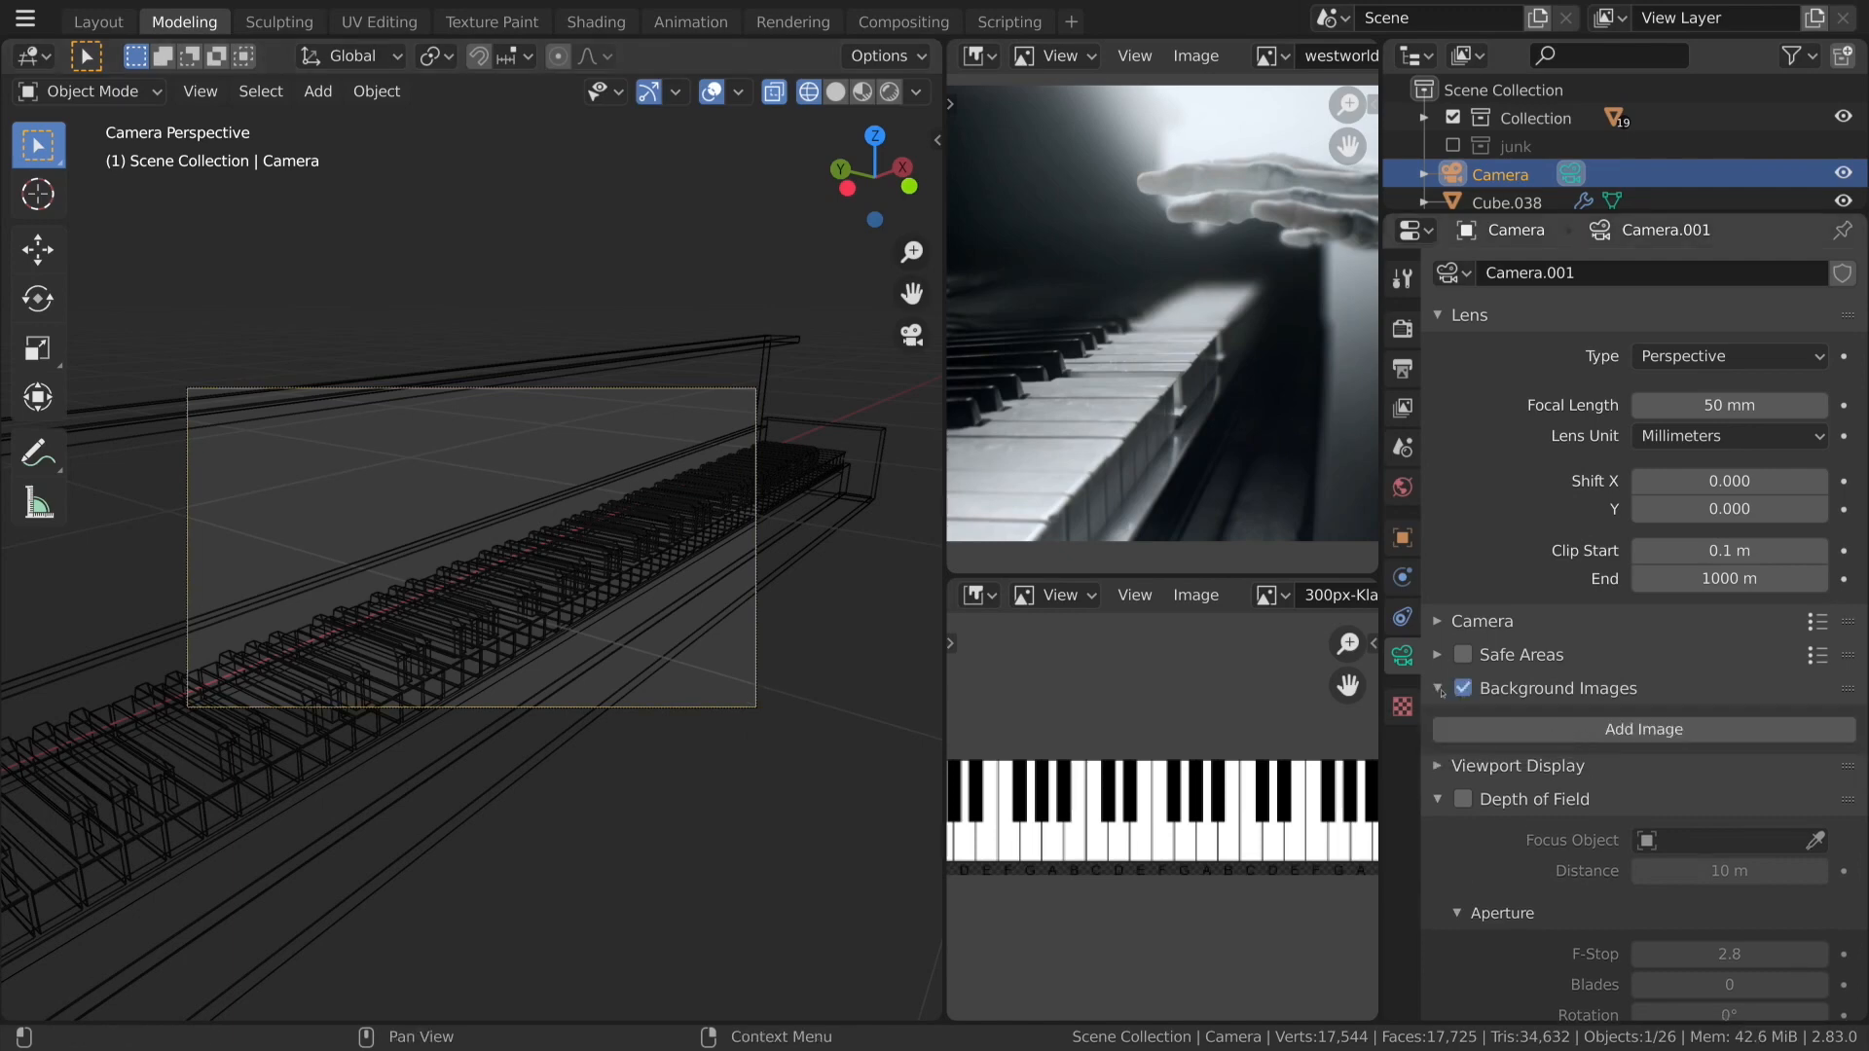
pyautogui.click(1496, 725)
pyautogui.scroll(-3, 1496, 721)
pyautogui.click(1457, 731)
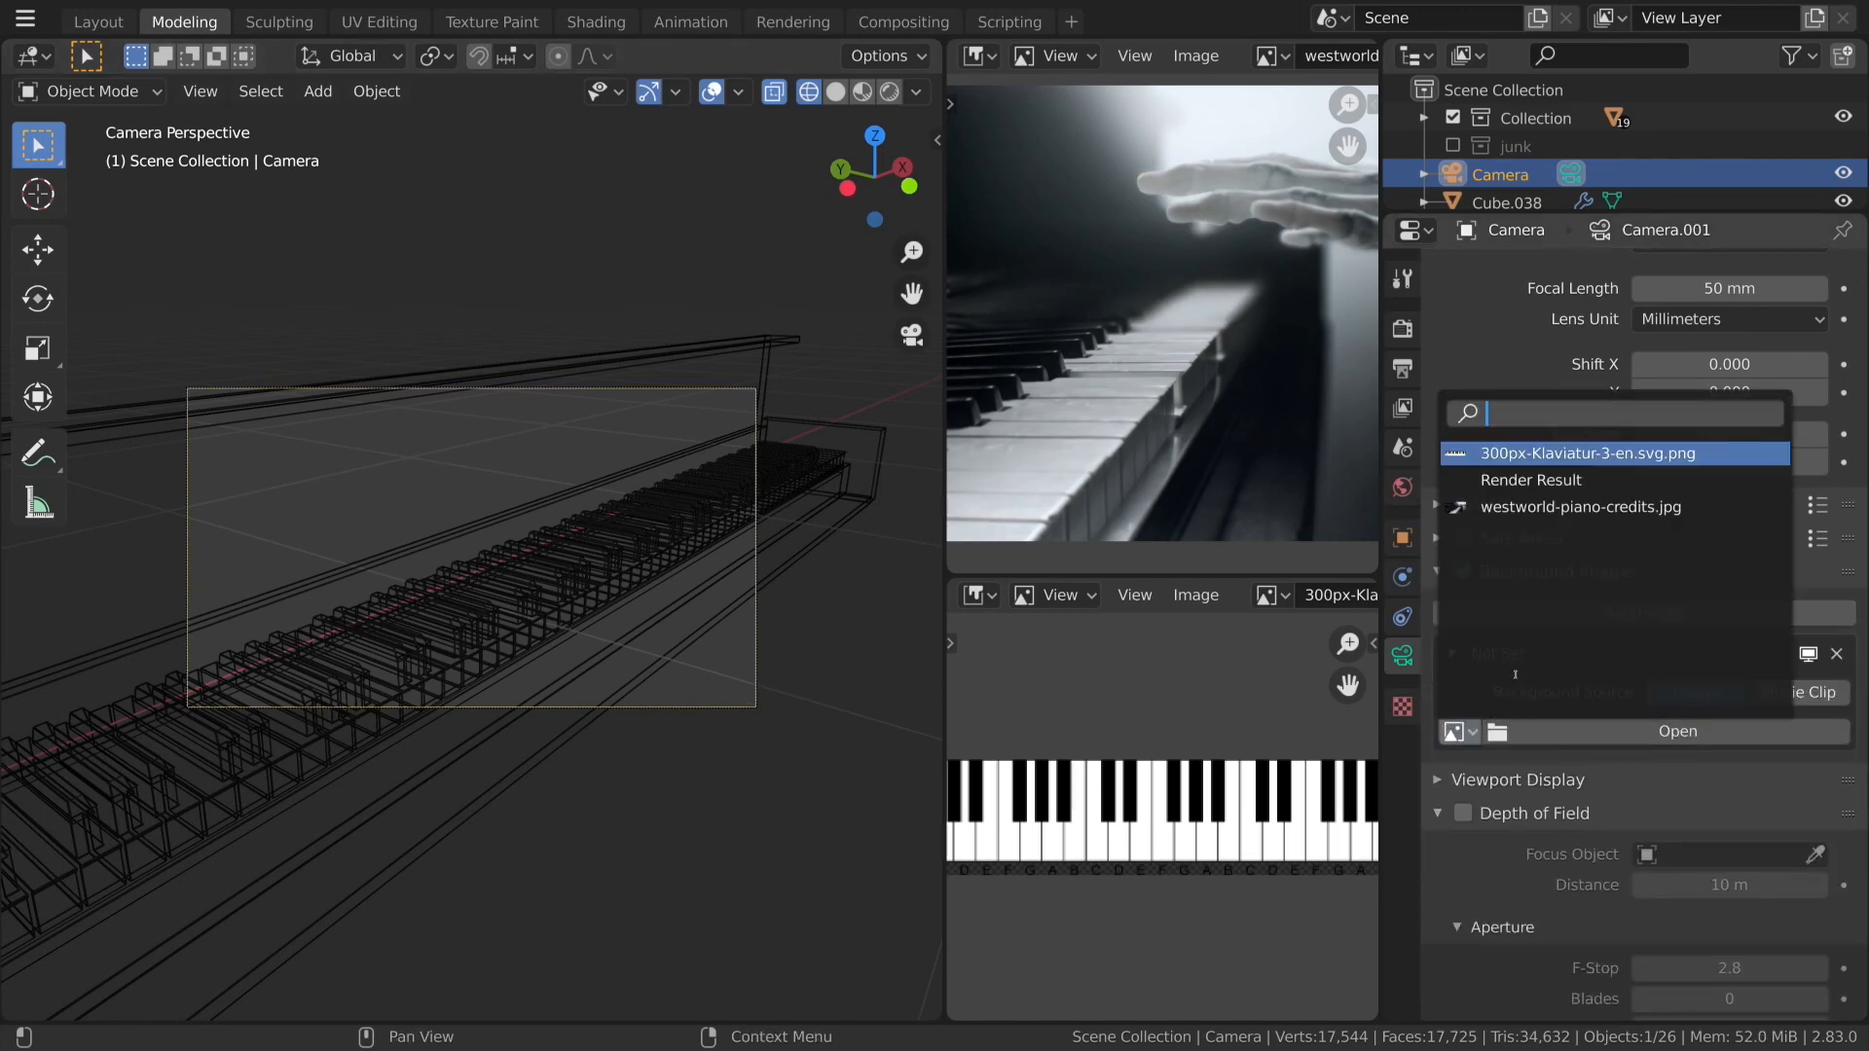
pyautogui.click(1577, 507)
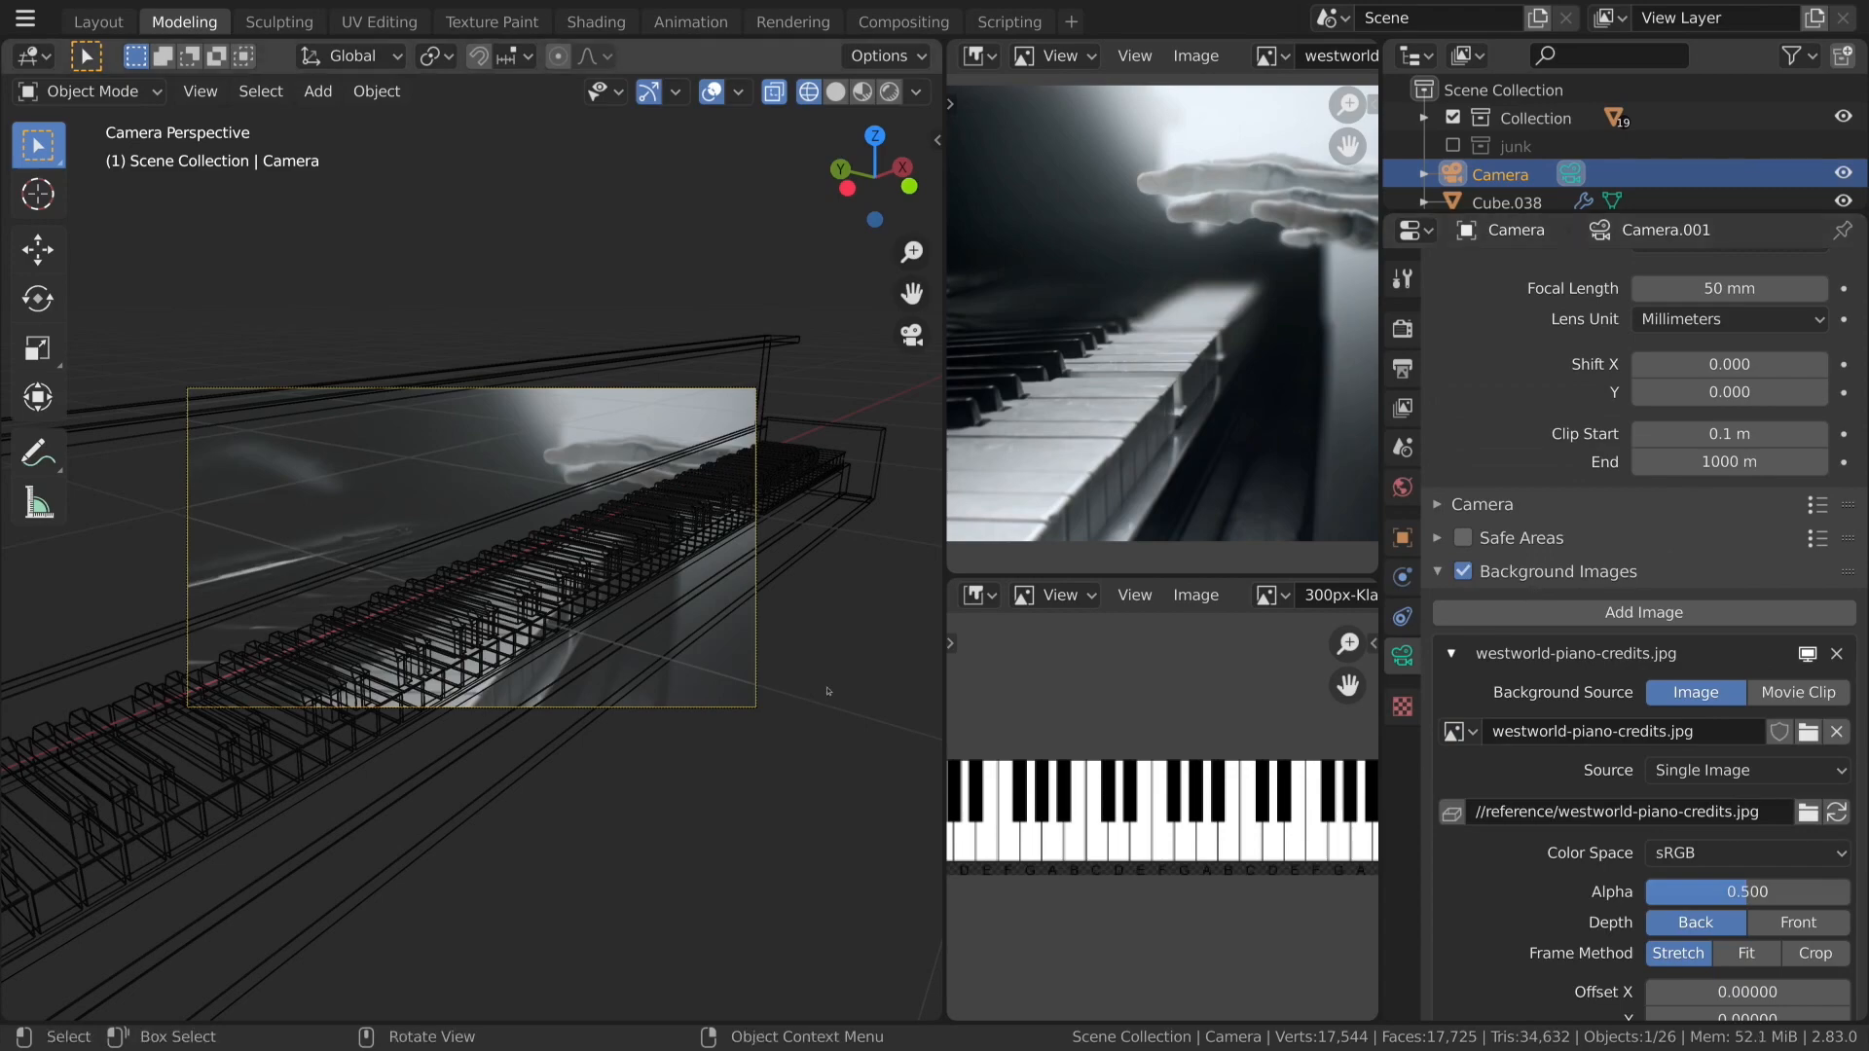
# Rotate the camera about the global Z axis to start matching the keyboard to the reference image.
pyautogui.scroll(2, 737, 704)
pyautogui.scroll(-1, 744, 735)
pyautogui.press('r')
pyautogui.rightClick(821, 789)
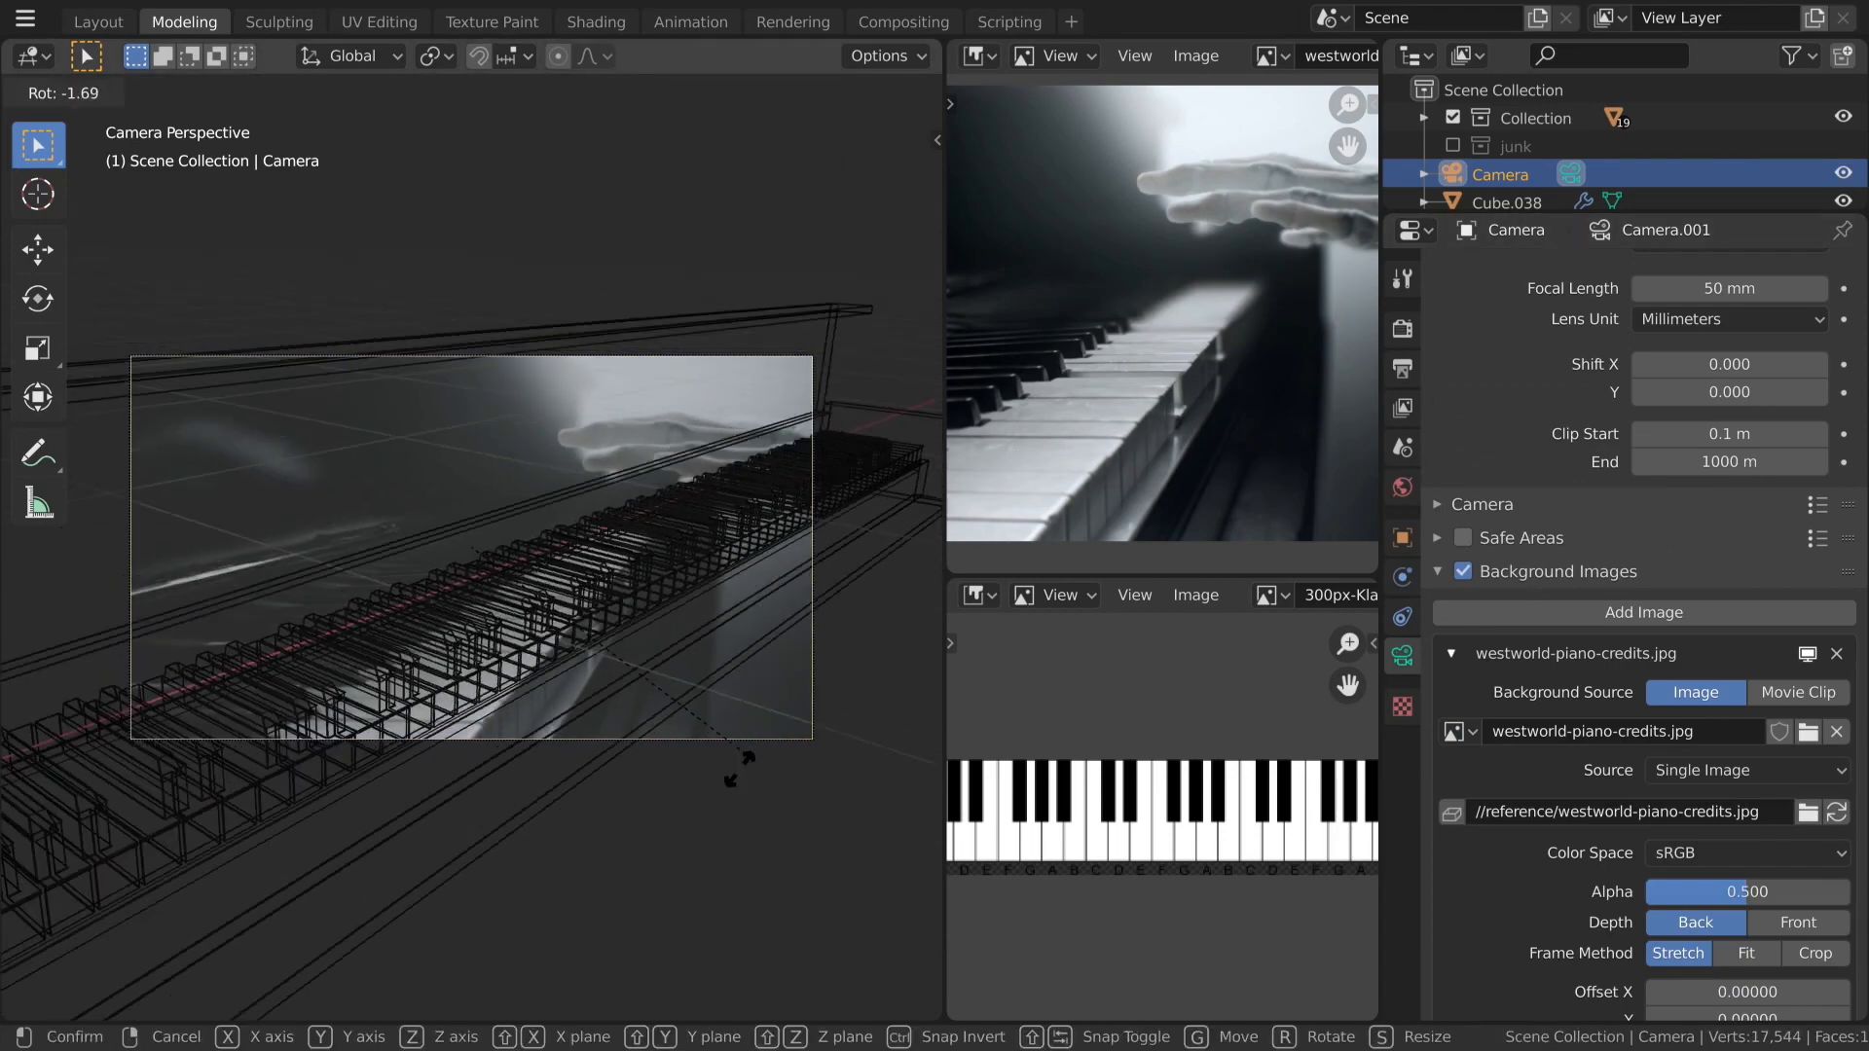
pyautogui.press('r')
pyautogui.press('z')
pyautogui.click(604, 854)
pyautogui.press('g')
pyautogui.rightClick(744, 783)
# Tilt the camera about its local X axis and move it to bring the keyboard over the background image.
pyautogui.press('r')
pyautogui.press('x')
pyautogui.press('x')
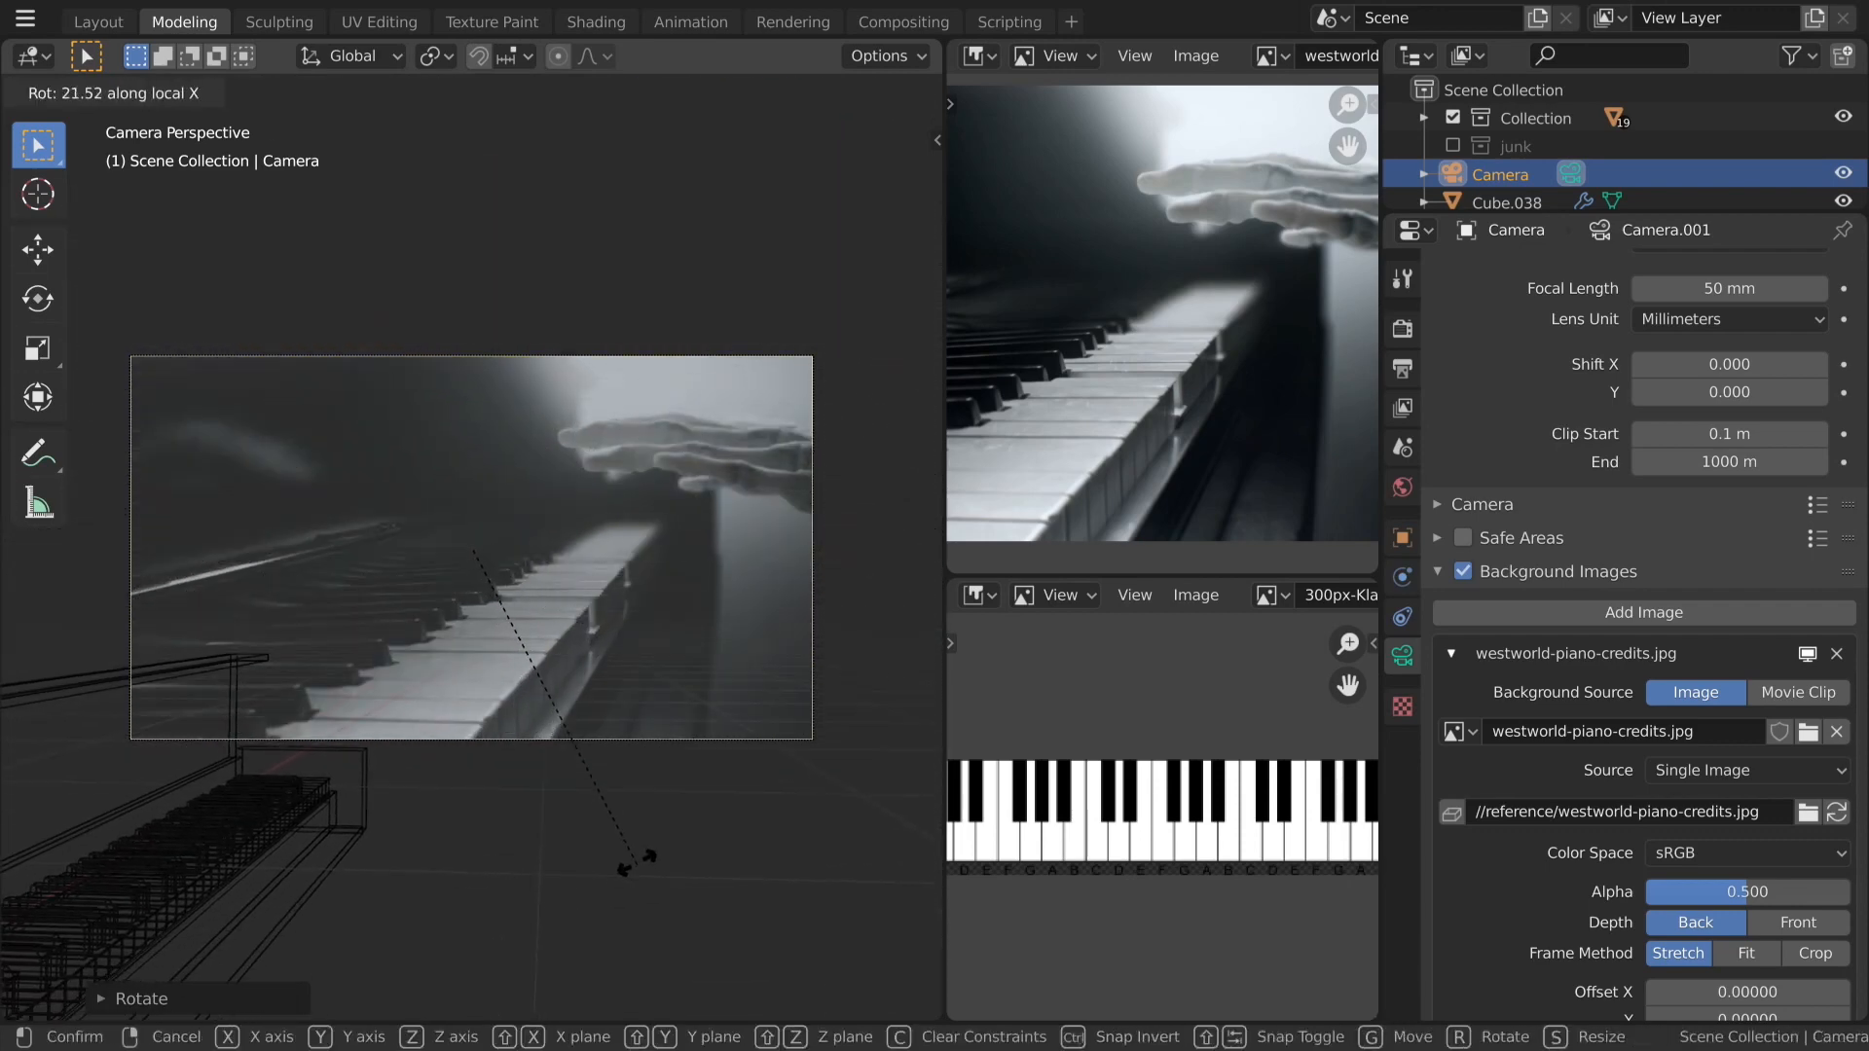
pyautogui.click(646, 801)
pyautogui.press('g')
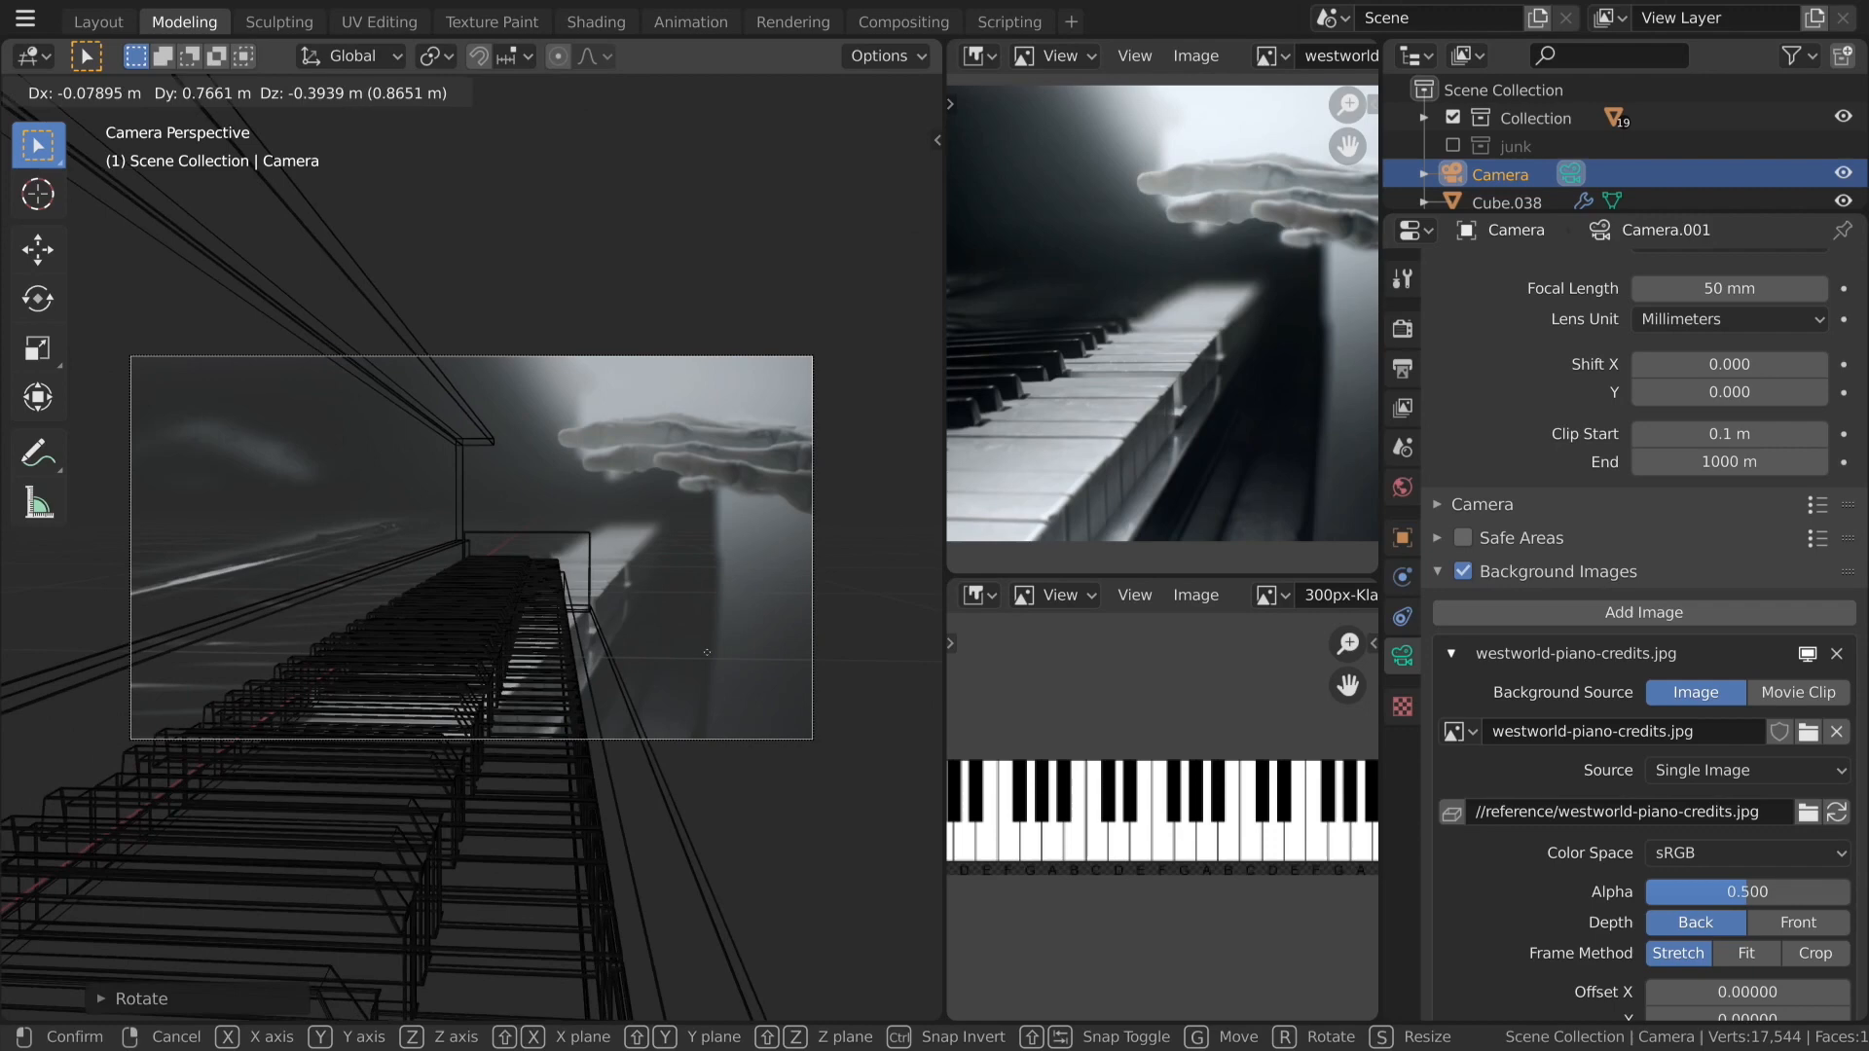
pyautogui.click(798, 721)
# Turn the camera about global Z in two passes until the key fronts roughly follow the reference keys.
pyautogui.press('r')
pyautogui.press('z')
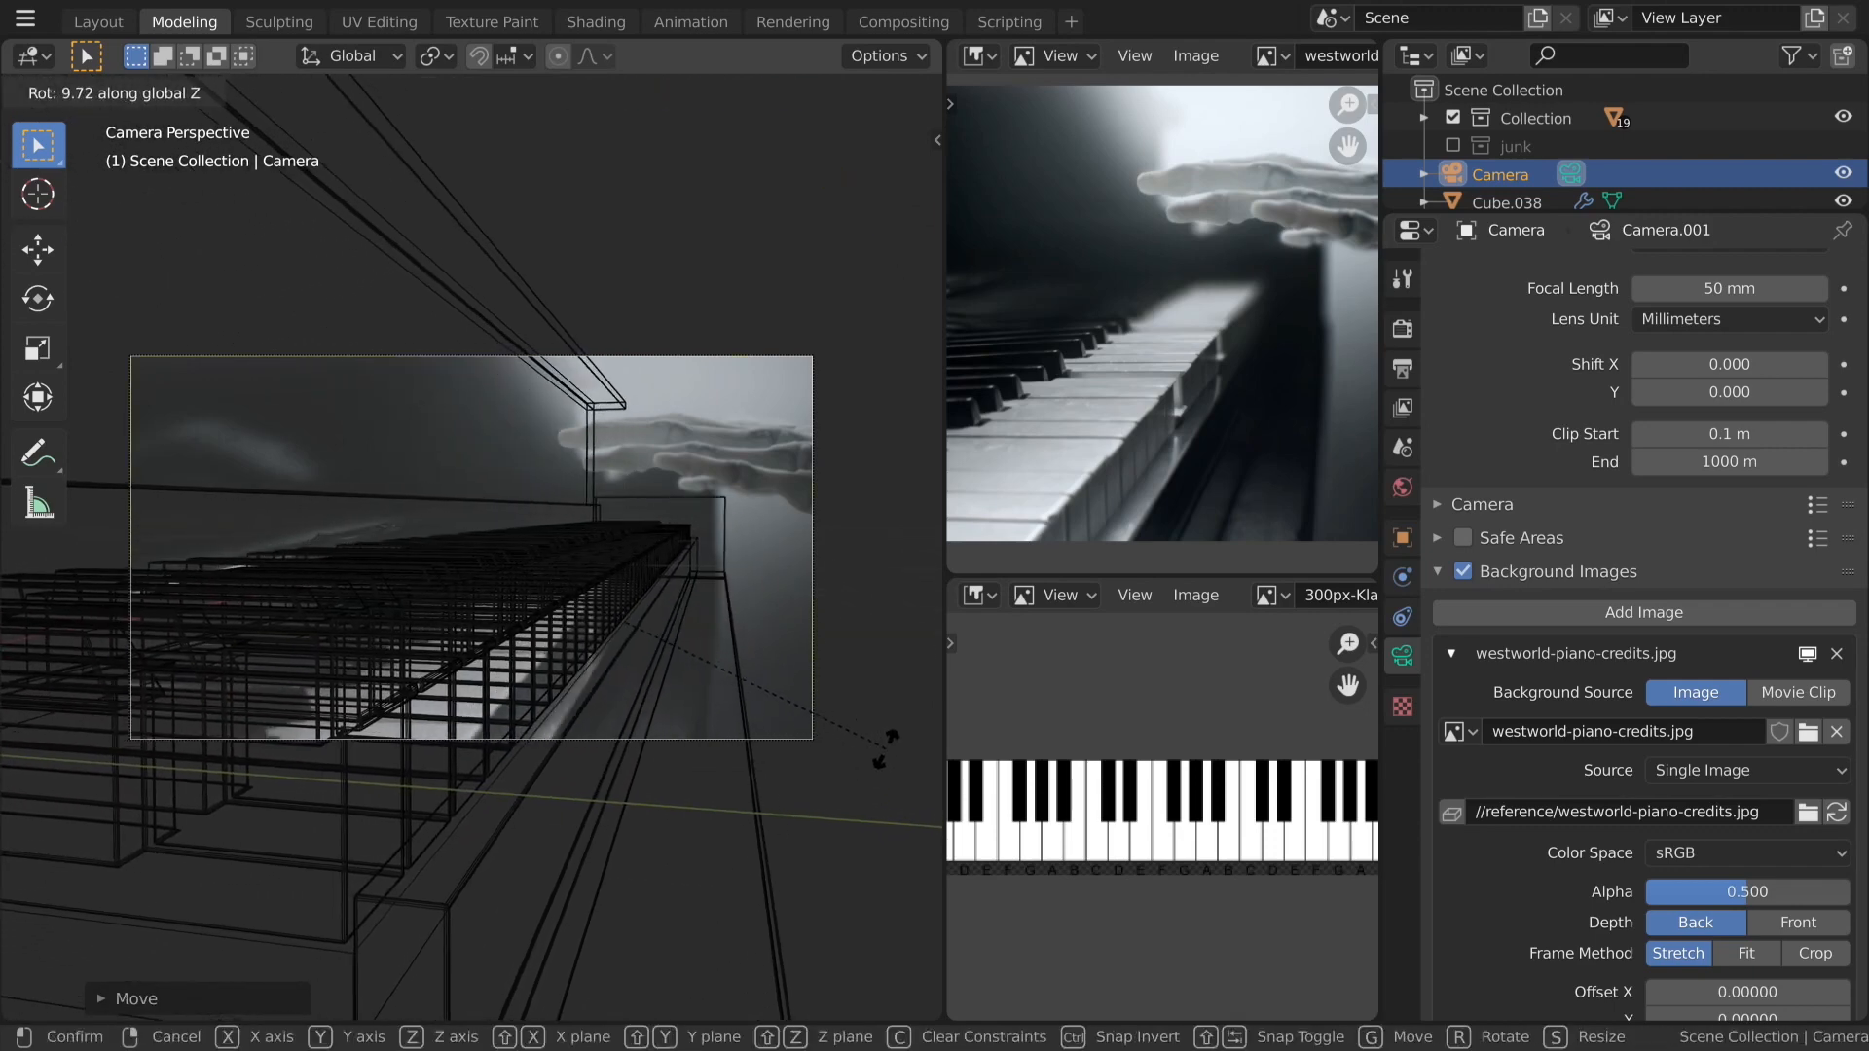
pyautogui.click(857, 742)
pyautogui.press('r')
pyautogui.press('z')
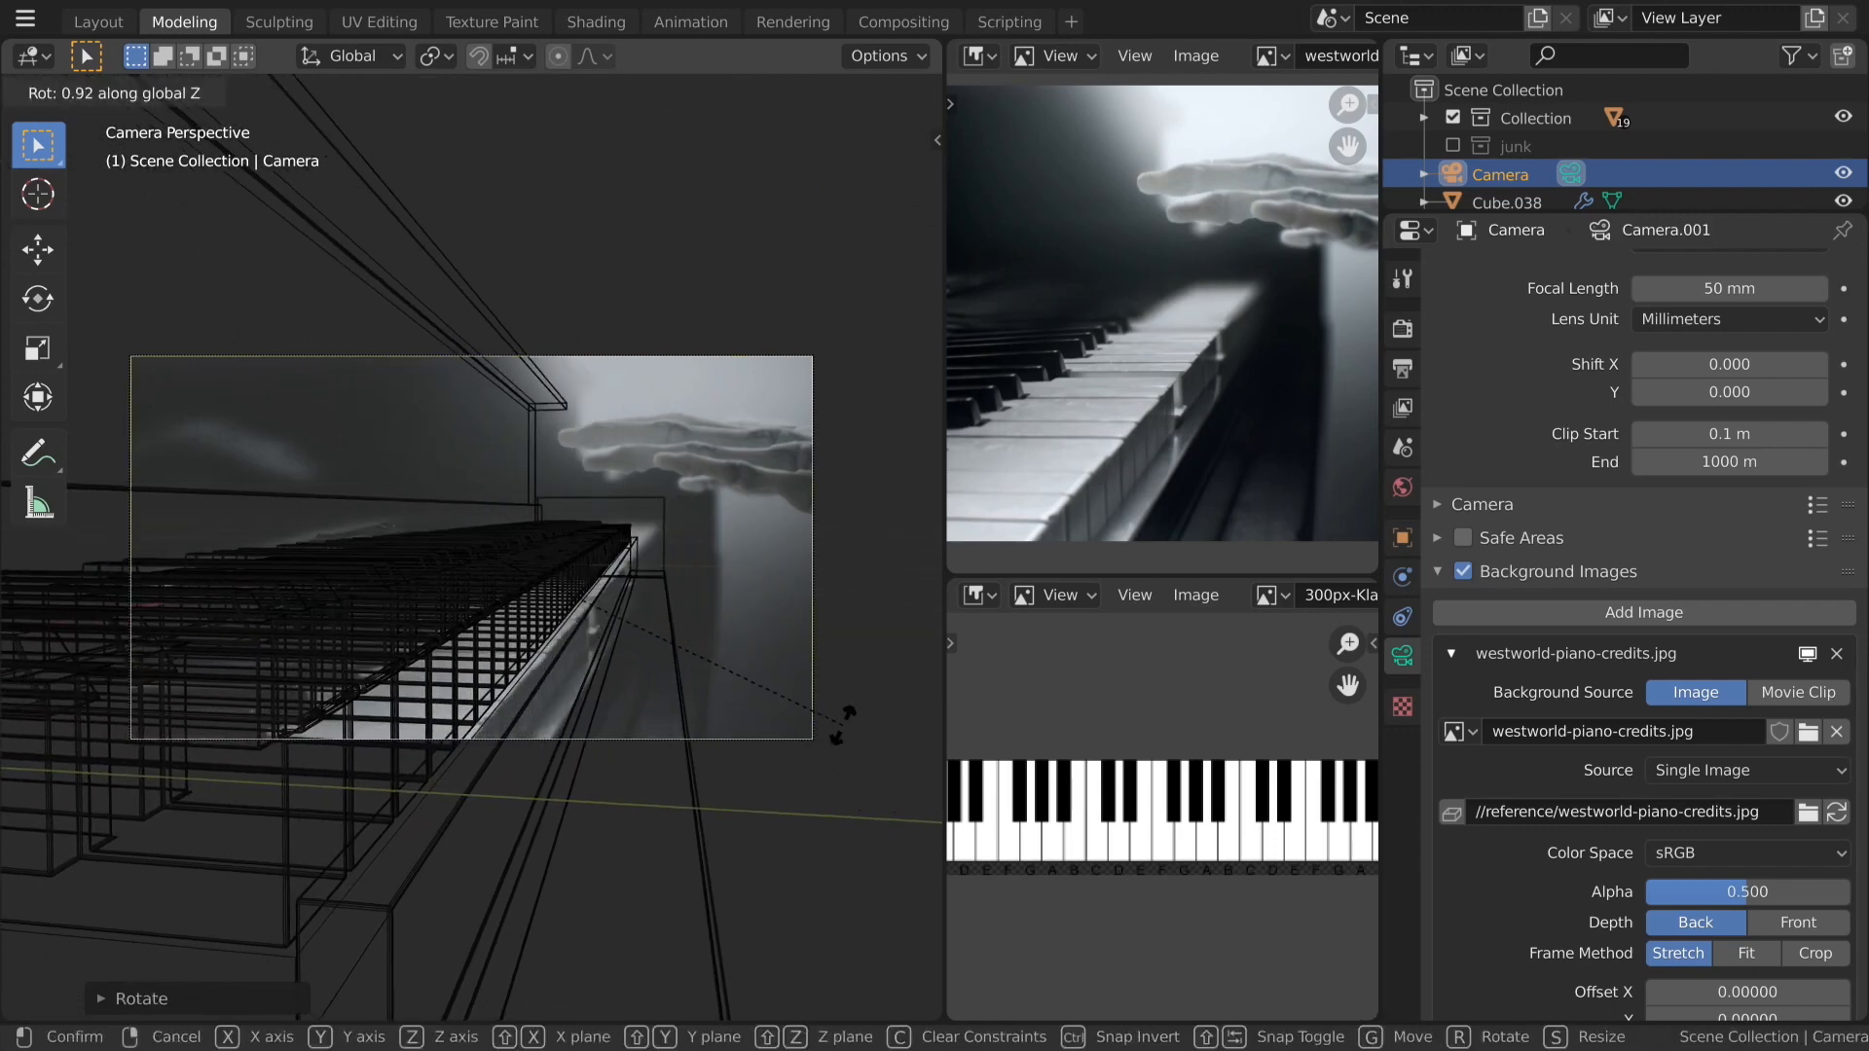
pyautogui.click(839, 728)
# Tilt the camera slightly about its local X axis and raise it along global Z to match the reference.
pyautogui.press('r')
pyautogui.press('x')
pyautogui.press('x')
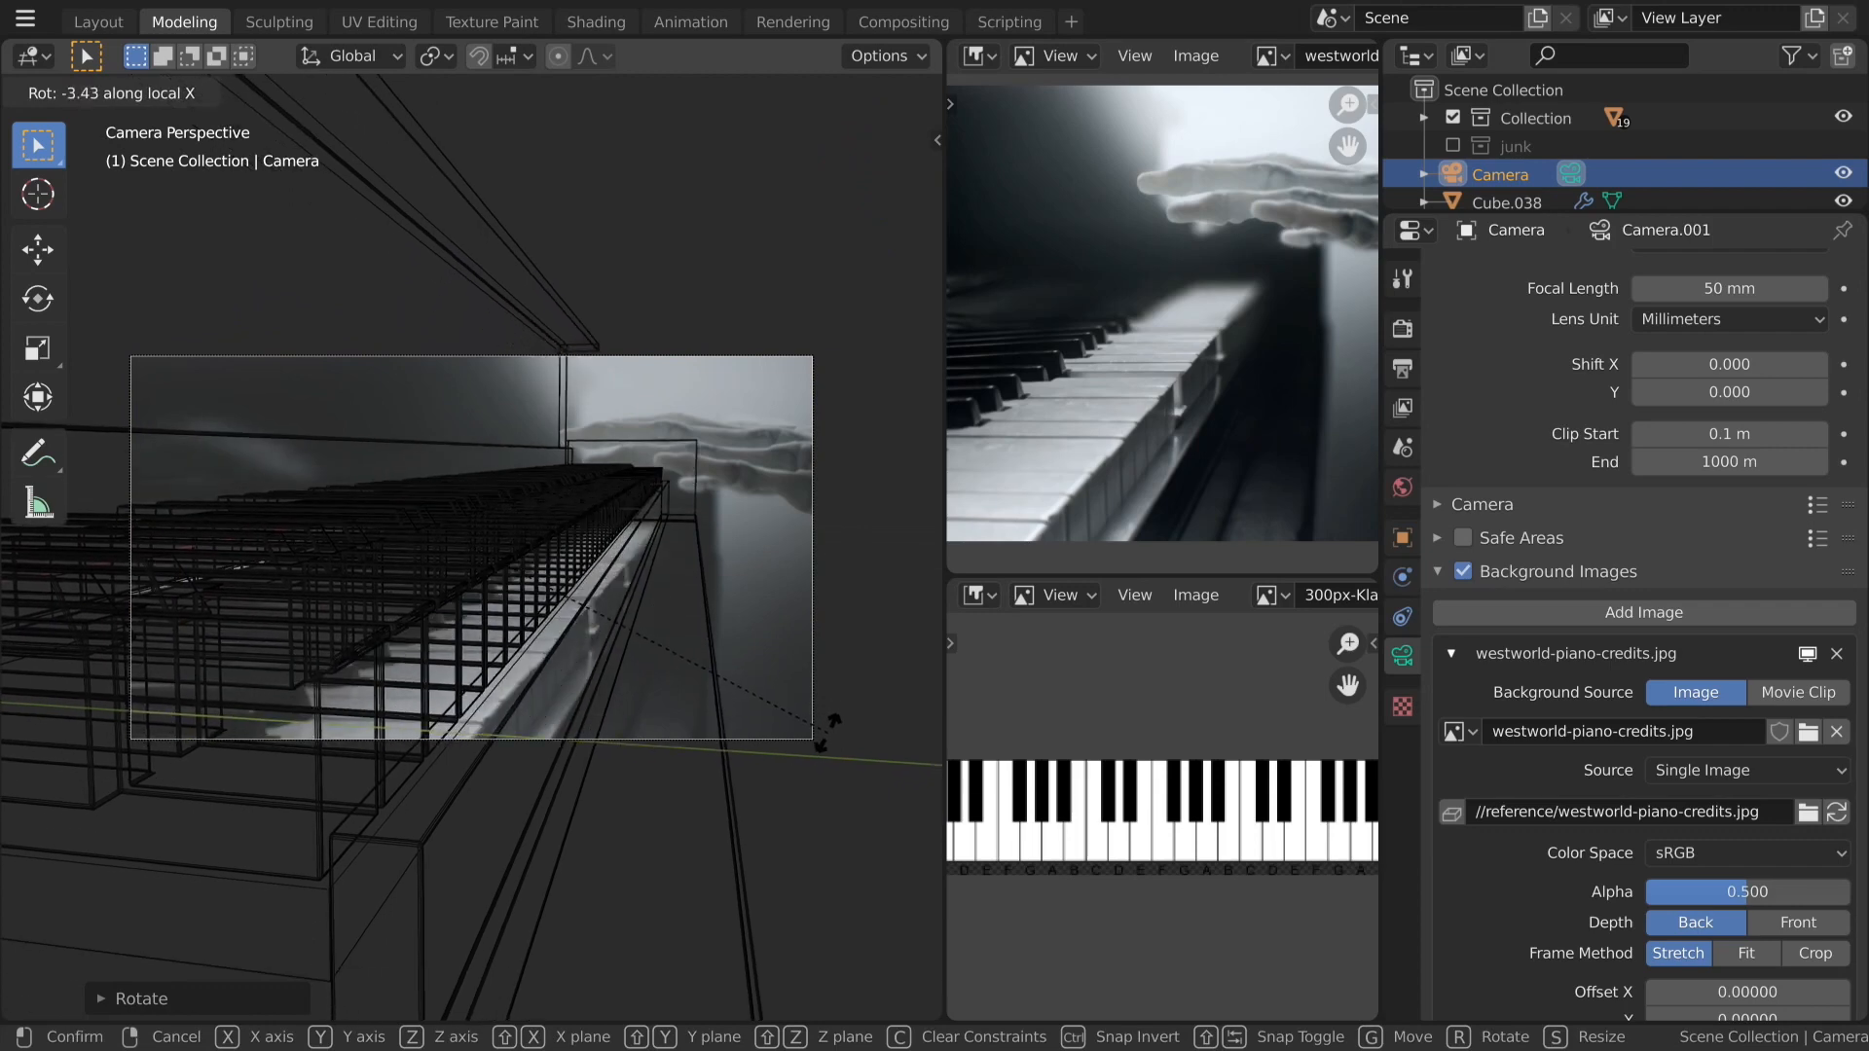
pyautogui.click(824, 701)
pyautogui.press('g')
pyautogui.press('z')
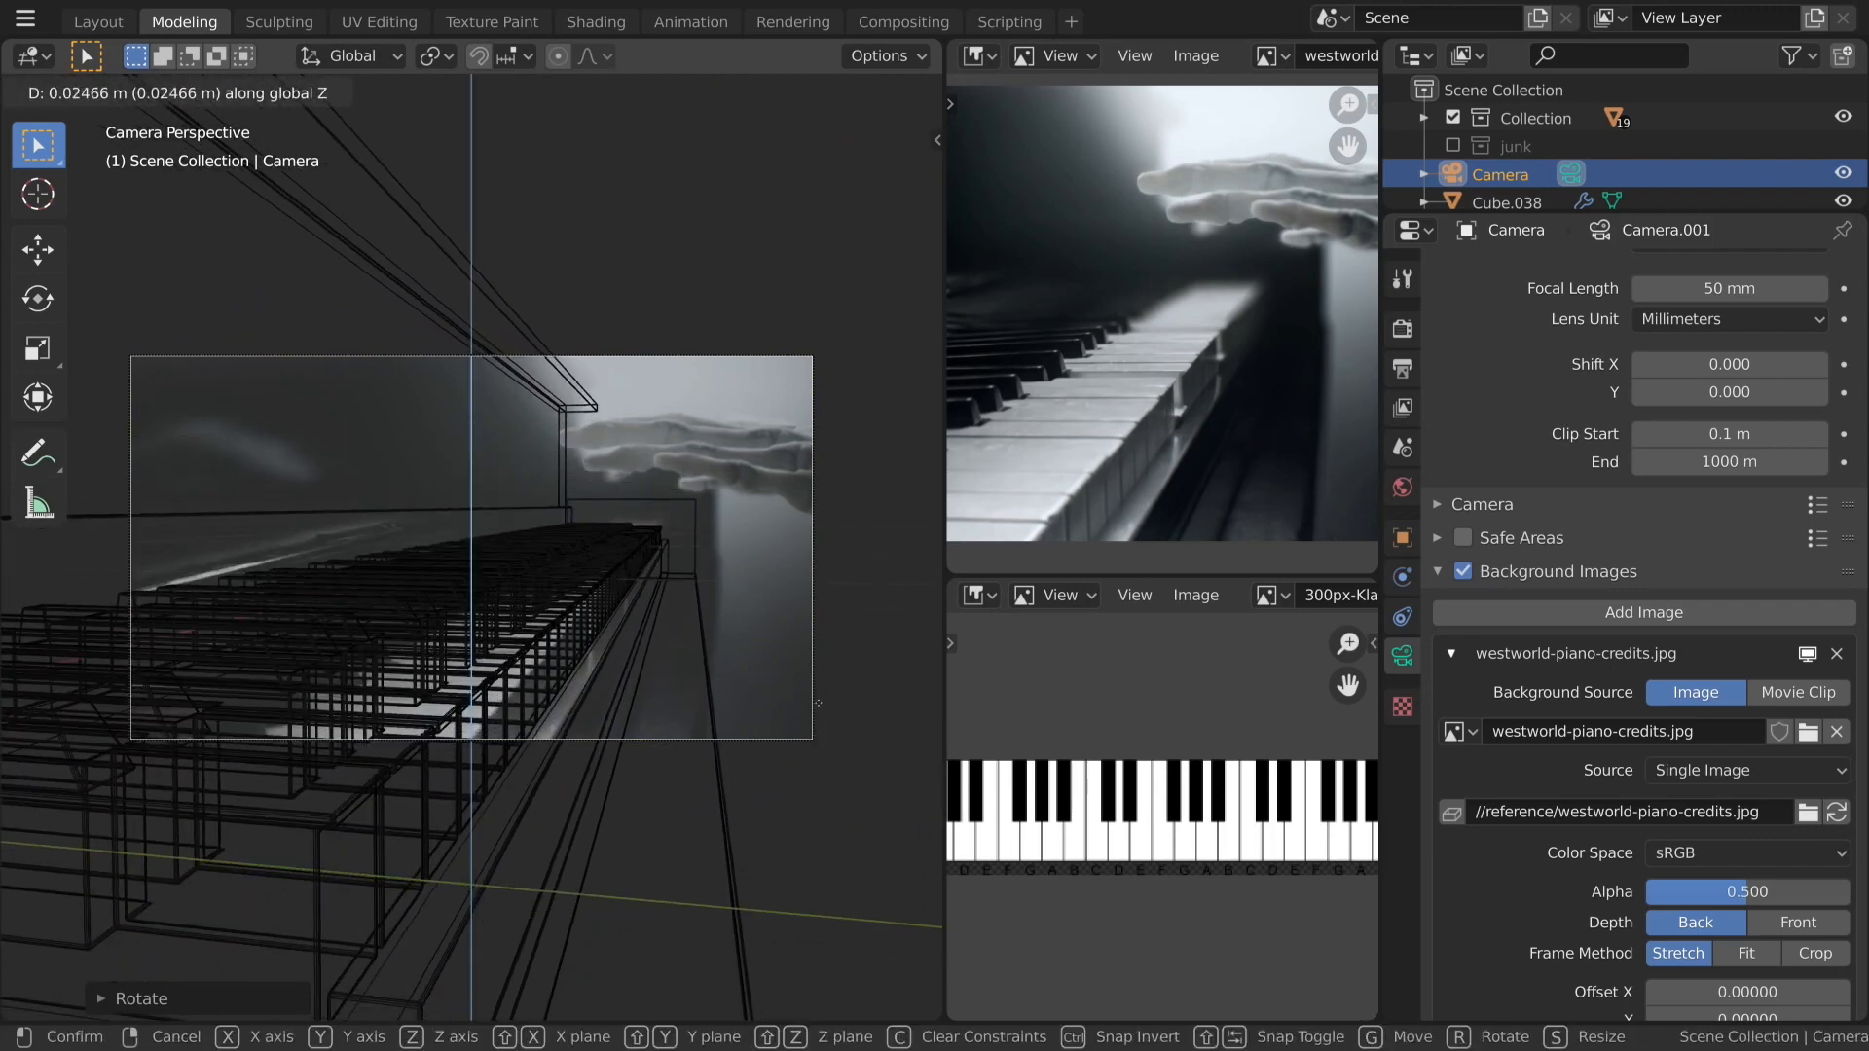
pyautogui.click(766, 735)
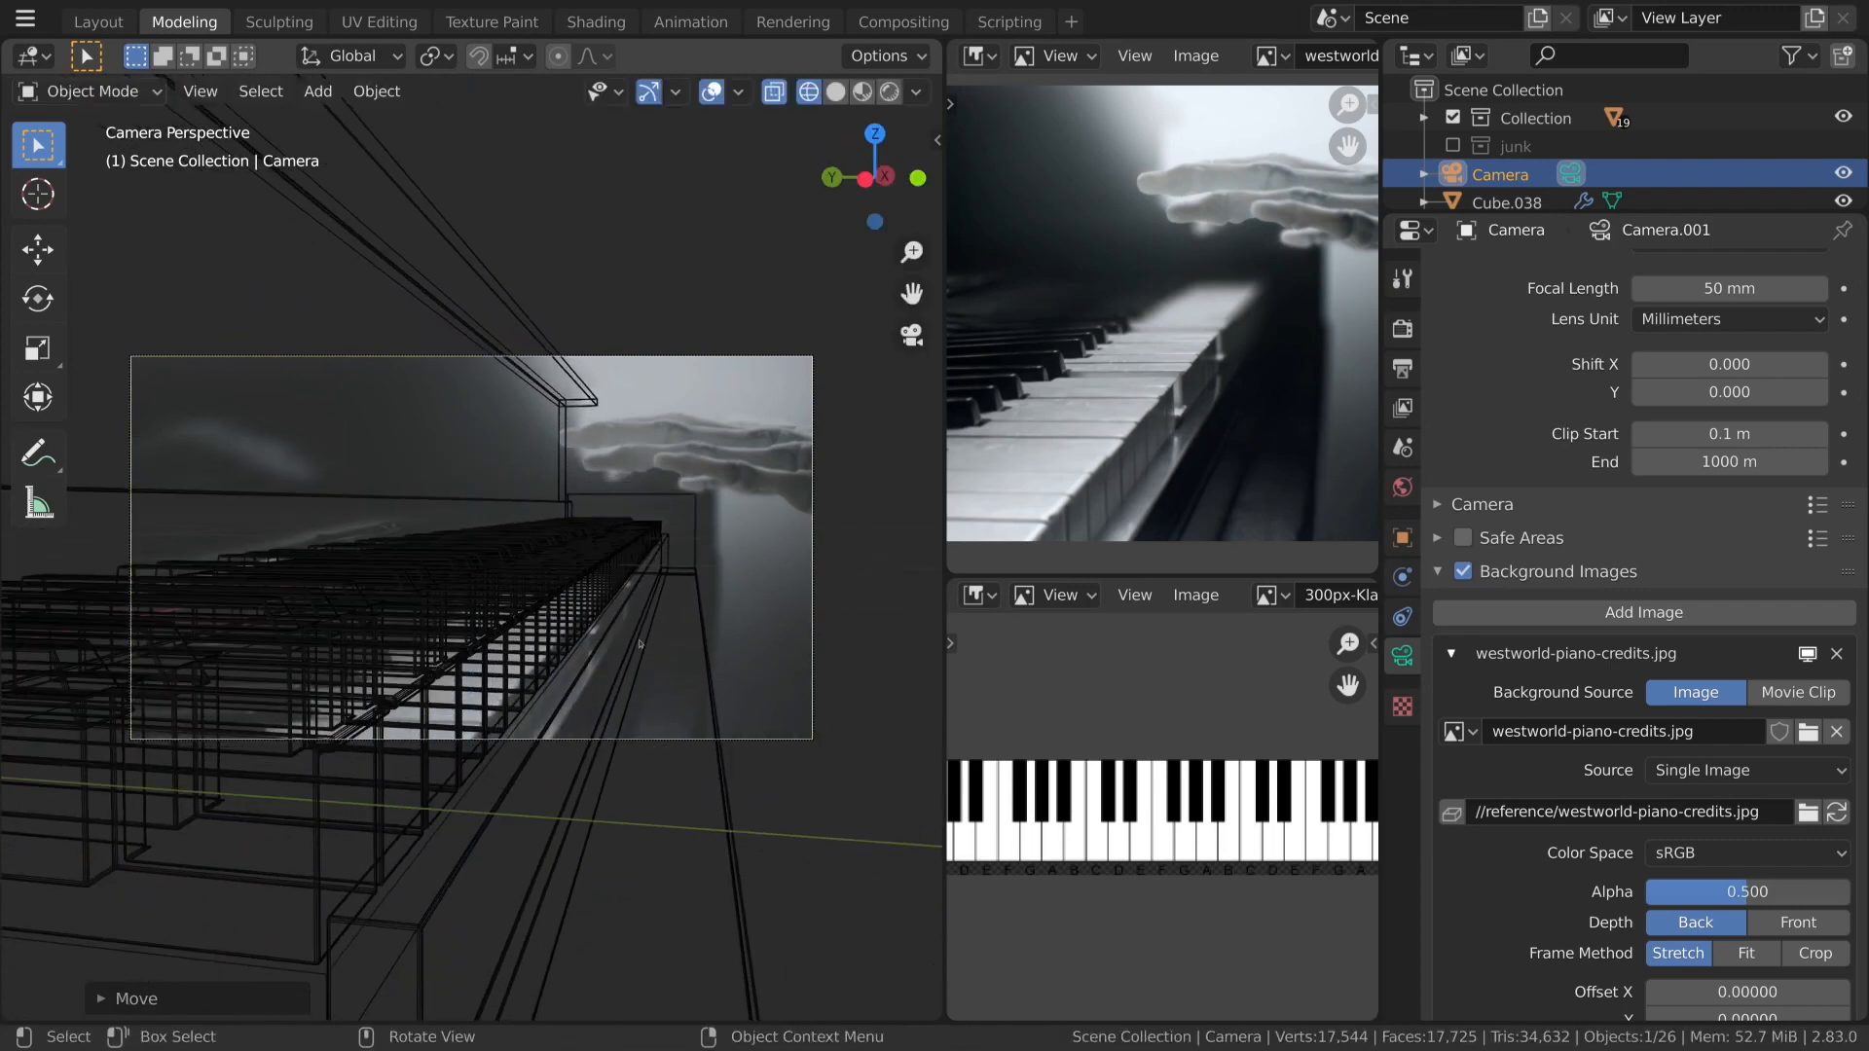
# Fine-tune the camera's aim with a free trackball rotation and switch the viewport to solid shading.
pyautogui.scroll(1, 640, 591)
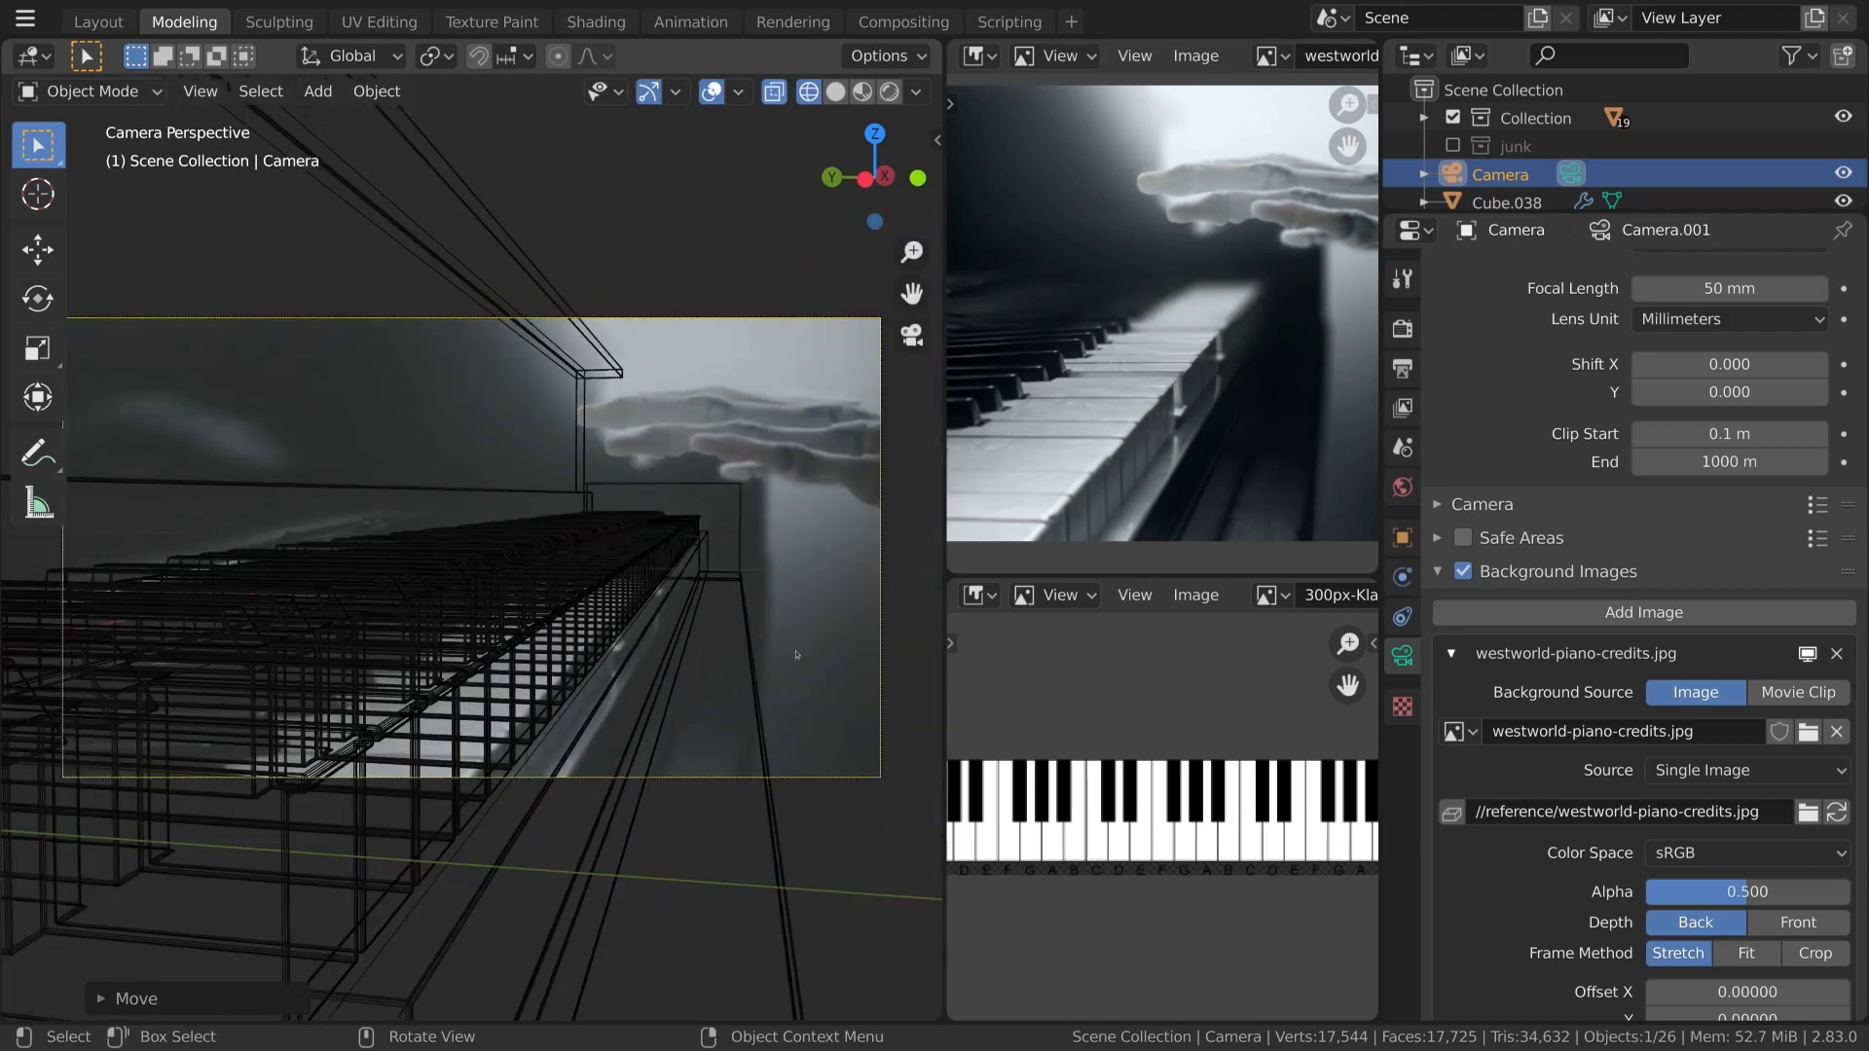
pyautogui.press('r')
pyautogui.press('r')
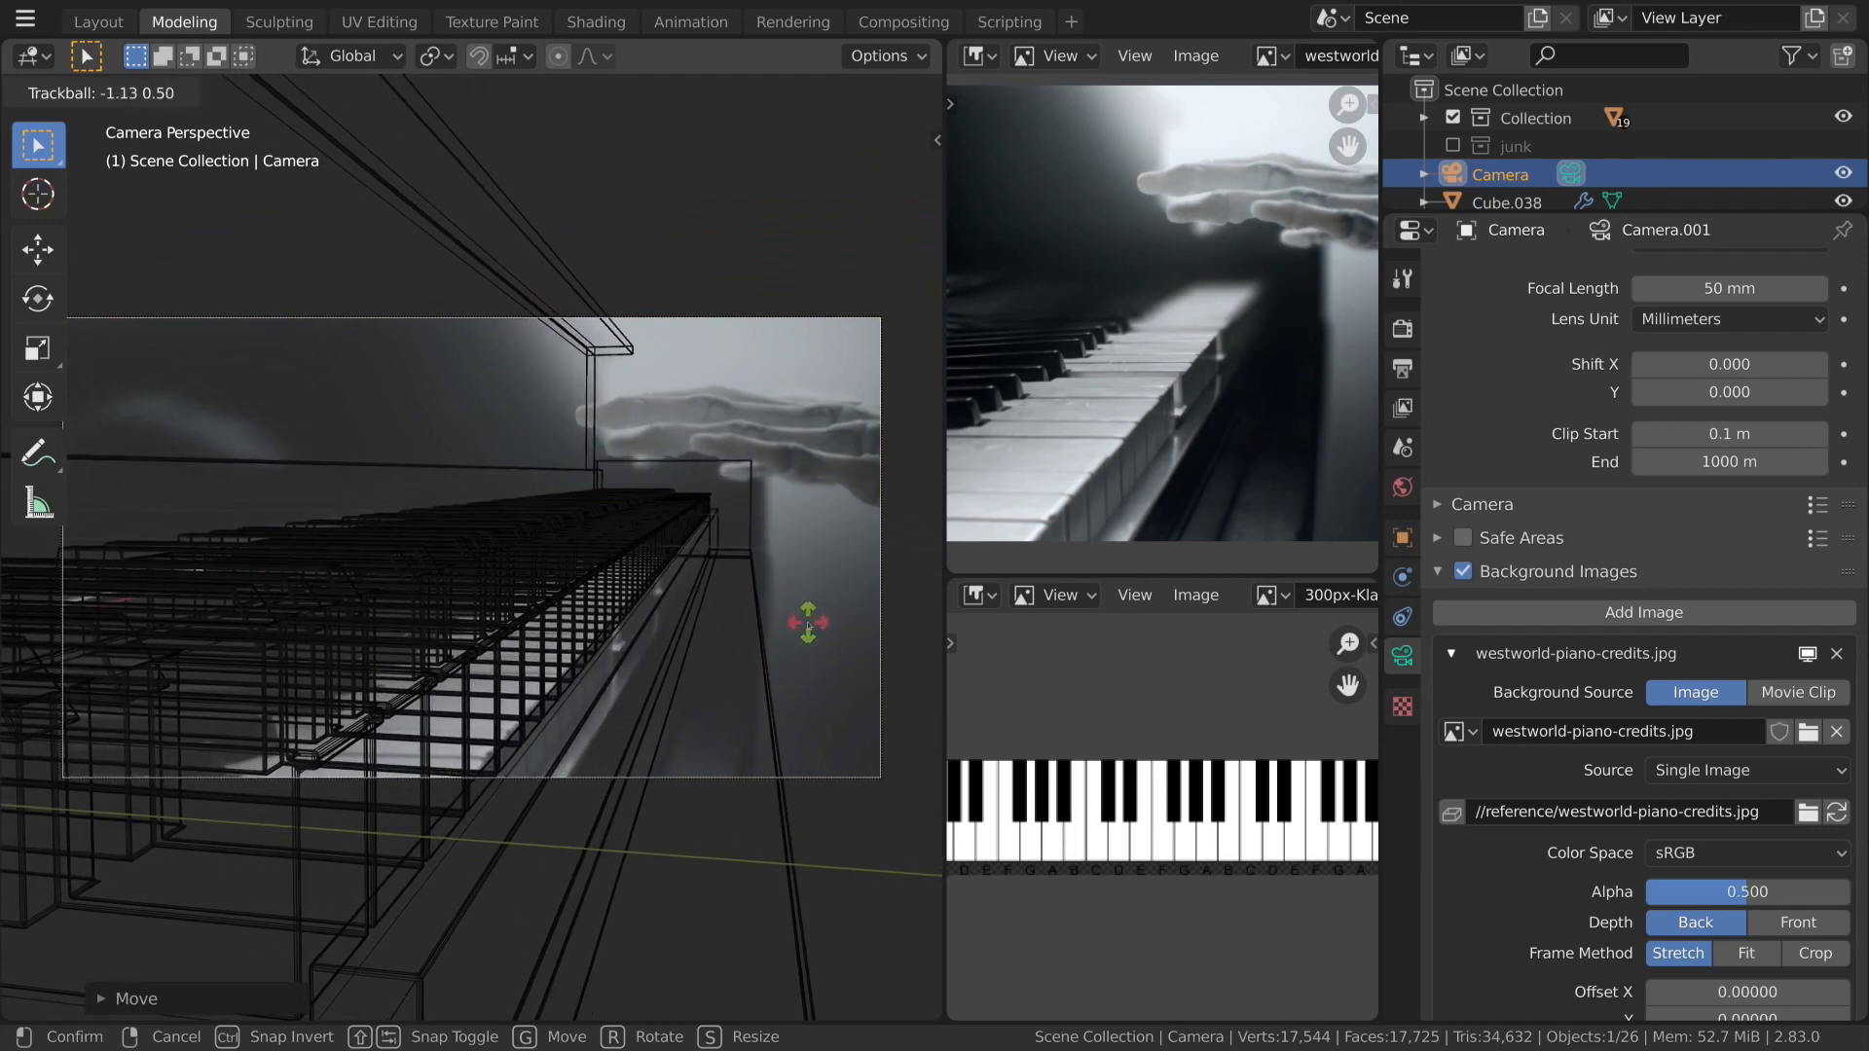
pyautogui.click(647, 698)
pyautogui.scroll(-1, 646, 698)
pyautogui.press('z')
pyautogui.click(750, 703)
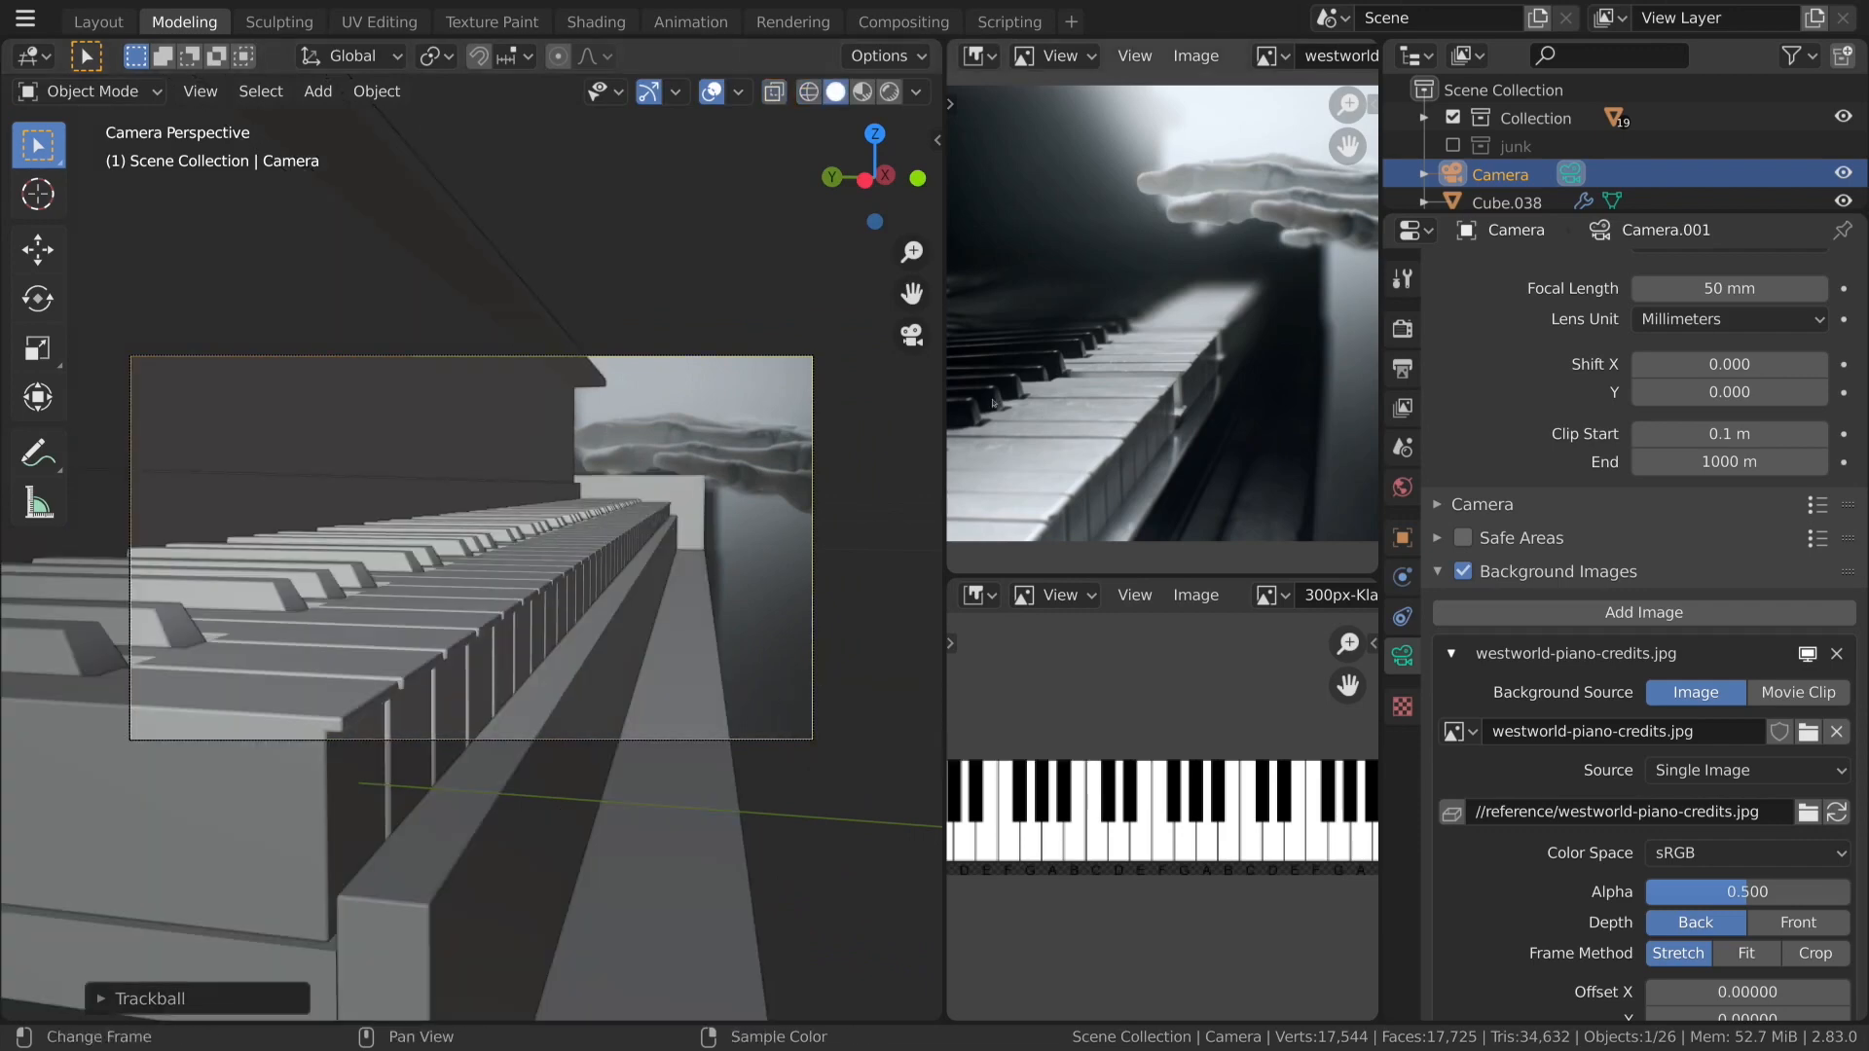
pyautogui.press('g')
pyautogui.press('y')
pyautogui.press('y')
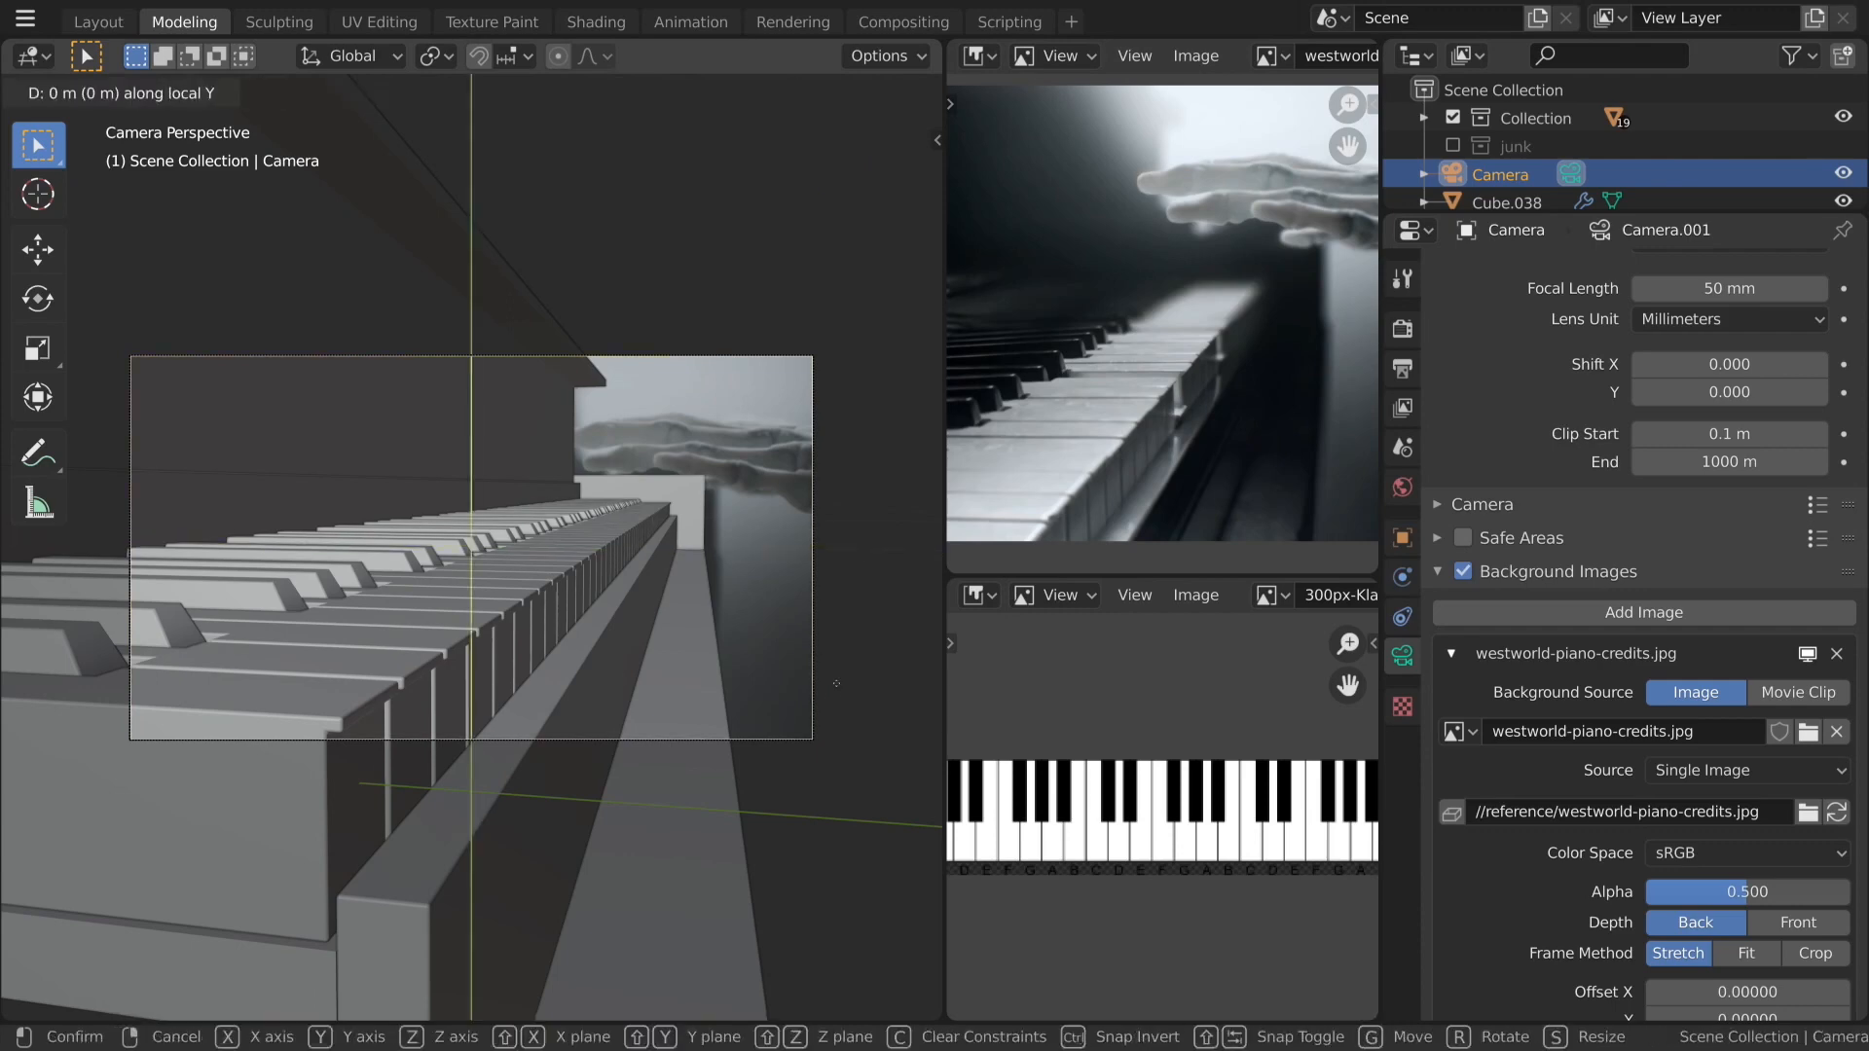
pyautogui.press('Escape')
pyautogui.press('g')
pyautogui.press('x')
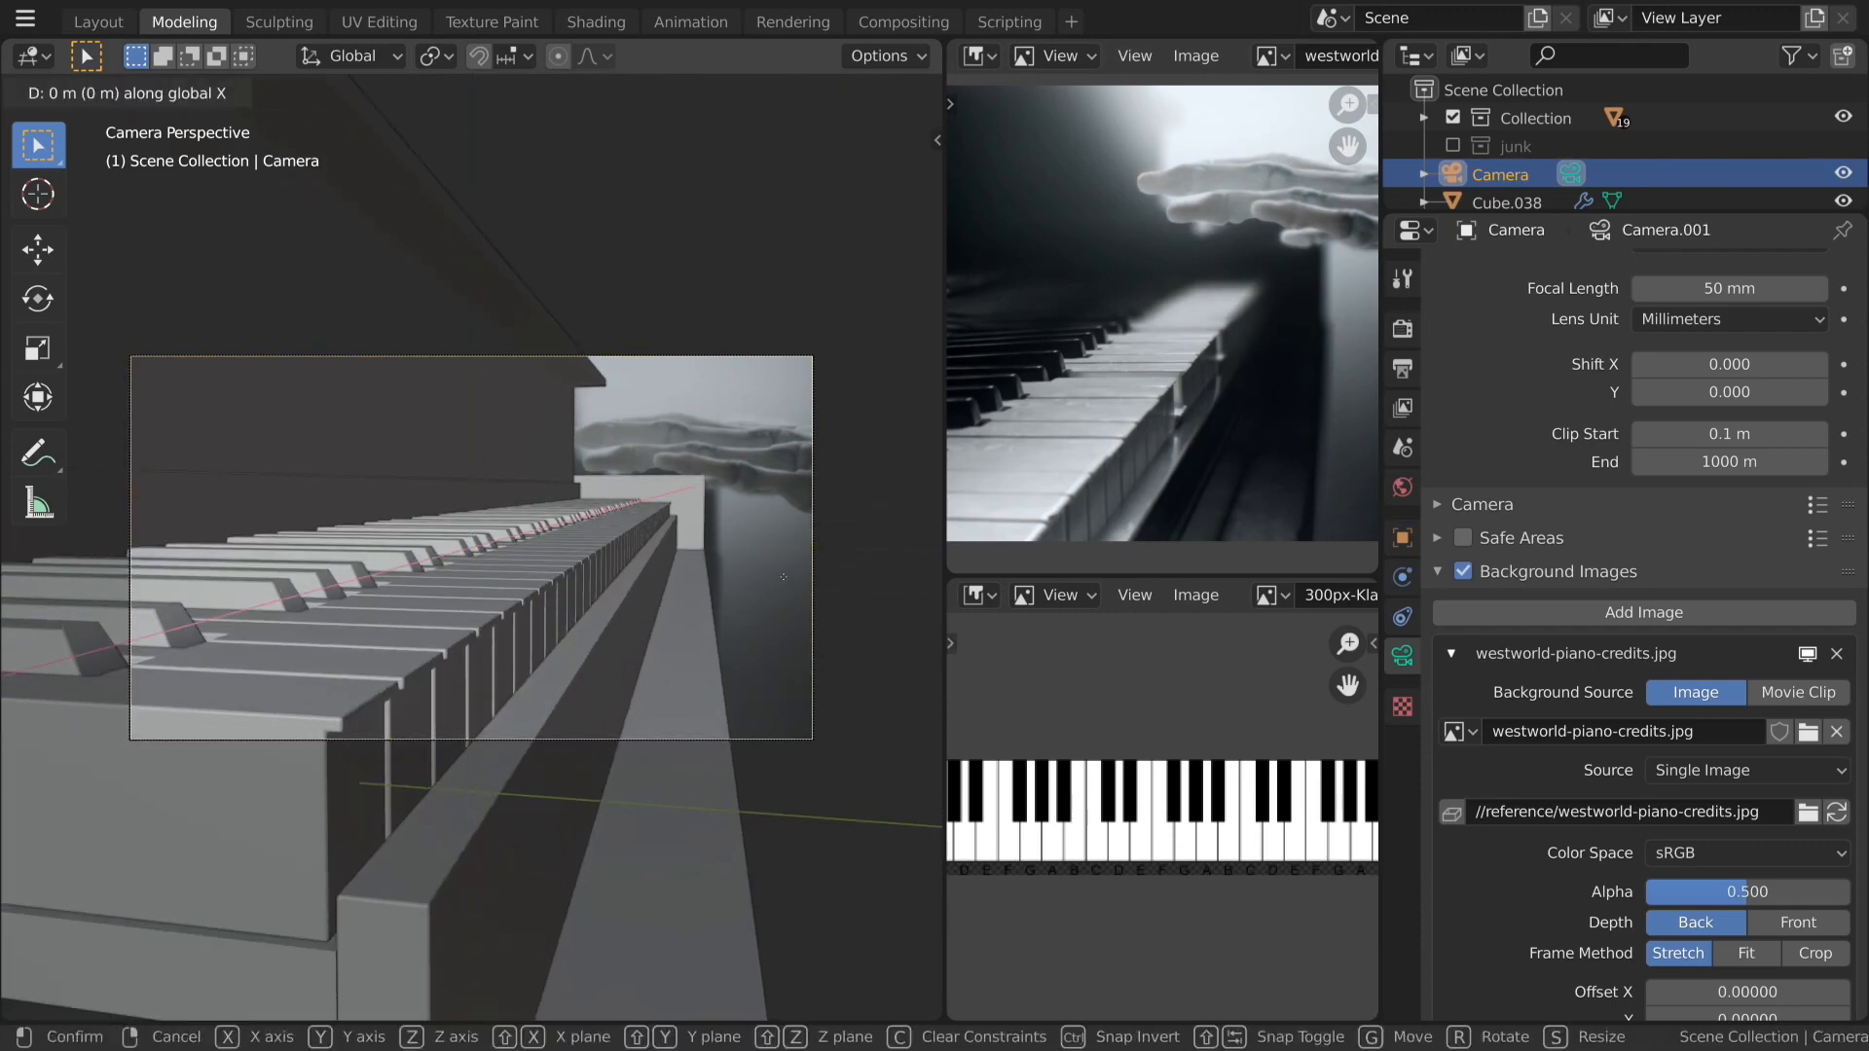
pyautogui.press('Escape')
pyautogui.press('g')
pyautogui.press('z')
pyautogui.press('z')
pyautogui.press('Escape')
# Slide the camera along global X toward the keyboard's far end and turn off its background images.
pyautogui.press('g')
pyautogui.press('y')
pyautogui.press('y')
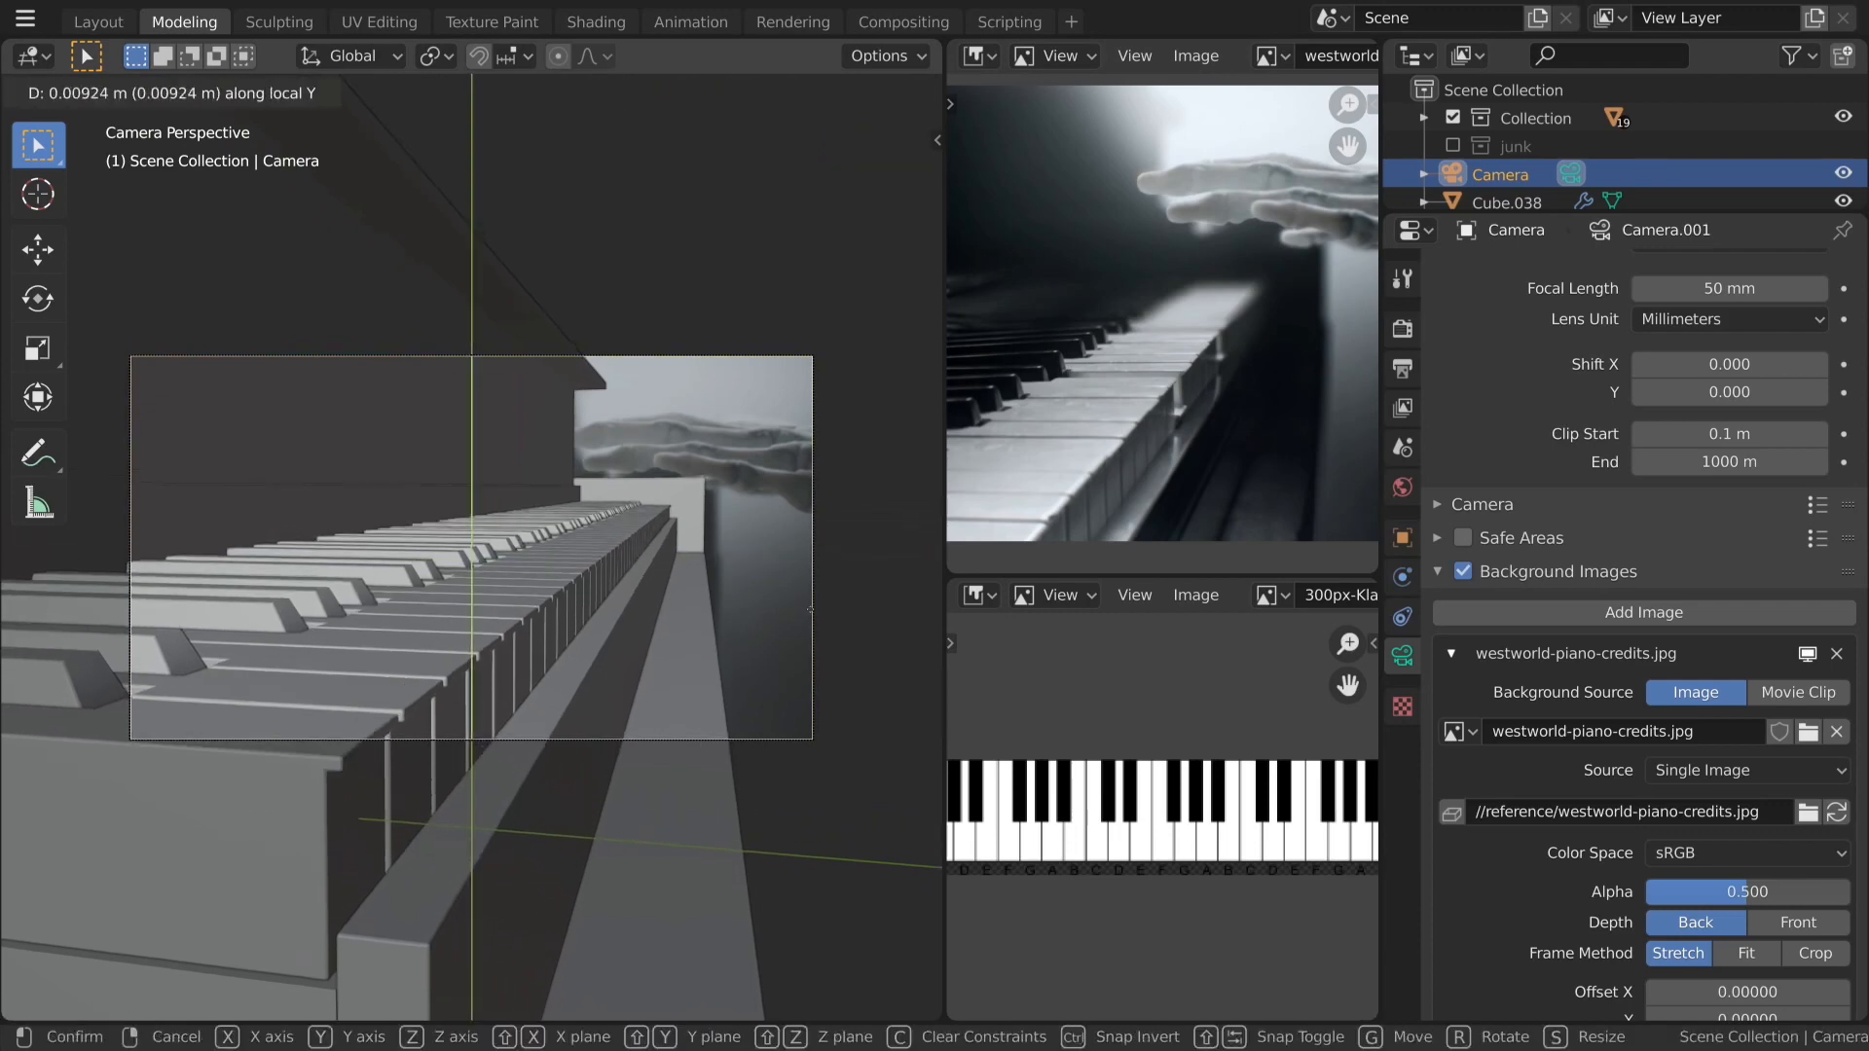
pyautogui.press('x')
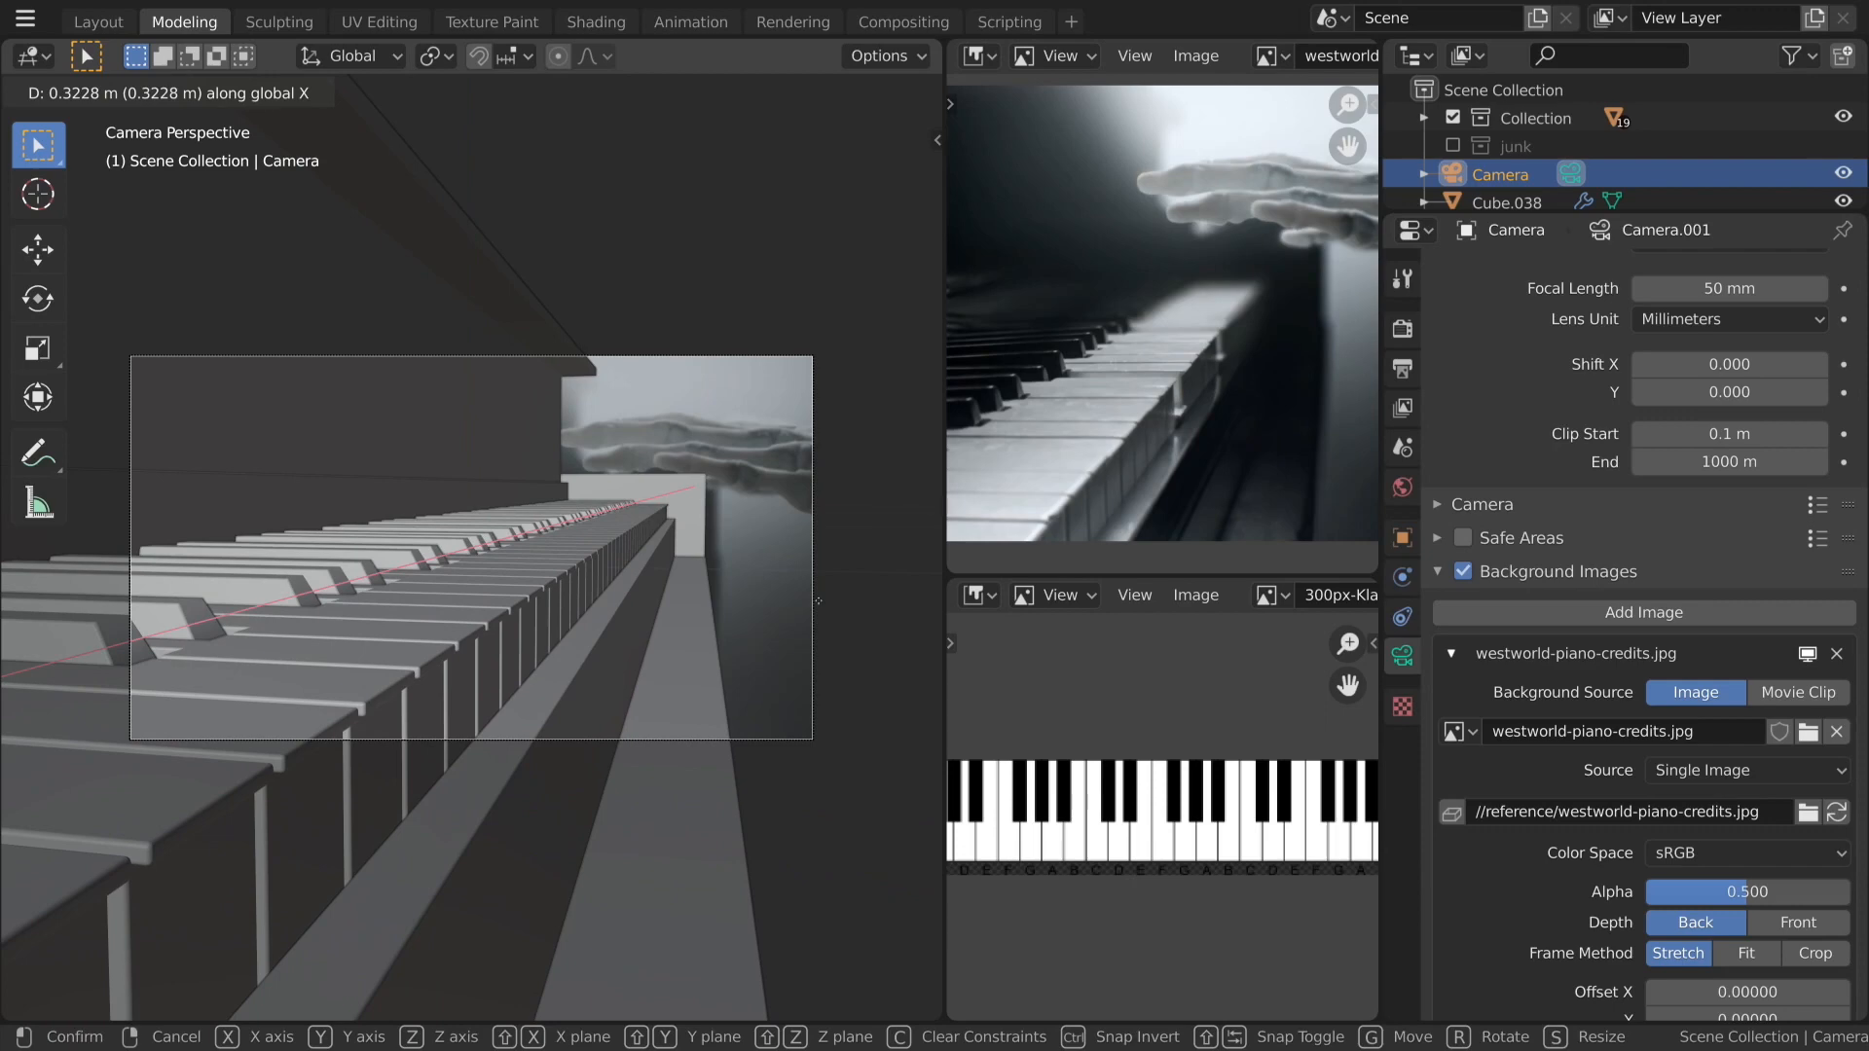
pyautogui.click(838, 548)
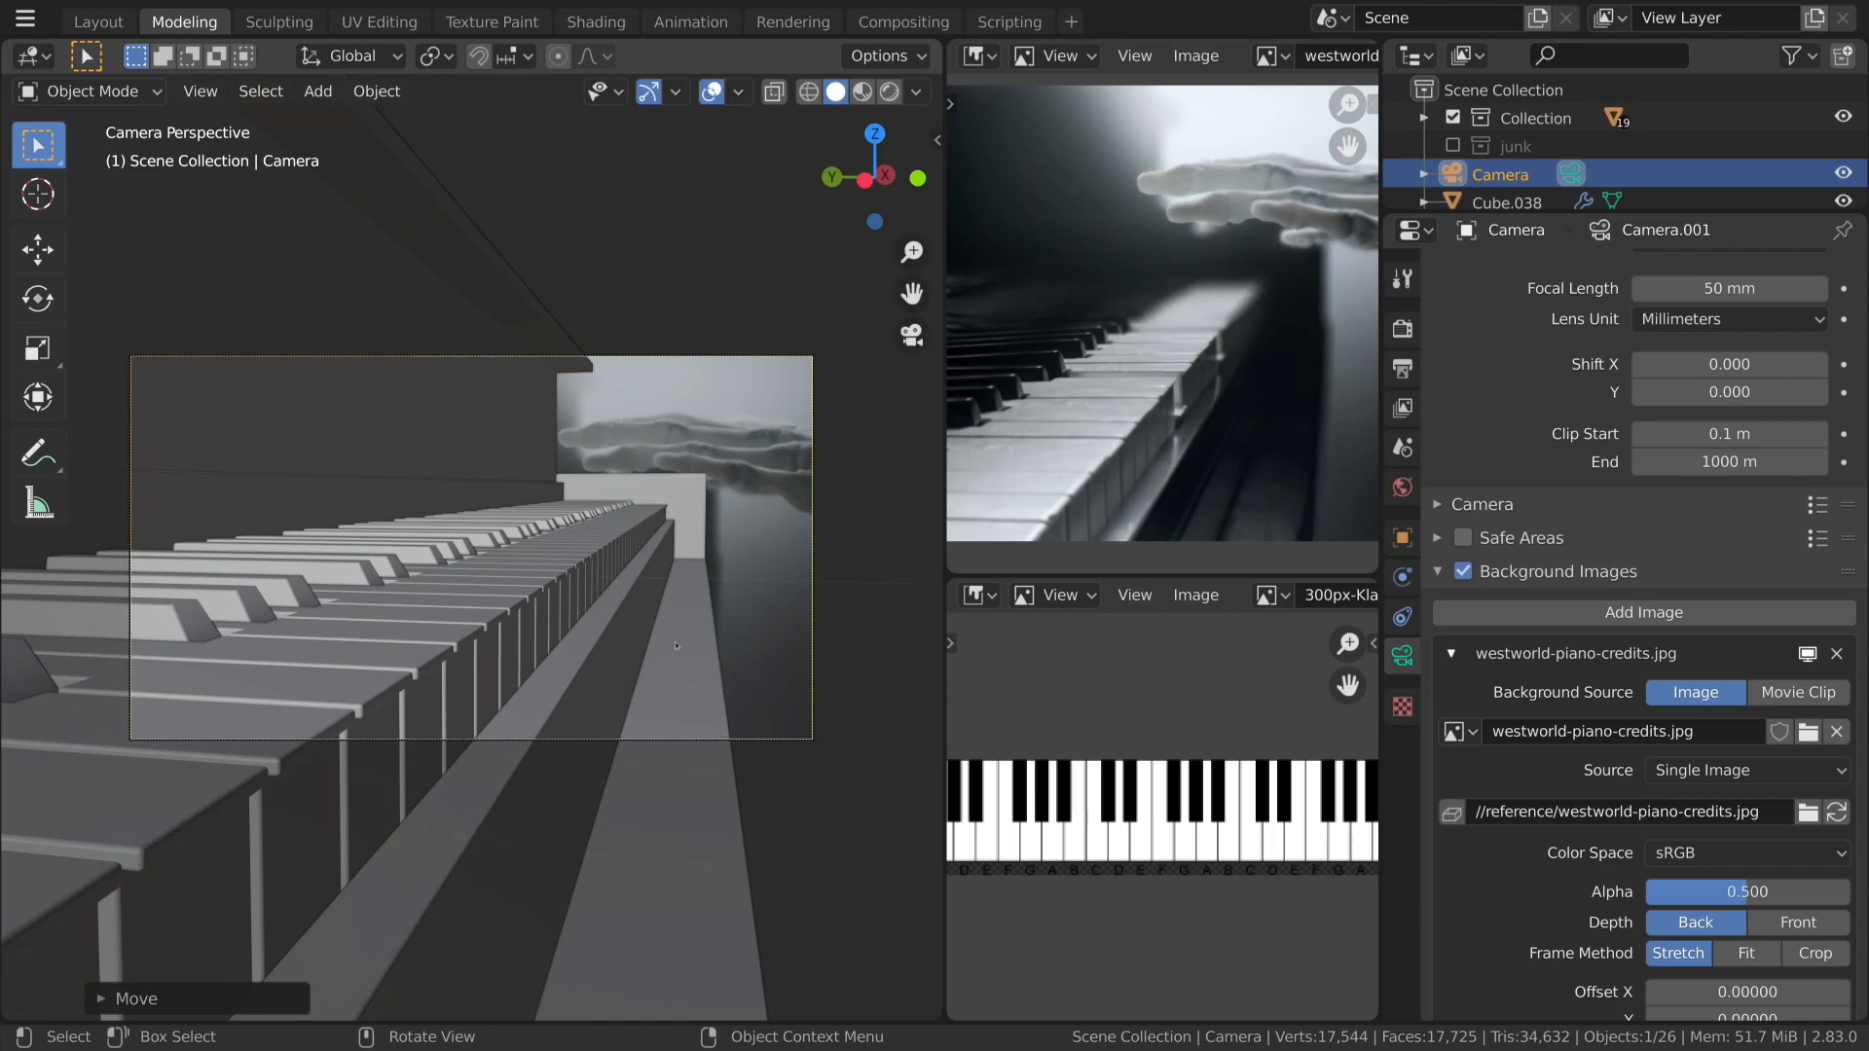
pyautogui.click(1462, 571)
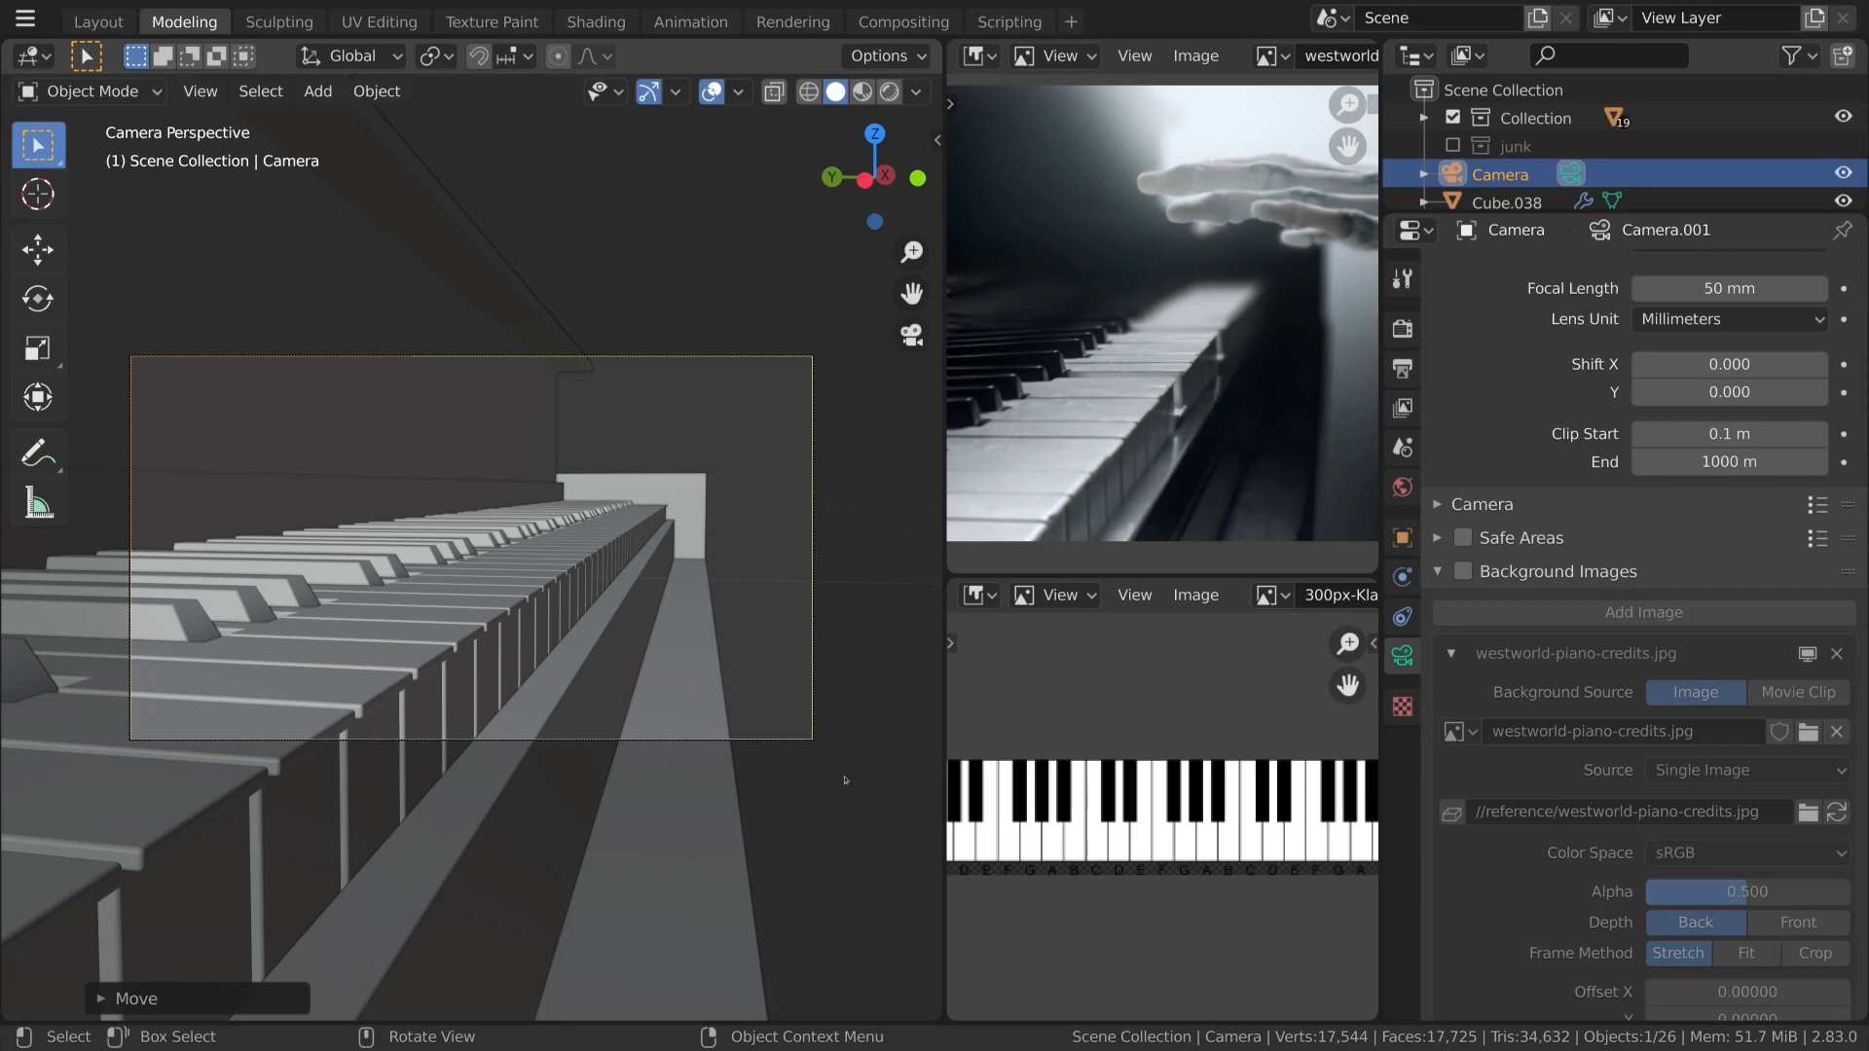
# In the Shading workspace, show the scene through the camera in rendered shading and open the render settings.
pyautogui.click(596, 22)
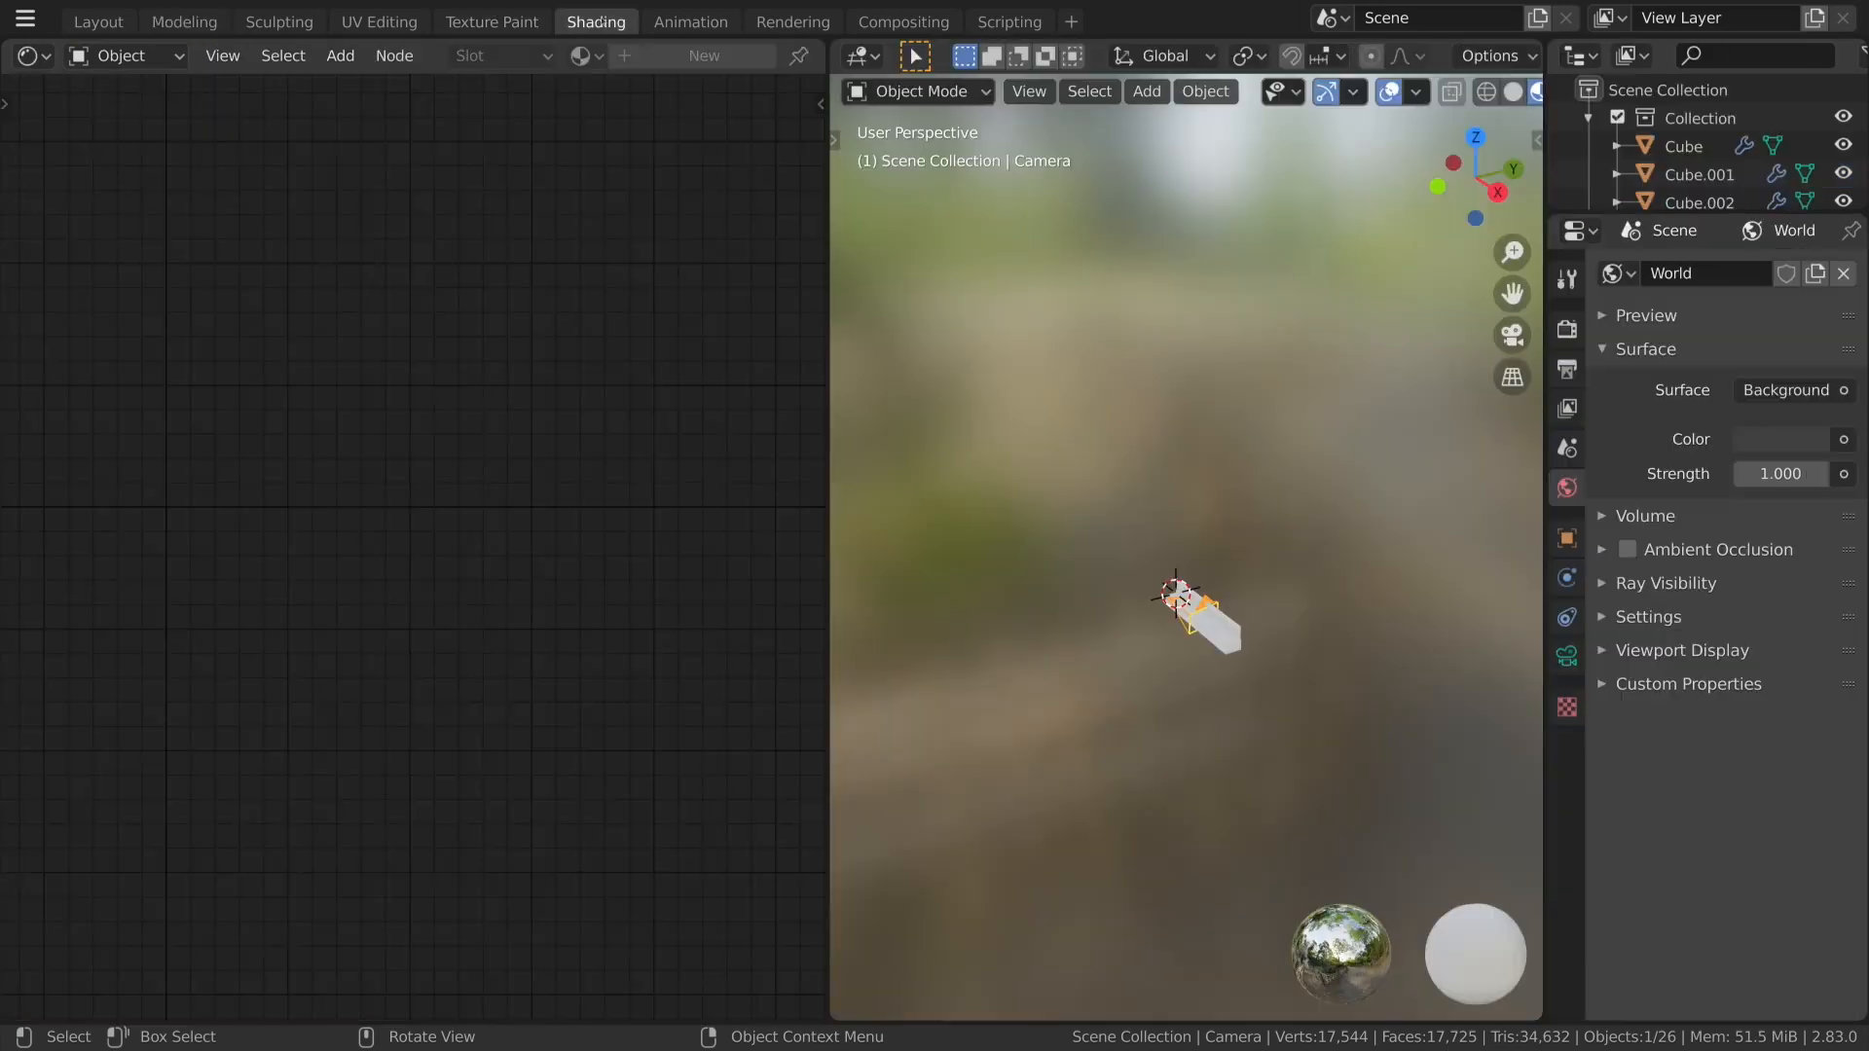
pyautogui.press('KP_0')
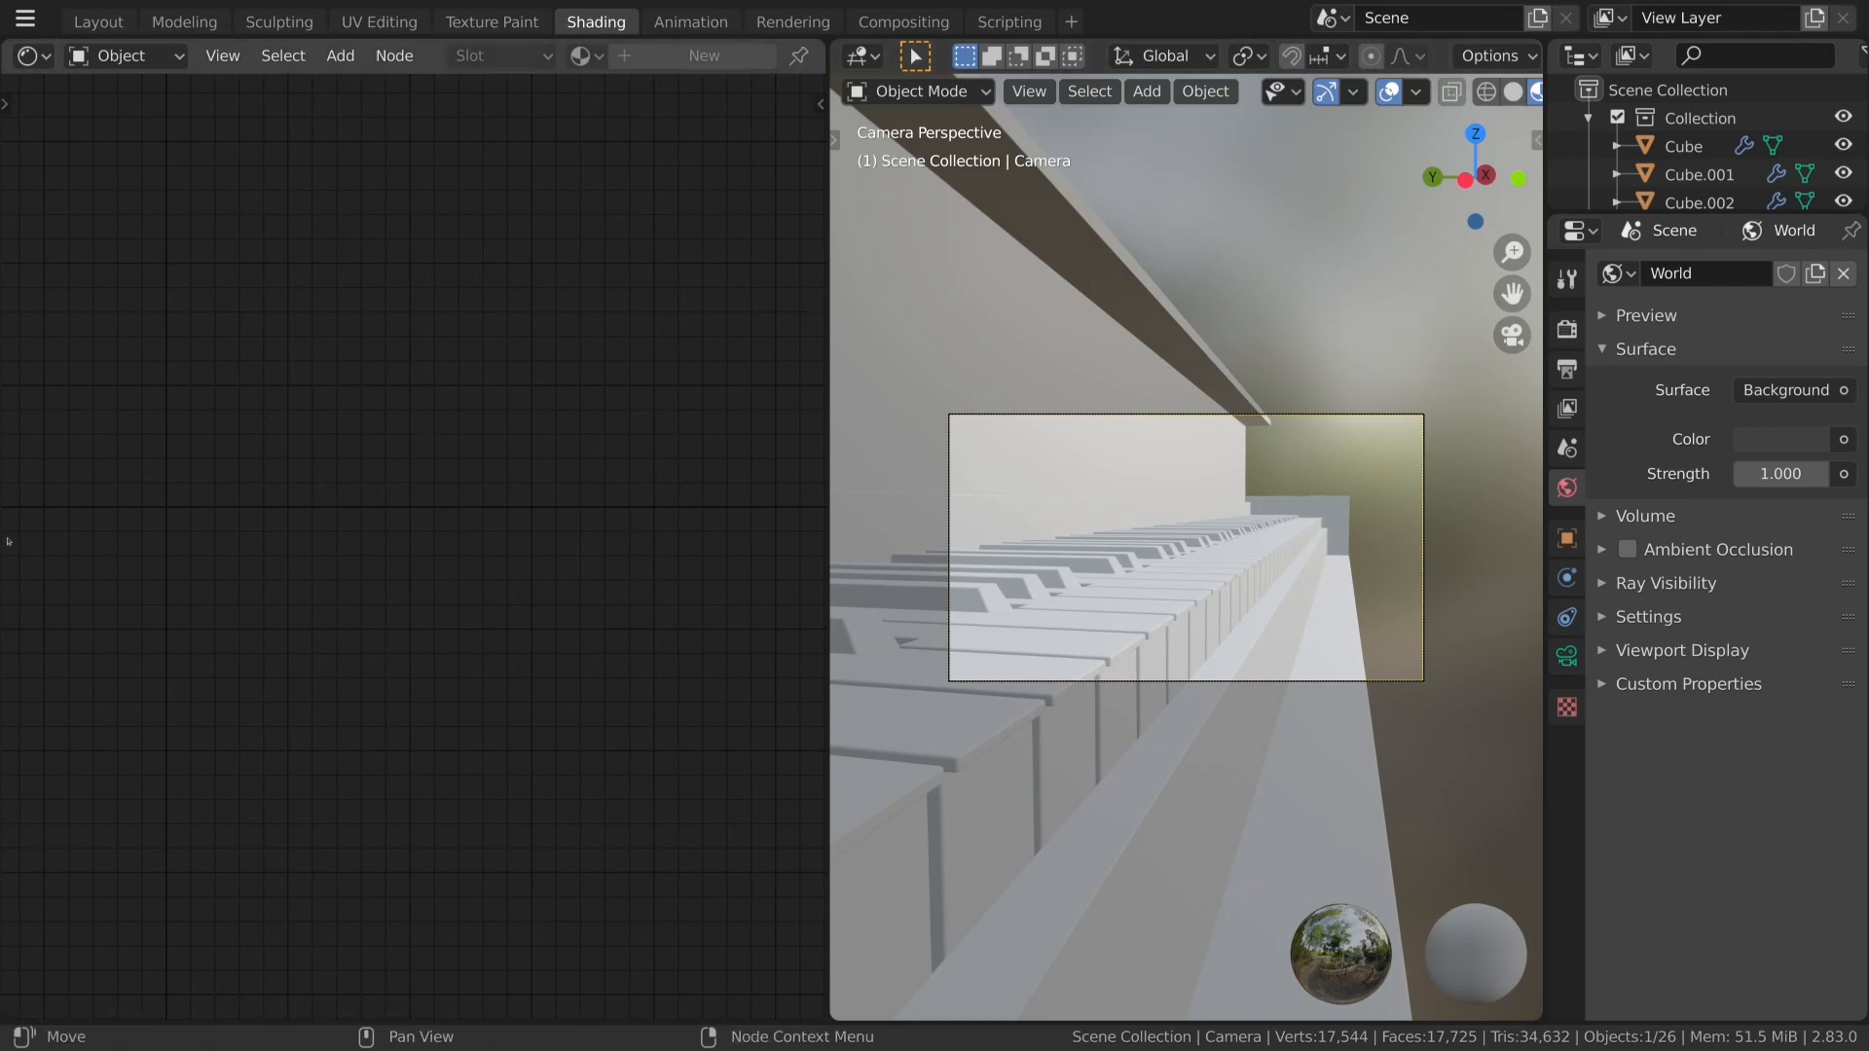
pyautogui.scroll(-3, 1490, 91)
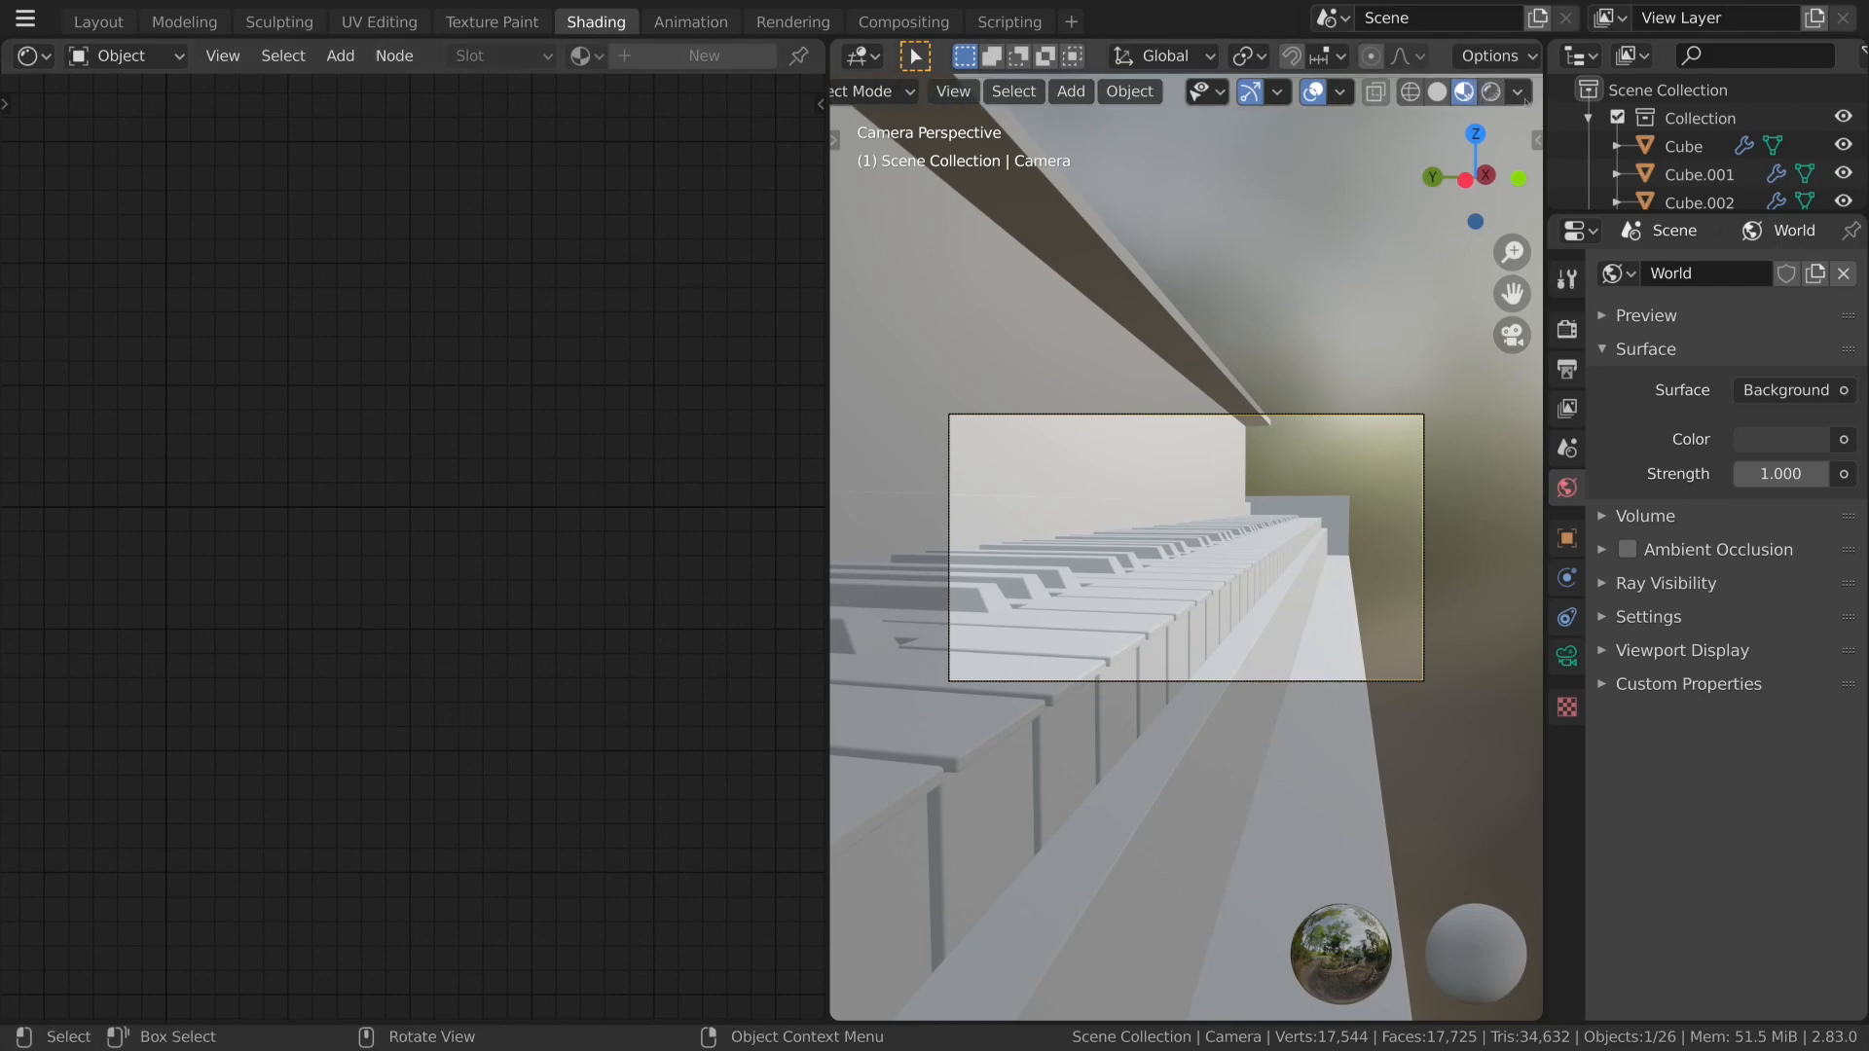
pyautogui.click(1490, 91)
pyautogui.scroll(1, 1207, 516)
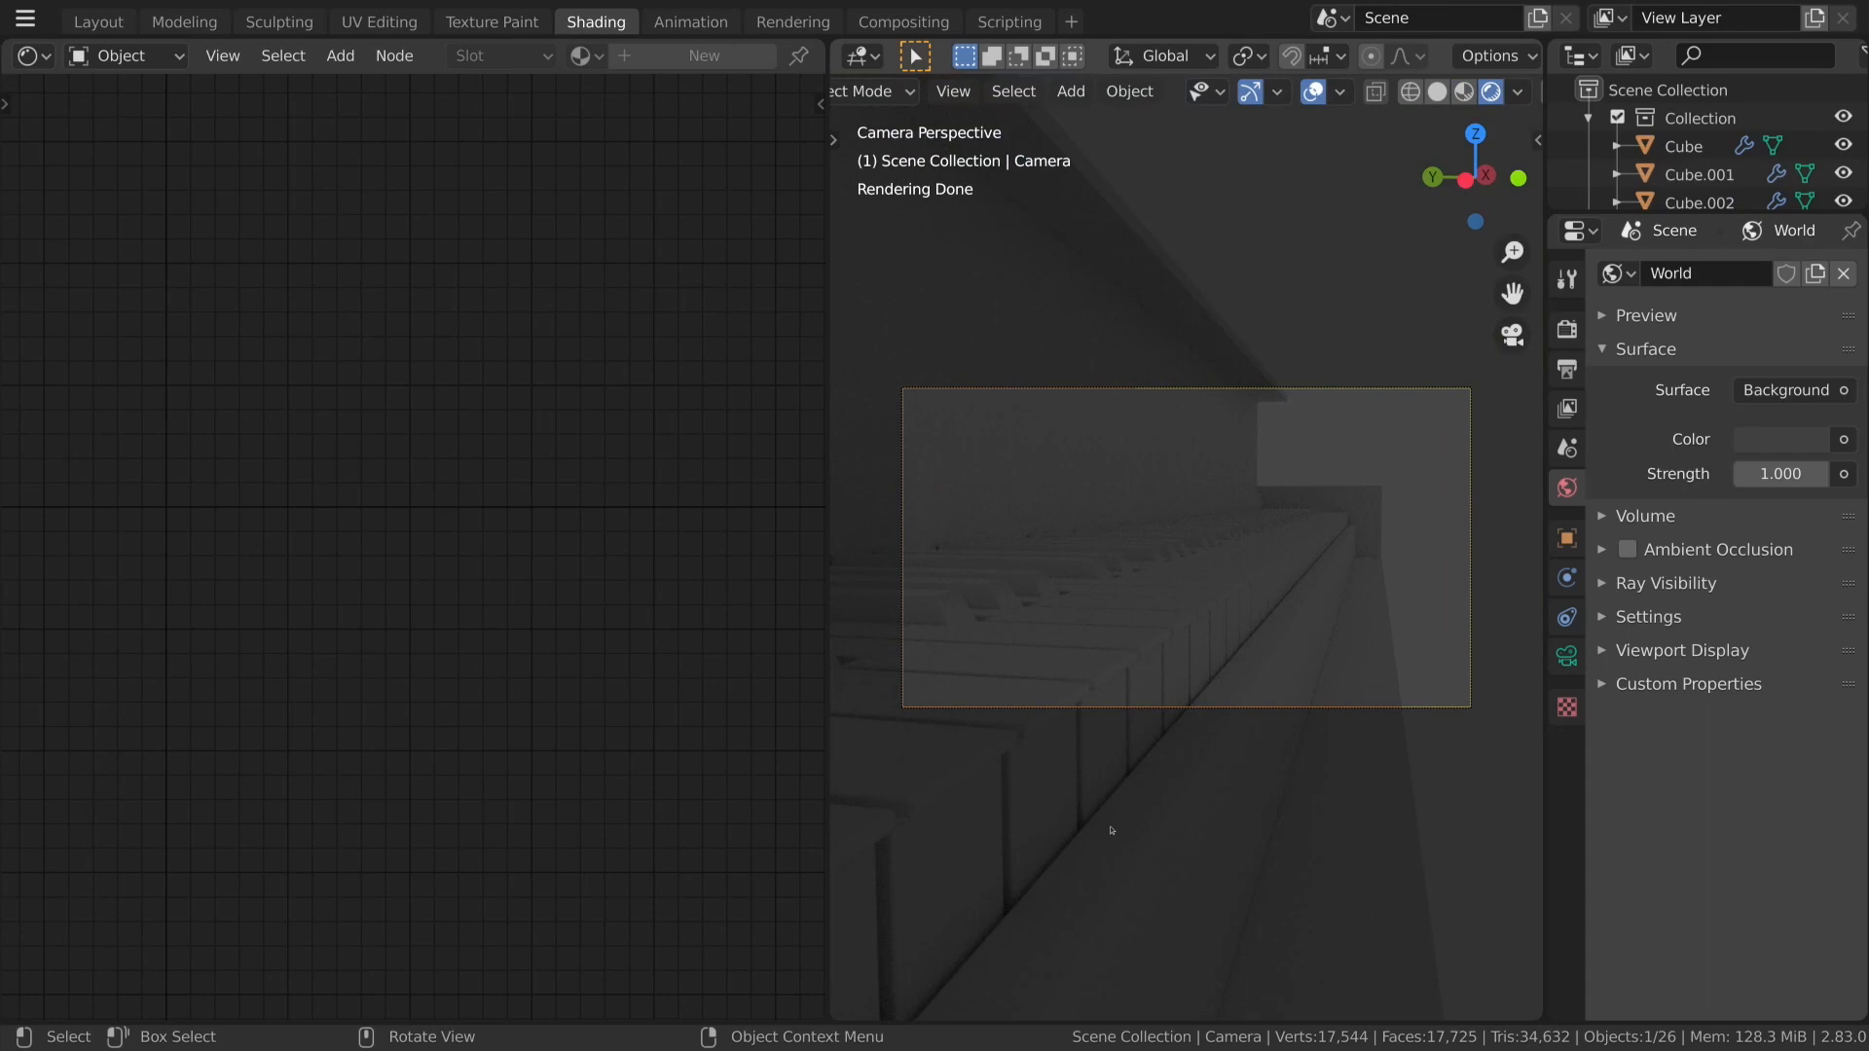
pyautogui.scroll(1, 1105, 682)
pyautogui.scroll(-1, 1106, 682)
pyautogui.click(1566, 329)
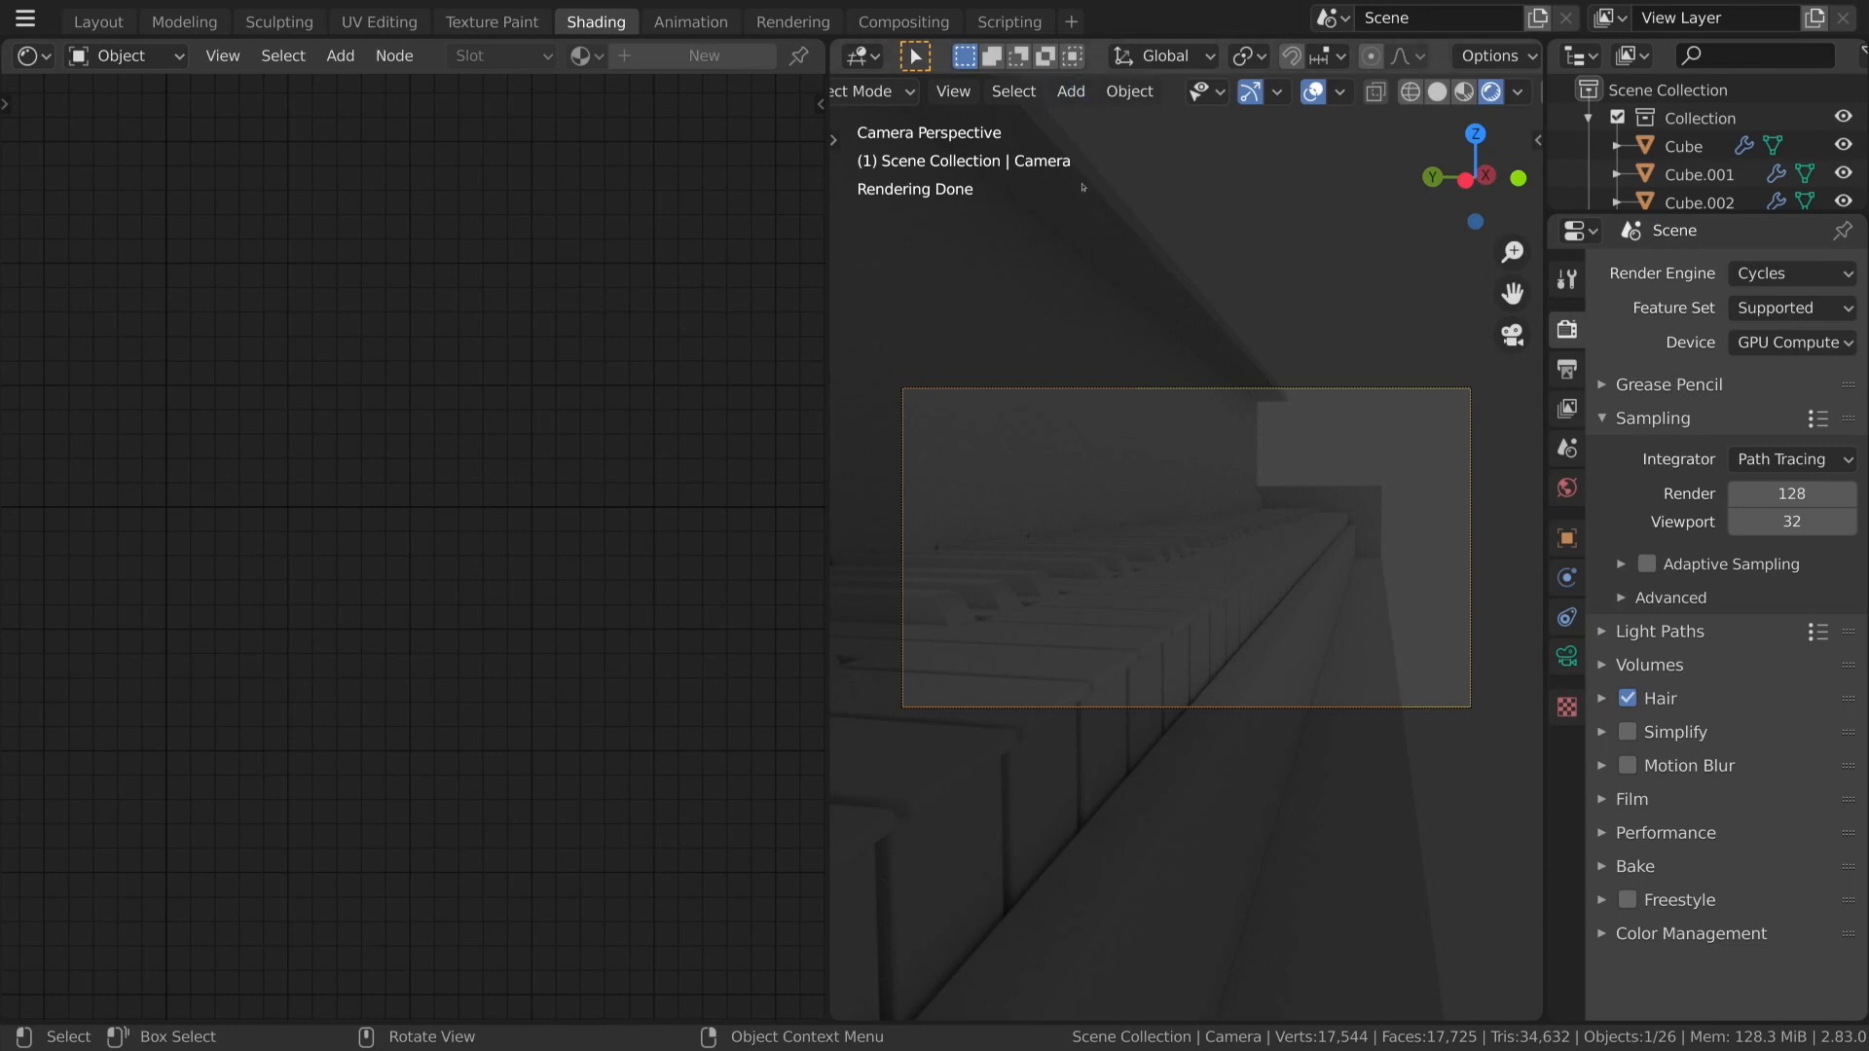
# Split the 3D viewport horizontally into two areas and set the lower one to rendered shading.
pyautogui.rightClick(820, 518)
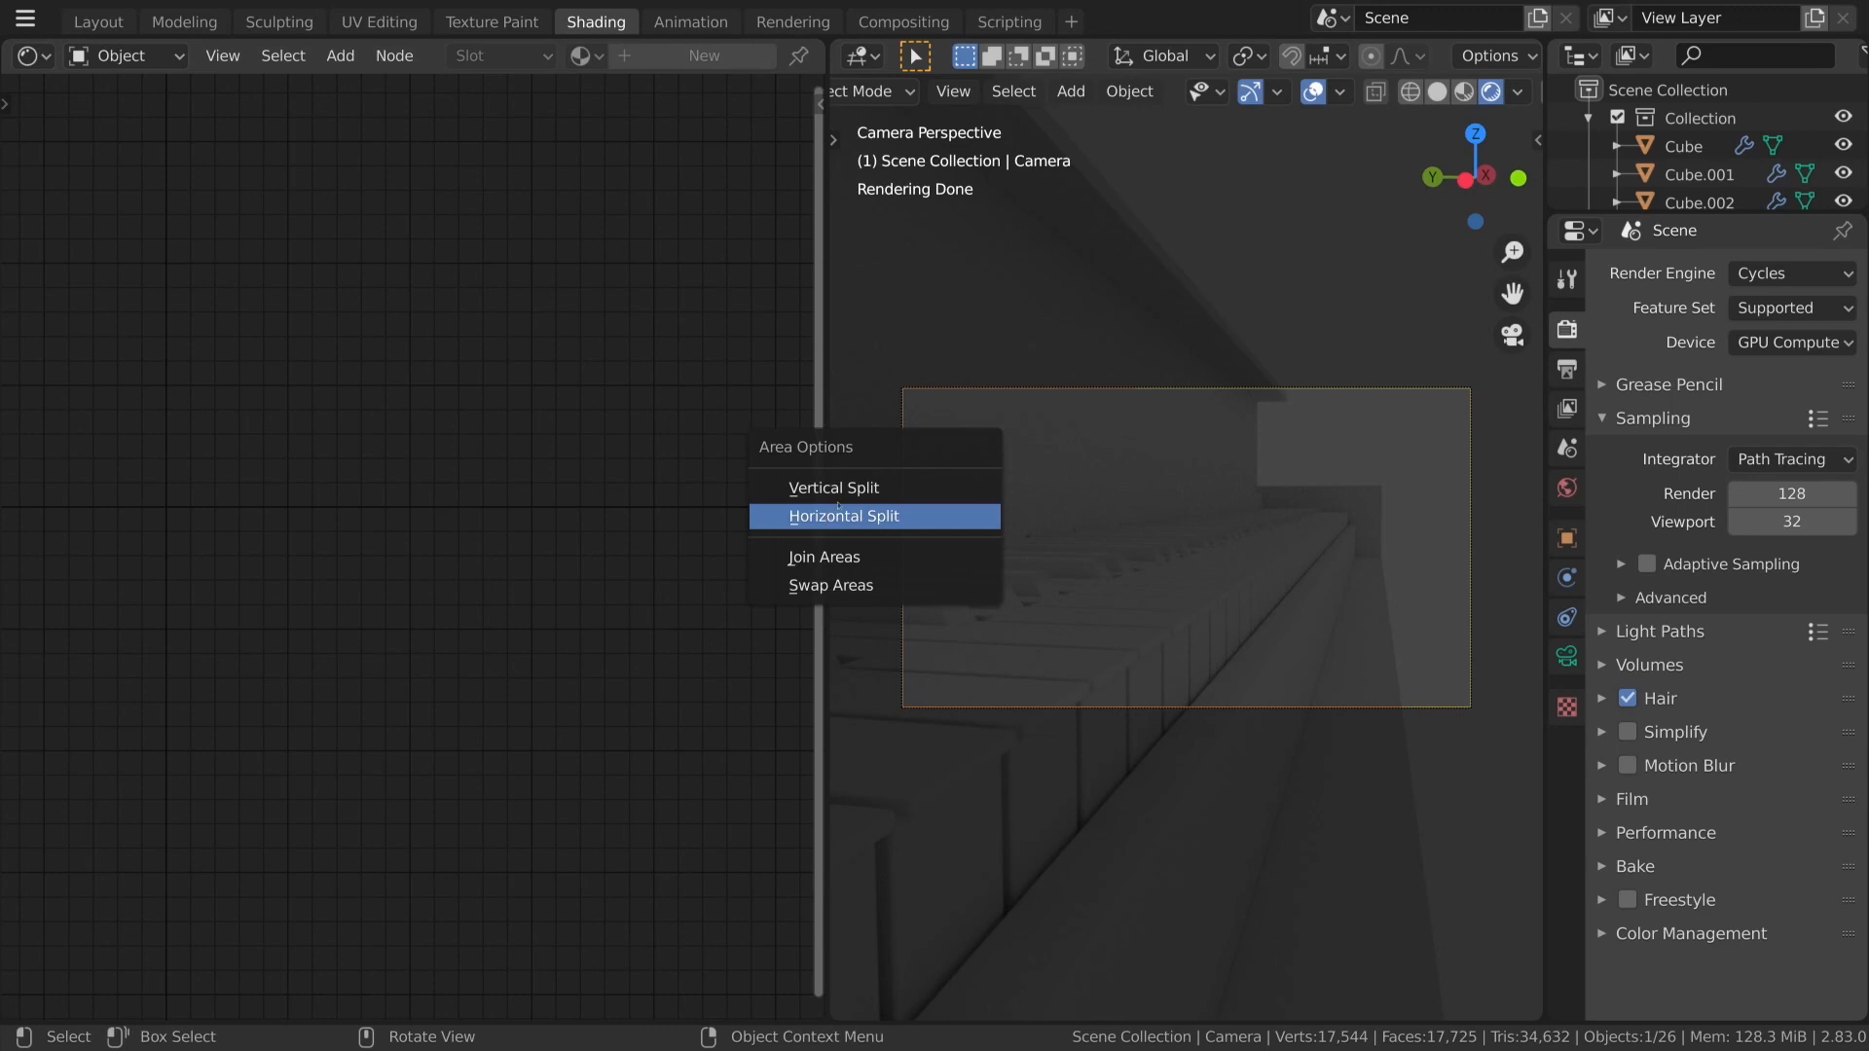
pyautogui.click(838, 510)
pyautogui.rightClick(821, 528)
pyautogui.click(827, 559)
pyautogui.click(839, 533)
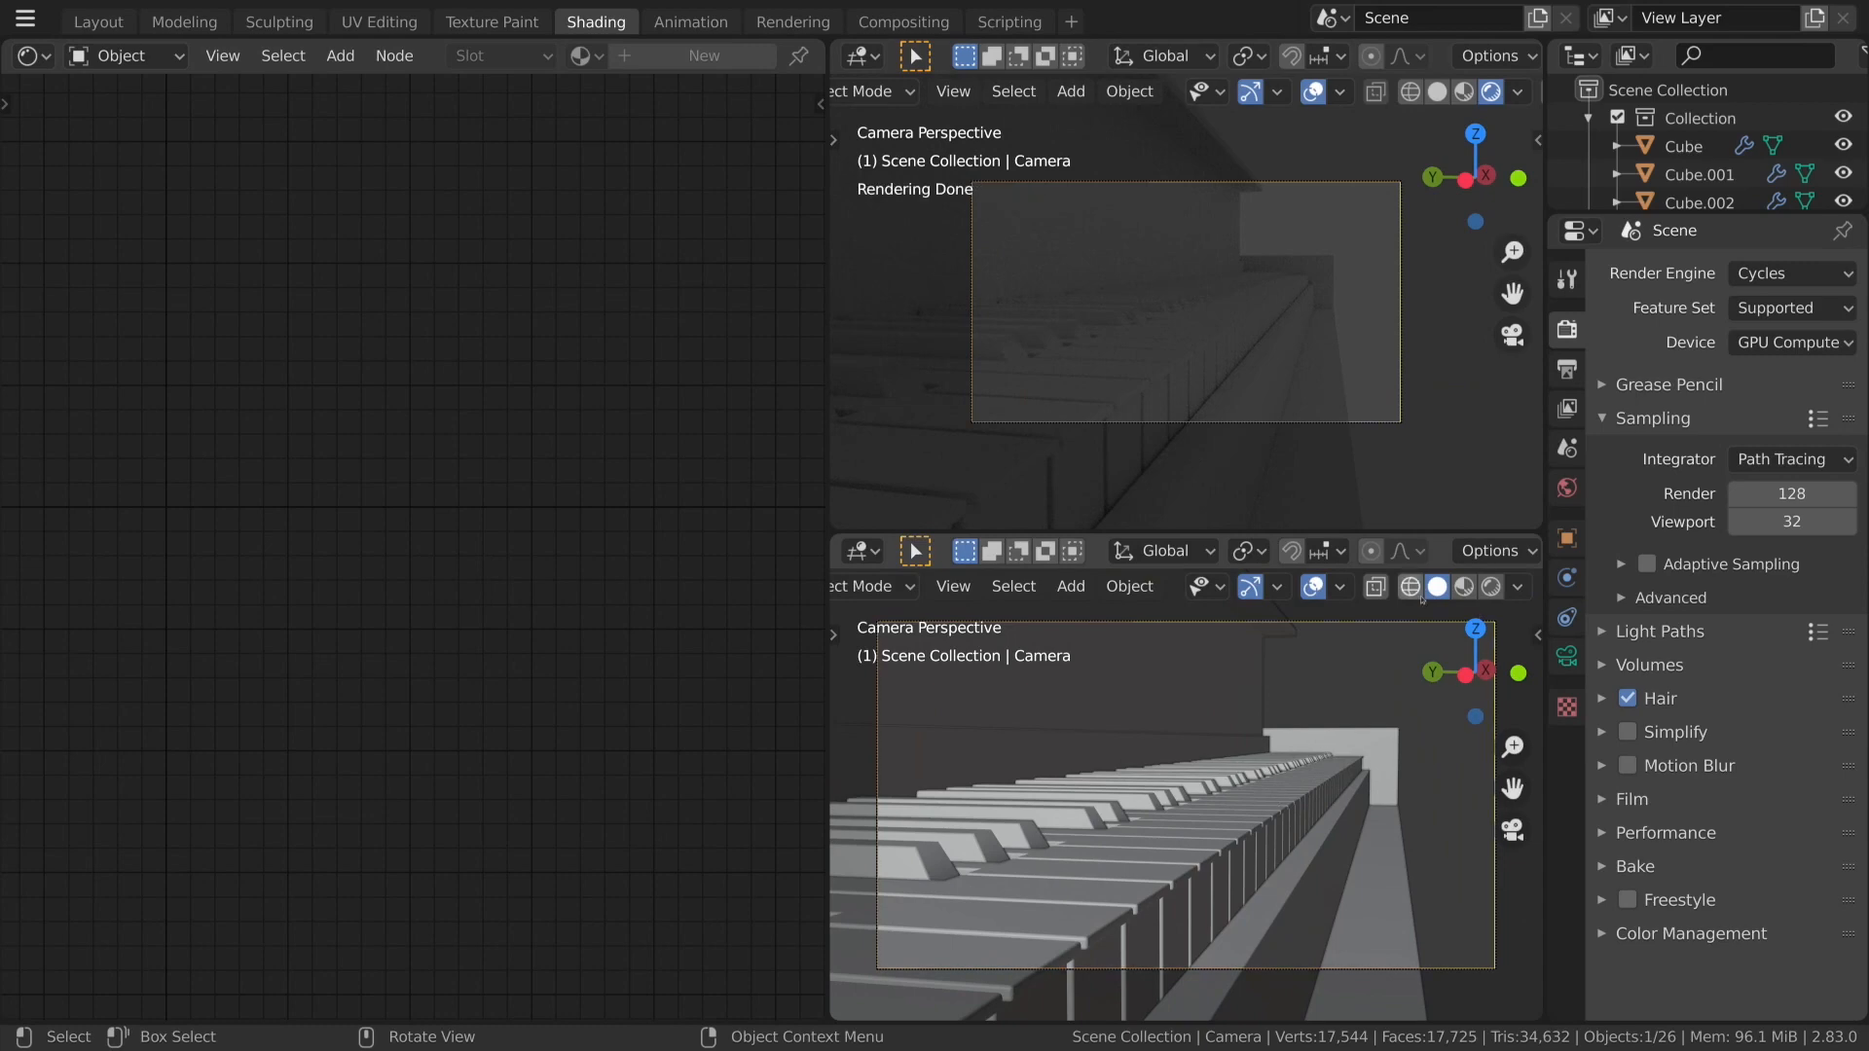
pyautogui.click(1490, 586)
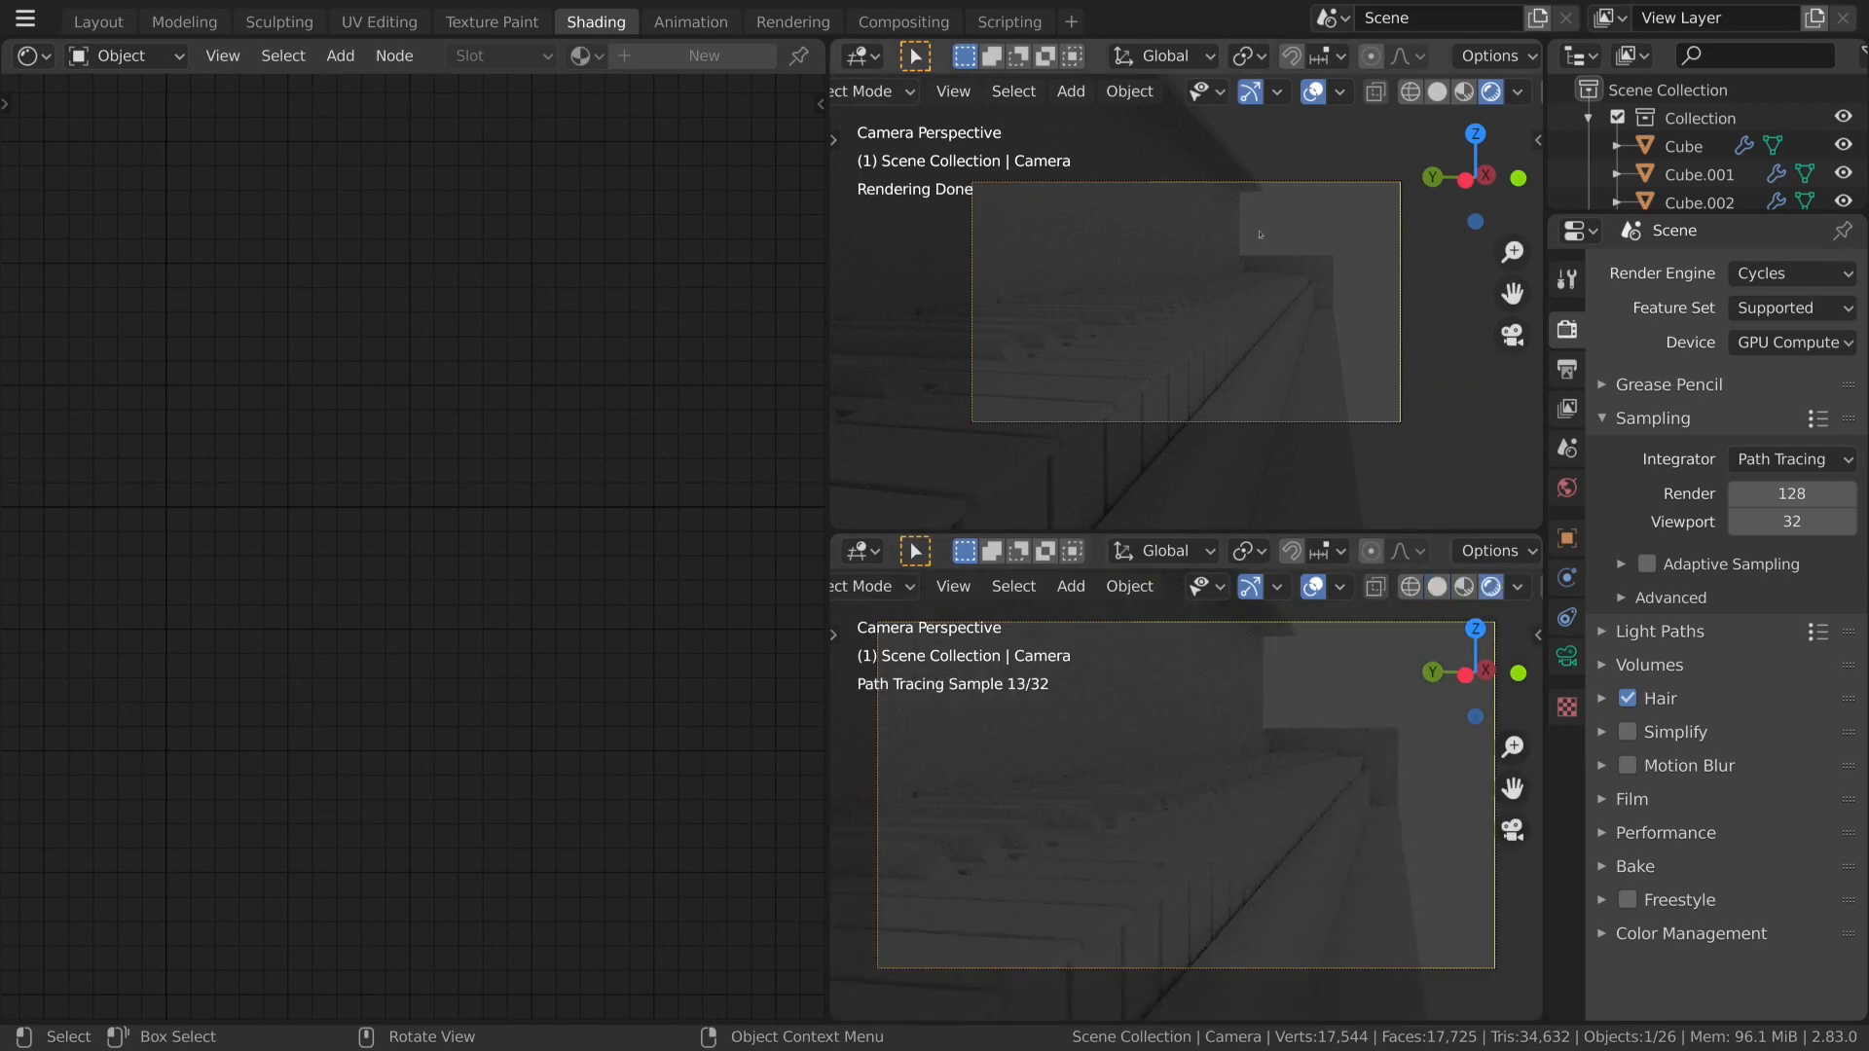
# Turn the upper viewport into an Image Editor showing the westworld-piano-credits.jpg reference.
pyautogui.click(861, 55)
pyautogui.click(924, 189)
pyautogui.click(1156, 56)
pyautogui.click(1193, 152)
pyautogui.scroll(-1, 1195, 234)
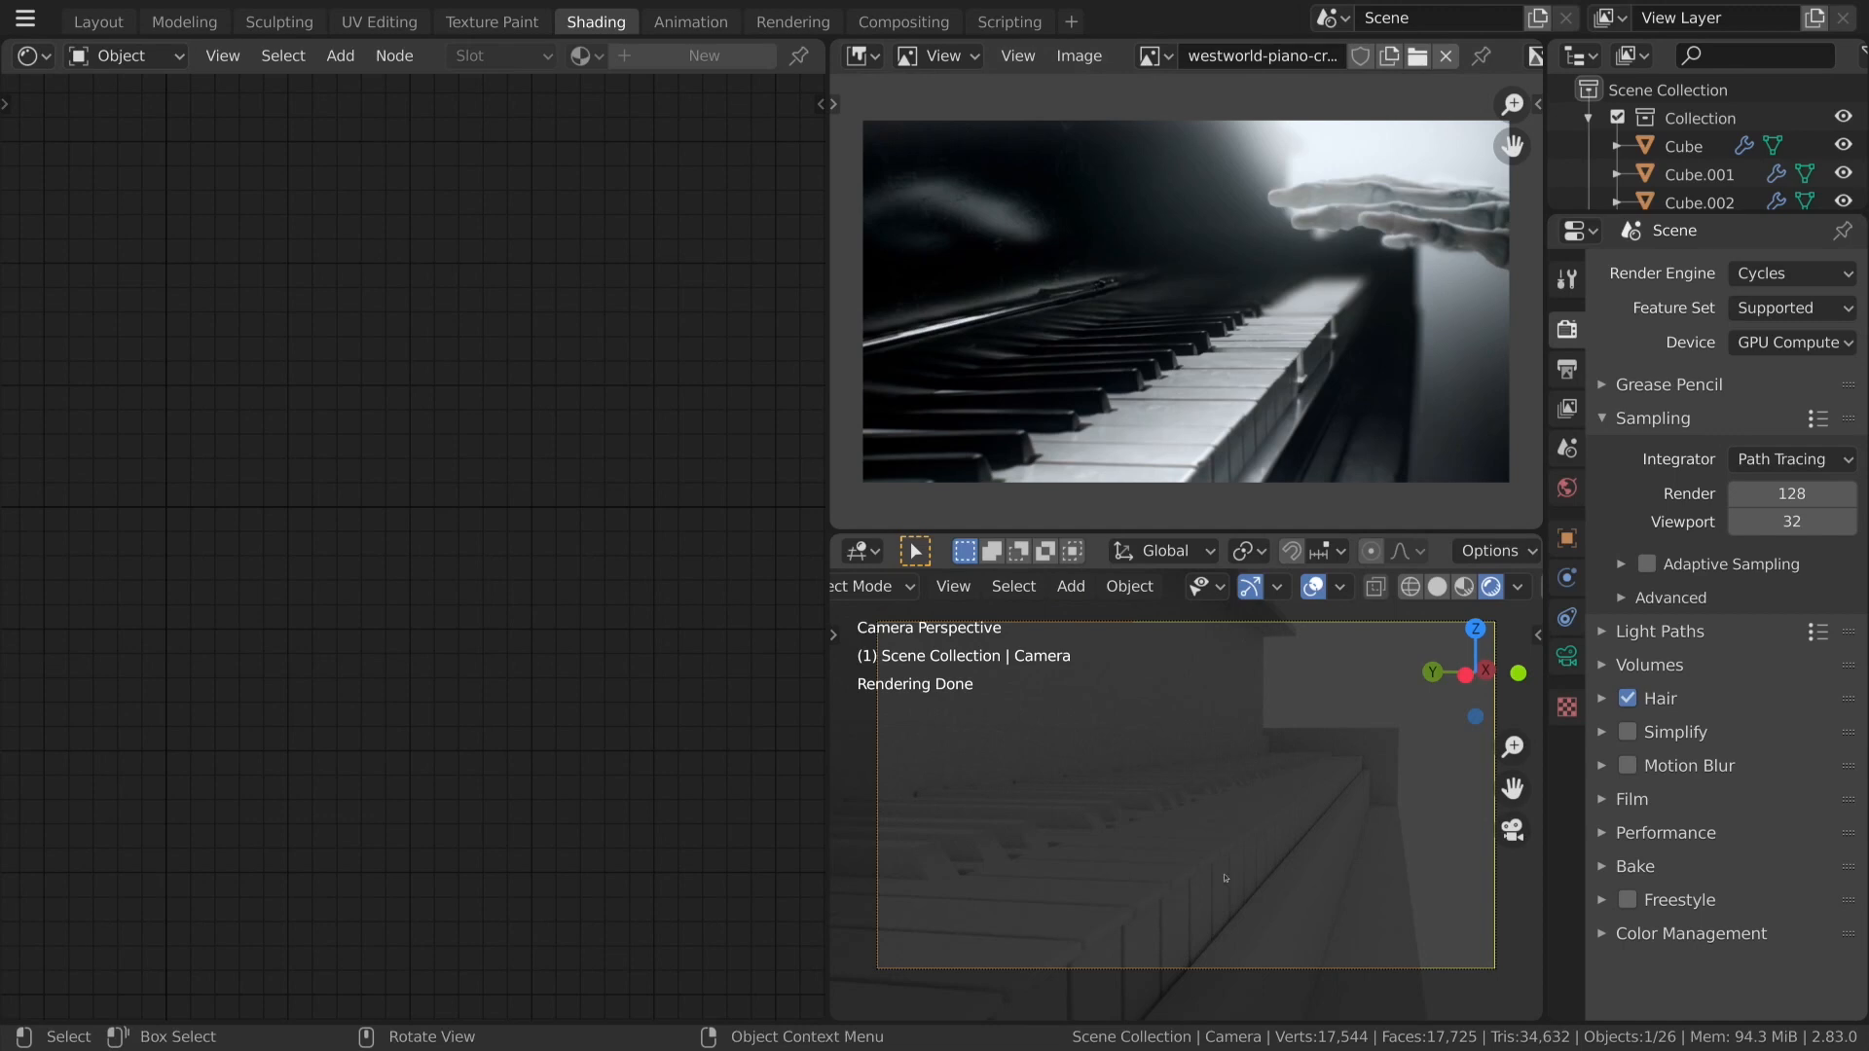
pyautogui.click(1567, 367)
pyautogui.click(1567, 328)
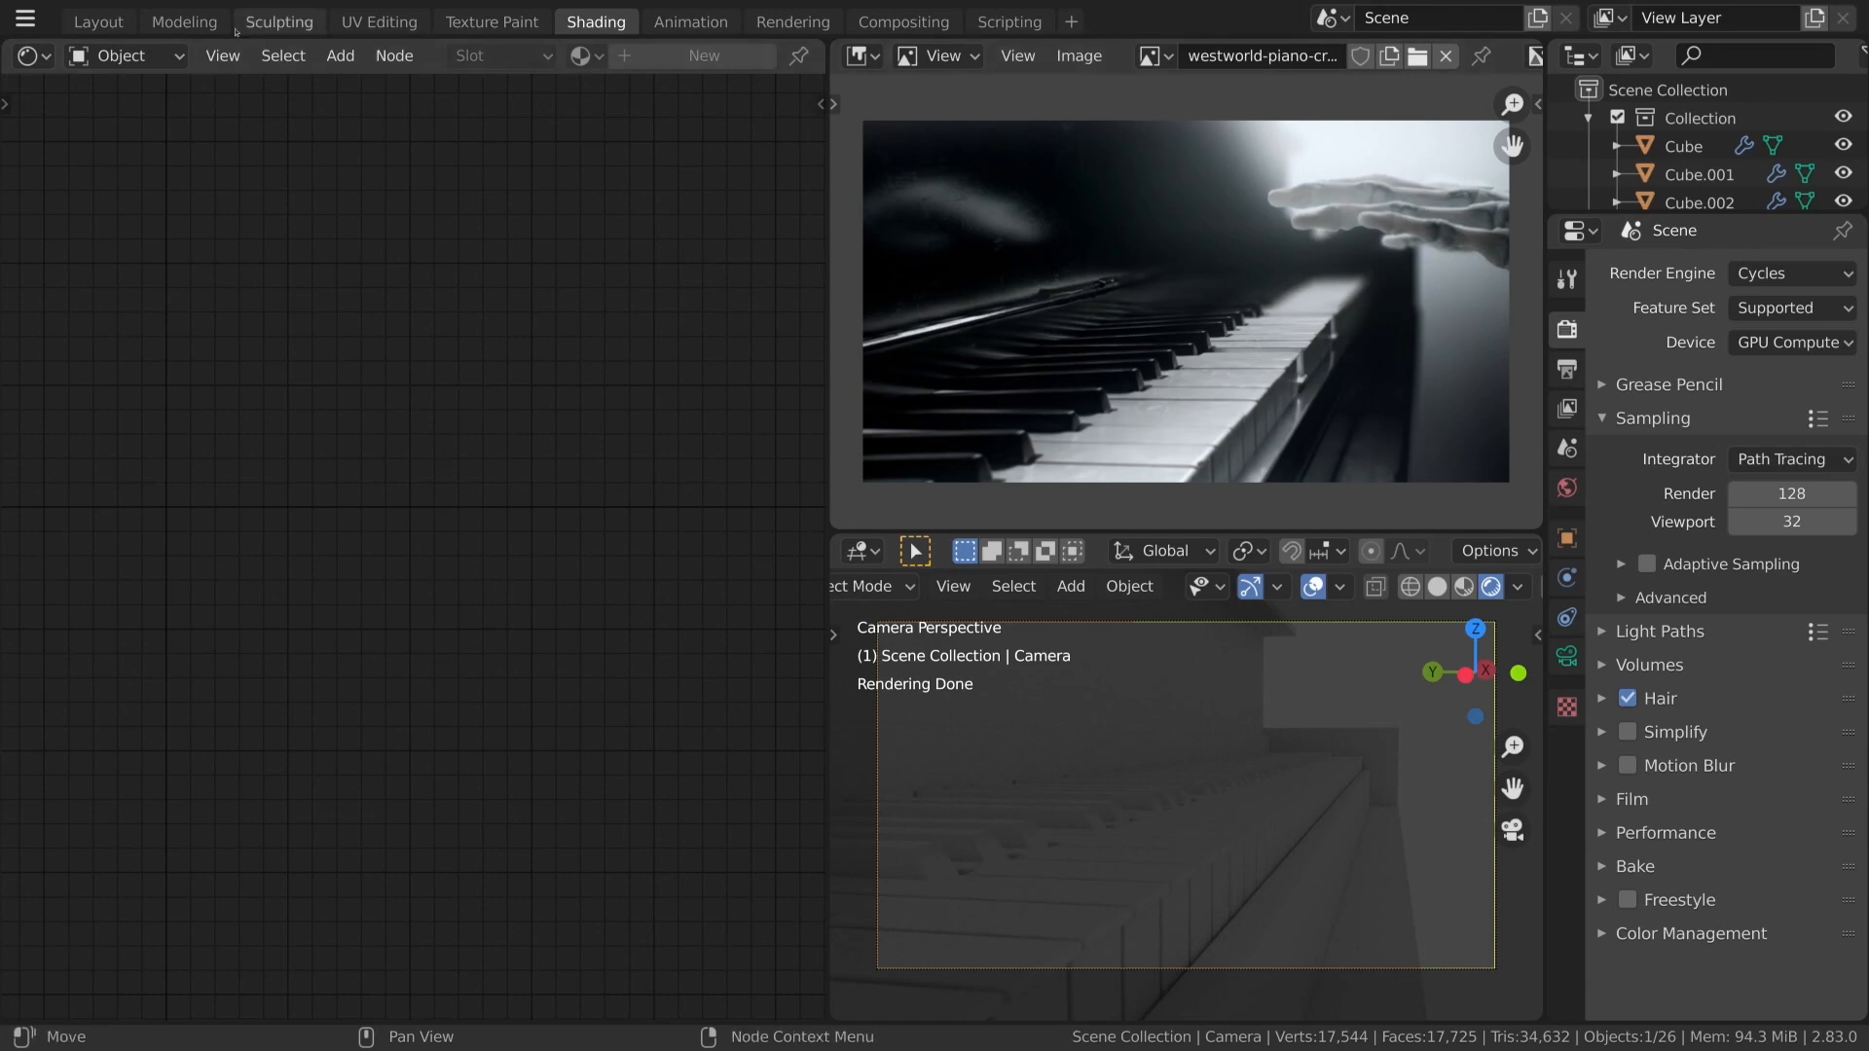
# In the Modeling workspace's top view, add a plane and place it beyond the keyboard's far end.
pyautogui.click(184, 21)
pyautogui.scroll(-6, 688, 609)
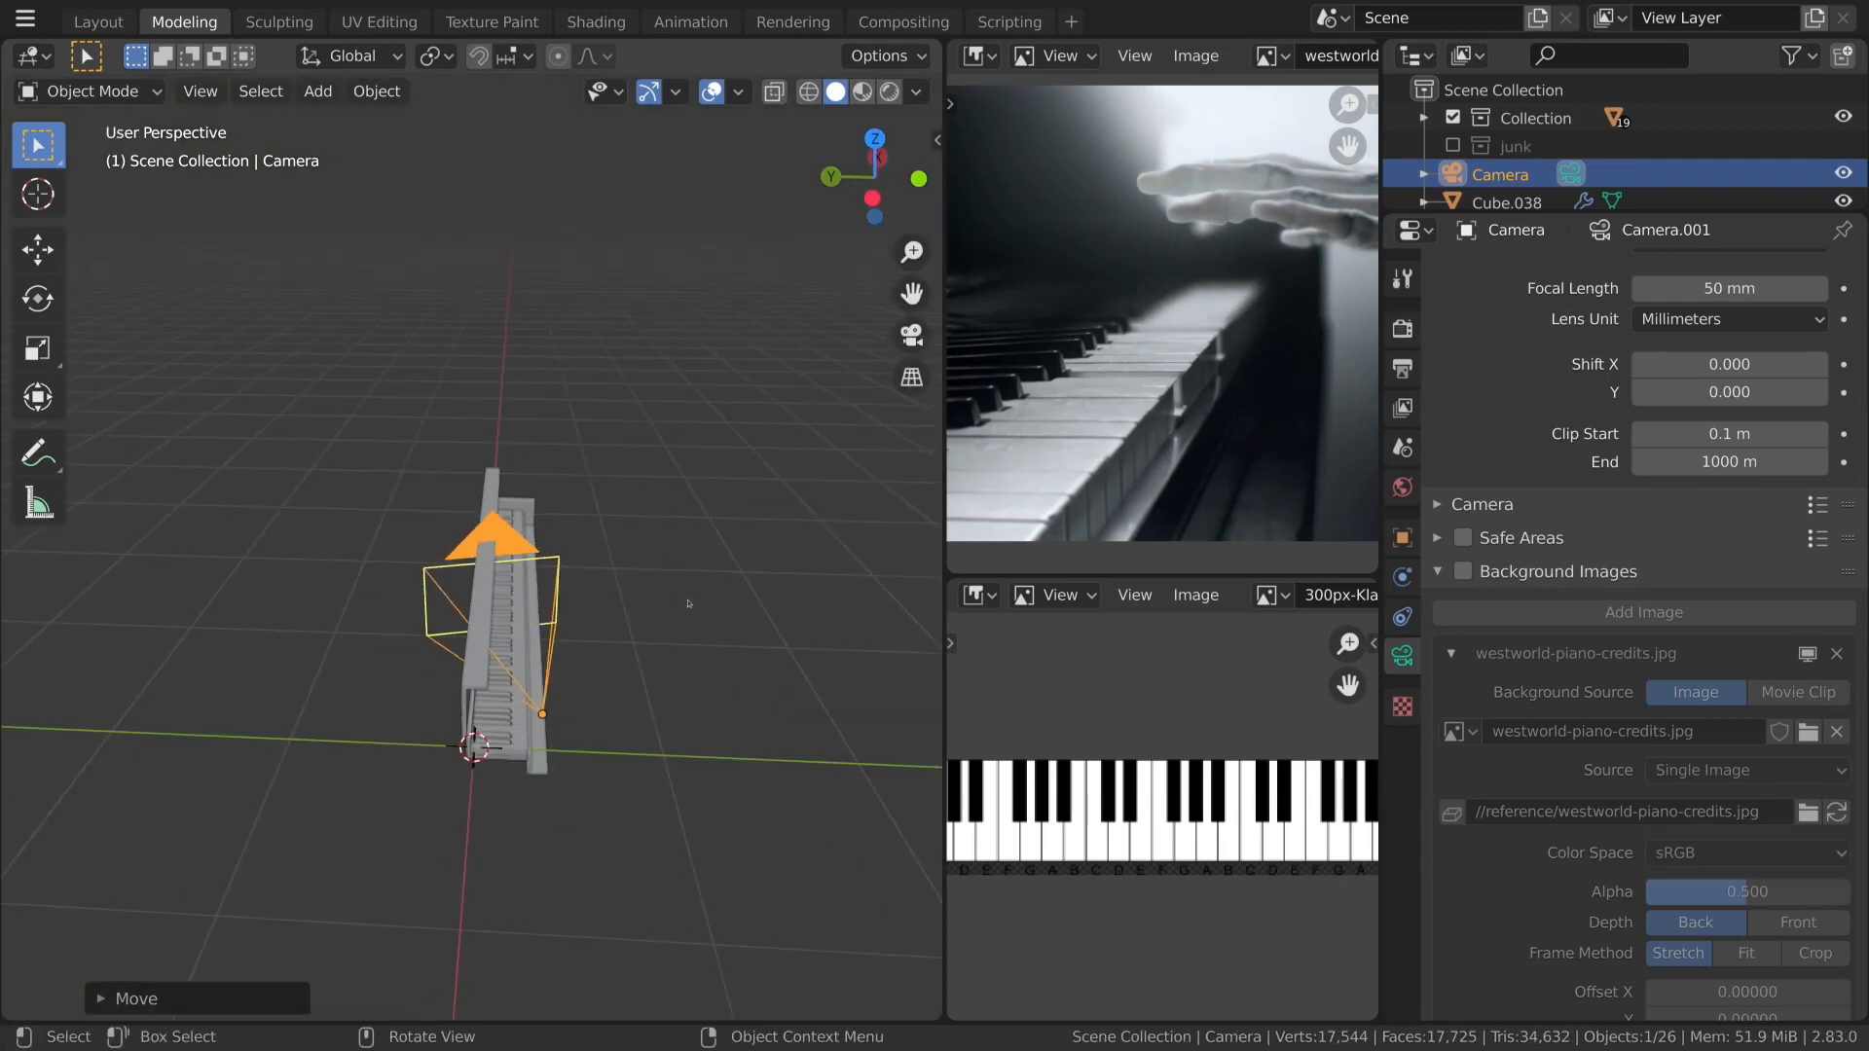
pyautogui.press('KP_7')
pyautogui.hotkey('shift', 'a')
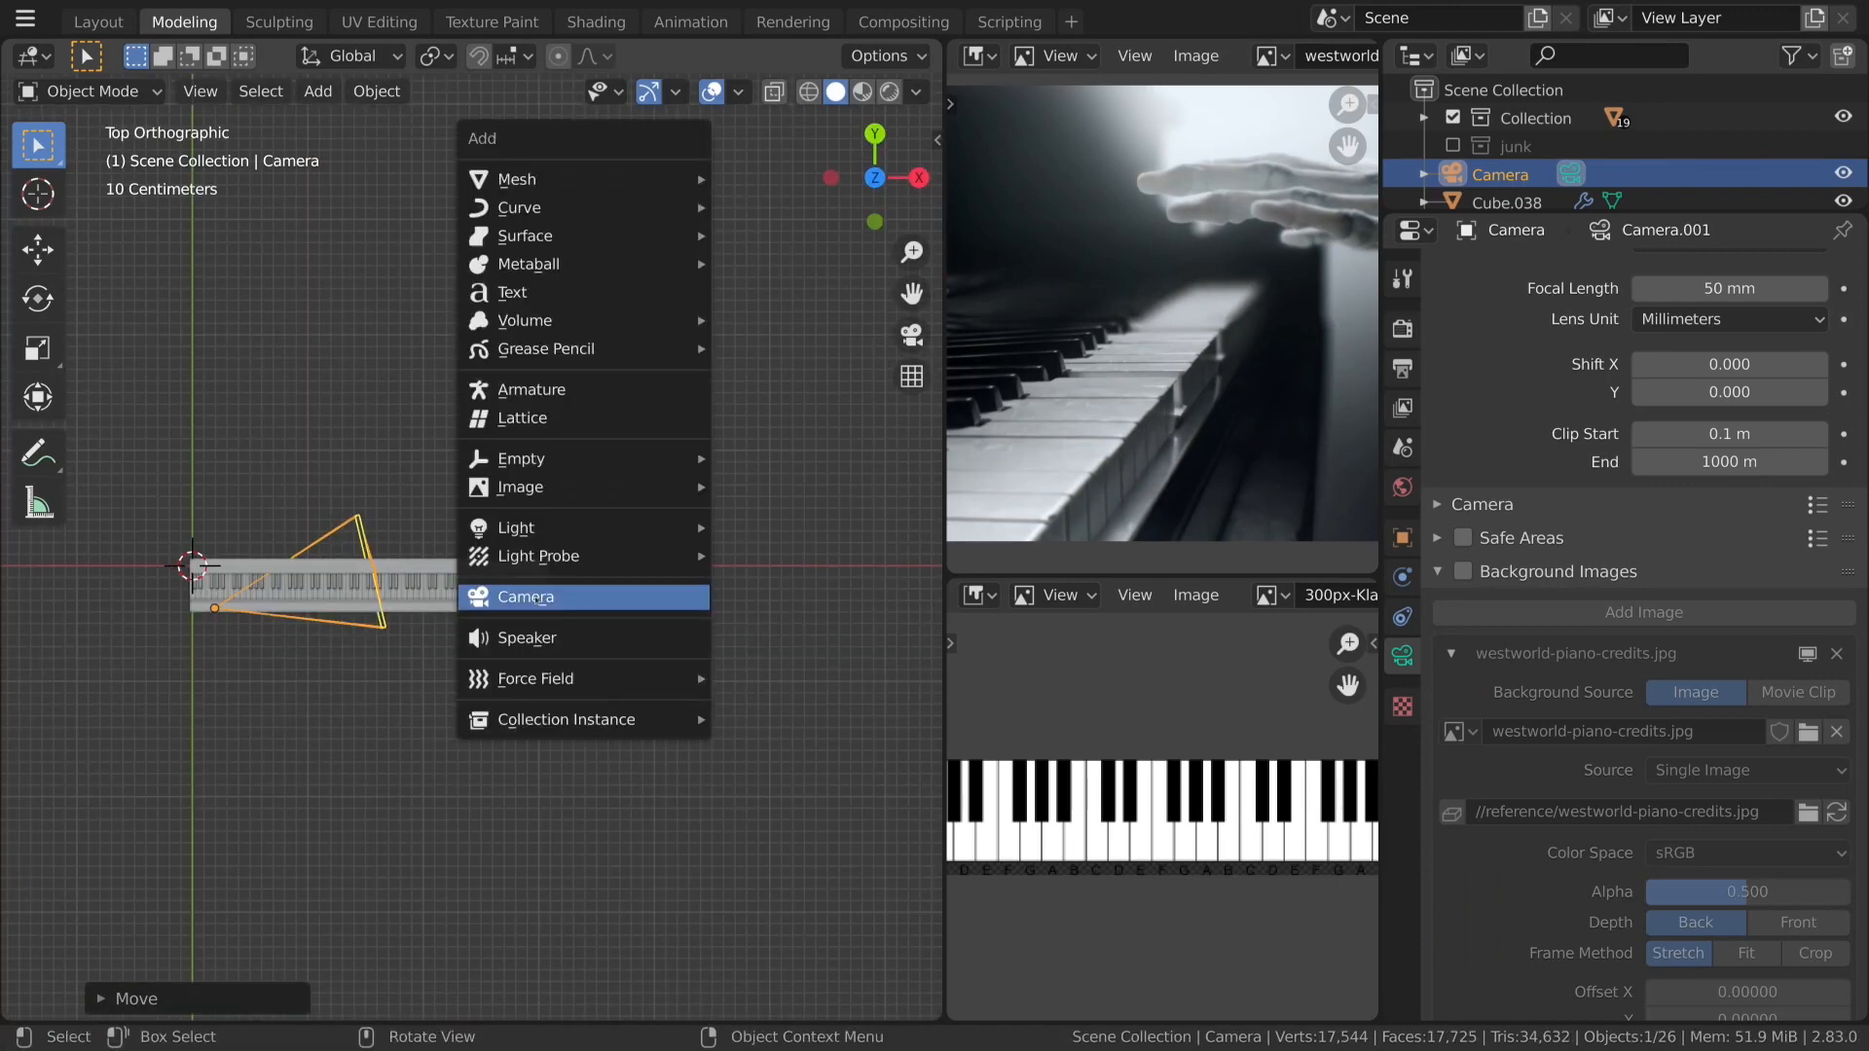
pyautogui.moveTo(604, 179)
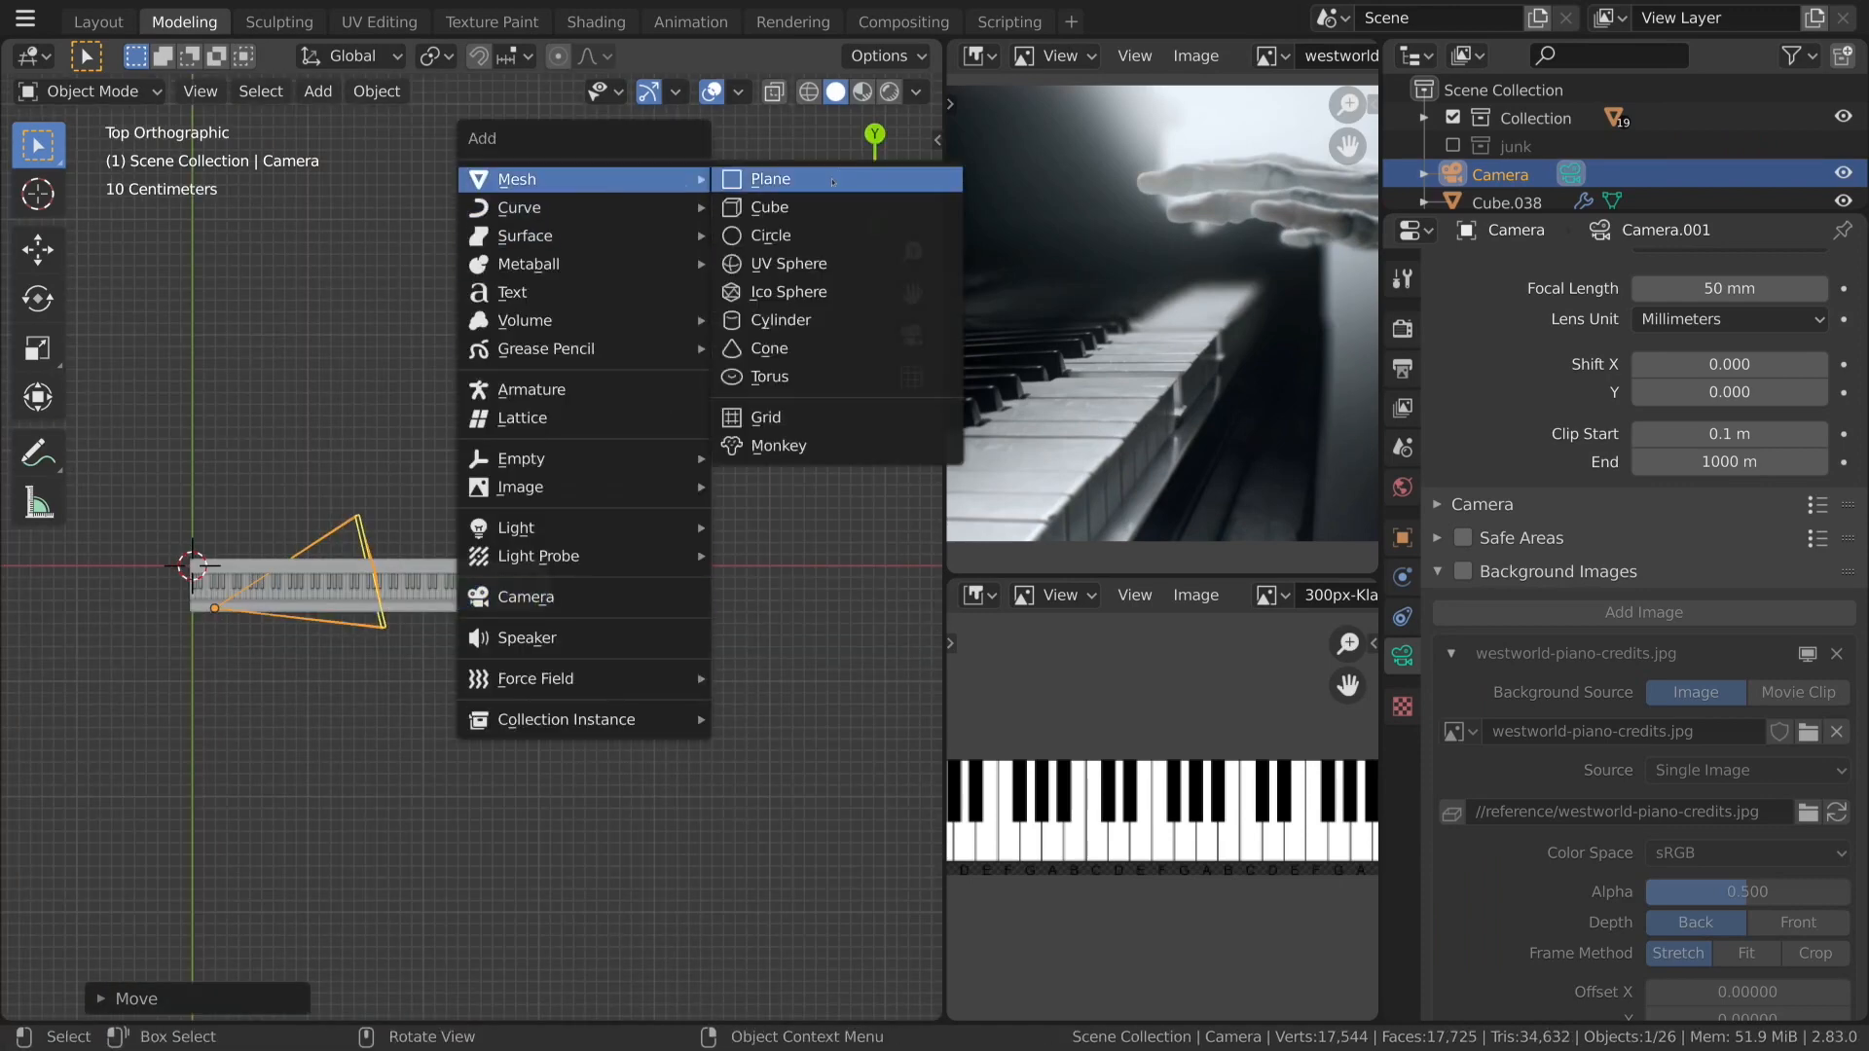
pyautogui.click(769, 179)
pyautogui.press('g')
pyautogui.click(668, 594)
# Rotate the plane 90 degrees about the global Y axis so it stands upright behind the piano's end.
pyautogui.press('r')
pyautogui.press('x')
pyautogui.press('y')
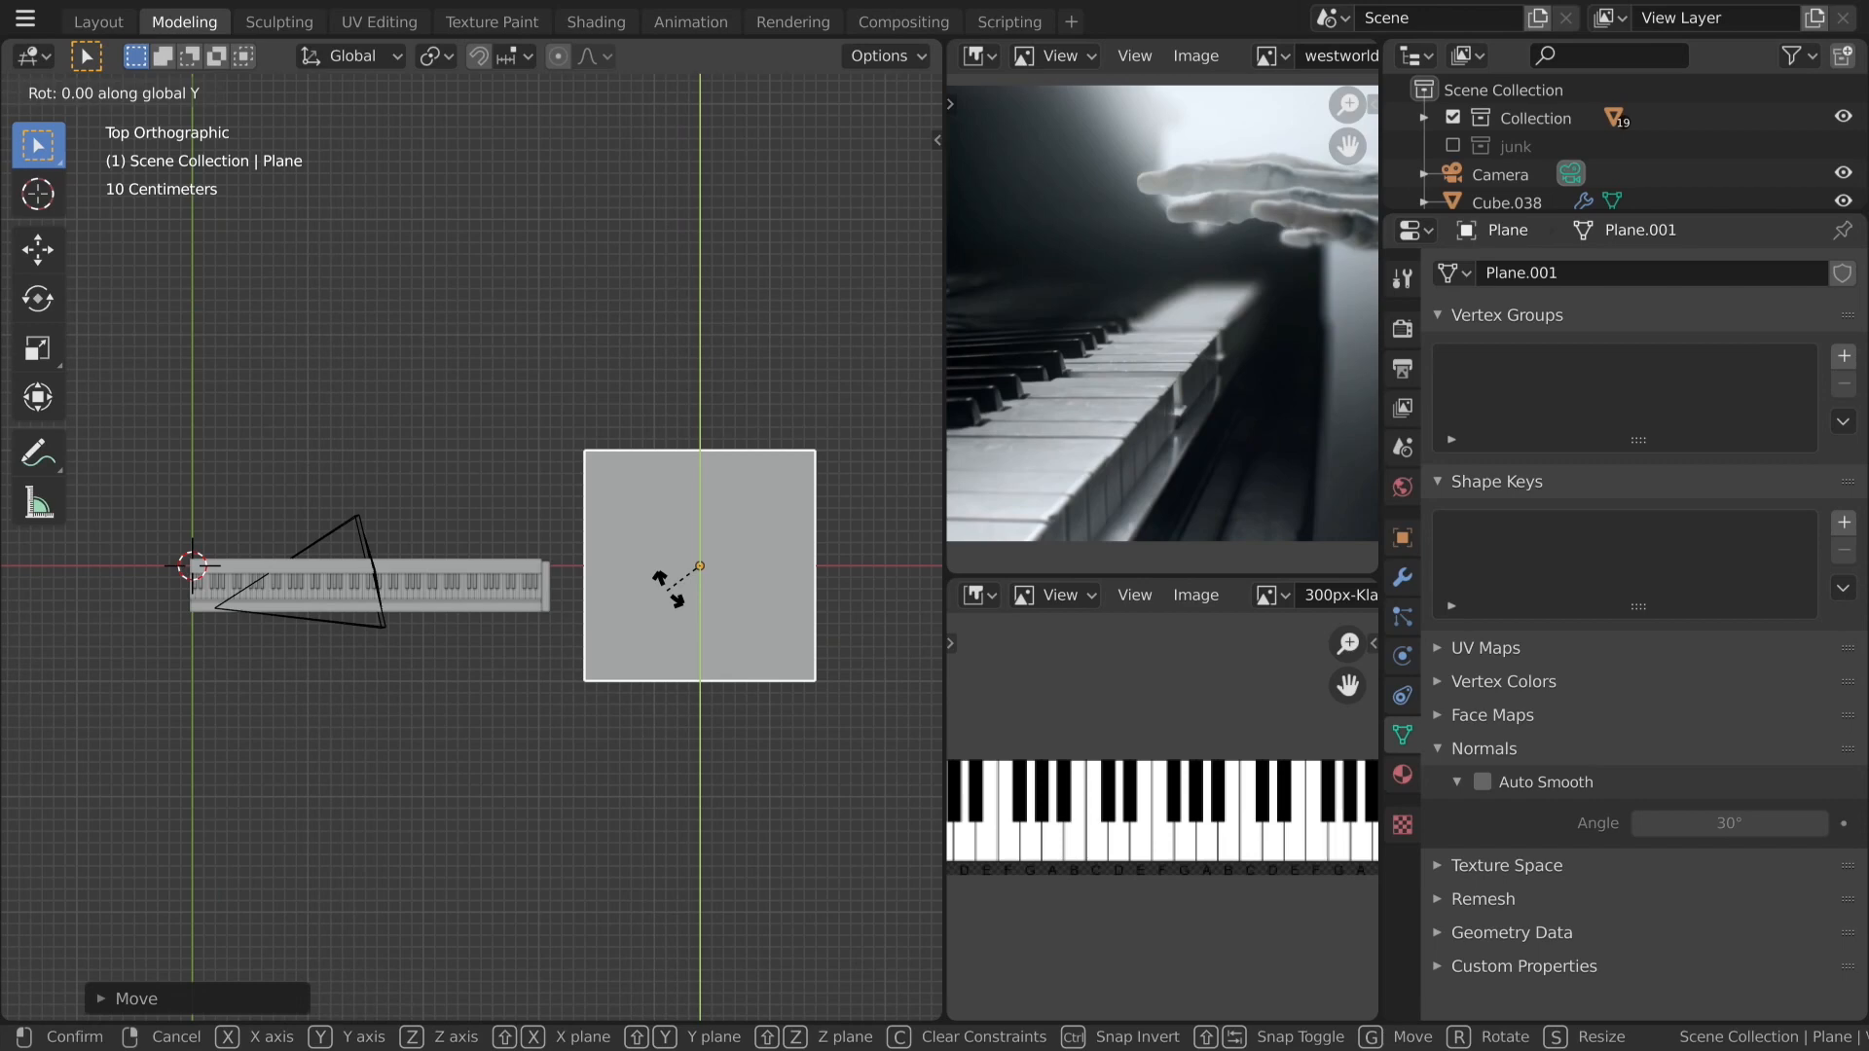
pyautogui.write('90')
pyautogui.press('Return')
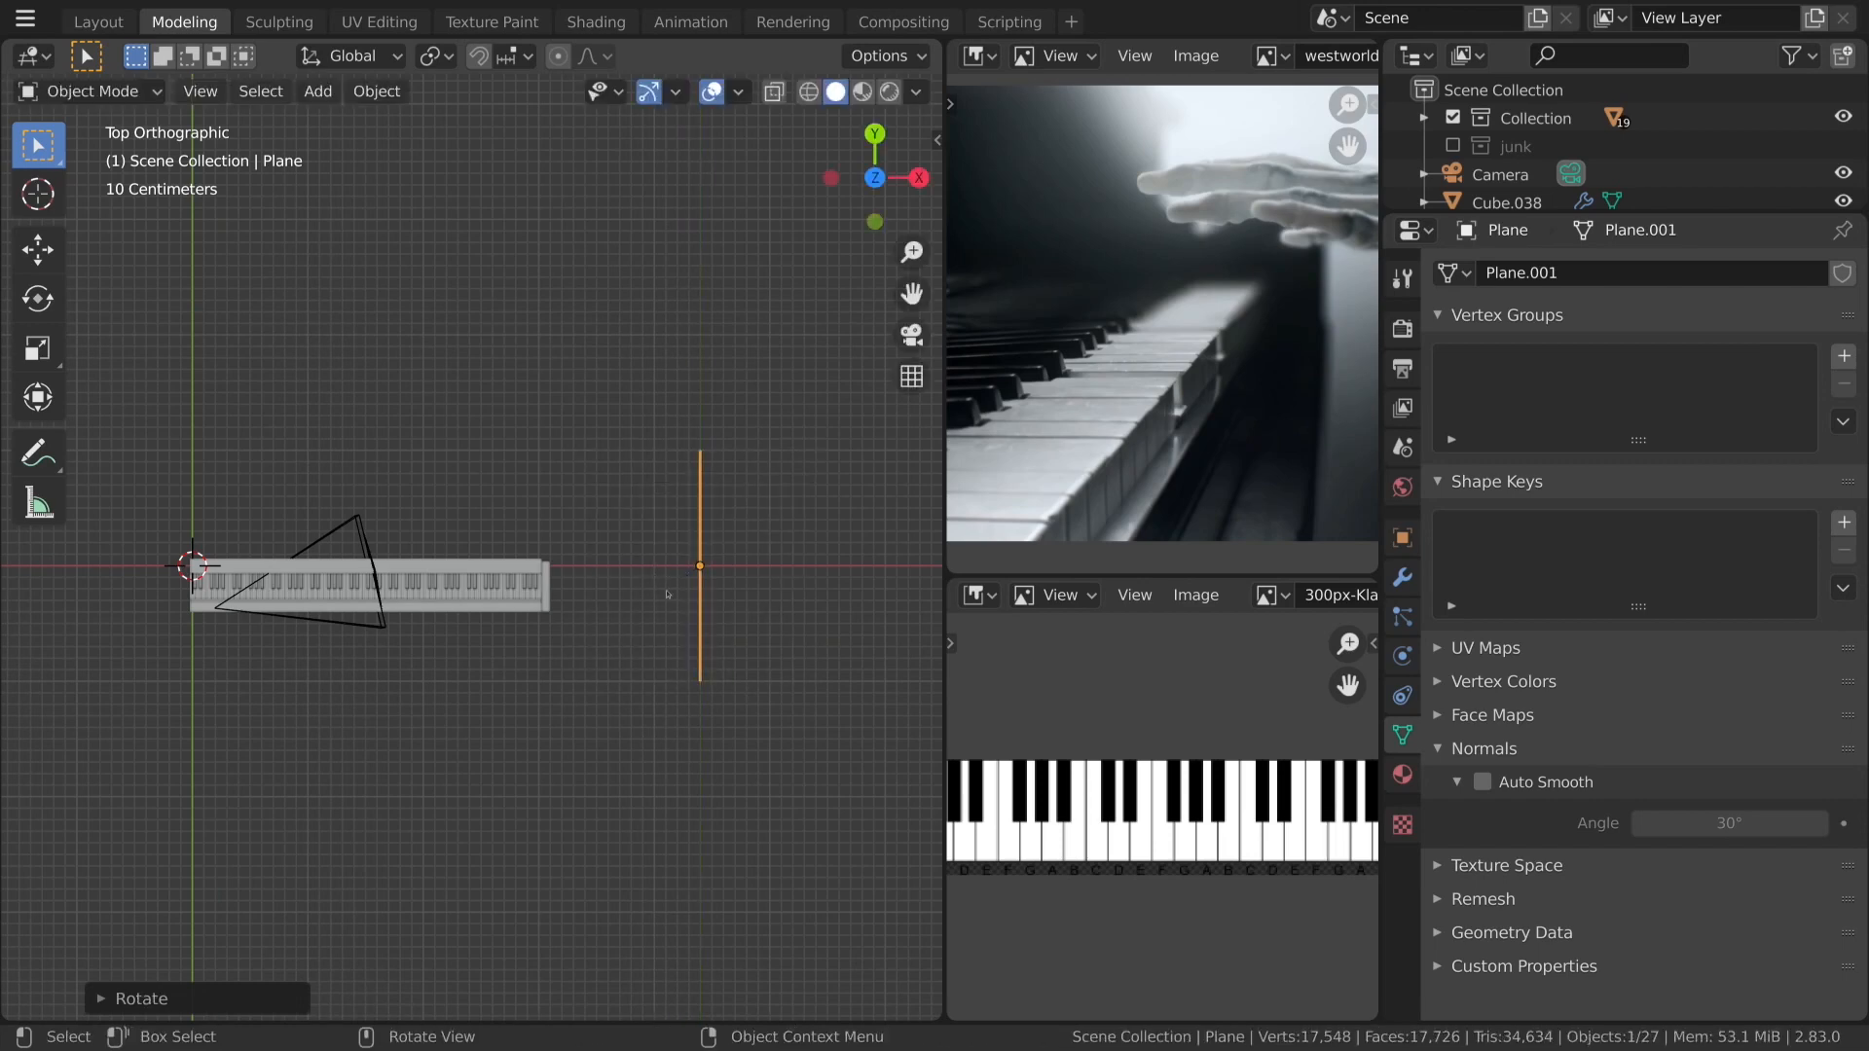
pyautogui.moveTo(374, 529); pyautogui.dragTo(457, 467, button='middle')
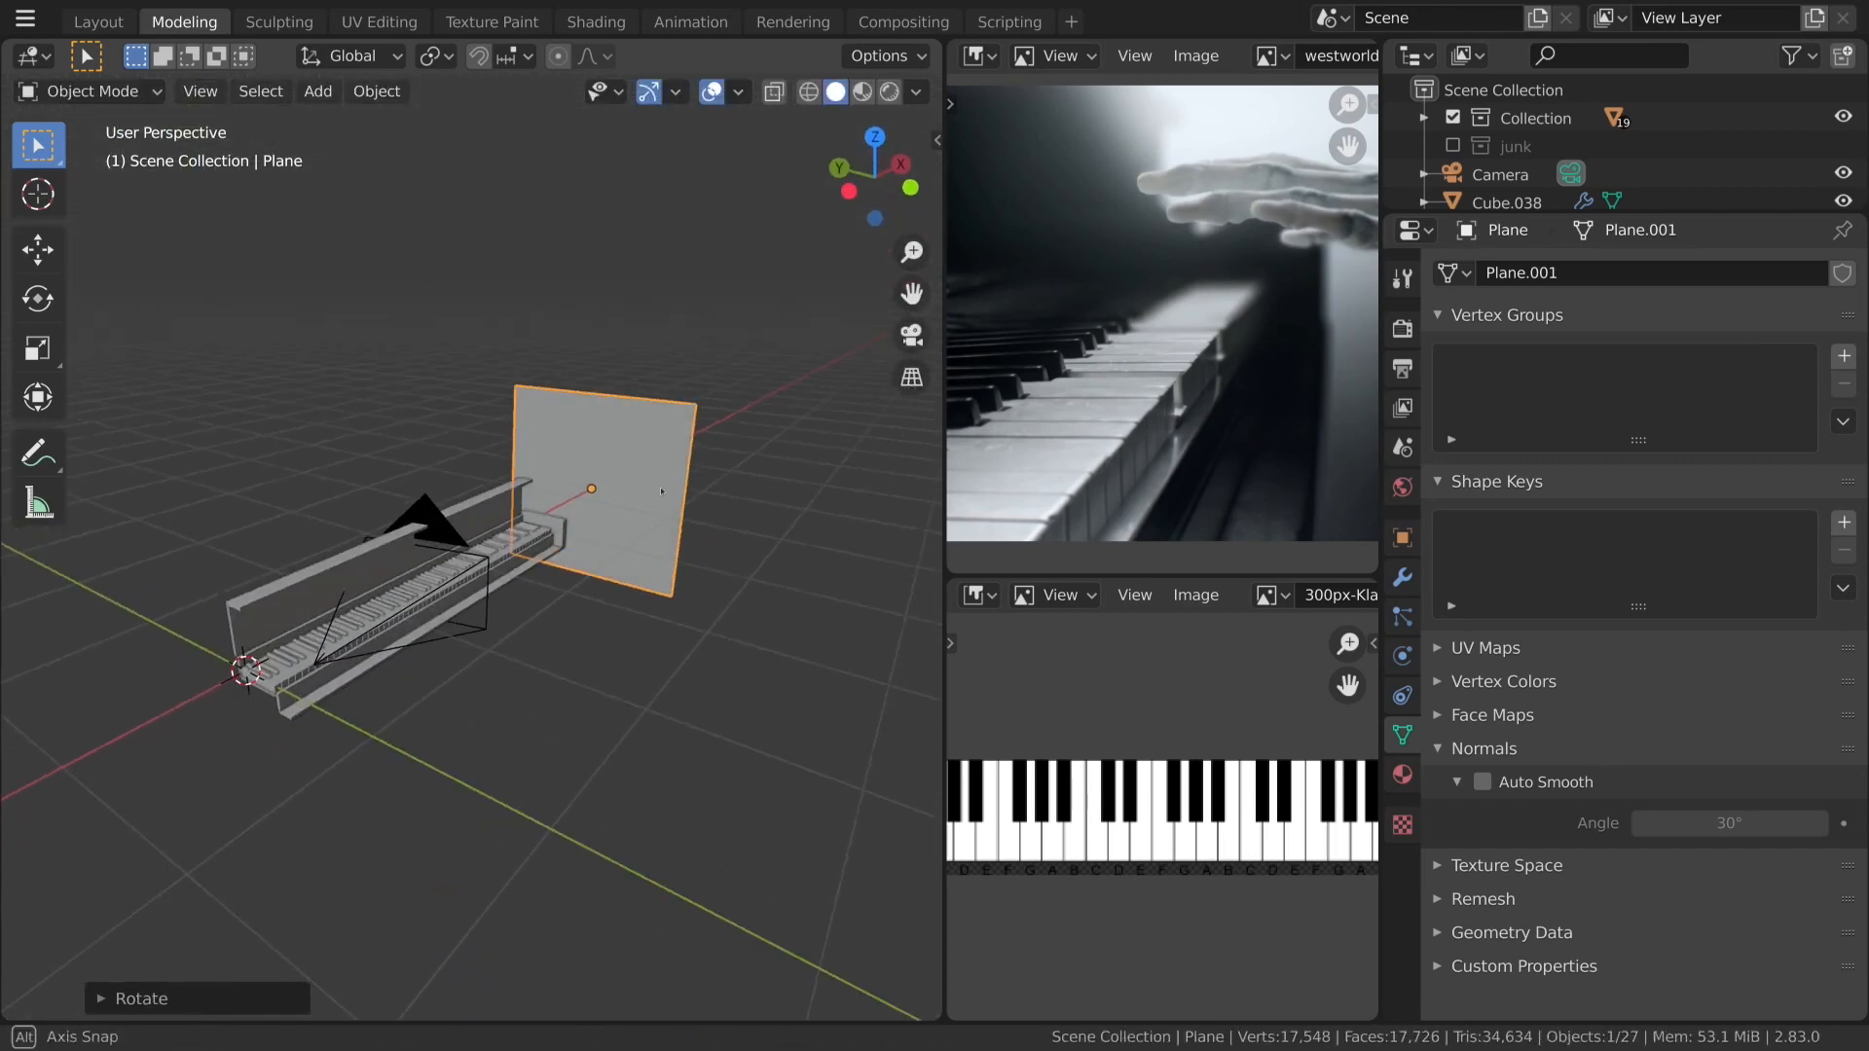
# Return to the Shading workspace and open the world settings.
pyautogui.click(594, 21)
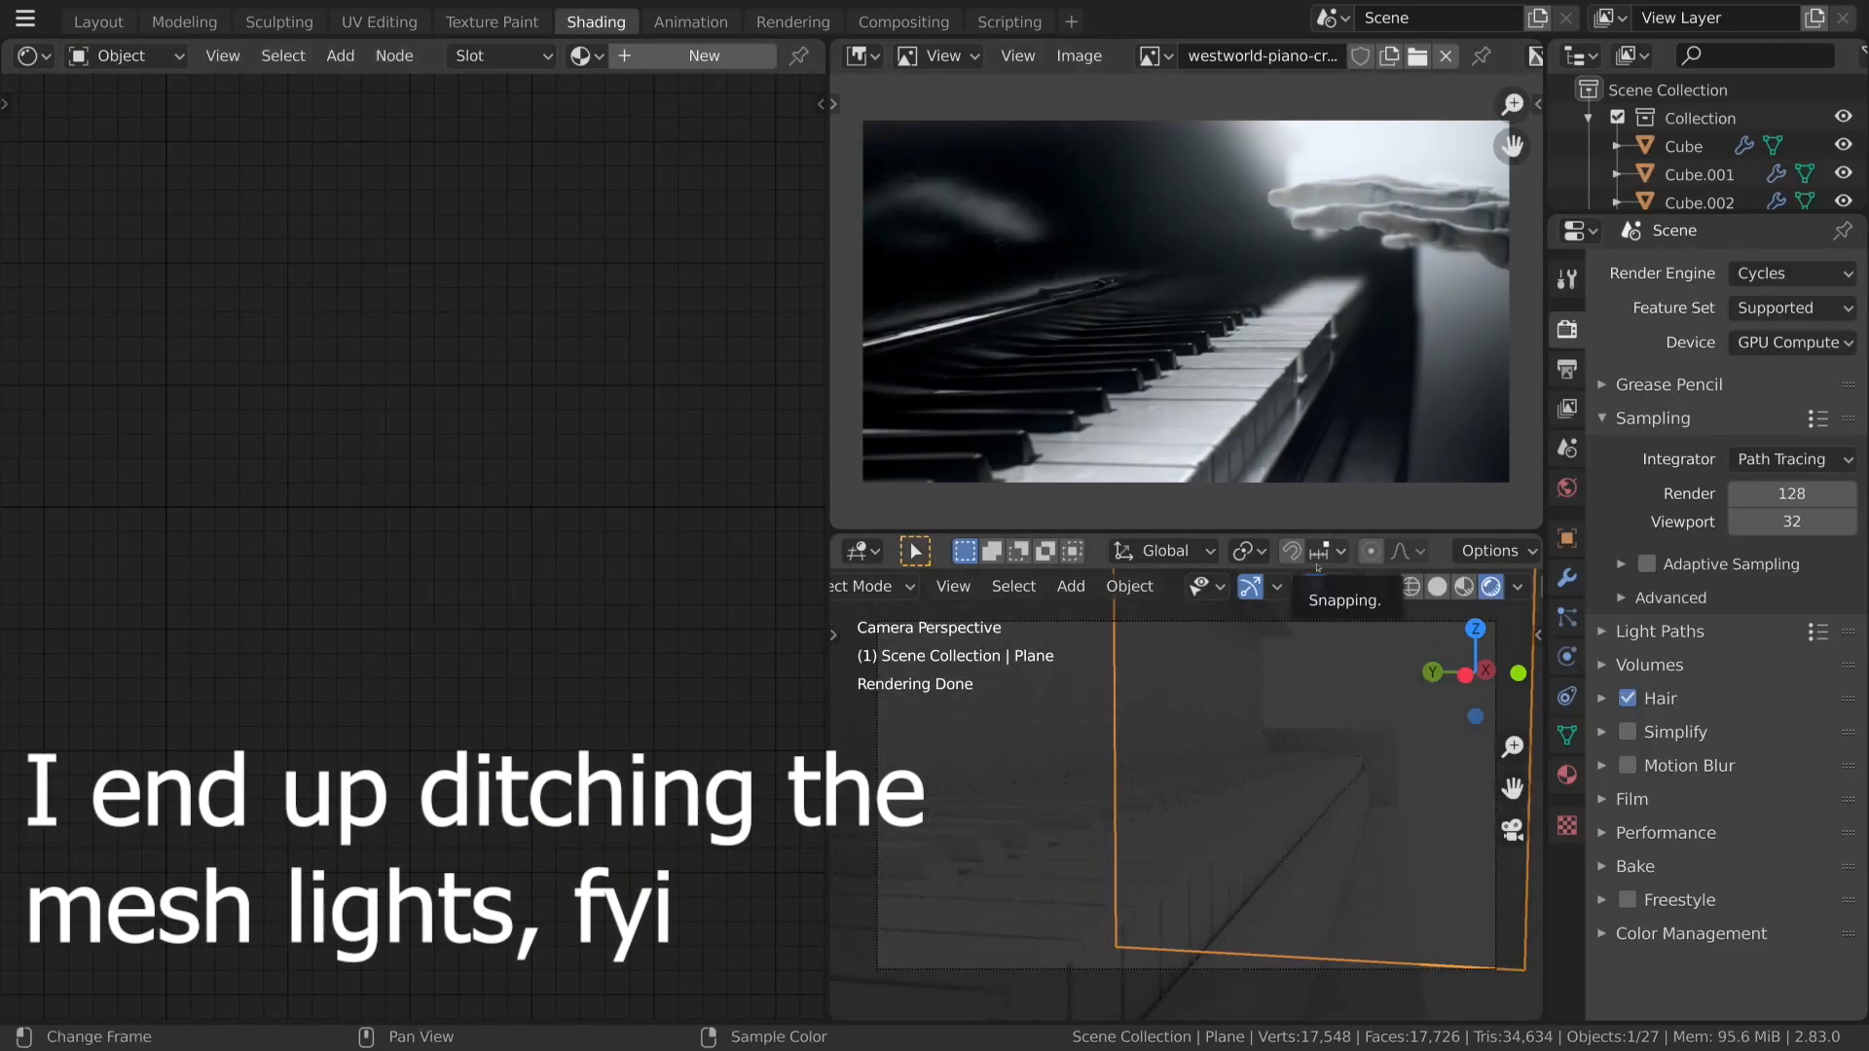
pyautogui.click(1568, 538)
pyautogui.click(1567, 487)
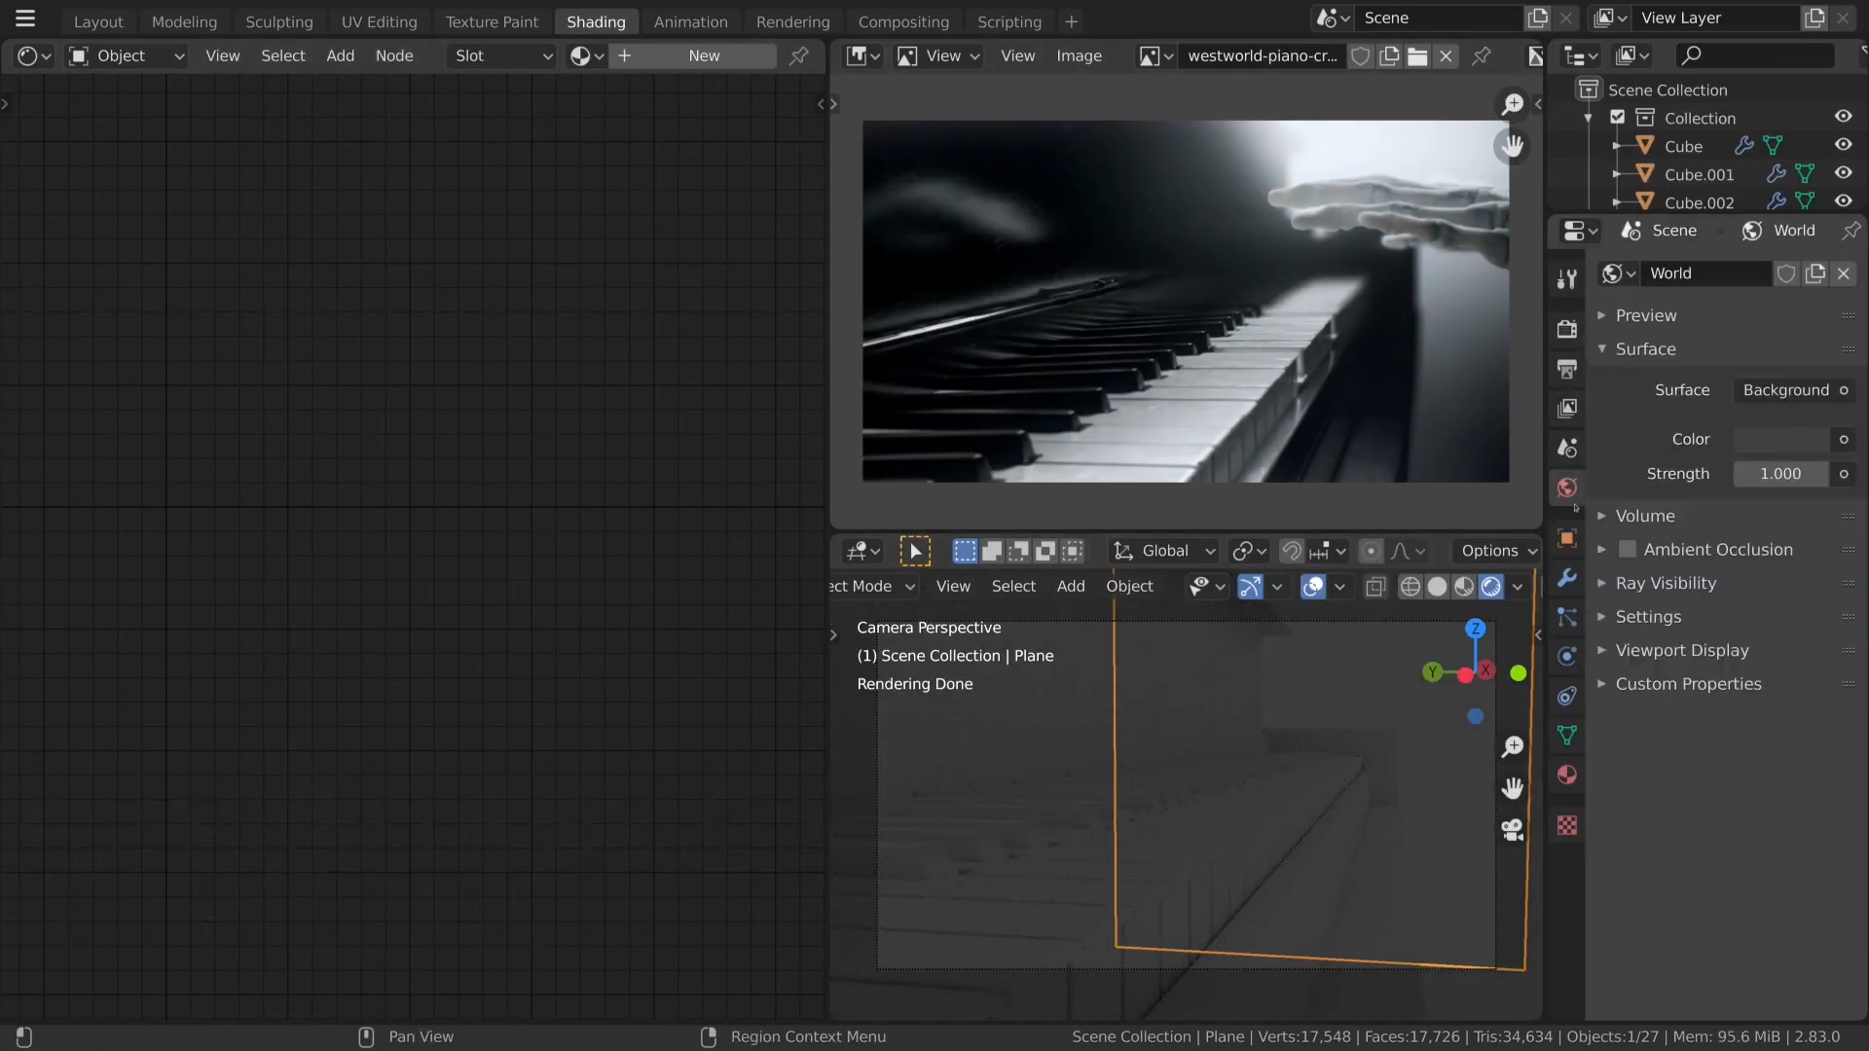
# Set the world background strength to 0 and give the upright plane a new material named BackLight.
pyautogui.moveTo(1780, 474); pyautogui.dragTo(1654, 474)
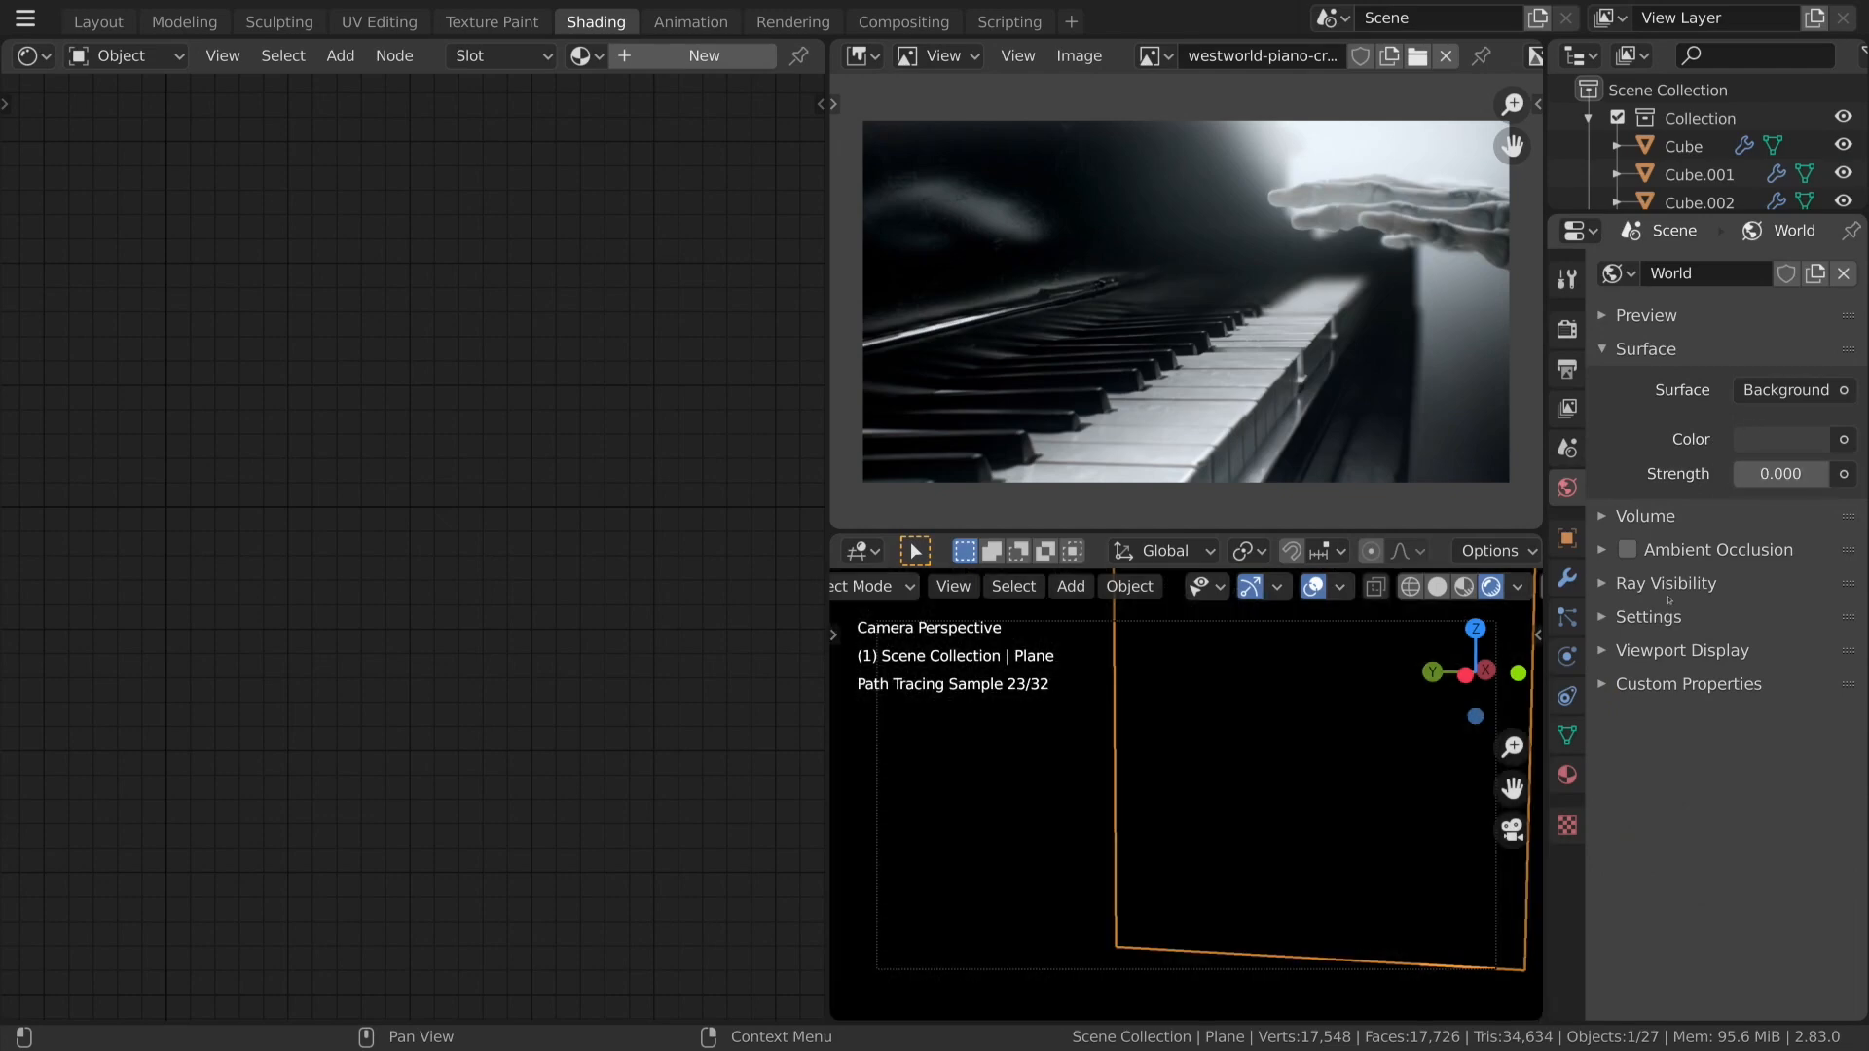
pyautogui.click(1567, 775)
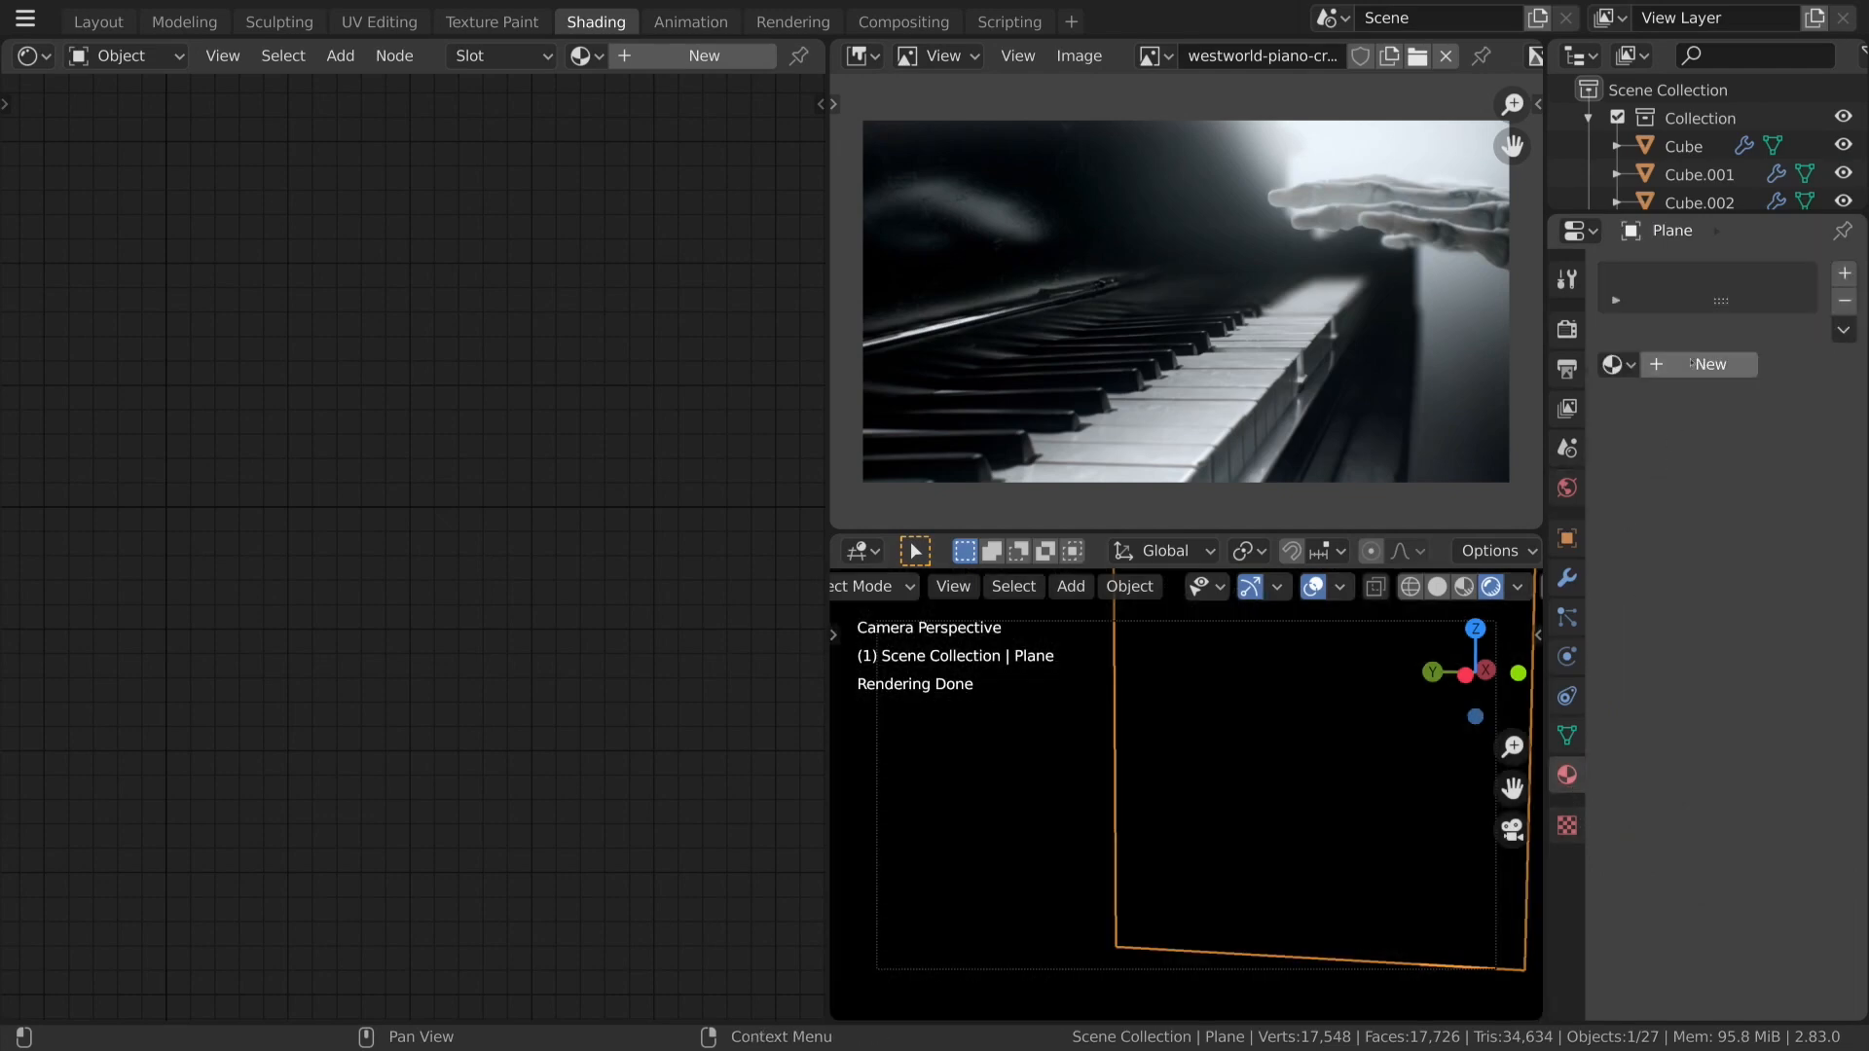
pyautogui.click(1690, 363)
pyautogui.click(1674, 364)
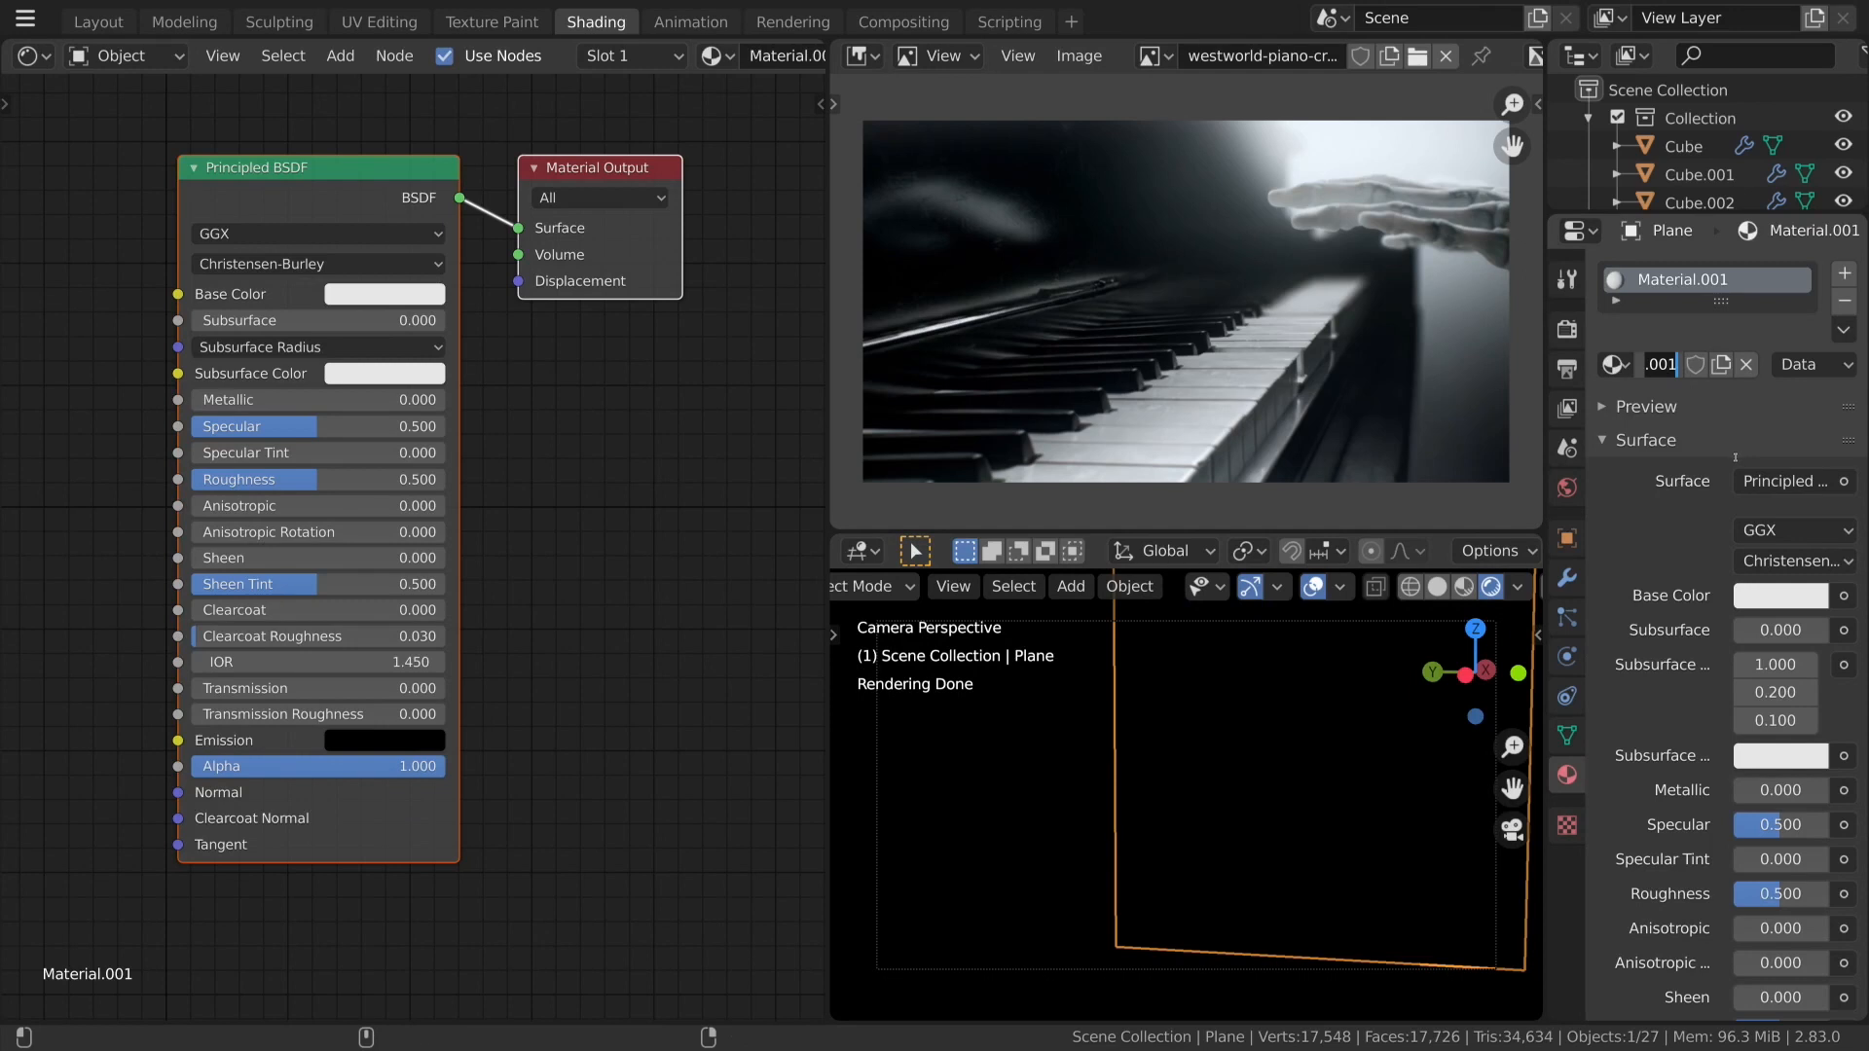
pyautogui.write('Ligh')
pyautogui.write('t')
pyautogui.press('Return')
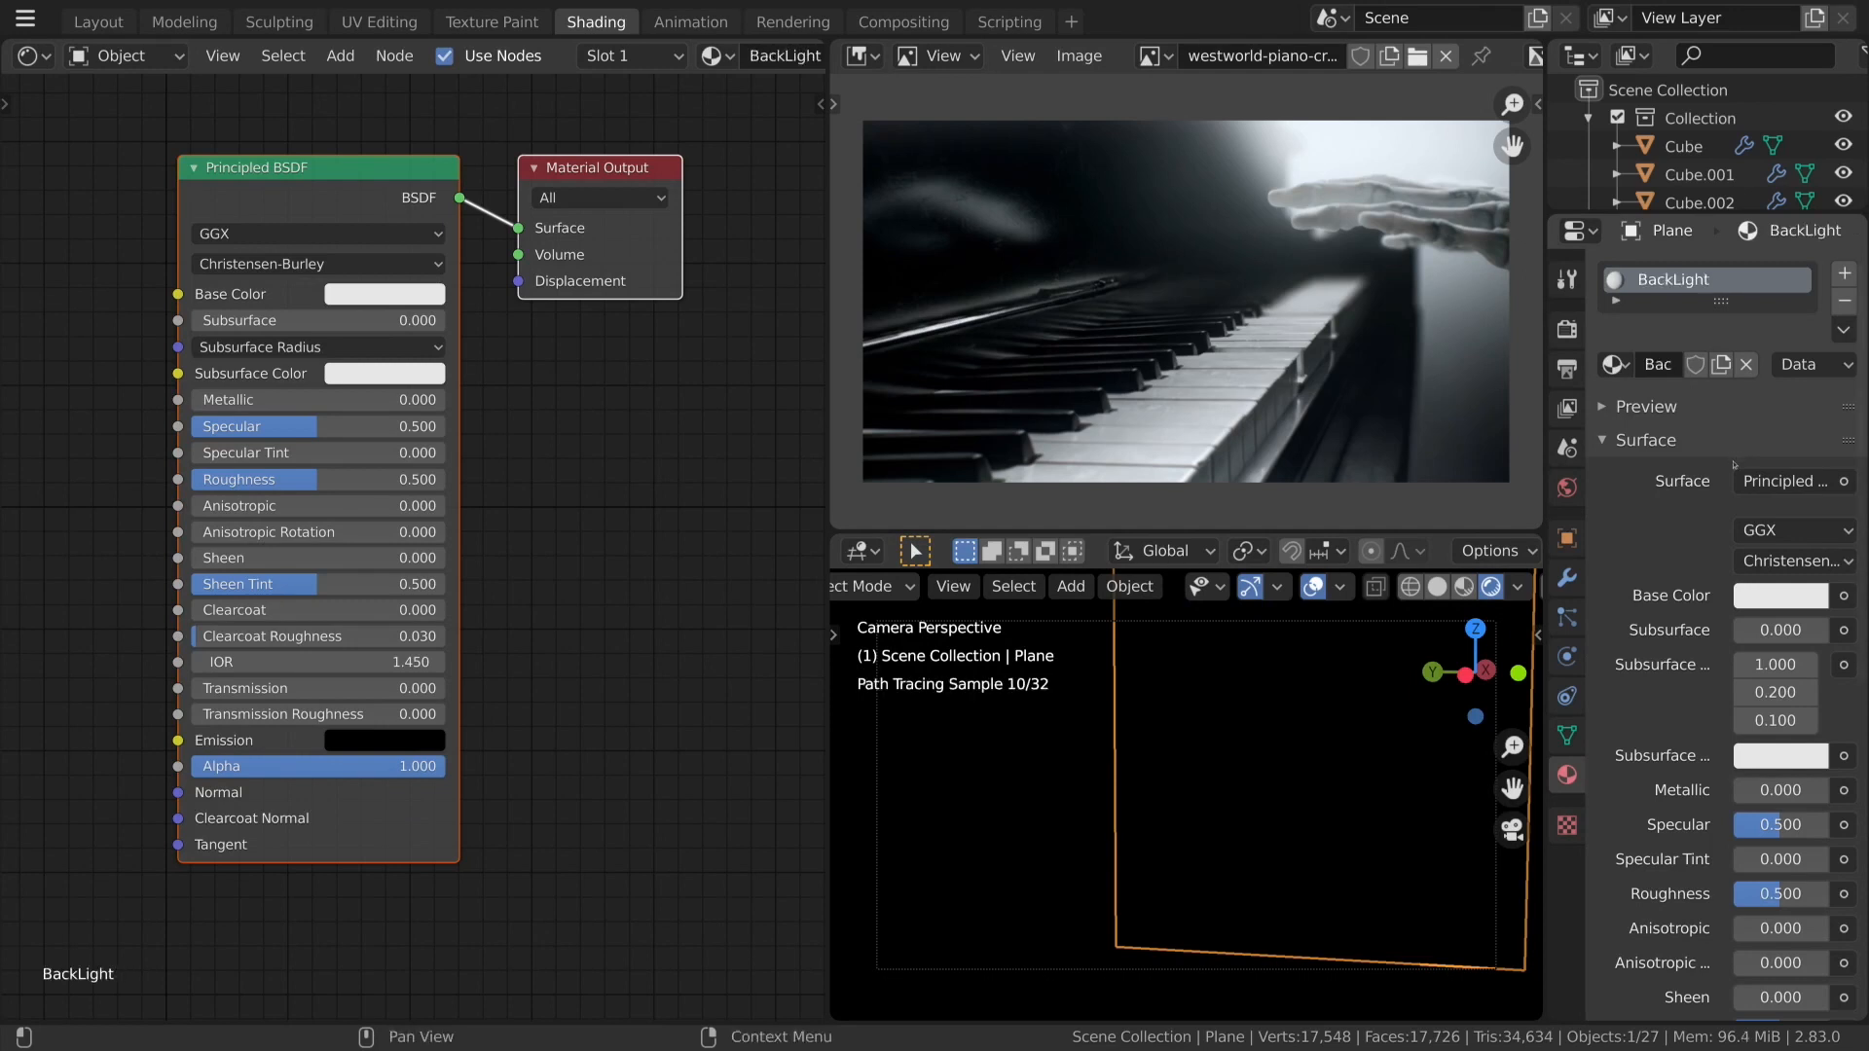
# Rename the plane's material to RimLight.
pyautogui.click(1656, 366)
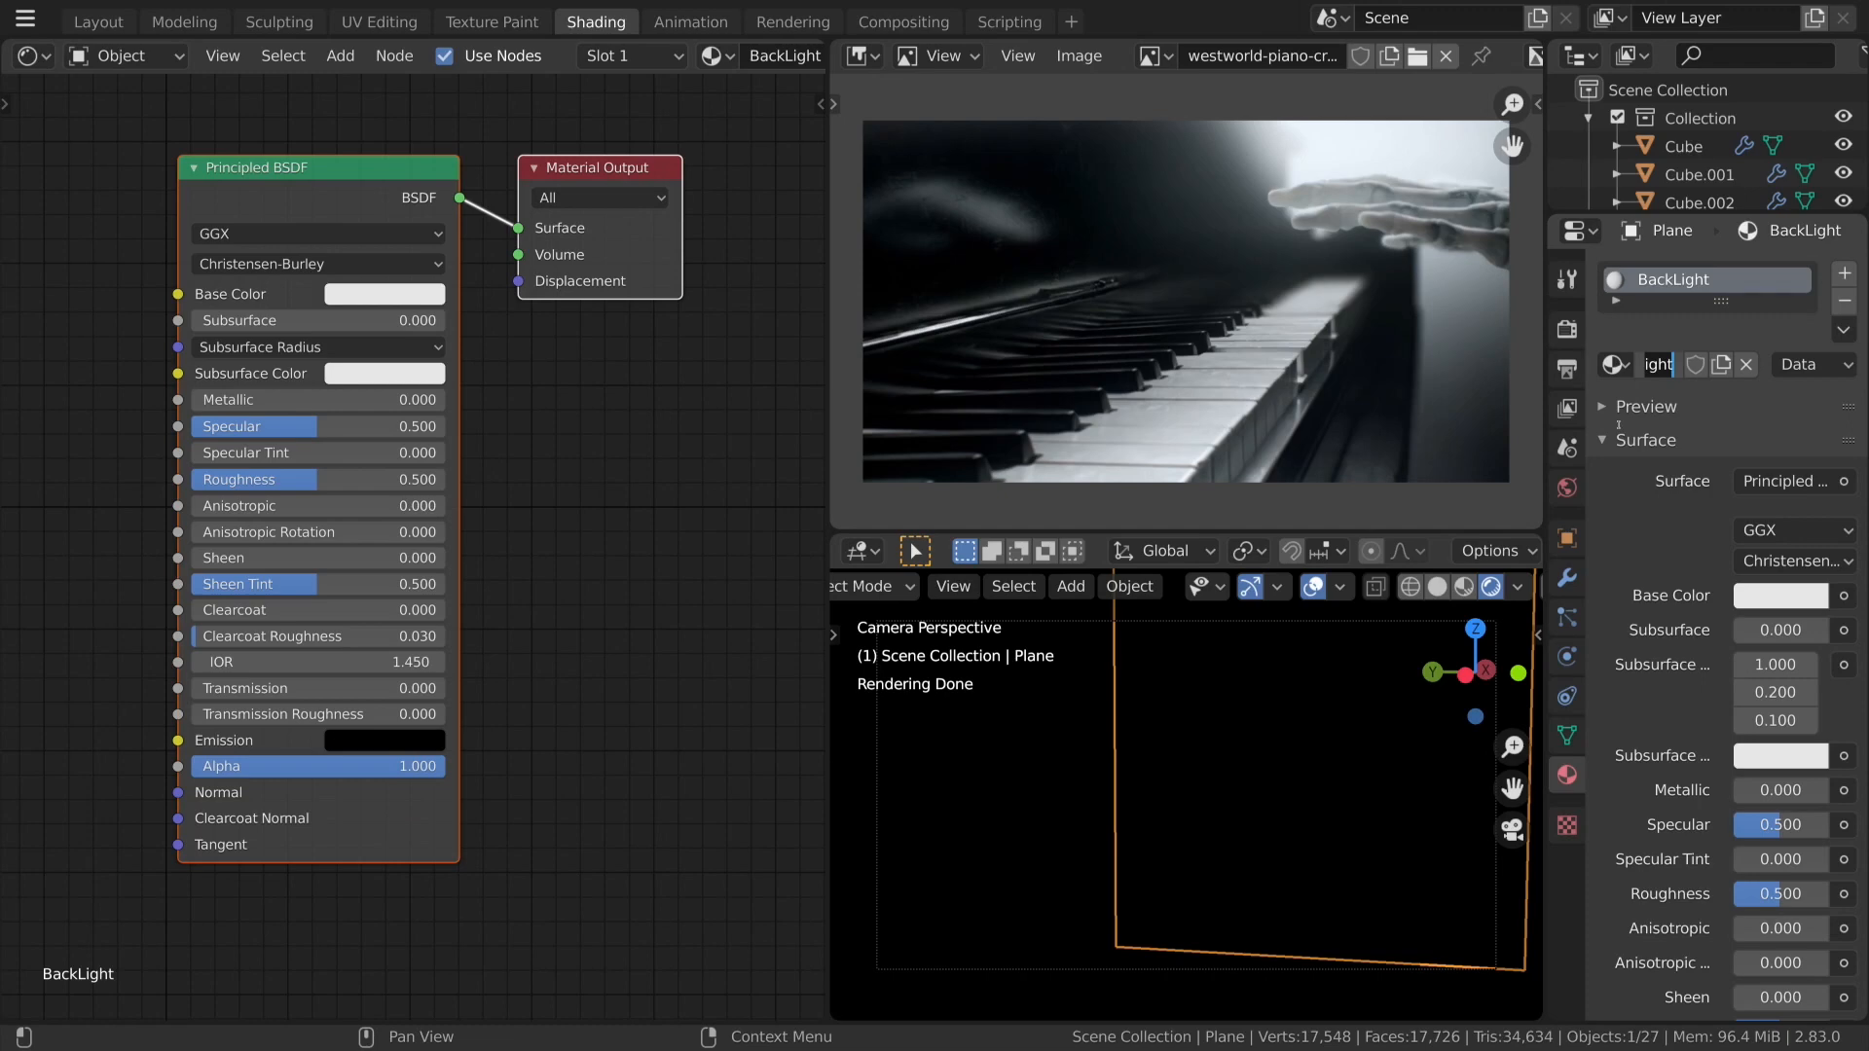
pyautogui.write('LIg')
pyautogui.press('BackSpace')
pyautogui.press('BackSpace')
pyautogui.press('BackSpace')
pyautogui.write('RimLight')
pyautogui.press('Return')
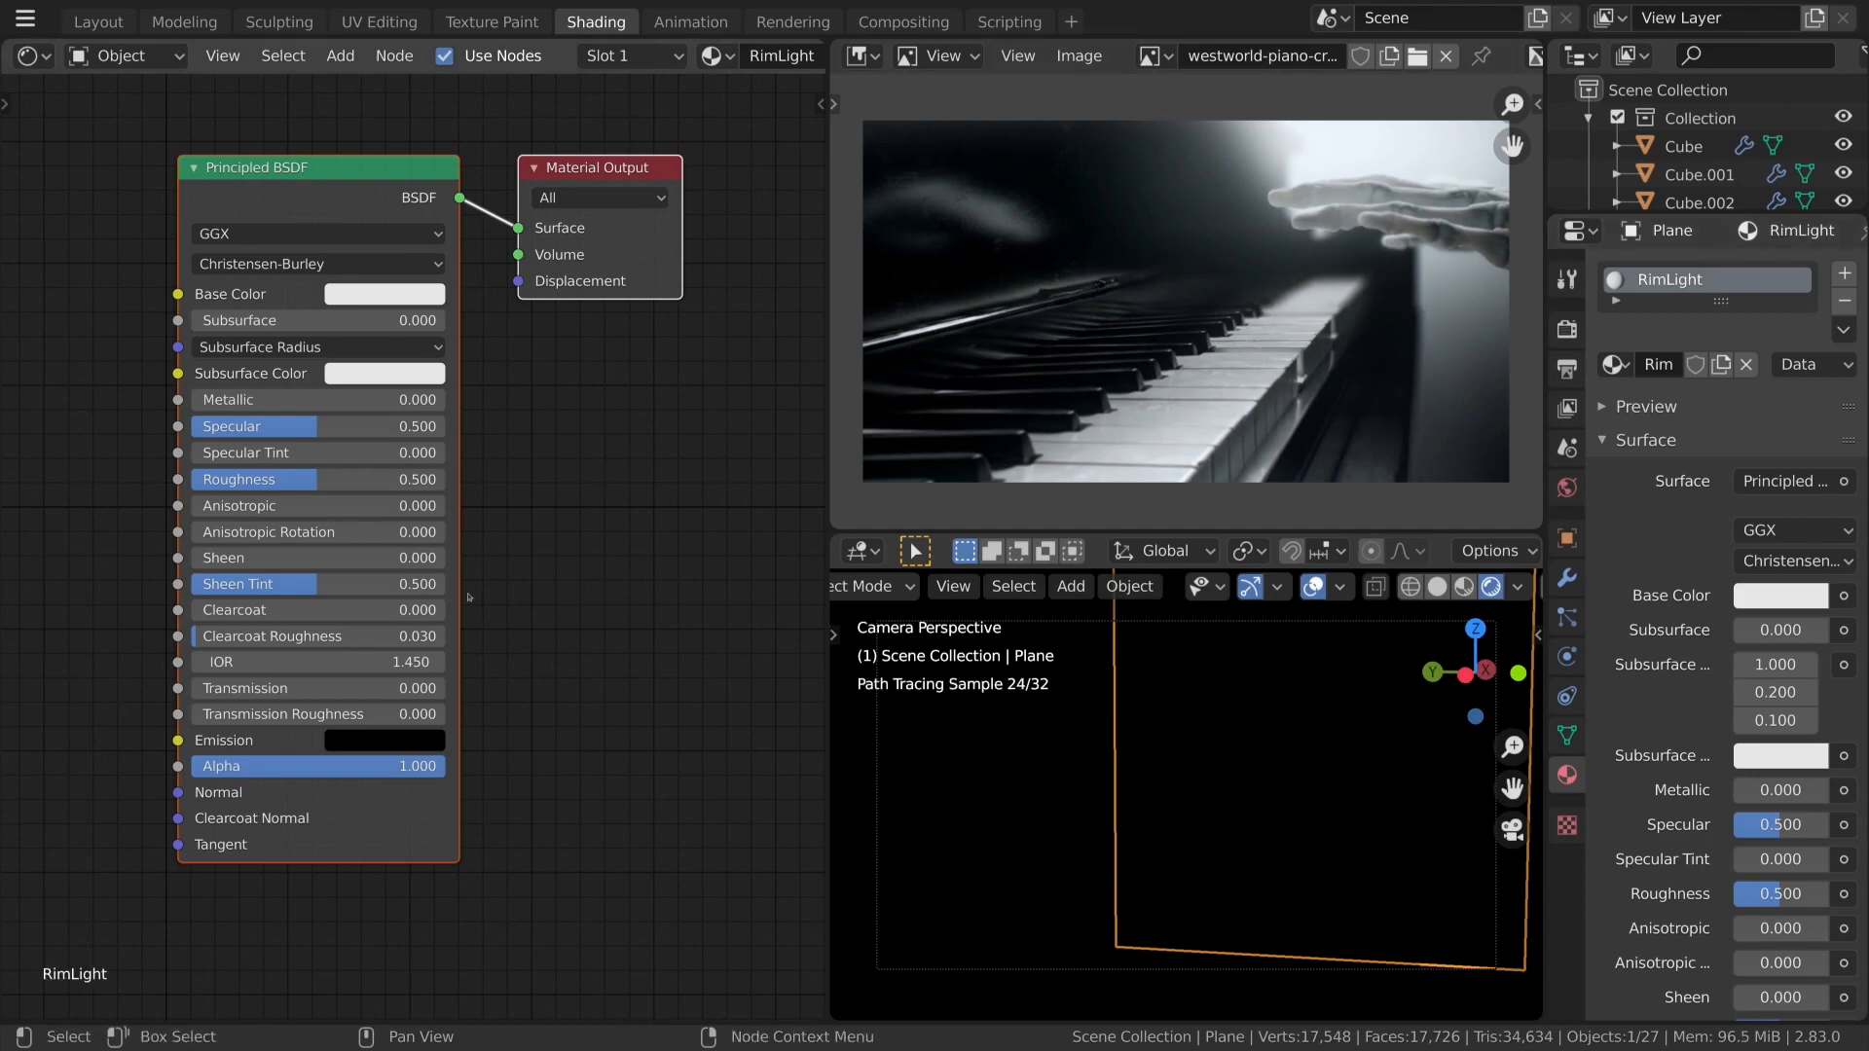
# Replace the RimLight material's Principled BSDF with an Emission shader connected to the Material Output's Surface.
pyautogui.click(303, 173)
pyautogui.press('x')
pyautogui.hotkey('shift', 'a')
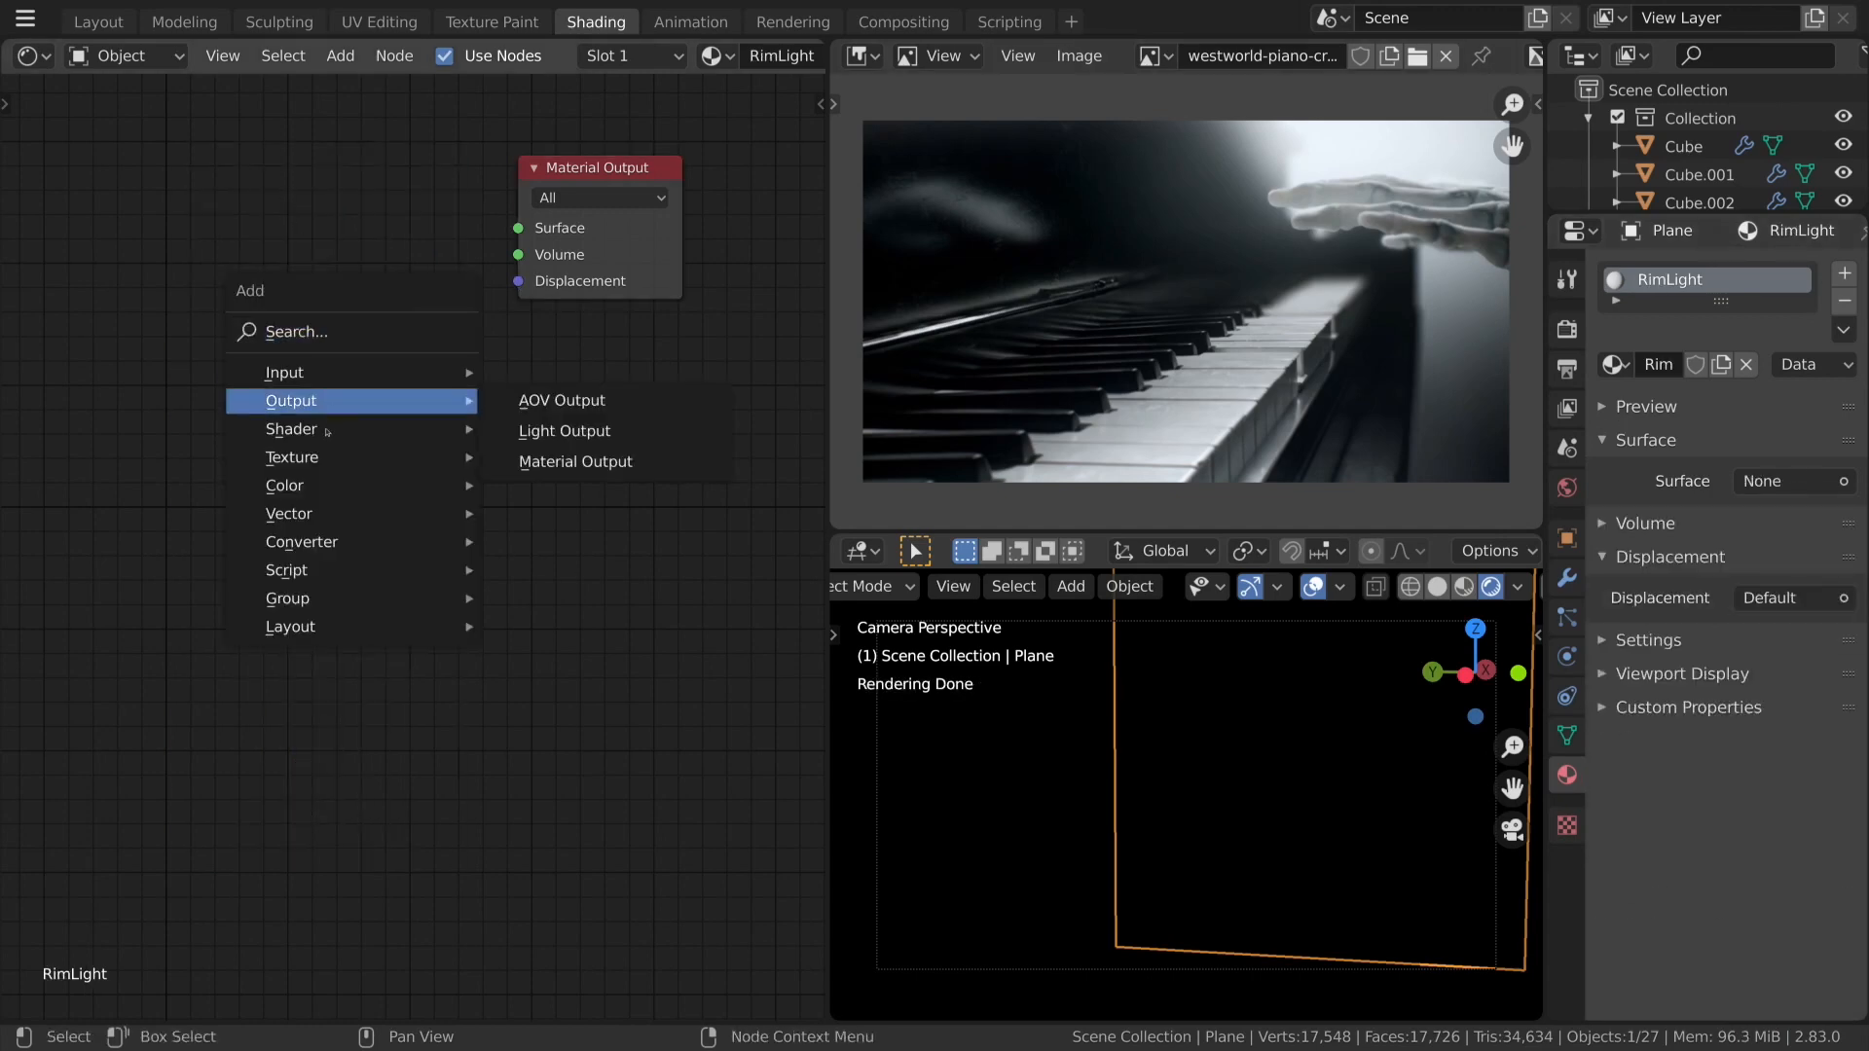
pyautogui.moveTo(326, 431)
pyautogui.click(570, 430)
pyautogui.click(453, 212)
pyautogui.moveTo(437, 199); pyautogui.dragTo(518, 228)
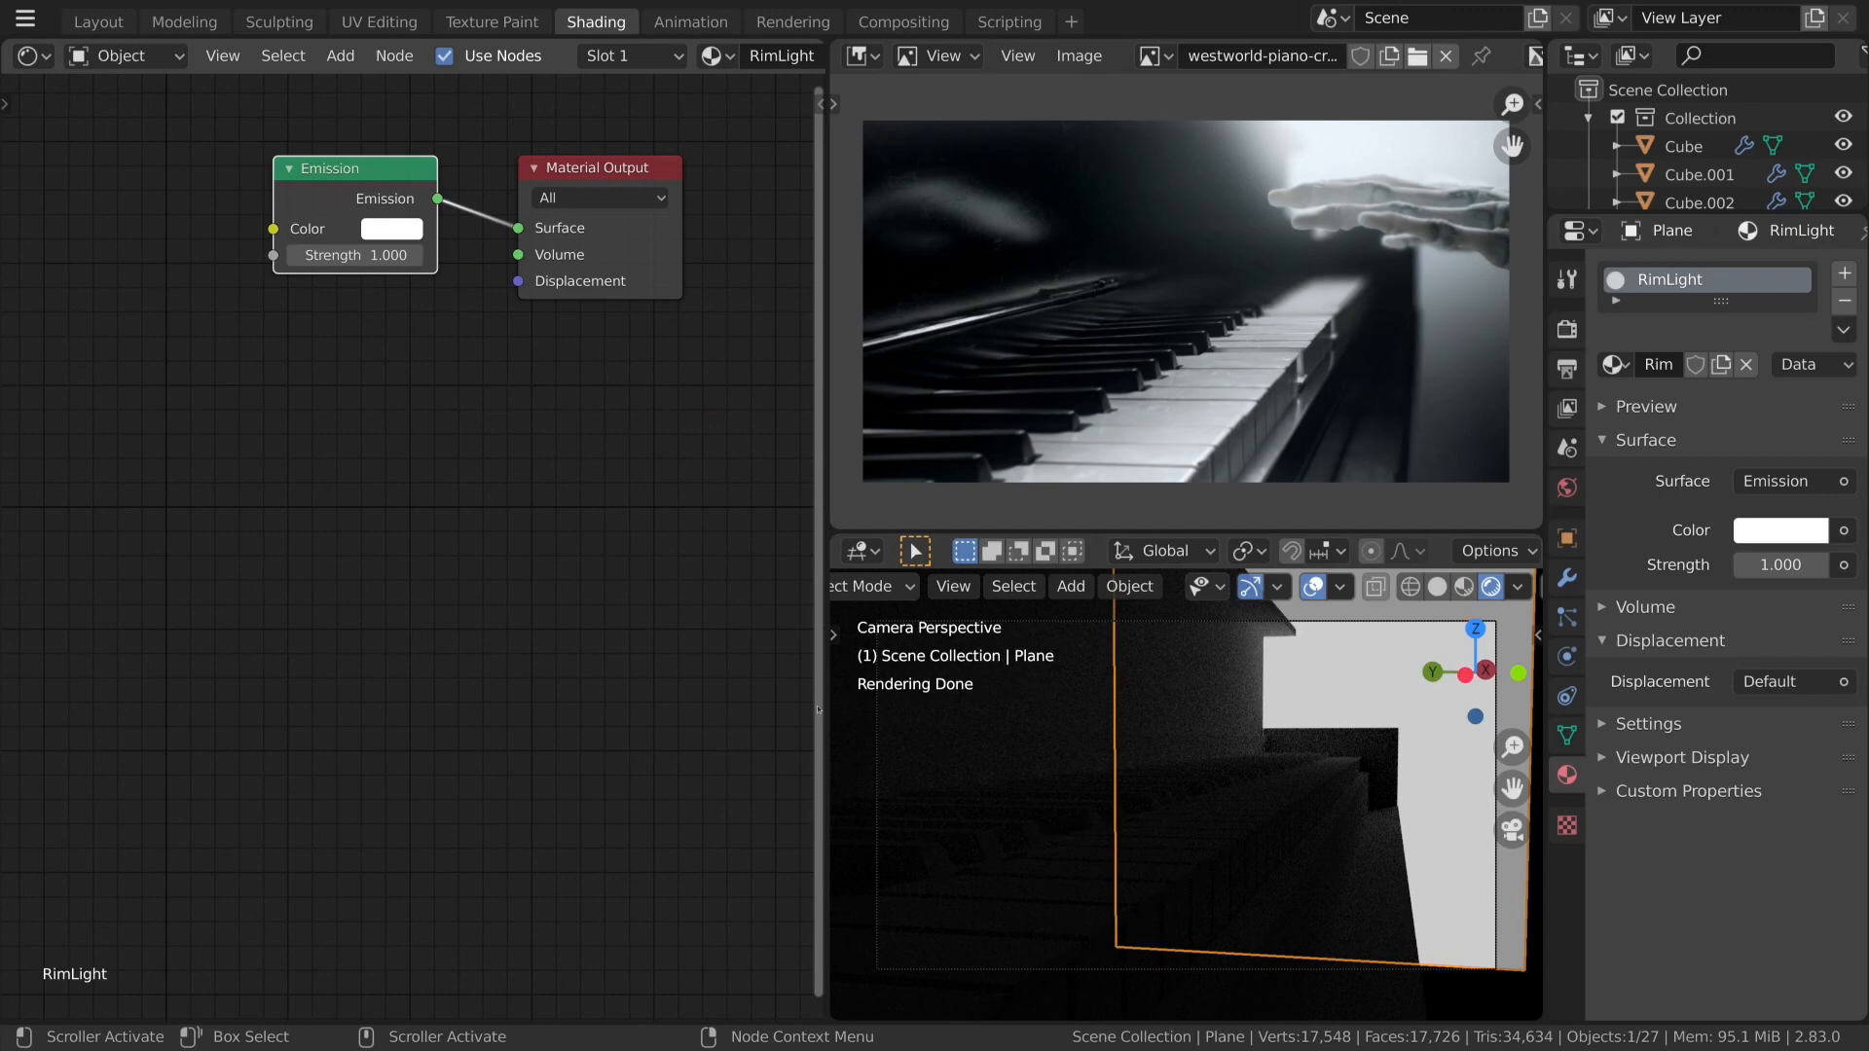
# Add a Gradient Texture node ahead of the Emission node in the RimLight material.
pyautogui.scroll(-4, 334, 364)
pyautogui.moveTo(326, 367); pyautogui.dragTo(560, 533, button='middle')
pyautogui.scroll(4, 550, 545)
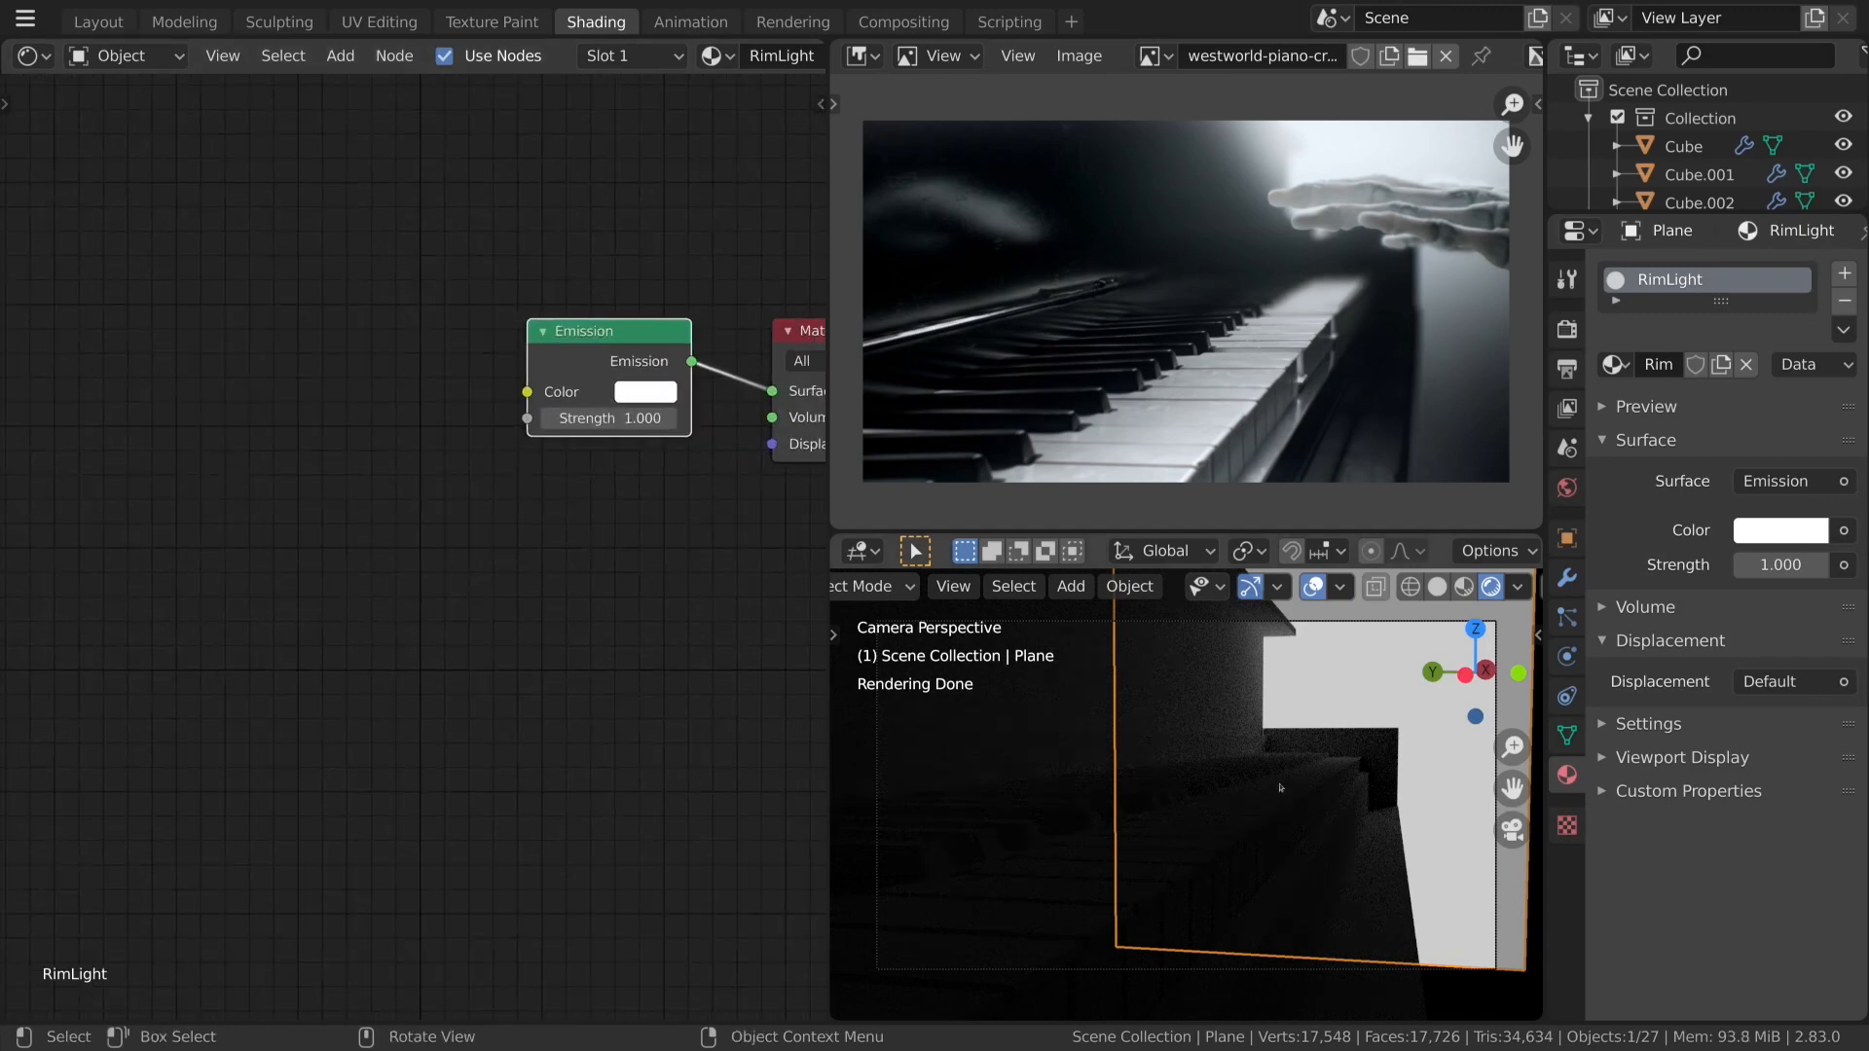
pyautogui.hotkey('shift', 'a')
pyautogui.moveTo(388, 644)
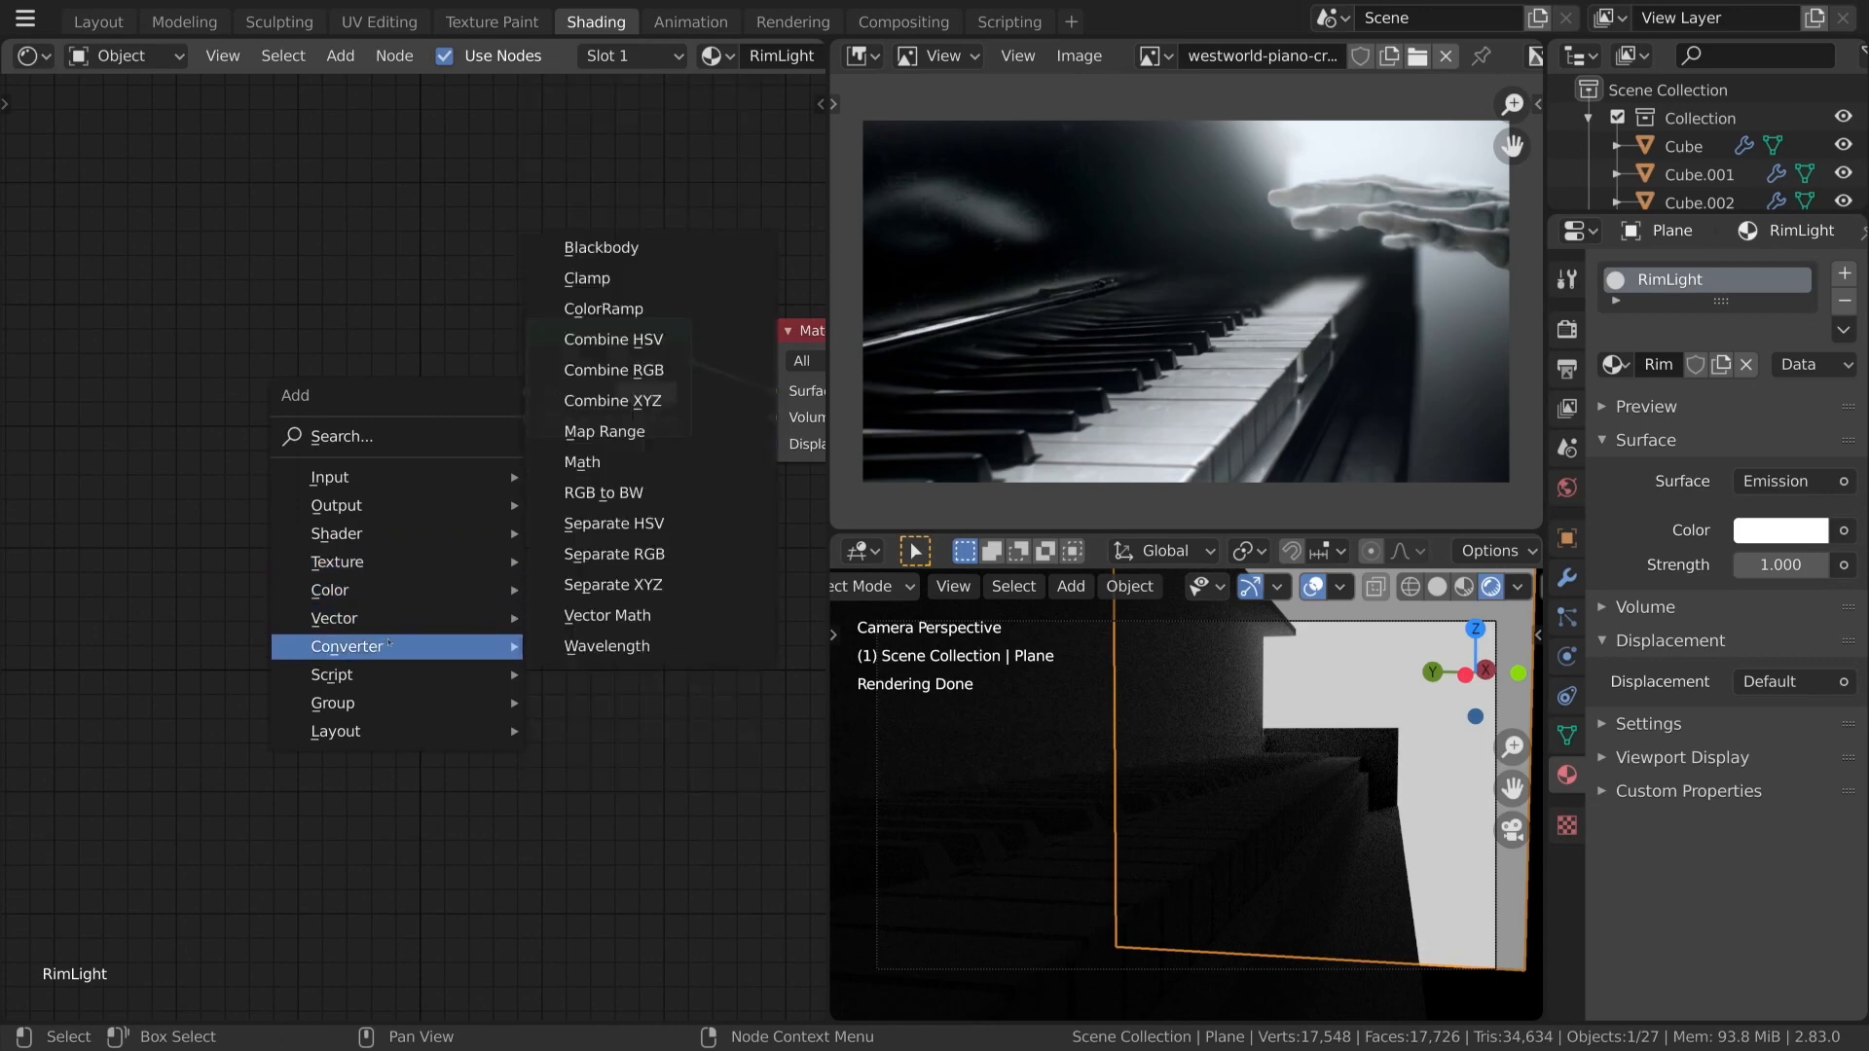
pyautogui.press('Escape')
pyautogui.hotkey('shift', 'a')
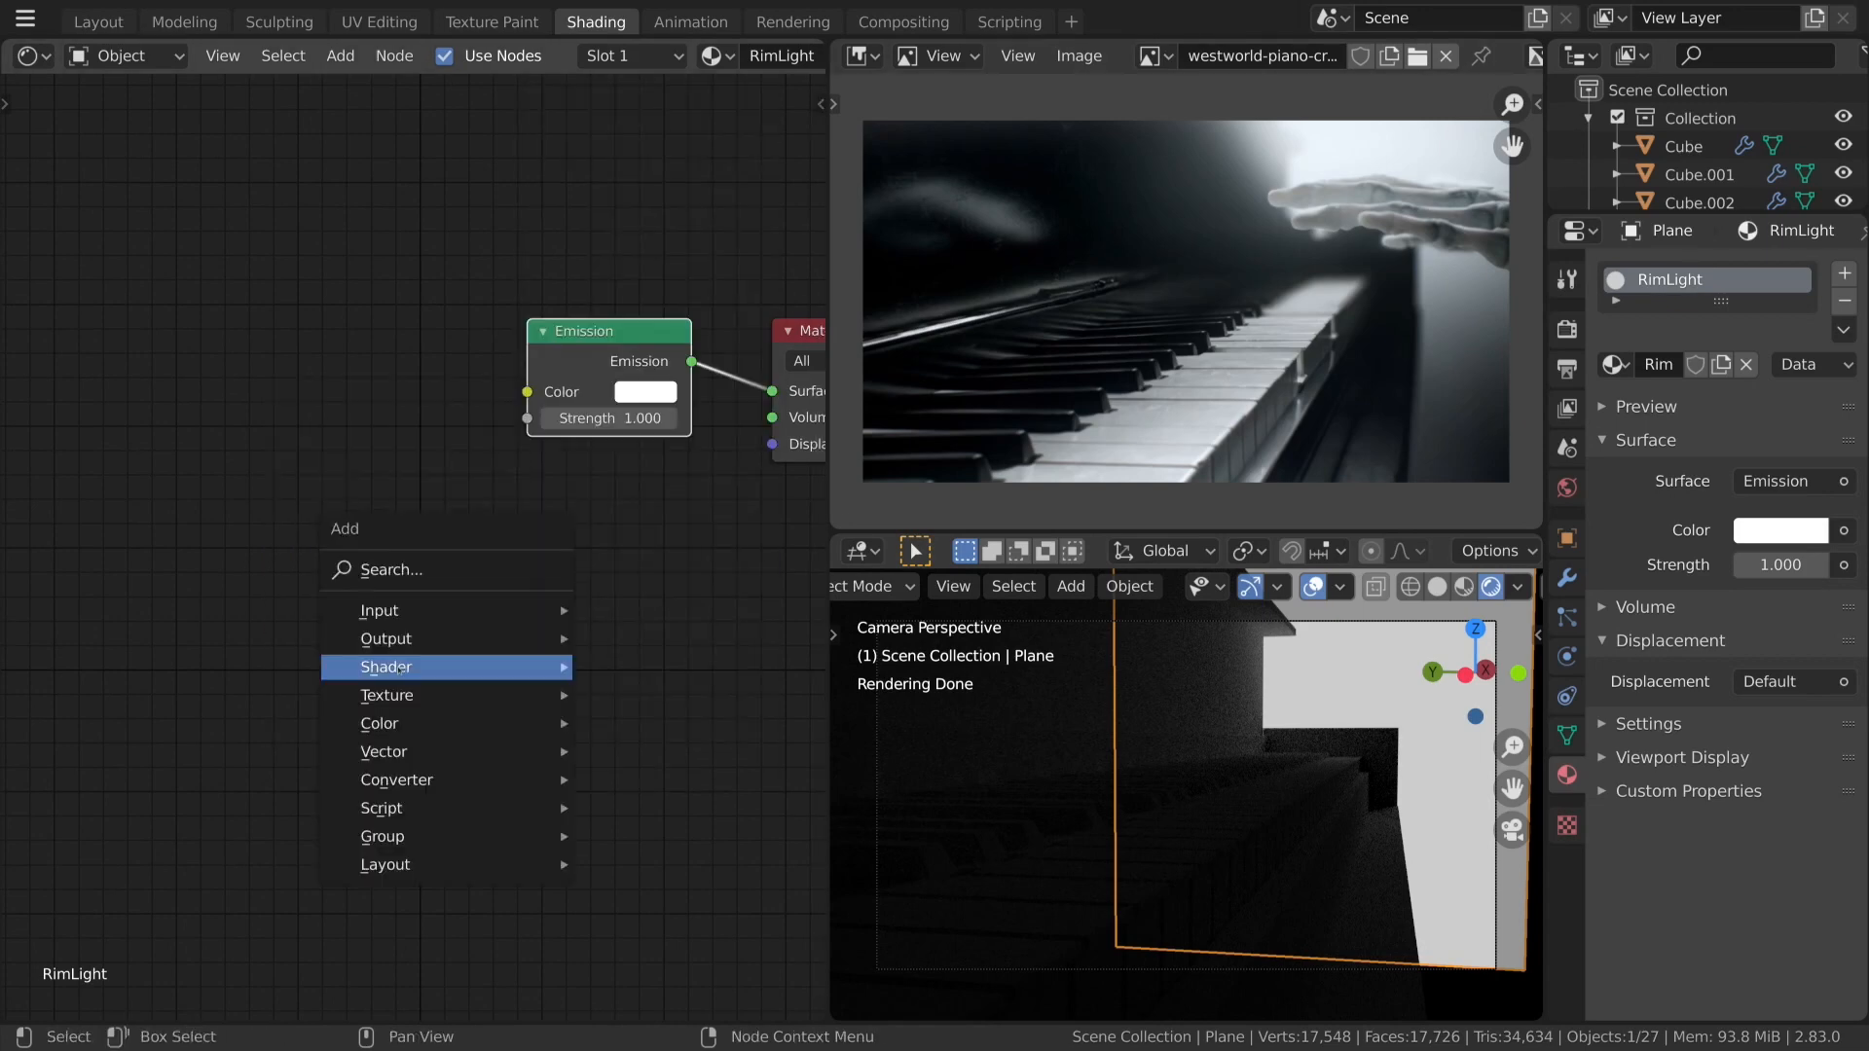
pyautogui.moveTo(409, 695)
pyautogui.click(671, 390)
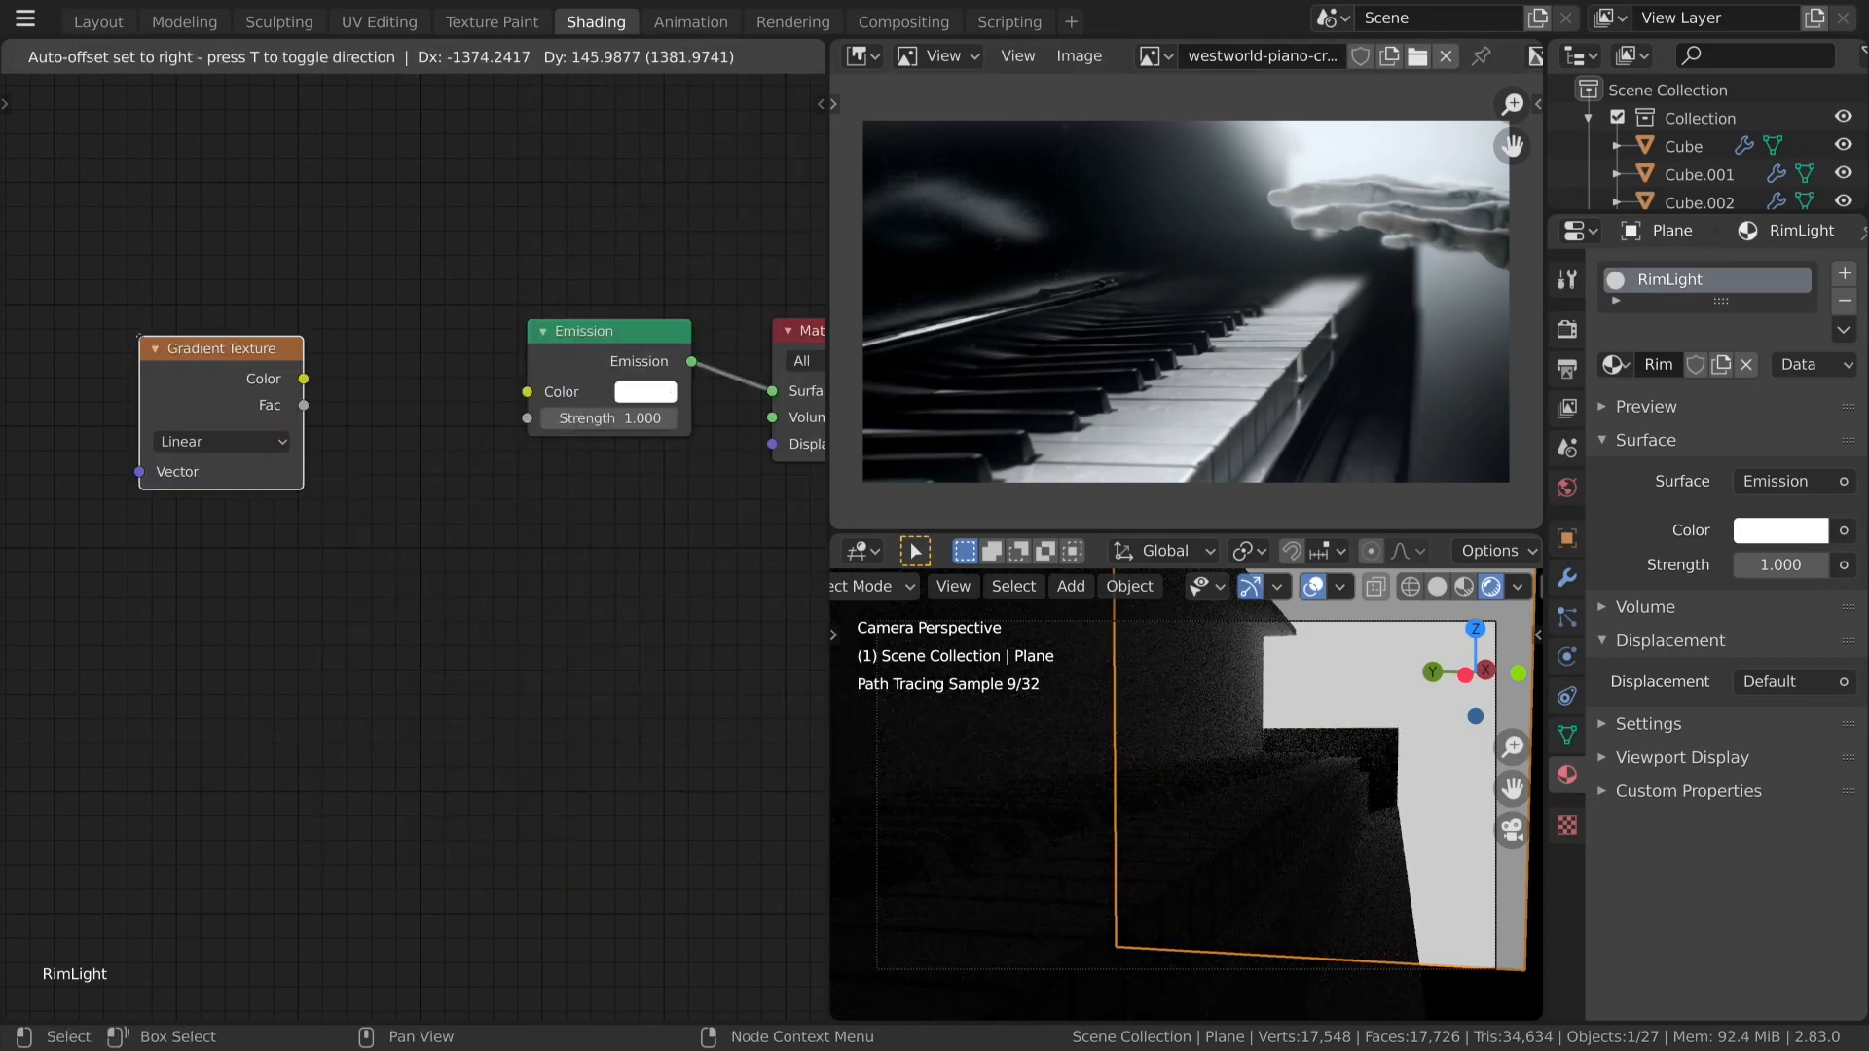
pyautogui.click(163, 340)
# Set the Gradient Texture to Easing and connect its Fac output to the Emission Color.
pyautogui.click(257, 446)
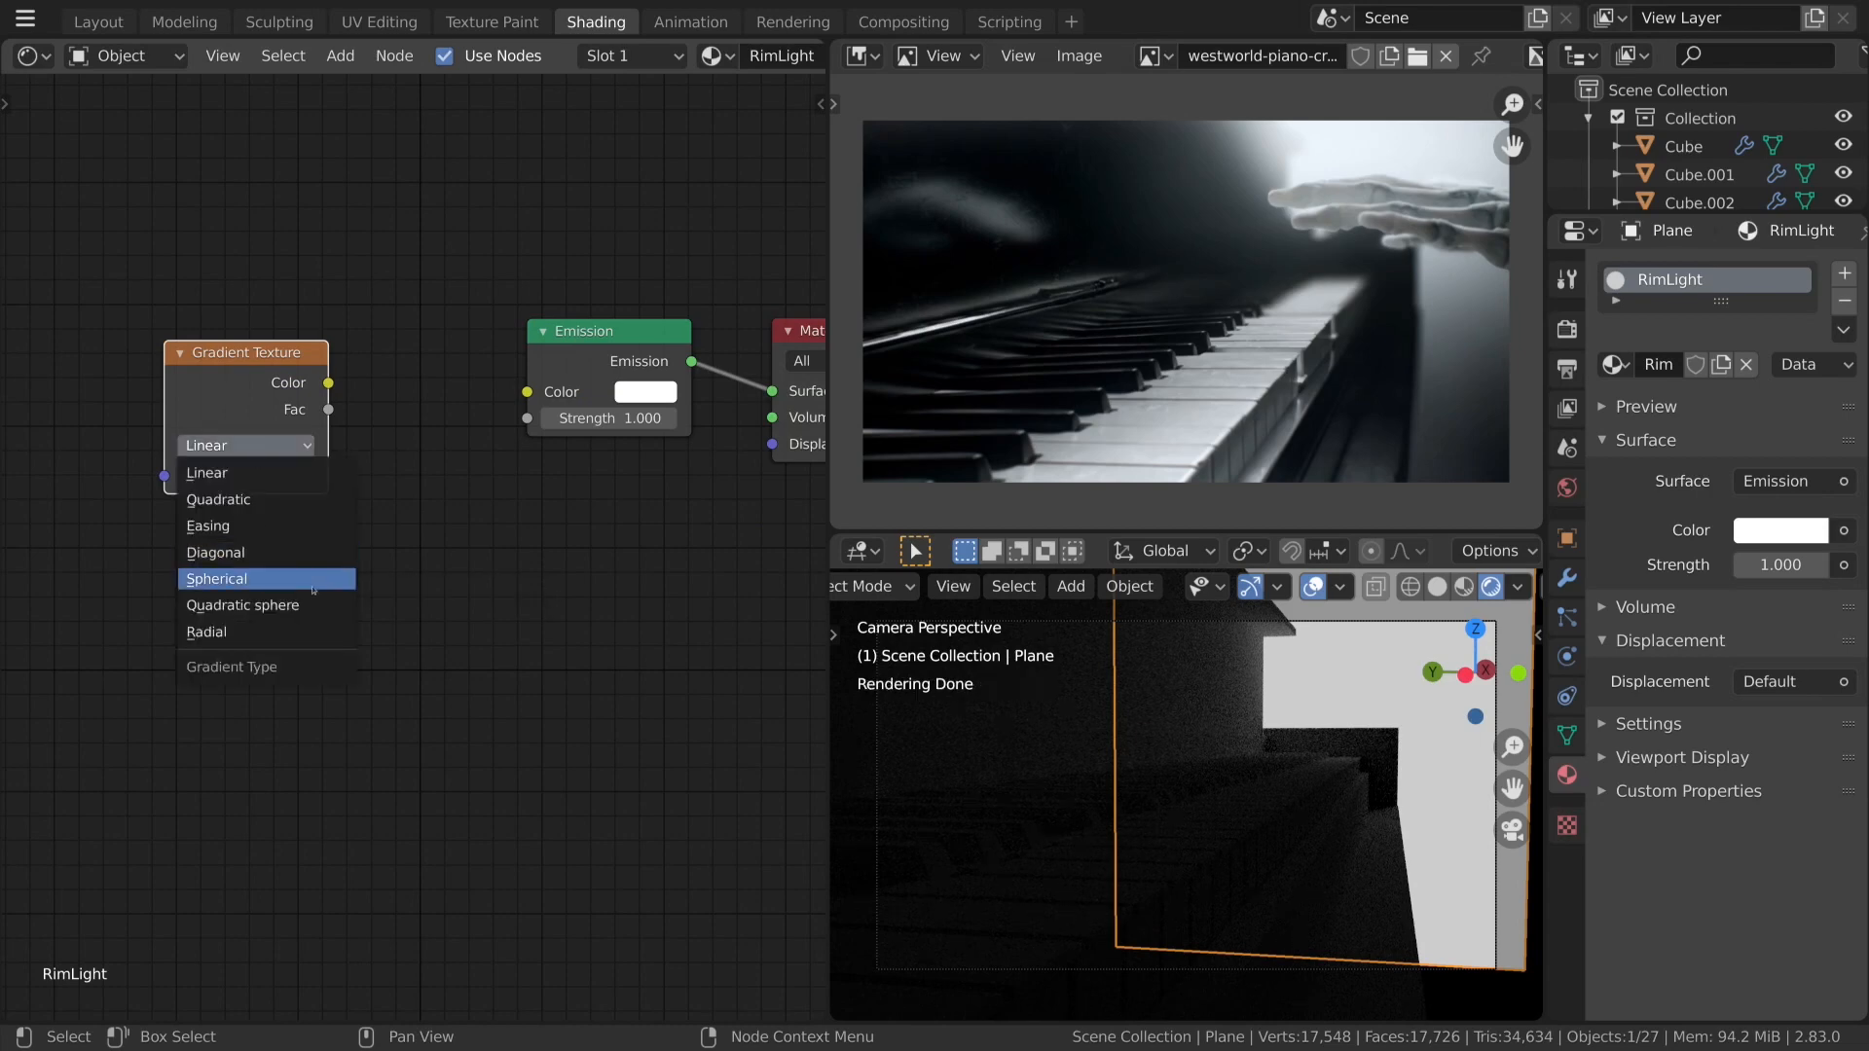
pyautogui.click(296, 523)
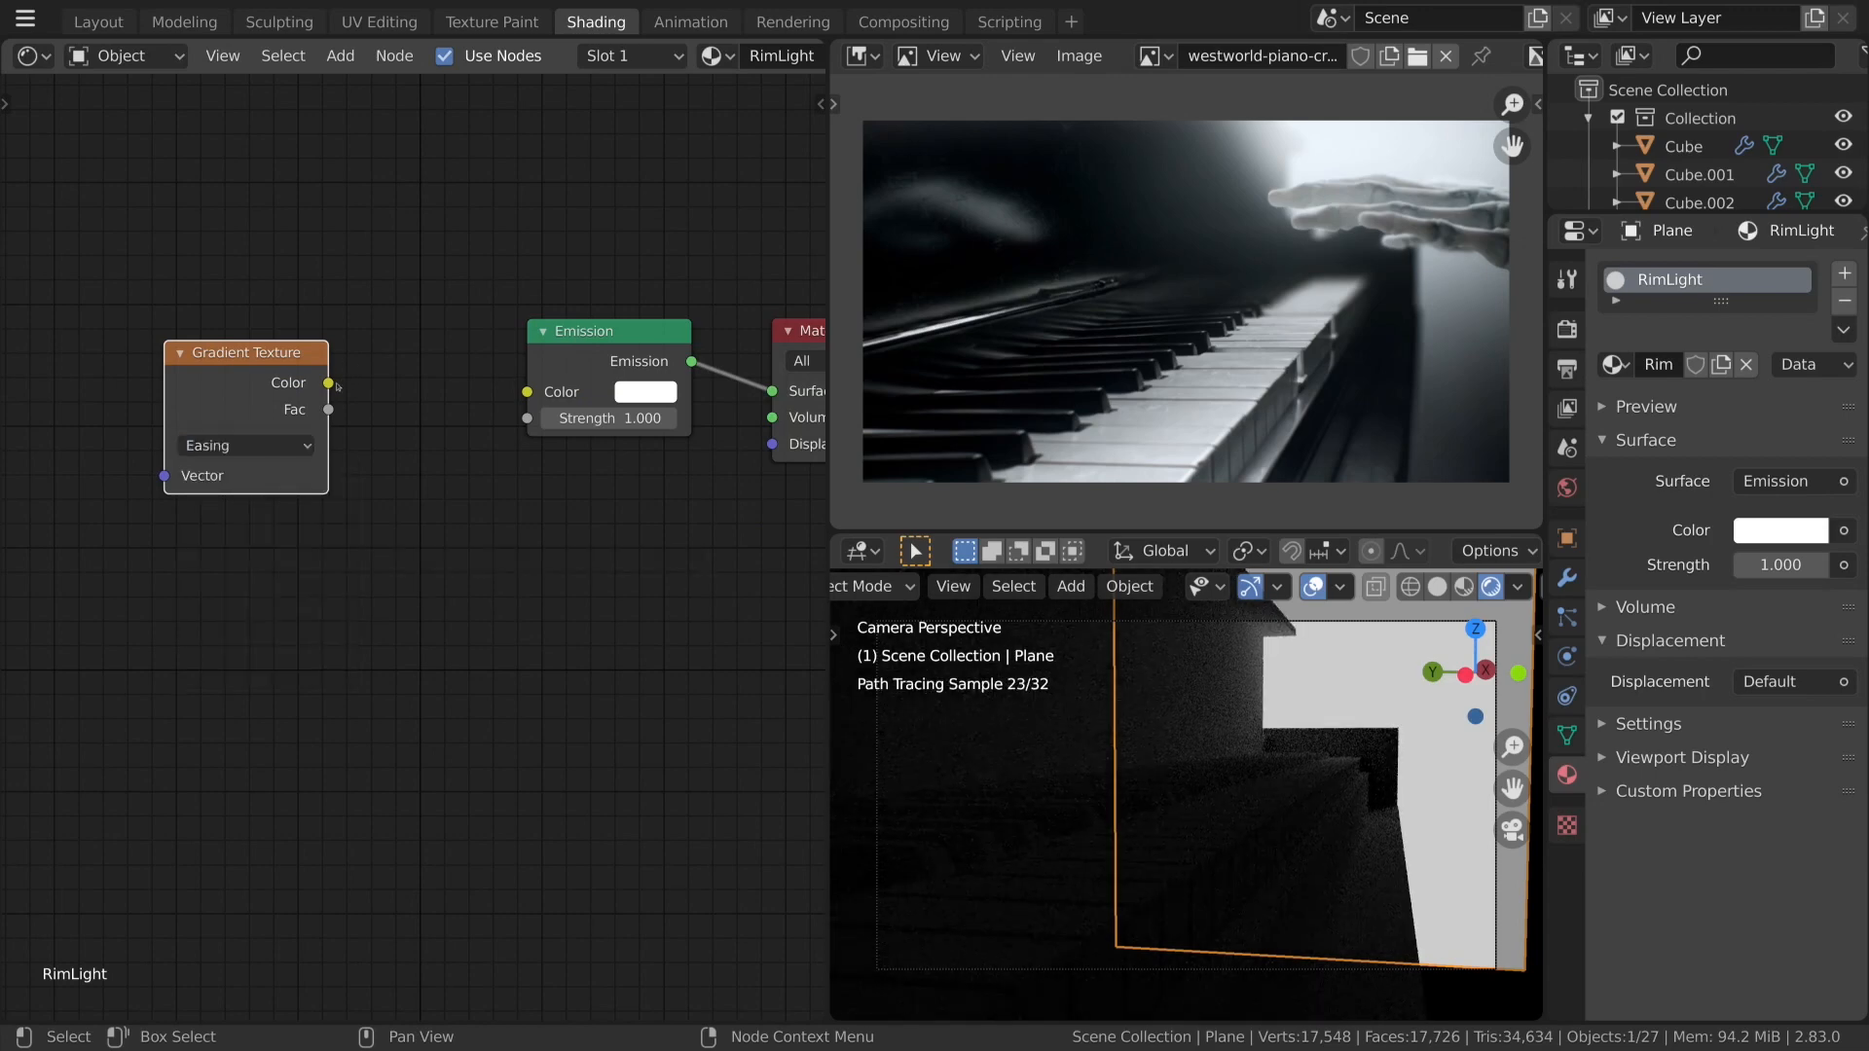
pyautogui.moveTo(328, 409); pyautogui.dragTo(551, 397)
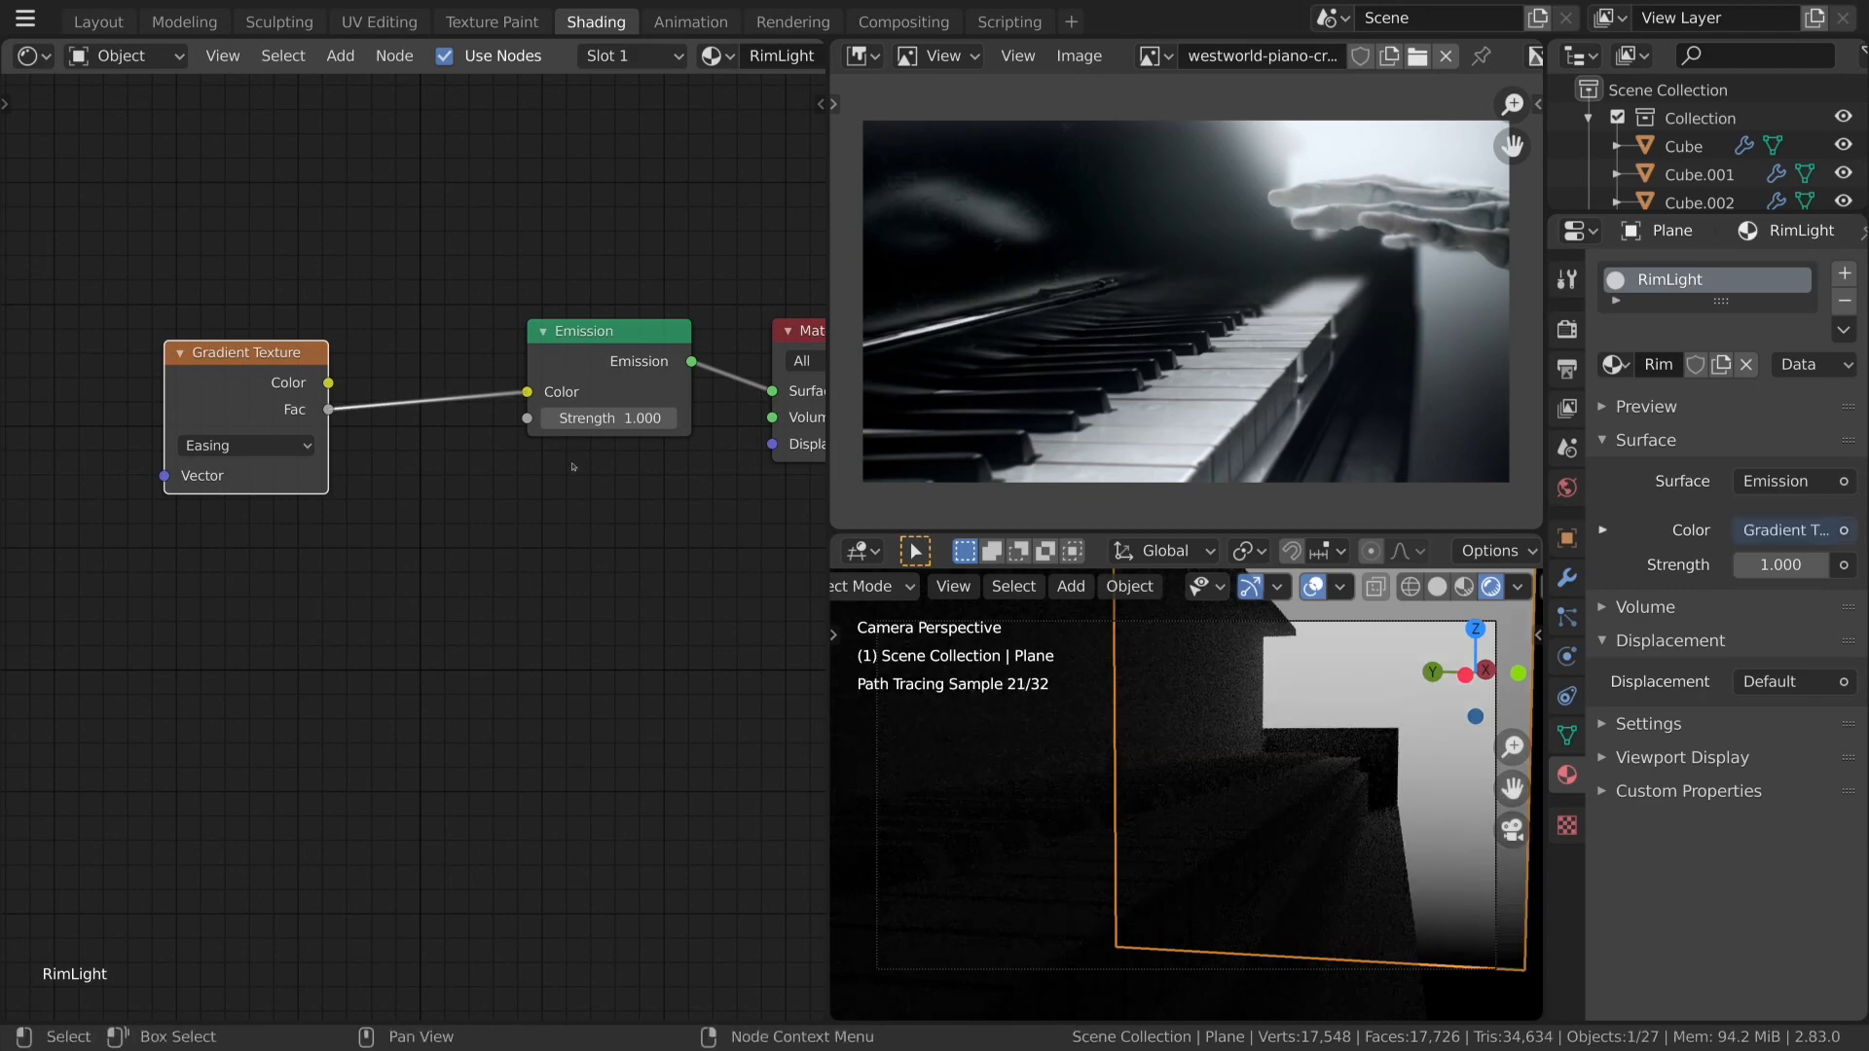
# Switch the Gradient Texture type to Spherical while viewing the whole plane from outside the camera.
pyautogui.moveTo(1304, 779); pyautogui.dragTo(1363, 787, button='middle')
pyautogui.scroll(-5, 1363, 787)
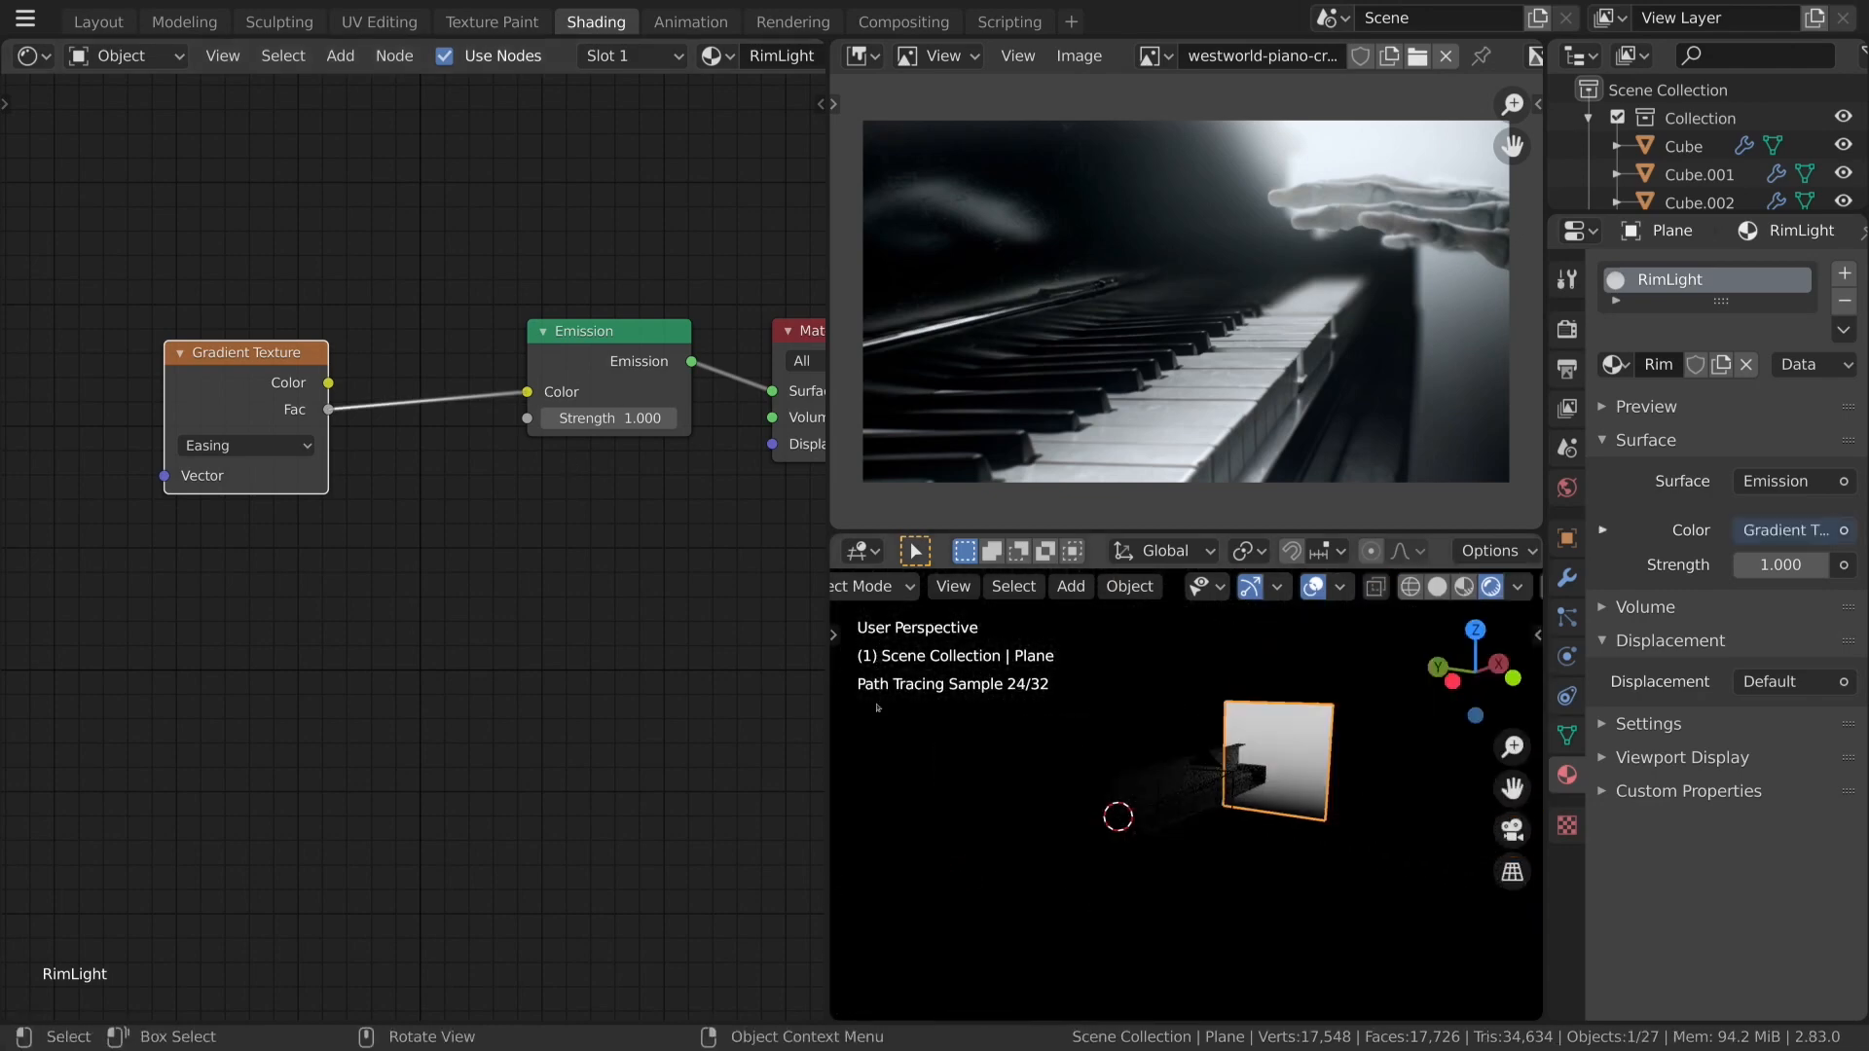
pyautogui.click(245, 446)
pyautogui.click(255, 579)
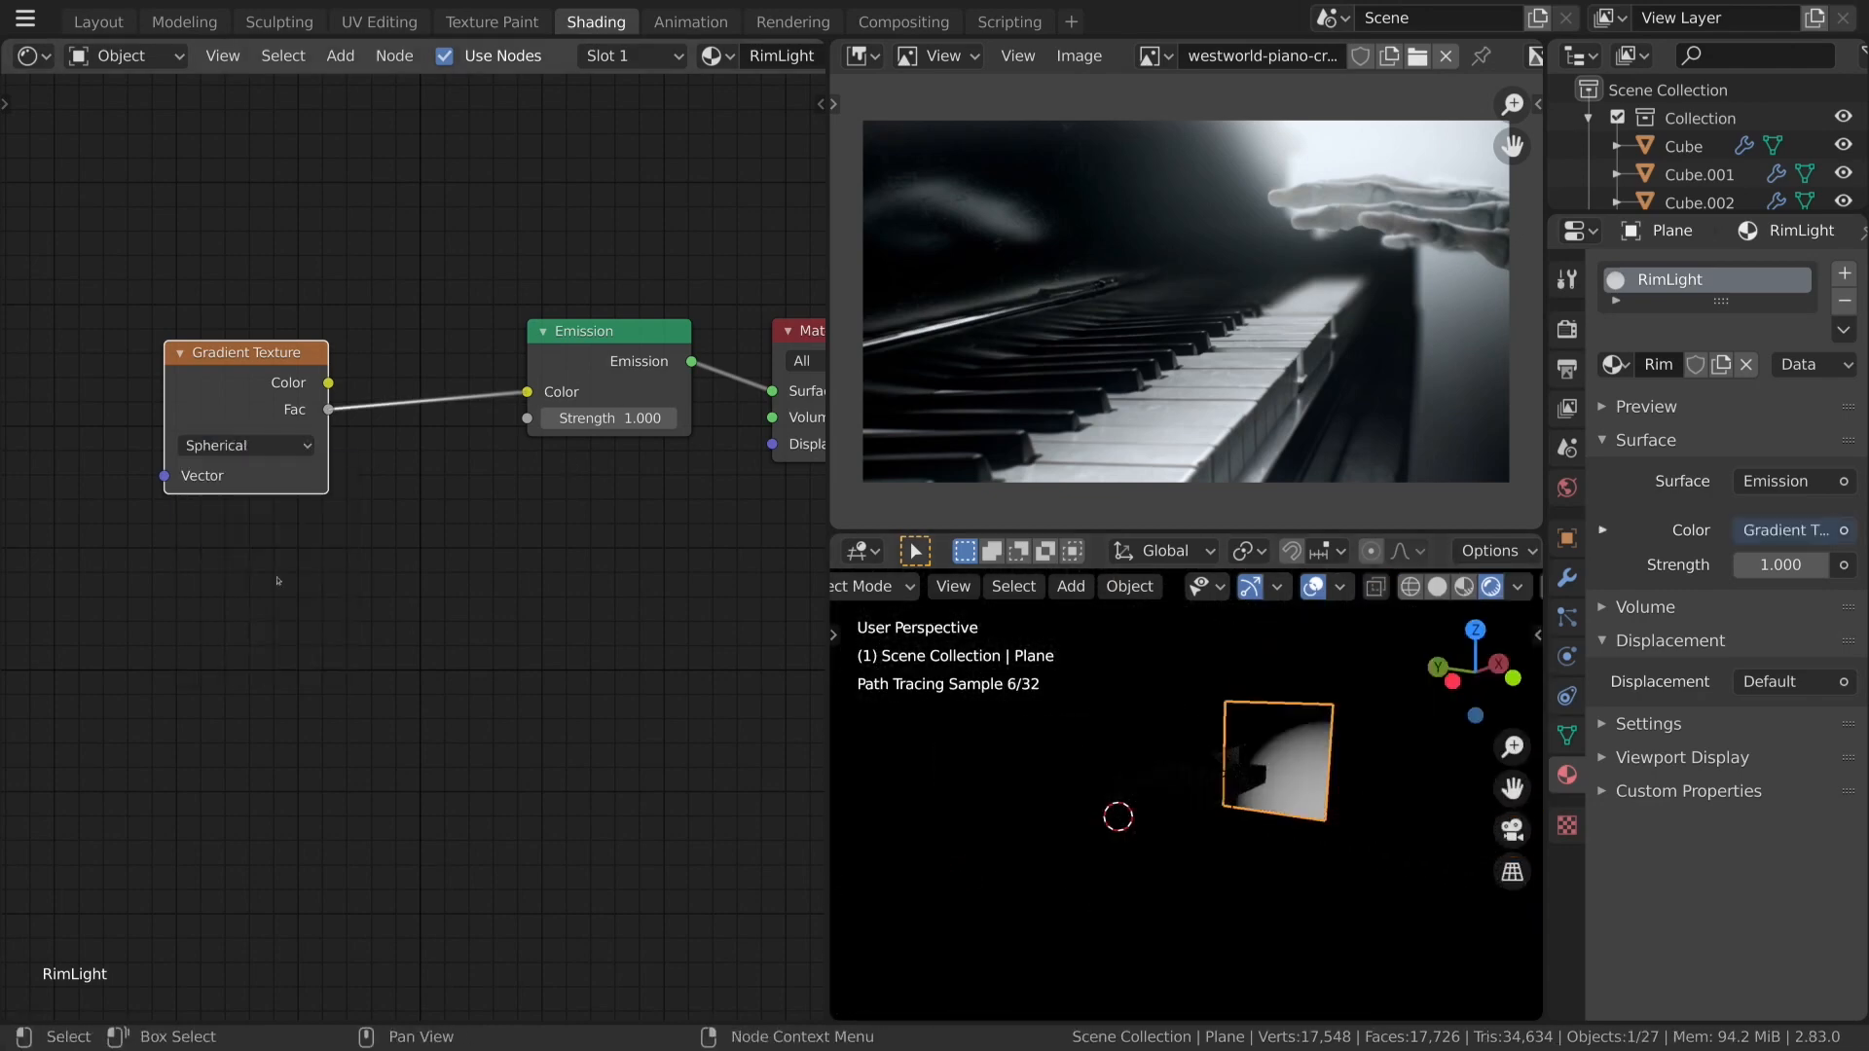
# Add Texture Coordinate and Mapping nodes in front of the Gradient Texture.
pyautogui.scroll(-3, 516, 590)
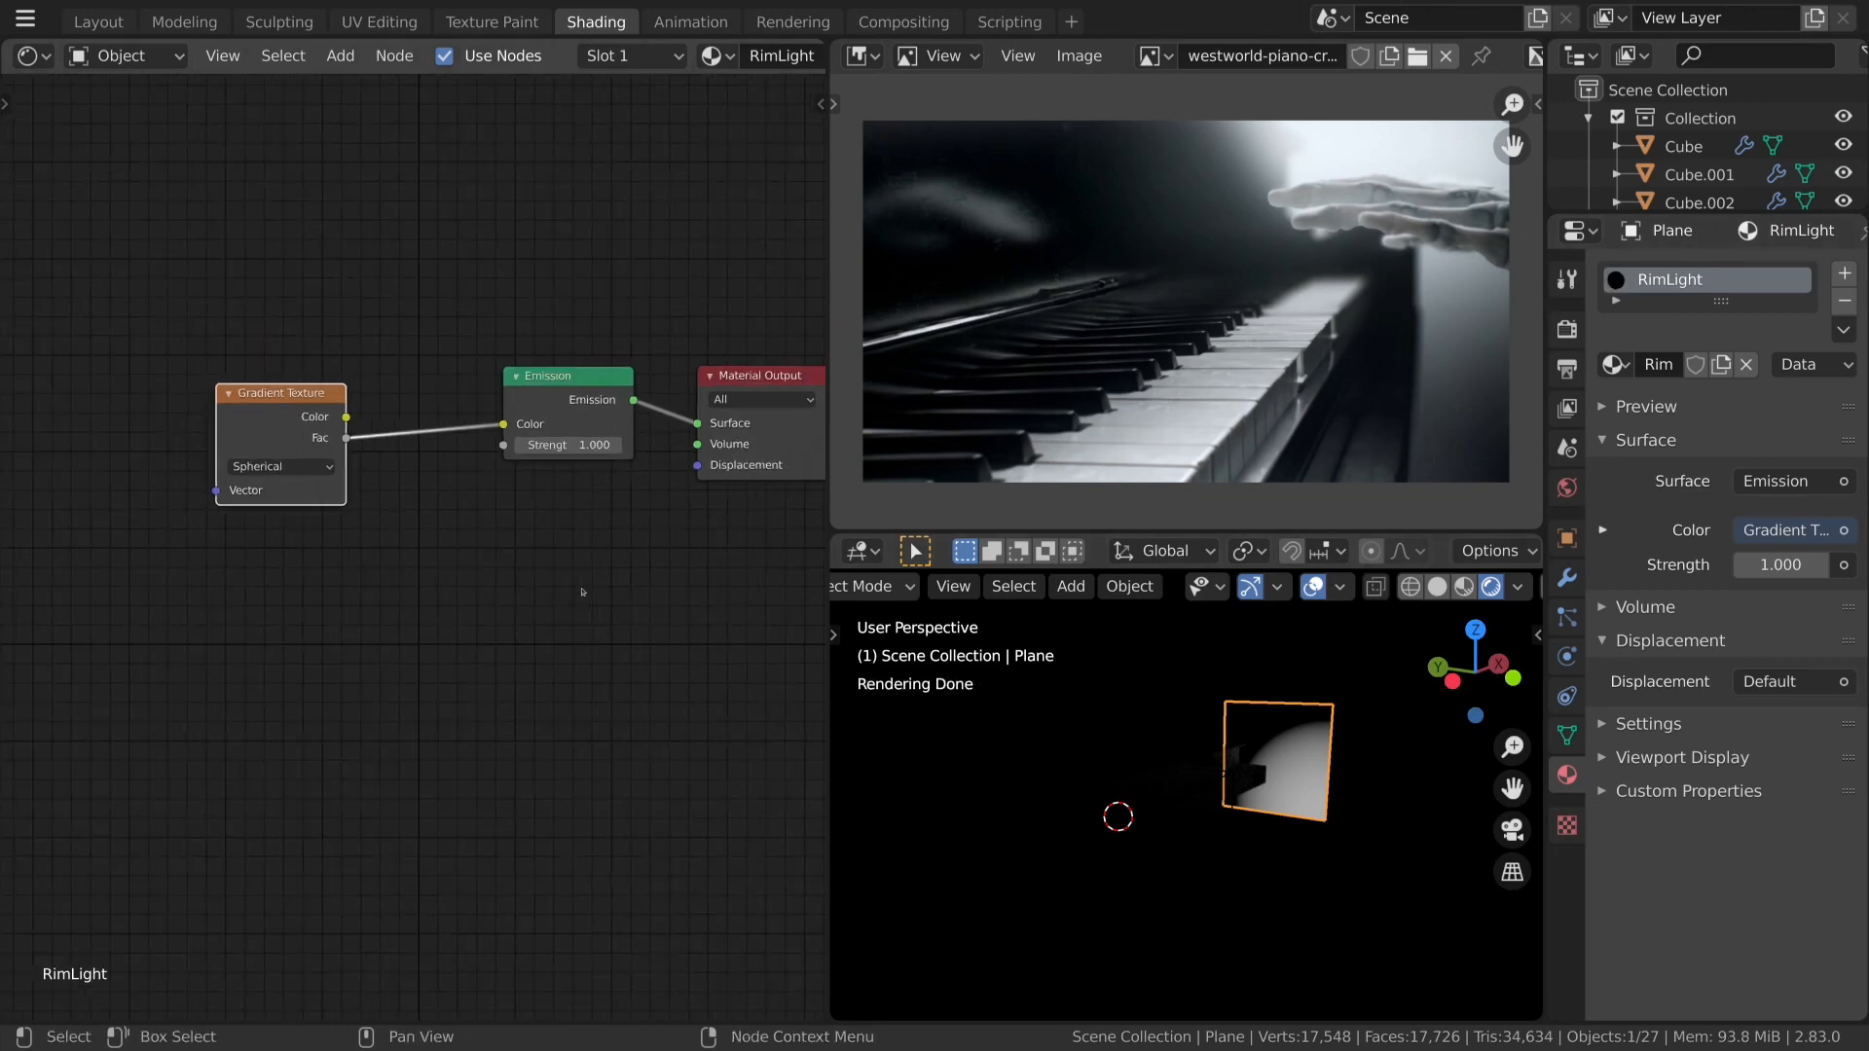
pyautogui.moveTo(509, 597); pyautogui.dragTo(650, 626, button='middle')
pyautogui.scroll(4, 575, 589)
pyautogui.scroll(-1, 506, 549)
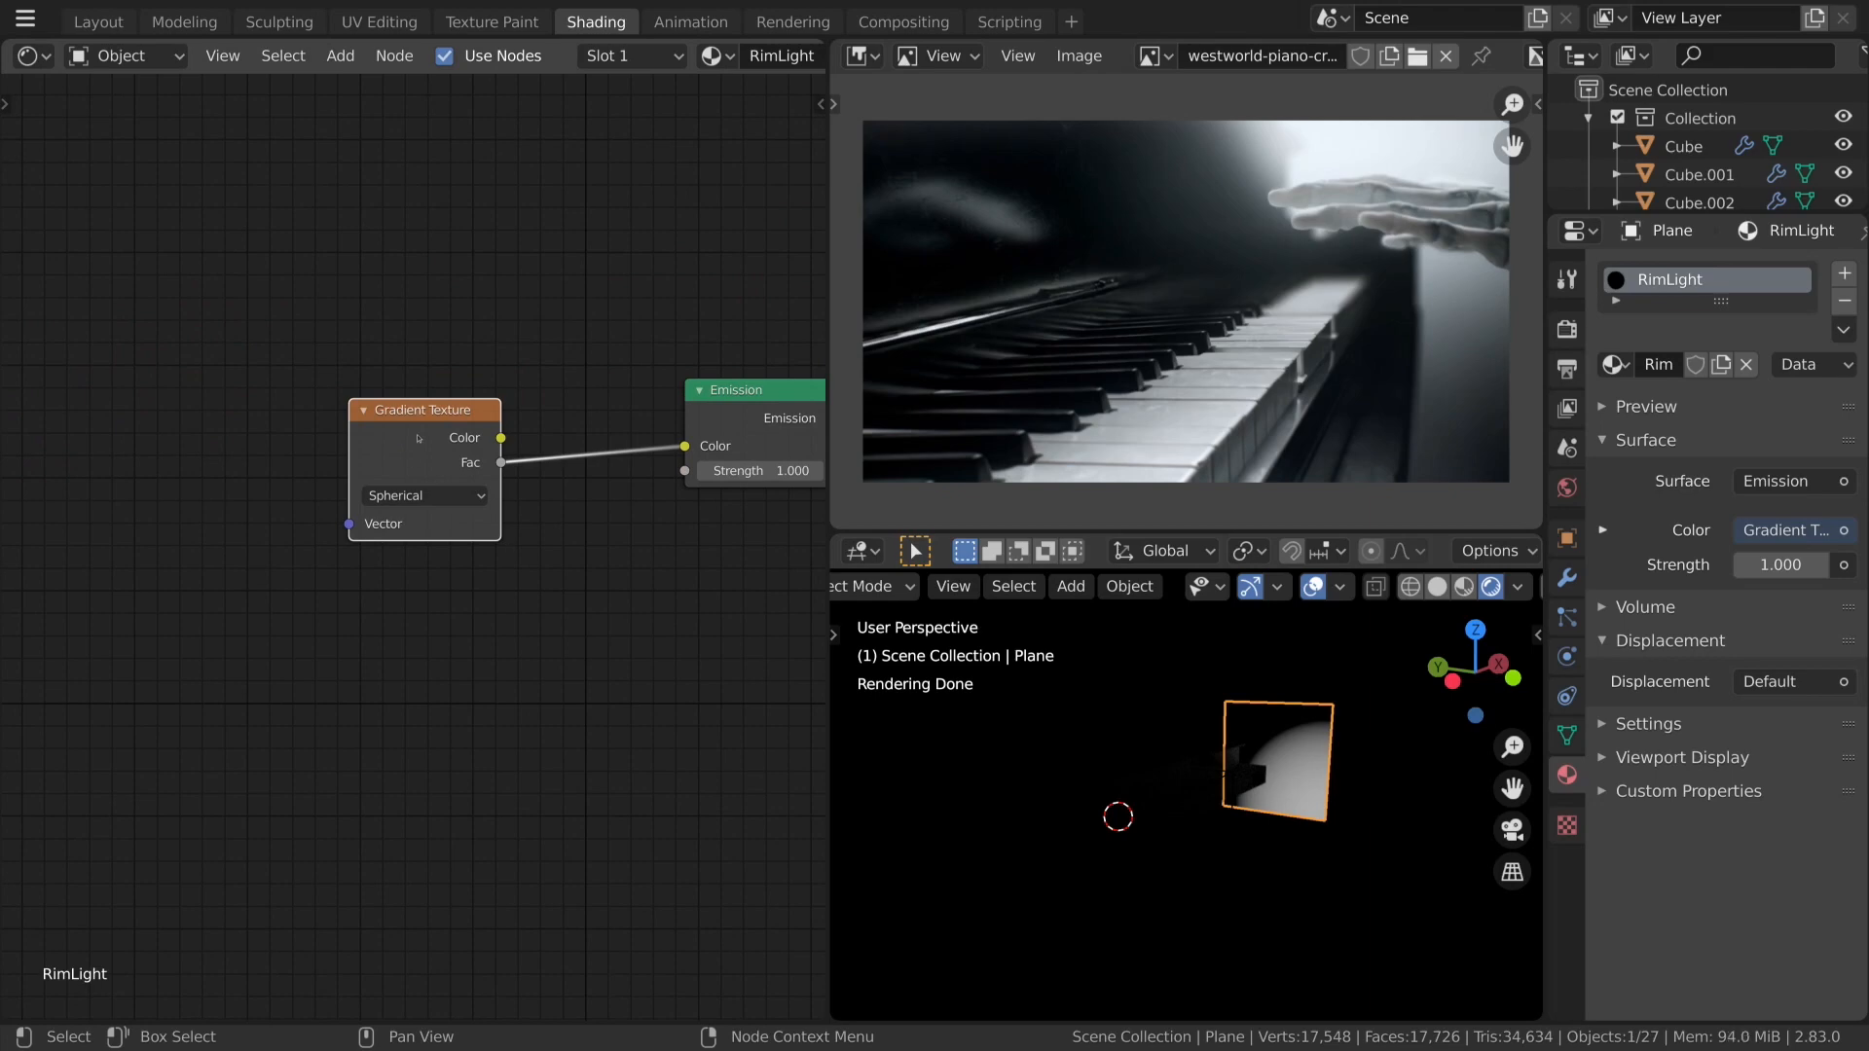
pyautogui.hotkey('ctrl', 't')
pyautogui.moveTo(282, 681); pyautogui.dragTo(633, 687, button='middle')
pyautogui.scroll(-1, 635, 689)
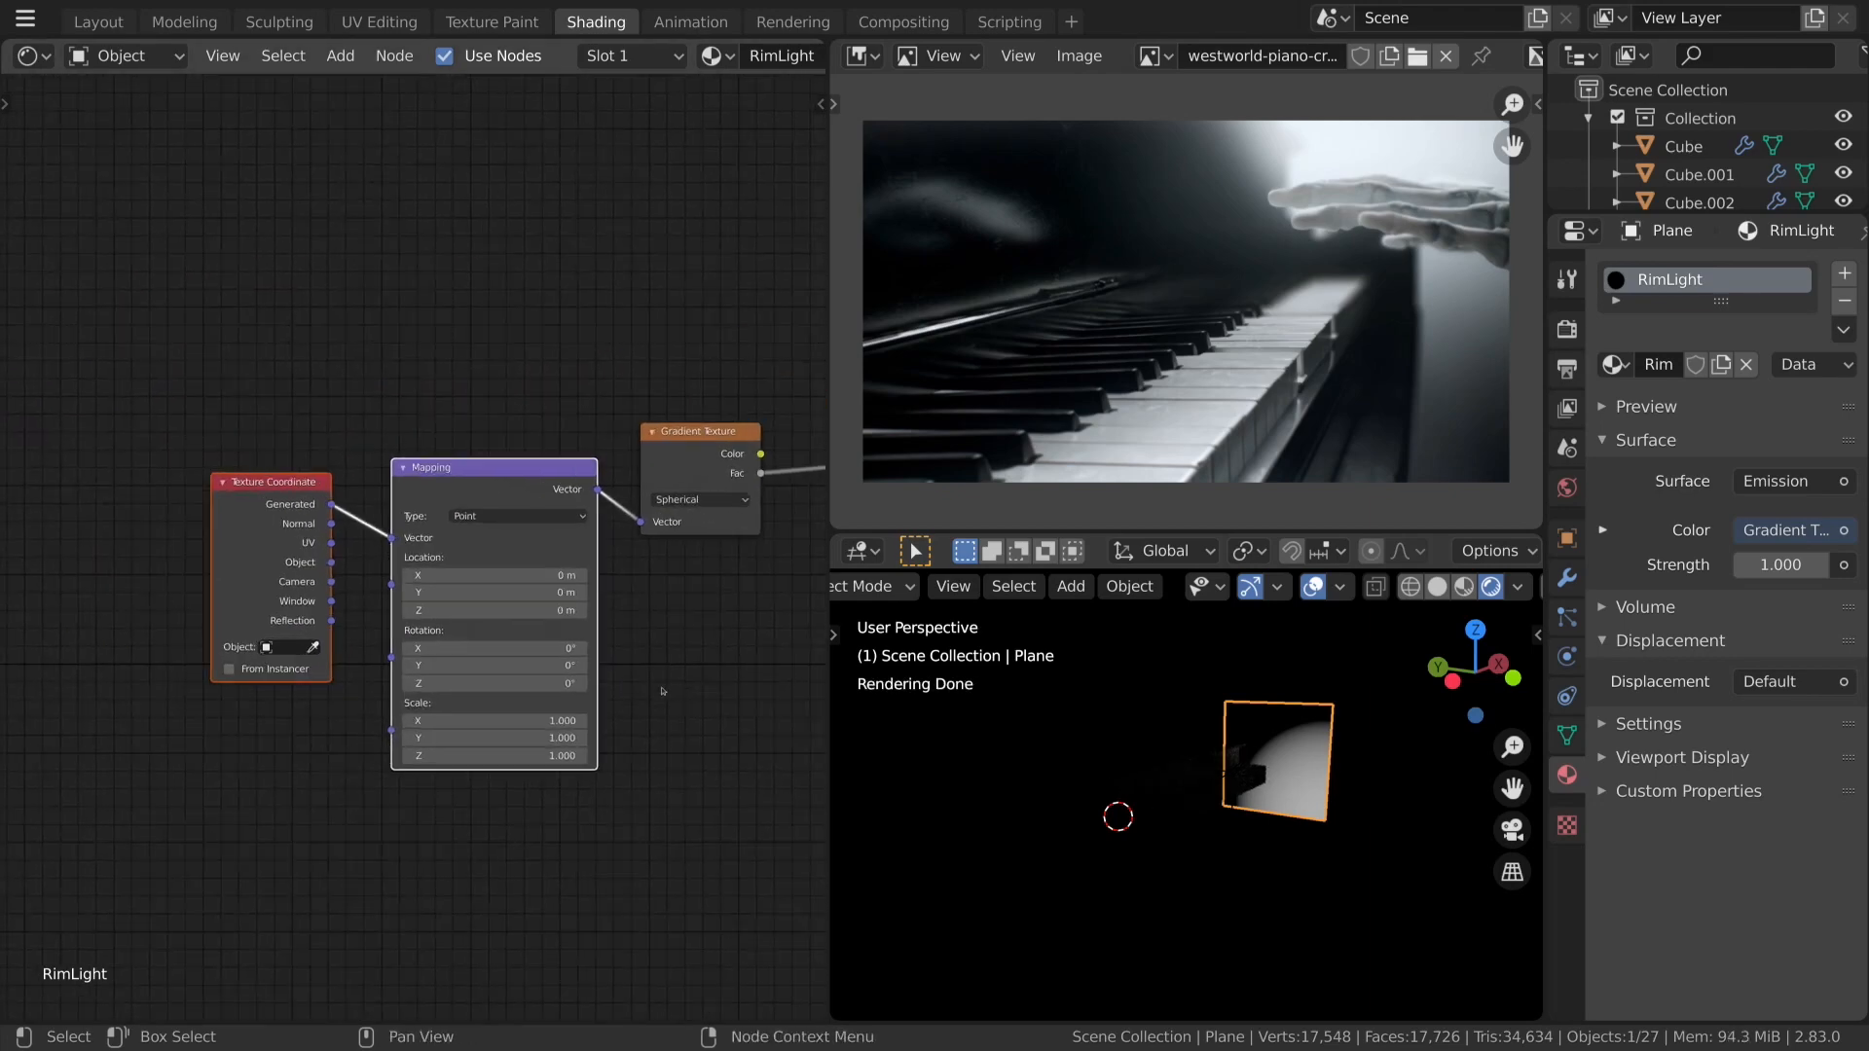
# Drive the Mapping node's Vector from the Object output of the Texture Coordinate node.
pyautogui.moveTo(386, 674); pyautogui.dragTo(169, 644, button='middle')
pyautogui.moveTo(112, 532); pyautogui.dragTo(184, 508)
pyautogui.click(185, 505)
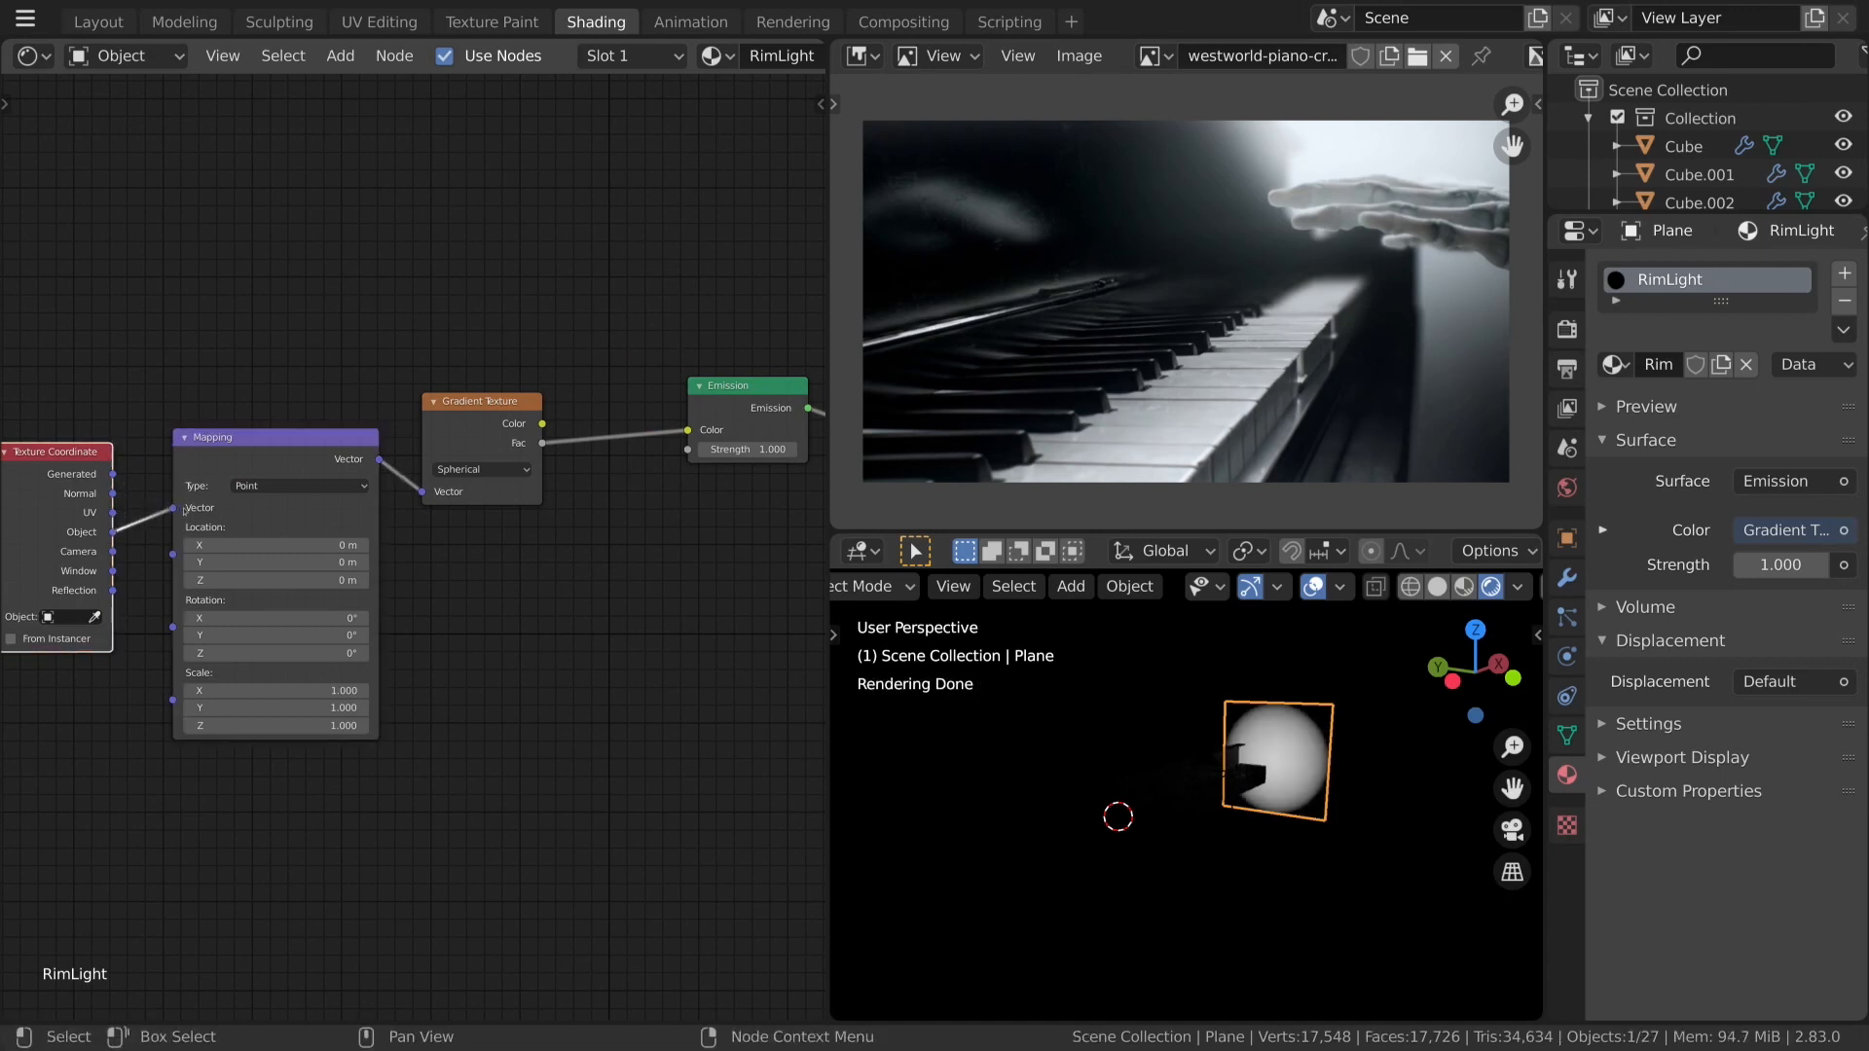
# In the camera view, raise the light plane about 0.35 m and scale it down slightly.
pyautogui.scroll(-3, 491, 526)
pyautogui.moveTo(631, 601); pyautogui.dragTo(434, 639, button='middle')
pyautogui.scroll(2, 434, 639)
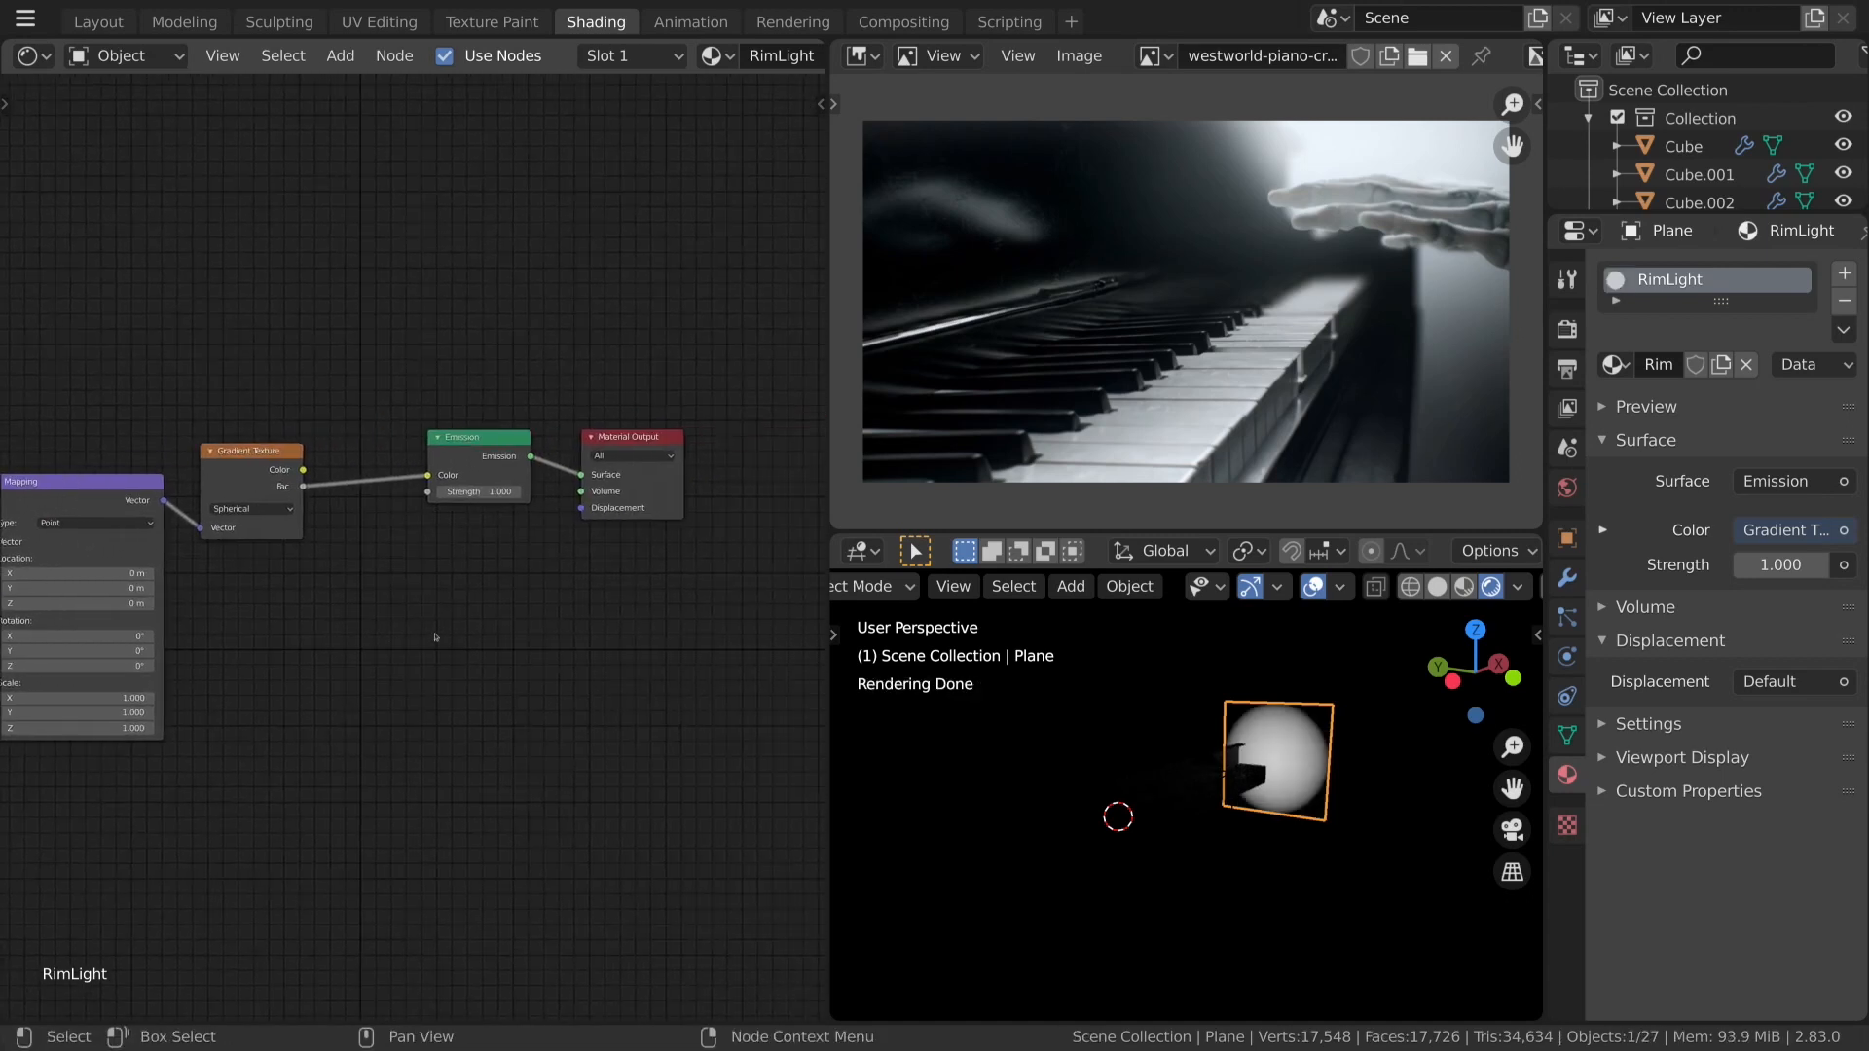
pyautogui.press('KP_0')
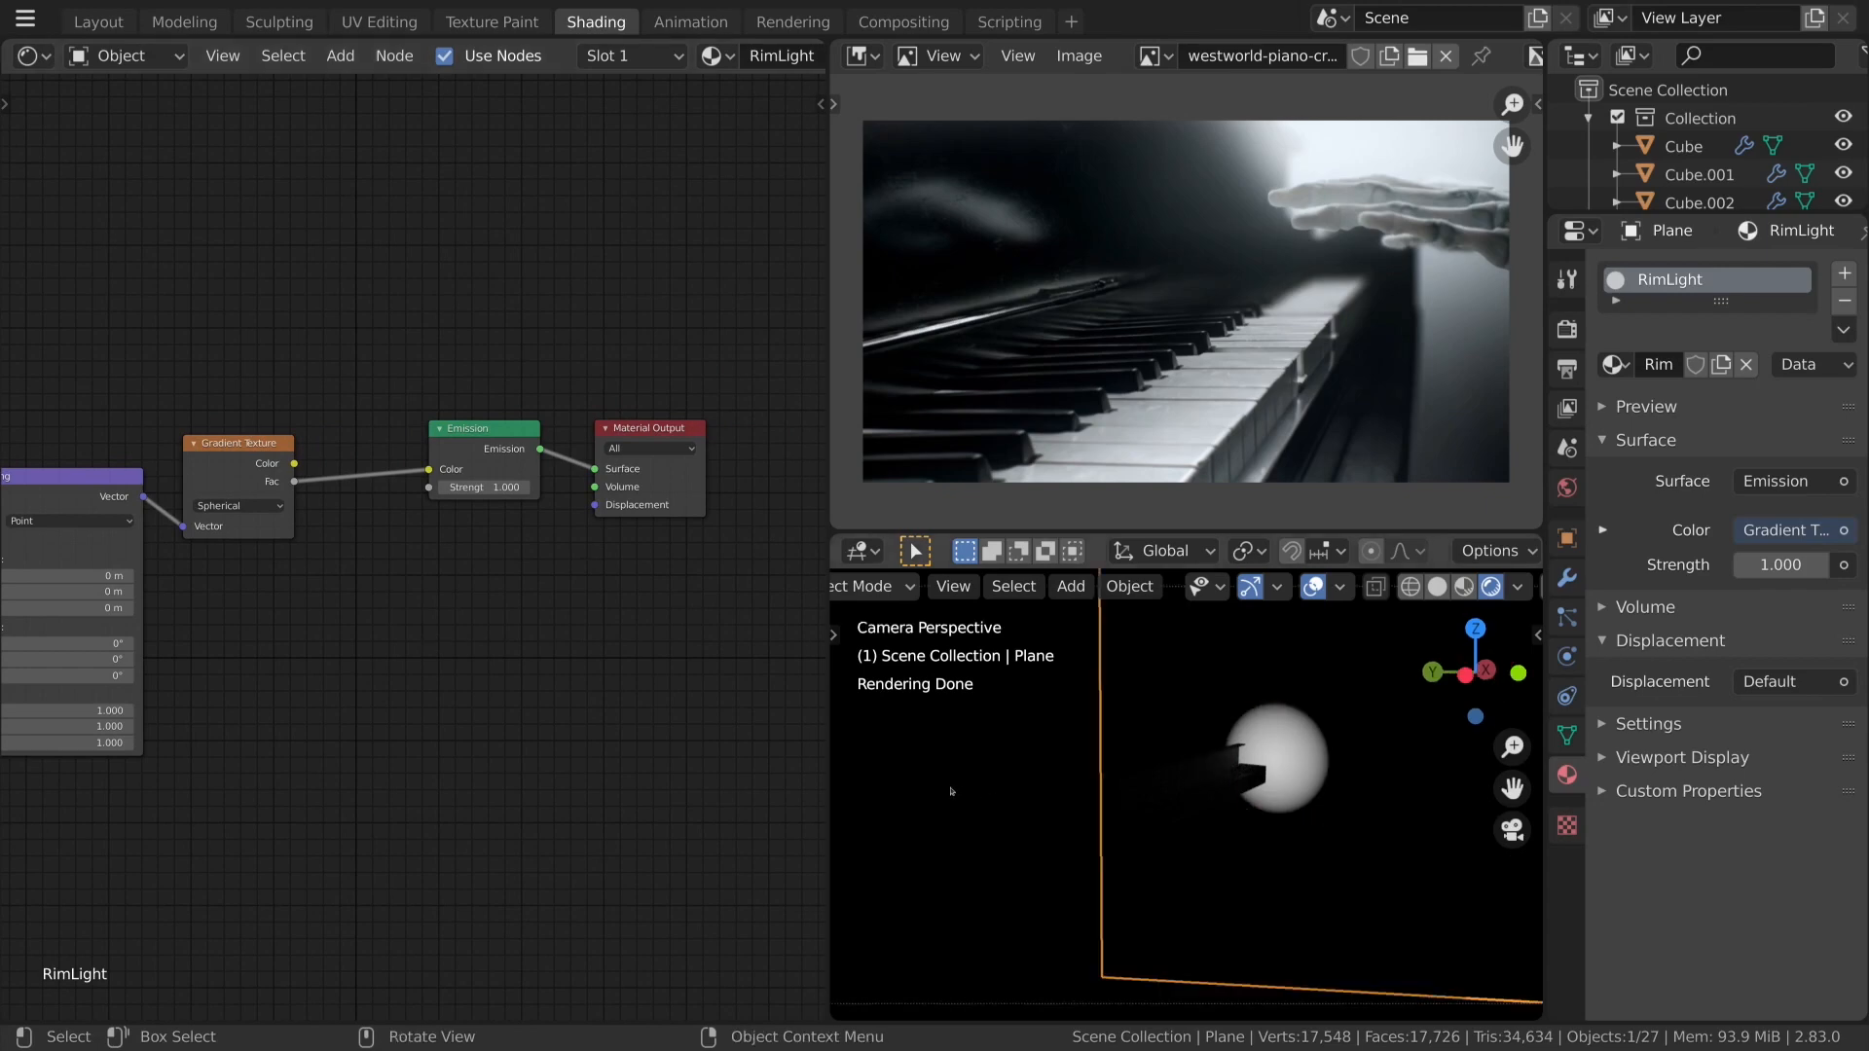
pyautogui.press('g')
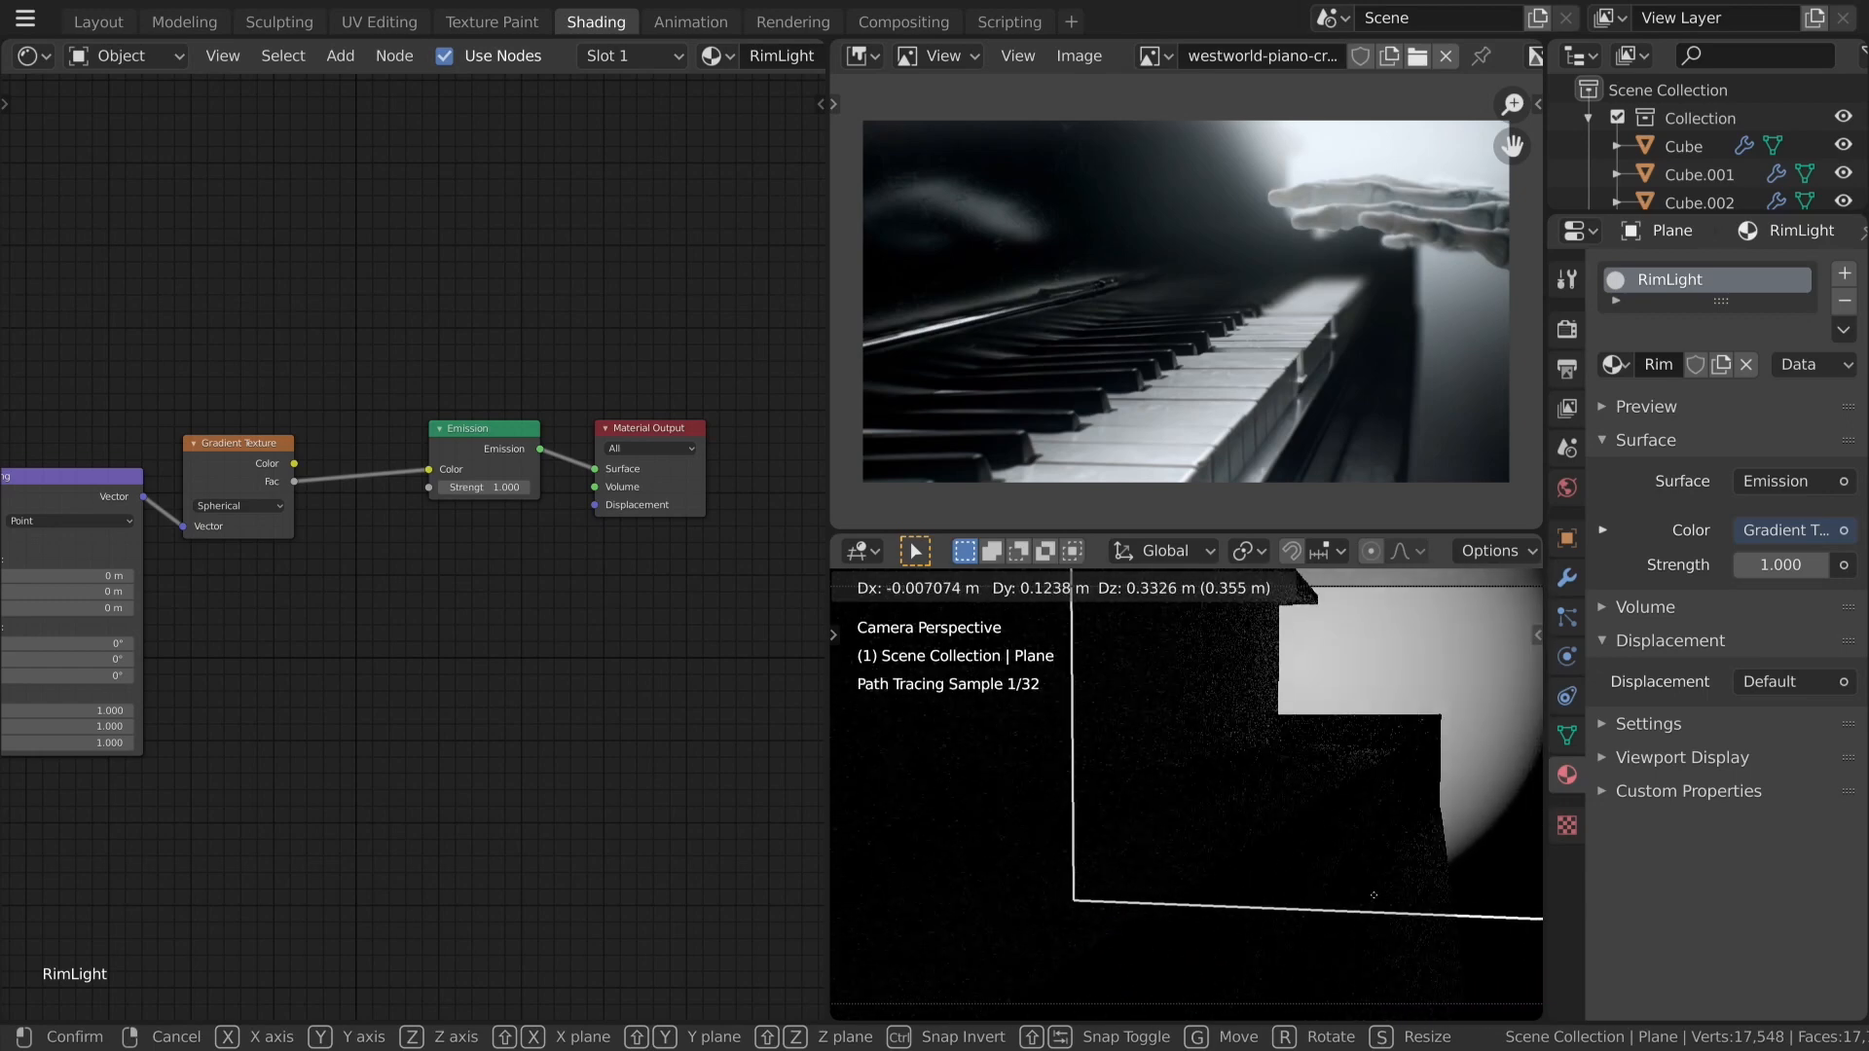
pyautogui.click(1369, 886)
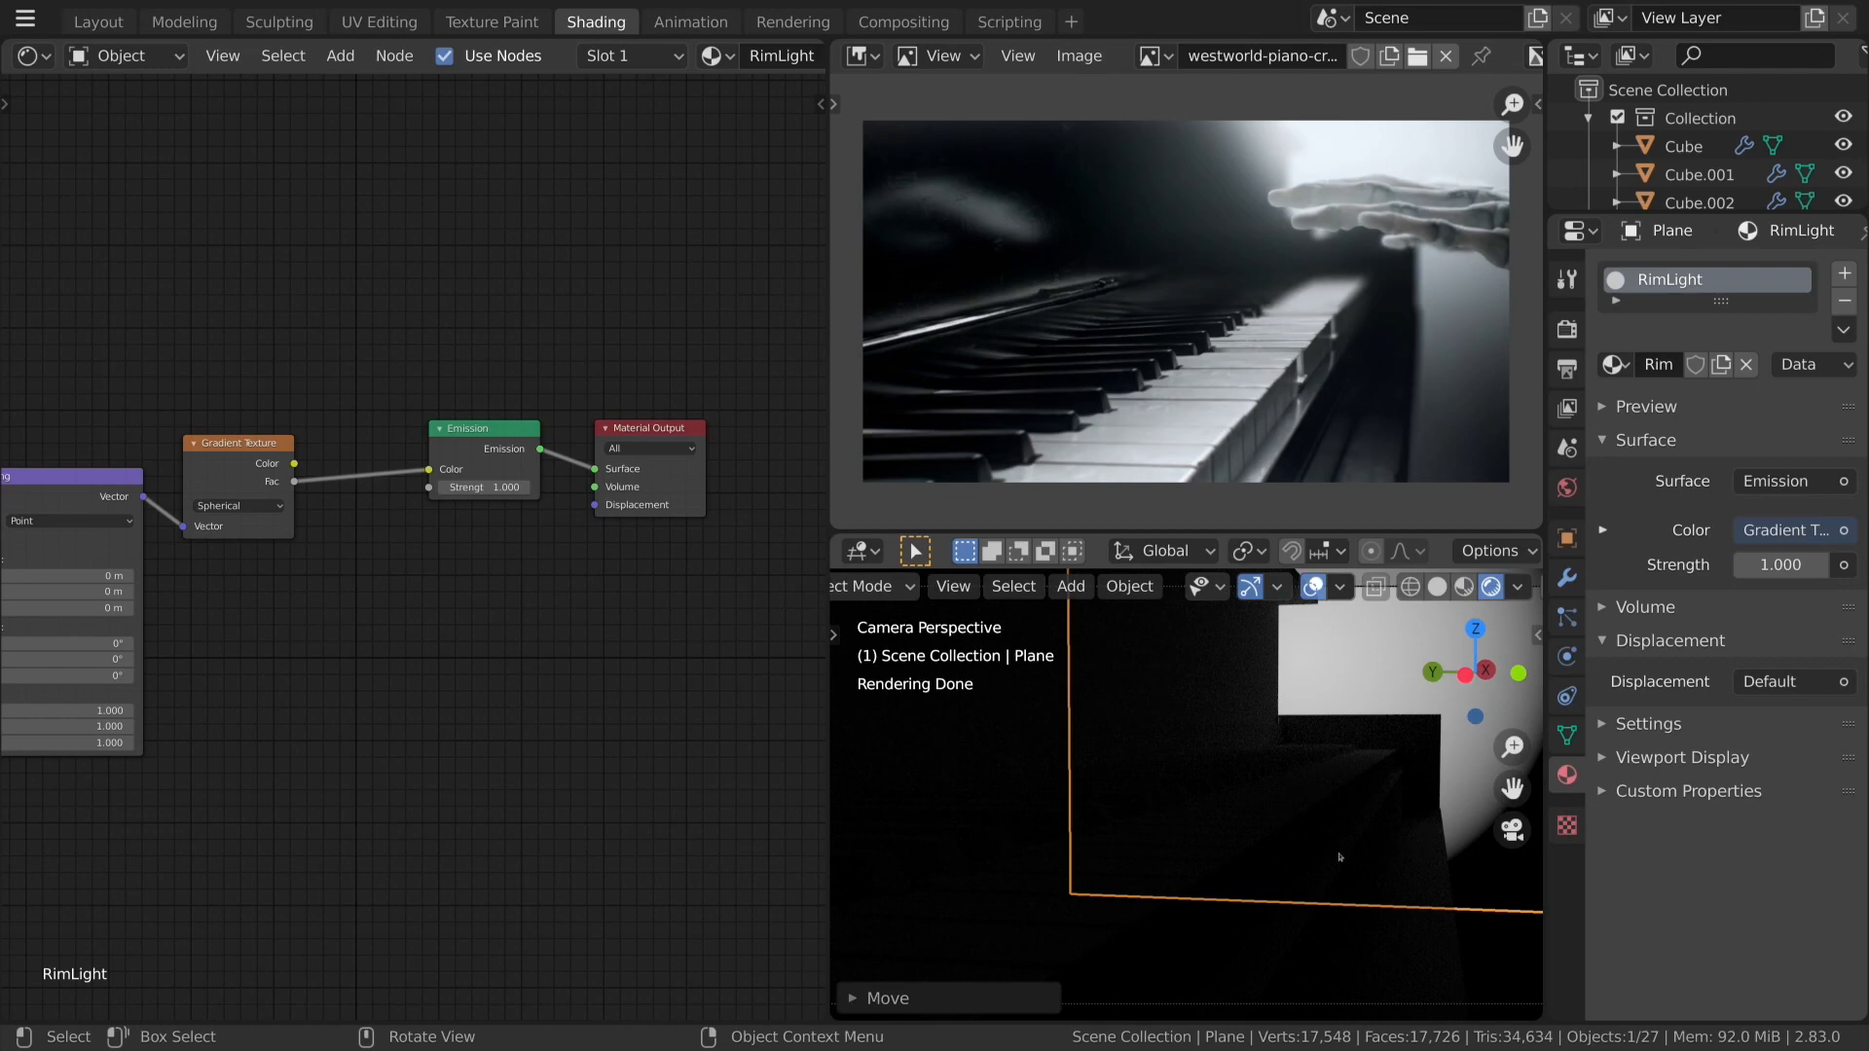
pyautogui.press('s')
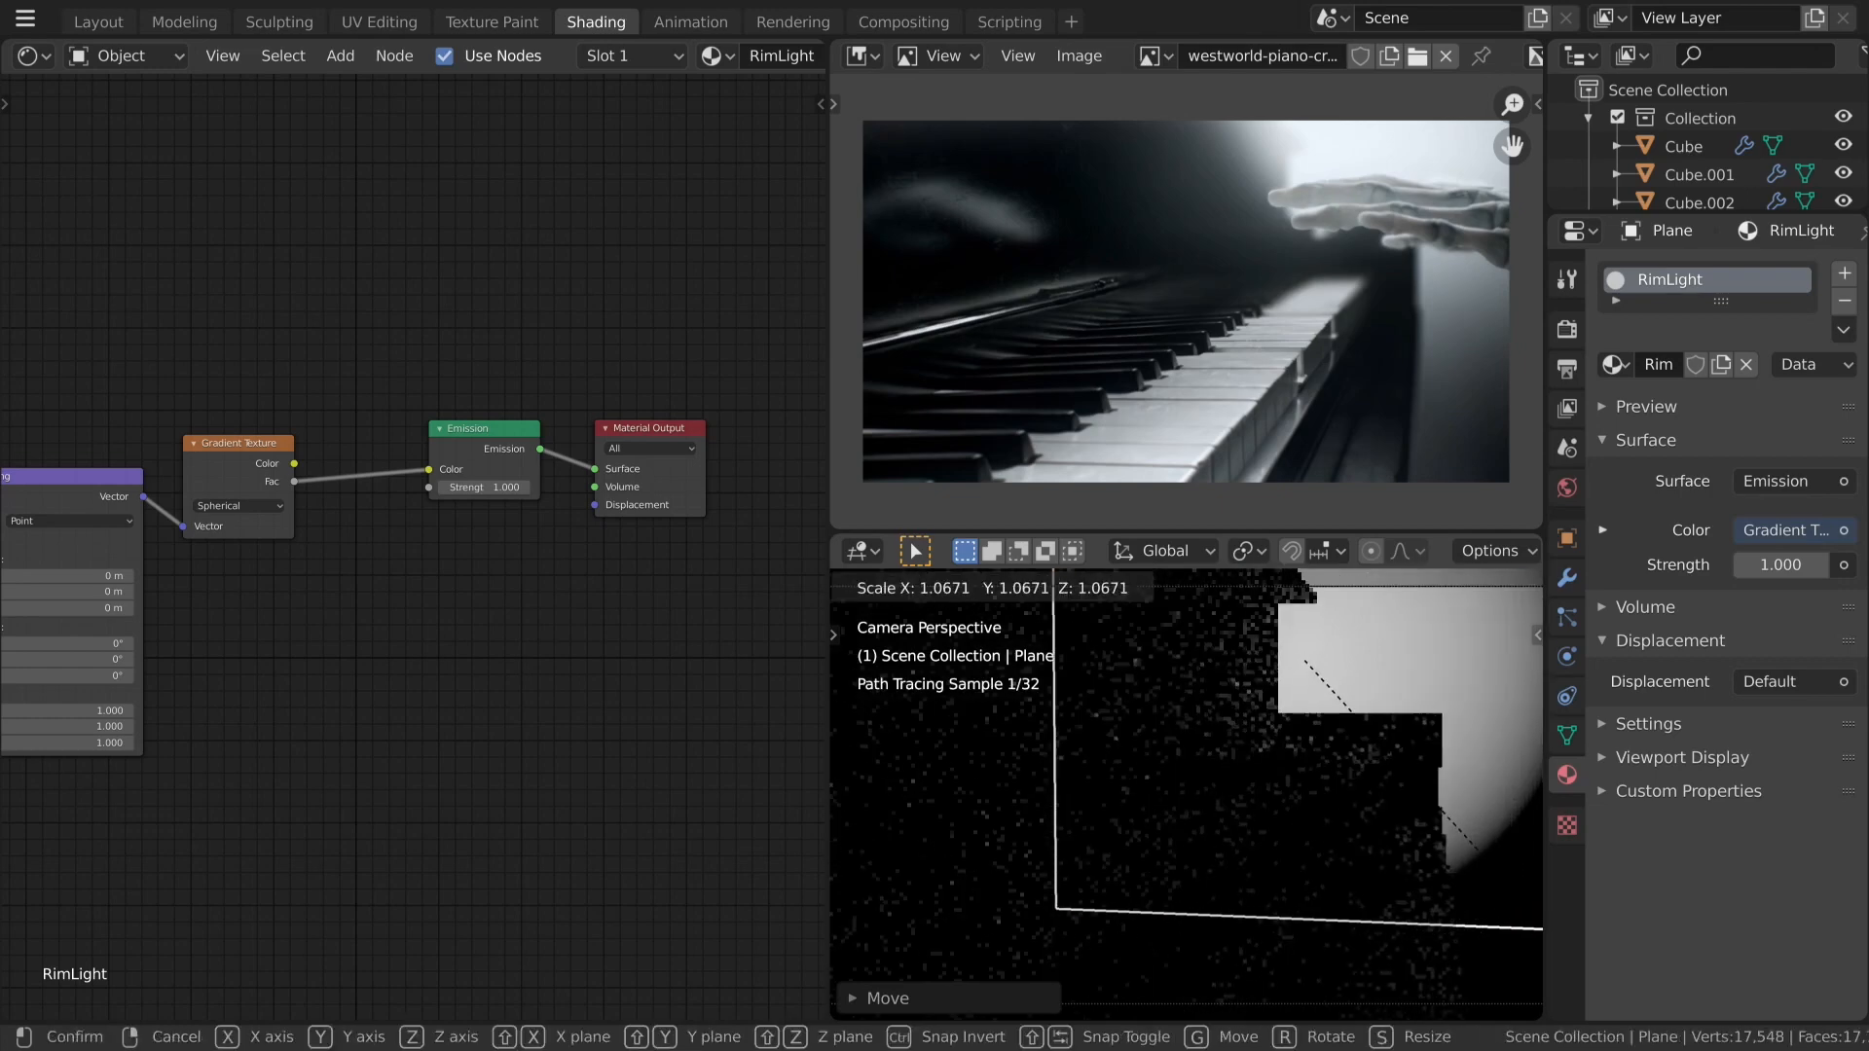
pyautogui.click(1302, 659)
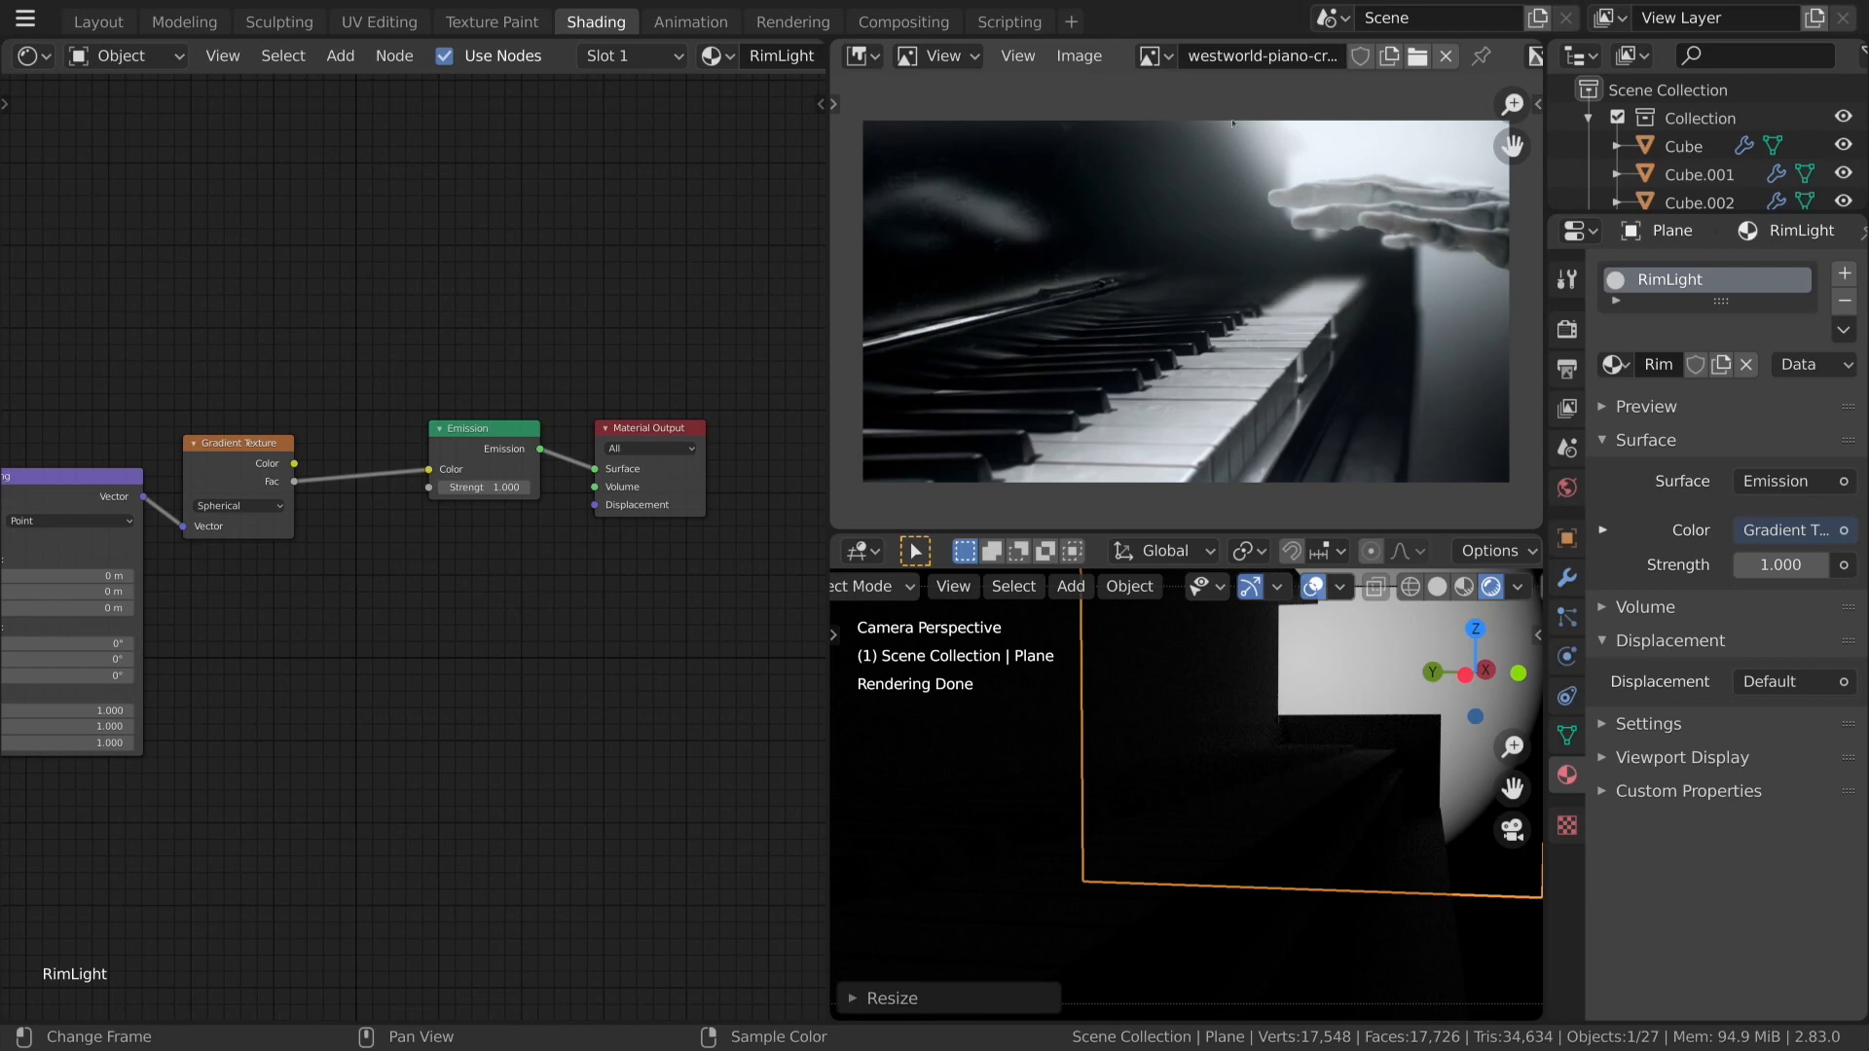
# Try a strength of 5 on the RimLight material's Emission node.
pyautogui.scroll(2, 531, 457)
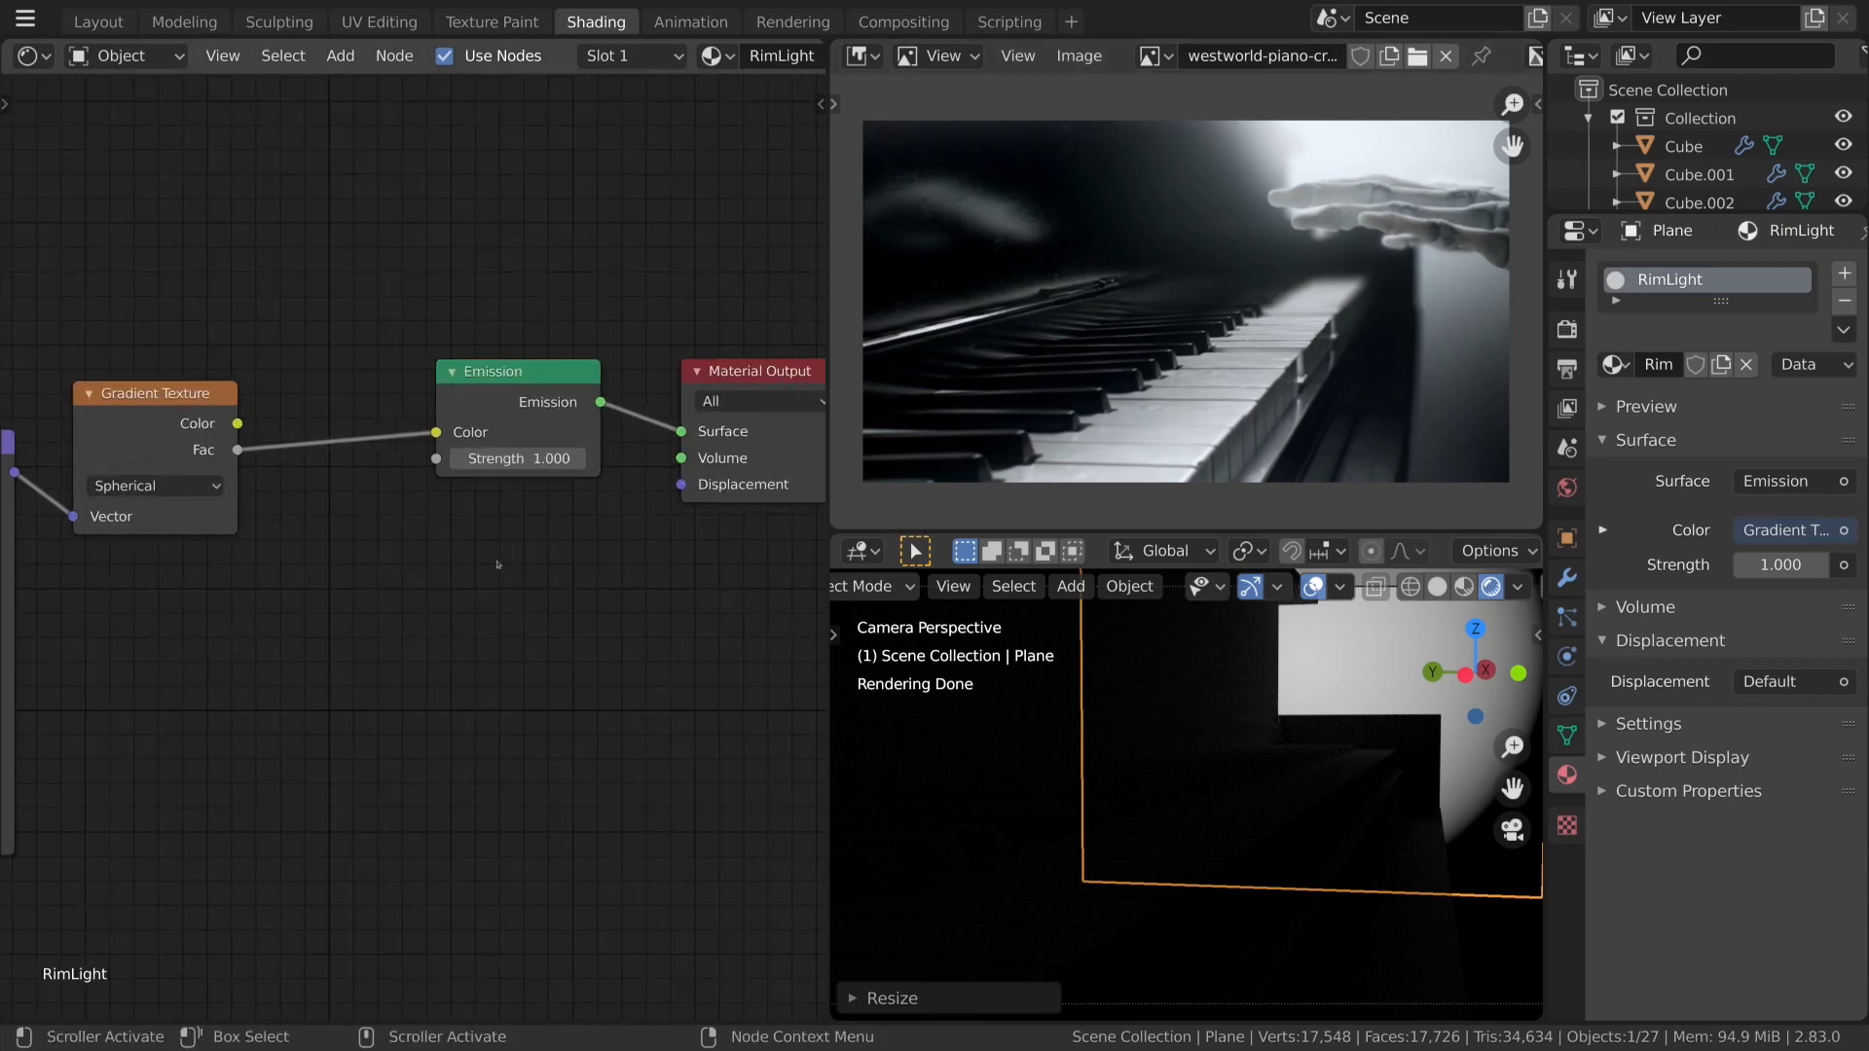
pyautogui.click(530, 458)
pyautogui.write('5')
pyautogui.press('Return')
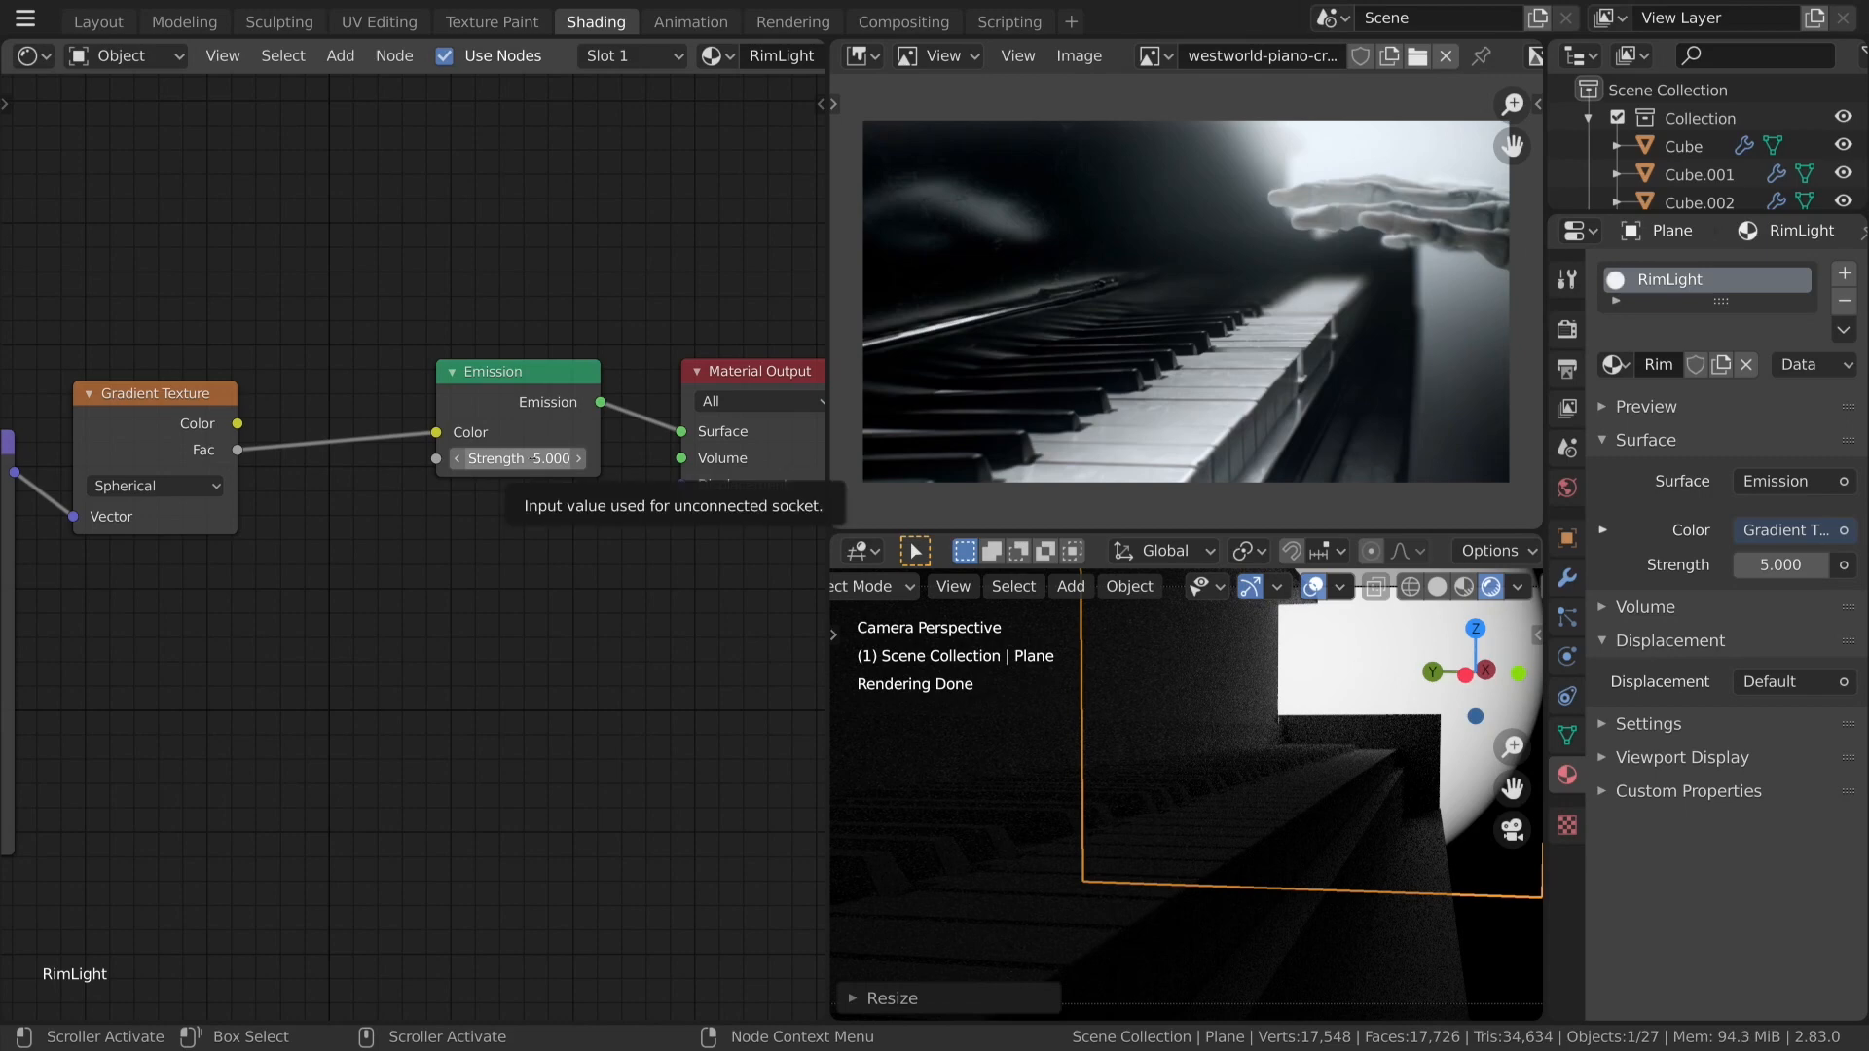
# Set the RimLight material's Emission strength to 10.
pyautogui.click(533, 458)
pyautogui.write('10')
pyautogui.press('Return')
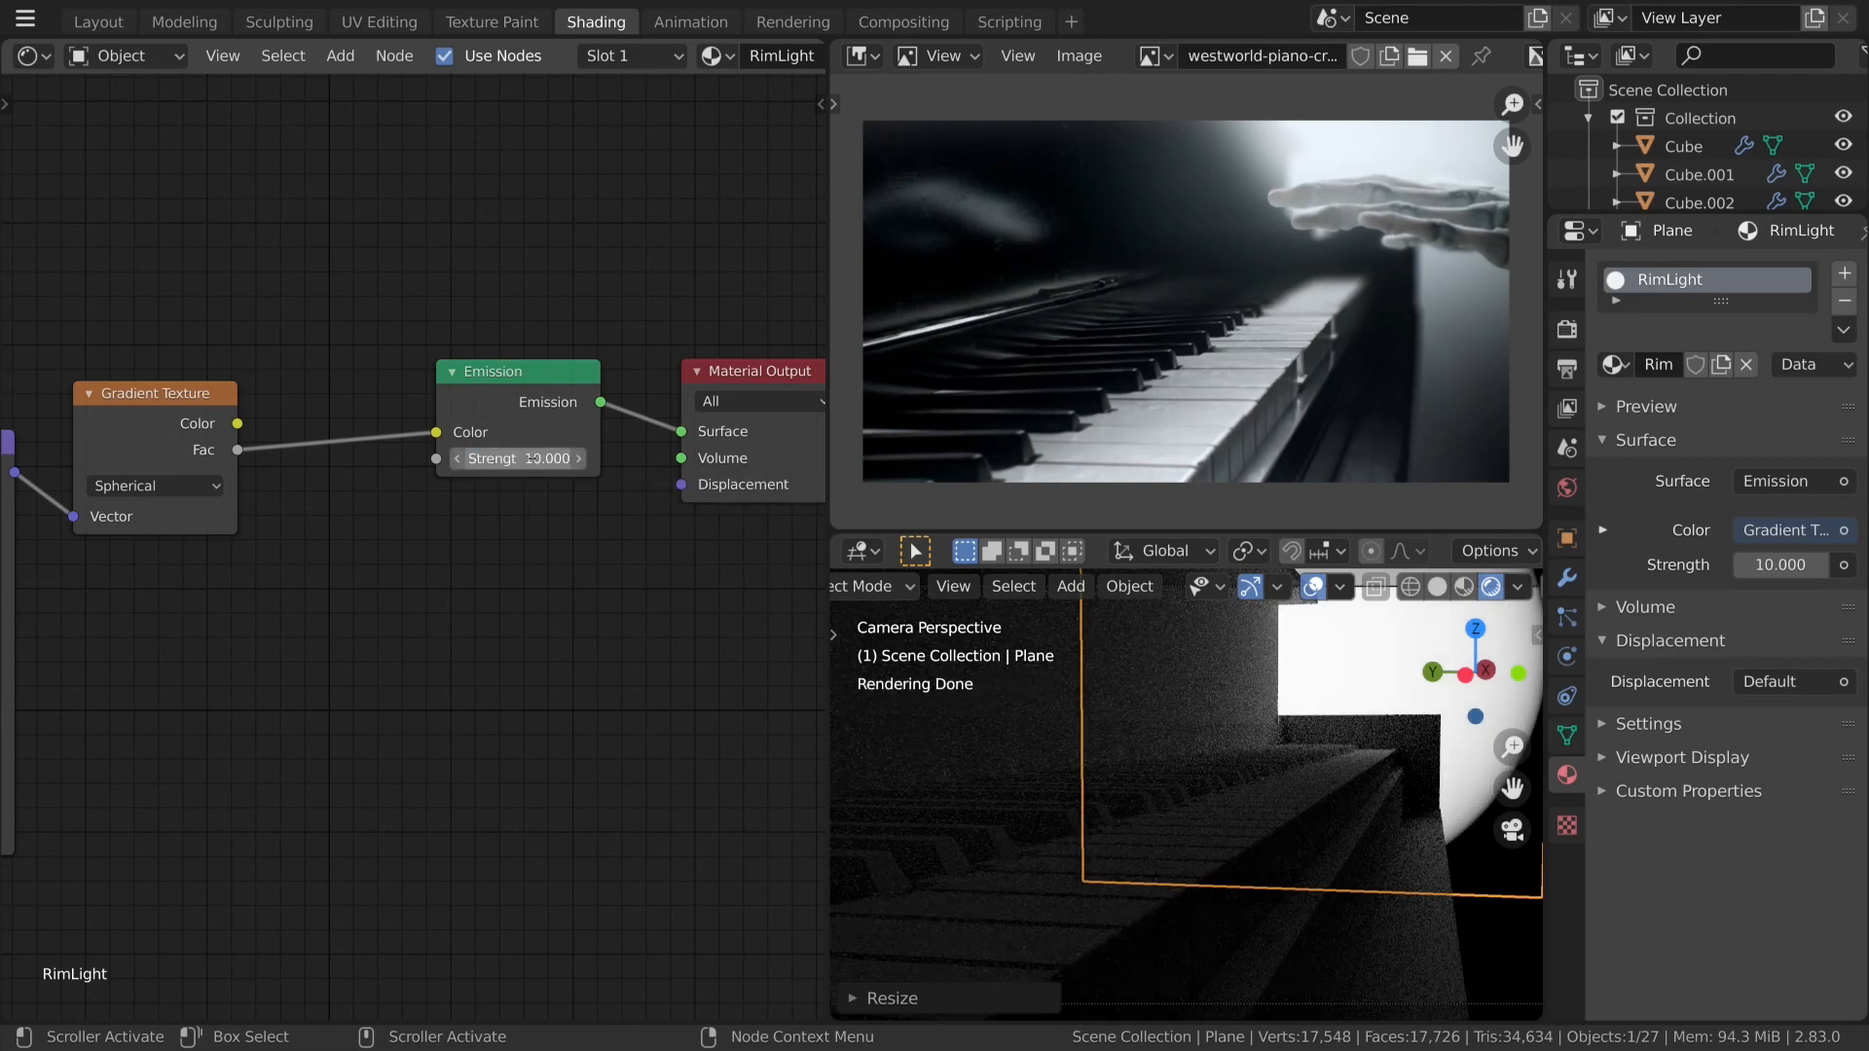
pyautogui.click(530, 459)
pyautogui.press('Return')
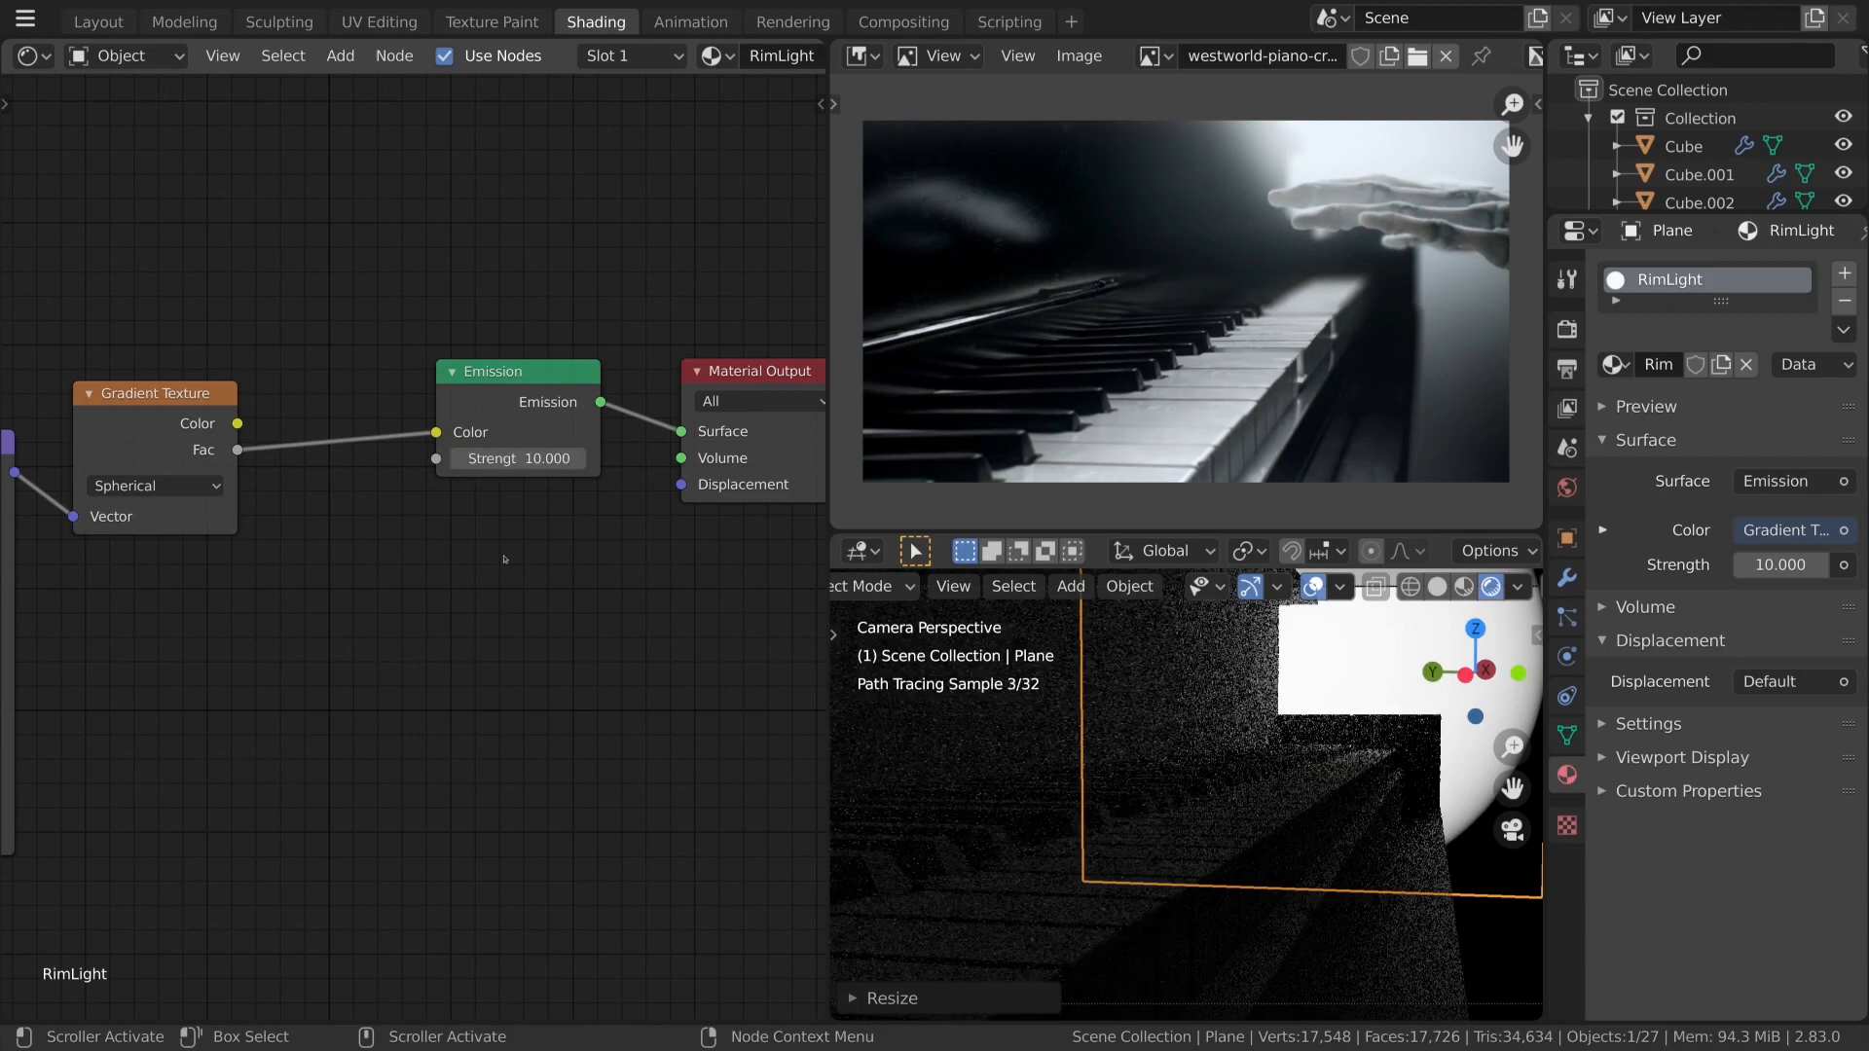
# Move the Material Output and Emission nodes farther from the Gradient Texture to make room between them.
pyautogui.scroll(-4, 545, 525)
pyautogui.moveTo(548, 474); pyautogui.dragTo(648, 482)
pyautogui.moveTo(438, 479); pyautogui.dragTo(499, 484)
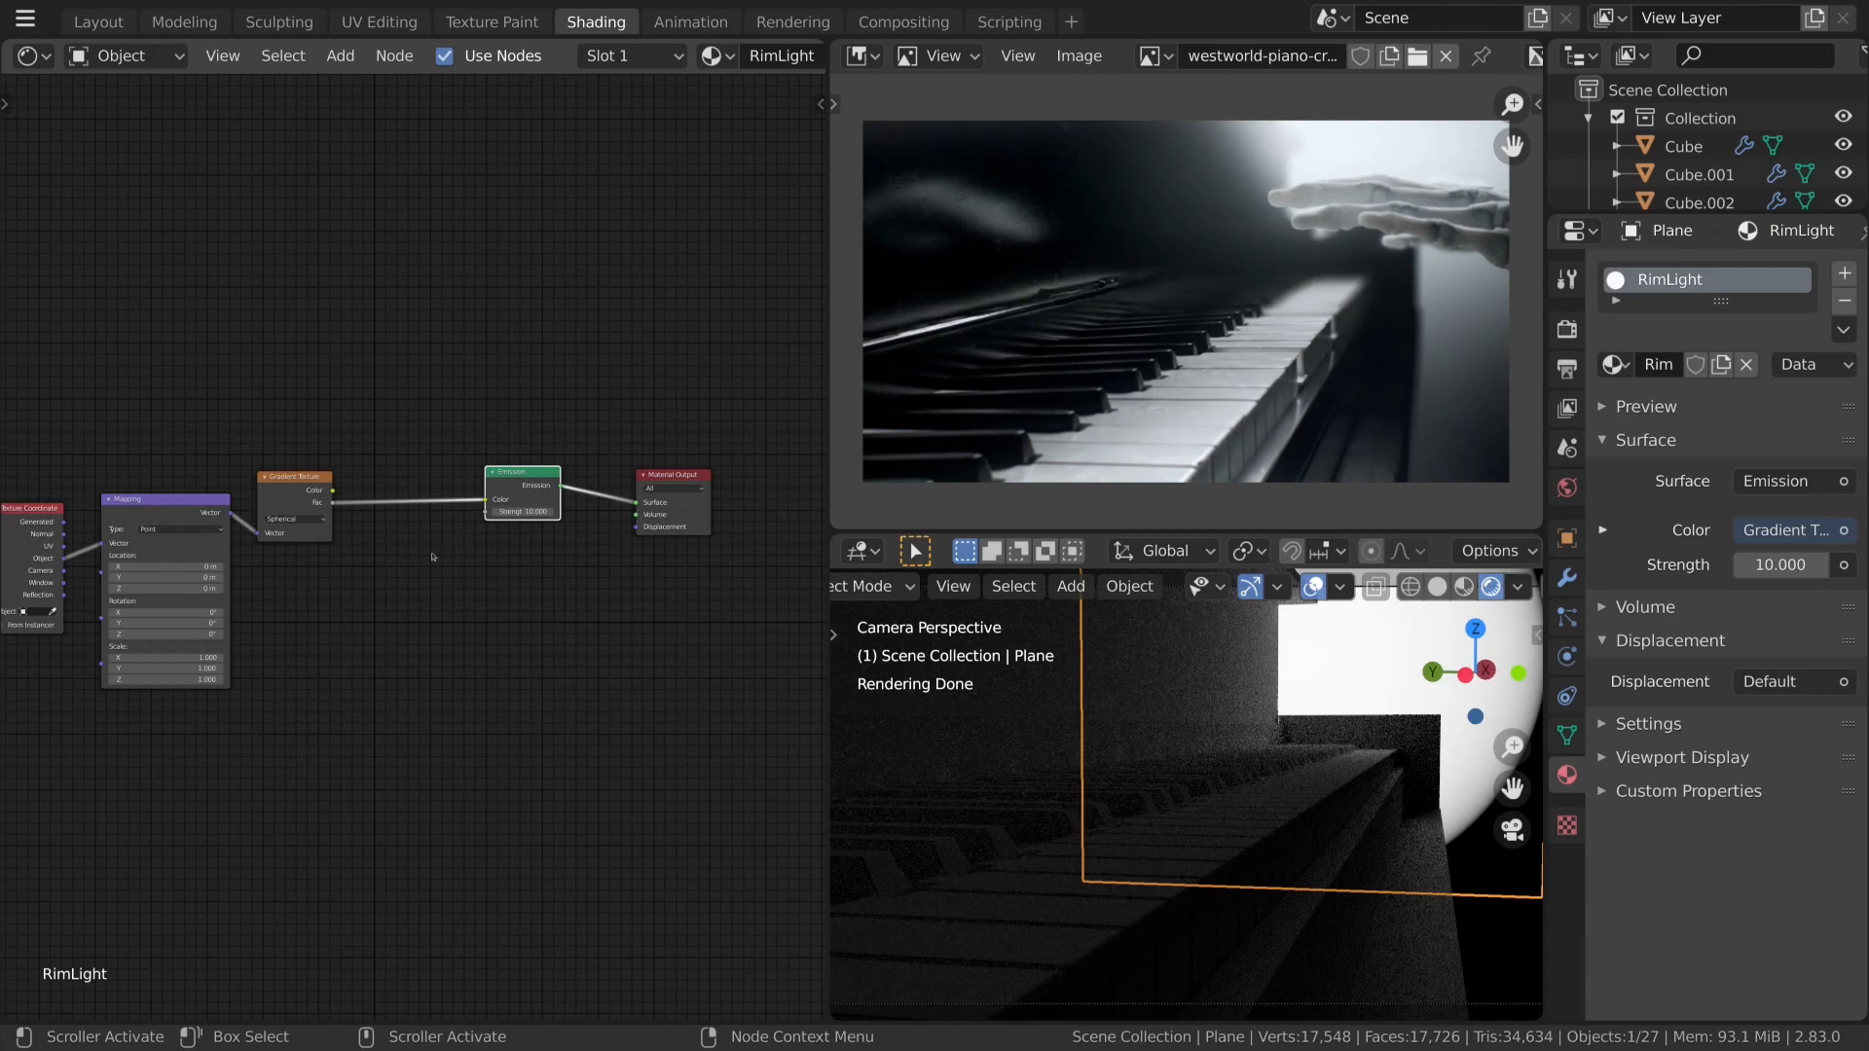
pyautogui.scroll(2, 432, 557)
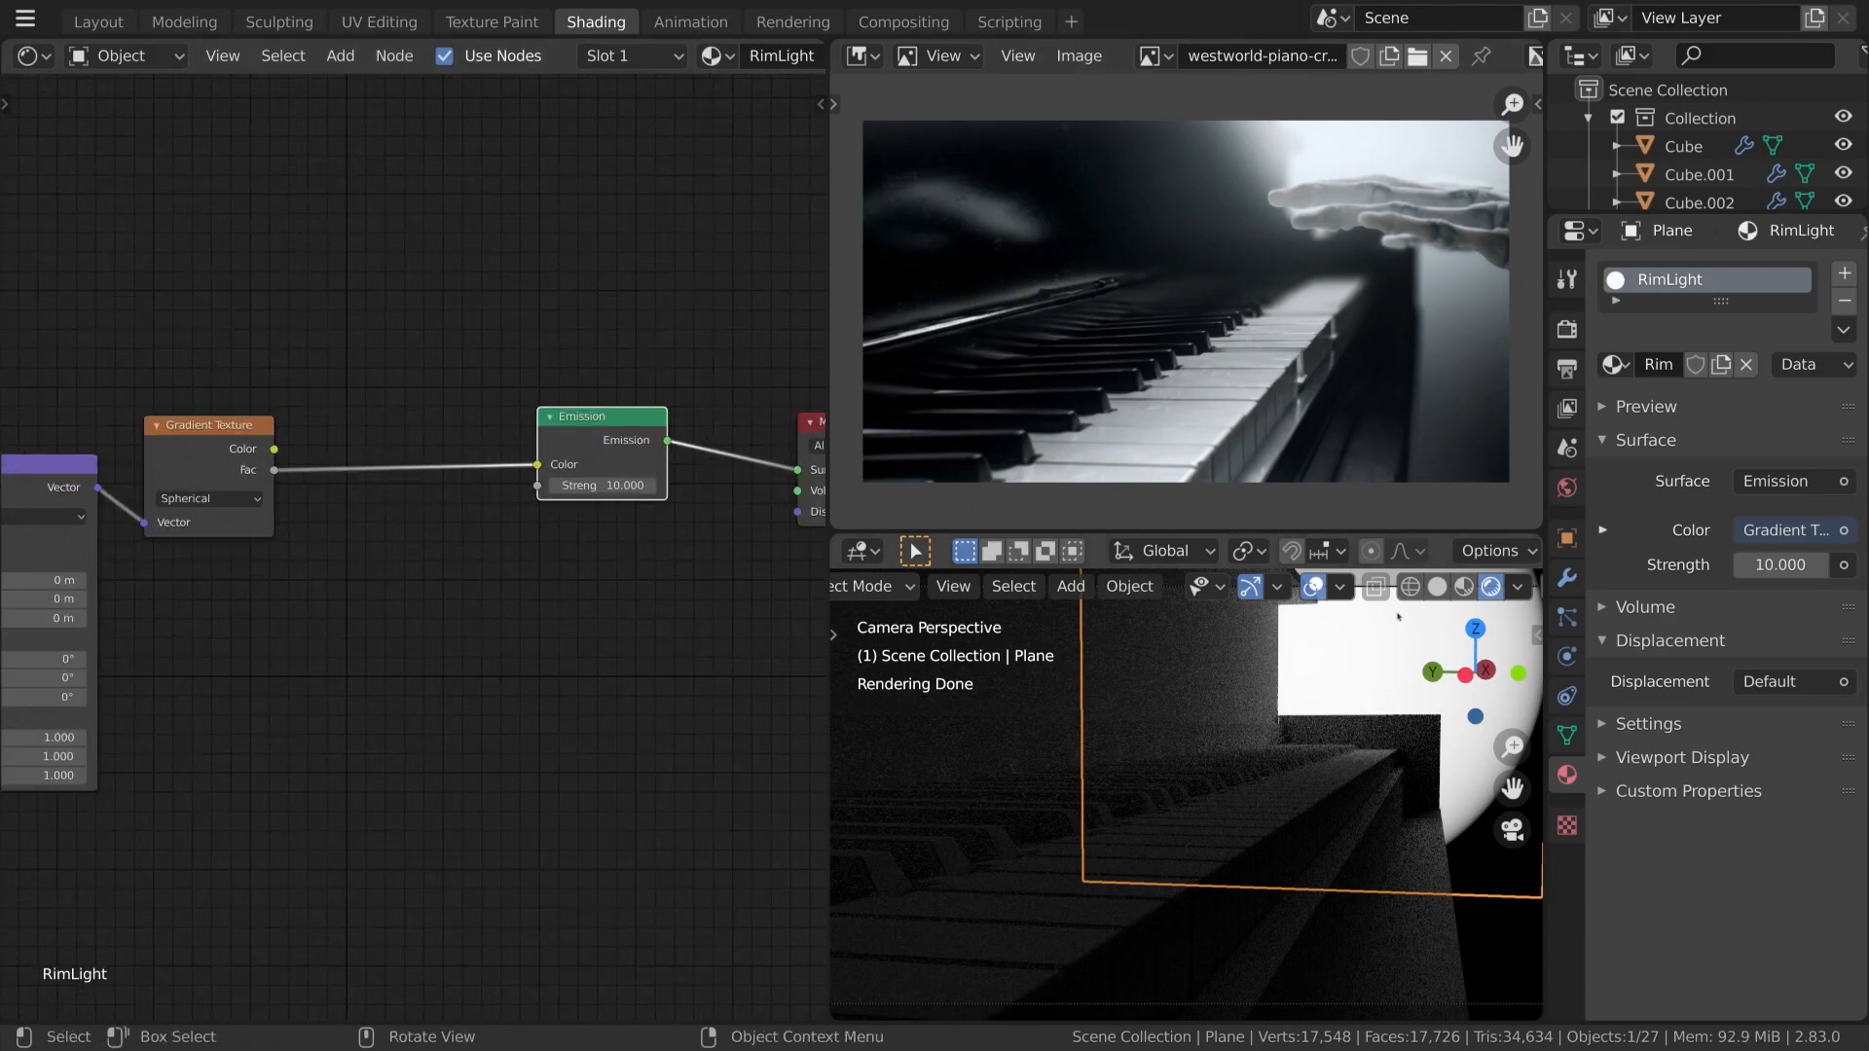
# Hide the overlays in the rendered camera viewport.
pyautogui.click(1316, 586)
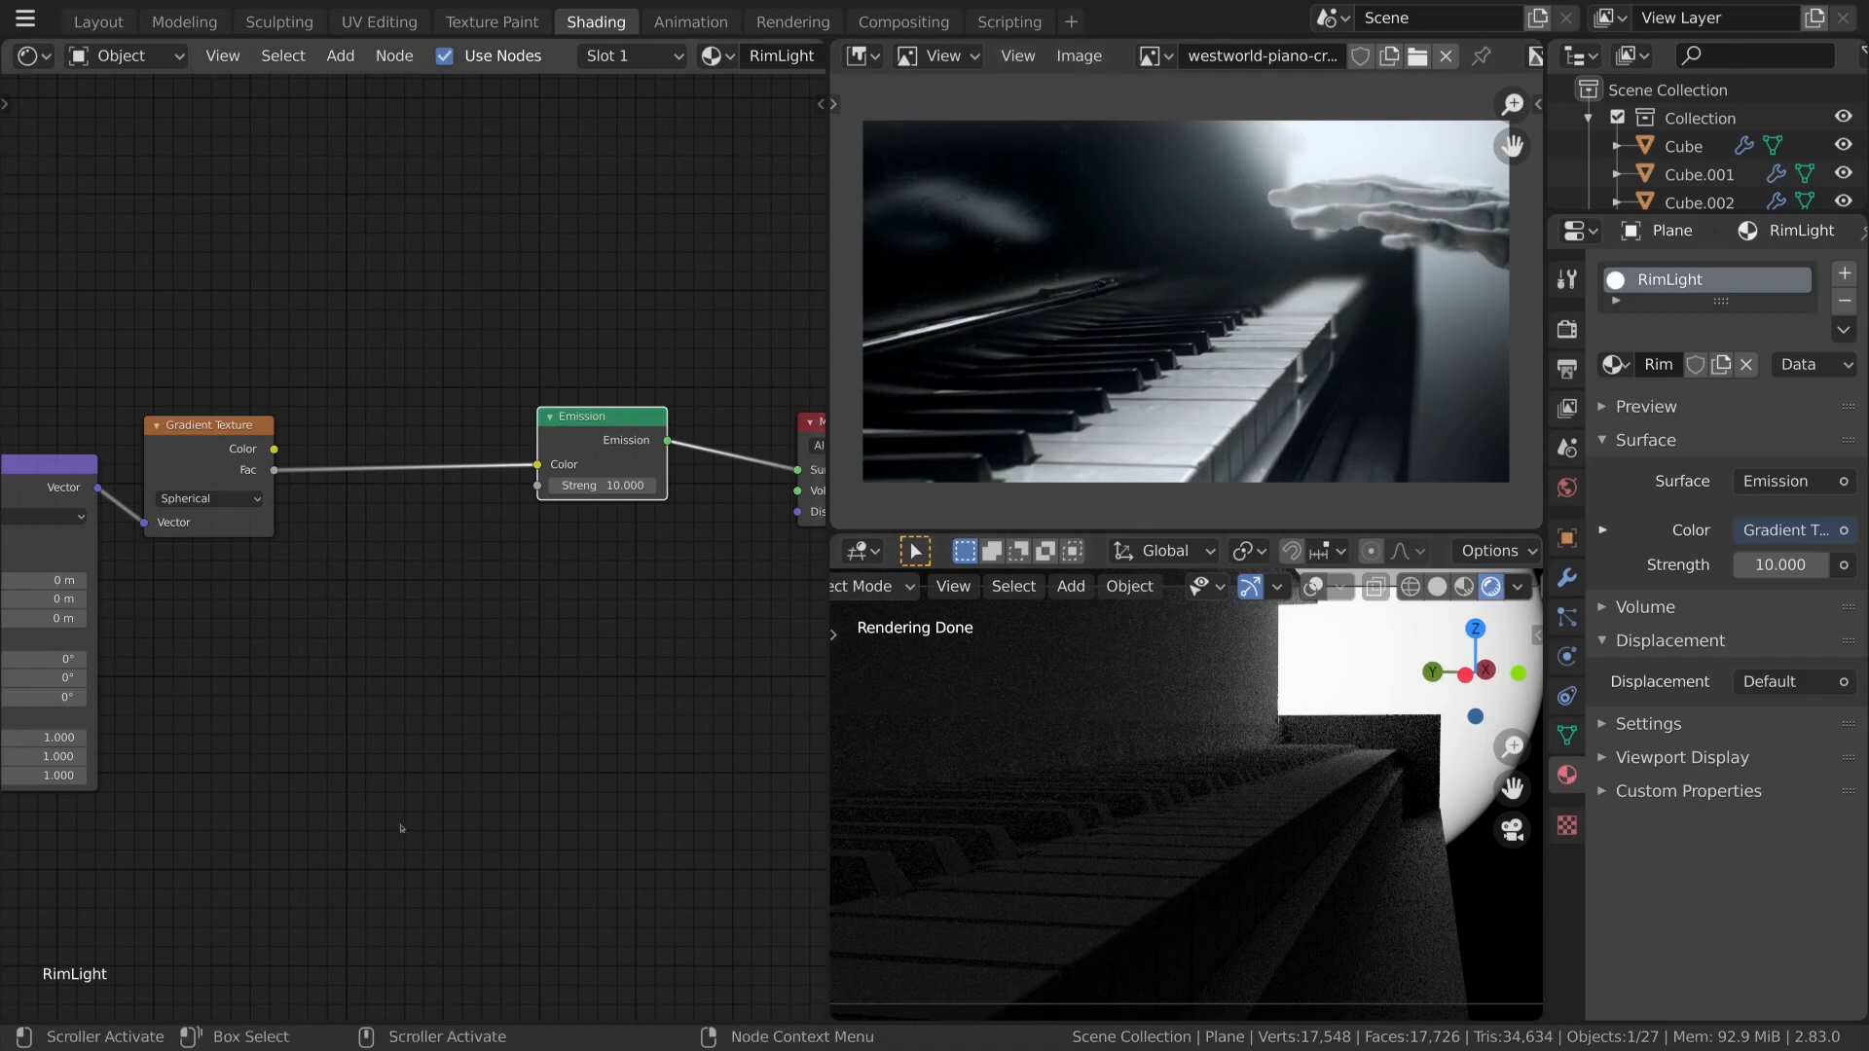
pyautogui.scroll(-3, 718, 735)
pyautogui.scroll(1, 717, 735)
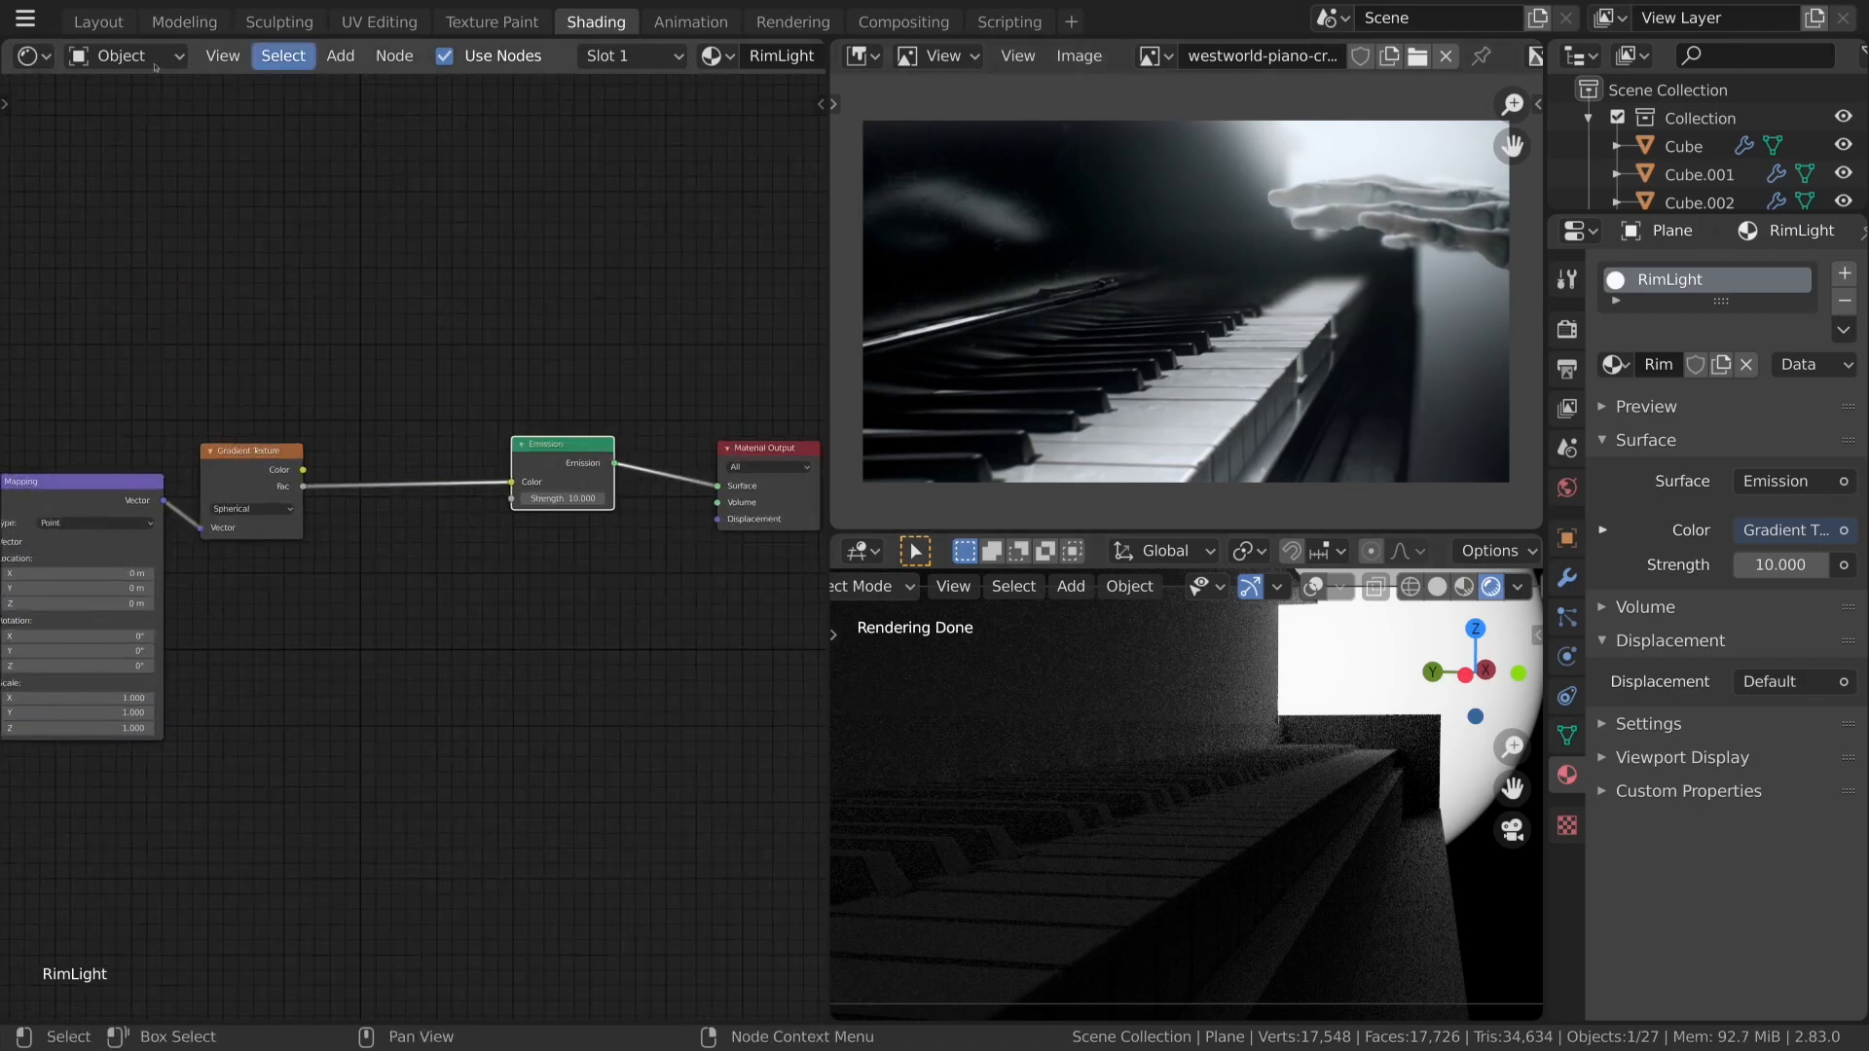
# In the Modeling workspace, leave Edit Mode and add a new plane mesh at the 3D cursor.
pyautogui.click(205, 32)
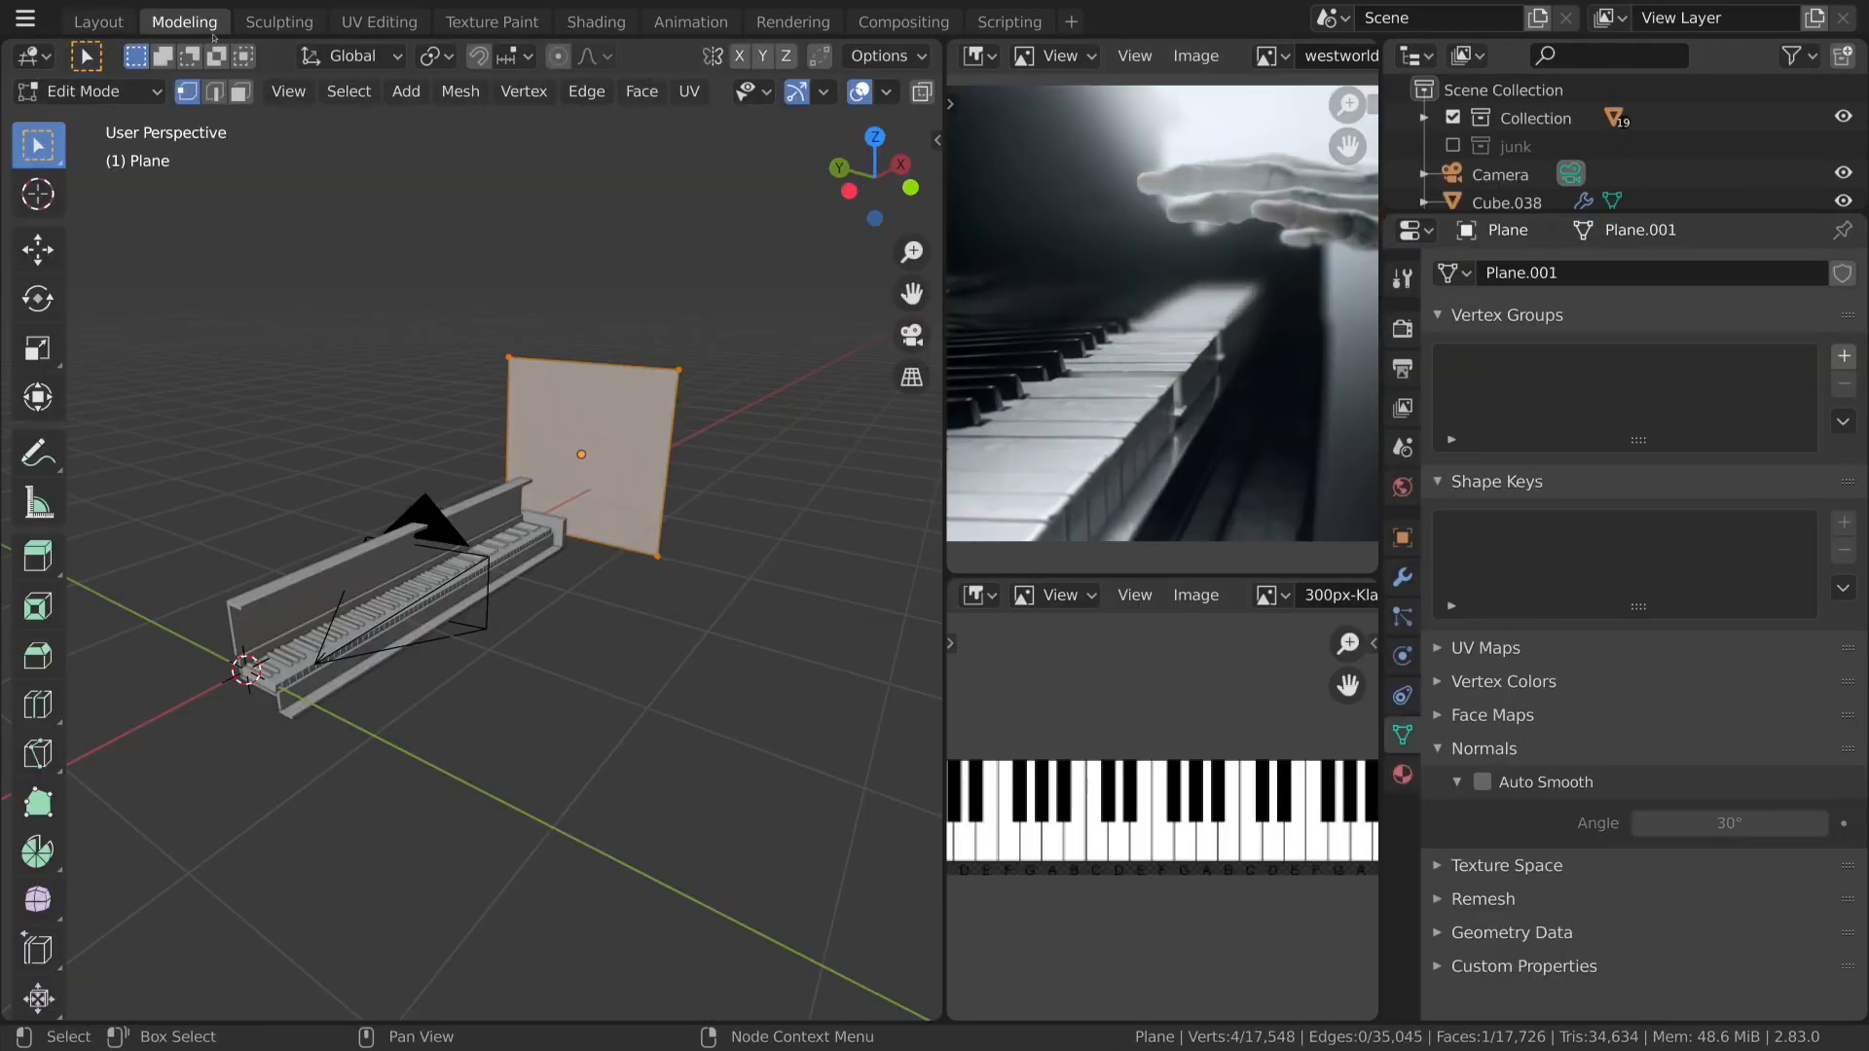
pyautogui.hotkey('shift', 'a')
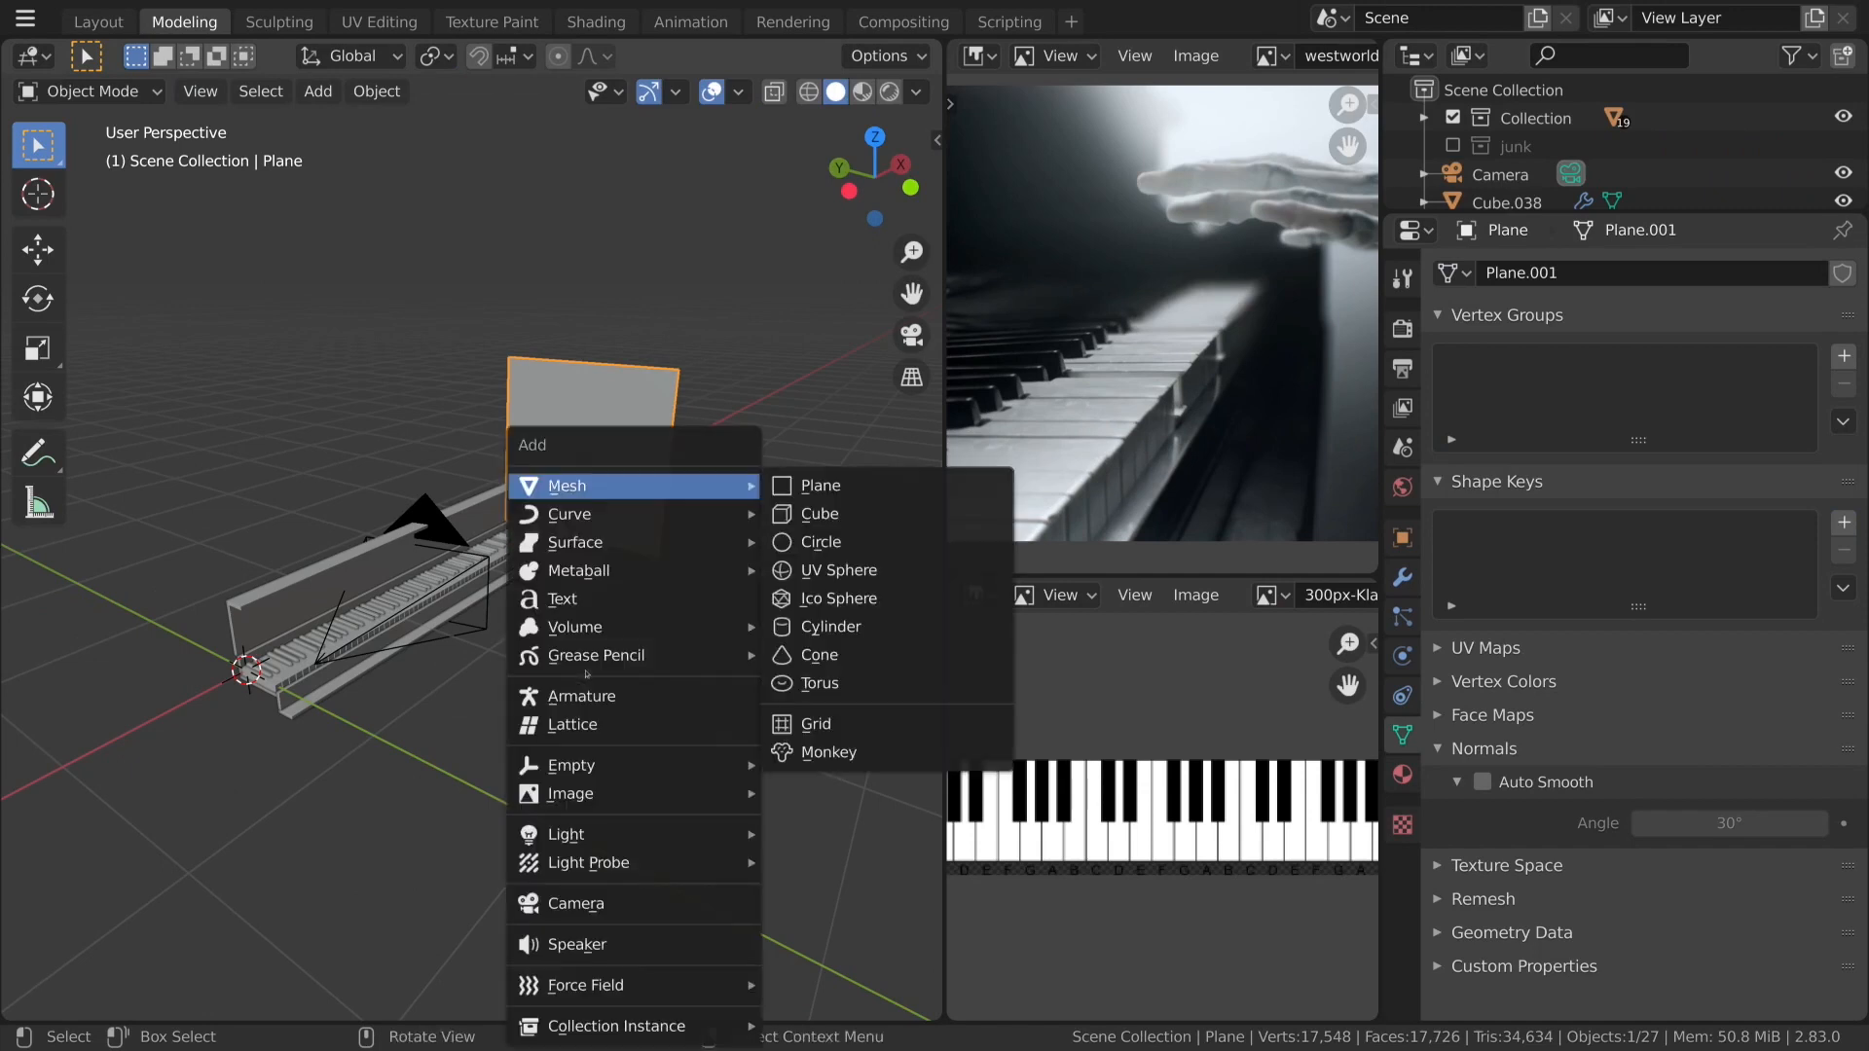
pyautogui.moveTo(623, 834)
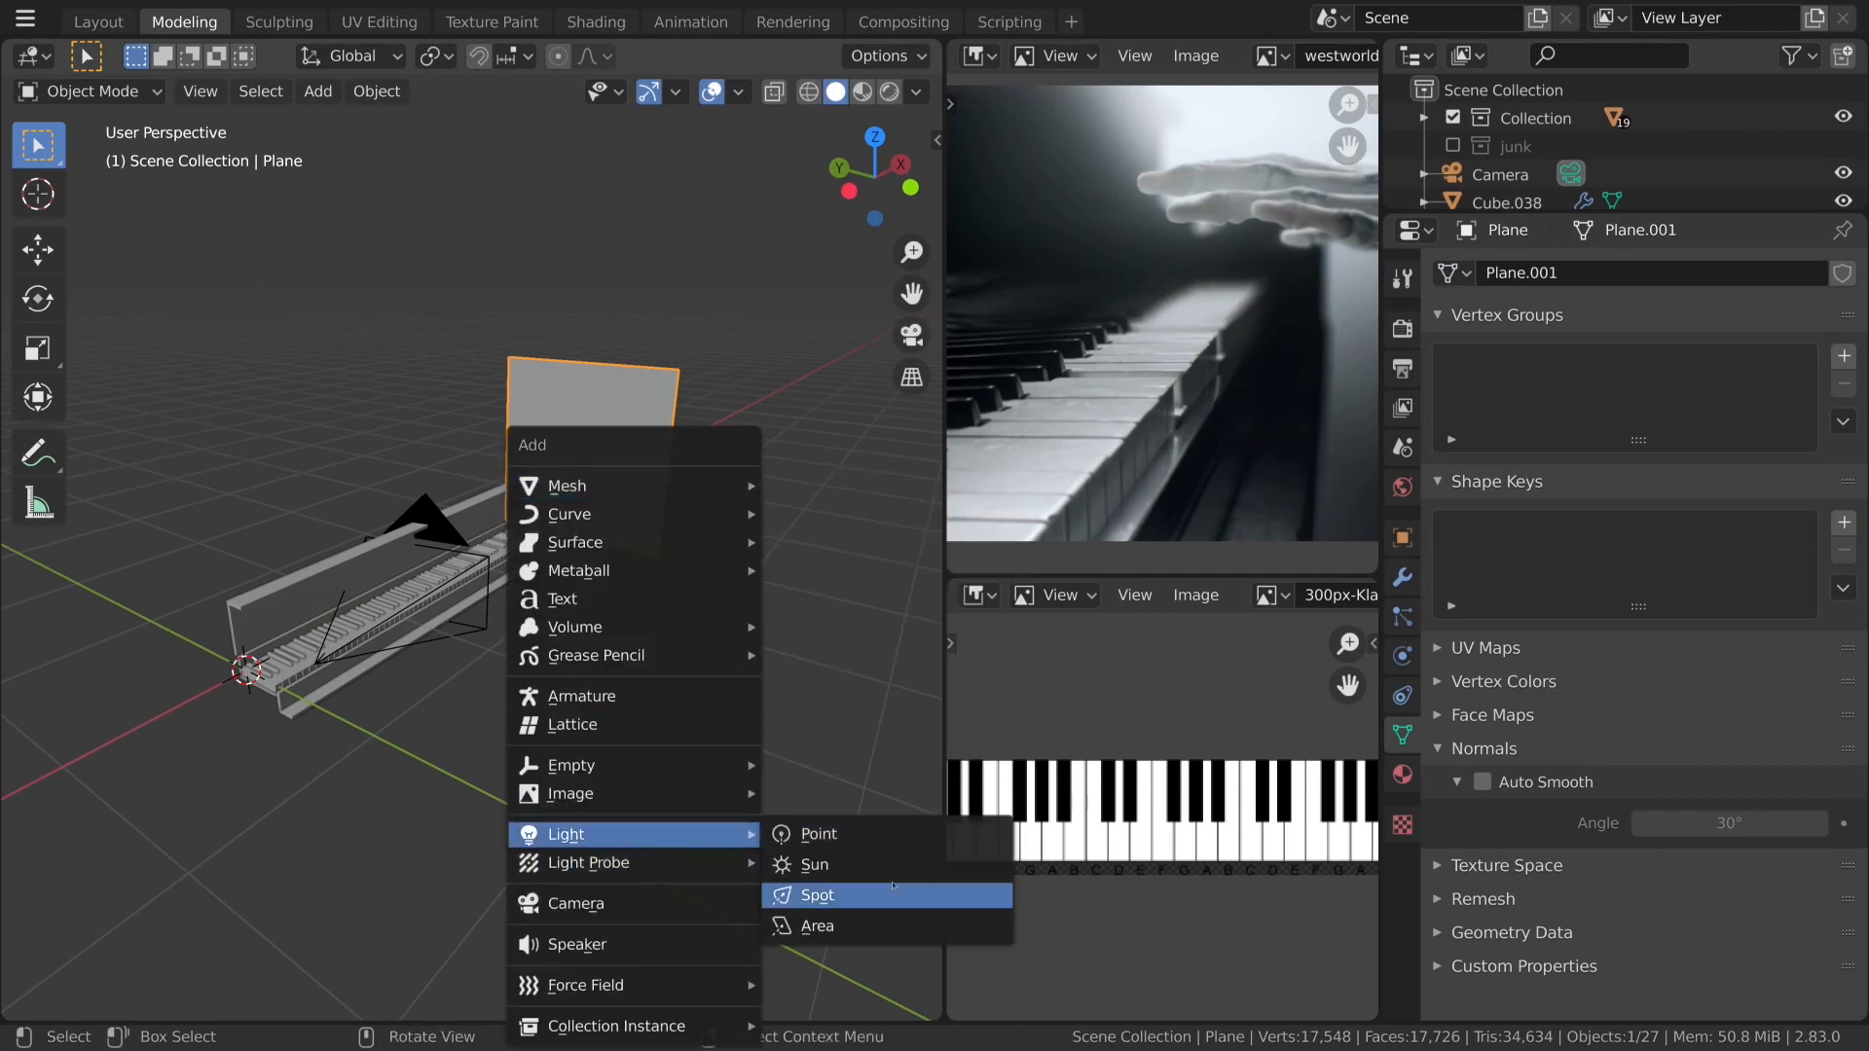
pyautogui.moveTo(740, 485)
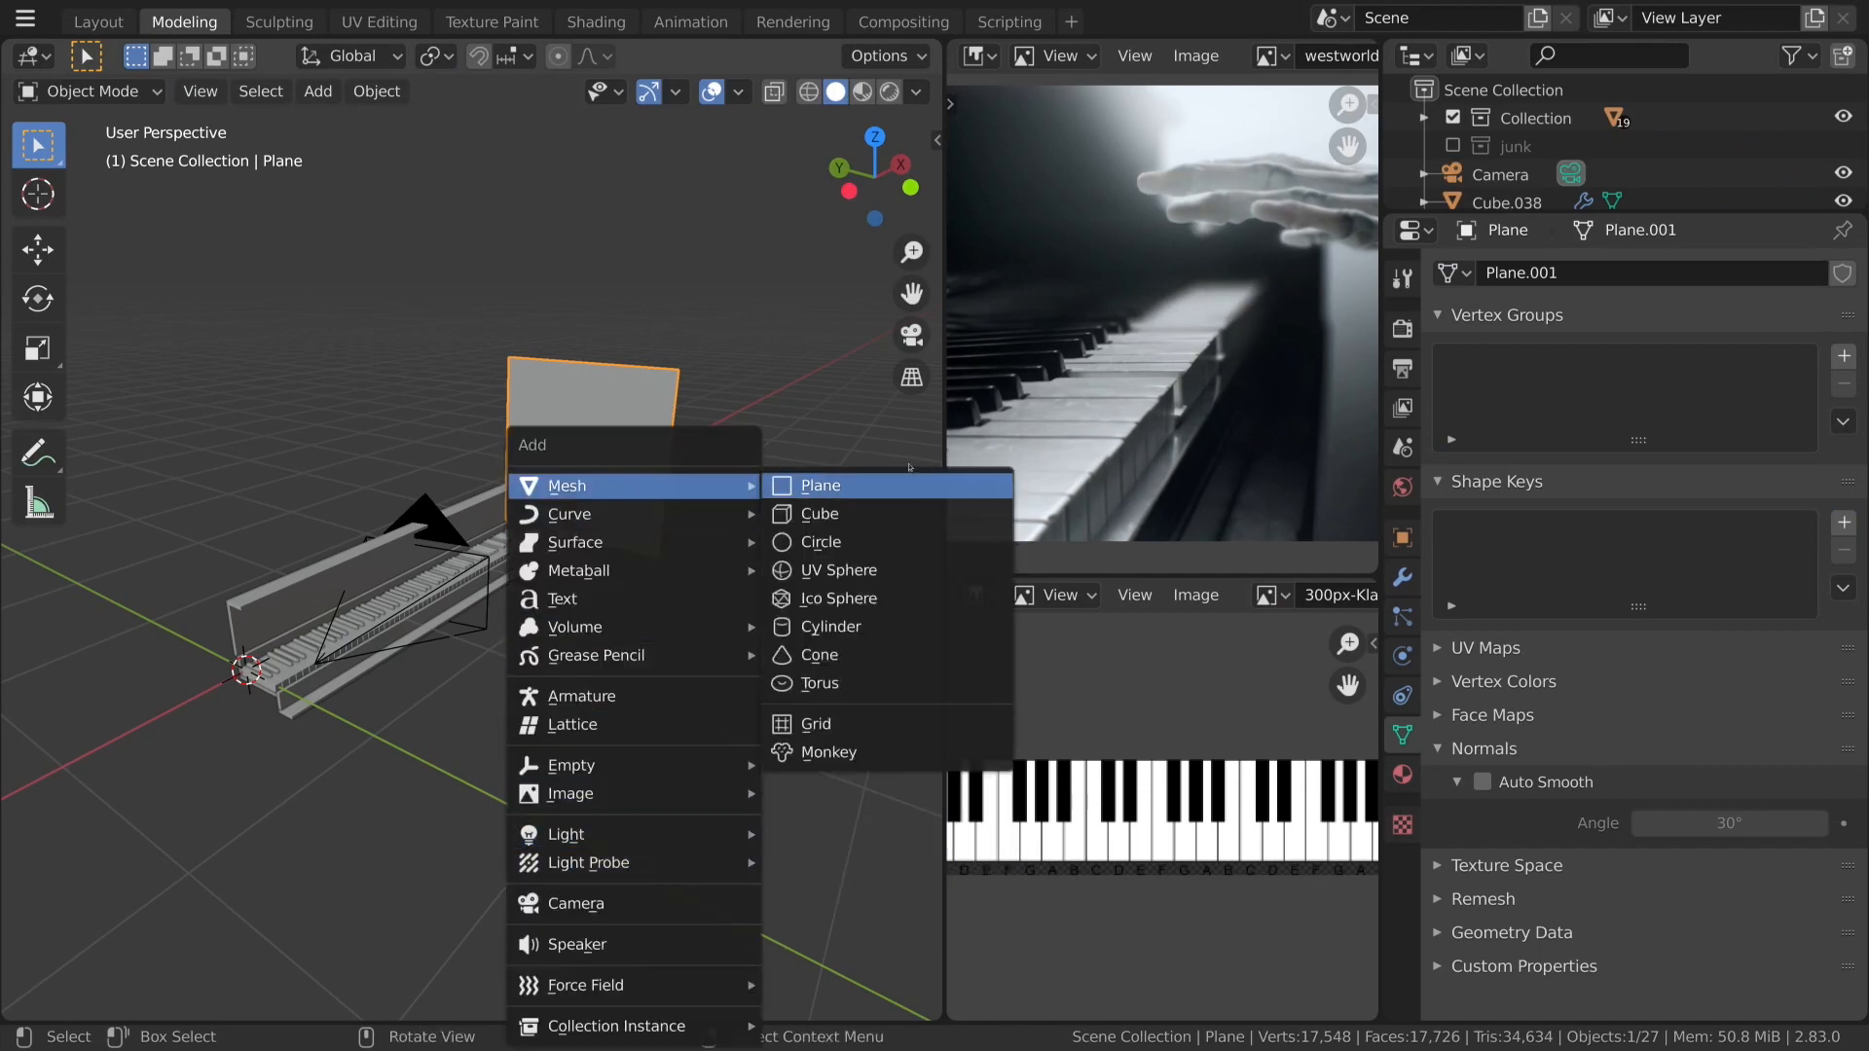
pyautogui.click(849, 486)
# Raise the new plane along Z until it sits high above the piano.
pyautogui.press('KP_7')
pyautogui.scroll(-3, 662, 662)
pyautogui.scroll(3, 584, 722)
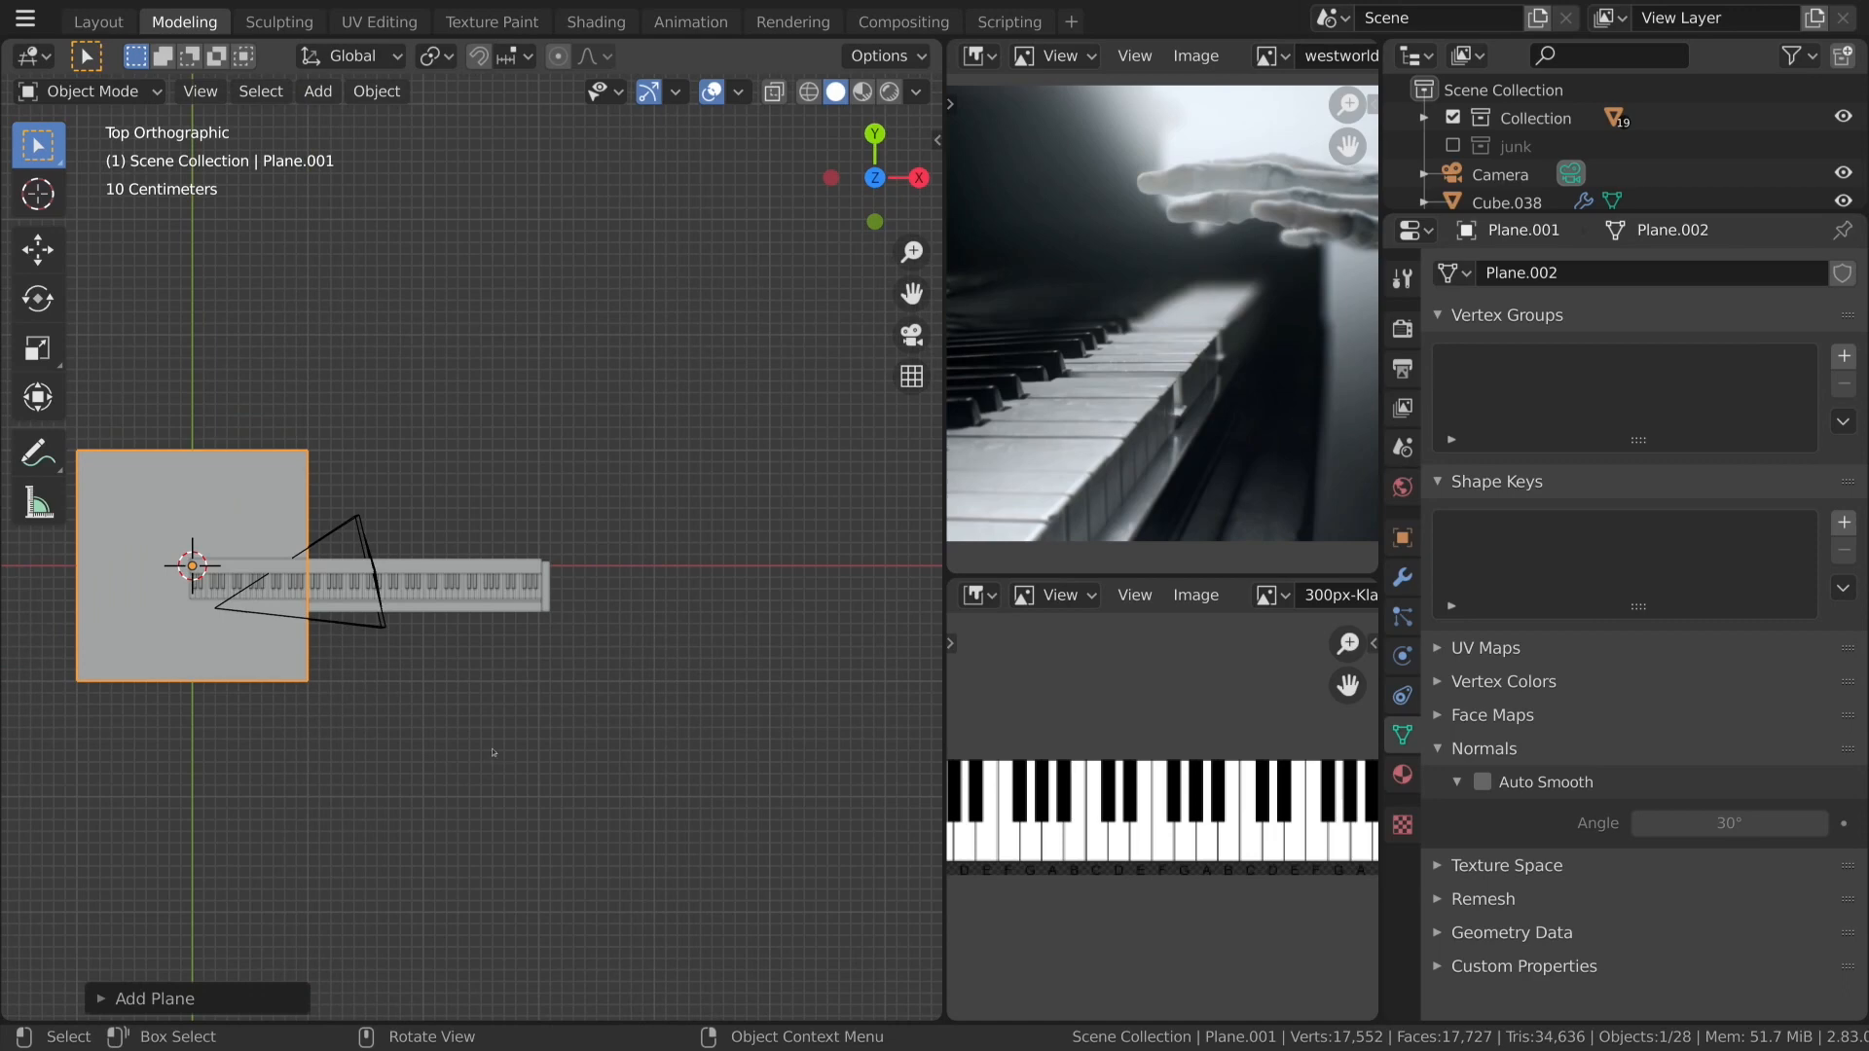
pyautogui.press('g')
pyautogui.press('z')
pyautogui.click(419, 681)
pyautogui.moveTo(388, 759); pyautogui.dragTo(341, 521, button='middle')
pyautogui.press('g')
pyautogui.press('z')
pyautogui.click(435, 700)
pyautogui.press('g')
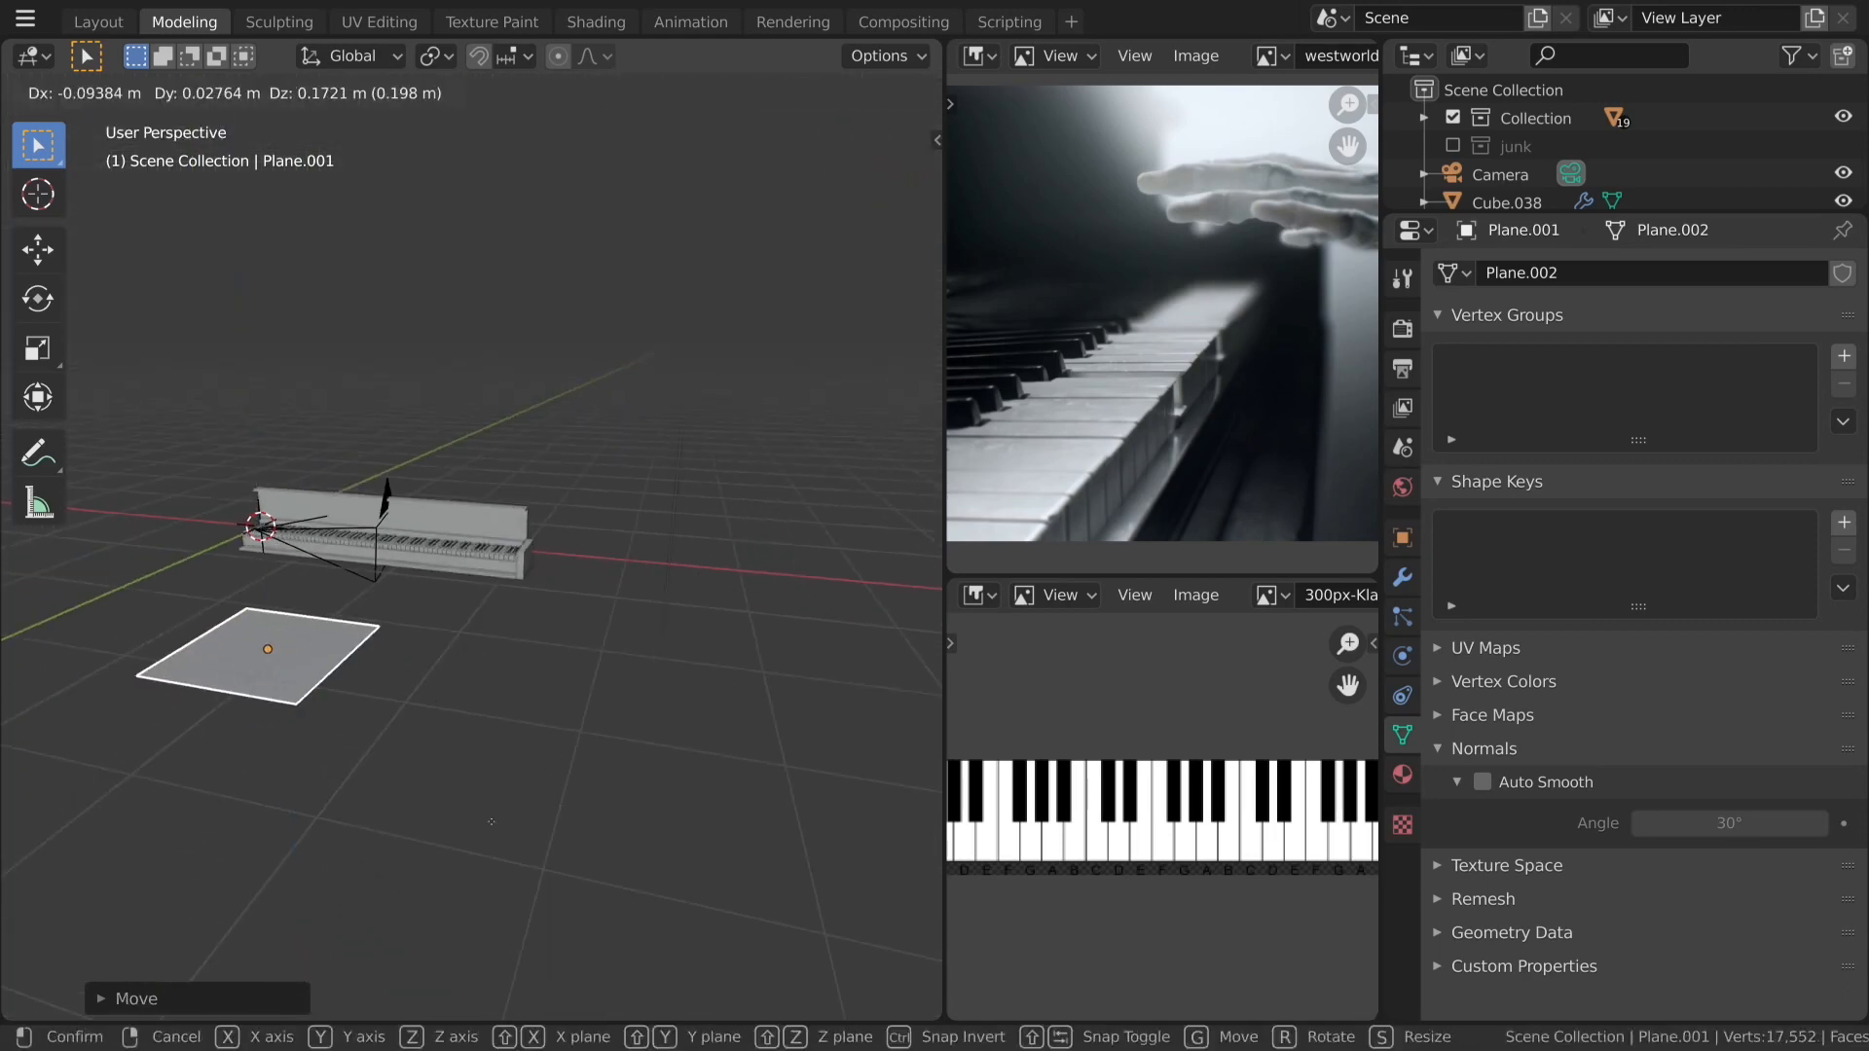
pyautogui.press('z')
pyautogui.click(514, 390)
# Scale the raised plane's mesh slightly narrower along X, and shrink it uniformly to about 0.14 in Edit Mode.
pyautogui.moveTo(547, 390); pyautogui.dragTo(382, 420, button='middle')
pyautogui.press('Tab')
pyautogui.press('s')
pyautogui.press('x')
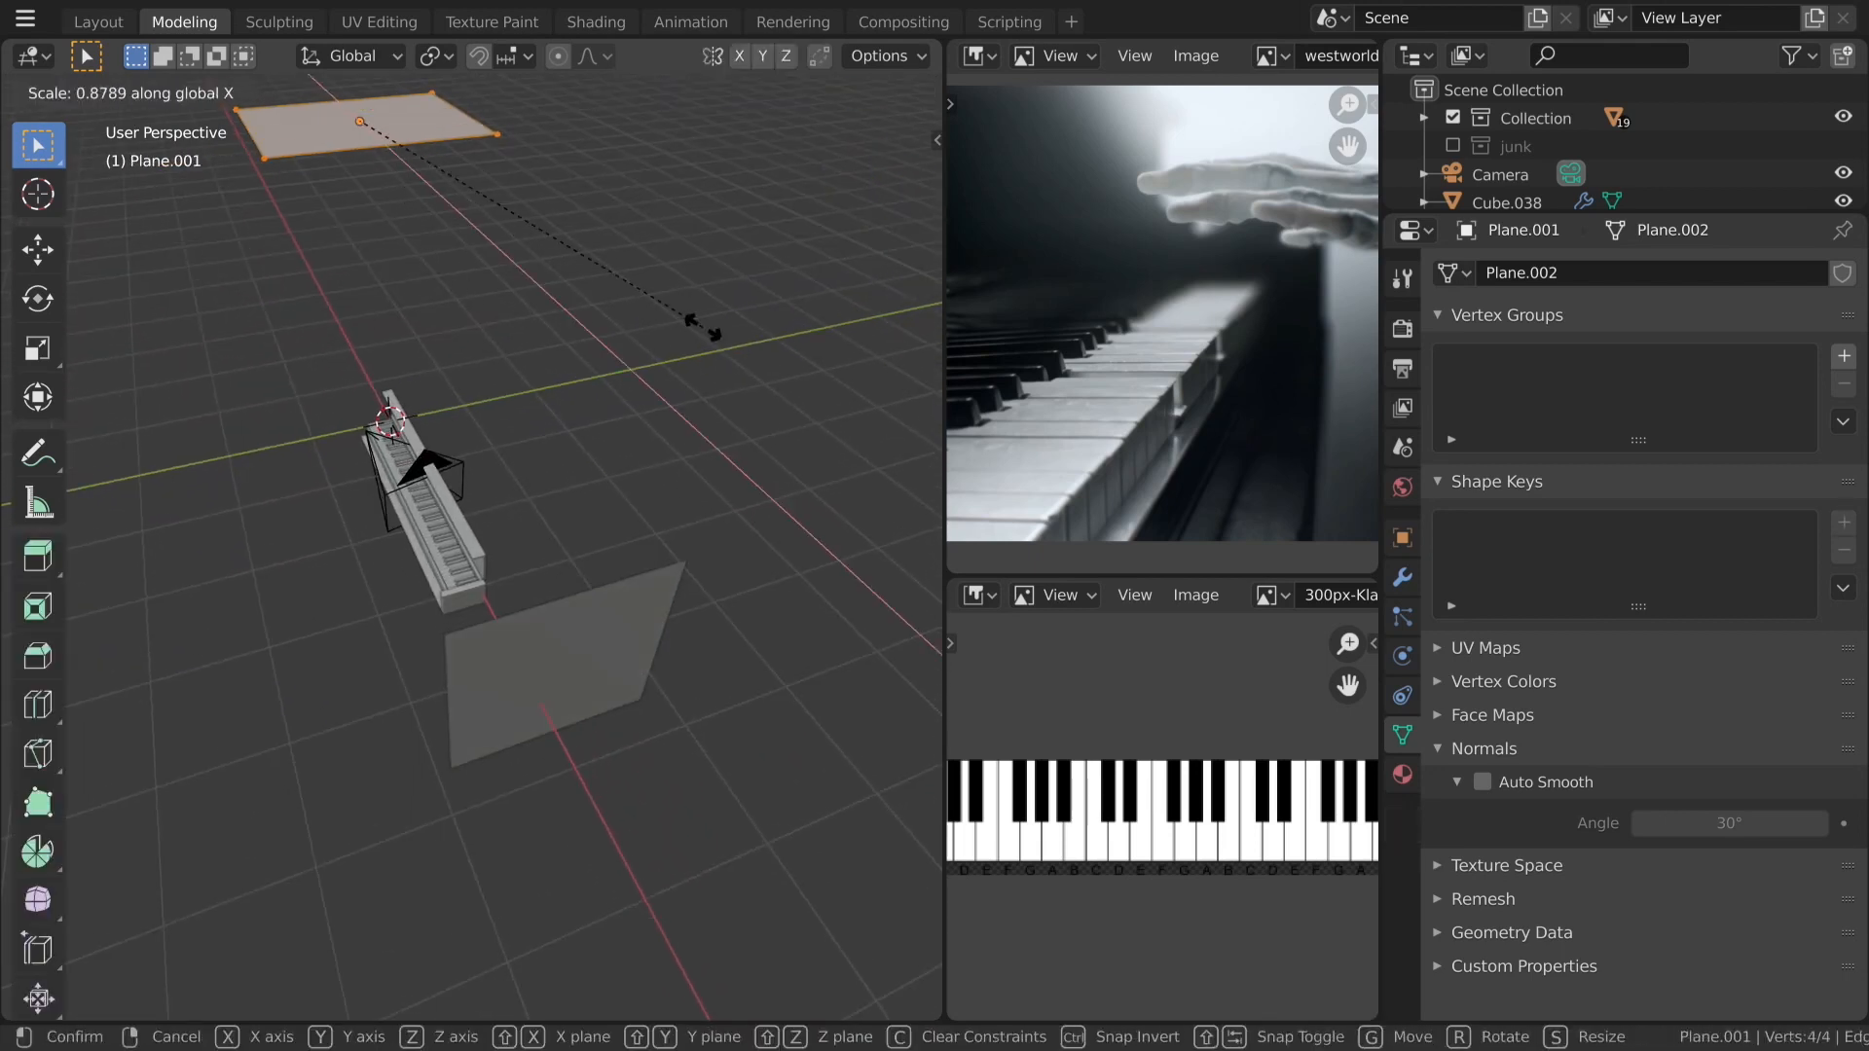
pyautogui.click(704, 328)
pyautogui.press('s')
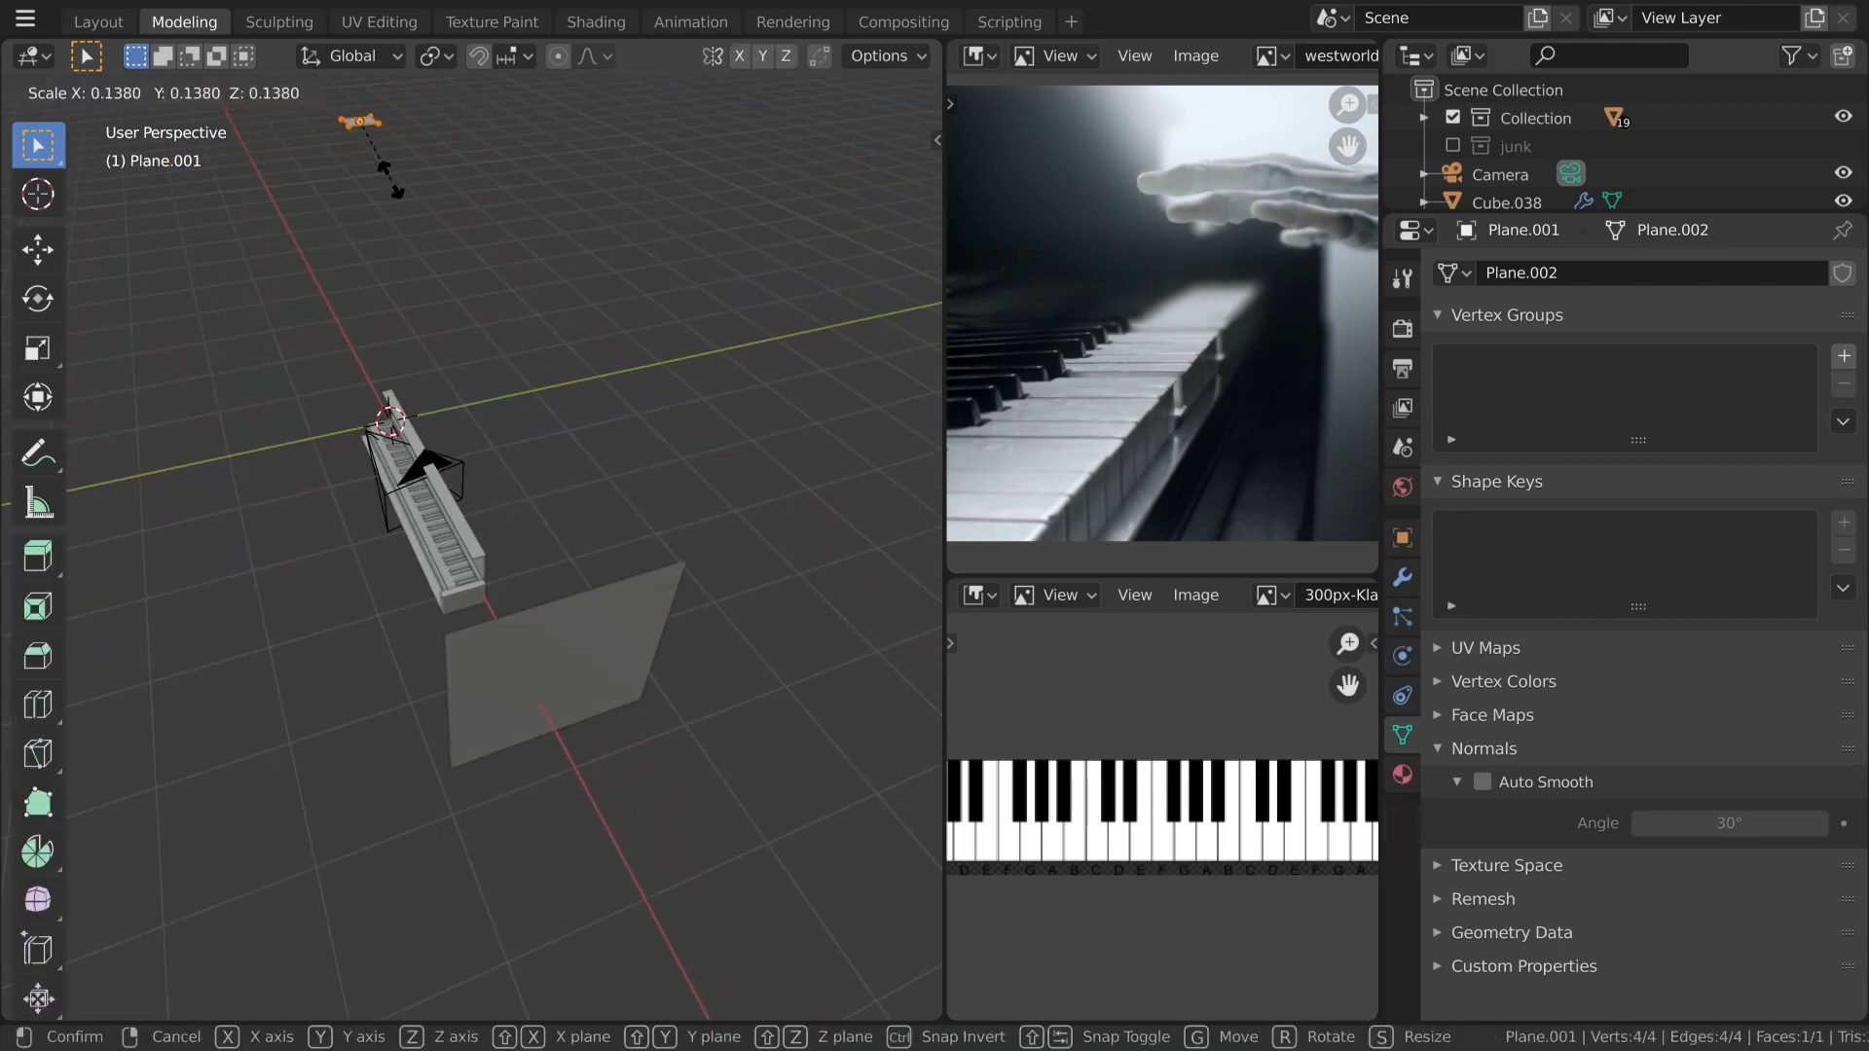
pyautogui.click(390, 180)
pyautogui.press('Tab')
# Move the small plane in top view about 1 m along X so it hangs over the keyboard.
pyautogui.moveTo(511, 272); pyautogui.dragTo(652, 311, button='middle')
pyautogui.scroll(-3, 490, 446)
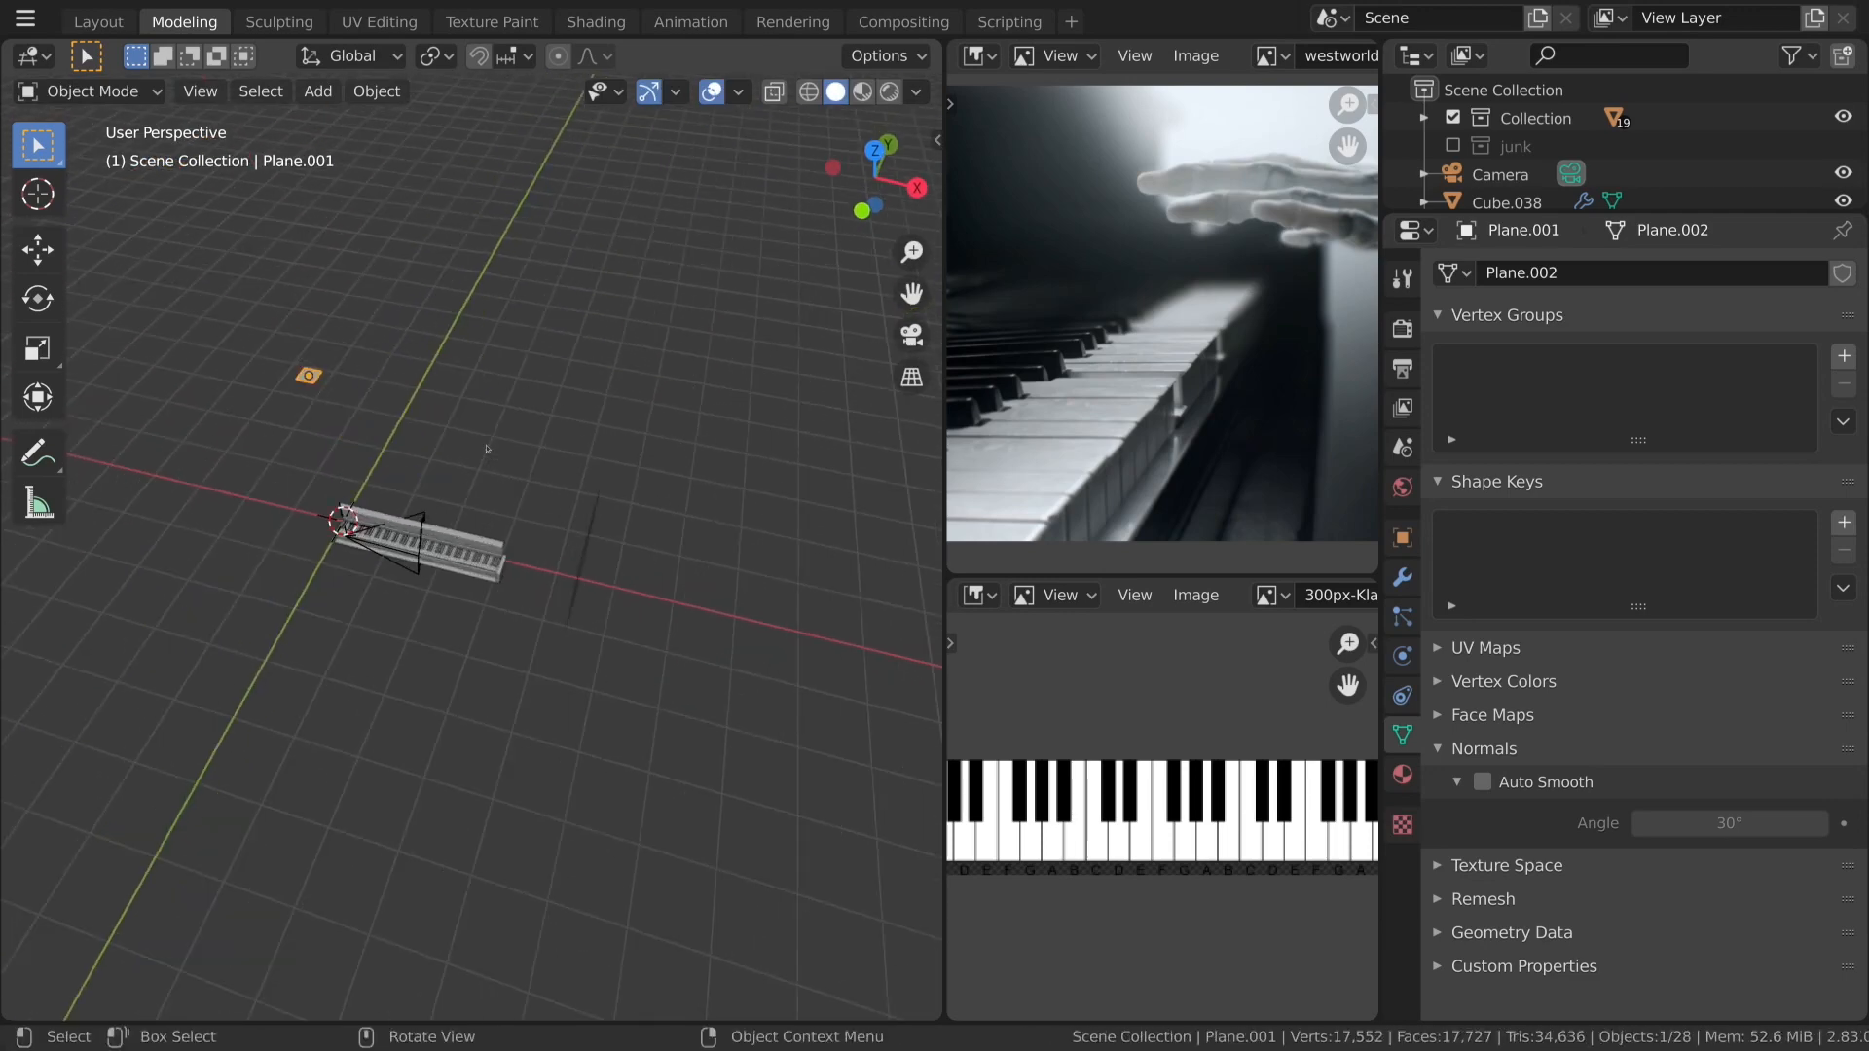
pyautogui.press('KP_7')
pyautogui.press('g')
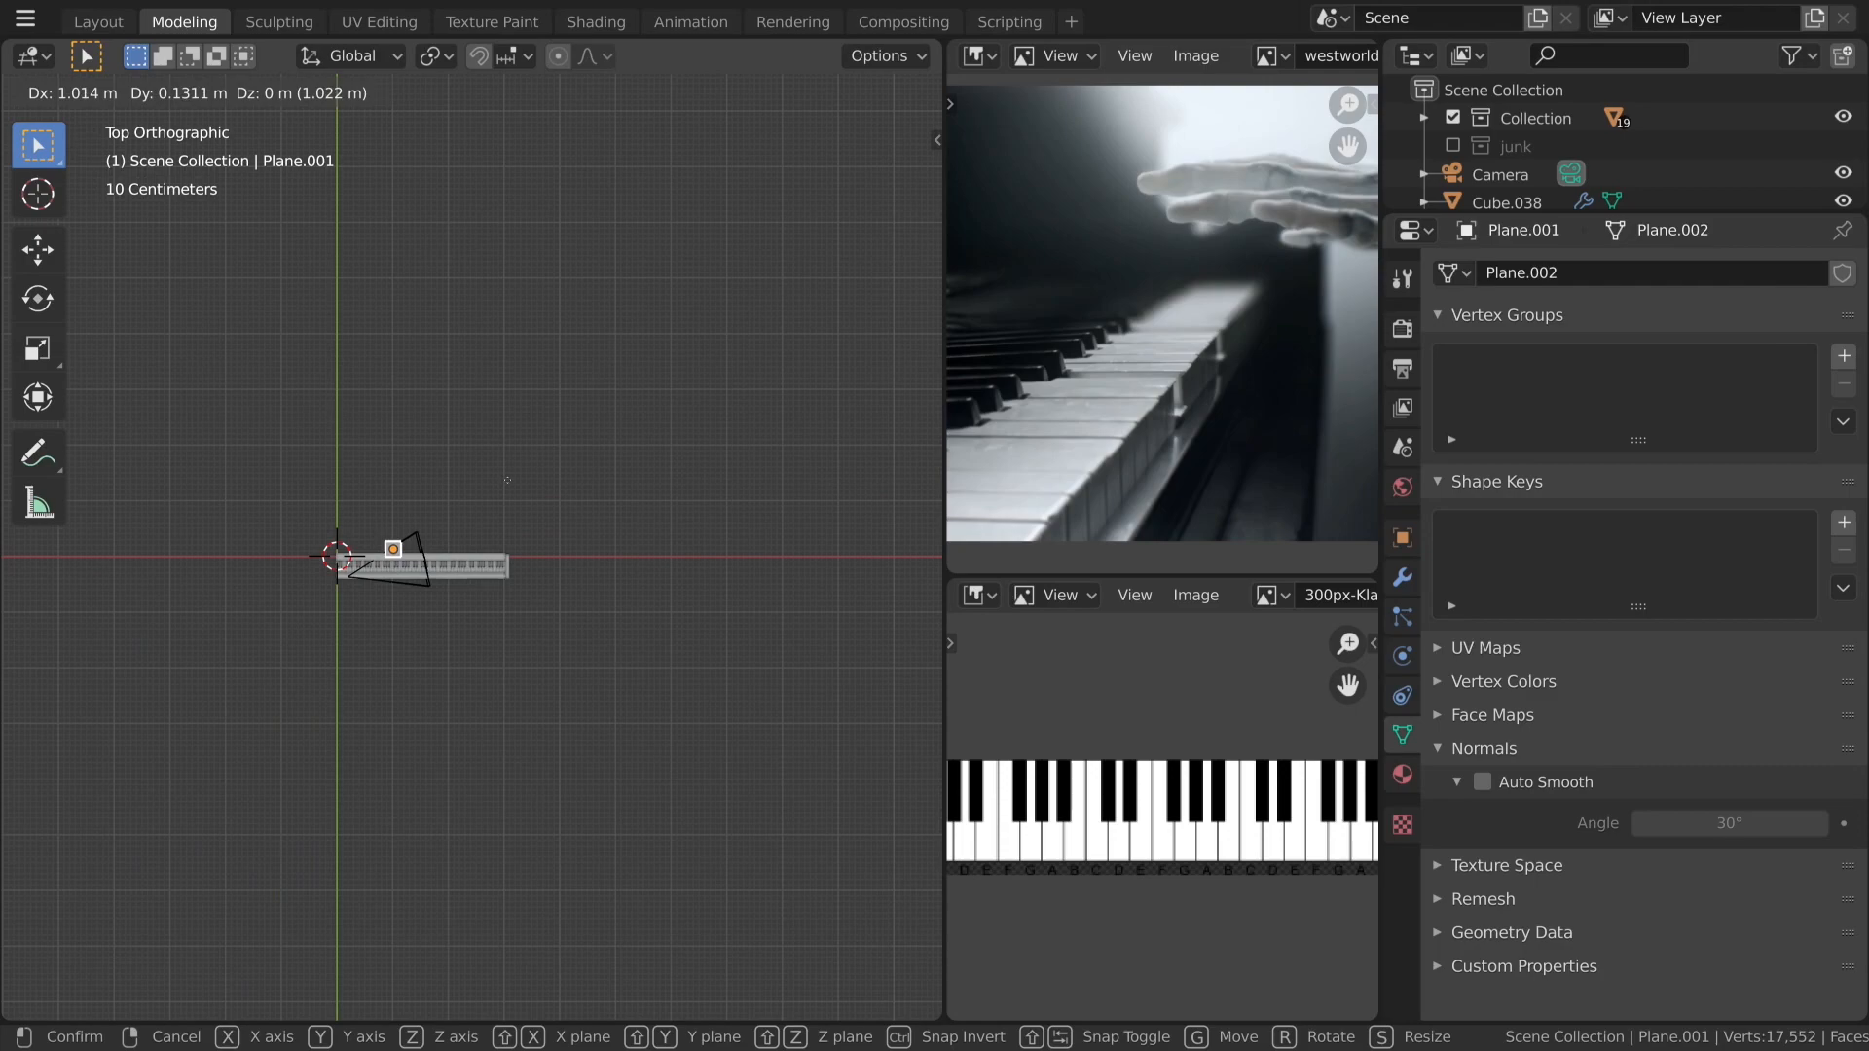
pyautogui.click(507, 486)
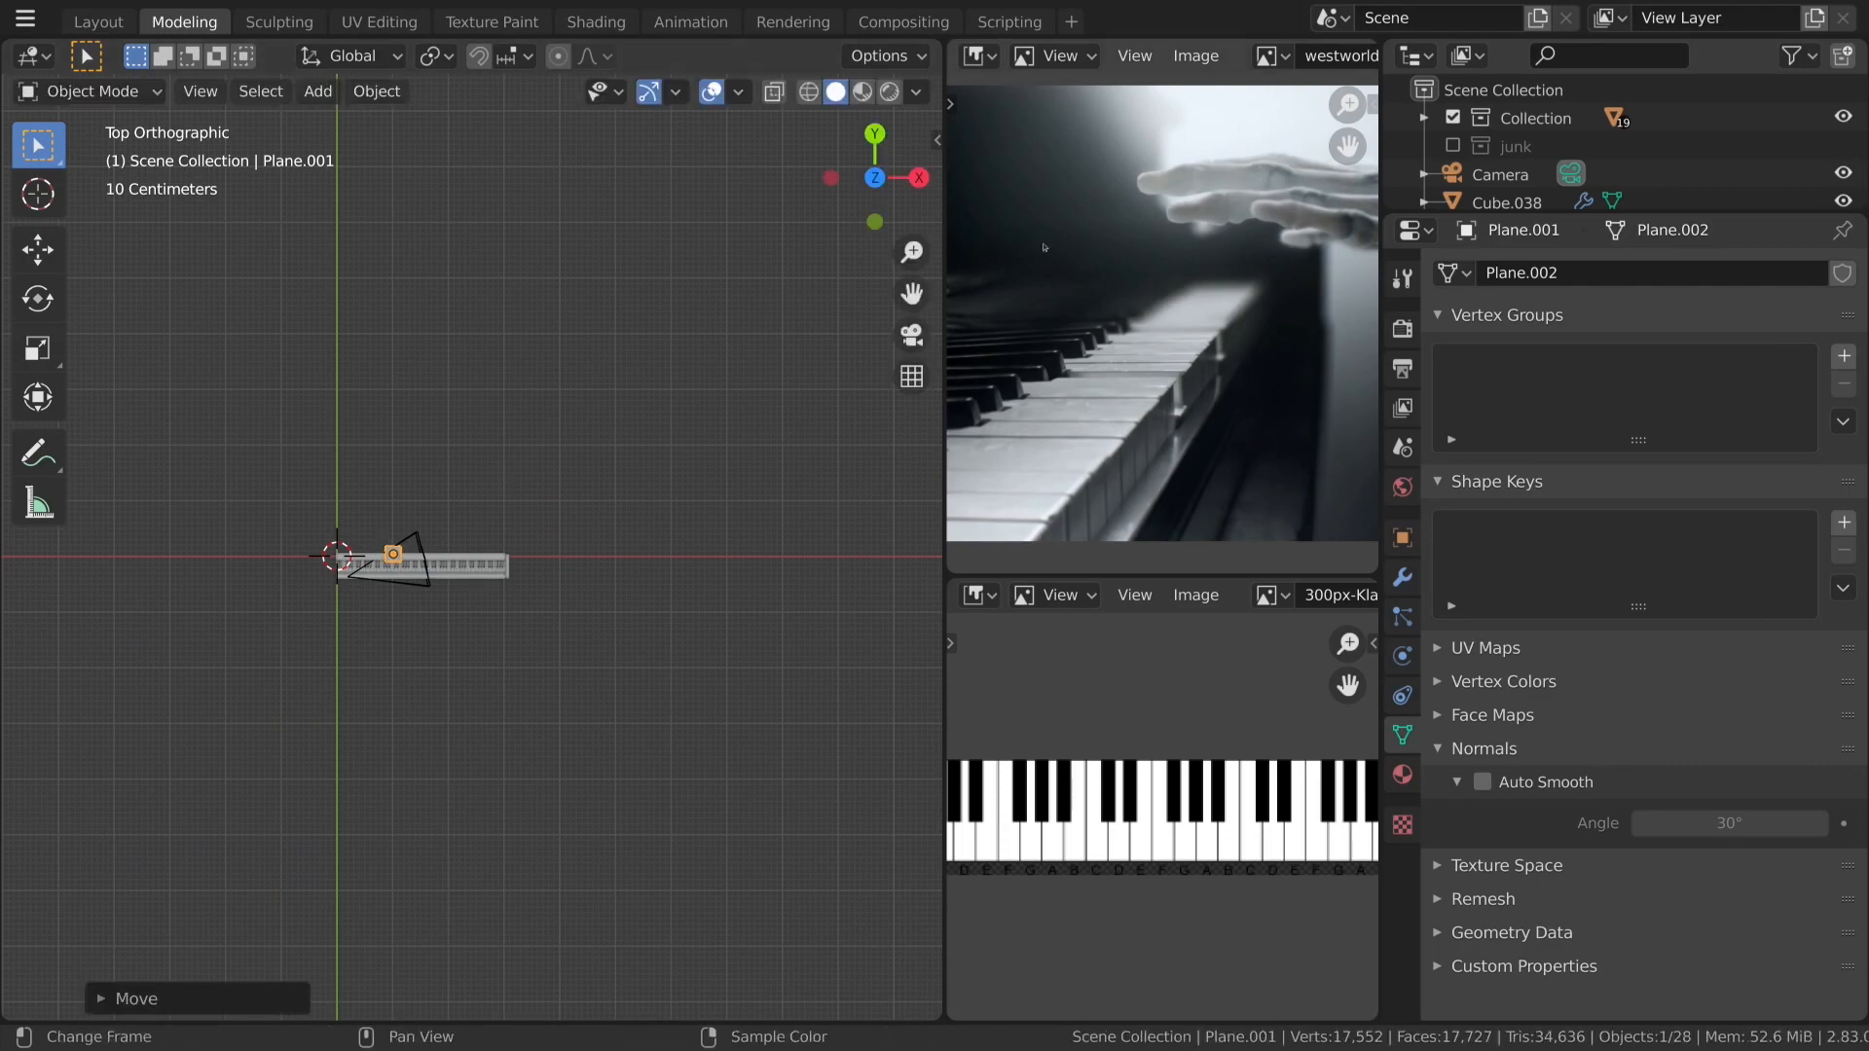
pyautogui.moveTo(541, 827); pyautogui.dragTo(288, 484, button='middle')
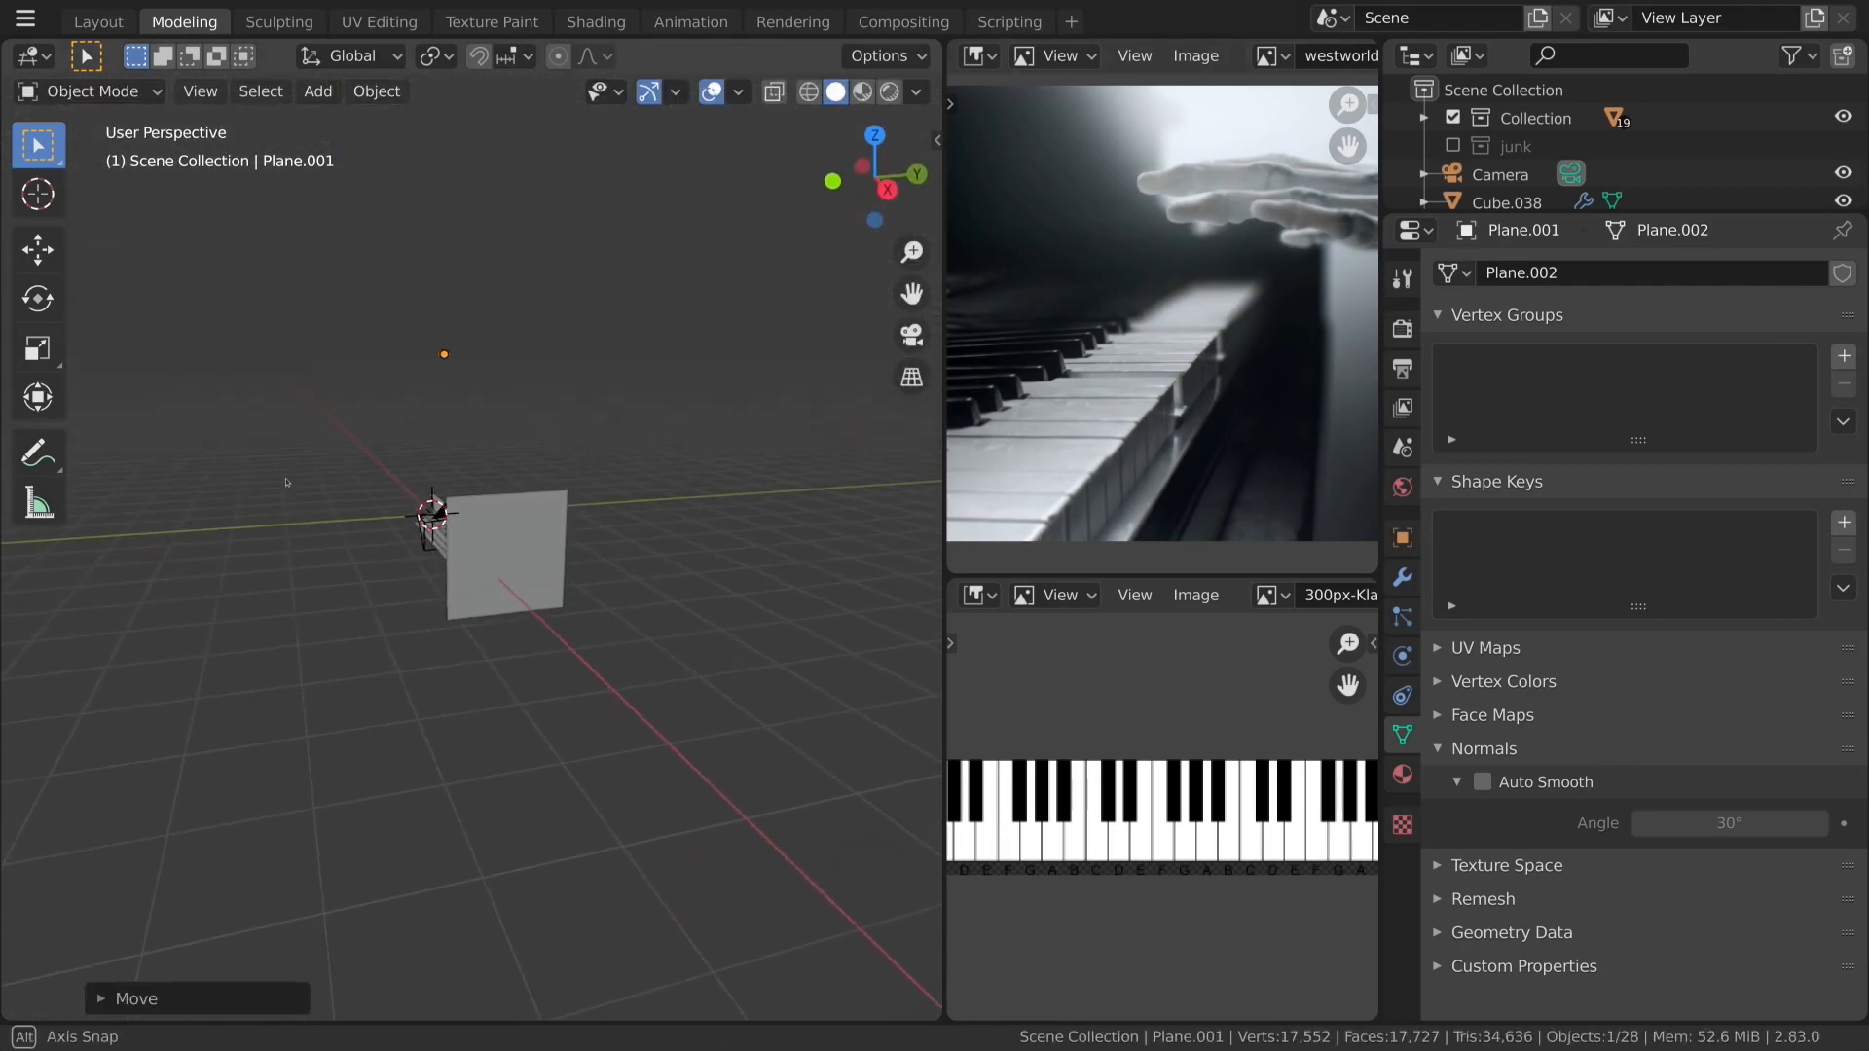
pyautogui.scroll(4, 492, 306)
pyautogui.moveTo(492, 307); pyautogui.dragTo(559, 478, button='middle')
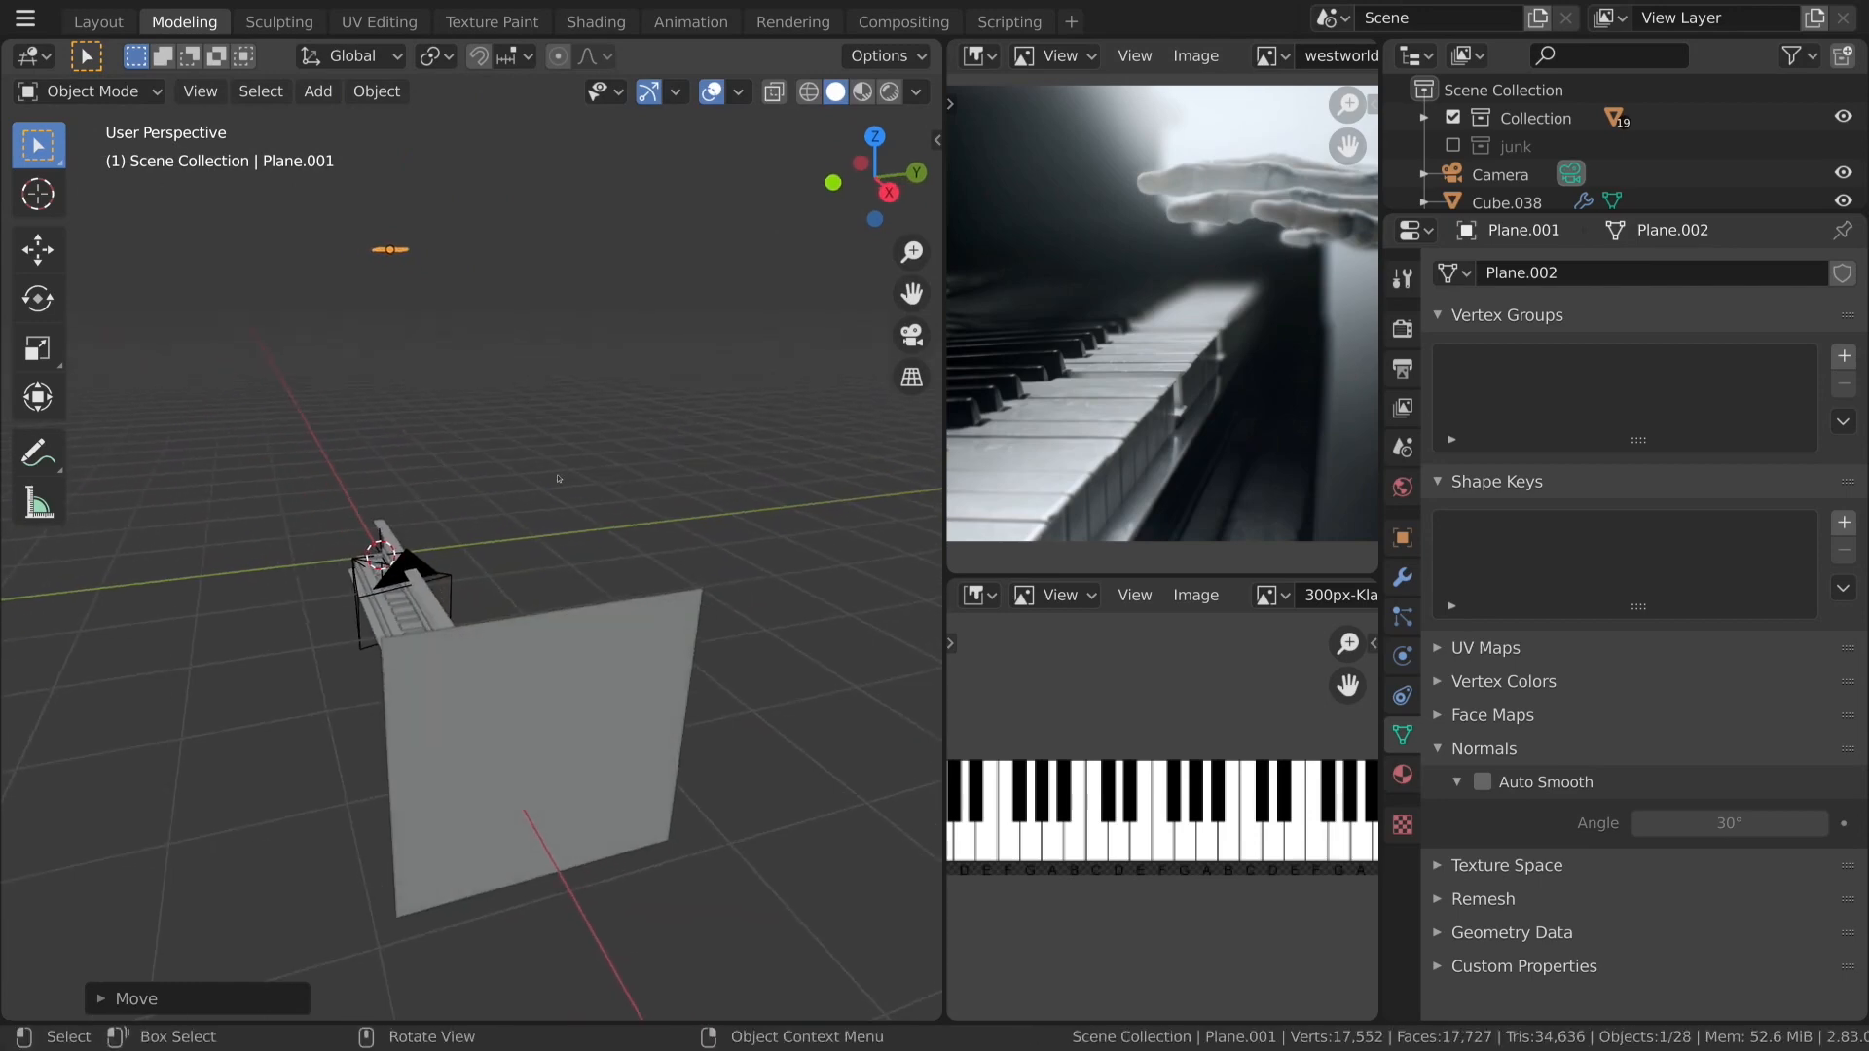
pyautogui.press('KP_0')
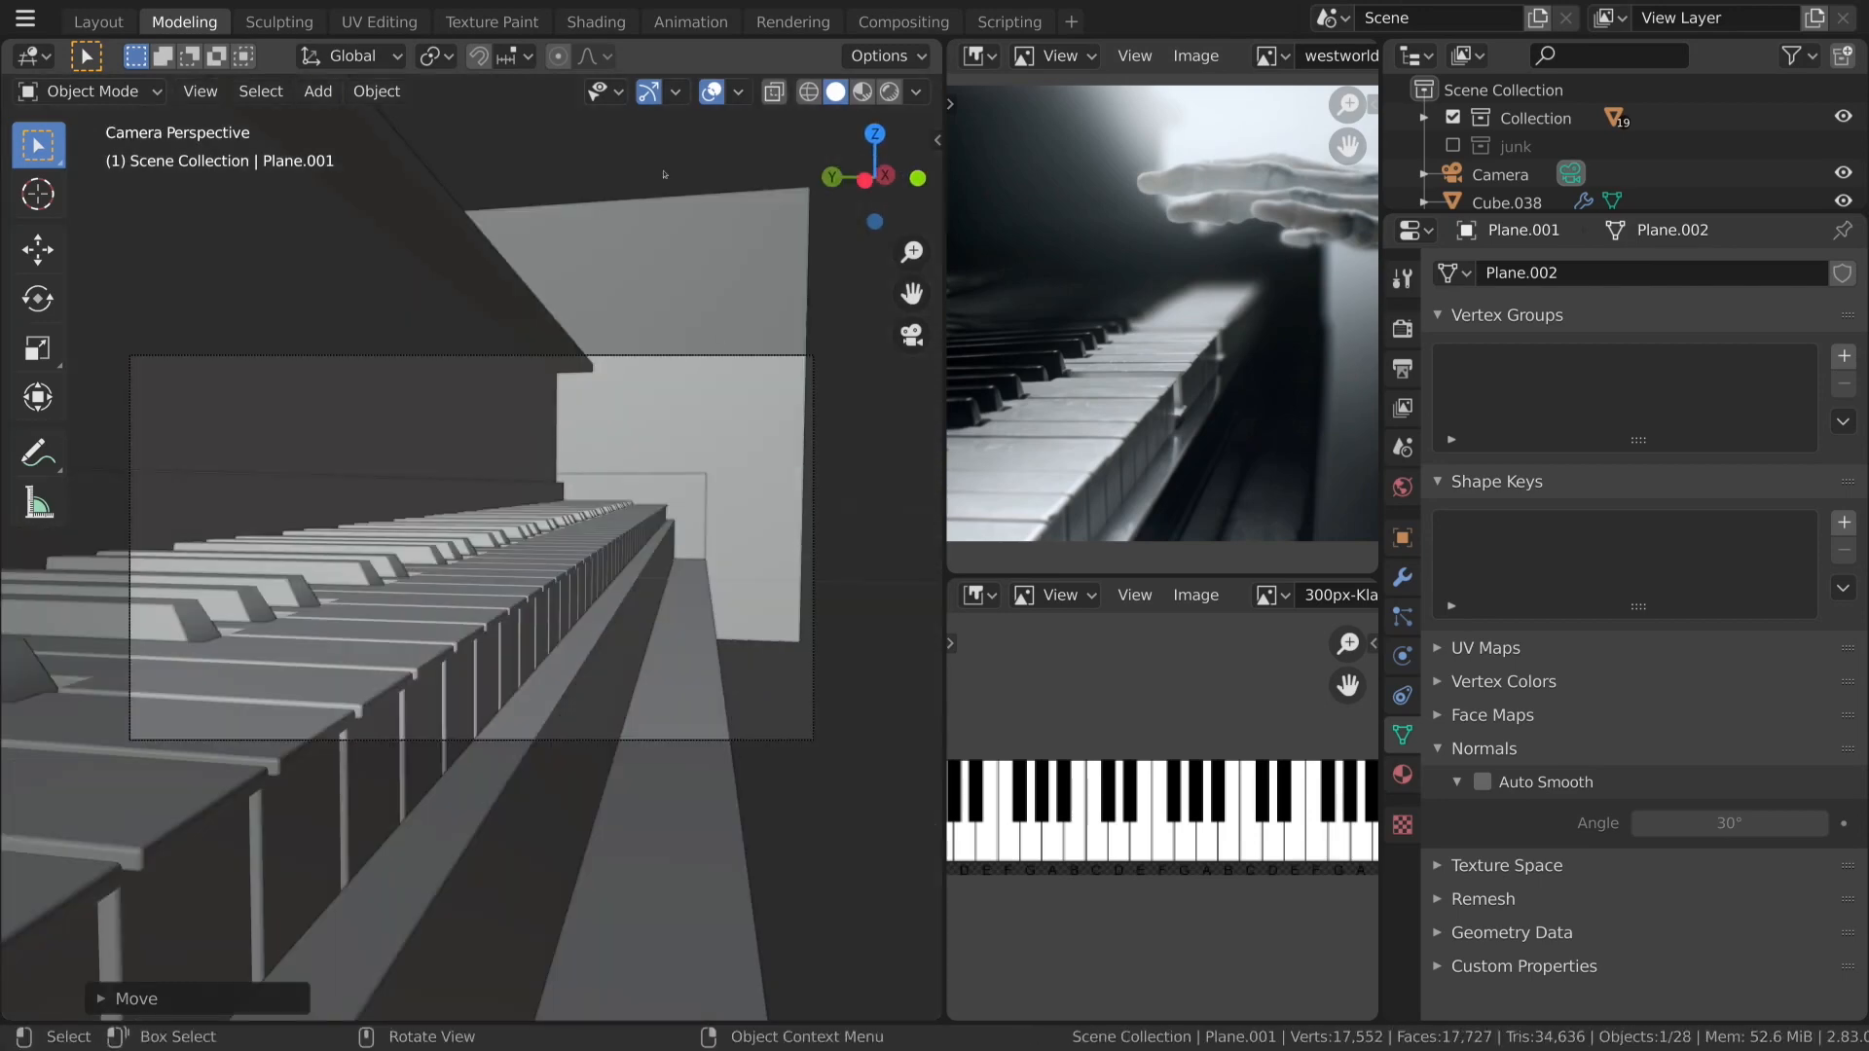
# Create a new material named FillLight on the small plane in the Shading workspace.
pyautogui.click(690, 21)
pyautogui.click(596, 21)
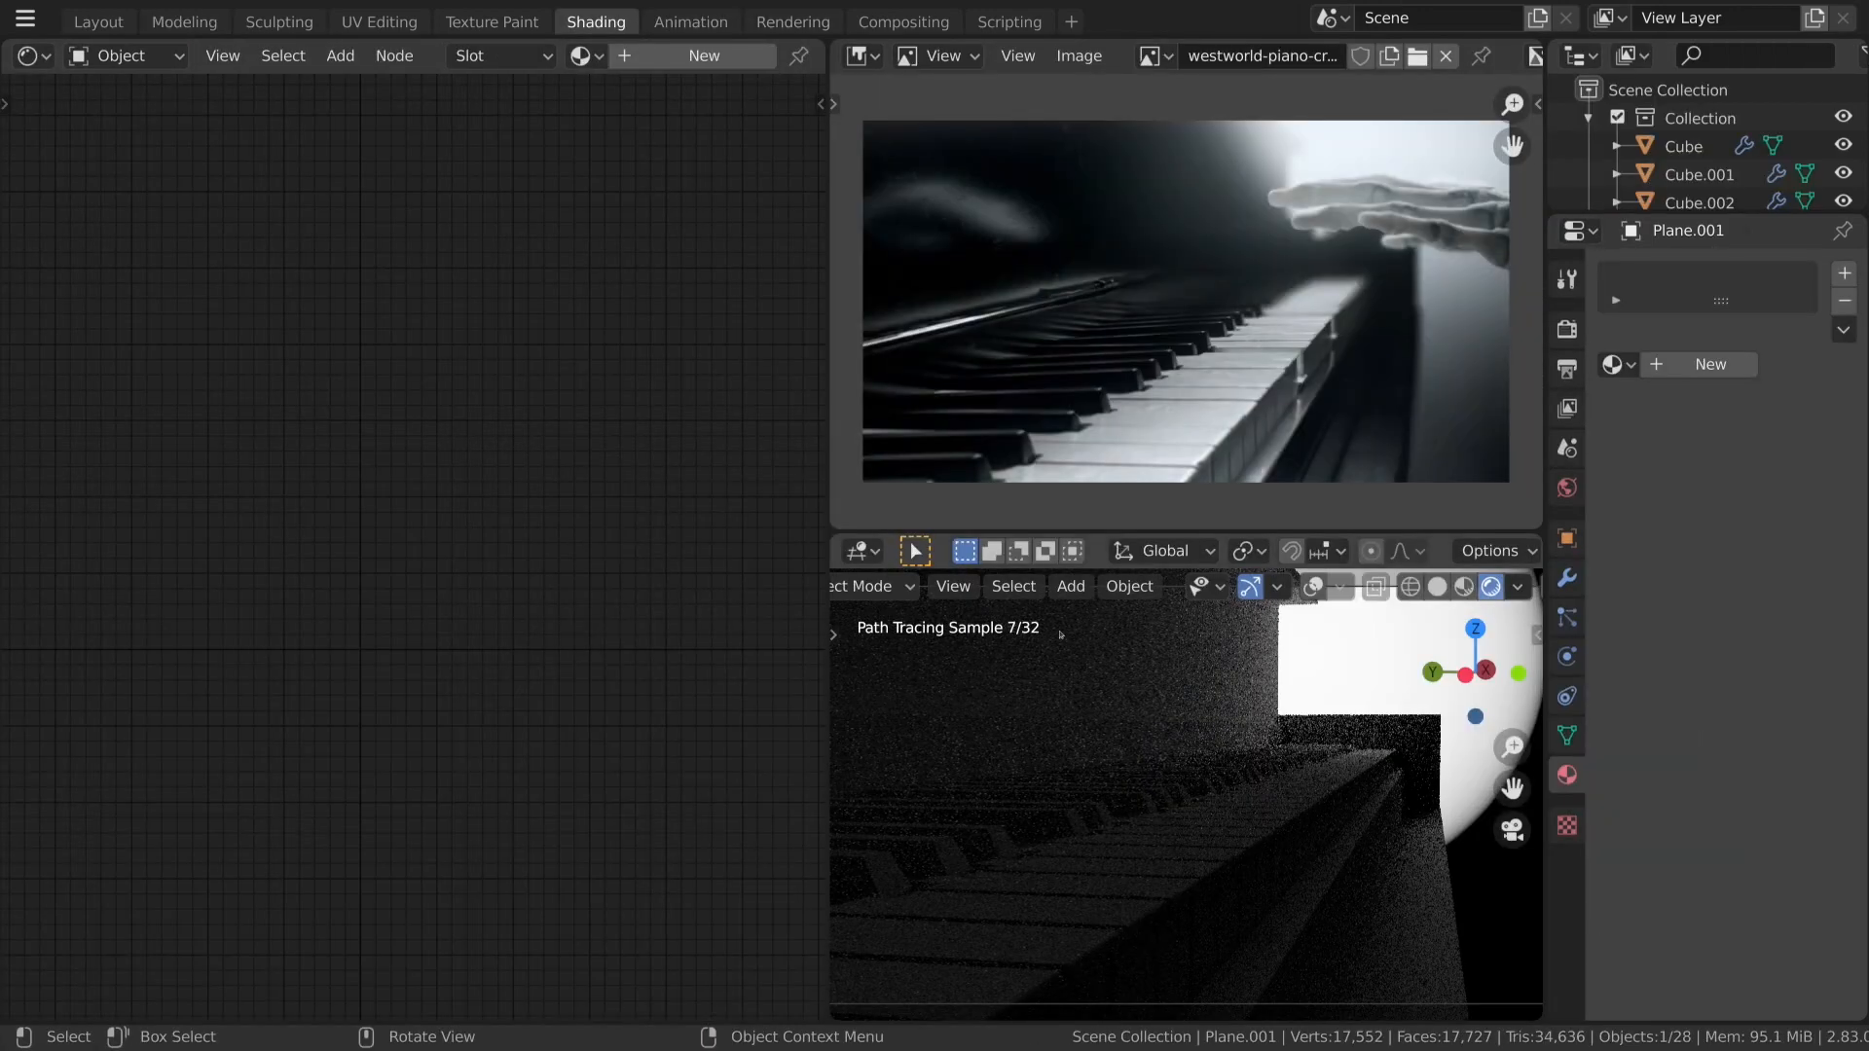
pyautogui.click(1710, 364)
pyautogui.doubleClick(1674, 364)
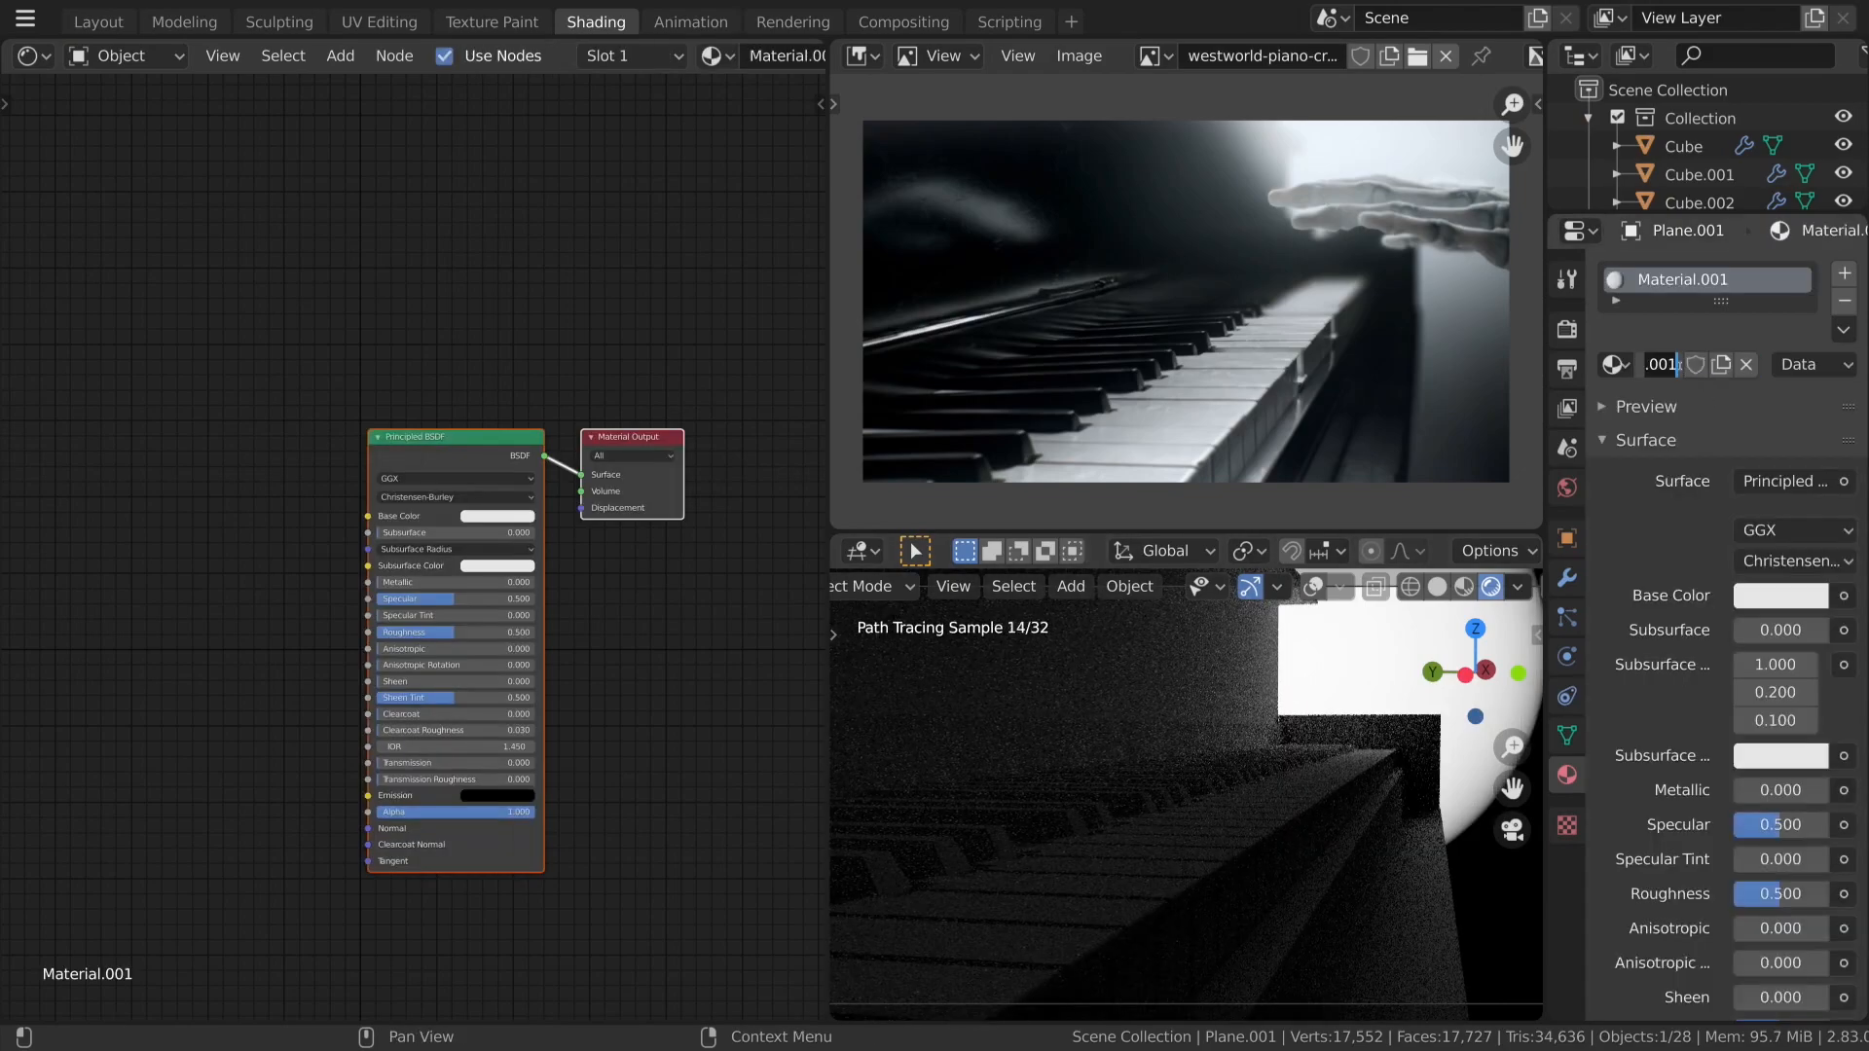
pyautogui.write('Light')
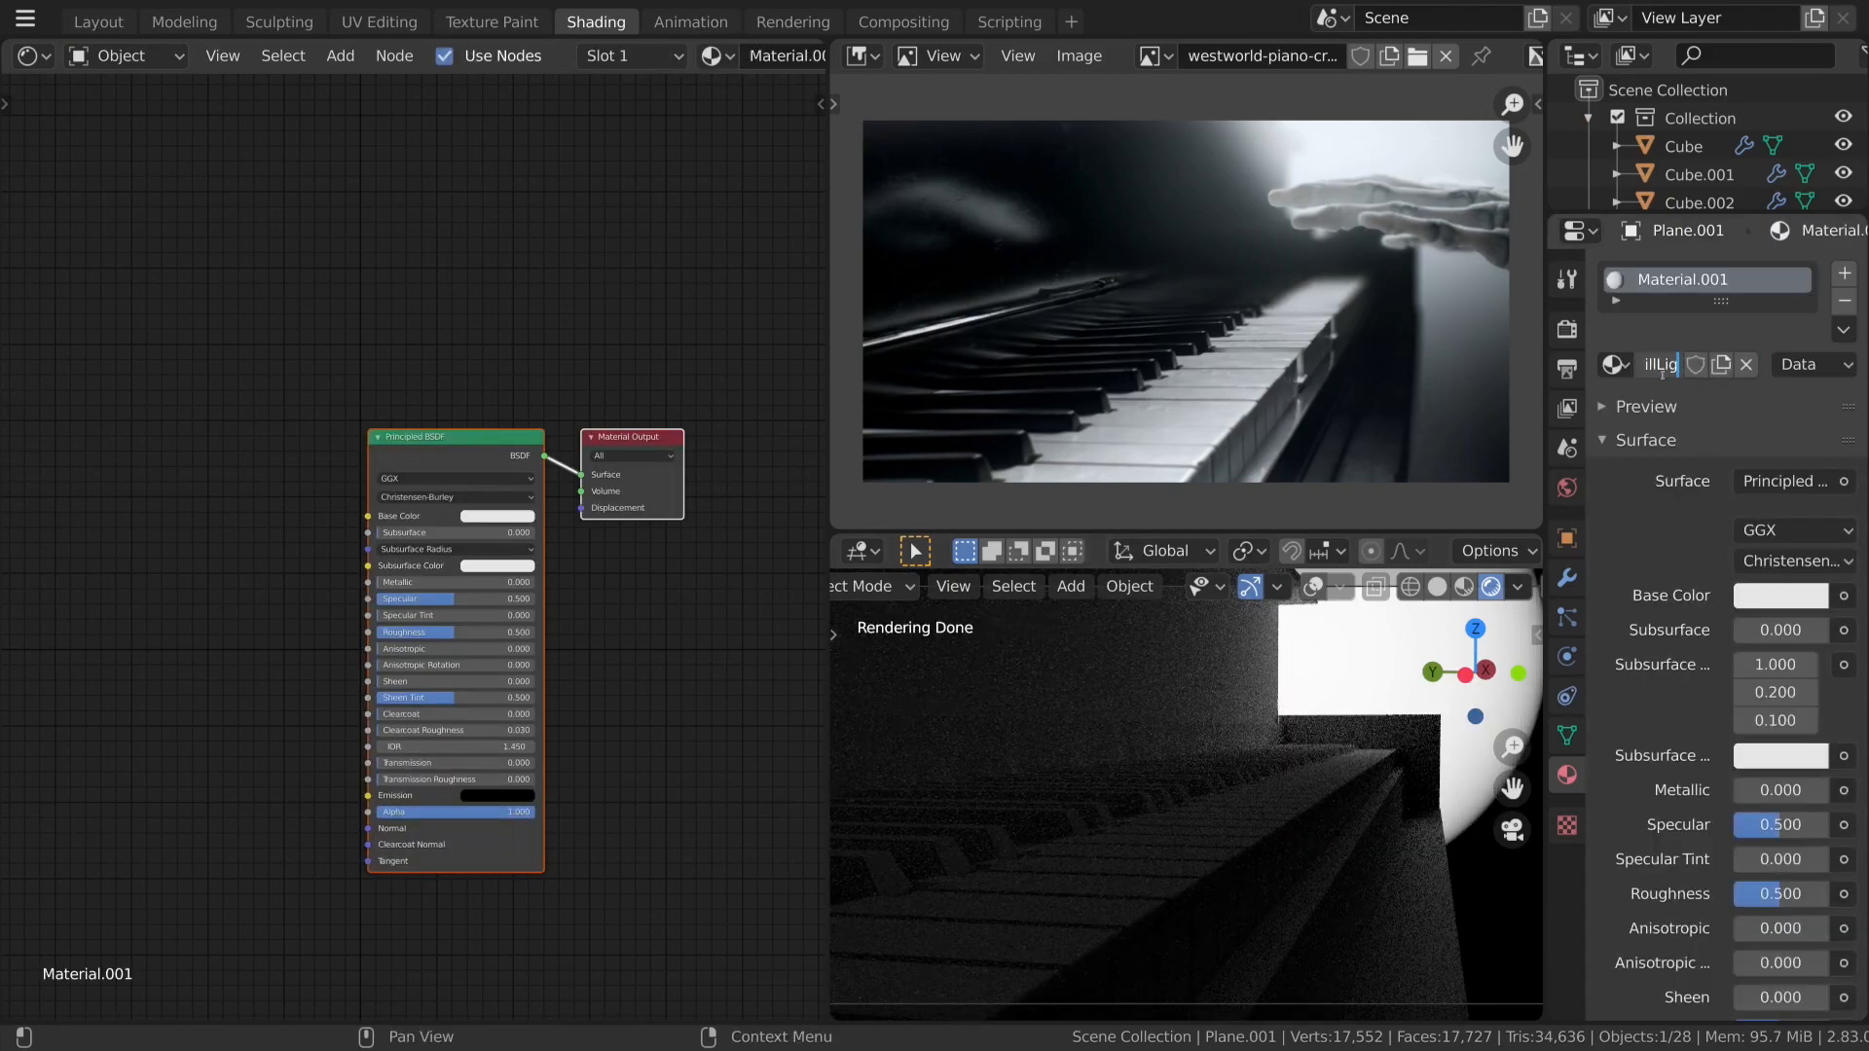
pyautogui.press('Return')
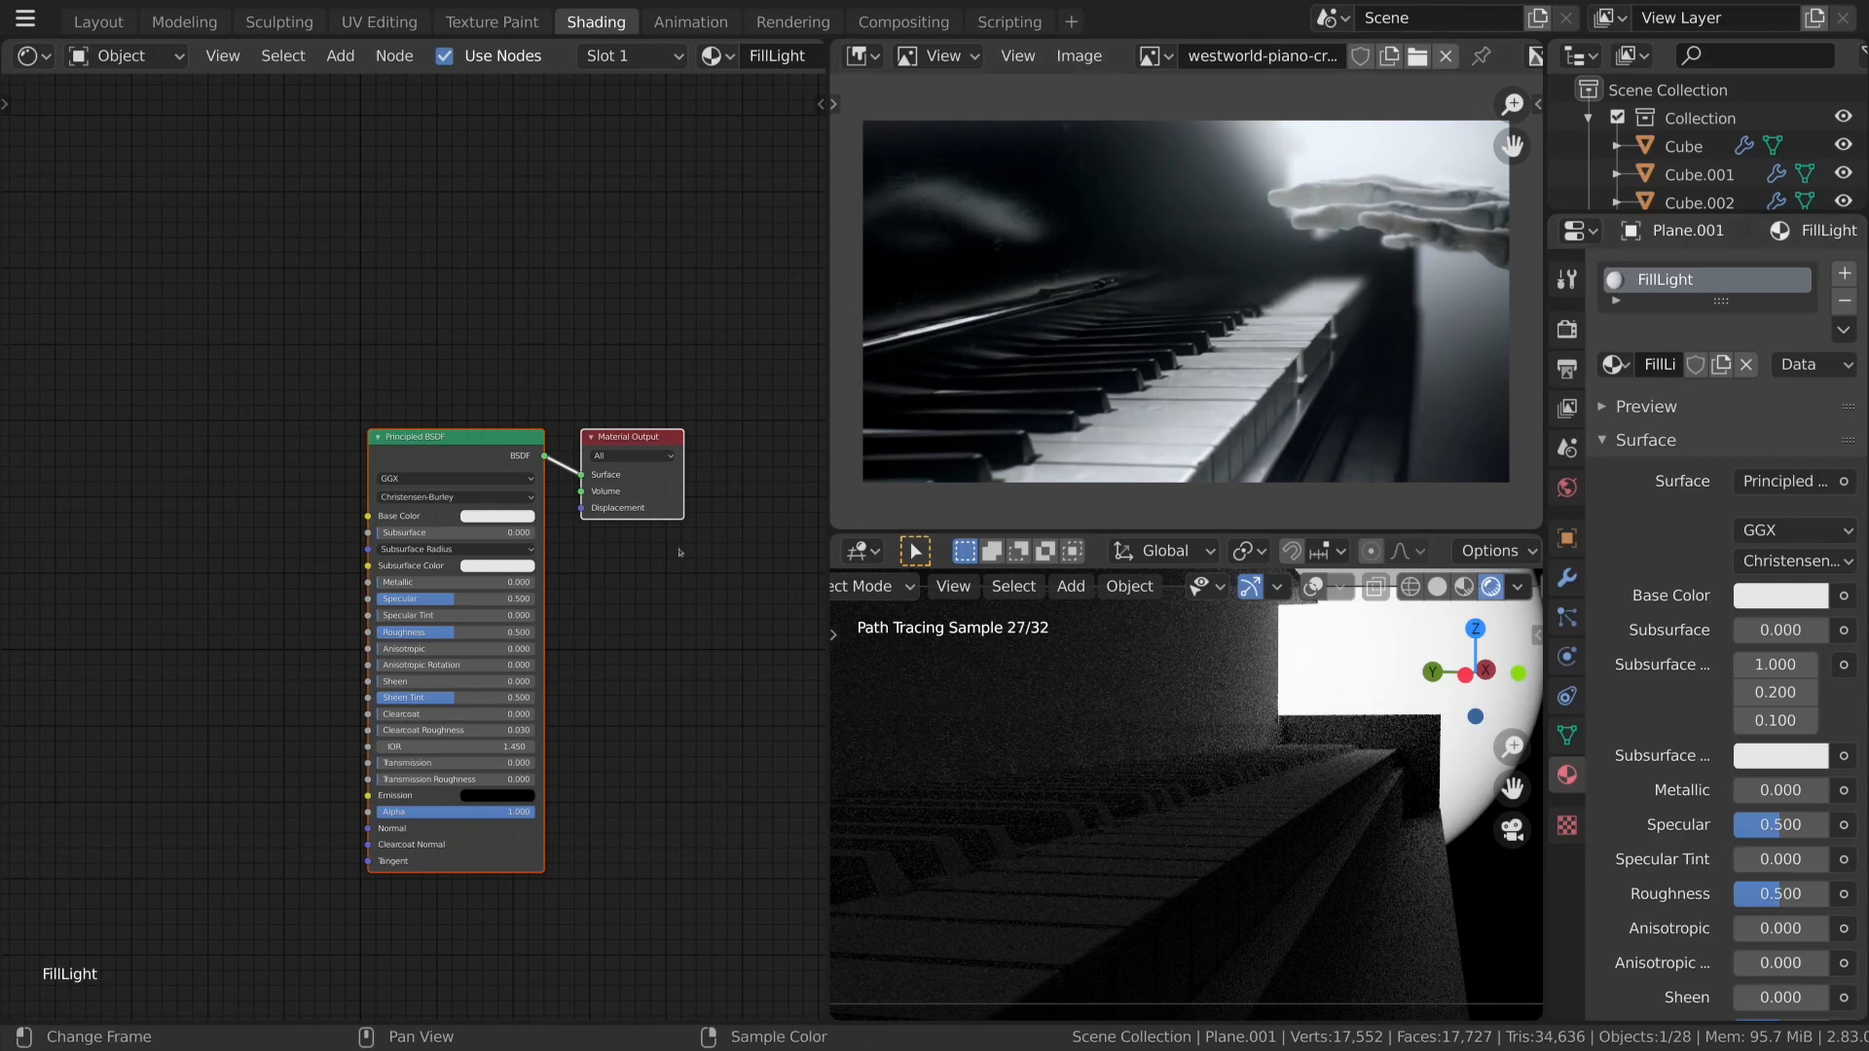
# Replace FillLight's Principled BSDF with an Emission shader connected to the Material Output's Surface input.
pyautogui.click(501, 458)
pyautogui.press('x')
pyautogui.hotkey('shift', 'a')
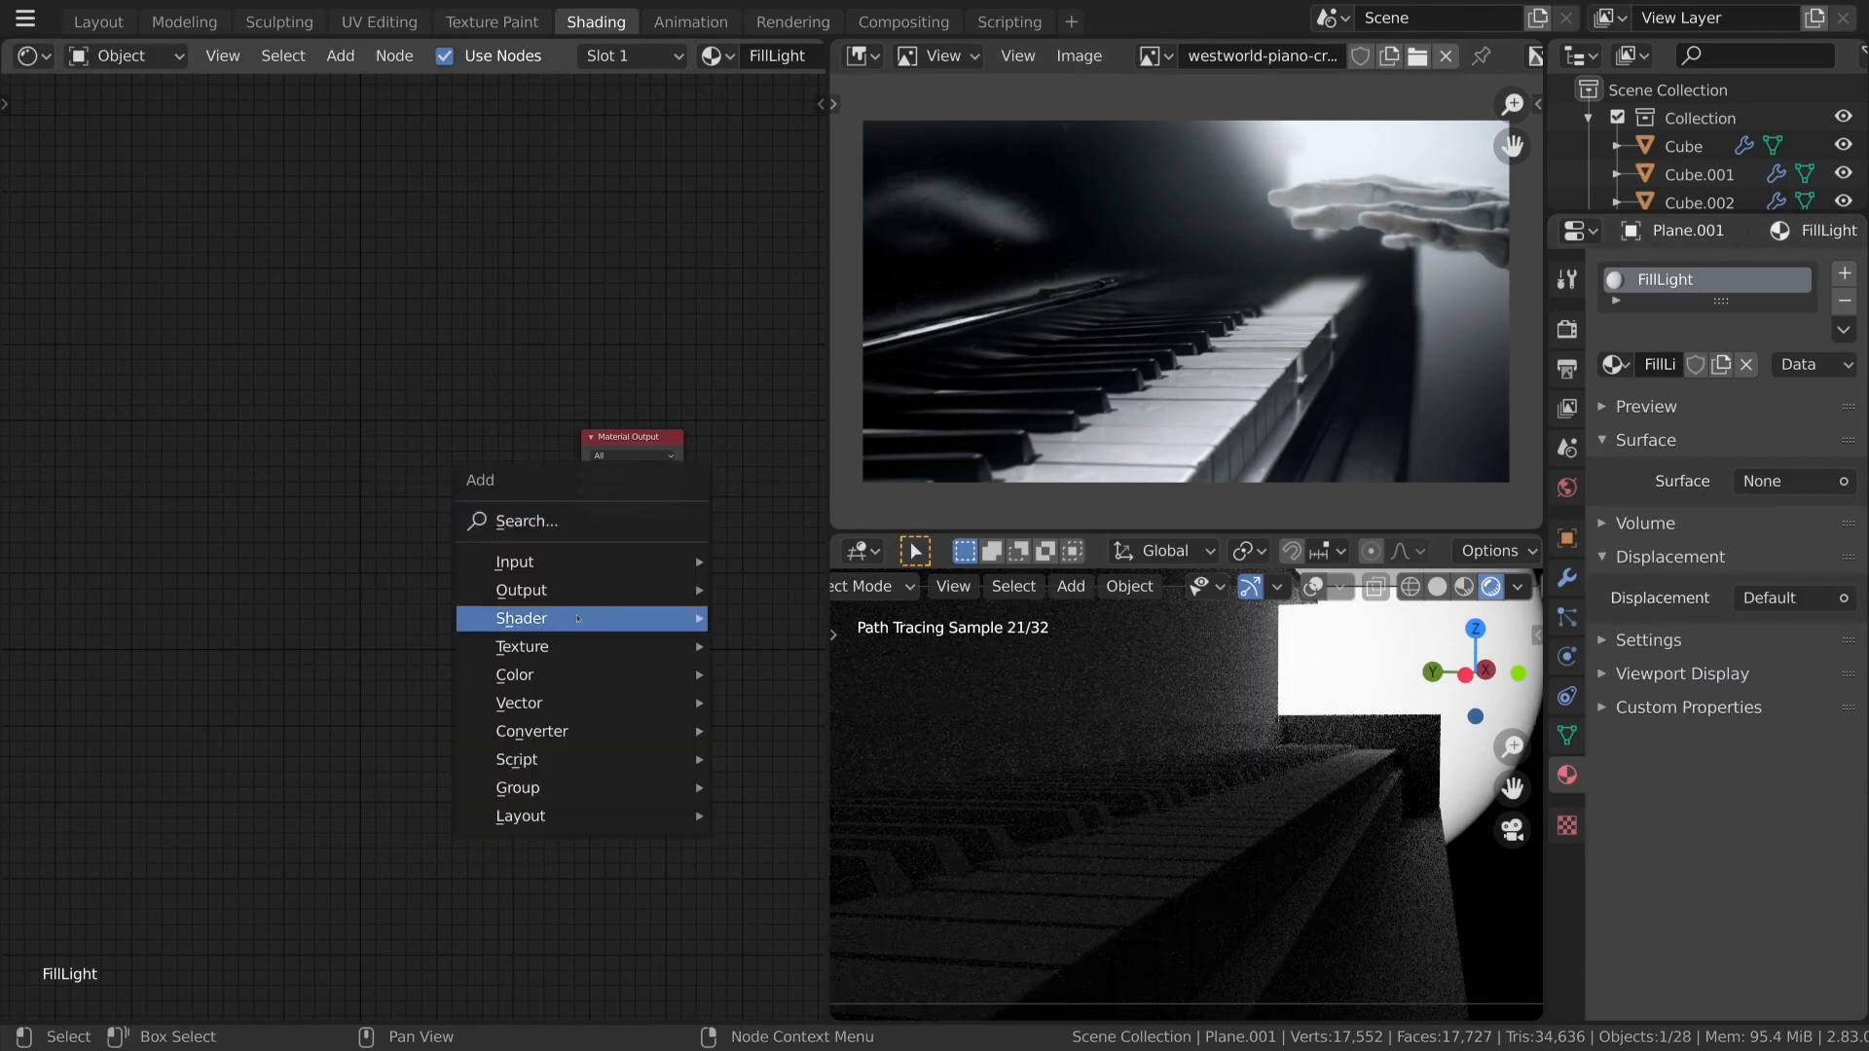
pyautogui.moveTo(584, 618)
pyautogui.click(781, 126)
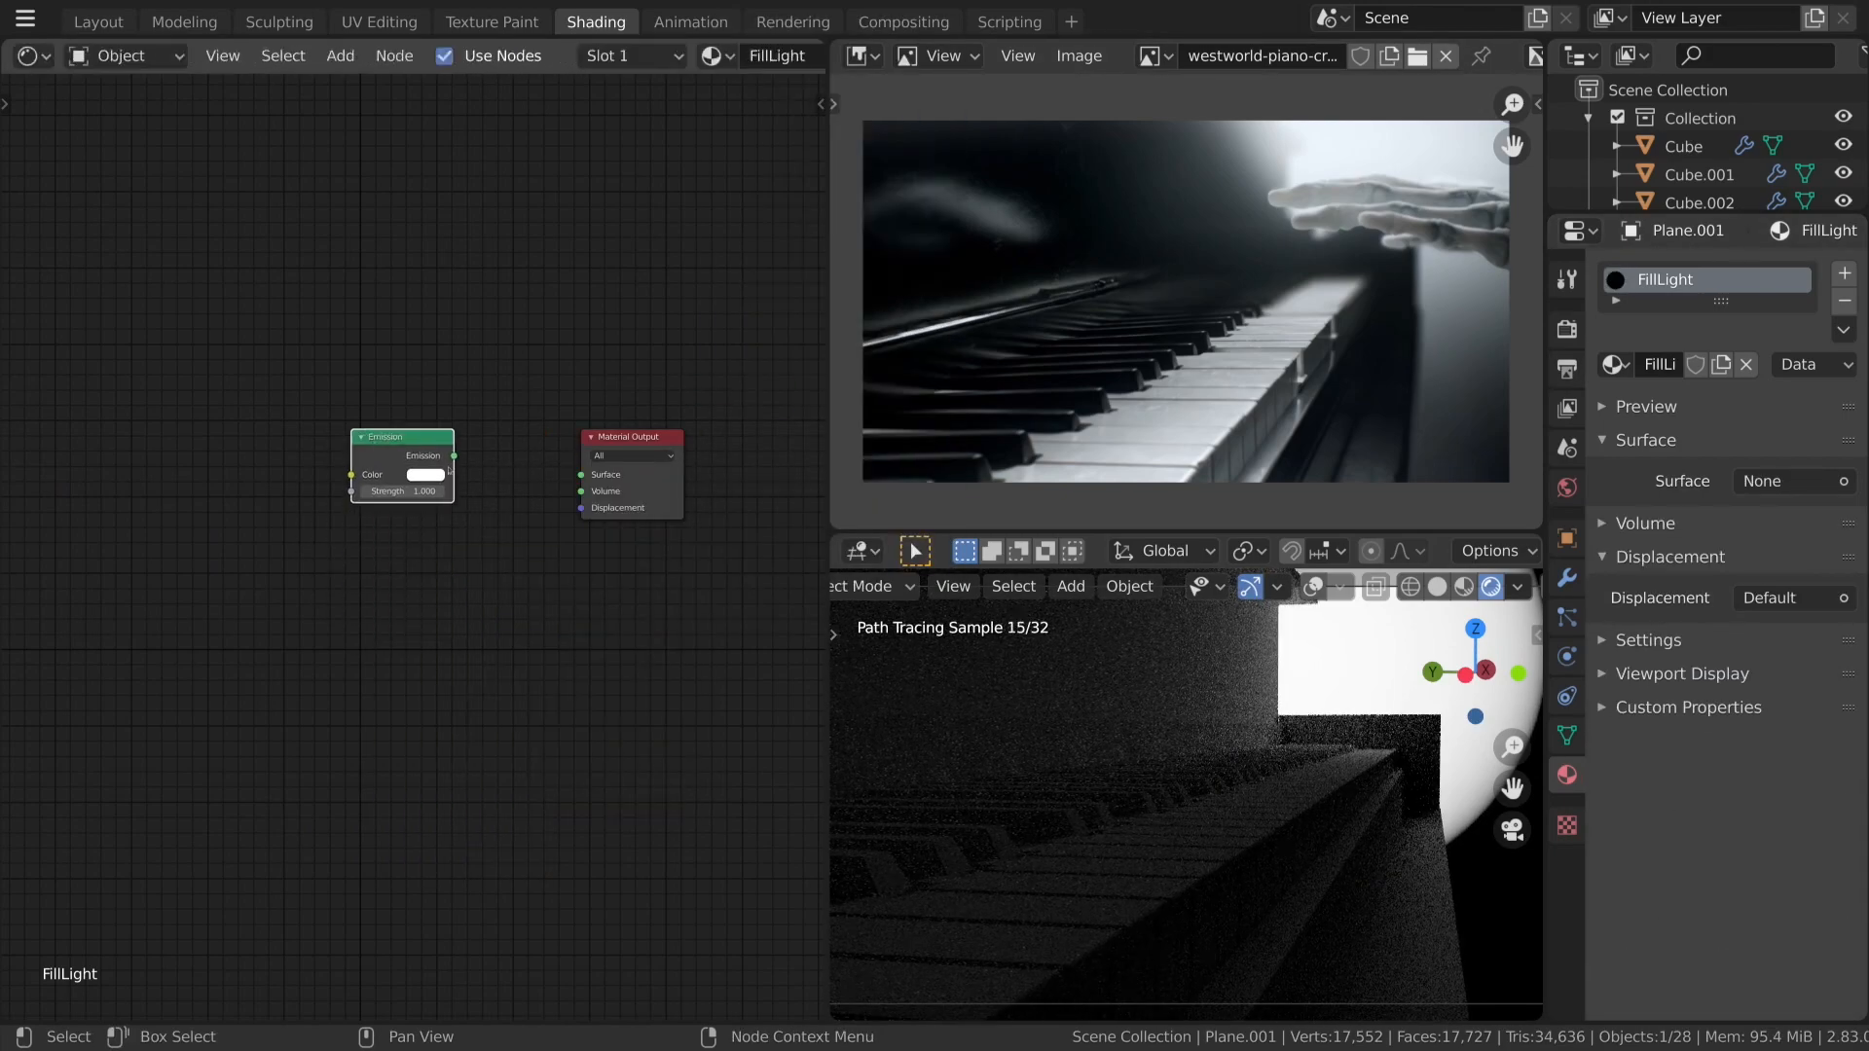
pyautogui.moveTo(456, 460); pyautogui.dragTo(578, 483)
pyautogui.moveTo(456, 458); pyautogui.dragTo(585, 478)
# Try a FillLight Emission strength of 42, and settle on 25.1.
pyautogui.moveTo(601, 613); pyautogui.dragTo(536, 710, button='middle')
pyautogui.scroll(4, 340, 587)
pyautogui.moveTo(340, 587); pyautogui.dragTo(614, 587)
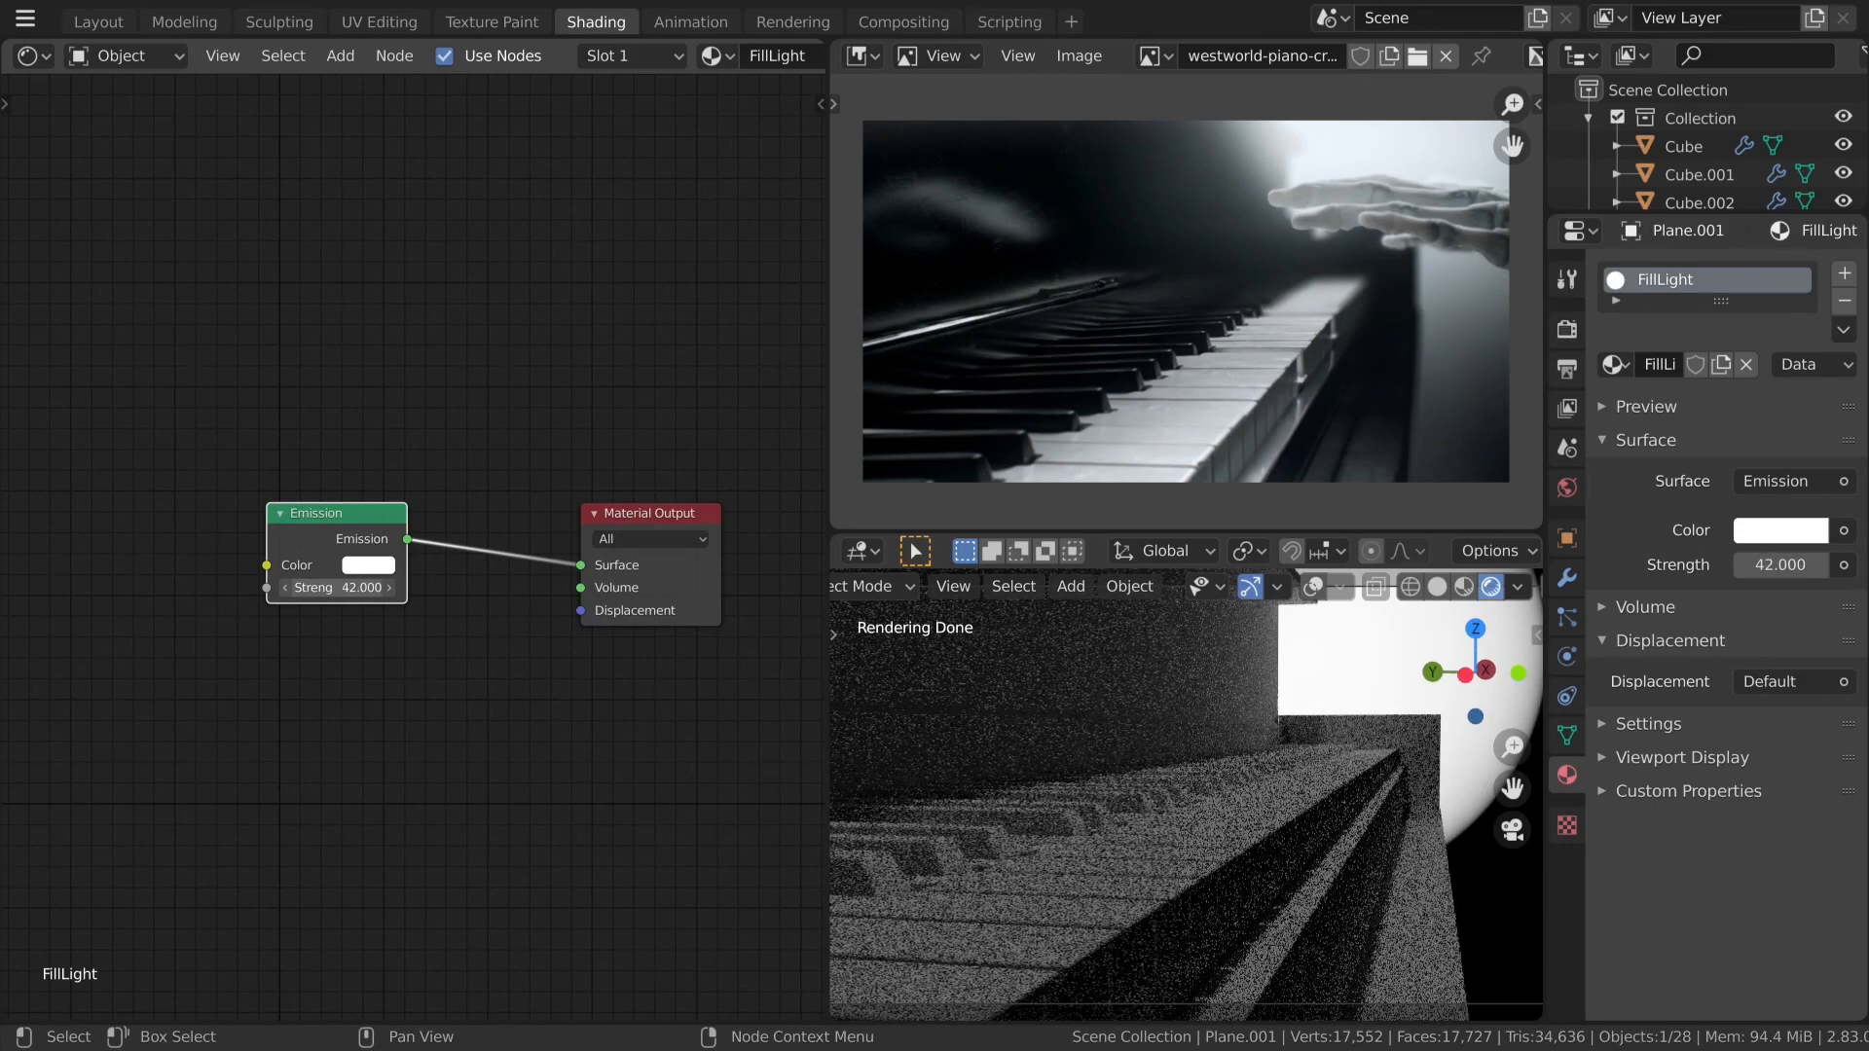
pyautogui.moveTo(614, 587)
pyautogui.mouseDown()
pyautogui.moveTo(487, 587)
pyautogui.moveTo(503, 587)
pyautogui.mouseUp()
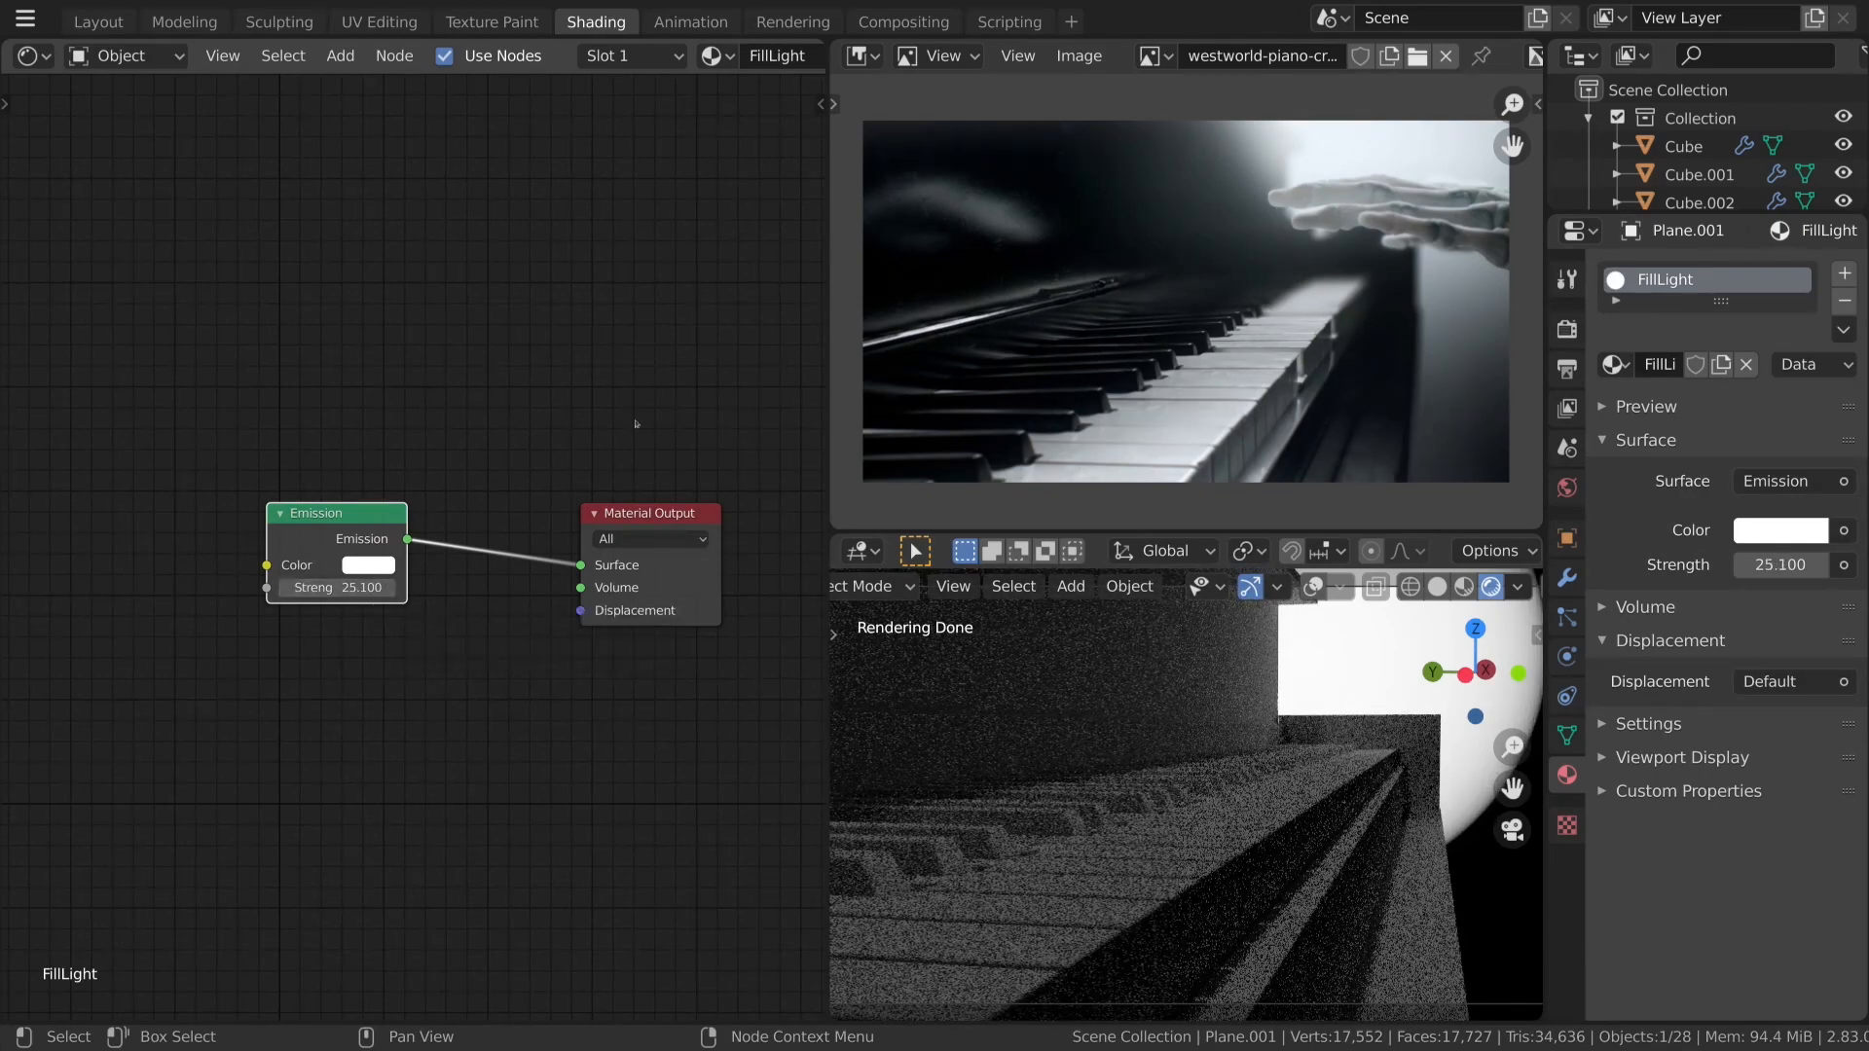
# Tilt the small fill-light plane toward the keyboard from the left orthographic view in the Layout workspace.
pyautogui.click(99, 21)
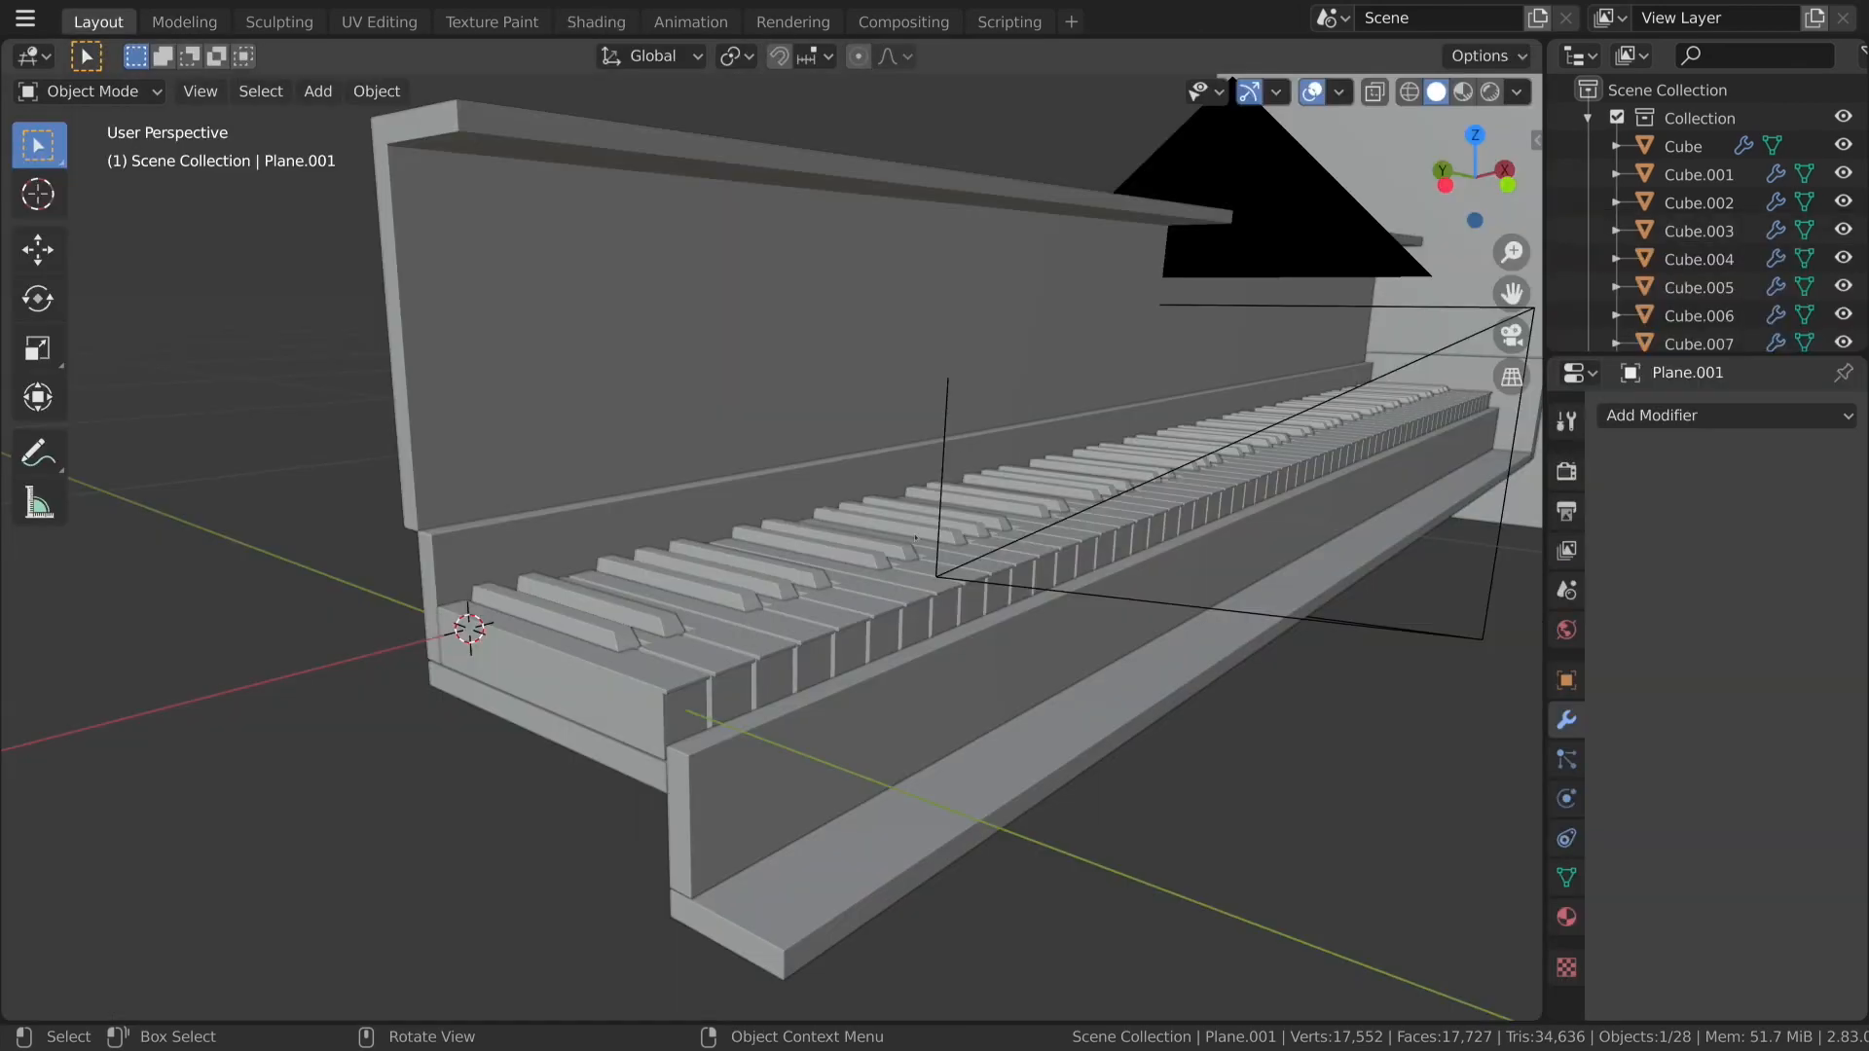
pyautogui.press('KP_1')
pyautogui.press('KP_8')
pyautogui.press('KP_3')
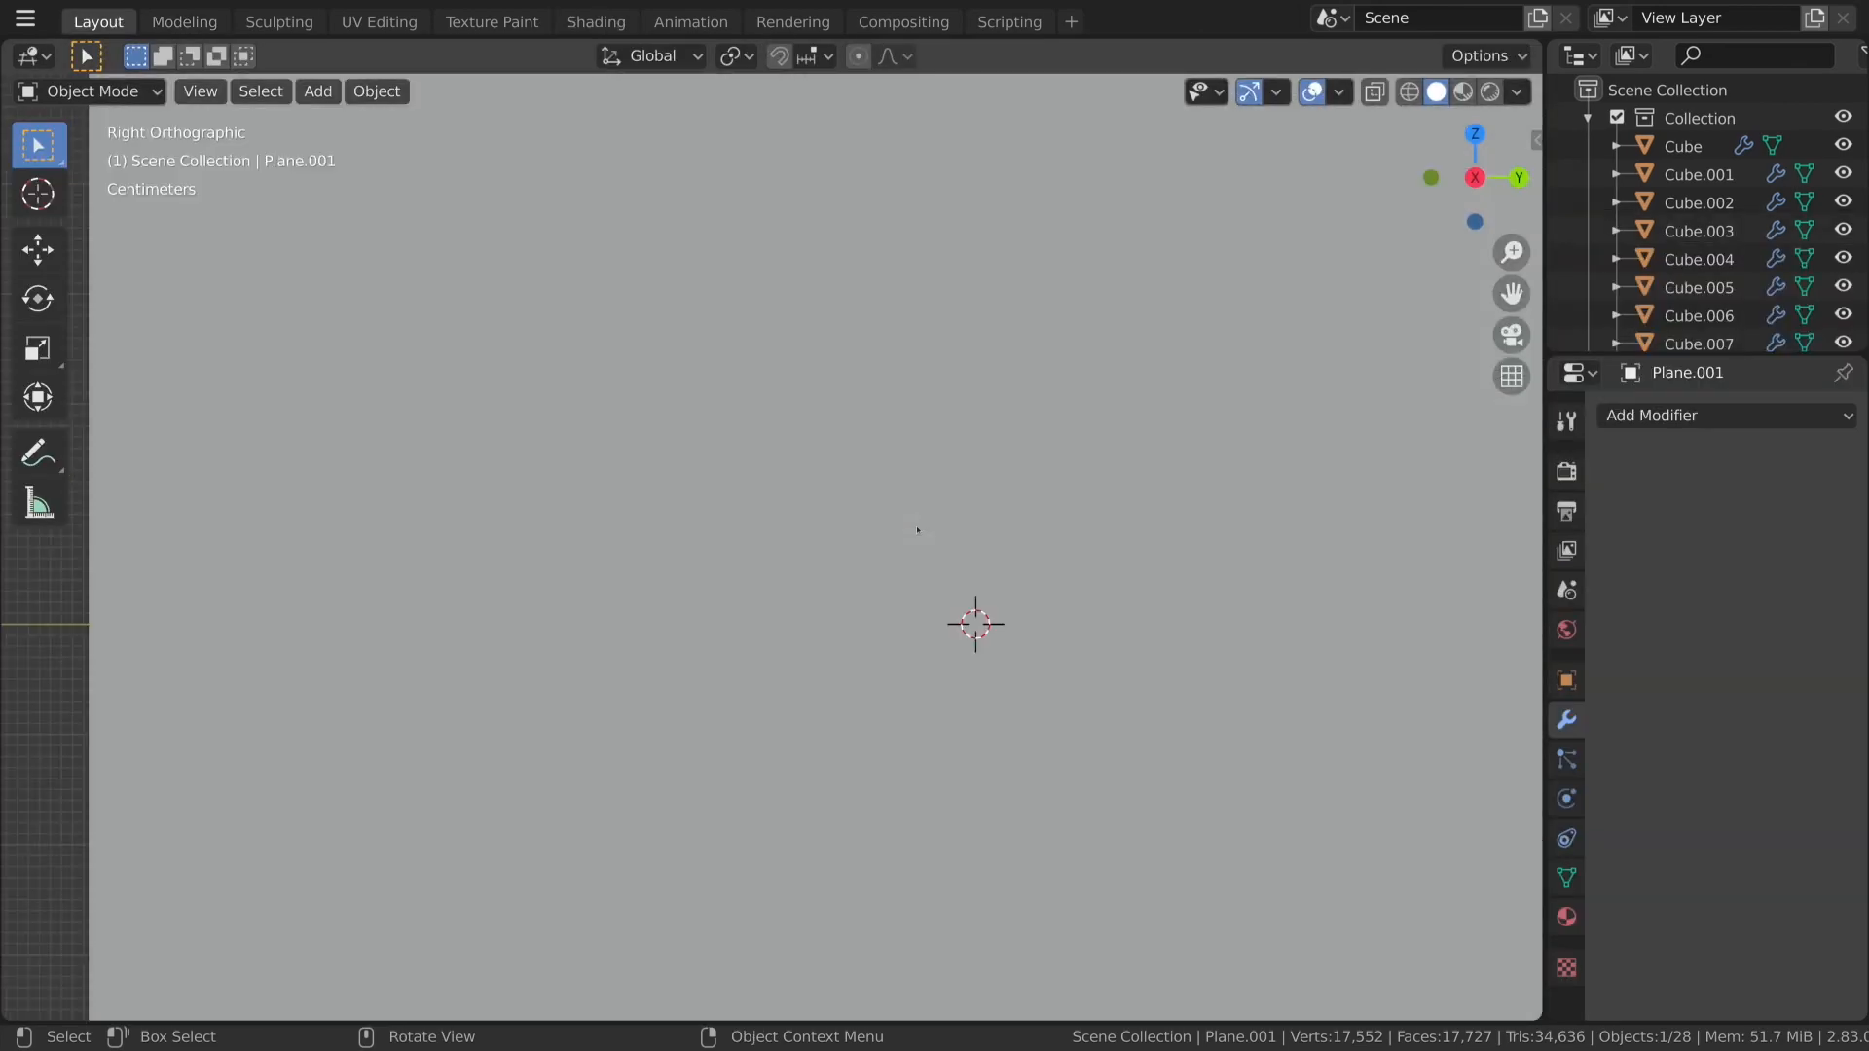
pyautogui.moveTo(917, 531); pyautogui.dragTo(1227, 534, button='middle')
pyautogui.scroll(-4, 1149, 538)
pyautogui.scroll(1, 1049, 520)
pyautogui.press('KP_1')
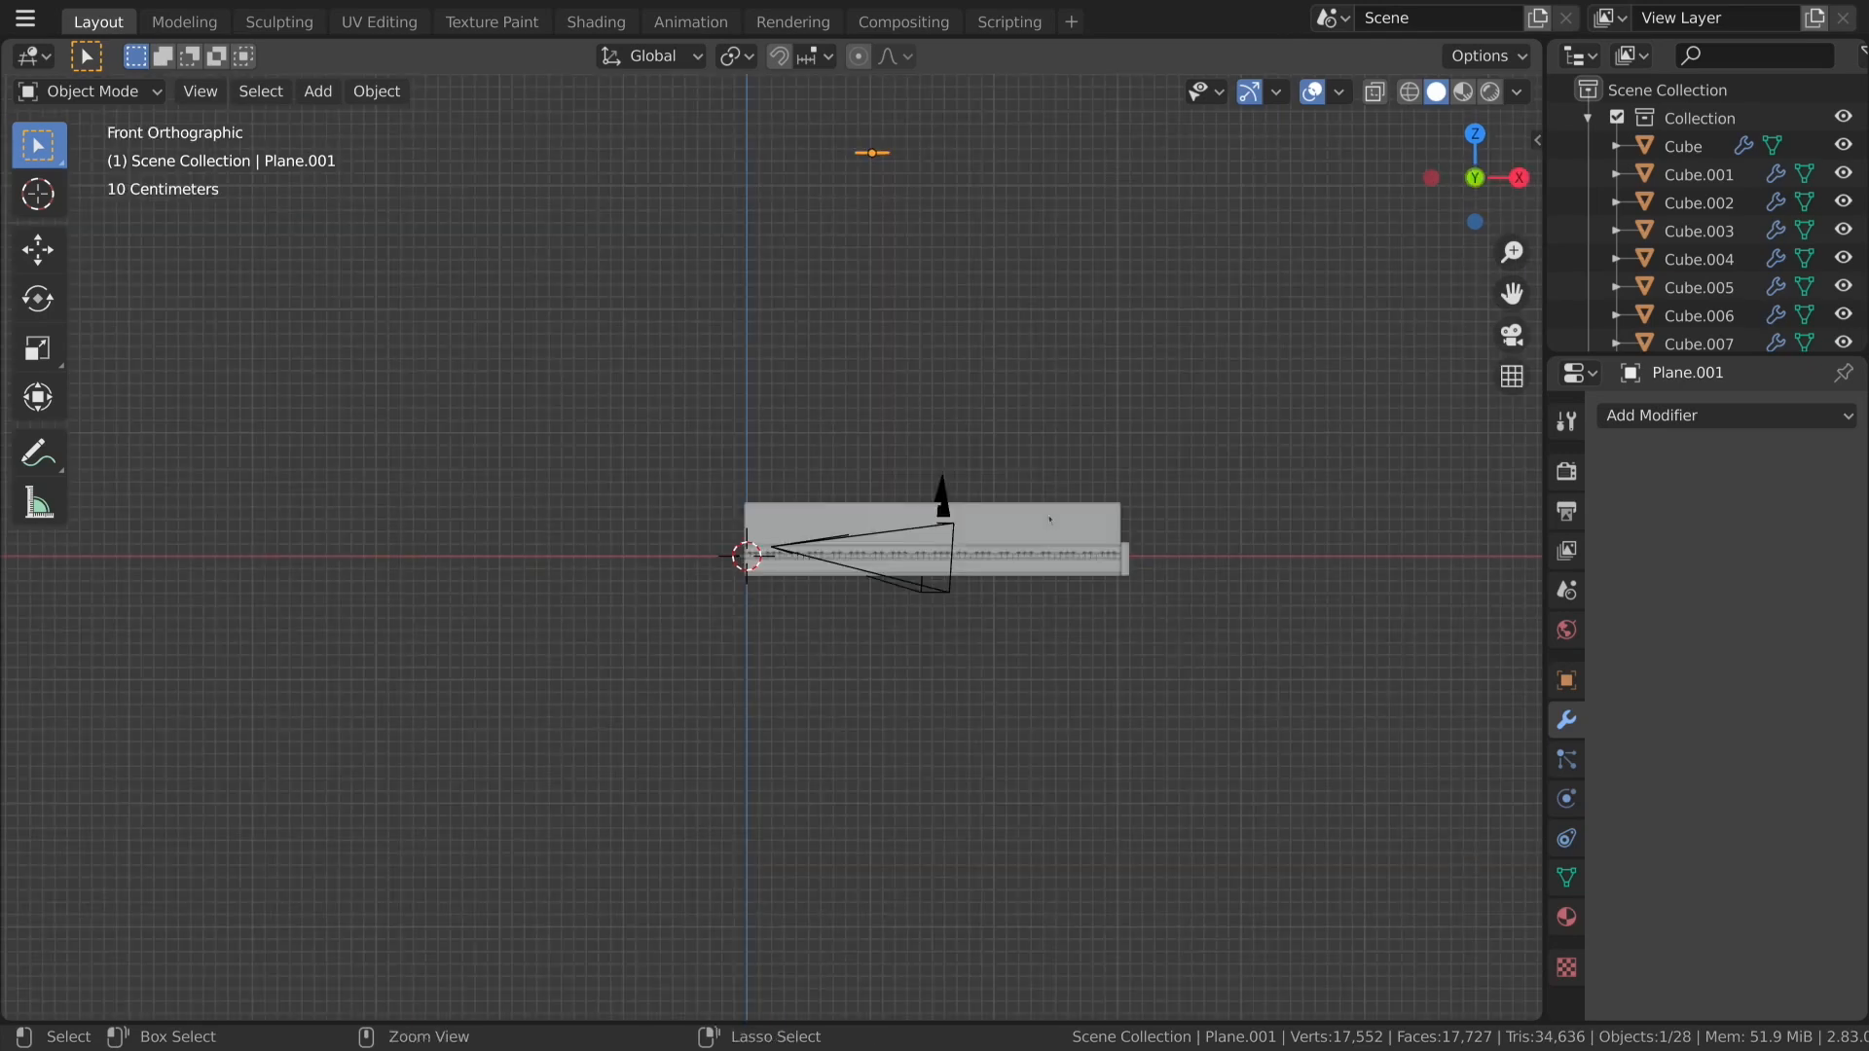
pyautogui.press('ctrl+KP_3')
pyautogui.press('r')
pyautogui.click(895, 404)
# Move the tilted fill-light plane down closer to the keyboard within the left orthographic view.
pyautogui.press('g')
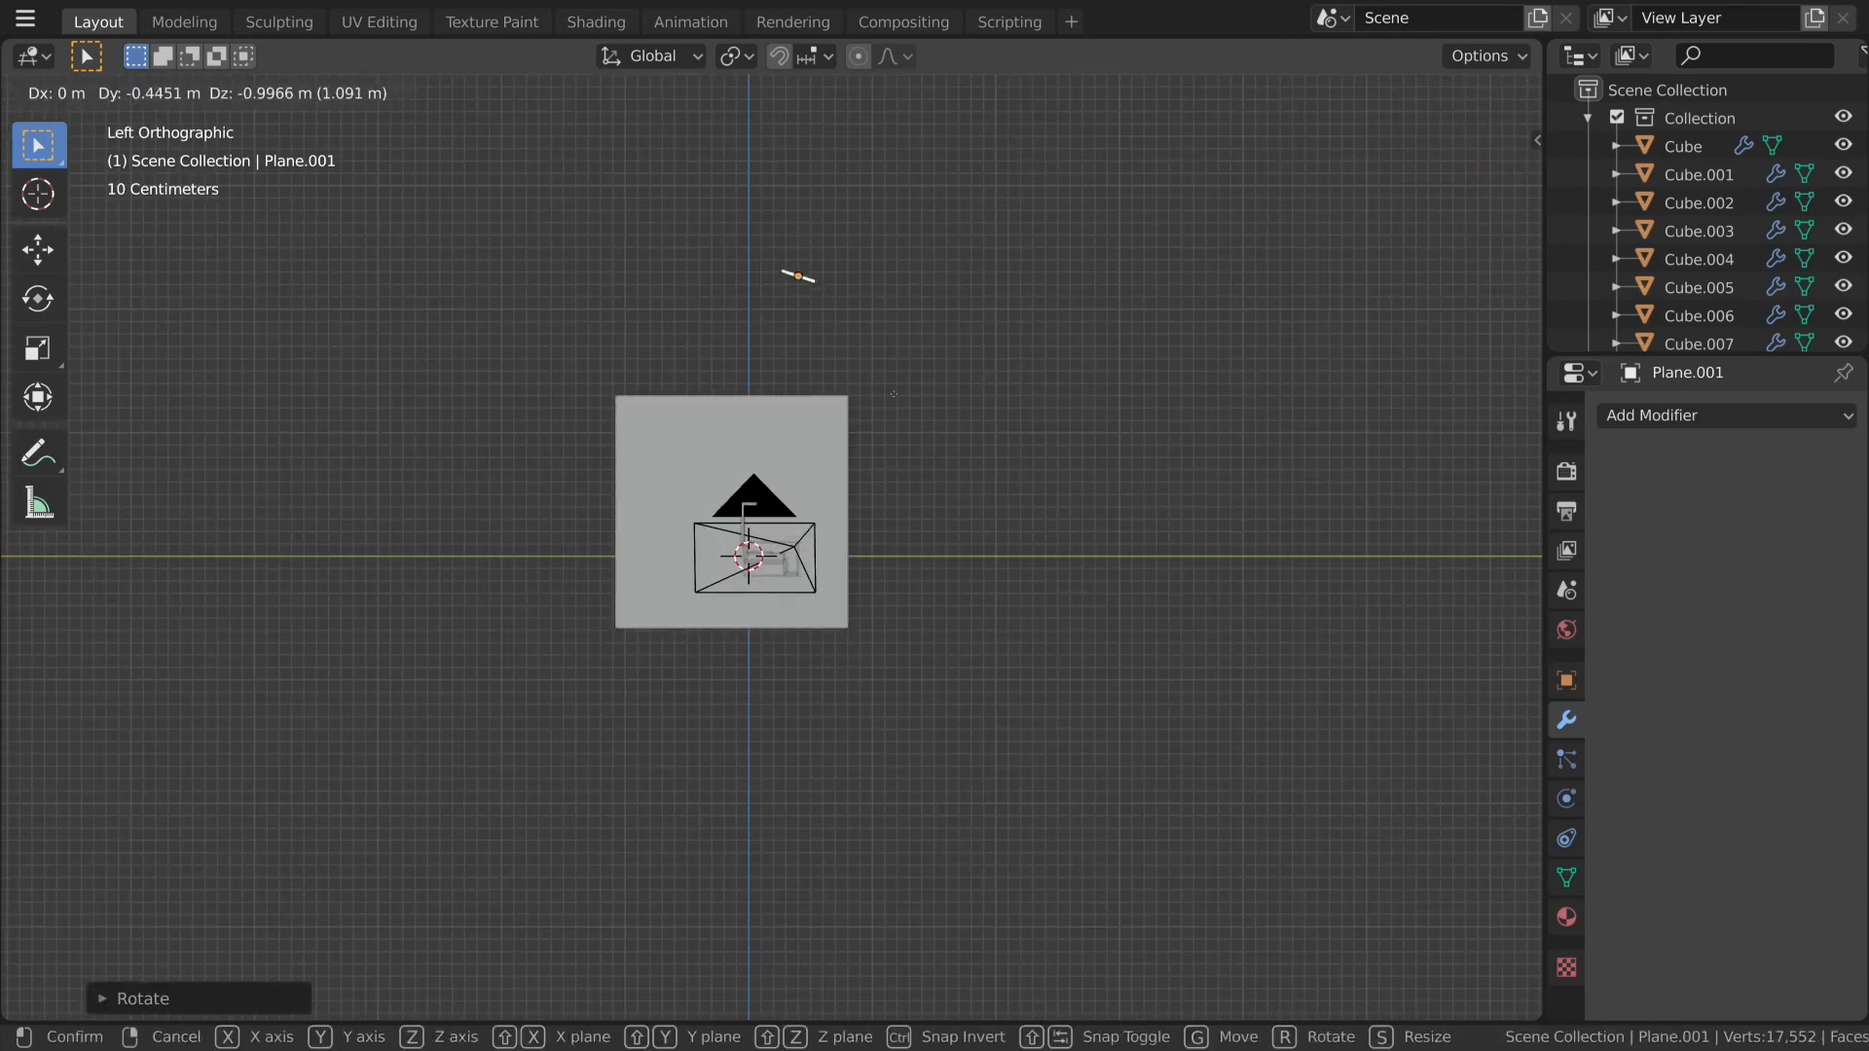
pyautogui.click(1126, 464)
pyautogui.press('KP_5')
pyautogui.moveTo(1127, 463); pyautogui.dragTo(934, 429, button='middle')
# Select the nearest white key in the Shading workspace's rendered view and give it a new material named ShineyWhite.
pyautogui.click(596, 22)
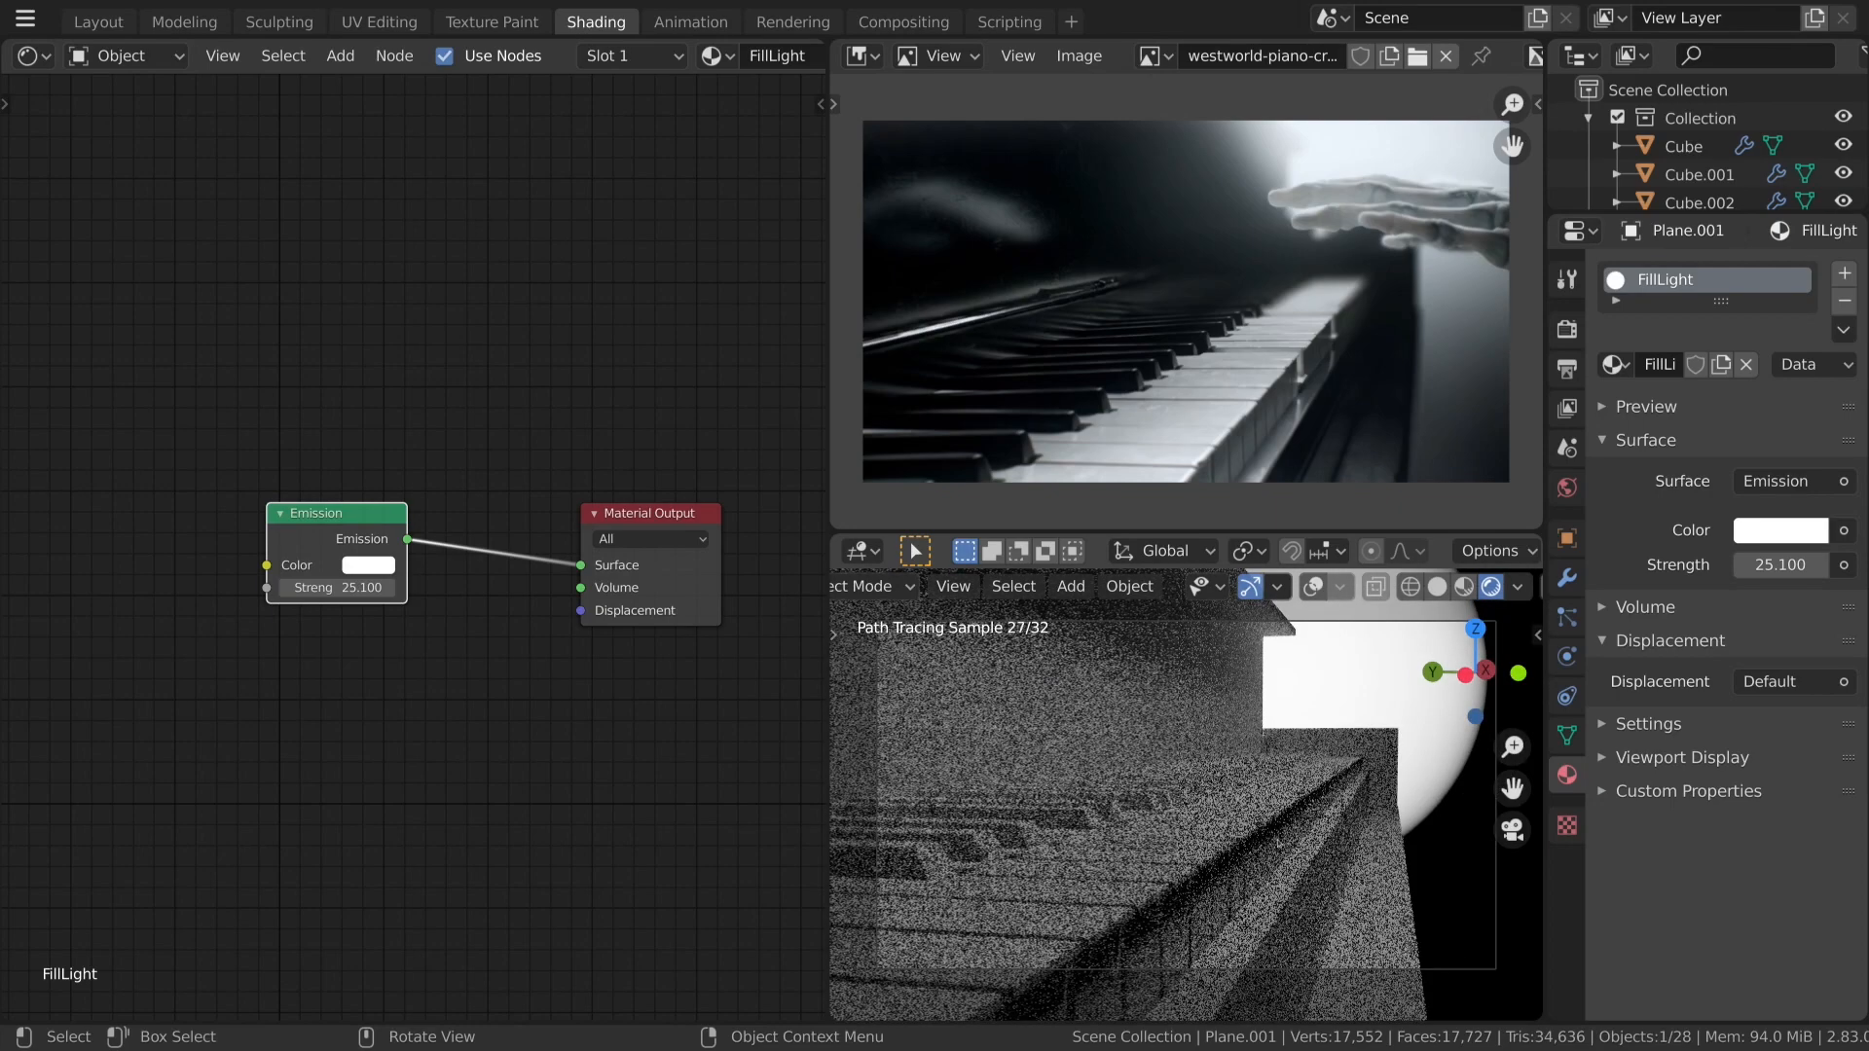
pyautogui.scroll(-2, 1277, 843)
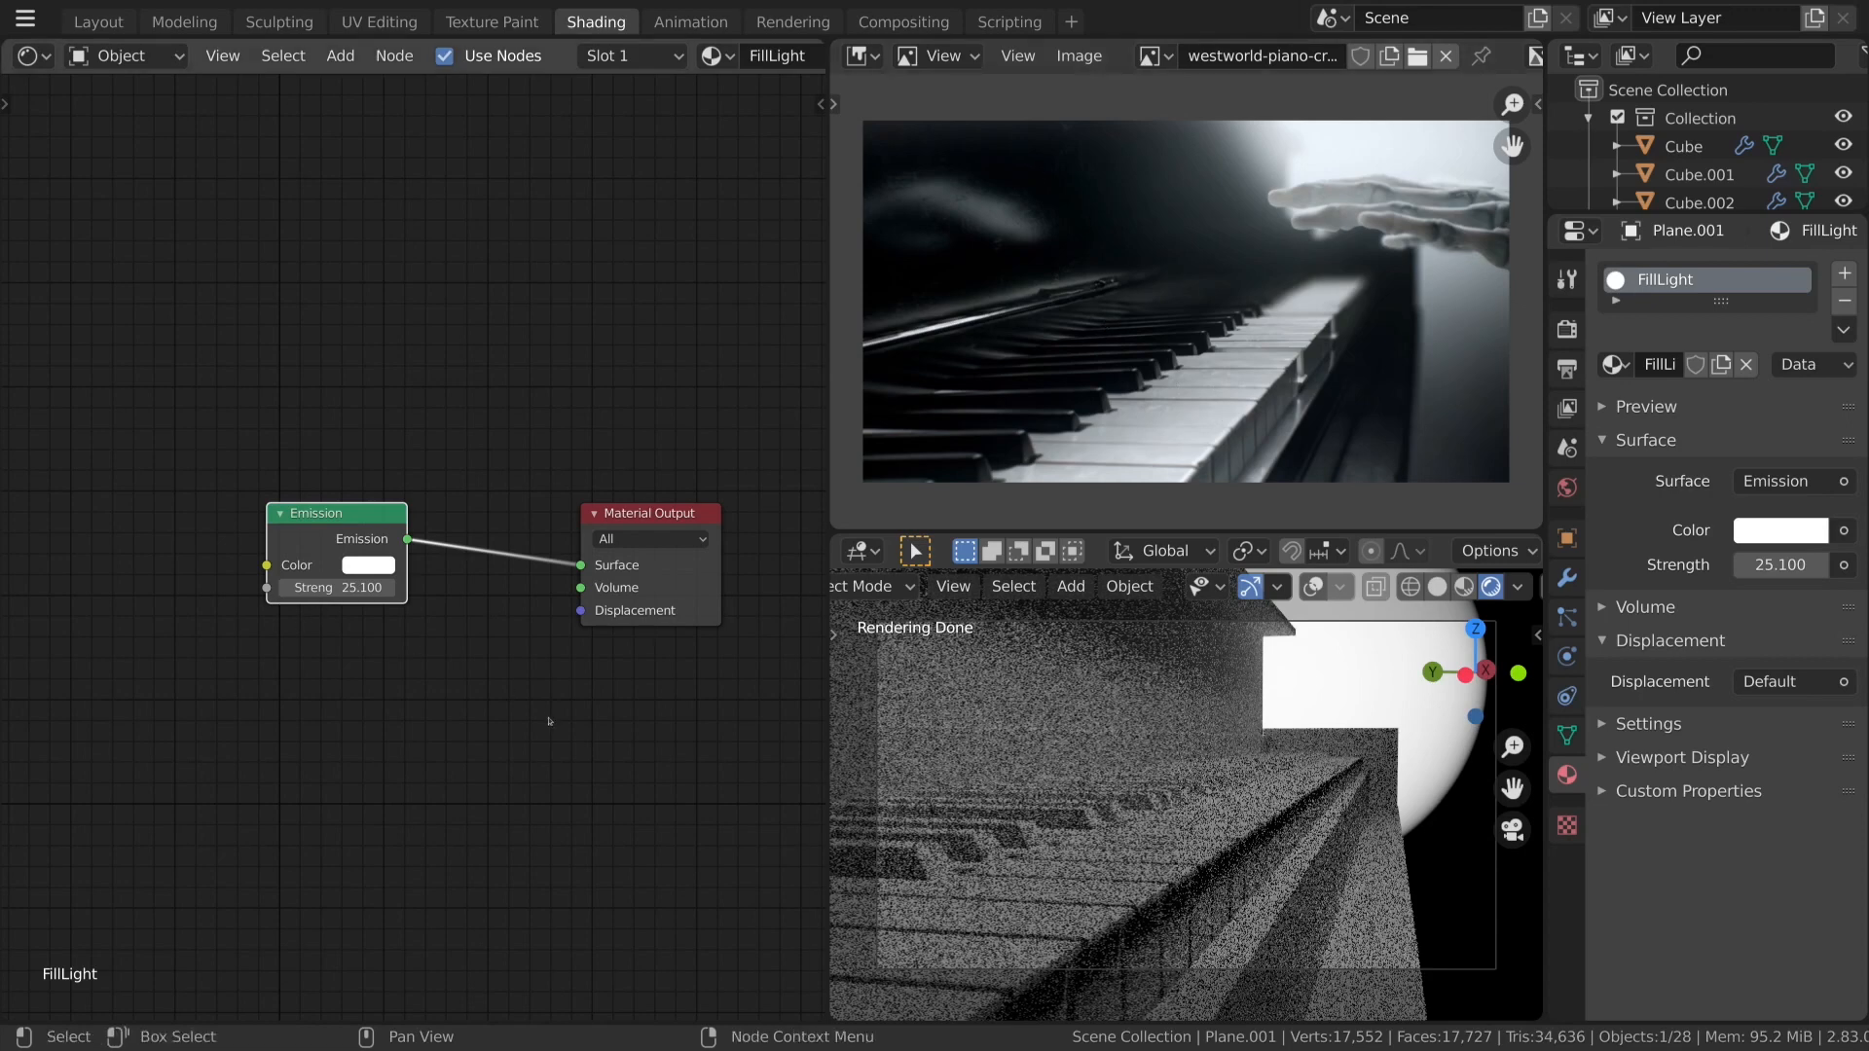
pyautogui.scroll(1, 549, 721)
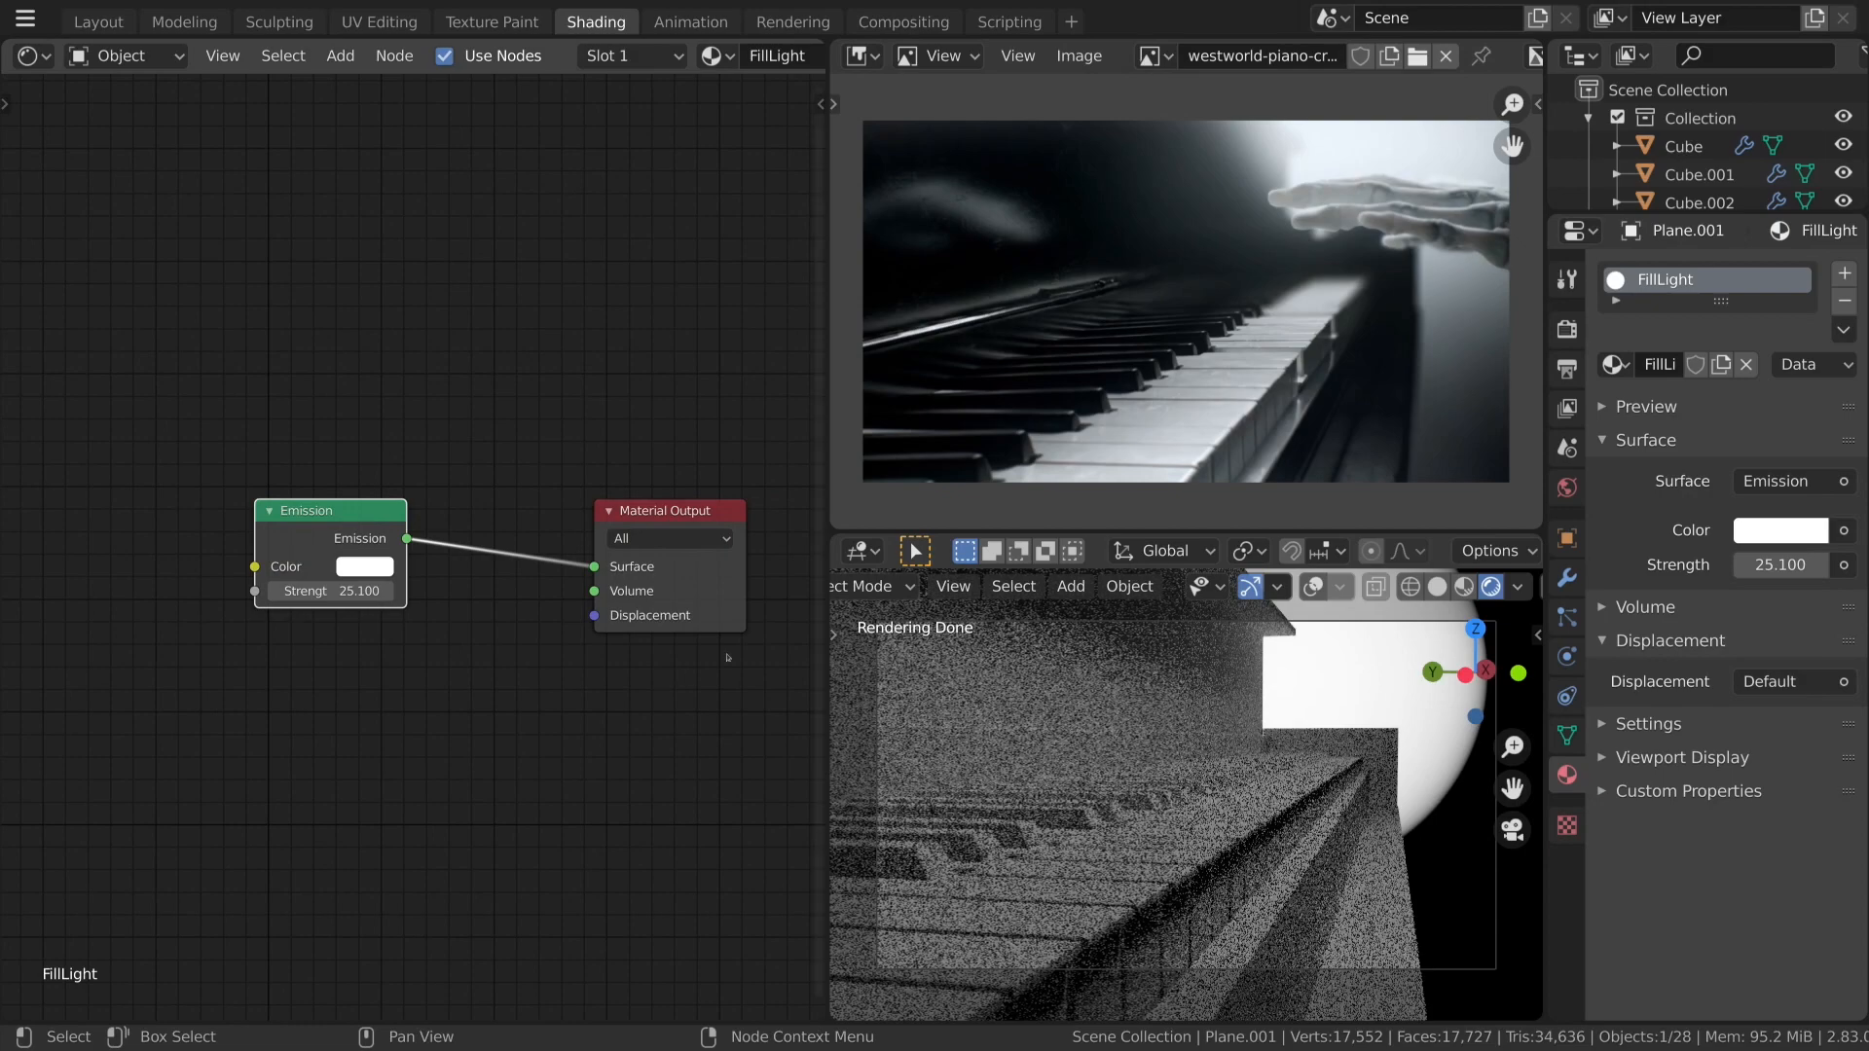
pyautogui.click(1139, 915)
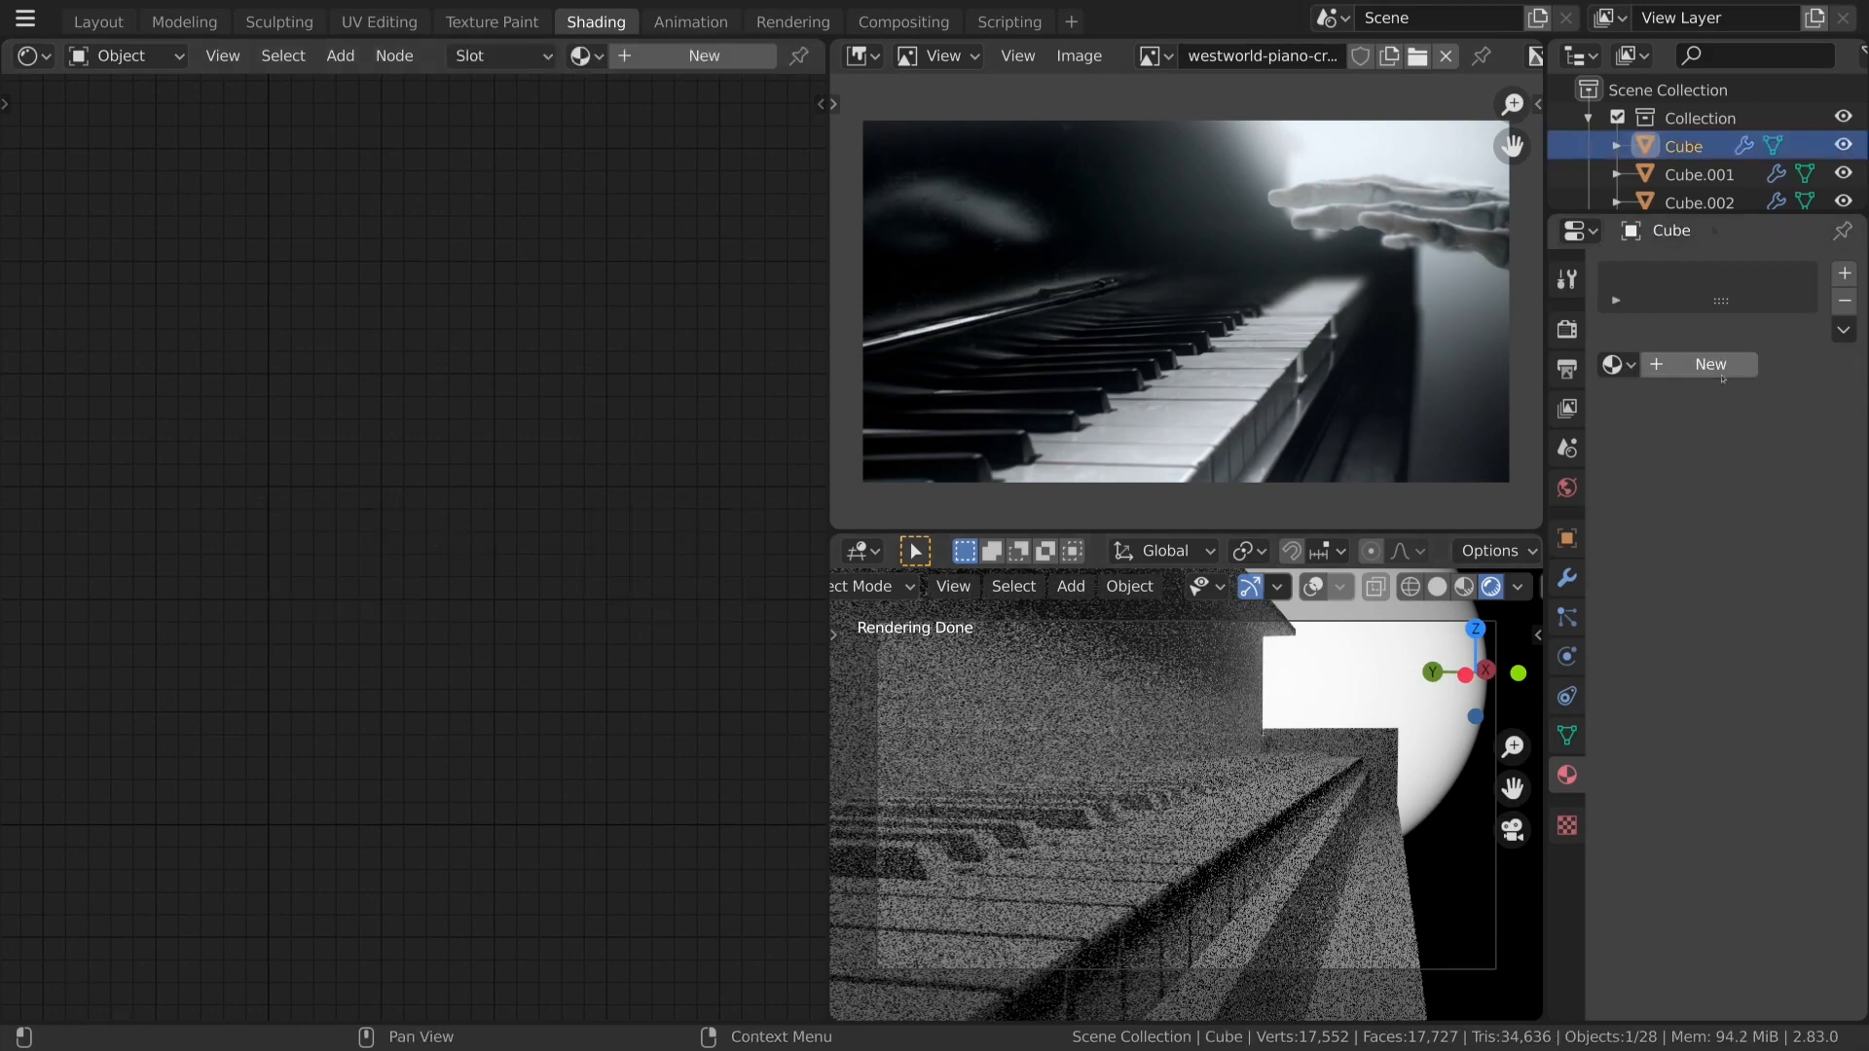
pyautogui.doubleClick(1674, 364)
pyautogui.write('ShineyWhite')
pyautogui.press('Return')
# Try a roughness of 0.02 on ShineyWhite's Principled BSDF.
pyautogui.scroll(-4, 581, 766)
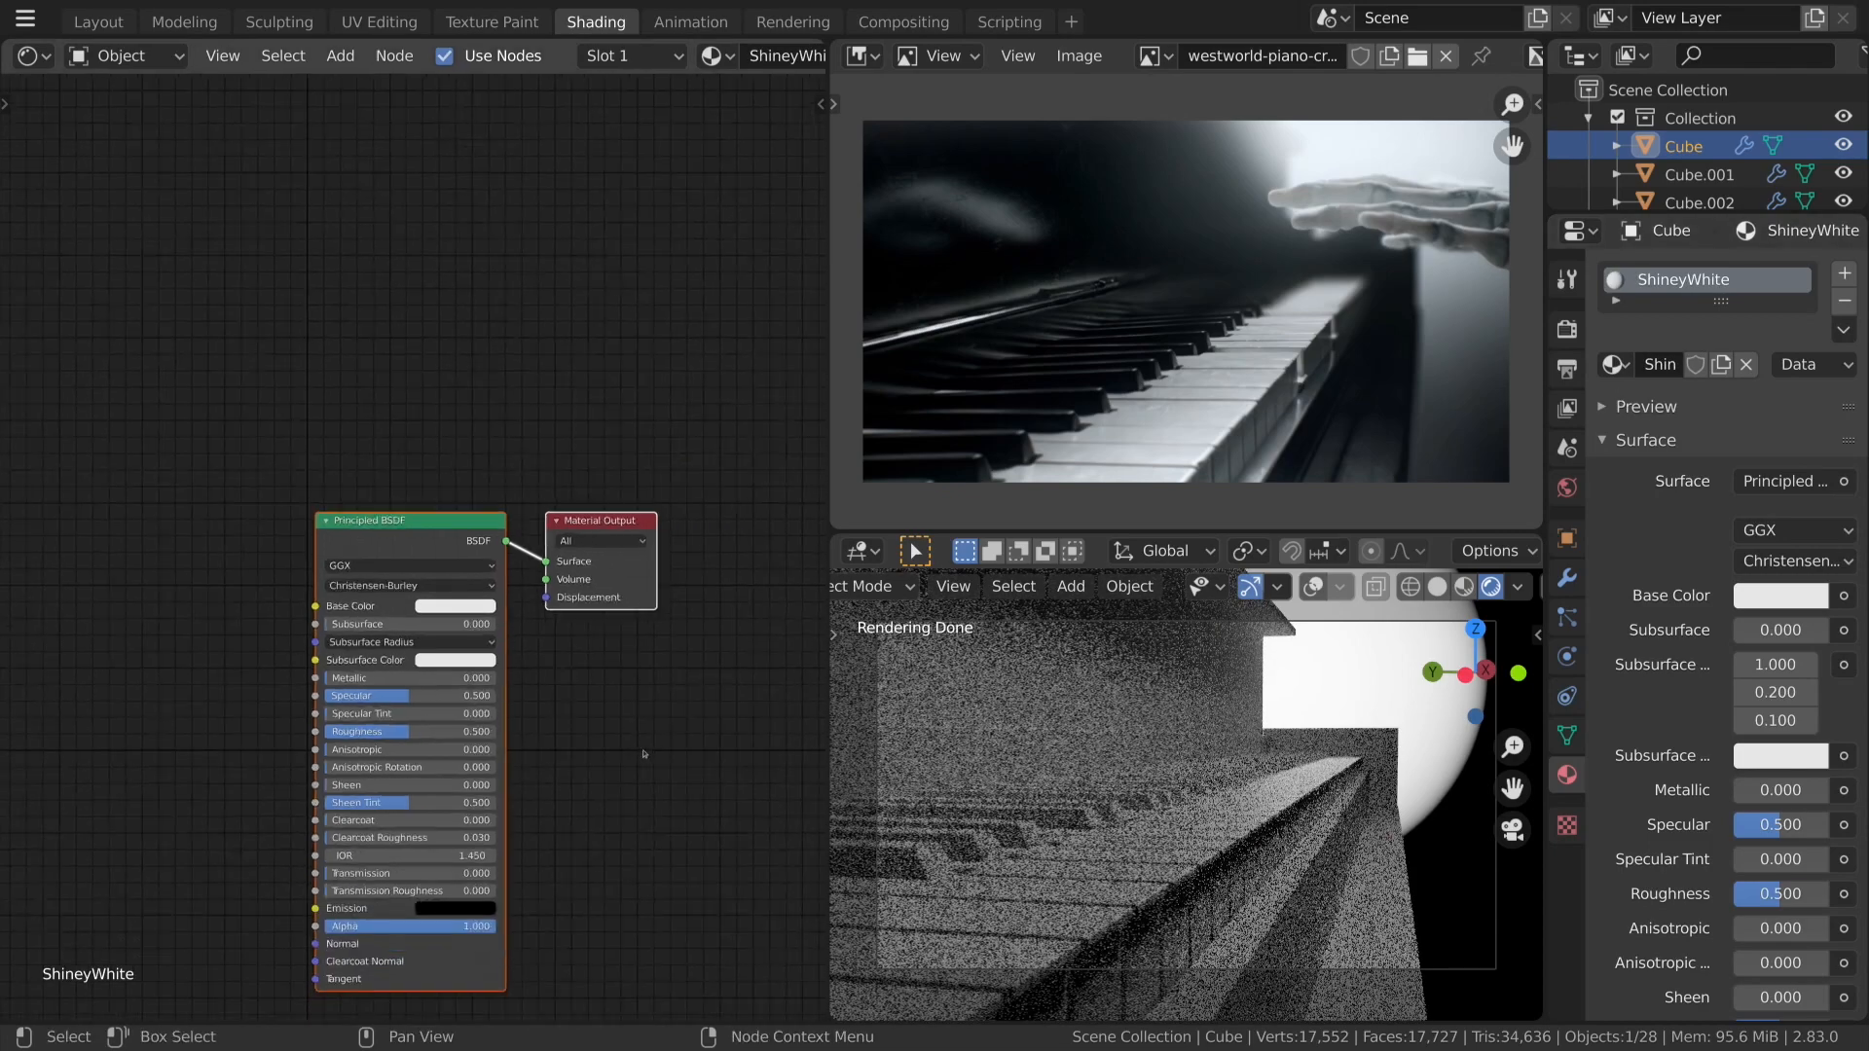
pyautogui.moveTo(619, 732); pyautogui.dragTo(622, 681, button='middle')
pyautogui.scroll(4, 622, 680)
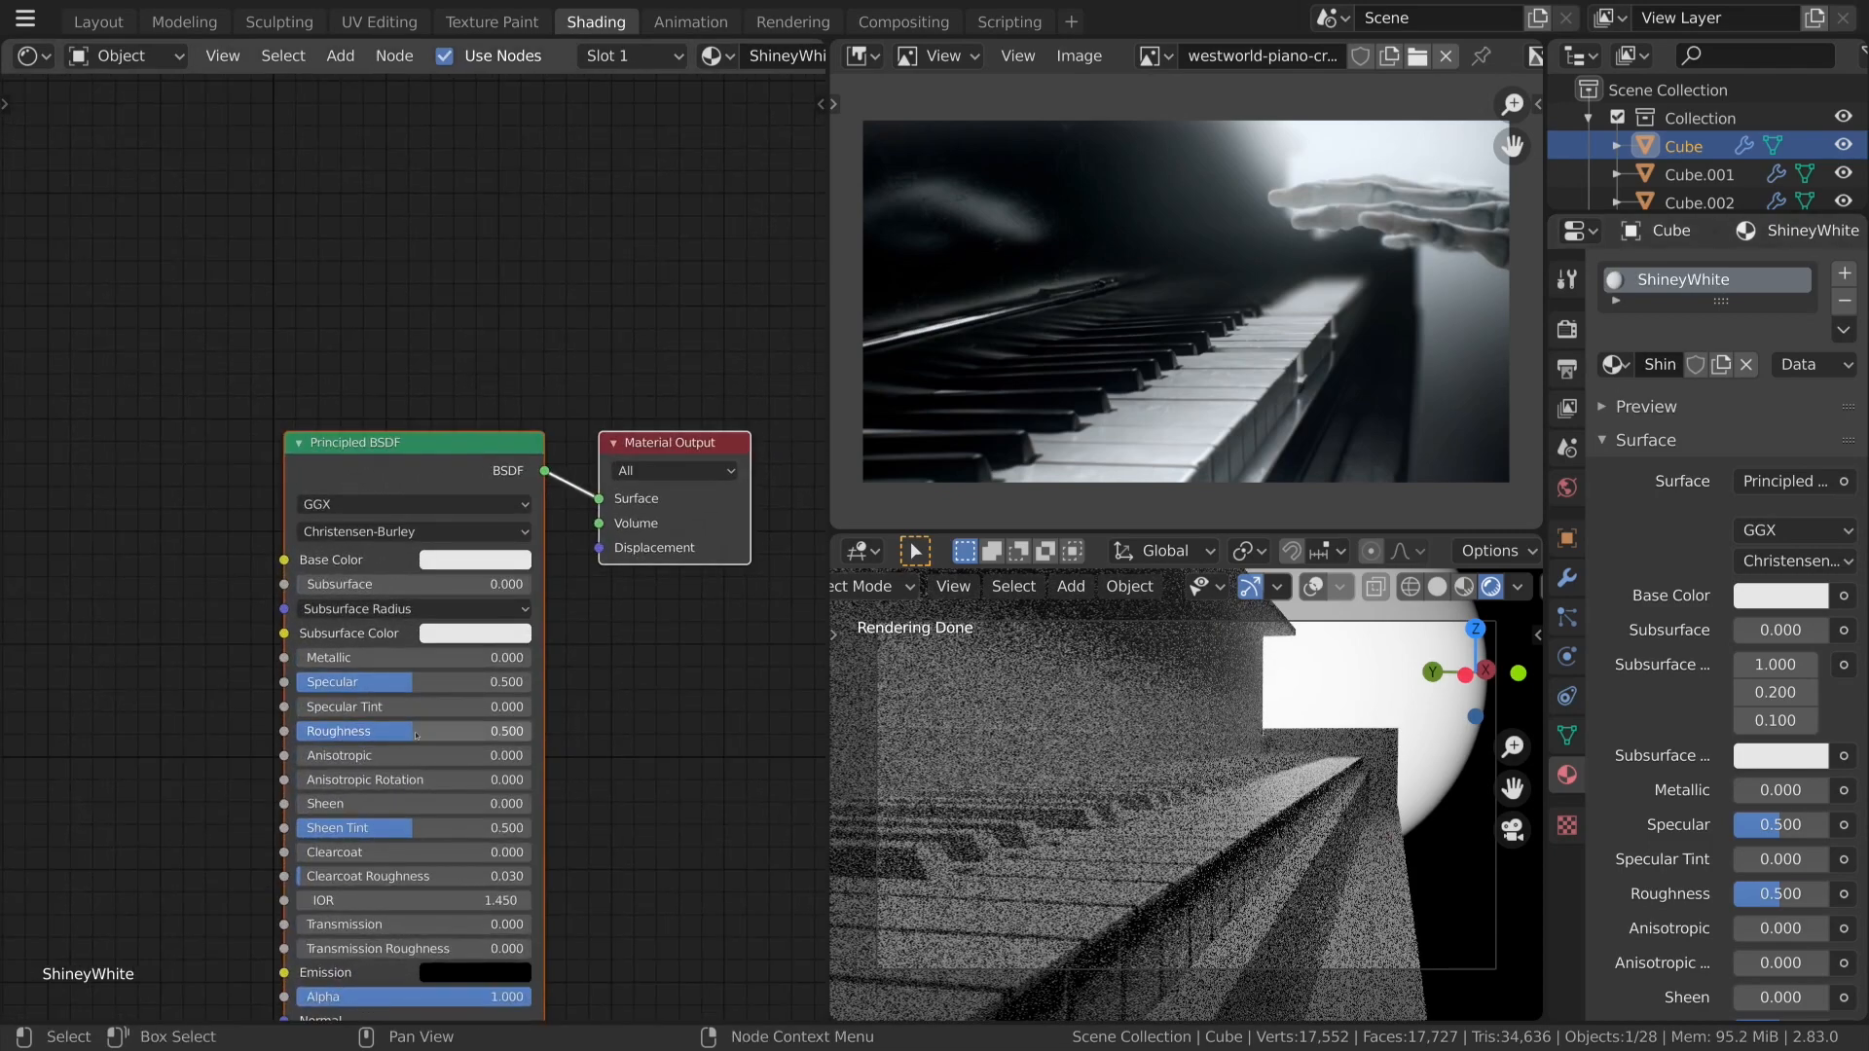
pyautogui.click(416, 733)
pyautogui.press('BackSpace')
pyautogui.write('.02')
pyautogui.press('Return')
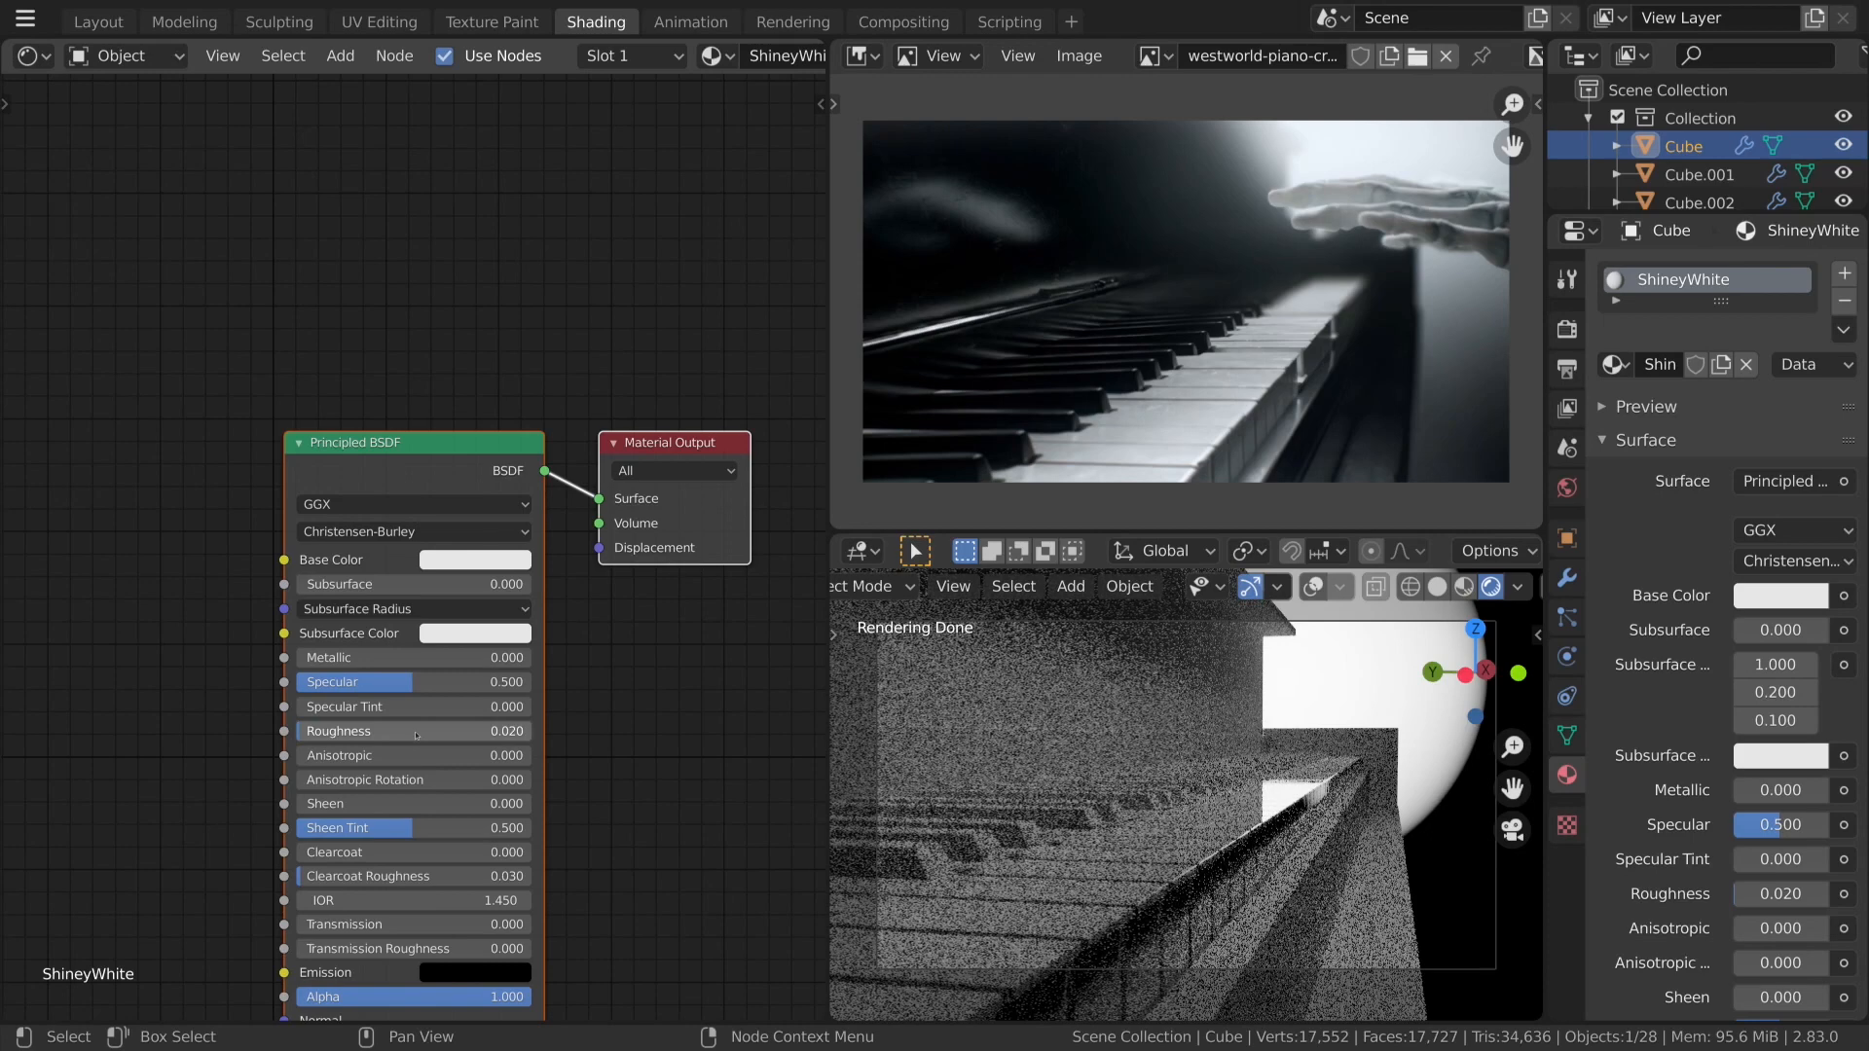
# Set the roughness of ShineyWhite's Principled BSDF to 0.05.
pyautogui.scroll(1, 415, 735)
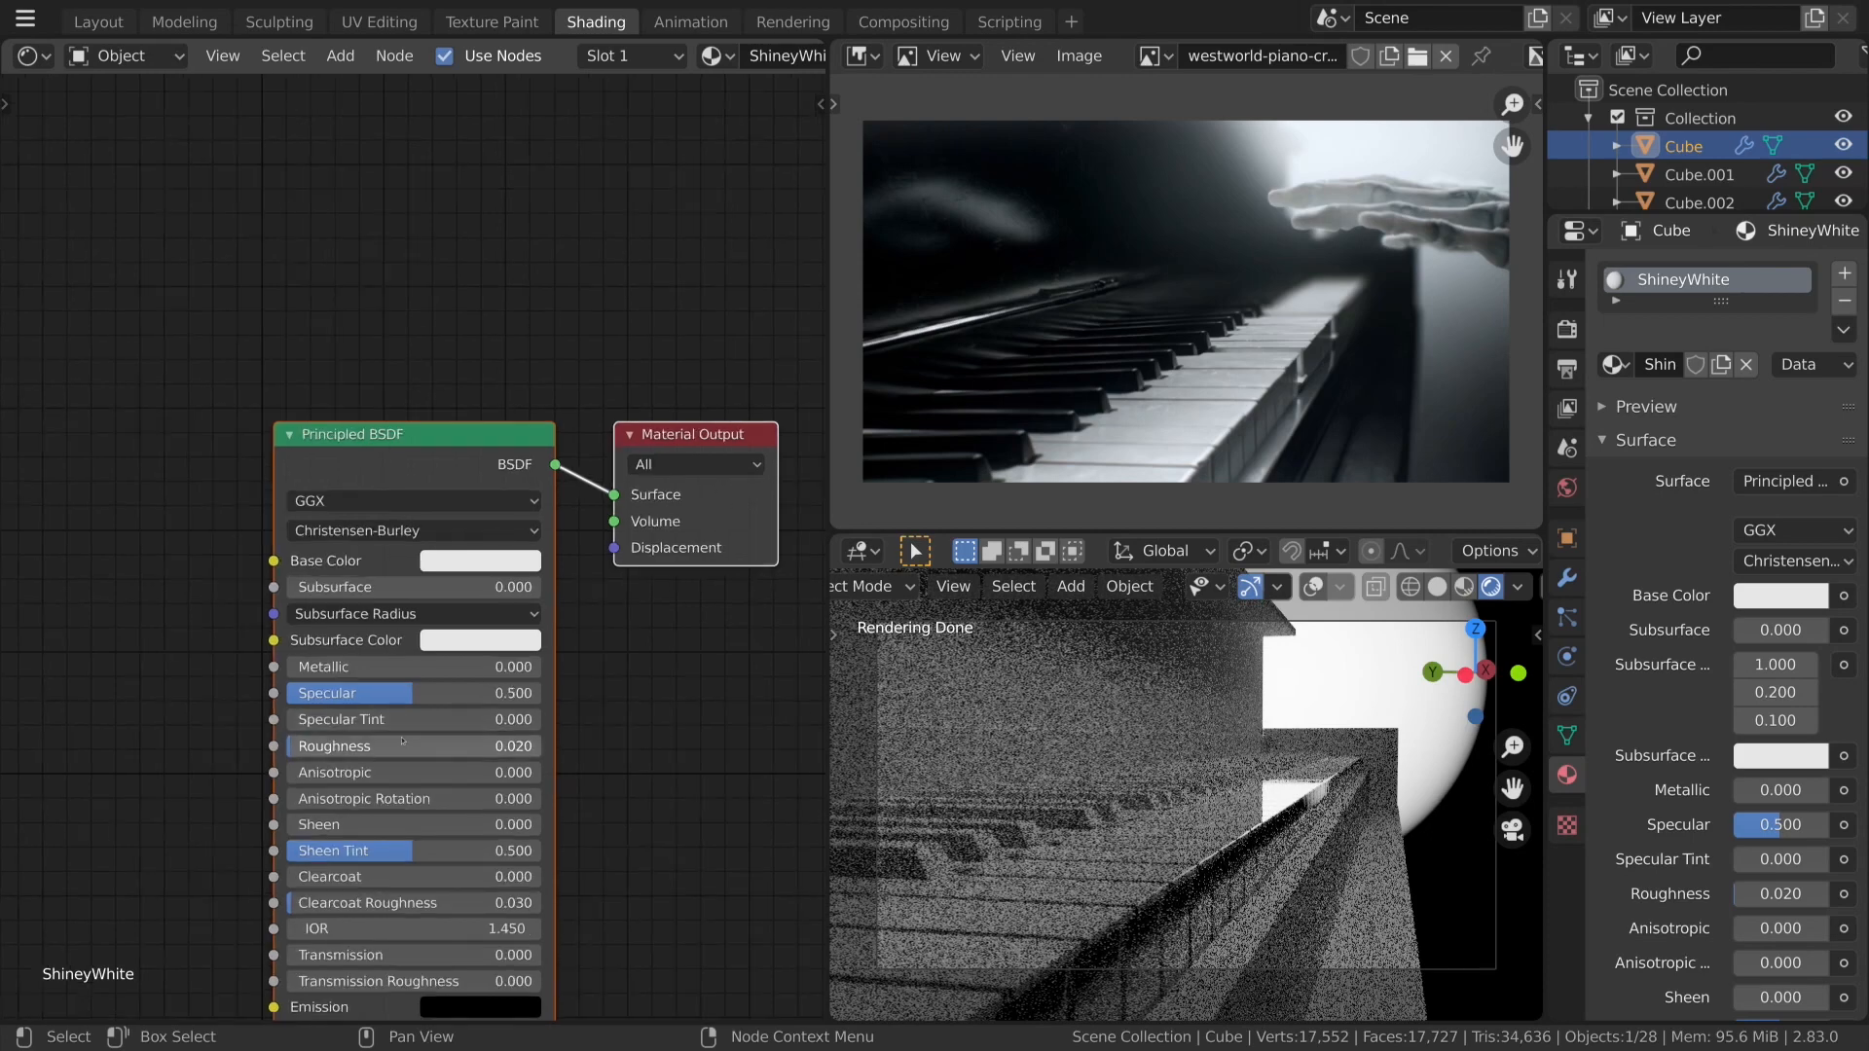
pyautogui.click(403, 740)
pyautogui.write('.05')
pyautogui.press('Return')
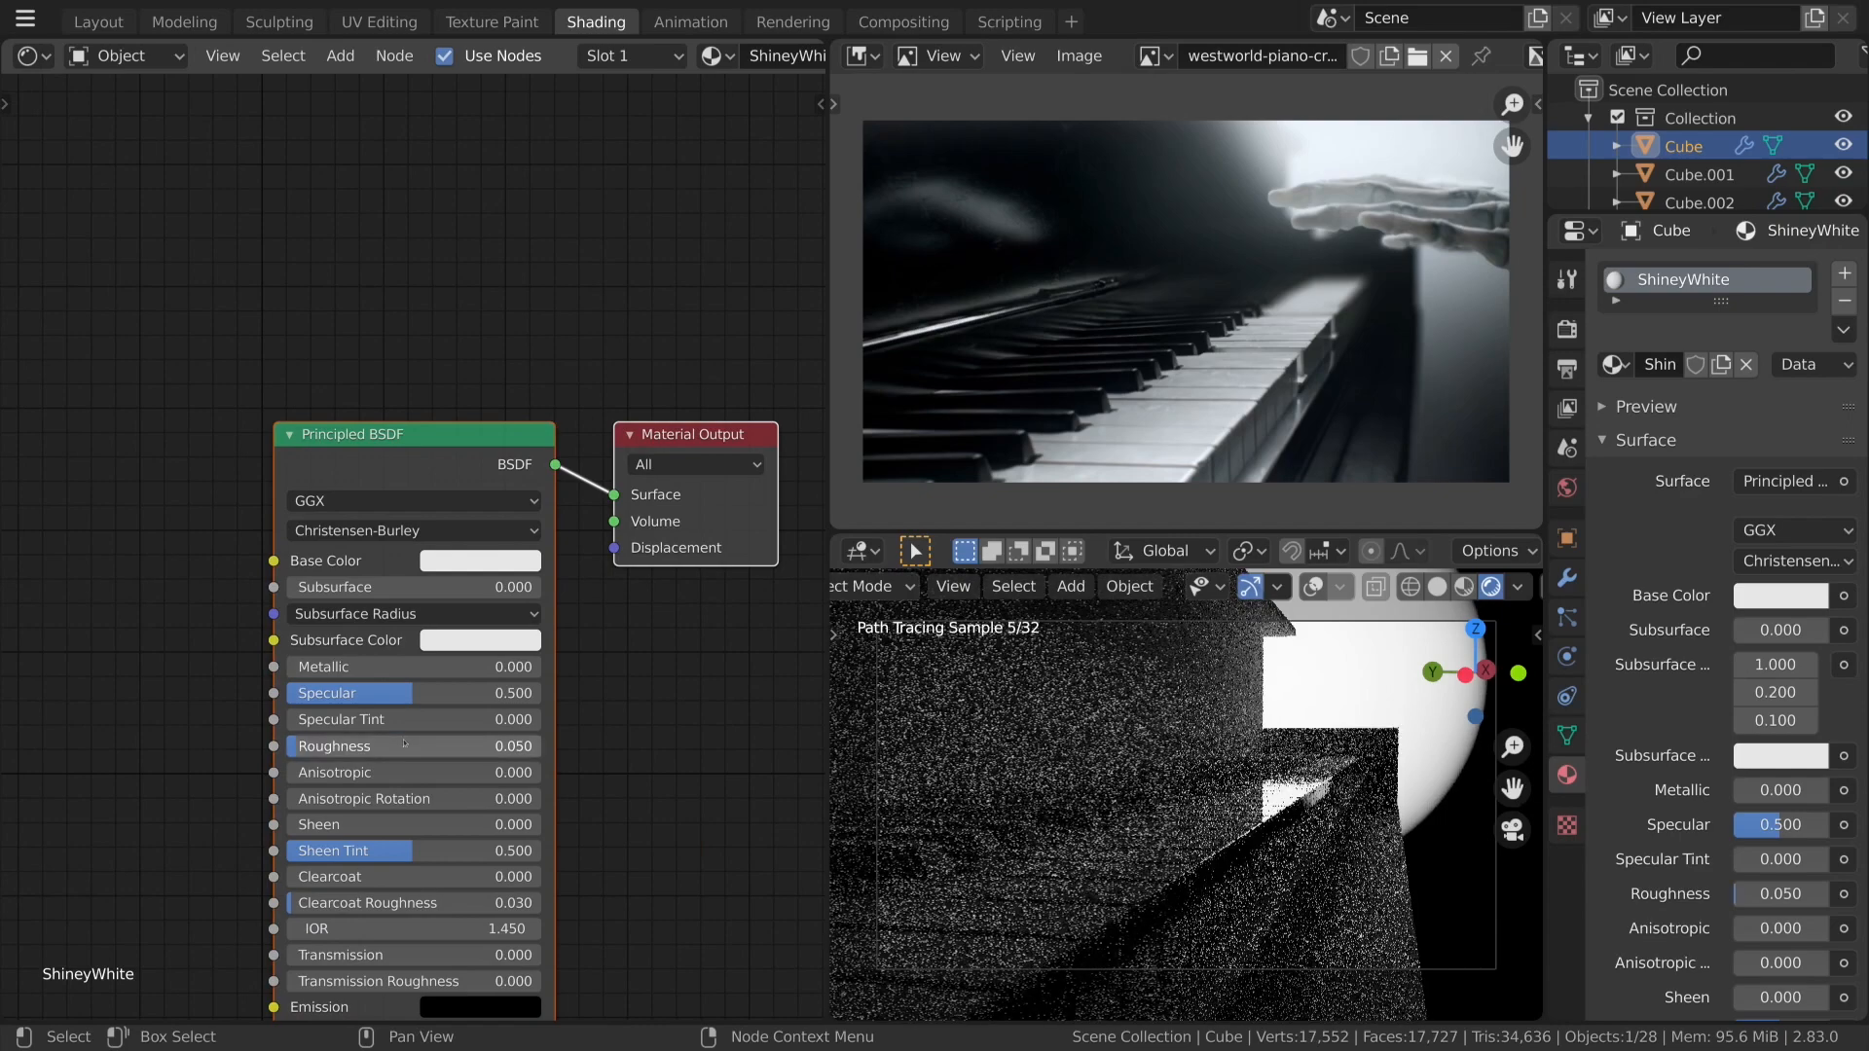
# Adjust the roughness of ShineyWhite's Principled BSDF, trying 0.1 and settling on about 0.208.
pyautogui.click(403, 740)
pyautogui.write('.1')
pyautogui.press('Return')
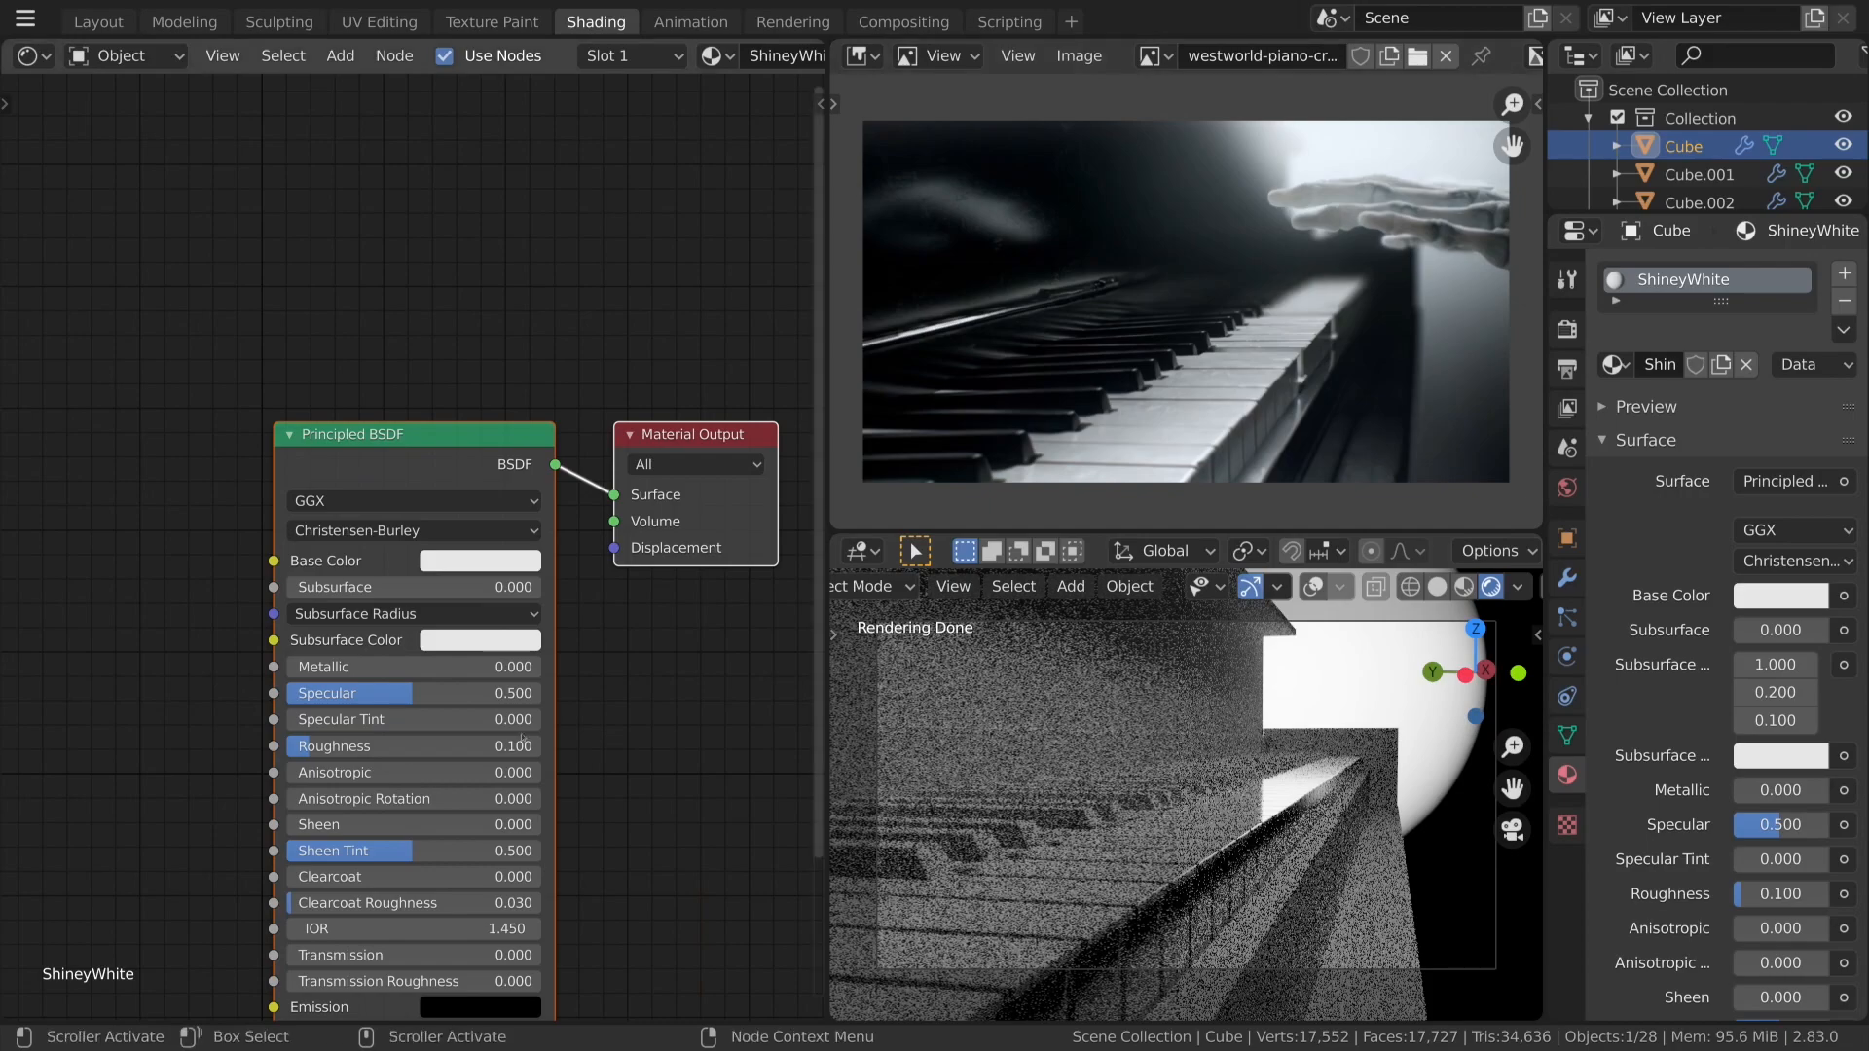
pyautogui.moveTo(305, 746); pyautogui.dragTo(383, 745)
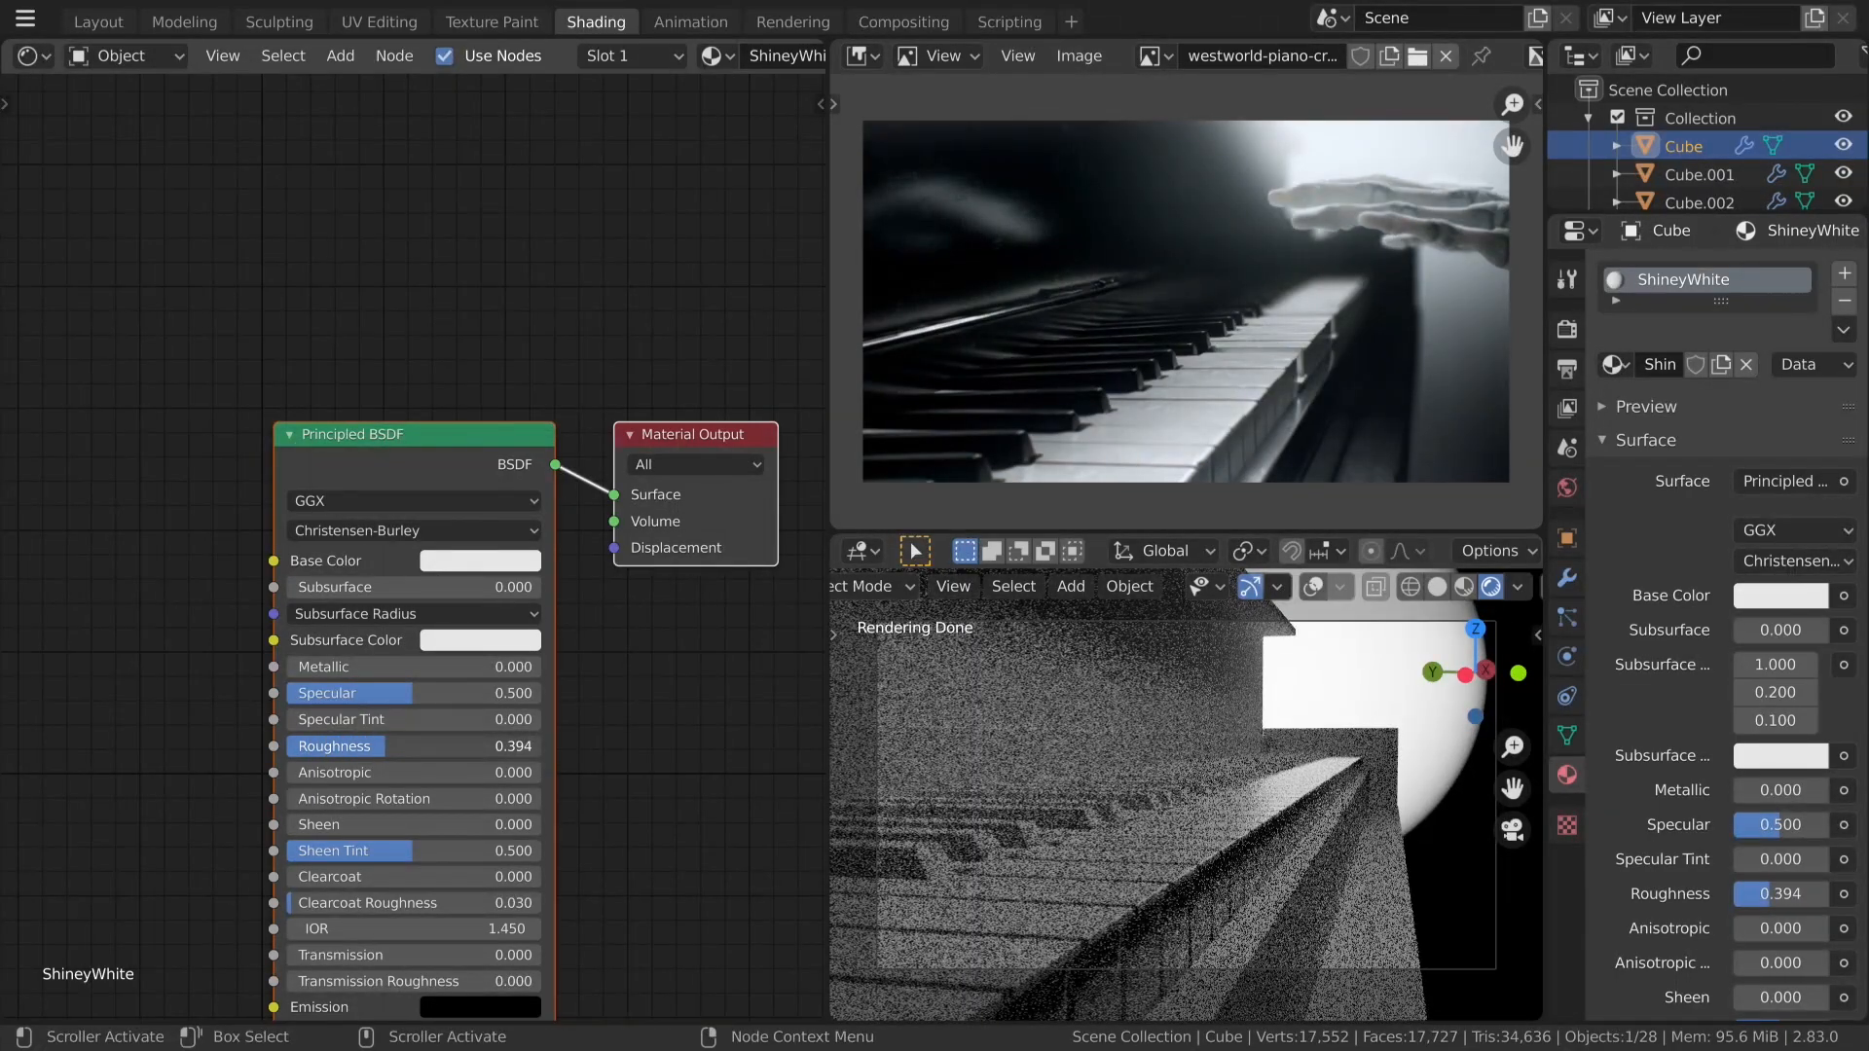
pyautogui.moveTo(386, 745)
pyautogui.mouseDown()
pyautogui.moveTo(292, 746)
pyautogui.moveTo(368, 745)
pyautogui.moveTo(337, 746)
pyautogui.mouseUp()
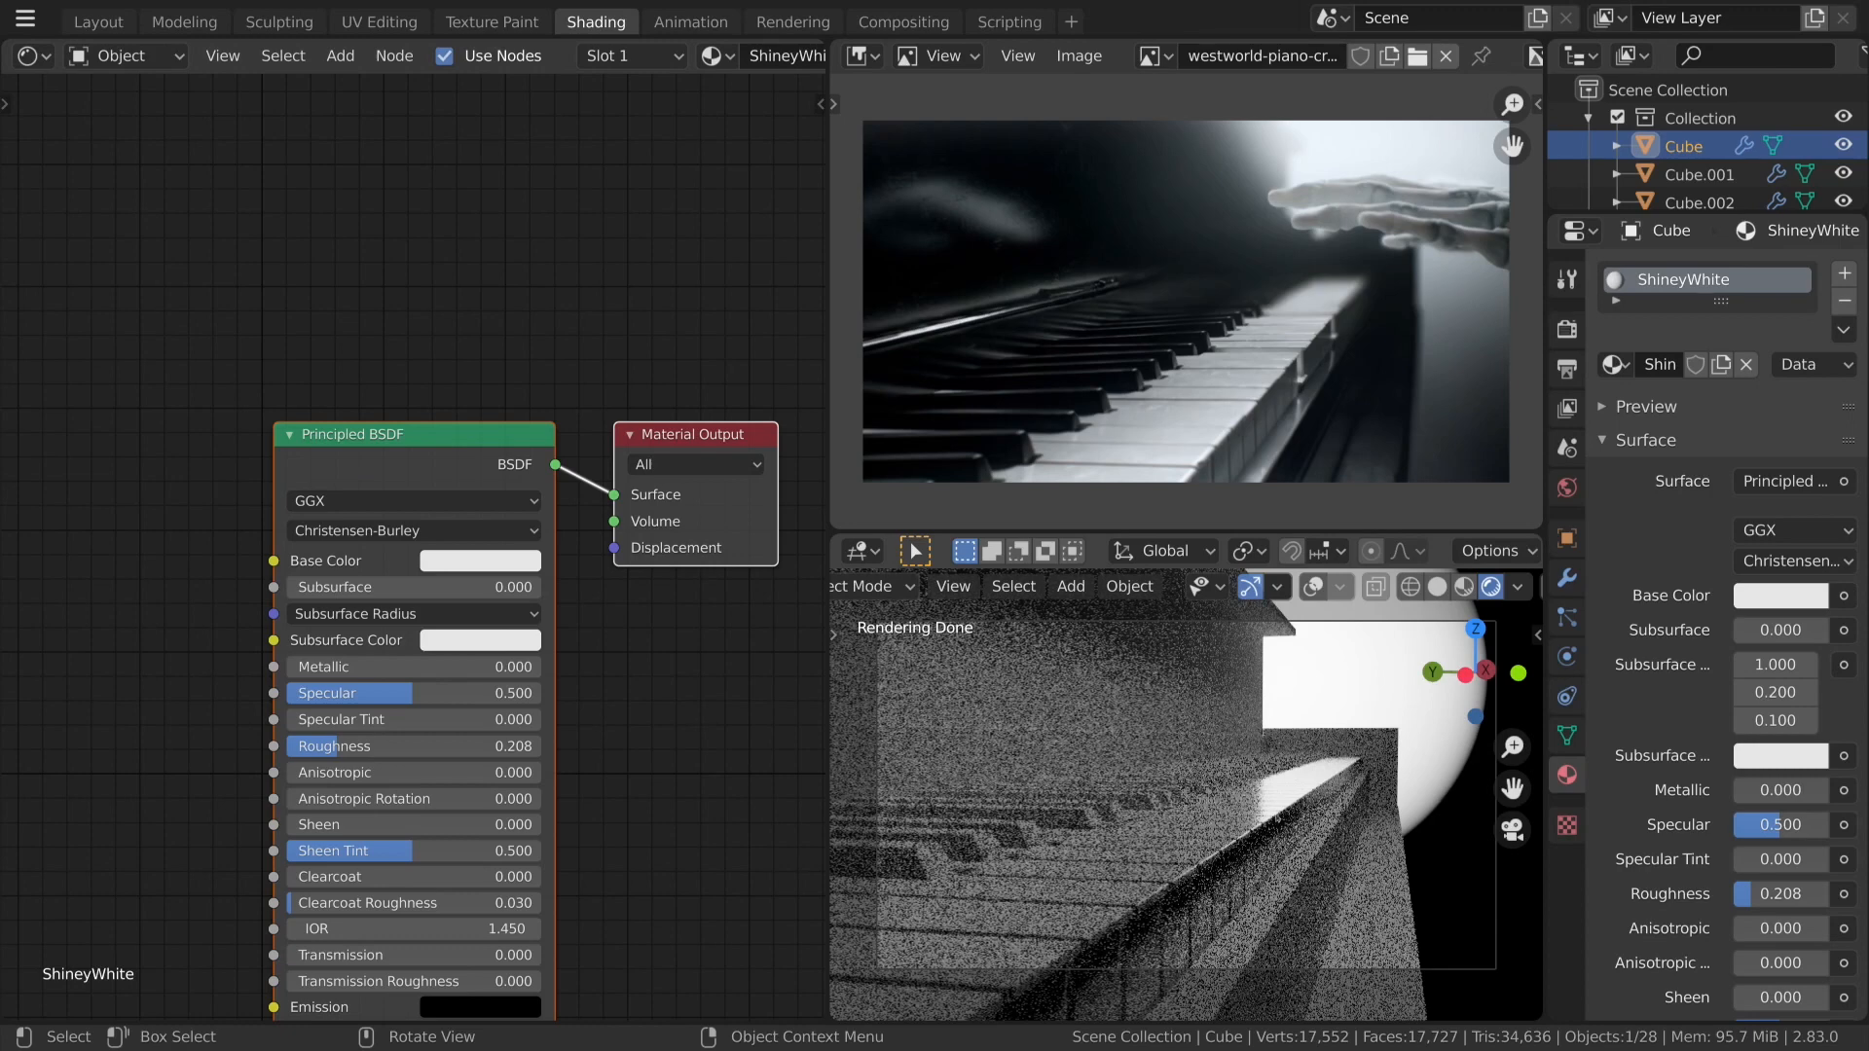
# Set the render's colour management look to High Contrast after trying Very High Contrast, and raise the exposure to about 0.667.
pyautogui.click(1566, 329)
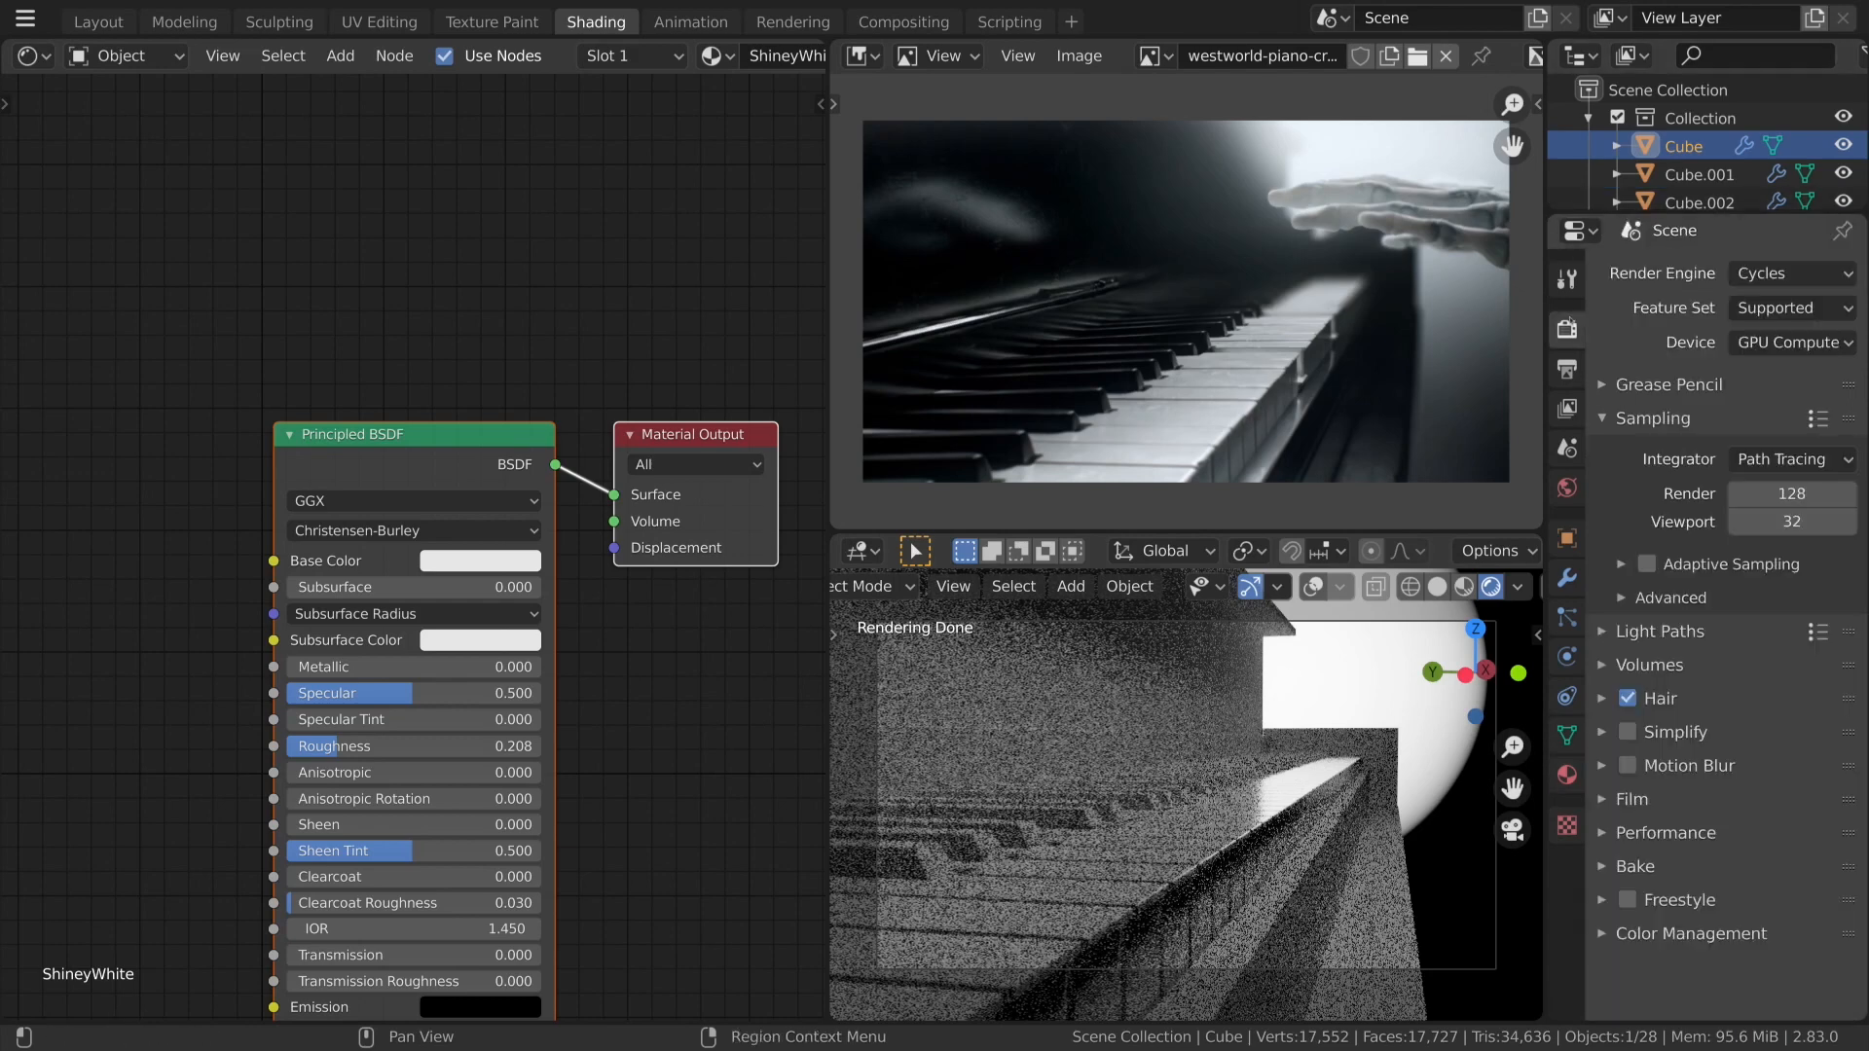
pyautogui.click(1618, 934)
pyautogui.scroll(-5, 1635, 915)
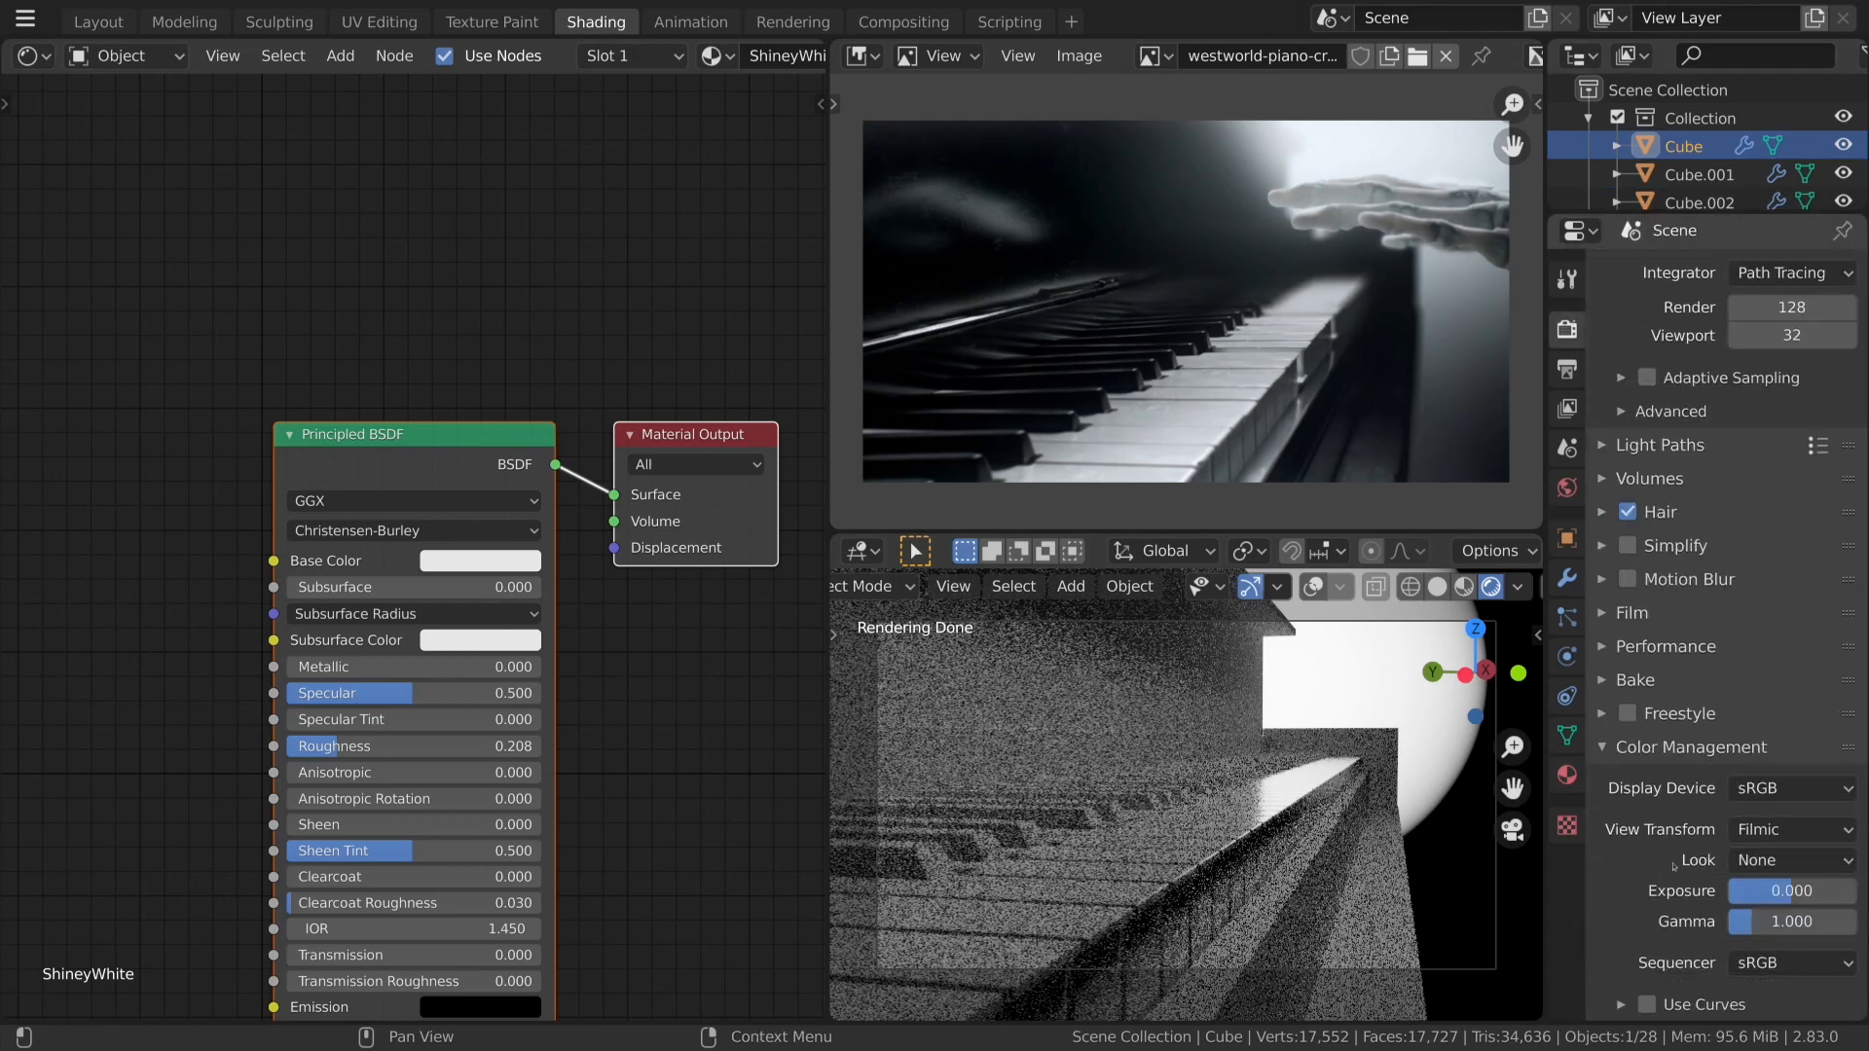
pyautogui.click(1763, 860)
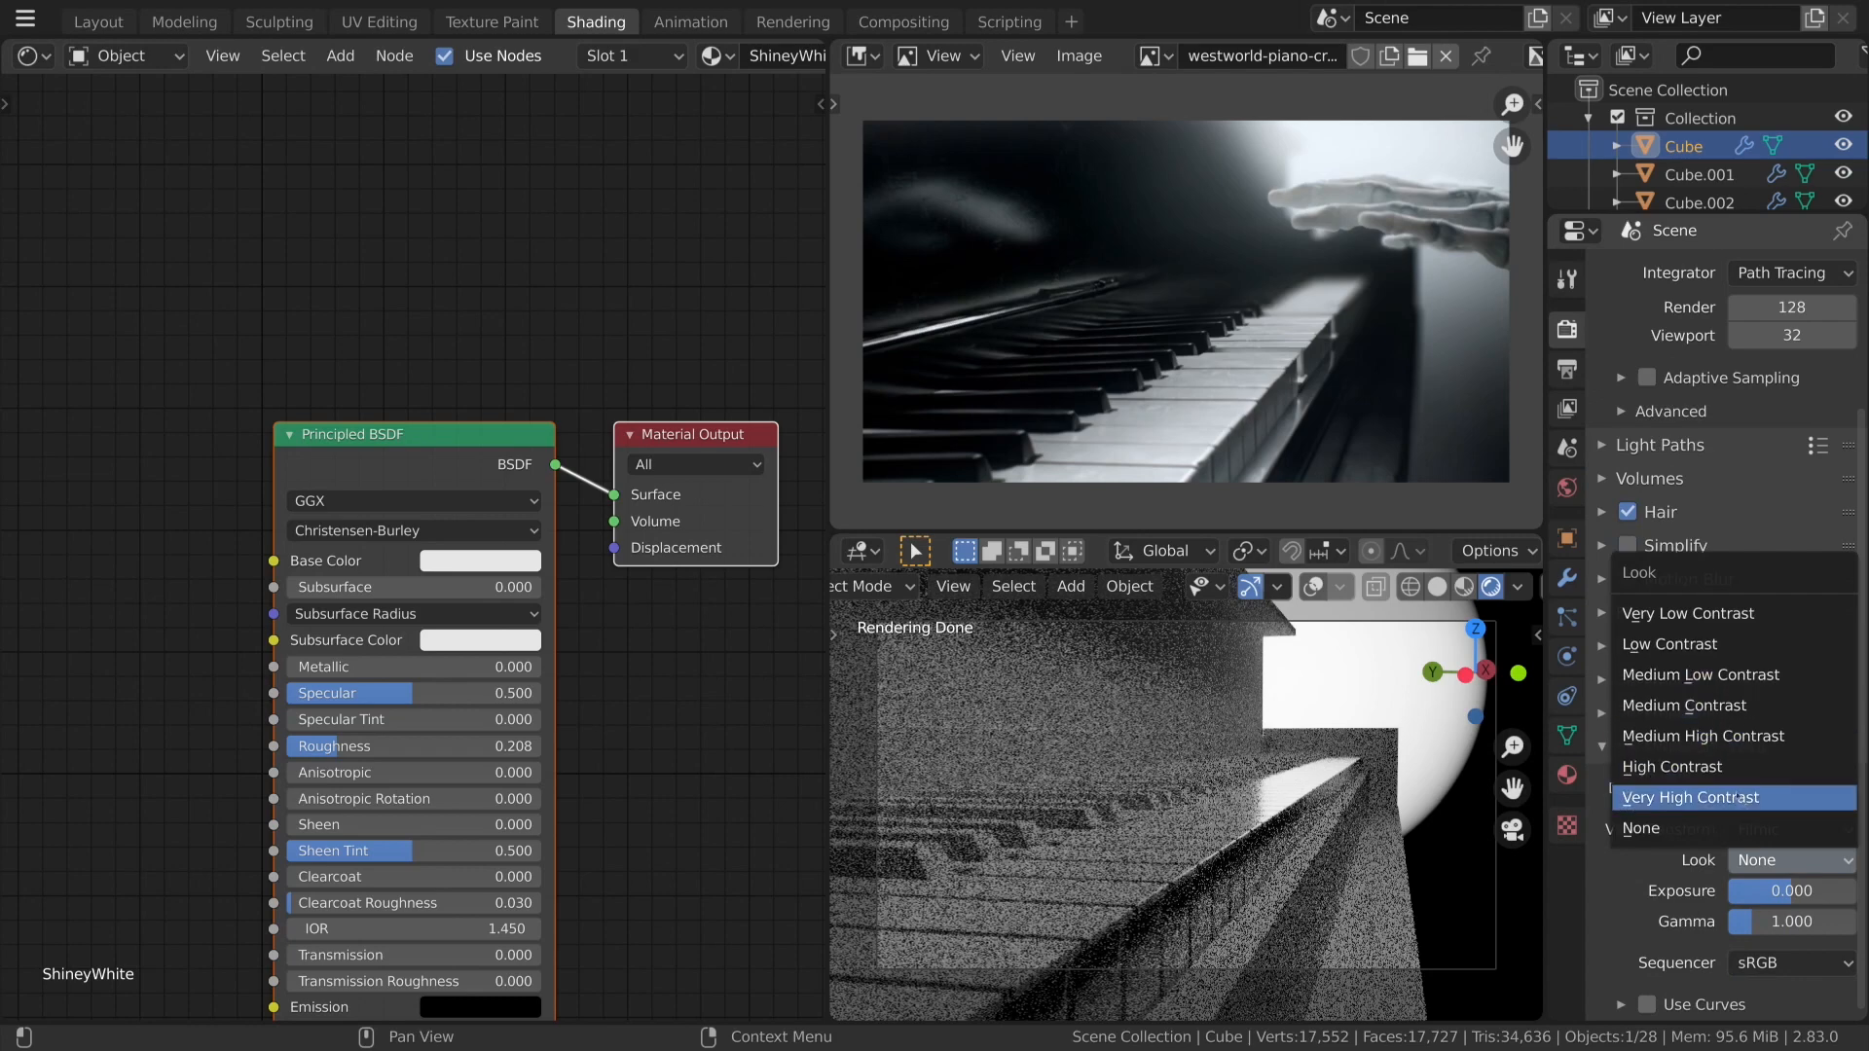
pyautogui.click(1755, 797)
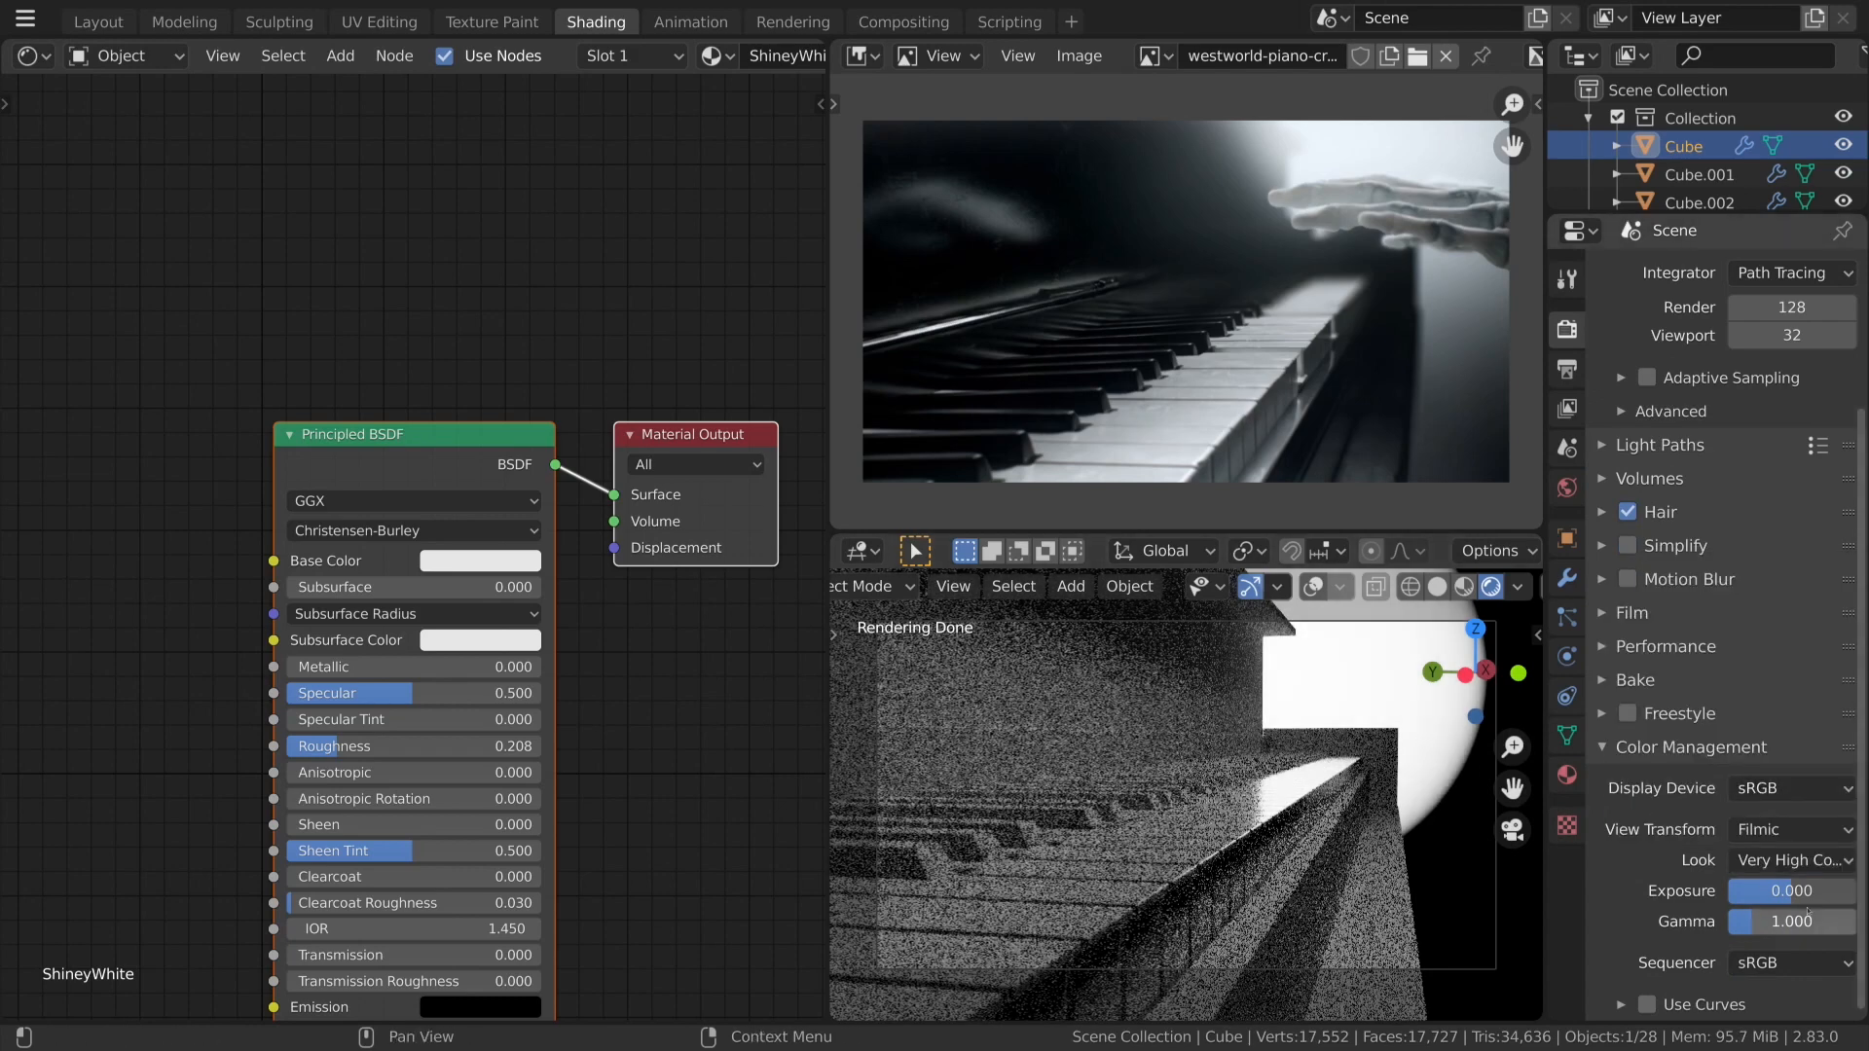
pyautogui.click(1791, 861)
pyautogui.click(1743, 768)
pyautogui.moveTo(1791, 890)
pyautogui.mouseDown()
pyautogui.moveTo(1816, 892)
pyautogui.moveTo(1792, 905)
pyautogui.mouseUp()
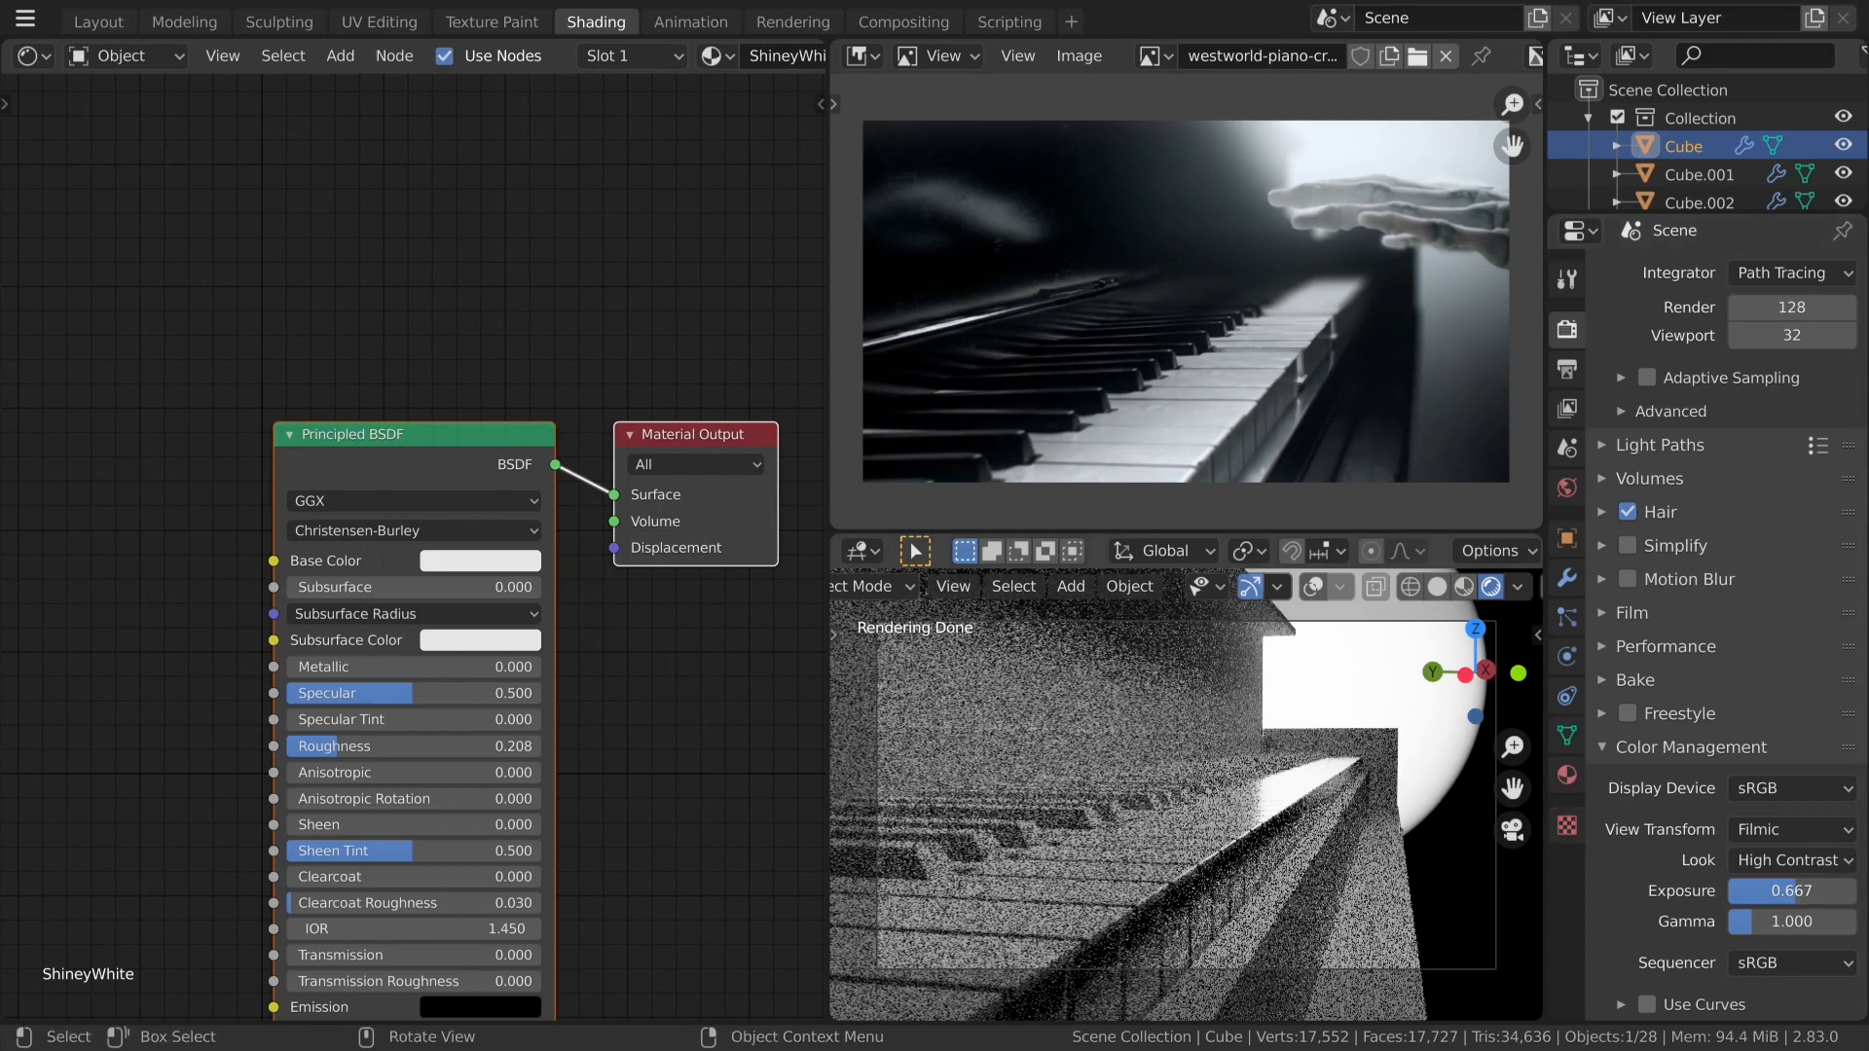
# Select the nearest black keys in the rendered view and give them a new material named ShineyBlack.
pyautogui.click(1349, 857)
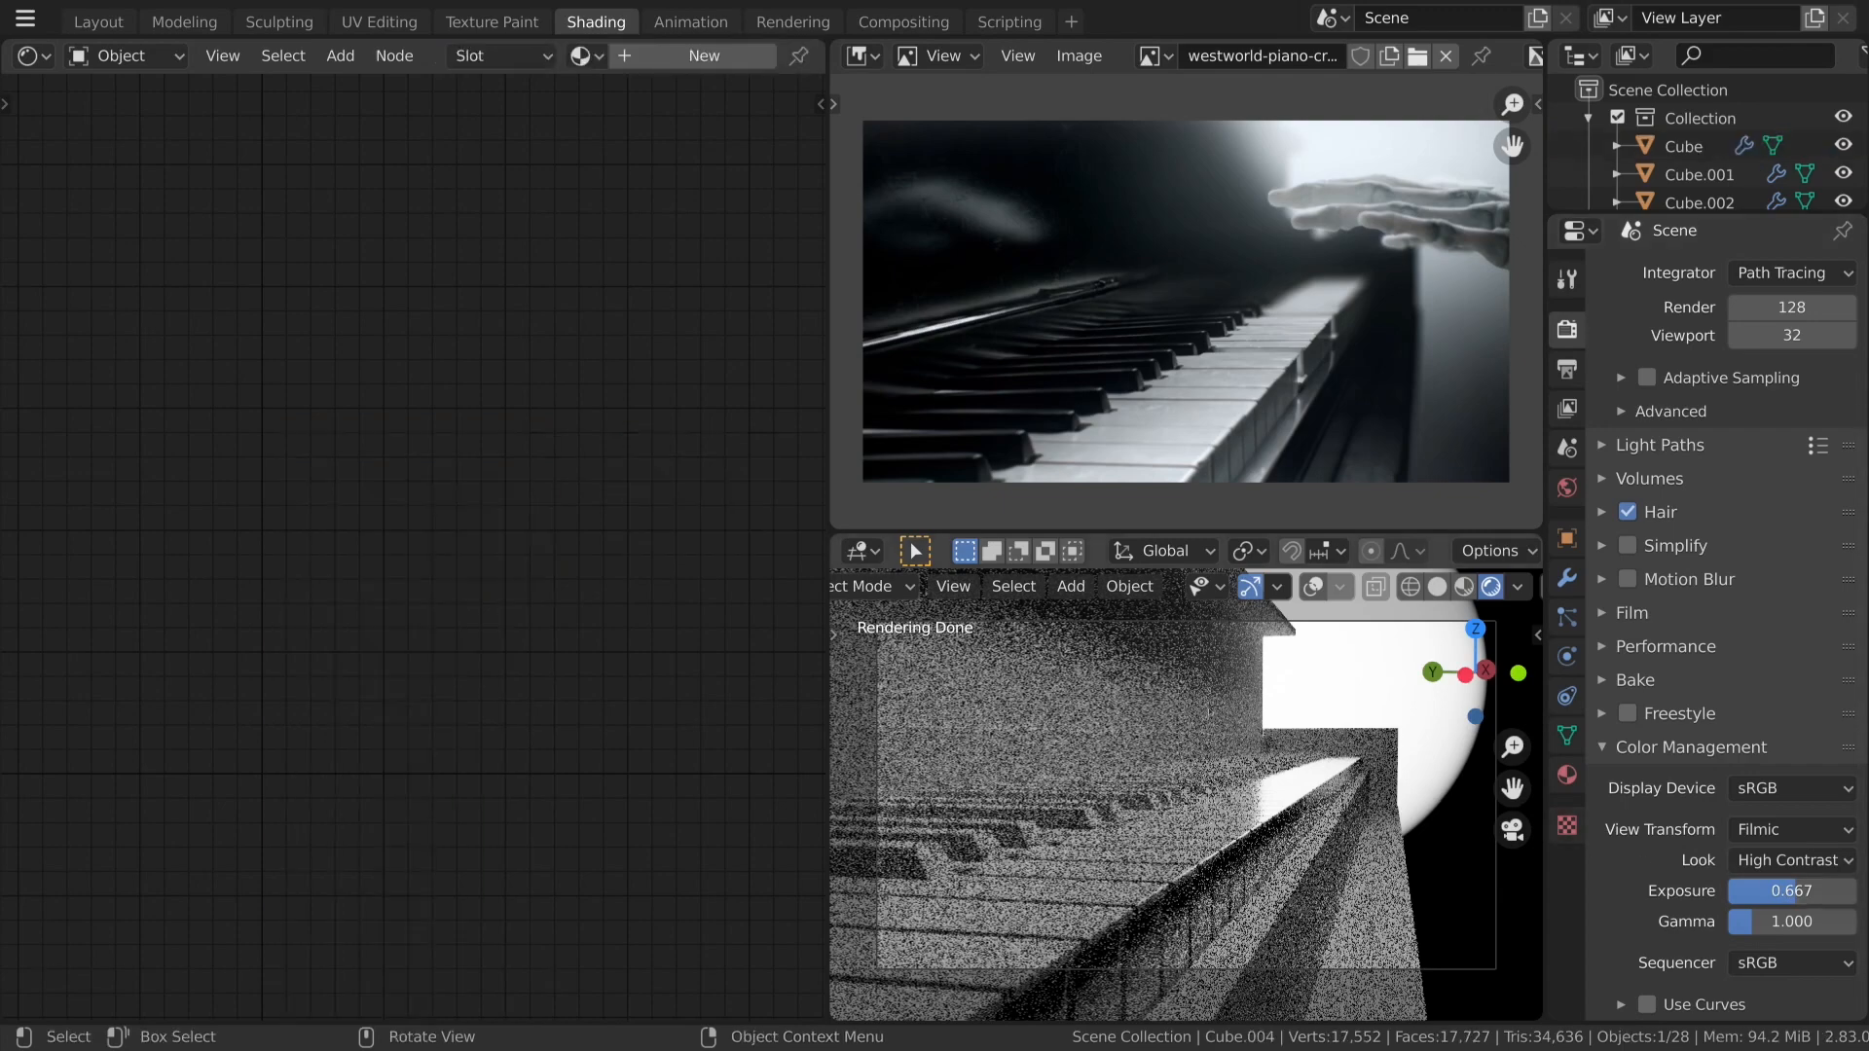
pyautogui.click(1566, 775)
pyautogui.click(1674, 363)
pyautogui.click(1674, 361)
pyautogui.write('Black Shiney')
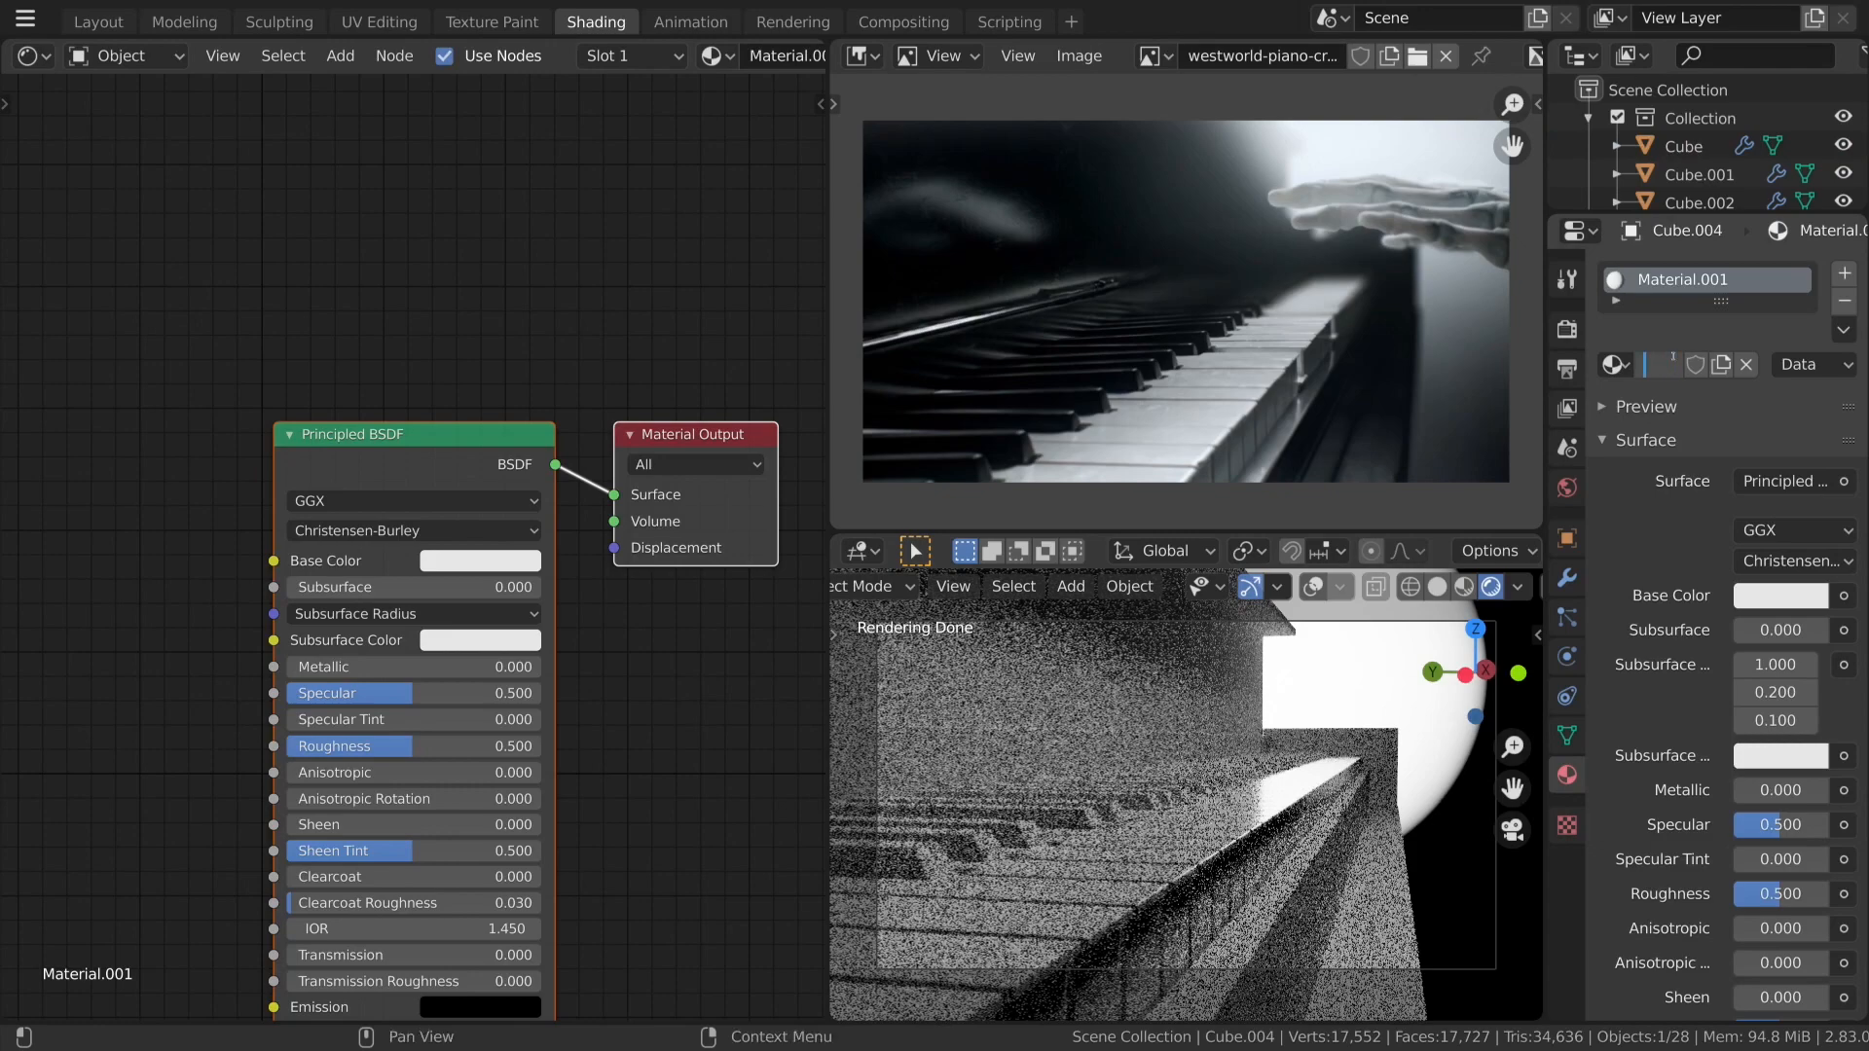
pyautogui.press('Return')
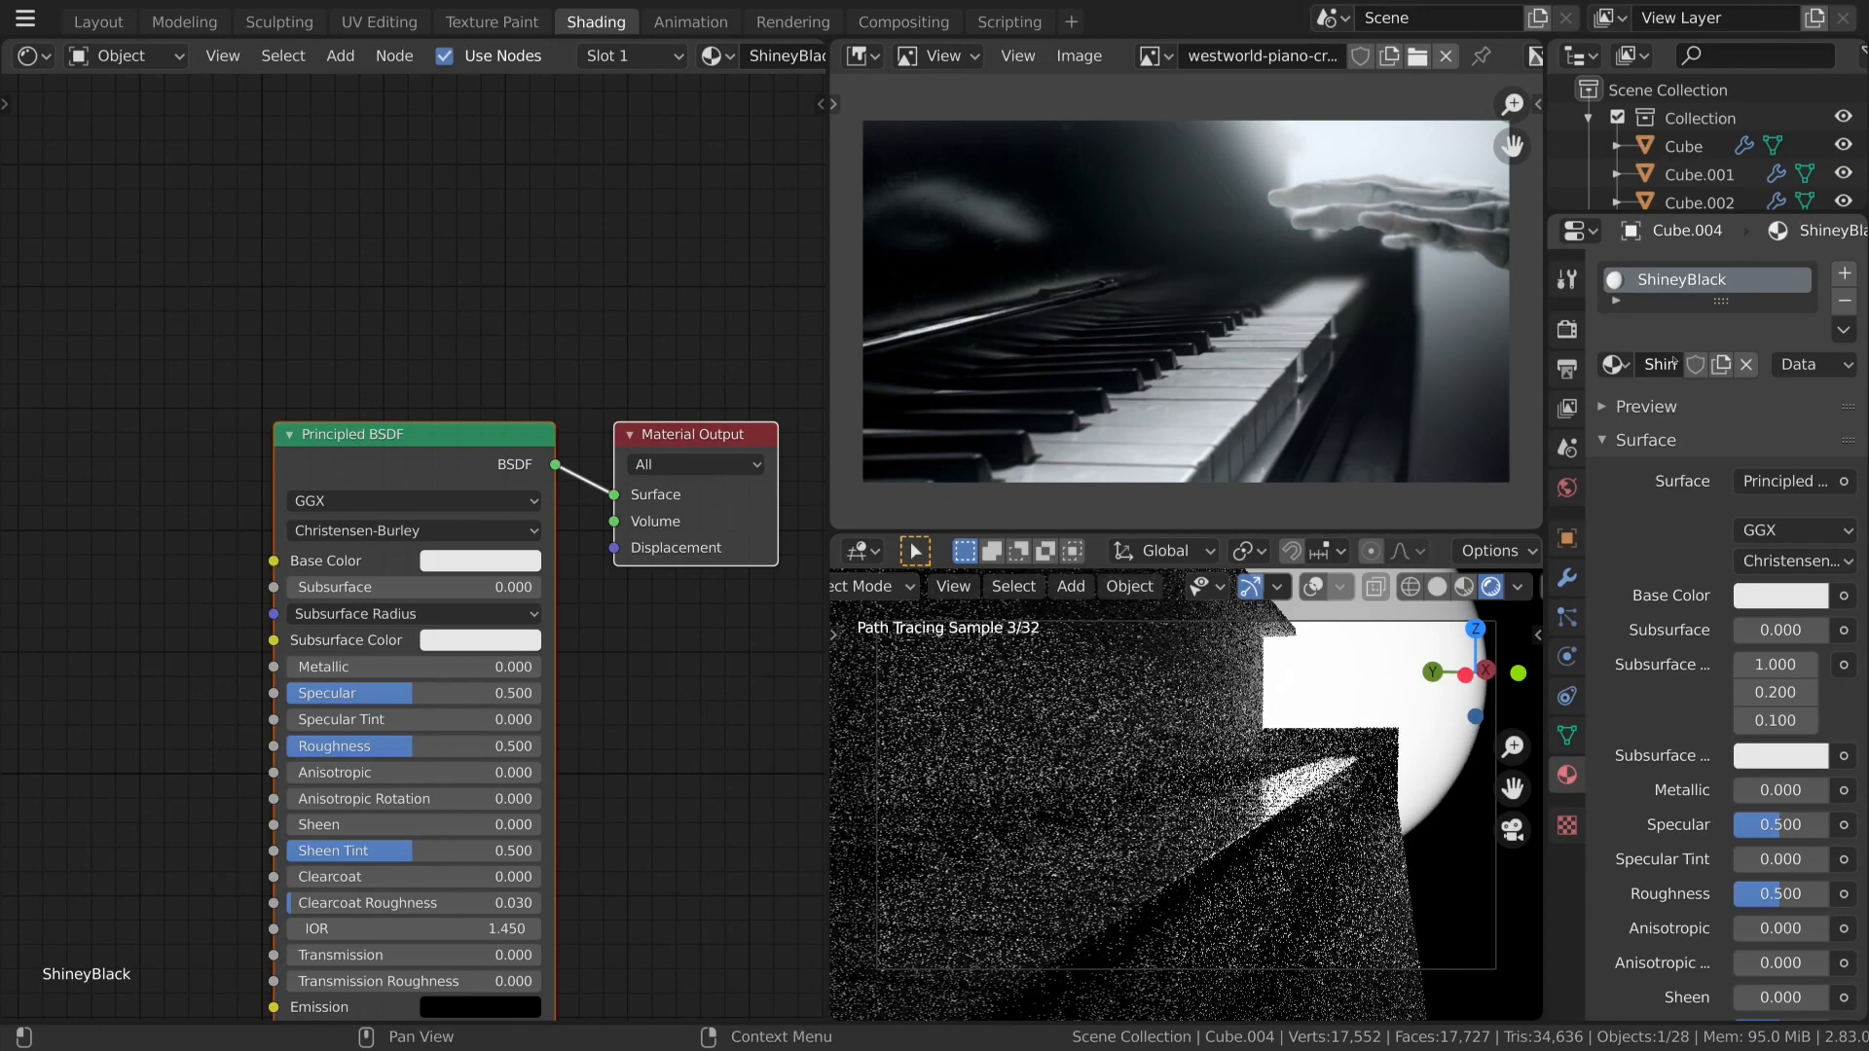
# Darken ShineyBlack's base color to near black and lower its roughness to about 0.047.
pyautogui.click(505, 559)
pyautogui.moveTo(630, 259); pyautogui.dragTo(629, 378)
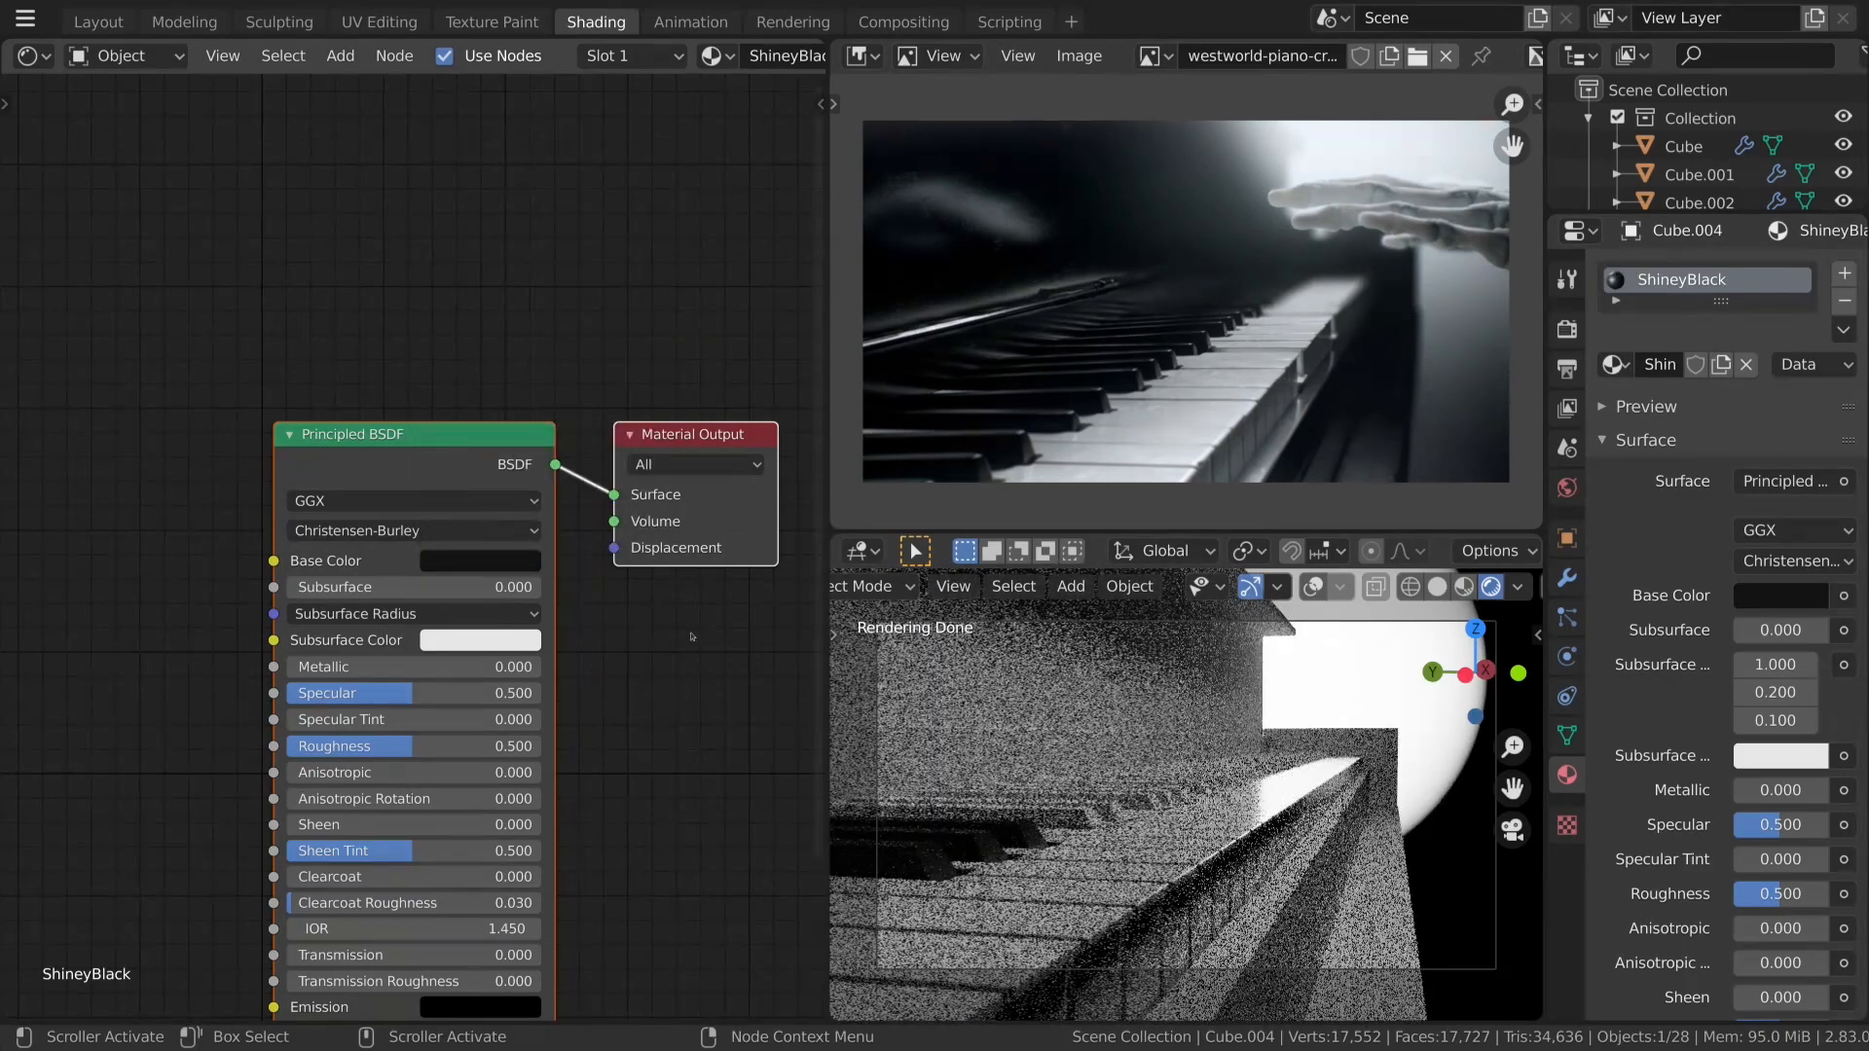
pyautogui.moveTo(419, 746); pyautogui.dragTo(317, 746)
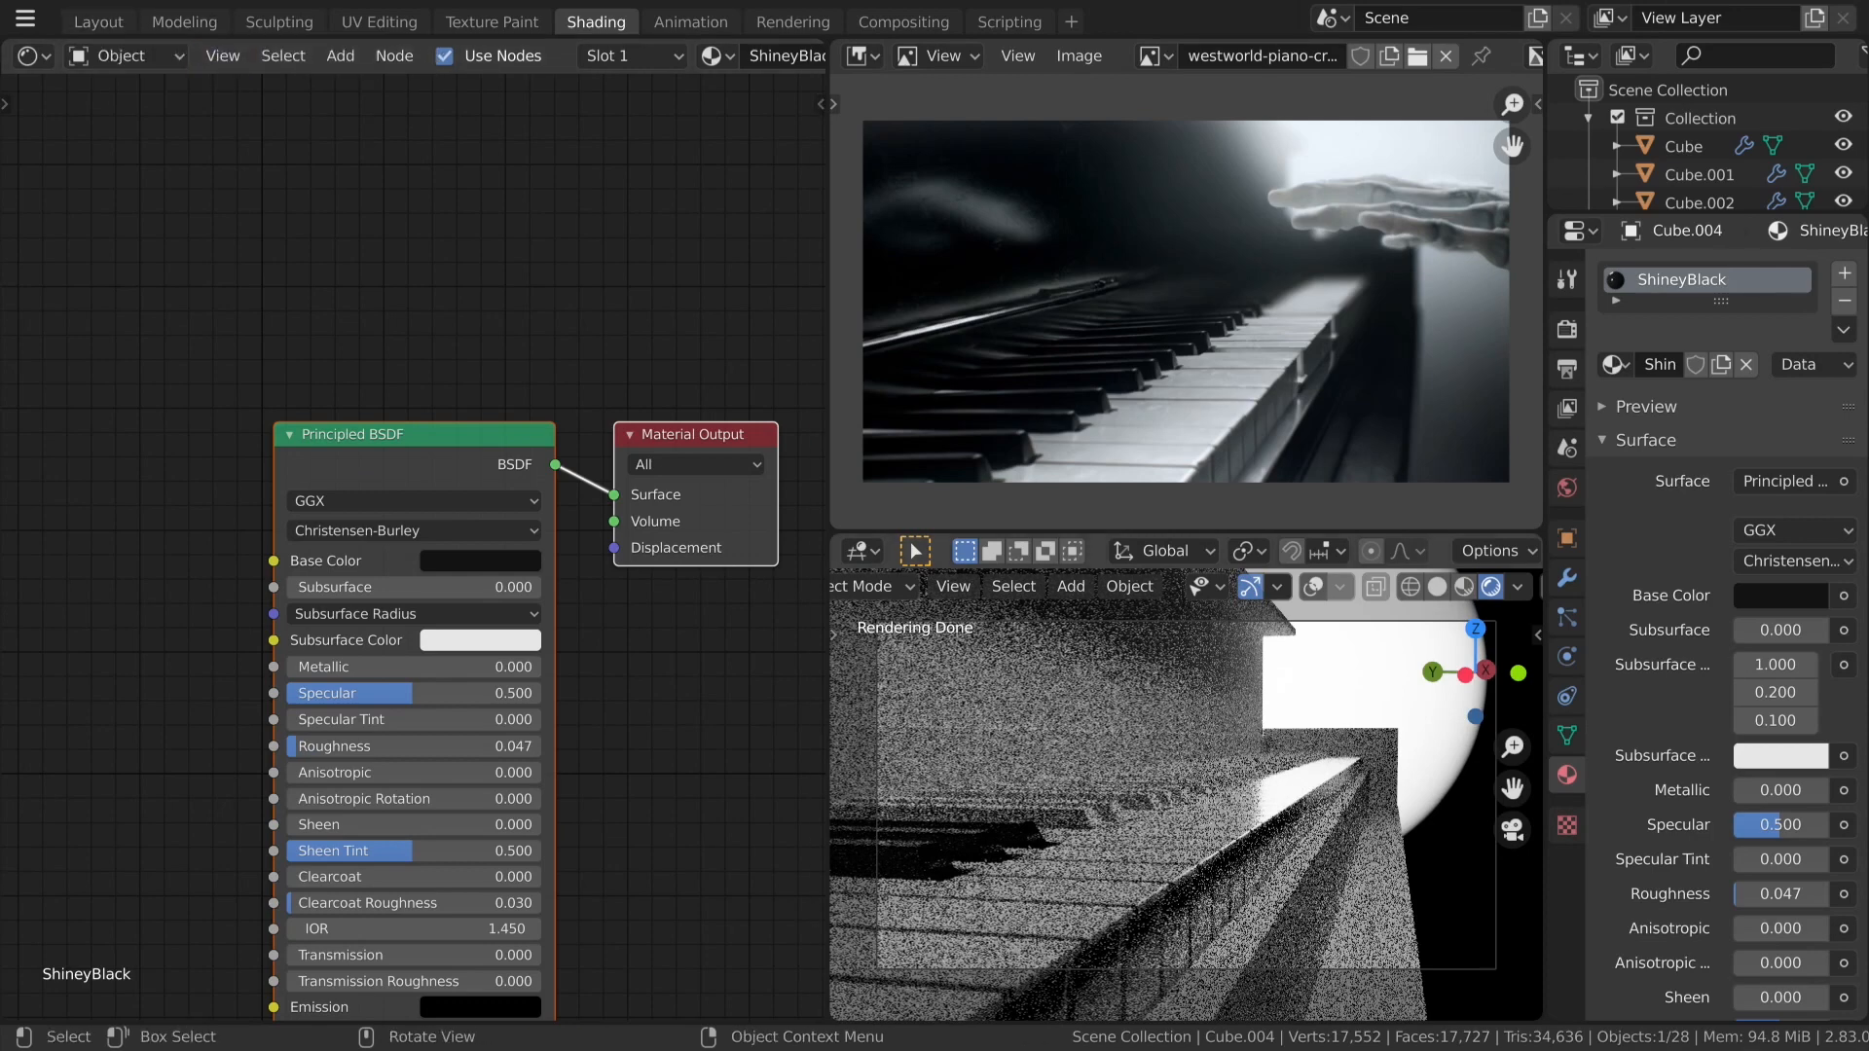
# Try linking ShineyBlack from the nearest black keys to every object except the white keys, then undo the link.
pyautogui.click(1061, 905)
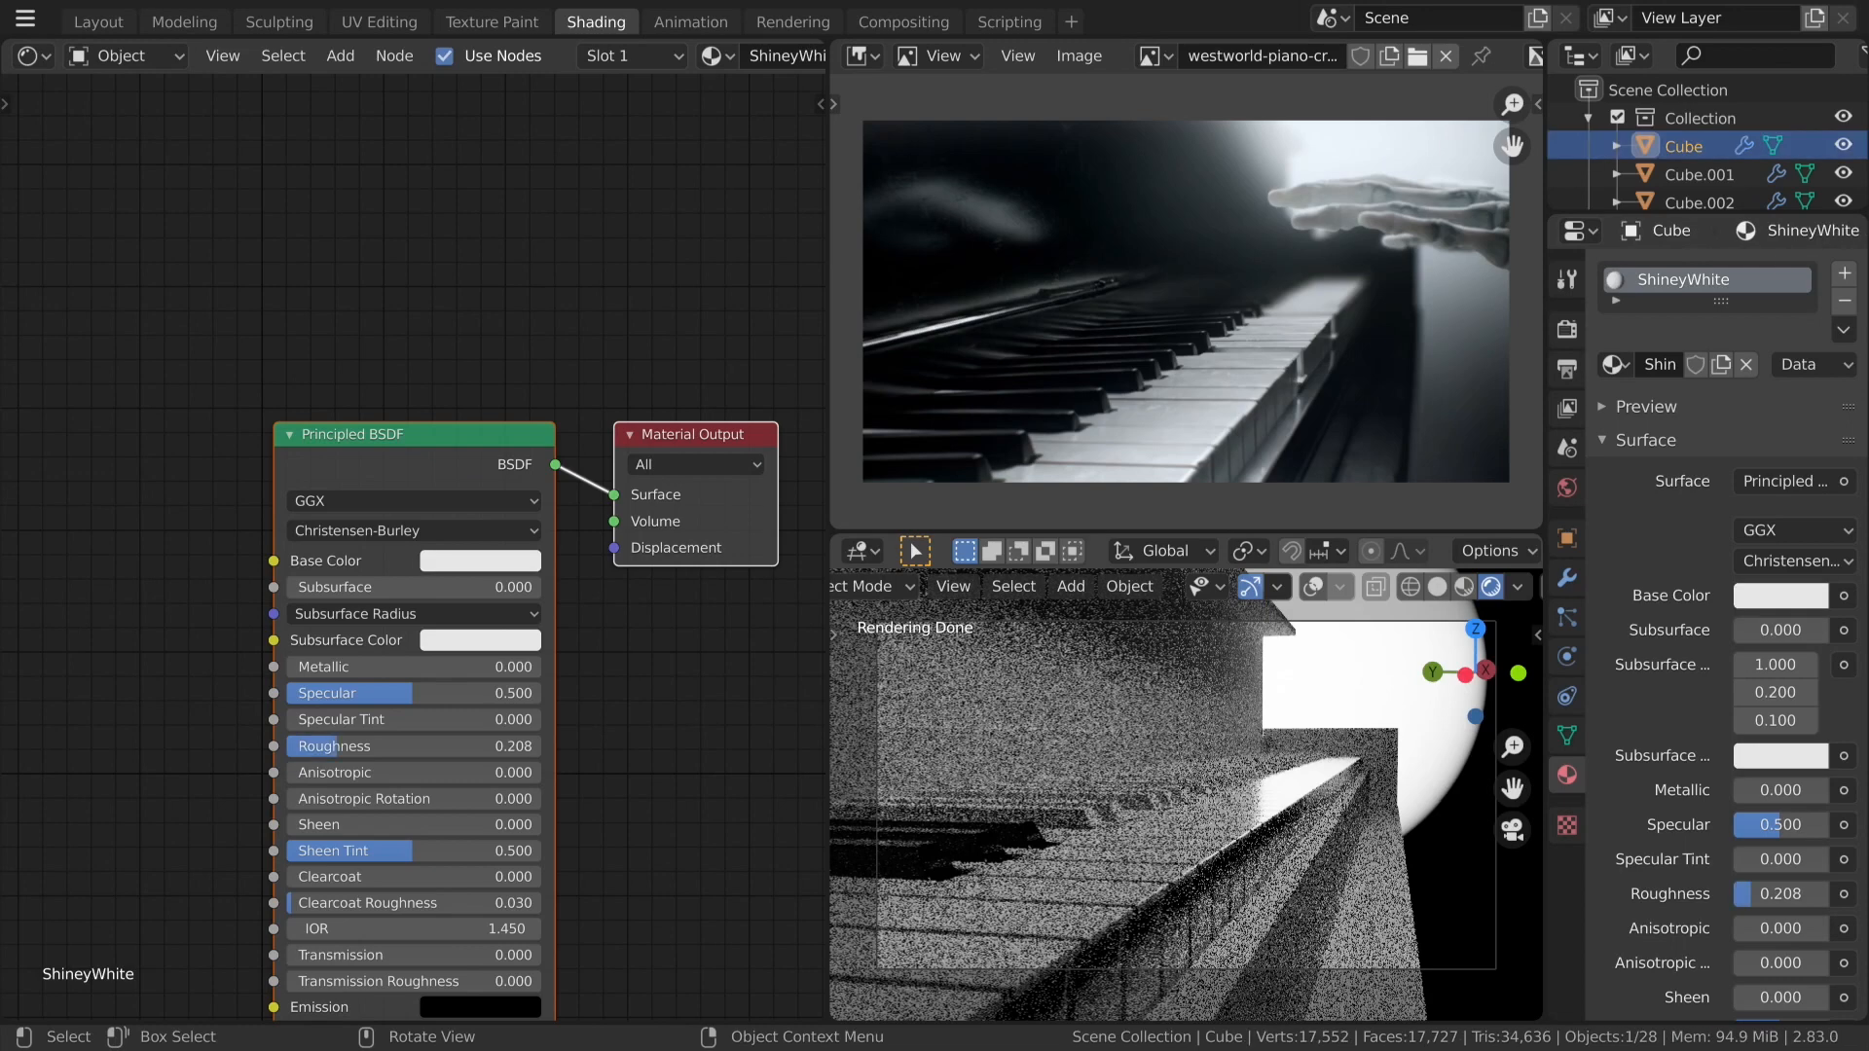
pyautogui.click(1016, 587)
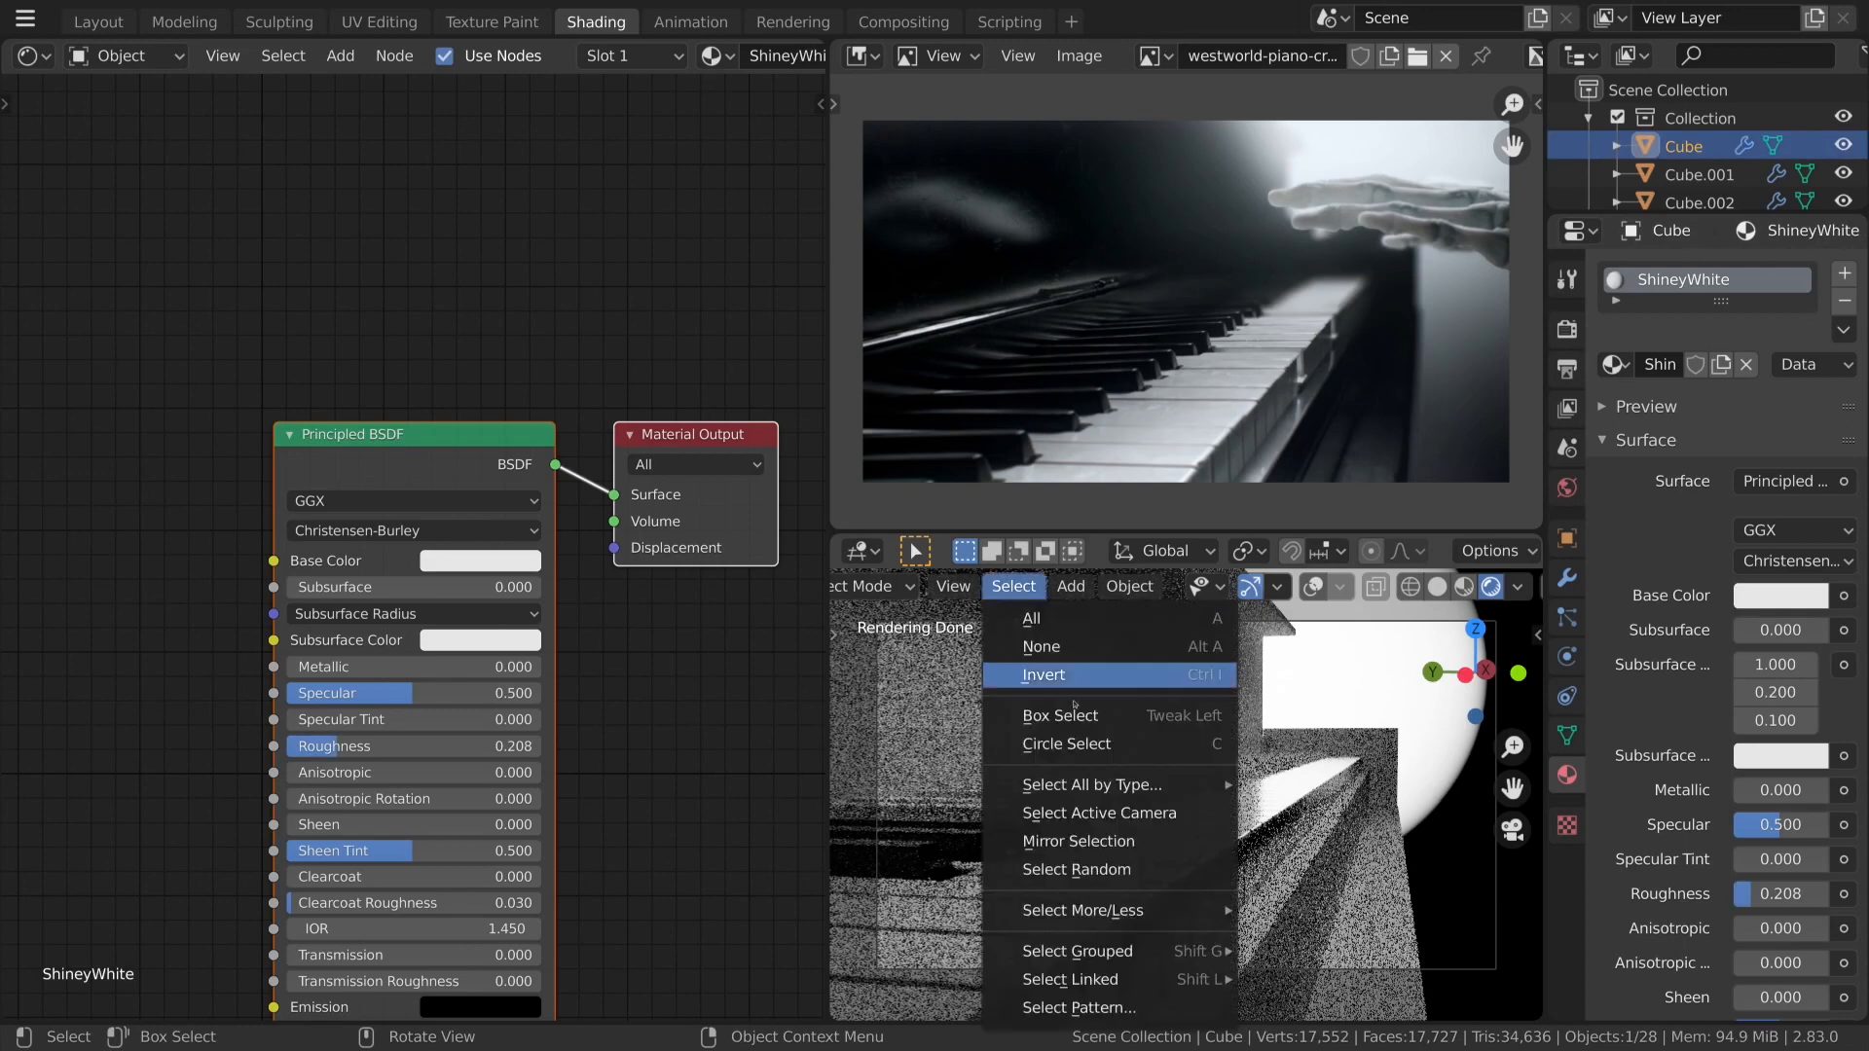
pyautogui.click(1086, 688)
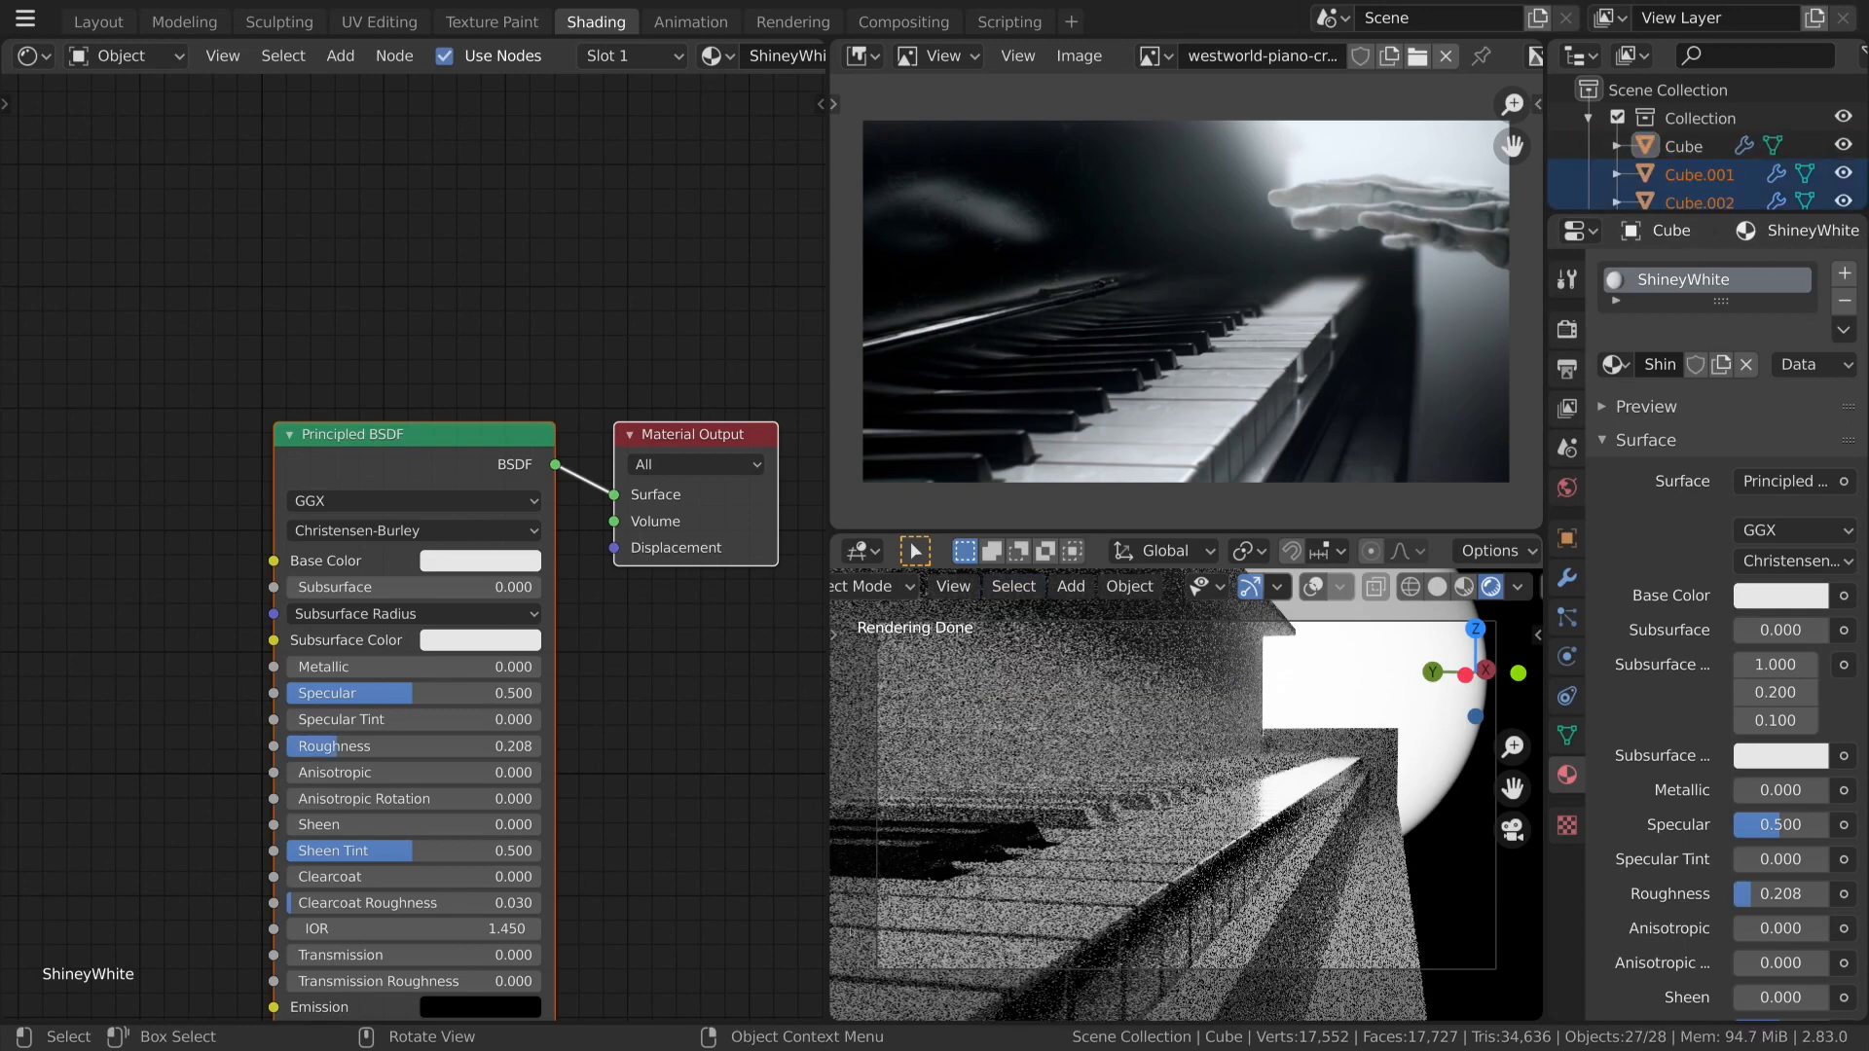
pyautogui.keyDown('shift'); pyautogui.click(906, 860); pyautogui.keyUp('shift')
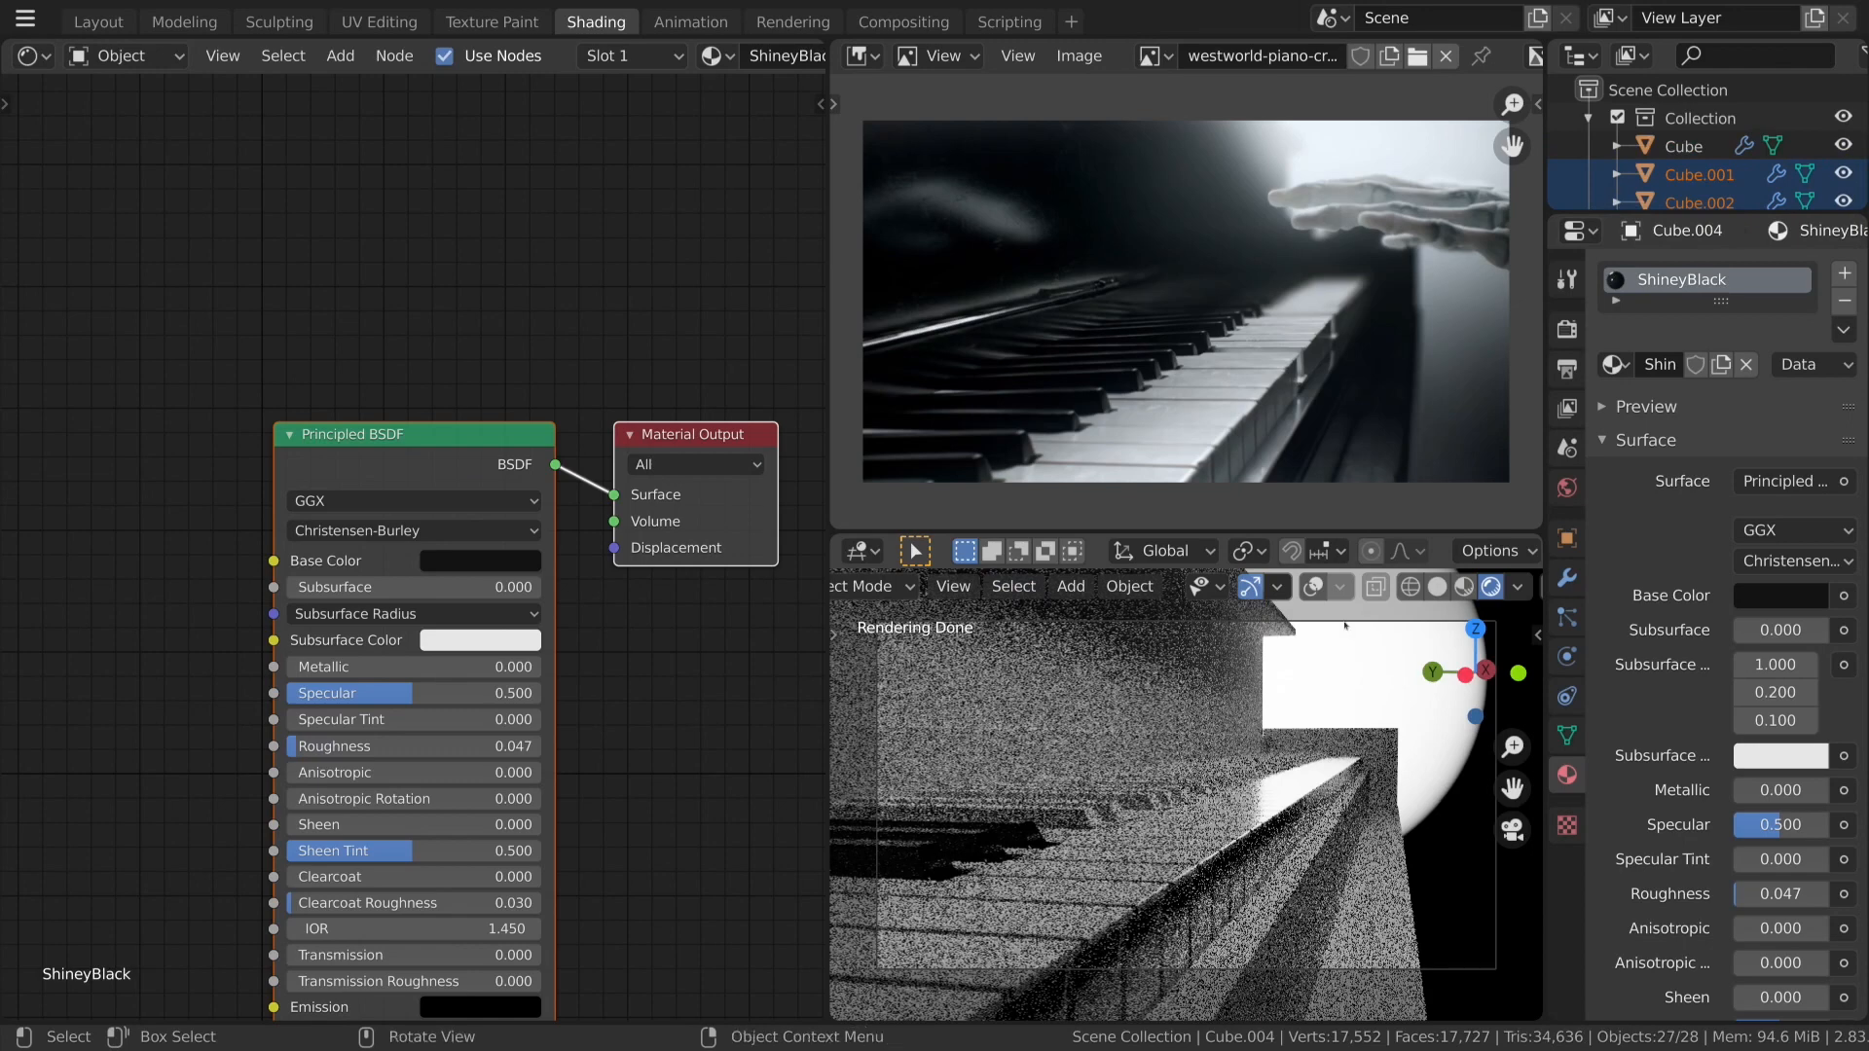
pyautogui.hotkey('shift', 'alt', 'z')
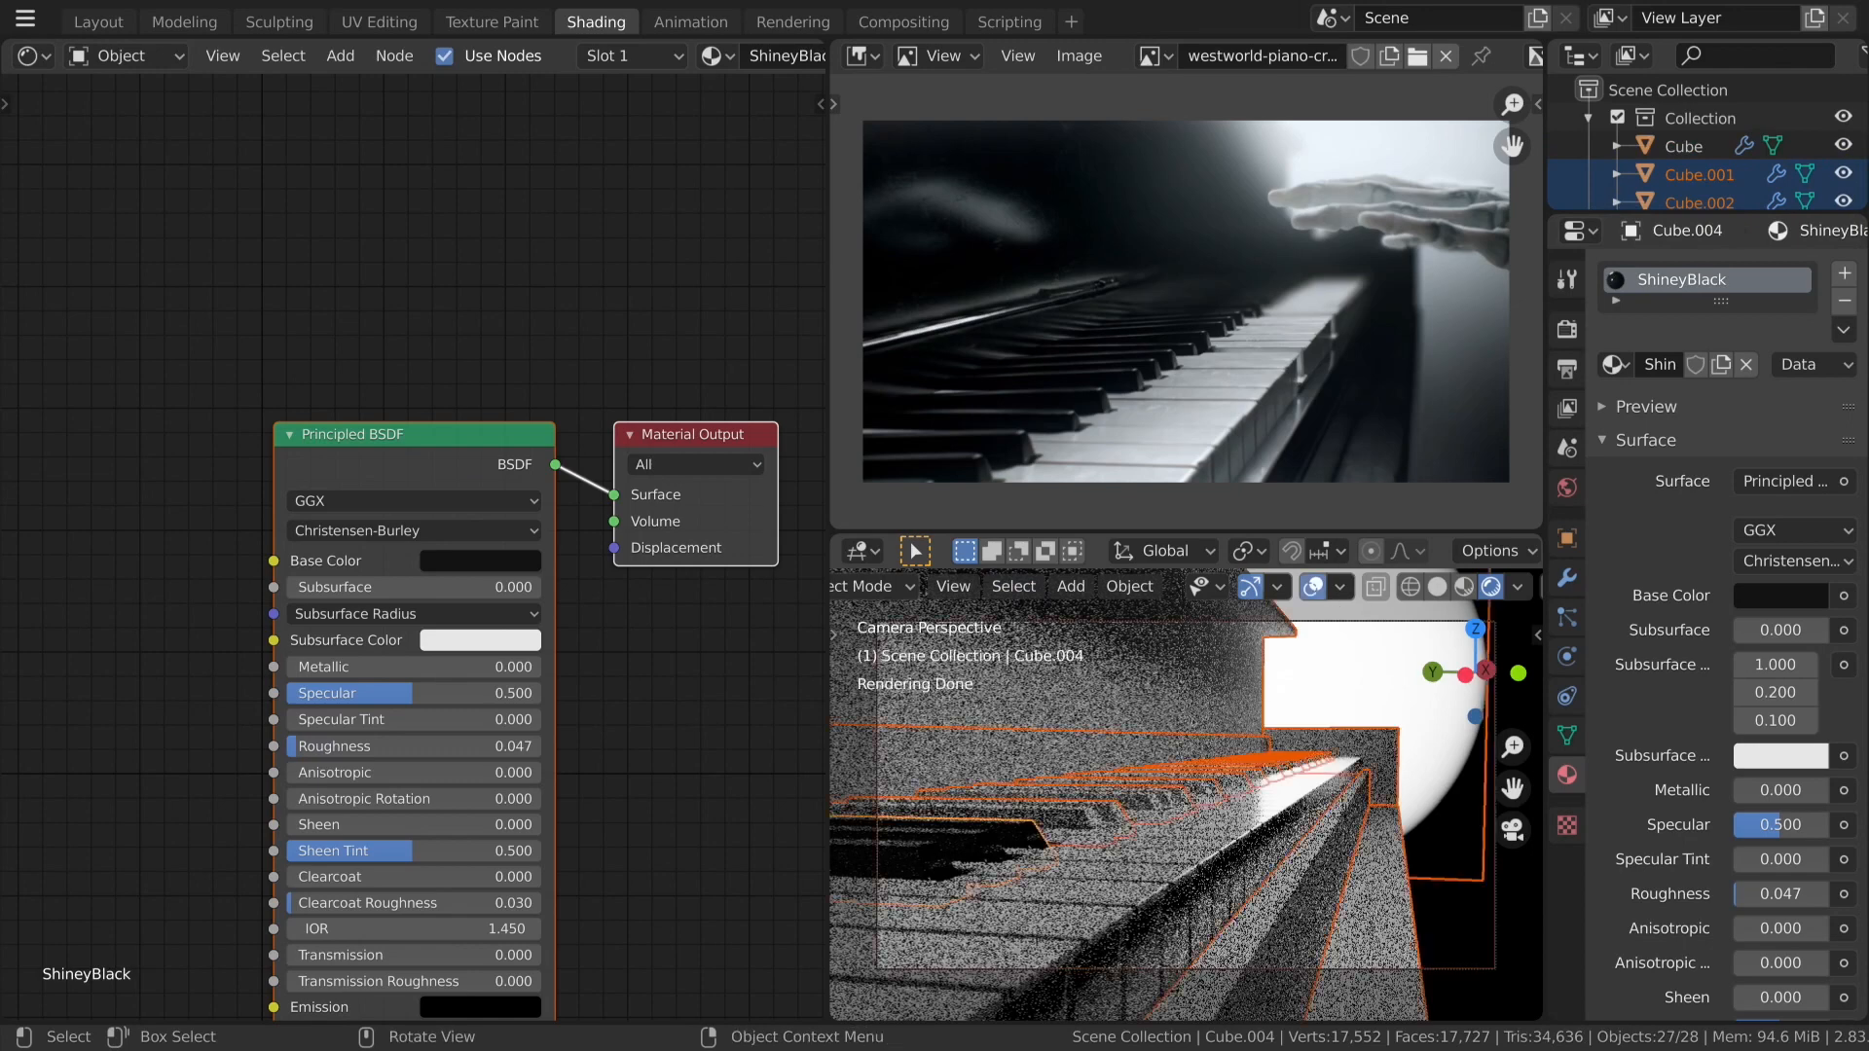
pyautogui.hotkey('ctrl', 'l')
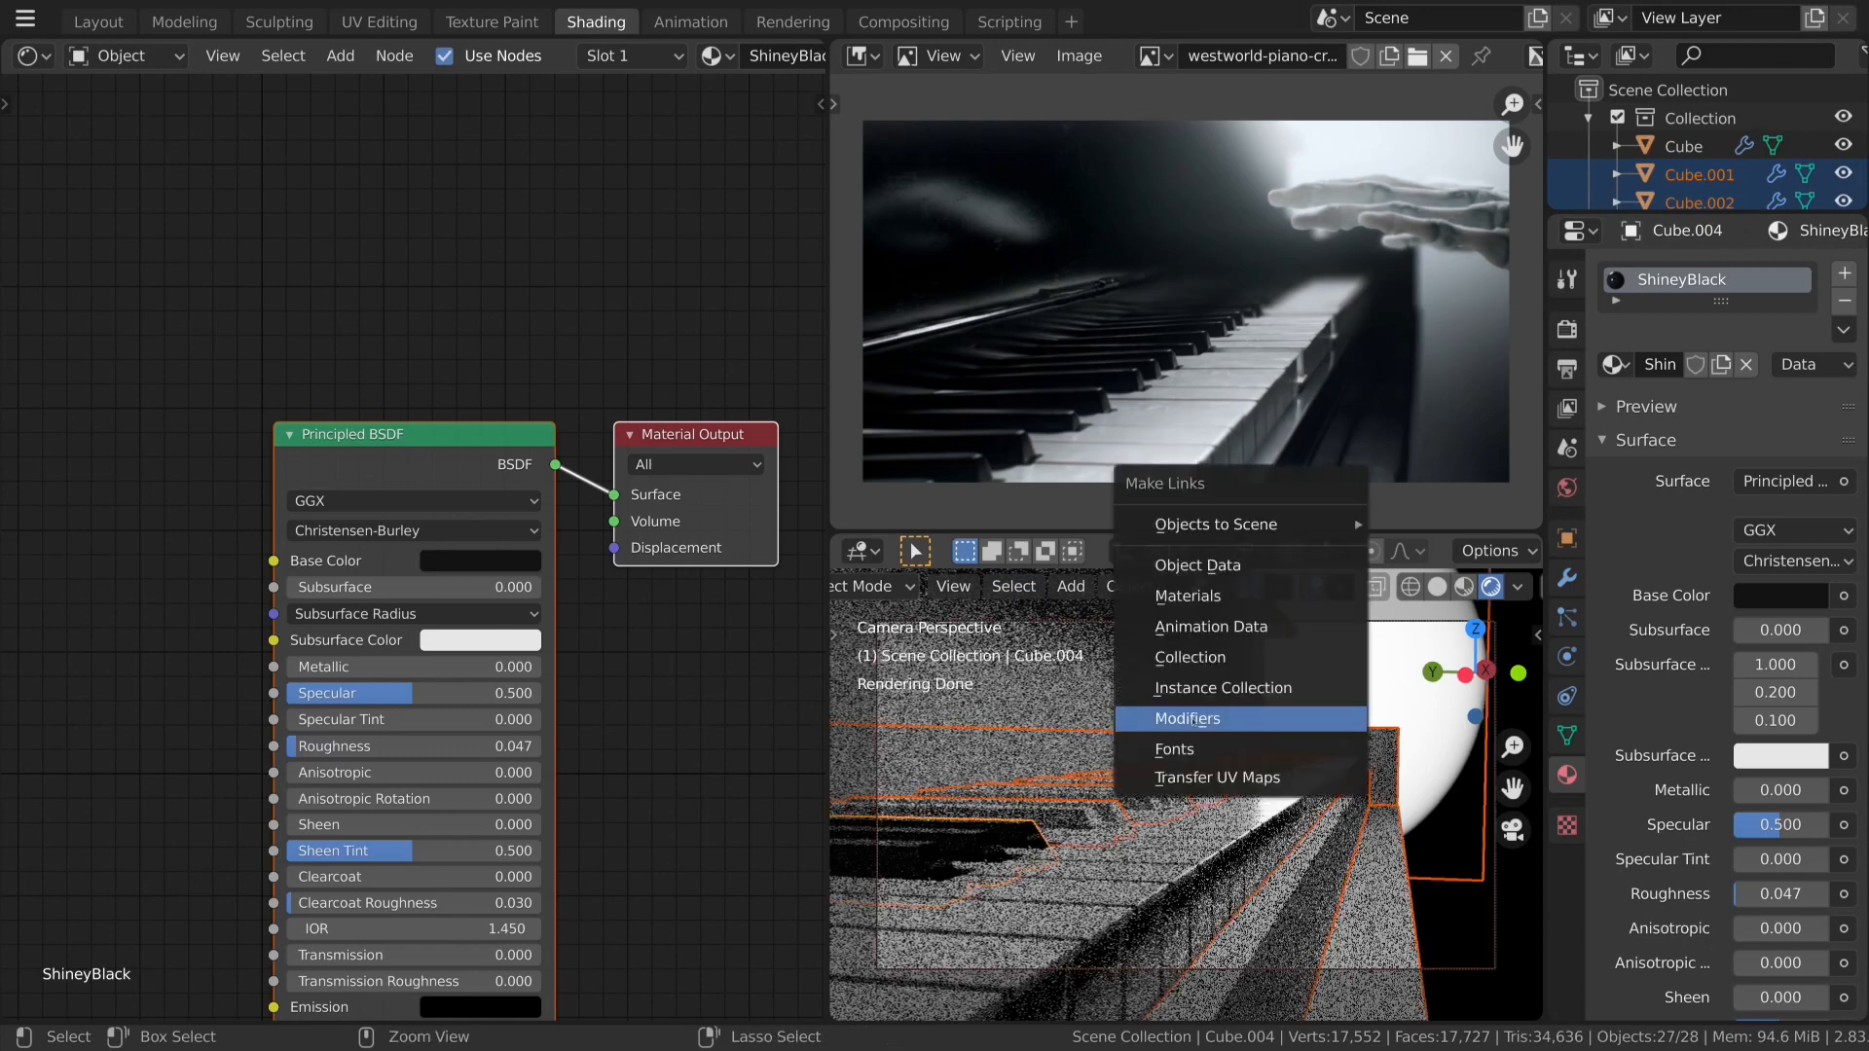
pyautogui.click(1221, 607)
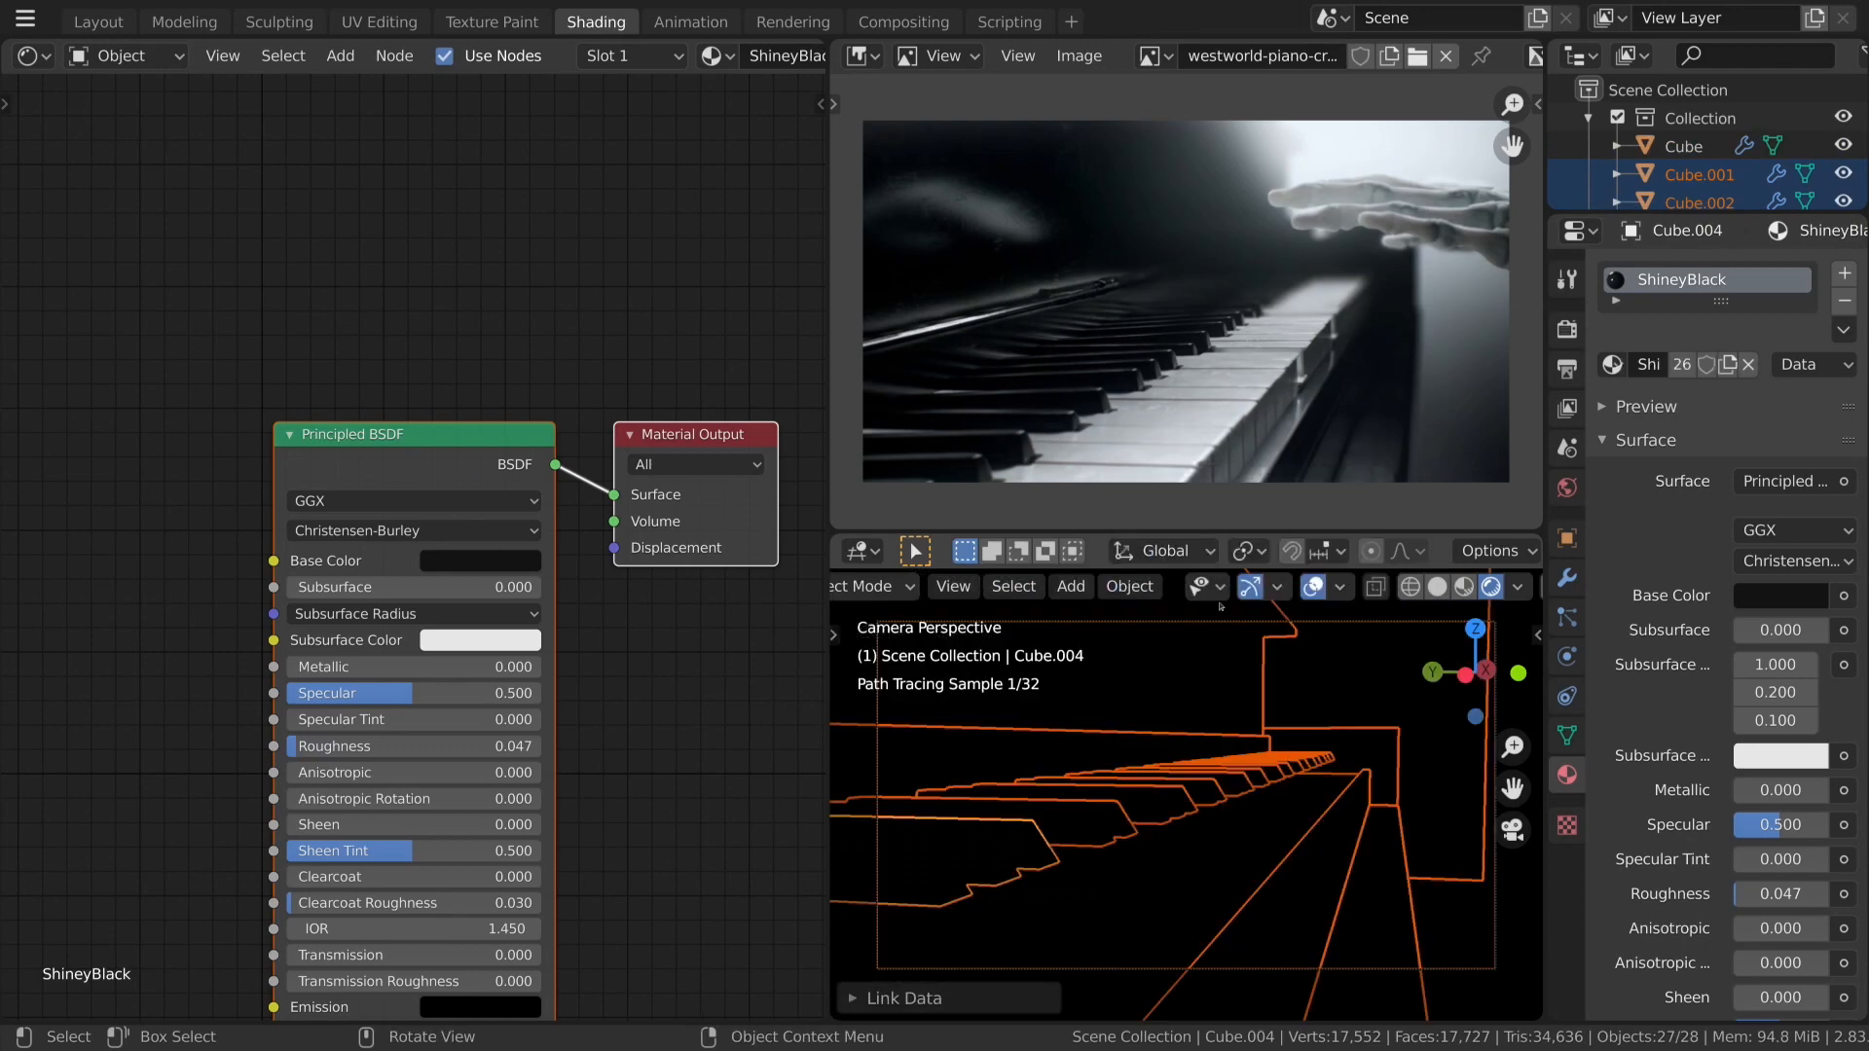
pyautogui.click(1317, 593)
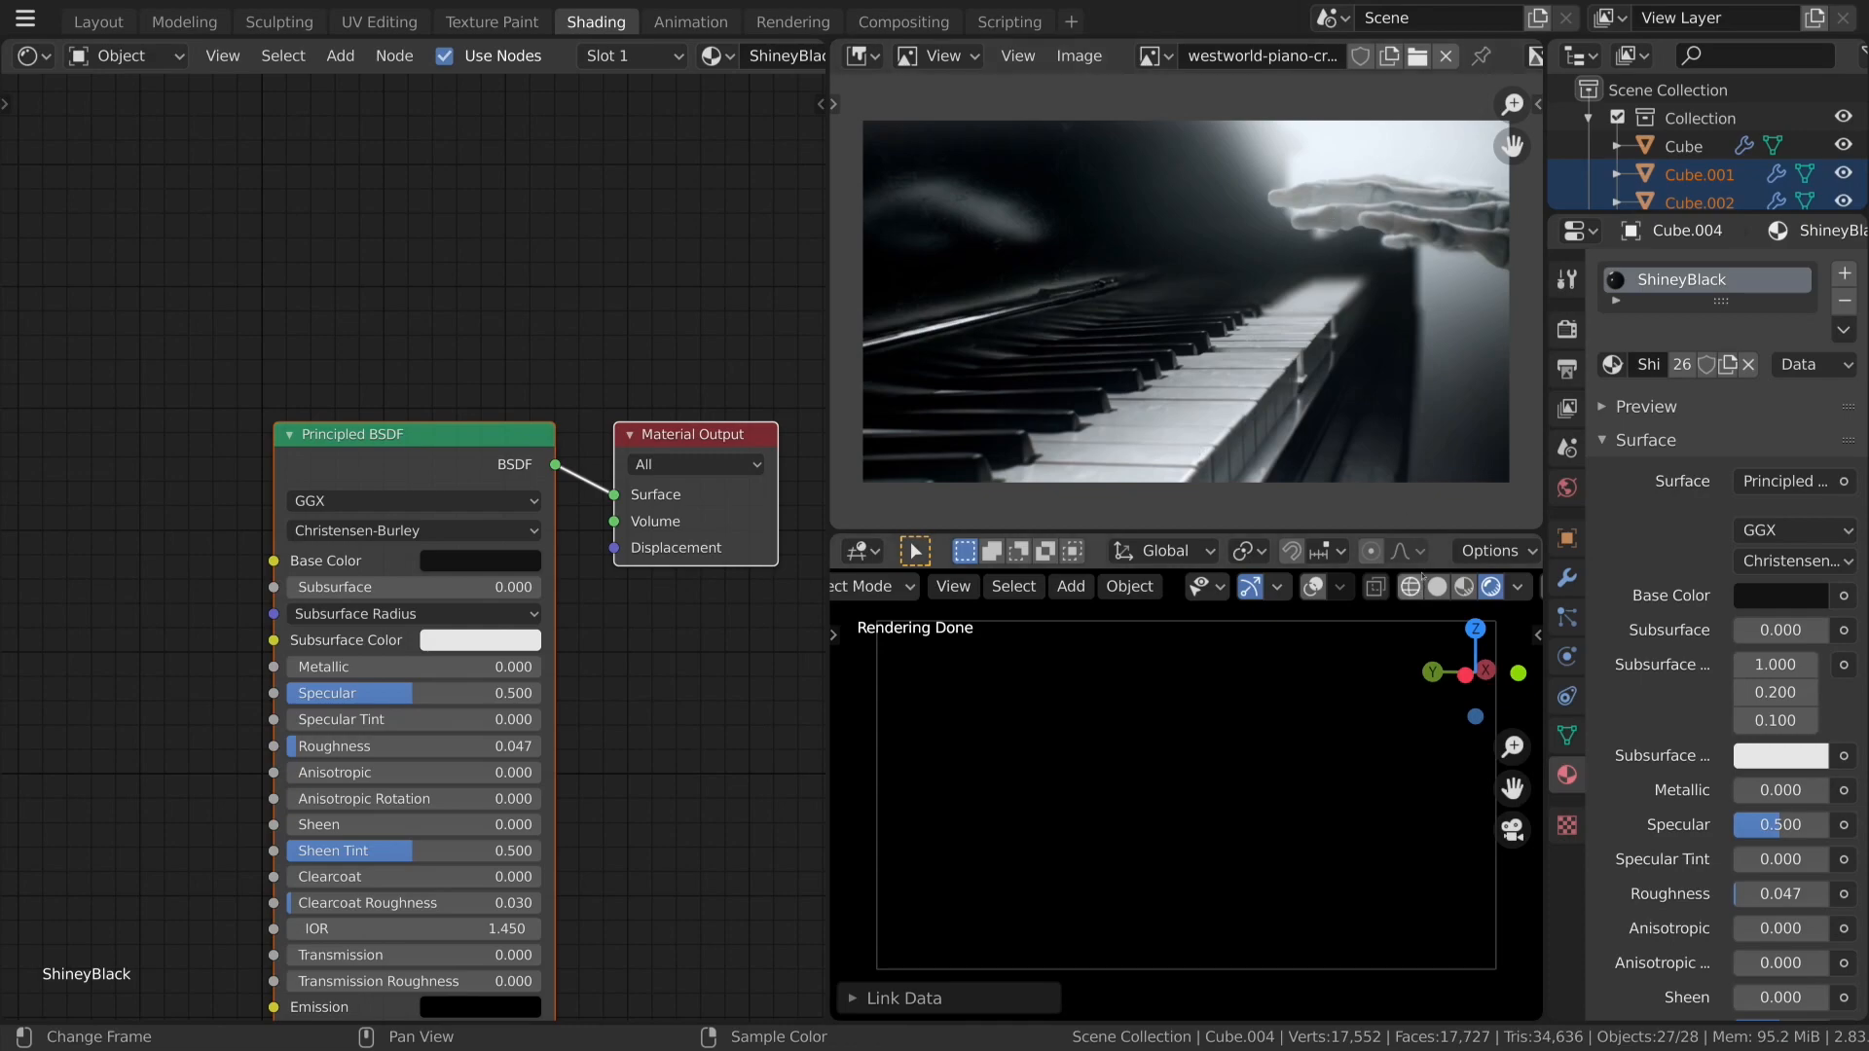
pyautogui.hotkey('ctrl', 'z')
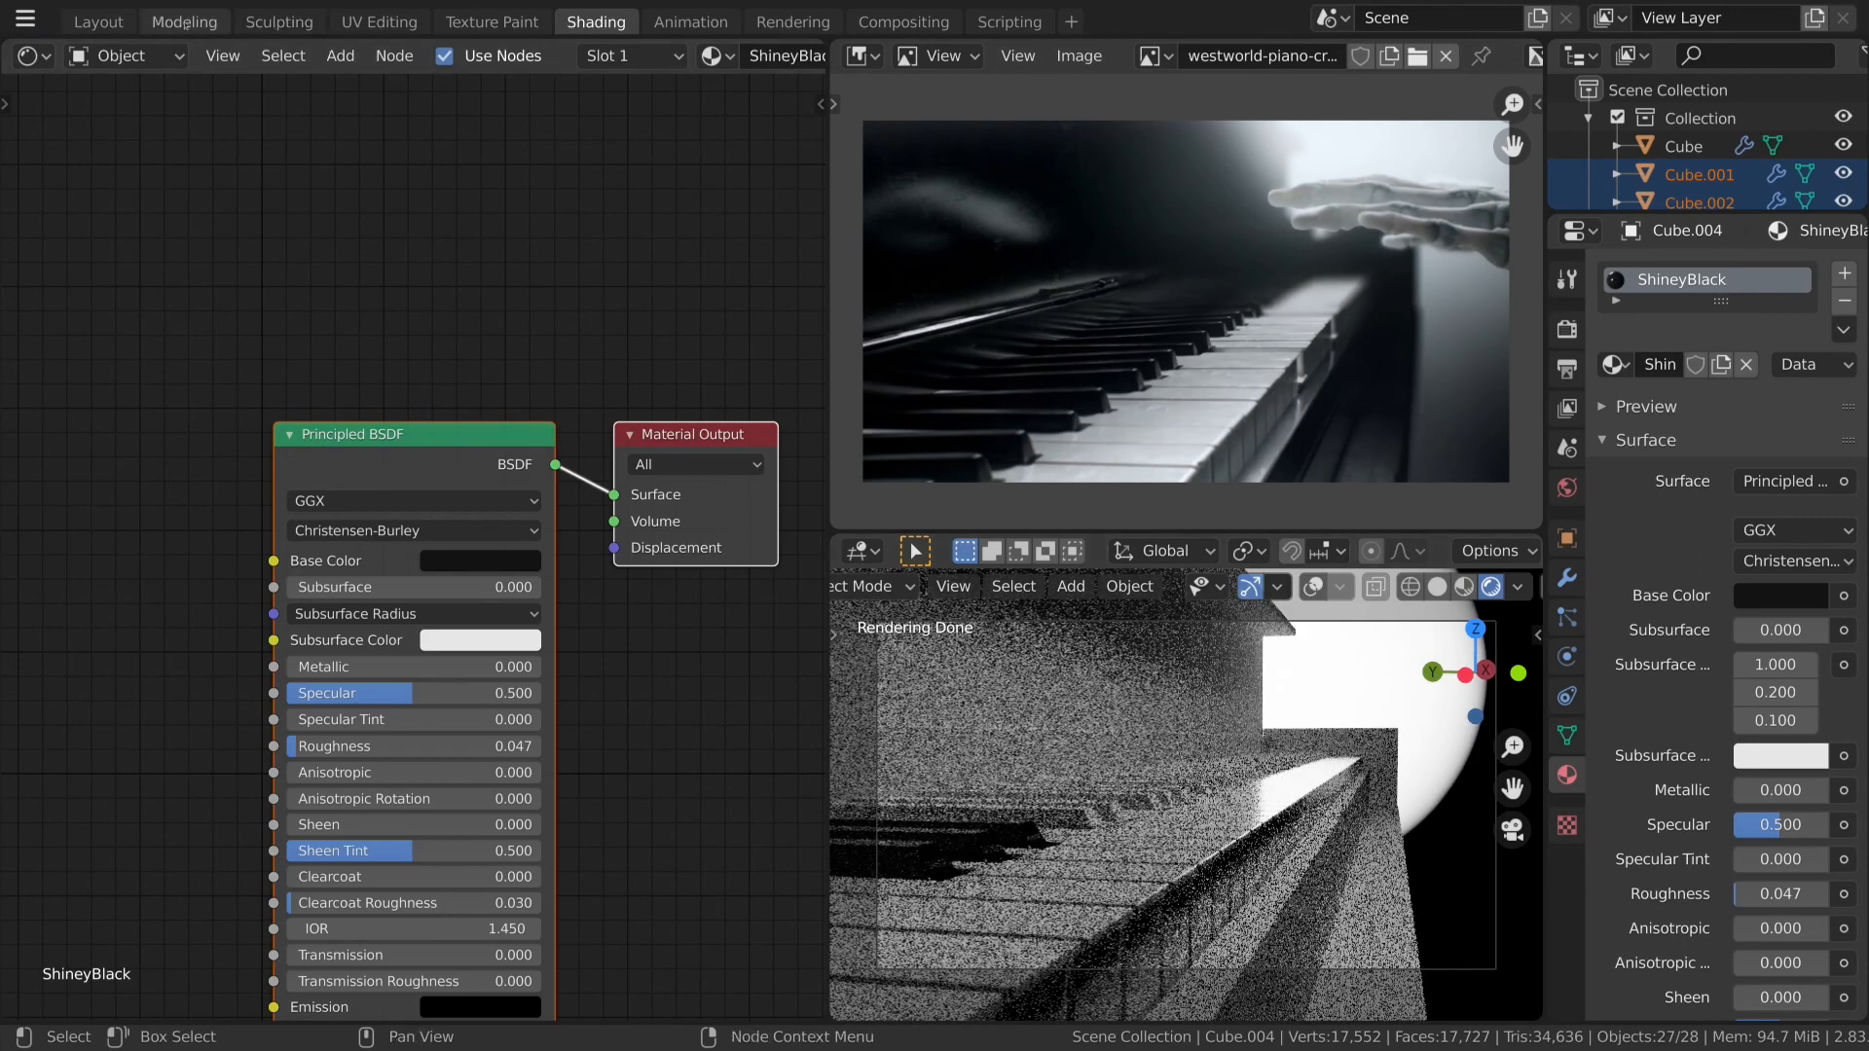
# Switch to the Modeling workspace, view the whole piano outside the camera and return to Object Mode.
pyautogui.click(279, 22)
pyautogui.click(198, 22)
pyautogui.scroll(-3, 809, 646)
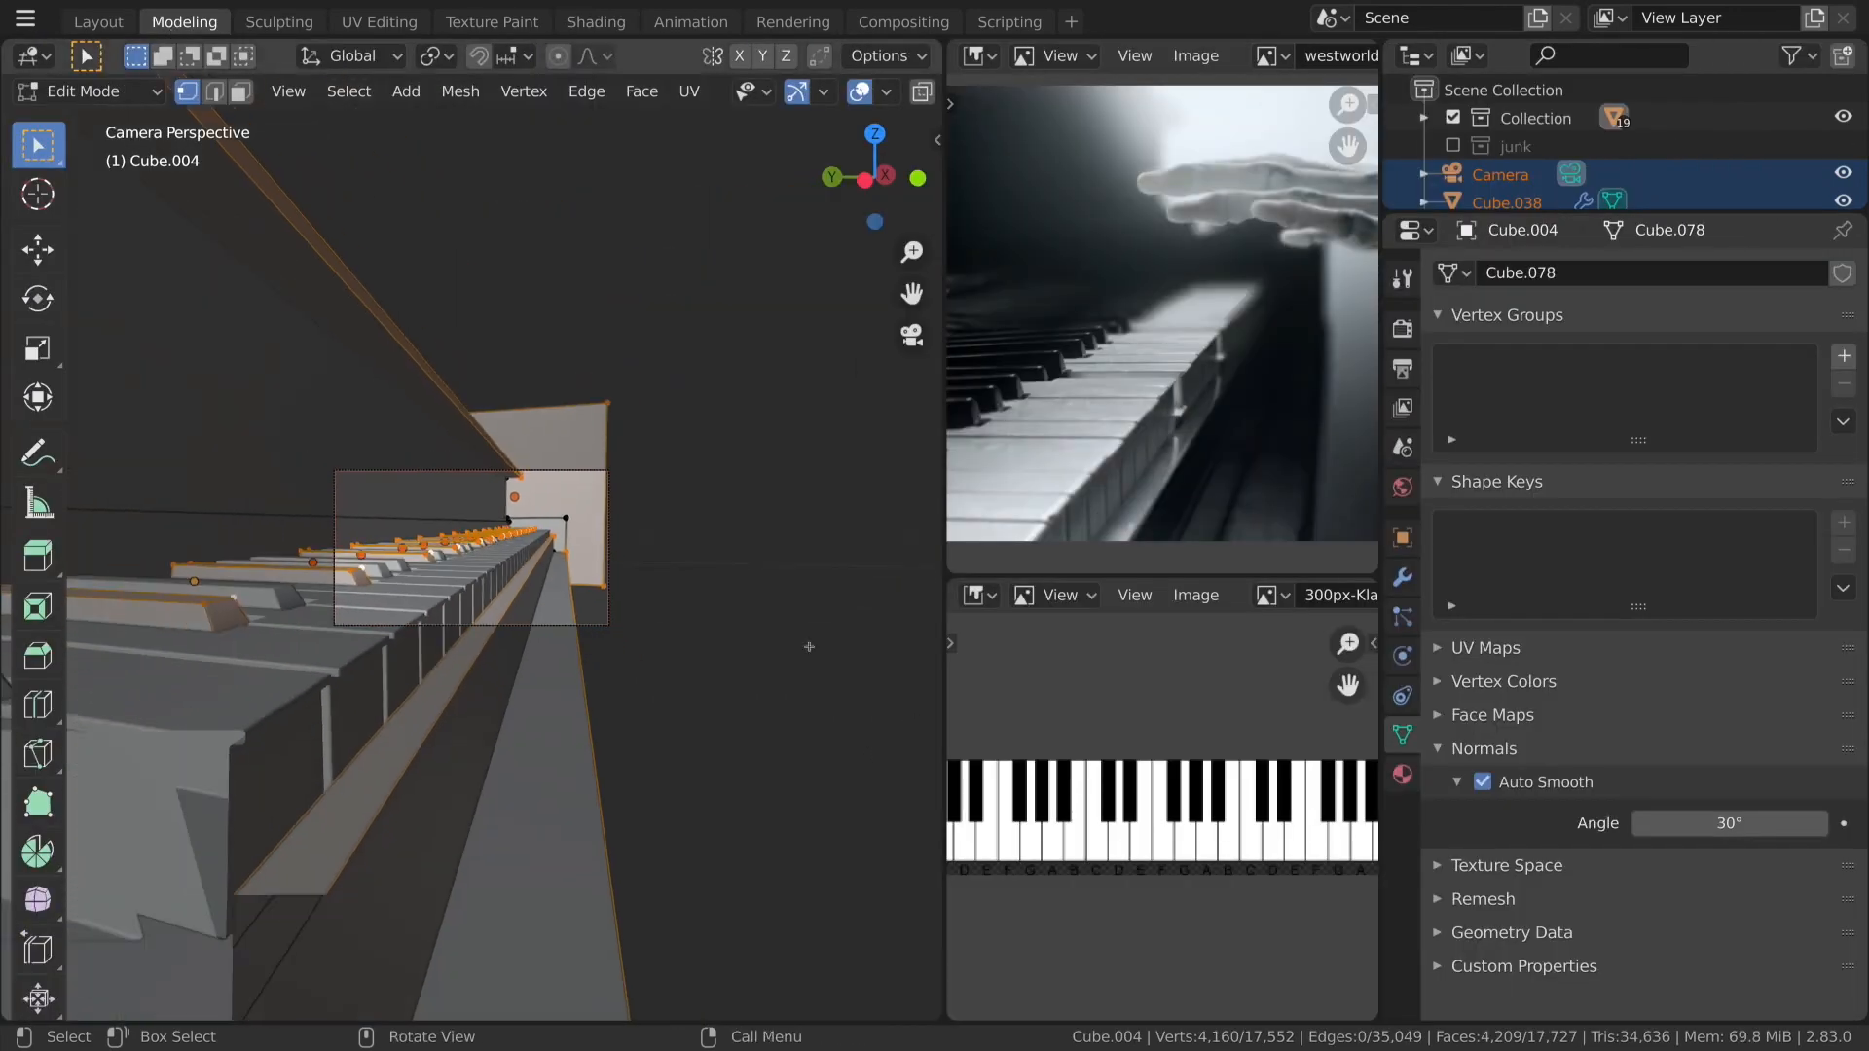
pyautogui.moveTo(809, 646); pyautogui.dragTo(581, 738, button='middle')
pyautogui.scroll(-2, 588, 728)
pyautogui.press('Tab')
pyautogui.scroll(4, 590, 726)
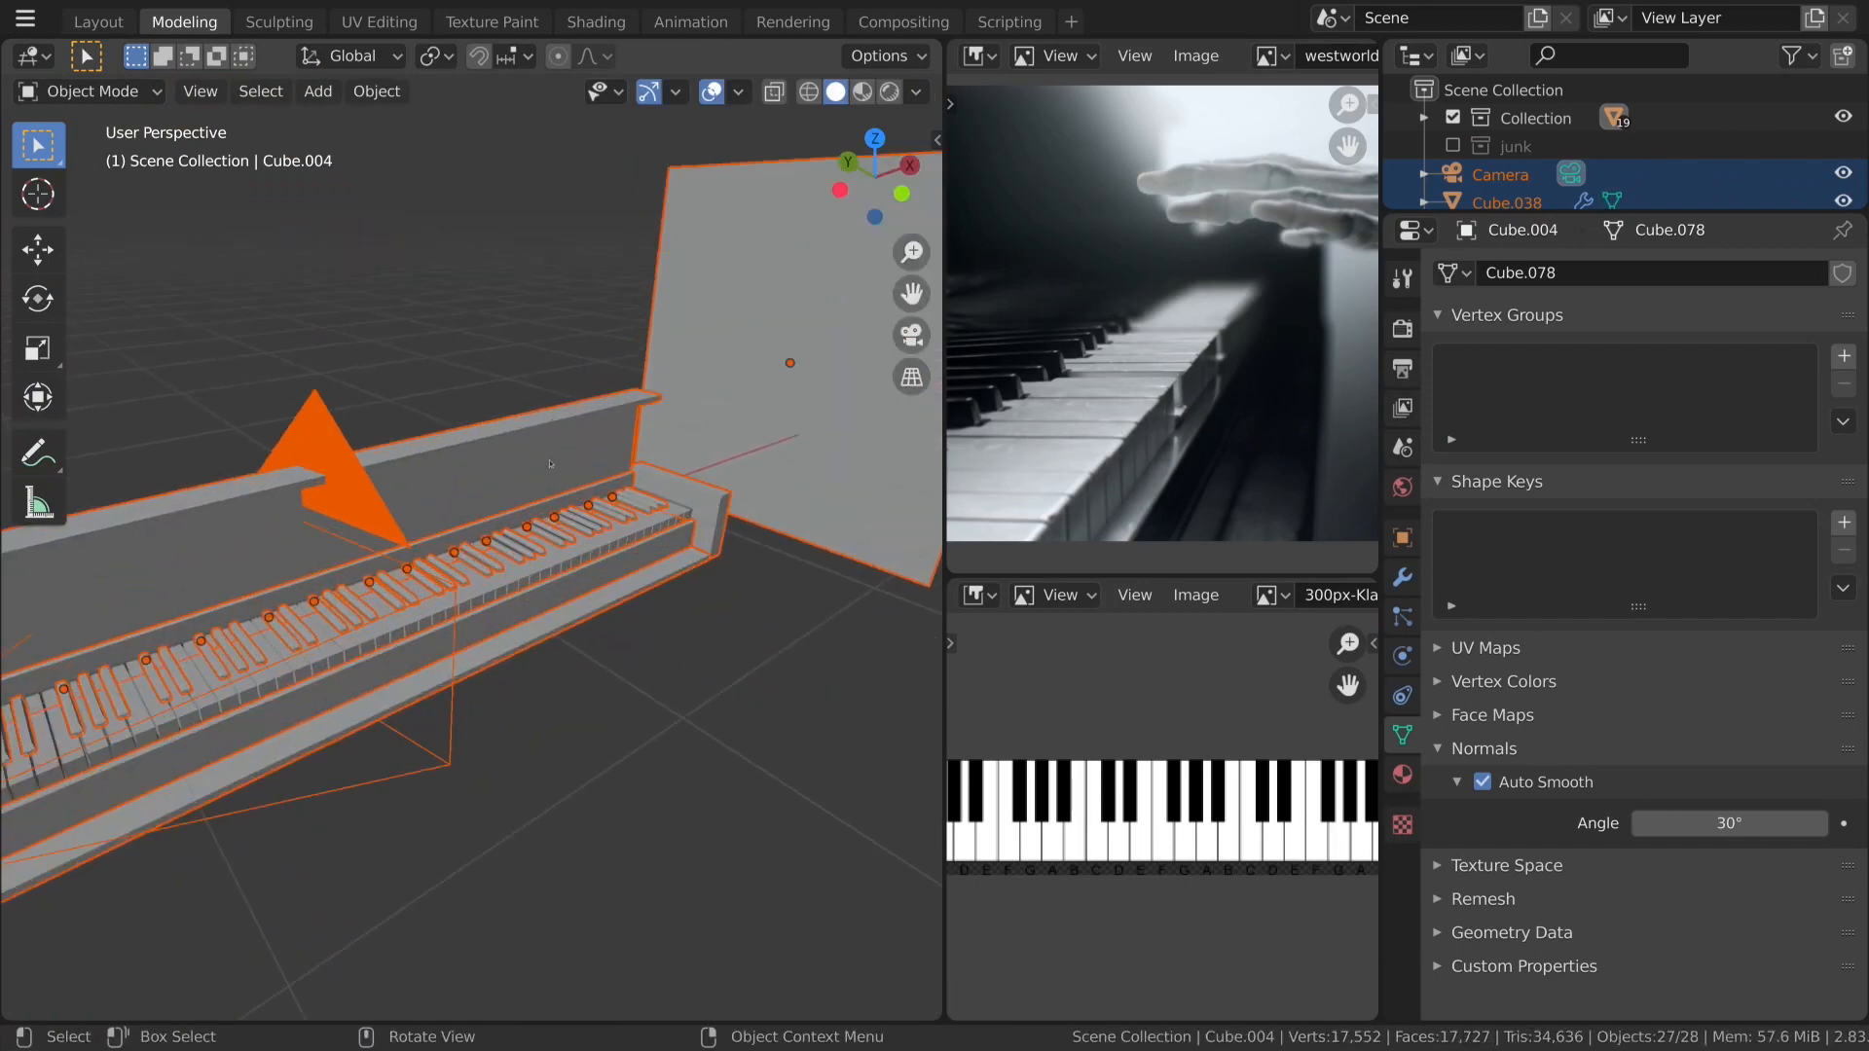
# Select the white keys and invert the selection so that everything except them is selected.
pyautogui.keyDown('shift'); pyautogui.moveTo(224, 672); pyautogui.dragTo(652, 565, button='middle'); pyautogui.keyUp('shift')
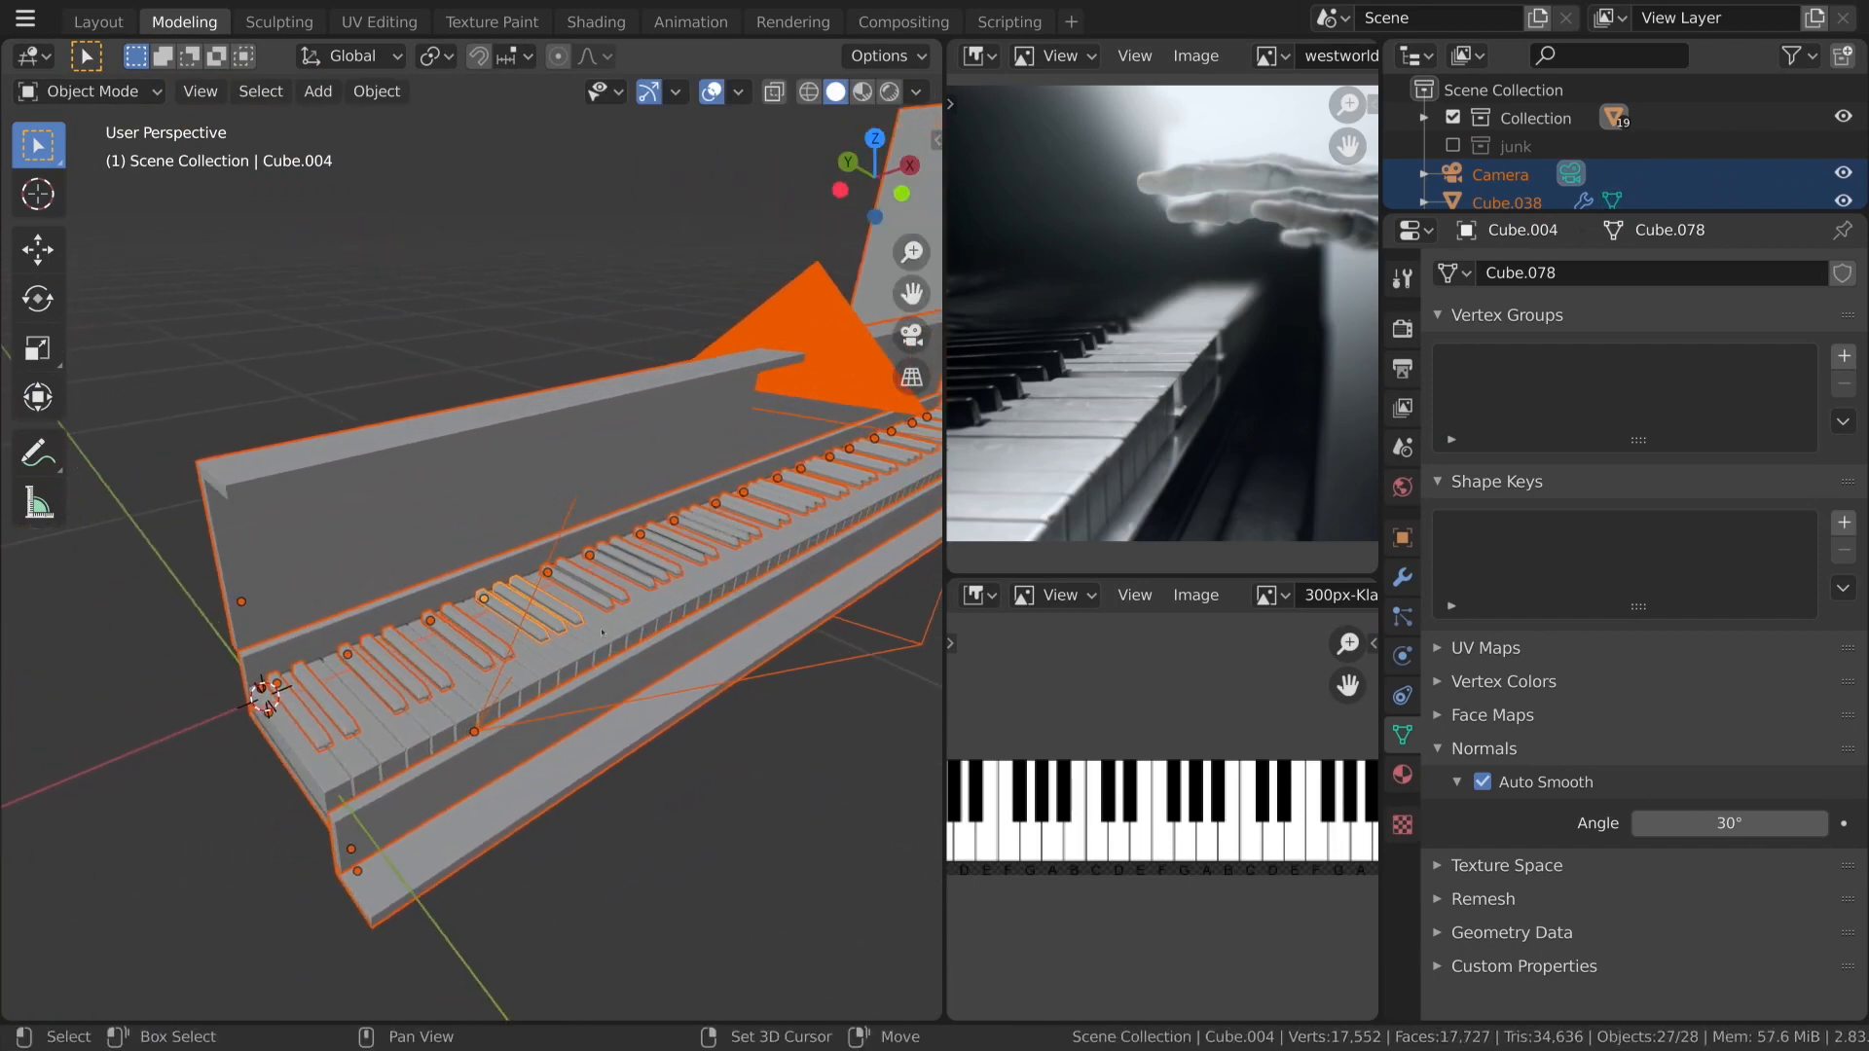
pyautogui.click(333, 718)
pyautogui.moveTo(494, 789); pyautogui.dragTo(503, 771, button='middle')
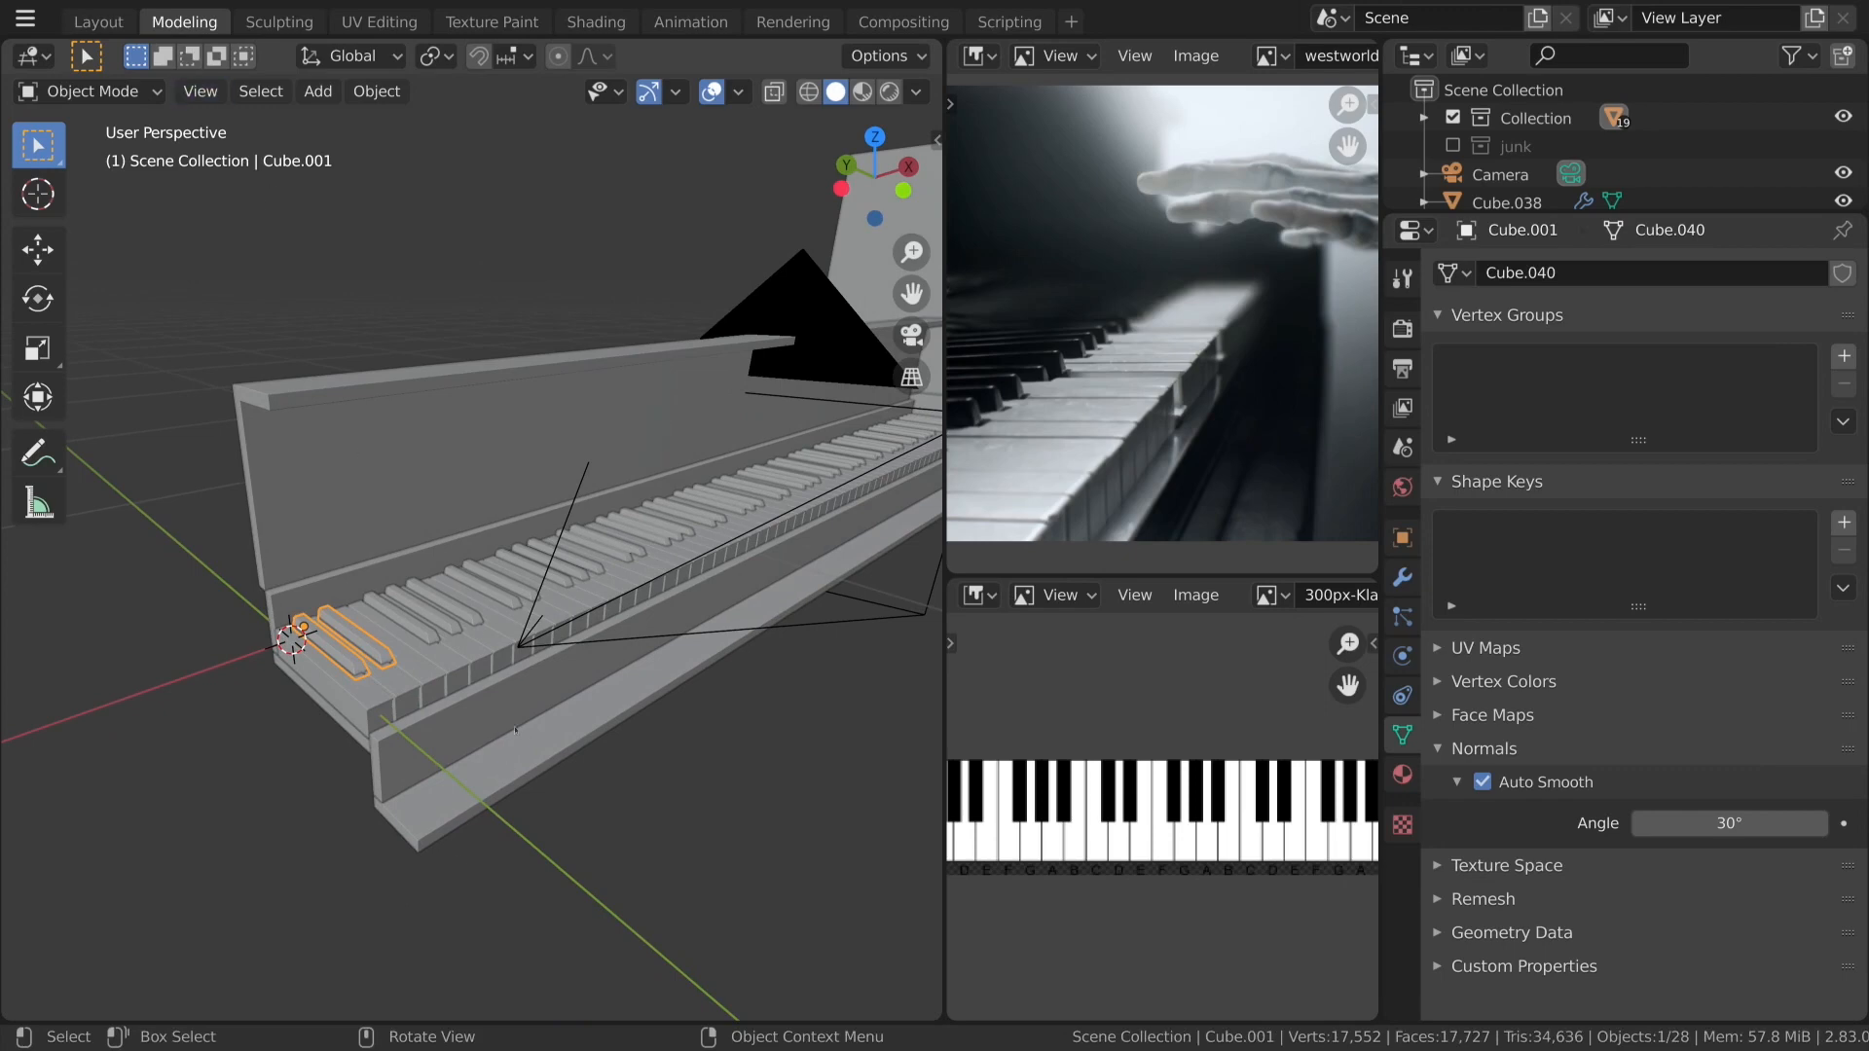
pyautogui.click(457, 658)
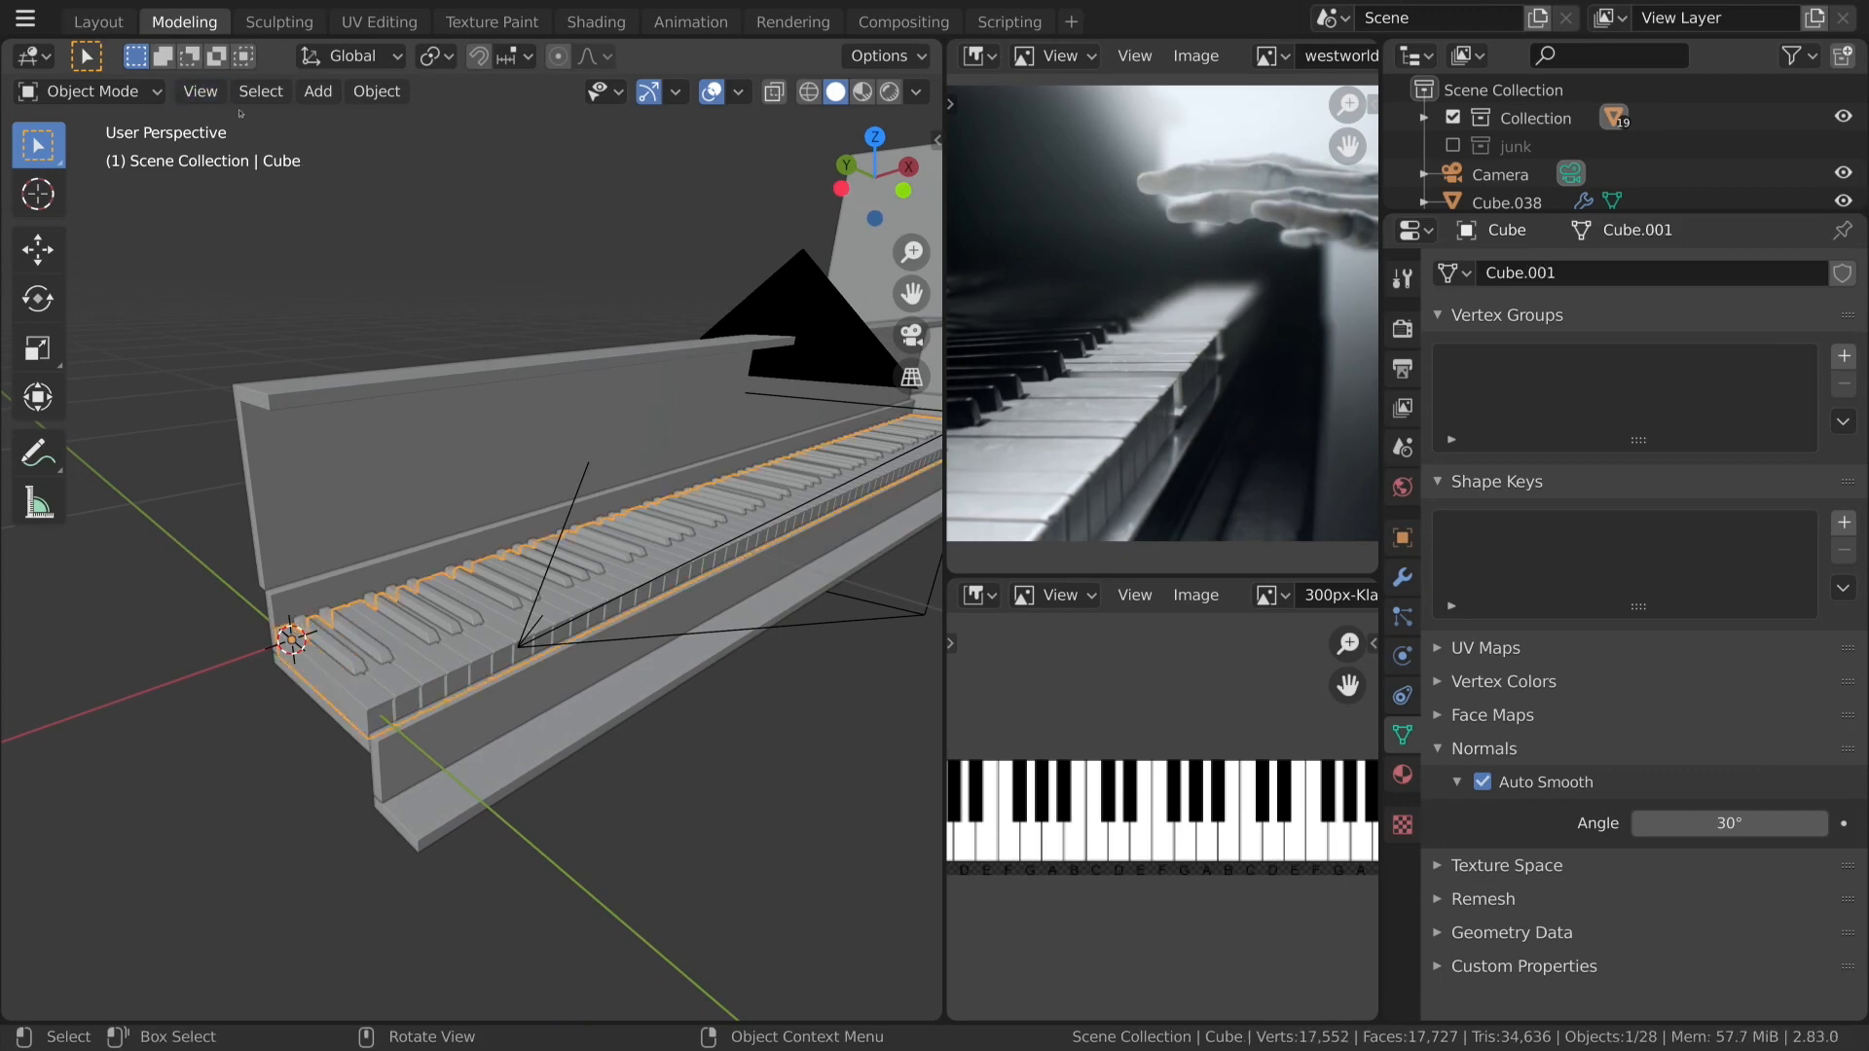
pyautogui.click(260, 91)
pyautogui.click(292, 181)
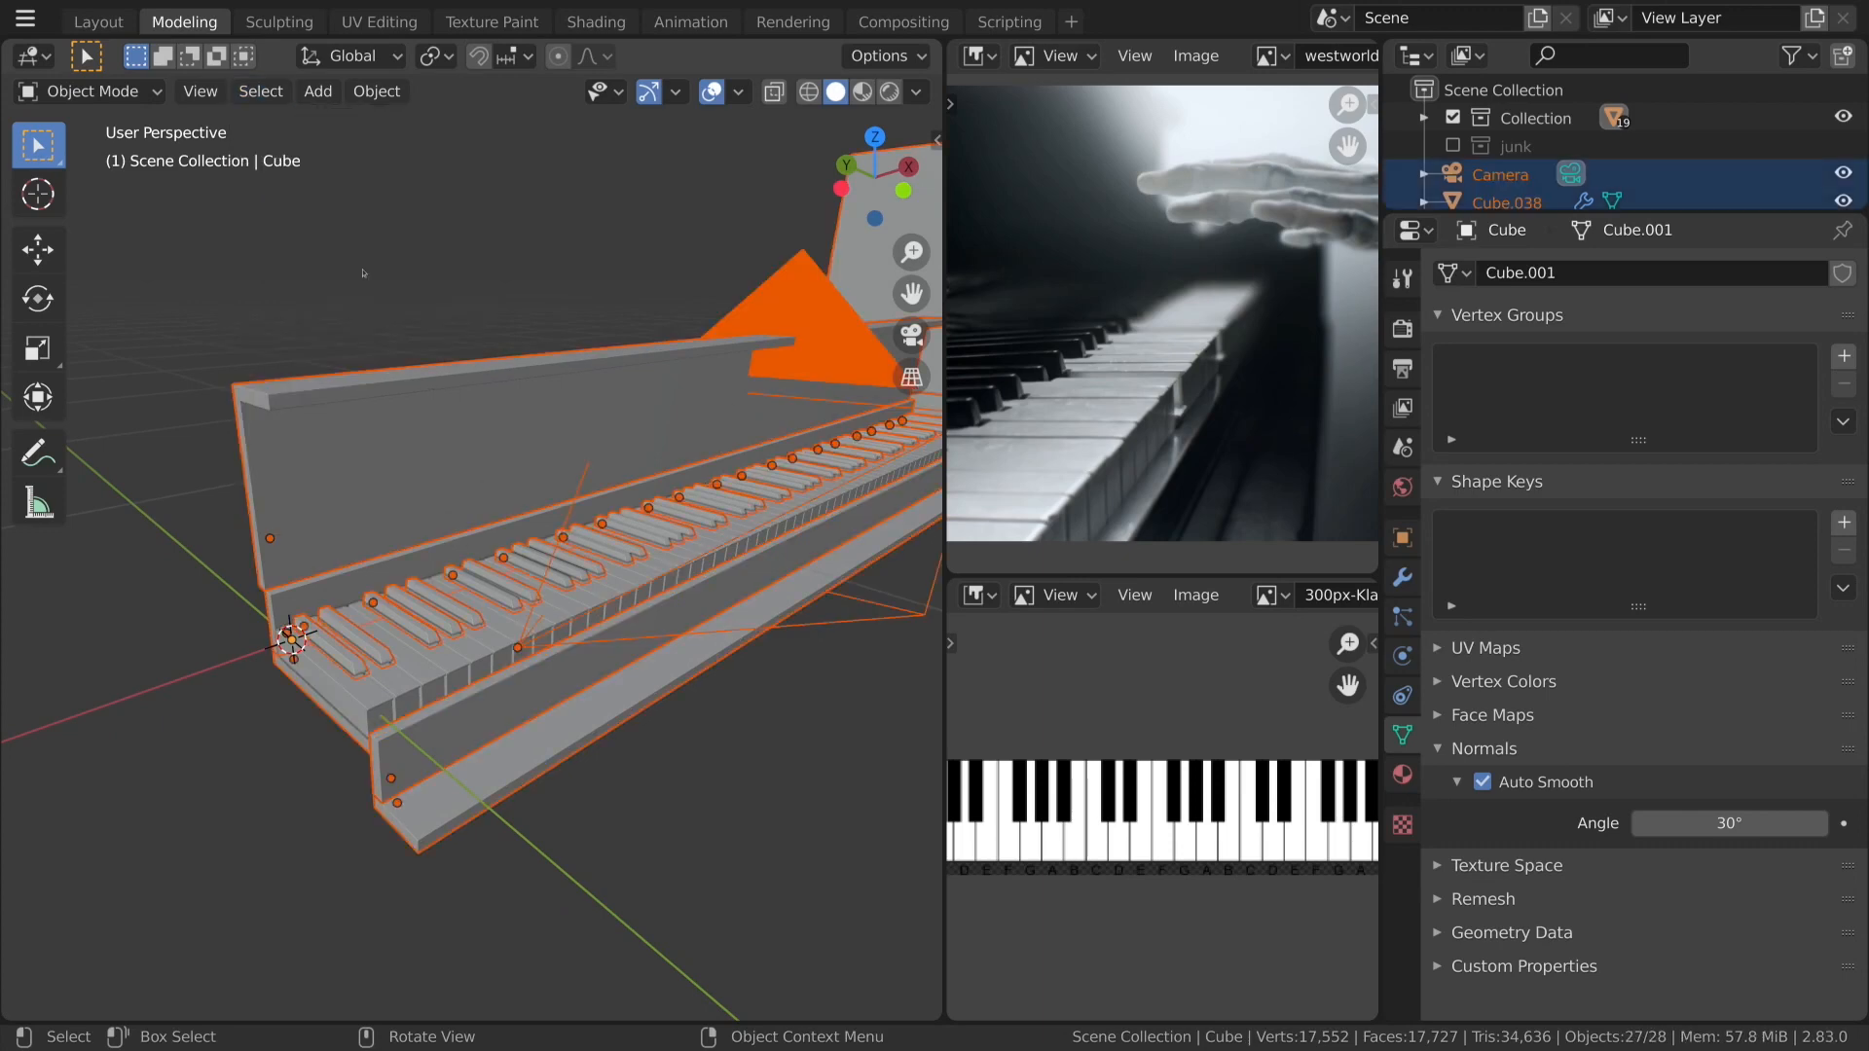
# Make the pair of black keys at the near end active and remove the camera and both light planes from the selection.
pyautogui.keyDown('shift'); pyautogui.click(381, 647); pyautogui.keyUp('shift')
pyautogui.scroll(-5, 729, 605)
pyautogui.press('b')
pyautogui.moveTo(729, 604); pyautogui.dragTo(732, 607, button='middle')
pyautogui.press('b')
pyautogui.moveTo(788, 326); pyautogui.dragTo(833, 375, button='middle')
pyautogui.scroll(-2, 779, 360)
pyautogui.press('b')
pyautogui.moveTo(615, 290); pyautogui.dragTo(665, 366, button='middle')
pyautogui.scroll(6, 692, 664)
# Try linking data from the active end pair of black keys to the selection and check the Shading workspace's rendered view.
pyautogui.hotkey('ctrl', 'l')
pyautogui.click(693, 690)
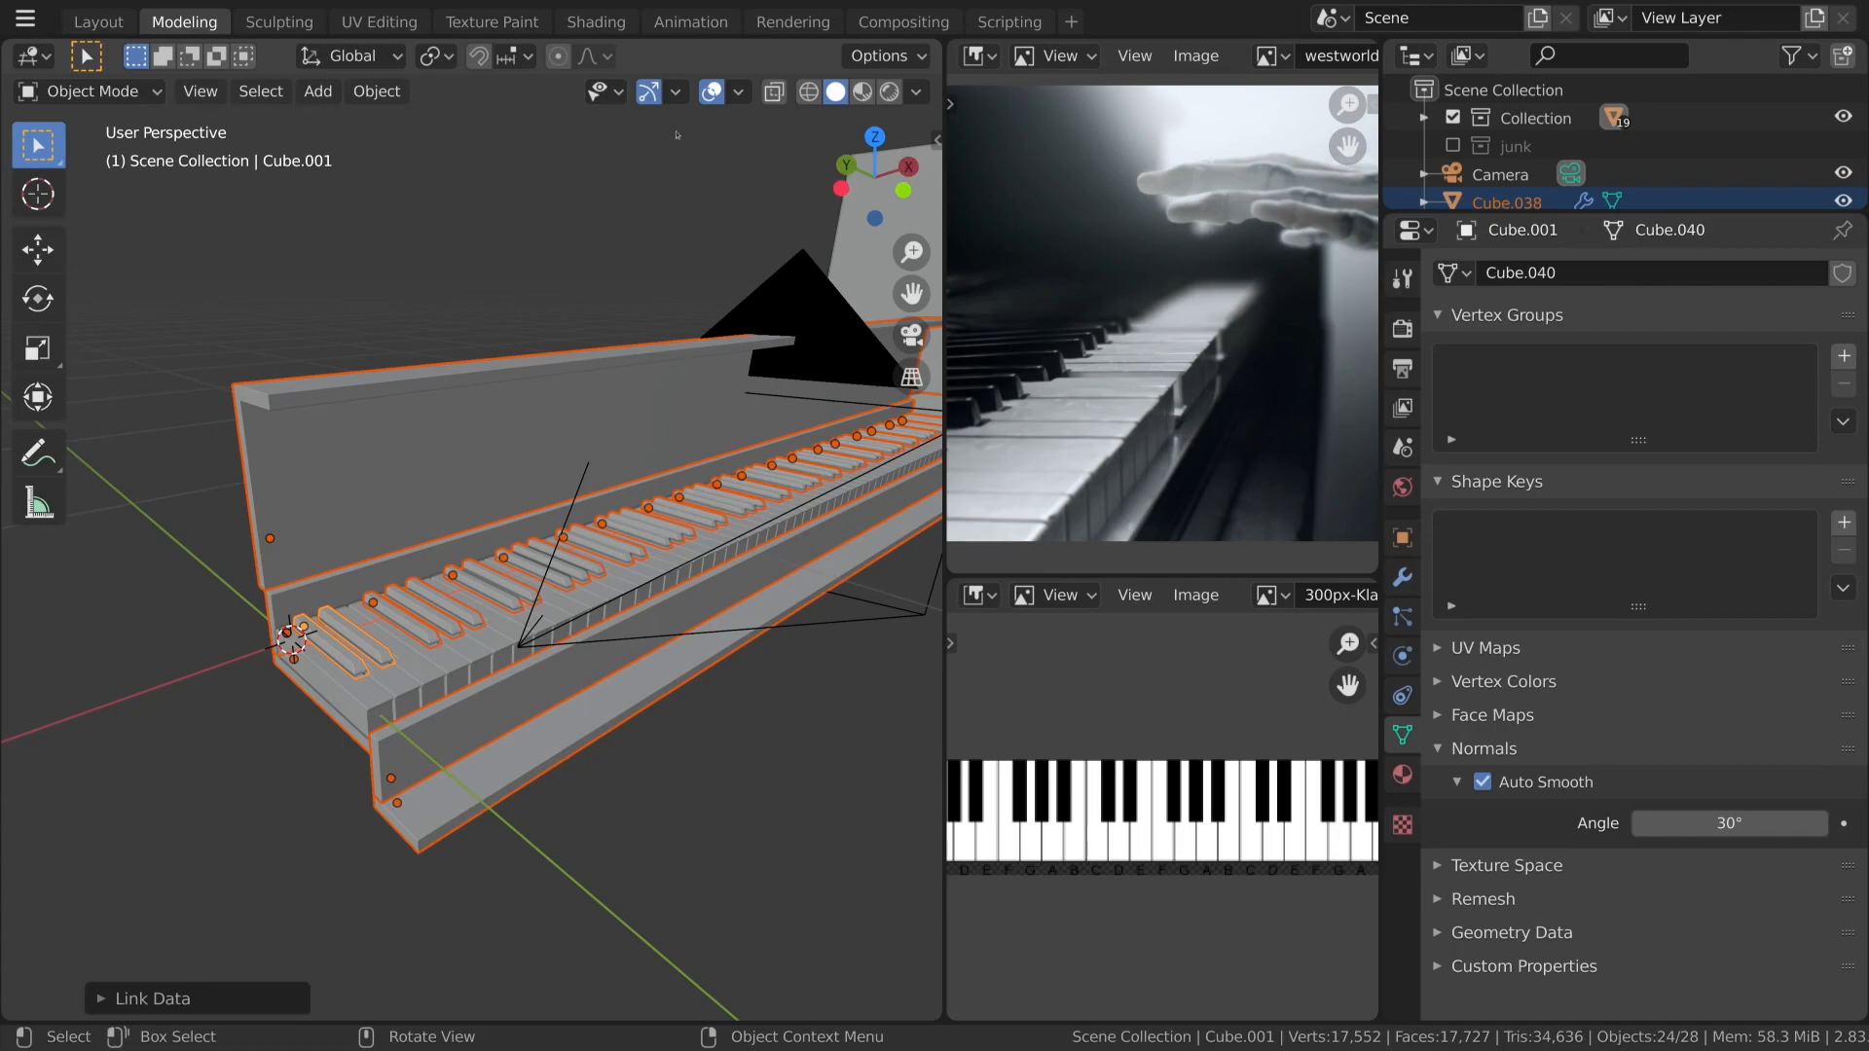
pyautogui.click(597, 22)
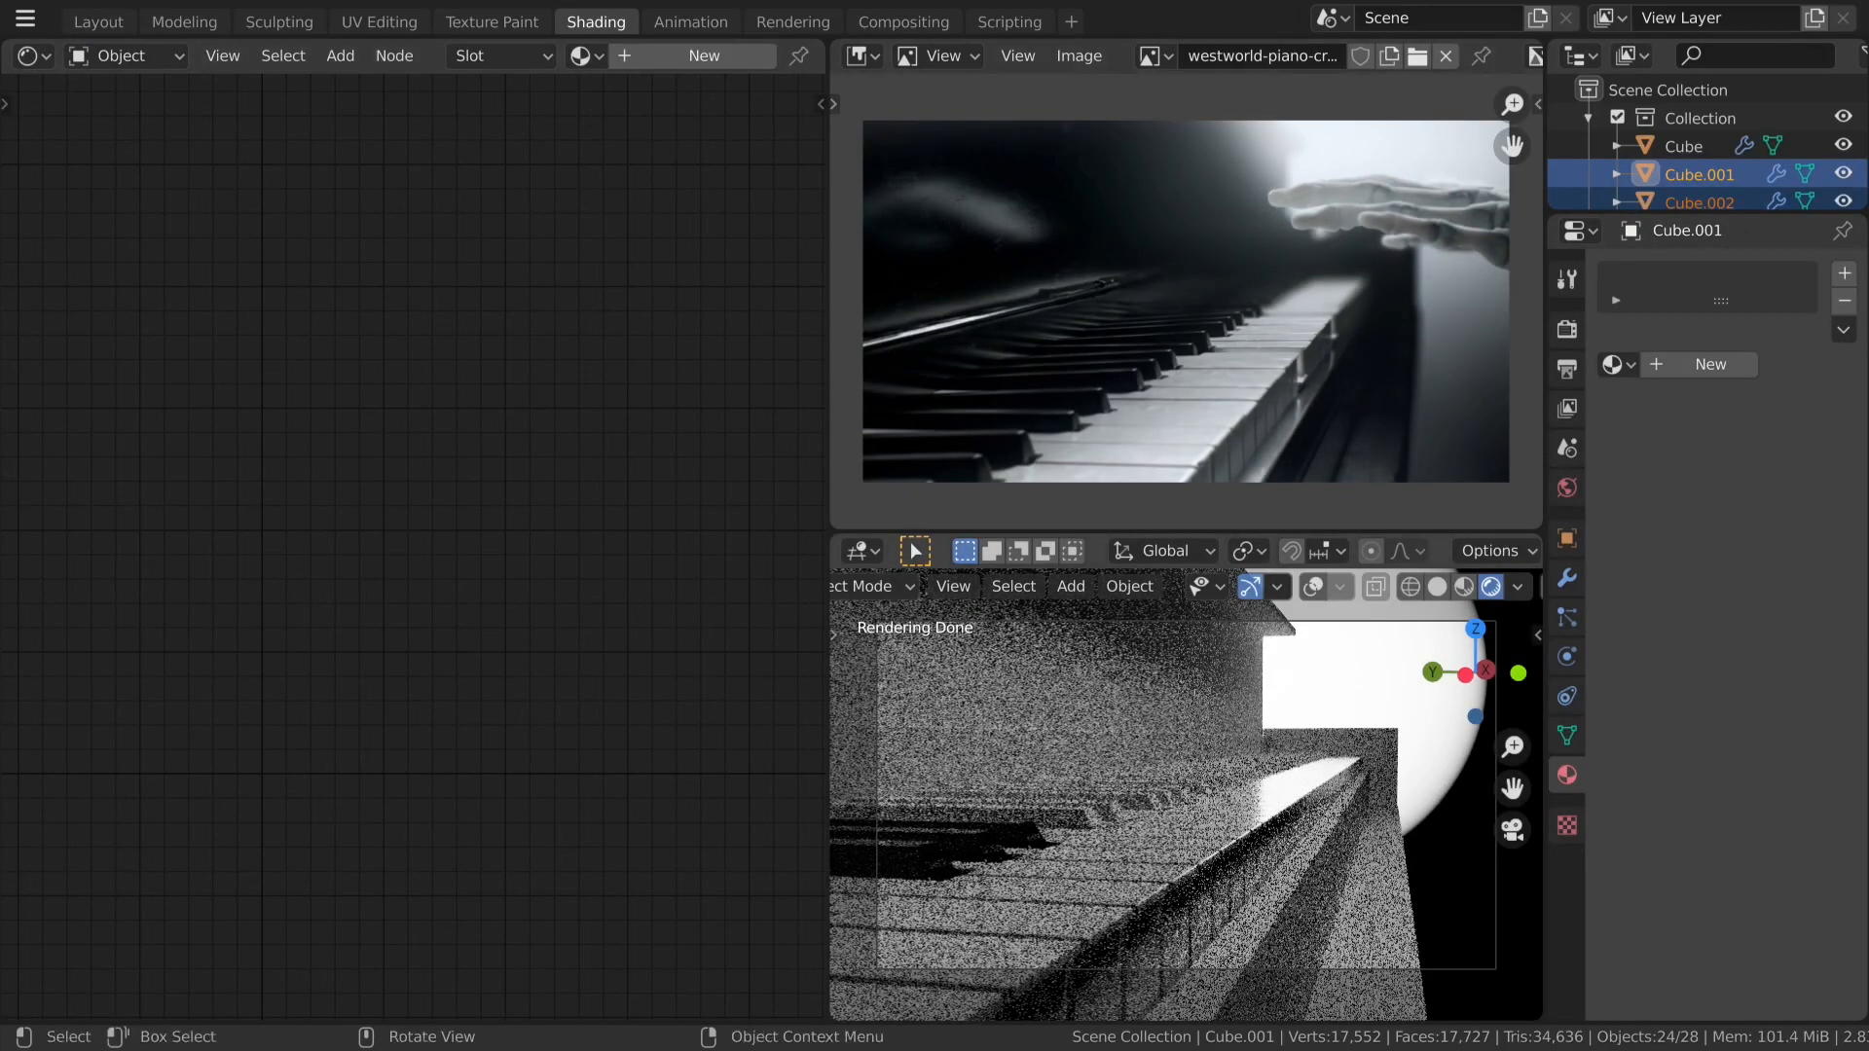
pyautogui.moveTo(1207, 749); pyautogui.dragTo(1168, 754, button='middle')
pyautogui.press('KP_0')
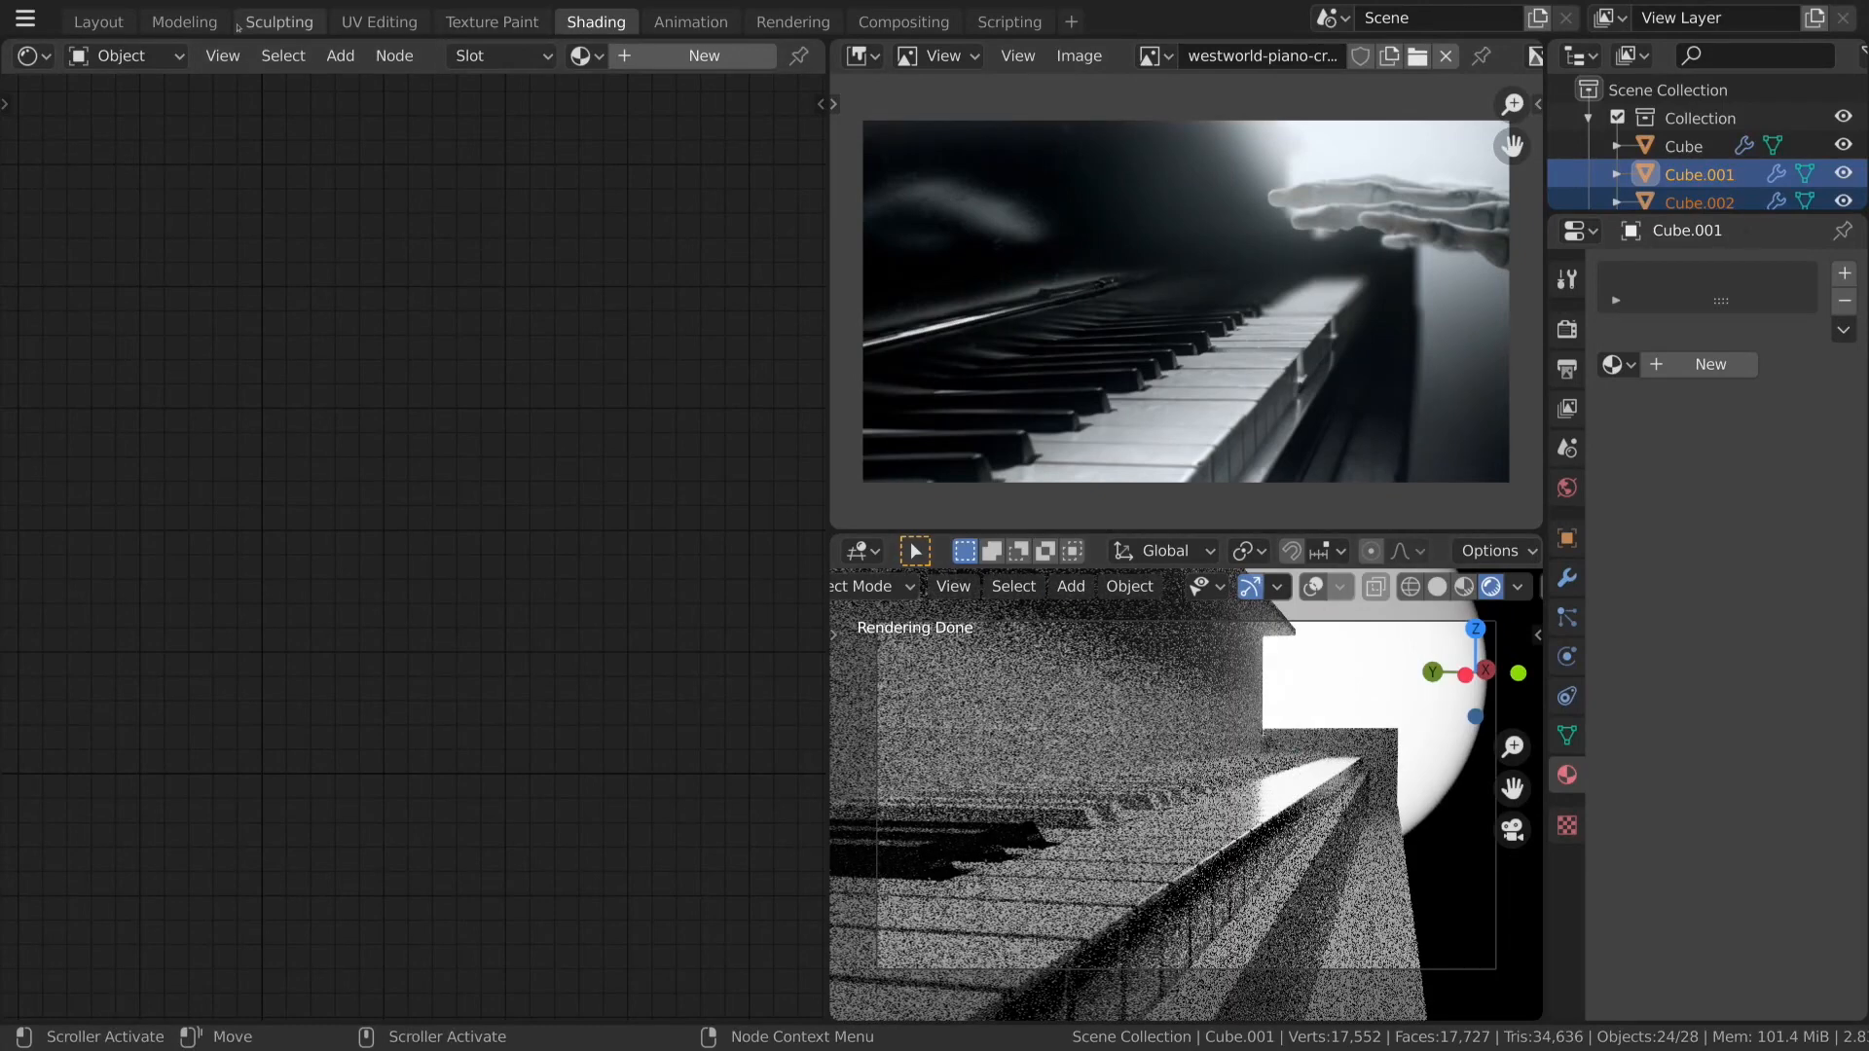
# From the camera view, make a foreground group of black keys active and link its material to the other selected objects.
pyautogui.click(184, 21)
pyautogui.press('Tab')
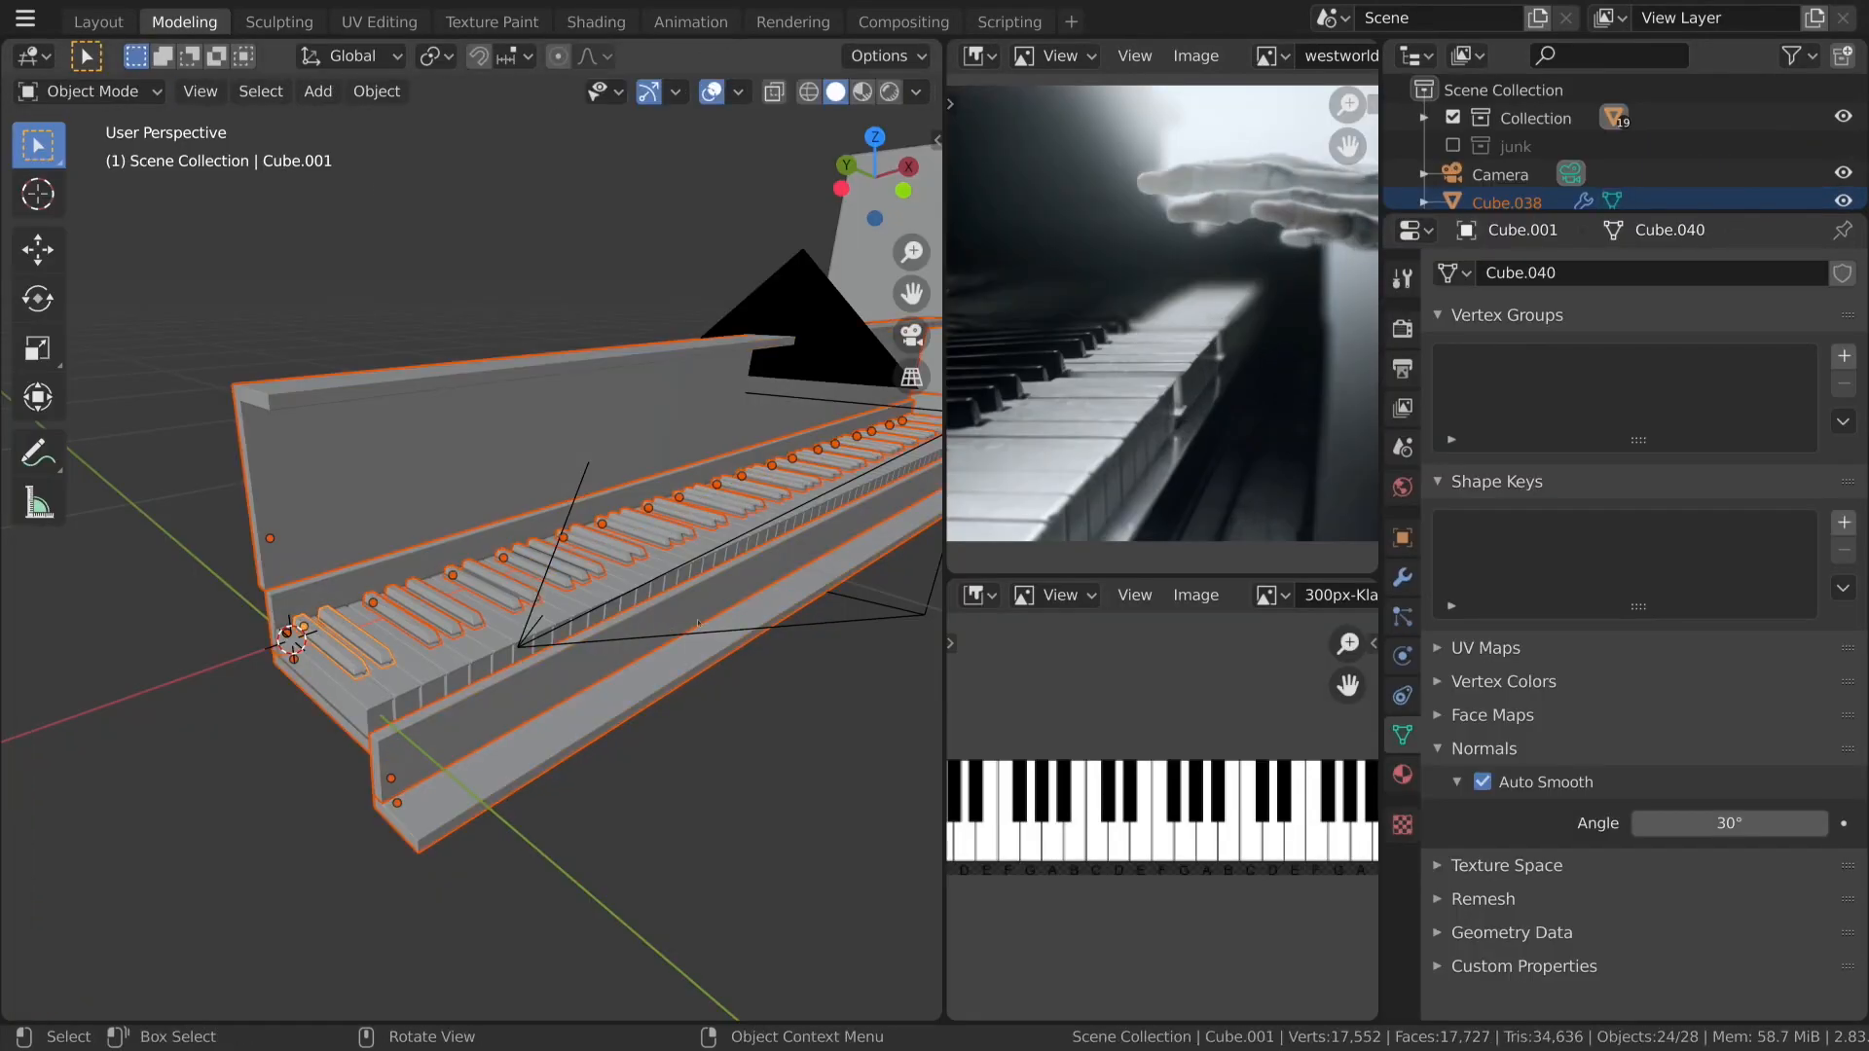
pyautogui.moveTo(734, 702); pyautogui.dragTo(710, 714, button='middle')
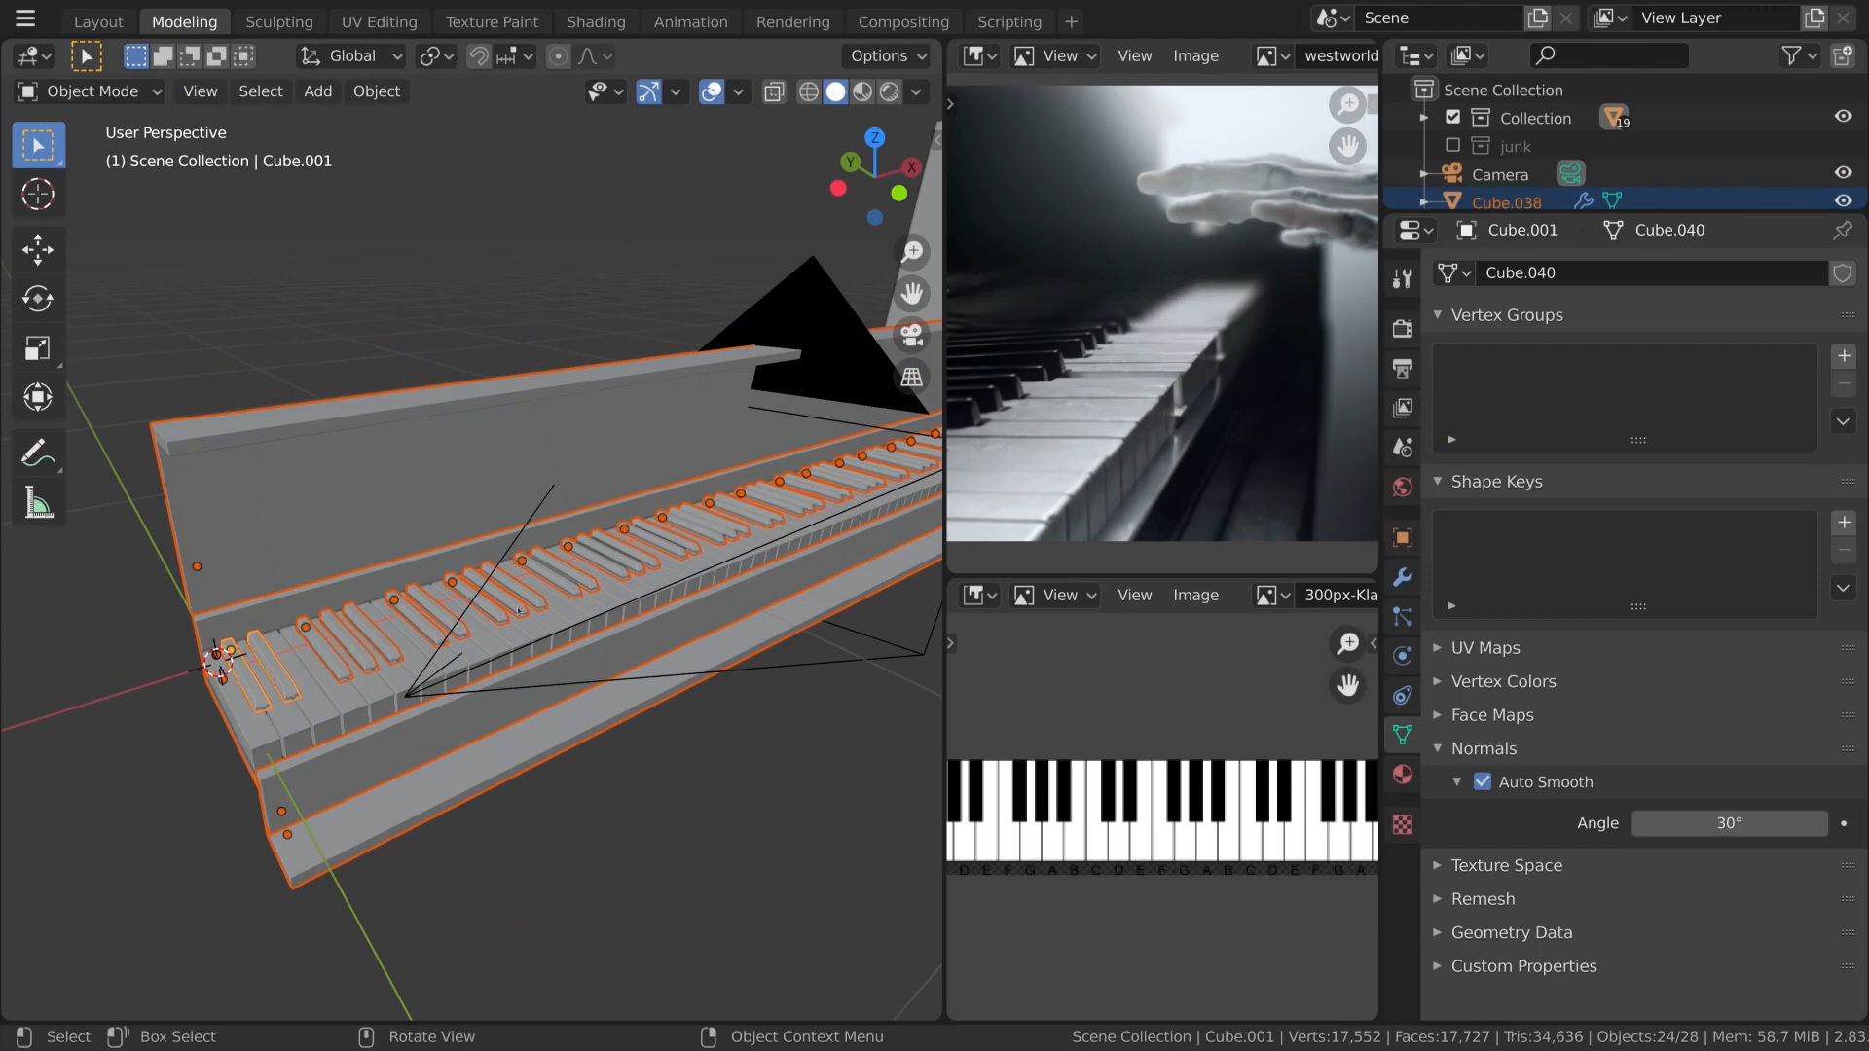
pyautogui.press('KP_0')
pyautogui.scroll(3, 517, 611)
pyautogui.keyDown('shift'); pyautogui.click(343, 580); pyautogui.keyUp('shift')
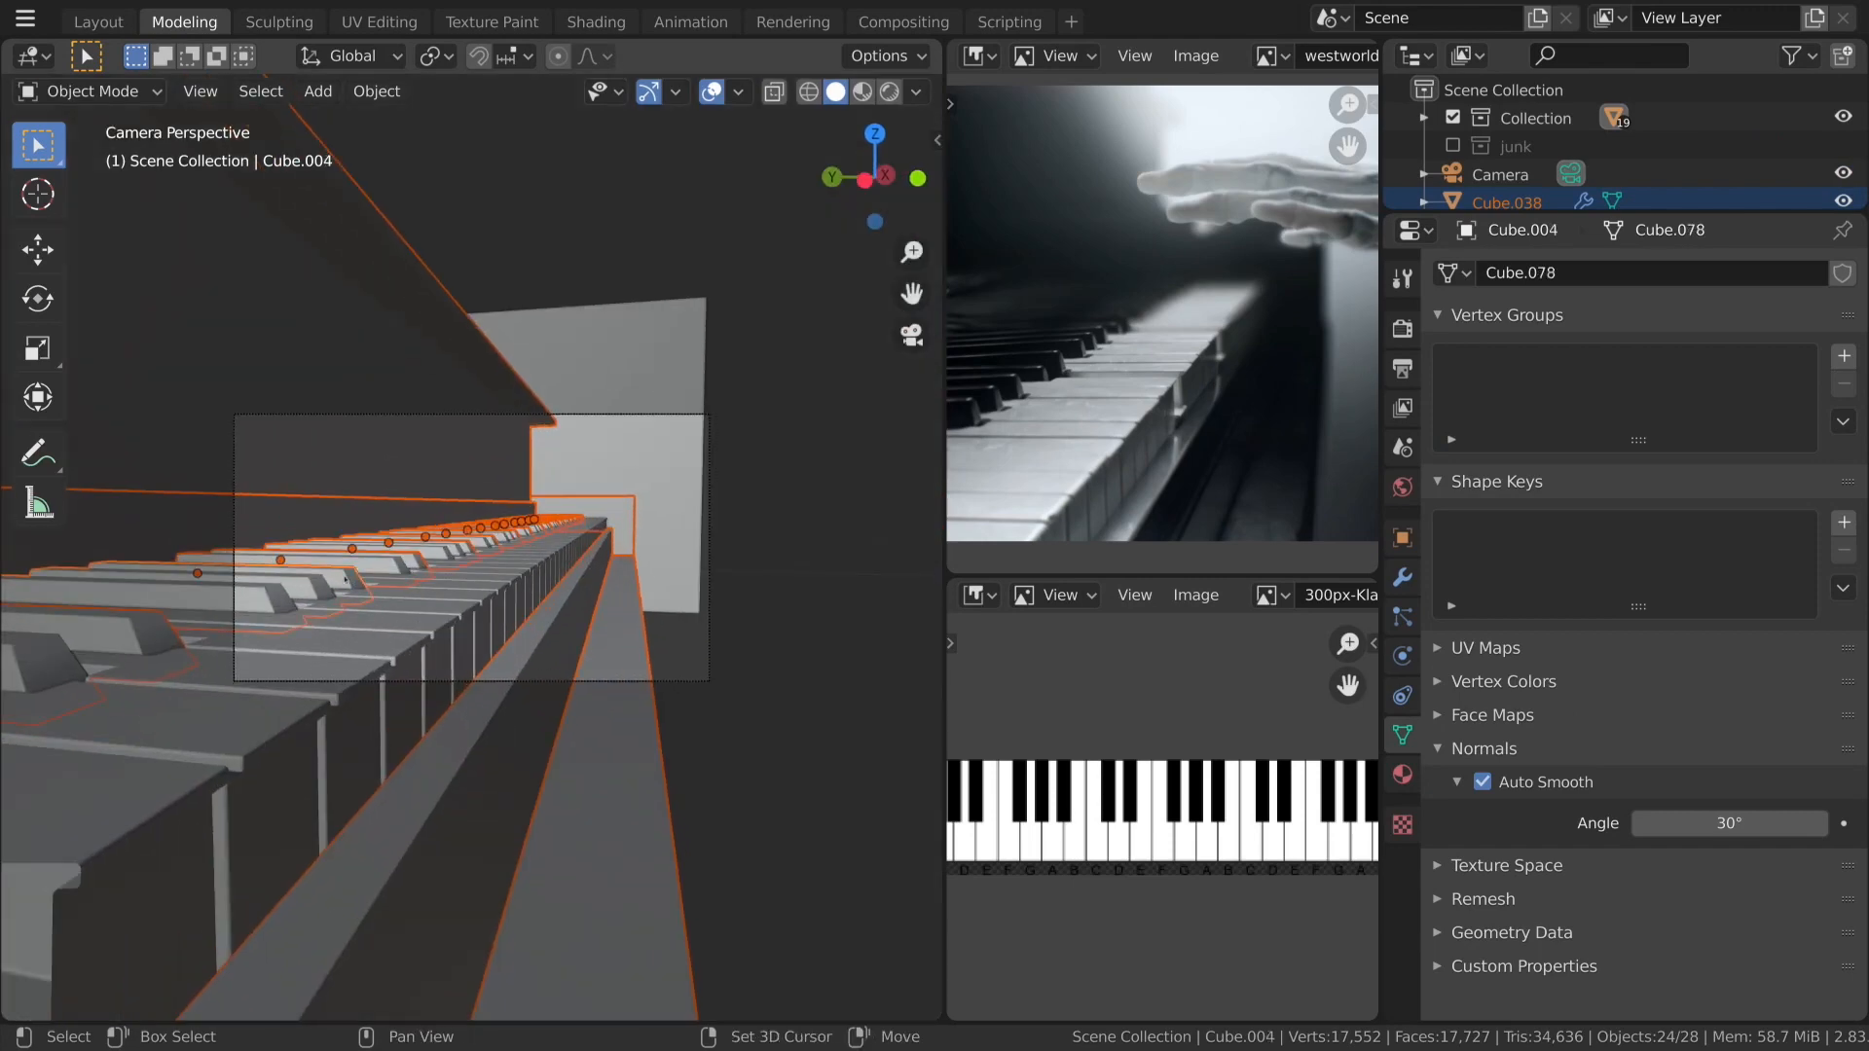
pyautogui.hotkey('ctrl', 'l')
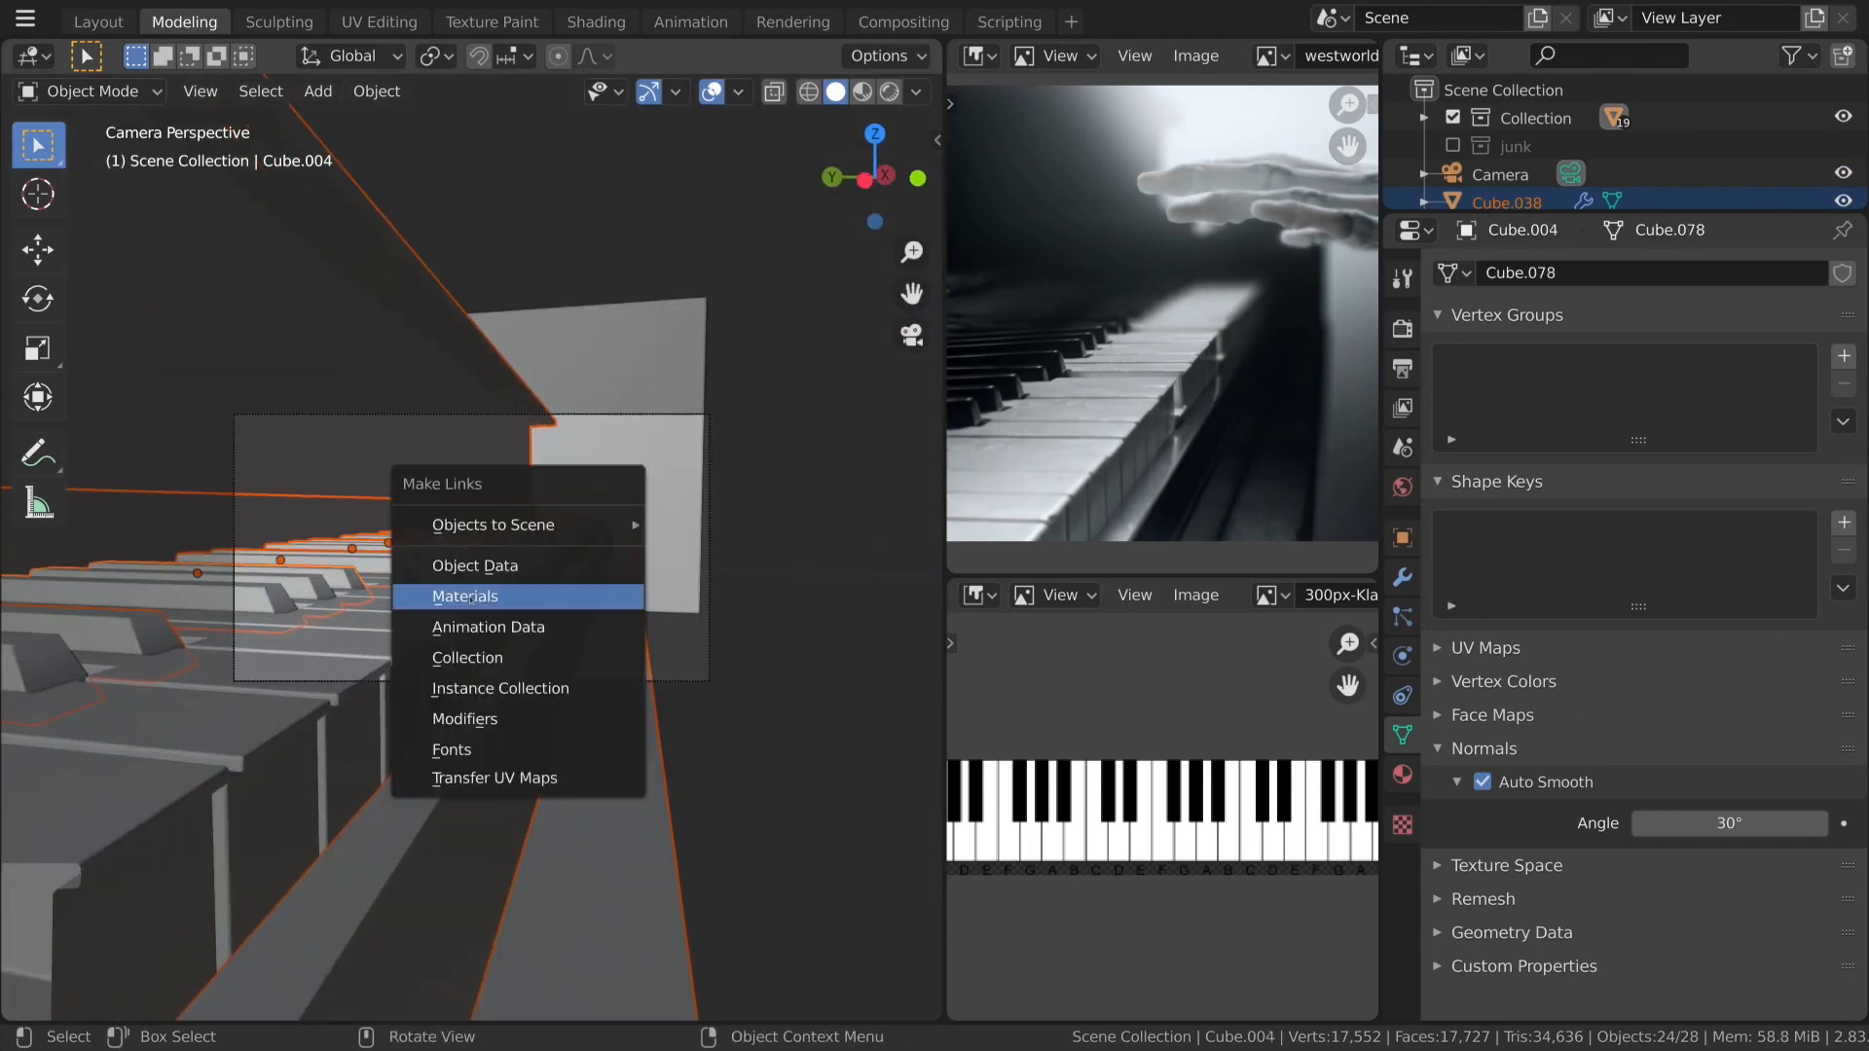
pyautogui.click(470, 601)
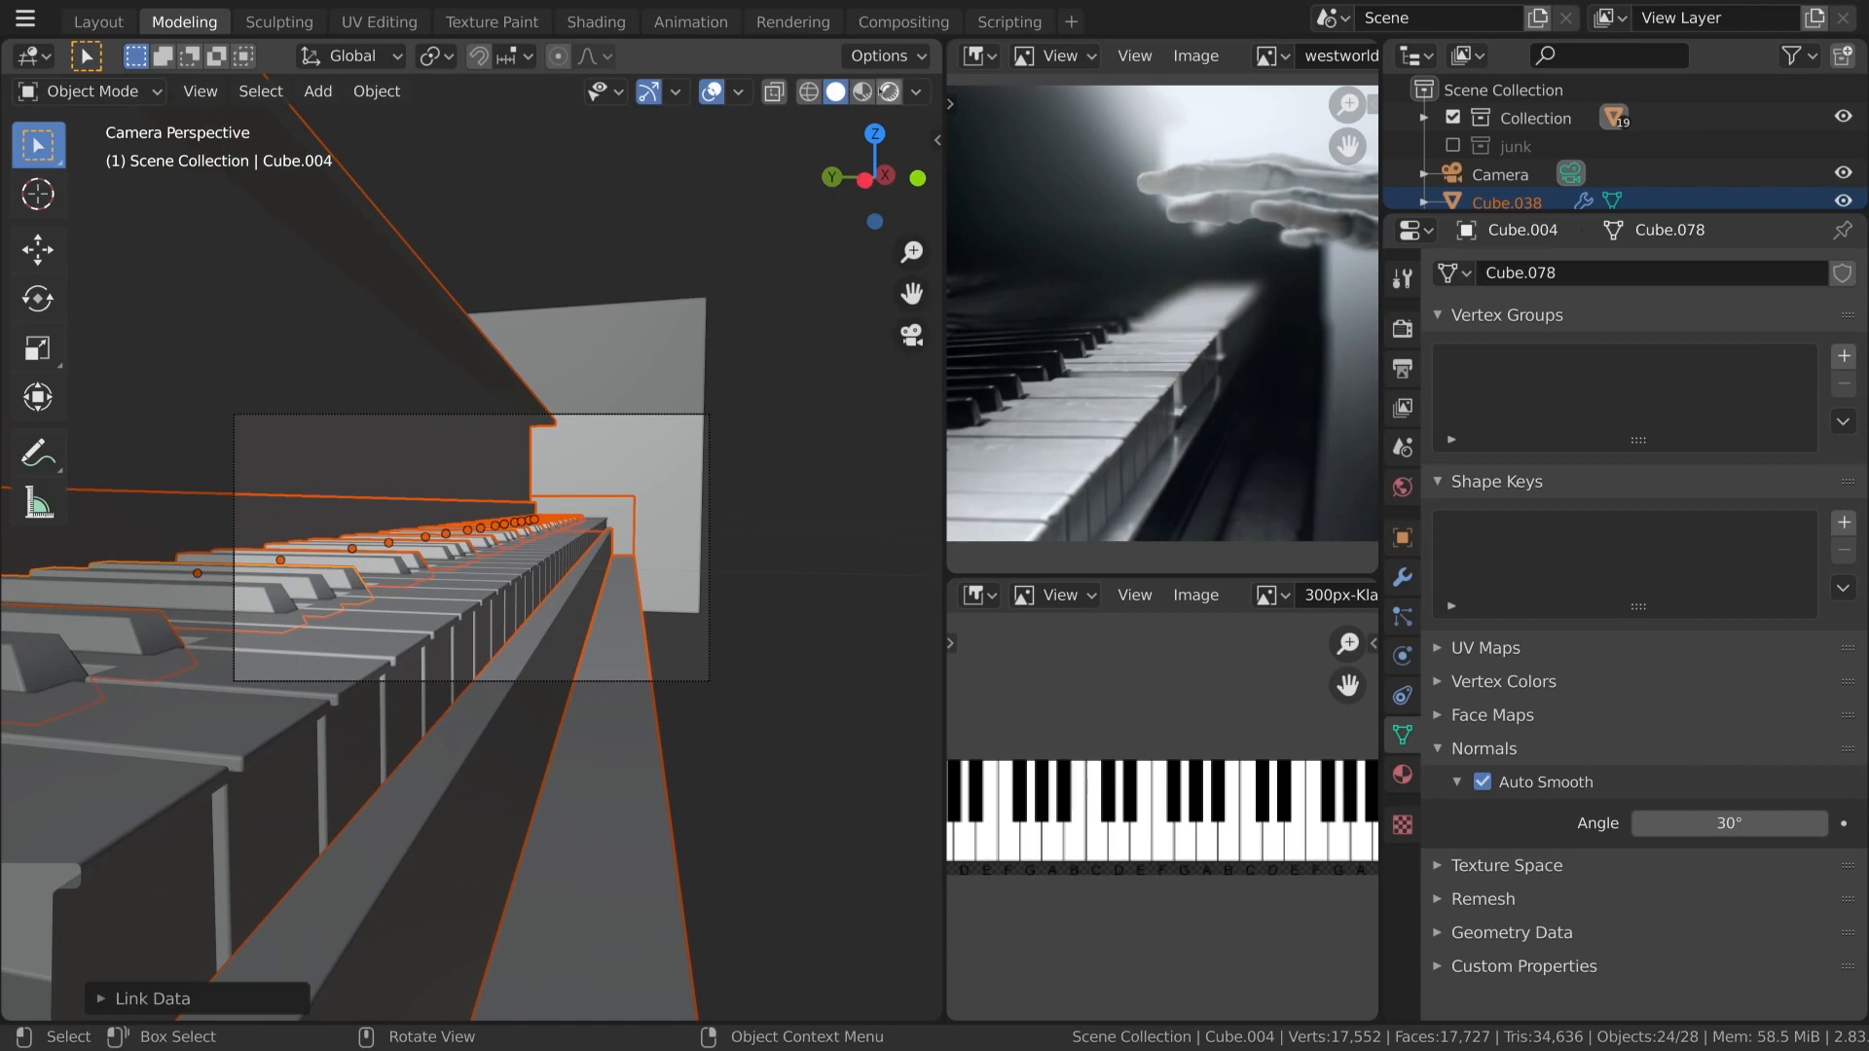
# Return to the Shading workspace, save the file and frame the ShineyBlack nodes.
pyautogui.click(597, 23)
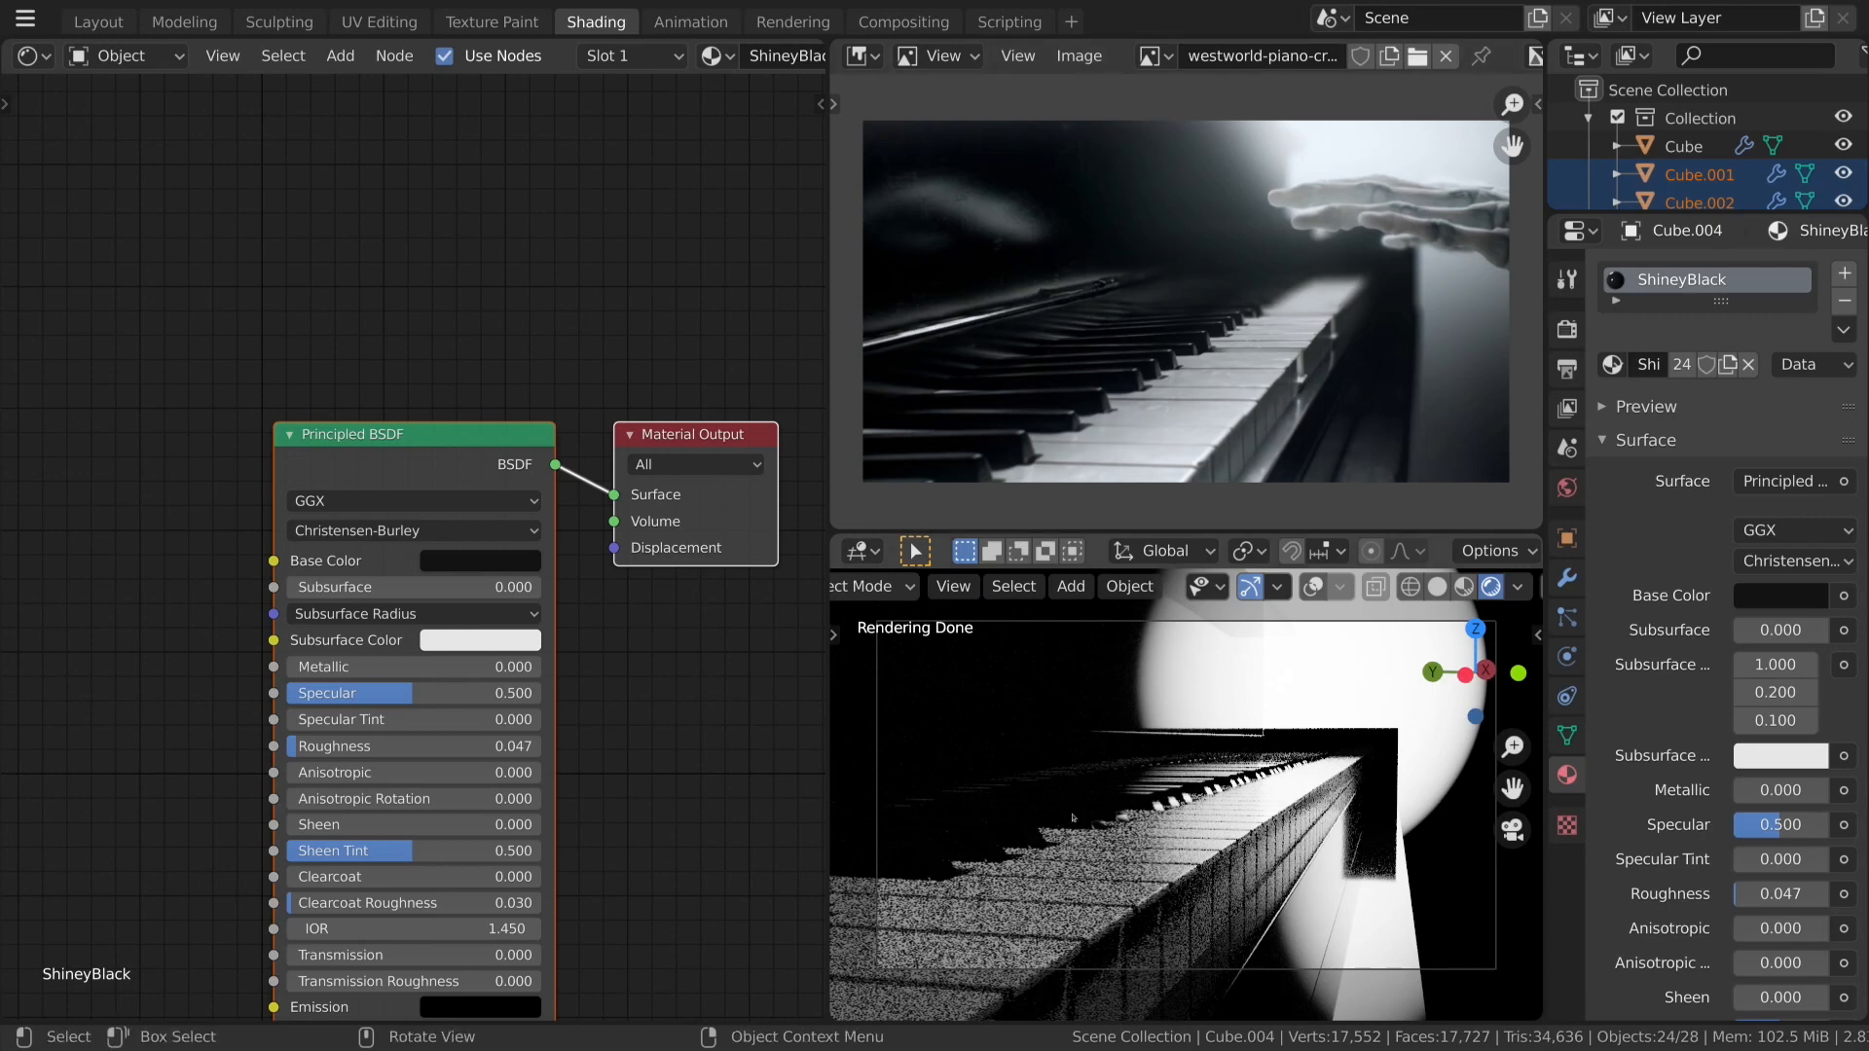
pyautogui.hotkey('ctrl', 's')
pyautogui.scroll(-7, 662, 759)
pyautogui.moveTo(584, 744); pyautogui.dragTo(545, 646, button='middle')
pyautogui.scroll(5, 542, 646)
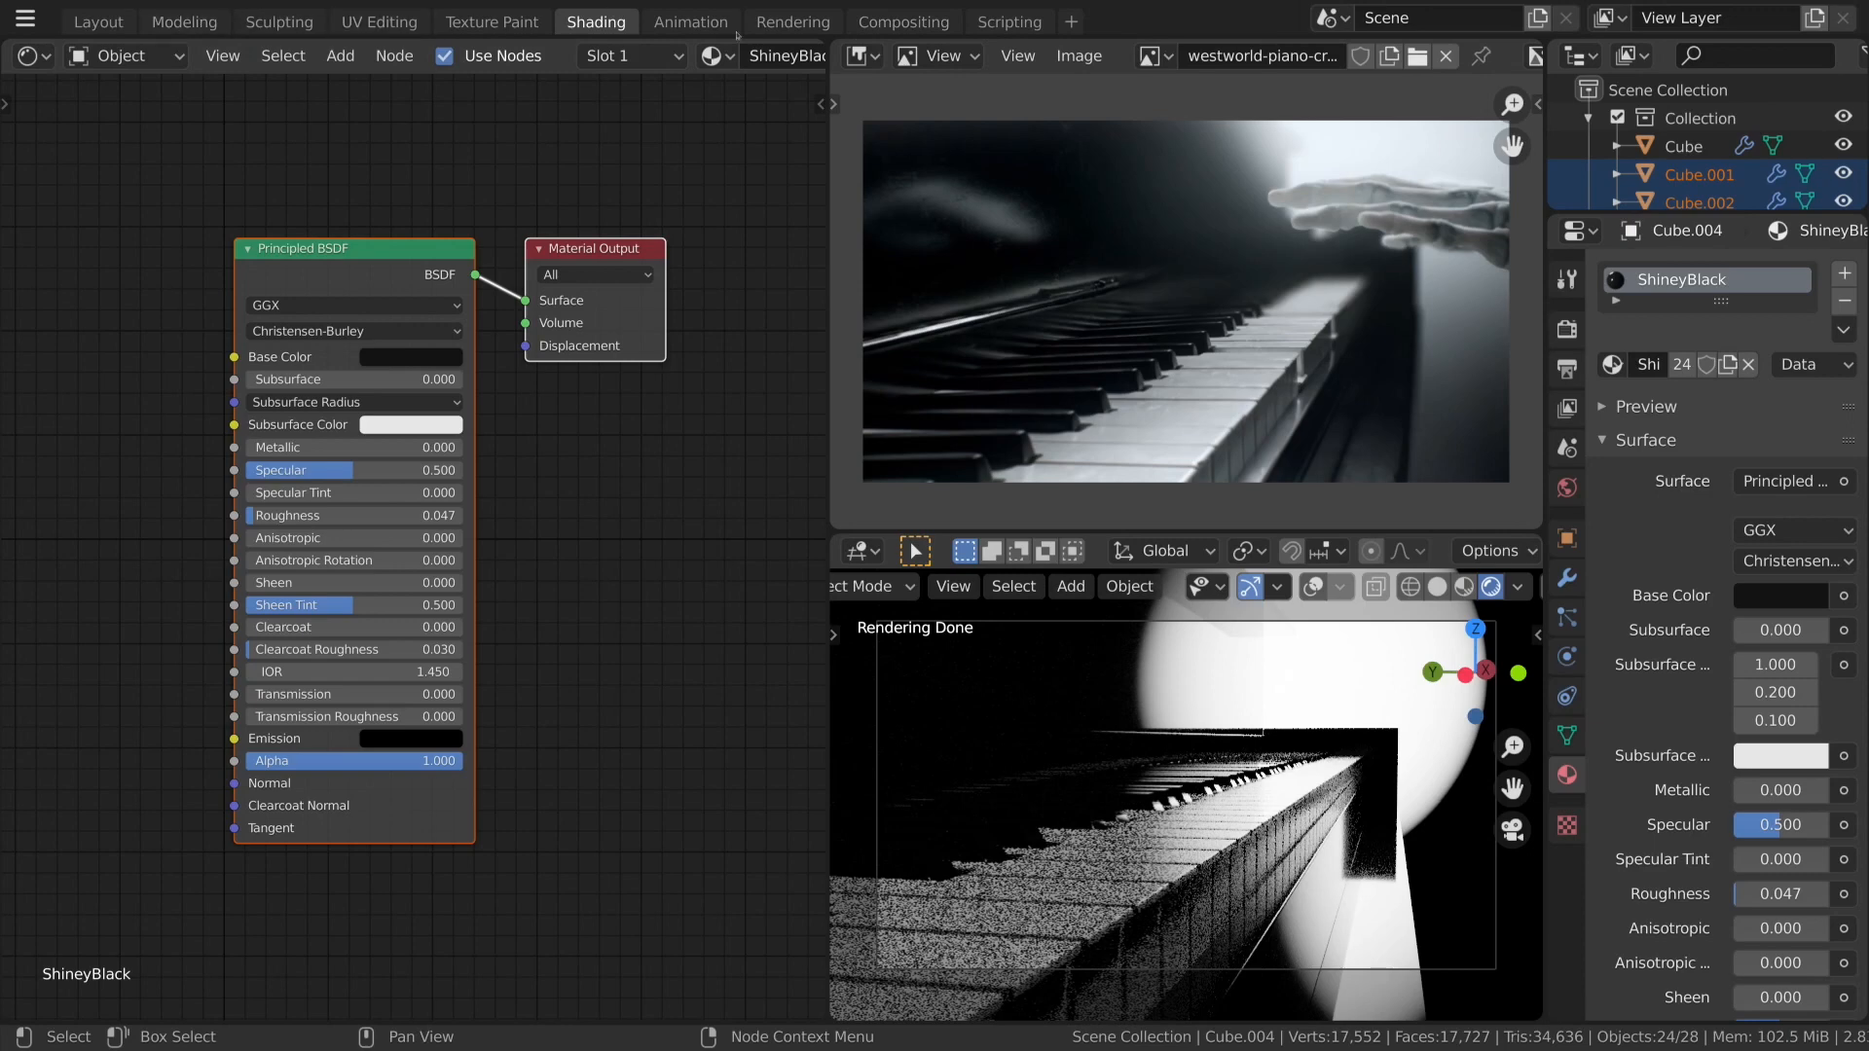
# Show the World shader nodes and add an Environment Texture with Mapping and Texture Coordinate nodes to the Background colour.
pyautogui.click(127, 55)
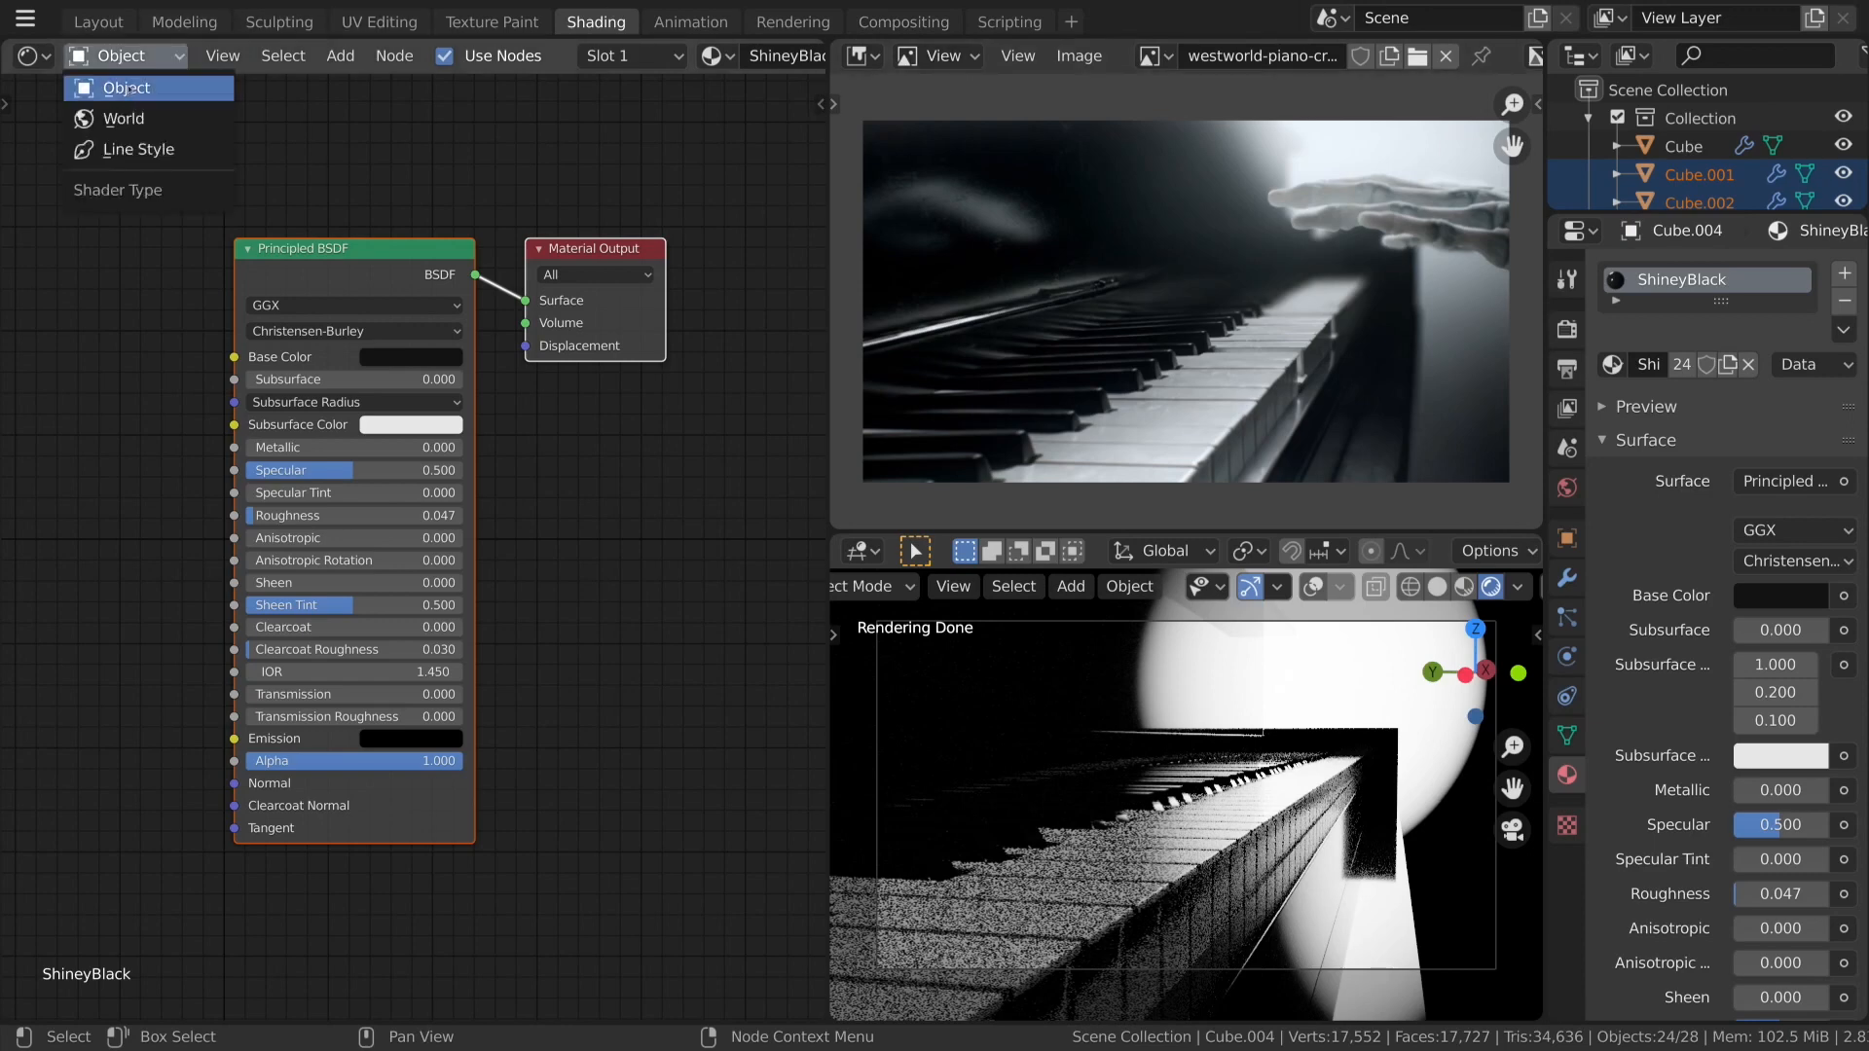
pyautogui.click(122, 117)
pyautogui.scroll(-3, 671, 709)
pyautogui.scroll(6, 671, 708)
pyautogui.moveTo(504, 498); pyautogui.dragTo(585, 518)
pyautogui.click(491, 467)
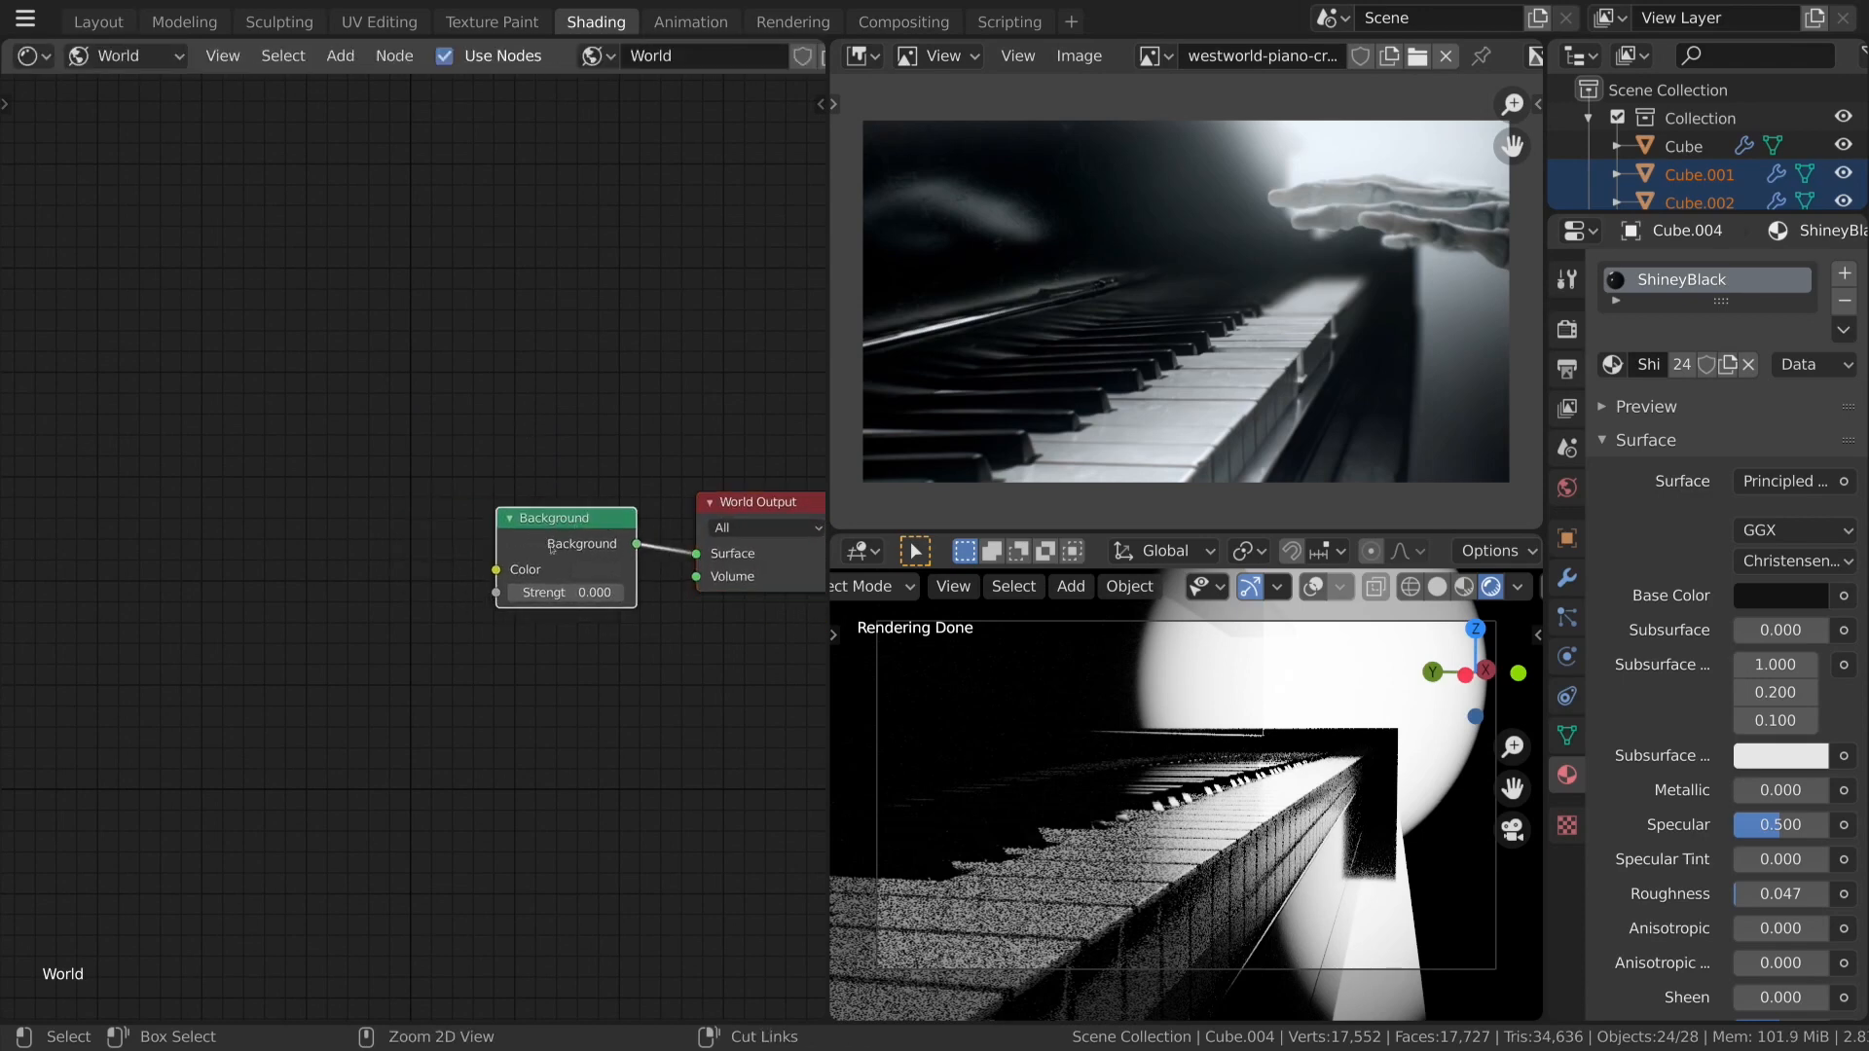
pyautogui.hotkey('ctrl', 't')
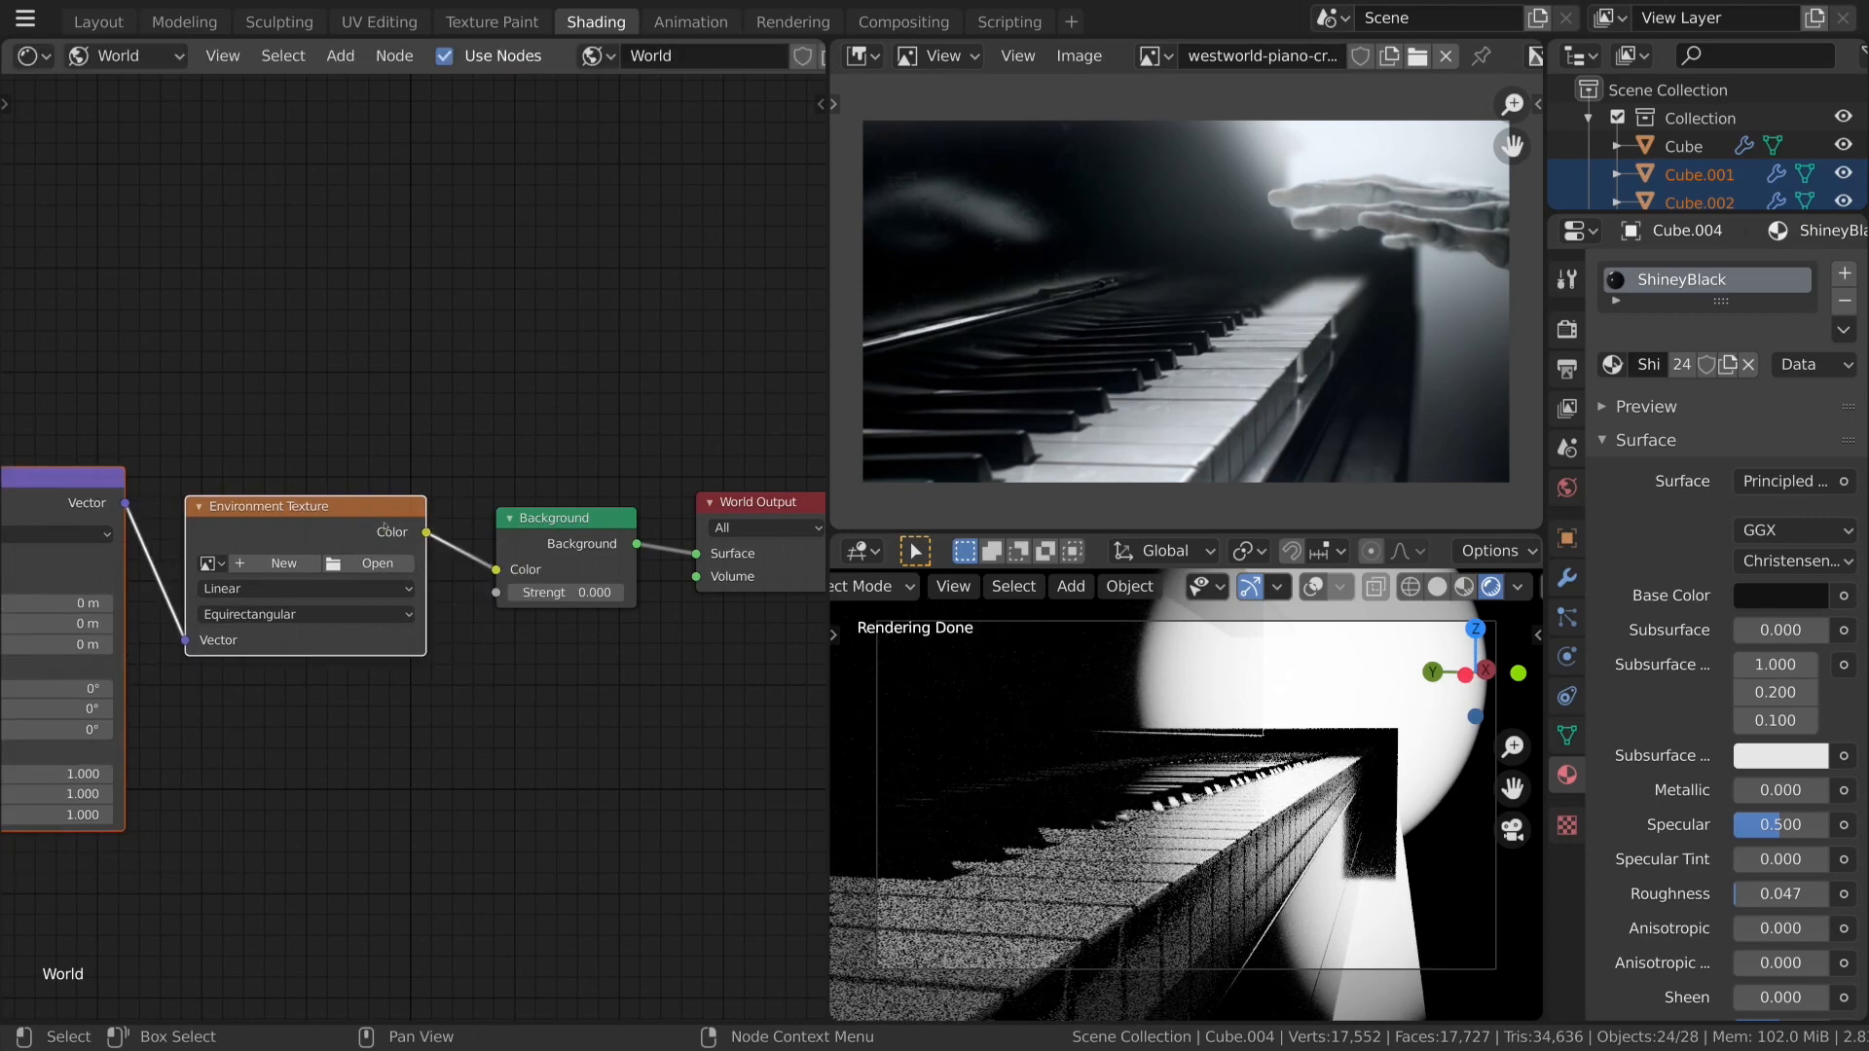
pyautogui.scroll(-2, 421, 708)
pyautogui.scroll(3, 421, 709)
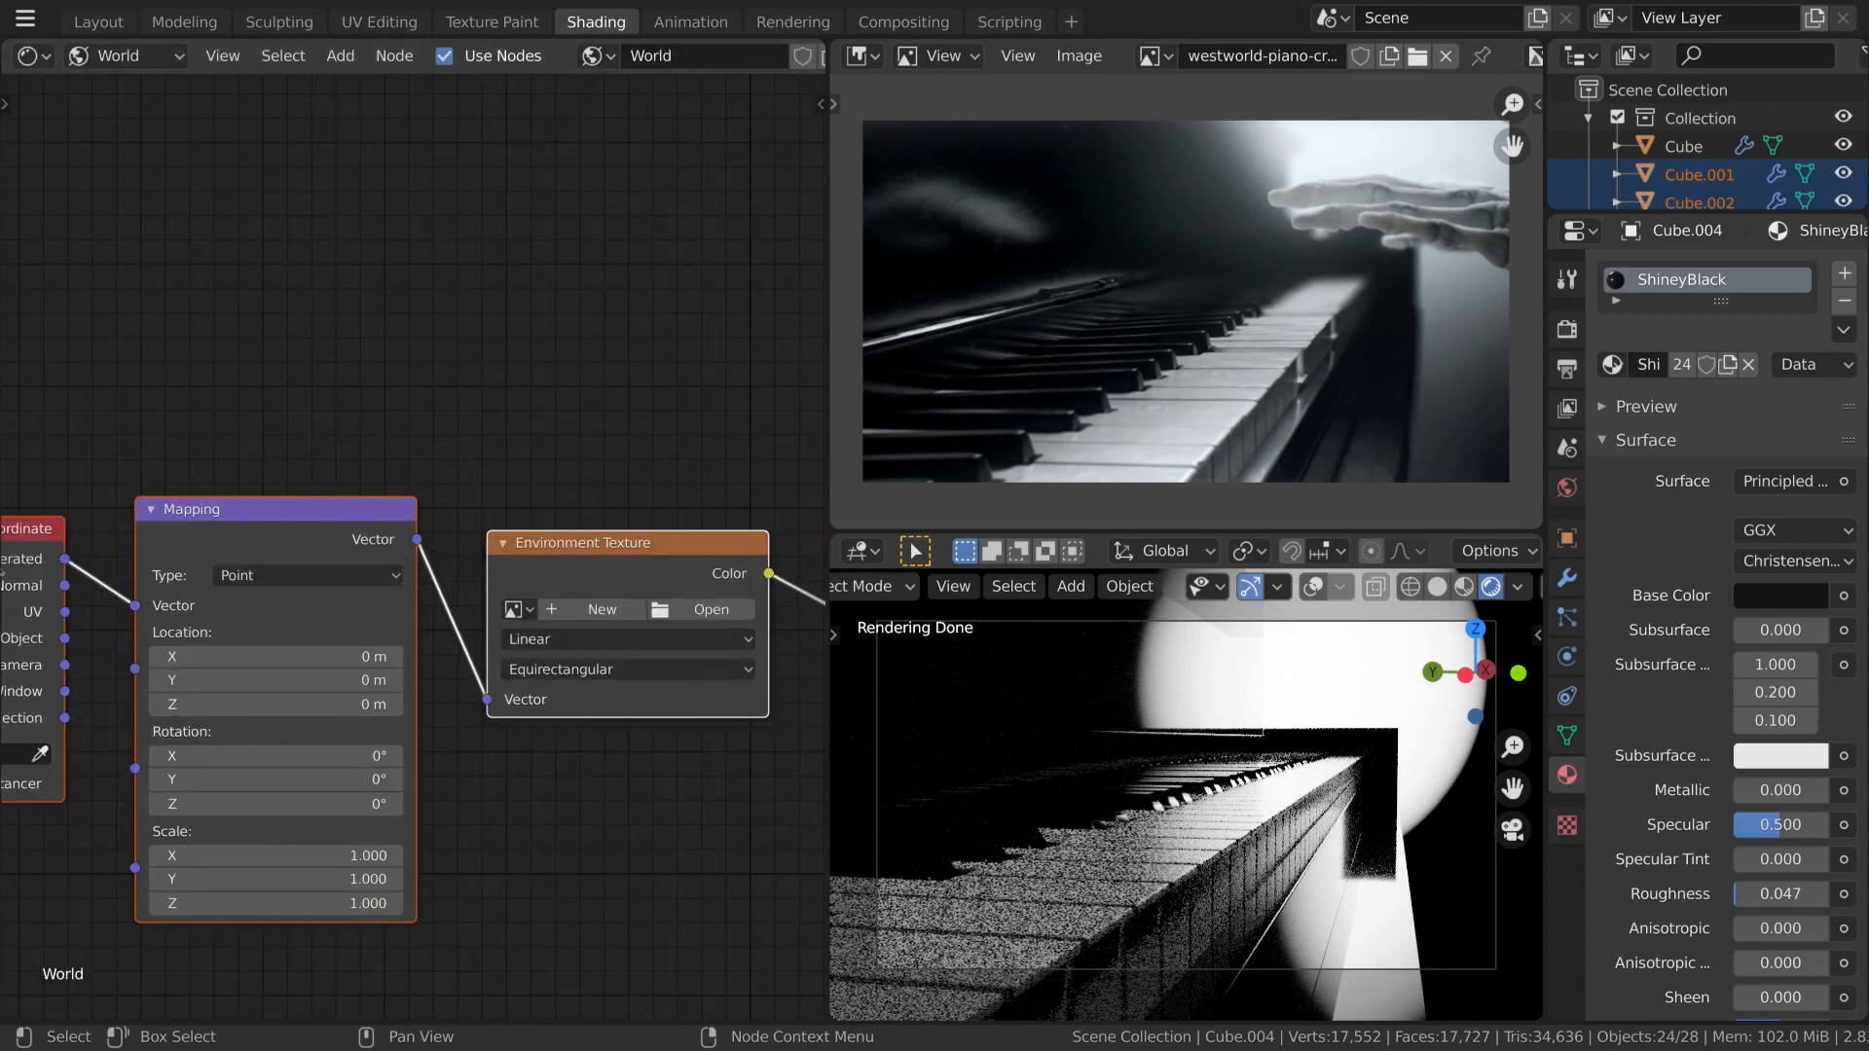
# Open an image for the Environment Texture, browse to the HDRI Haven 4k folder and display the files as thumbnails.
pyautogui.scroll(3, 435, 409)
pyautogui.click(631, 604)
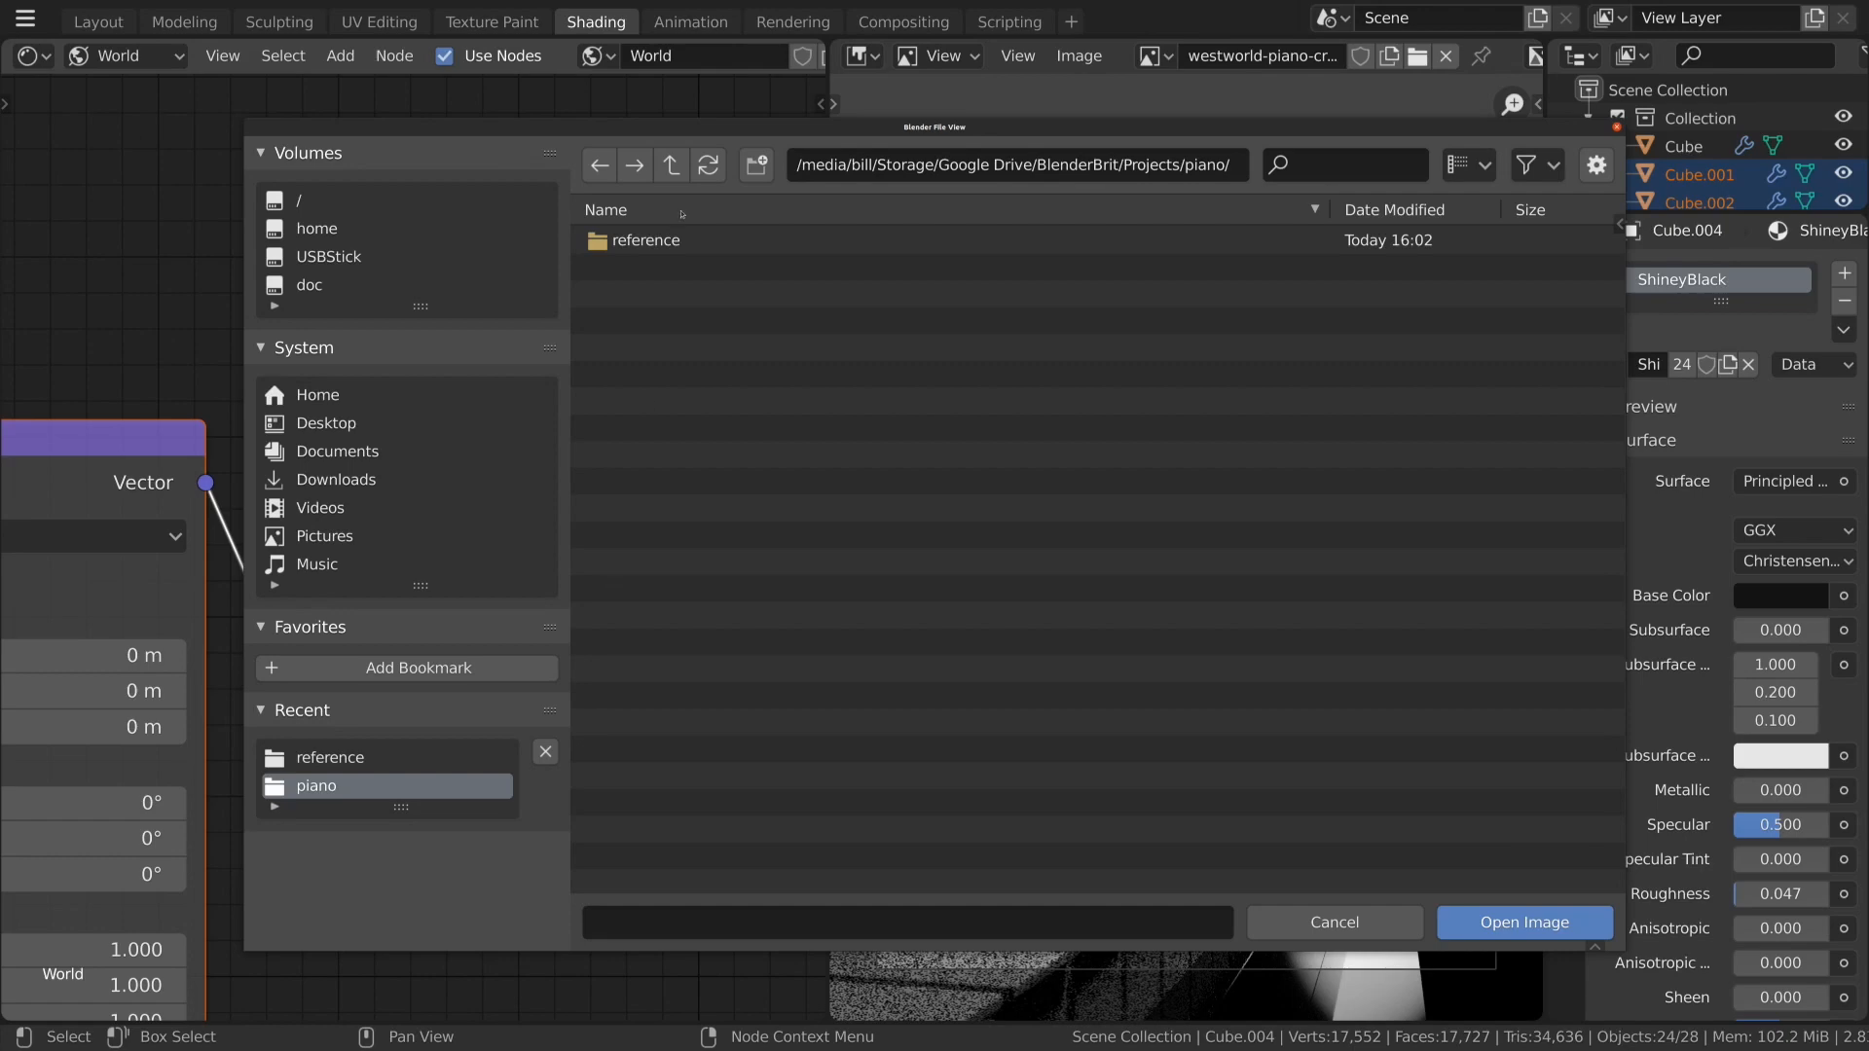
pyautogui.click(670, 175)
pyautogui.click(670, 175)
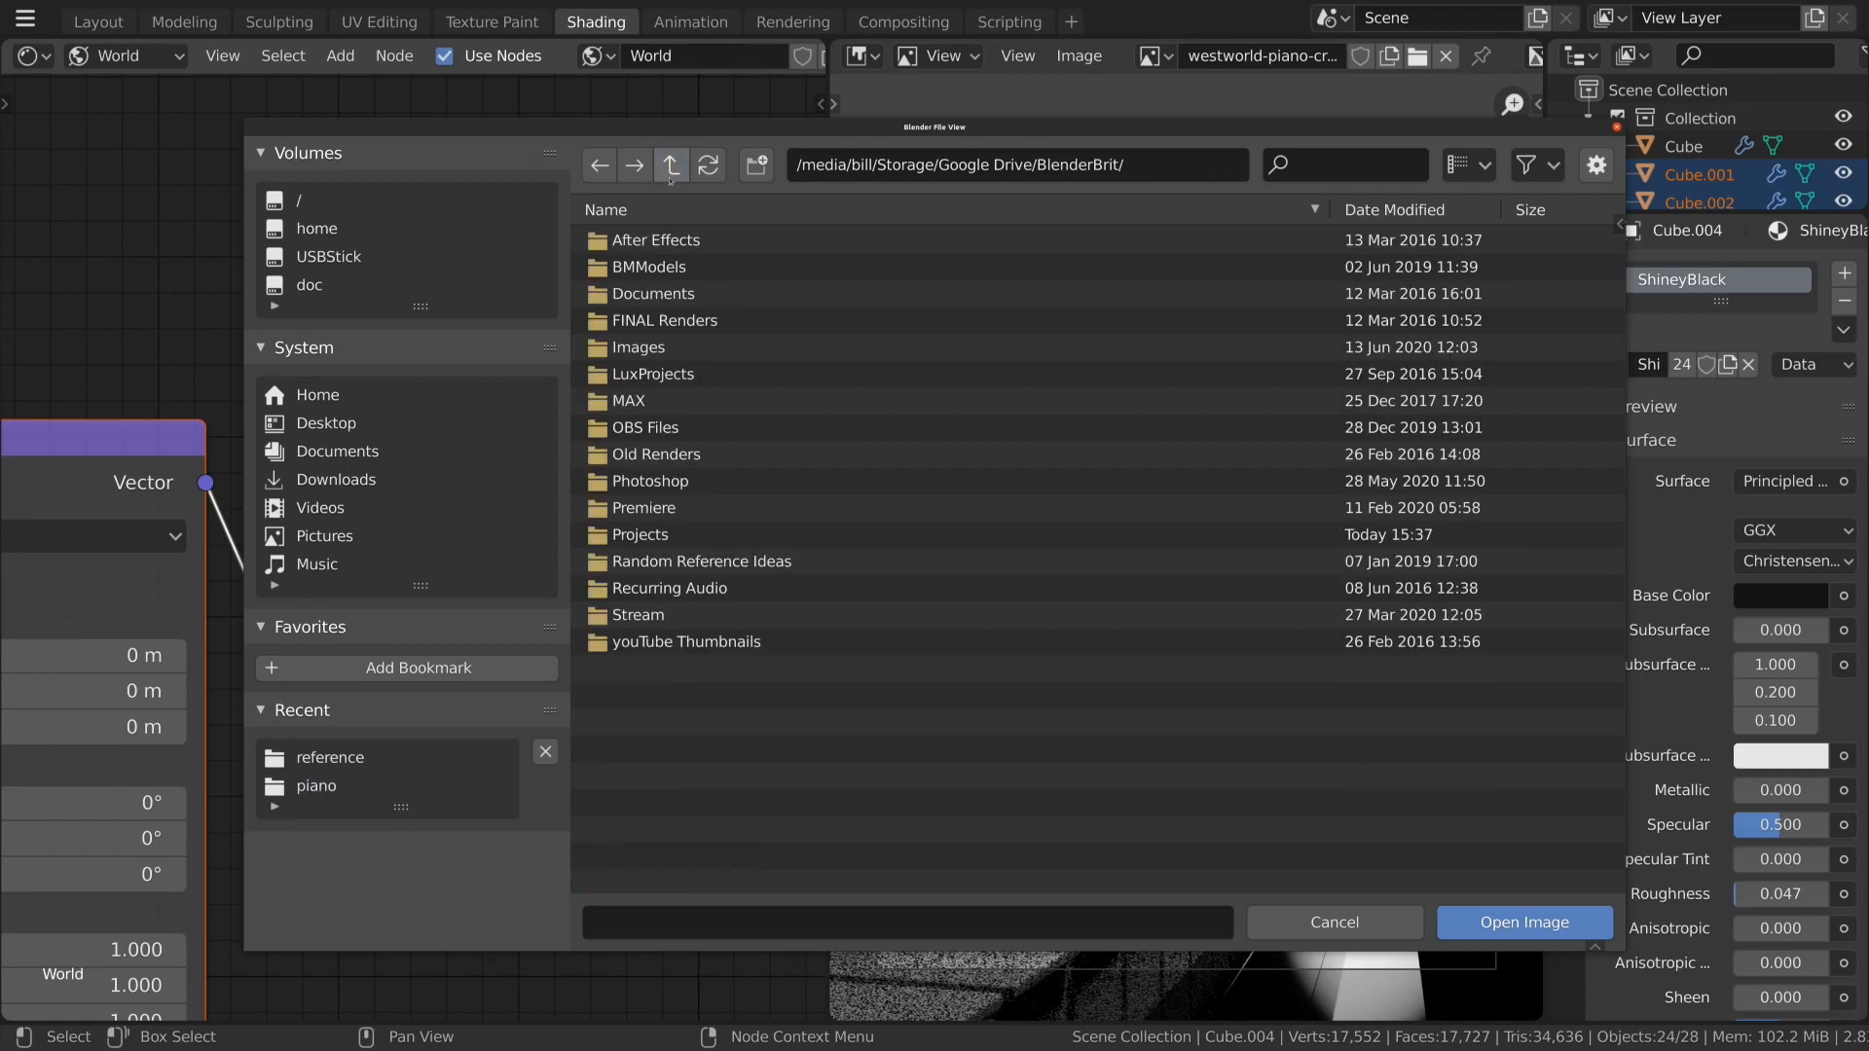
pyautogui.click(670, 167)
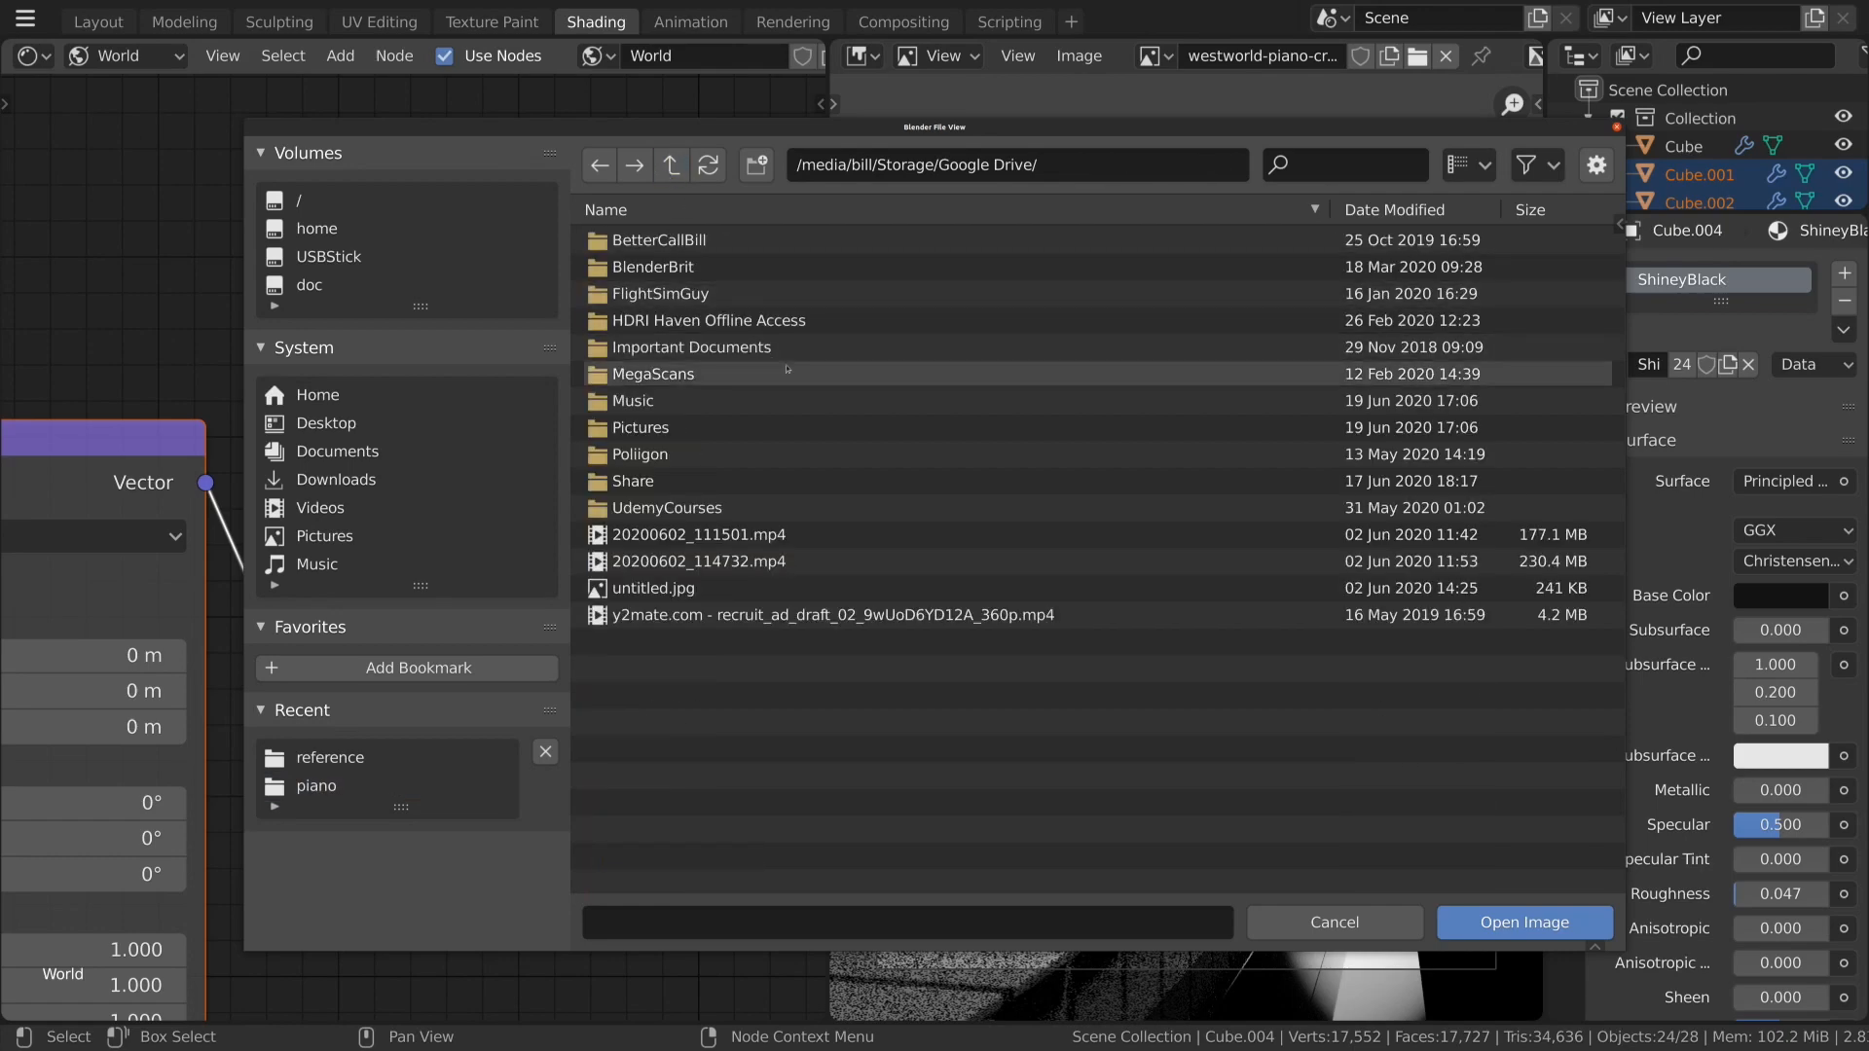
pyautogui.doubleClick(741, 320)
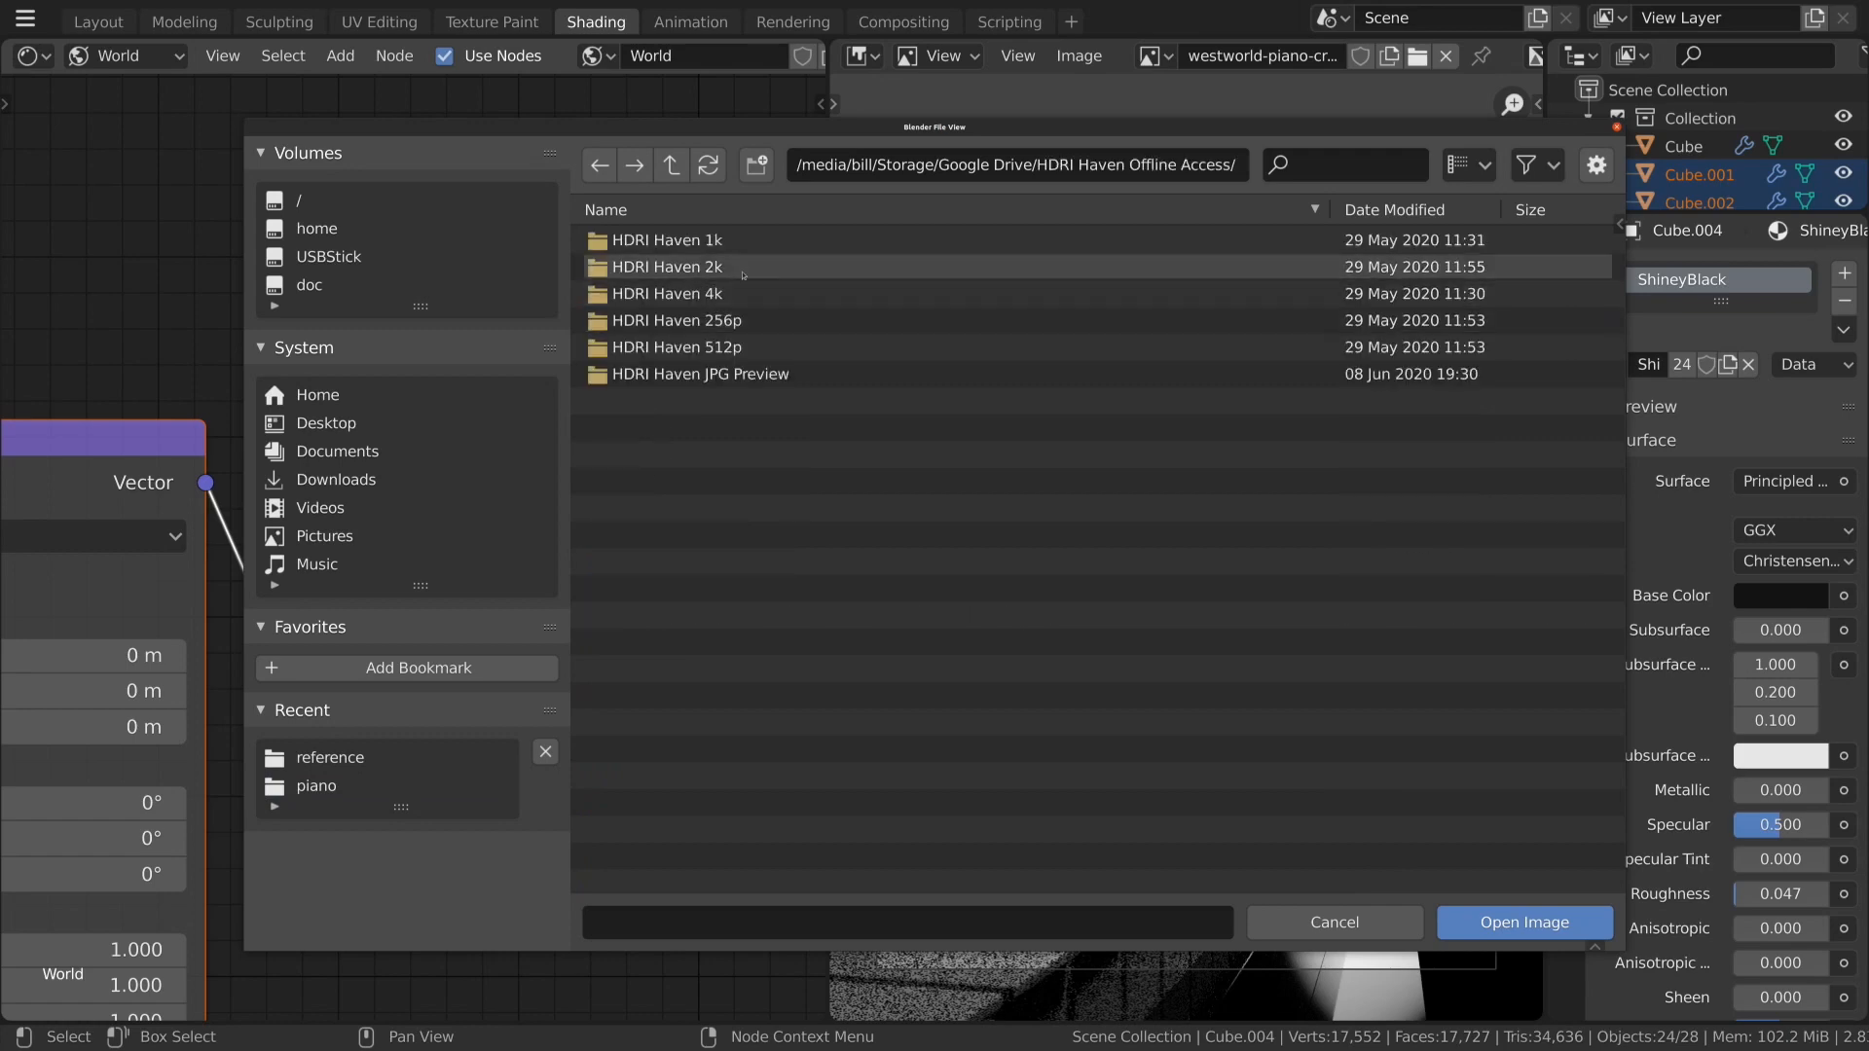
pyautogui.doubleClick(738, 291)
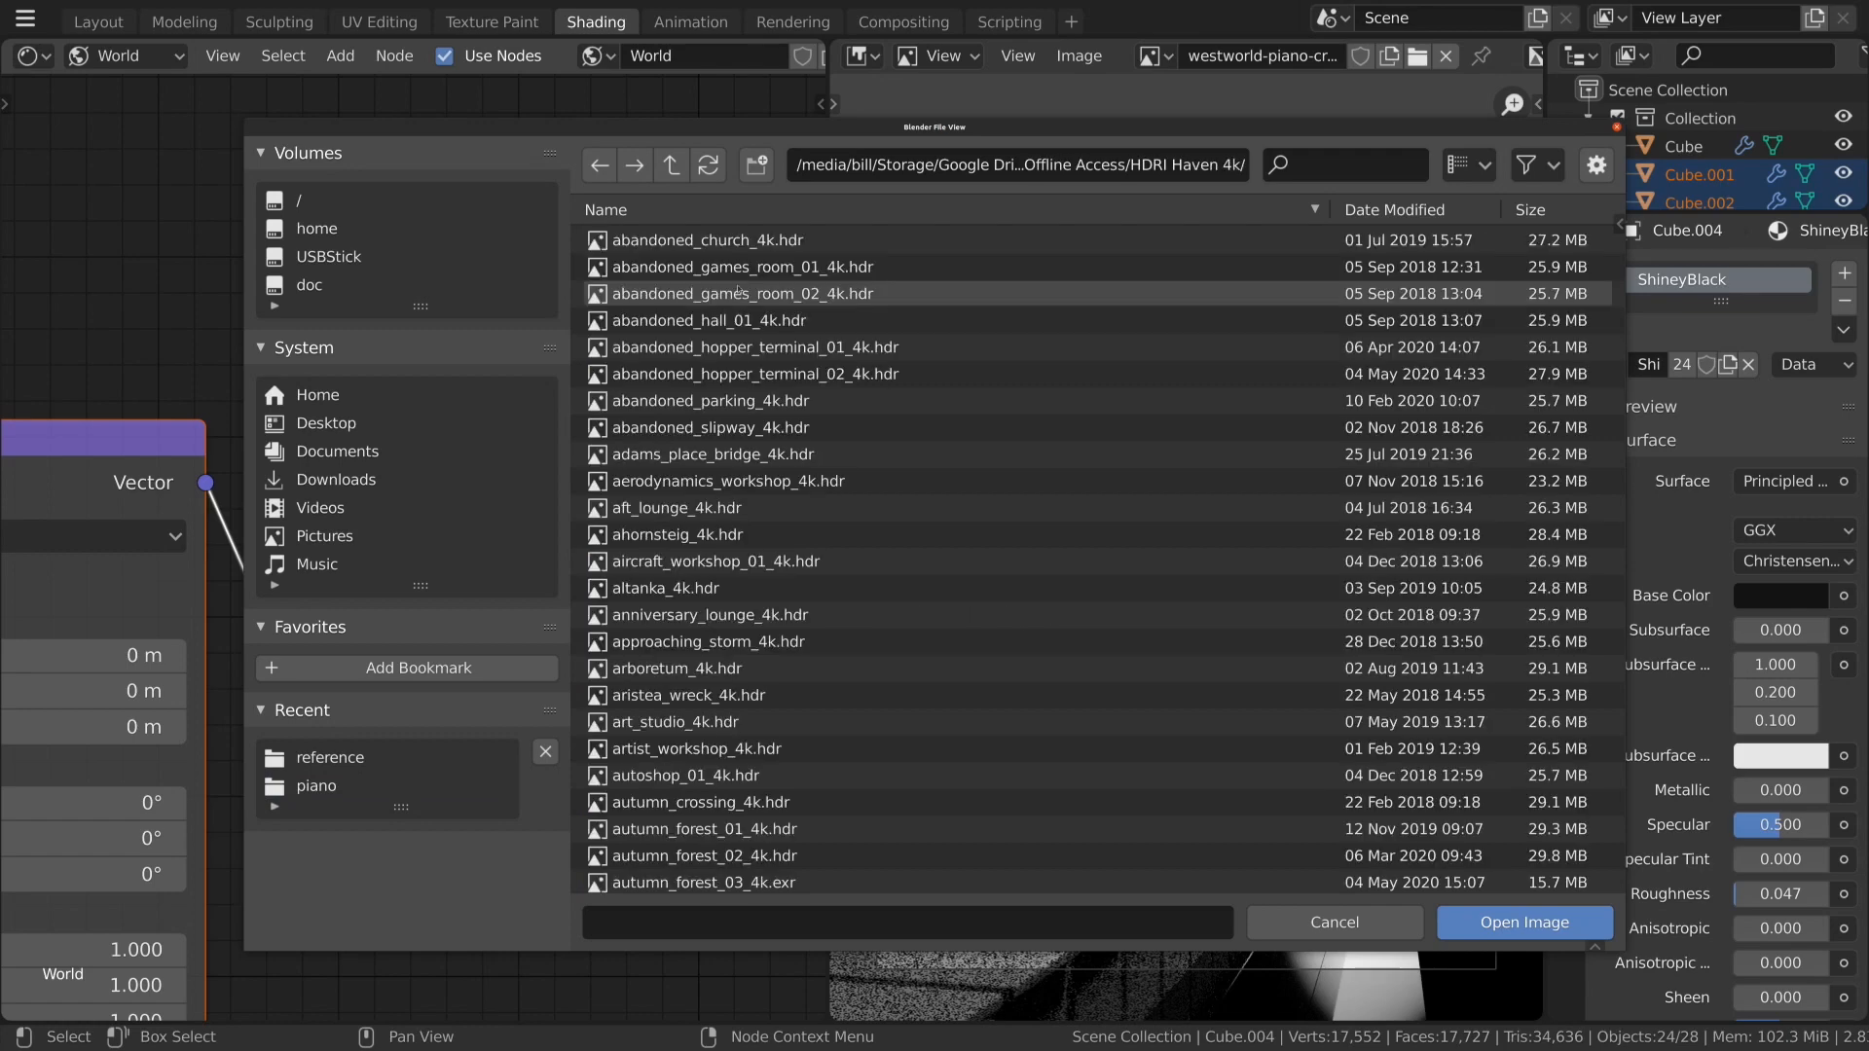
pyautogui.click(1471, 163)
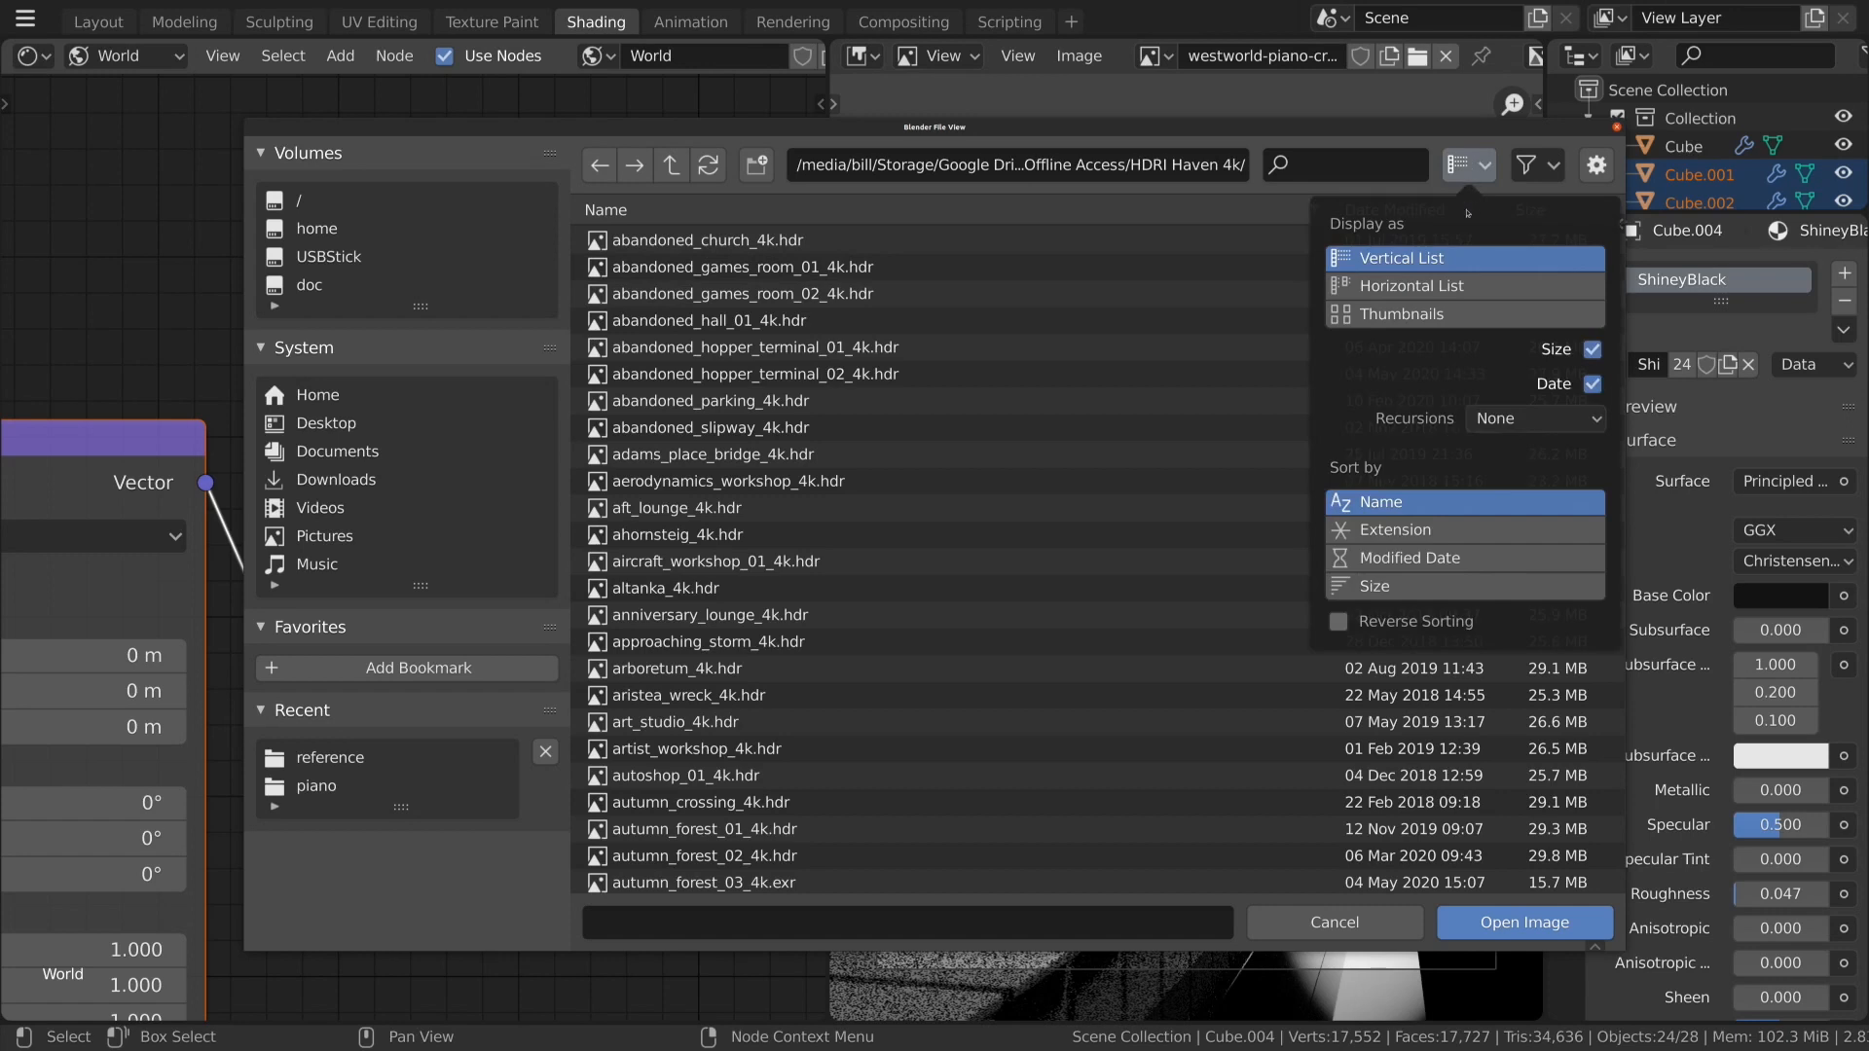
pyautogui.click(1455, 313)
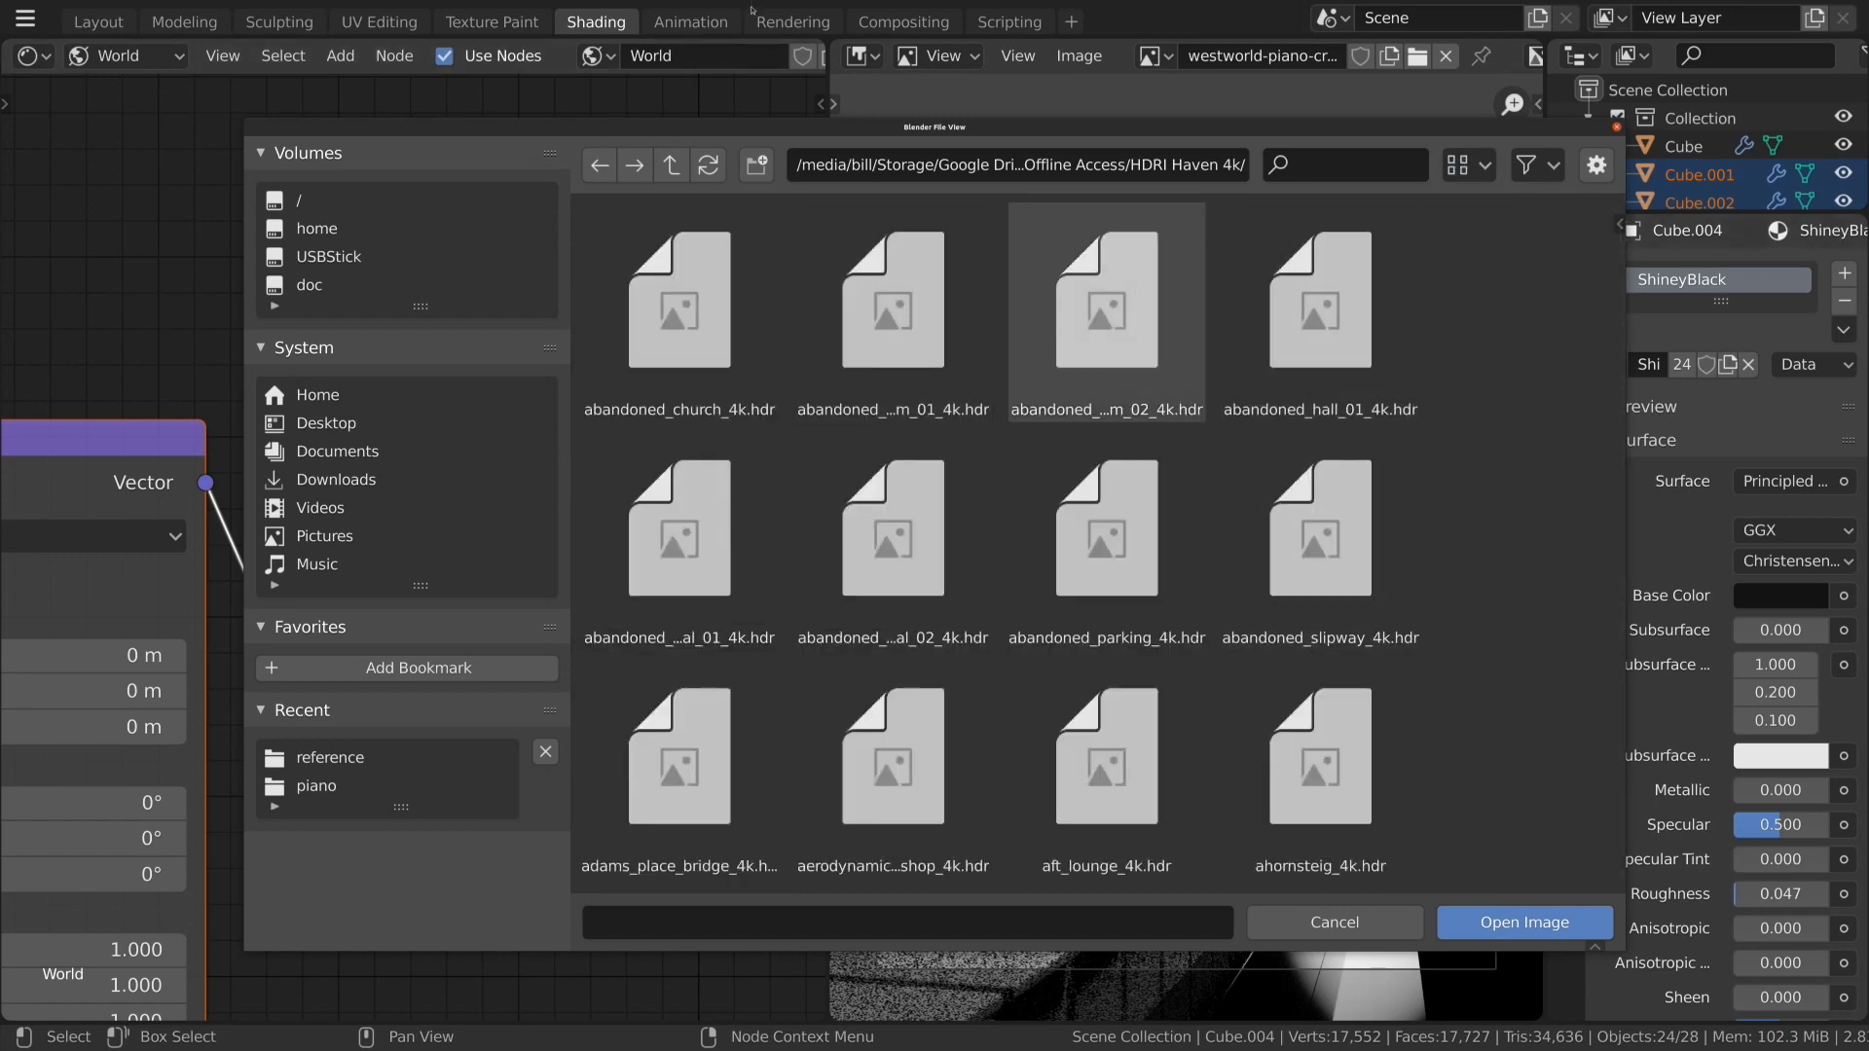
# Filter the HDRI Haven 2k folder by "studio" and load studio_small_03_2k.hdr into the Environment Texture.
pyautogui.moveTo(876, 127); pyautogui.dragTo(738, 111)
pyautogui.scroll(-1, 1309, 637)
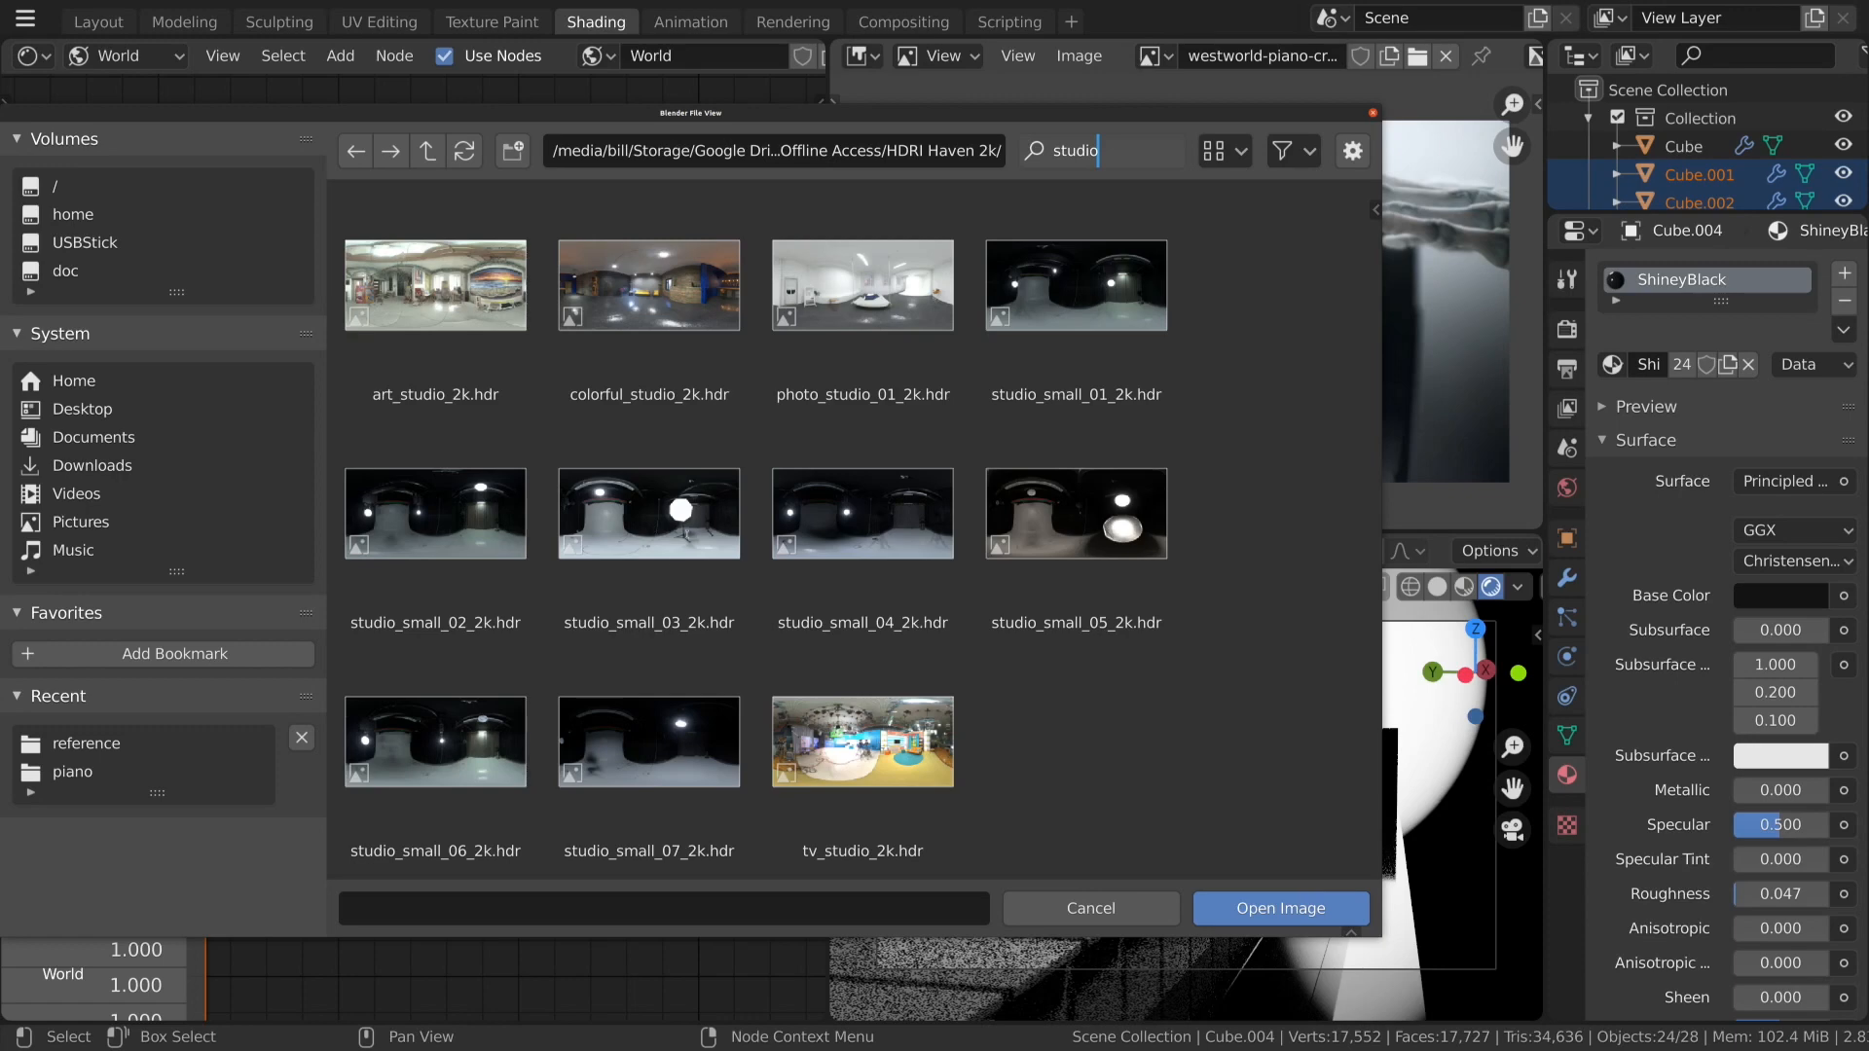
pyautogui.press('Return')
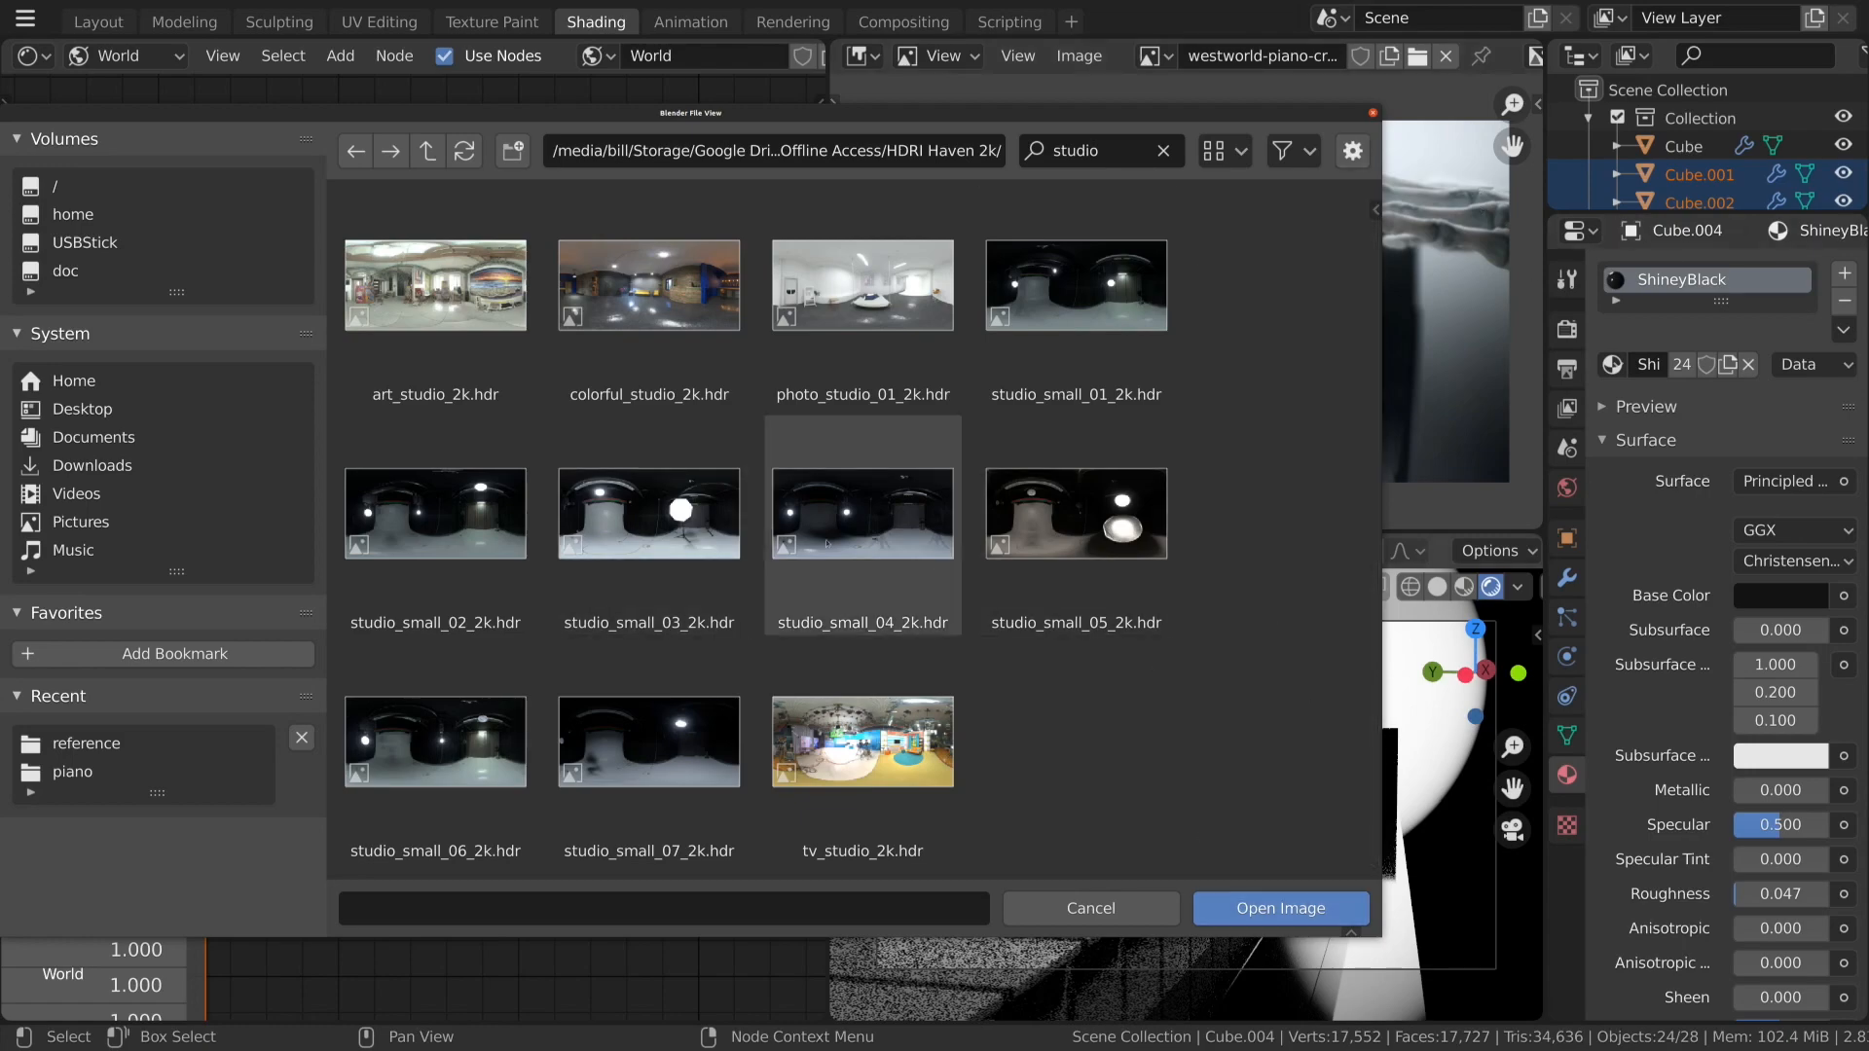
pyautogui.click(649, 513)
pyautogui.click(1281, 907)
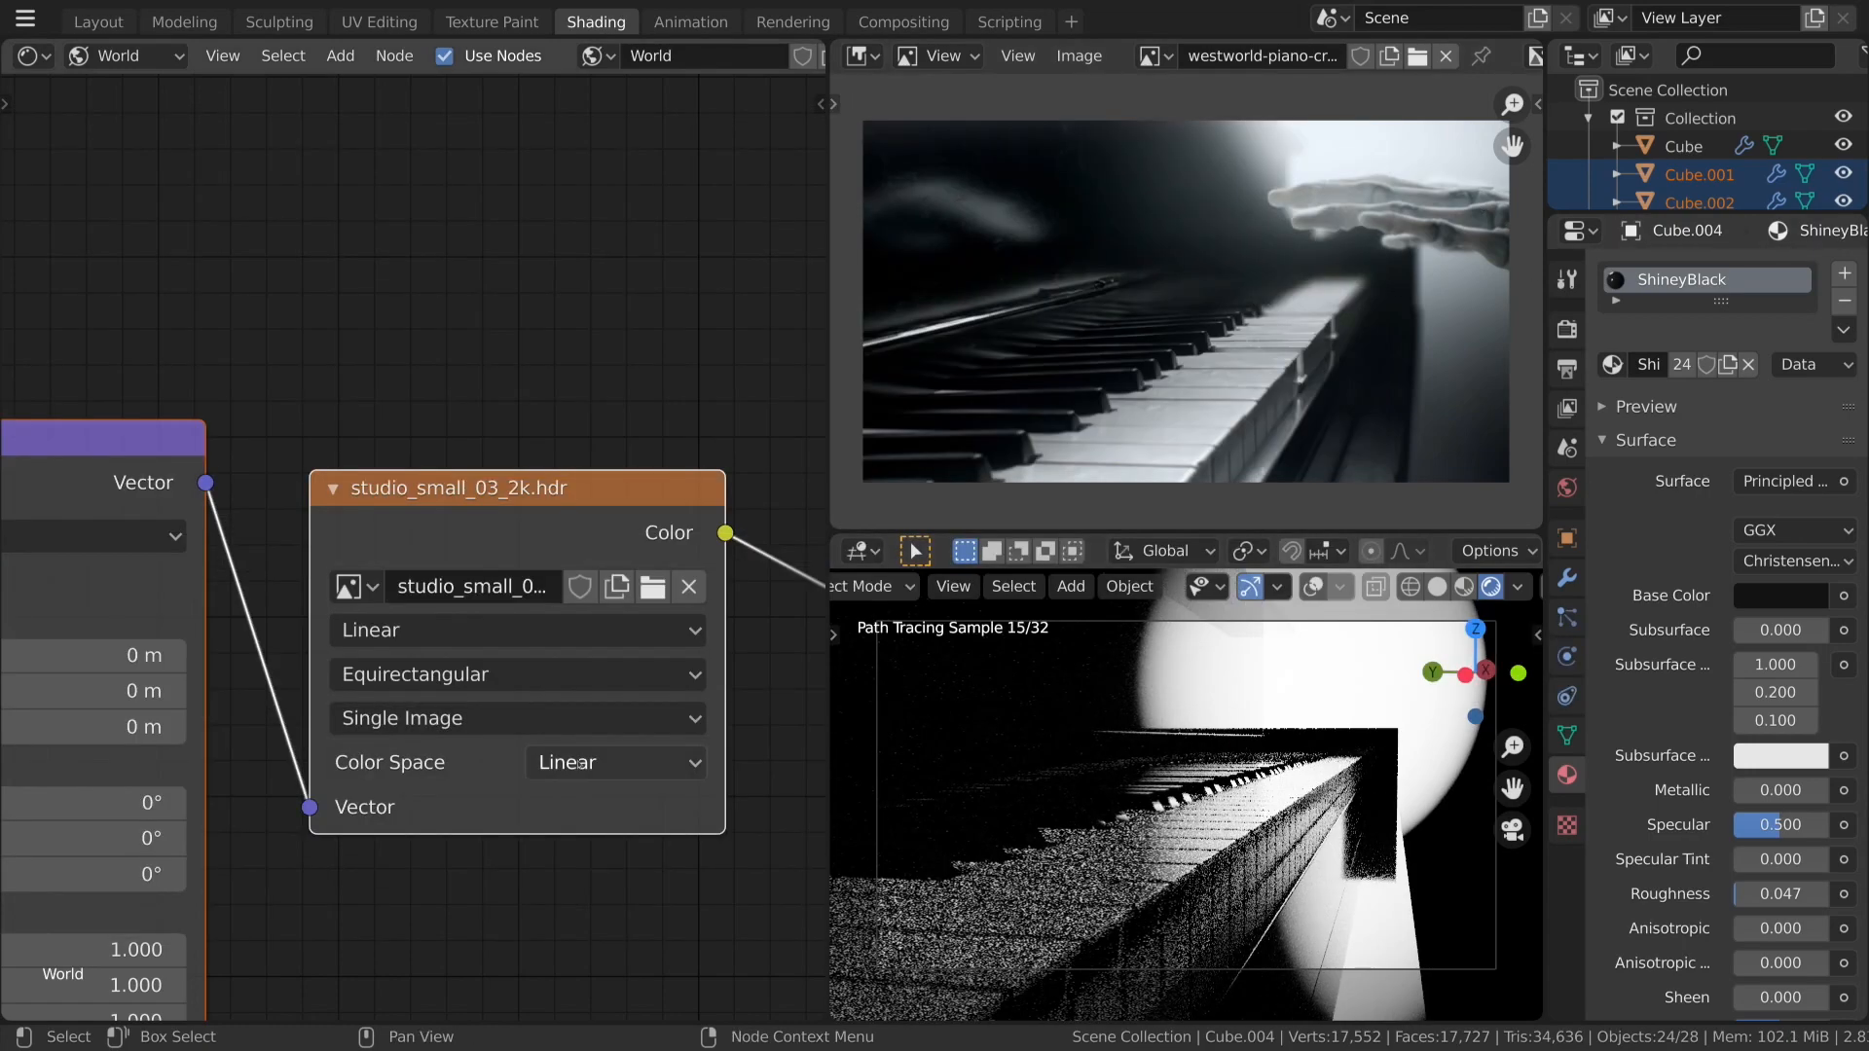
# Set the world Background strength to 1.000 and compare the rendered view with the reference image.
pyautogui.scroll(-12, 581, 764)
pyautogui.moveTo(454, 796); pyautogui.dragTo(549, 803, button='middle')
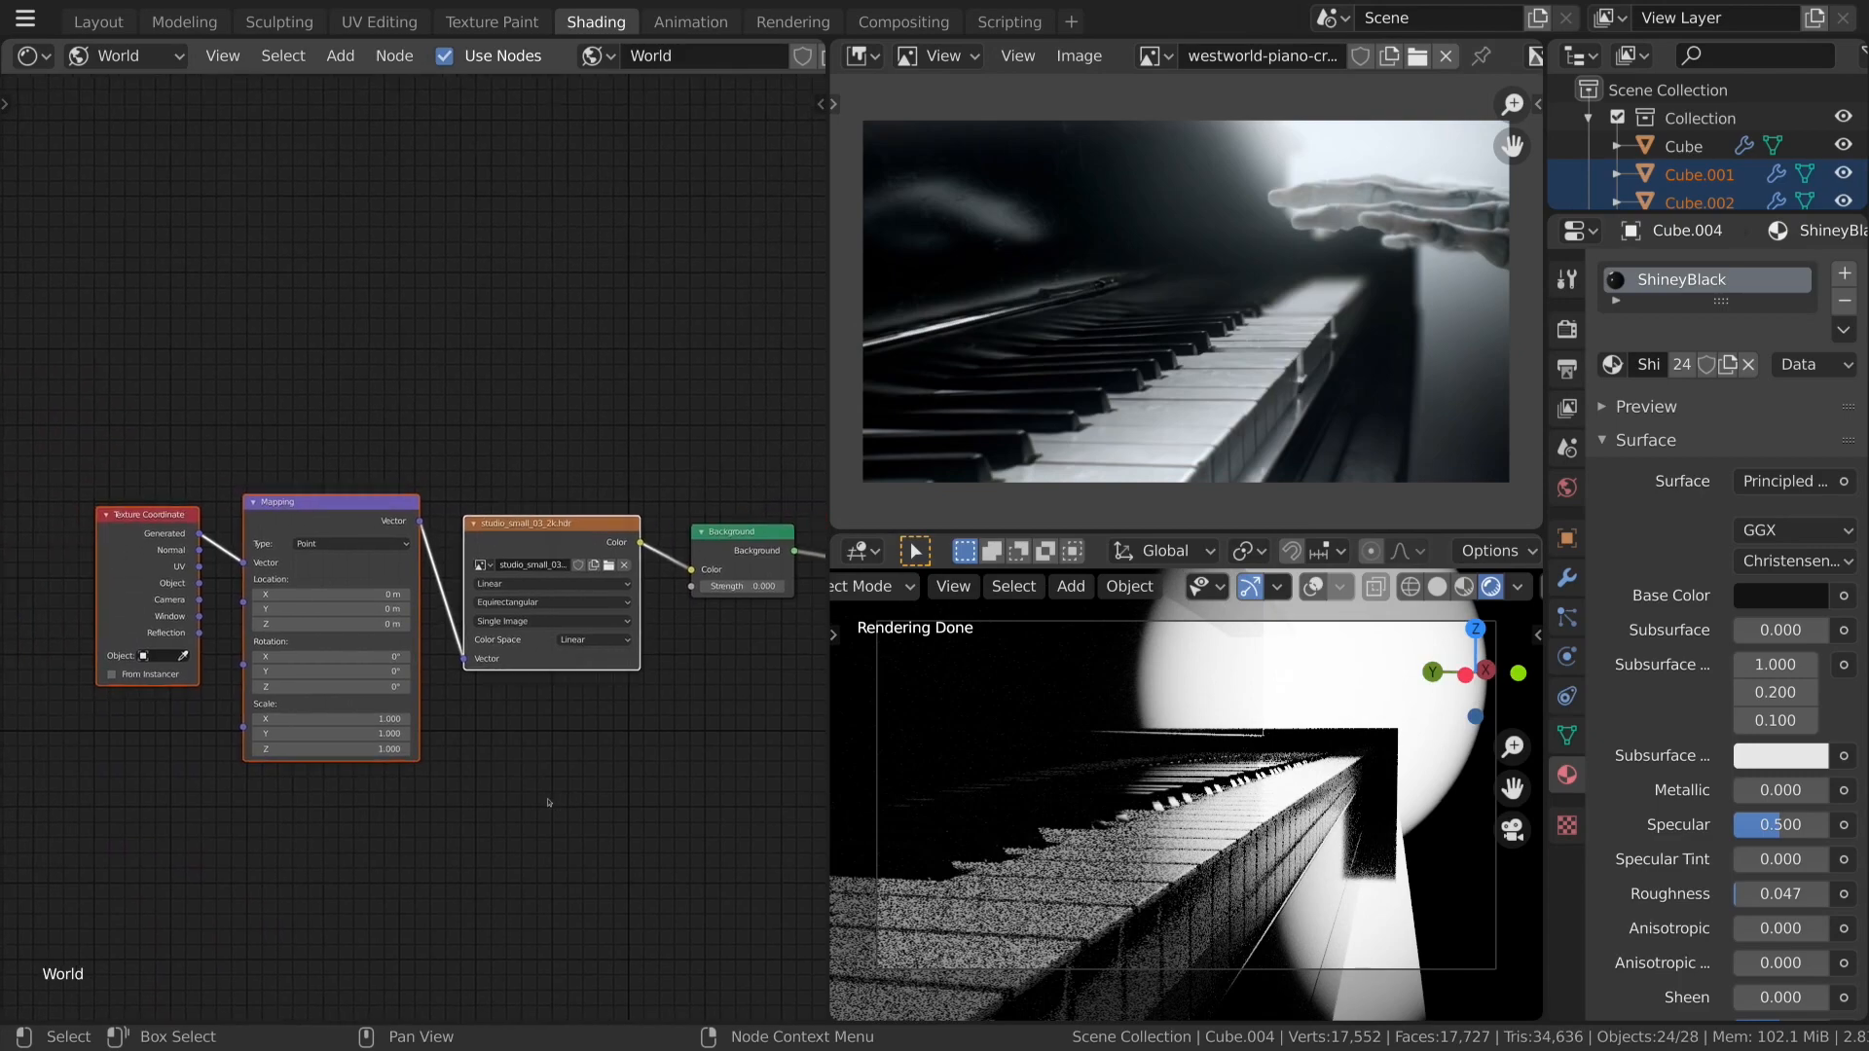
pyautogui.click(746, 586)
pyautogui.write('0.0')
pyautogui.press('Return')
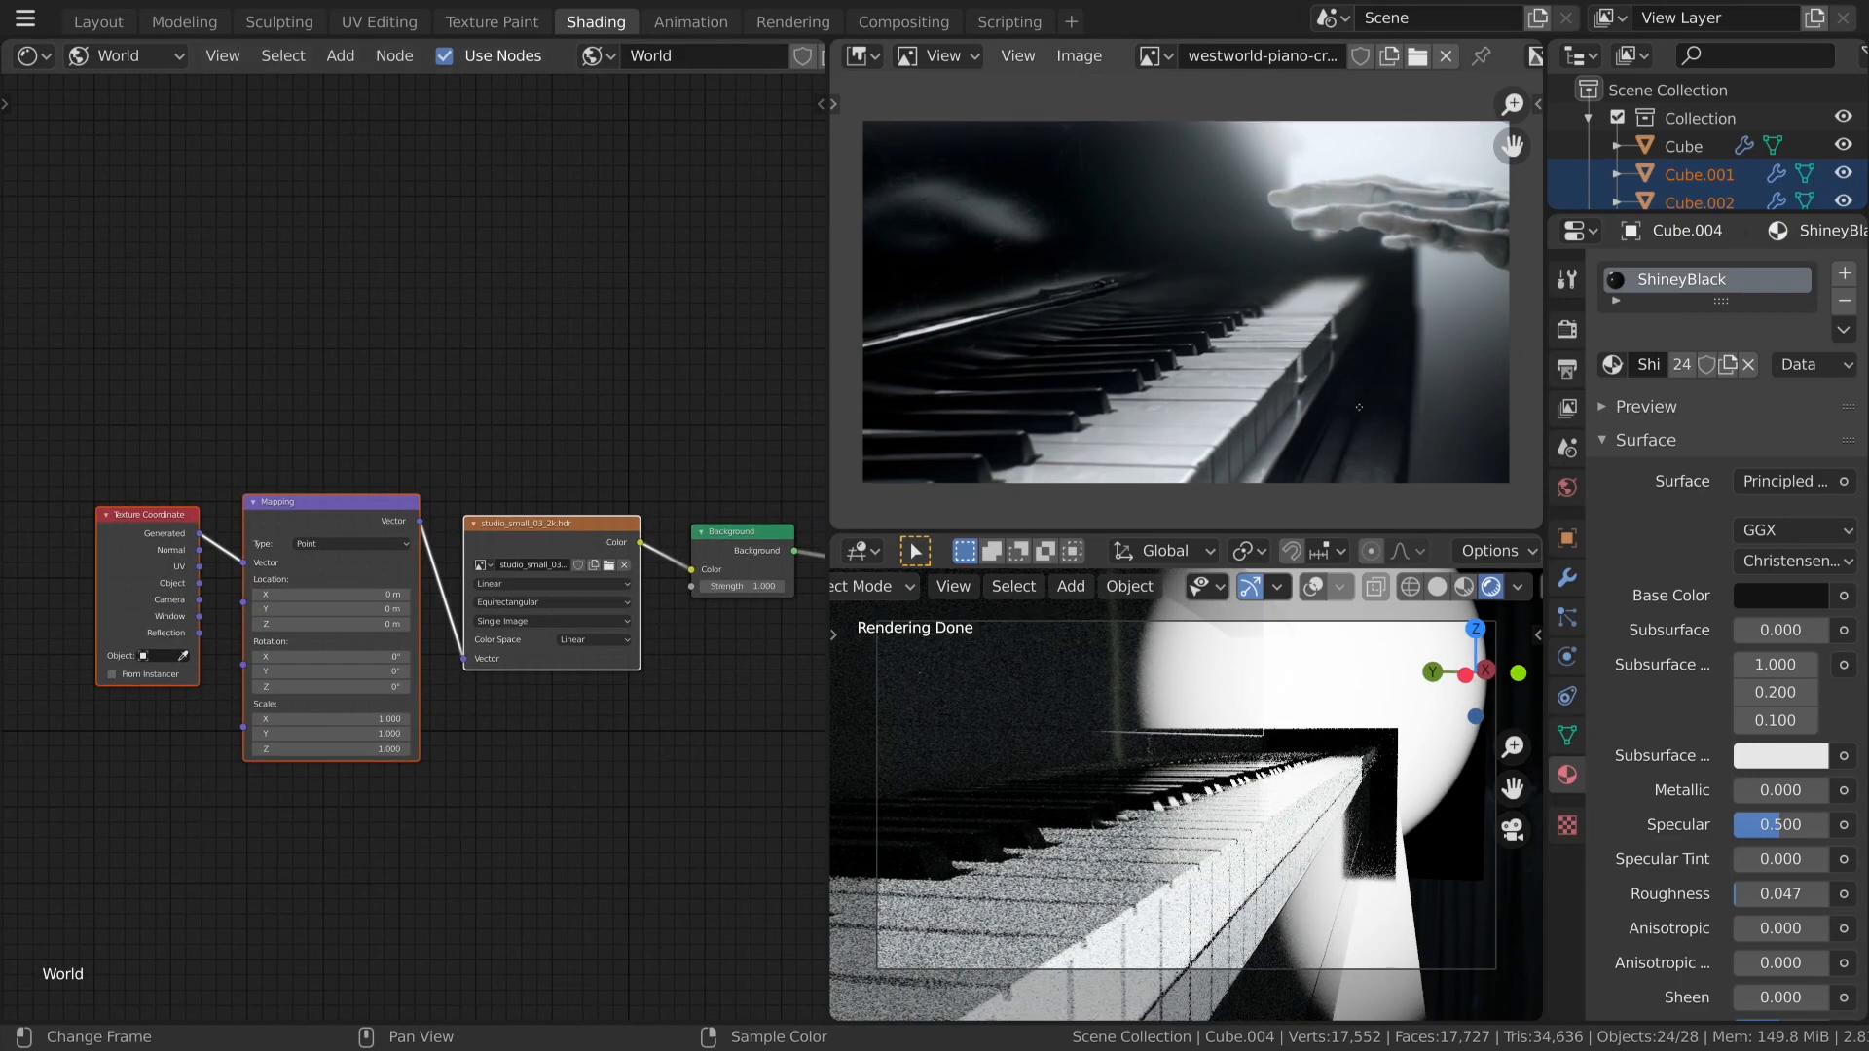
pyautogui.scroll(-2, 1256, 470)
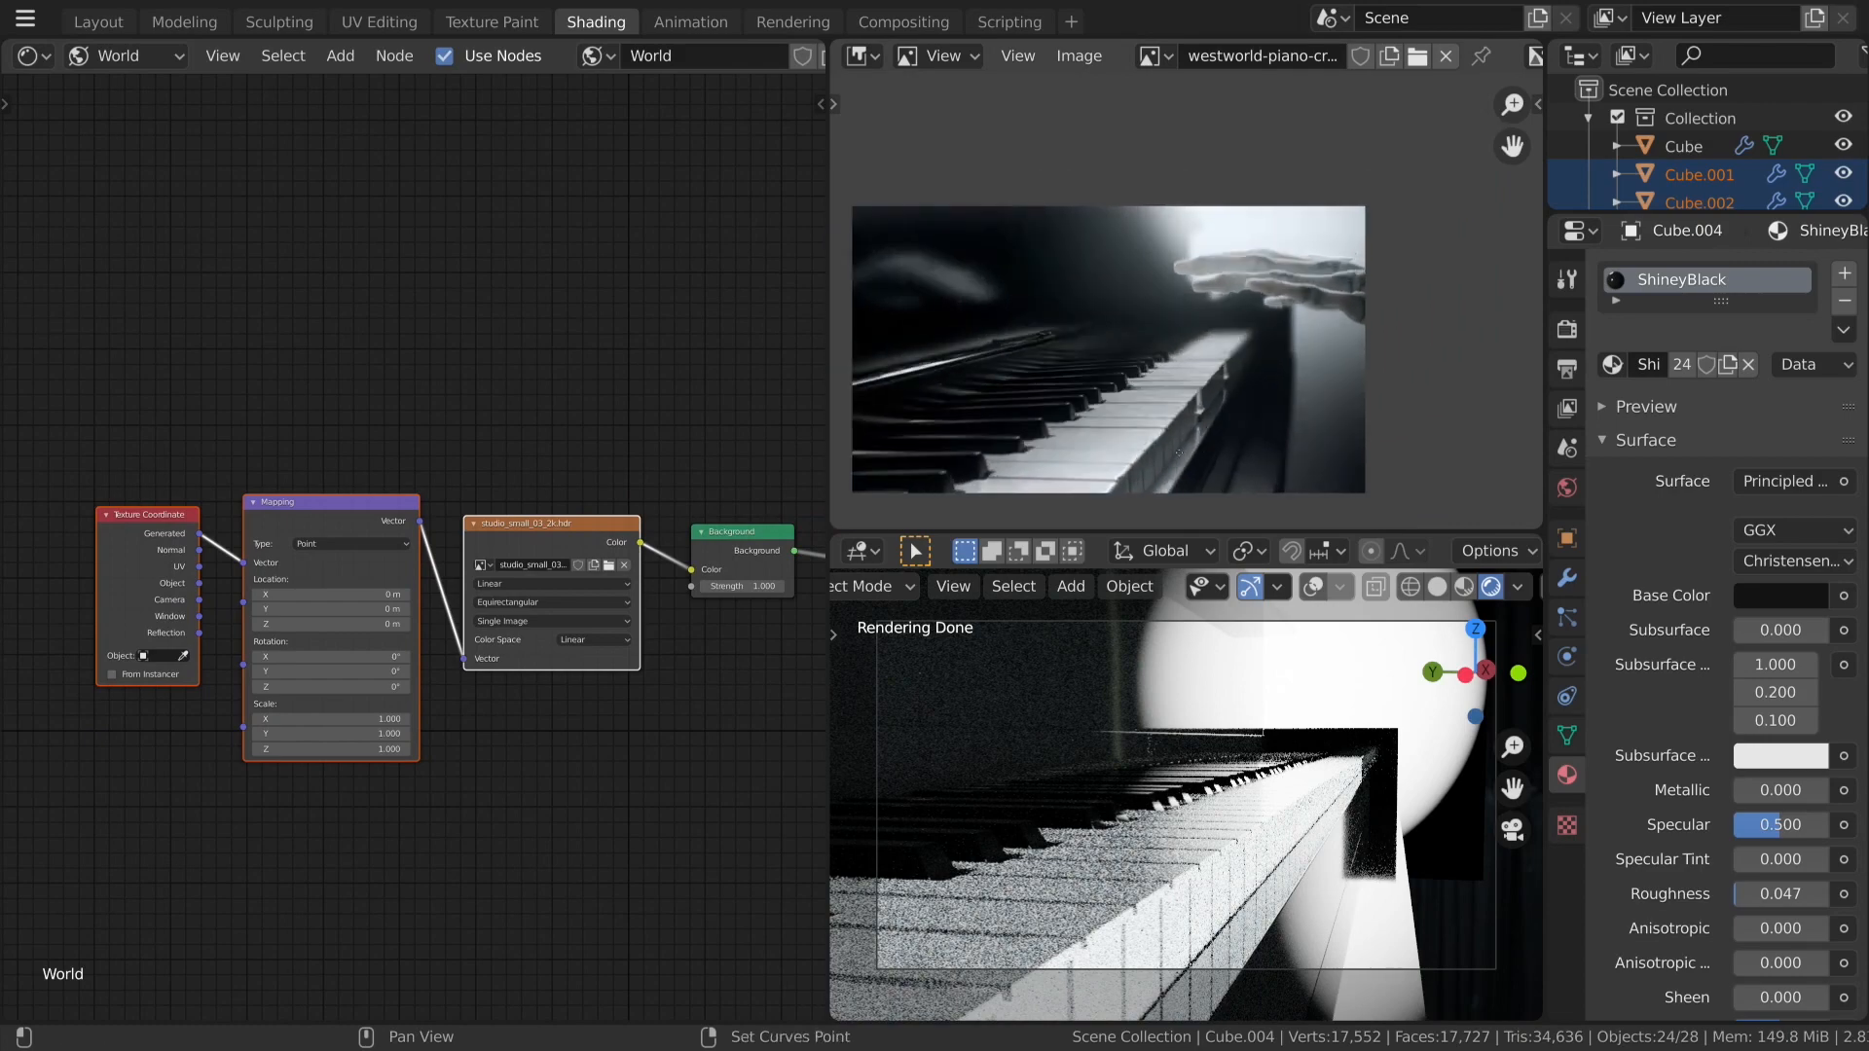
pyautogui.scroll(2, 1266, 448)
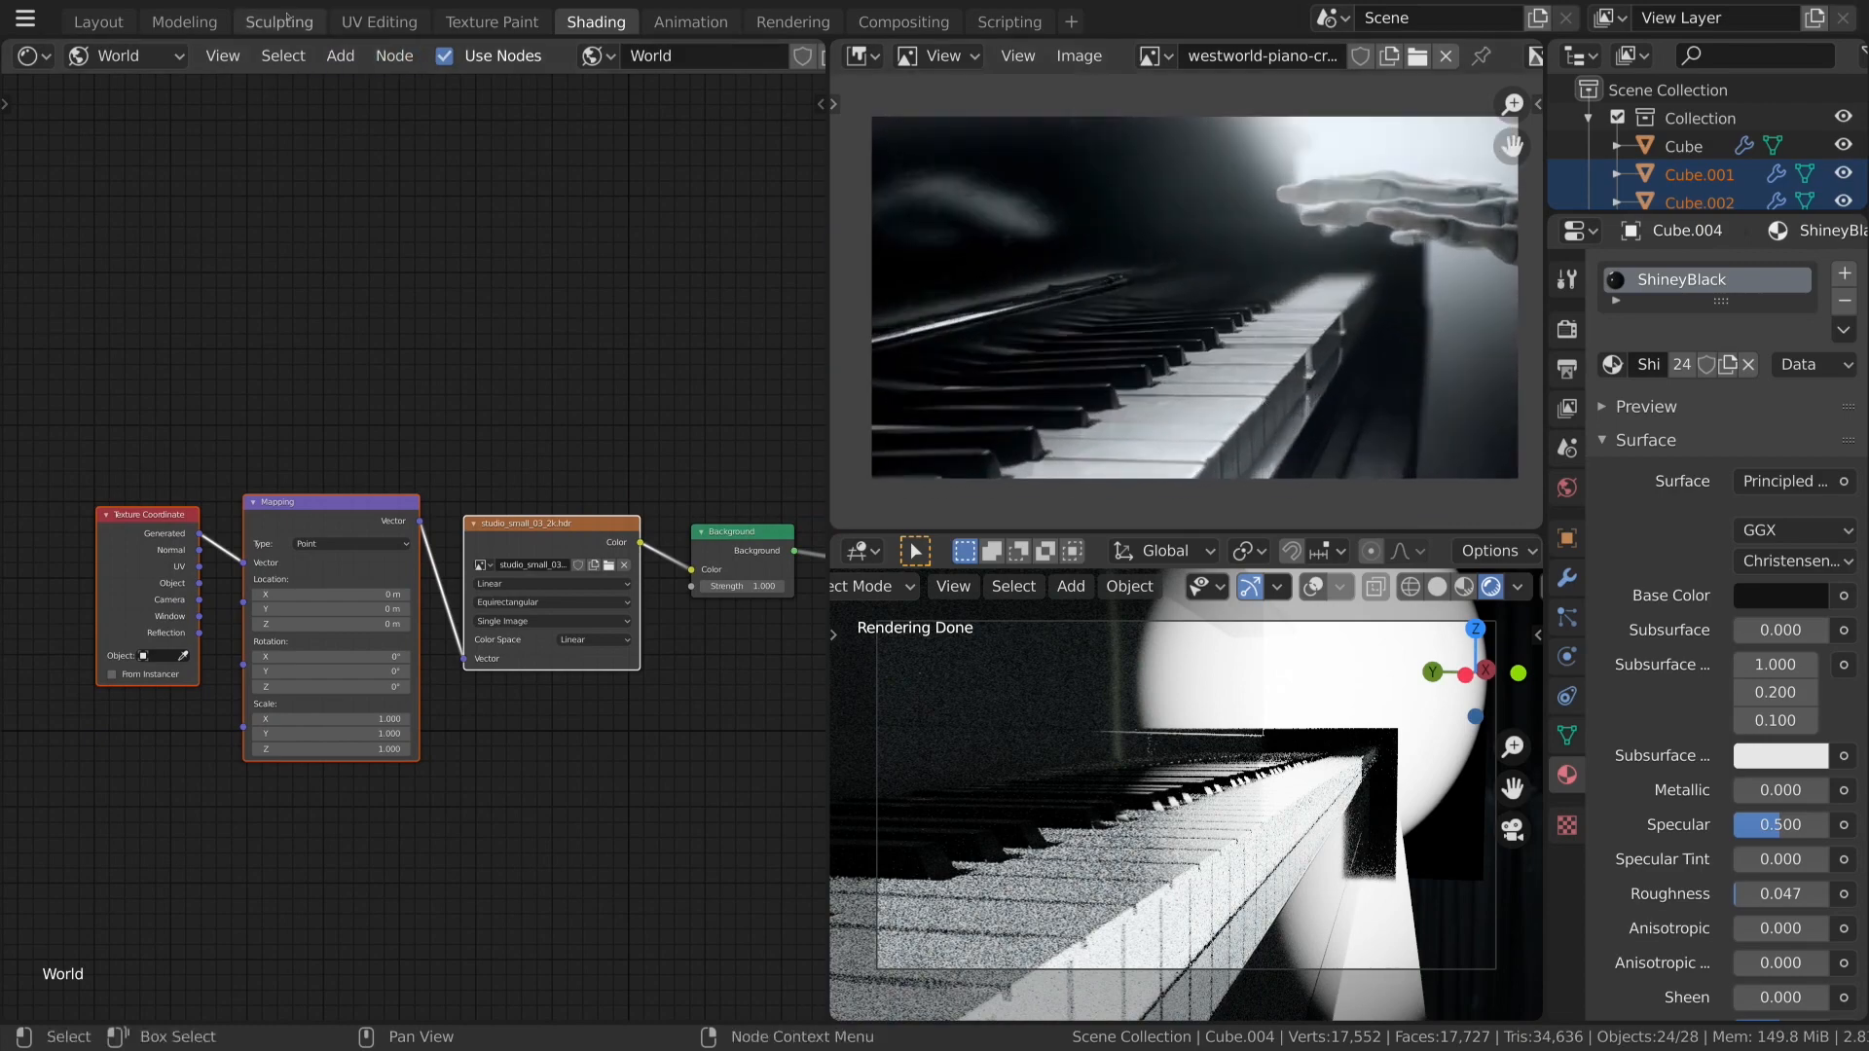
# In the Modeling workspace, delete both emissive light planes and return to the camera view.
pyautogui.click(185, 21)
pyautogui.scroll(-8, 729, 531)
pyautogui.press('Tab')
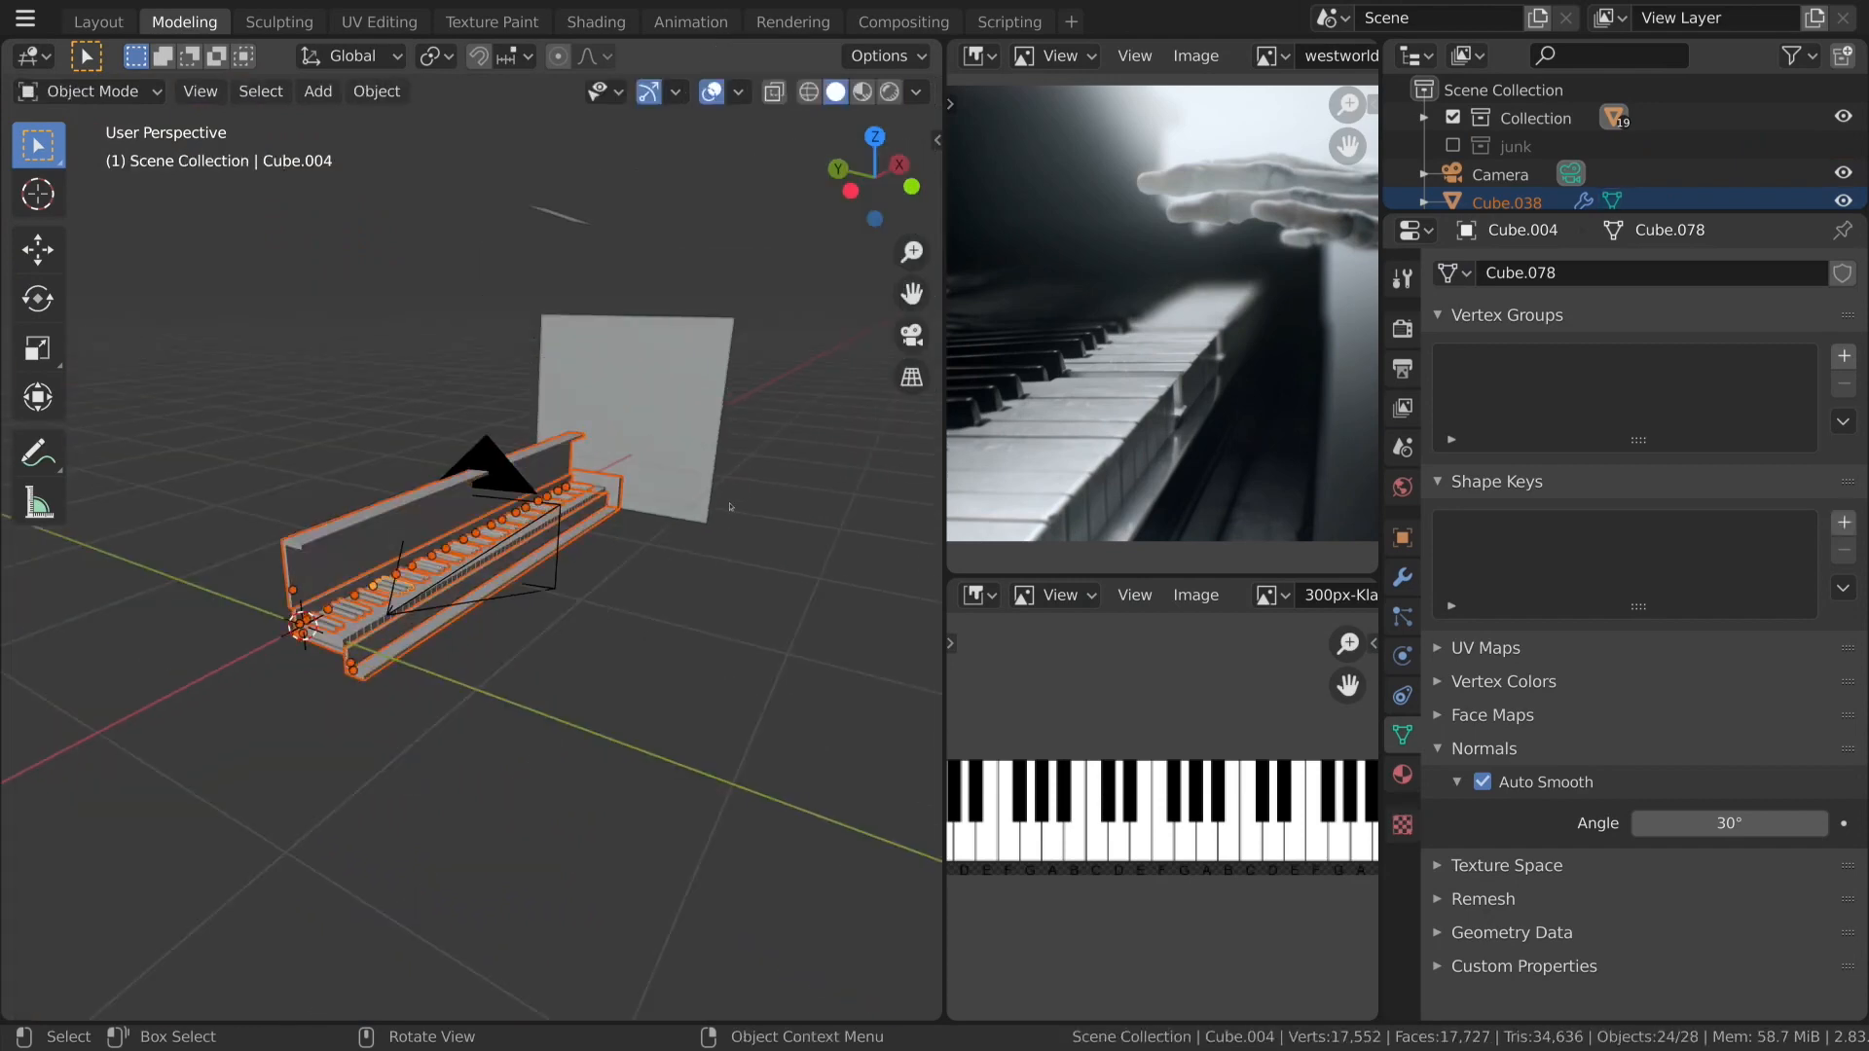
pyautogui.click(666, 411)
pyautogui.click(585, 224)
pyautogui.scroll(-2, 681, 389)
pyautogui.keyDown('shift'); pyautogui.click(732, 451); pyautogui.keyUp('shift')
pyautogui.scroll(-1, 732, 450)
pyautogui.scroll(2, 732, 451)
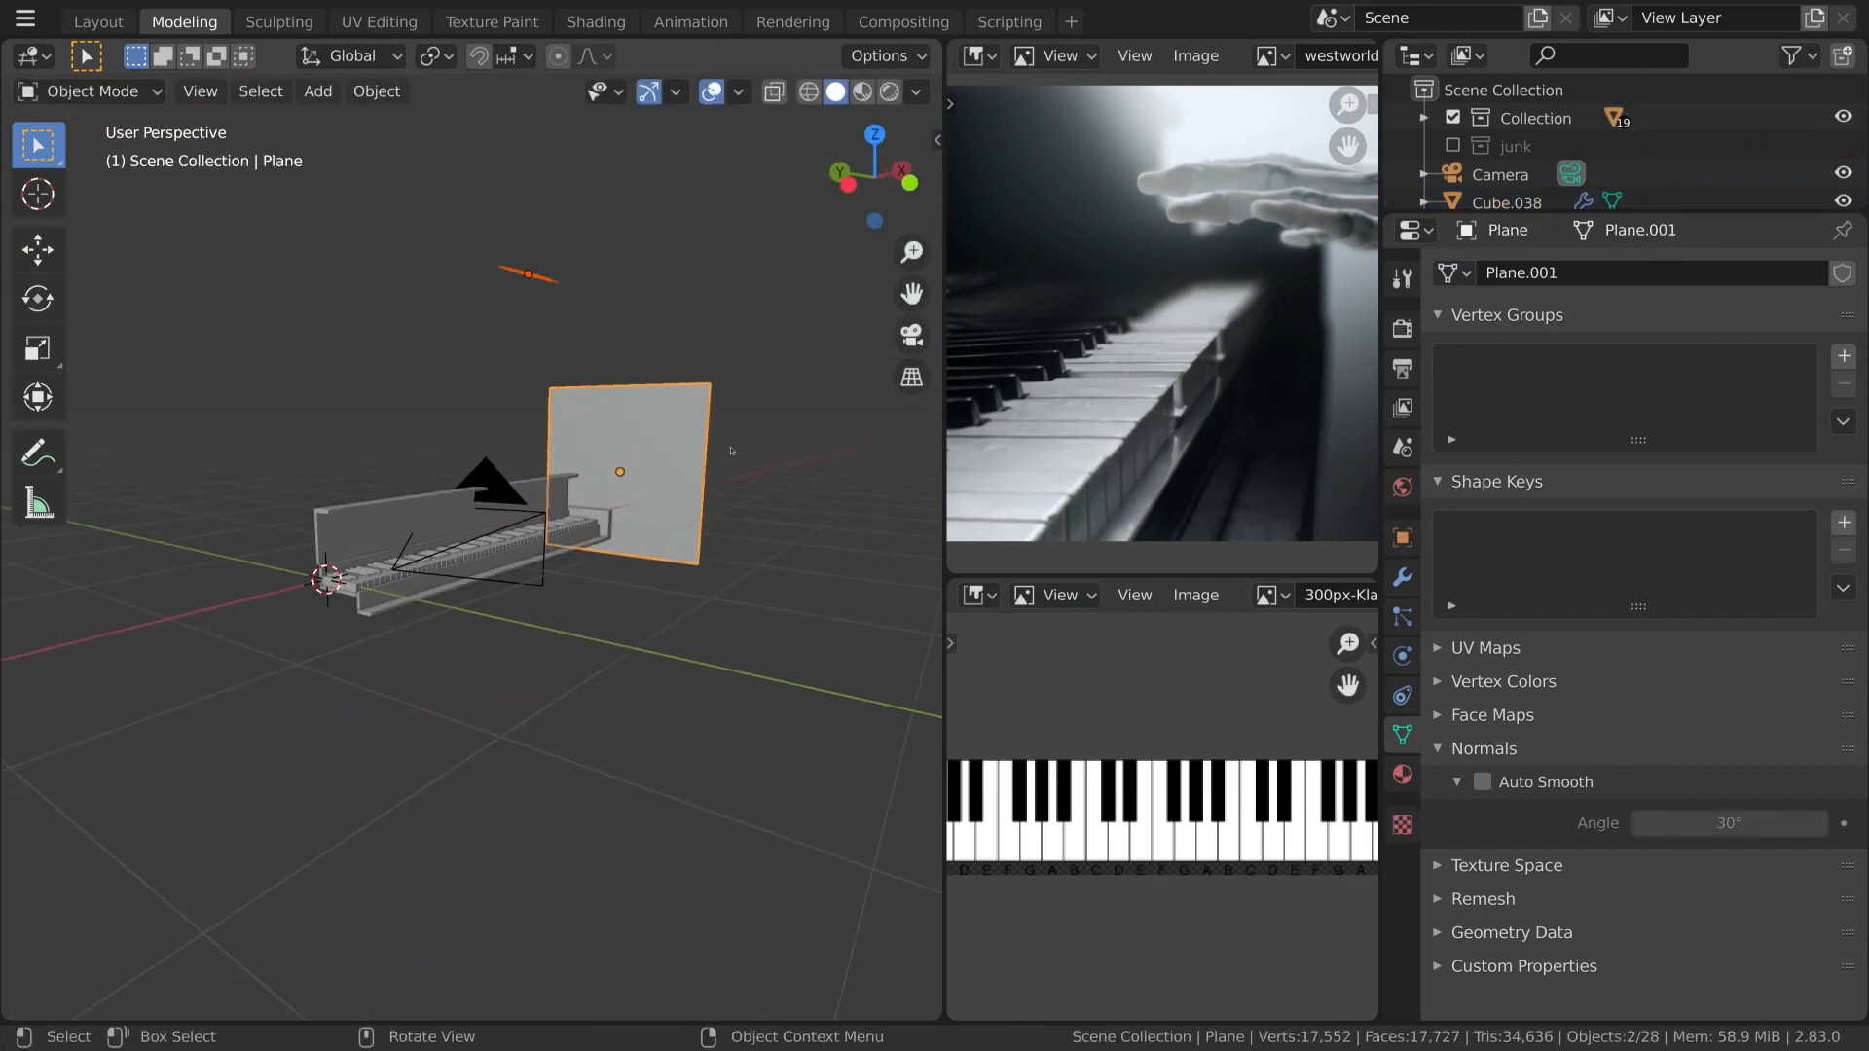
pyautogui.press('Delete')
pyautogui.press('KP_0')
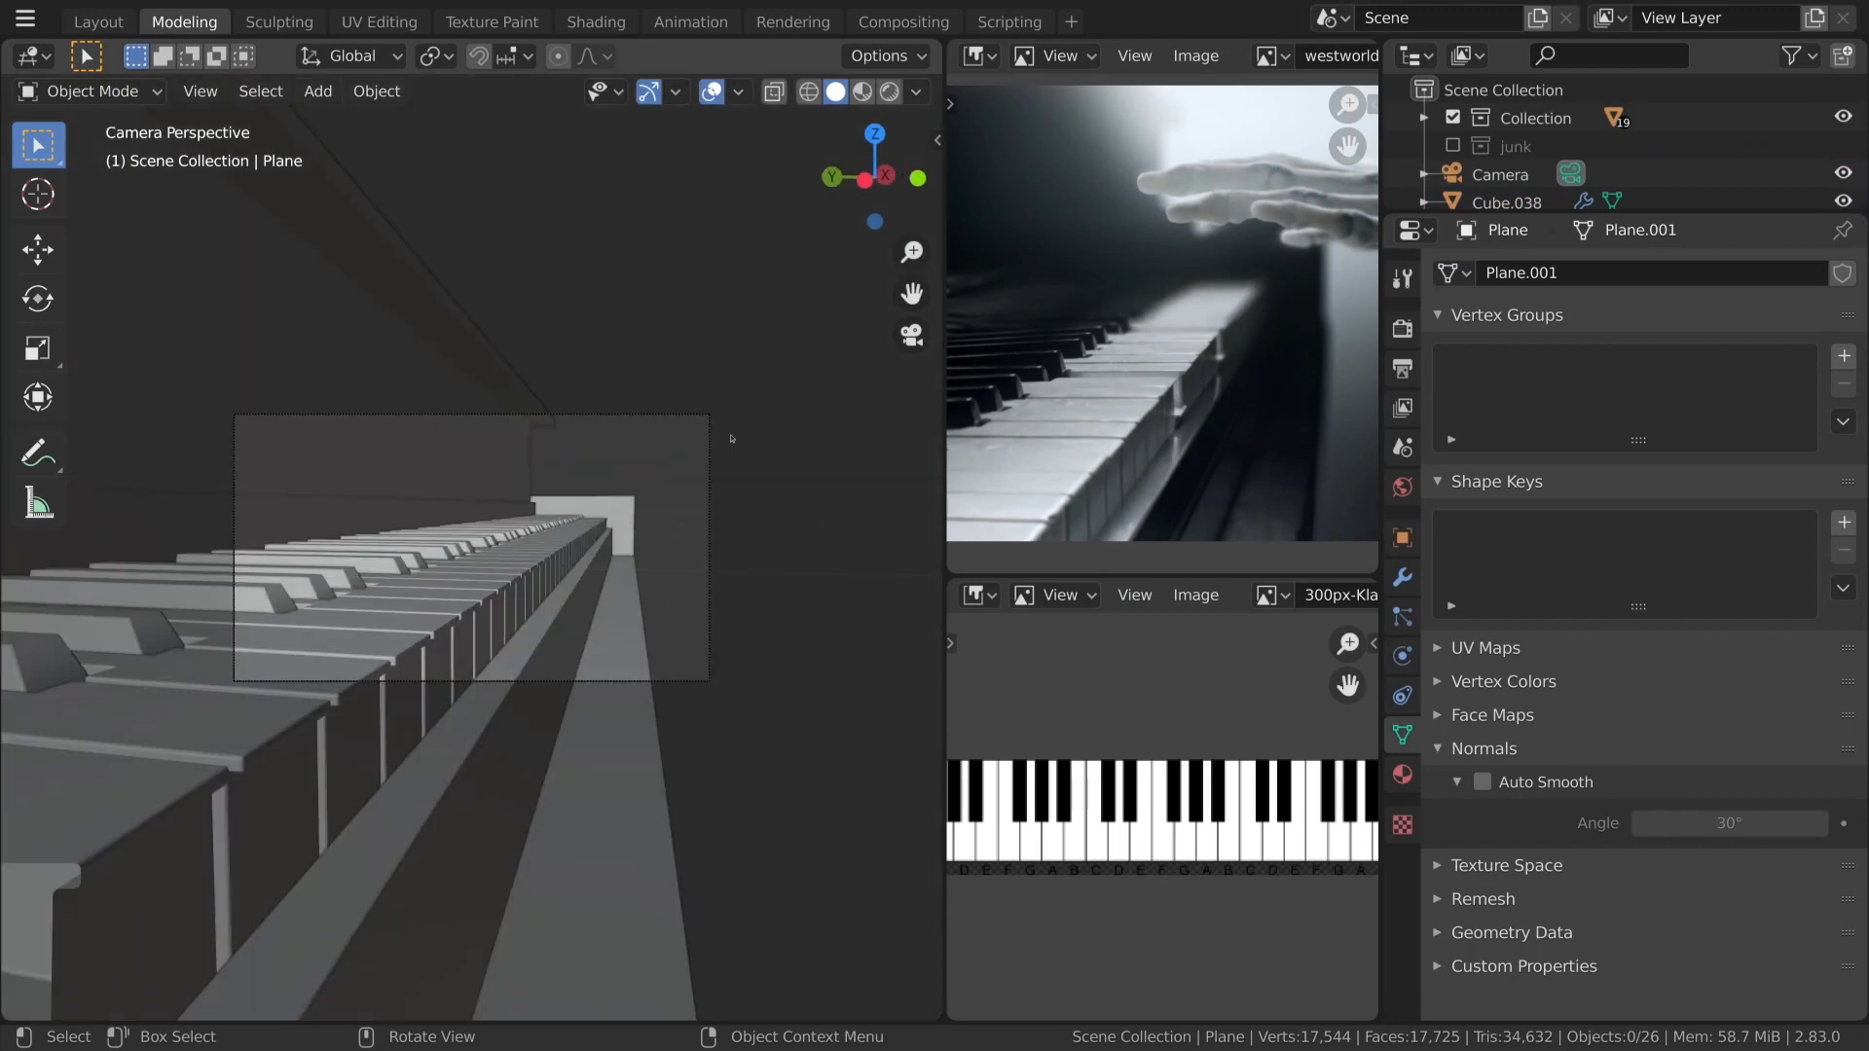
# Return to the Shading workspace and set the environment Mapping node's Z rotation to 283°.
pyautogui.click(495, 22)
pyautogui.click(596, 22)
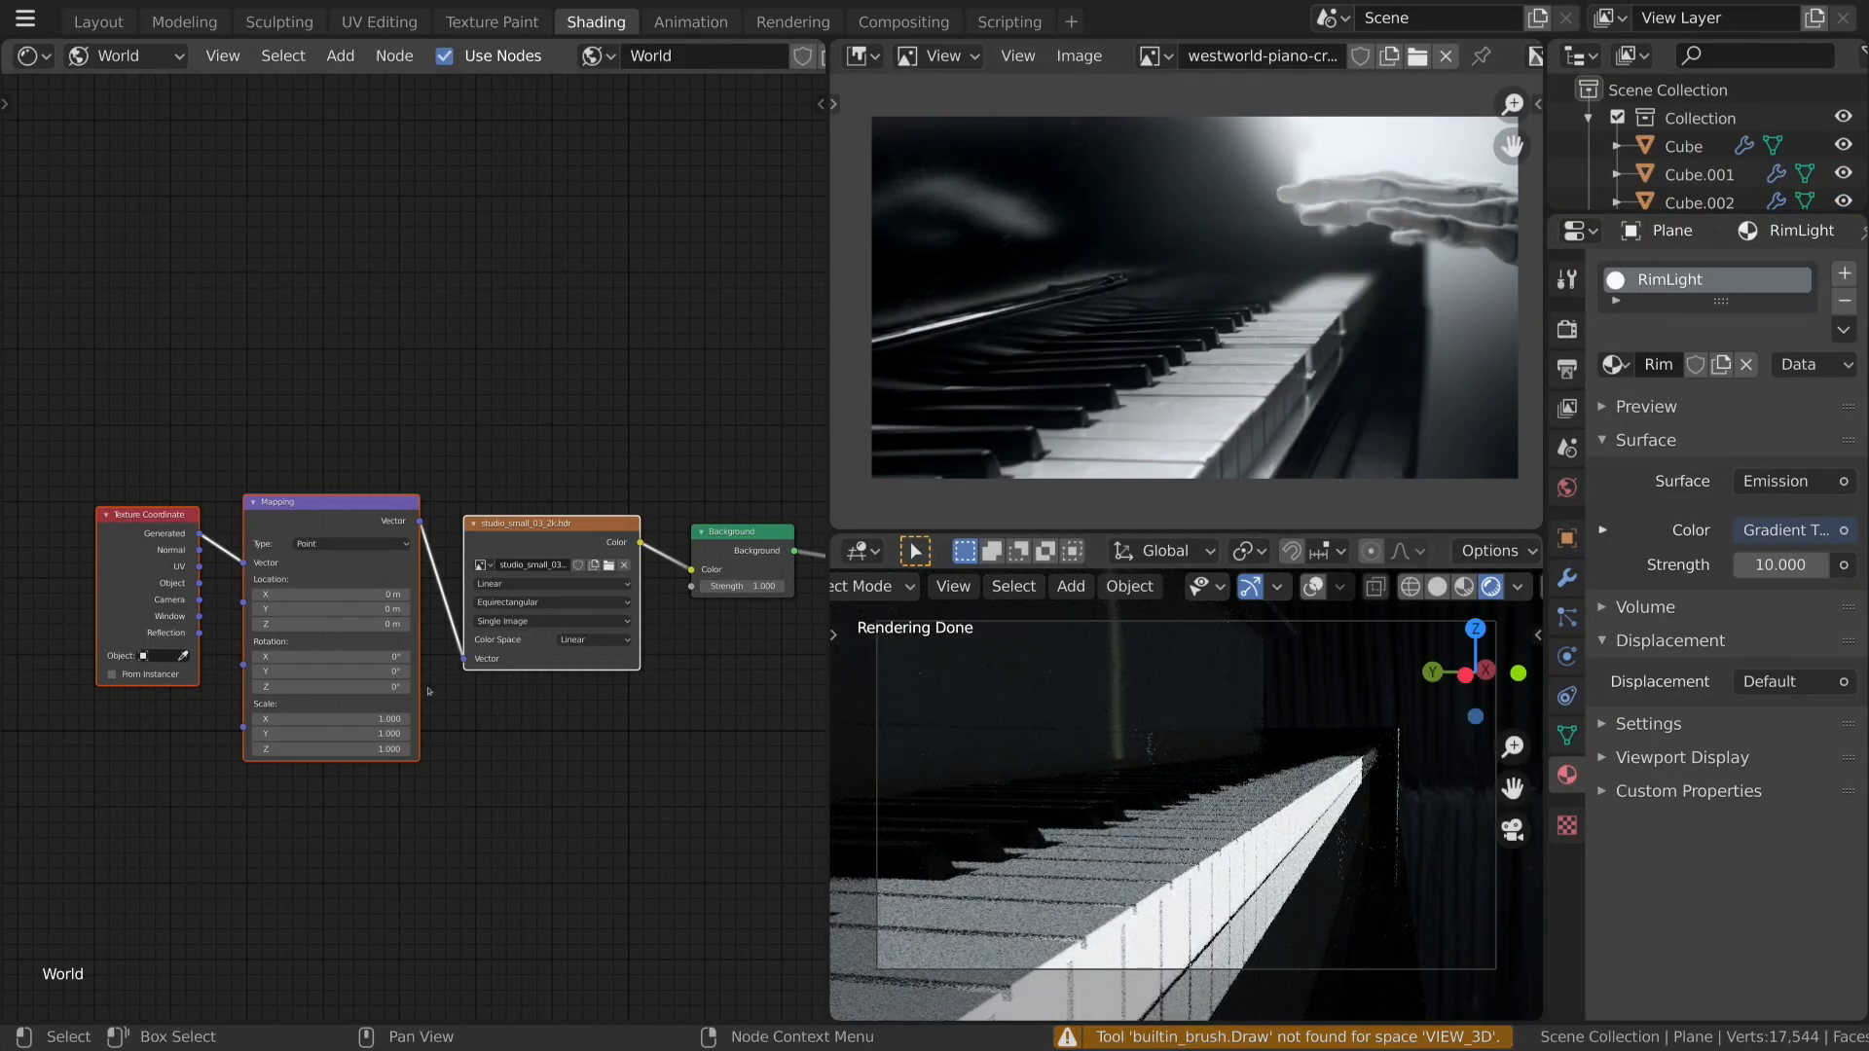
pyautogui.moveTo(331, 687)
pyautogui.mouseDown()
pyautogui.moveTo(1008, 687)
pyautogui.moveTo(919, 688)
pyautogui.mouseUp()
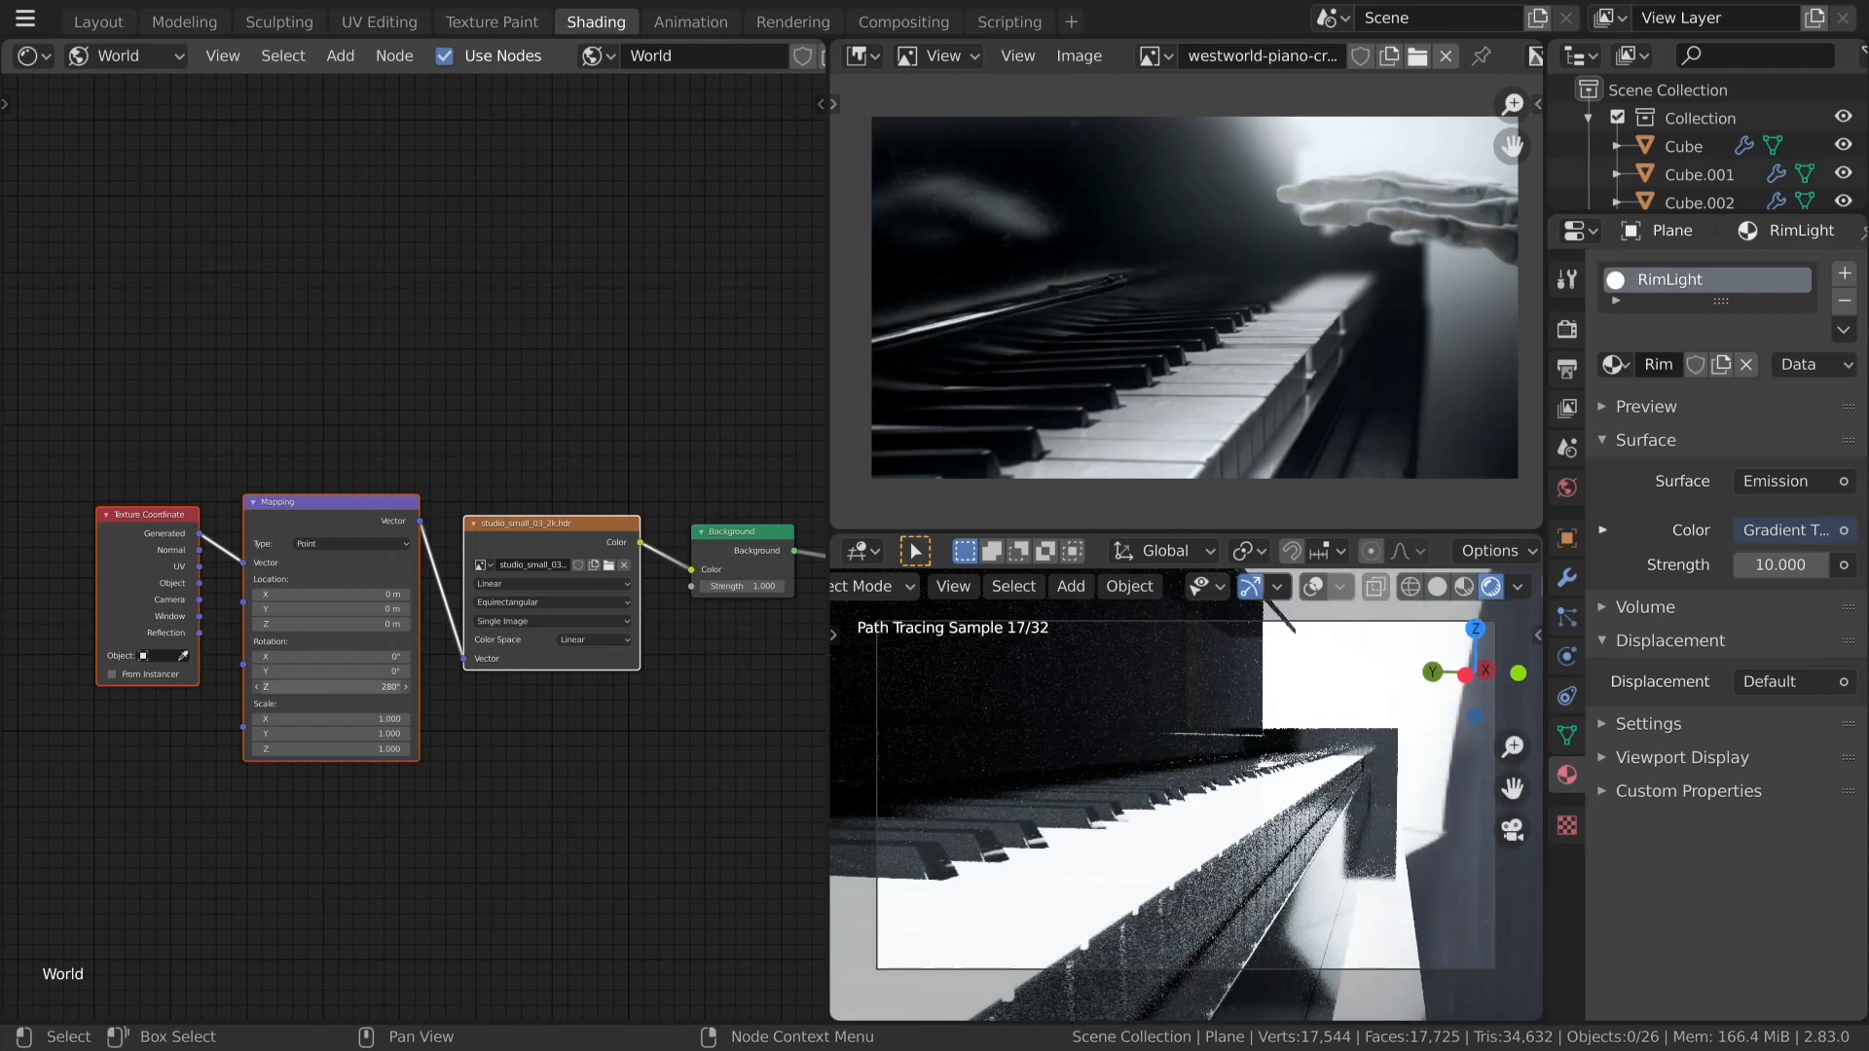
pyautogui.moveTo(331, 687); pyautogui.dragTo(335, 687)
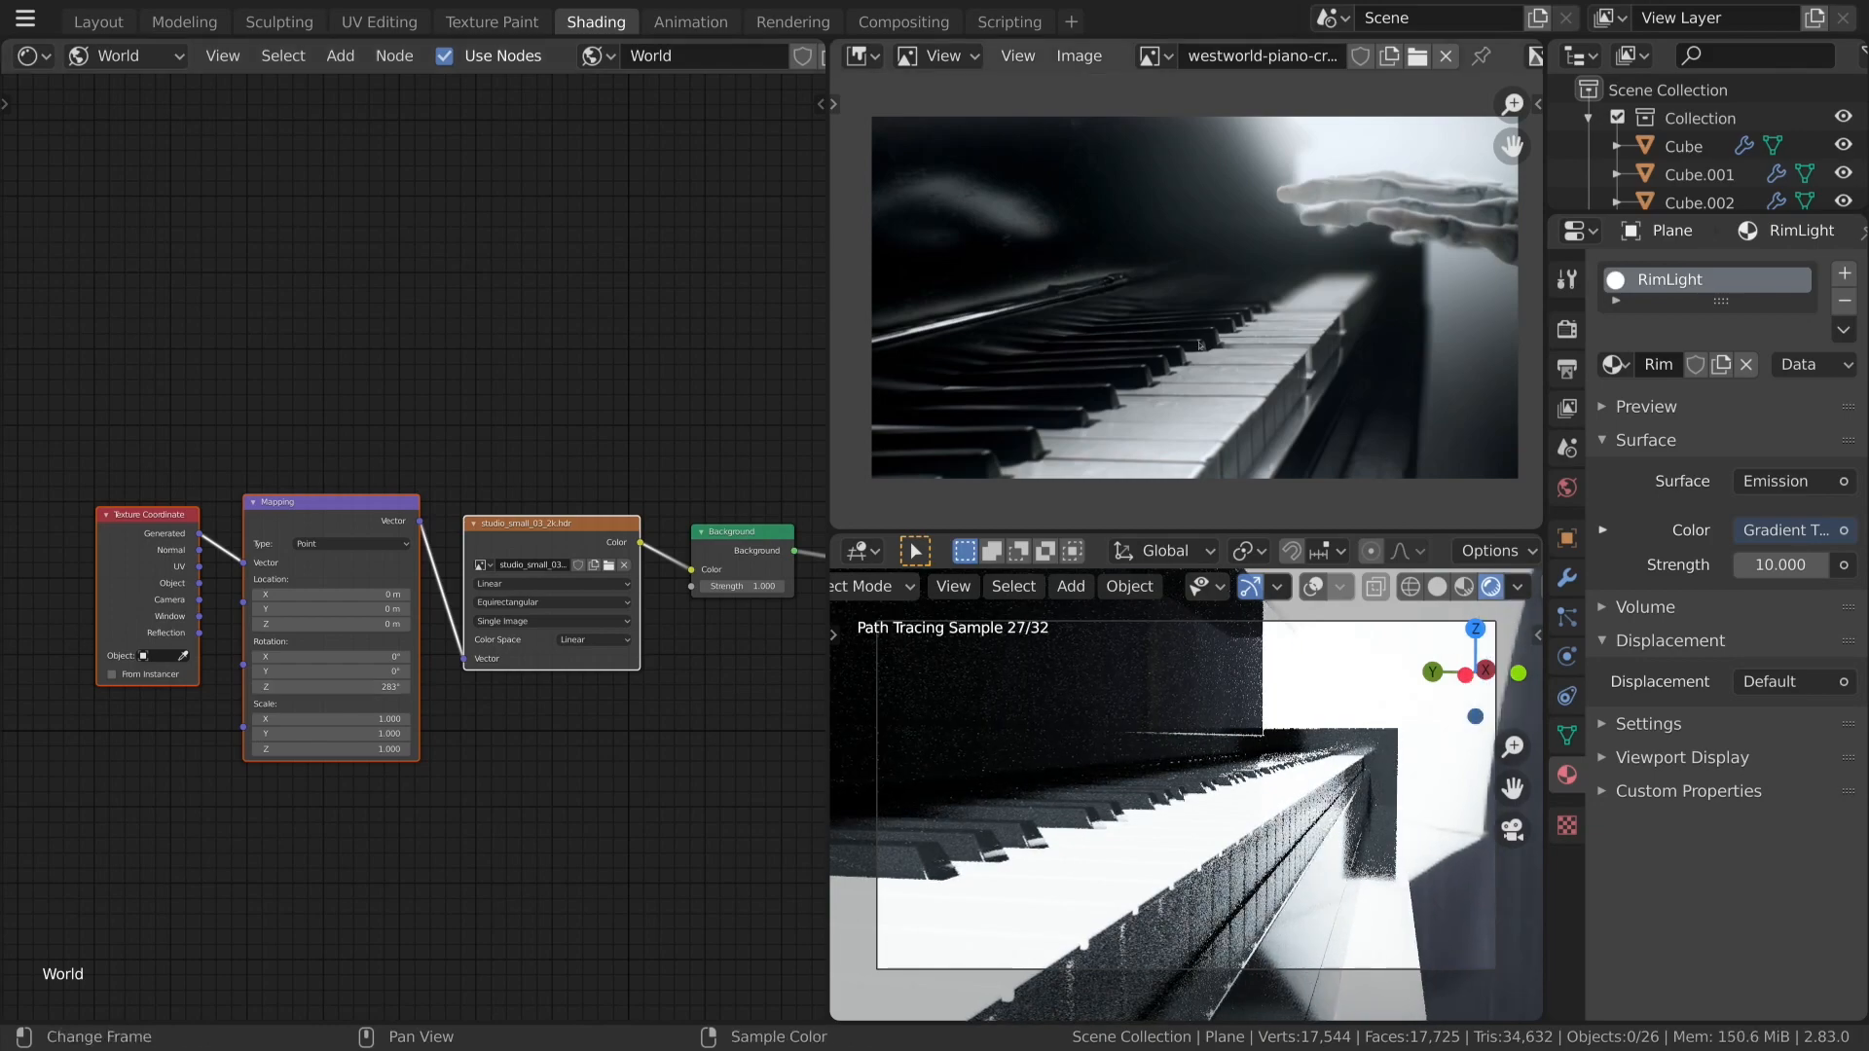
# Lower the Color Management exposure to -2.741 in the render settings.
pyautogui.click(1566, 329)
pyautogui.moveTo(1792, 891)
pyautogui.mouseDown()
pyautogui.moveTo(1747, 891)
pyautogui.moveTo(1767, 891)
pyautogui.mouseUp()
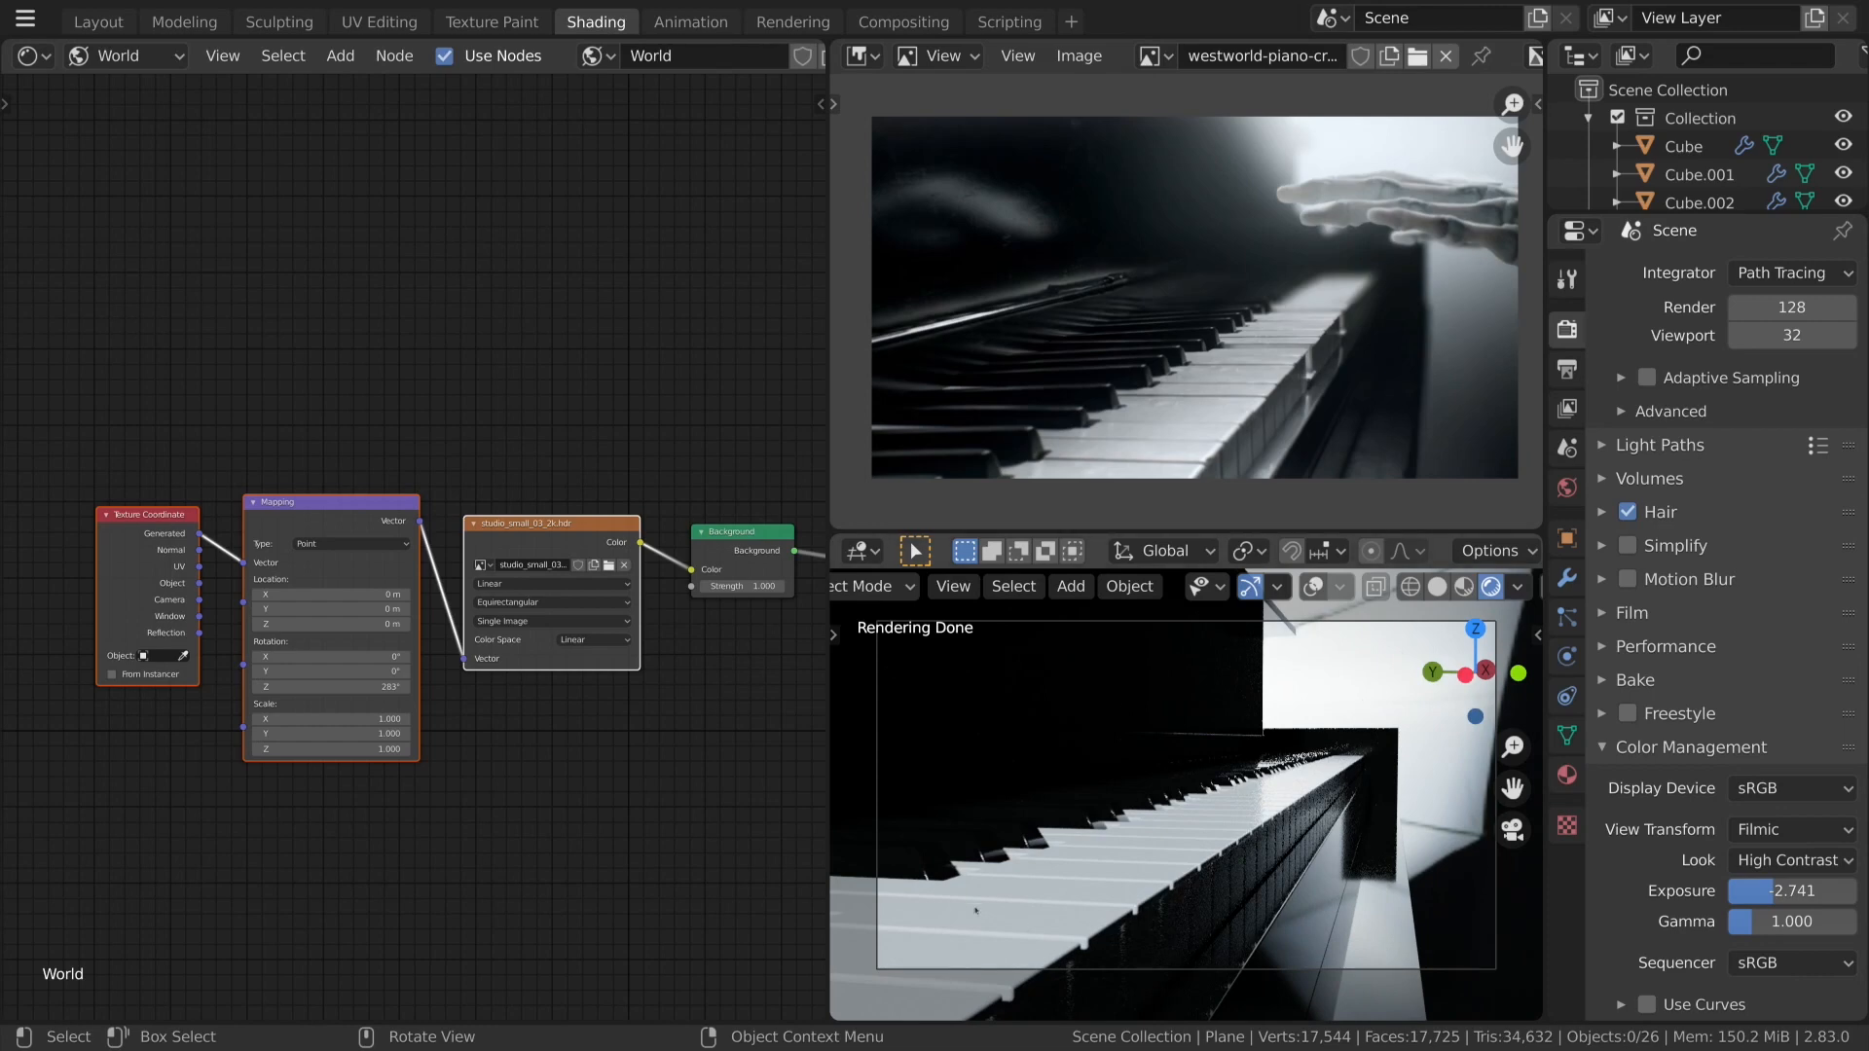
# Select a black part of the piano case and set the ShineyBlack material's roughness to 0.271.
pyautogui.click(1406, 731)
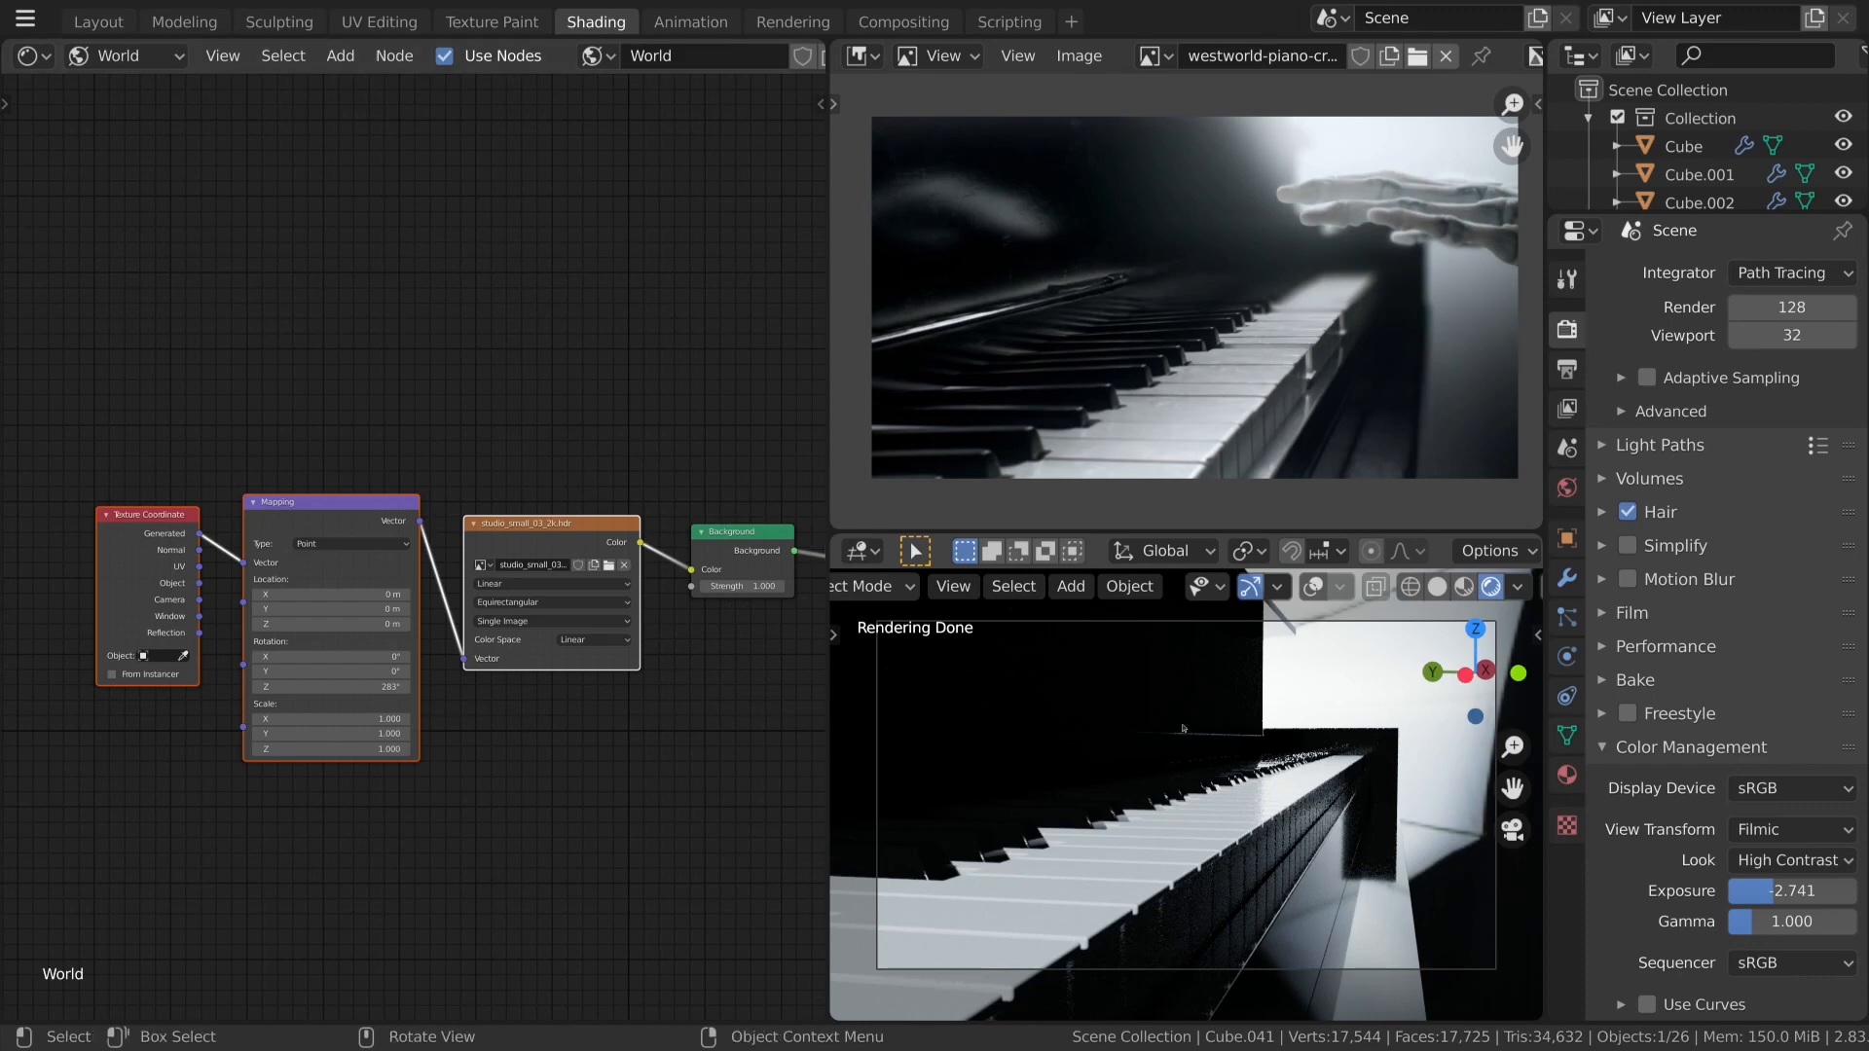
pyautogui.click(127, 55)
pyautogui.click(125, 84)
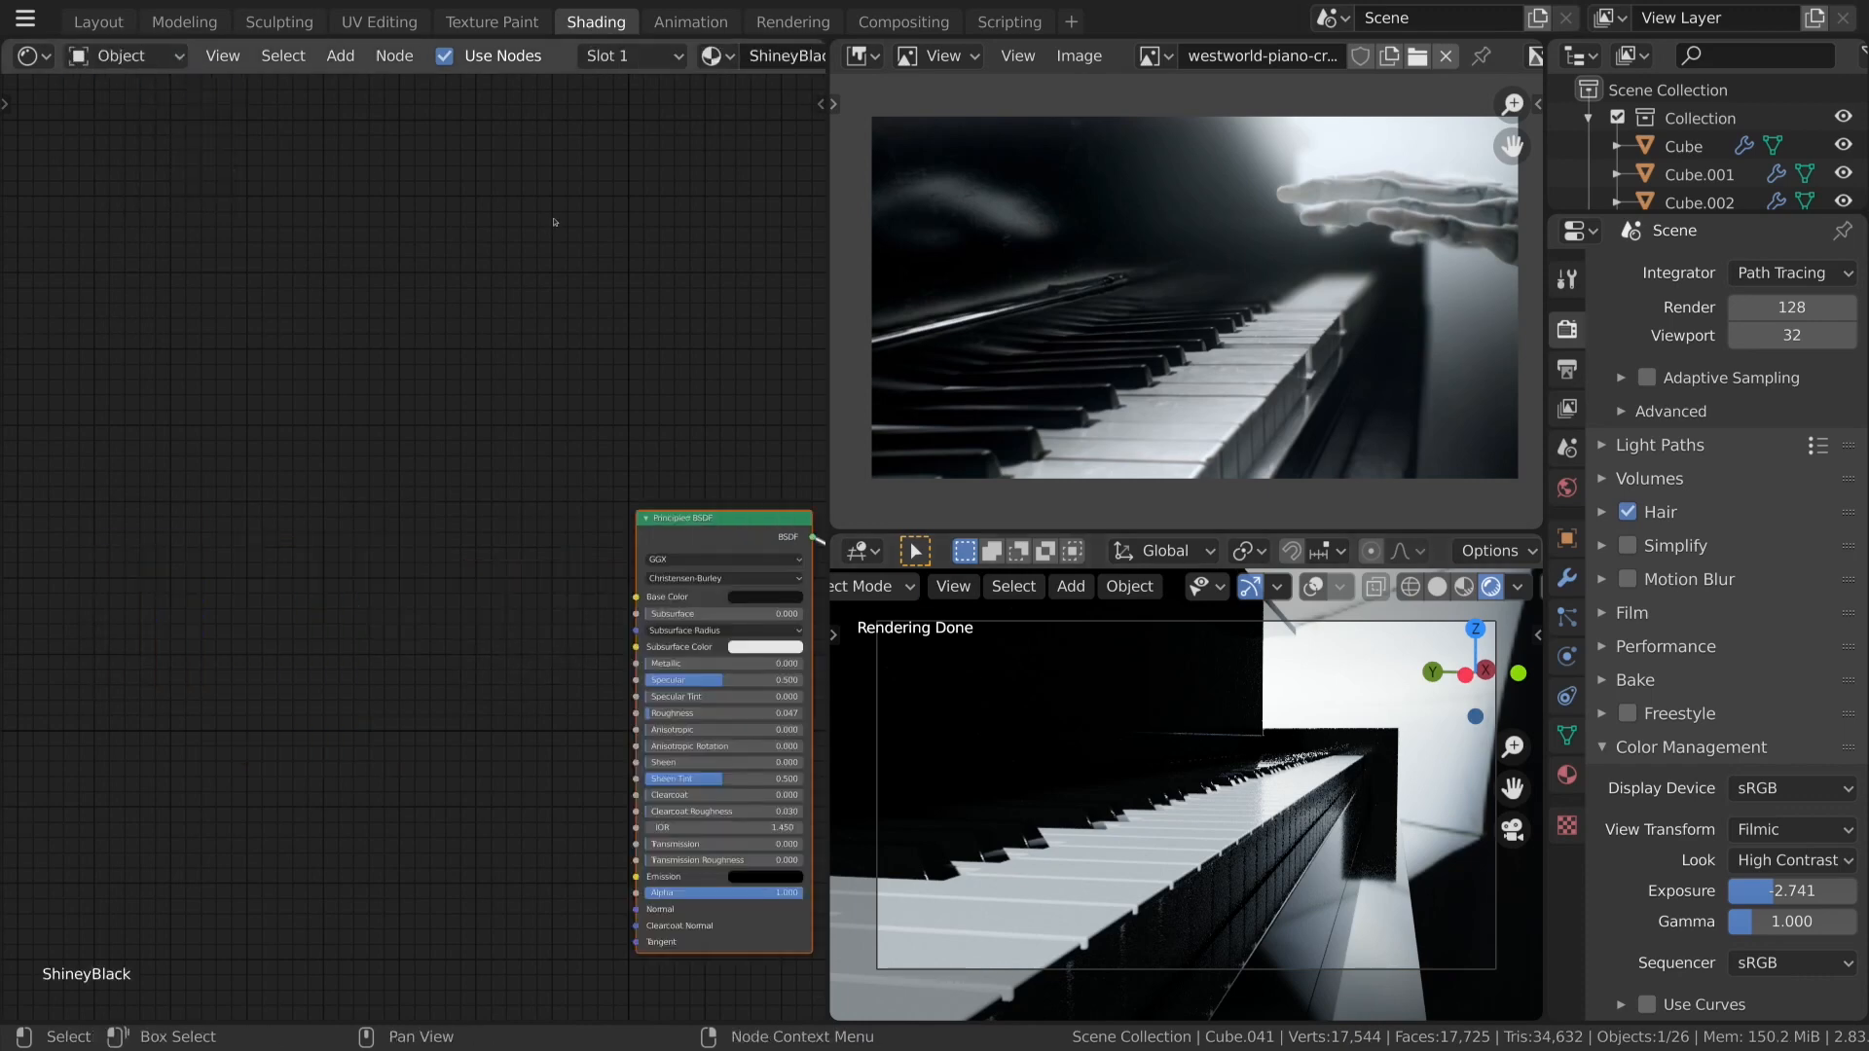
pyautogui.moveTo(471, 453); pyautogui.dragTo(84, 309, button='middle')
pyautogui.scroll(3, 85, 310)
pyautogui.moveTo(428, 556); pyautogui.dragTo(546, 563, button='middle')
pyautogui.scroll(3, 546, 563)
pyautogui.moveTo(312, 552); pyautogui.dragTo(368, 552)
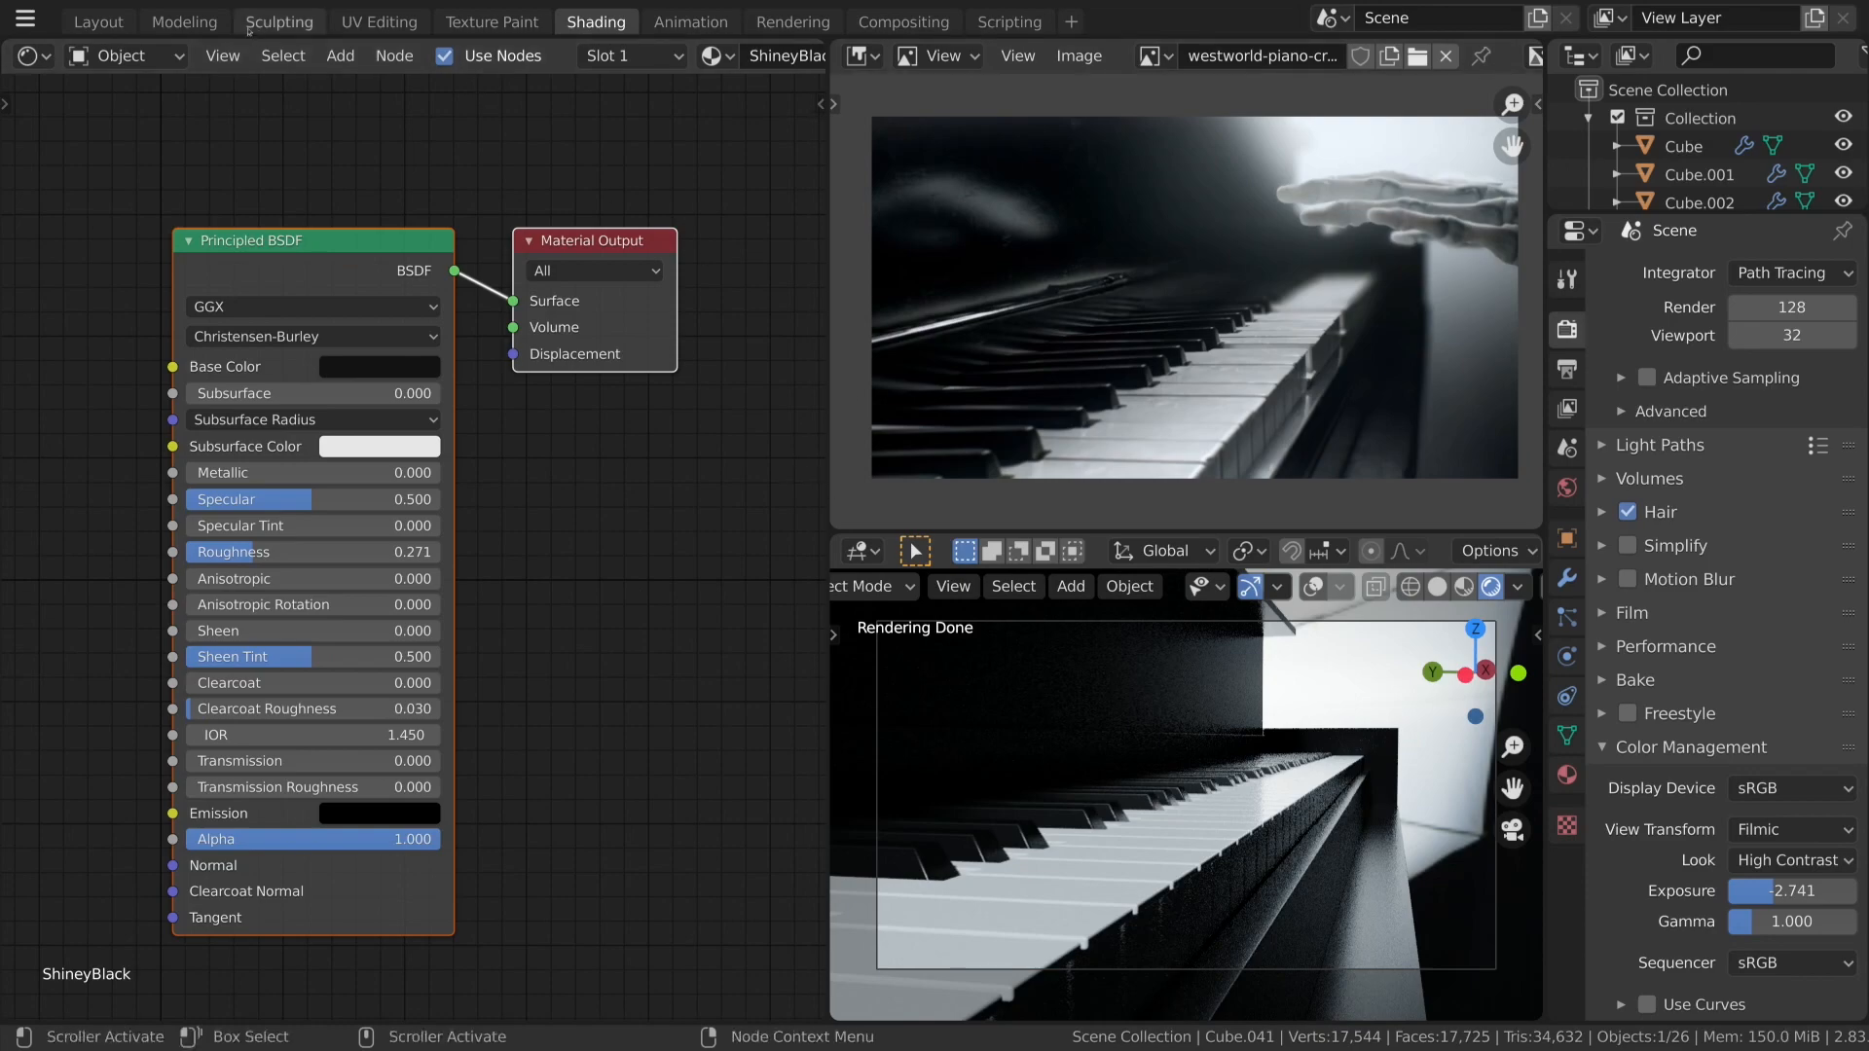
# Show the World shader nodes again in the Shading workspace and bring the whole node chain into view.
pyautogui.click(185, 22)
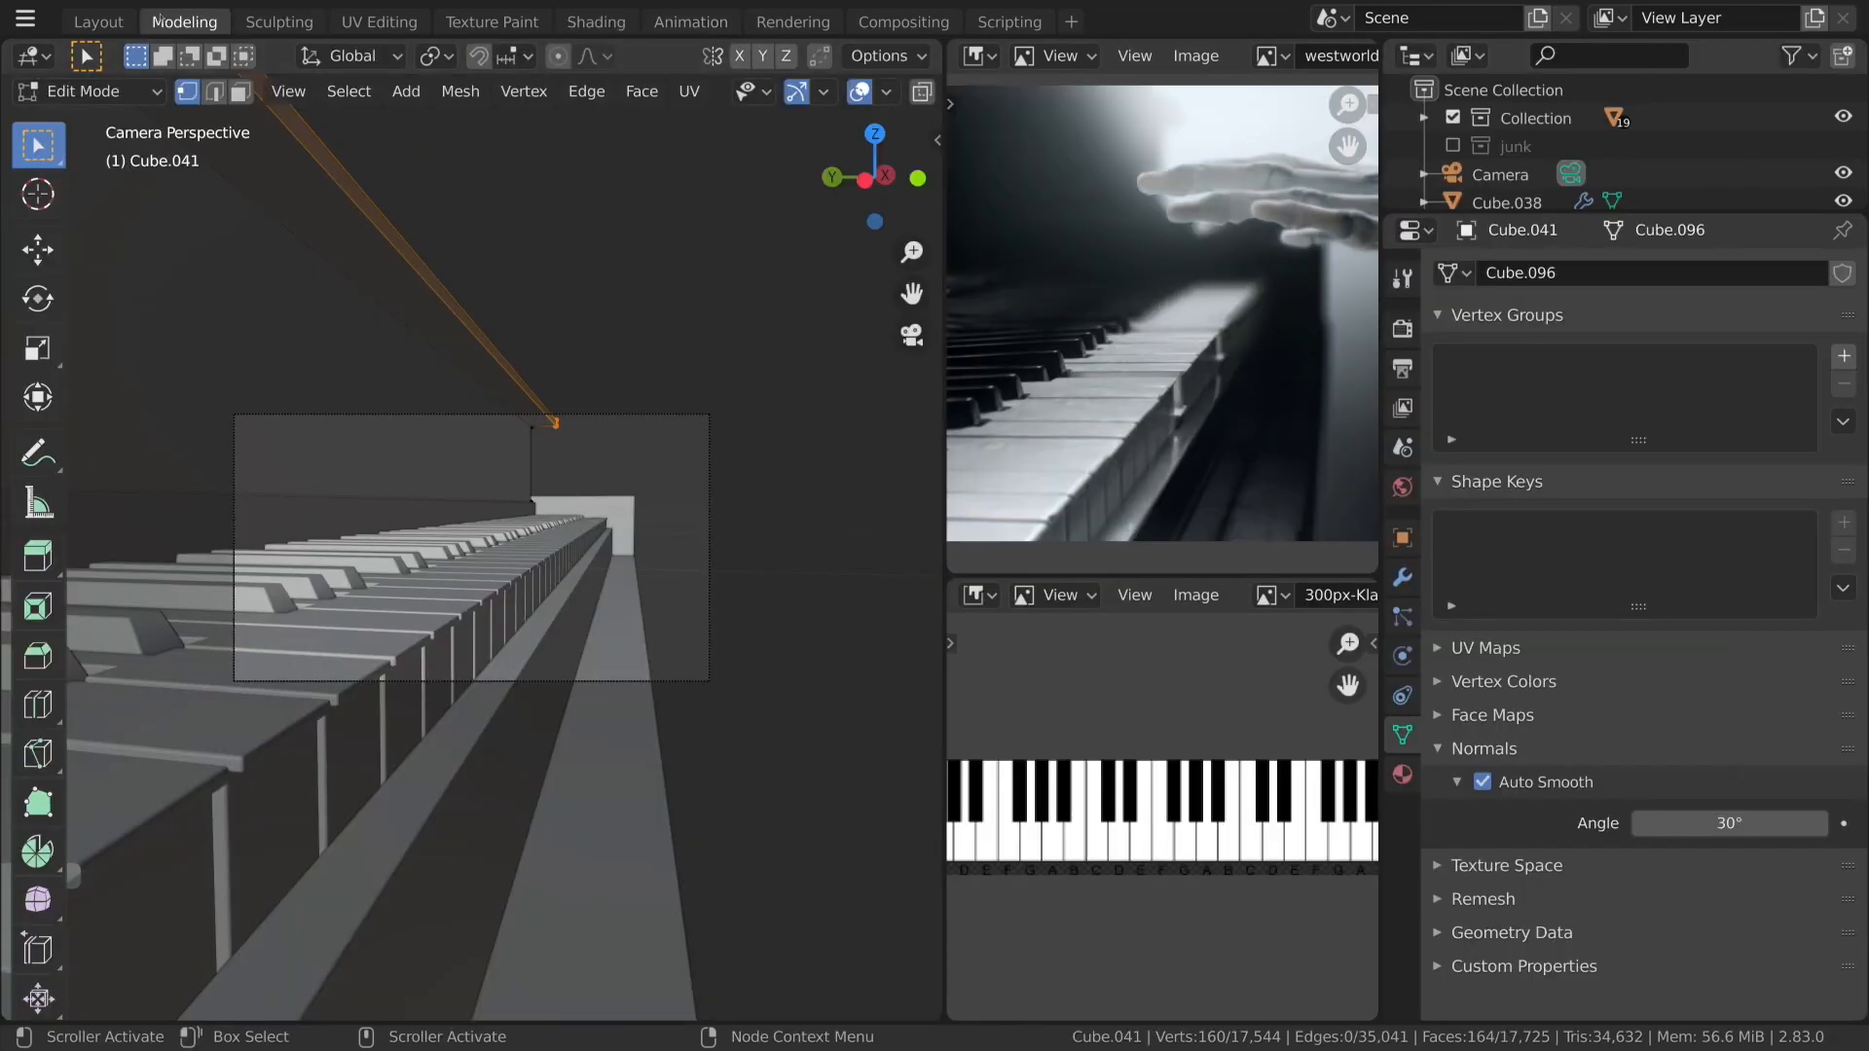
pyautogui.click(597, 22)
pyautogui.click(127, 56)
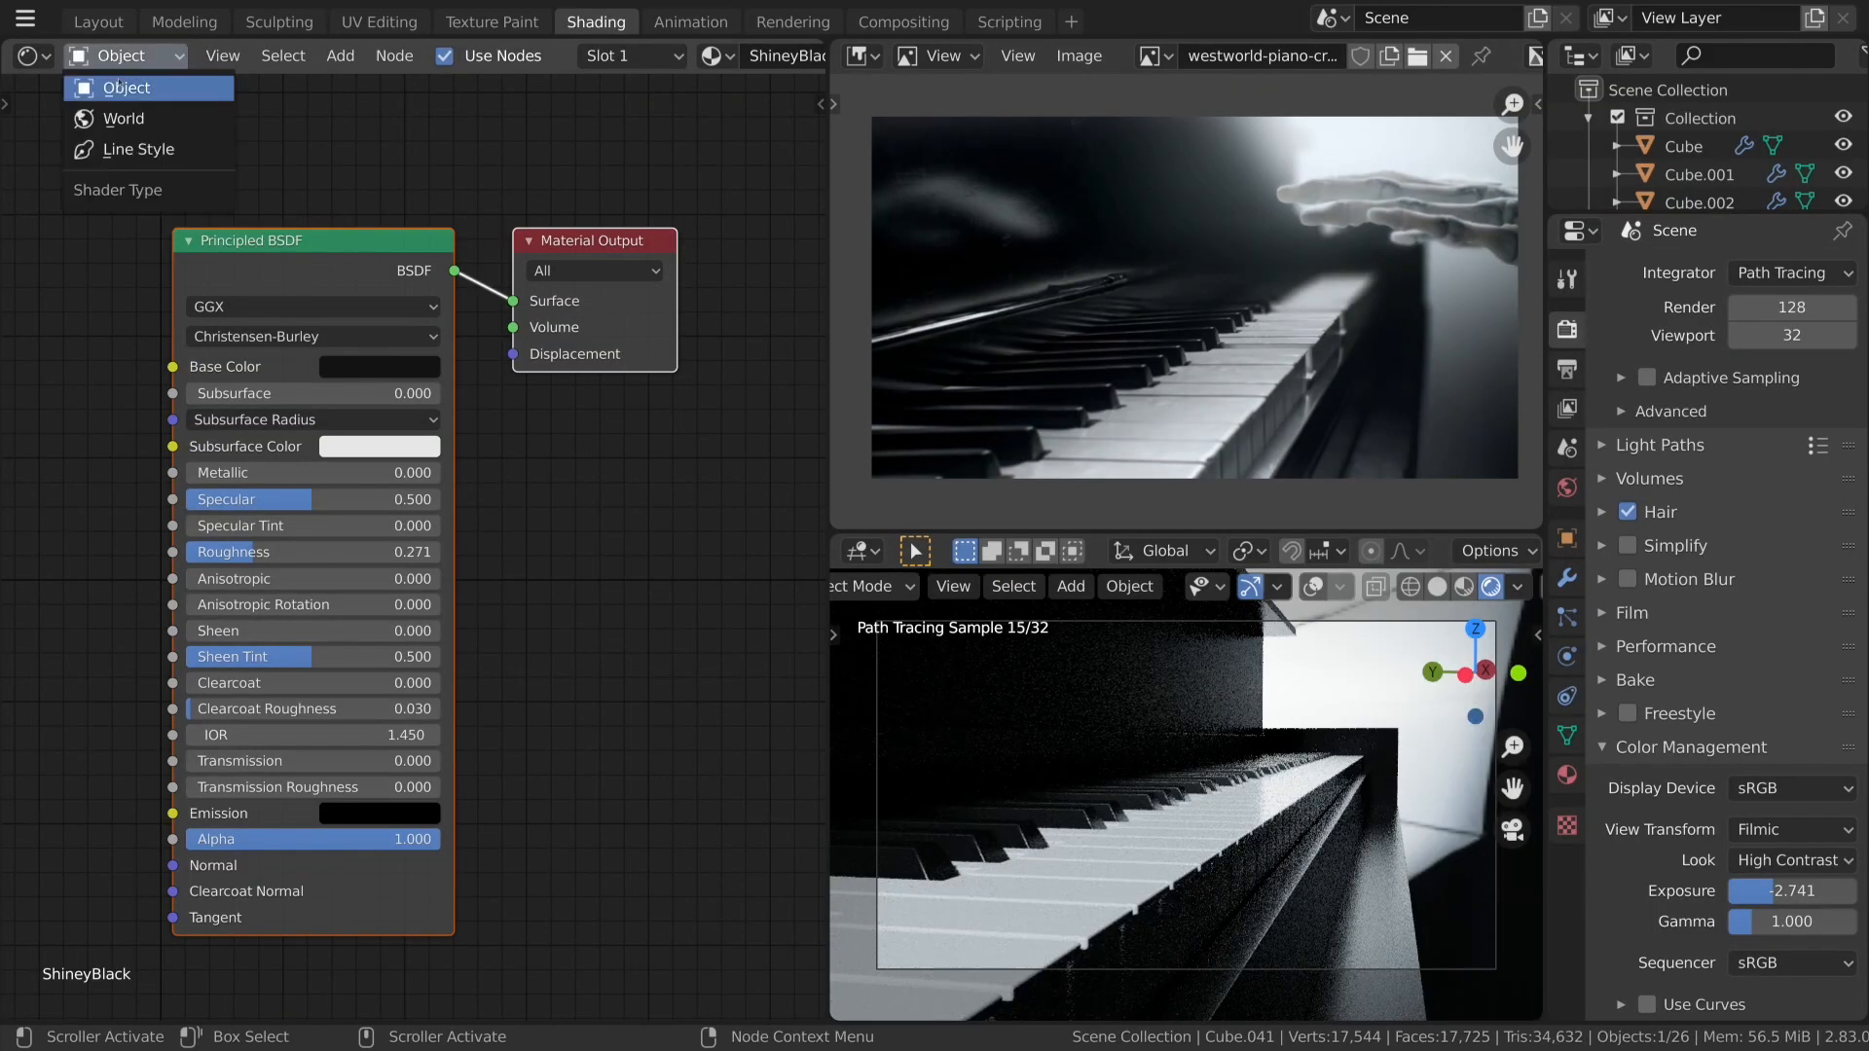
pyautogui.click(97, 120)
pyautogui.scroll(-3, 555, 830)
pyautogui.moveTo(348, 551); pyautogui.dragTo(613, 588, button='middle')
pyautogui.scroll(2, 617, 587)
pyautogui.scroll(-3, 613, 584)
pyautogui.scroll(2, 584, 549)
pyautogui.scroll(-2, 141, 428)
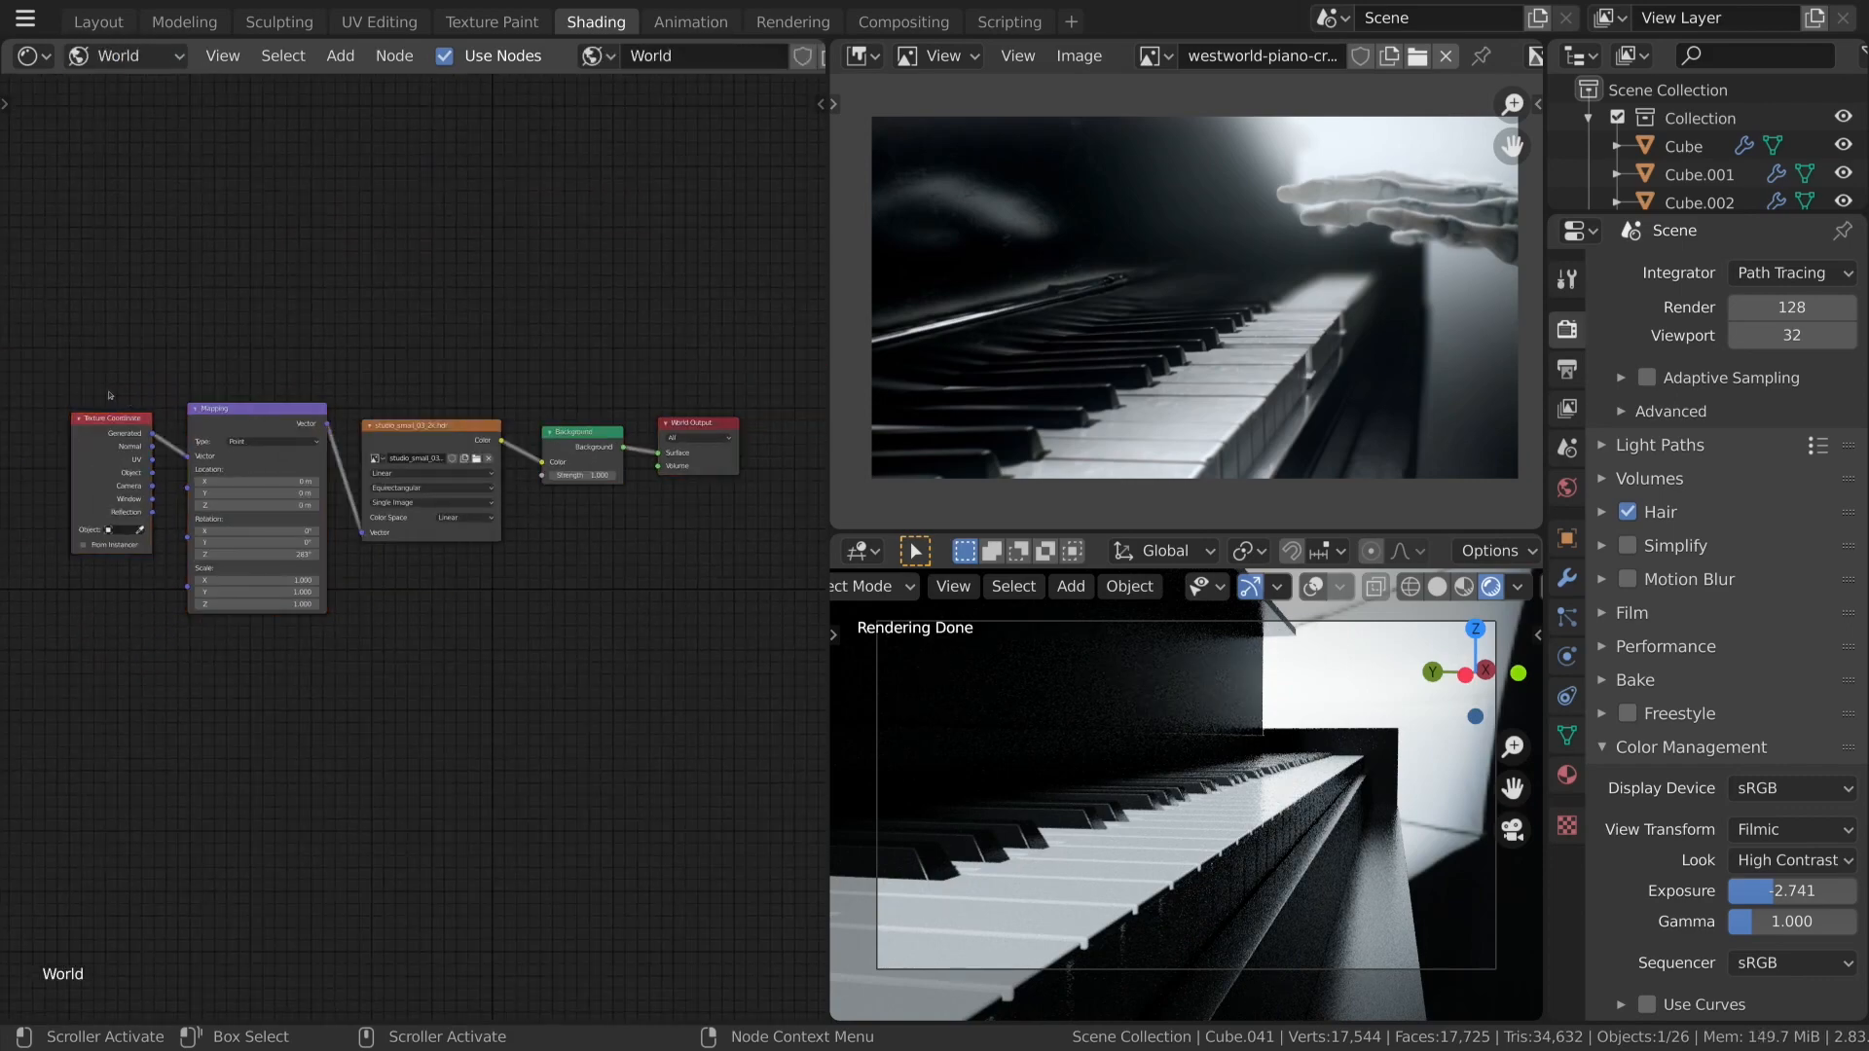
# Duplicate the Texture Coordinate, Mapping and environment texture nodes together and place the copies below the originals.
pyautogui.press('b')
pyautogui.moveTo(61, 370); pyautogui.dragTo(418, 698)
pyautogui.press('Escape')
pyautogui.click(443, 434)
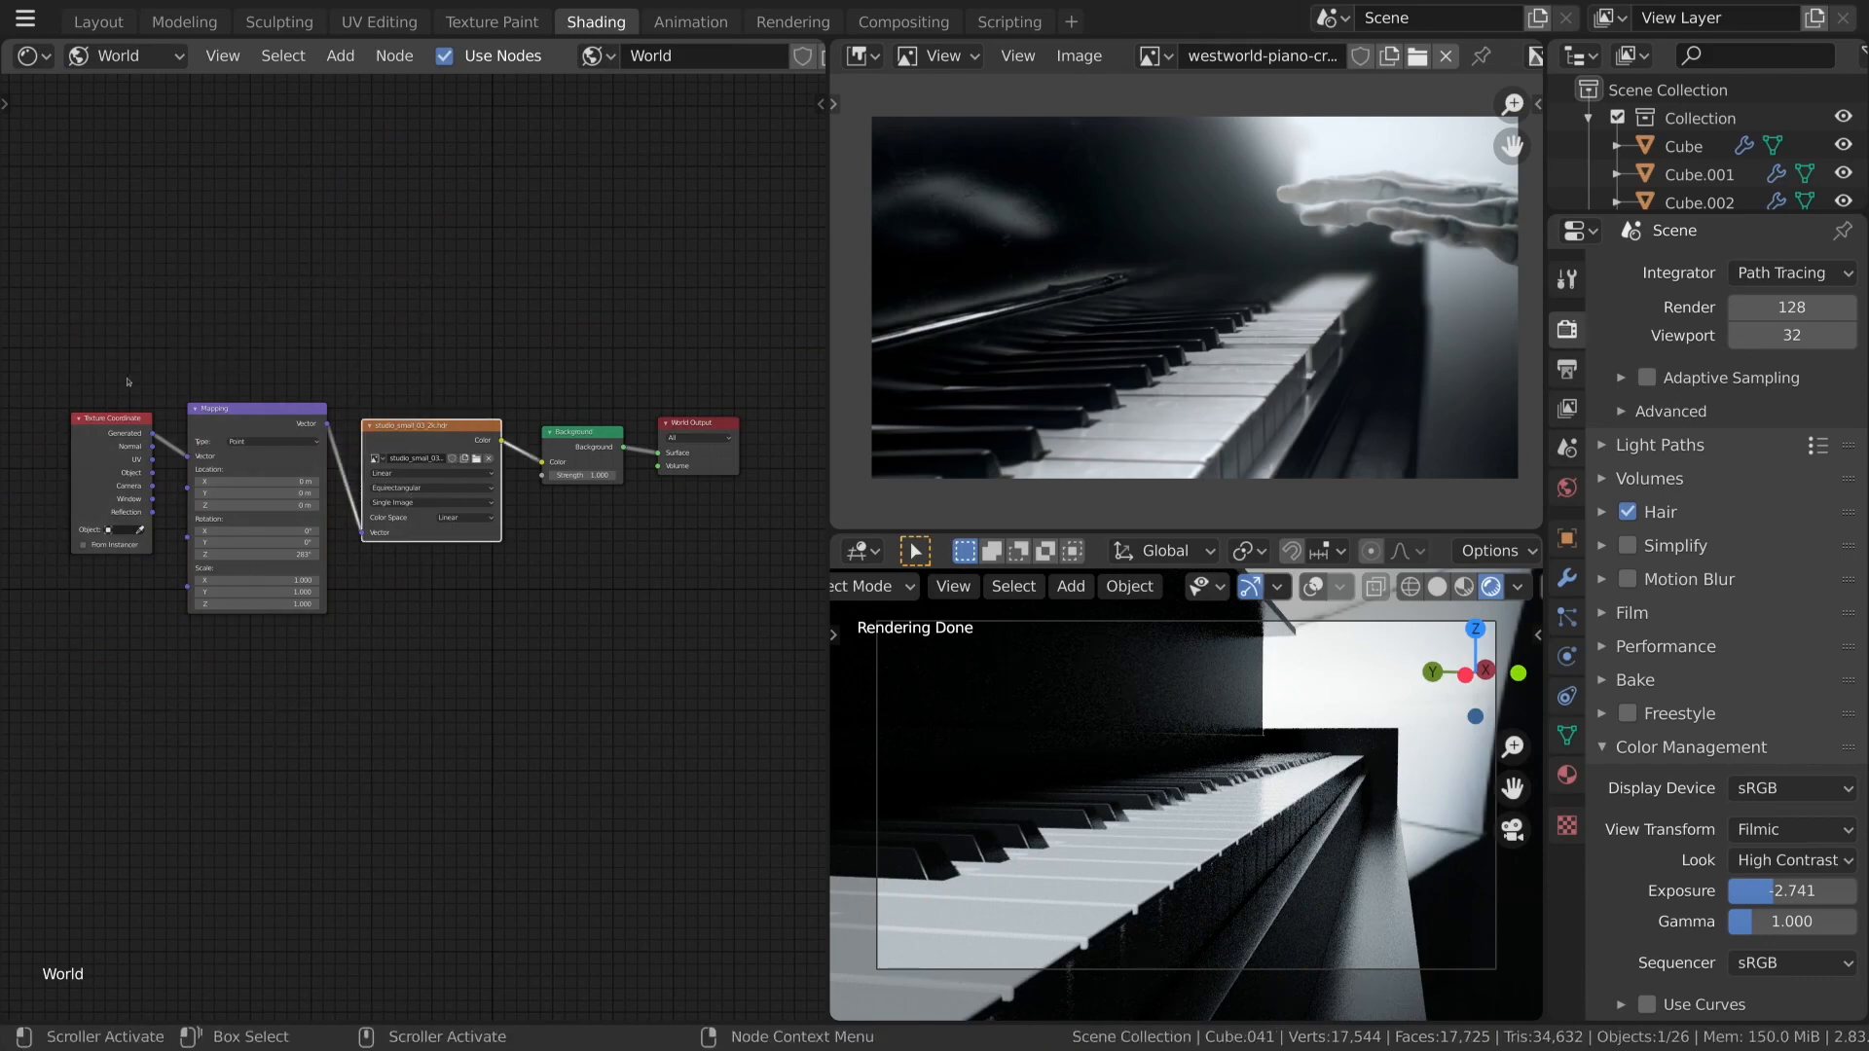
pyautogui.press('b')
pyautogui.moveTo(59, 363); pyautogui.dragTo(457, 481)
pyautogui.hotkey('shift', 'd')
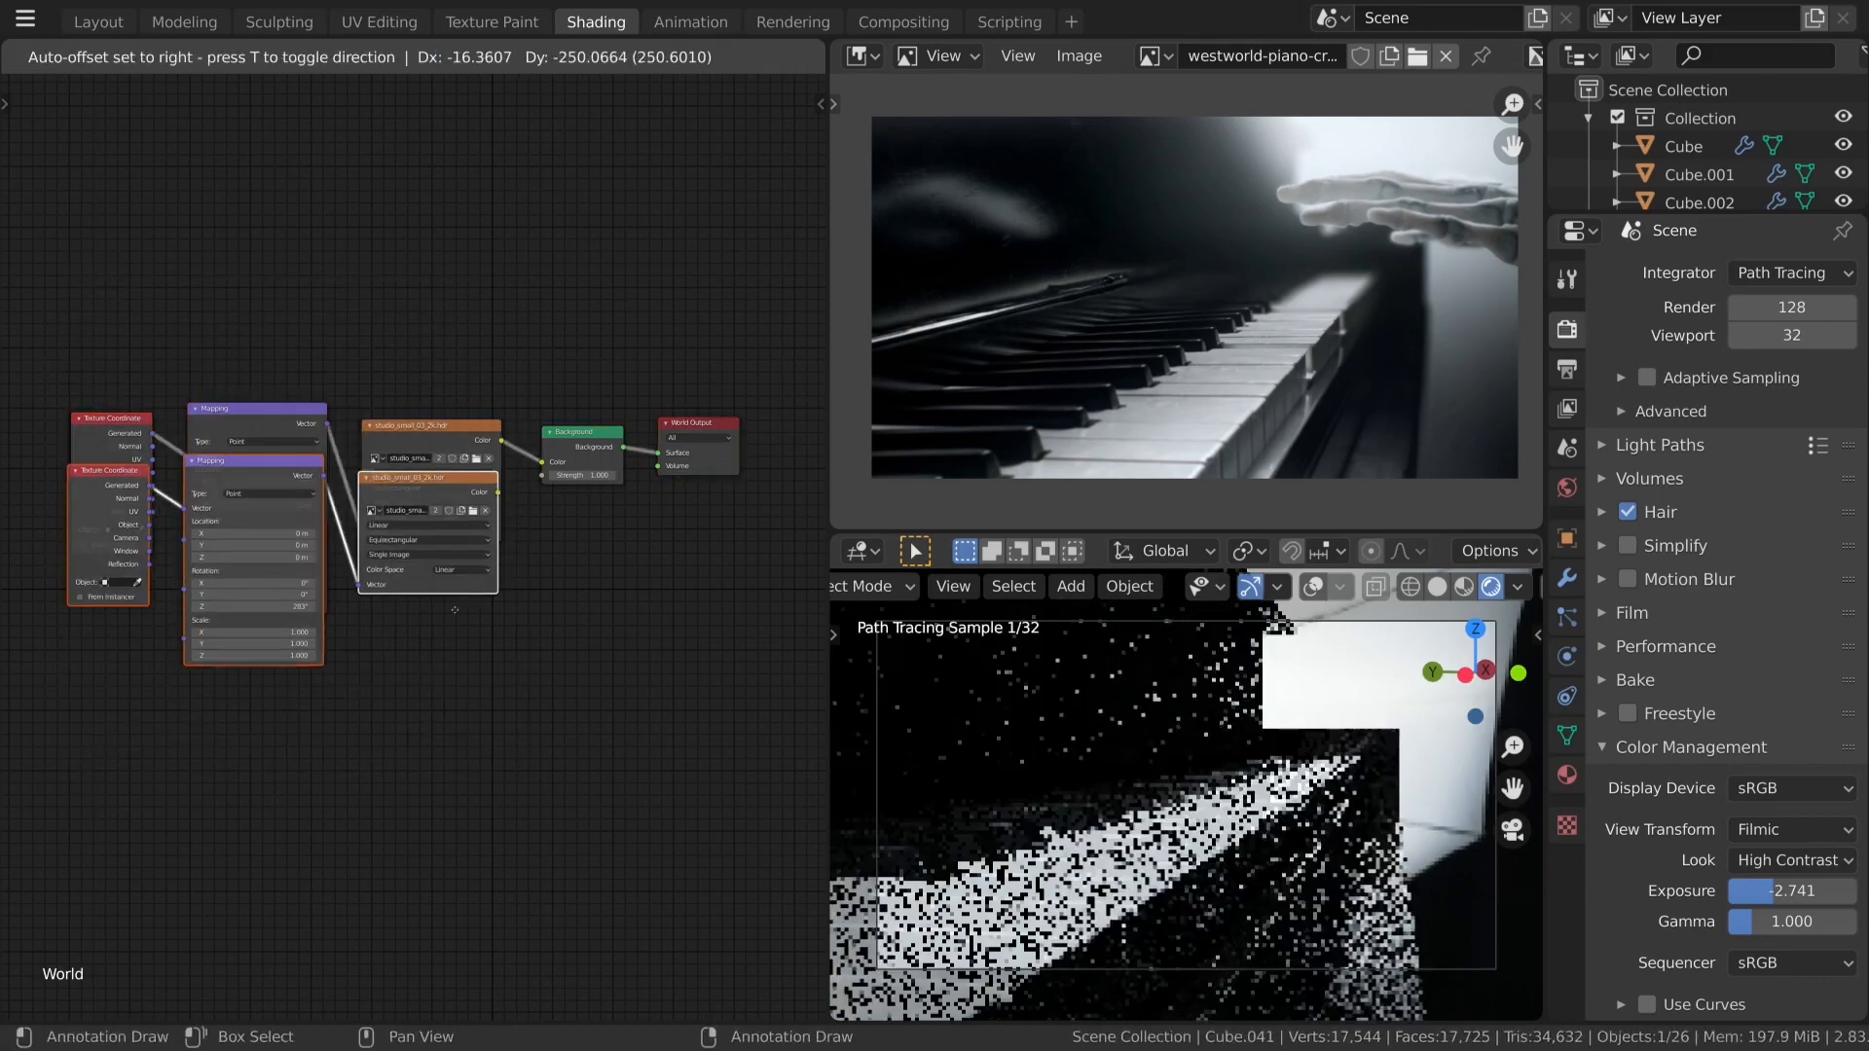
pyautogui.click(441, 707)
pyautogui.scroll(2, 209, 652)
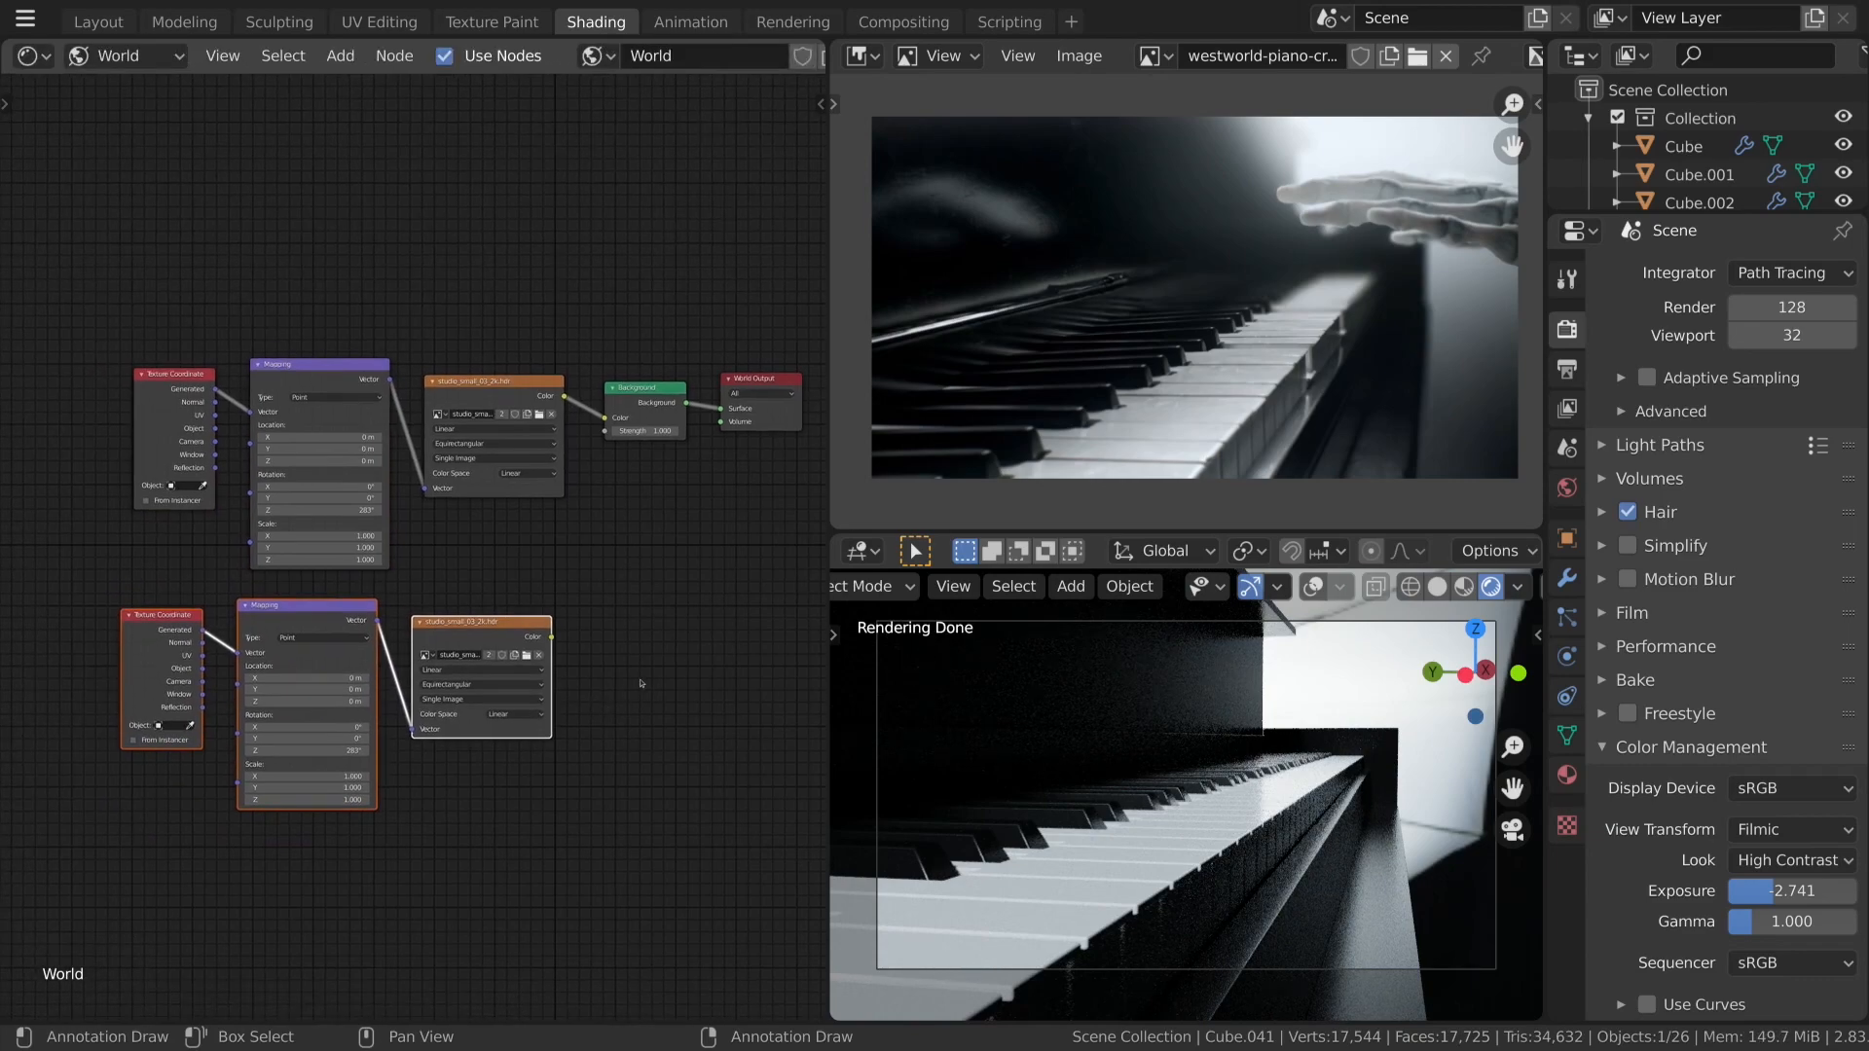
# Search the HDRI files for "studio" and try to load an image into the duplicated environment texture.
pyautogui.click(581, 708)
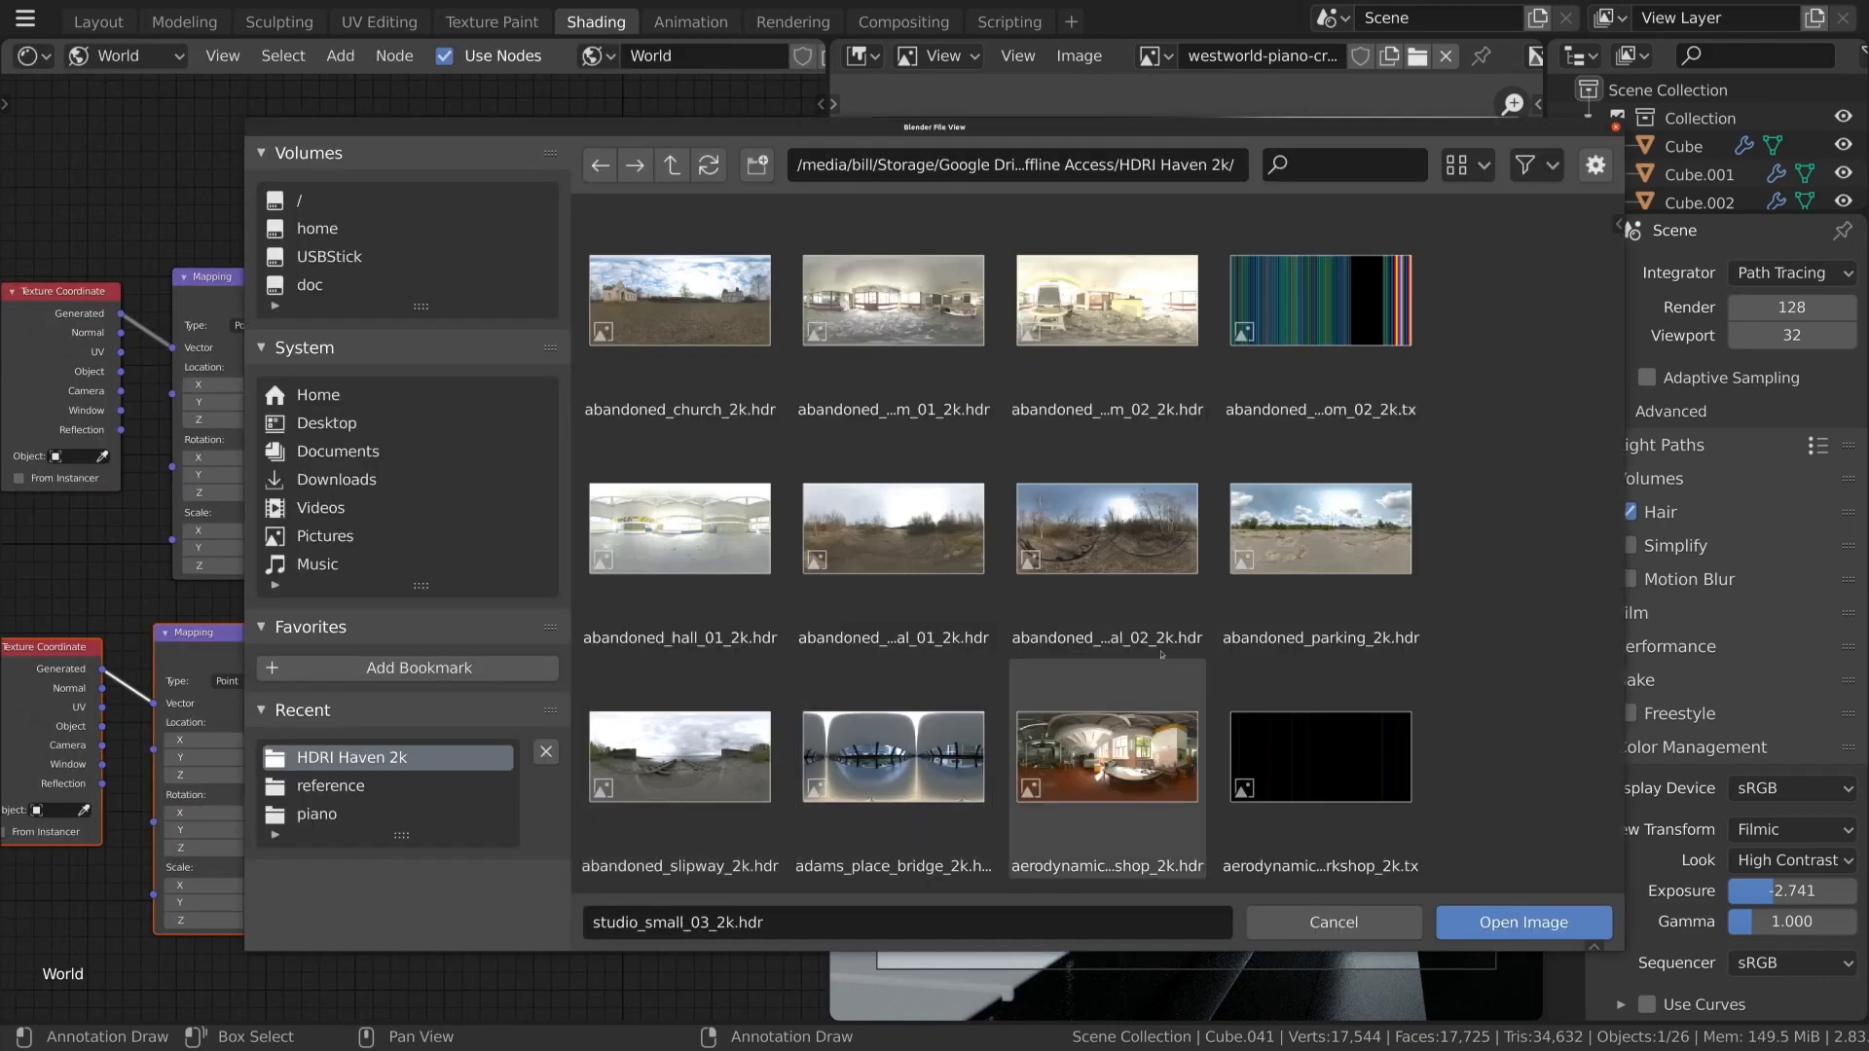
pyautogui.click(1356, 161)
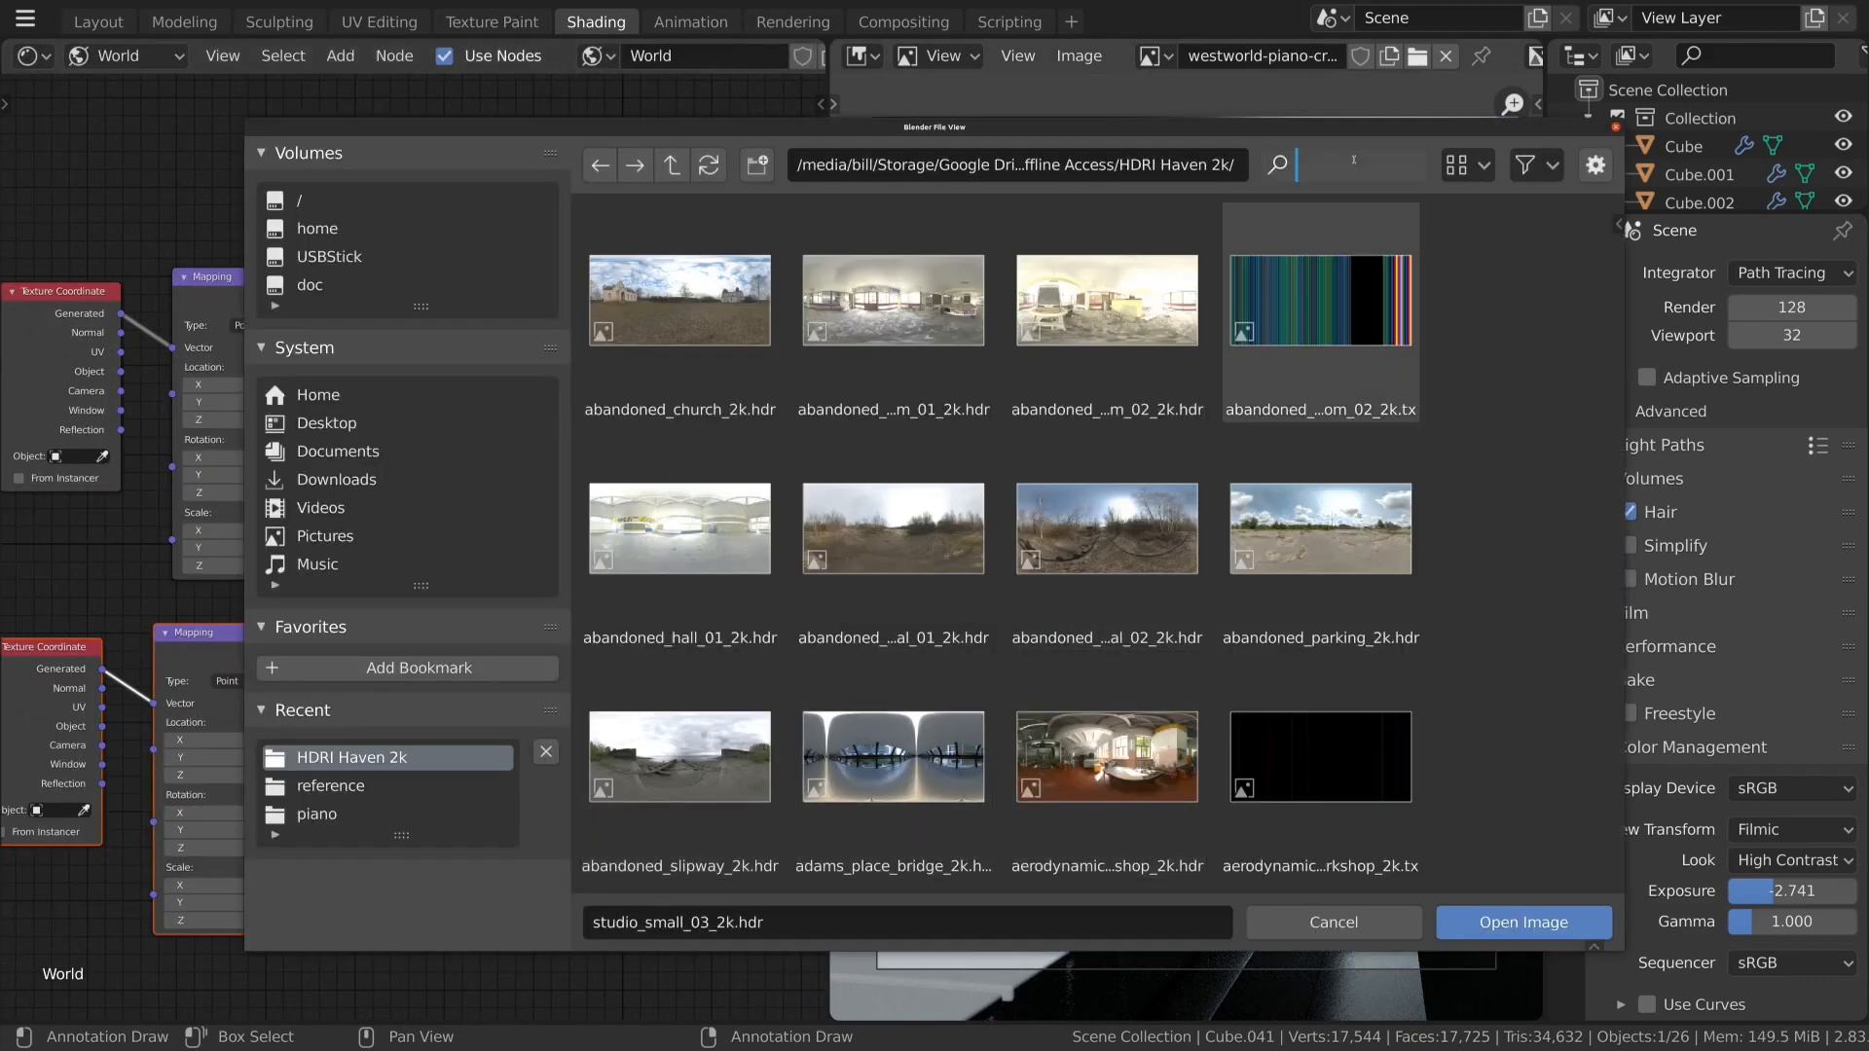
pyautogui.write('s')
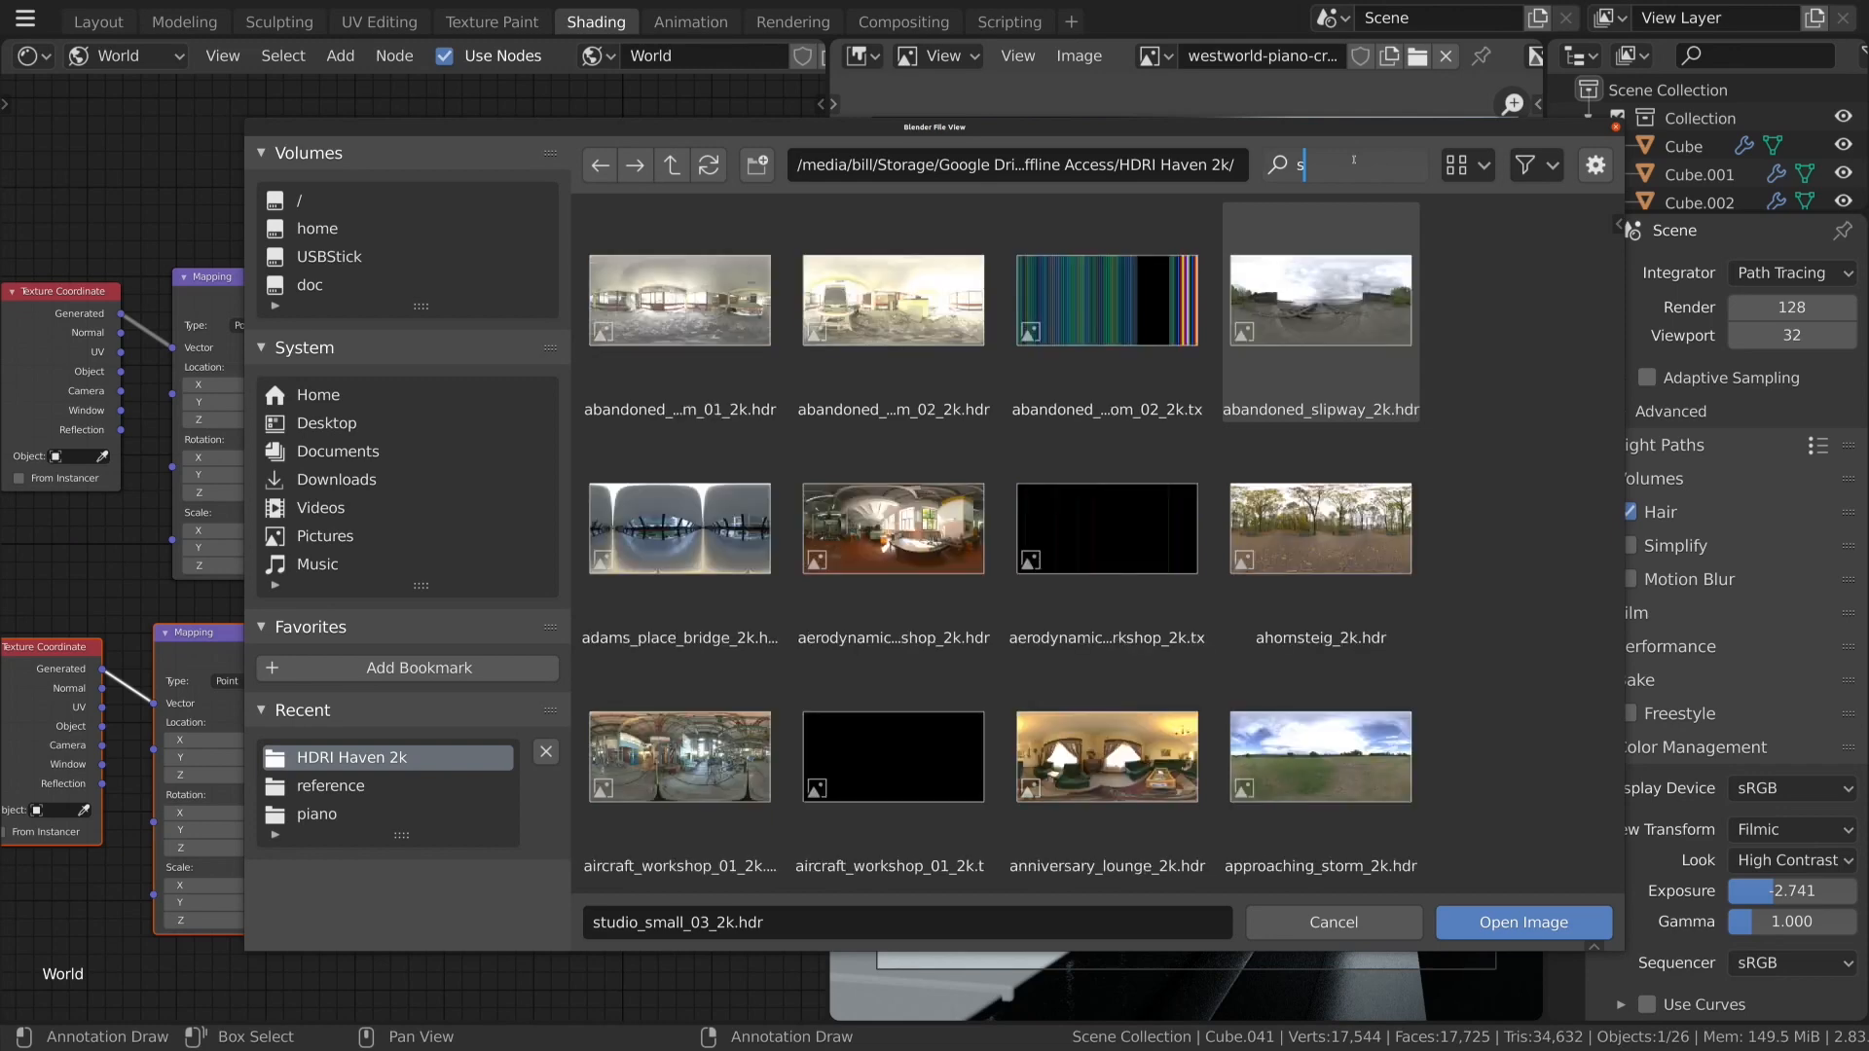
pyautogui.write('tudio')
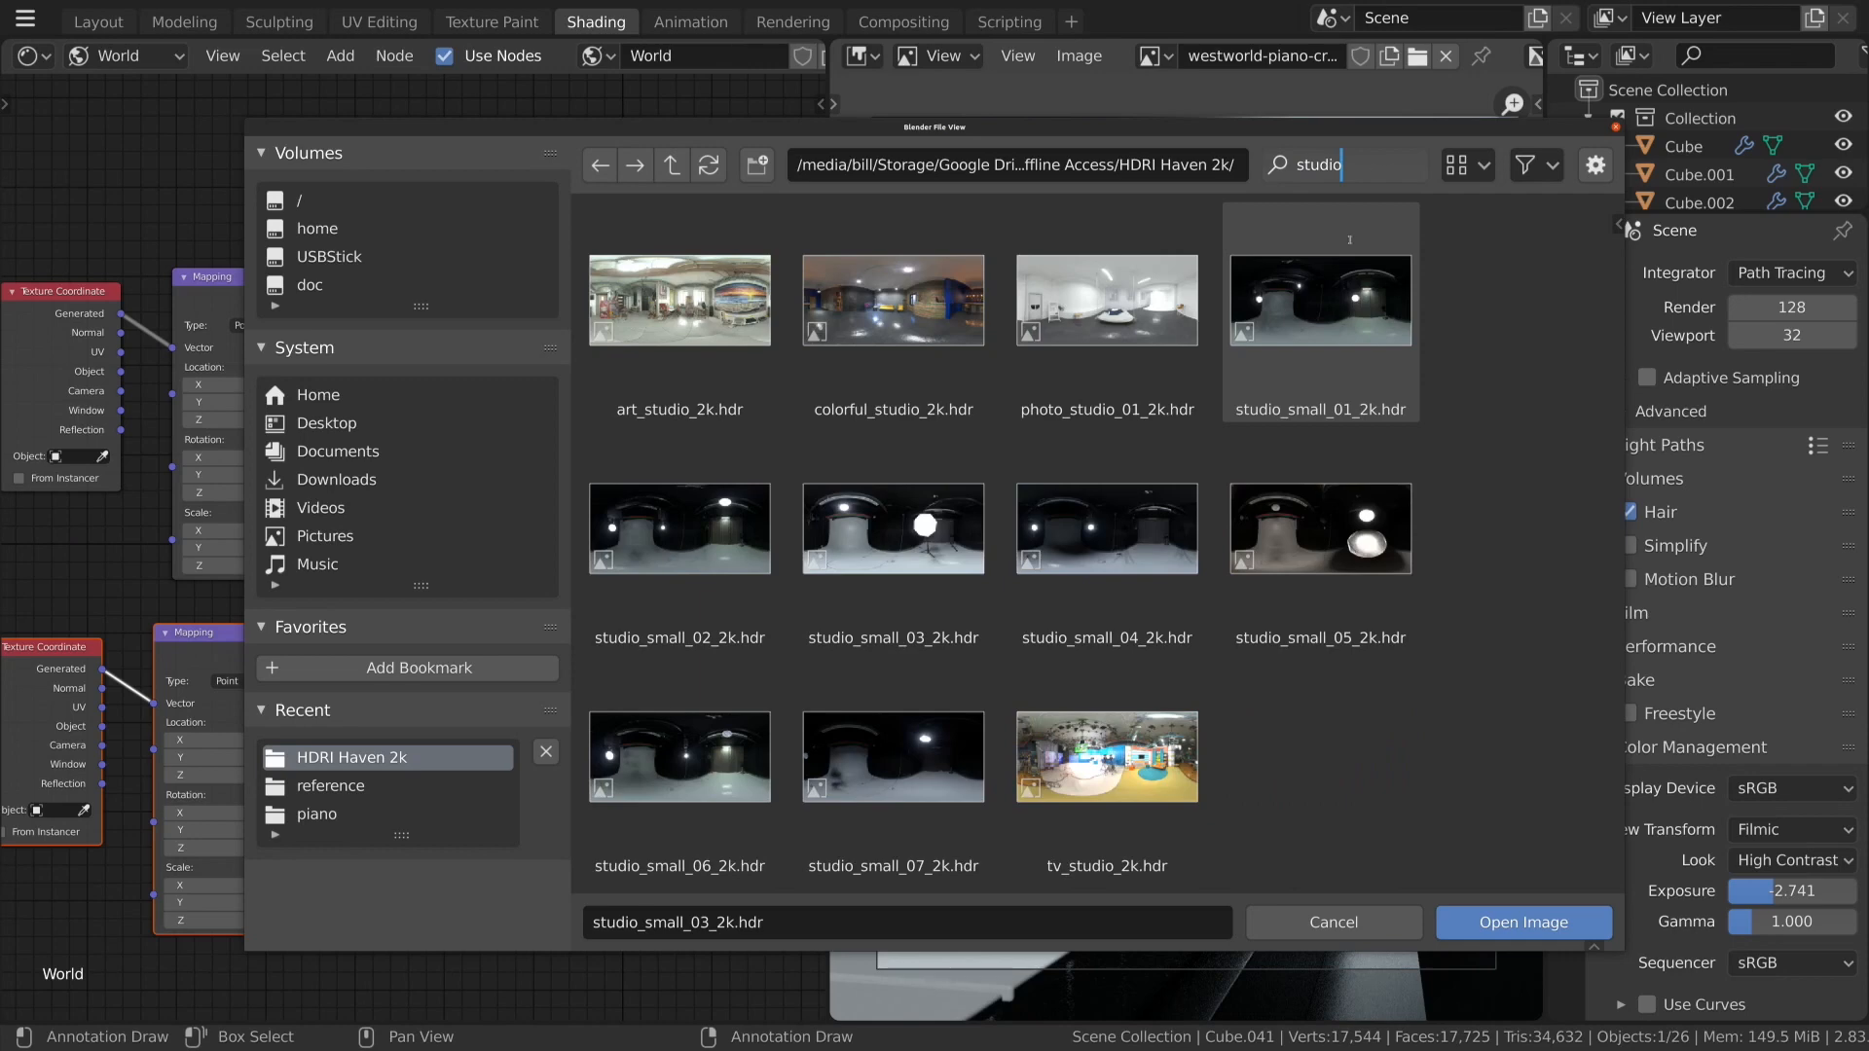
pyautogui.press('Return')
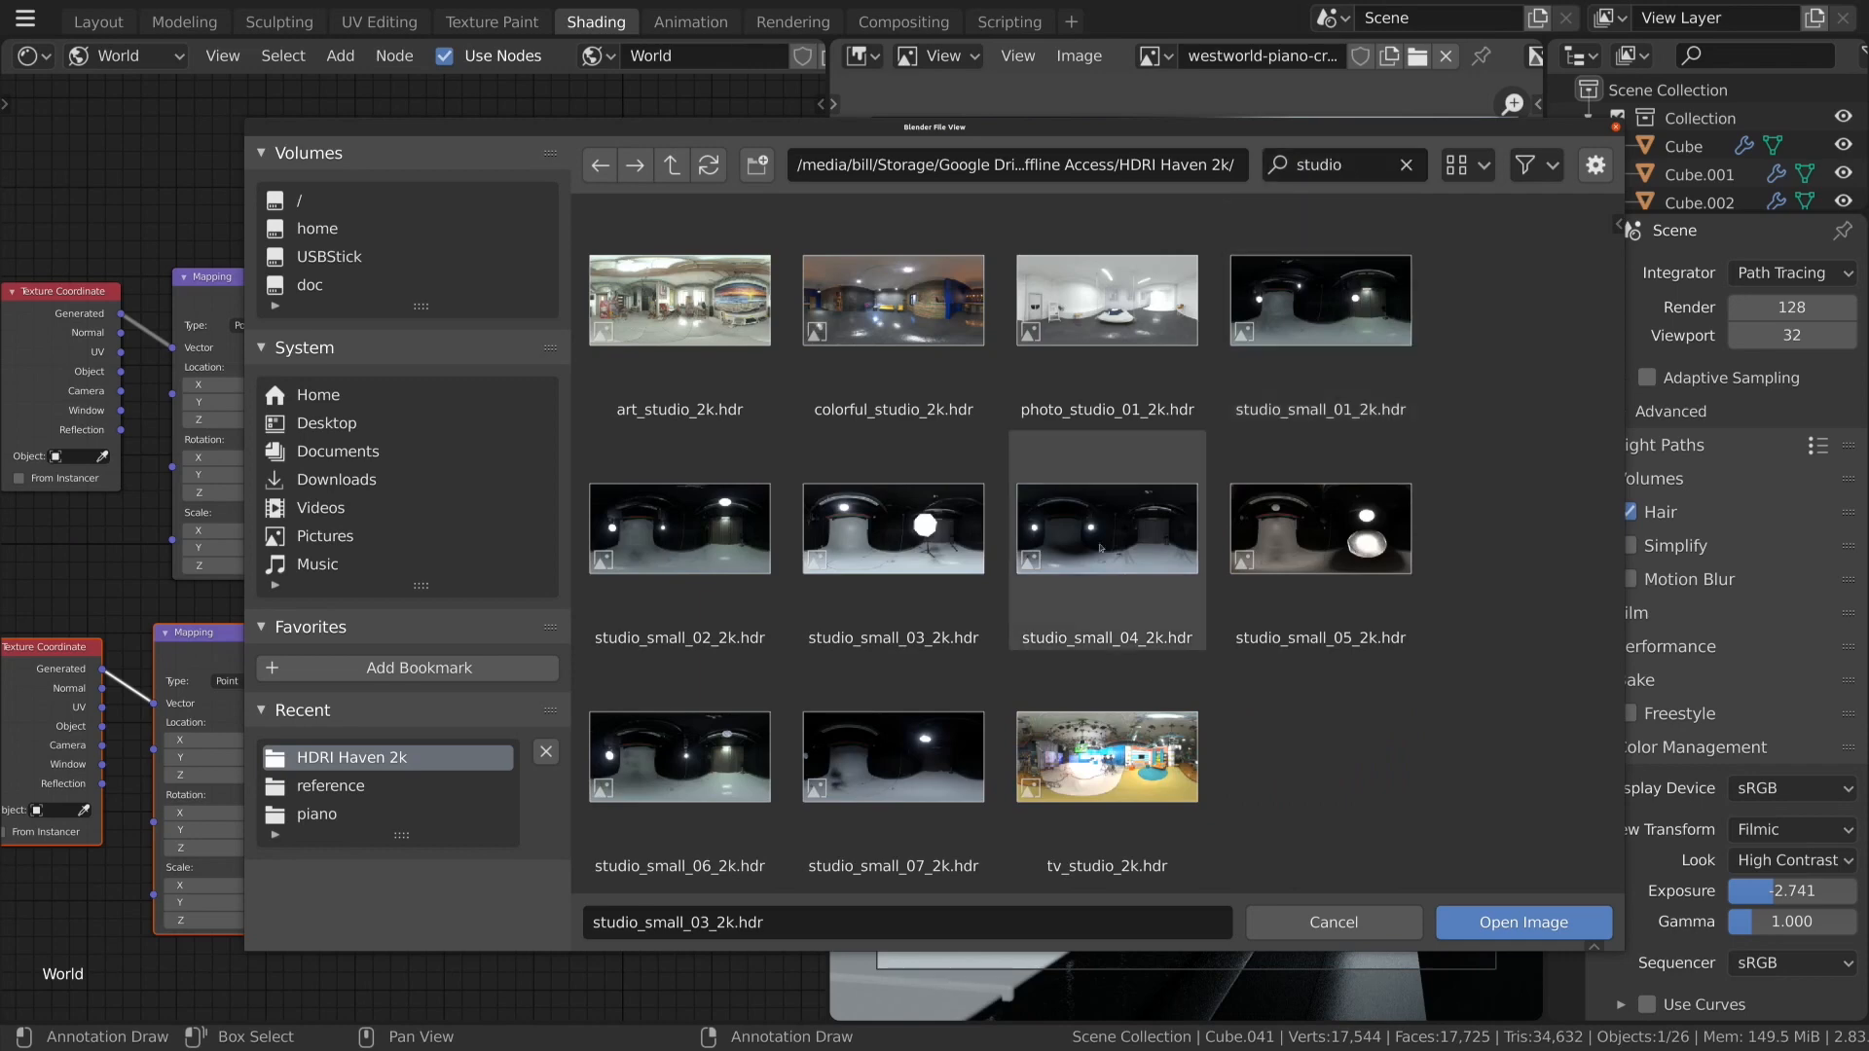
pyautogui.click(1524, 922)
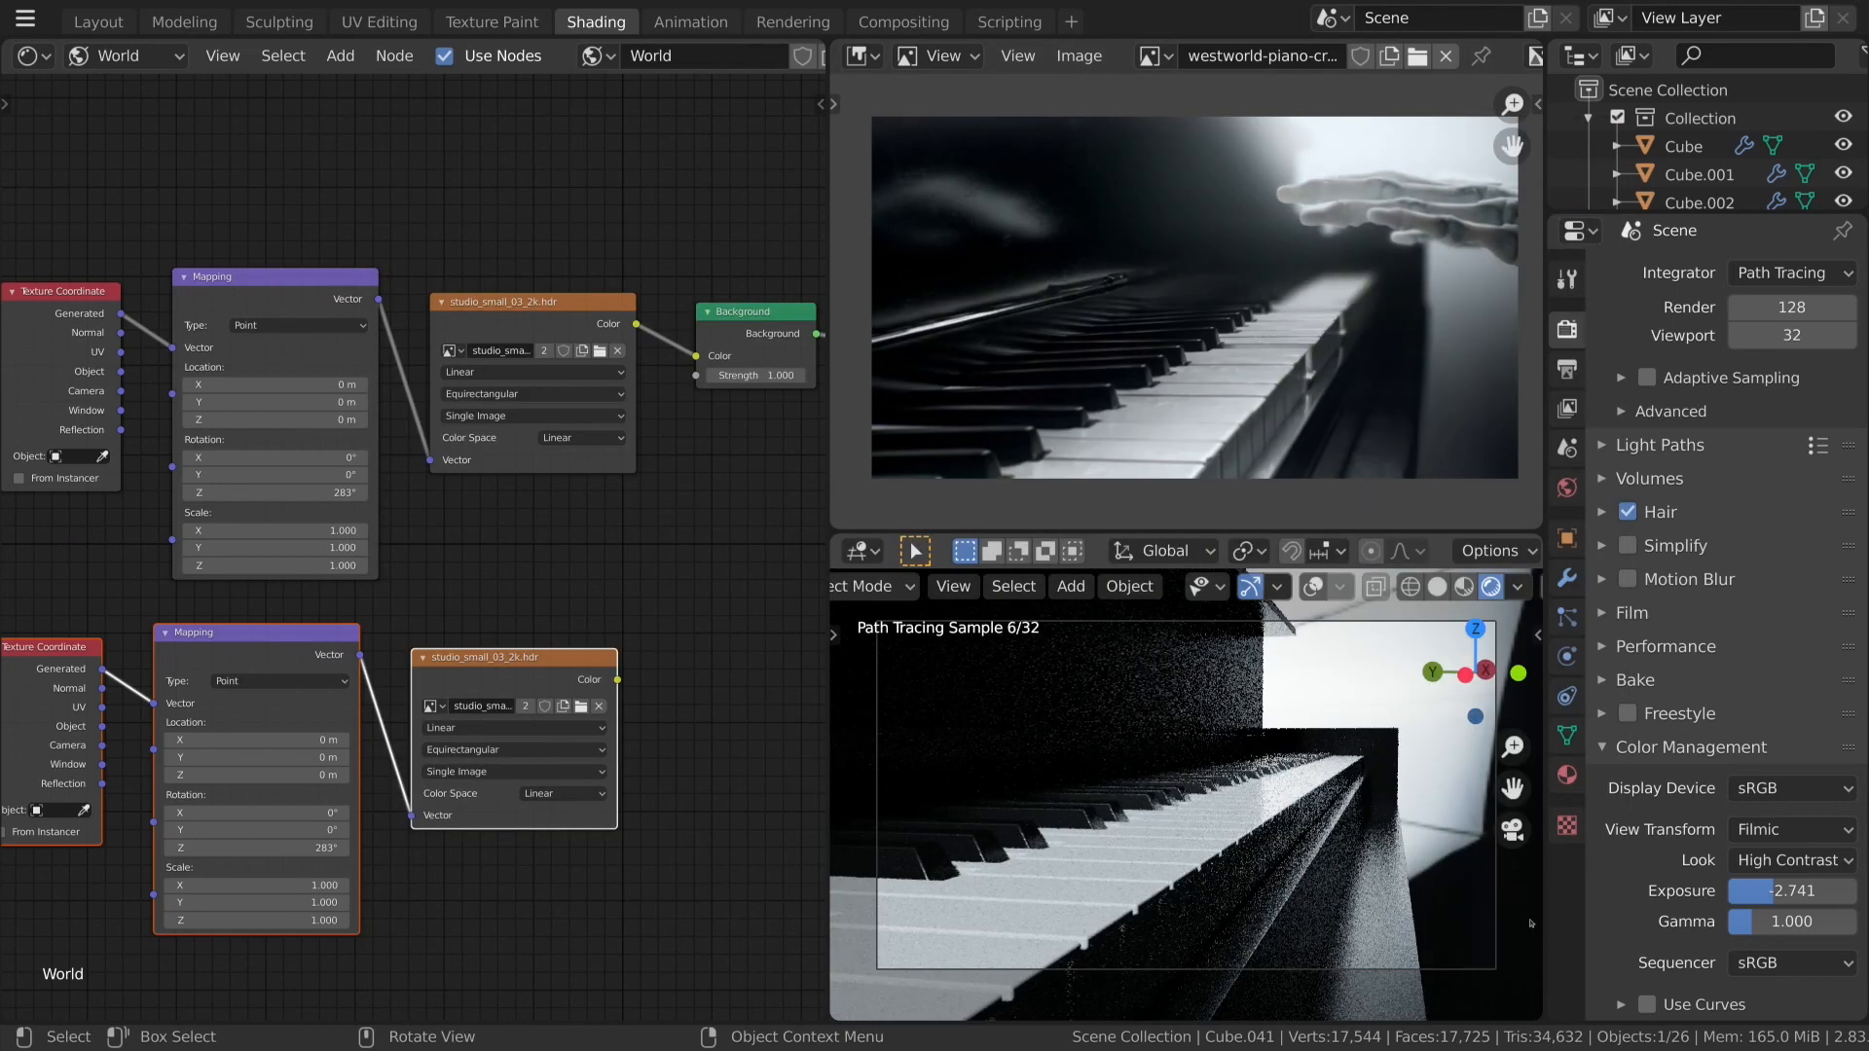
# Connect the duplicated environment texture's Color to the Background node's Color, and widen both environment texture nodes.
pyautogui.press('Home')
pyautogui.moveTo(543, 630); pyautogui.dragTo(591, 428)
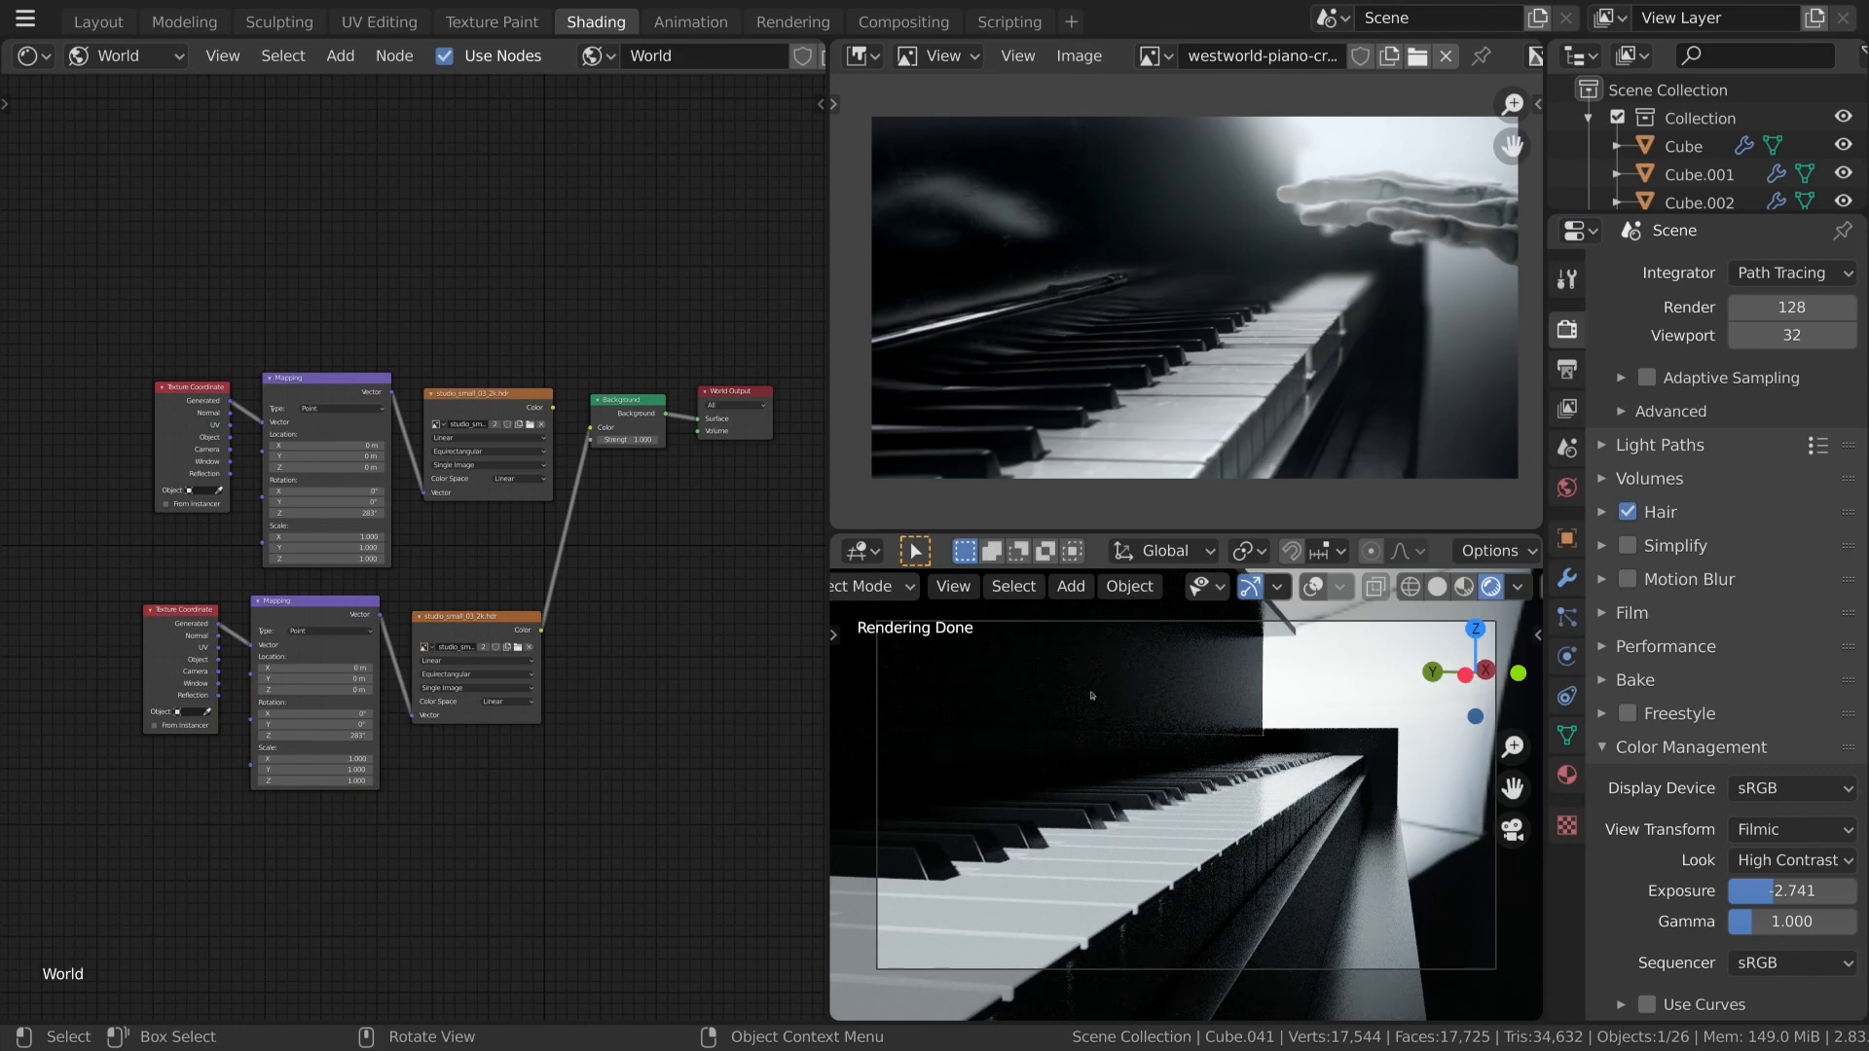
pyautogui.scroll(2, 402, 807)
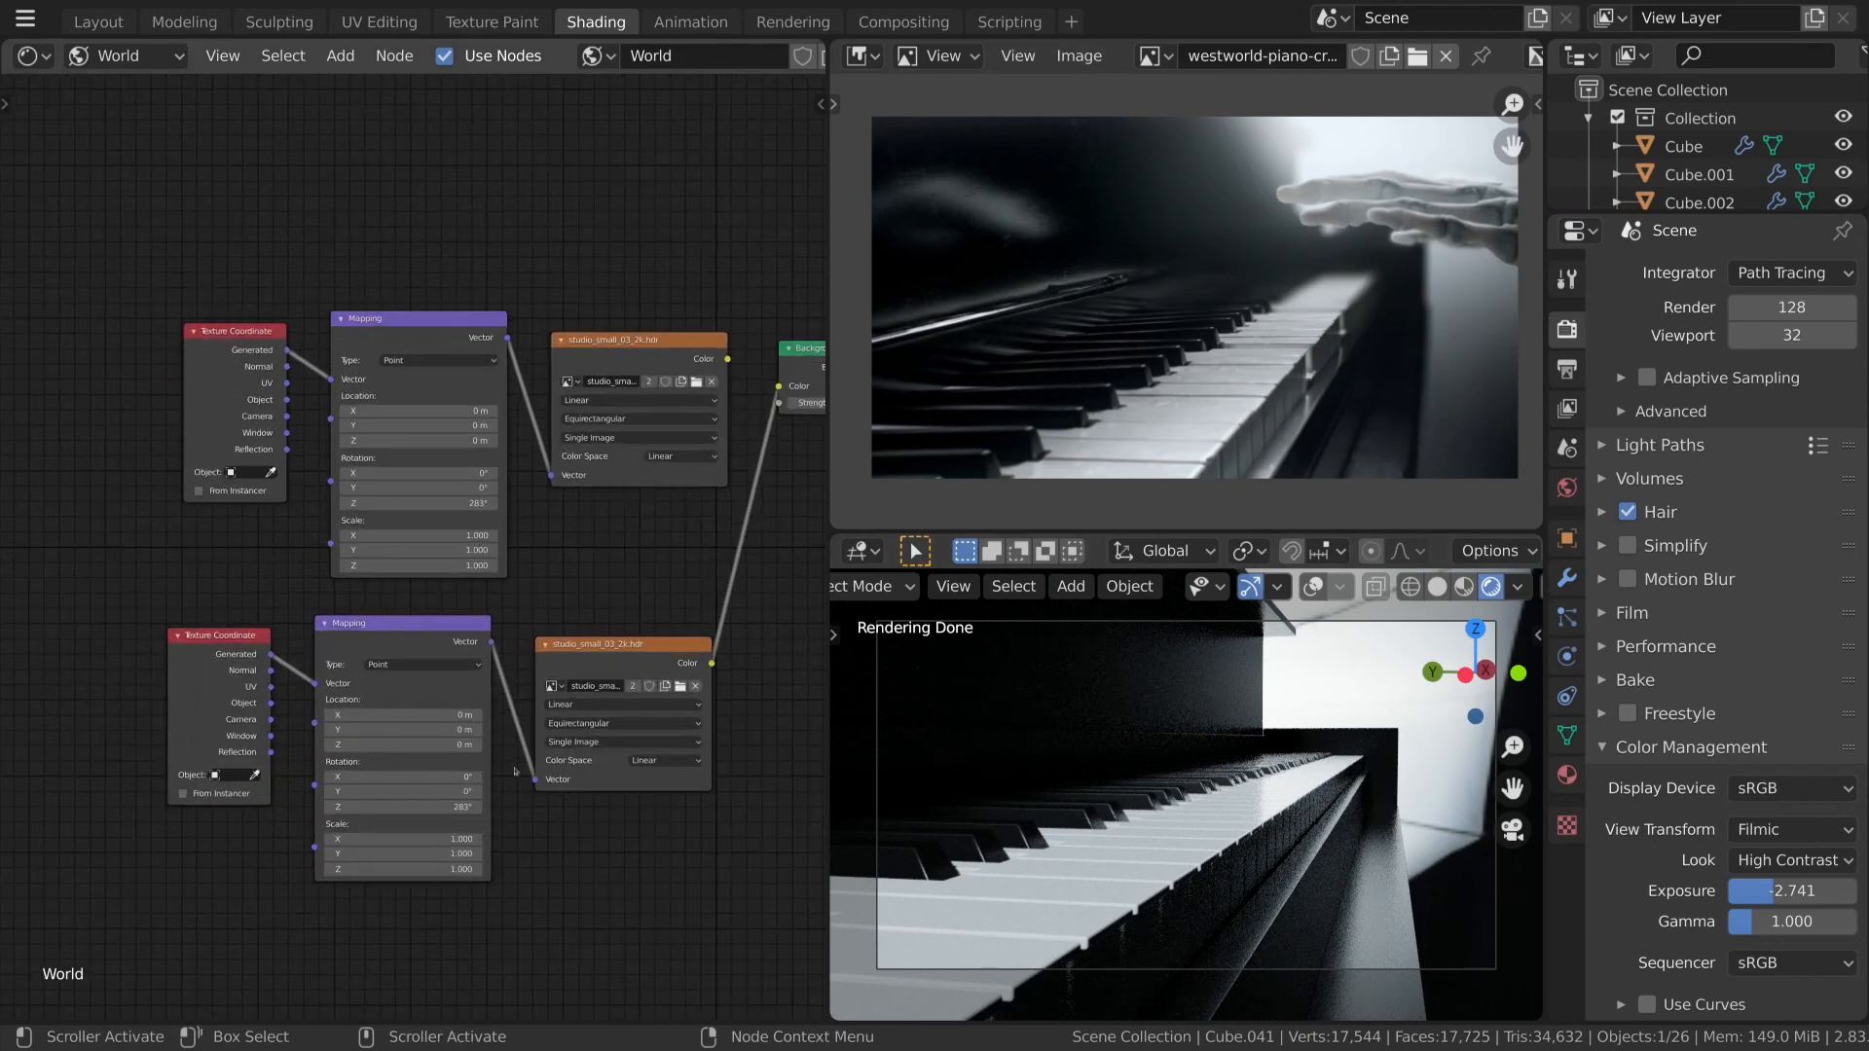
pyautogui.moveTo(667, 669); pyautogui.dragTo(834, 668)
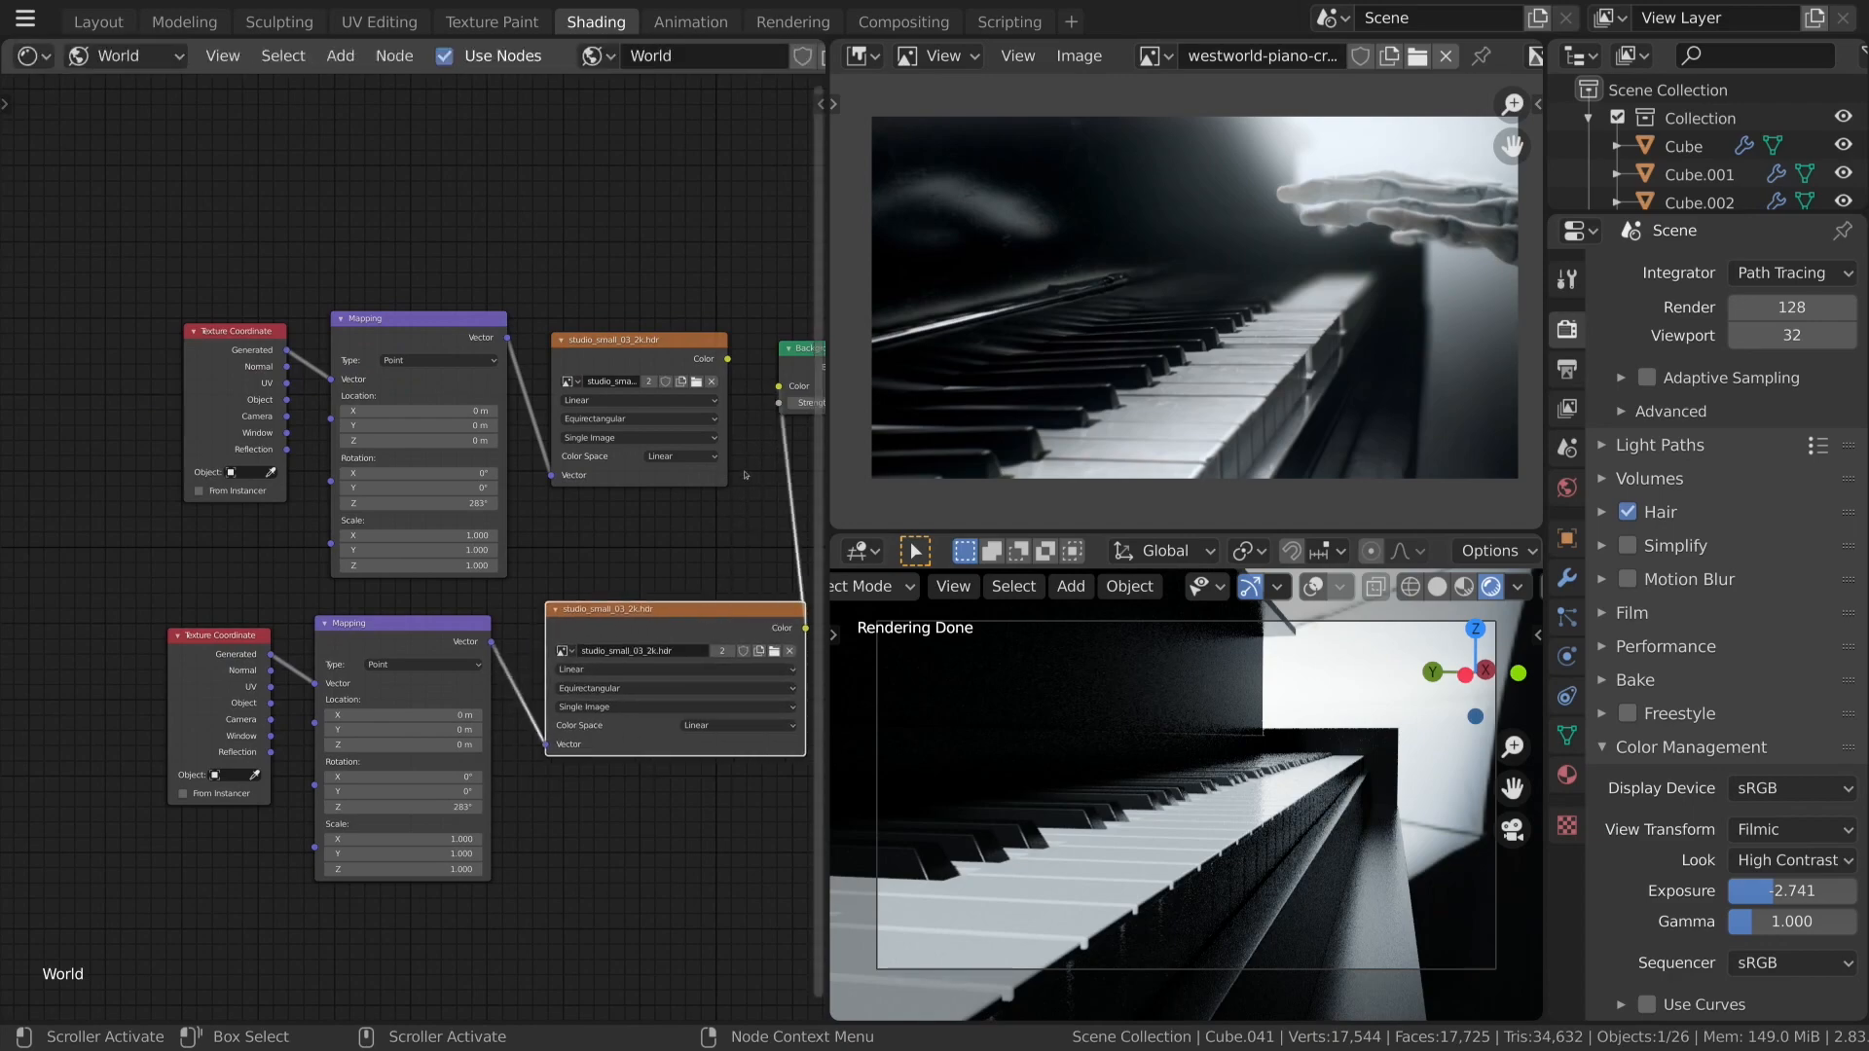
pyautogui.moveTo(725, 455); pyautogui.dragTo(780, 457)
pyautogui.moveTo(754, 641); pyautogui.dragTo(740, 615)
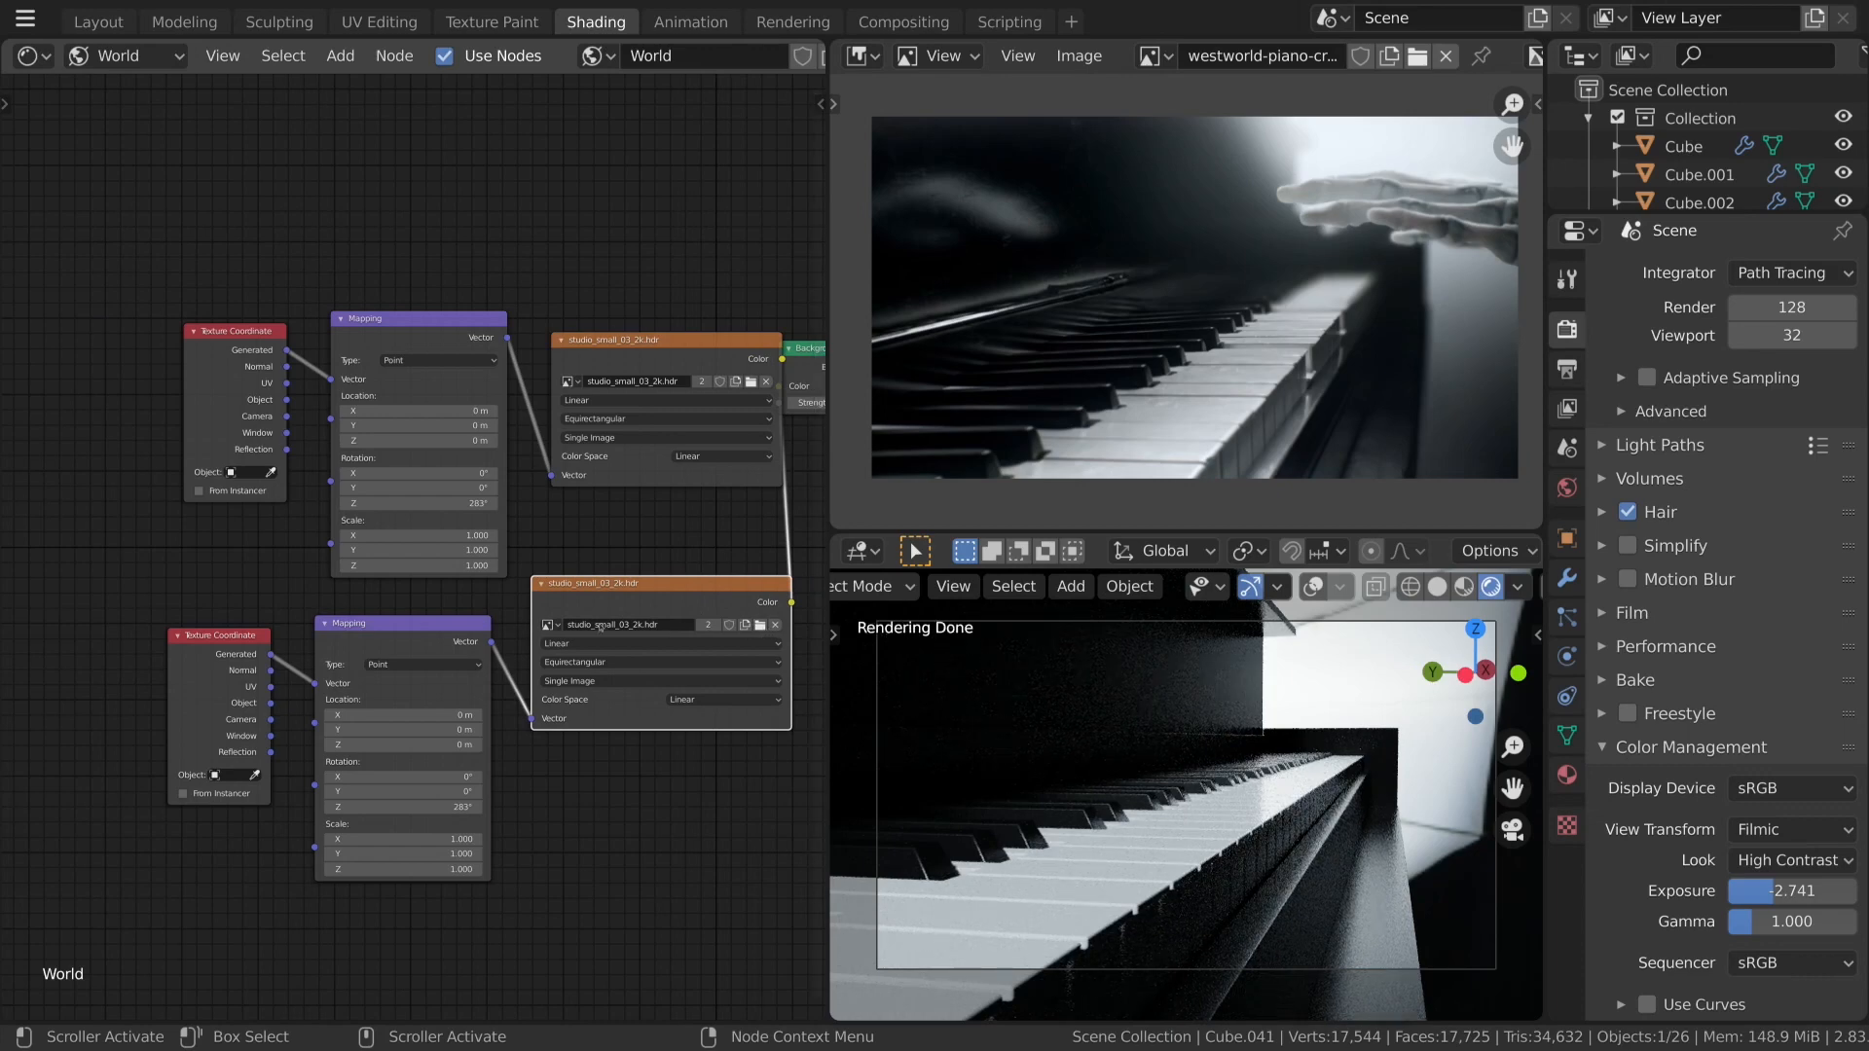
# Filter the HDRI folder by "studio" and load studio_small_02_2k.hdr into the duplicated environment texture.
pyautogui.click(548, 625)
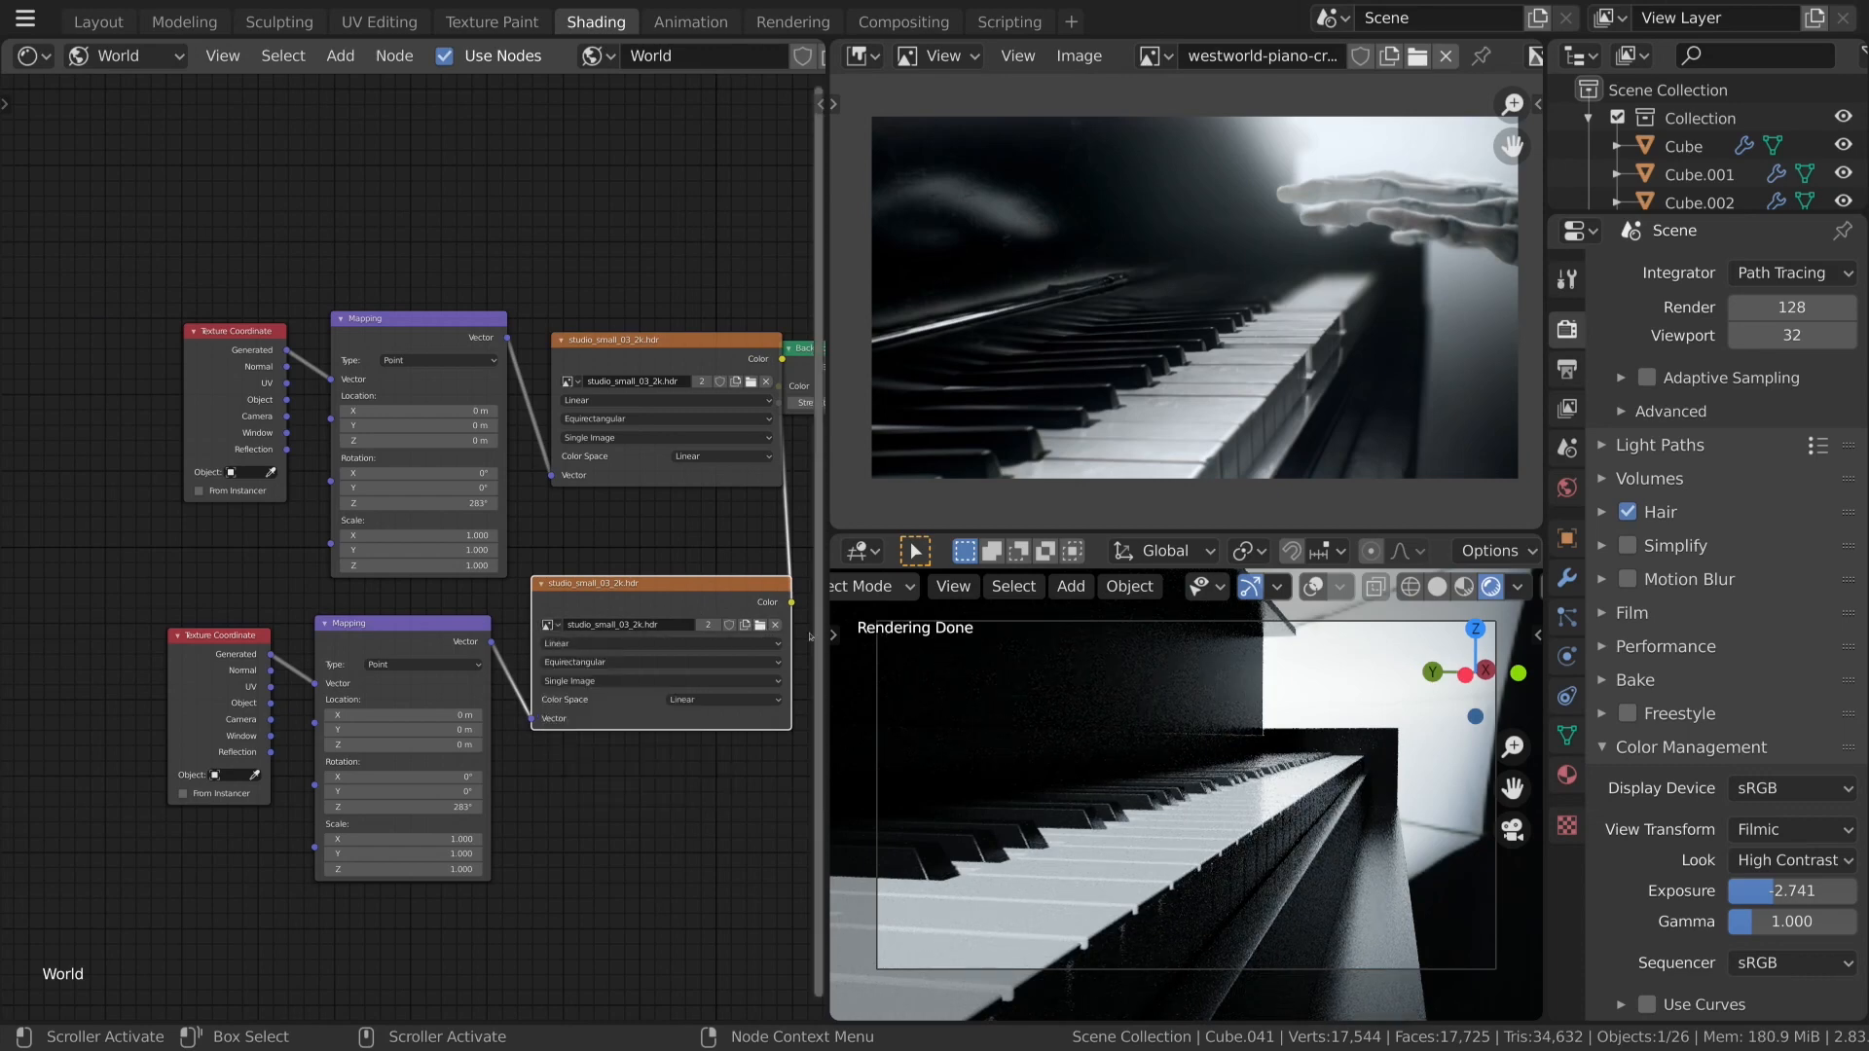
pyautogui.click(760, 625)
pyautogui.scroll(-3, 997, 676)
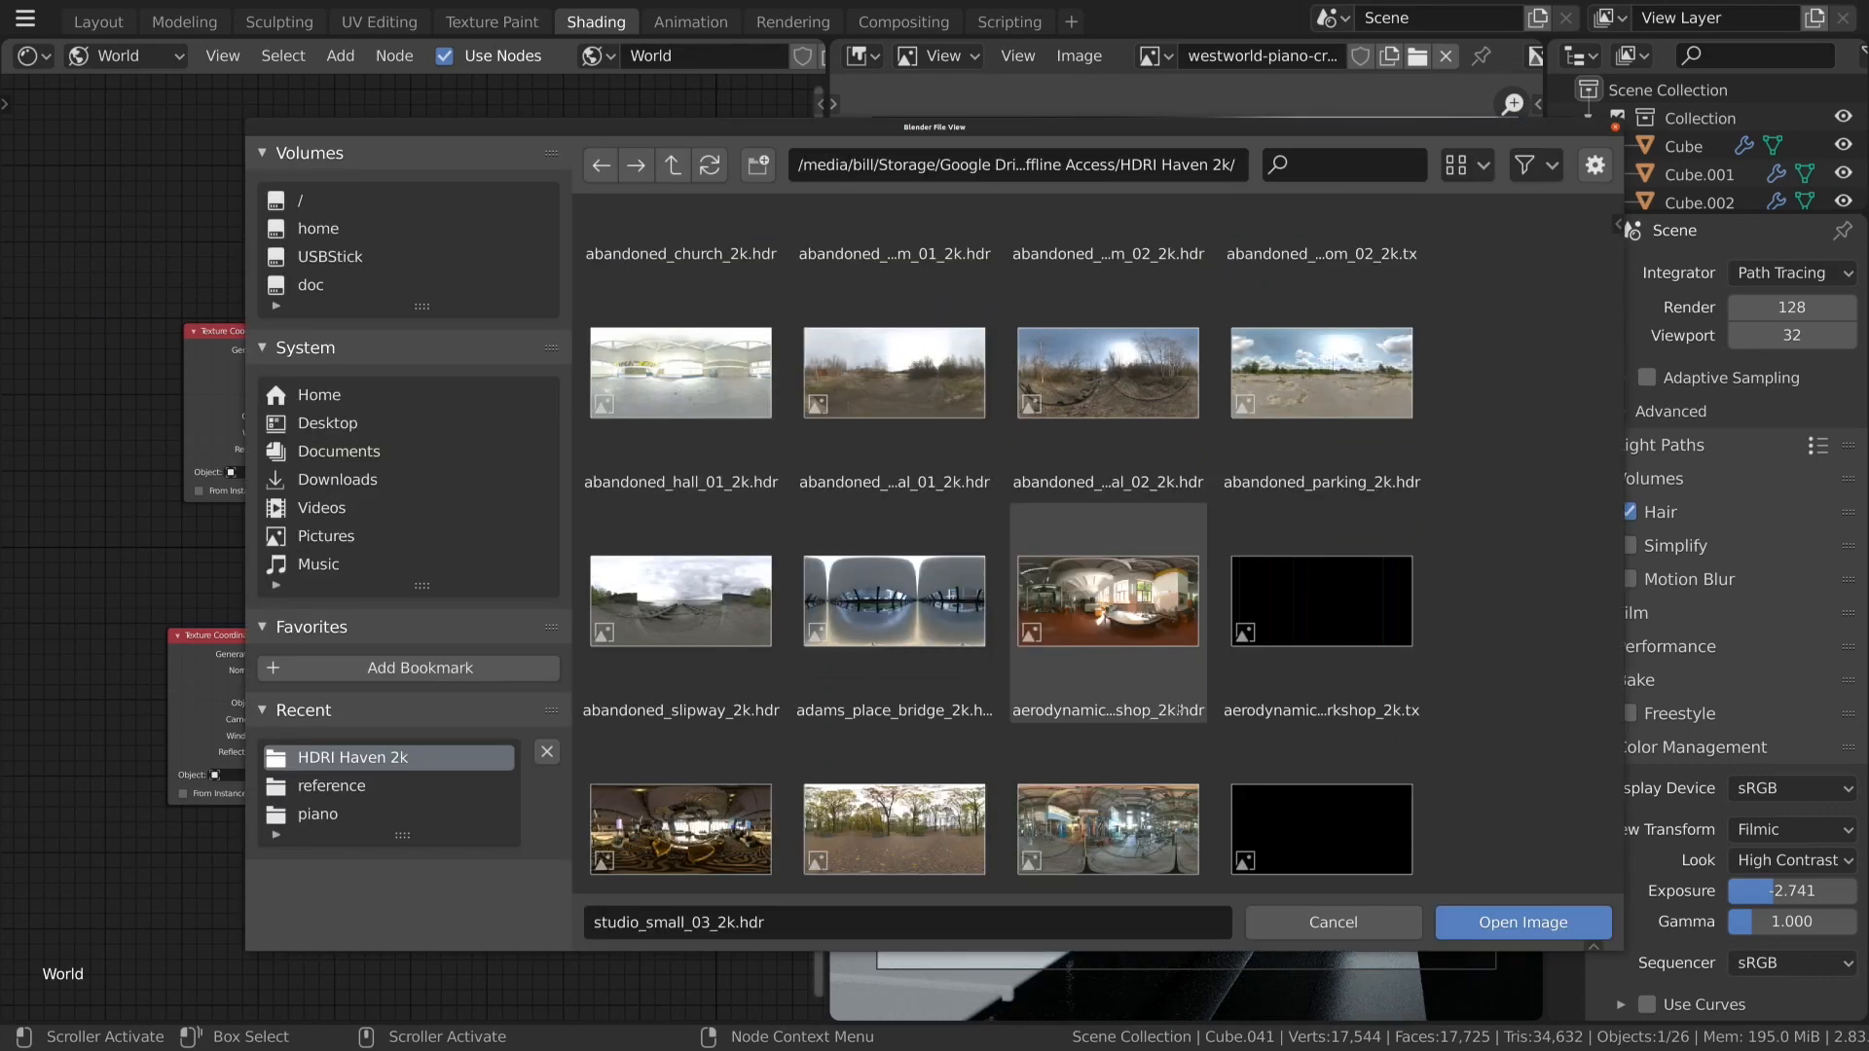
pyautogui.click(1376, 164)
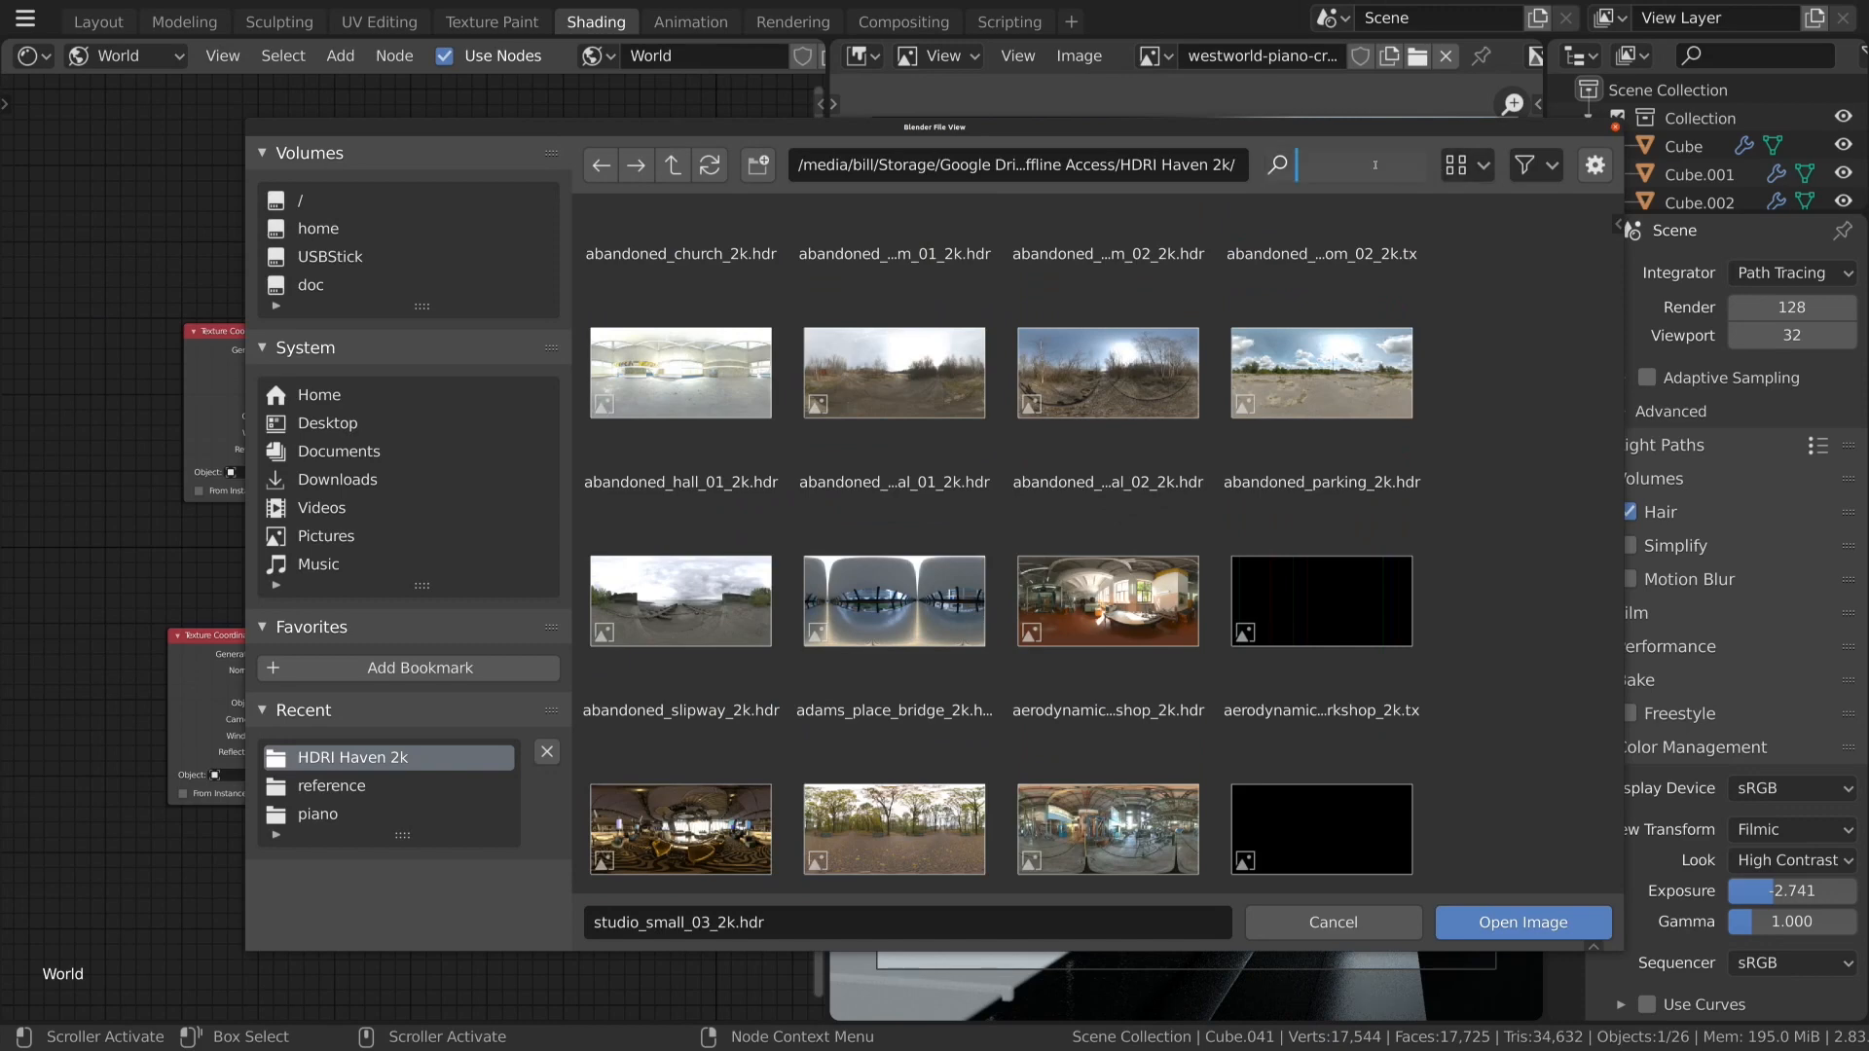
pyautogui.write('s')
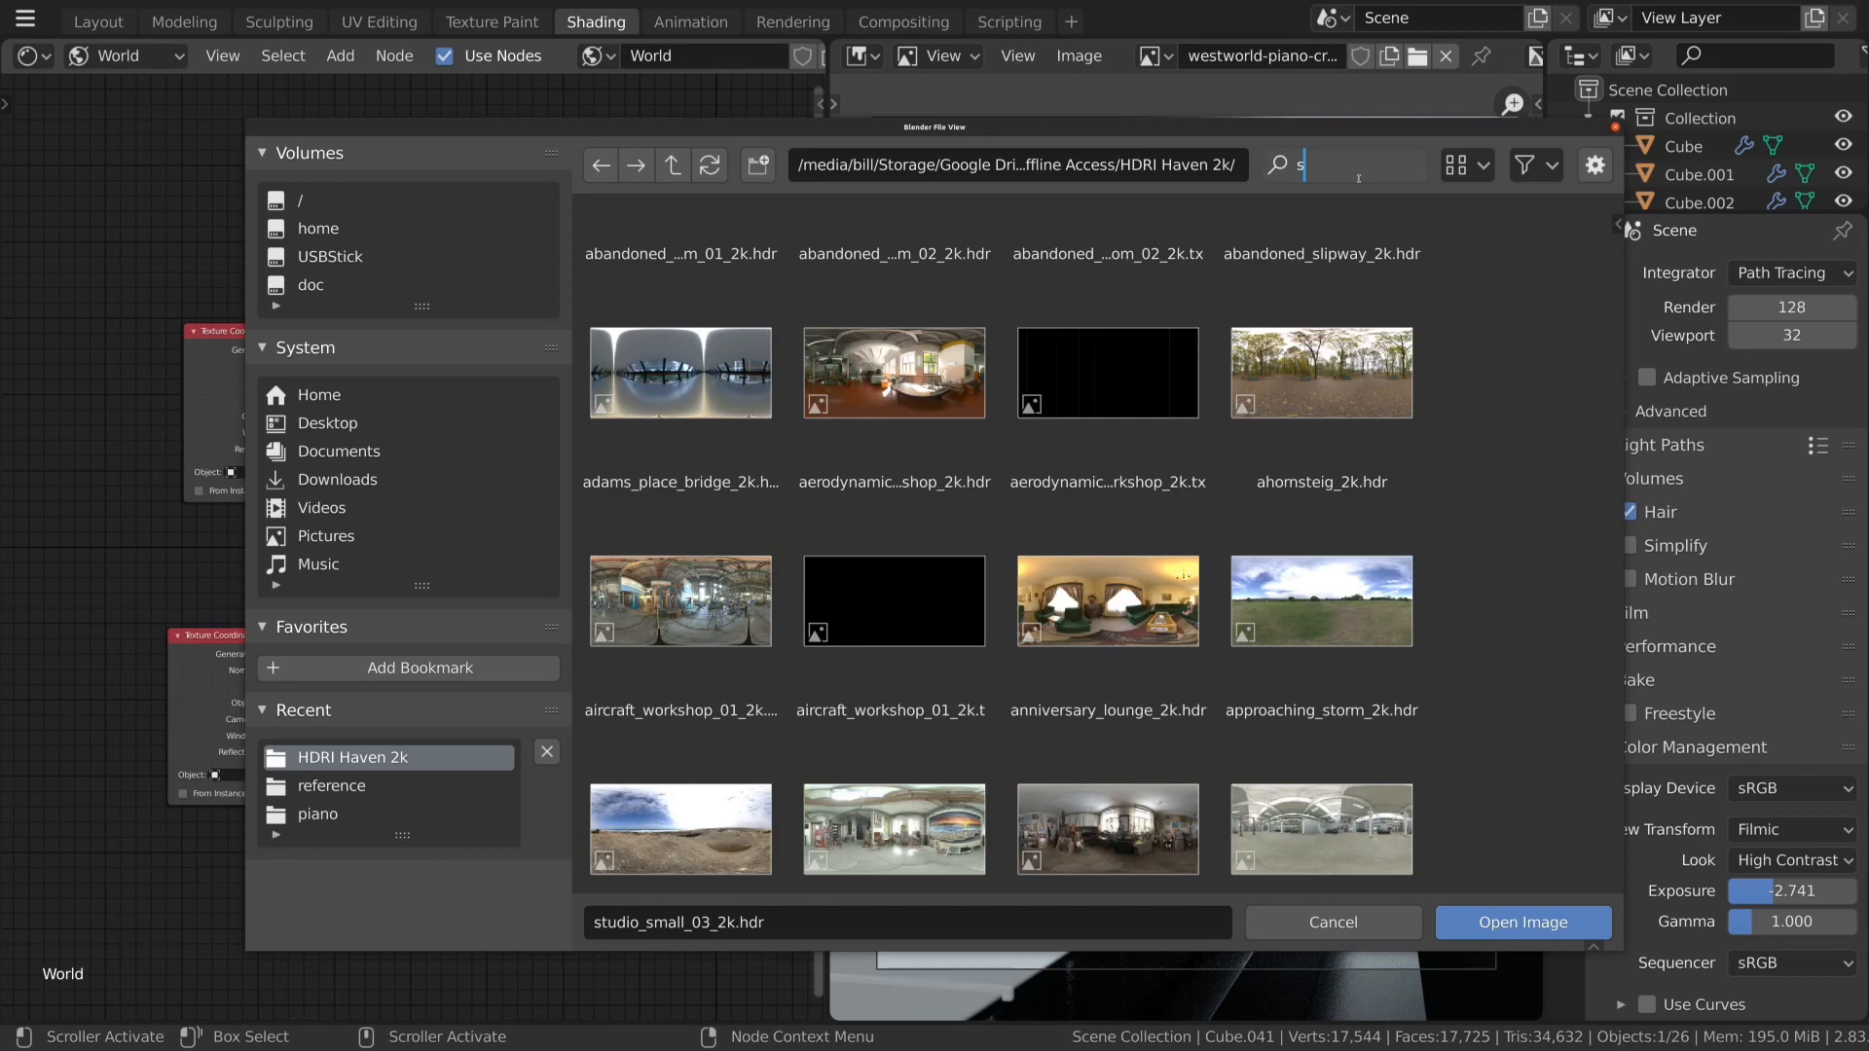
pyautogui.write('tudio')
pyautogui.click(680, 546)
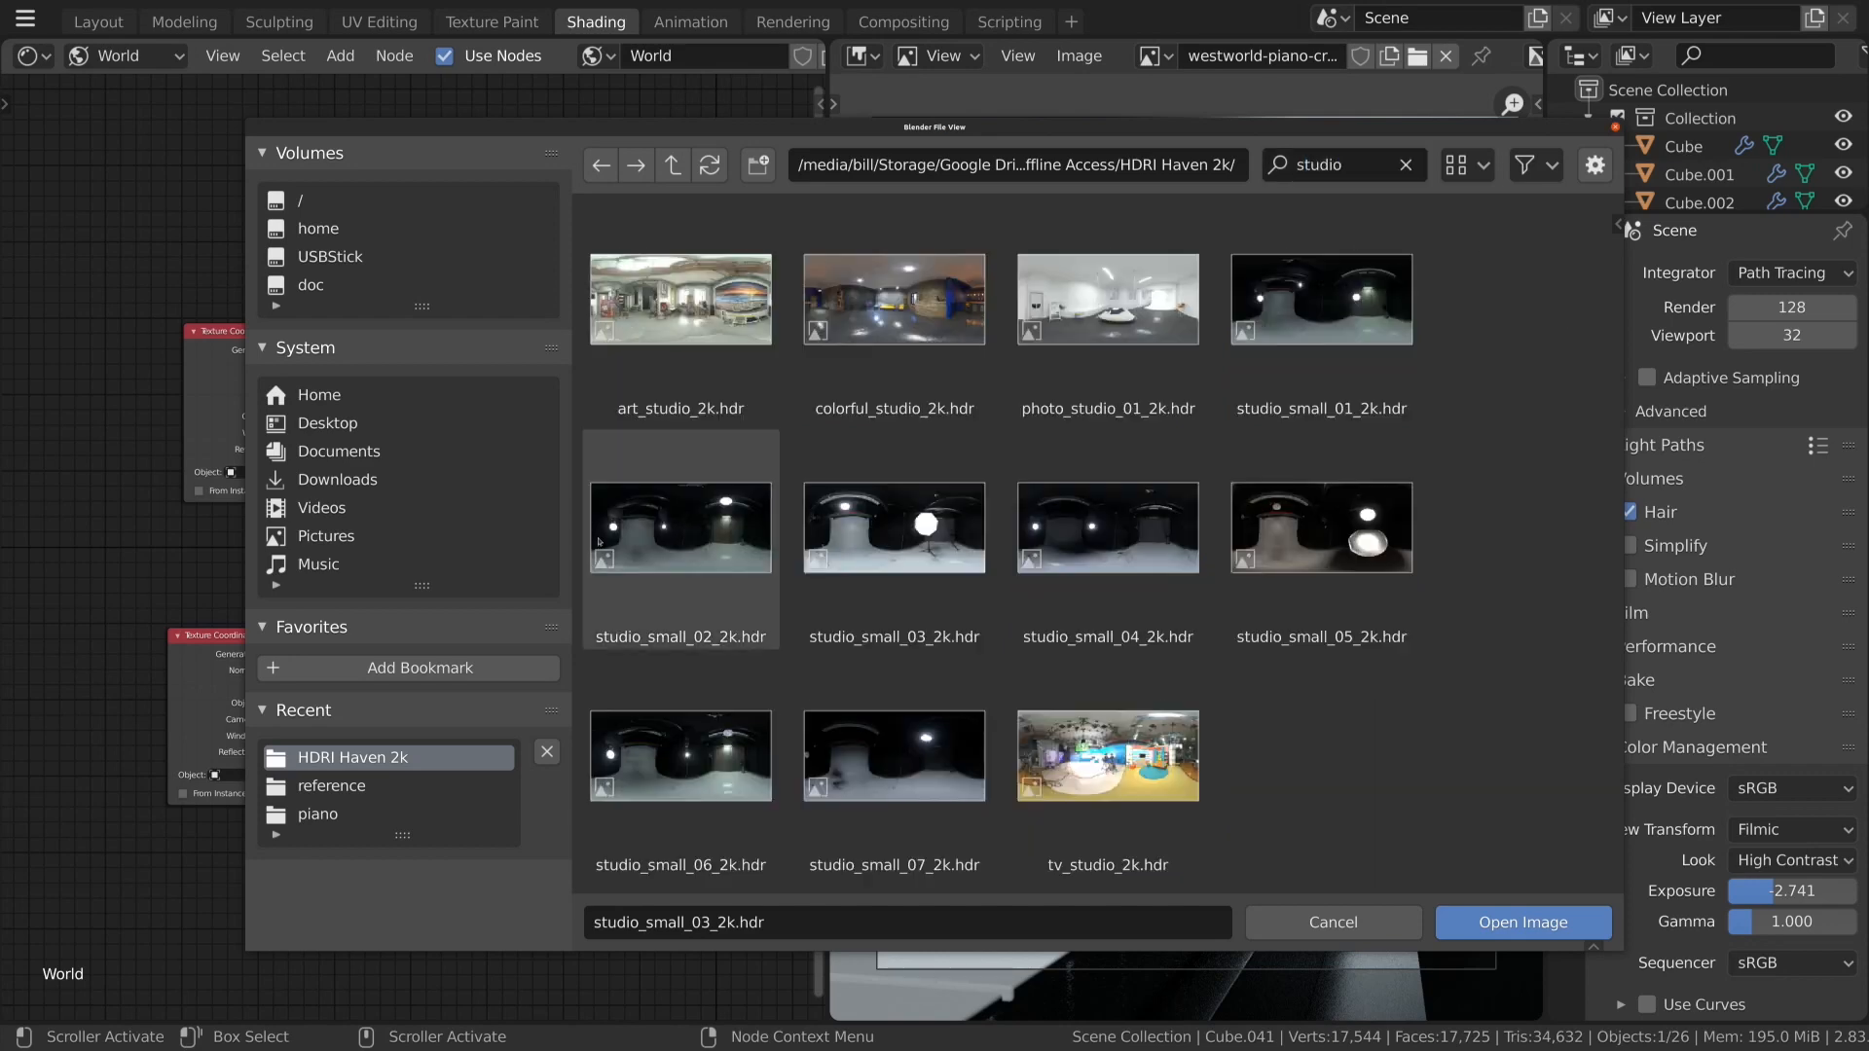
pyautogui.doubleClick(680, 546)
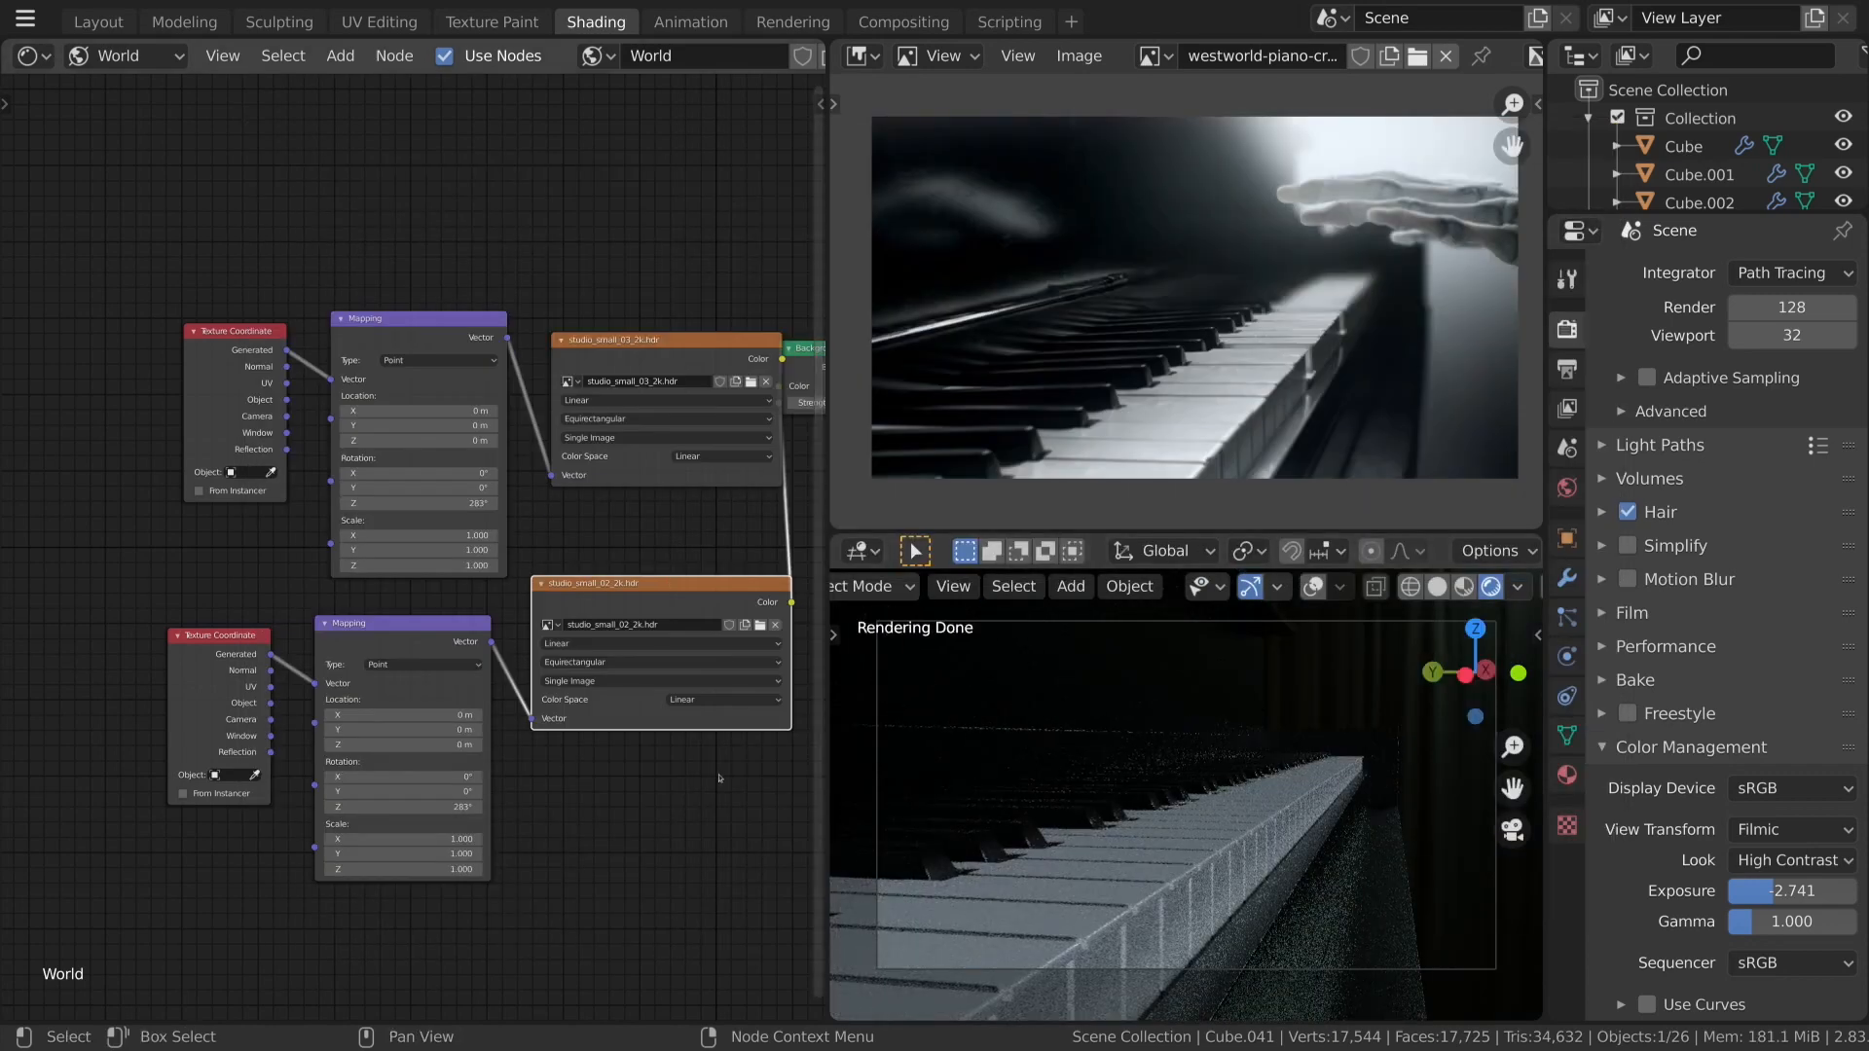
# Set the Z rotation of the duplicated Mapping node to 177°.
pyautogui.scroll(1, 671, 566)
pyautogui.moveTo(359, 871); pyautogui.dragTo(468, 871)
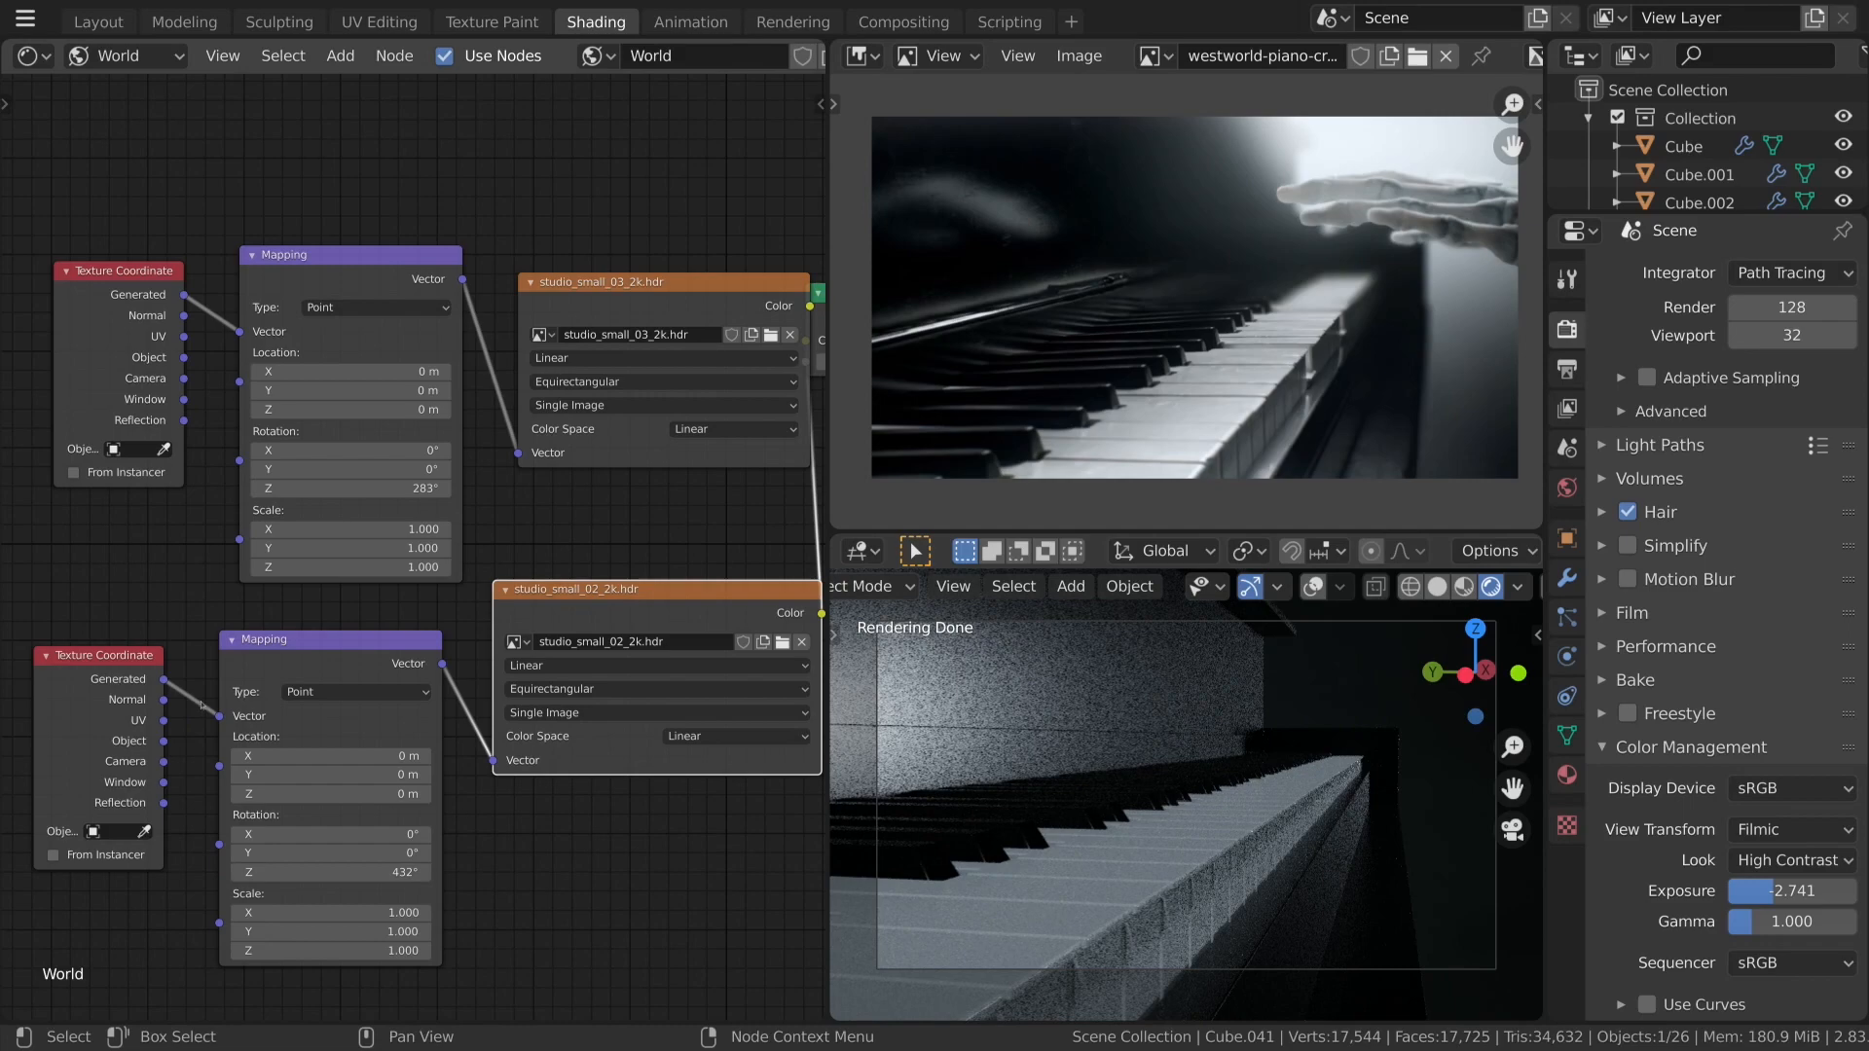
pyautogui.moveTo(359, 879); pyautogui.dragTo(276, 879)
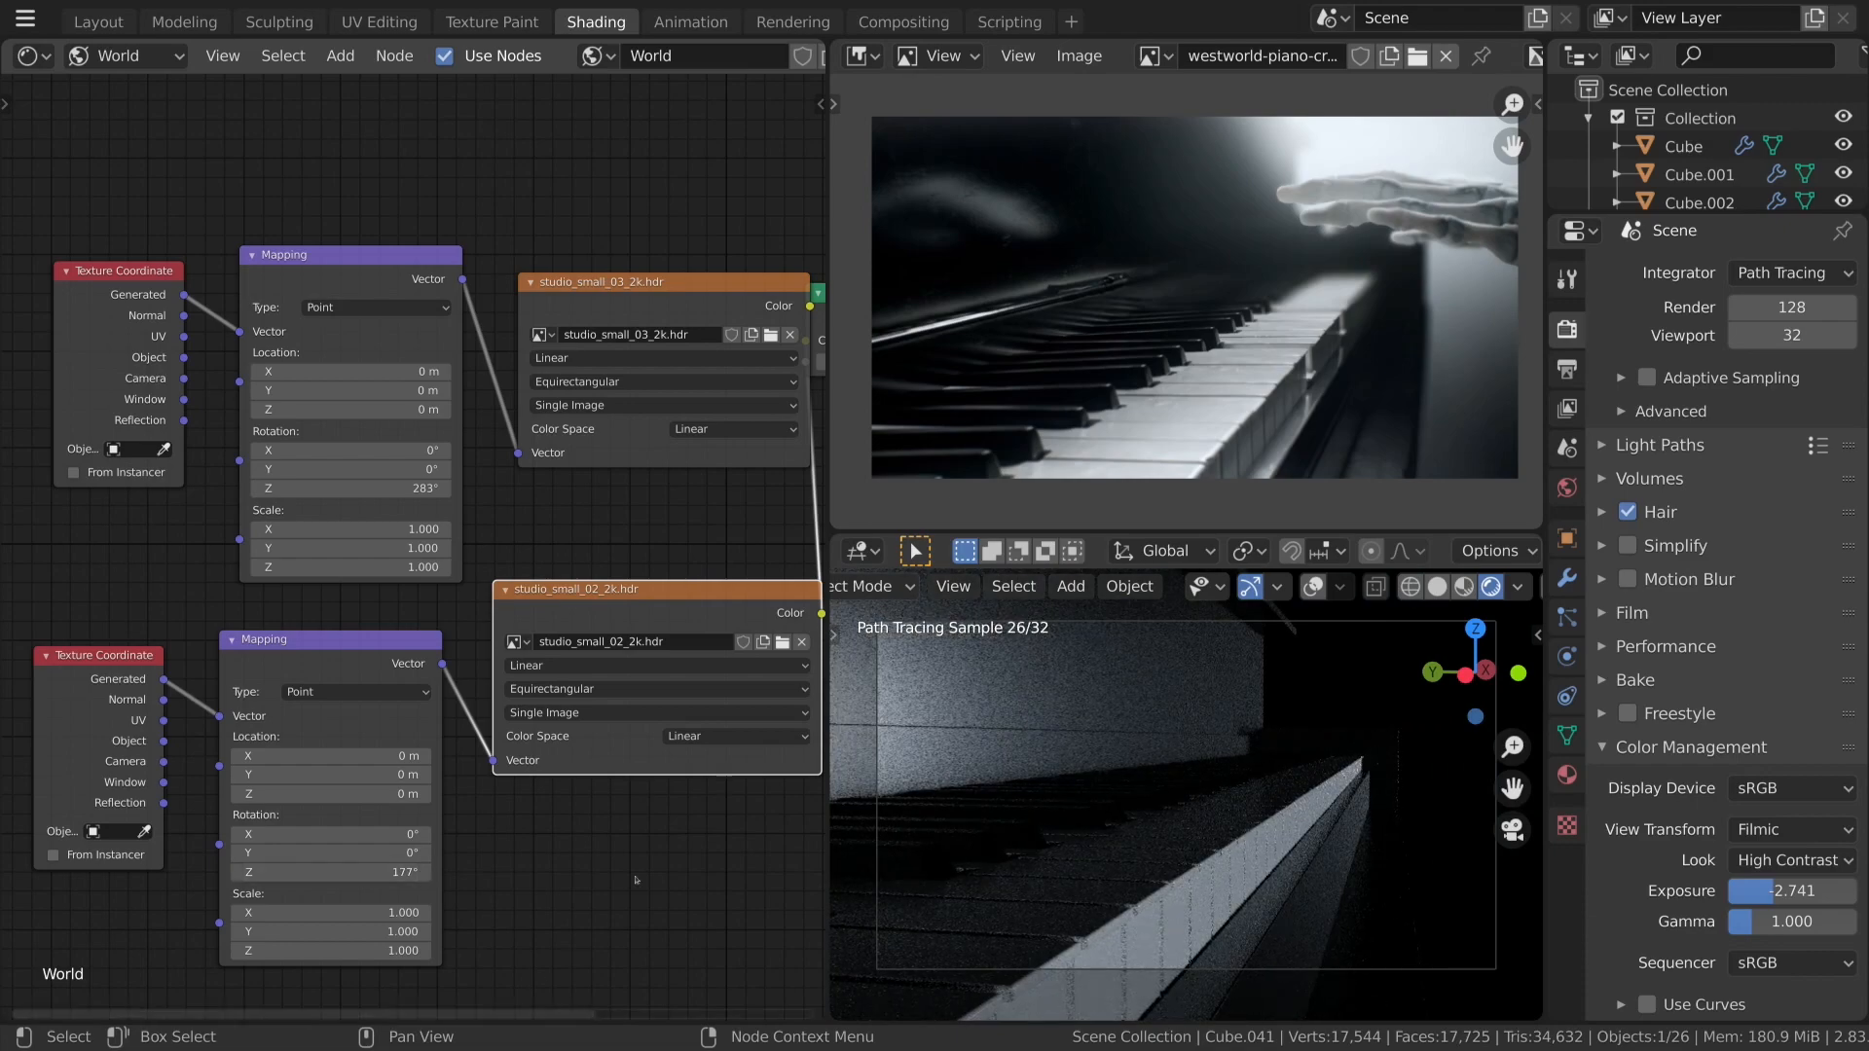
# Move the duplicated chain of Texture Coordinate, Mapping and environment texture nodes further away from the Background node.
pyautogui.scroll(-9, 635, 880)
pyautogui.scroll(1, 682, 828)
pyautogui.moveTo(722, 791); pyautogui.dragTo(564, 856, button='middle')
pyautogui.scroll(-1, 564, 856)
pyautogui.click(564, 856)
pyautogui.press('b')
pyautogui.moveTo(63, 643); pyautogui.dragTo(368, 845)
pyautogui.press('g')
pyautogui.click(491, 772)
# Move the original Texture Coordinate, Mapping and environment texture nodes away from the Background node, directly above the duplicated chain.
pyautogui.moveTo(540, 617); pyautogui.dragTo(599, 677, button='middle')
pyautogui.press('a')
pyautogui.press('a')
pyautogui.press('b')
pyautogui.moveTo(109, 490); pyautogui.dragTo(426, 728)
pyautogui.press('a')
pyautogui.press('a')
pyautogui.press('b')
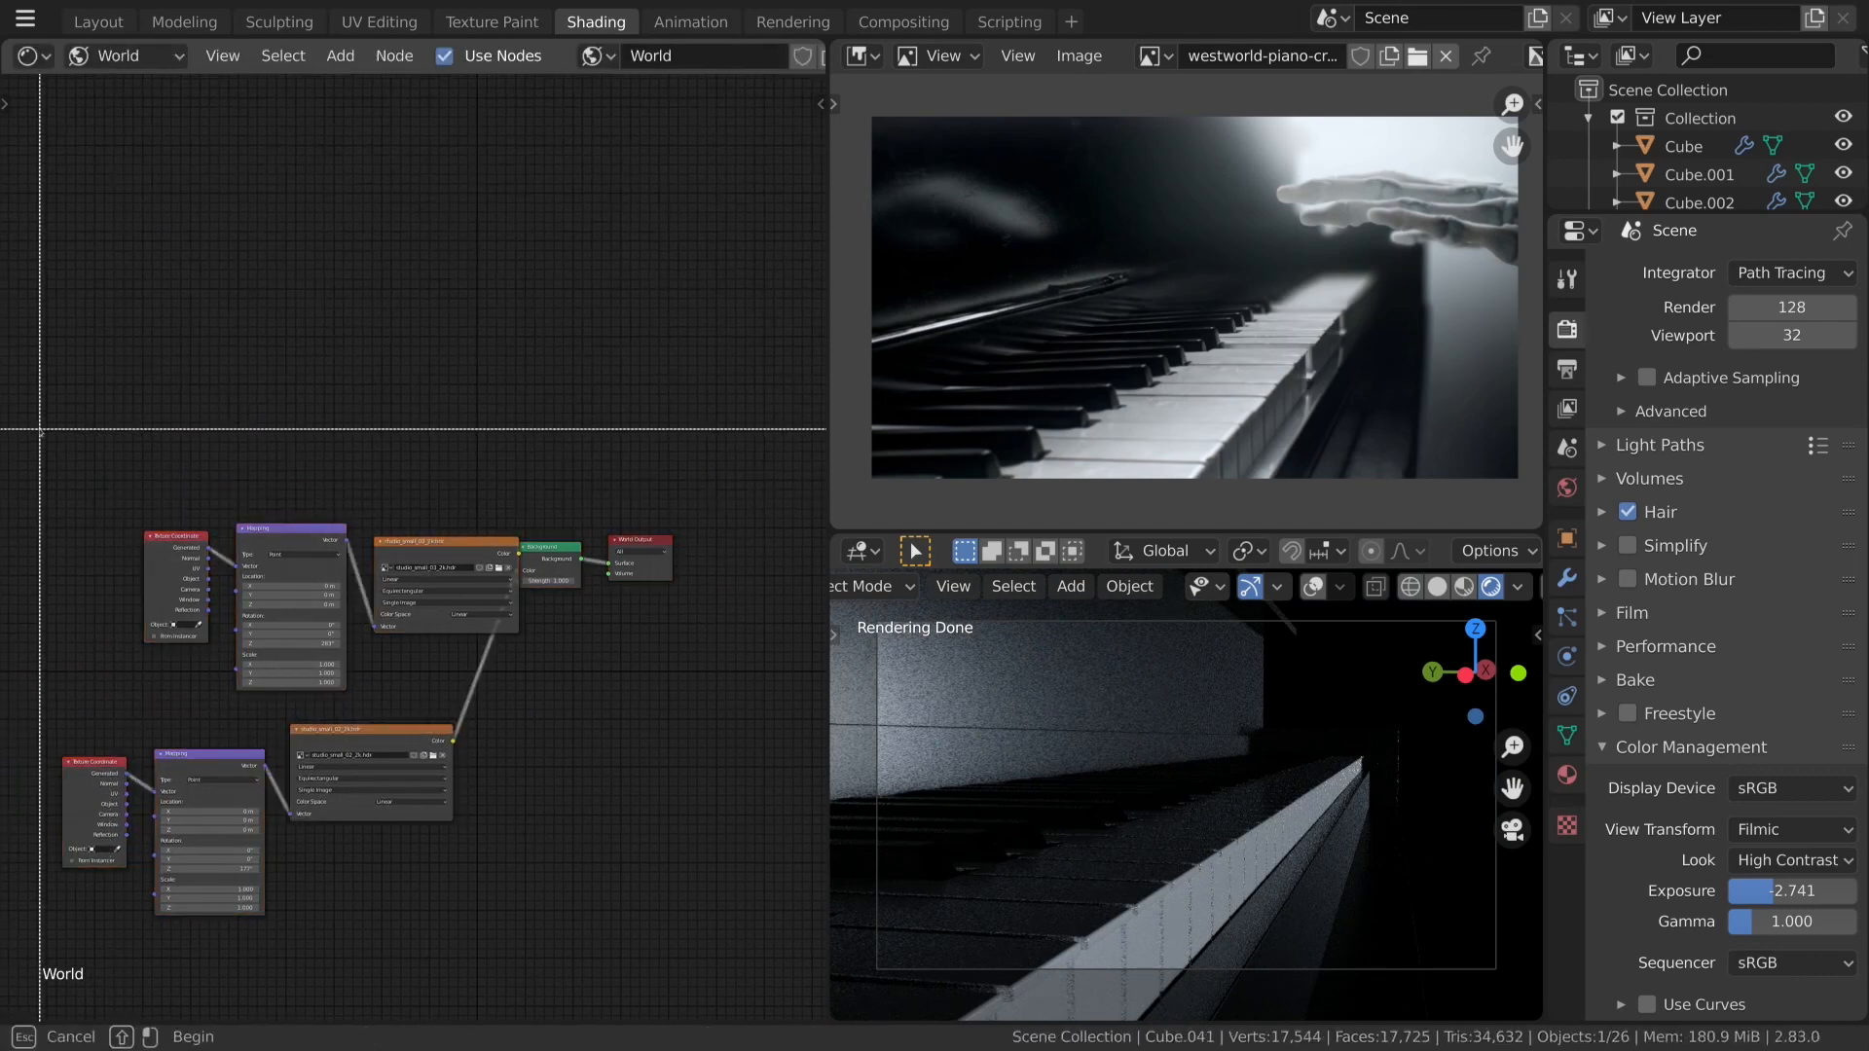
pyautogui.moveTo(39, 429); pyautogui.dragTo(519, 692)
pyautogui.press('g')
pyautogui.click(436, 669)
# Add a MixRGB node between the environment textures and the Background node, and set its blending mode to Screen.
pyautogui.hotkey('shift', 'a')
pyautogui.moveTo(581, 648)
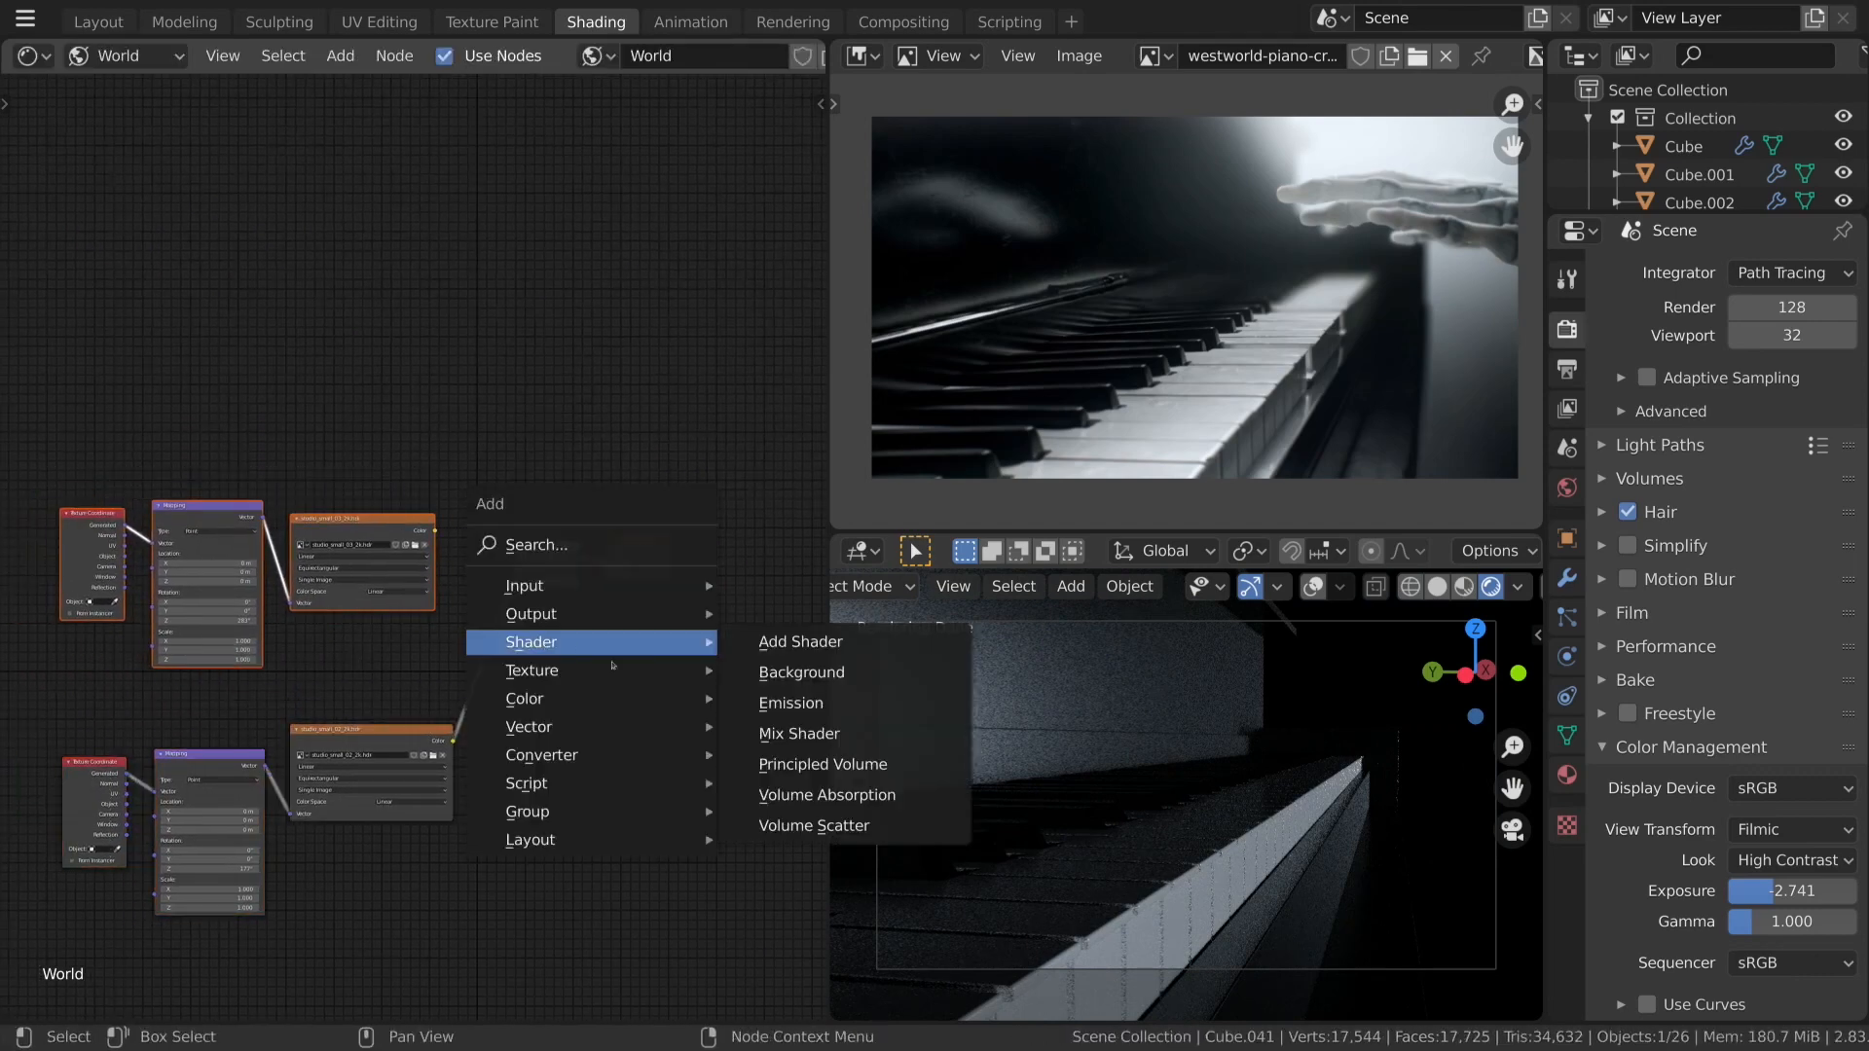
pyautogui.moveTo(586, 703)
pyautogui.click(823, 852)
pyautogui.click(472, 465)
pyautogui.moveTo(614, 638); pyautogui.dragTo(688, 809, button='middle')
pyautogui.scroll(6, 652, 807)
pyautogui.click(655, 733)
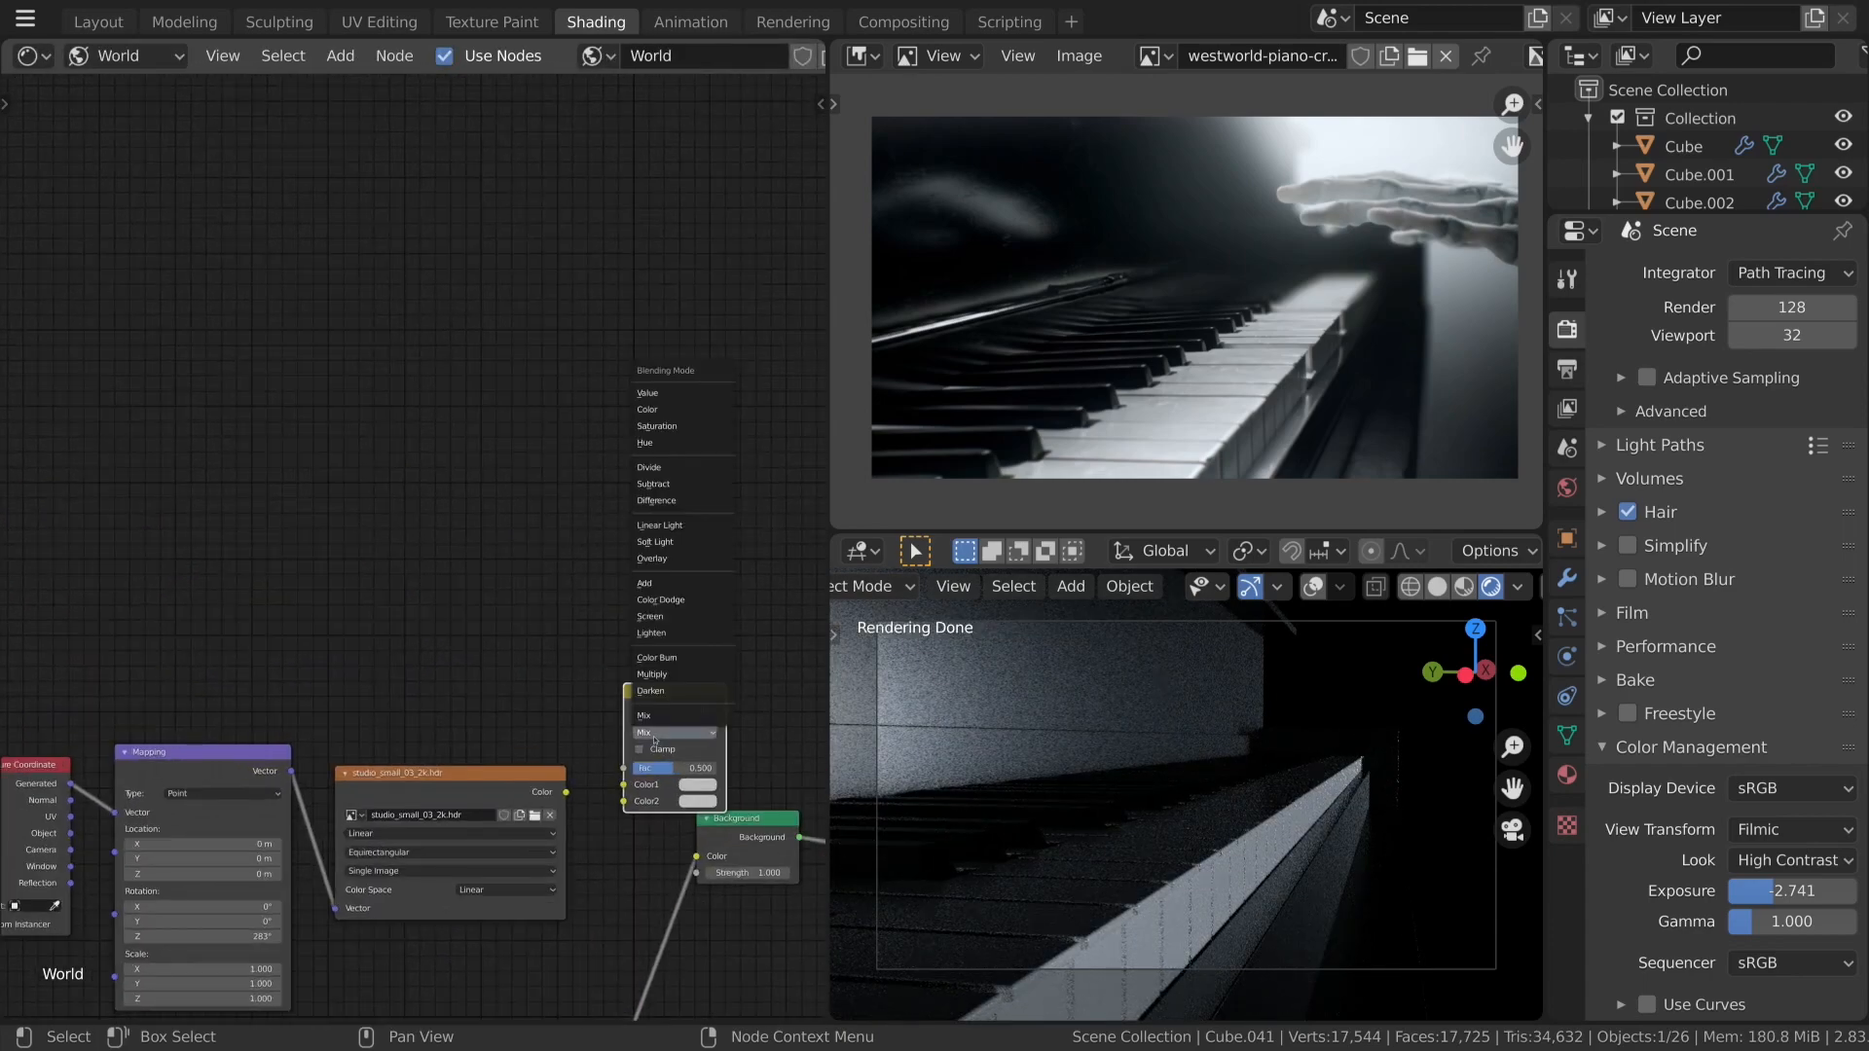
pyautogui.click(651, 616)
# Connect studio_small_03_2k.hdr to Color1 and studio_small_02_2k.hdr to Color2 of the Screen node, and its output to the Background color.
pyautogui.moveTo(567, 792); pyautogui.dragTo(623, 784)
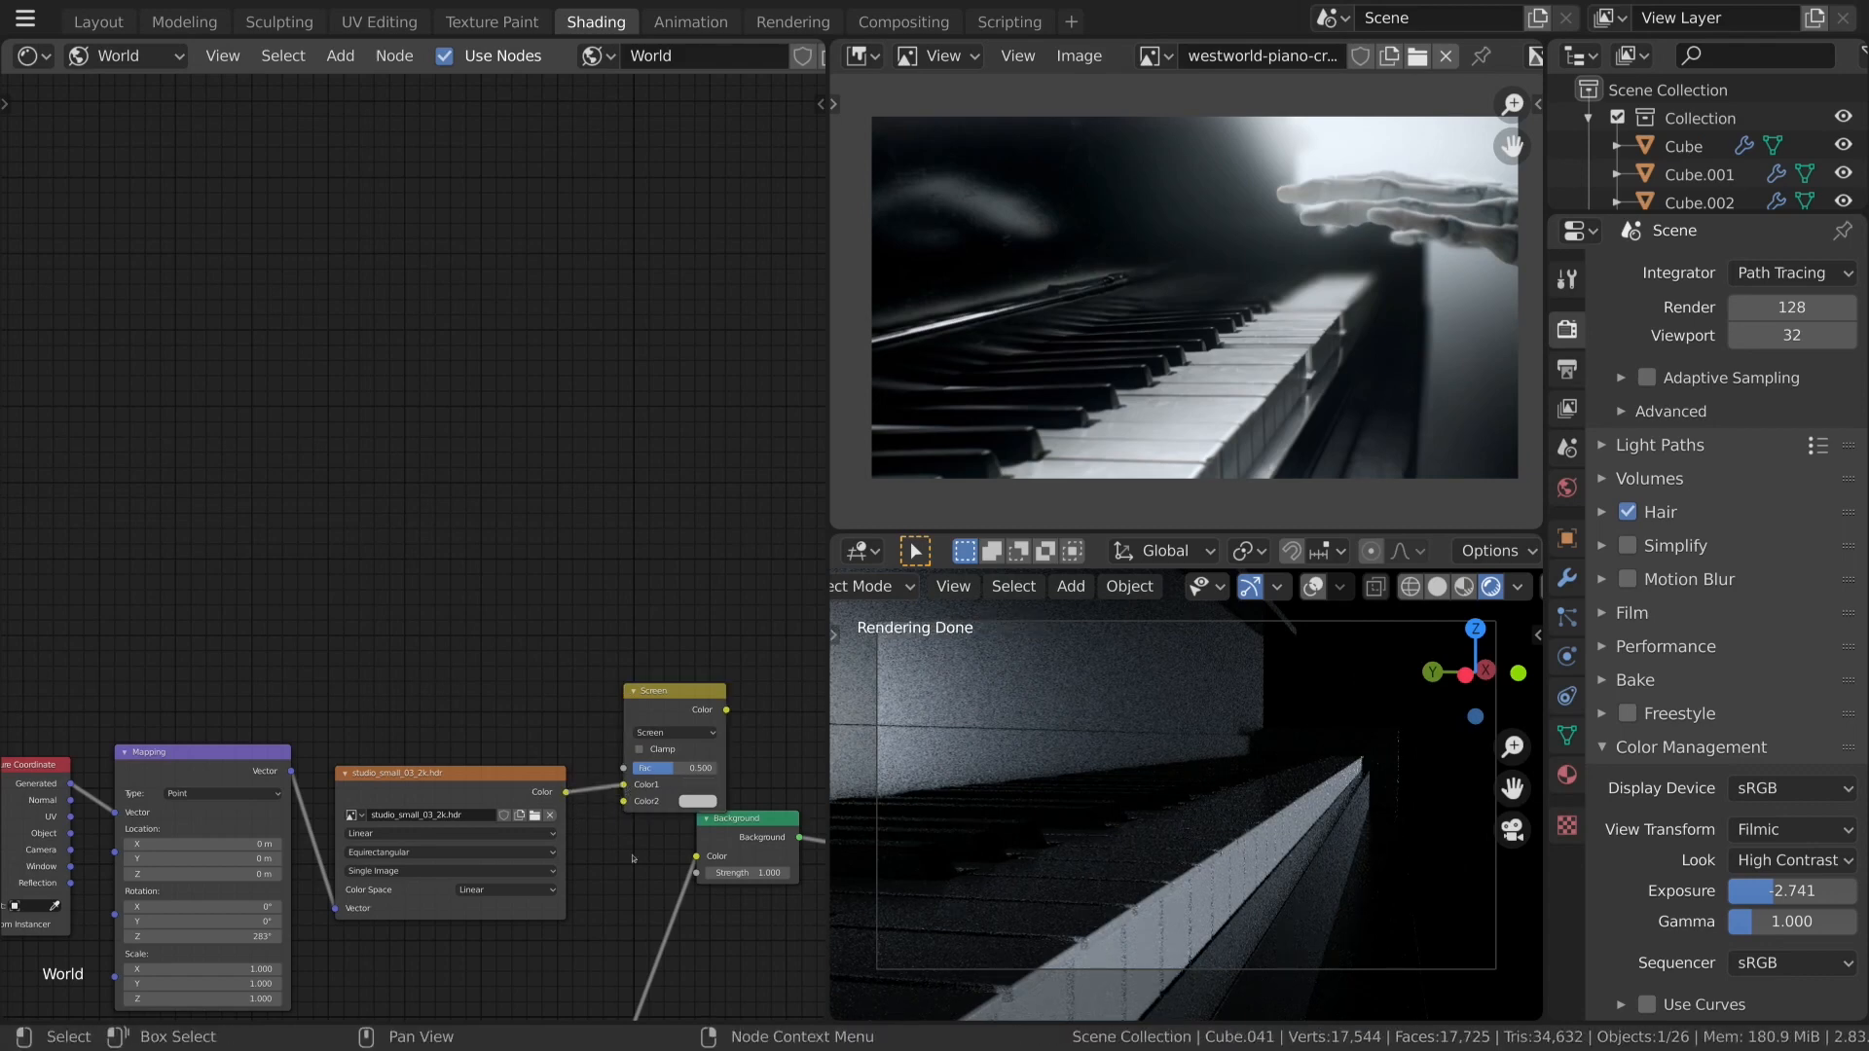
pyautogui.scroll(-2, 565, 796)
pyautogui.scroll(2, 566, 795)
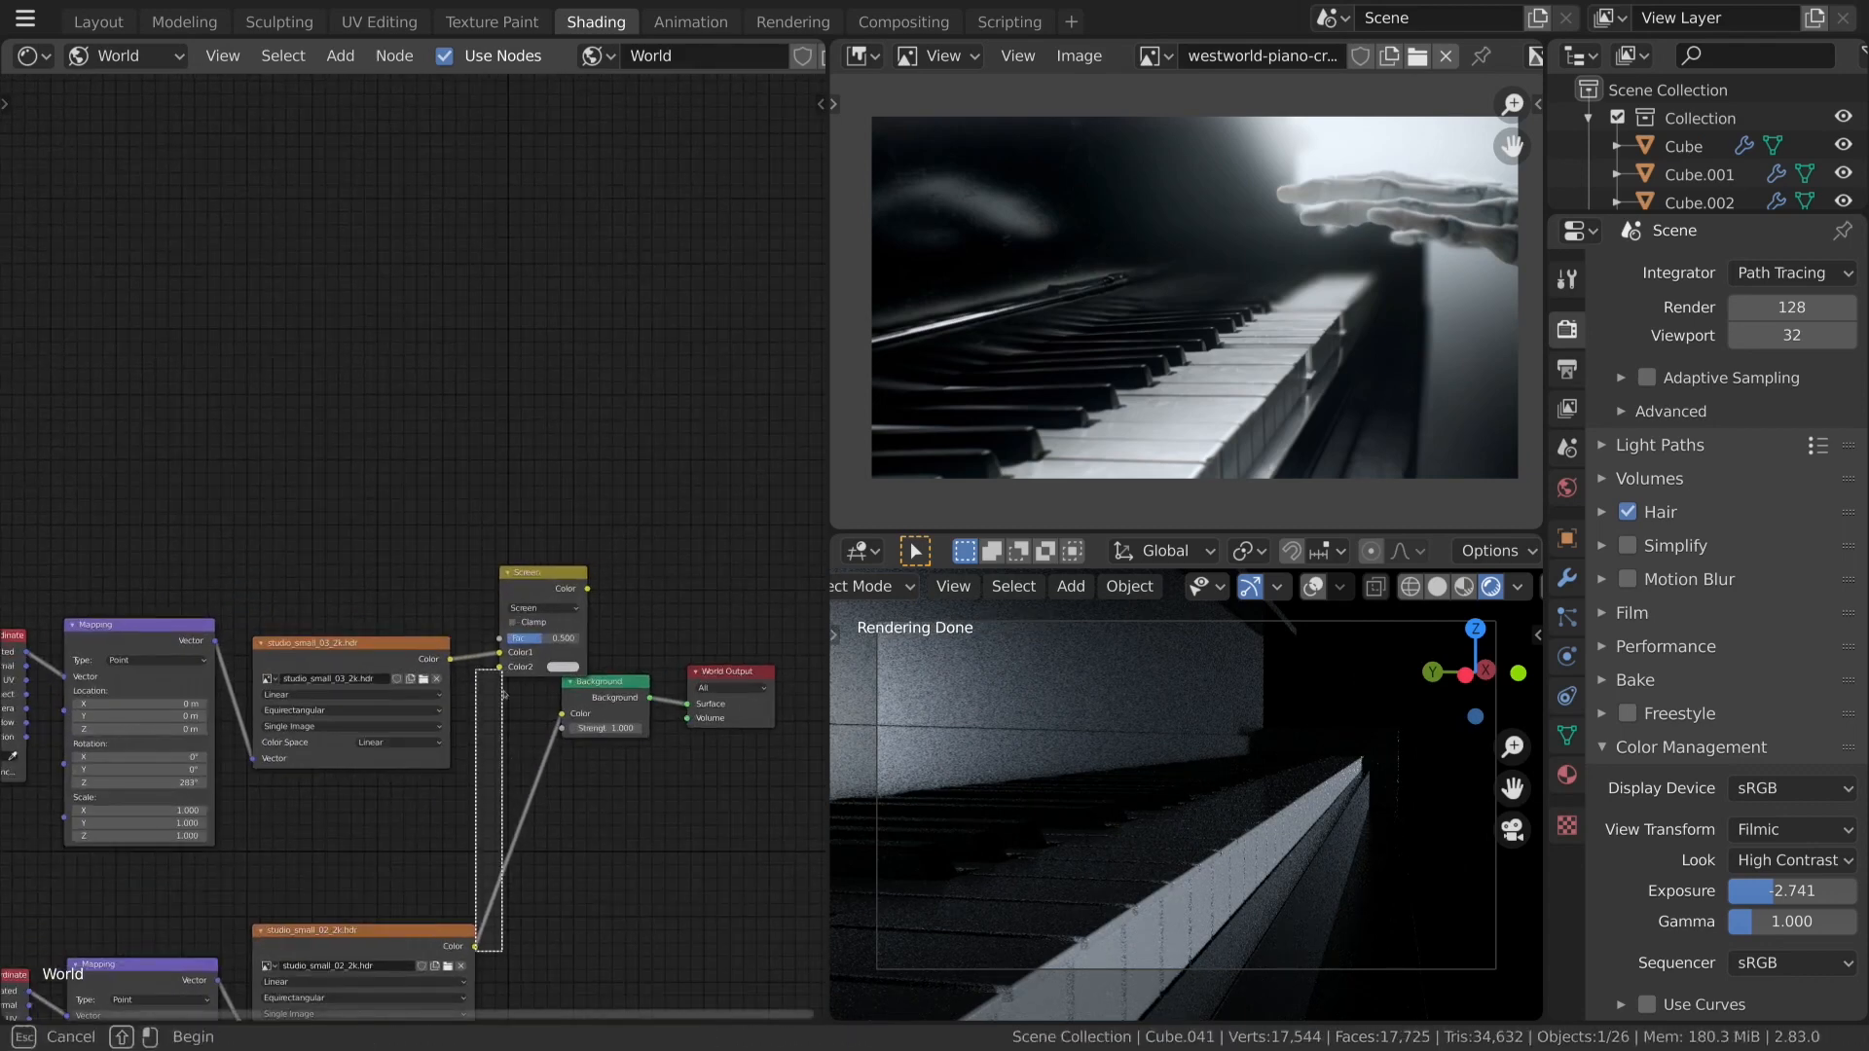
pyautogui.moveTo(474, 946); pyautogui.dragTo(499, 667)
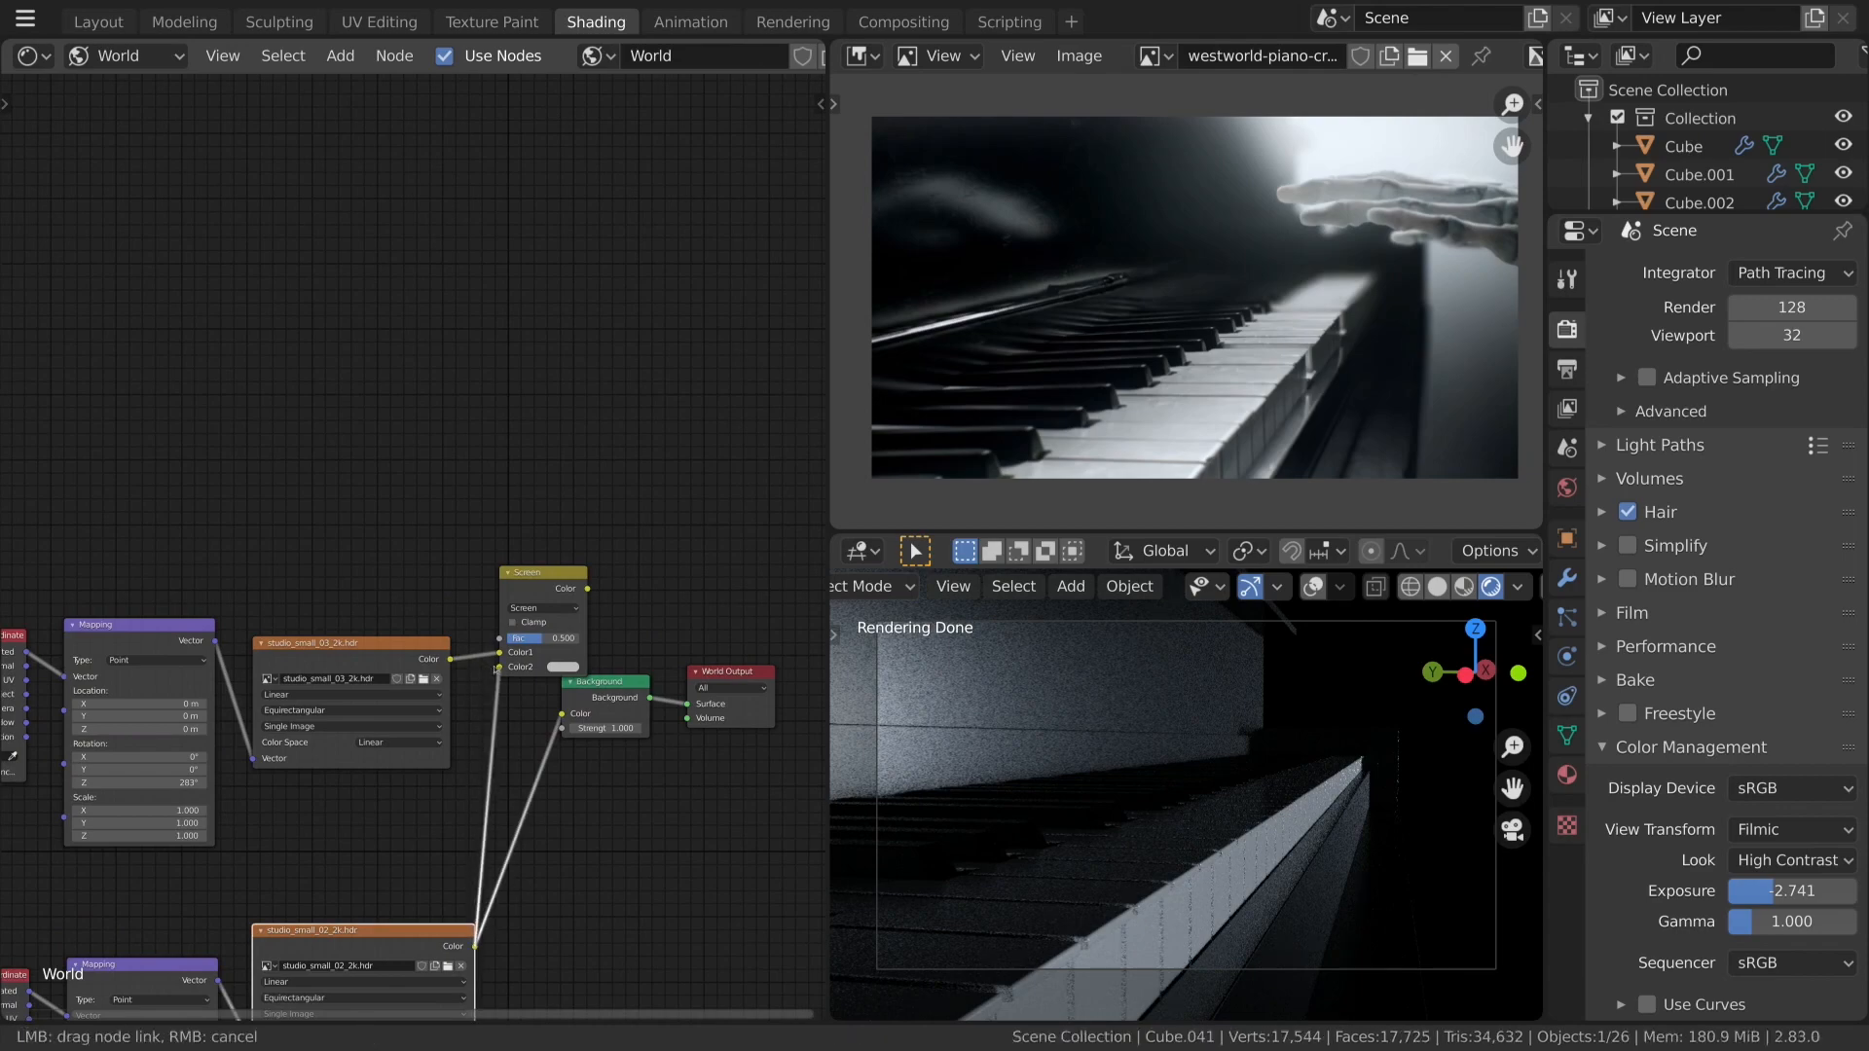
pyautogui.moveTo(587, 588); pyautogui.dragTo(562, 714)
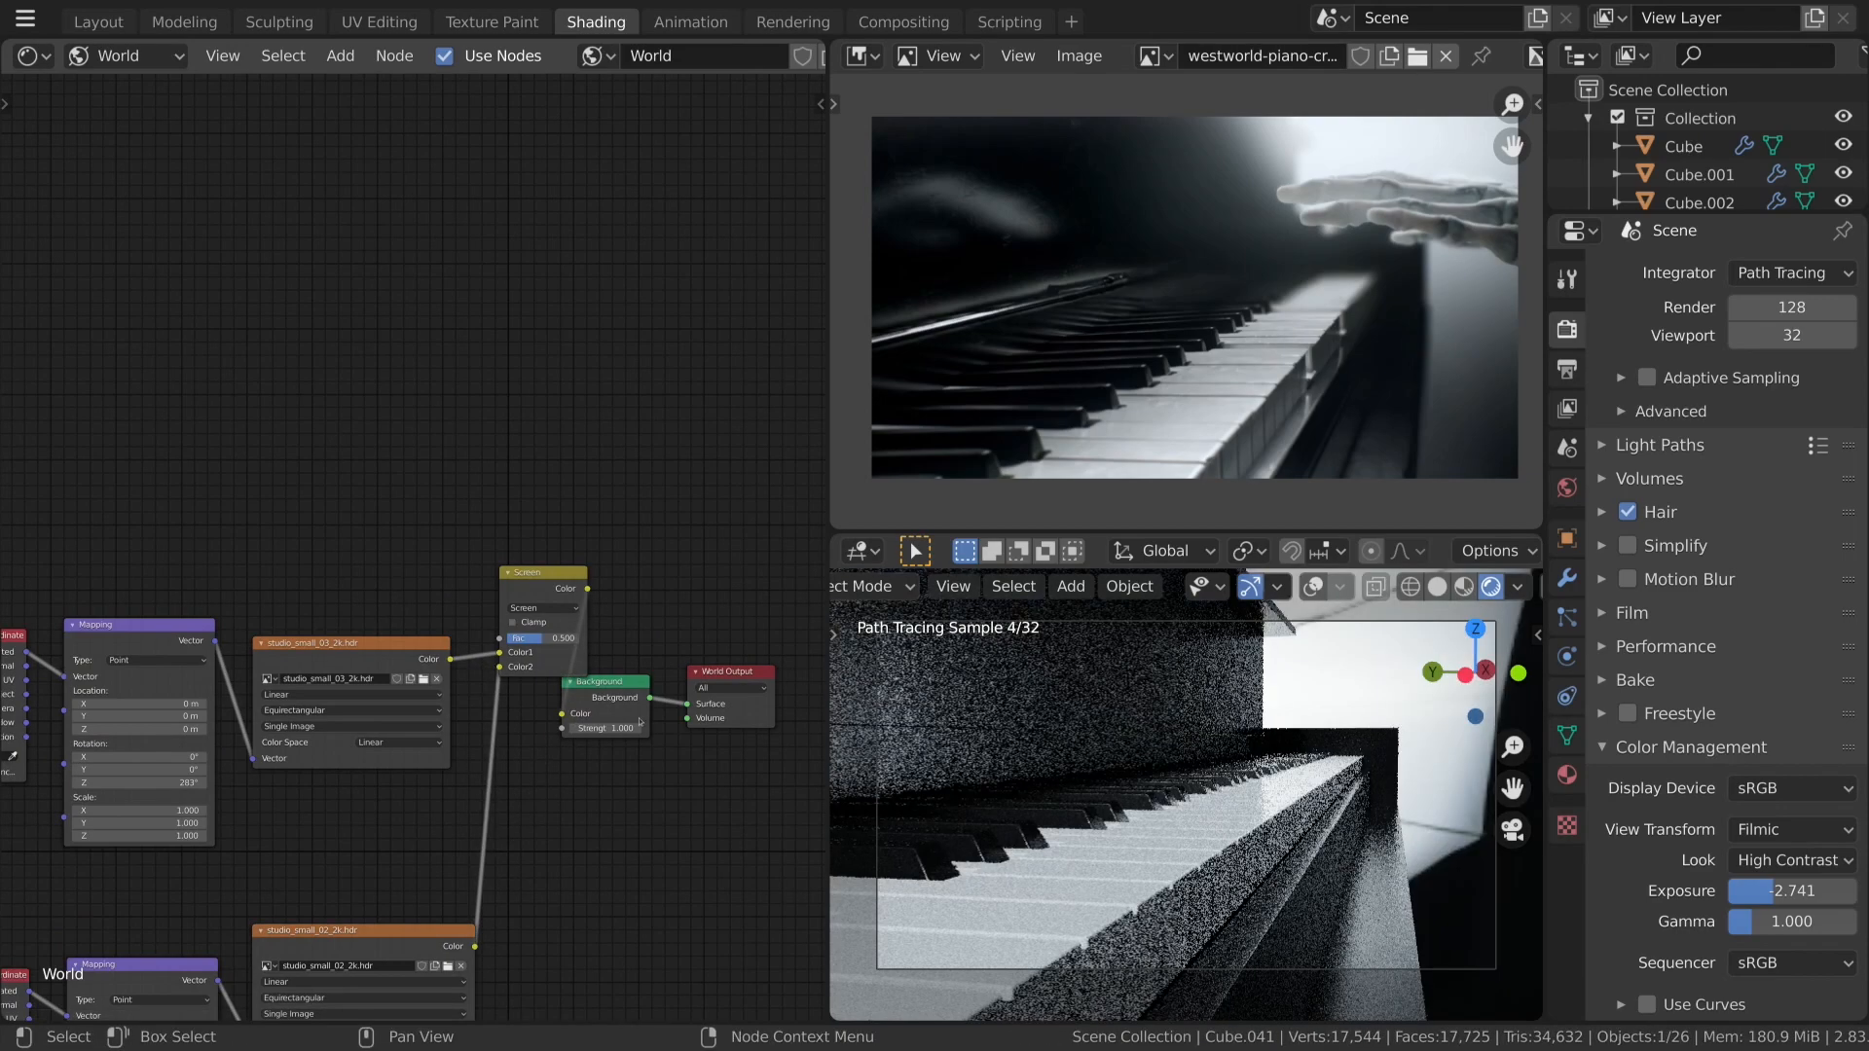
# Set the Screen node's Fac to 0.245.
pyautogui.scroll(3, 634, 724)
pyautogui.moveTo(633, 724); pyautogui.dragTo(594, 874, button='middle')
pyautogui.scroll(1, 527, 831)
pyautogui.moveTo(476, 806); pyautogui.dragTo(466, 807)
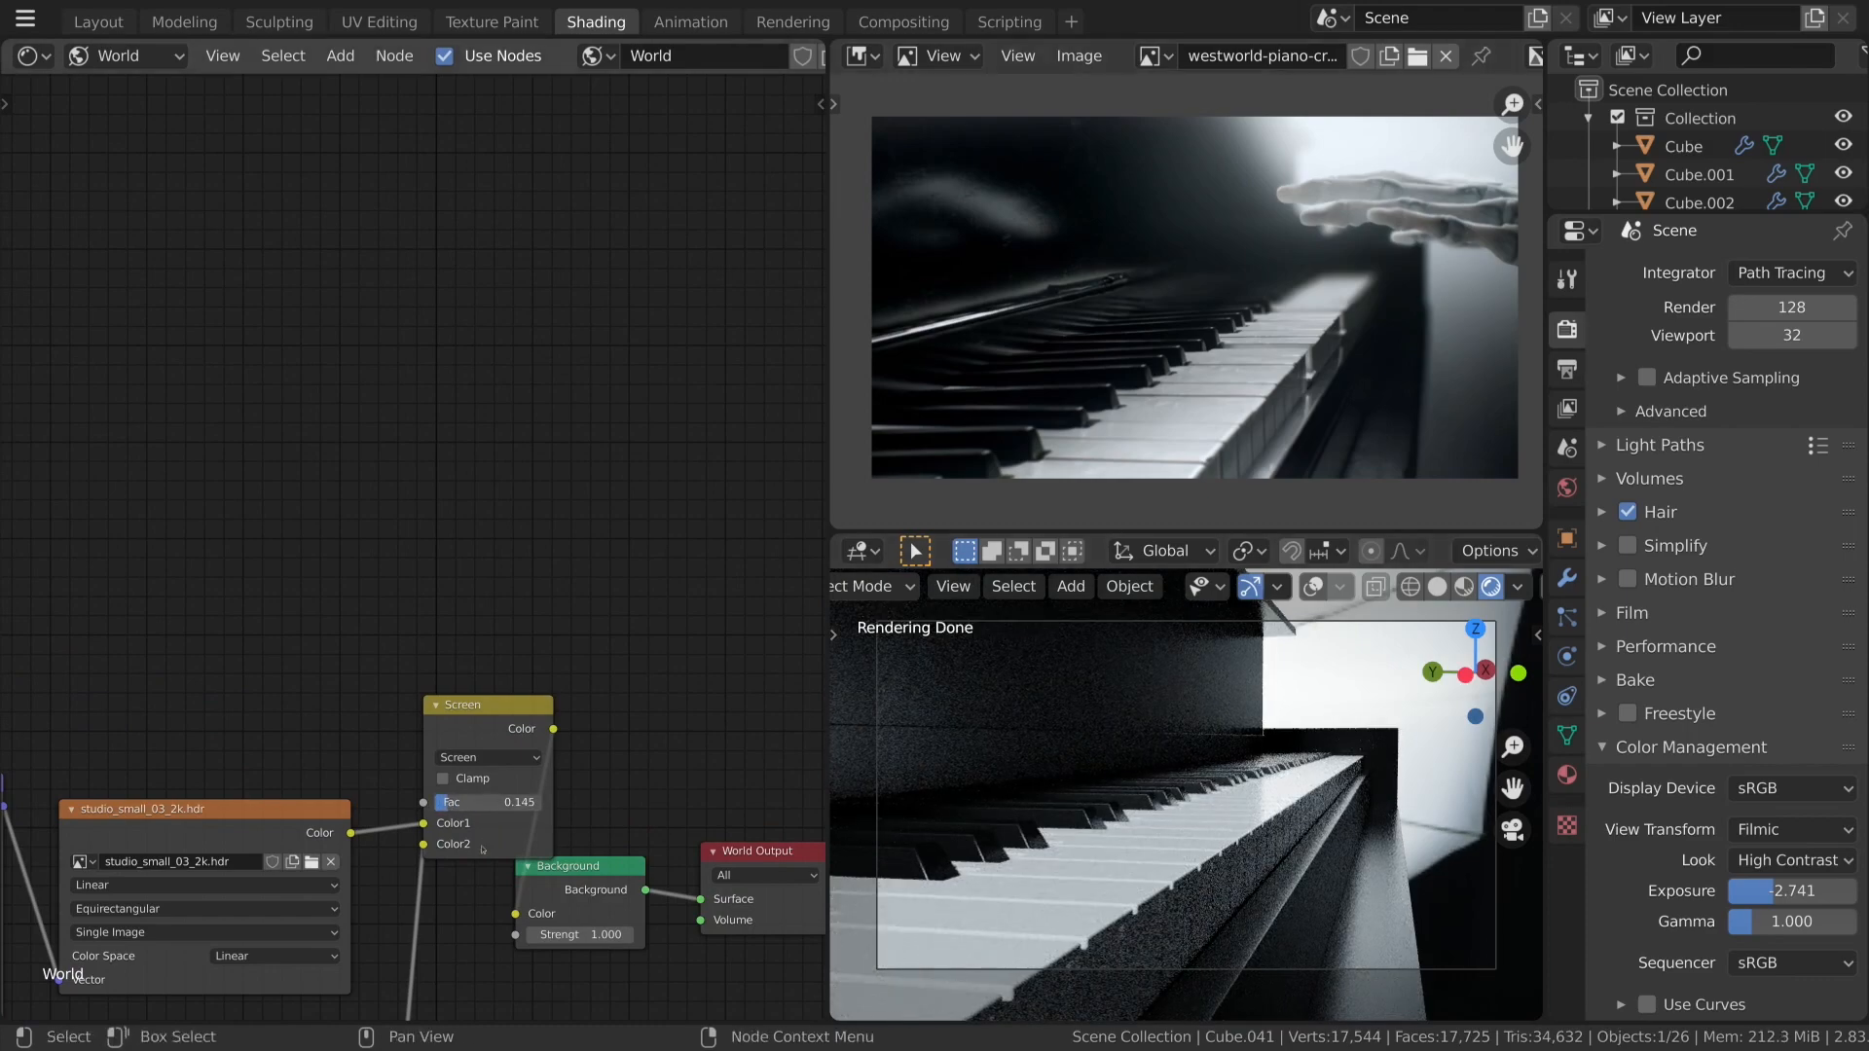
pyautogui.moveTo(466, 807)
pyautogui.mouseDown()
pyautogui.moveTo(440, 818)
pyautogui.moveTo(471, 804)
pyautogui.mouseUp()
pyautogui.scroll(-3, 632, 743)
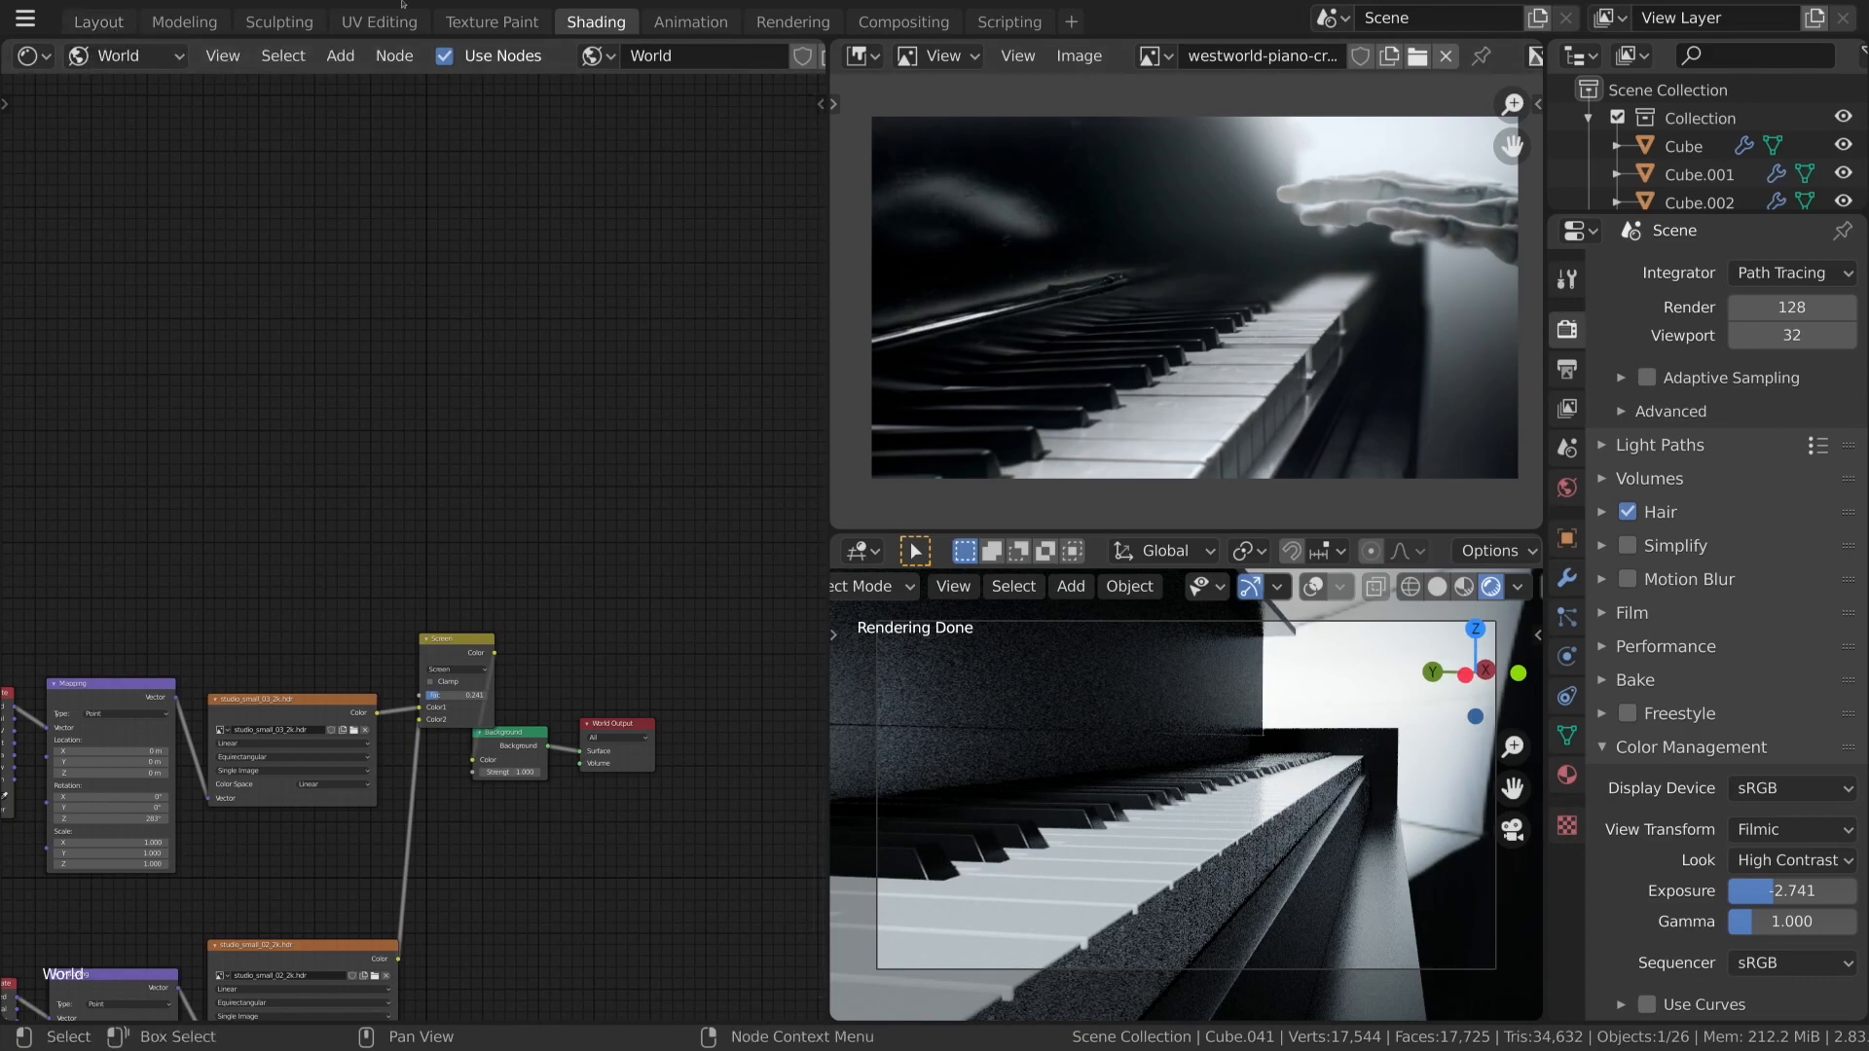
# Switch to the Layout workspace, select the camera and enable Depth of Field for it.
pyautogui.click(218, 27)
pyautogui.click(98, 22)
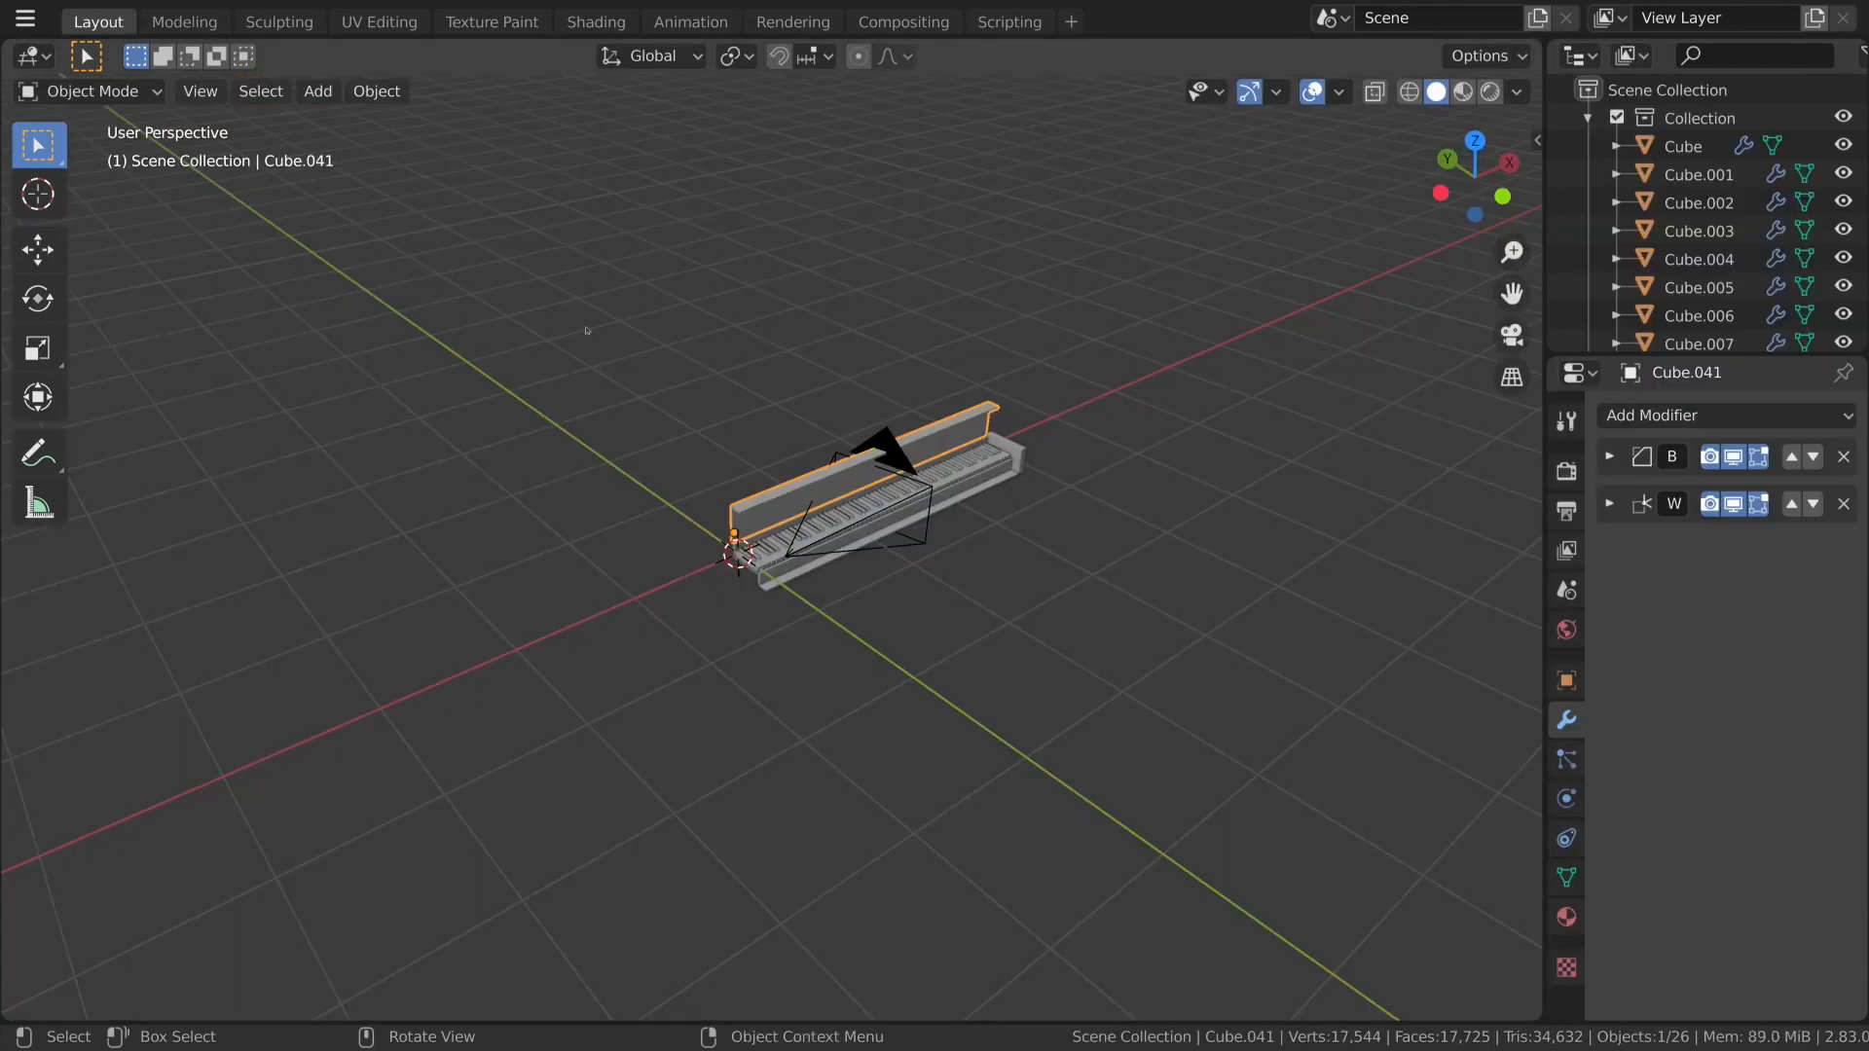
pyautogui.scroll(5, 856, 438)
pyautogui.moveTo(934, 610); pyautogui.dragTo(863, 625, button='middle')
pyautogui.click(862, 626)
pyautogui.click(863, 626)
pyautogui.click(1553, 804)
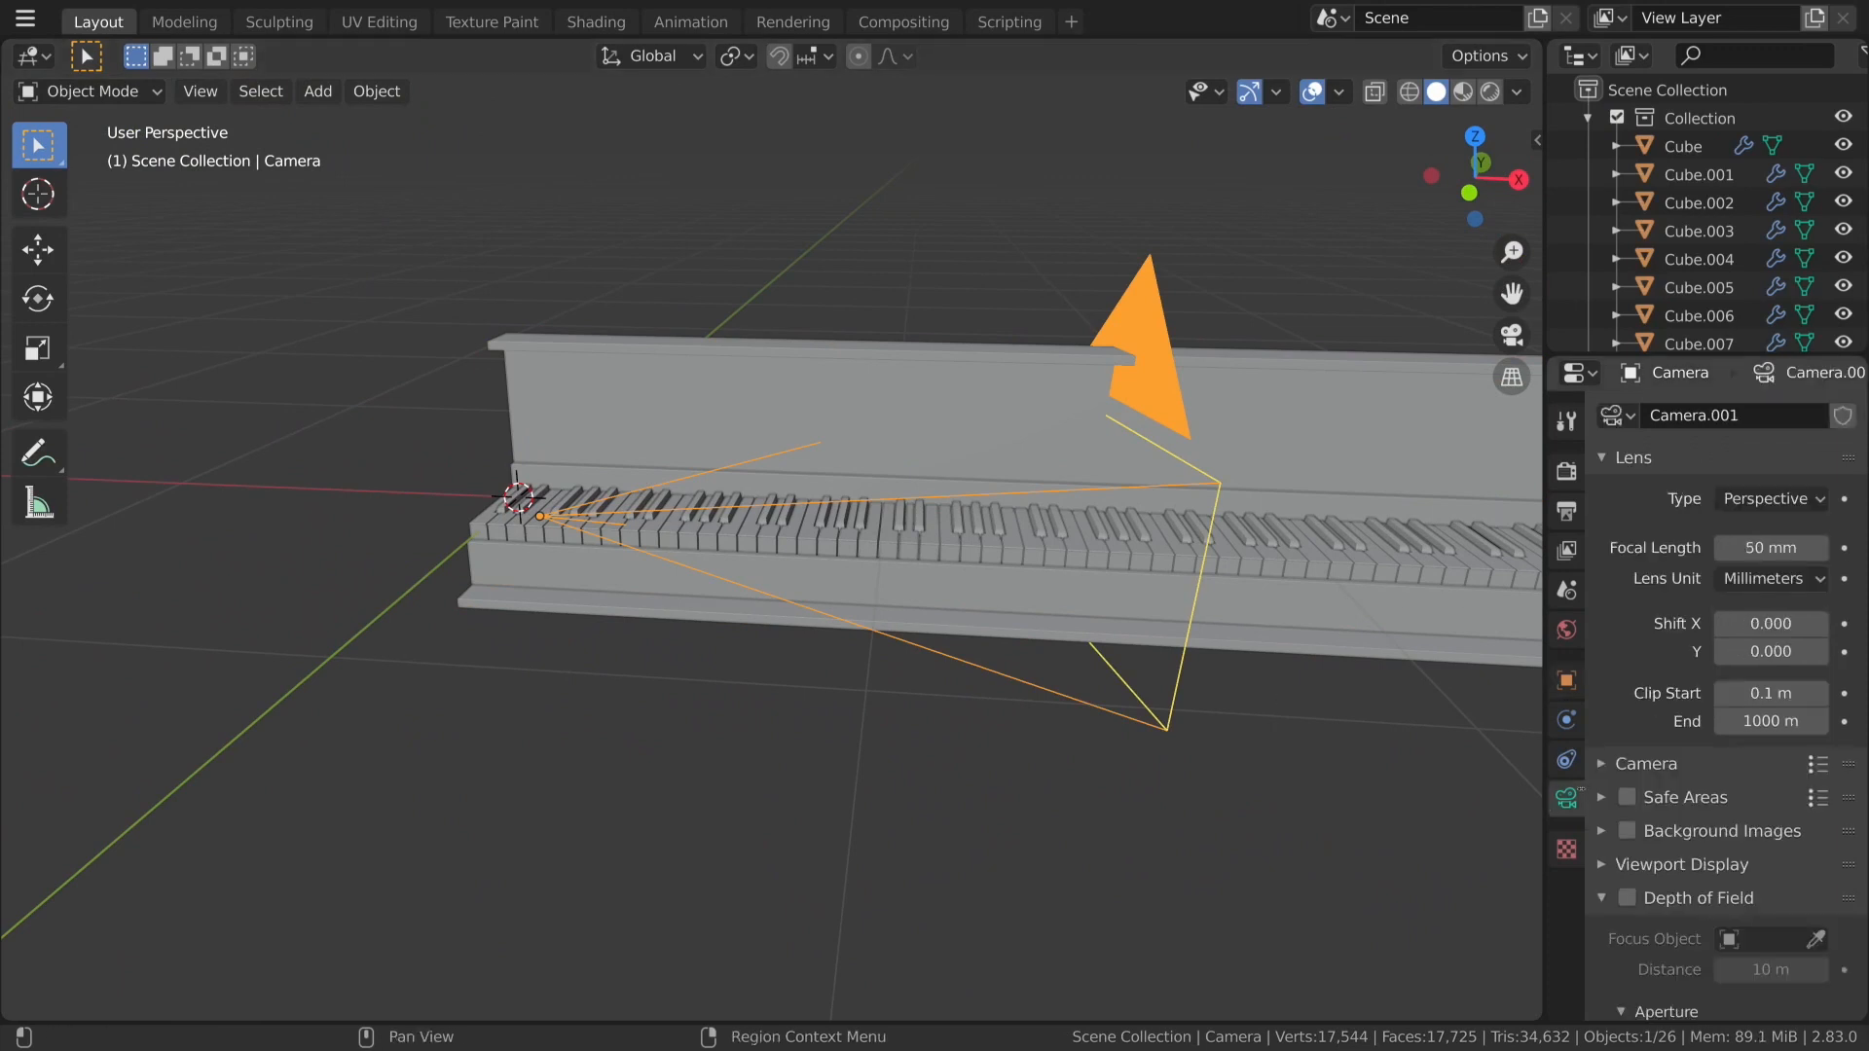
pyautogui.scroll(-4, 1645, 794)
pyautogui.click(1627, 717)
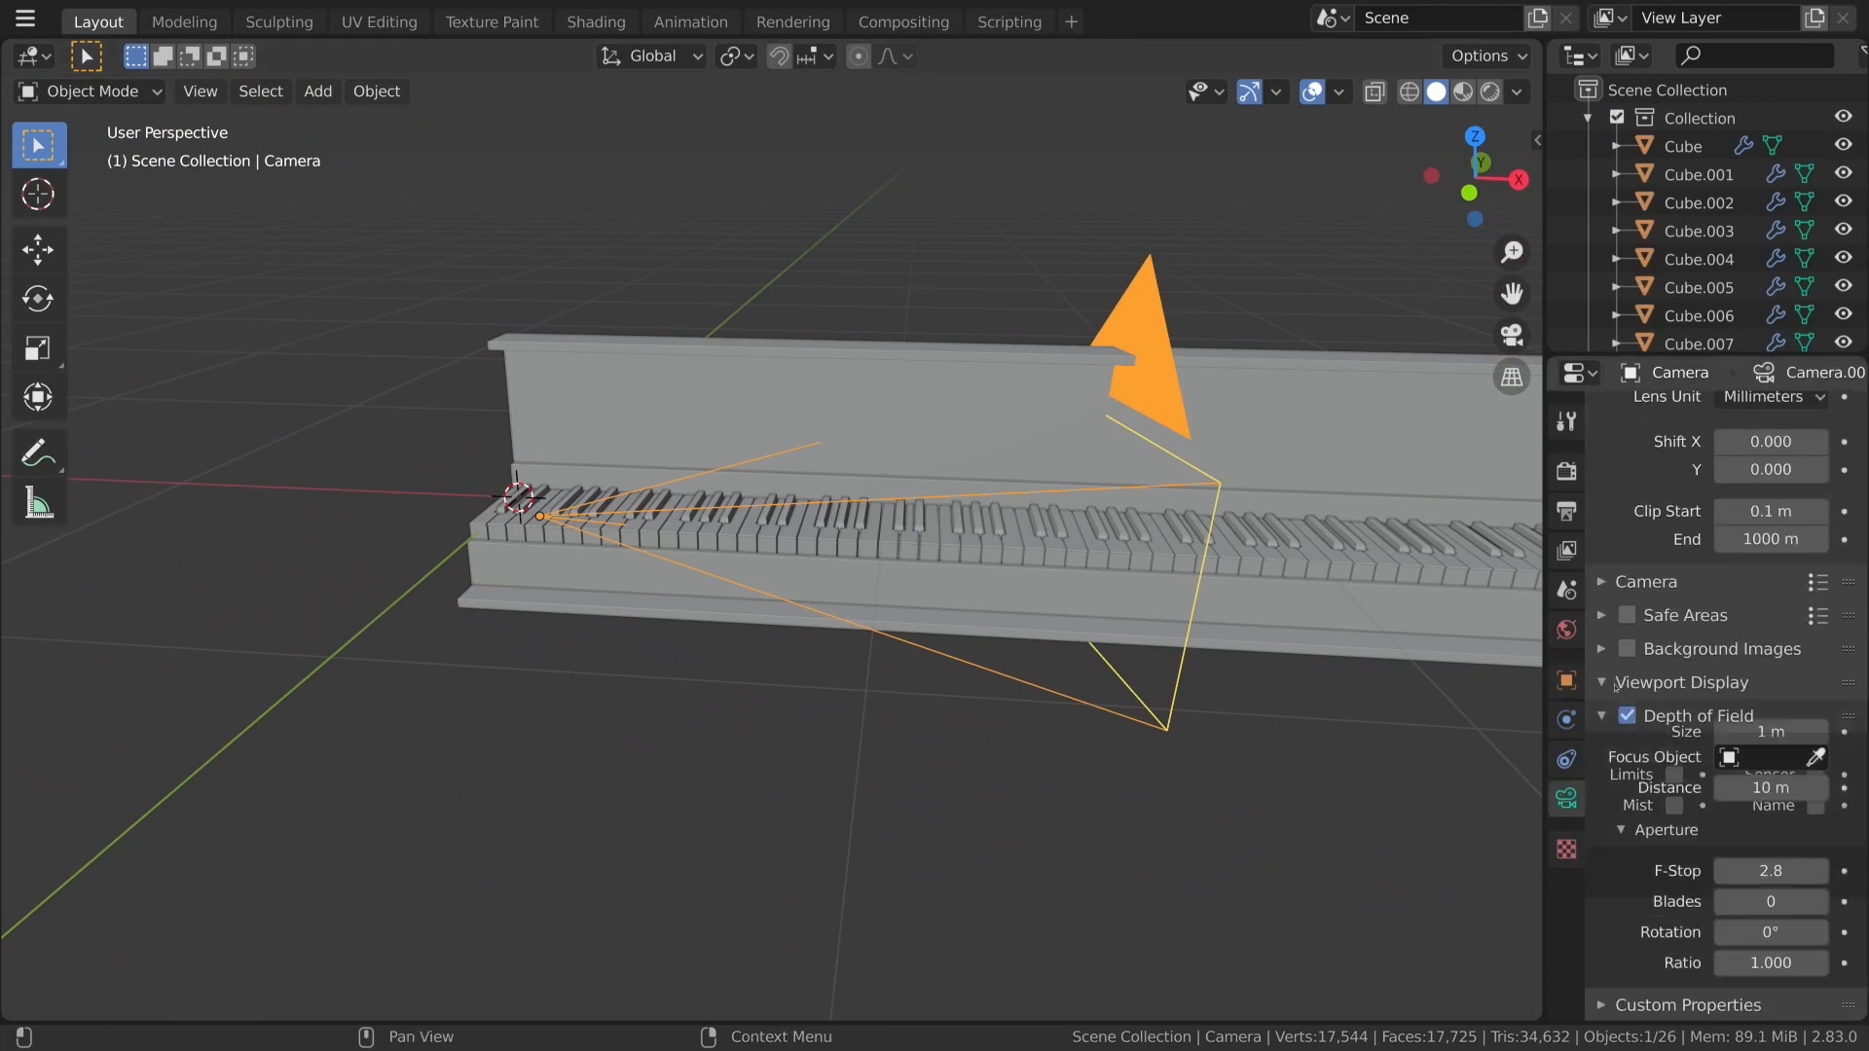
# Turn on the camera's Limits in its viewport display settings and view the whole piano with the camera.
pyautogui.click(1615, 684)
pyautogui.moveTo(1233, 718); pyautogui.dragTo(1356, 785, button='middle')
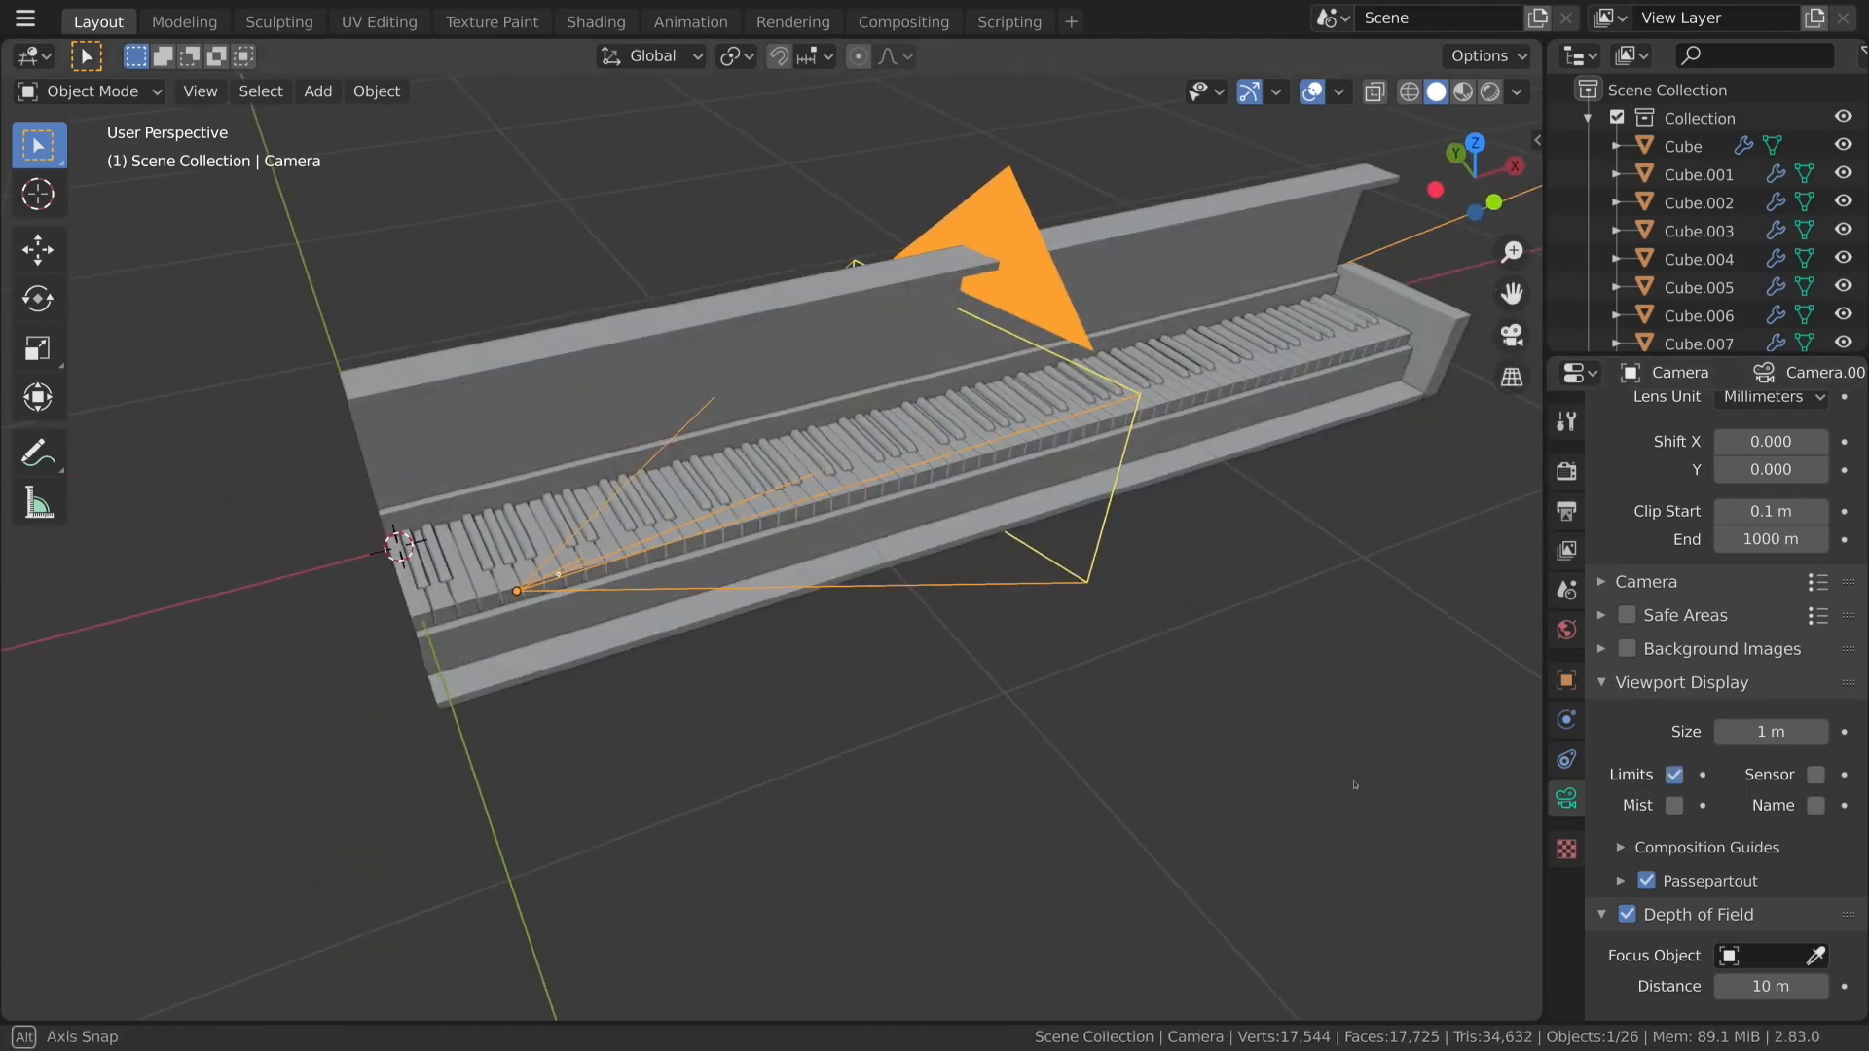
pyautogui.scroll(-4, 1329, 730)
pyautogui.scroll(-5, 1610, 835)
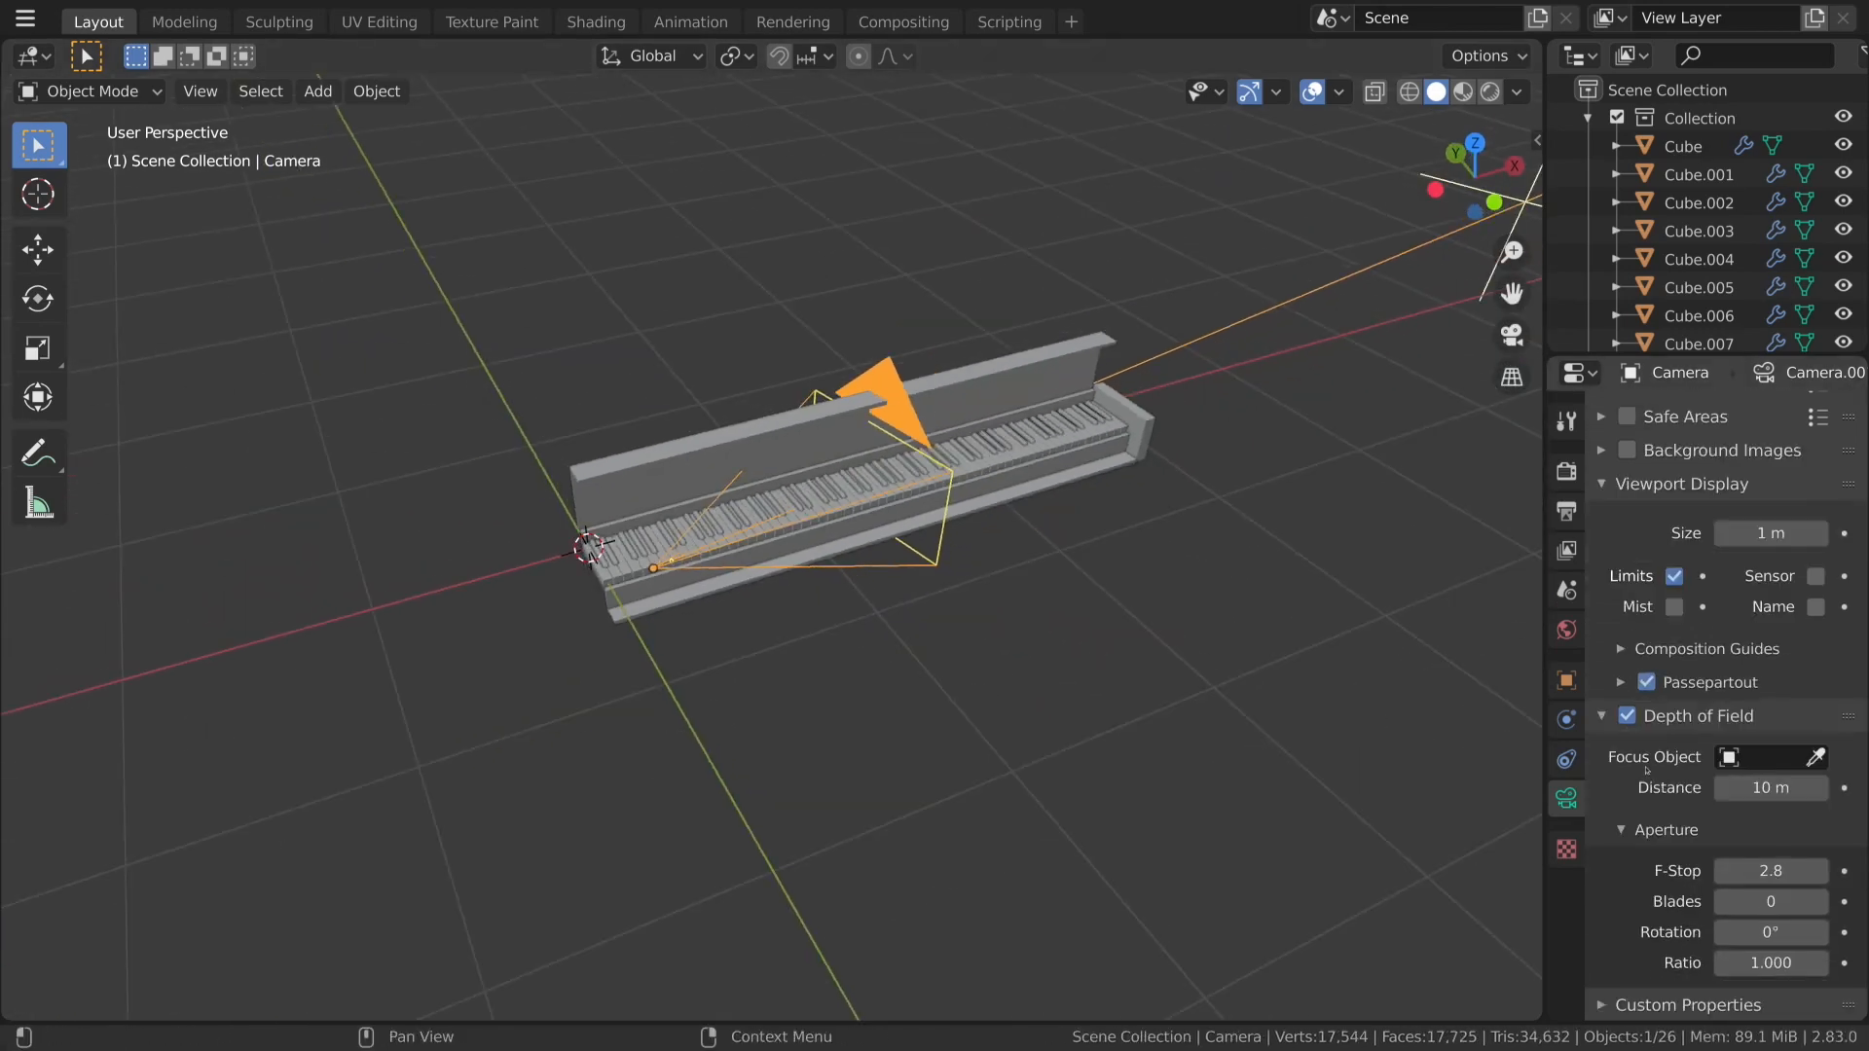
# Set the camera's depth of field focus distance to 0.73 m and view the scene through the camera.
pyautogui.moveTo(1767, 788); pyautogui.dragTo(1602, 788)
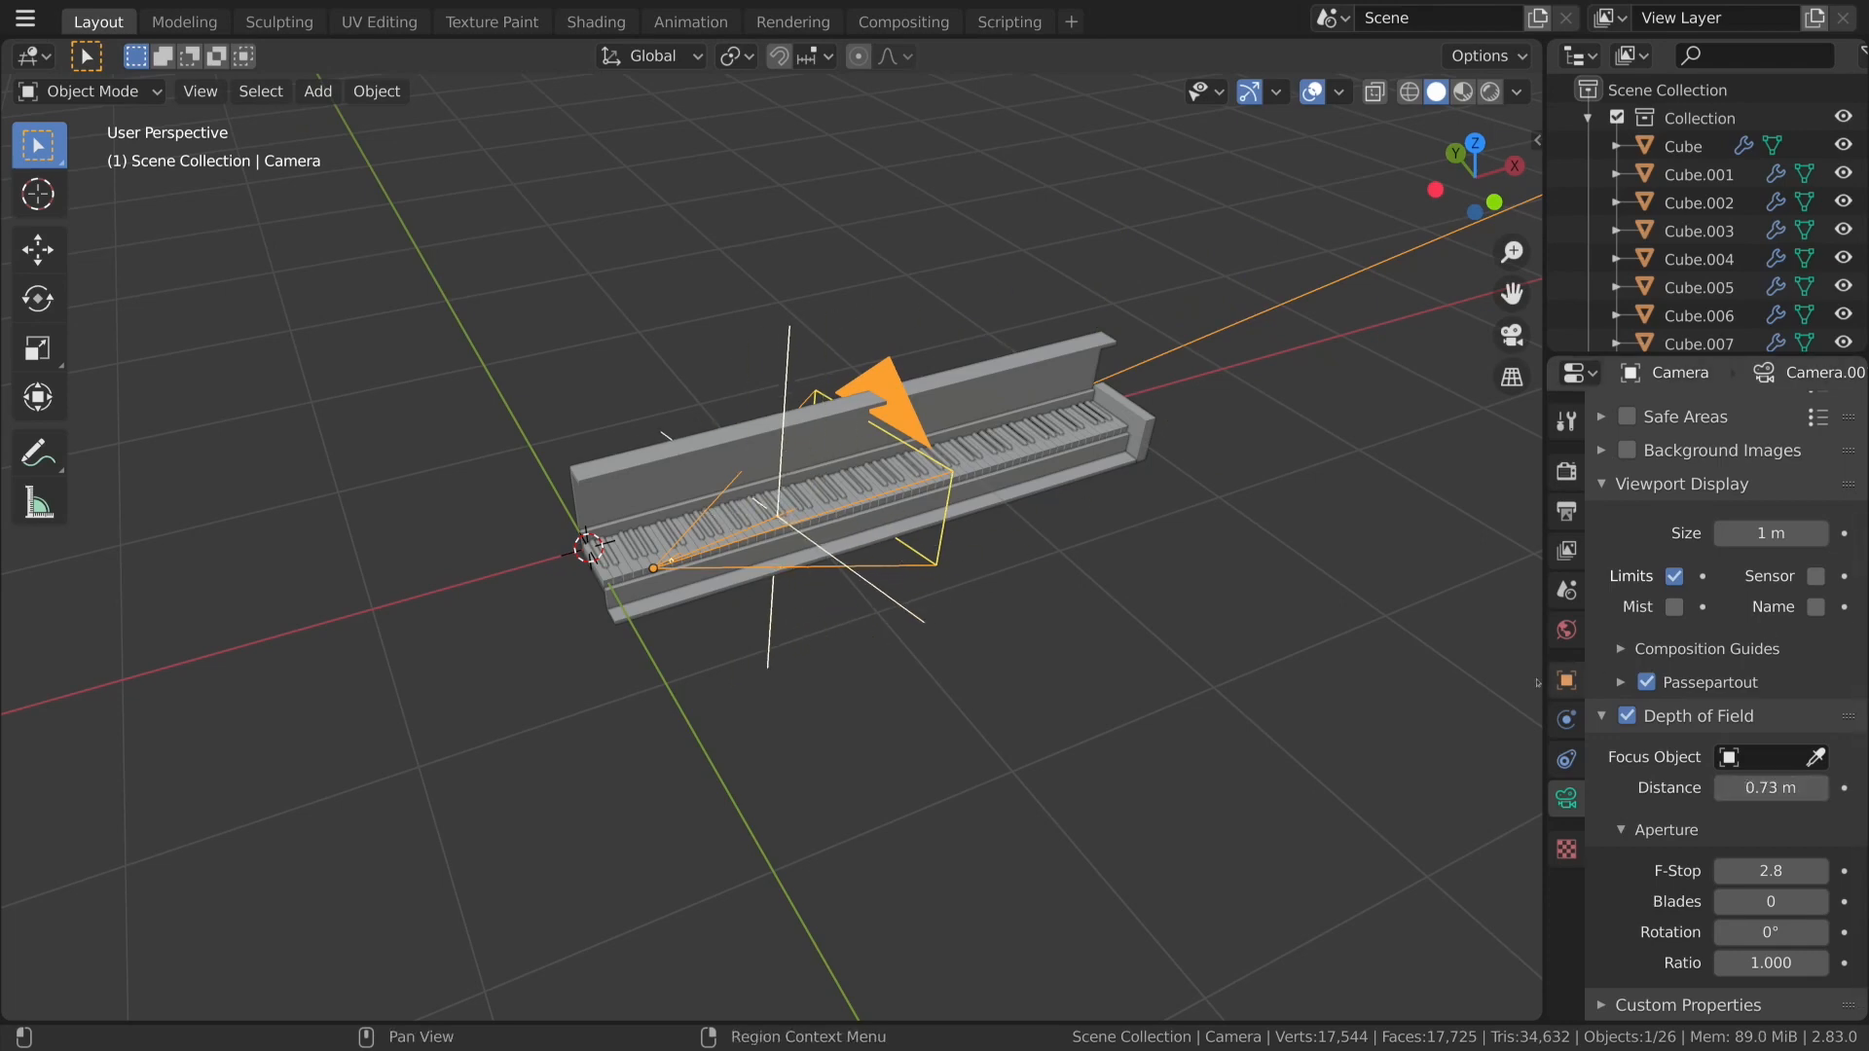
pyautogui.press('KP_0')
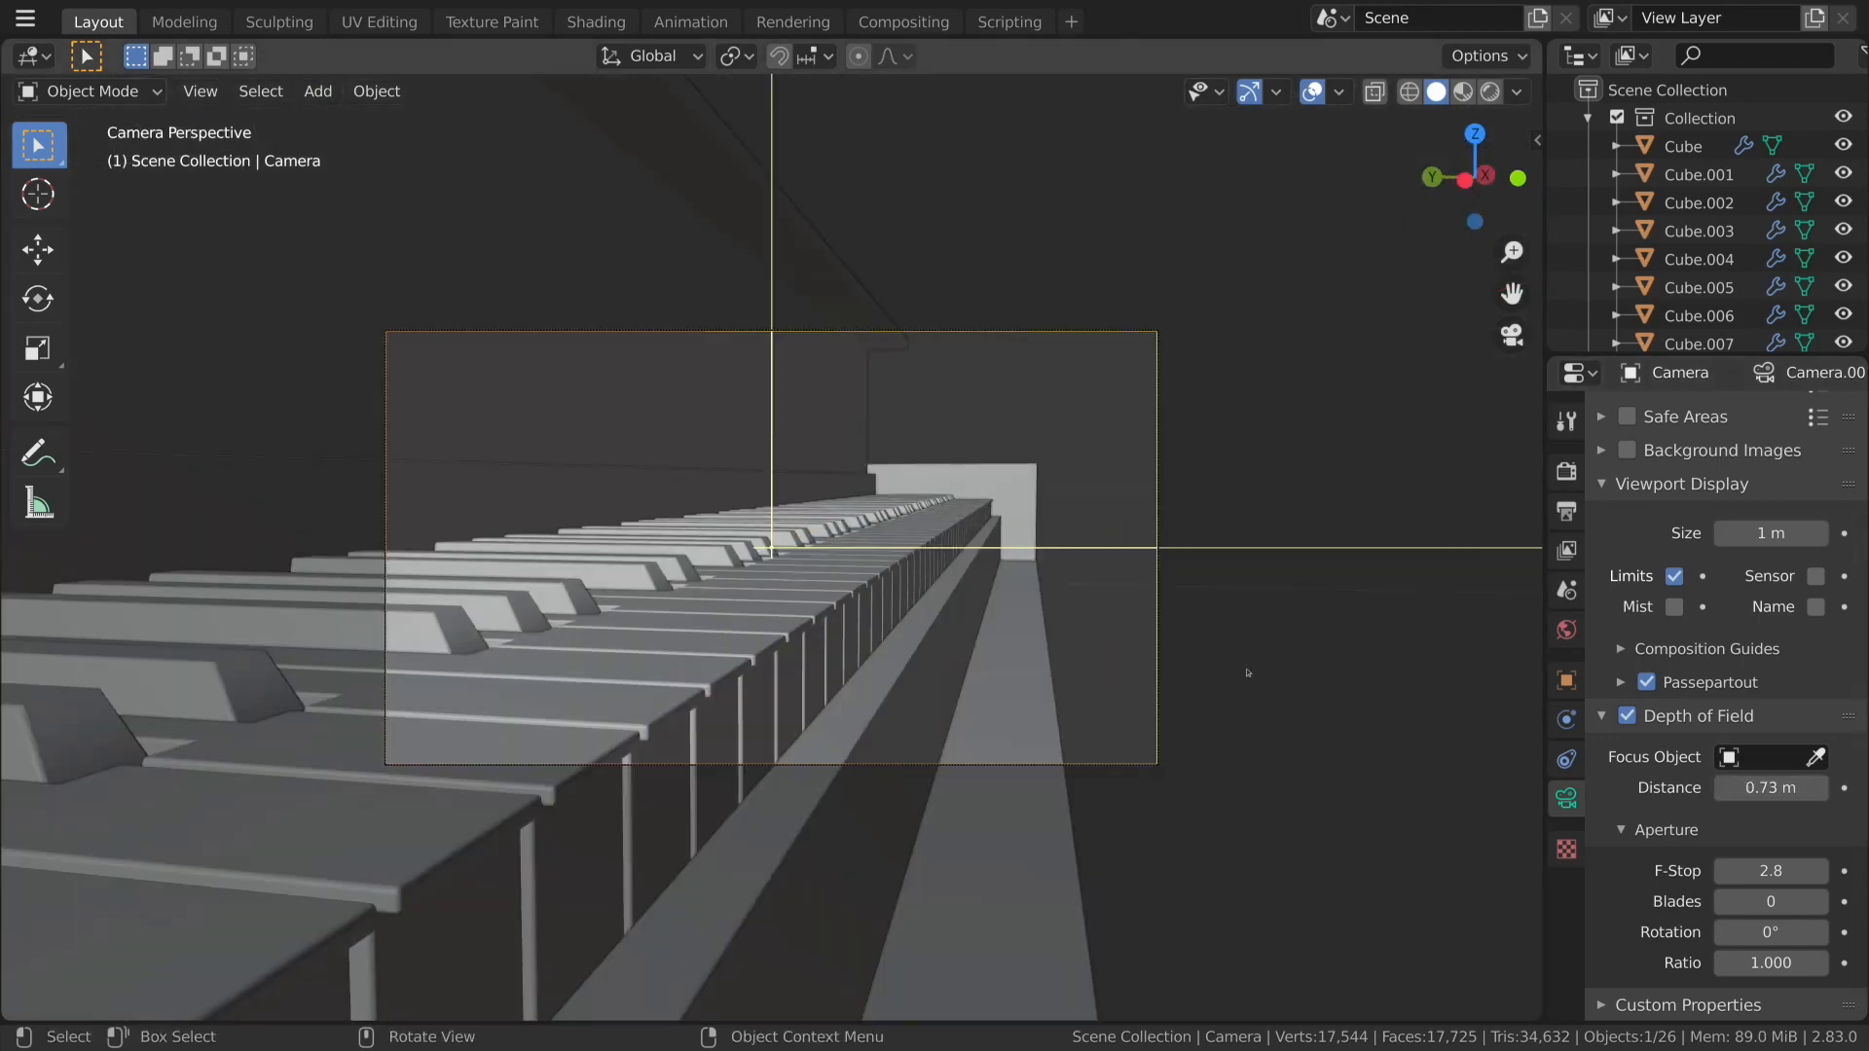
# In the Shading workspace, set the camera's depth of field F-Stop to 5.0.
pyautogui.click(610, 16)
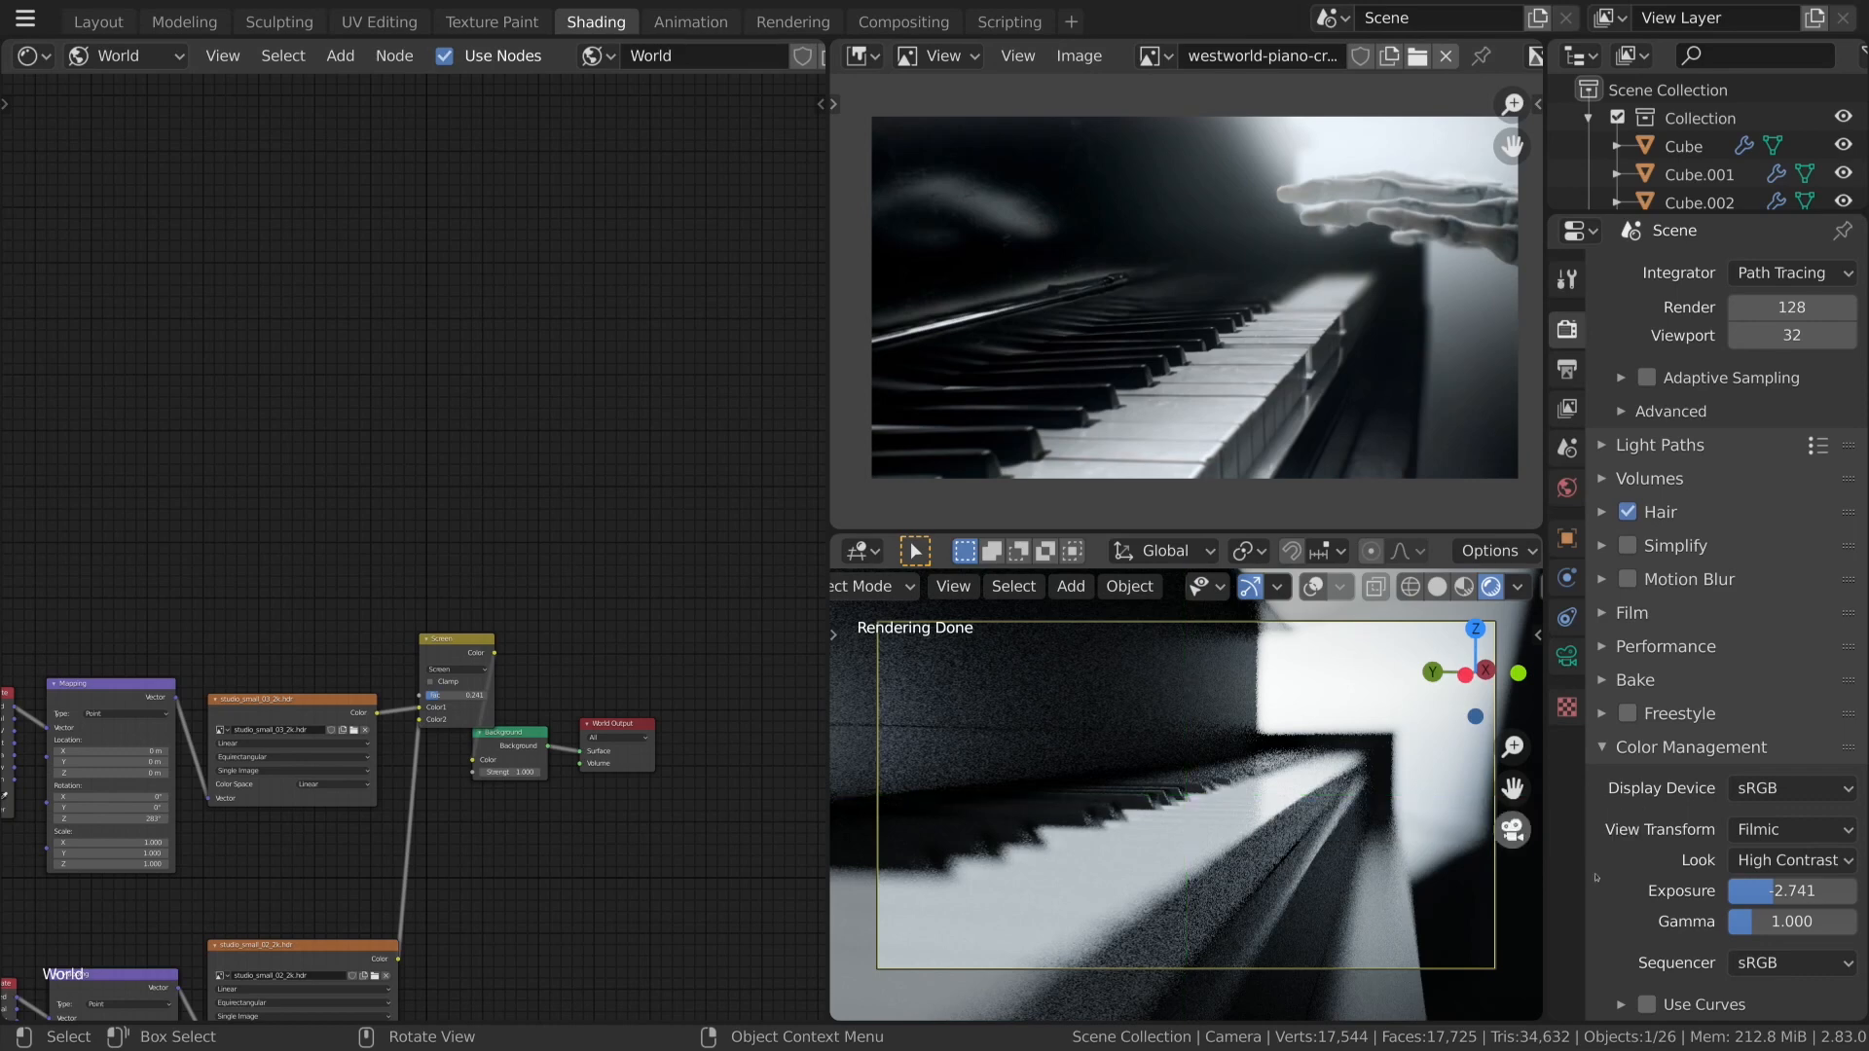
pyautogui.click(1566, 655)
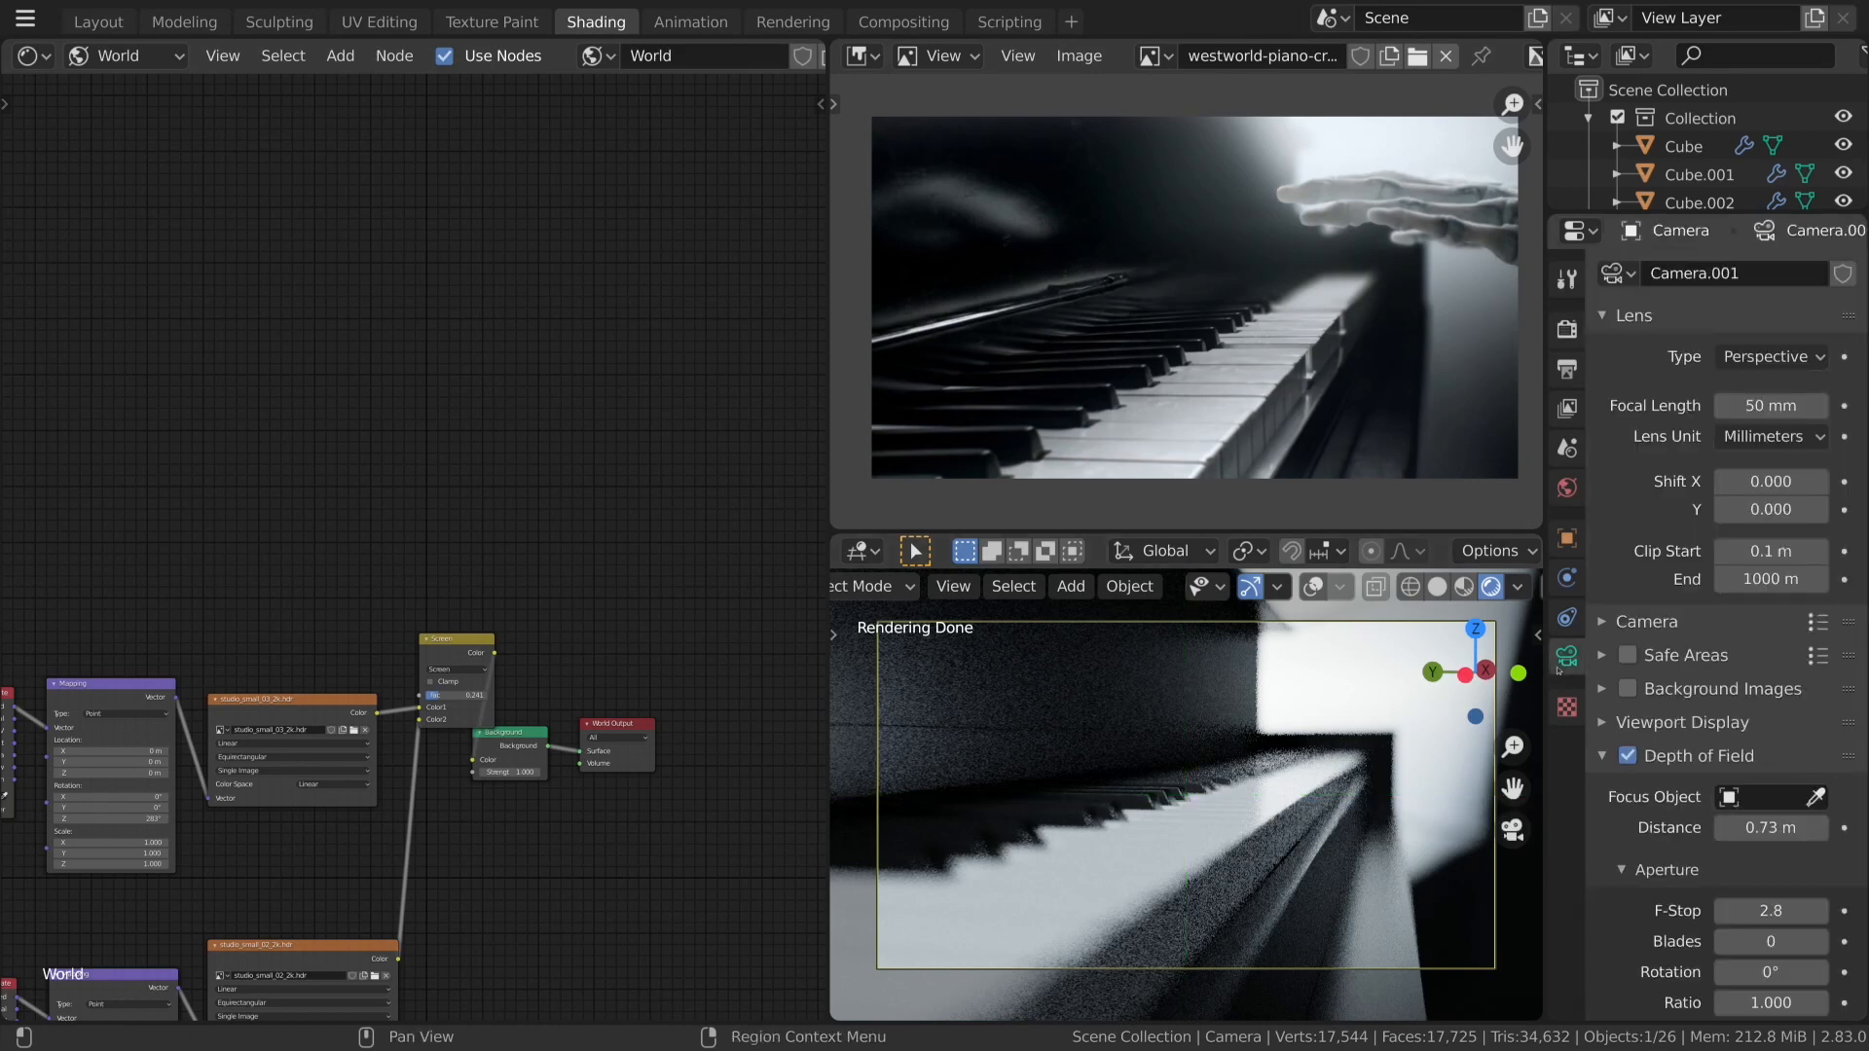
pyautogui.scroll(-1, 1738, 778)
pyautogui.doubleClick(1747, 869)
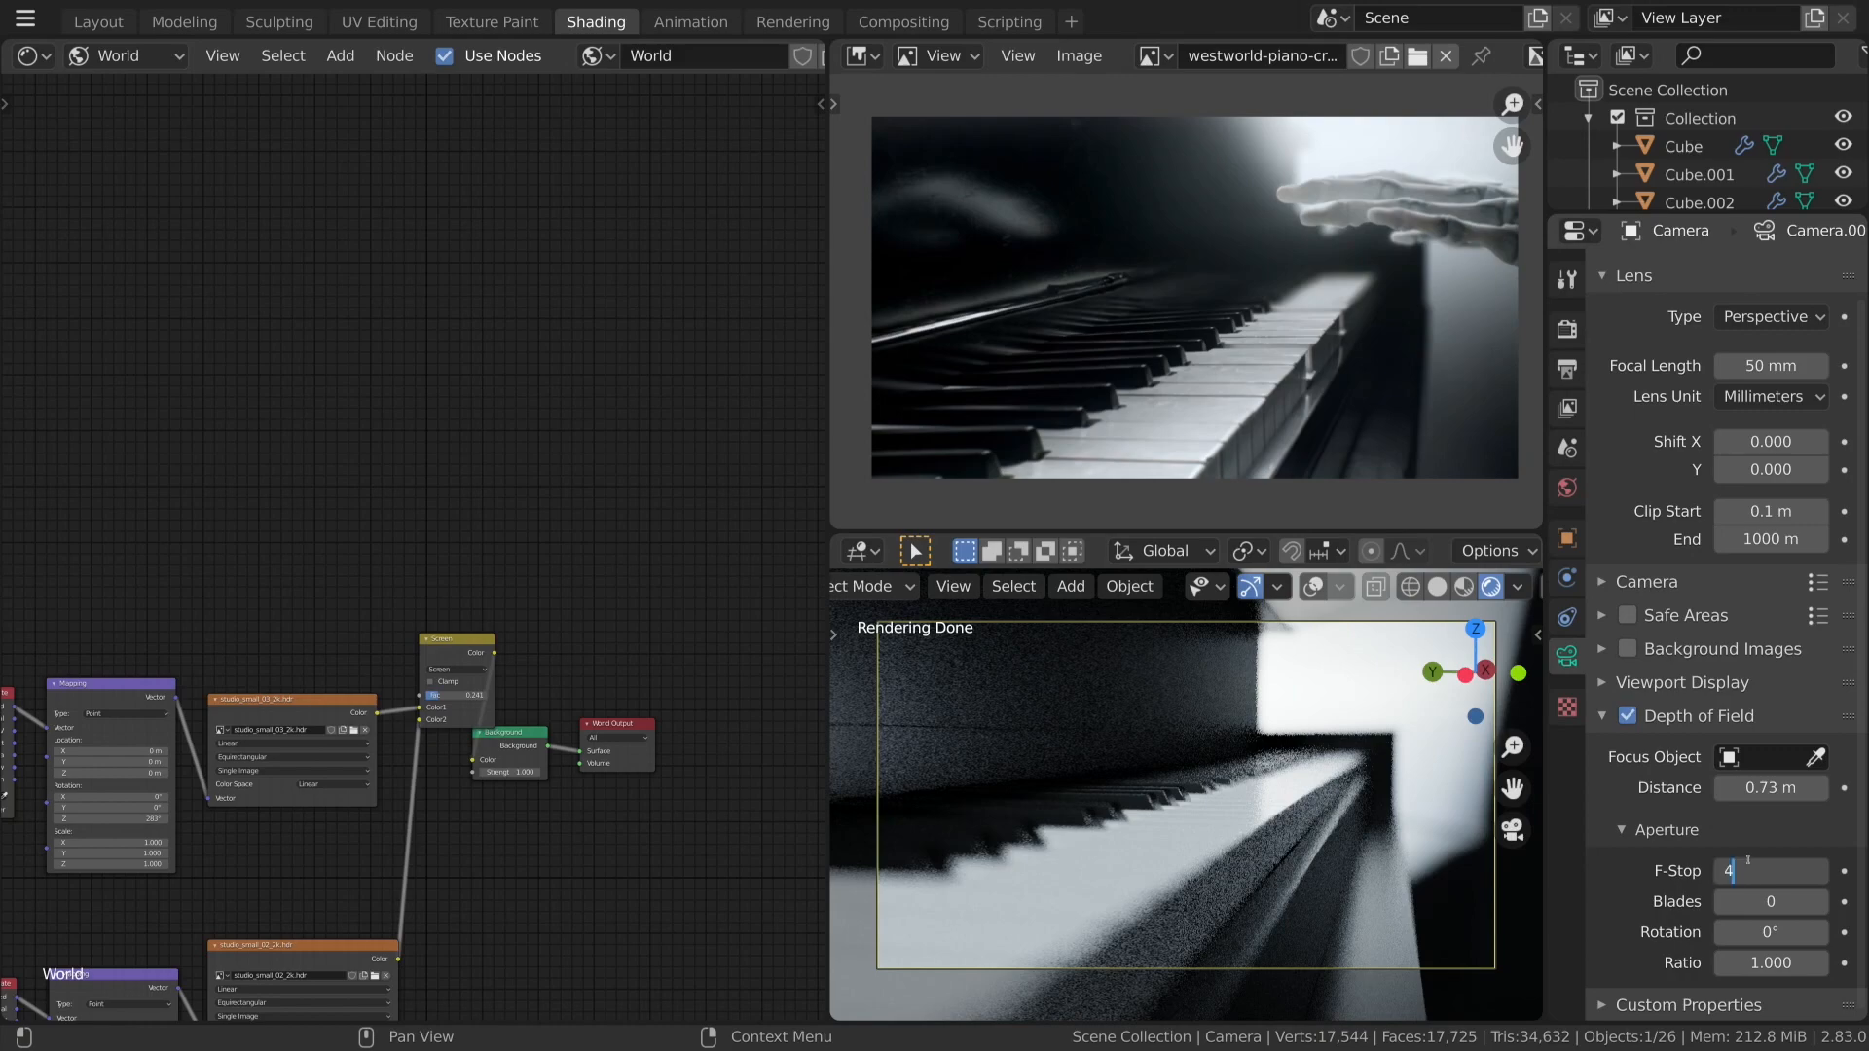
pyautogui.press('Return')
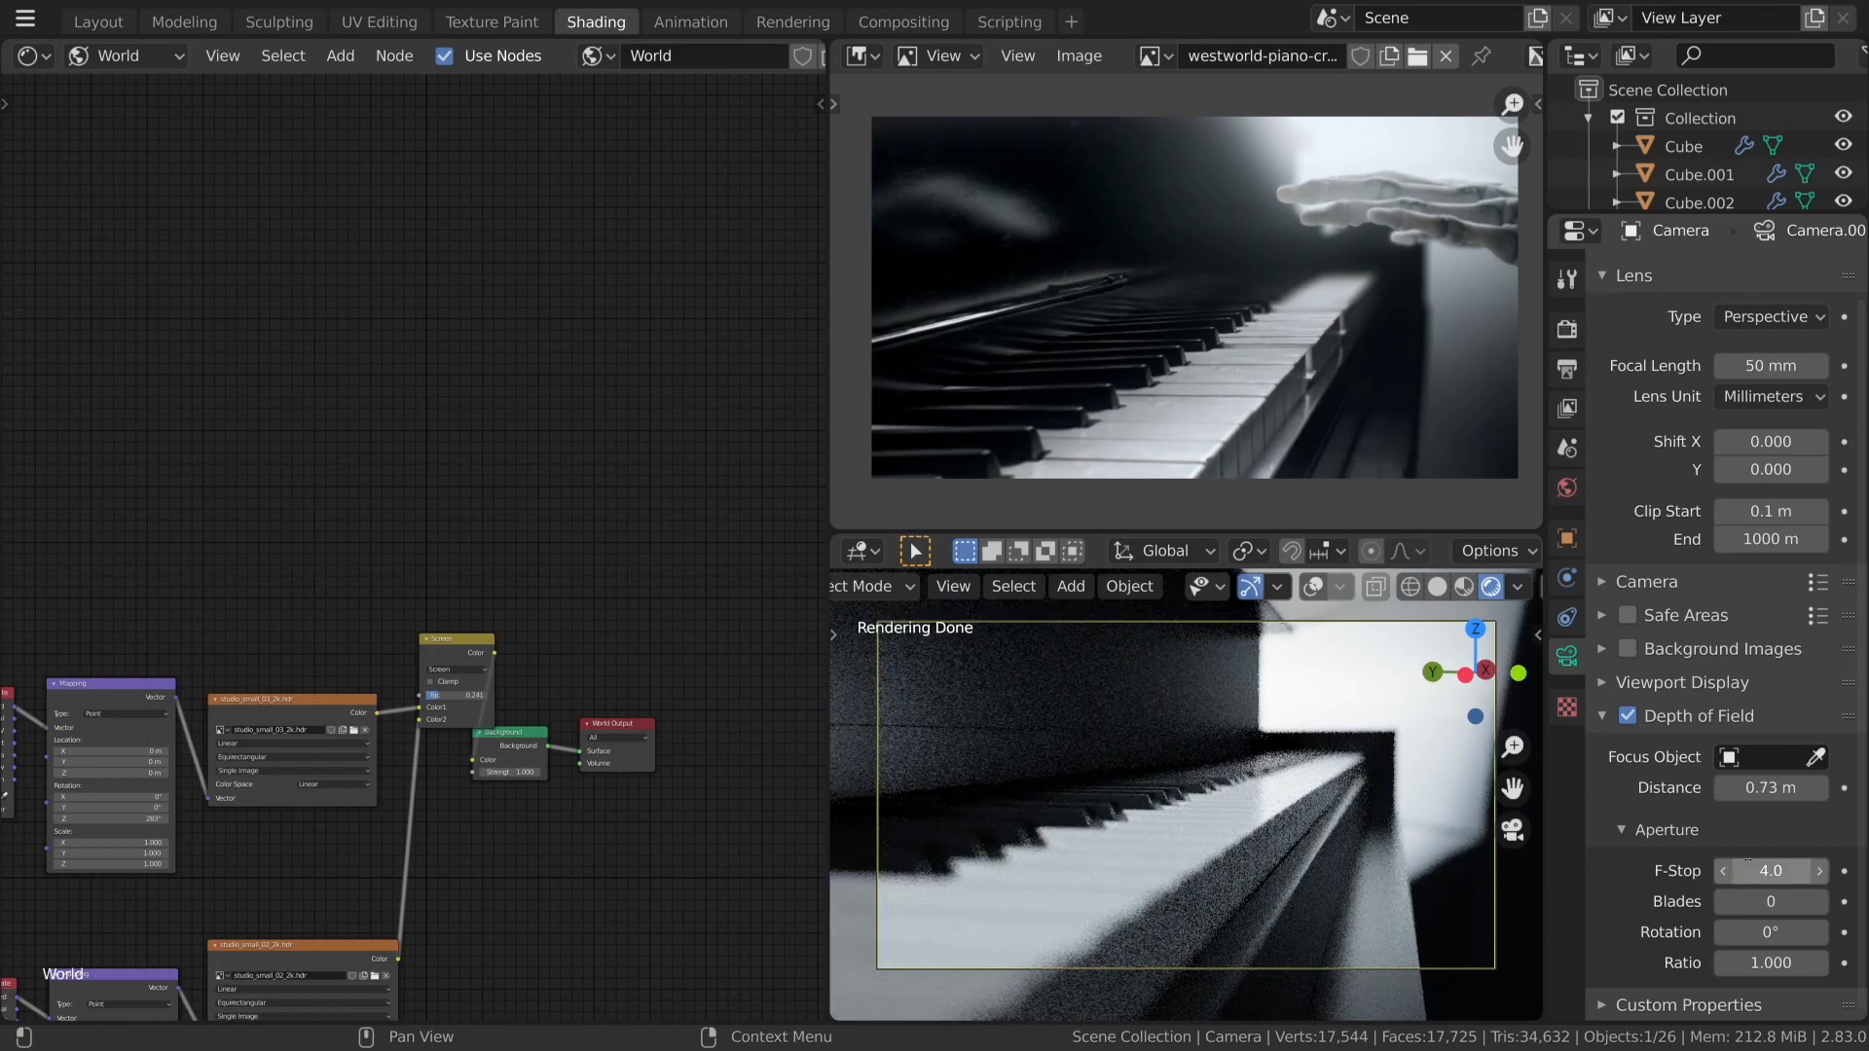
pyautogui.doubleClick(1748, 864)
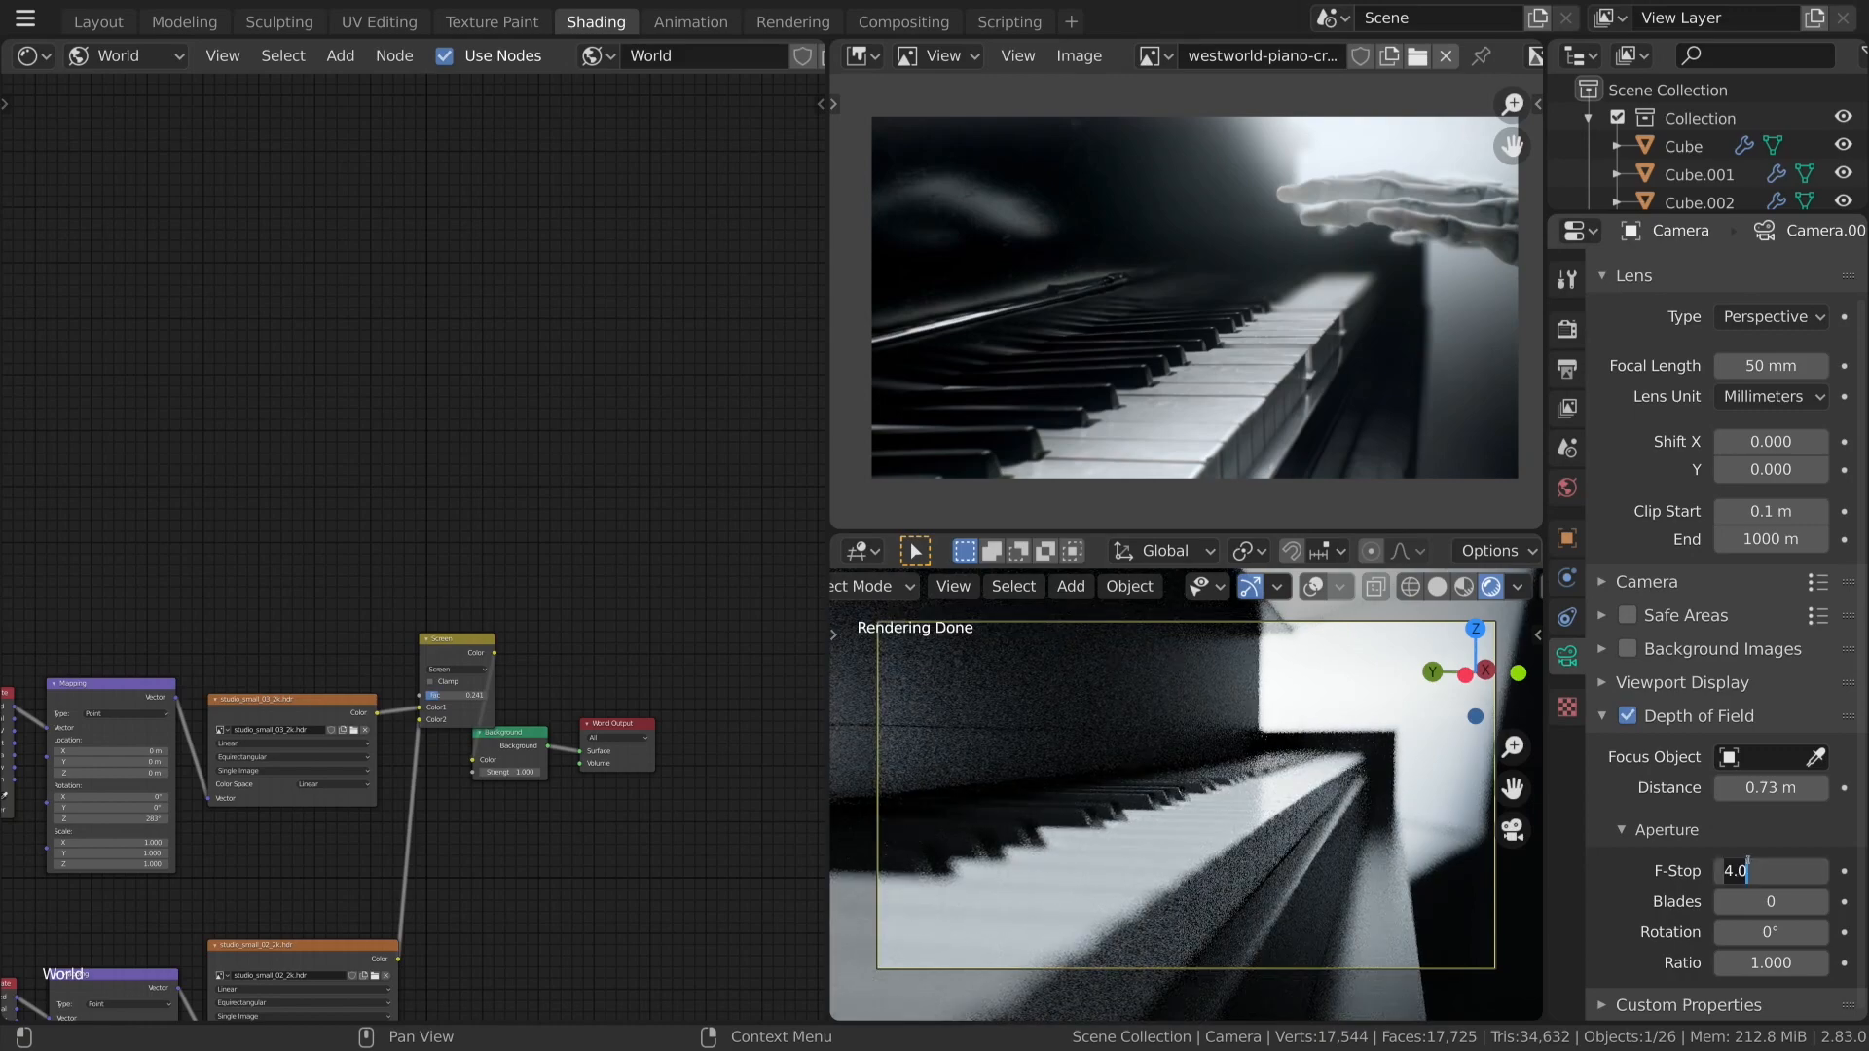
pyautogui.press('Return')
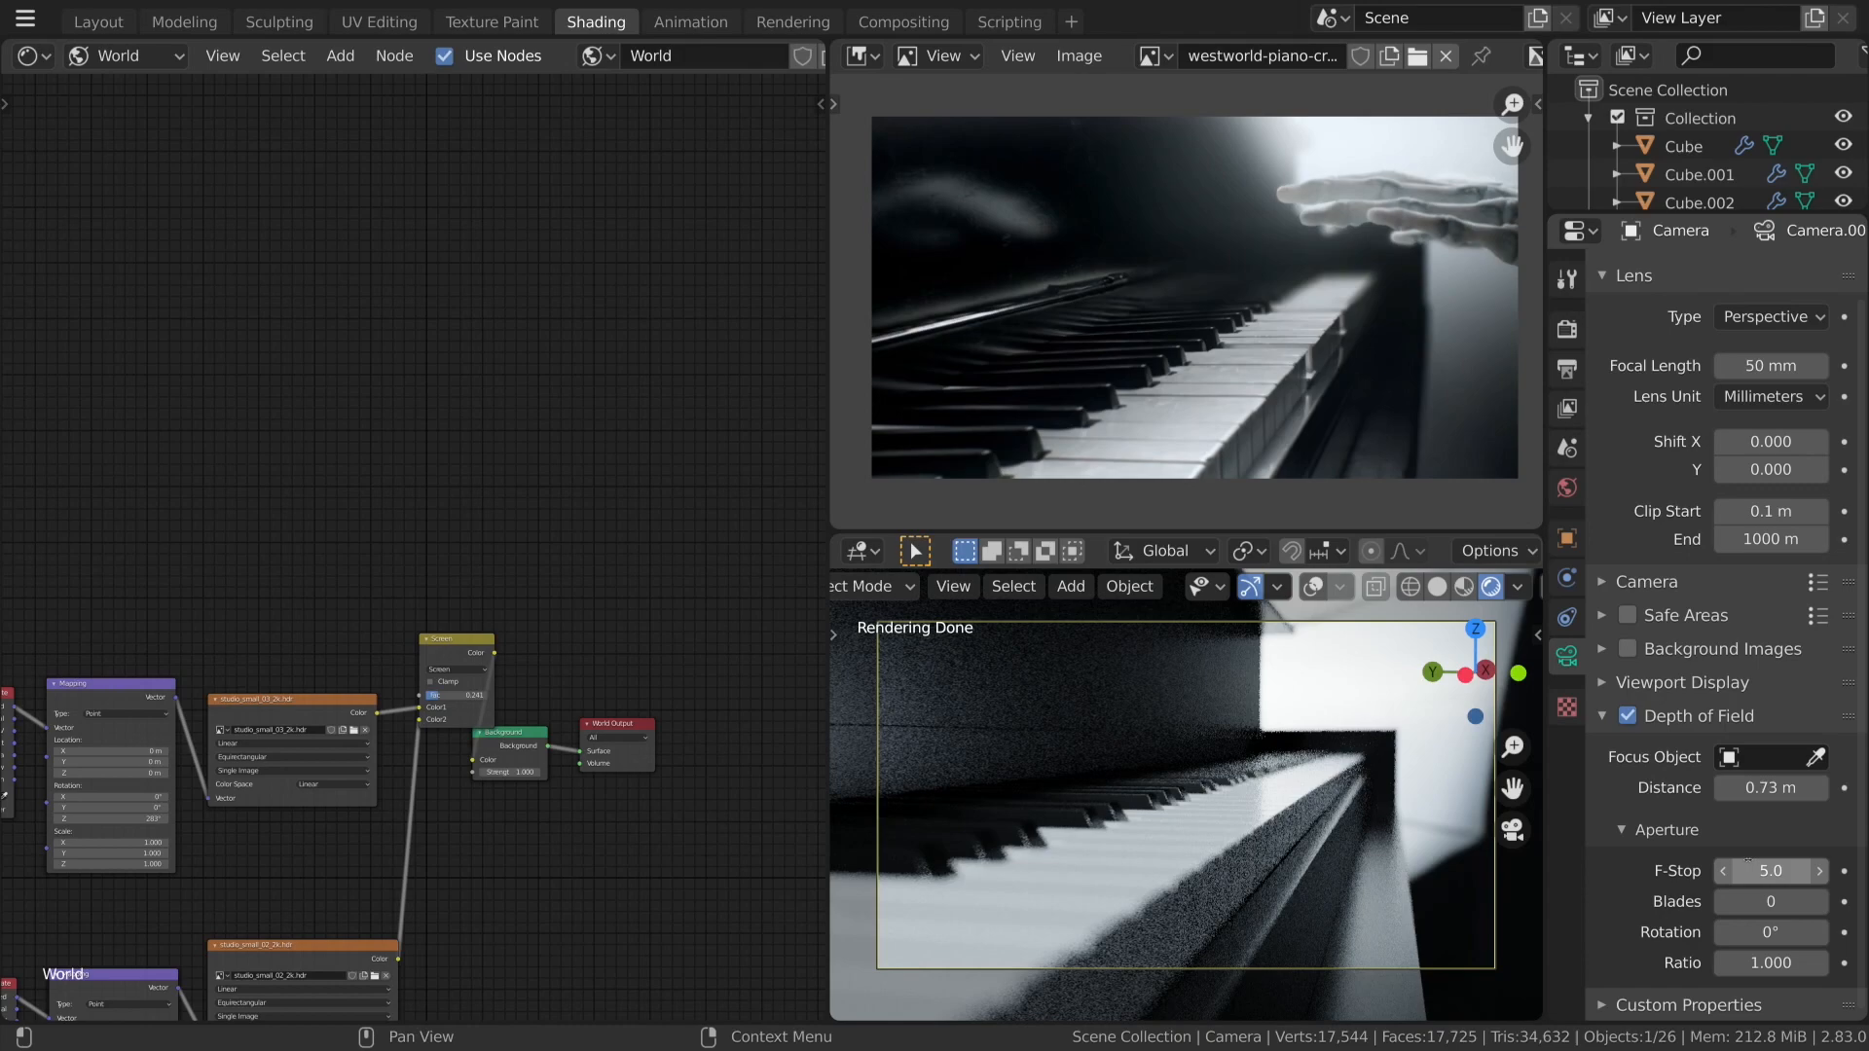
# Select the piano's upright back panel and show its ShineyBlack object material nodes instead of the World nodes.
pyautogui.click(1011, 687)
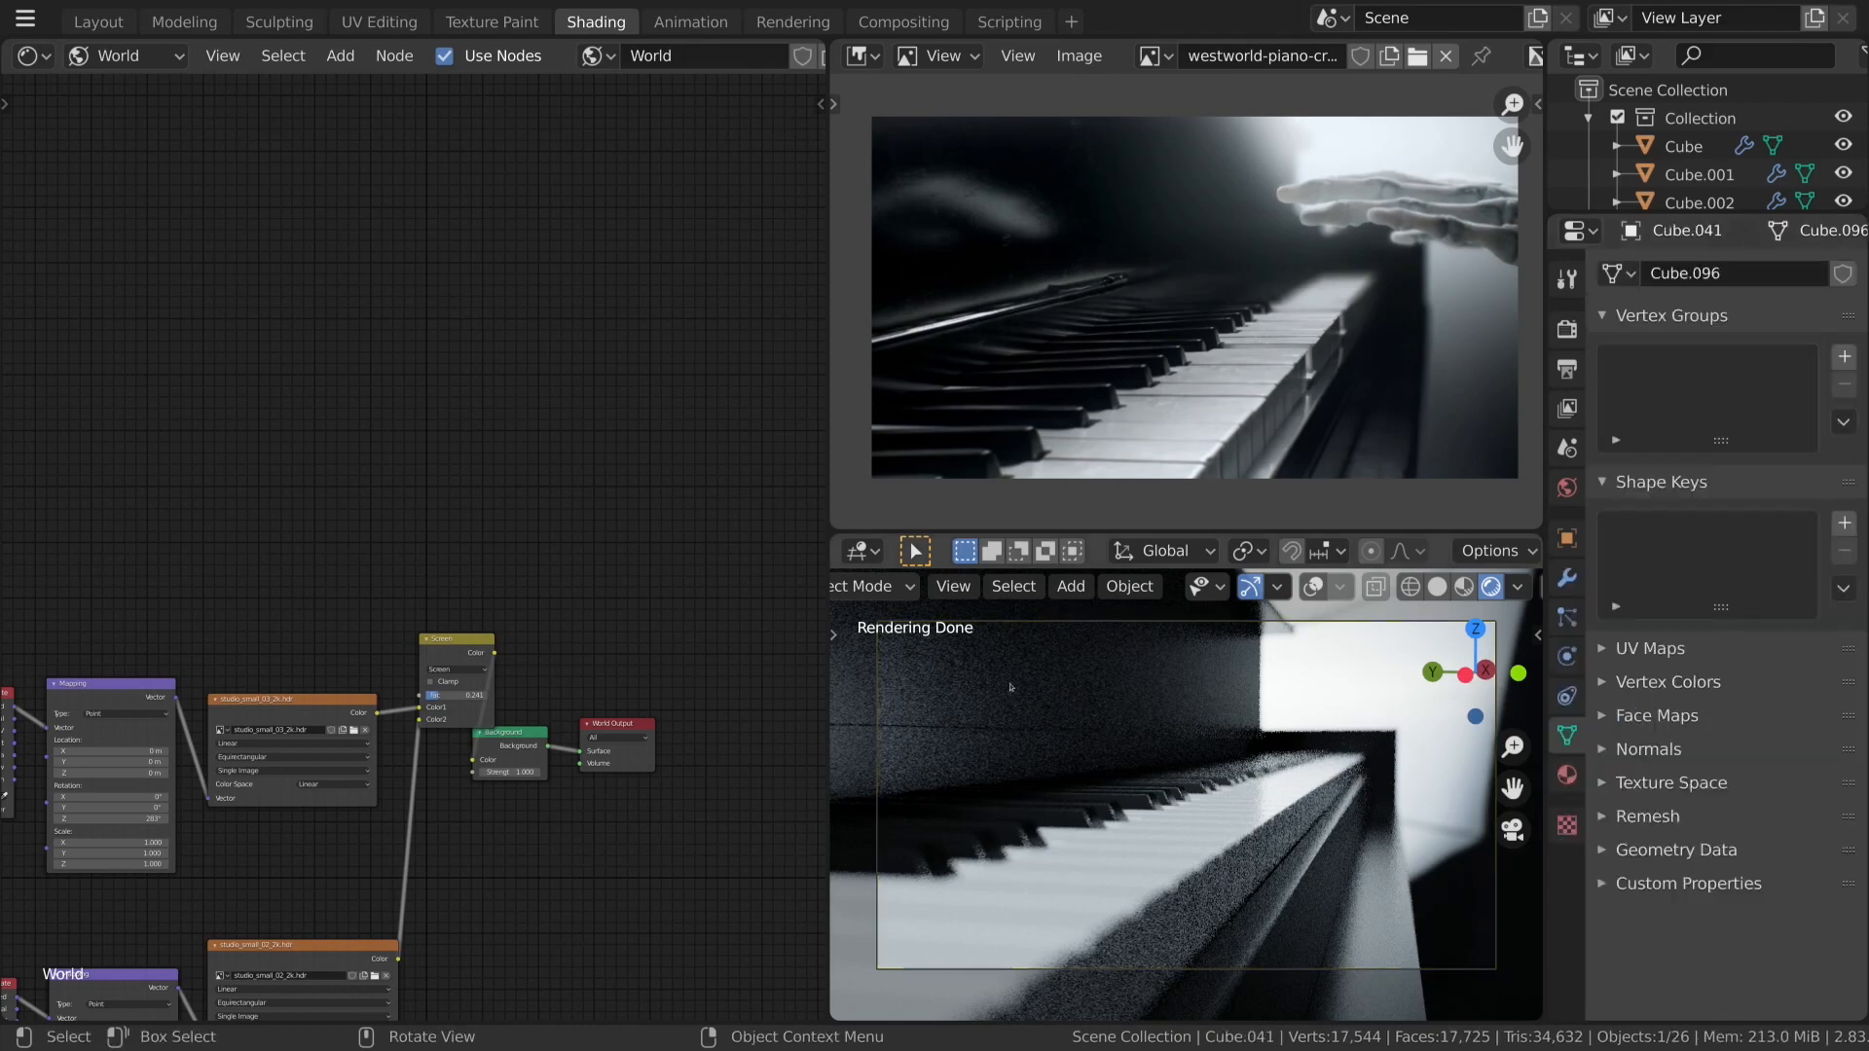
pyautogui.scroll(-1, 405, 551)
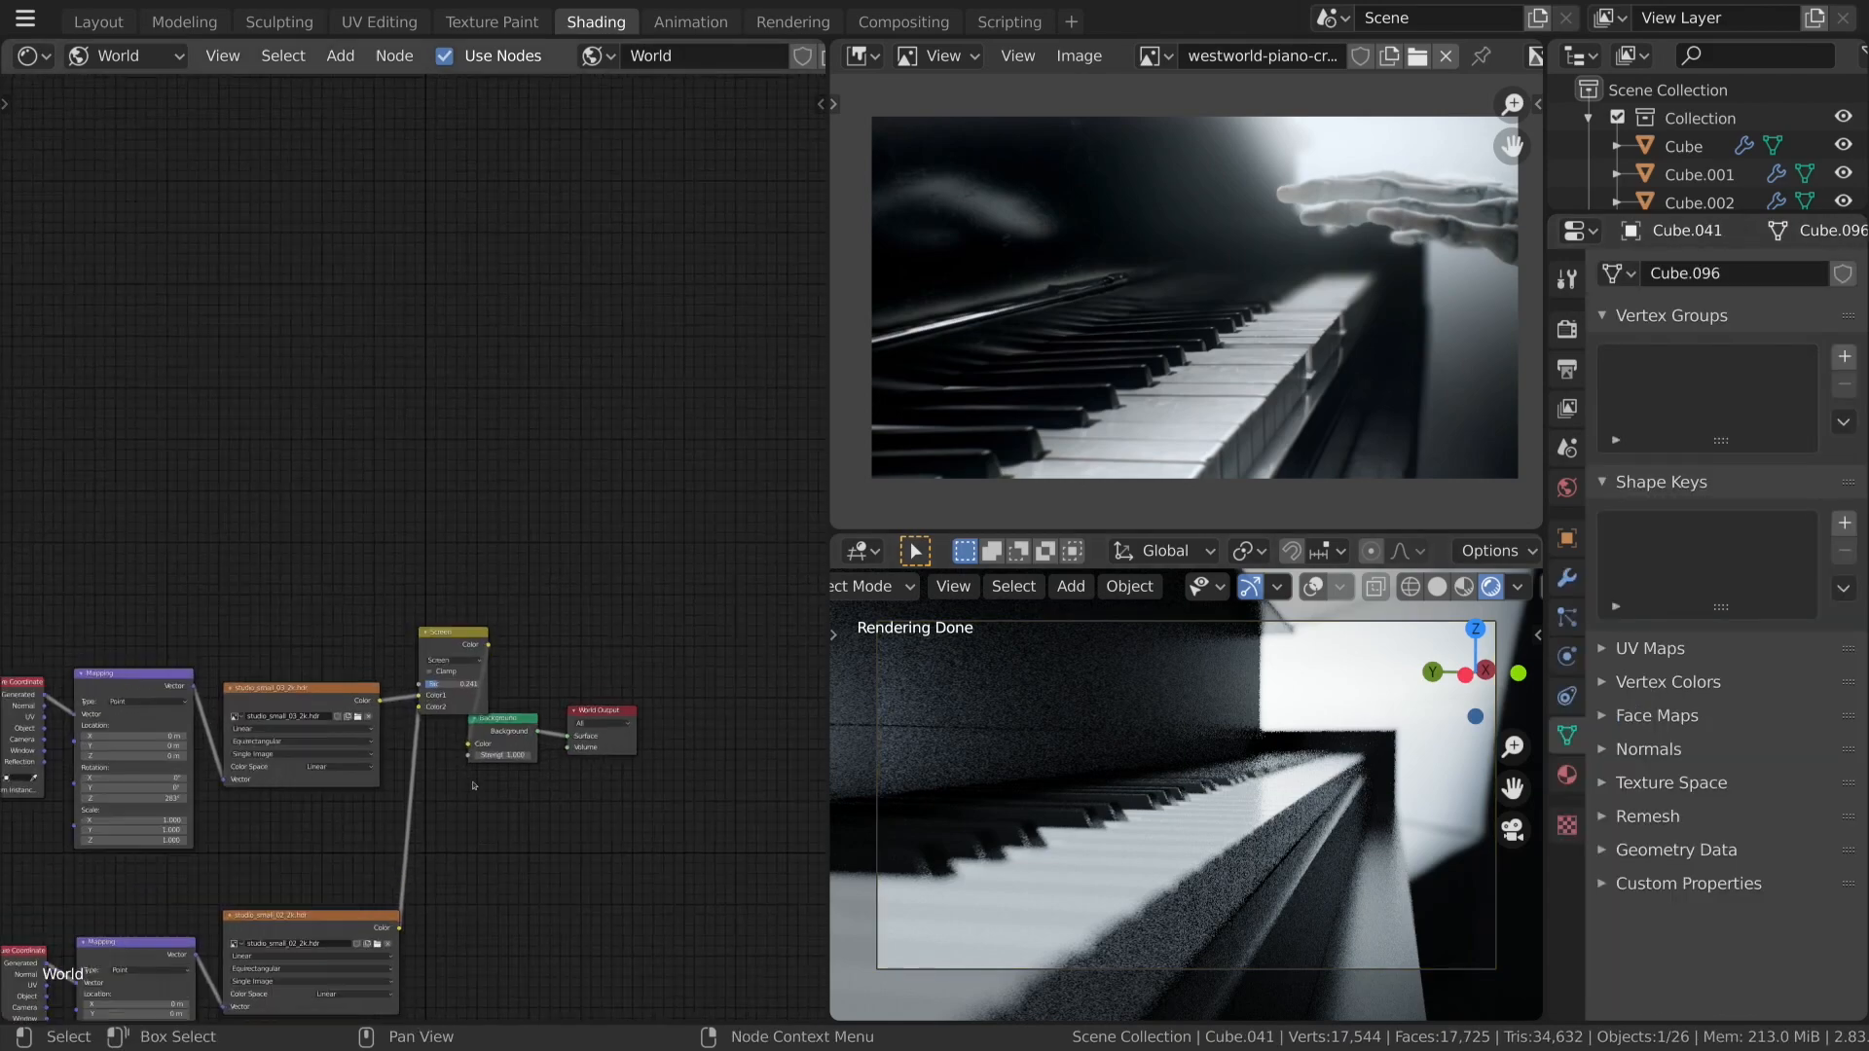
pyautogui.click(125, 56)
pyautogui.click(125, 87)
pyautogui.scroll(-1, 545, 778)
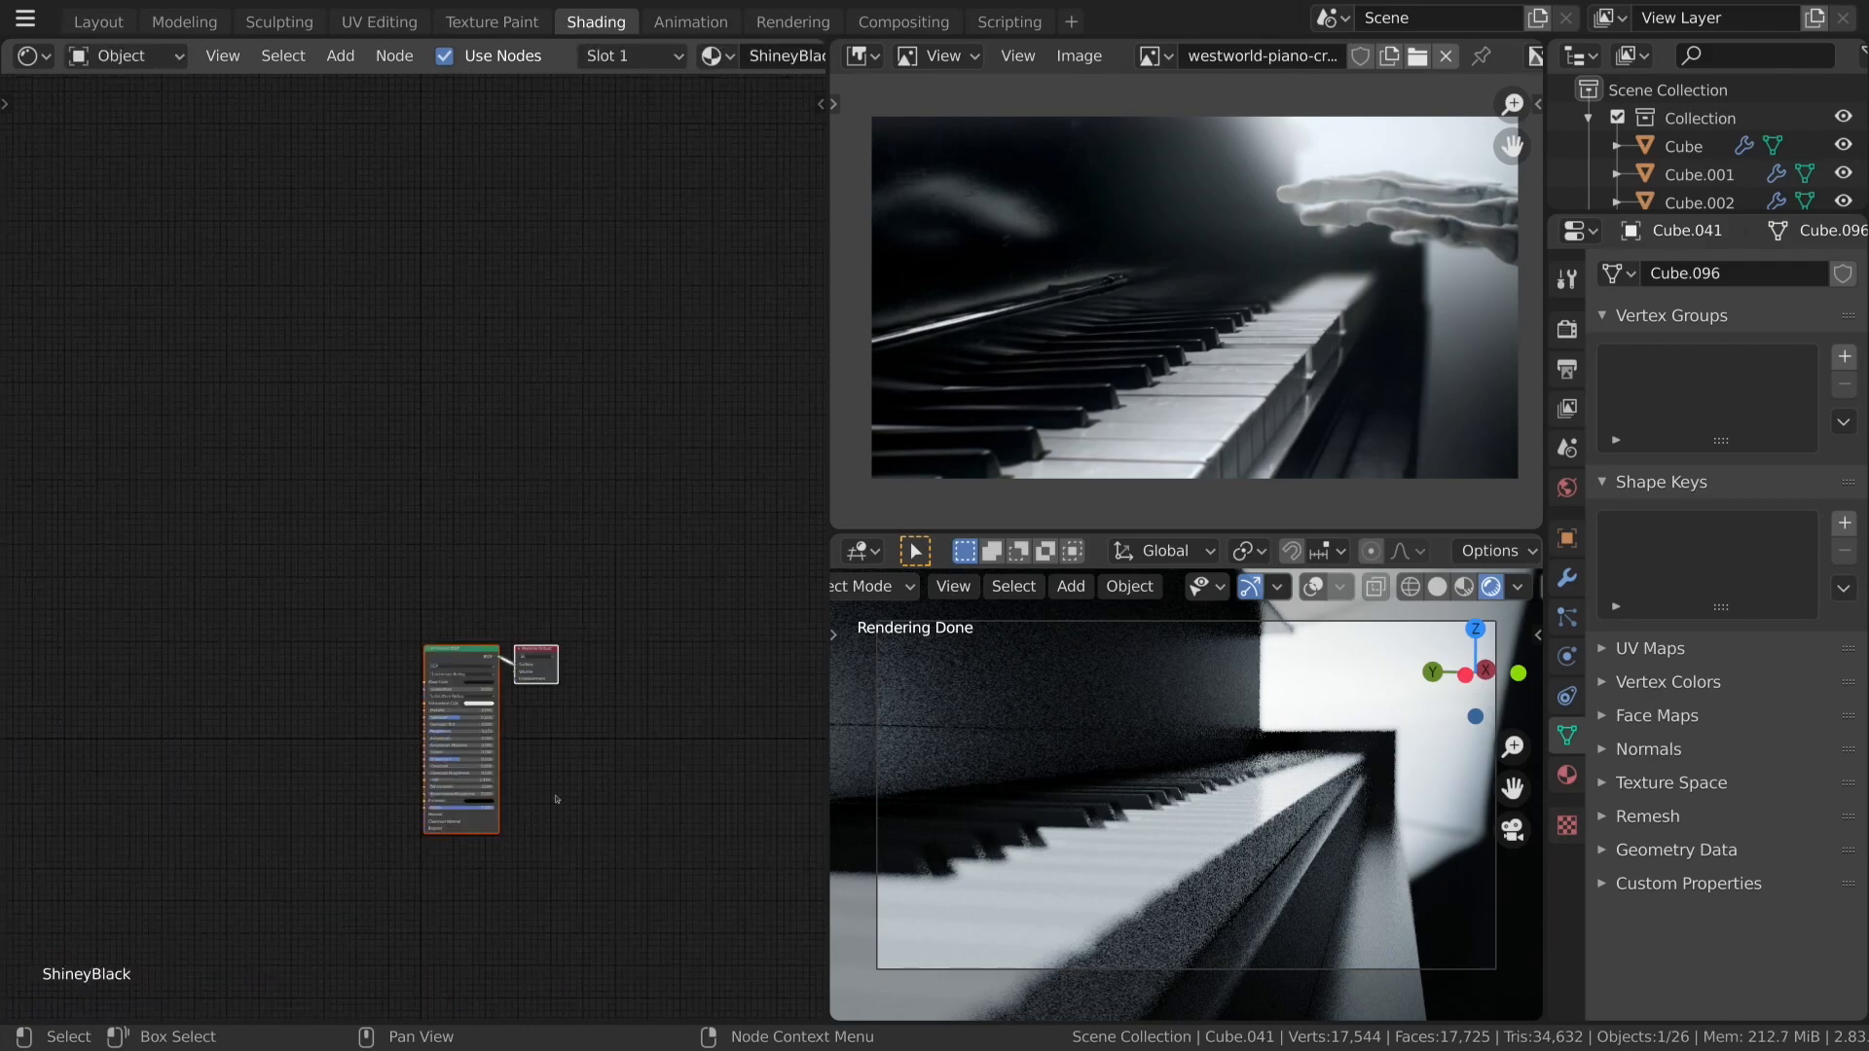
pyautogui.scroll(1, 545, 779)
pyautogui.scroll(3, 508, 587)
pyautogui.scroll(-1, 508, 587)
pyautogui.scroll(2, 508, 587)
# Set the Roughness of the ShineyBlack material's Principled BSDF to 0.150.
pyautogui.moveTo(508, 587); pyautogui.dragTo(447, 587)
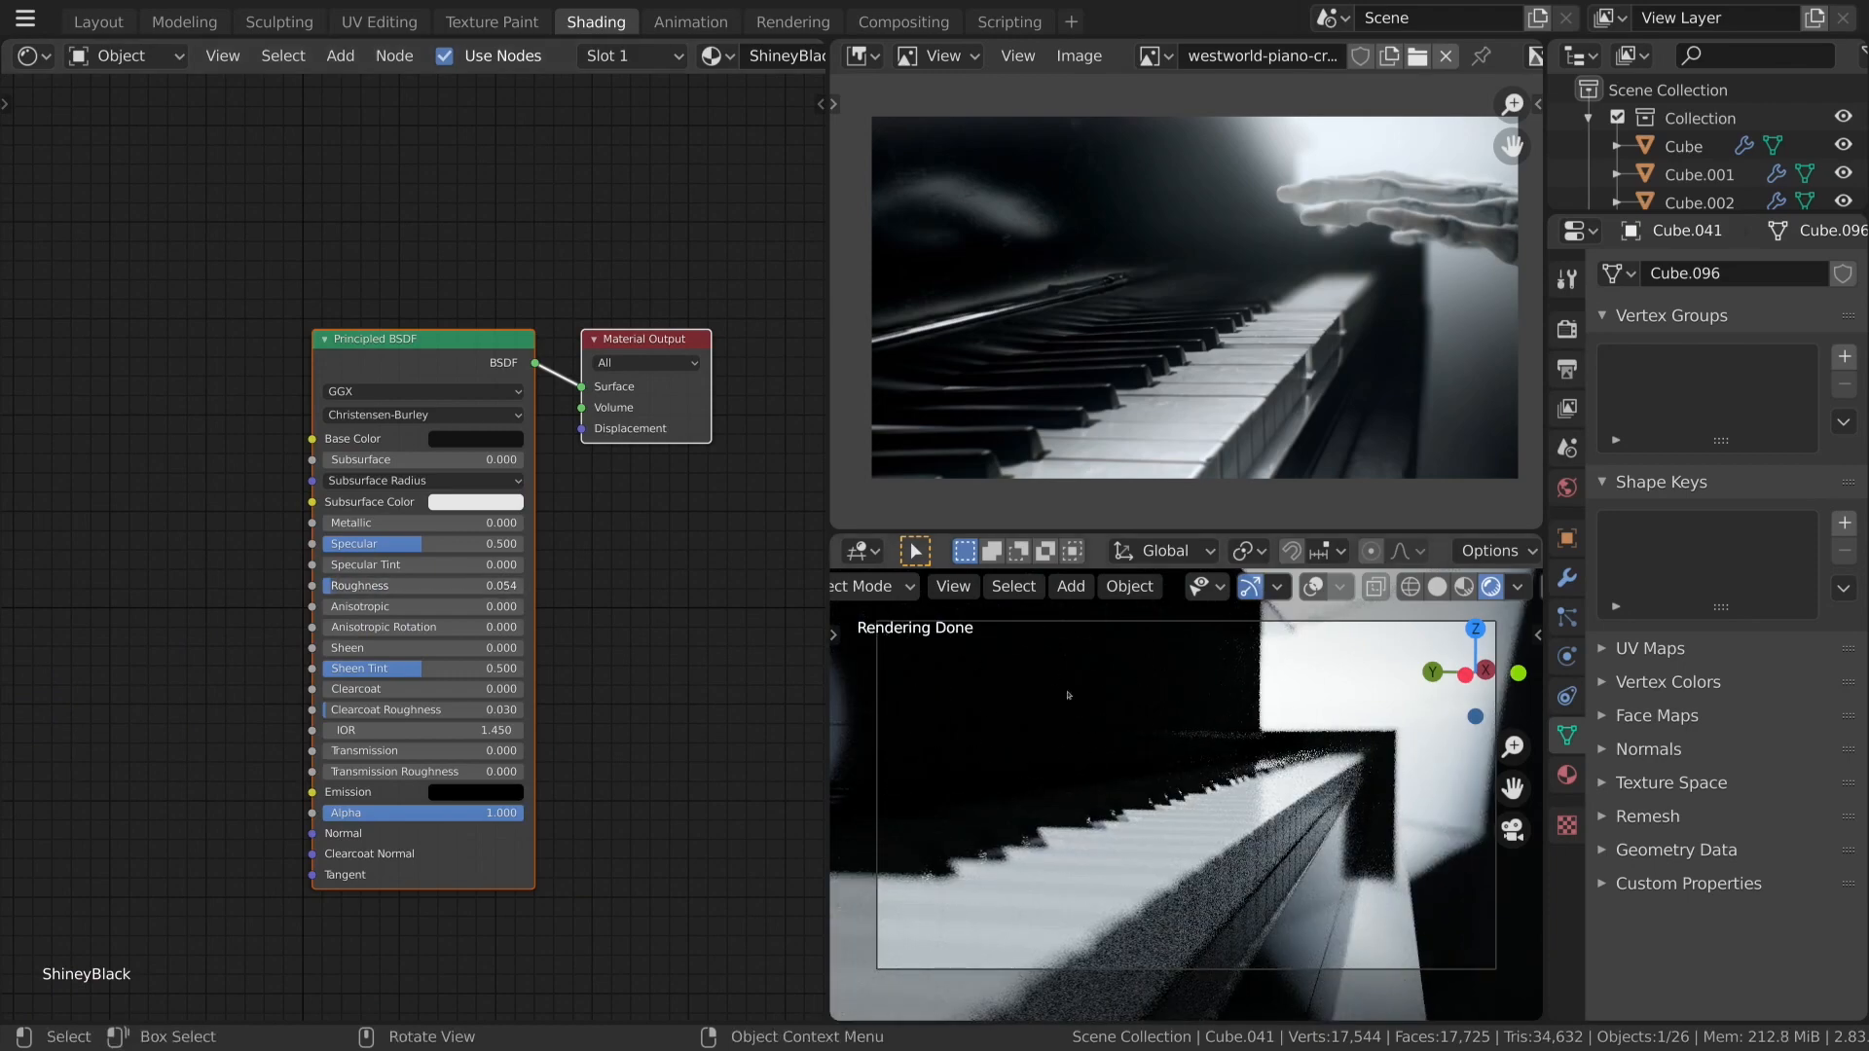
pyautogui.moveTo(433, 585)
pyautogui.mouseDown()
pyautogui.moveTo(578, 585)
pyautogui.moveTo(370, 585)
pyautogui.mouseUp()
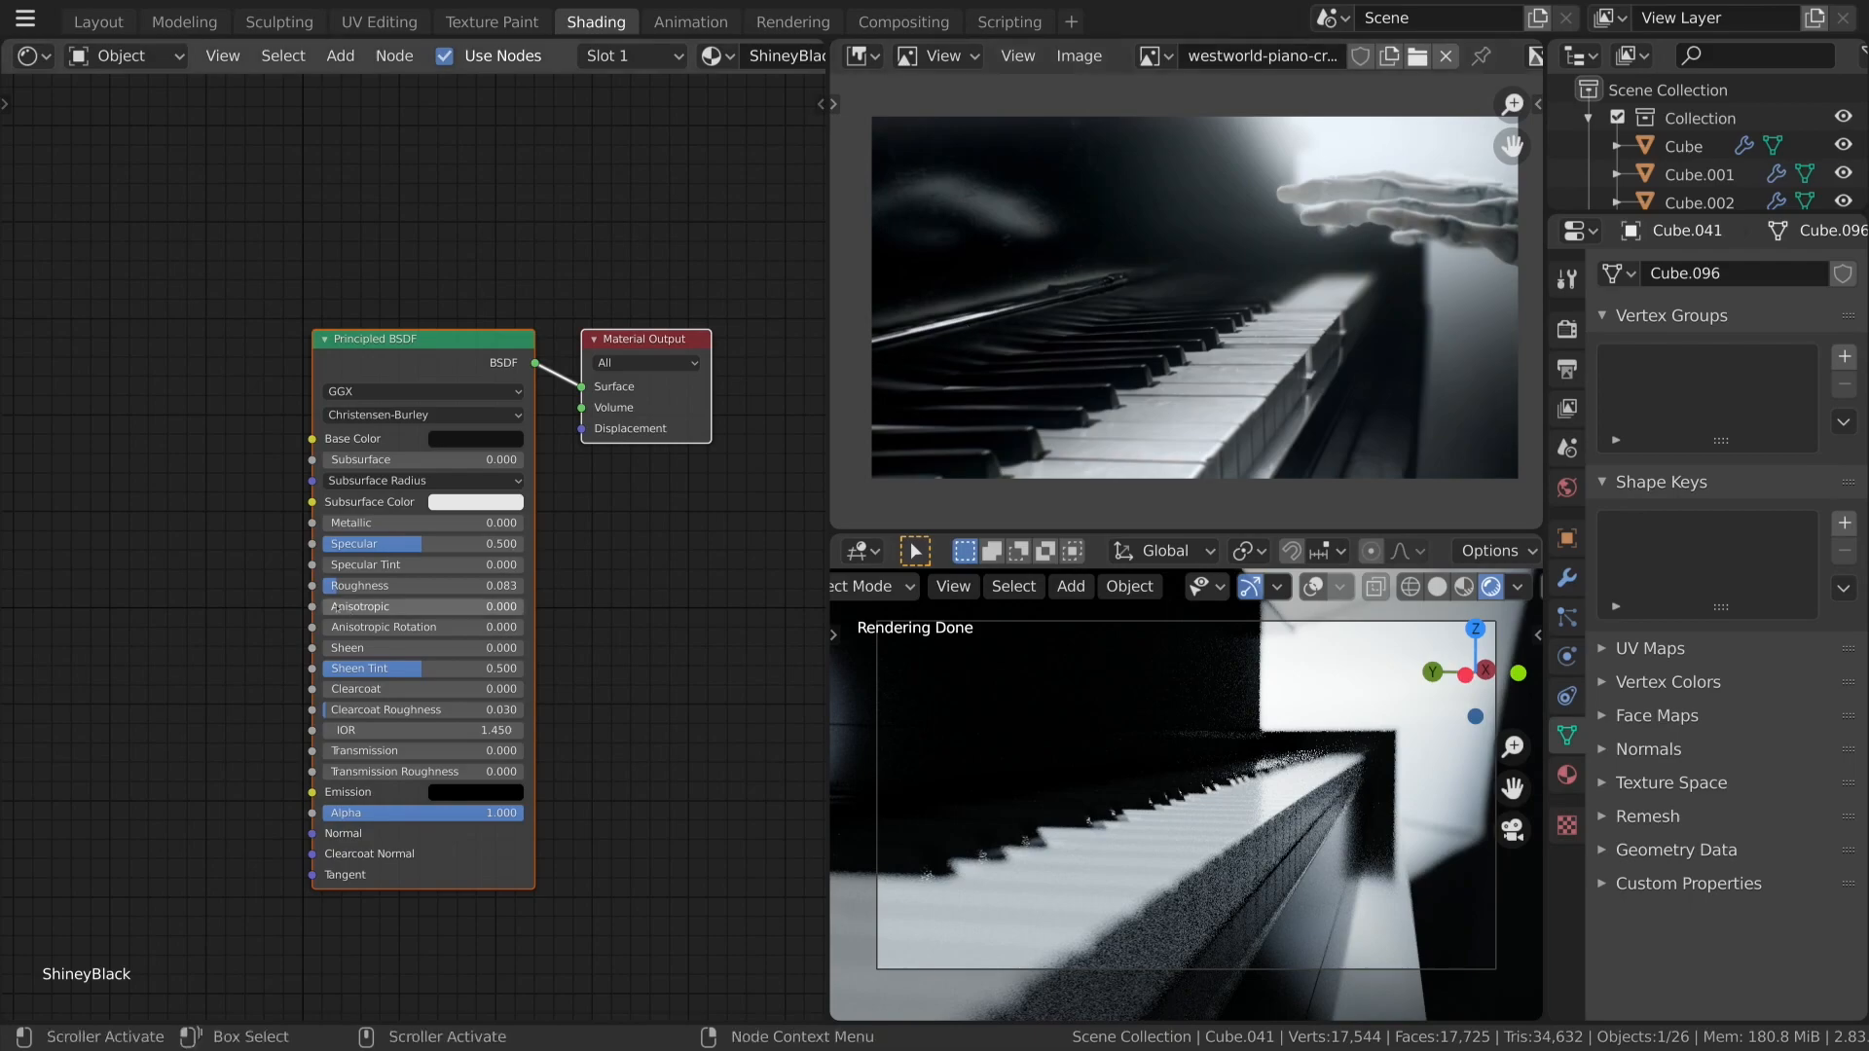
pyautogui.moveTo(360, 585)
pyautogui.mouseDown()
pyautogui.moveTo(428, 585)
pyautogui.moveTo(351, 585)
pyautogui.mouseUp()
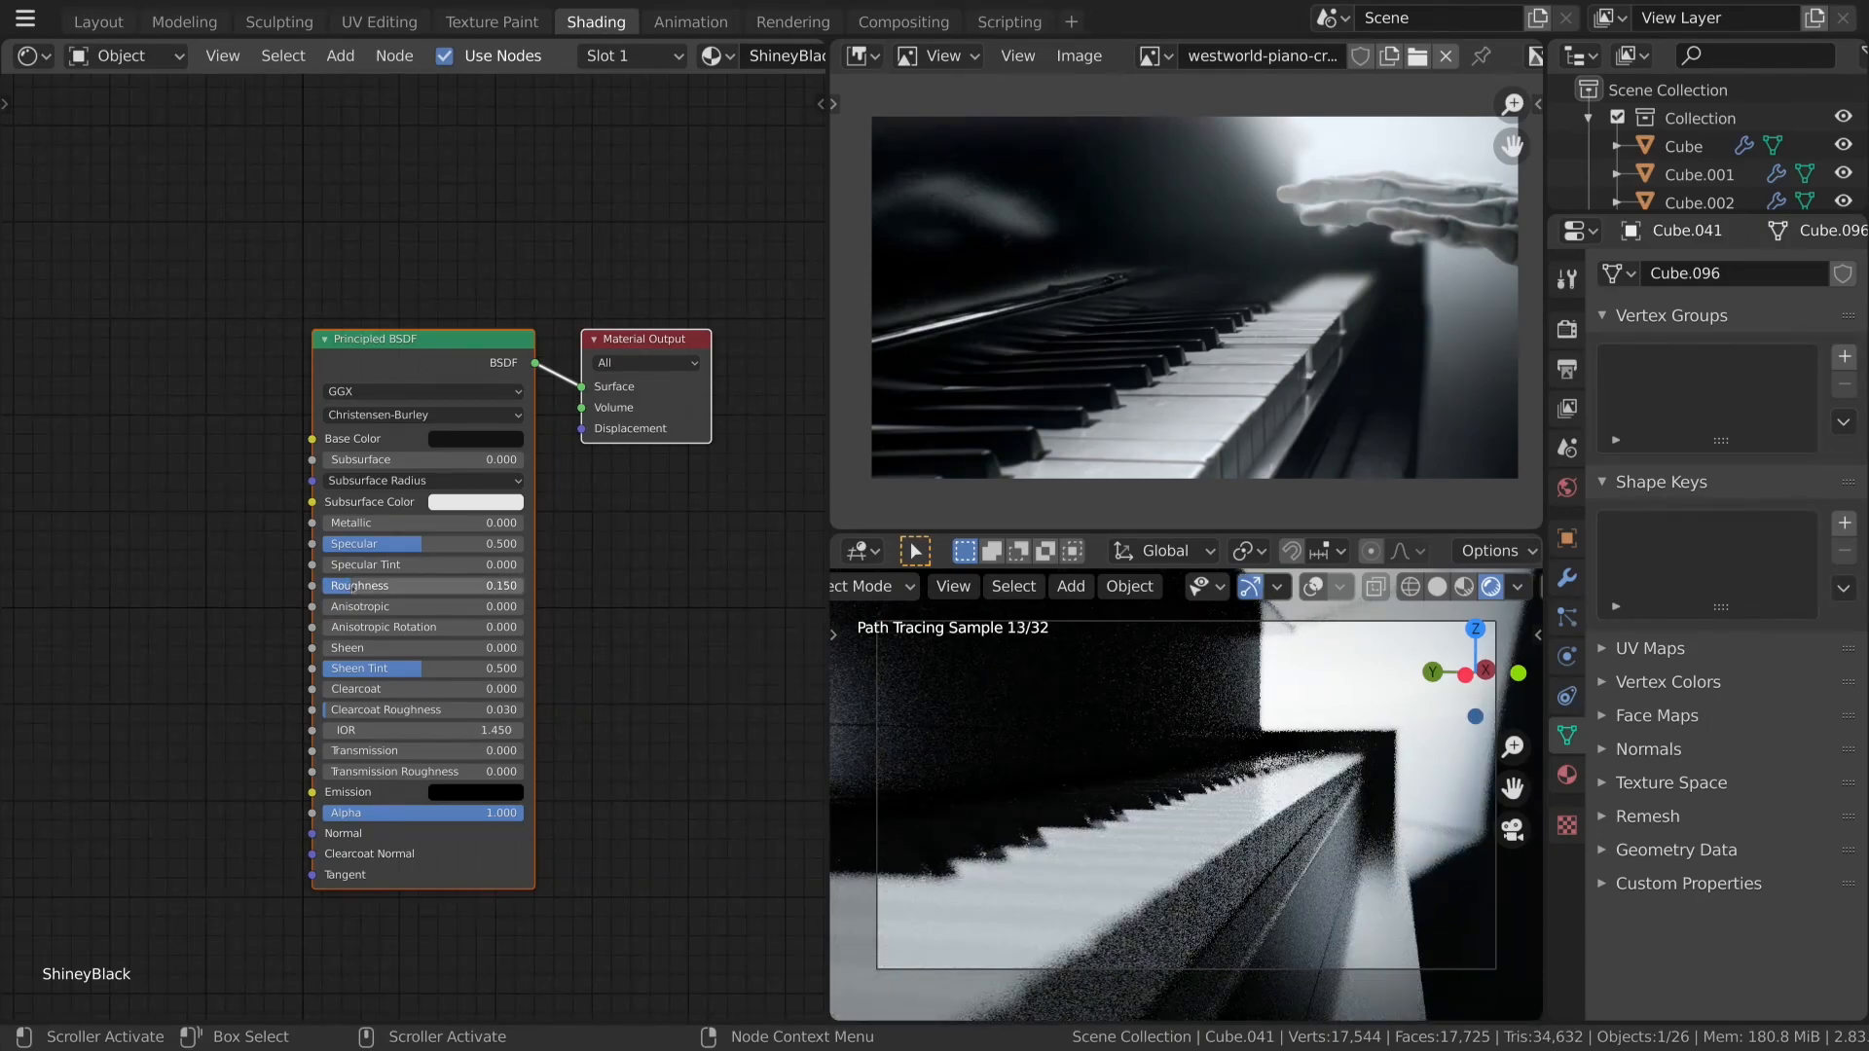
# Define a render region covering the whole camera frame in the rendered preview.
pyautogui.moveTo(460, 342); pyautogui.dragTo(473, 342)
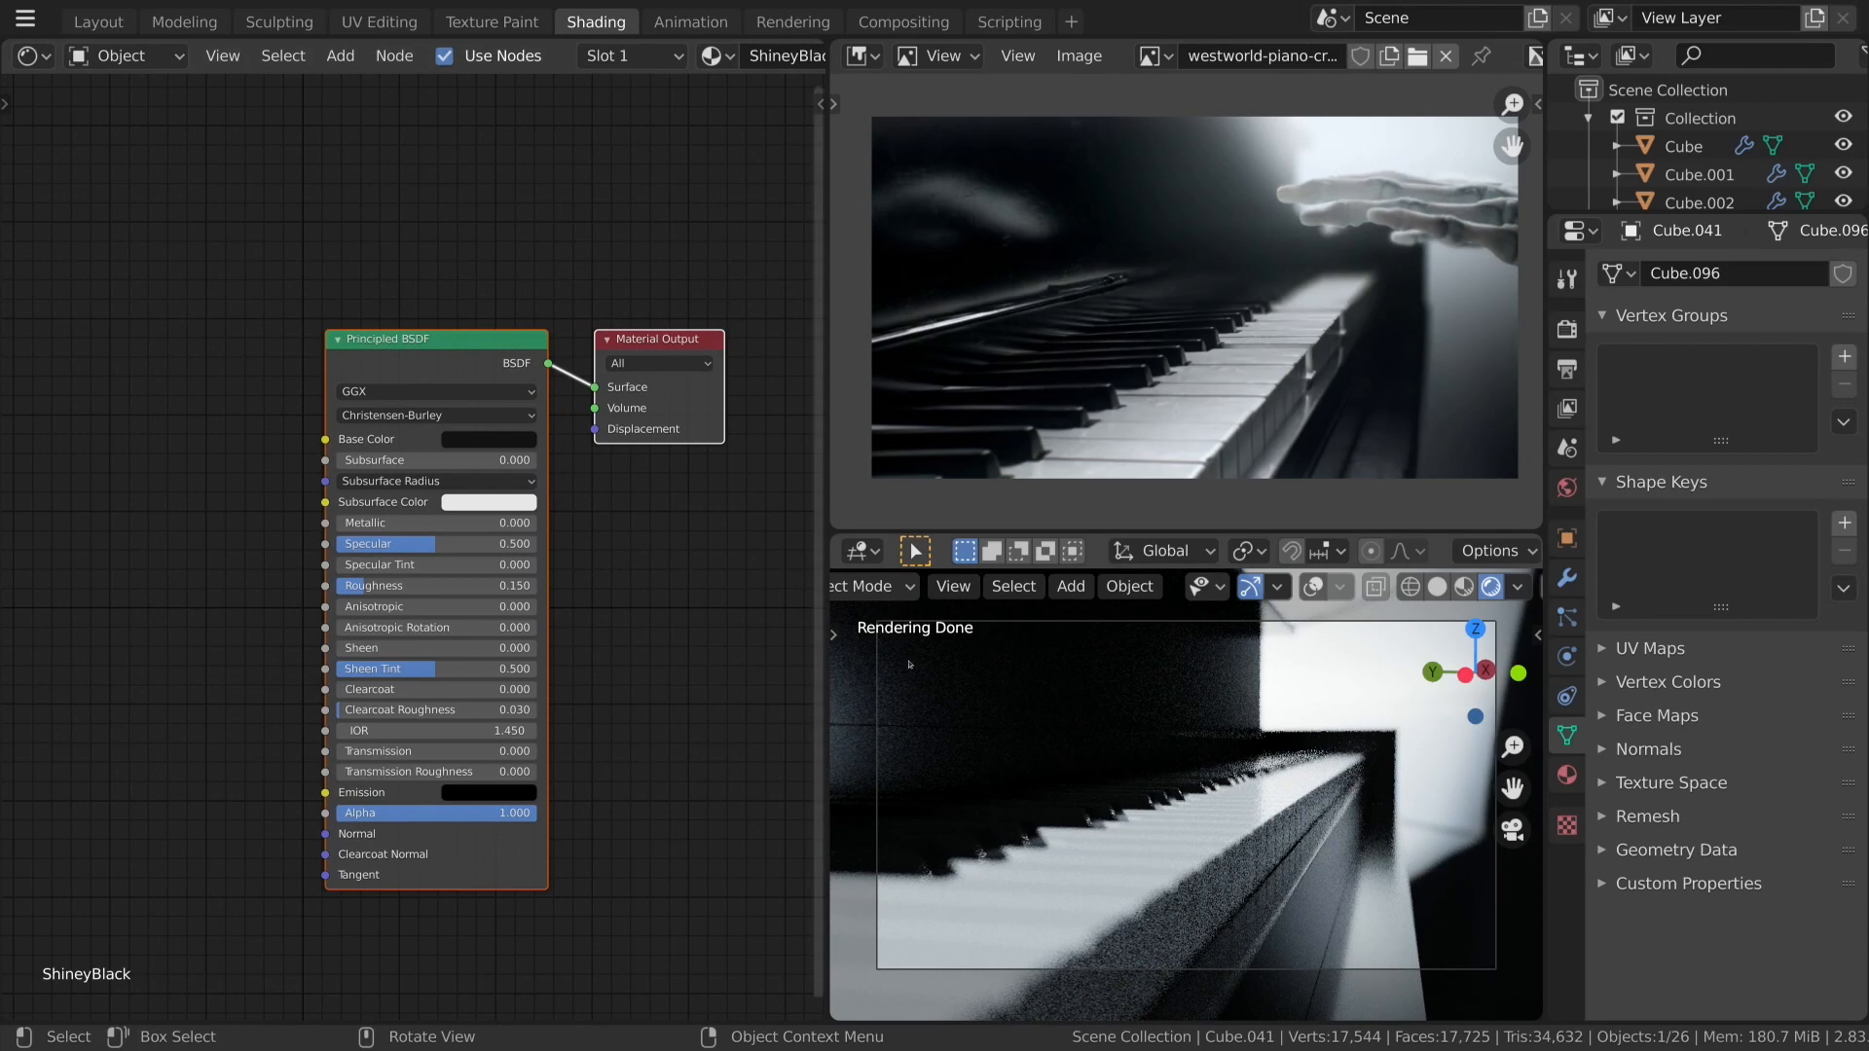
pyautogui.hotkey('ctrl', 'b')
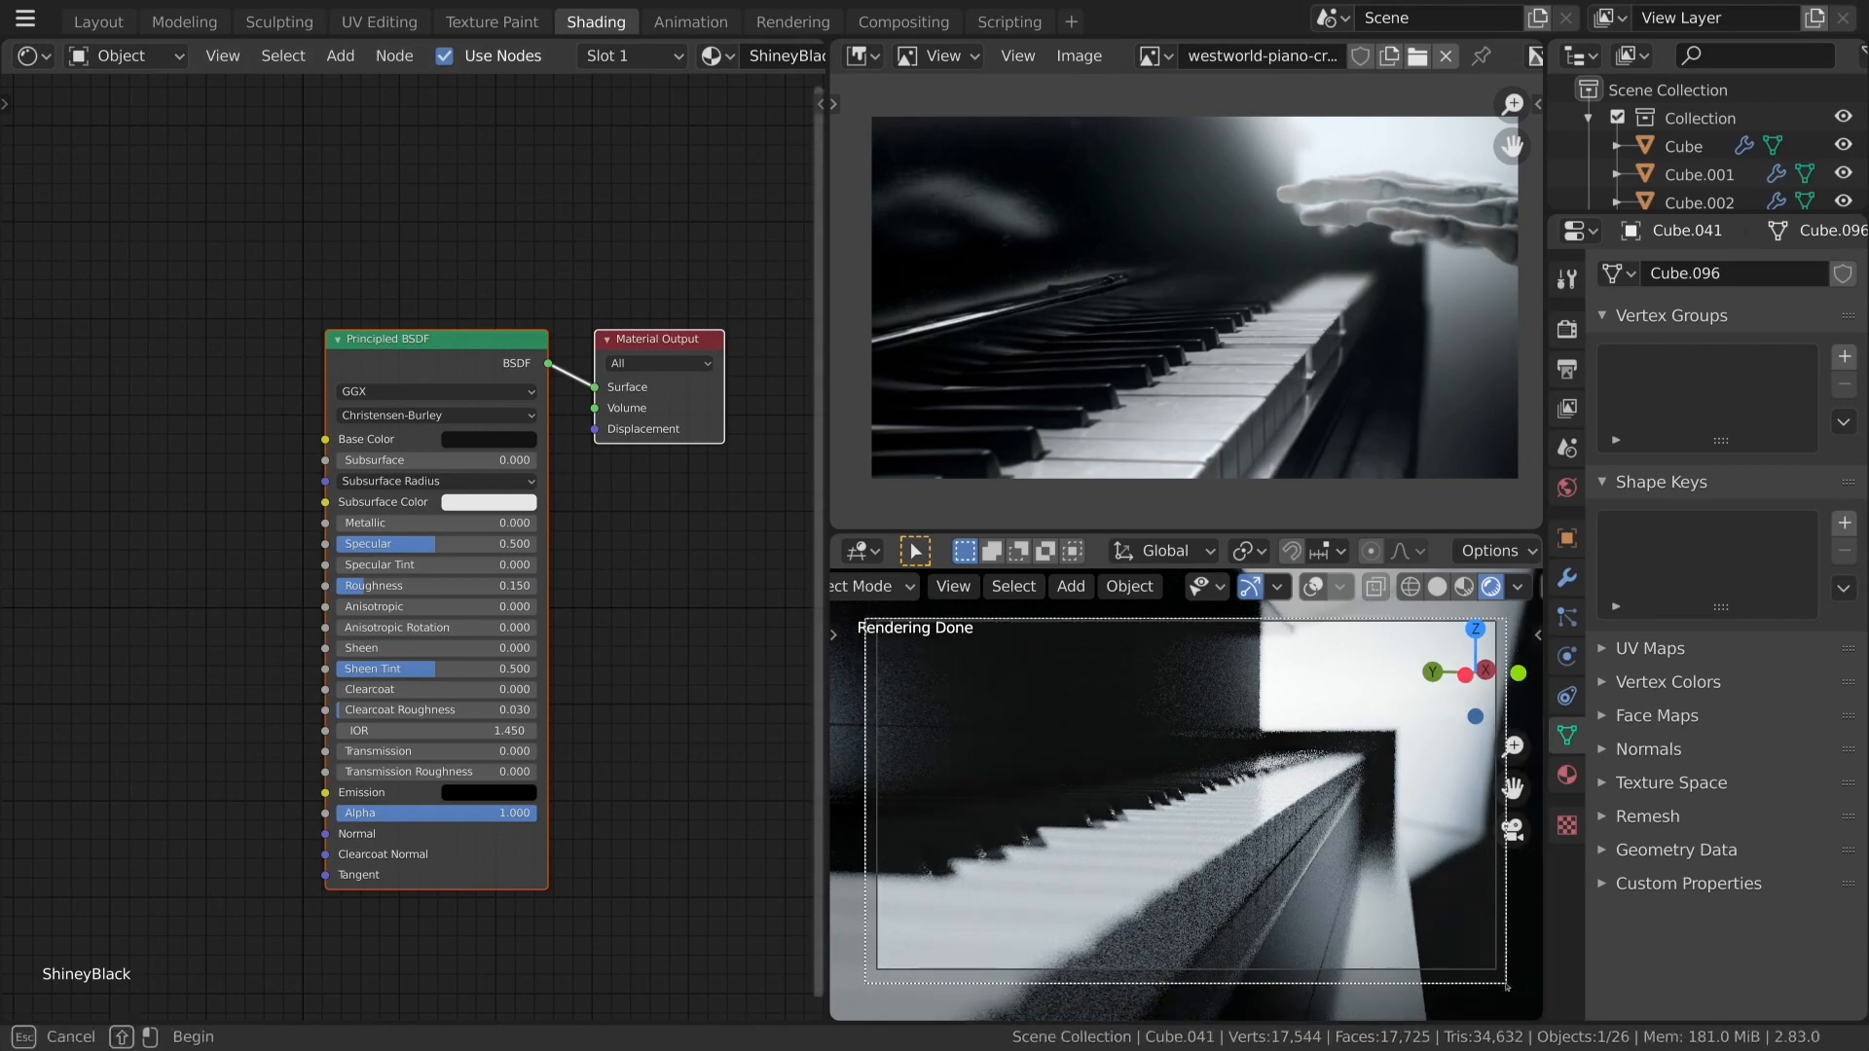
pyautogui.moveTo(864, 619); pyautogui.dragTo(1523, 1014)
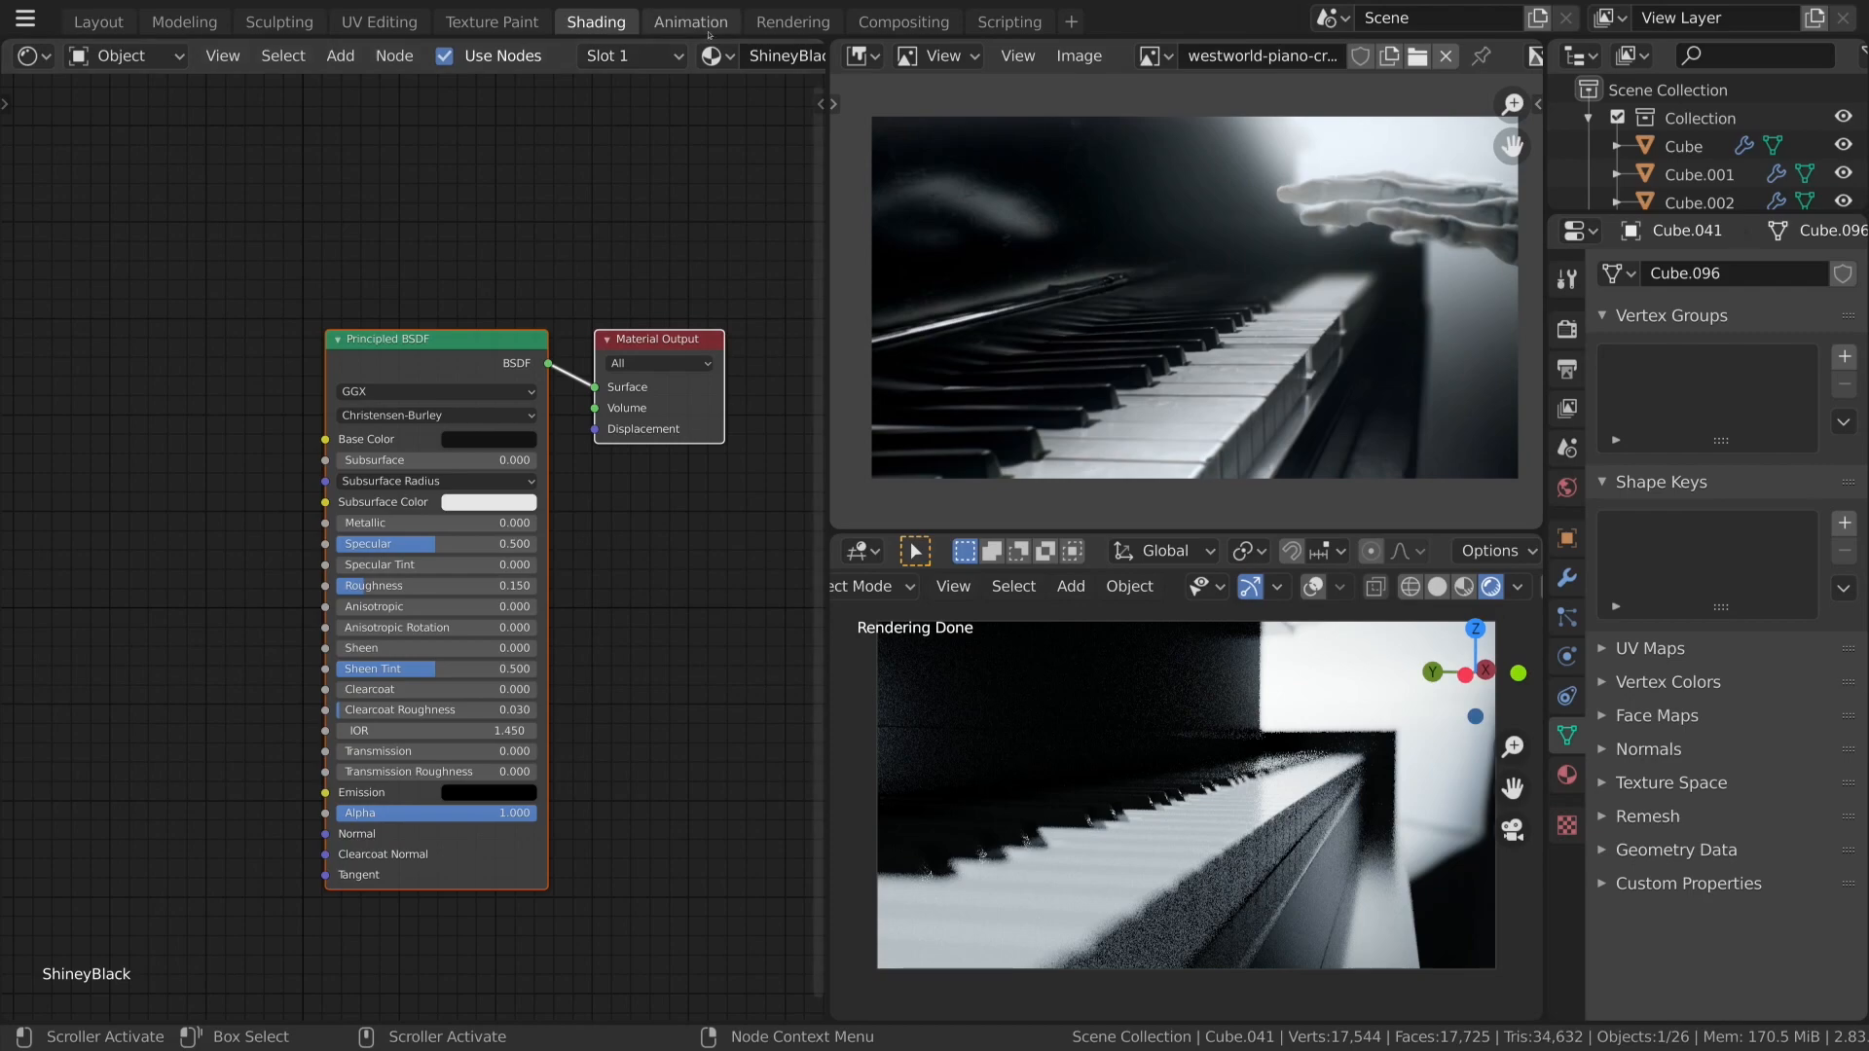
# In the Layout workspace, unwrap the white keys mesh with Smart UV Project using the default settings, and return to Object Mode.
pyautogui.click(90, 15)
pyautogui.moveTo(779, 682); pyautogui.dragTo(860, 683, button='middle')
pyautogui.scroll(2, 832, 715)
pyautogui.scroll(3, 861, 683)
pyautogui.scroll(-5, 861, 683)
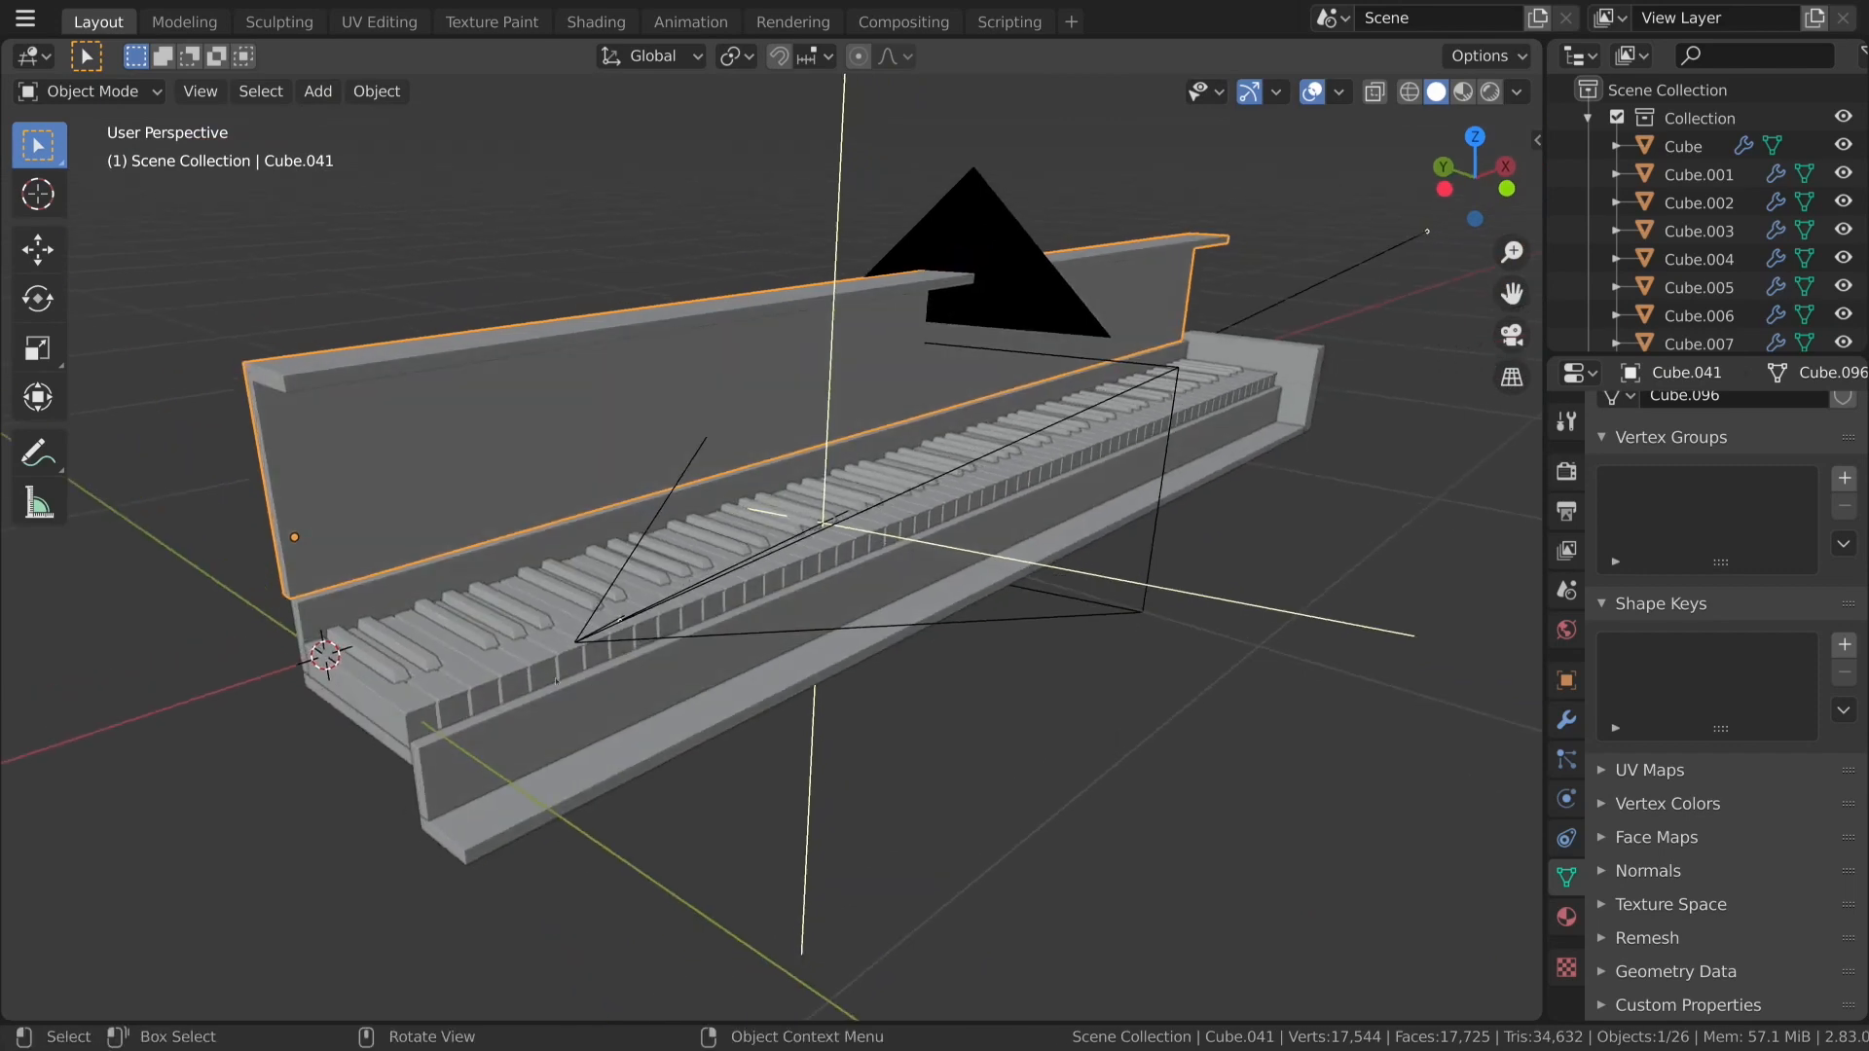
pyautogui.click(554, 667)
pyautogui.press('Tab')
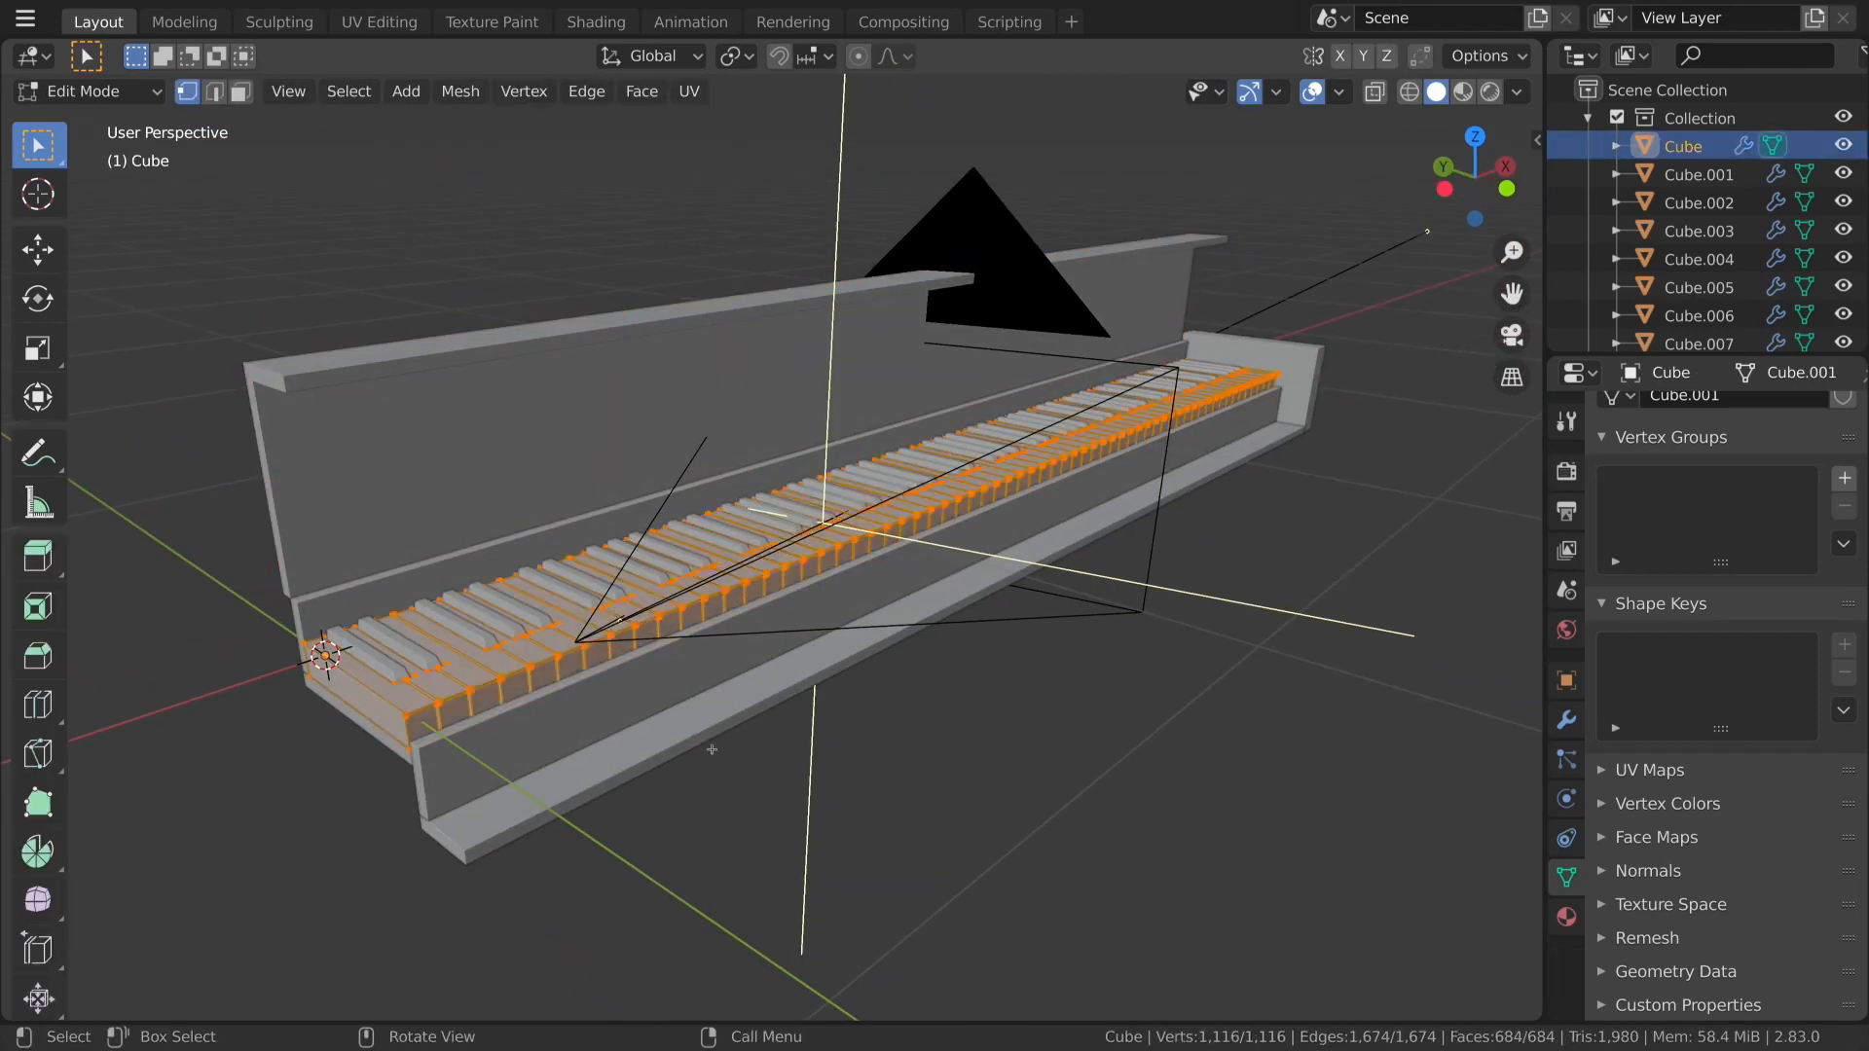
pyautogui.press('u')
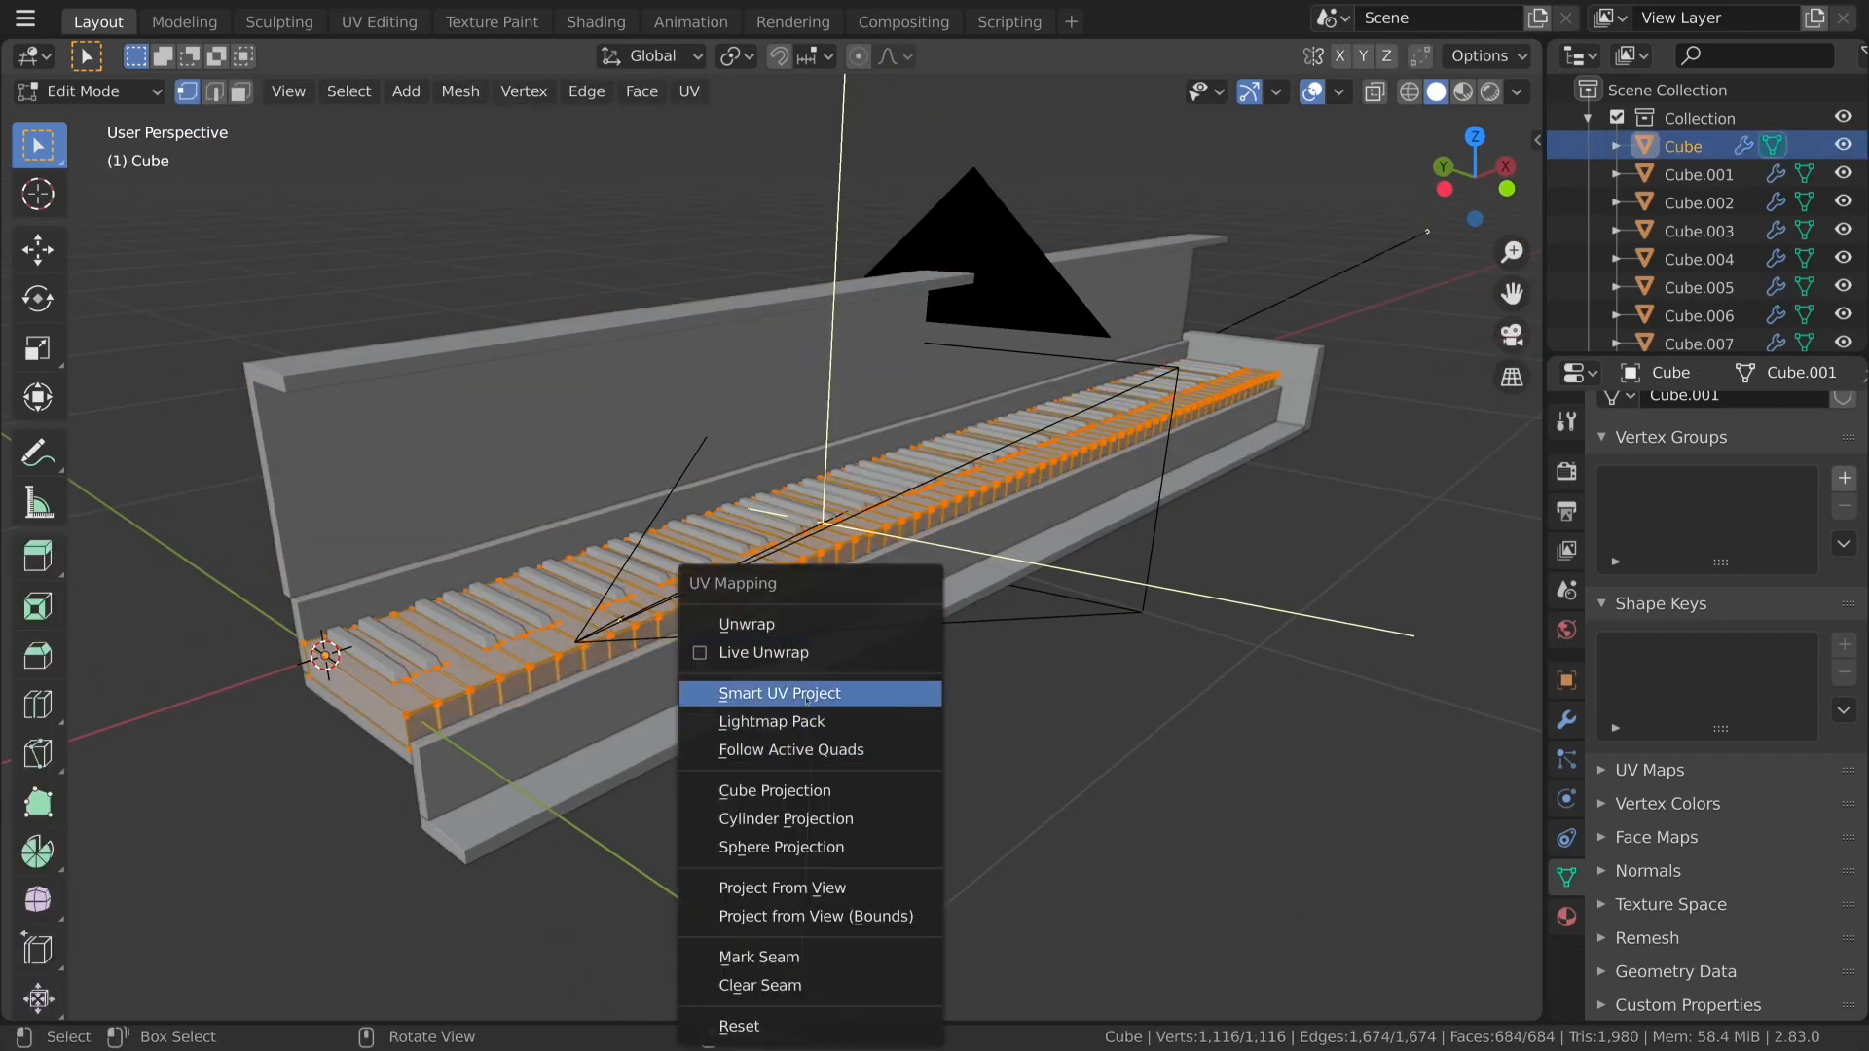
pyautogui.click(759, 693)
pyautogui.click(822, 916)
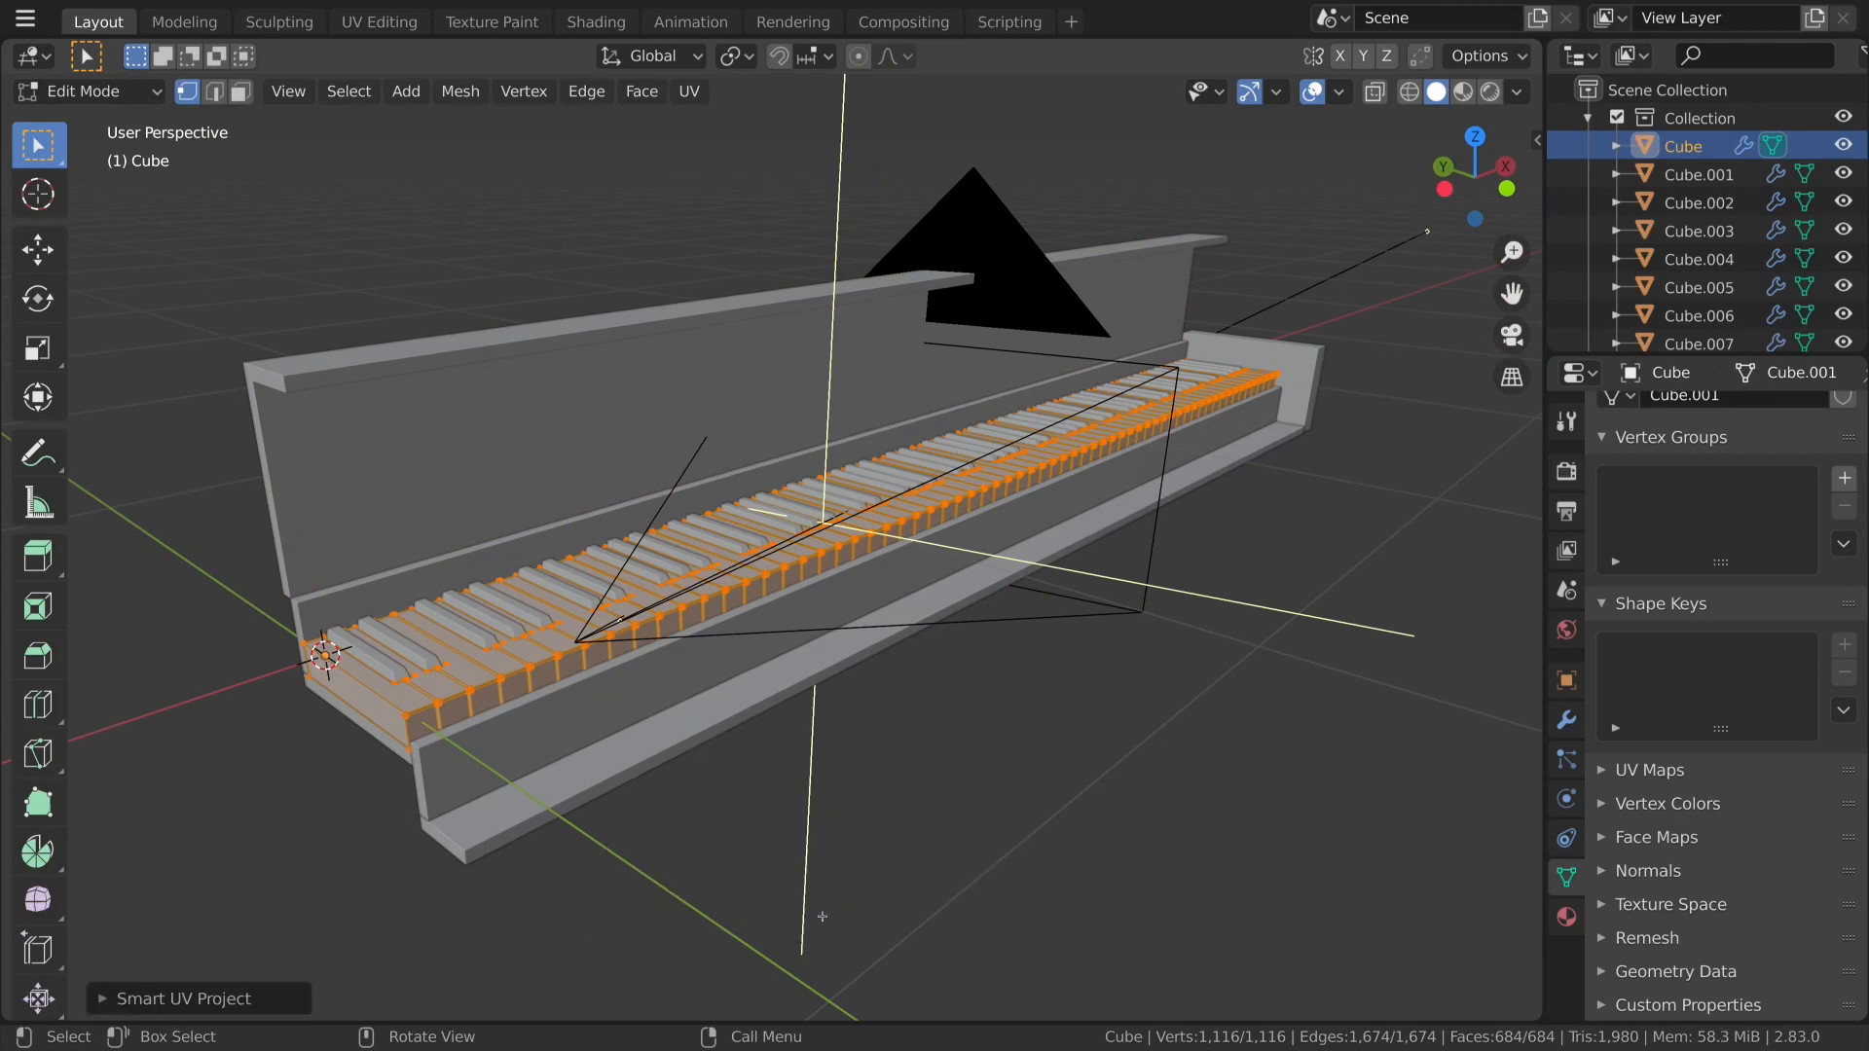
pyautogui.press('Tab')
# Apply the Array modifier on the first three black key groups, Cube.001, Cube.002 and Cube.003.
pyautogui.click(512, 623)
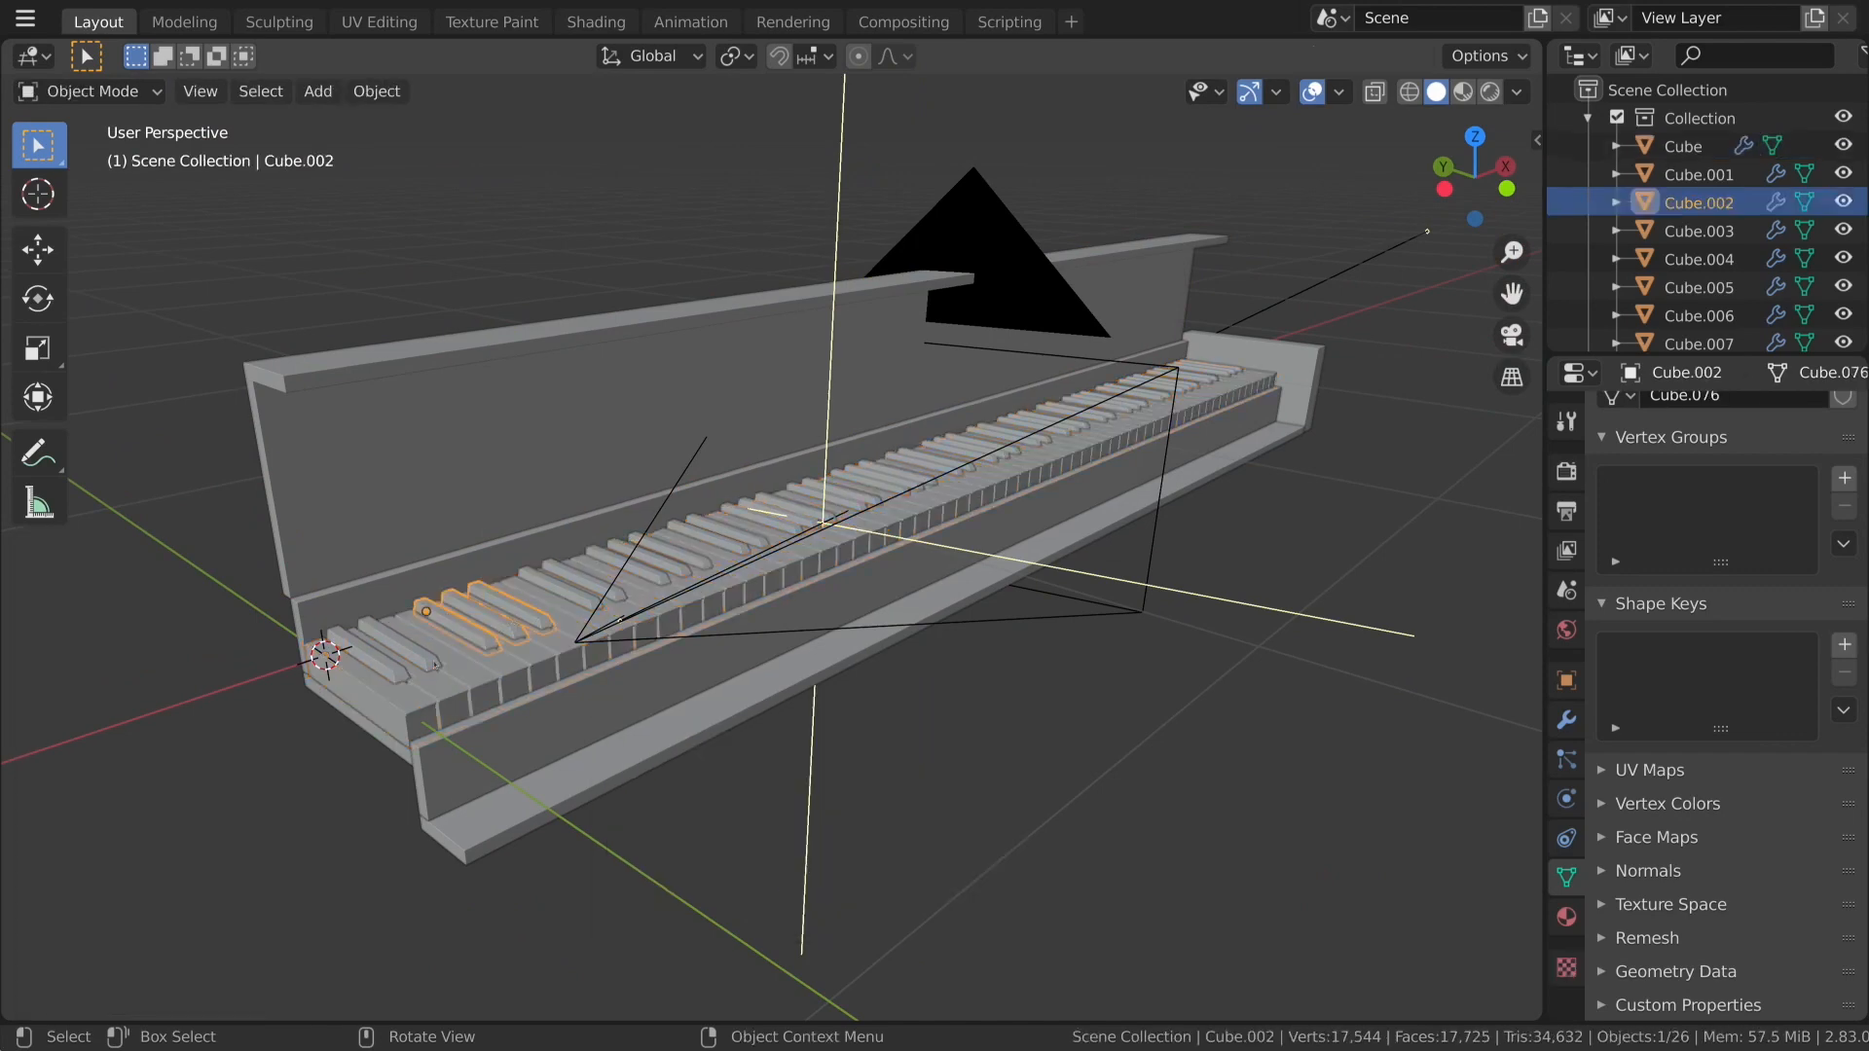
pyautogui.click(435, 665)
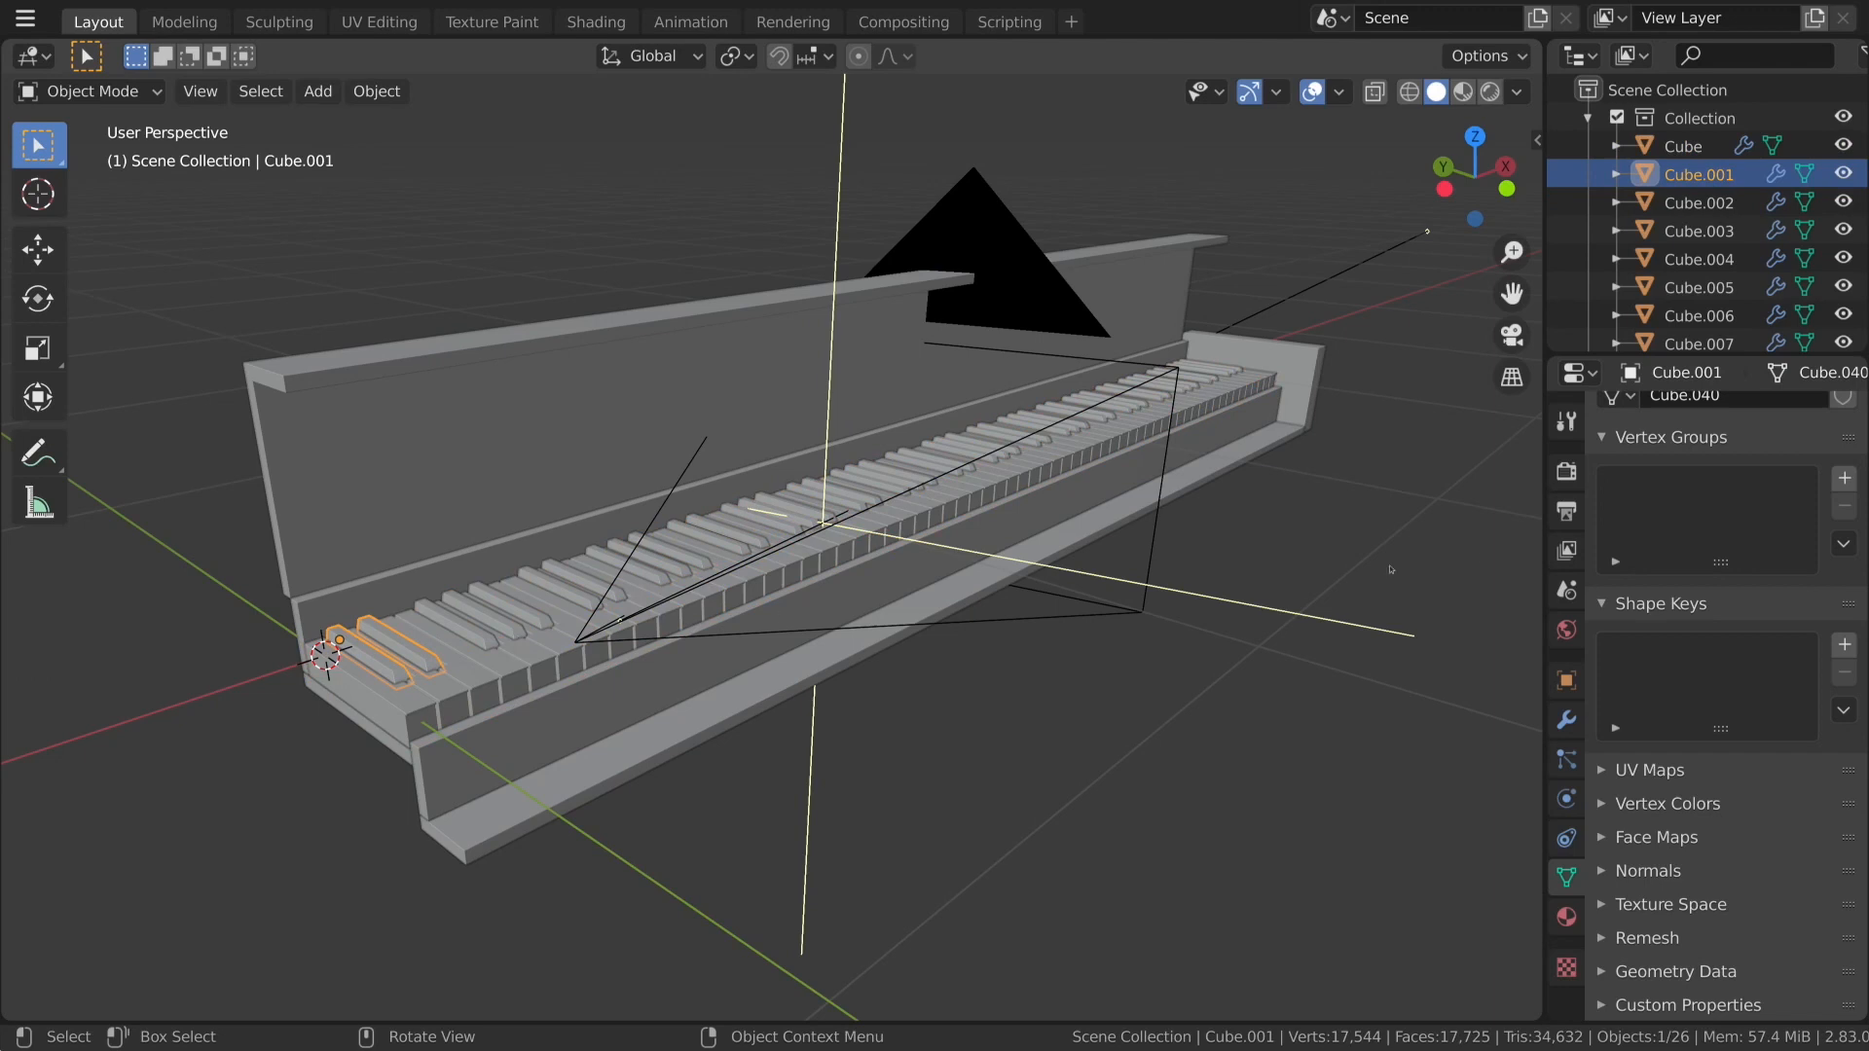
pyautogui.click(1566, 720)
pyautogui.click(1660, 497)
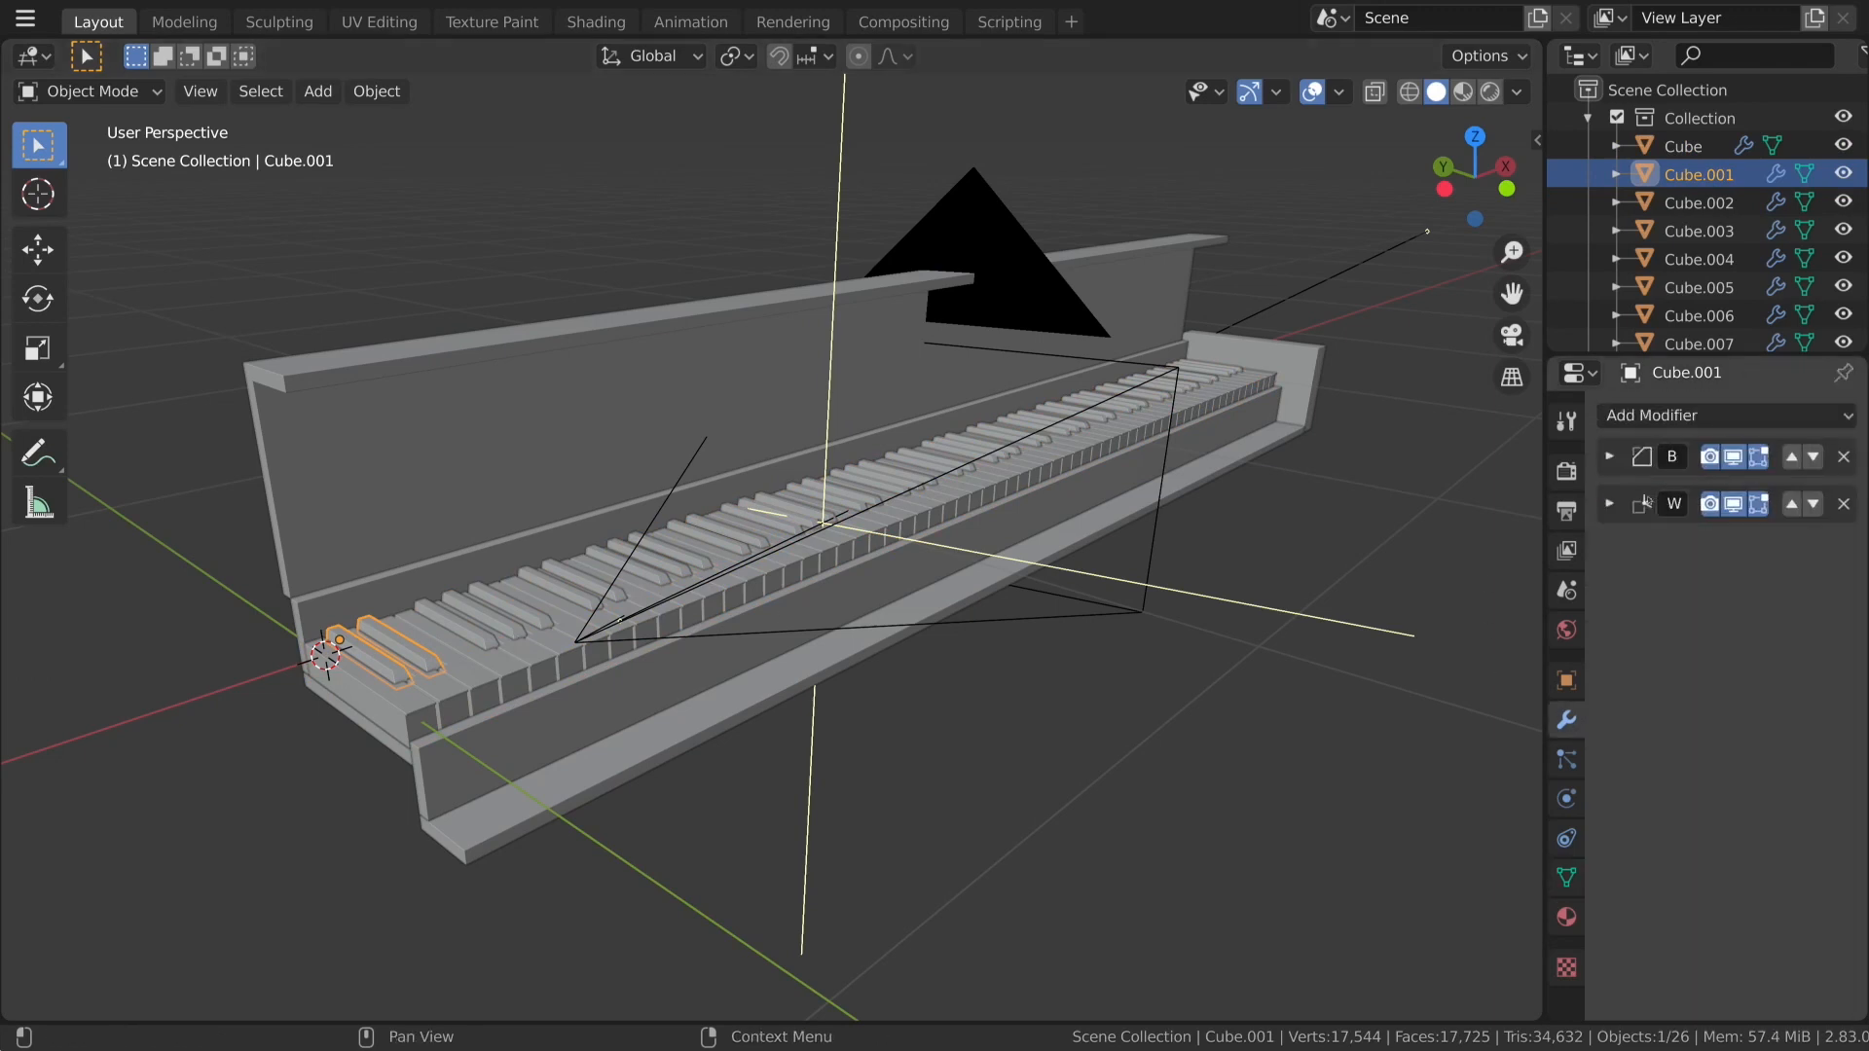
pyautogui.click(508, 624)
pyautogui.click(1661, 497)
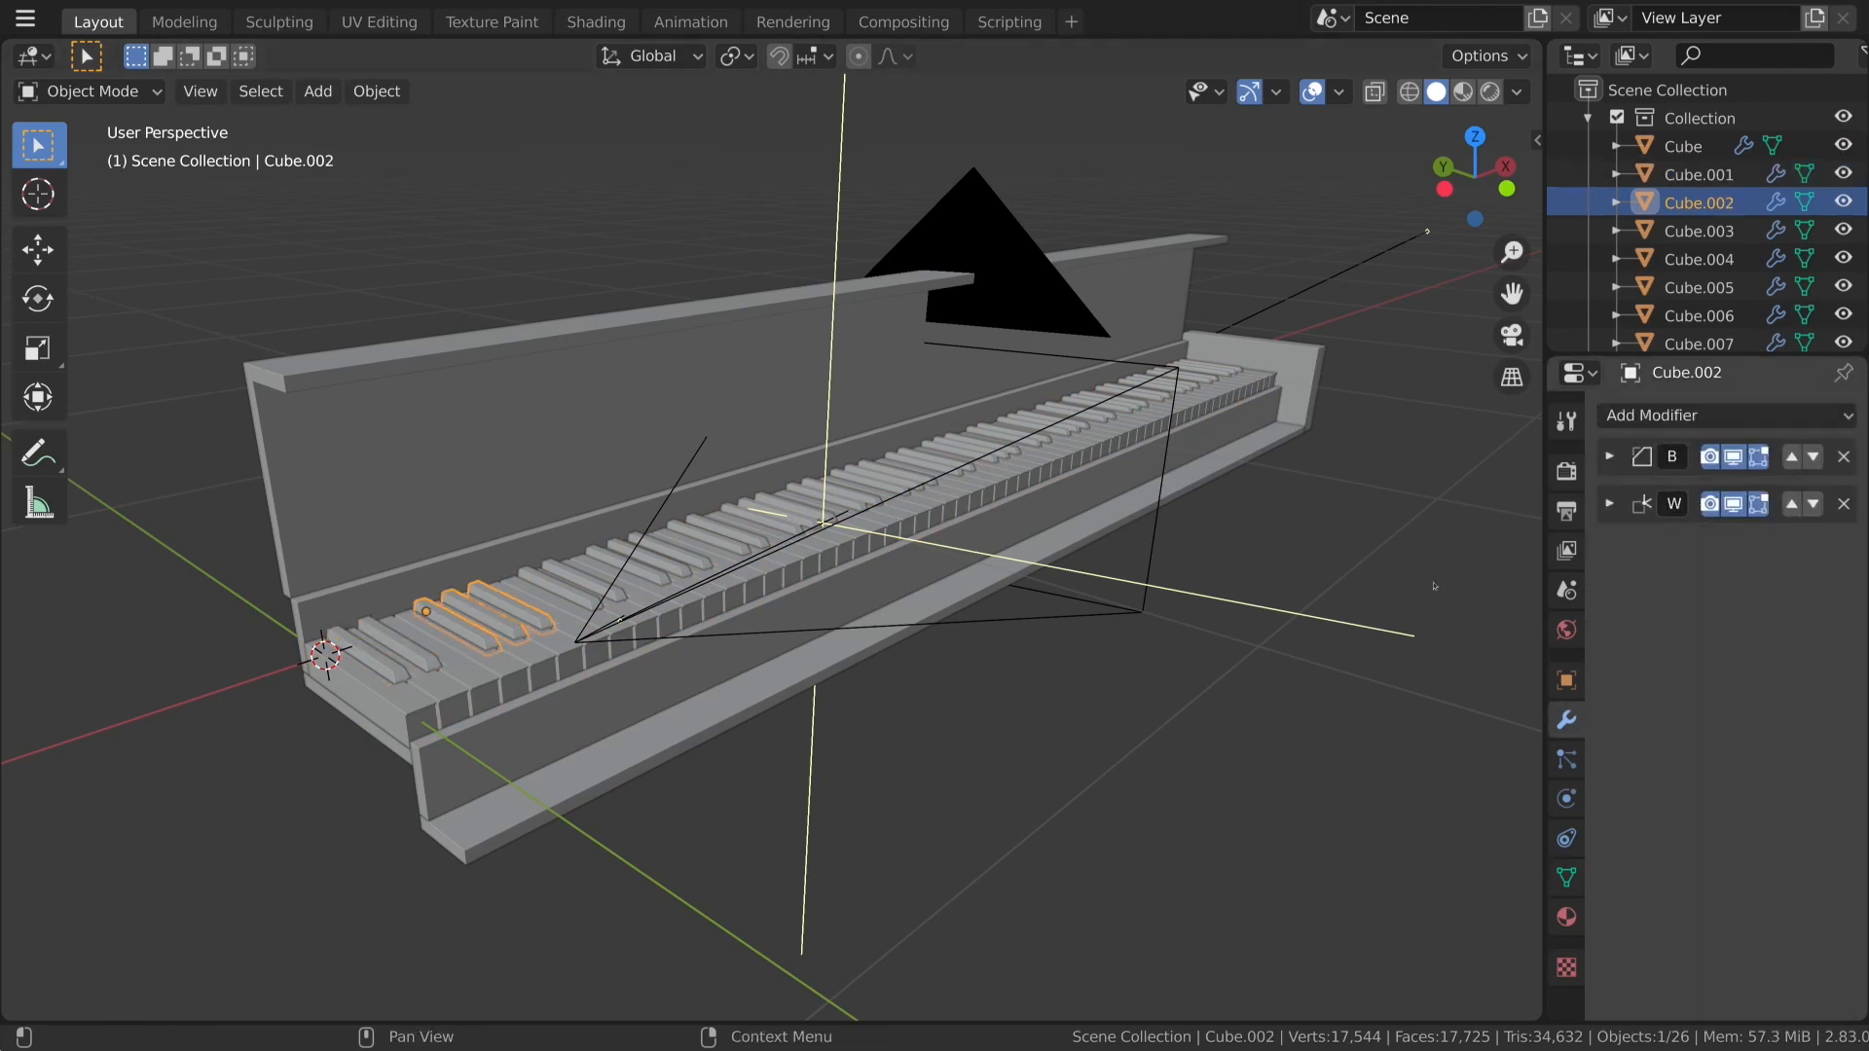
pyautogui.click(588, 593)
pyautogui.click(1661, 497)
# Apply the Array modifier on the next four black key groups, Cube.004 through Cube.007.
pyautogui.click(676, 582)
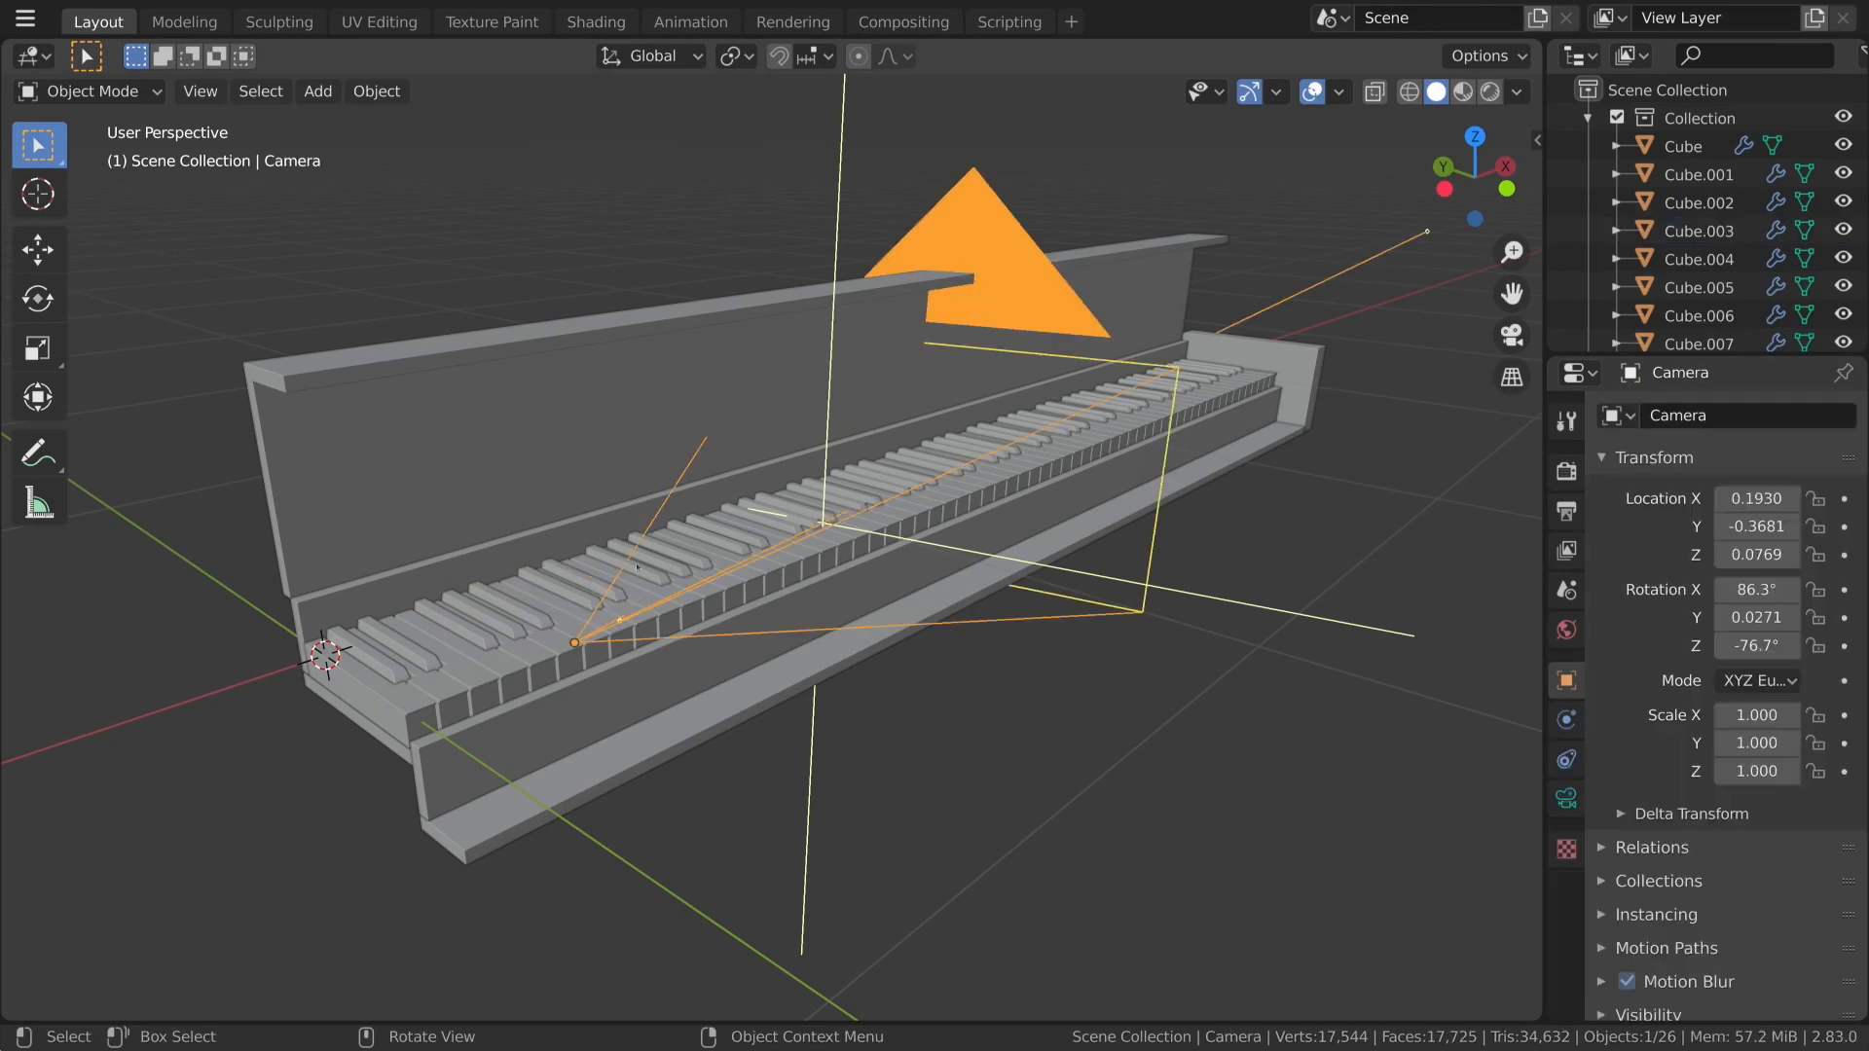
pyautogui.click(676, 582)
pyautogui.click(1661, 497)
pyautogui.click(721, 534)
pyautogui.click(1654, 497)
pyautogui.click(774, 508)
pyautogui.click(1657, 494)
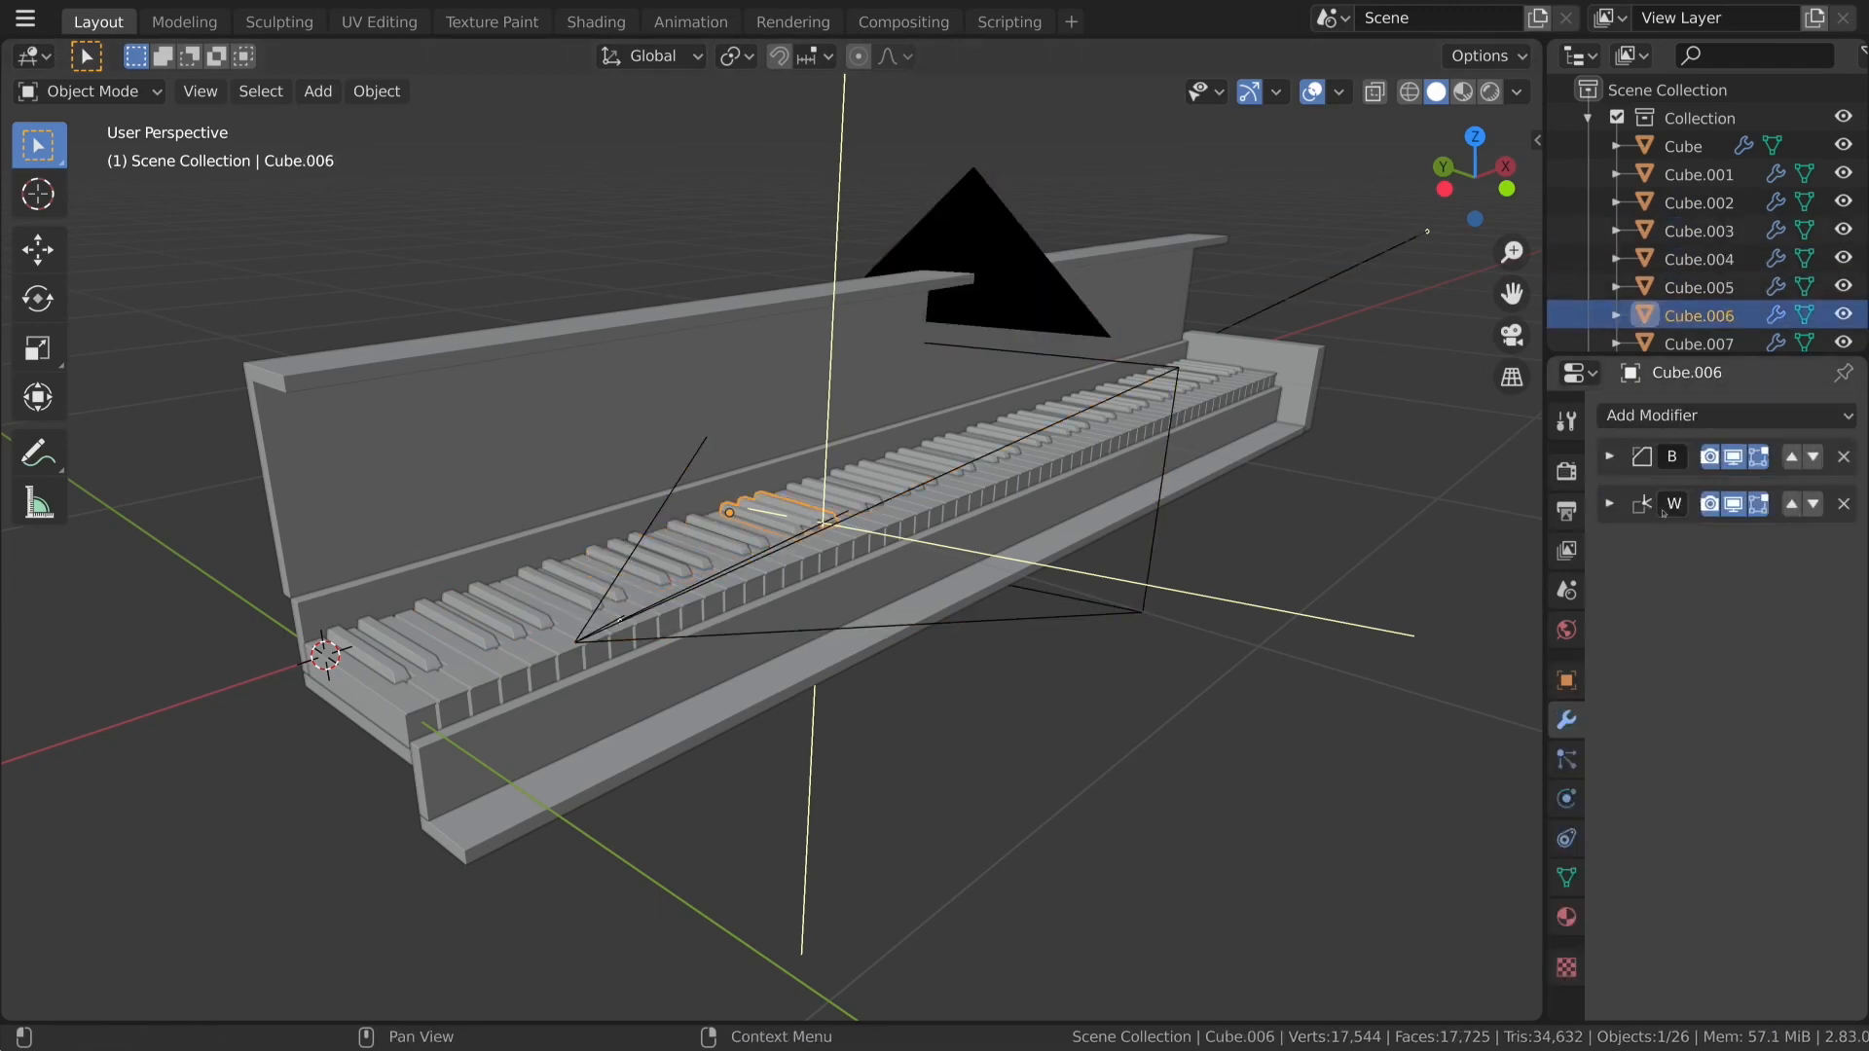
pyautogui.click(832, 490)
pyautogui.click(1660, 498)
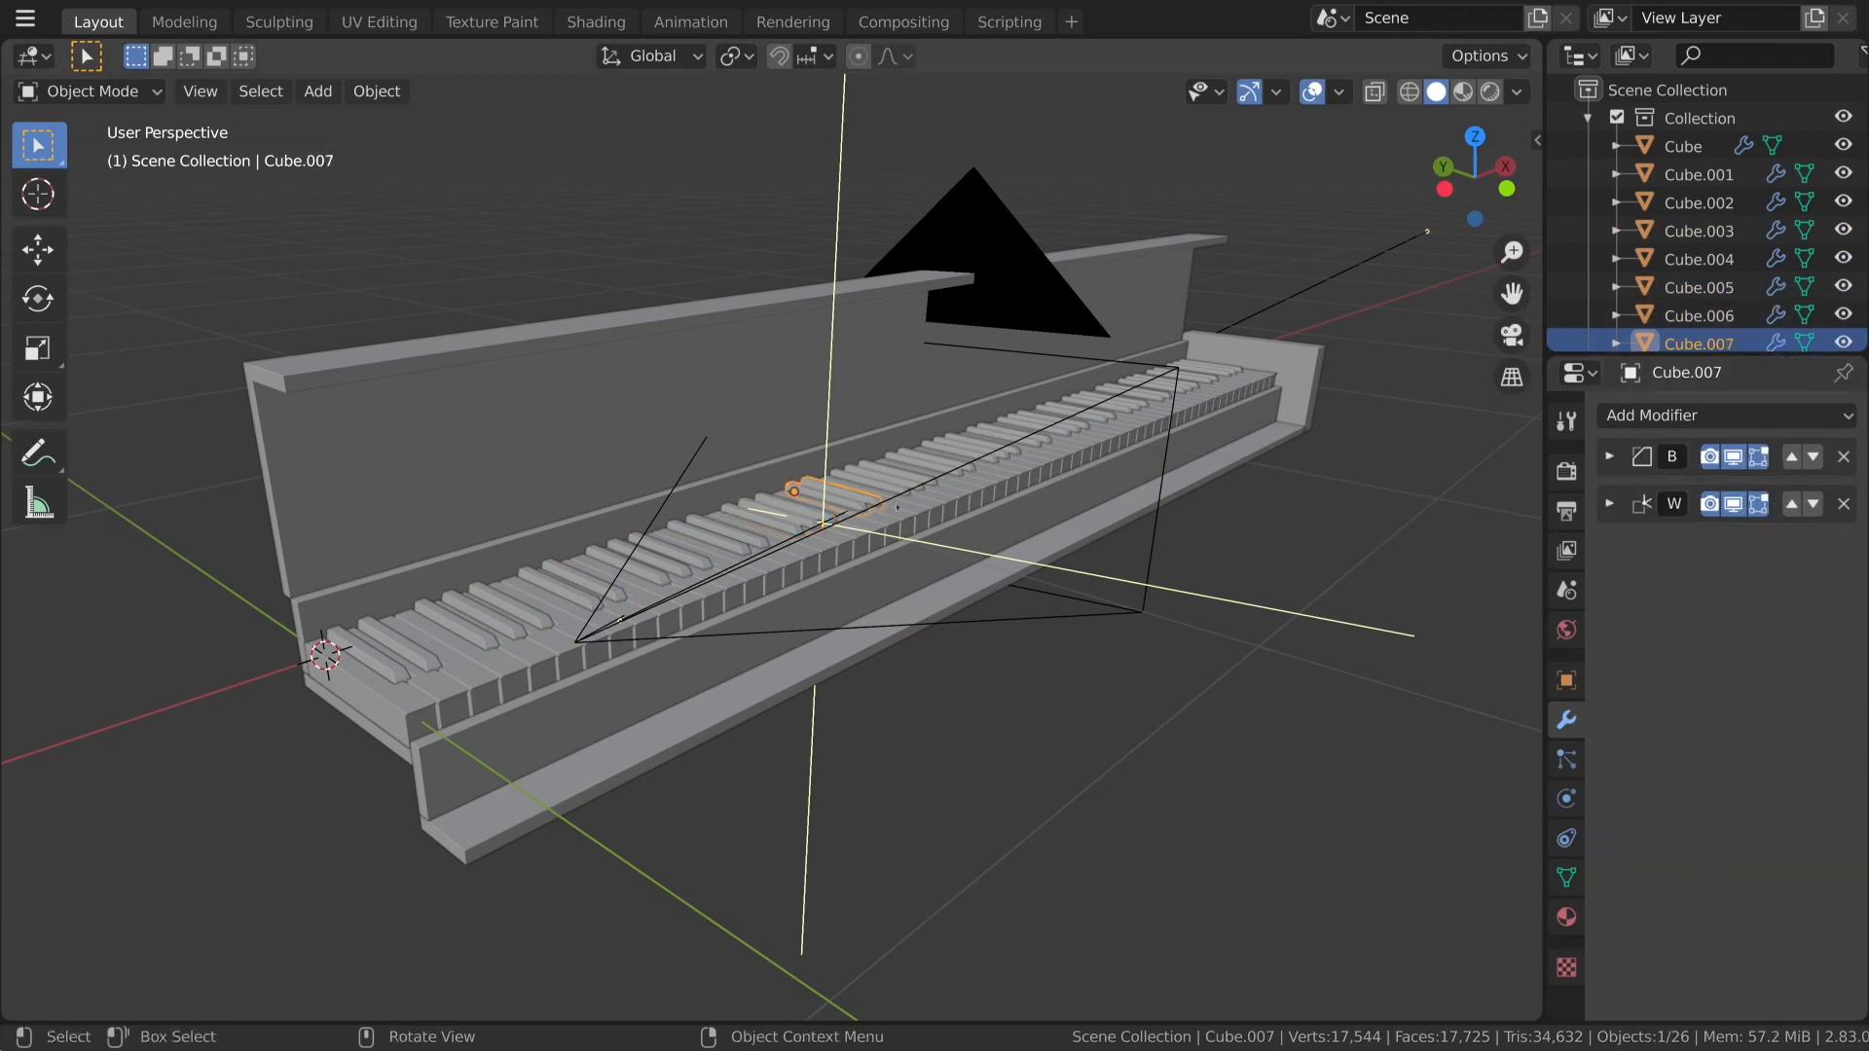
# Apply the Array modifier on the black key groups Cube.008 through Cube.012.
pyautogui.click(892, 489)
pyautogui.click(1661, 498)
pyautogui.click(939, 467)
pyautogui.click(1661, 497)
pyautogui.click(974, 451)
pyautogui.click(1660, 497)
pyautogui.click(1005, 440)
pyautogui.click(1661, 497)
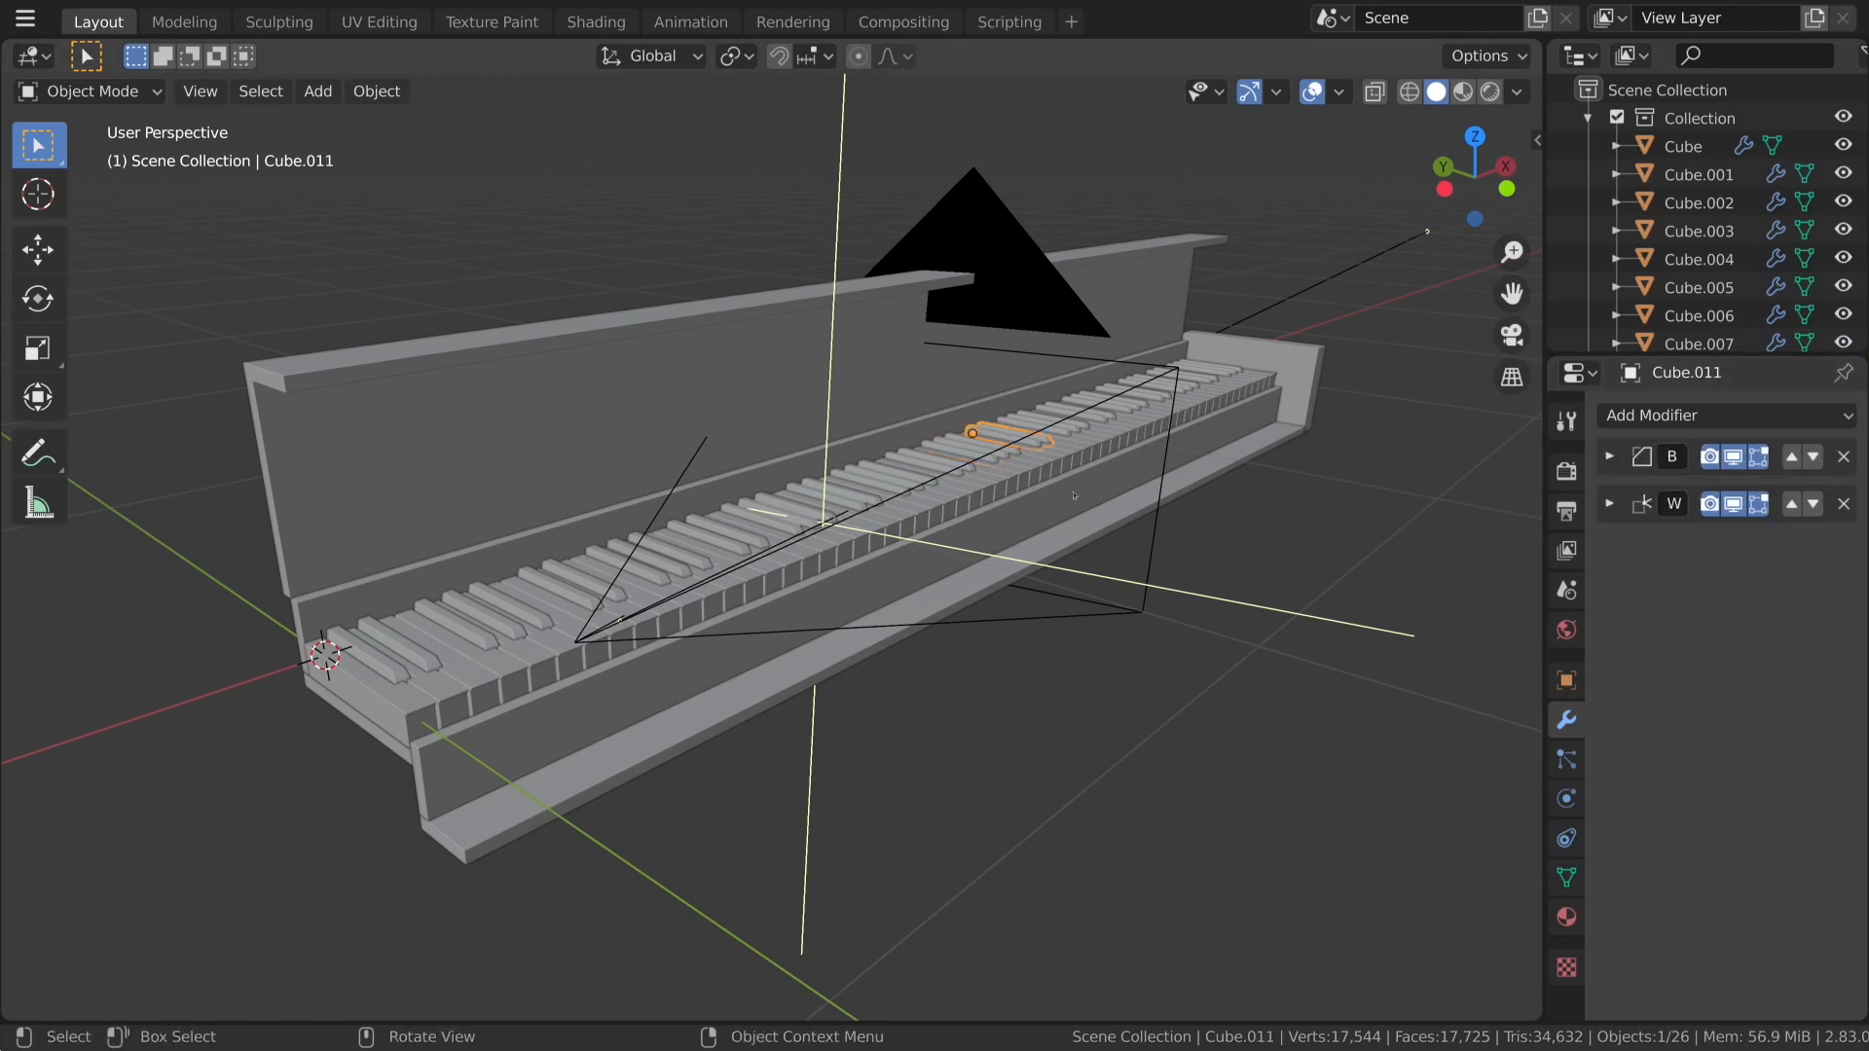
pyautogui.click(1038, 428)
pyautogui.click(1661, 497)
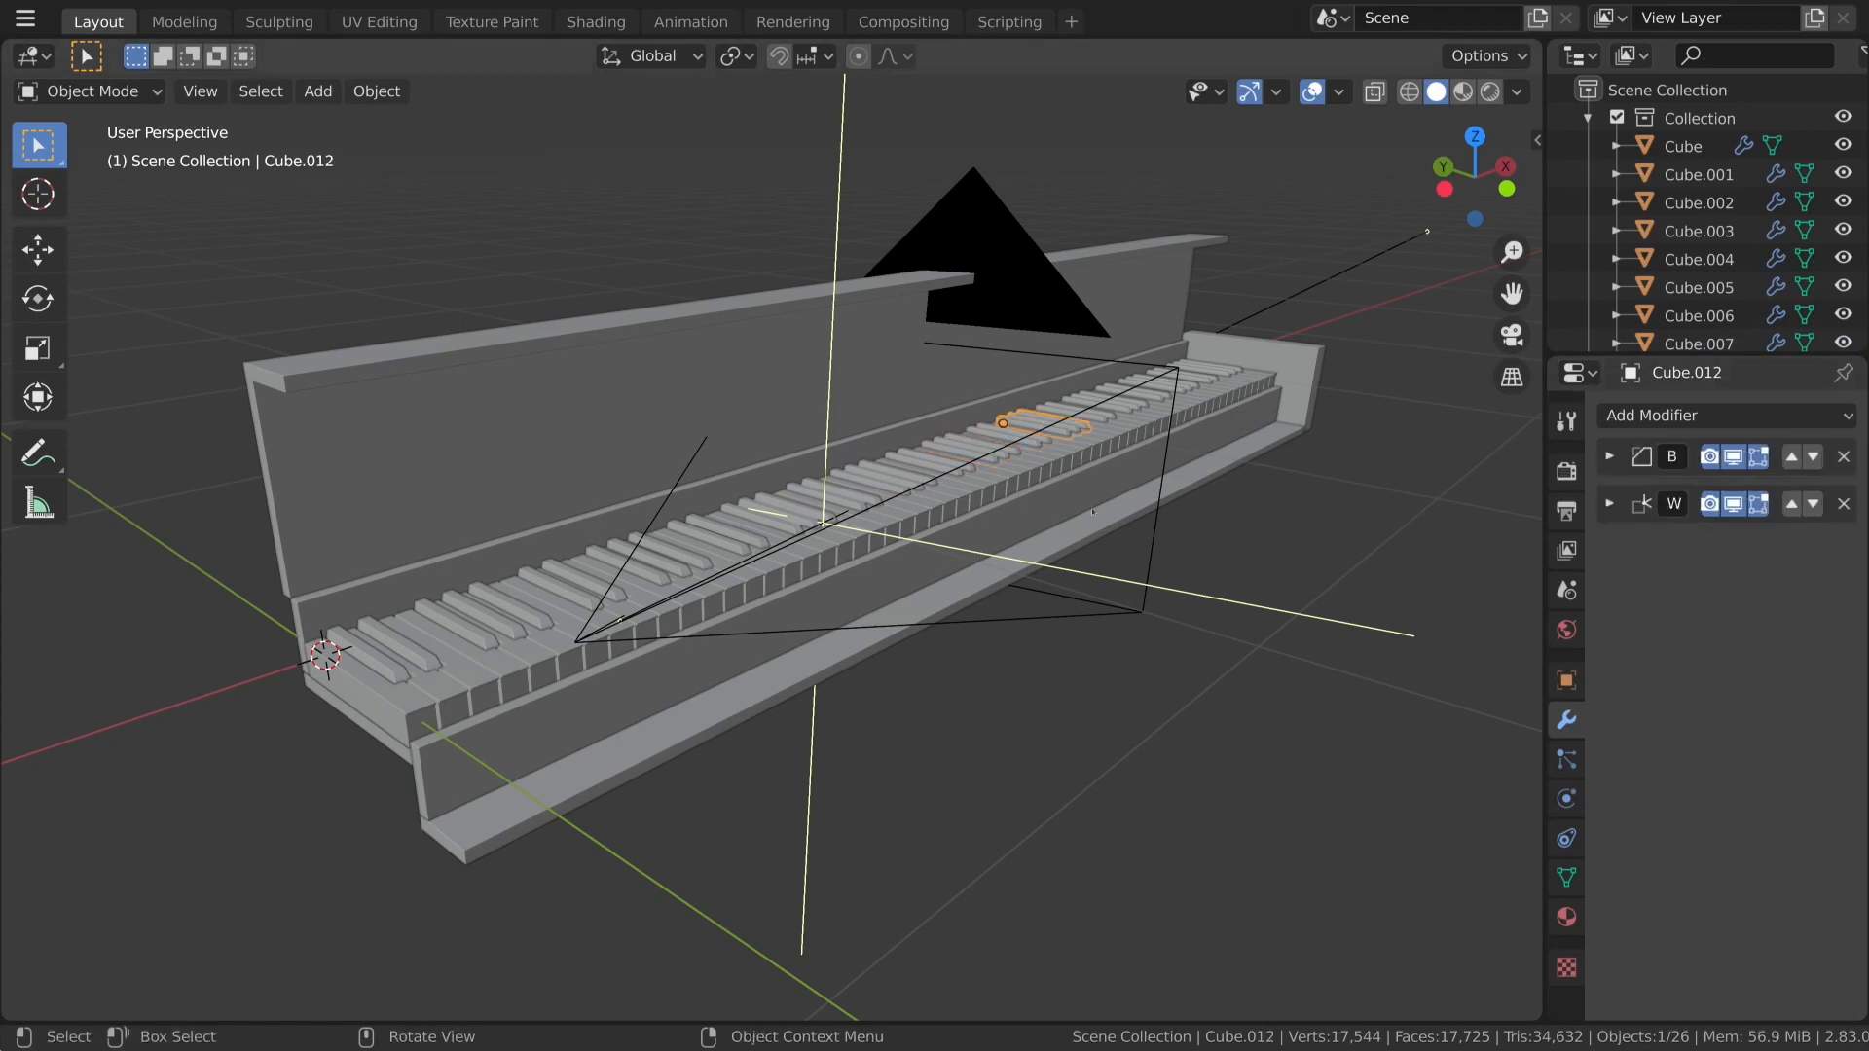
# Apply the Array modifier on the black key groups Cube.013, Cube.014 and Cube.015.
pyautogui.click(1072, 412)
pyautogui.click(1060, 414)
pyautogui.press('KP_Decimal')
pyautogui.scroll(-5, 1060, 414)
pyautogui.moveTo(1060, 414); pyautogui.dragTo(1000, 429, button='middle')
pyautogui.click(1661, 498)
pyautogui.click(974, 501)
pyautogui.click(1660, 497)
pyautogui.click(1169, 524)
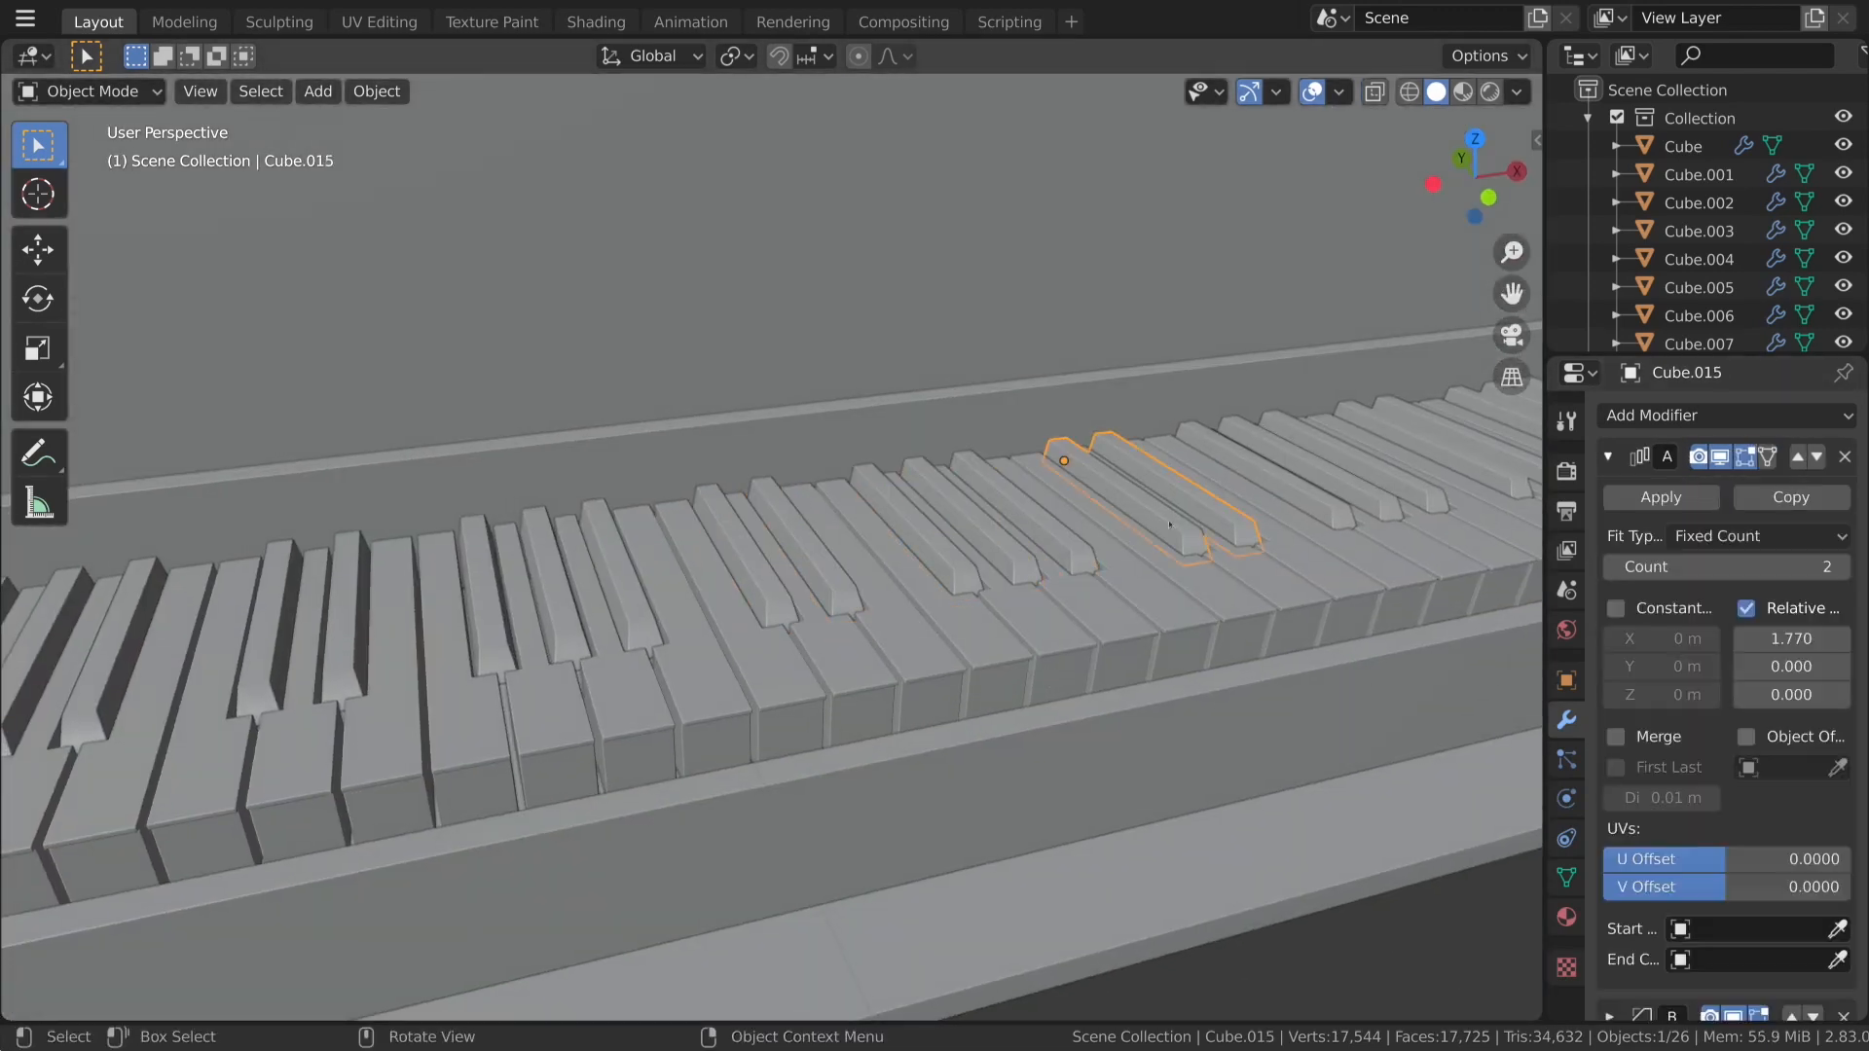
pyautogui.click(1661, 497)
# Apply the Array modifier on the last three black key groups, Cube.016, Cube.017 and Cube.018, at the keyboard's far end.
pyautogui.keyDown('shift'); pyautogui.moveTo(1316, 515); pyautogui.dragTo(792, 581, button='middle'); pyautogui.keyUp('shift')
pyautogui.click(791, 581)
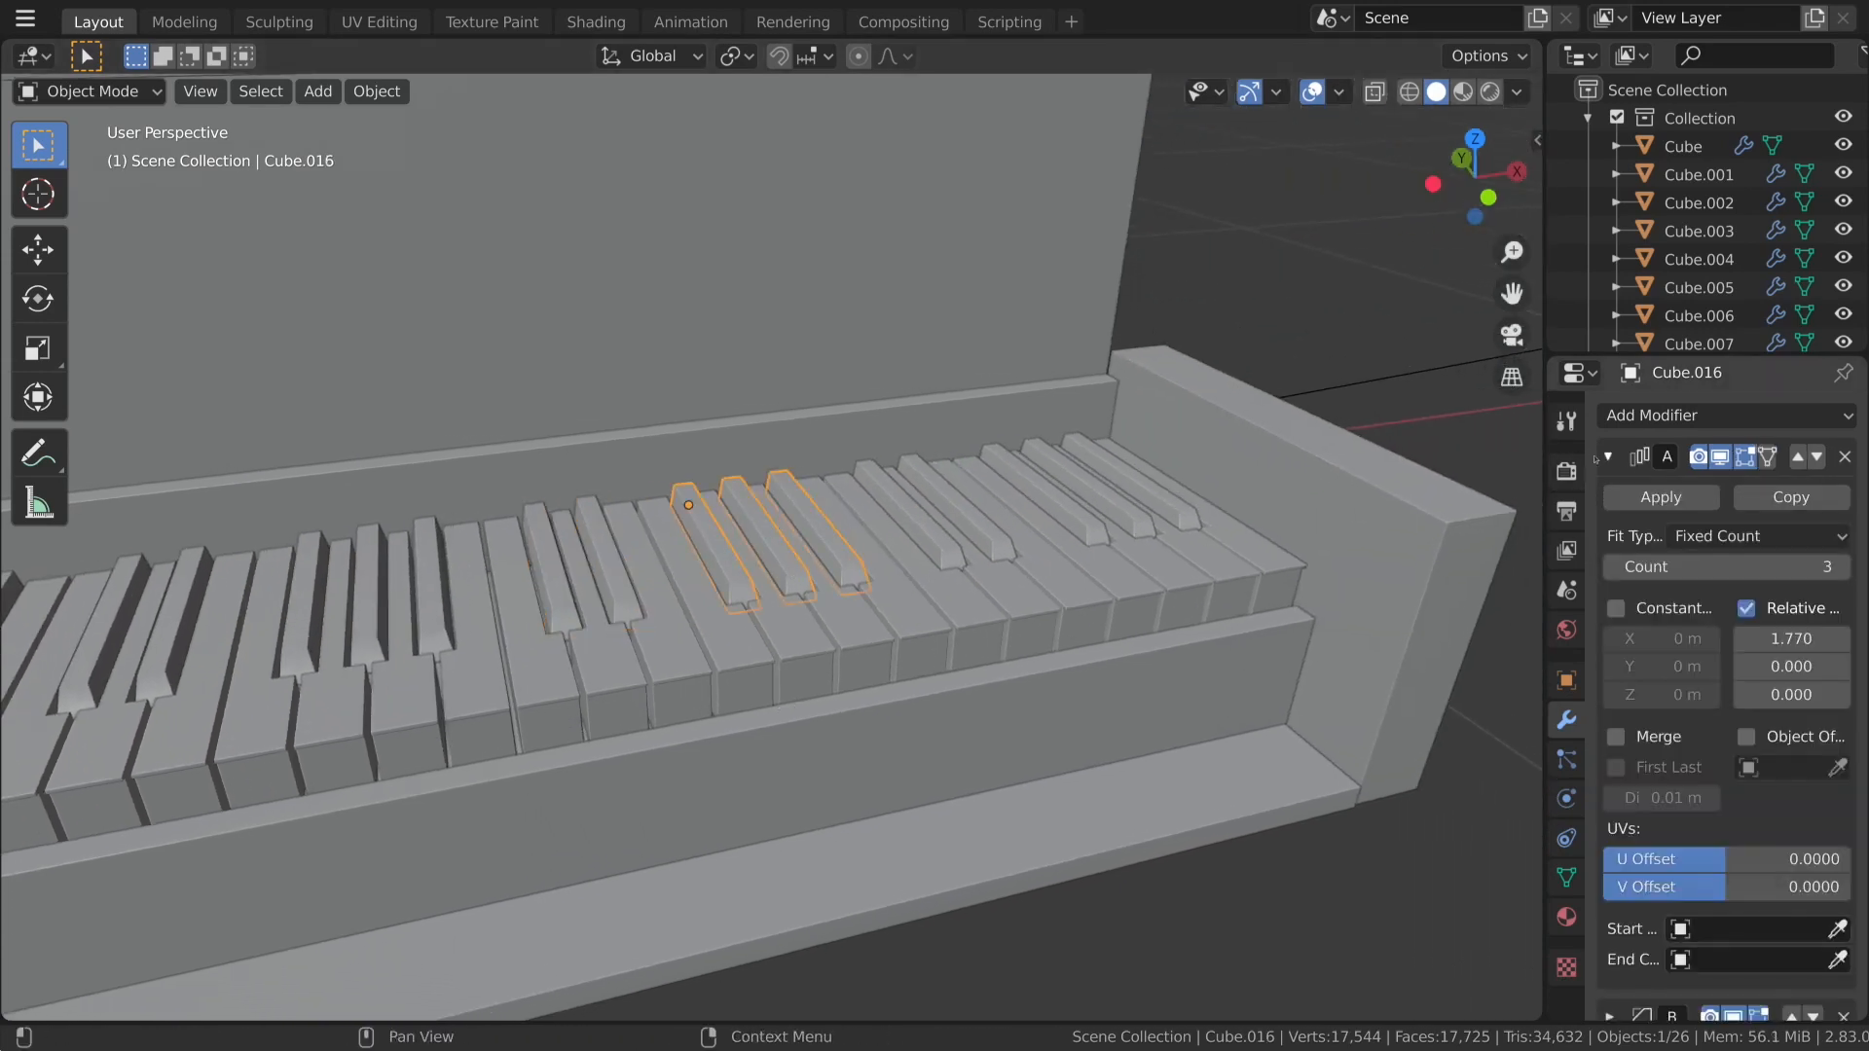
pyautogui.click(1661, 497)
pyautogui.click(935, 511)
pyautogui.click(1661, 497)
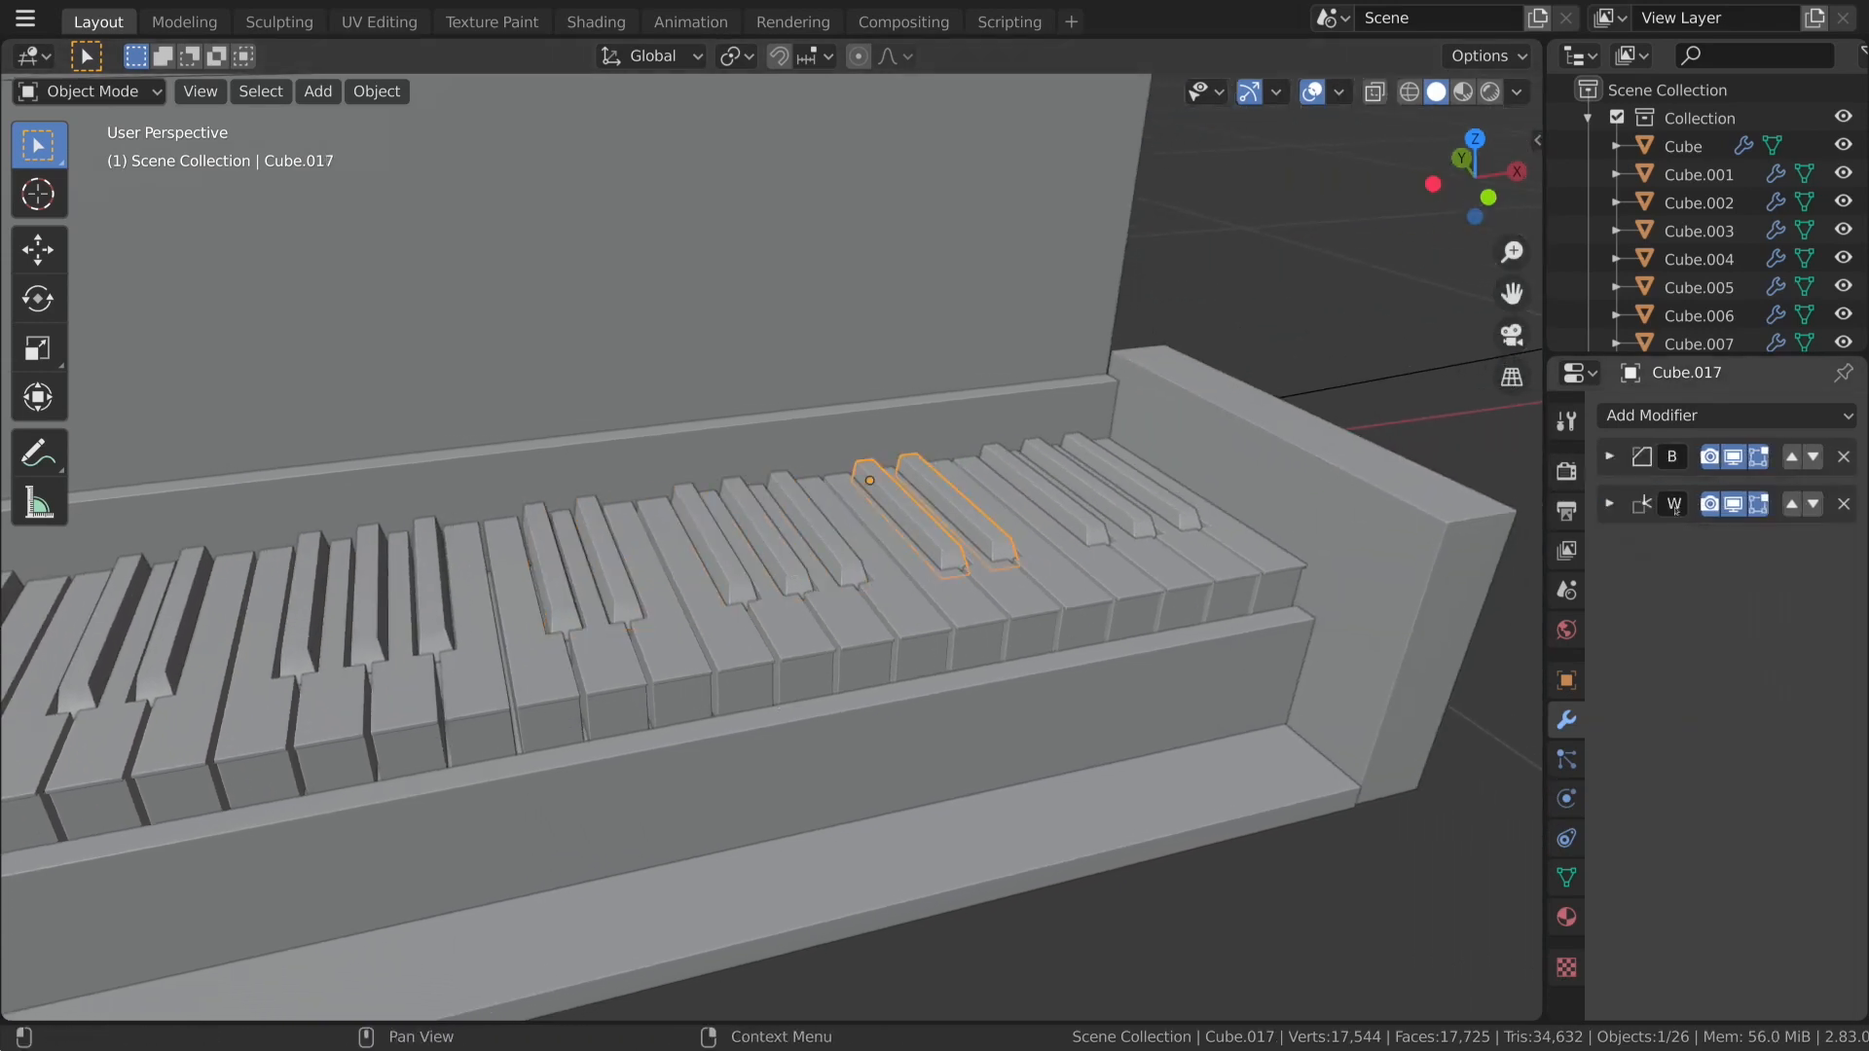
pyautogui.click(1032, 477)
pyautogui.click(1660, 497)
pyautogui.scroll(-7, 847, 792)
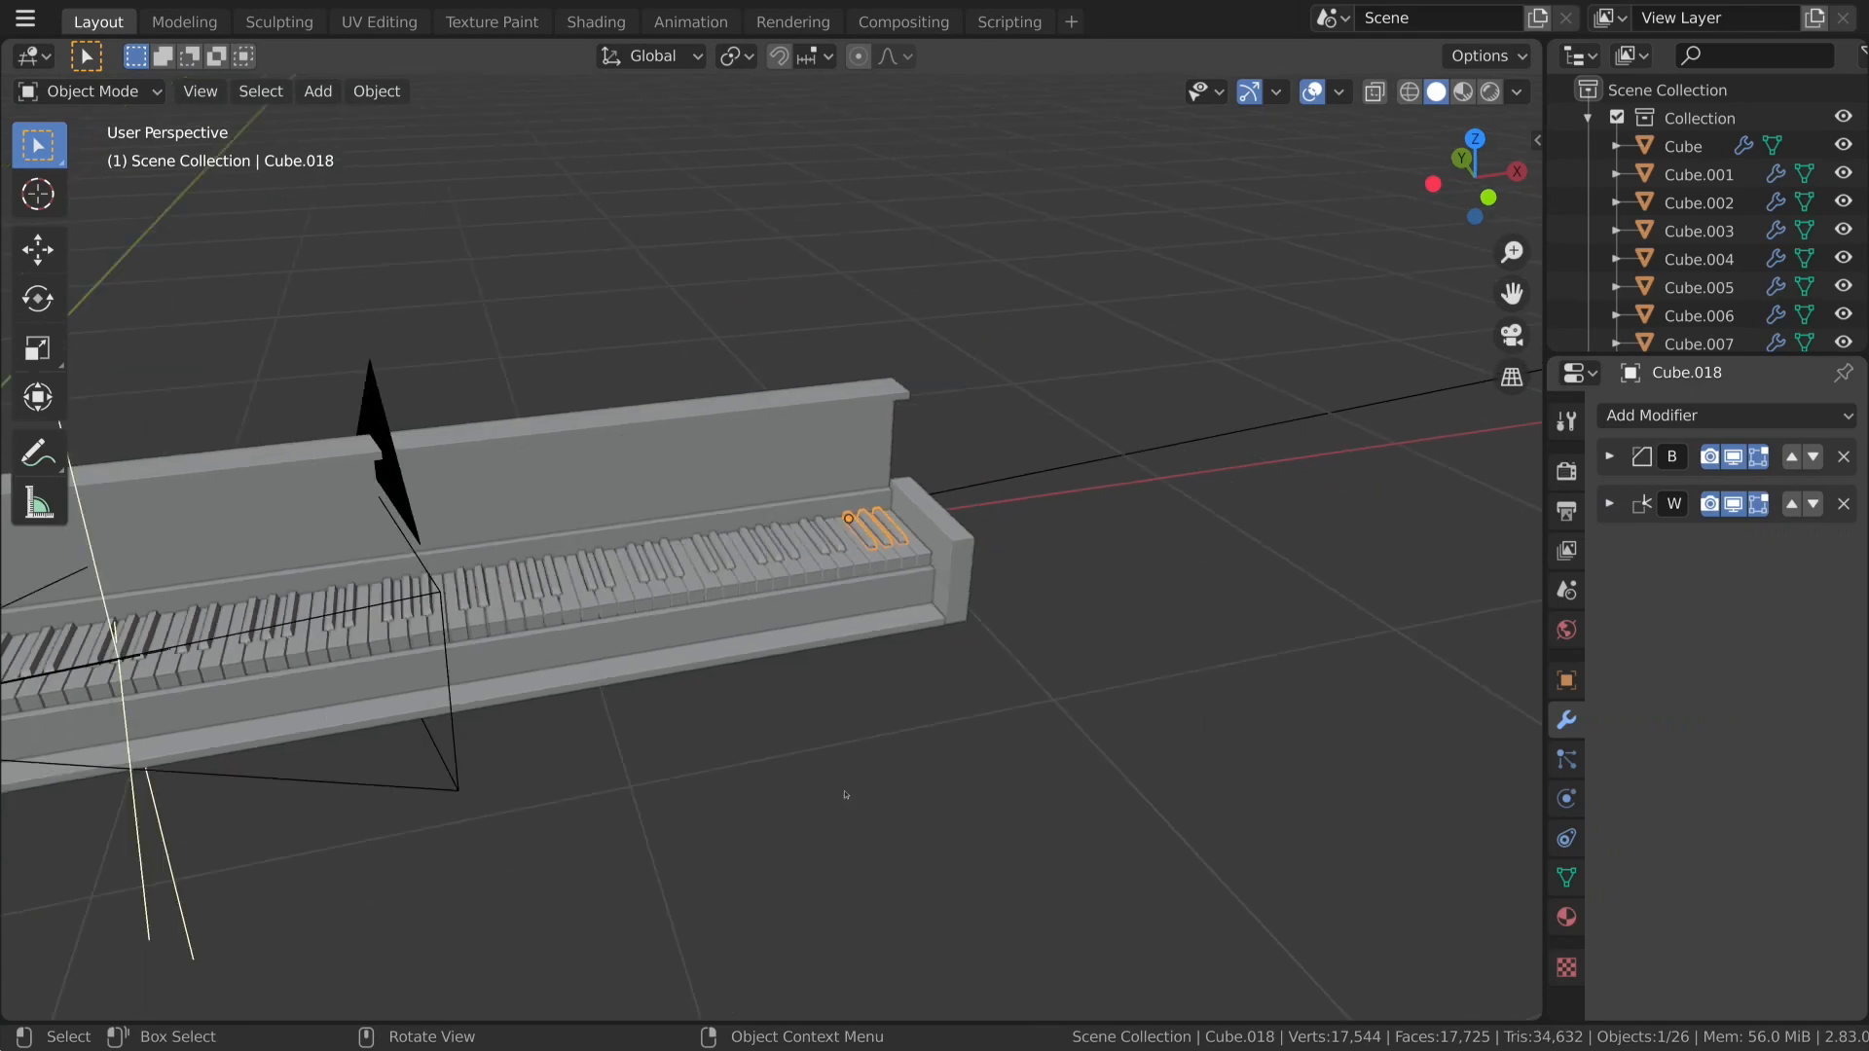
pyautogui.scroll(3, 847, 794)
pyautogui.moveTo(847, 795); pyautogui.dragTo(1061, 638, button='middle')
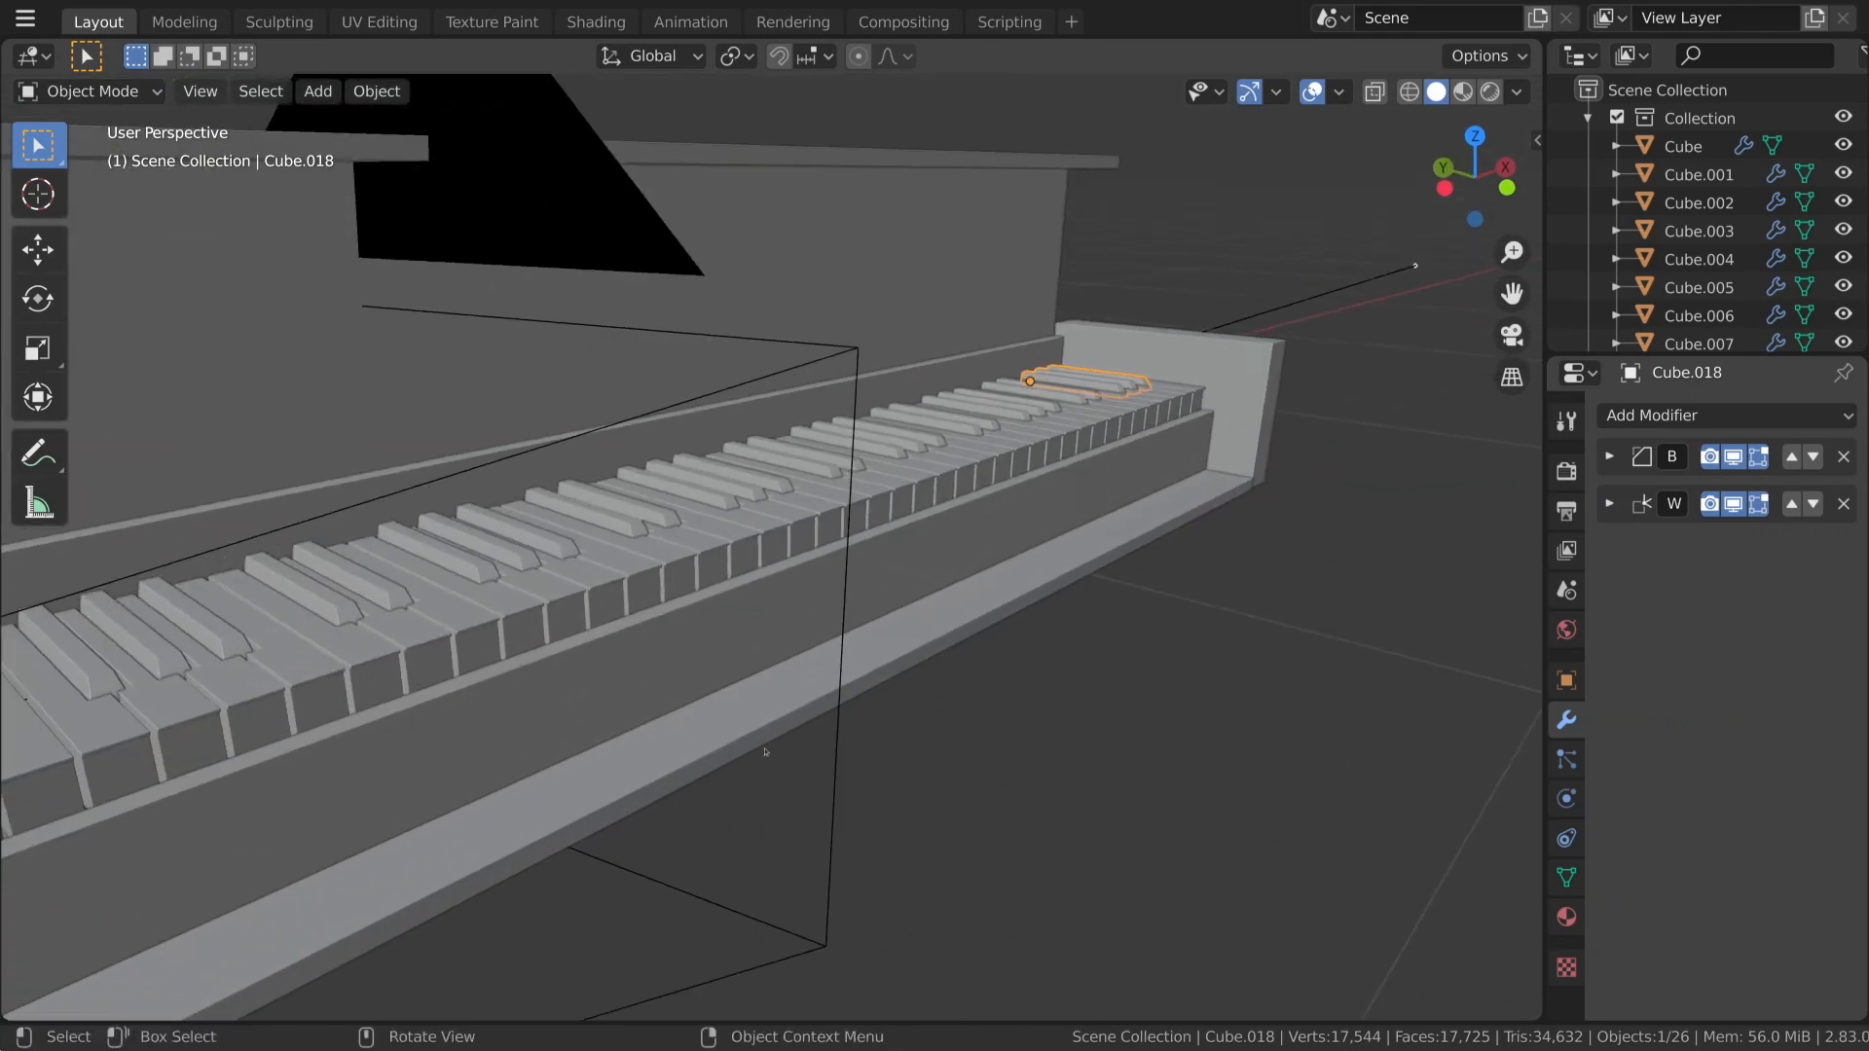
pyautogui.scroll(-2, 780, 750)
pyautogui.keyDown('shift'); pyautogui.moveTo(762, 755); pyautogui.dragTo(1022, 637, button='middle'); pyautogui.keyUp('shift')
pyautogui.scroll(-1, 786, 731)
pyautogui.moveTo(785, 731); pyautogui.dragTo(851, 705, button='middle')
pyautogui.scroll(2, 851, 705)
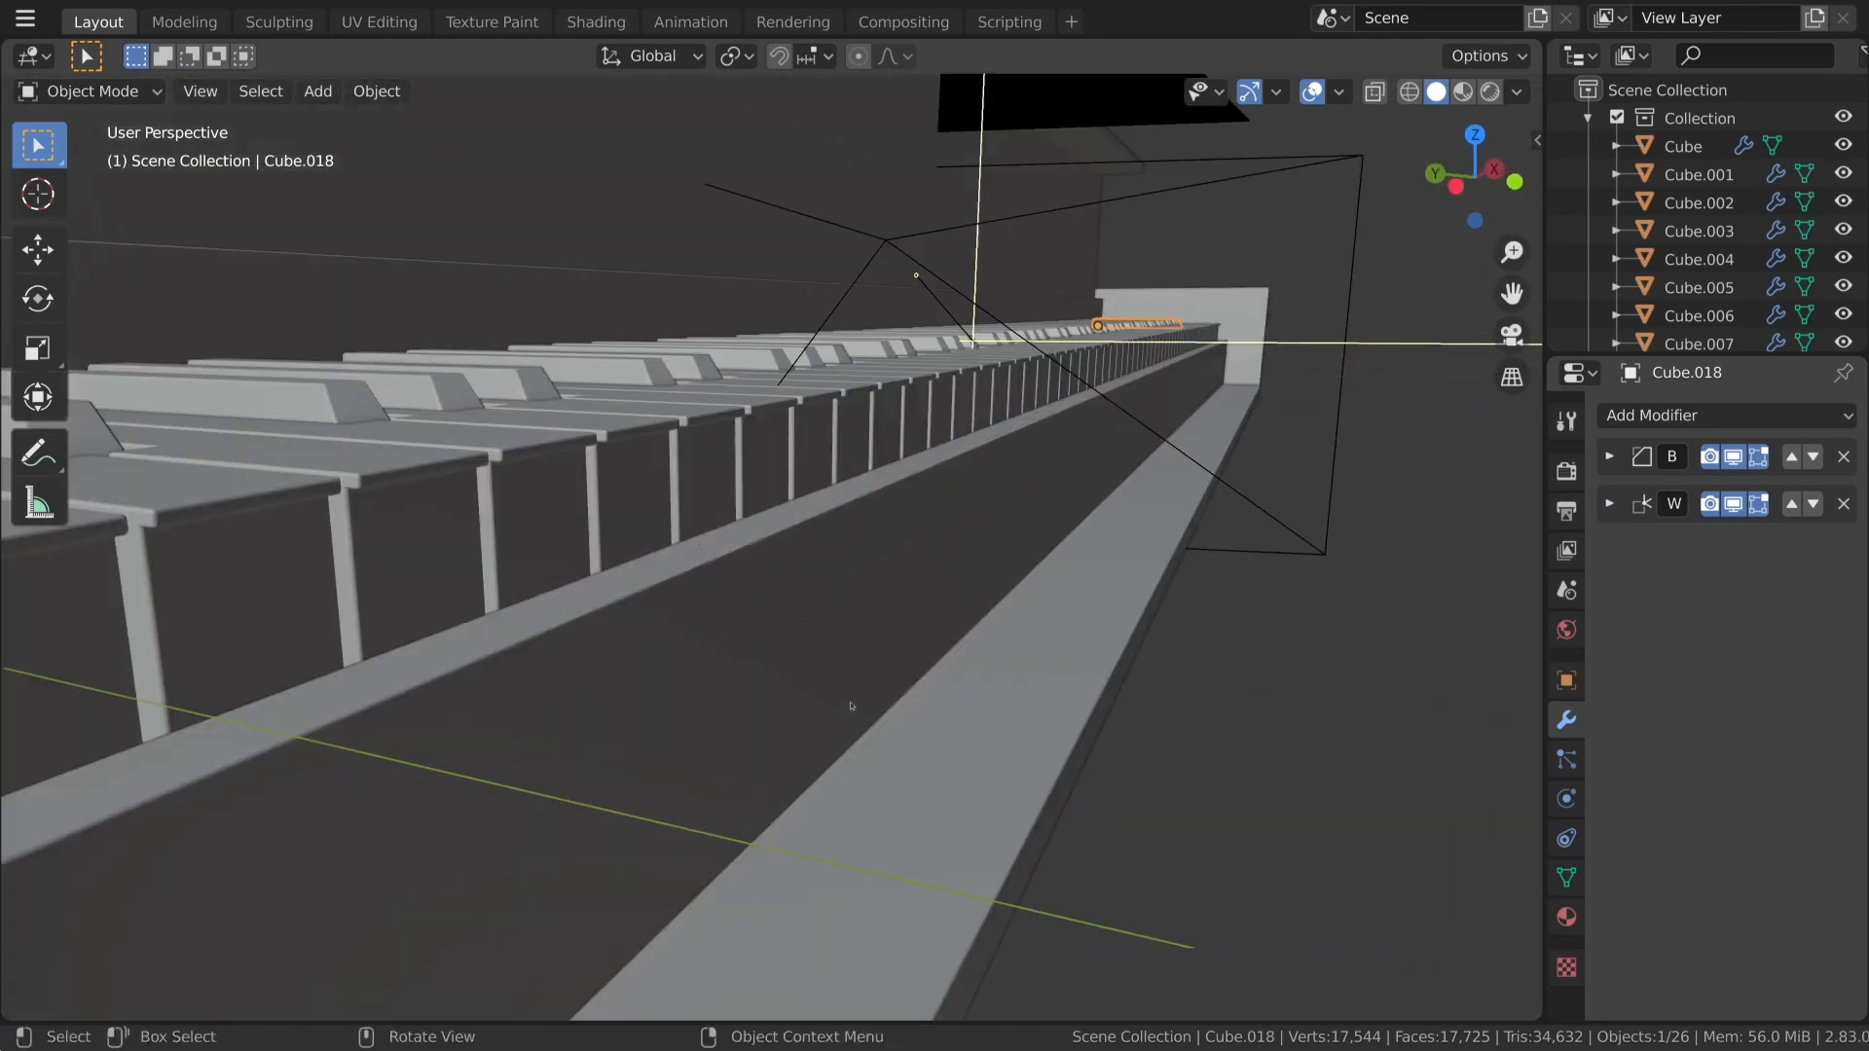
pyautogui.scroll(-3, 932, 694)
pyautogui.click(698, 621)
pyautogui.press('Tab')
pyautogui.press('a')
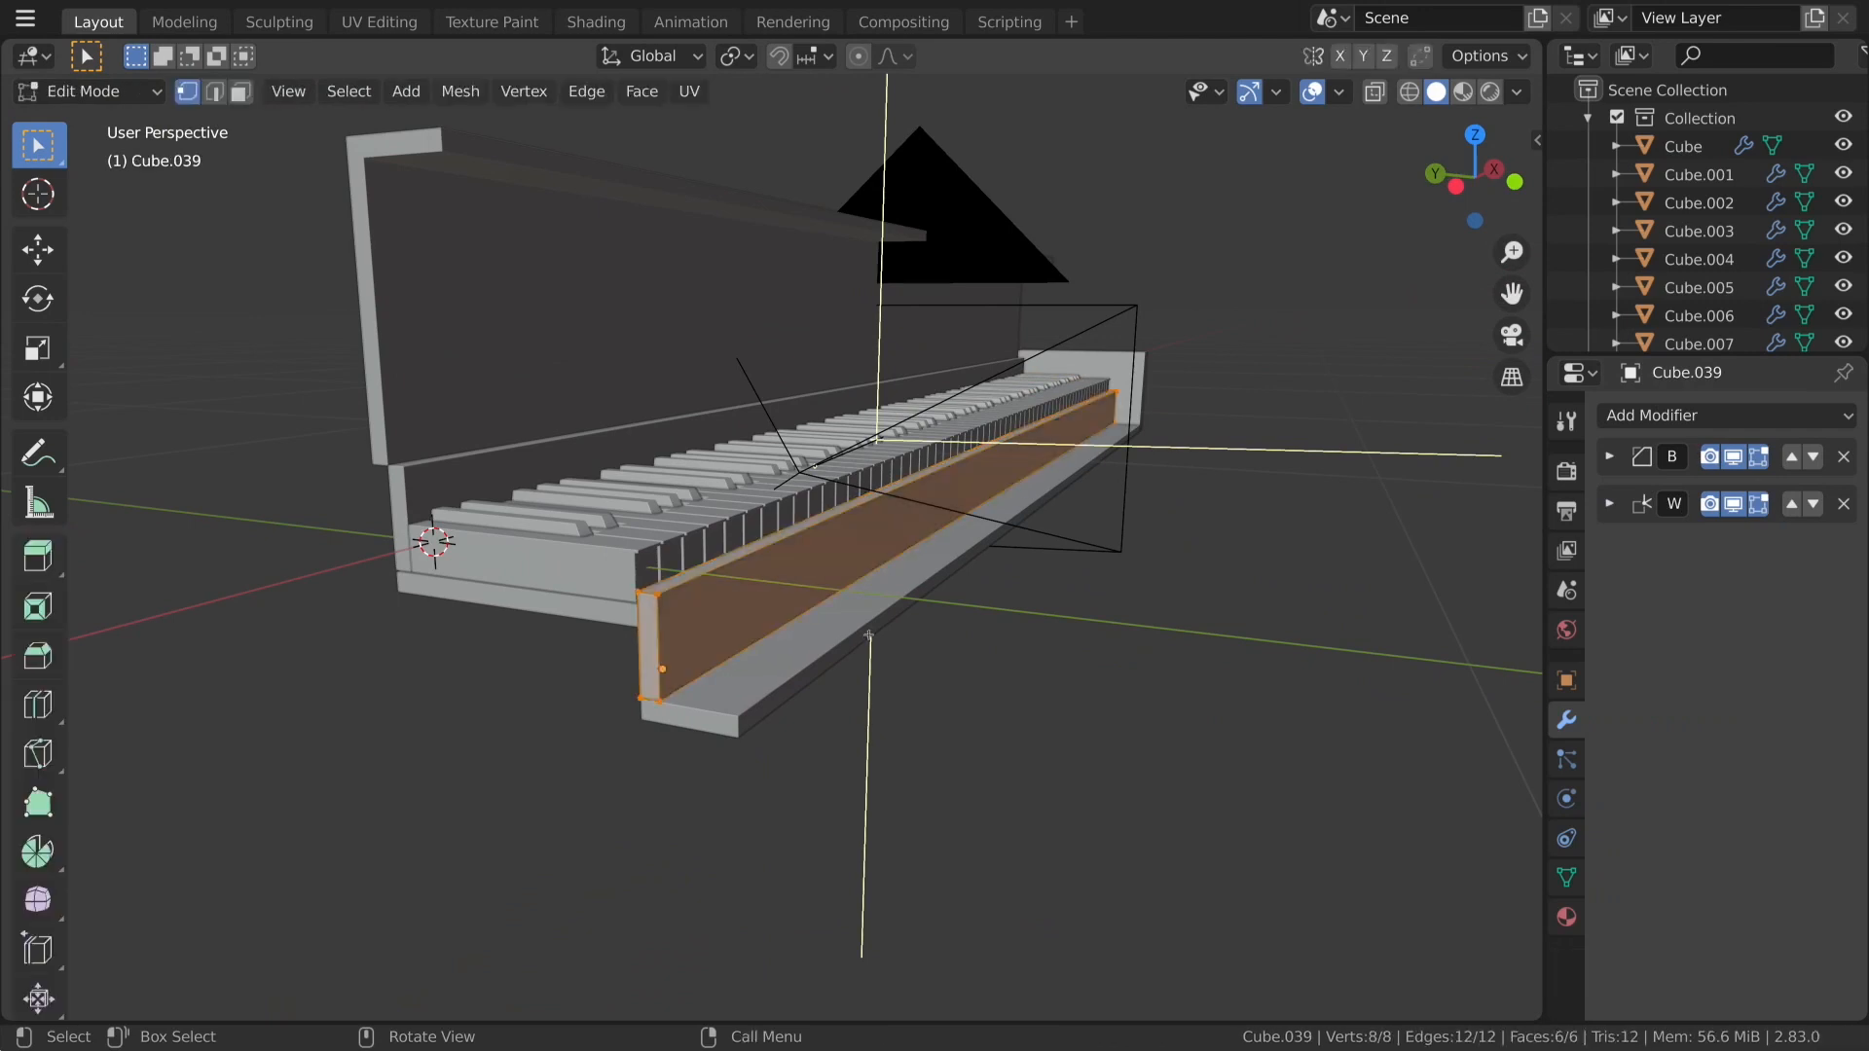
pyautogui.press('Tab')
# Select every object in the scene and apply the object transform to all of them.
pyautogui.scroll(2, 1308, 578)
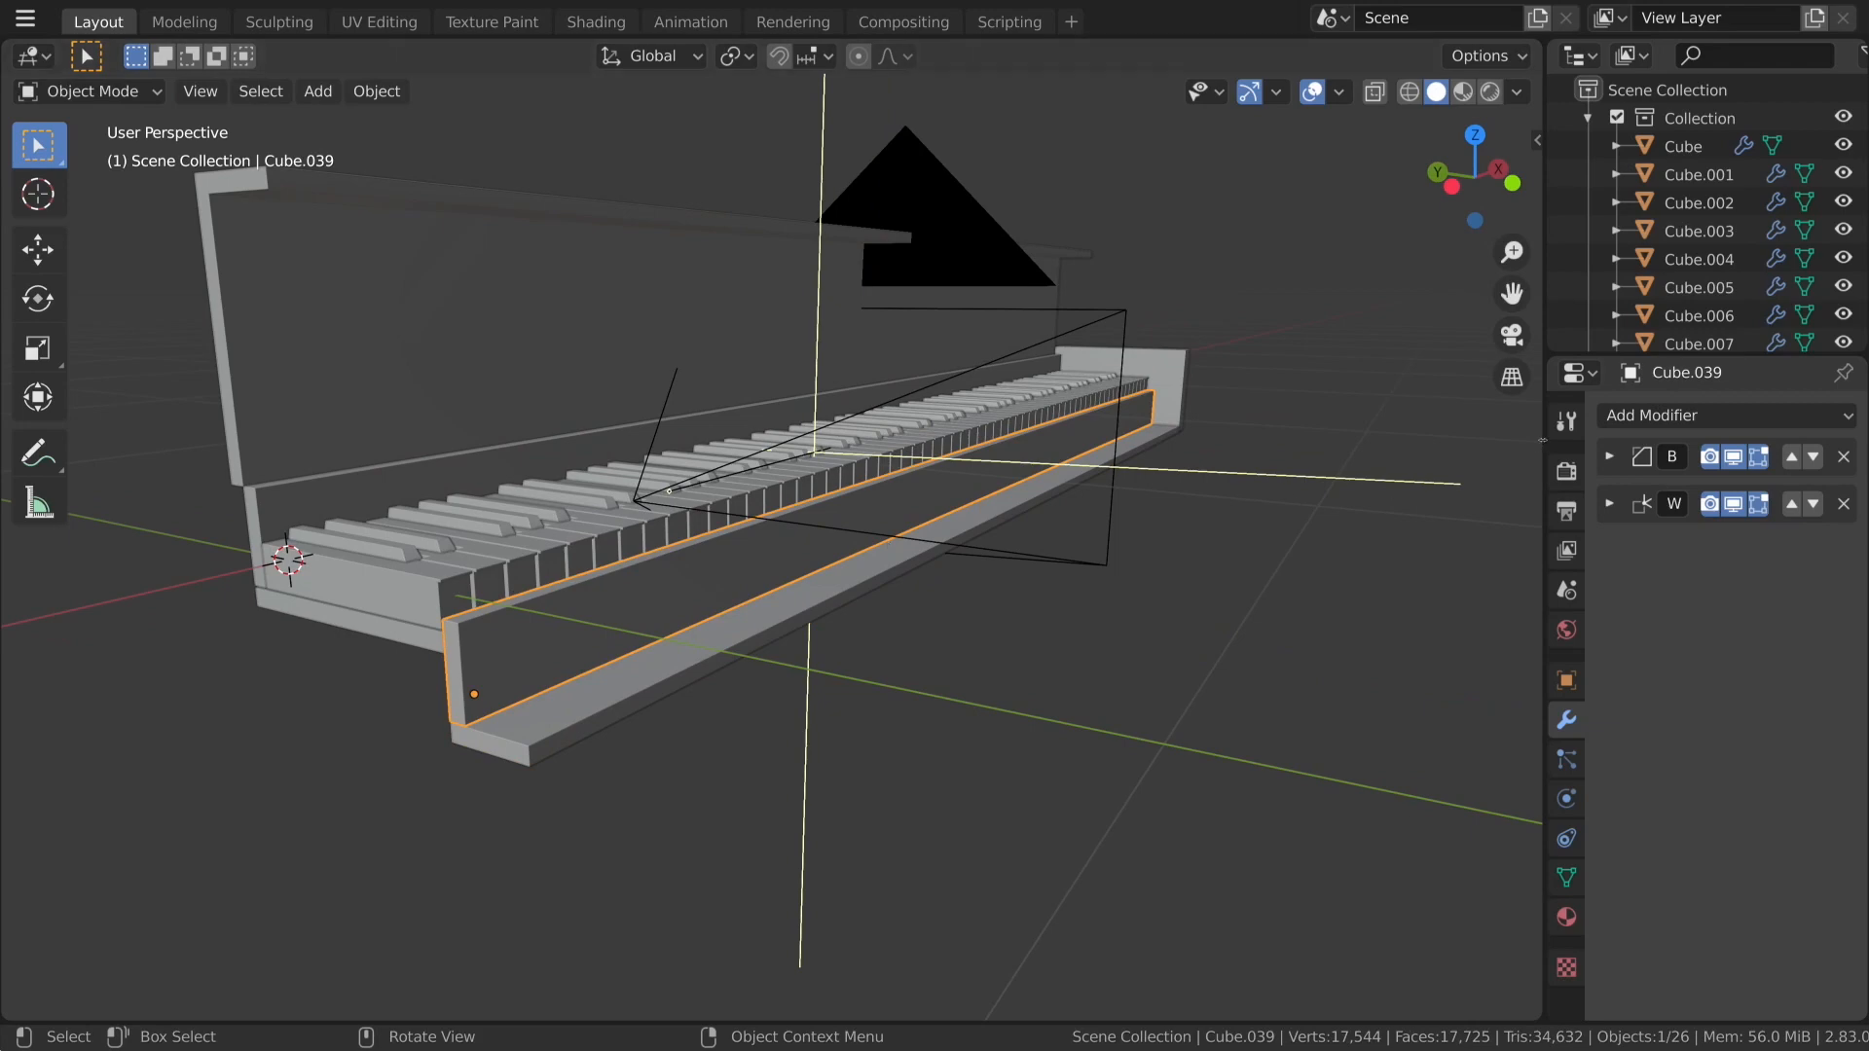
pyautogui.press('a')
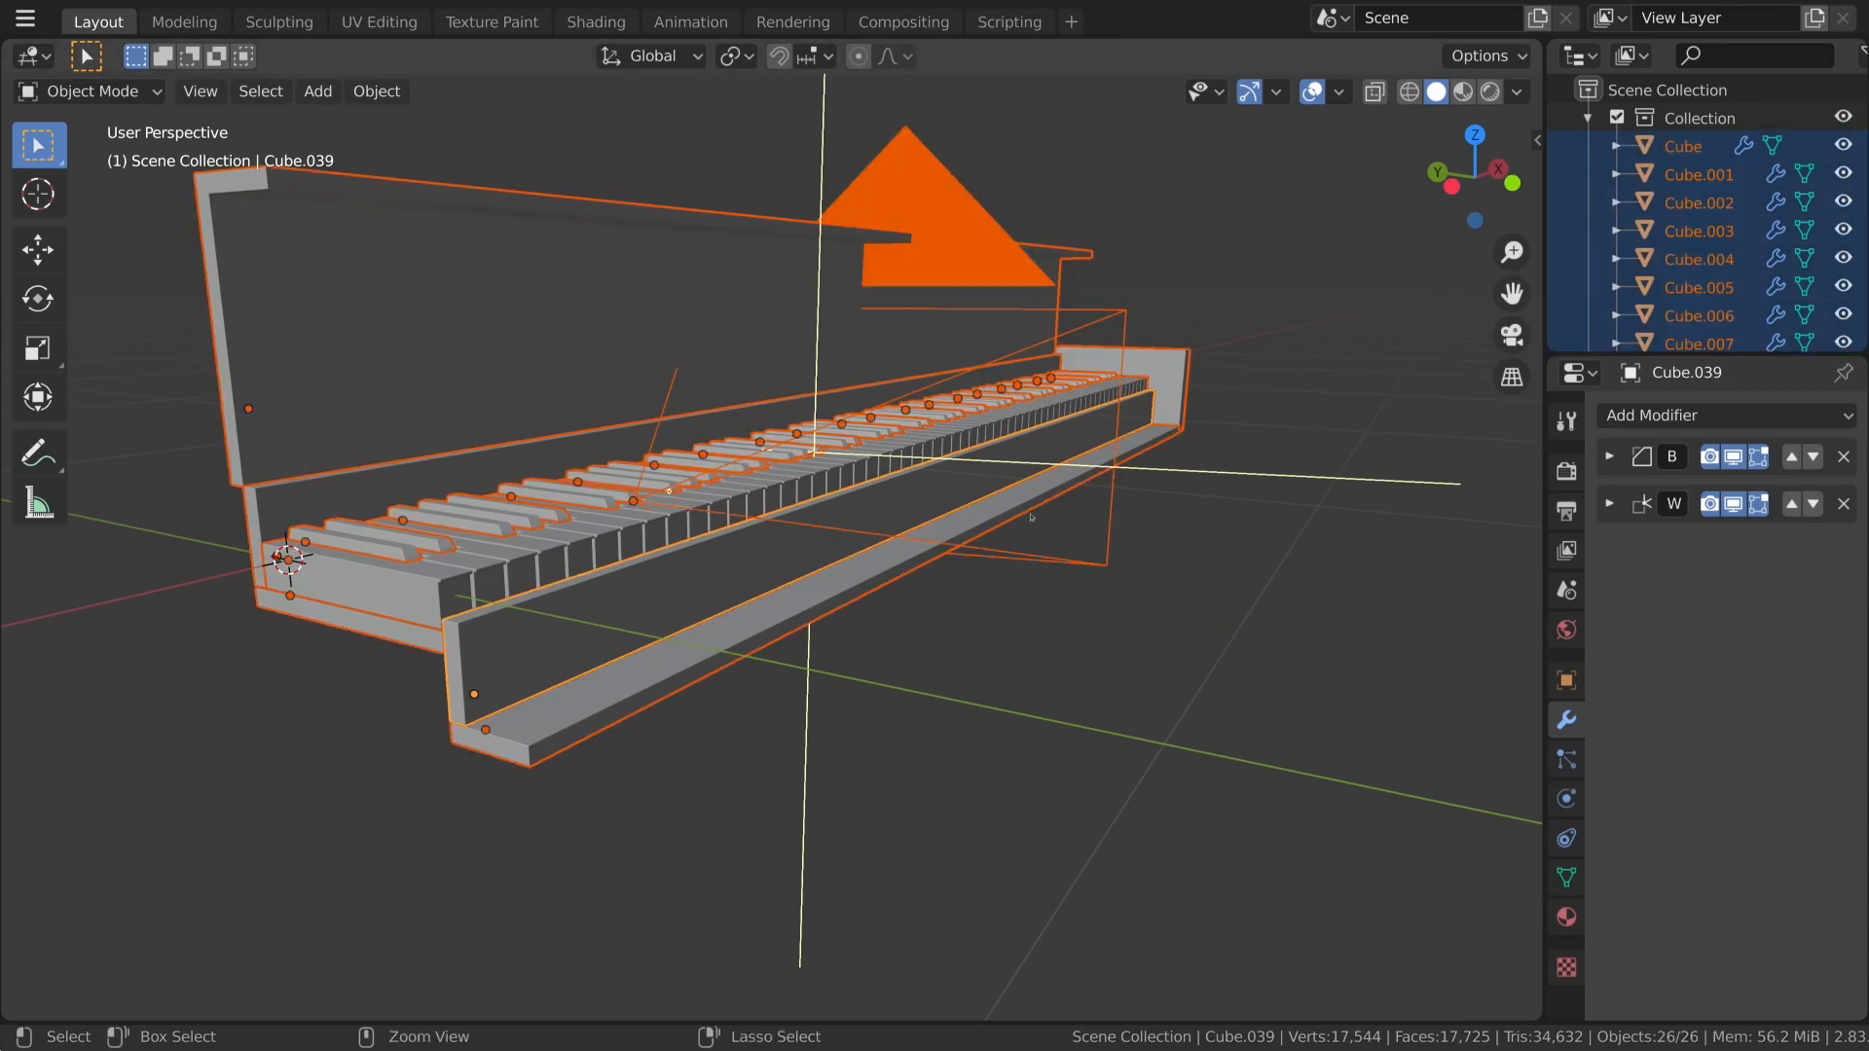
pyautogui.moveTo(1031, 517); pyautogui.dragTo(762, 589, button='middle')
pyautogui.hotkey('ctrl', 'a')
pyautogui.click(1126, 586)
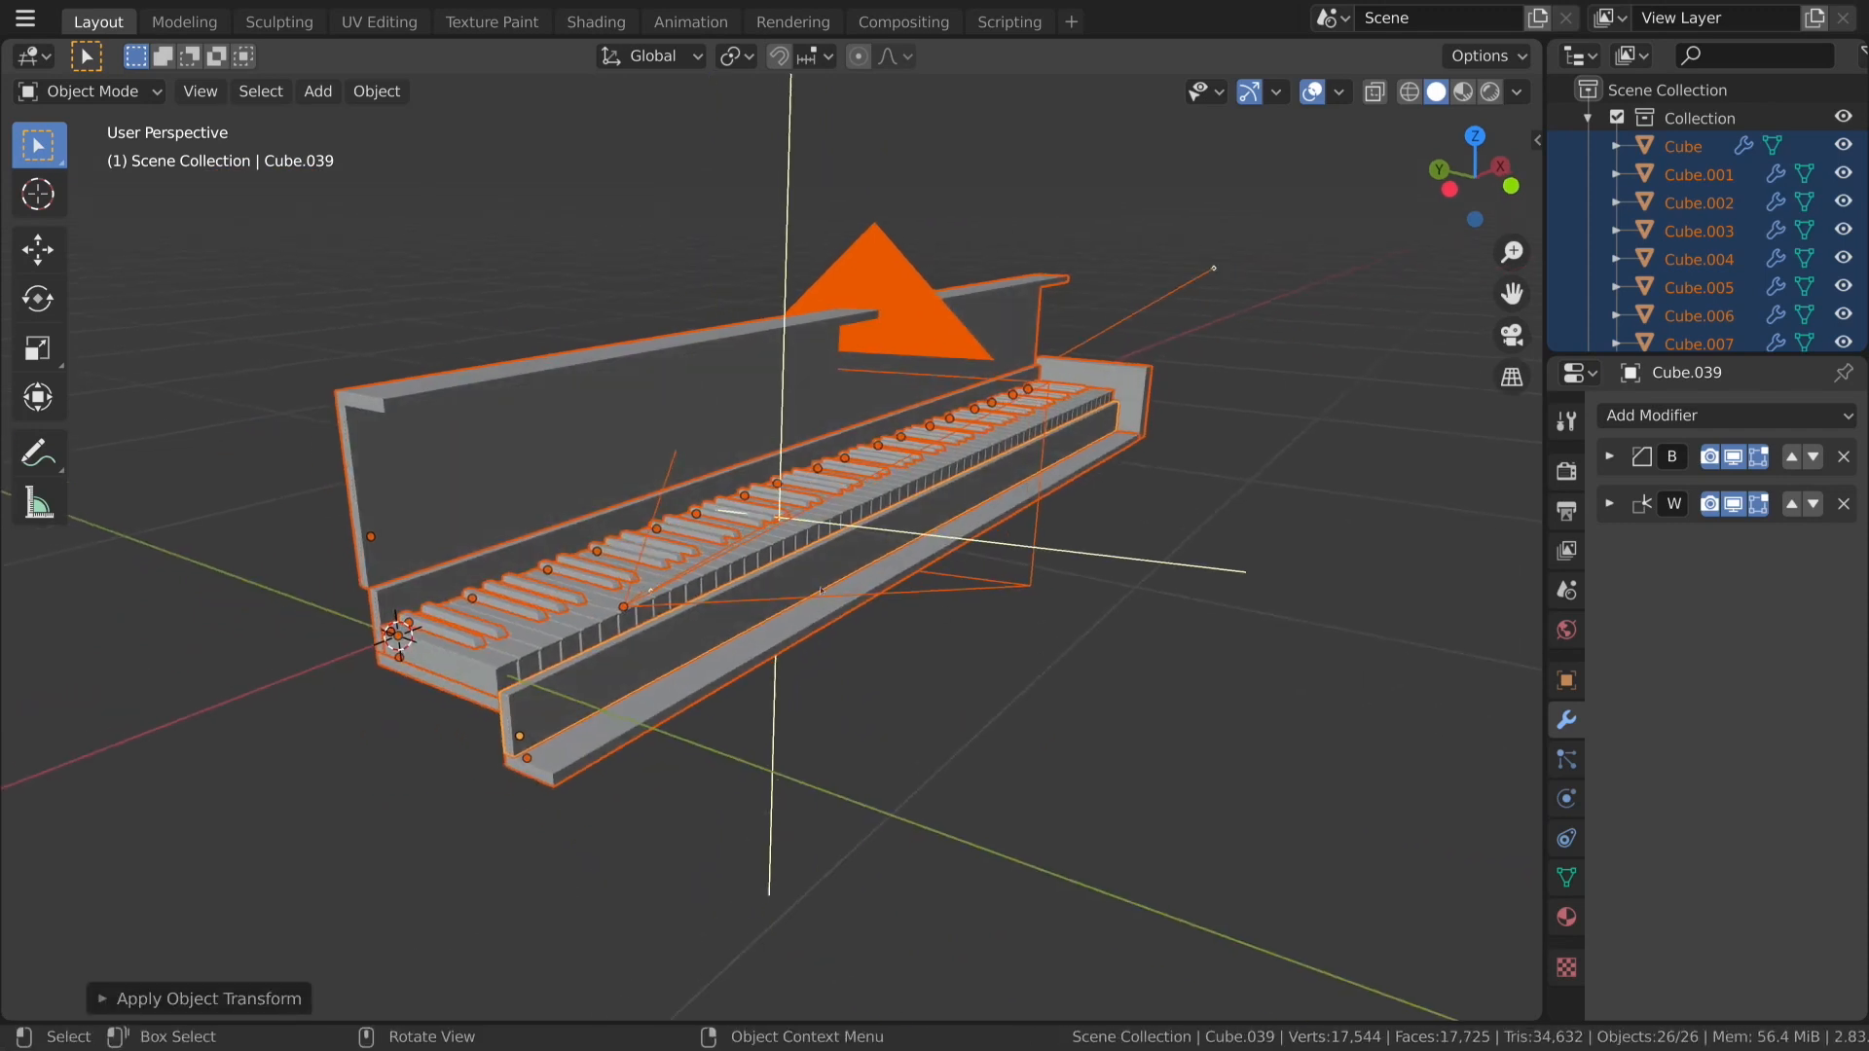
pyautogui.click(762, 589)
# Unwrap the whole mesh of the base slab under the keys, Cube.040, with Smart UV Project.
pyautogui.click(480, 700)
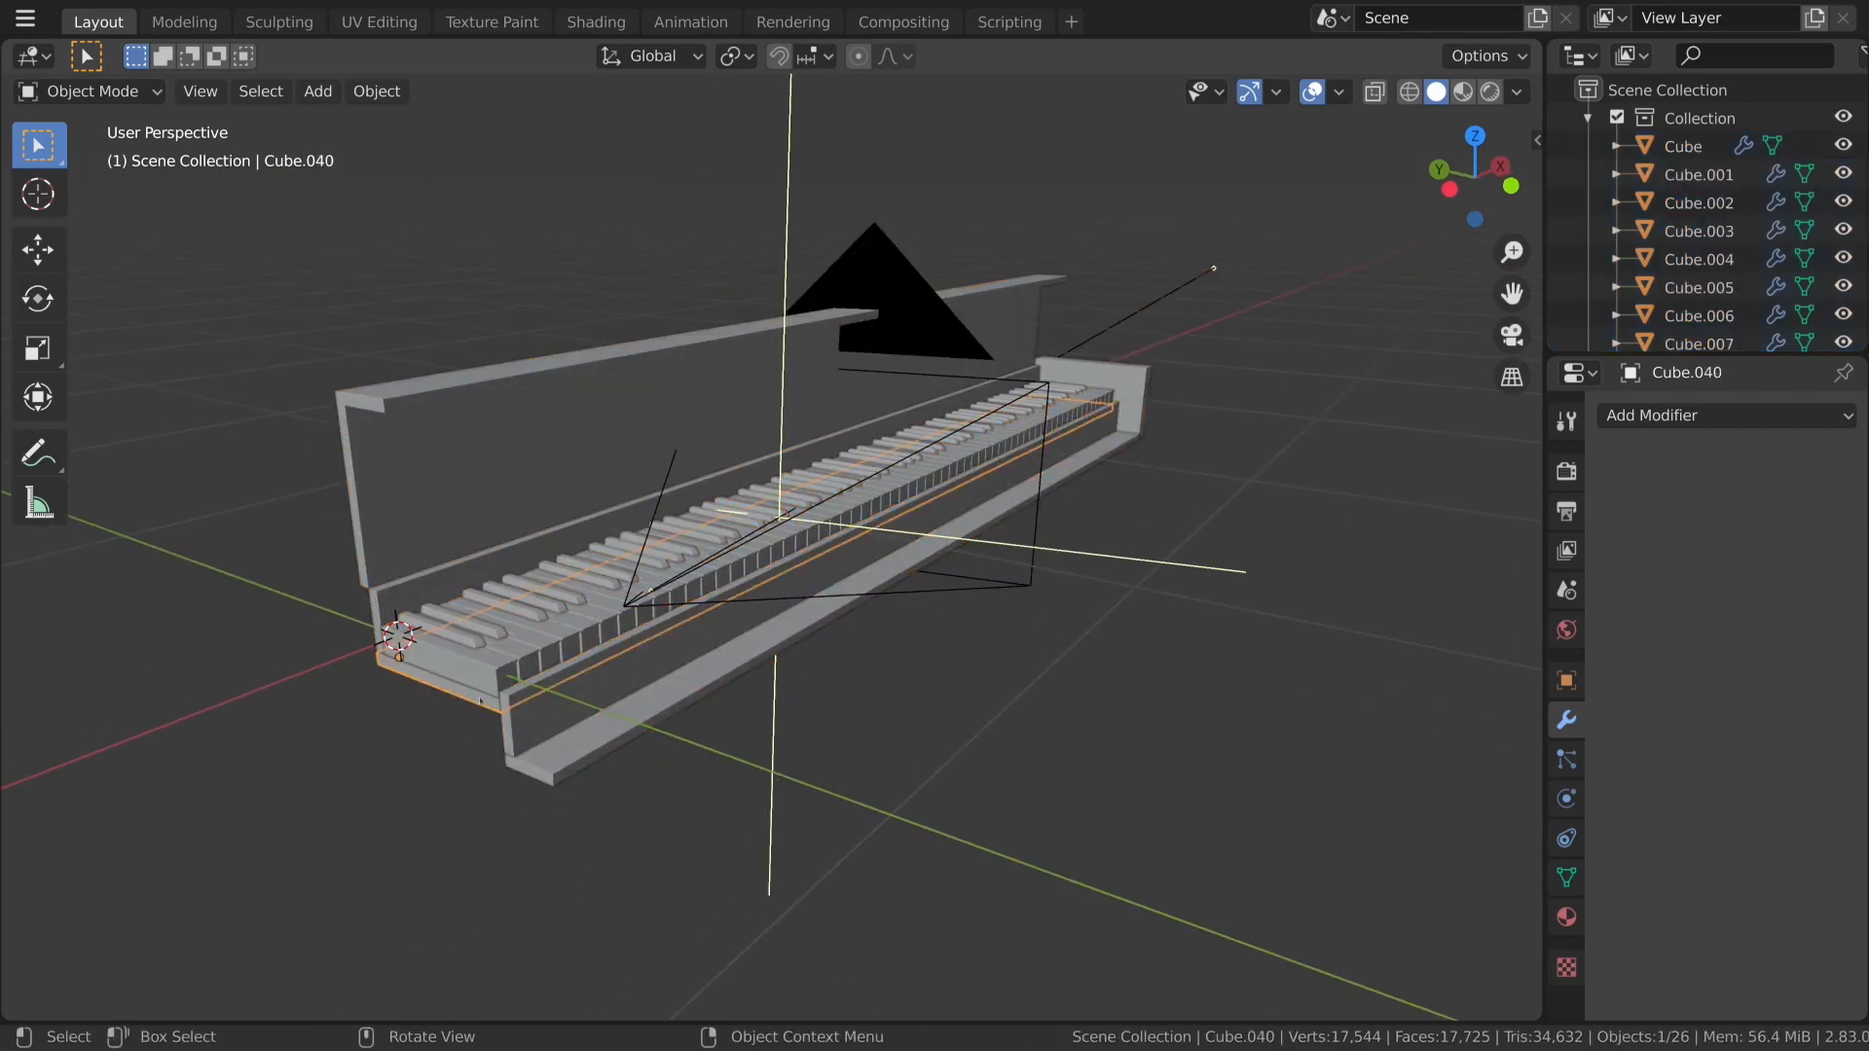
pyautogui.press('Tab')
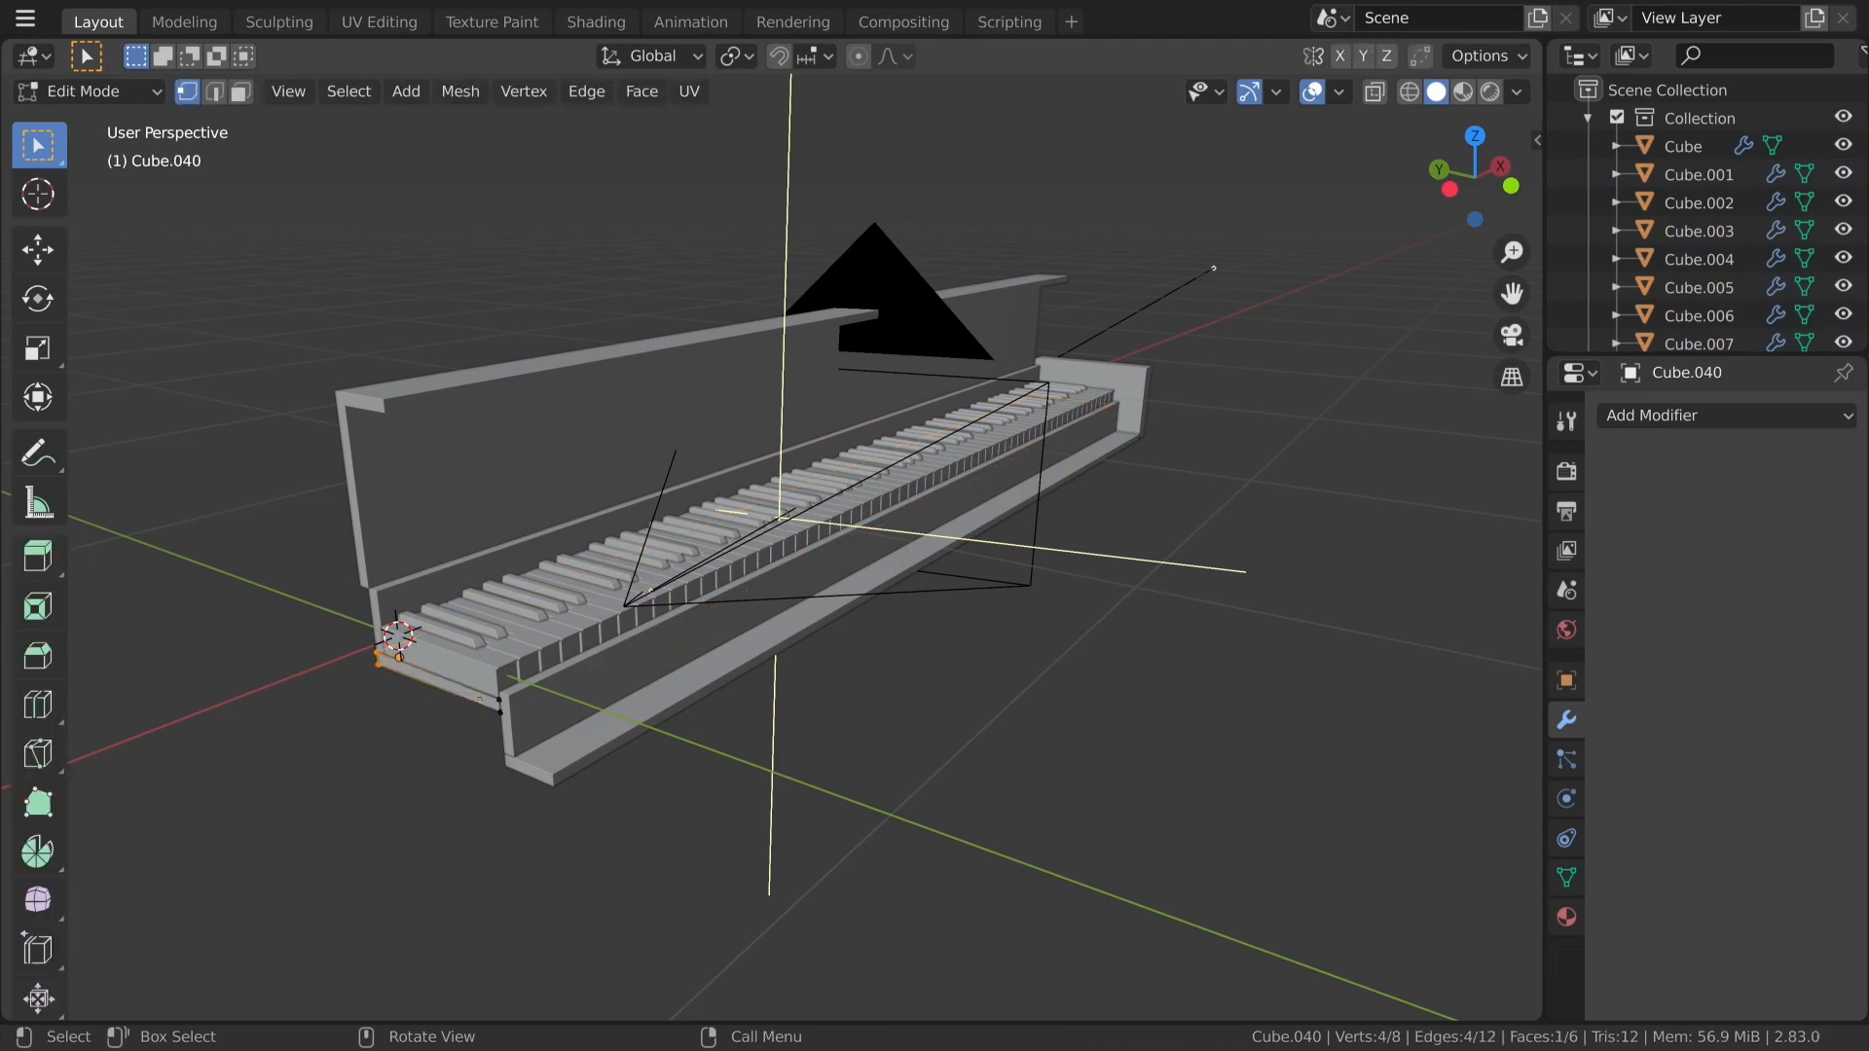
pyautogui.press('u')
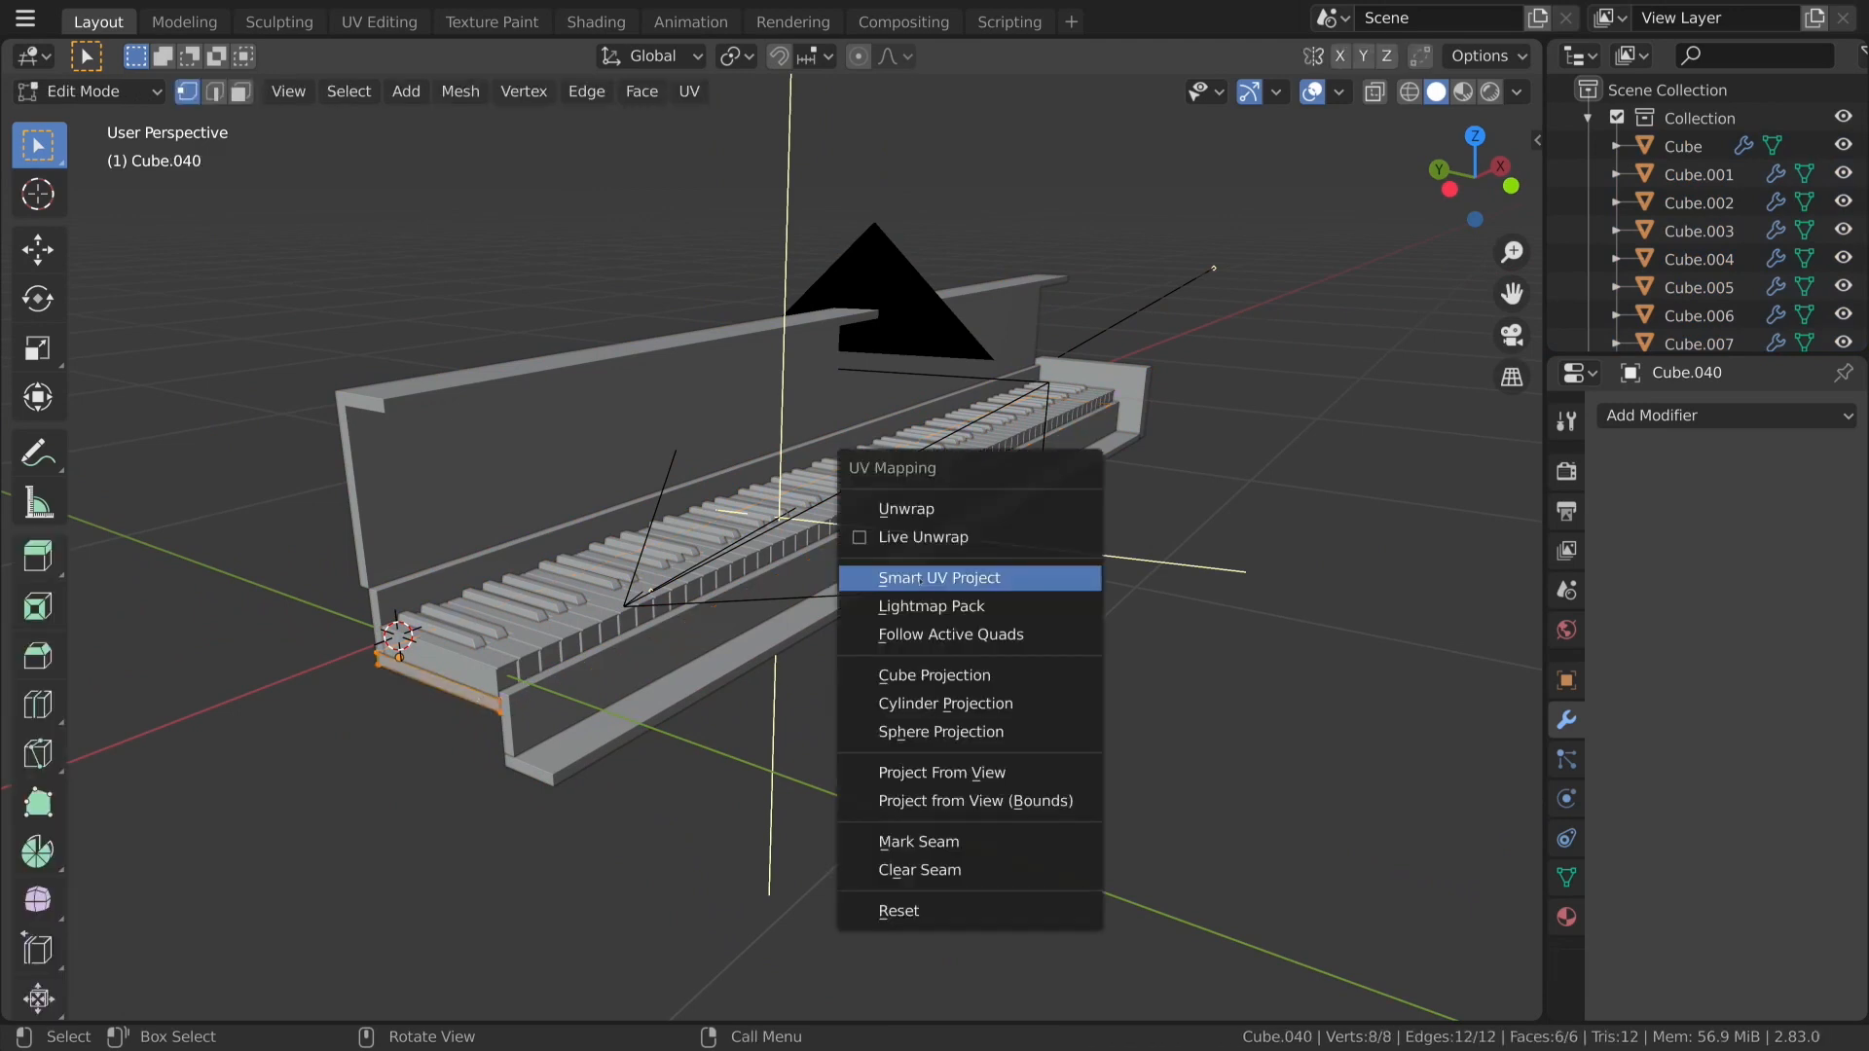
pyautogui.click(949, 579)
pyautogui.click(976, 798)
pyautogui.press('Tab')
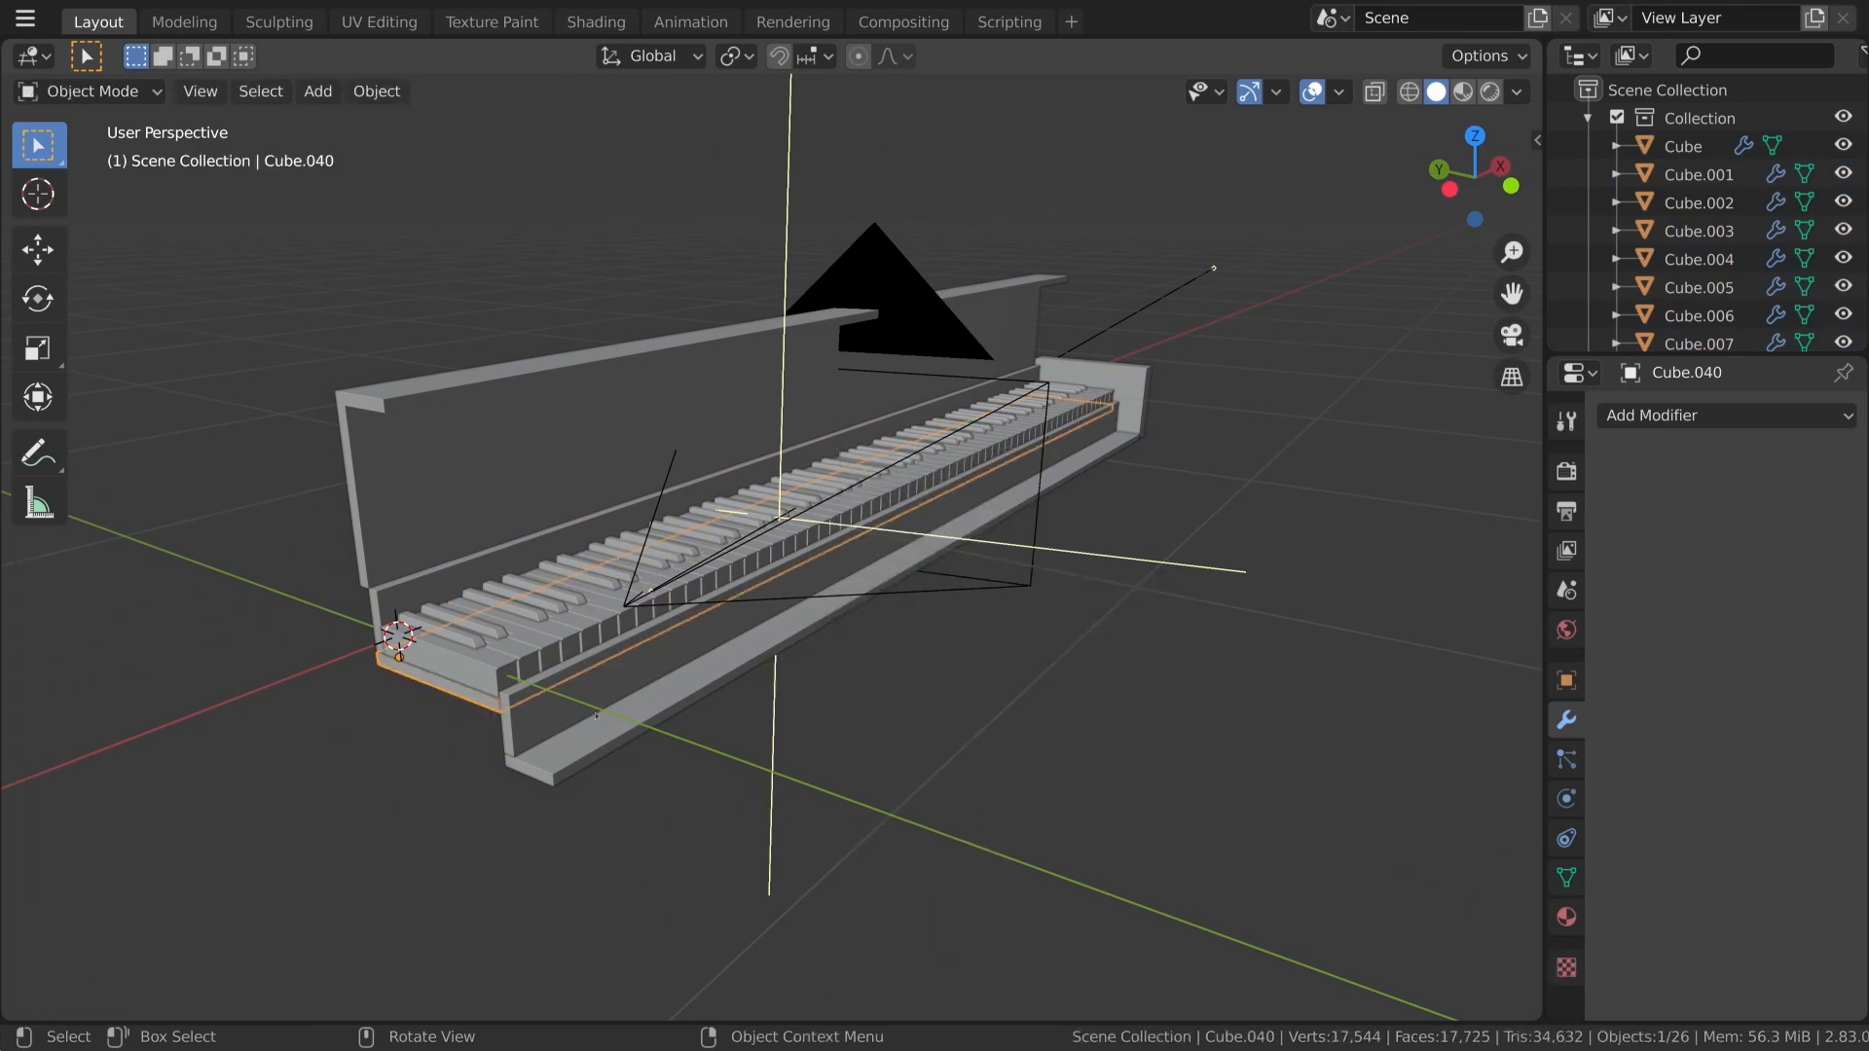
# Unwrap all faces of the long front panel below the keys, Cube.039, with Smart UV Project.
pyautogui.click(589, 684)
pyautogui.press('Tab')
pyautogui.hotkey('alt', 'a')
pyautogui.press('a')
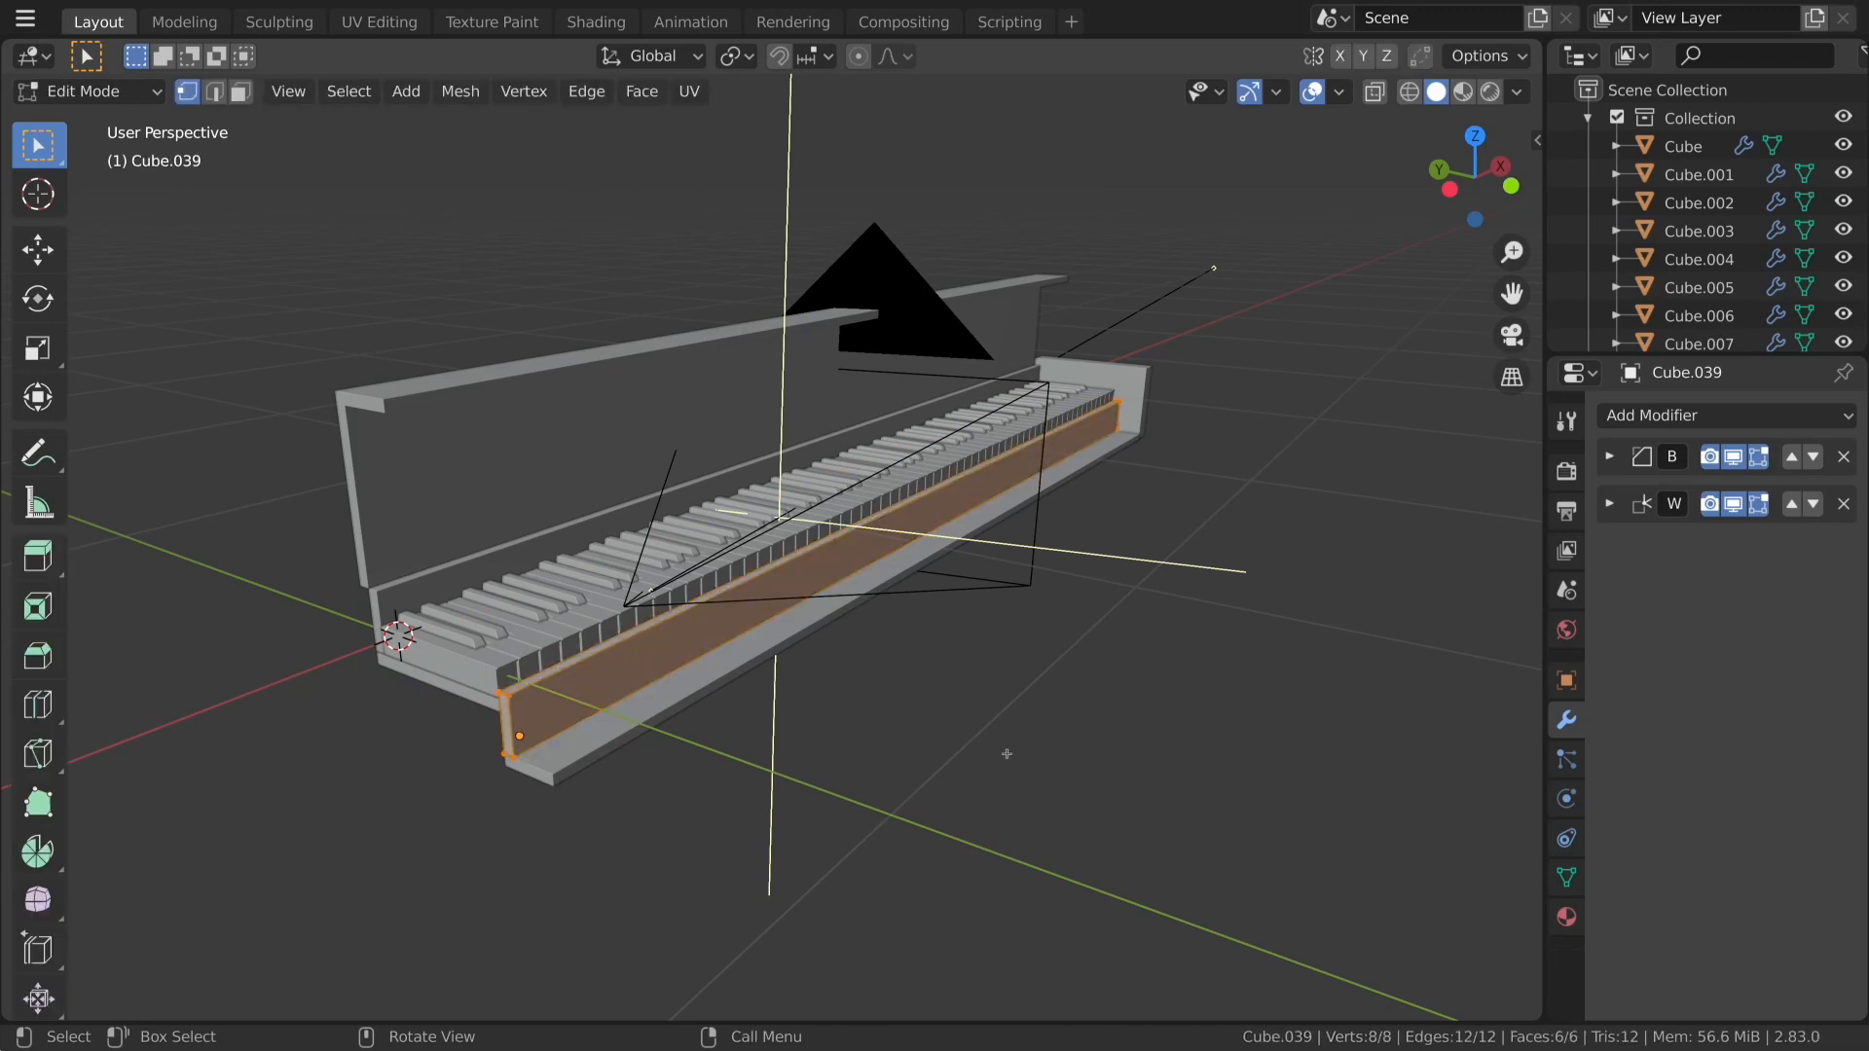
pyautogui.press('u')
pyautogui.click(1001, 689)
pyautogui.press('u')
pyautogui.click(1019, 684)
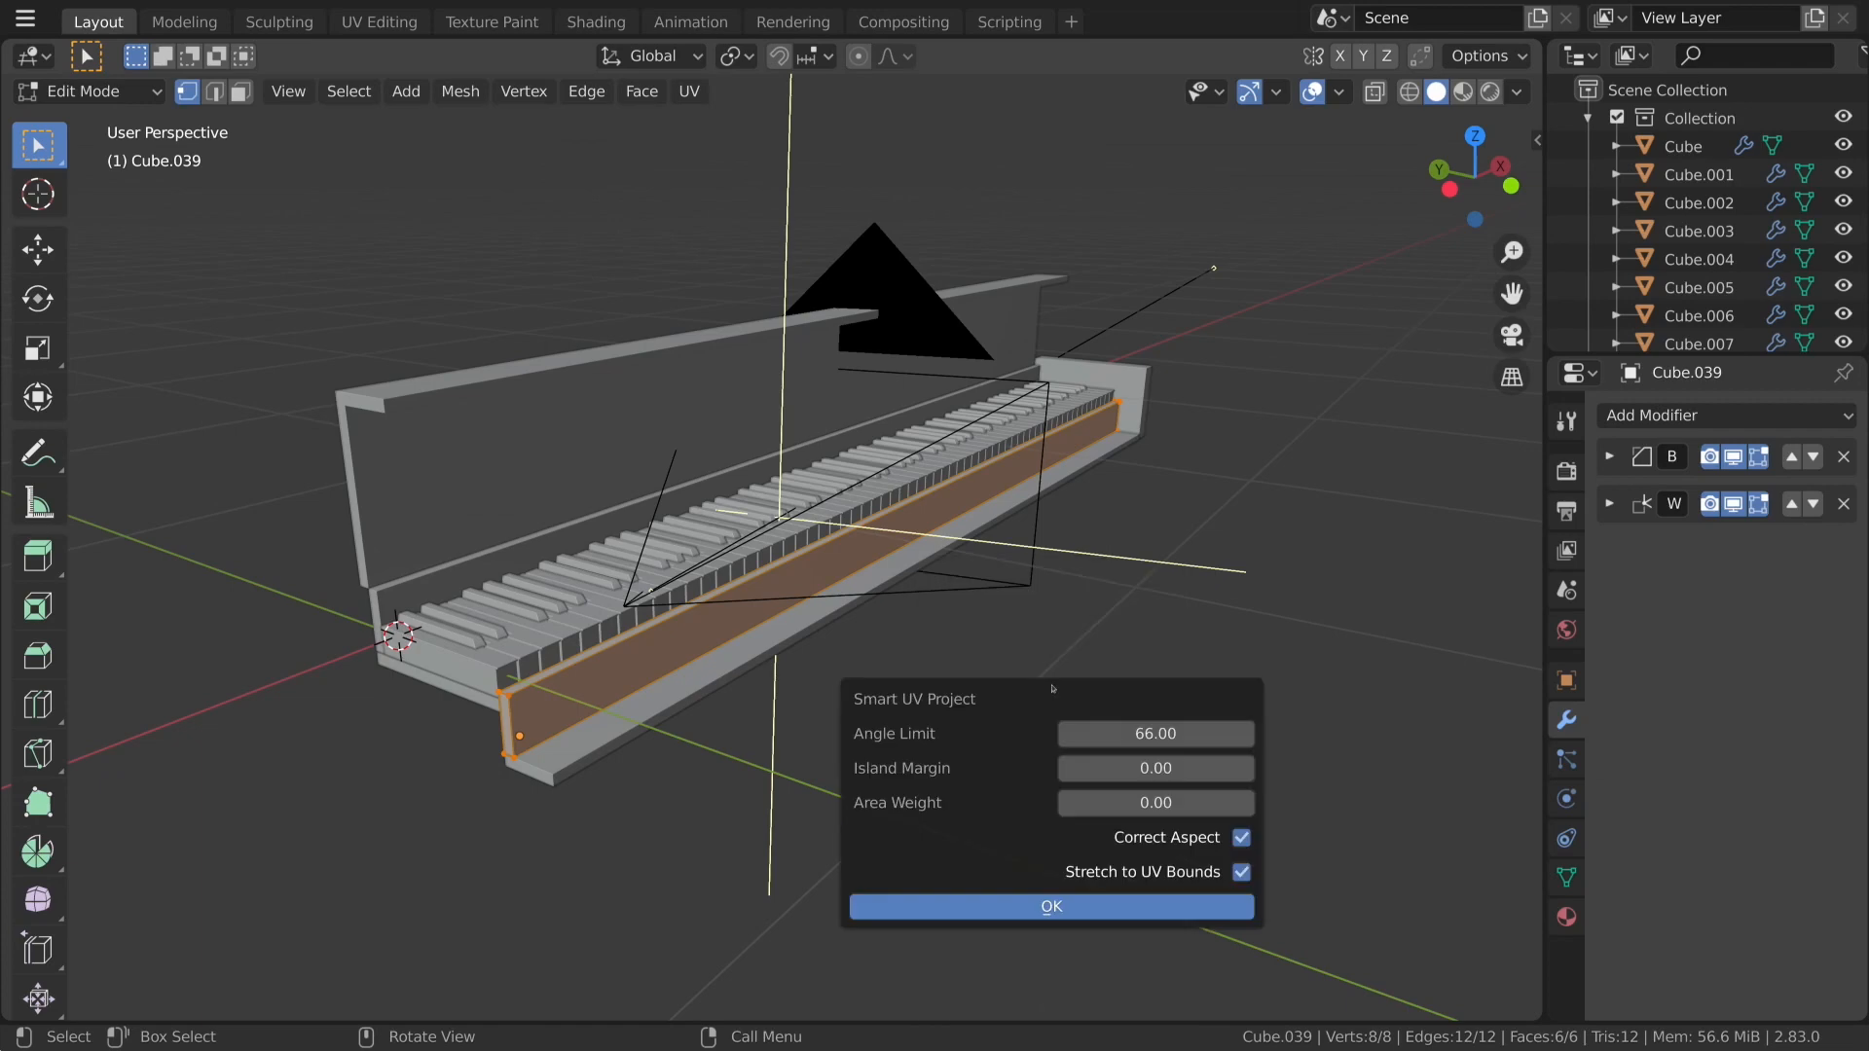
pyautogui.click(1051, 902)
pyautogui.press('Tab')
# Unwrap the bottom front ledge, Cube.043, with Smart UV Project.
pyautogui.press('Tab')
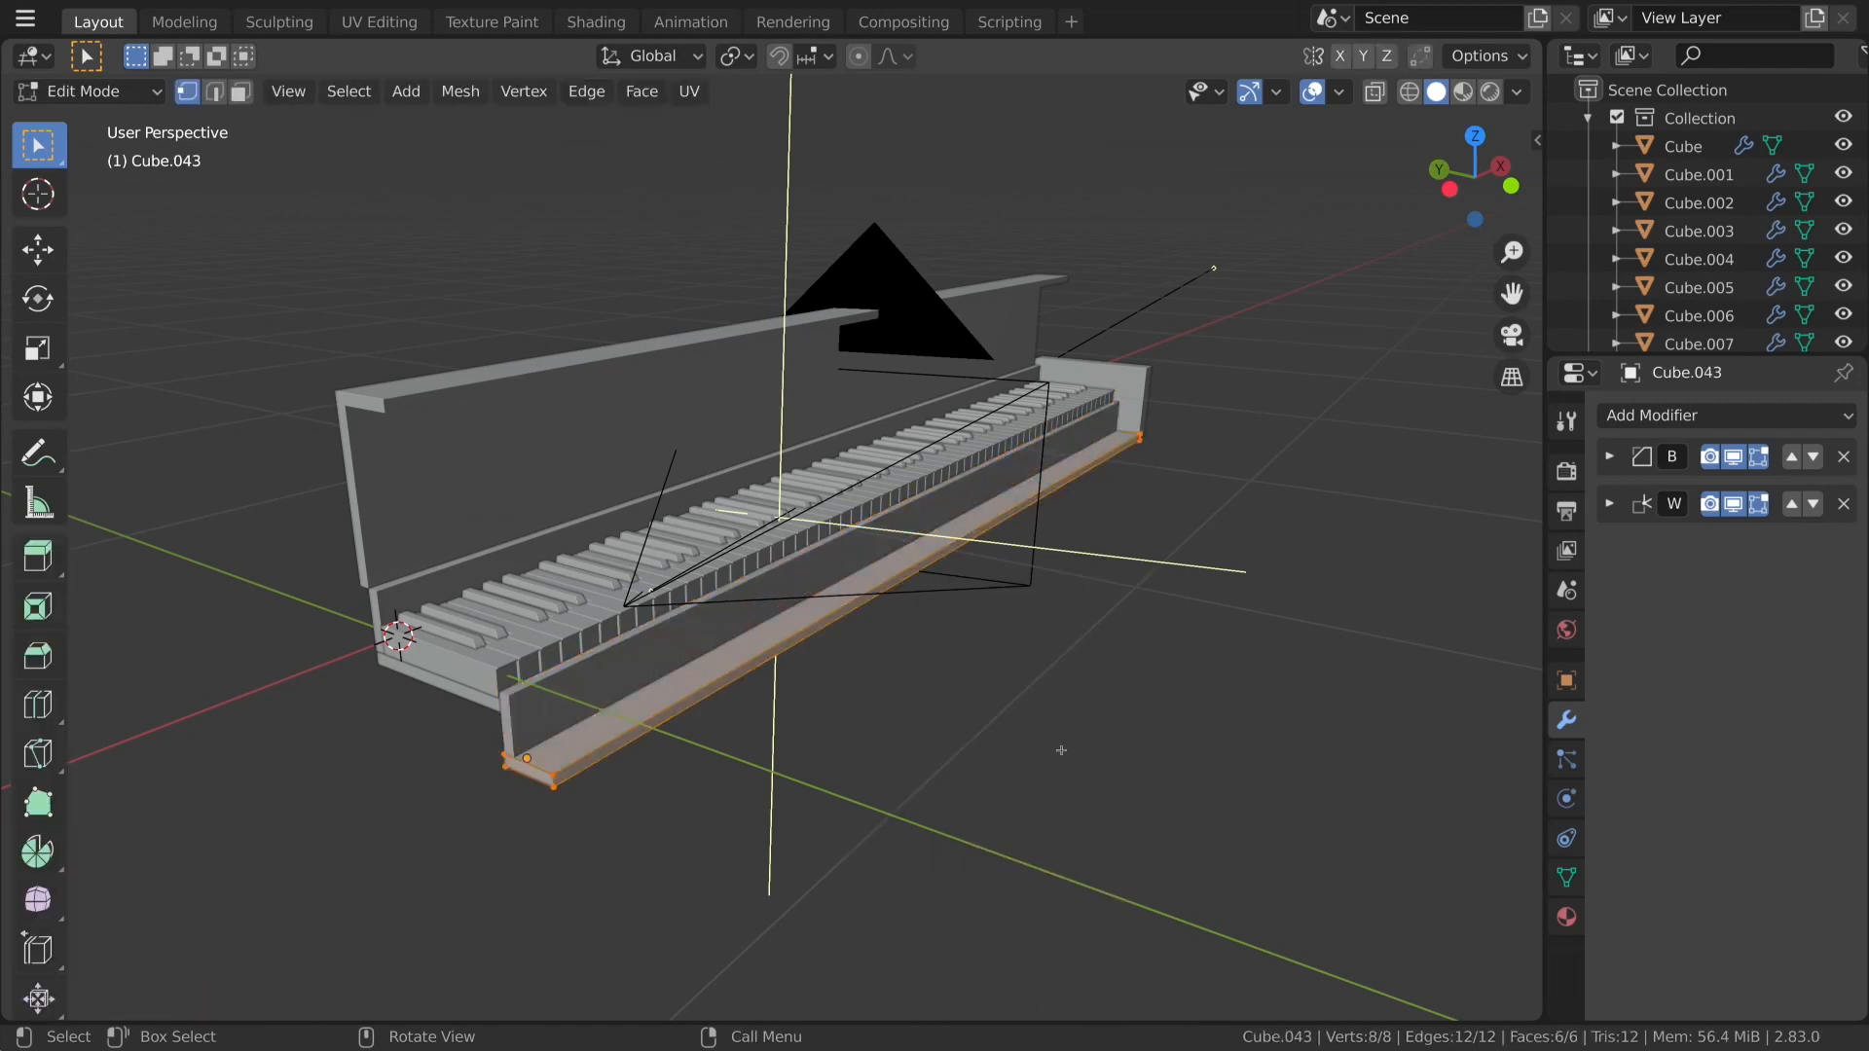
pyautogui.press('u')
pyautogui.click(1099, 689)
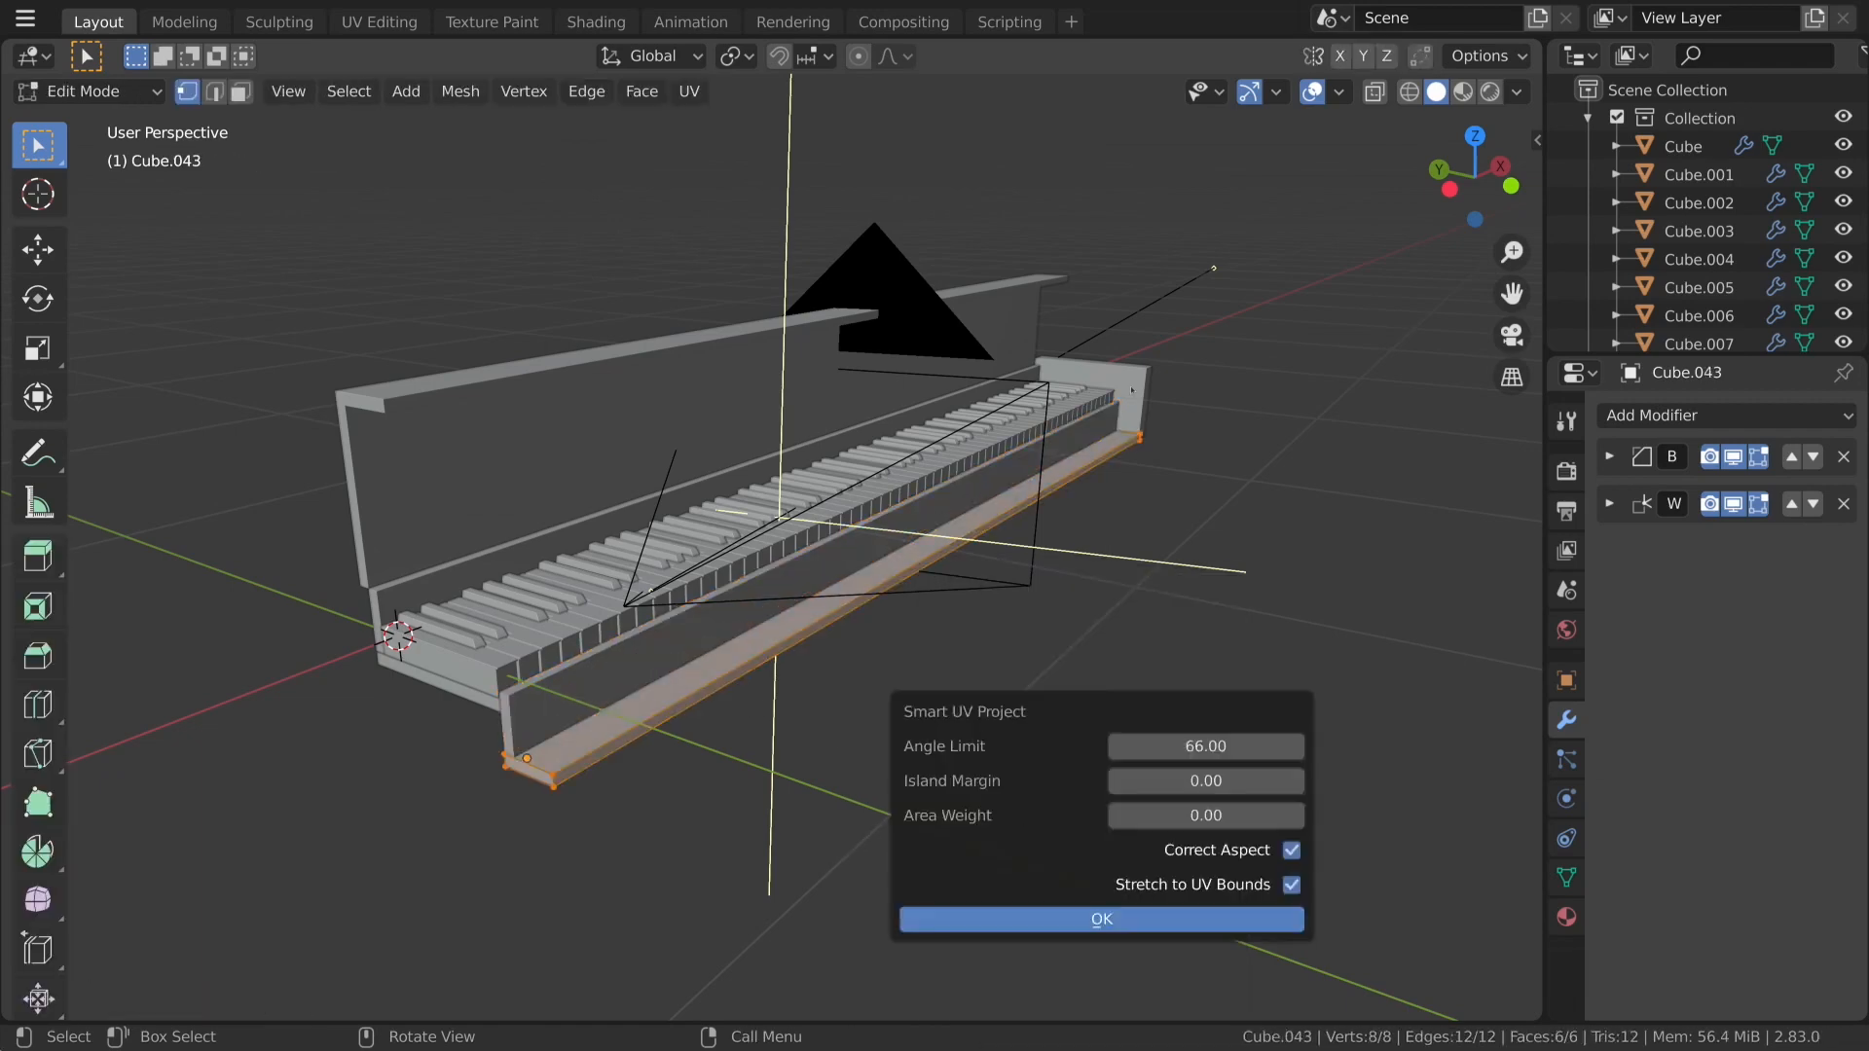
pyautogui.click(1102, 919)
pyautogui.press('Tab')
# Unwrap the end block at the keyboard's far end, Cube.042, with Smart UV Project.
pyautogui.click(1134, 399)
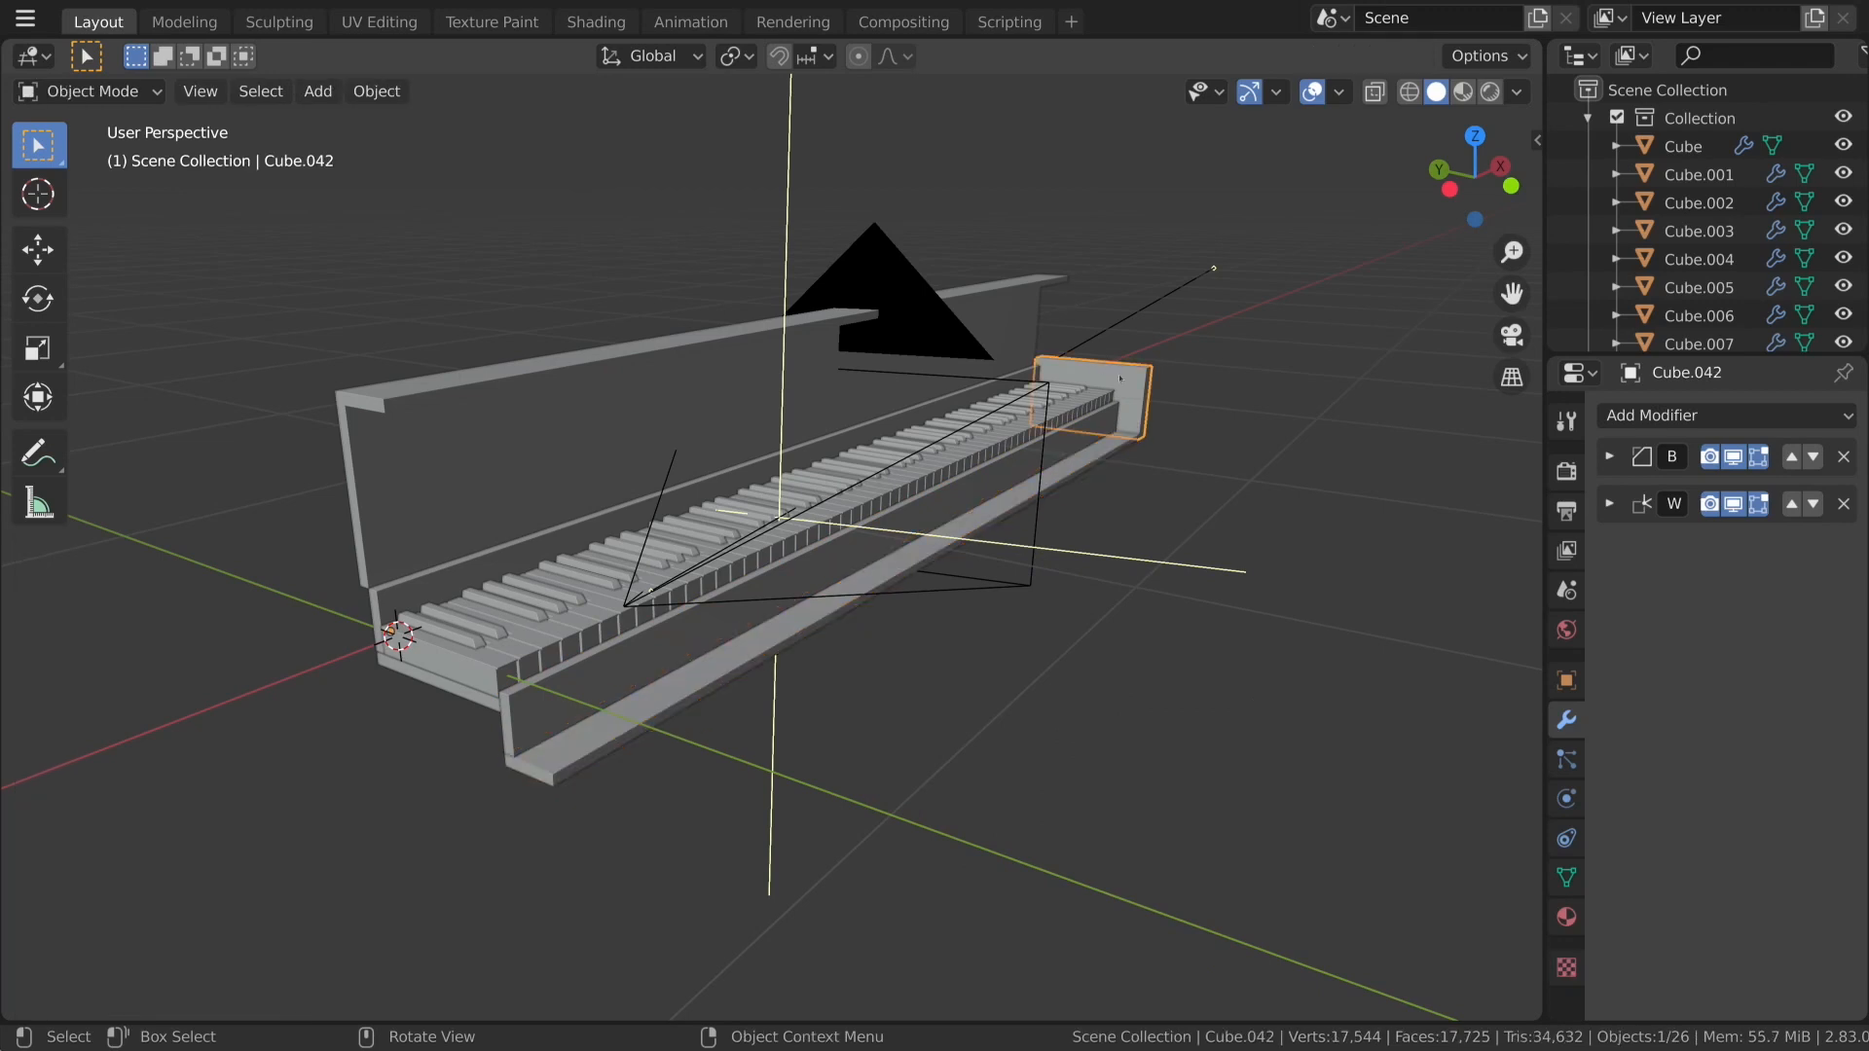
pyautogui.press('Tab')
pyautogui.press('u')
pyautogui.click(1174, 424)
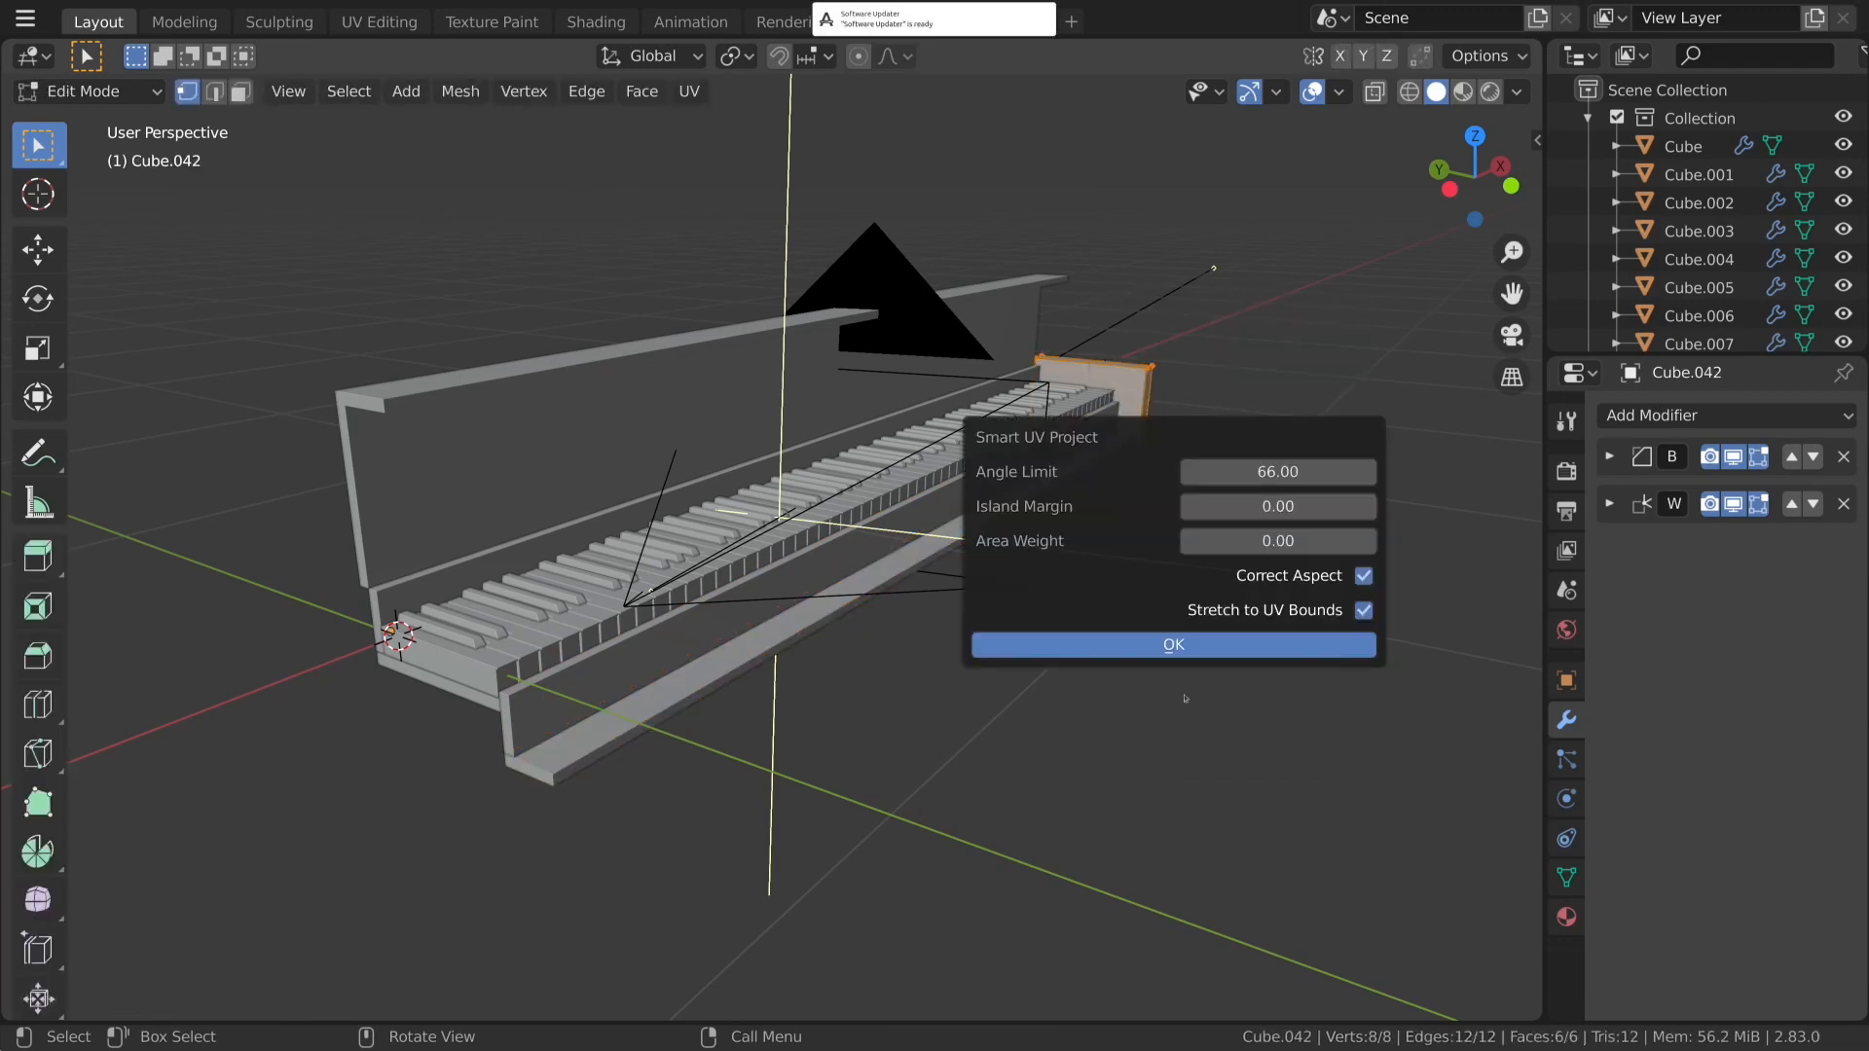
pyautogui.click(1185, 647)
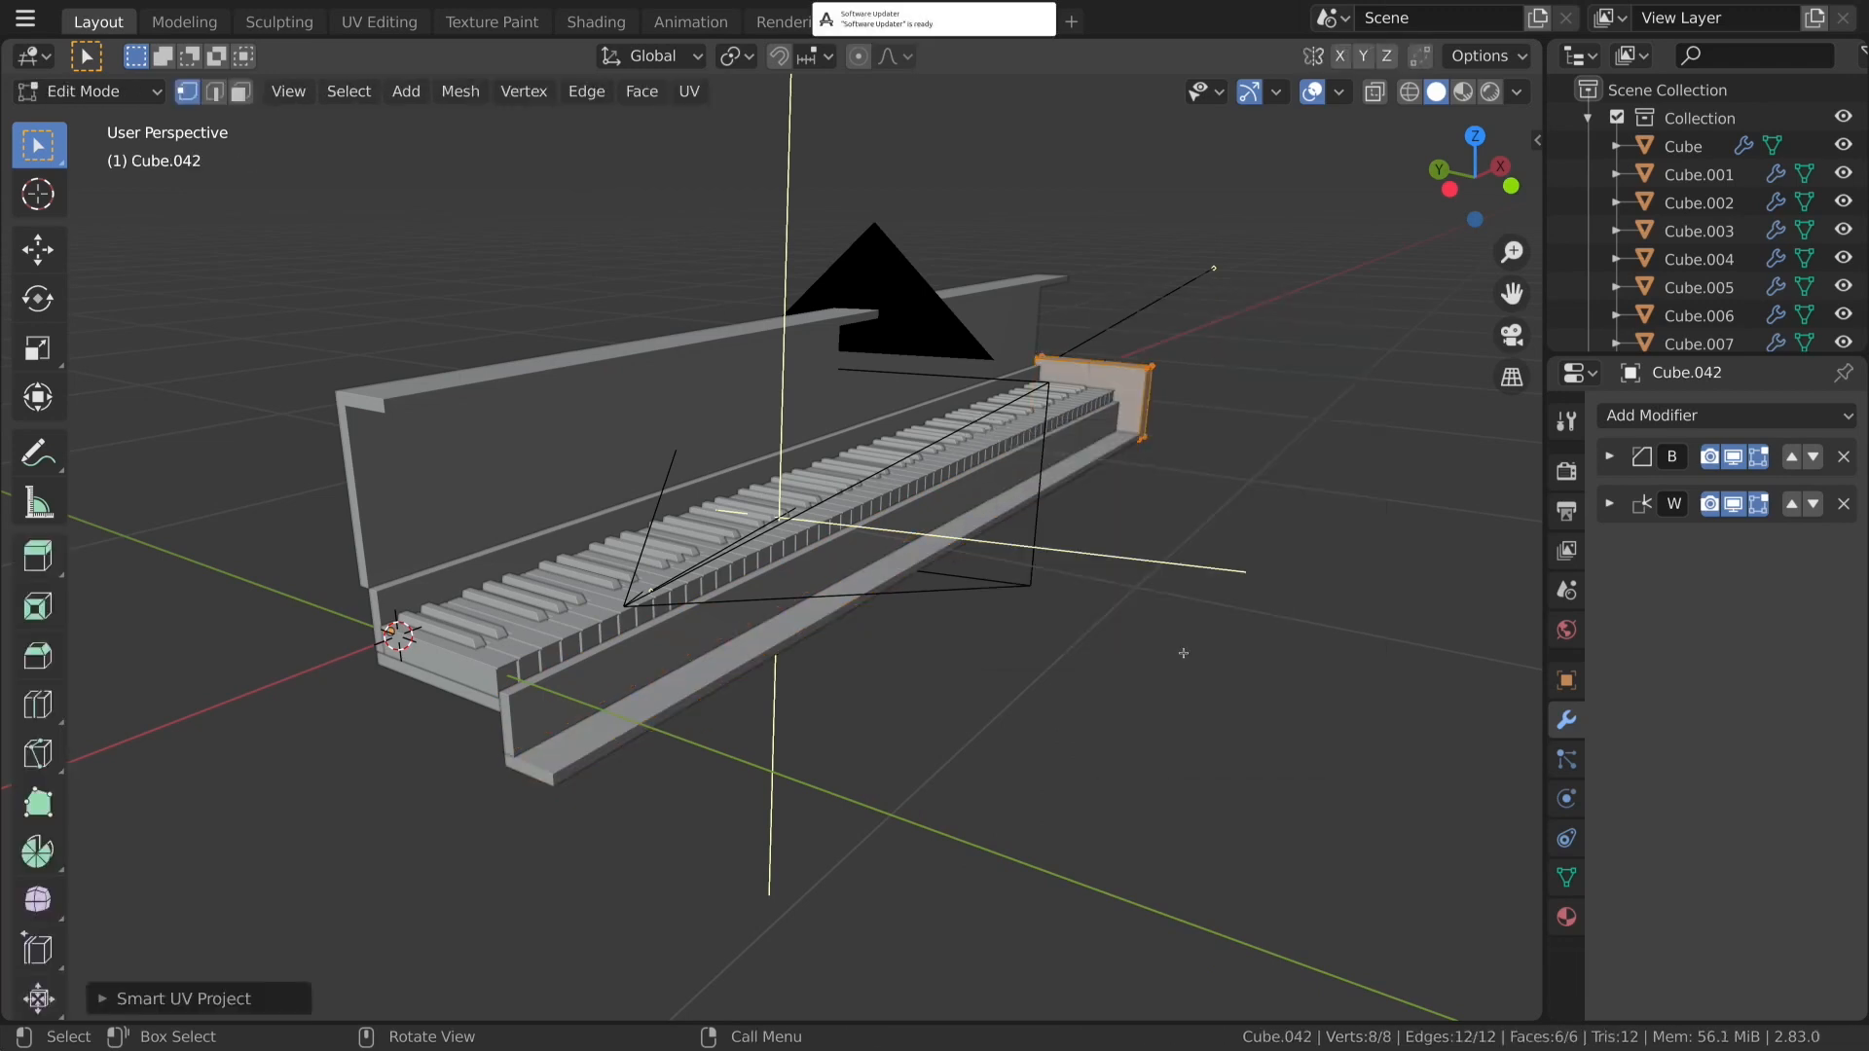
pyautogui.press('Tab')
# Unwrap all faces of the low strip behind the keys, Cube.038, with Smart UV Project.
pyautogui.click(477, 555)
pyautogui.press('Tab')
pyautogui.press('a')
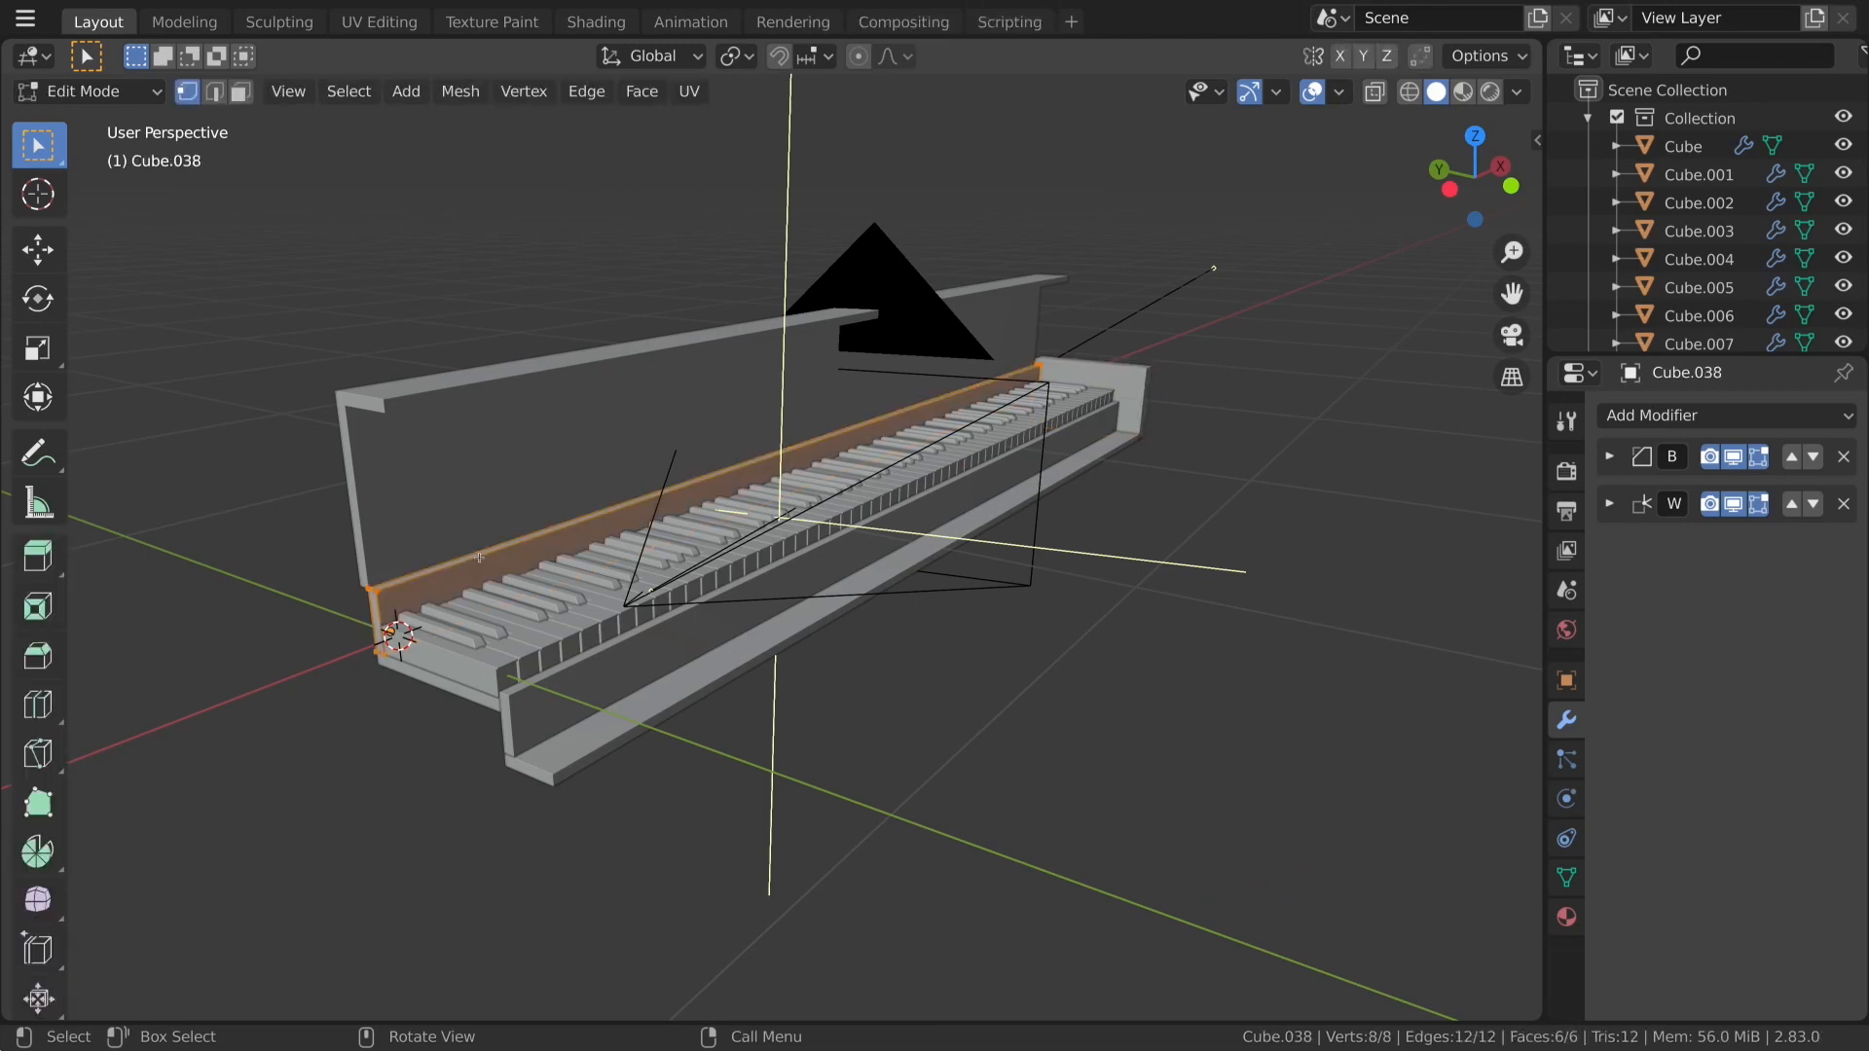
pyautogui.press('u')
pyautogui.click(480, 553)
pyautogui.click(479, 773)
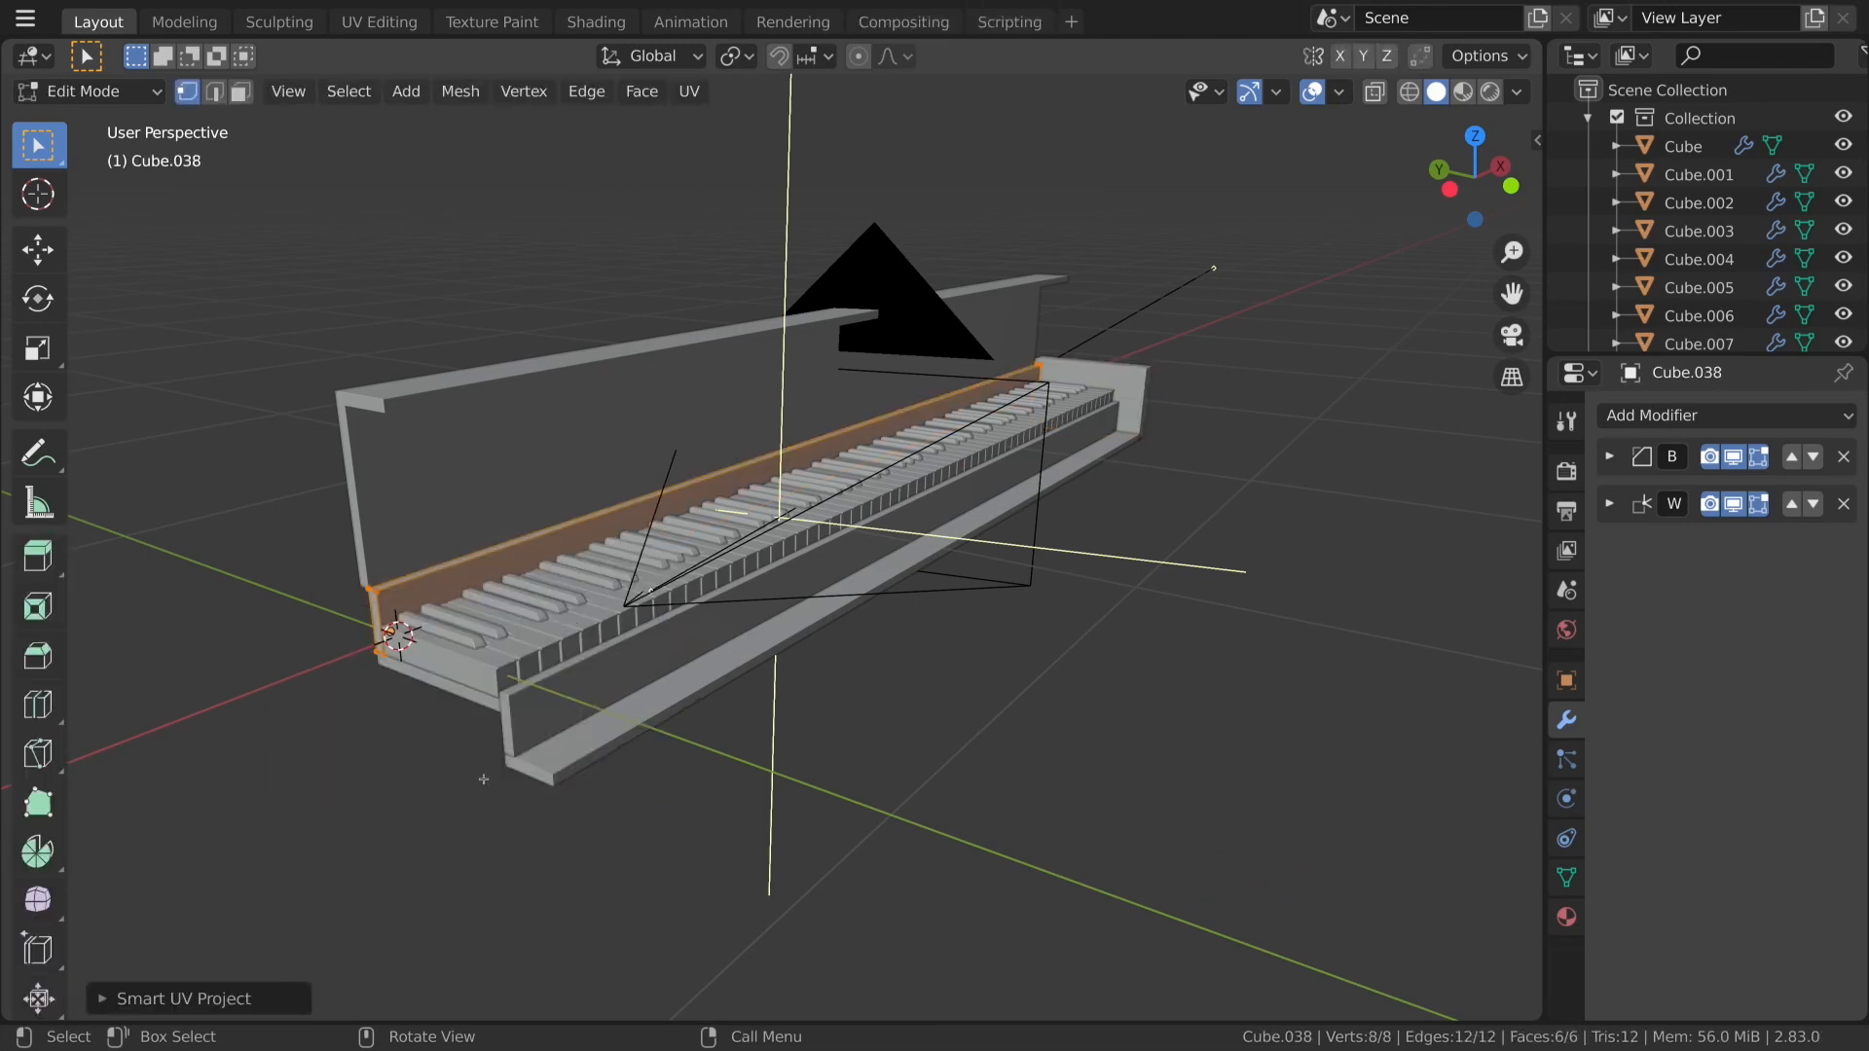
pyautogui.click(438, 447)
pyautogui.press('Tab')
# Unwrap all faces of the tall backboard with the overhanging lip, Cube.041, with Smart UV Project.
pyautogui.click(438, 447)
pyautogui.press('Tab')
pyautogui.press('a')
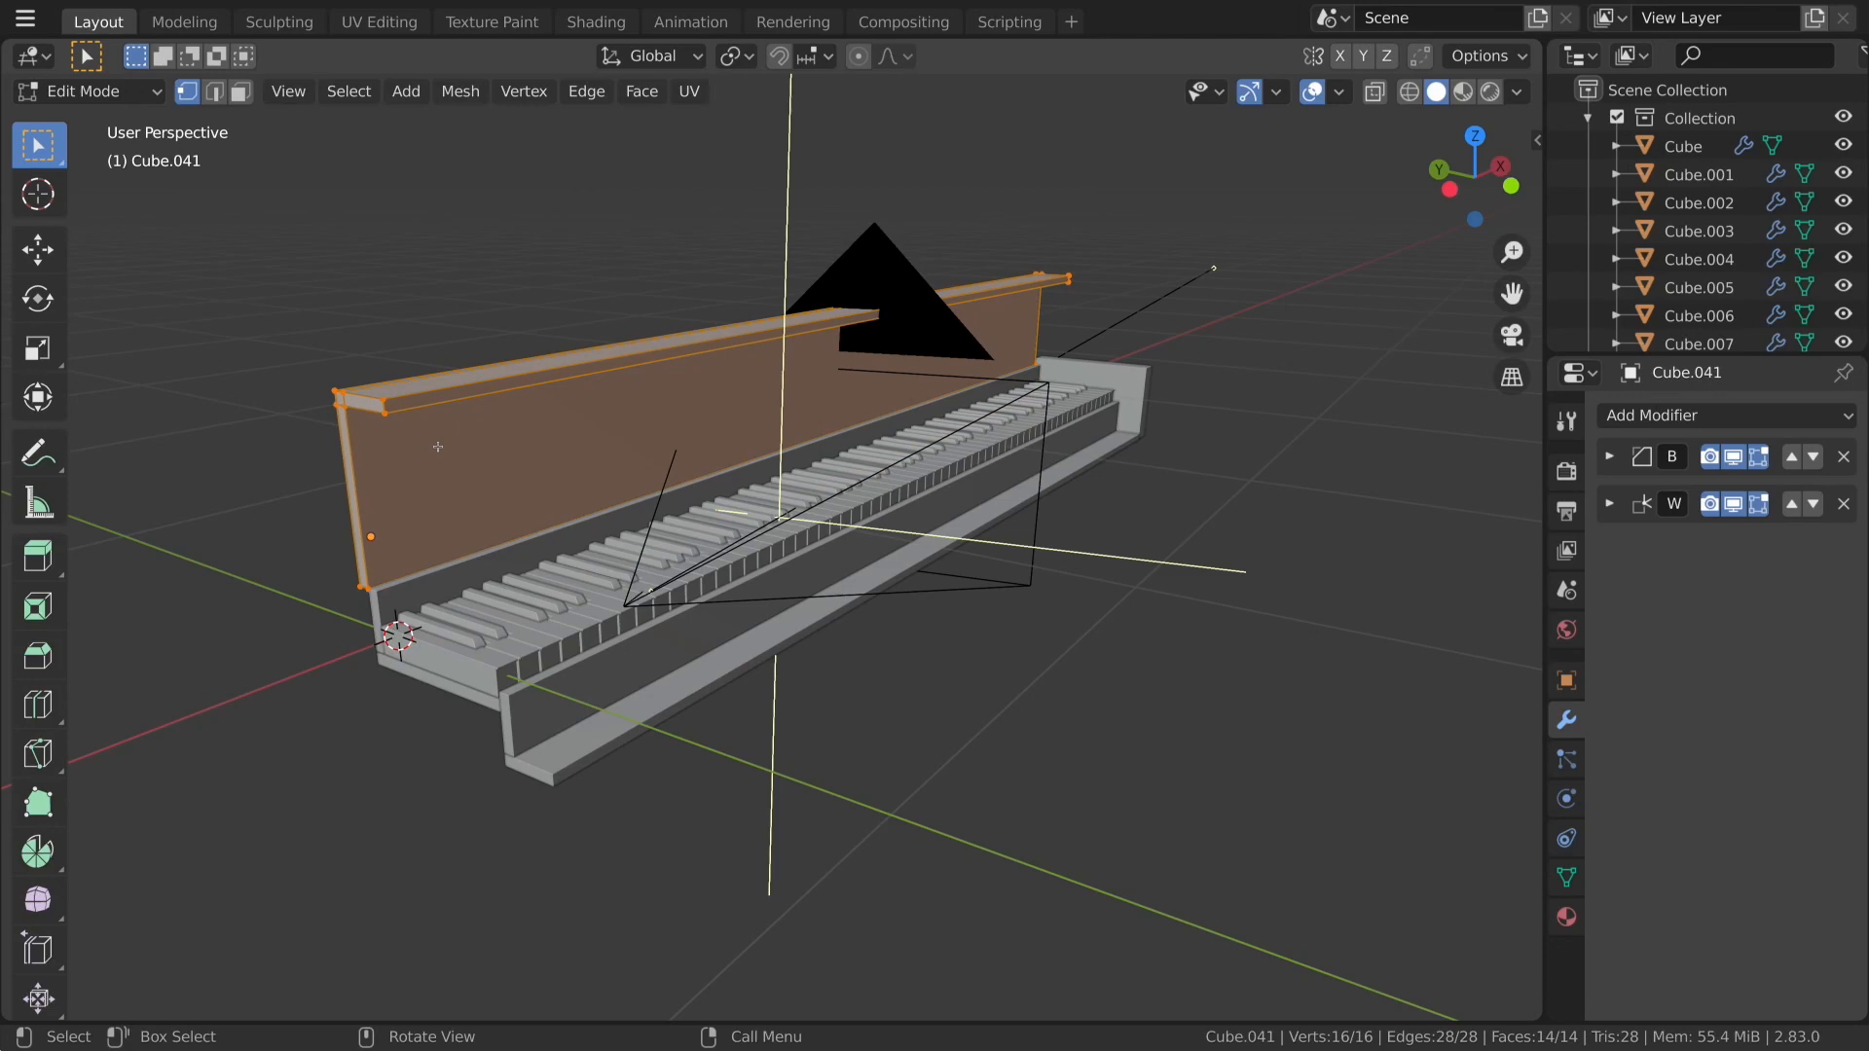
pyautogui.press('u')
pyautogui.click(438, 445)
pyautogui.click(463, 667)
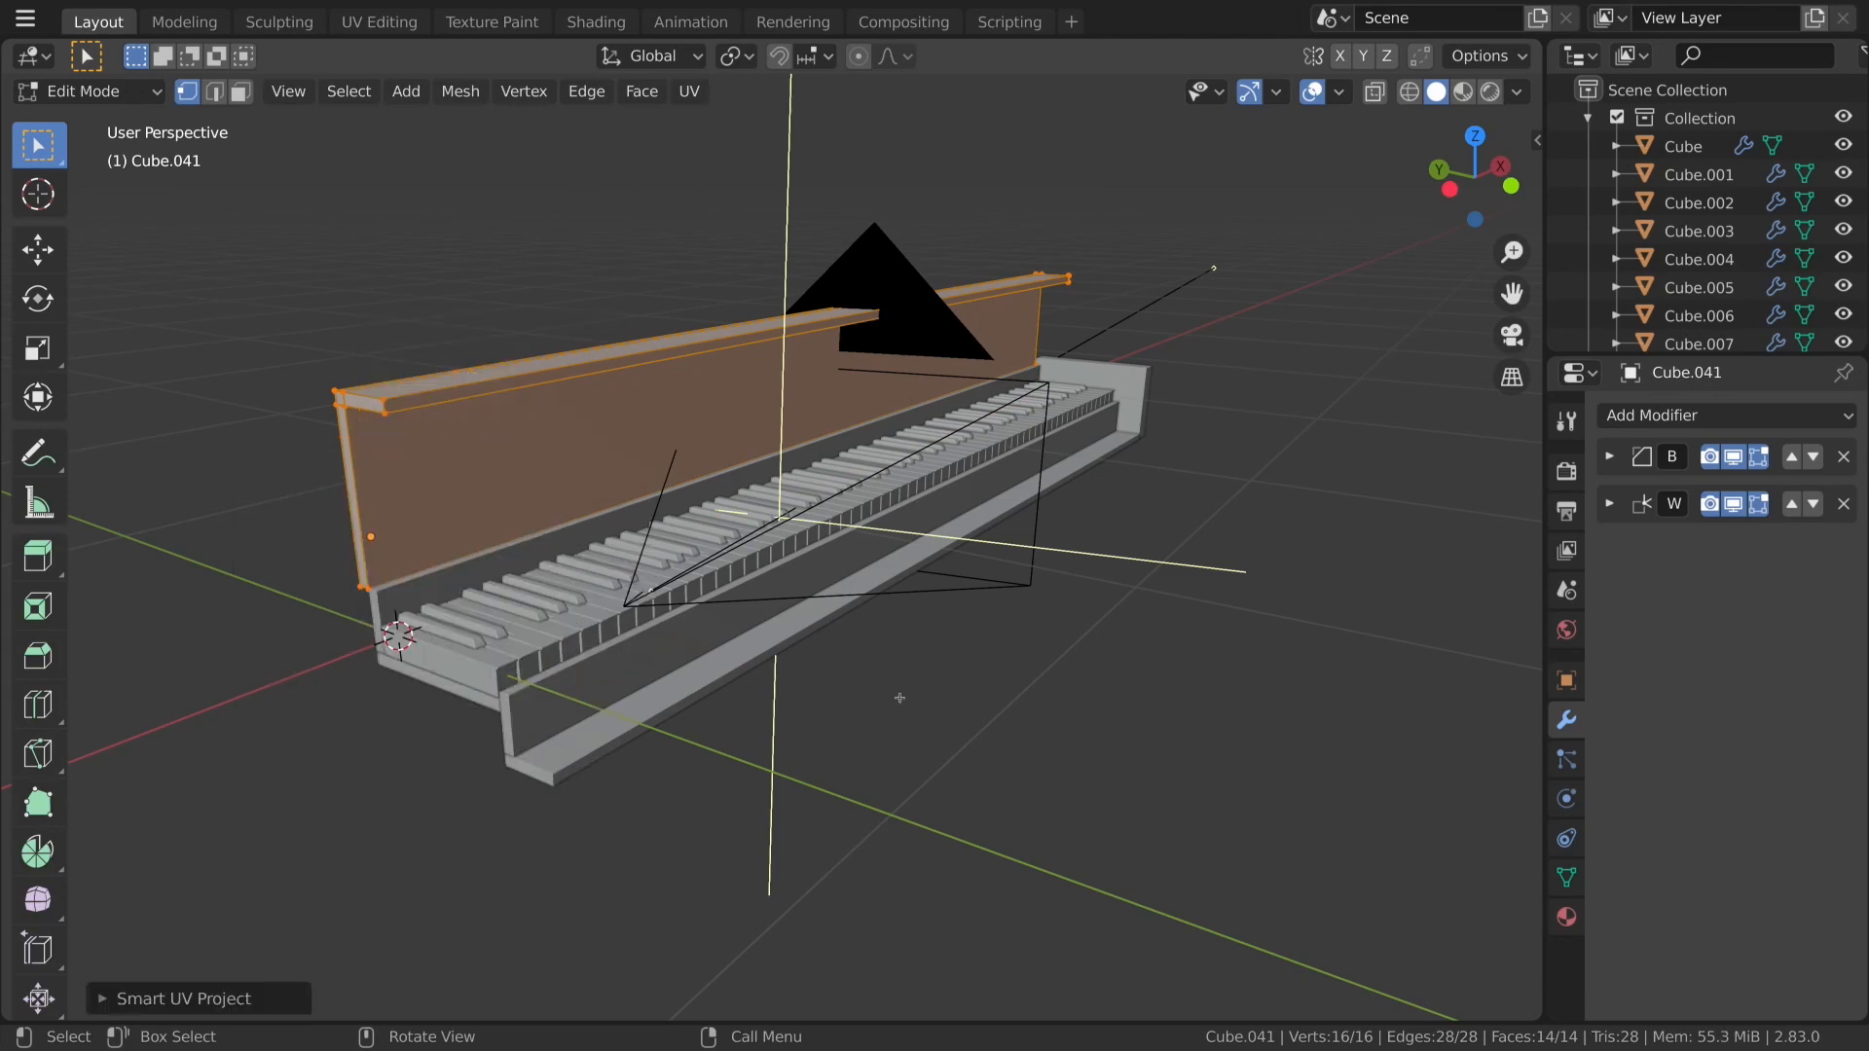
pyautogui.press('Tab')
# Check the piano from the camera view in rendered shading, and return the viewport to solid shading.
pyautogui.moveTo(623, 662); pyautogui.dragTo(912, 633, button='middle')
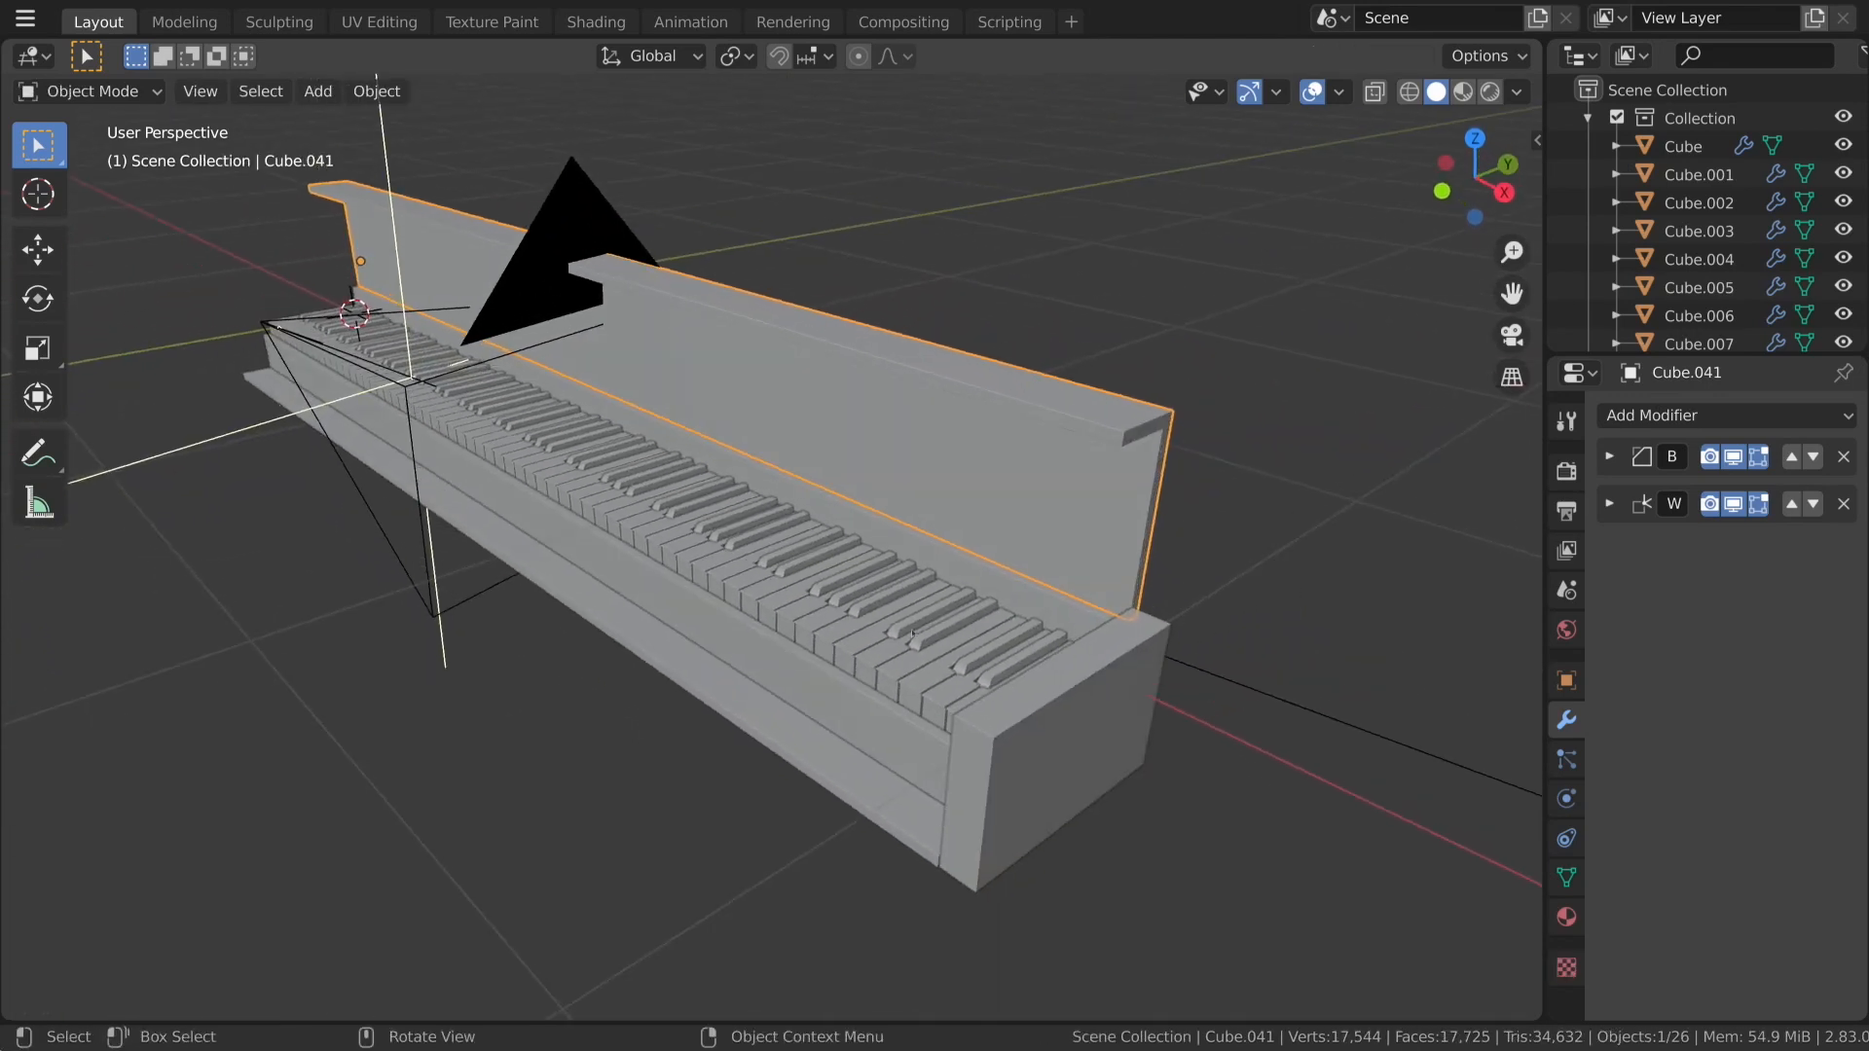
pyautogui.click(994, 589)
pyautogui.click(978, 606)
pyautogui.click(974, 578)
pyautogui.click(930, 602)
pyautogui.click(881, 592)
pyautogui.moveTo(730, 909); pyautogui.dragTo(1072, 794, button='middle')
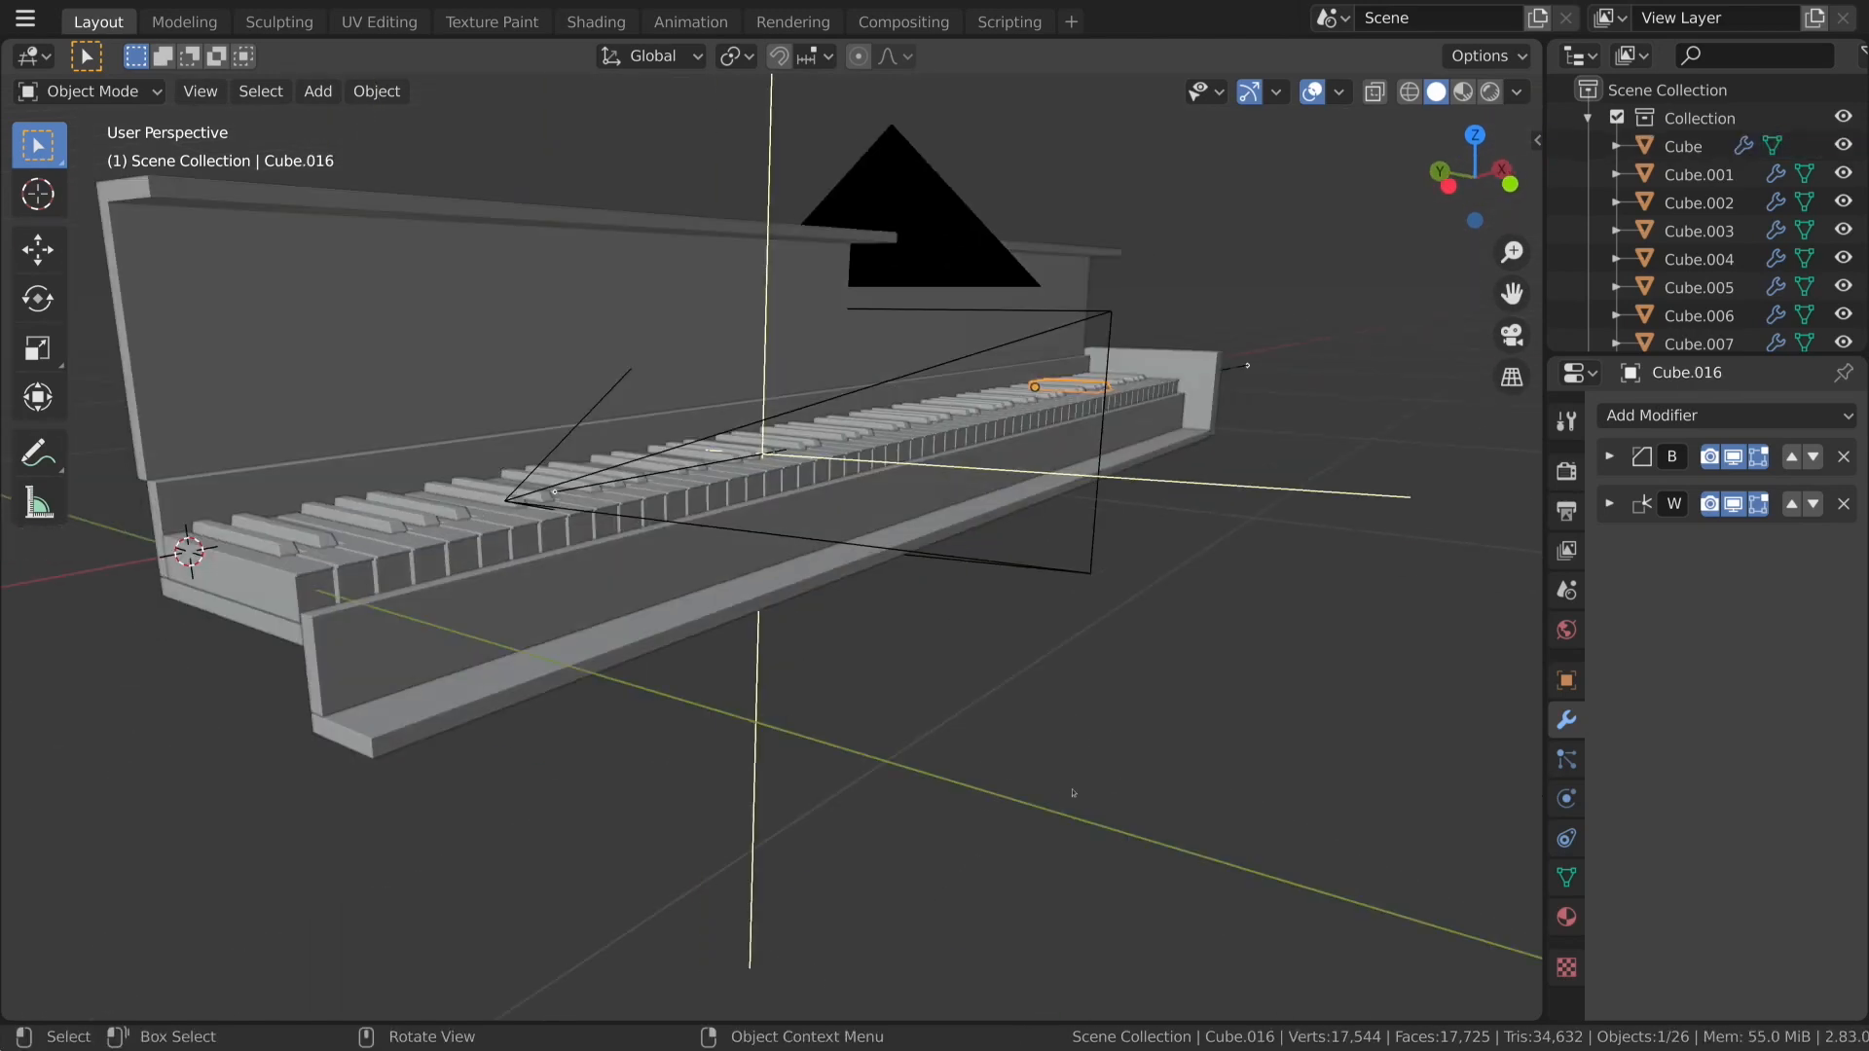
pyautogui.press('KP_0')
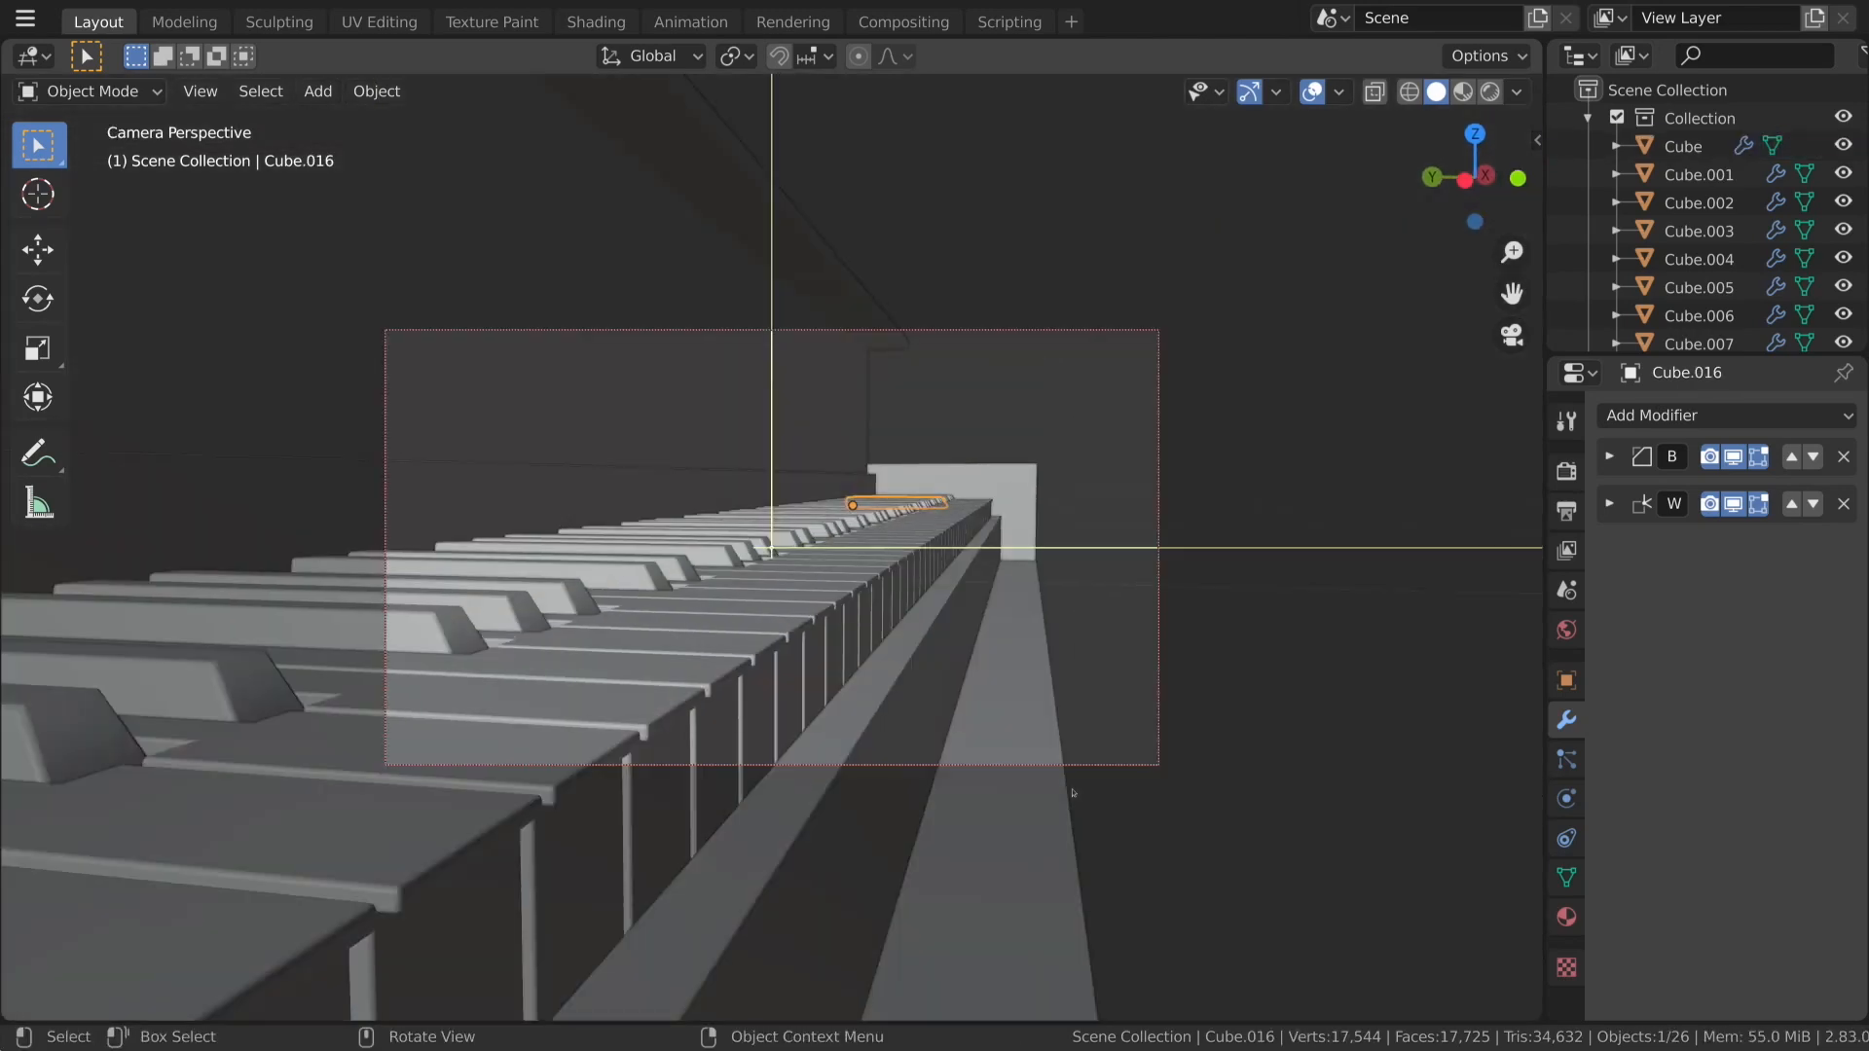
pyautogui.click(1491, 91)
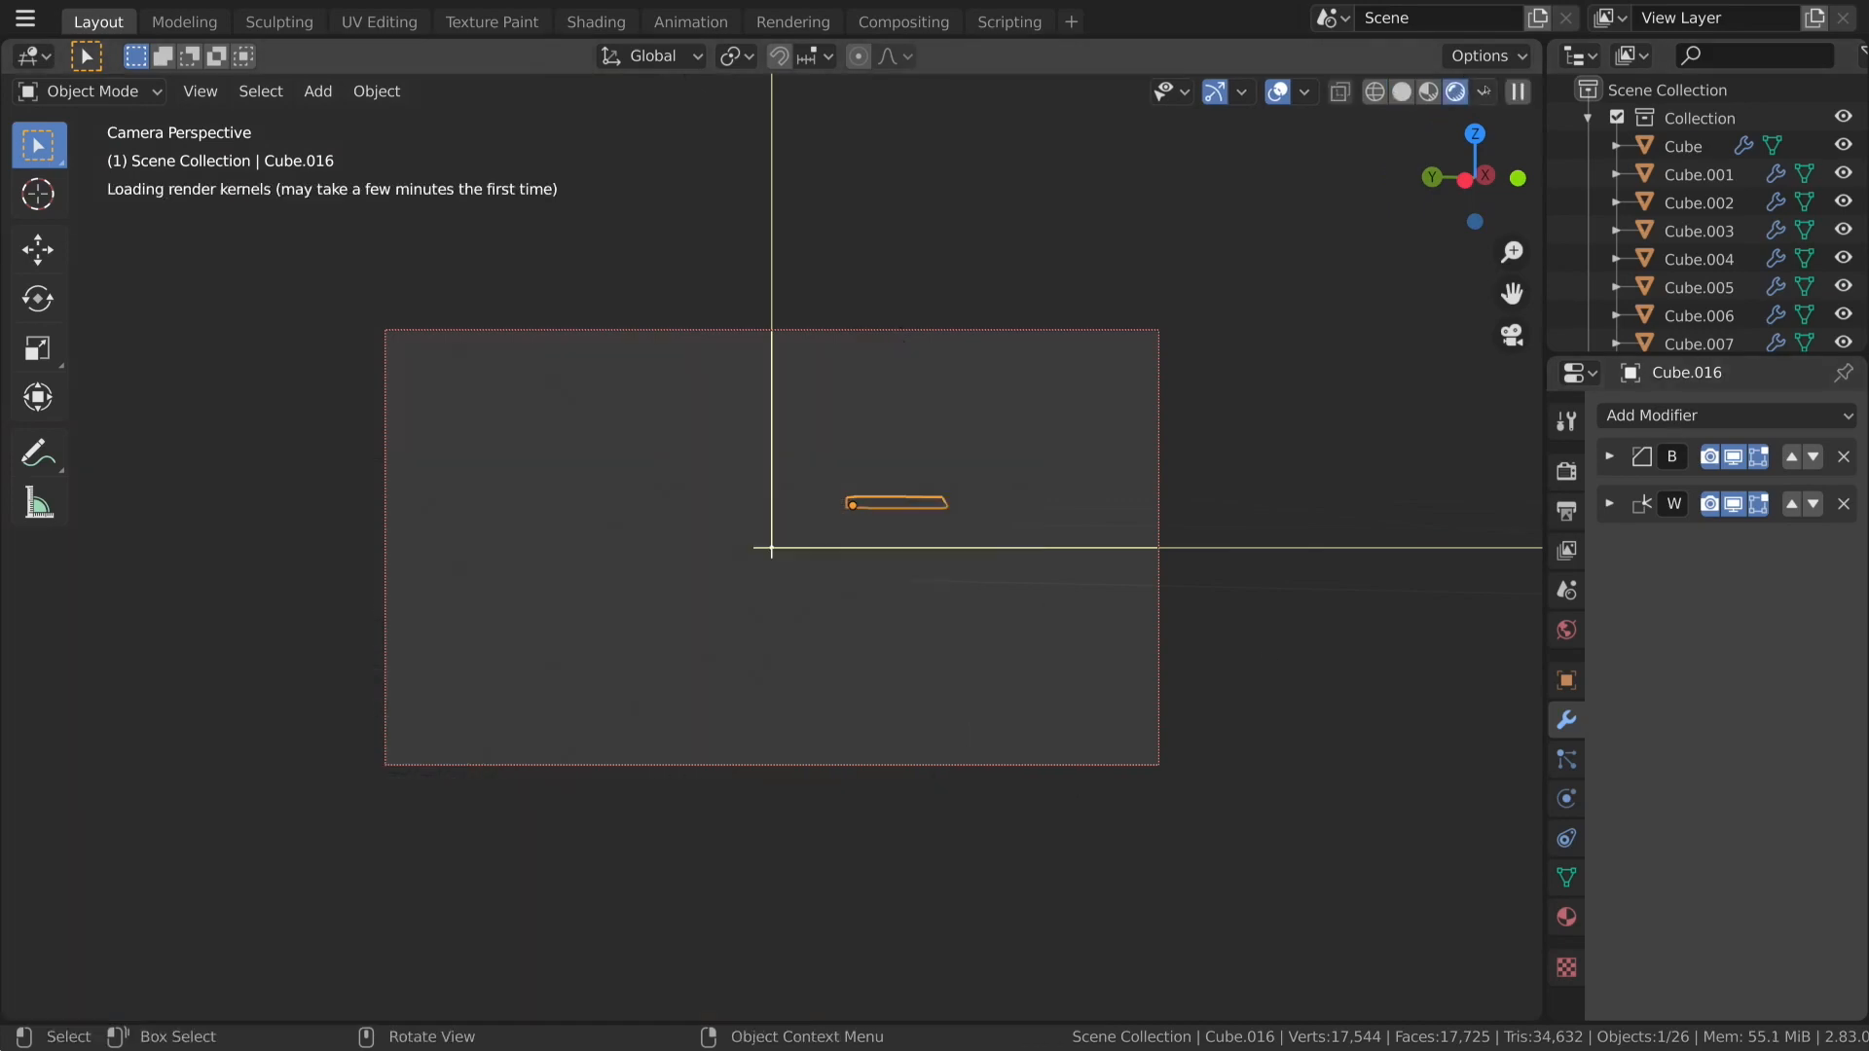
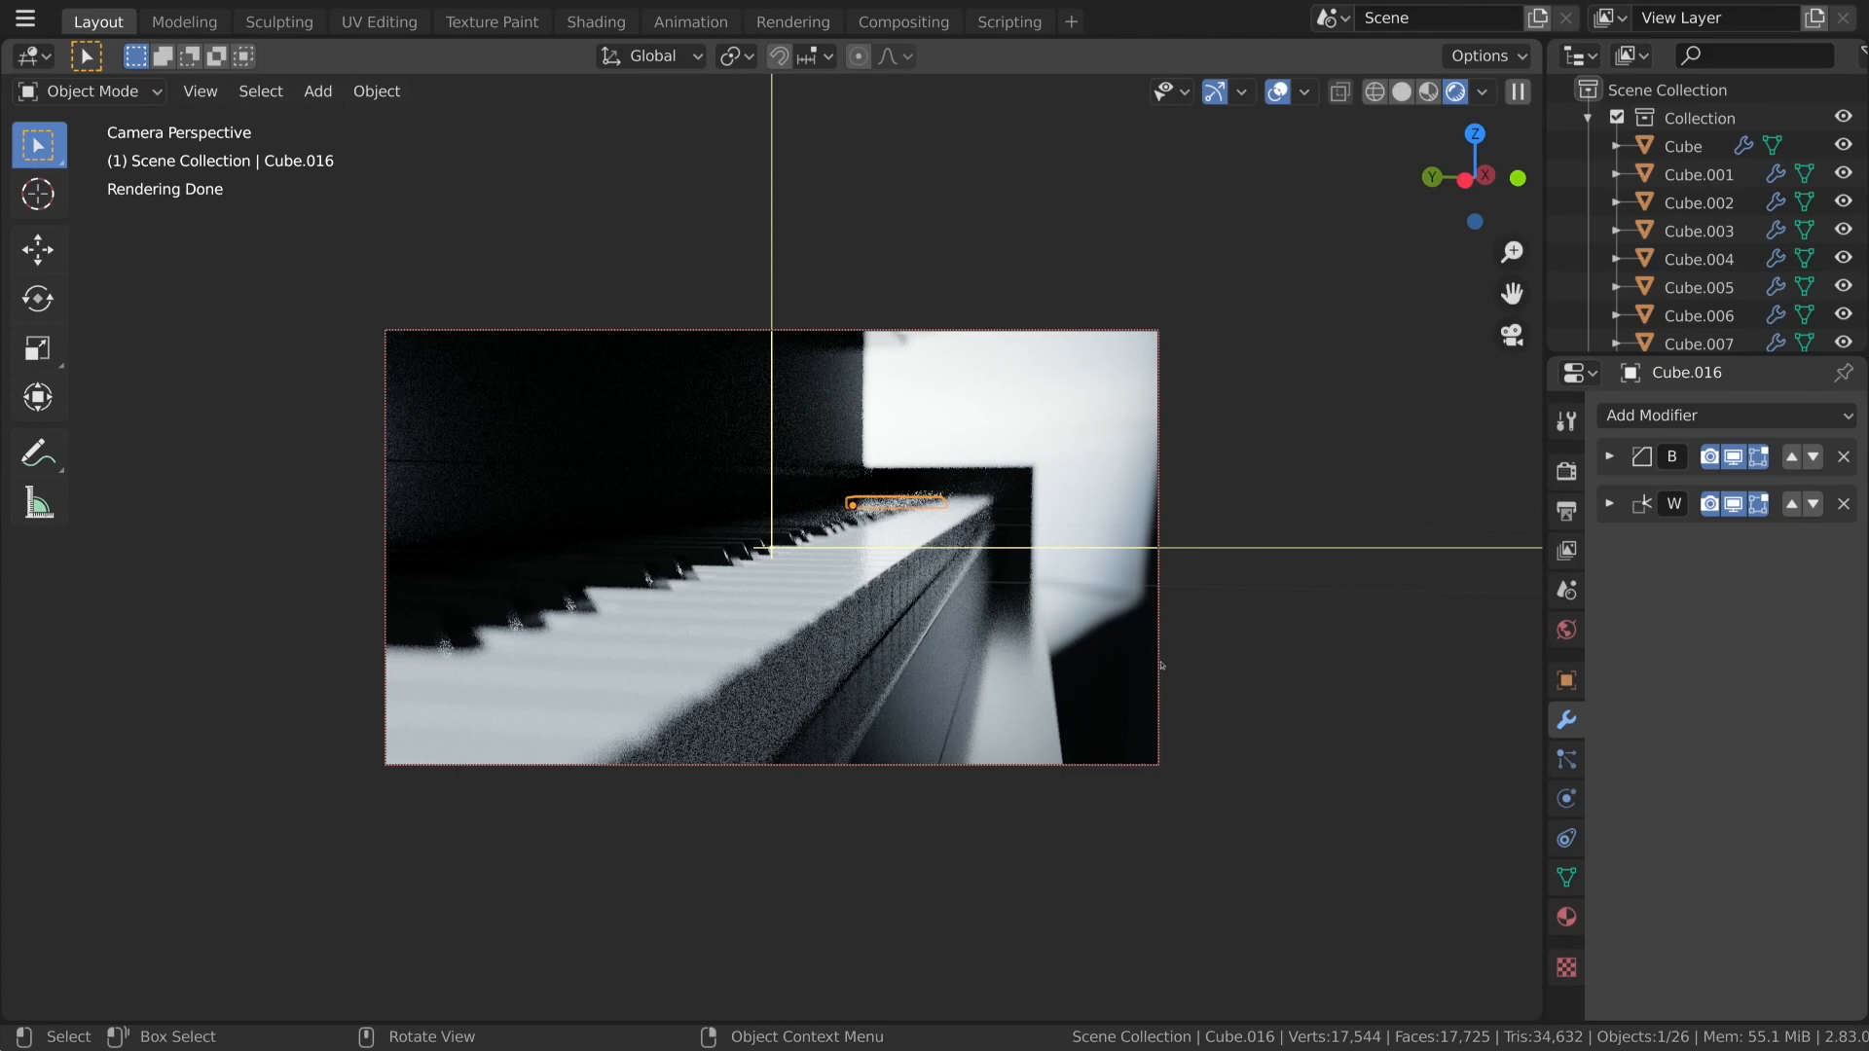
pyautogui.click(1405, 109)
pyautogui.click(1402, 94)
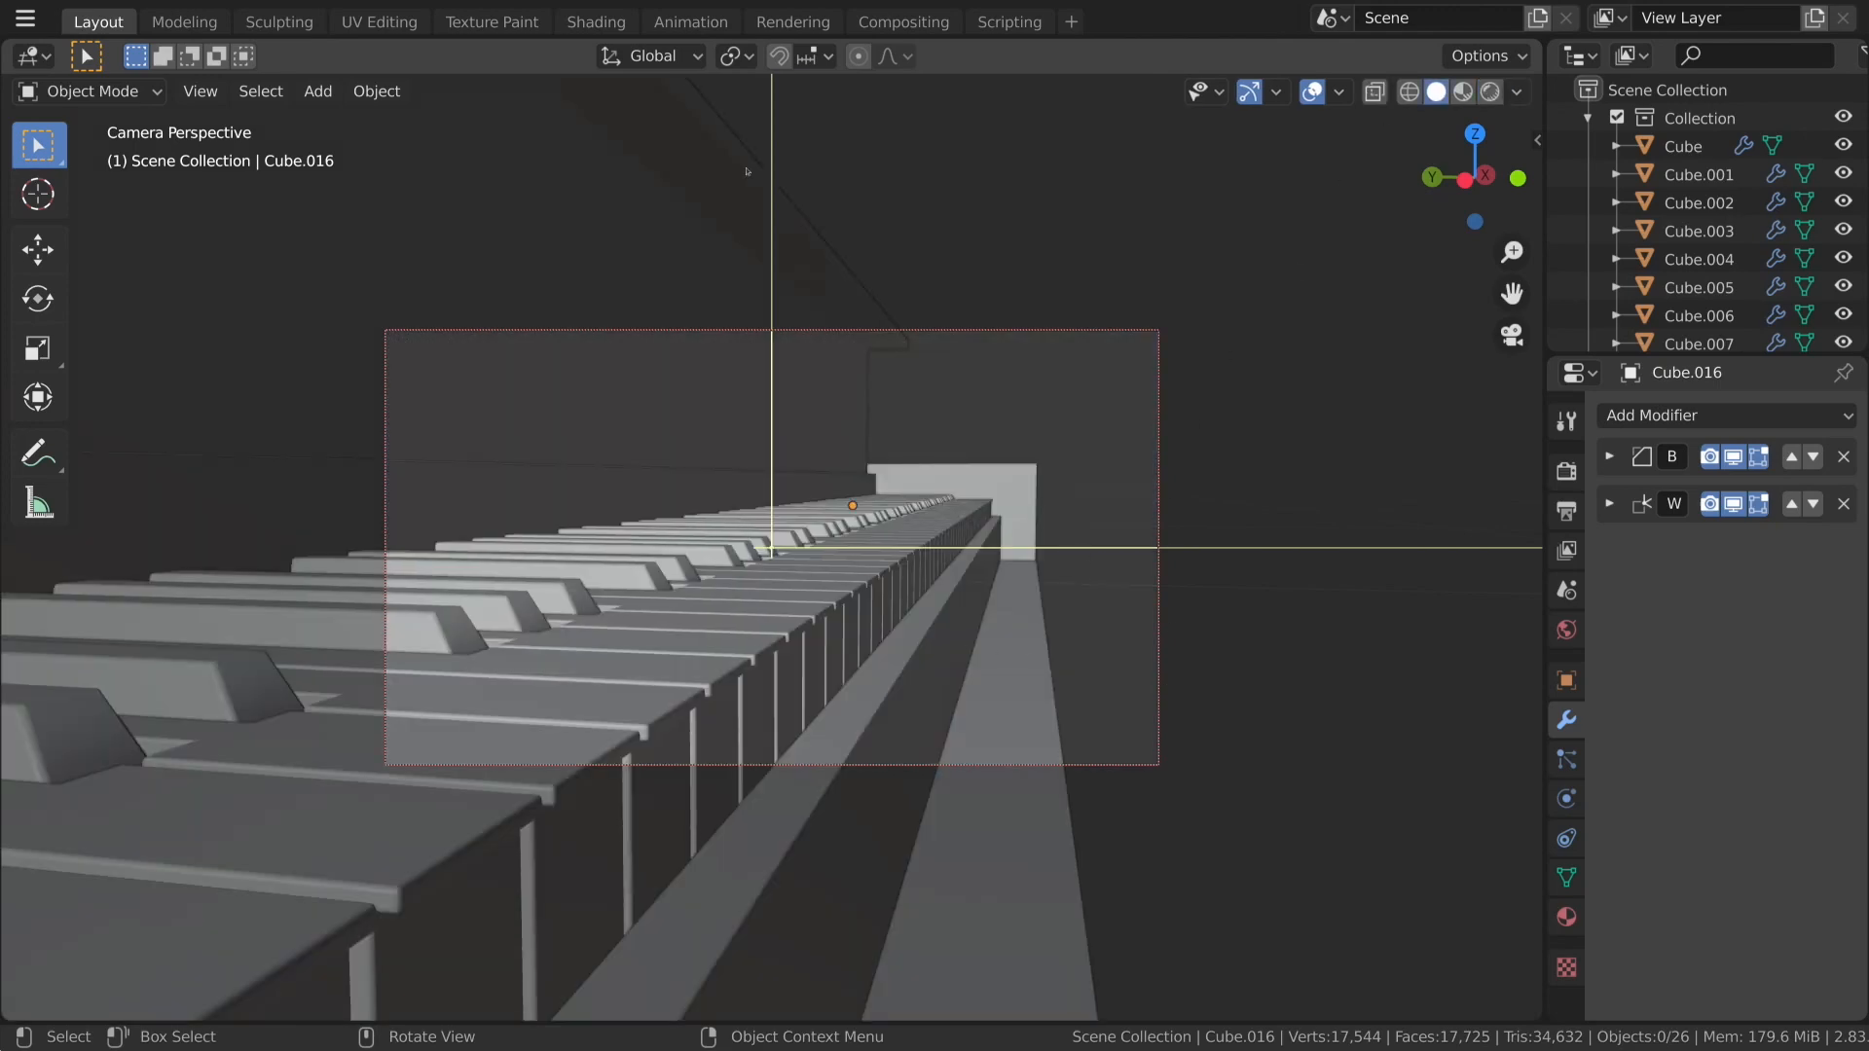
# Compare the rendered piano with the reference image in the Shading workspace, and return to the Layout workspace.
pyautogui.click(595, 22)
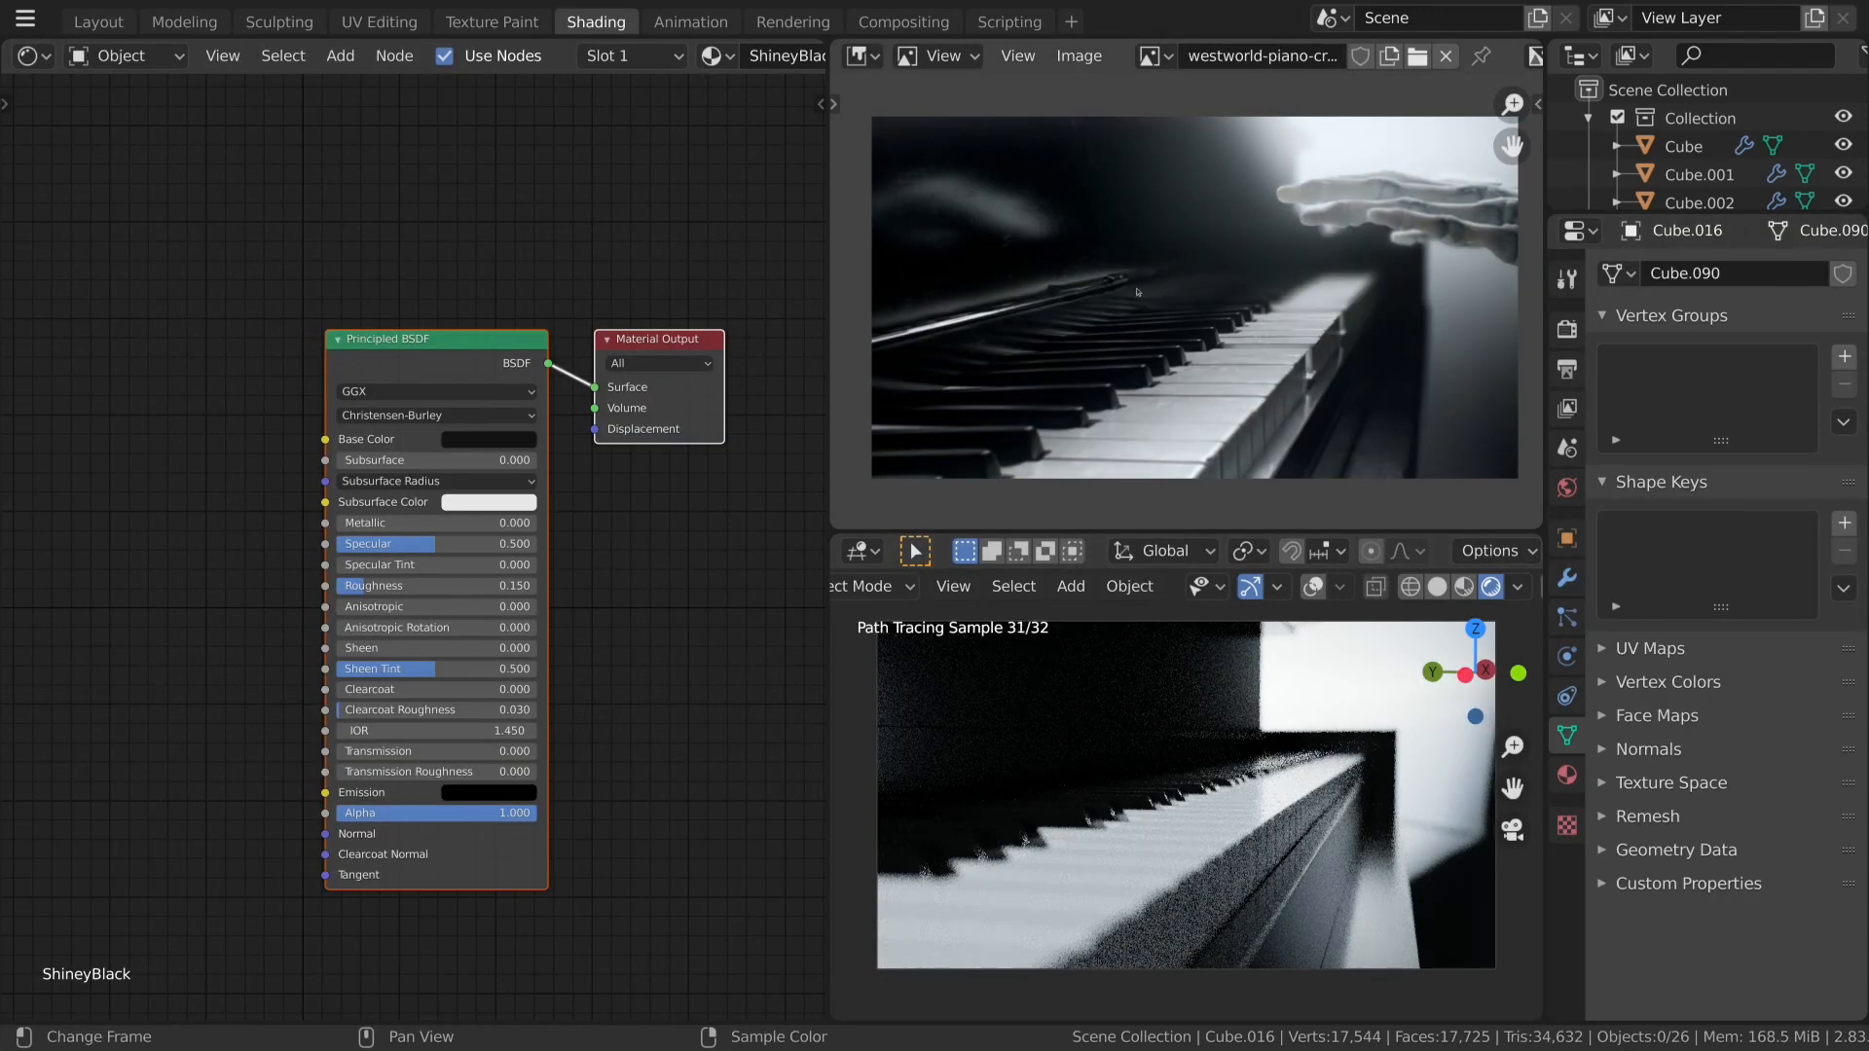
pyautogui.scroll(2, 1136, 291)
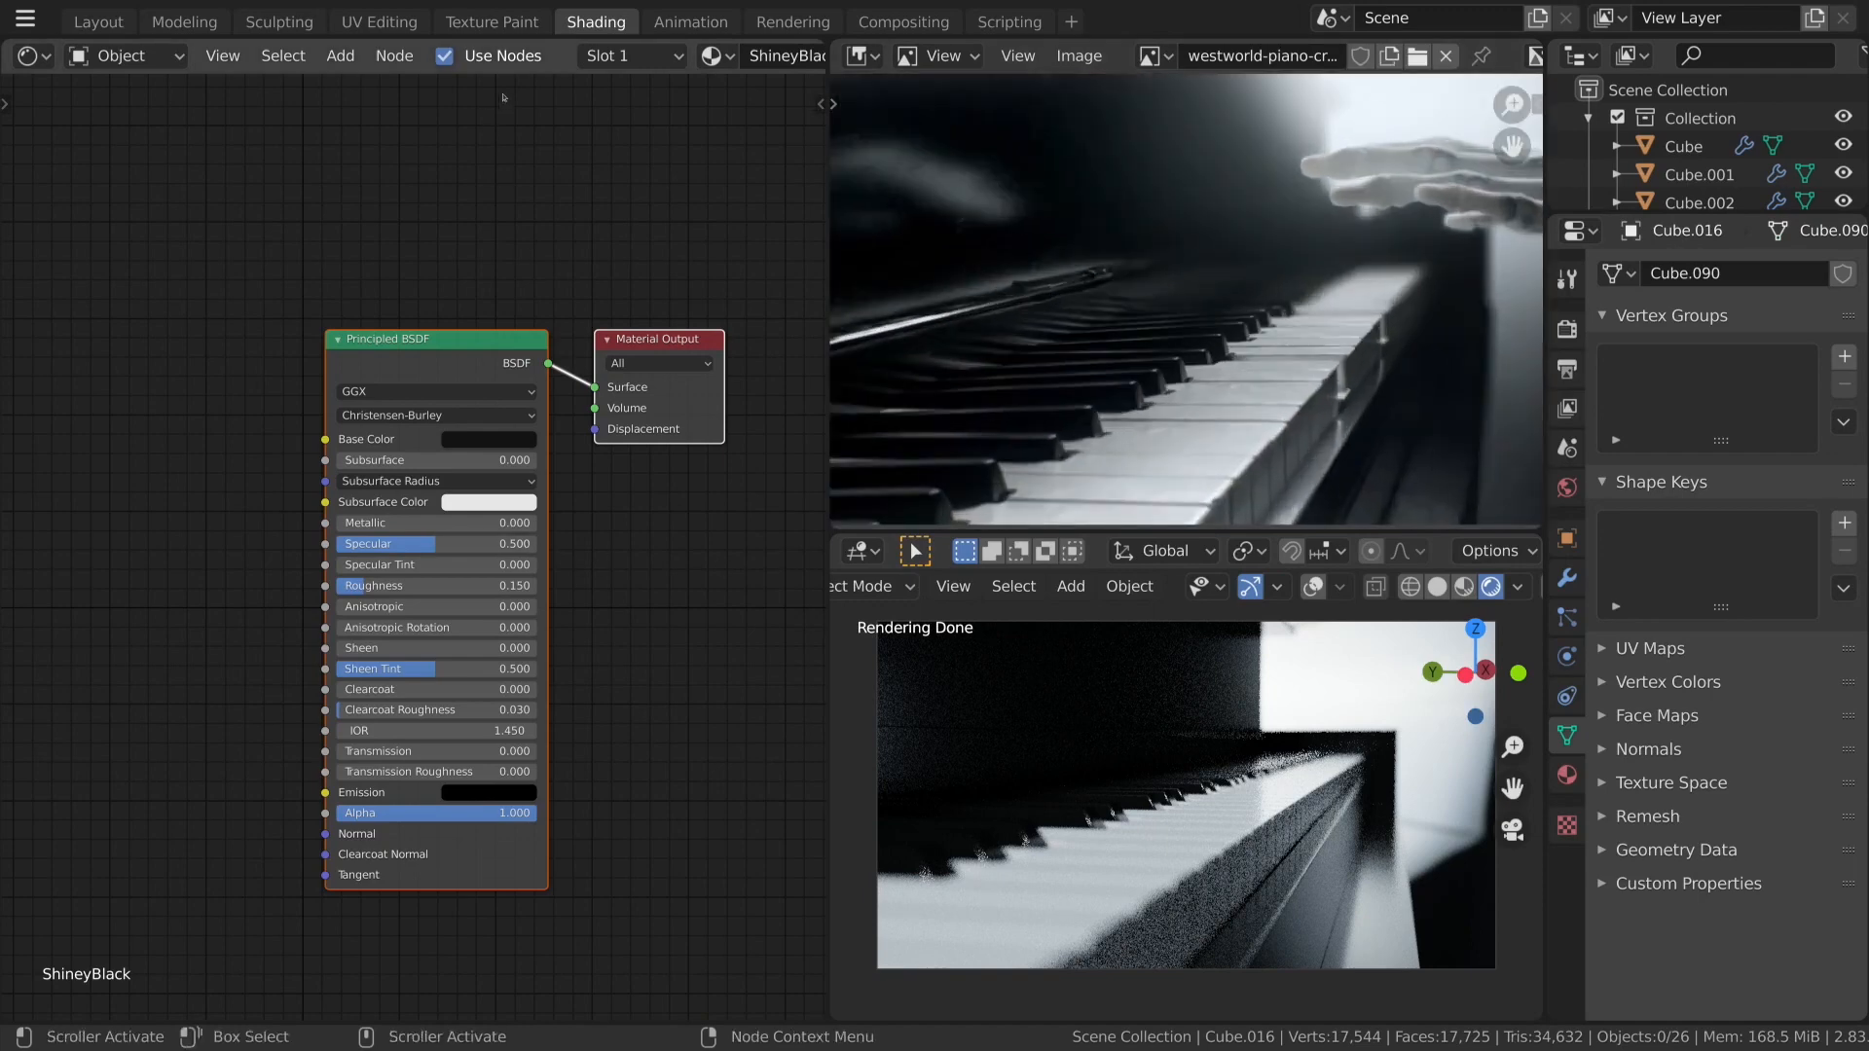
pyautogui.click(101, 22)
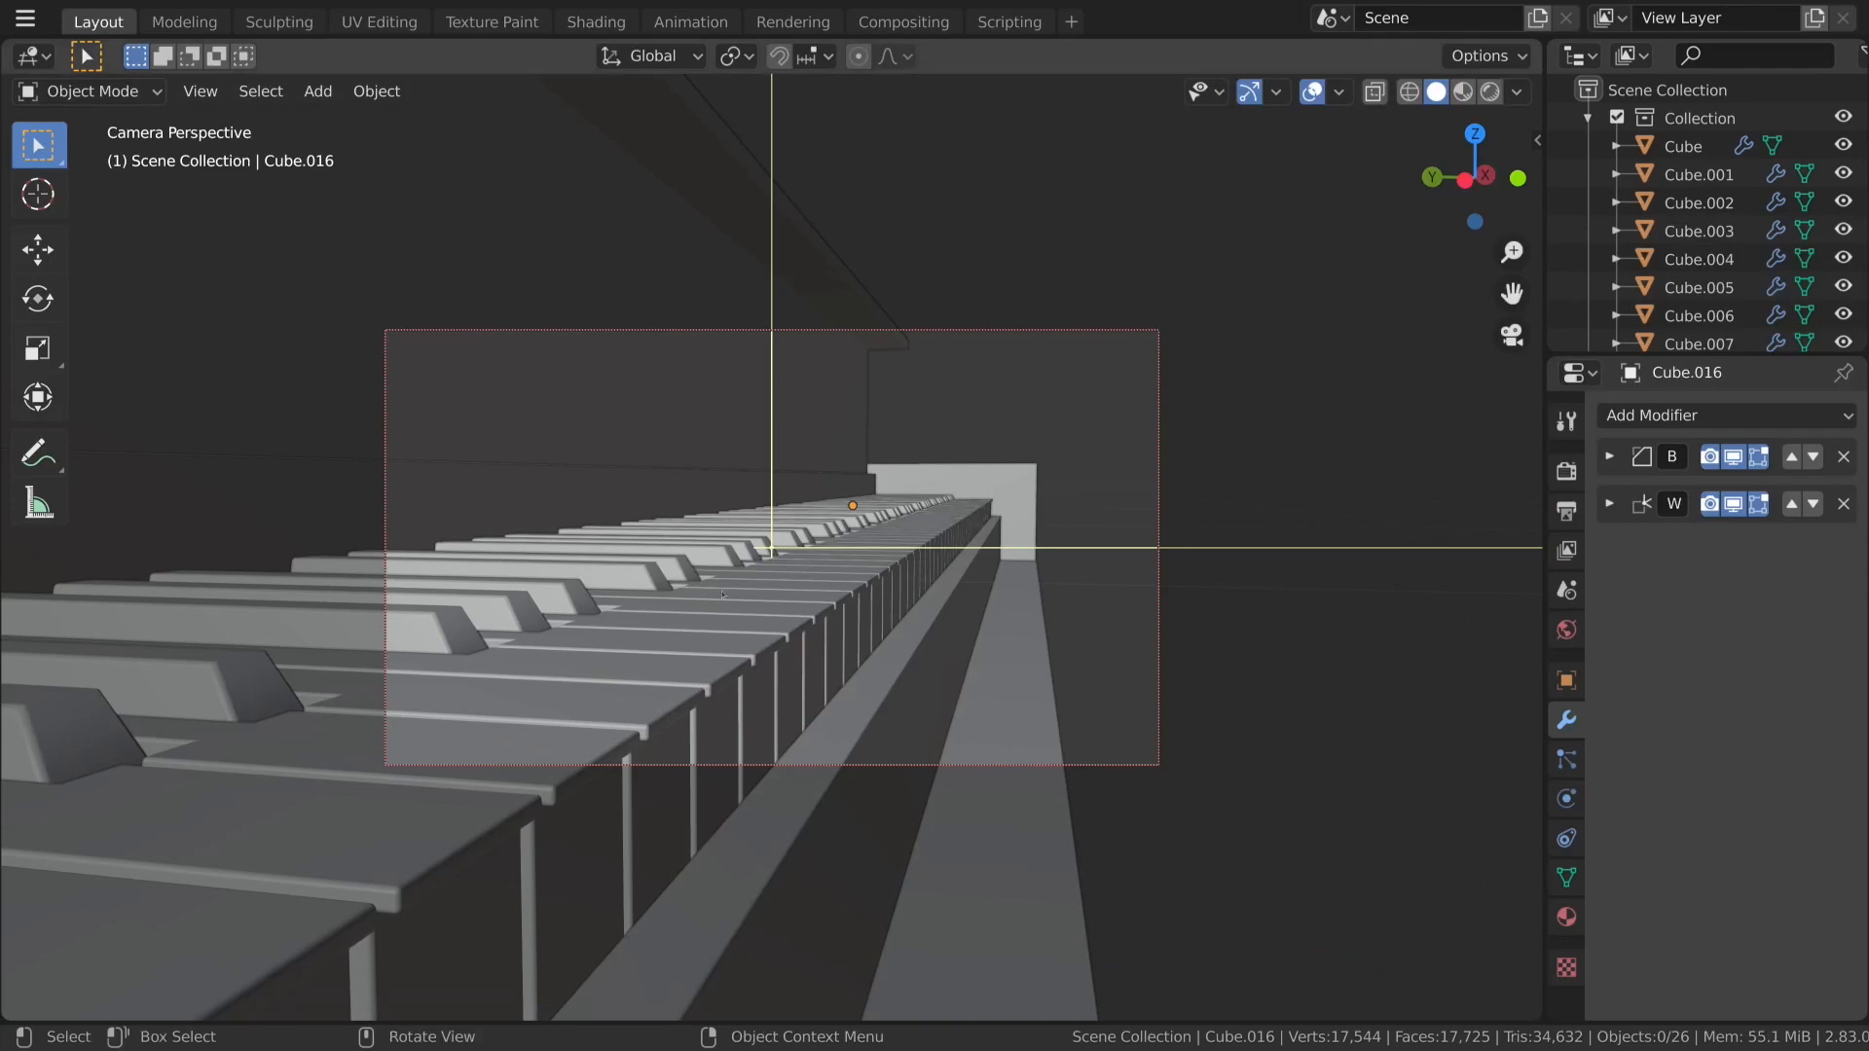
# Add a cylinder mesh at the 3D cursor and enter Edit Mode on it.
pyautogui.moveTo(1120, 331); pyautogui.dragTo(947, 396, button='middle')
pyautogui.scroll(-6, 947, 396)
pyautogui.moveTo(945, 749); pyautogui.dragTo(484, 636, button='middle')
pyautogui.scroll(3, 485, 636)
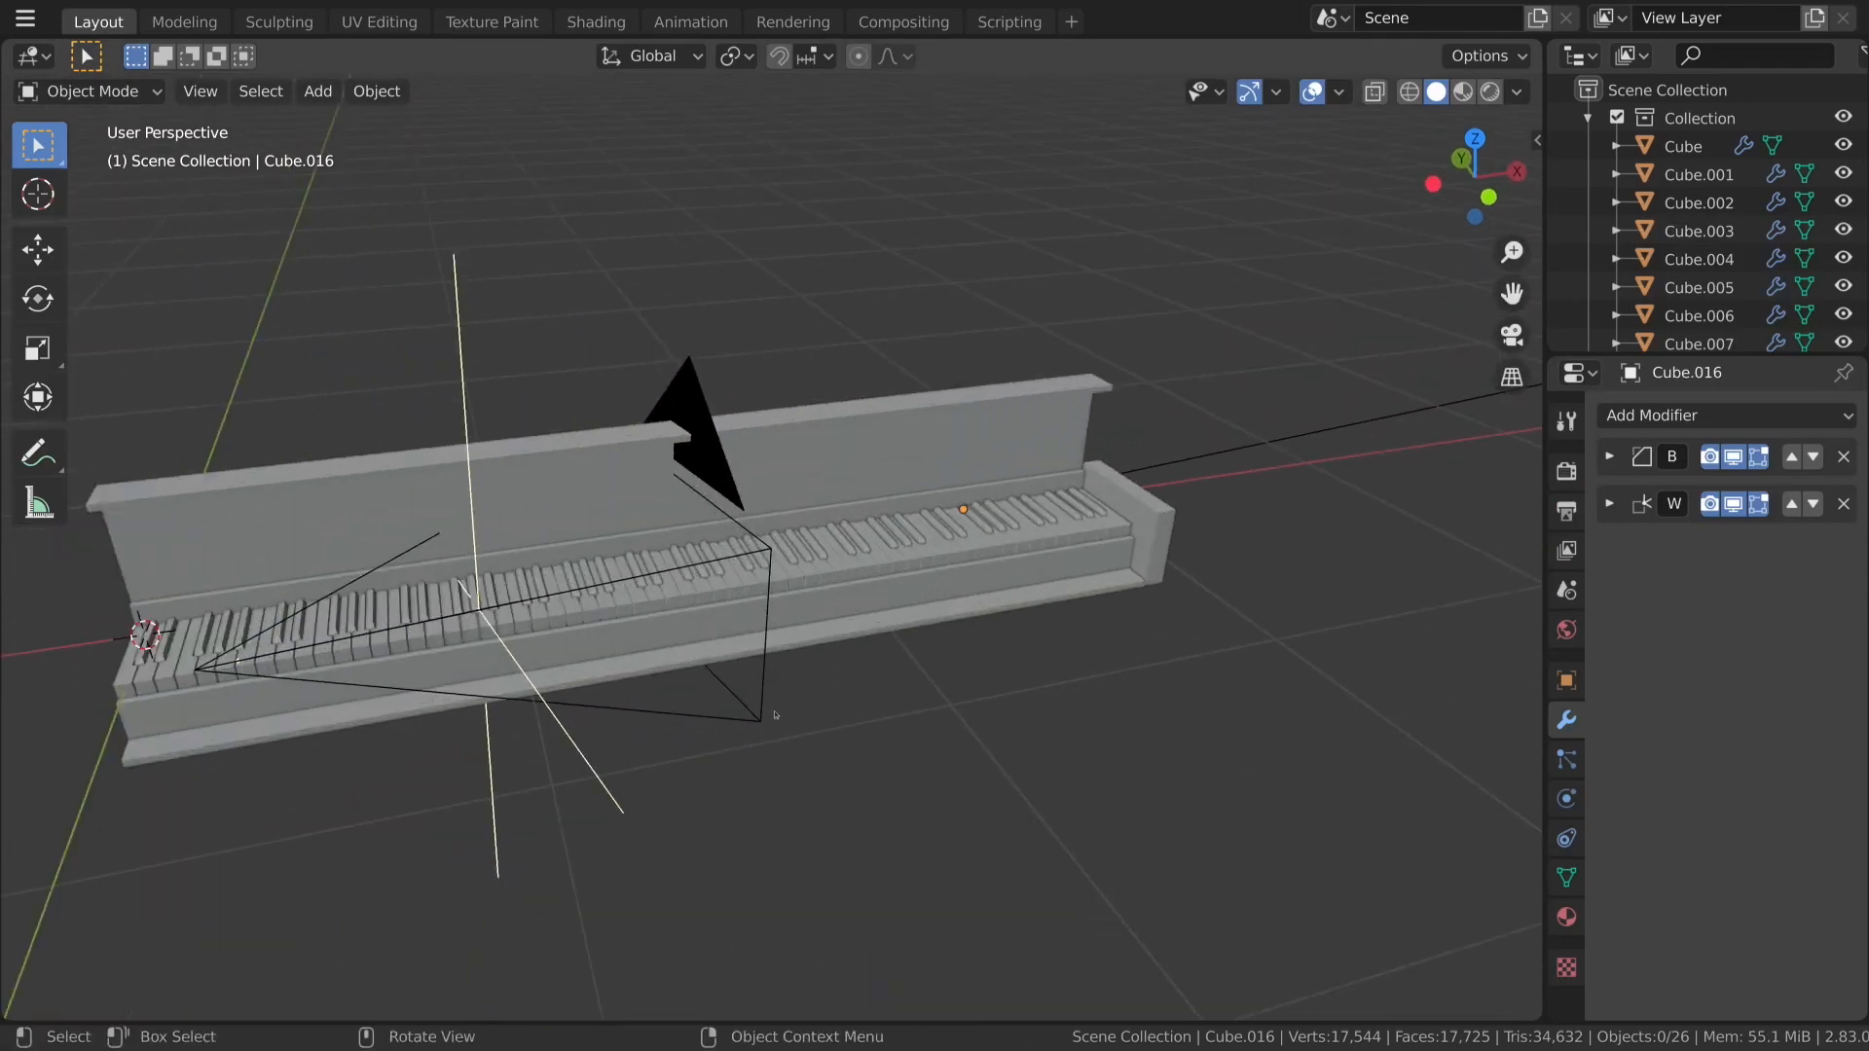
pyautogui.hotkey('shift', 'a')
pyautogui.moveTo(876, 485)
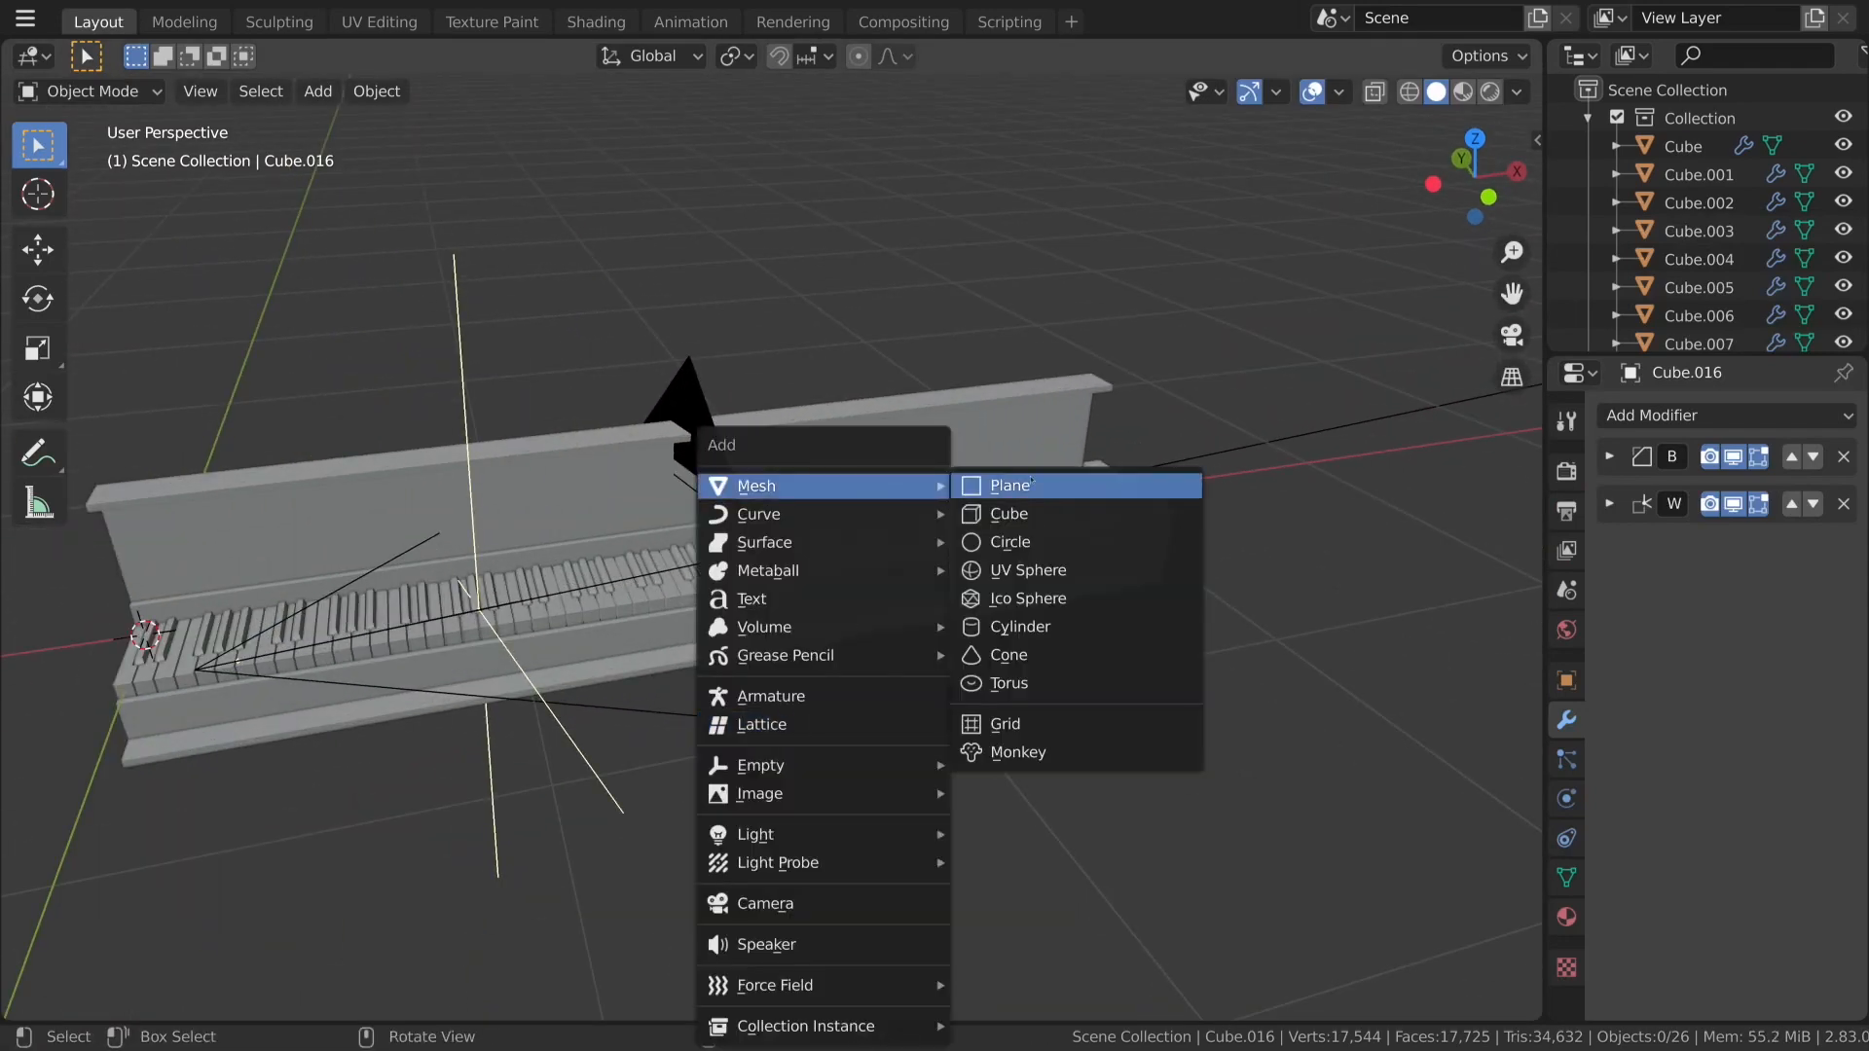
pyautogui.click(1068, 626)
pyautogui.scroll(-5, 847, 754)
pyautogui.press('Tab')
pyautogui.write('r')
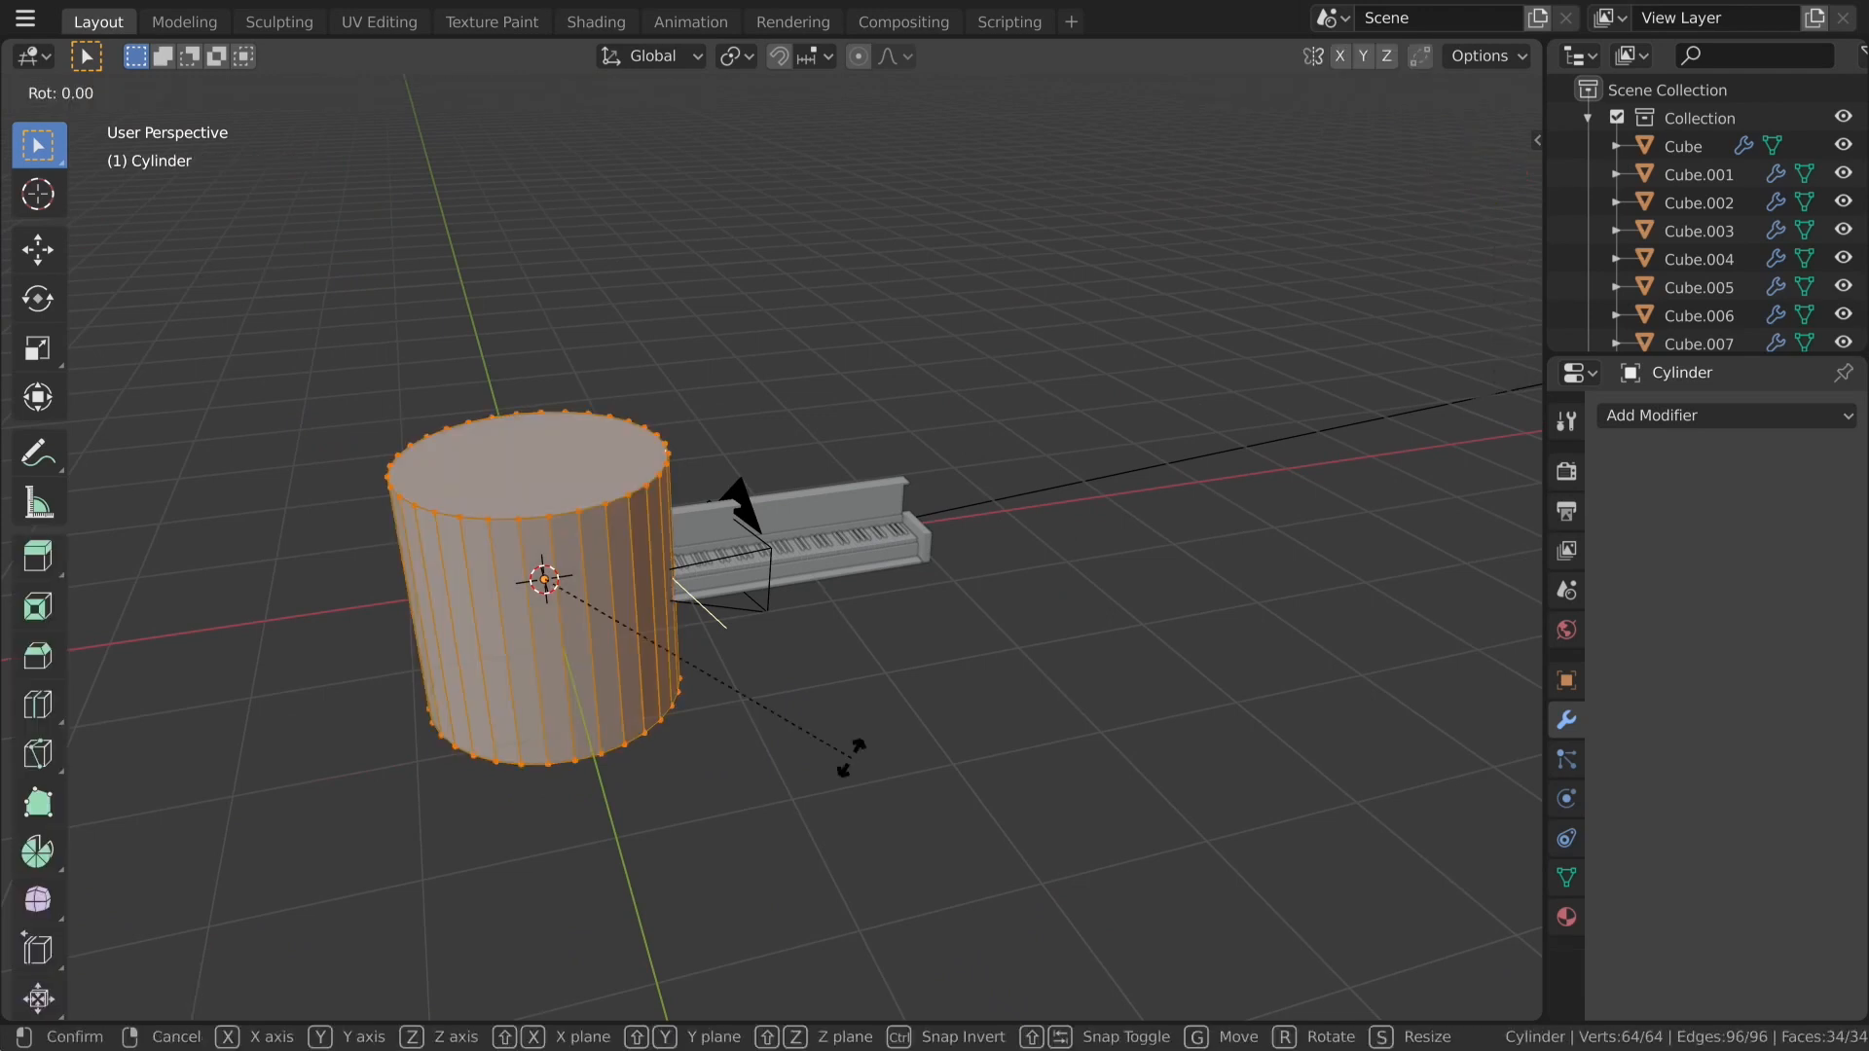
pyautogui.write('x80y')
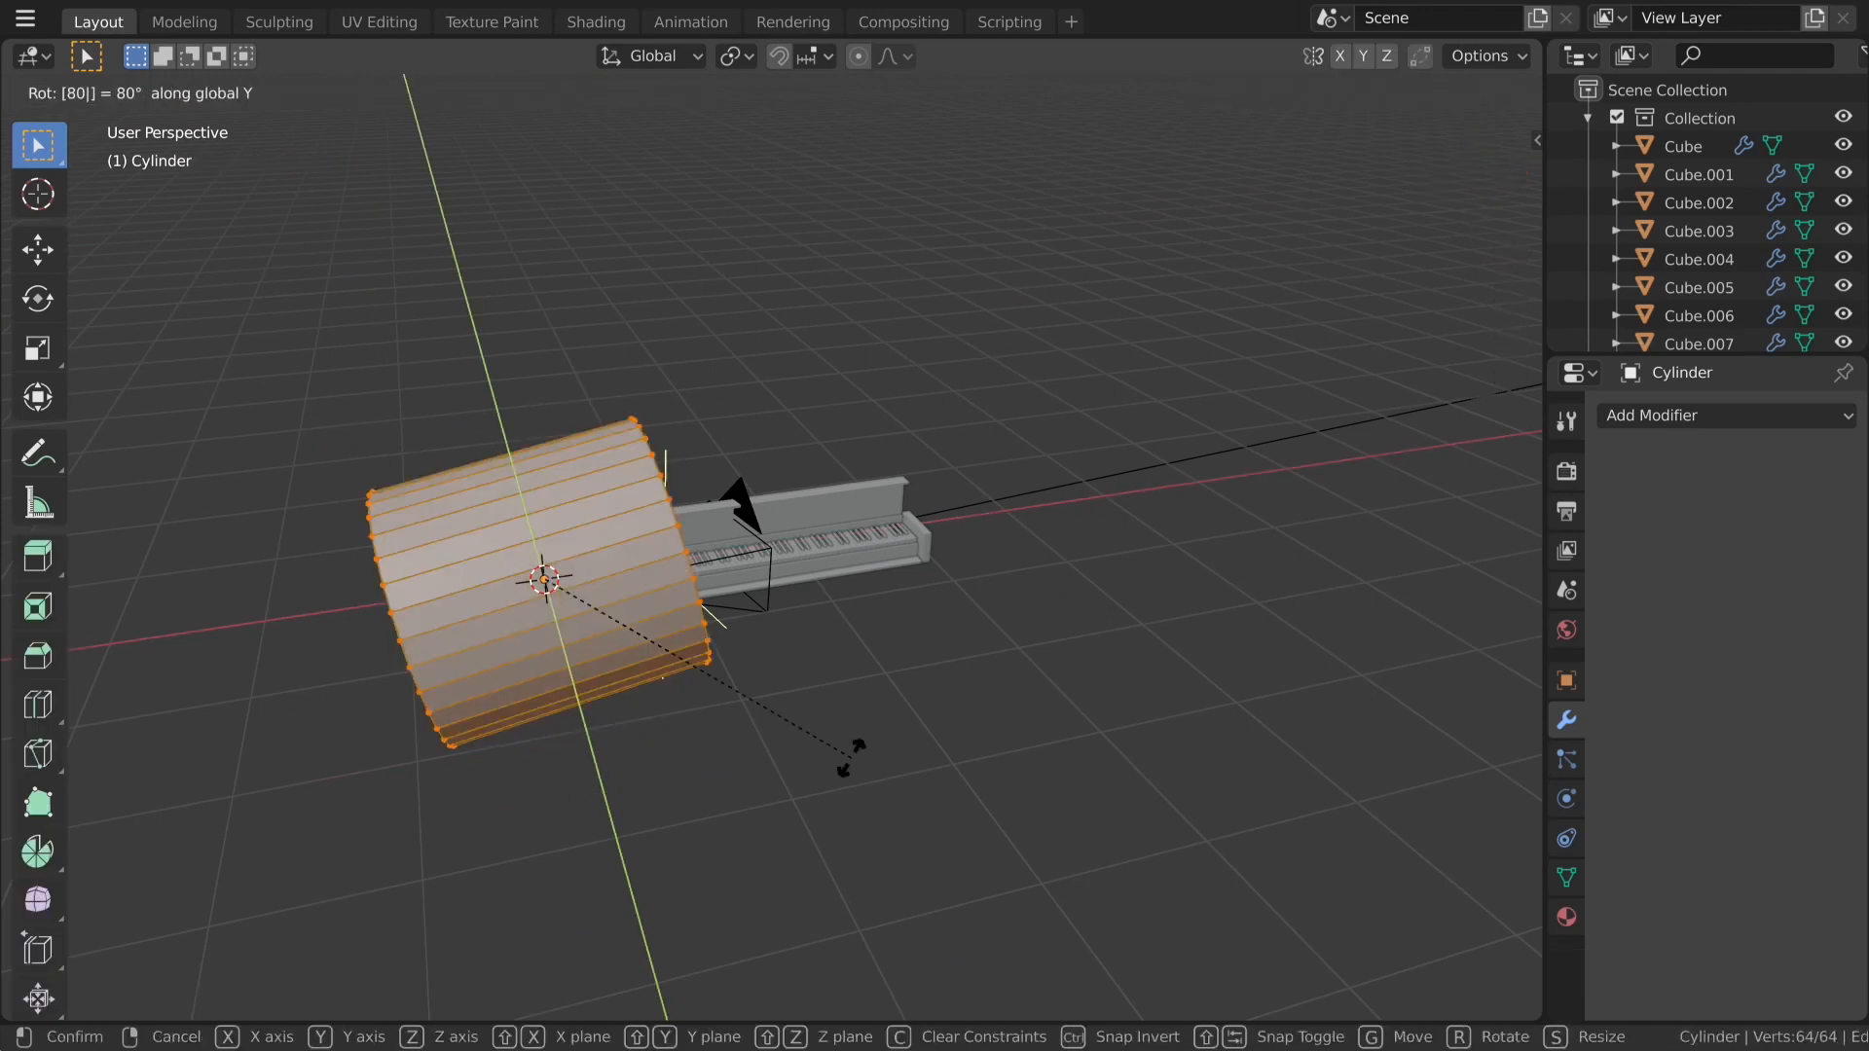
pyautogui.press('Escape')
# Rotate the cylinder's mesh 90 degrees about the global Y axis and view it in top orthographic projection.
pyautogui.write('ry')
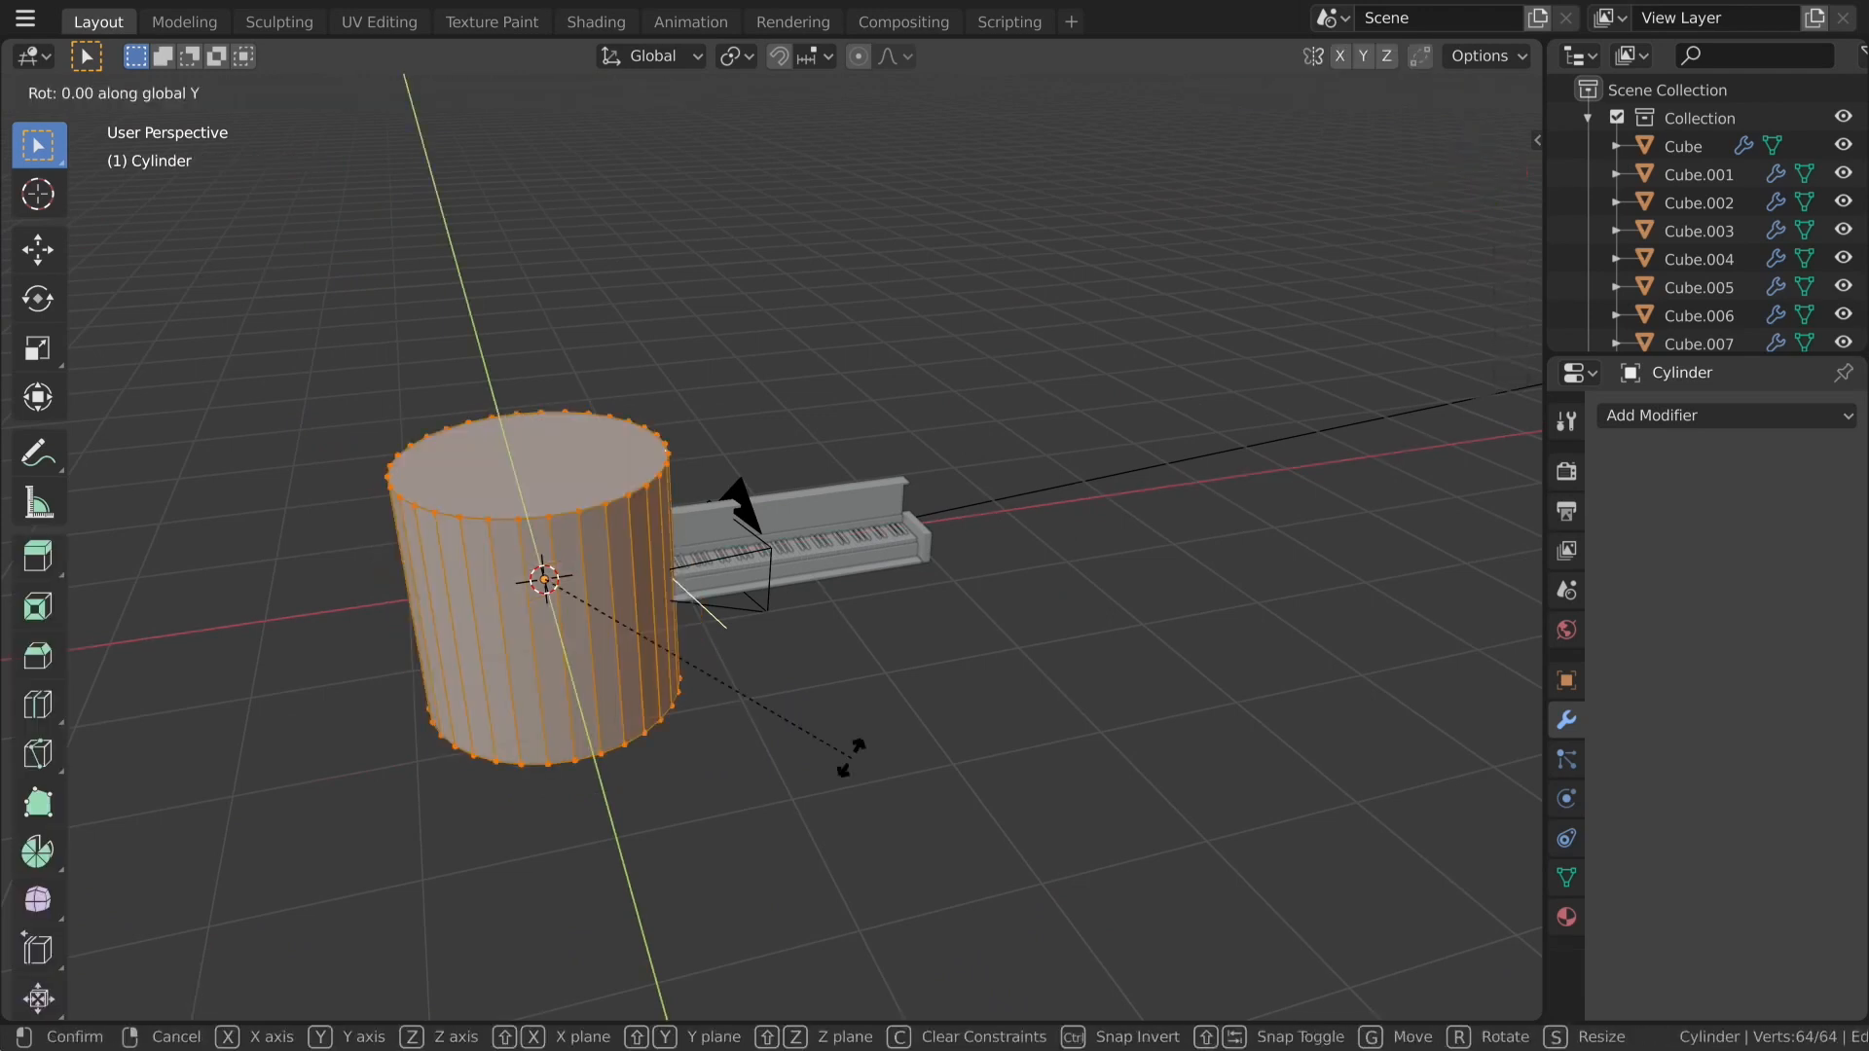
pyautogui.write('90')
pyautogui.press('Return')
pyautogui.press('KP_5')
pyautogui.press('KP_7')
pyautogui.scroll(3, 1097, 705)
pyautogui.scroll(-3, 1068, 710)
pyautogui.scroll(-6, 716, 674)
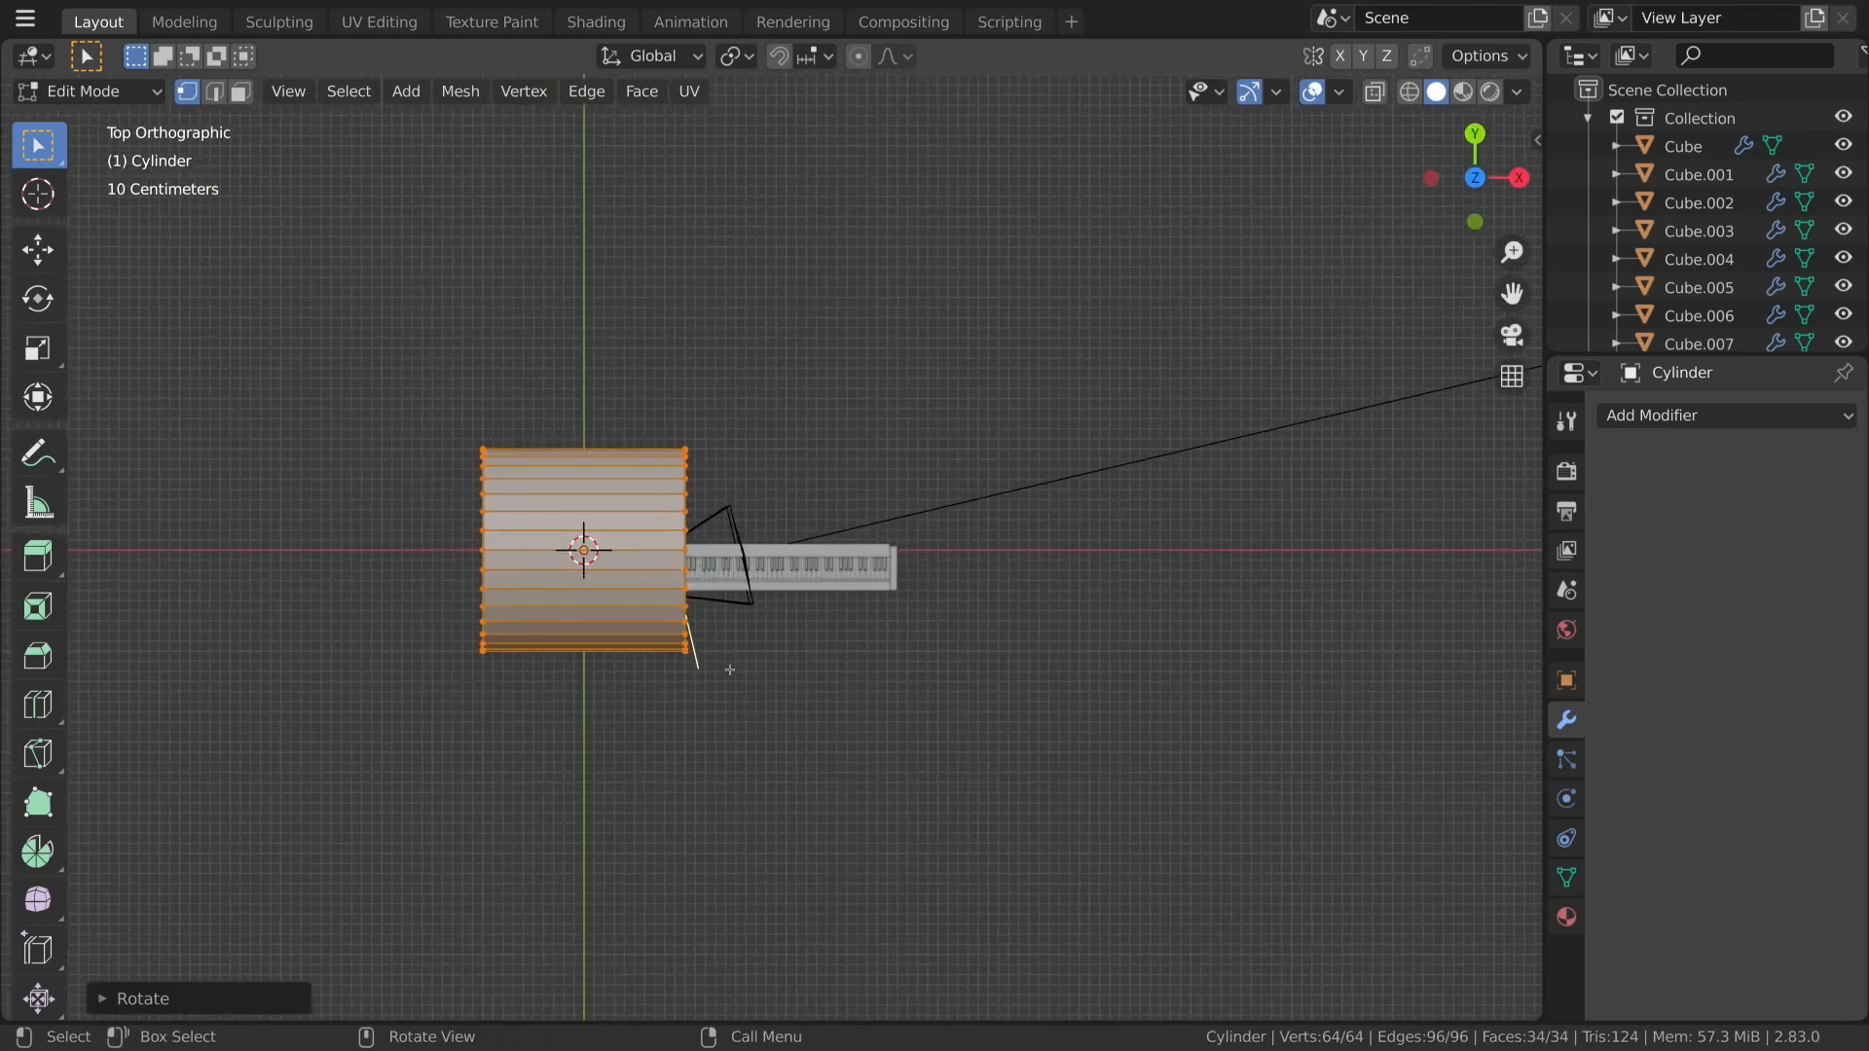
# Move the cylinder's mesh away from the keyboard, scale it down, and stretch it along X into a long thin rod.
pyautogui.scroll(5, 725, 670)
pyautogui.press('g')
pyautogui.click(589, 464)
pyautogui.press('s')
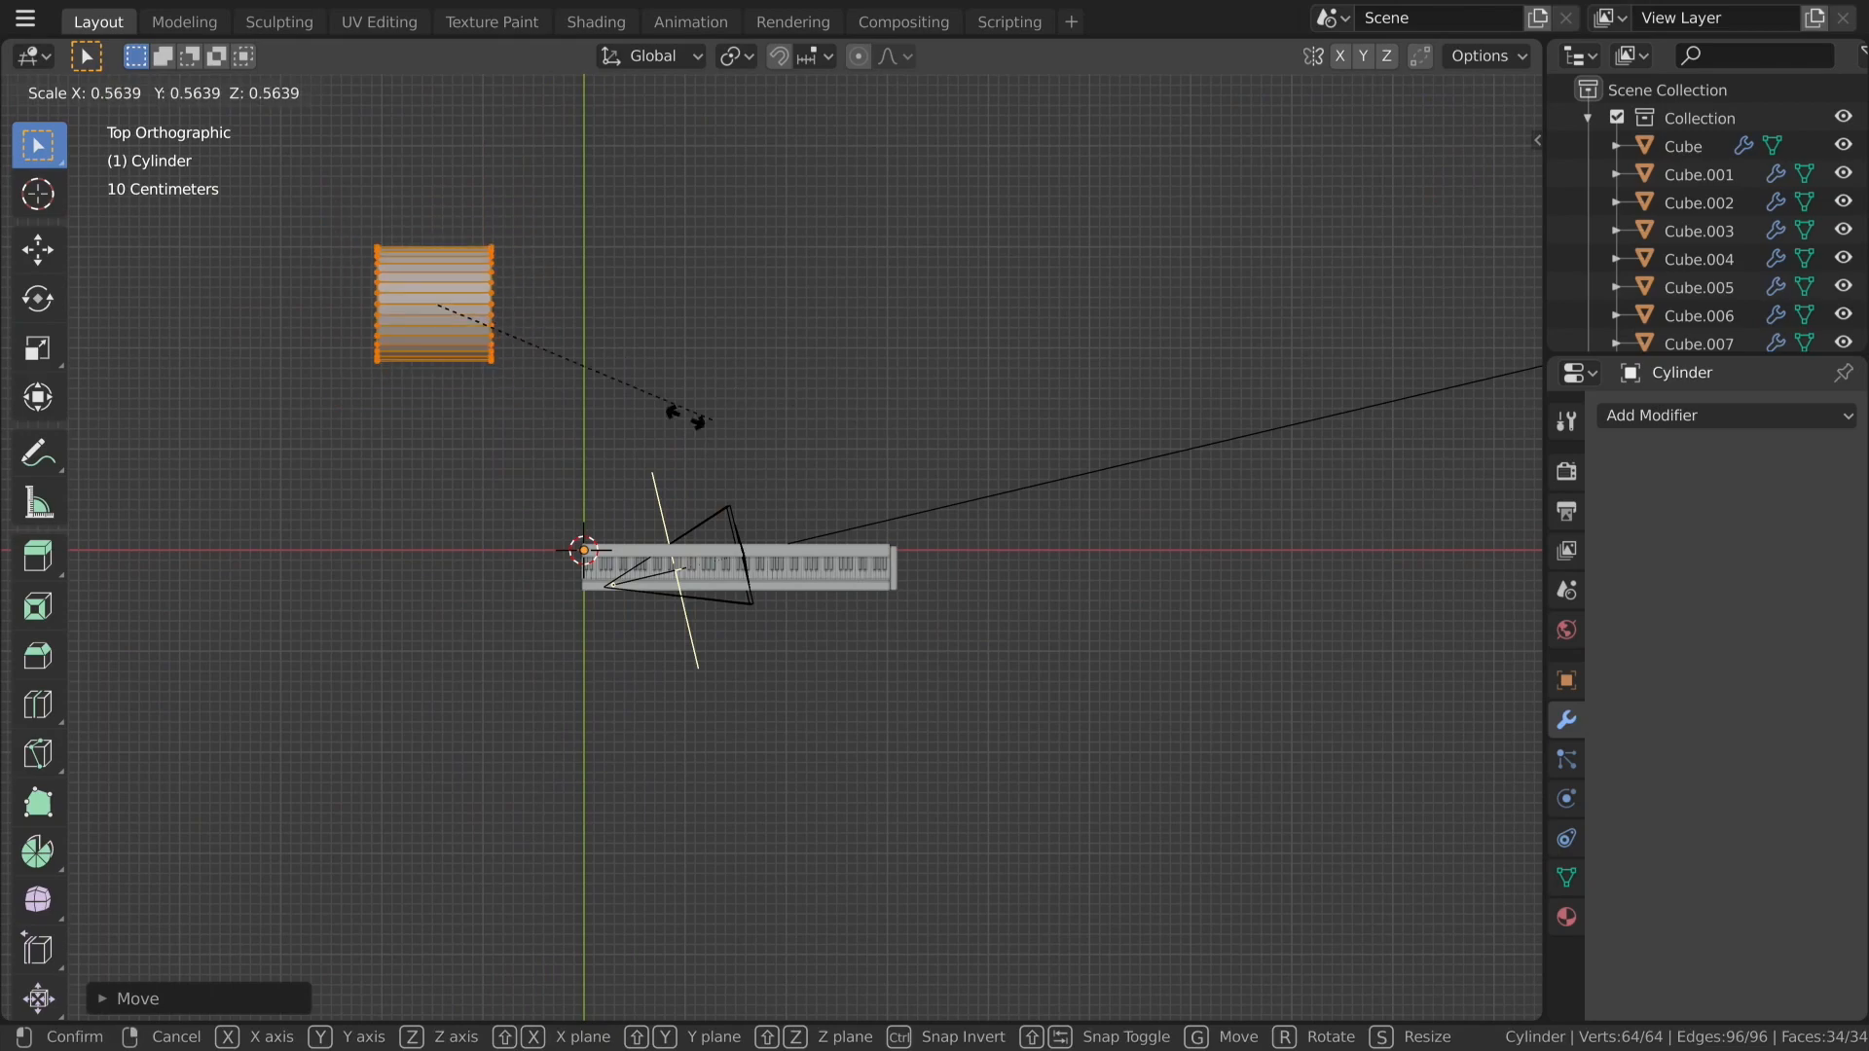
pyautogui.click(441, 371)
pyautogui.press('s')
pyautogui.press('x')
pyautogui.click(1100, 468)
pyautogui.press('s')
pyautogui.press('x')
pyautogui.click(1164, 421)
pyautogui.scroll(-3, 1163, 421)
pyautogui.keyDown('shift'); pyautogui.moveTo(1012, 448); pyautogui.dragTo(901, 479, button='middle'); pyautogui.keyUp('shift')
pyautogui.scroll(4, 882, 488)
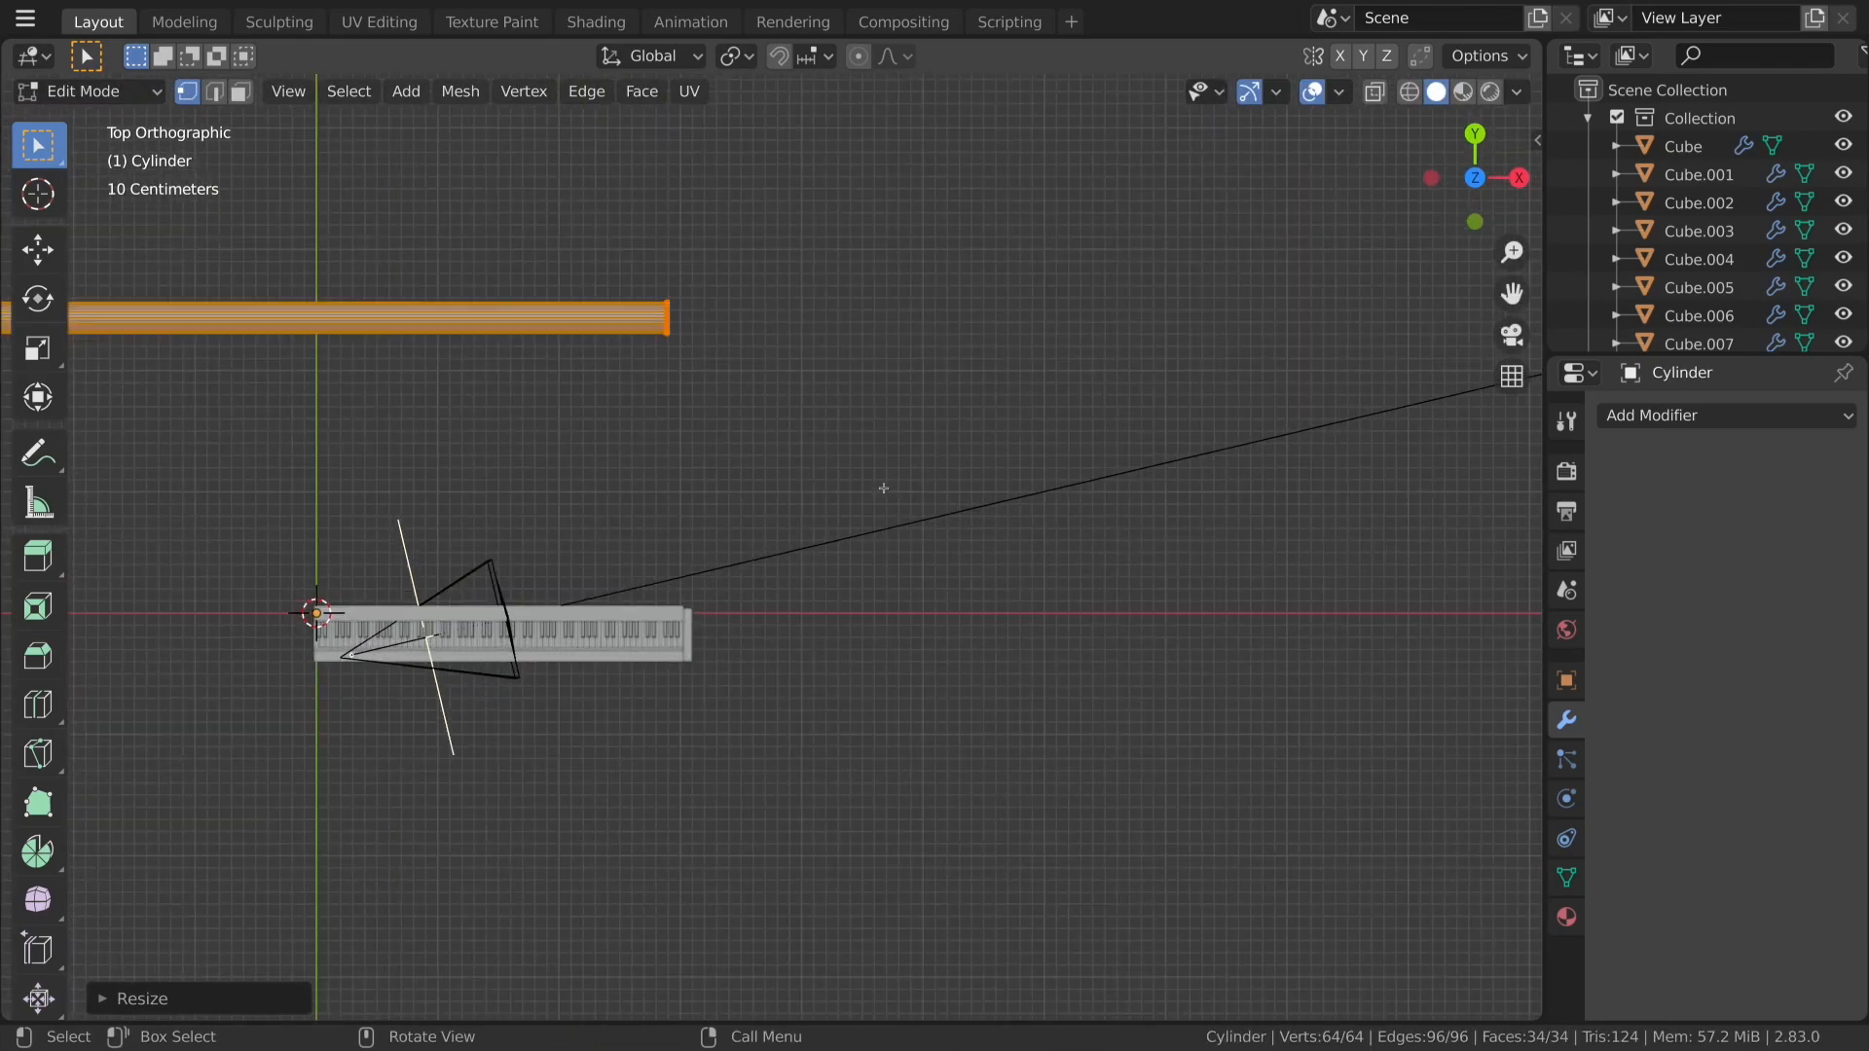
# In wireframe shading, extrude the rod's positive-X end in place and scale the new ring slightly outward.
pyautogui.press('z')
pyautogui.click(637, 419)
pyautogui.hotkey('alt', 'a')
pyautogui.press('b')
pyautogui.moveTo(639, 287); pyautogui.dragTo(734, 390)
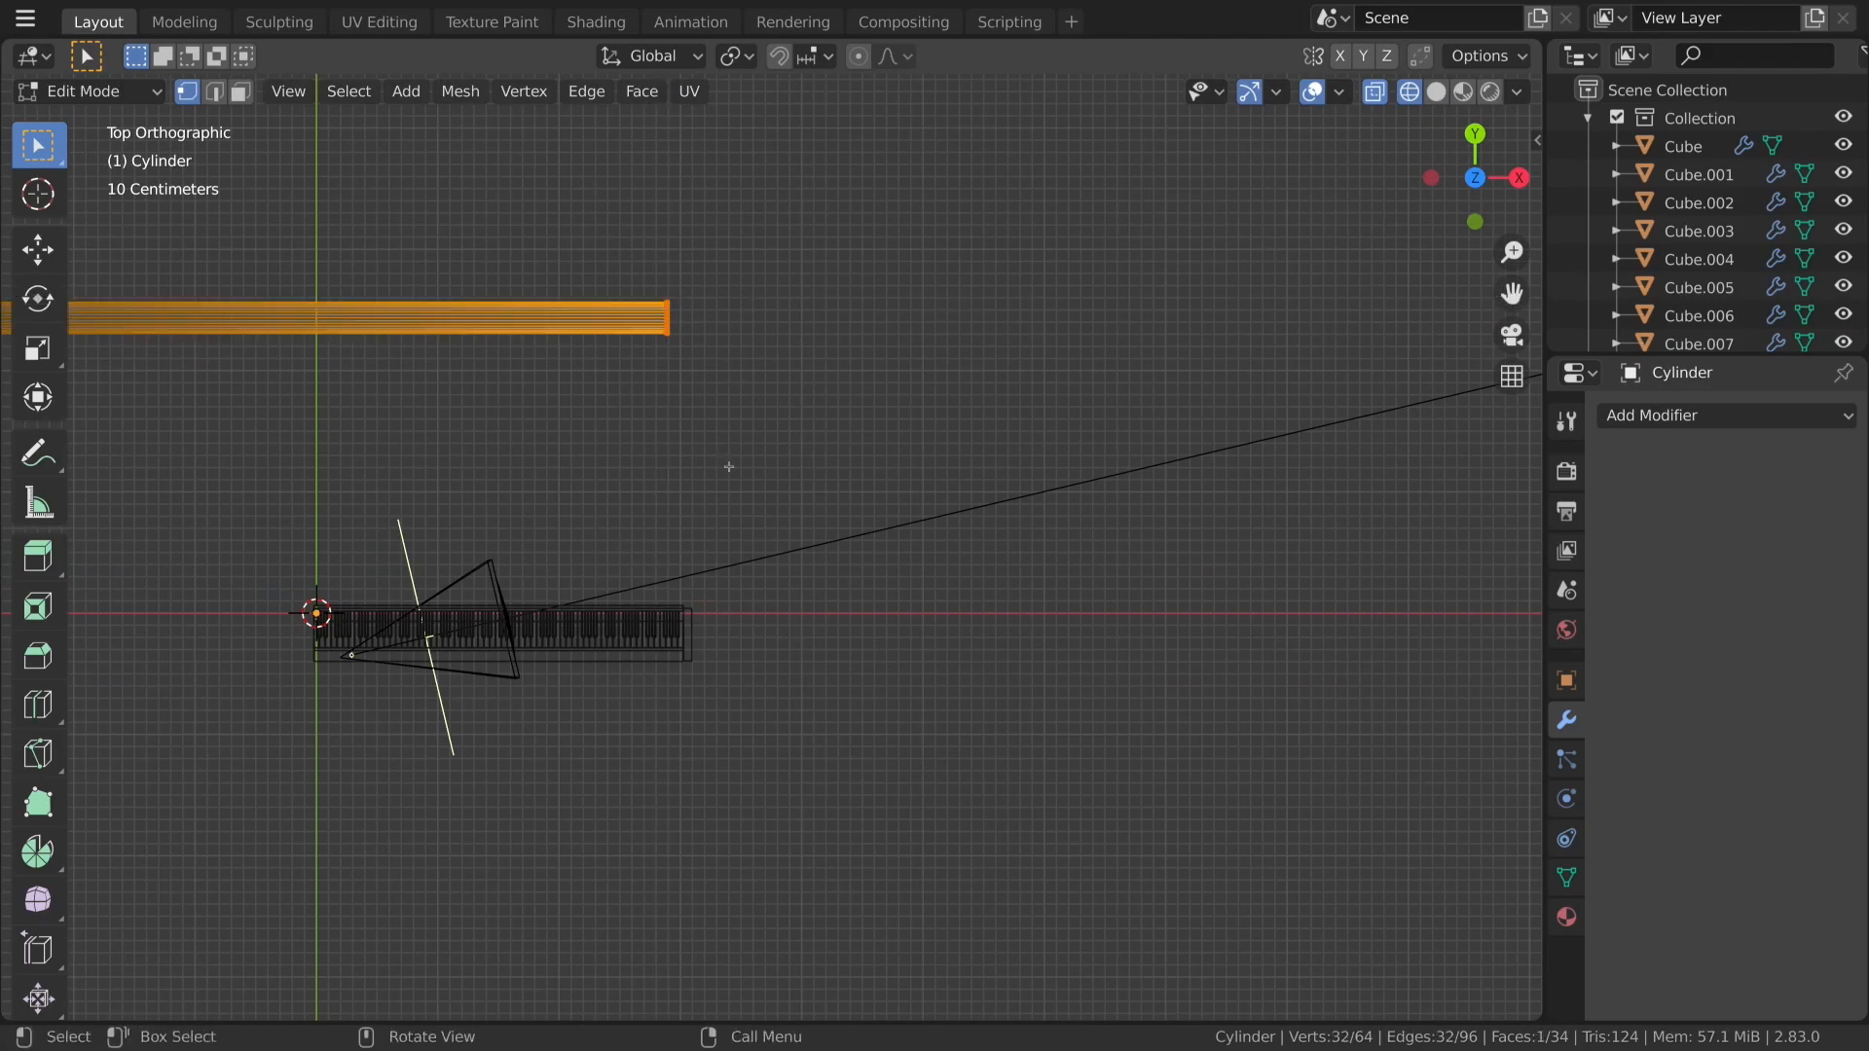
pyautogui.scroll(-3, 694, 410)
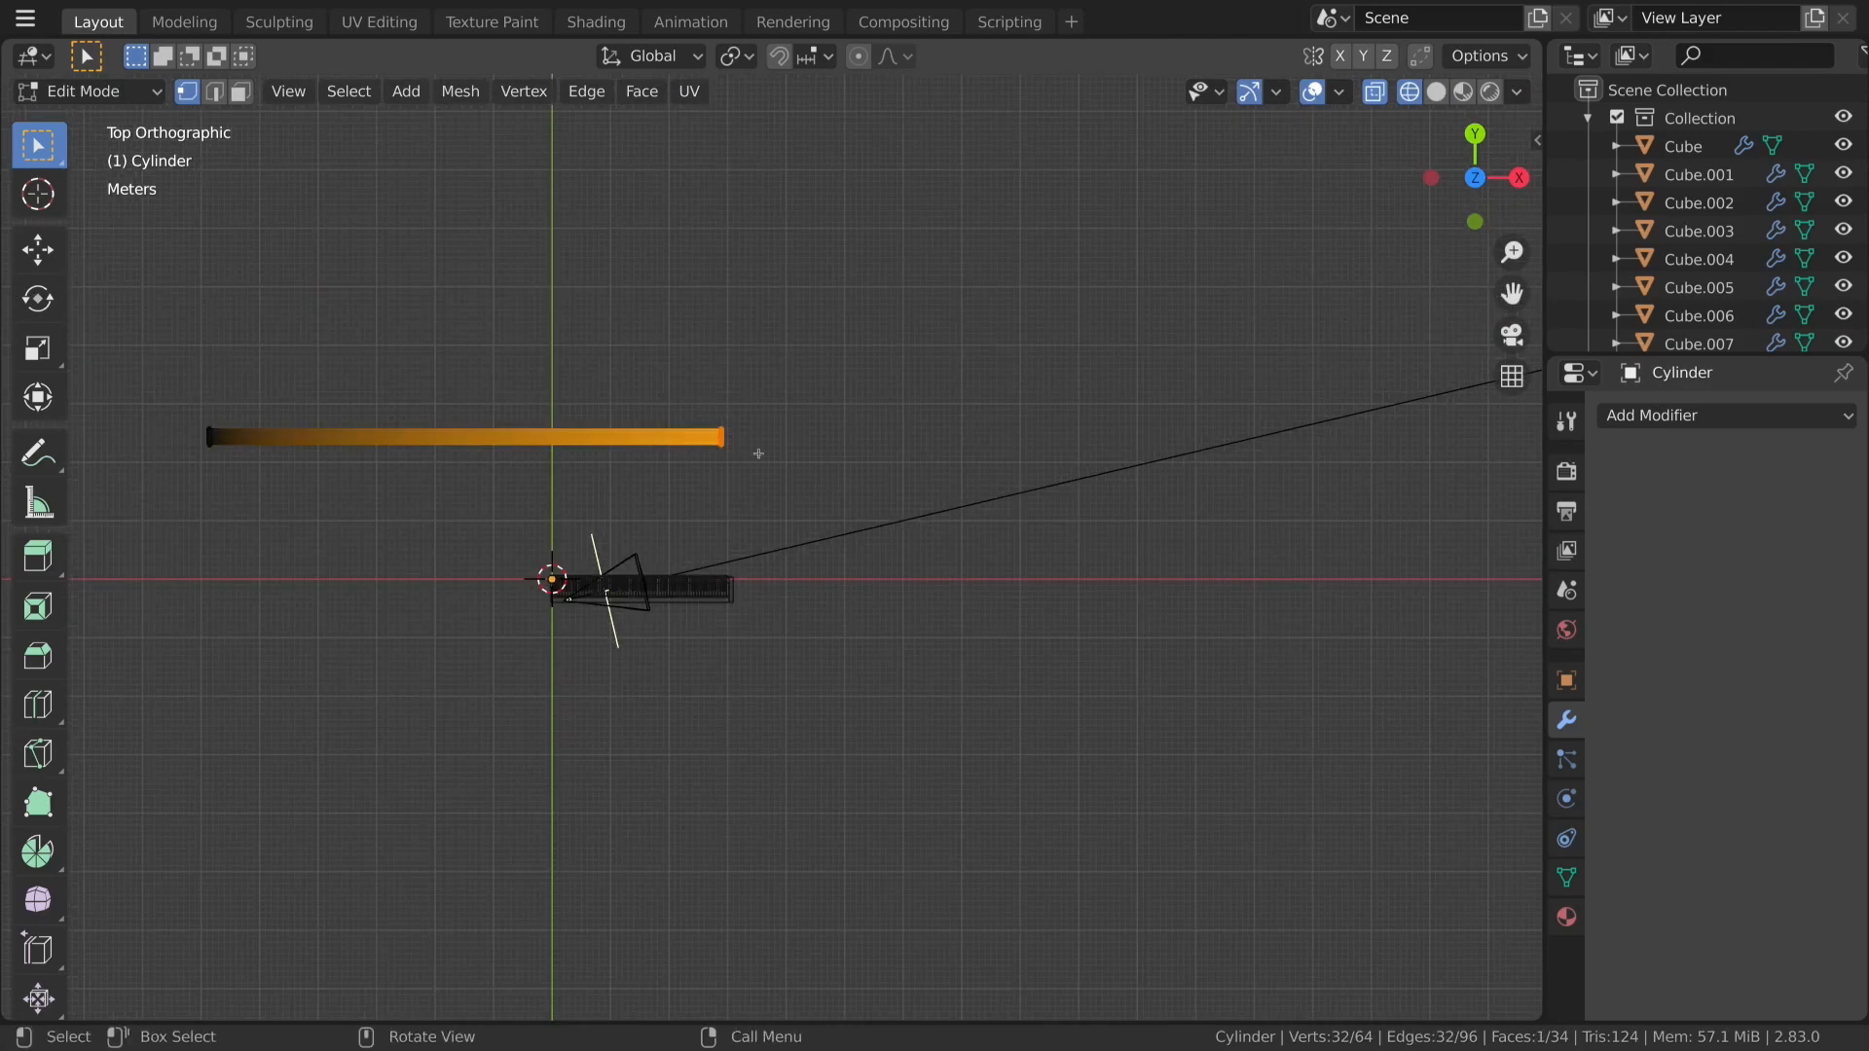
pyautogui.scroll(3, 759, 453)
pyautogui.press('e')
pyautogui.rightClick(717, 321)
pyautogui.press('s')
pyautogui.click(749, 325)
# Extrude the enlarged end along global X into a short thicker section, and leave Edit Mode.
pyautogui.press('e')
pyautogui.press('x')
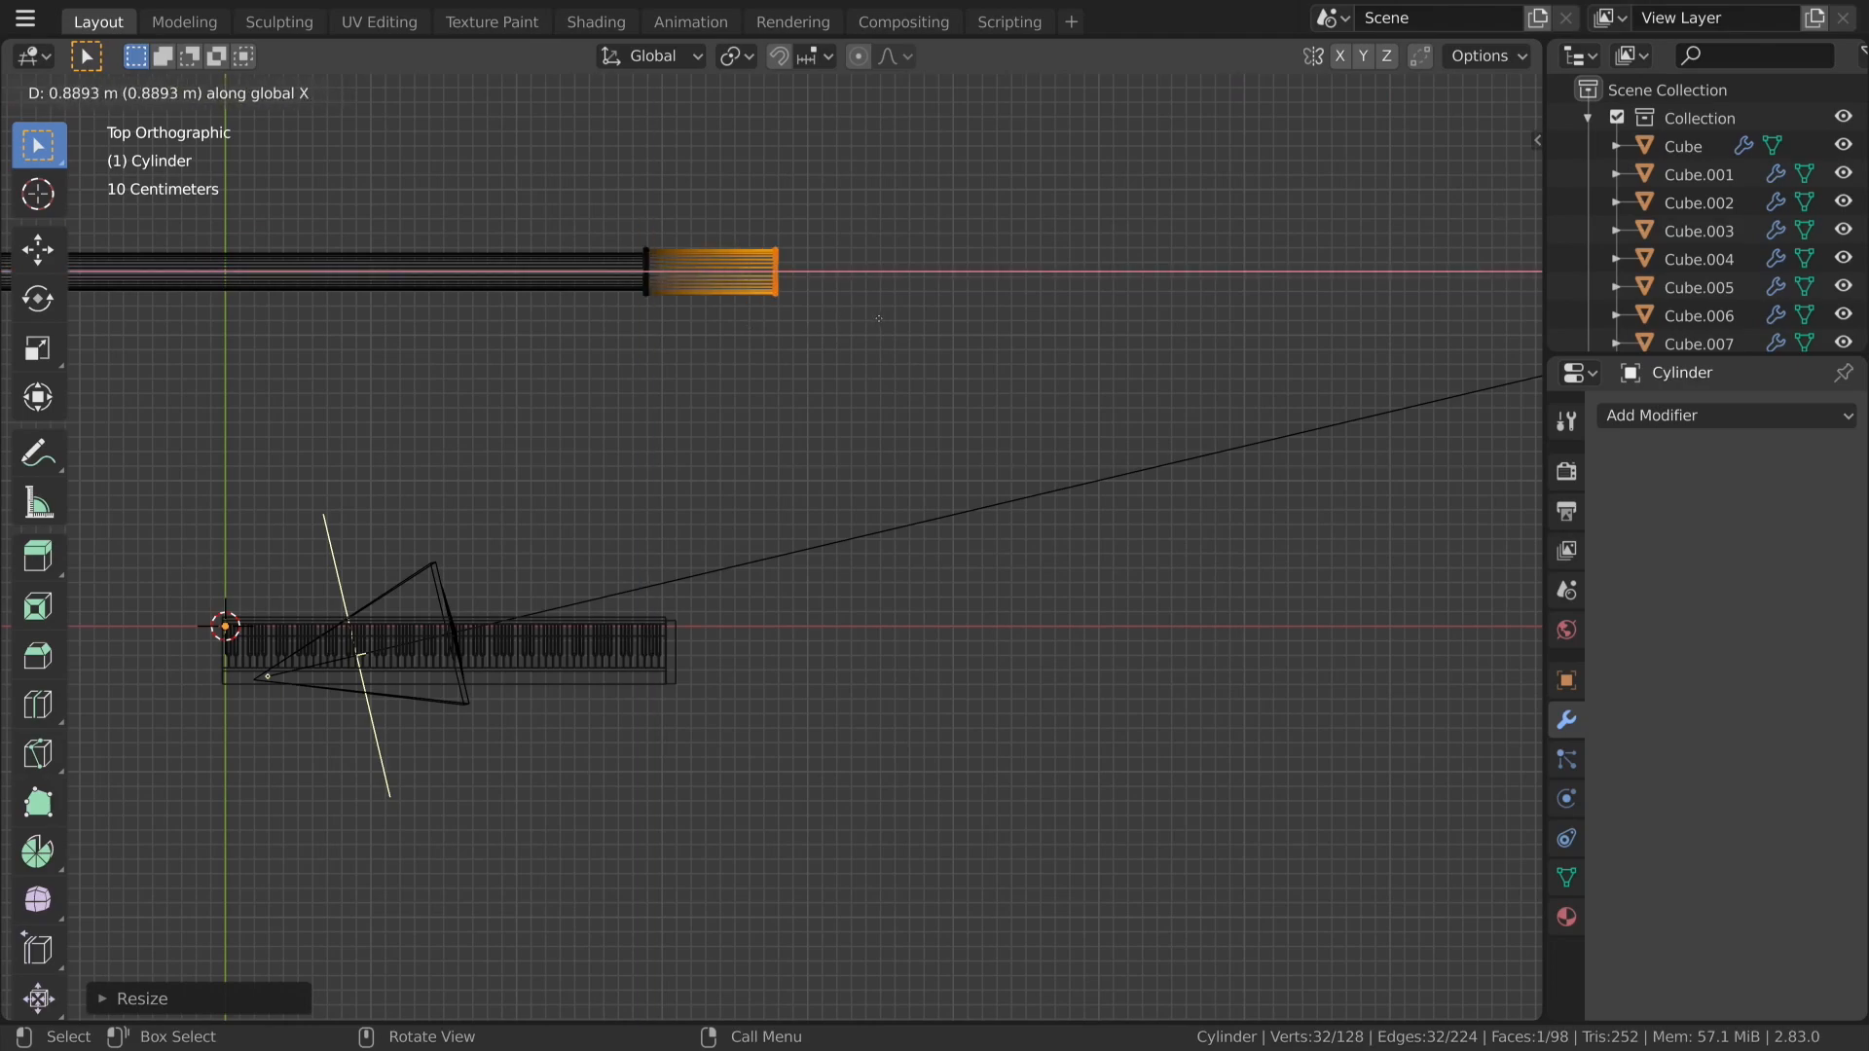
pyautogui.click(871, 329)
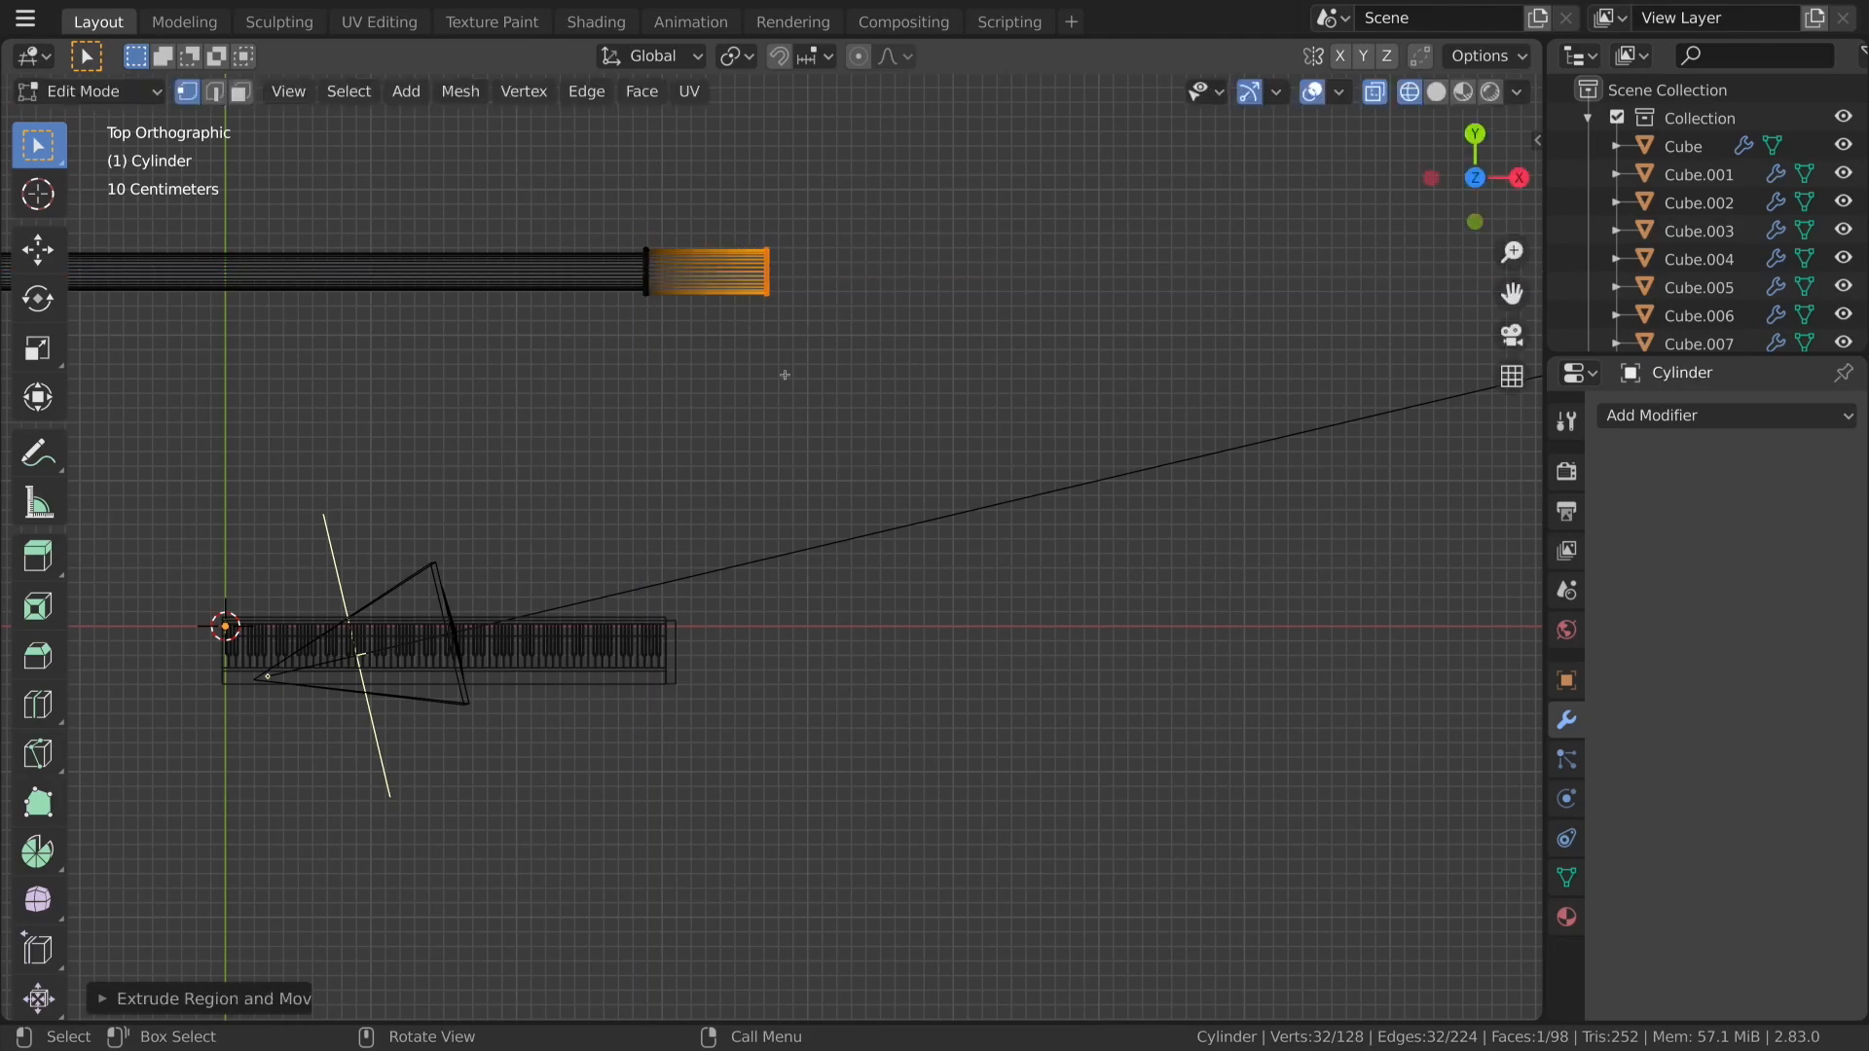
pyautogui.moveTo(750, 517)
pyautogui.mouseDown(button='middle')
pyautogui.moveTo(864, 325)
pyautogui.moveTo(845, 314)
pyautogui.mouseUp(button='middle')
pyautogui.press('Tab')
# Return the viewport to solid shading and shade the rod smooth.
pyautogui.keyDown('shift'); pyautogui.moveTo(591, 572); pyautogui.dragTo(769, 547, button='middle'); pyautogui.keyUp('shift')
pyautogui.scroll(4, 802, 542)
pyautogui.press('z')
pyautogui.click(862, 470)
pyautogui.scroll(3, 801, 288)
pyautogui.rightClick(822, 274)
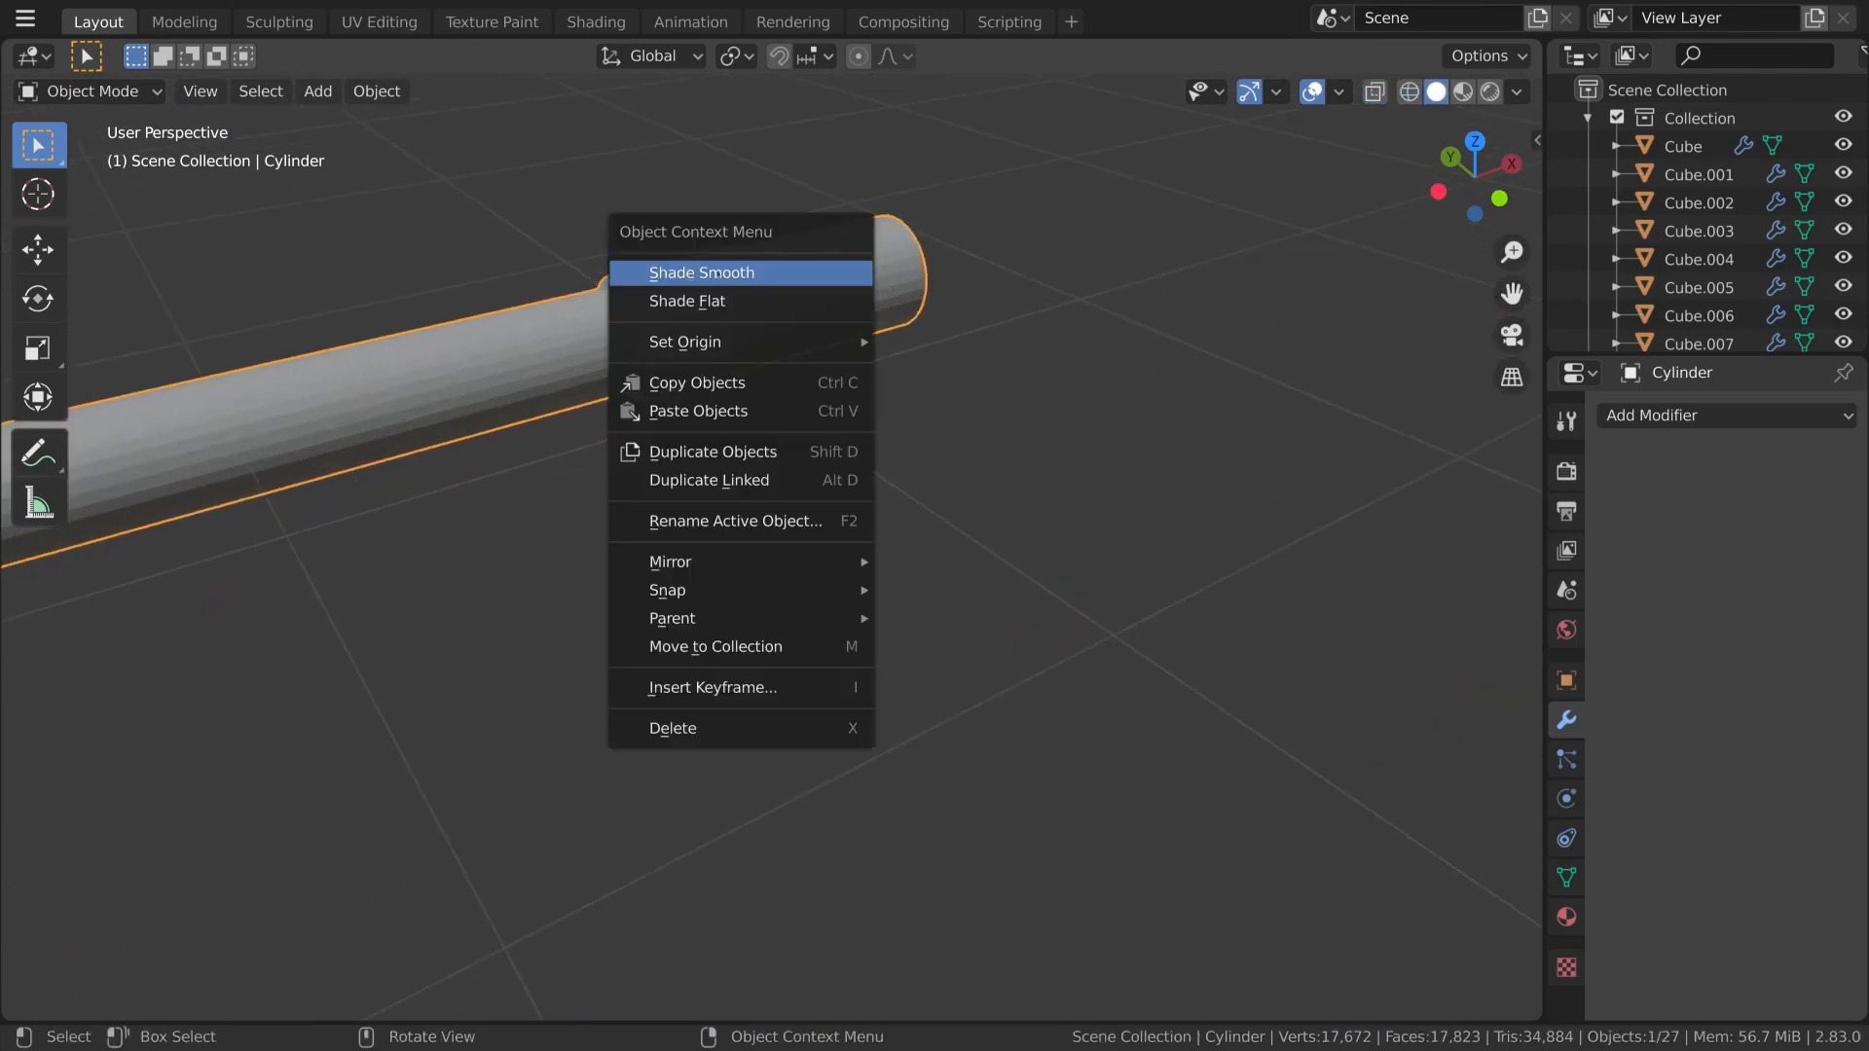
pyautogui.click(822, 274)
# Add a Bevel modifier to the rod with Angle limit, clamp overlap off and an offset of 0.005 m.
pyautogui.click(1694, 416)
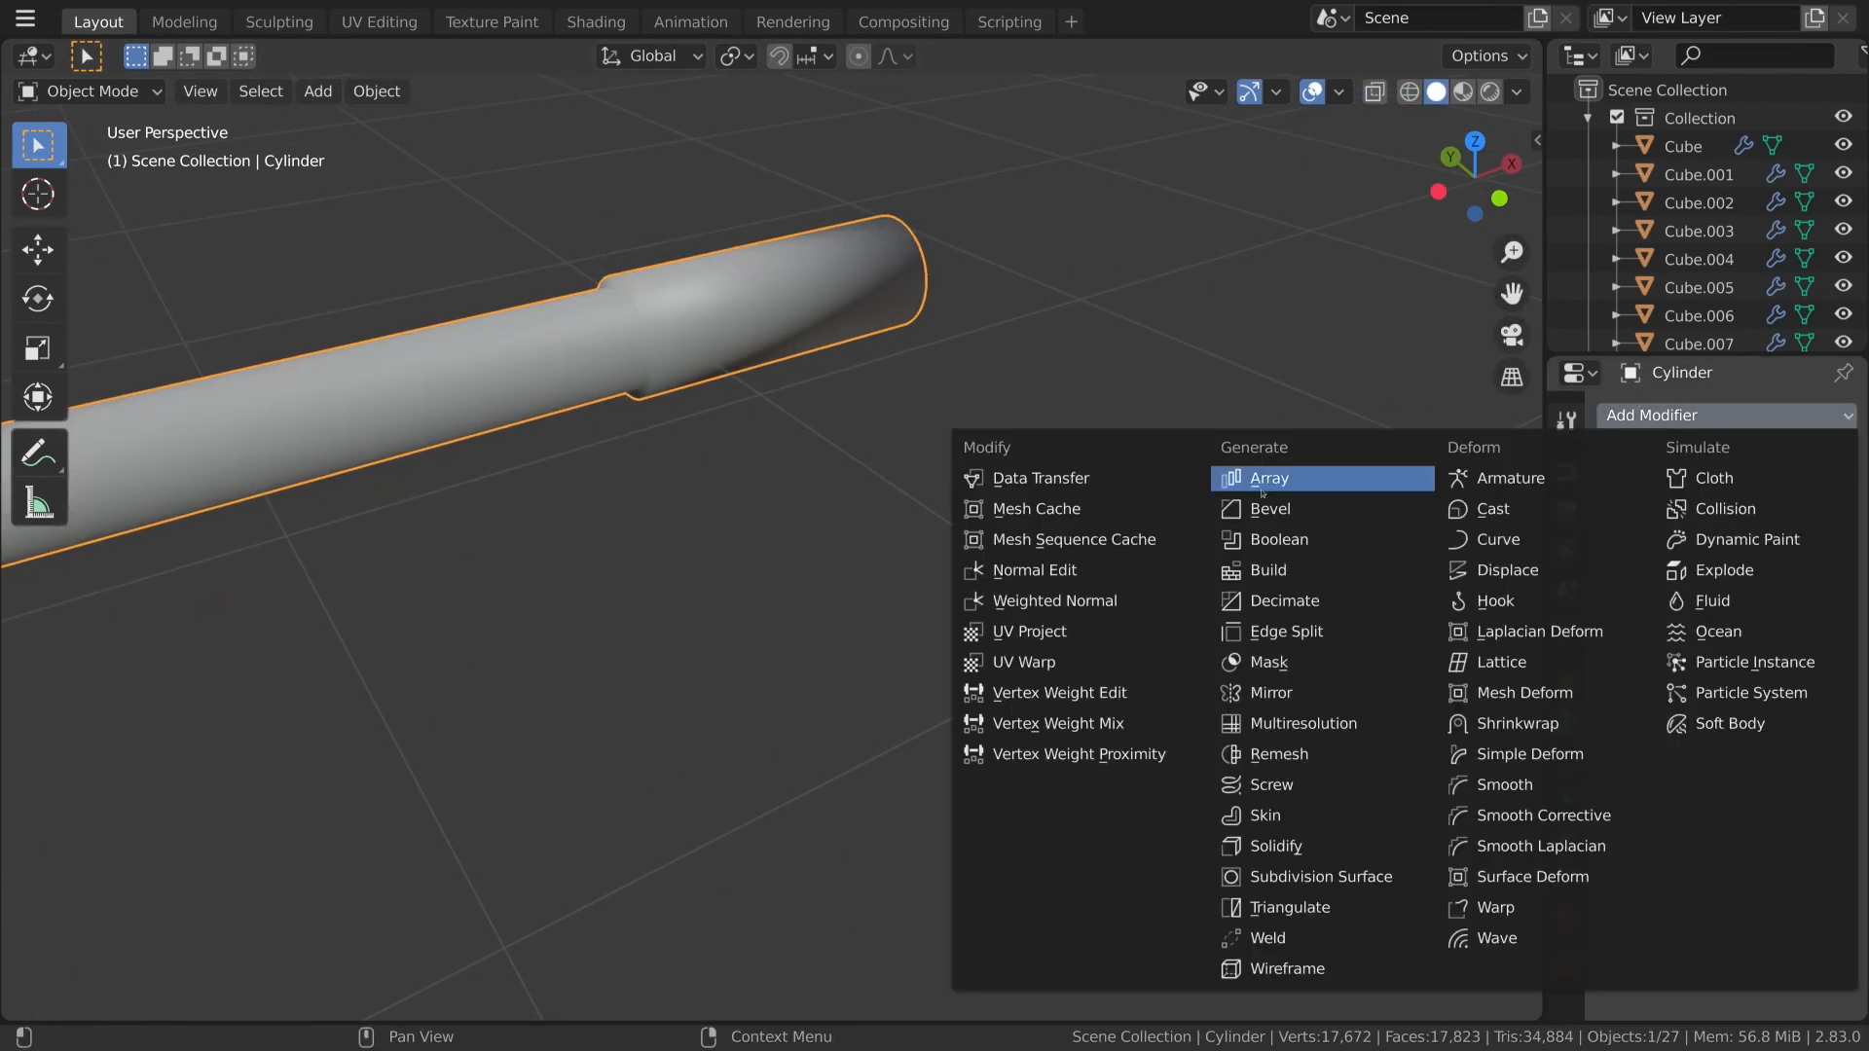
pyautogui.click(1295, 509)
pyautogui.moveTo(942, 416); pyautogui.dragTo(966, 416, button='middle')
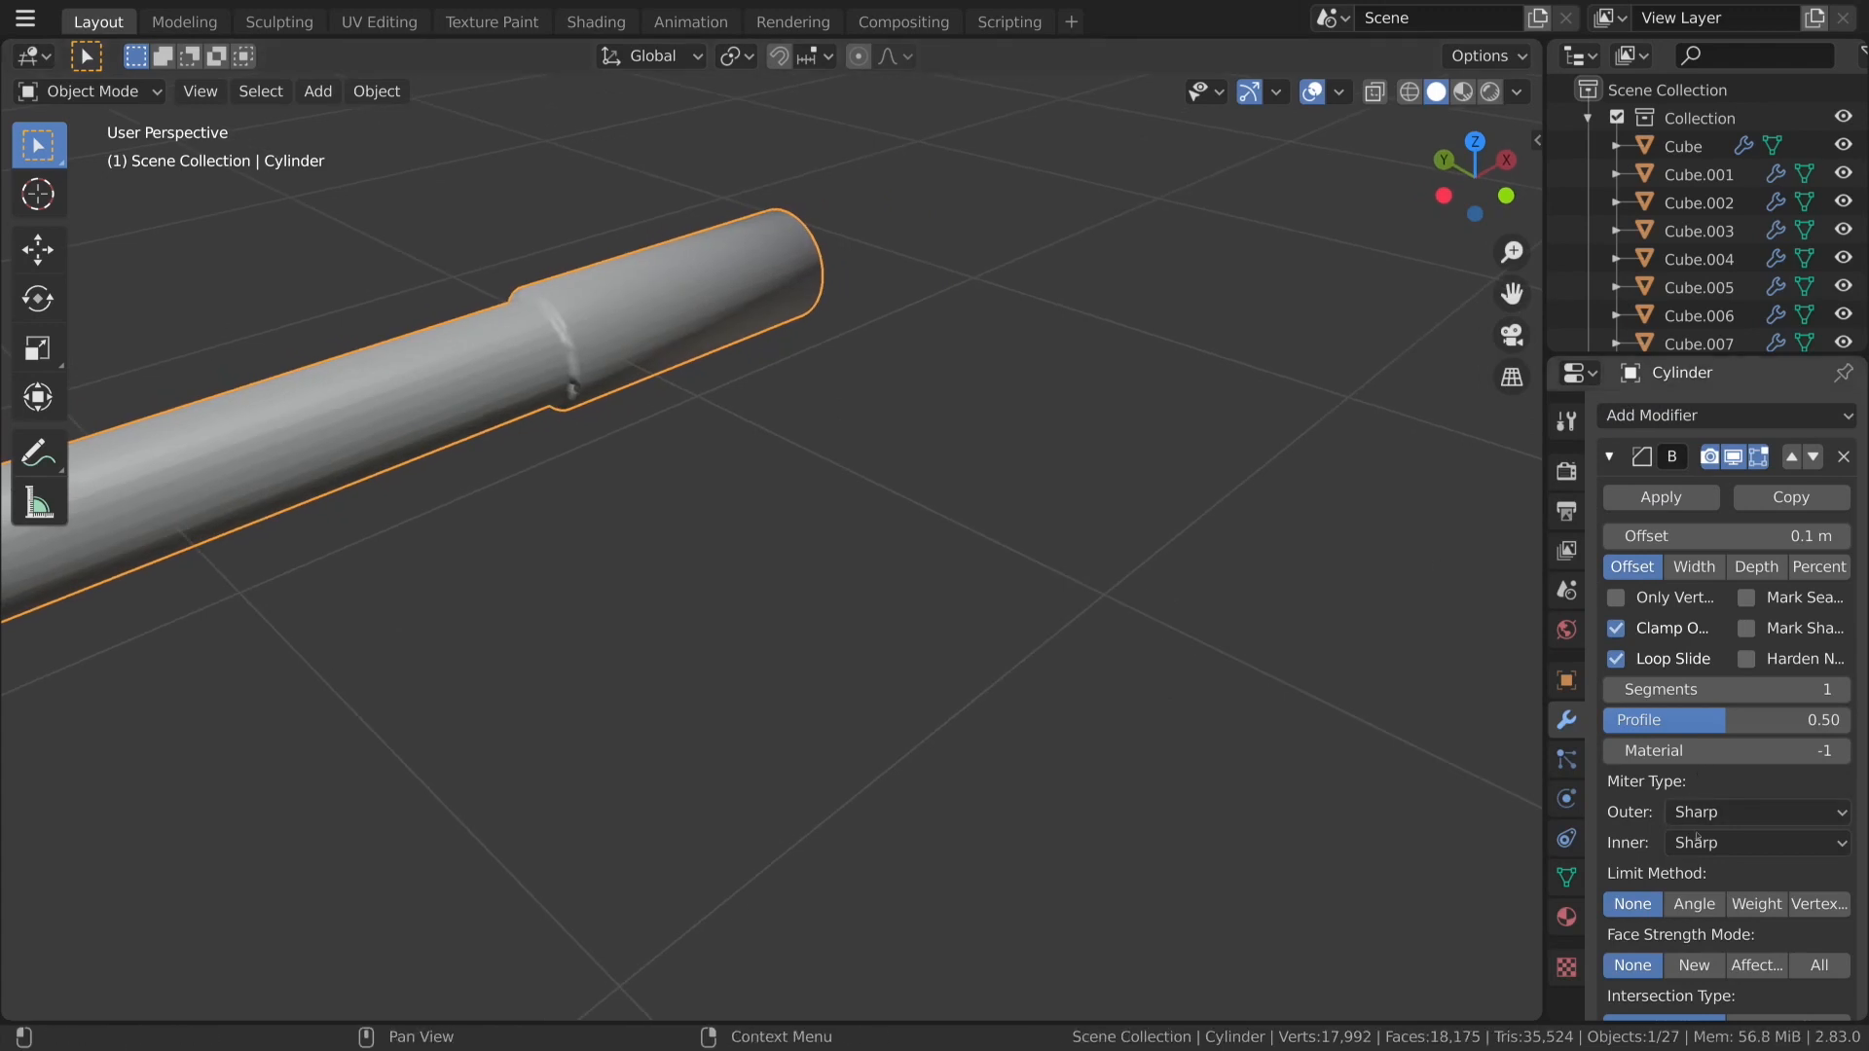
pyautogui.click(1710, 904)
pyautogui.keyDown('shift'); pyautogui.moveTo(807, 368); pyautogui.dragTo(863, 469, button='middle'); pyautogui.keyUp('shift')
pyautogui.scroll(2, 895, 584)
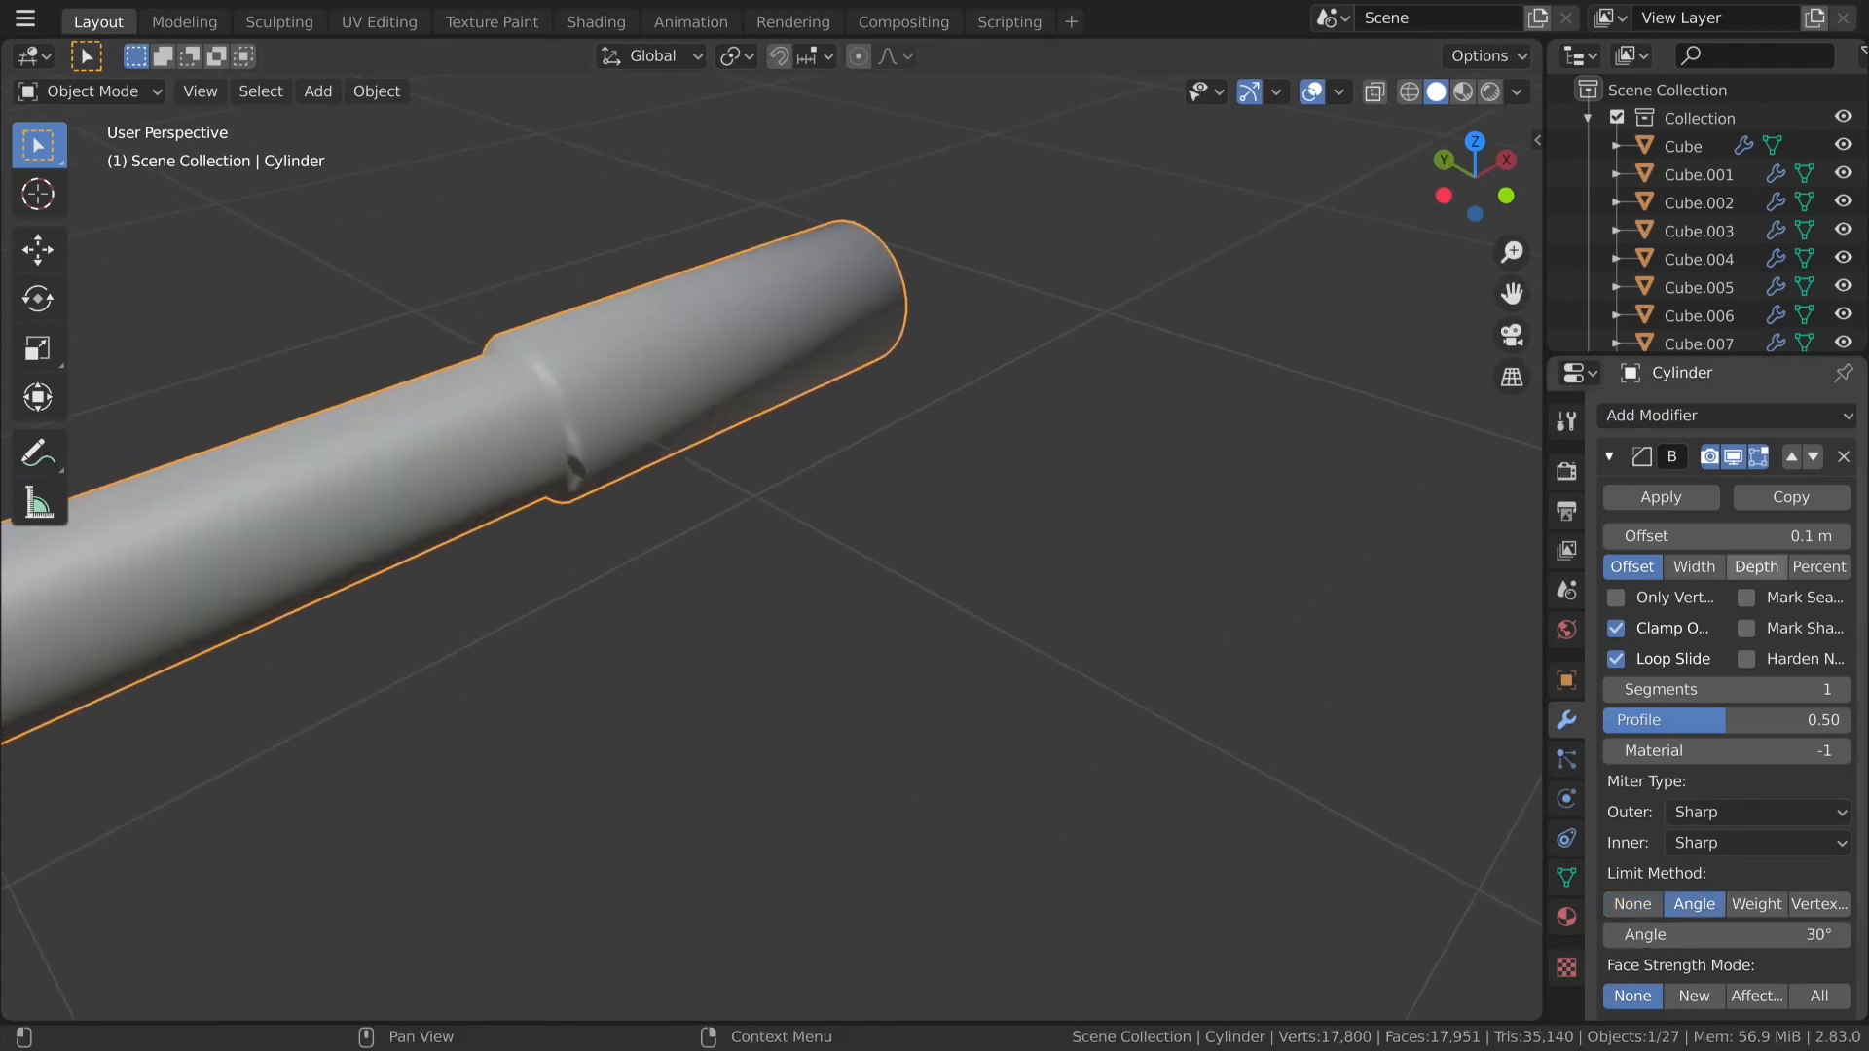
pyautogui.click(1648, 633)
pyautogui.moveTo(1723, 536); pyautogui.dragTo(1655, 536)
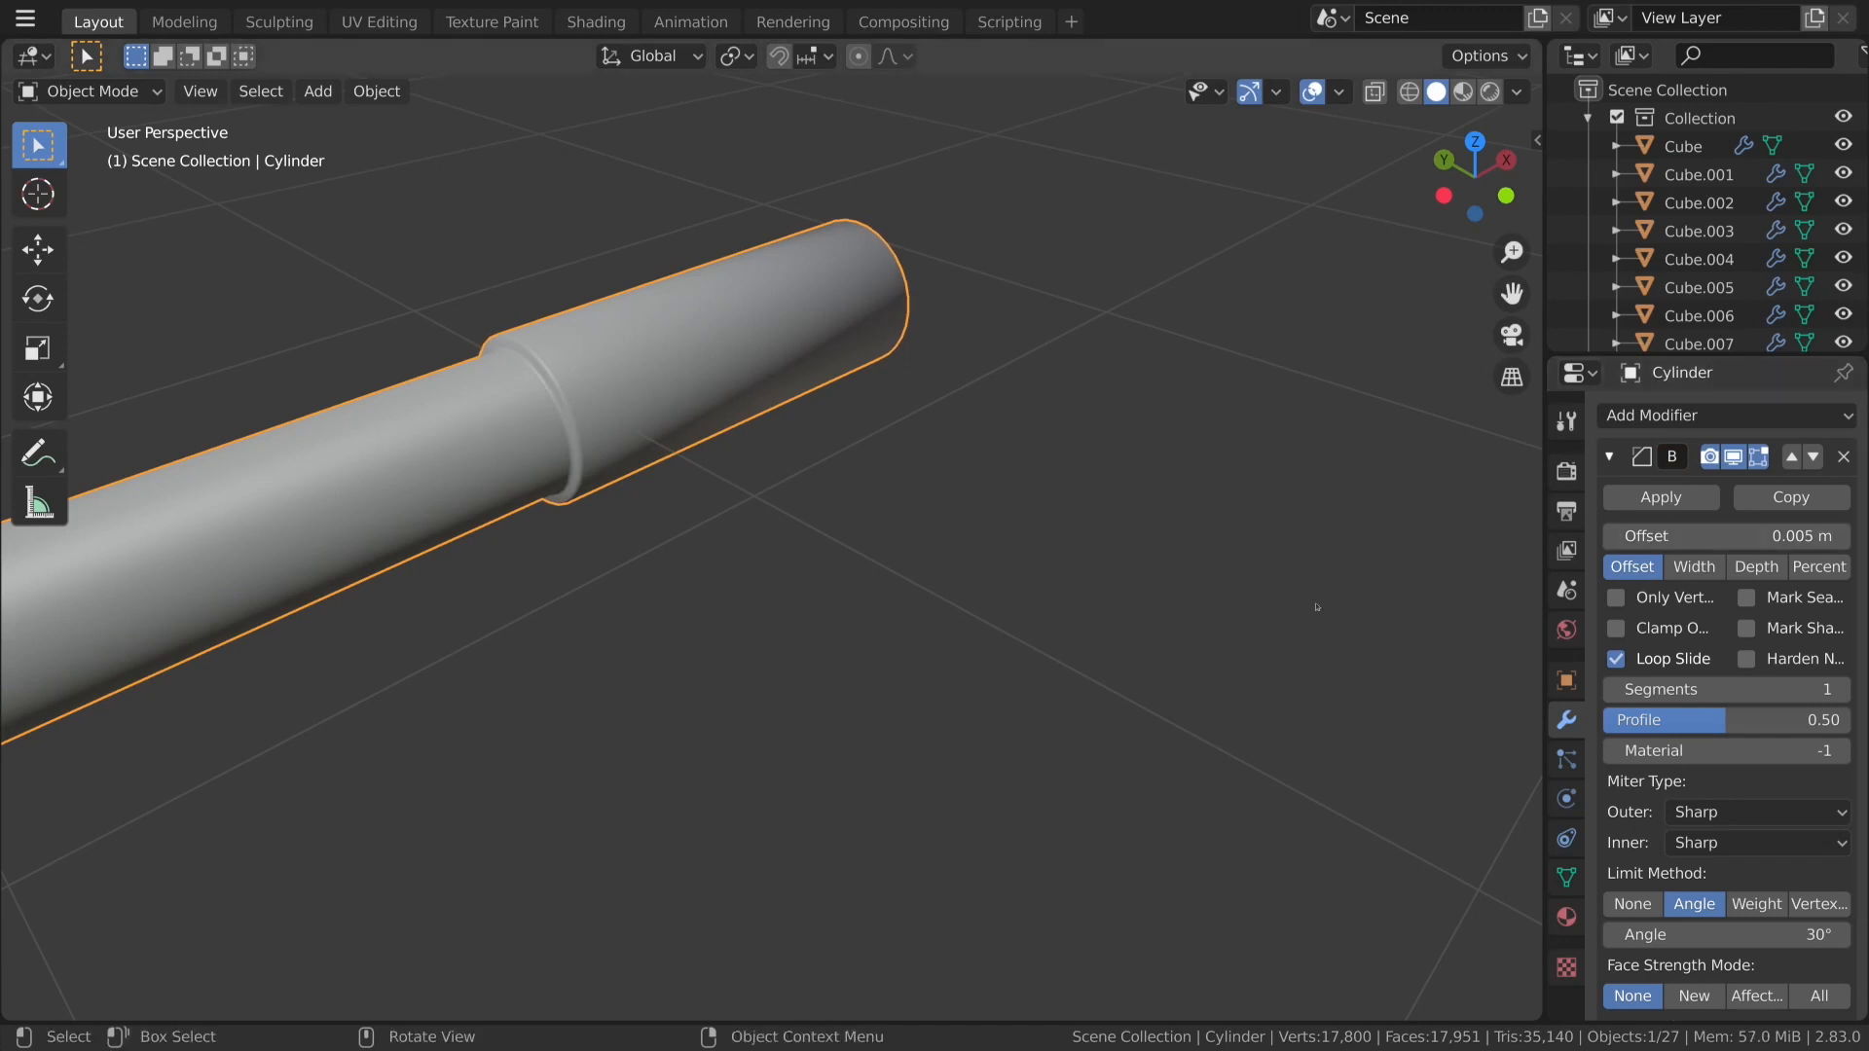
# Enable Auto Smooth at 30° for the rod's normals and add a Weighted Normal modifier.
pyautogui.click(1557, 885)
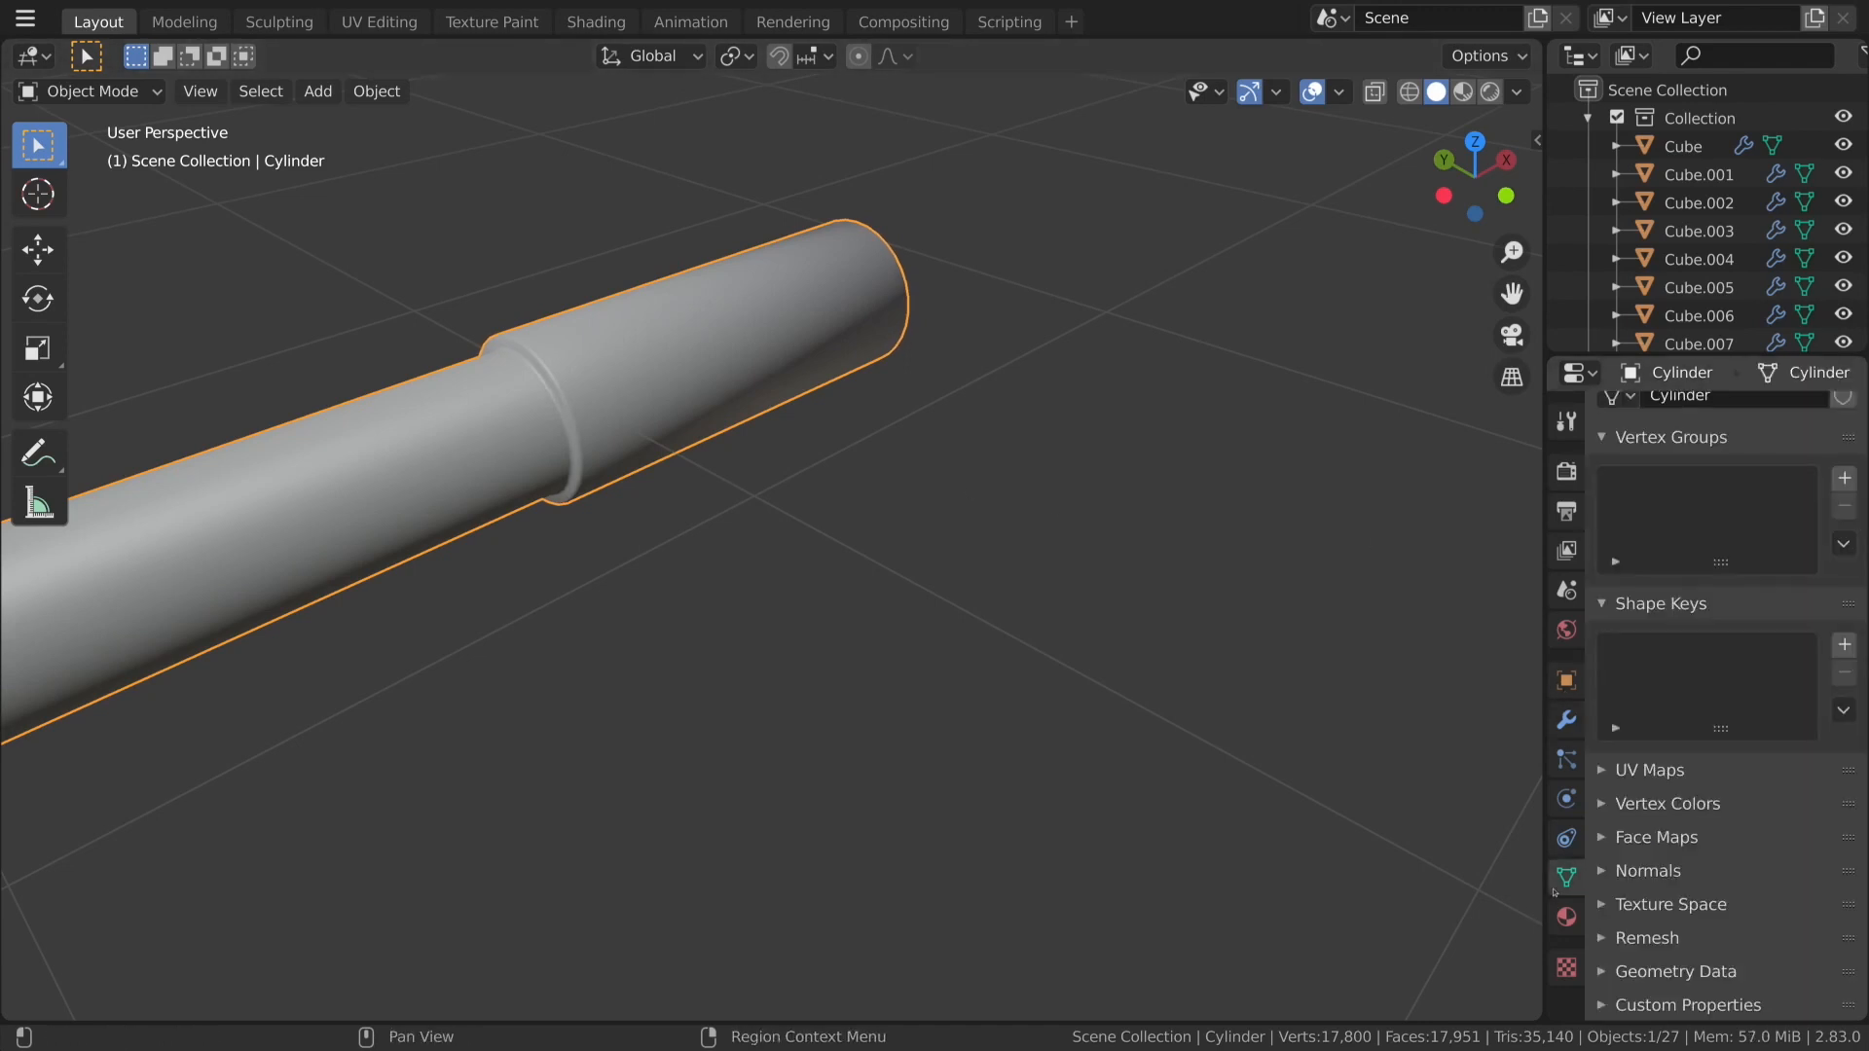
pyautogui.click(1604, 872)
pyautogui.click(1645, 904)
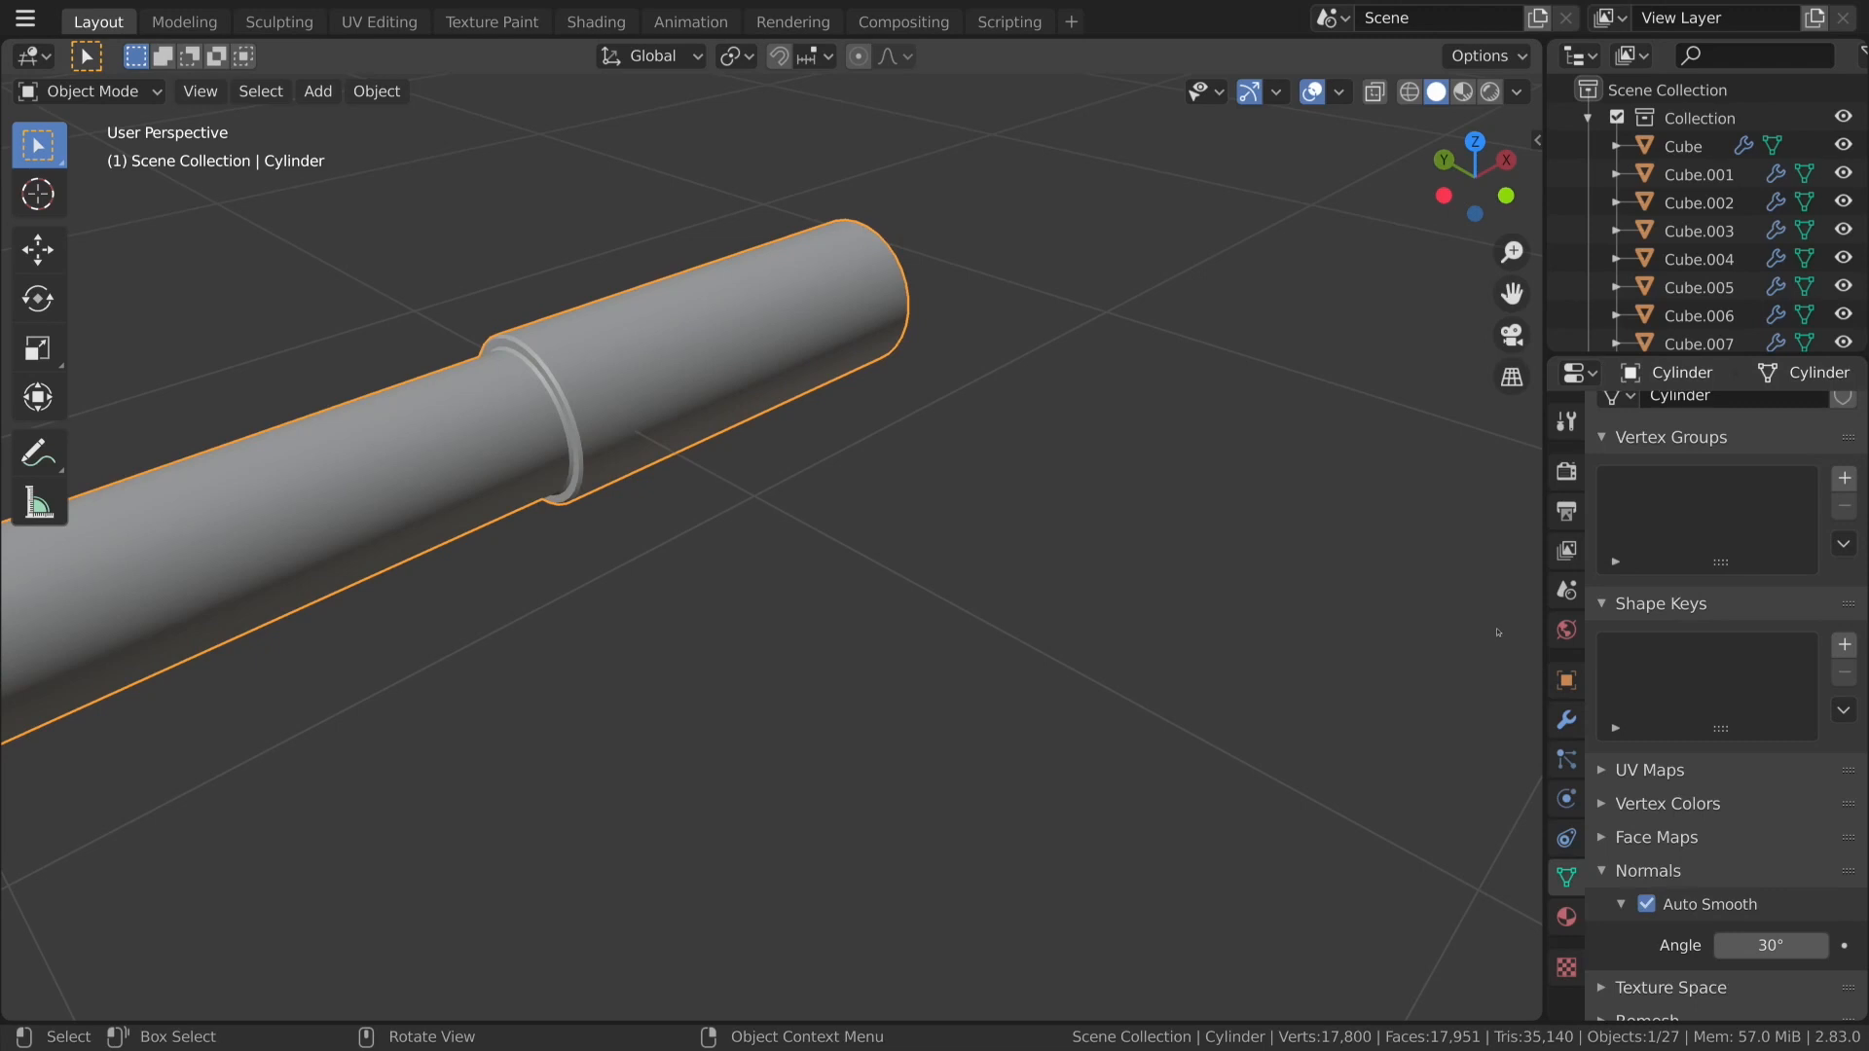
pyautogui.click(1566, 719)
pyautogui.click(1611, 456)
pyautogui.click(1675, 415)
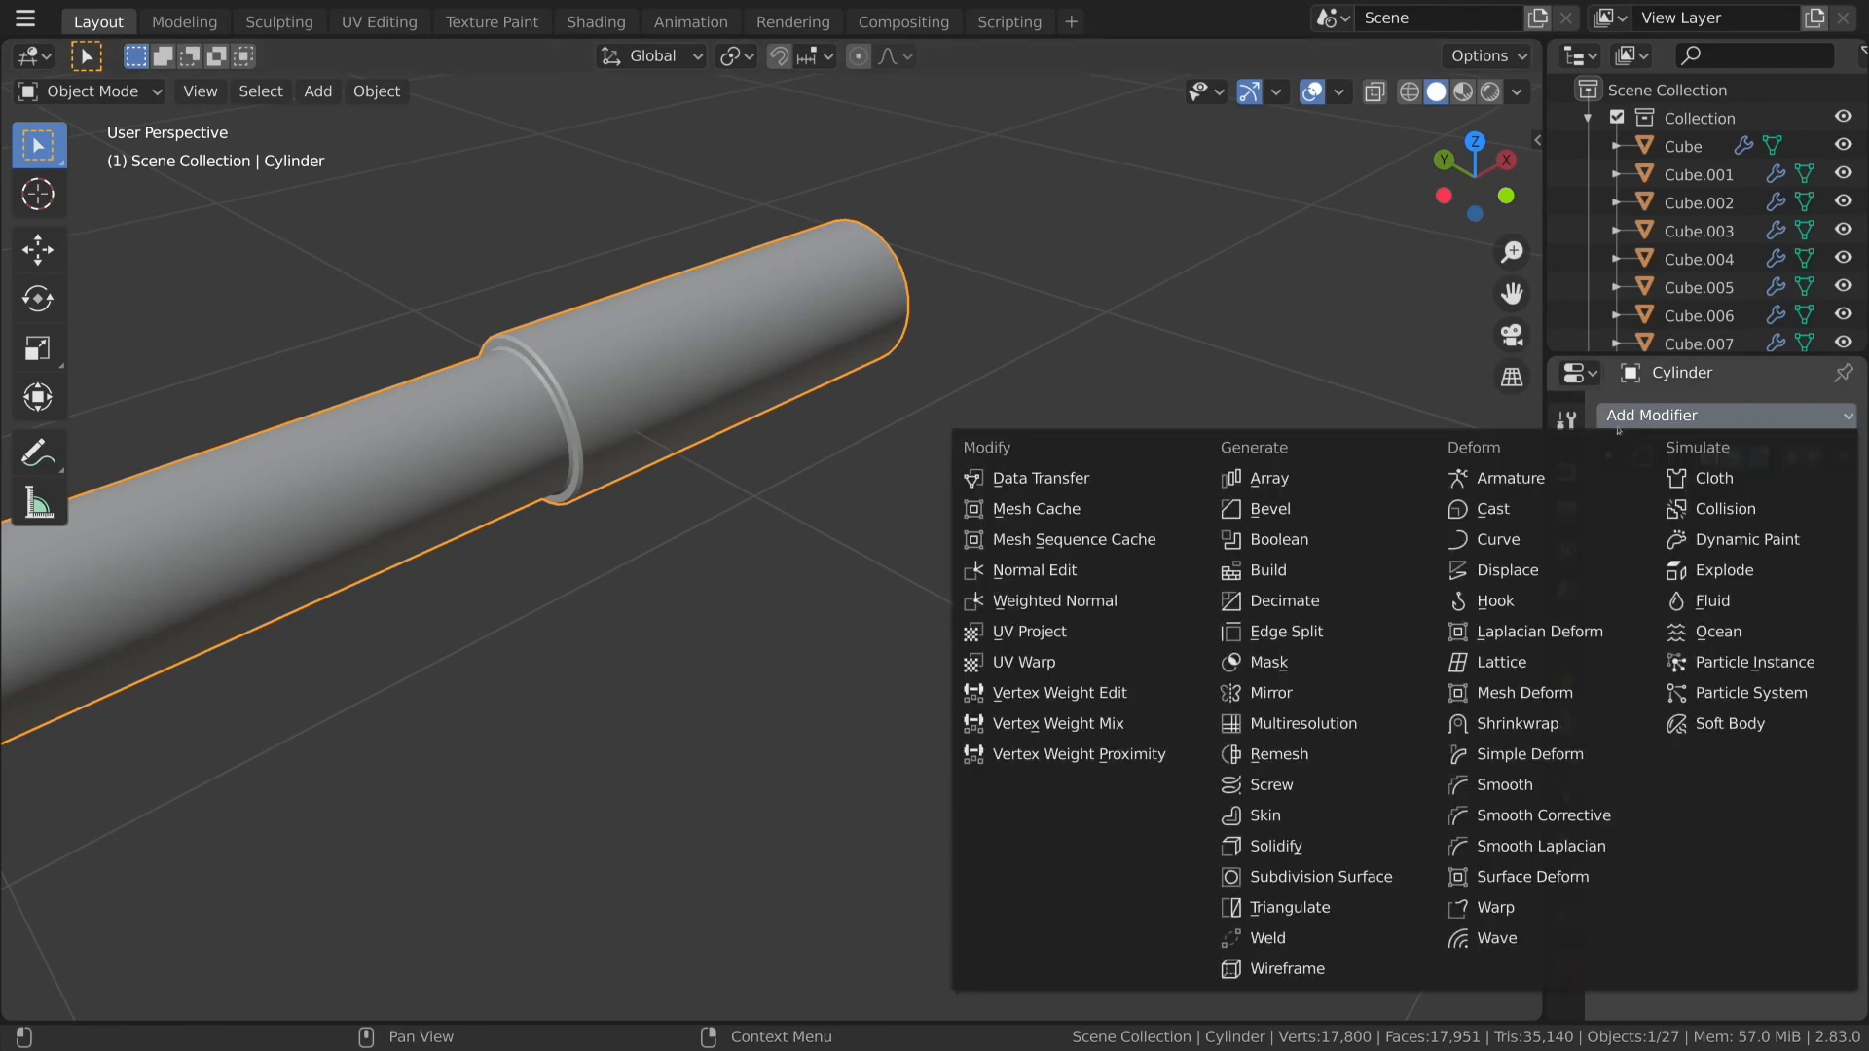
pyautogui.click(1036, 596)
pyautogui.moveTo(1037, 588); pyautogui.dragTo(668, 393, button='middle')
pyautogui.scroll(-4, 730, 409)
pyautogui.moveTo(798, 426); pyautogui.dragTo(1172, 509, button='middle')
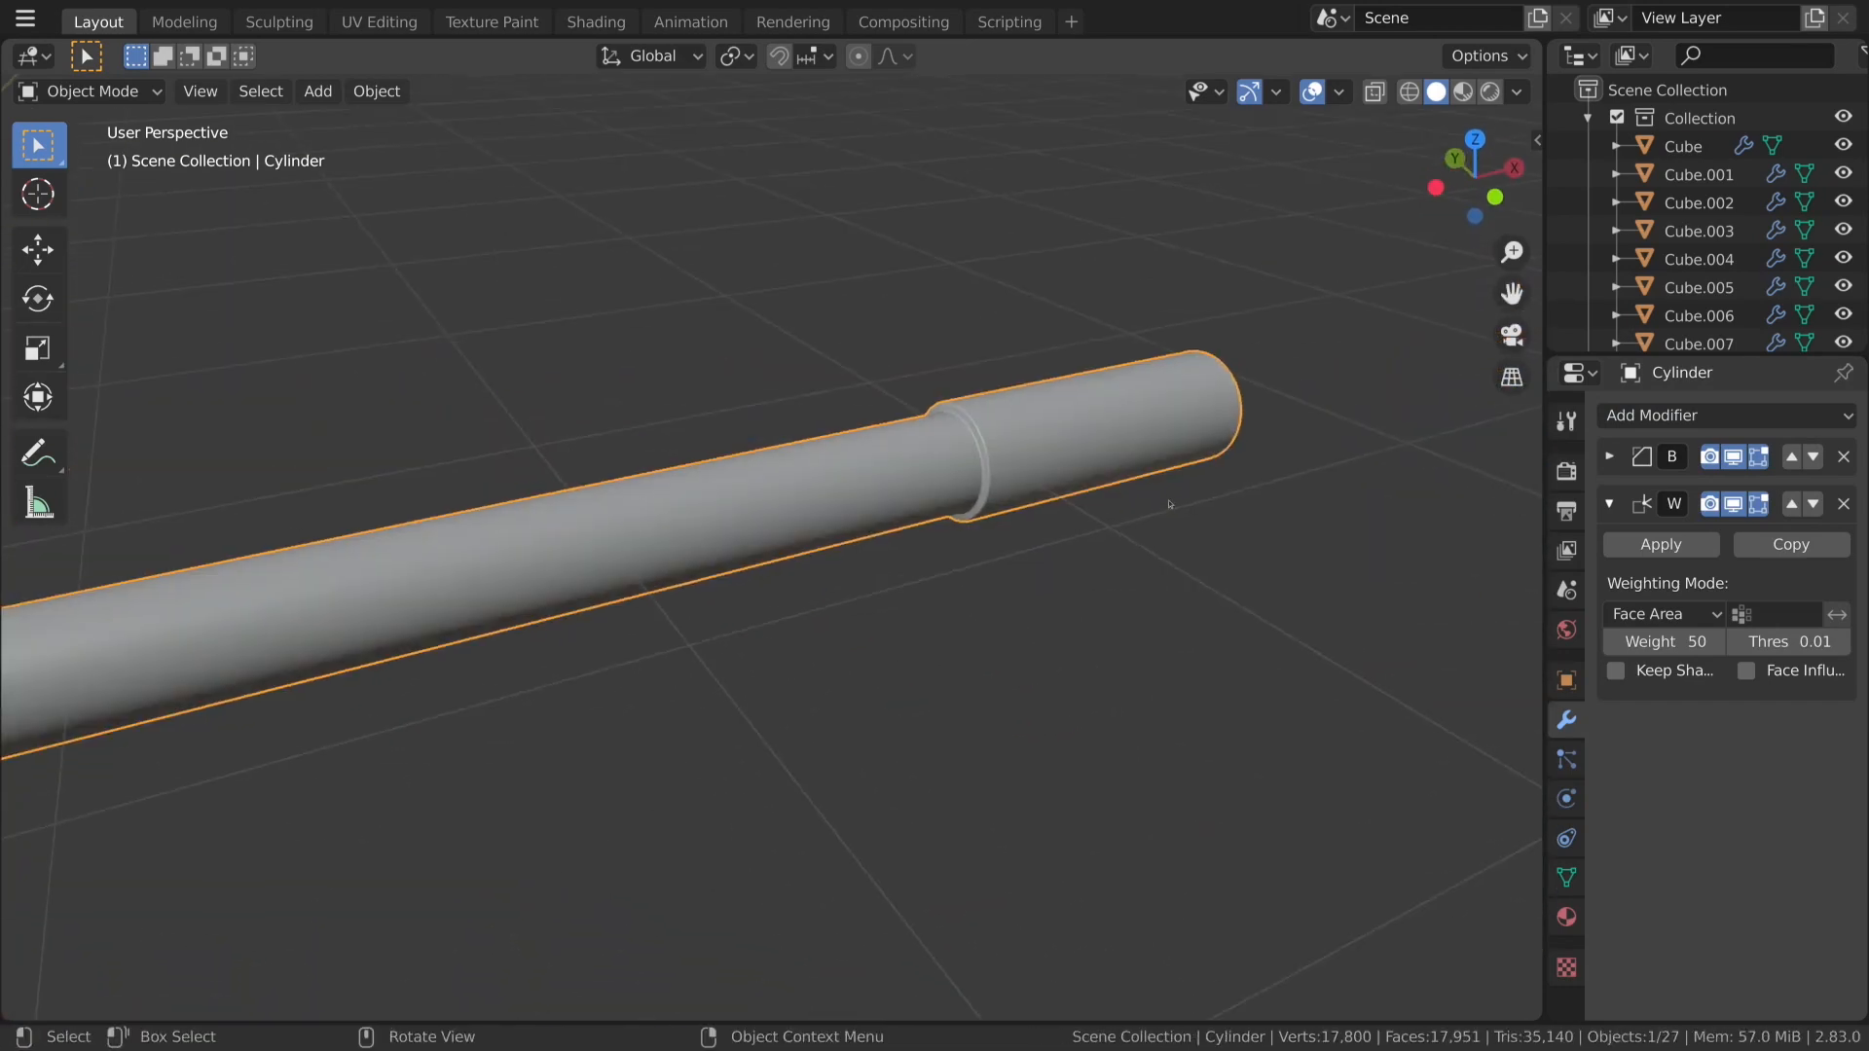
# Give the rod a new material with Metallic 1.000 and Roughness 0.200.
pyautogui.scroll(-7, 954, 558)
pyautogui.press('KP_7')
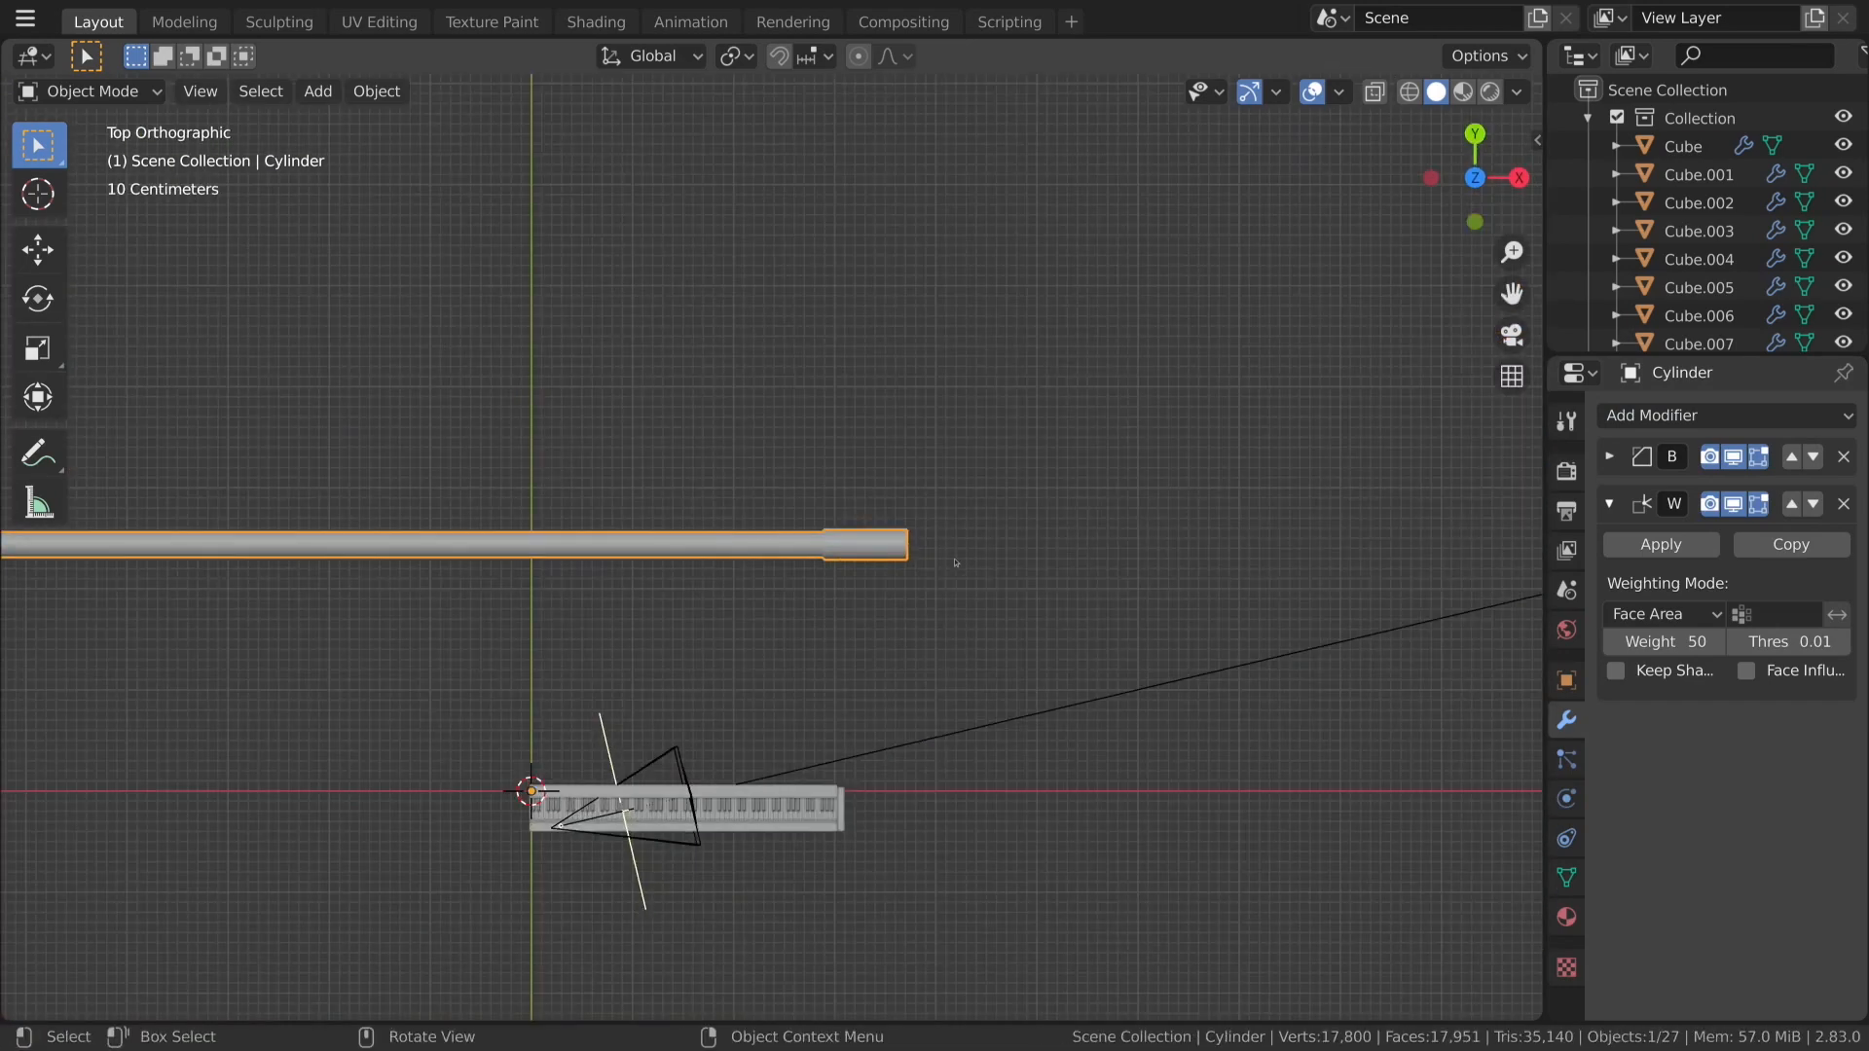
pyautogui.scroll(-1, 996, 563)
pyautogui.scroll(3, 994, 569)
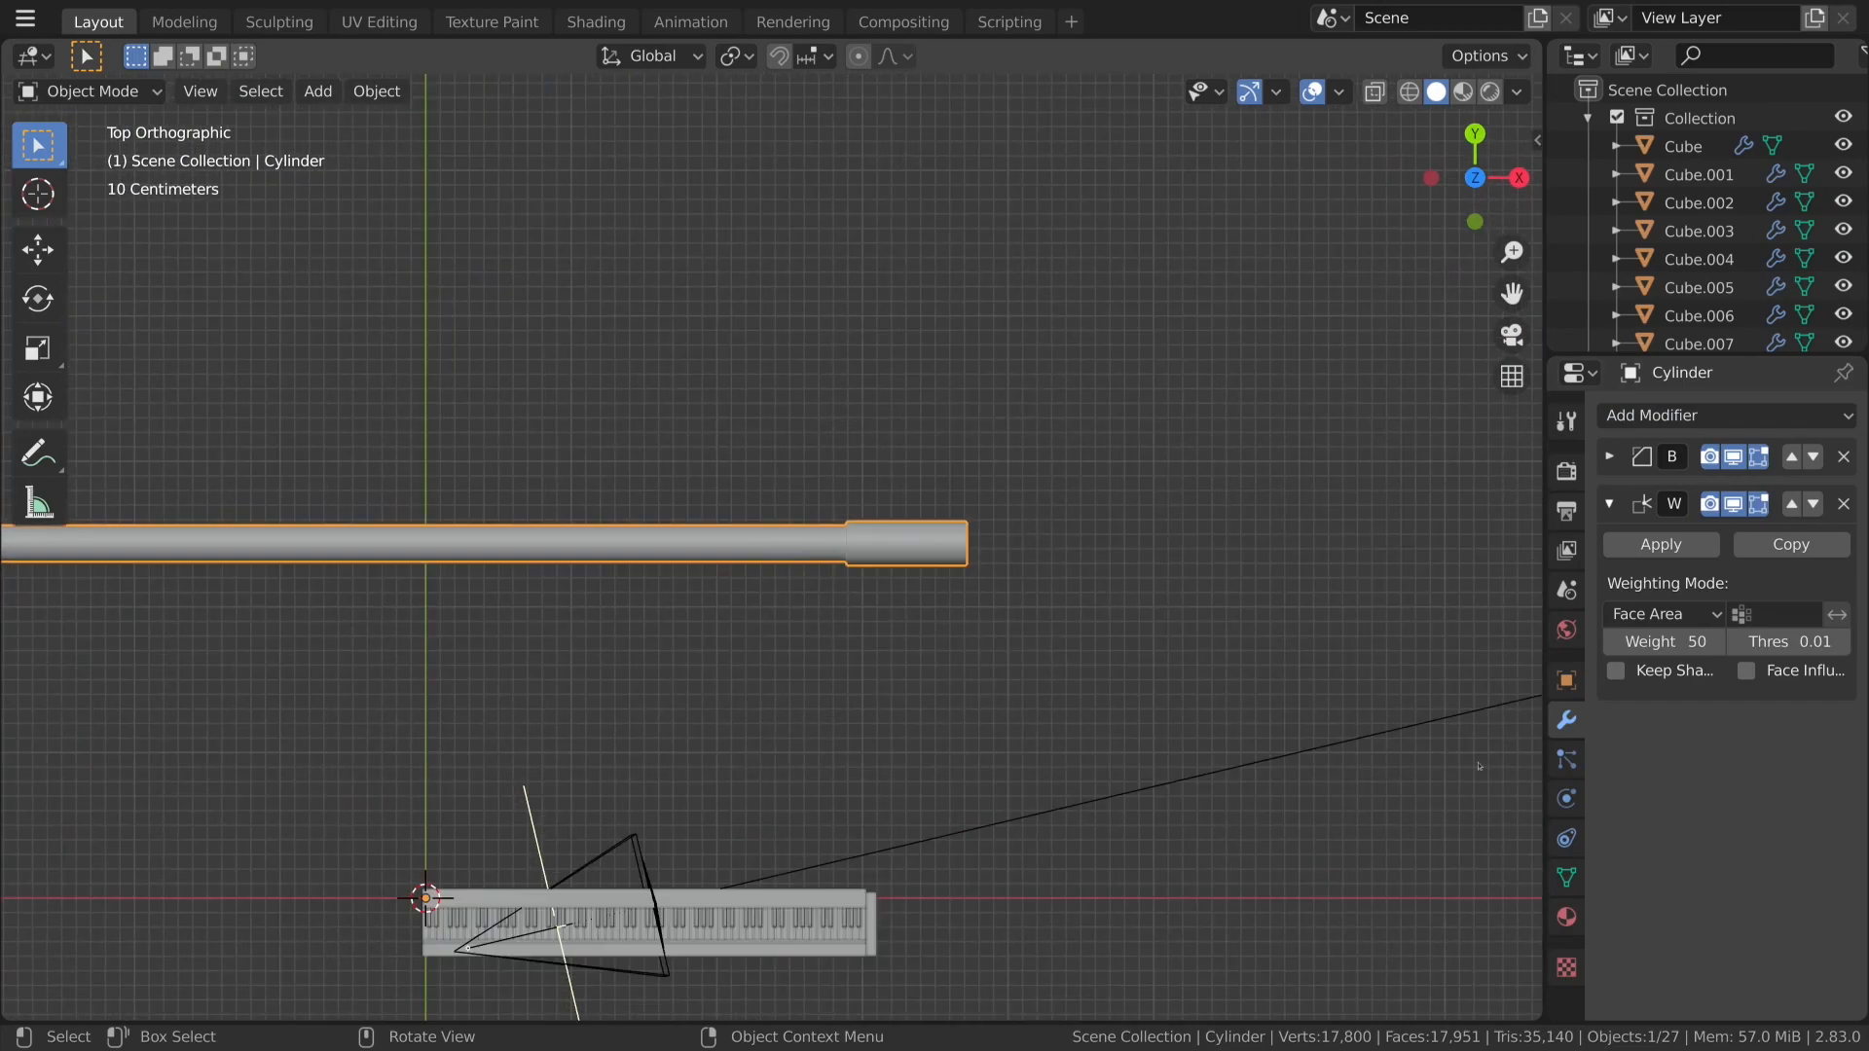
pyautogui.click(1566, 917)
pyautogui.click(1684, 508)
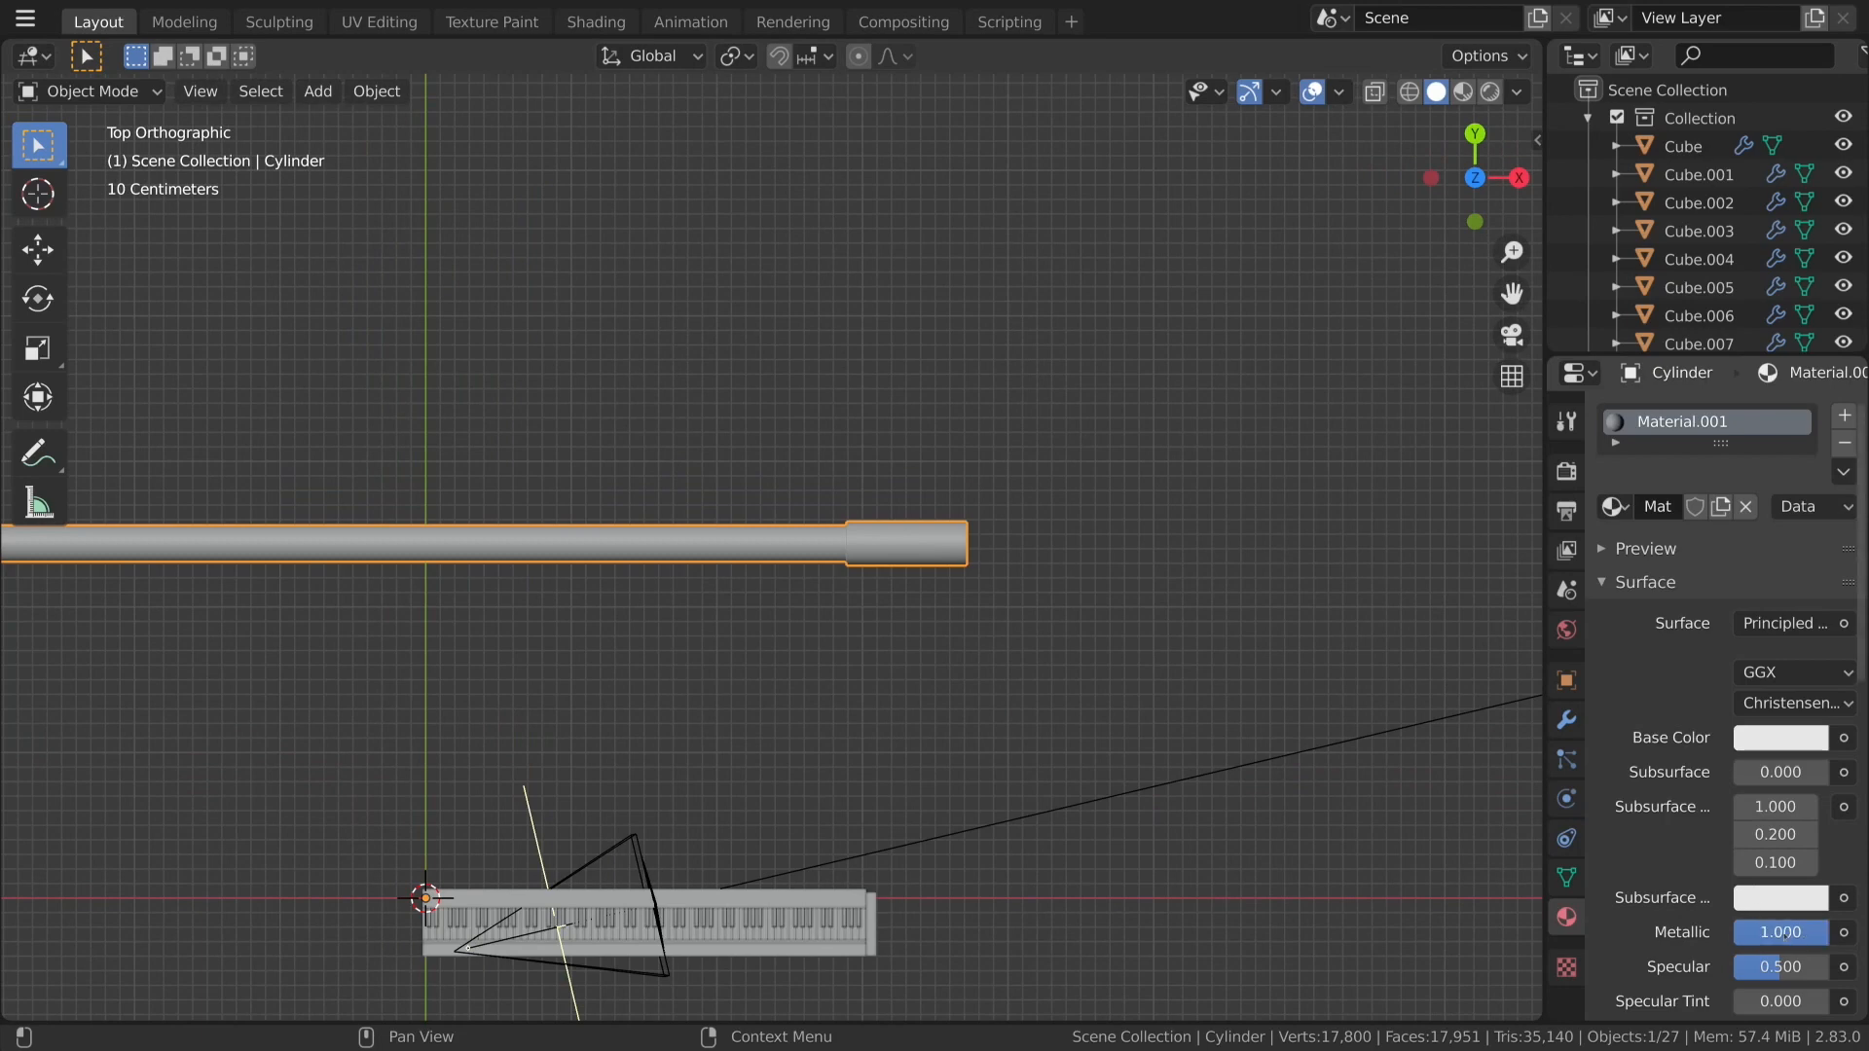
pyautogui.scroll(-5, 1784, 932)
pyautogui.click(1772, 843)
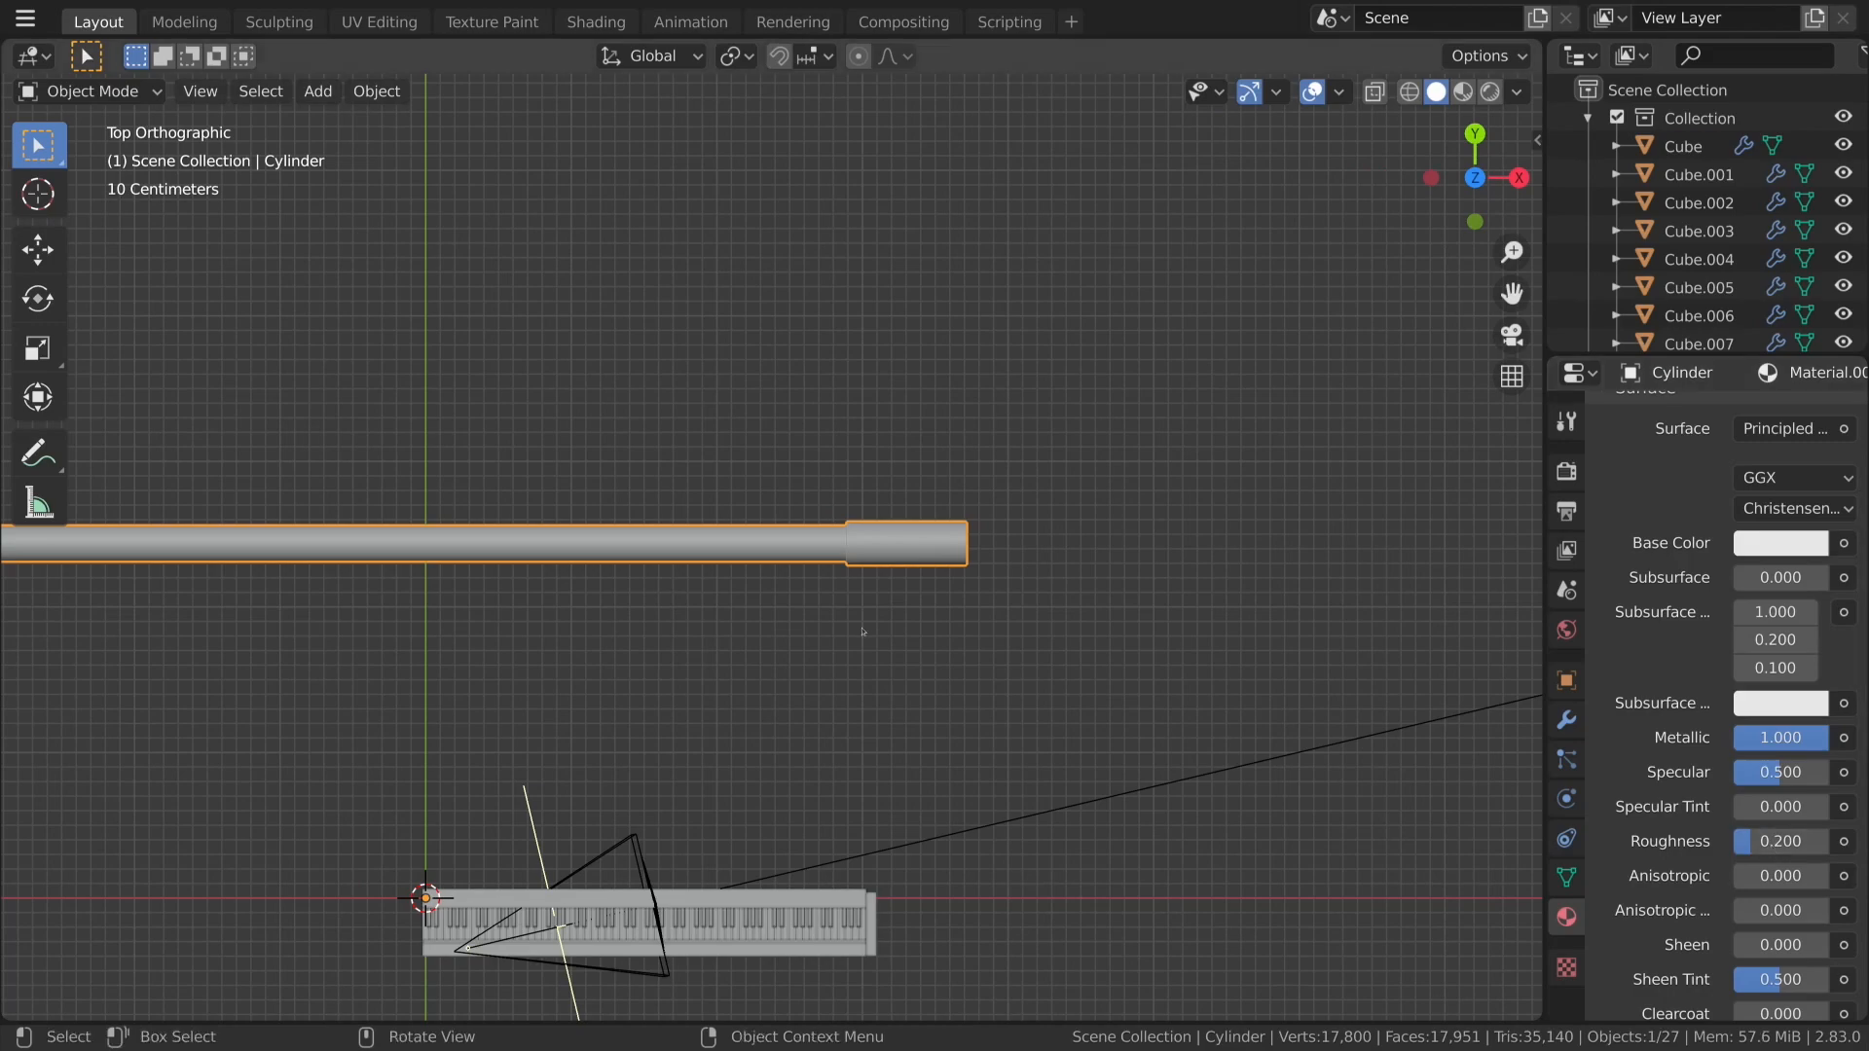
# Scale the rod object down considerably toward its origin in top view.
pyautogui.scroll(-3, 885, 655)
pyautogui.scroll(1, 885, 655)
pyautogui.press('s')
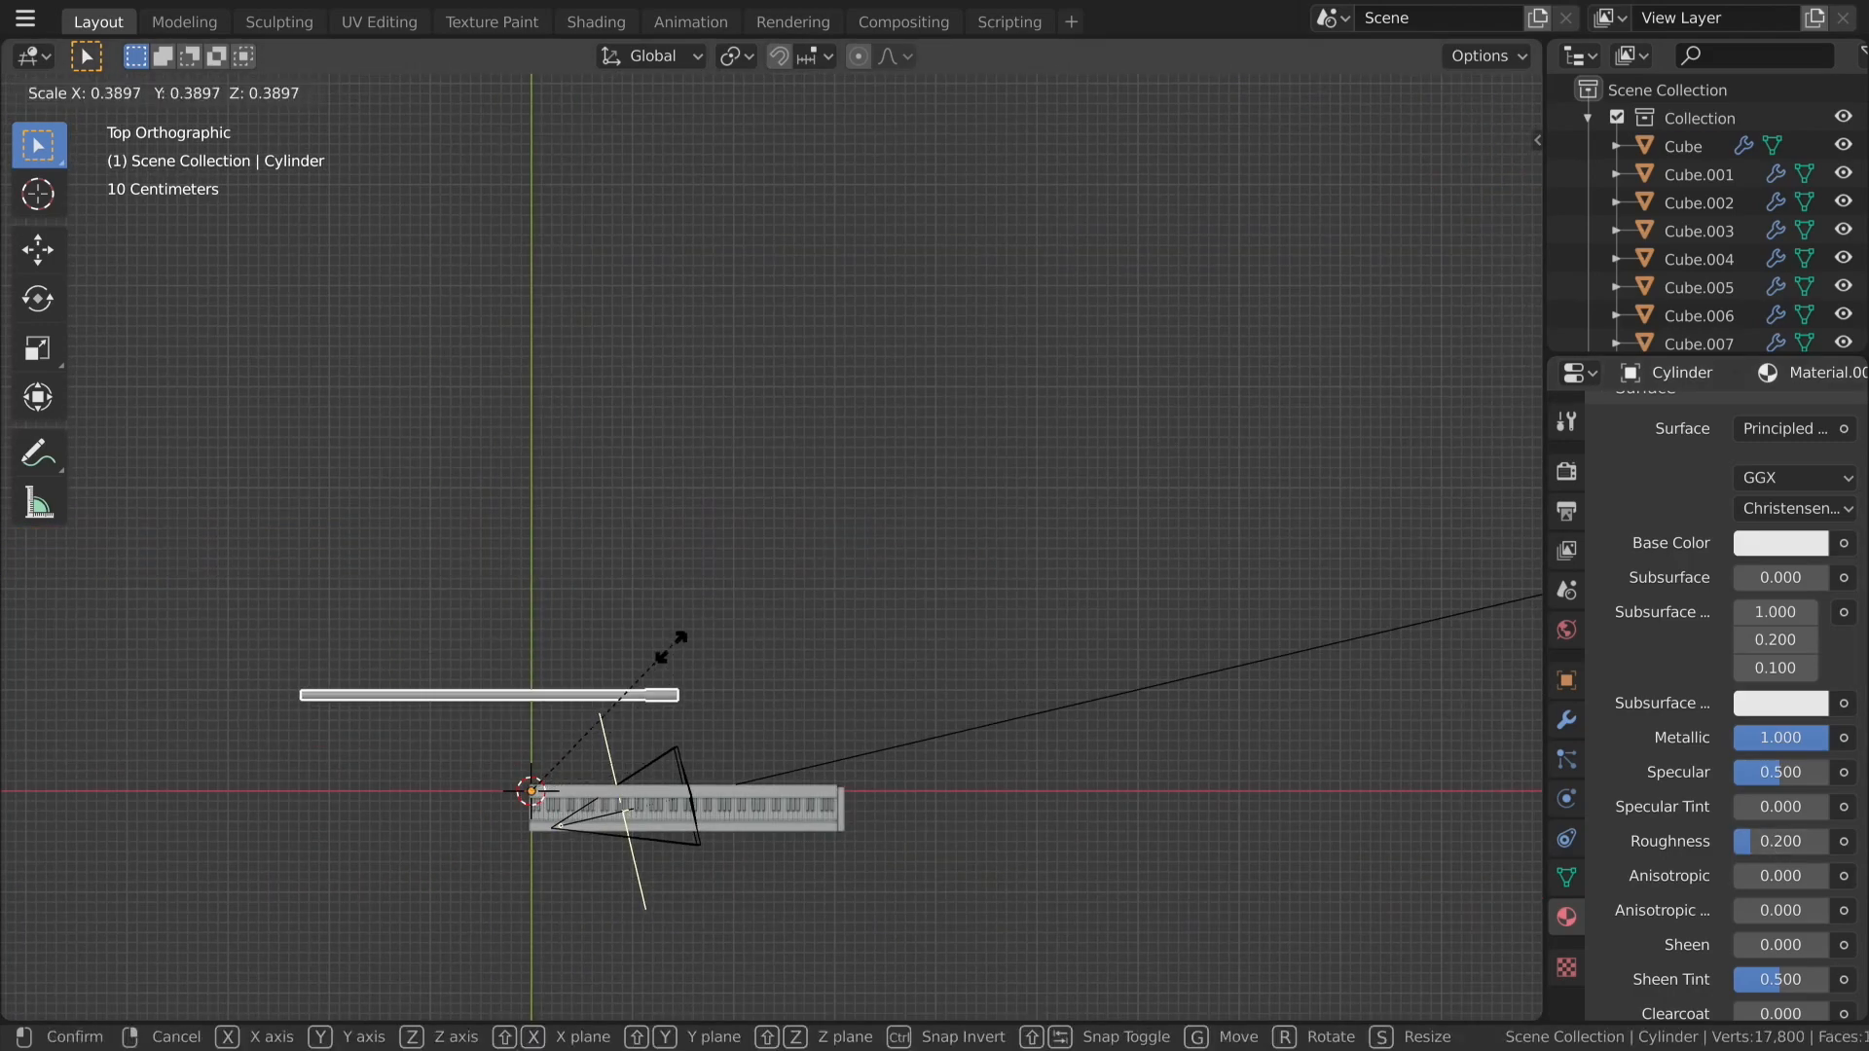
pyautogui.click(576, 766)
# In Edit Mode, move the rod's whole mesh so it lies across the object origin at the keyboard's corner.
pyautogui.keyDown('shift'); pyautogui.moveTo(576, 765); pyautogui.dragTo(784, 404, button='middle'); pyautogui.keyUp('shift')
pyautogui.scroll(5, 837, 467)
pyautogui.keyDown('shift'); pyautogui.moveTo(875, 447); pyautogui.dragTo(897, 685, button='middle'); pyautogui.keyUp('shift')
pyautogui.scroll(6, 897, 684)
pyautogui.press('Tab')
pyautogui.press('g')
pyautogui.press('Escape')
pyautogui.press('a')
pyautogui.press('g')
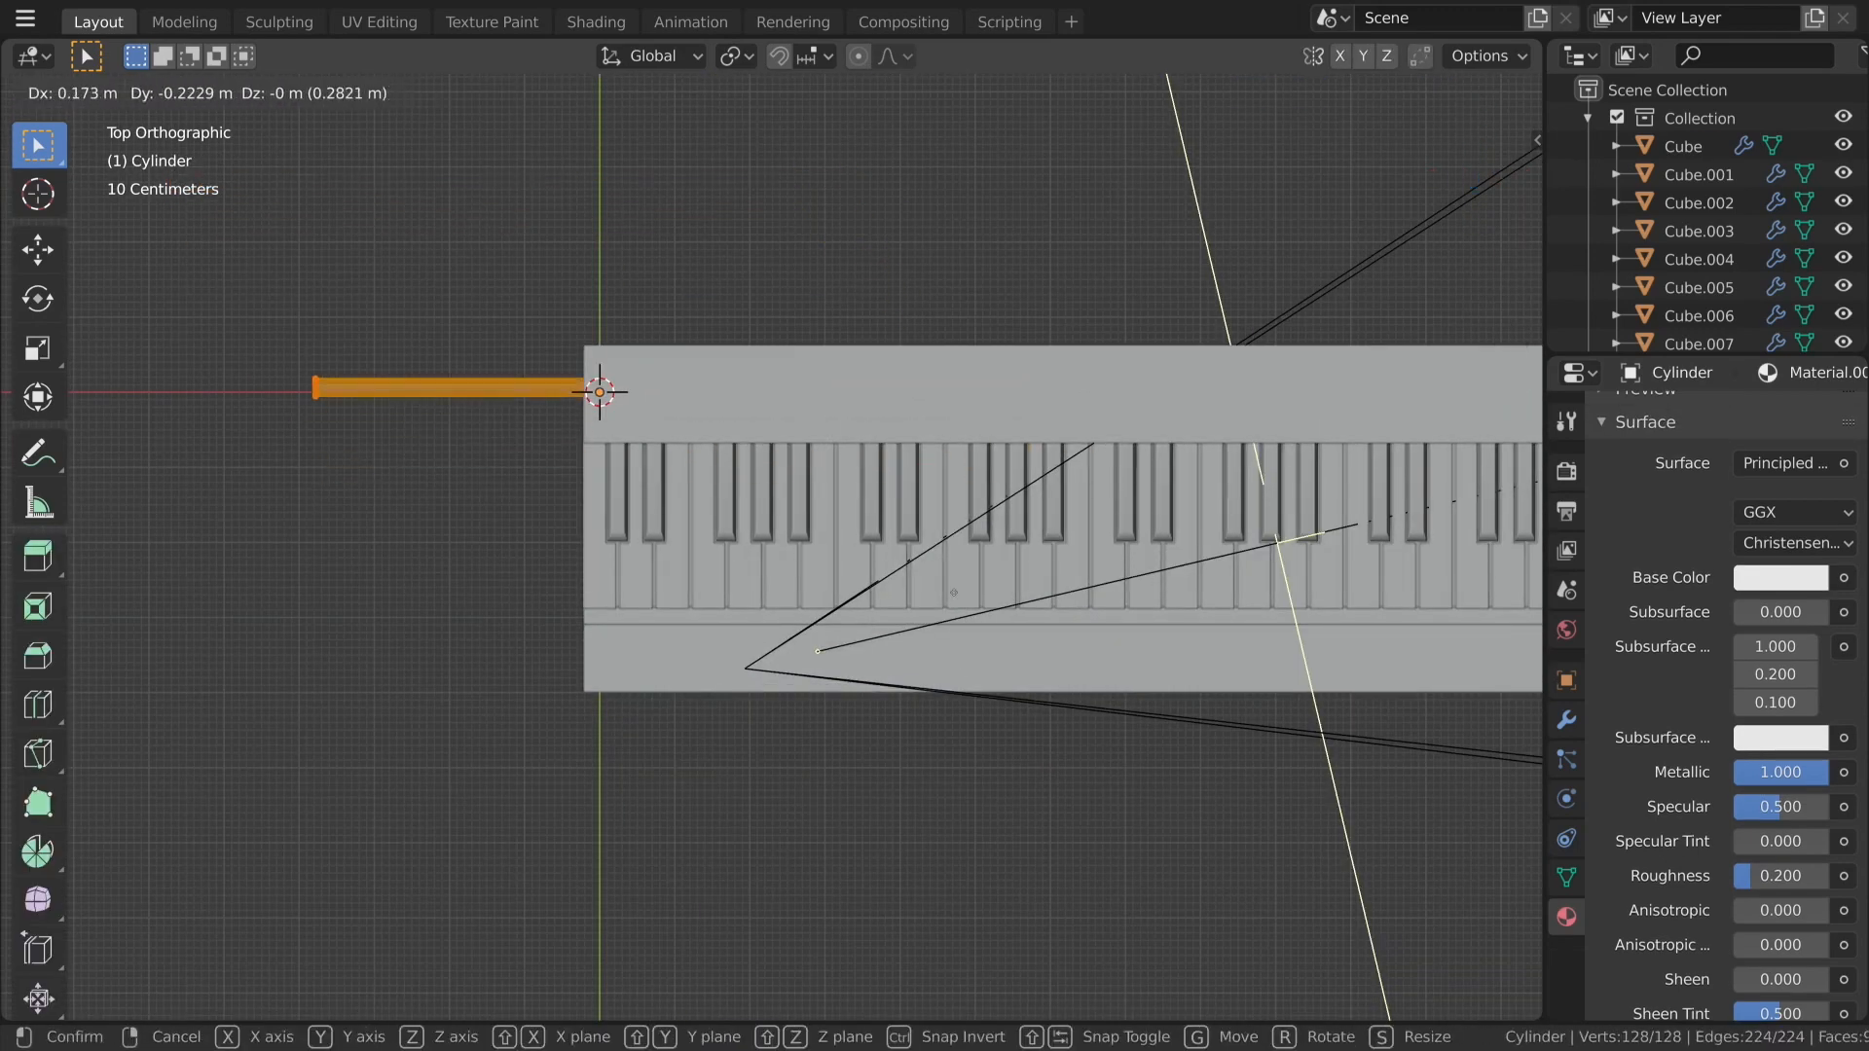
pyautogui.click(902, 838)
# Leave Edit Mode and scale the rod object down further in top view with wireframe shading.
pyautogui.moveTo(901, 838); pyautogui.dragTo(857, 696, button='middle')
pyautogui.press('Tab')
pyautogui.press('KP_7')
pyautogui.press('z')
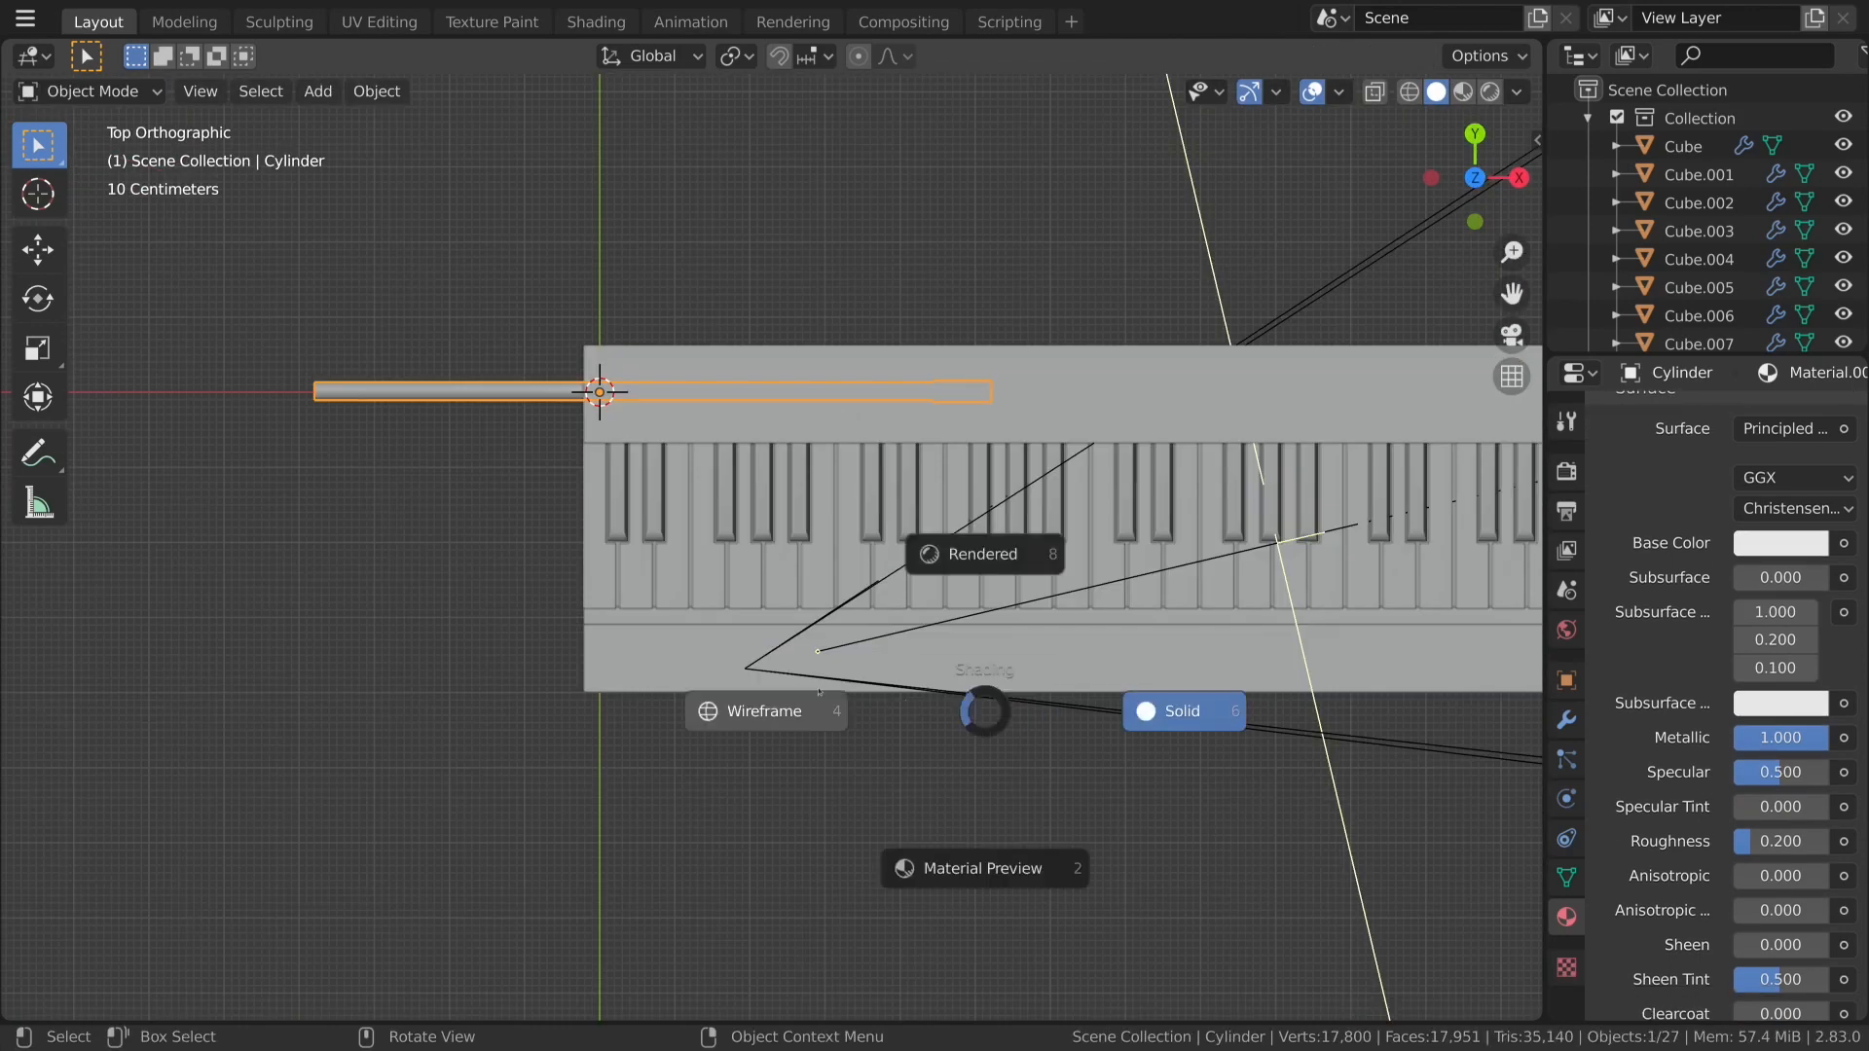
pyautogui.click(772, 710)
pyautogui.press('s')
pyautogui.click(942, 469)
# Reposition the rod behind the piano keys in top view and fine-tune its size.
pyautogui.press('g')
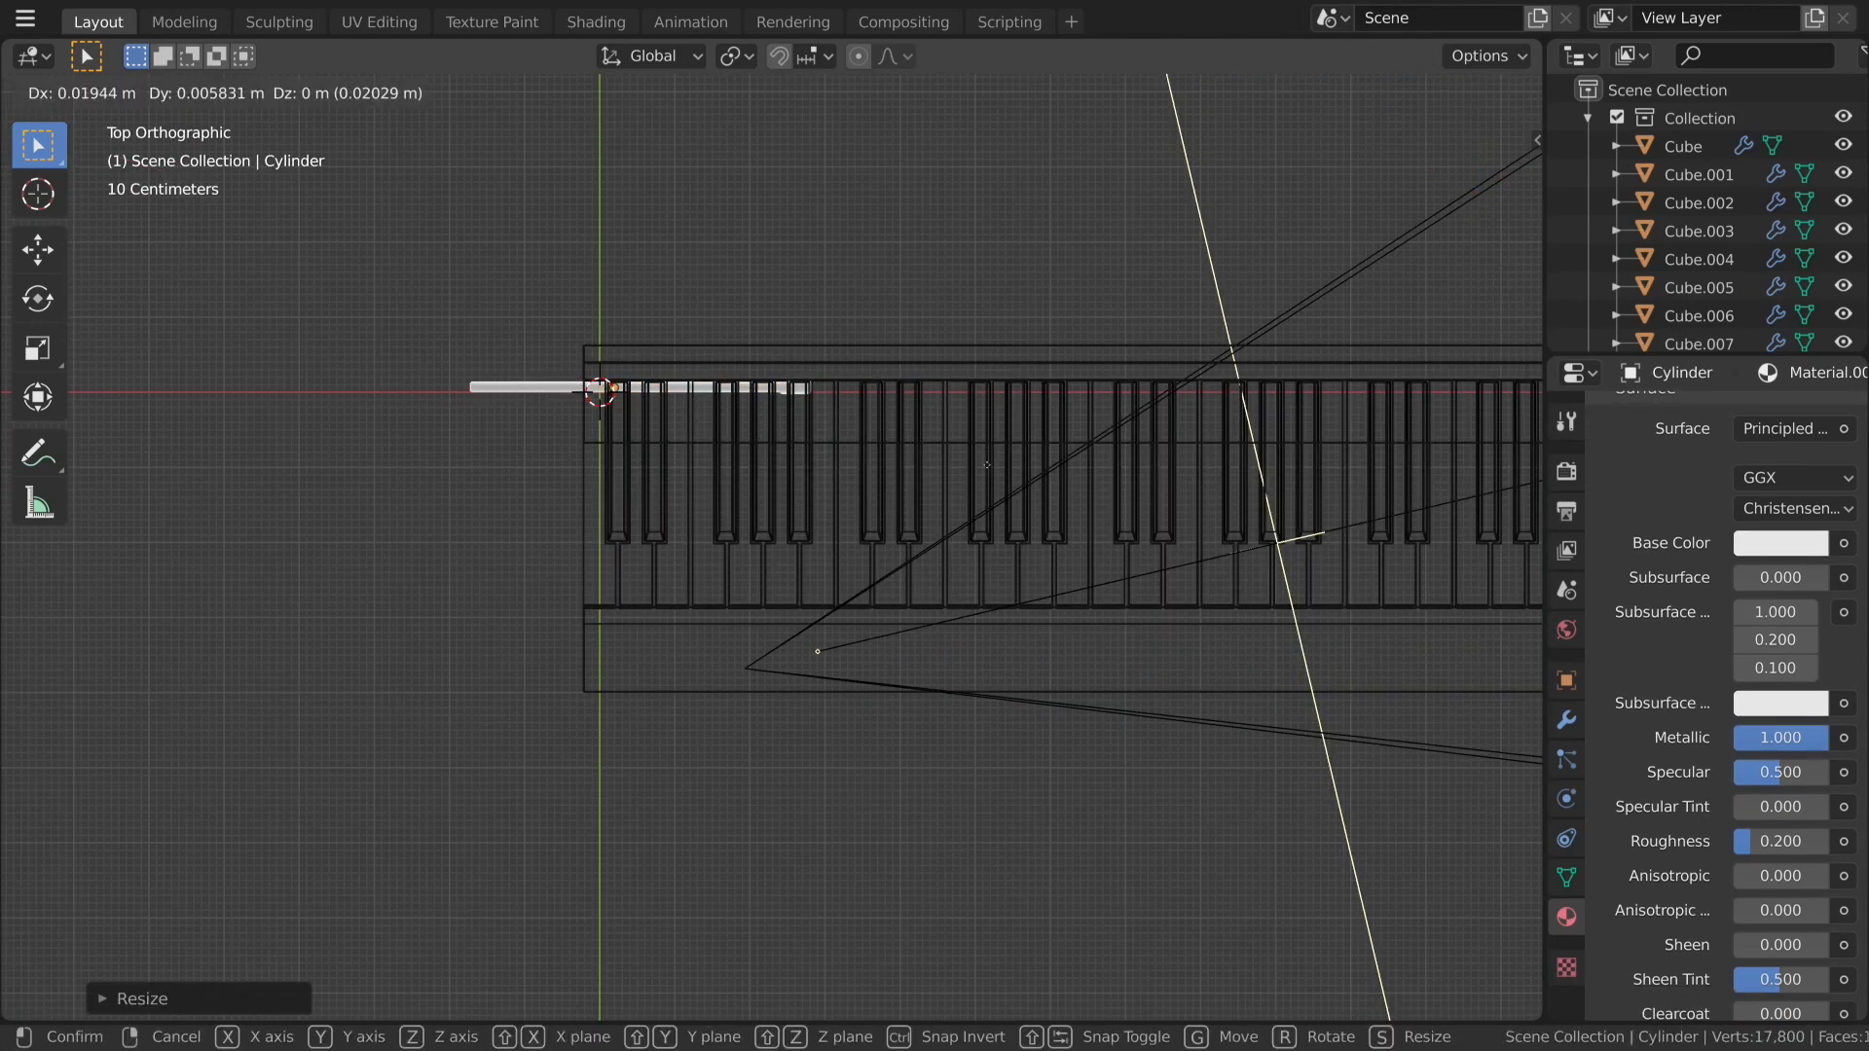
pyautogui.click(1066, 453)
pyautogui.press('s')
pyautogui.click(1036, 491)
pyautogui.press('g')
pyautogui.click(1050, 487)
pyautogui.press('g')
pyautogui.click(1050, 488)
# Raise the rod along Z onto the ledge behind the keys and return to solid shading.
pyautogui.moveTo(1074, 451); pyautogui.dragTo(1202, 385, button='middle')
pyautogui.press('g')
pyautogui.press('z')
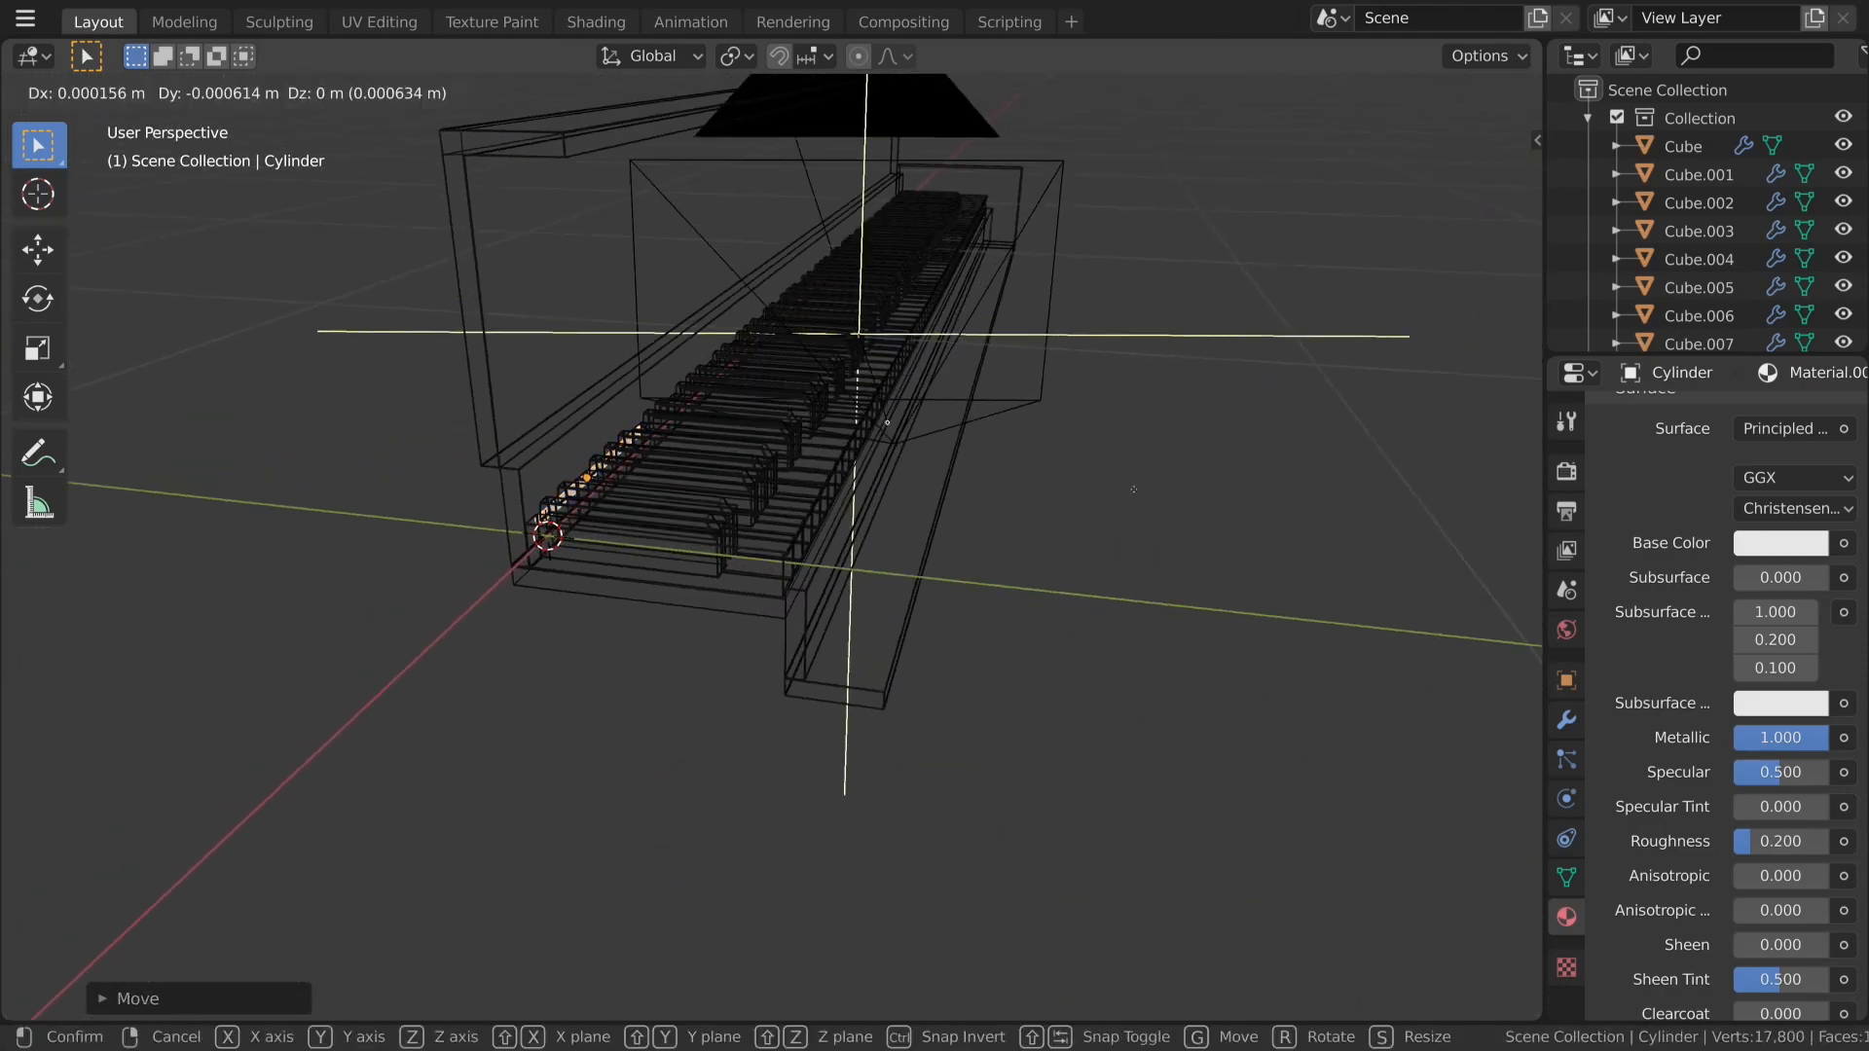
pyautogui.click(1160, 430)
pyautogui.moveTo(1164, 430)
pyautogui.mouseDown(button='middle')
pyautogui.moveTo(1075, 401)
pyautogui.moveTo(1022, 414)
pyautogui.moveTo(1081, 709)
pyautogui.moveTo(895, 803)
pyautogui.mouseUp(button='middle')
pyautogui.scroll(4, 1022, 413)
pyautogui.press('z')
pyautogui.click(1046, 806)
pyautogui.press('g')
pyautogui.press('z')
pyautogui.click(1156, 734)
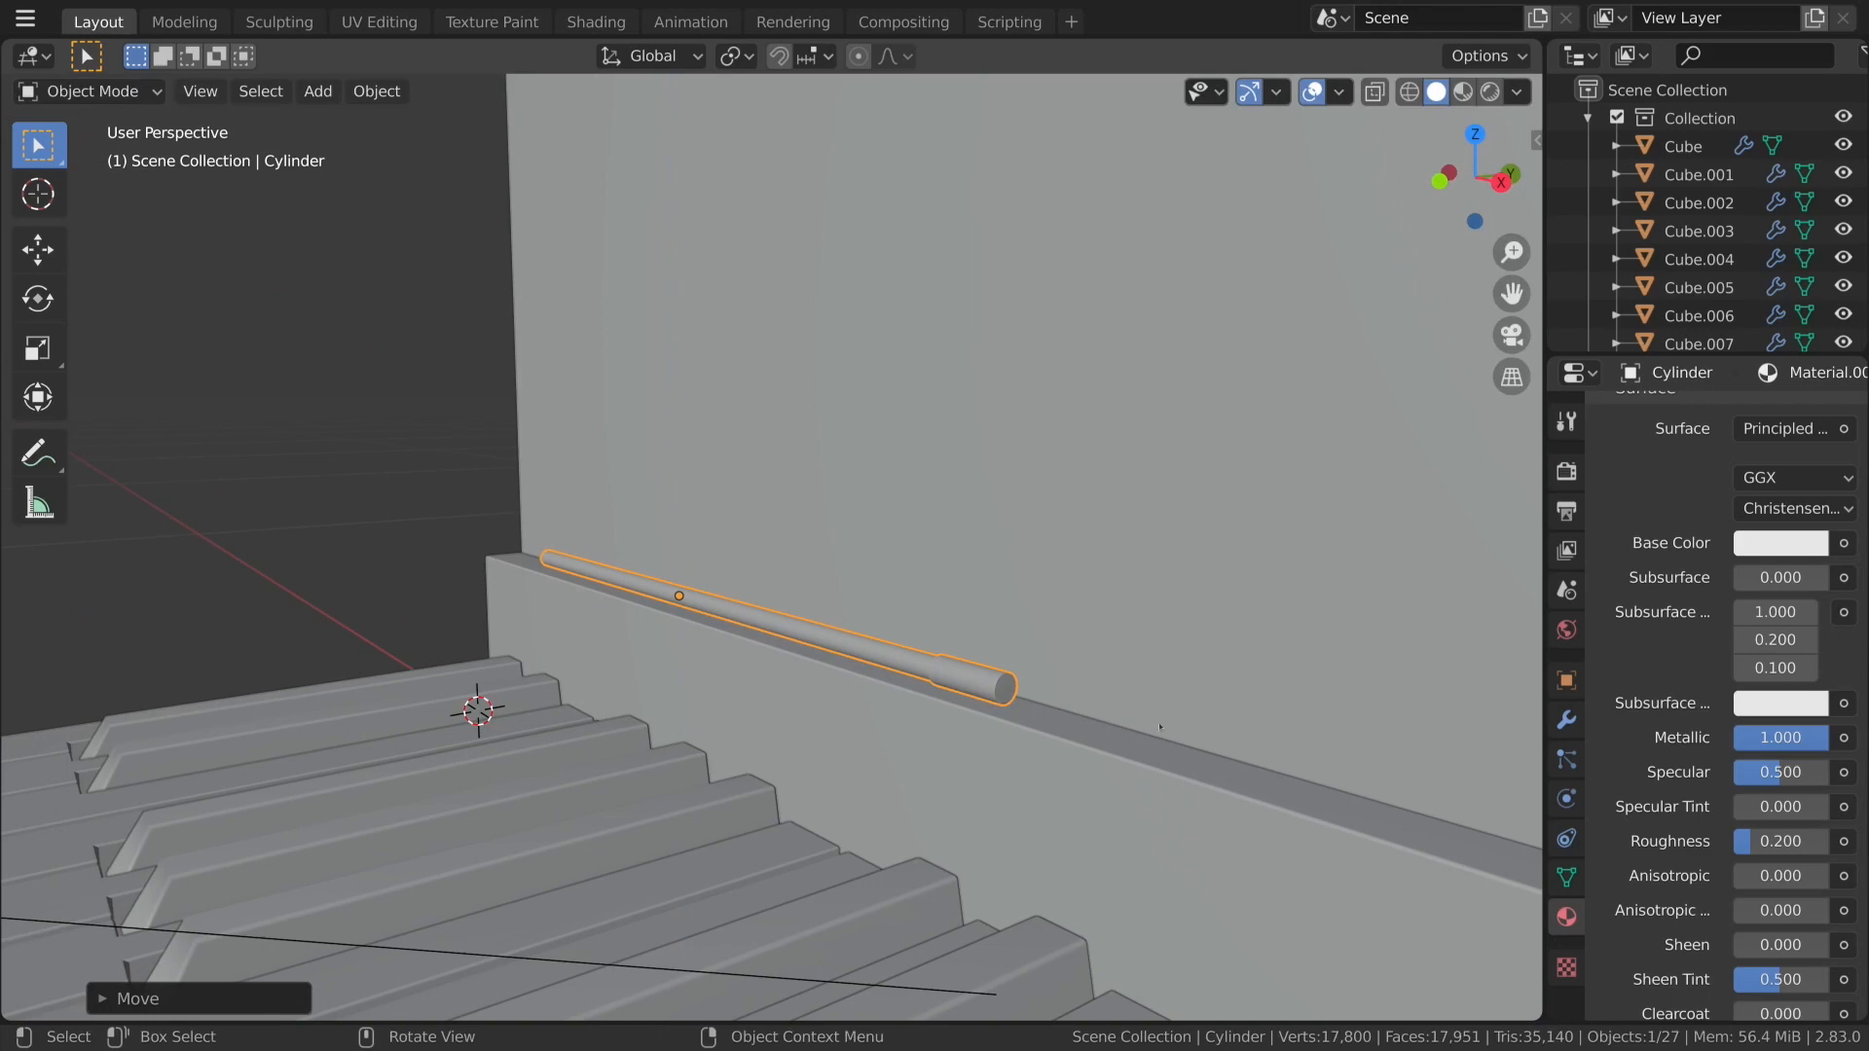
# From the camera view, slide the rod along global X until its far end enters the camera frame.
pyautogui.press('KP_0')
pyautogui.press('g')
pyautogui.press('y')
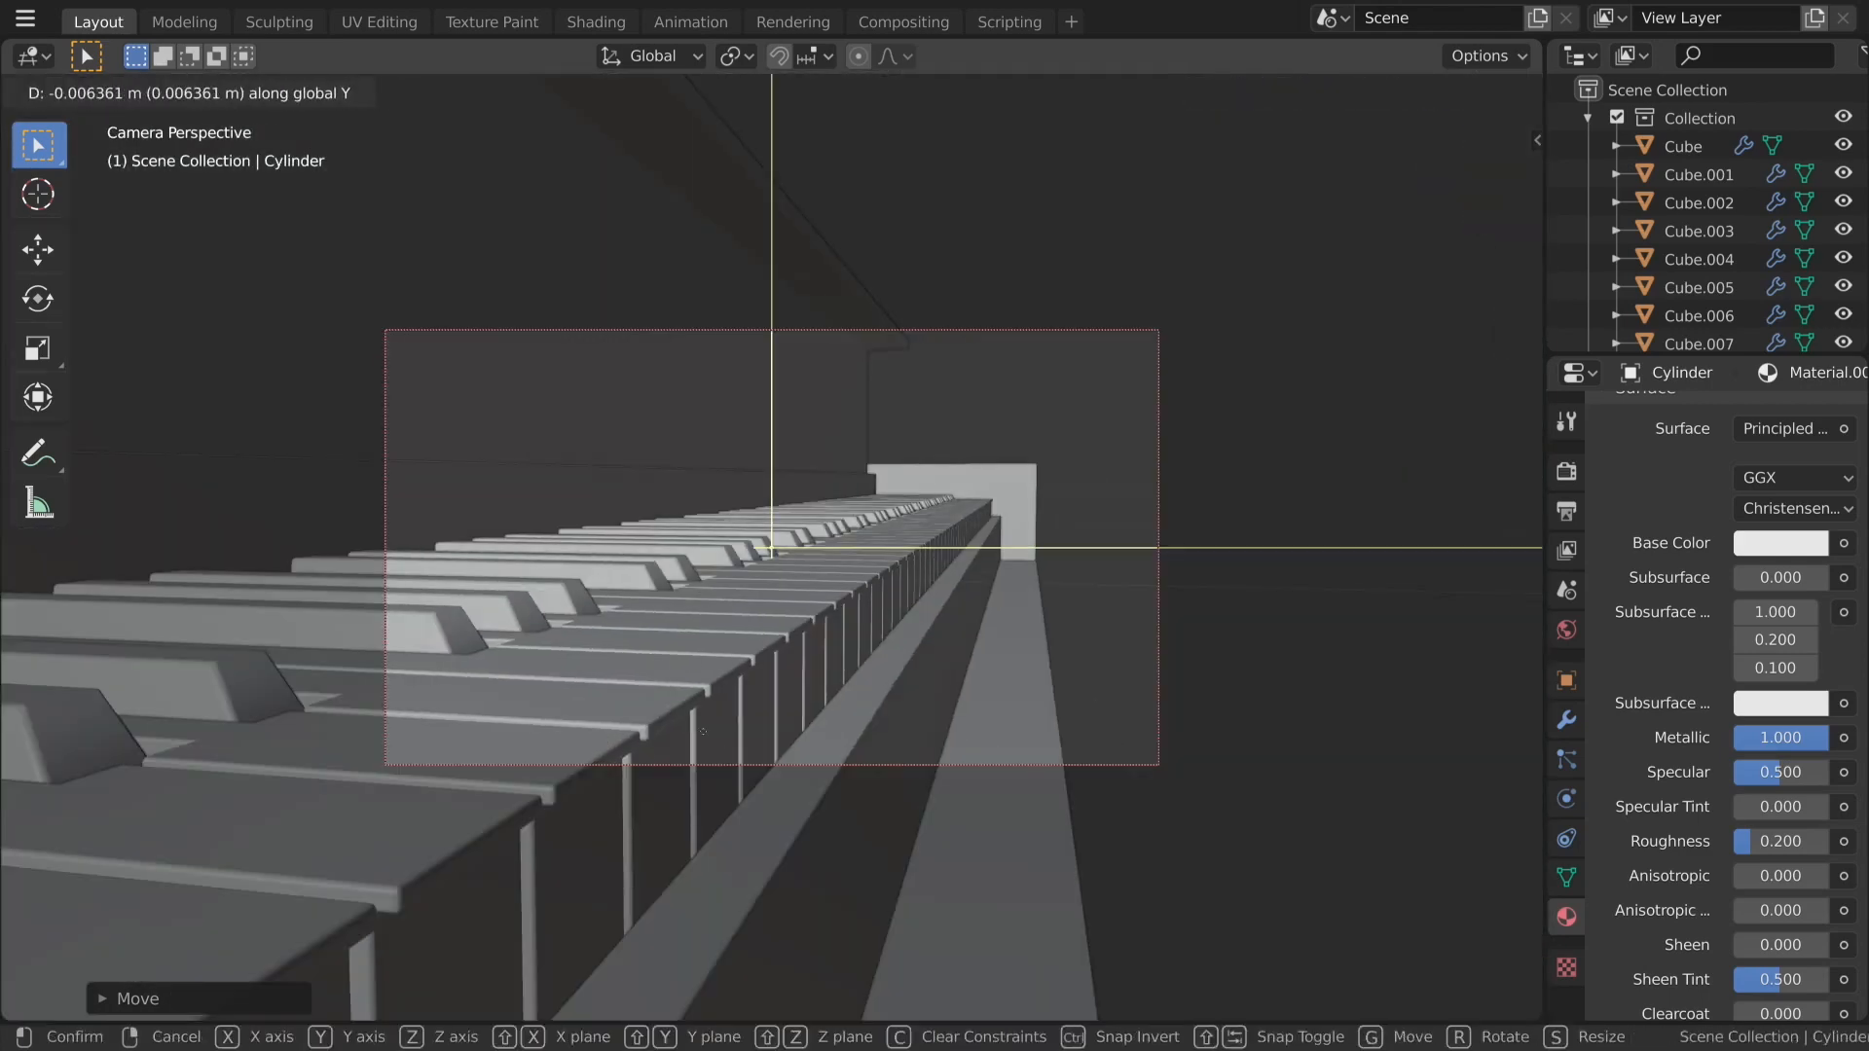
pyautogui.press('x')
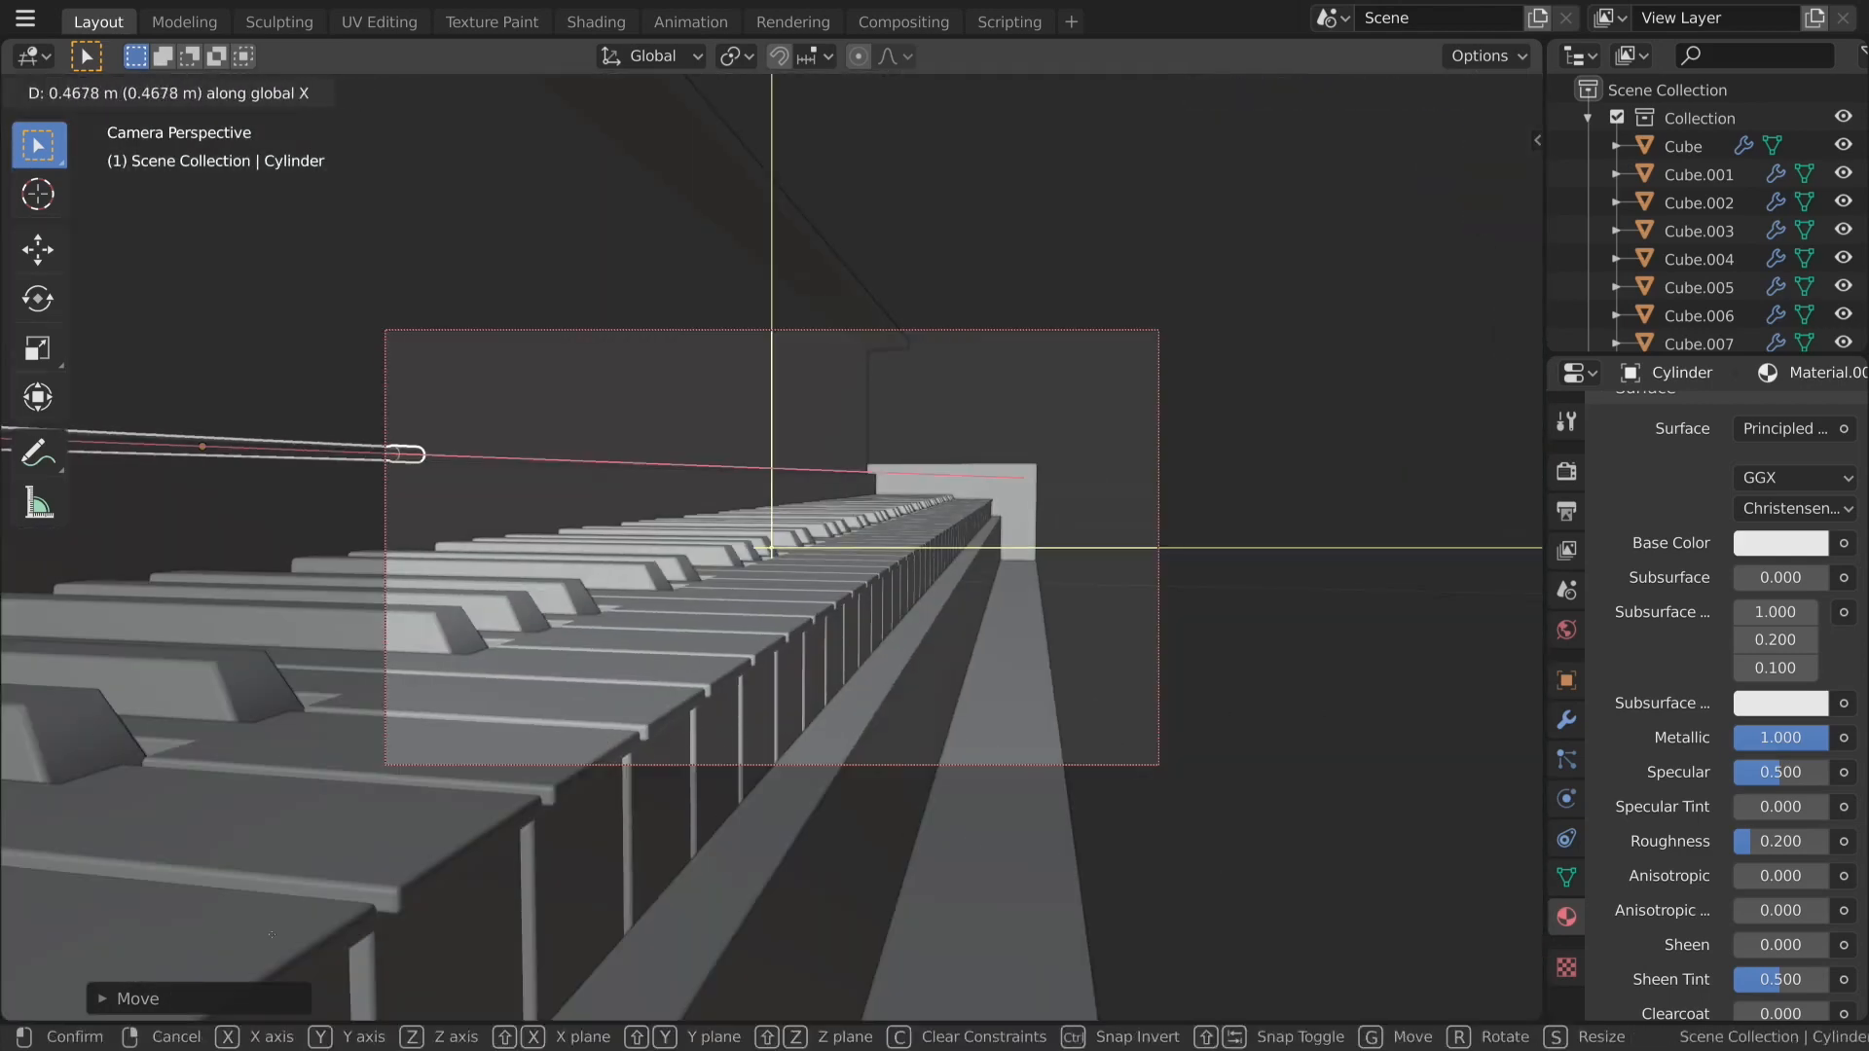
pyautogui.click(565, 874)
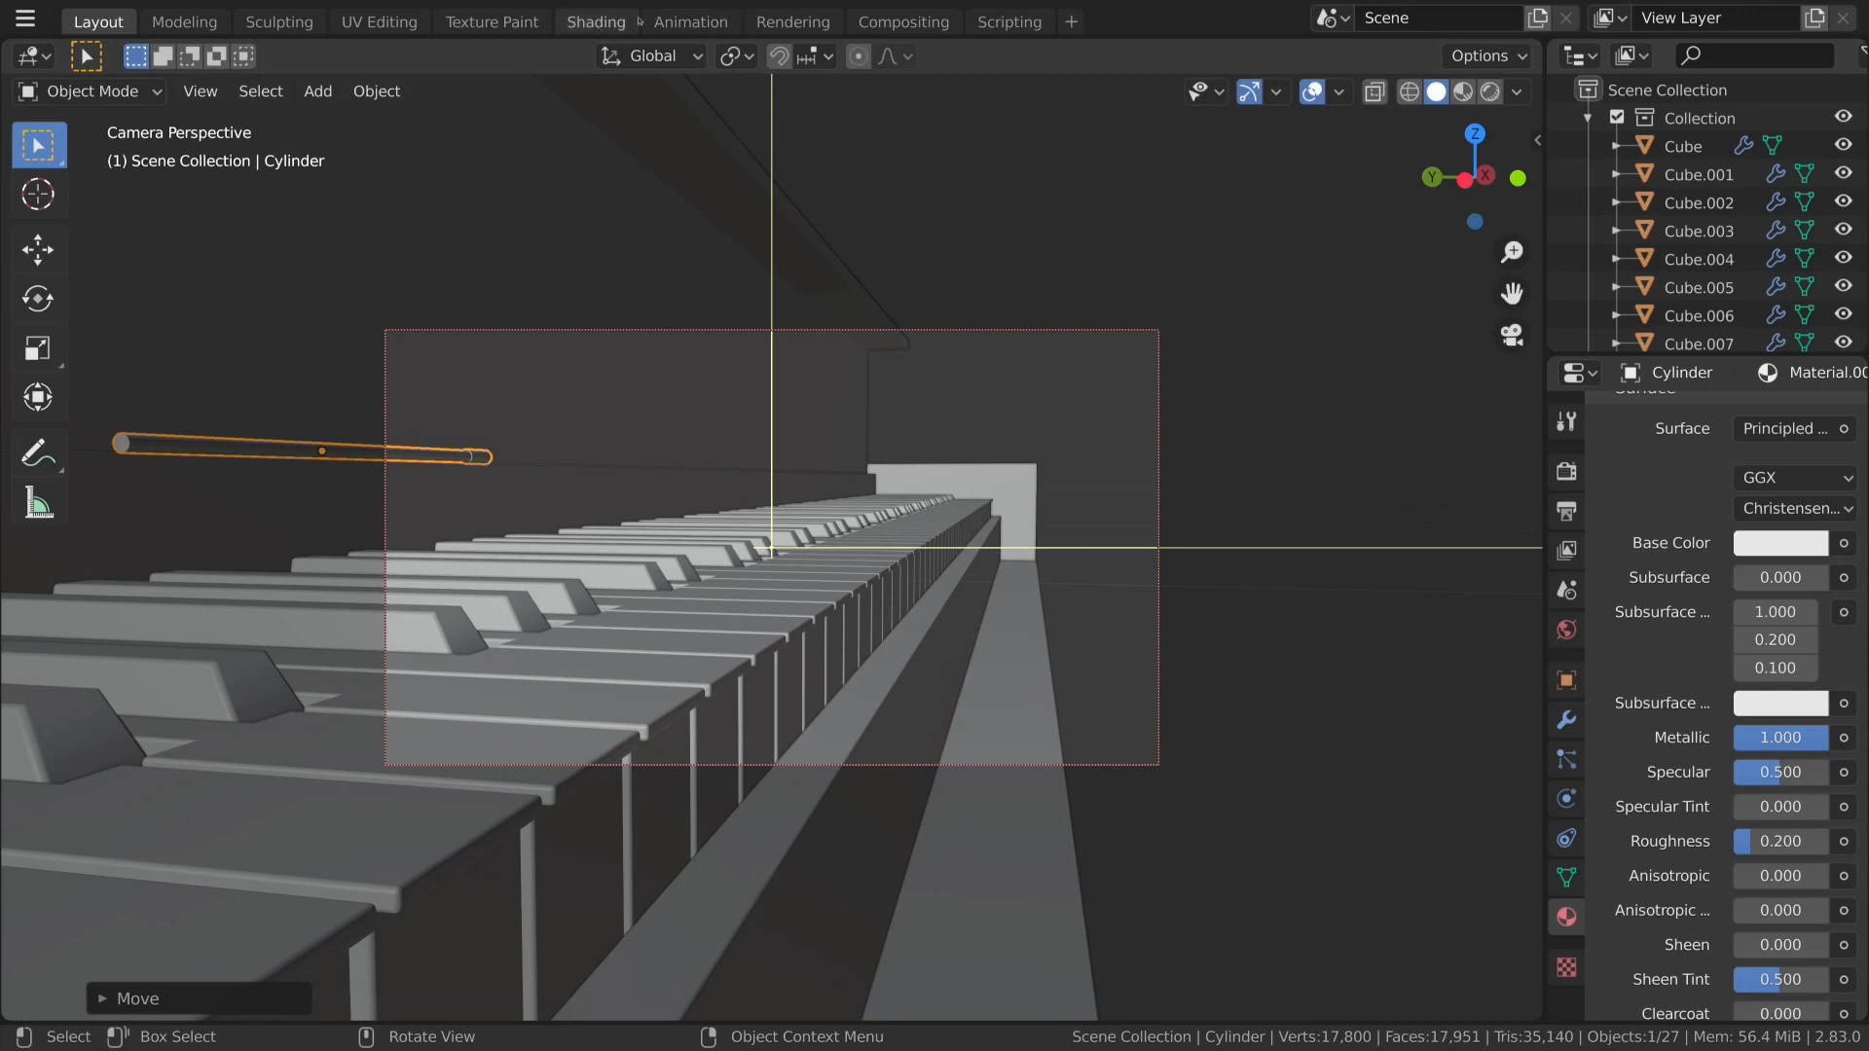
# Switch to the Modeling workspace and enlarge the reference image area to compare it with the camera view.
pyautogui.click(184, 22)
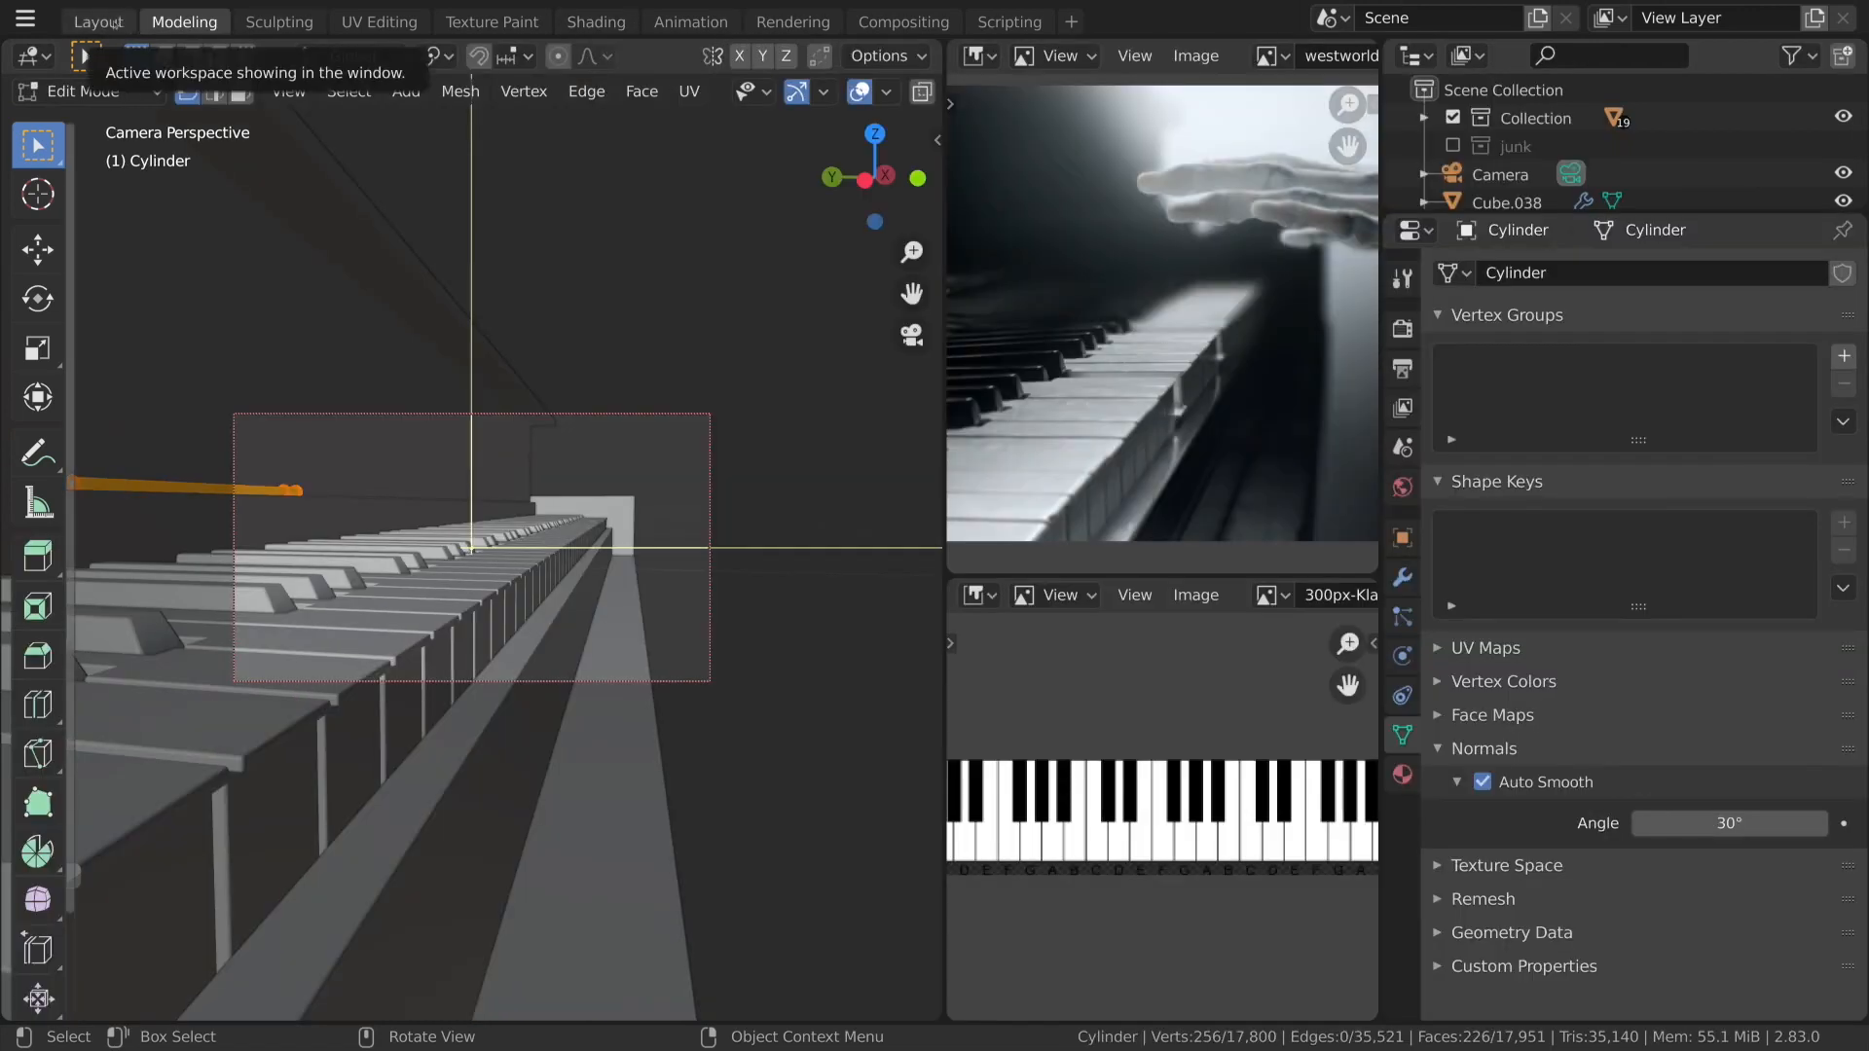
pyautogui.moveTo(944, 366); pyautogui.dragTo(551, 389)
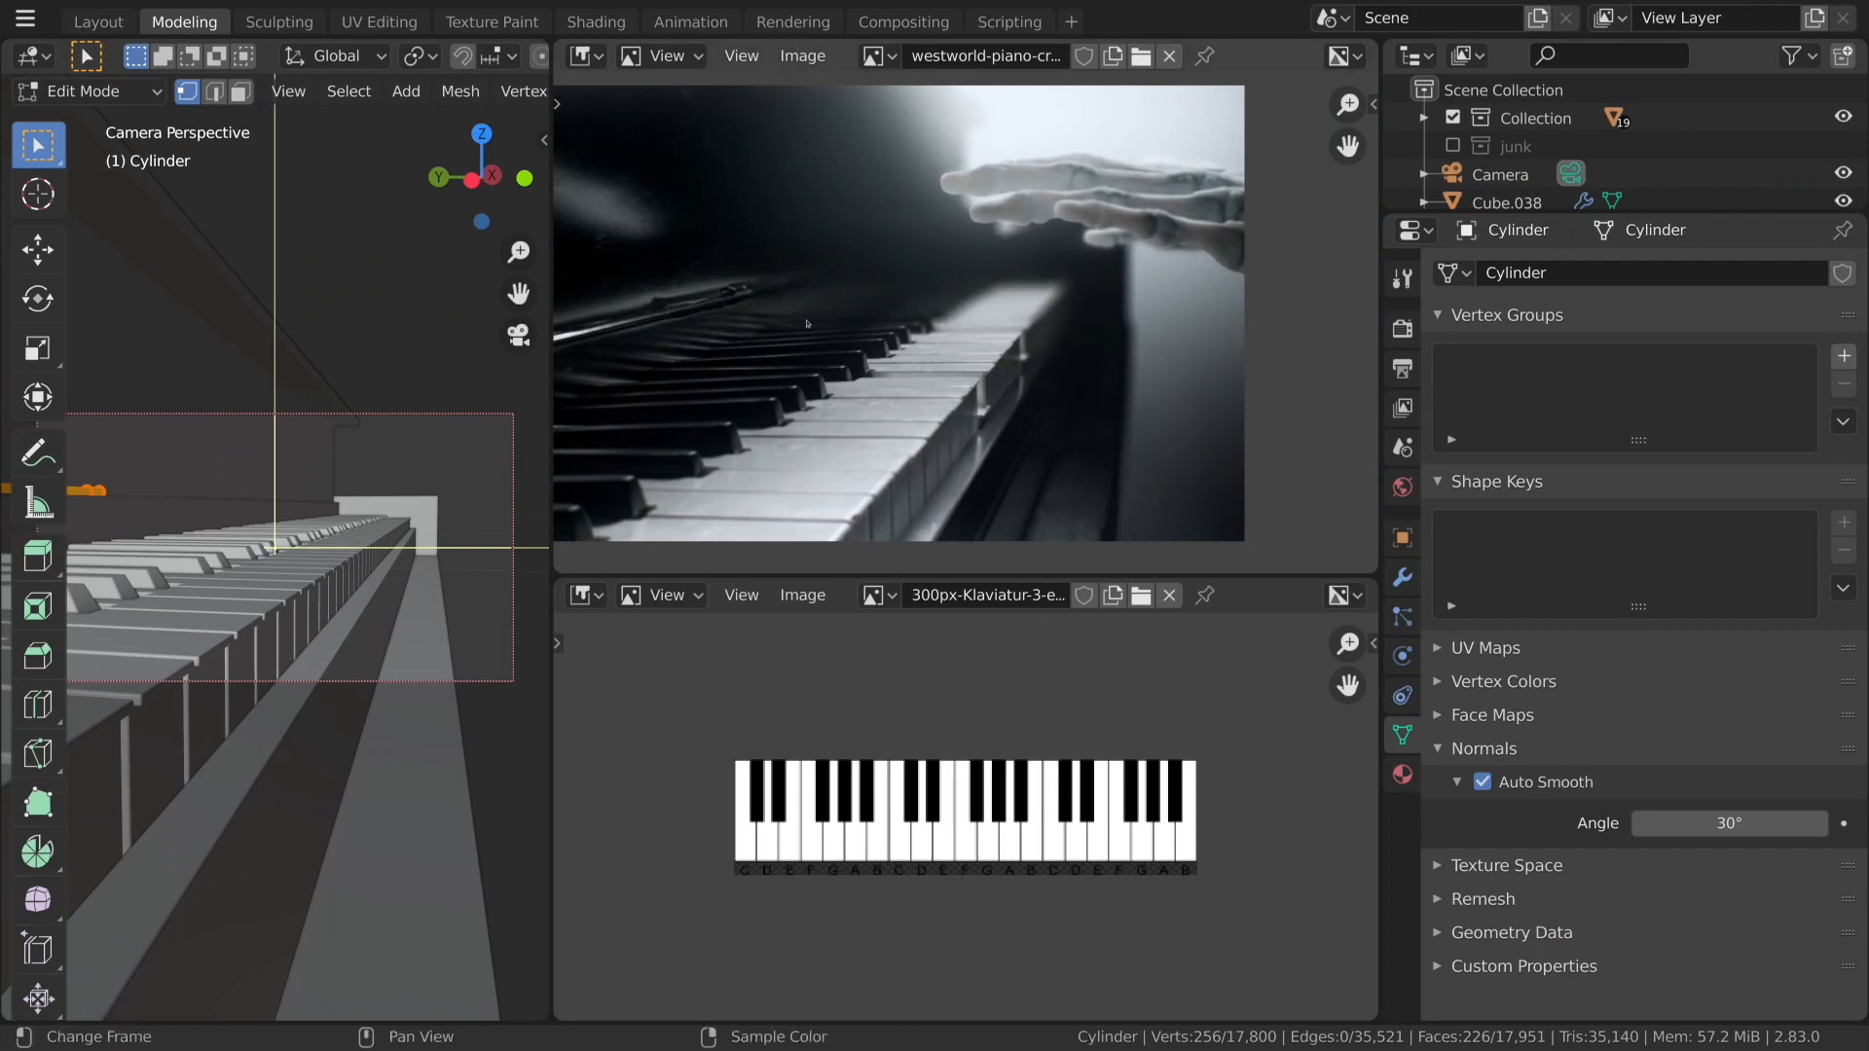
pyautogui.scroll(-3, 295, 590)
pyautogui.keyDown('shift'); pyautogui.moveTo(295, 590); pyautogui.dragTo(340, 633, button='middle'); pyautogui.keyUp('shift')
pyautogui.scroll(1, 340, 634)
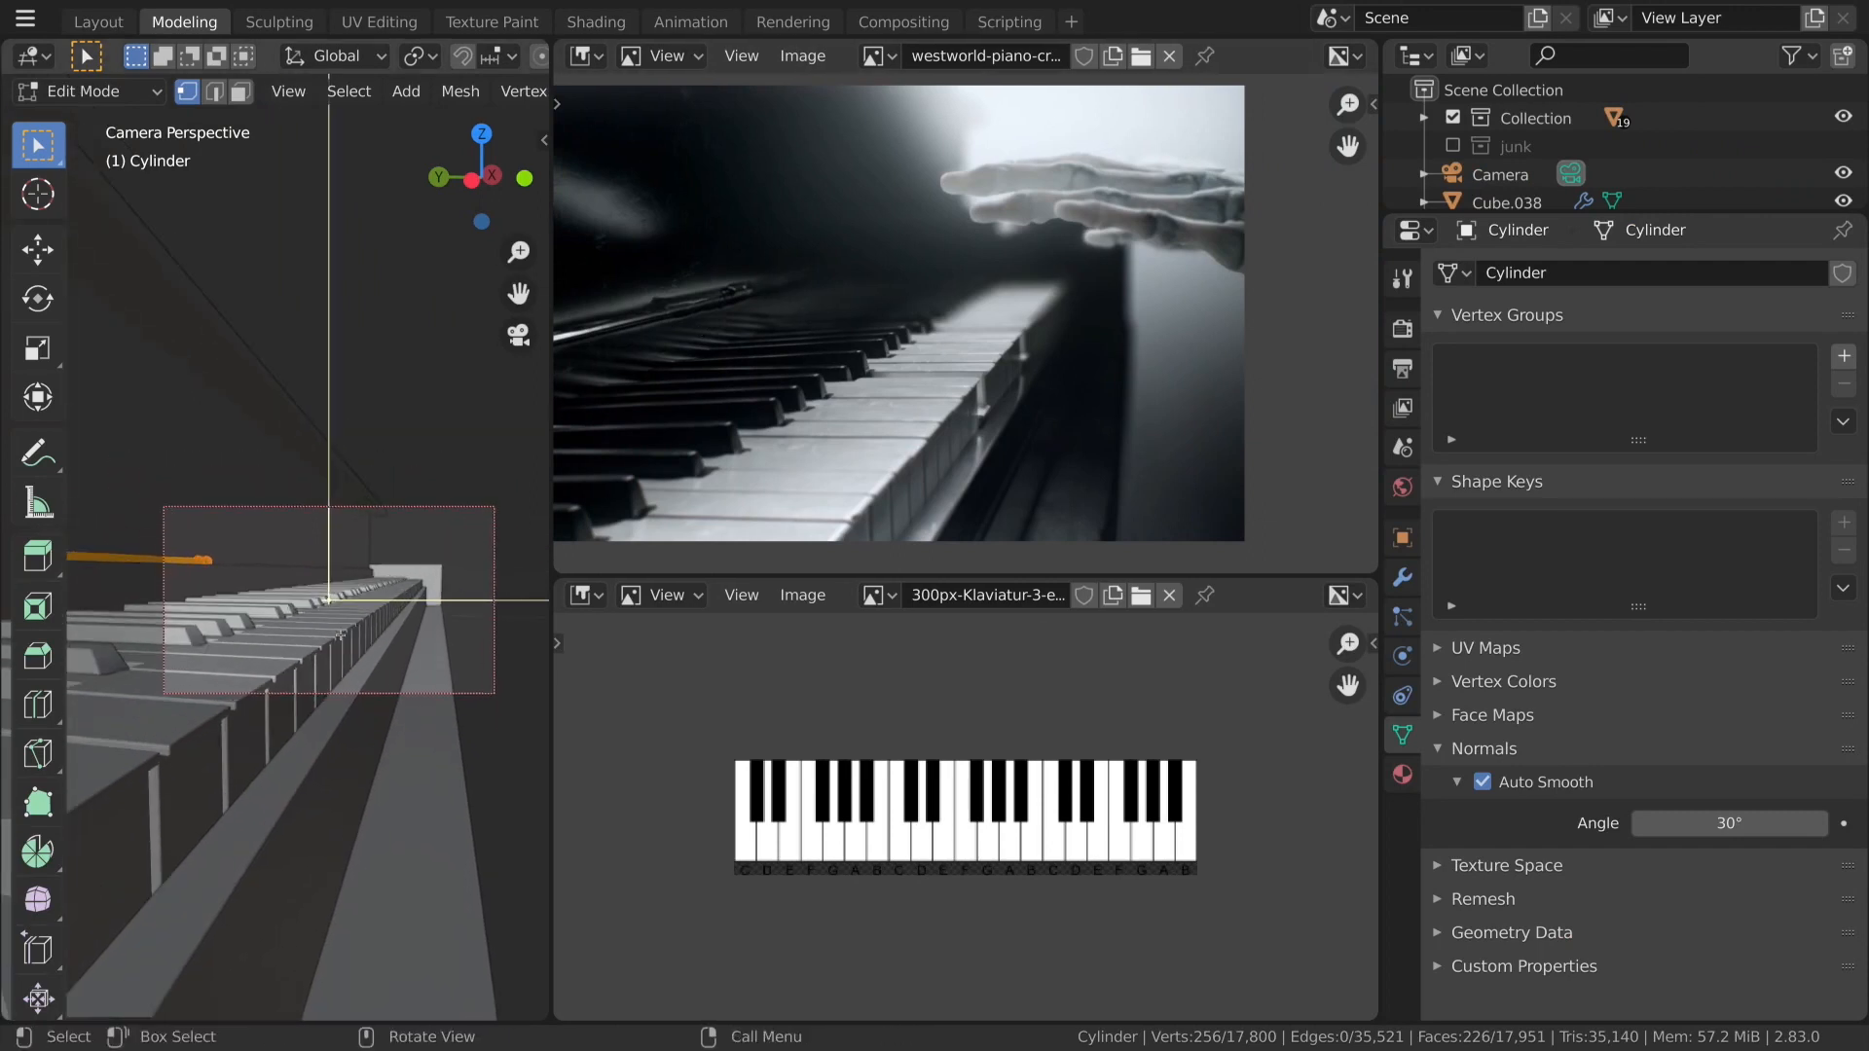
# Move the rod's mesh along global X in Edit Mode to match the rod in the reference image.
pyautogui.press('g')
pyautogui.press('y')
pyautogui.press('x')
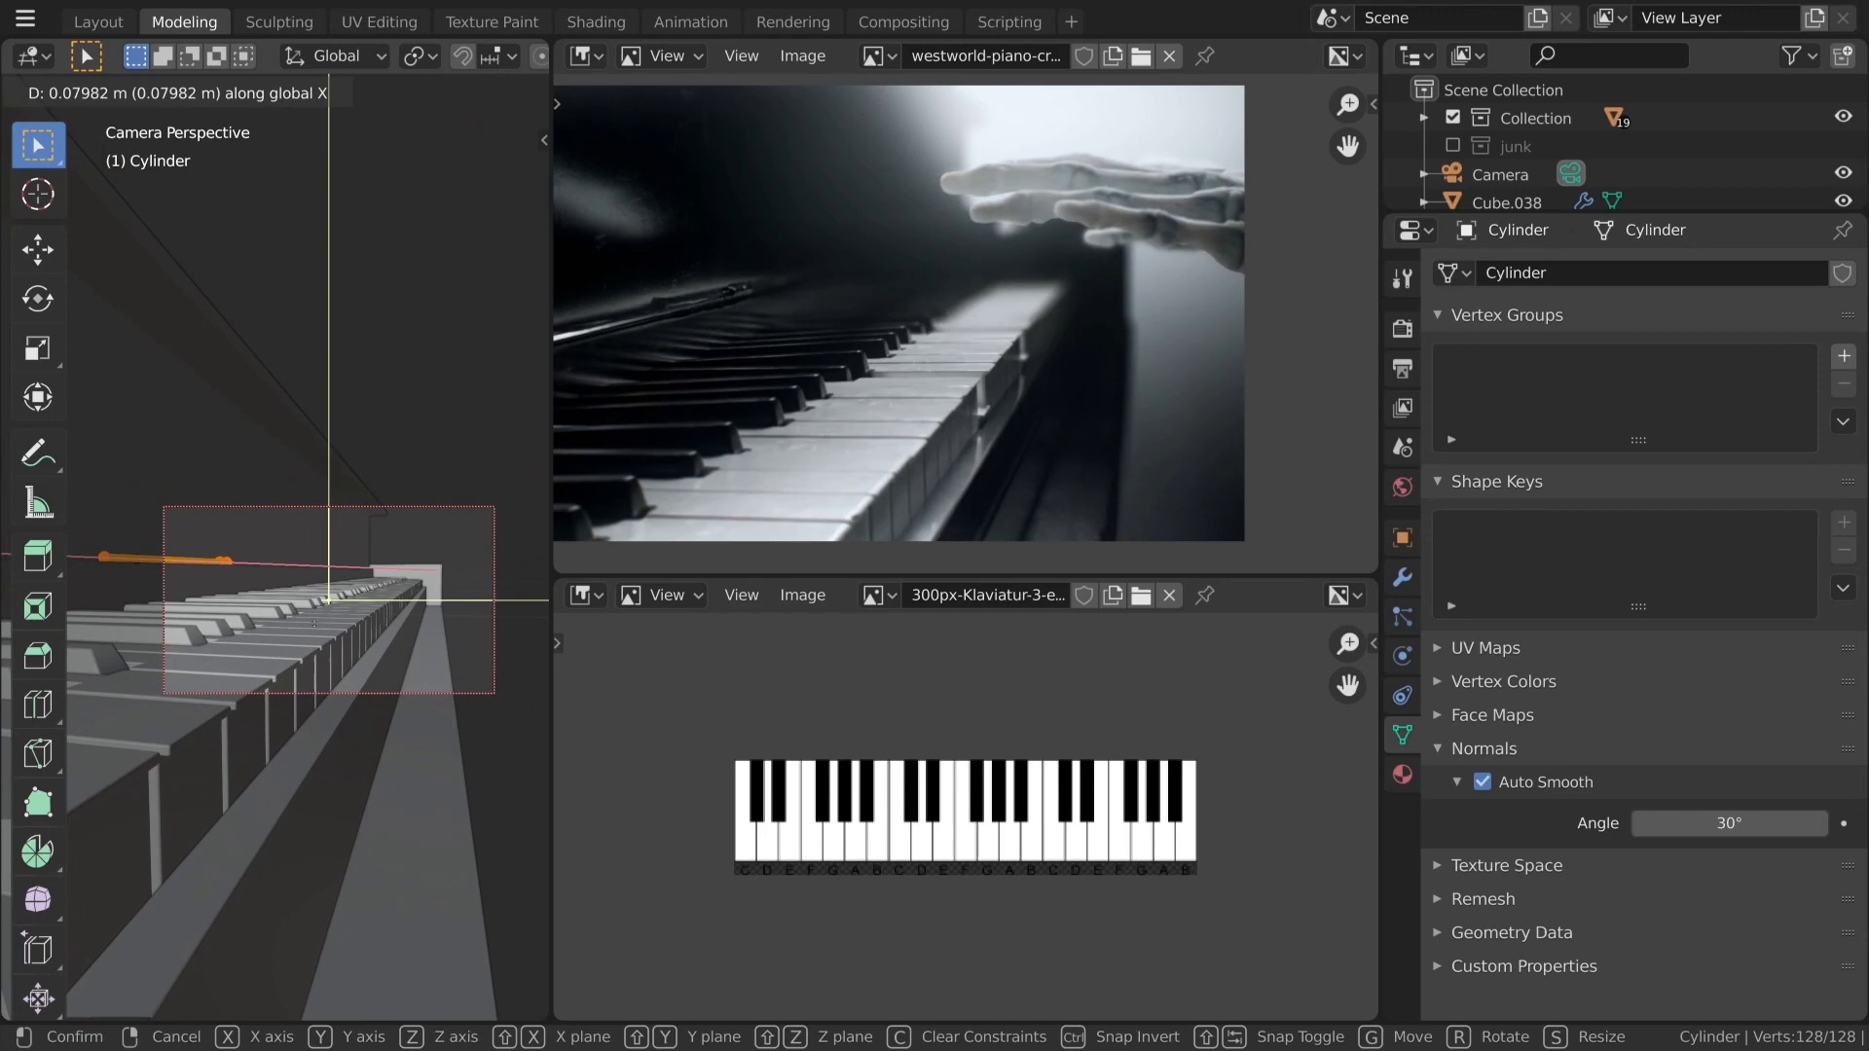
pyautogui.click(322, 624)
pyautogui.scroll(3, 322, 624)
pyautogui.scroll(-2, 322, 624)
pyautogui.press('g')
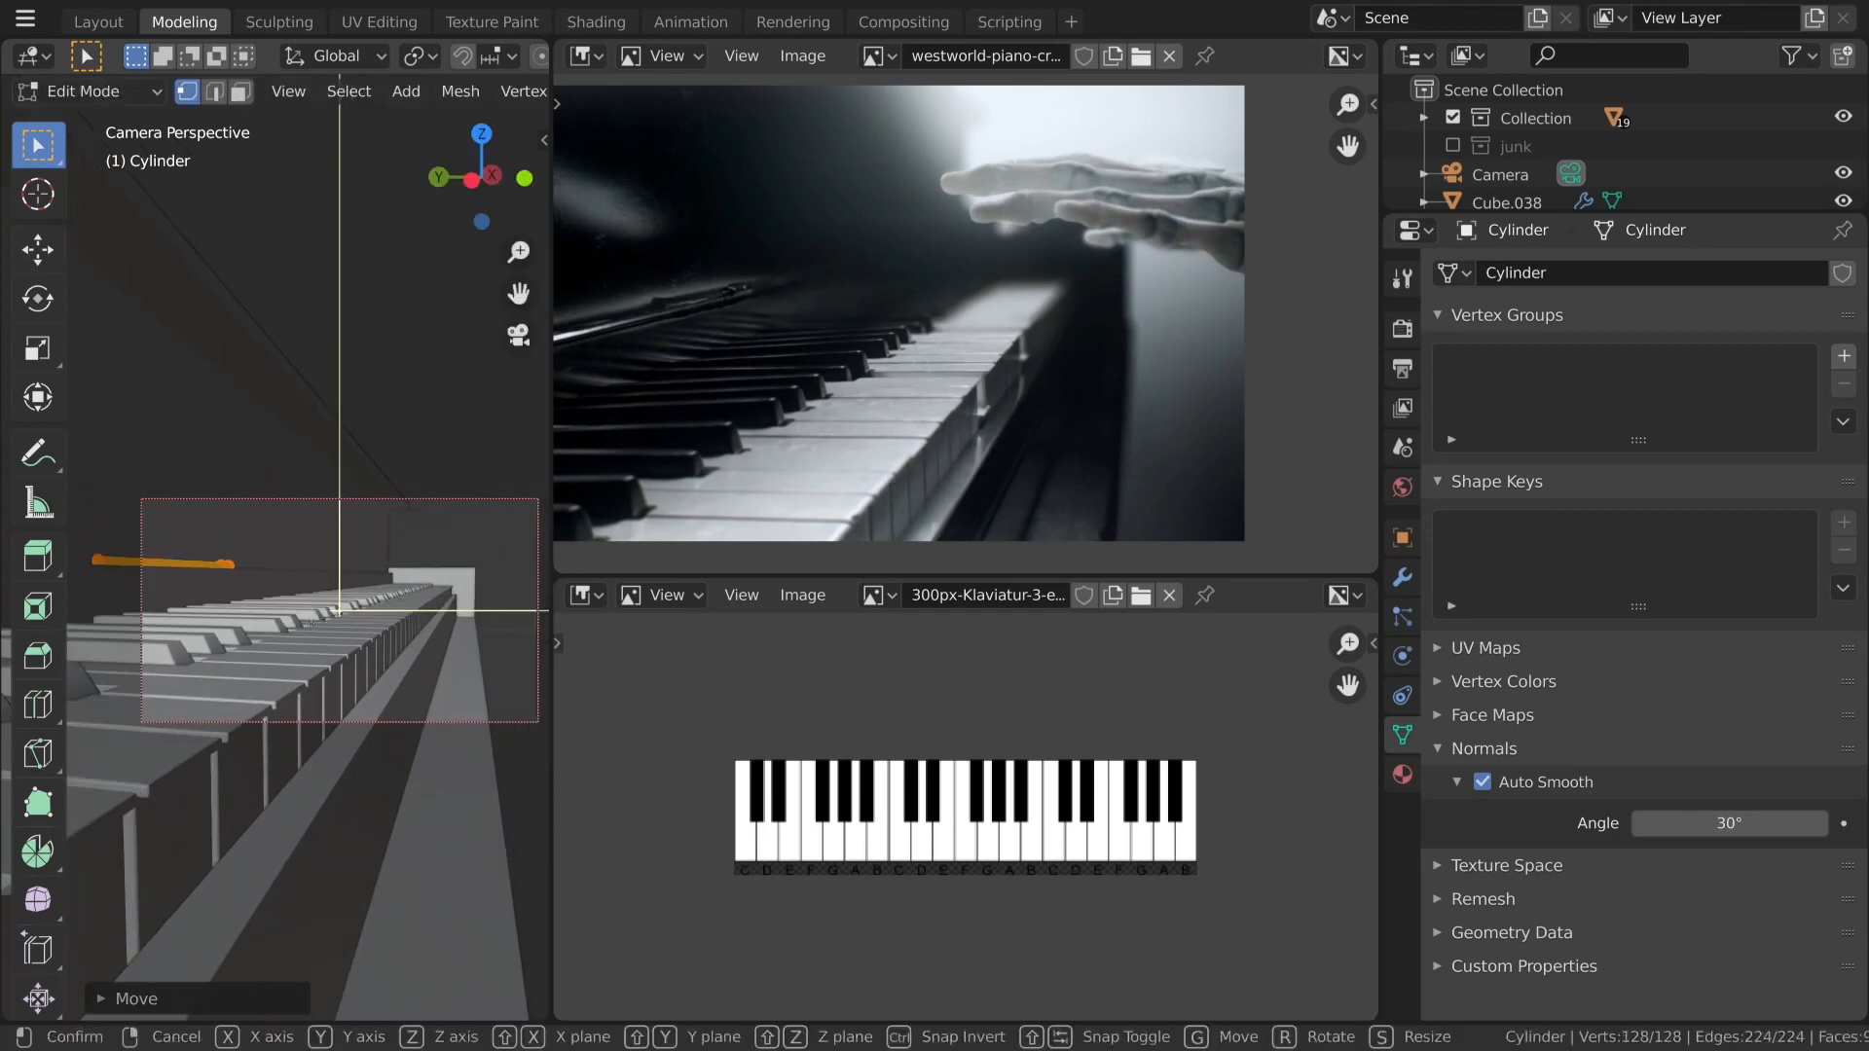
pyautogui.press('x')
pyautogui.click(320, 624)
# Return to Object Mode with nothing selected and widen the 3D viewport to inspect the rod in the camera frame.
pyautogui.press('Tab')
pyautogui.press('a')
pyautogui.press('a')
pyautogui.scroll(5, 269, 609)
pyautogui.scroll(-5, 271, 610)
pyautogui.scroll(1, 272, 609)
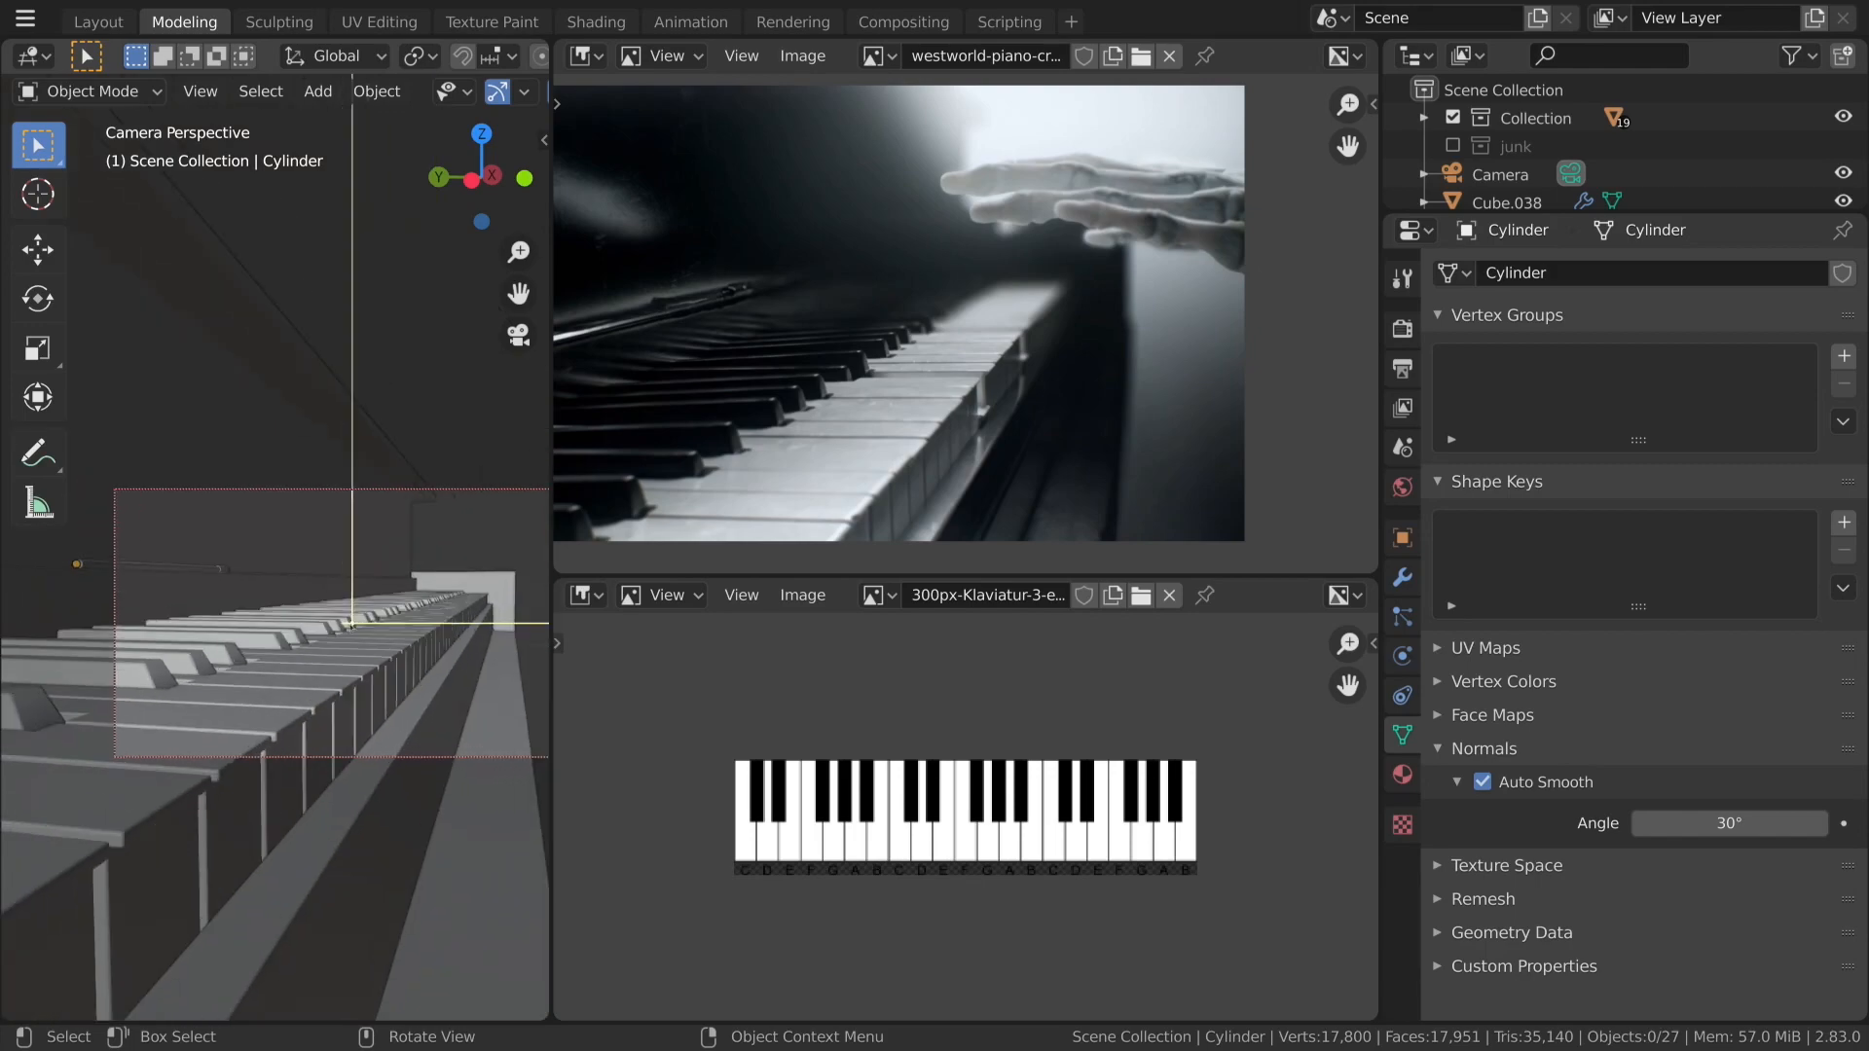
pyautogui.scroll(1, 352, 624)
pyautogui.moveTo(550, 622); pyautogui.dragTo(1250, 623)
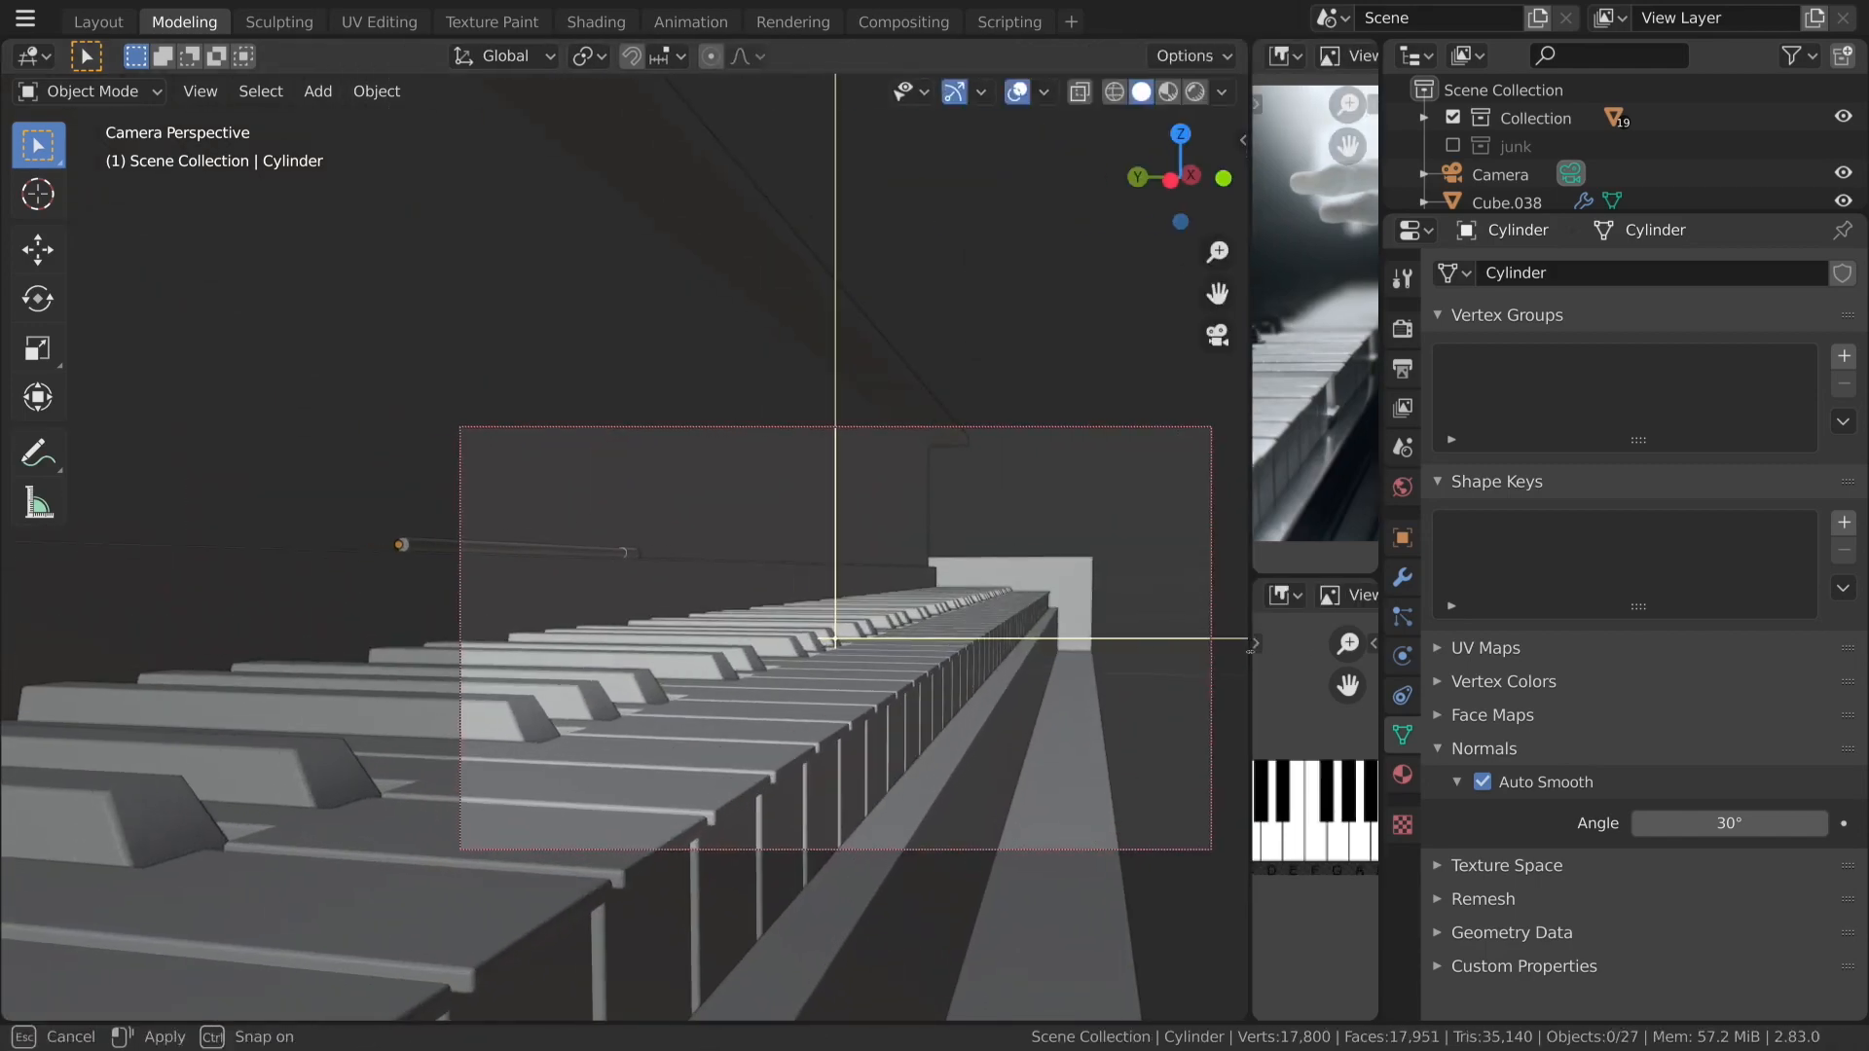
# Preview the camera view in rendered shading to check the rod, and return the viewport to solid shading.
pyautogui.scroll(2, 399, 540)
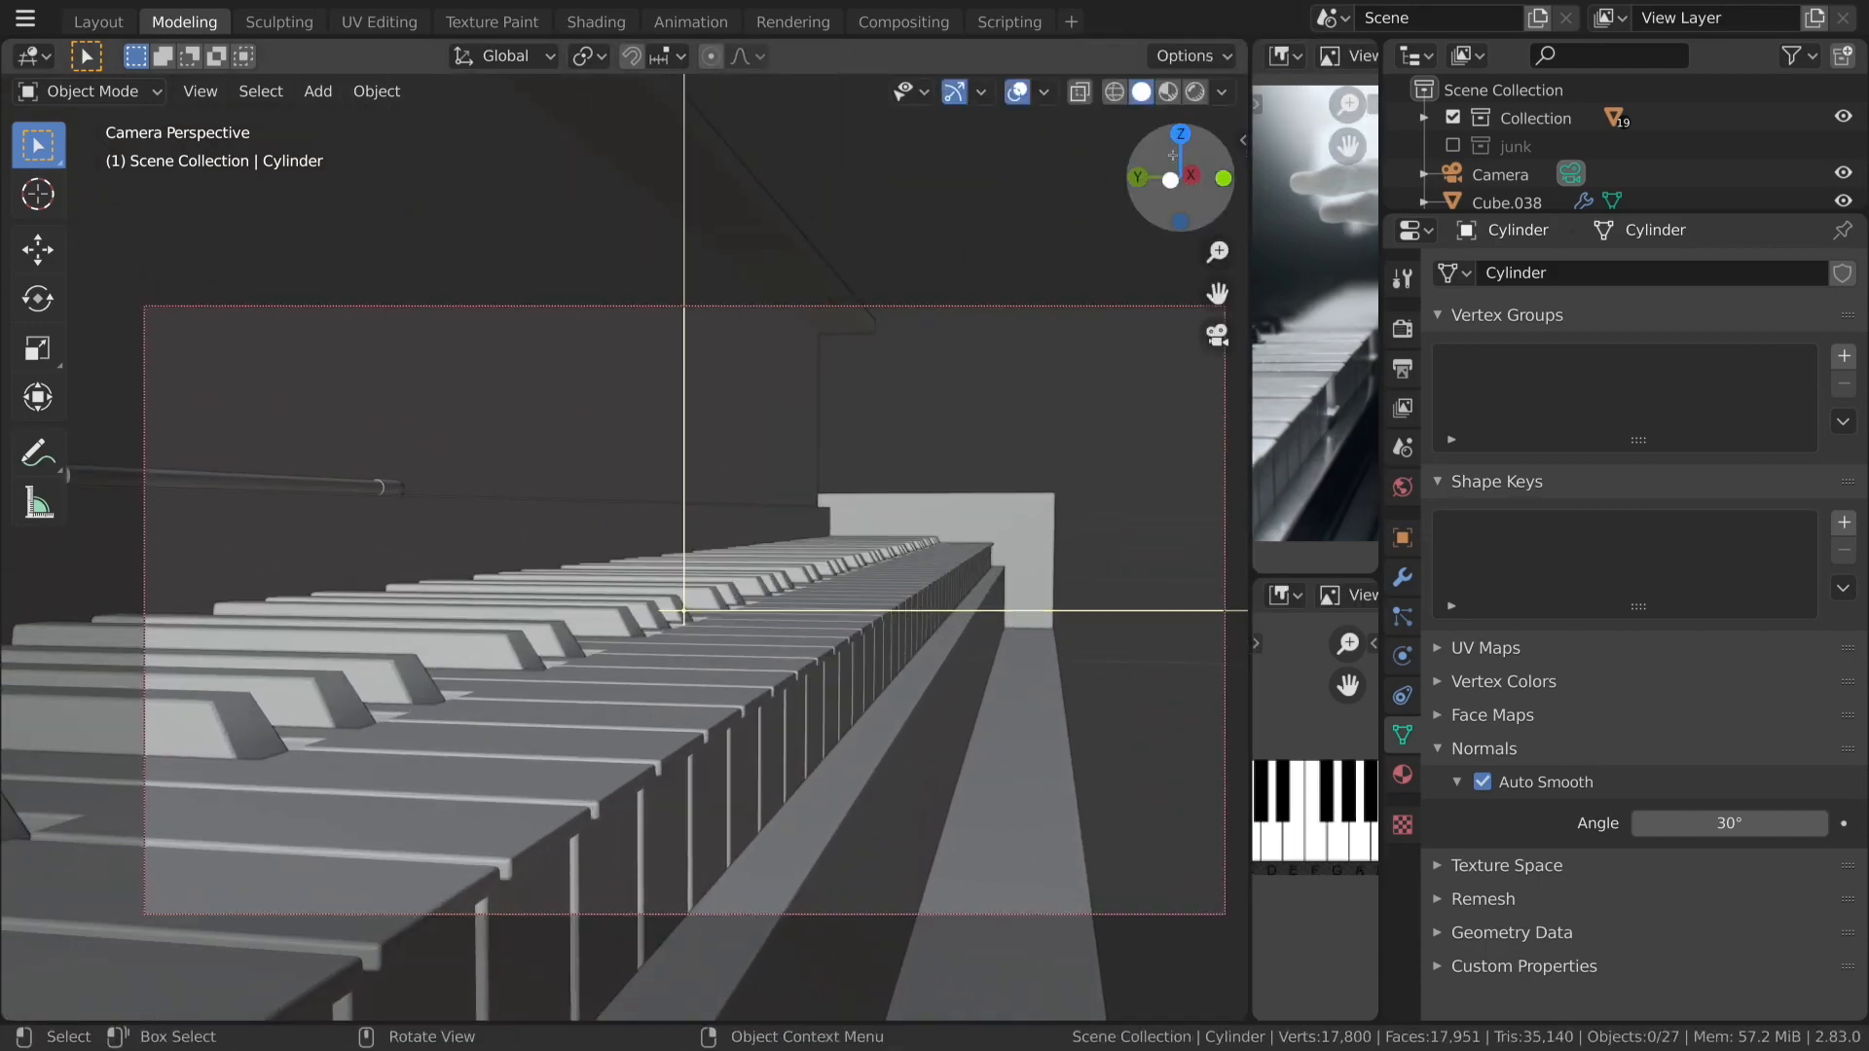
pyautogui.click(1195, 92)
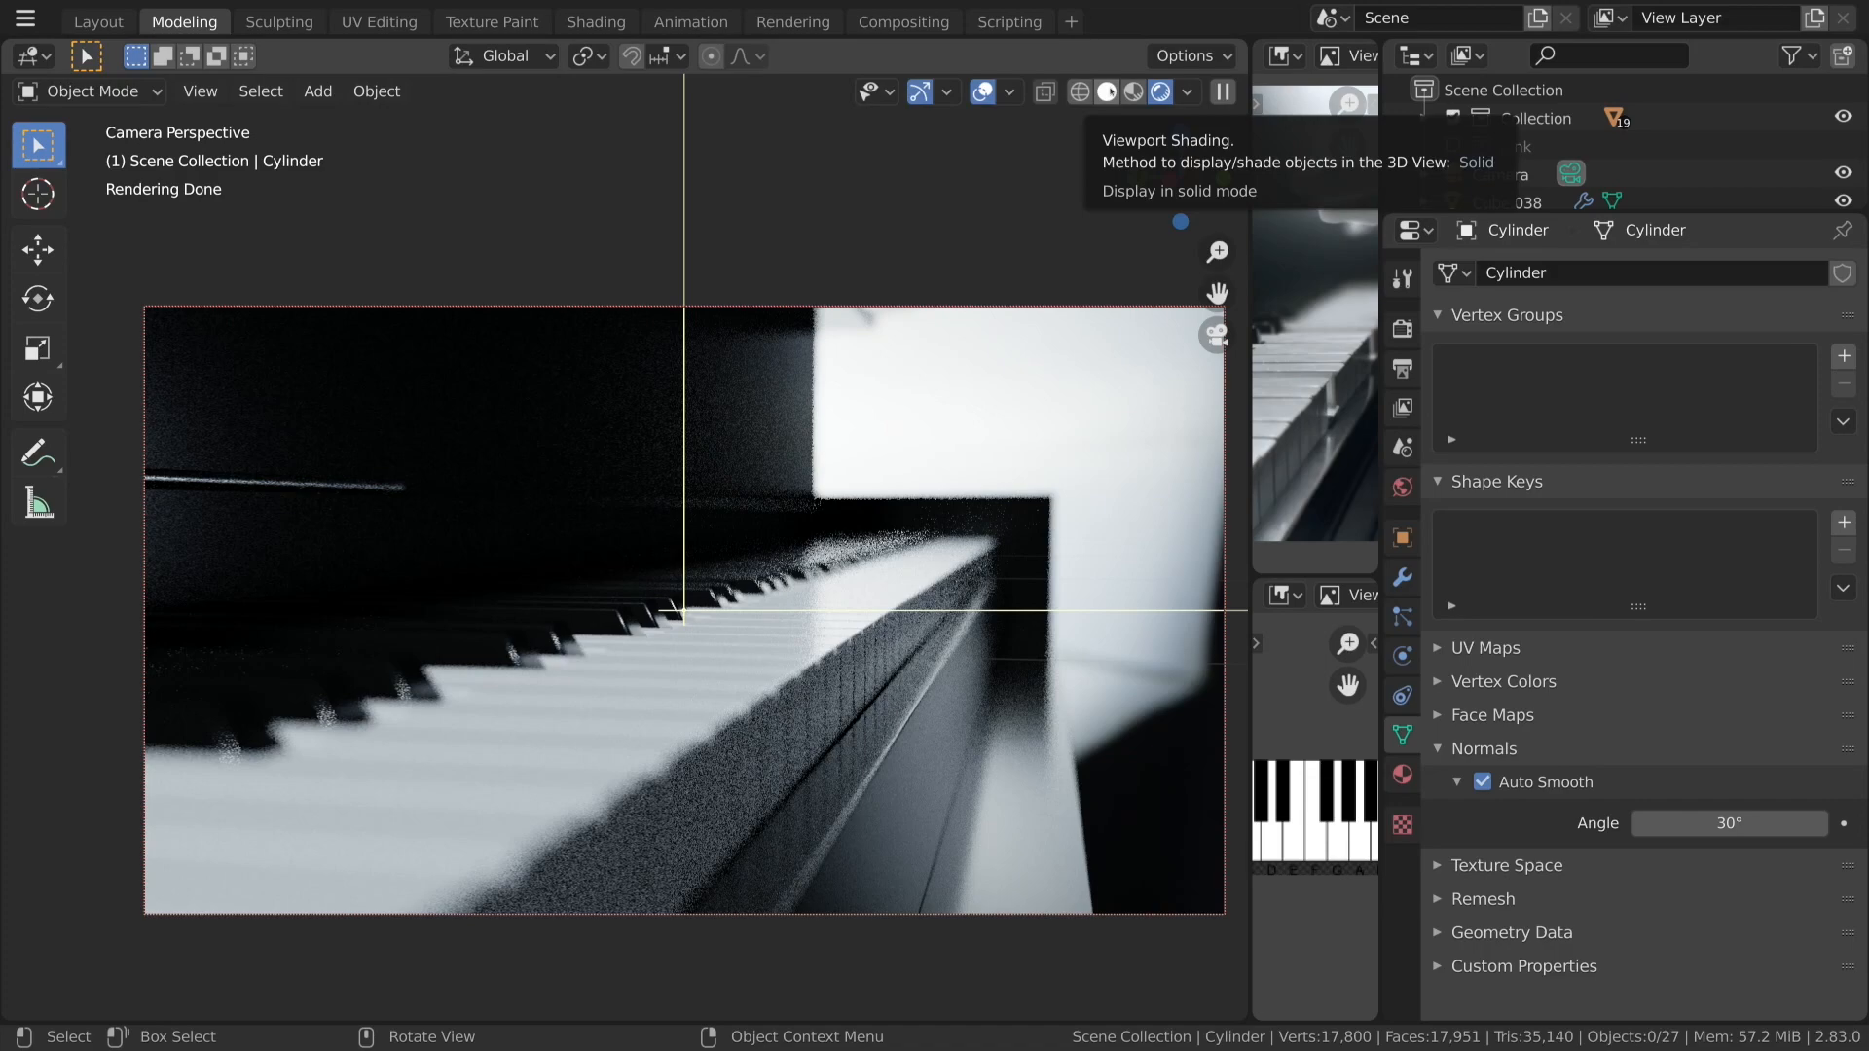
pyautogui.click(1112, 94)
# Switch to the UV Editing workspace and examine the UV layouts of the piano's back panel and end block in Edit Mode.
pyautogui.scroll(-2, 700, 643)
pyautogui.moveTo(700, 643)
pyautogui.mouseDown(button='middle')
pyautogui.moveTo(640, 689)
pyautogui.moveTo(720, 609)
pyautogui.mouseUp(button='middle')
pyautogui.scroll(-4, 641, 689)
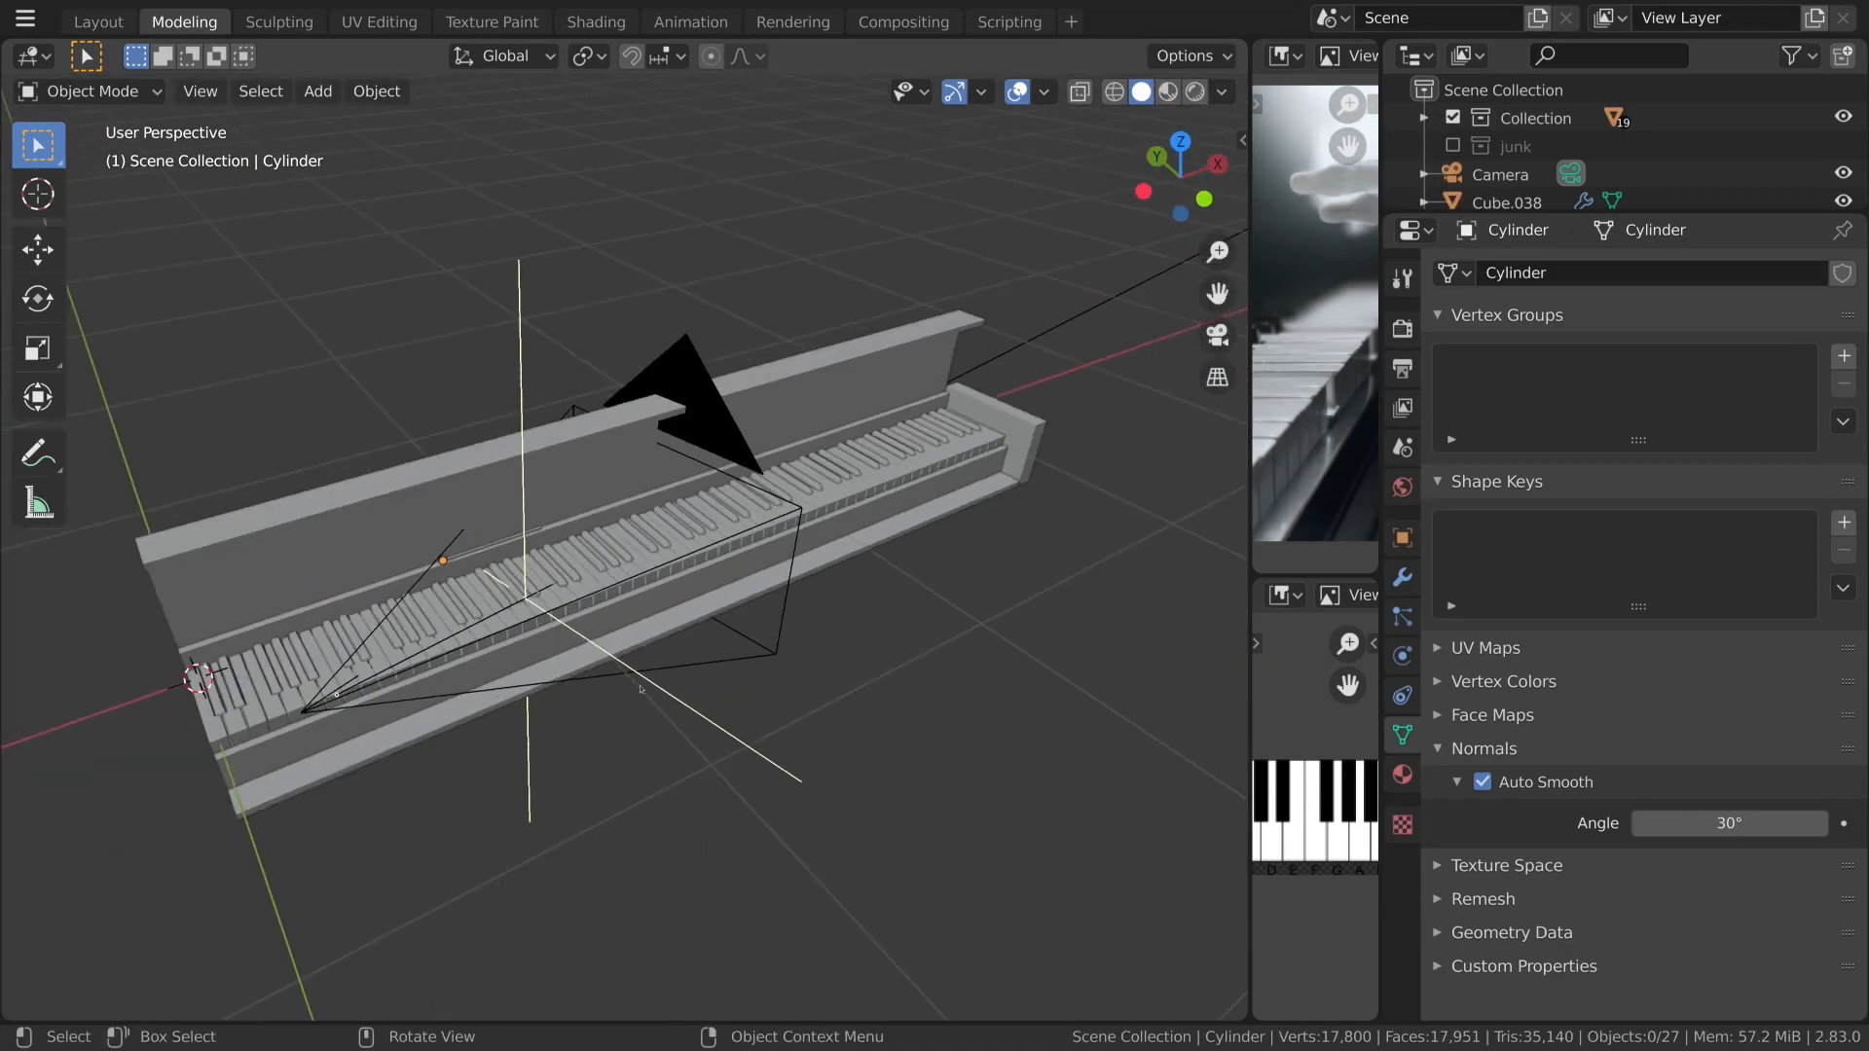
pyautogui.click(720, 609)
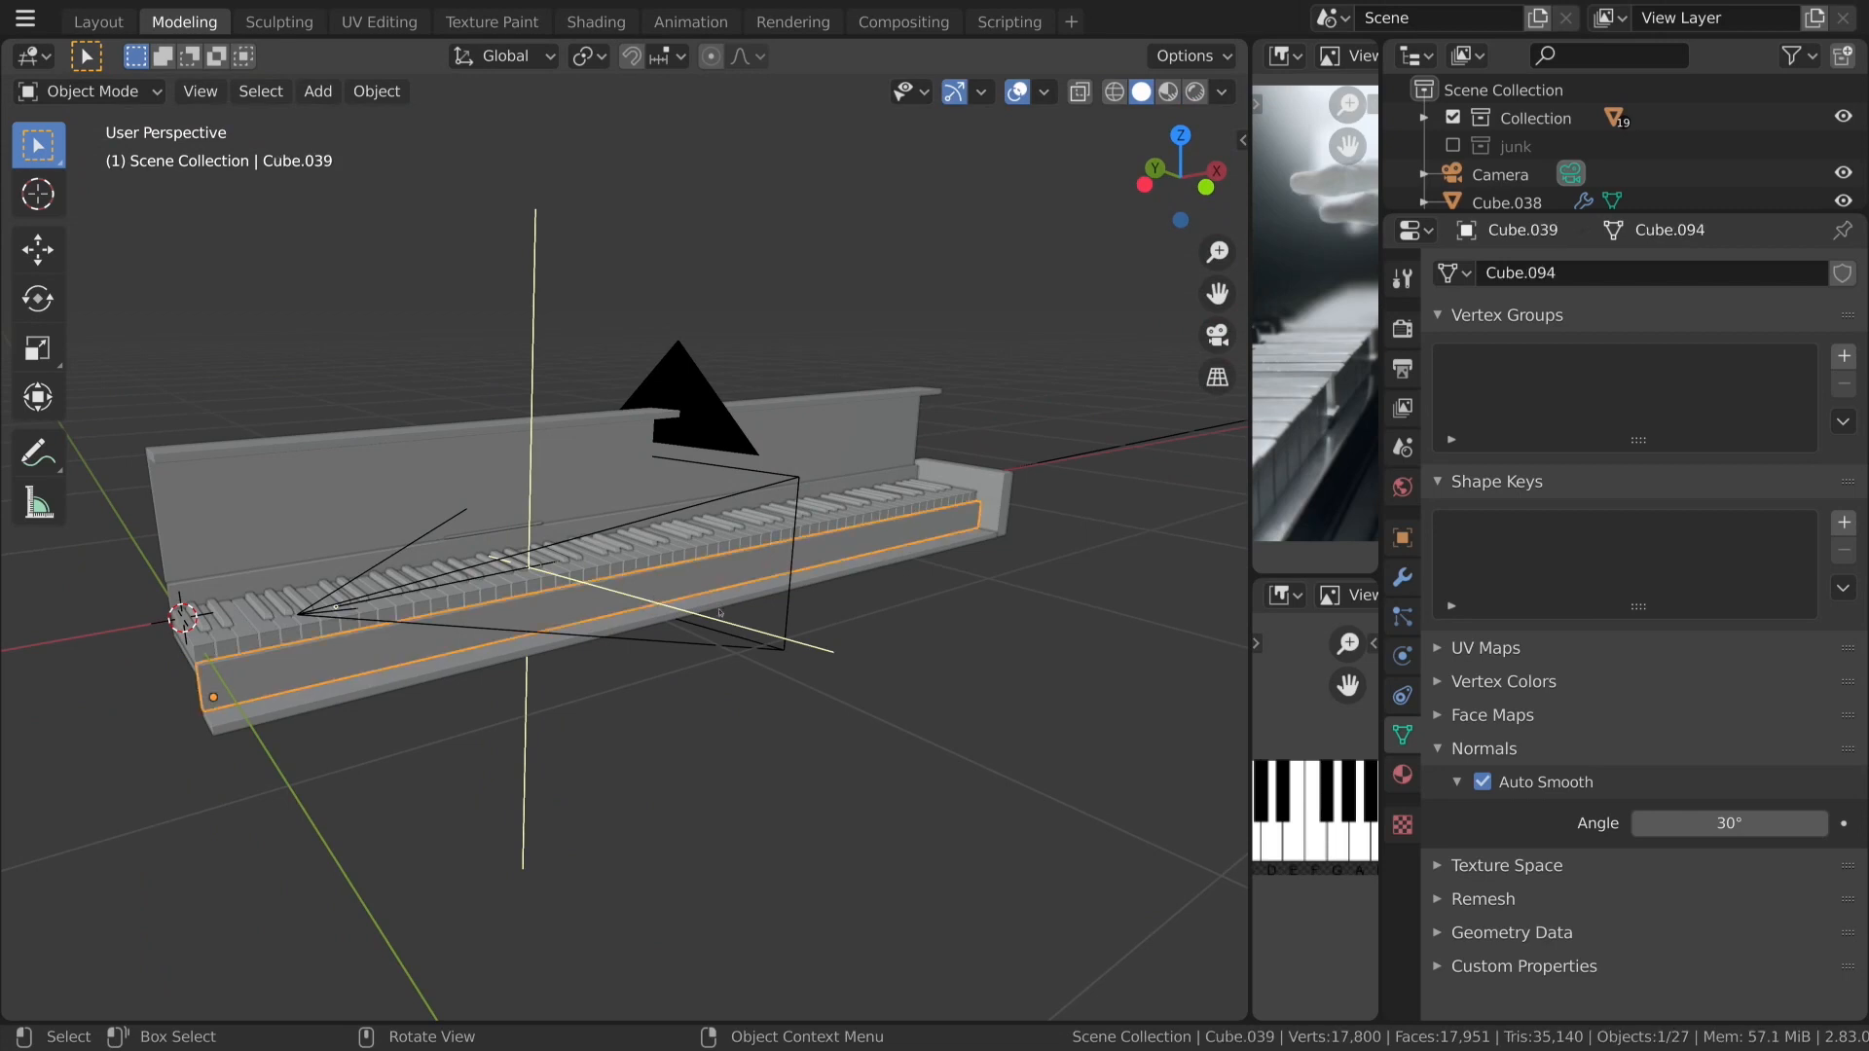
pyautogui.press('Tab')
pyautogui.press('Tab')
pyautogui.click(390, 477)
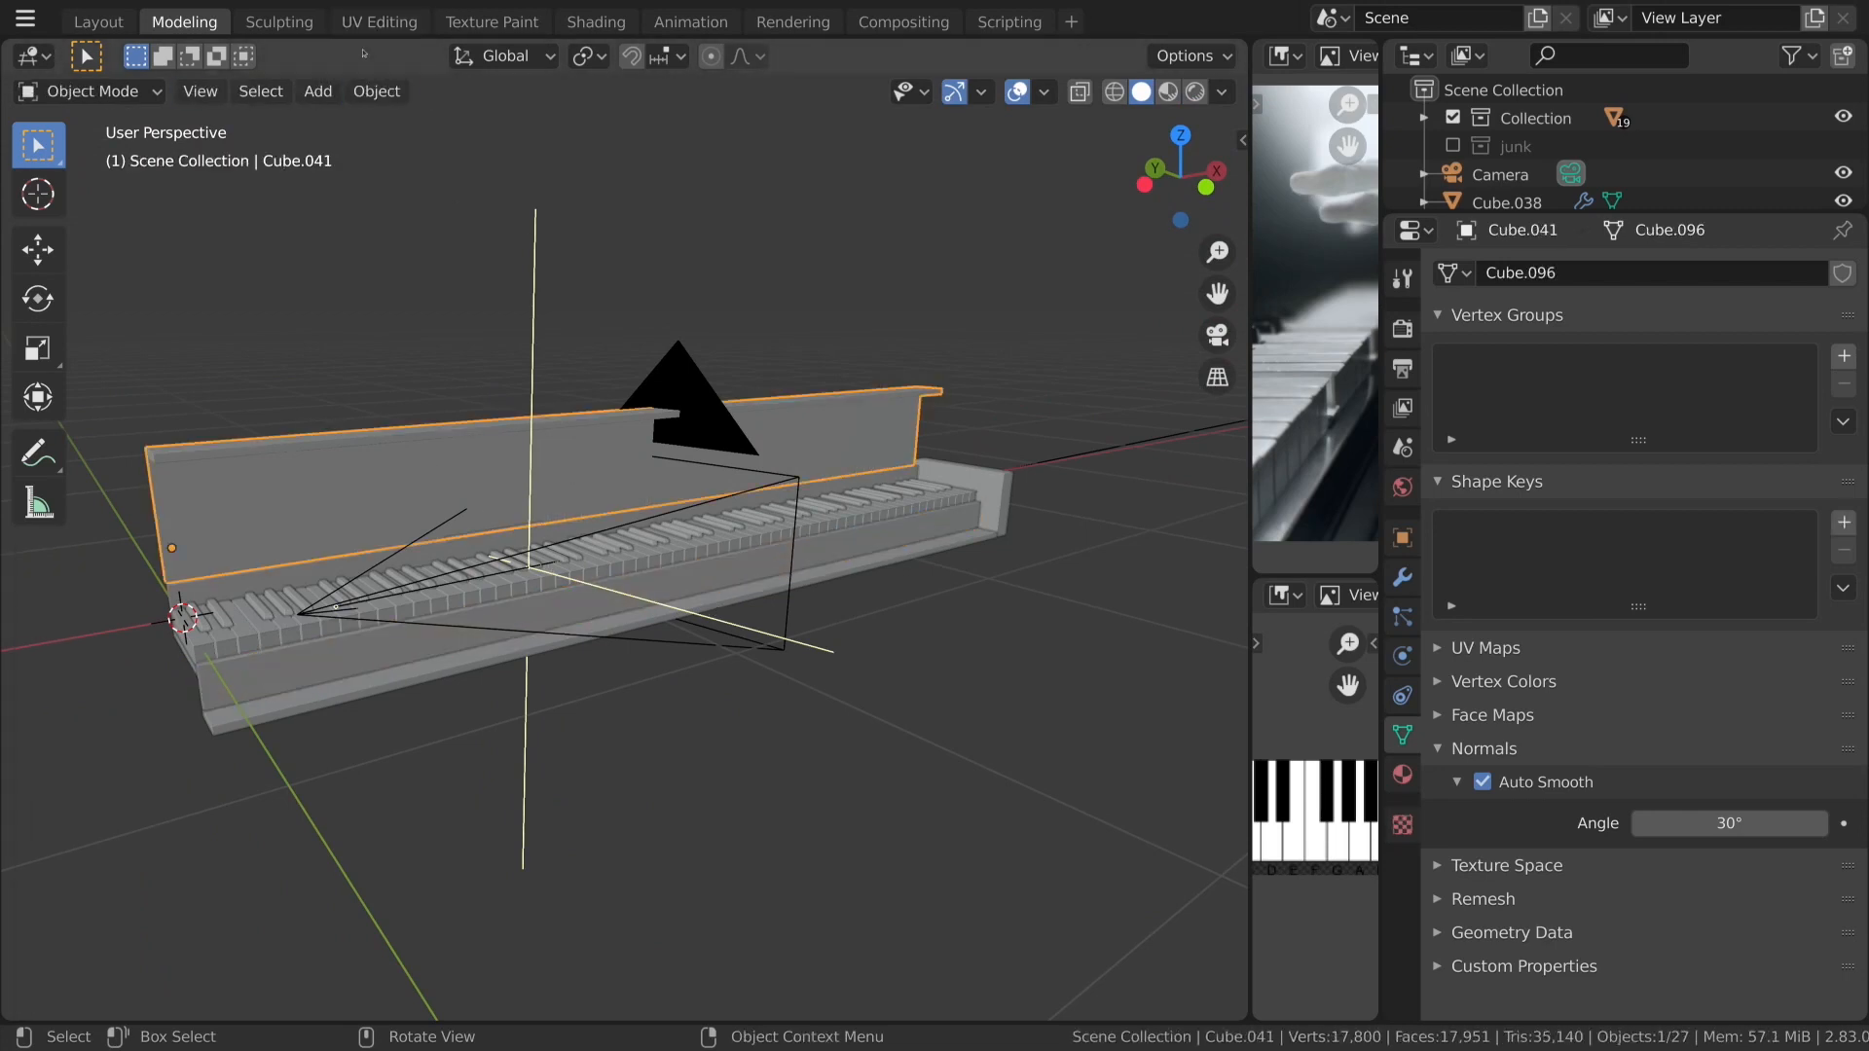
pyautogui.click(379, 22)
pyautogui.scroll(3, 1191, 769)
pyautogui.press('Tab')
pyautogui.press('Tab')
pyautogui.click(1384, 790)
pyautogui.press('Tab')
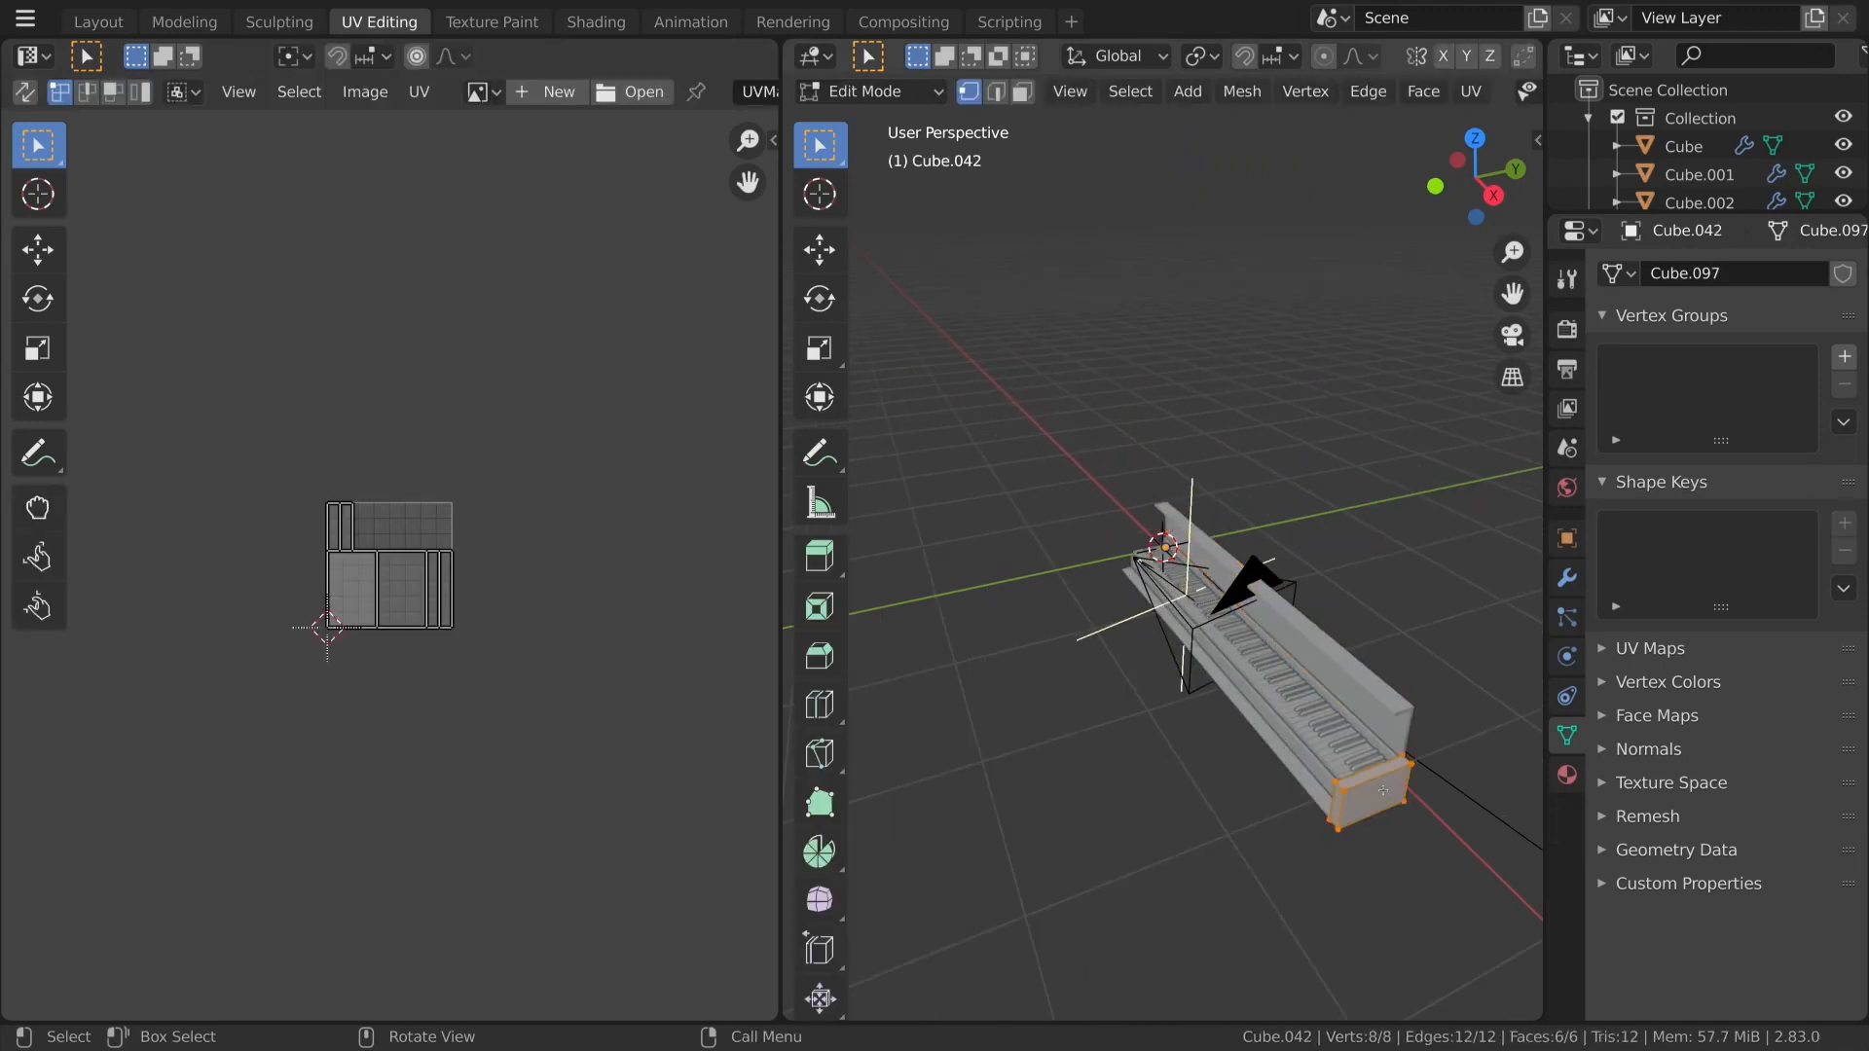
# Examine the UV layouts of the front panel, front rail, white keys and a black key in Edit Mode.
pyautogui.press('Tab')
pyautogui.click(1316, 779)
pyautogui.press('Tab')
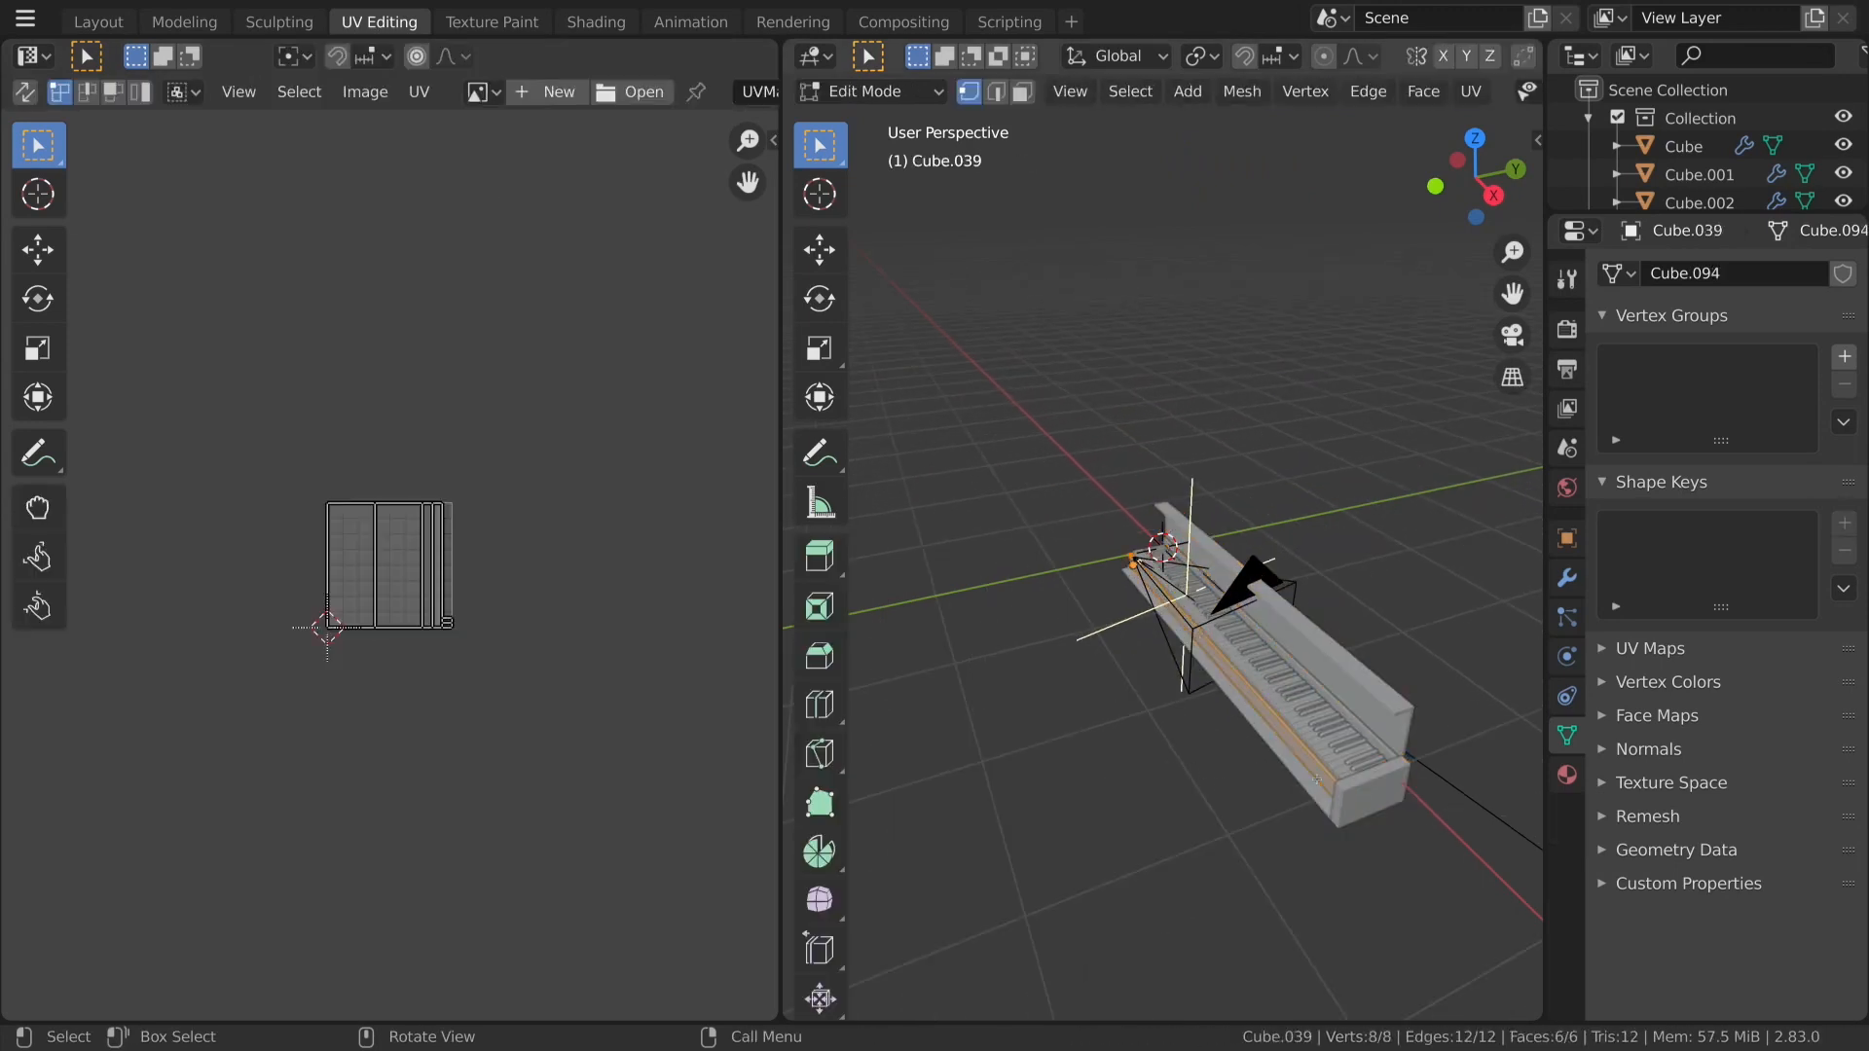
pyautogui.press('Tab')
pyautogui.click(1332, 732)
pyautogui.press('Tab')
pyautogui.press('Tab')
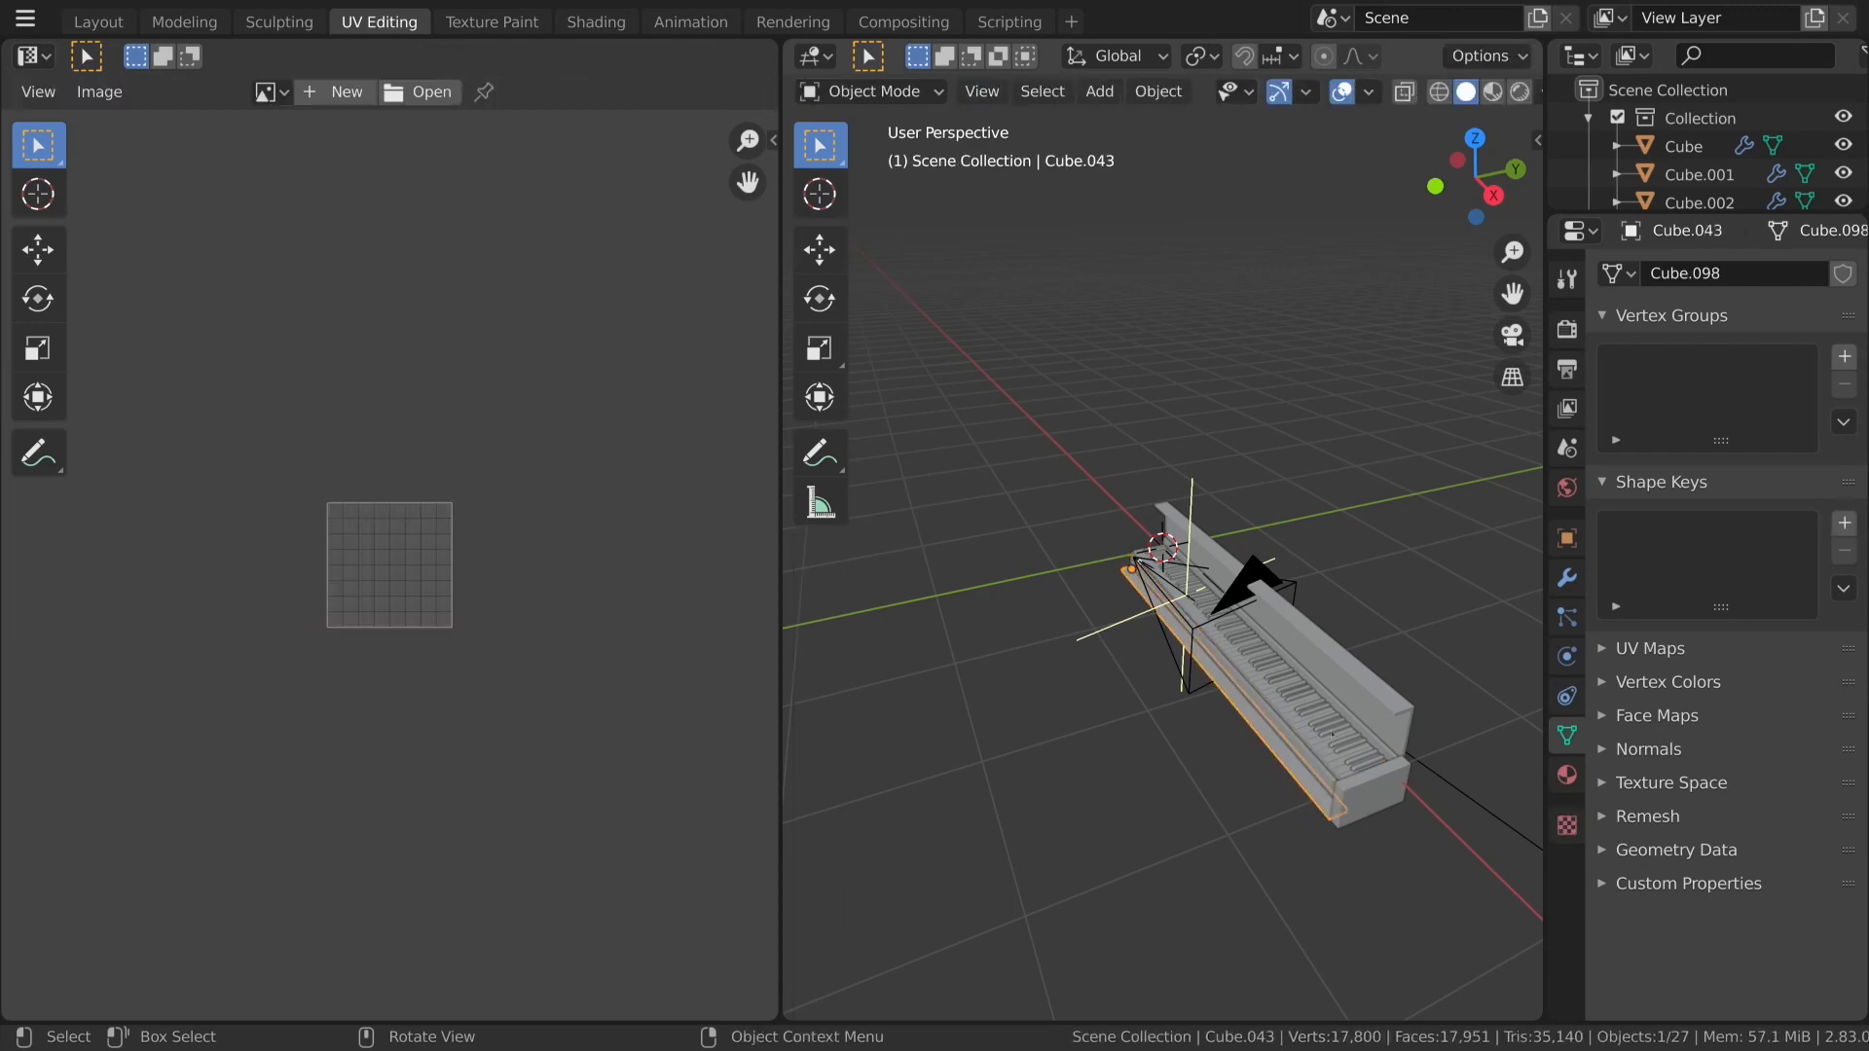
pyautogui.click(1324, 744)
pyautogui.press('Tab')
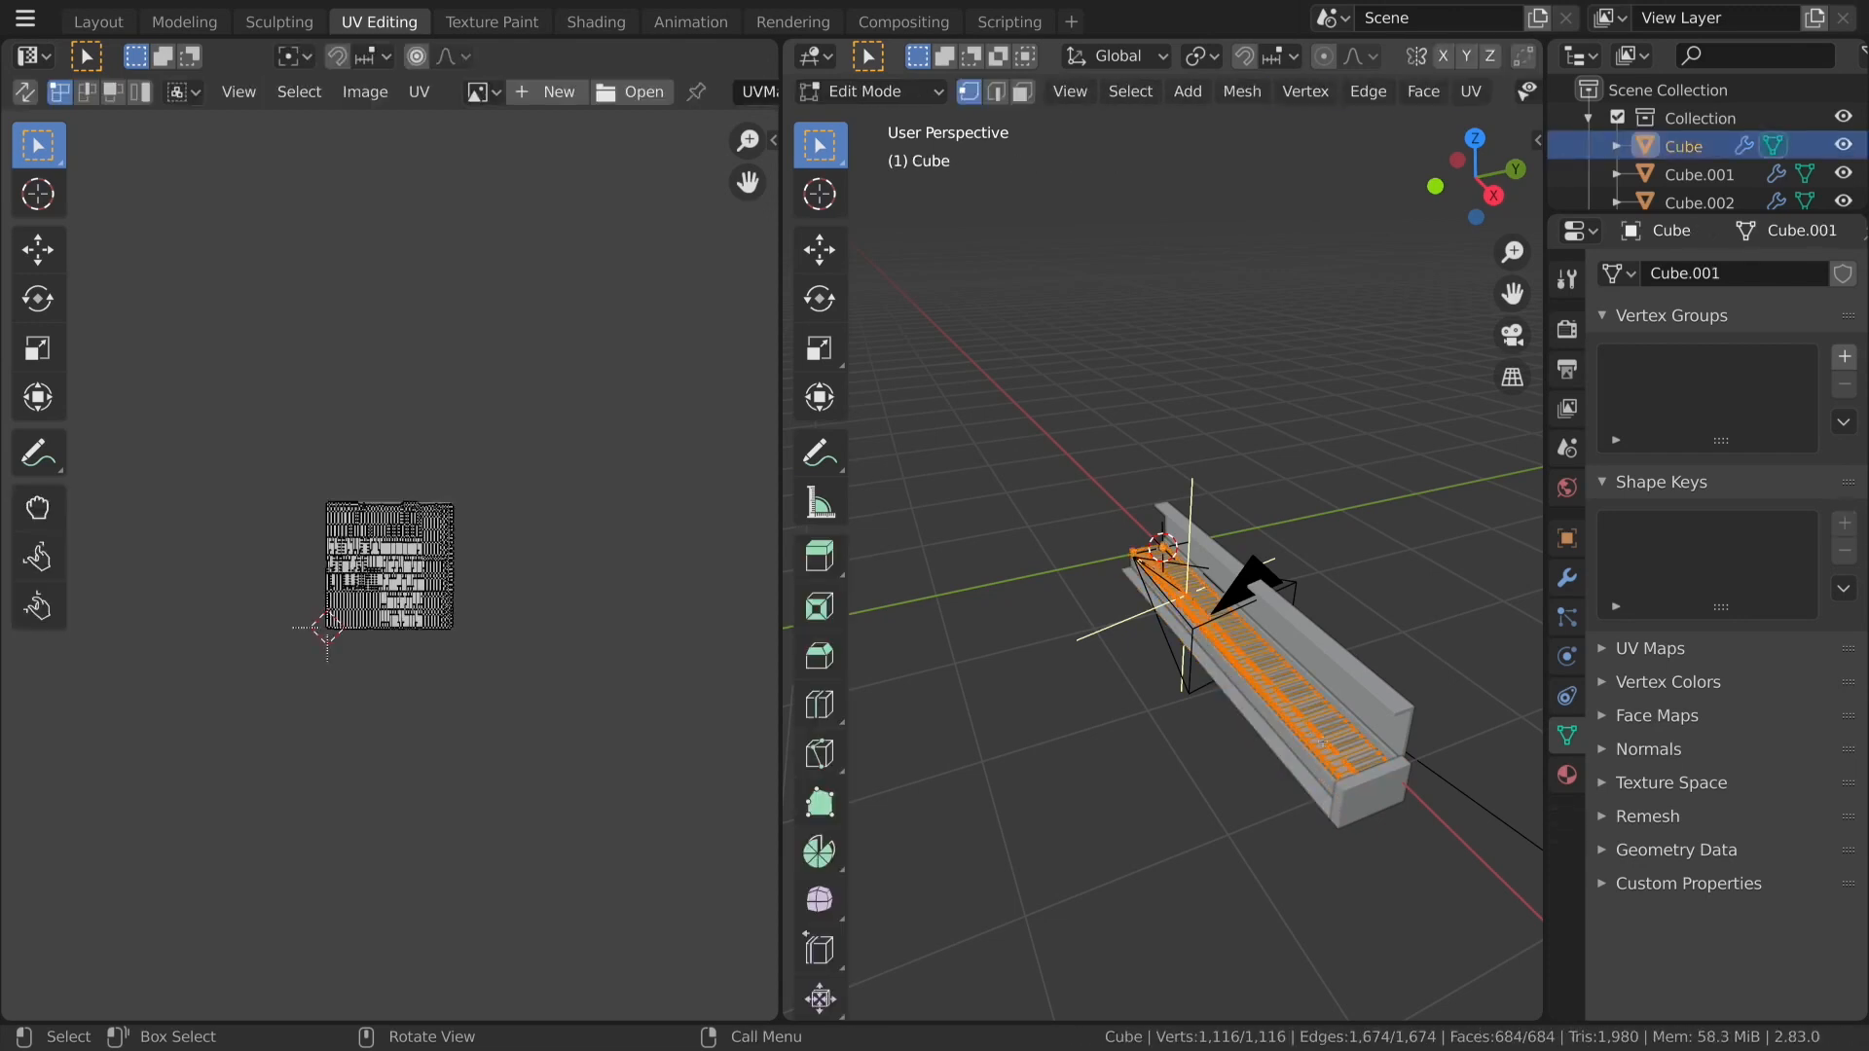
pyautogui.press('Tab')
pyautogui.click(1316, 725)
pyautogui.press('Tab')
pyautogui.press('Tab')
# Return the viewport to the camera view and switch to the Shading workspace.
pyautogui.moveTo(1312, 723); pyautogui.dragTo(1178, 692, button='middle')
pyautogui.moveTo(1159, 668); pyautogui.dragTo(1221, 666, button='middle')
pyautogui.keyDown('shift'); pyautogui.moveTo(1221, 666); pyautogui.dragTo(1042, 738, button='middle'); pyautogui.keyUp('shift')
pyautogui.scroll(1, 1042, 737)
pyautogui.press('KP_0')
pyautogui.scroll(2, 1042, 725)
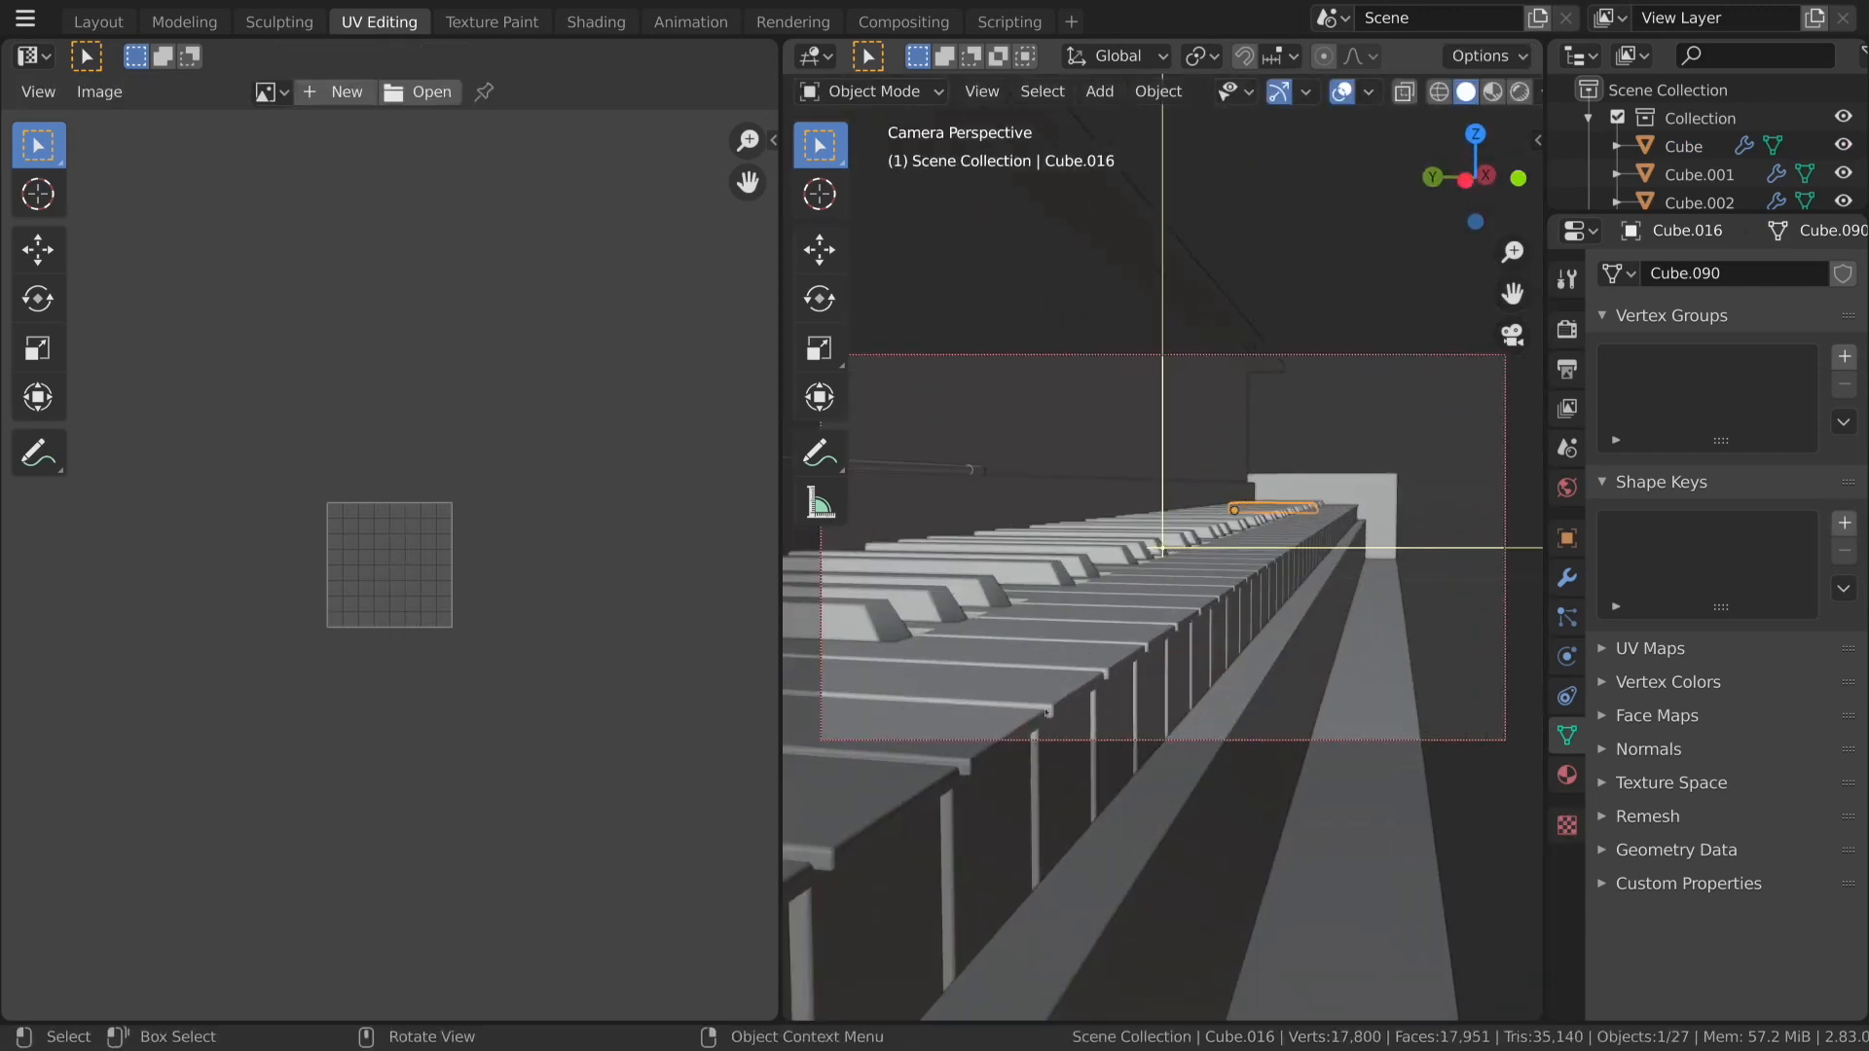
pyautogui.scroll(-2, 1043, 723)
pyautogui.scroll(1, 1046, 716)
pyautogui.scroll(-1, 1047, 713)
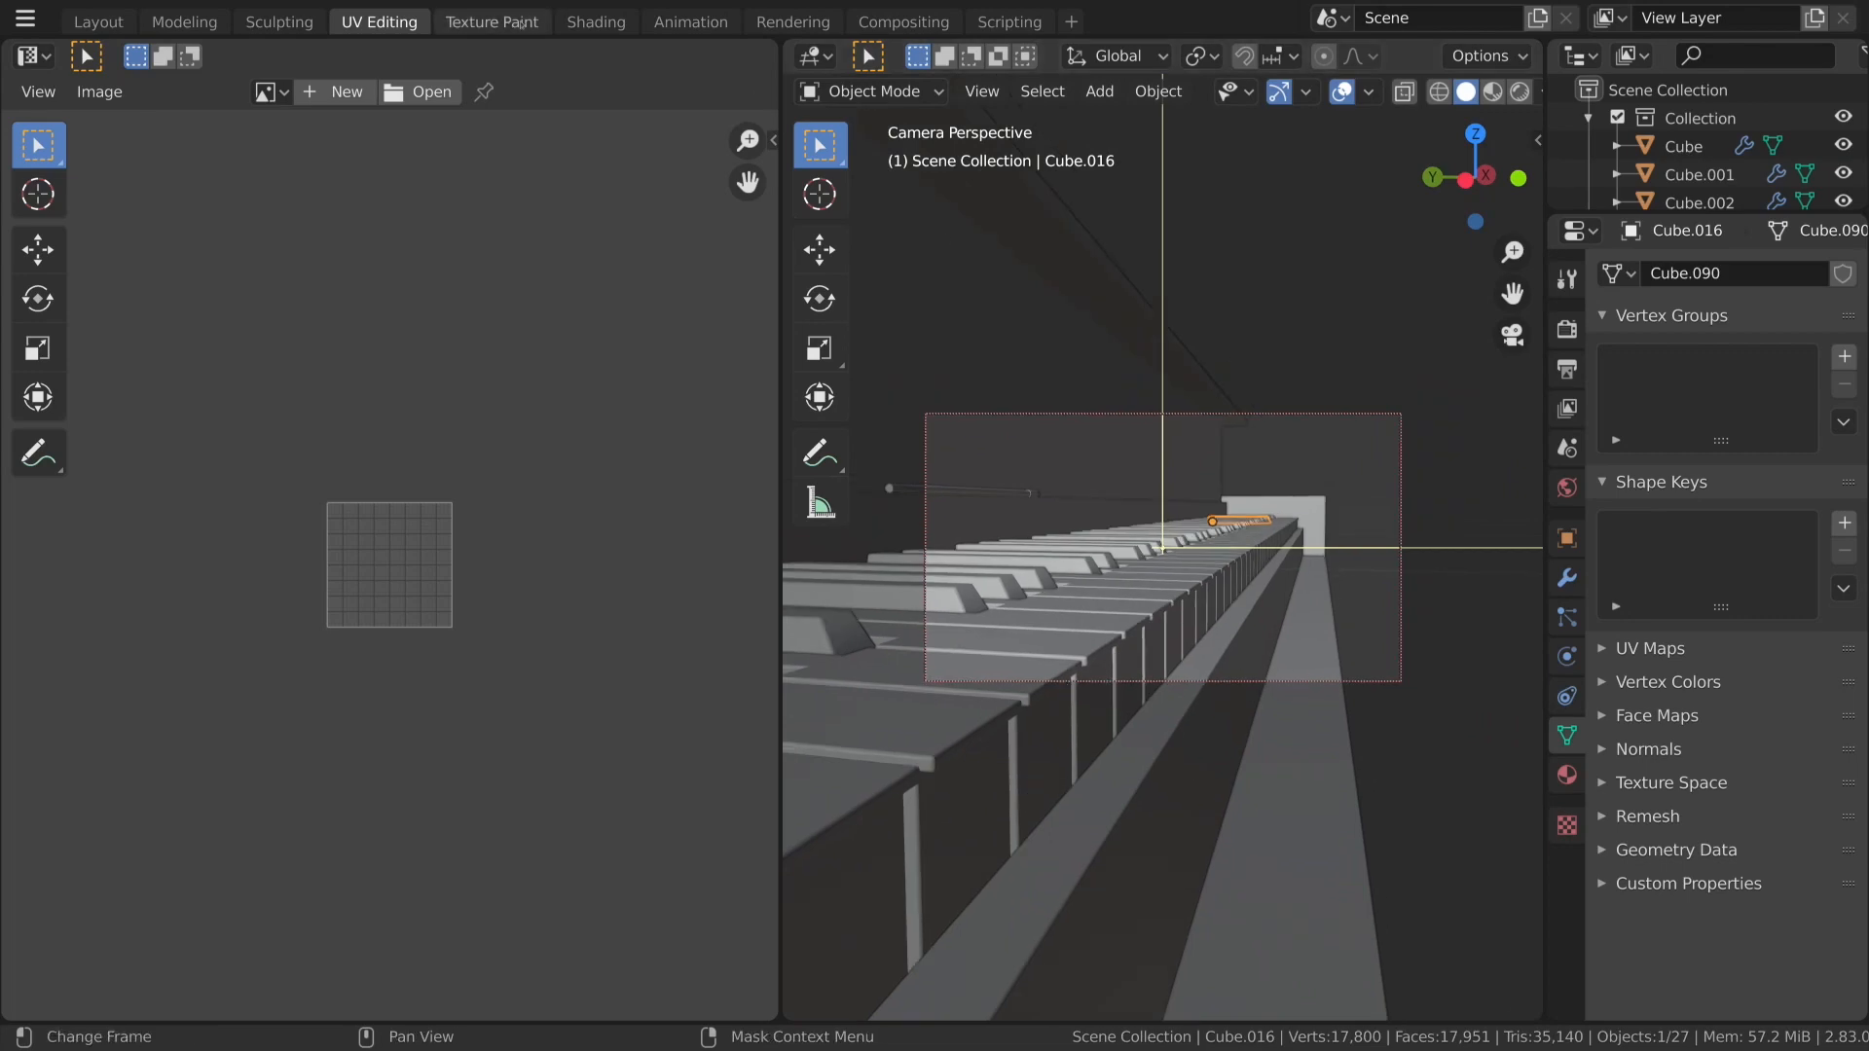
pyautogui.click(595, 21)
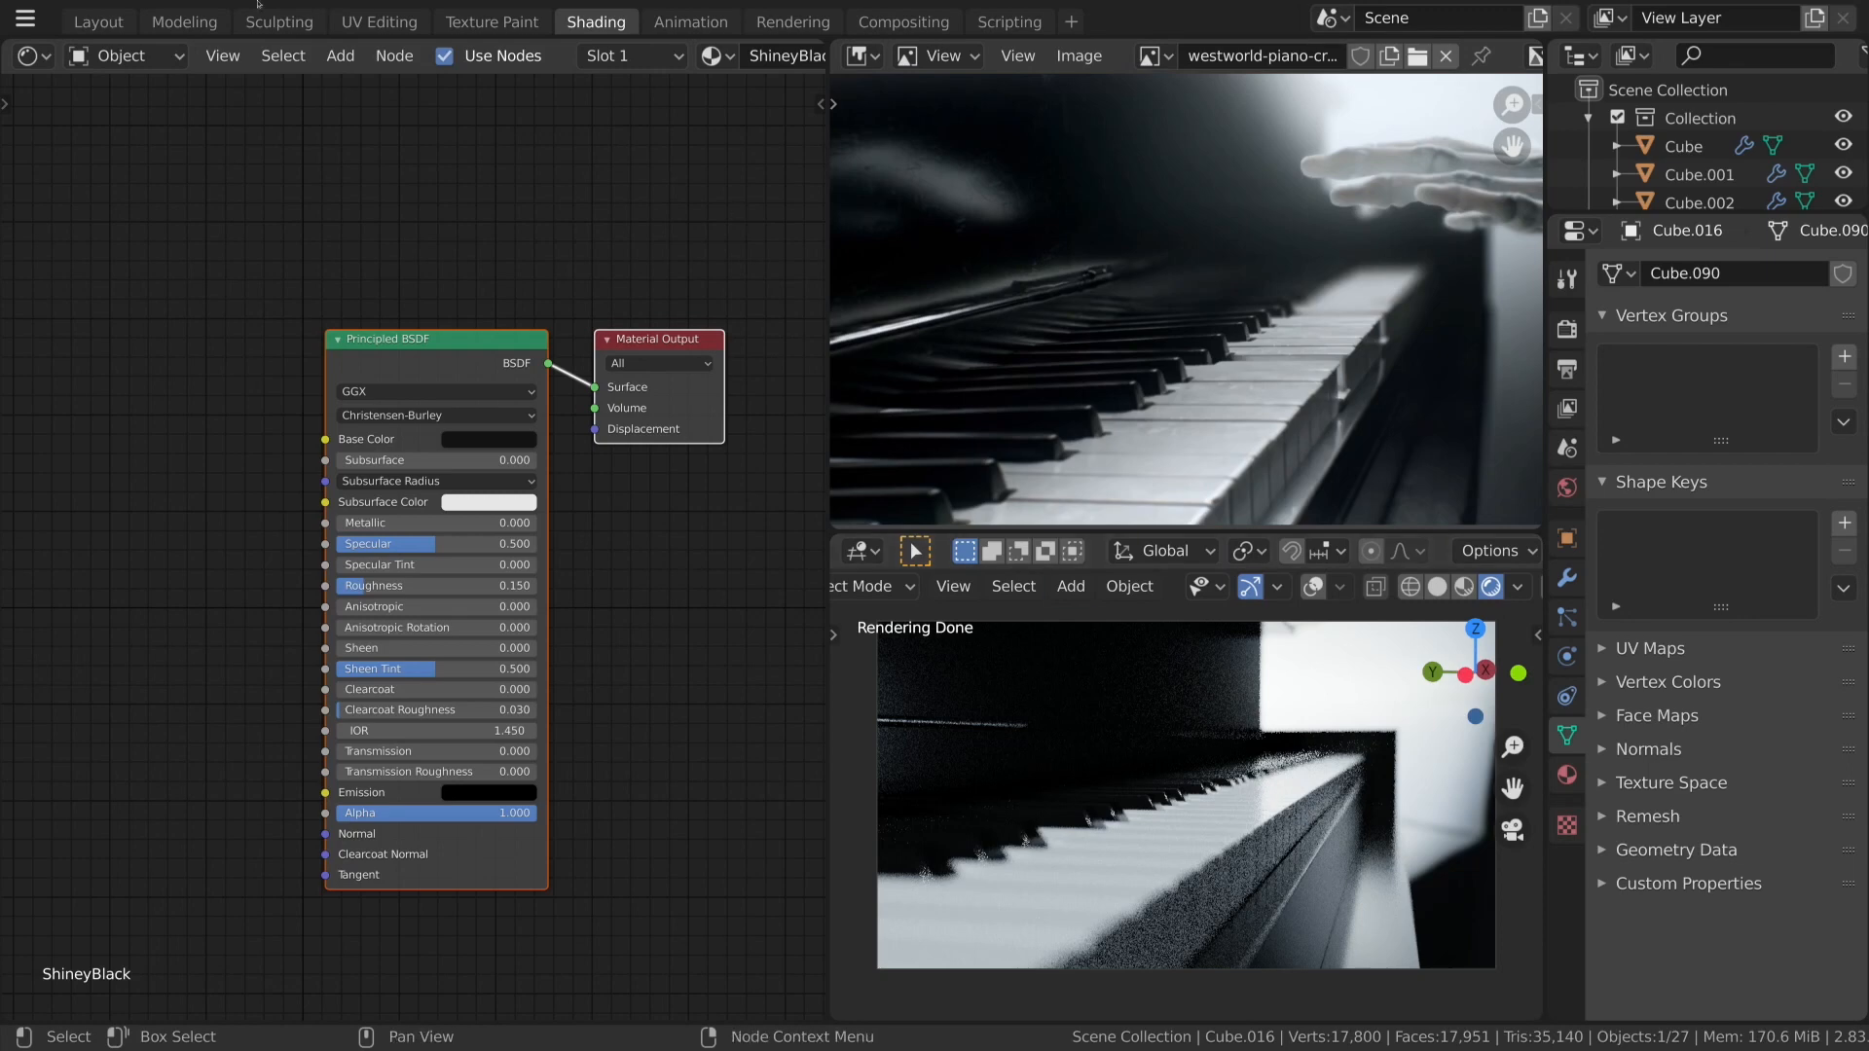
# Look at the World shader nodes and return the node editor to the Object shader.
pyautogui.click(122, 56)
pyautogui.click(152, 117)
pyautogui.scroll(-2, 654, 619)
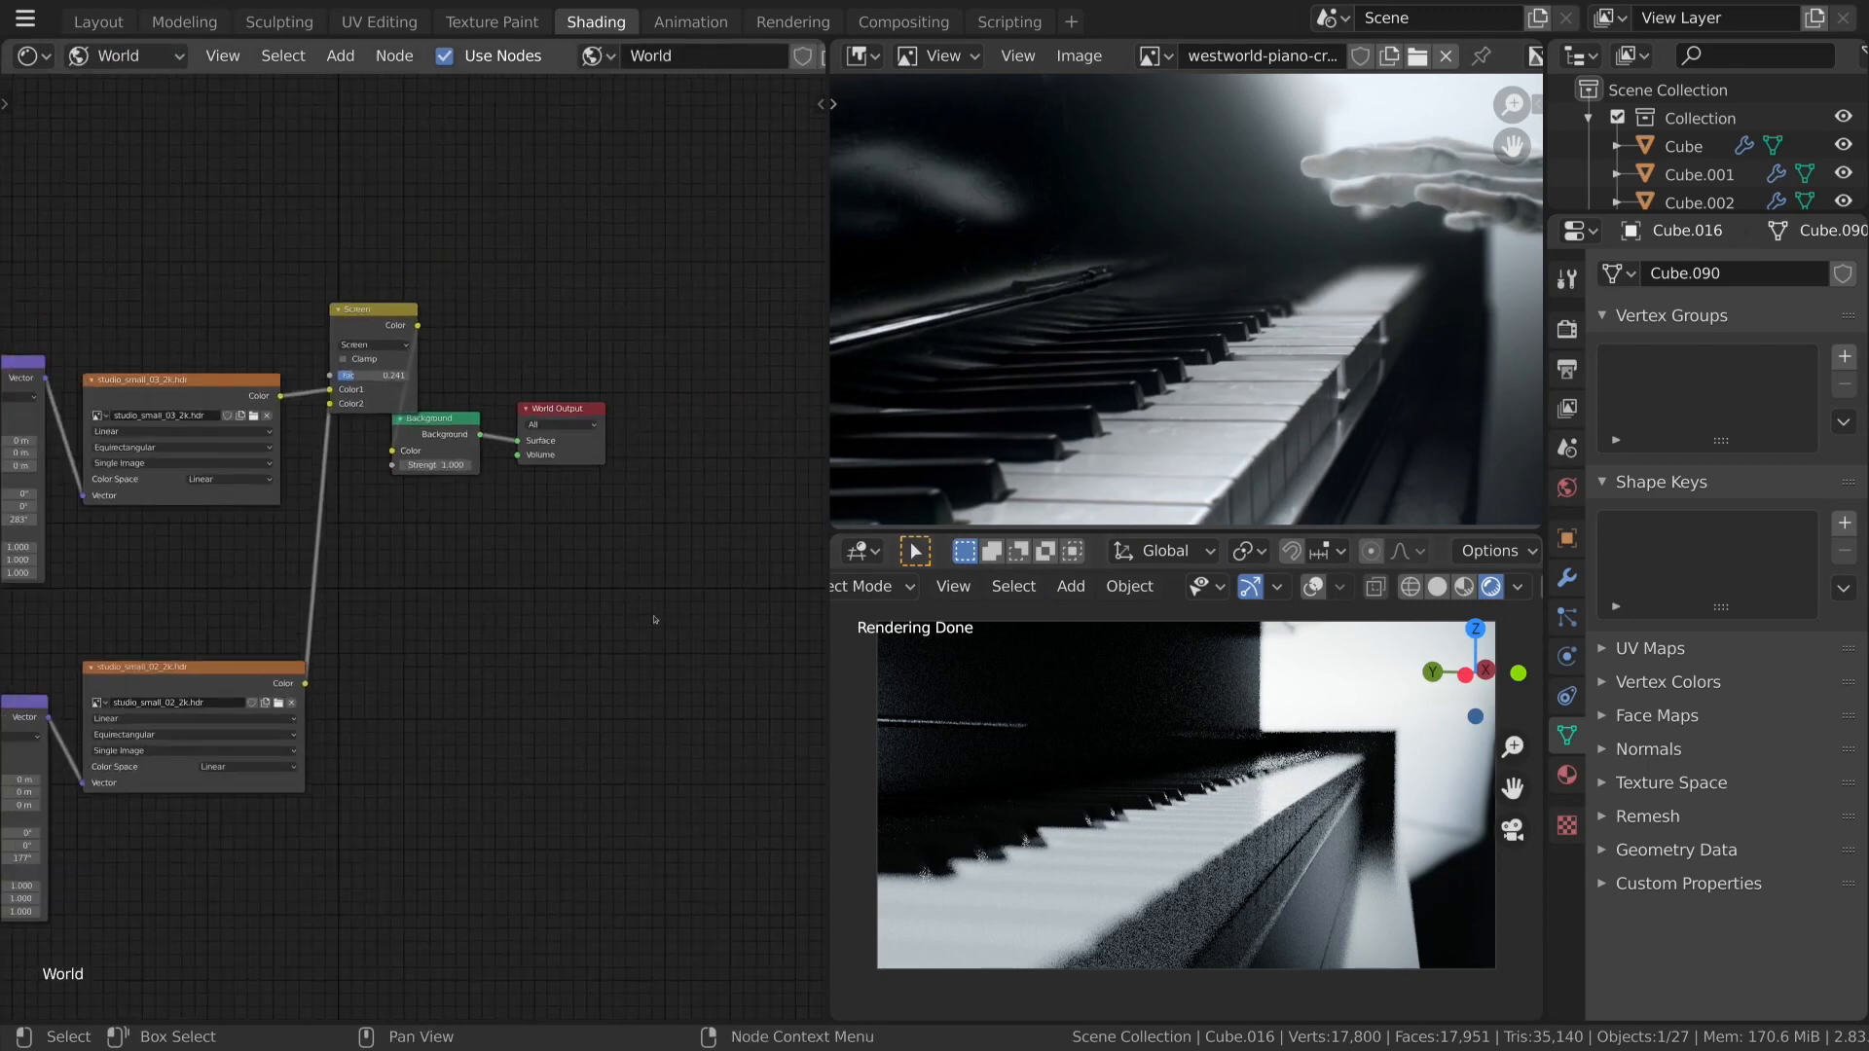
pyautogui.click(122, 56)
pyautogui.click(151, 88)
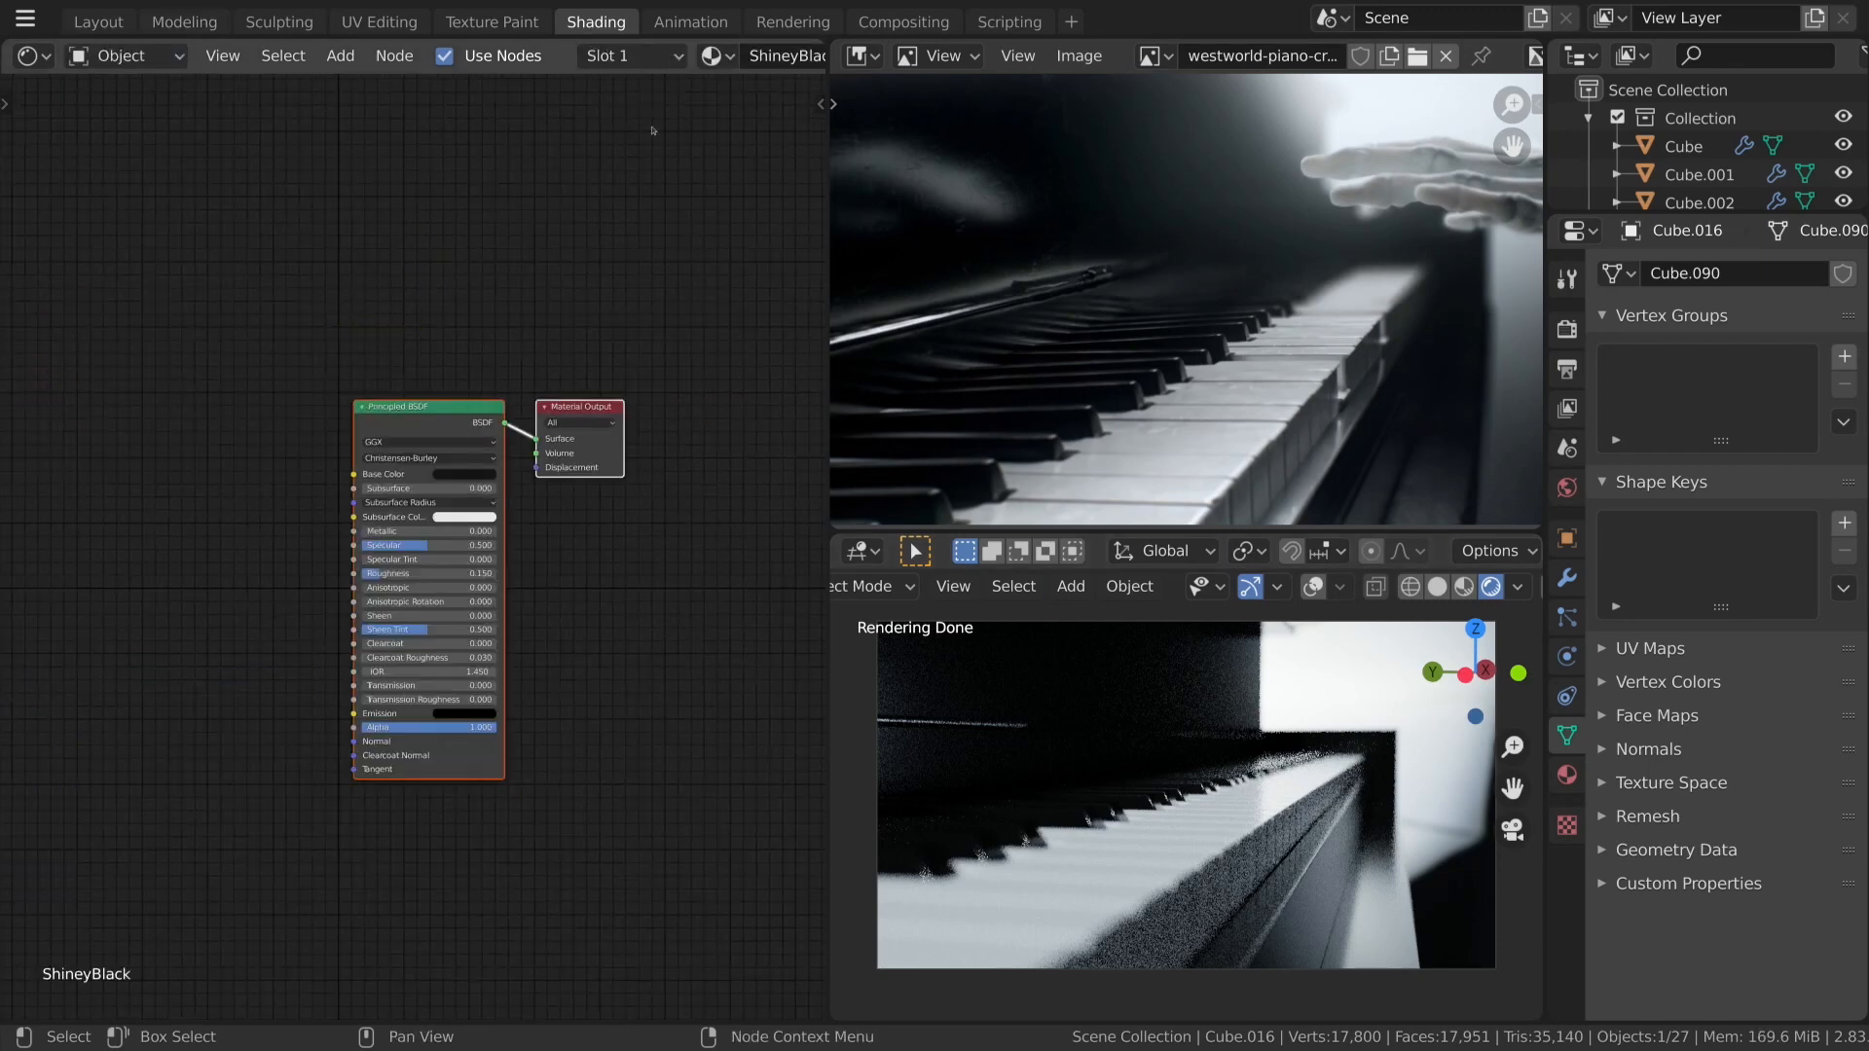
pyautogui.scroll(-2, 797, 103)
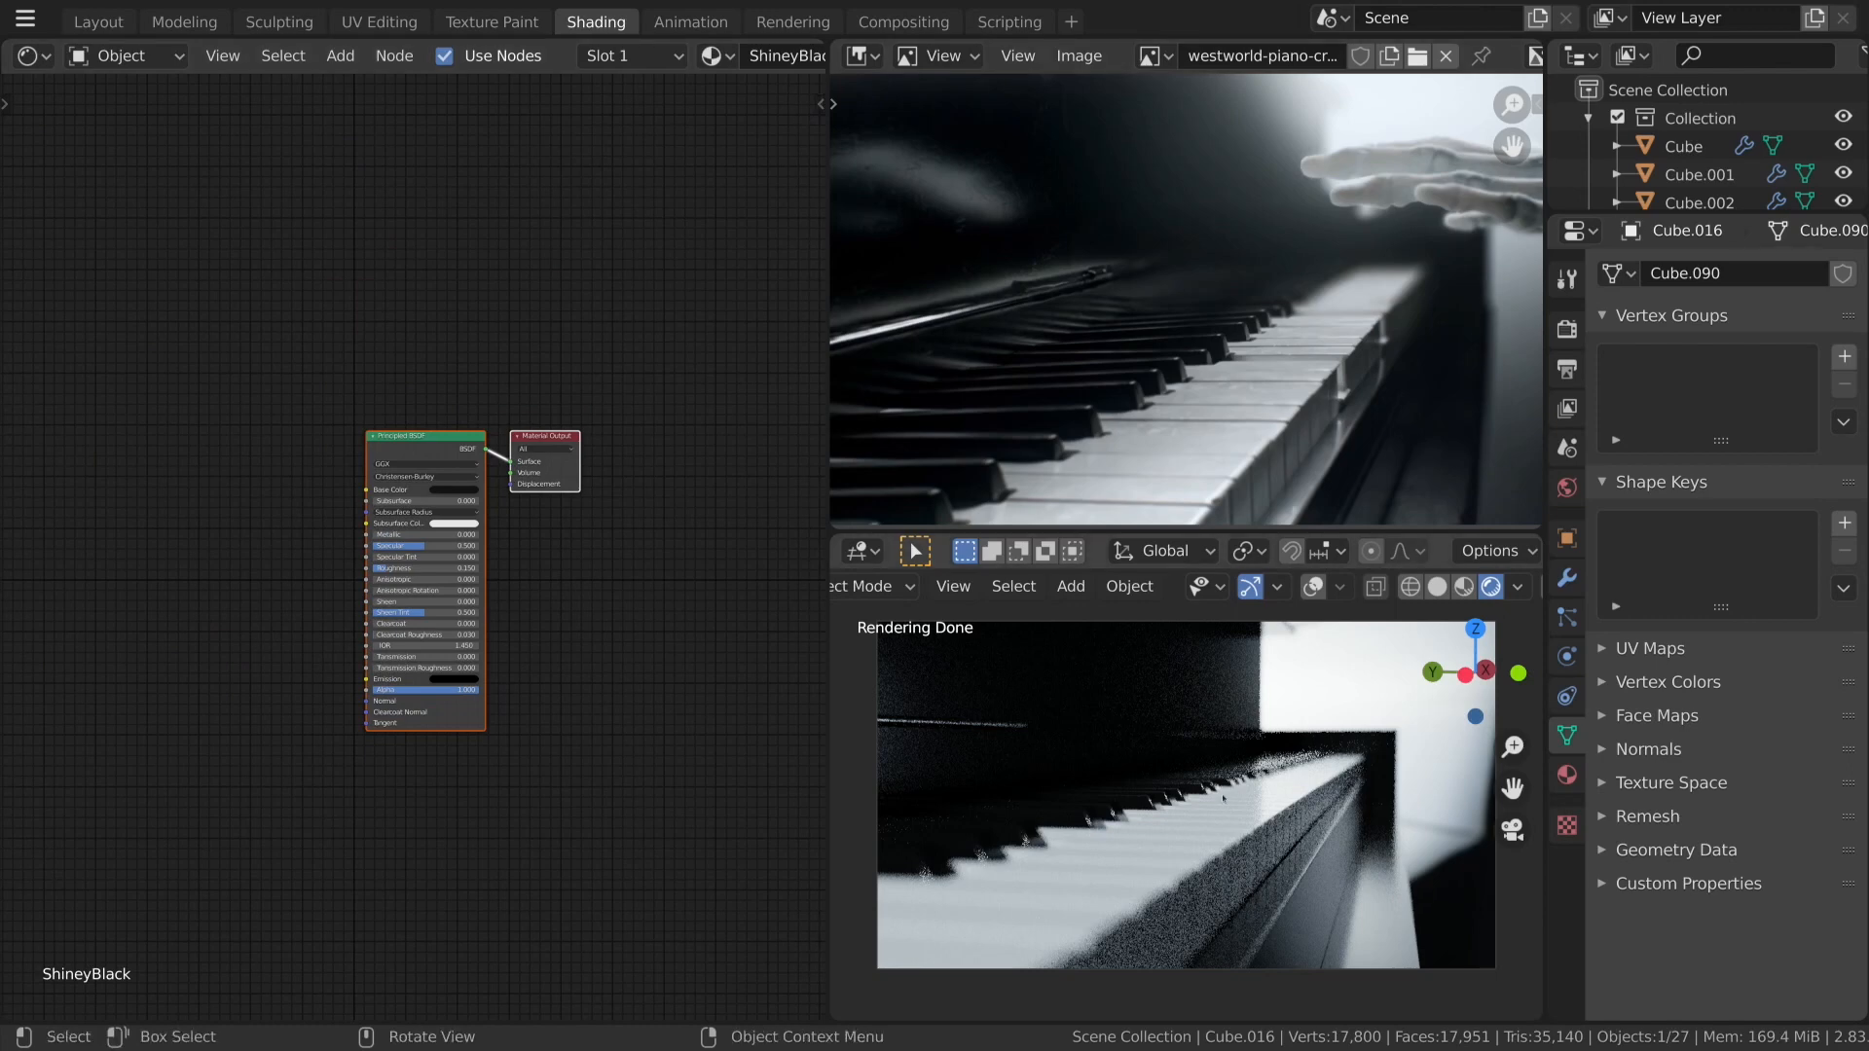
# Rename the white keys' material to Keys_White and select its Principled BSDF node.
pyautogui.click(931, 617)
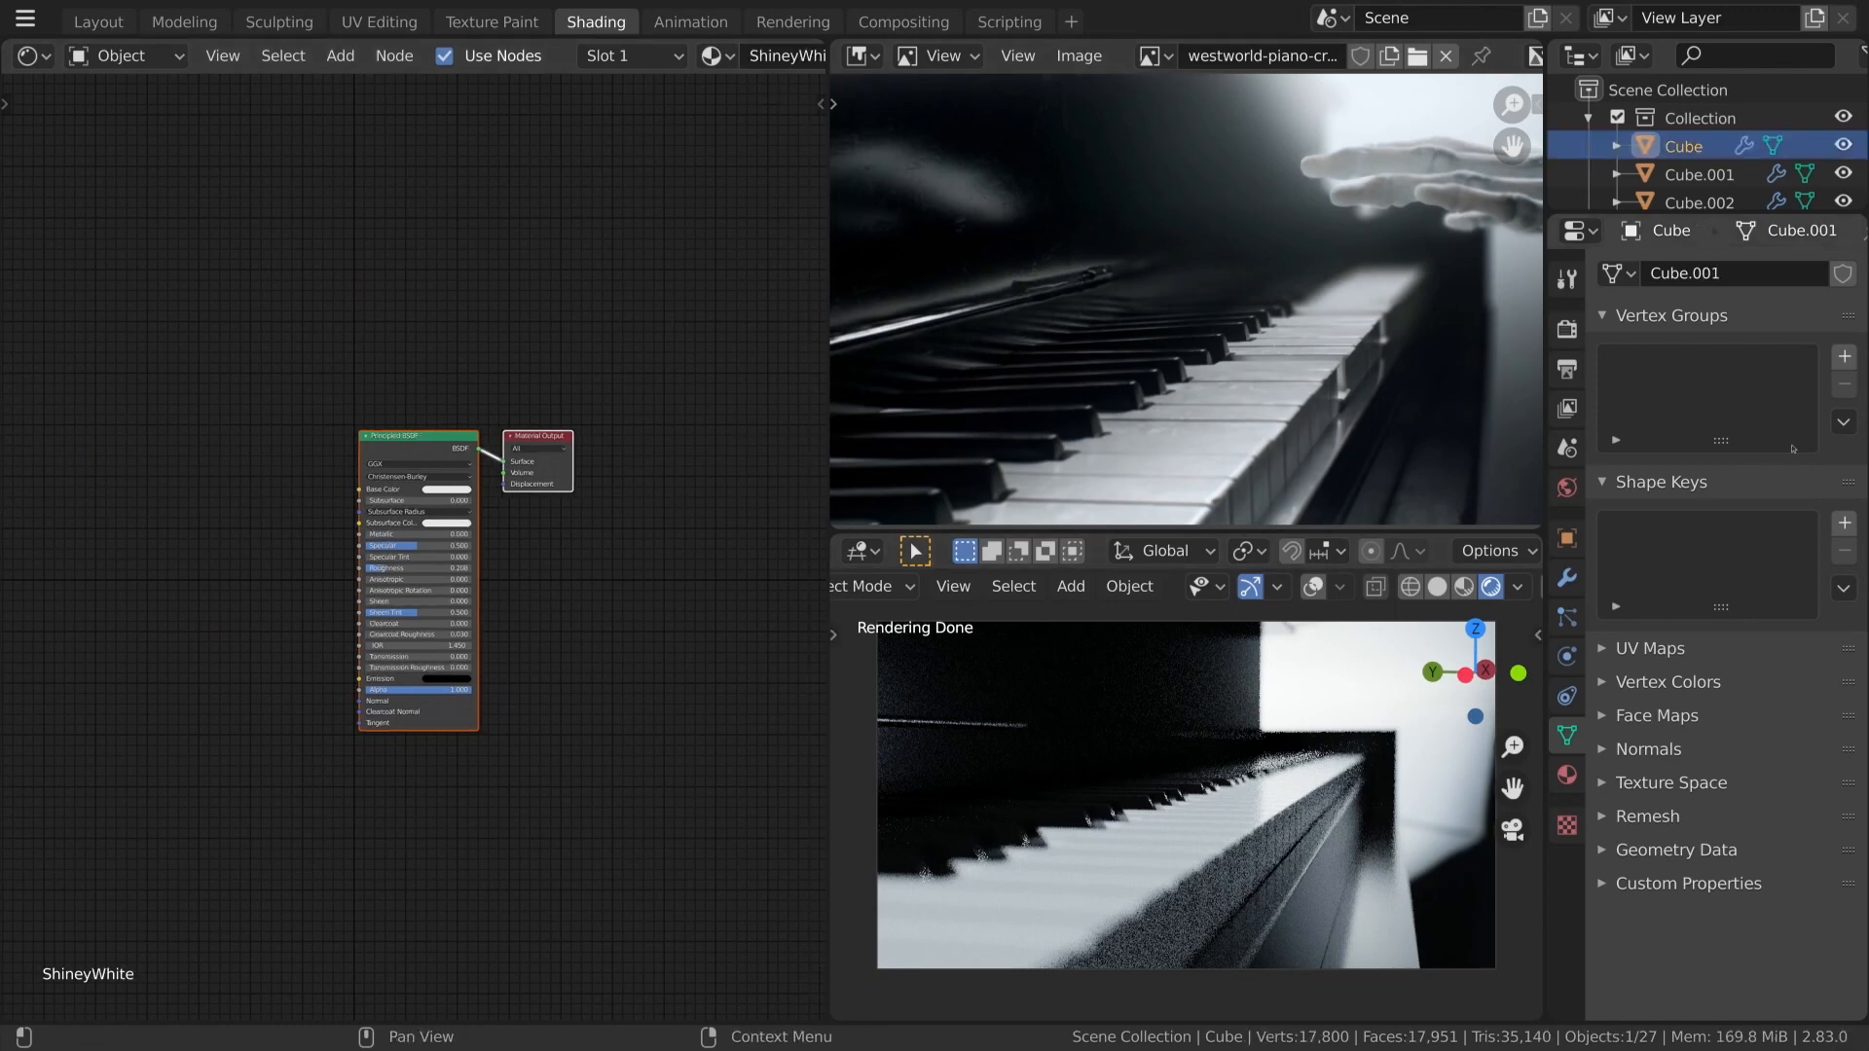
pyautogui.click(1567, 774)
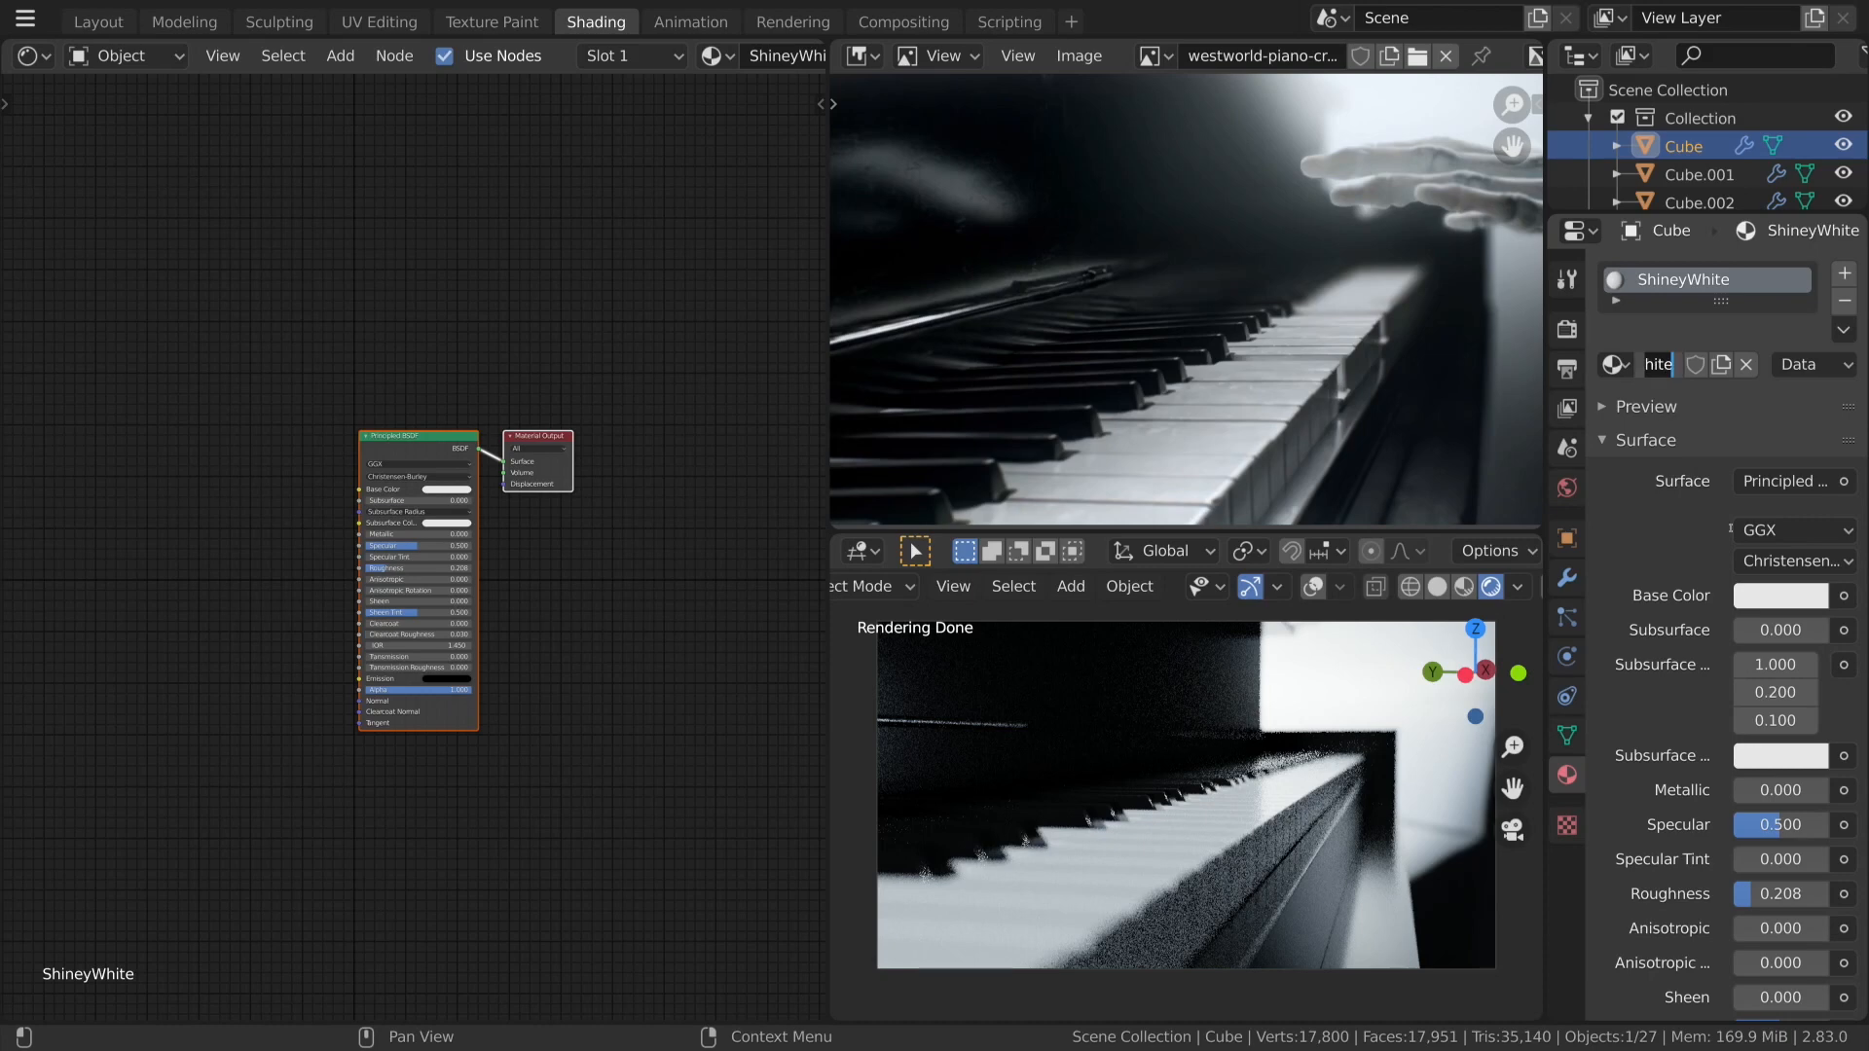
pyautogui.write('Keys_White')
pyautogui.press('Return')
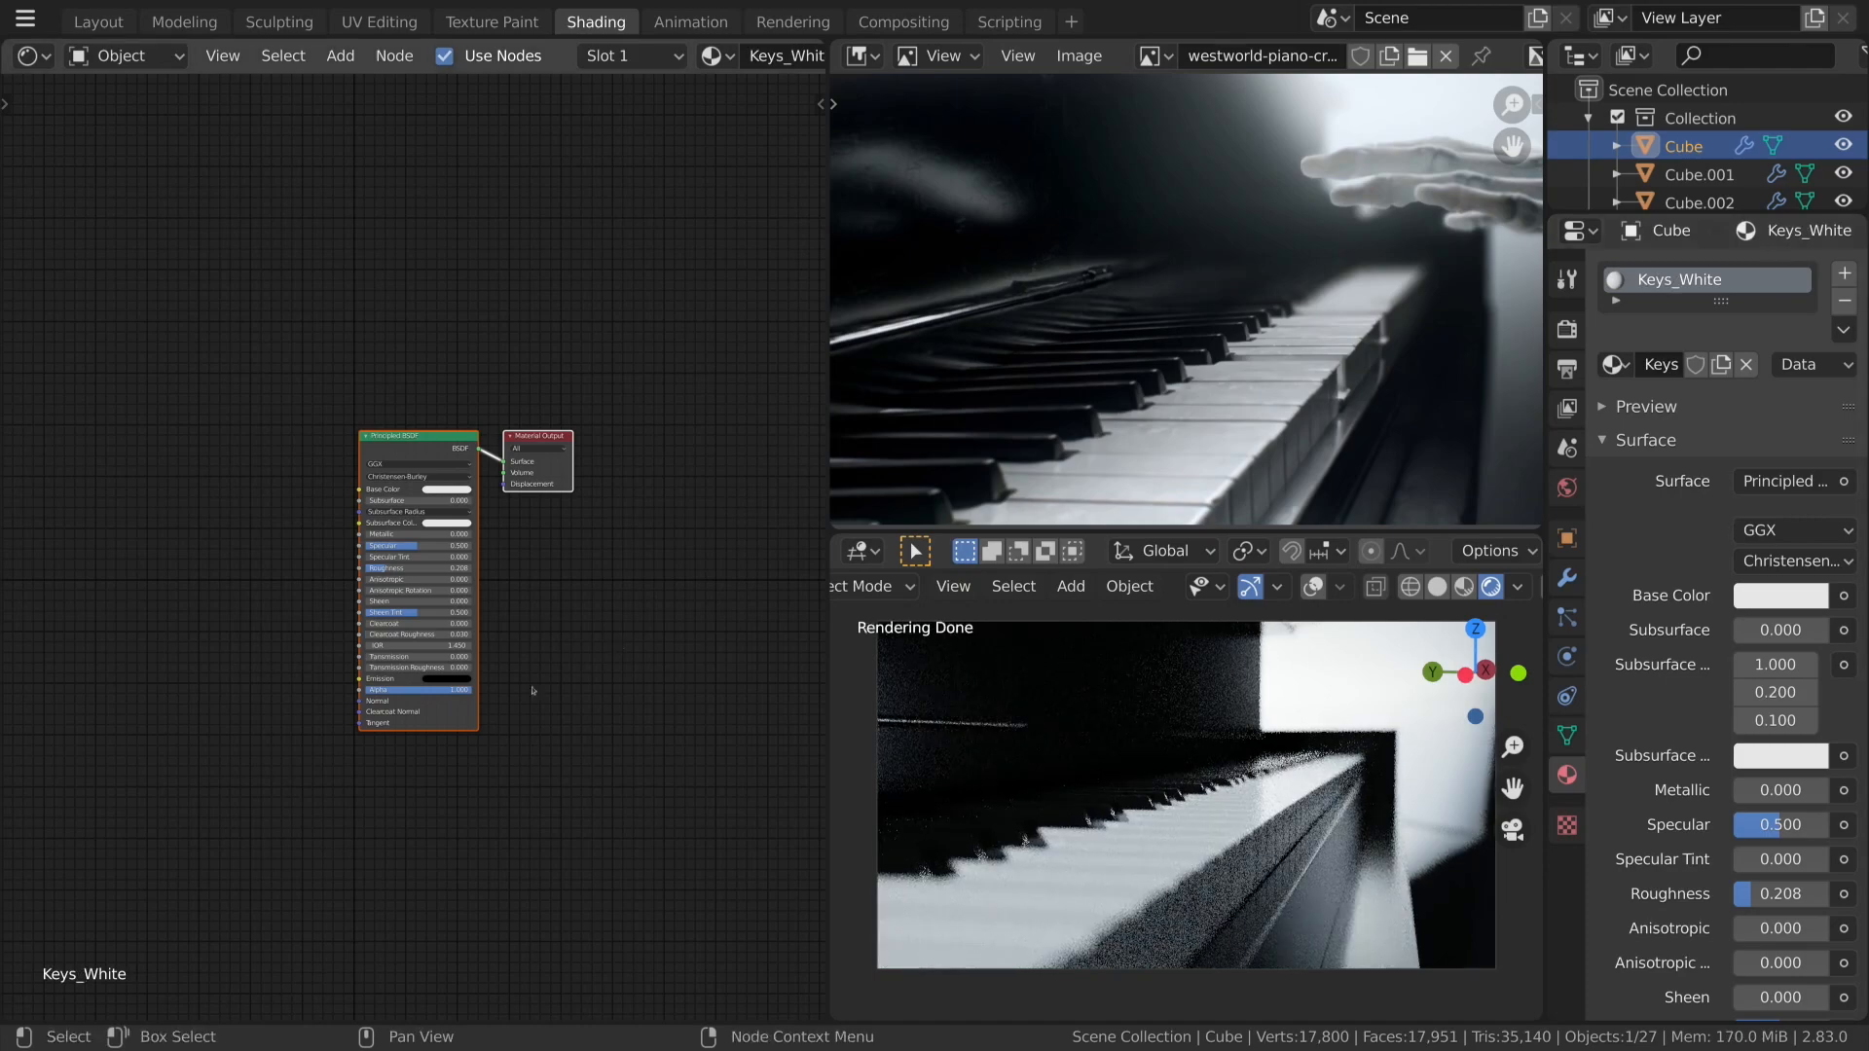
pyautogui.scroll(10, 533, 691)
pyautogui.moveTo(582, 555); pyautogui.dragTo(674, 464, button='middle')
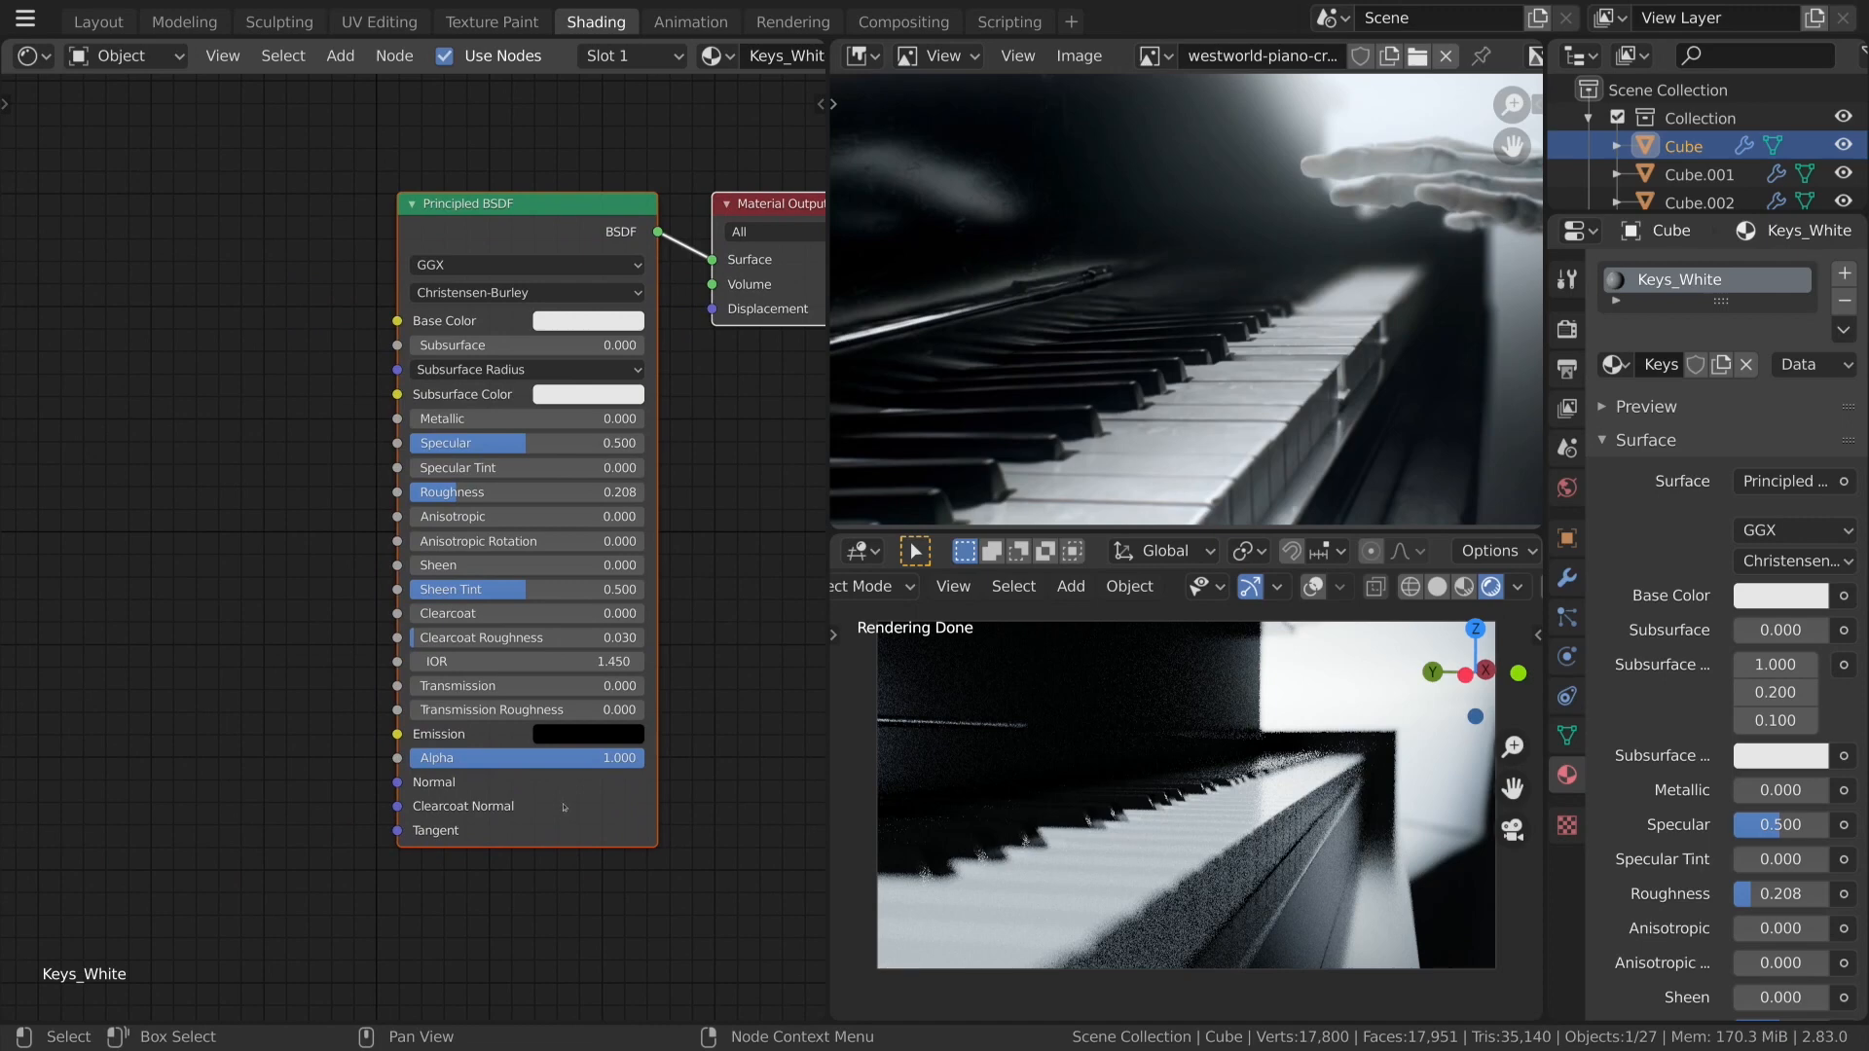
pyautogui.click(565, 208)
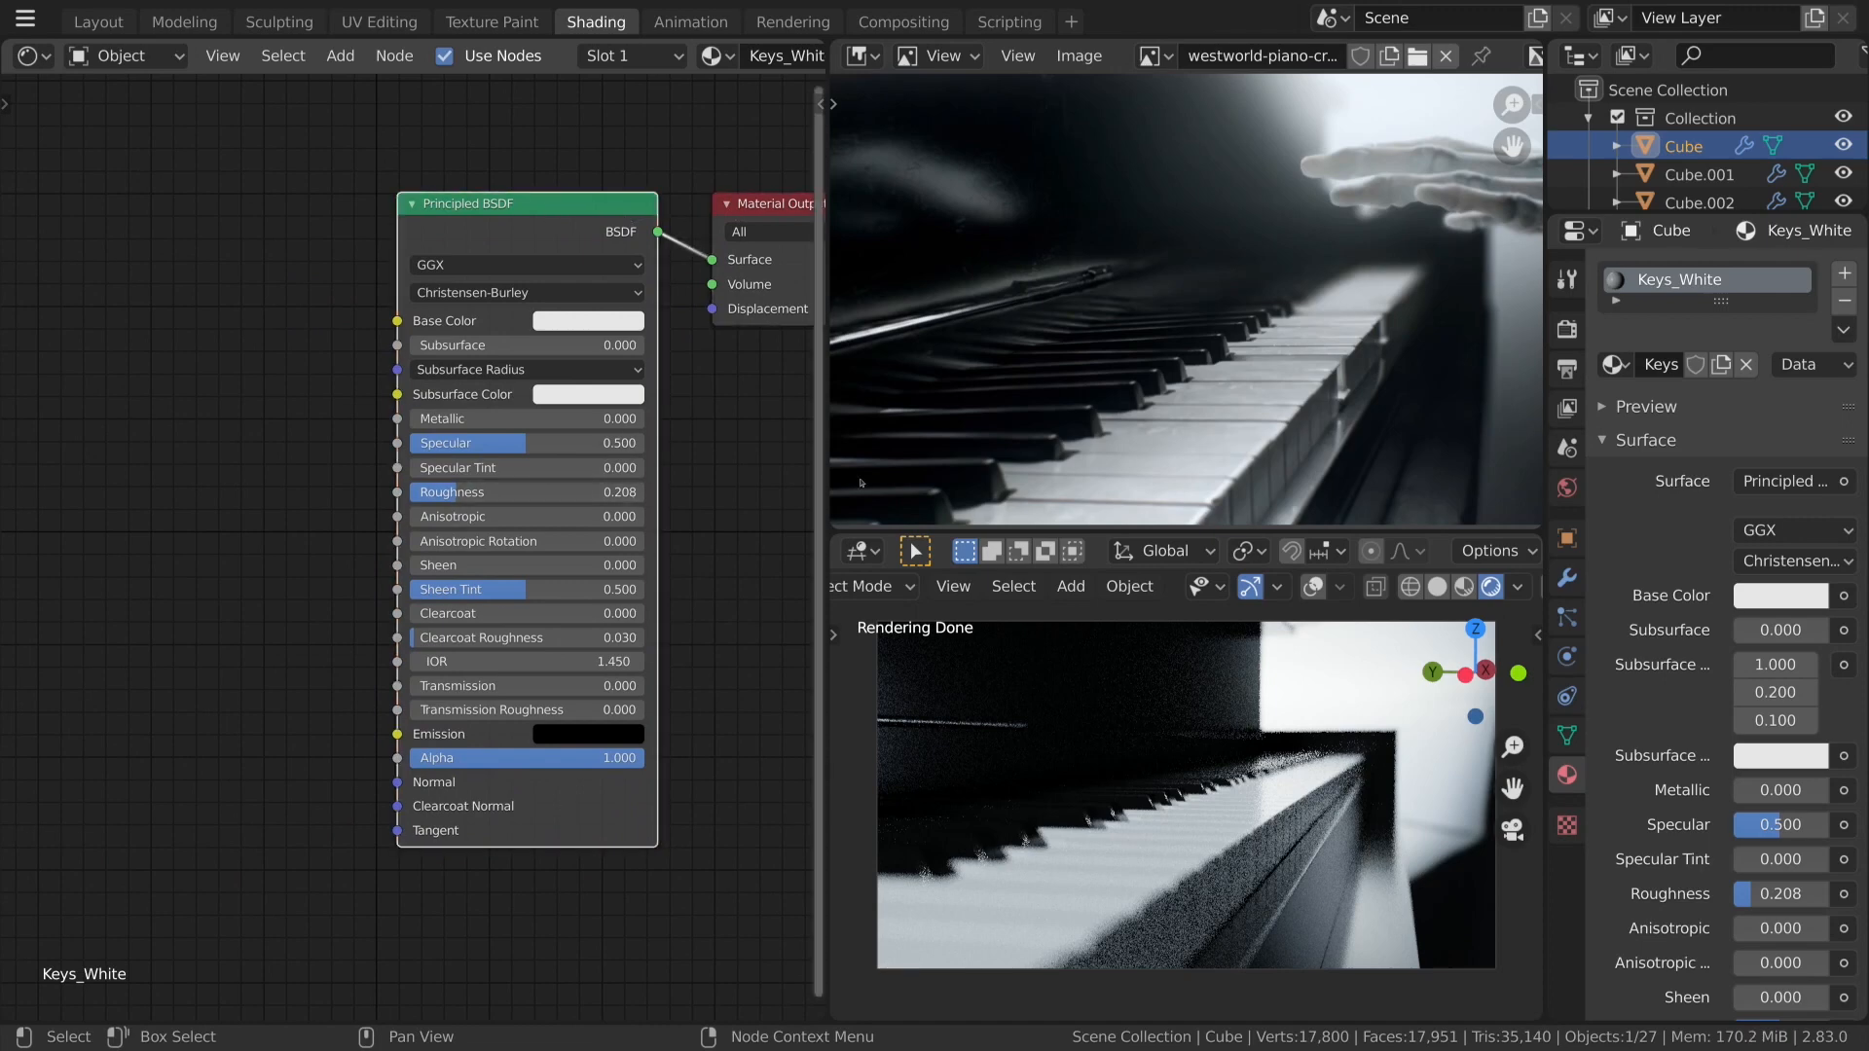
# Switch to the web browser, visit poliigon.com, close that page and return to Blender.
pyautogui.hotkey('alt', 'Tab')
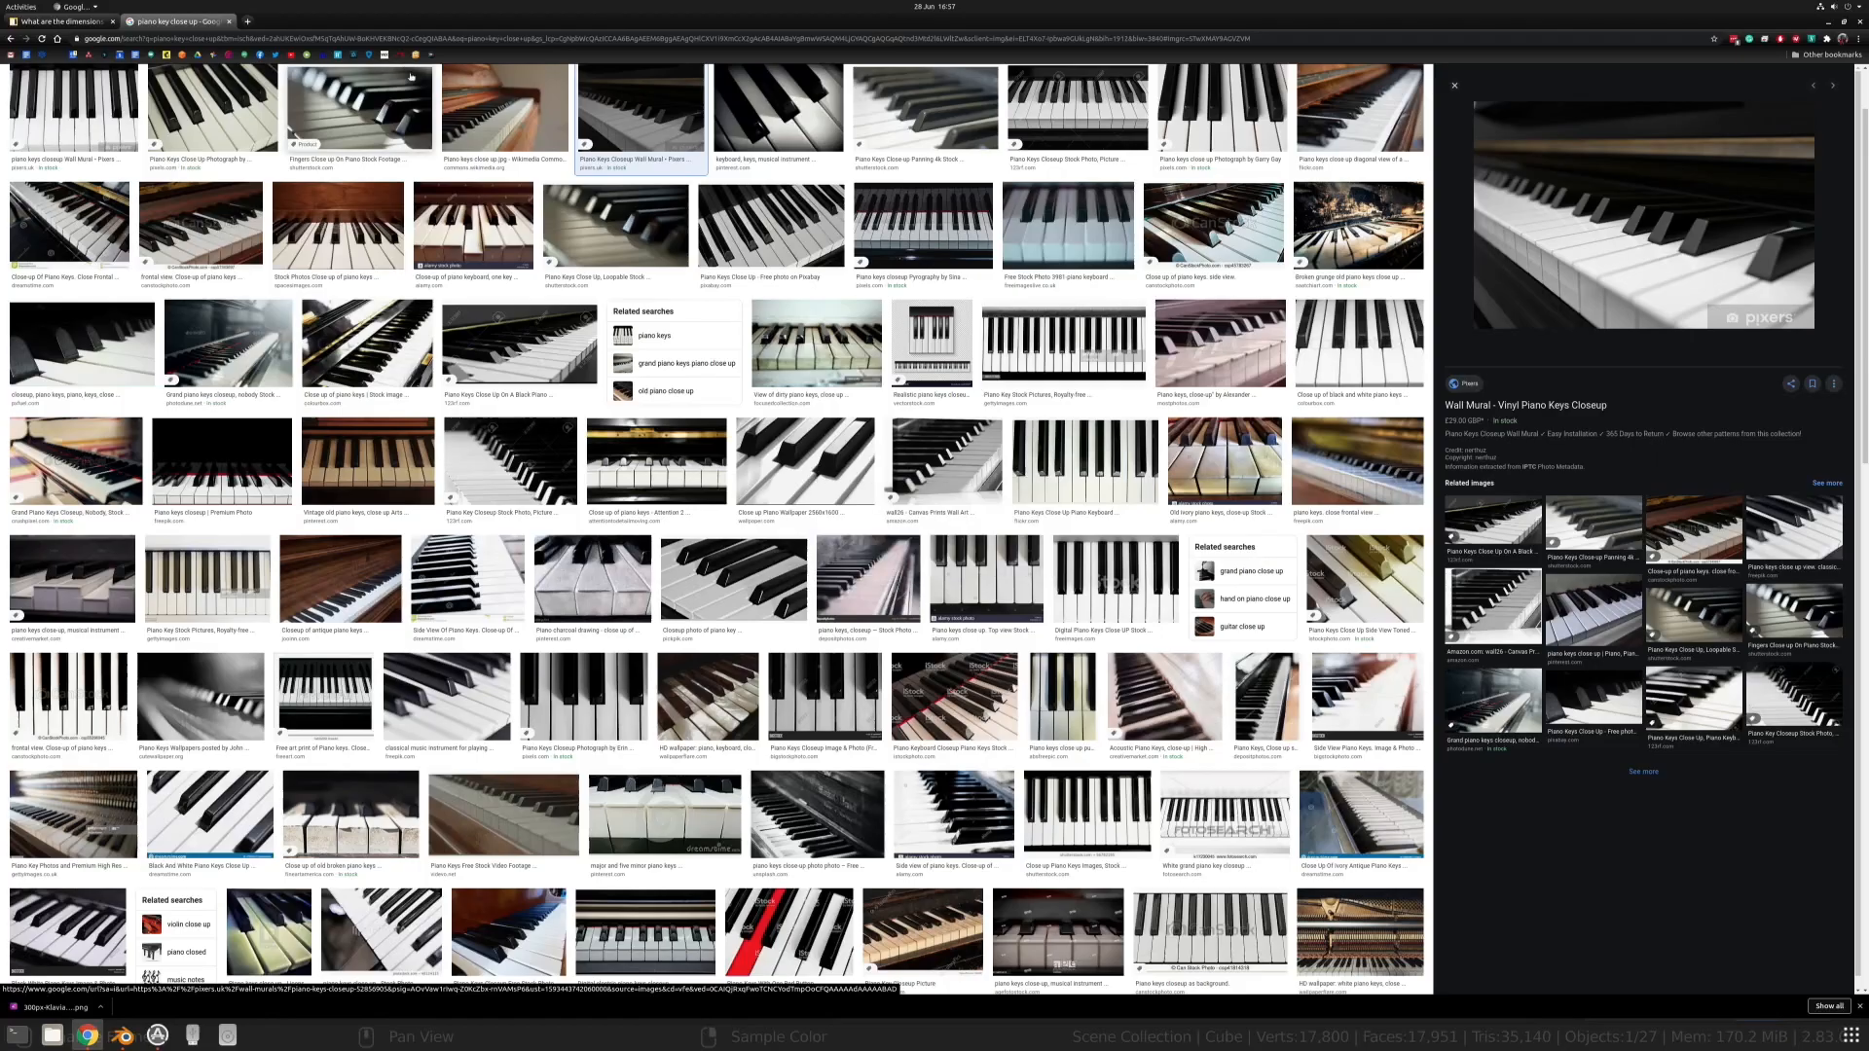
pyautogui.write('poliigon.com')
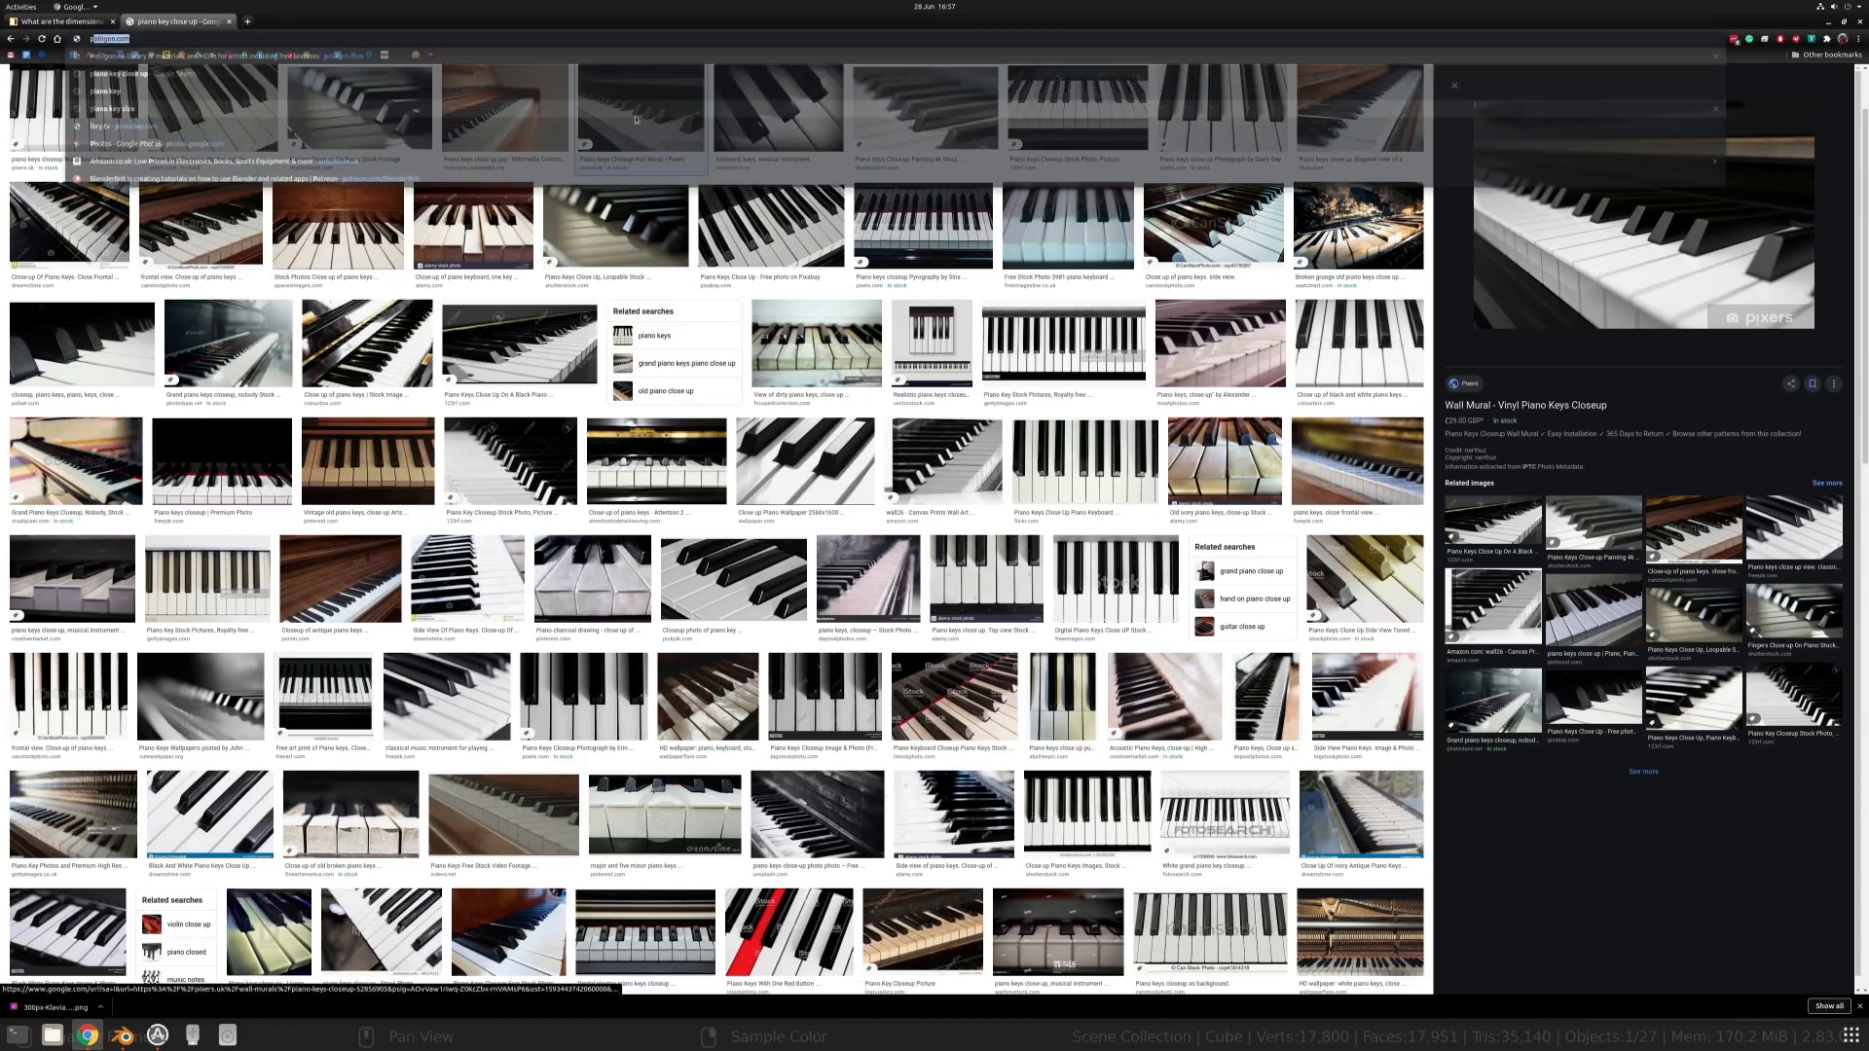
pyautogui.press('Return')
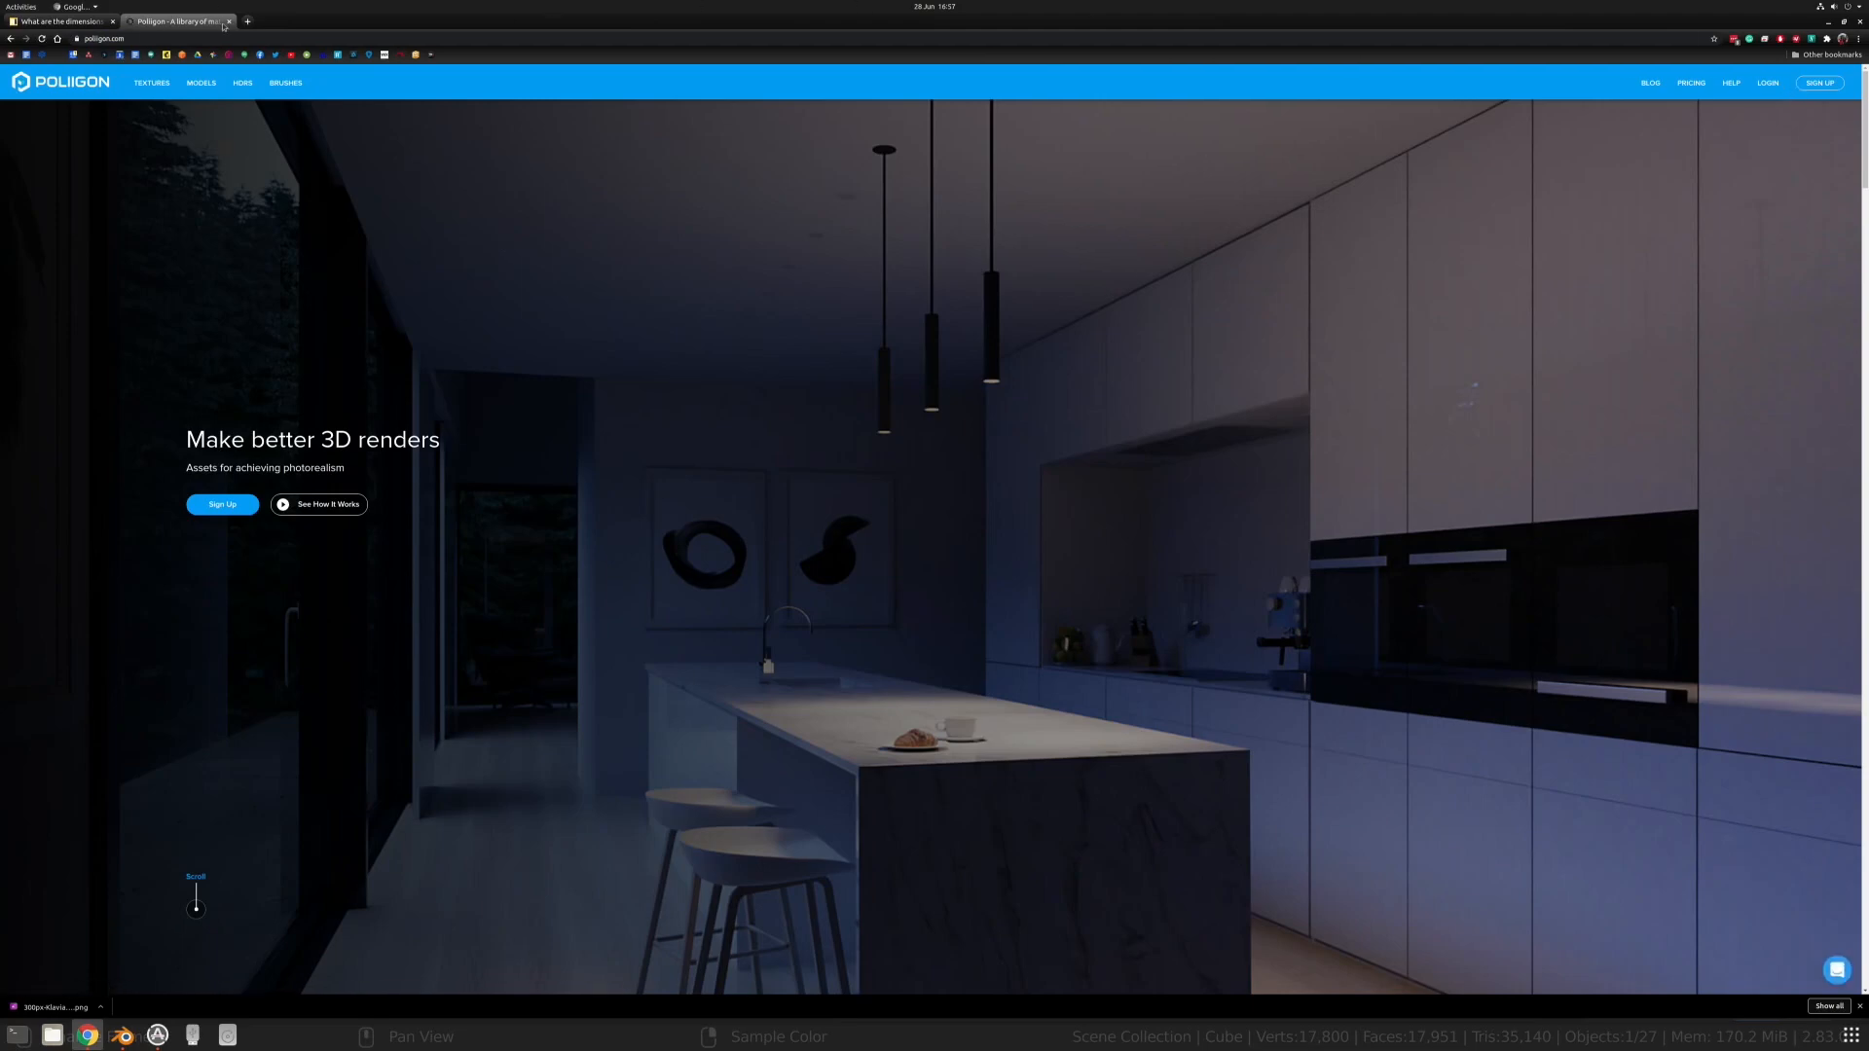
pyautogui.click(228, 21)
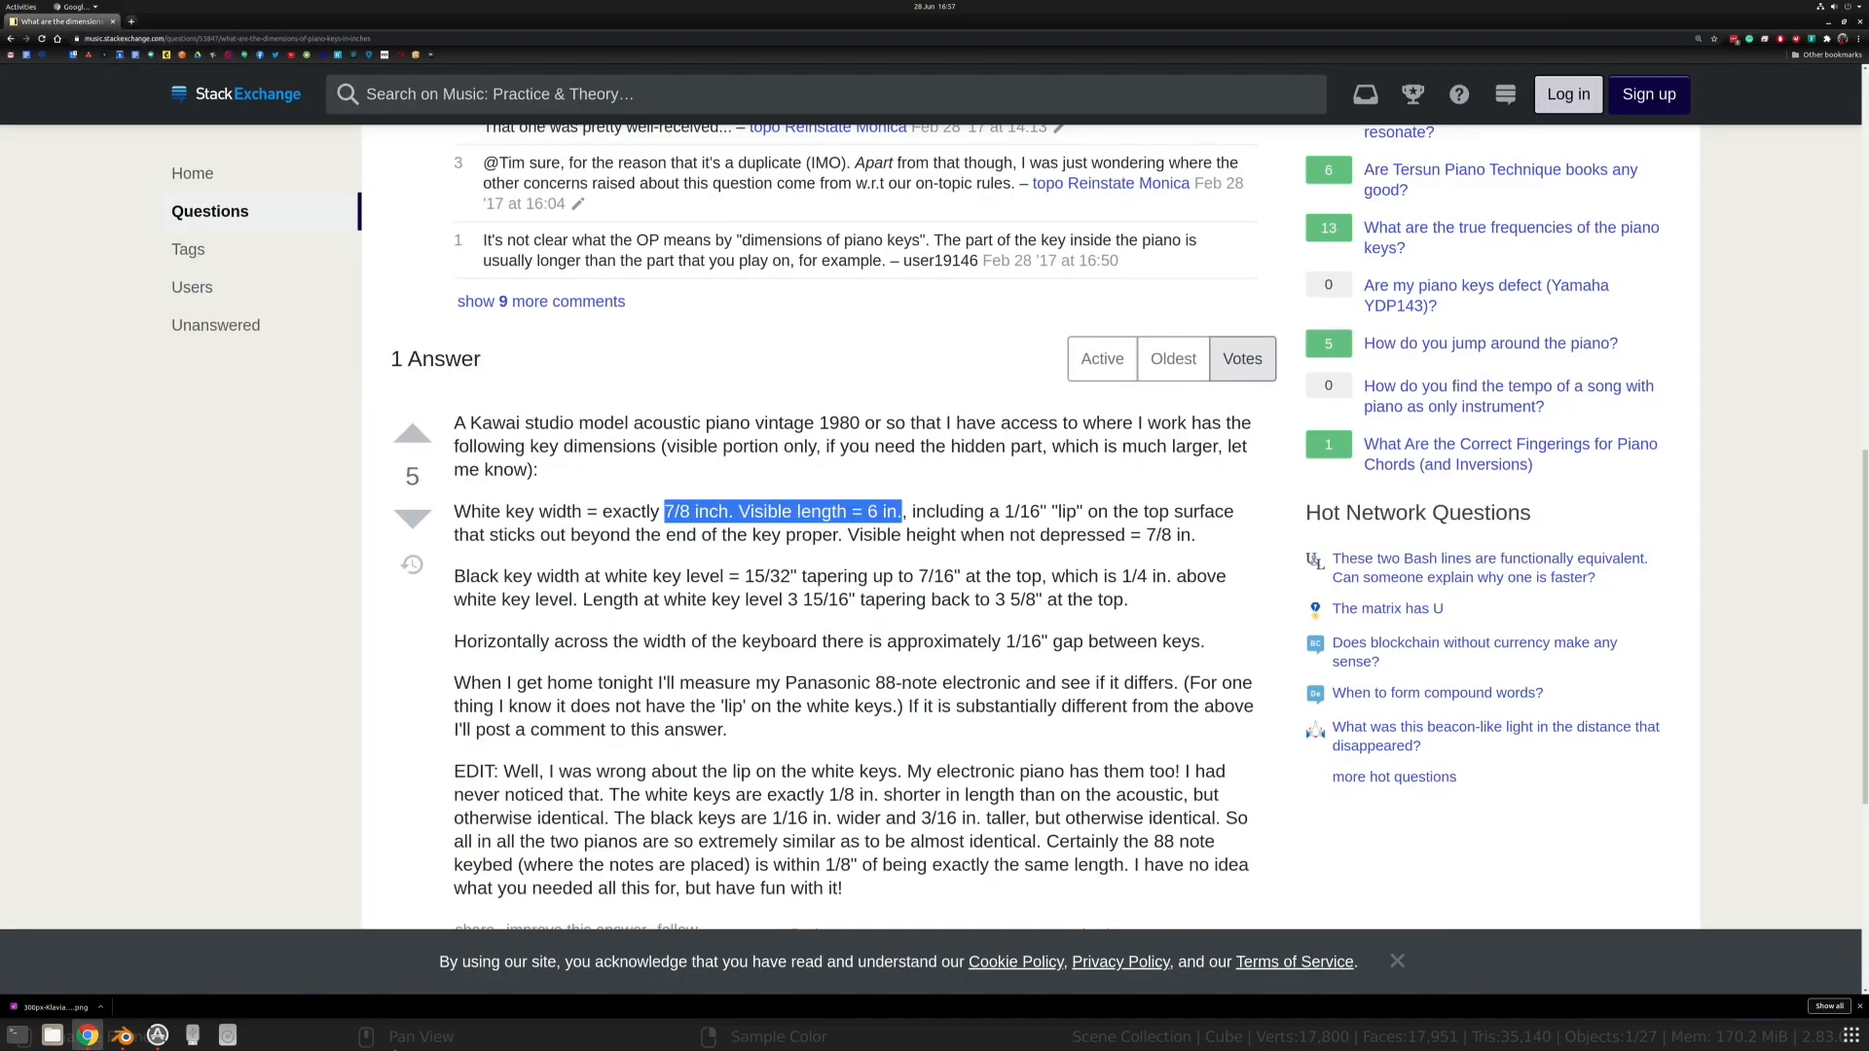
pyautogui.click(123, 1036)
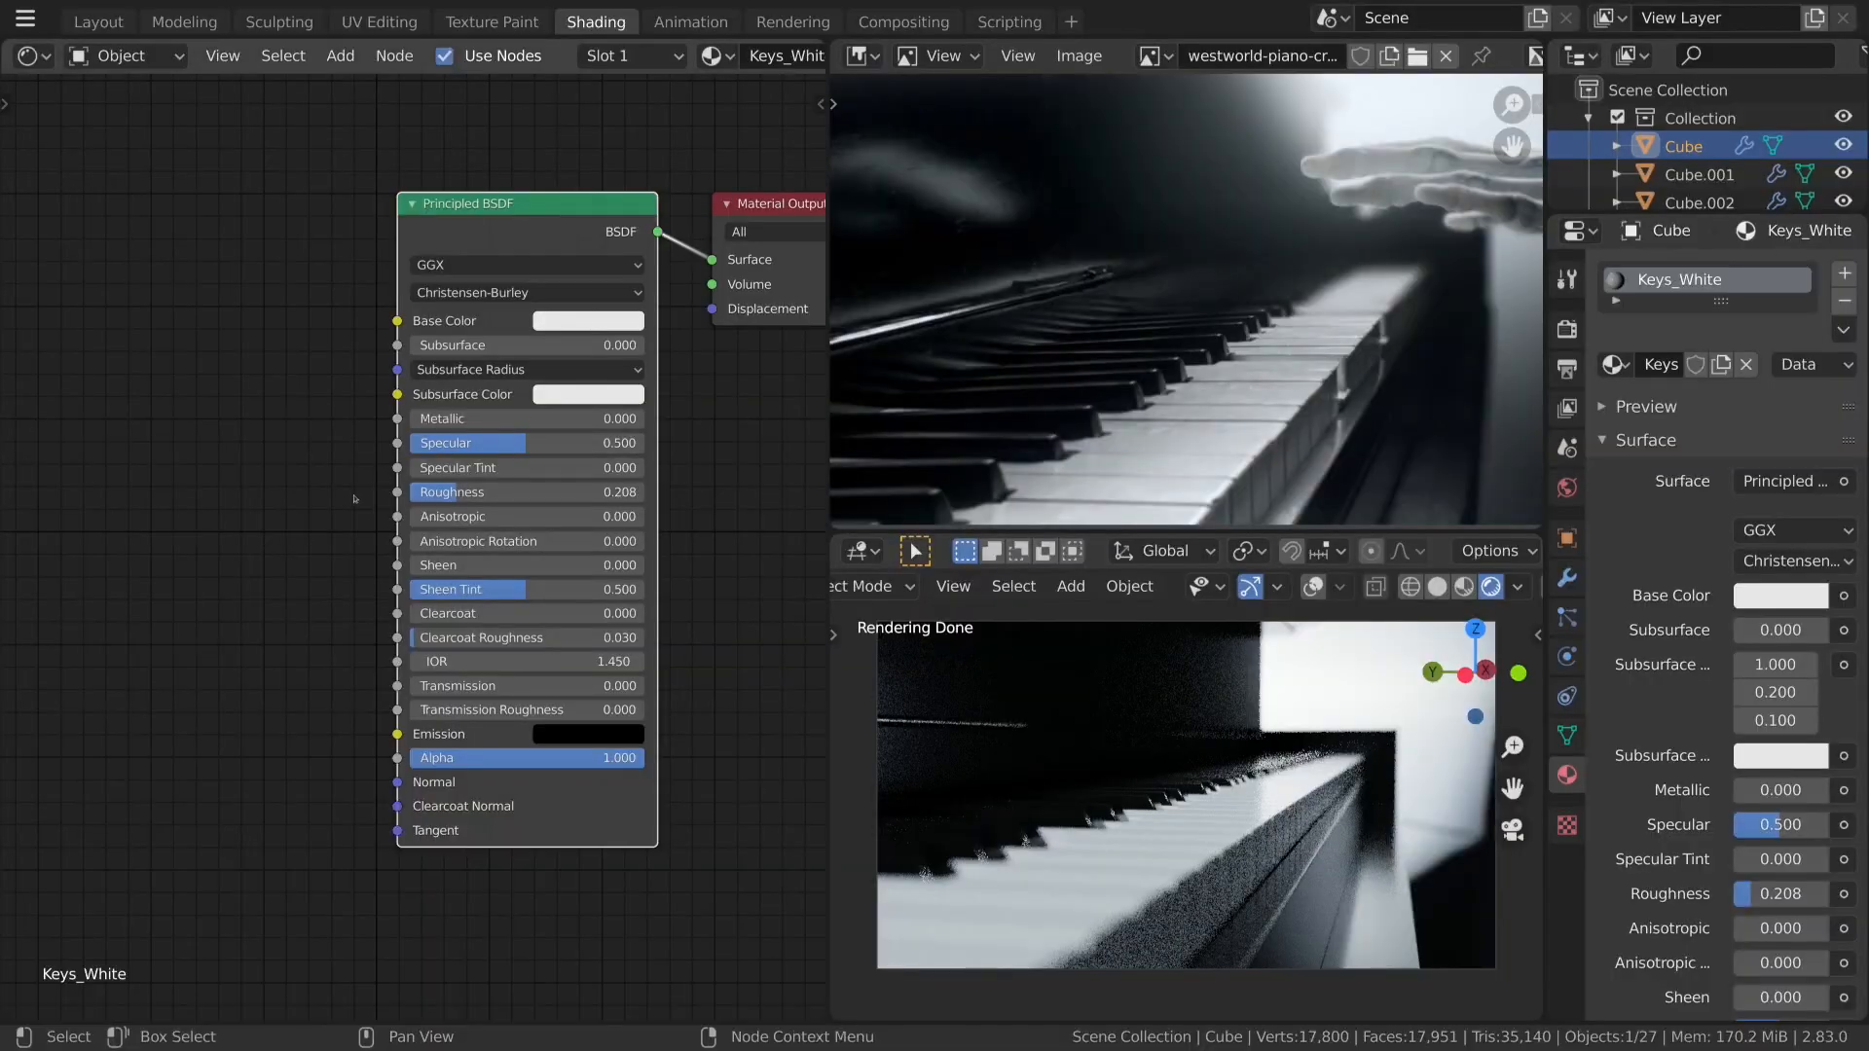
# Add an Image Texture node beside the Principled BSDF in the Keys_White material.
pyautogui.hotkey('shift', 'a')
pyautogui.moveTo(199, 643)
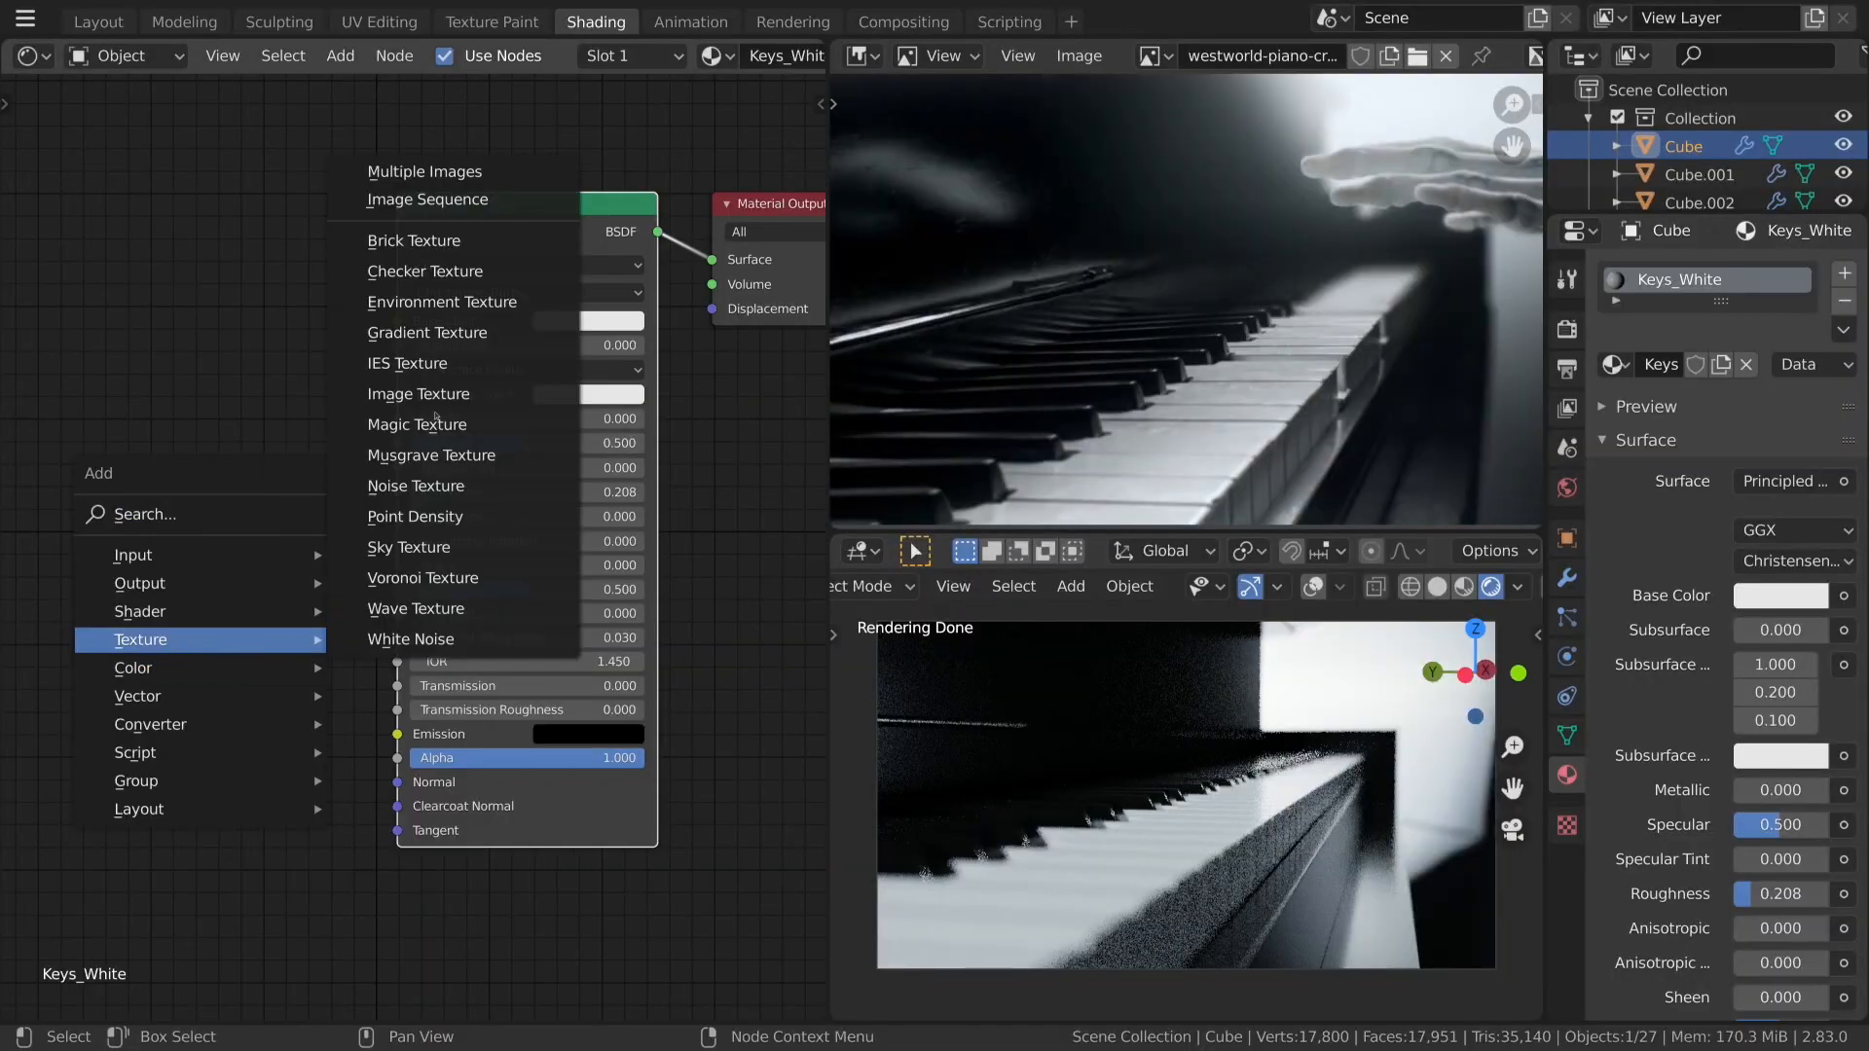
pyautogui.click(492, 394)
pyautogui.click(141, 468)
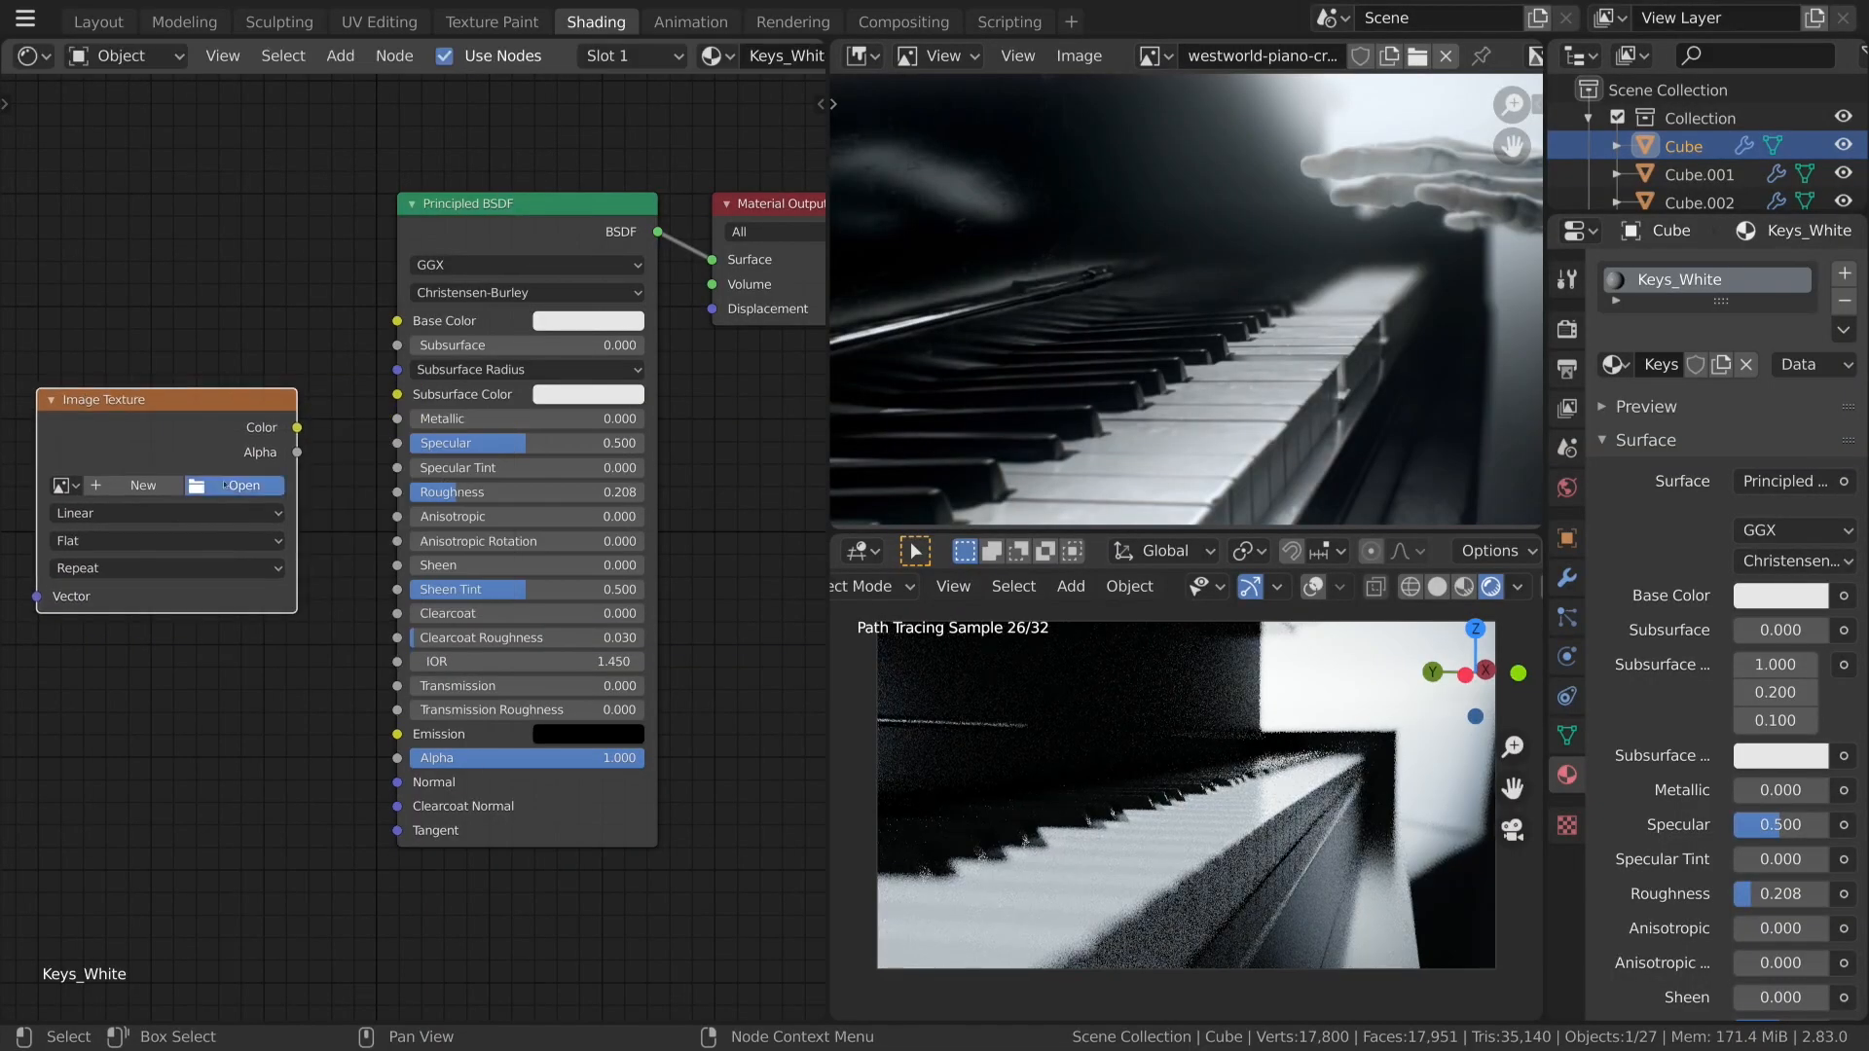
# Start opening an image for the texture node and browse to the Poliigon Materials folder in Google Drive.
pyautogui.click(234, 485)
pyautogui.click(672, 165)
pyautogui.click(673, 166)
pyautogui.click(673, 165)
pyautogui.scroll(-2, 843, 550)
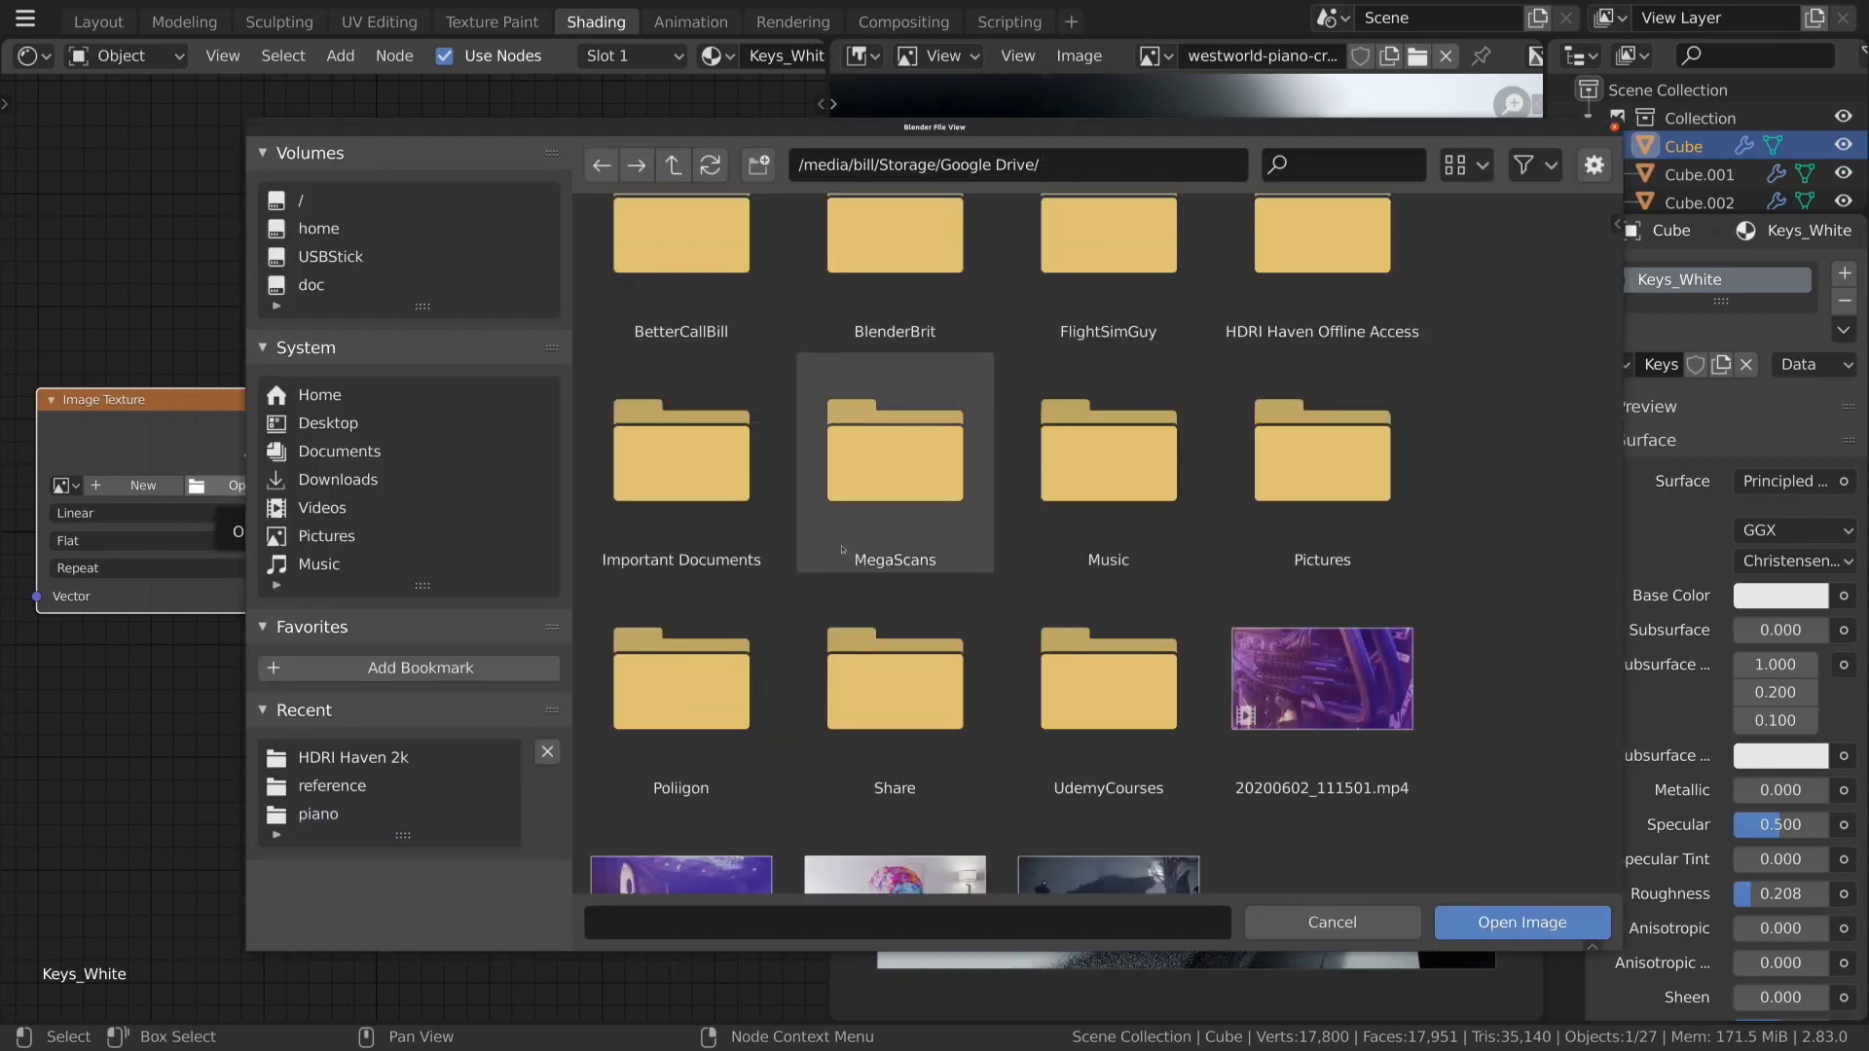
pyautogui.scroll(-2, 843, 550)
pyautogui.doubleClick(696, 623)
pyautogui.scroll(-3, 876, 525)
pyautogui.click(905, 289)
pyautogui.doubleClick(906, 290)
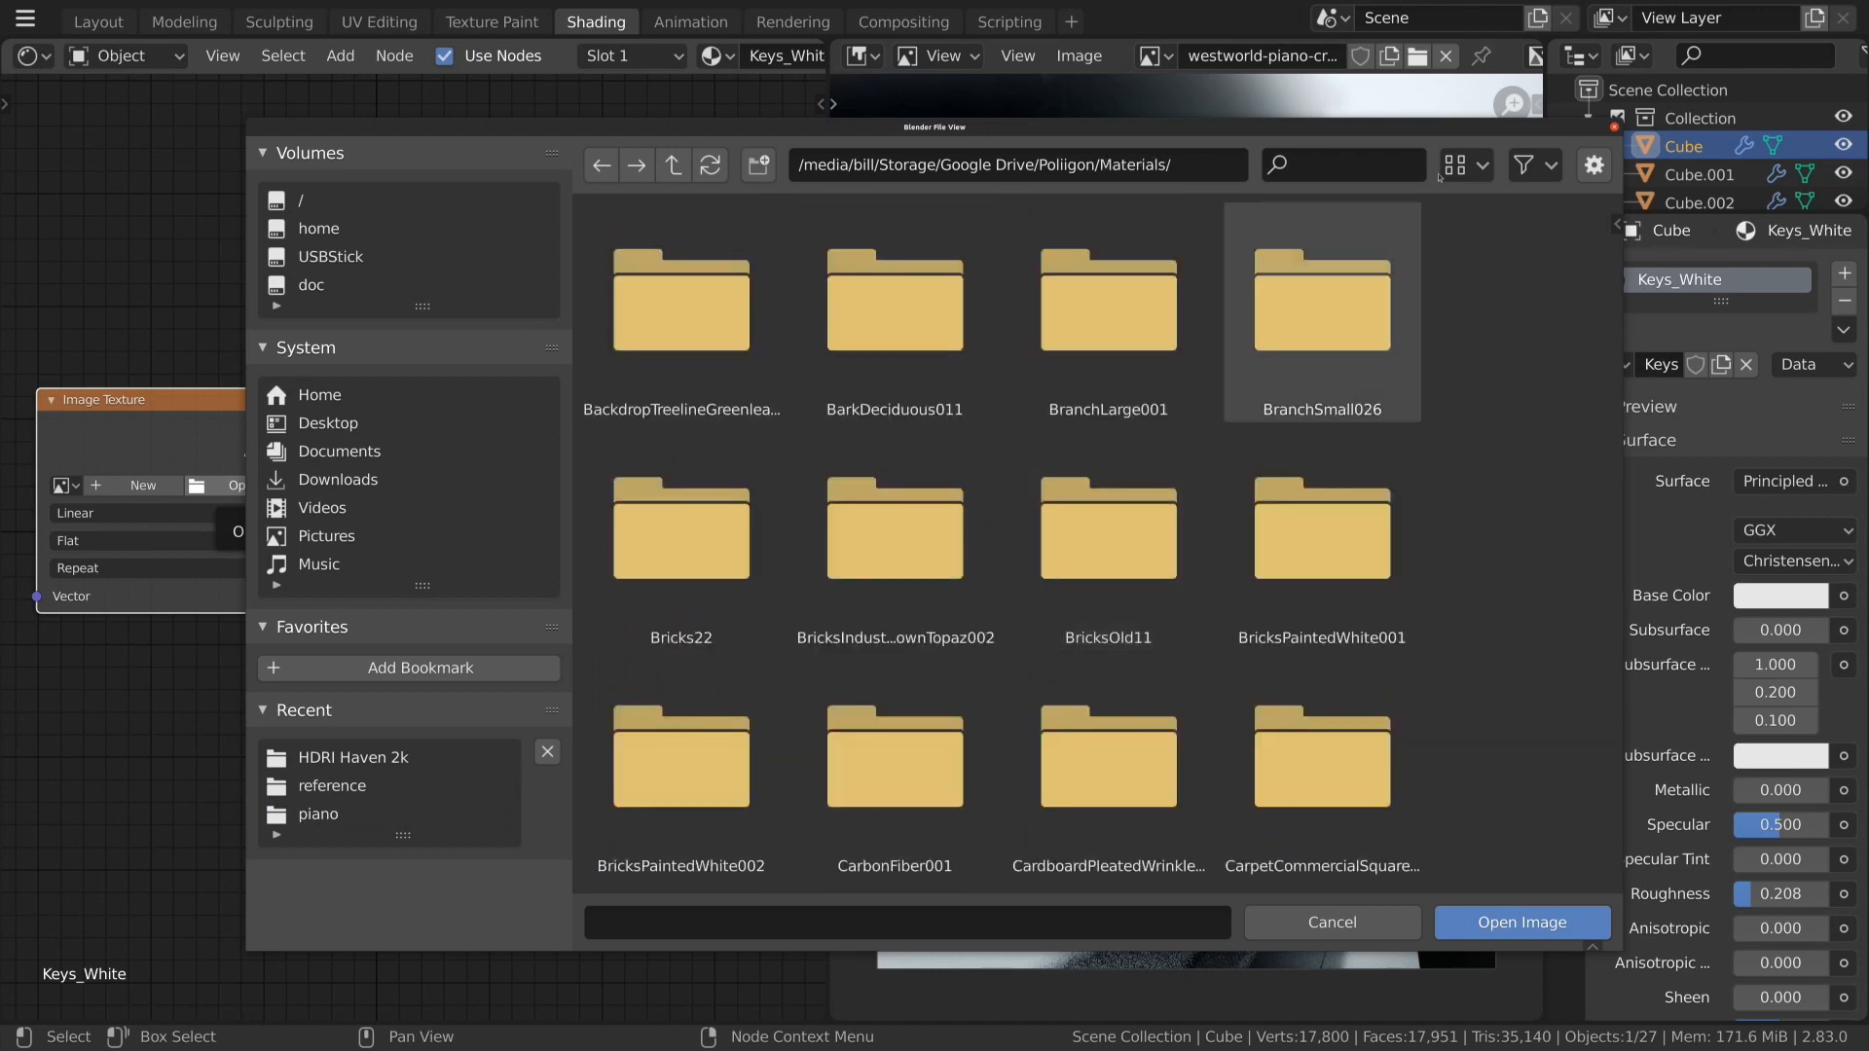
# Search the folder for "wipes" and load DirtWipes019_OVERLAY_VAR1_3K.jpg from the DirtWipes019 3K folder.
pyautogui.click(1368, 165)
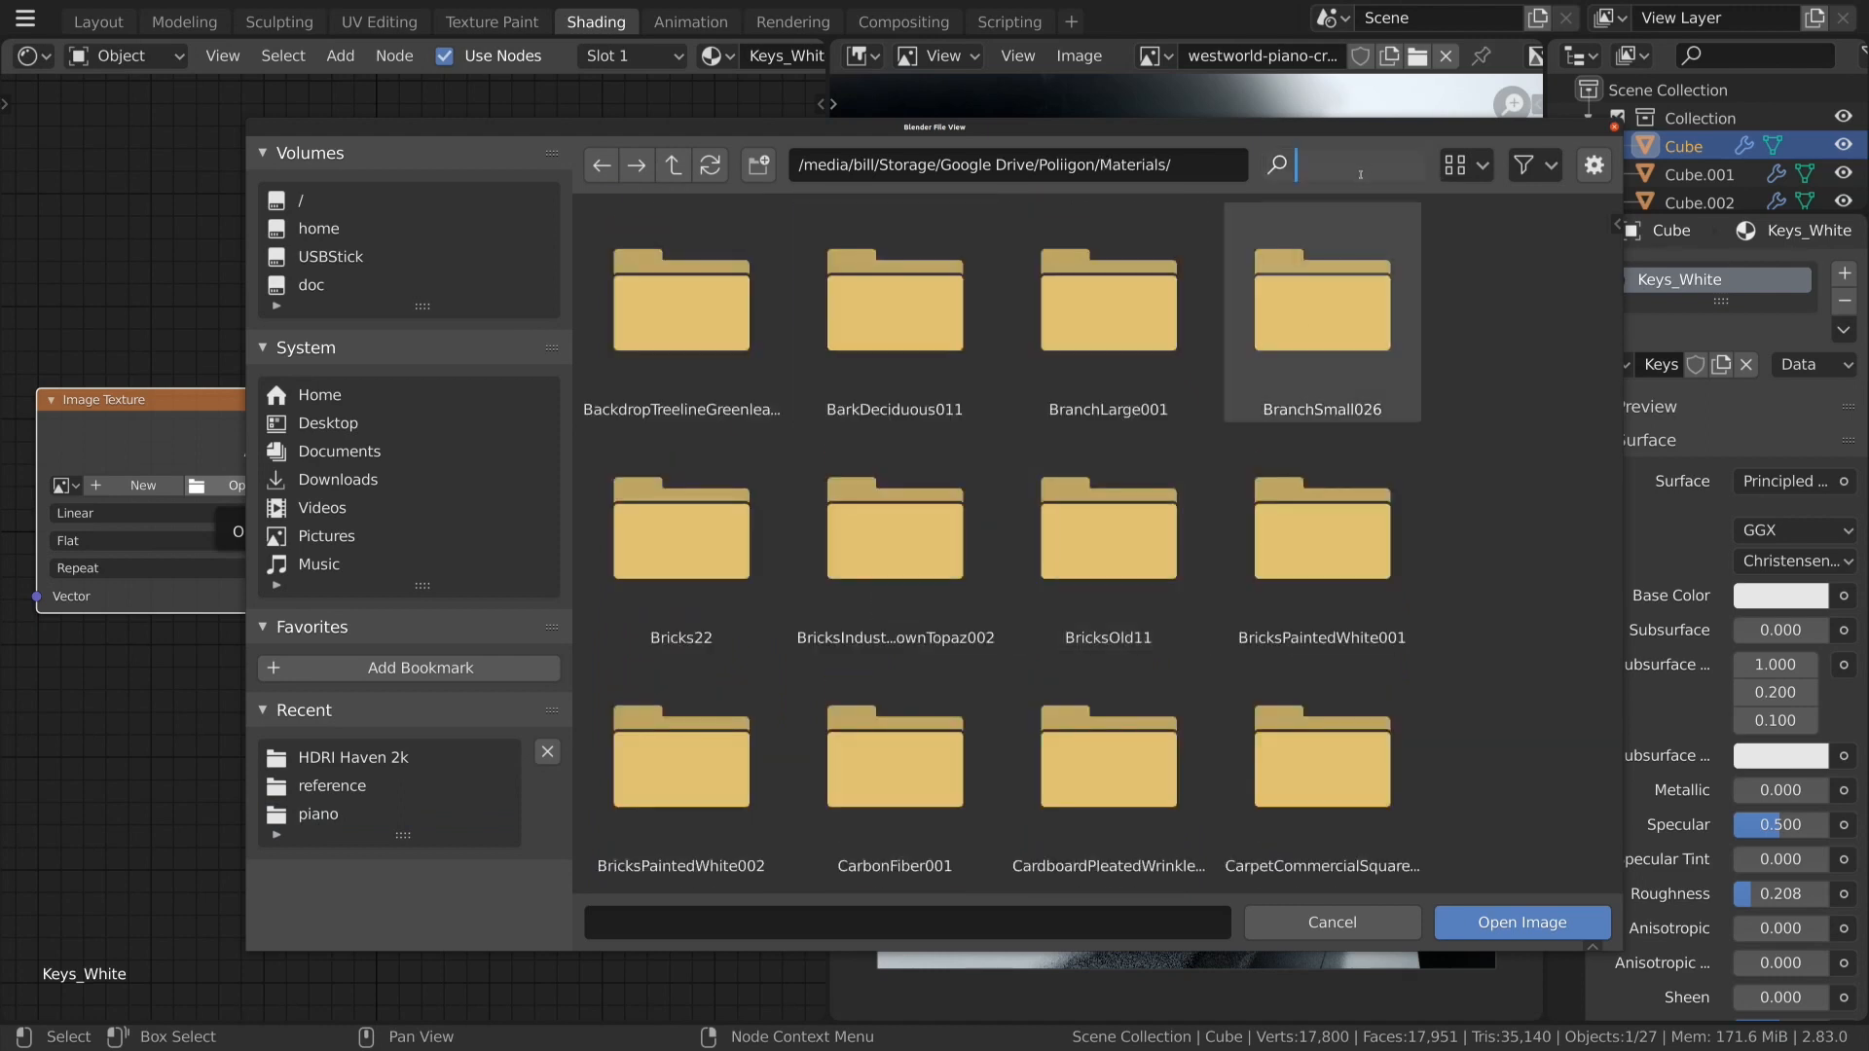
pyautogui.write('wipes')
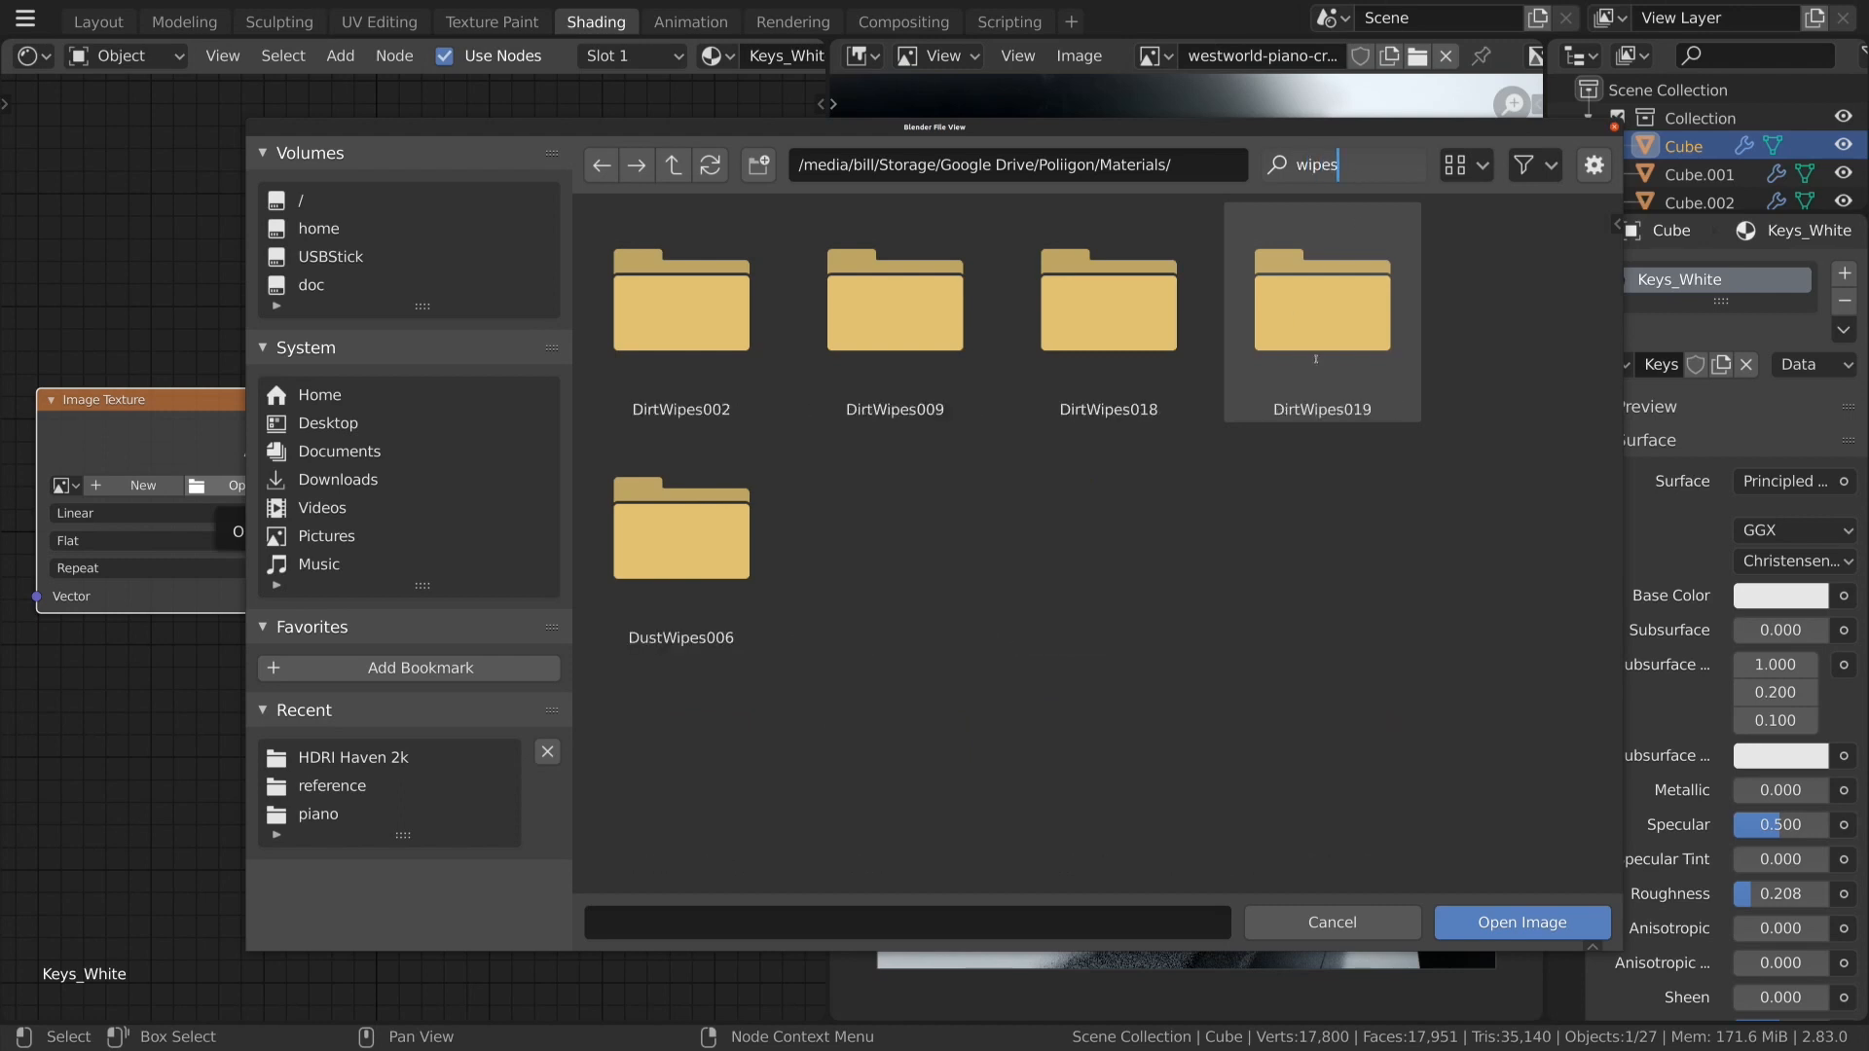
pyautogui.press('Return')
pyautogui.doubleClick(1319, 346)
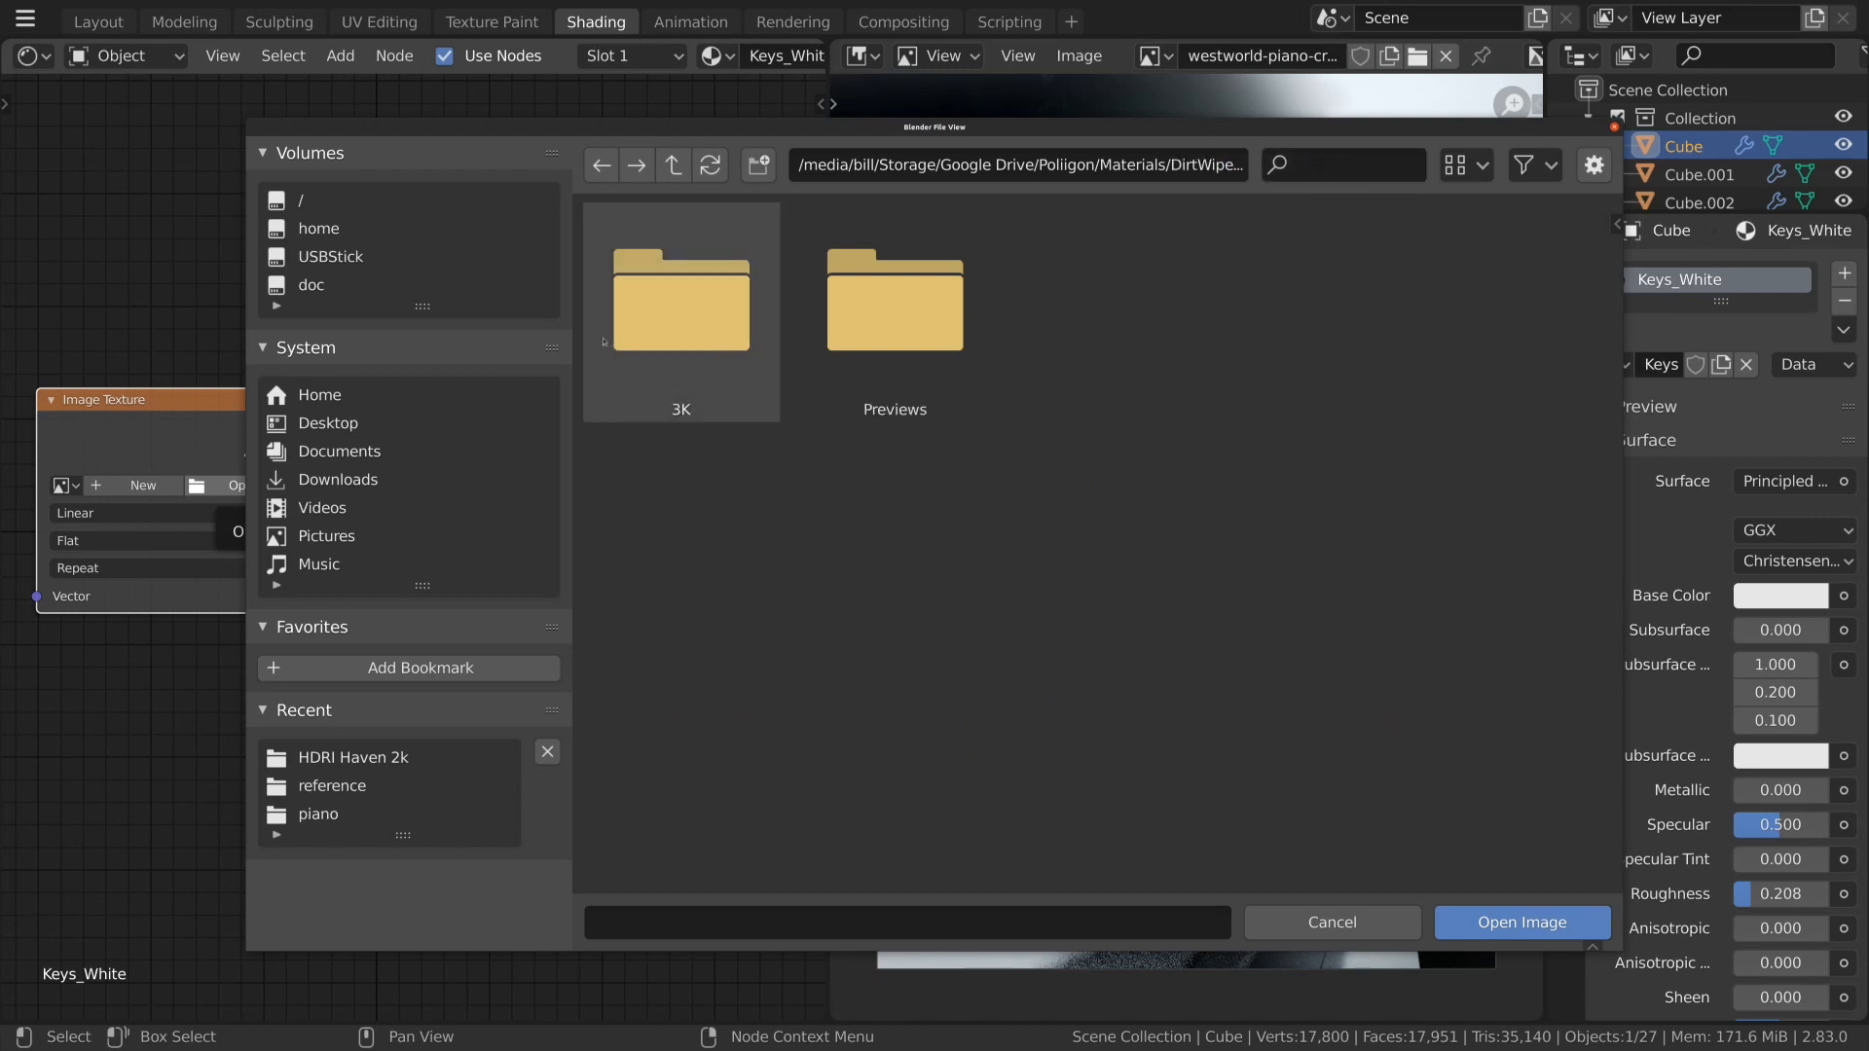
pyautogui.doubleClick(682, 302)
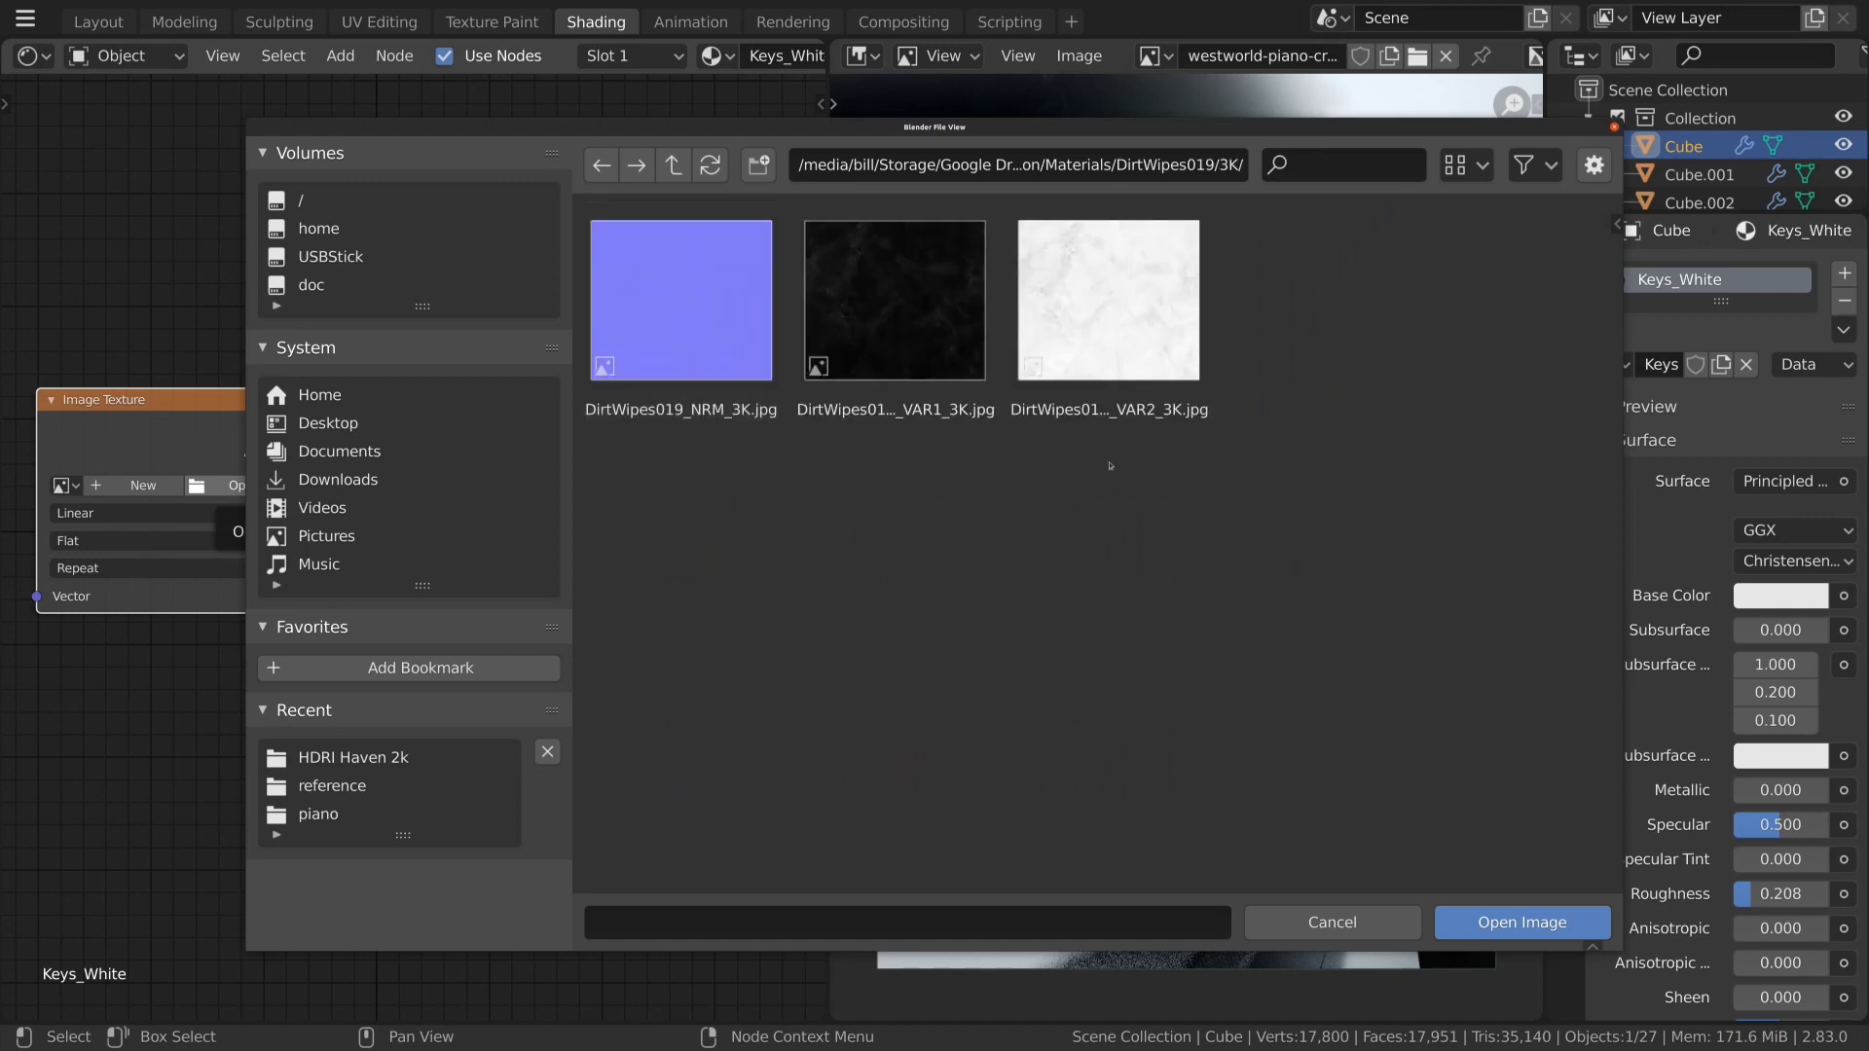
pyautogui.click(895, 301)
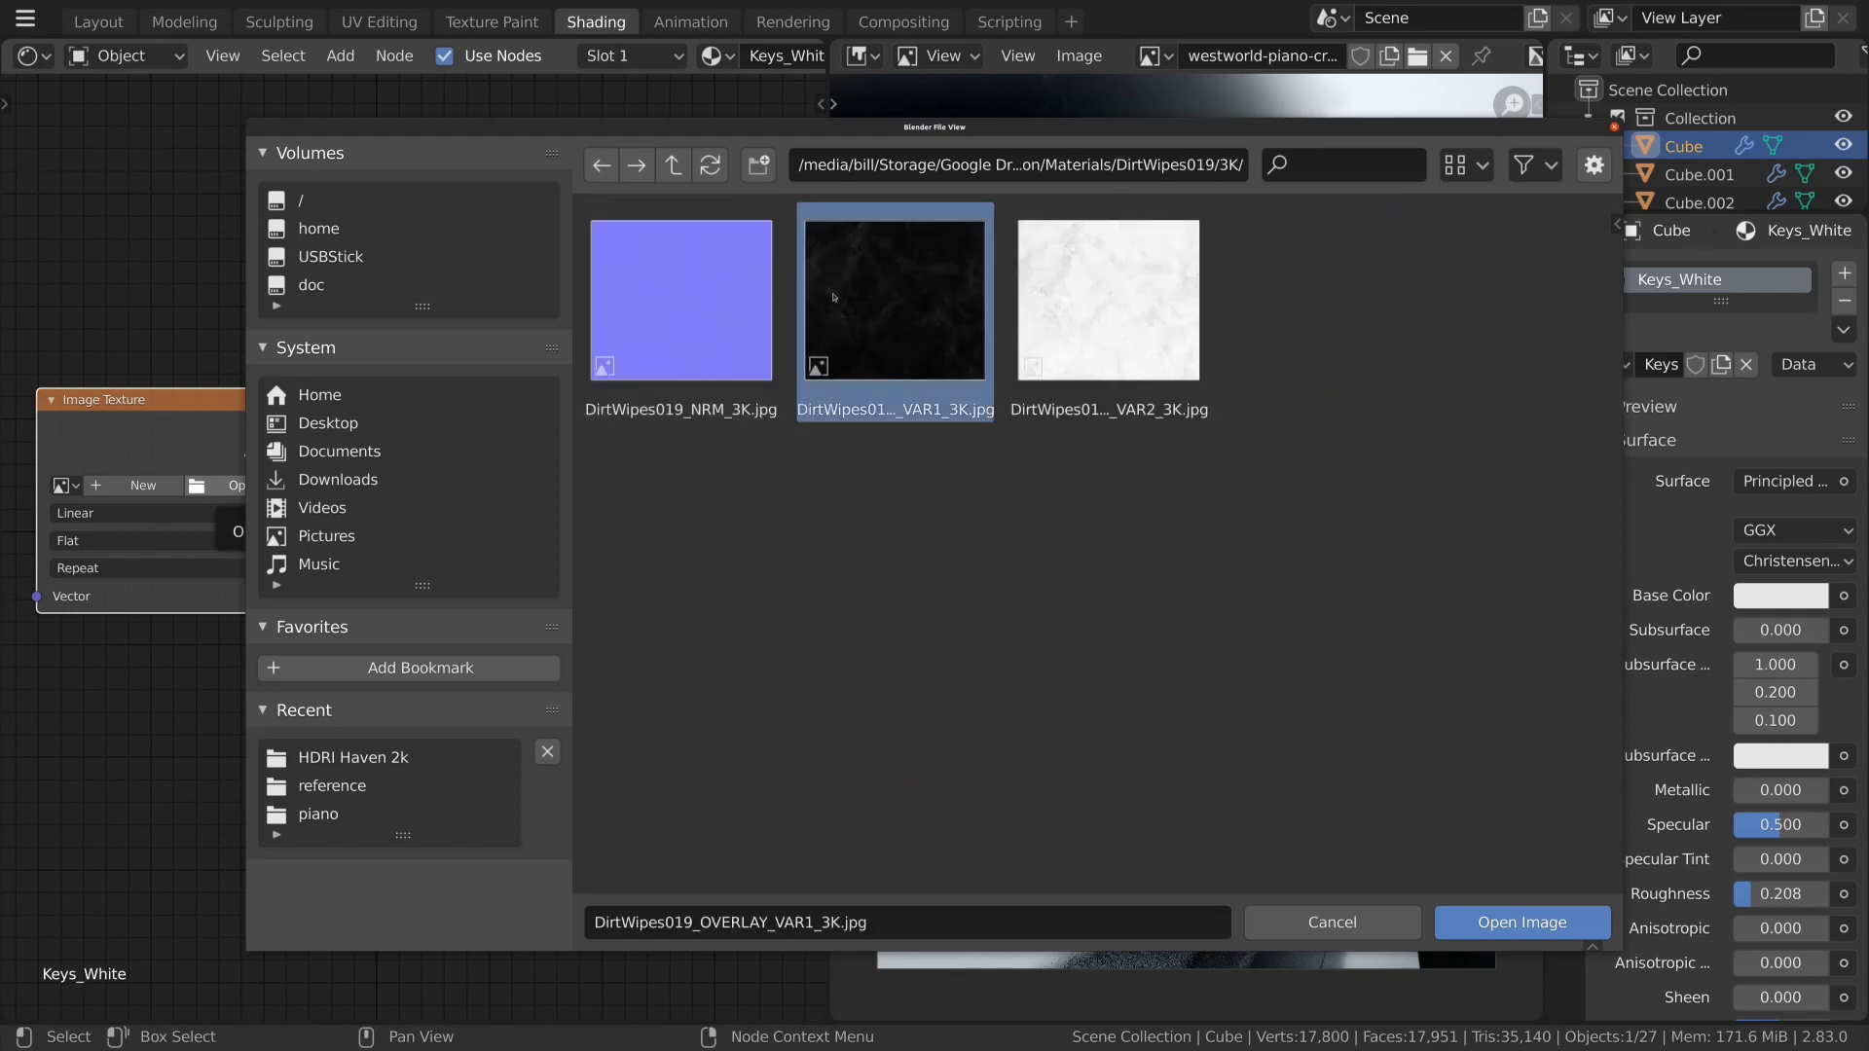
pyautogui.click(1478, 927)
# Set the DirtWipes019 image texture's color space to Non-Color and move the node farther from the Principled BSDF.
pyautogui.scroll(-2, 263, 604)
pyautogui.click(266, 607)
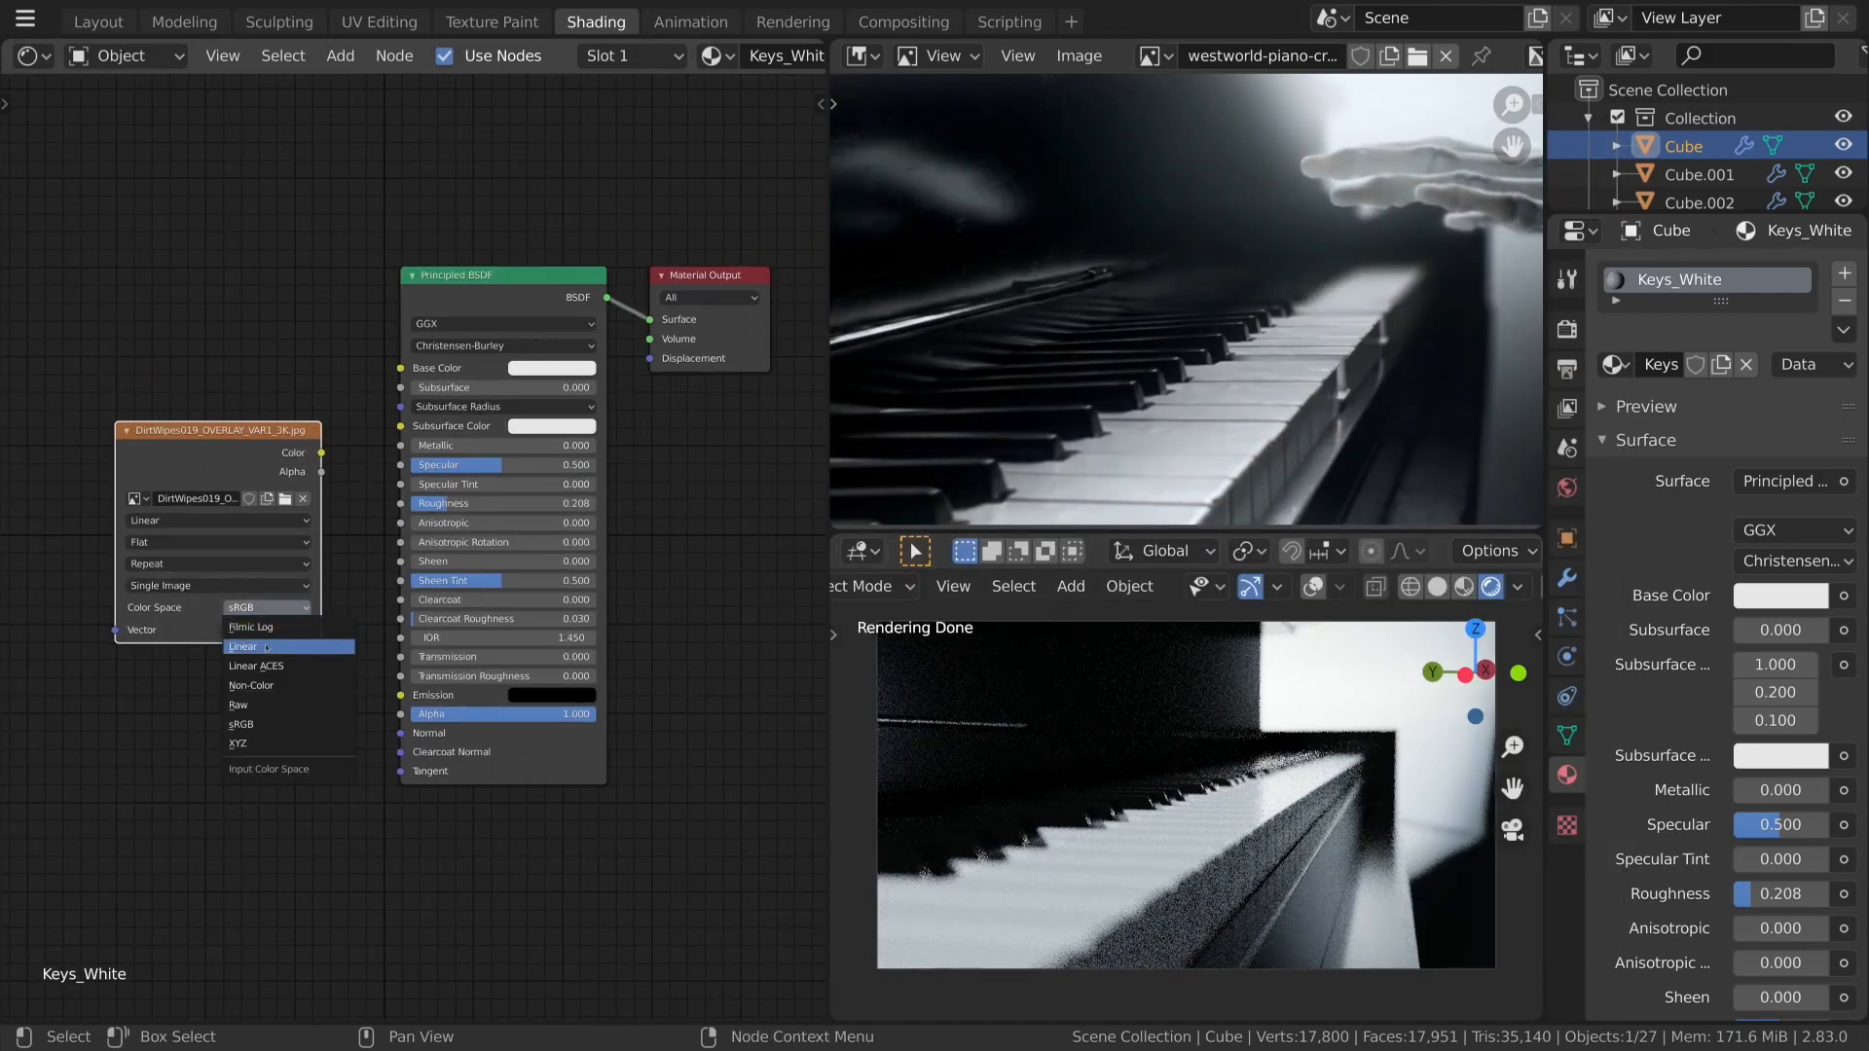
pyautogui.click(251, 685)
pyautogui.press('KP_Decimal')
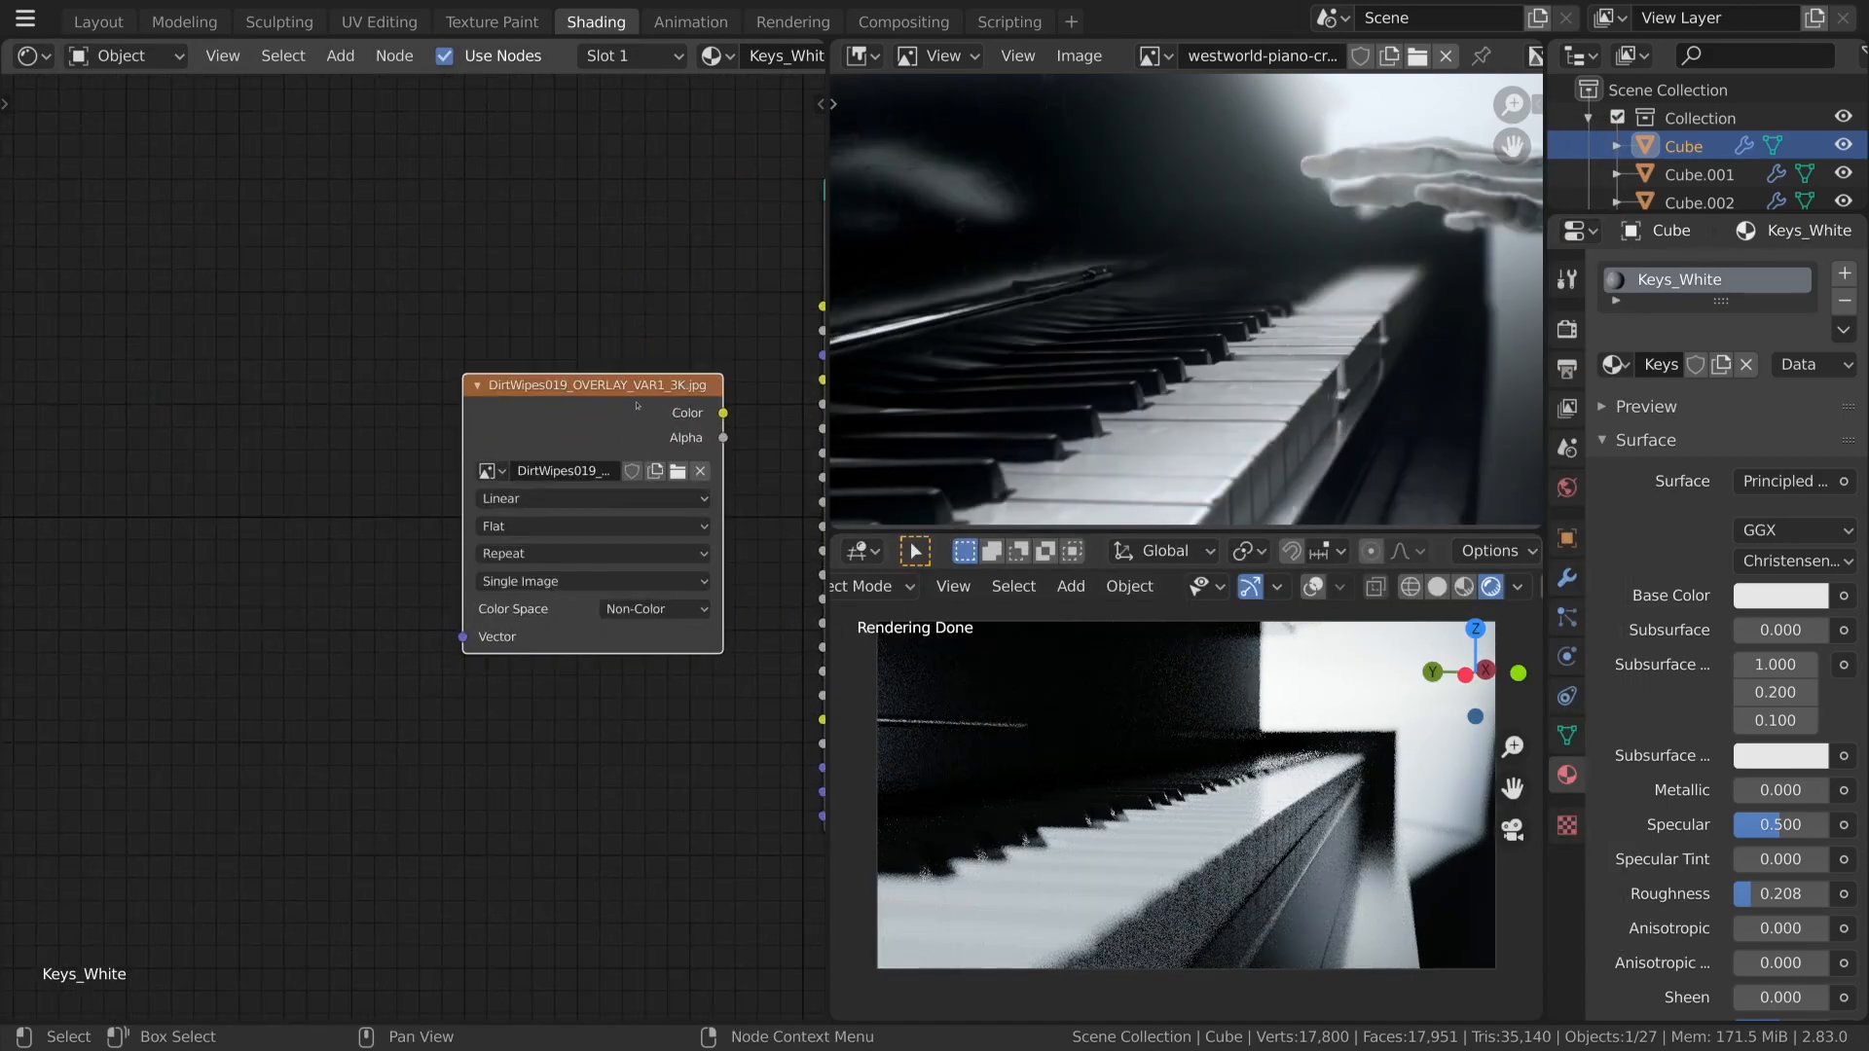
pyautogui.moveTo(635, 388); pyautogui.dragTo(329, 435)
pyautogui.moveTo(548, 617); pyautogui.dragTo(419, 550, button='middle')
pyautogui.scroll(-4, 419, 550)
pyautogui.moveTo(518, 488); pyautogui.dragTo(465, 535, button='middle')
pyautogui.scroll(3, 466, 535)
pyautogui.moveTo(204, 481); pyautogui.dragTo(258, 499)
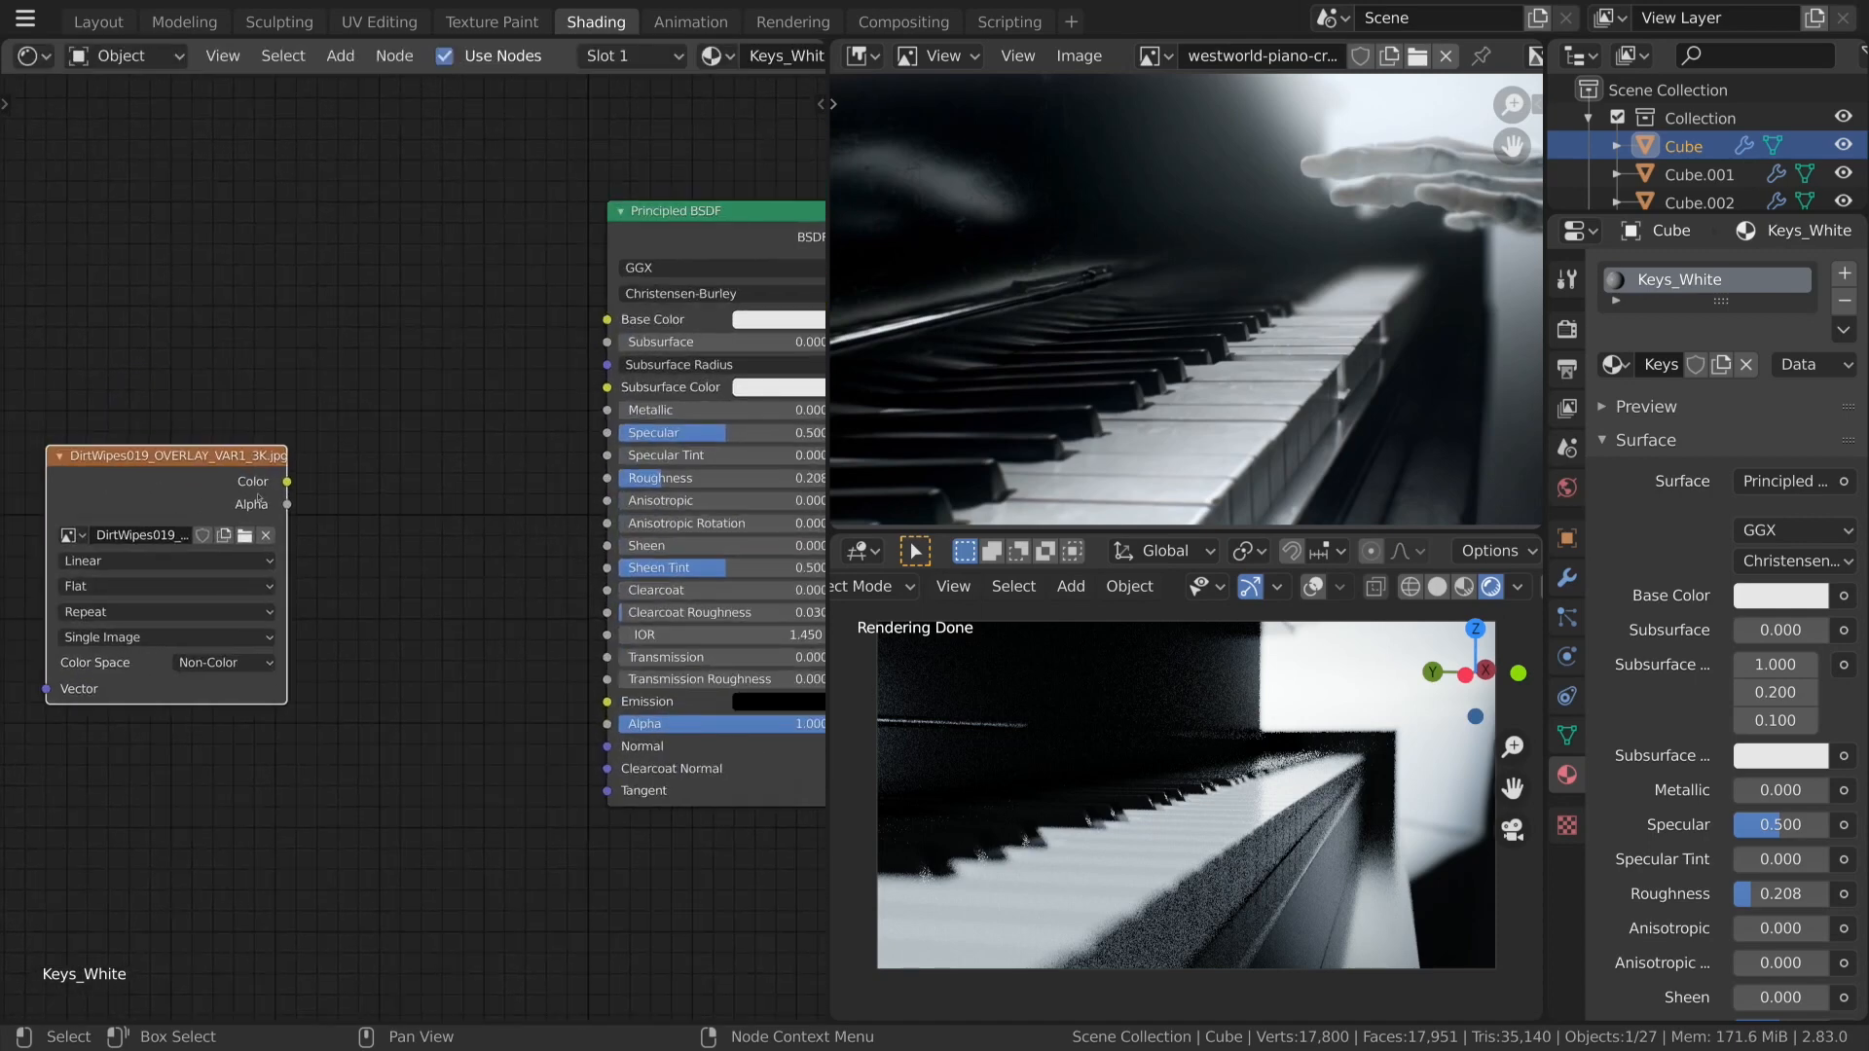
# Preview the dirt-wipe image texture on its own on the white keys through a Viewer node.
pyautogui.keyDown('ctrl'); pyautogui.keyDown('shift'); pyautogui.click(177, 506); pyautogui.keyUp('shift'); pyautogui.keyUp('ctrl')
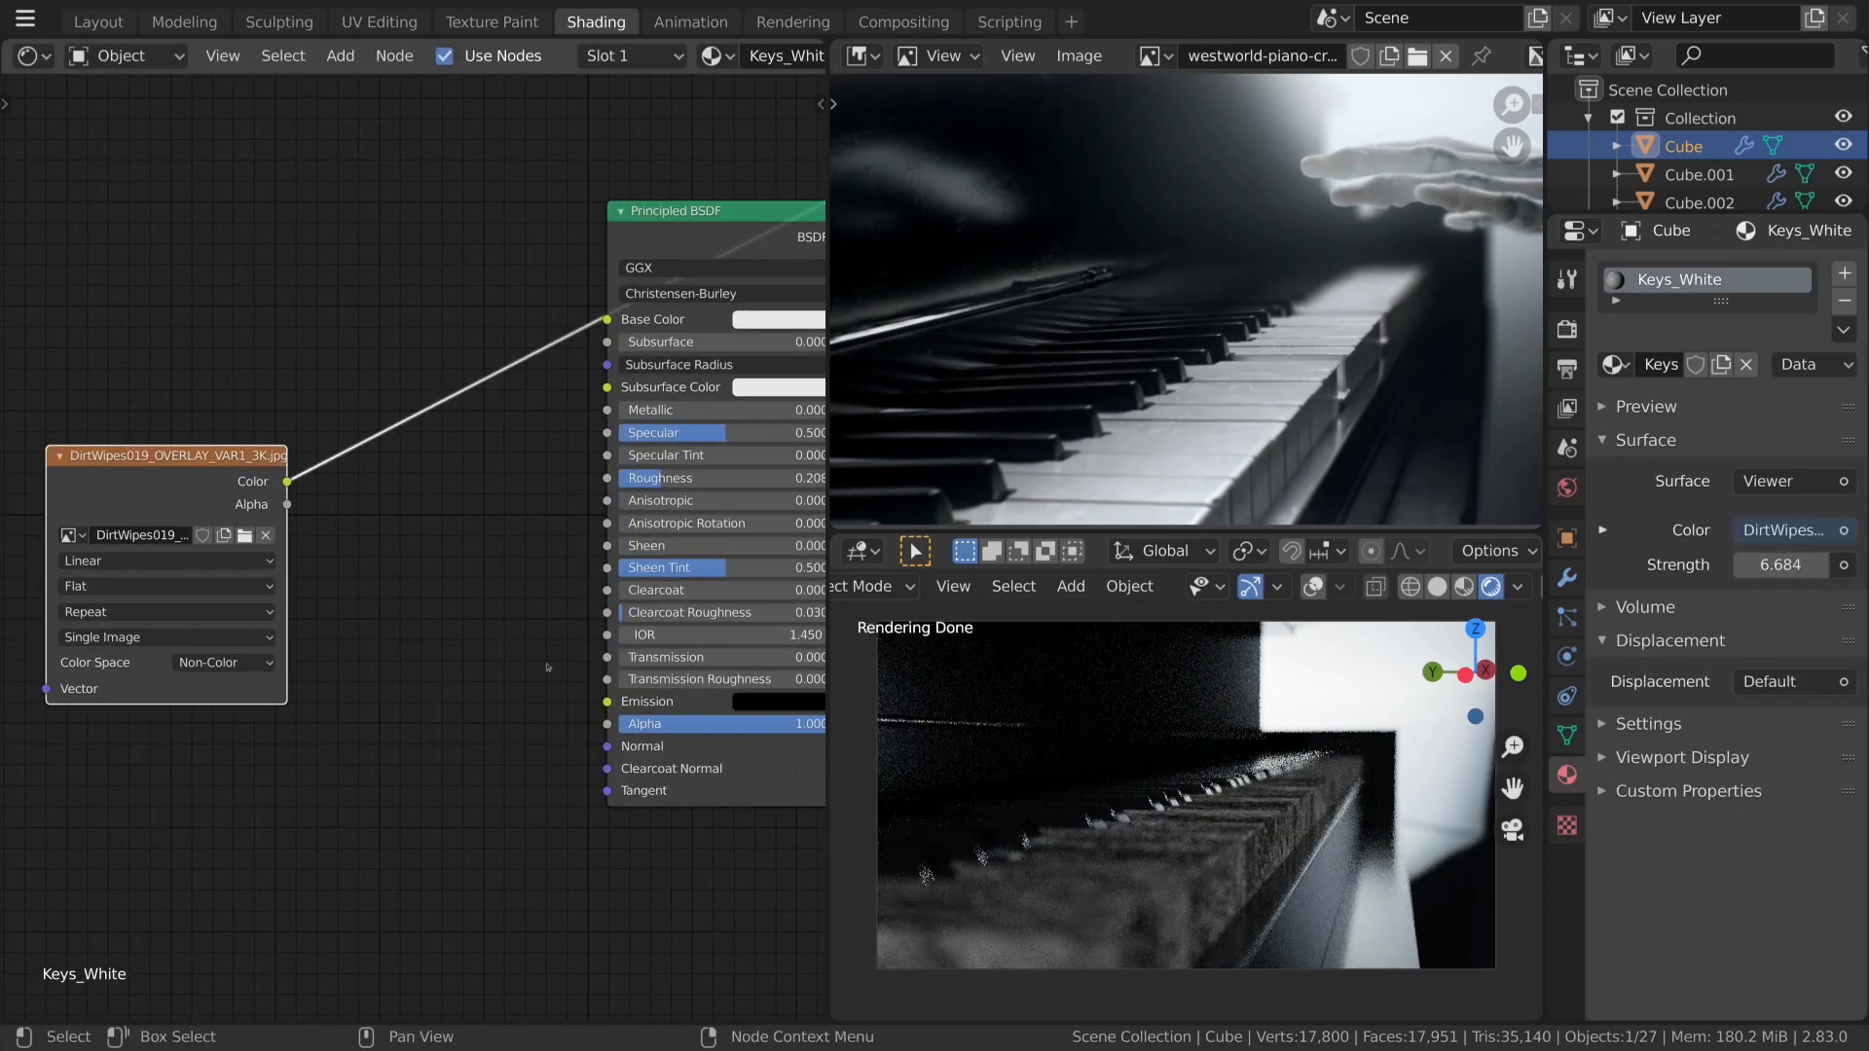
pyautogui.scroll(1, 379, 655)
pyautogui.scroll(-4, 380, 655)
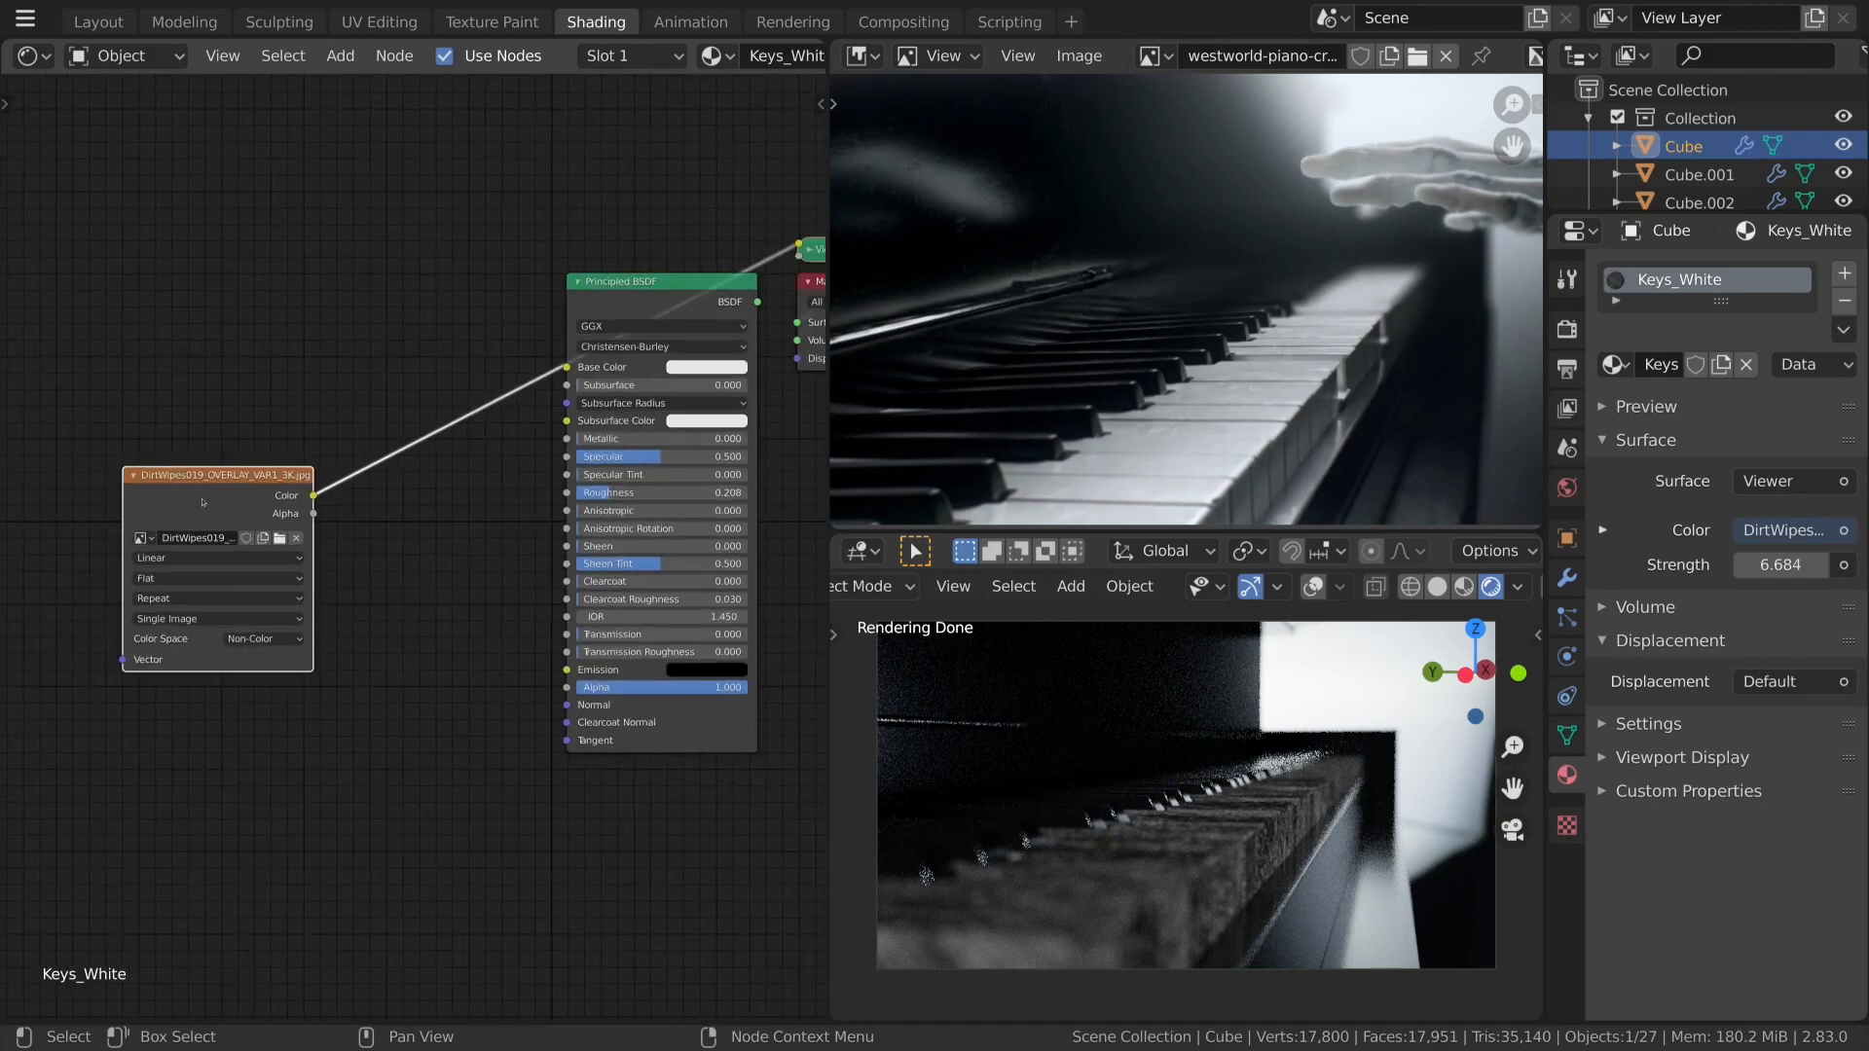
# Add Texture Coordinate and Mapping nodes feeding the dirt-wipe image texture and spread them out.
pyautogui.hotkey('ctrl', 't')
pyautogui.moveTo(260, 676); pyautogui.dragTo(609, 645, button='middle')
pyautogui.moveTo(429, 706); pyautogui.dragTo(444, 619)
pyautogui.scroll(1, 414, 608)
pyautogui.moveTo(407, 613); pyautogui.dragTo(484, 546, button='middle')
pyautogui.scroll(3, 485, 545)
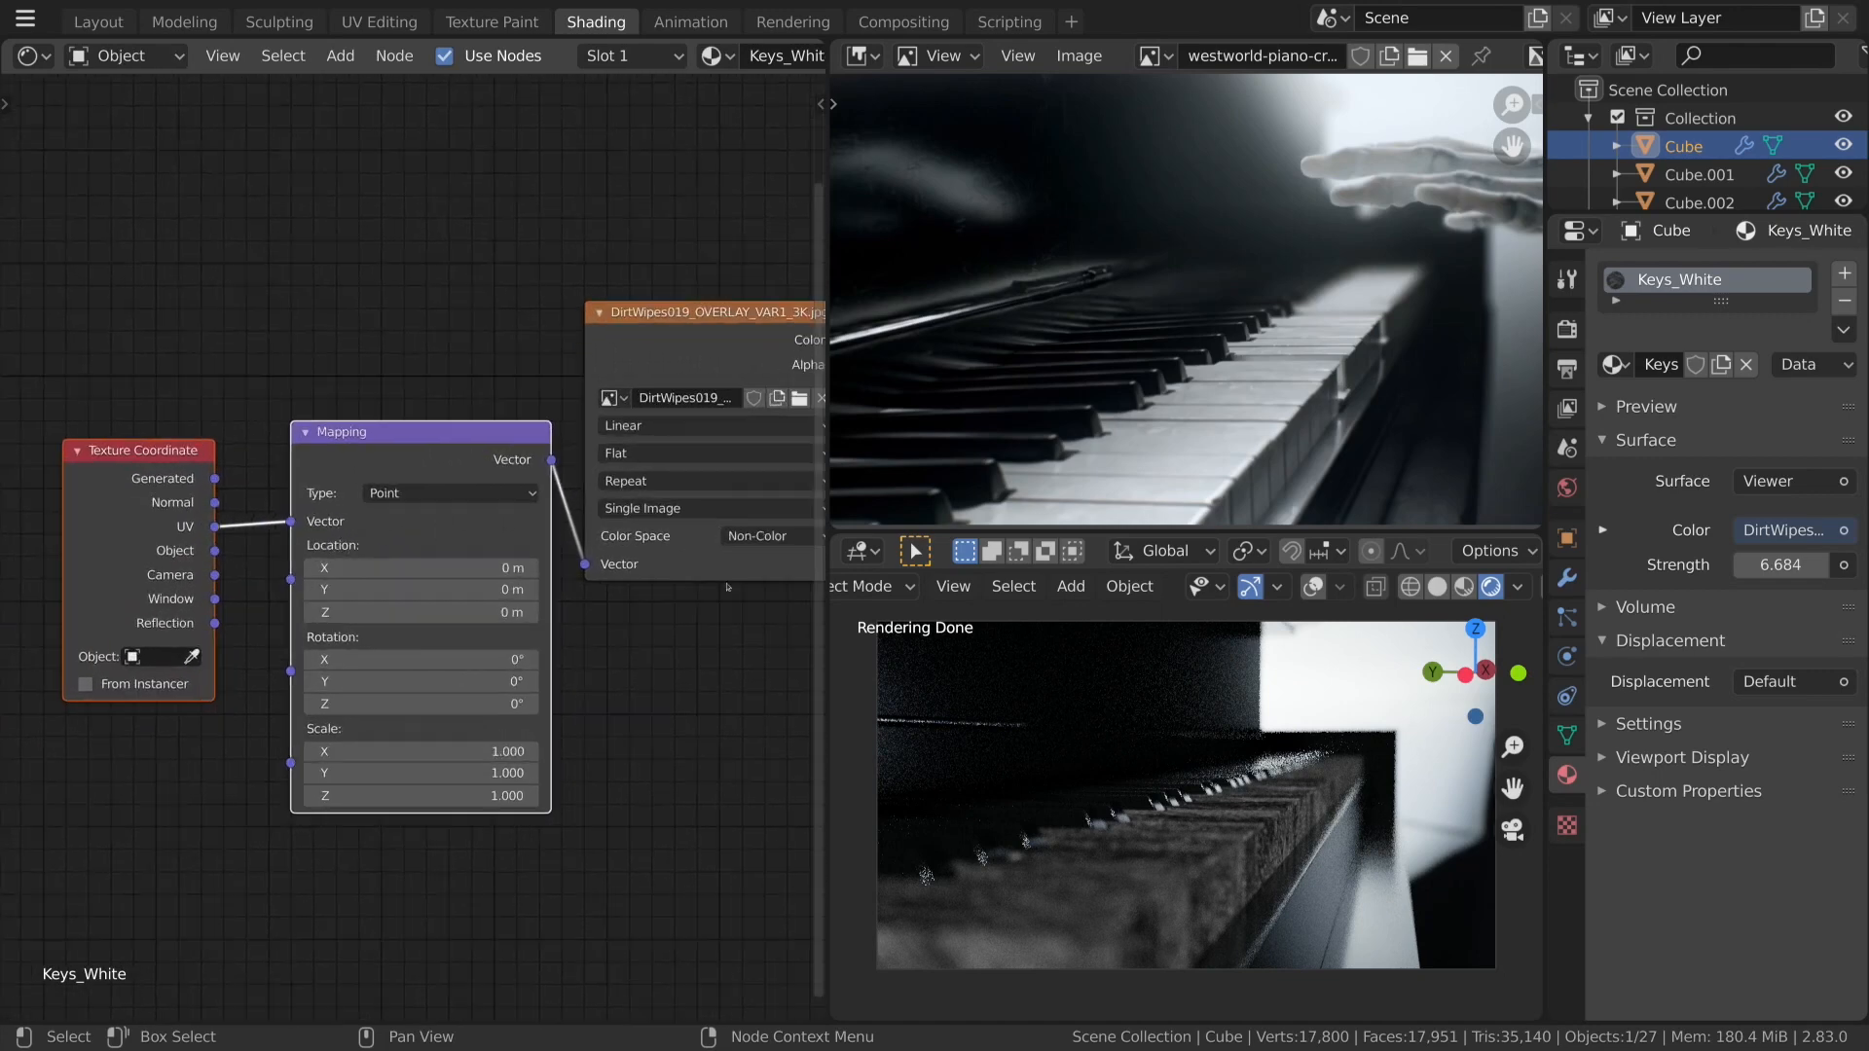
pyautogui.scroll(-1, 686, 697)
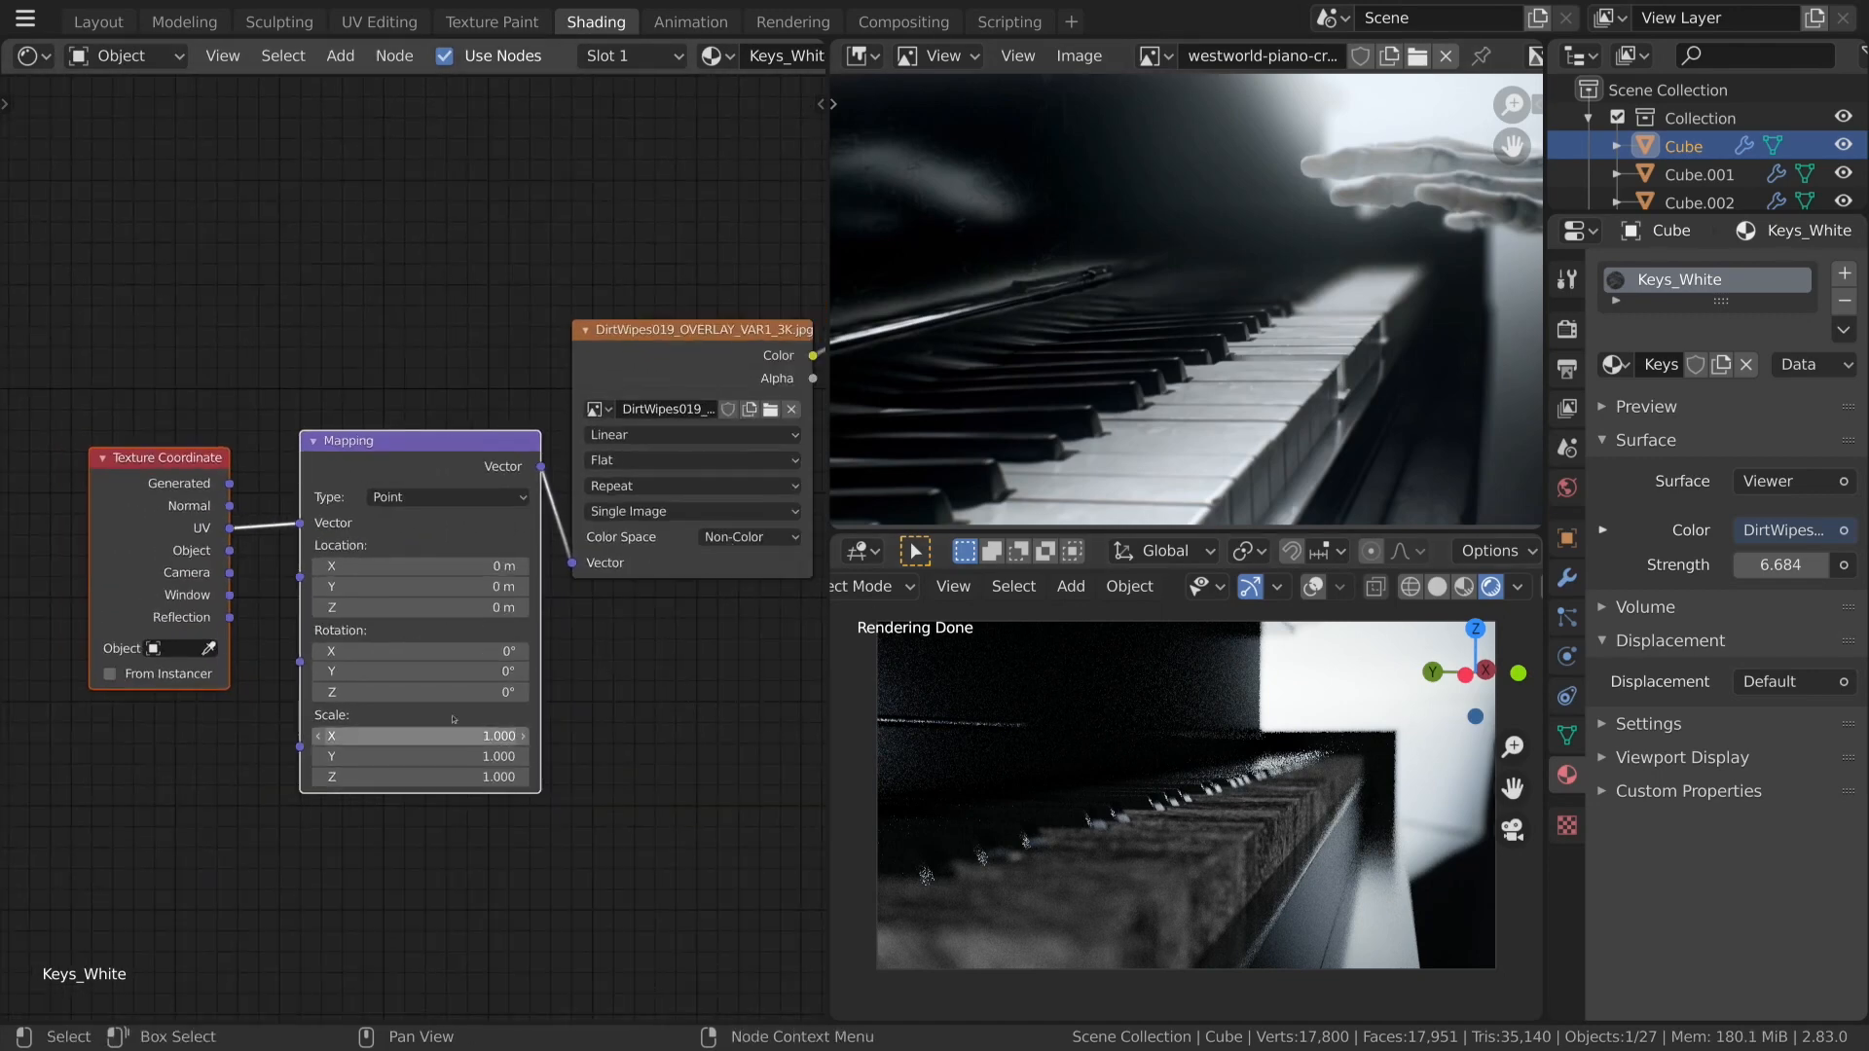
pyautogui.scroll(3, 645, 679)
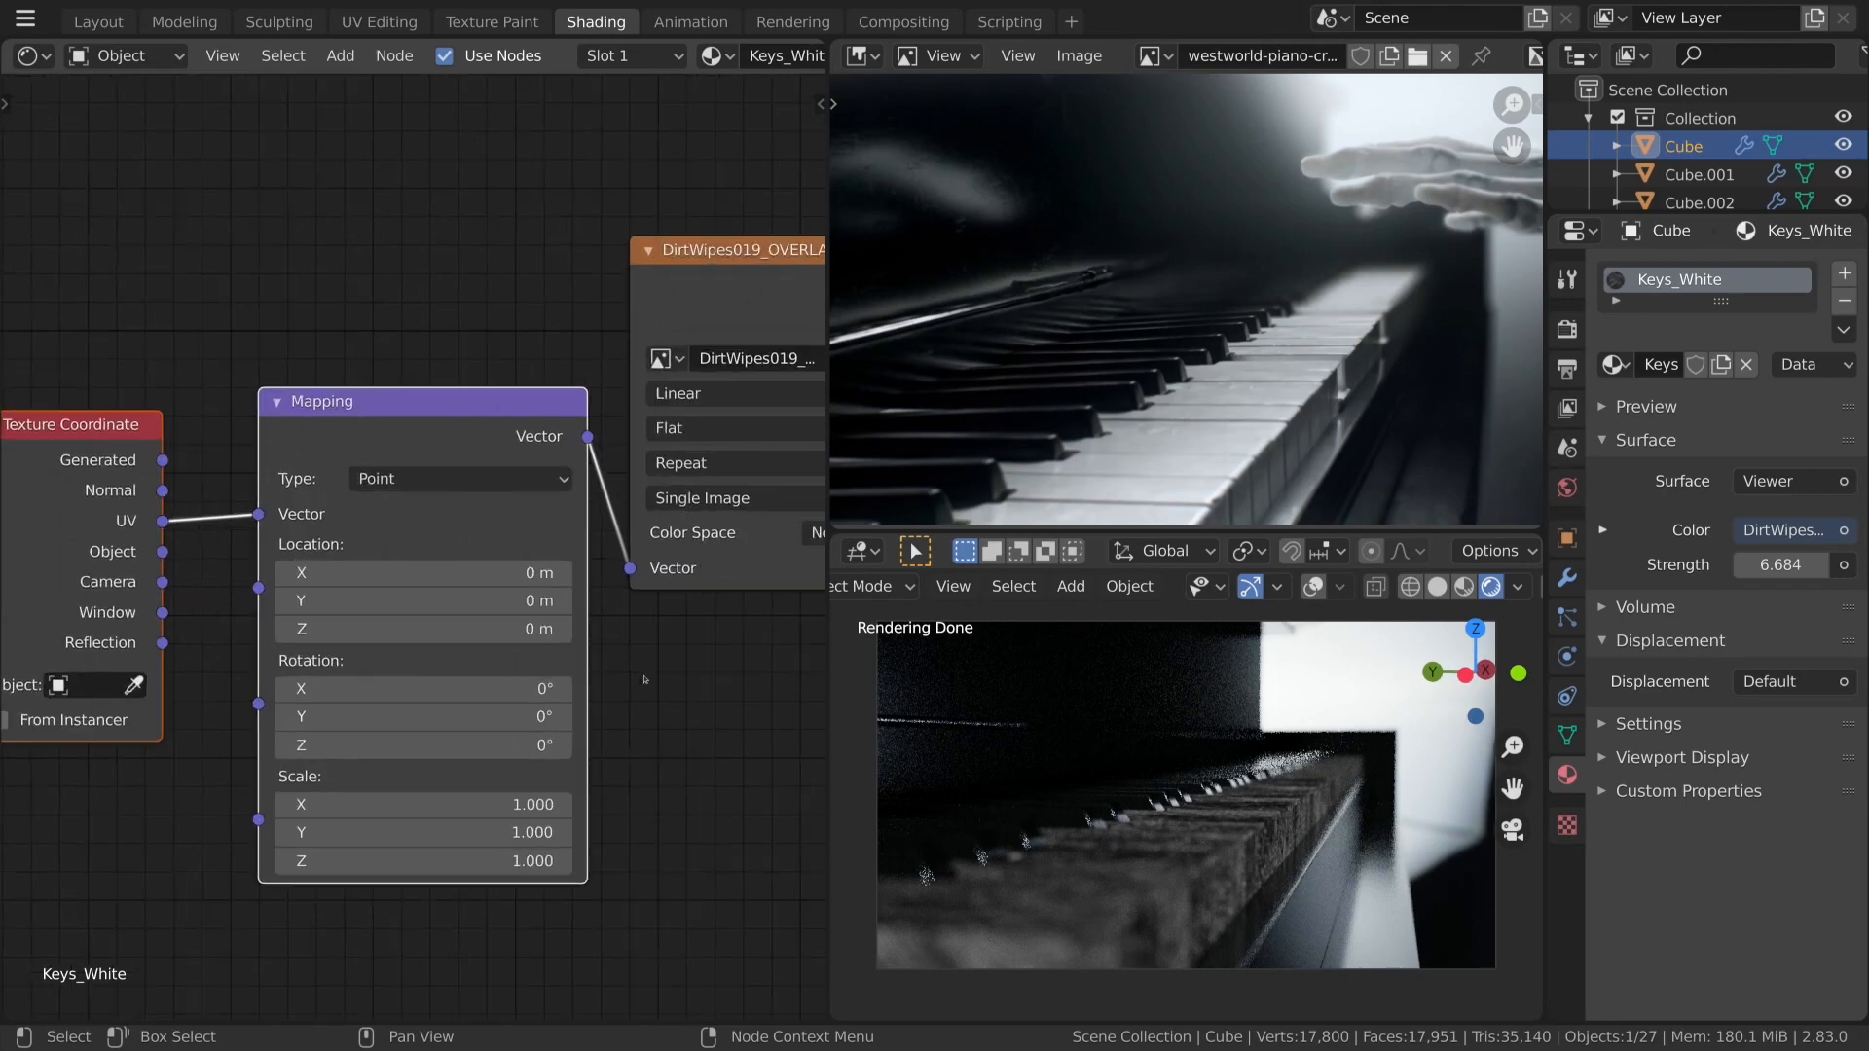
pyautogui.scroll(-2, 644, 679)
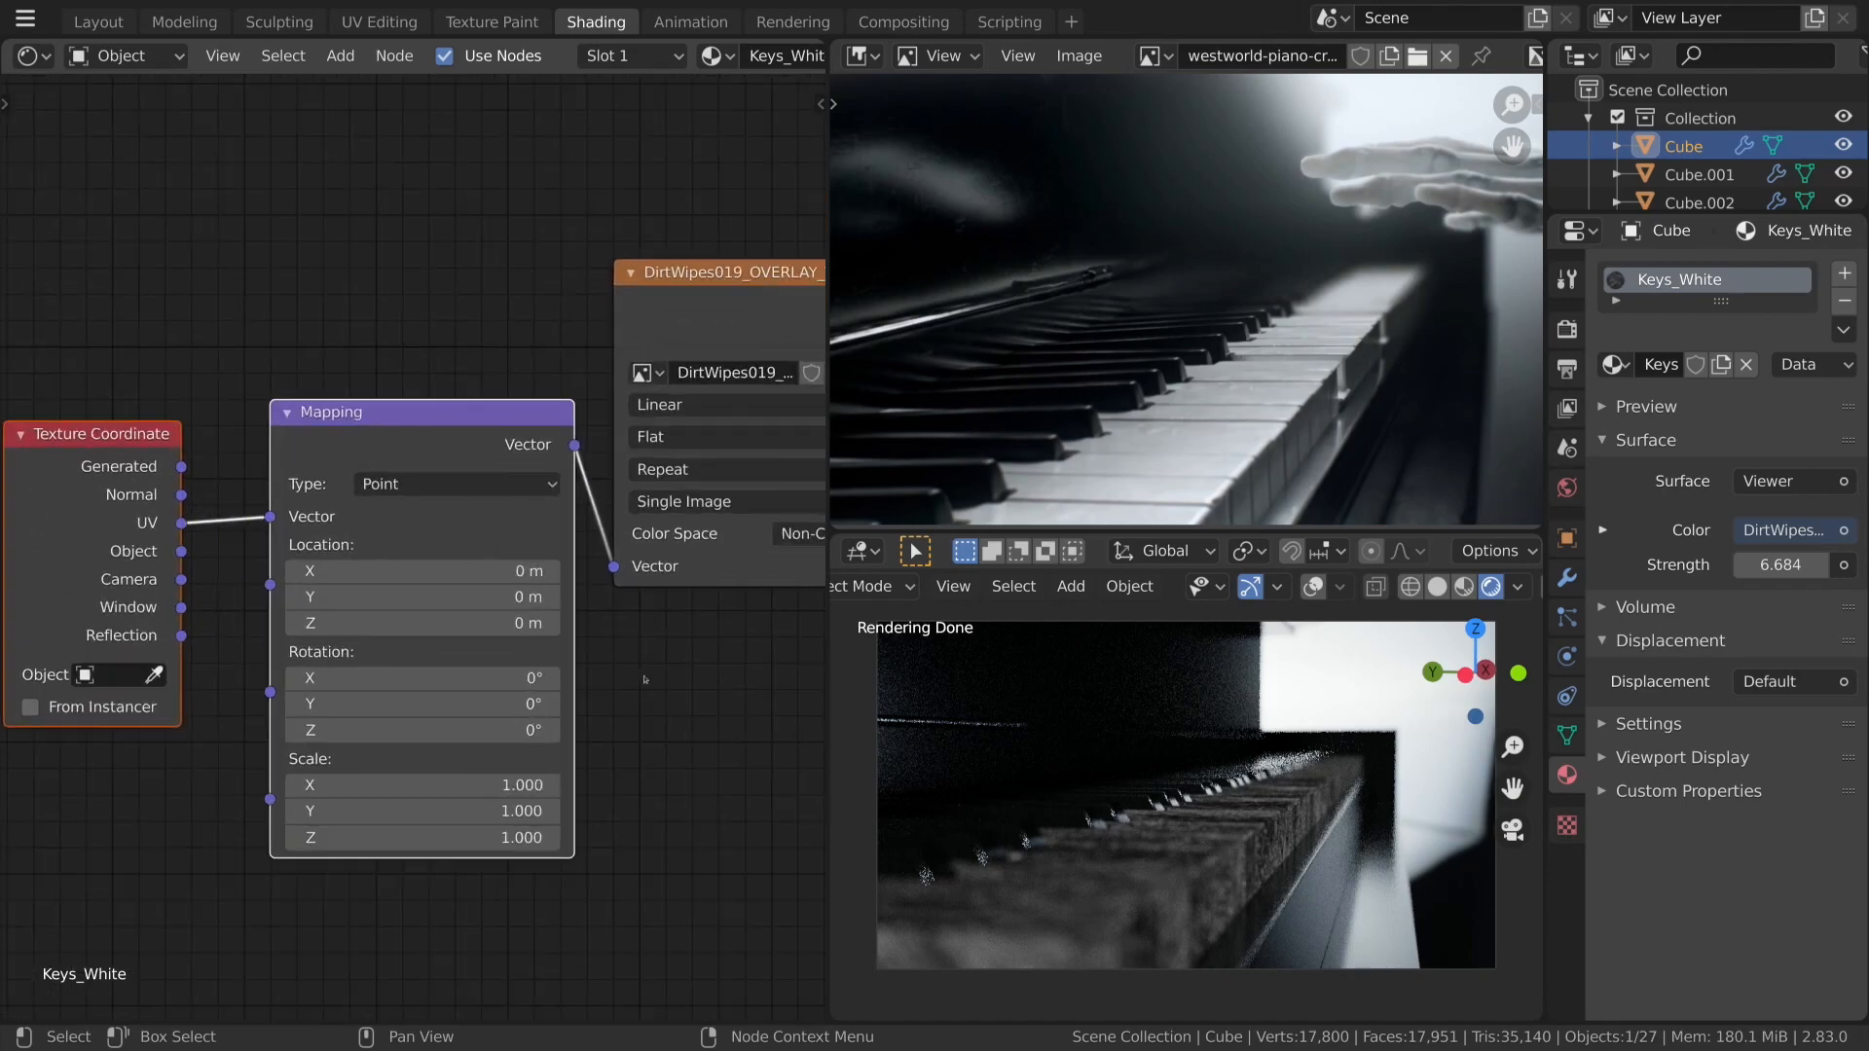
# Try uniform Mapping scale values of 0.1 and 0.2 for the dirt-wipe texture.
pyautogui.moveTo(486, 837); pyautogui.dragTo(486, 798)
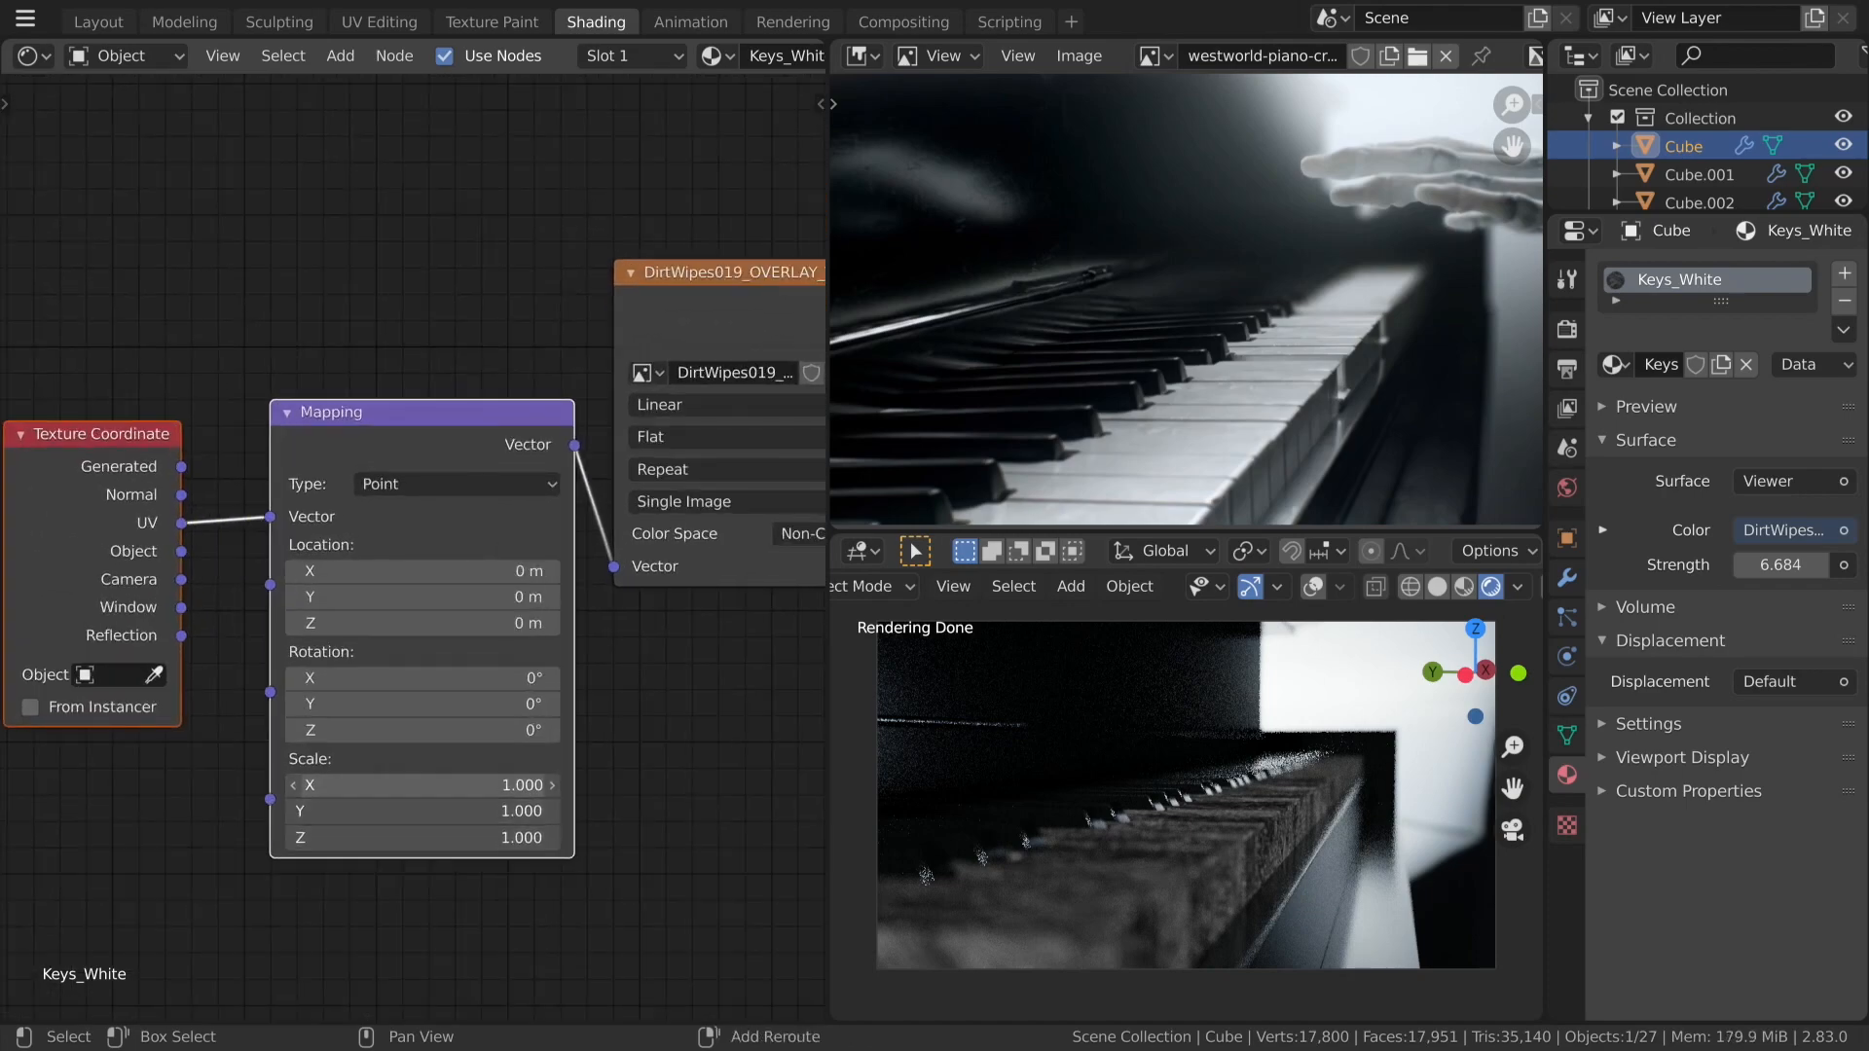
pyautogui.press('Return')
pyautogui.moveTo(526, 838); pyautogui.dragTo(526, 788)
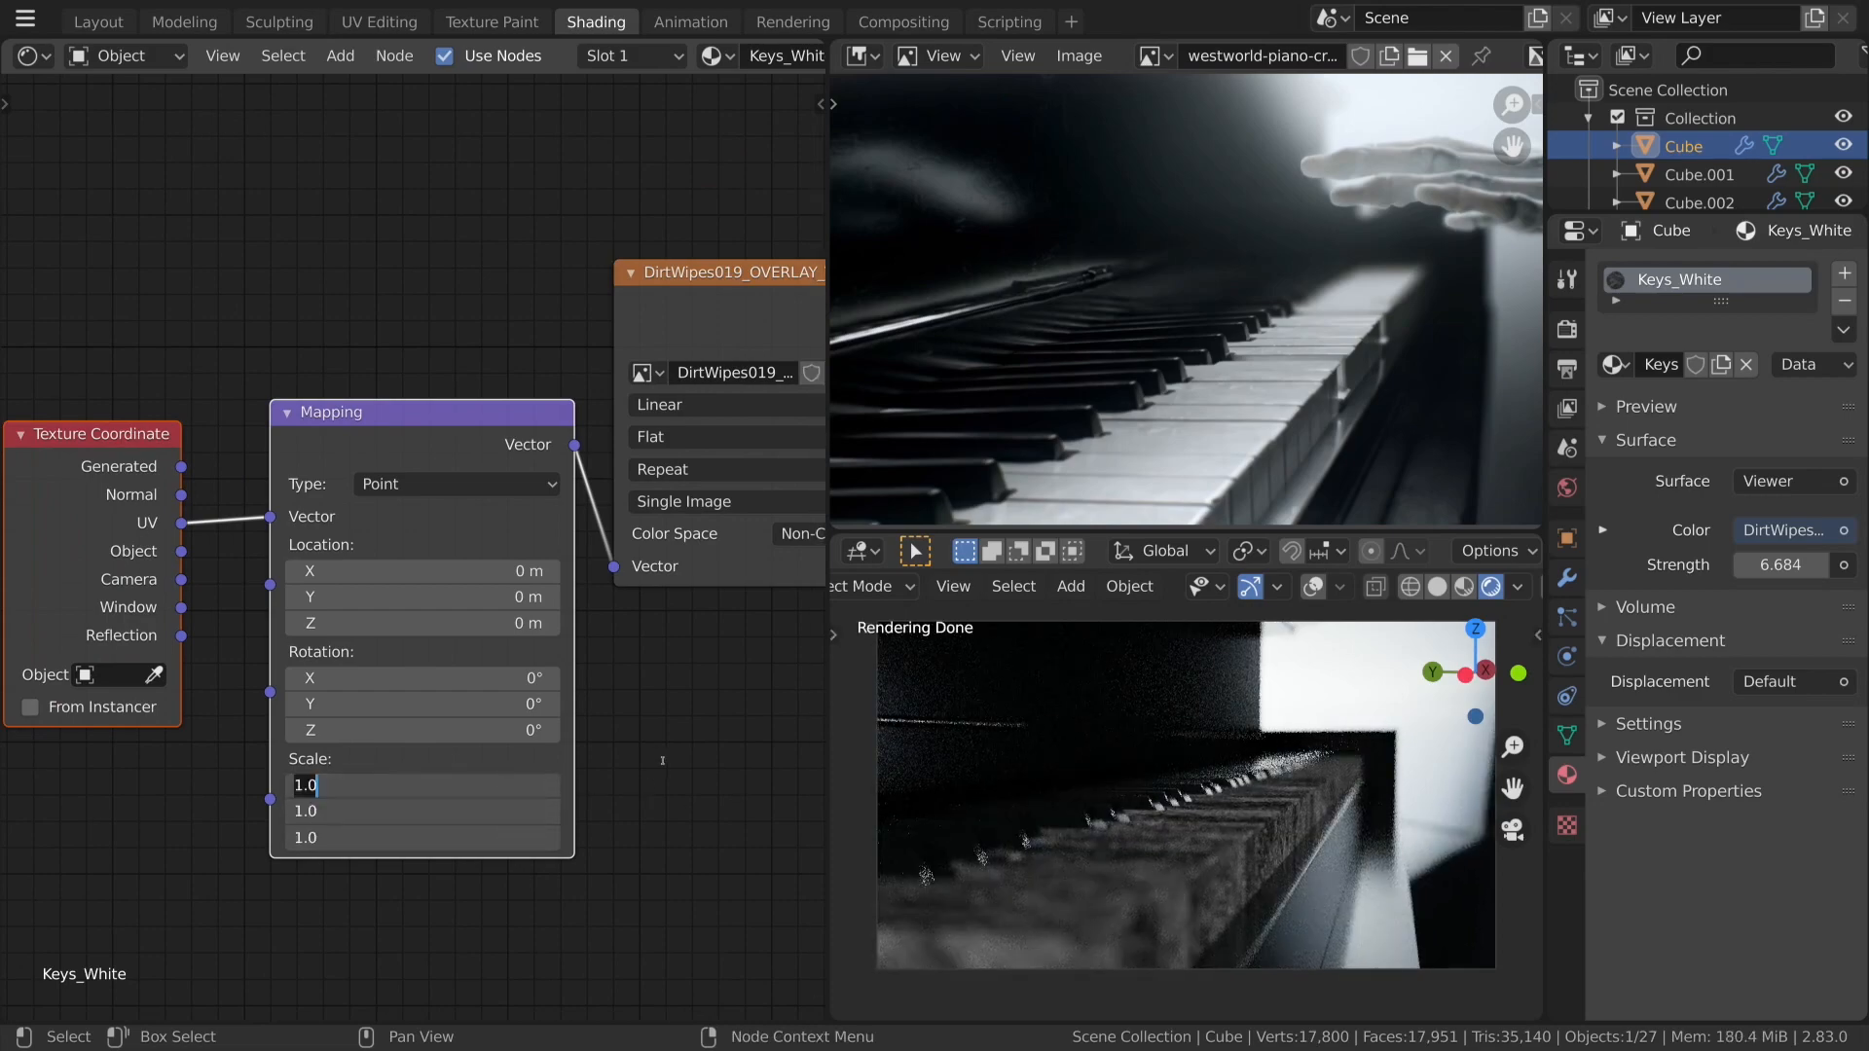
pyautogui.write('.1')
pyautogui.press('Return')
pyautogui.moveTo(457, 786); pyautogui.dragTo(458, 837)
pyautogui.write('.2')
pyautogui.press('Return')
# Set the Mapping scale to 3.4 on X, Y and Z, check the keys up close and restore the camera view.
pyautogui.moveTo(1348, 755); pyautogui.dragTo(1216, 825, button='middle')
pyautogui.scroll(4, 1270, 776)
pyautogui.moveTo(399, 785); pyautogui.dragTo(331, 837)
pyautogui.write('7.5')
pyautogui.press('Return')
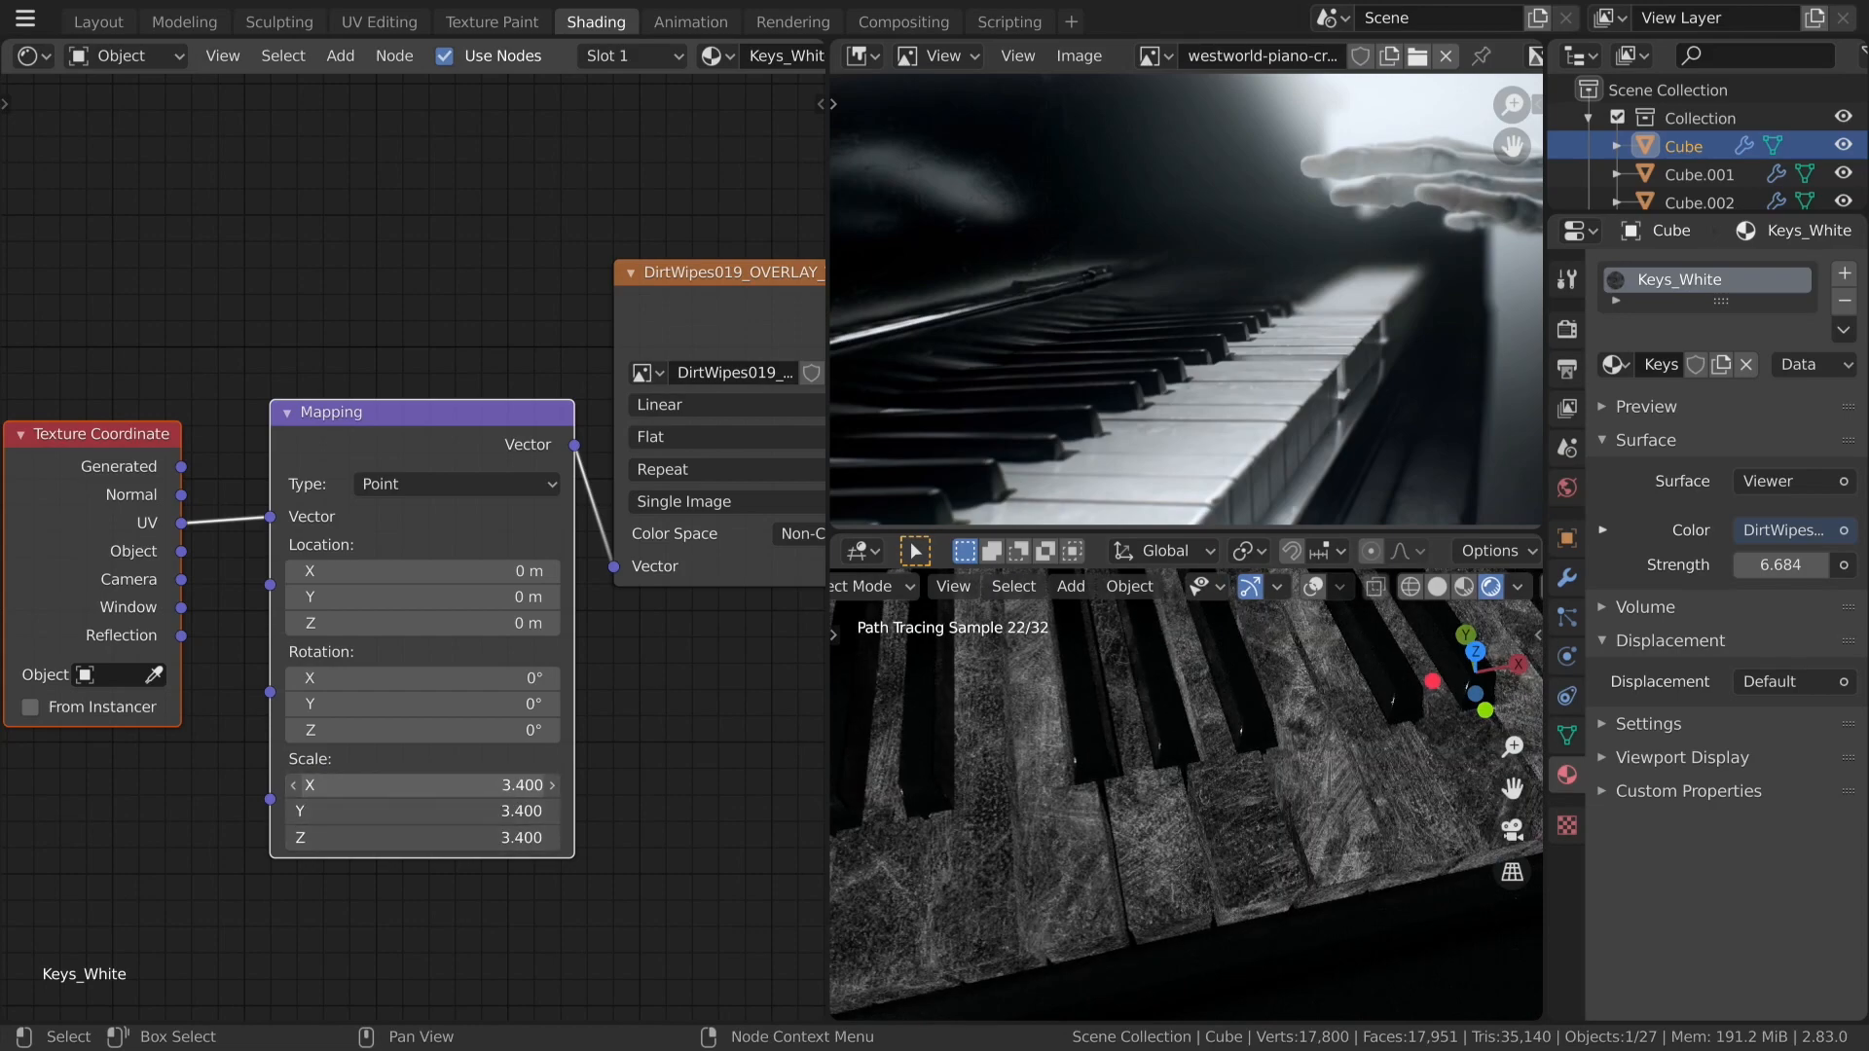
pyautogui.moveTo(1245, 808); pyautogui.dragTo(1284, 852, button='middle')
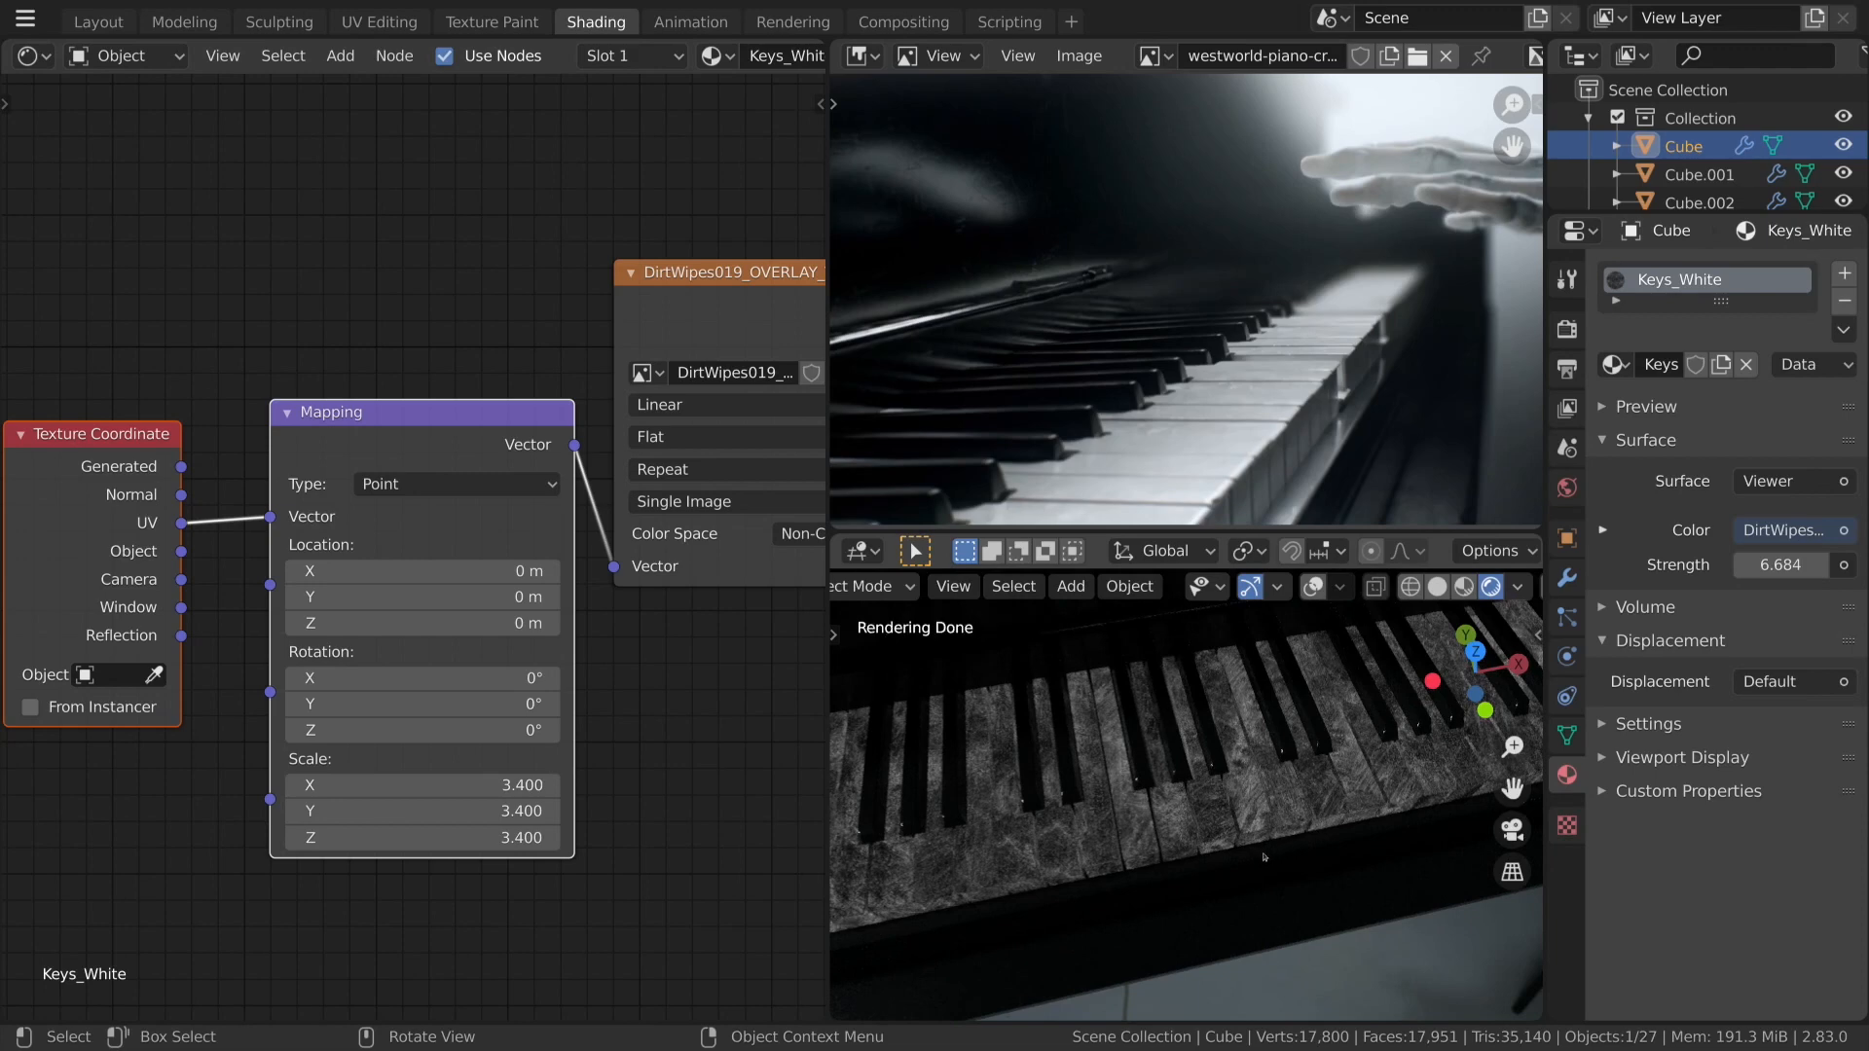
pyautogui.press('KP_0')
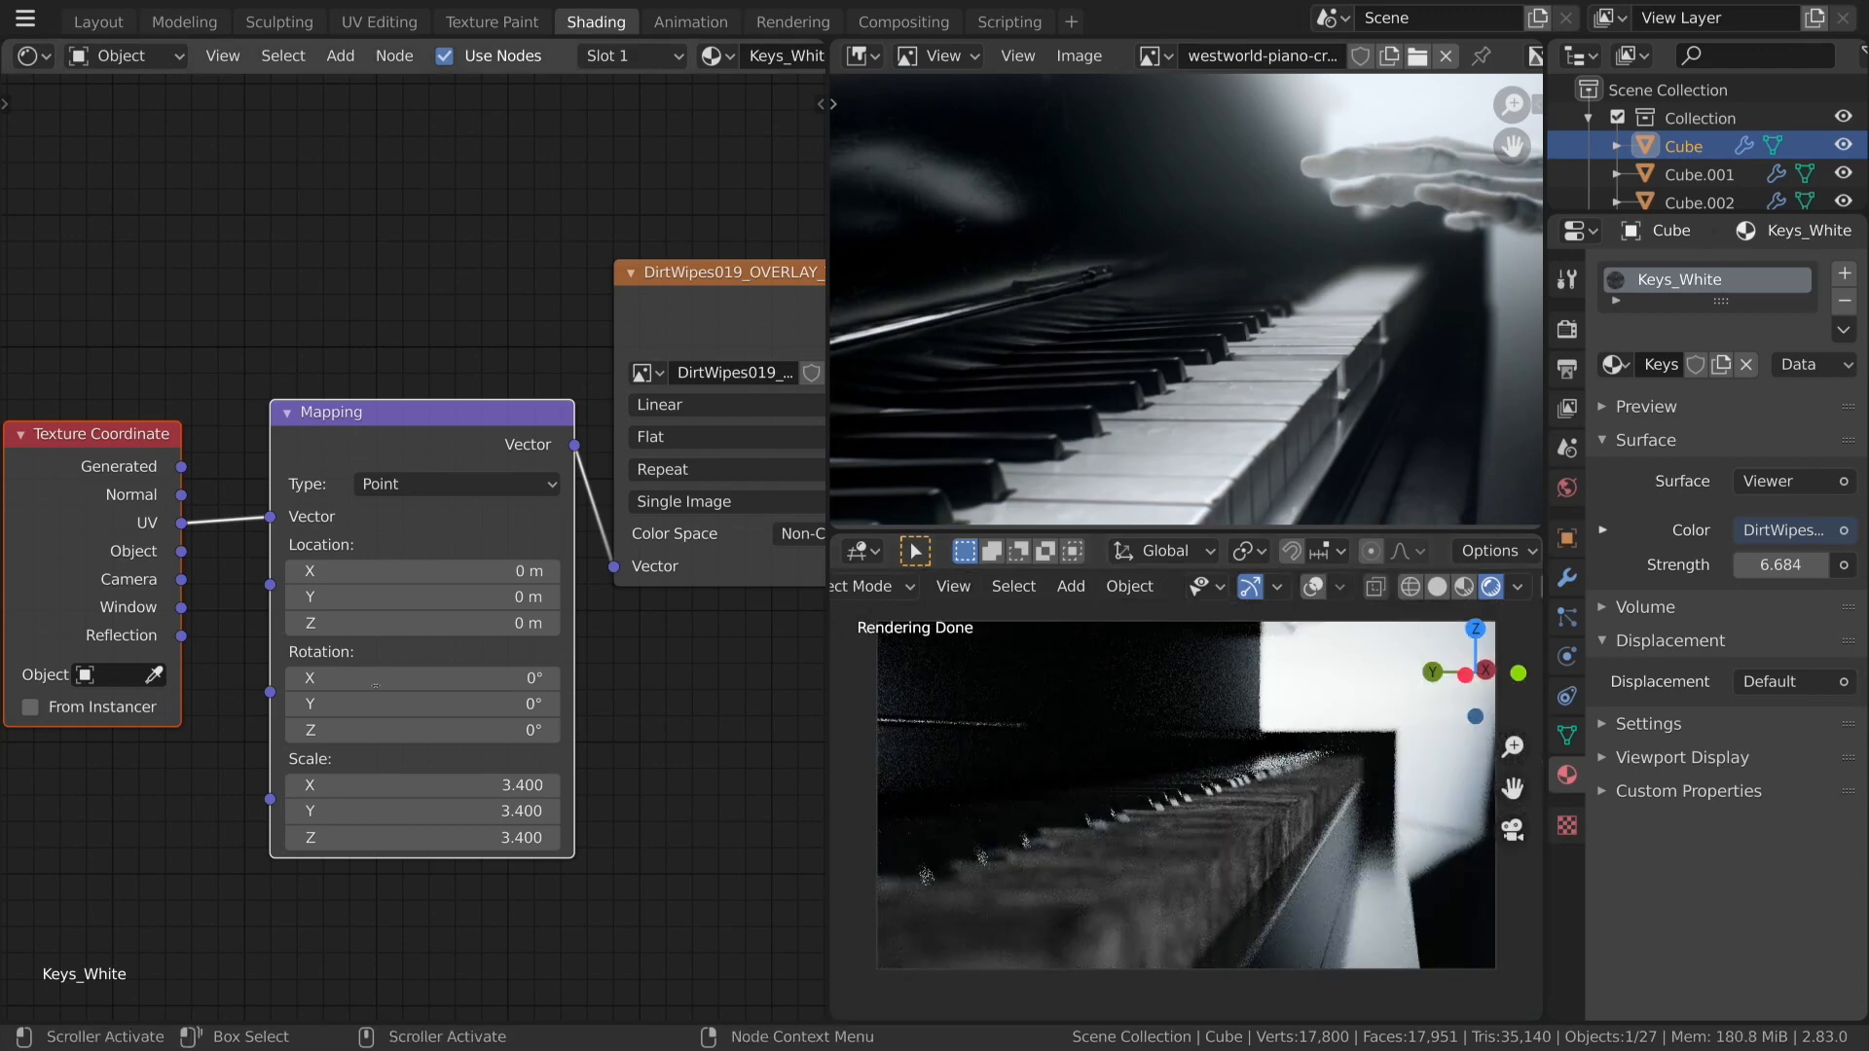
# Connect the dirt-wipe texture's Color output to the Principled BSDF's Roughness and preview the full shader.
pyautogui.scroll(-13, 564, 617)
pyautogui.moveTo(683, 589); pyautogui.dragTo(397, 801, button='middle')
pyautogui.scroll(6, 396, 801)
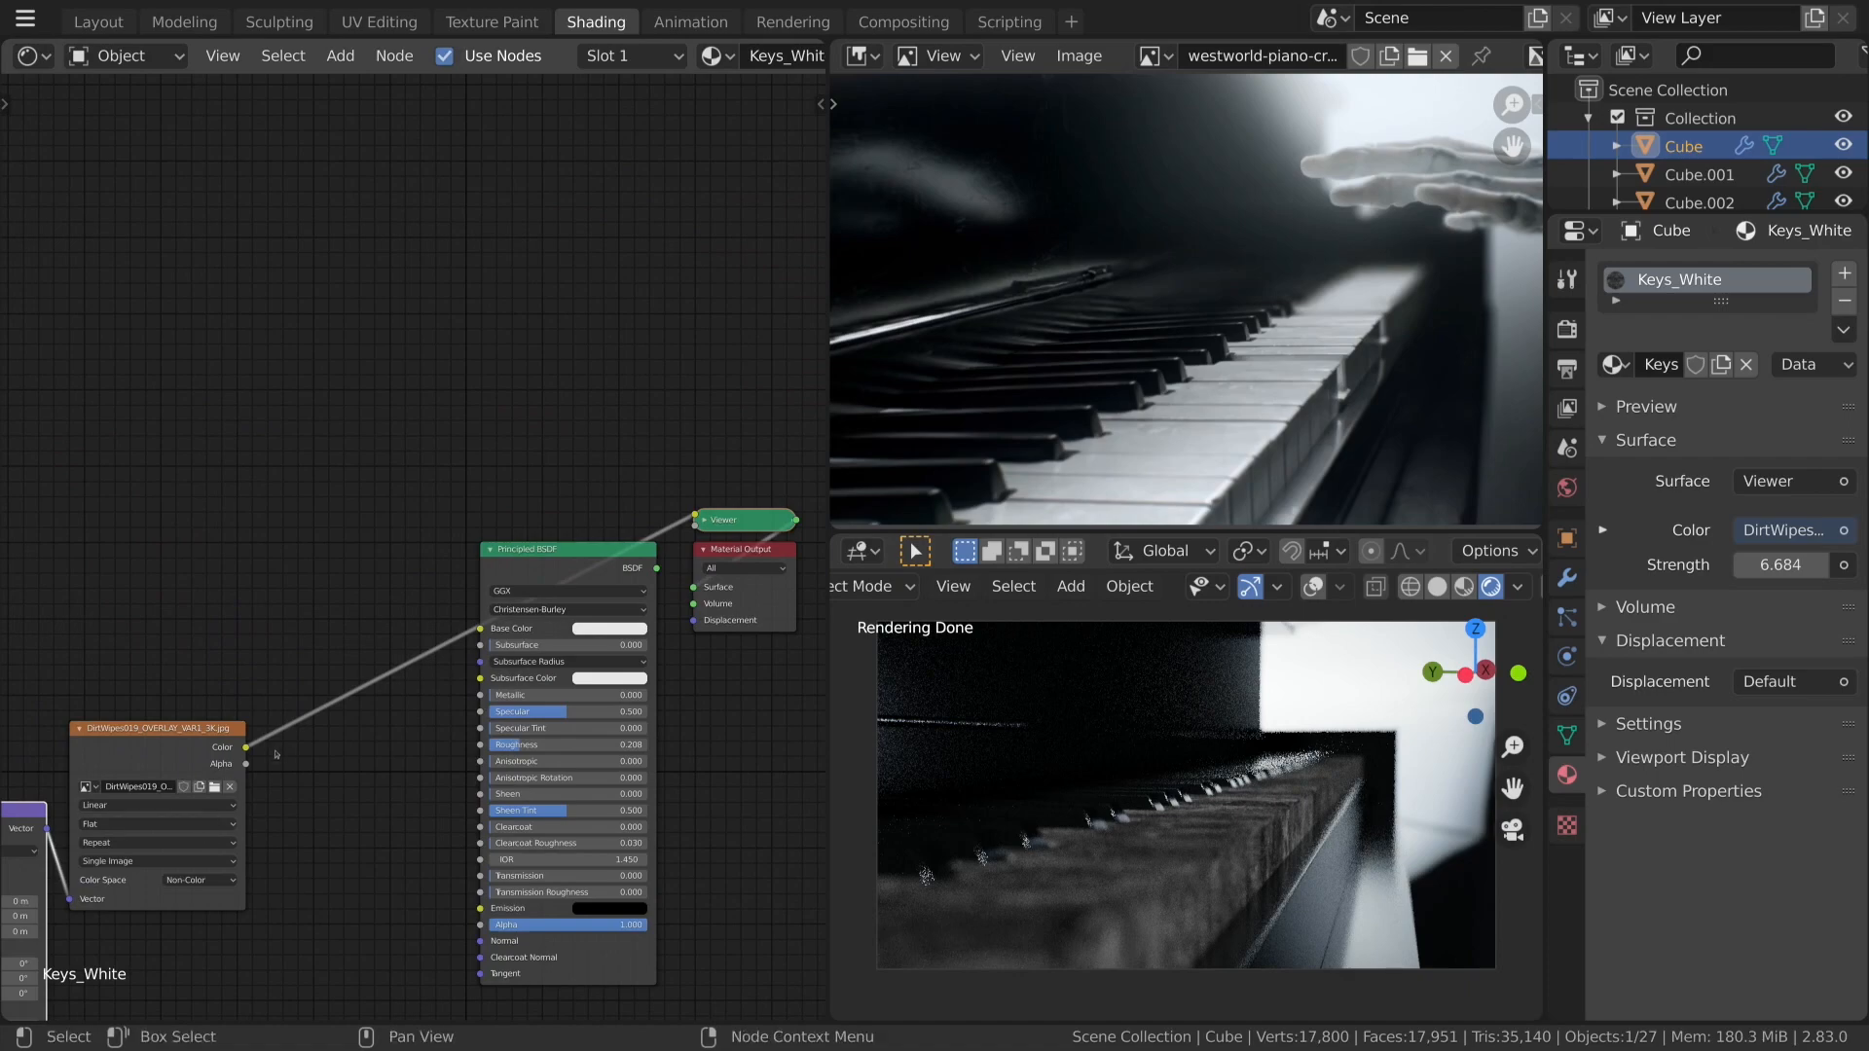
pyautogui.moveTo(250, 749); pyautogui.dragTo(480, 745)
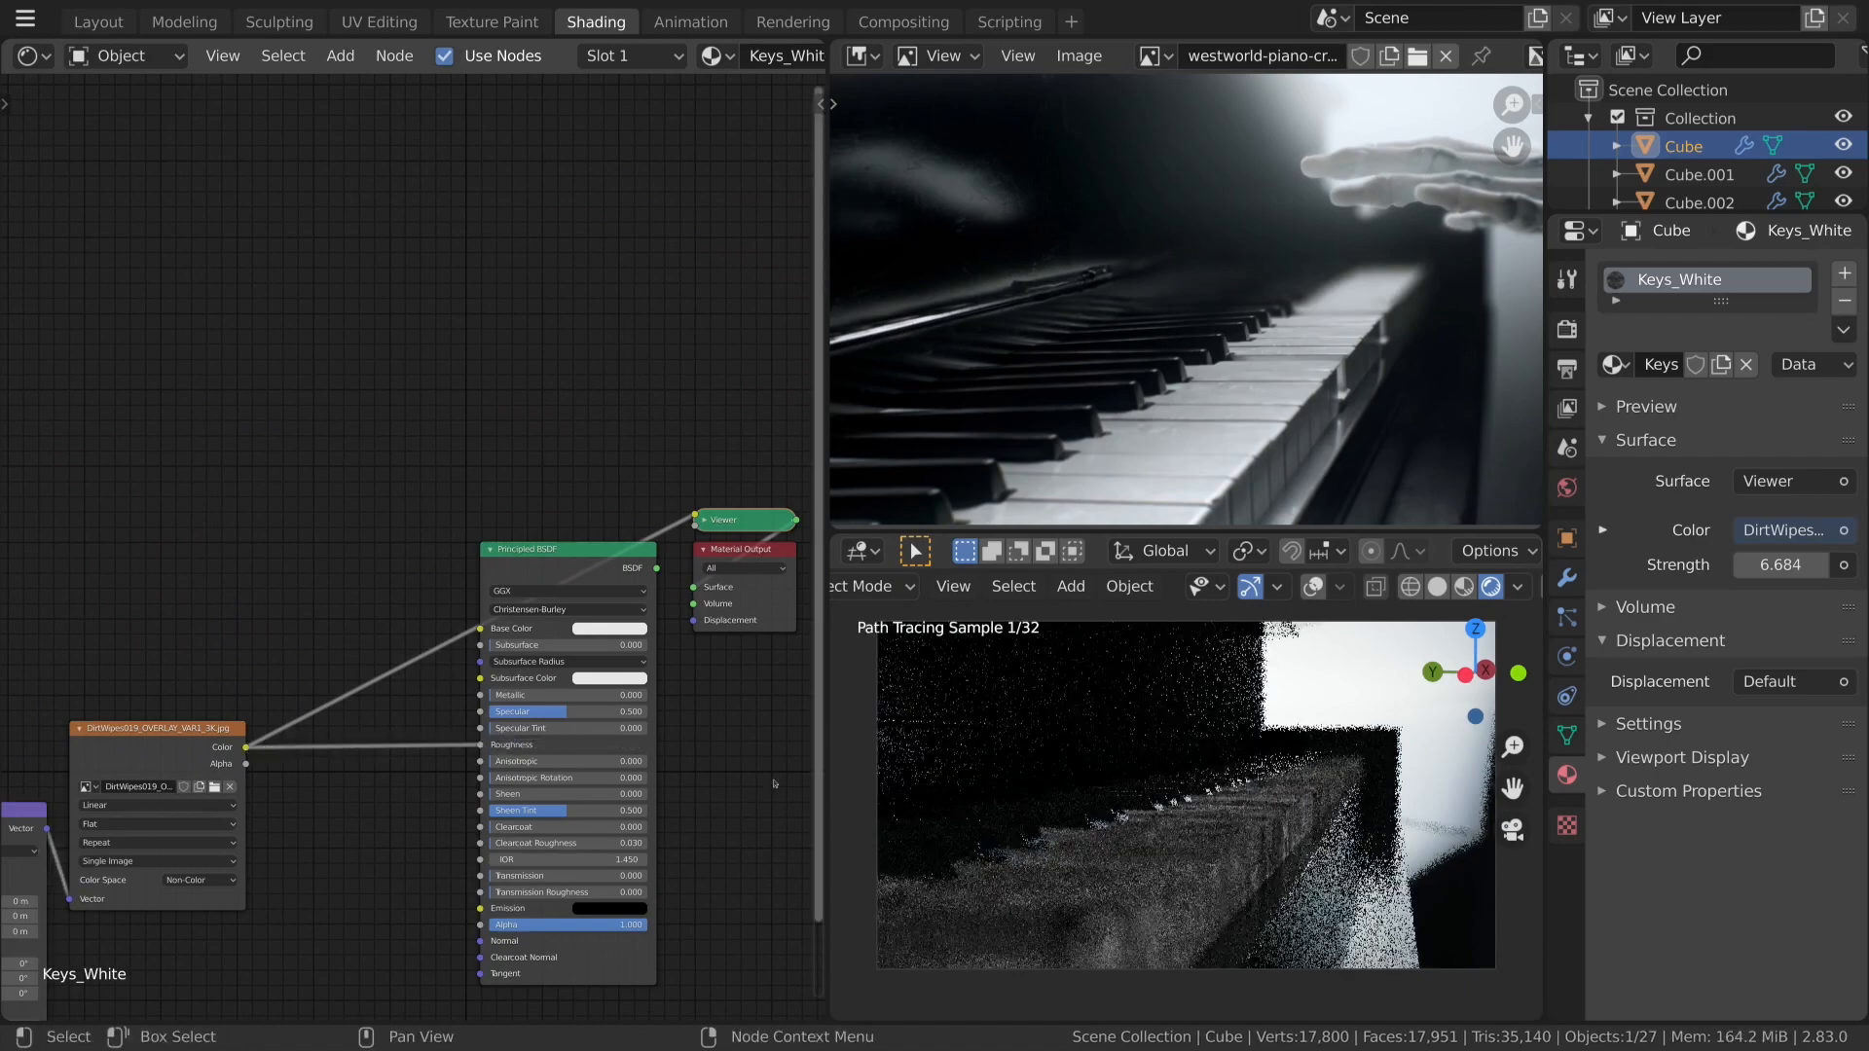
pyautogui.keyDown('ctrl'); pyautogui.keyDown('shift'); pyautogui.click(565, 560); pyautogui.keyUp('shift'); pyautogui.keyUp('ctrl')
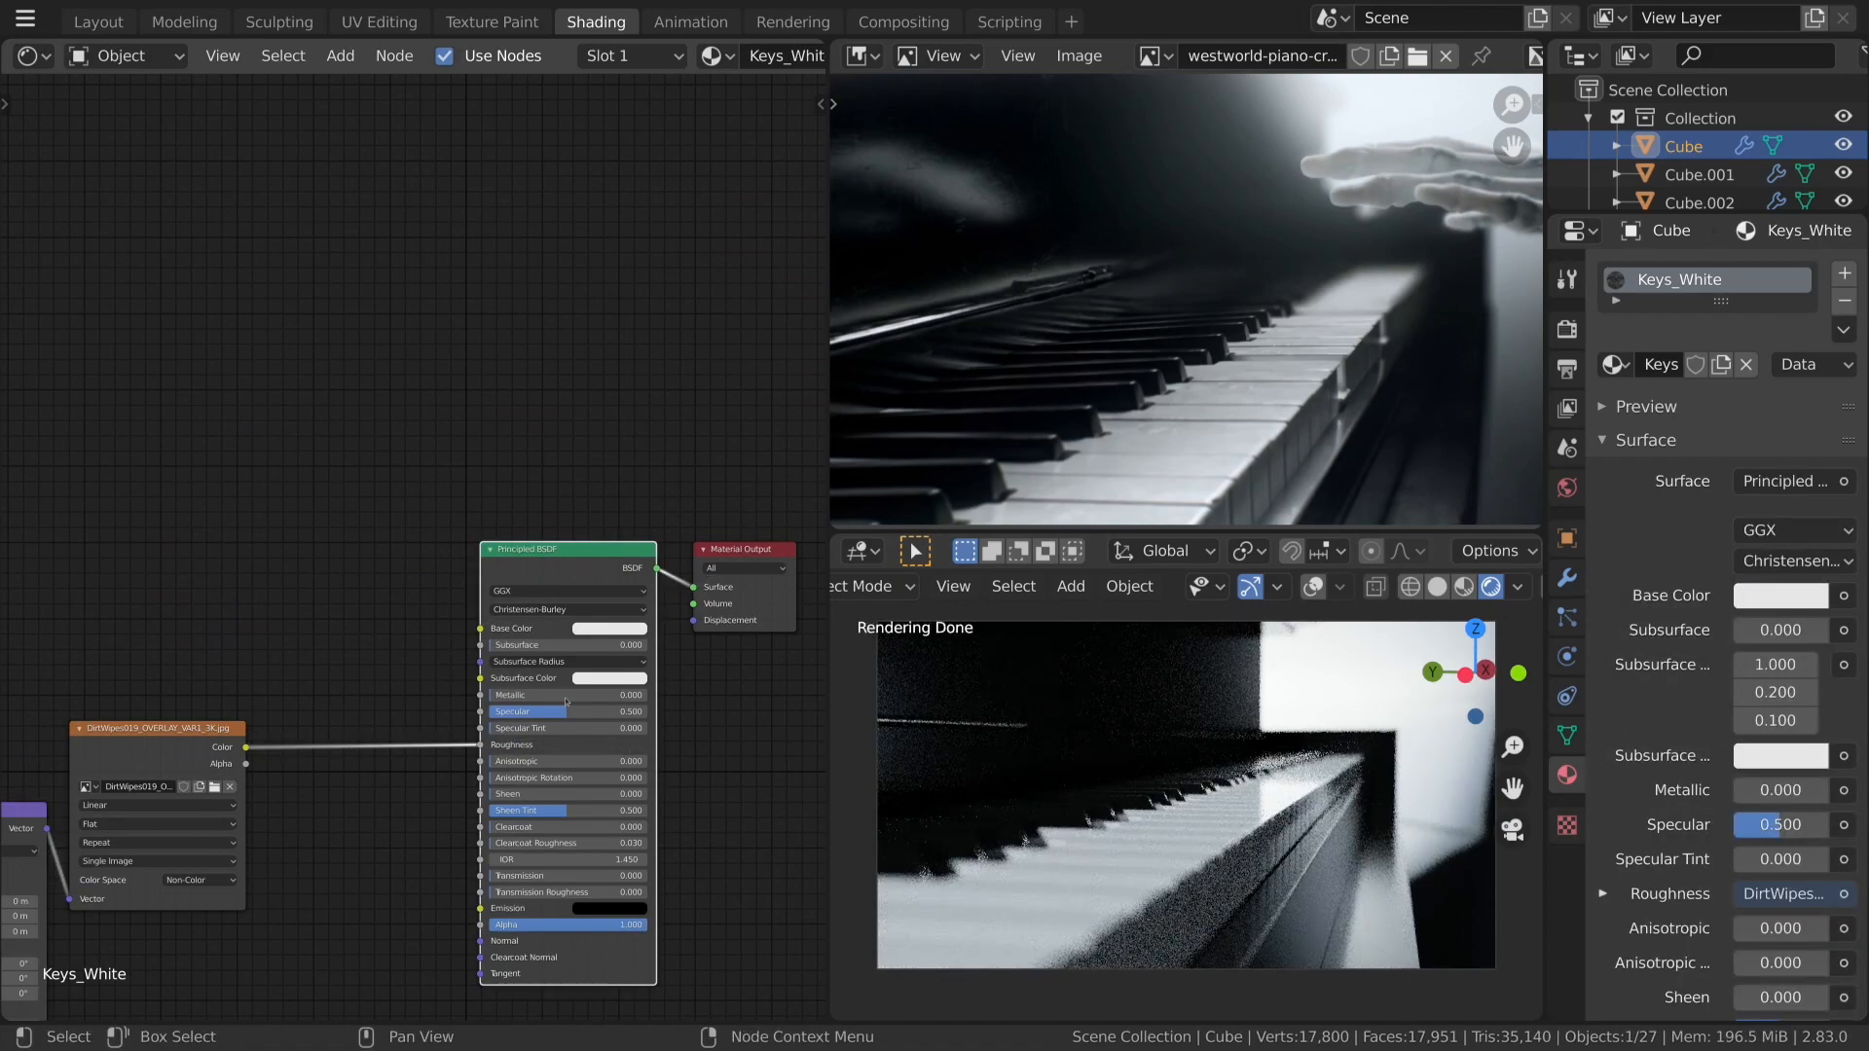
# Insert a ColorRamp node between the dirt-wipe texture's Color output and the Roughness input.
pyautogui.scroll(2, 356, 751)
pyautogui.hotkey('shift', 'a')
pyautogui.moveTo(546, 620)
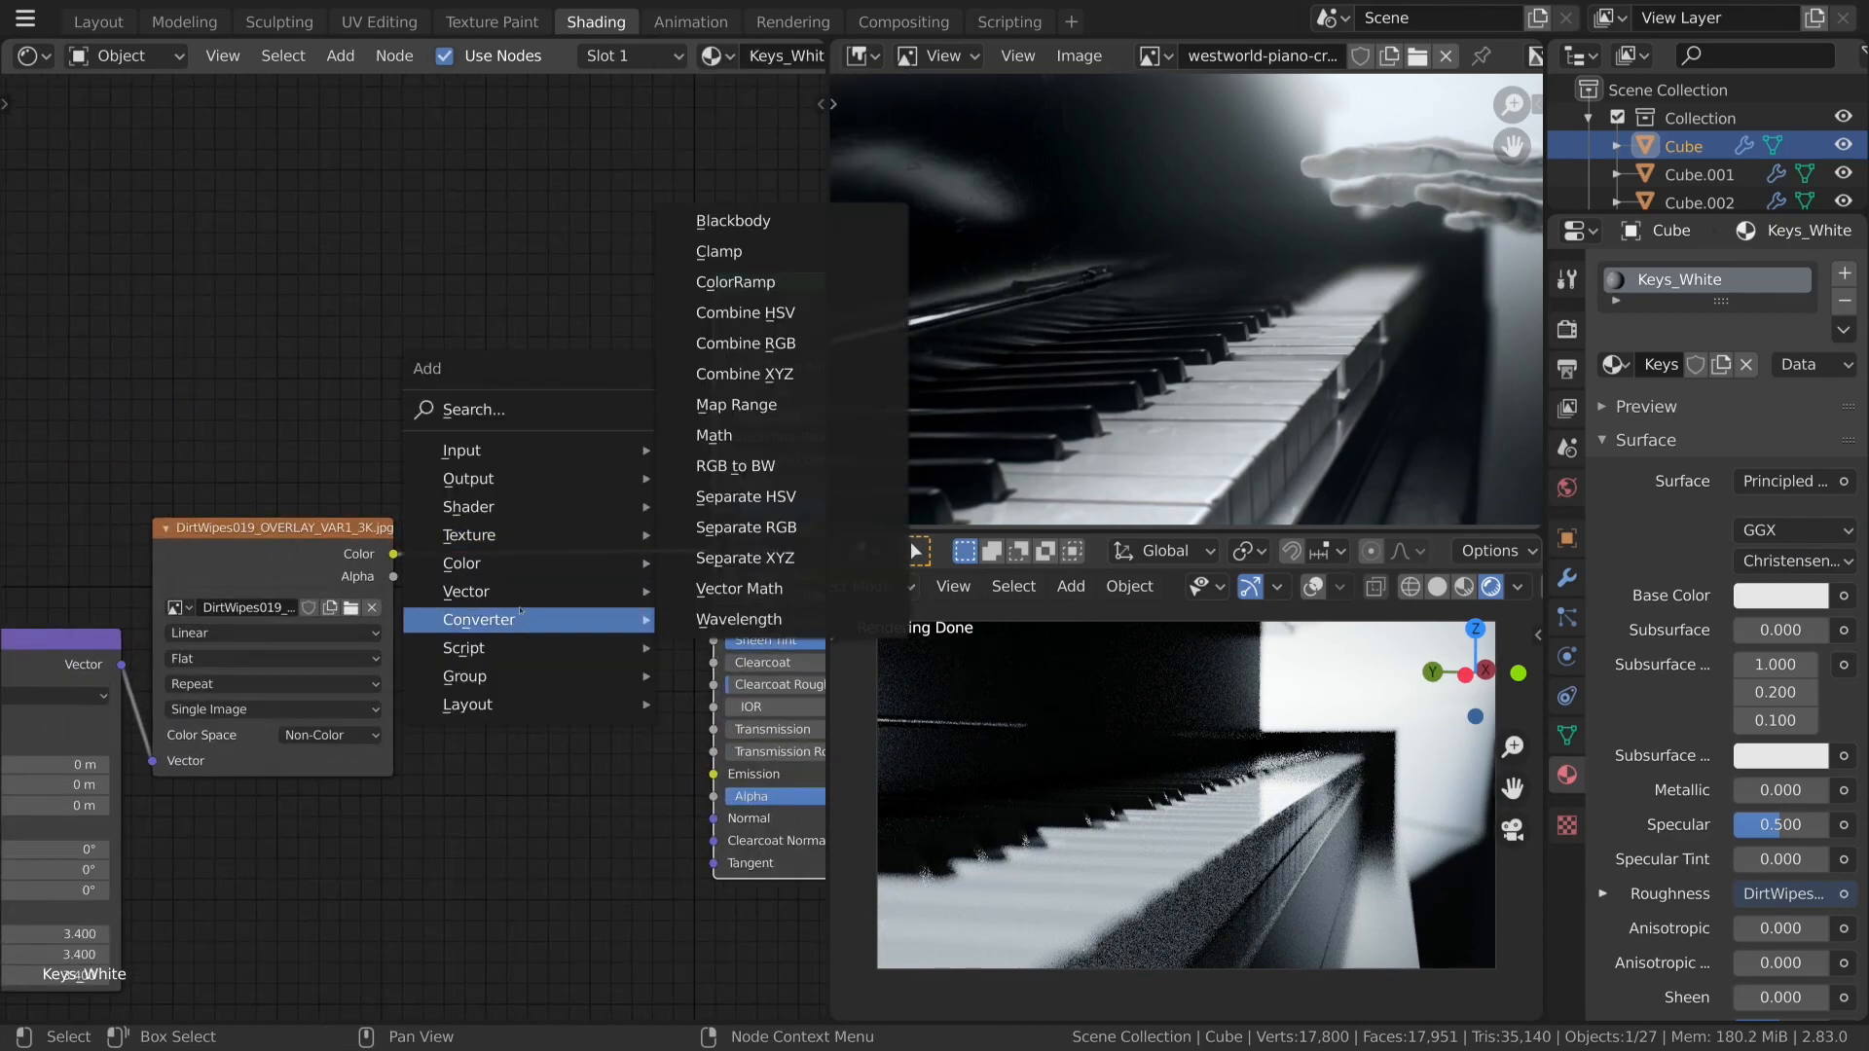
pyautogui.click(735, 281)
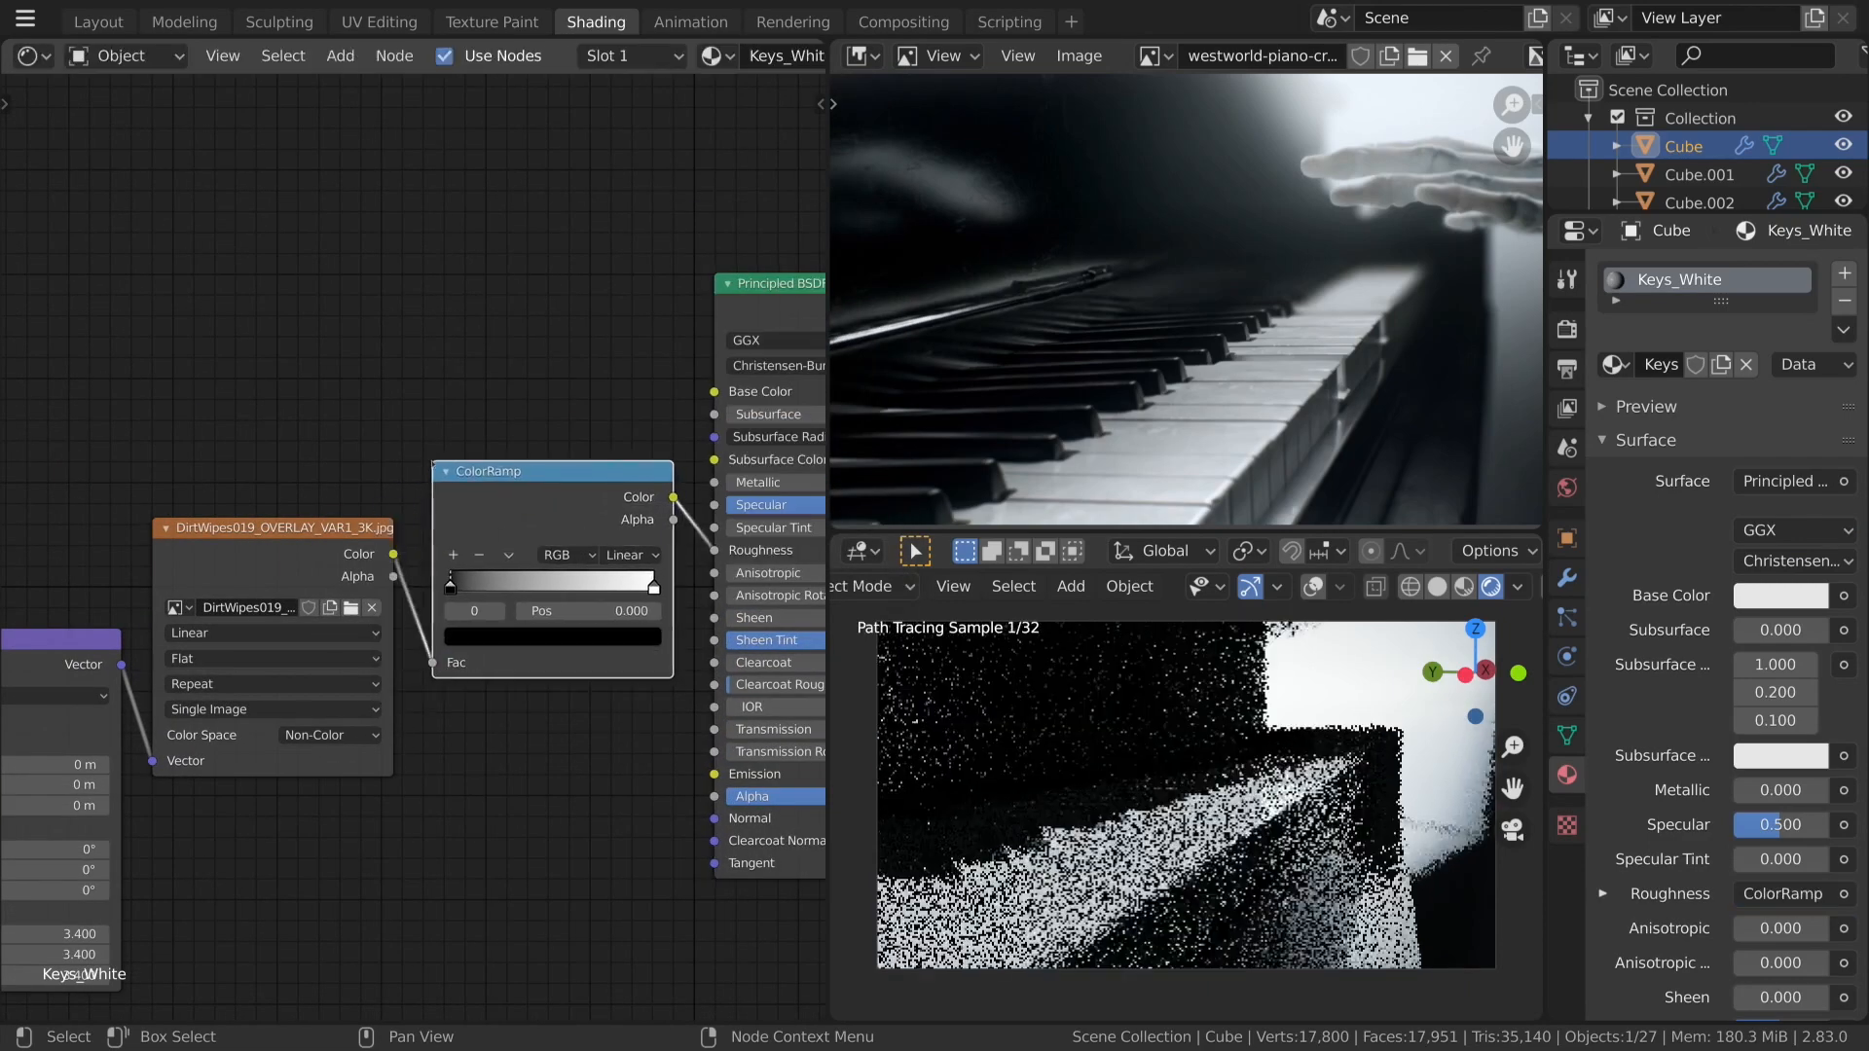
pyautogui.click(574, 584)
pyautogui.press('Home')
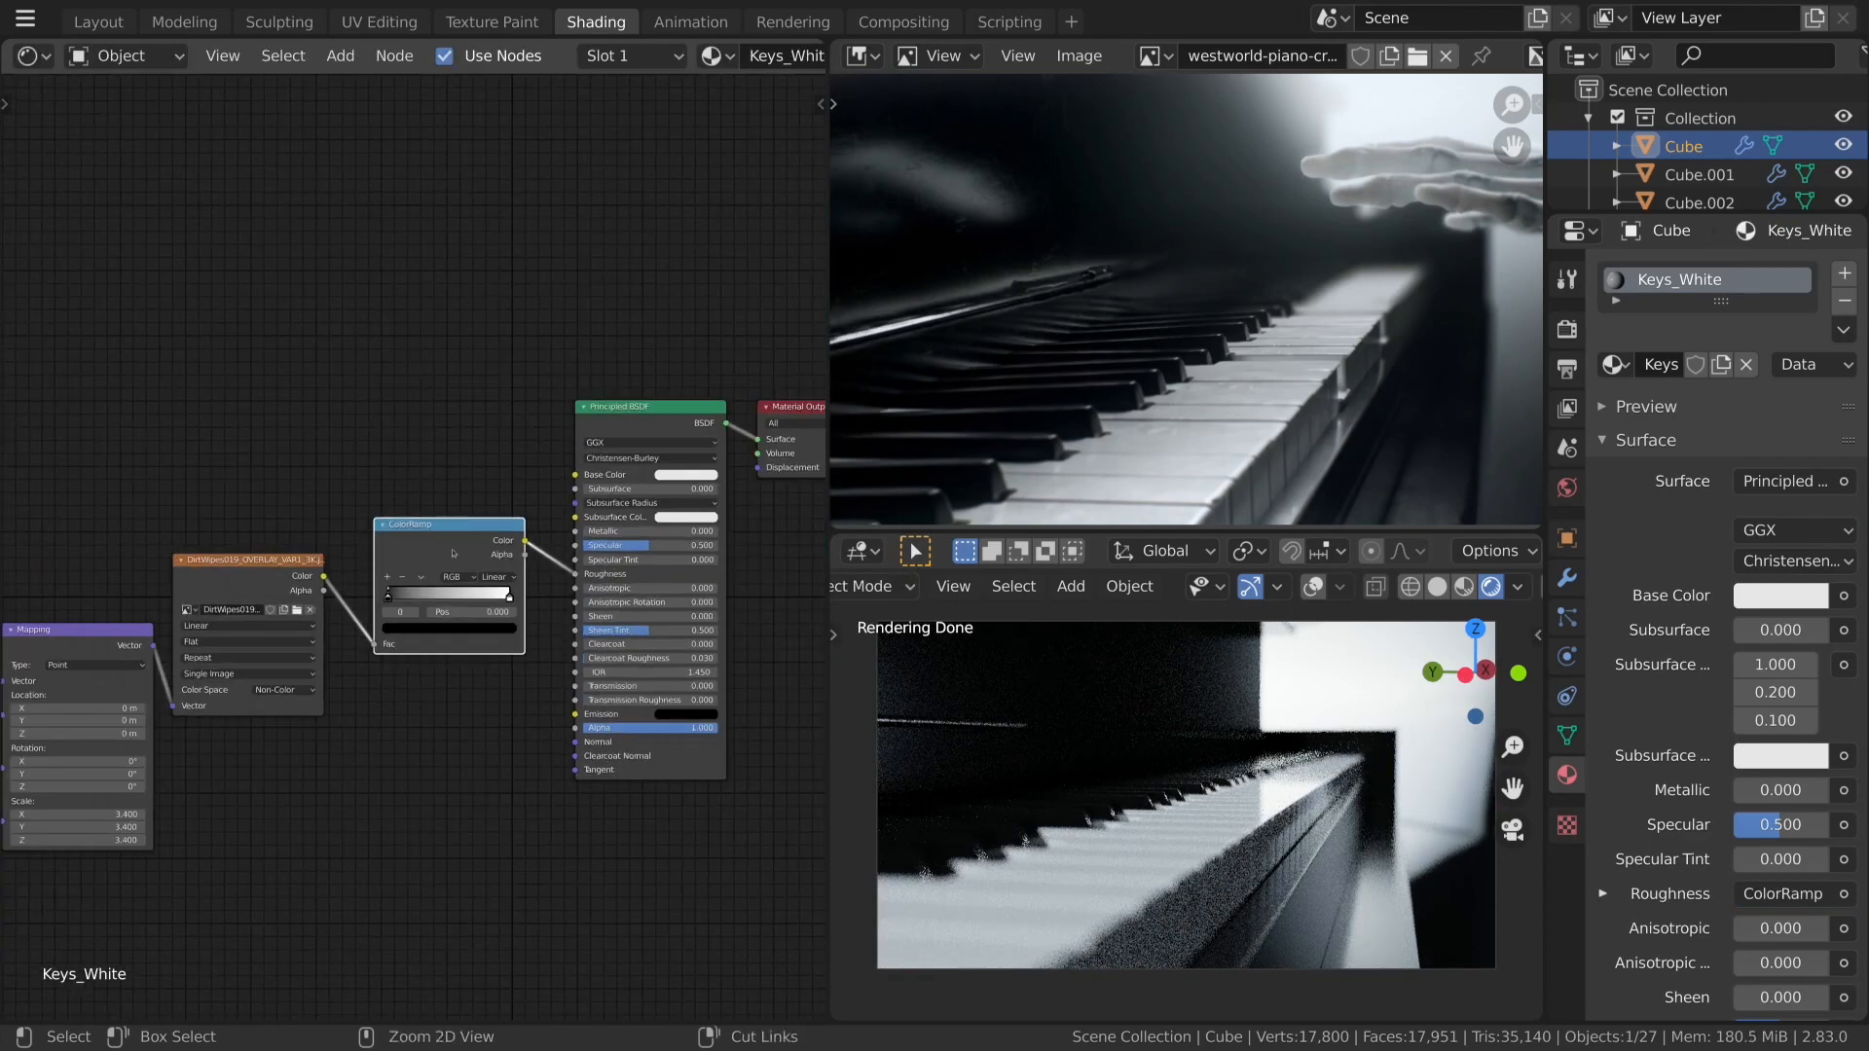
# Compare the previews of the ColorRamp, image texture and Mapping nodes on the white keys.
pyautogui.keyDown('ctrl'); pyautogui.keyDown('shift'); pyautogui.click(459, 535); pyautogui.keyUp('shift'); pyautogui.keyUp('ctrl')
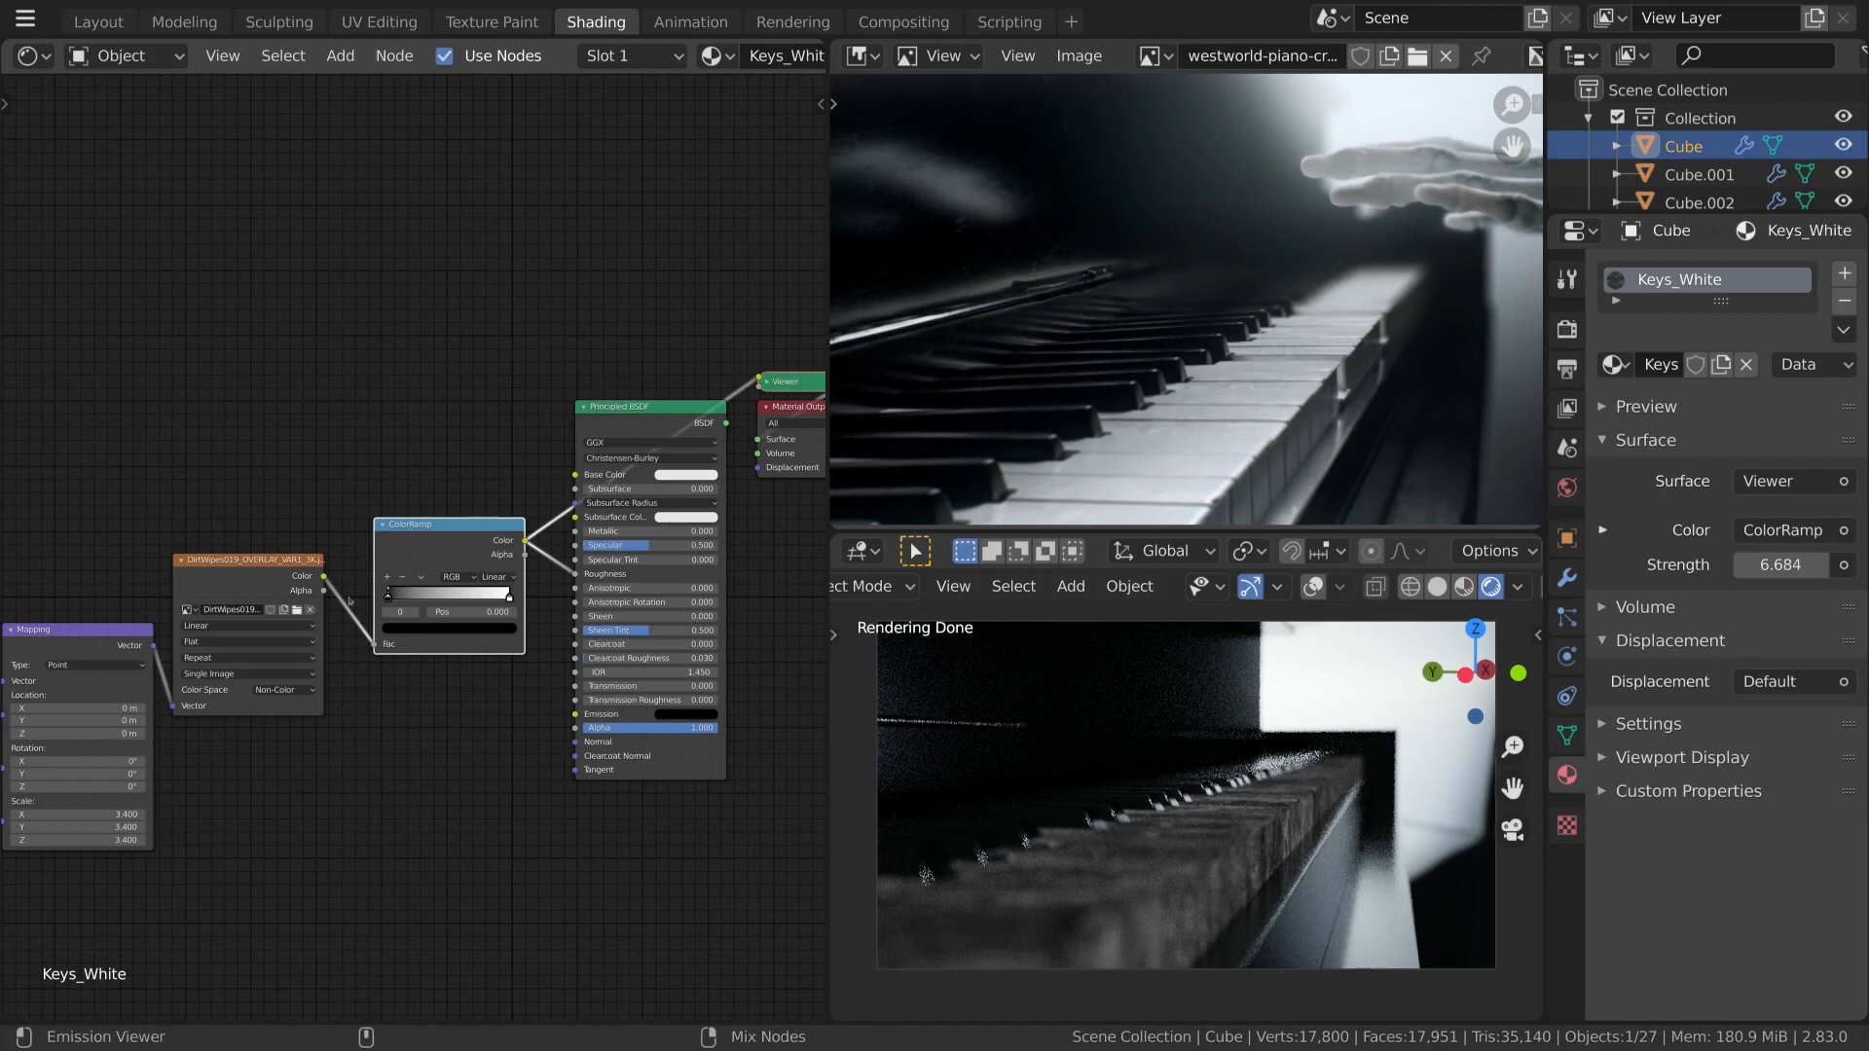
pyautogui.keyDown('ctrl'); pyautogui.keyDown('shift'); pyautogui.click(265, 578); pyautogui.keyUp('shift'); pyautogui.keyUp('ctrl')
pyautogui.keyDown('ctrl'); pyautogui.keyDown('shift'); pyautogui.click(461, 540); pyautogui.keyUp('shift'); pyautogui.keyUp('ctrl')
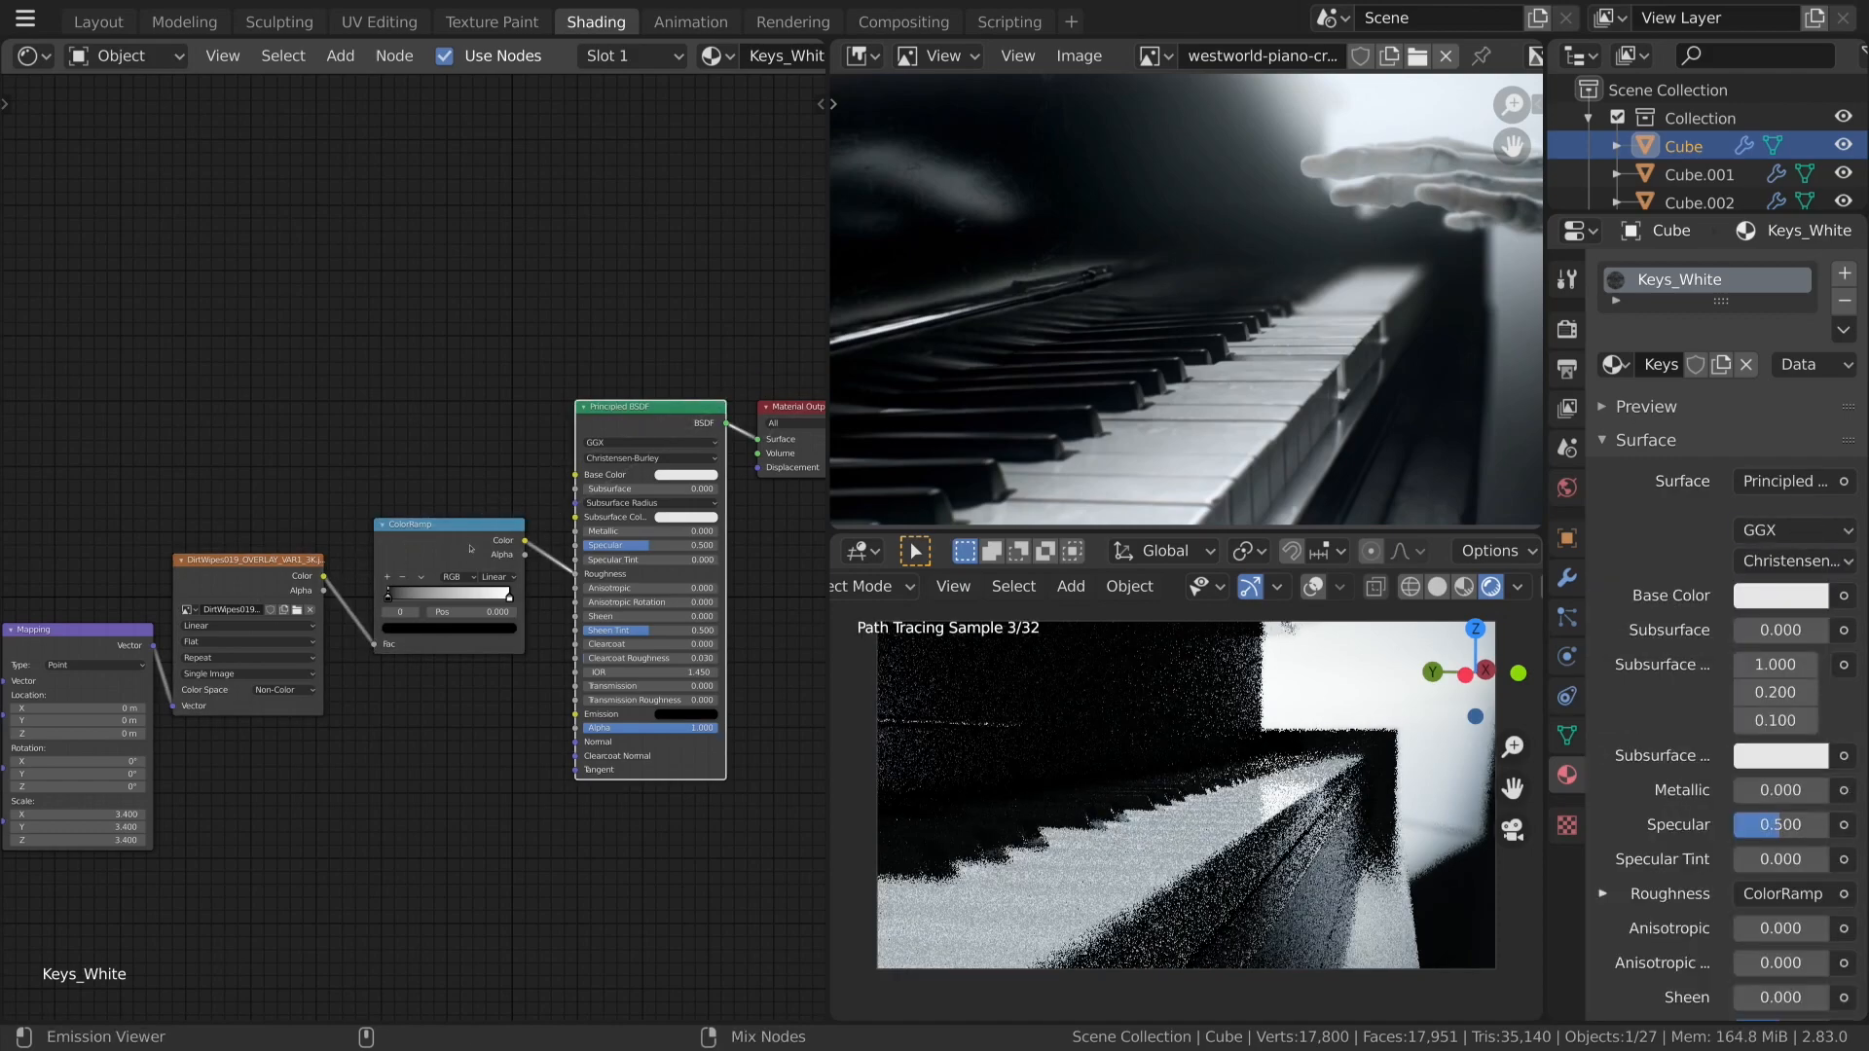
pyautogui.keyDown('ctrl'); pyautogui.keyDown('shift'); pyautogui.click(304, 561); pyautogui.keyUp('shift'); pyautogui.keyUp('ctrl')
pyautogui.keyDown('ctrl'); pyautogui.keyDown('shift'); pyautogui.click(109, 638); pyautogui.keyUp('shift'); pyautogui.keyUp('ctrl')
pyautogui.keyDown('ctrl'); pyautogui.keyDown('shift'); pyautogui.click(255, 576); pyautogui.keyUp('shift'); pyautogui.keyUp('ctrl')
pyautogui.keyDown('ctrl'); pyautogui.keyDown('shift'); pyautogui.click(511, 534); pyautogui.keyUp('shift'); pyautogui.keyUp('ctrl')
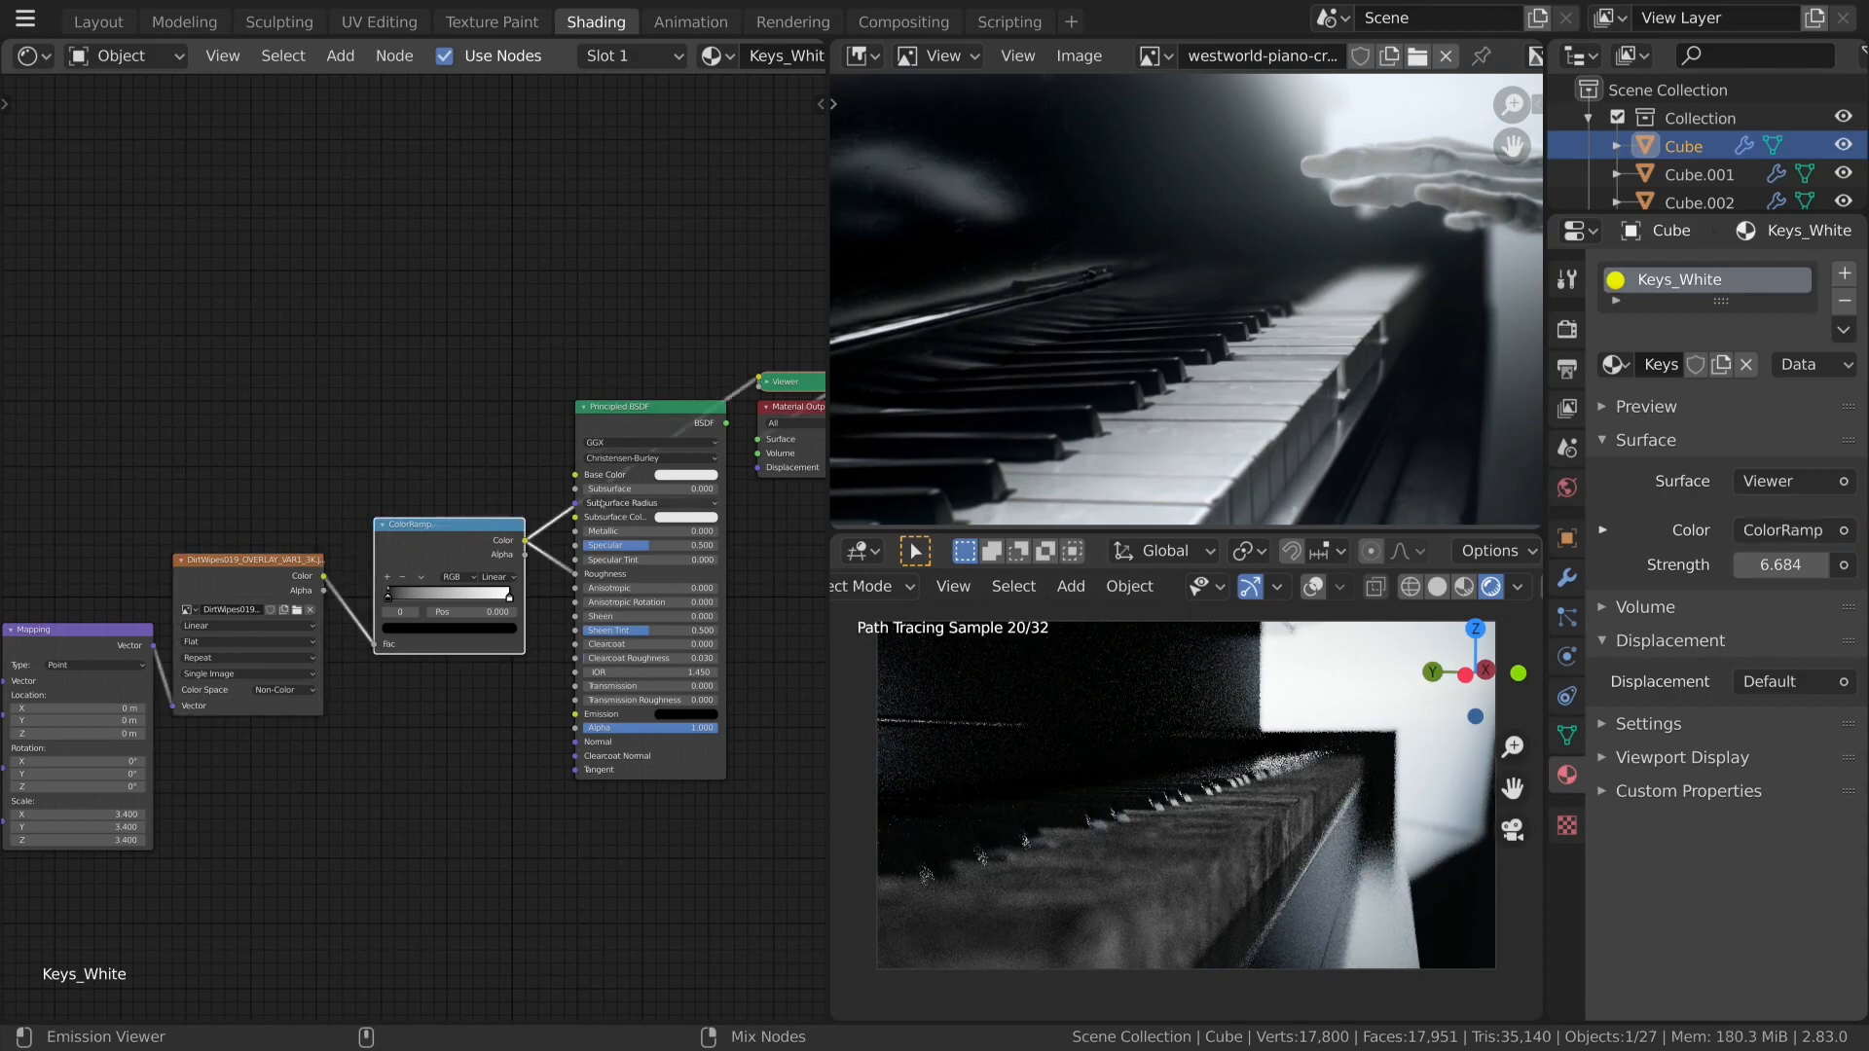
# Try the ColorRamp's white stop at position 0.021 and return the preview to the Principled BSDF.
pyautogui.moveTo(449, 723); pyautogui.dragTo(347, 726, button='middle')
pyautogui.scroll(5, 328, 931)
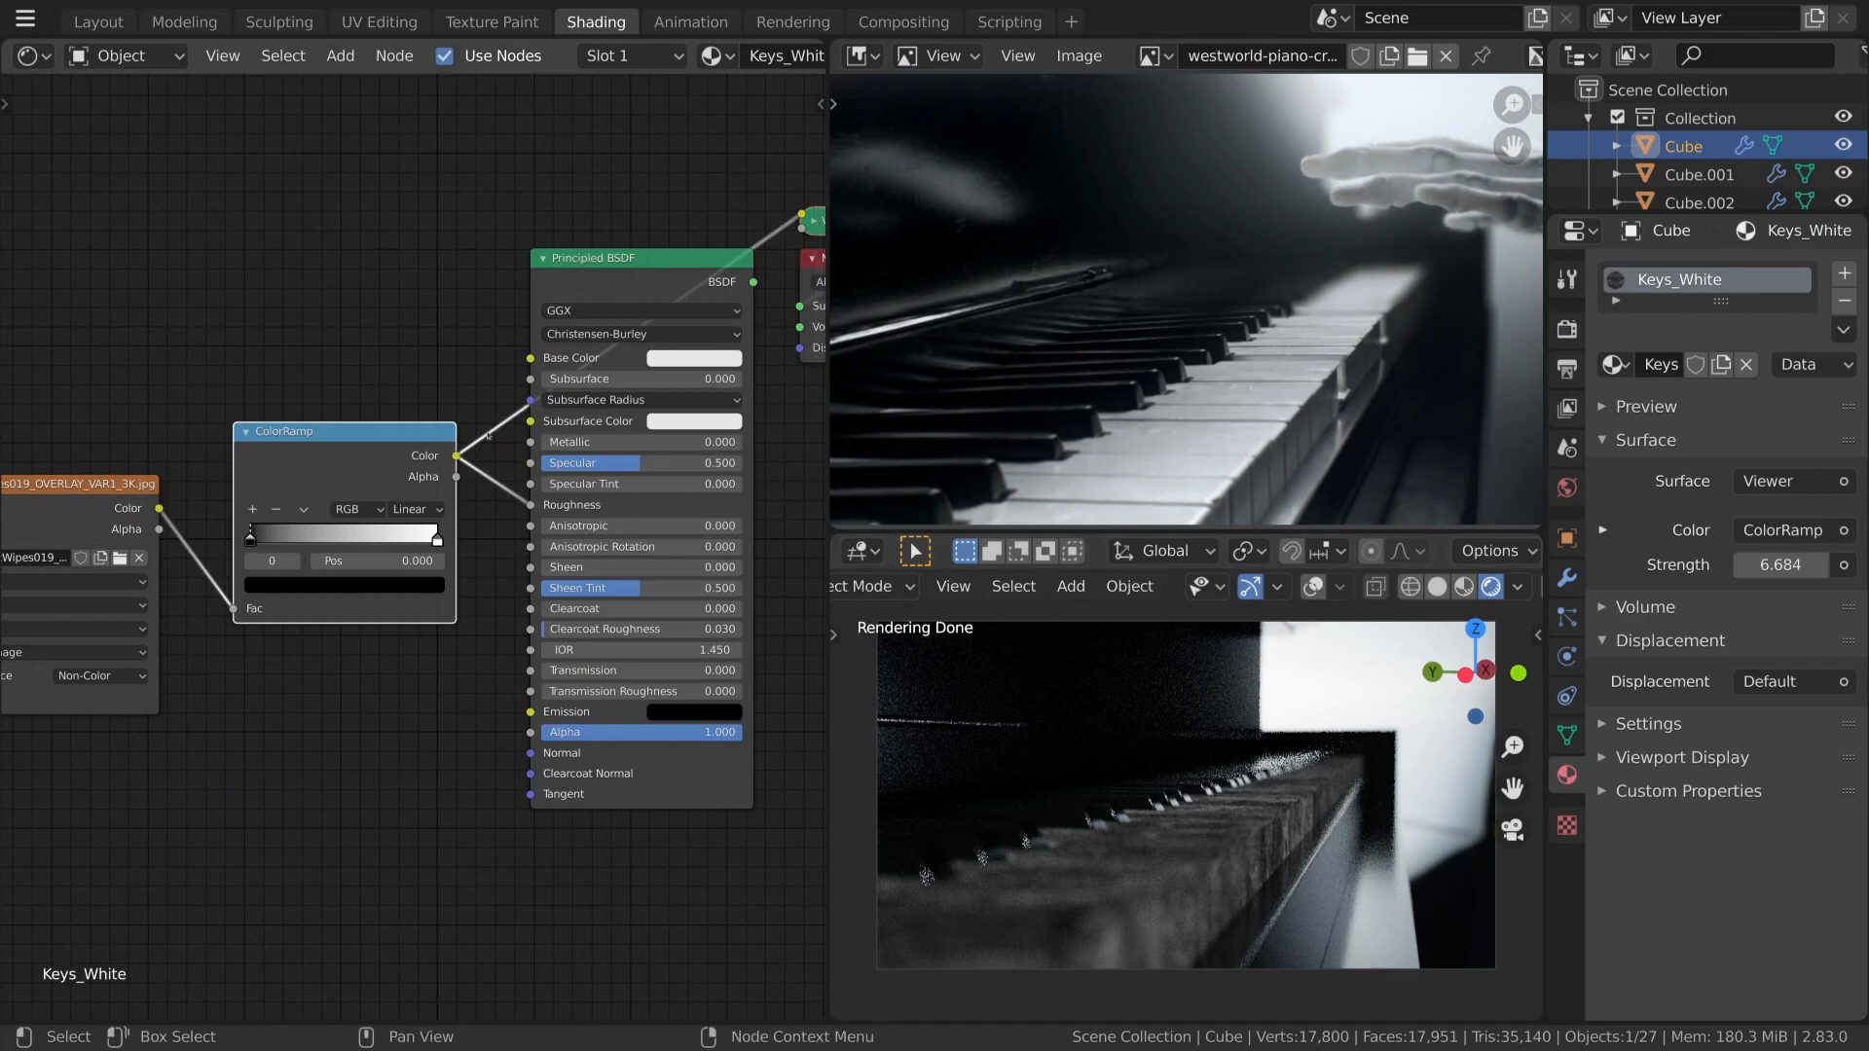
pyautogui.moveTo(436, 538); pyautogui.dragTo(235, 573)
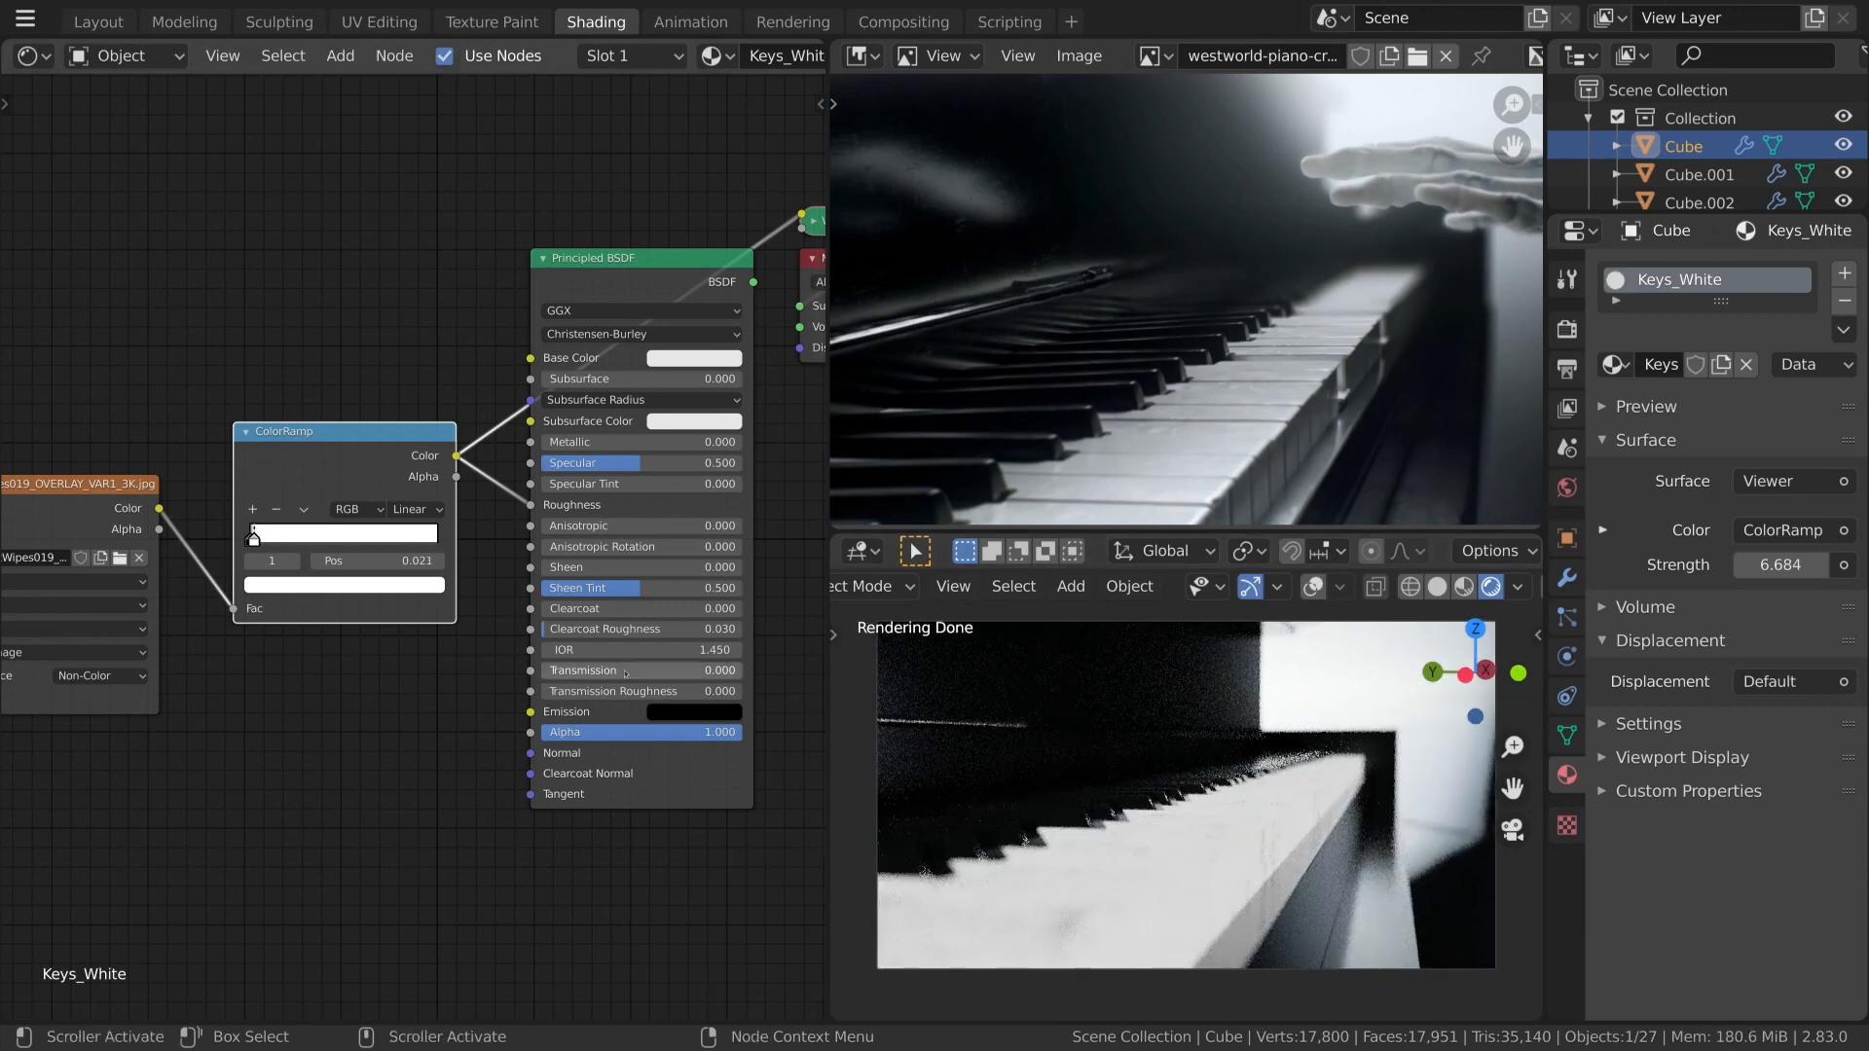
pyautogui.scroll(-2, 622, 688)
pyautogui.keyDown('ctrl'); pyautogui.keyDown('shift'); pyautogui.click(547, 358); pyautogui.keyUp('shift'); pyautogui.keyUp('ctrl')
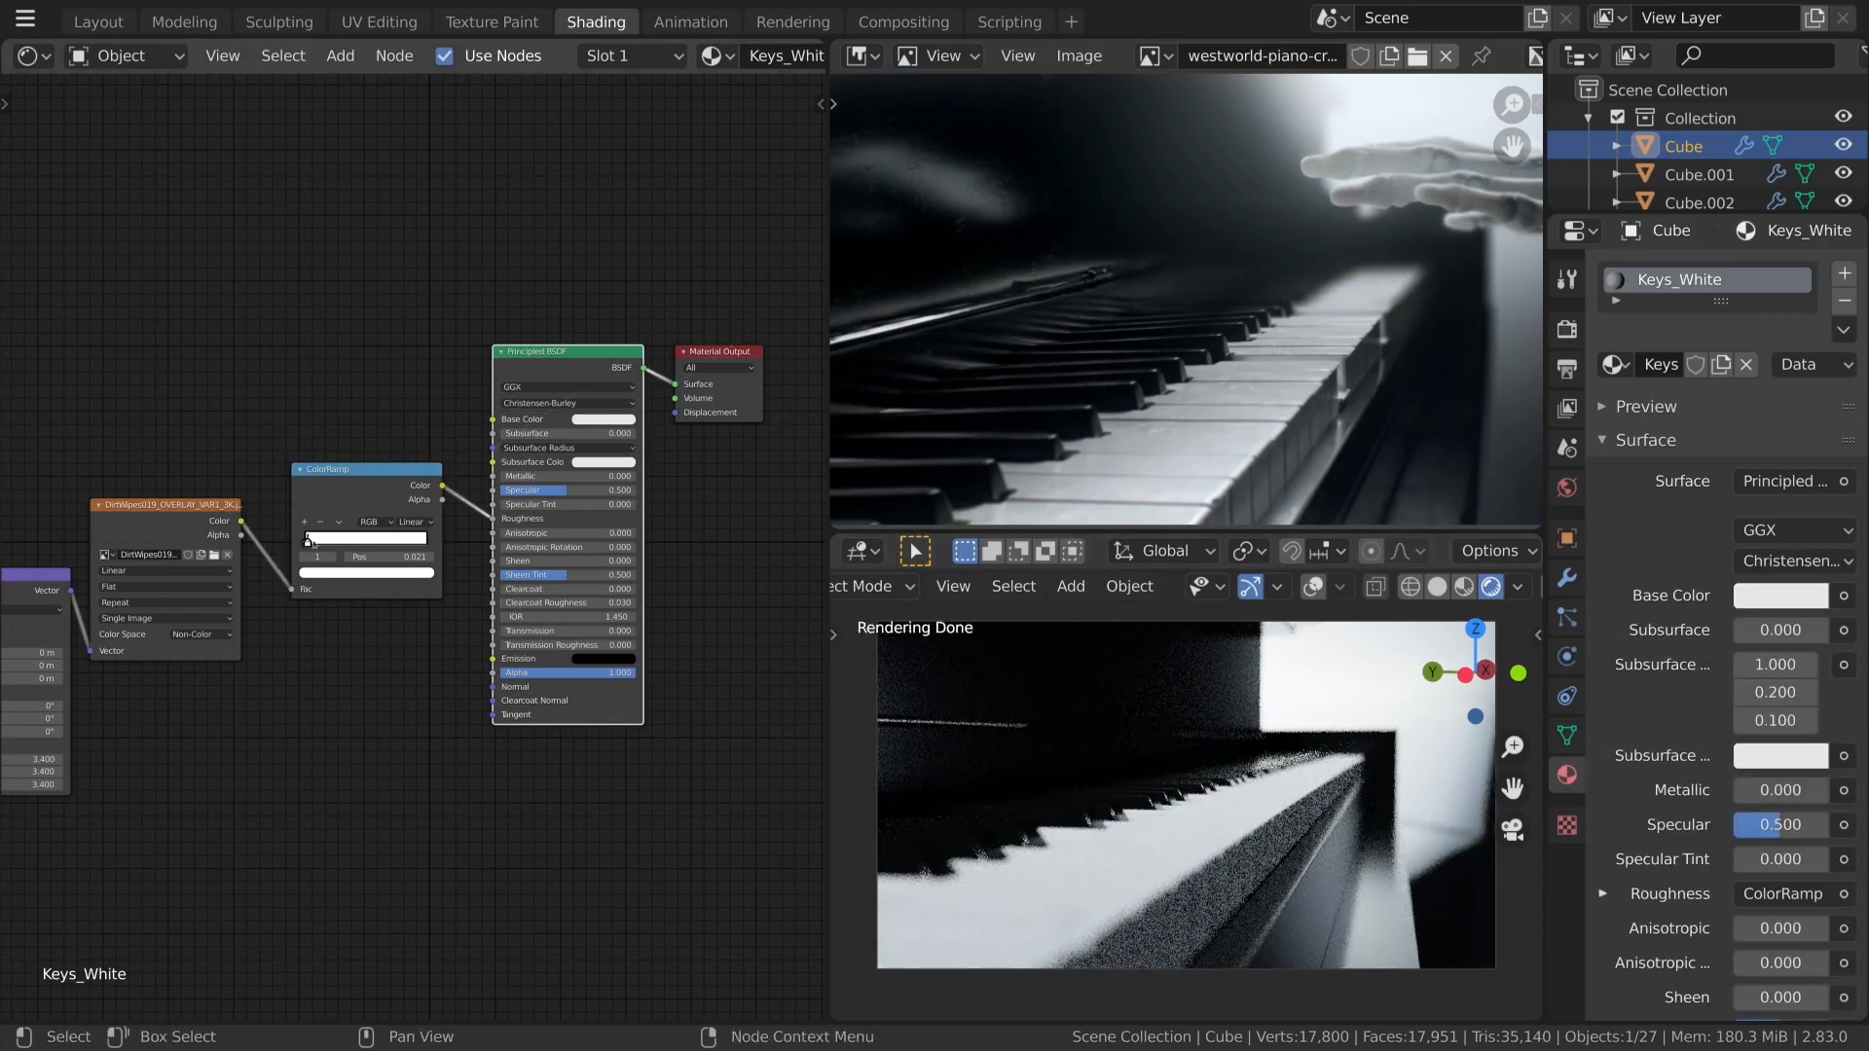
# Tune the ColorRamp's white stop to position 0.273 while checking the reflections on the keys from another angle.
pyautogui.moveTo(315, 543); pyautogui.dragTo(390, 543)
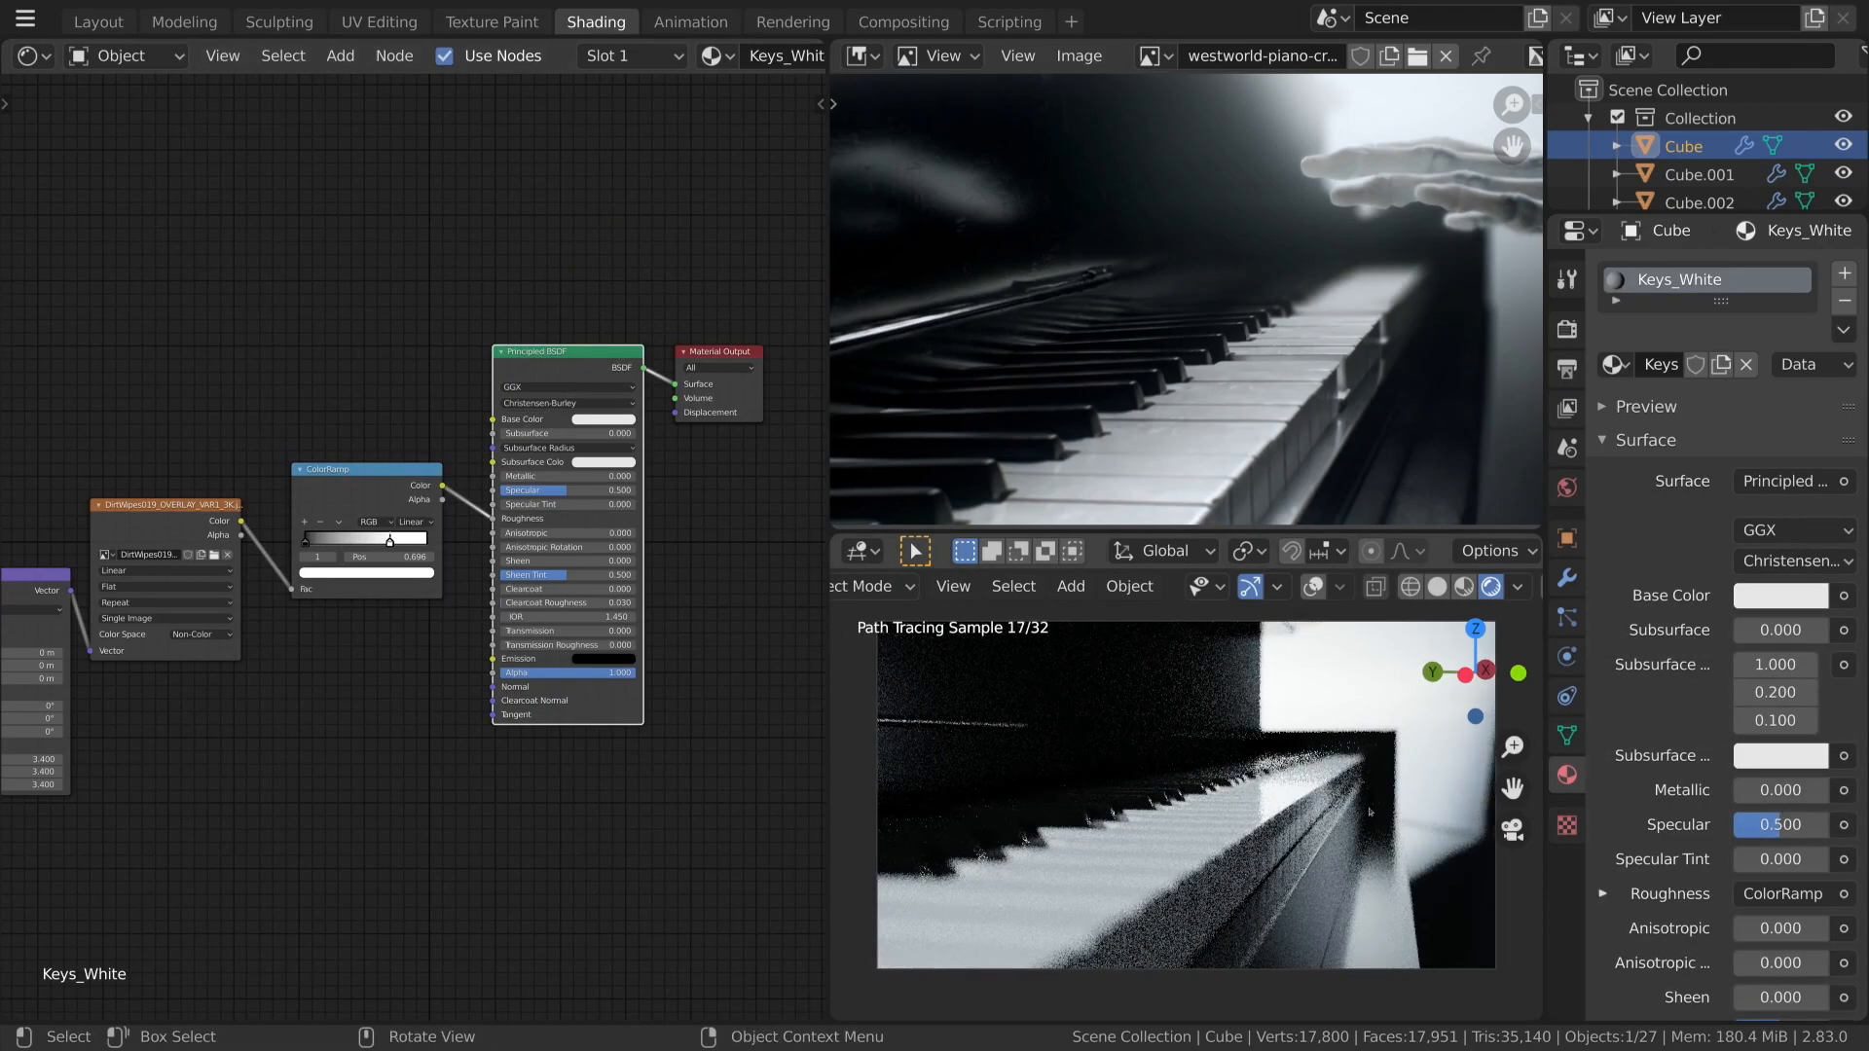
pyautogui.scroll(5, 501, 633)
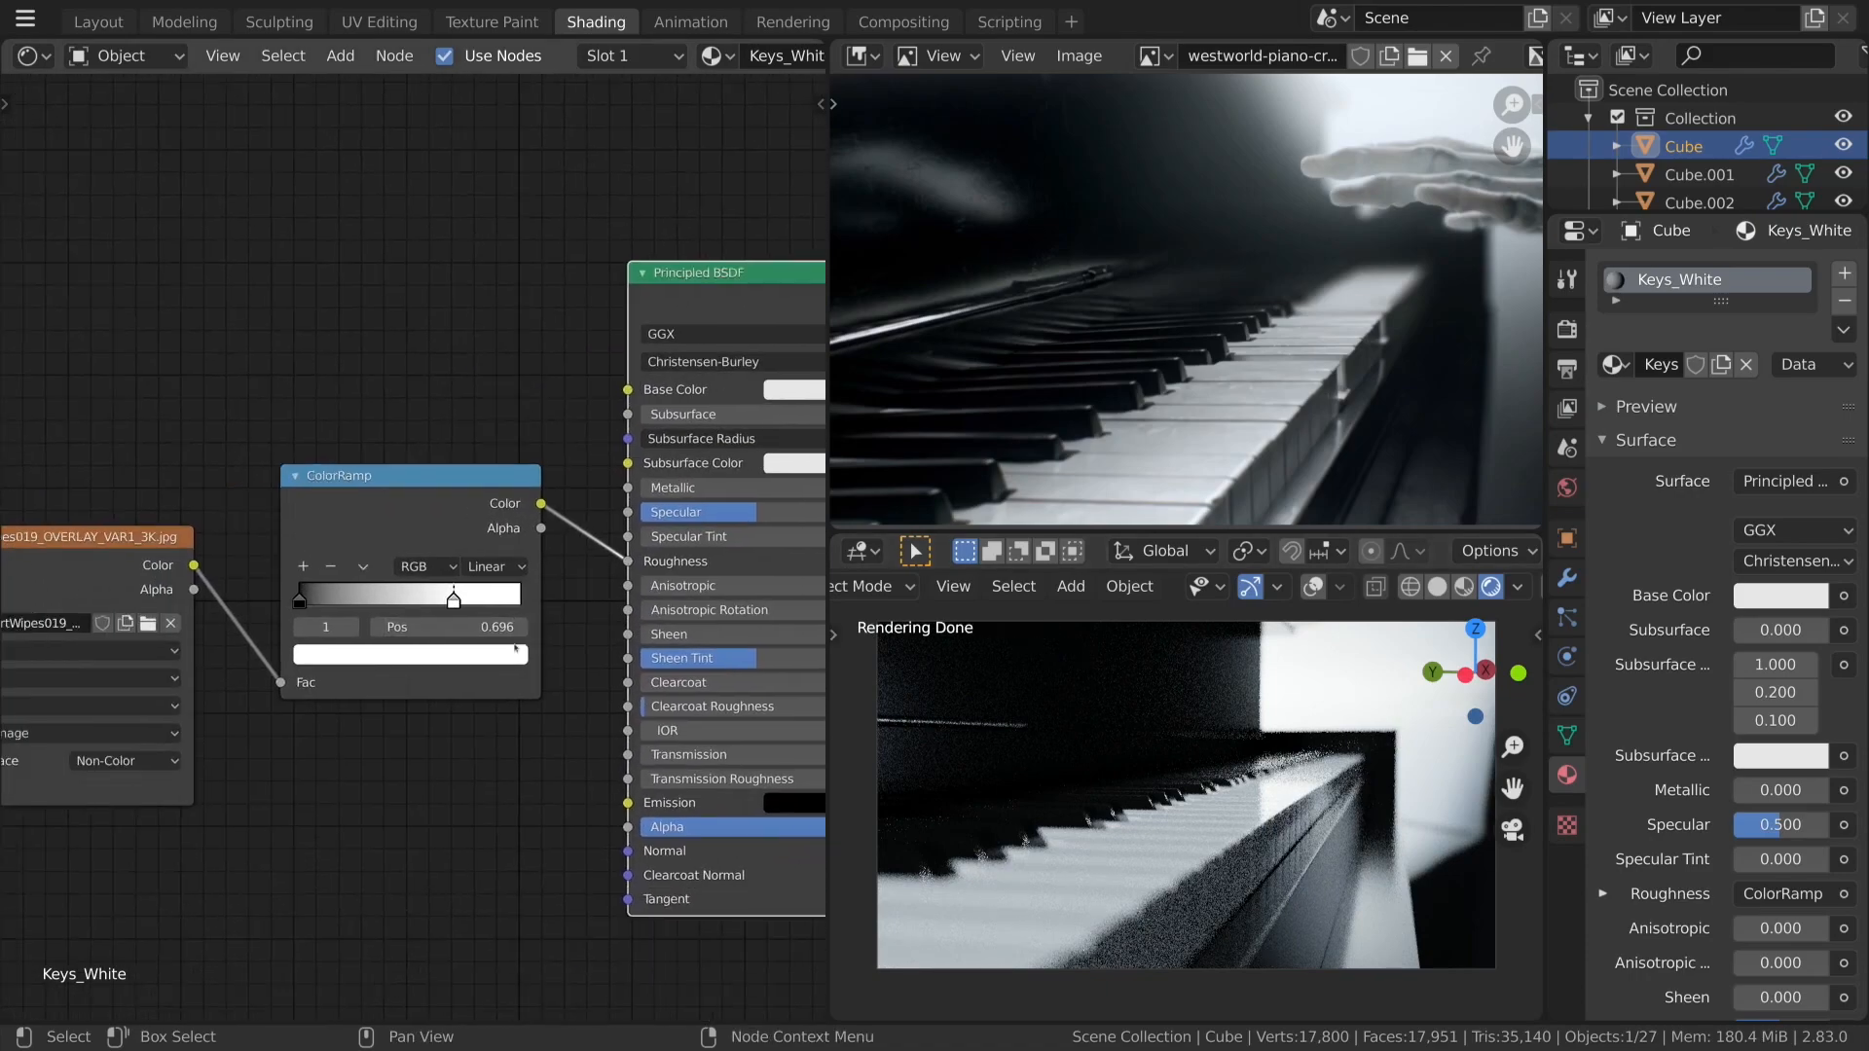
pyautogui.moveTo(476, 628)
pyautogui.mouseDown()
pyautogui.moveTo(312, 652)
pyautogui.moveTo(399, 662)
pyautogui.moveTo(235, 663)
pyautogui.moveTo(270, 675)
pyautogui.mouseUp()
pyautogui.moveTo(1343, 788)
pyautogui.mouseDown(button='middle')
pyautogui.moveTo(1267, 876)
pyautogui.moveTo(1360, 795)
pyautogui.moveTo(1361, 833)
pyautogui.mouseUp(button='middle')
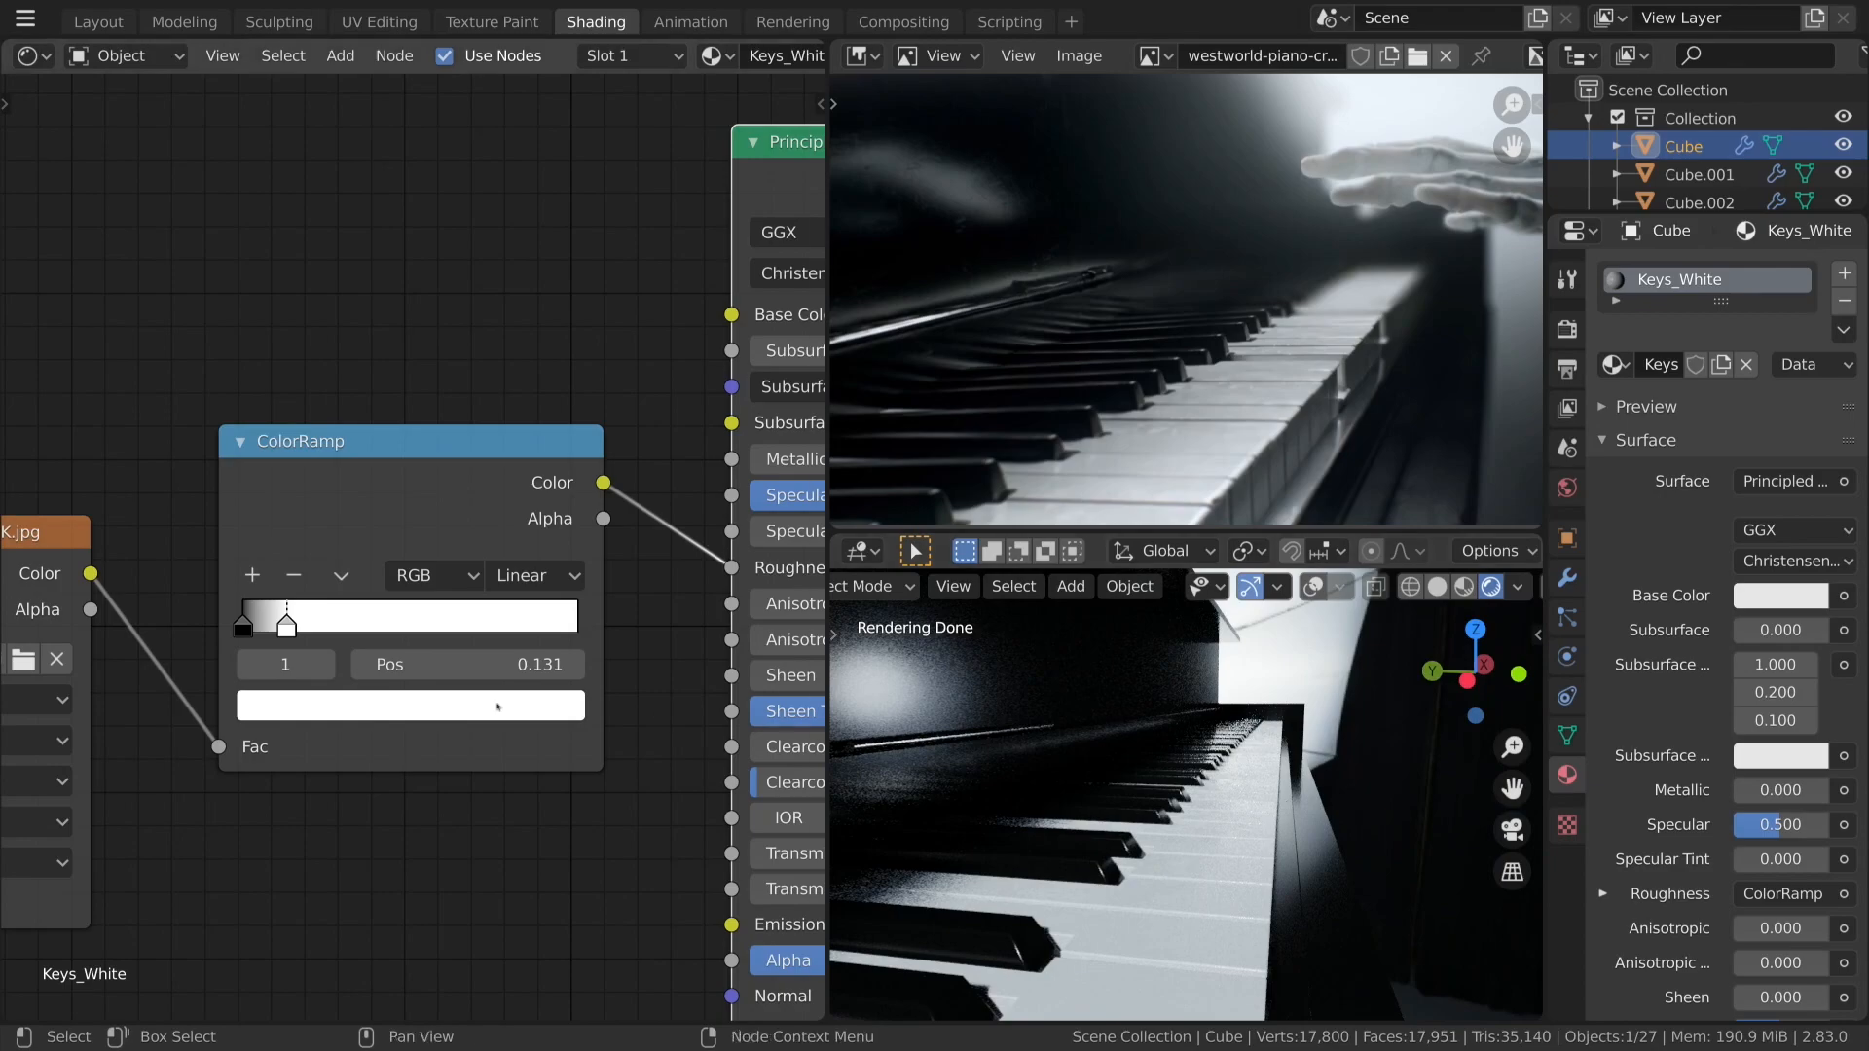
pyautogui.moveTo(286, 624); pyautogui.dragTo(331, 627)
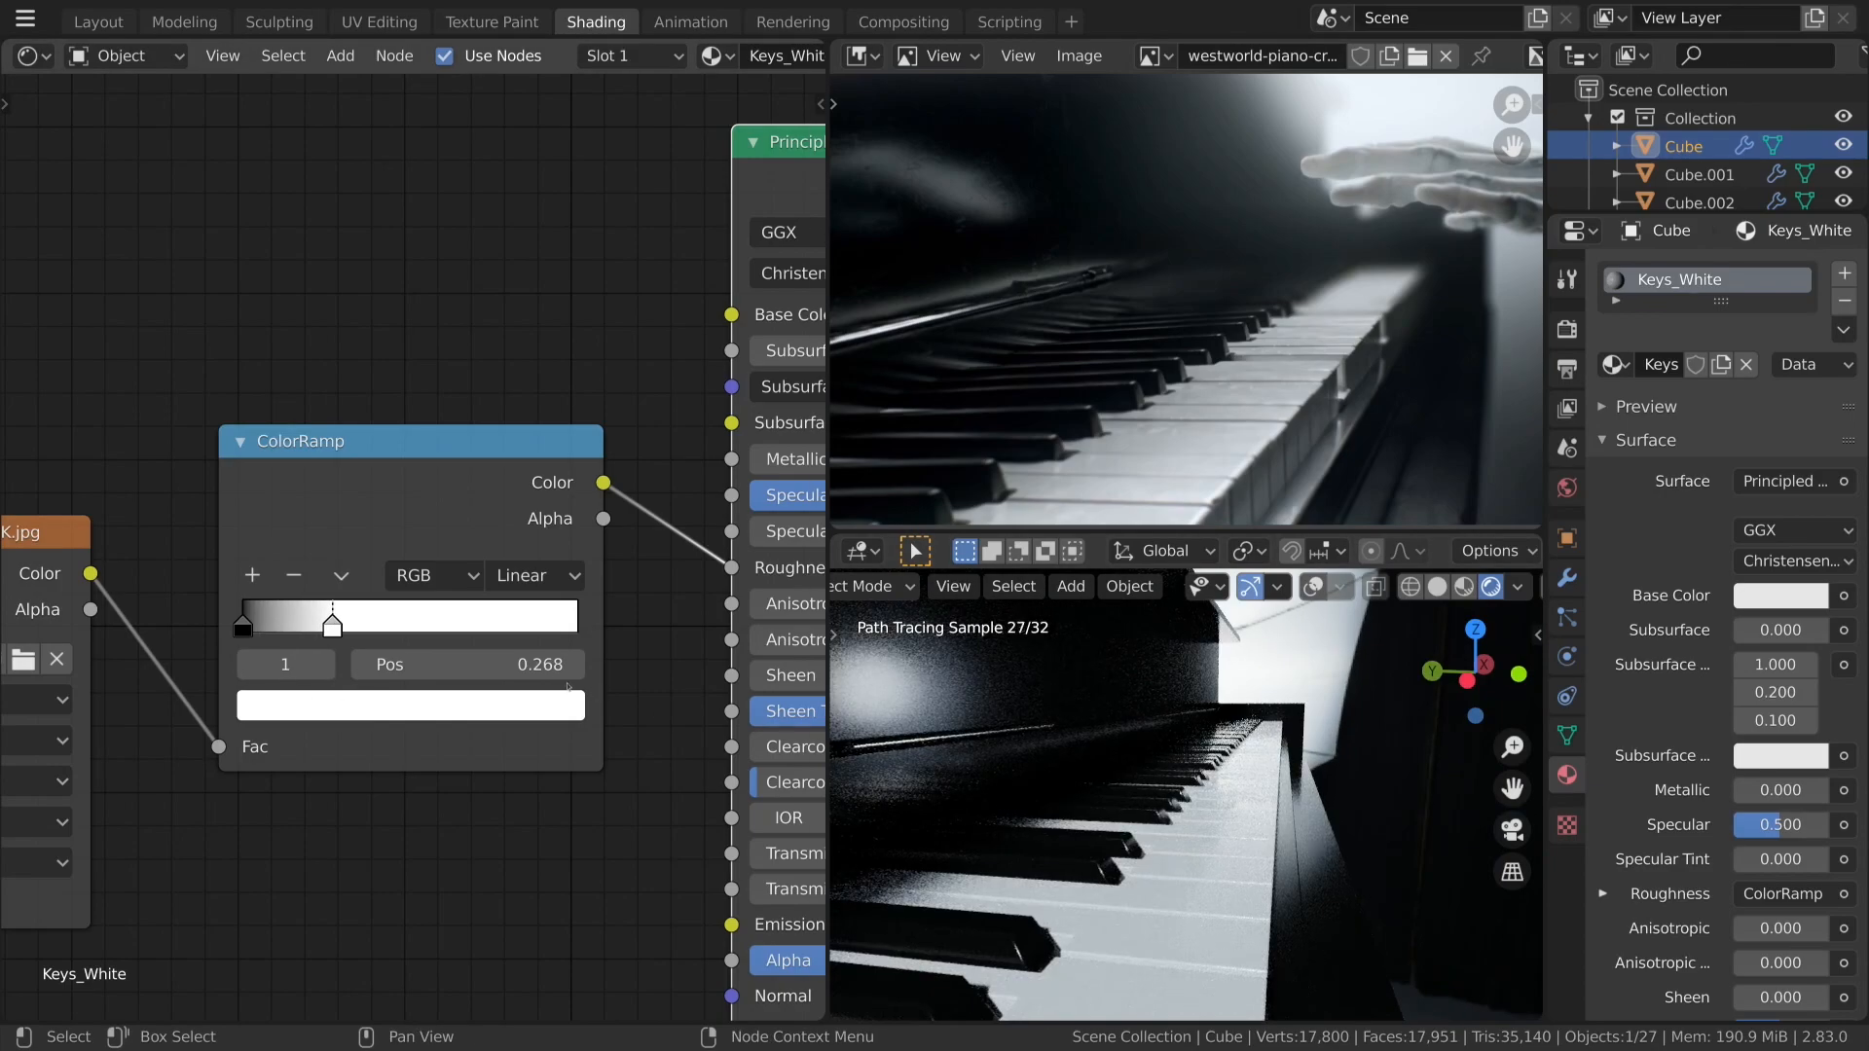
pyautogui.moveTo(332, 626); pyautogui.dragTo(340, 648)
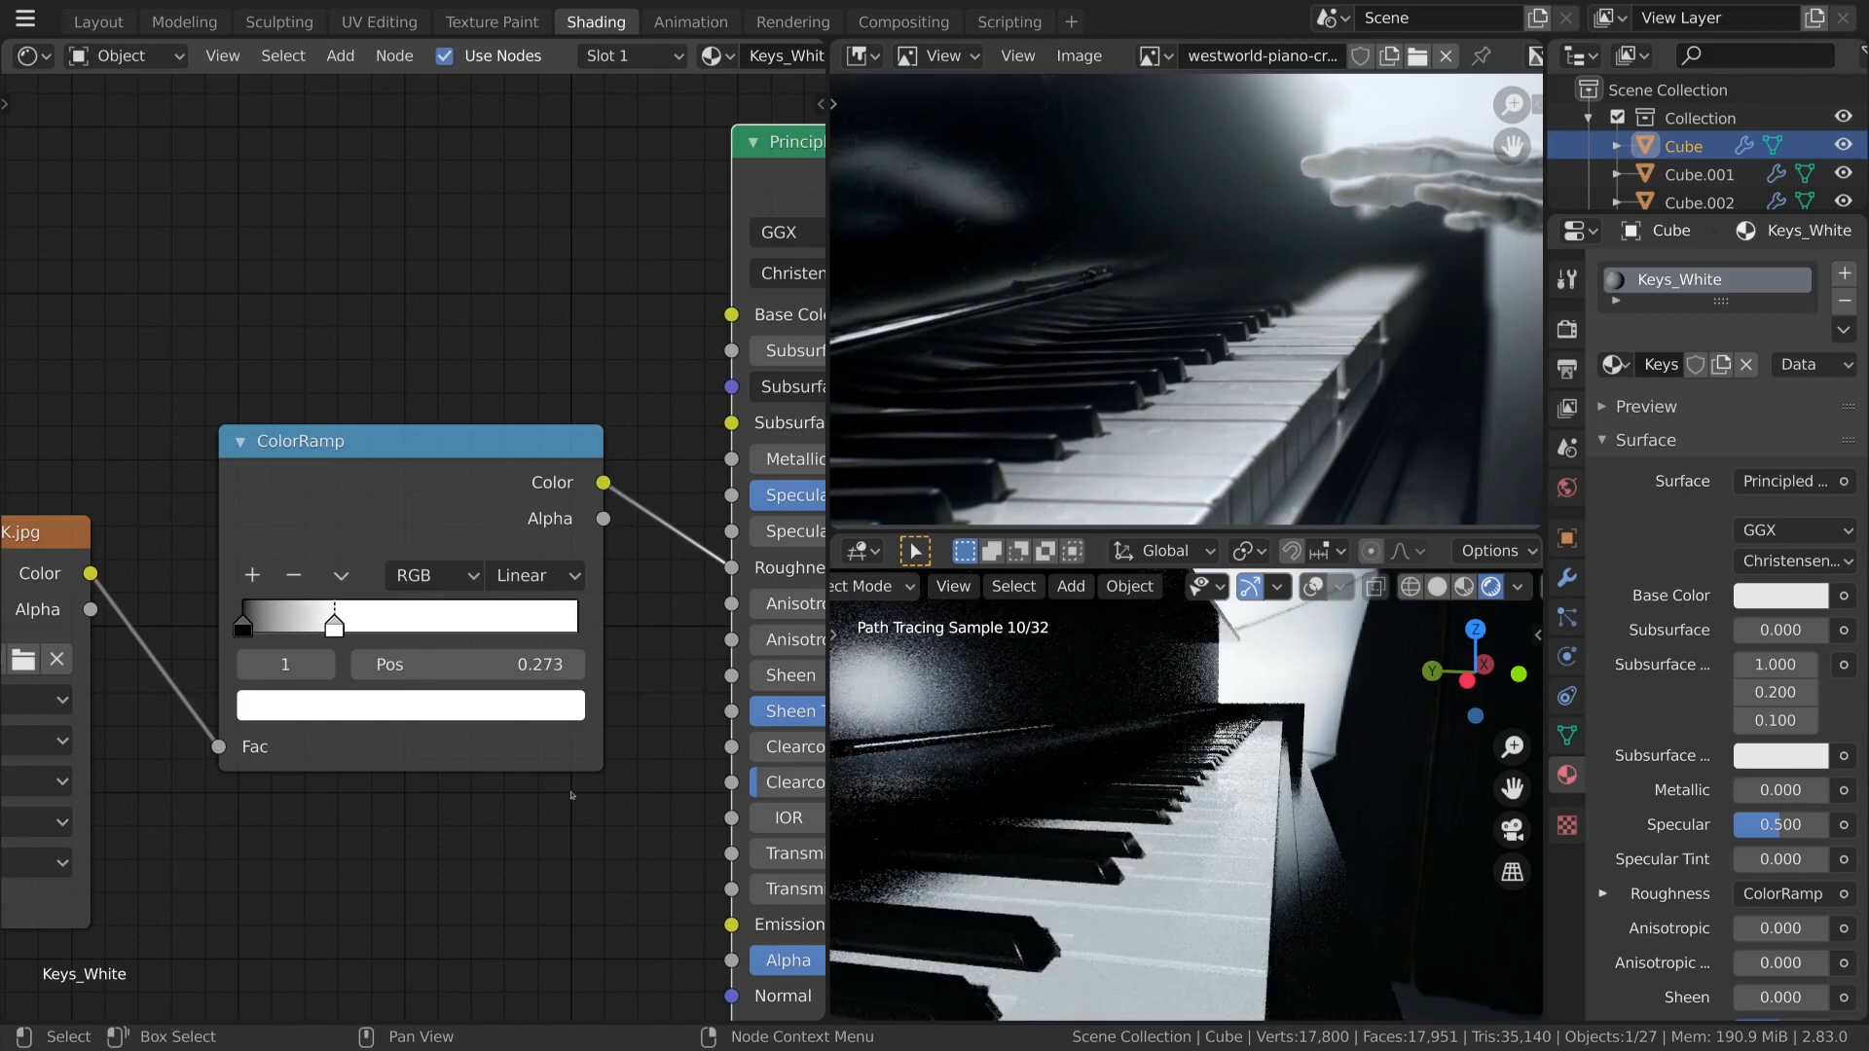
# Move the Mapping and Texture Coordinate nodes up so they line up with the dirt-wipe image texture.
pyautogui.scroll(-4, 539, 784)
pyautogui.scroll(-5, 539, 783)
pyautogui.moveTo(546, 772); pyautogui.dragTo(630, 710, button='middle')
pyautogui.moveTo(371, 656); pyautogui.dragTo(504, 672, button='middle')
pyautogui.scroll(3, 469, 523)
pyautogui.moveTo(288, 615); pyautogui.dragTo(288, 539)
pyautogui.moveTo(148, 625); pyautogui.dragTo(159, 538)
pyautogui.moveTo(512, 766); pyautogui.dragTo(505, 764, button='middle')
pyautogui.scroll(2, 504, 764)
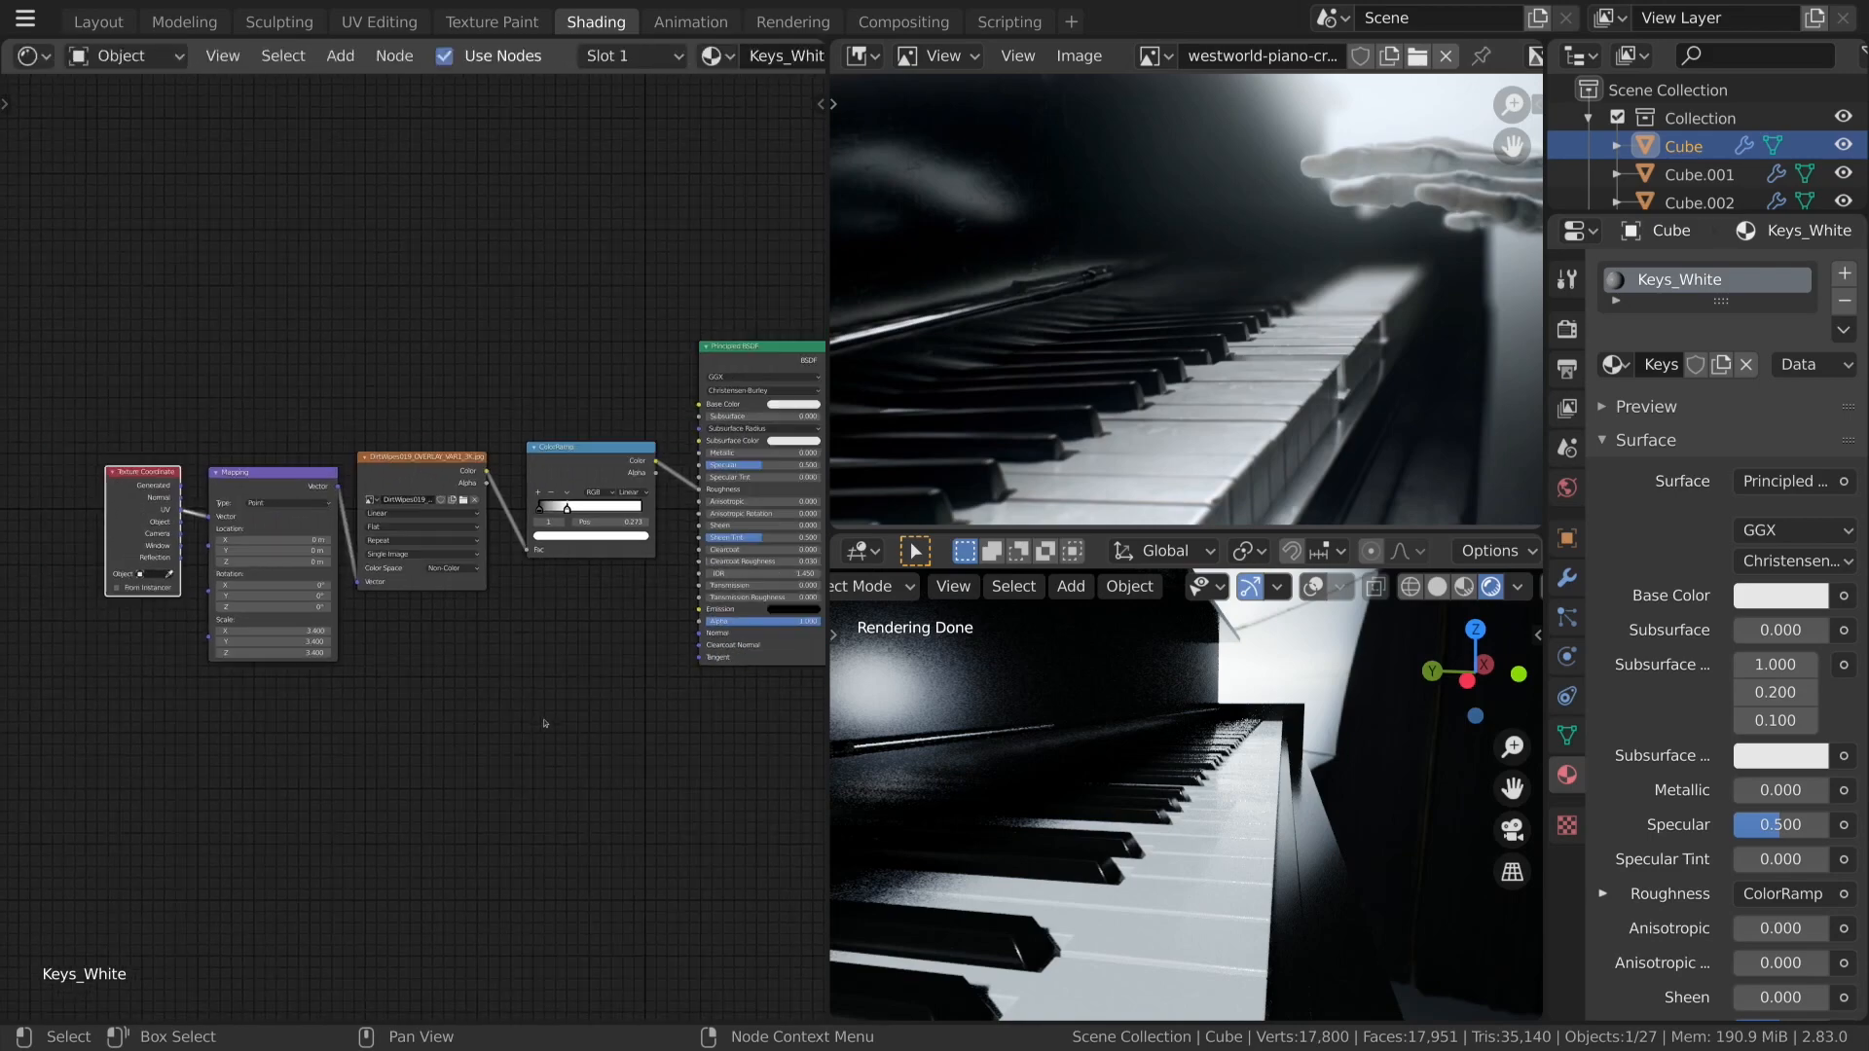
# Add an Image Texture node below the dirt-wipe image texture in the Keys_White material.
pyautogui.hotkey('shift', 'a')
pyautogui.moveTo(418, 628)
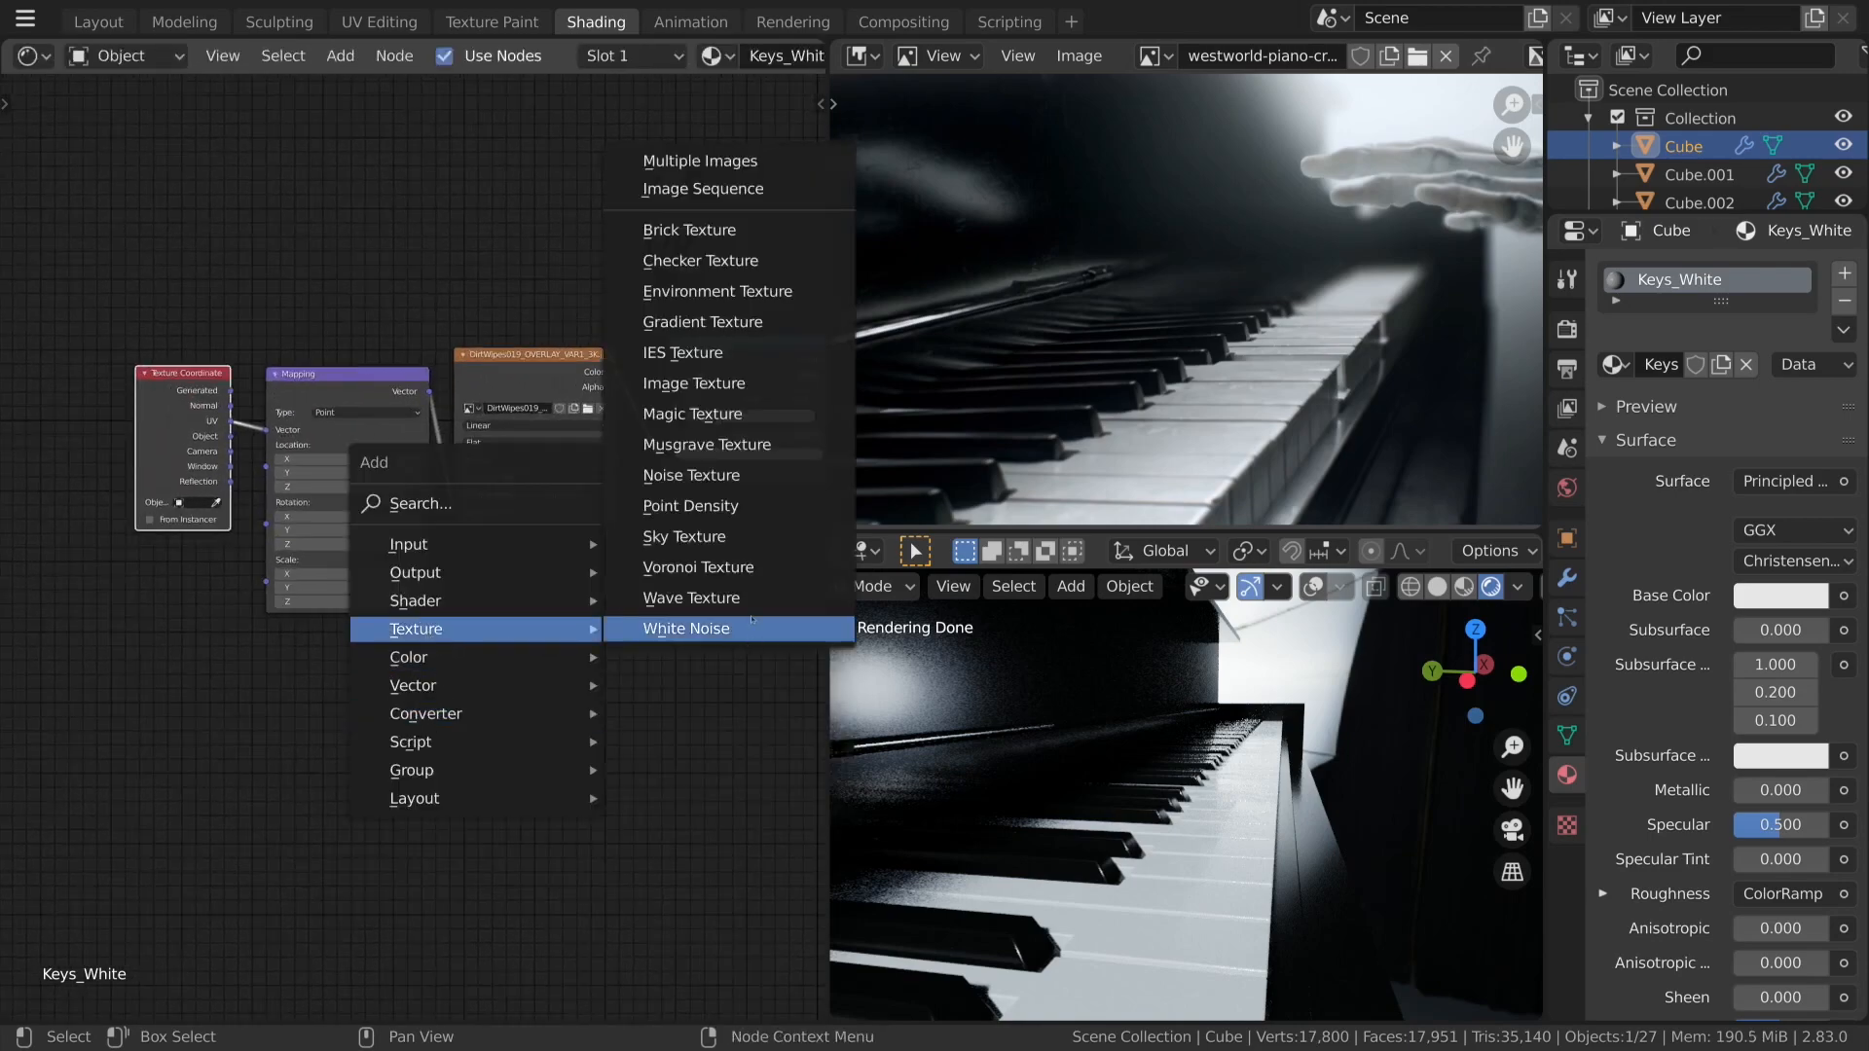
pyautogui.click(726, 380)
pyautogui.click(489, 689)
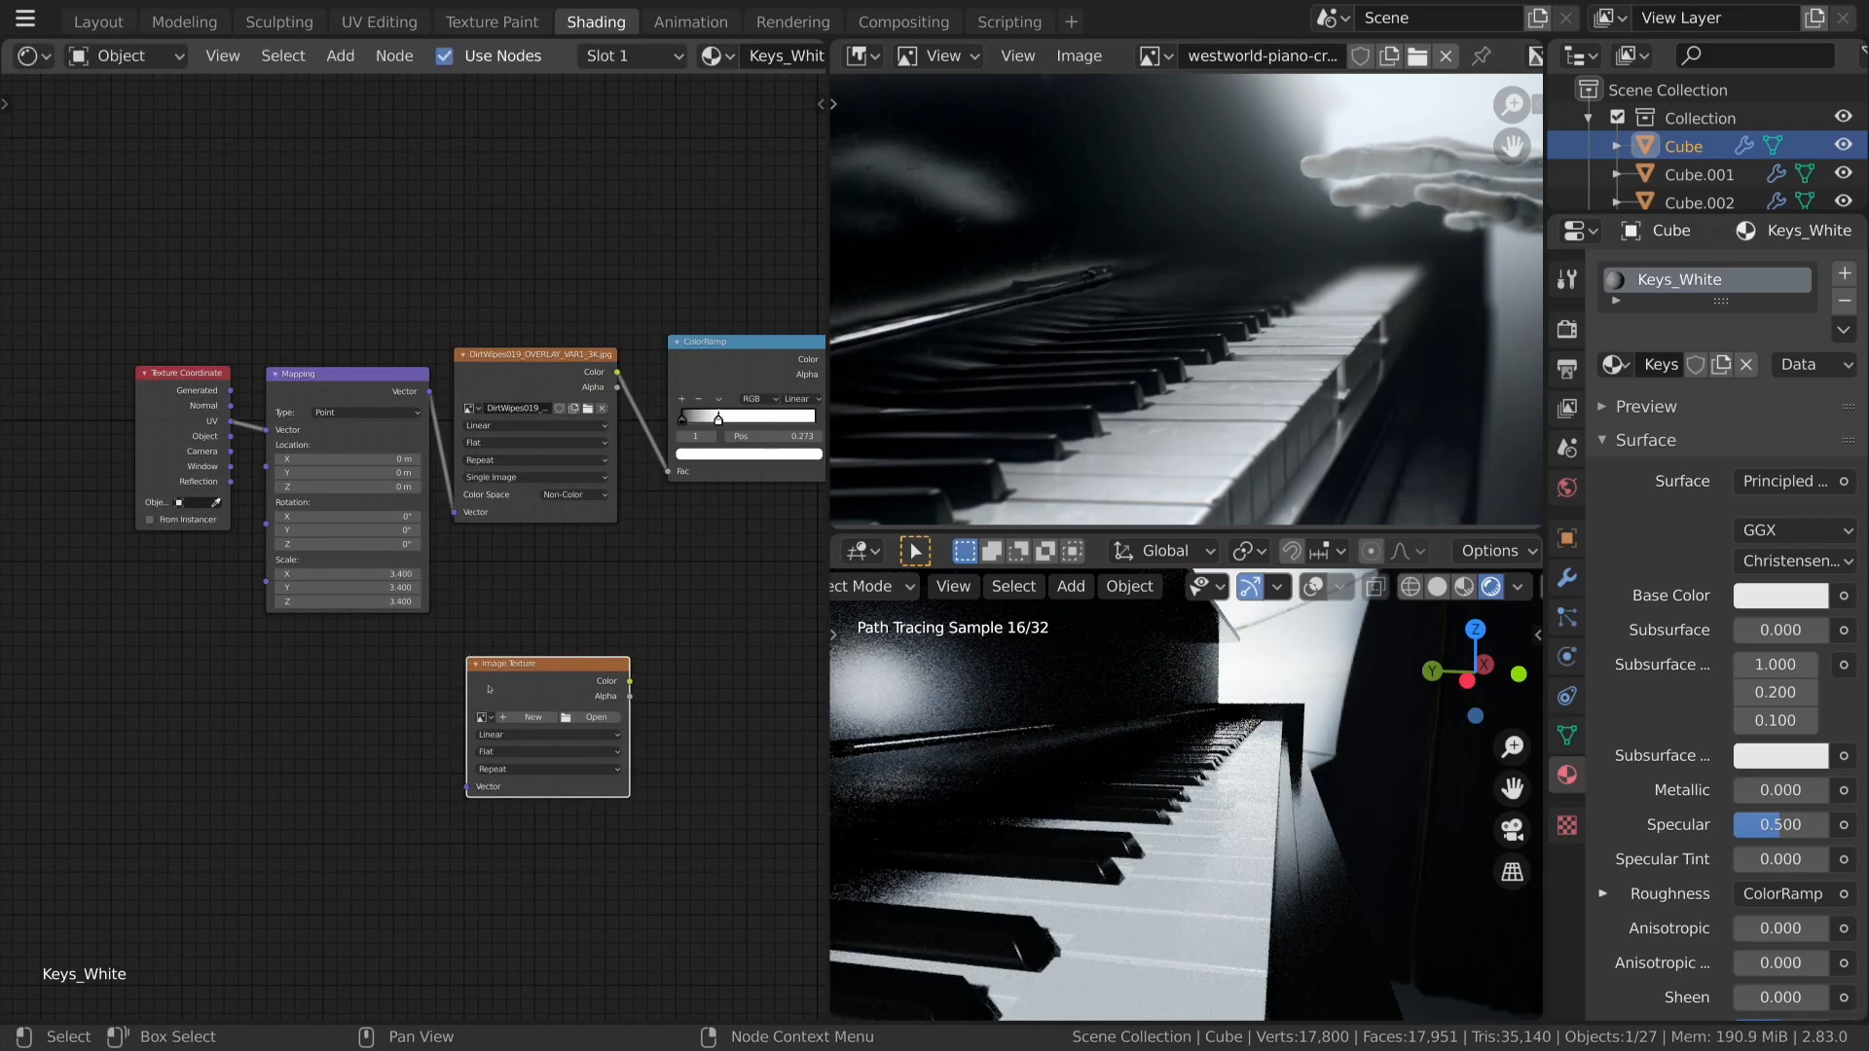
# Start loading an image into the new texture node and browse to the Poliigon Materials folder.
pyautogui.click(594, 717)
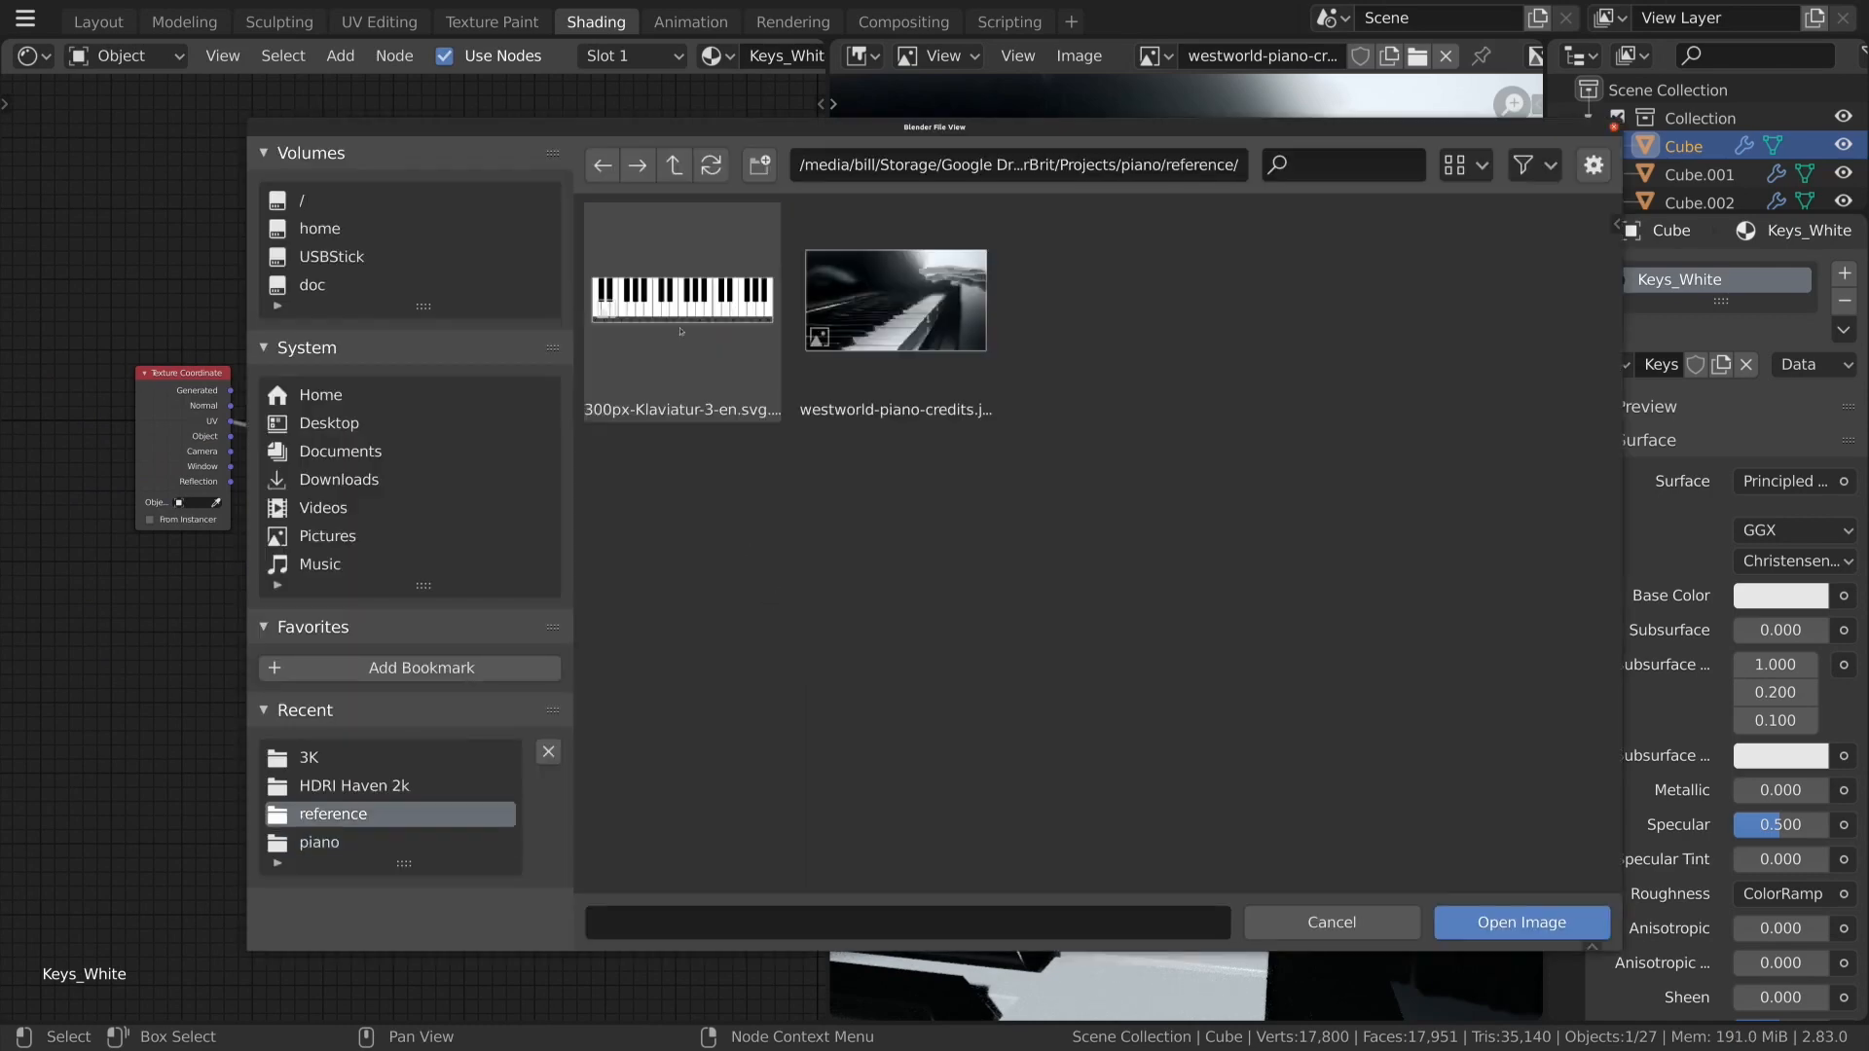
pyautogui.click(674, 166)
pyautogui.click(673, 166)
pyautogui.click(673, 165)
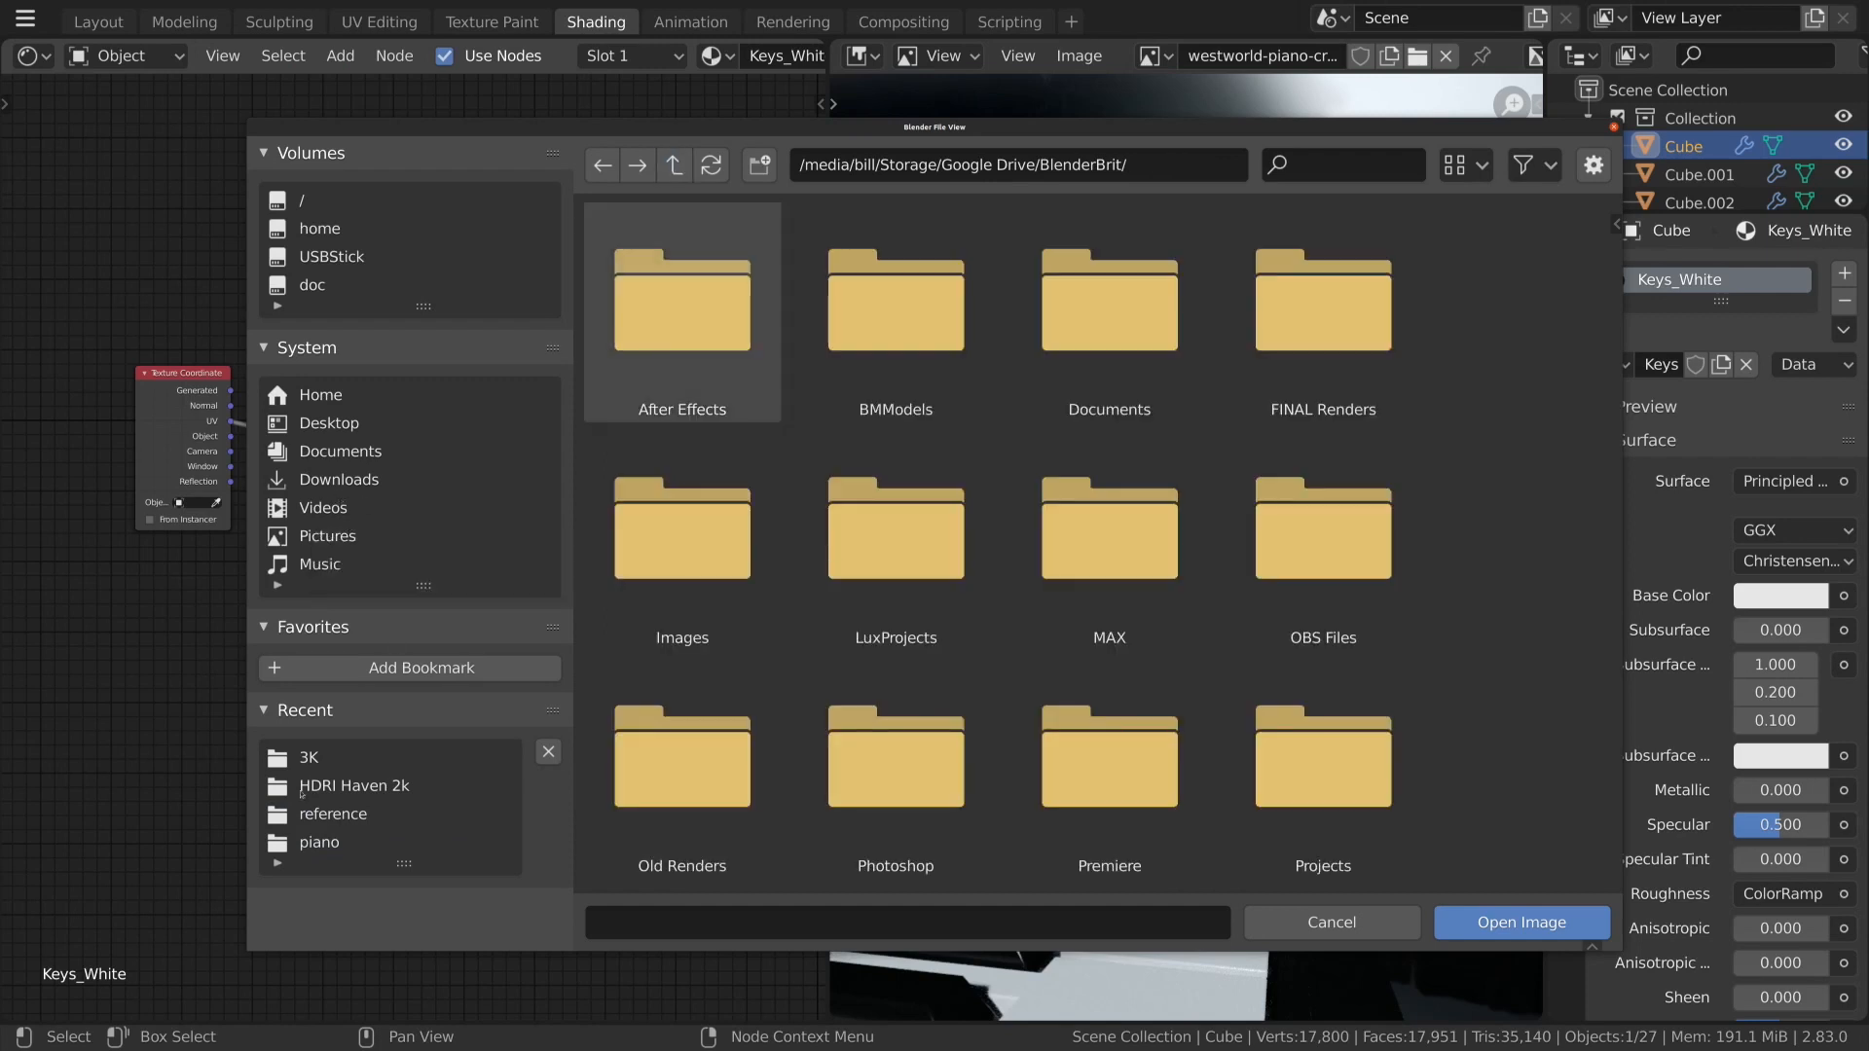
pyautogui.click(308, 758)
pyautogui.click(682, 154)
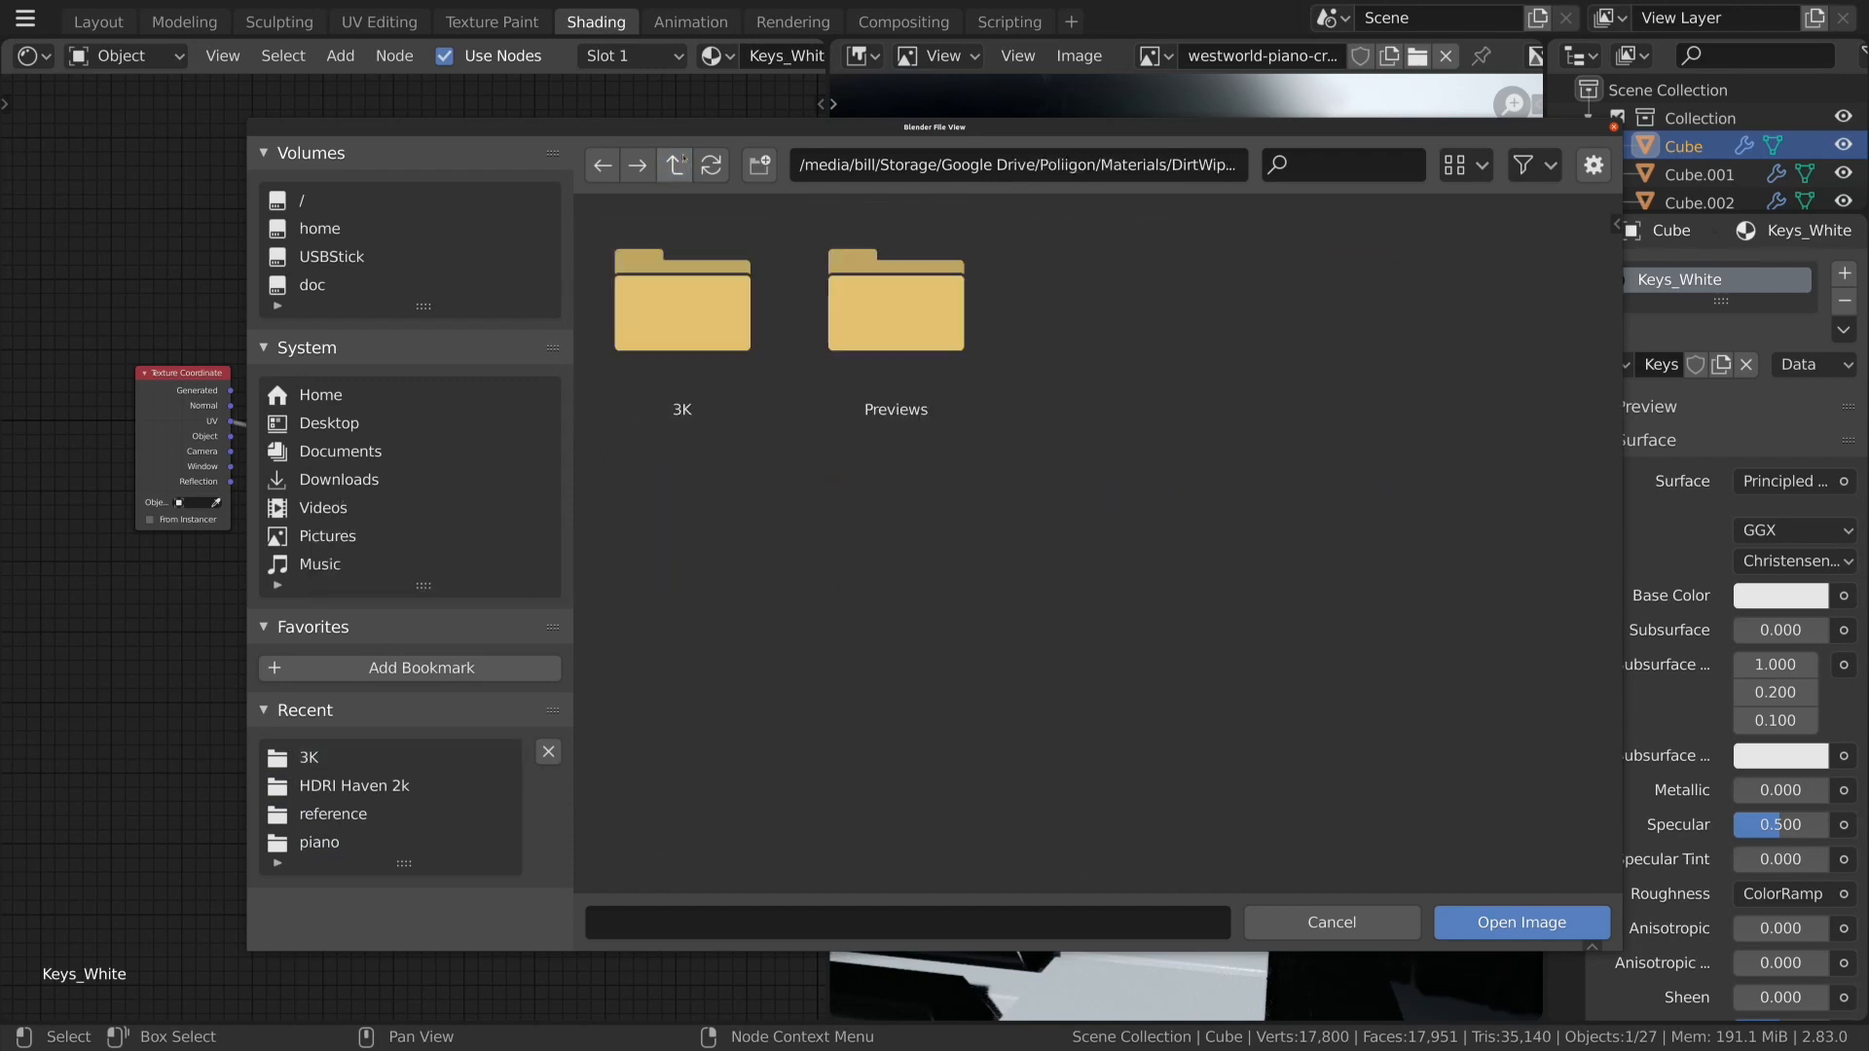
pyautogui.click(673, 166)
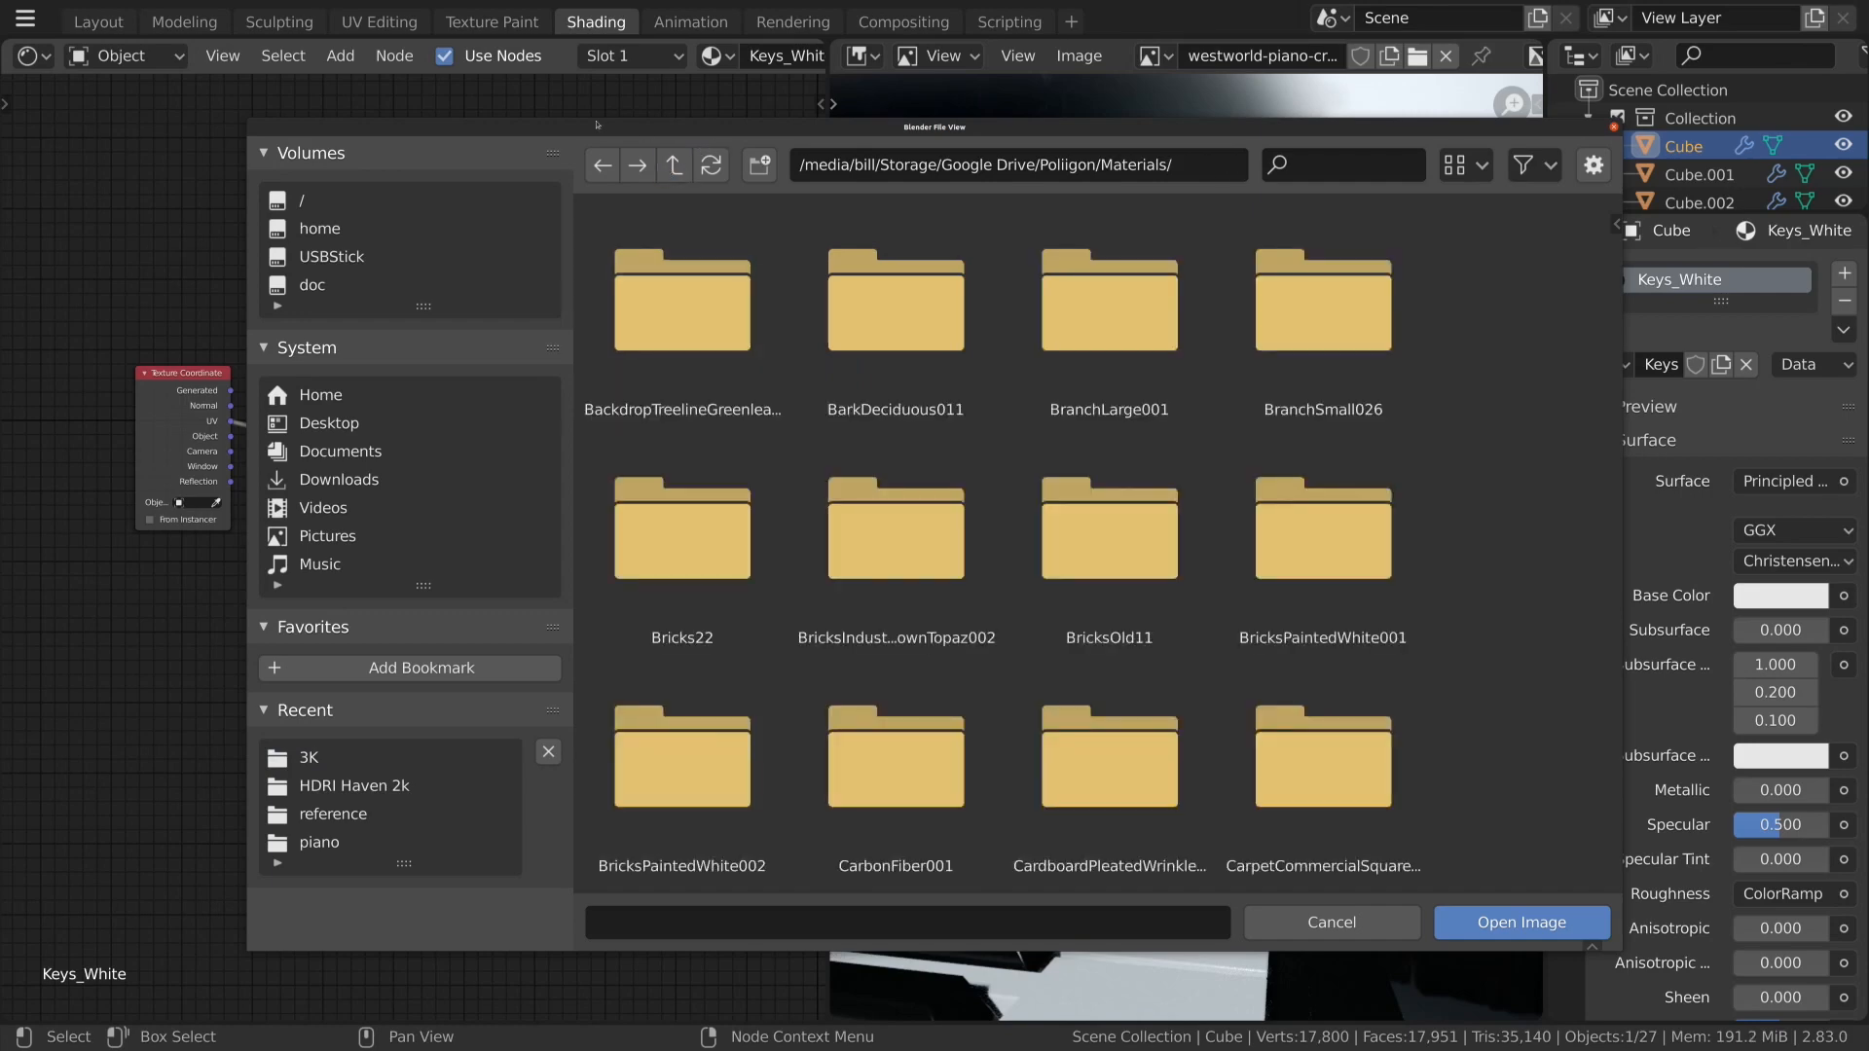
# Look through the material folders and examine the texture maps in the DirtWipes019 3K folder.
pyautogui.moveTo(684, 129); pyautogui.dragTo(507, 89)
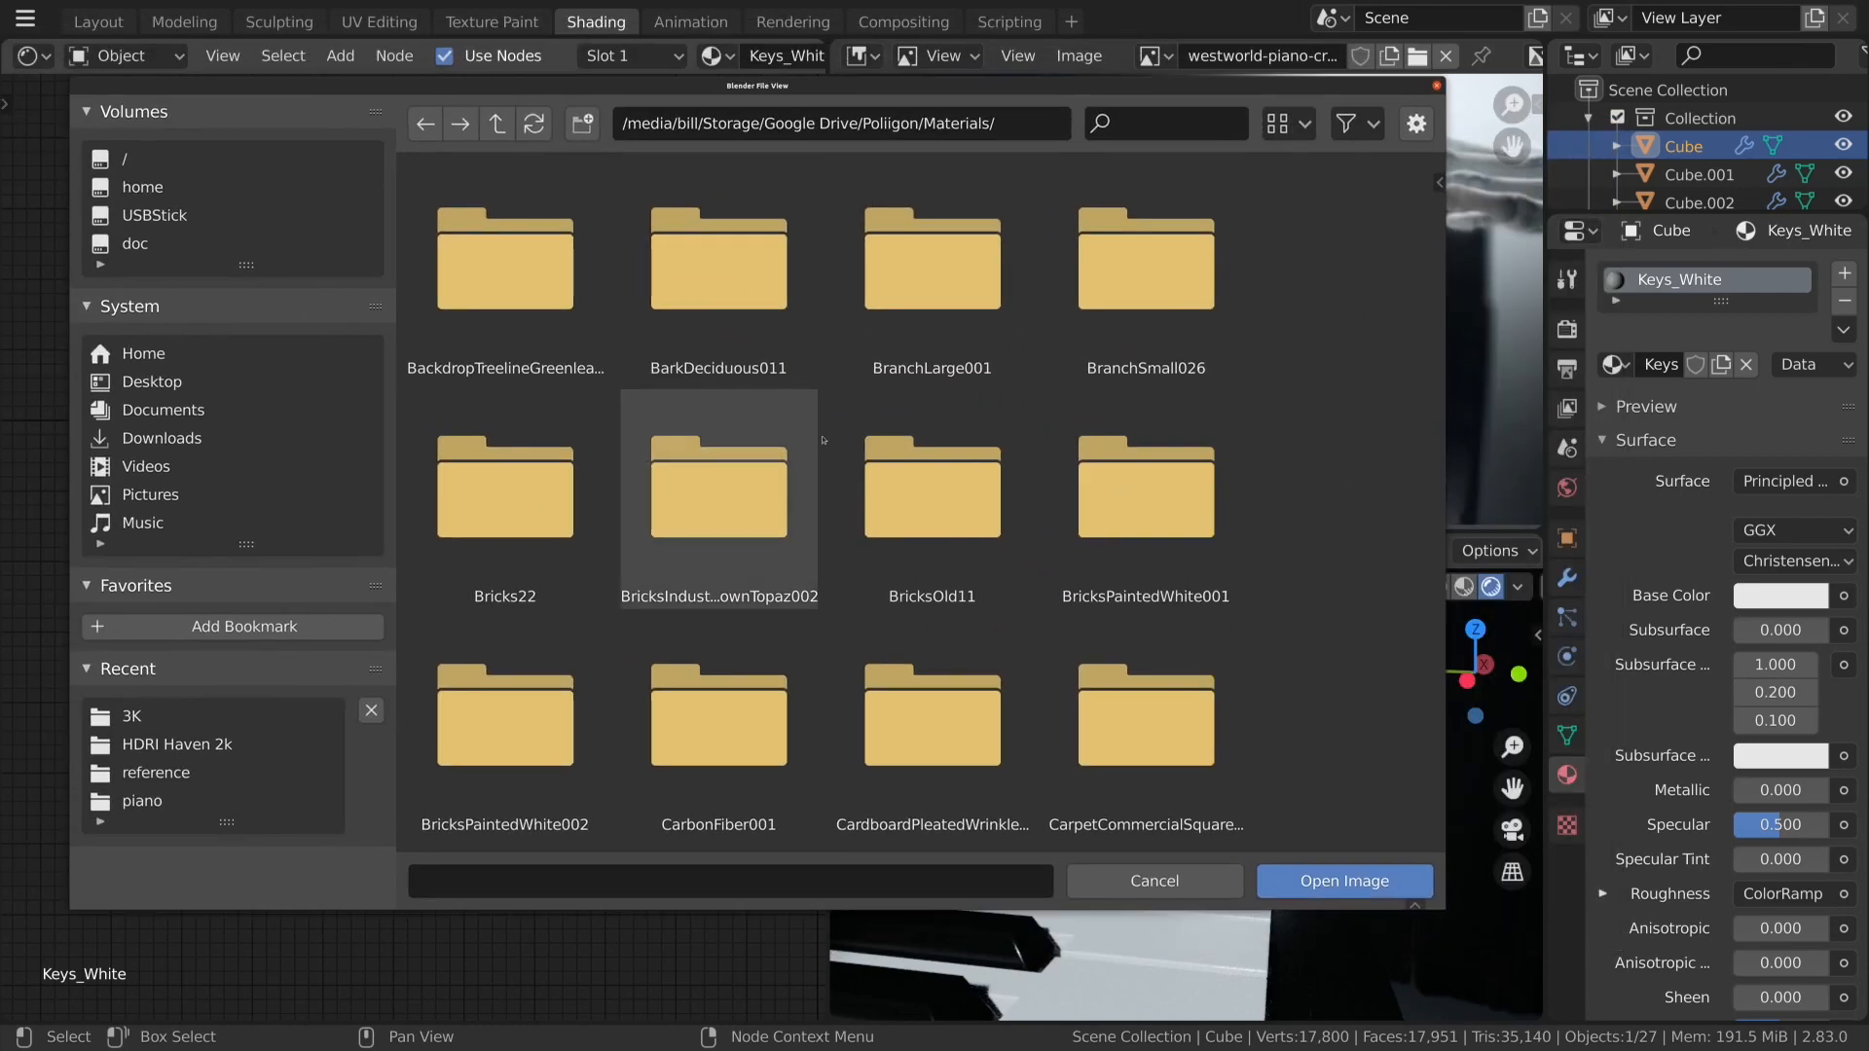
pyautogui.scroll(-2, 829, 451)
pyautogui.scroll(-2, 829, 451)
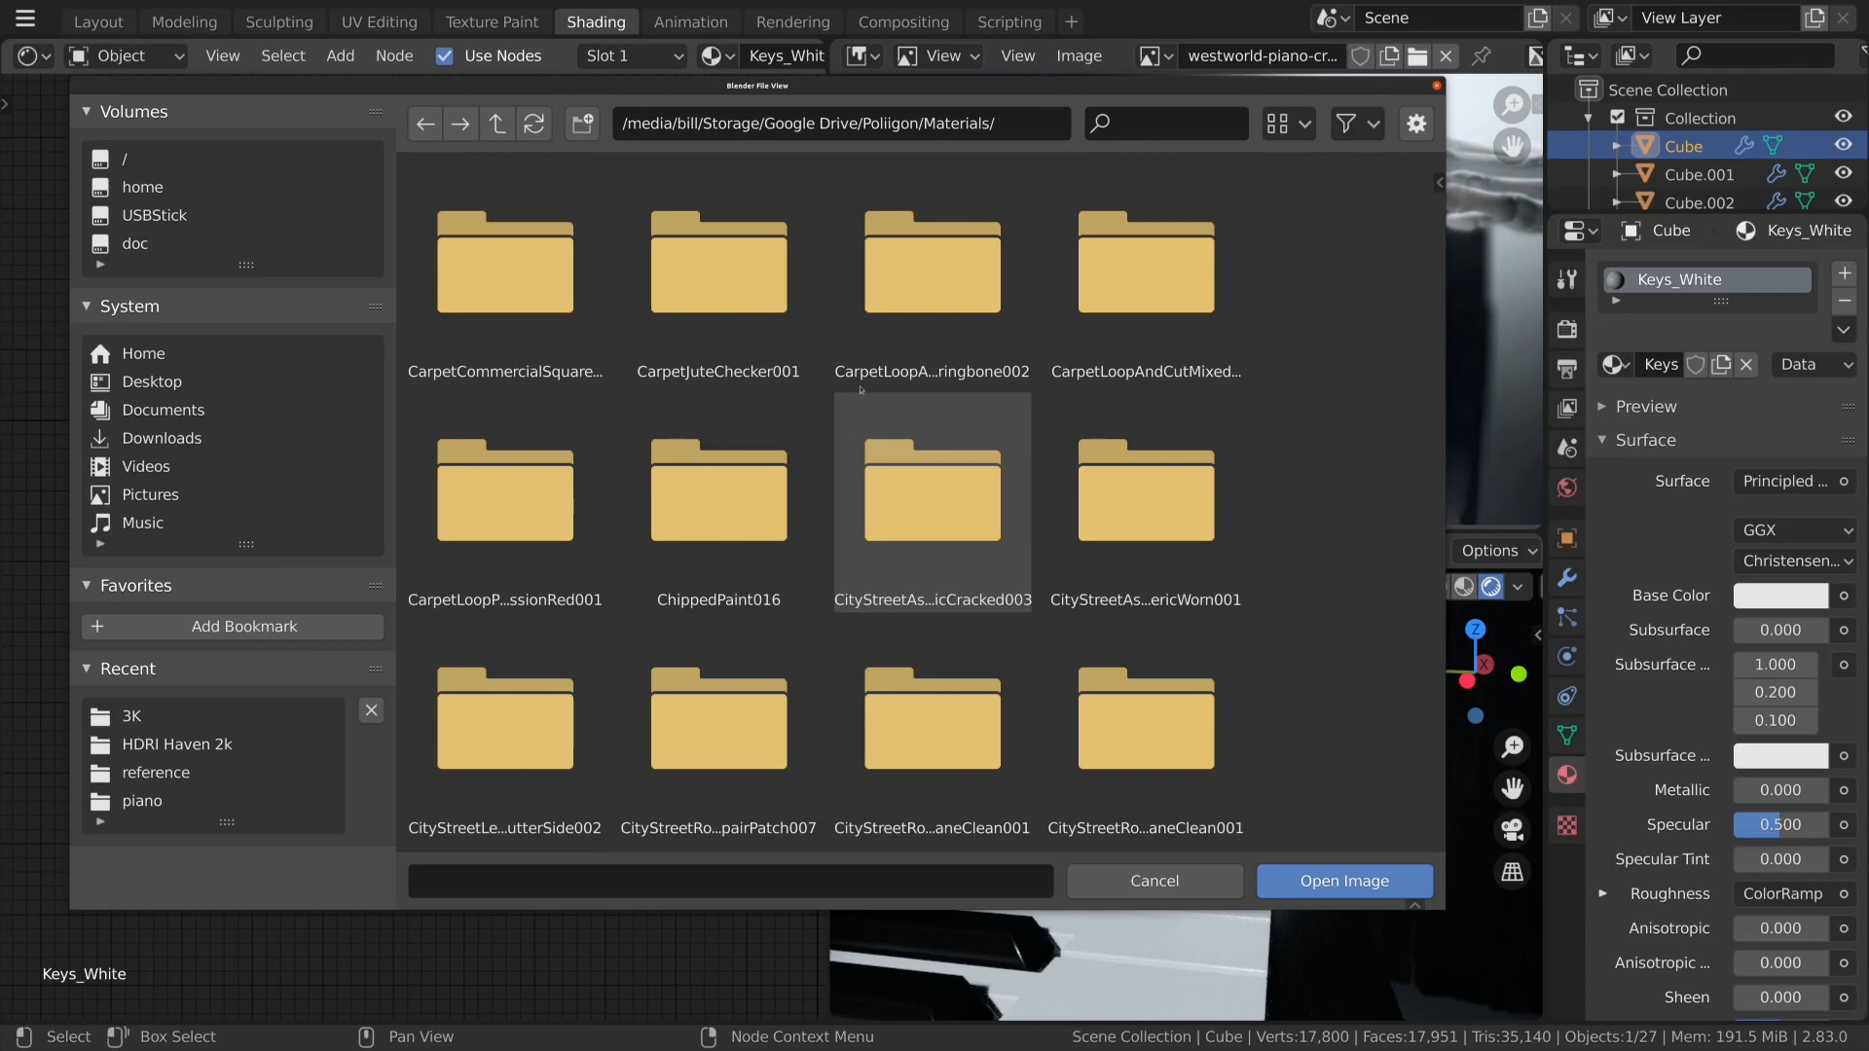
pyautogui.scroll(-5, 969, 499)
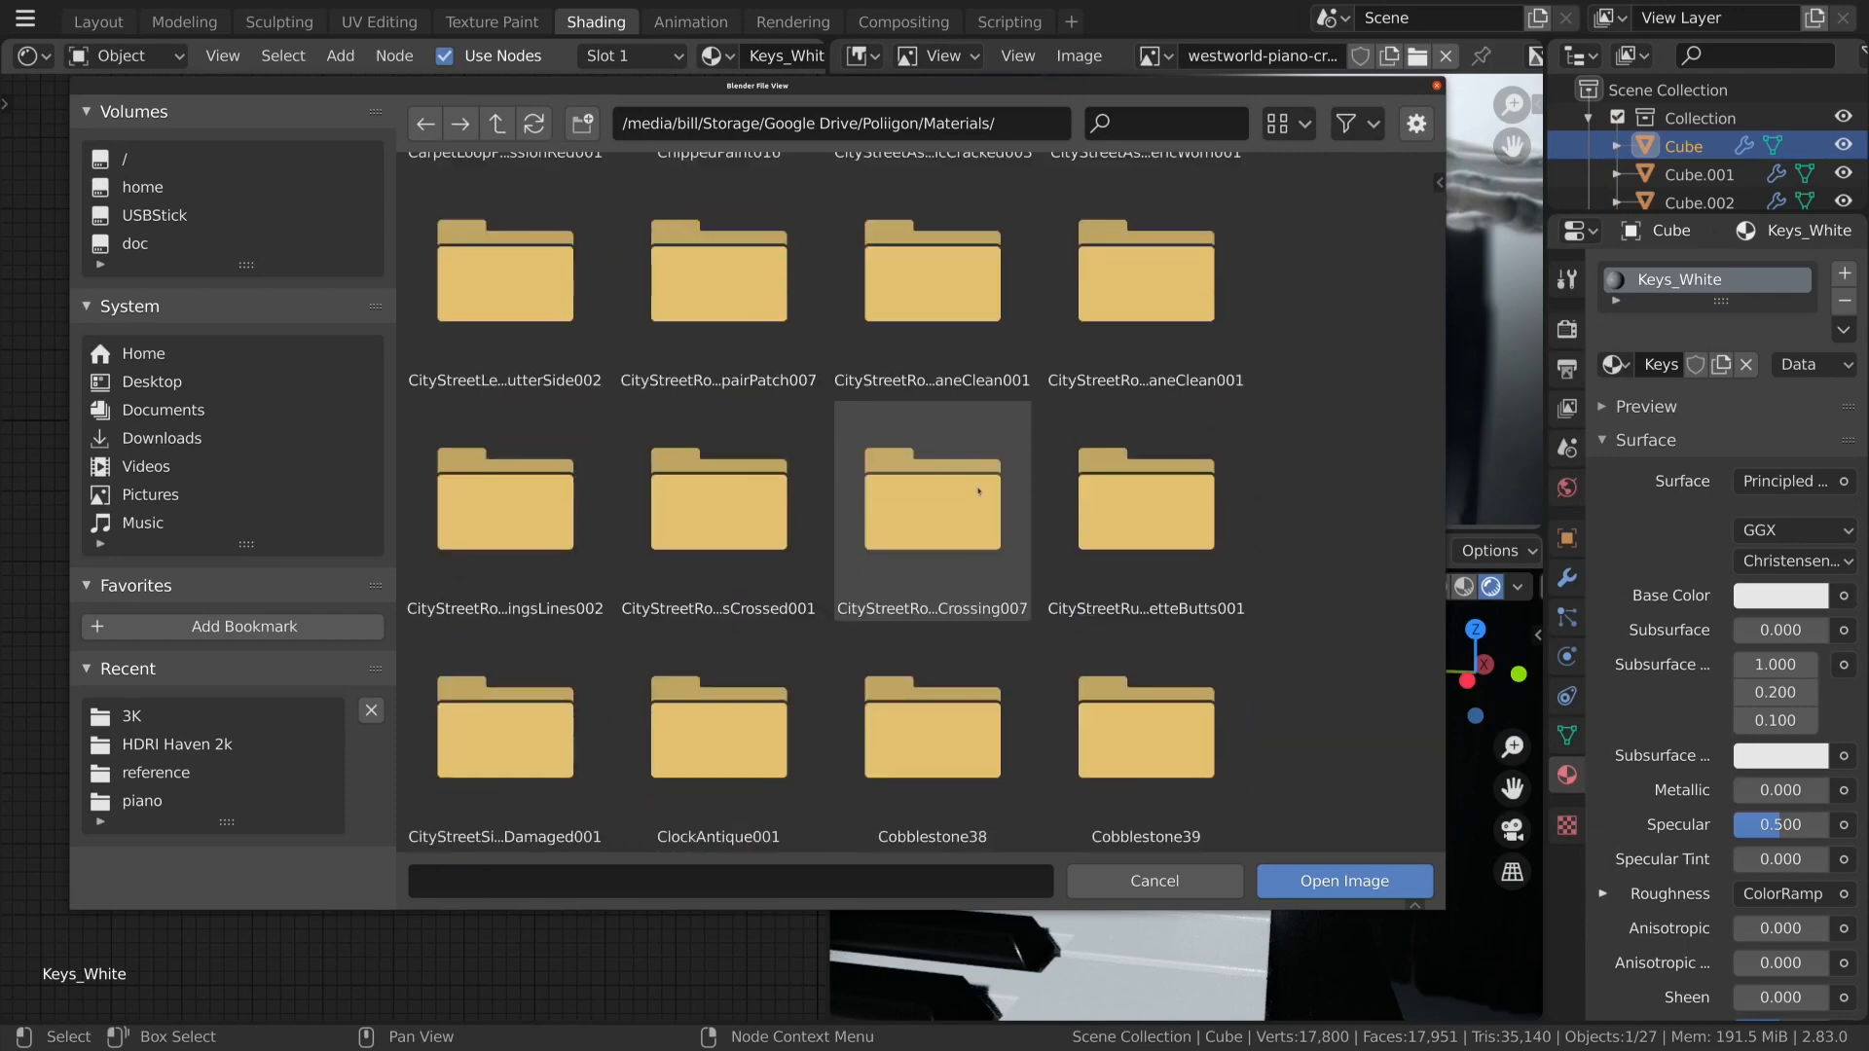
pyautogui.scroll(-3, 978, 491)
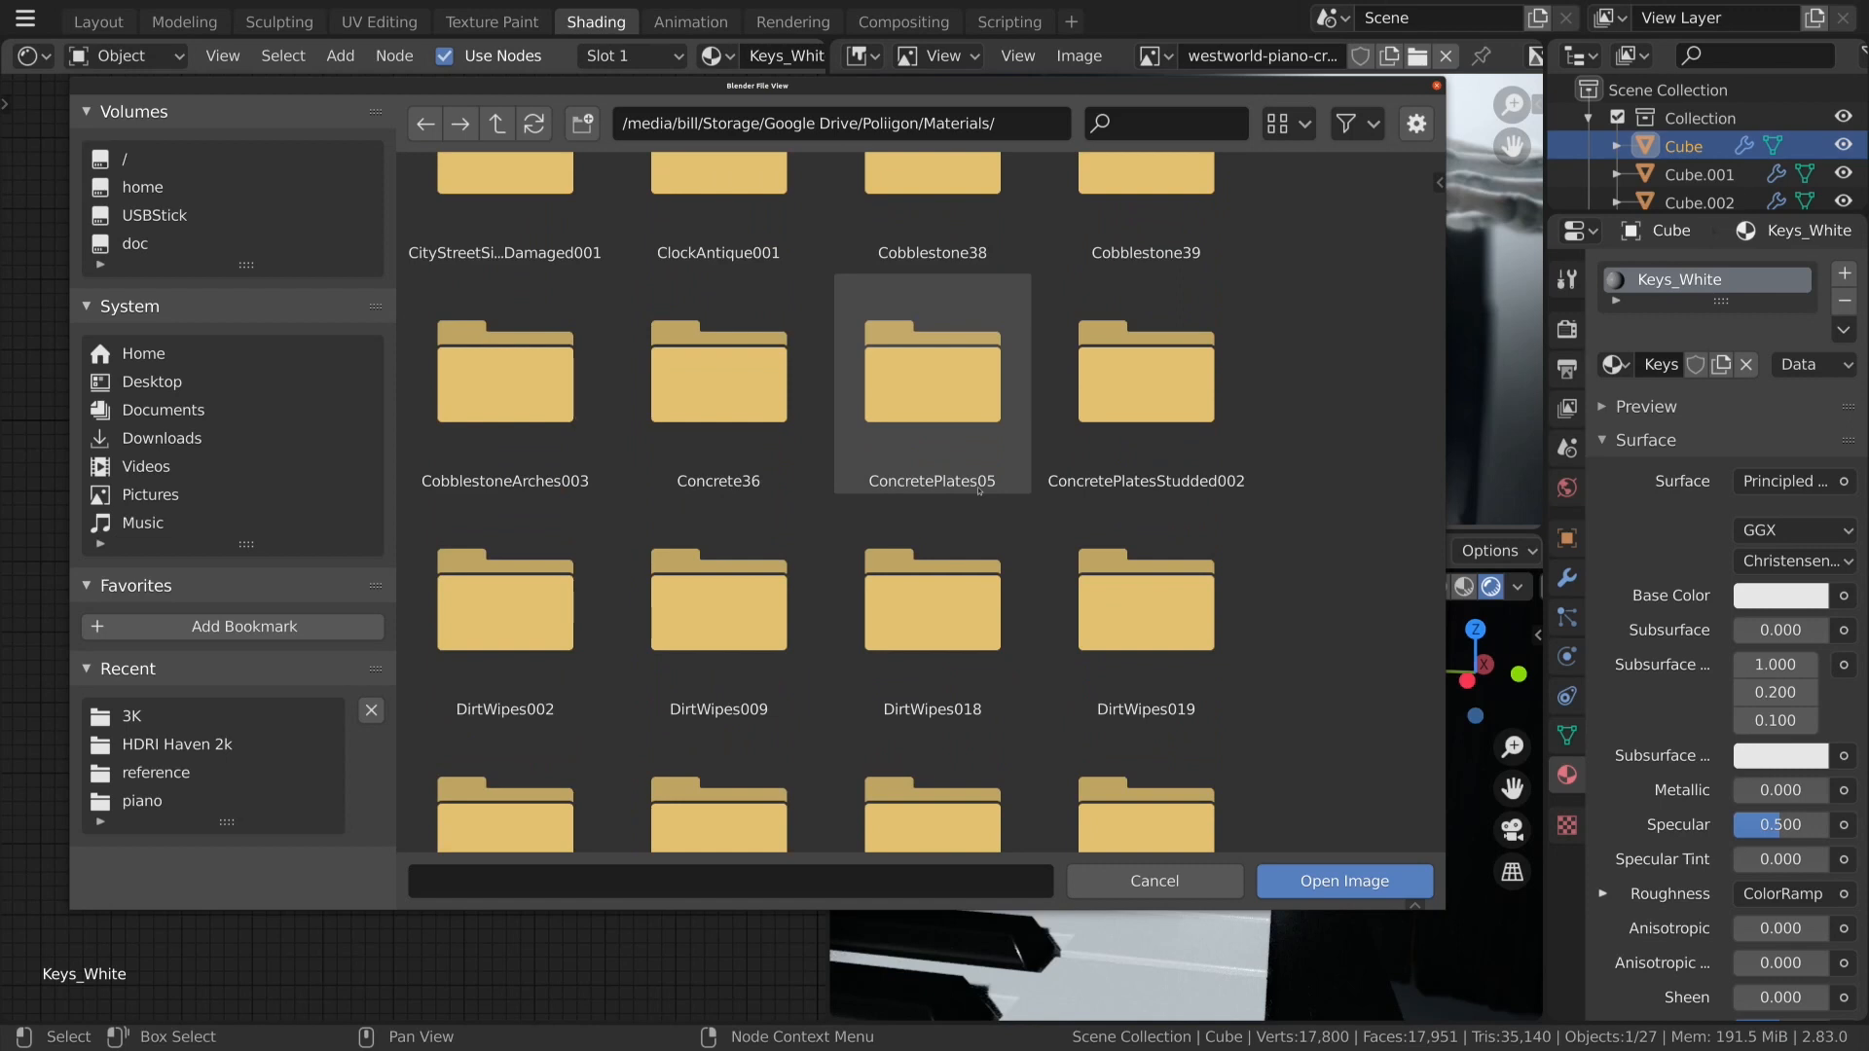
pyautogui.scroll(-3, 979, 489)
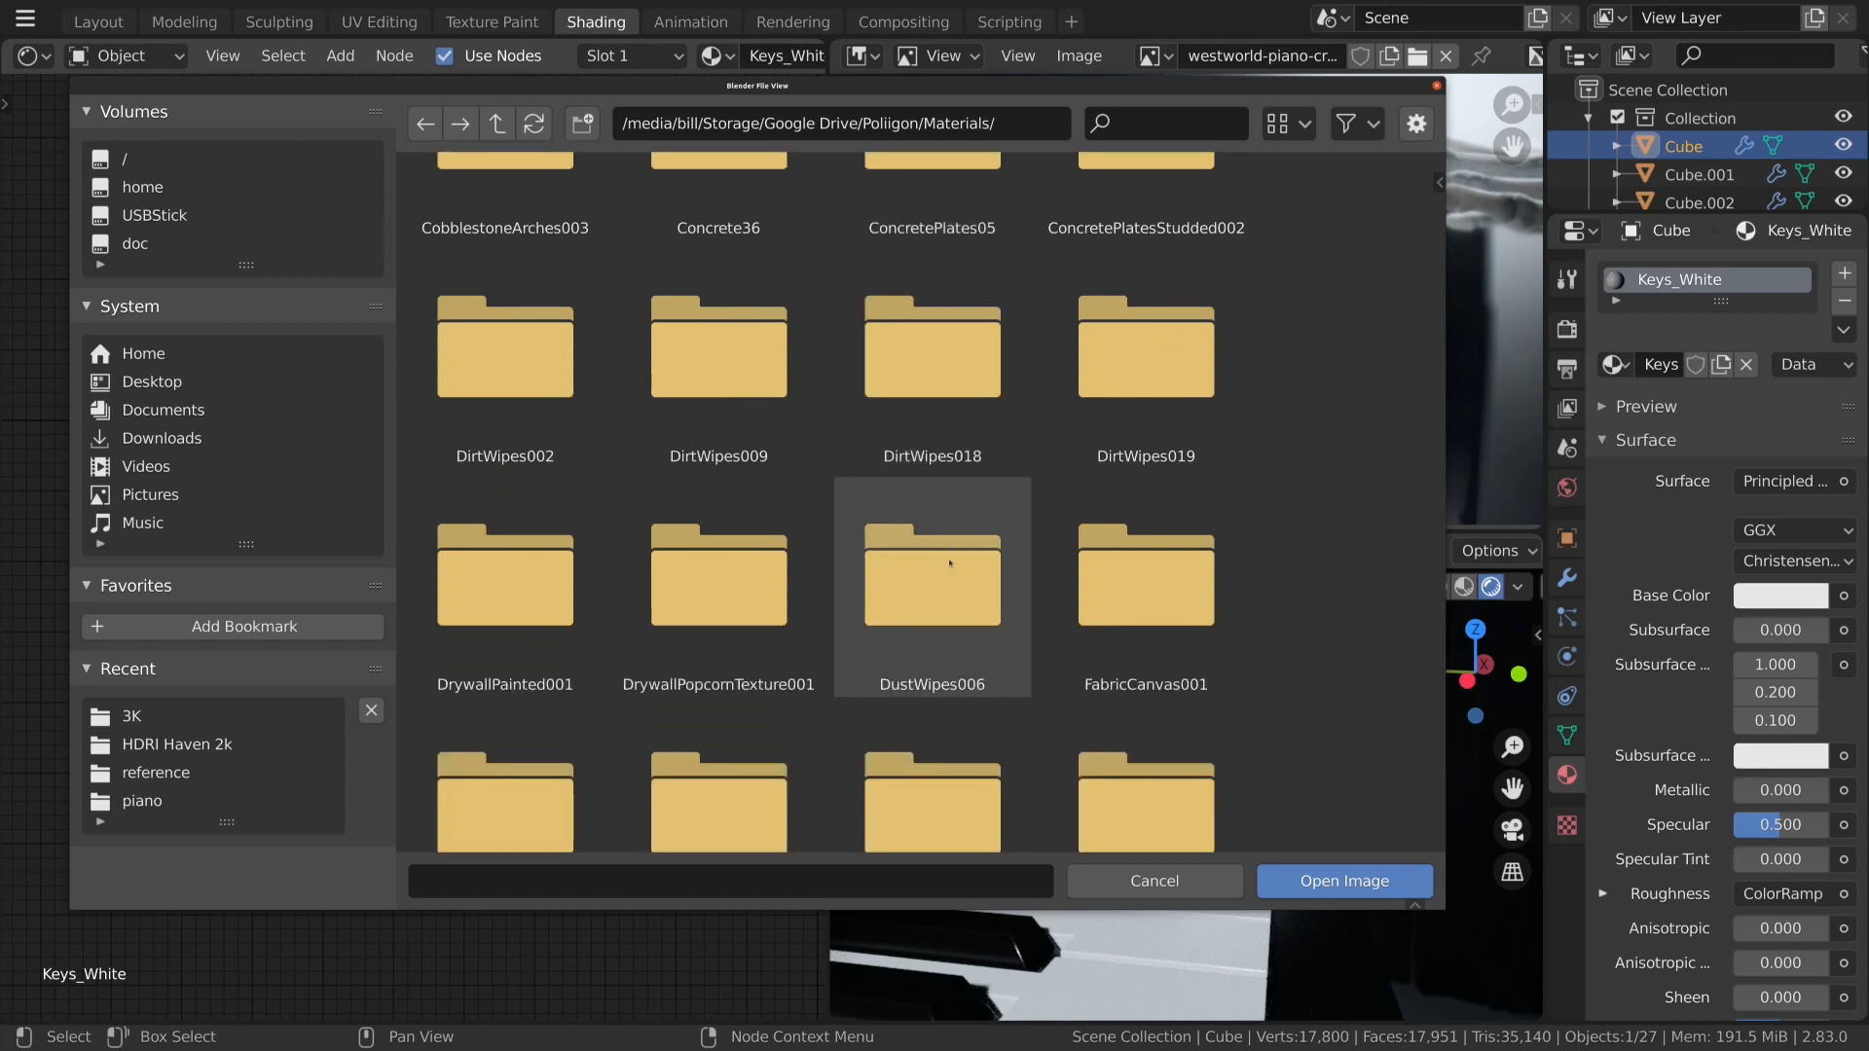
pyautogui.doubleClick(1132, 398)
pyautogui.doubleClick(505, 282)
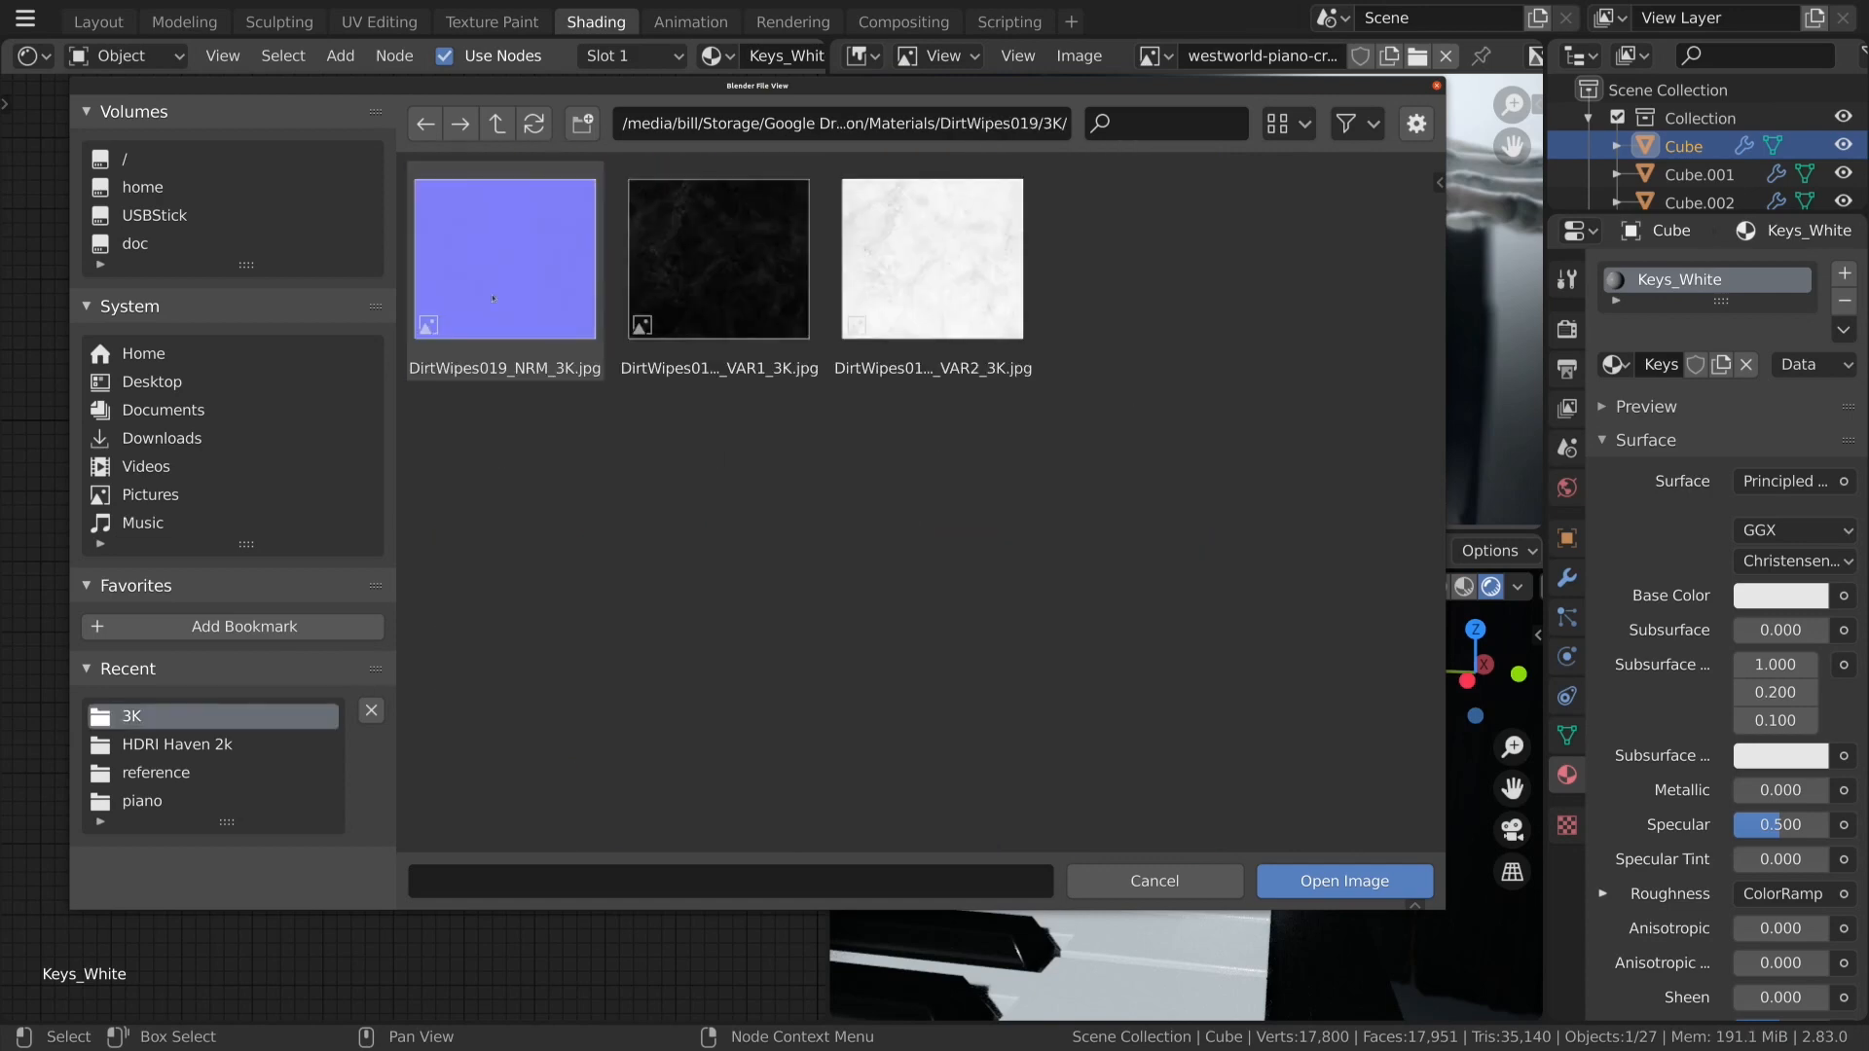
# Search the Materials folder for "smudg" and examine the 3K maps of HandSmudgesTypeBMedium001.
pyautogui.click(496, 125)
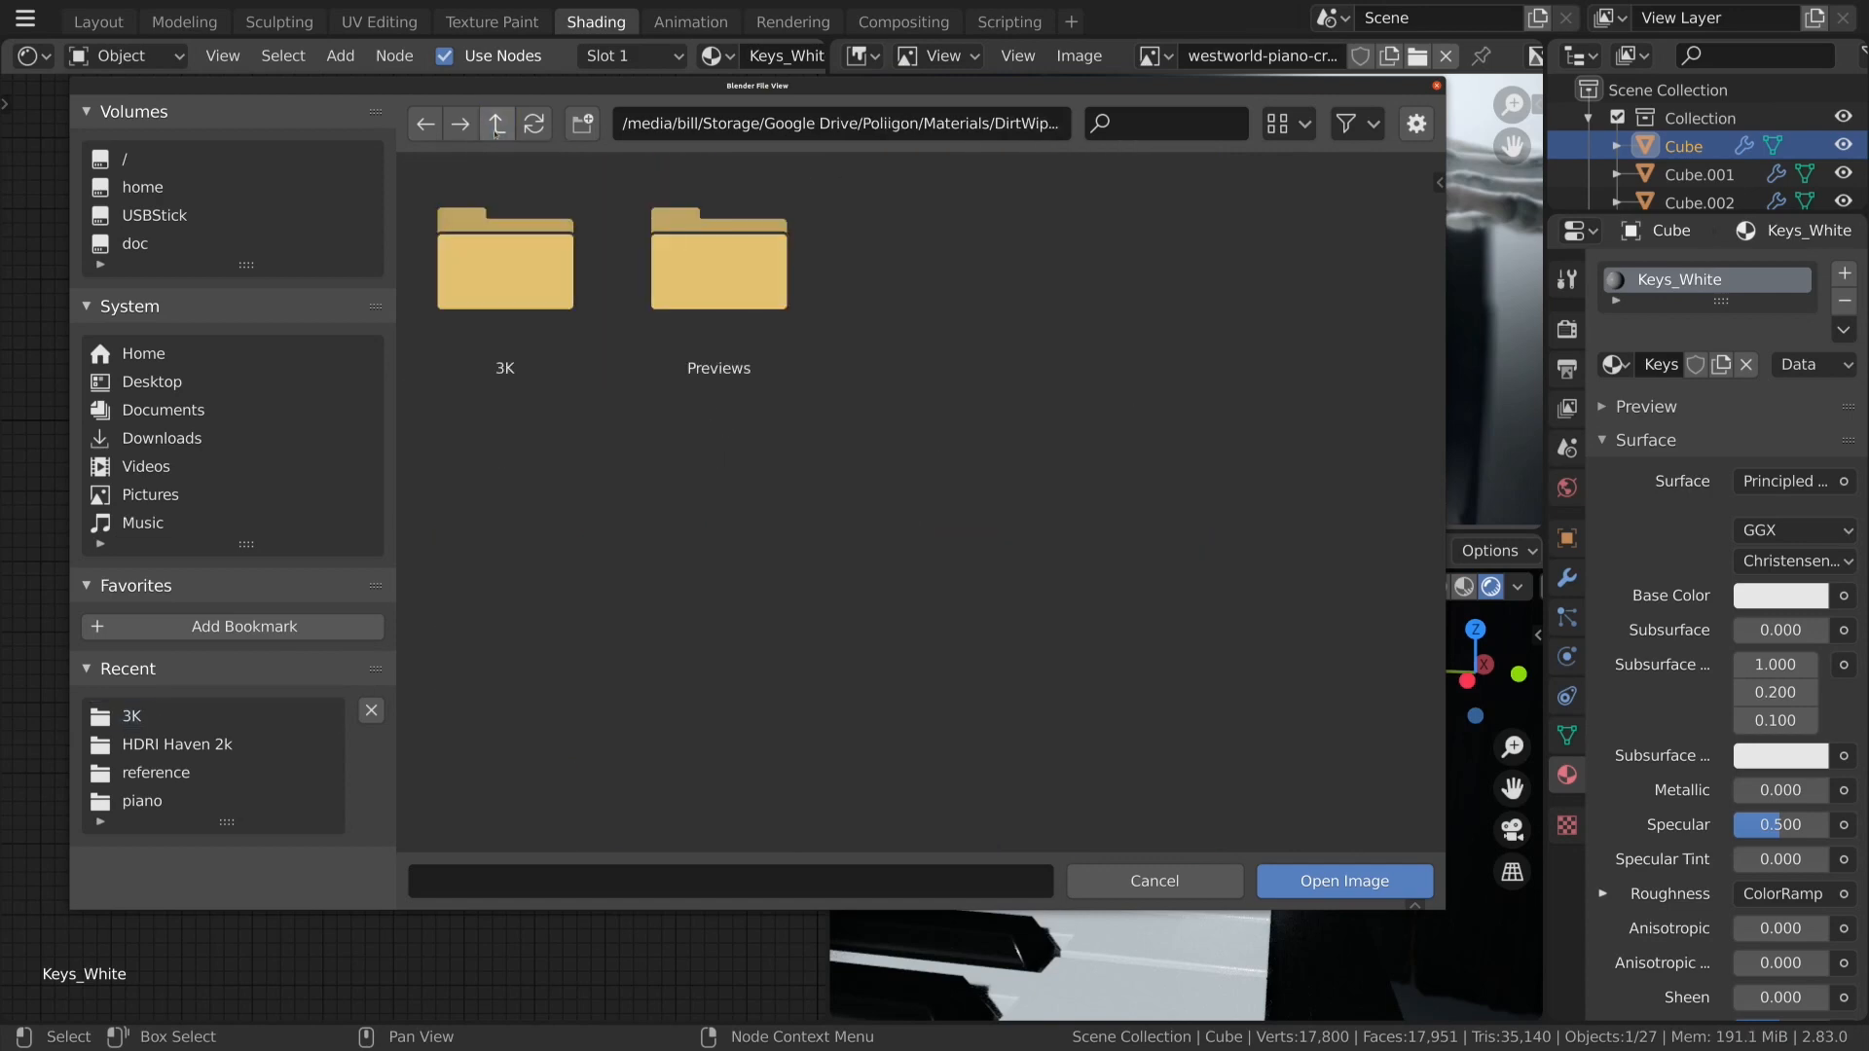
pyautogui.click(496, 125)
pyautogui.click(1161, 129)
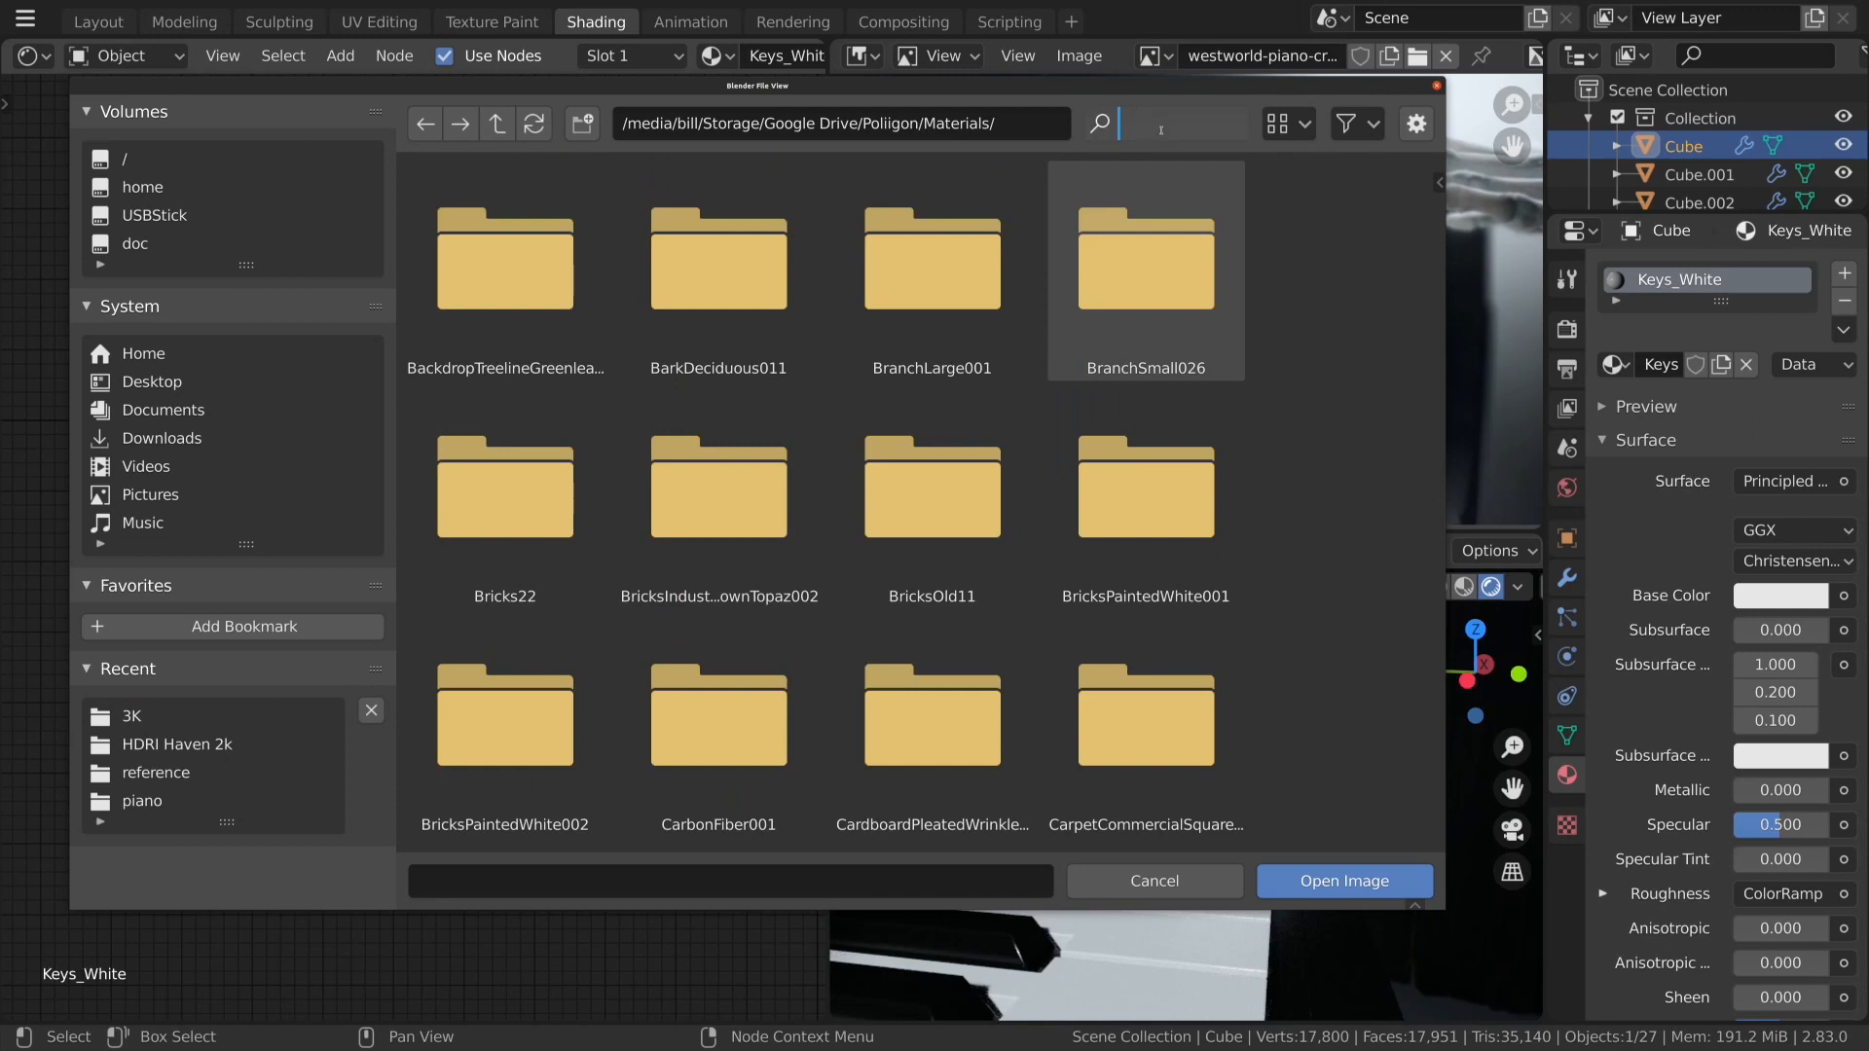
pyautogui.write('smudg')
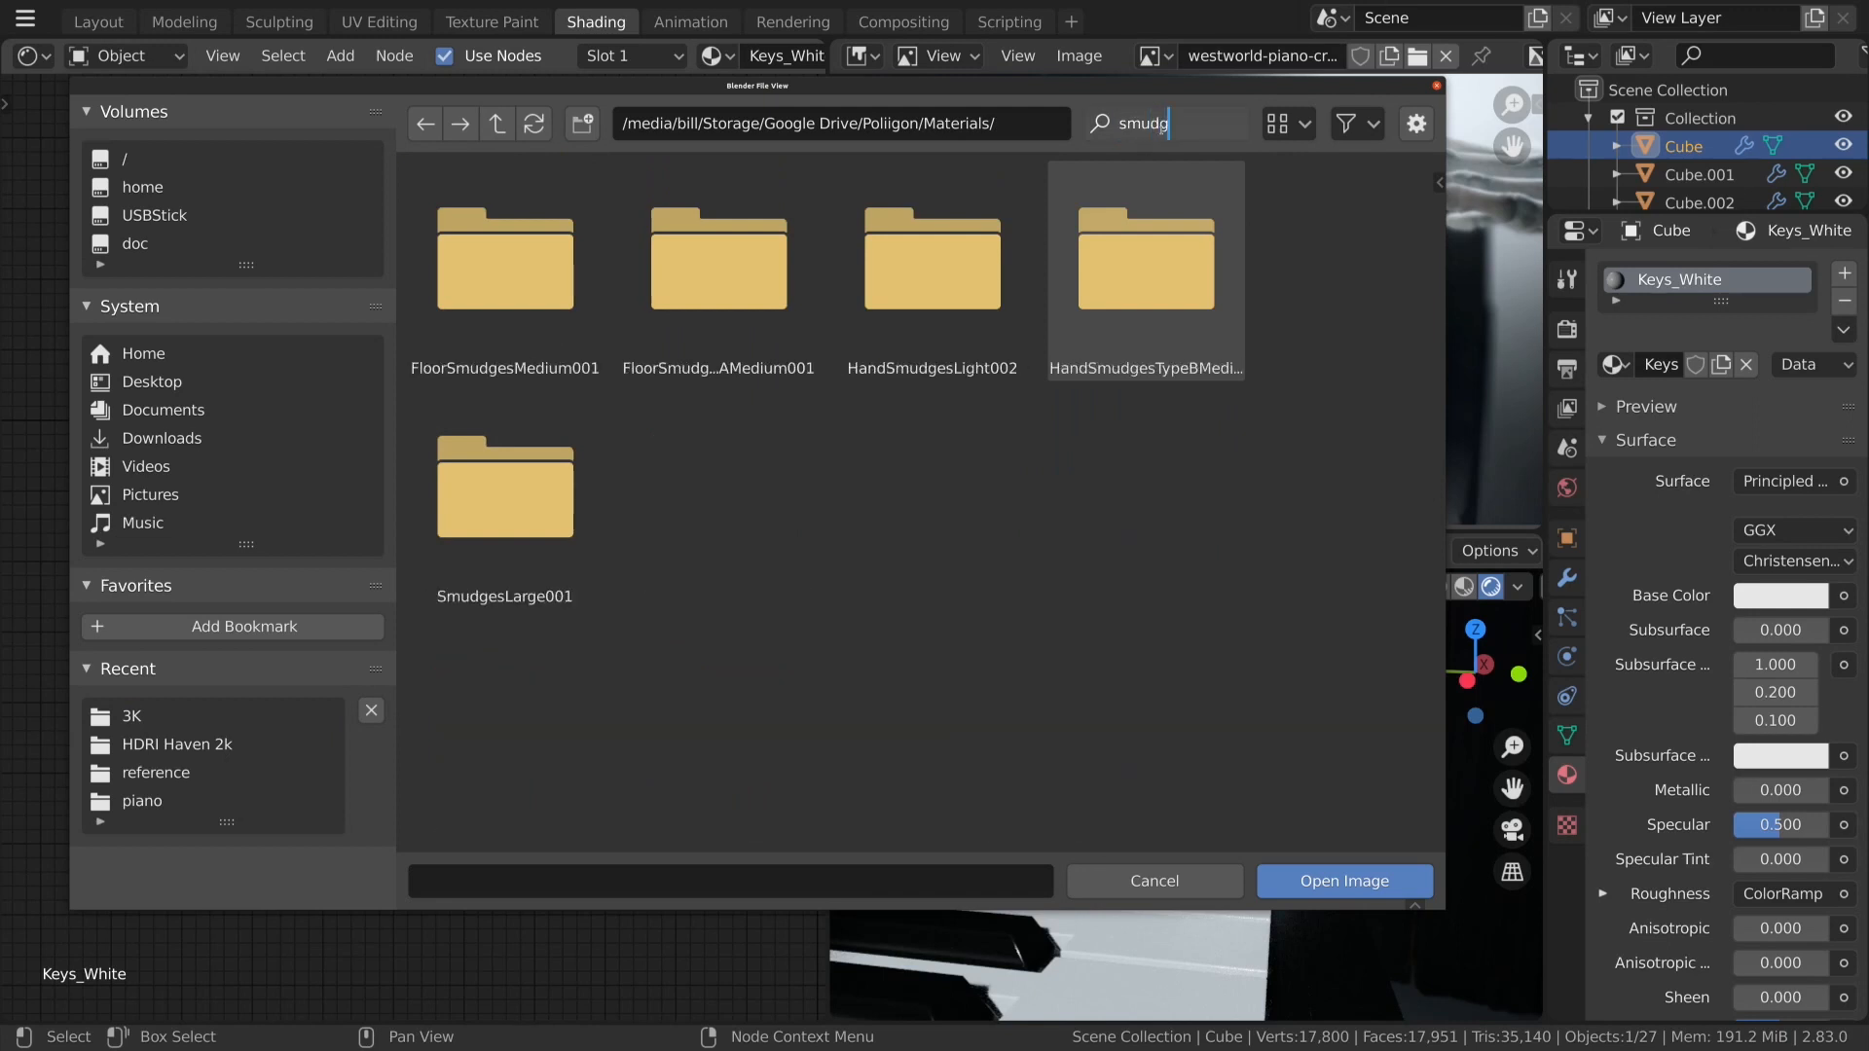
pyautogui.press('Return')
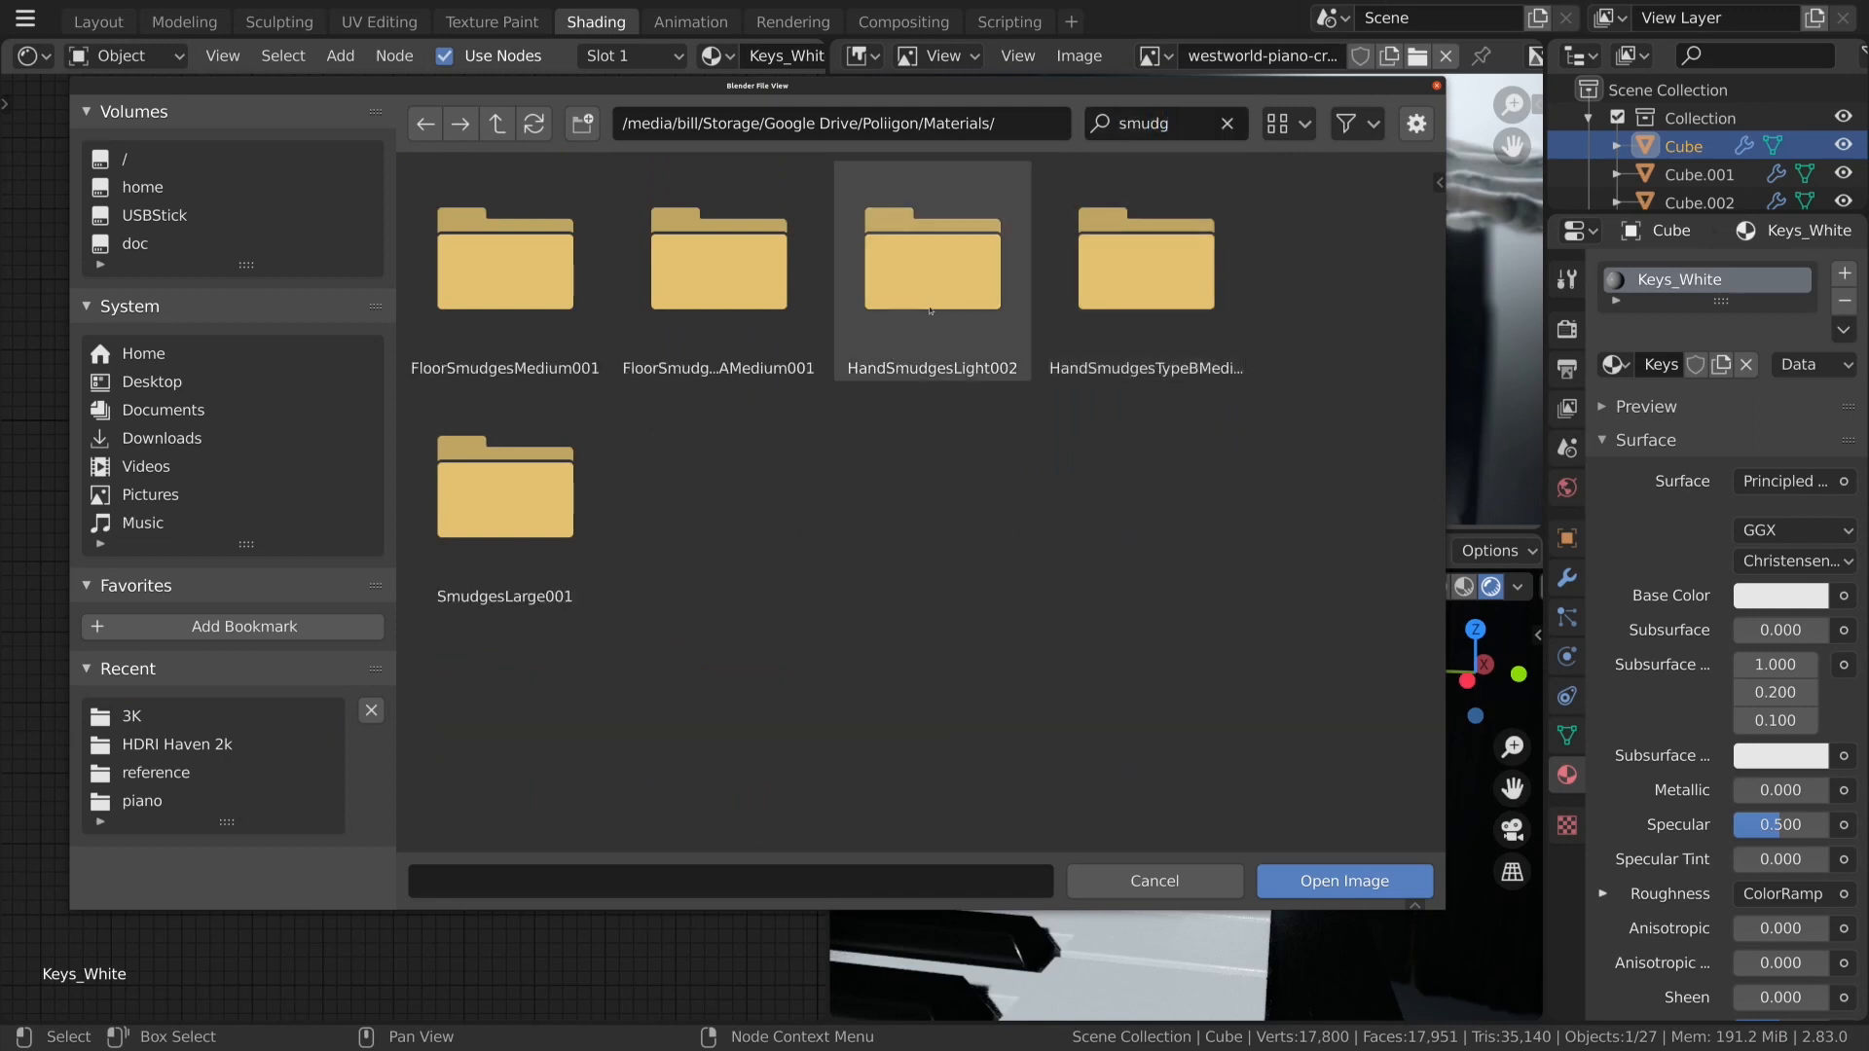
pyautogui.click(1127, 293)
pyautogui.doubleClick(1125, 281)
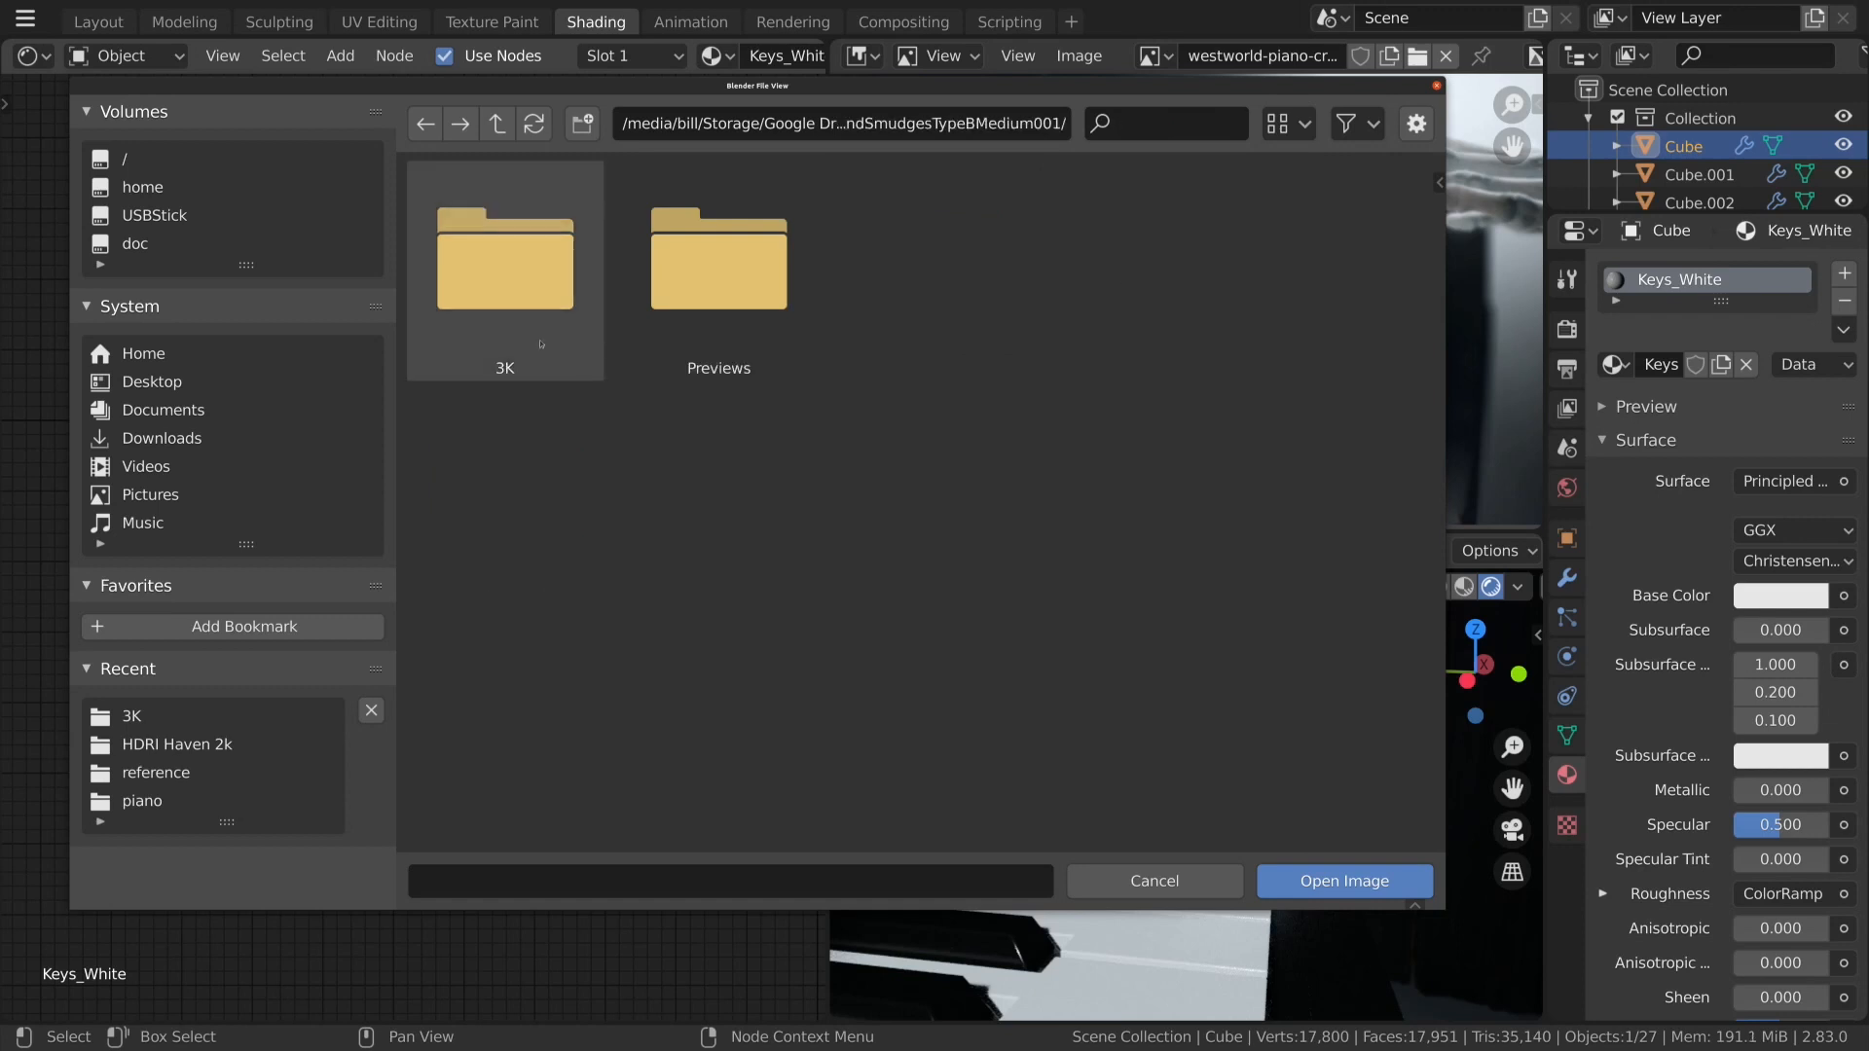
pyautogui.doubleClick(506, 259)
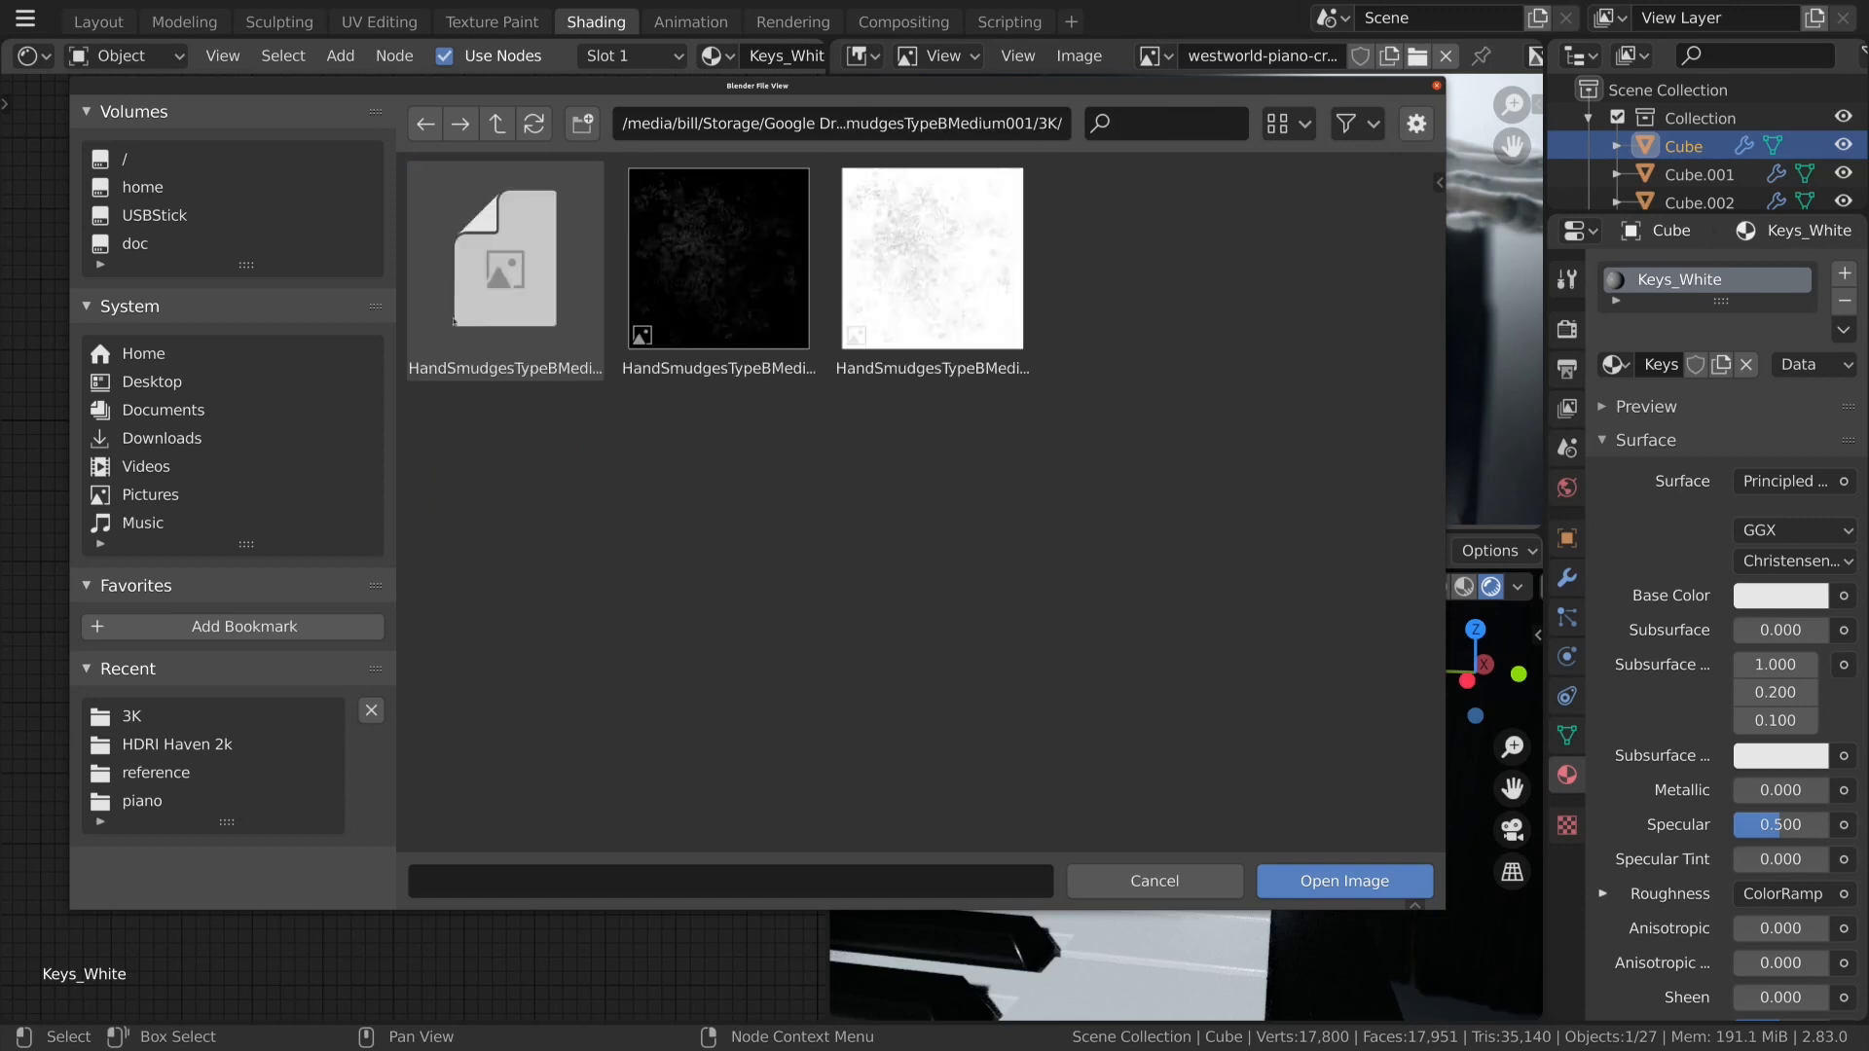
# Search the Materials folder for "smudges" and load the SmudgesLarge001 OVERLAY_VAR2_3K image from its 3K folder.
pyautogui.click(498, 123)
pyautogui.click(499, 124)
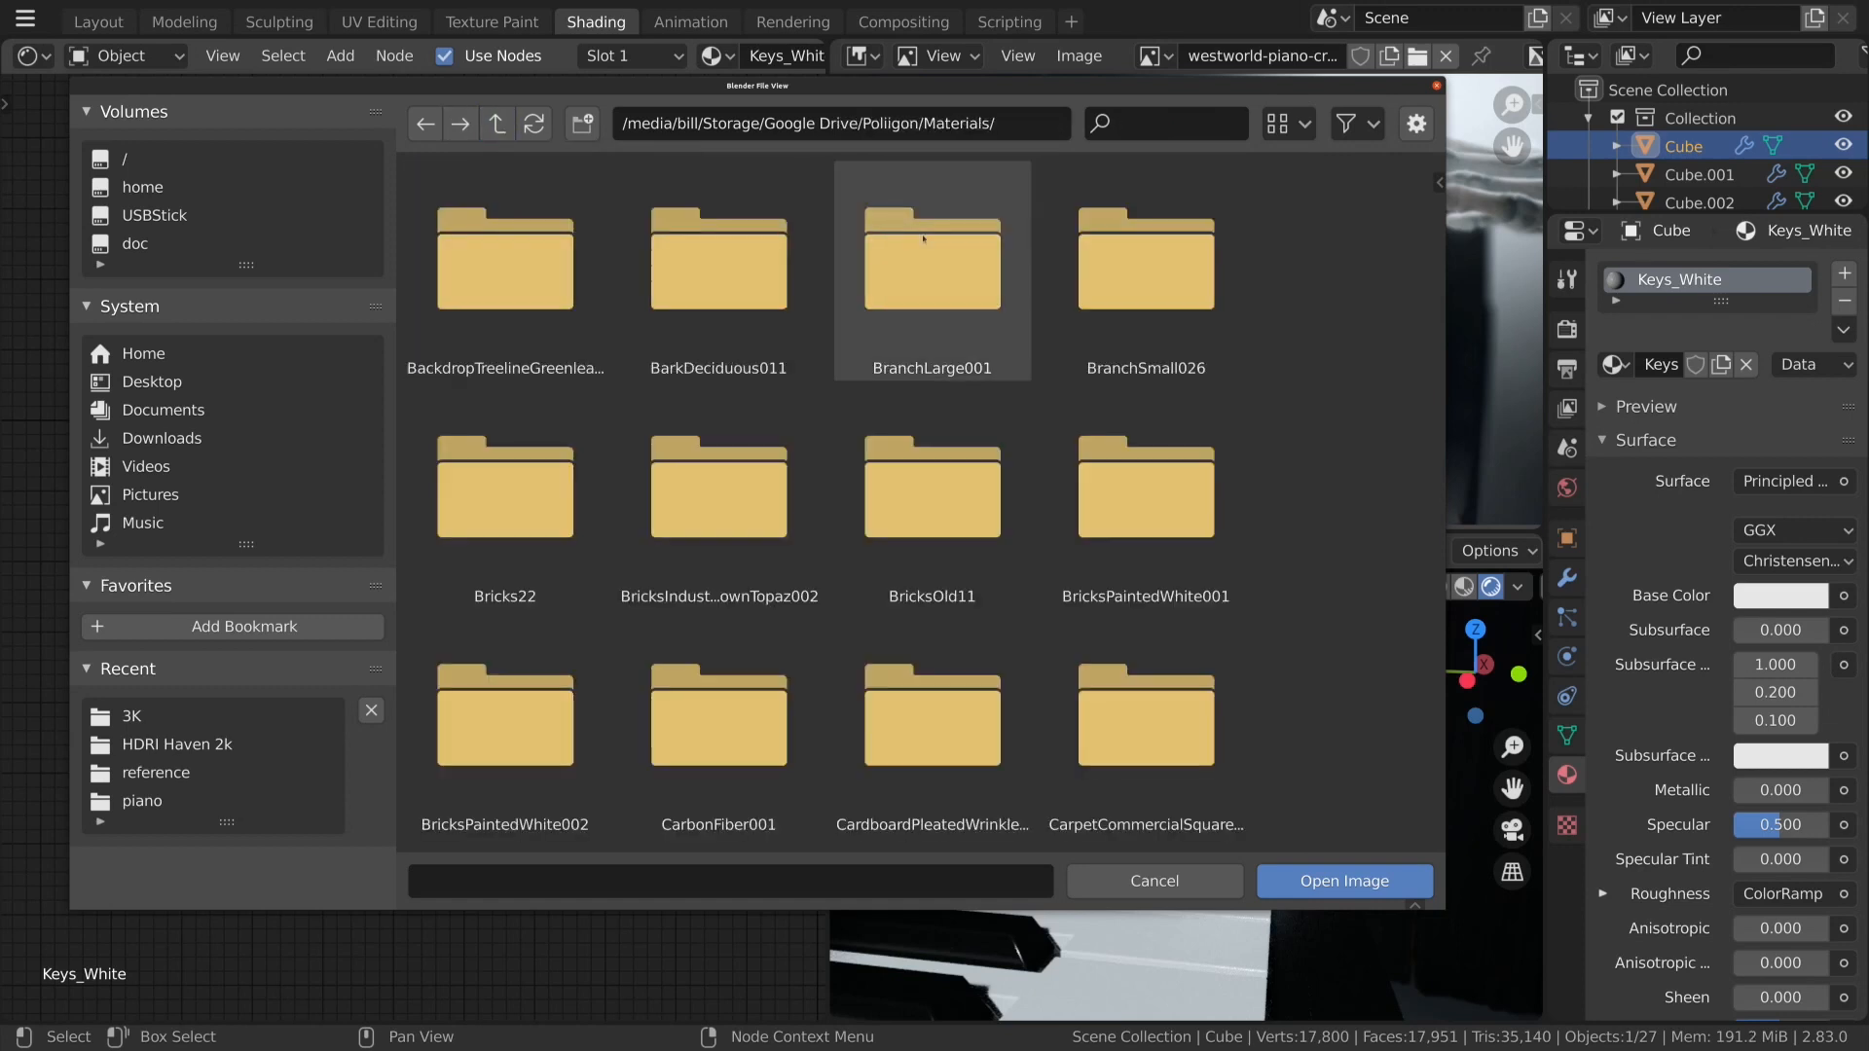
pyautogui.click(1164, 124)
pyautogui.write('smudges')
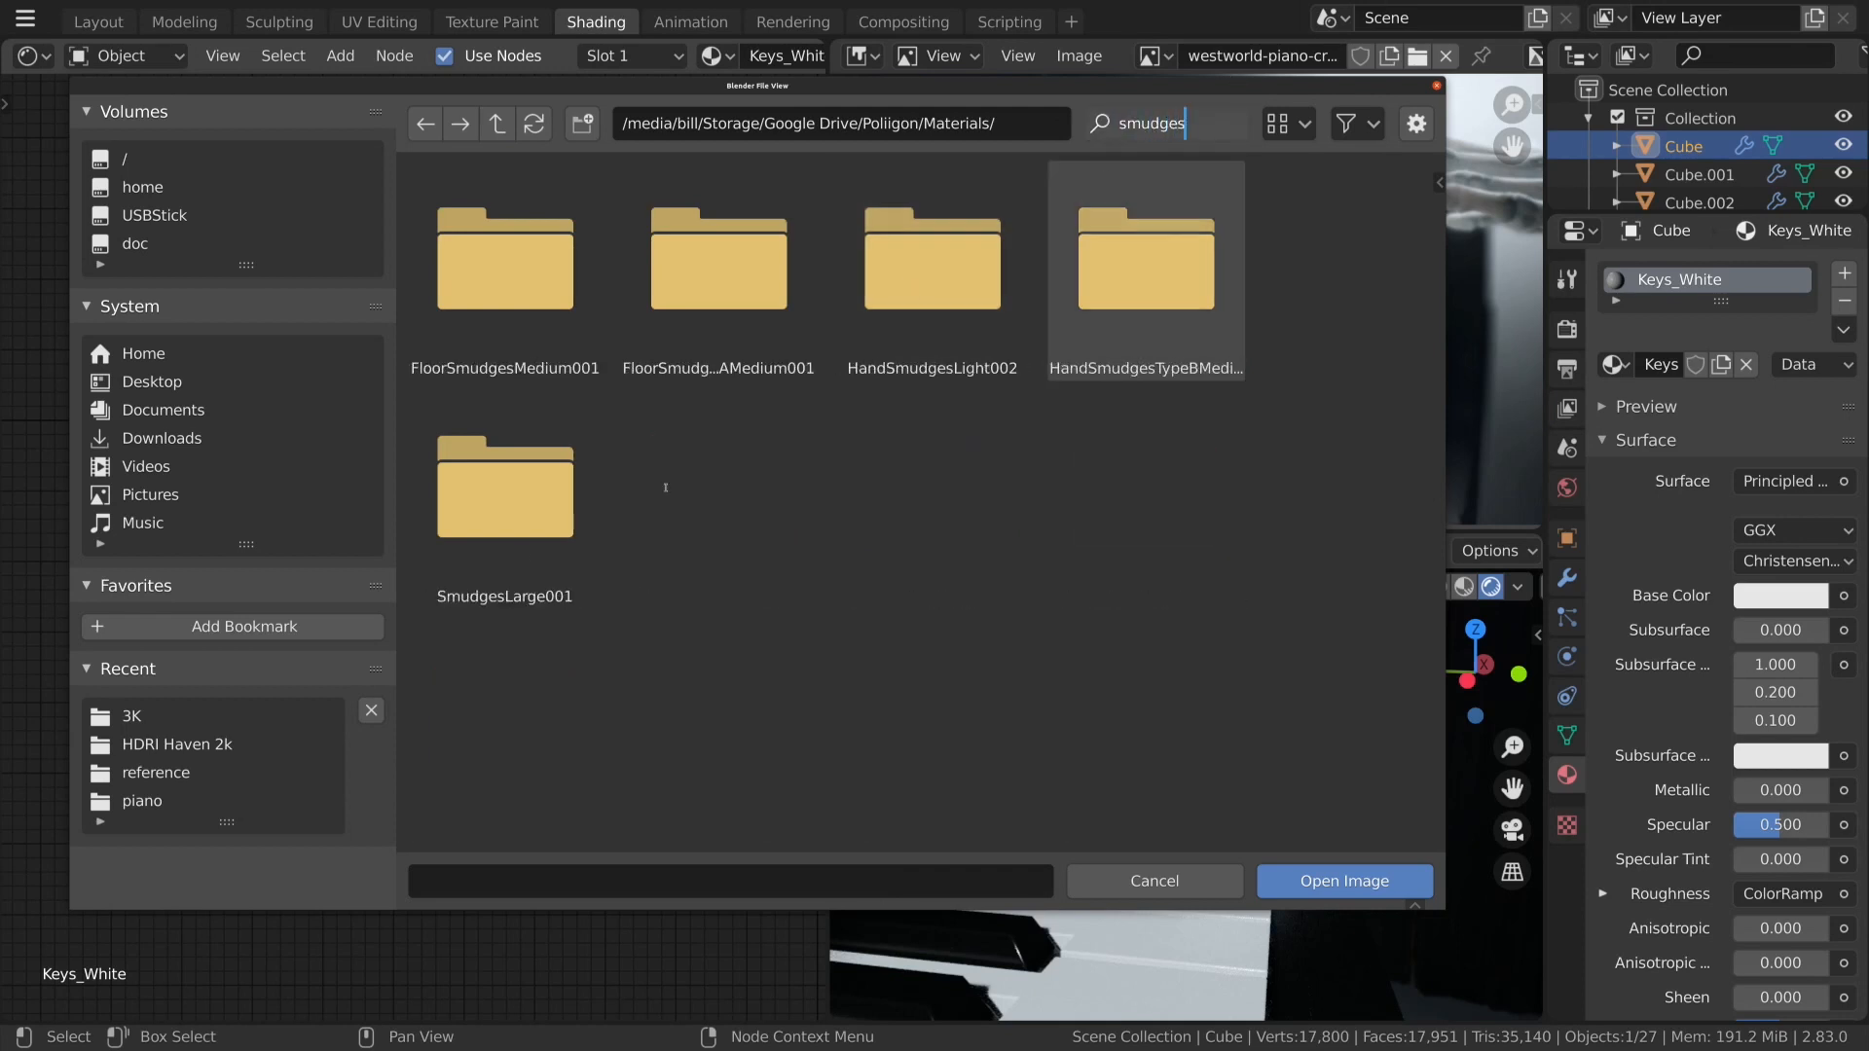
pyautogui.doubleClick(476, 493)
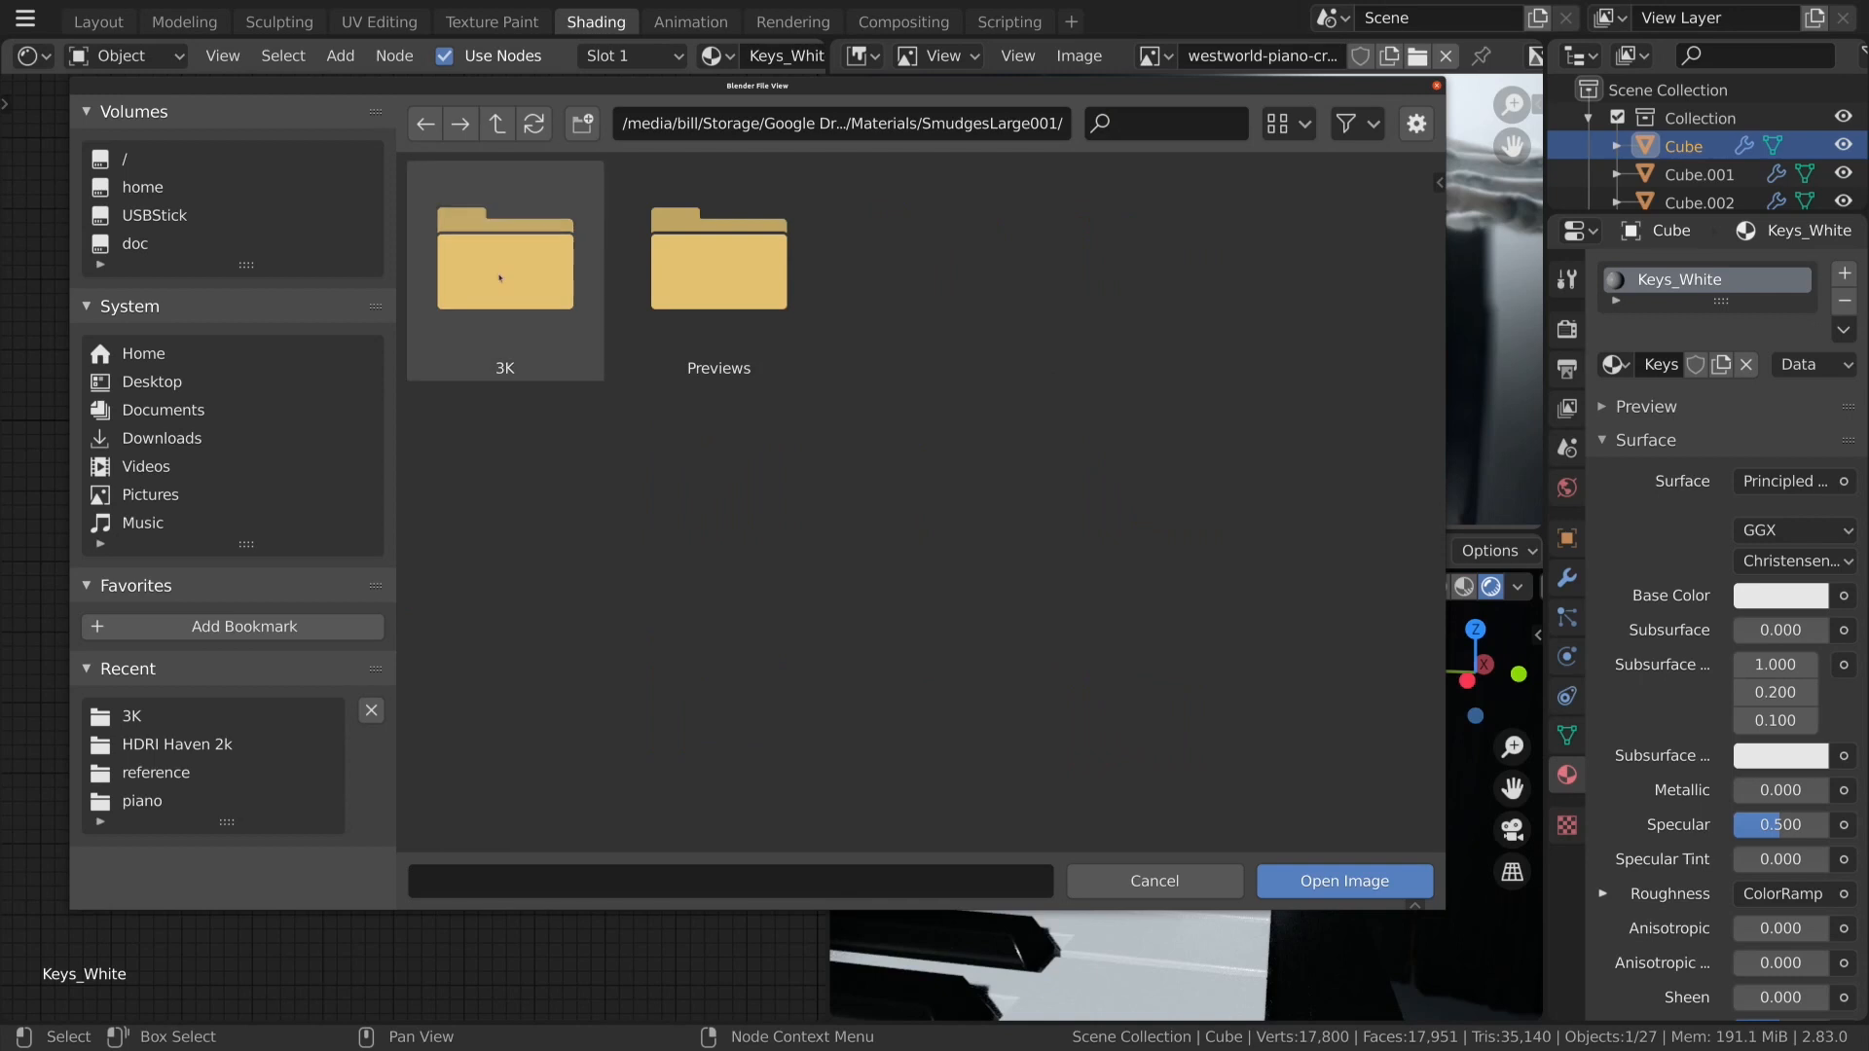
pyautogui.doubleClick(500, 279)
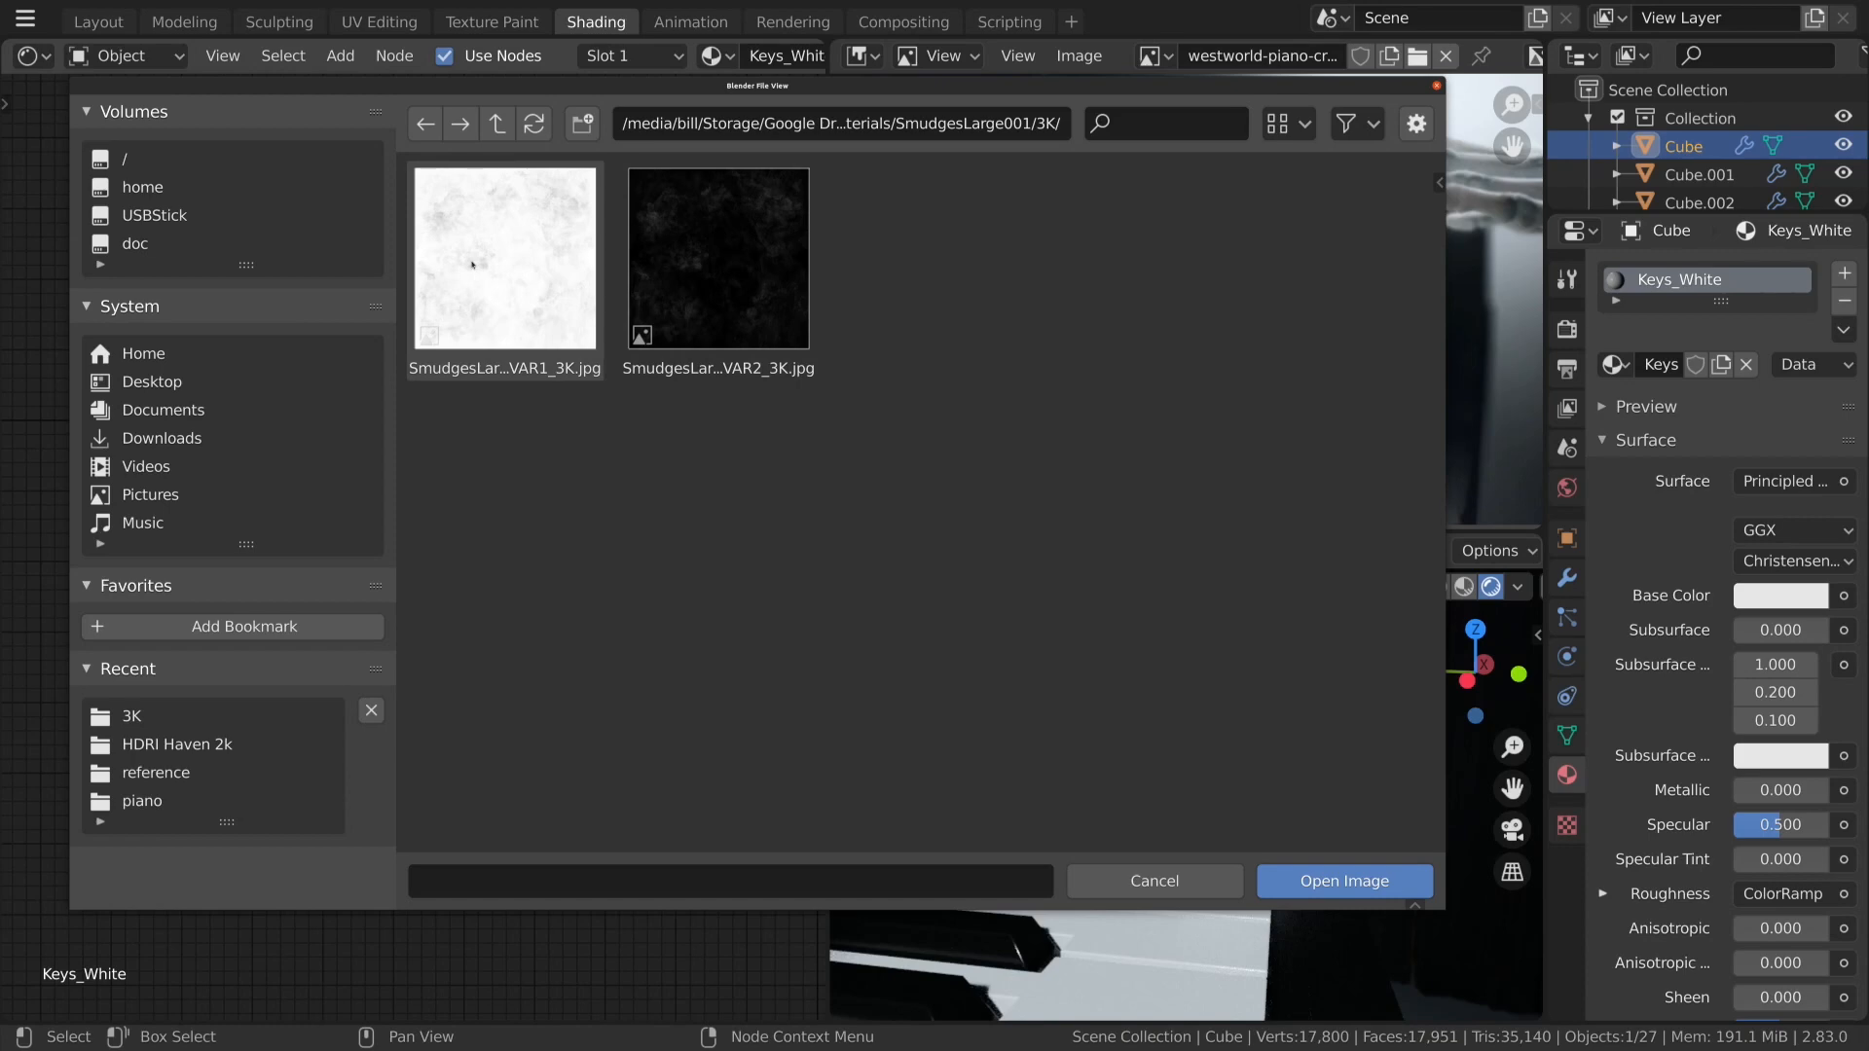
pyautogui.click(718, 258)
pyautogui.click(1344, 881)
# Add Mapping and Texture Coordinate nodes to the smudge texture, preview it on the keys and set its color space to Linear.
pyautogui.scroll(-2, 750, 756)
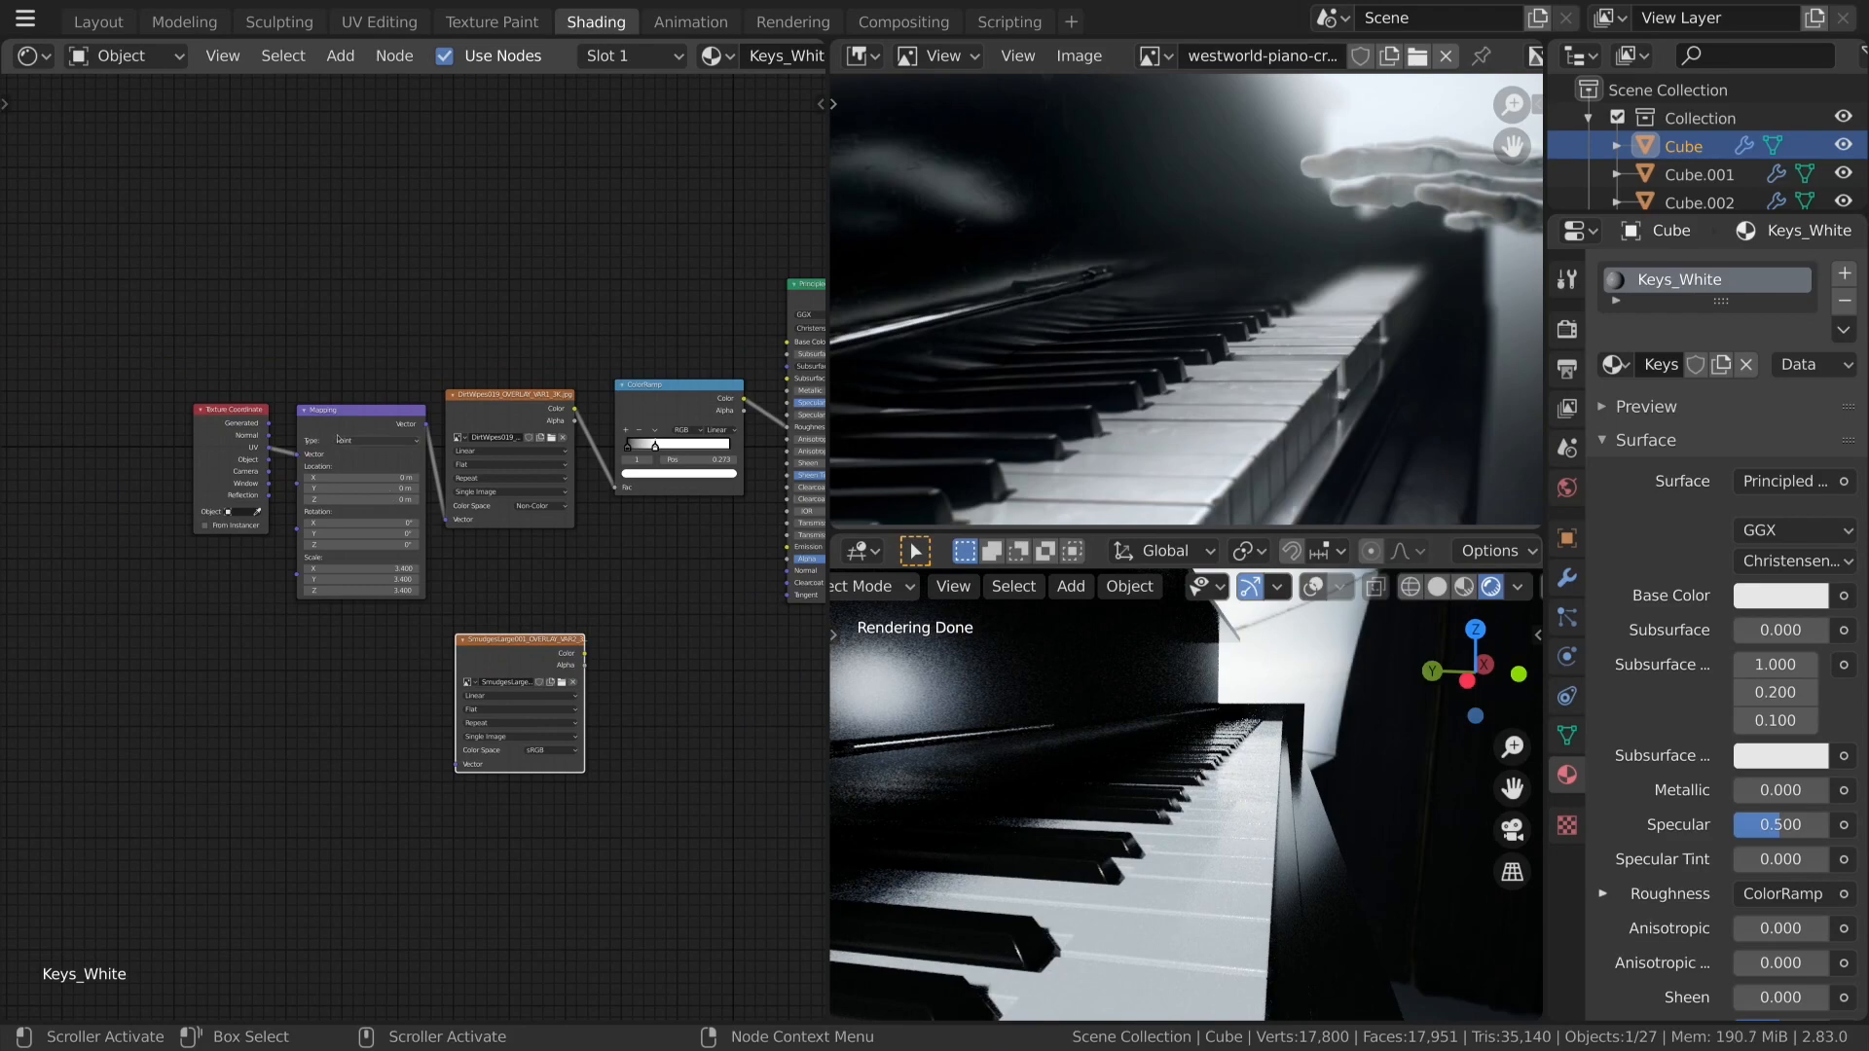
pyautogui.hotkey('ctrl', 't')
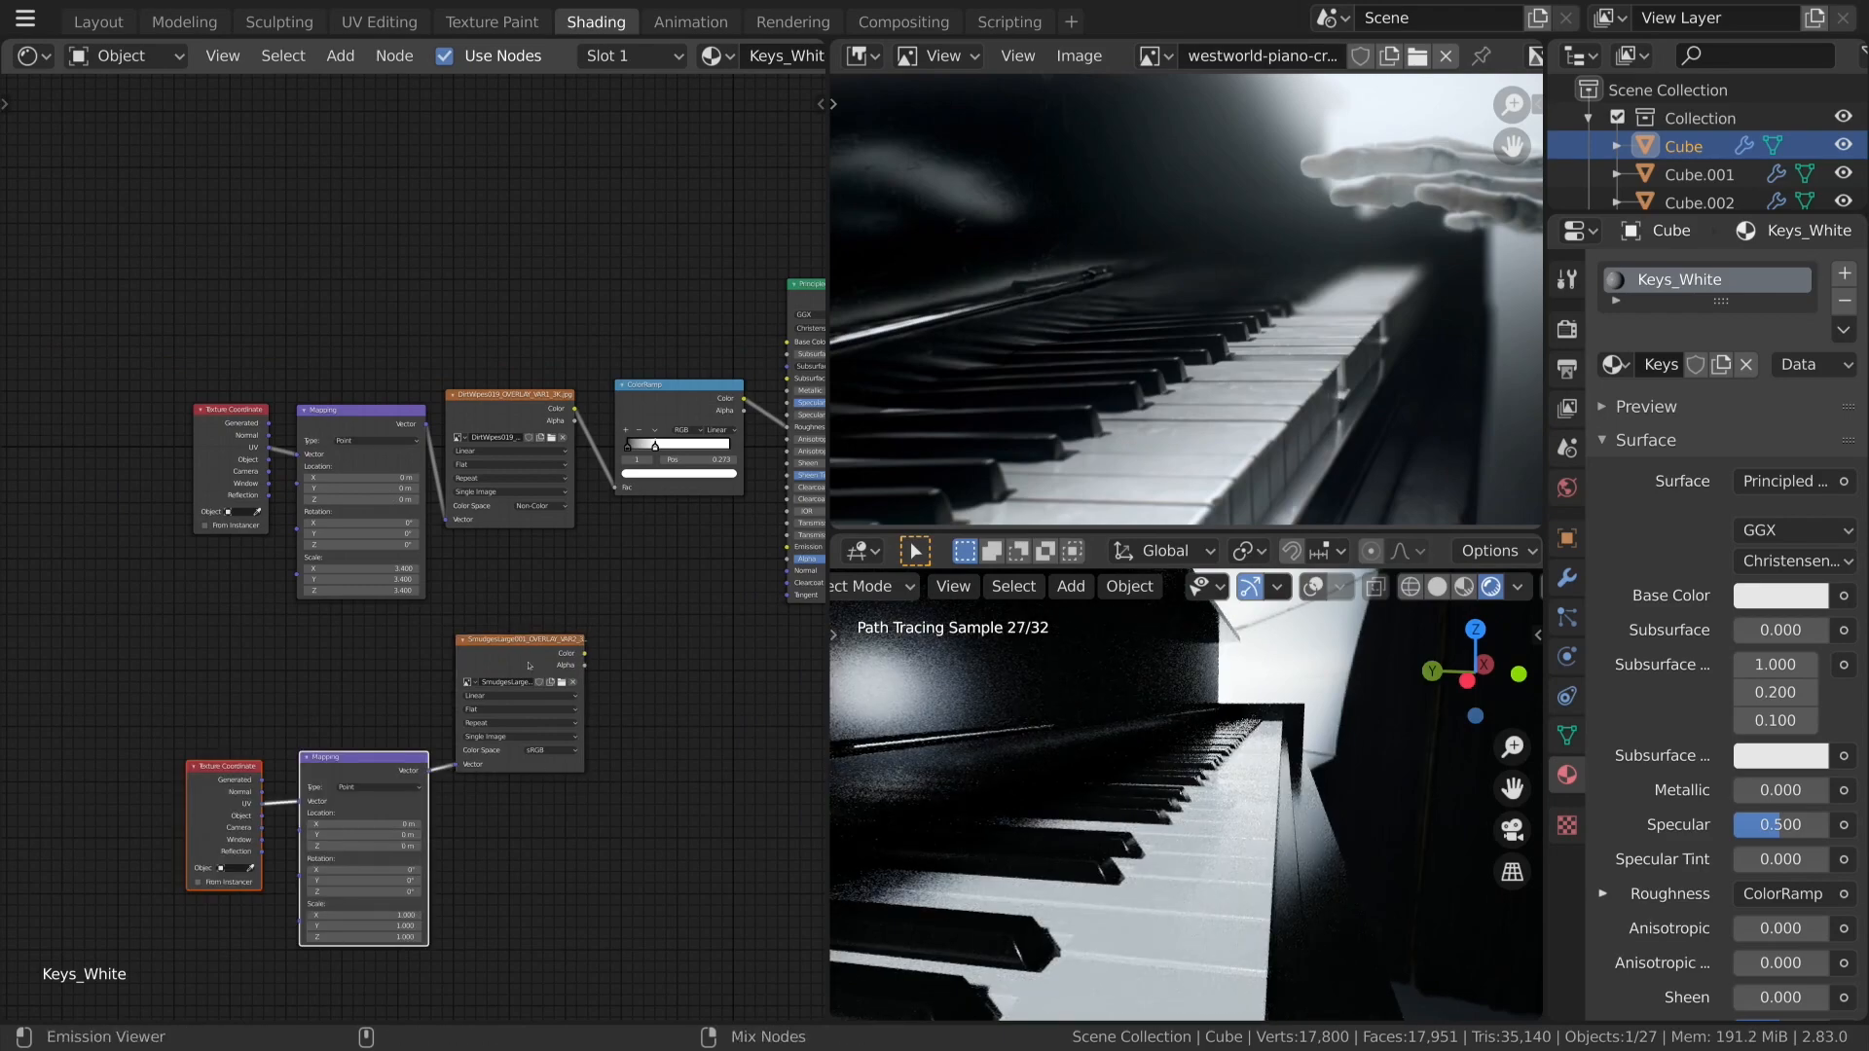
pyautogui.keyDown('ctrl'); pyautogui.keyDown('shift'); pyautogui.click(559, 701); pyautogui.keyUp('shift'); pyautogui.keyUp('ctrl')
pyautogui.moveTo(583, 834); pyautogui.dragTo(675, 711, button='middle')
pyautogui.scroll(2, 675, 711)
pyautogui.click(705, 670)
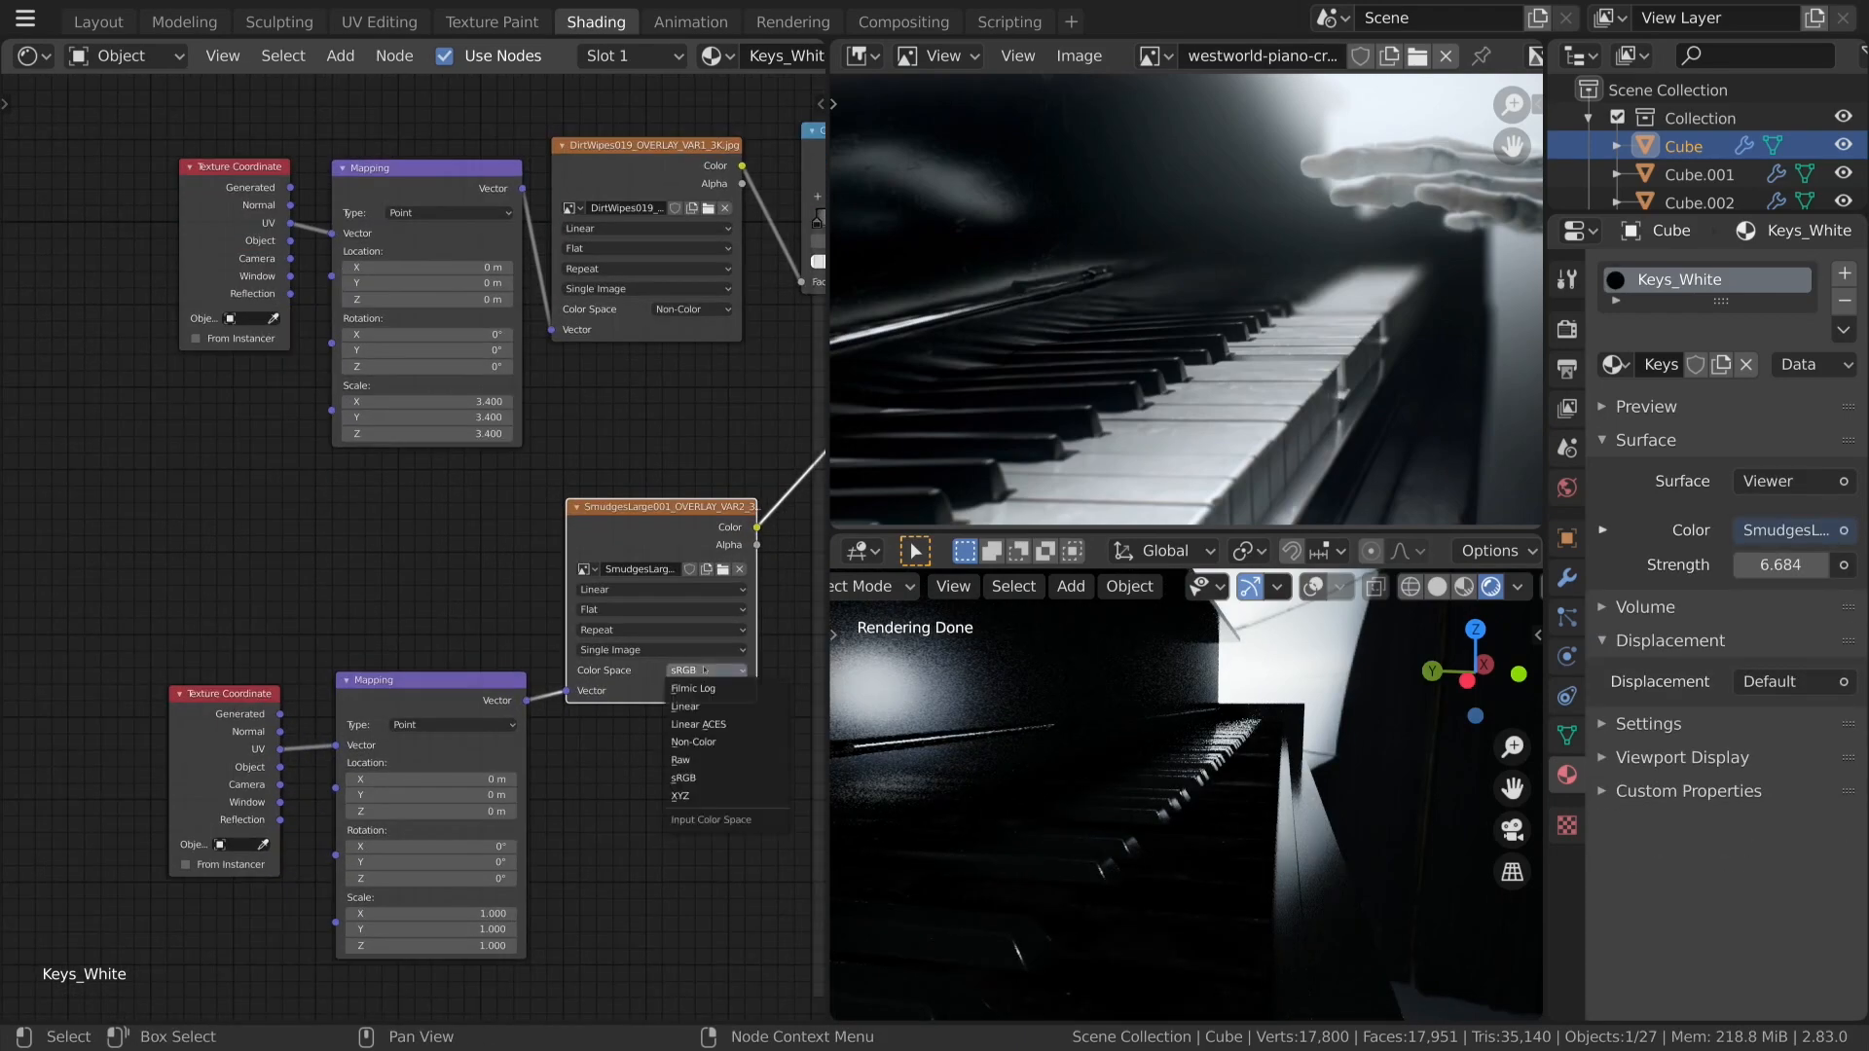
pyautogui.click(702, 707)
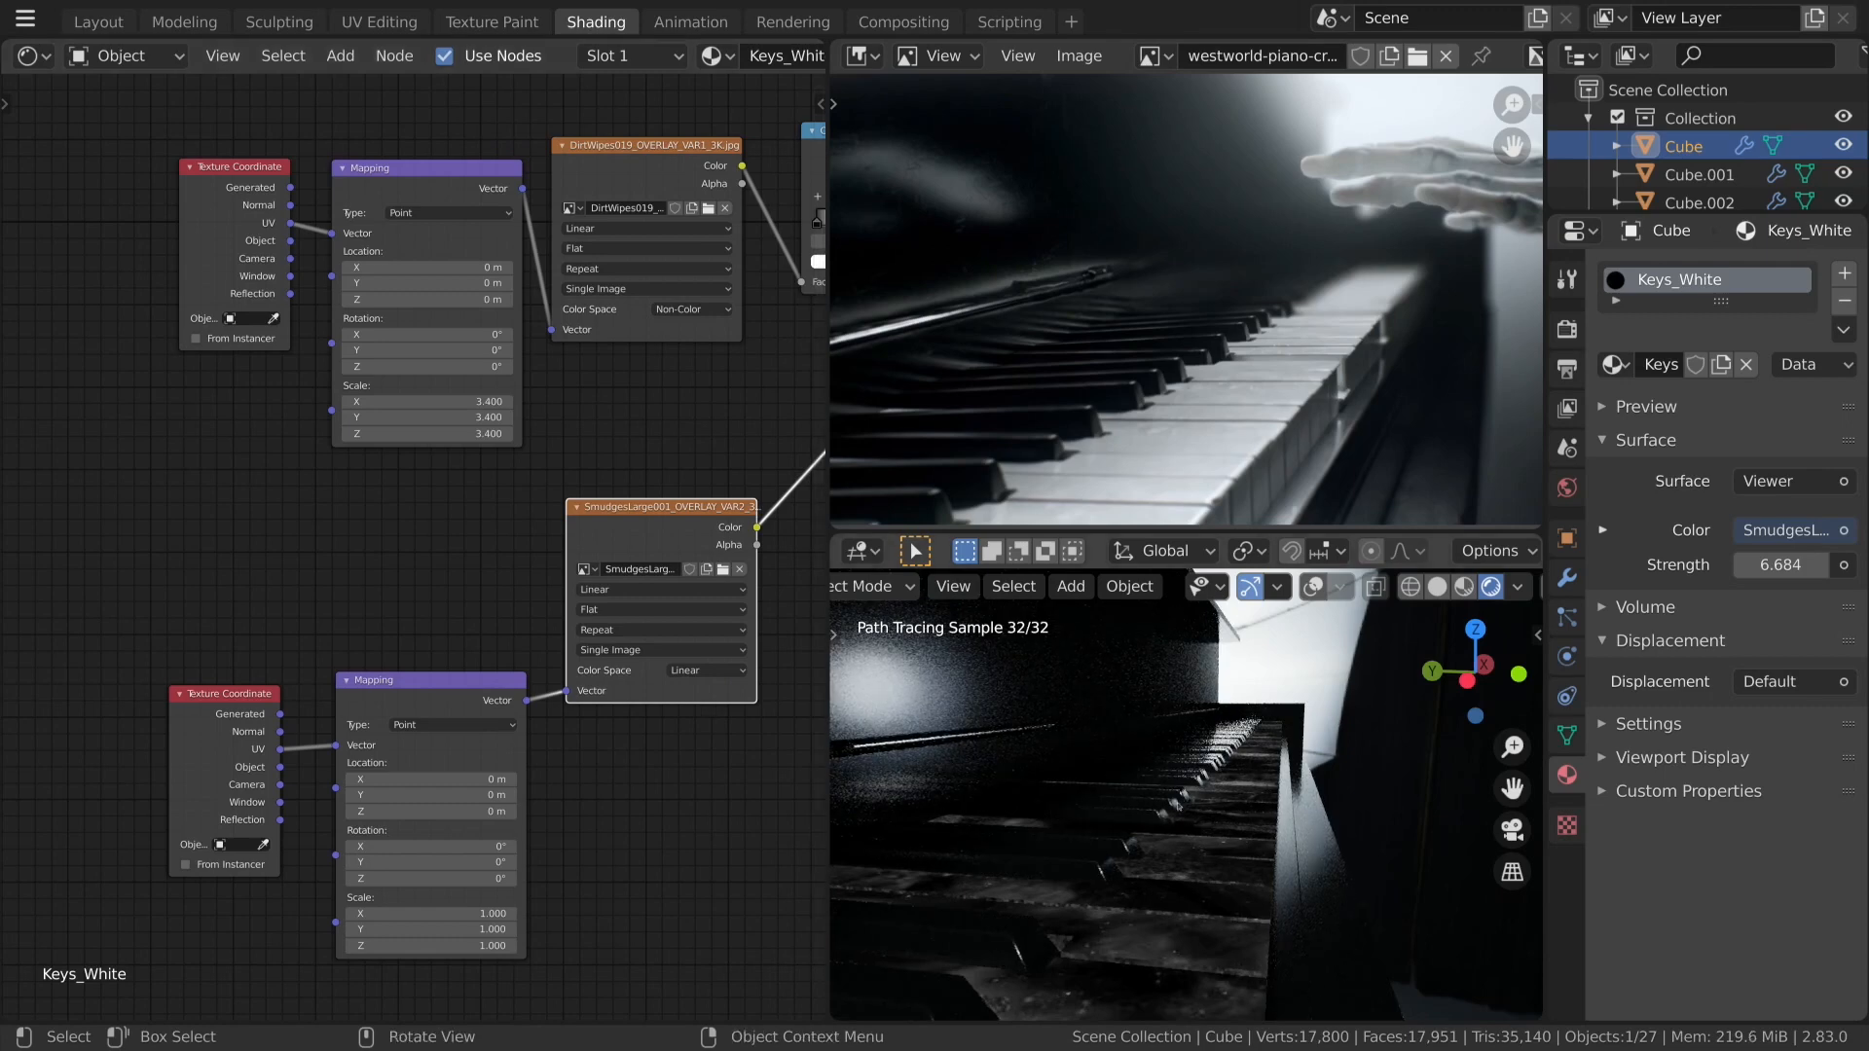
# Set the smudge texture's Mapping scale to 5.8 on X, Y and Z.
pyautogui.moveTo(431, 914); pyautogui.dragTo(301, 914)
pyautogui.scroll(-6, 558, 734)
pyautogui.moveTo(559, 734); pyautogui.dragTo(390, 754, button='middle')
pyautogui.scroll(5, 380, 761)
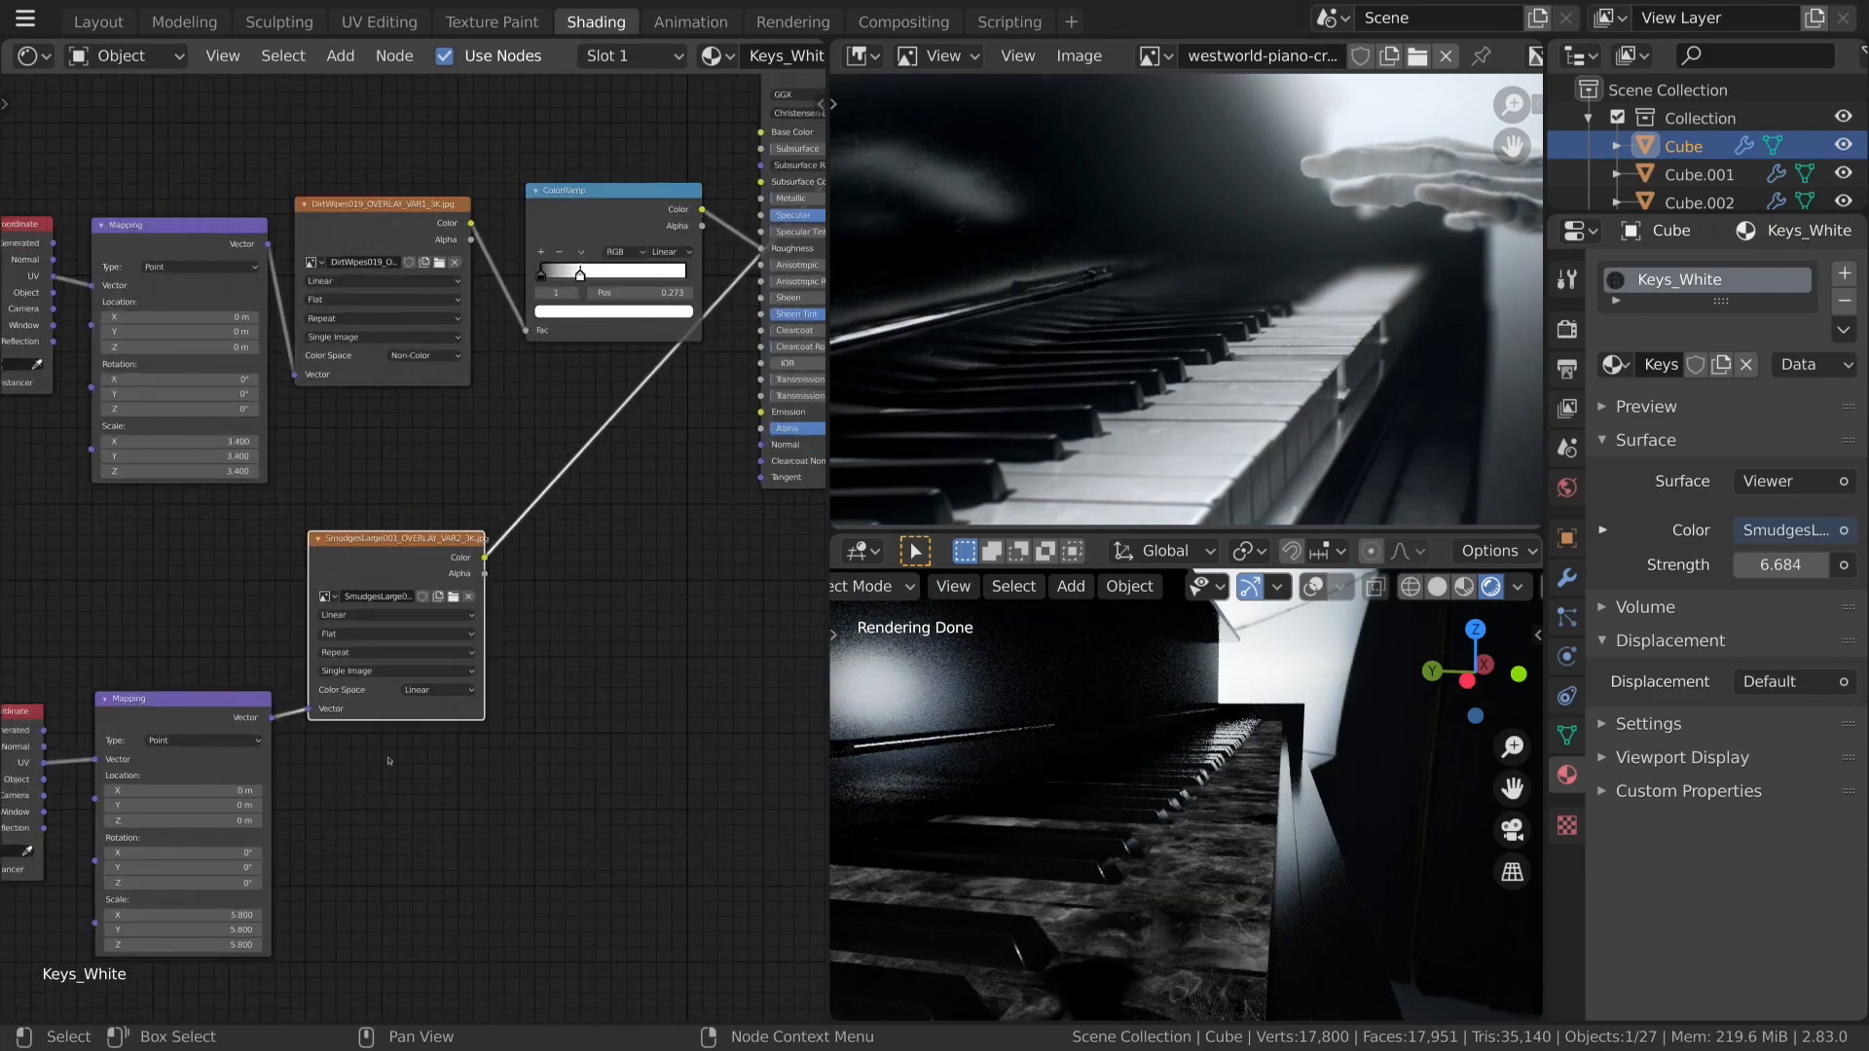
# Duplicate the dirt-wipe ColorRamp, connect the copy to the smudge texture's color output and preview it on the keys.
pyautogui.scroll(-5, 571, 675)
pyautogui.scroll(2, 747, 251)
pyautogui.click(425, 339)
pyautogui.hotkey('shift', 'd')
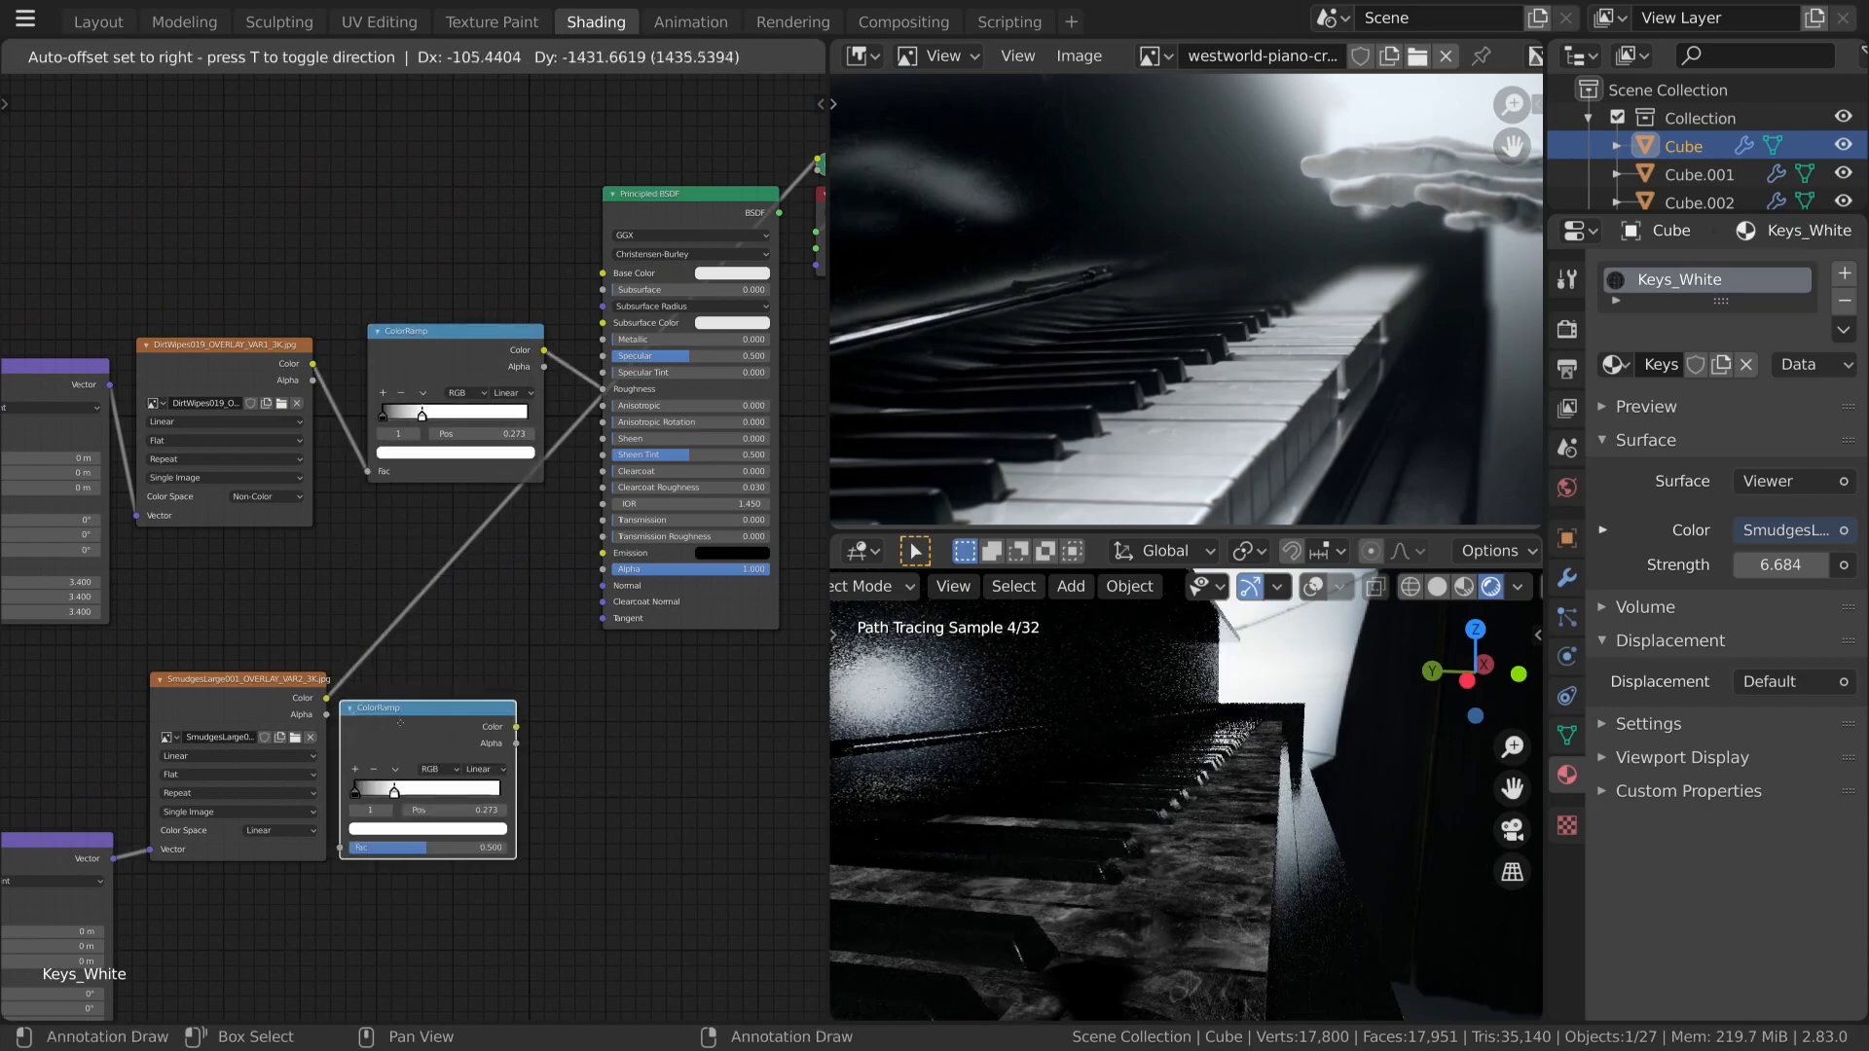
pyautogui.click(414, 661)
pyautogui.scroll(-3, 580, 818)
pyautogui.moveTo(576, 821); pyautogui.dragTo(482, 843, button='middle')
pyautogui.scroll(4, 480, 843)
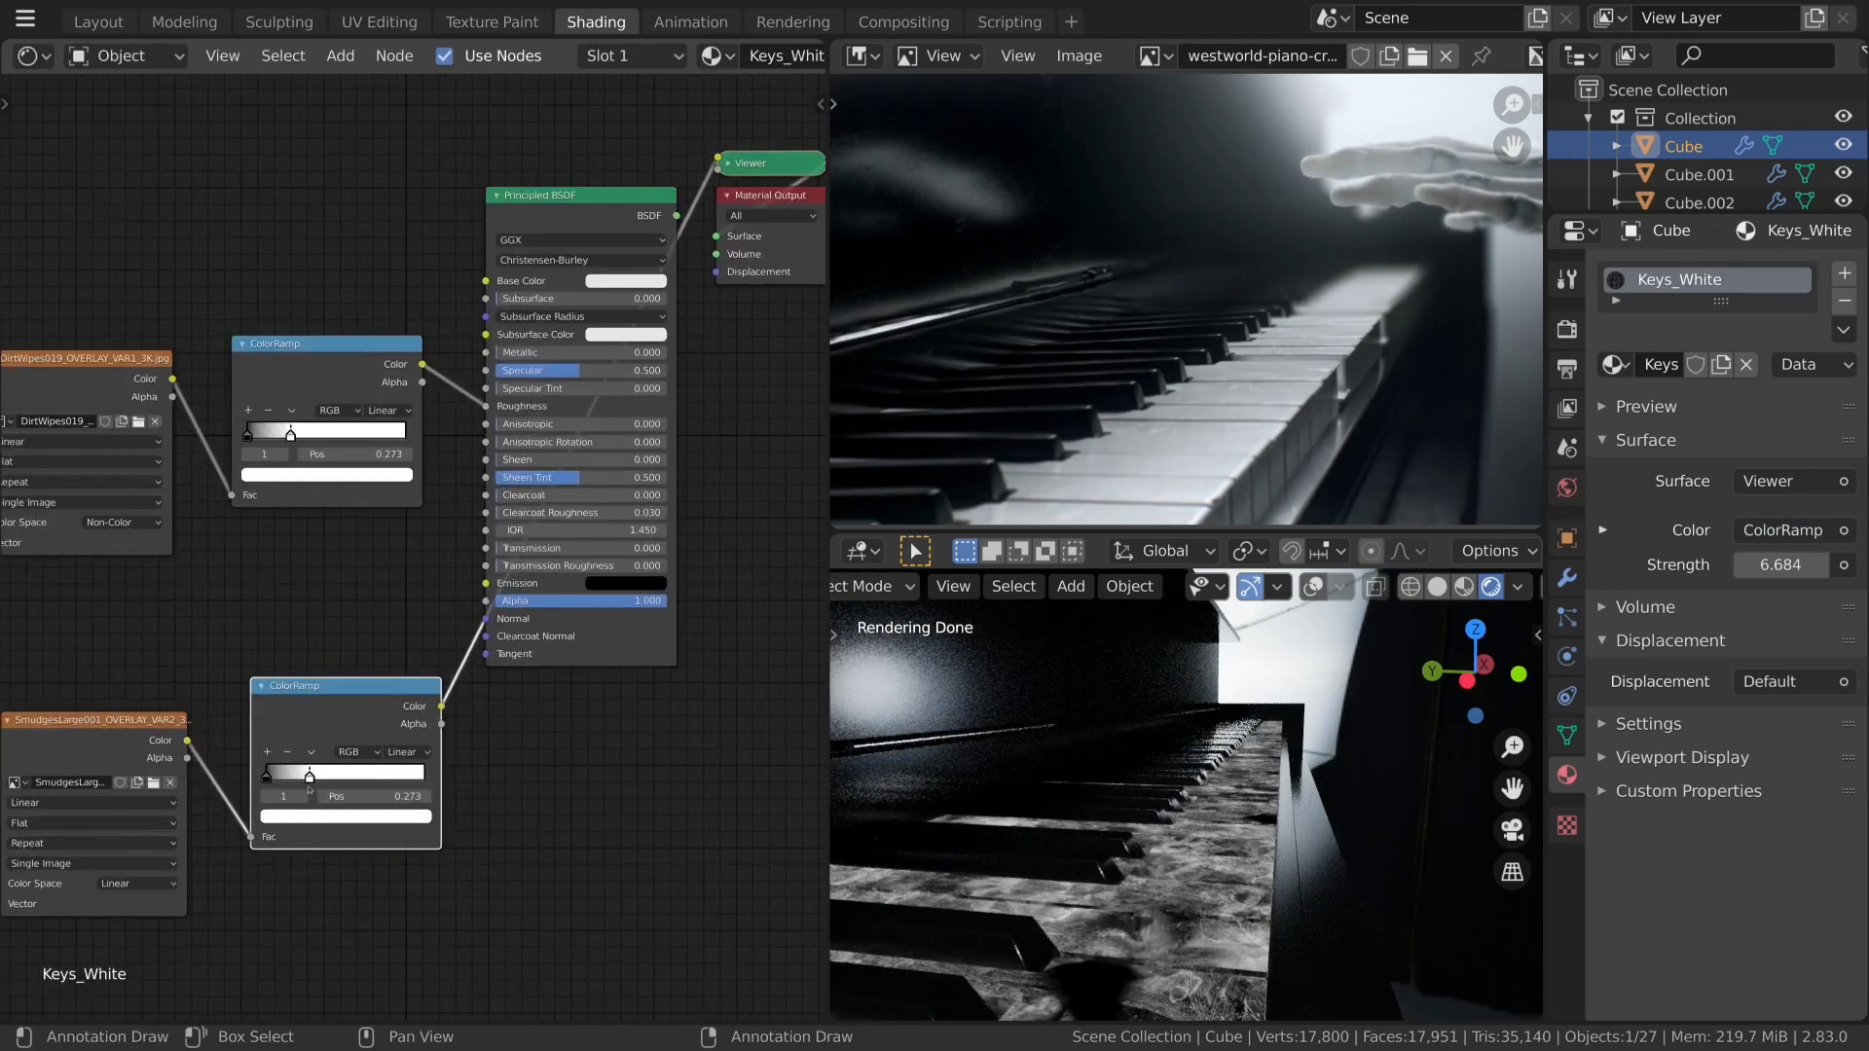
# Compare the previews of the dirt-wipe ColorRamp and the smudge ColorRamp on the white keys.
pyautogui.keyDown('ctrl'); pyautogui.keyDown('shift'); pyautogui.click(339, 362); pyautogui.keyUp('shift'); pyautogui.keyUp('ctrl')
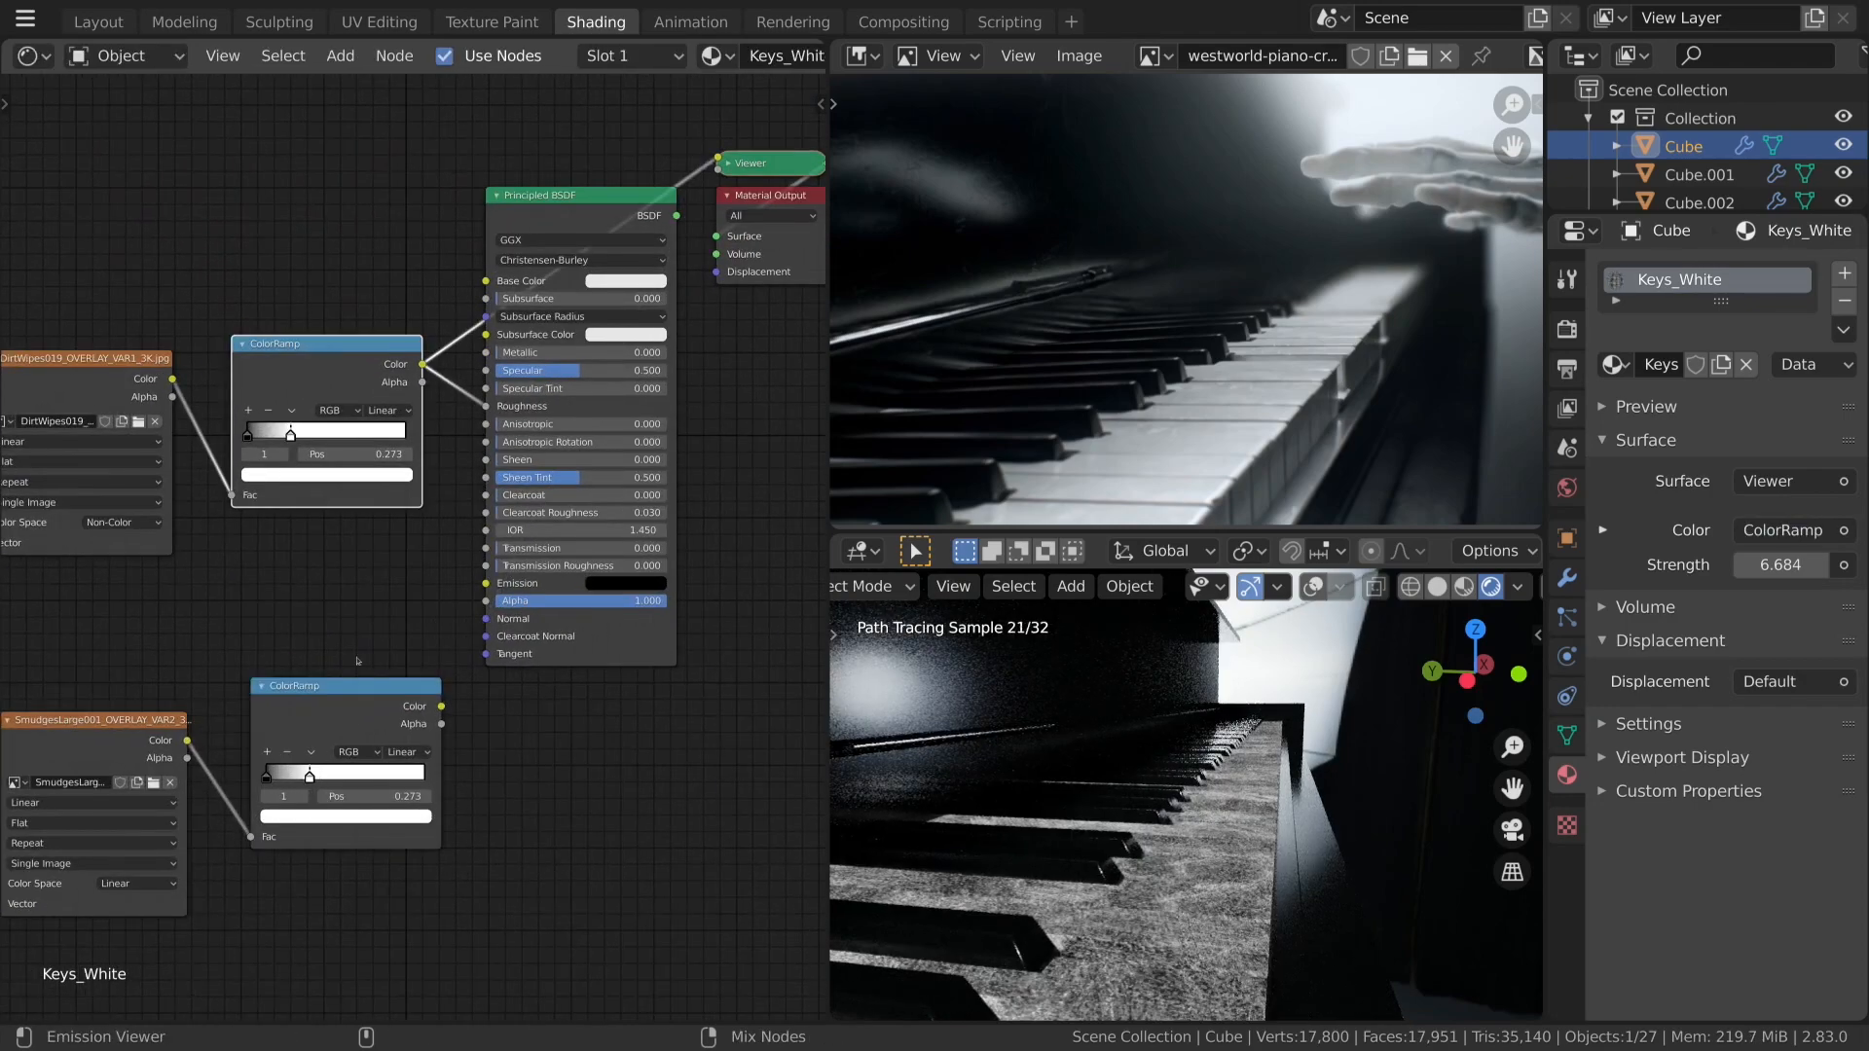
pyautogui.keyDown('ctrl'); pyautogui.keyDown('shift'); pyautogui.click(356, 703); pyautogui.keyUp('shift'); pyautogui.keyUp('ctrl')
pyautogui.scroll(-6, 610, 778)
pyautogui.moveTo(682, 851); pyautogui.dragTo(525, 834, button='middle')
pyautogui.scroll(5, 423, 545)
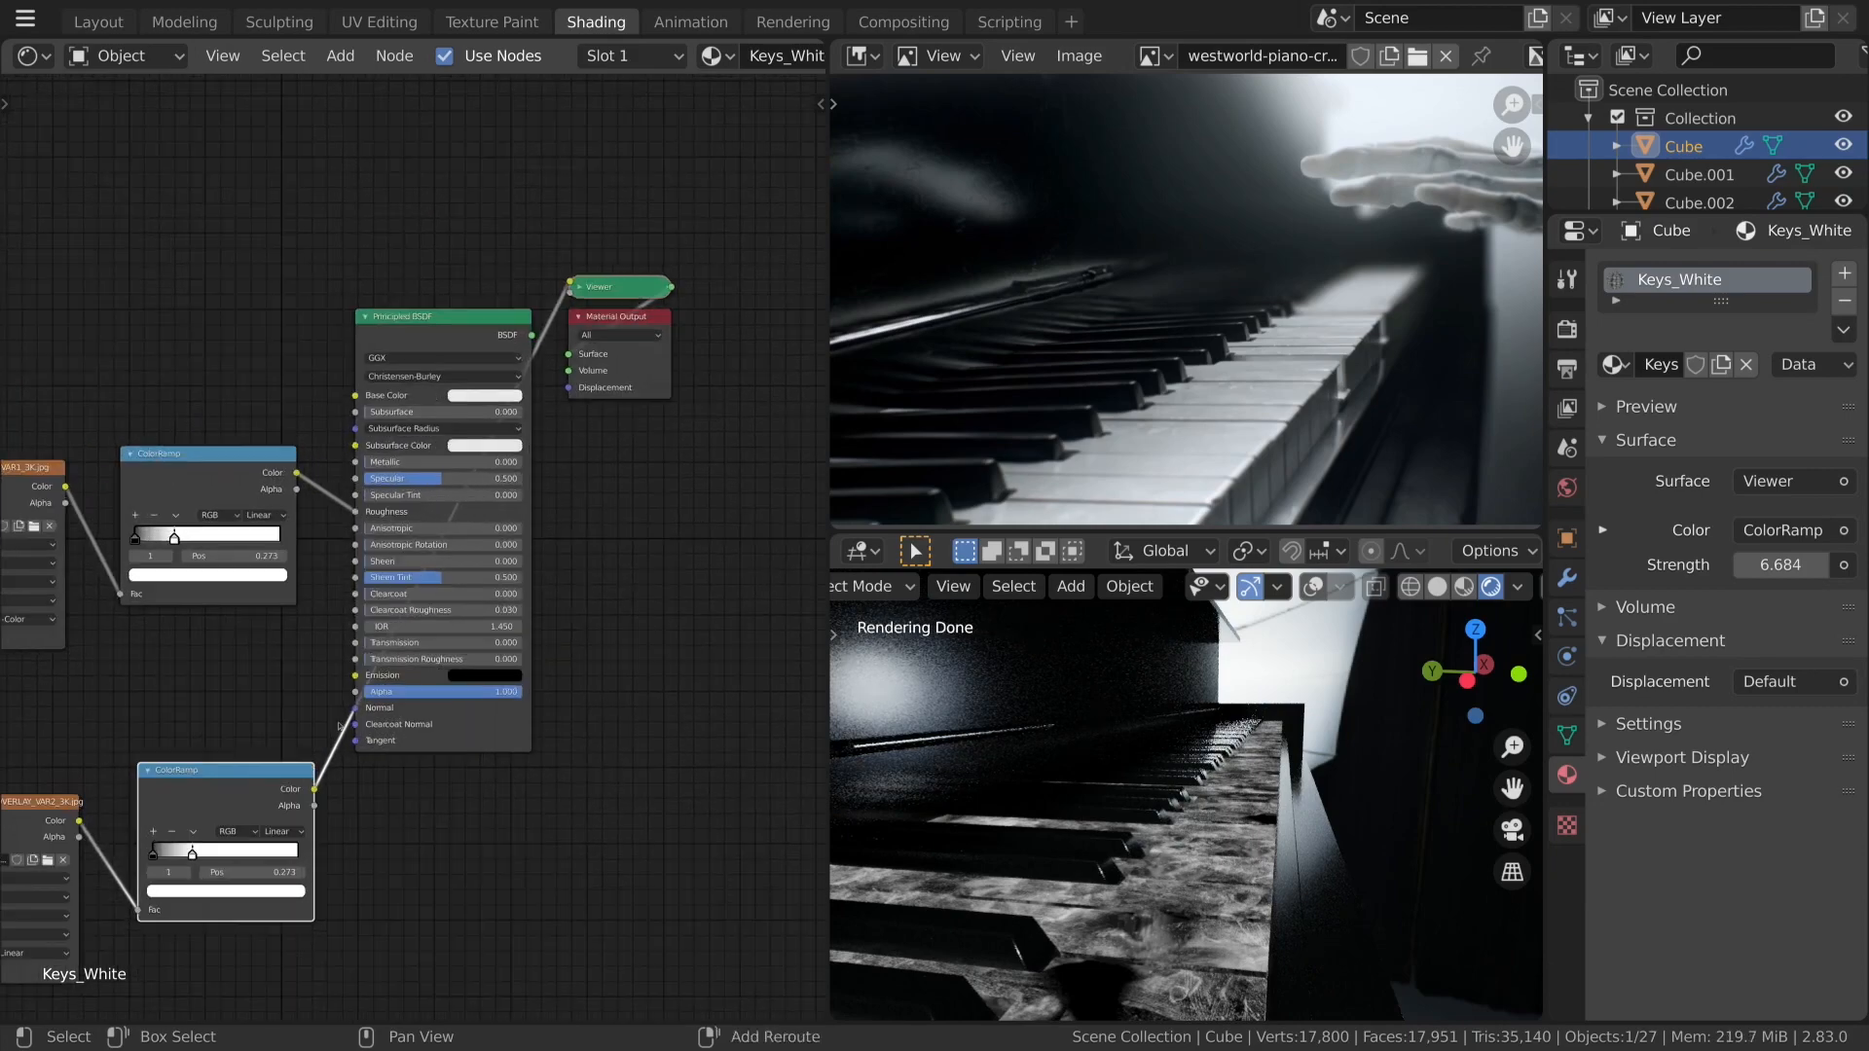
# Insert a clamped Add Math node before the Principled BSDF's Roughness that sums the dirt-wipe and smudge ColorRamps.
pyautogui.hotkey('shift', 'a')
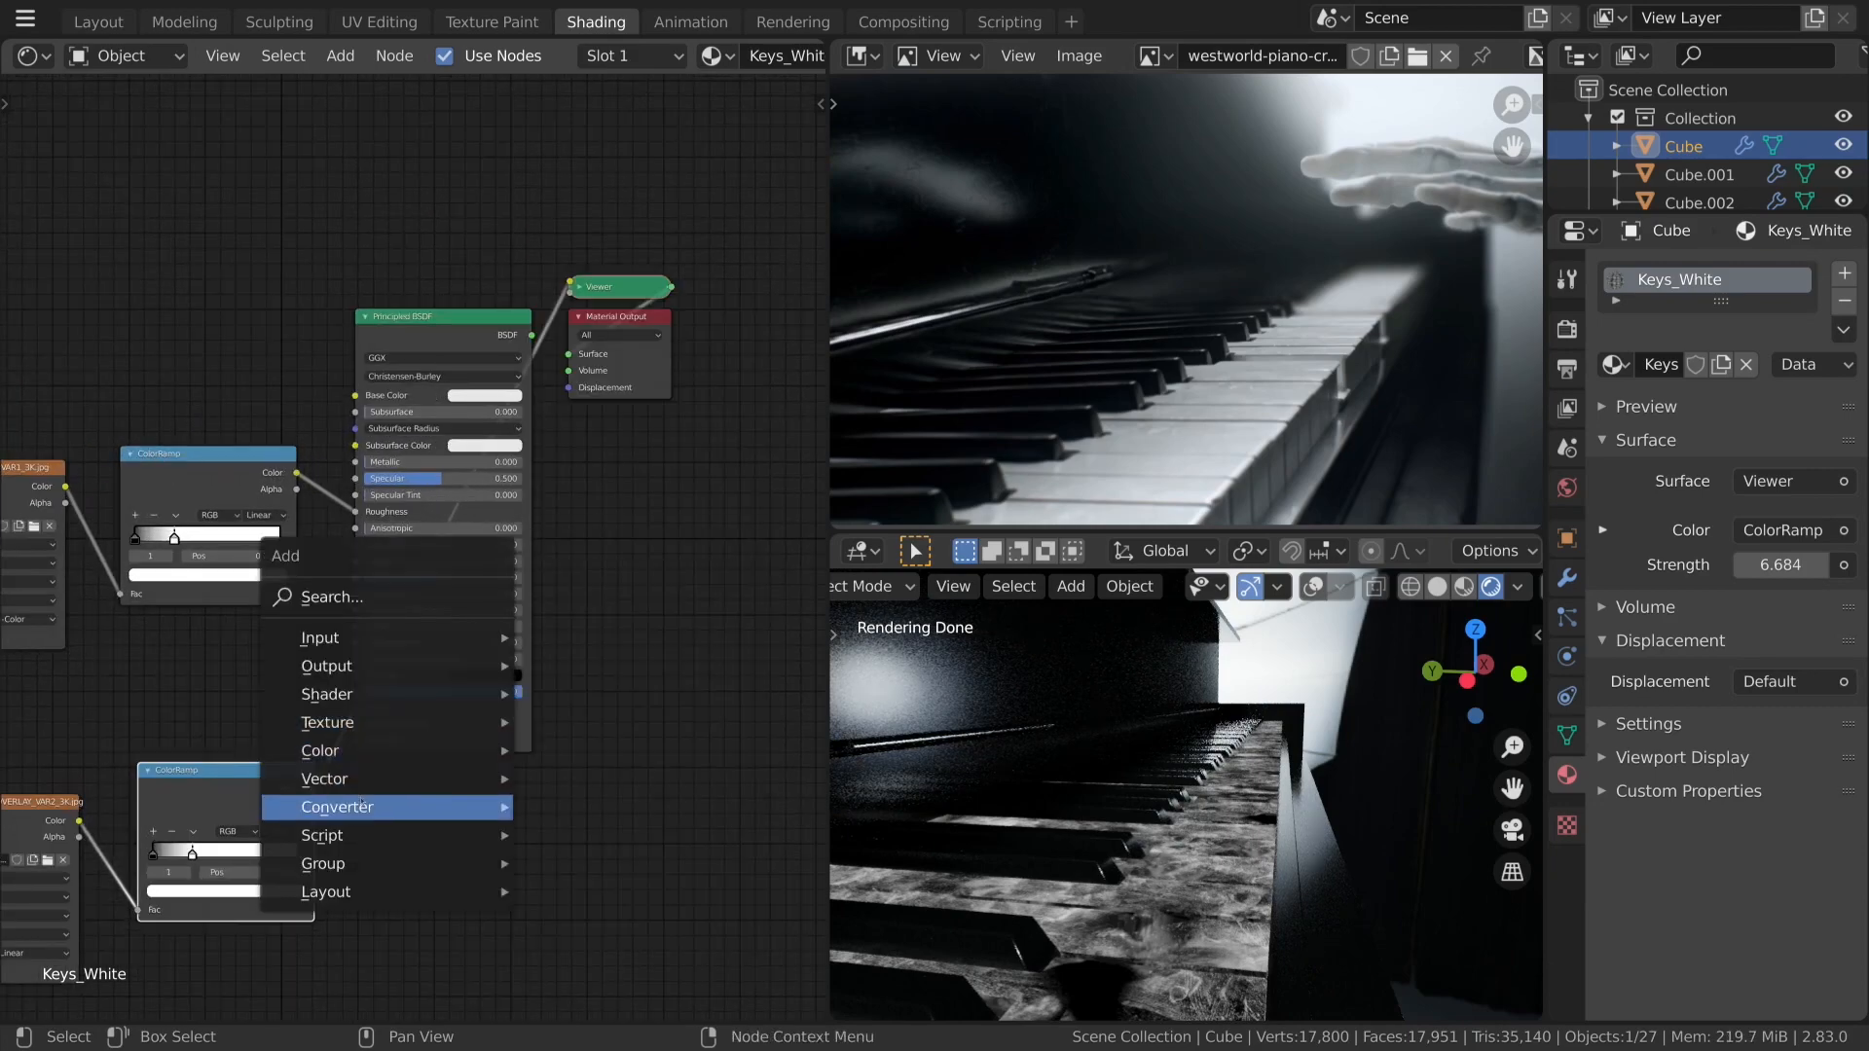
pyautogui.moveTo(390, 807)
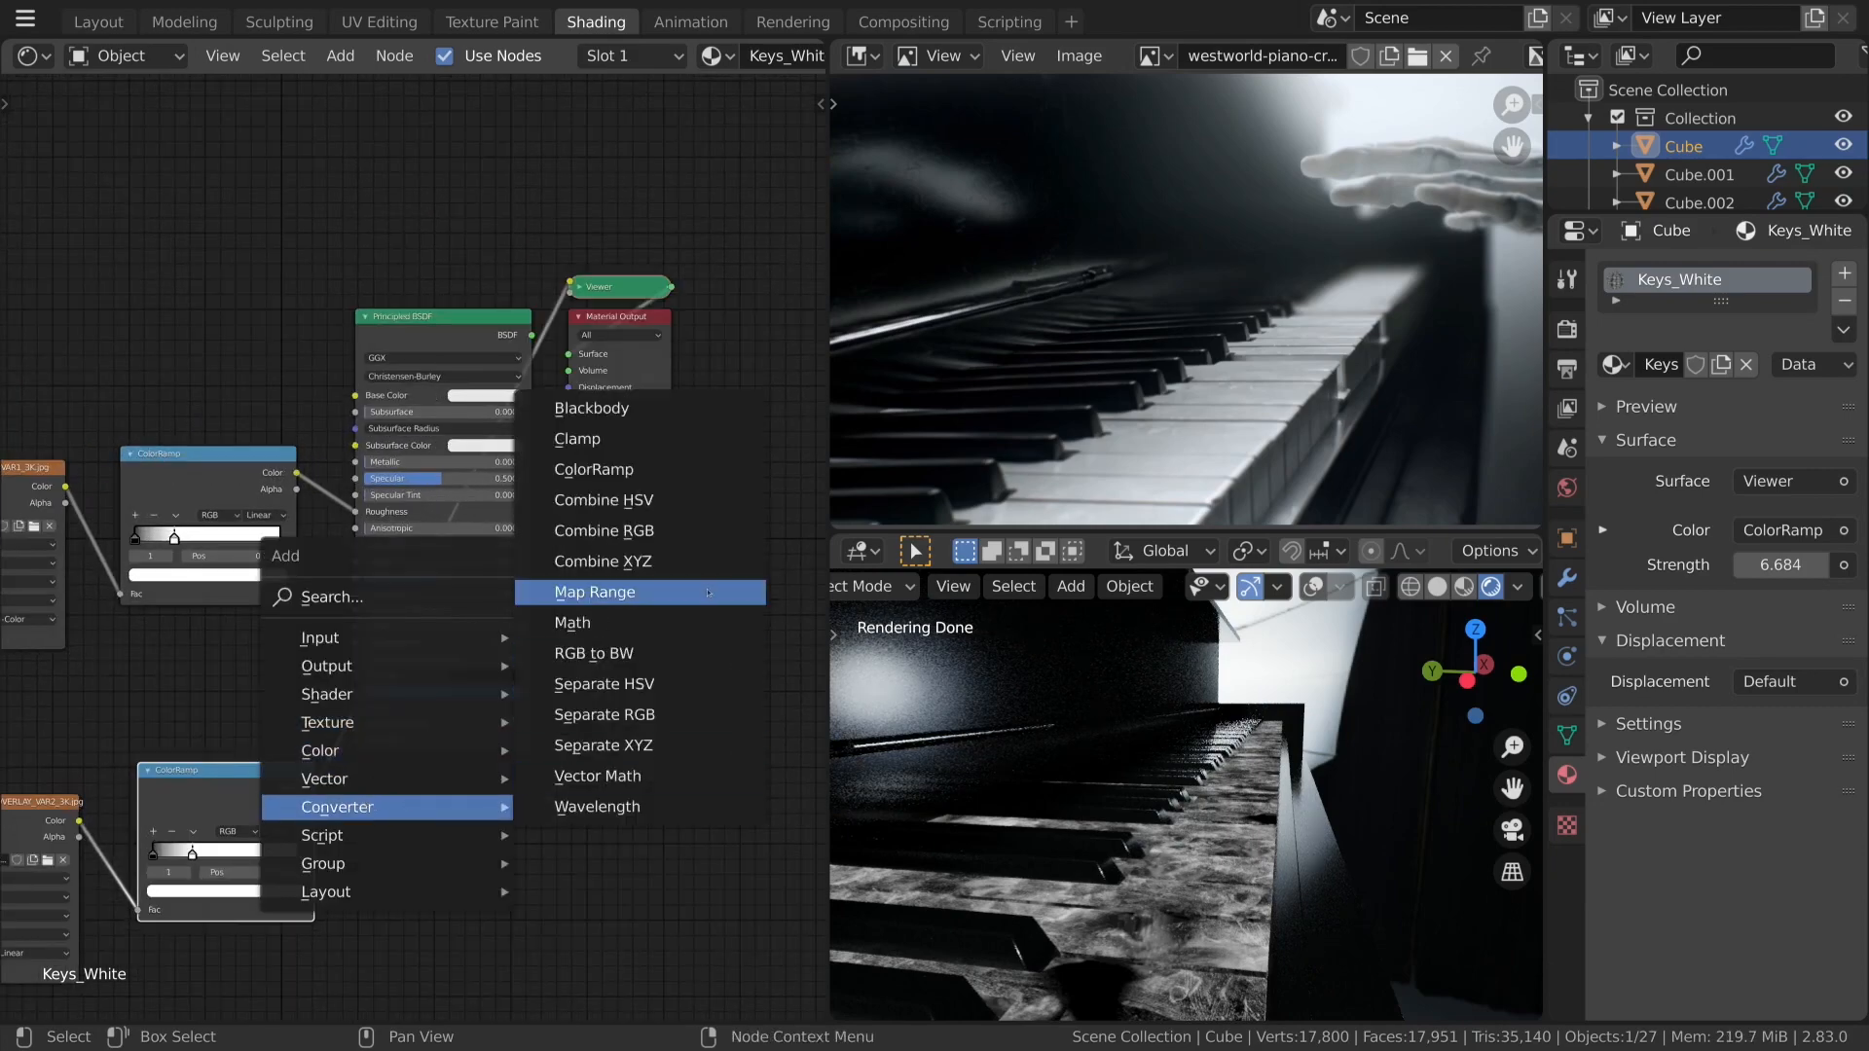
pyautogui.click(708, 623)
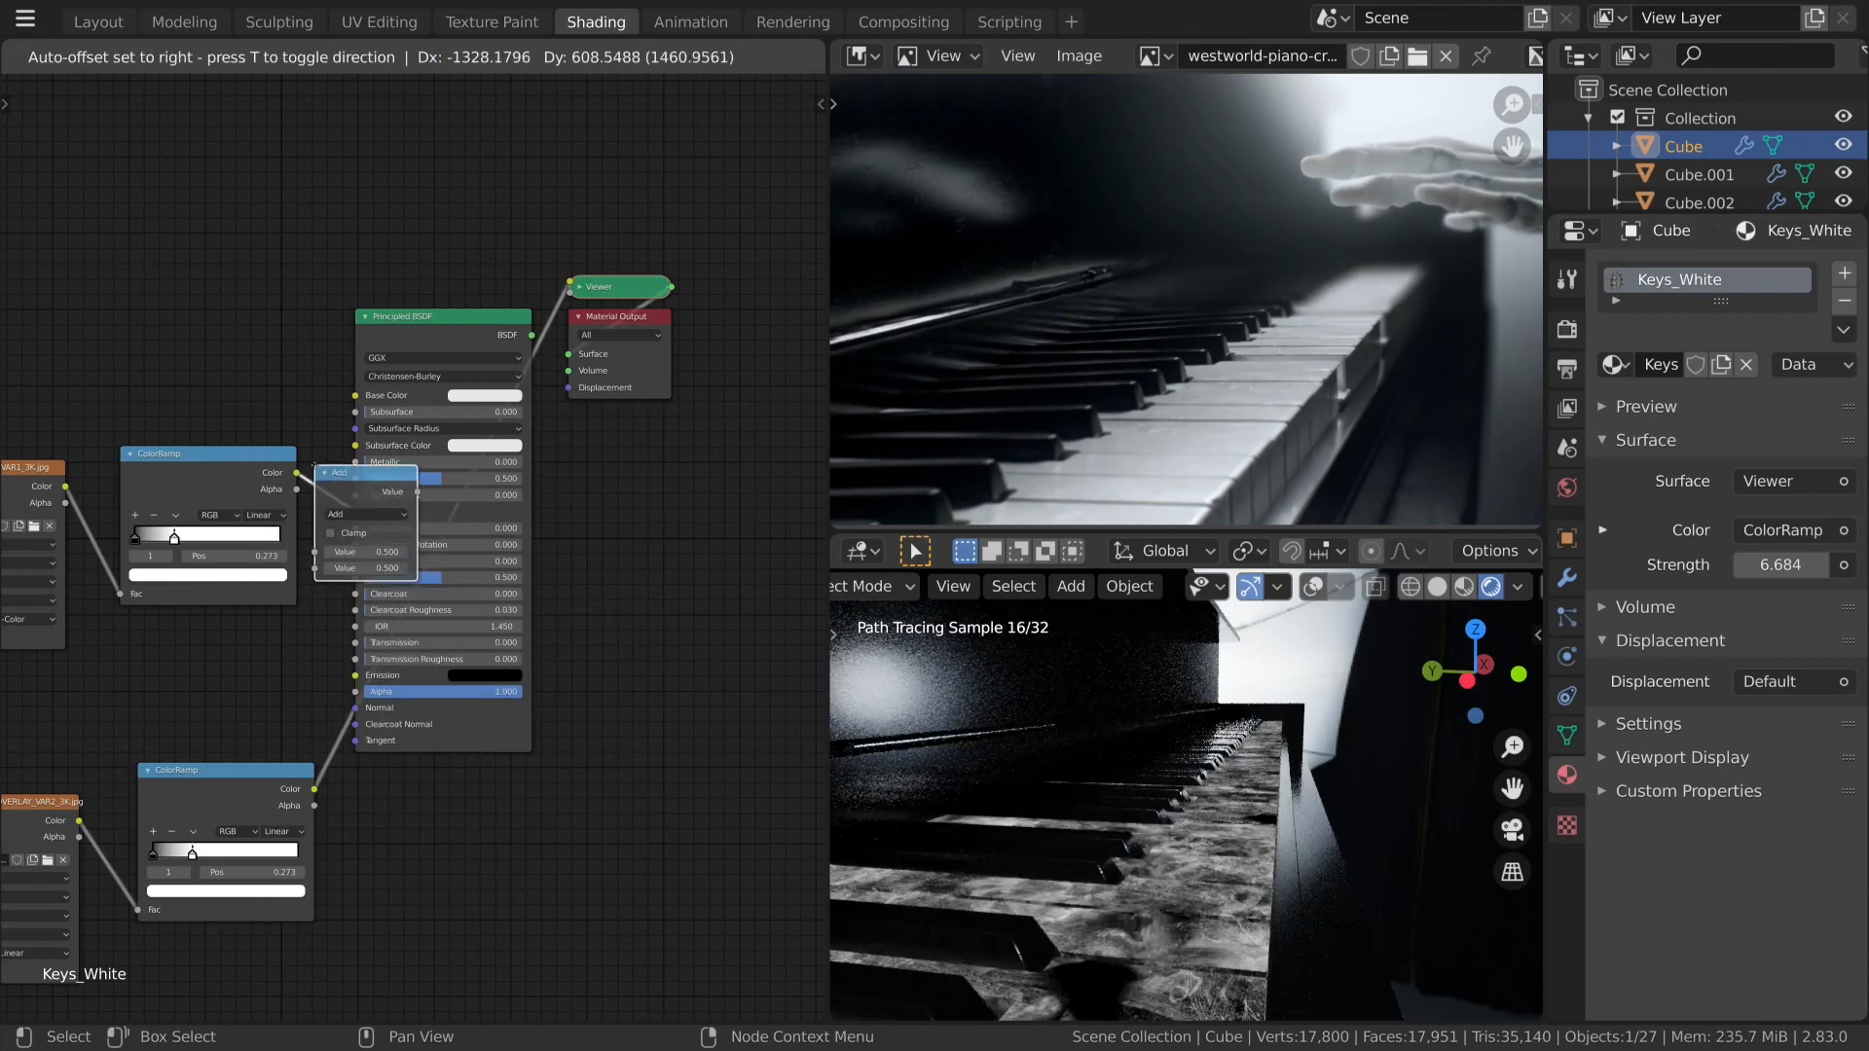
pyautogui.click(354, 467)
pyautogui.moveTo(315, 789); pyautogui.dragTo(355, 570)
pyautogui.click(390, 535)
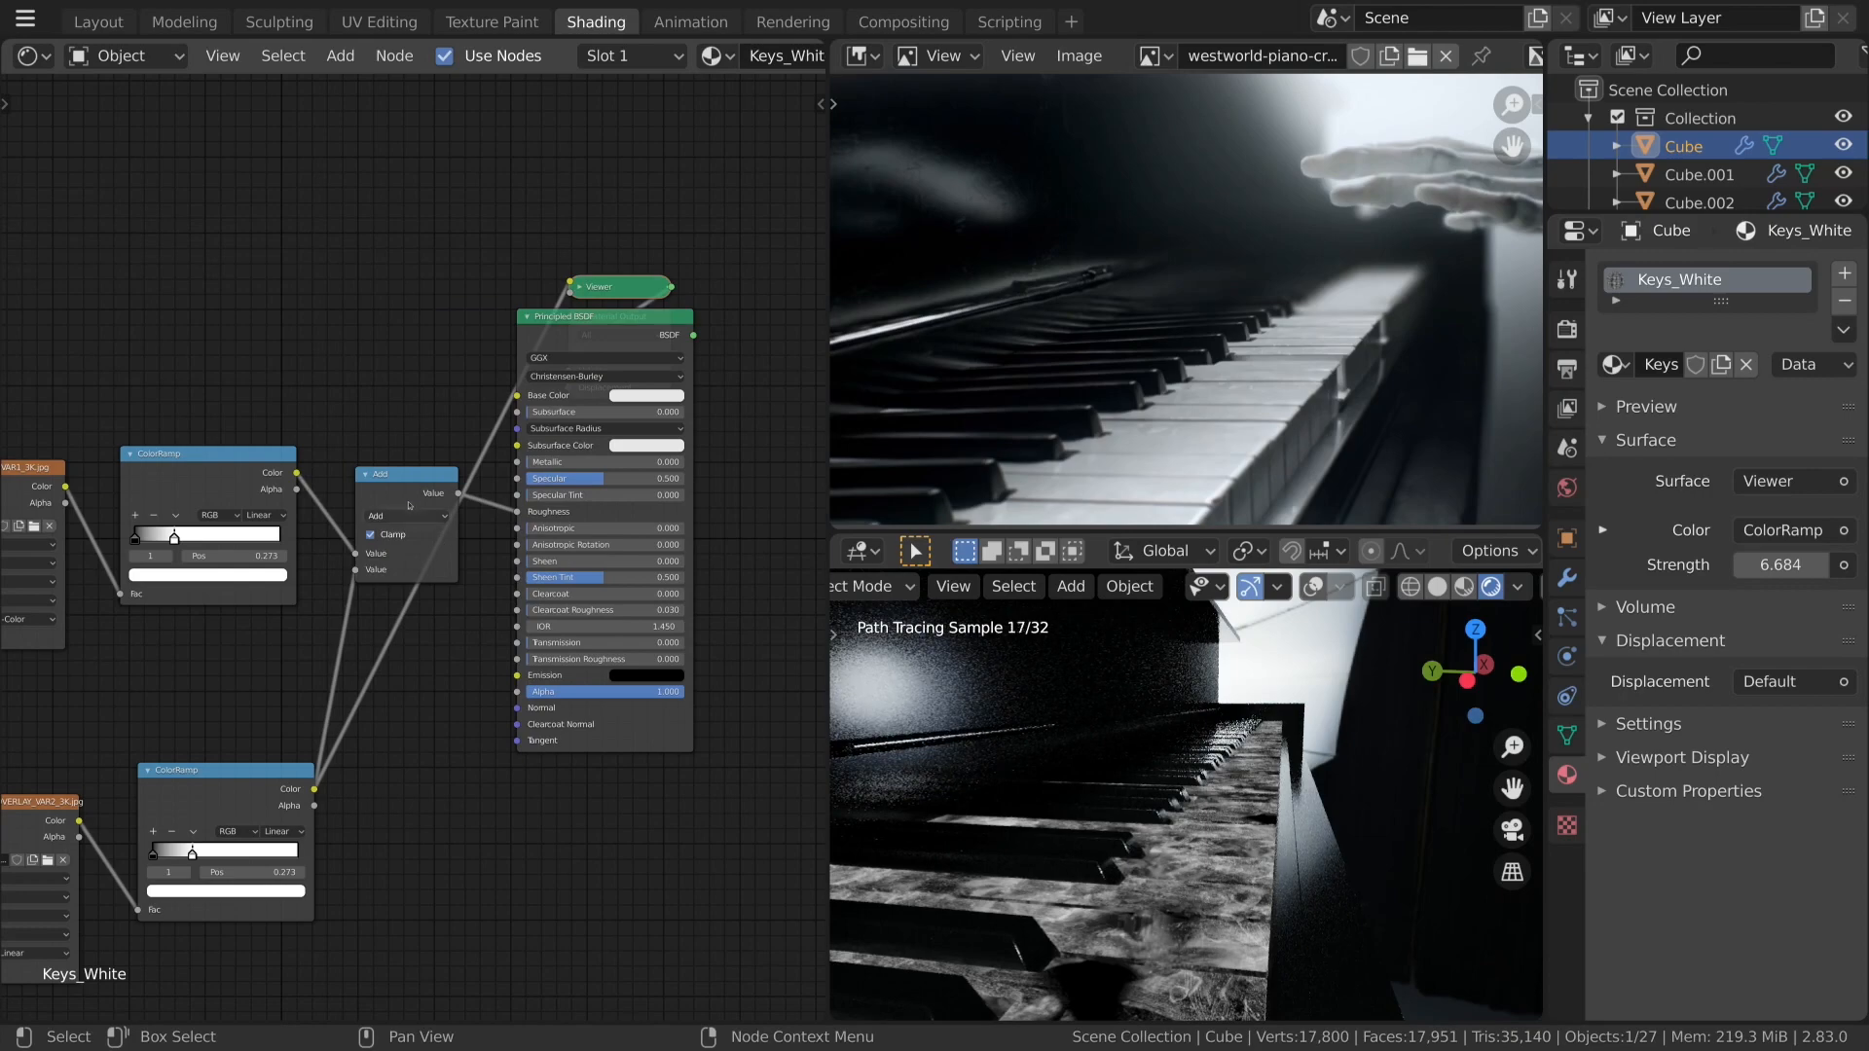
# Preview the Add node's combined dirt-wipe and smudge output on the white keys, and return the preview to the Principled BSDF.
pyautogui.moveTo(414, 495); pyautogui.dragTo(407, 504)
pyautogui.keyDown('ctrl'); pyautogui.keyDown('shift'); pyautogui.click(407, 504); pyautogui.keyUp('shift'); pyautogui.keyUp('ctrl')
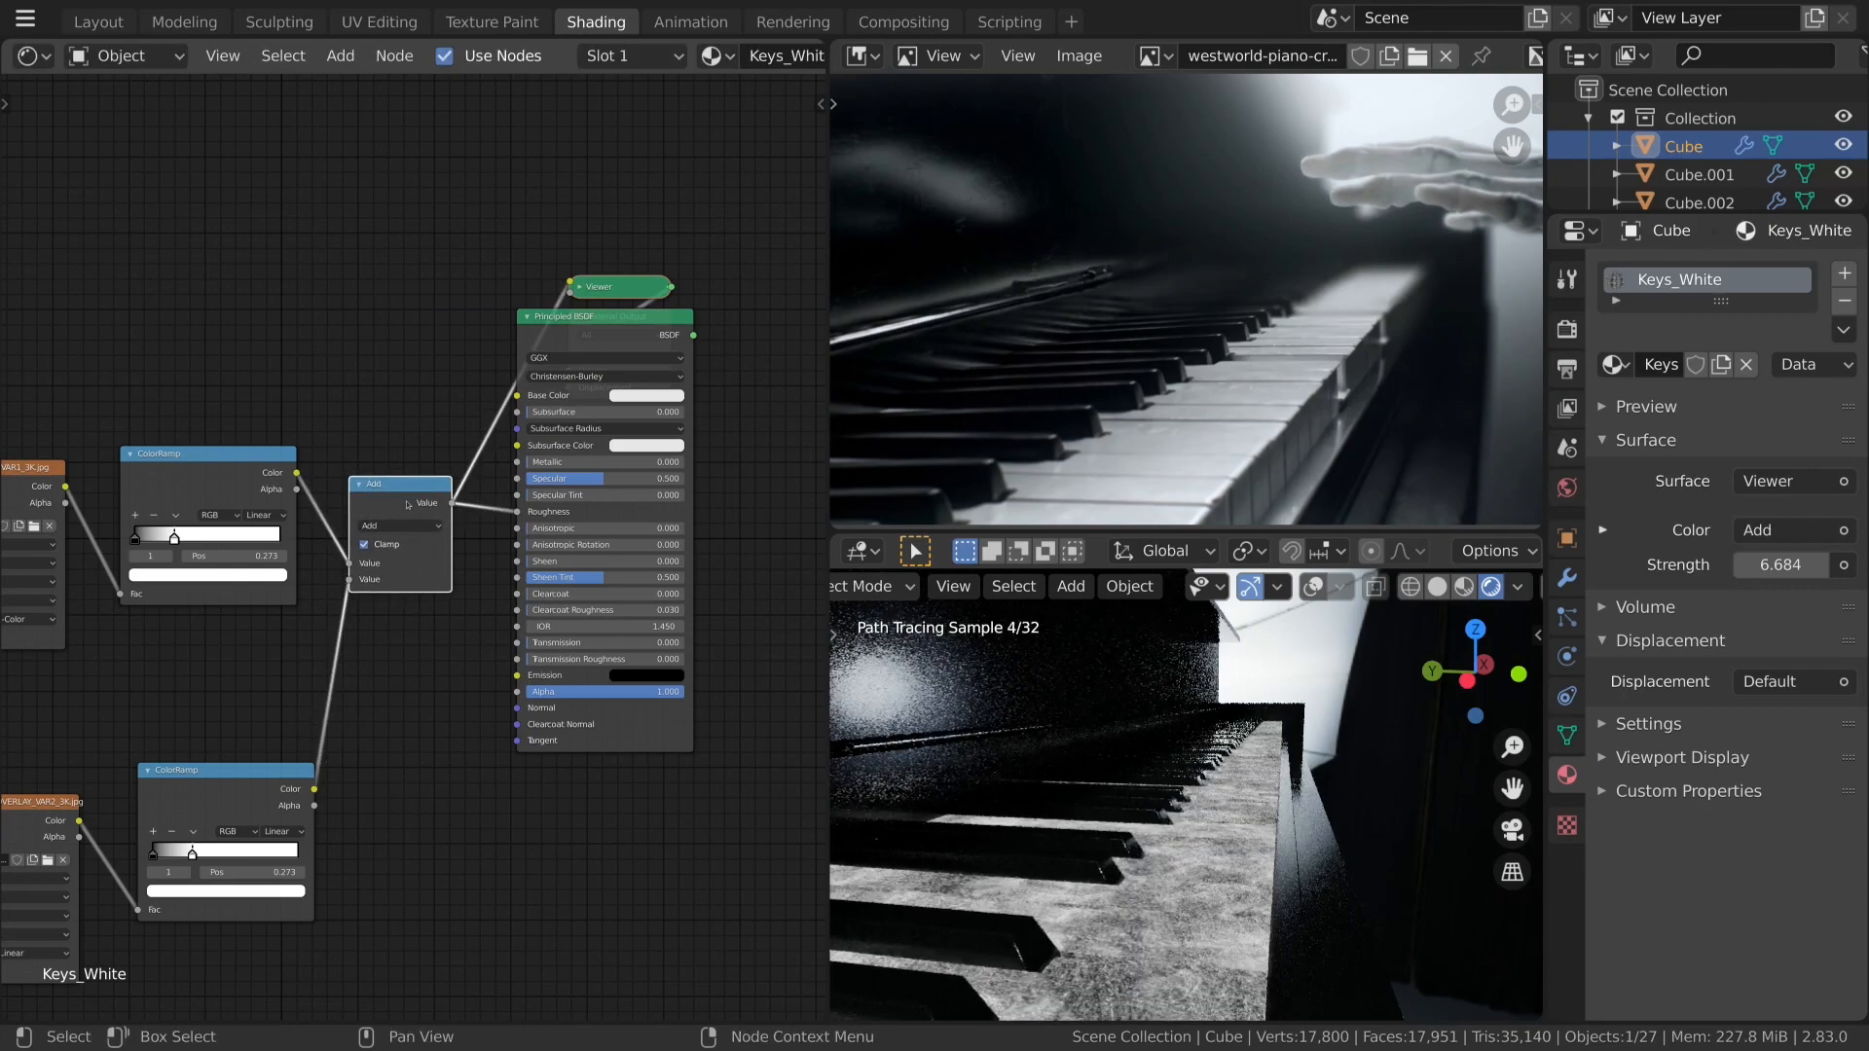
pyautogui.moveTo(417, 837); pyautogui.dragTo(600, 595, button='middle')
pyautogui.scroll(9, 418, 555)
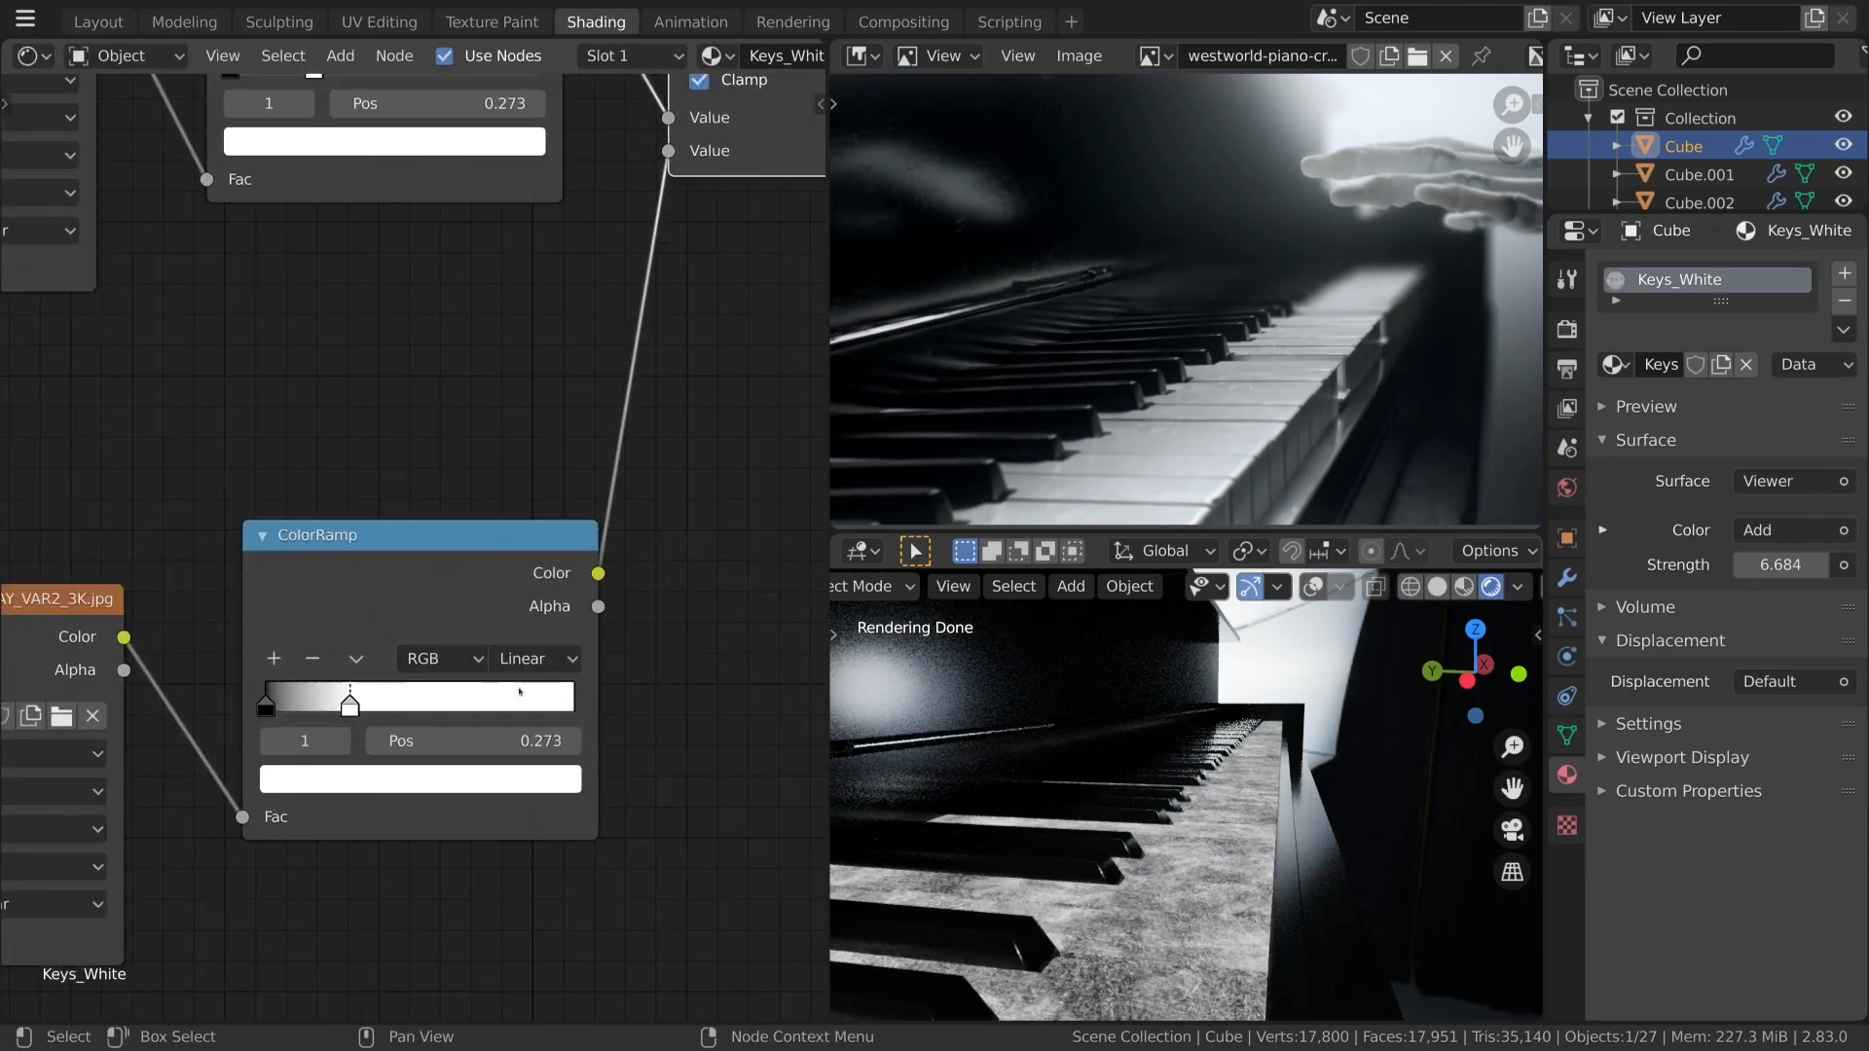
pyautogui.click(352, 710)
pyautogui.scroll(-3, 382, 687)
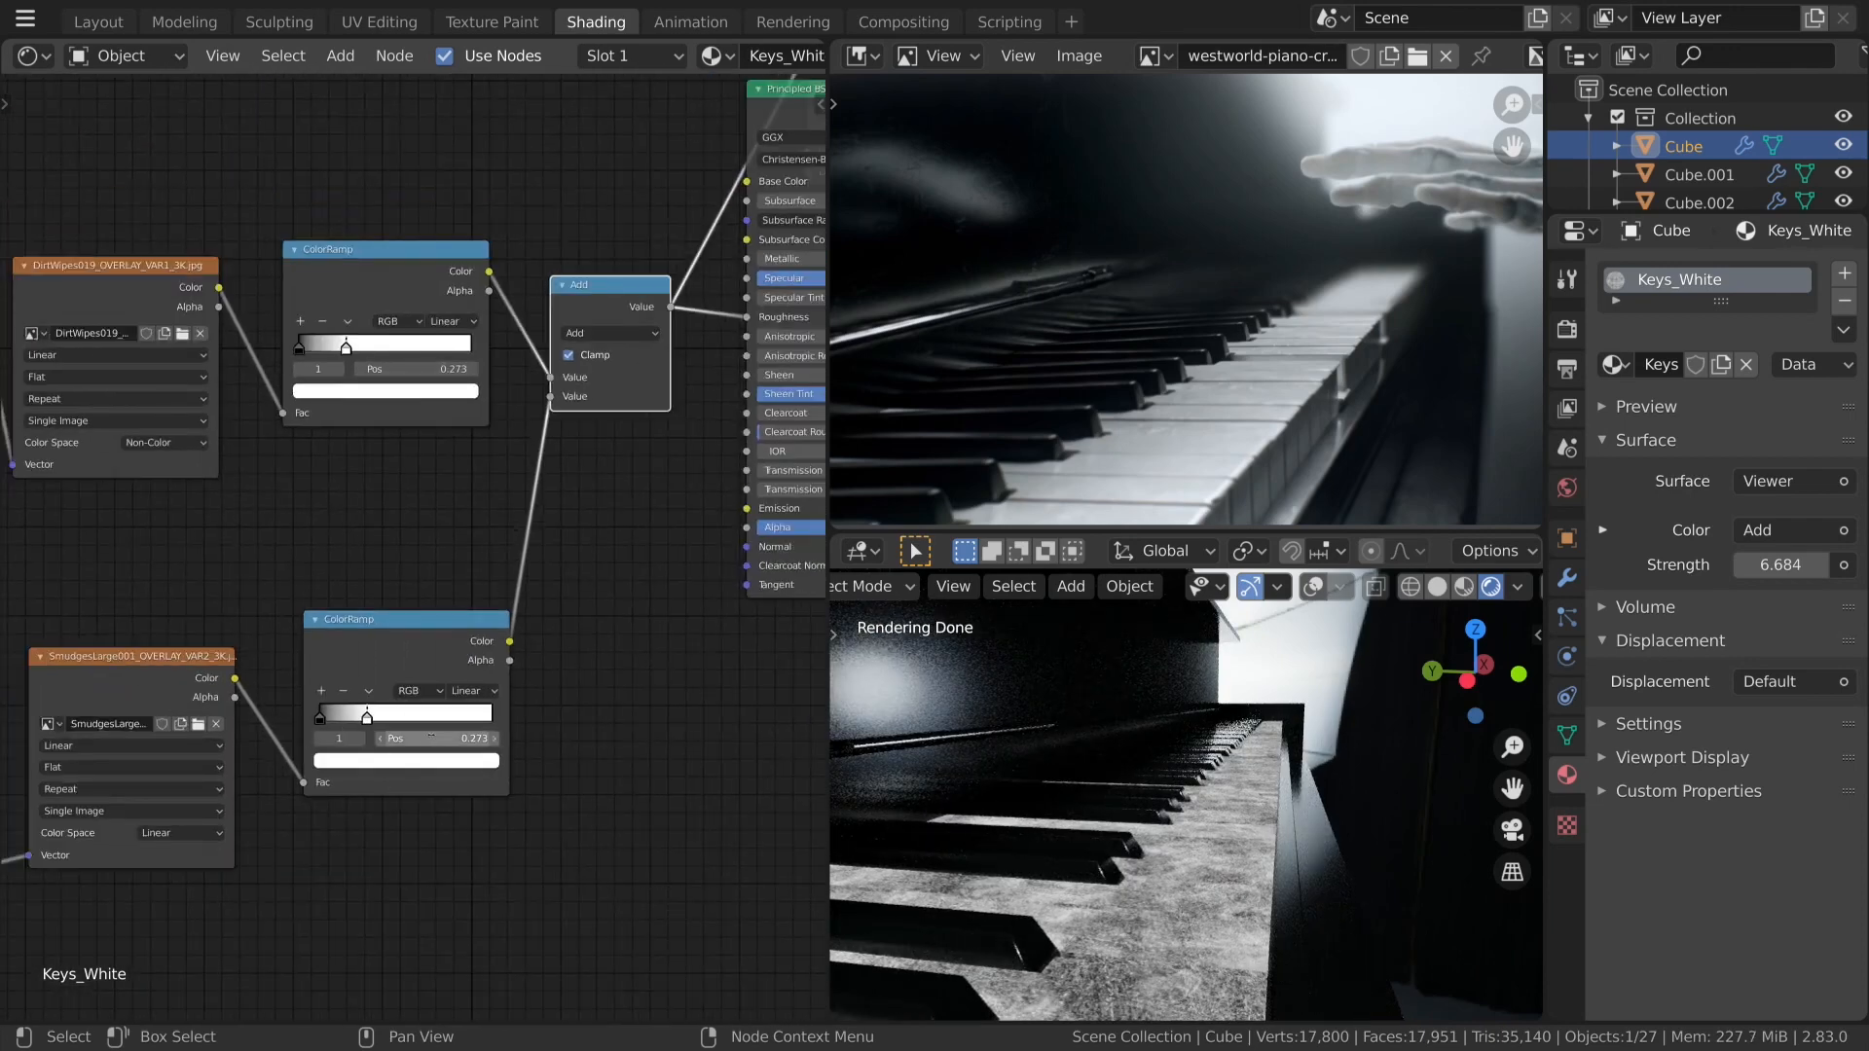
pyautogui.click(452, 764)
pyautogui.moveTo(467, 511)
pyautogui.mouseDown()
pyautogui.moveTo(466, 635)
pyautogui.moveTo(466, 505)
pyautogui.mouseUp()
pyautogui.scroll(-6, 632, 591)
pyautogui.moveTo(621, 387); pyautogui.dragTo(563, 465, button='middle')
pyautogui.scroll(5, 563, 465)
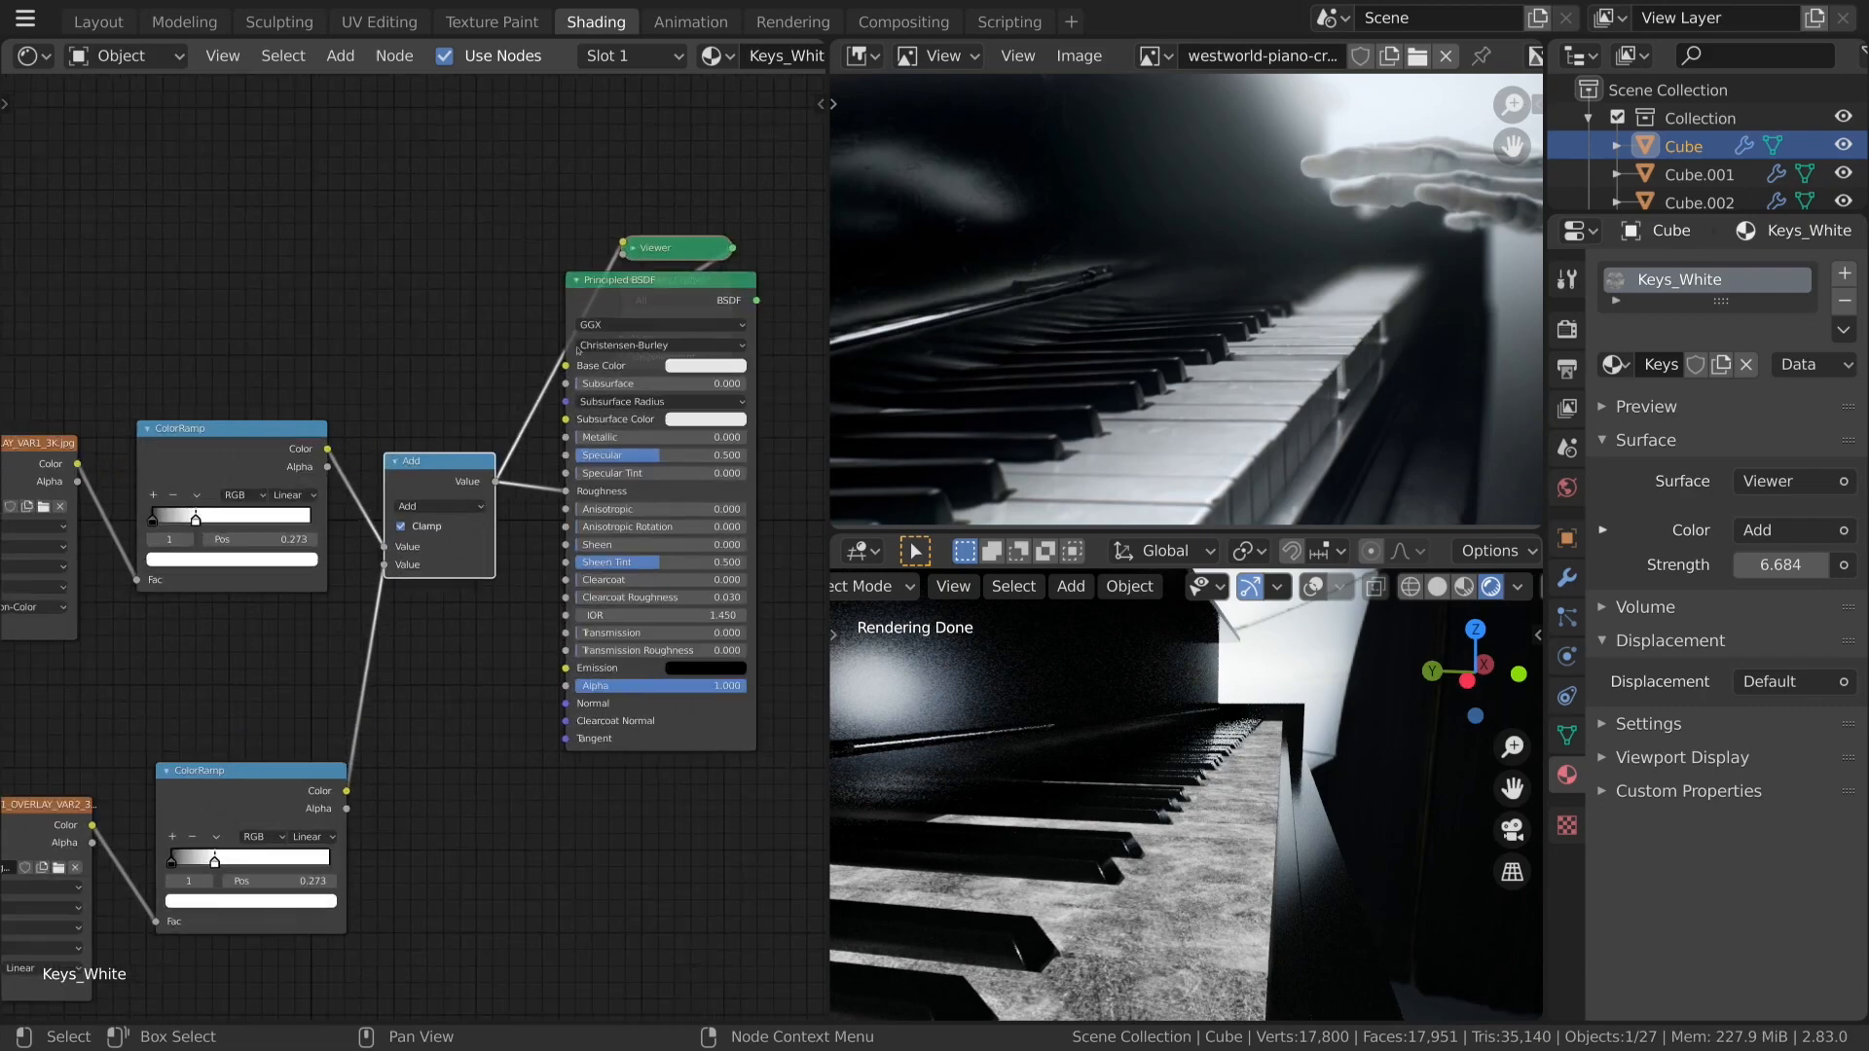
pyautogui.keyDown('ctrl'); pyautogui.keyDown('shift'); pyautogui.click(659, 319); pyautogui.keyUp('shift'); pyautogui.keyUp('ctrl')
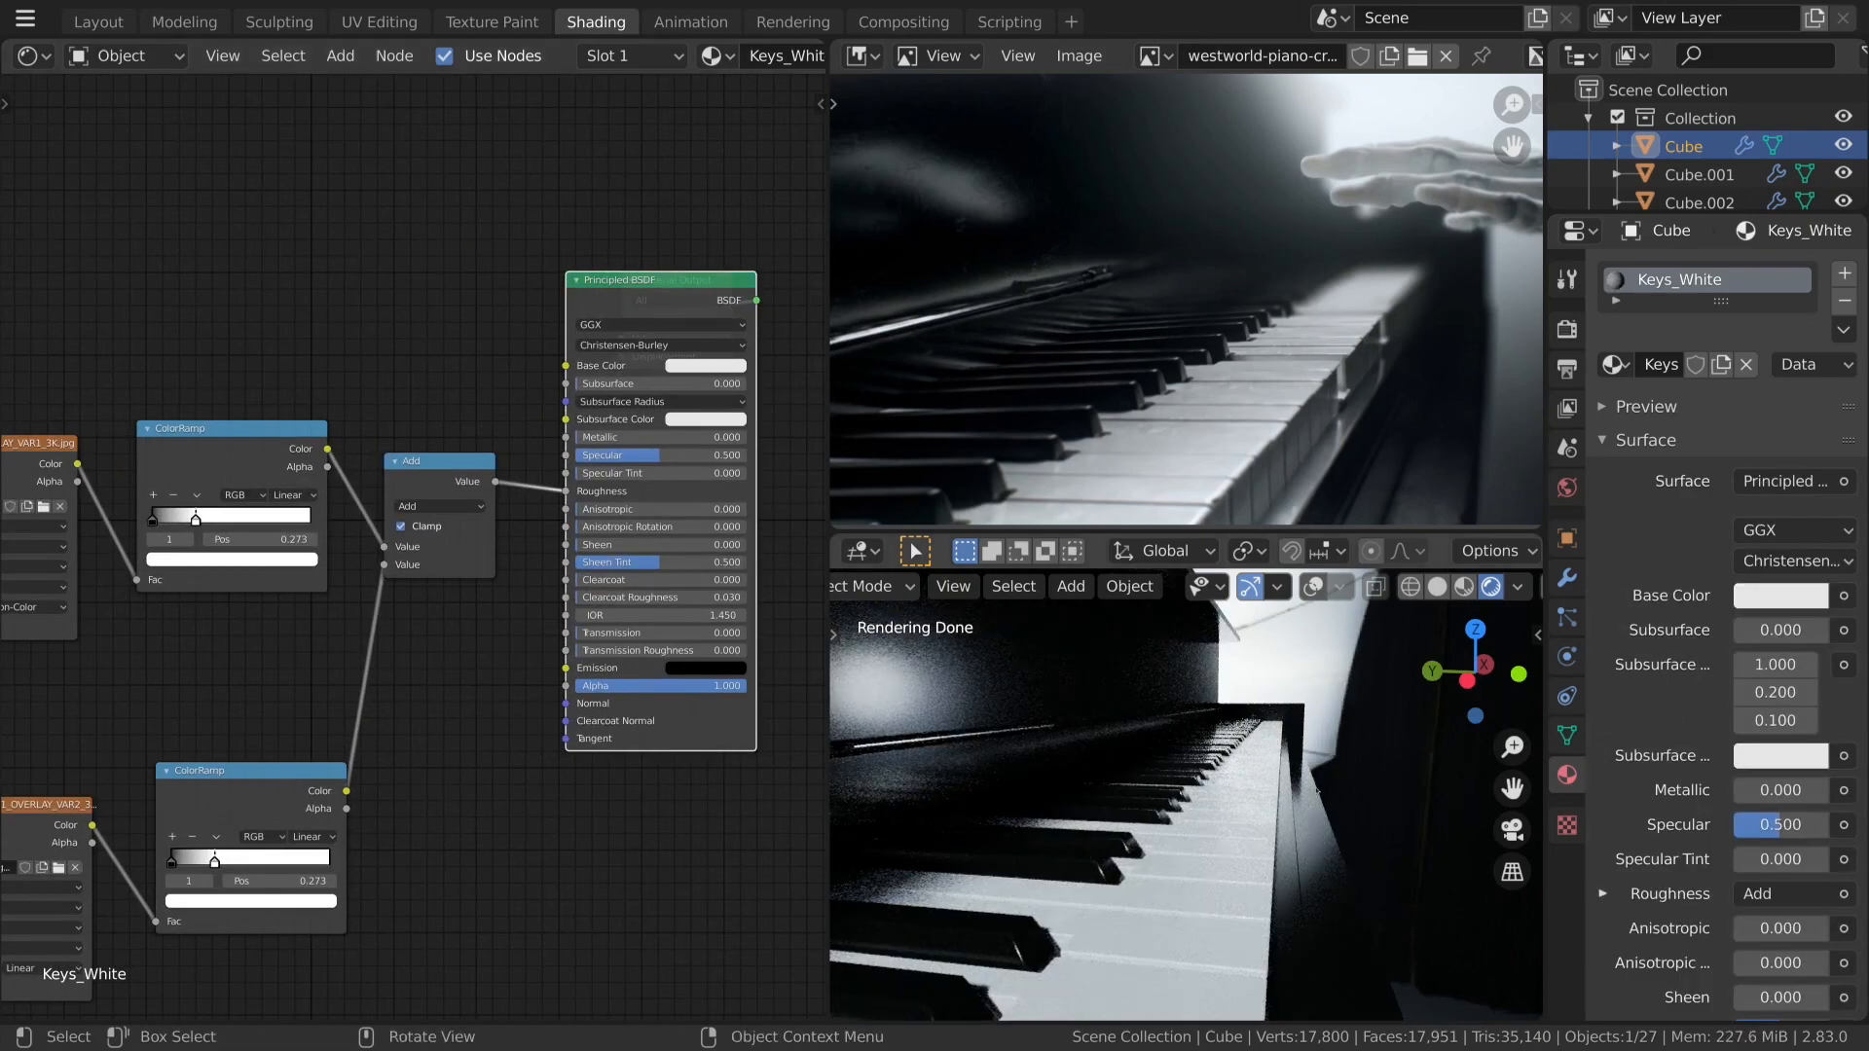
# Add an Image Texture node in the free space above the dirt-wipe texture nodes.
pyautogui.moveTo(643, 280); pyautogui.dragTo(832, 363)
pyautogui.moveTo(577, 338); pyautogui.dragTo(610, 335)
pyautogui.scroll(-10, 477, 592)
pyautogui.moveTo(374, 832); pyautogui.dragTo(588, 710, button='middle')
pyautogui.scroll(5, 588, 710)
pyautogui.scroll(-4, 588, 710)
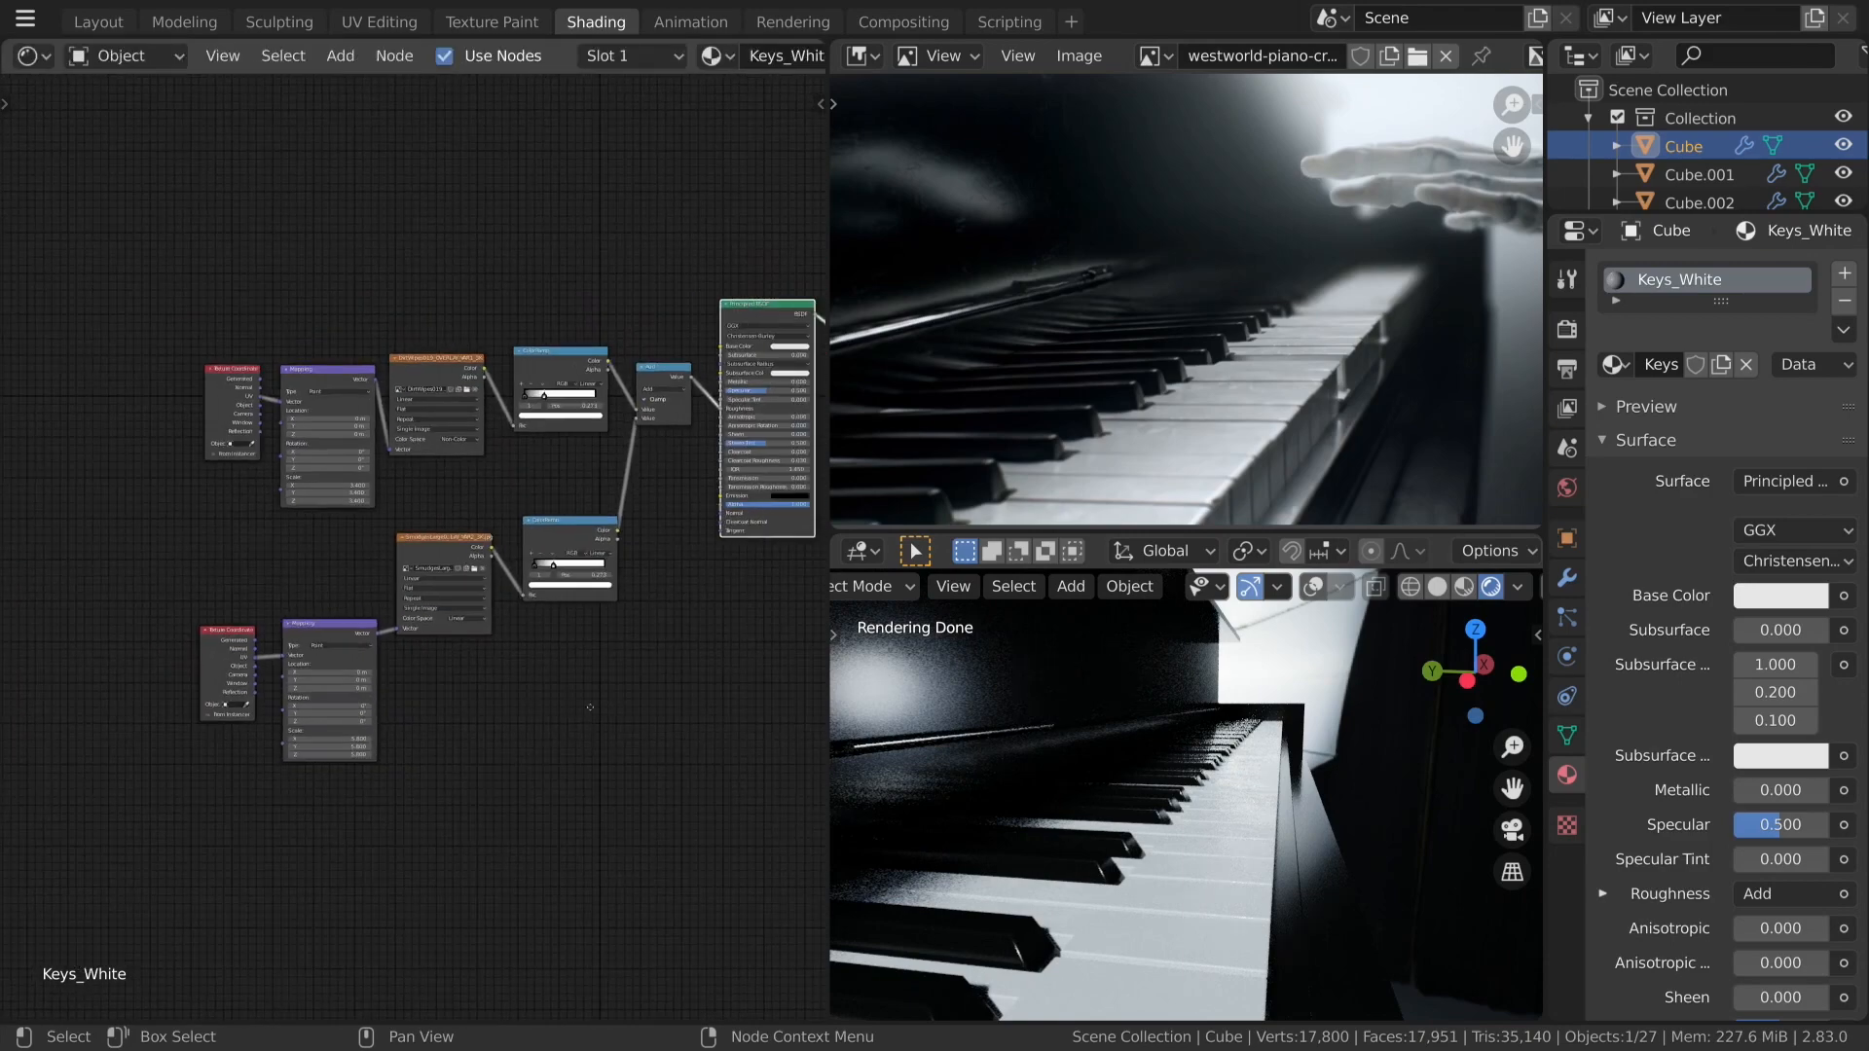
pyautogui.moveTo(612, 471); pyautogui.dragTo(500, 588, button='middle')
pyautogui.scroll(5, 500, 588)
pyautogui.scroll(2, 500, 588)
pyautogui.hotkey('shift', 'a')
pyautogui.moveTo(438, 399)
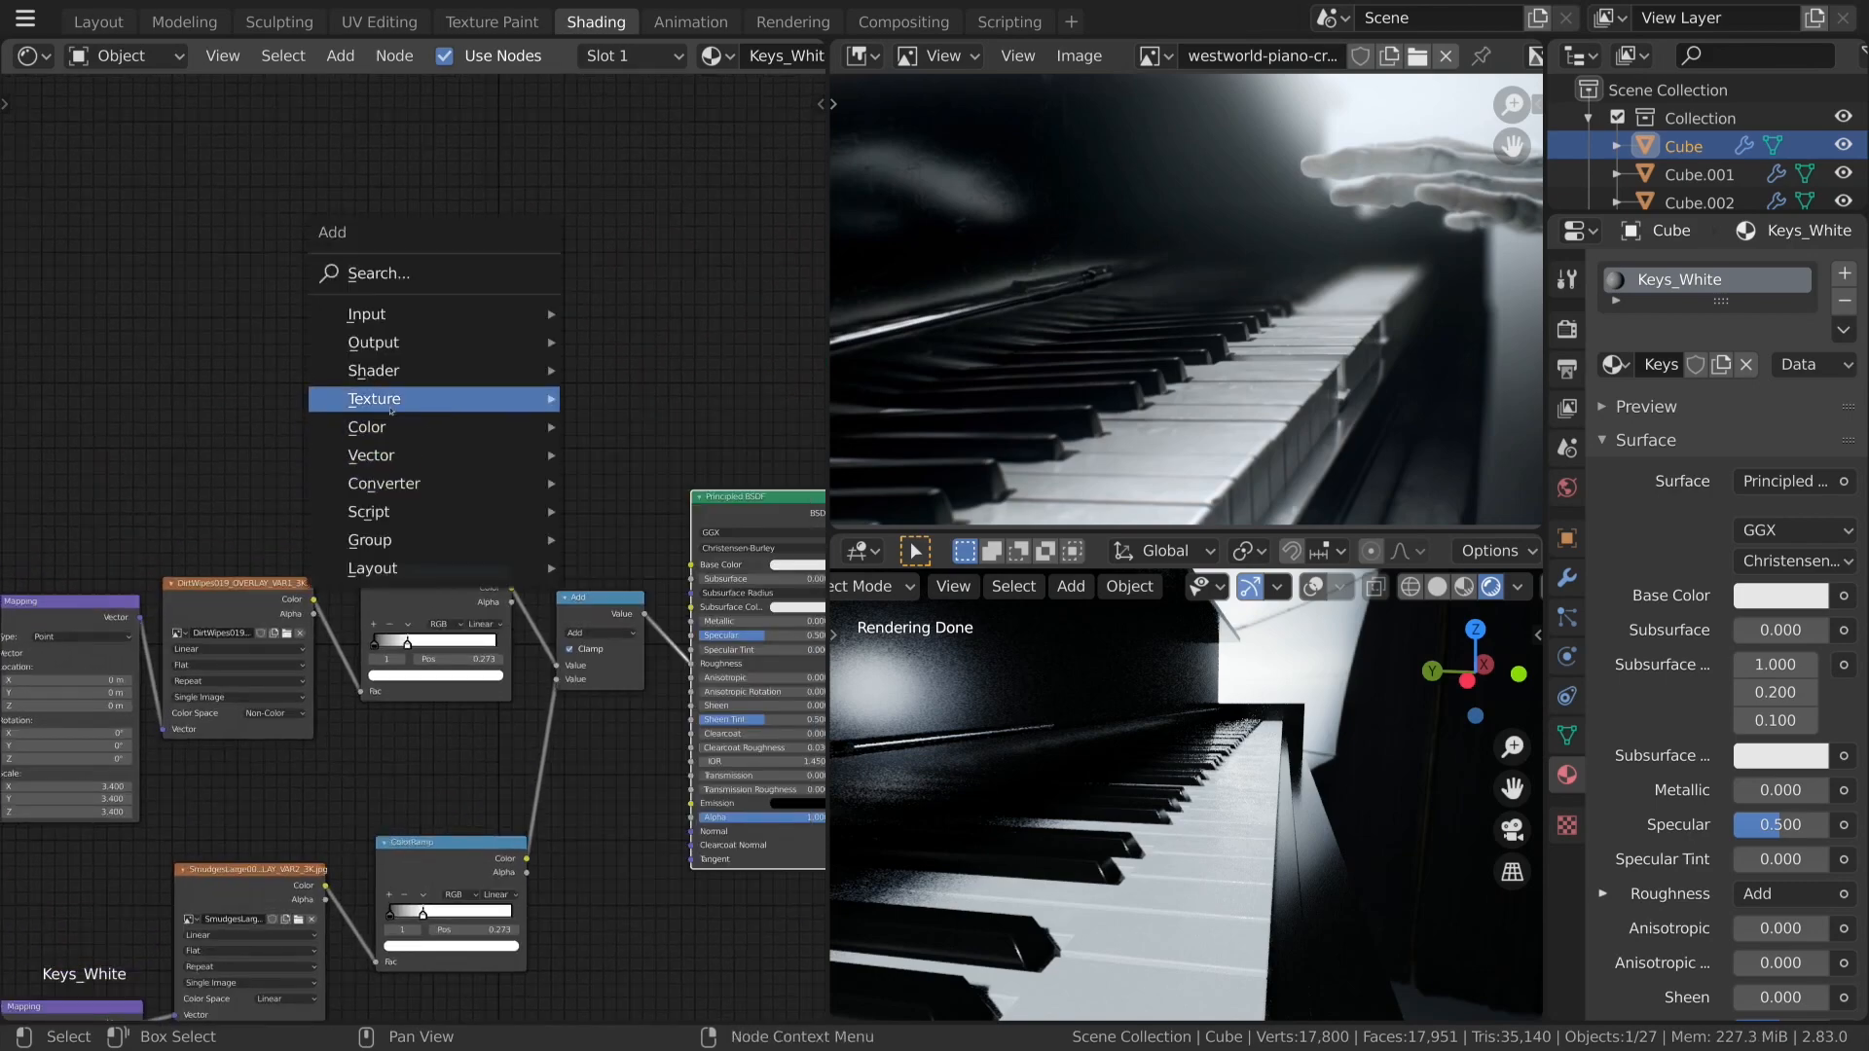
pyautogui.click(681, 620)
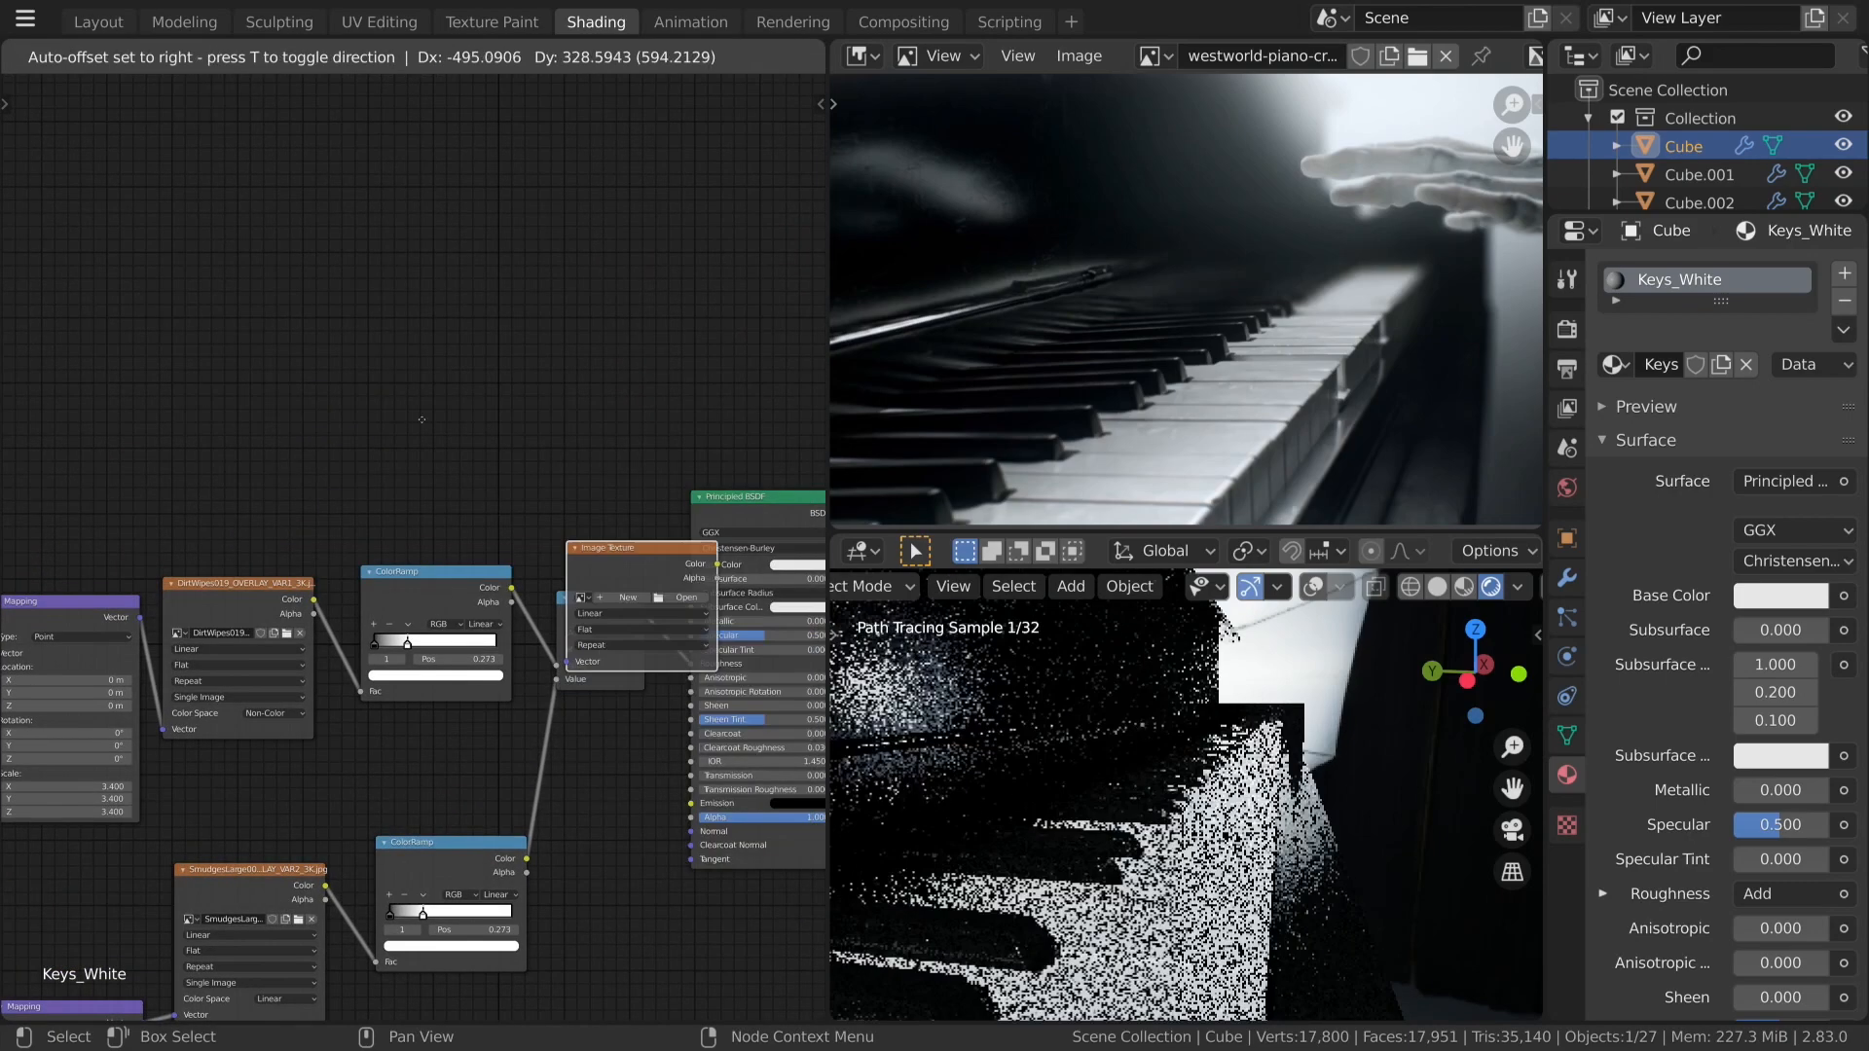
pyautogui.click(375, 371)
# Load the SmudgesLarge001 OVERLAY VAR1 3K image into the new Image Texture node and preview it on the keys.
pyautogui.click(413, 395)
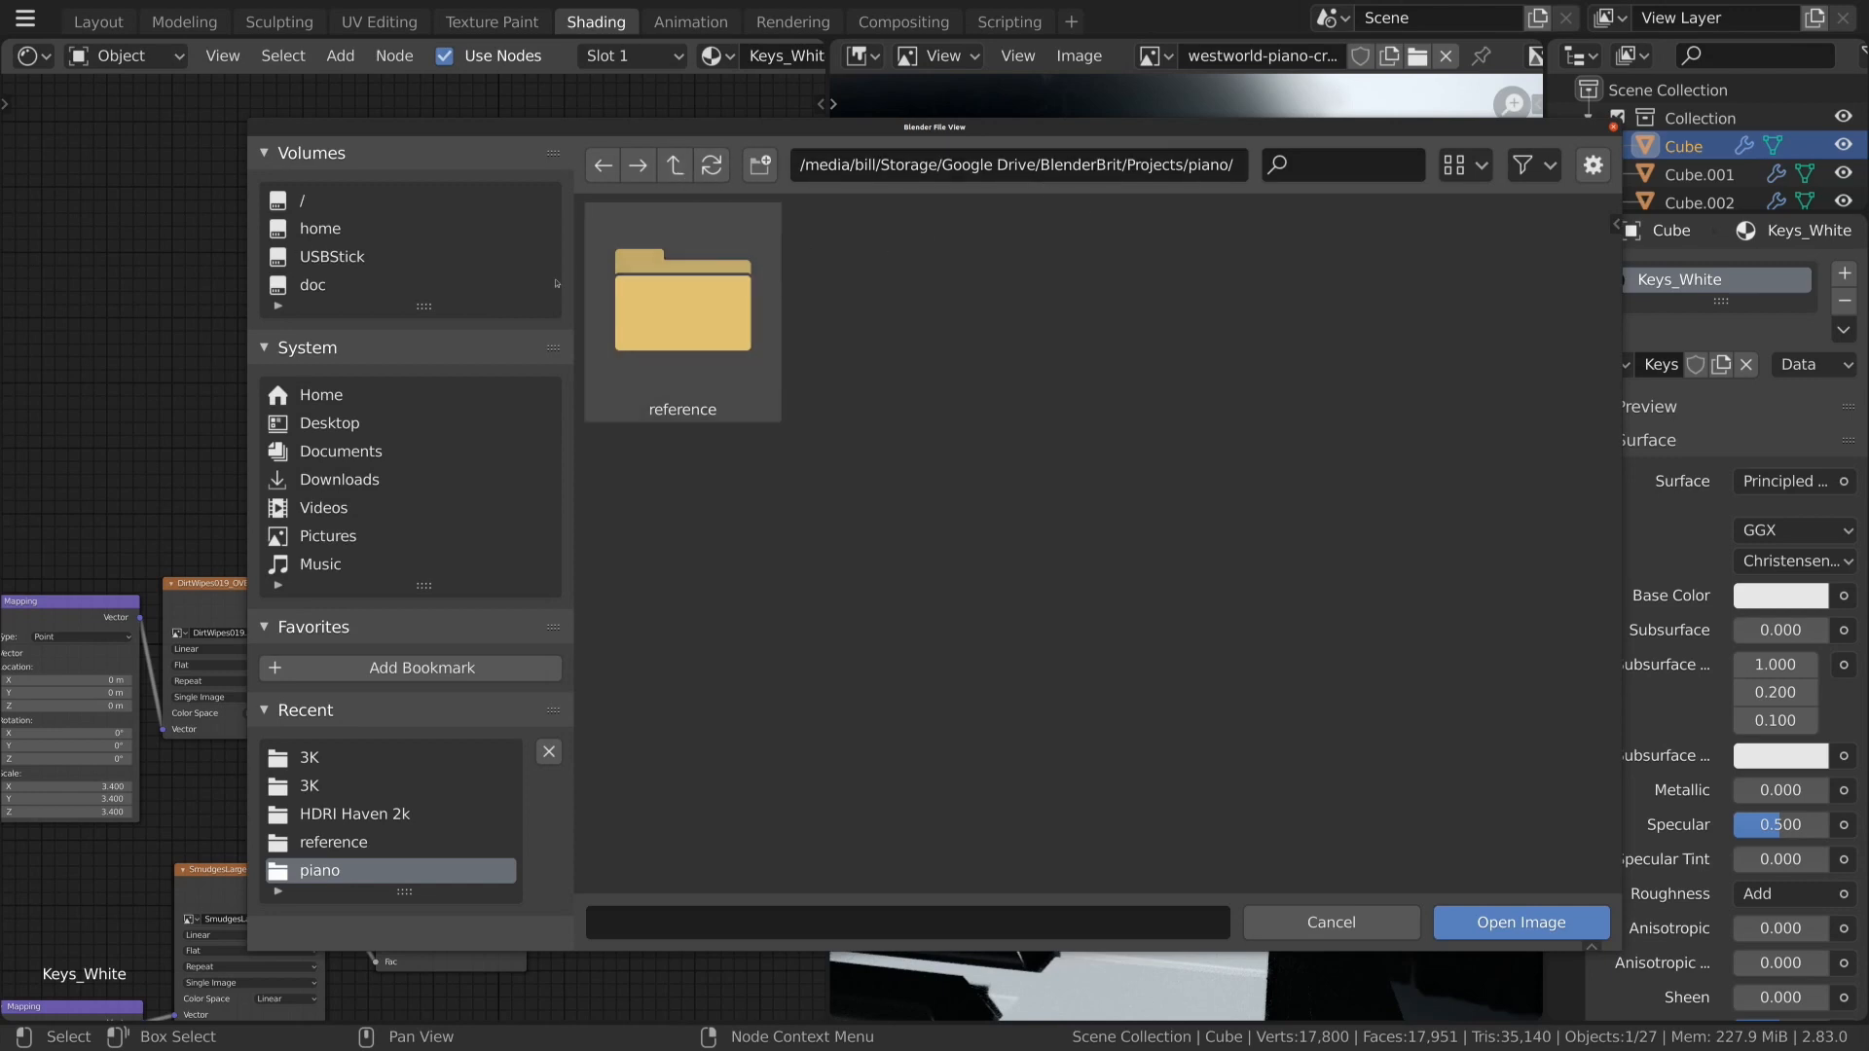
pyautogui.click(308, 757)
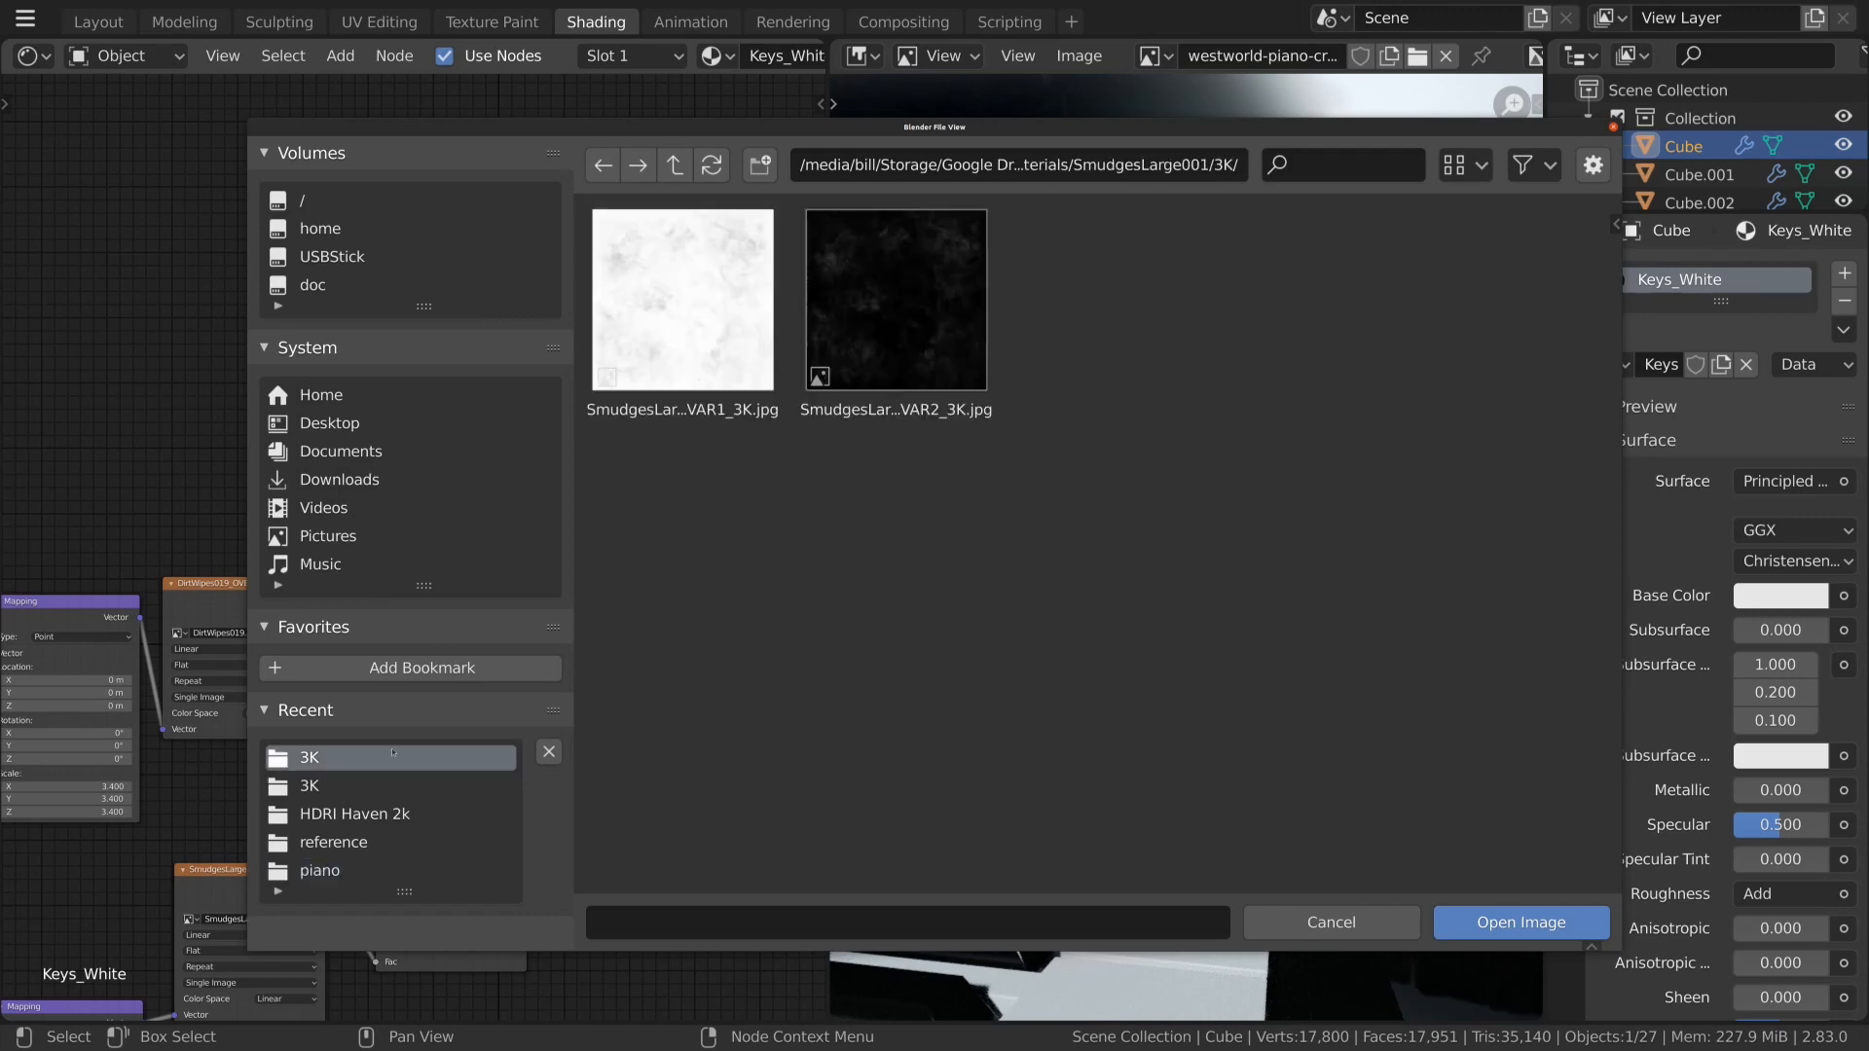
pyautogui.doubleClick(683, 292)
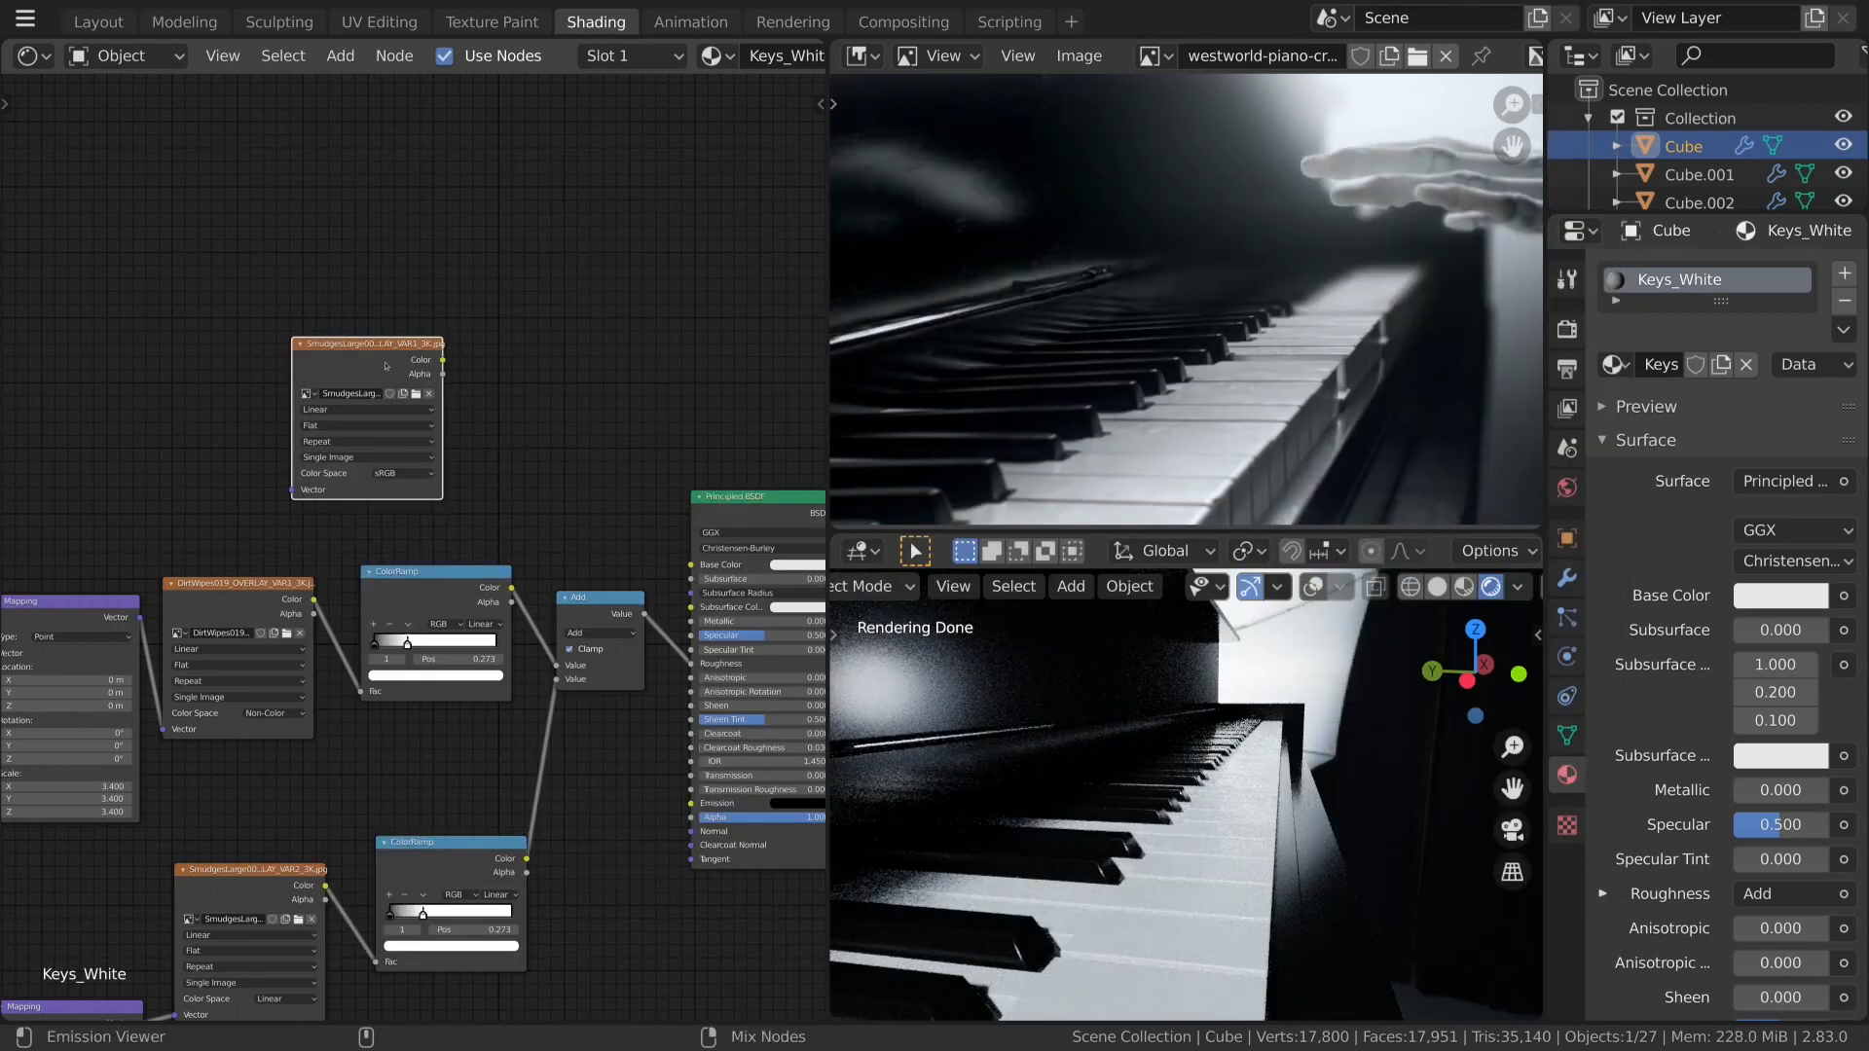
pyautogui.keyDown('ctrl'); pyautogui.keyDown('shift'); pyautogui.click(432, 364); pyautogui.keyUp('shift'); pyautogui.keyUp('ctrl')
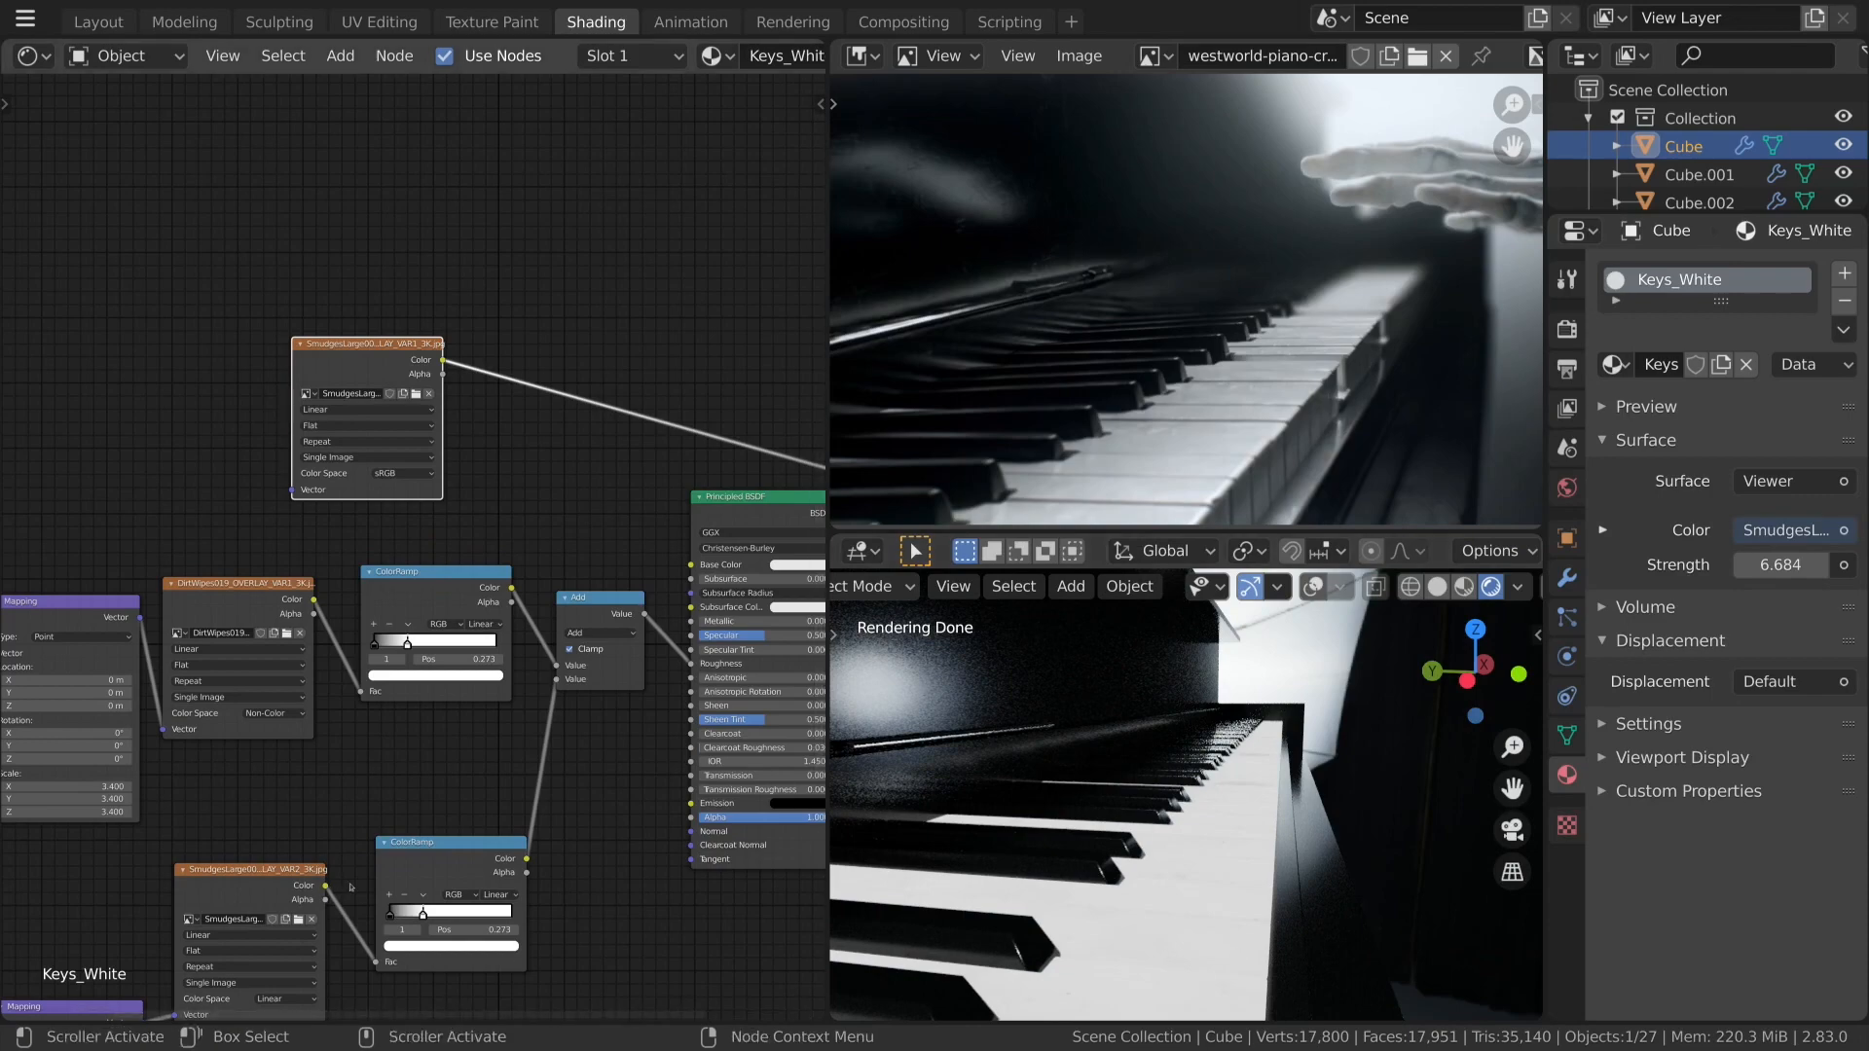
# Add Texture Coordinate and Mapping nodes to the VAR1 smudge texture and place them beside it, clear of the dirt-wipe nodes.
pyautogui.scroll(-3, 423, 560)
pyautogui.scroll(3, 536, 485)
pyautogui.moveTo(551, 495); pyautogui.dragTo(504, 484, button='middle')
pyautogui.scroll(-2, 416, 552)
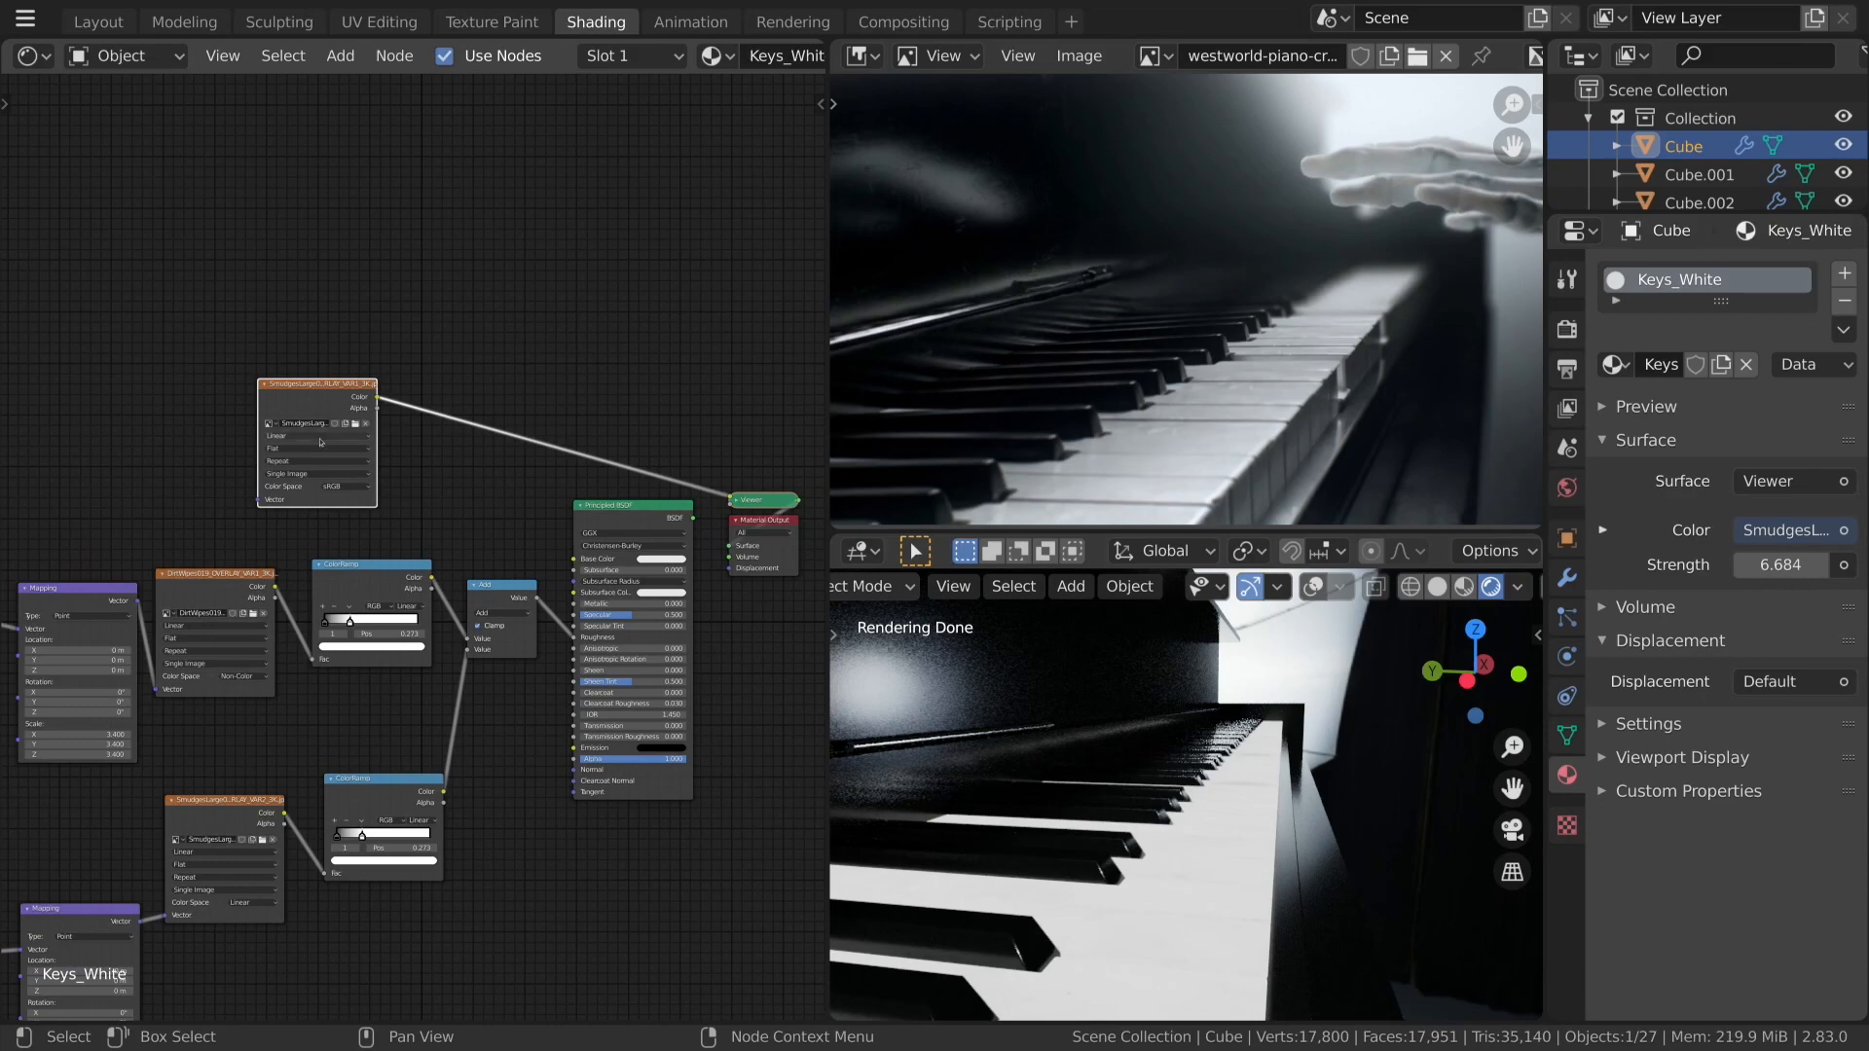
pyautogui.hotkey('ctrl', 't')
pyautogui.moveTo(250, 620); pyautogui.dragTo(480, 489, button='middle')
pyautogui.scroll(-2, 480, 490)
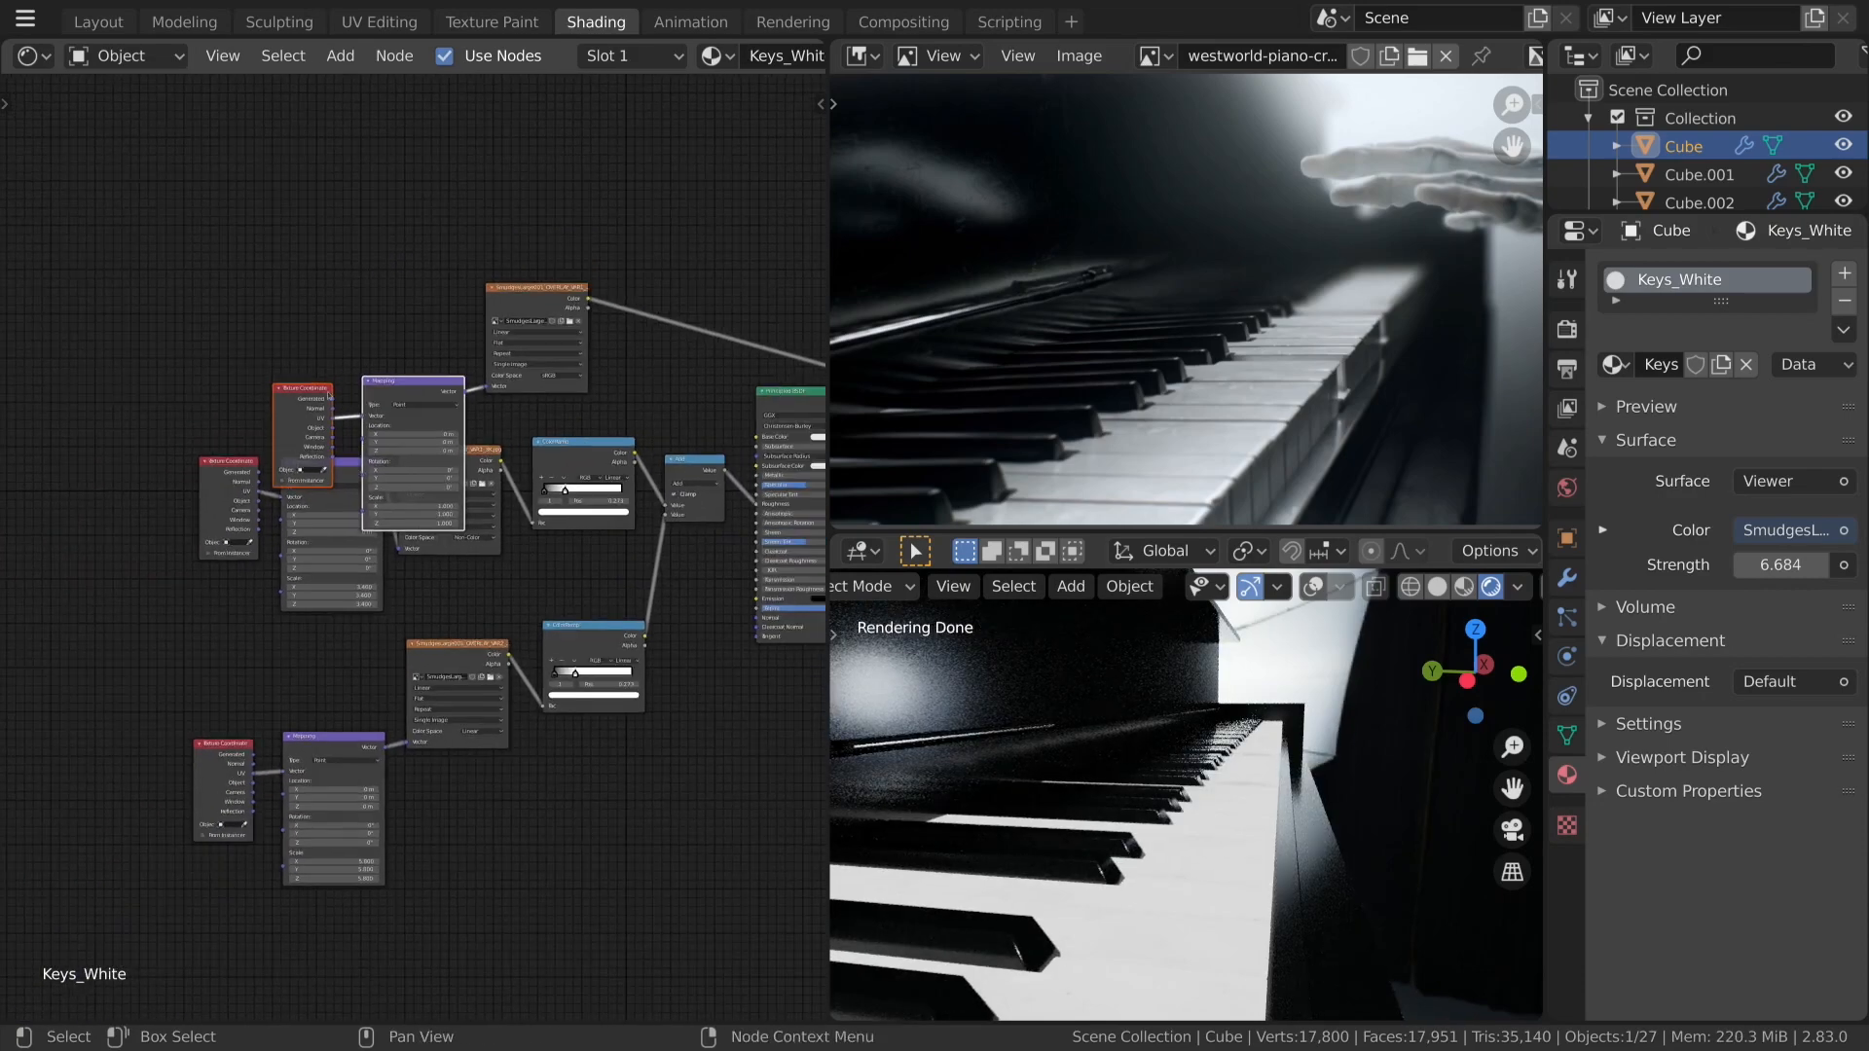
pyautogui.moveTo(328, 397); pyautogui.dragTo(303, 296)
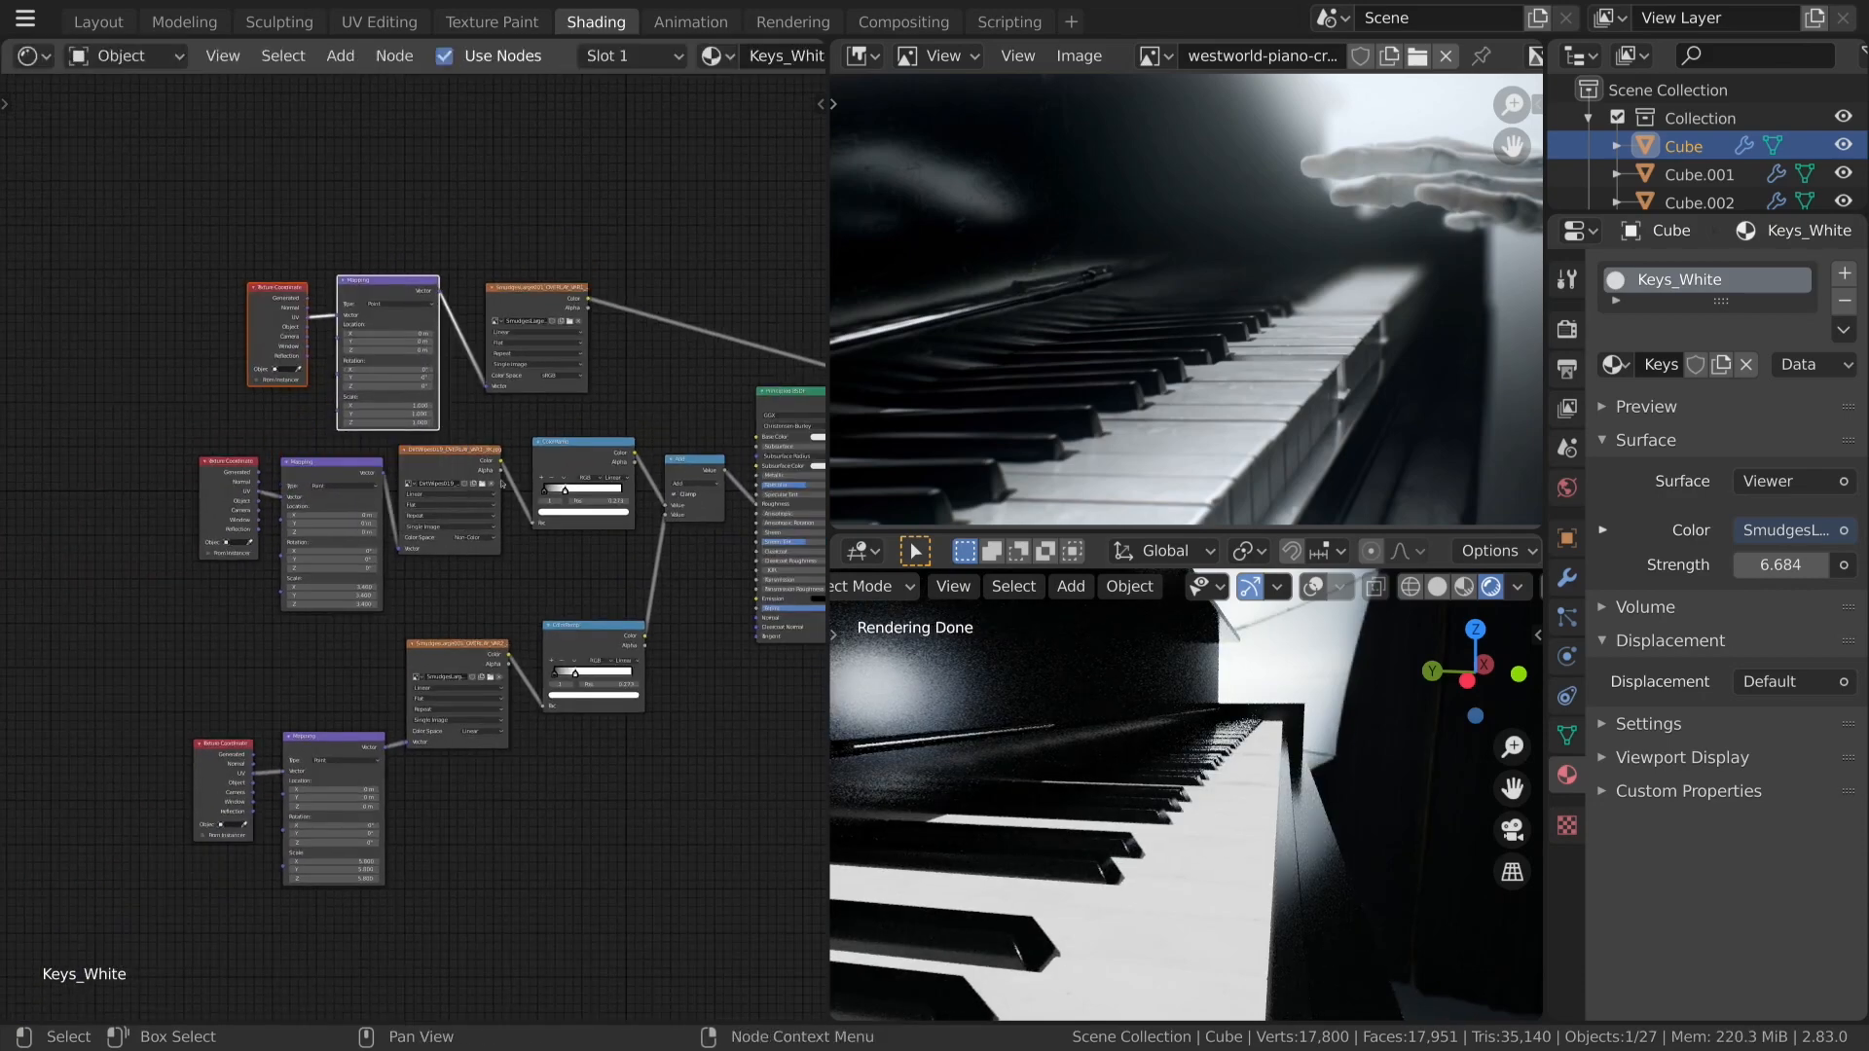
# Set the VAR1 smudge texture's Mapping scale to 5.8 on X, Y and Z.
pyautogui.scroll(2, 504, 484)
pyautogui.write('5.8')
pyautogui.press('Return')
# Connect the VAR1 smudge texture's color to the Principled BSDF's Base Color and display the full shader on the keys.
pyautogui.scroll(-5, 646, 501)
pyautogui.moveTo(646, 502); pyautogui.dragTo(328, 582, button='middle')
pyautogui.scroll(1, 557, 501)
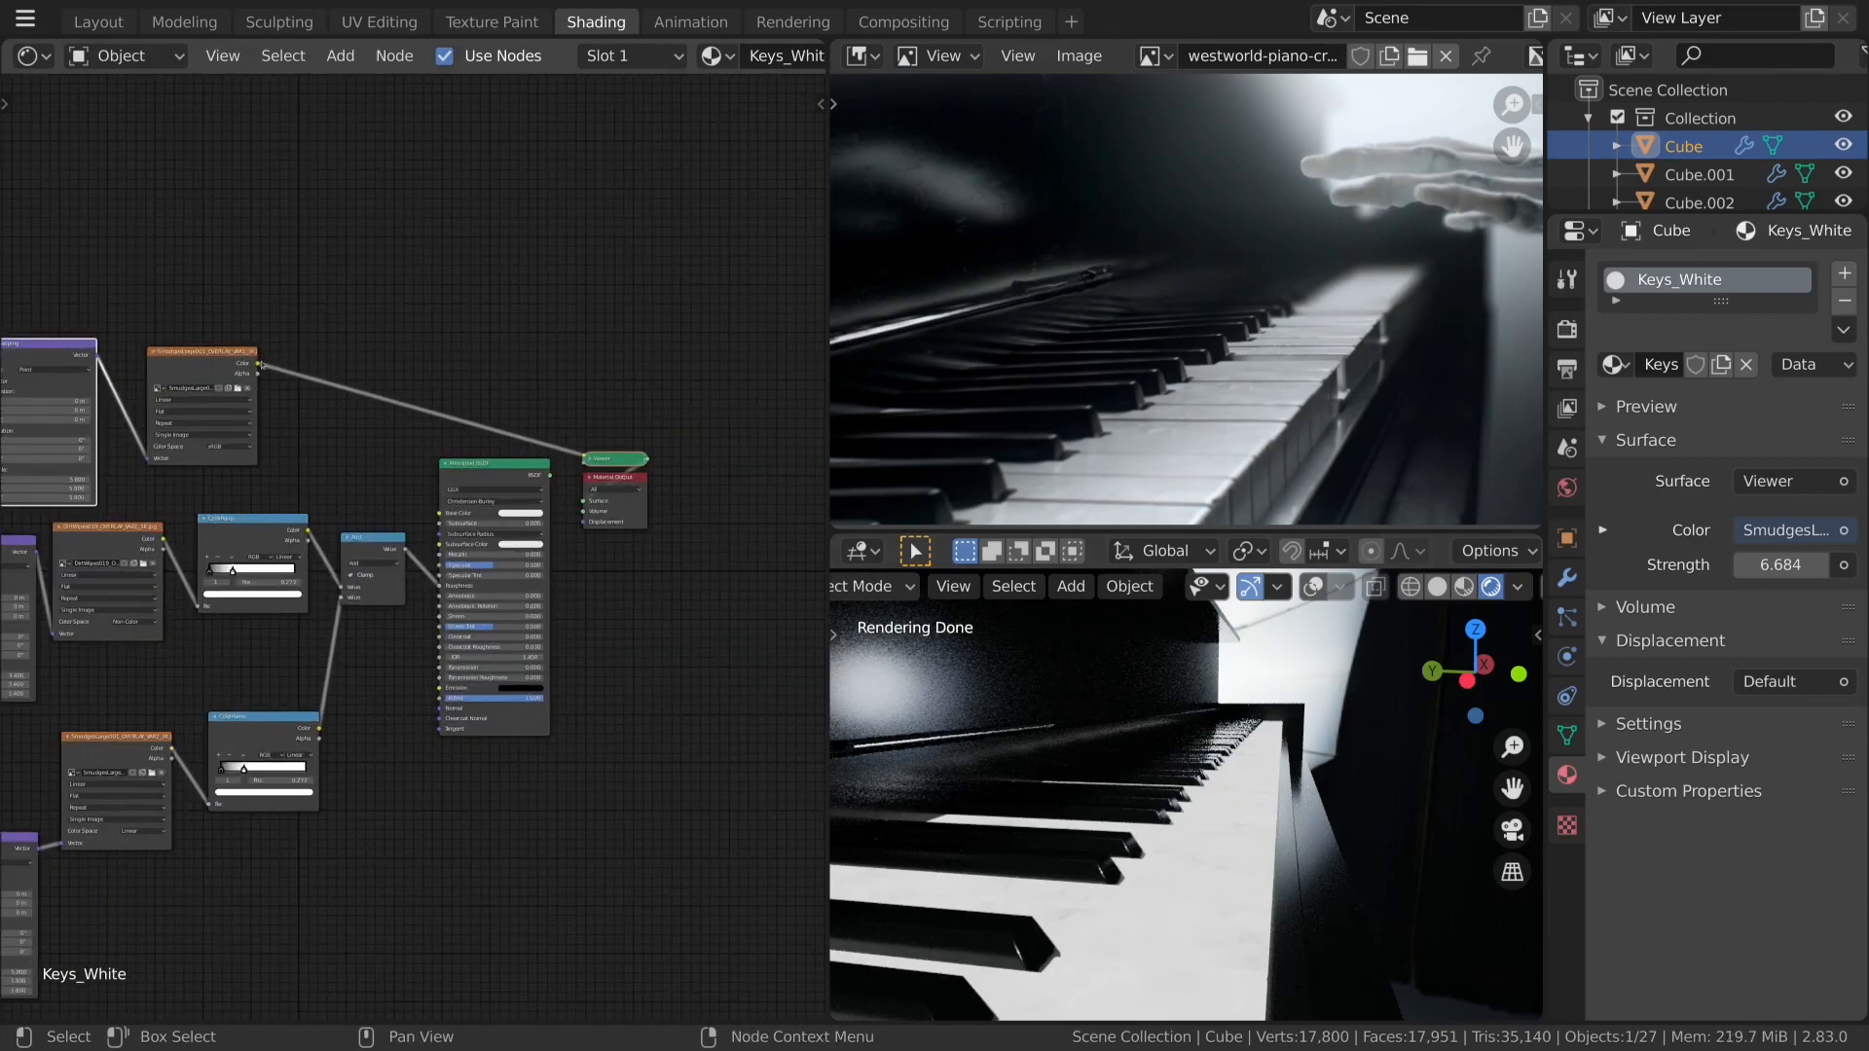
pyautogui.moveTo(258, 364)
pyautogui.mouseDown()
pyautogui.moveTo(463, 515)
pyautogui.moveTo(445, 513)
pyautogui.mouseUp()
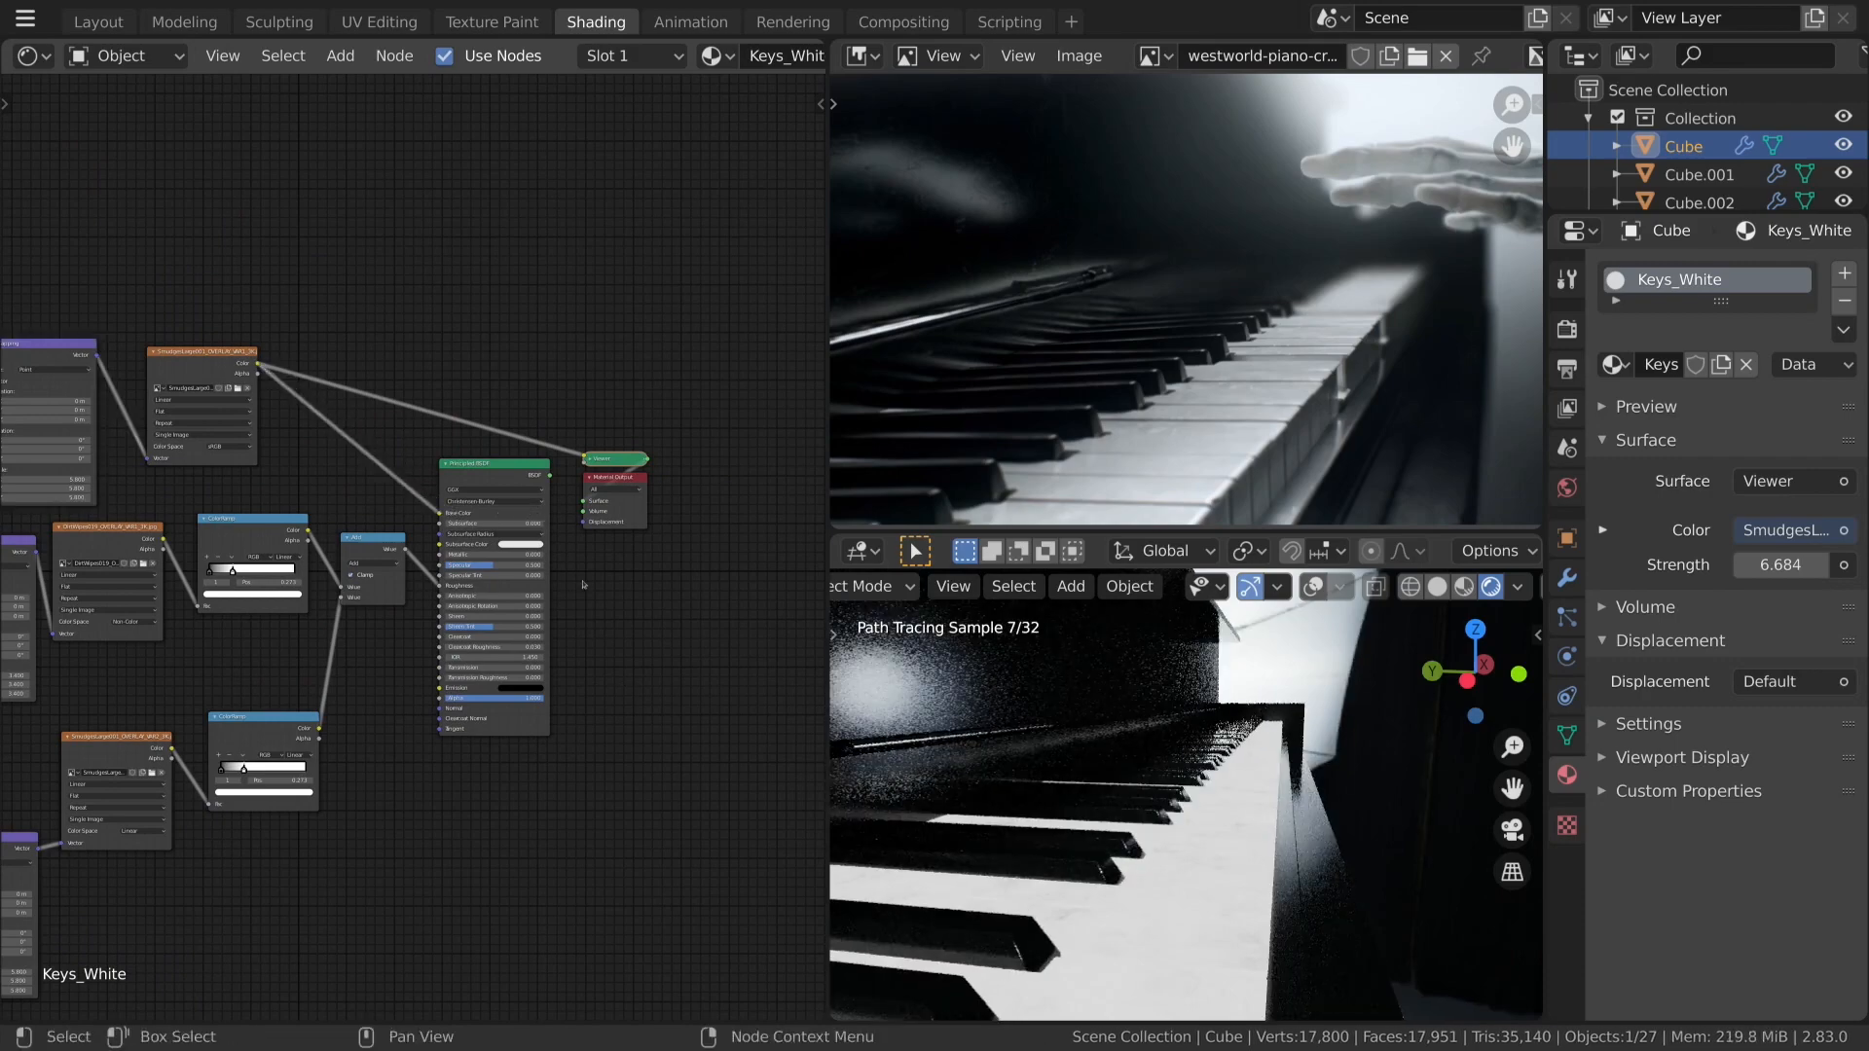
pyautogui.keyDown('ctrl'); pyautogui.keyDown('shift'); pyautogui.click(506, 479); pyautogui.keyUp('shift'); pyautogui.keyUp('ctrl')
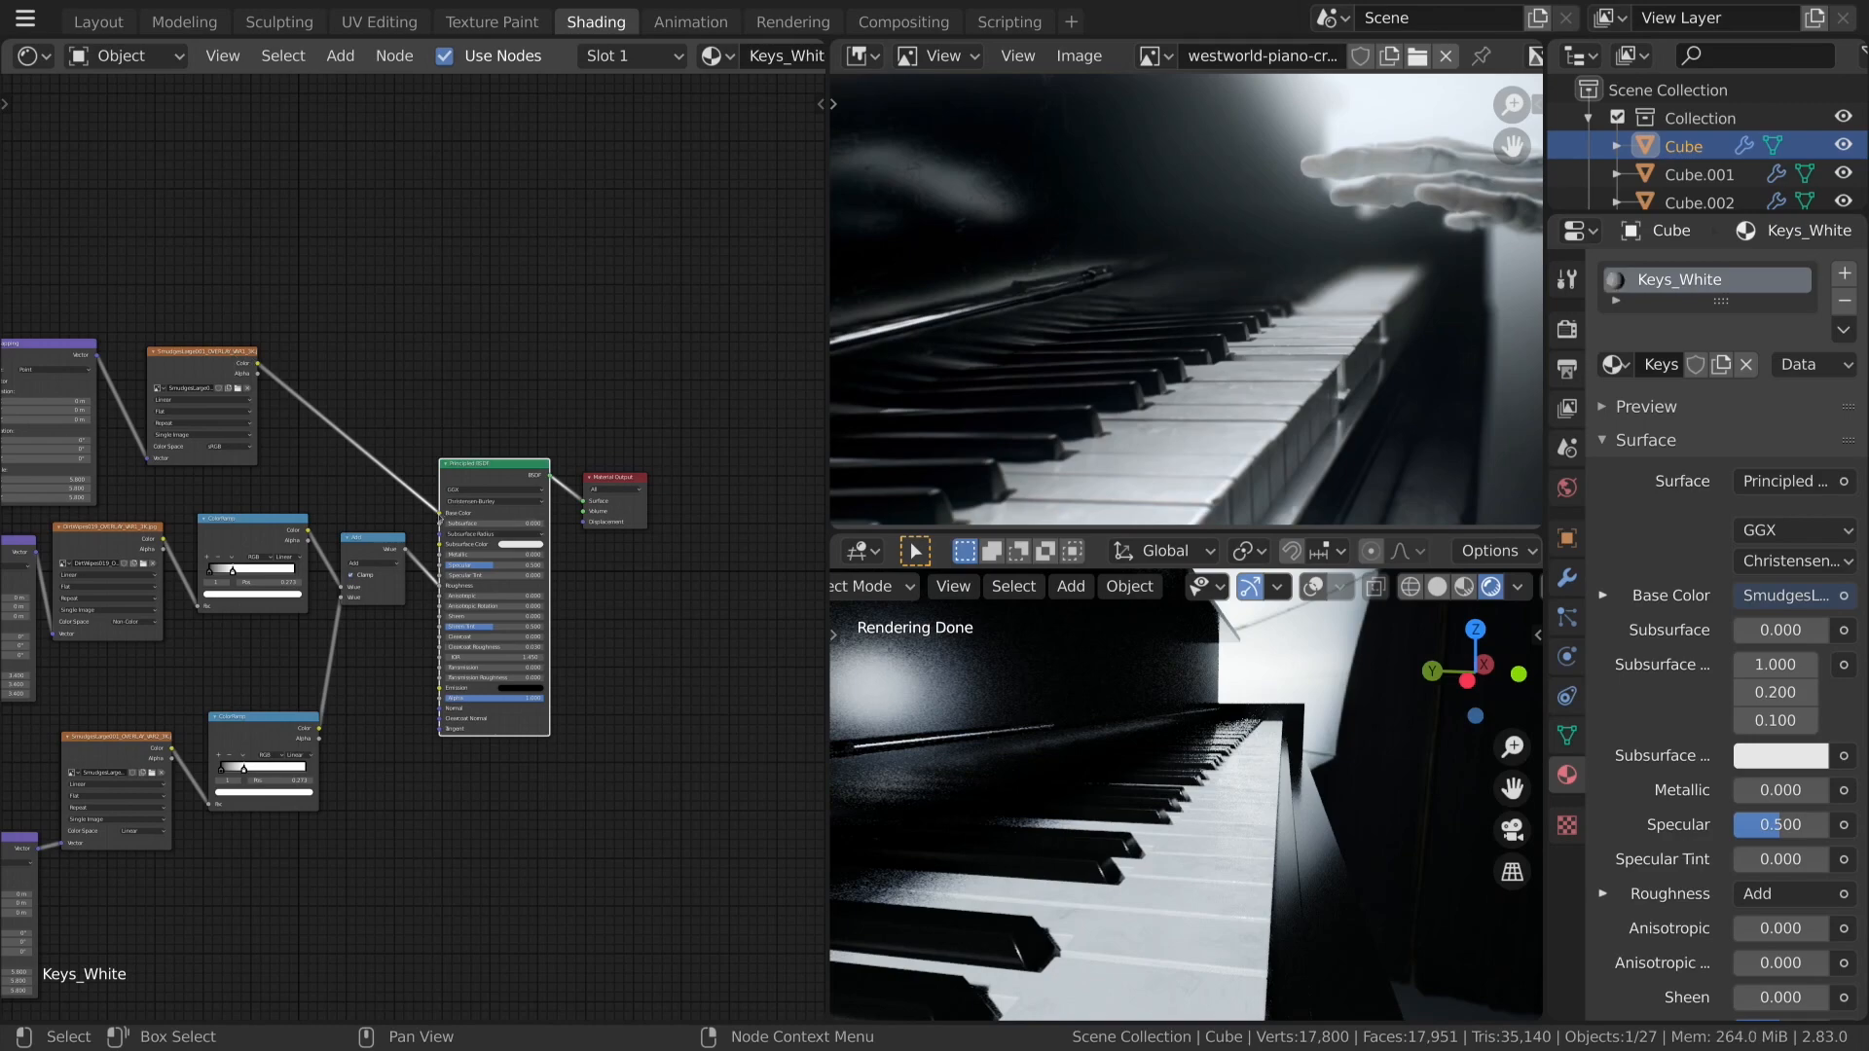
# Compare the white keys with the smudge texture disconnected from and reconnected to Base Color, checking them from above.
pyautogui.moveTo(440, 513); pyautogui.dragTo(362, 494)
pyautogui.moveTo(260, 365)
pyautogui.mouseDown()
pyautogui.moveTo(462, 546)
pyautogui.moveTo(440, 513)
pyautogui.mouseUp()
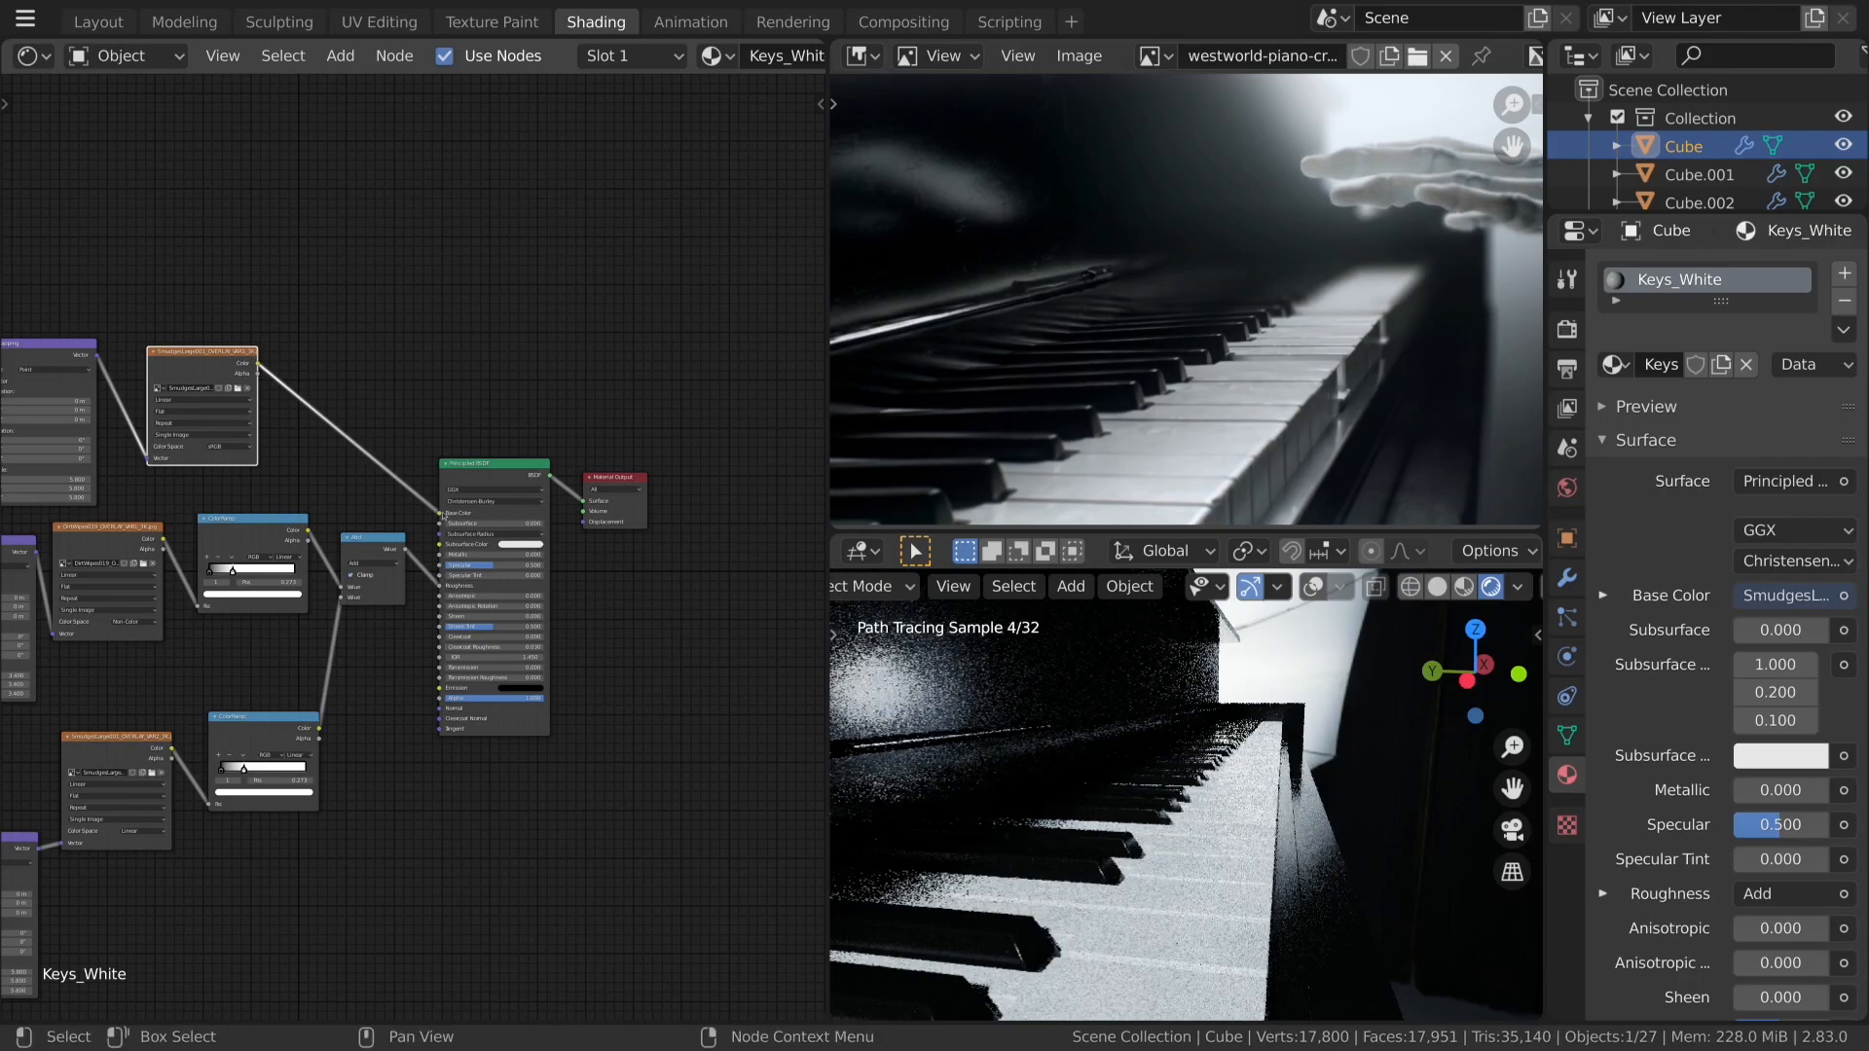
pyautogui.moveTo(1251, 900); pyautogui.dragTo(1193, 964, button='middle')
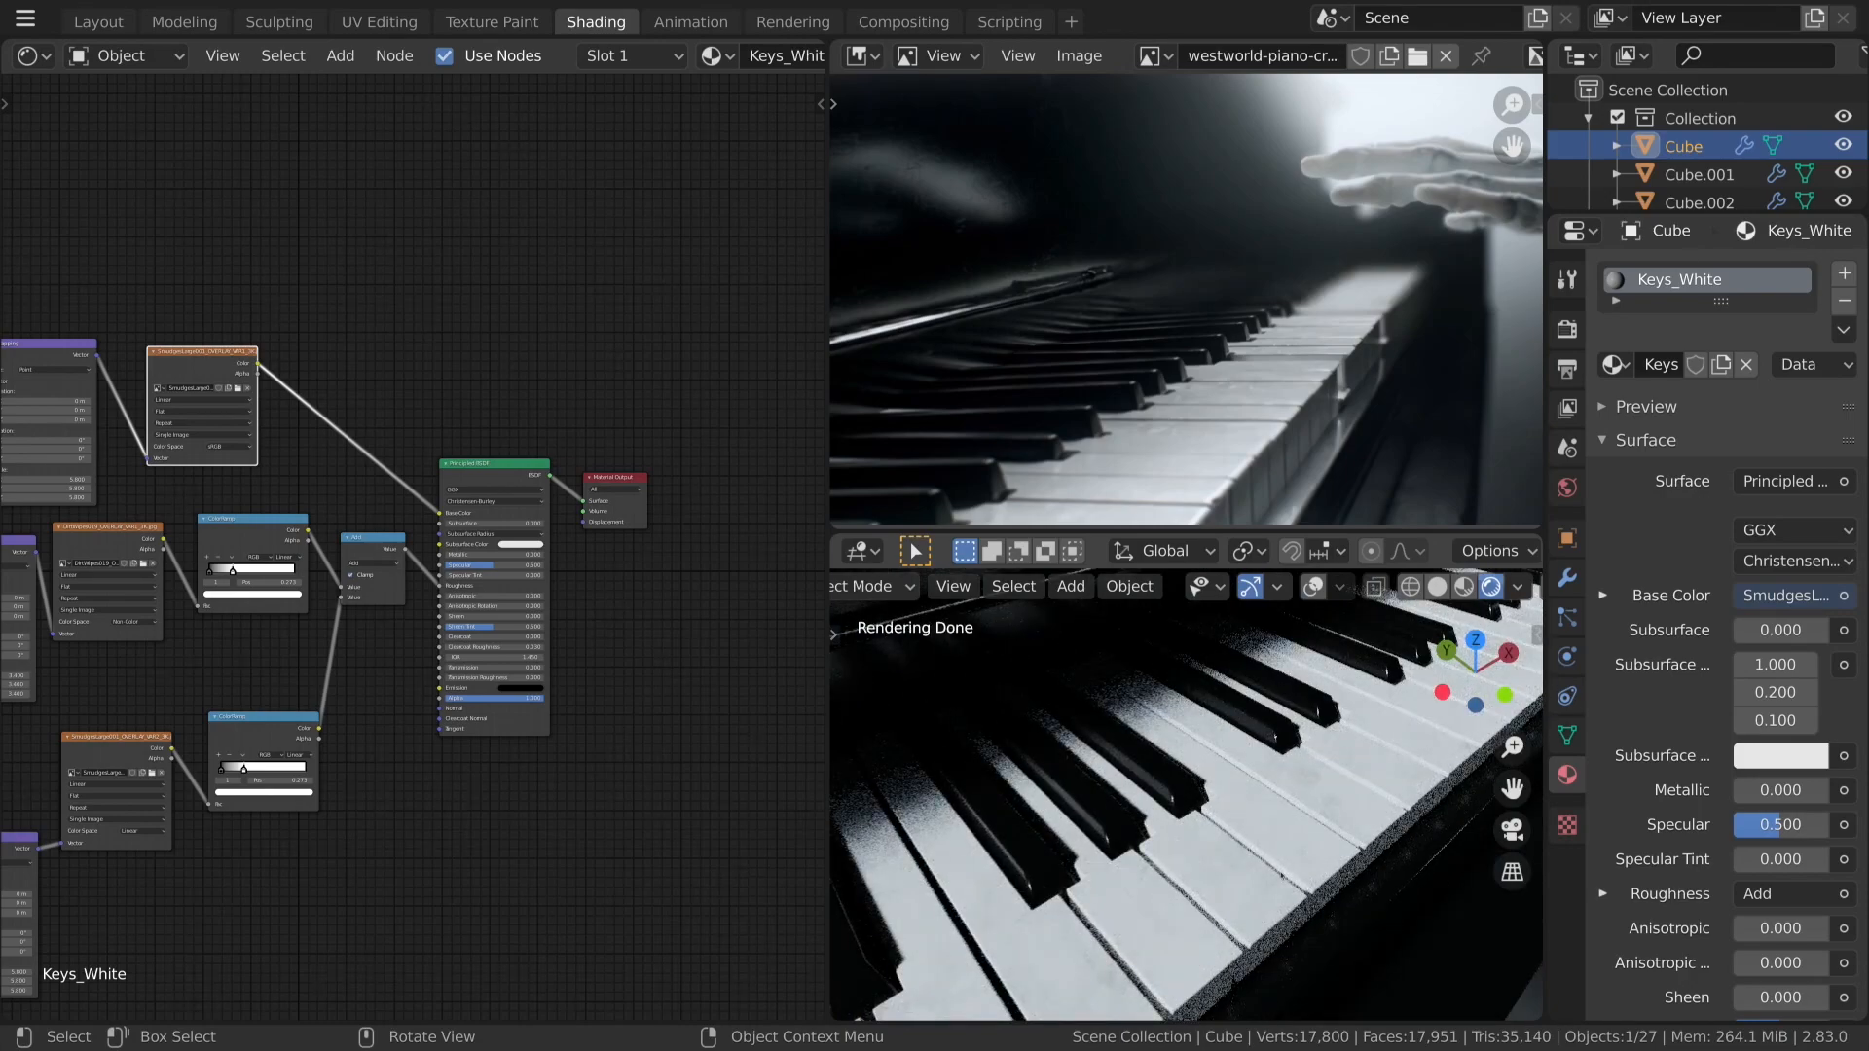
# Set the VAR1 smudge texture's Mapping scale to 4 on X, Y and Z.
pyautogui.scroll(4, 180, 620)
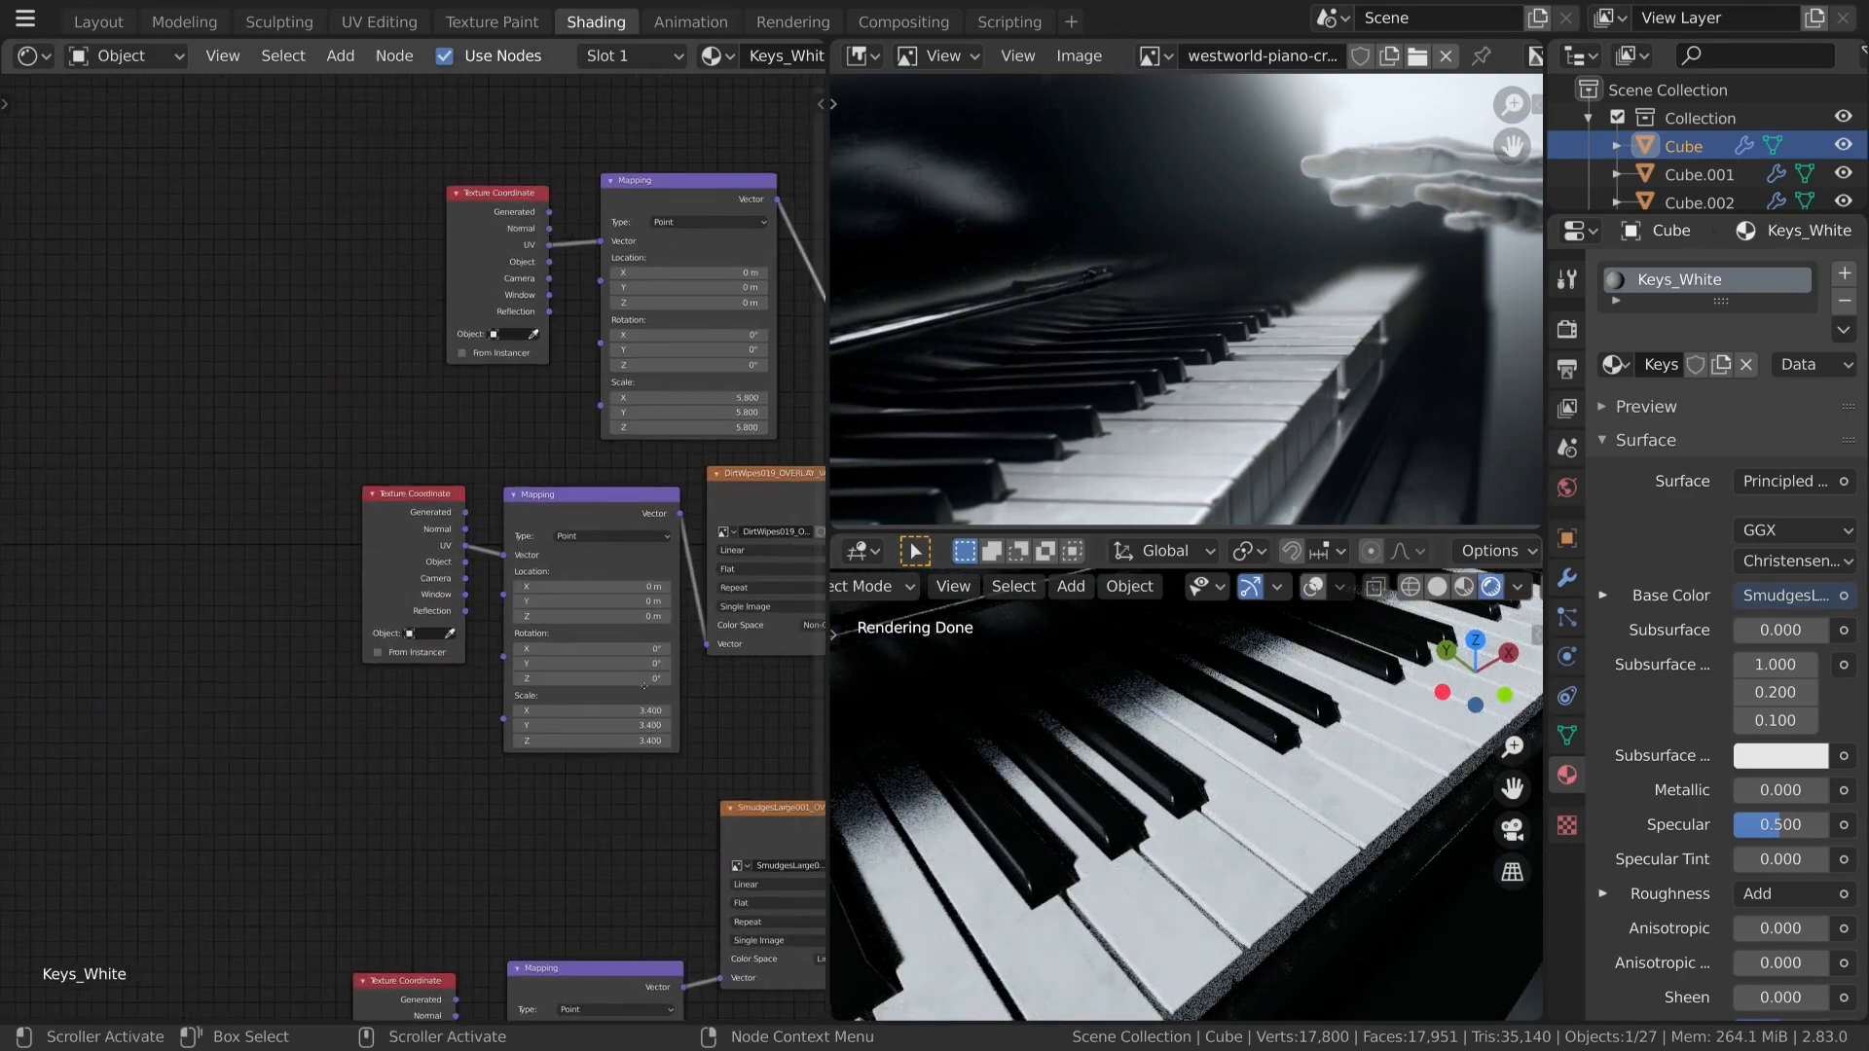
pyautogui.moveTo(357, 553); pyautogui.dragTo(358, 588)
pyautogui.write('4')
pyautogui.press('Return')
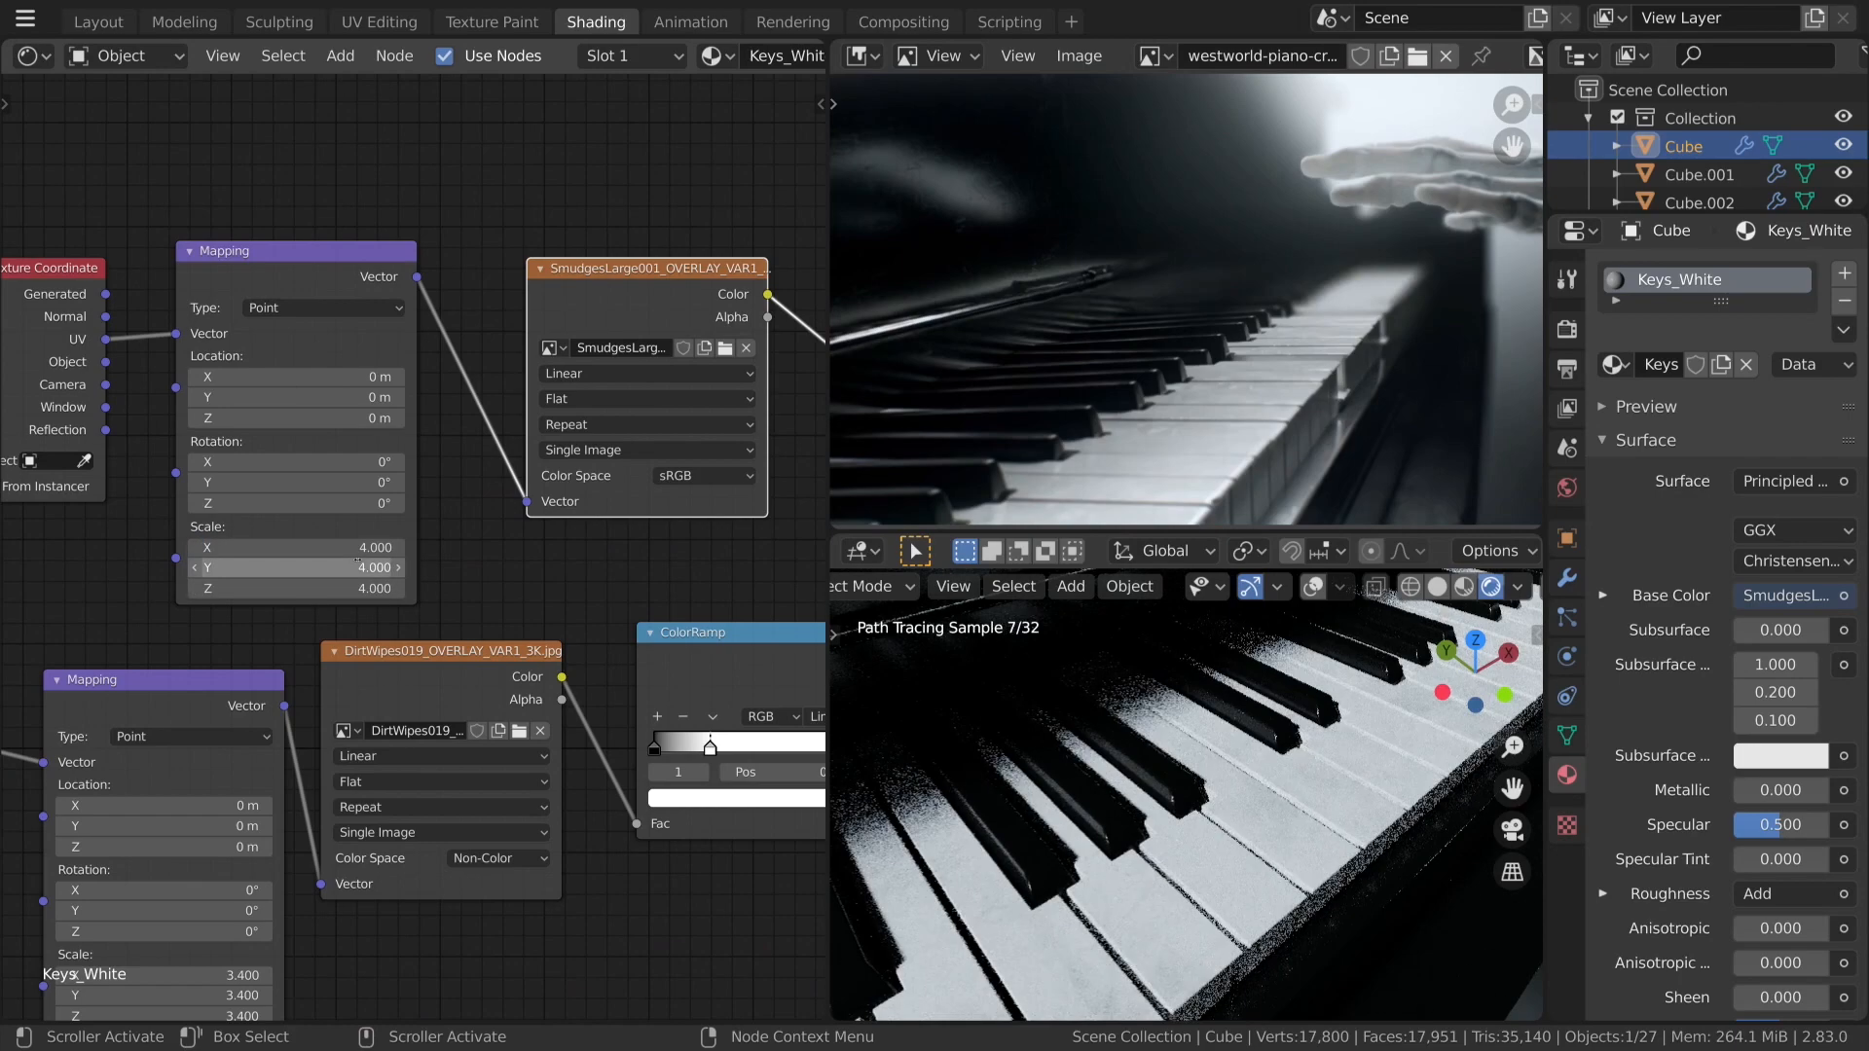
# Compare previews of the base color smudge texture, the smudge ColorRamp and the full Principled shader on the white keys.
pyautogui.scroll(-5, 390, 555)
pyautogui.keyDown('ctrl'); pyautogui.keyDown('shift'); pyautogui.click(475, 470); pyautogui.keyUp('shift'); pyautogui.keyUp('ctrl')
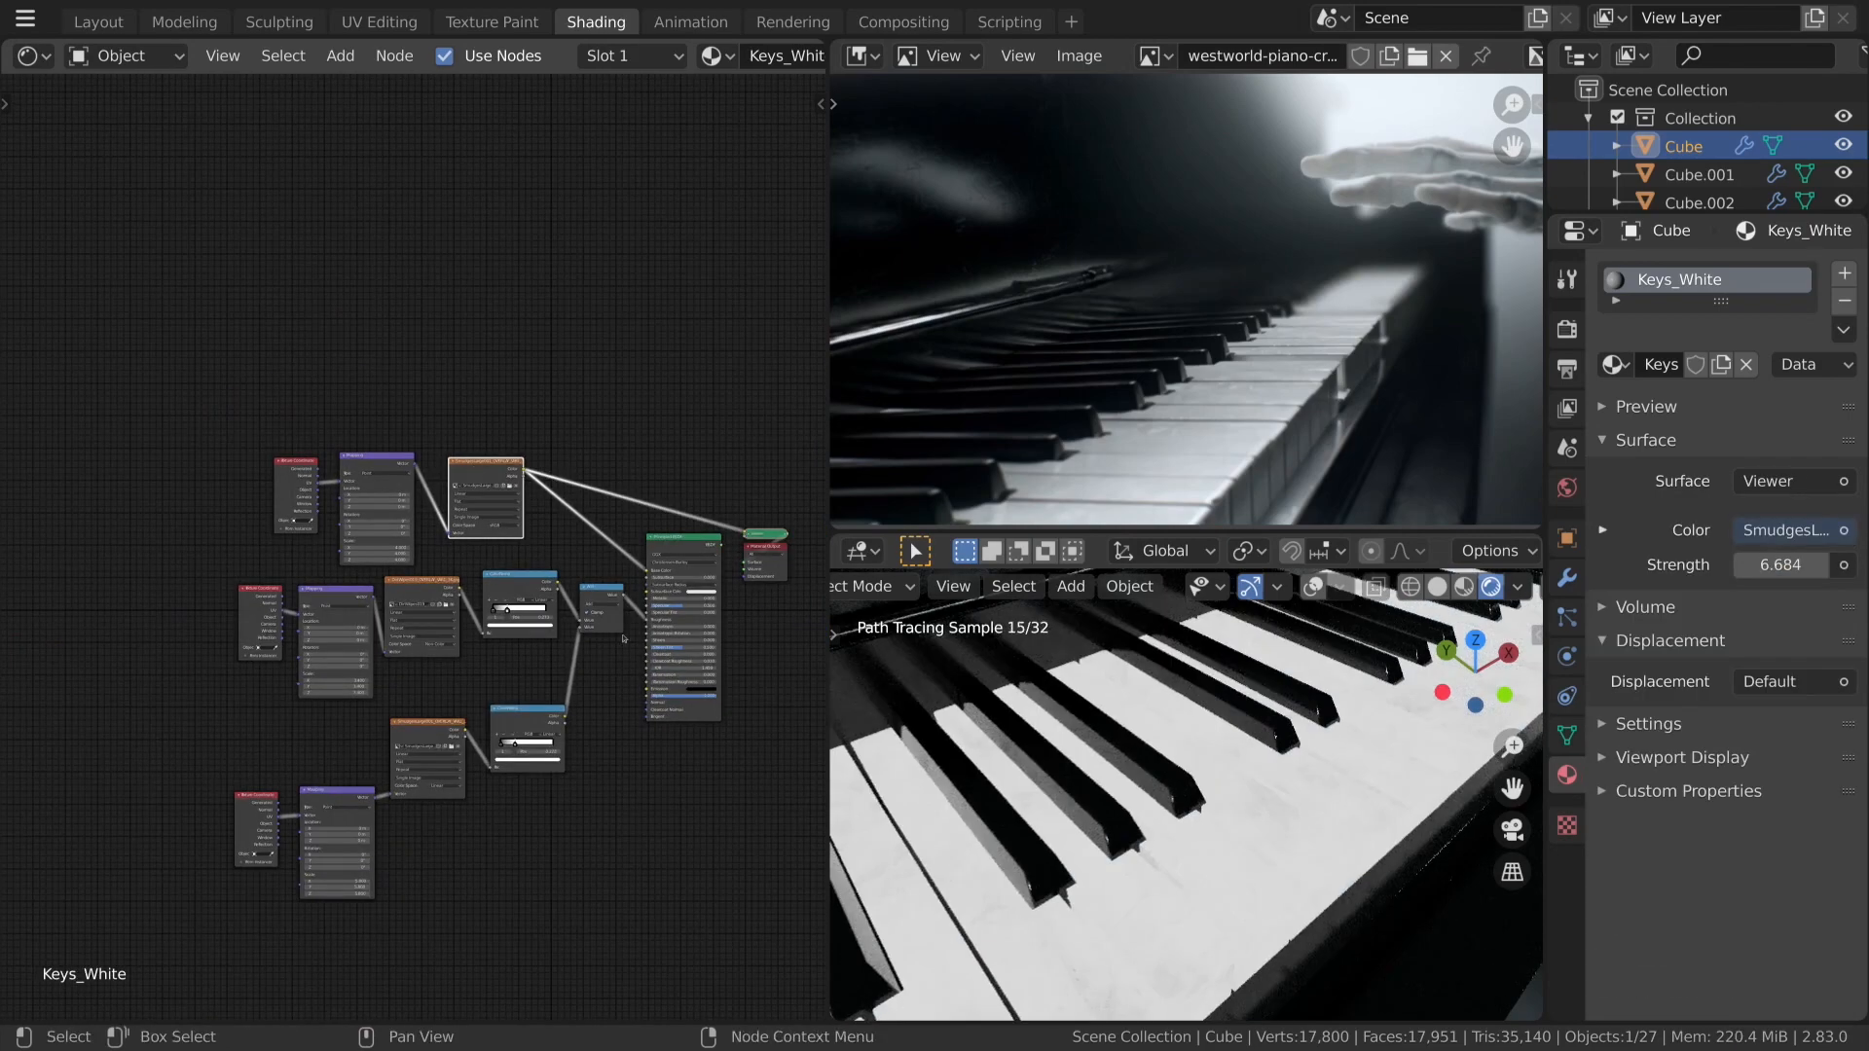
pyautogui.keyDown('ctrl'); pyautogui.keyDown('shift'); pyautogui.click(544, 723); pyautogui.keyUp('shift'); pyautogui.keyUp('ctrl')
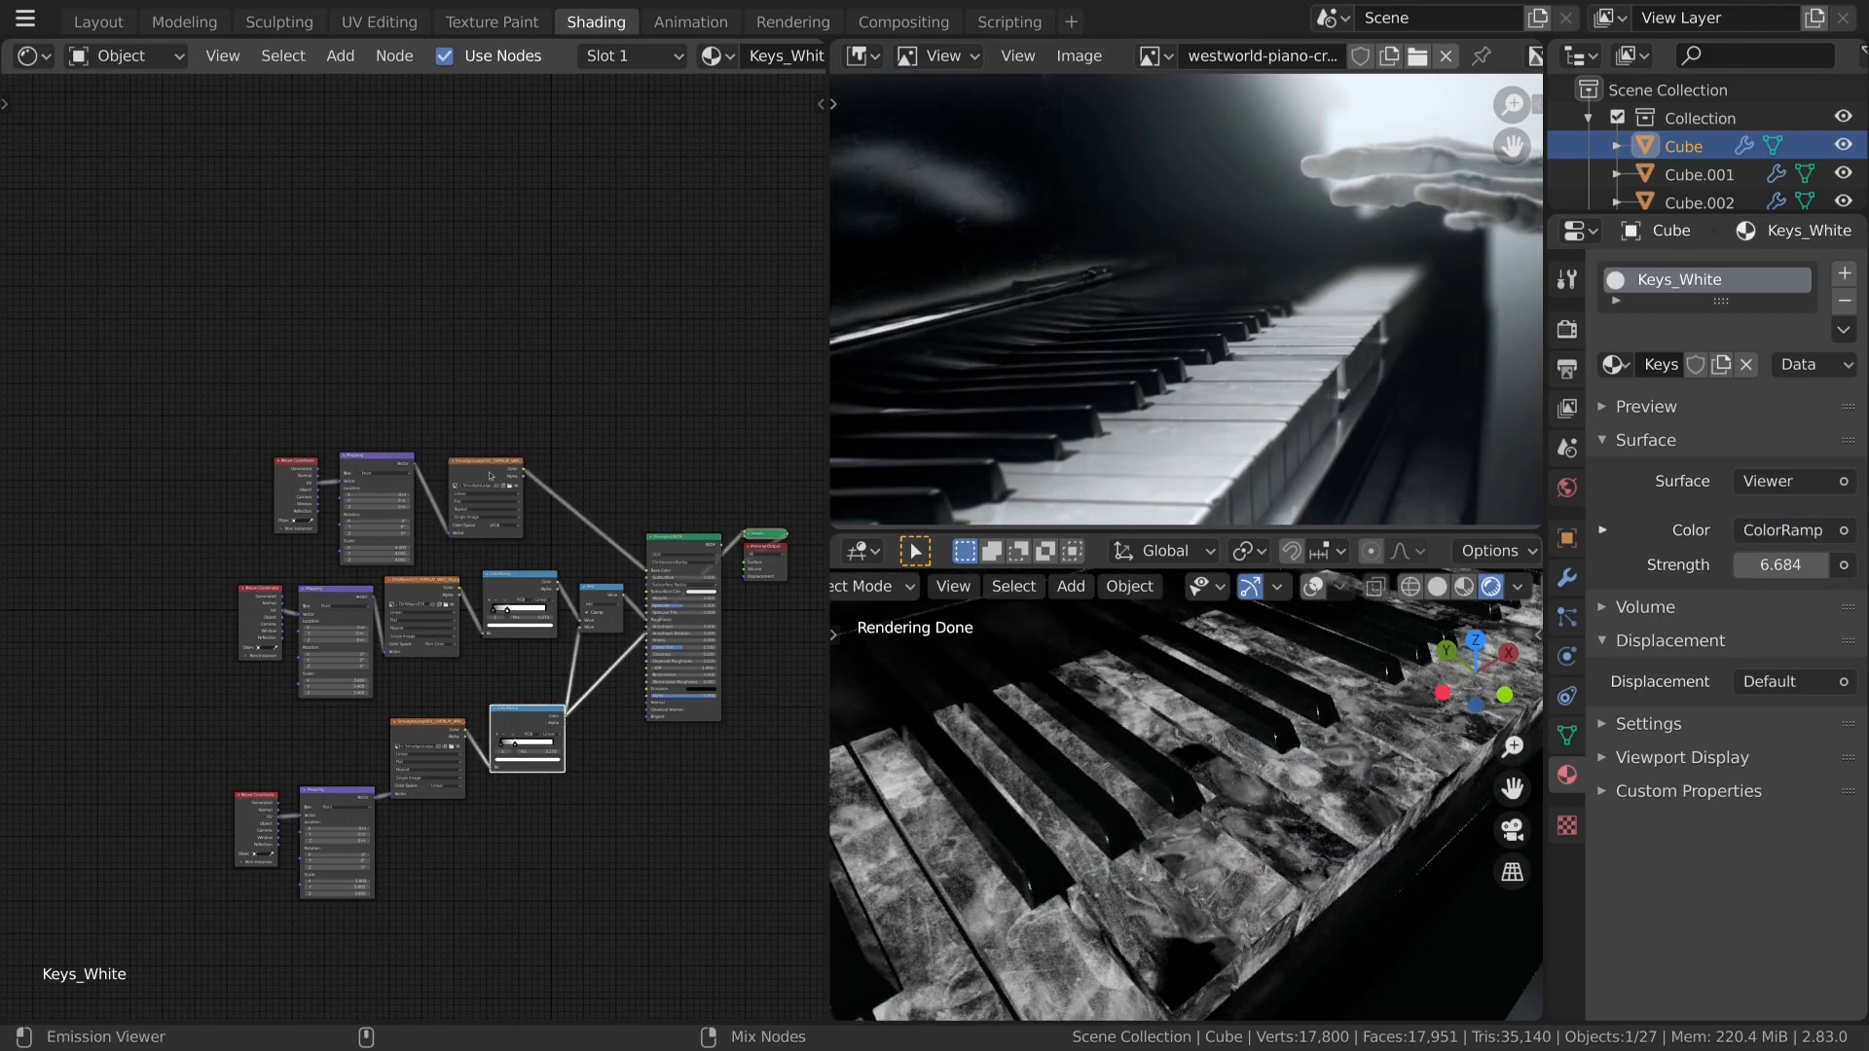
pyautogui.keyDown('ctrl'); pyautogui.keyDown('shift'); pyautogui.click(490, 476); pyautogui.keyUp('shift'); pyautogui.keyUp('ctrl')
pyautogui.keyDown('ctrl'); pyautogui.keyDown('shift'); pyautogui.click(685, 547); pyautogui.keyUp('shift'); pyautogui.keyUp('ctrl')
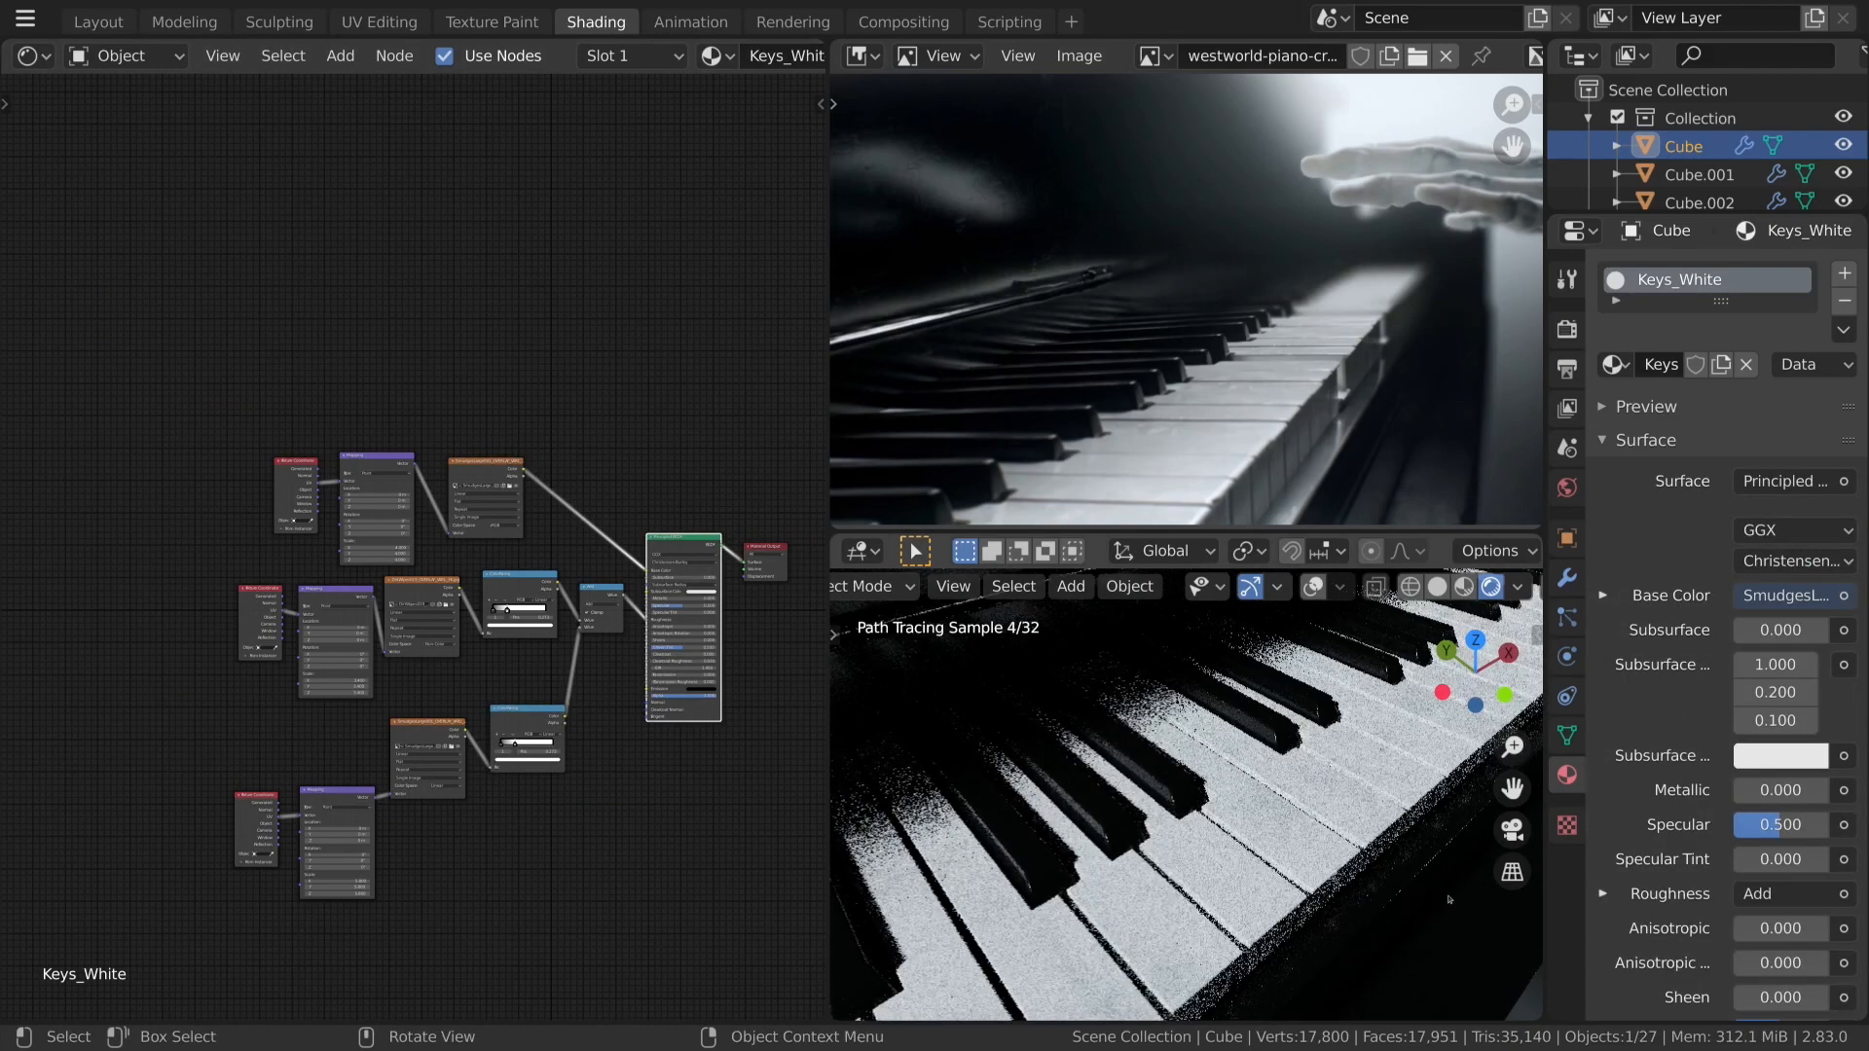
pyautogui.moveTo(1449, 899); pyautogui.dragTo(1405, 788, button='middle')
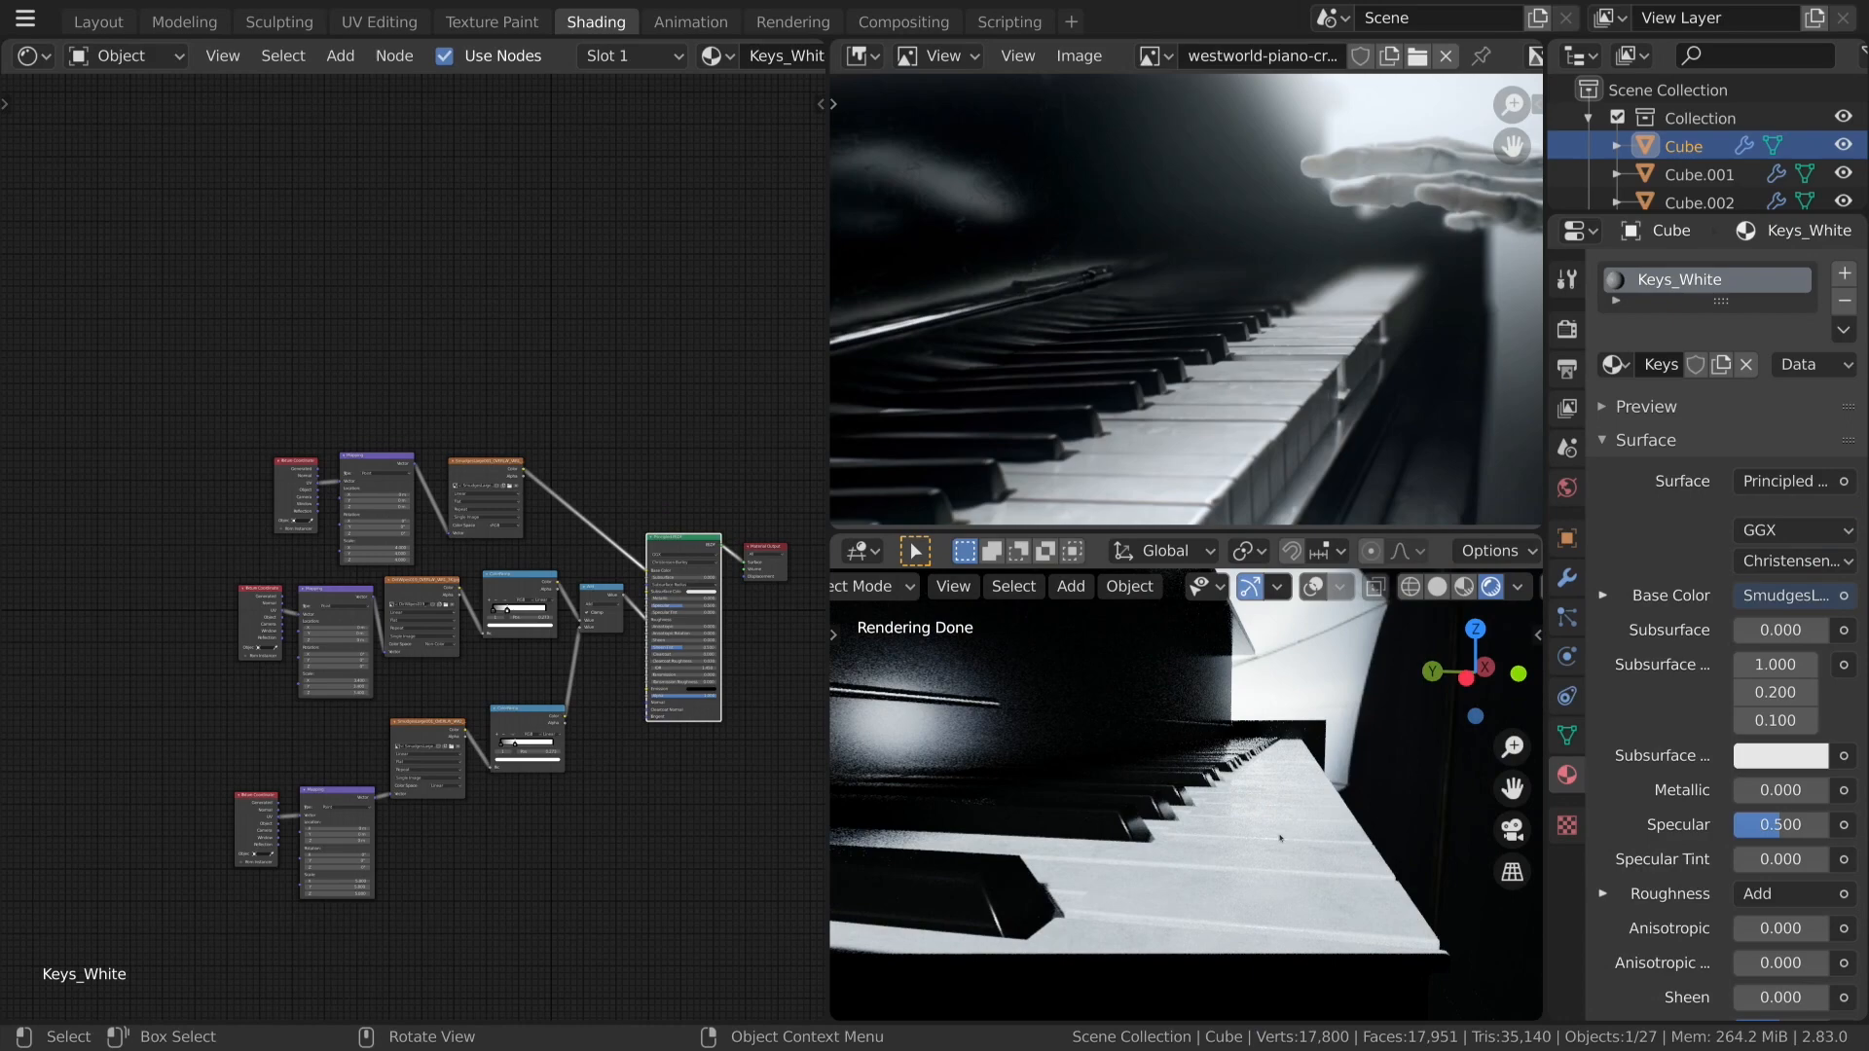
# Select all the dirt-wipe and smudge roughness nodes, including both ColorRamps and the Add node.
pyautogui.scroll(-2, 552, 738)
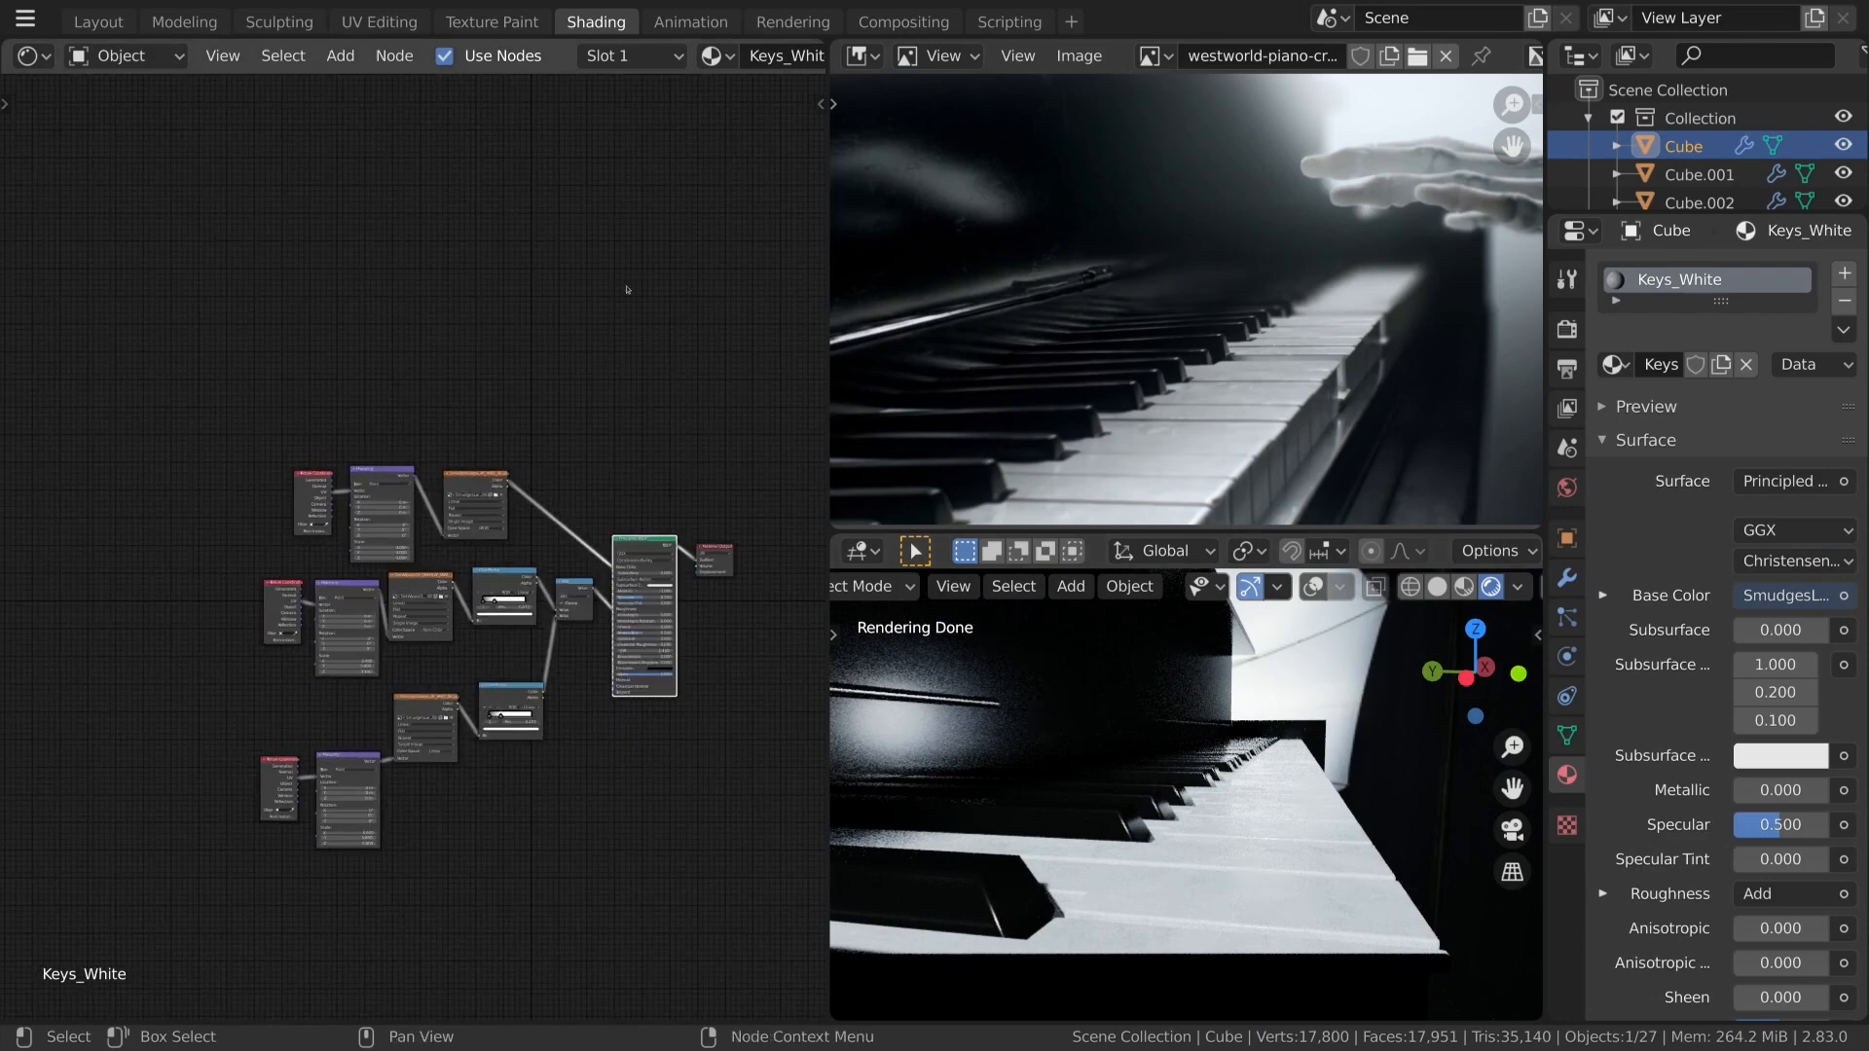
pyautogui.moveTo(615, 378); pyautogui.dragTo(543, 419, button='middle')
pyautogui.scroll(5, 565, 530)
pyautogui.scroll(-4, 572, 564)
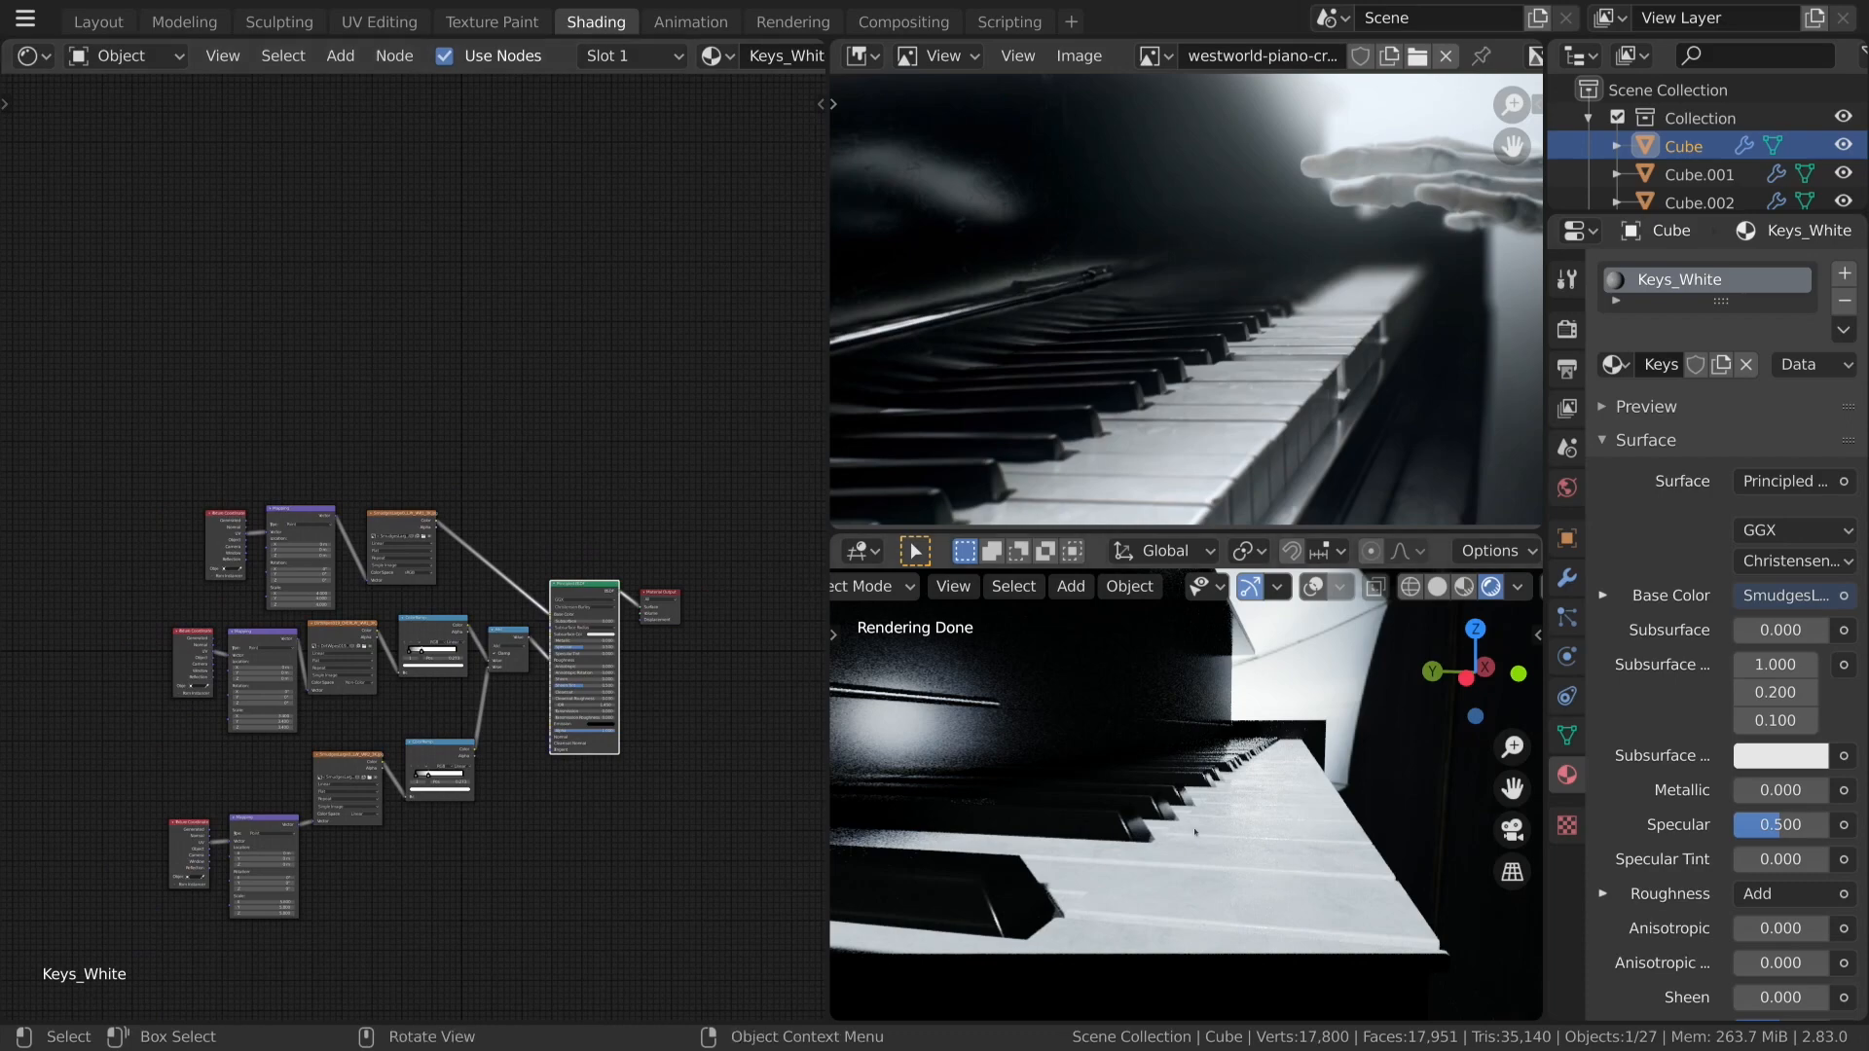
pyautogui.scroll(-1, 760, 730)
pyautogui.scroll(2, 623, 623)
pyautogui.scroll(-1, 642, 622)
pyautogui.scroll(1, 546, 787)
pyautogui.click(546, 789)
pyautogui.moveTo(546, 789); pyautogui.dragTo(681, 665, button='middle')
pyautogui.scroll(3, 682, 665)
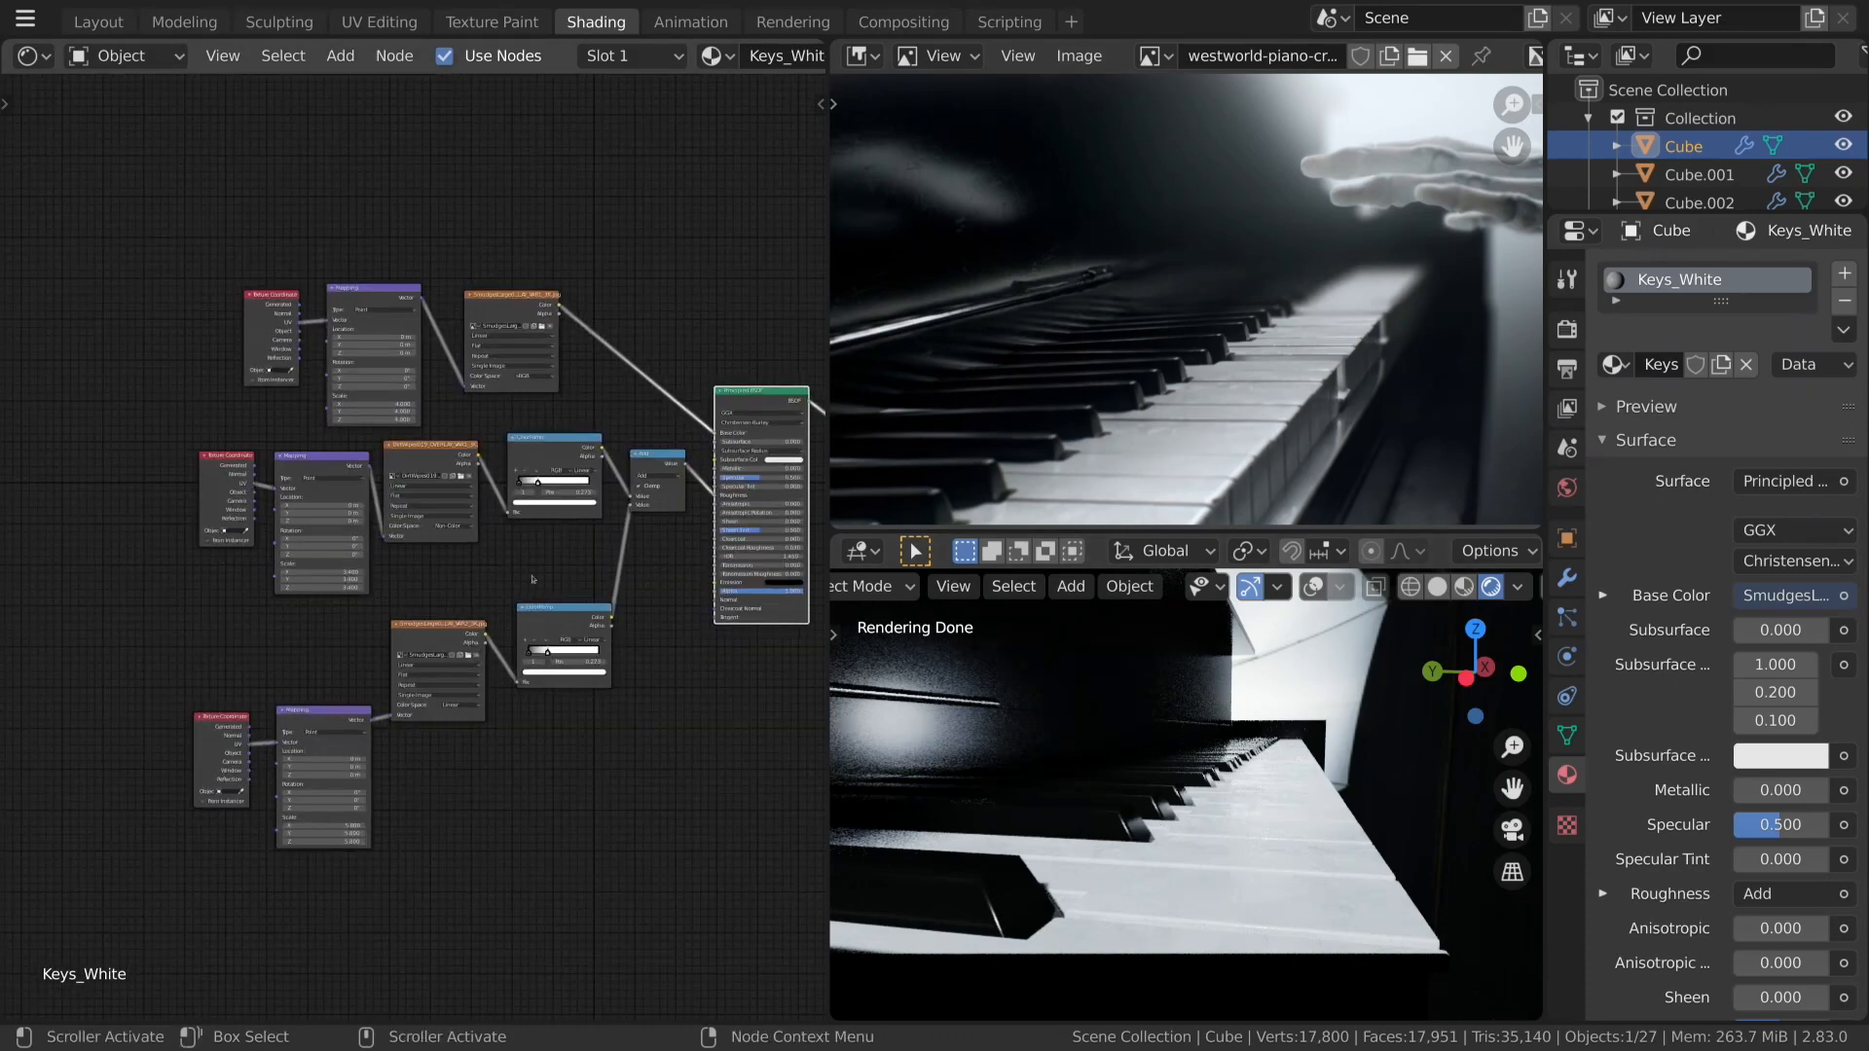
pyautogui.press('b')
pyautogui.moveTo(96, 439); pyautogui.dragTo(642, 918)
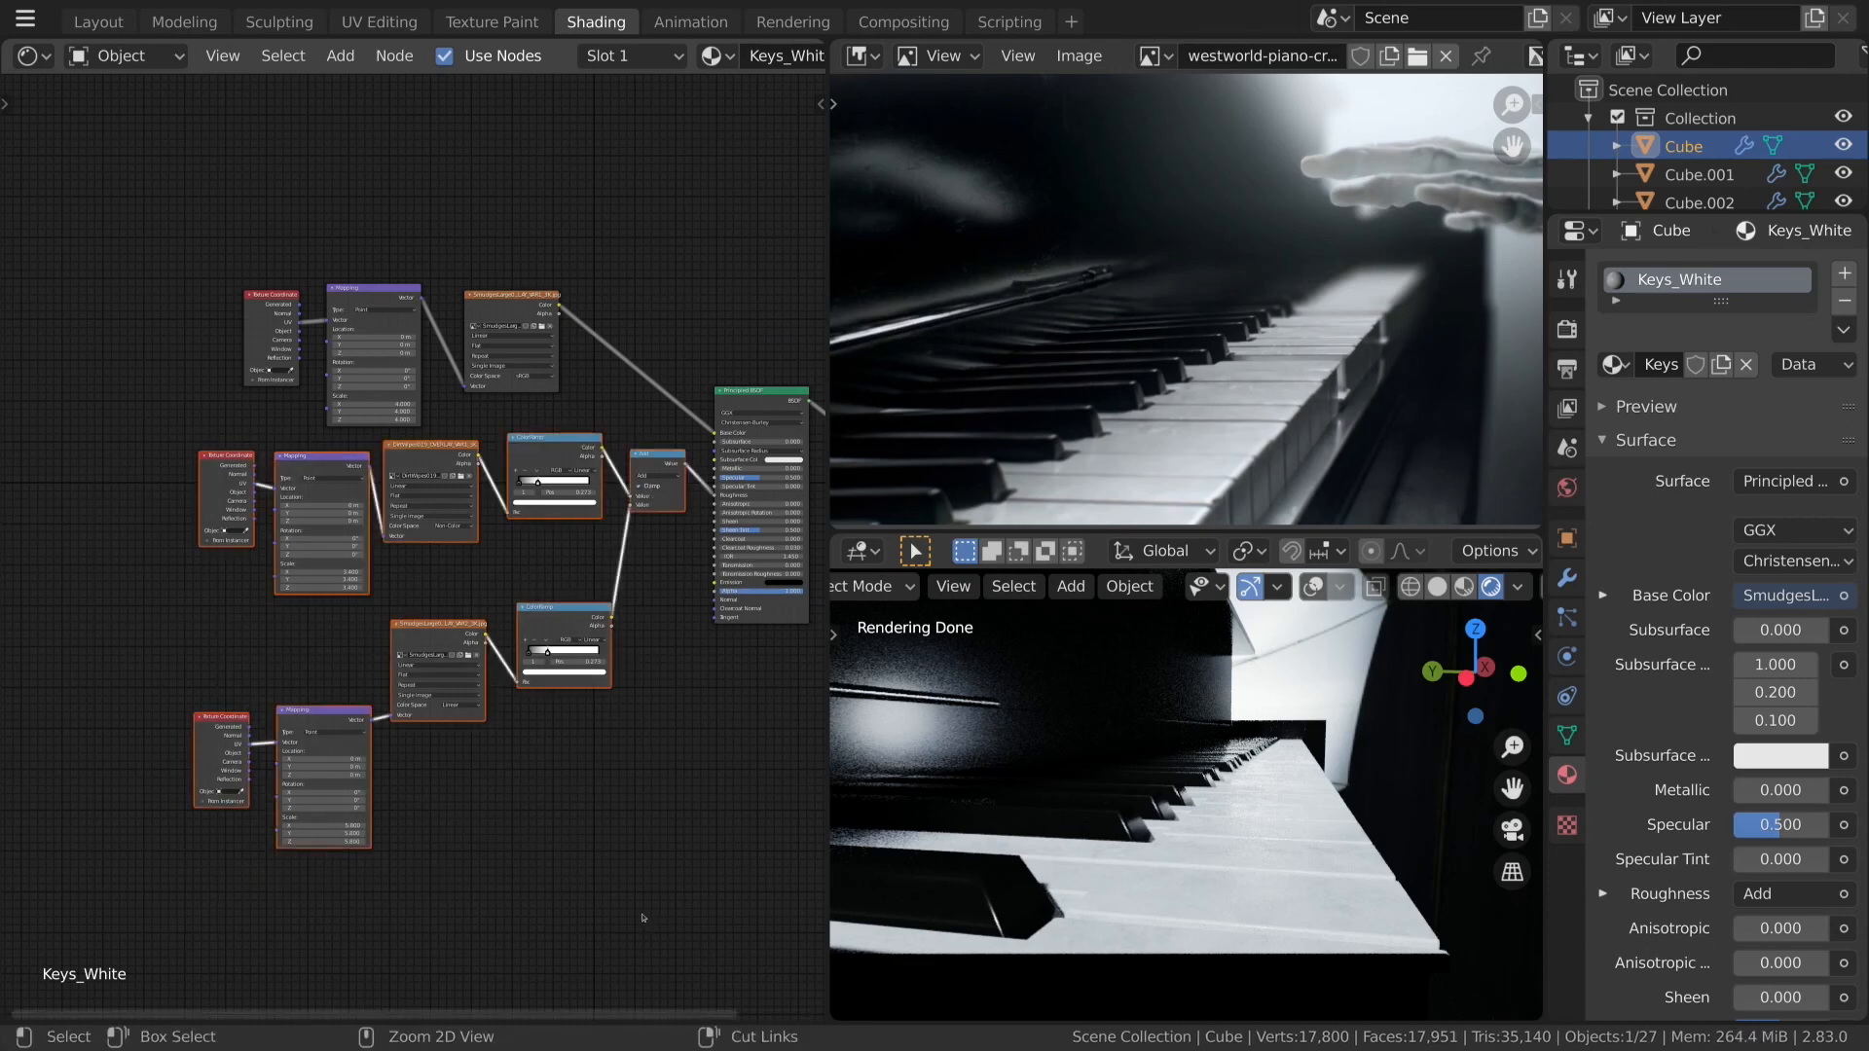
# Make a single-user copy of the ShineyBlack material on a black key object and rename it Keys_Black.
pyautogui.click(1152, 800)
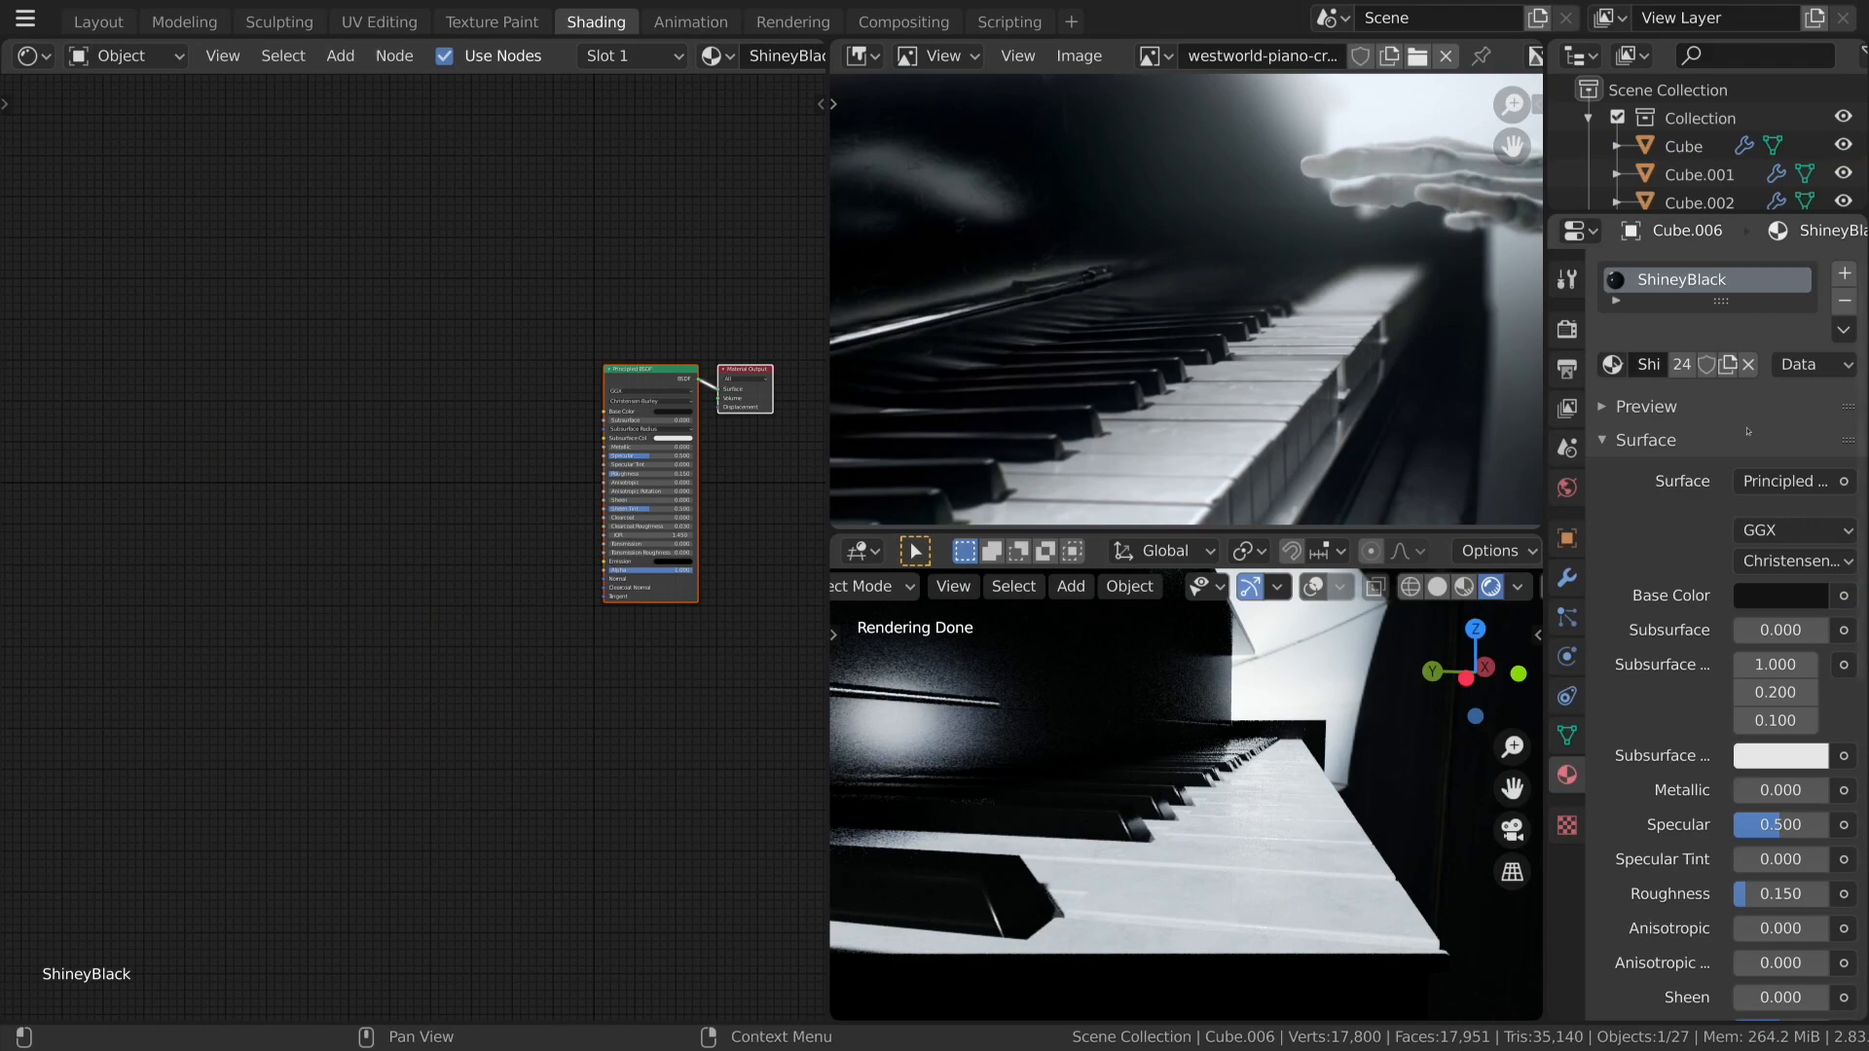
pyautogui.click(1683, 365)
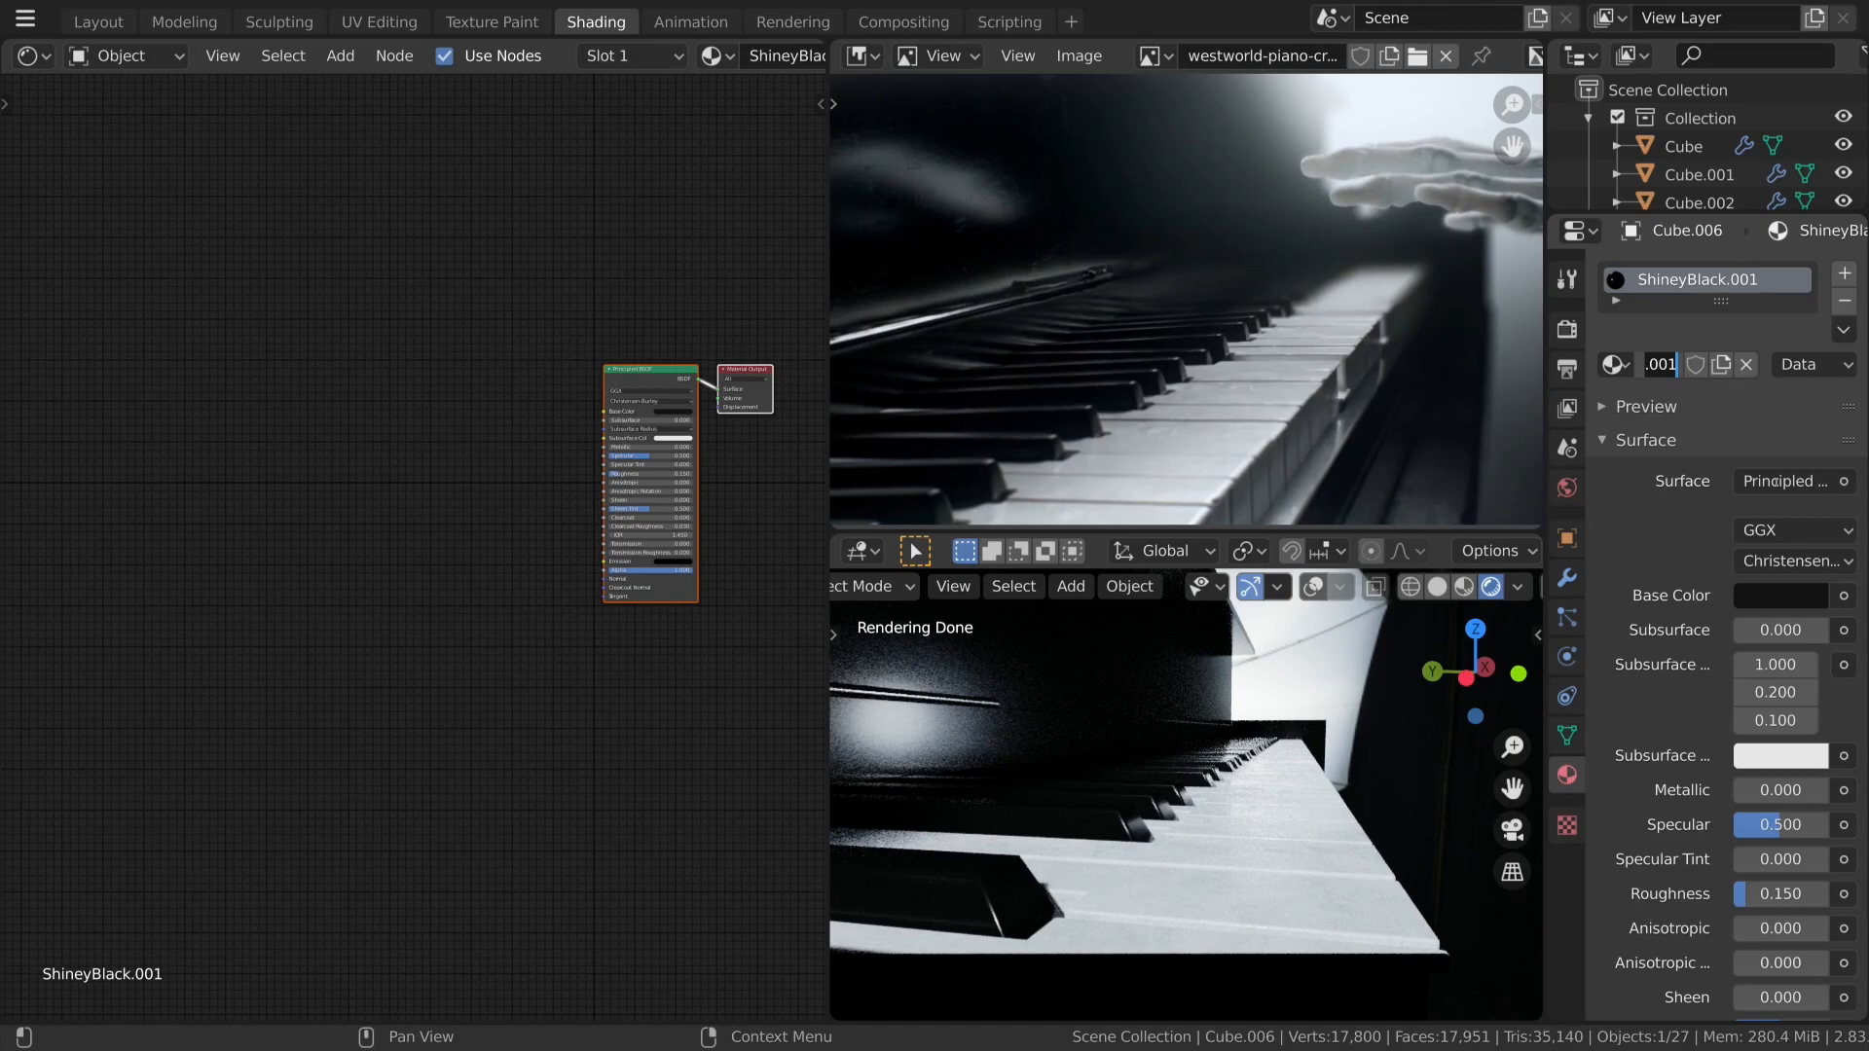
pyautogui.write('Keys_B')
pyautogui.press('Return')
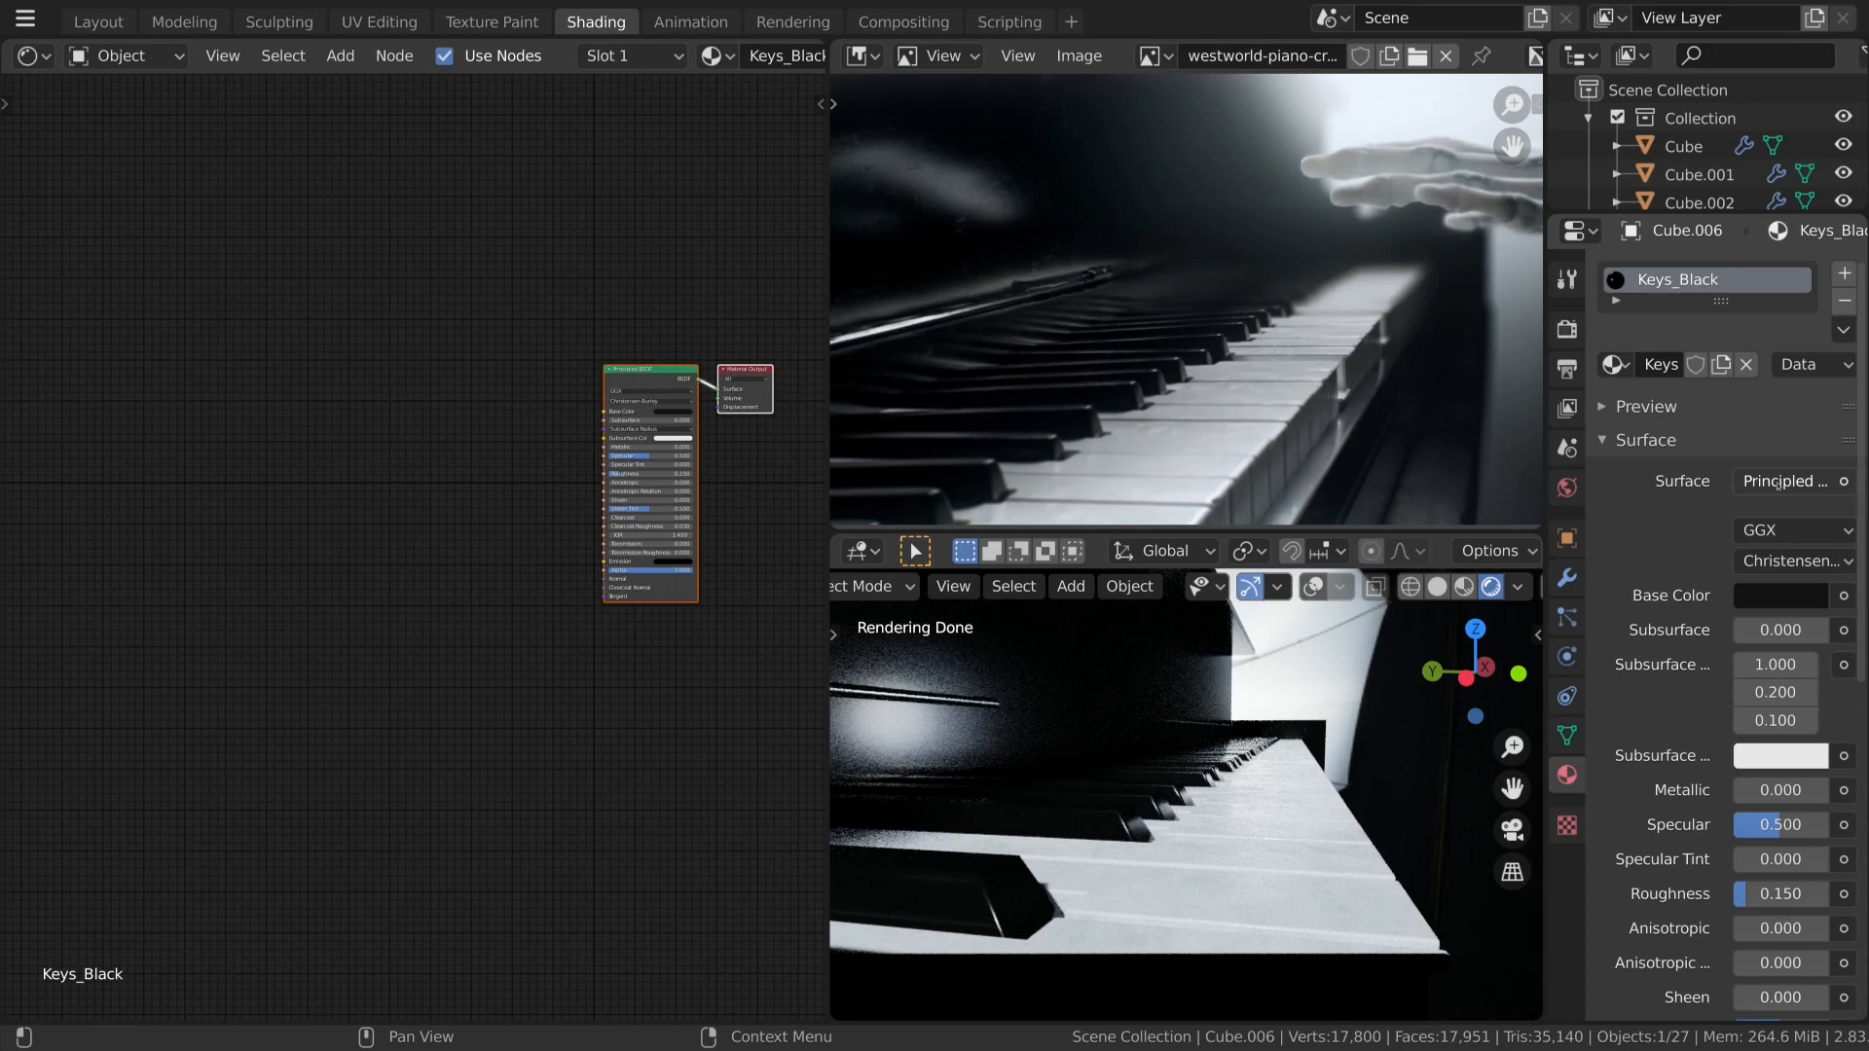
# Turn the viewport overlays back on and select all the black key objects along the whole keyboard.
pyautogui.click(1313, 586)
pyautogui.scroll(-10, 1107, 884)
pyautogui.moveTo(1253, 809); pyautogui.dragTo(1262, 847, button='middle')
pyautogui.scroll(7, 1107, 884)
pyautogui.keyDown('shift'); pyautogui.click(1252, 749); pyautogui.keyUp('shift')
pyautogui.keyDown('shift'); pyautogui.click(1085, 725); pyautogui.keyUp('shift')
pyautogui.keyDown('shift'); pyautogui.click(1022, 730); pyautogui.keyUp('shift')
pyautogui.keyDown('shift'); pyautogui.click(915, 769); pyautogui.keyUp('shift')
pyautogui.keyDown('shift'); pyautogui.moveTo(915, 769); pyautogui.dragTo(1054, 735, button='middle'); pyautogui.keyUp('shift')
pyautogui.keyDown('shift'); pyautogui.click(1054, 735); pyautogui.keyUp('shift')
pyautogui.scroll(-3, 1054, 735)
pyautogui.keyDown('shift'); pyautogui.moveTo(1441, 726); pyautogui.dragTo(1012, 756, button='middle'); pyautogui.keyUp('shift')
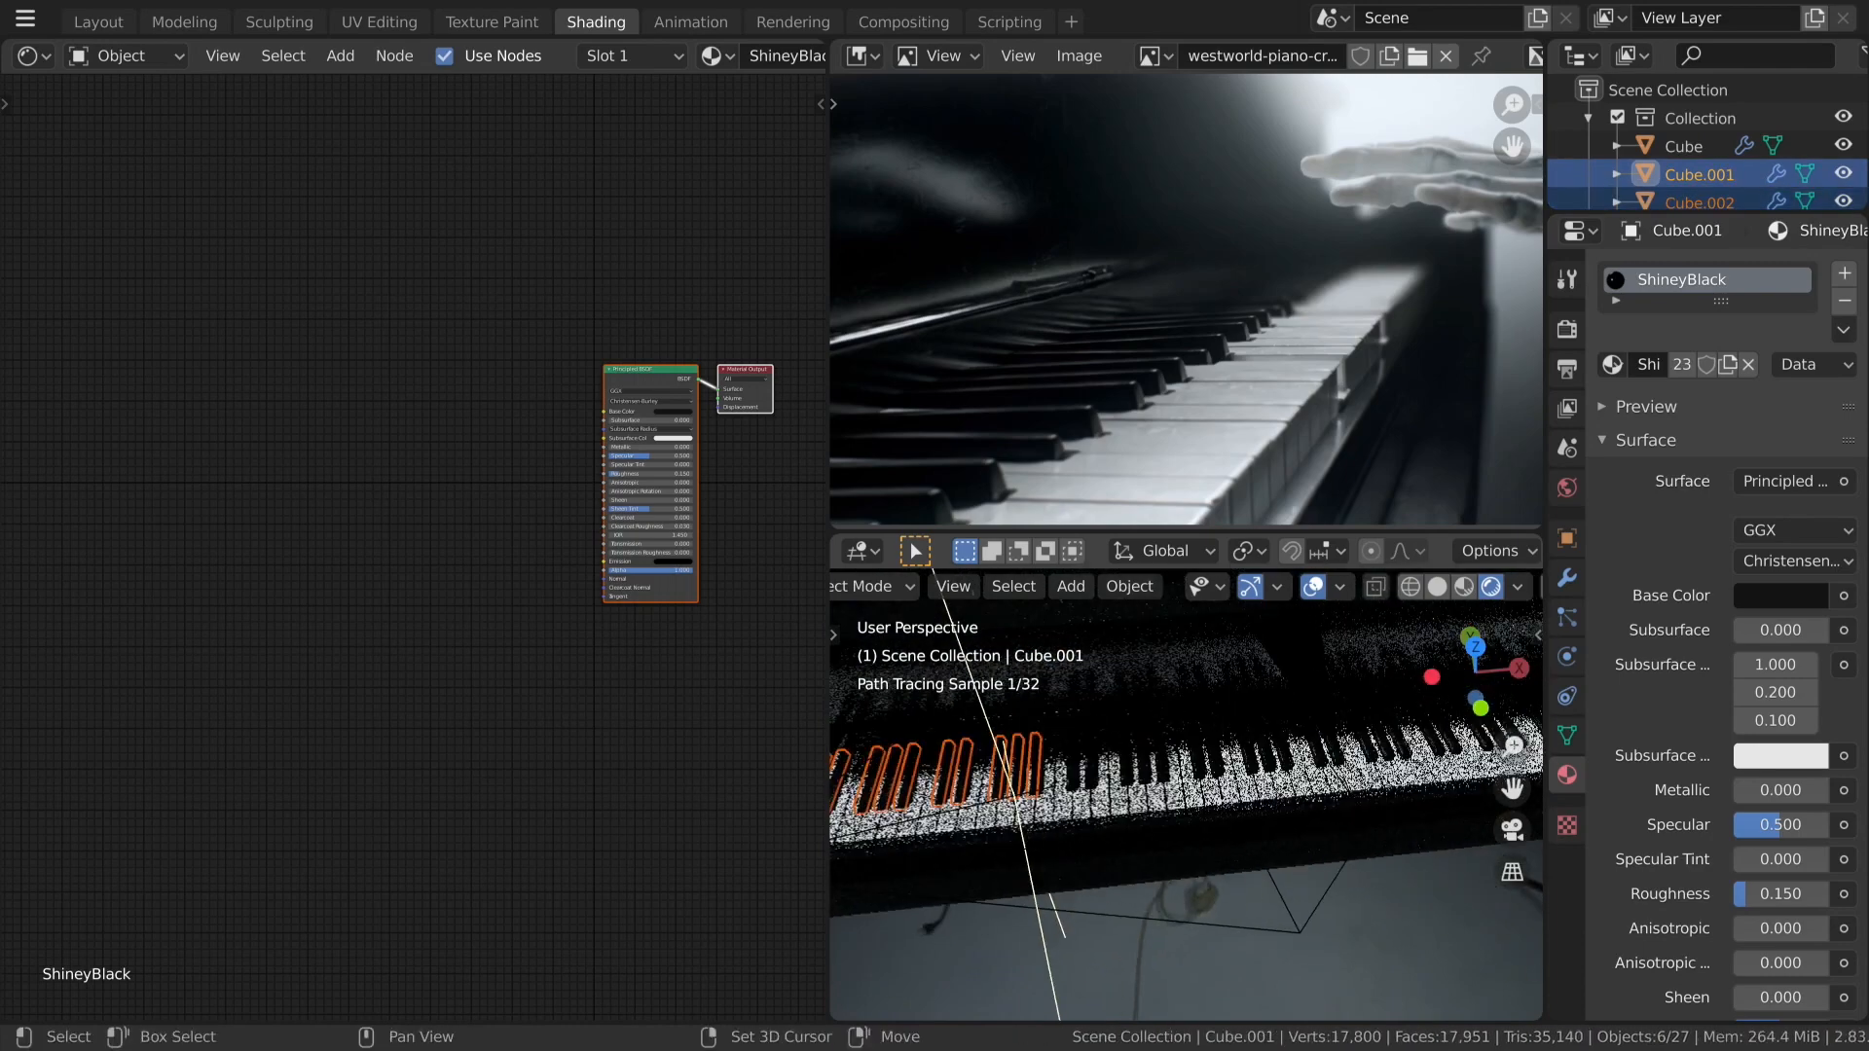
pyautogui.scroll(2, 1013, 755)
pyautogui.keyDown('shift'); pyautogui.click(1012, 756); pyautogui.keyUp('shift')
pyautogui.keyDown('shift'); pyautogui.click(1114, 766); pyautogui.keyUp('shift')
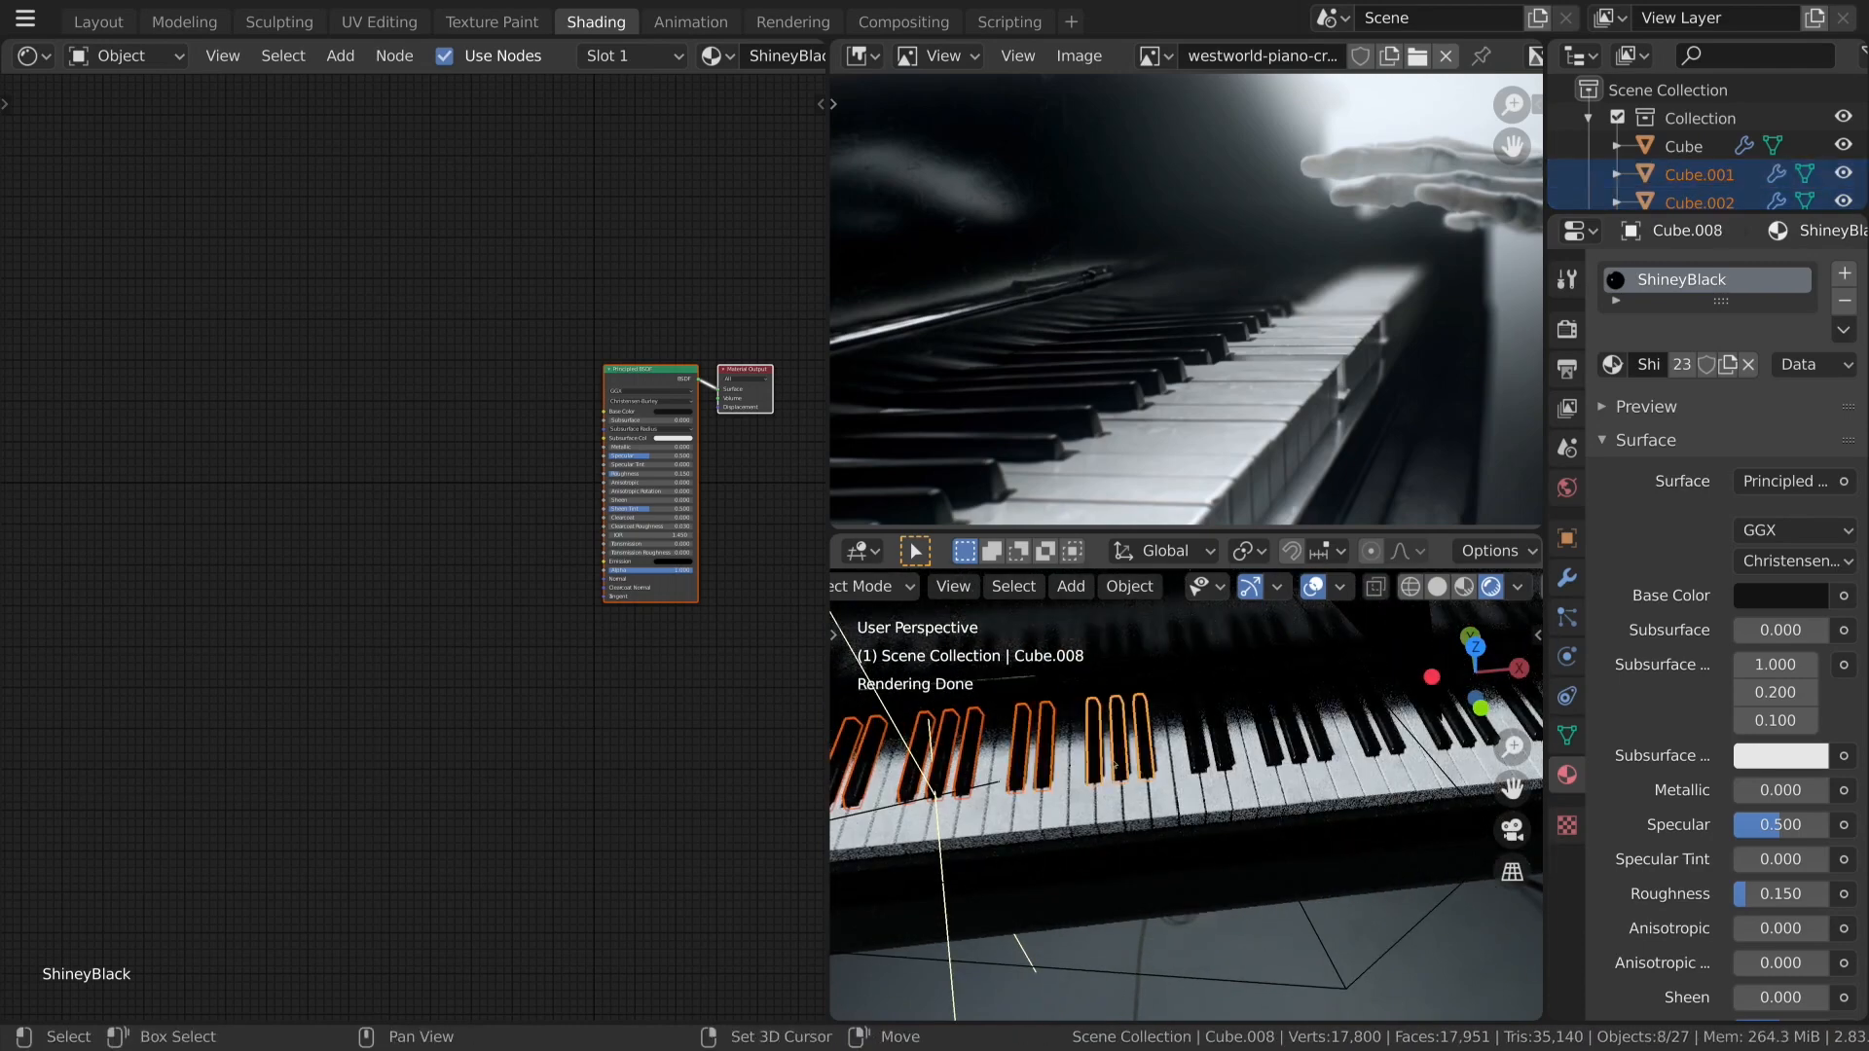
pyautogui.keyDown('shift'); pyautogui.click(1198, 757); pyautogui.keyUp('shift')
pyautogui.keyDown('shift'); pyautogui.click(1276, 755); pyautogui.keyUp('shift')
pyautogui.keyDown('shift'); pyautogui.click(1368, 751); pyautogui.keyUp('shift')
pyautogui.keyDown('shift'); pyautogui.click(1487, 737); pyautogui.keyUp('shift')
pyautogui.keyDown('shift'); pyautogui.moveTo(1489, 734); pyautogui.dragTo(994, 836, button='middle'); pyautogui.keyUp('shift')
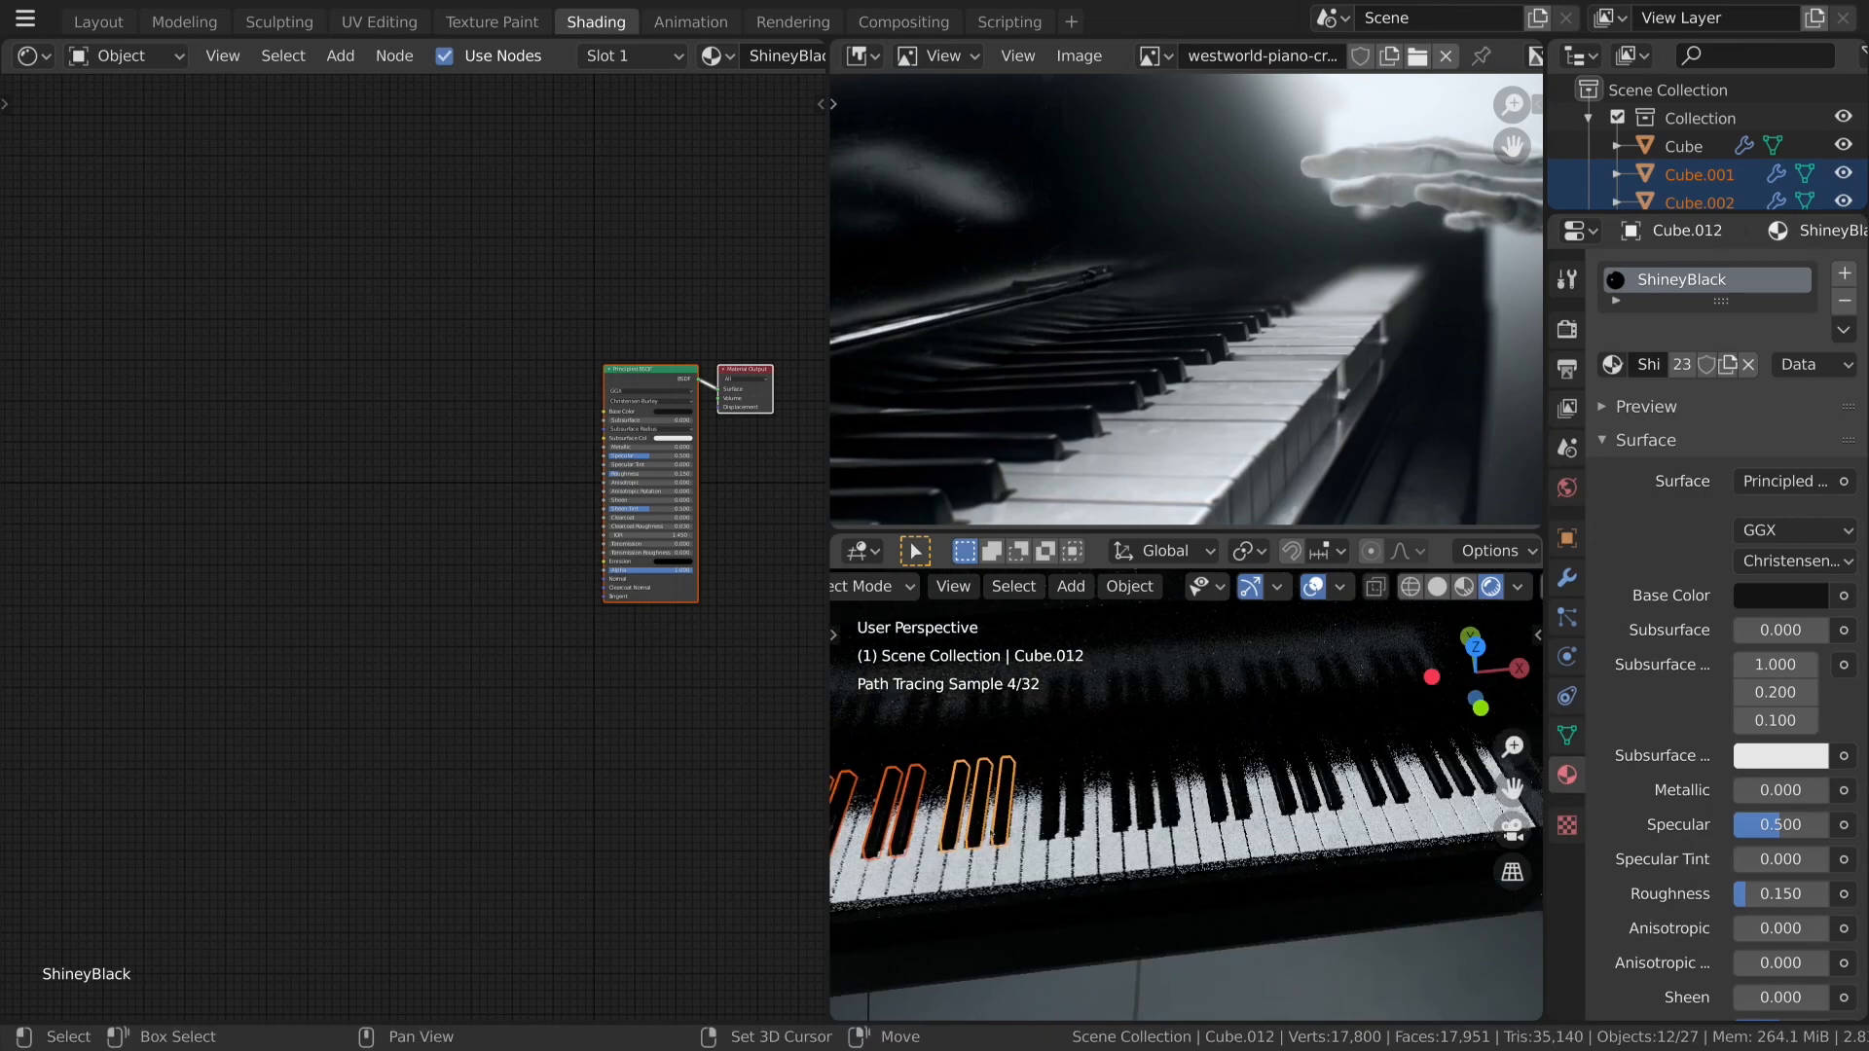
pyautogui.keyDown('shift'); pyautogui.click(1074, 819); pyautogui.keyUp('shift')
pyautogui.keyDown('shift'); pyautogui.click(1146, 813); pyautogui.keyUp('shift')
pyautogui.keyDown('shift'); pyautogui.click(1226, 808); pyautogui.keyUp('shift')
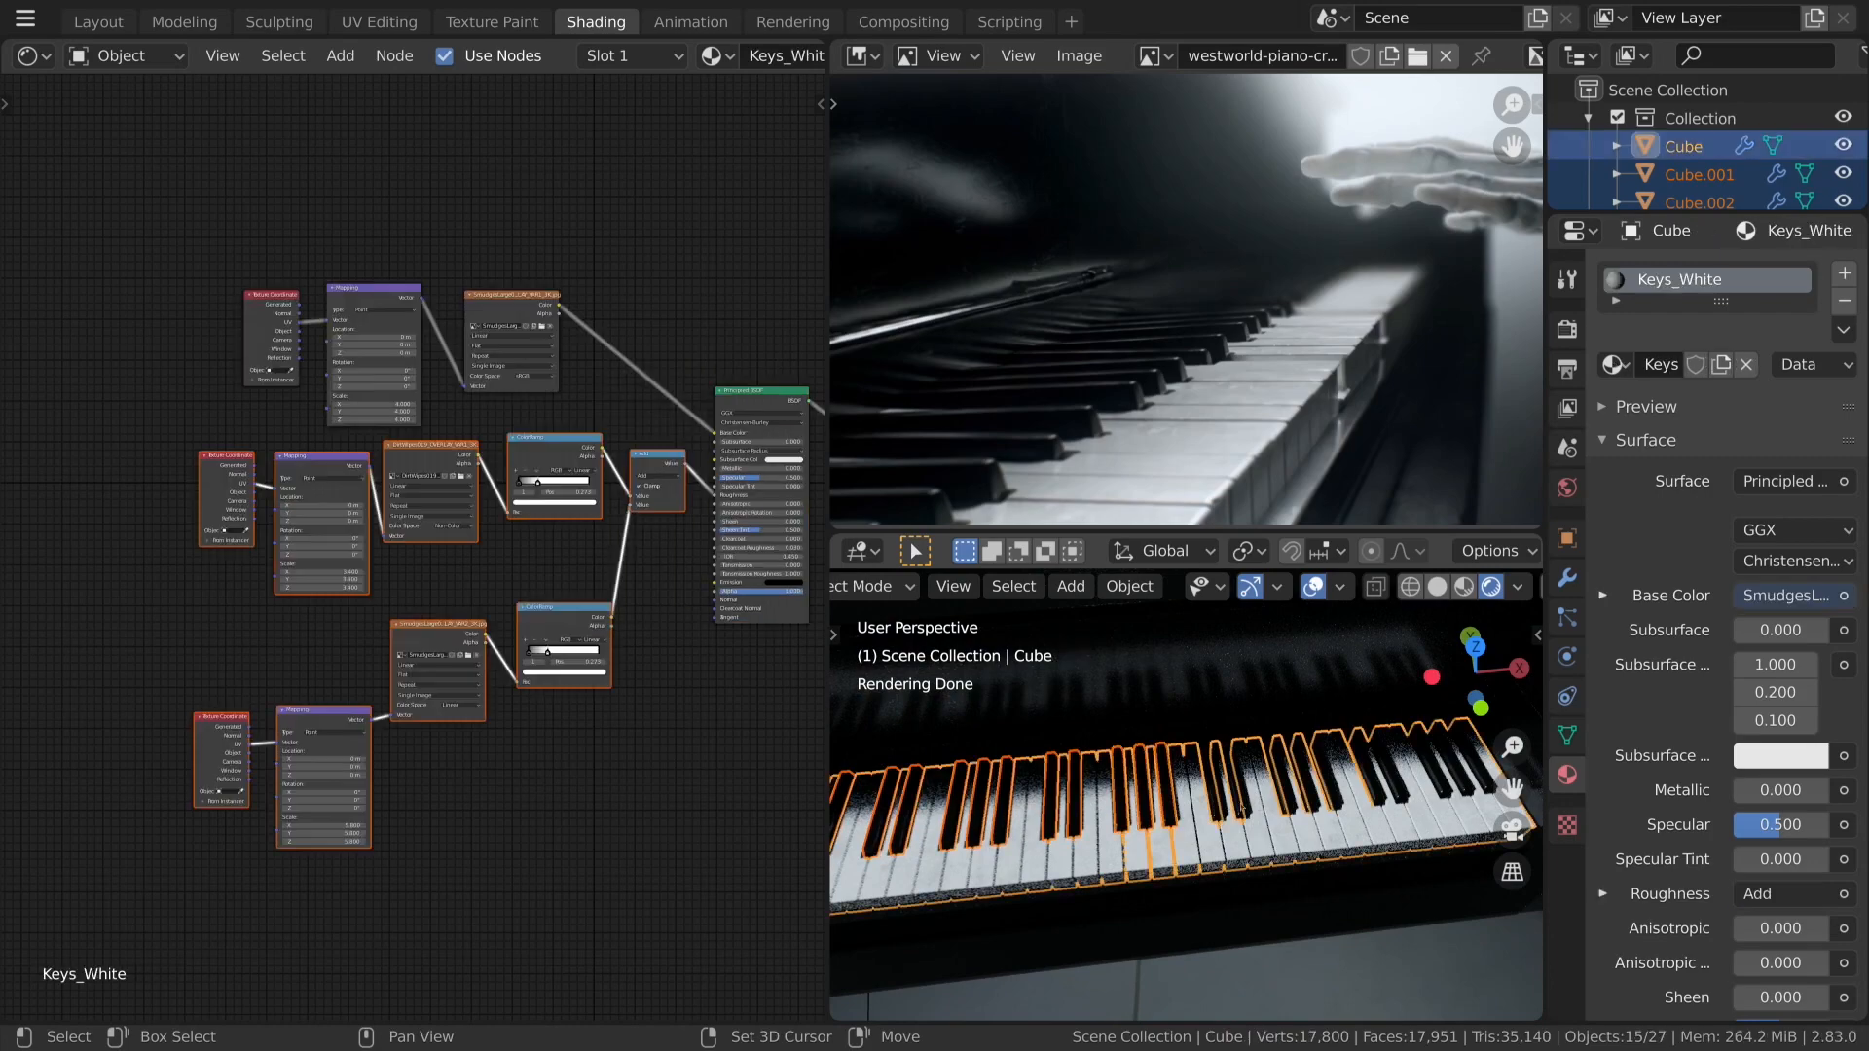
pyautogui.hotkey('ctrl', 'z')
pyautogui.keyDown('shift'); pyautogui.click(1221, 796); pyautogui.keyUp('shift')
pyautogui.keyDown('shift'); pyautogui.click(1295, 793); pyautogui.keyUp('shift')
pyautogui.keyDown('shift'); pyautogui.click(1375, 769); pyautogui.keyUp('shift')
pyautogui.keyDown('shift'); pyautogui.click(1450, 793); pyautogui.keyUp('shift')
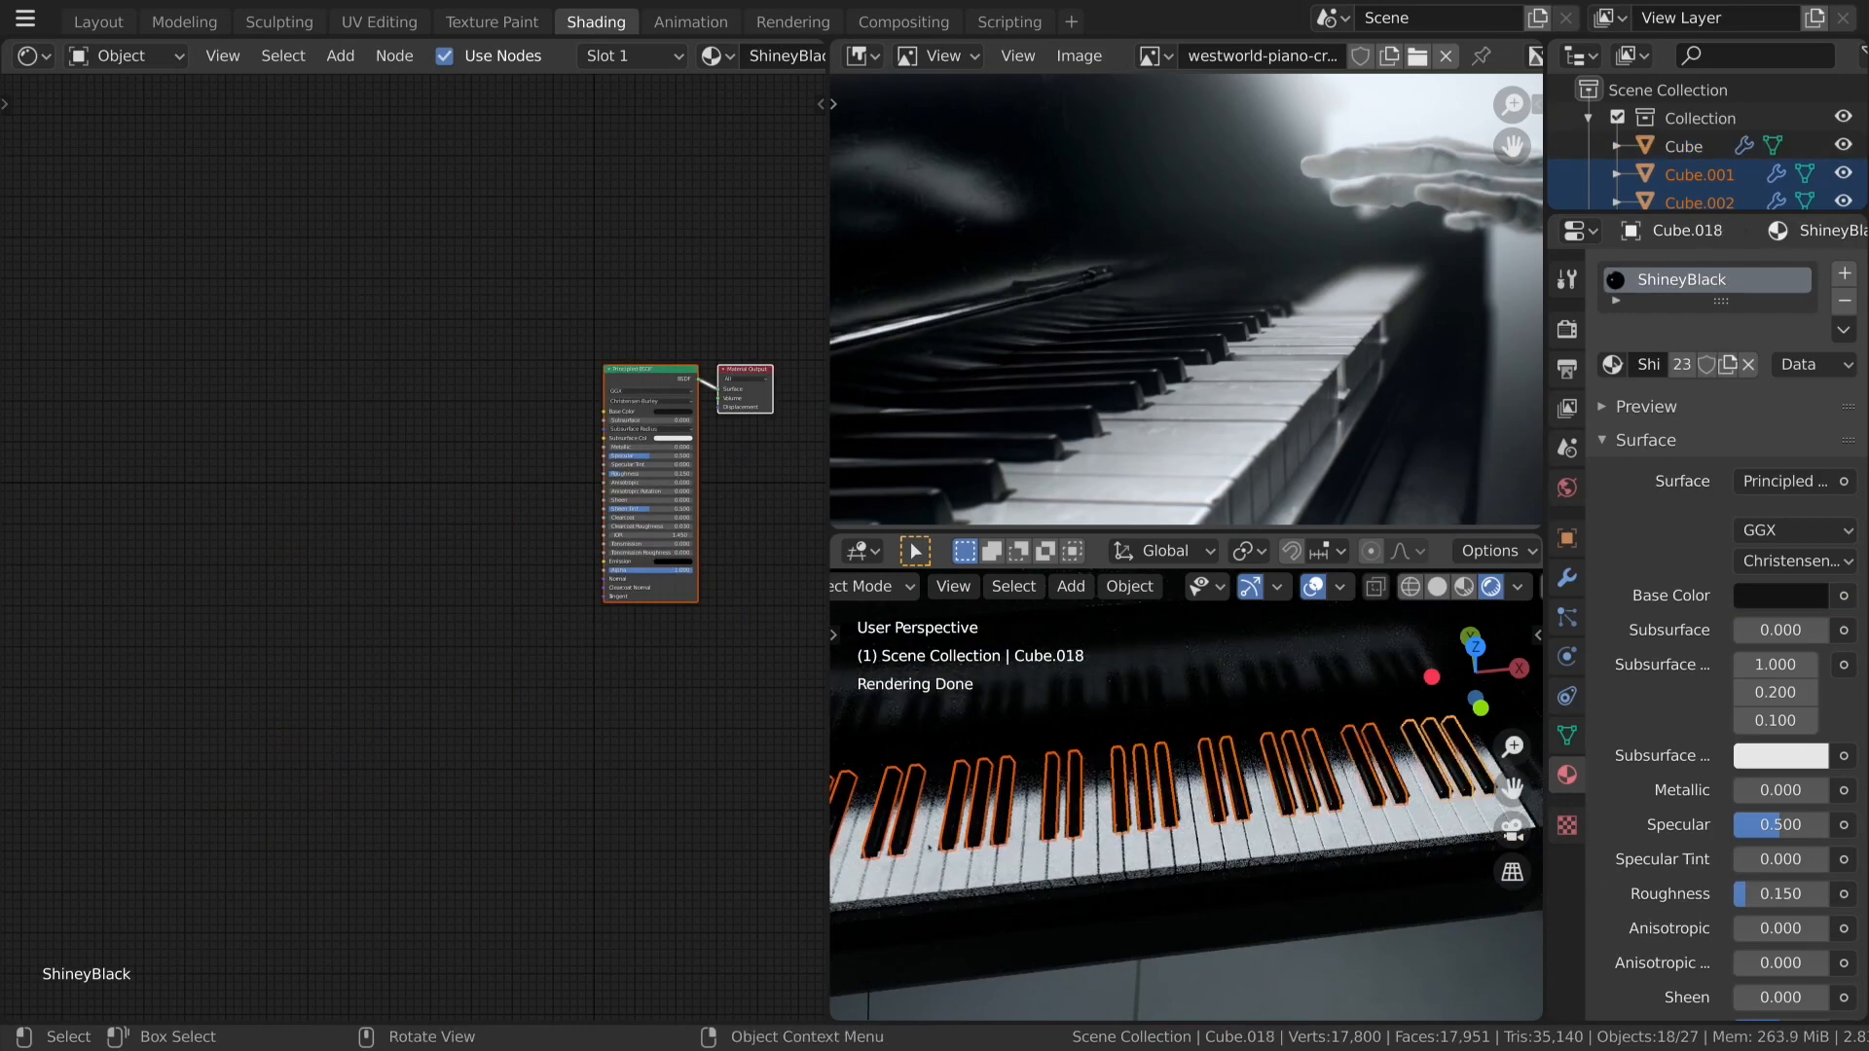
# Assign the Keys_Black material to the active black key group and link that material to all selected black keys.
pyautogui.scroll(-3, 1185, 794)
pyautogui.keyDown('shift'); pyautogui.moveTo(1149, 799); pyautogui.dragTo(1232, 787, button='middle'); pyautogui.keyUp('shift')
pyautogui.scroll(2, 1231, 786)
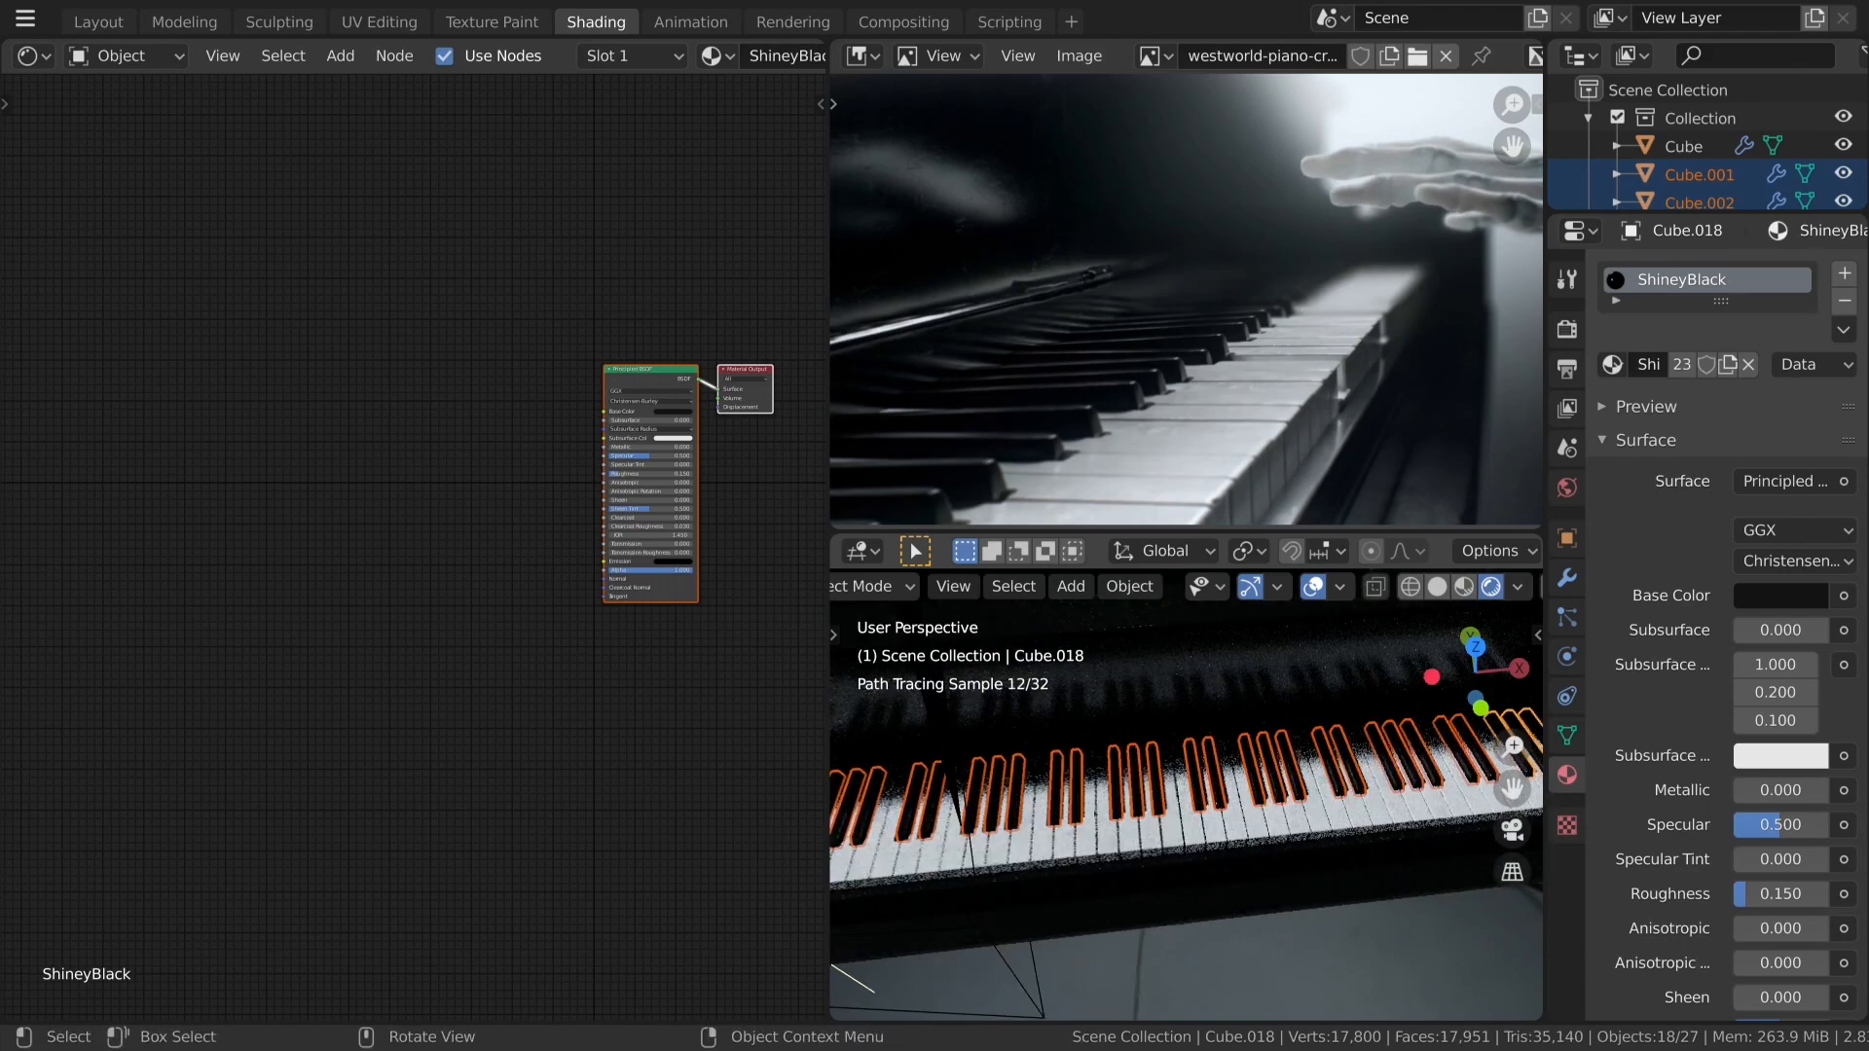
pyautogui.keyDown('shift'); pyautogui.click(1012, 810); pyautogui.keyUp('shift')
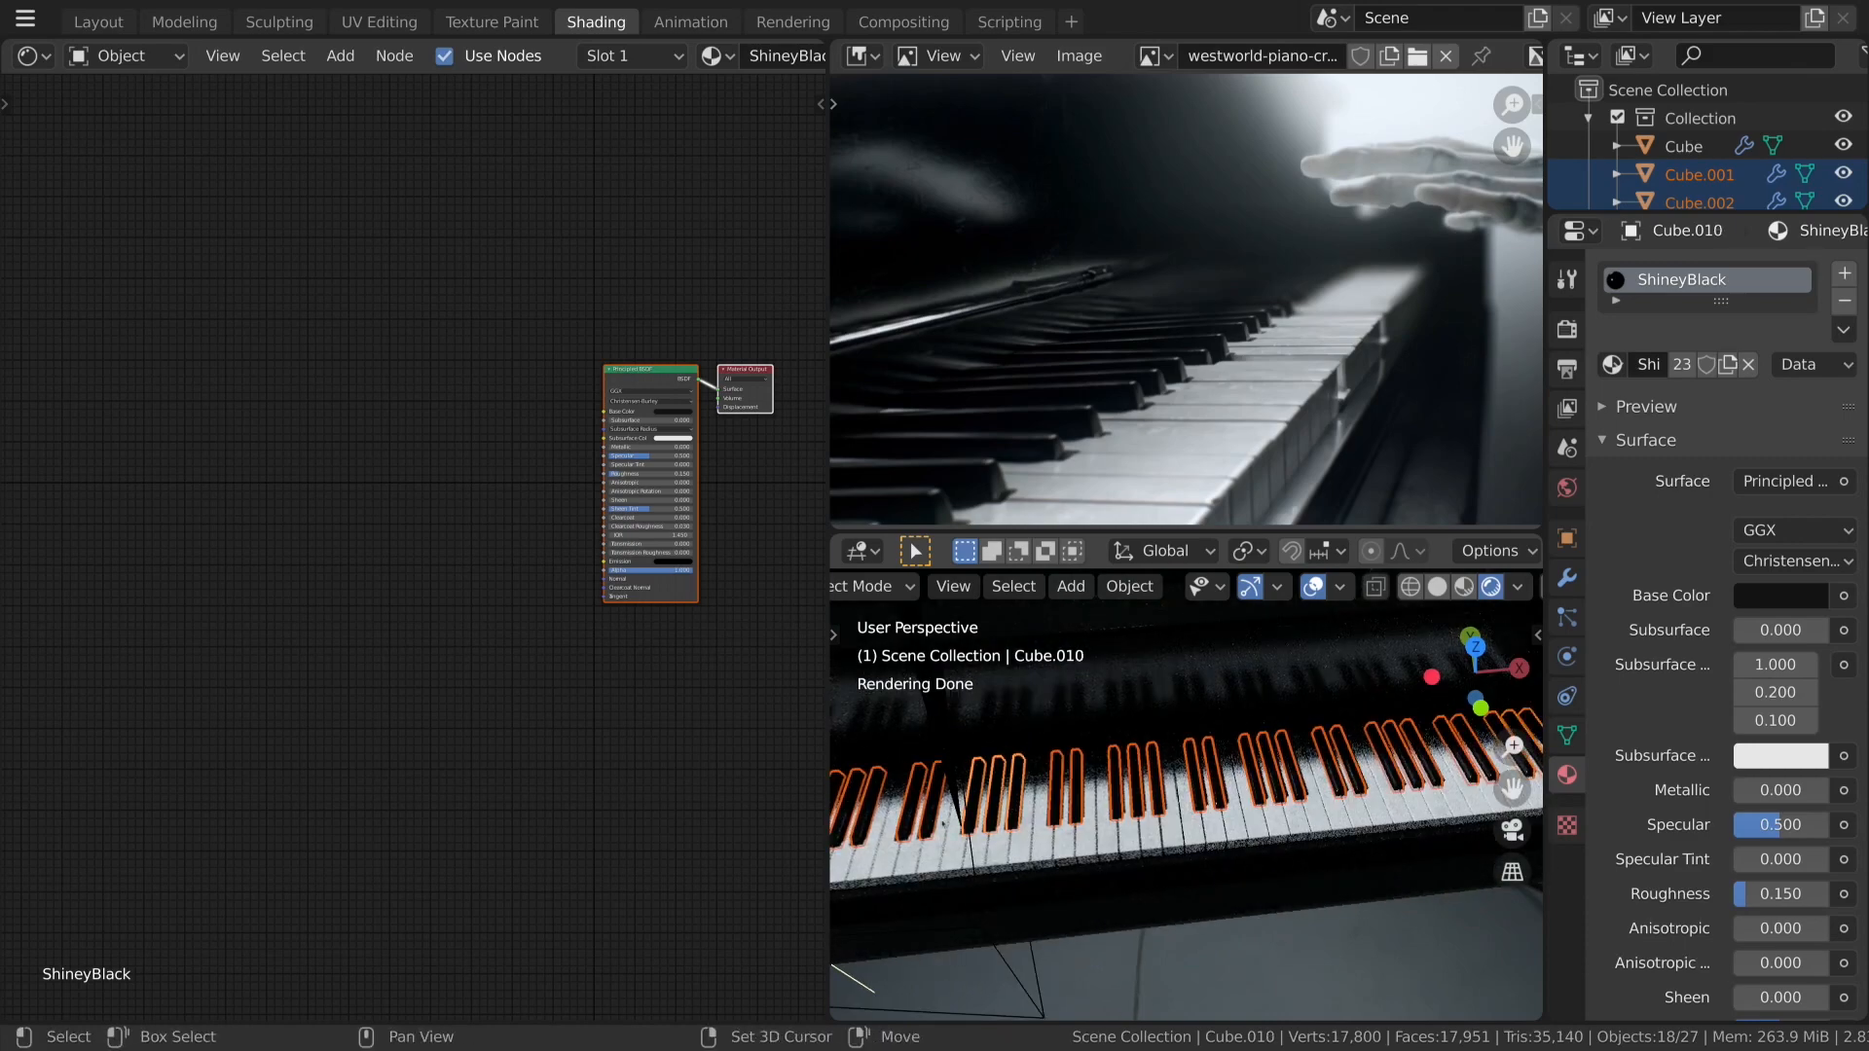
pyautogui.keyDown('shift'); pyautogui.click(868, 814); pyautogui.keyUp('shift')
pyautogui.keyDown('shift'); pyautogui.click(1051, 819); pyautogui.keyUp('shift')
pyautogui.keyDown('shift'); pyautogui.click(1061, 804); pyautogui.keyUp('shift')
pyautogui.keyDown('shift'); pyautogui.moveTo(1061, 804); pyautogui.dragTo(1313, 745, button='middle'); pyautogui.keyUp('shift')
pyautogui.keyDown('shift'); pyautogui.click(1085, 750); pyautogui.keyUp('shift')
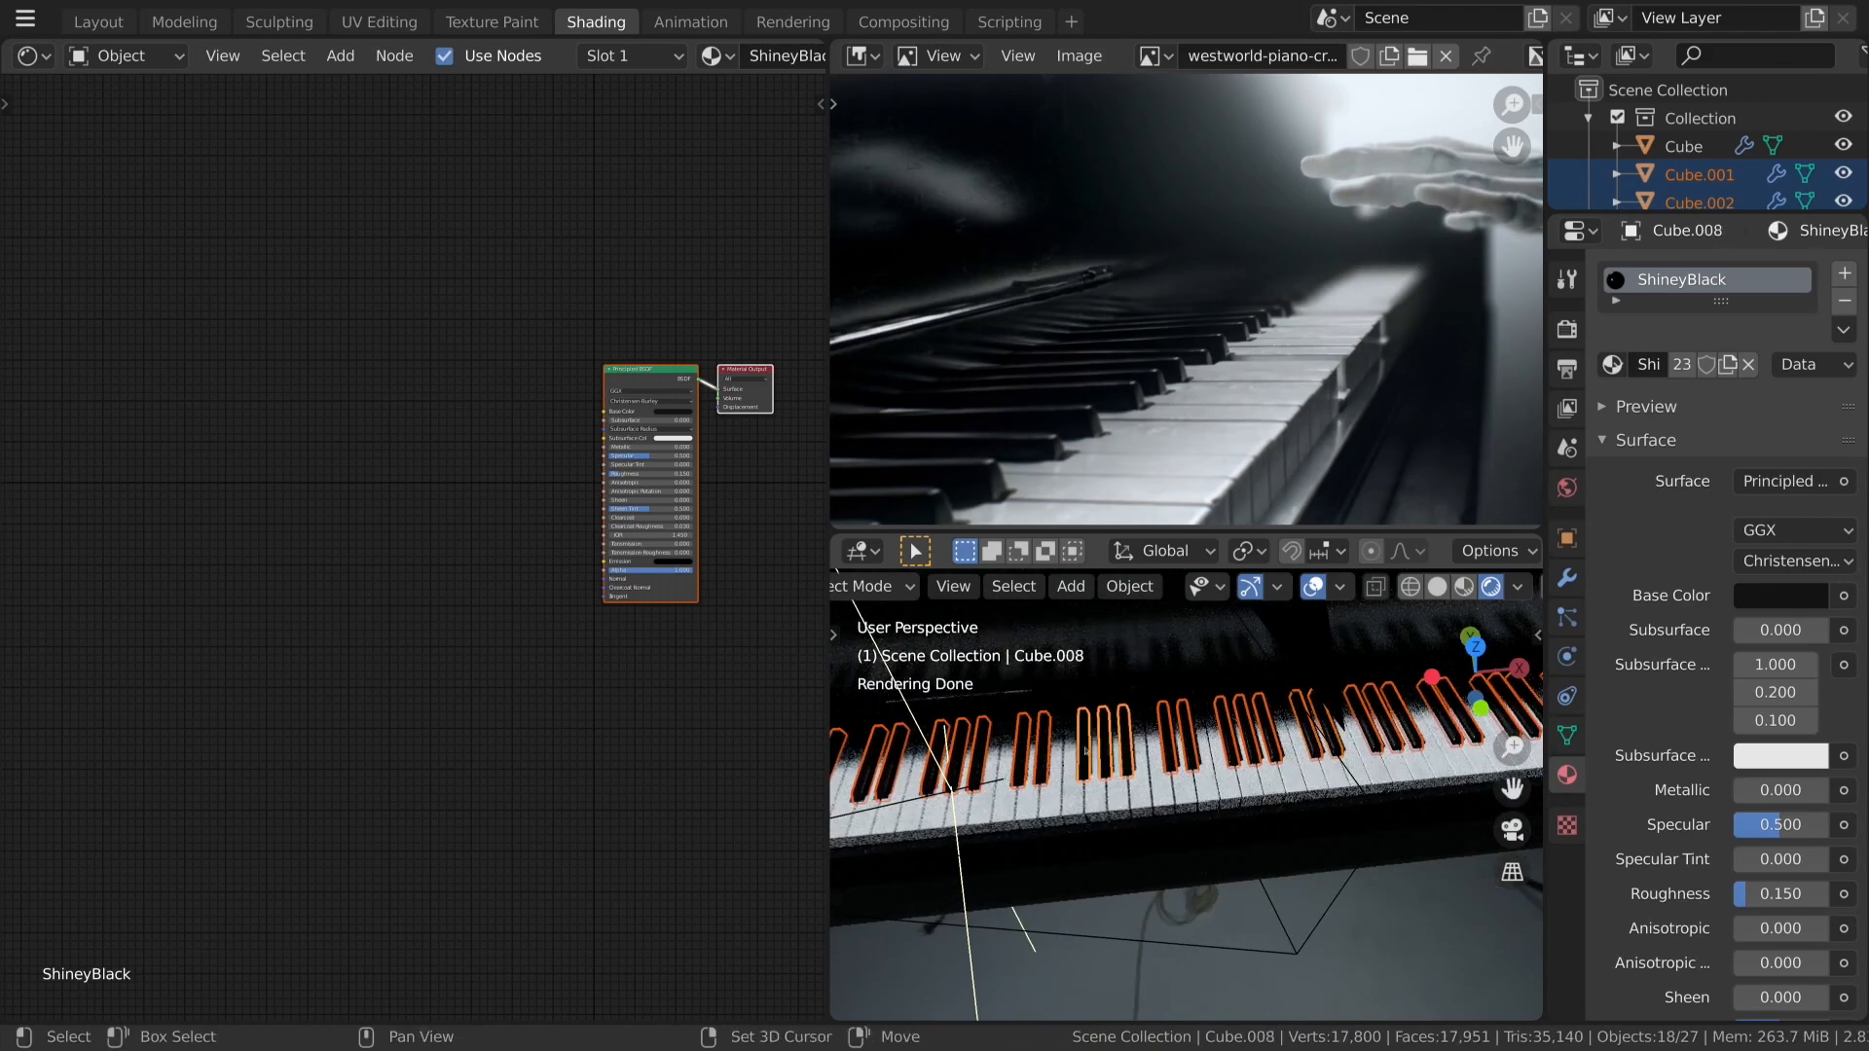
pyautogui.keyDown('shift'); pyautogui.click(1044, 755); pyautogui.keyUp('shift')
pyautogui.keyDown('shift'); pyautogui.click(1086, 759); pyautogui.keyUp('shift')
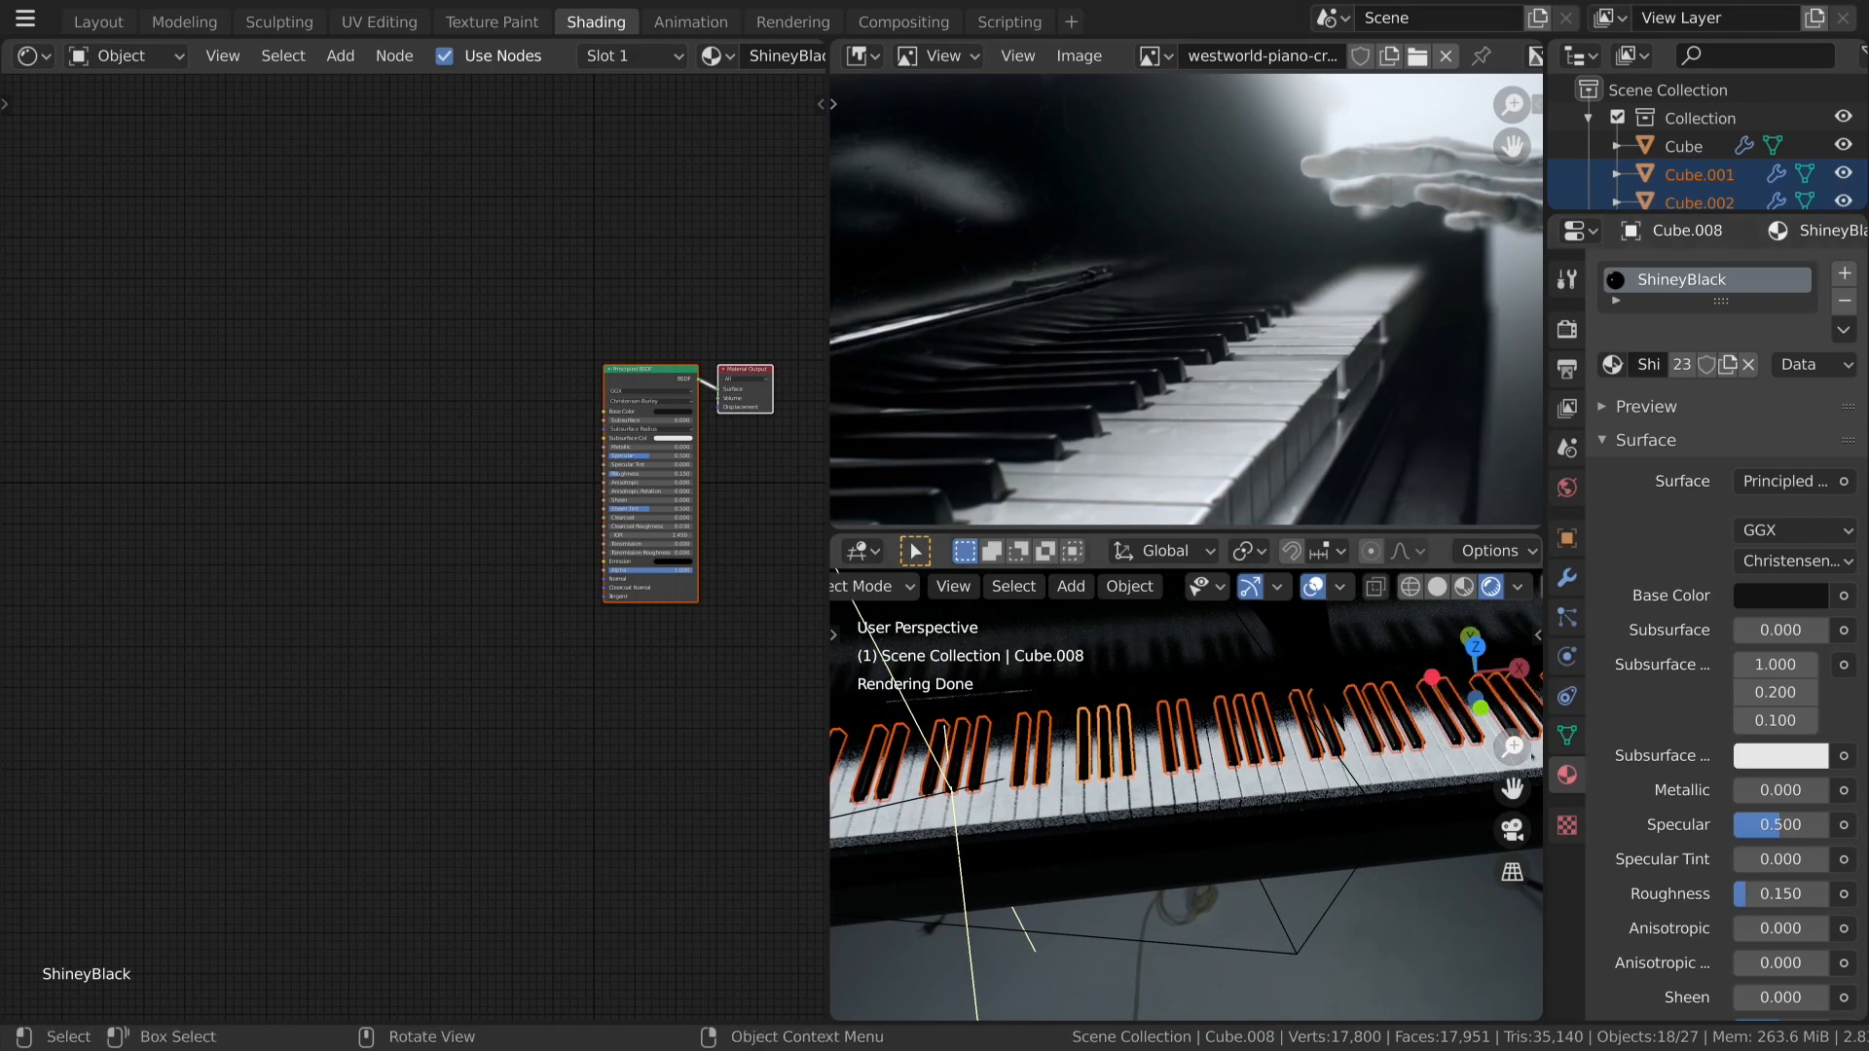
pyautogui.click(1611, 362)
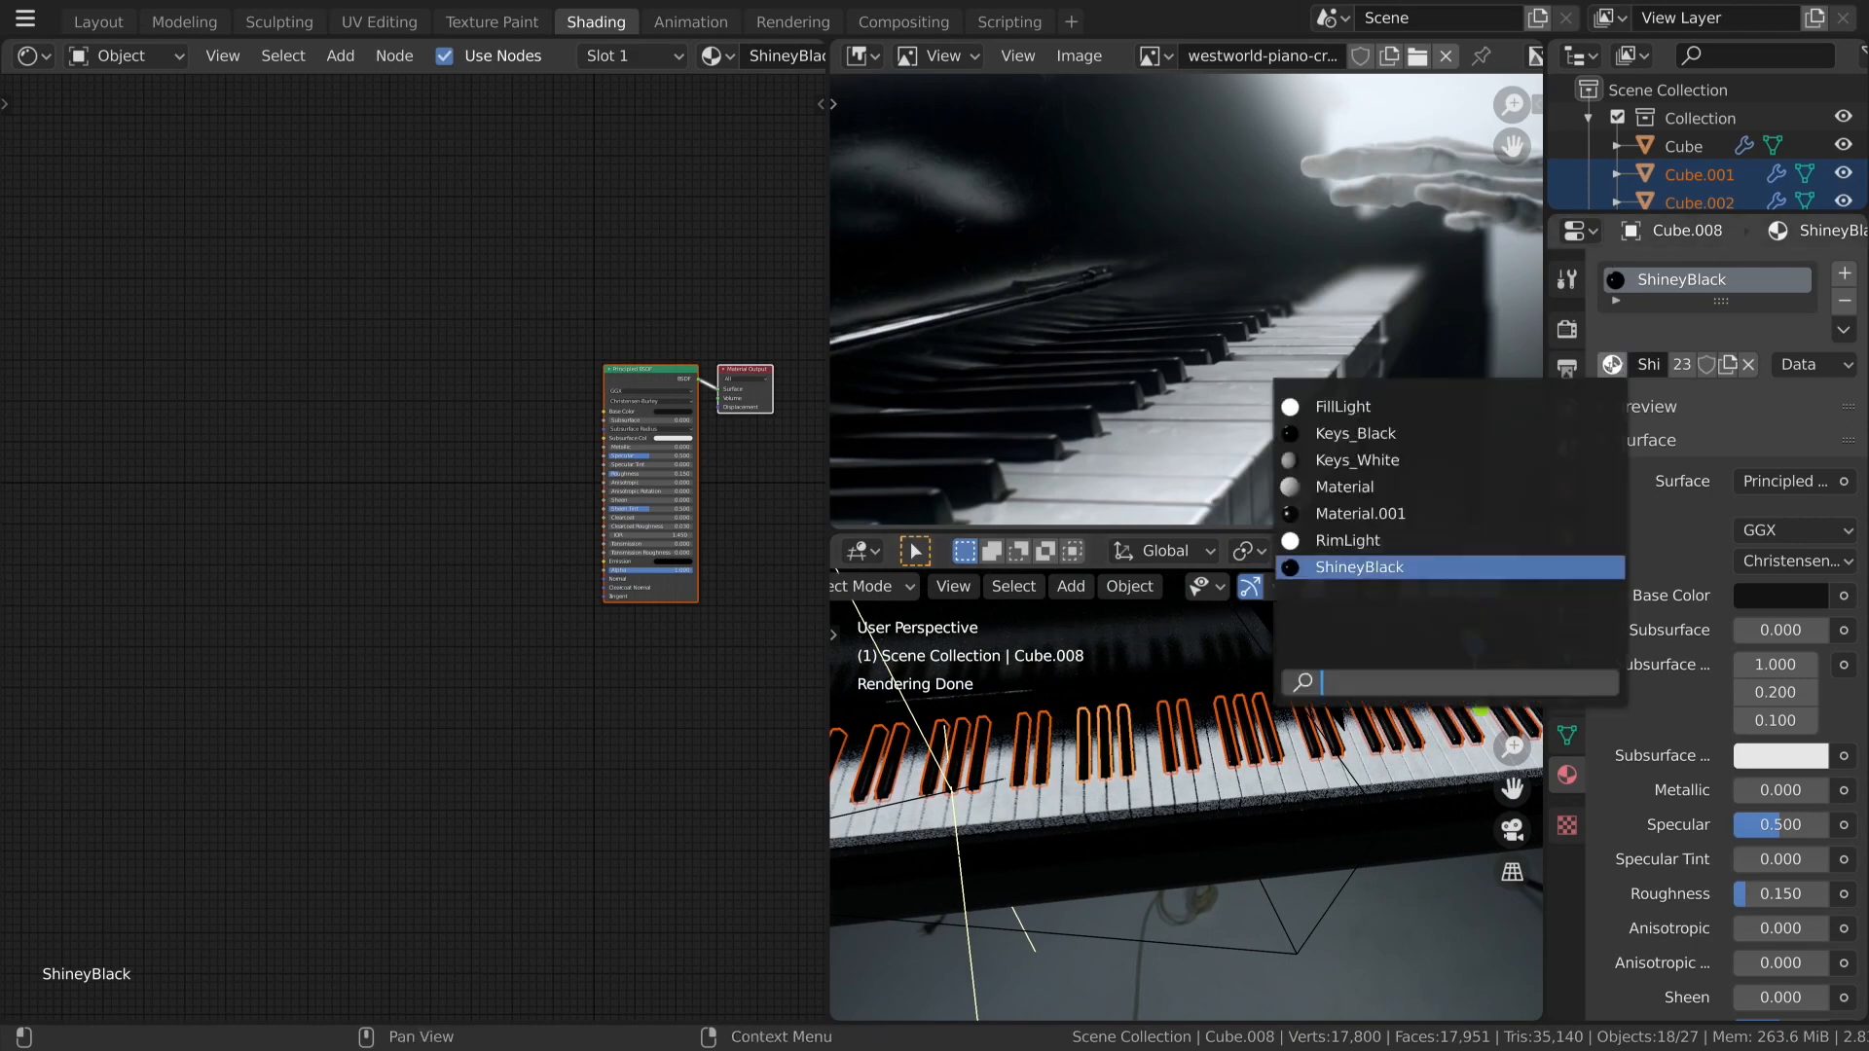
pyautogui.click(1502, 432)
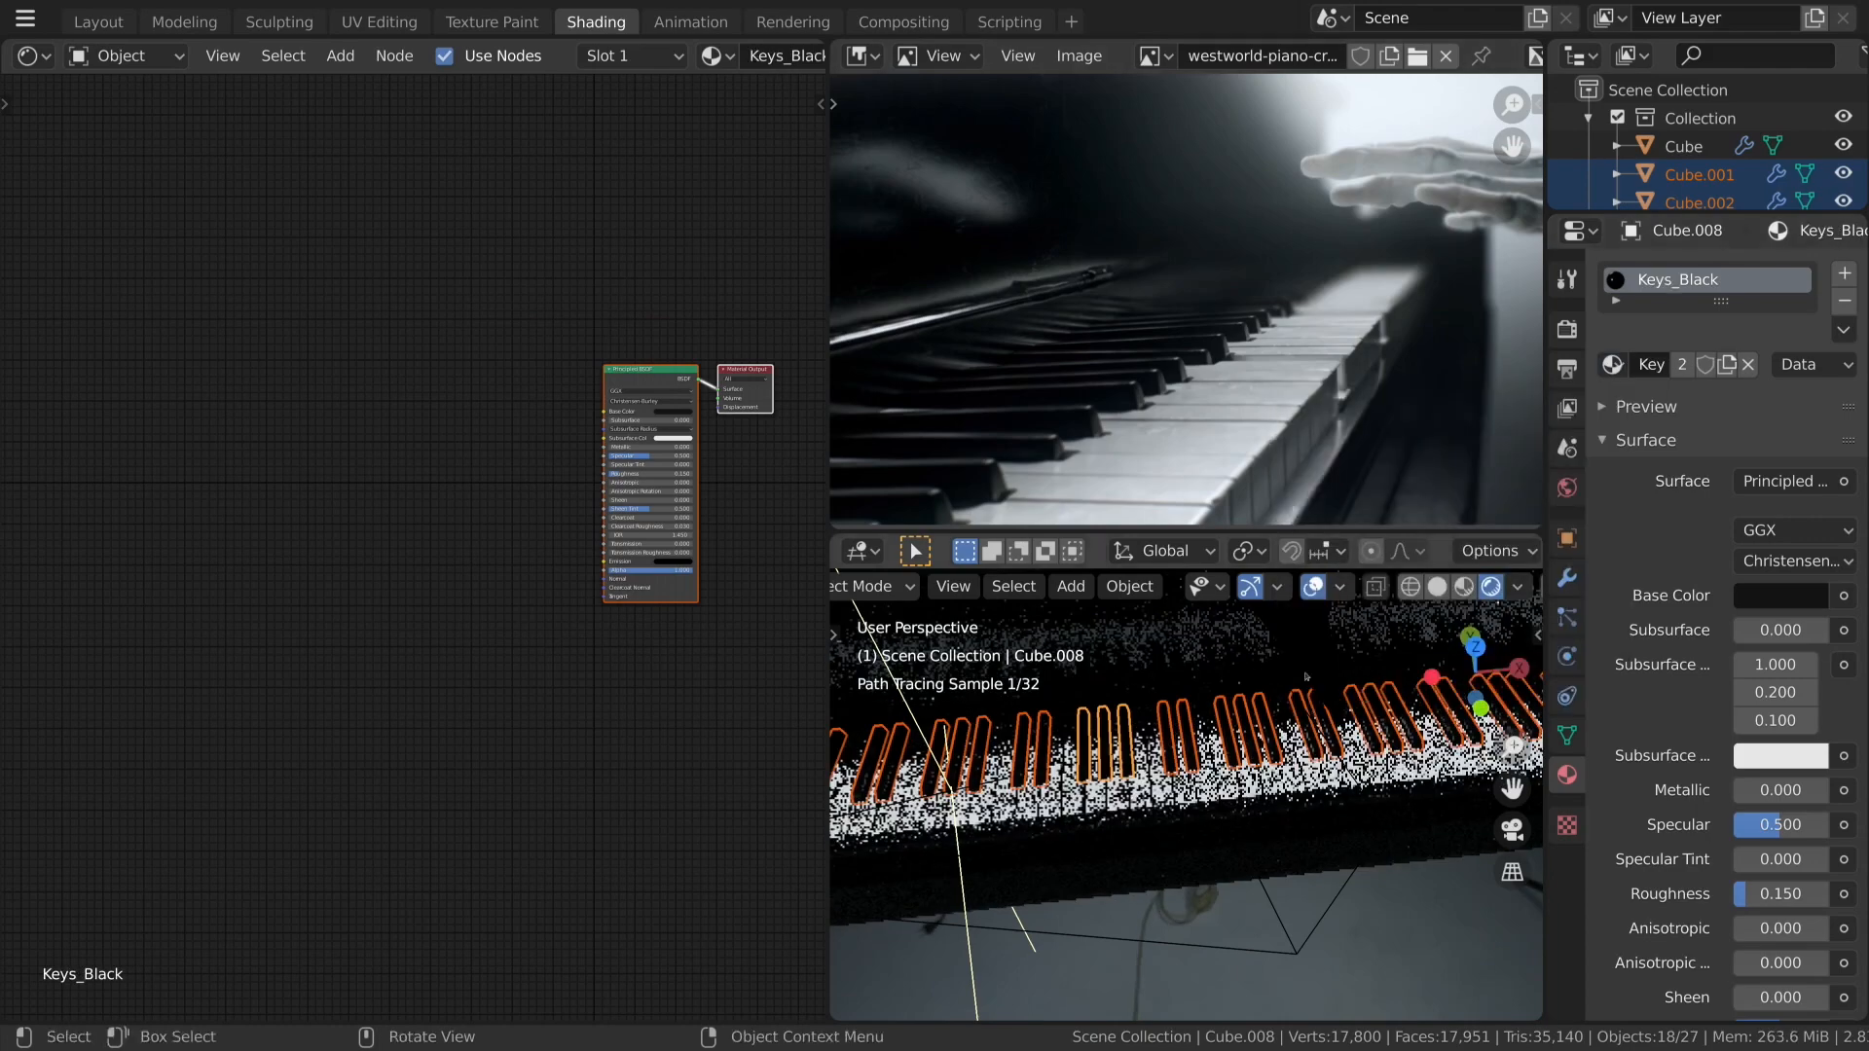
pyautogui.hotkey('ctrl', 'l')
pyautogui.click(1227, 745)
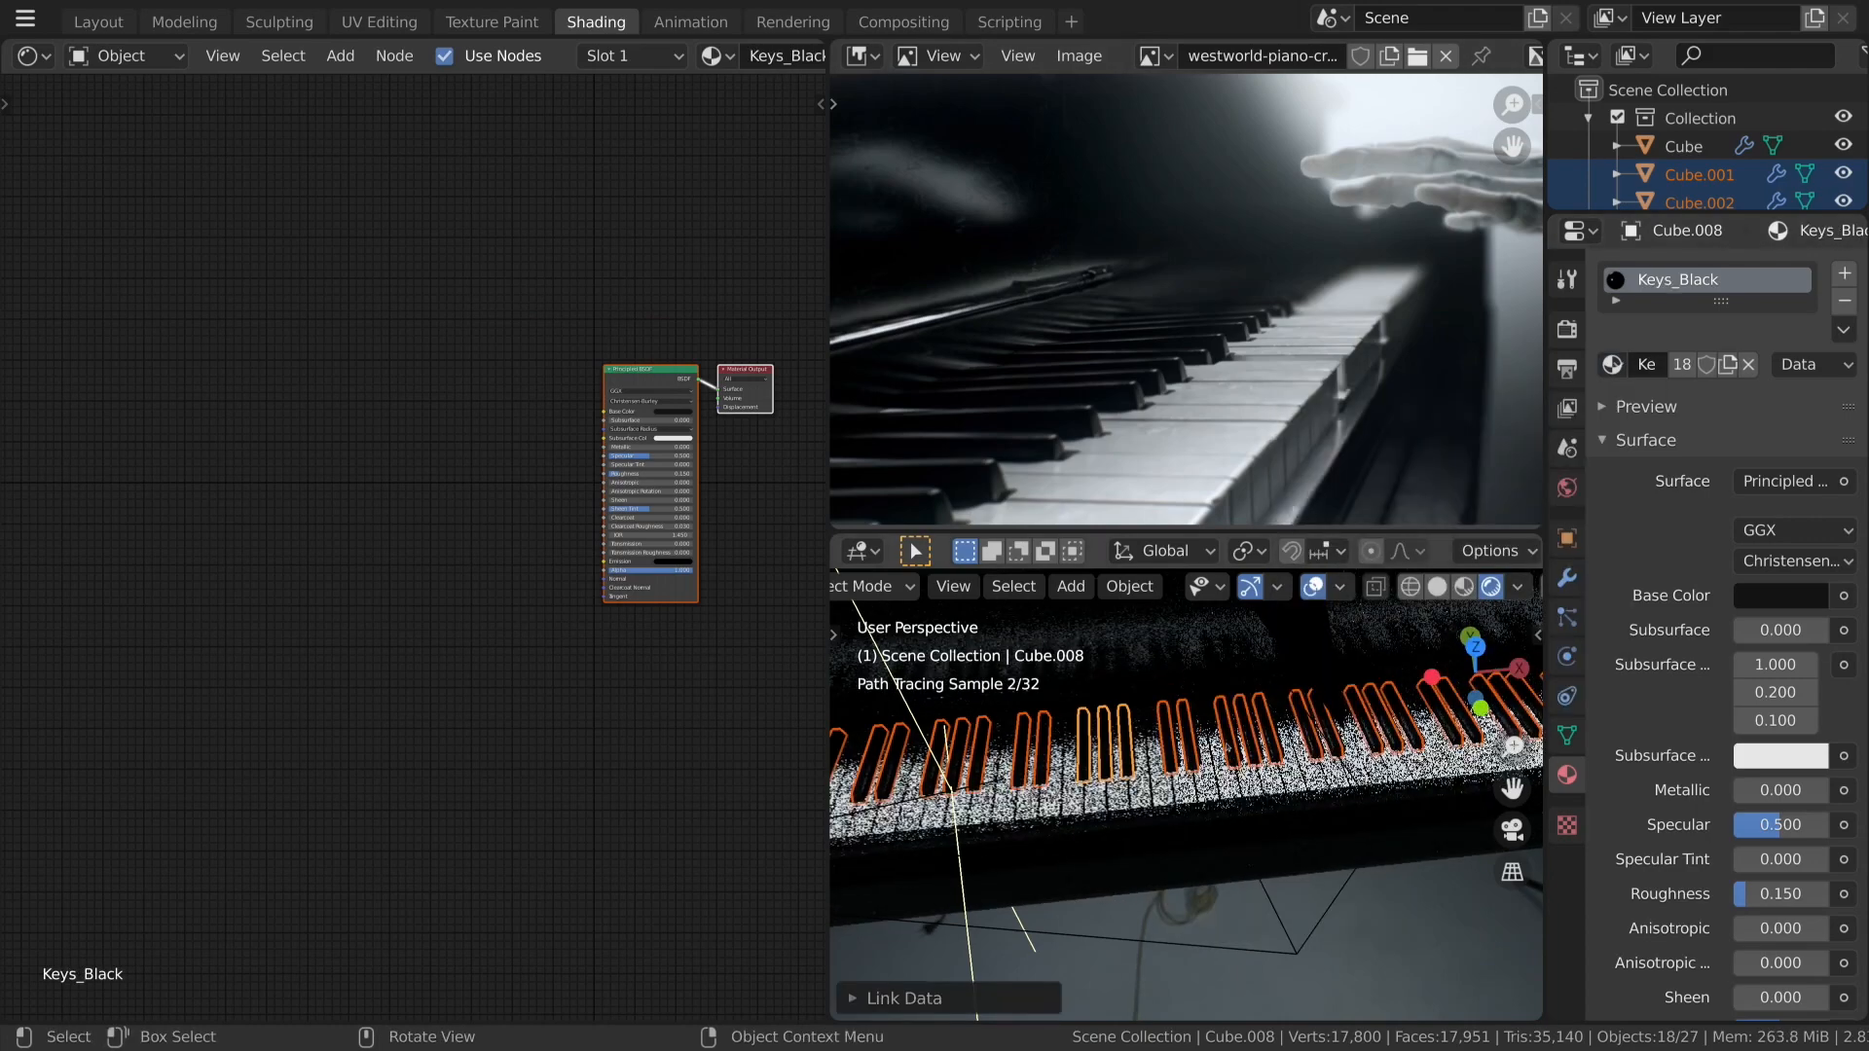
# Set the Keys_Black base color to blue and check the black keys in the free and camera views.
pyautogui.click(1227, 737)
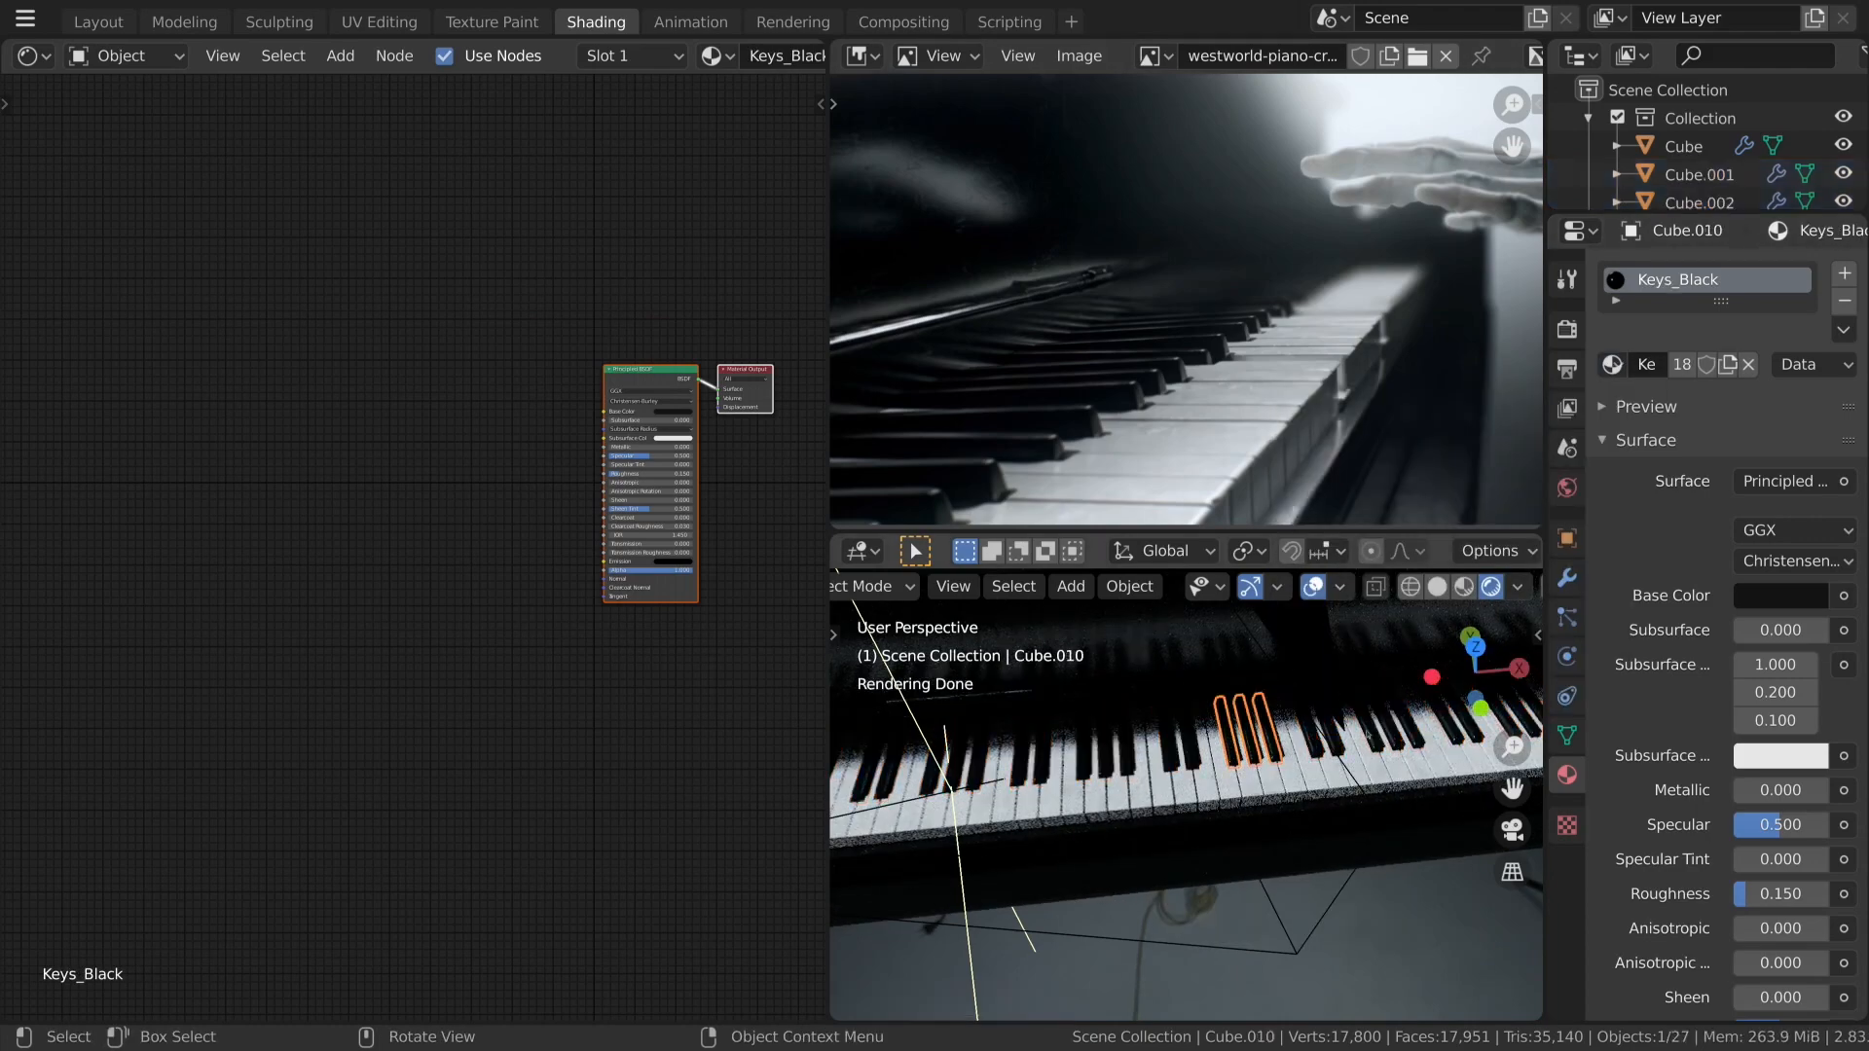
pyautogui.click(1367, 734)
pyautogui.moveTo(651, 391); pyautogui.dragTo(511, 477, button='middle')
pyautogui.scroll(6, 511, 477)
pyautogui.click(528, 507)
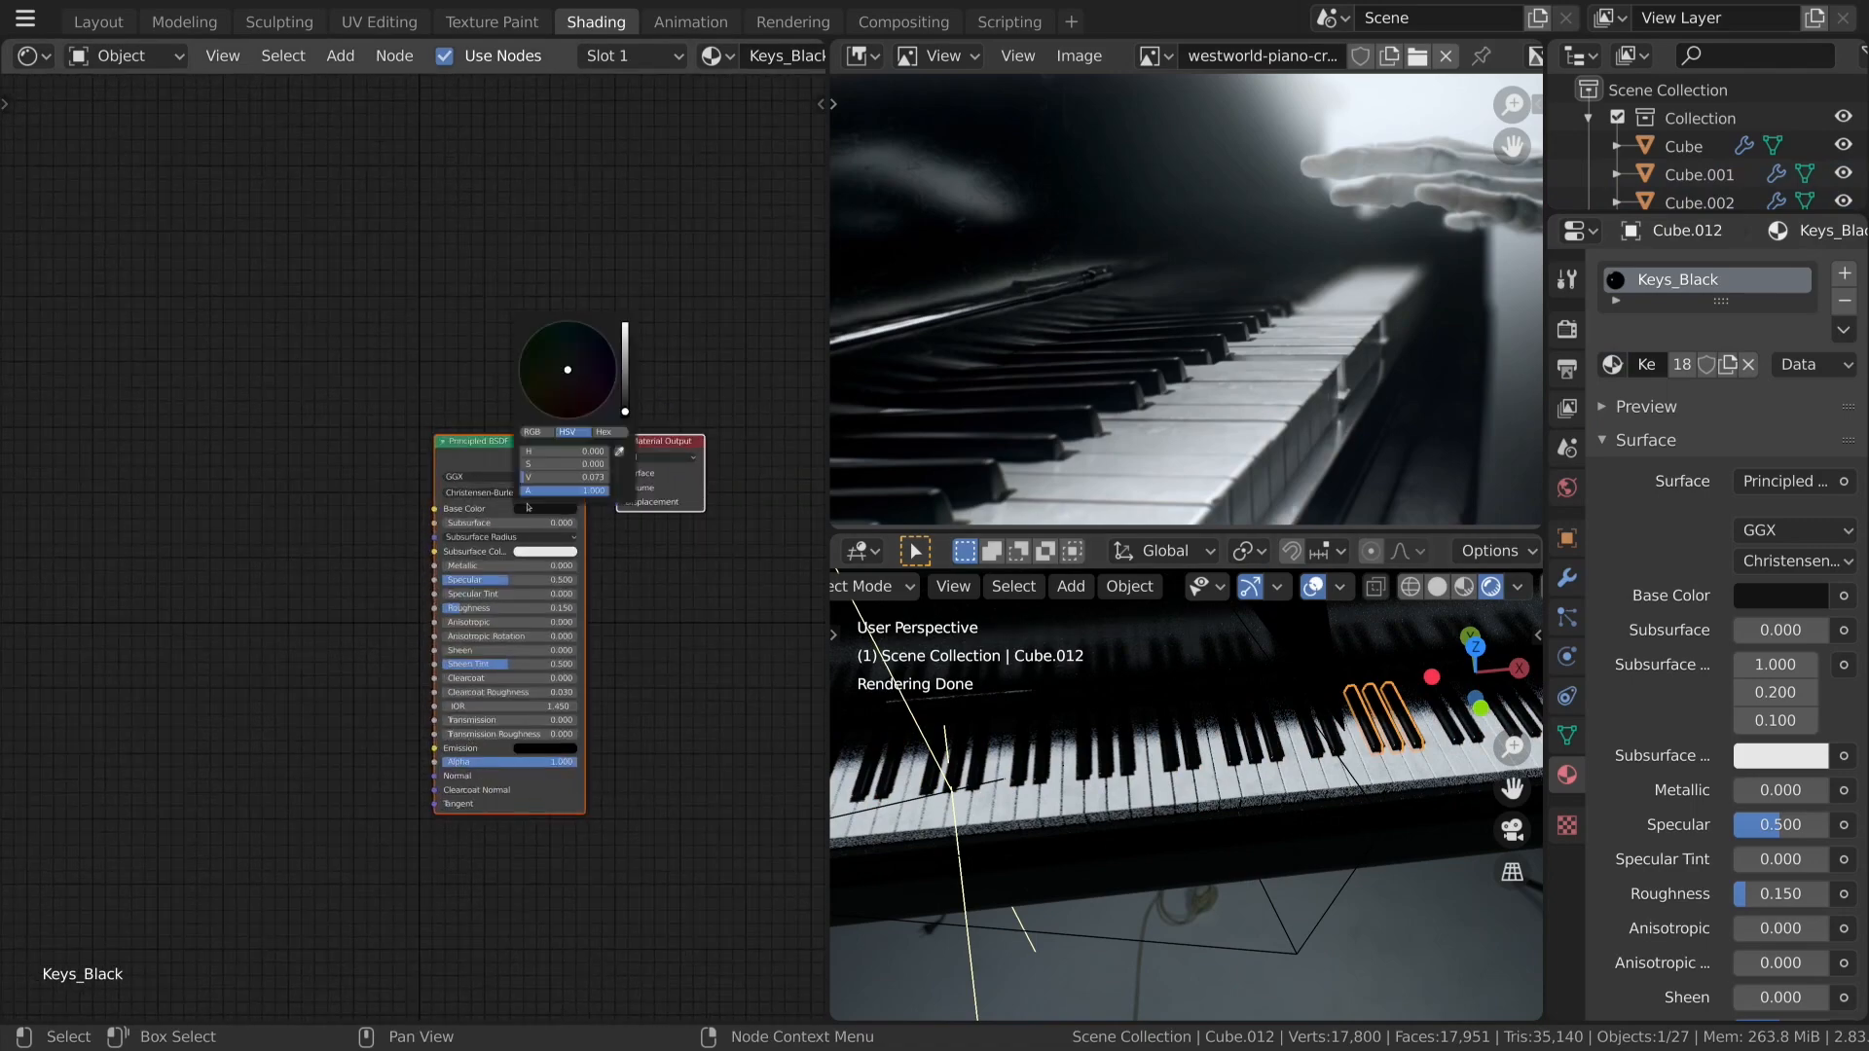
pyautogui.moveTo(625, 409); pyautogui.dragTo(612, 346)
pyautogui.scroll(-5, 1288, 791)
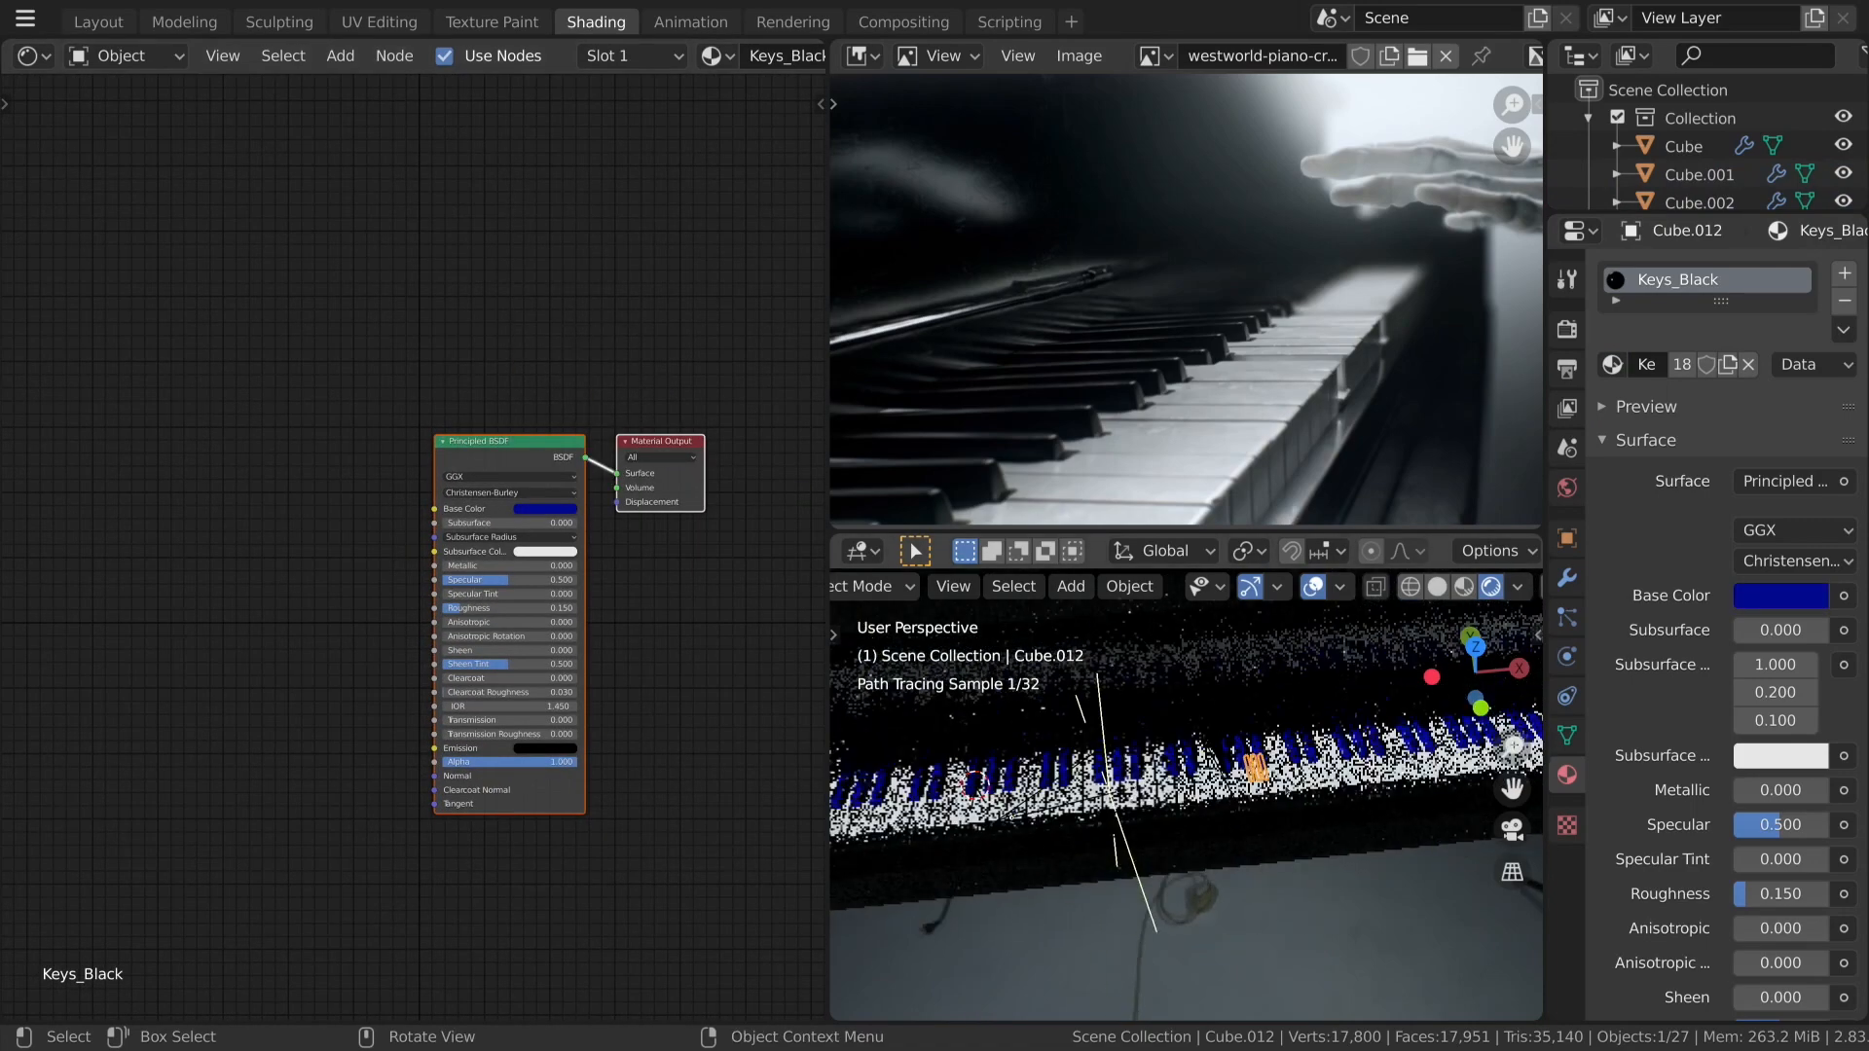
pyautogui.scroll(4, 1287, 791)
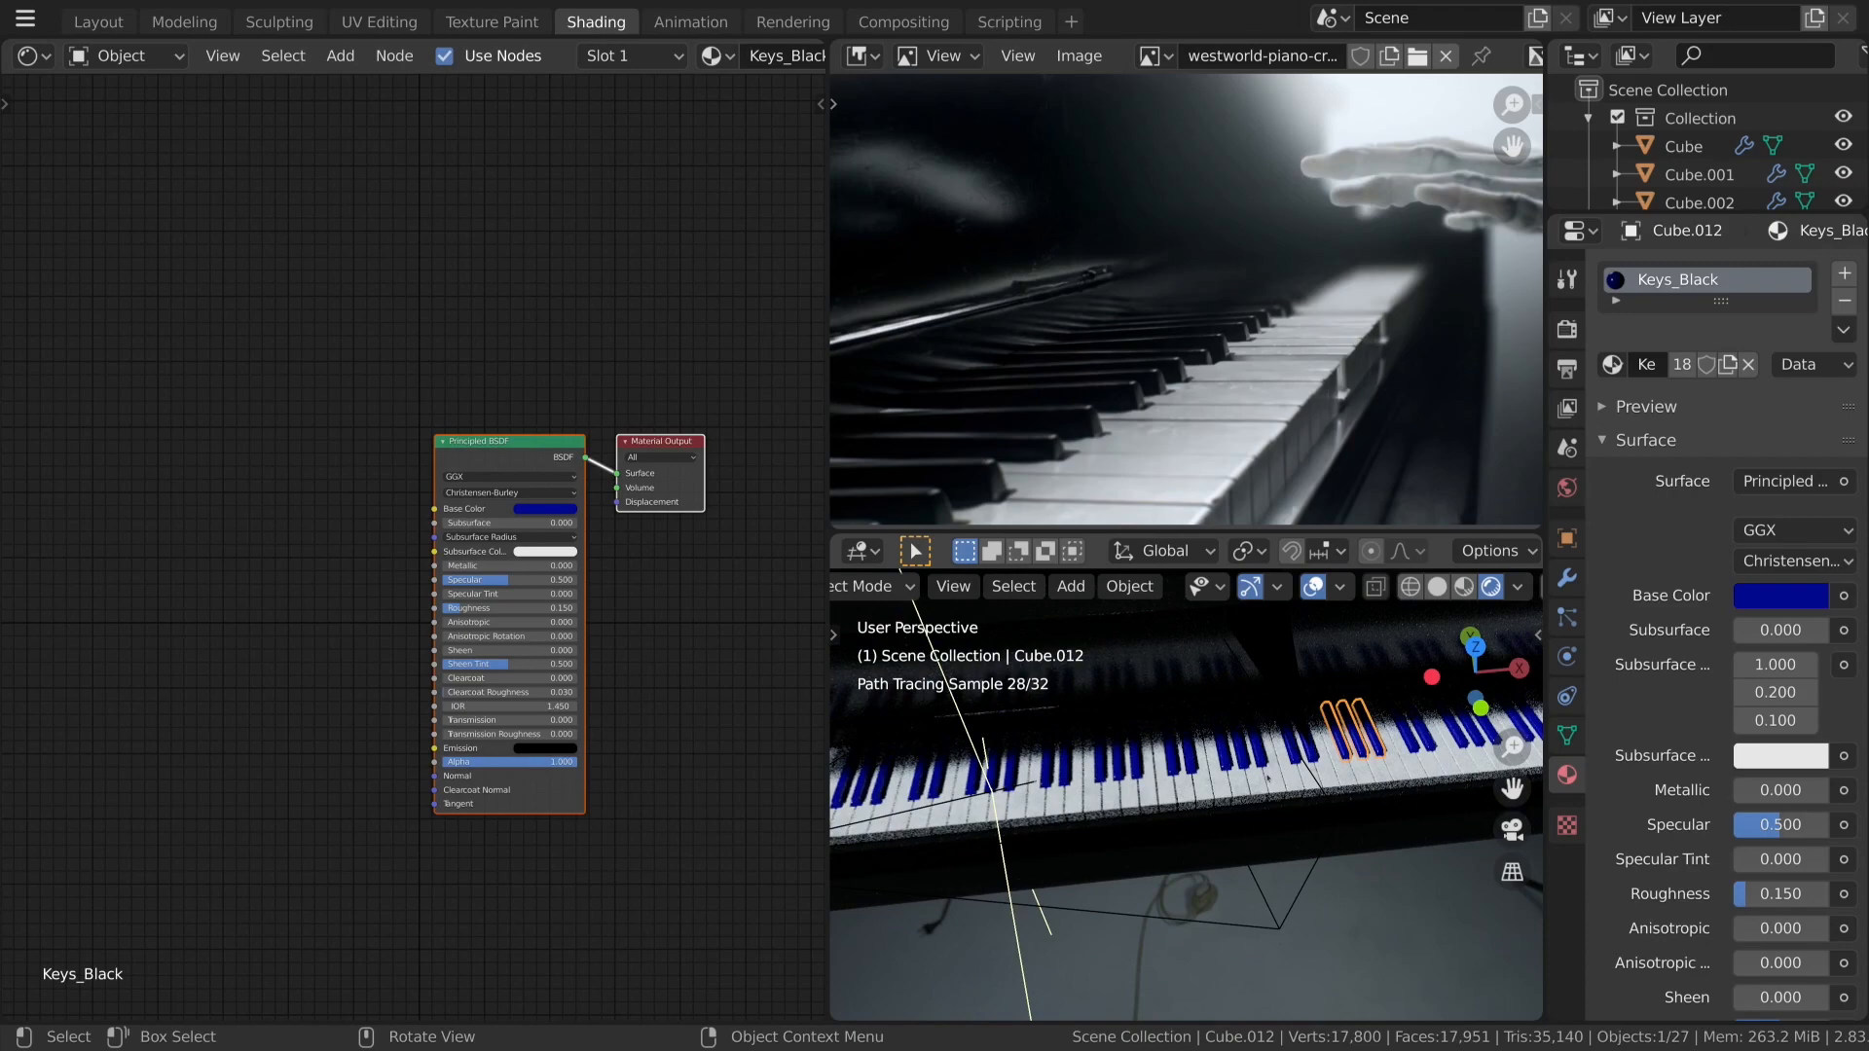
pyautogui.press('KP_0')
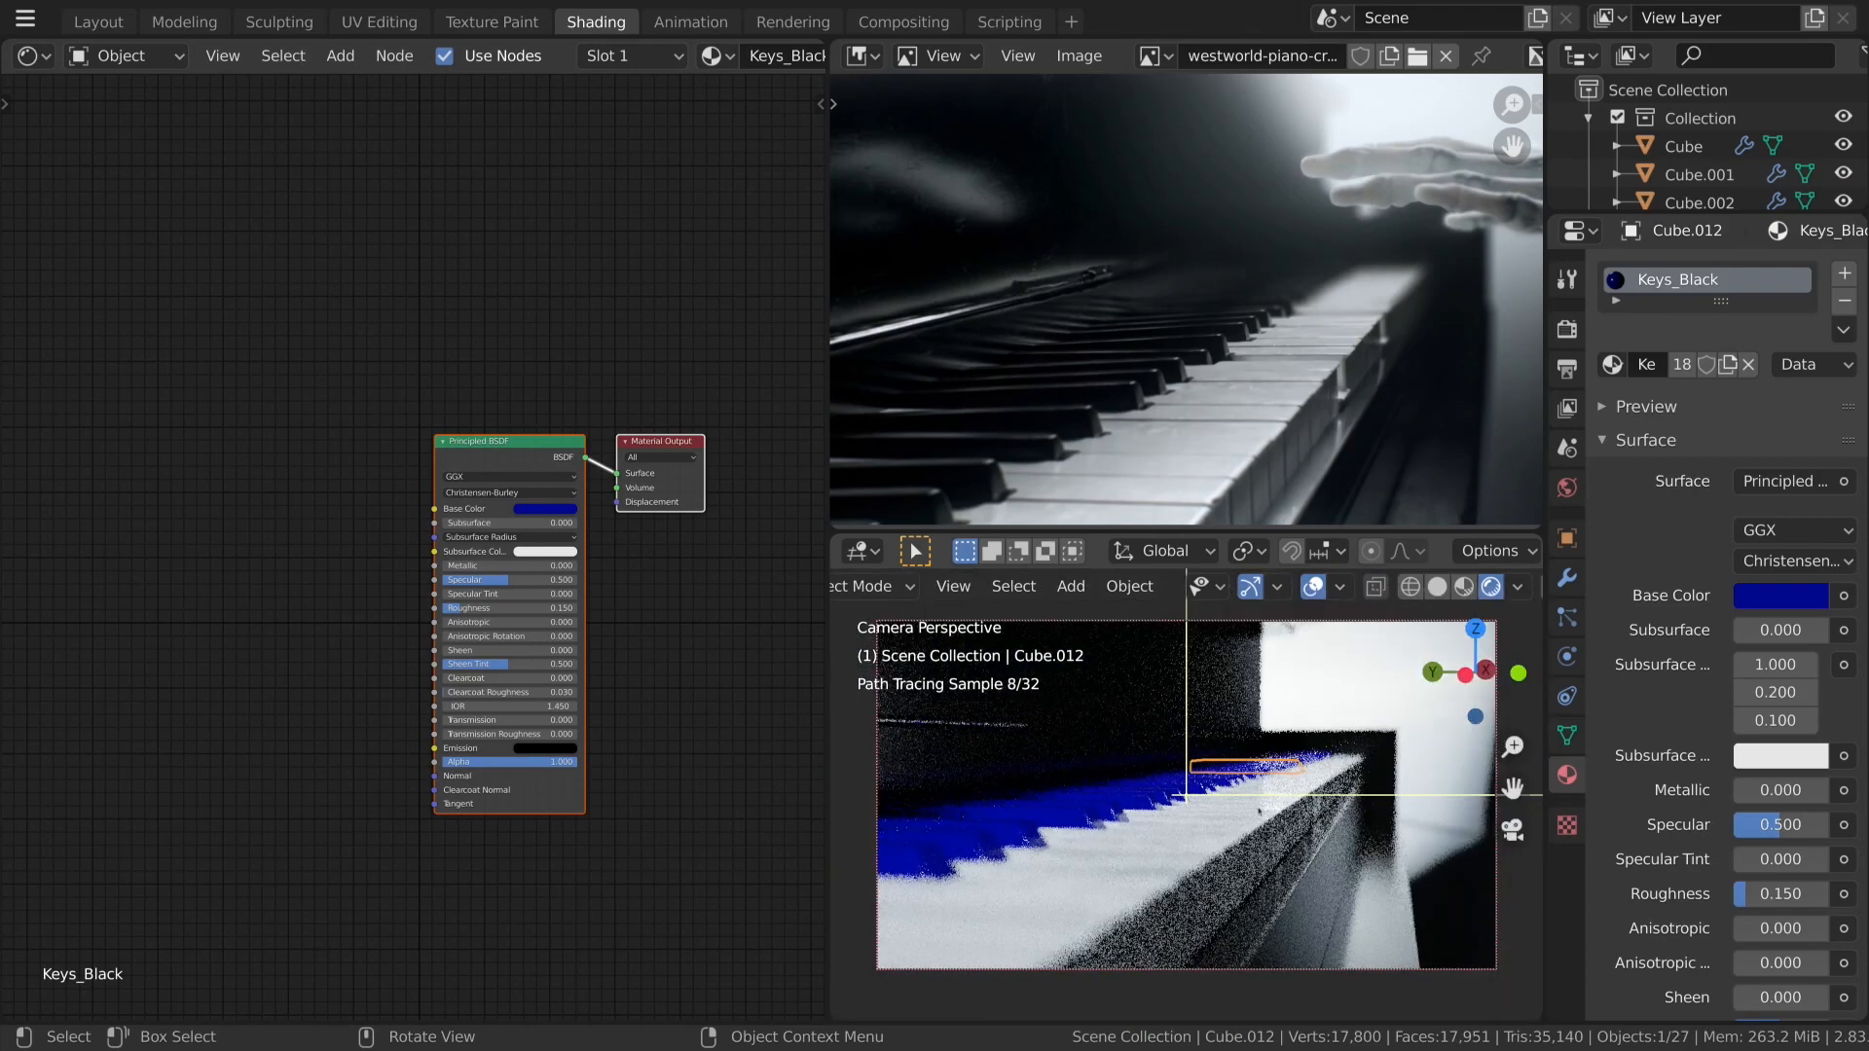
# Paste the copied dirt-wipe and smudge nodes with the Add output feeding Keys_Black's Roughness, and return the base color to near-black.
pyautogui.hotkey('ctrl', 'v')
pyautogui.scroll(-4, 636, 758)
pyautogui.moveTo(575, 748); pyautogui.dragTo(787, 732, button='middle')
pyautogui.press('g')
pyautogui.click(596, 714)
pyautogui.moveTo(579, 737); pyautogui.dragTo(435, 812, button='middle')
pyautogui.scroll(2, 460, 672)
pyautogui.moveTo(473, 643); pyautogui.dragTo(576, 696)
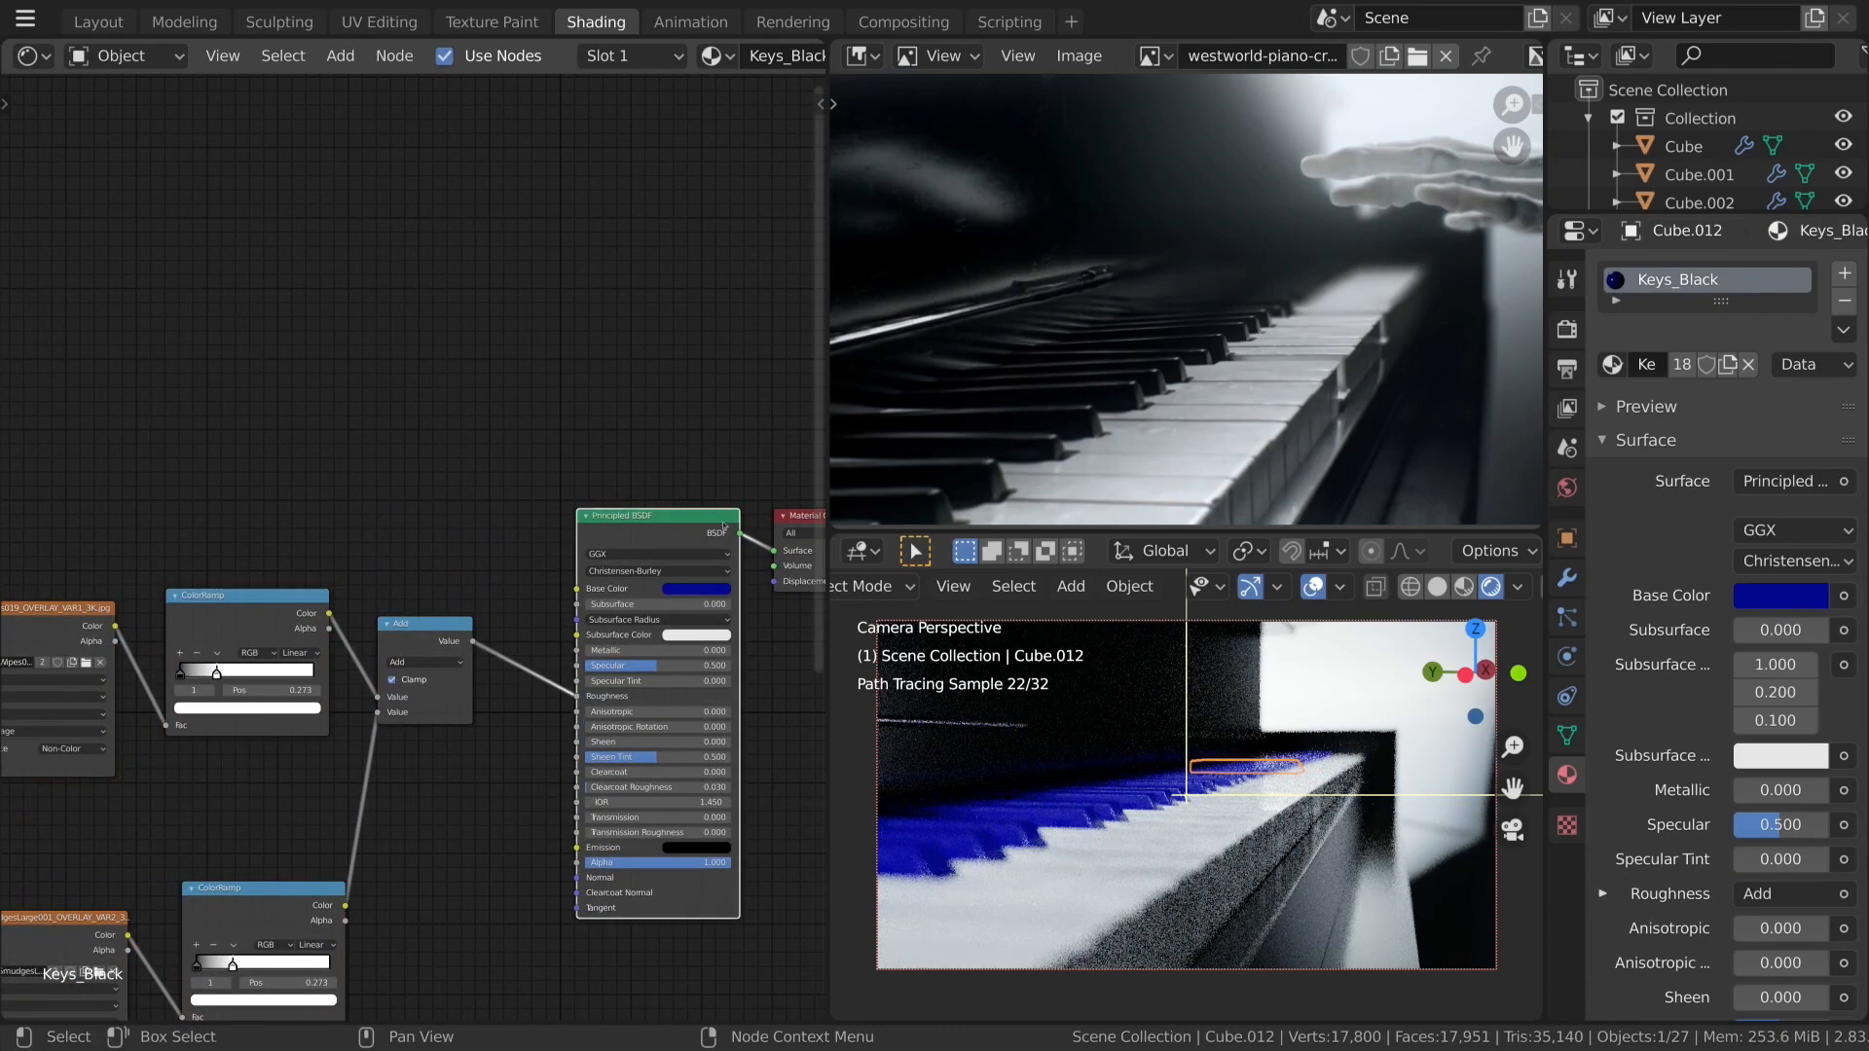
pyautogui.click(702, 592)
pyautogui.moveTo(783, 454); pyautogui.dragTo(782, 480)
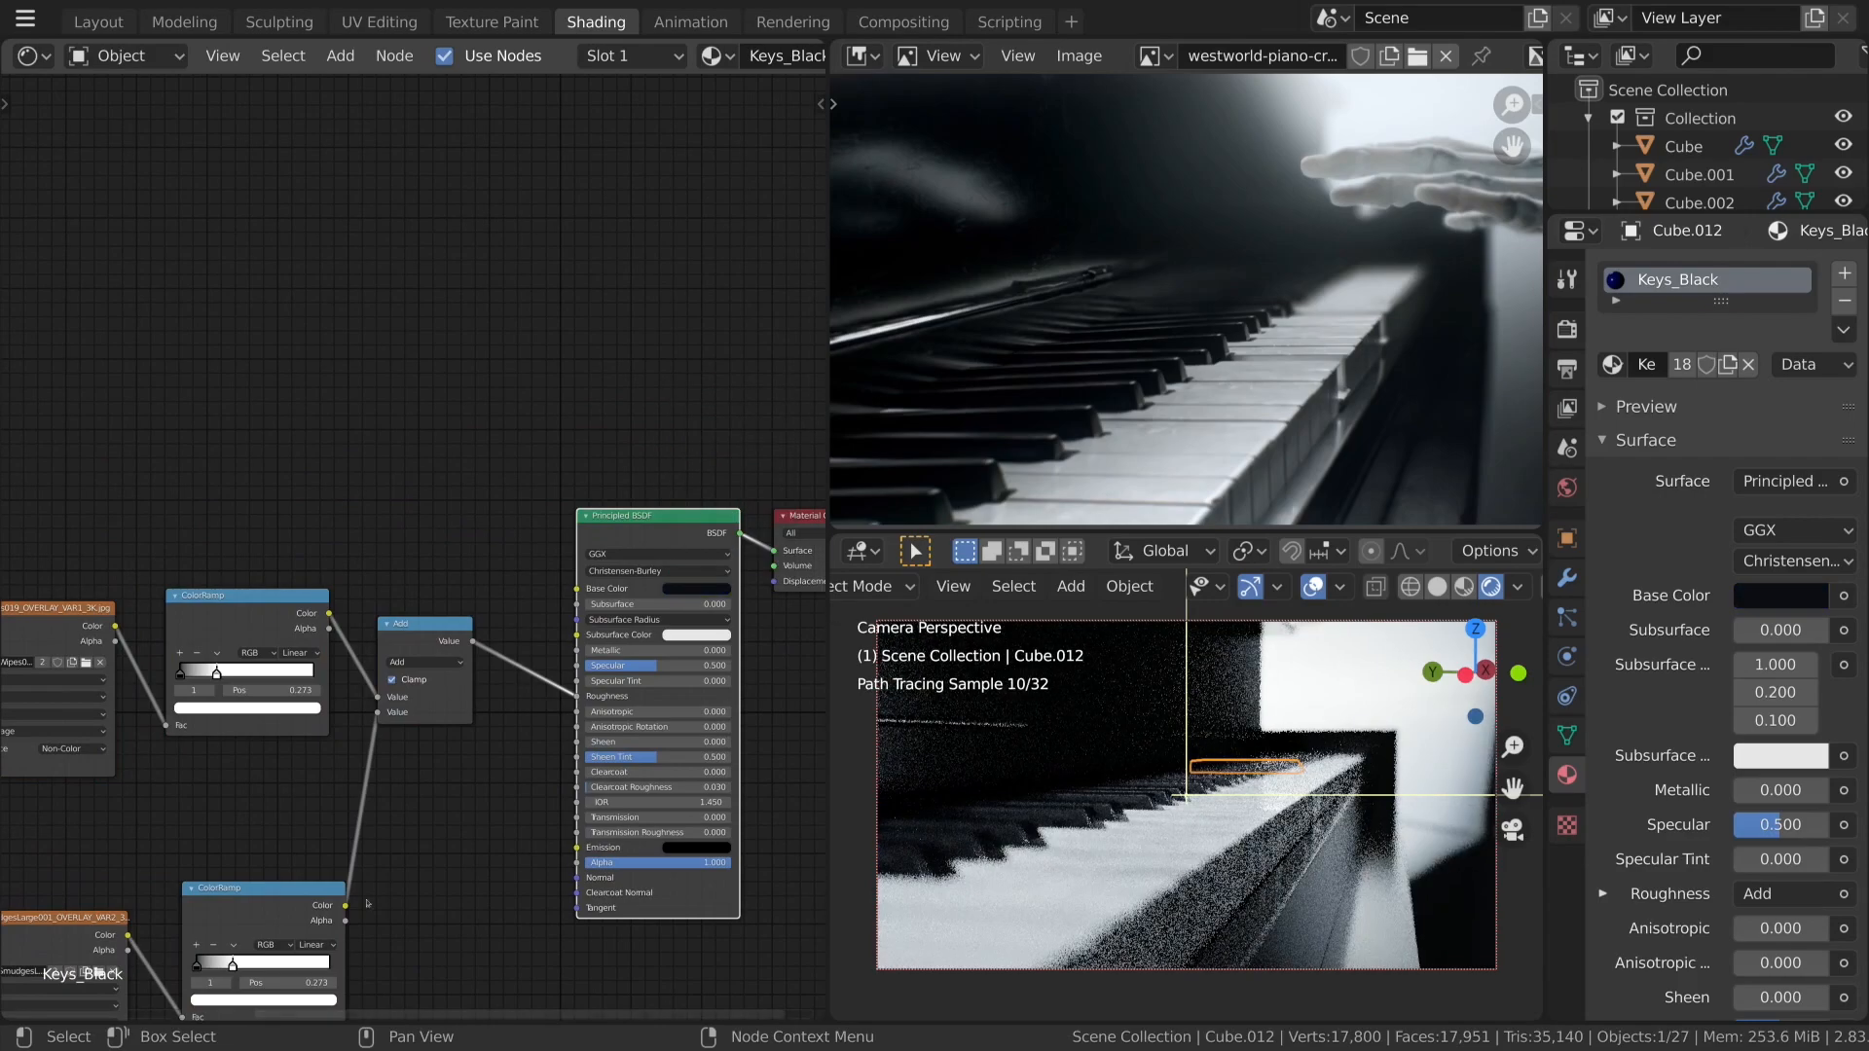
# Preview the dirt-wipe ColorRamp on the black keys and examine the texture's direction and stretching up close.
pyautogui.scroll(-2, 461, 927)
pyautogui.scroll(-2, 457, 927)
pyautogui.moveTo(451, 926); pyautogui.dragTo(588, 794, button='middle')
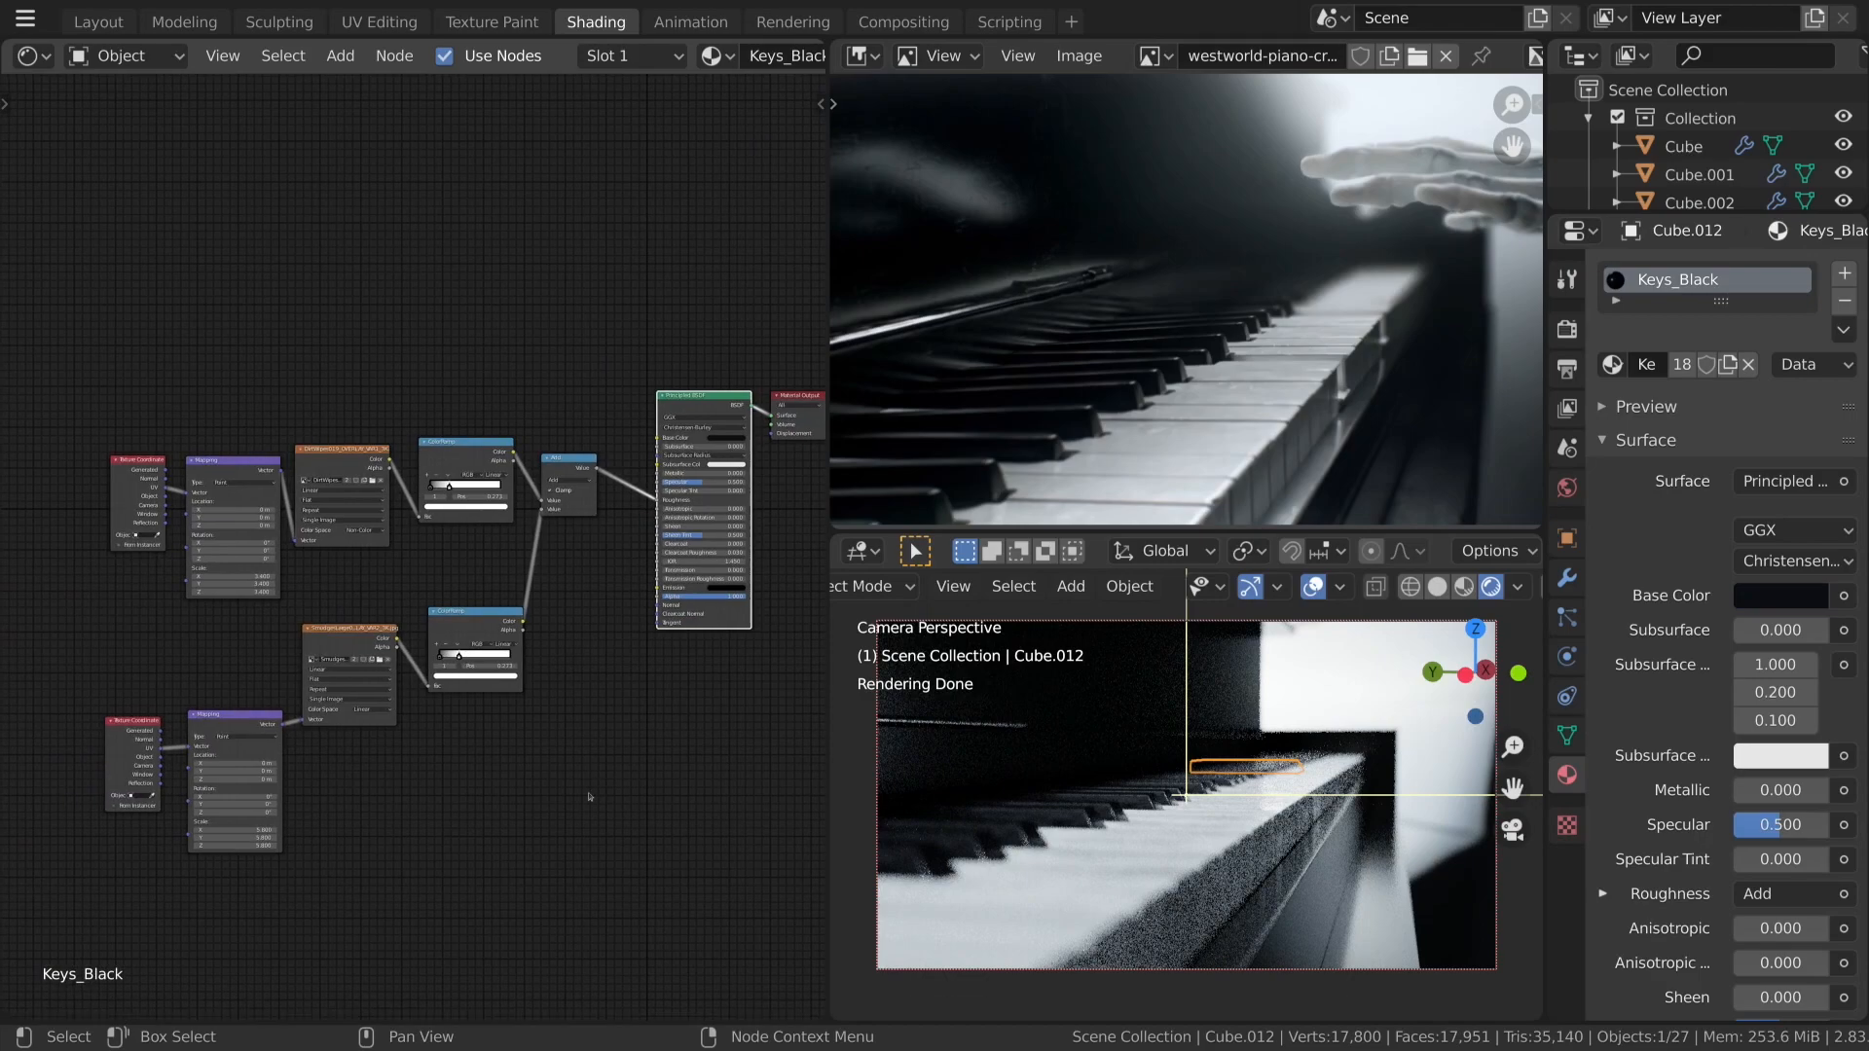
pyautogui.moveTo(394, 837); pyautogui.dragTo(555, 834, button='middle')
pyautogui.scroll(5, 555, 834)
pyautogui.moveTo(610, 621); pyautogui.dragTo(476, 648, button='middle')
pyautogui.scroll(4, 604, 423)
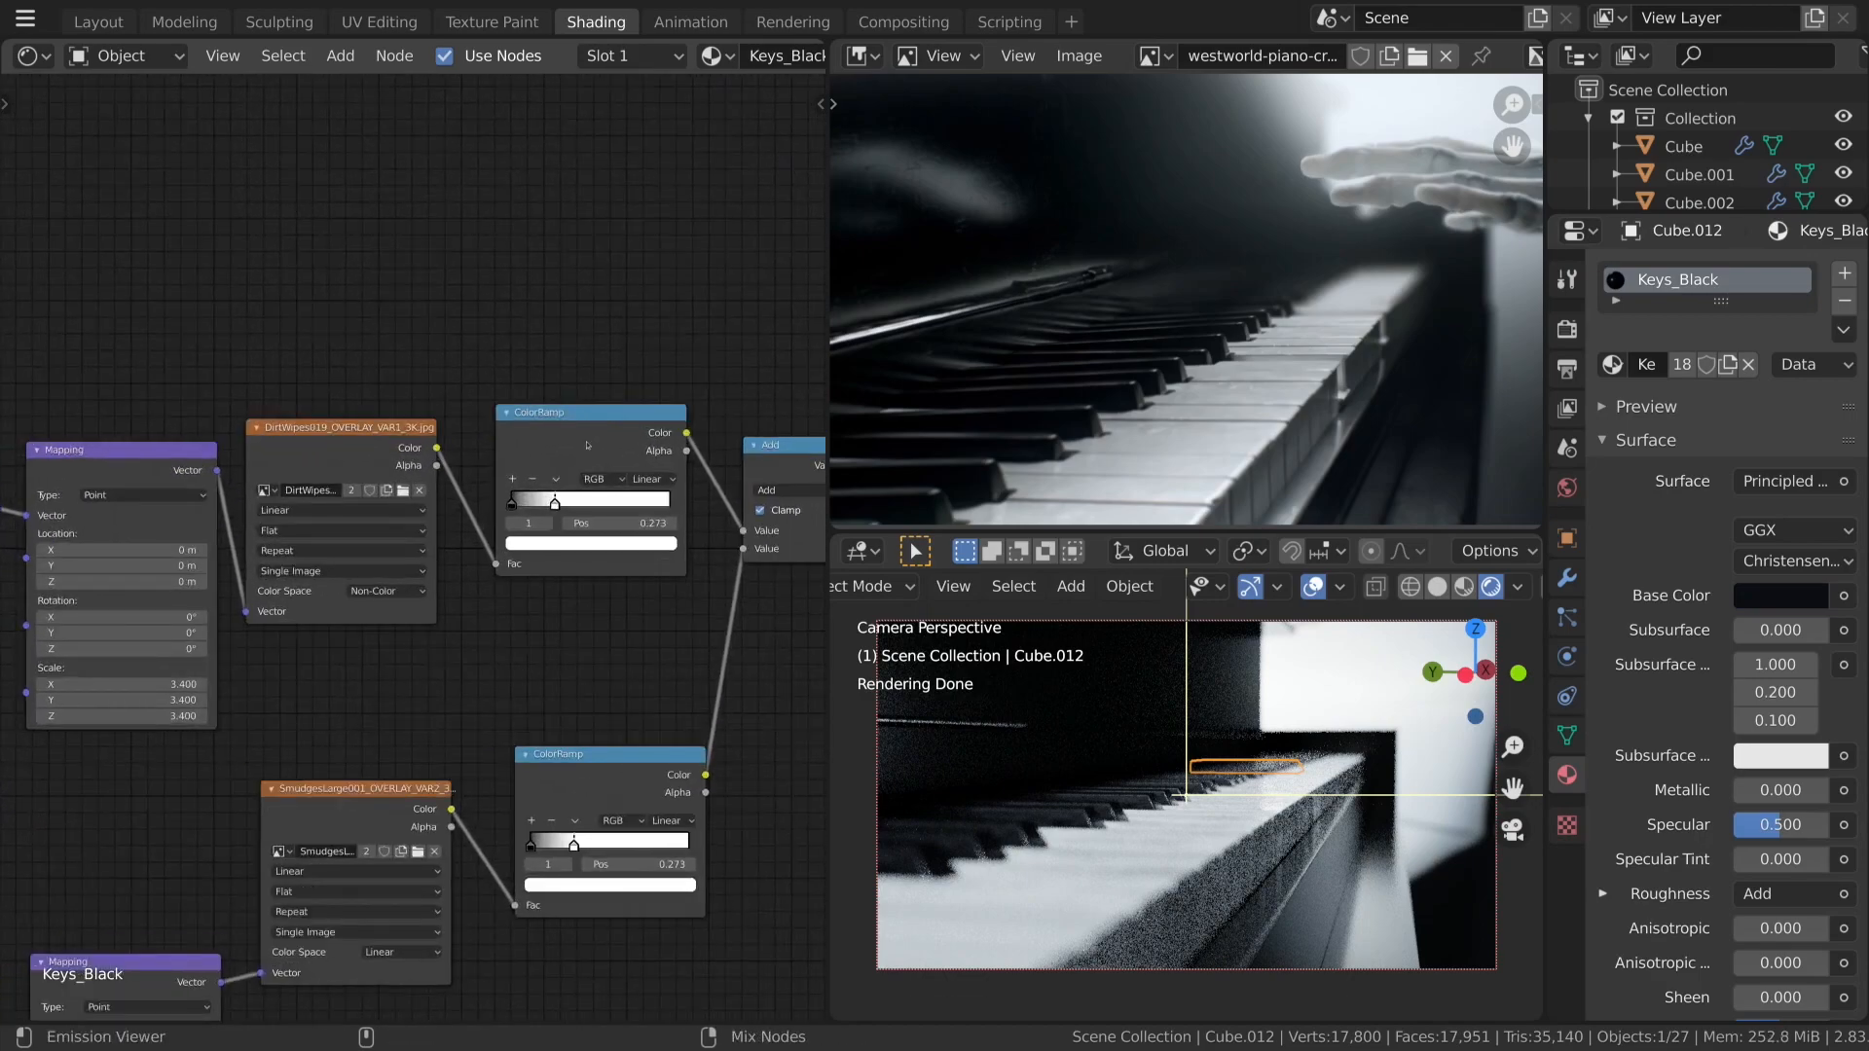
pyautogui.keyDown('ctrl'); pyautogui.keyDown('shift'); pyautogui.click(587, 446); pyautogui.keyUp('shift'); pyautogui.keyUp('ctrl')
pyautogui.moveTo(1250, 739); pyautogui.dragTo(1173, 827, button='middle')
pyautogui.scroll(3, 1173, 827)
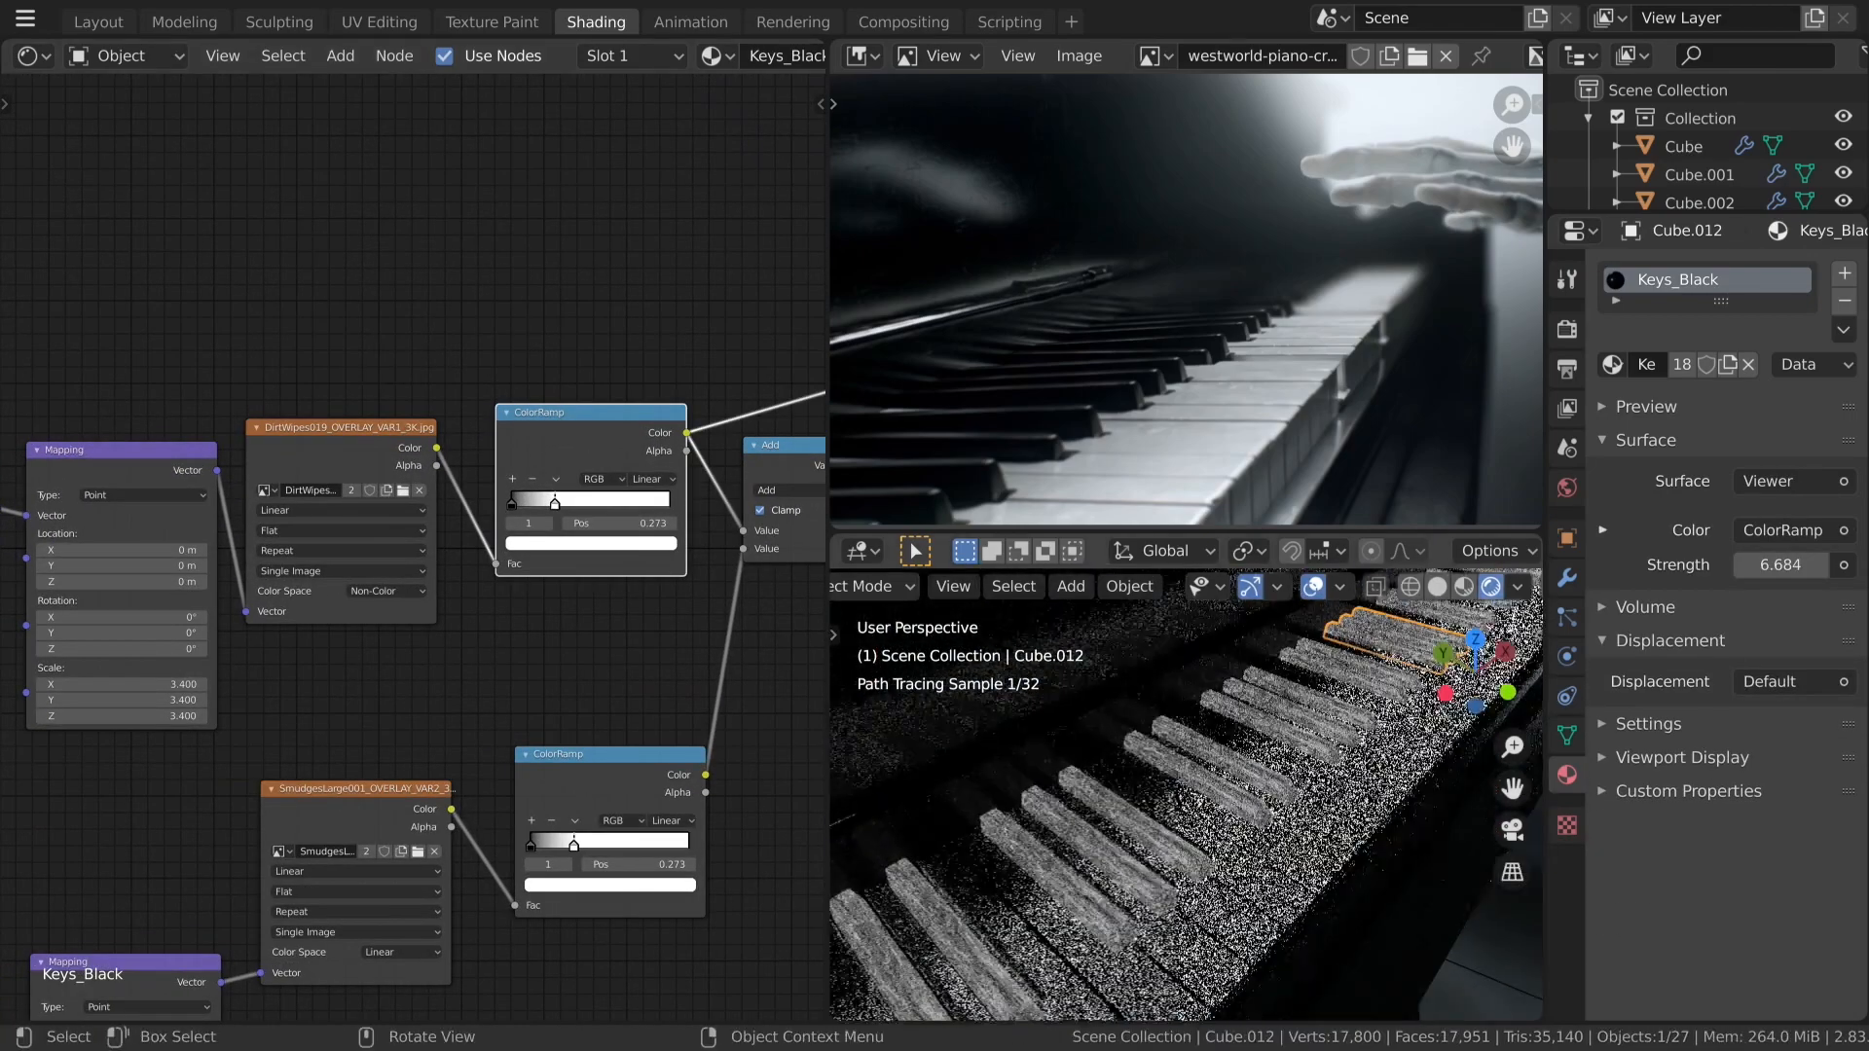
pyautogui.scroll(2, 1173, 827)
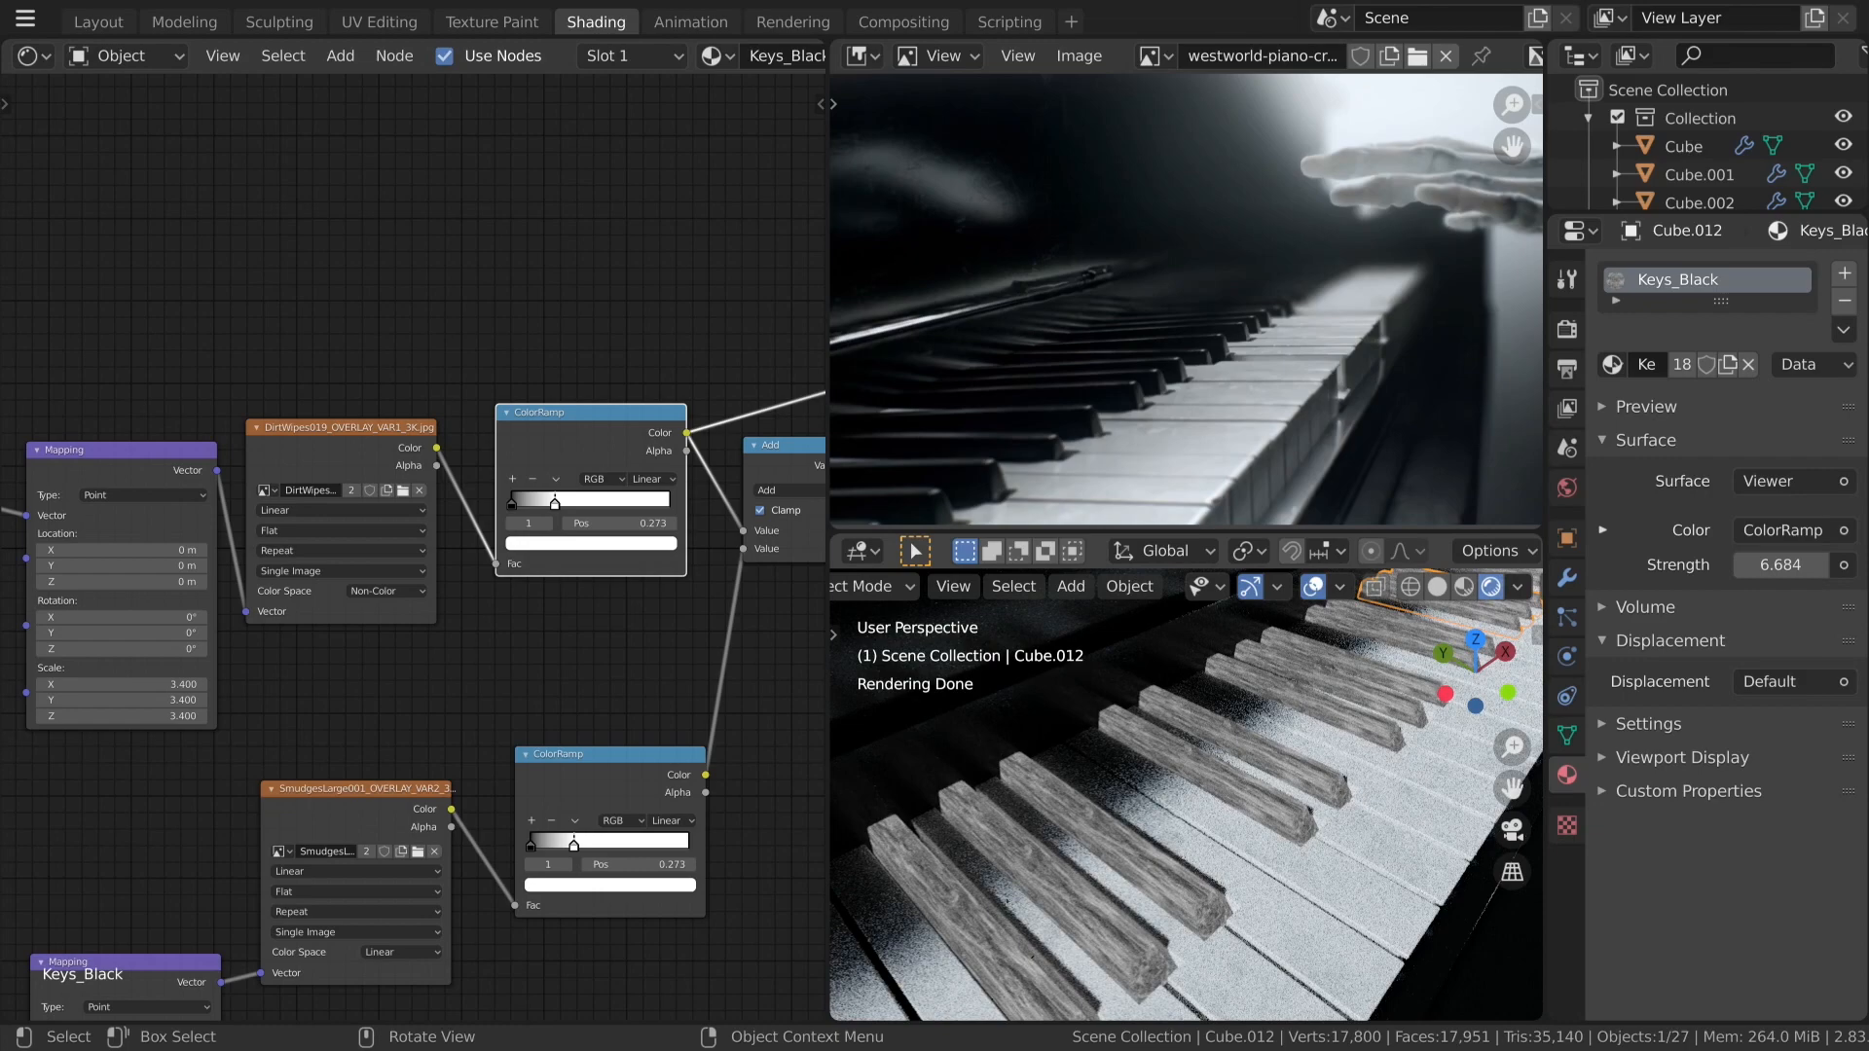
pyautogui.scroll(-2, 1173, 827)
pyautogui.scroll(-2, 178, 670)
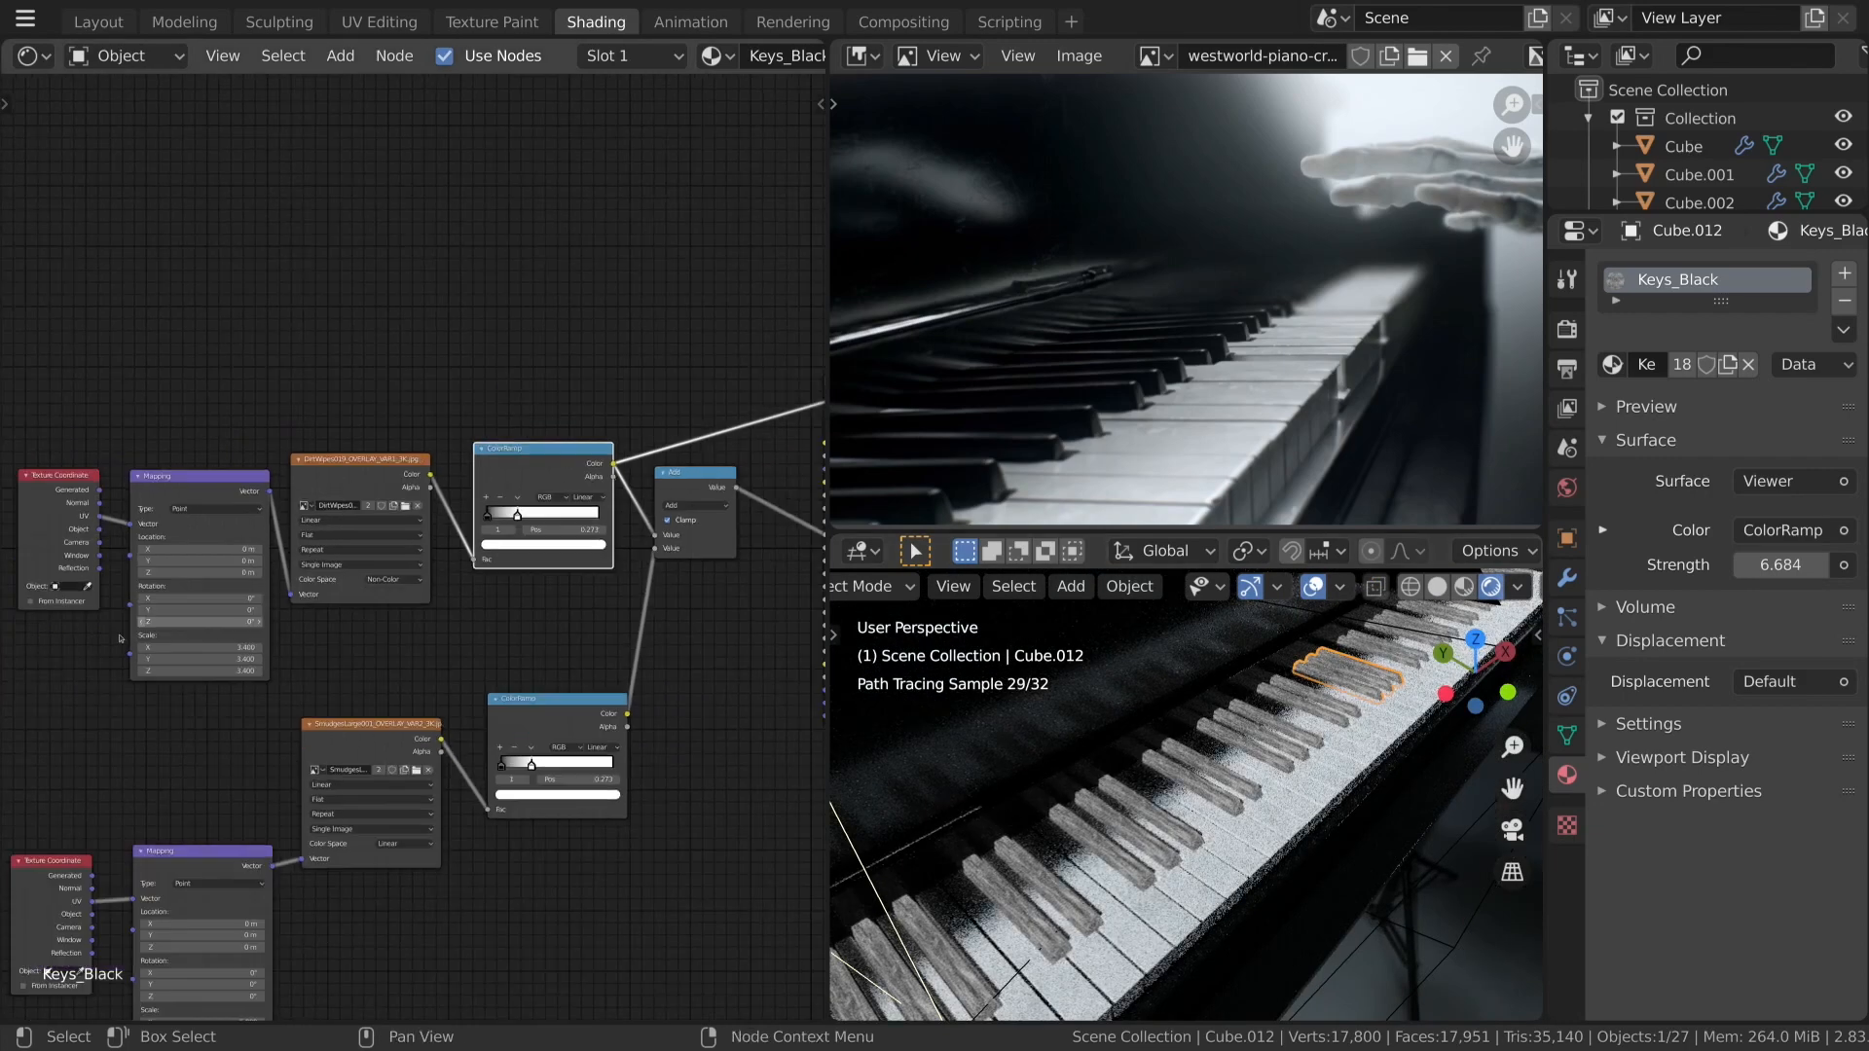
pyautogui.moveTo(1256, 905); pyautogui.dragTo(1130, 995, button='middle')
pyautogui.scroll(5, 1130, 995)
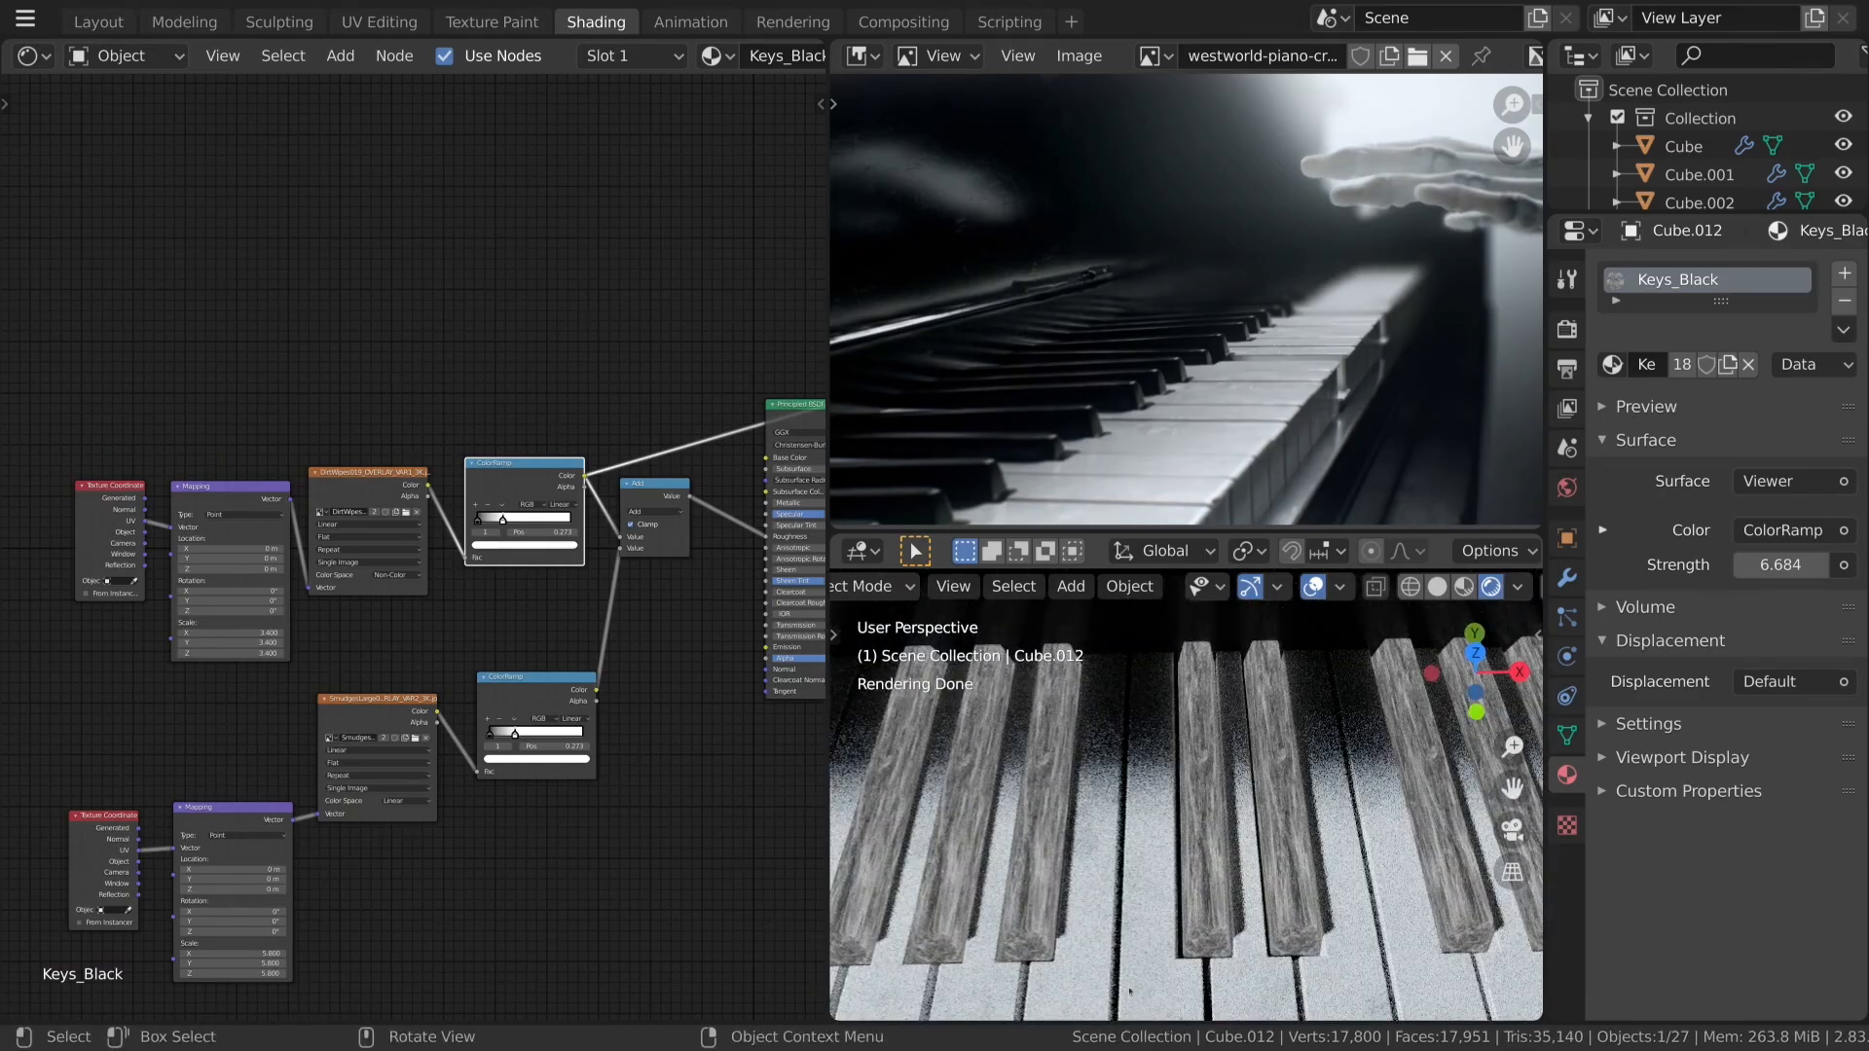
pyautogui.moveTo(1130, 995); pyautogui.dragTo(1036, 940, button='middle')
# Apply the scale of the active black key group and check its mesh in Edit Mode.
pyautogui.hotkey('ctrl', 'a')
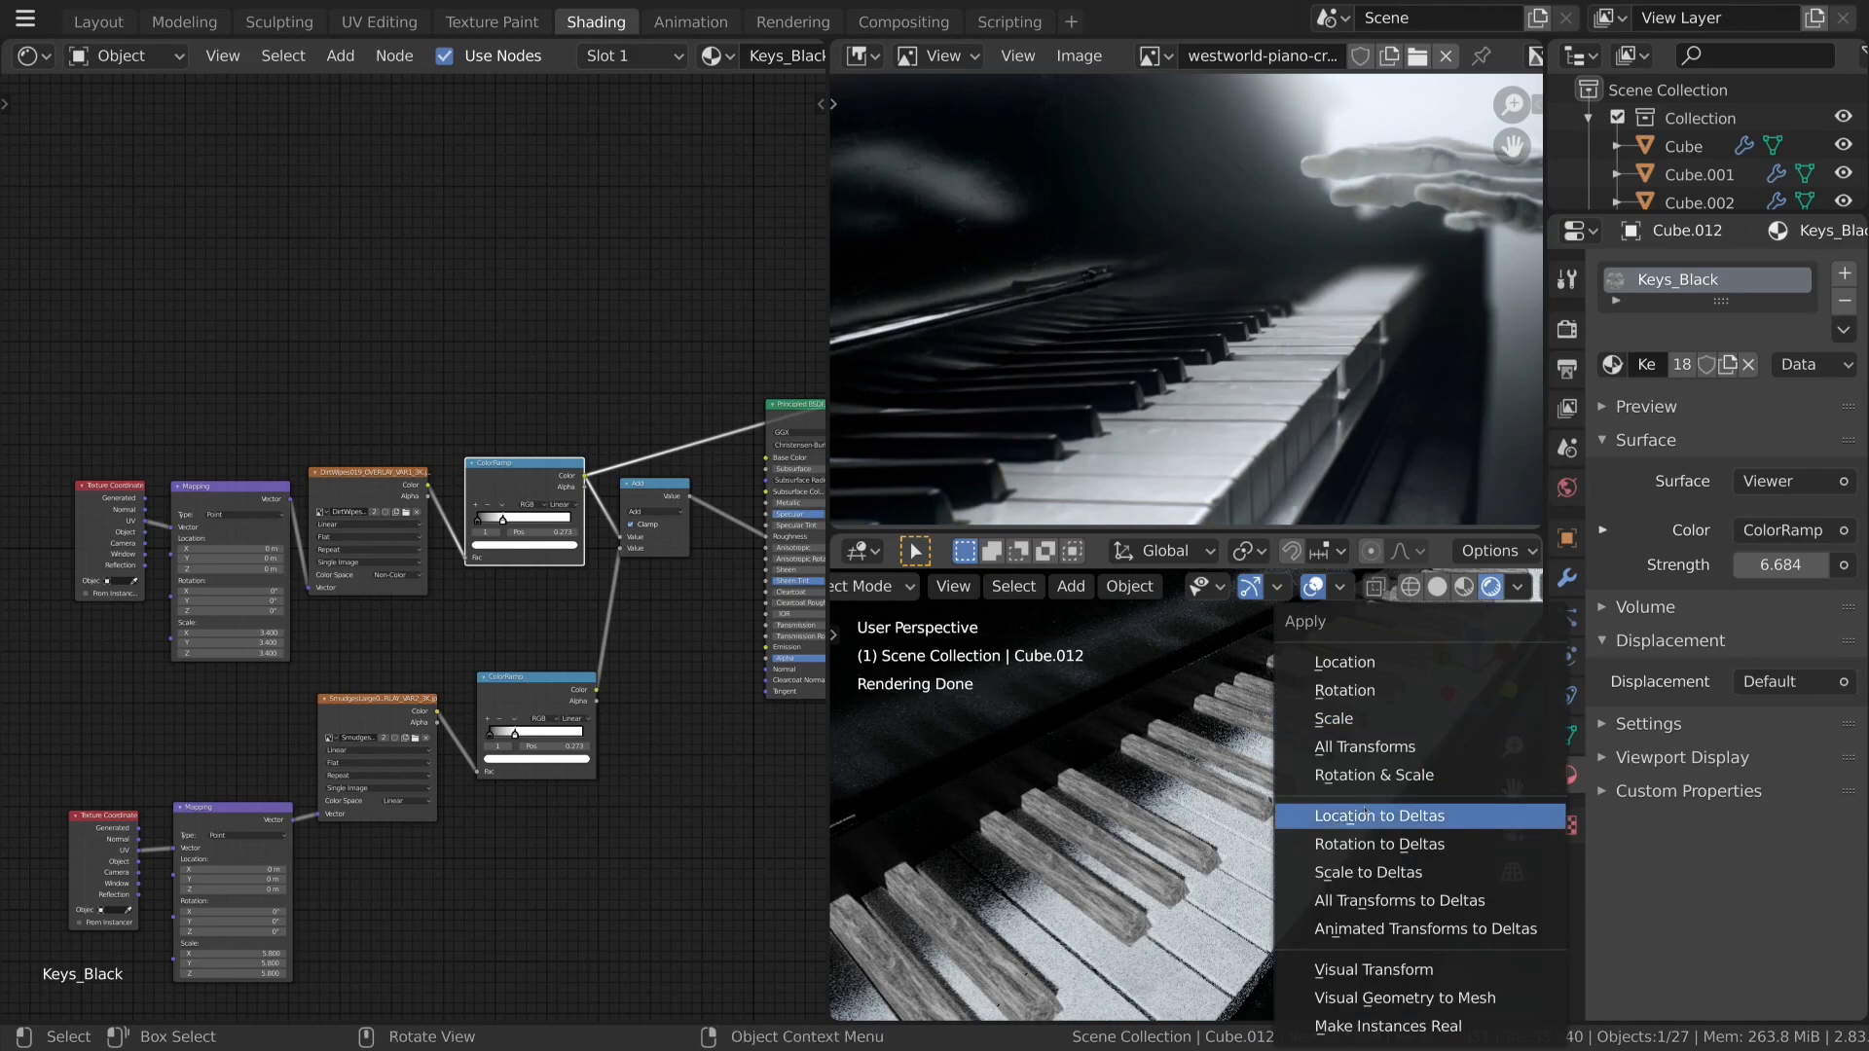
pyautogui.click(1342, 721)
pyautogui.press('Tab')
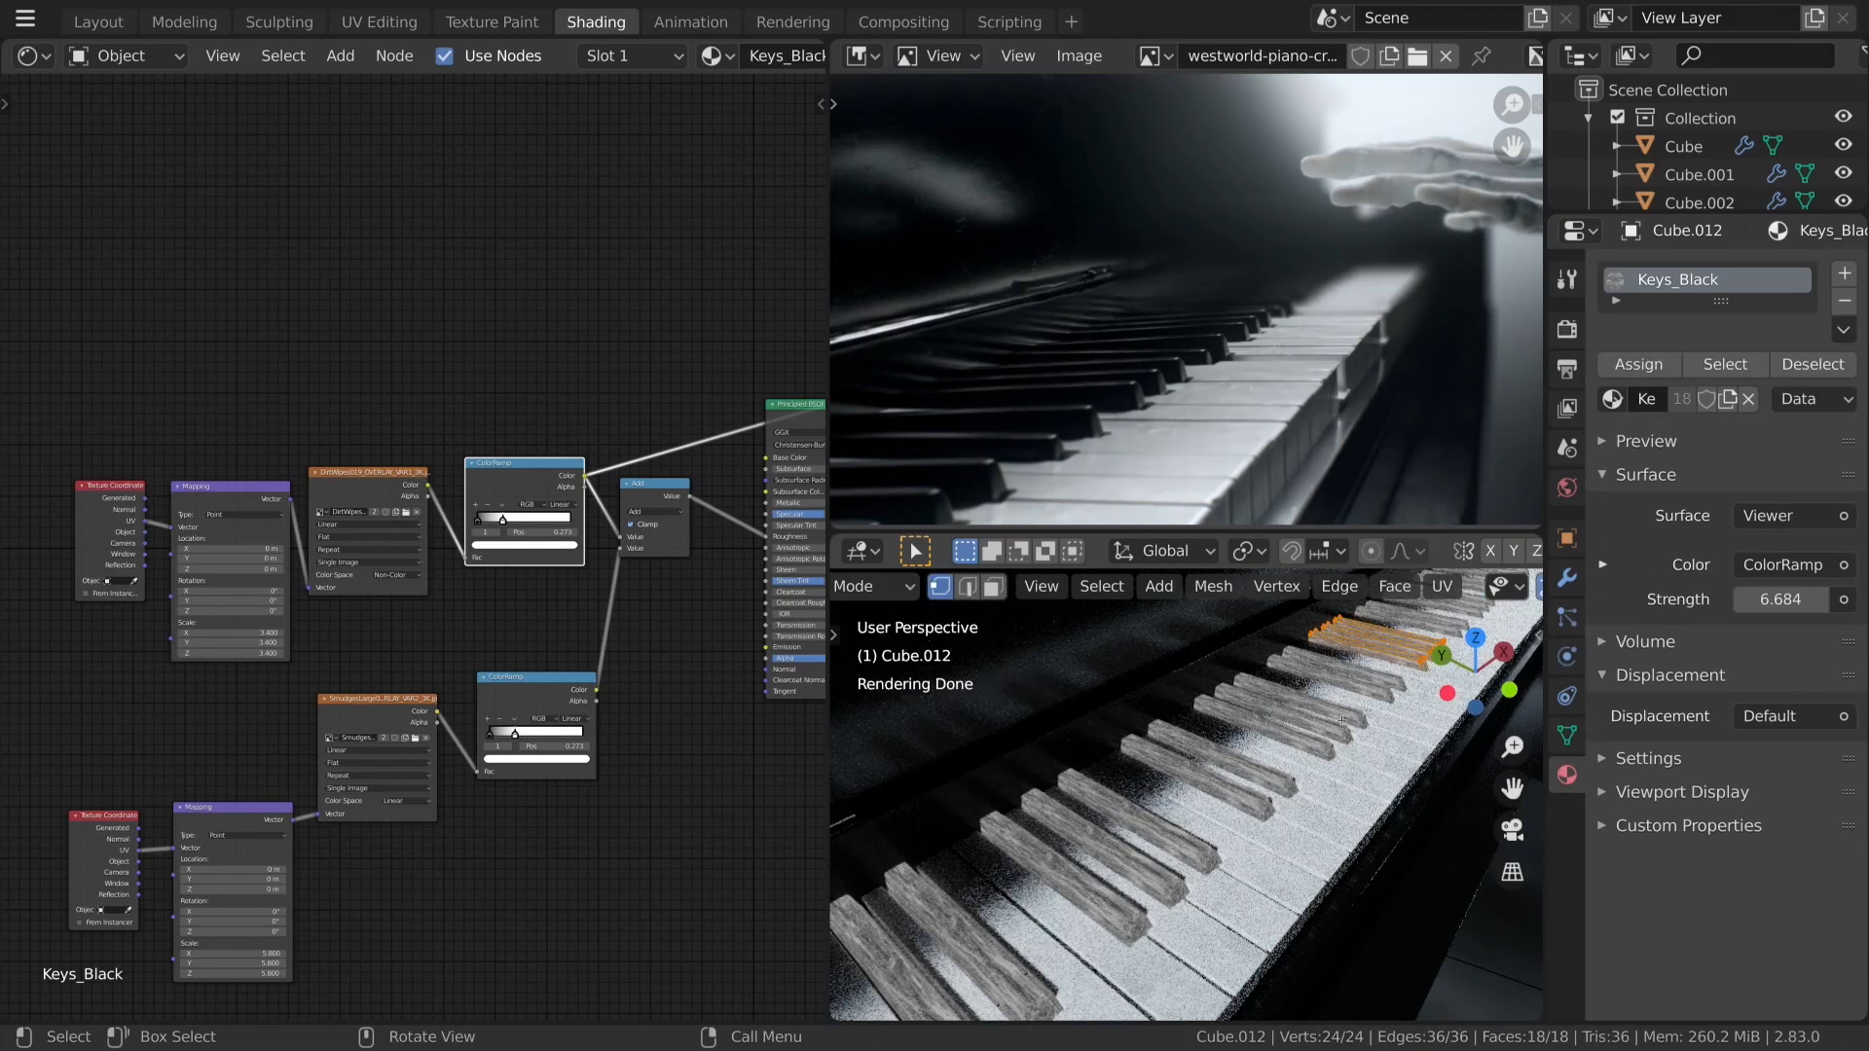
pyautogui.moveTo(1349, 721); pyautogui.dragTo(1228, 742, button='middle')
pyautogui.press('Tab')
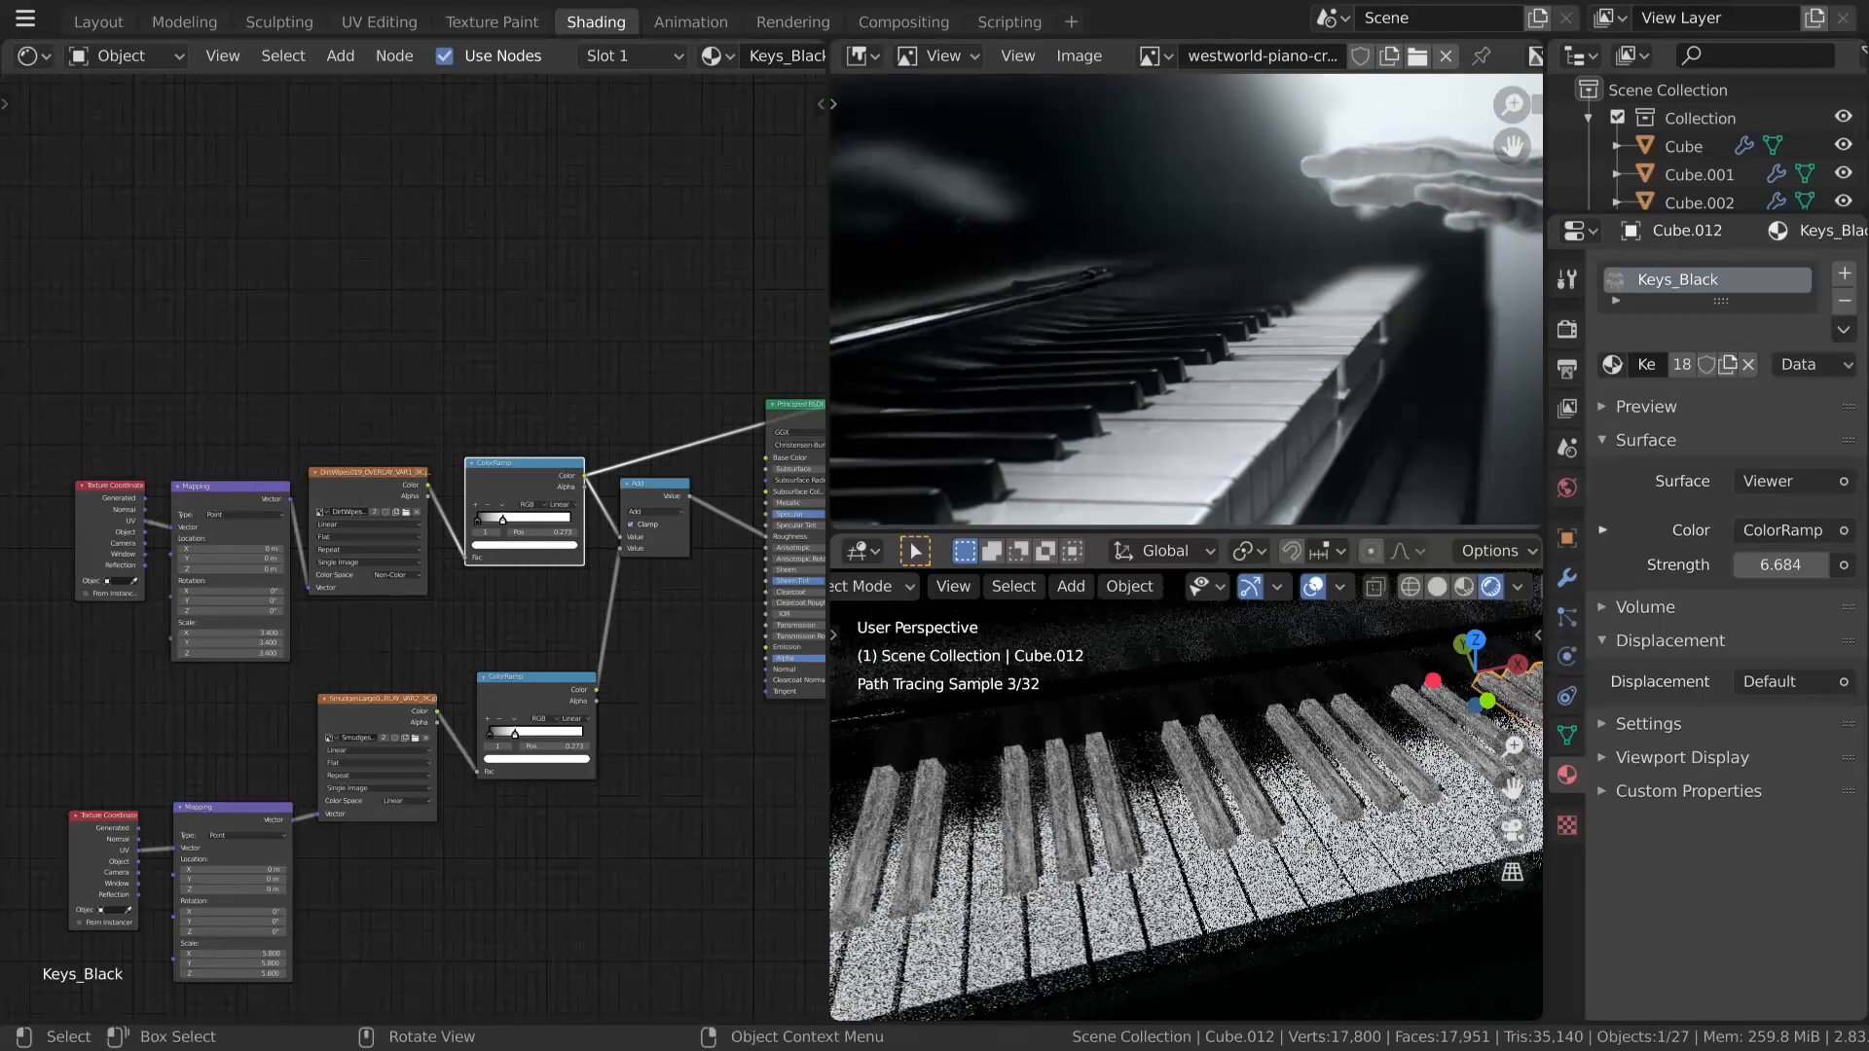
# Select all objects sharing the Keys_Black material and unwrap their meshes with Smart UV Project at a 66 angle limit and 0 island margin.
pyautogui.scroll(-2, 1228, 742)
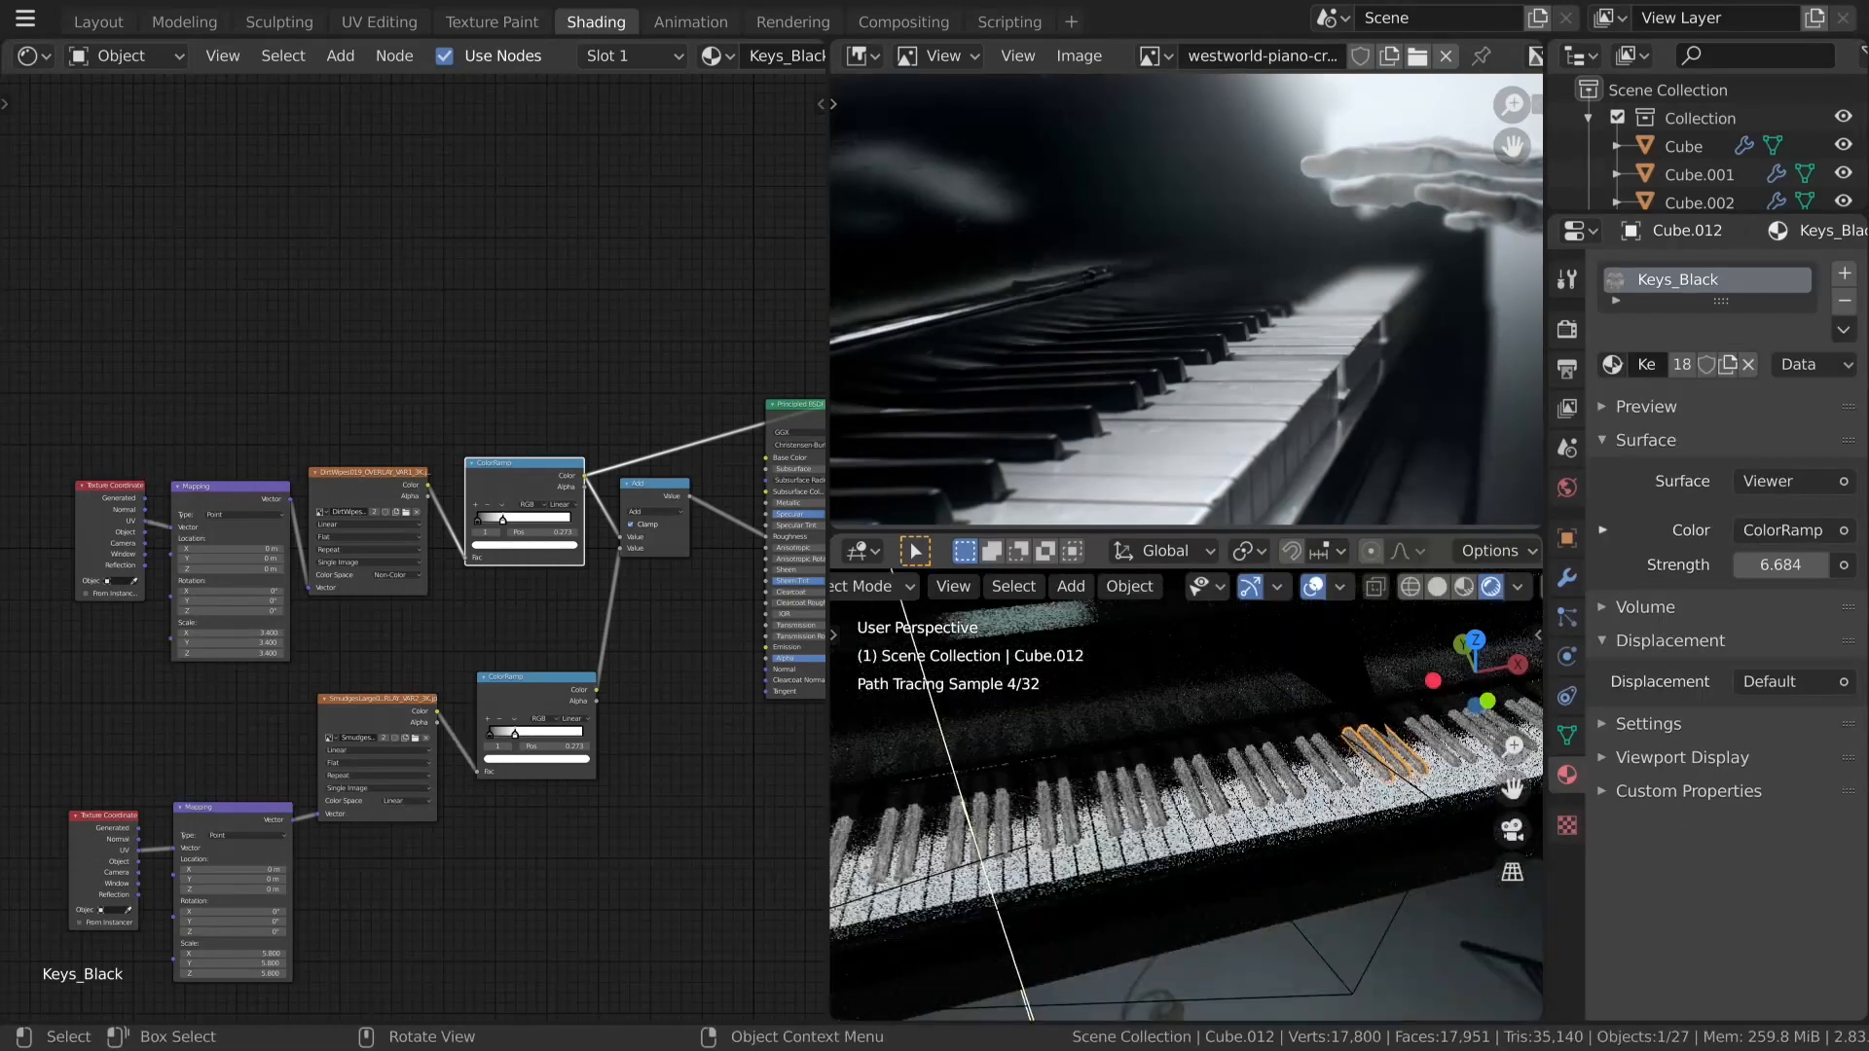
pyautogui.click(1013, 586)
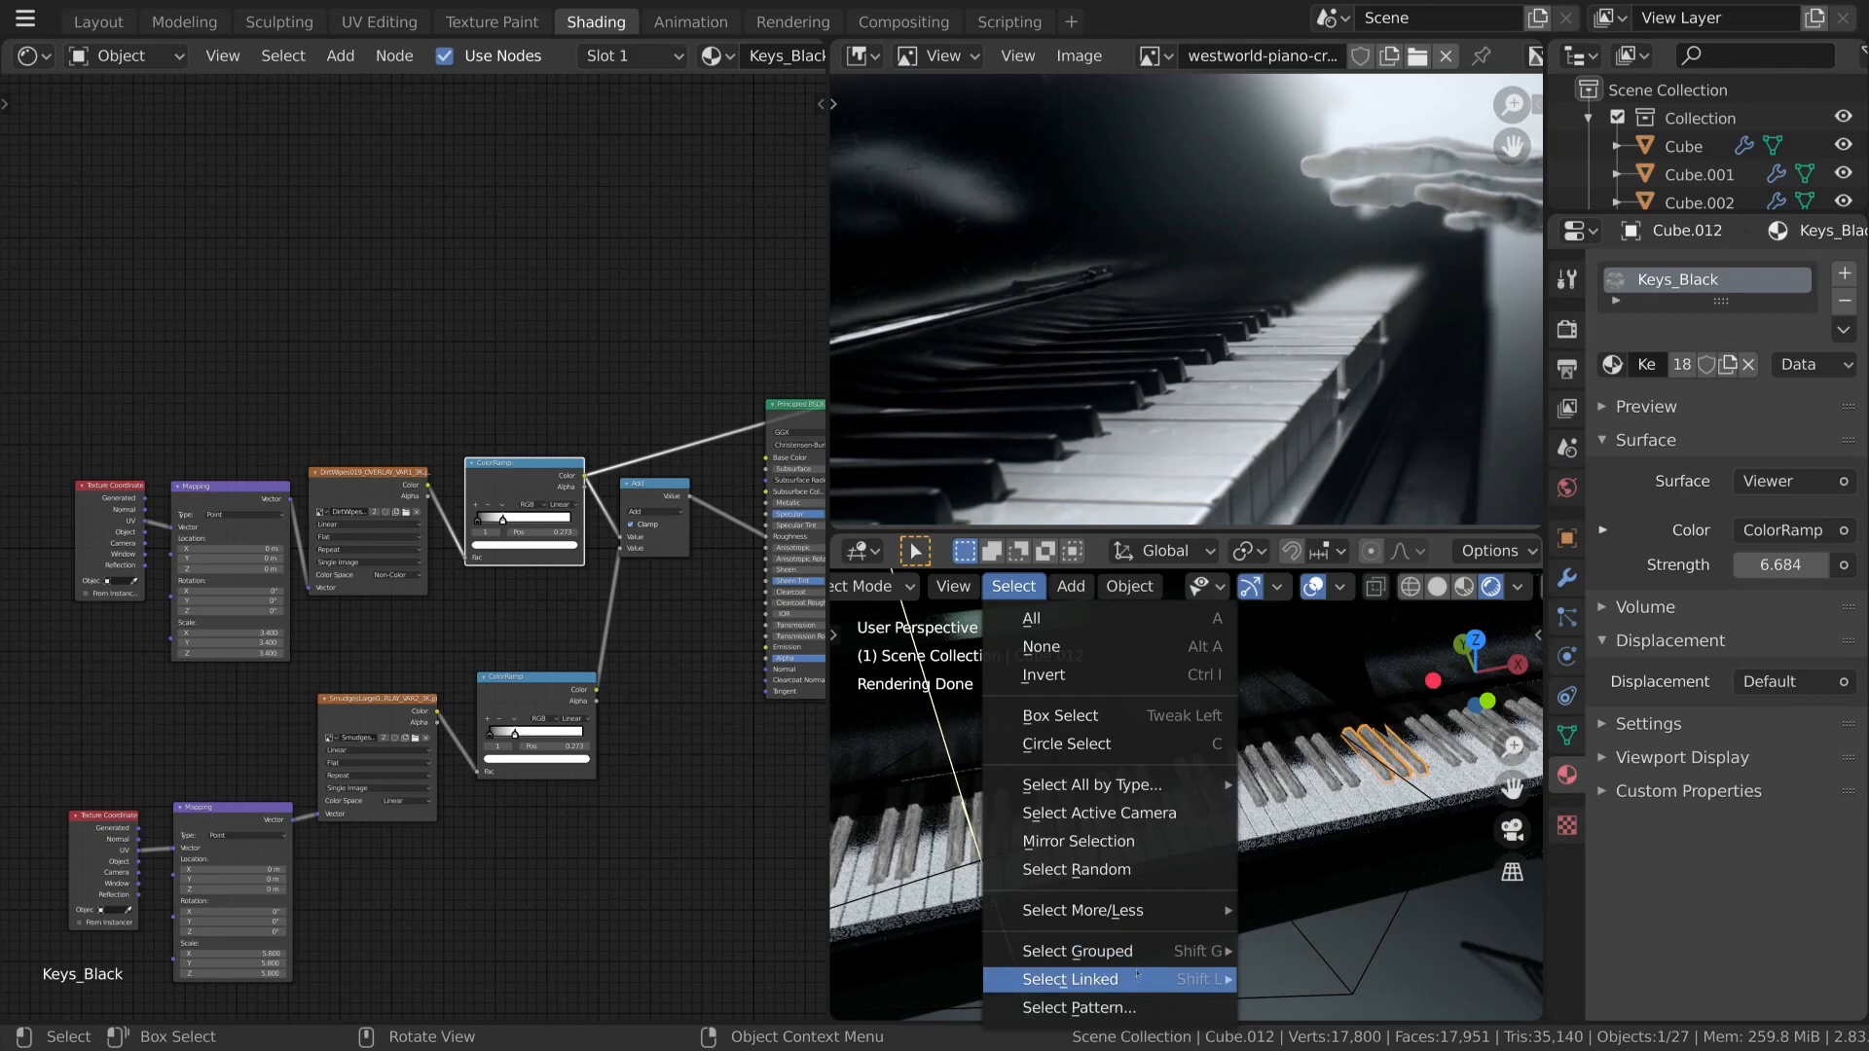
pyautogui.moveTo(1137, 974)
pyautogui.click(1207, 858)
pyautogui.press('Tab')
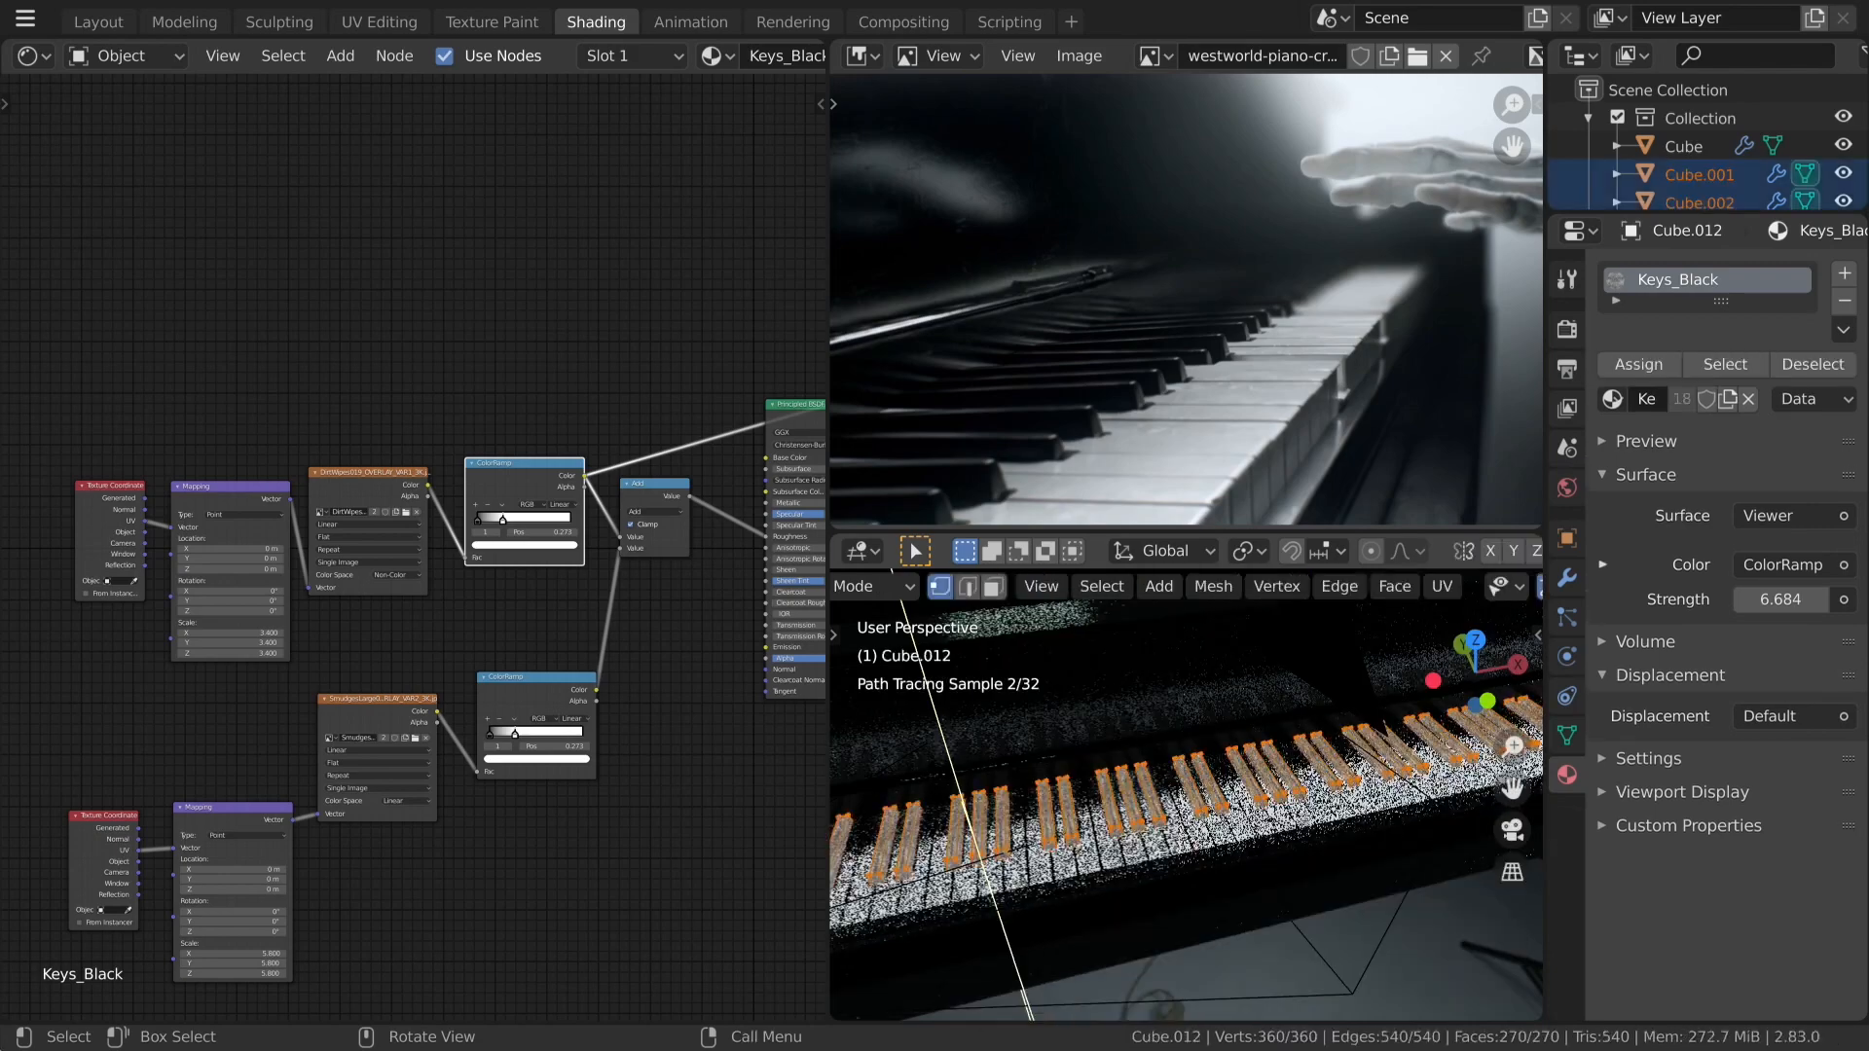
pyautogui.press('u')
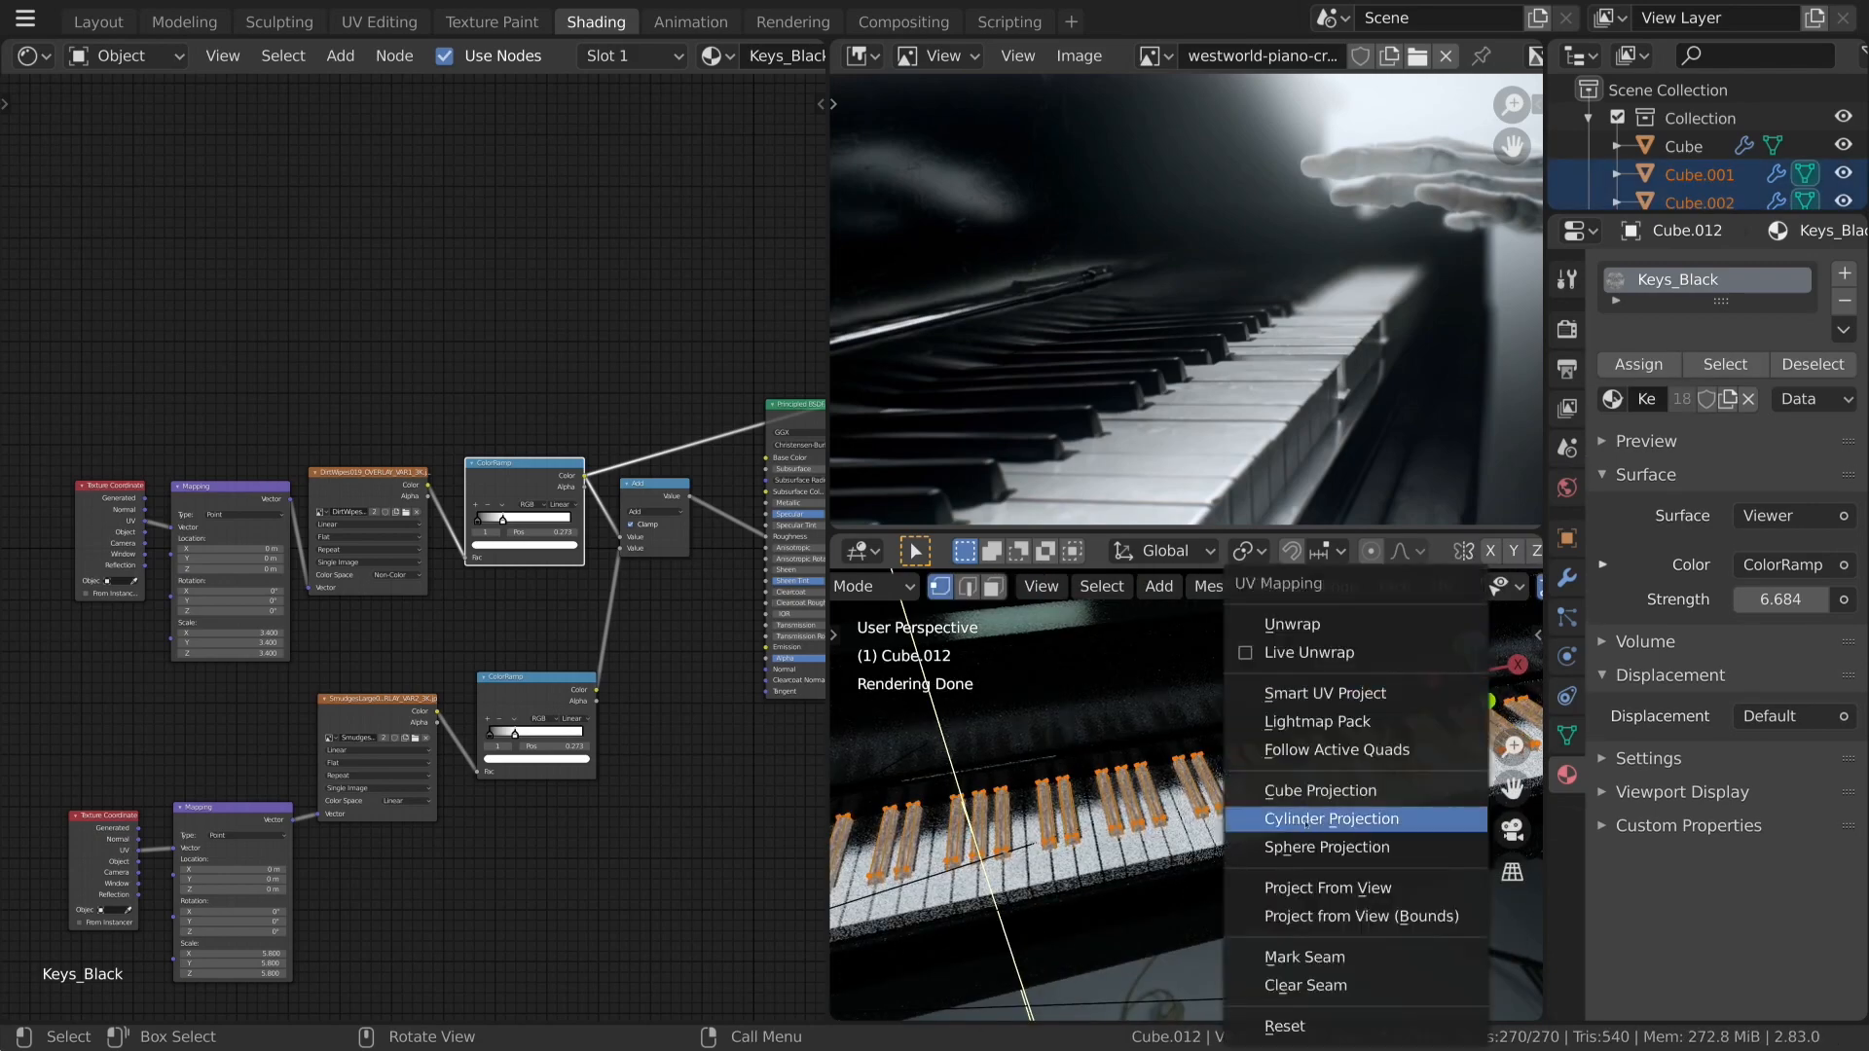
pyautogui.click(1309, 694)
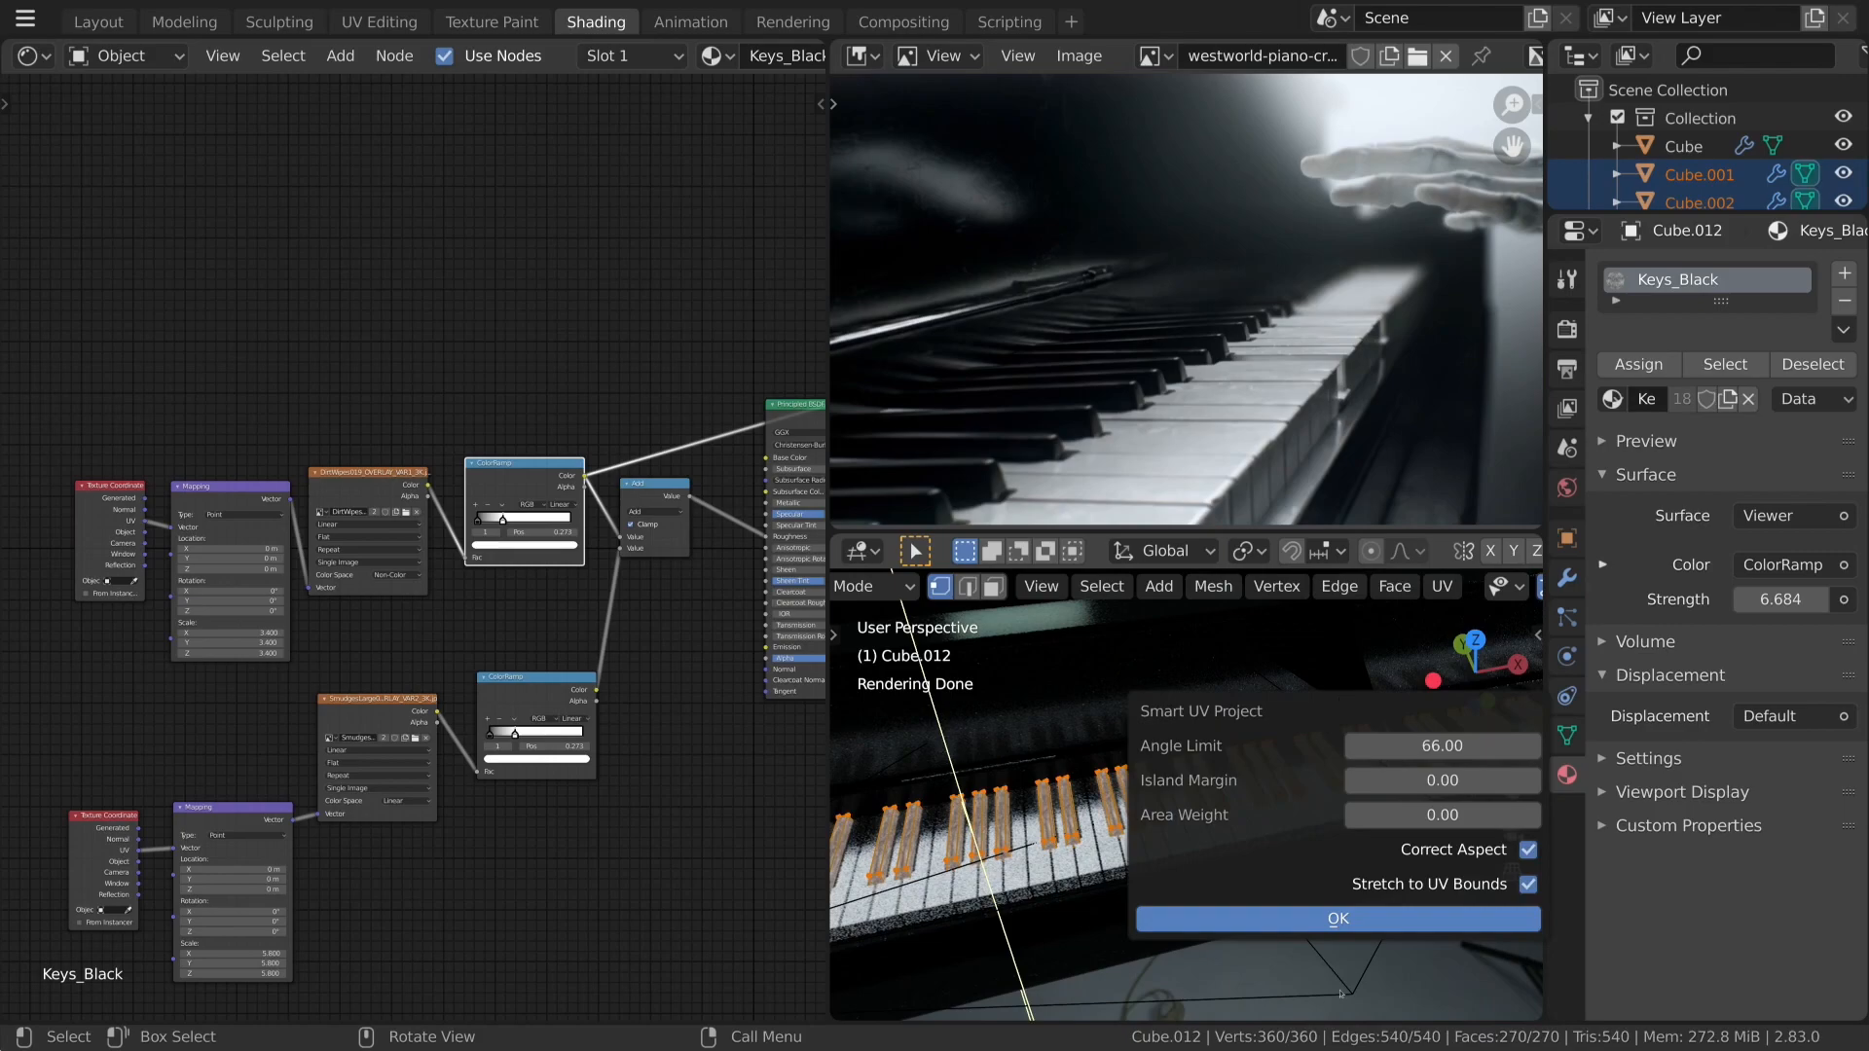
pyautogui.click(1314, 927)
pyautogui.press('Tab')
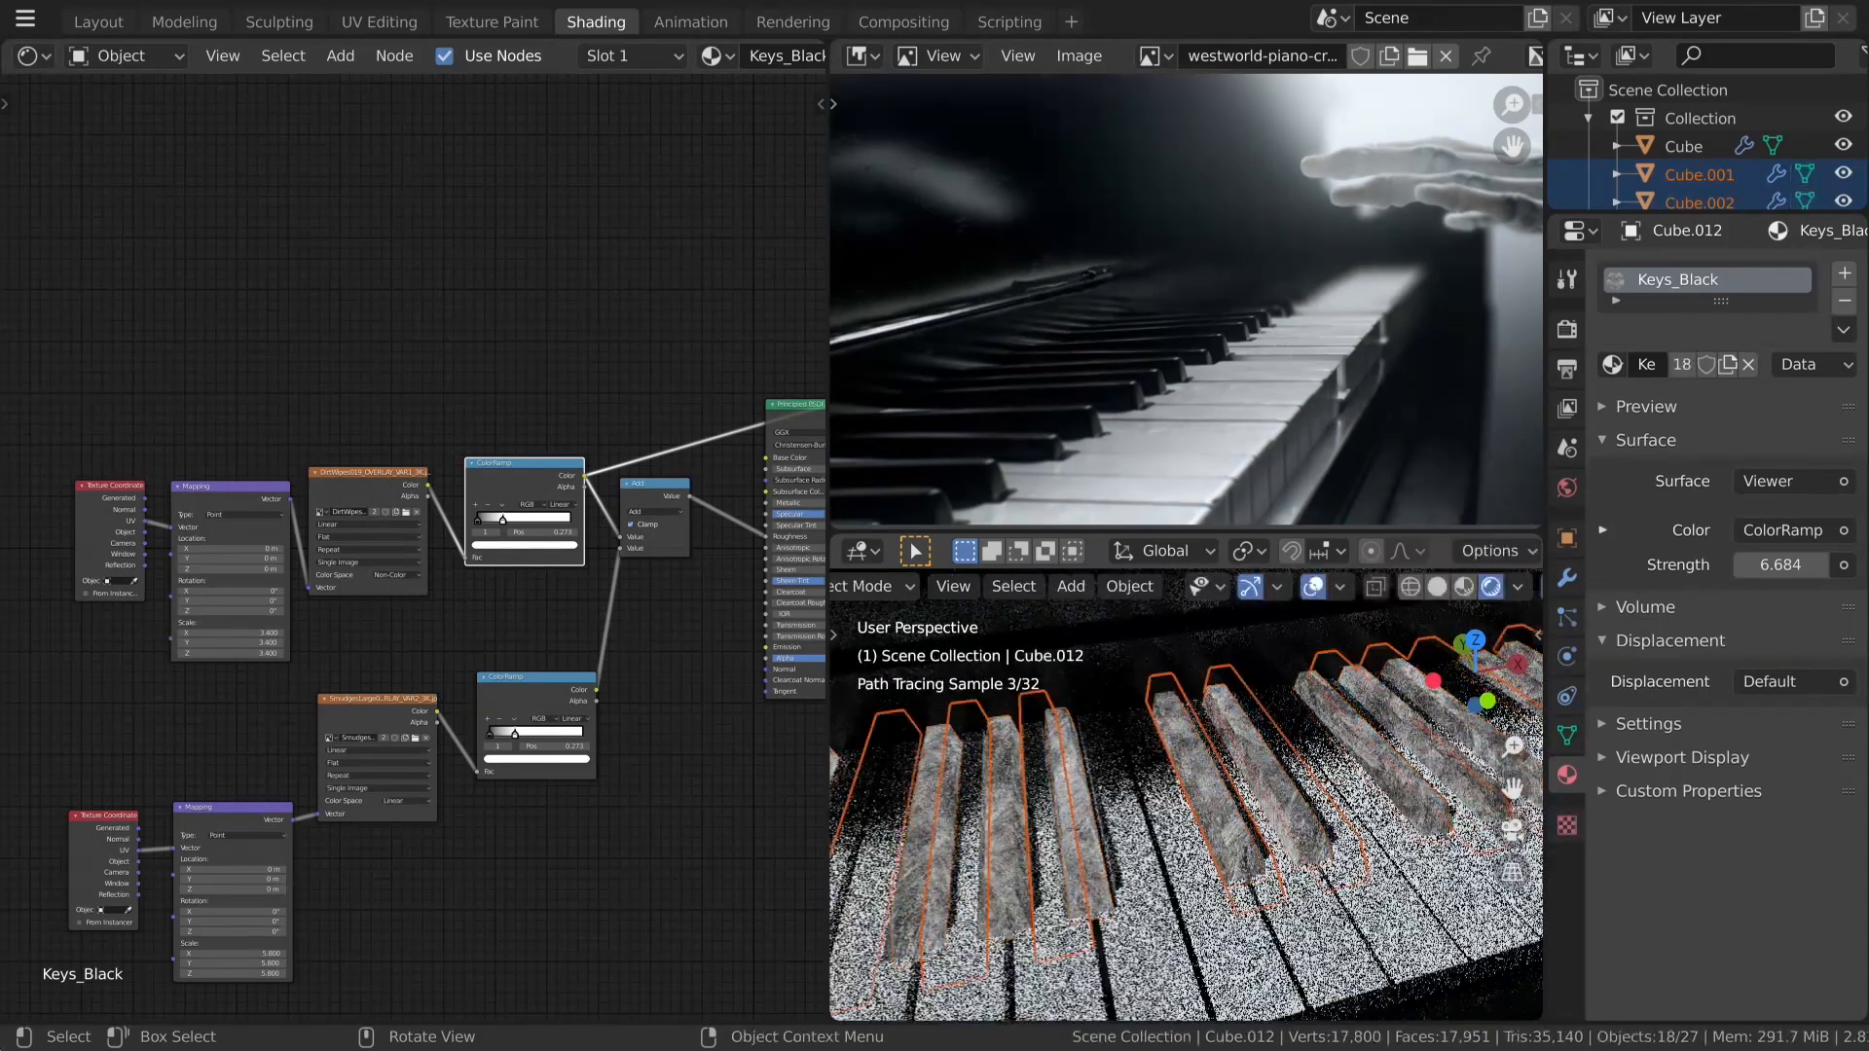
pyautogui.scroll(1, 1186, 795)
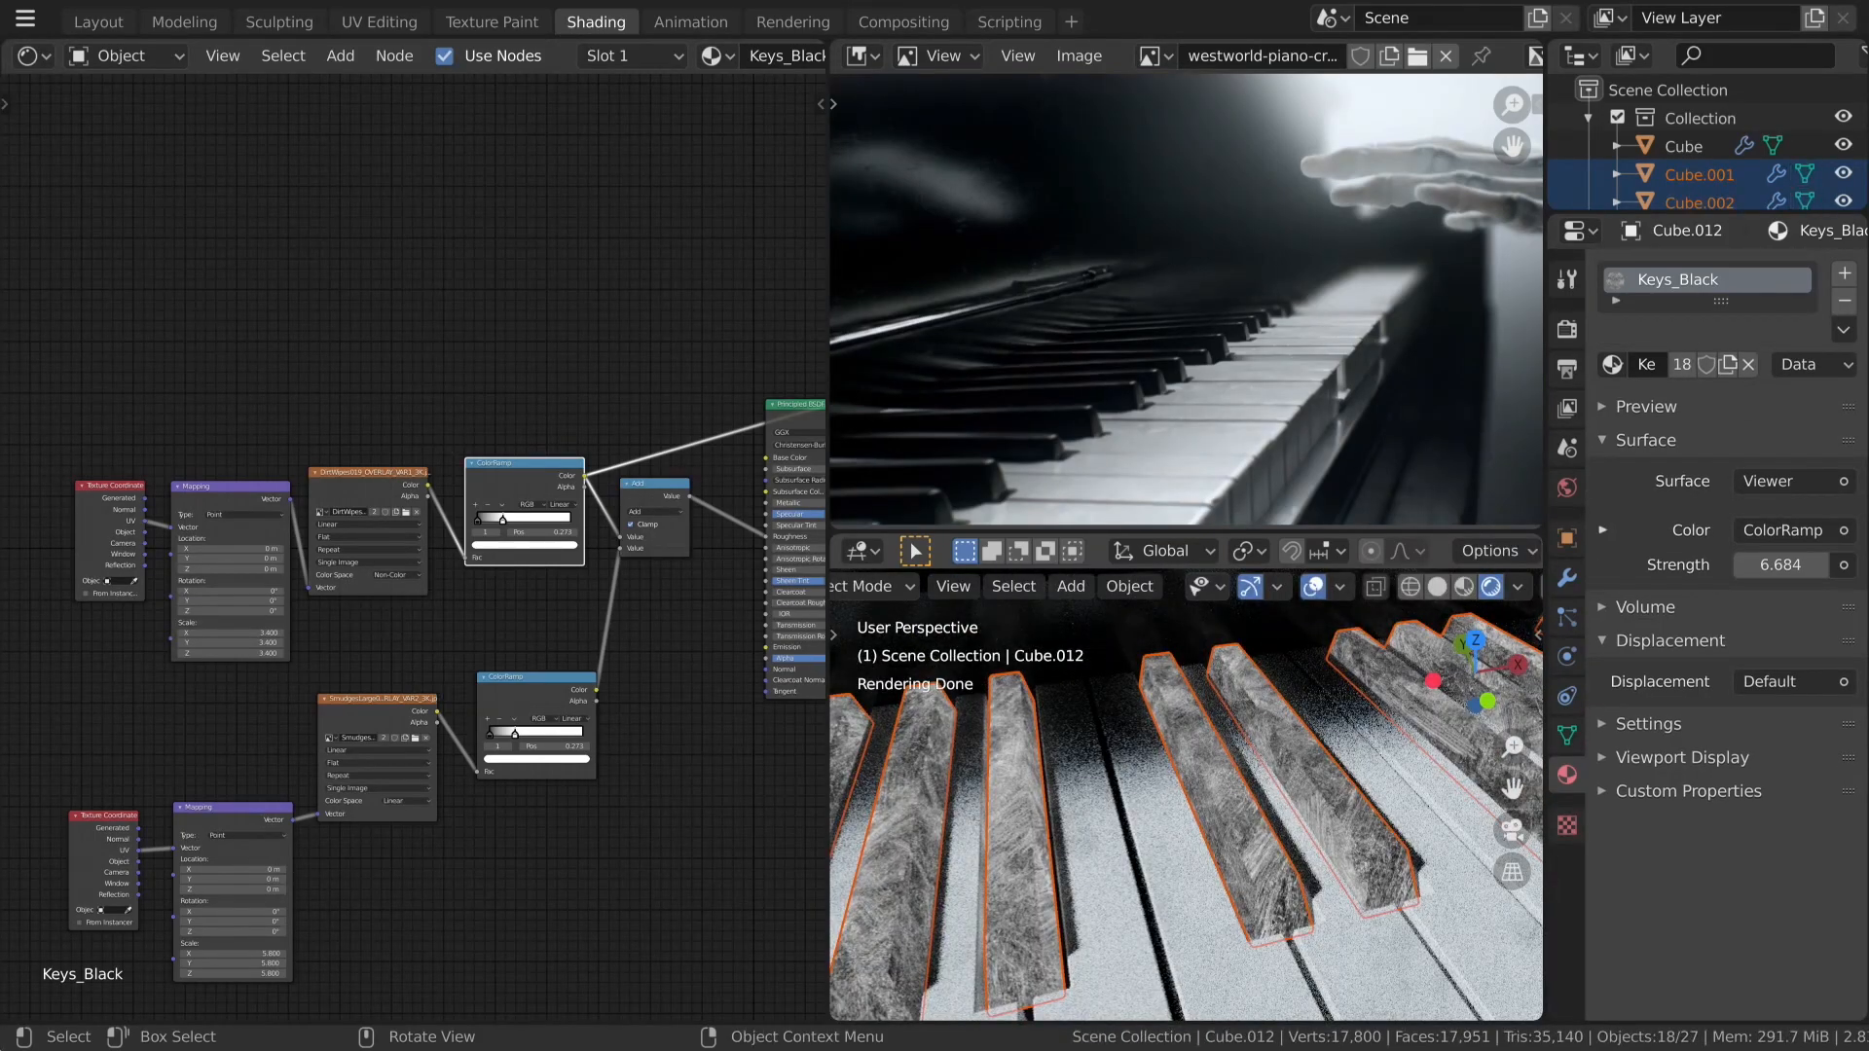
# Try a scale of 2 on the dirt-wipe Mapping node of Keys_Black, and settle on 5 for all axes.
pyautogui.moveTo(1231, 778); pyautogui.dragTo(1146, 792, button='middle')
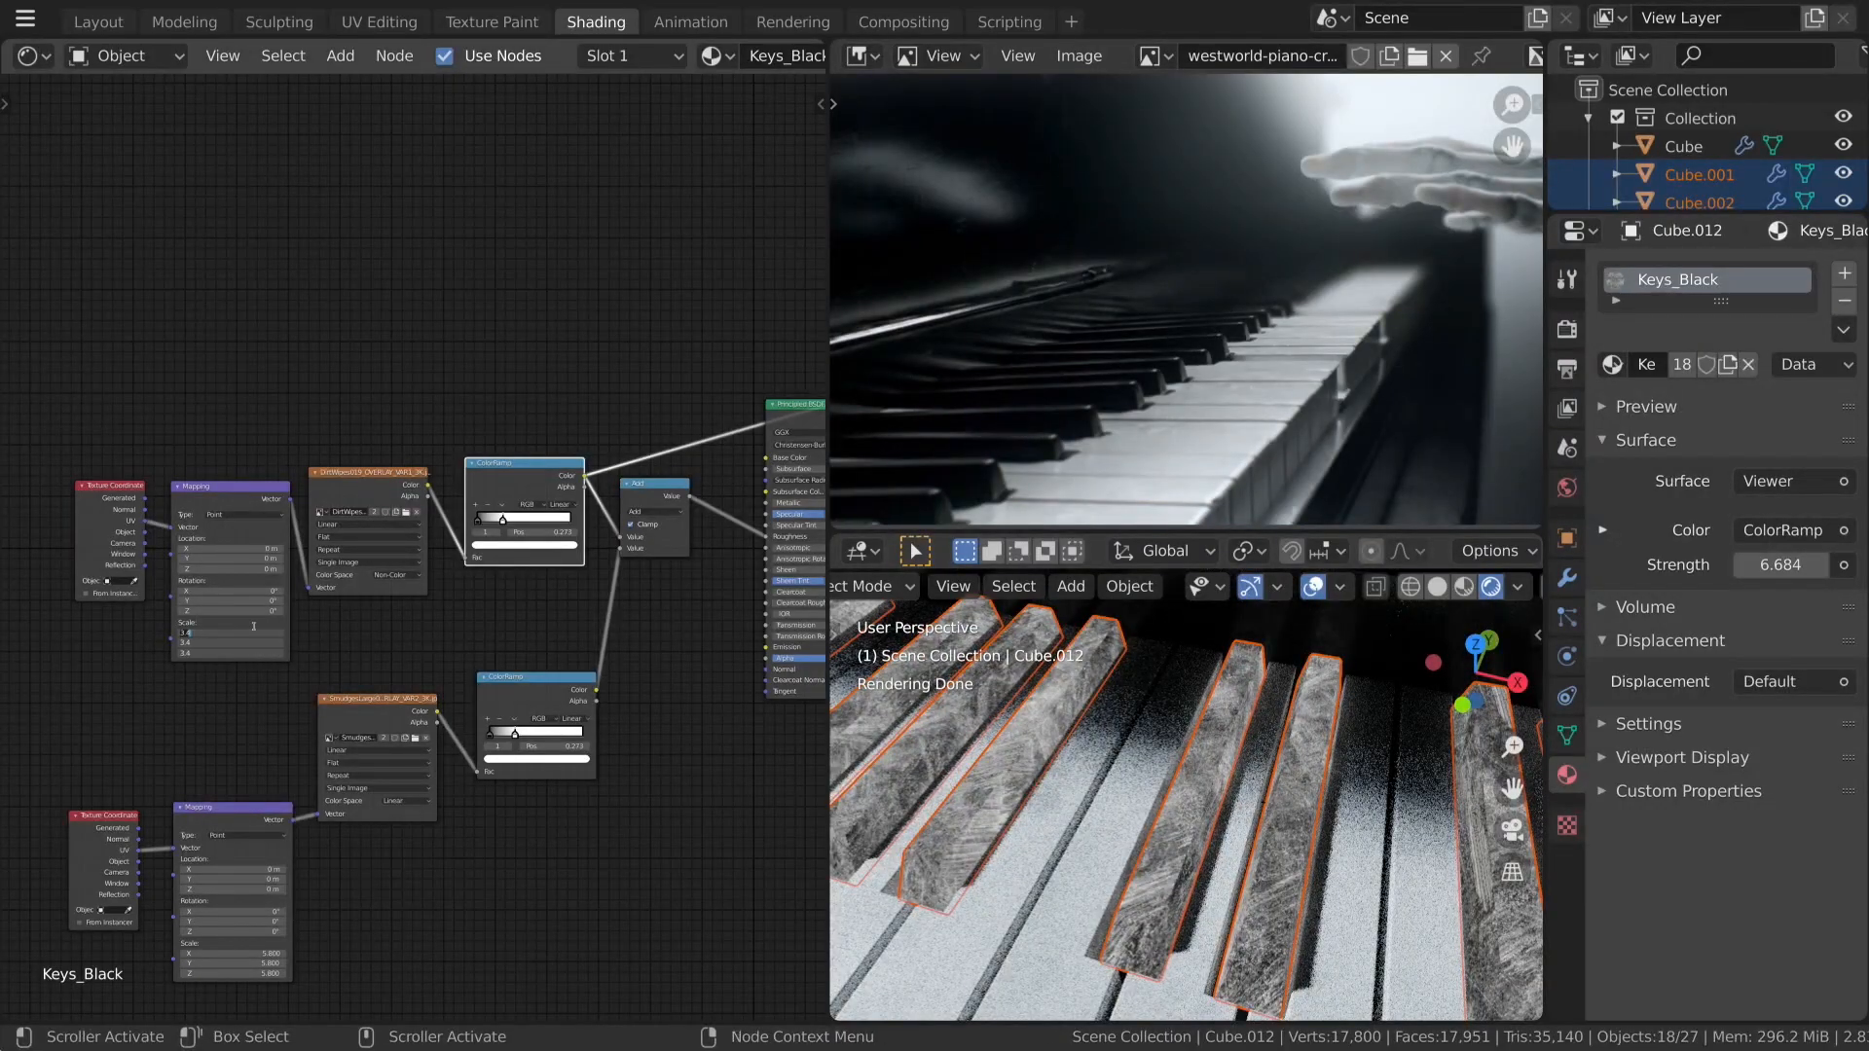
pyautogui.write('2')
pyautogui.press('Return')
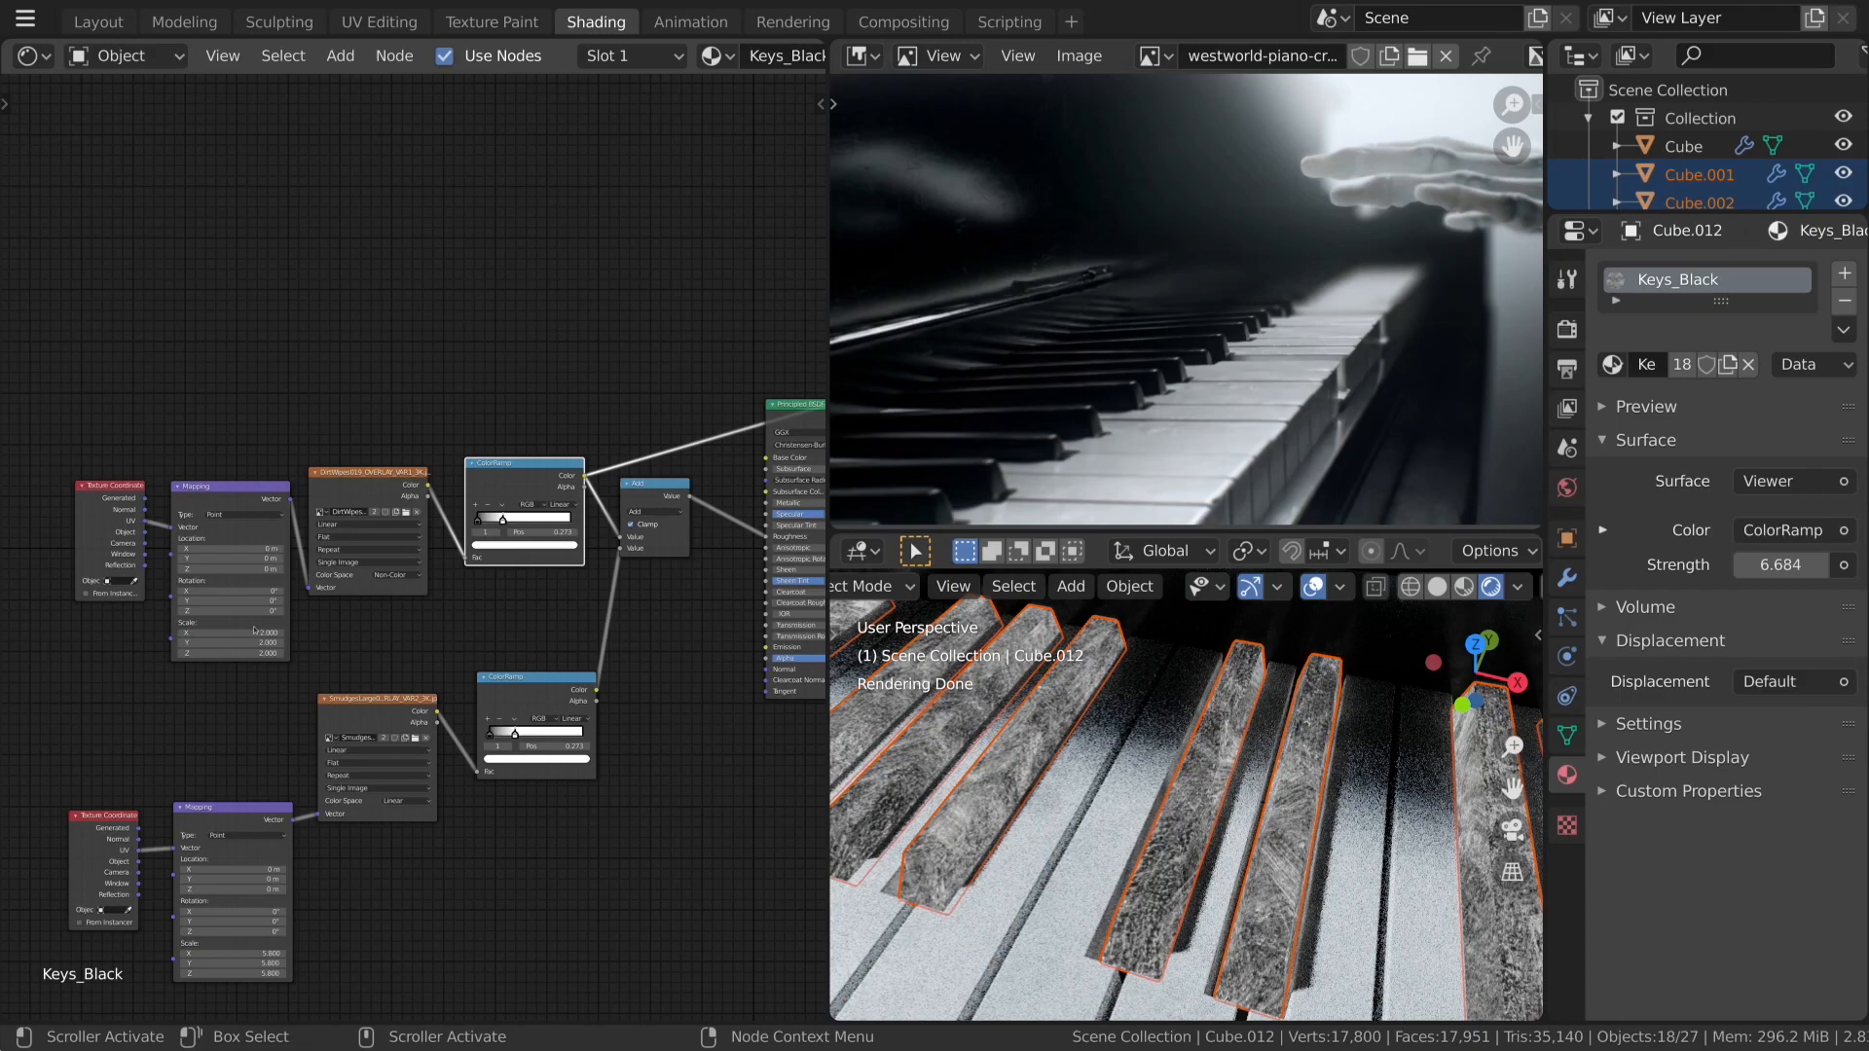
pyautogui.press('Return')
pyautogui.moveTo(247, 633); pyautogui.dragTo(247, 654)
pyautogui.write('5')
pyautogui.press('Return')
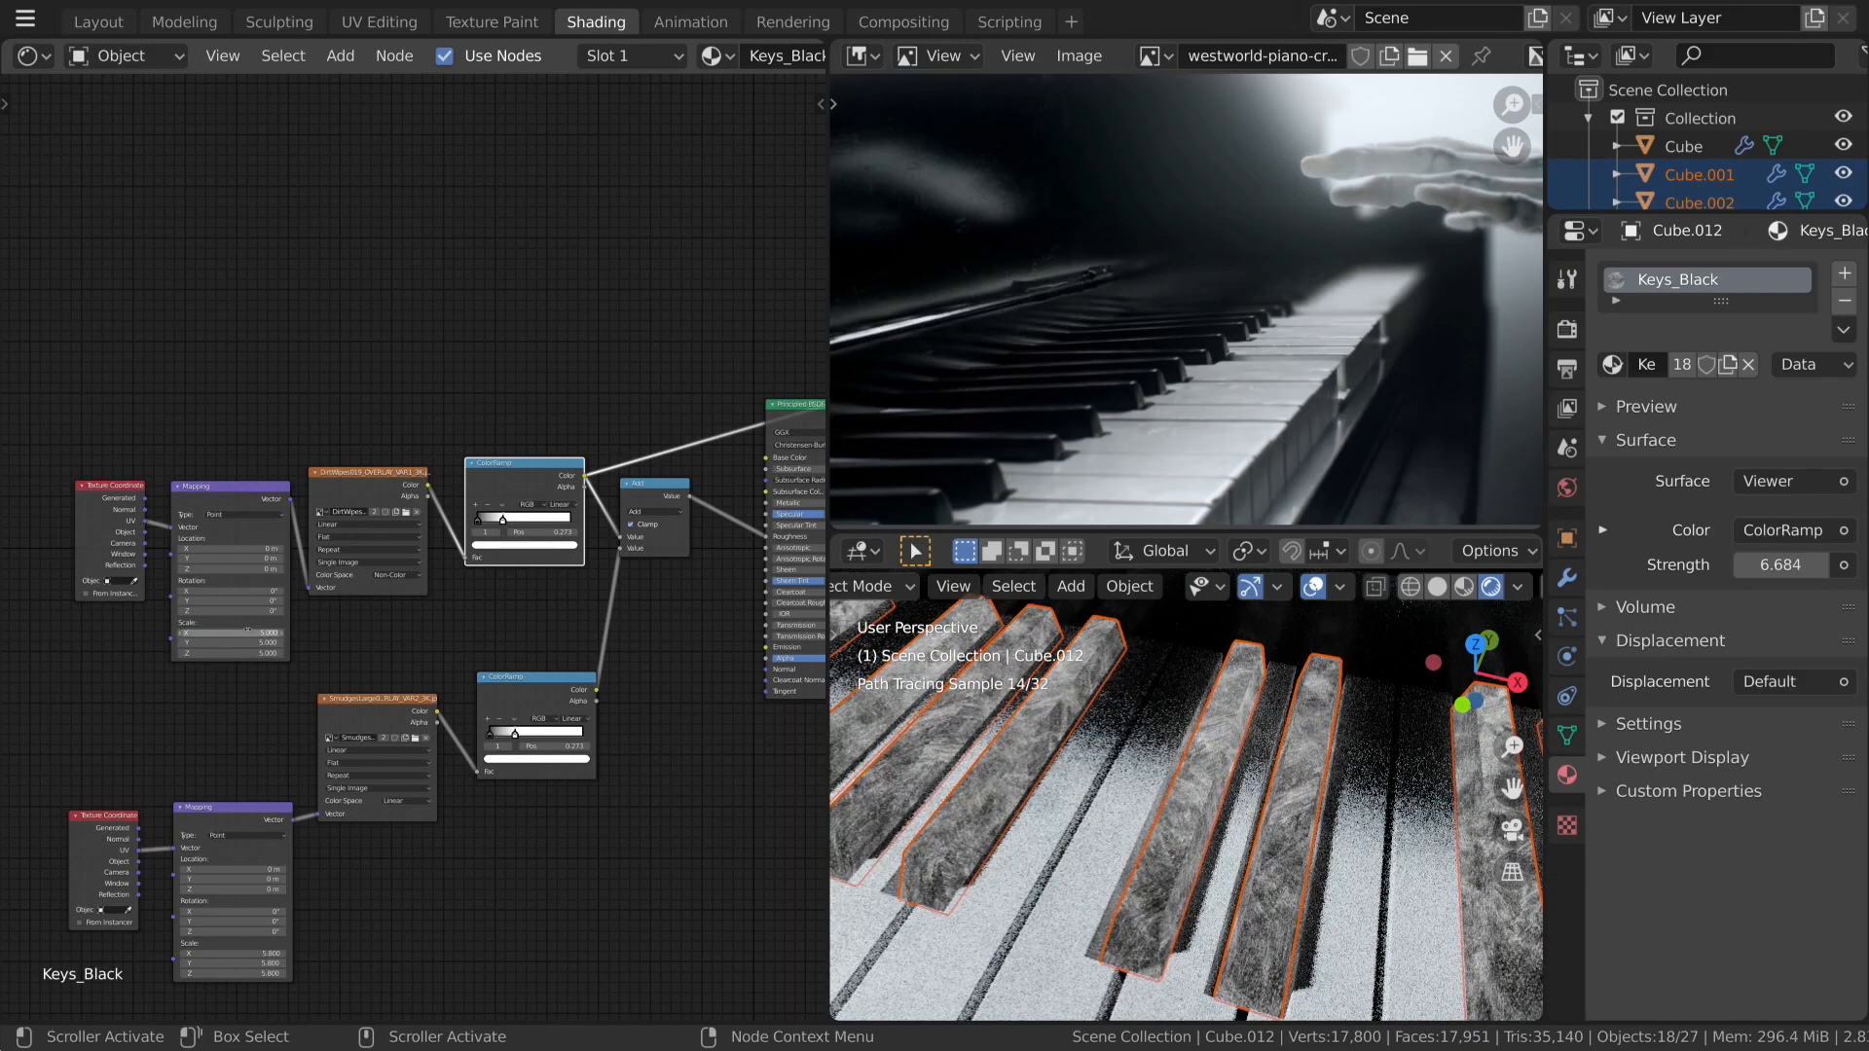
# Preview the smudge ColorRamp on the black keys and set the smudge Mapping scale to 7 on all axes.
pyautogui.scroll(-2, 584, 678)
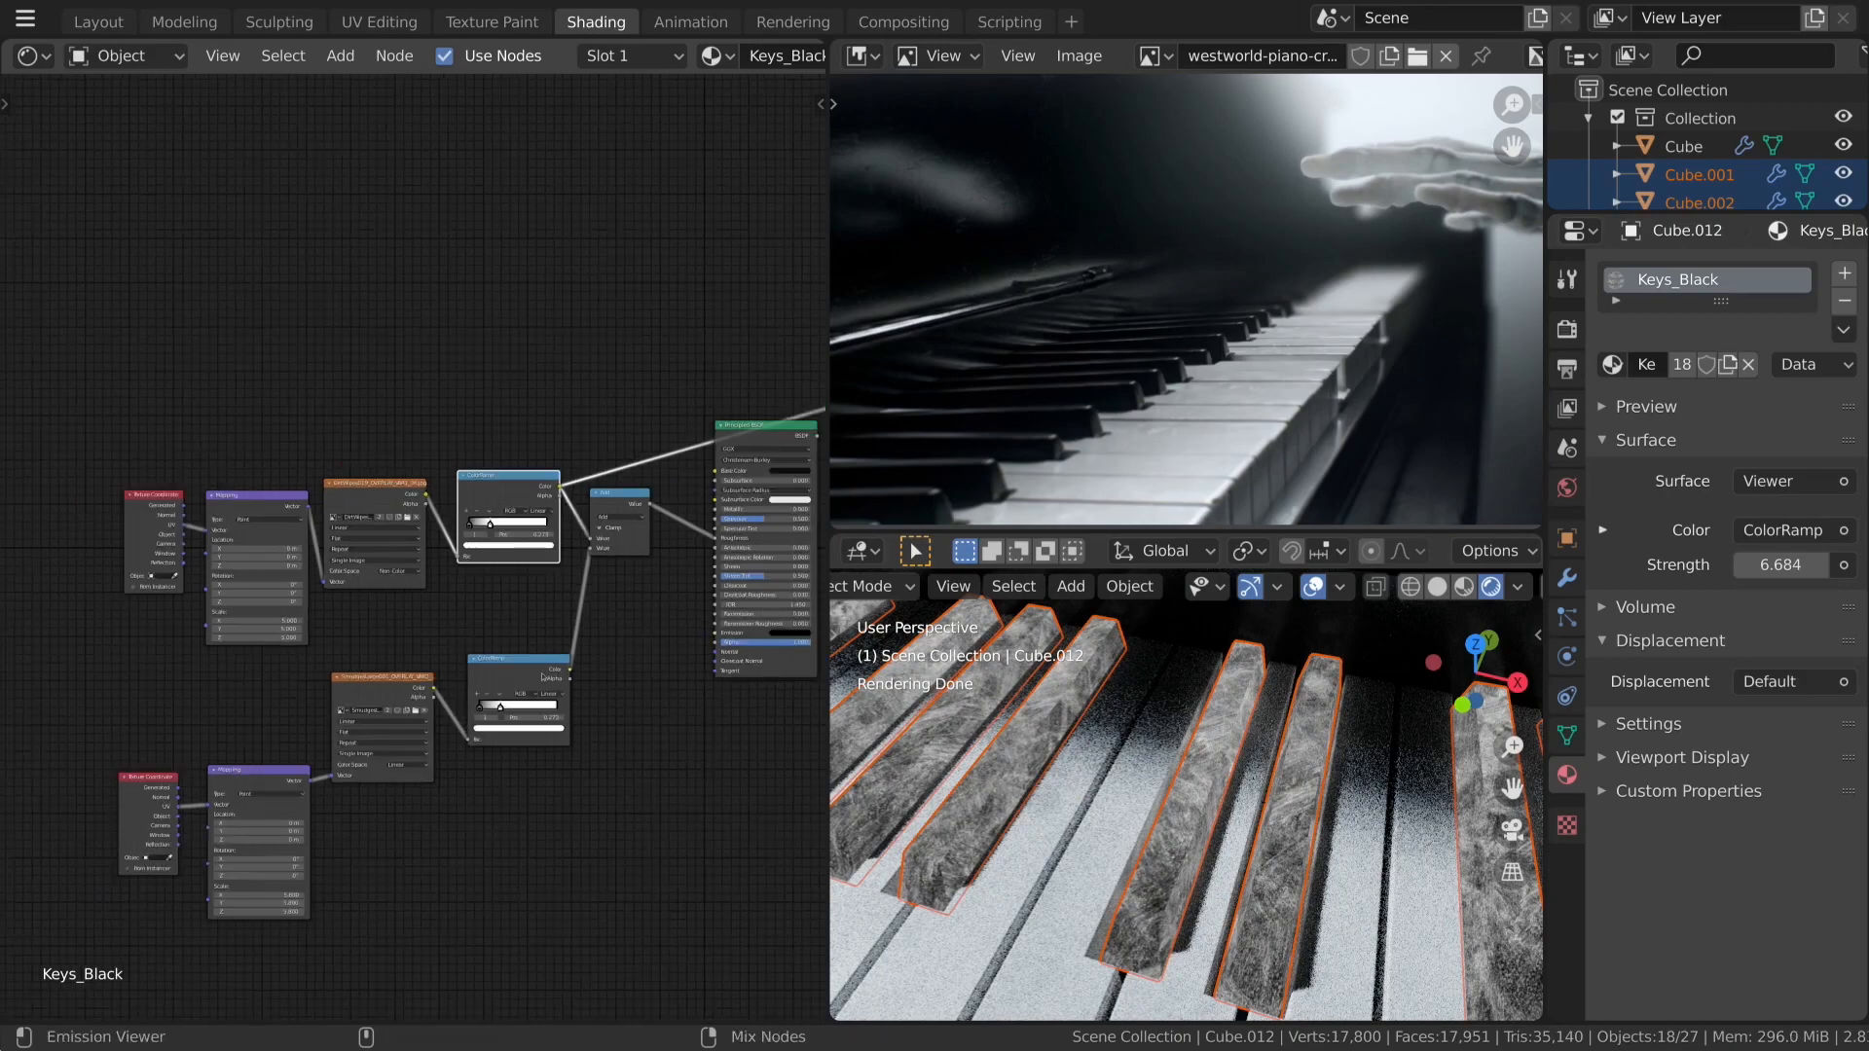
pyautogui.keyDown('ctrl'); pyautogui.keyDown('shift'); pyautogui.click(541, 668); pyautogui.keyUp('shift'); pyautogui.keyUp('ctrl')
pyautogui.moveTo(1077, 876); pyautogui.dragTo(1129, 818, button='middle')
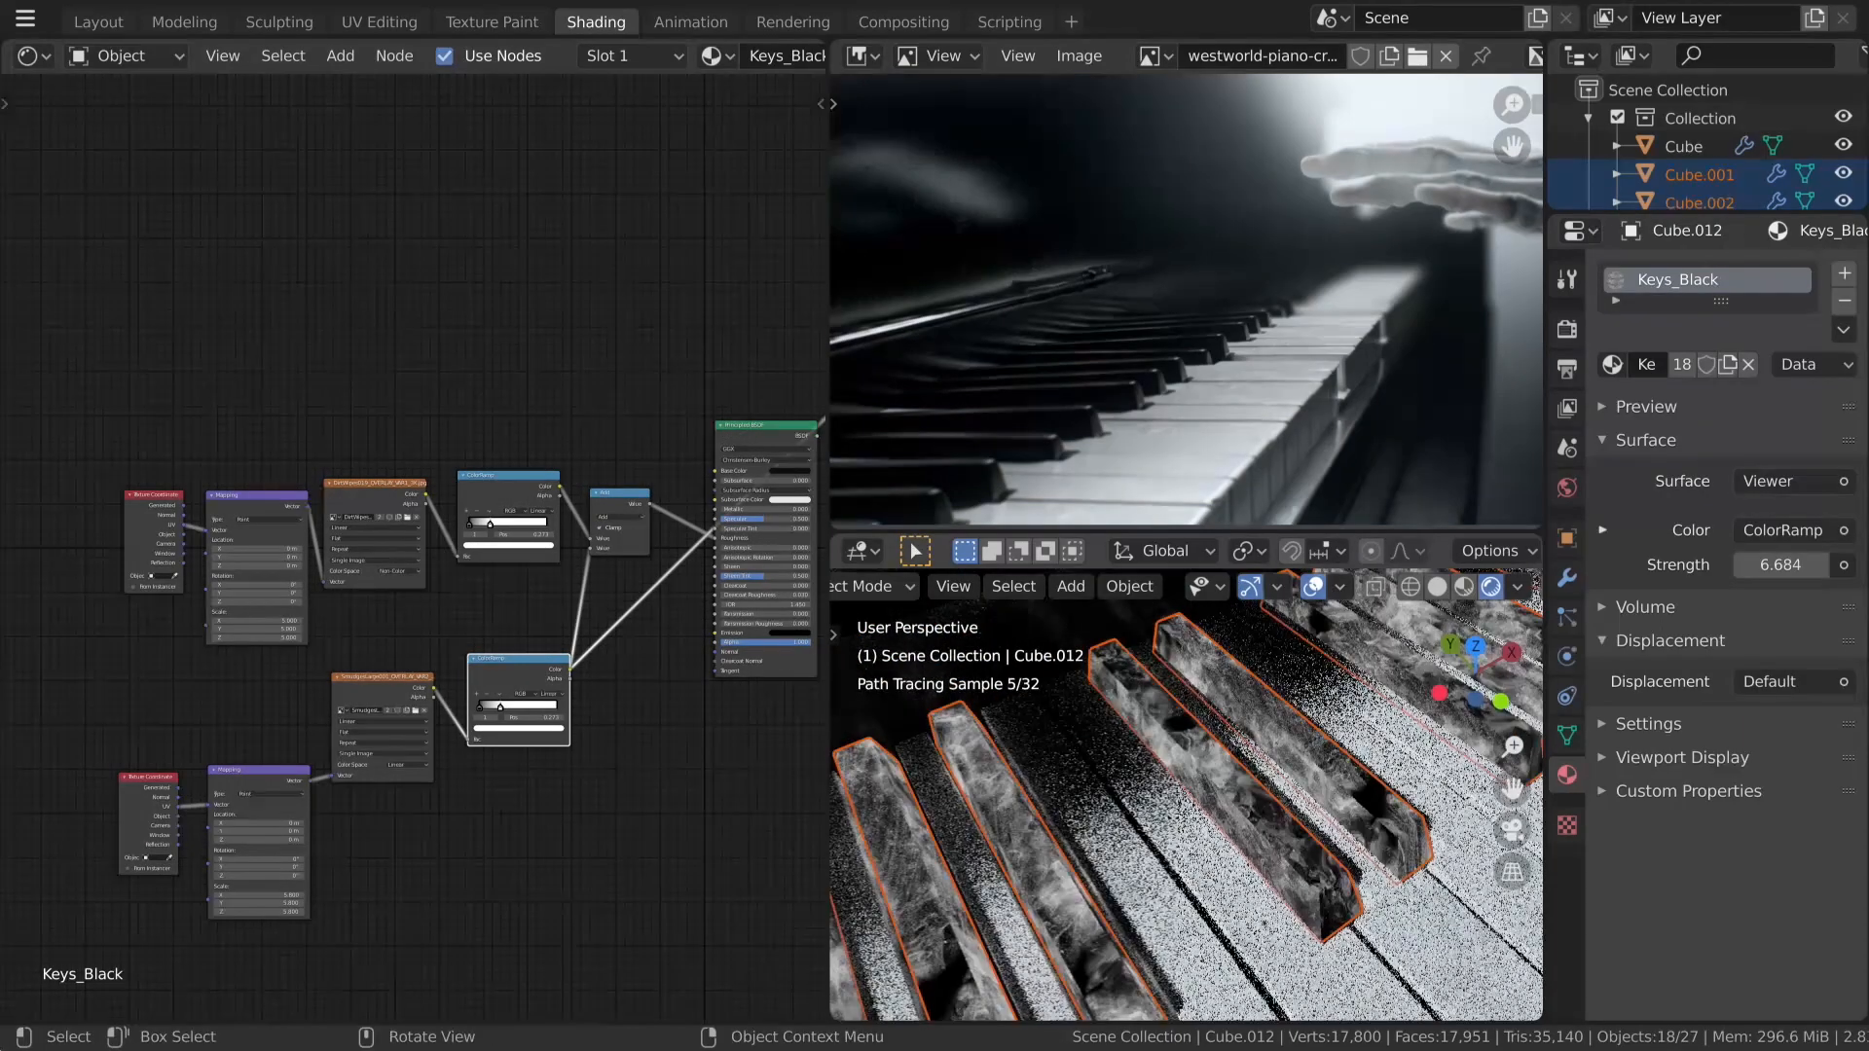
pyautogui.moveTo(280, 895); pyautogui.dragTo(281, 912)
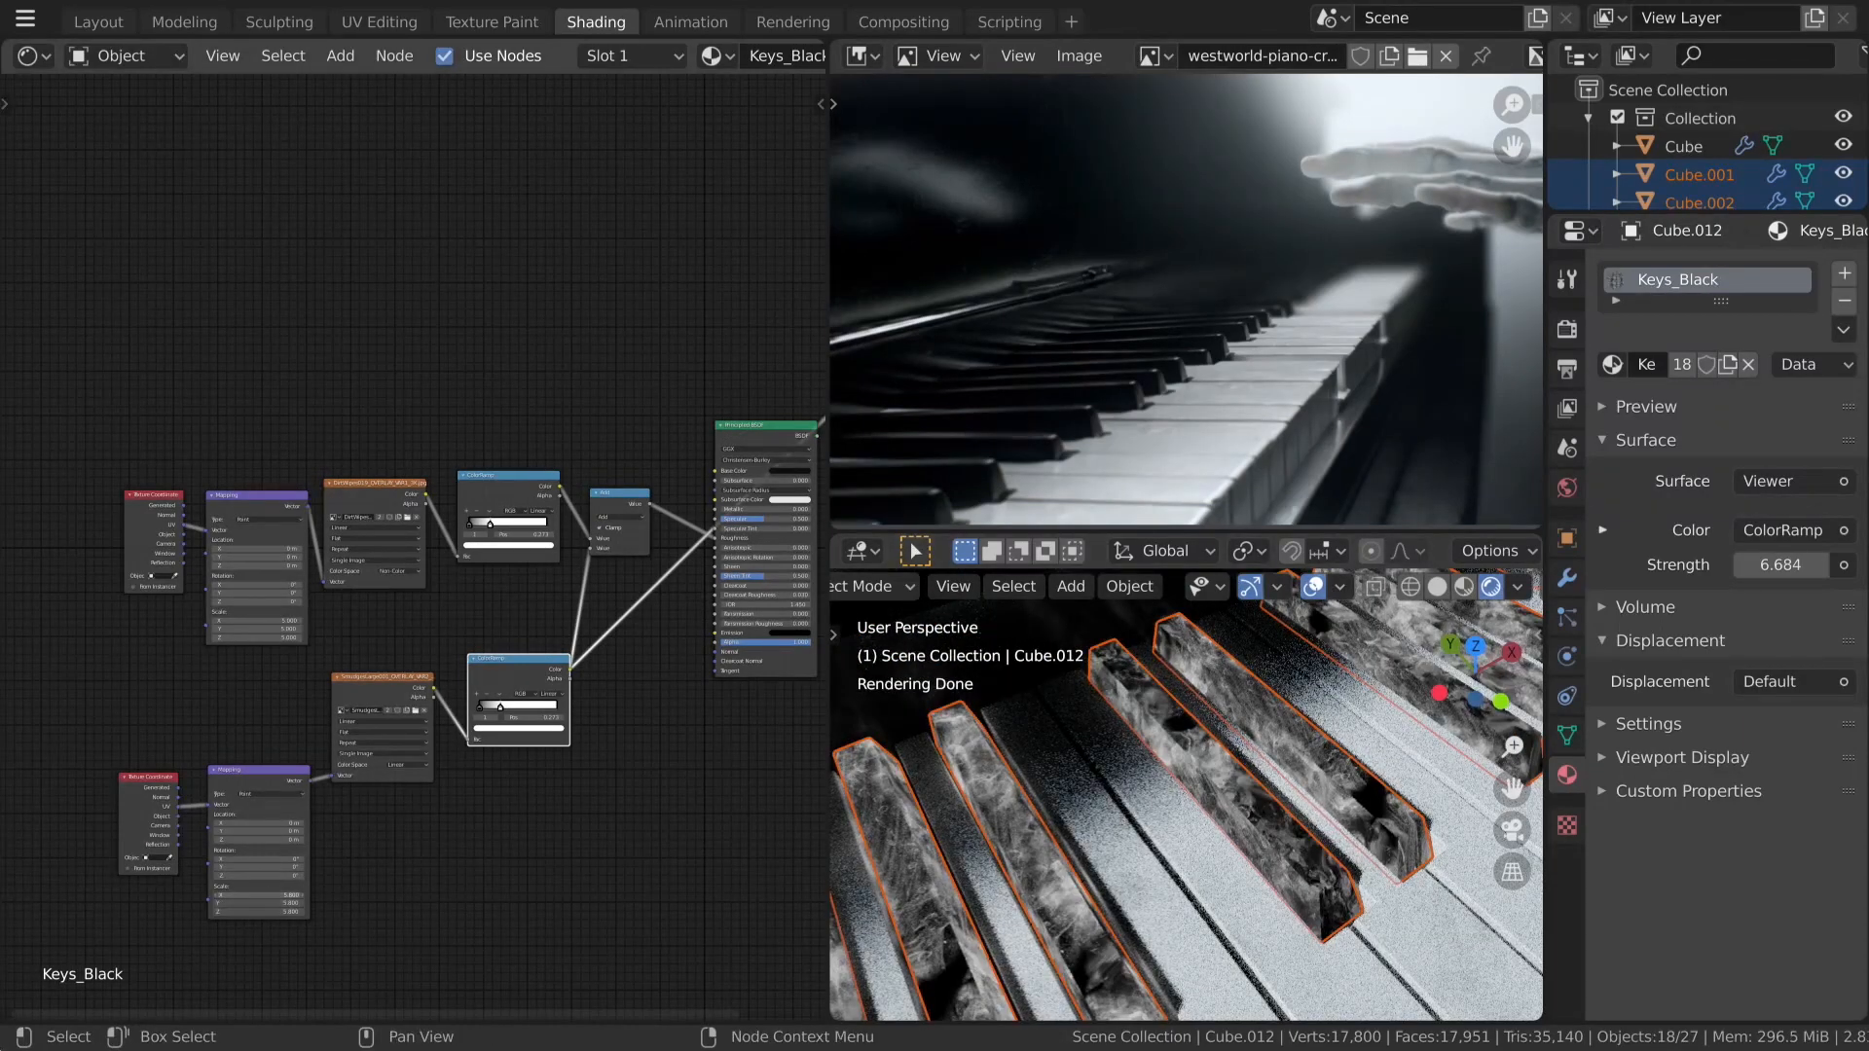
pyautogui.write('7')
pyautogui.press('Return')
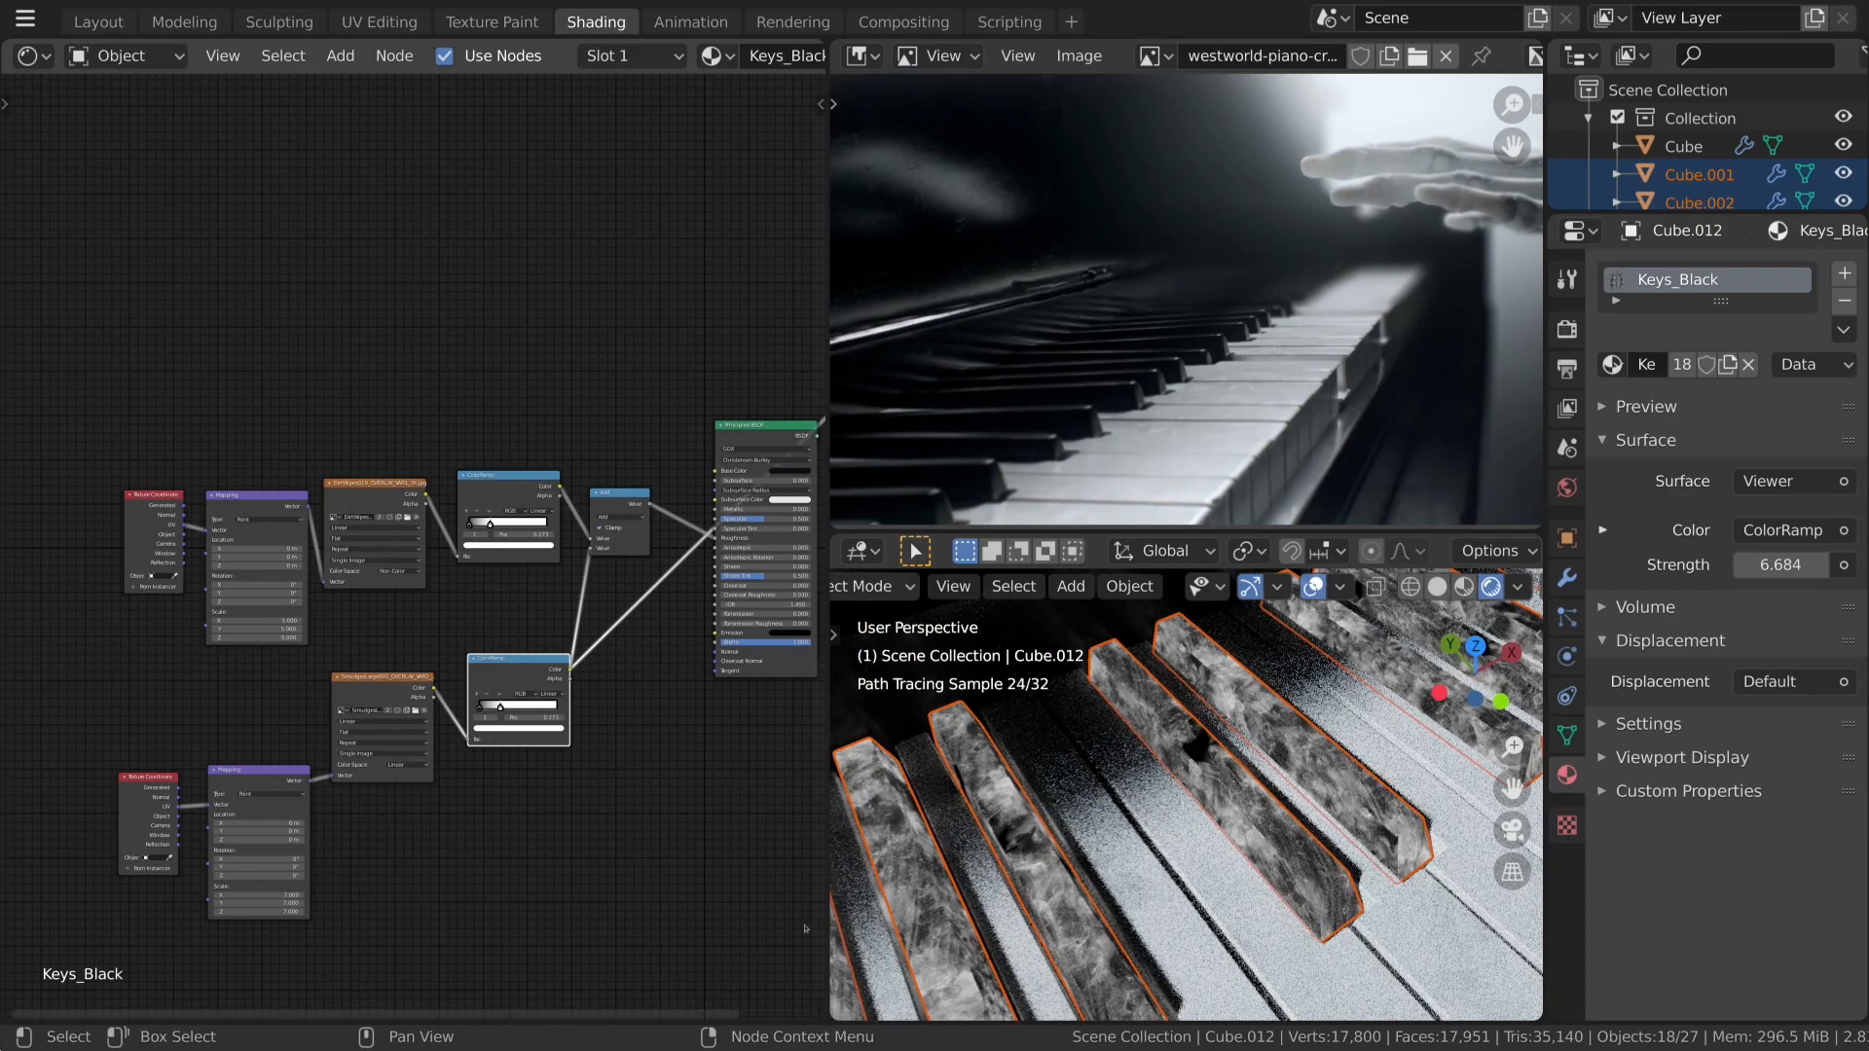
pyautogui.scroll(-4, 1363, 793)
pyautogui.moveTo(1387, 791); pyautogui.dragTo(1451, 708, button='middle')
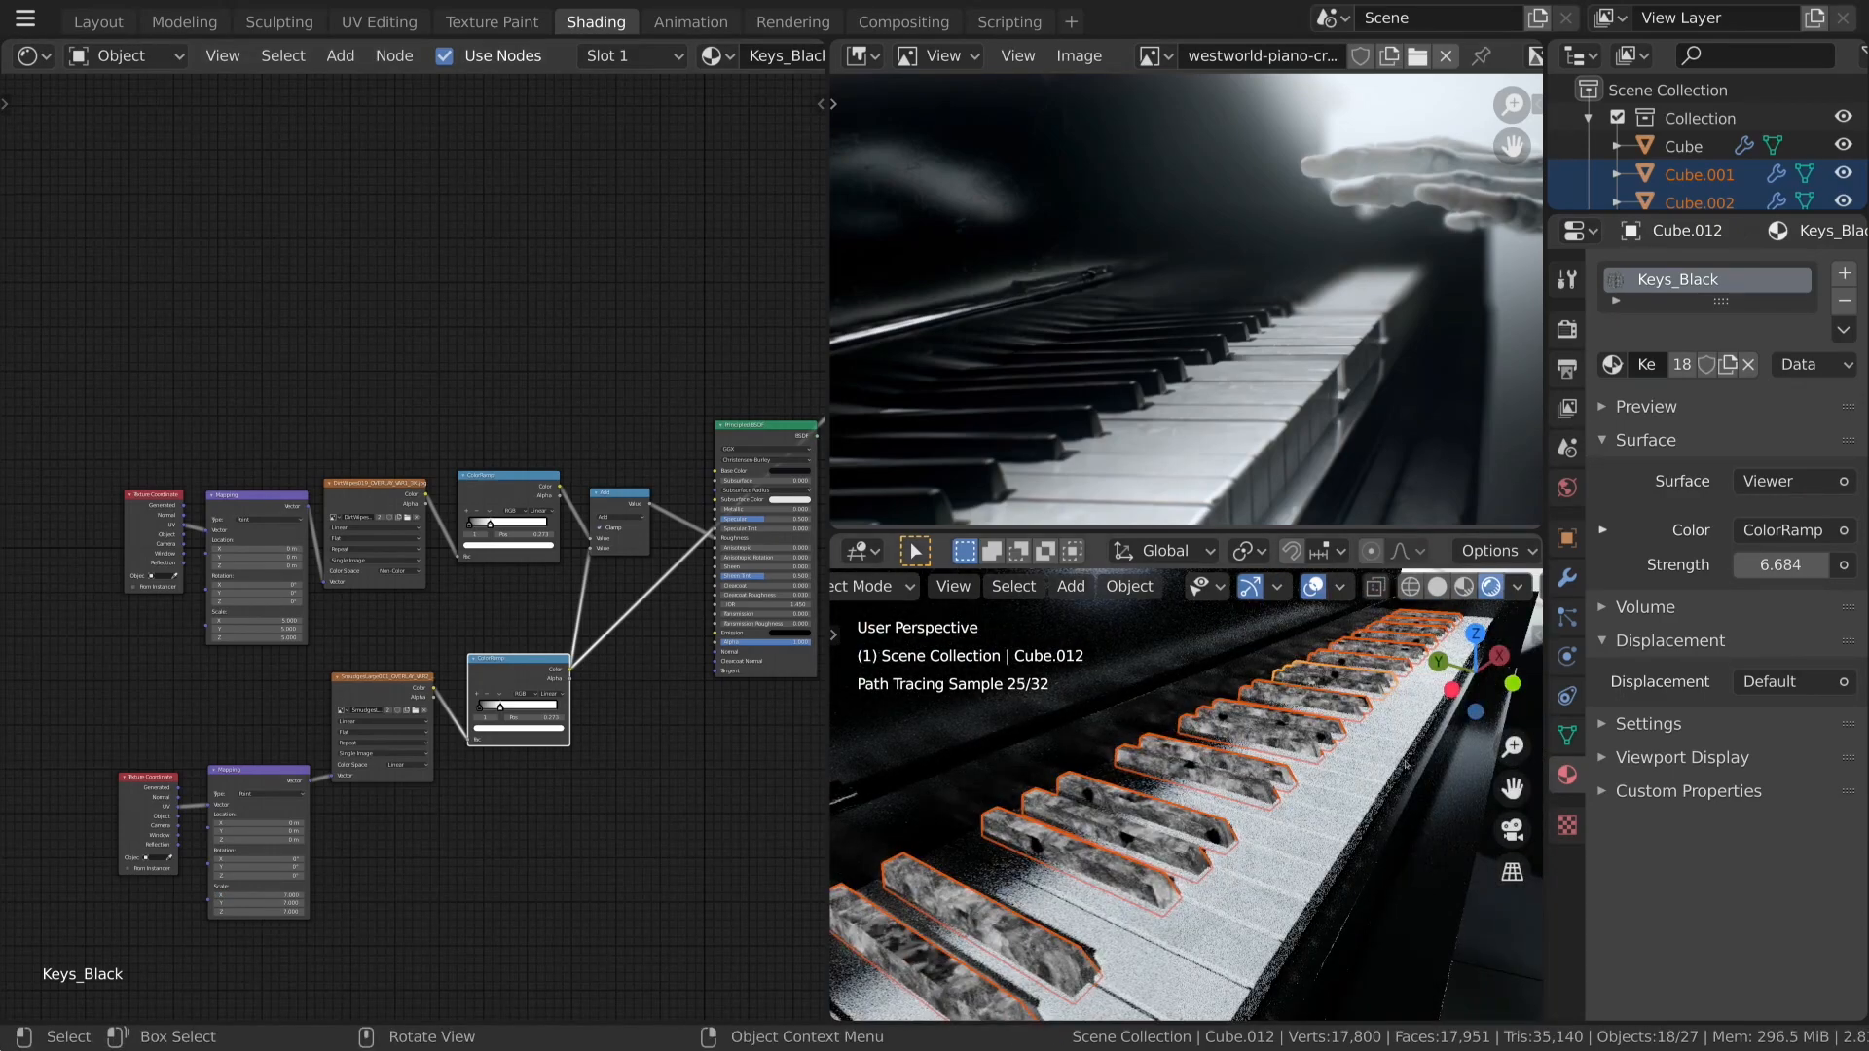
pyautogui.scroll(3, 1406, 759)
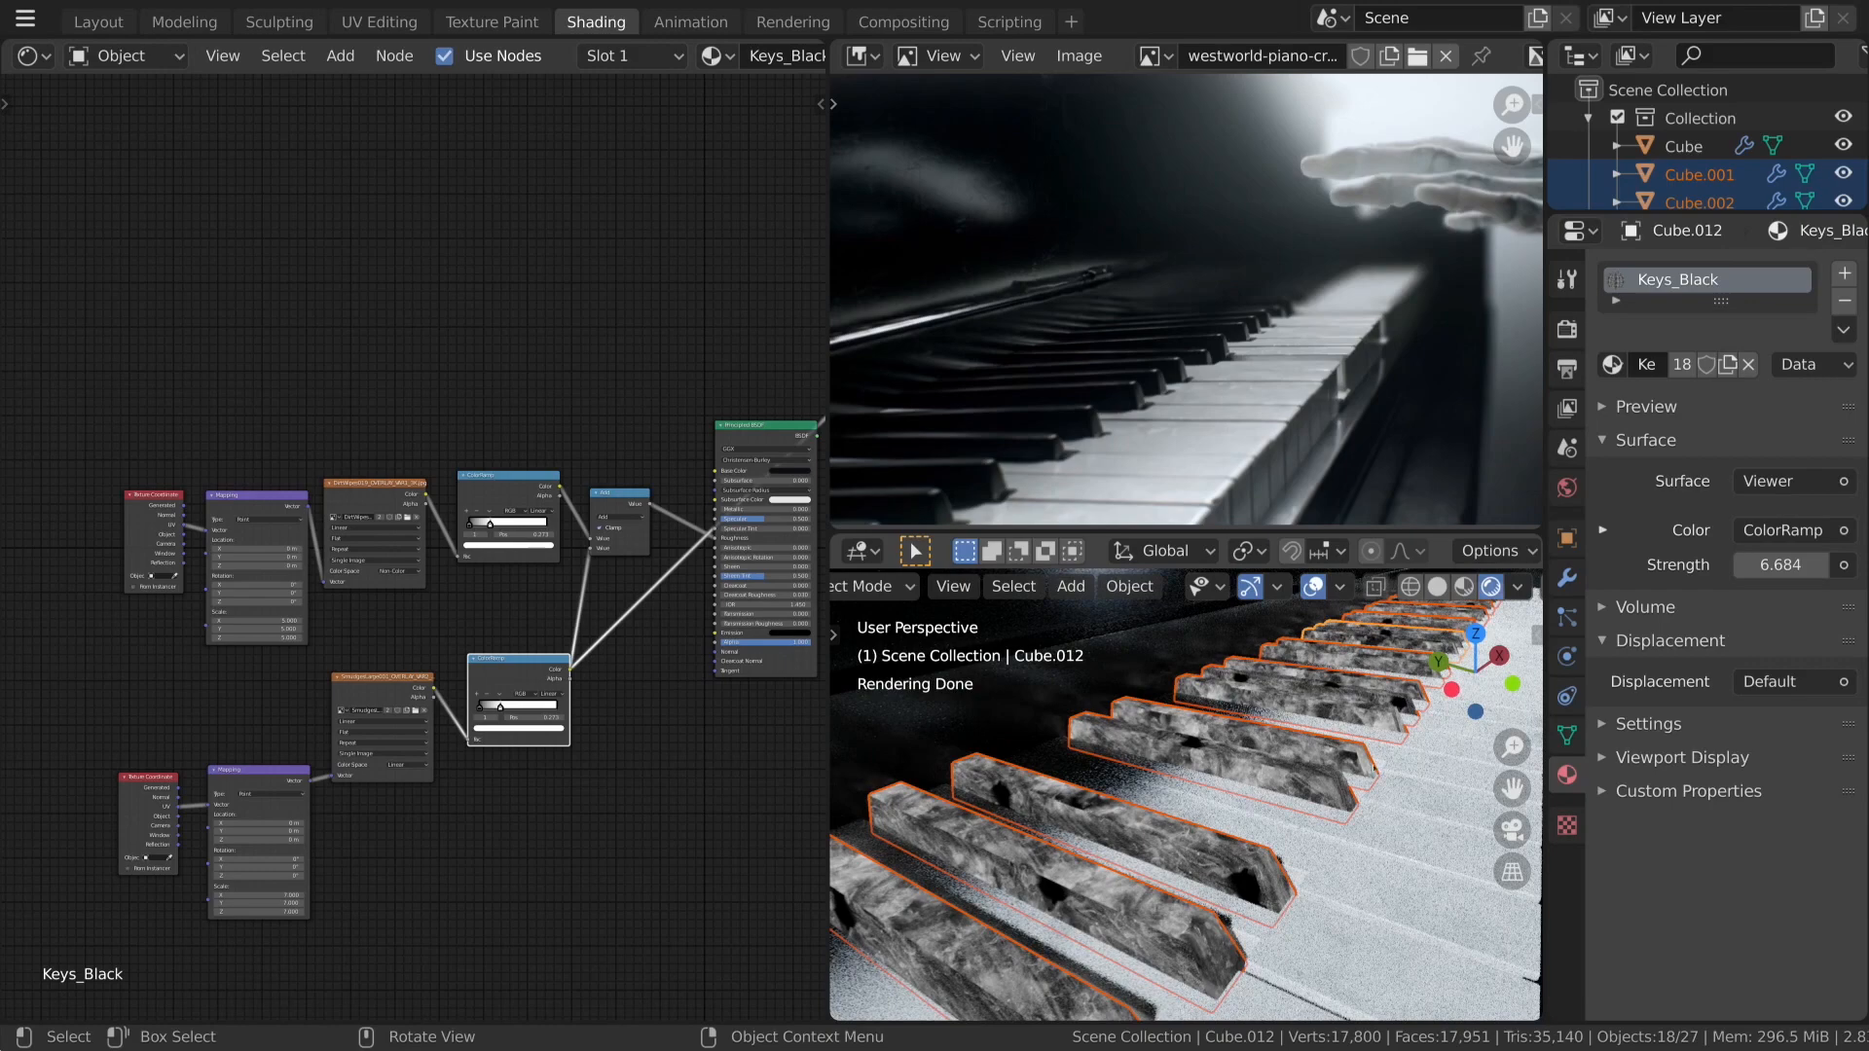
# Preview the Add node on the black keys, restore the Principled BSDF output, and deselect everything in camera view.
pyautogui.scroll(-1, 612, 537)
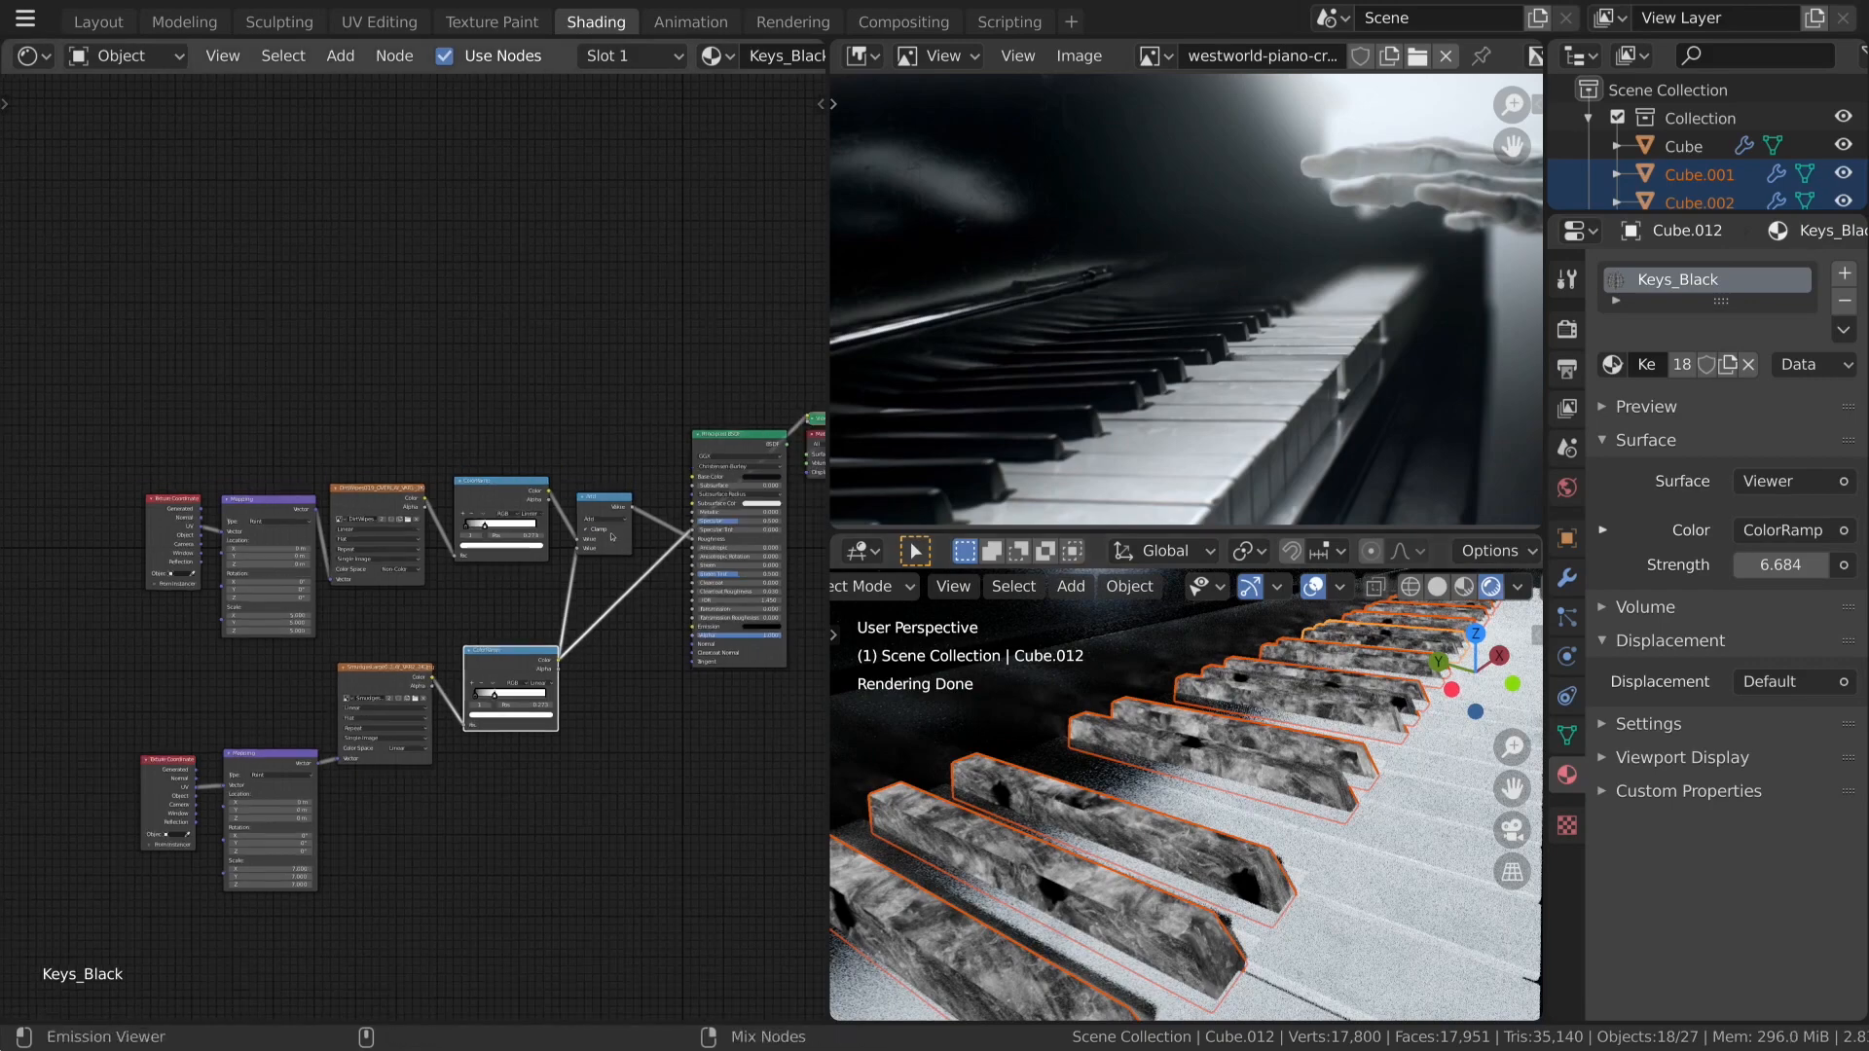
pyautogui.keyDown('ctrl'); pyautogui.keyDown('shift'); pyautogui.click(607, 511); pyautogui.keyUp('shift'); pyautogui.keyUp('ctrl')
pyautogui.scroll(-2, 606, 511)
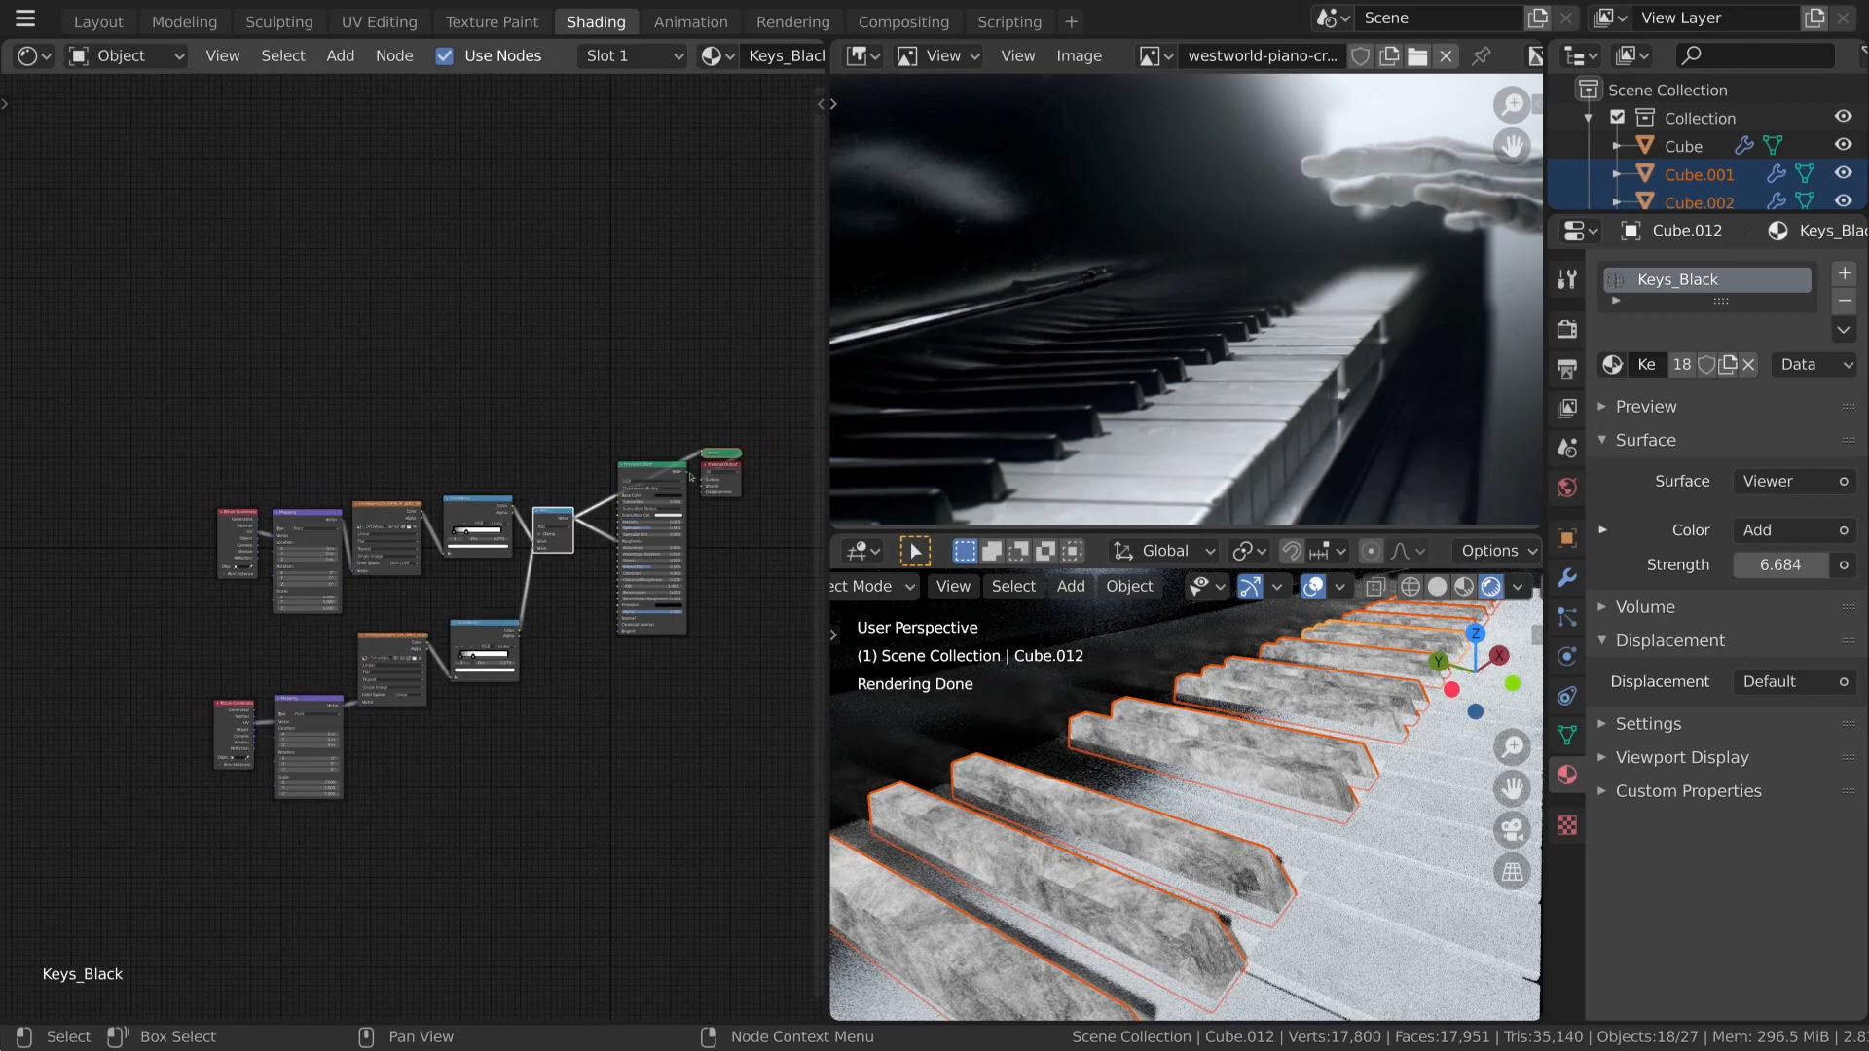
pyautogui.keyDown('ctrl'); pyautogui.keyDown('shift'); pyautogui.click(662, 471); pyautogui.keyUp('shift'); pyautogui.keyUp('ctrl')
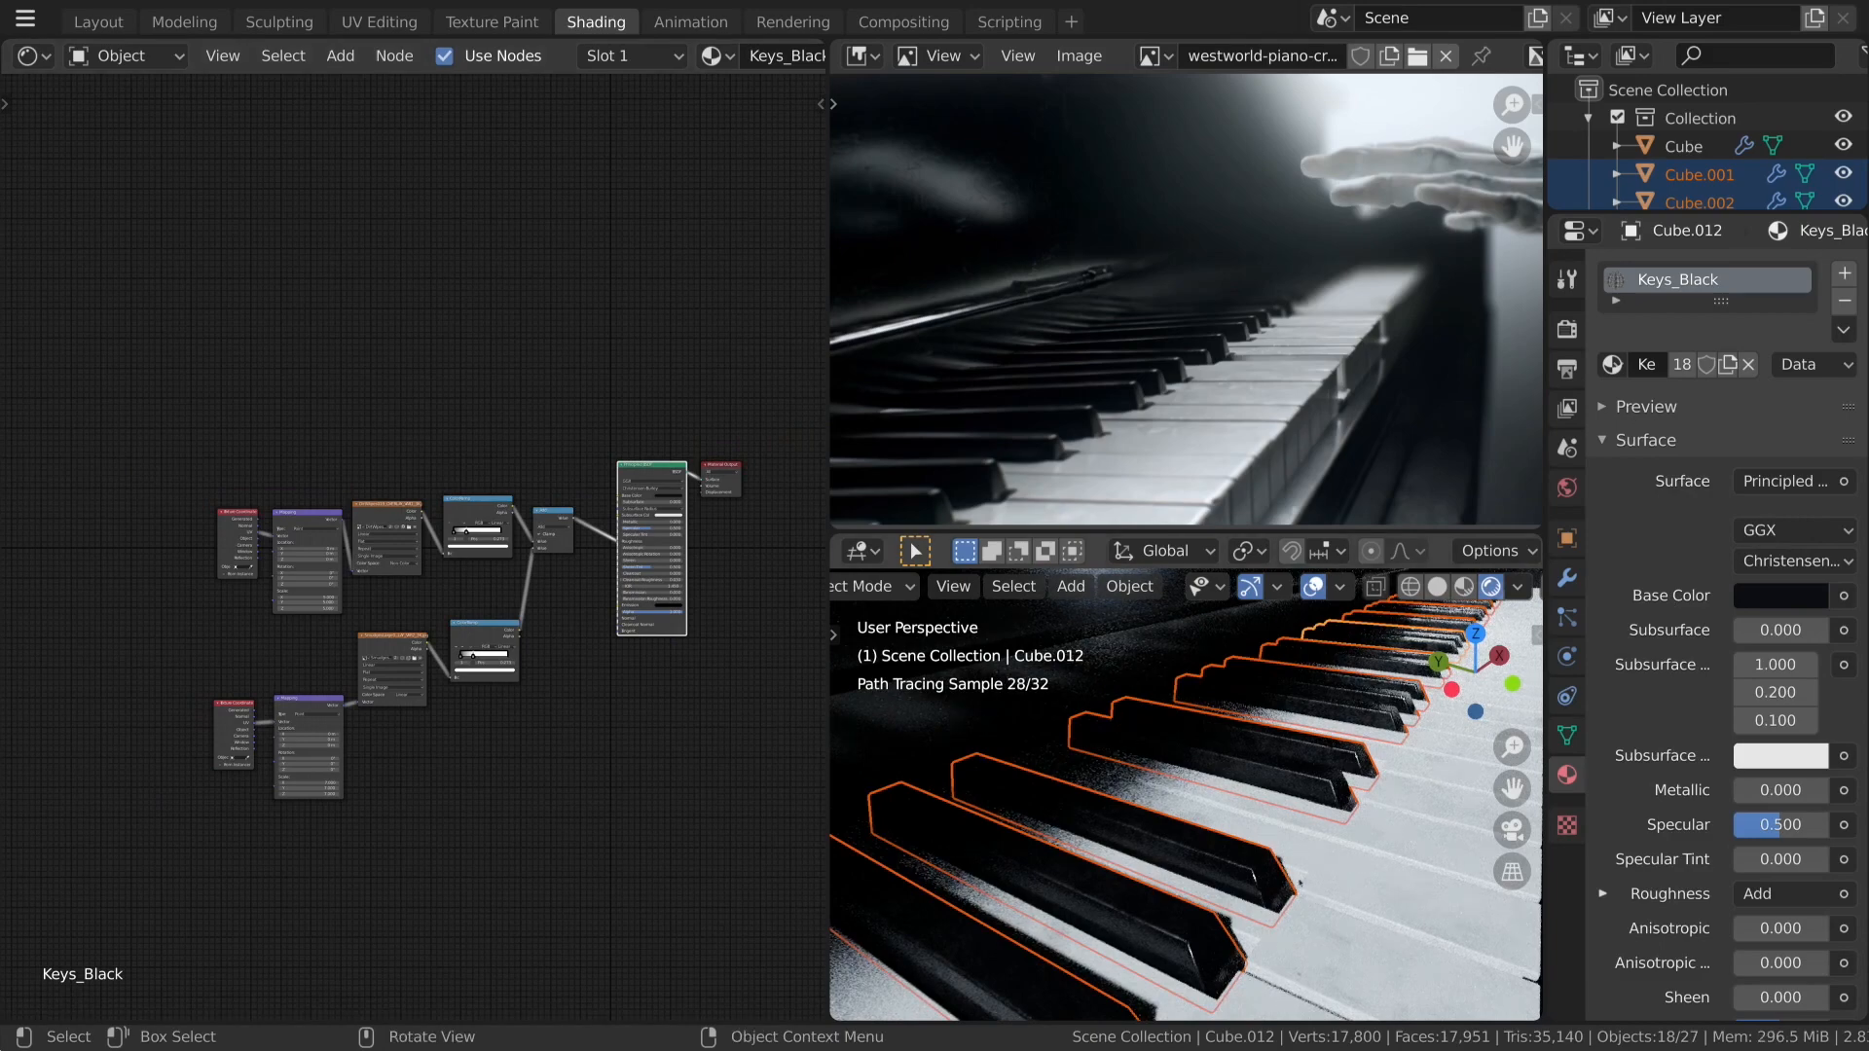
pyautogui.press('KP_0')
pyautogui.hotkey('alt', 'a')
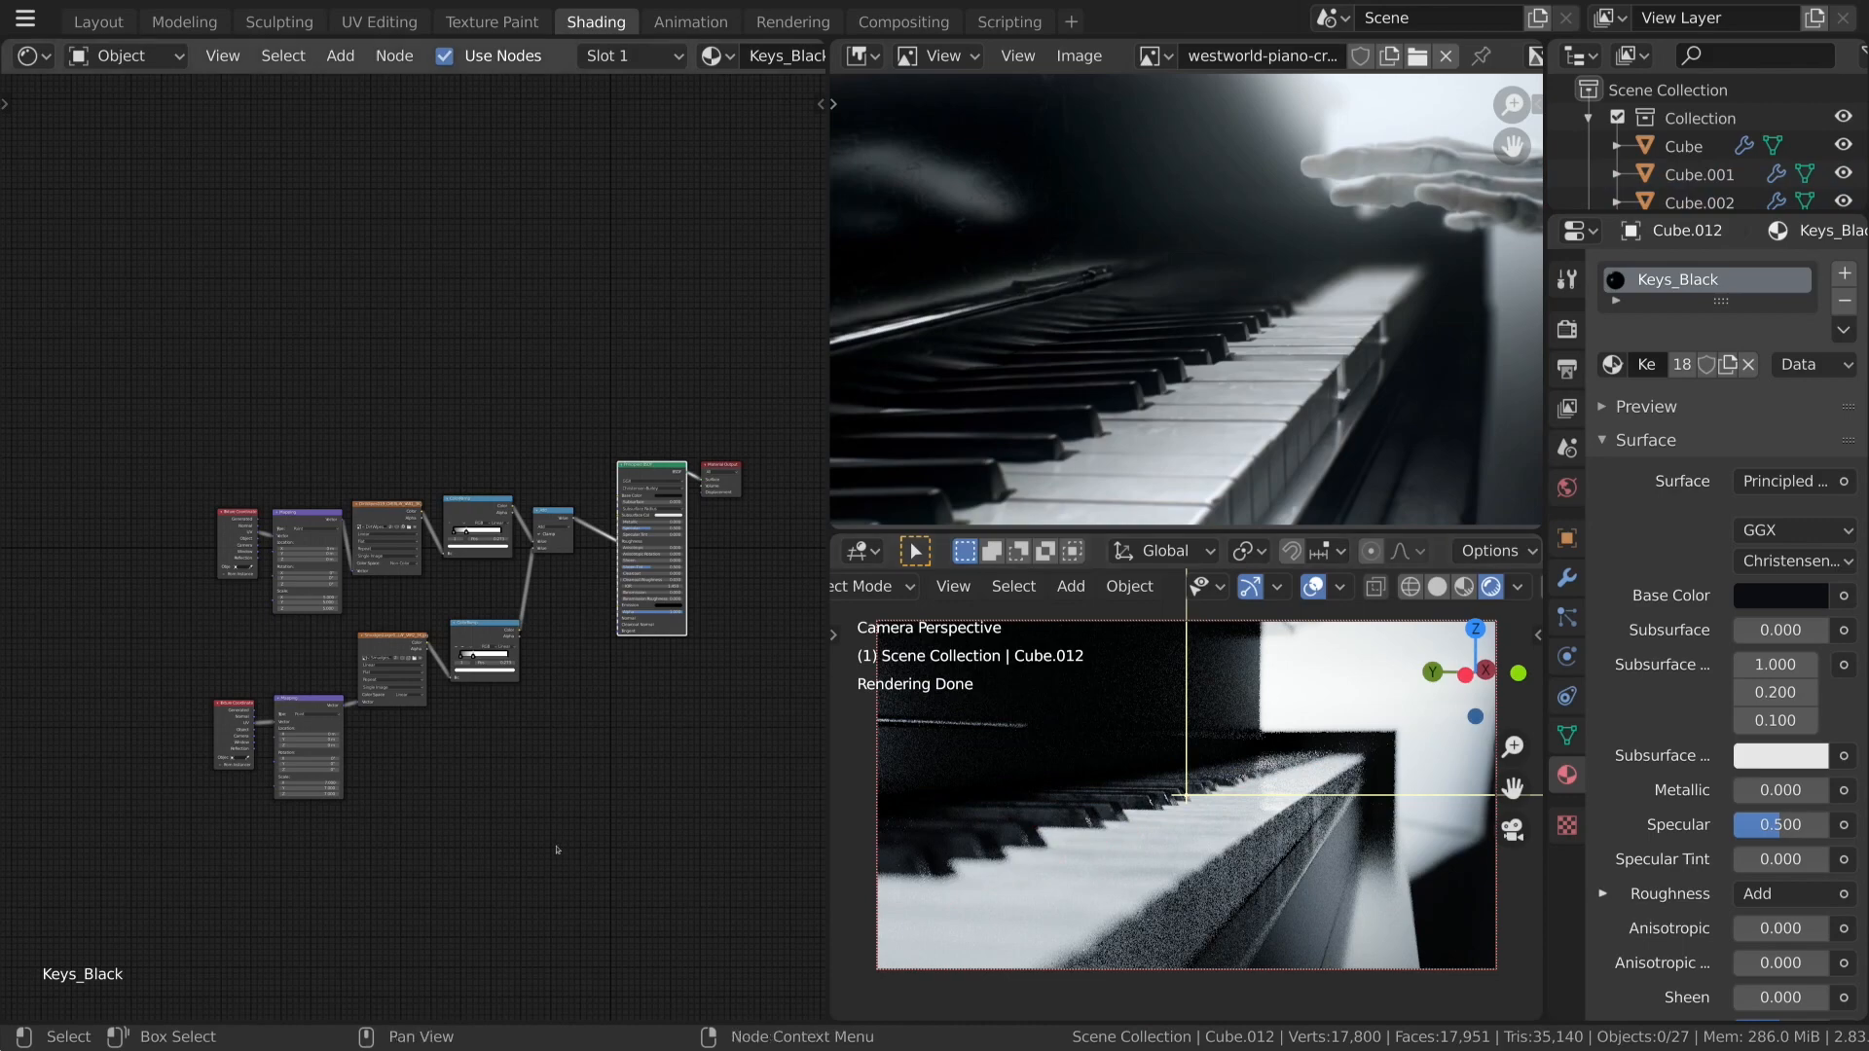
pyautogui.scroll(-1, 558, 850)
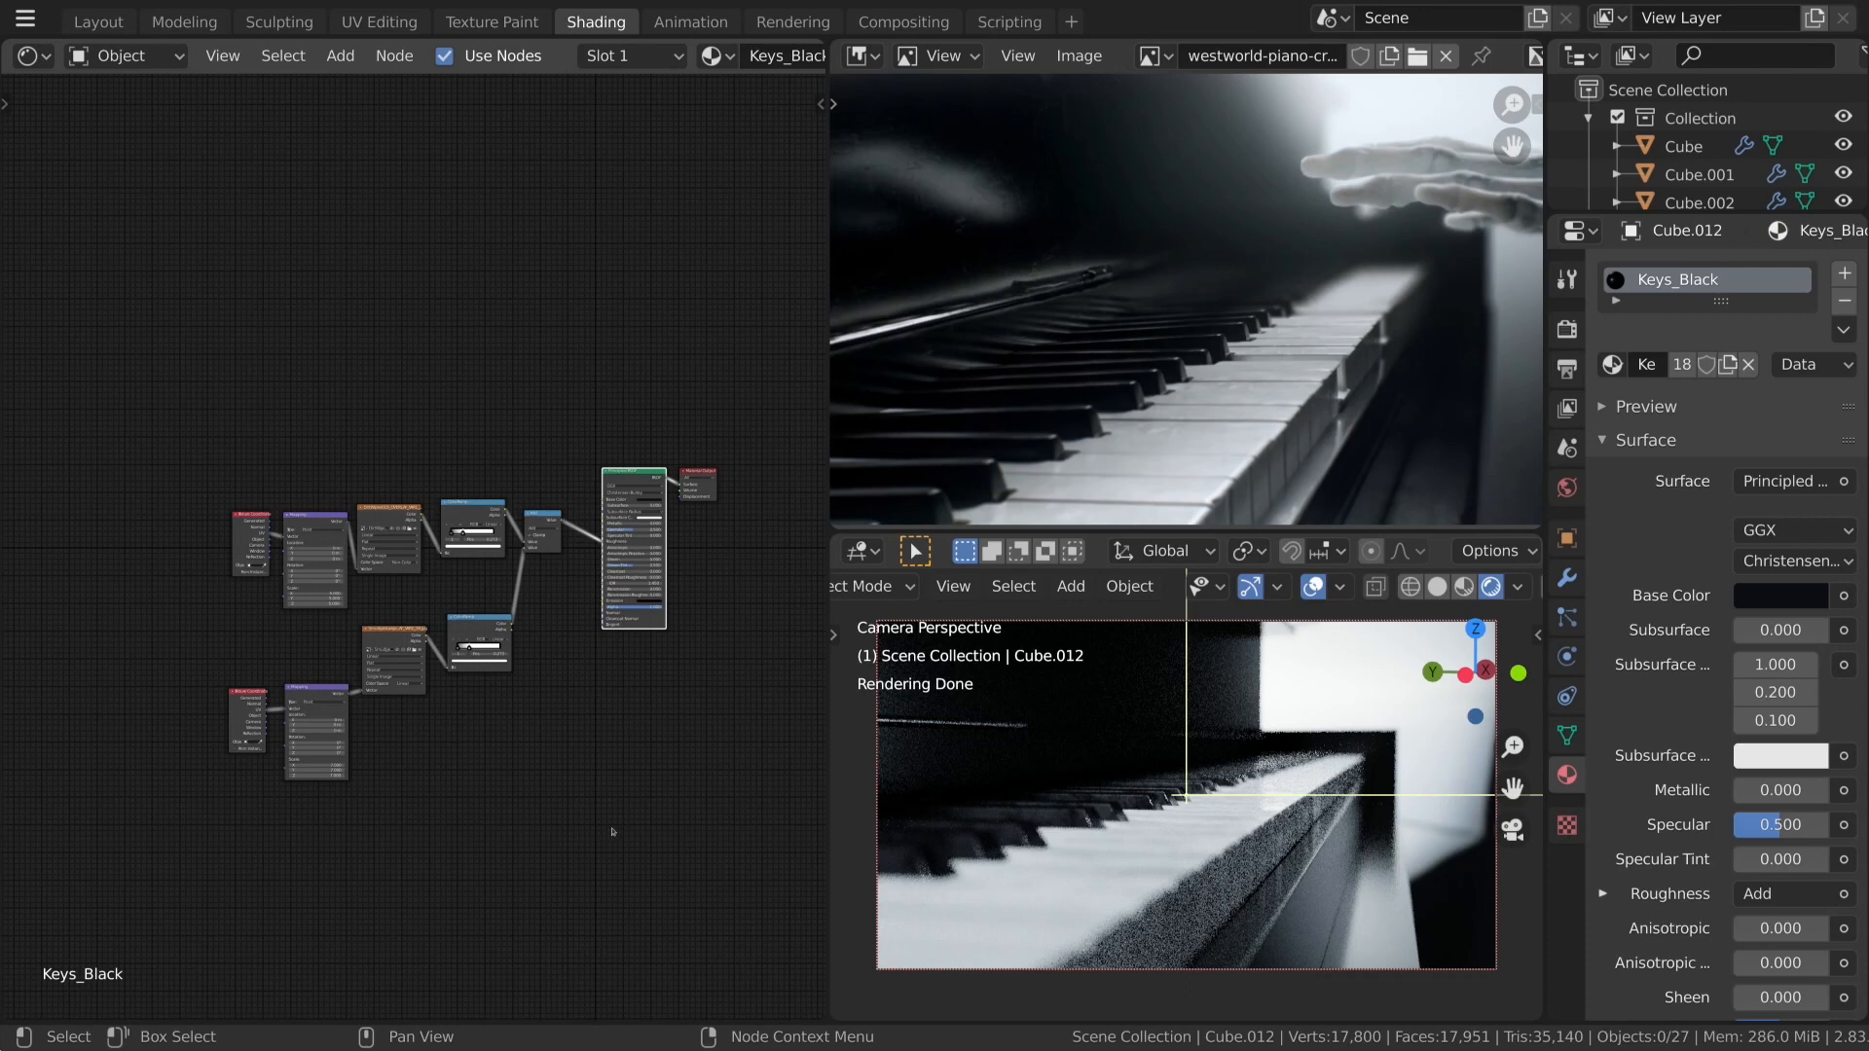
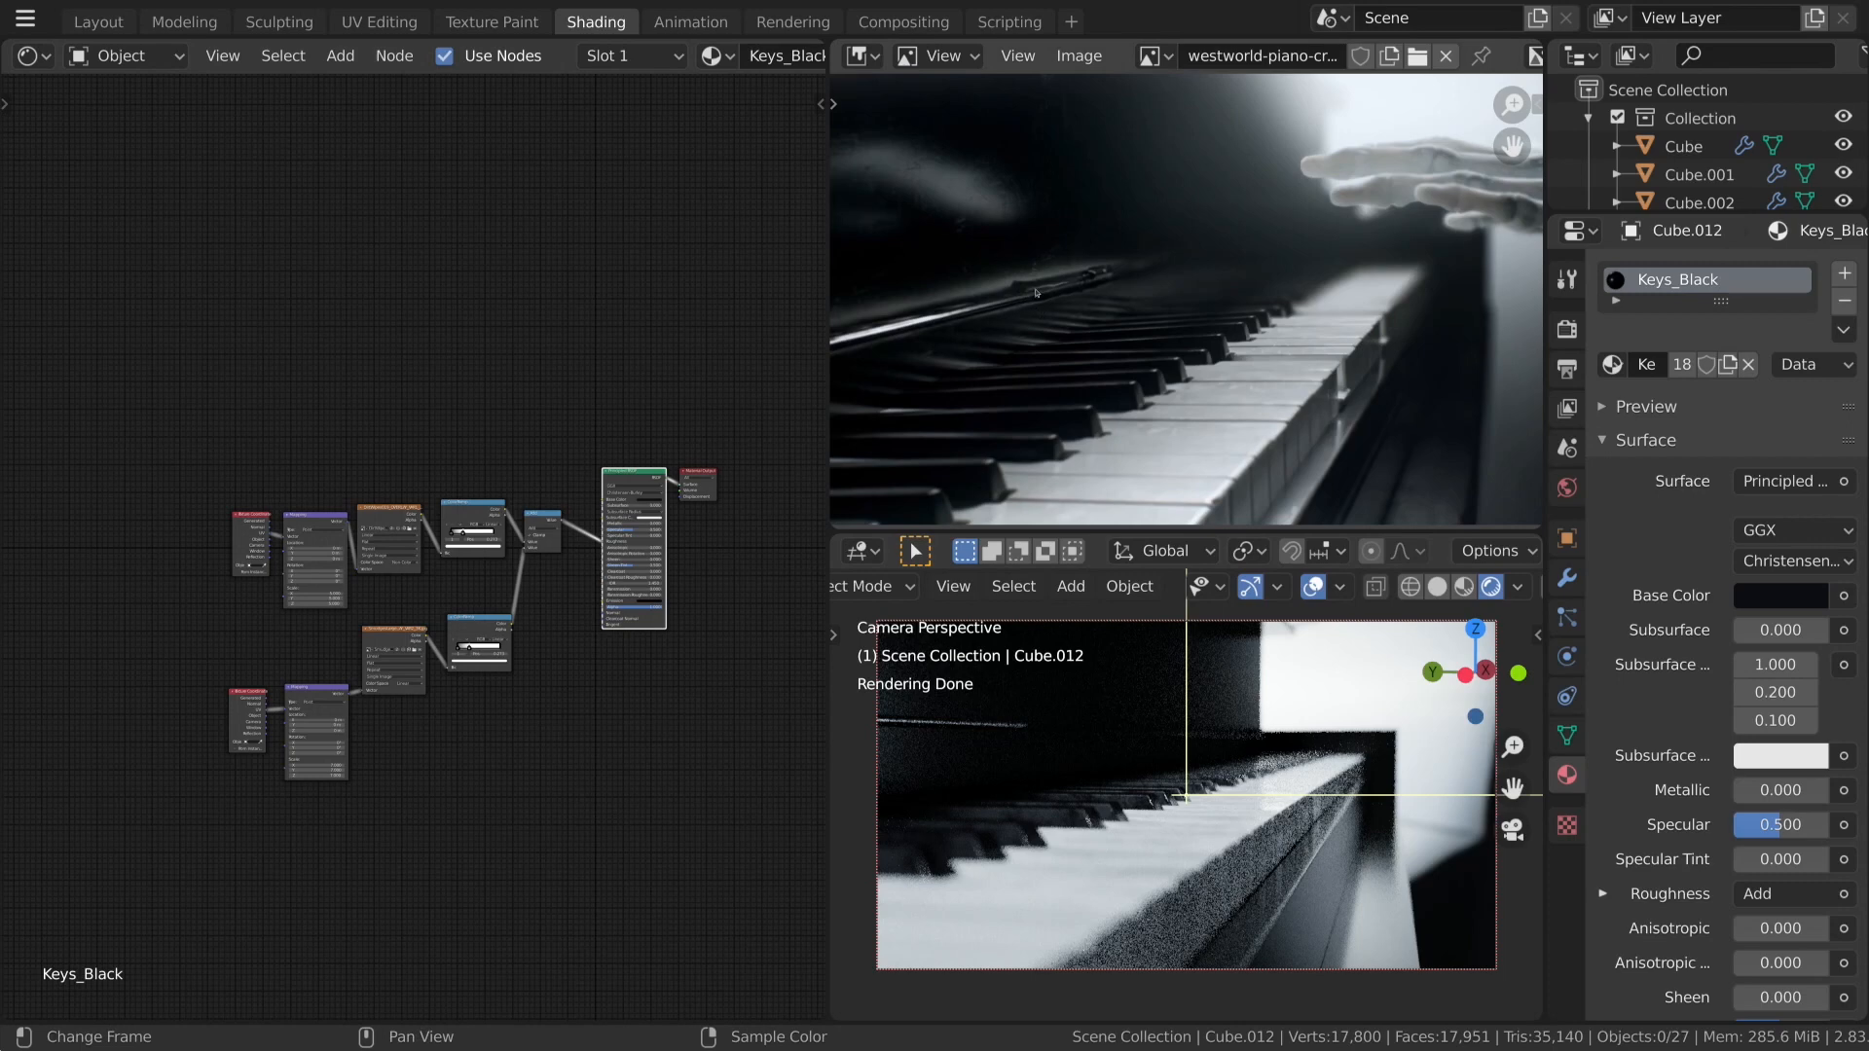
# Paste the dirt-wipe and smudge nodes into the front panel's ShineyBlack material and preview the texture on the piano body.
pyautogui.click(1295, 886)
pyautogui.keyDown('ctrl'); pyautogui.moveTo(458, 555); pyautogui.dragTo(474, 567, button='middle'); pyautogui.keyUp('ctrl')
pyautogui.scroll(5, 487, 569)
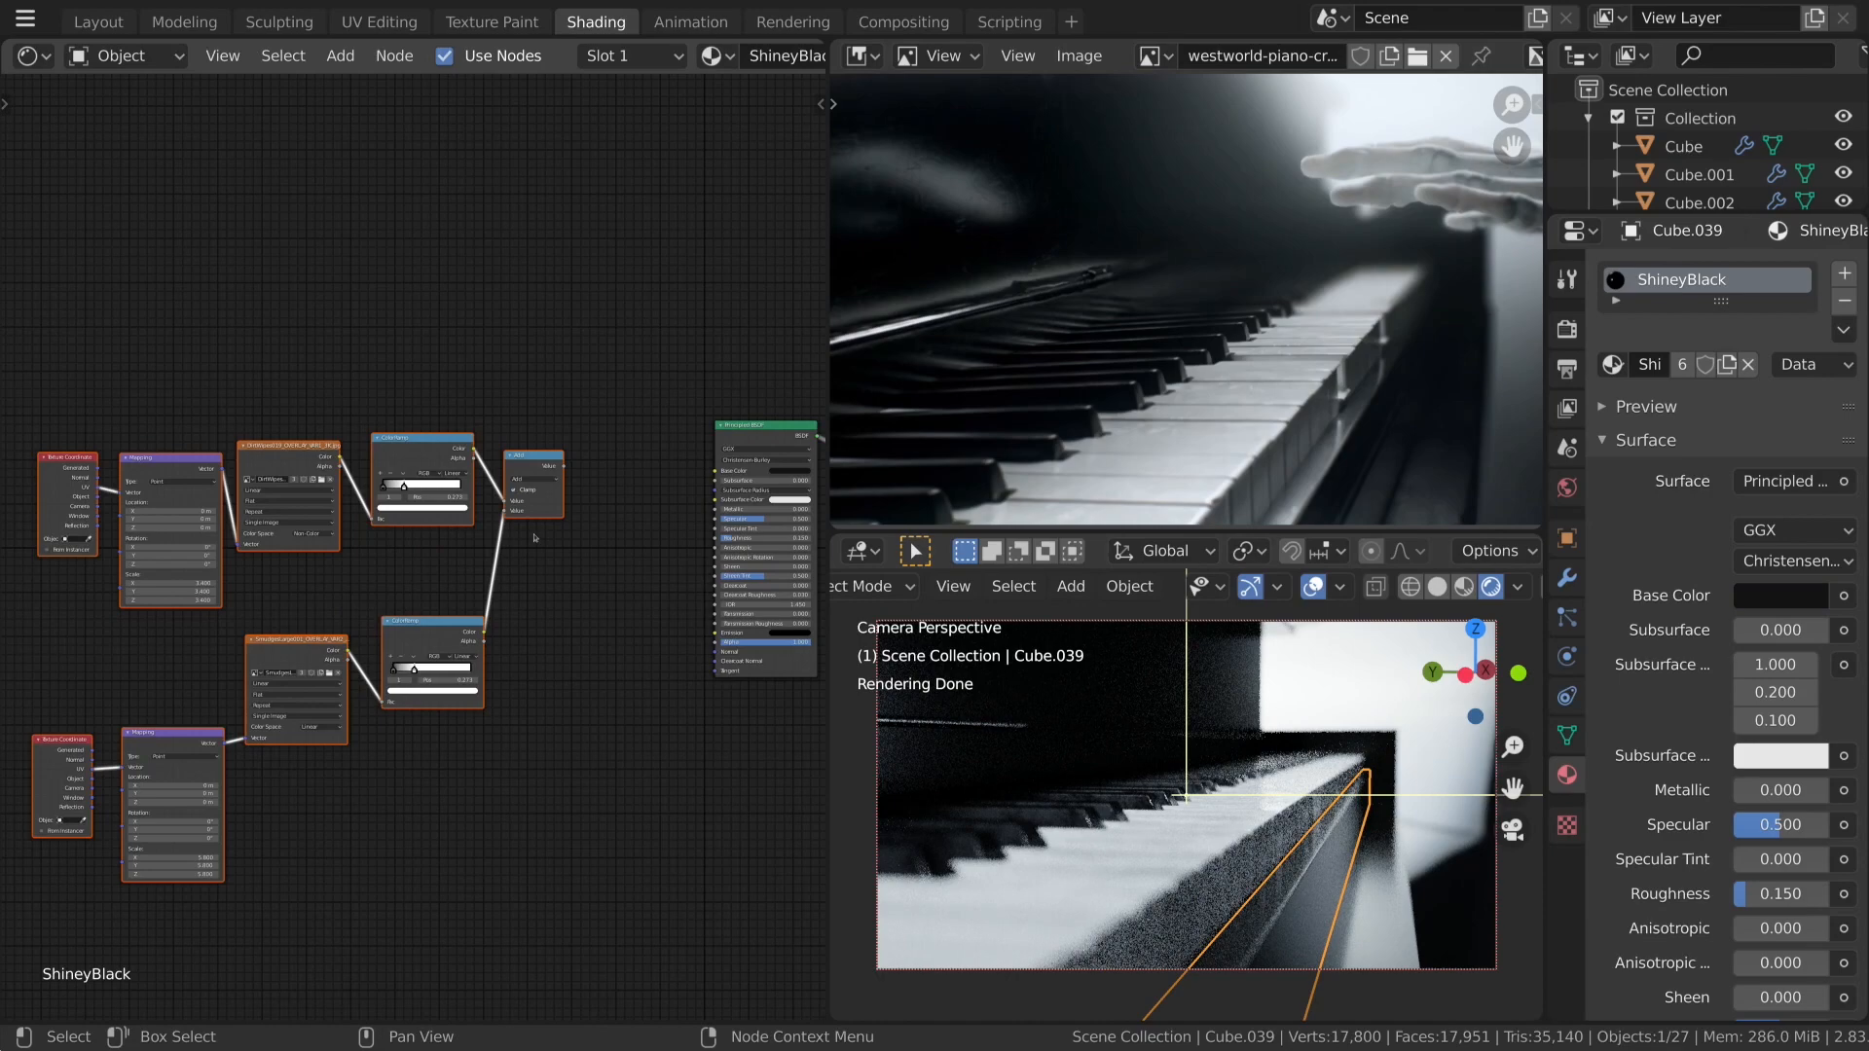
pyautogui.keyDown('ctrl'); pyautogui.keyDown('shift'); pyautogui.click(423, 463); pyautogui.keyUp('shift'); pyautogui.keyUp('ctrl')
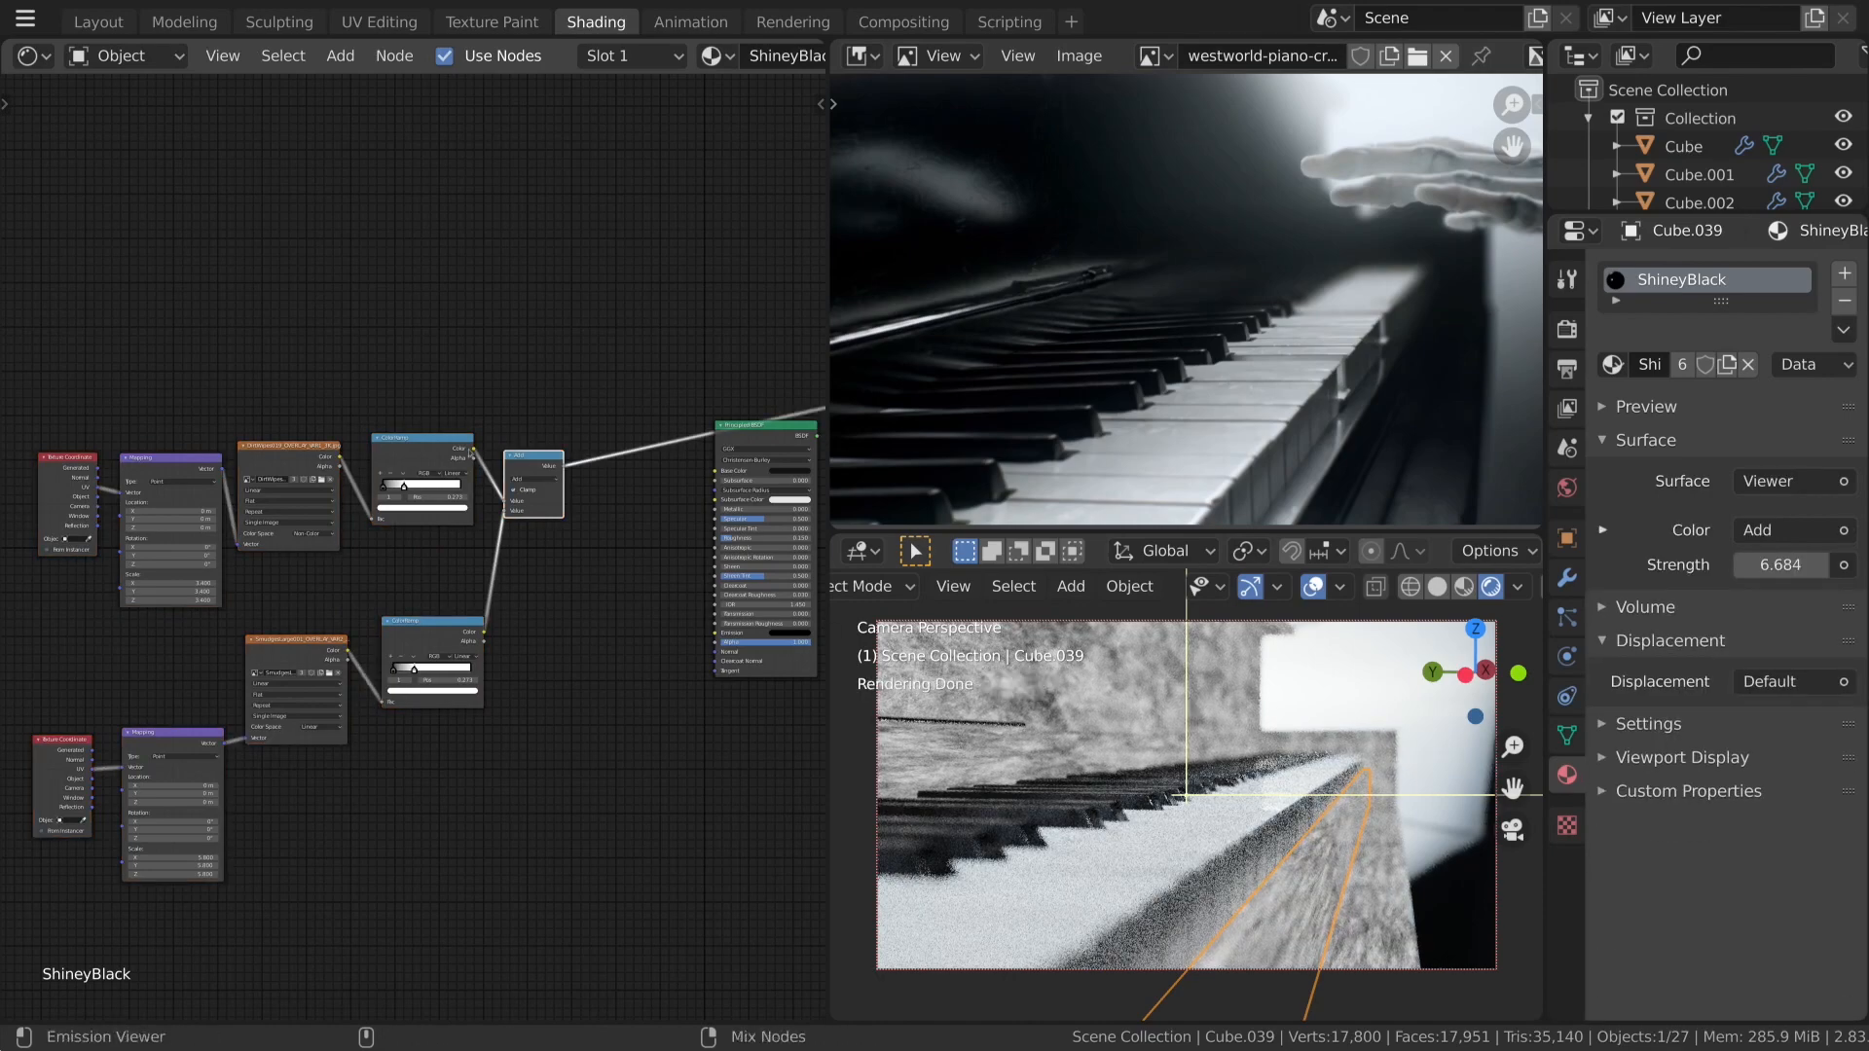
pyautogui.scroll(4, 583, 582)
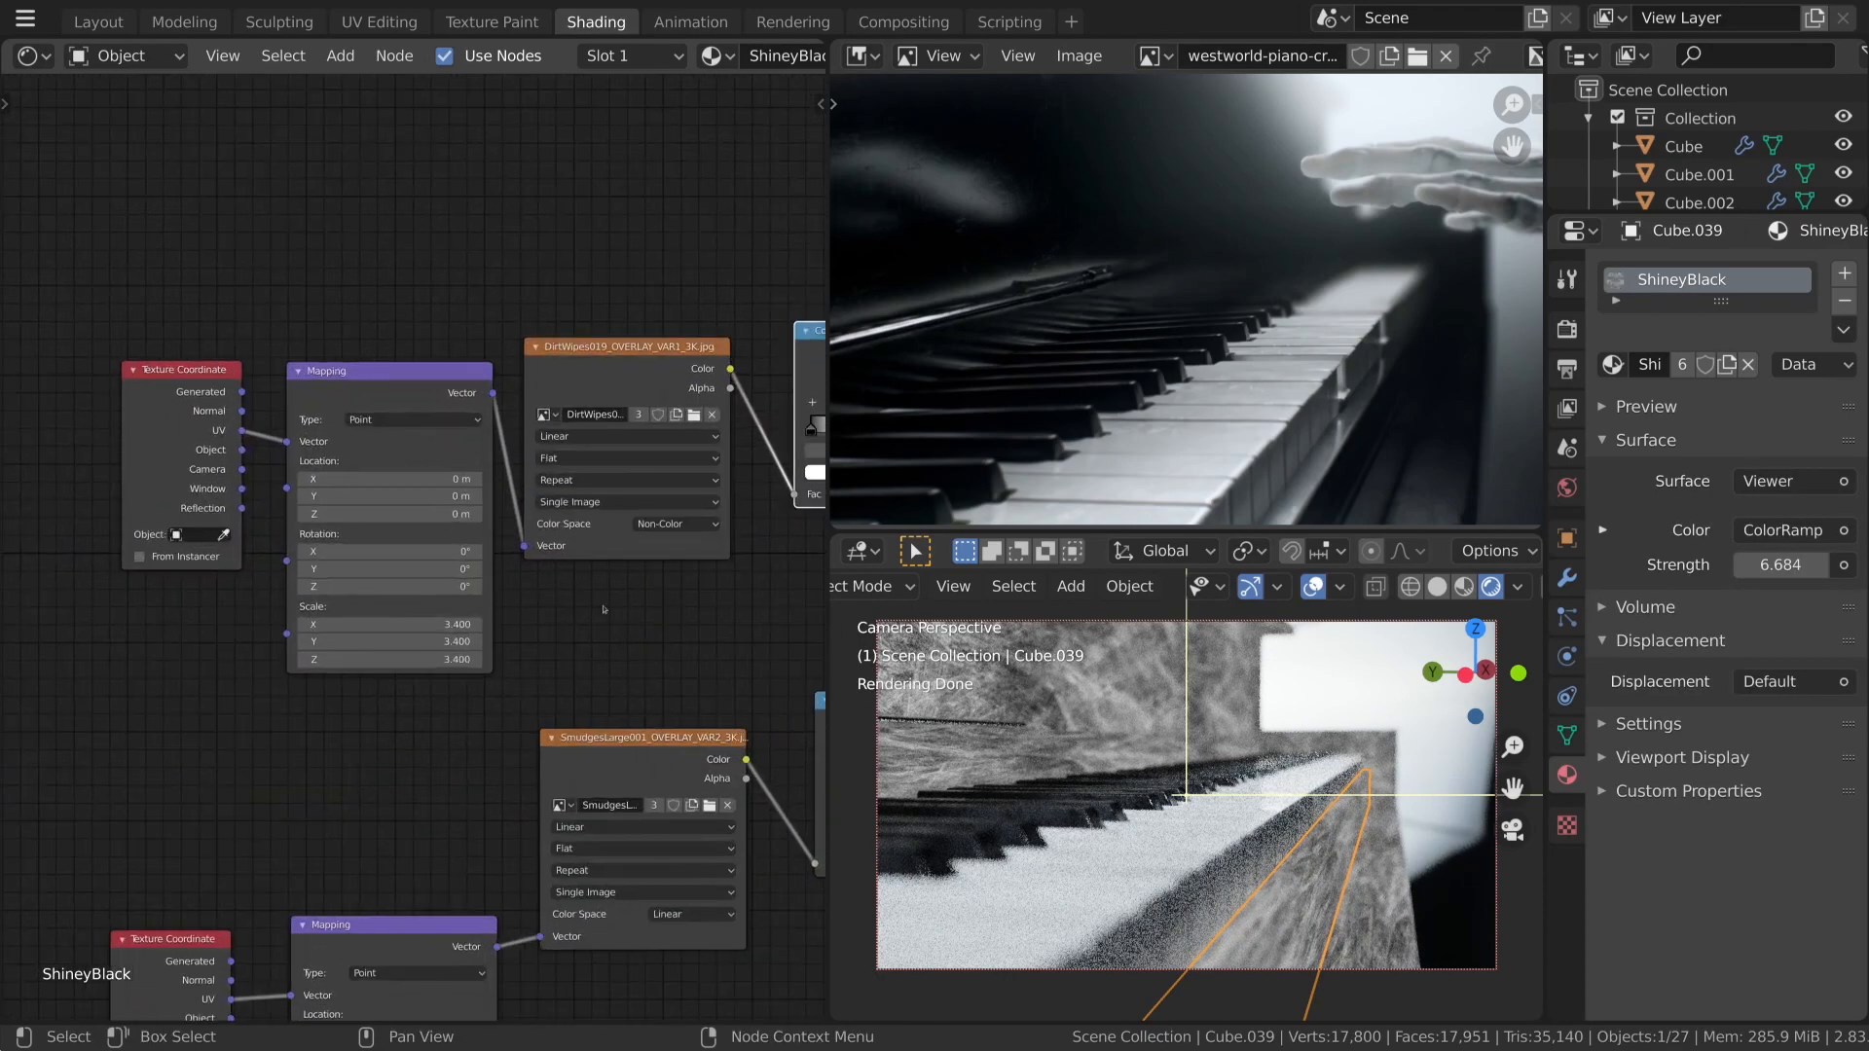
# Switch ShineyBlack's dirt-wipe image texture to Box projection and feed its Mapping node from Object coordinates.
pyautogui.scroll(-5, 420, 734)
pyautogui.moveTo(421, 734); pyautogui.dragTo(506, 733, button='middle')
pyautogui.scroll(4, 506, 734)
pyautogui.click(83, 565)
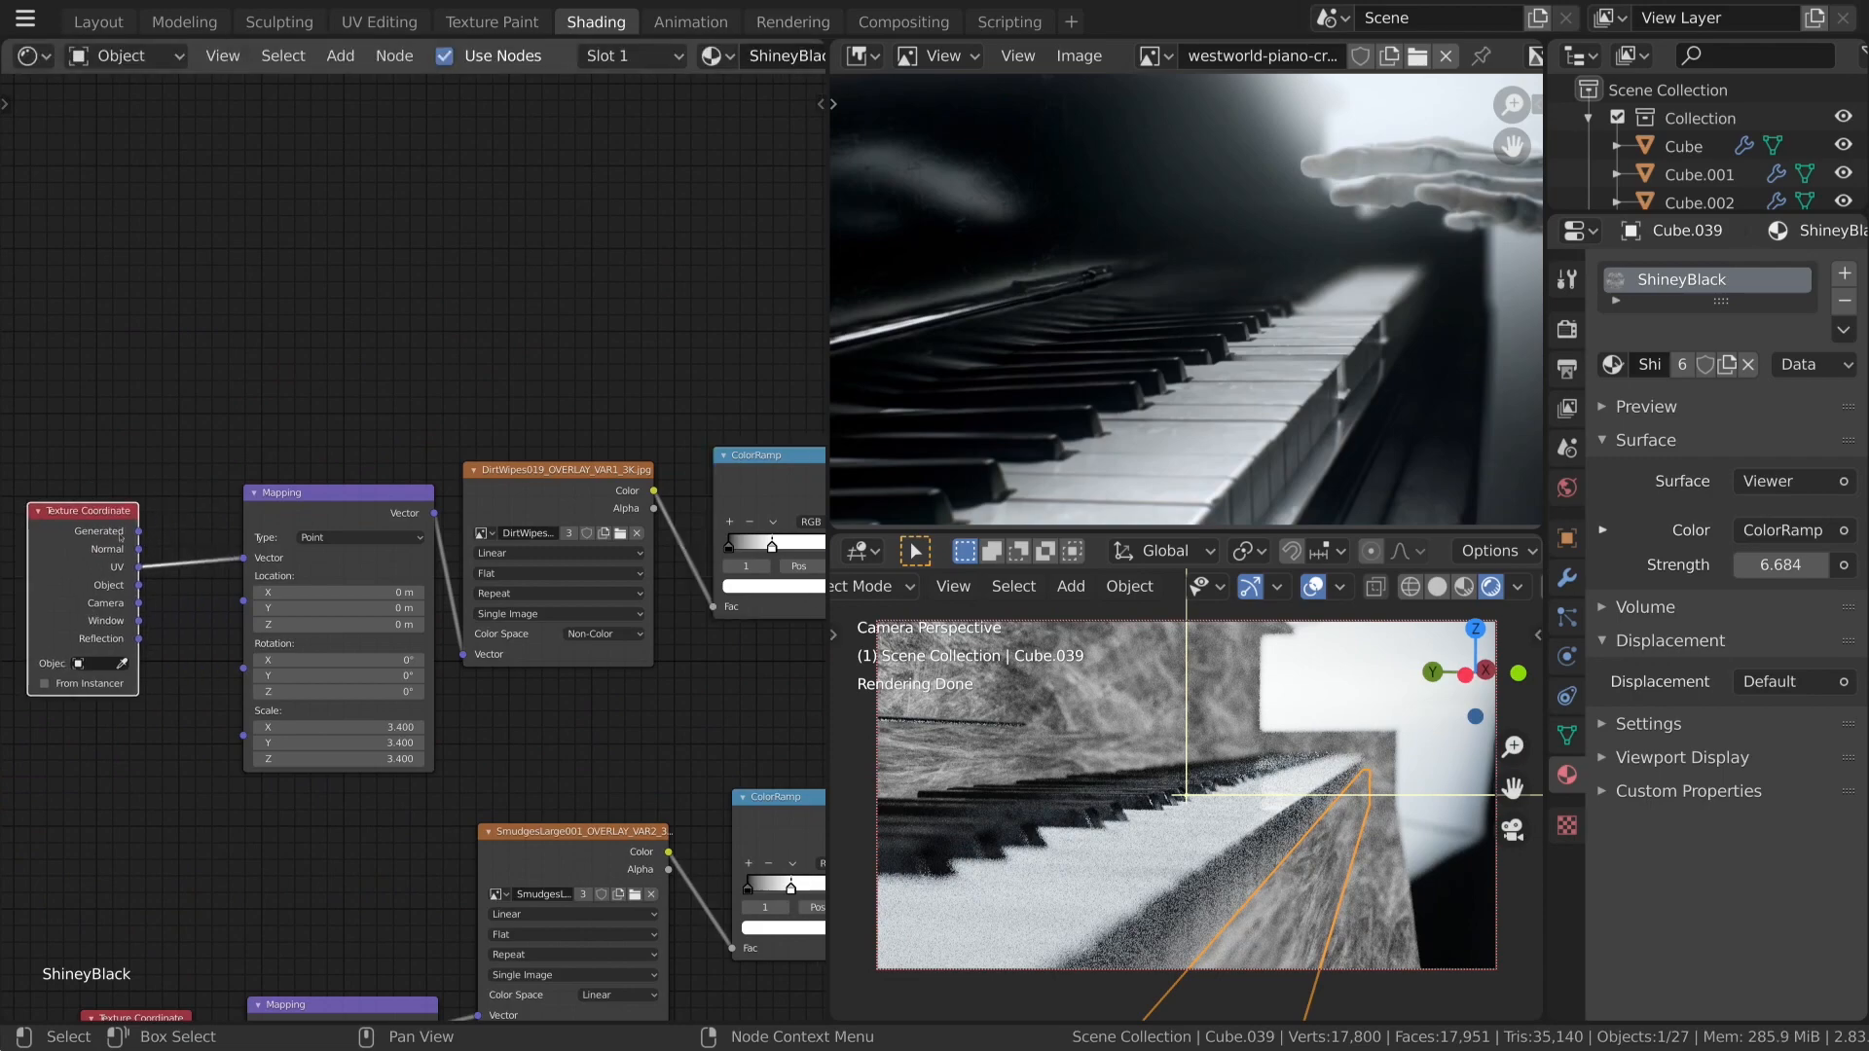
pyautogui.moveTo(139, 531); pyautogui.dragTo(141, 533)
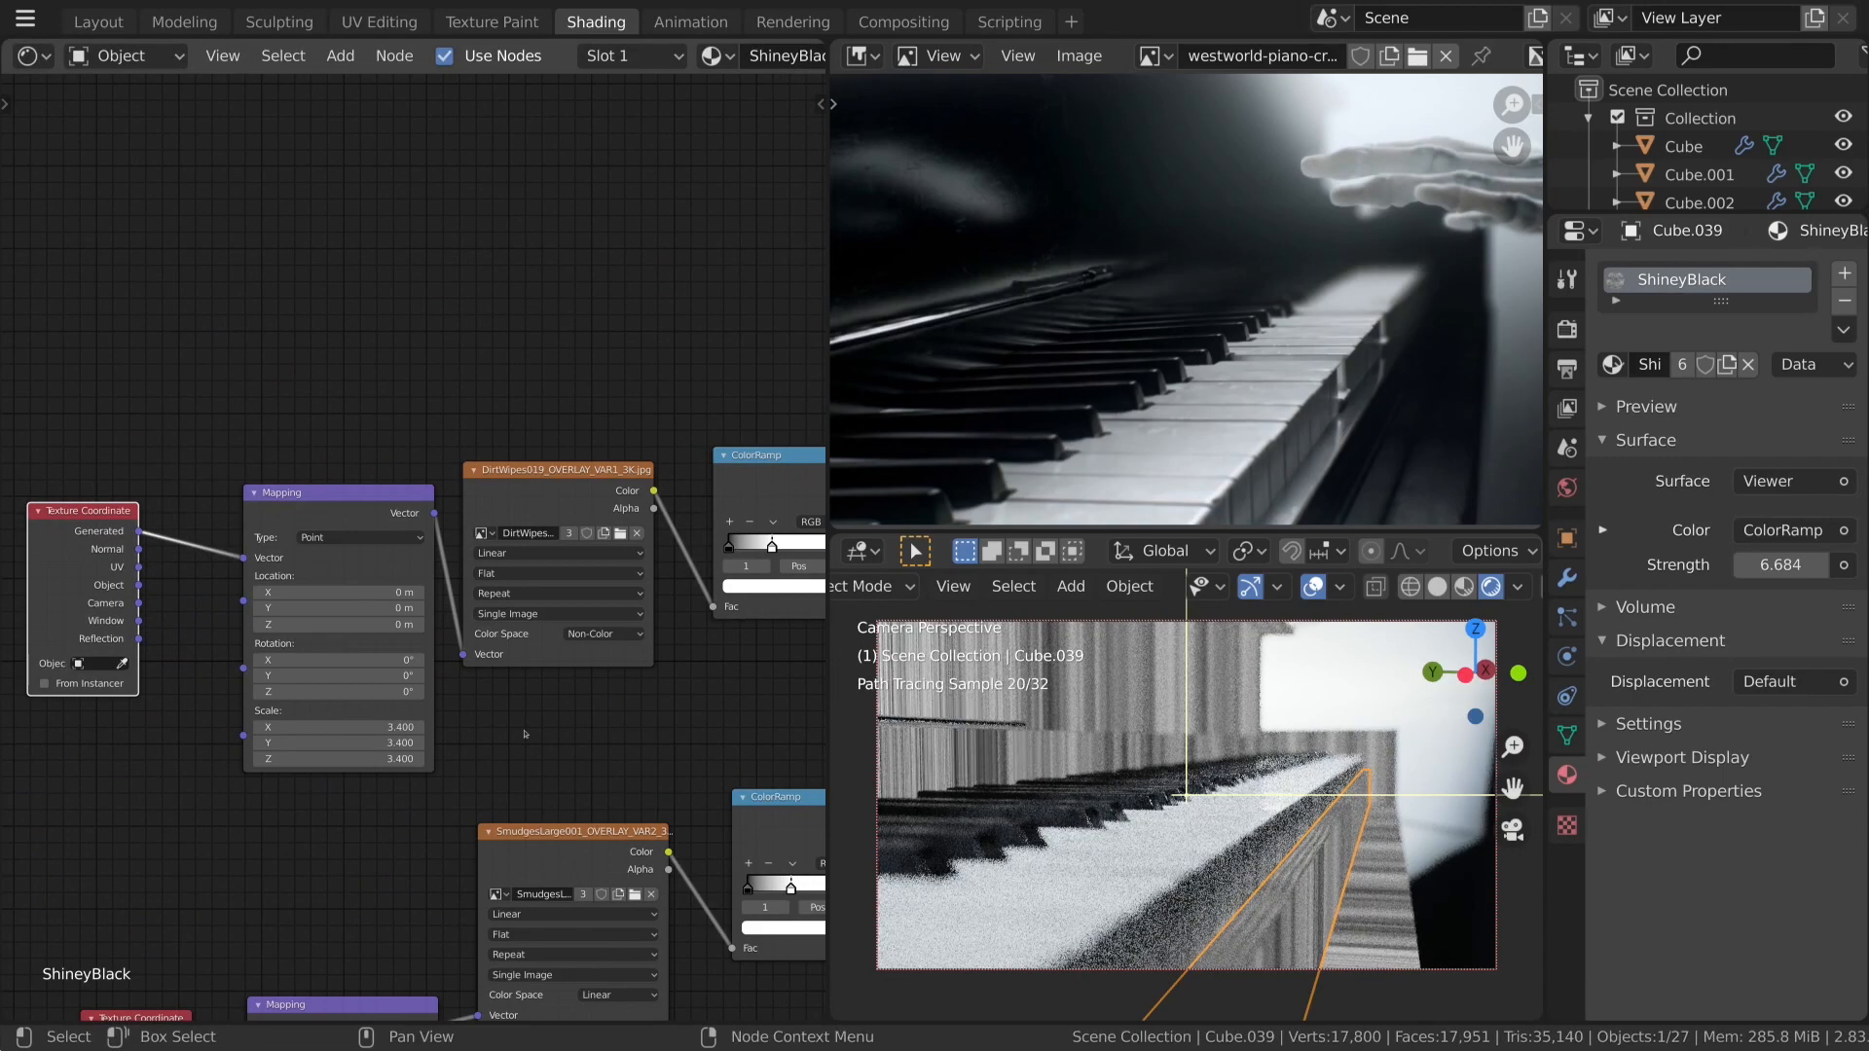
pyautogui.click(499, 574)
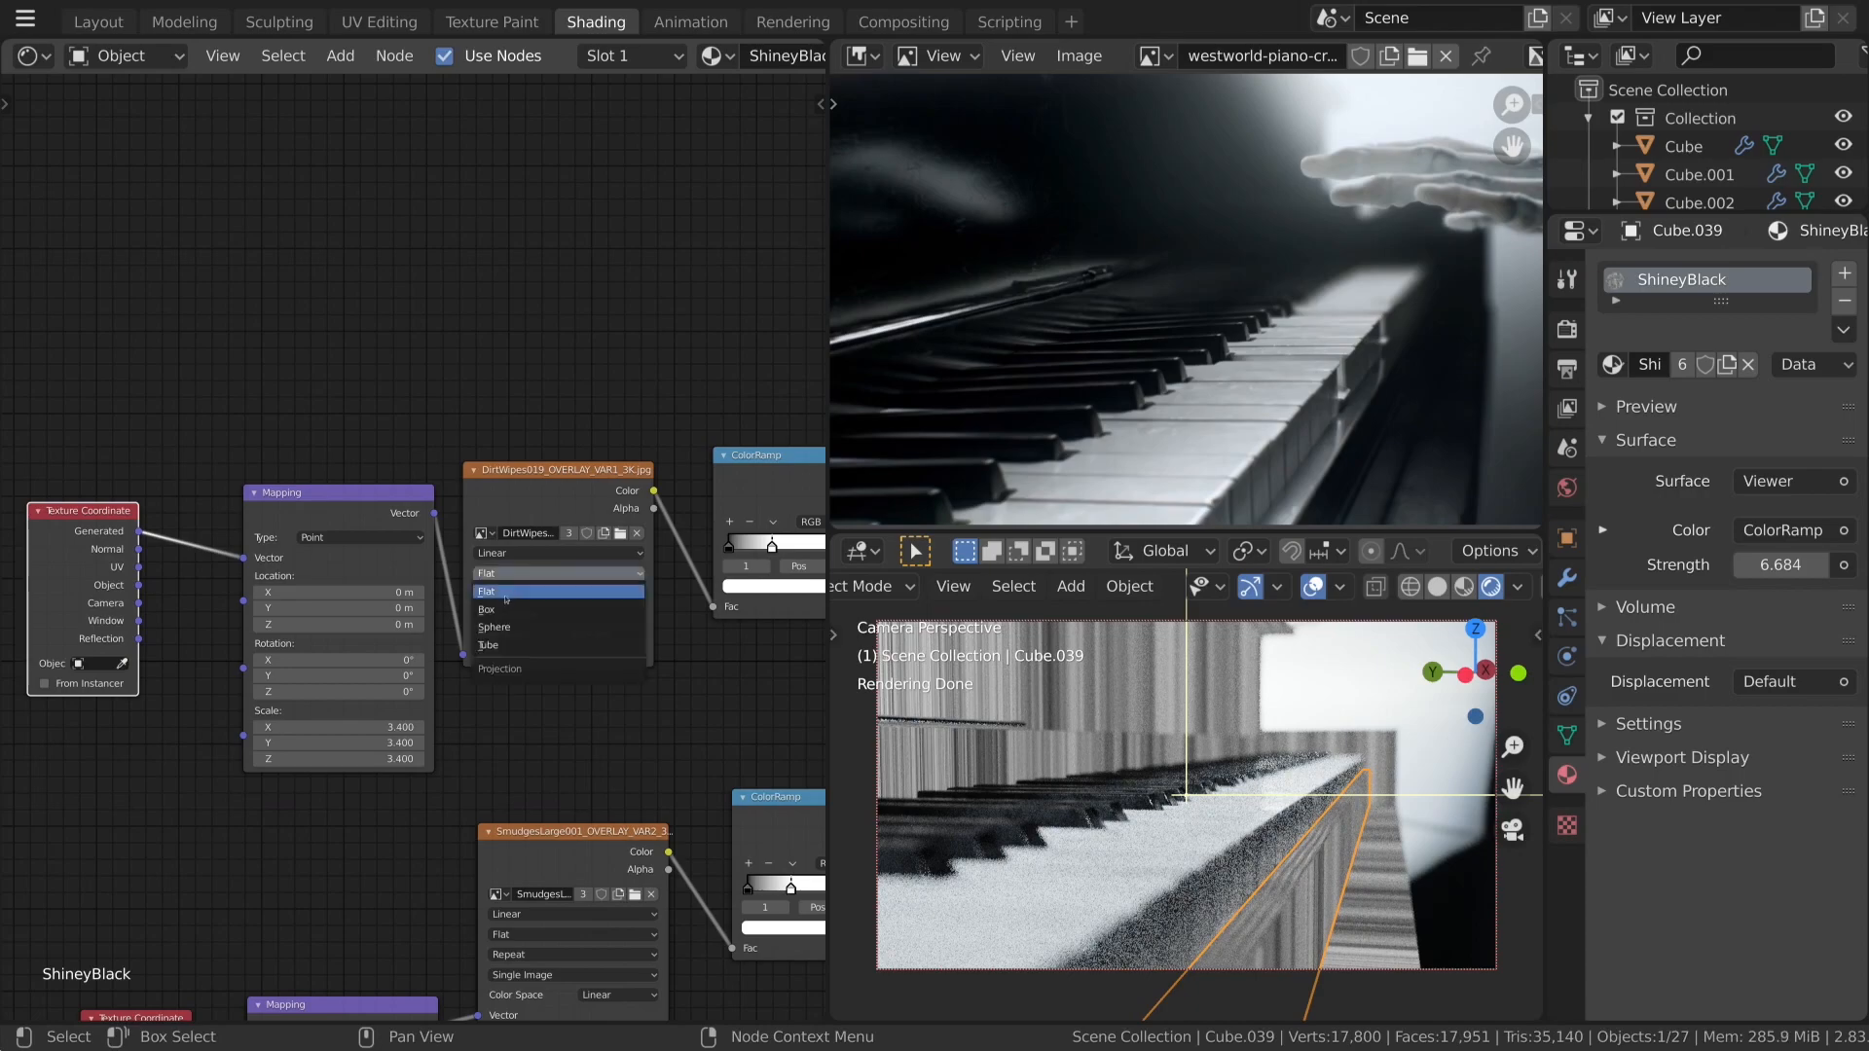
pyautogui.click(496, 593)
pyautogui.moveTo(1236, 760); pyautogui.dragTo(1051, 798, button='middle')
pyautogui.moveTo(142, 589); pyautogui.dragTo(246, 558)
# Examine the box-projected dirt-wipe texture across the piano body from several angles and distances.
pyautogui.moveTo(894, 822); pyautogui.dragTo(1057, 808, button='middle')
pyautogui.scroll(4, 1008, 782)
pyautogui.scroll(-2, 897, 792)
pyautogui.scroll(-2, 897, 792)
pyautogui.moveTo(1129, 744)
pyautogui.mouseDown(button='middle')
pyautogui.moveTo(1298, 779)
pyautogui.moveTo(1147, 731)
pyautogui.mouseUp(button='middle')
pyautogui.scroll(-2, 1148, 731)
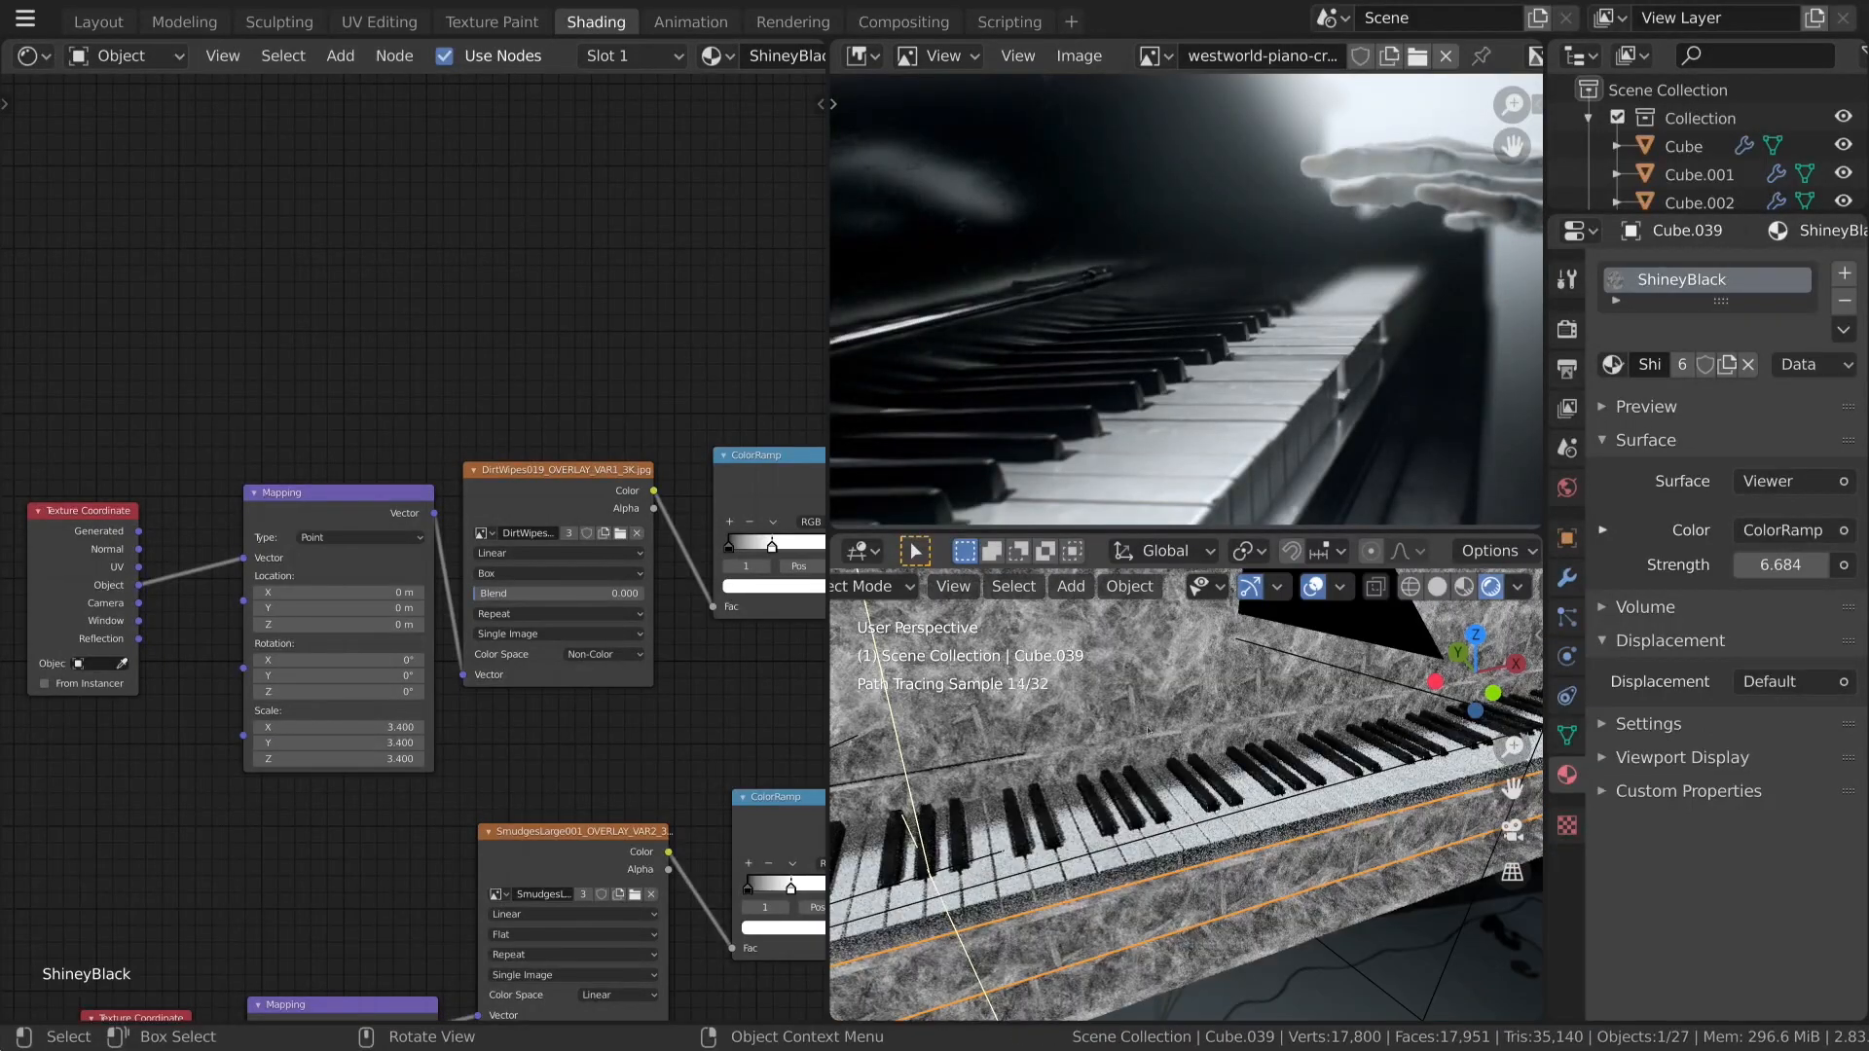
pyautogui.scroll(-5, 1147, 730)
pyautogui.scroll(3, 1148, 730)
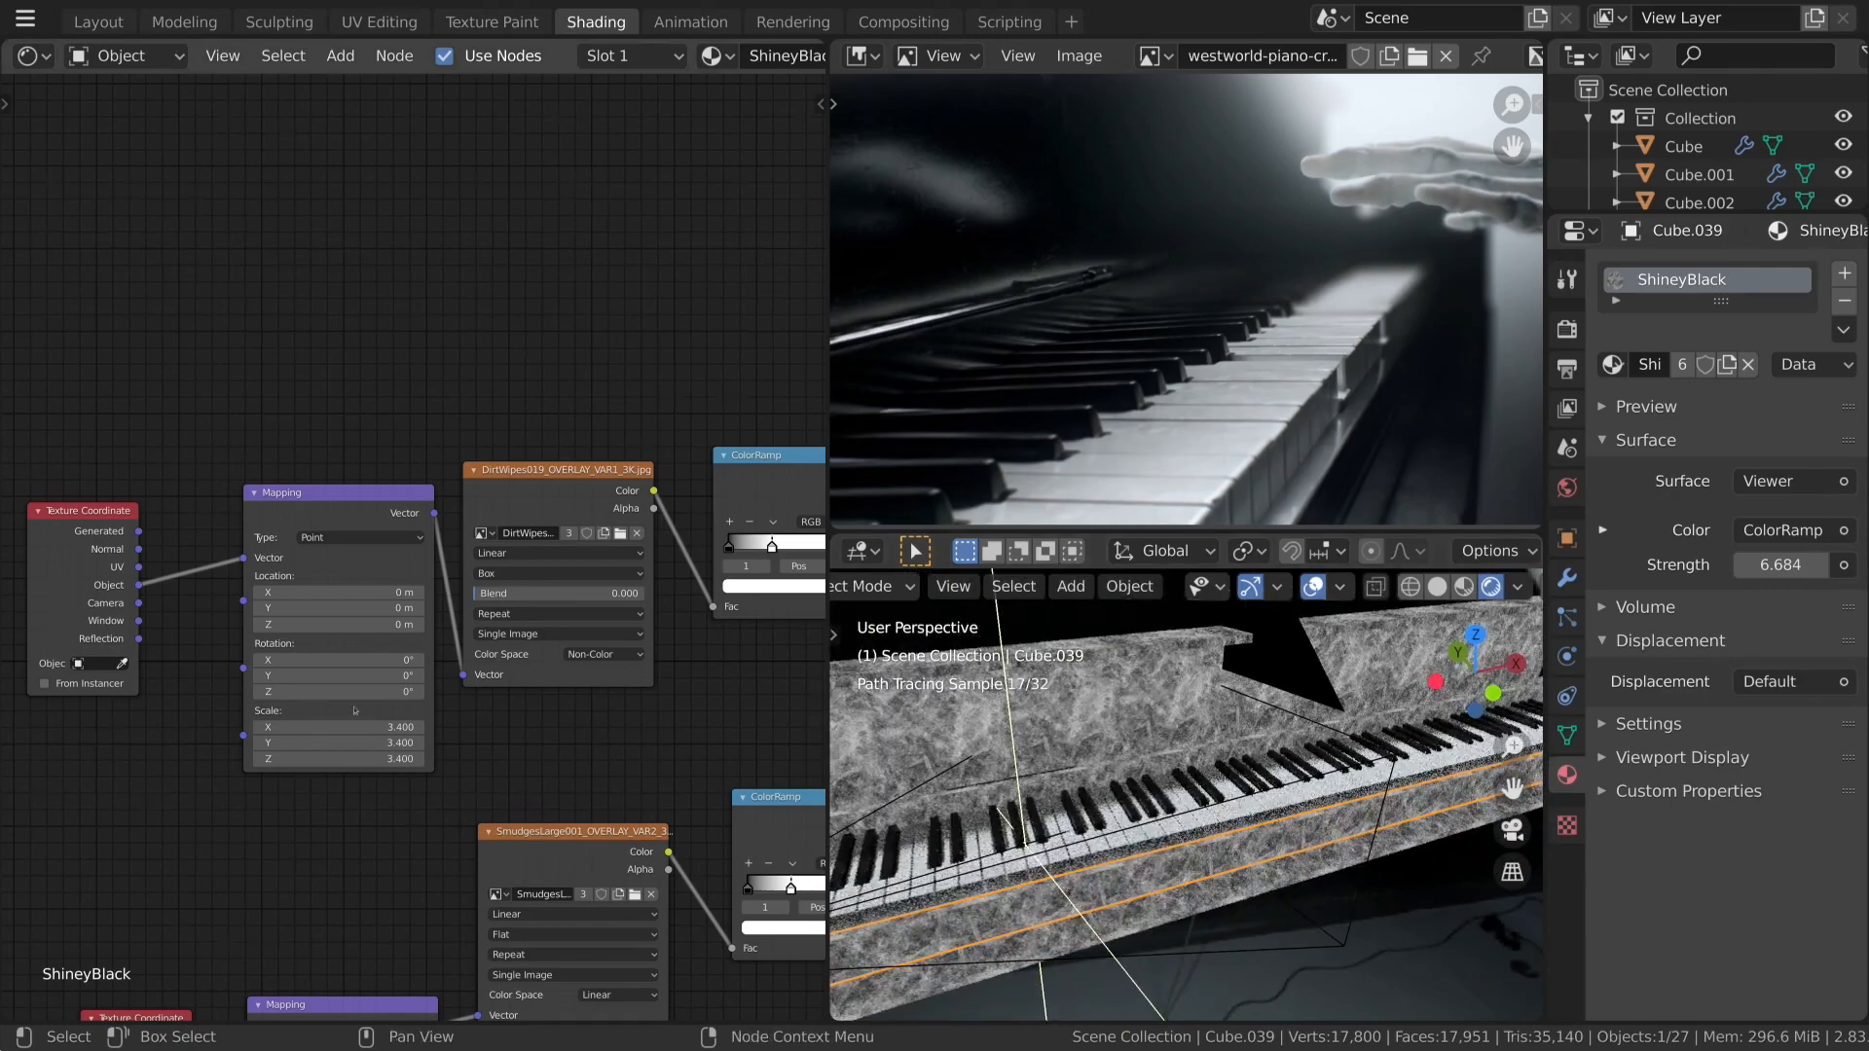
pyautogui.scroll(3, 394, 731)
pyautogui.moveTo(1207, 753); pyautogui.dragTo(1100, 747, button='middle')
# Set the dirt-wipe Mapping scale of ShineyBlack to 1 on all axes and check the pattern on the piano body.
pyautogui.moveTo(317, 793); pyautogui.dragTo(428, 713, button='middle')
pyautogui.scroll(5, 428, 712)
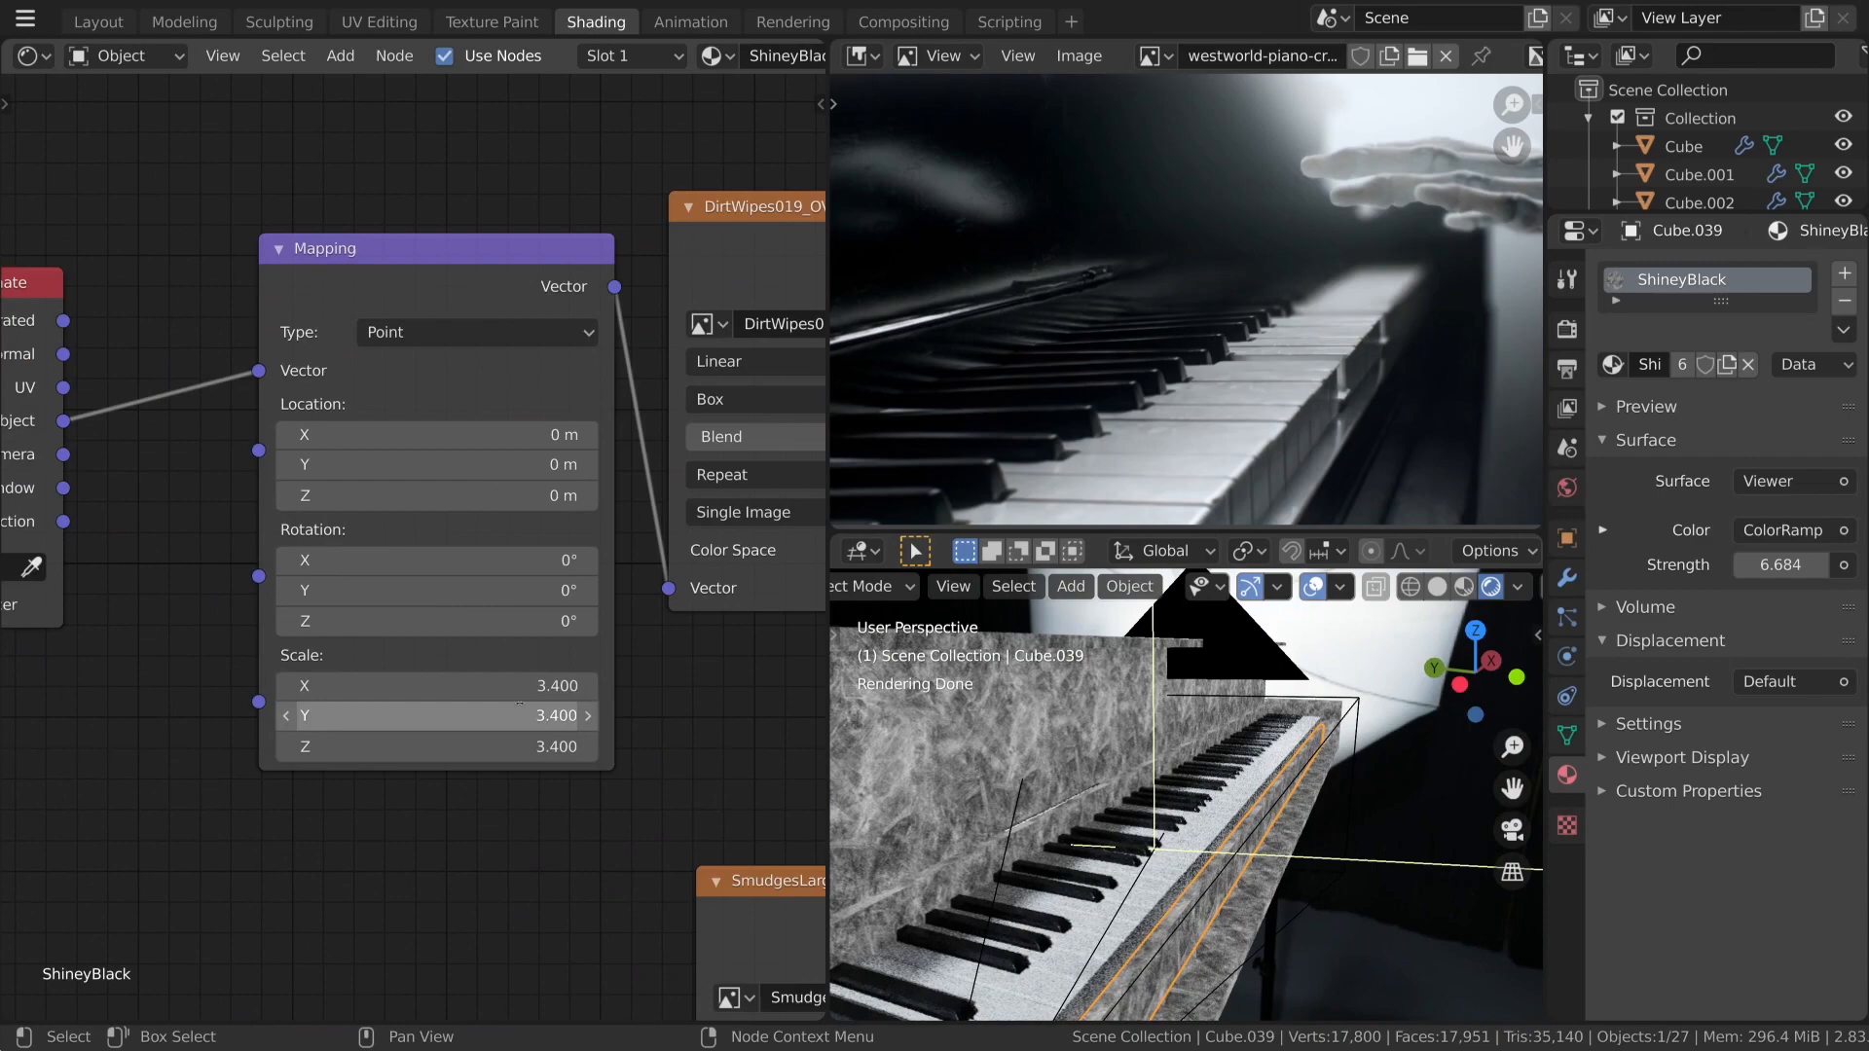
pyautogui.moveTo(438, 685); pyautogui.dragTo(393, 584)
pyautogui.press('Escape')
pyautogui.moveTo(392, 580); pyautogui.dragTo(394, 636)
pyautogui.write('1')
pyautogui.press('Return')
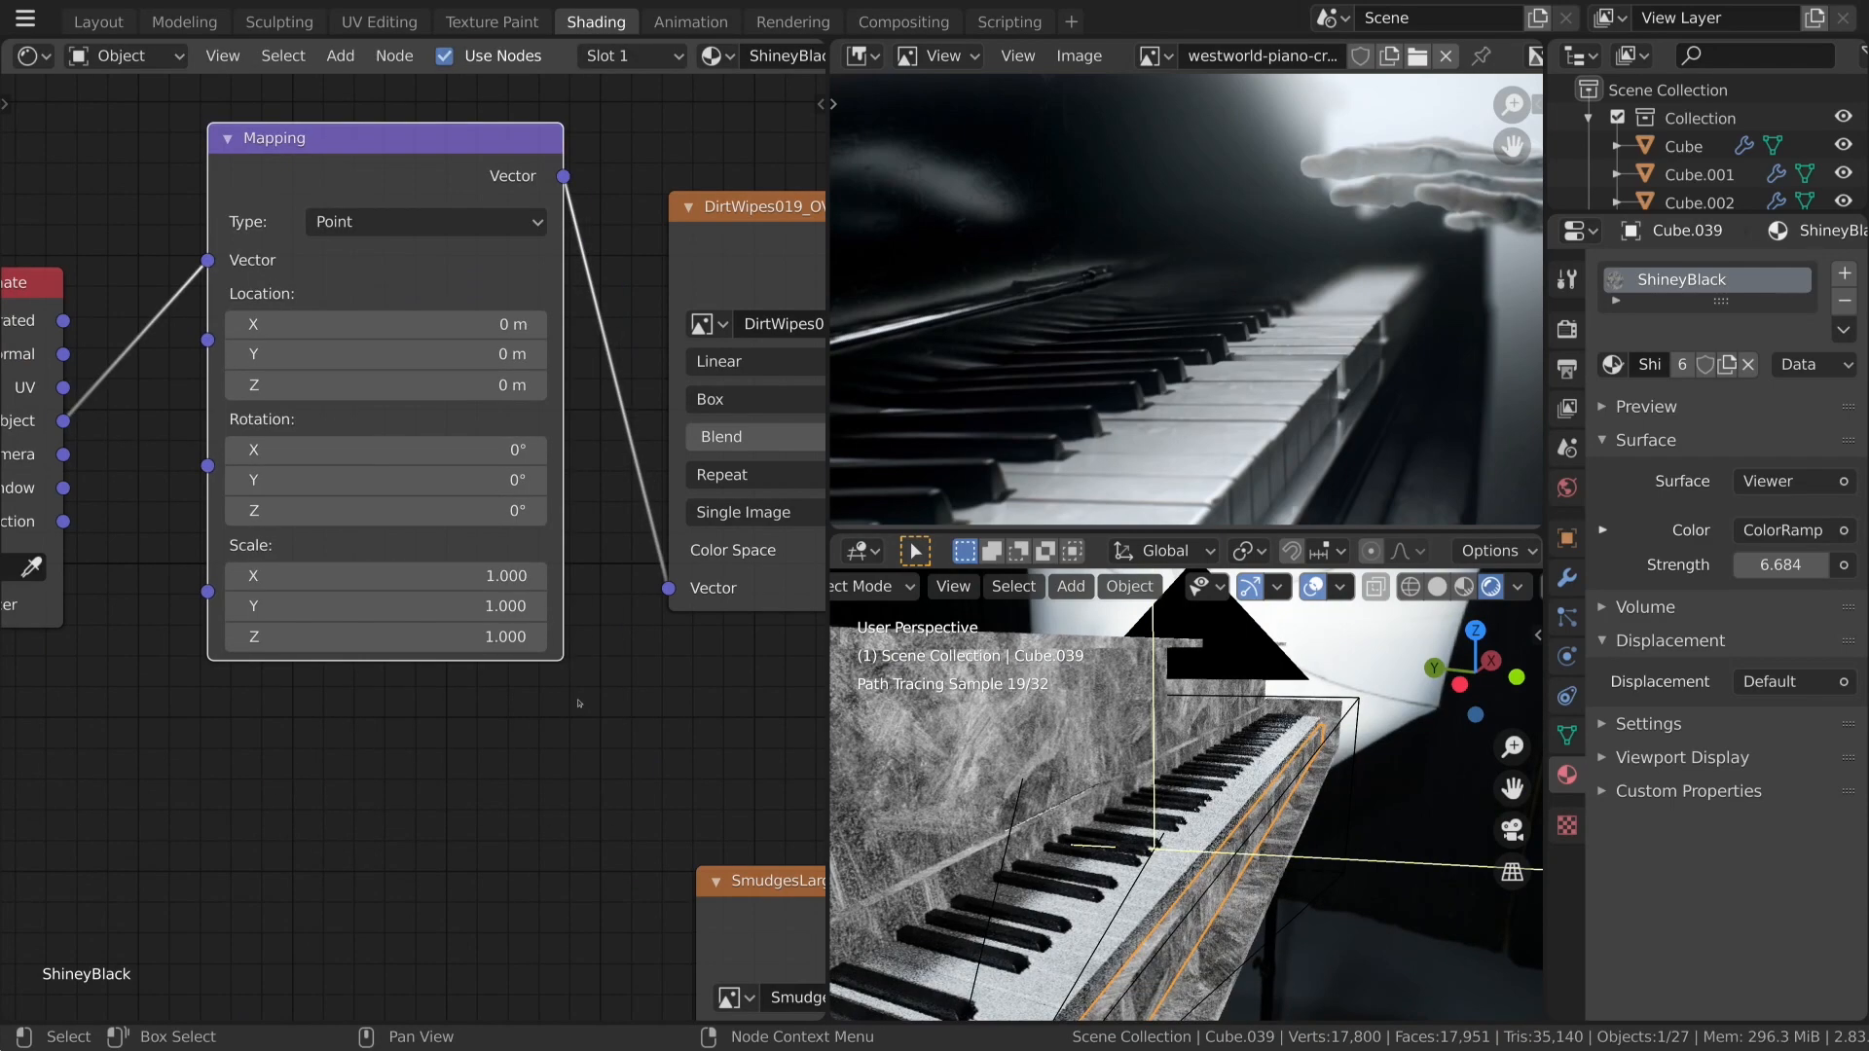
pyautogui.scroll(-5, 684, 711)
pyautogui.scroll(-5, 1078, 976)
pyautogui.scroll(4, 1077, 979)
pyautogui.moveTo(1077, 979); pyautogui.dragTo(1158, 973, button='middle')
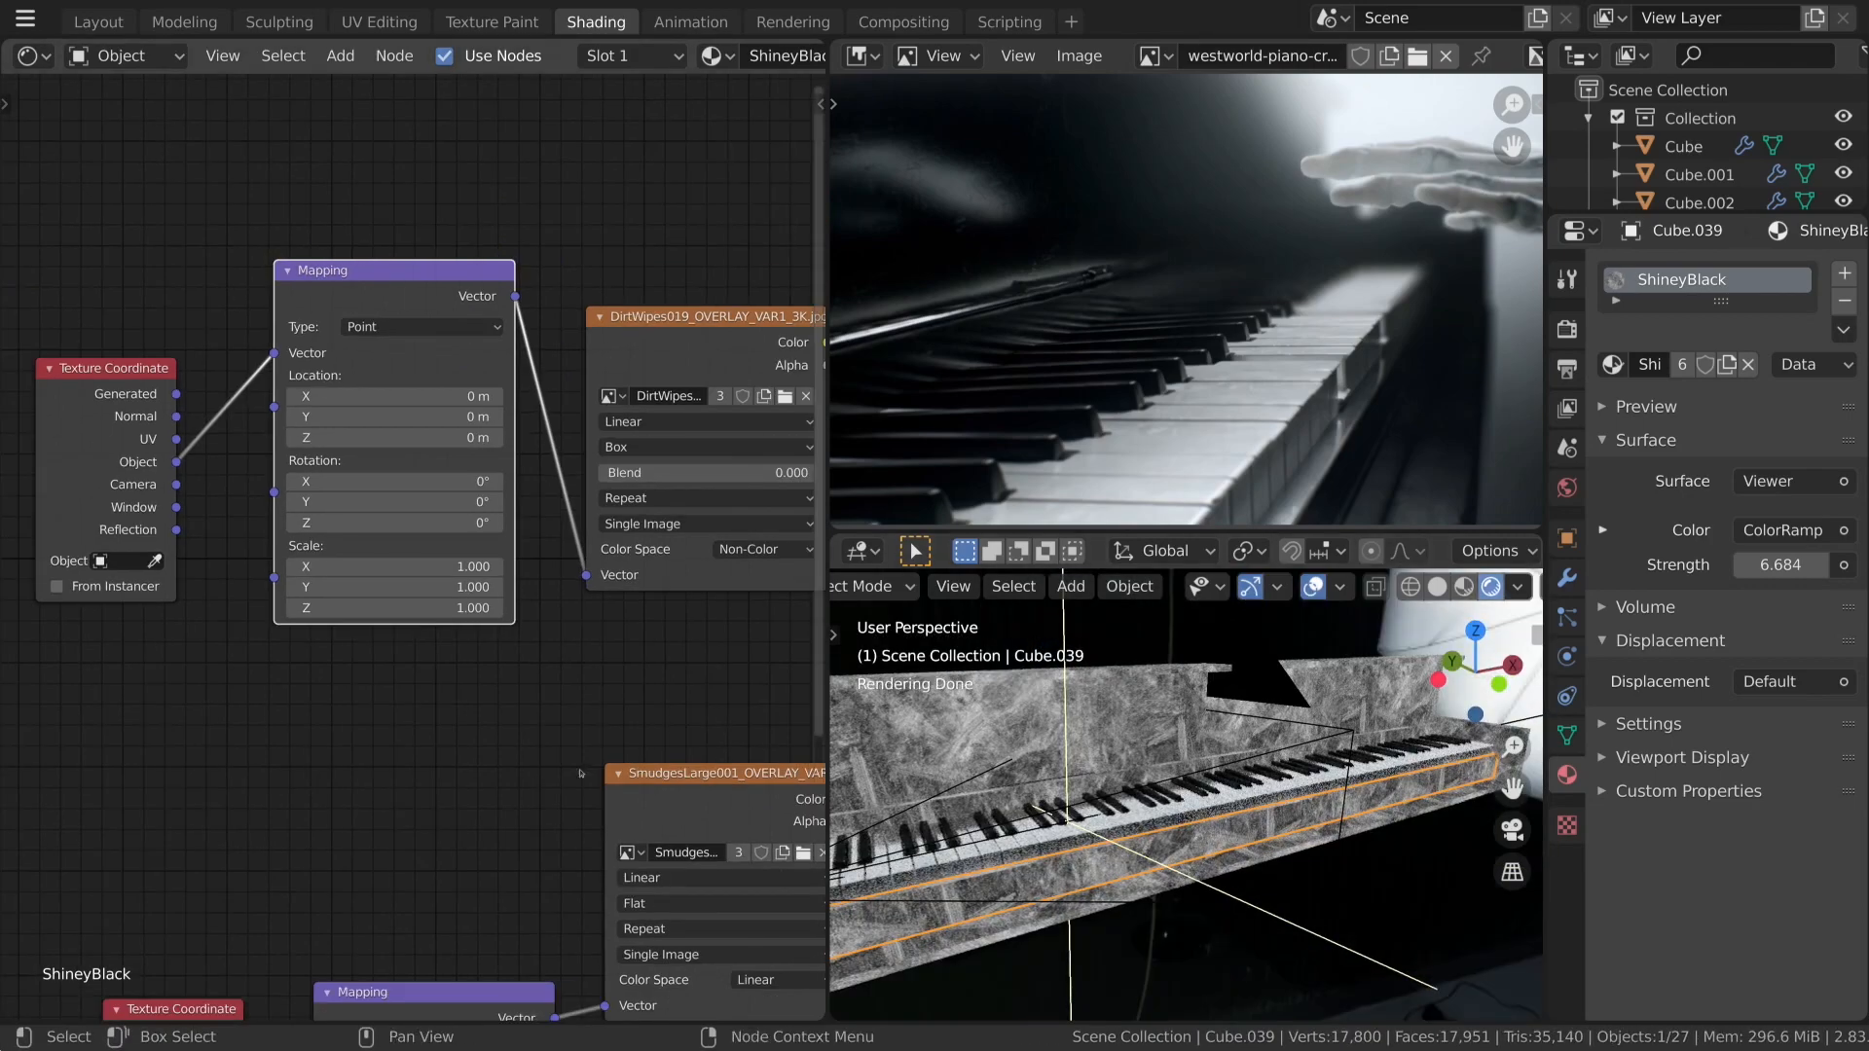
# Preview ShineyBlack's smudge ColorRamp on the piano body and feed the smudge Mapping node from Object coordinates.
pyautogui.scroll(-2, 380, 710)
pyautogui.scroll(-7, 380, 710)
pyautogui.moveTo(623, 767); pyautogui.dragTo(543, 750, button='middle')
pyautogui.scroll(4, 545, 751)
pyautogui.scroll(-3, 551, 750)
pyautogui.scroll(4, 551, 751)
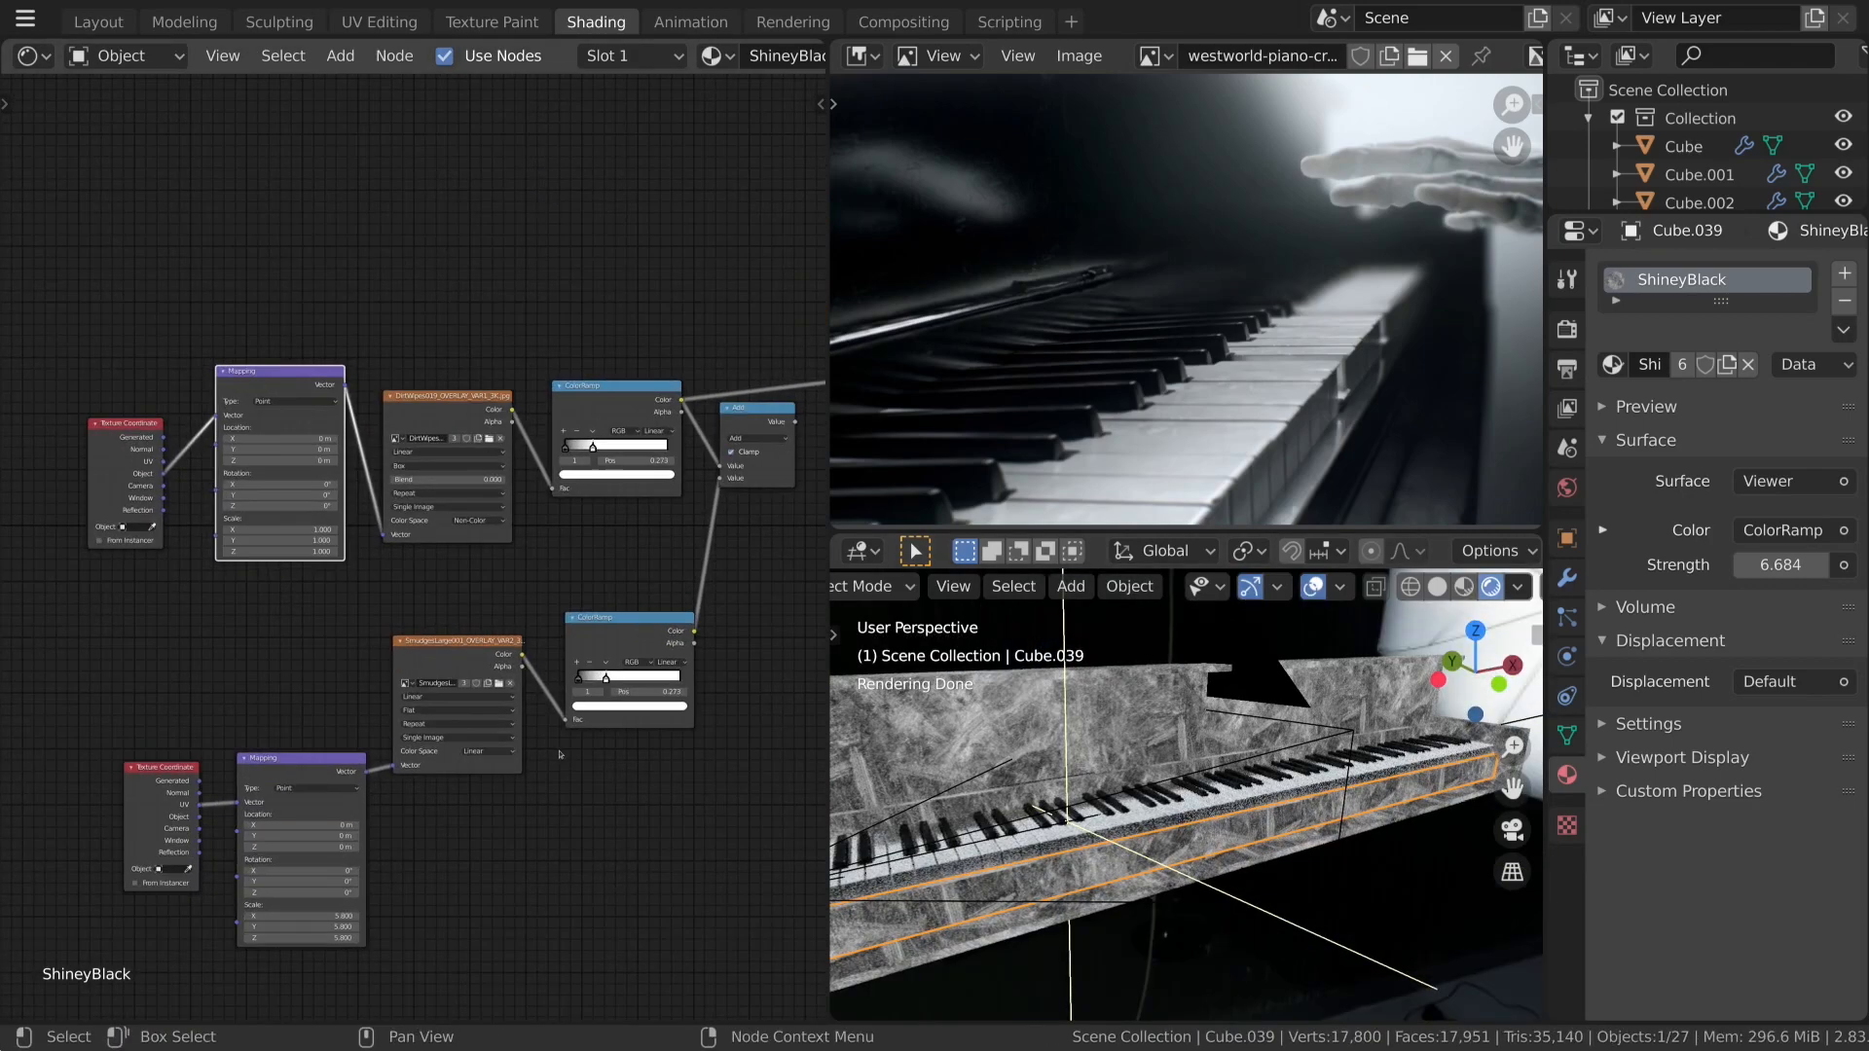
pyautogui.keyDown('ctrl'); pyautogui.keyDown('shift'); pyautogui.click(633, 647); pyautogui.keyUp('shift'); pyautogui.keyUp('ctrl')
pyautogui.moveTo(469, 854); pyautogui.dragTo(584, 688, button='middle')
pyautogui.scroll(5, 582, 688)
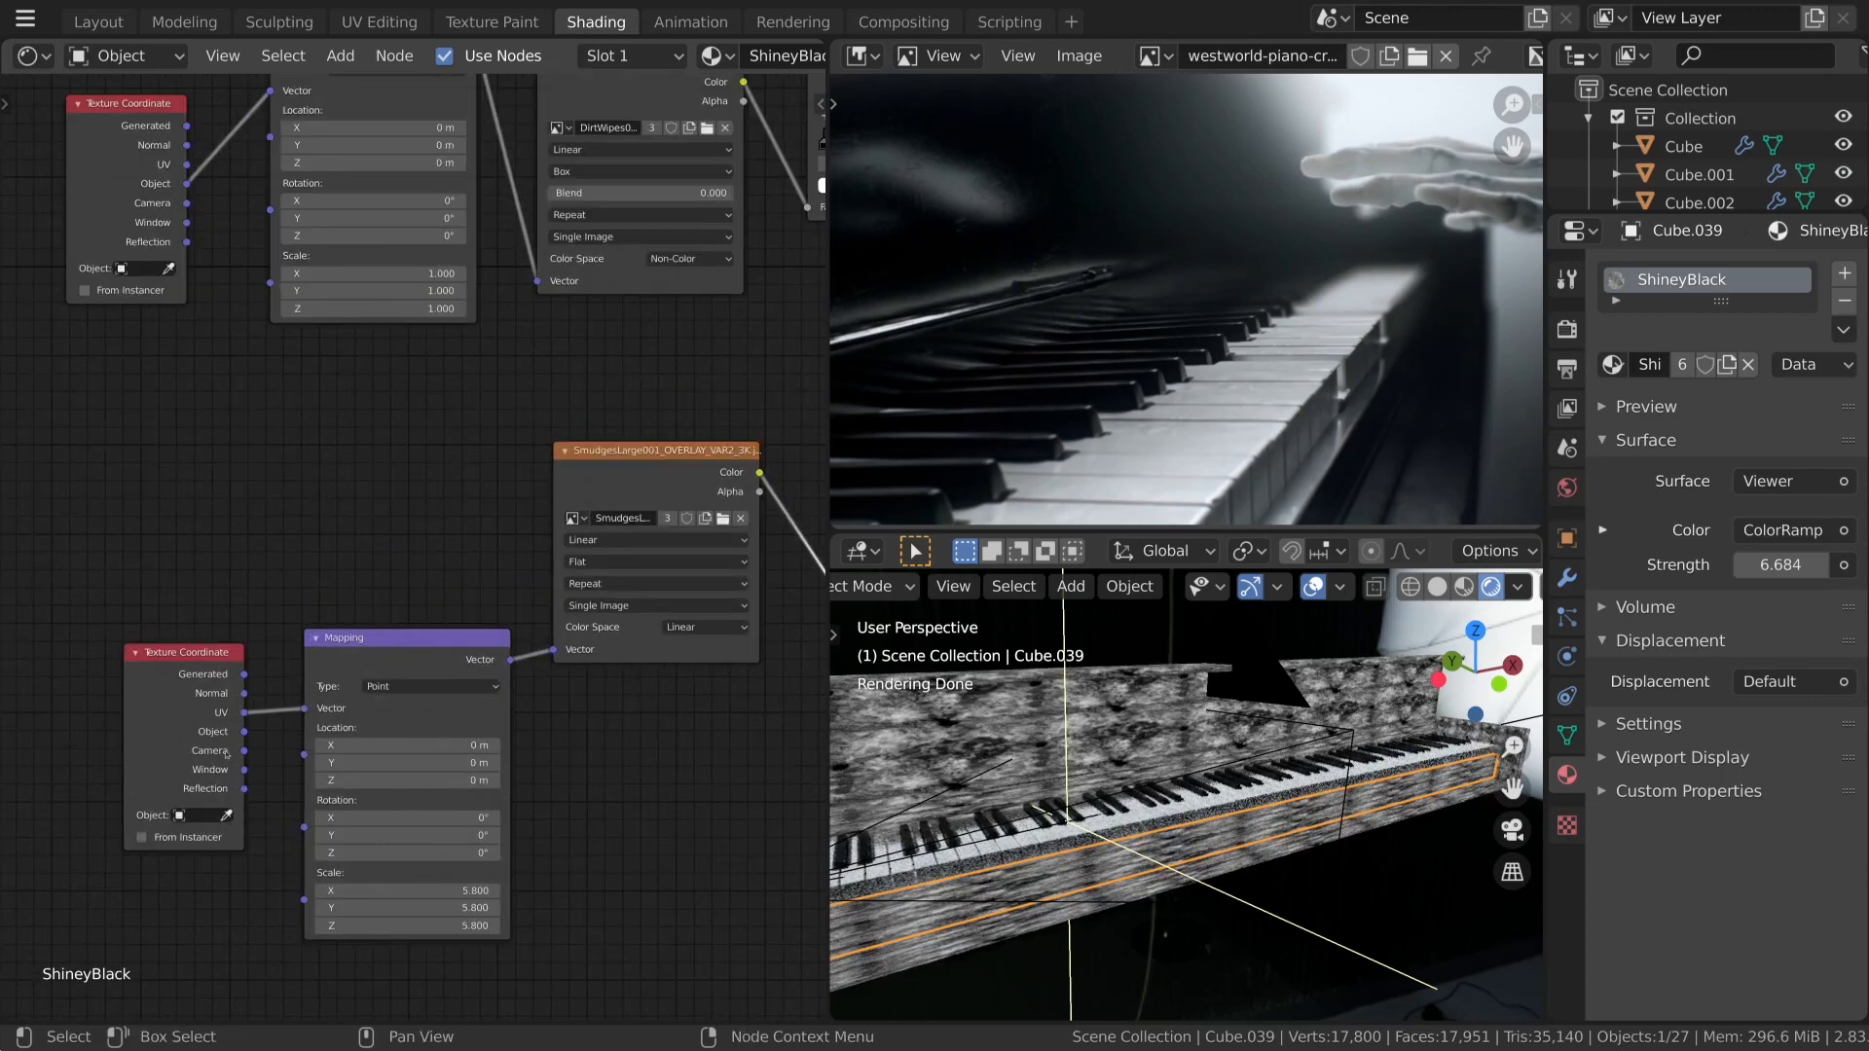
pyautogui.moveTo(244, 732); pyautogui.dragTo(305, 709)
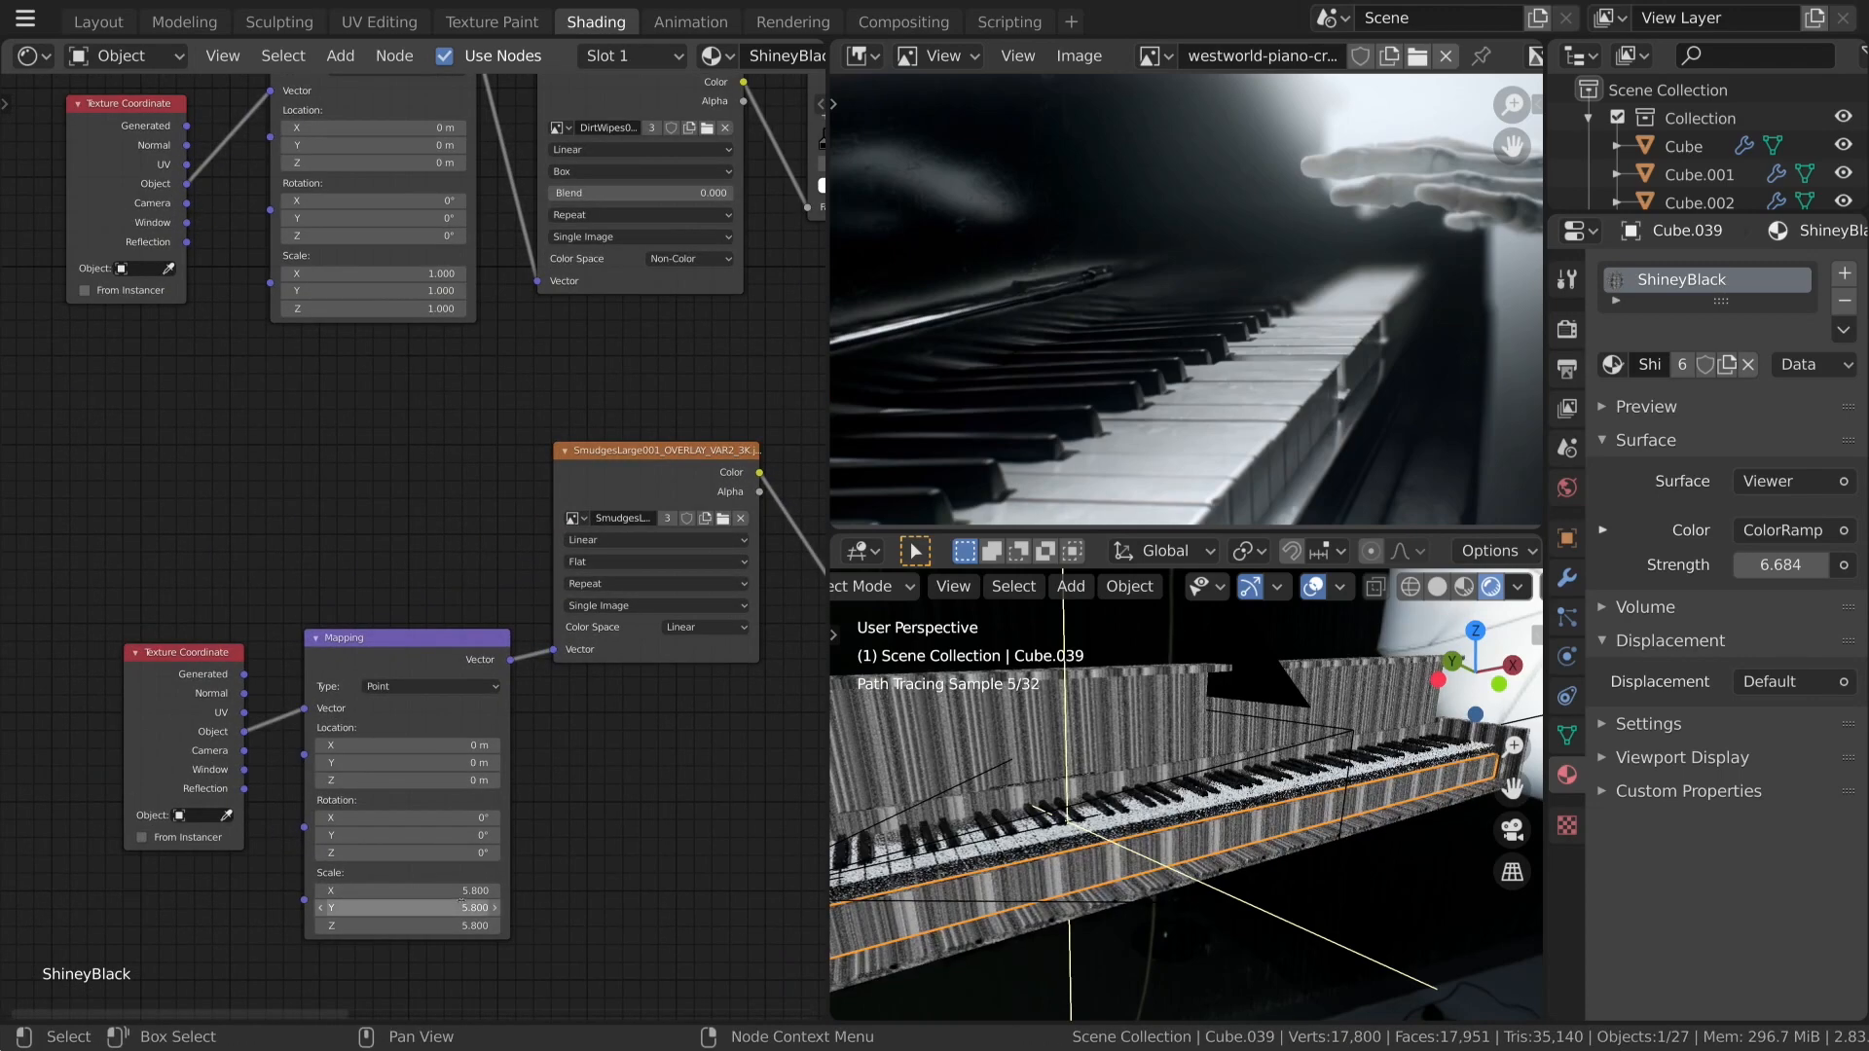
# Set the smudge Mapping scale to 1 on all axes and switch the smudge image texture to Box projection.
pyautogui.moveTo(409, 891); pyautogui.dragTo(537, 893)
pyautogui.write('1')
pyautogui.press('Return')
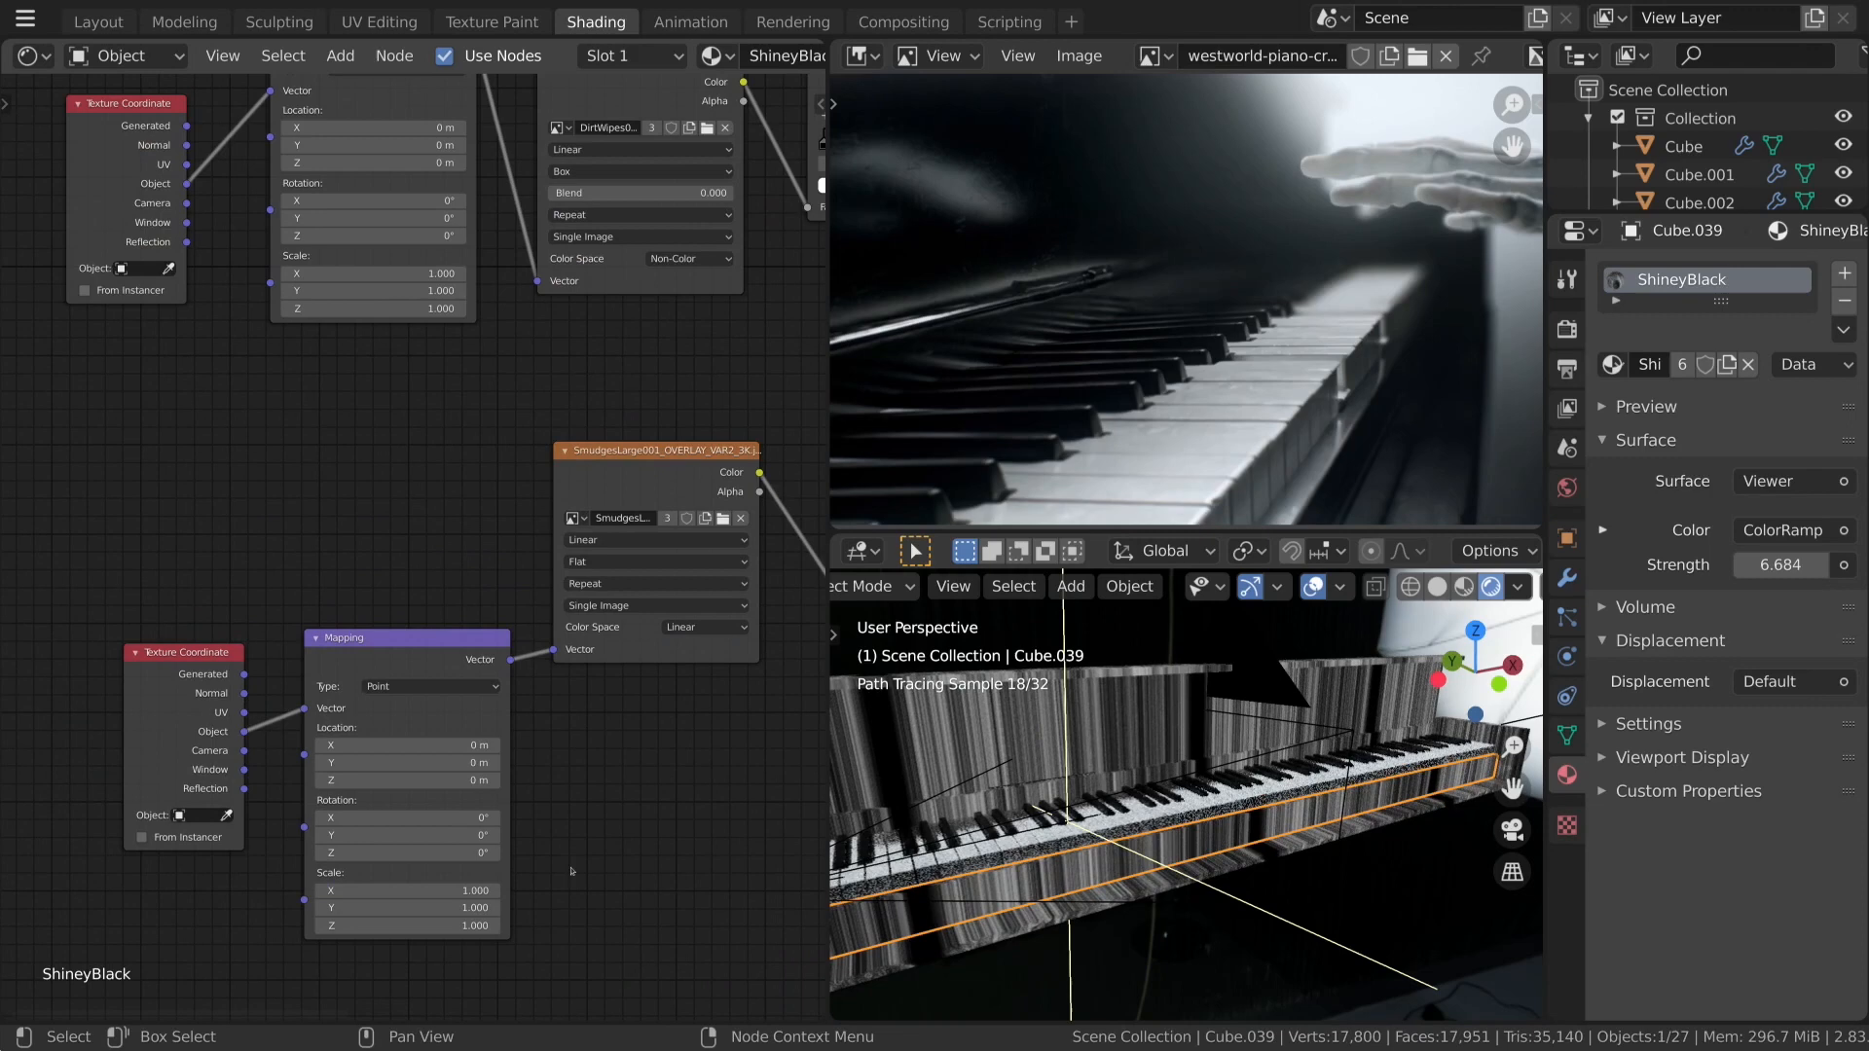
pyautogui.click(615, 562)
pyautogui.click(615, 594)
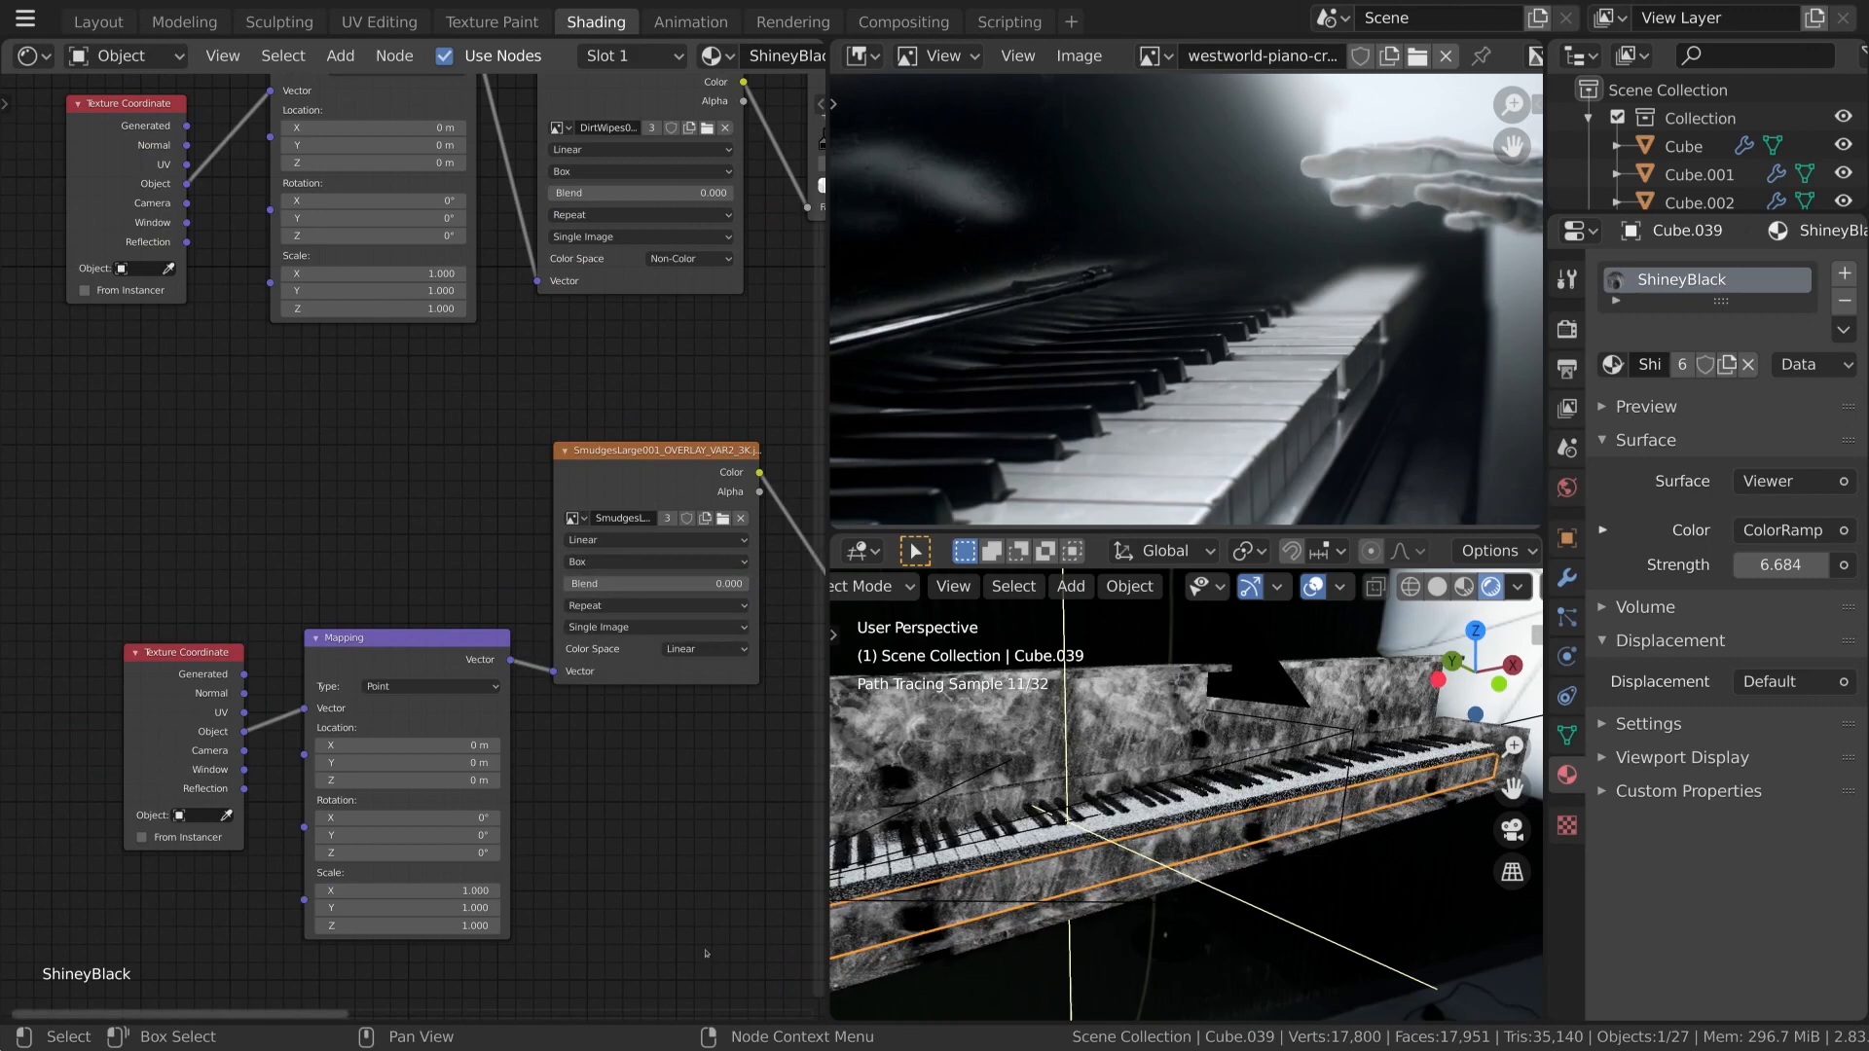
# Set the smudge Mapping scale to 0.3 on all axes and preview the Add node's combined texture on the piano body.
pyautogui.moveTo(444, 891); pyautogui.dragTo(464, 926)
pyautogui.click(619, 879)
pyautogui.write('.3')
pyautogui.press('Return')
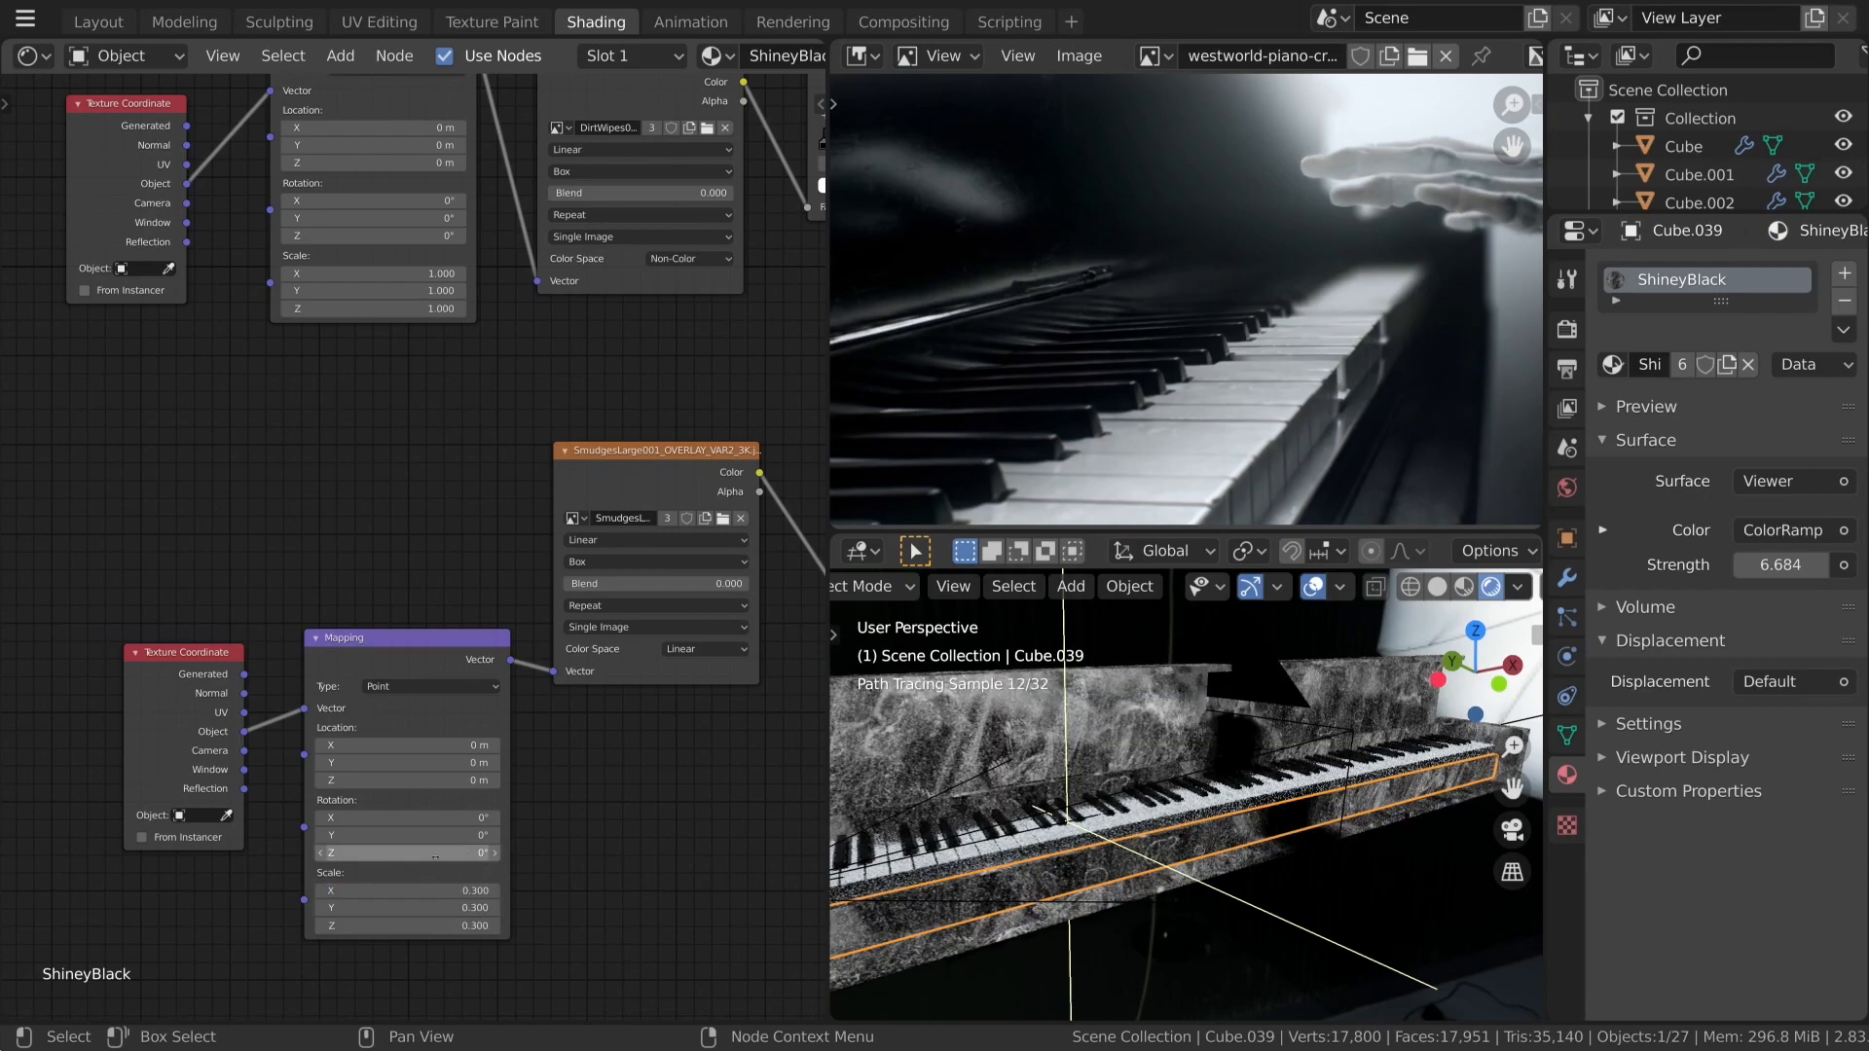
pyautogui.moveTo(1283, 810); pyautogui.dragTo(1308, 780, button='middle')
pyautogui.press('Home')
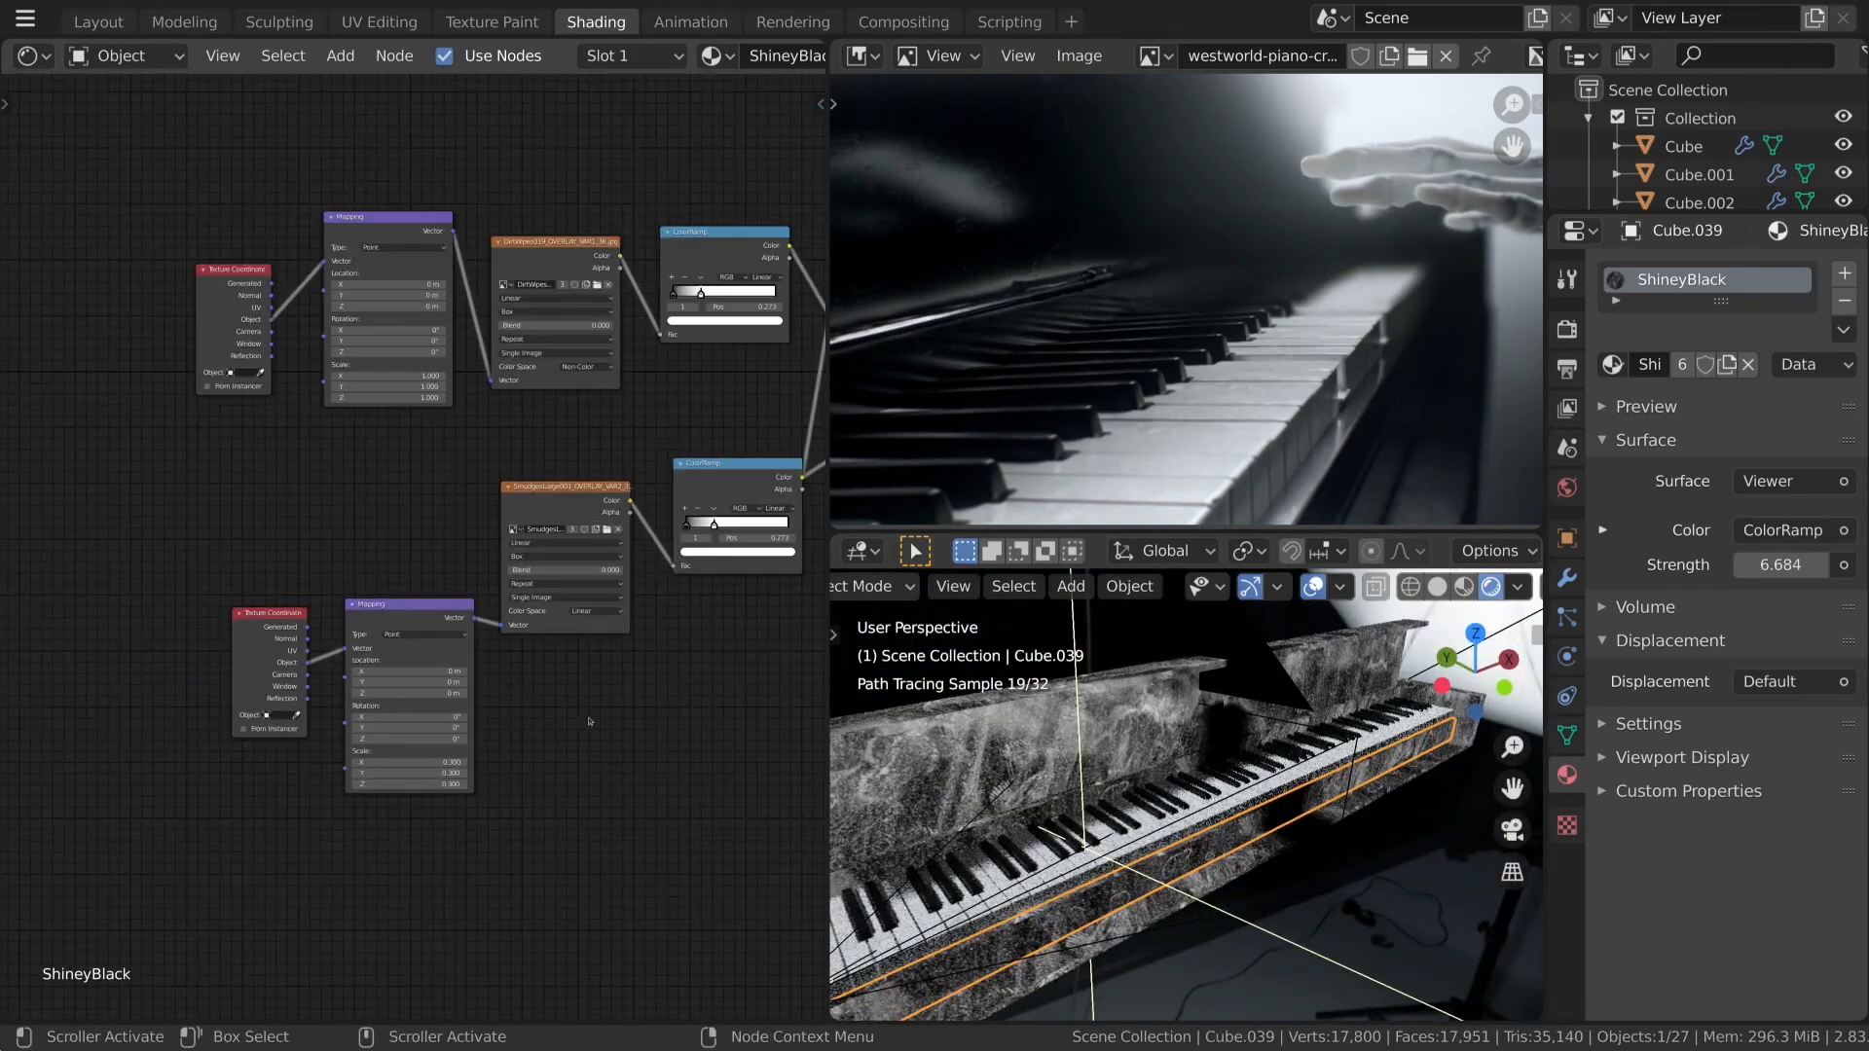
pyautogui.keyDown('ctrl'); pyautogui.keyDown('shift'); pyautogui.click(721, 363); pyautogui.keyUp('shift'); pyautogui.keyUp('ctrl')
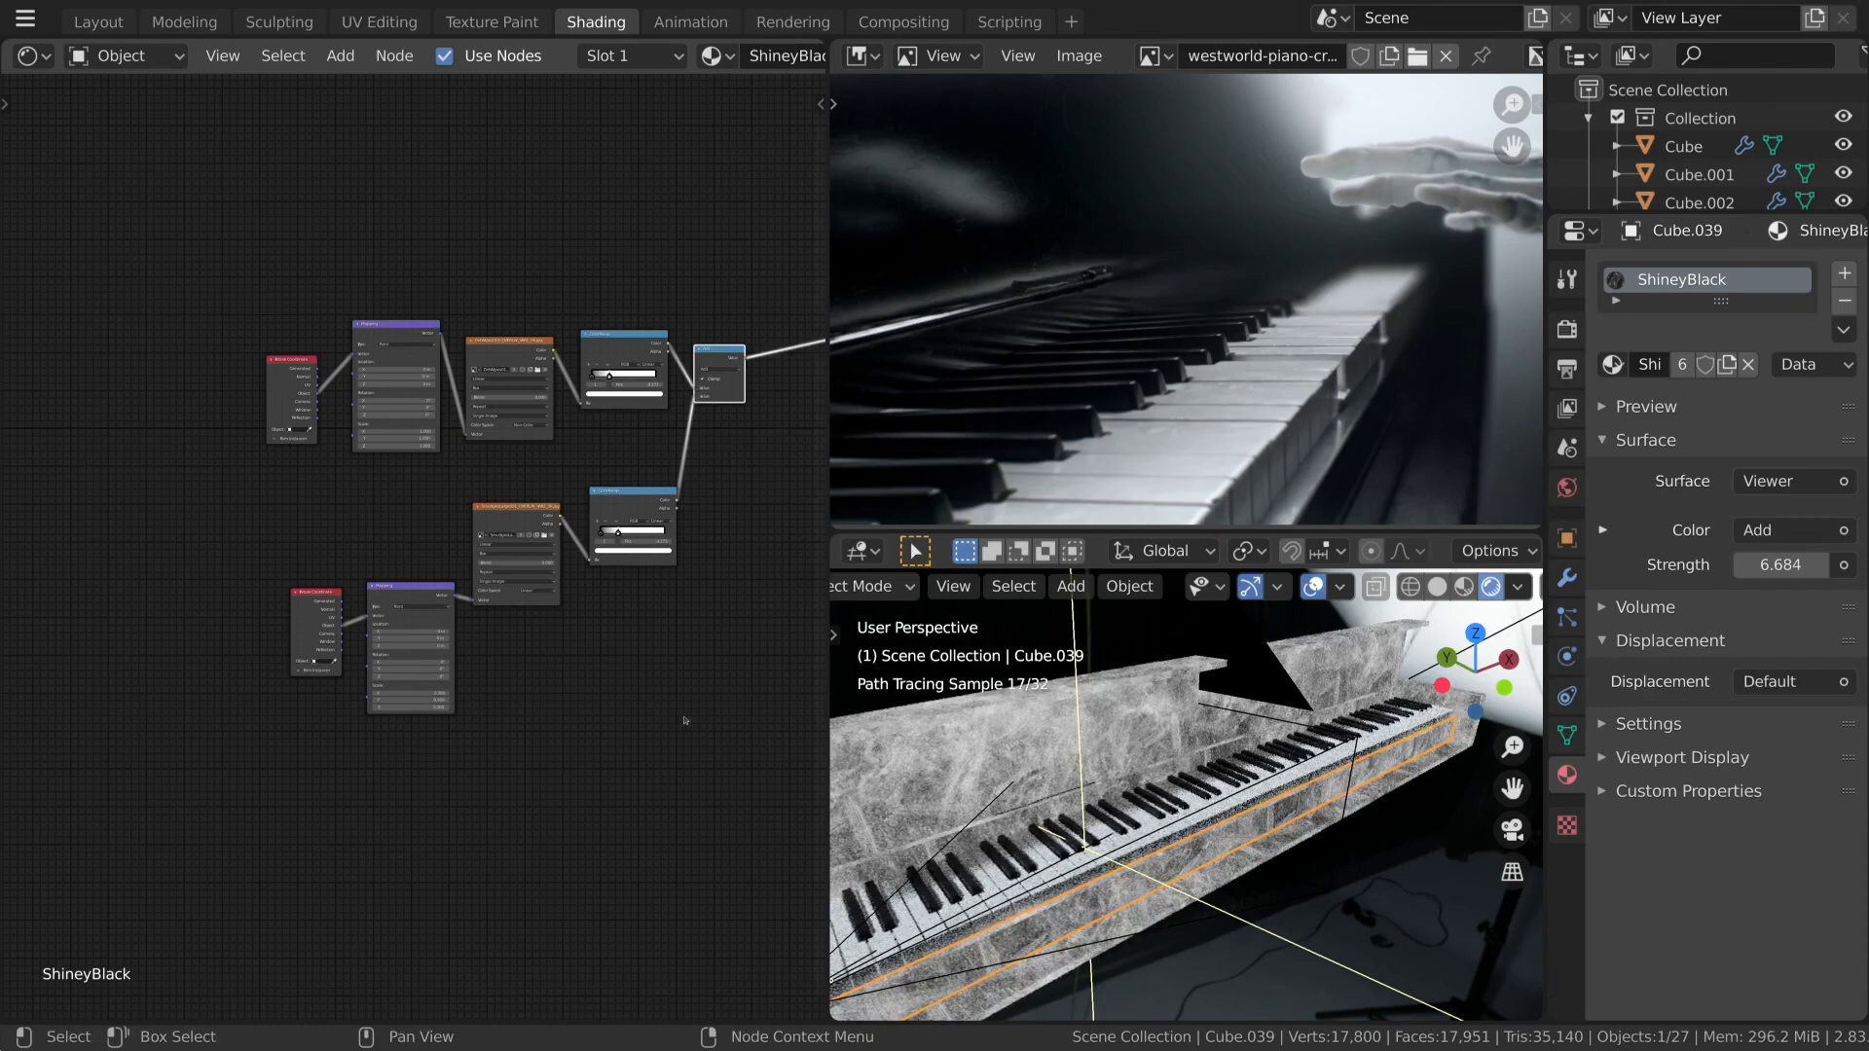
# Connect the Add node's value to the Principled BSDF's Roughness and insert a new Math node into that link.
pyautogui.scroll(3, 570, 455)
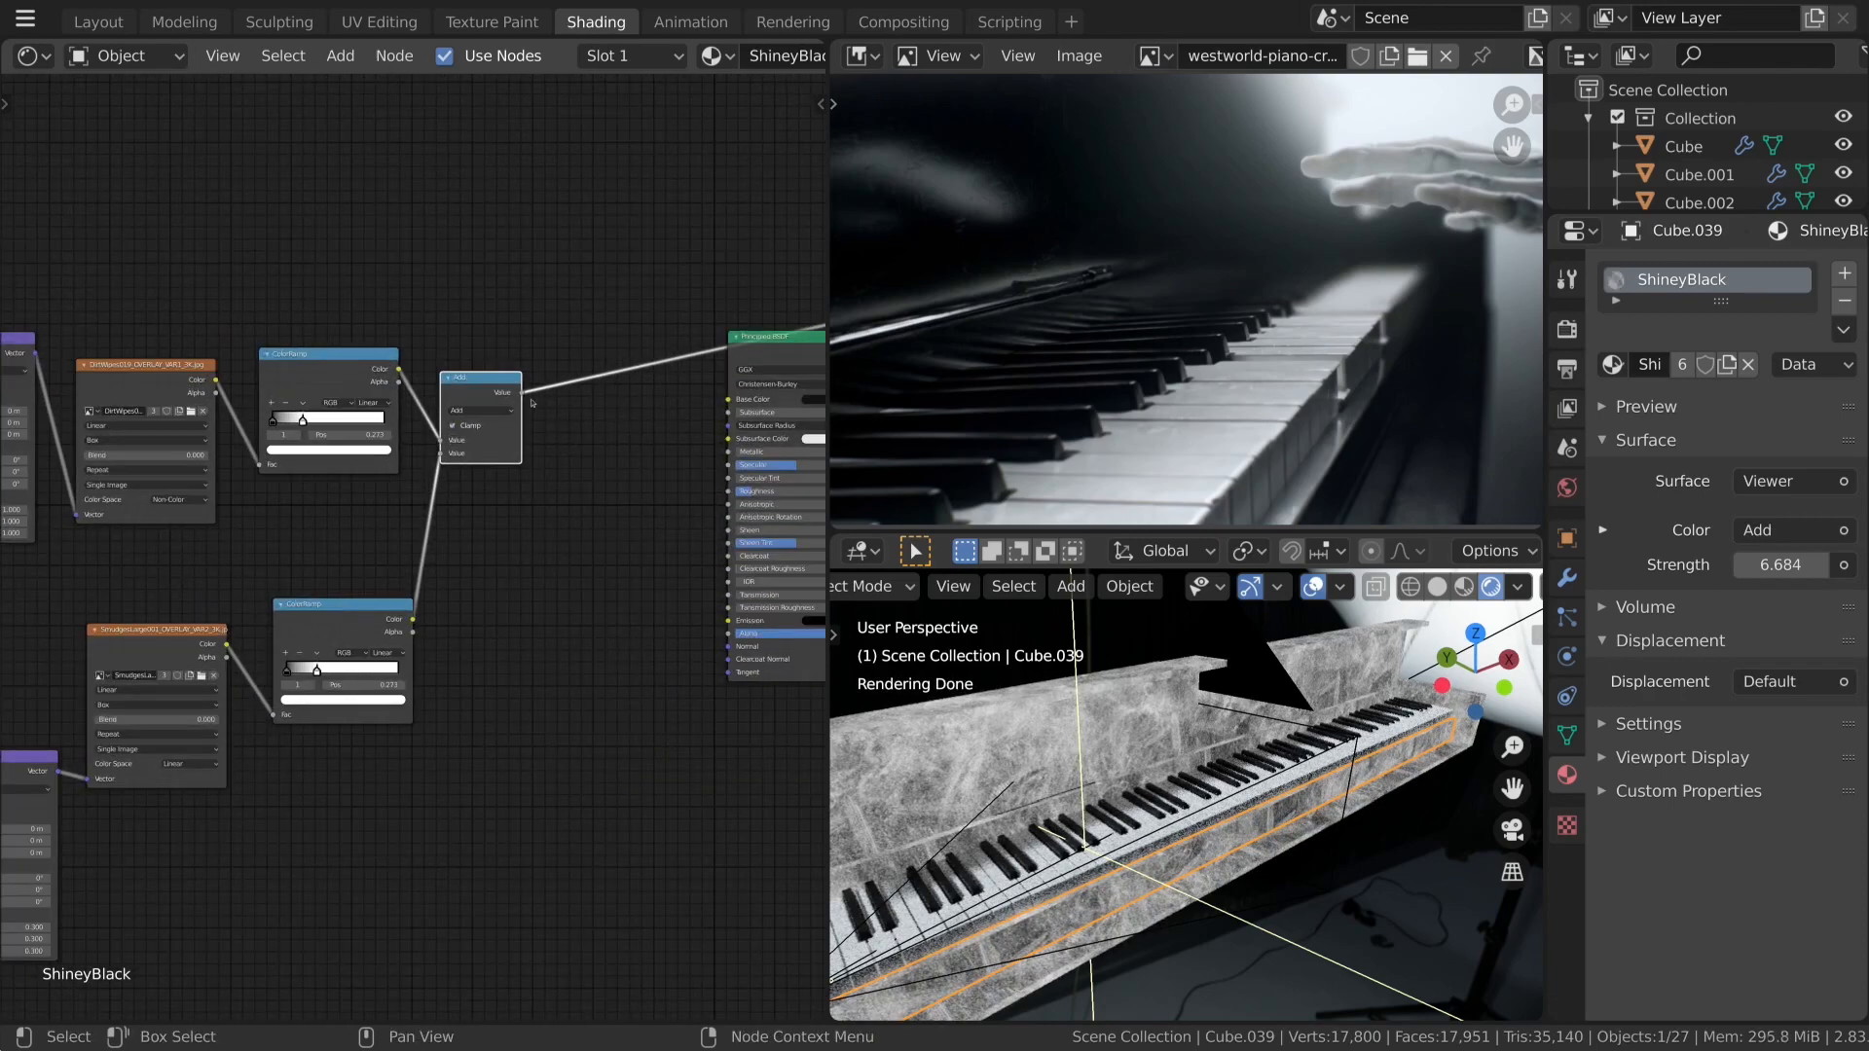
pyautogui.moveTo(524, 394); pyautogui.dragTo(730, 495)
pyautogui.scroll(-2, 692, 557)
pyautogui.moveTo(690, 559); pyautogui.dragTo(586, 644, button='middle')
pyautogui.scroll(5, 586, 644)
pyautogui.hotkey('shift', 'a')
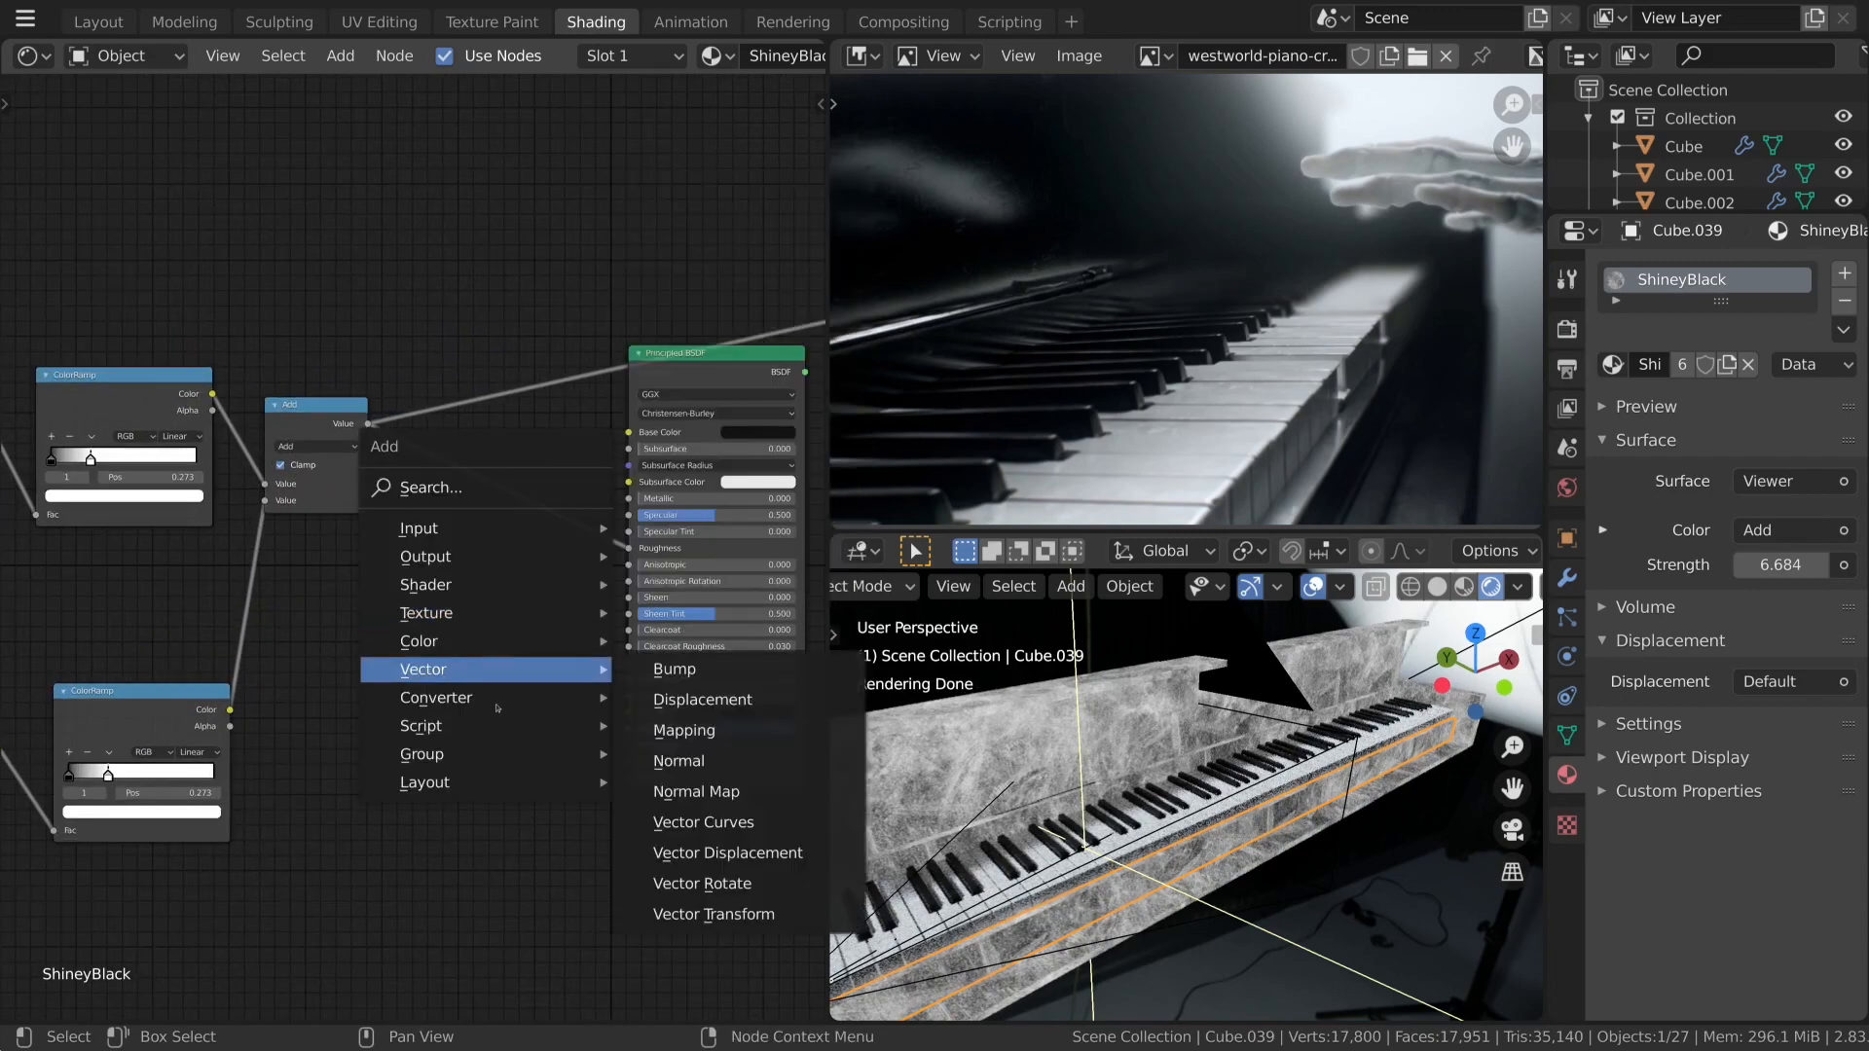
pyautogui.moveTo(438, 698)
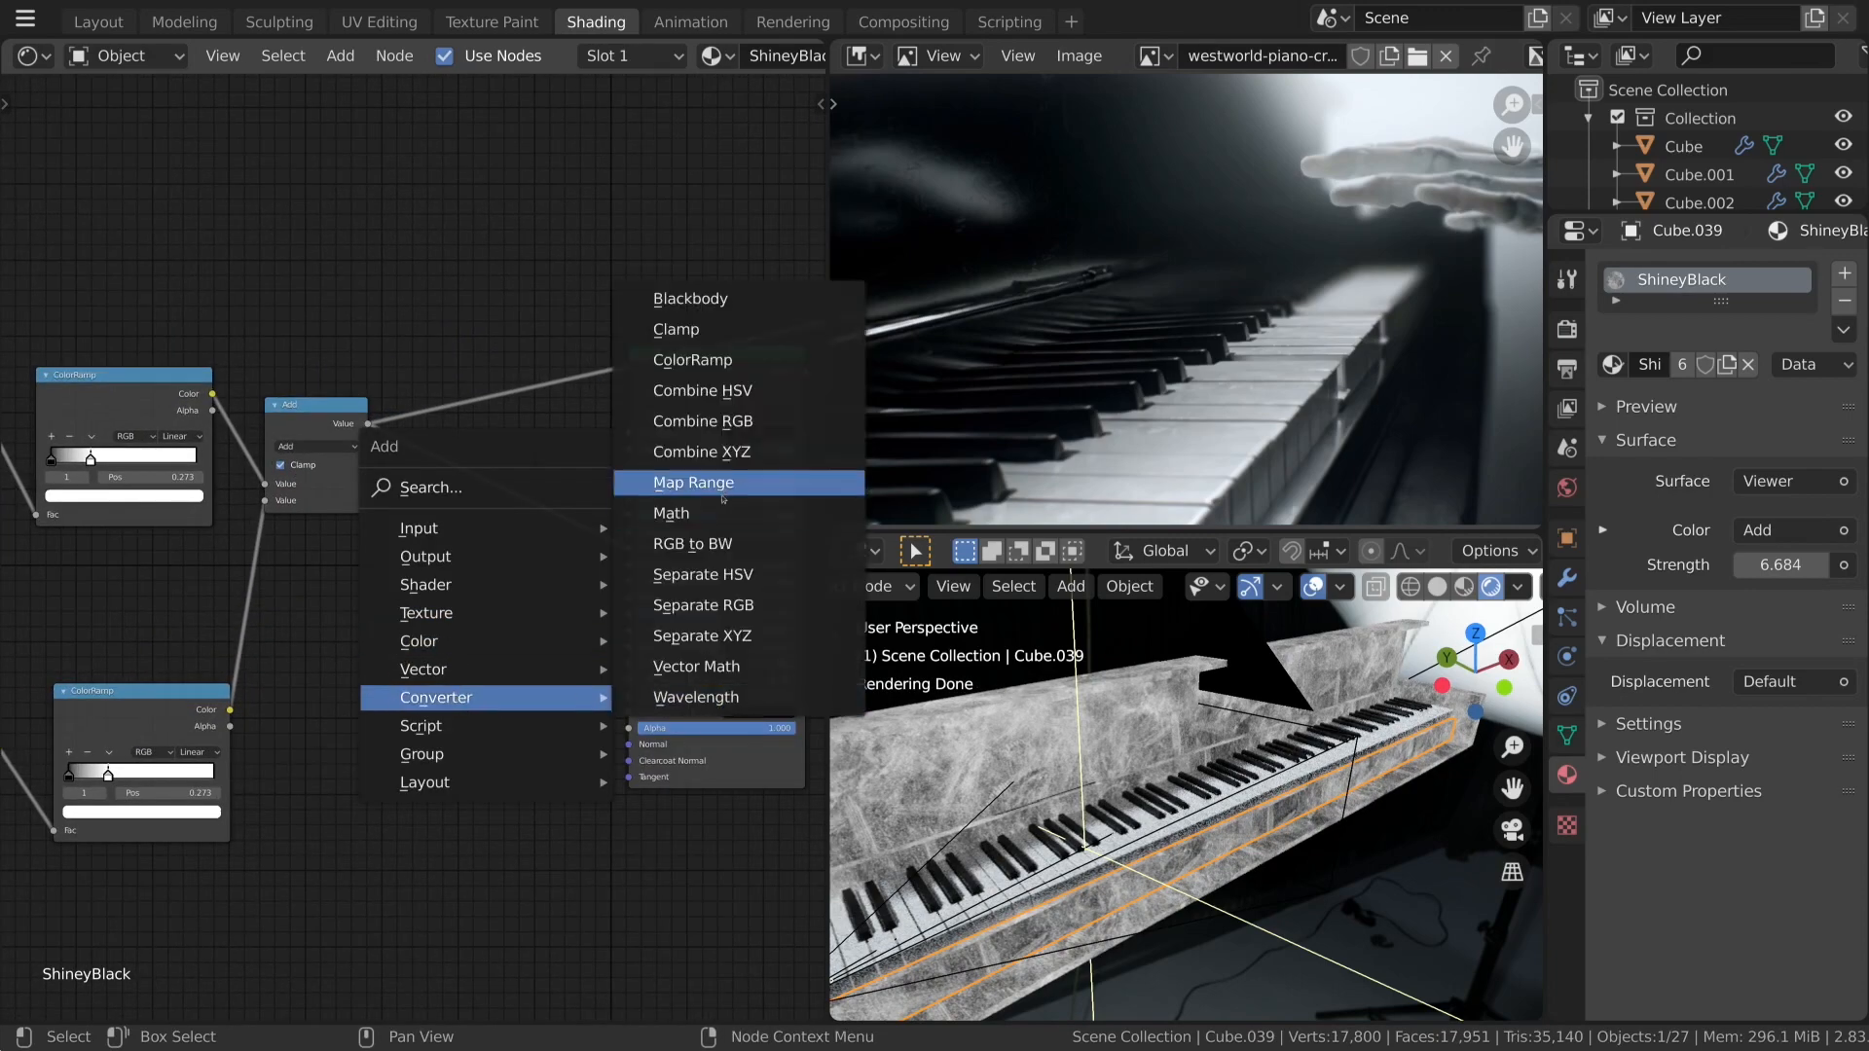
pyautogui.click(672, 513)
pyautogui.click(443, 584)
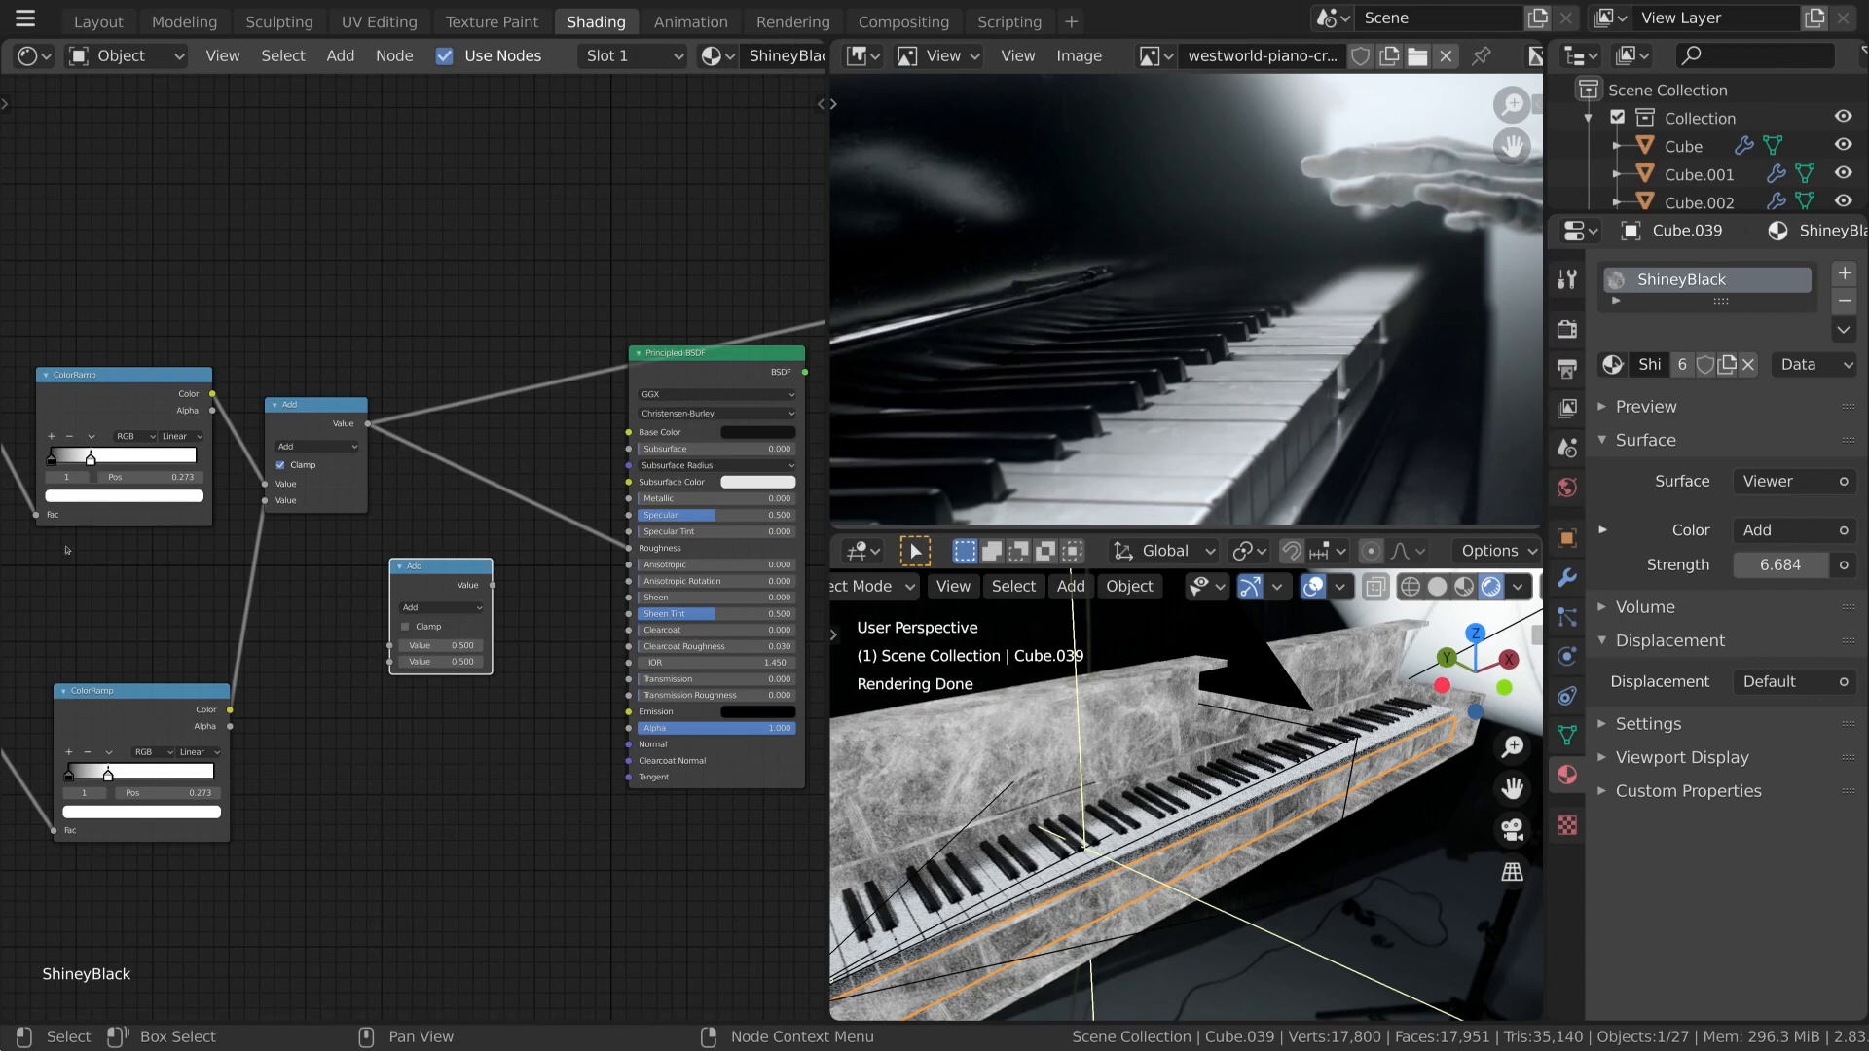
pyautogui.moveTo(412, 602); pyautogui.dragTo(489, 464)
# Change the new Math node's operation to Multiply and set its second value to 0.
pyautogui.click(518, 469)
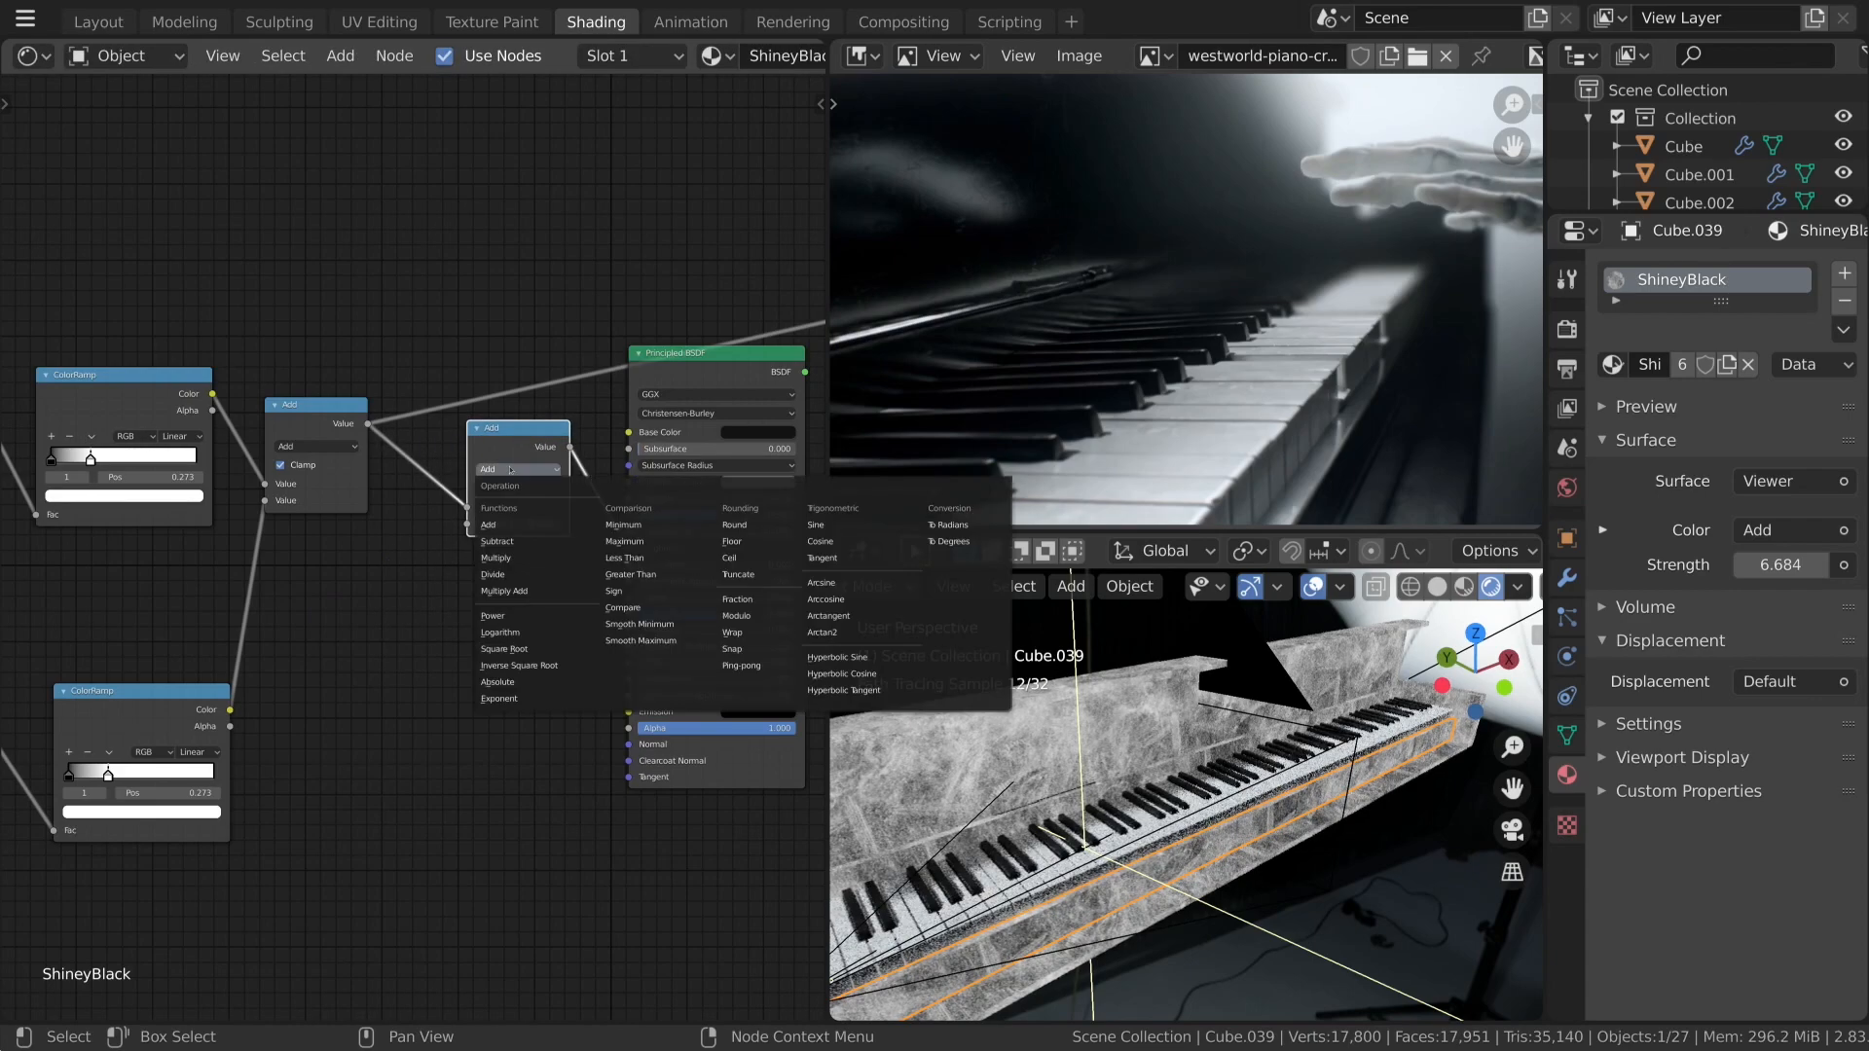
pyautogui.click(526, 557)
pyautogui.scroll(4, 409, 764)
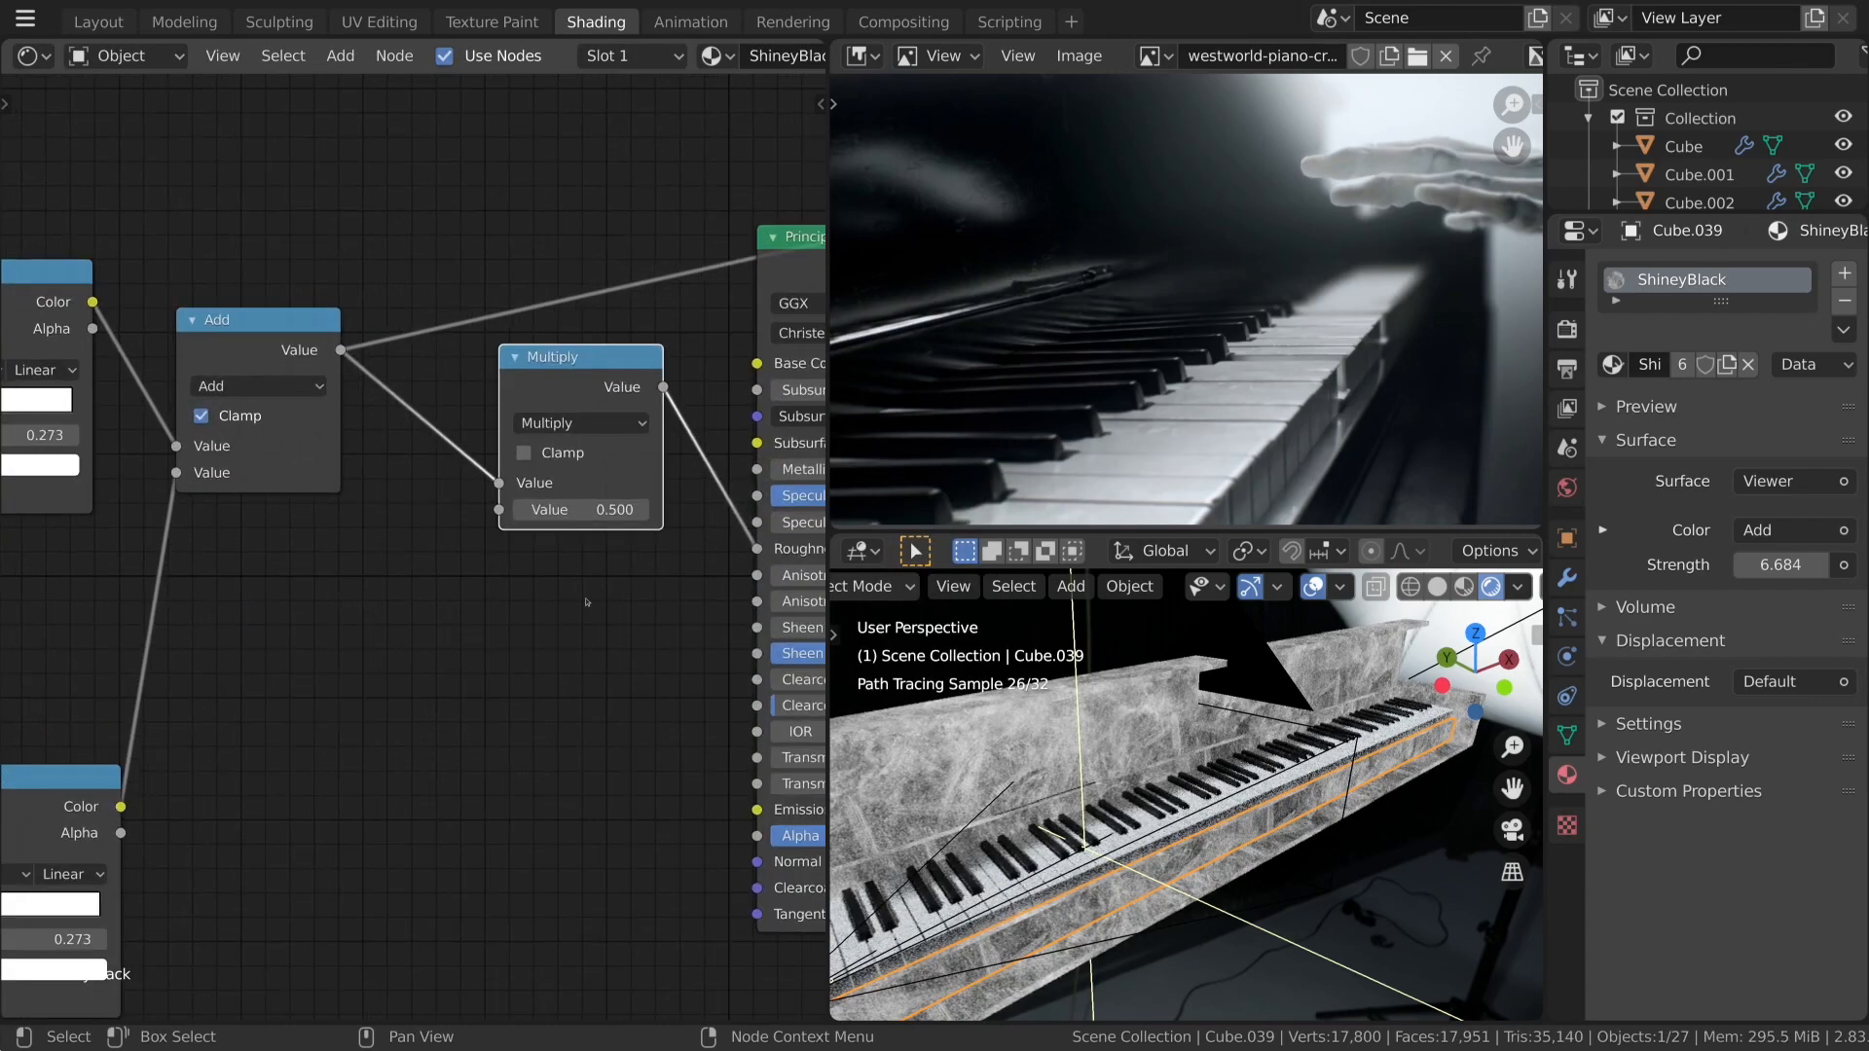
pyautogui.click(447, 764)
pyautogui.click(418, 715)
pyautogui.write('0')
pyautogui.press('Return')
# Route the Principled BSDF to the material output and view the scene through the camera.
pyautogui.scroll(-3, 695, 464)
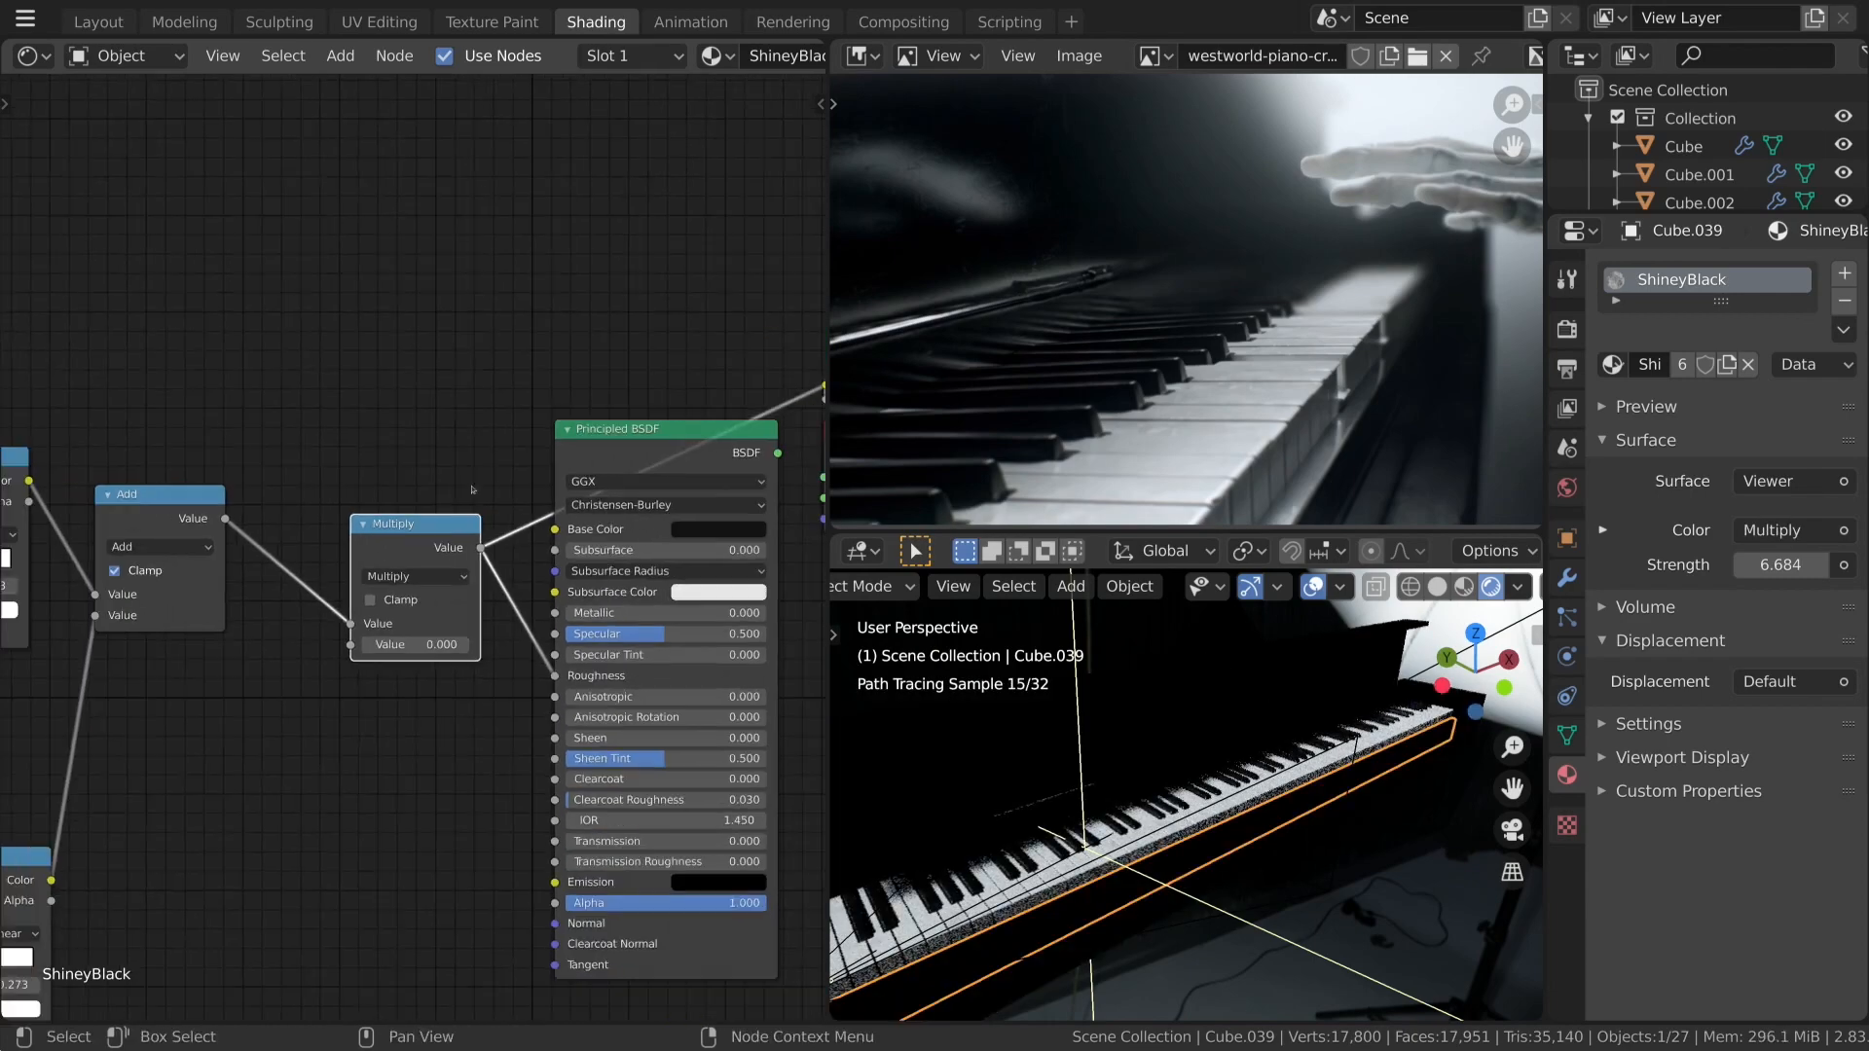
pyautogui.keyDown('ctrl'); pyautogui.keyDown('shift'); pyautogui.click(695, 464); pyautogui.keyUp('shift'); pyautogui.keyUp('ctrl')
pyautogui.press('KP_0')
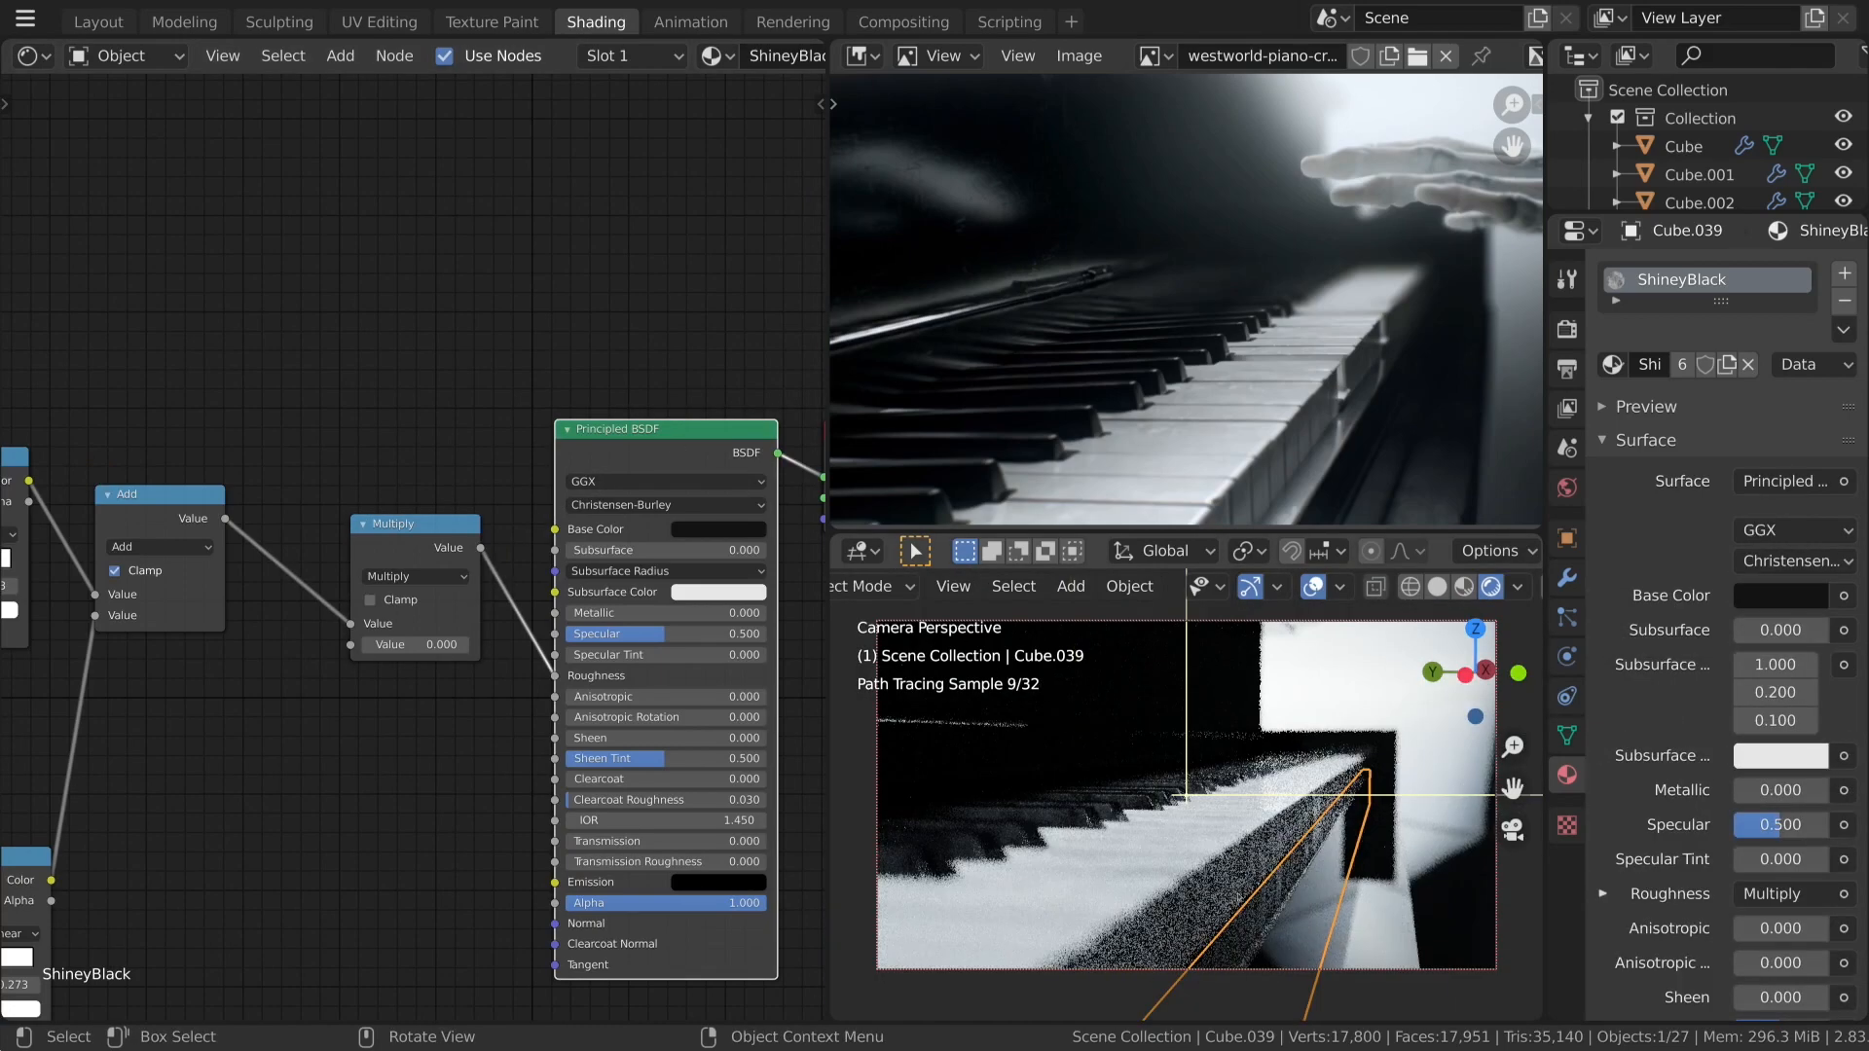
# Try values of 1 and 0.5 in the Multiply node to compare the roughness strength.
pyautogui.write('1.3')
pyautogui.press('Return')
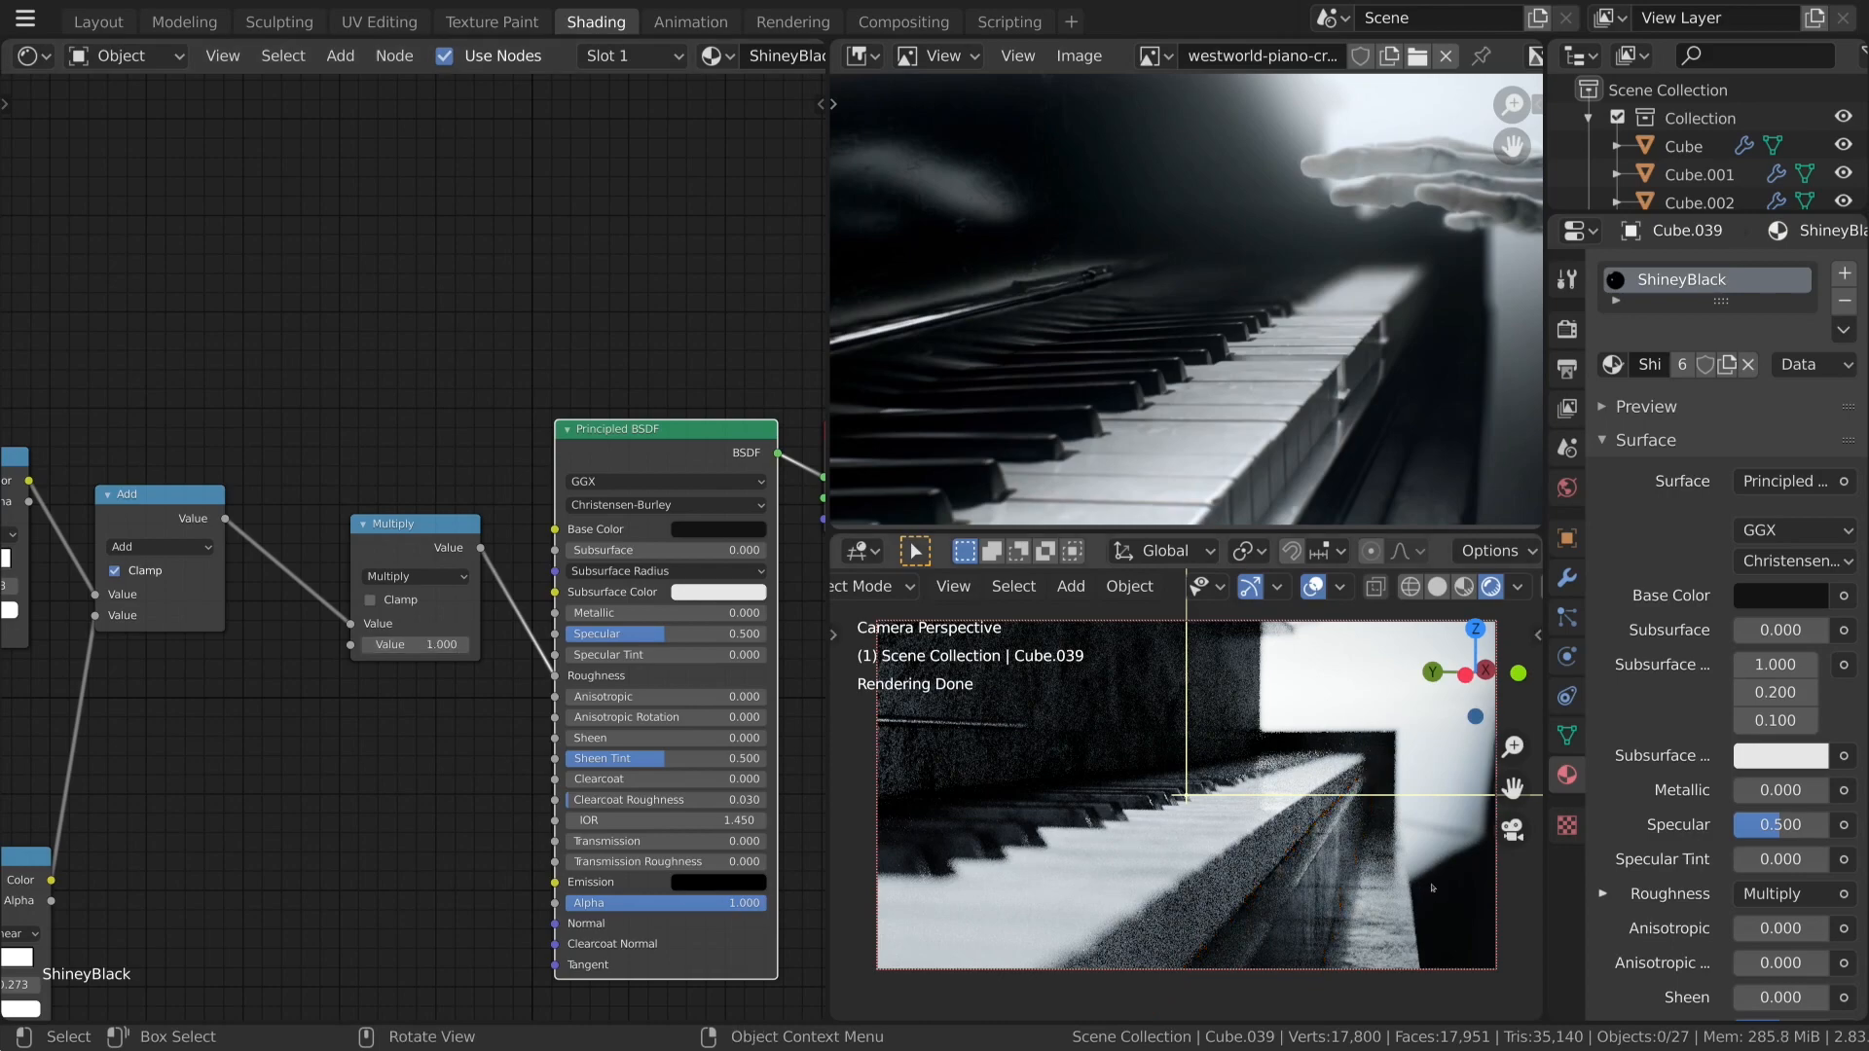
pyautogui.press('Return')
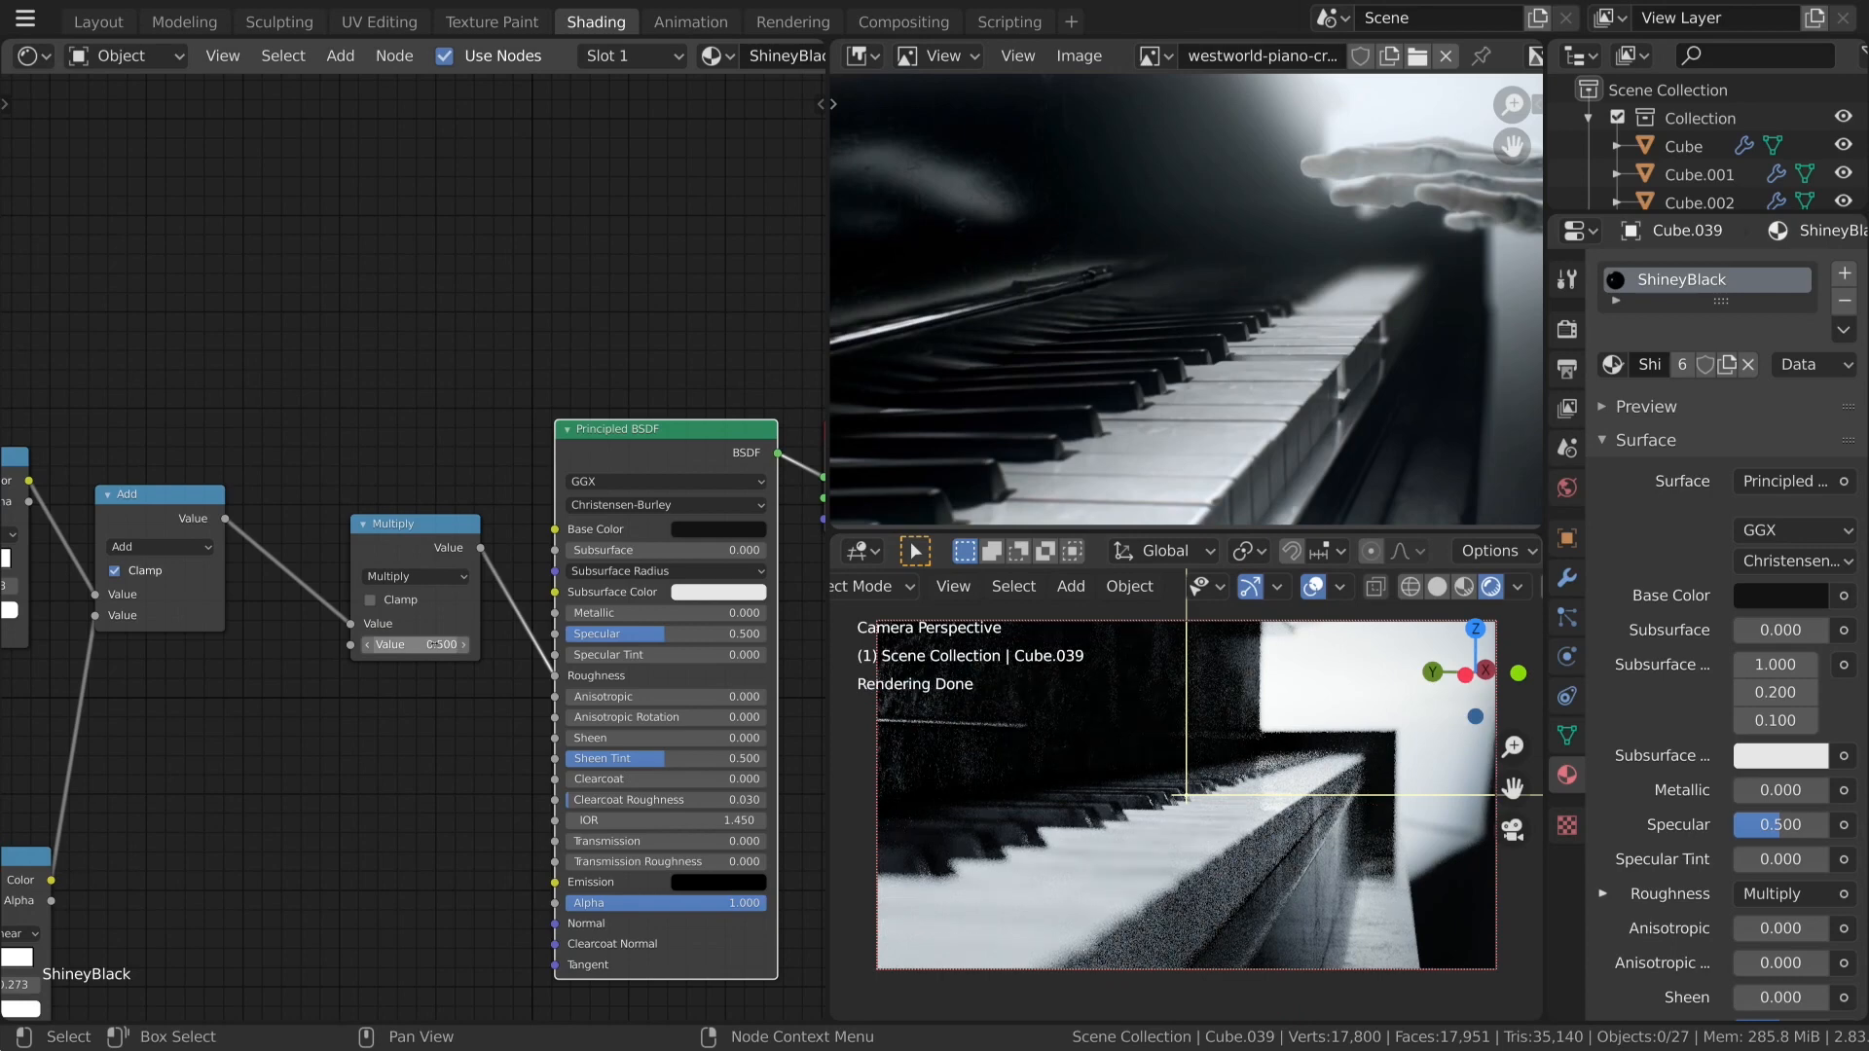
# Hide the viewport overlays and set the Multiply node's value to 0.3 after trying 0.2.
pyautogui.click(1313, 587)
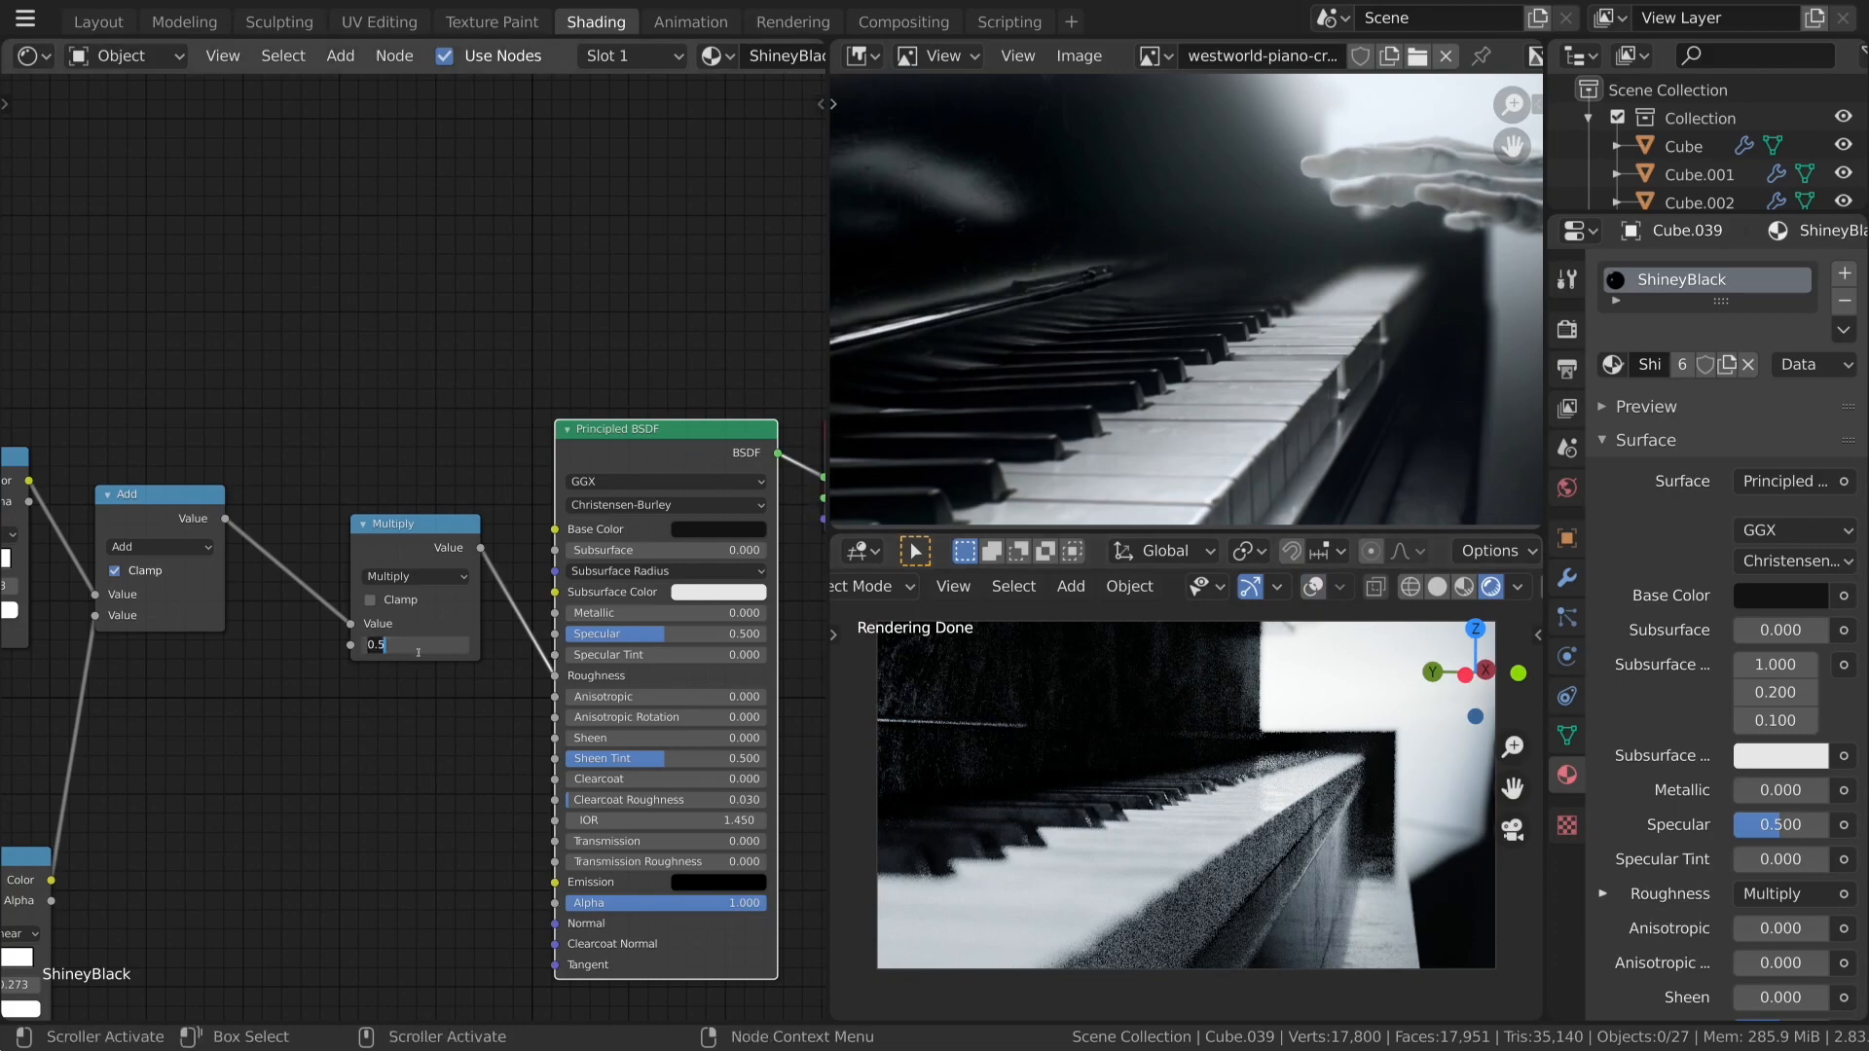
pyautogui.press('Return')
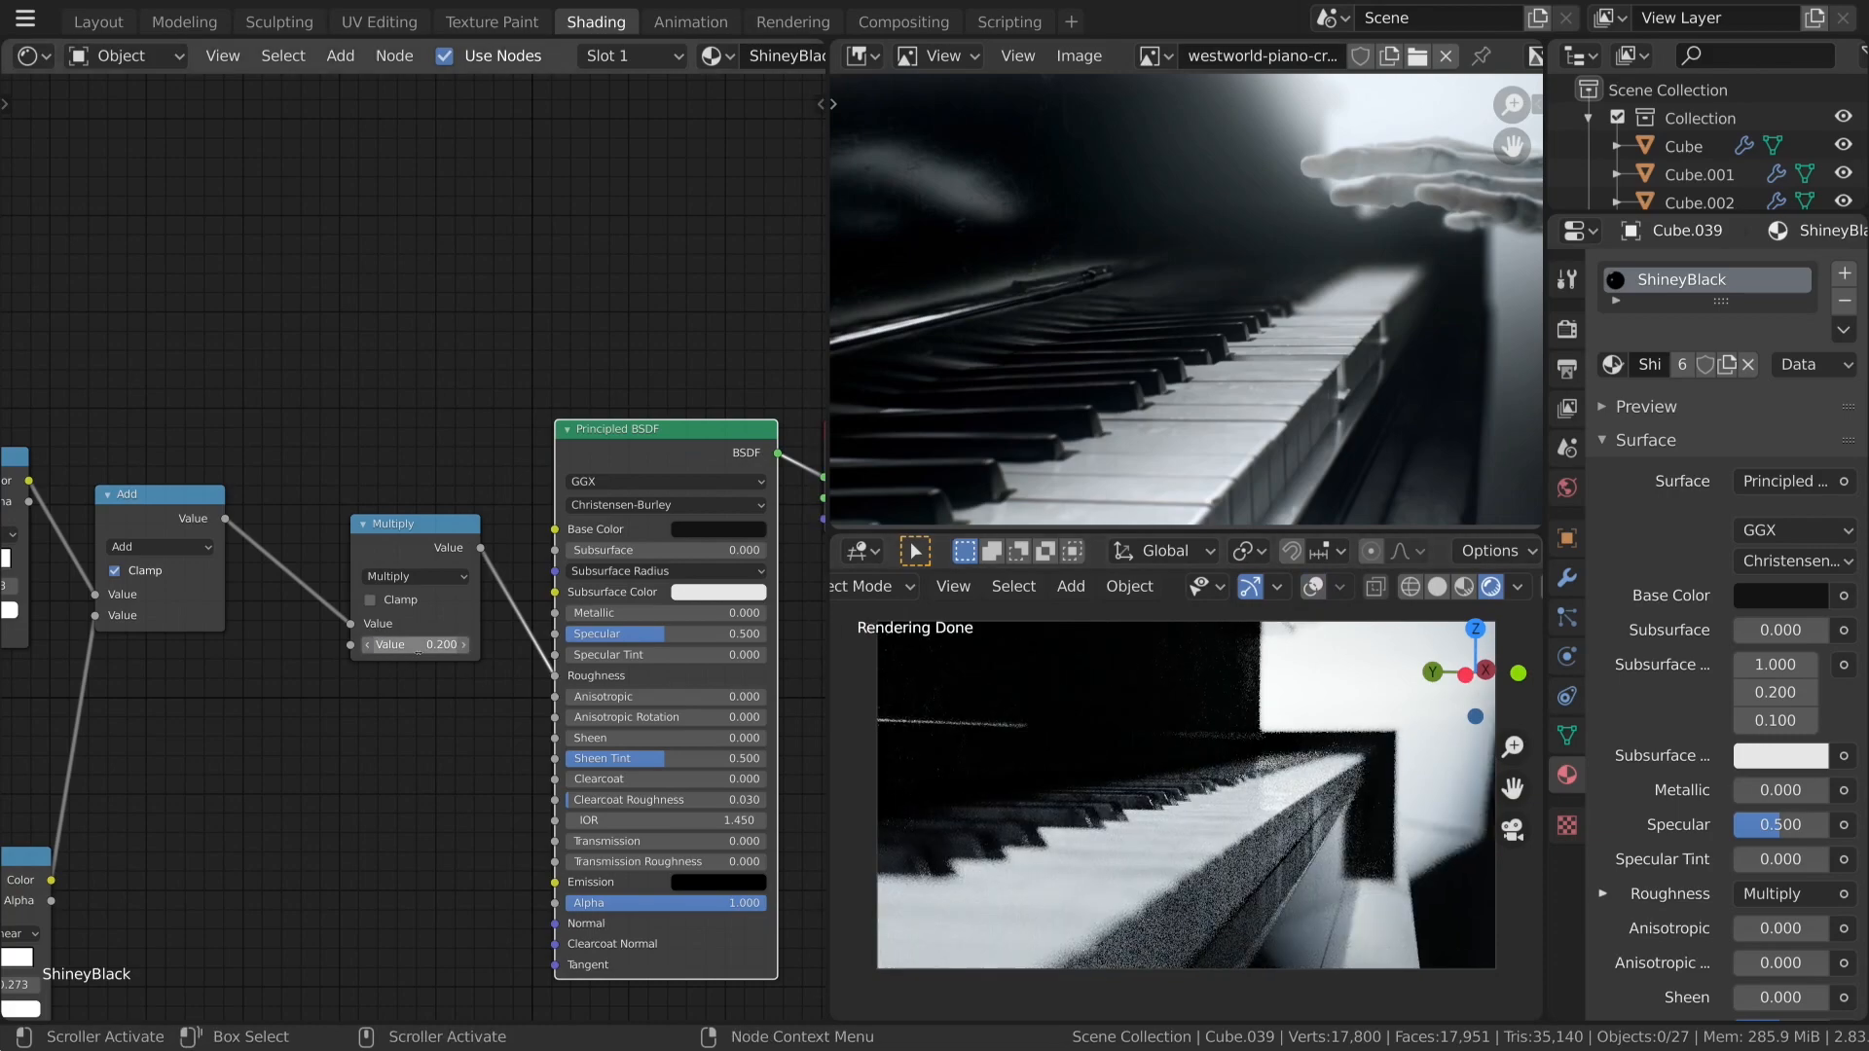
pyautogui.write('0.3')
pyautogui.press('Return')
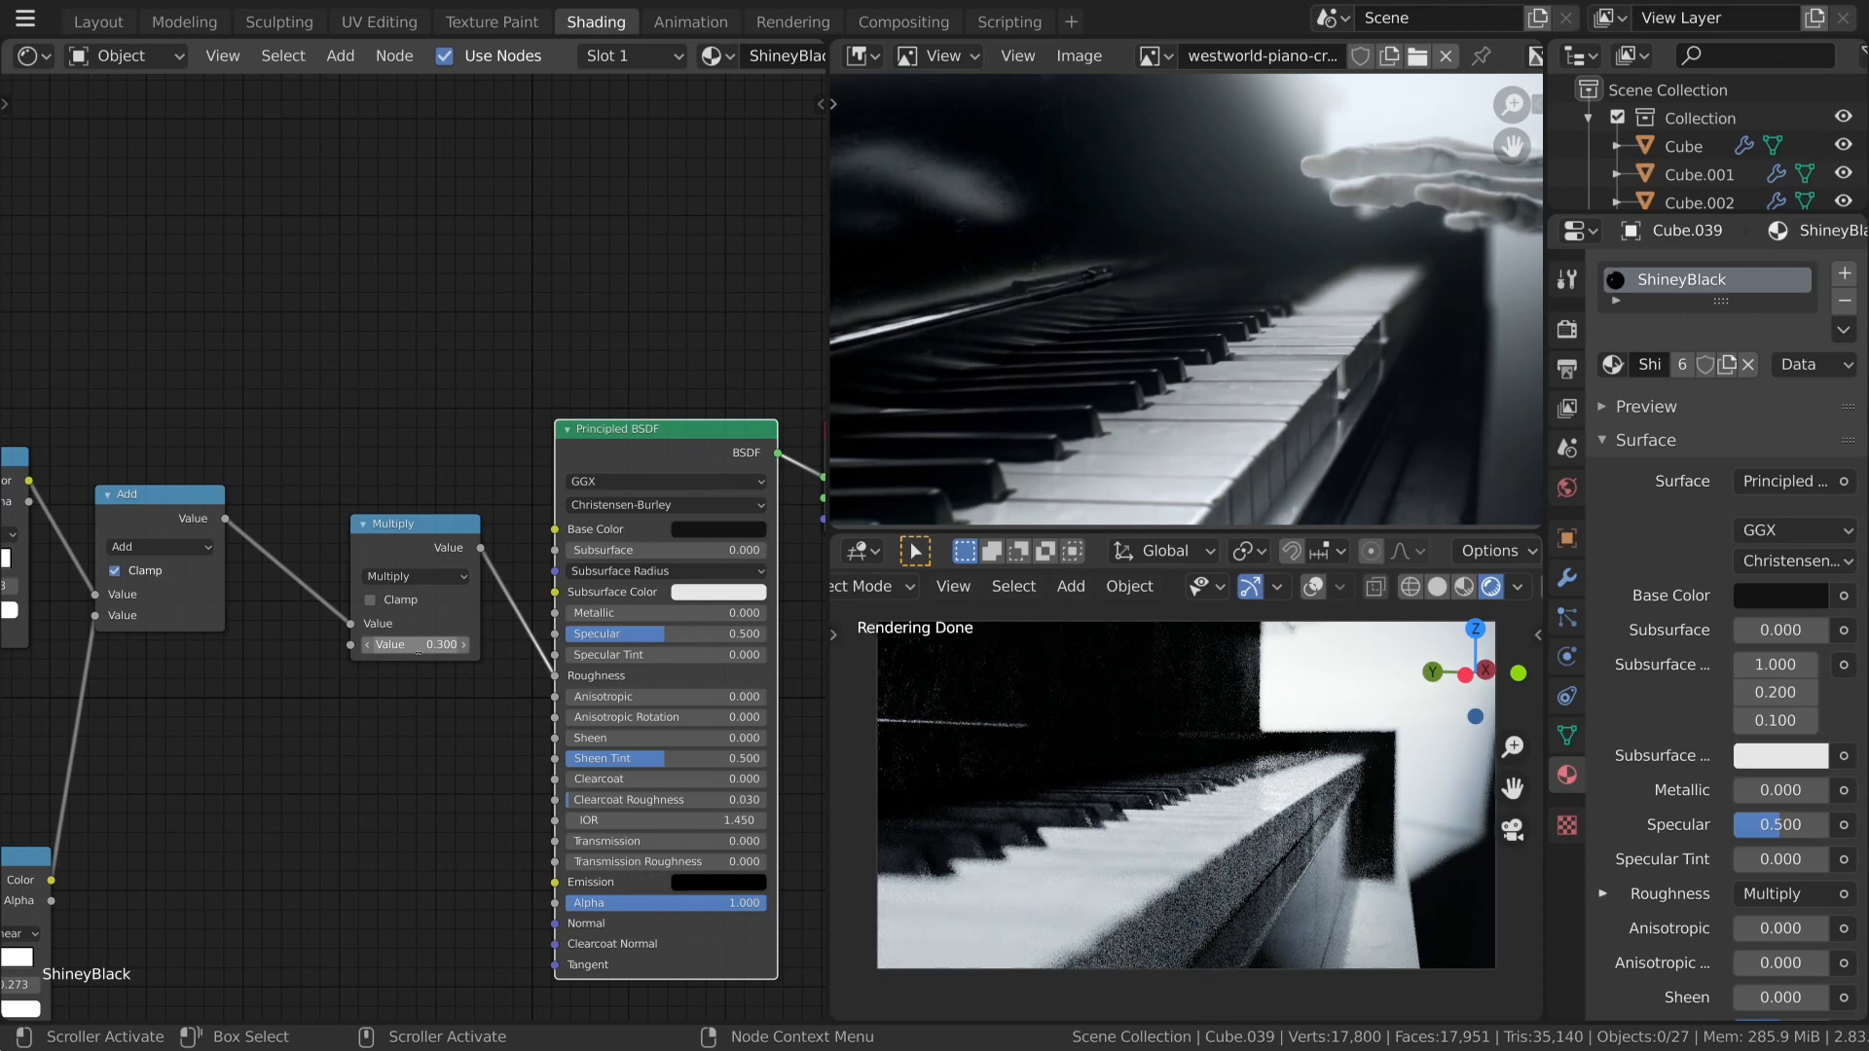
# Add an Image Texture node below the Multiply node and start choosing an image file for it.
pyautogui.scroll(-4, 466, 552)
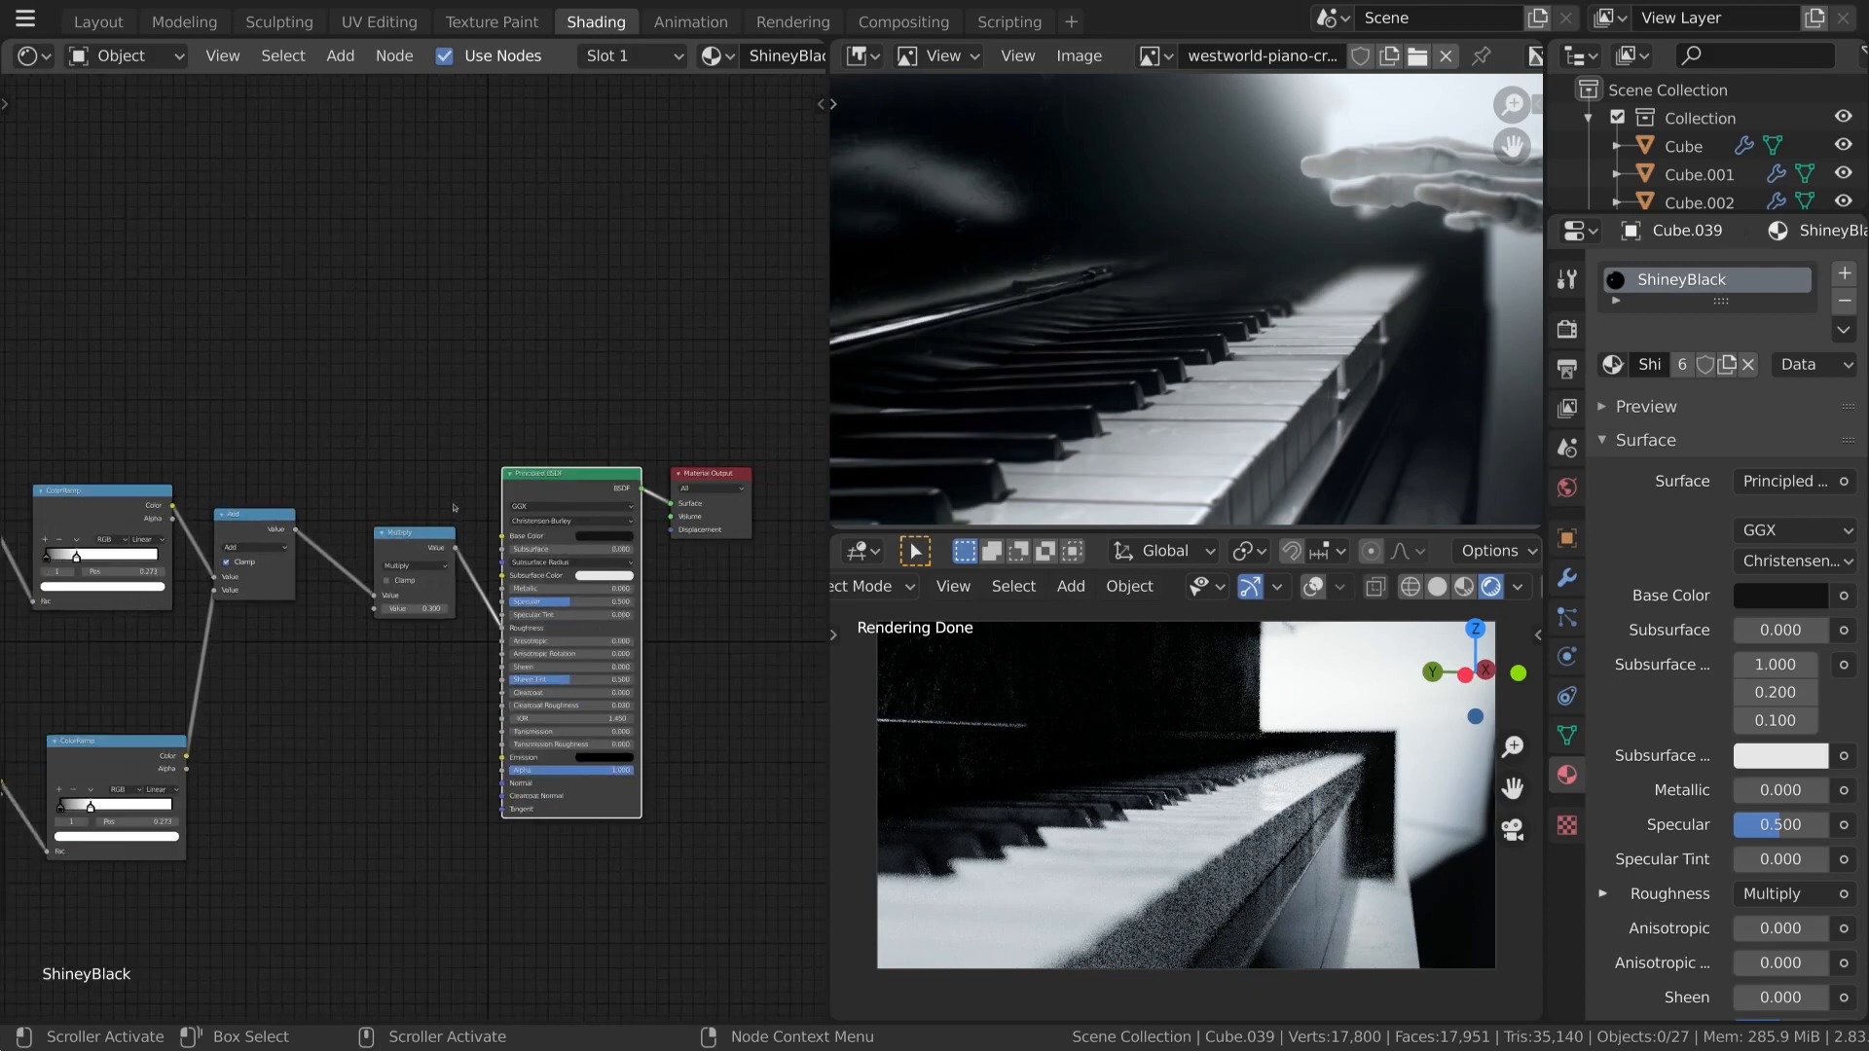
pyautogui.scroll(4, 461, 749)
pyautogui.hotkey('shift', 'a')
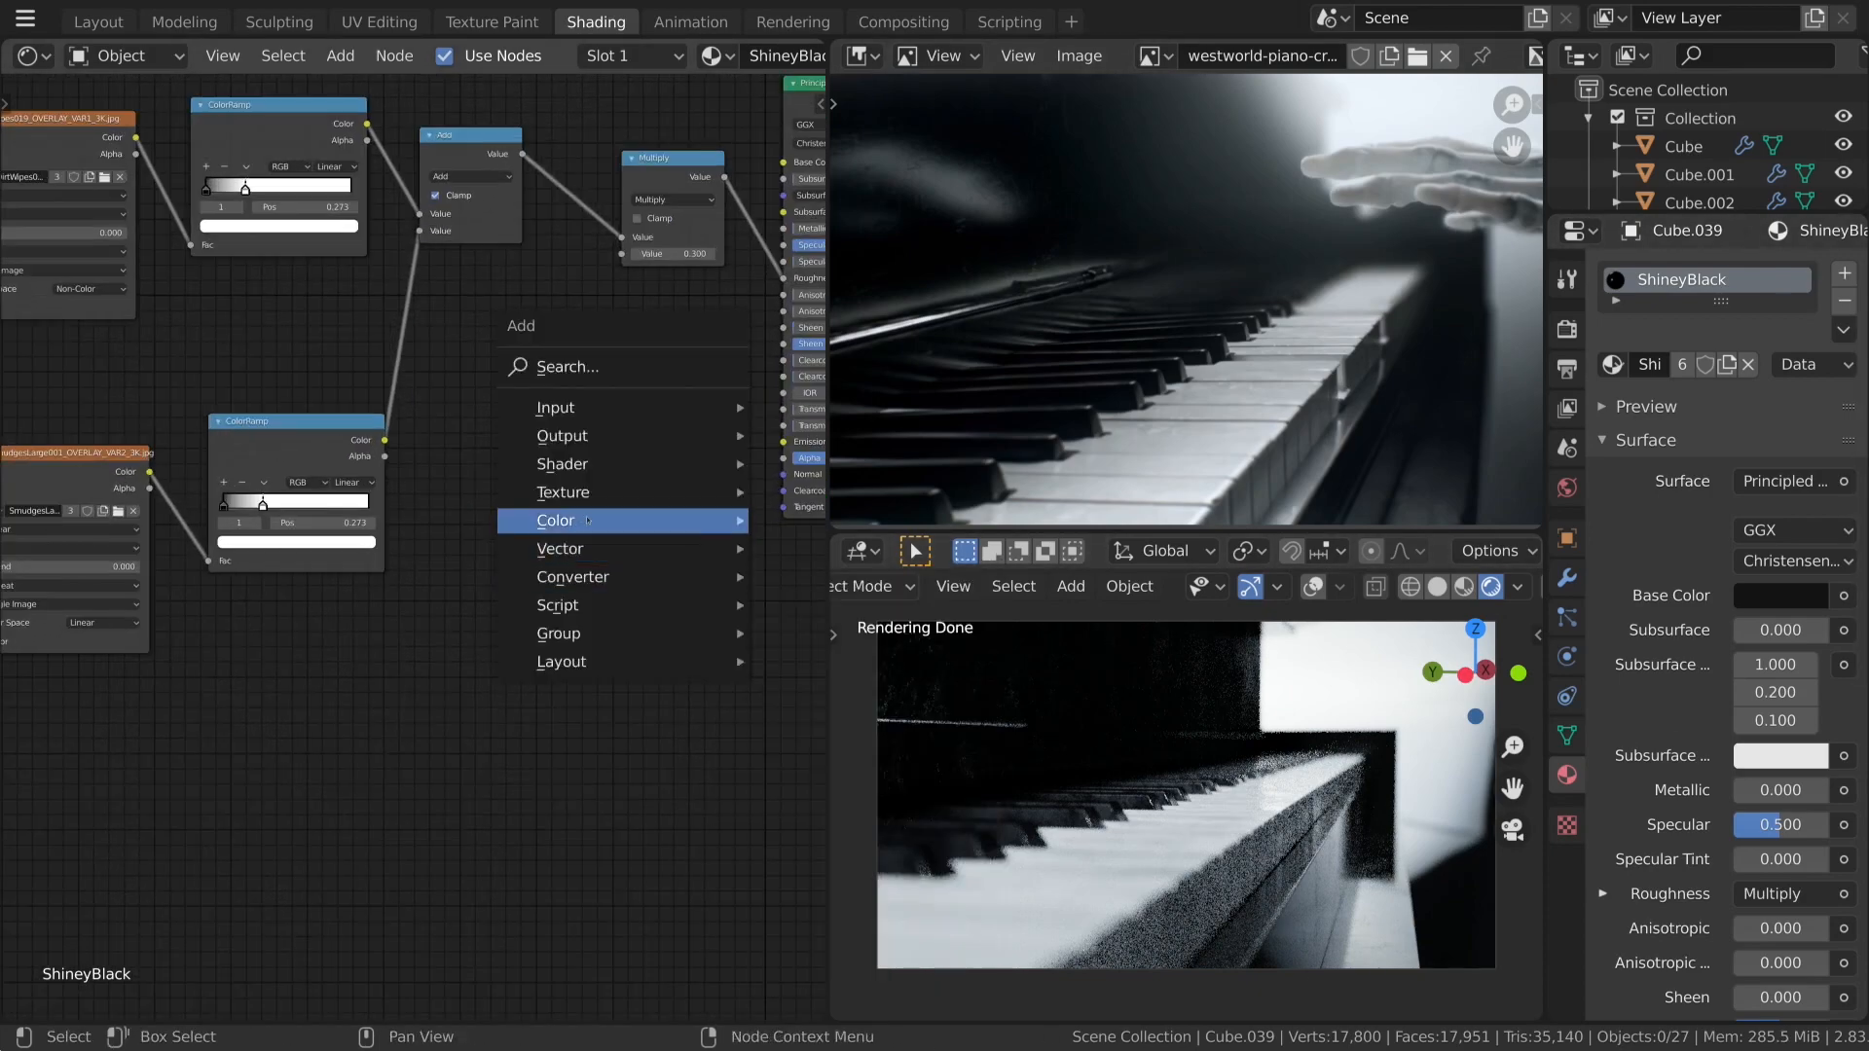
pyautogui.moveTo(584, 492)
pyautogui.click(865, 719)
pyautogui.click(519, 445)
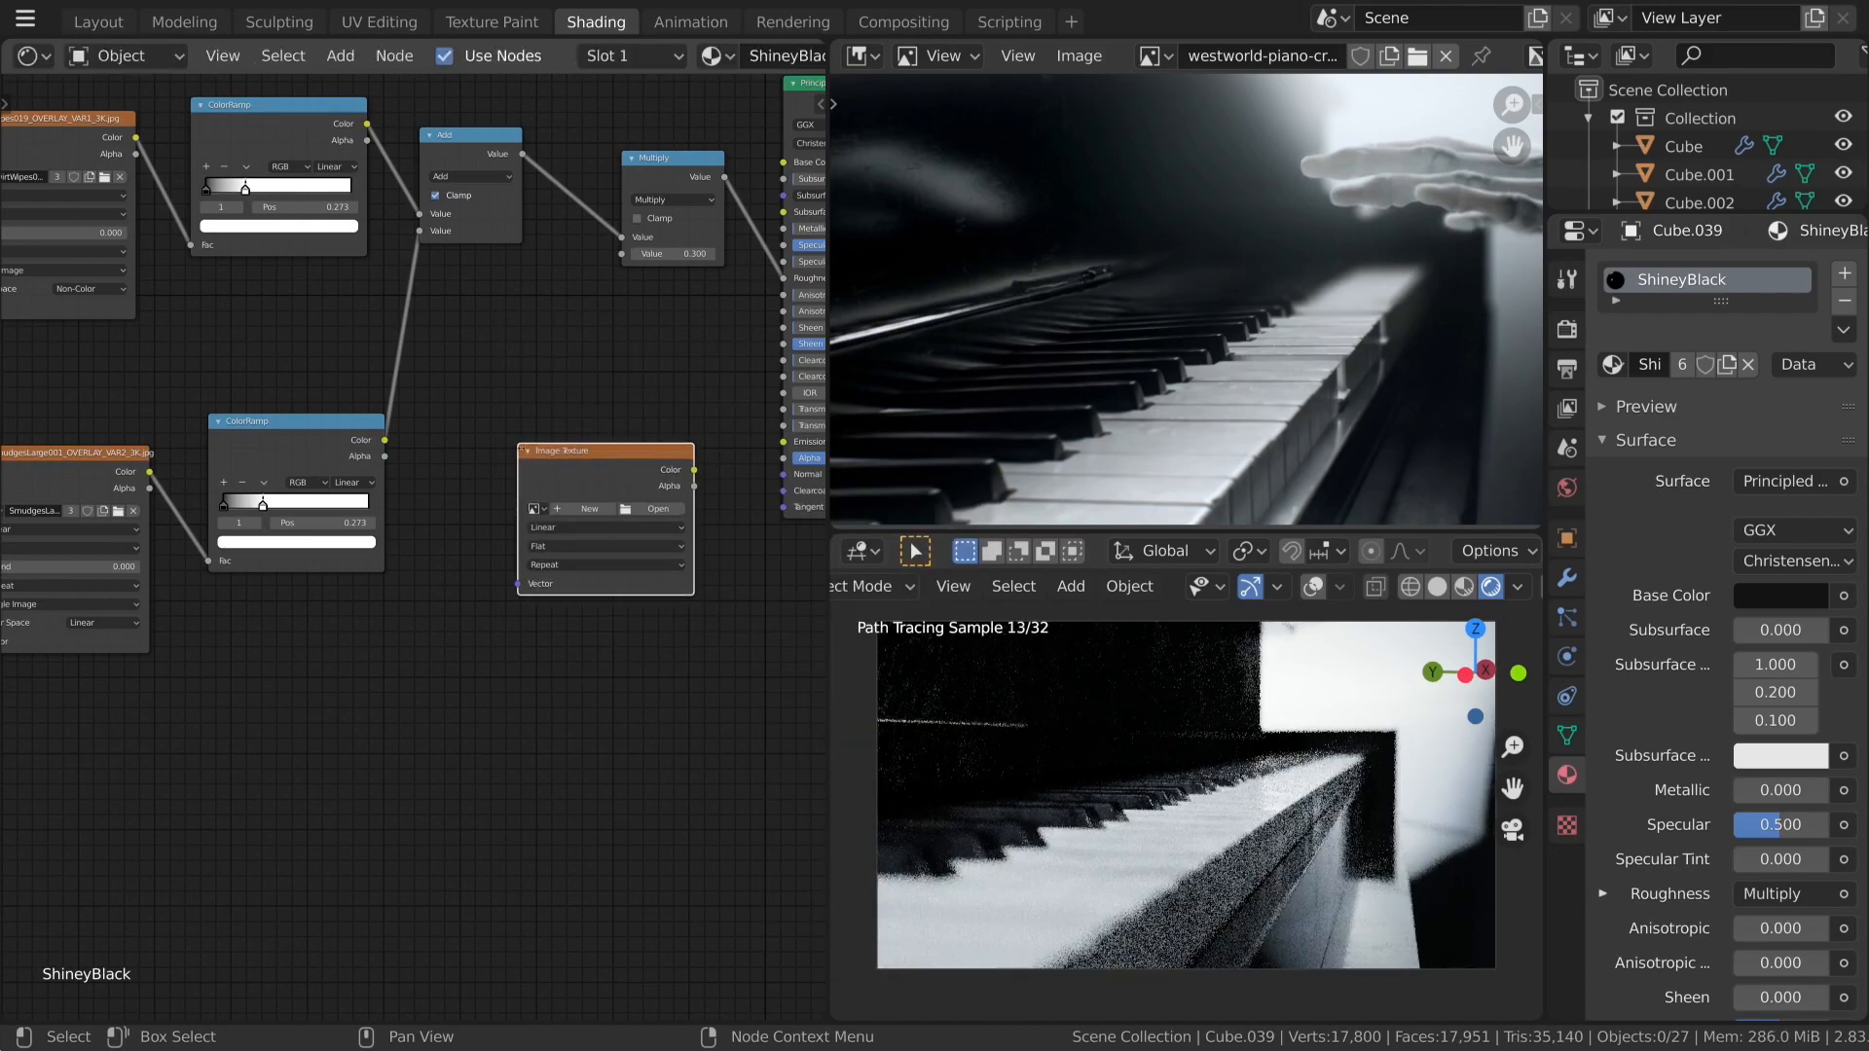
pyautogui.click(655, 512)
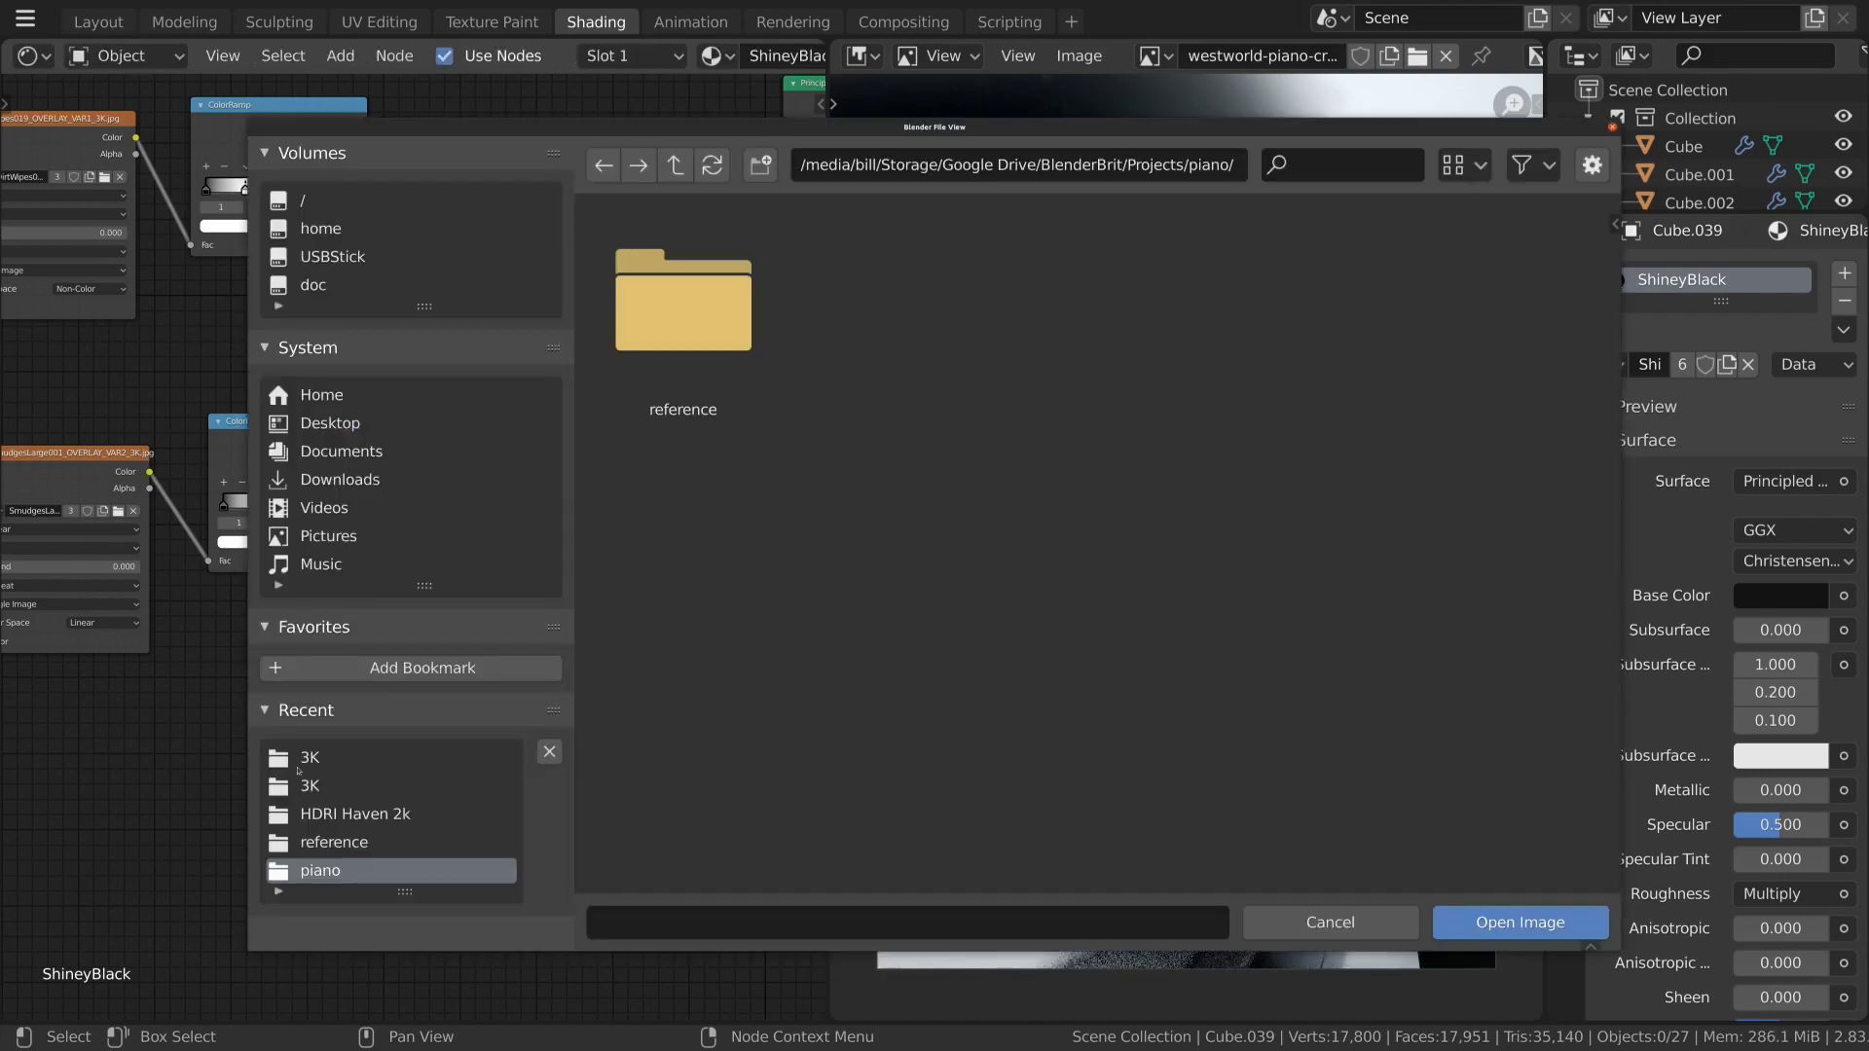
# Search the BlenderBrit Projects folder for "scrat".
pyautogui.click(675, 165)
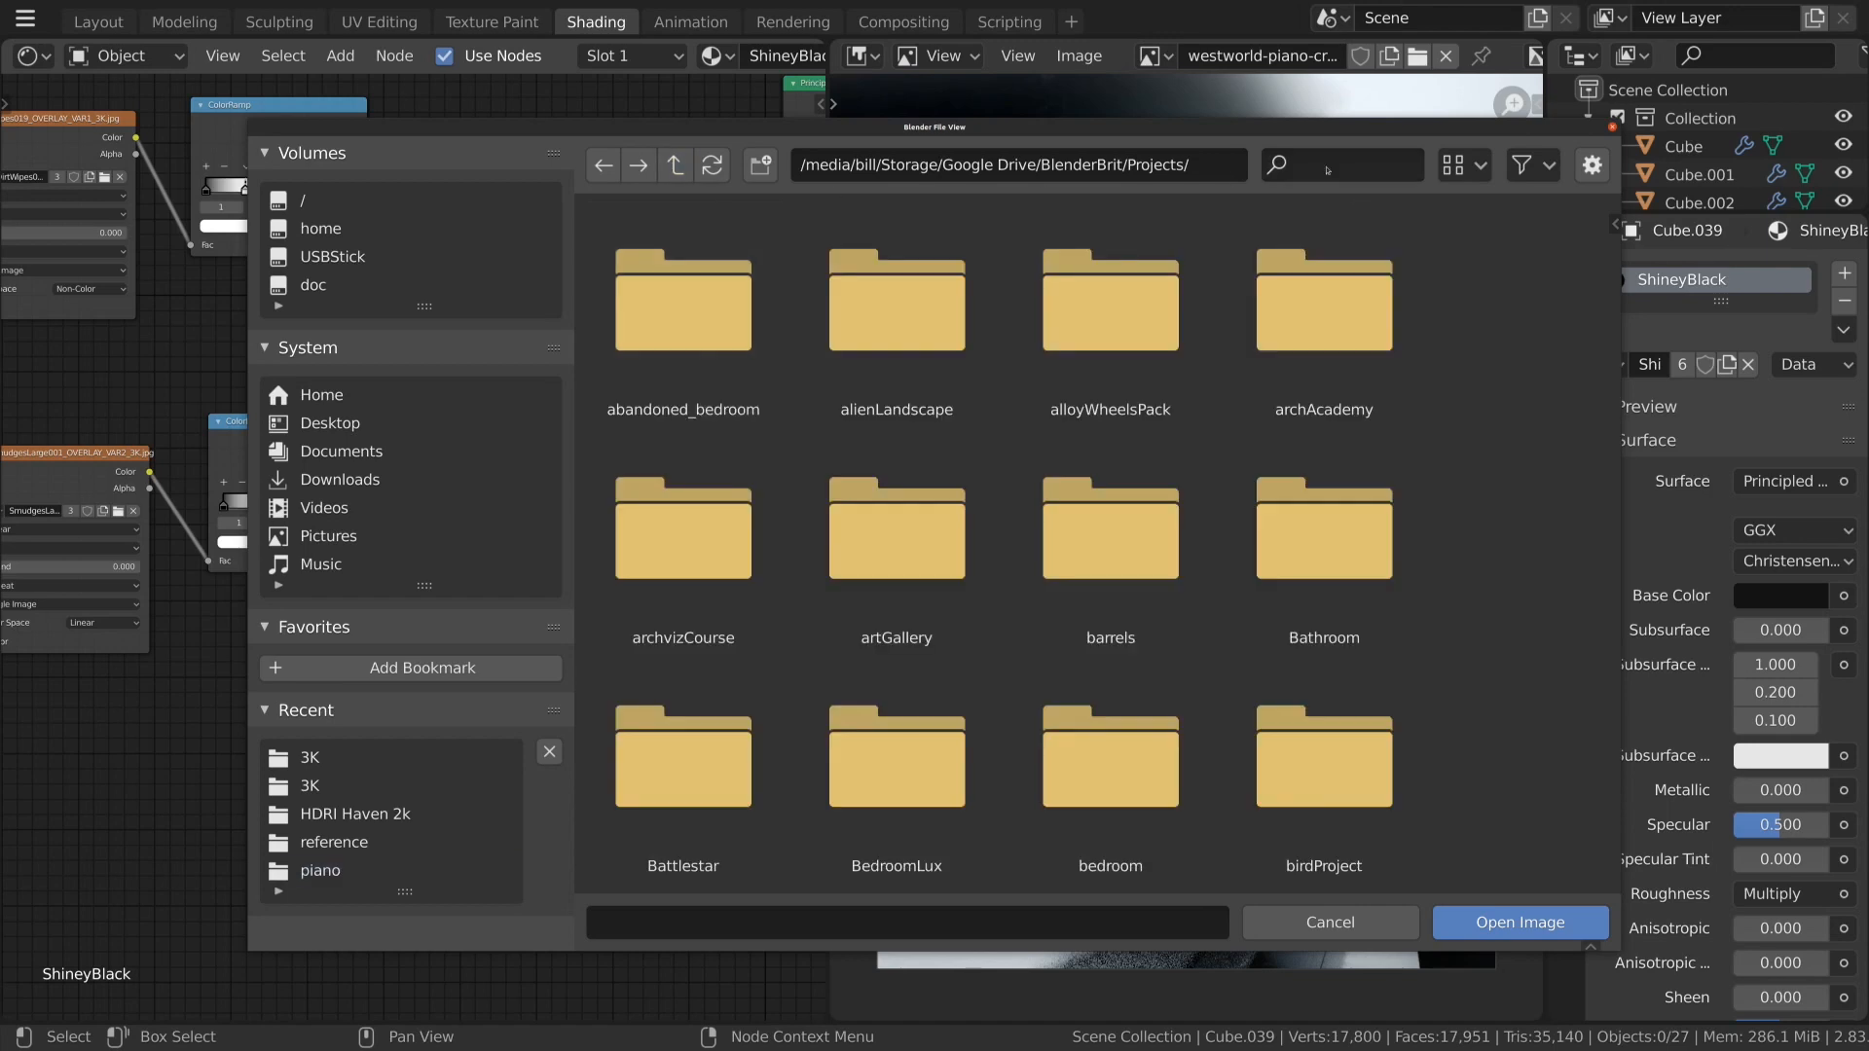
pyautogui.click(1393, 178)
pyautogui.write('scrat')
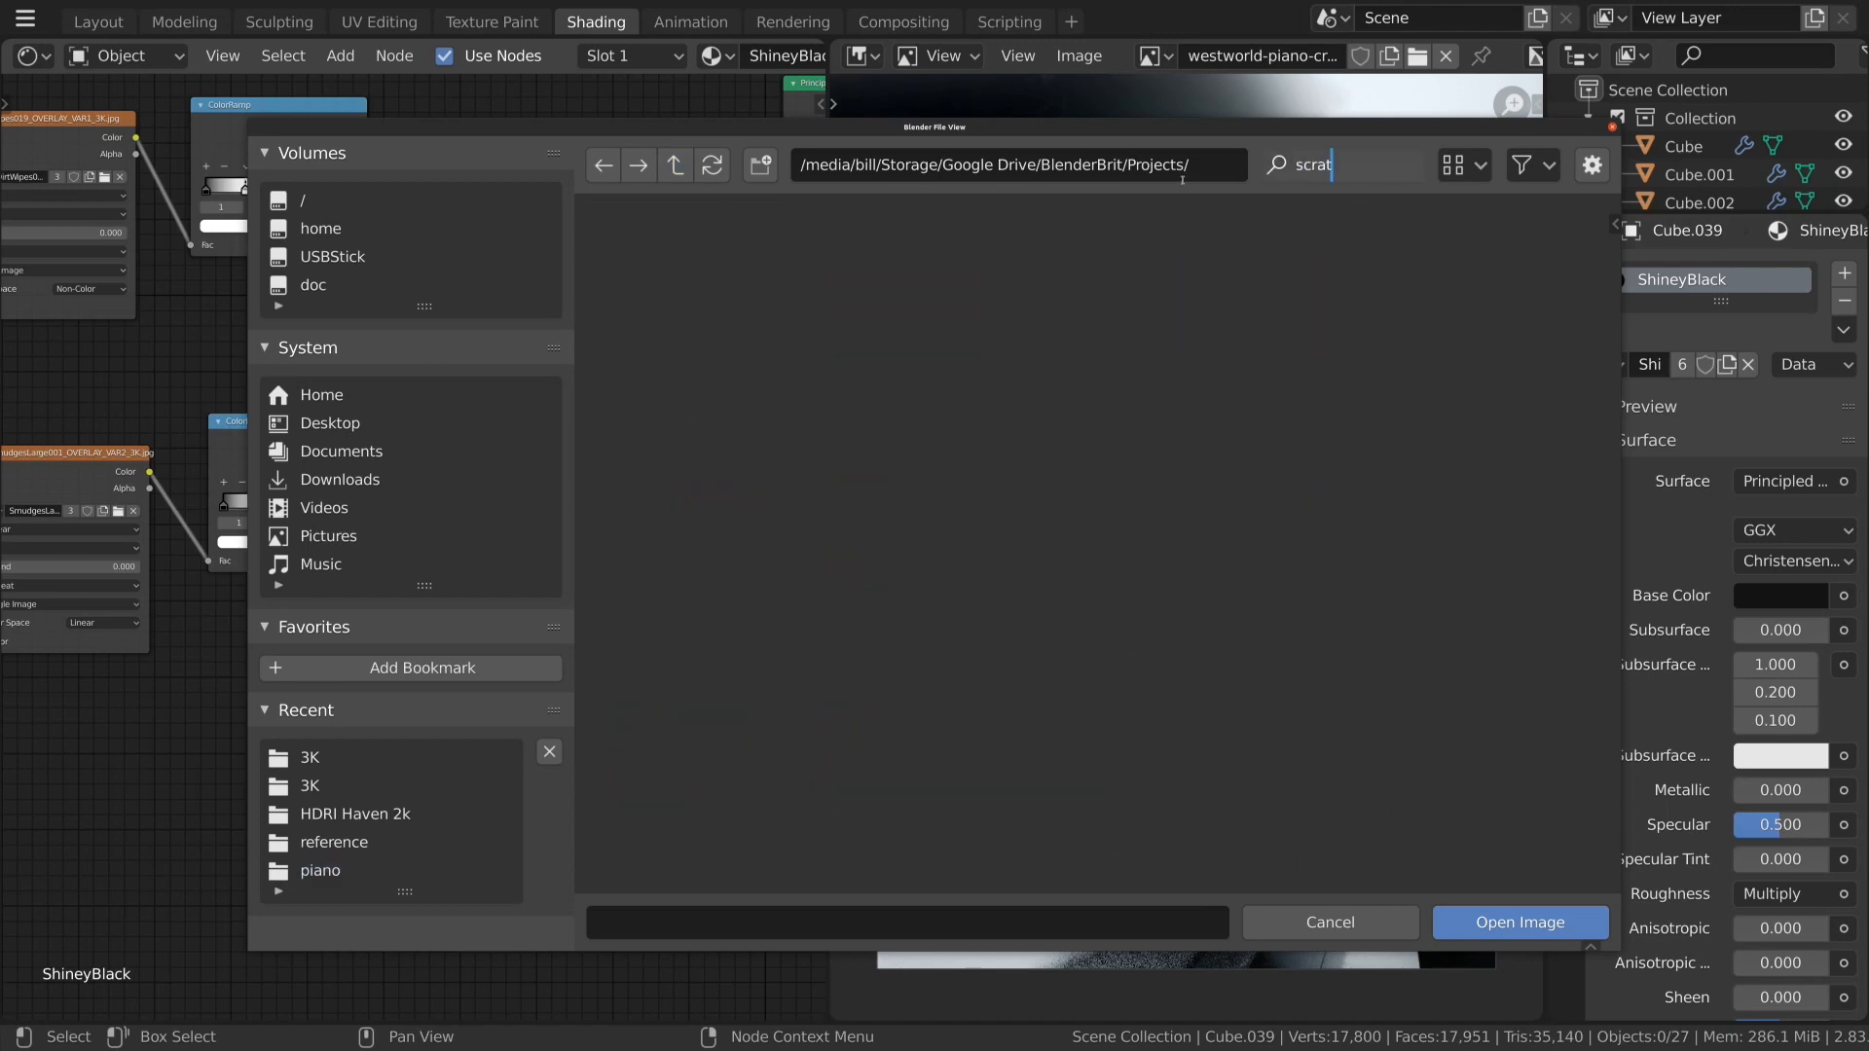
# Go to the Poliigon Materials folder by way of the recent DirtWipes019 3K folder and filter it for "scra".
pyautogui.click(310, 786)
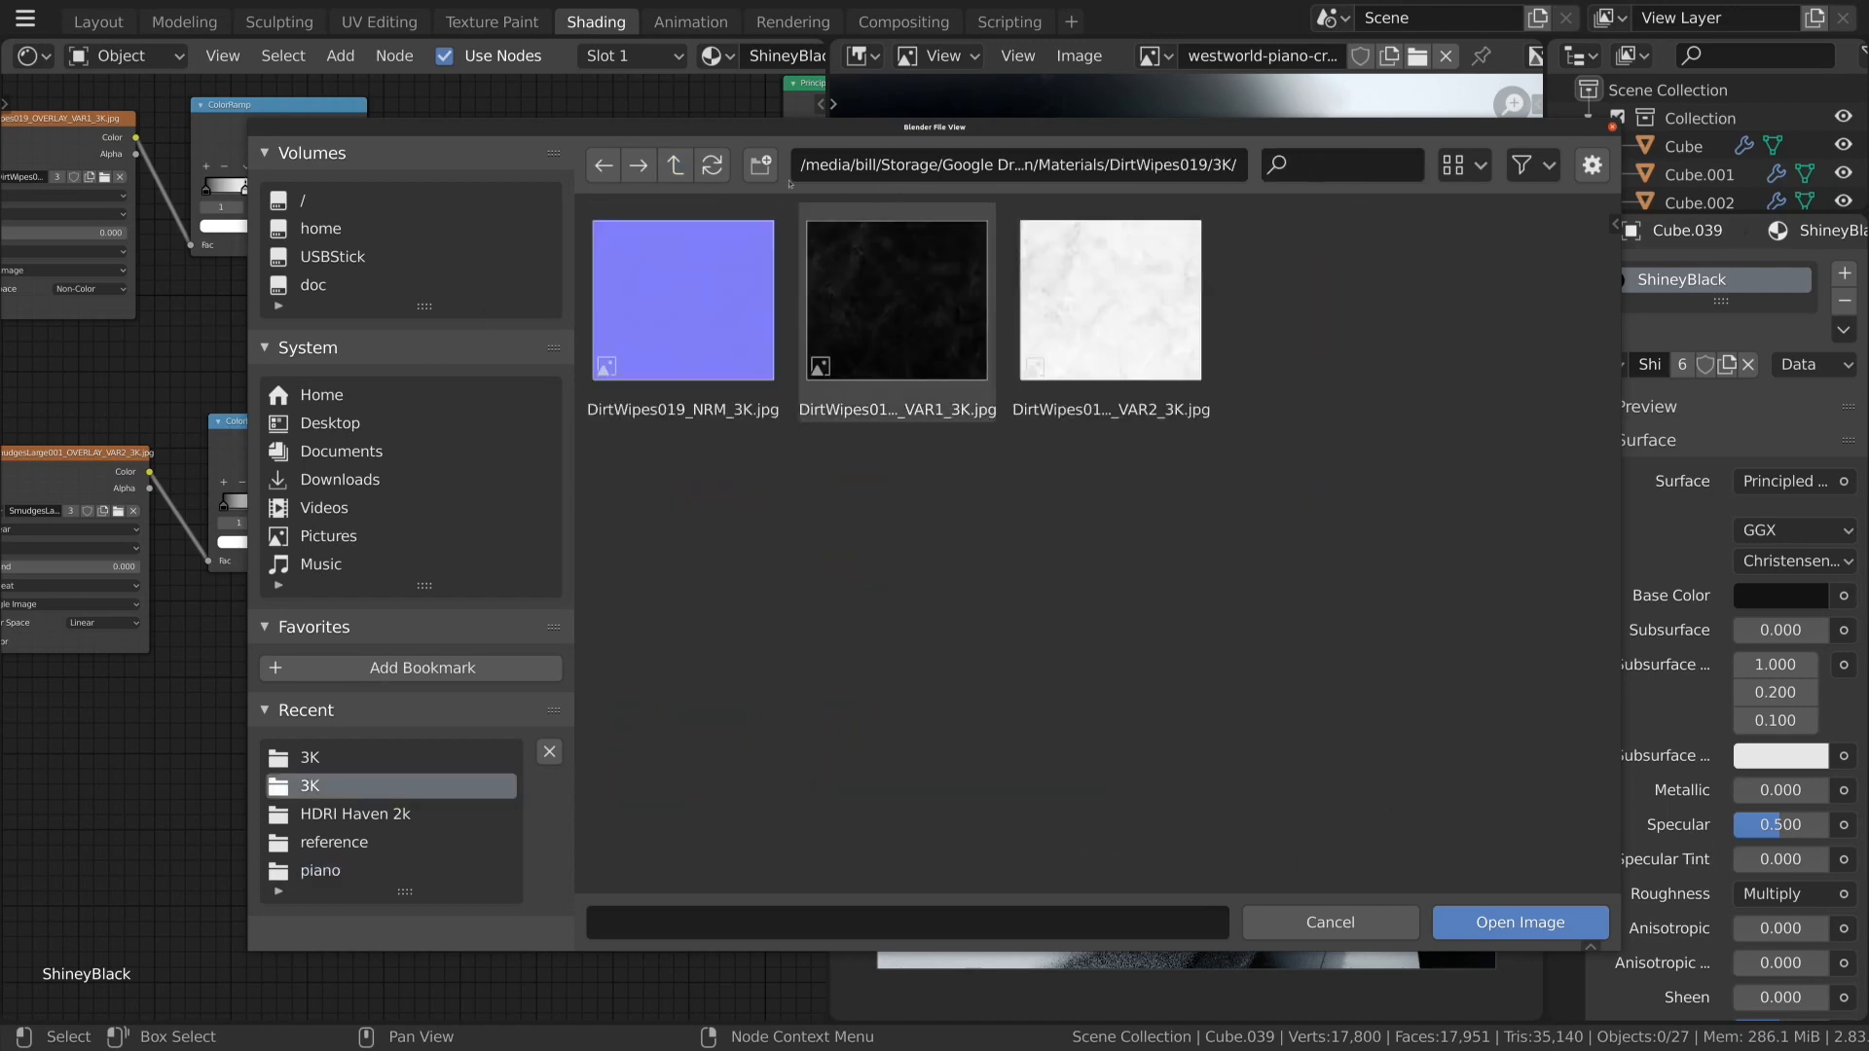
pyautogui.doubleClick(675, 165)
pyautogui.click(1289, 177)
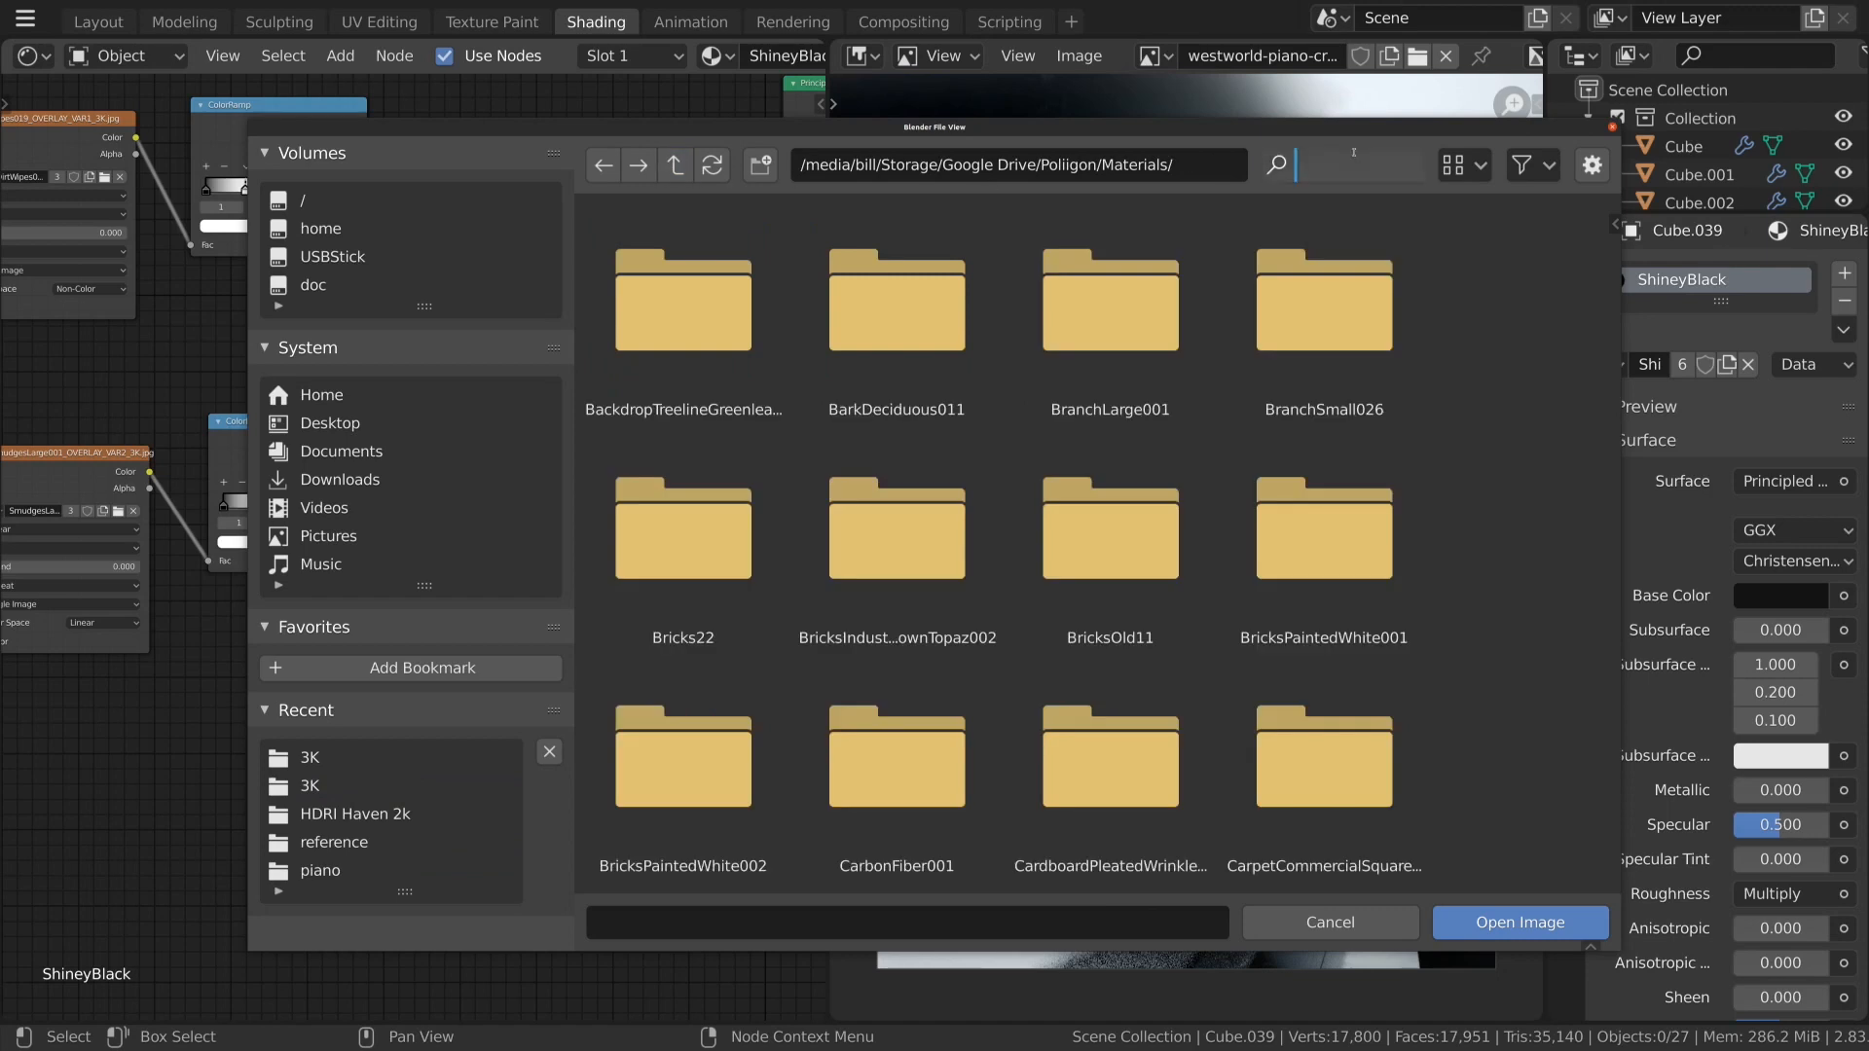
pyautogui.write('scra')
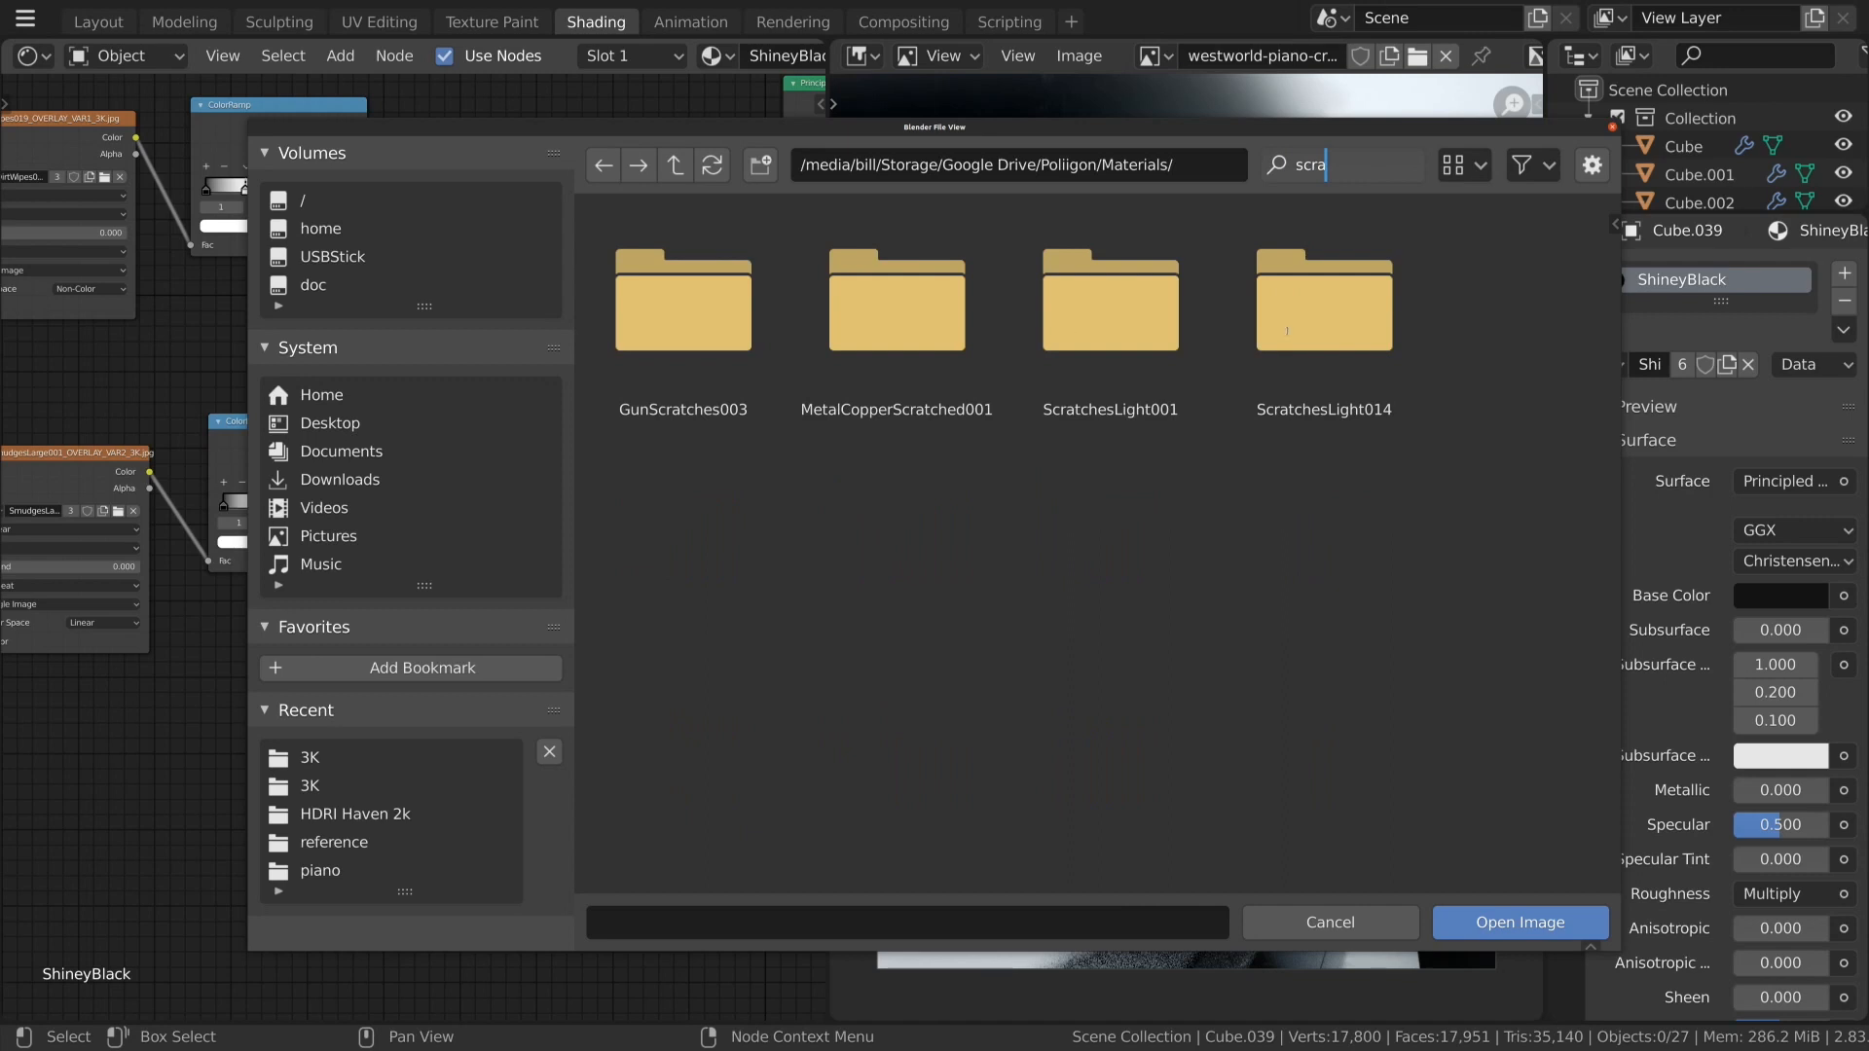
# Look at the textures in the ScratchesLight001 3K folder and return to the Materials folder.
pyautogui.doubleClick(1113, 310)
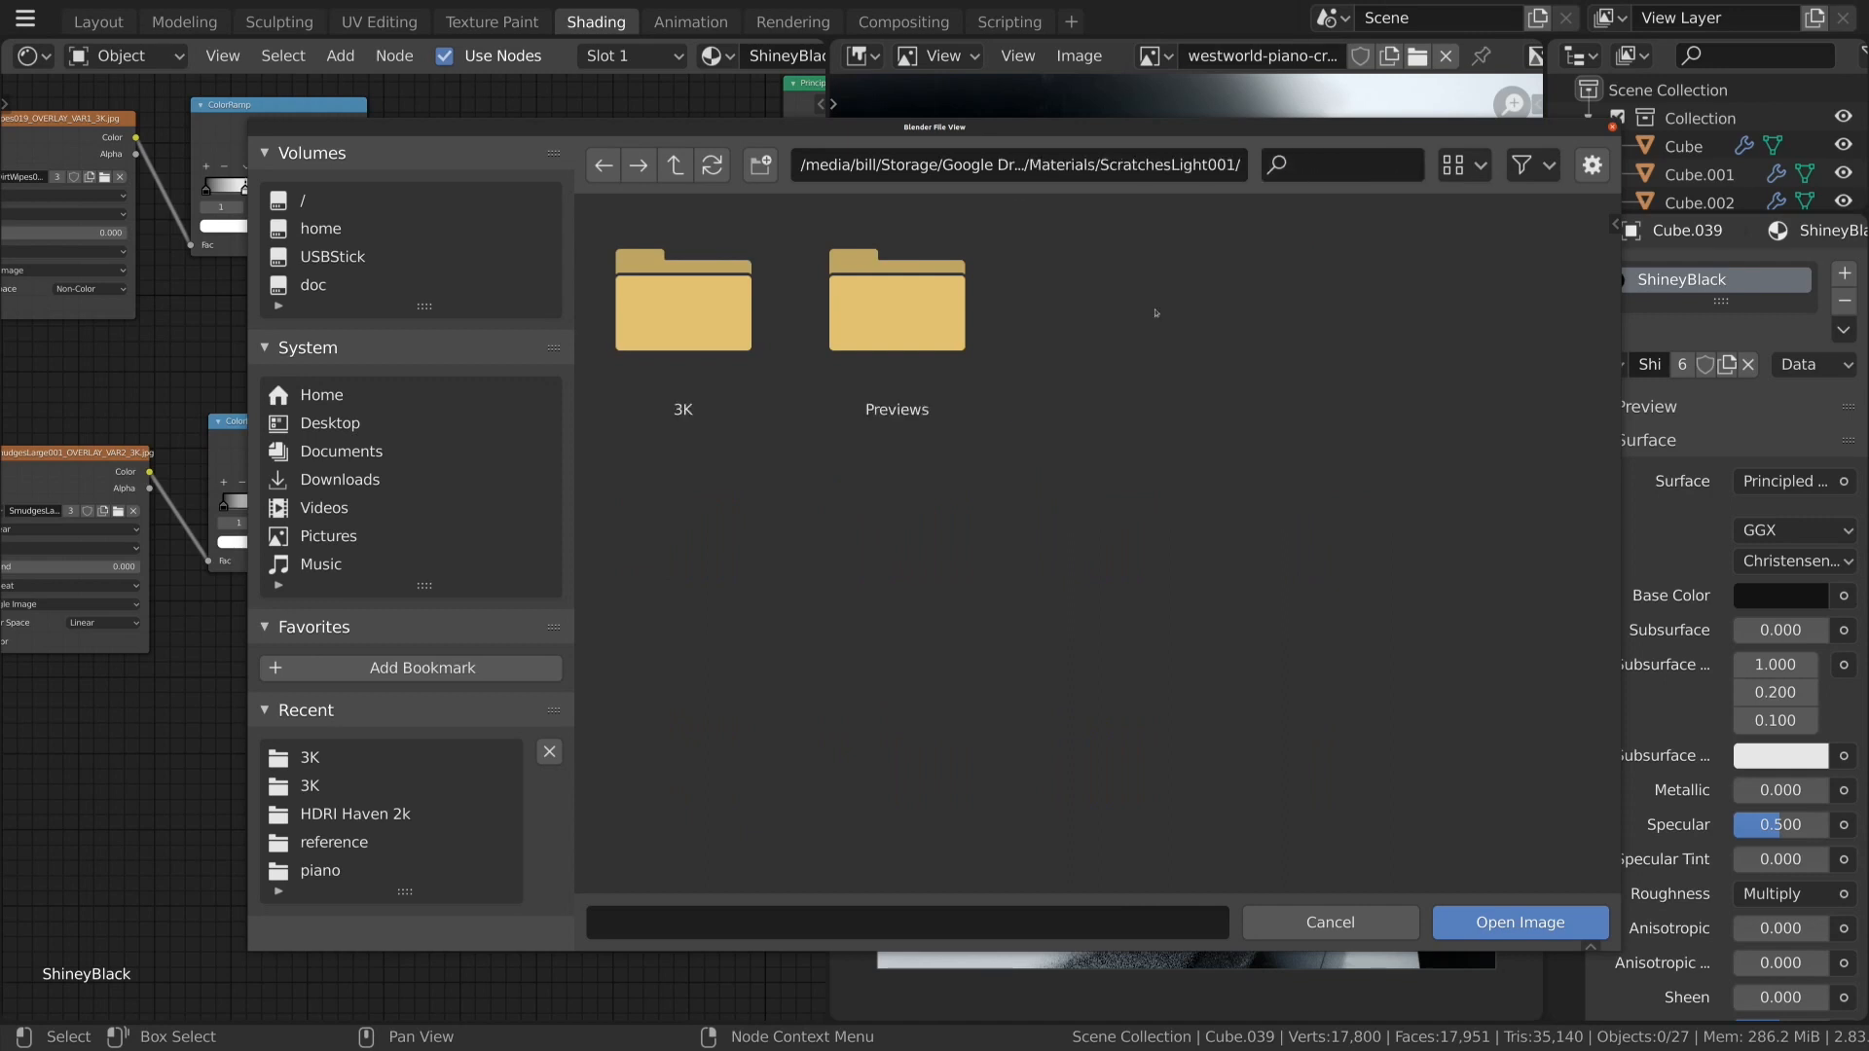
pyautogui.doubleClick(636, 359)
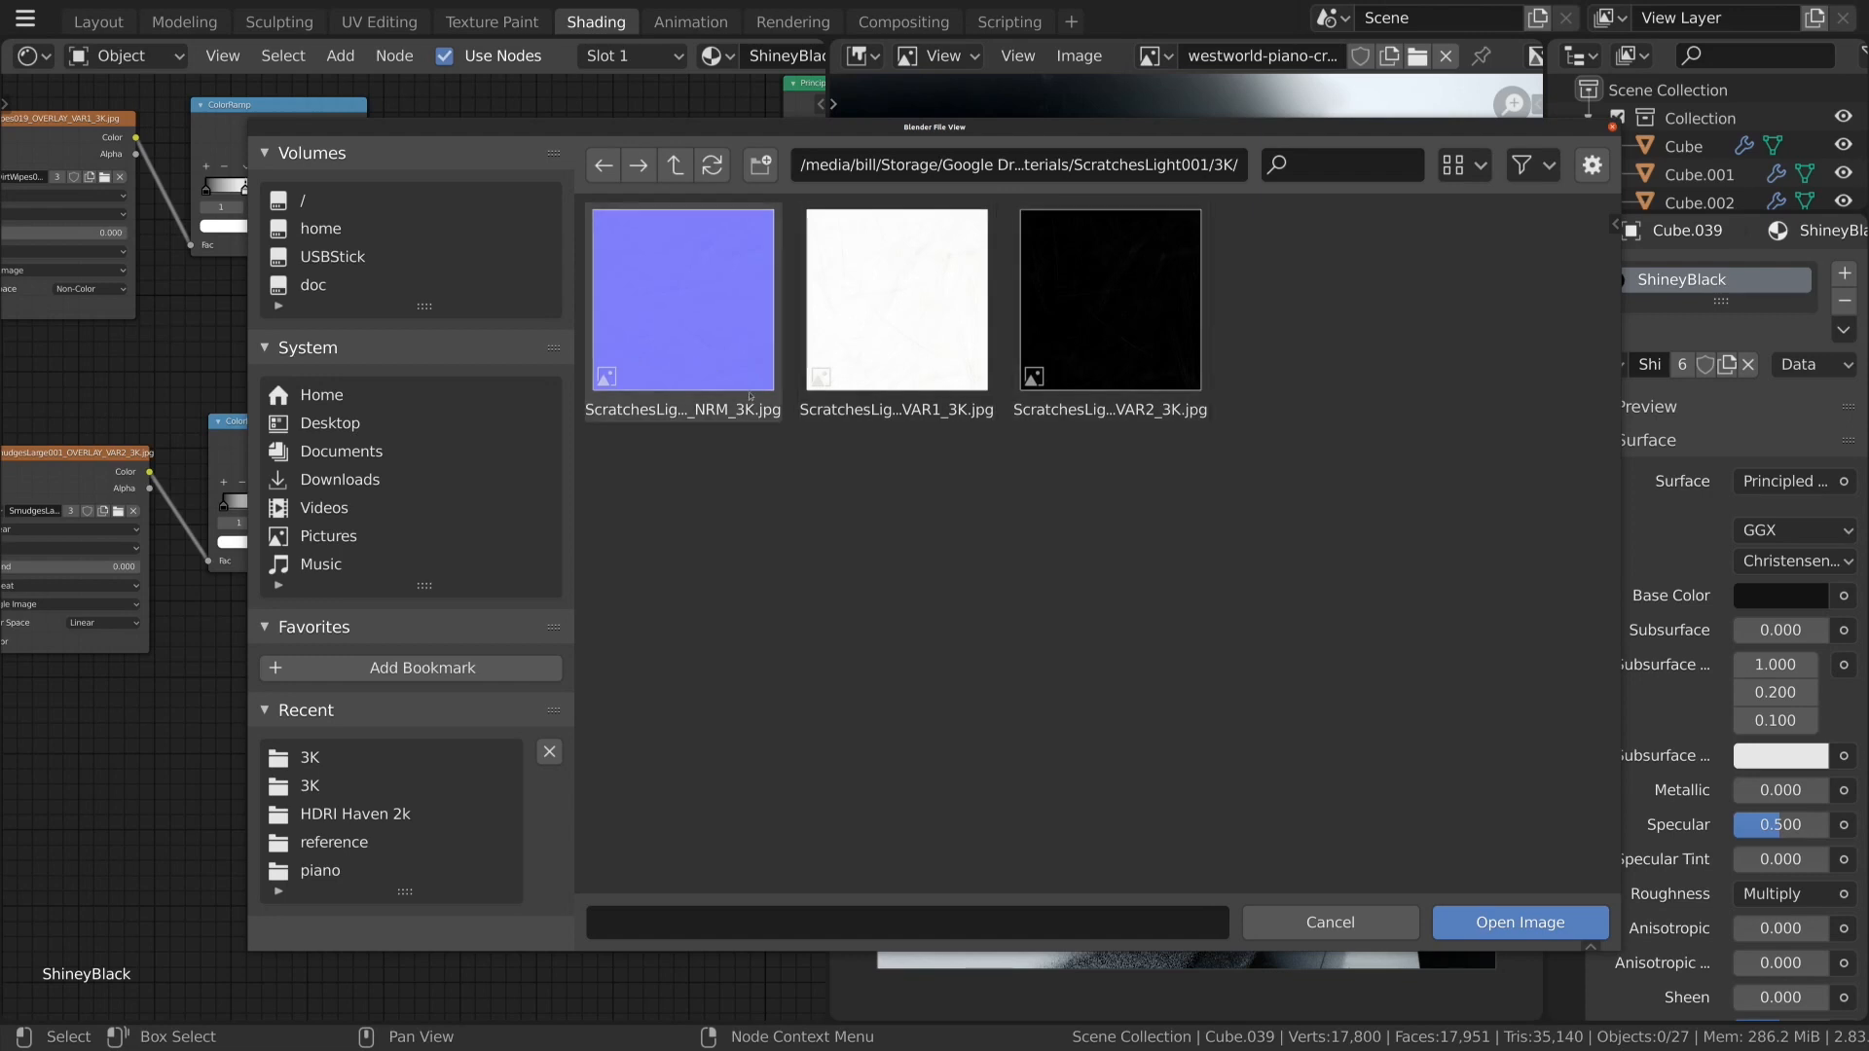
pyautogui.click(675, 164)
pyautogui.click(674, 165)
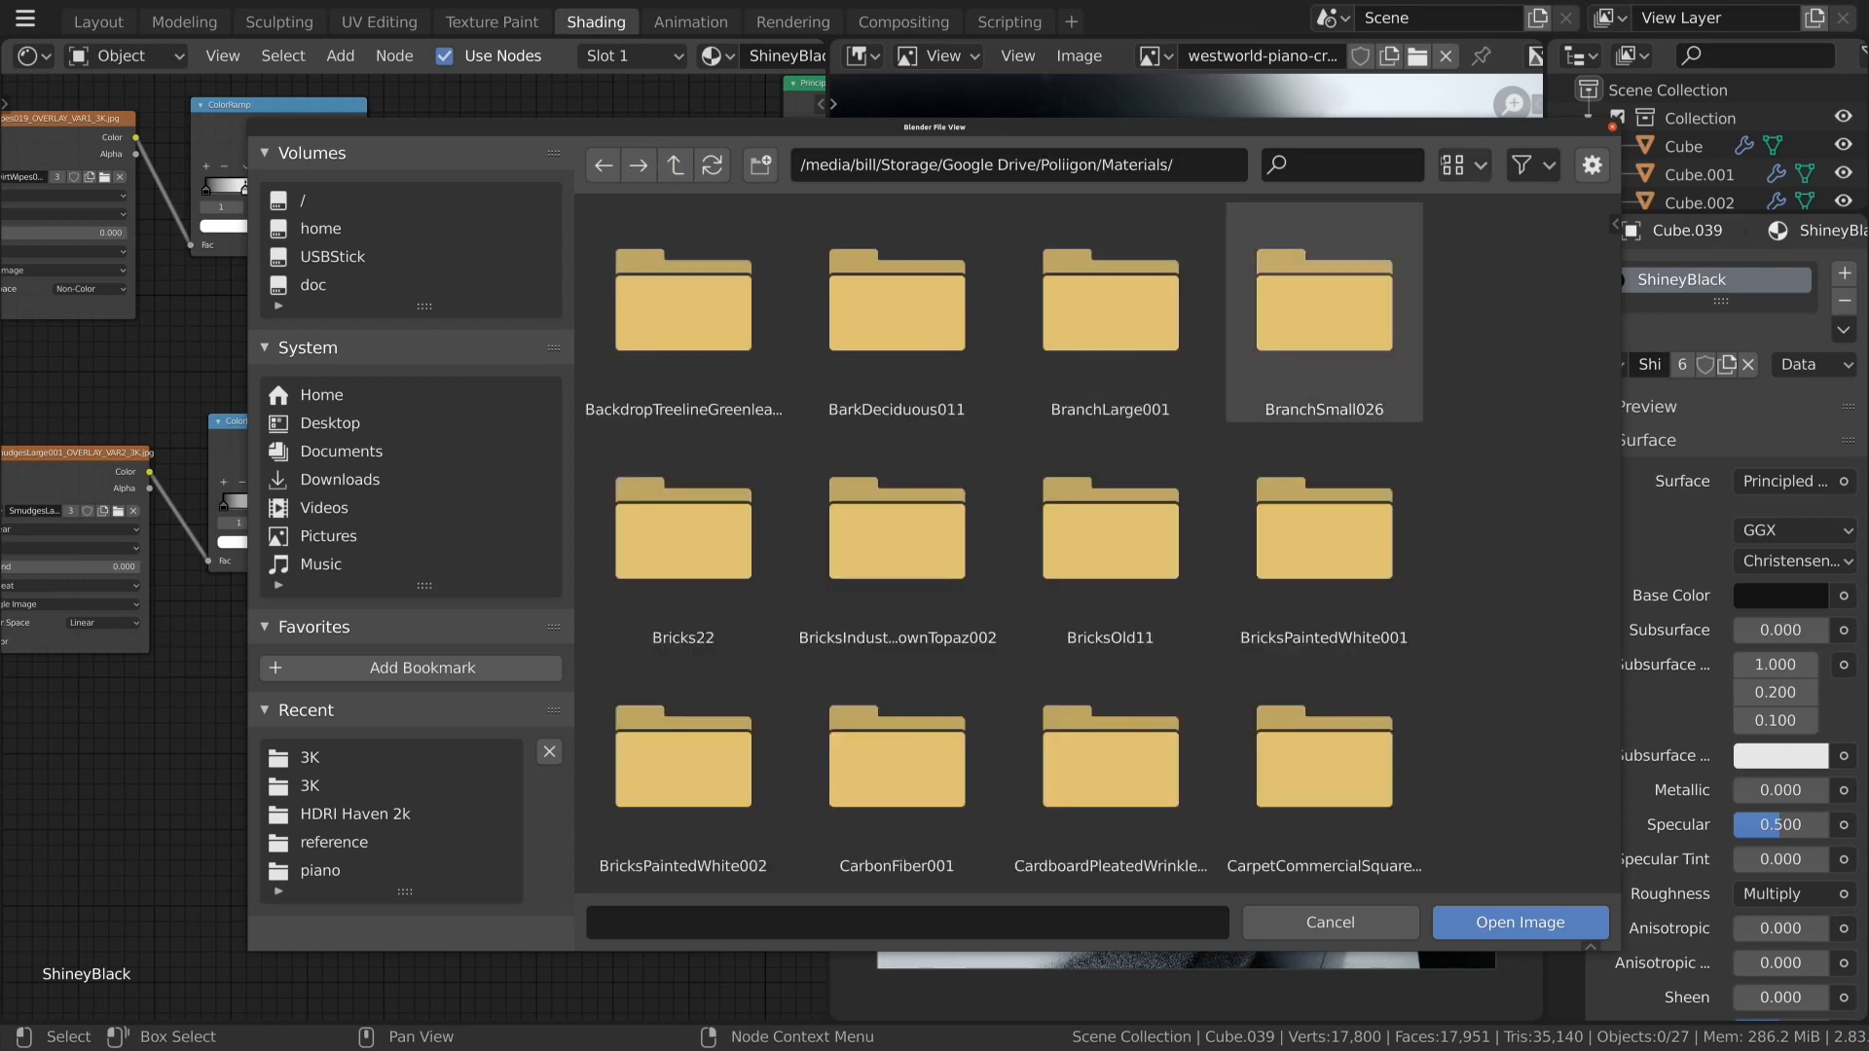
# Filter the materials for "scr" and load the ScratchesLight014_NRM_3K.jpg normal map from the ScratchesLight014 3K folder.
pyautogui.click(1339, 168)
pyautogui.write('scr')
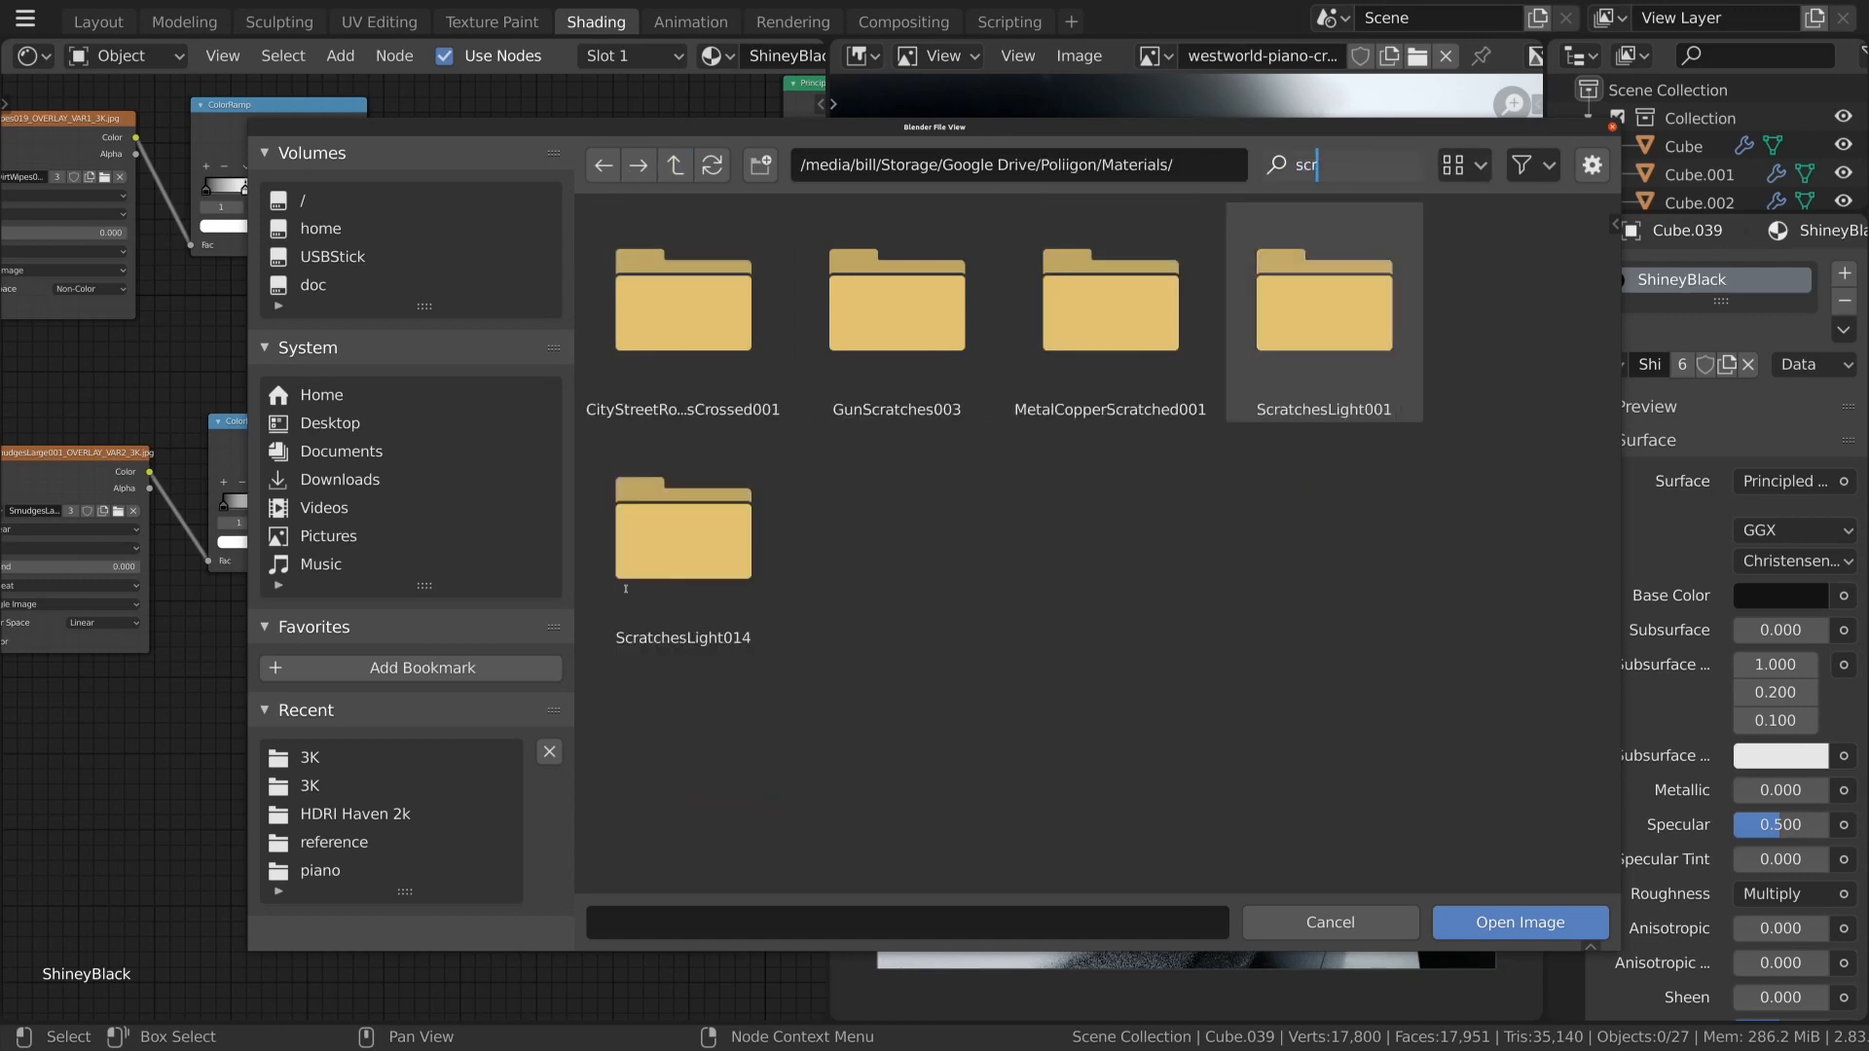
pyautogui.press('Return')
pyautogui.doubleClick(716, 536)
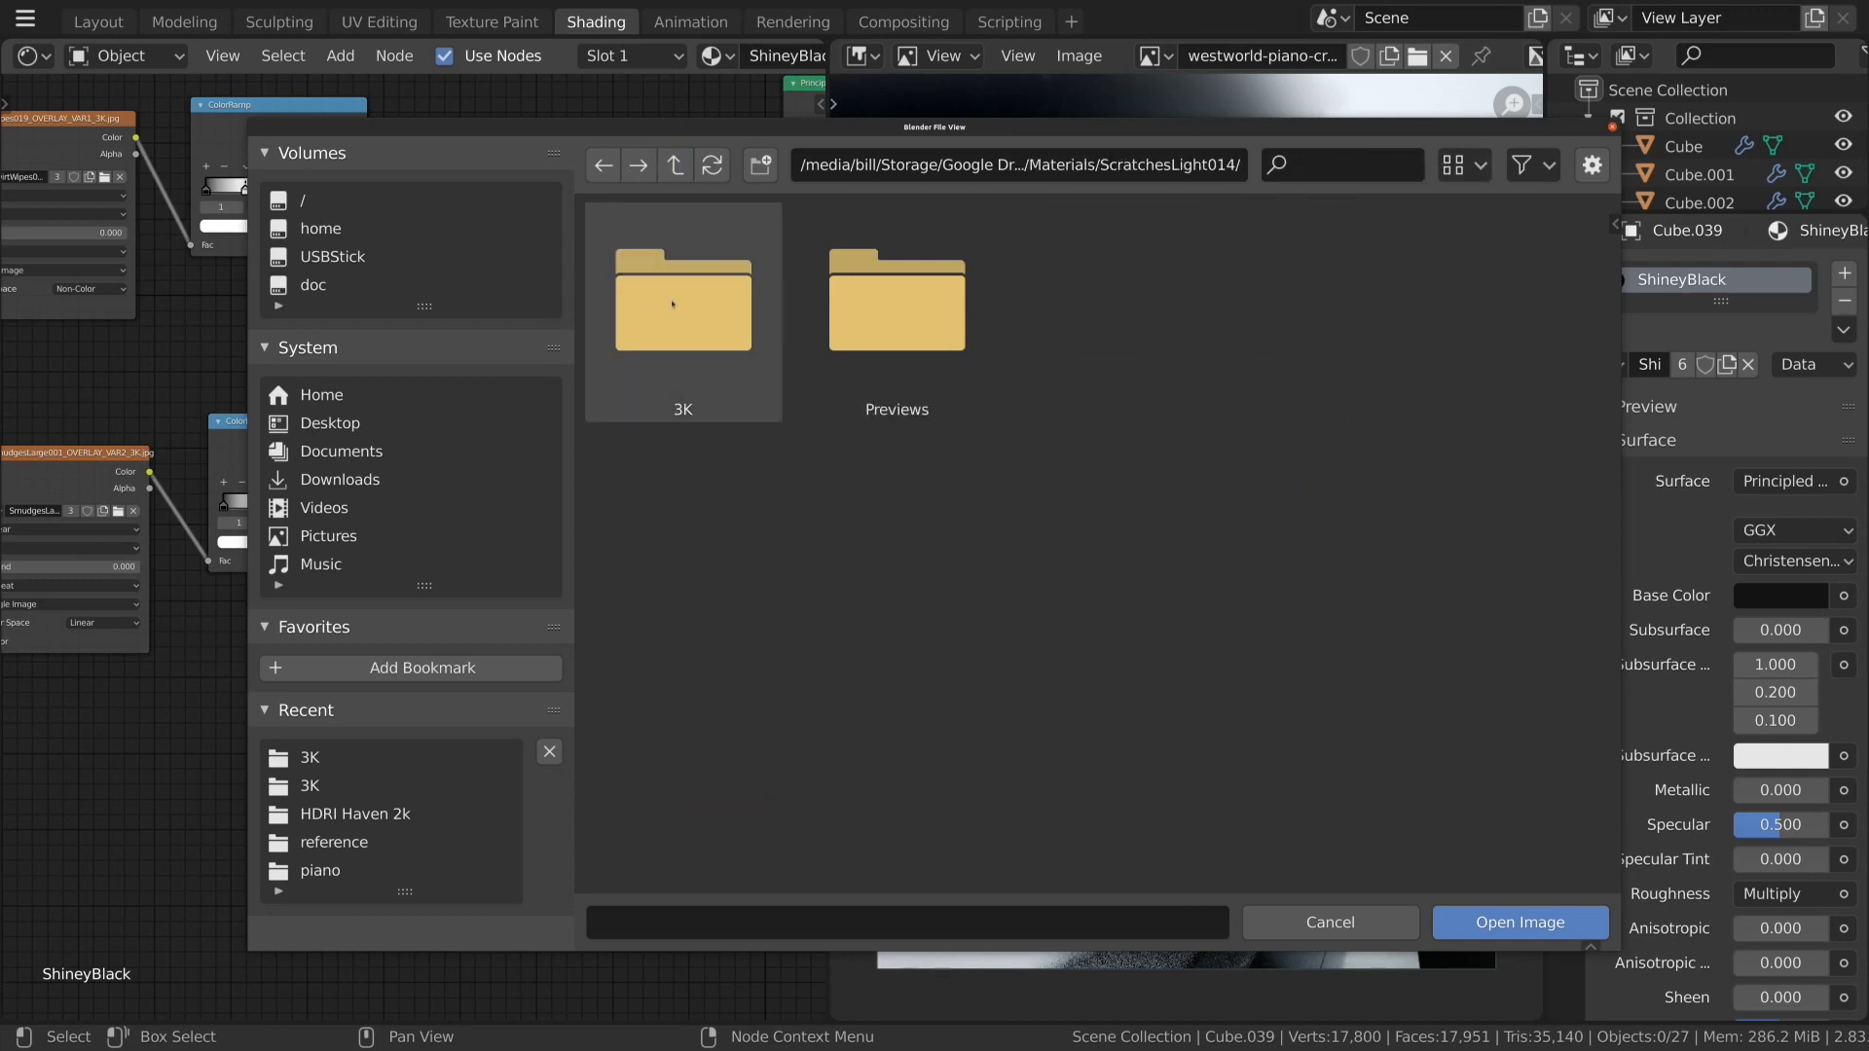
pyautogui.doubleClick(672, 303)
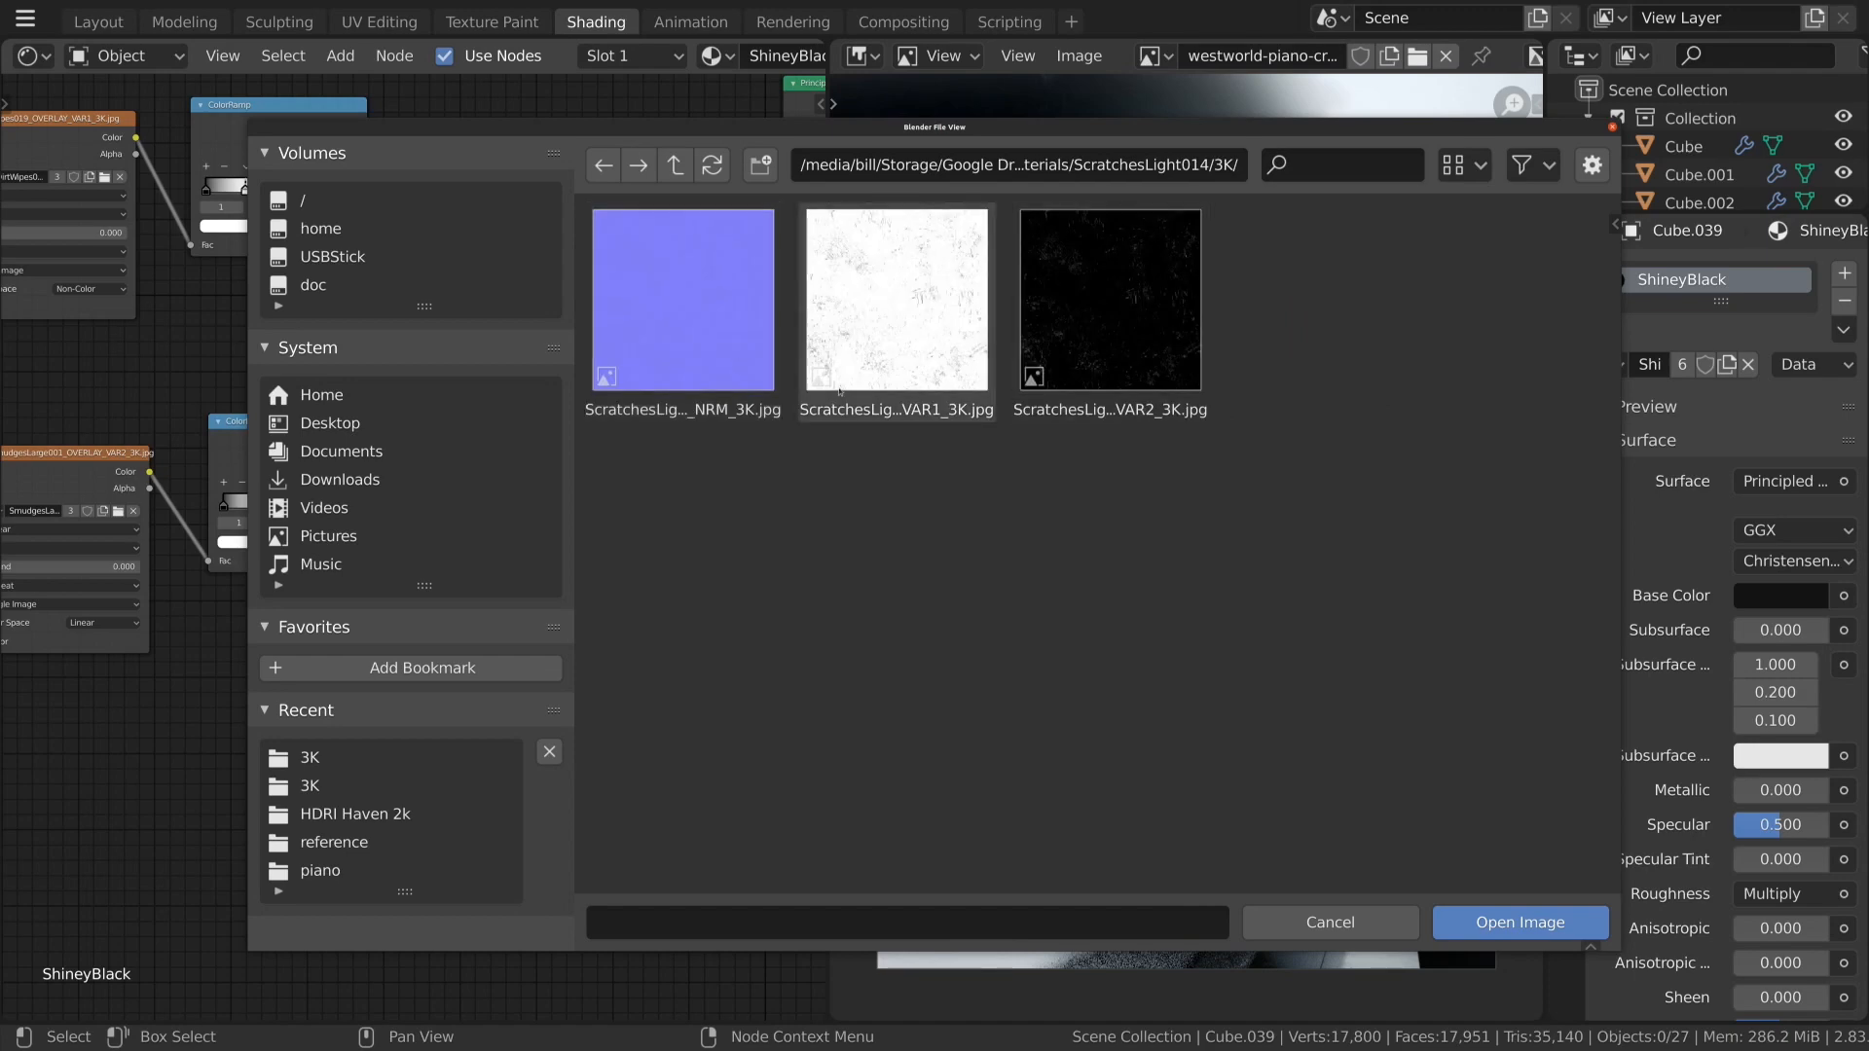
pyautogui.click(701, 321)
pyautogui.click(1519, 922)
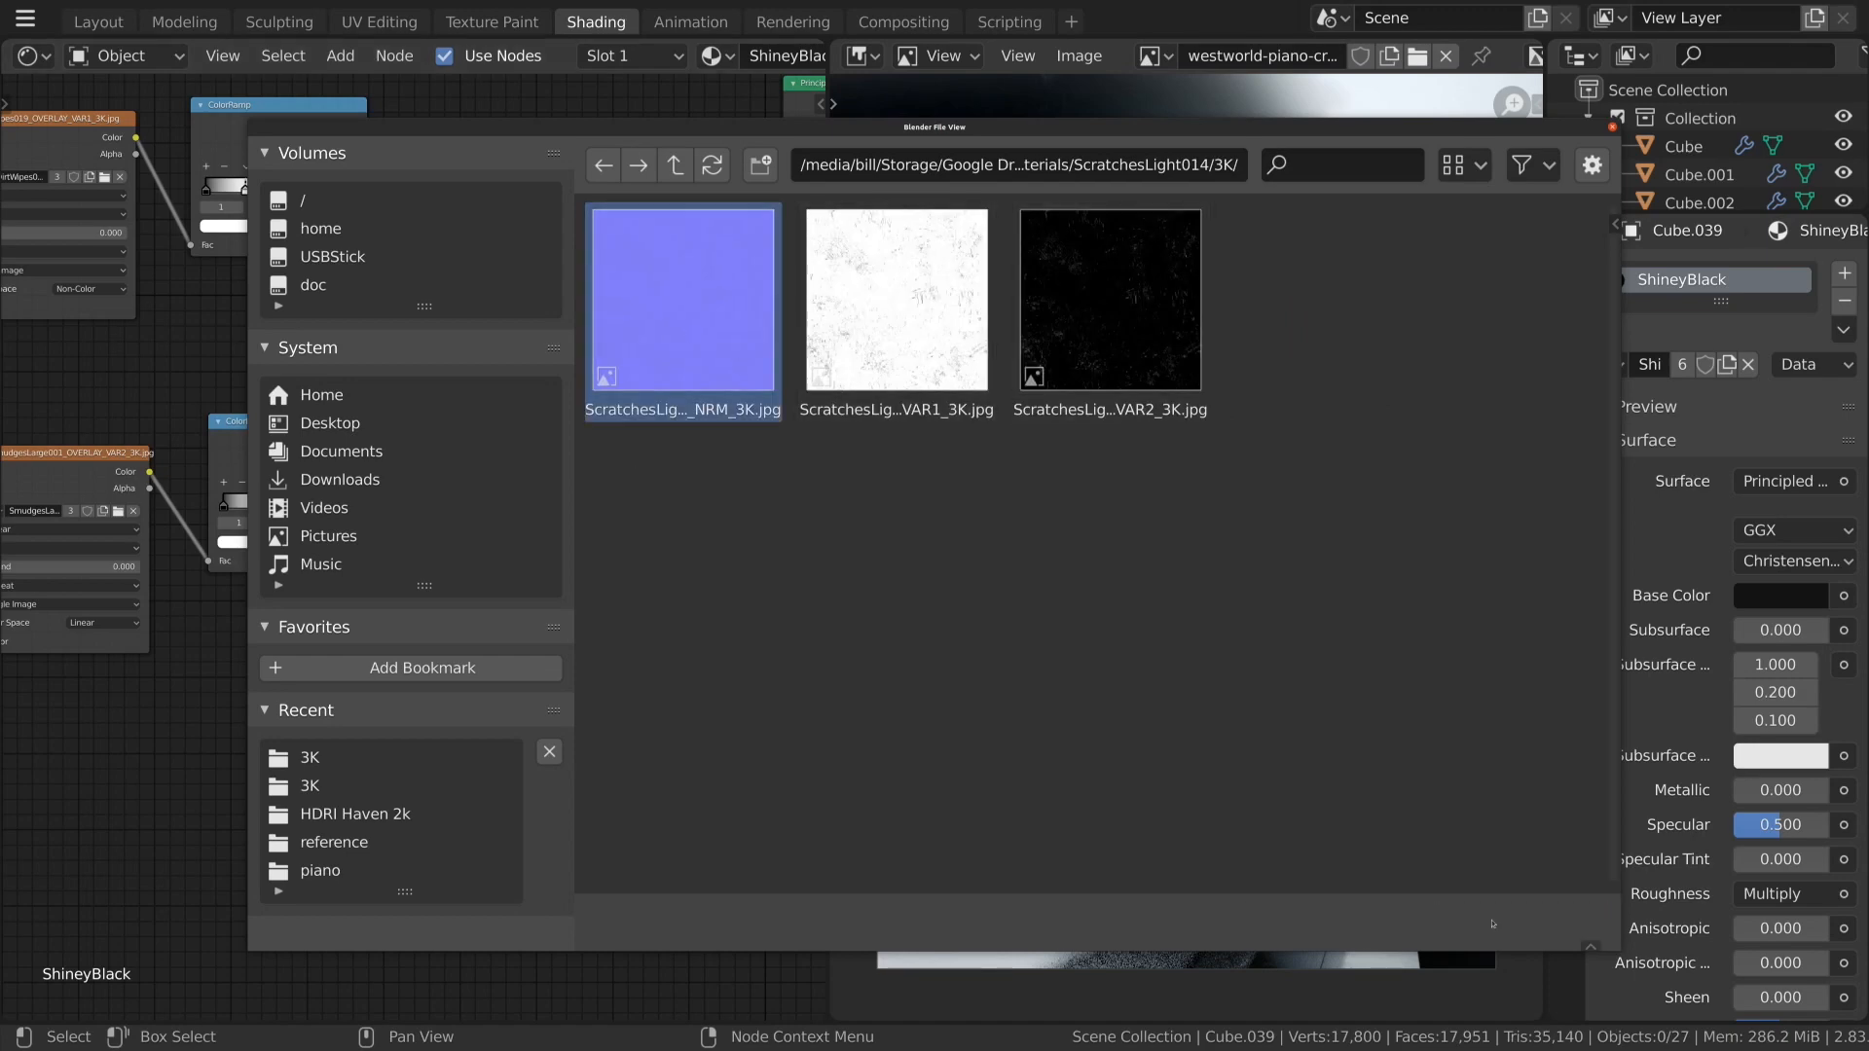
# Set the scratch texture's color space to Linear, move the node lower, and attach Texture Coordinate and Mapping nodes.
pyautogui.scroll(1, 576, 681)
pyautogui.click(667, 606)
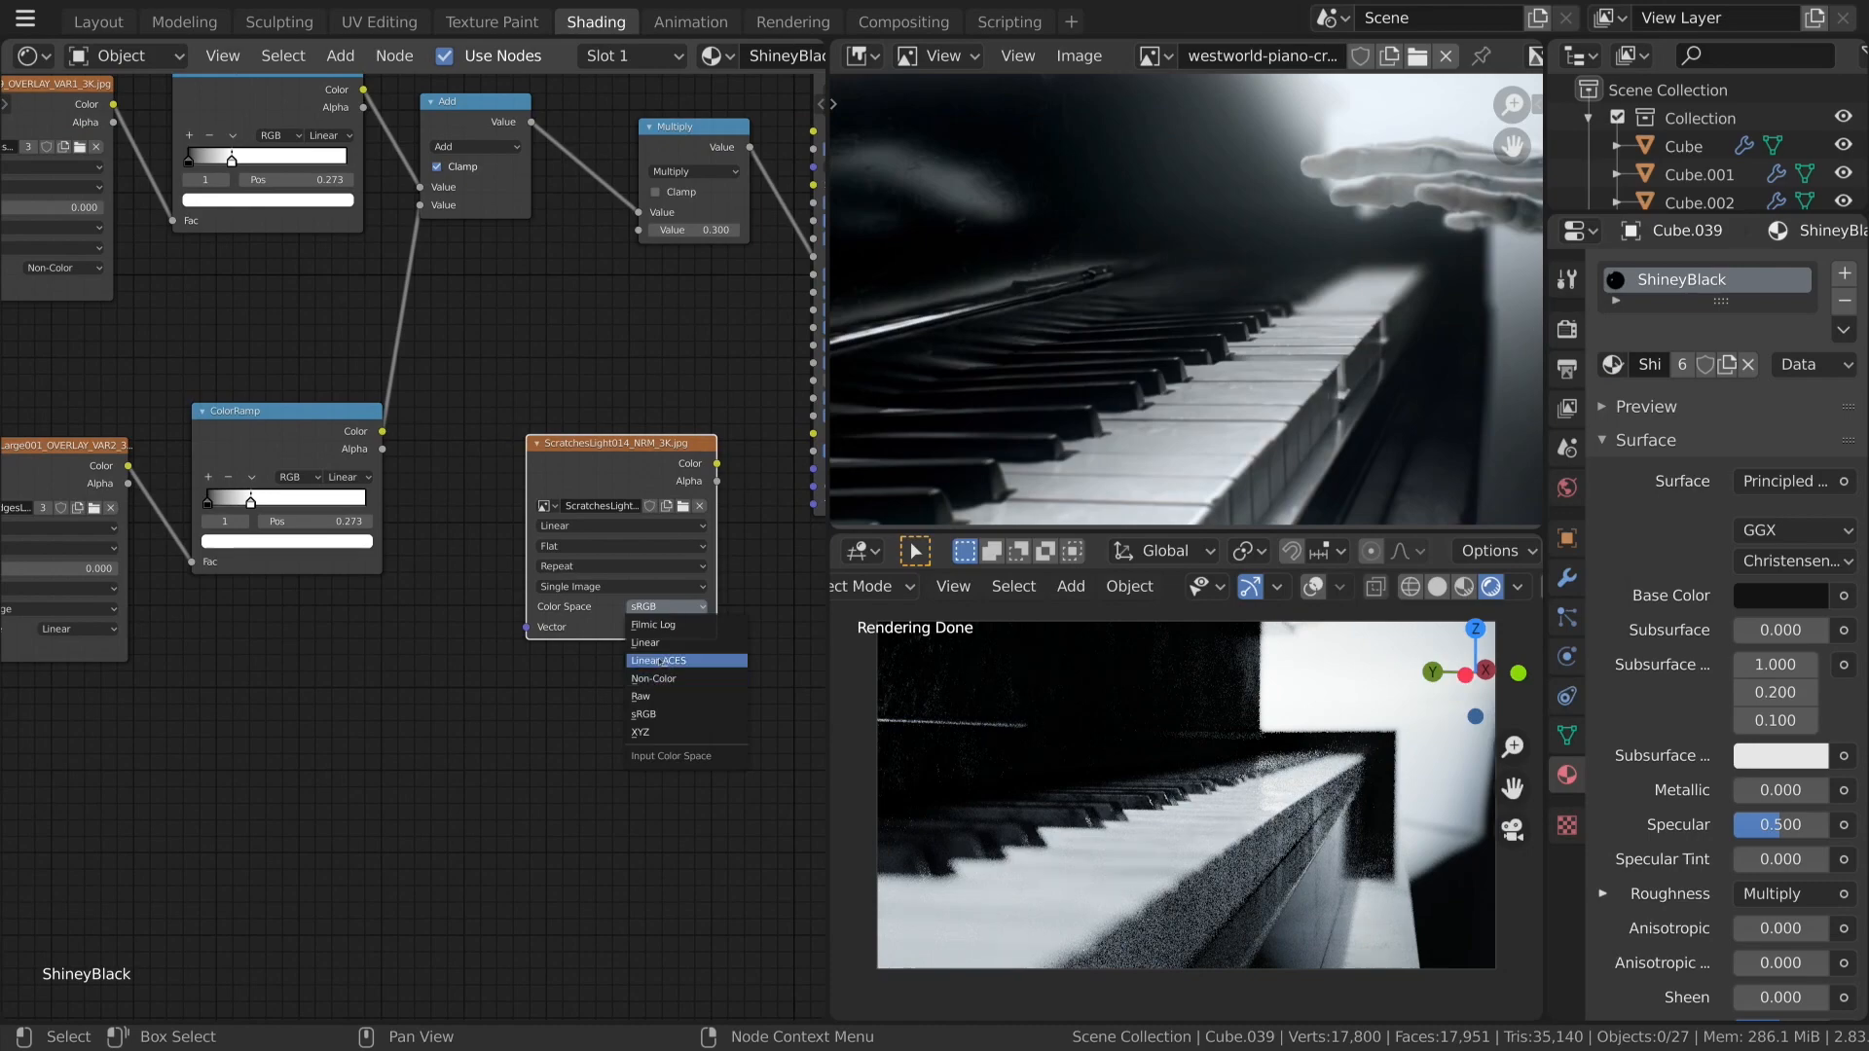
pyautogui.click(659, 630)
pyautogui.moveTo(659, 628); pyautogui.dragTo(630, 903)
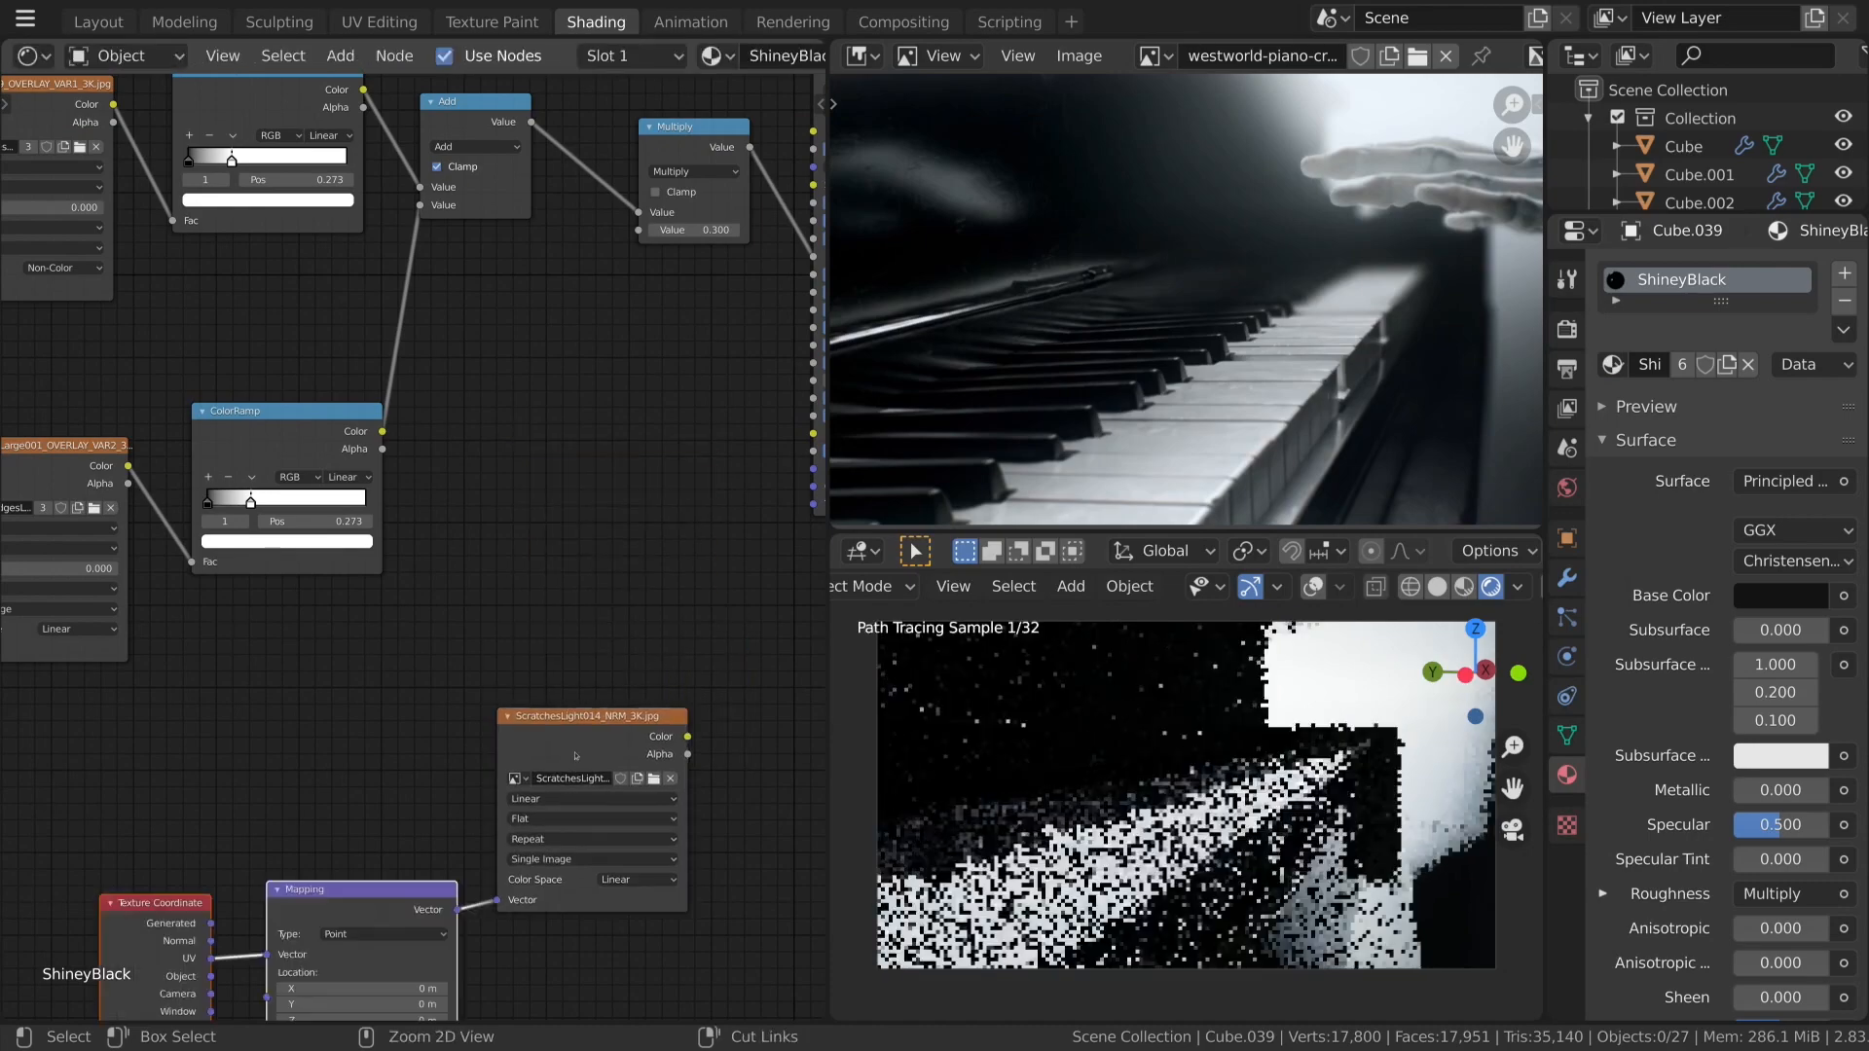
pyautogui.hotkey('ctrl', 't')
# Add a Normal Map node, feed the scratch texture's color into it, and connect its output to the Principled BSDF's Normal.
pyautogui.scroll(-2, 581, 748)
pyautogui.scroll(3, 582, 748)
pyautogui.hotkey('shift', 'a')
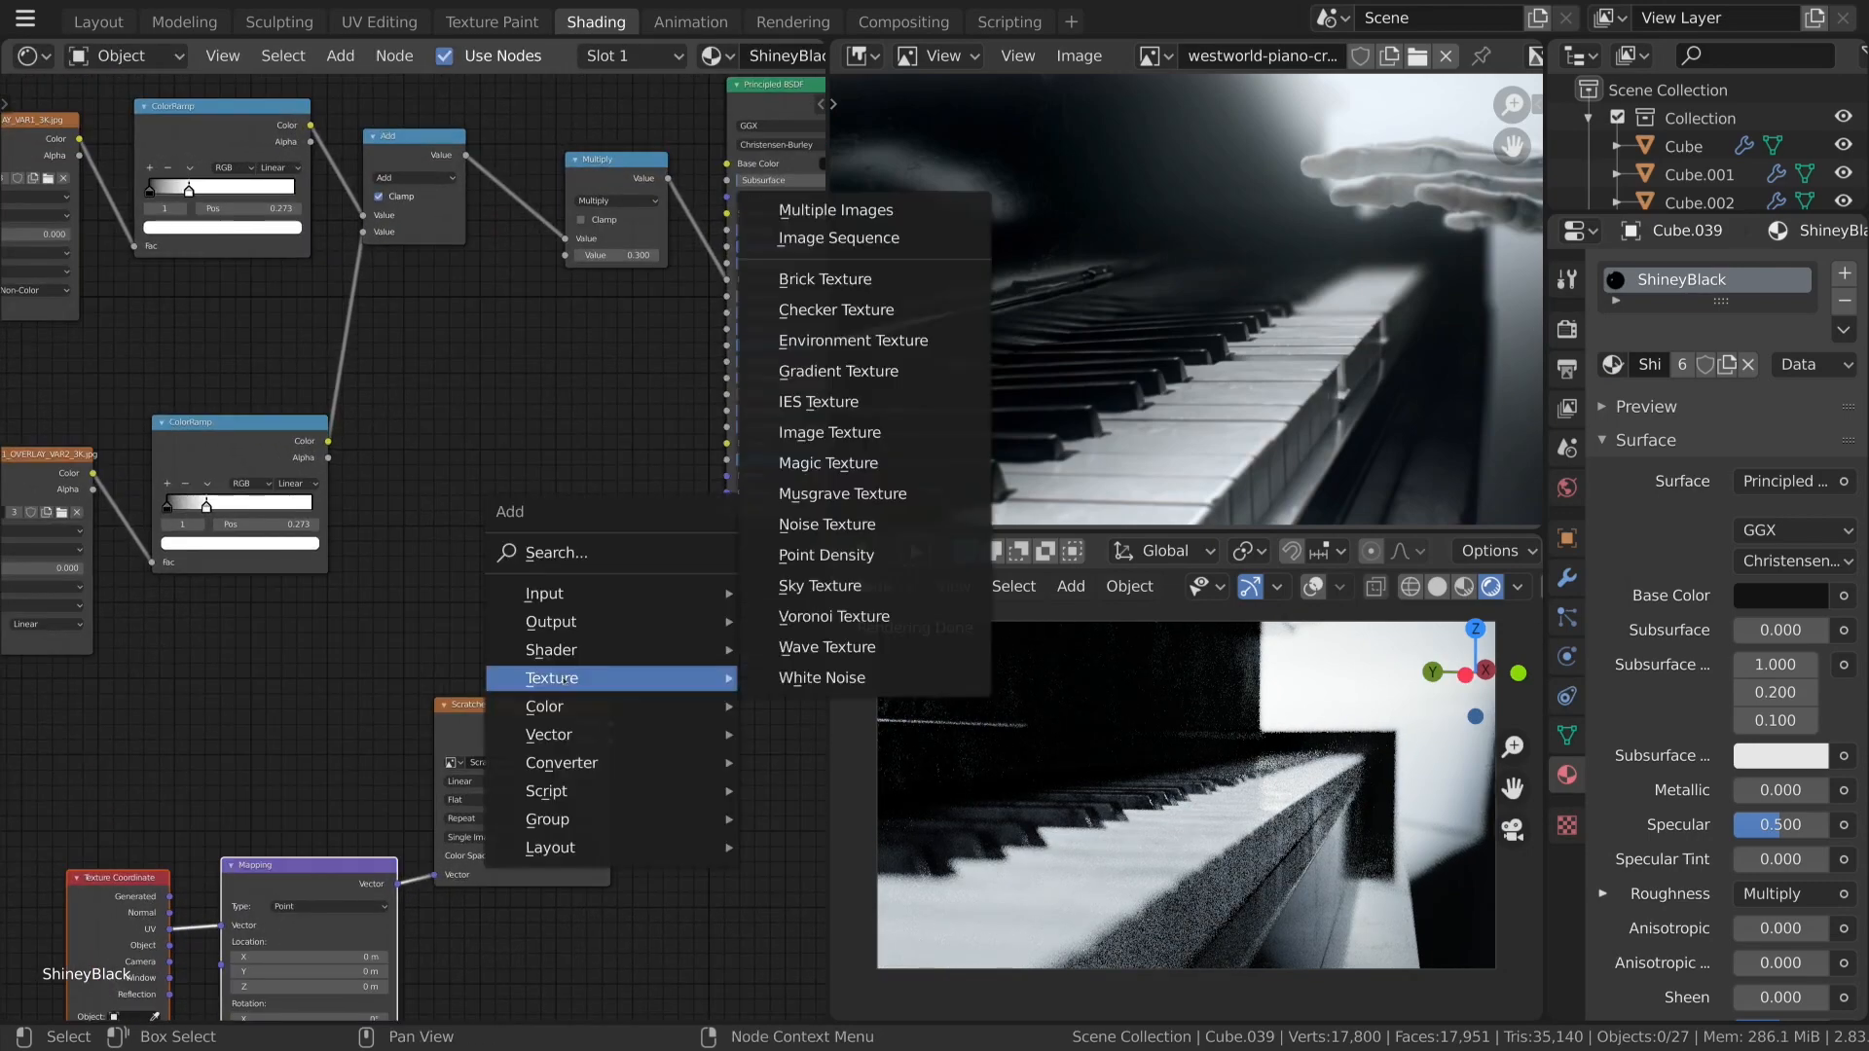
pyautogui.moveTo(623, 736)
pyautogui.click(820, 858)
pyautogui.click(661, 636)
pyautogui.moveTo(611, 724); pyautogui.dragTo(660, 736)
pyautogui.moveTo(769, 660); pyautogui.dragTo(733, 475)
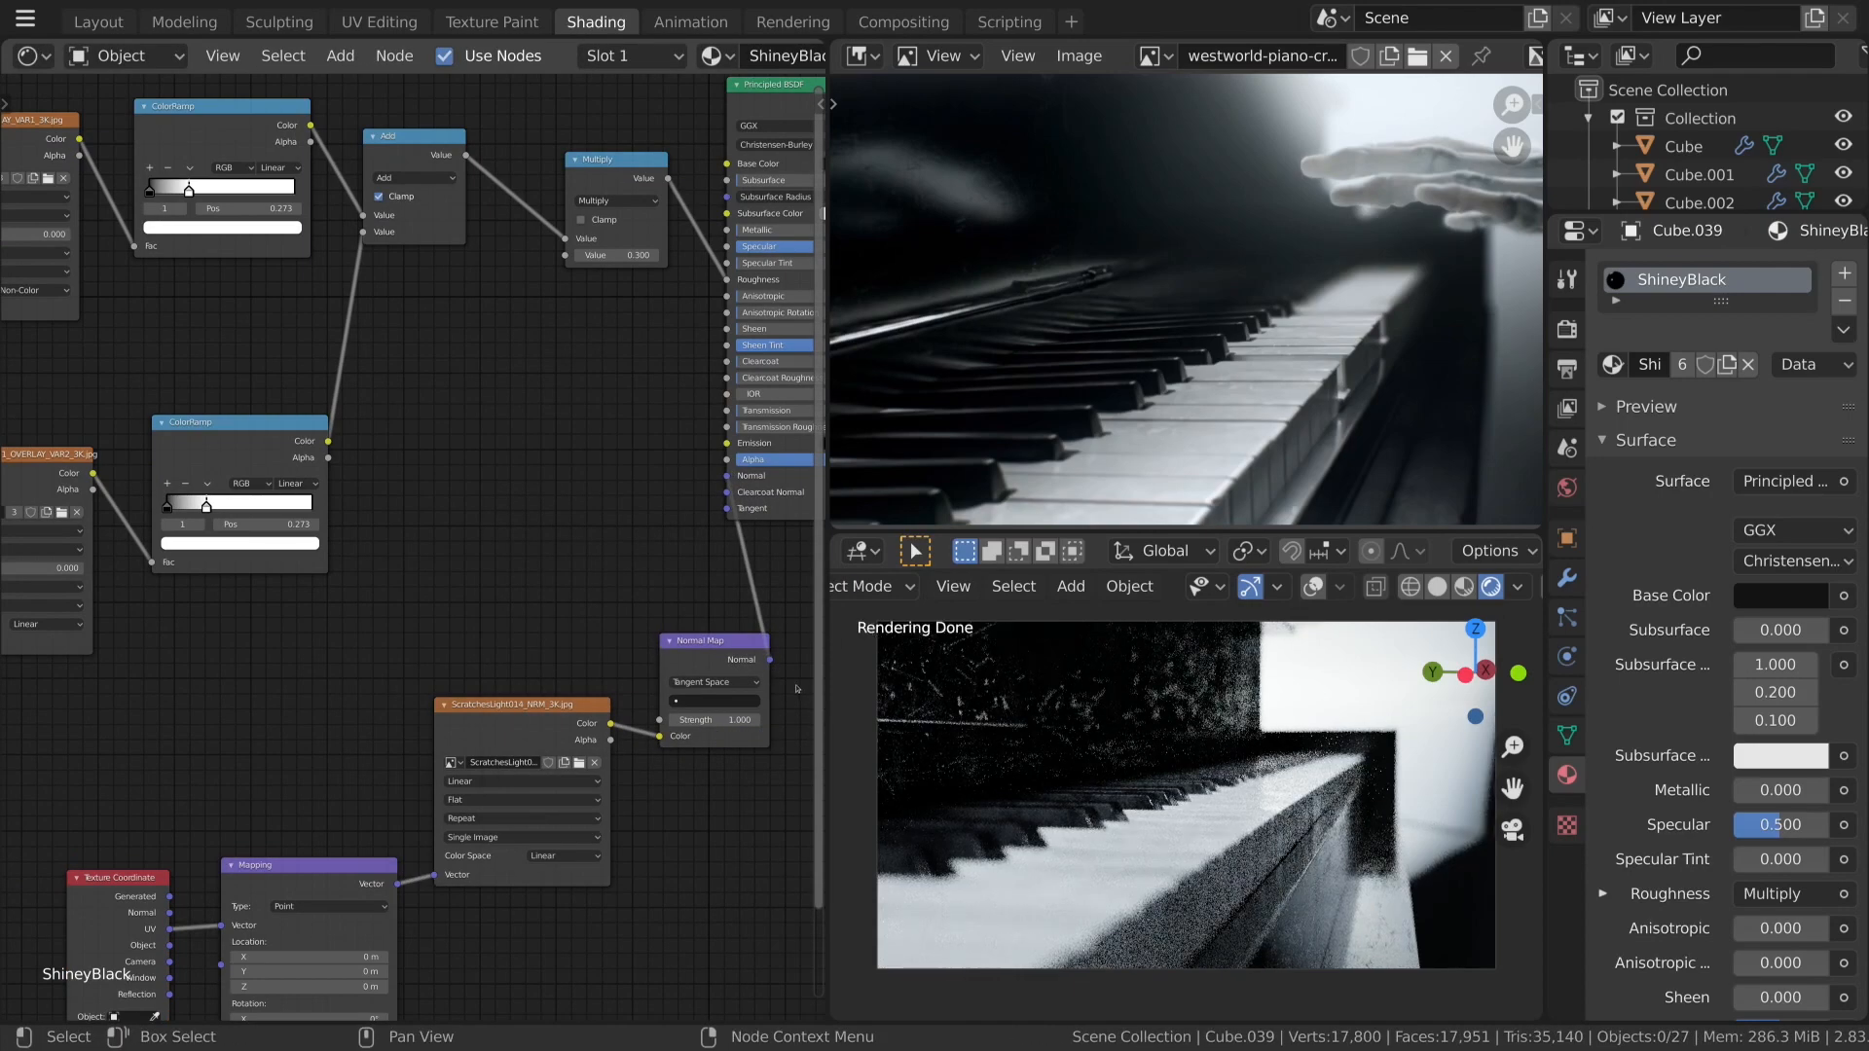
# Shift the scratch texture's Texture Coordinate, Mapping and Image Texture nodes leftward in the node graph.
pyautogui.scroll(-4, 418, 852)
pyautogui.moveTo(419, 852); pyautogui.dragTo(648, 589, button='middle')
pyautogui.scroll(3, 397, 559)
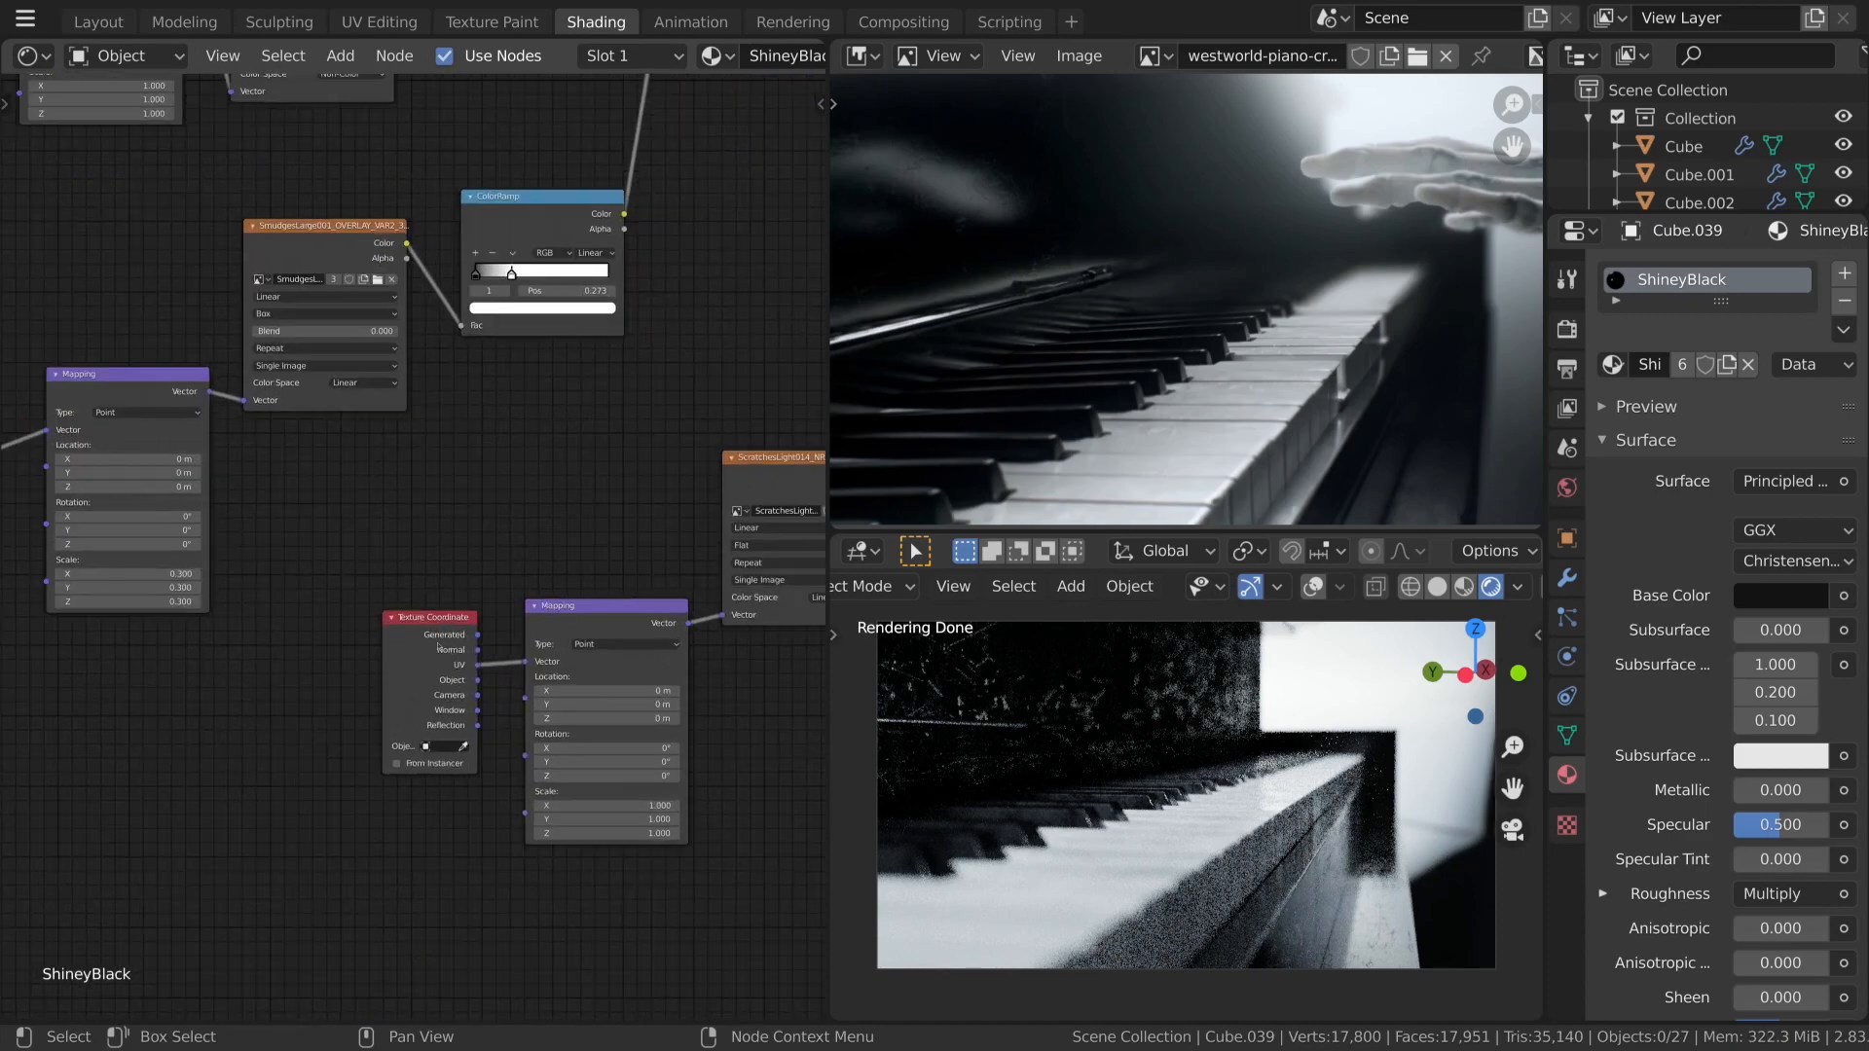
pyautogui.moveTo(434, 621); pyautogui.dragTo(324, 624)
pyautogui.moveTo(638, 623); pyautogui.dragTo(487, 579)
pyautogui.moveTo(782, 612); pyautogui.dragTo(636, 608)
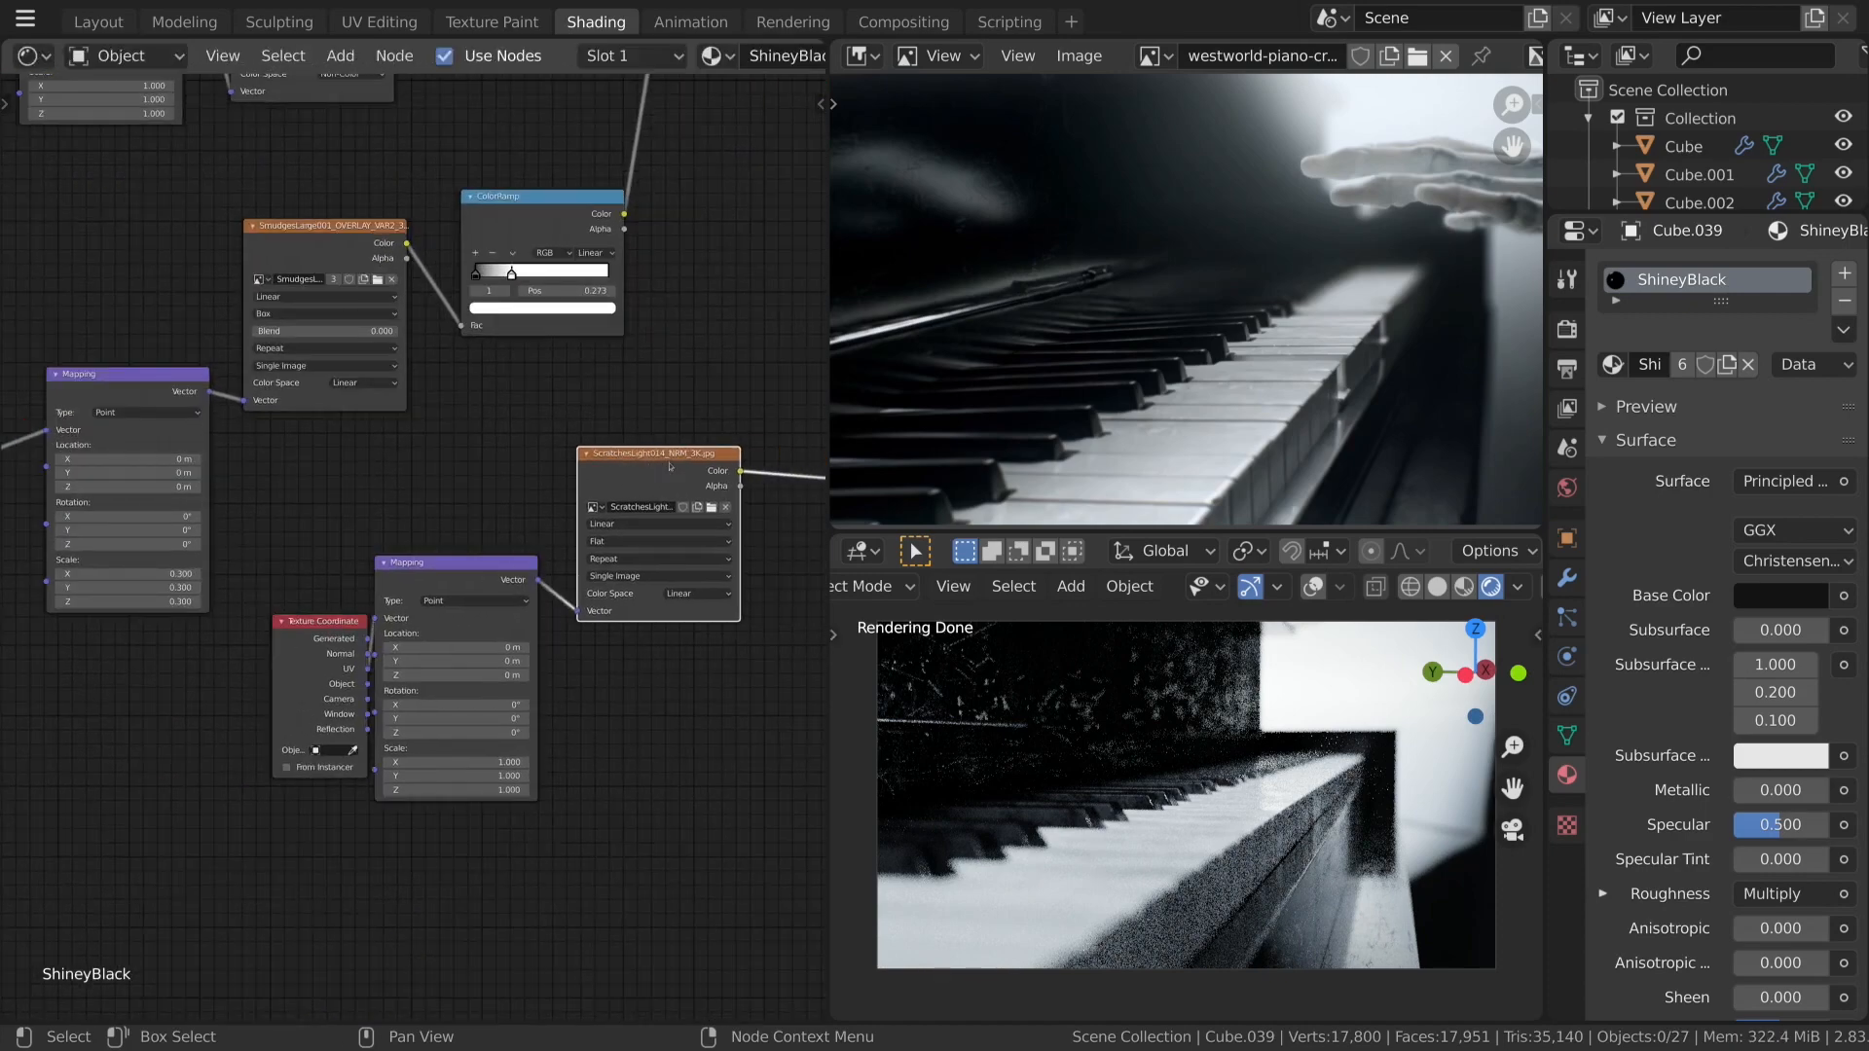
# Feed the Object coordinates into the scratch texture's Mapping node and set the ScratchesLight014 image's projection to Box.
pyautogui.scroll(-4, 642, 640)
pyautogui.moveTo(343, 654); pyautogui.dragTo(388, 601)
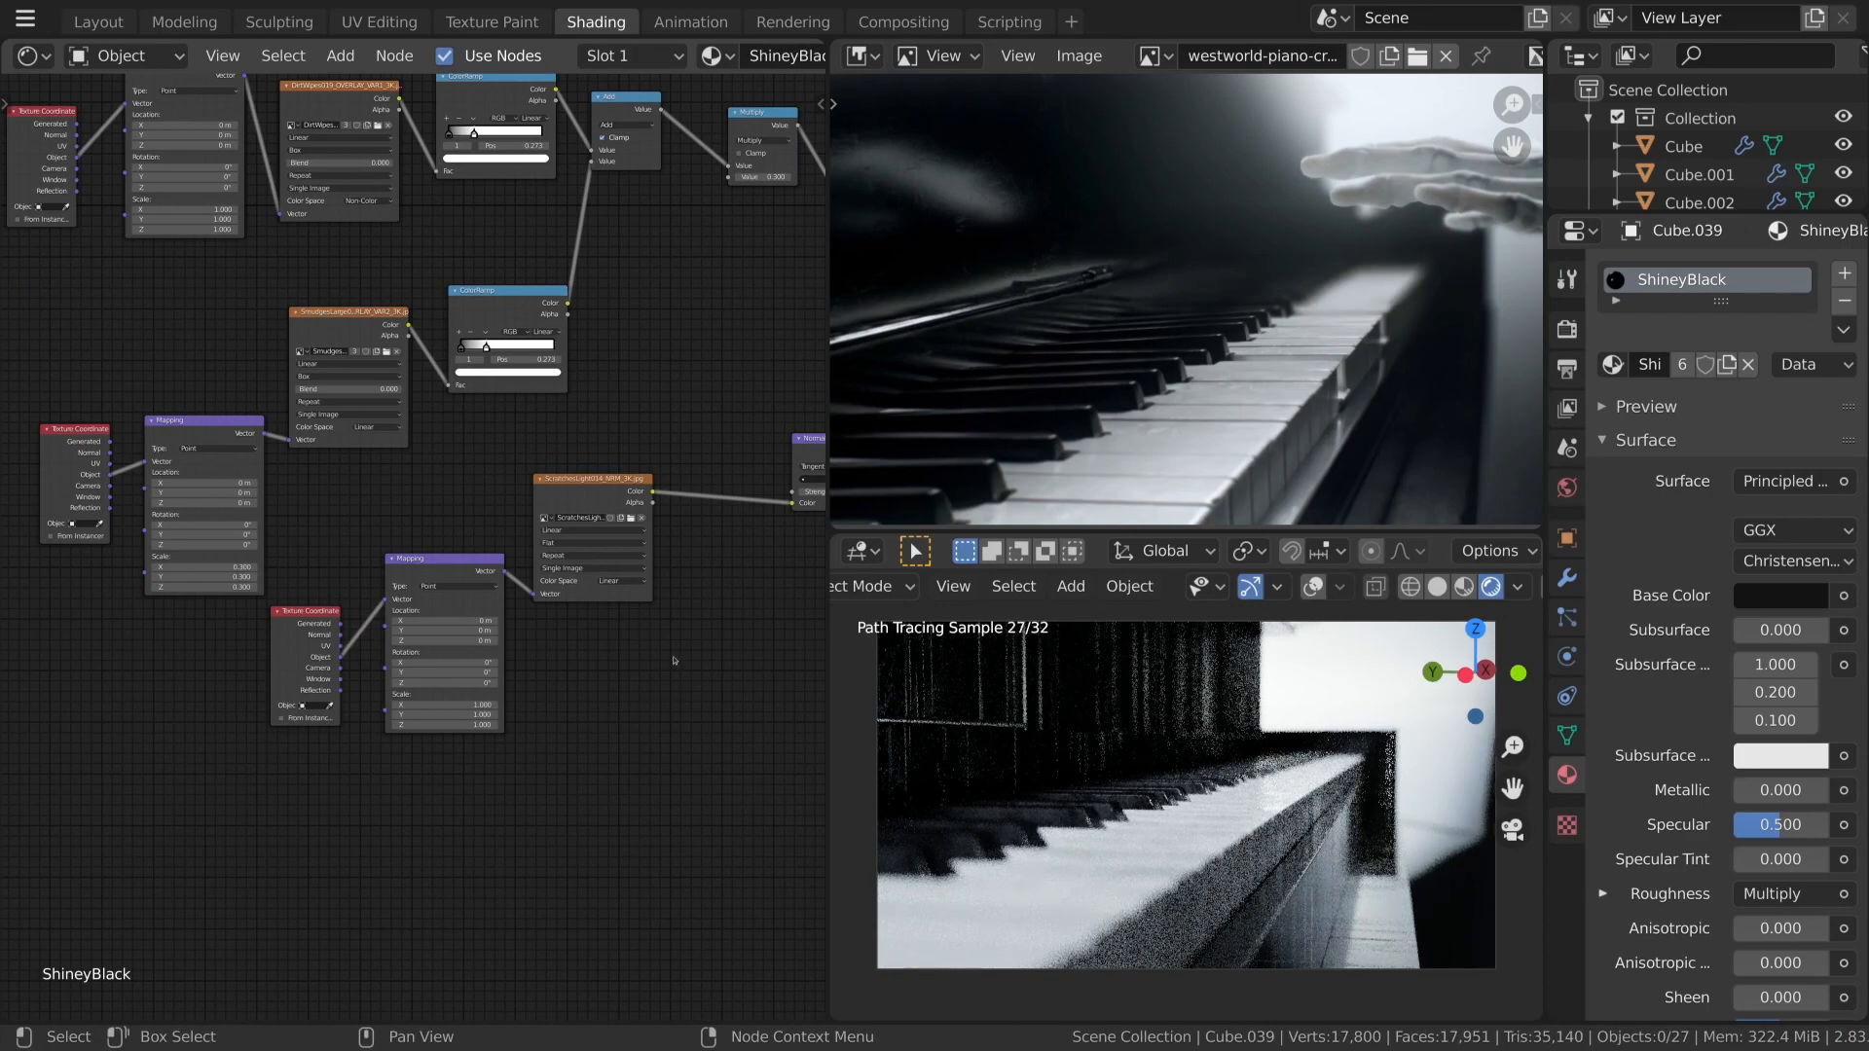
pyautogui.click(560, 544)
pyautogui.click(562, 568)
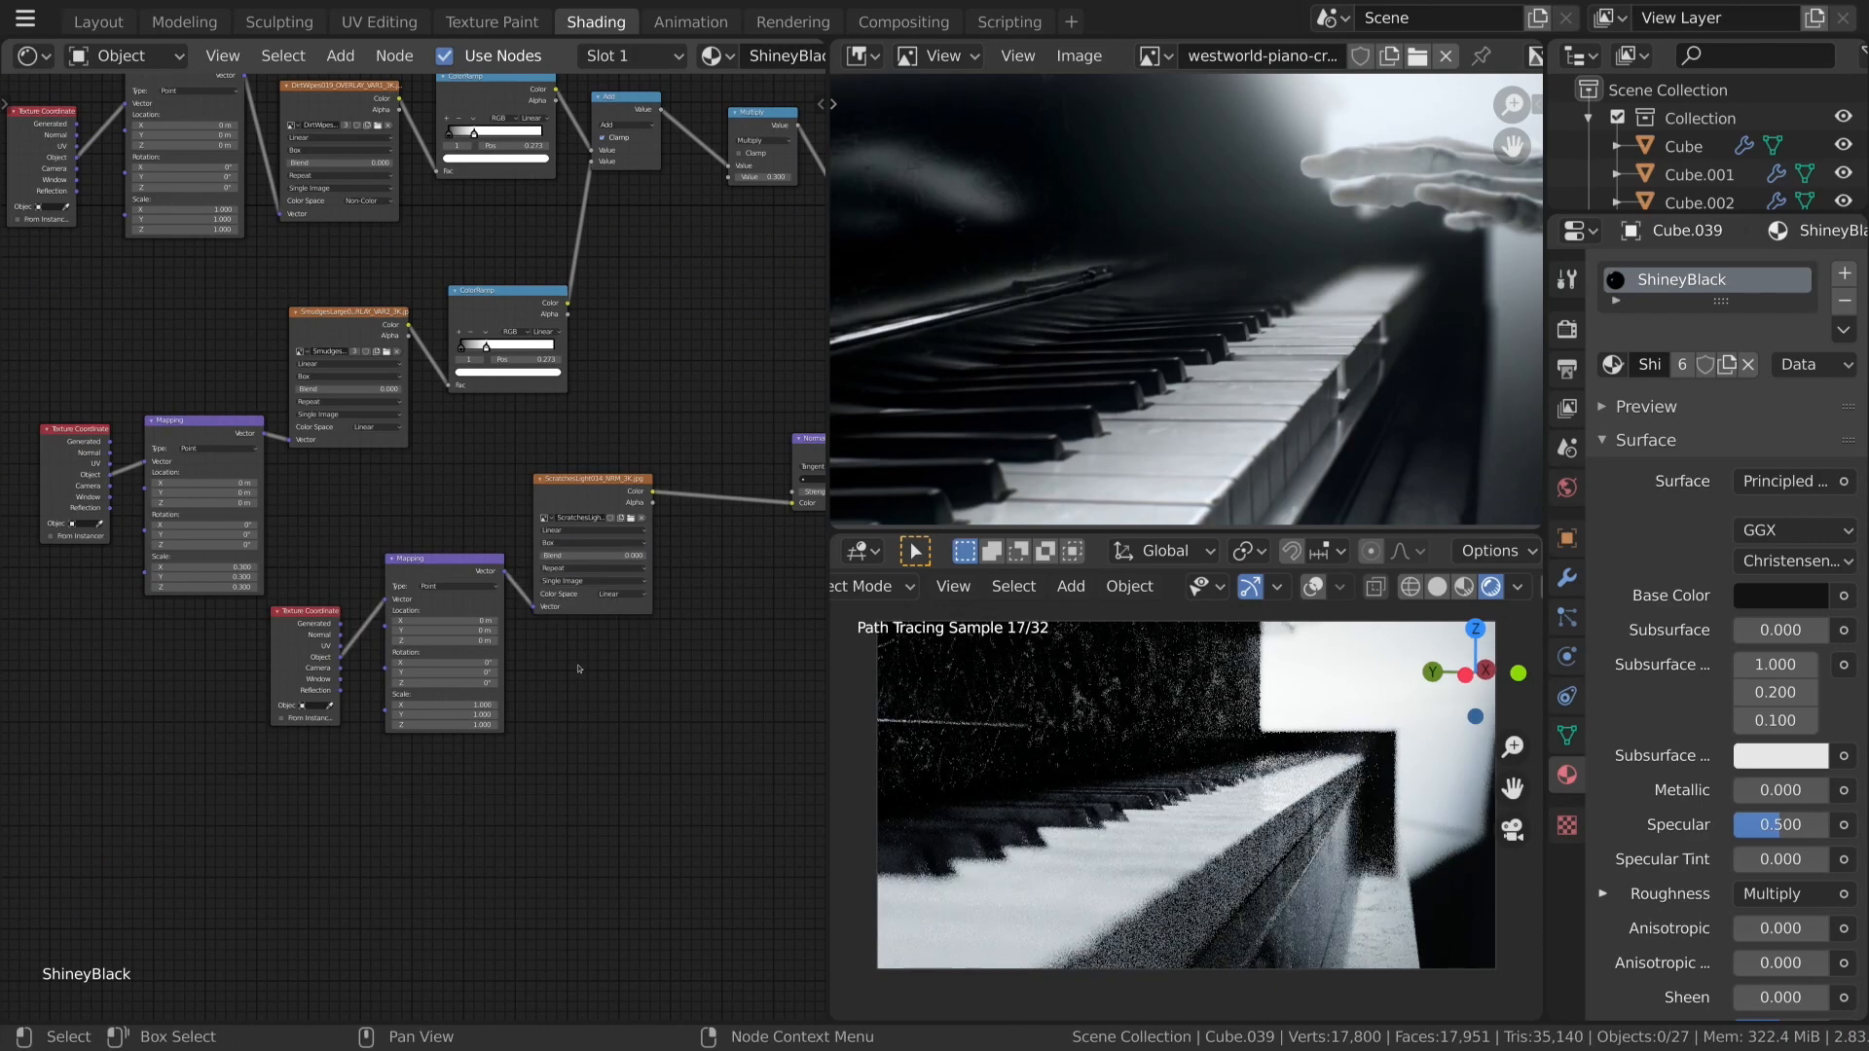
# Move the Normal Map node closer to the ScratchesLight014 image texture in the node graph.
pyautogui.scroll(-1, 578, 669)
pyautogui.moveTo(776, 597); pyautogui.dragTo(533, 692, button='middle')
pyautogui.moveTo(526, 558); pyautogui.dragTo(438, 545)
# Preview the scratch texture alone on the piano keys from other angles, then restore the camera view and the Principled BSDF output.
pyautogui.scroll(2, 438, 545)
pyautogui.keyDown('ctrl'); pyautogui.keyDown('shift'); pyautogui.click(282, 682); pyautogui.keyUp('shift'); pyautogui.keyUp('ctrl')
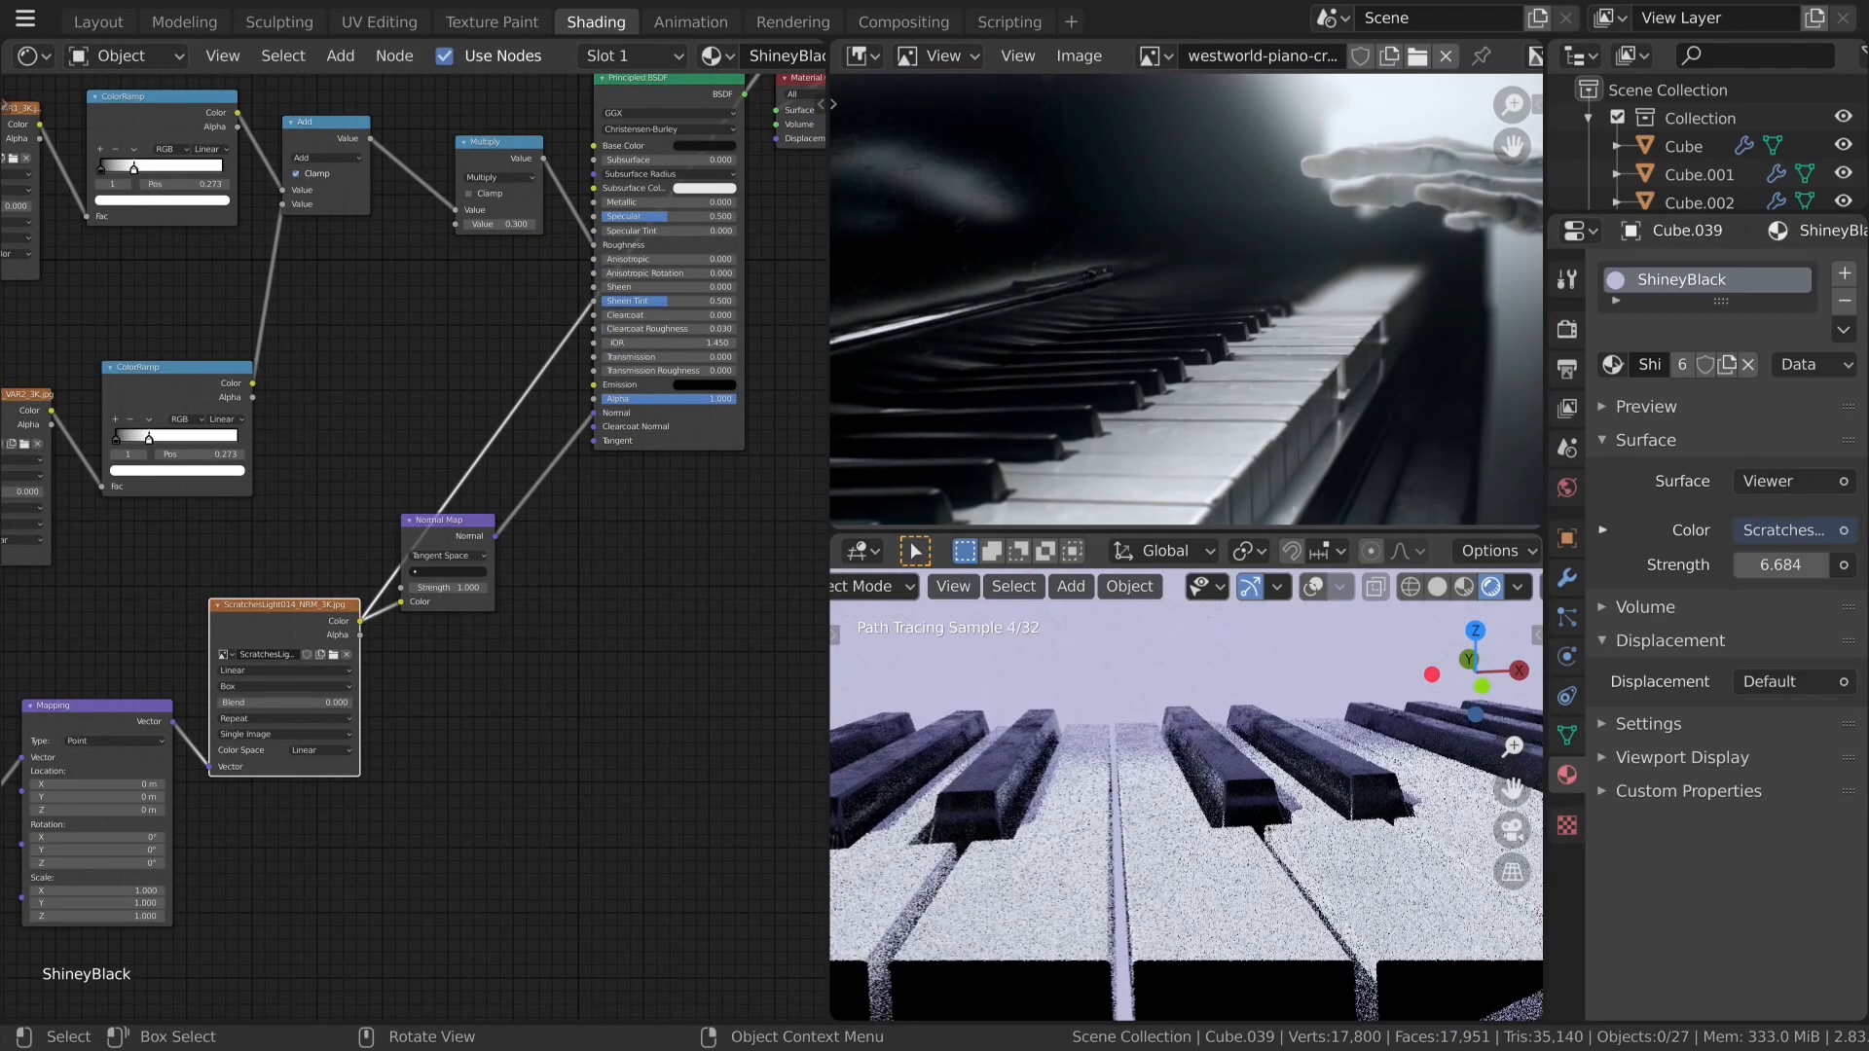
pyautogui.scroll(-2, 1110, 828)
pyautogui.moveTo(1110, 829); pyautogui.dragTo(1214, 835, button='middle')
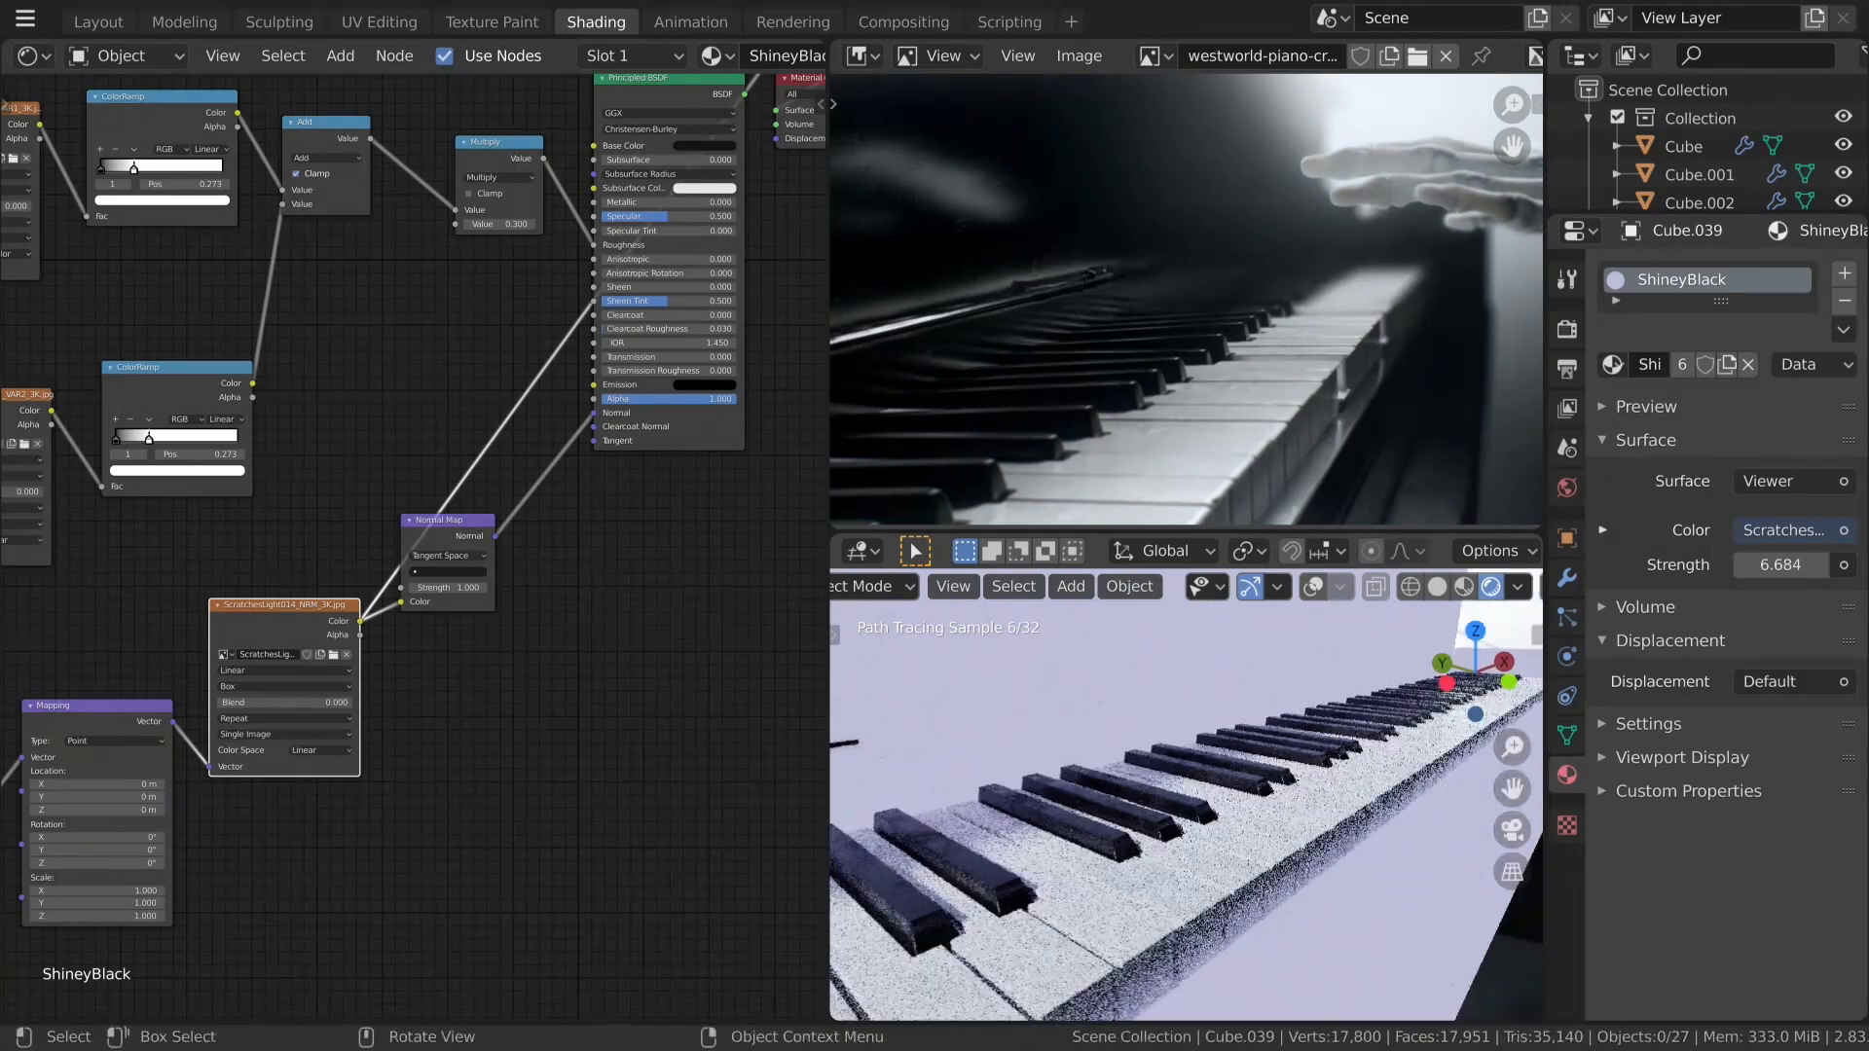
pyautogui.press('KP_0')
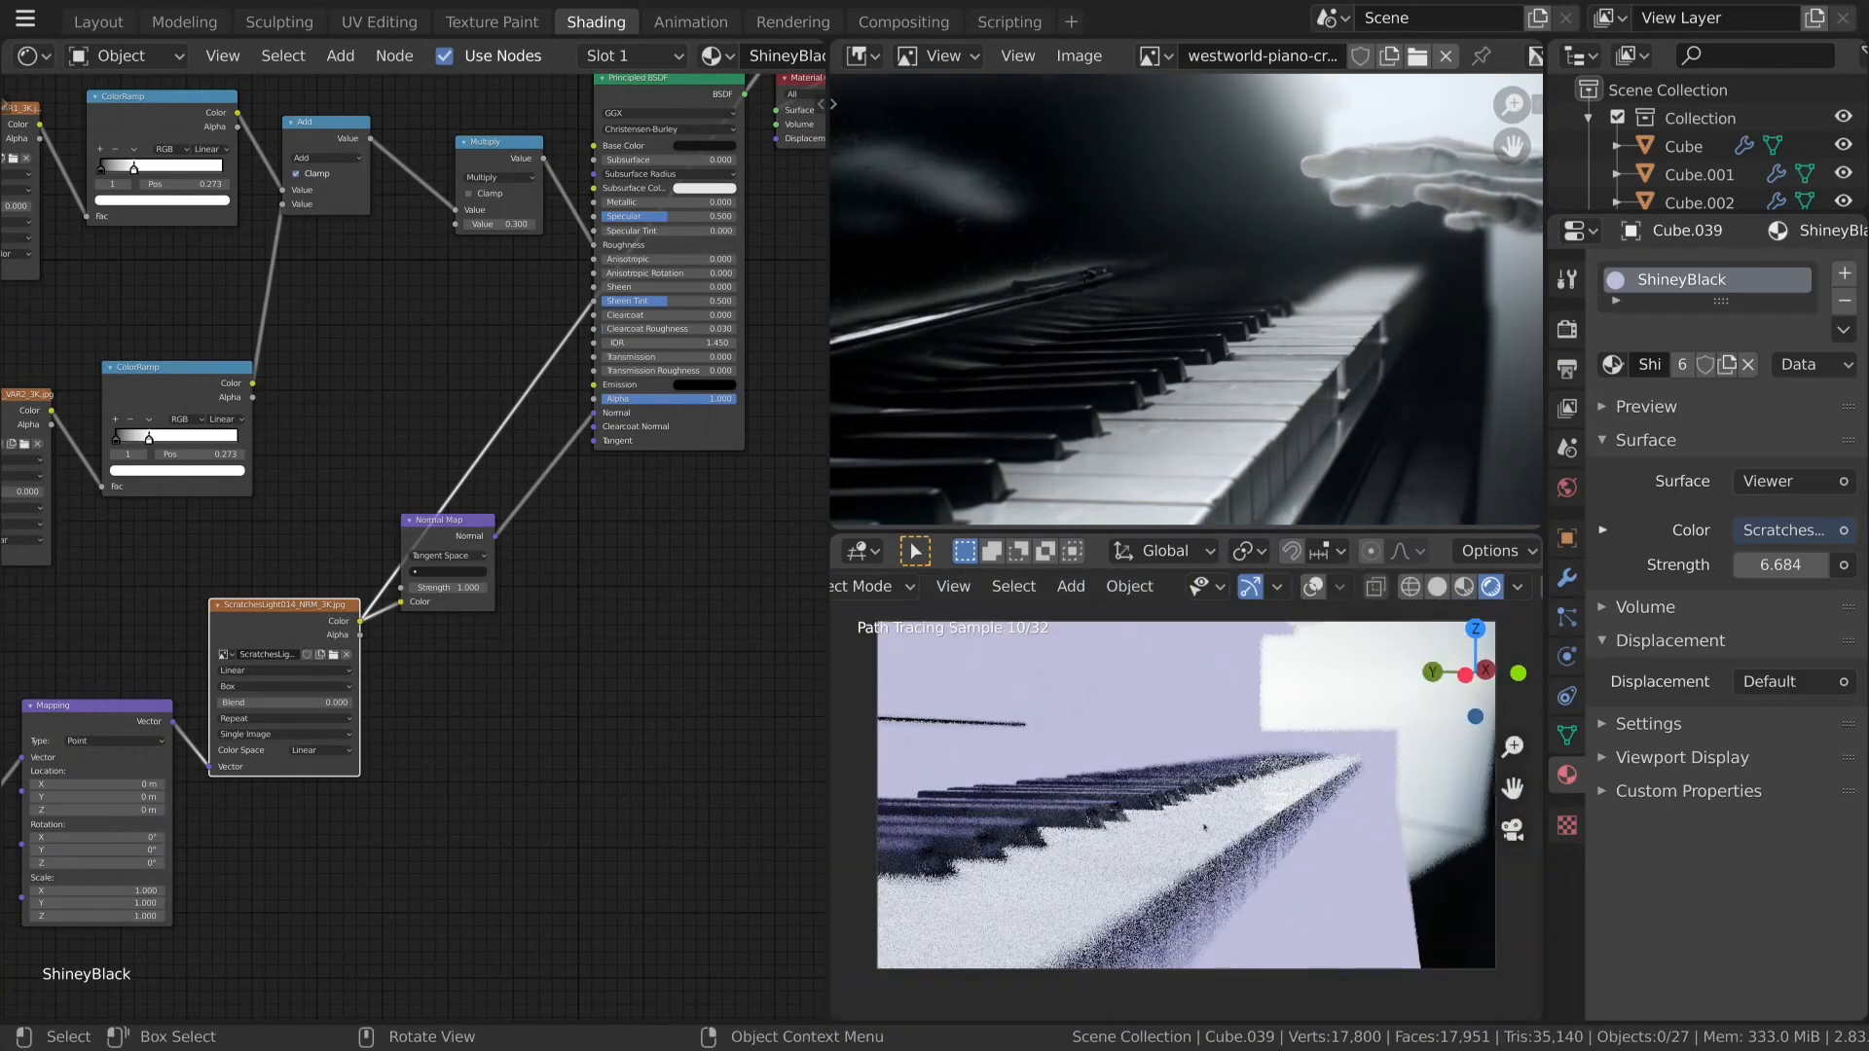
pyautogui.press('Home')
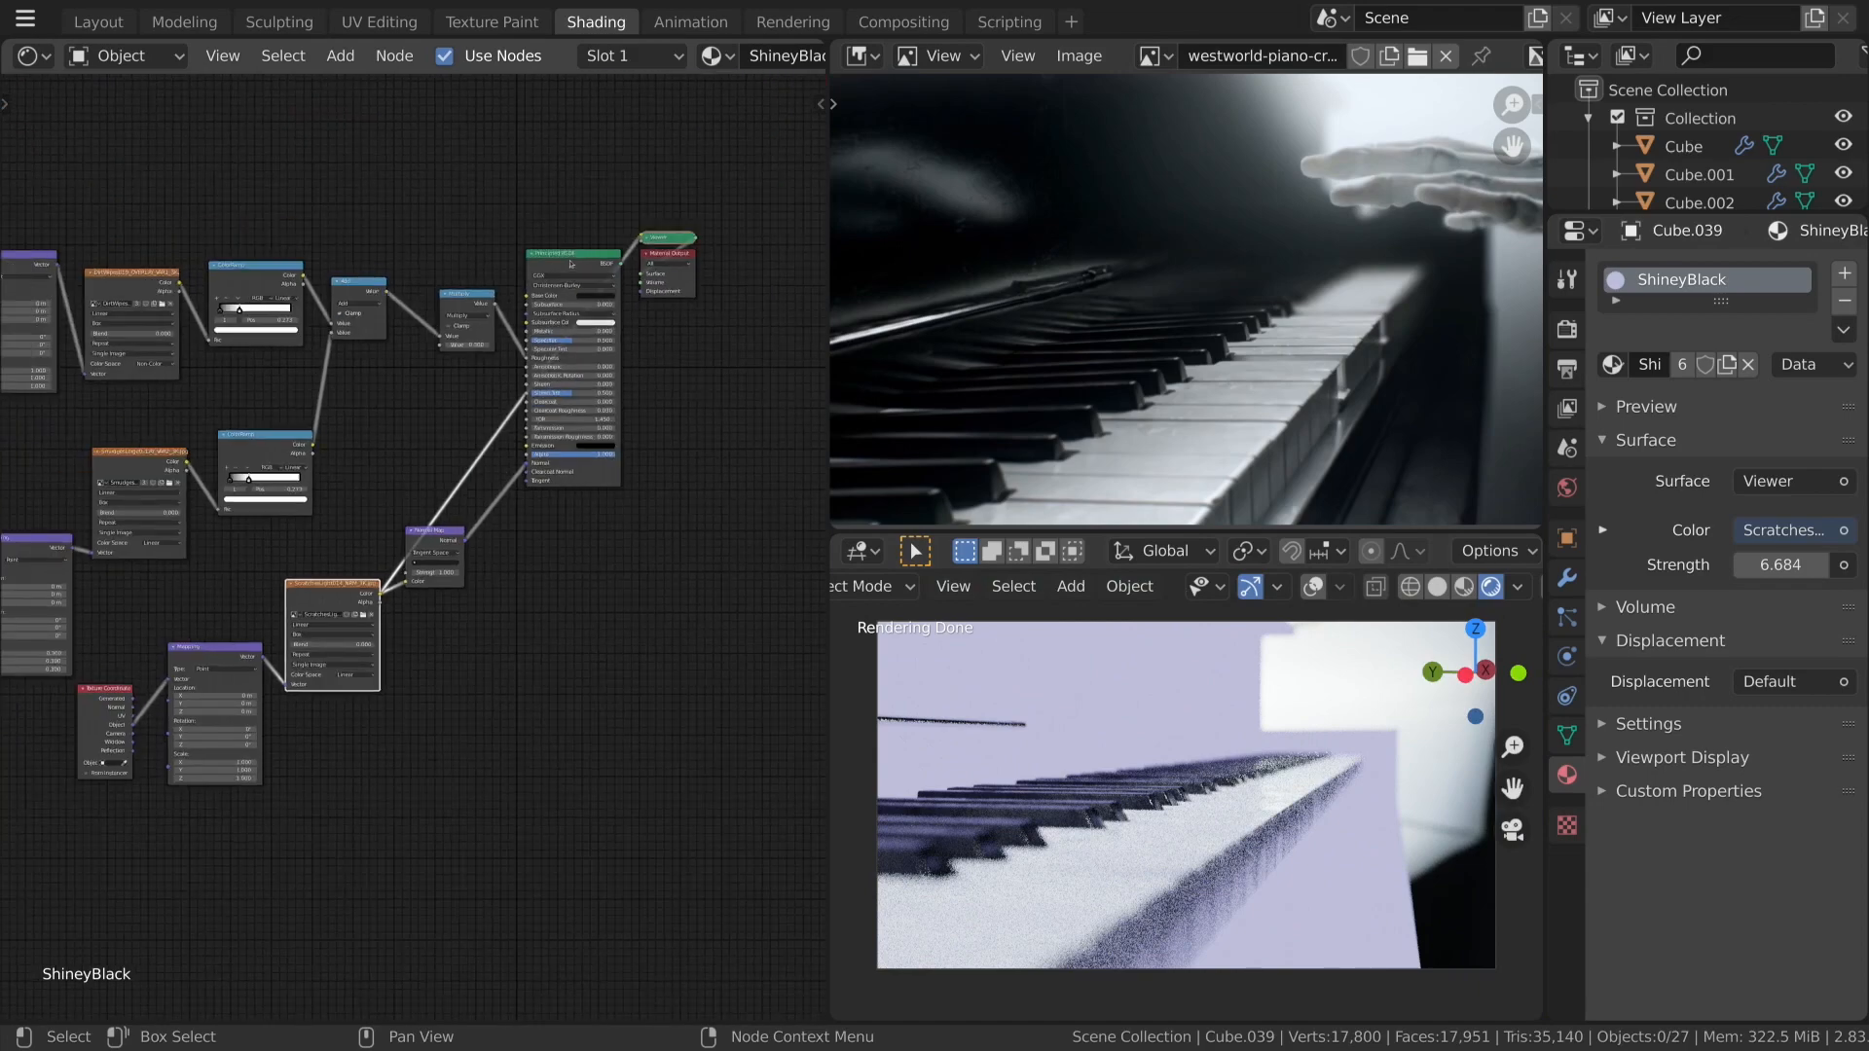
pyautogui.keyDown('ctrl'); pyautogui.keyDown('shift'); pyautogui.click(577, 264); pyautogui.keyUp('shift'); pyautogui.keyUp('ctrl')
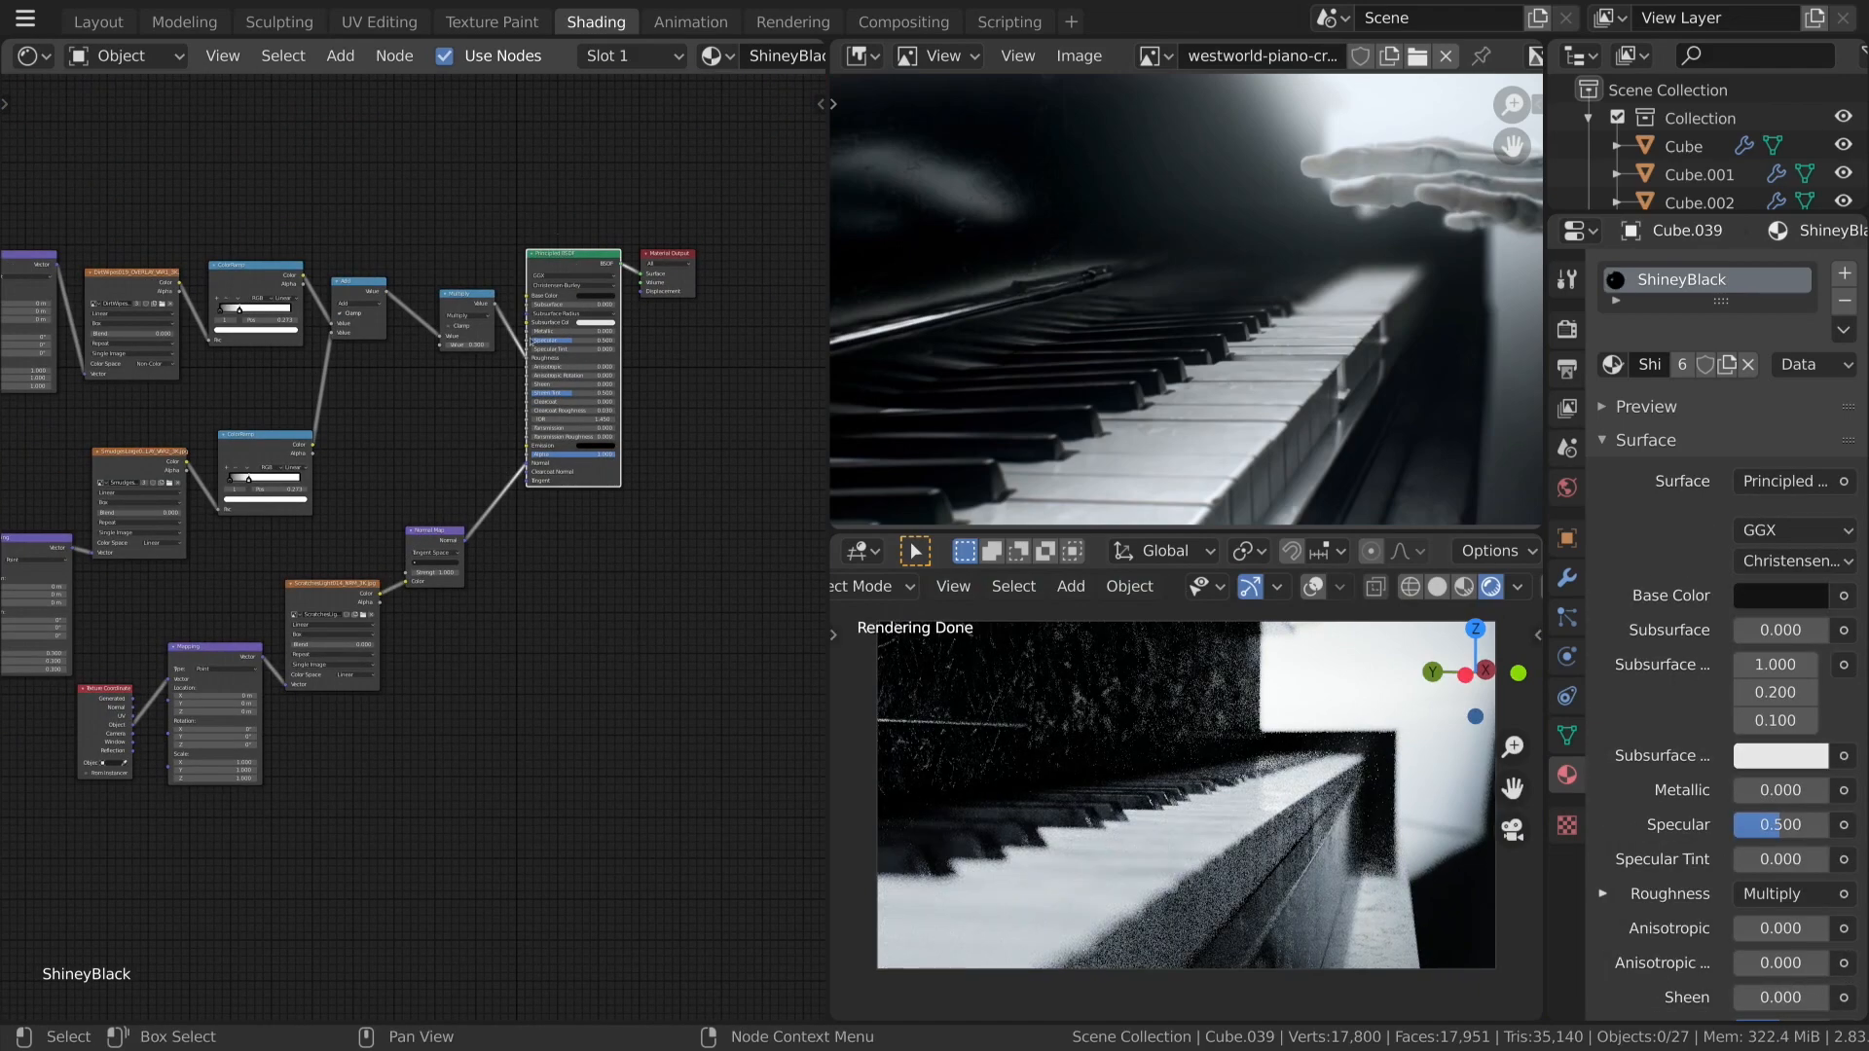
# Disconnect the Multiply node's output from the Principled BSDF's Roughness.
pyautogui.scroll(2, 539, 494)
pyautogui.moveTo(581, 496); pyautogui.dragTo(540, 623)
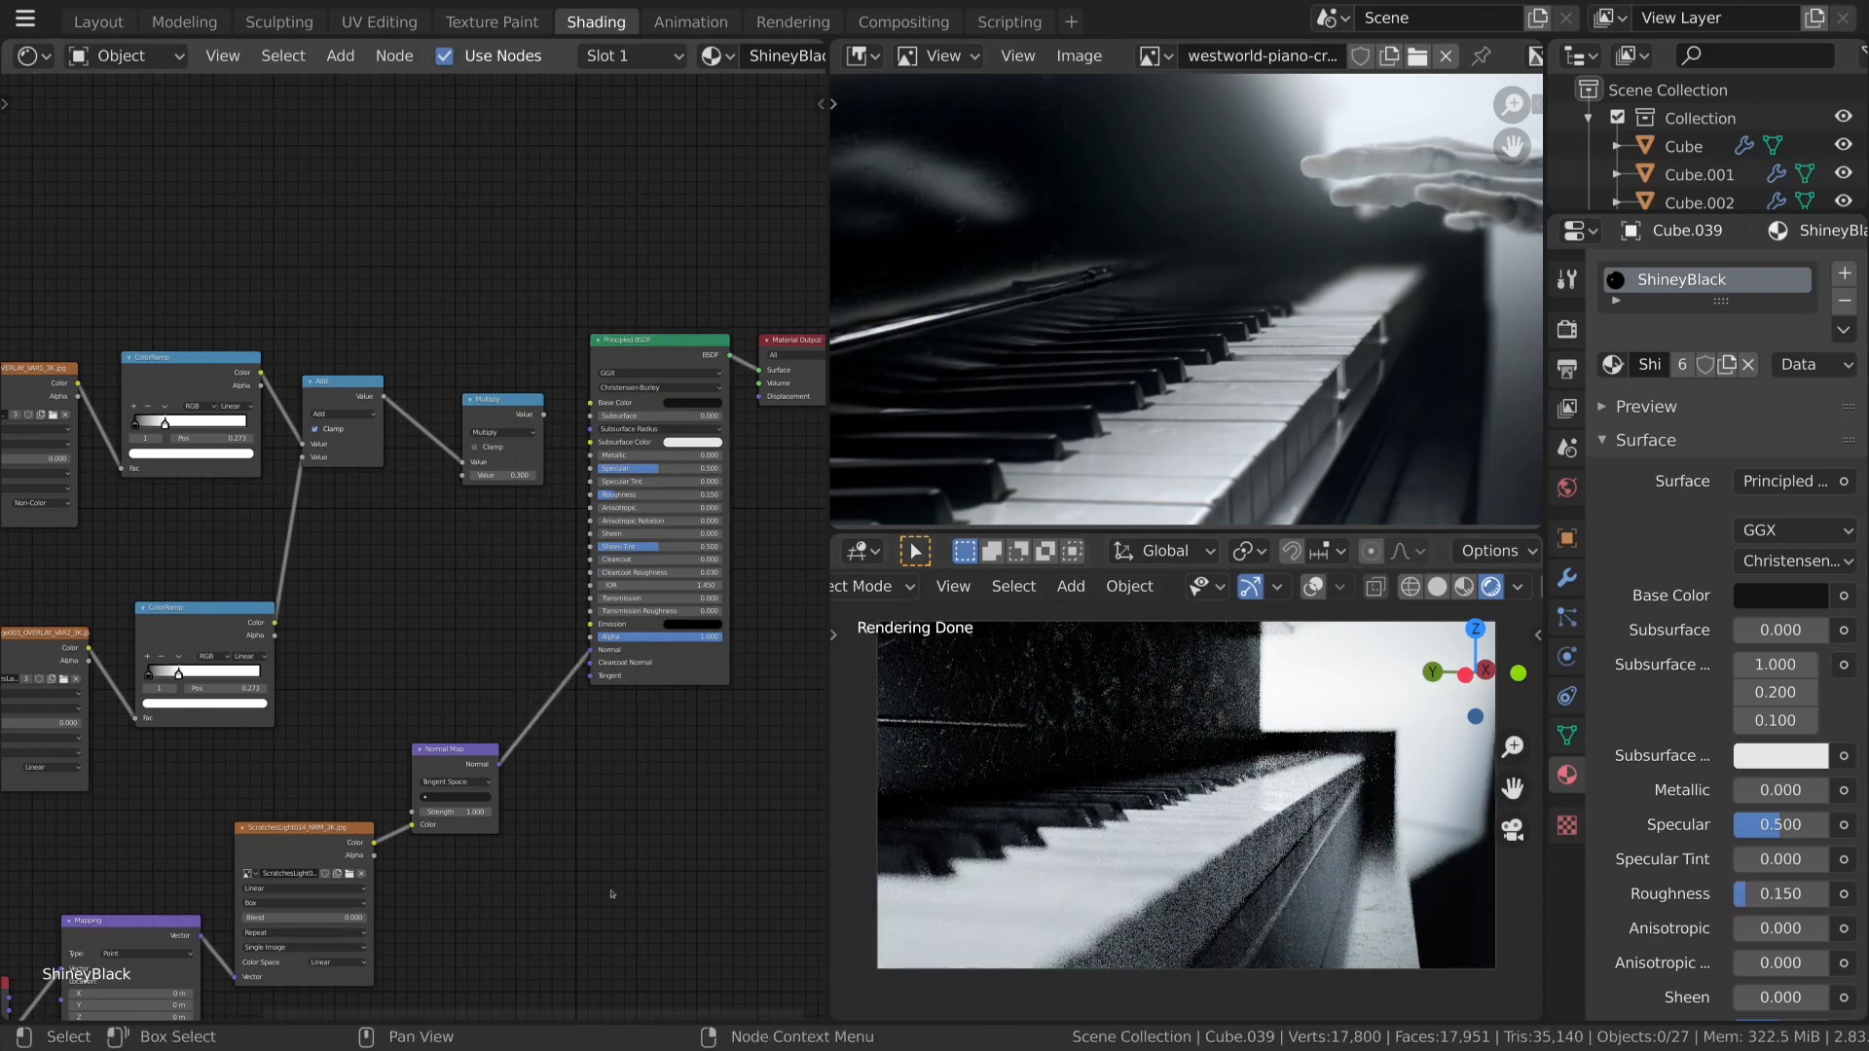
# Set the scratch texture's Mapping scale to 0.25 on the X, Y and Z axes.
pyautogui.scroll(2, 648, 789)
pyautogui.moveTo(631, 880); pyautogui.dragTo(688, 535, button='middle')
pyautogui.scroll(4, 688, 535)
pyautogui.moveTo(149, 1001); pyautogui.dragTo(457, 633, button='middle')
pyautogui.scroll(-7, 555, 576)
pyautogui.moveTo(555, 577); pyautogui.dragTo(642, 699, button='middle')
pyautogui.scroll(5, 453, 765)
pyautogui.moveTo(476, 790); pyautogui.dragTo(476, 835)
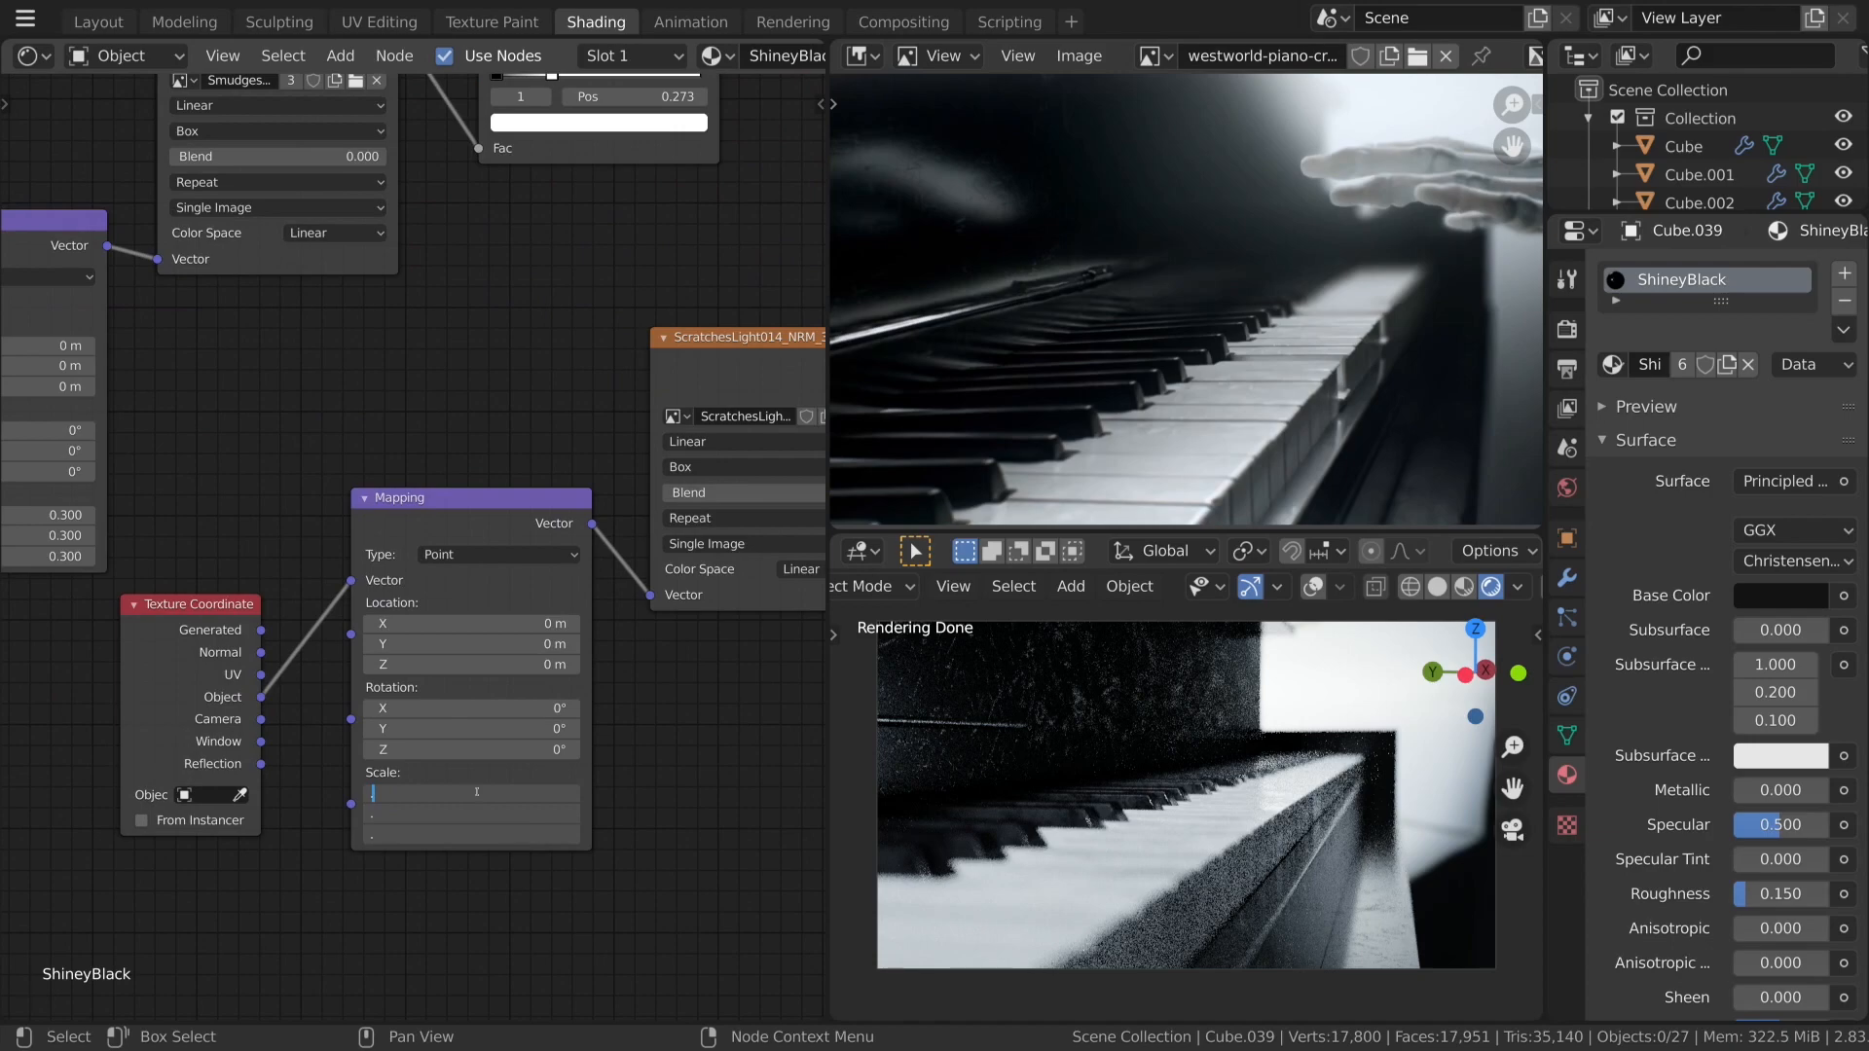
pyautogui.press('Return')
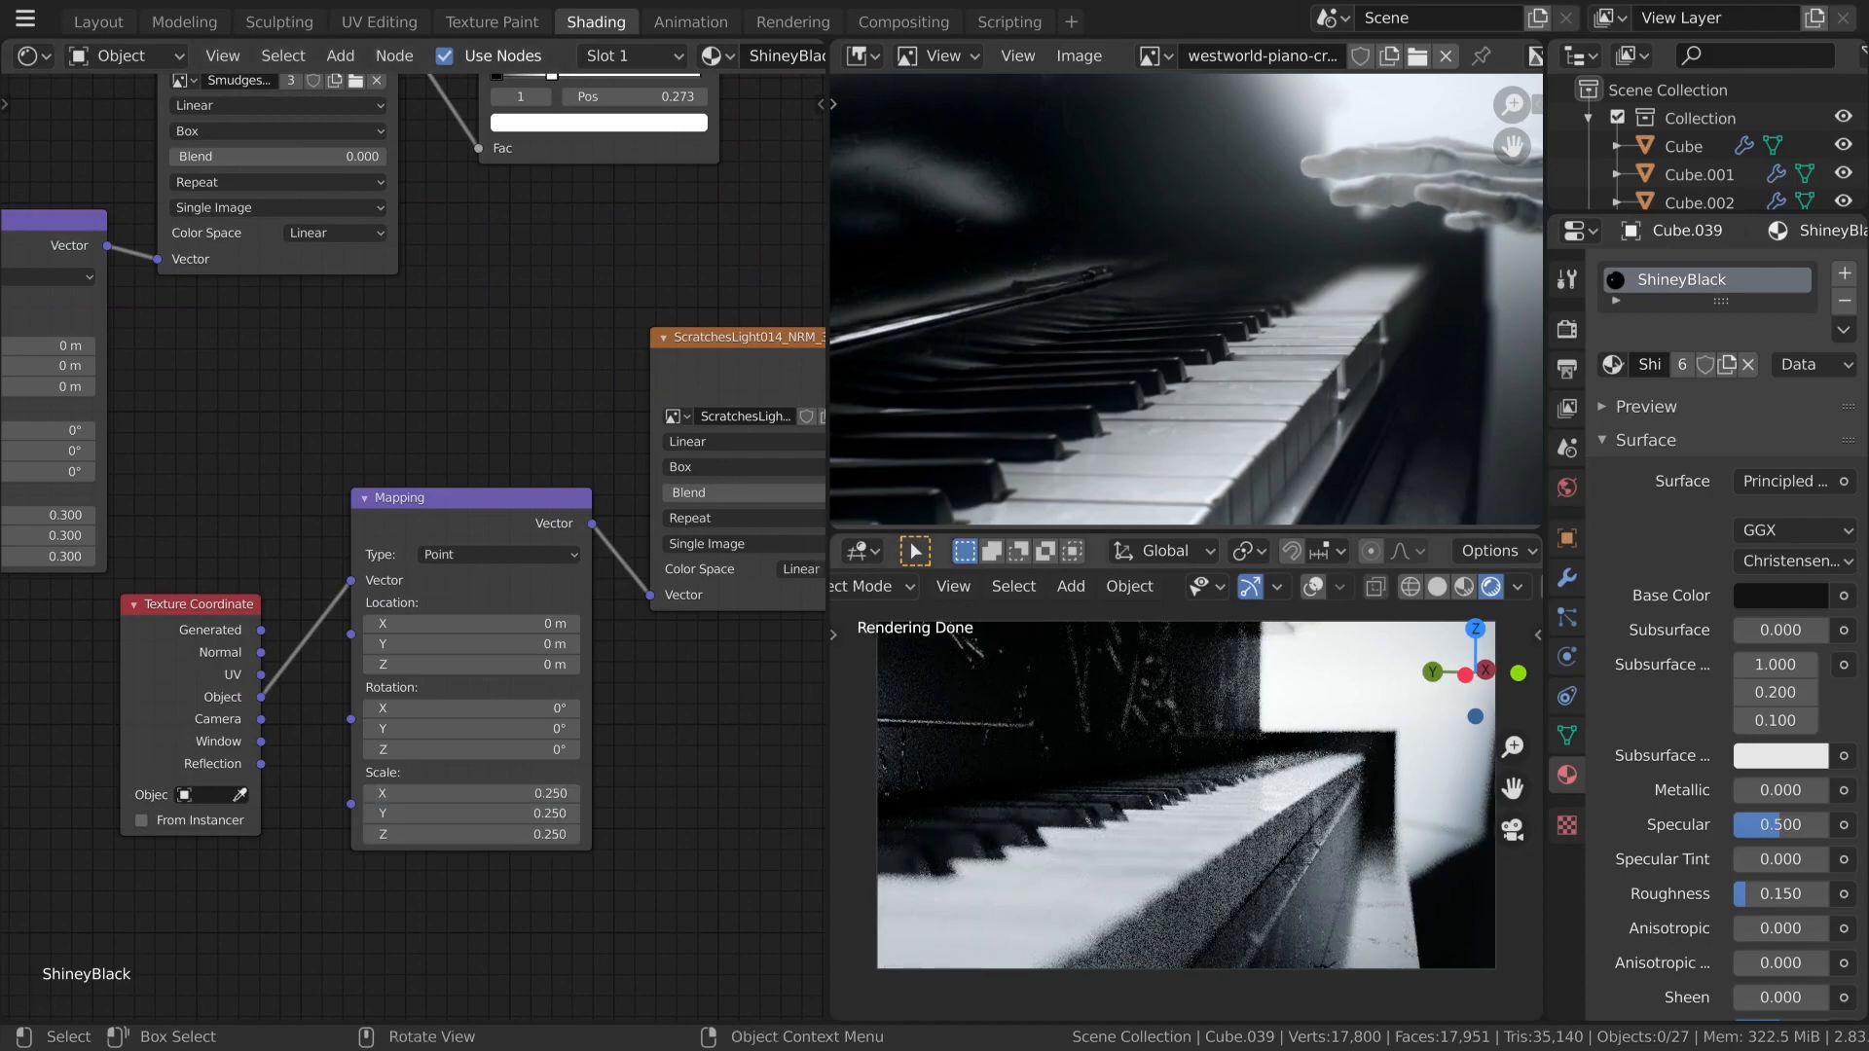
# Inspect the scratches on the piano body up close and set their Mapping scale to 0.4 on all axes.
pyautogui.moveTo(1228, 779); pyautogui.dragTo(1140, 856, button='middle')
pyautogui.scroll(4, 1141, 857)
pyautogui.scroll(-5, 1138, 853)
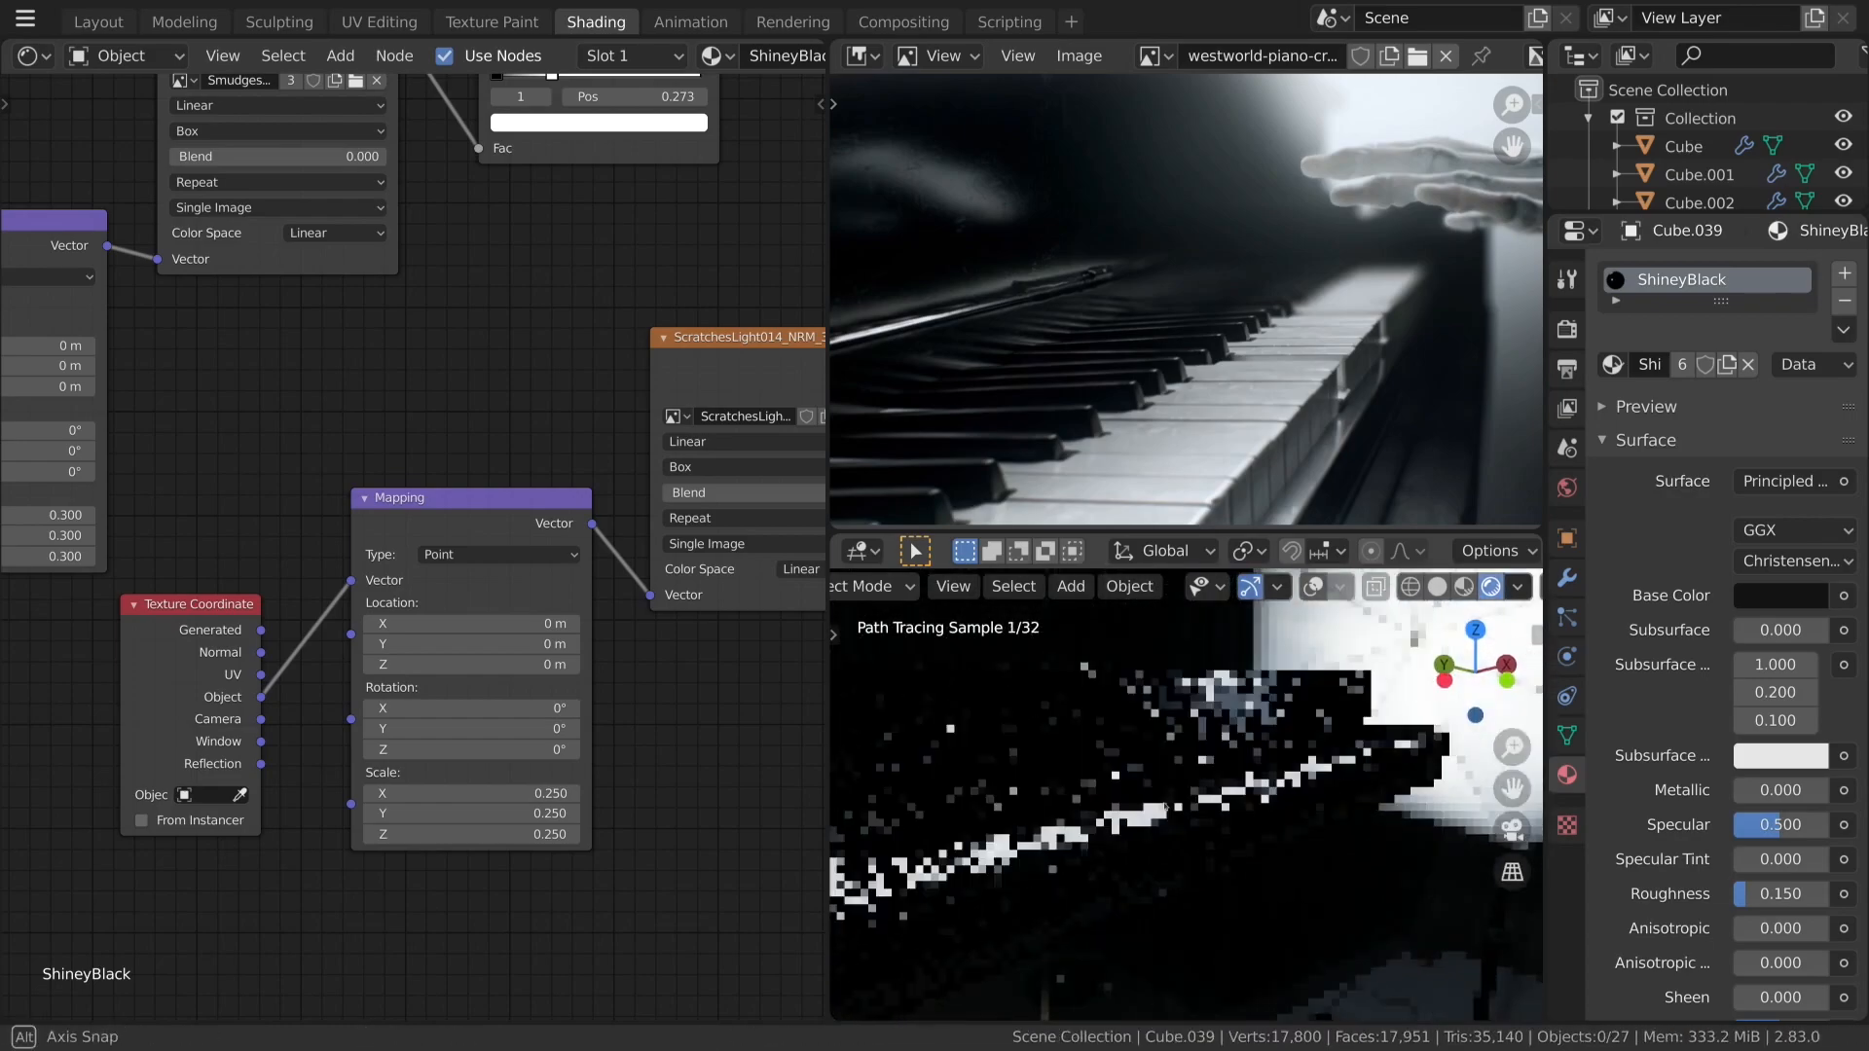
pyautogui.scroll(3, 1167, 797)
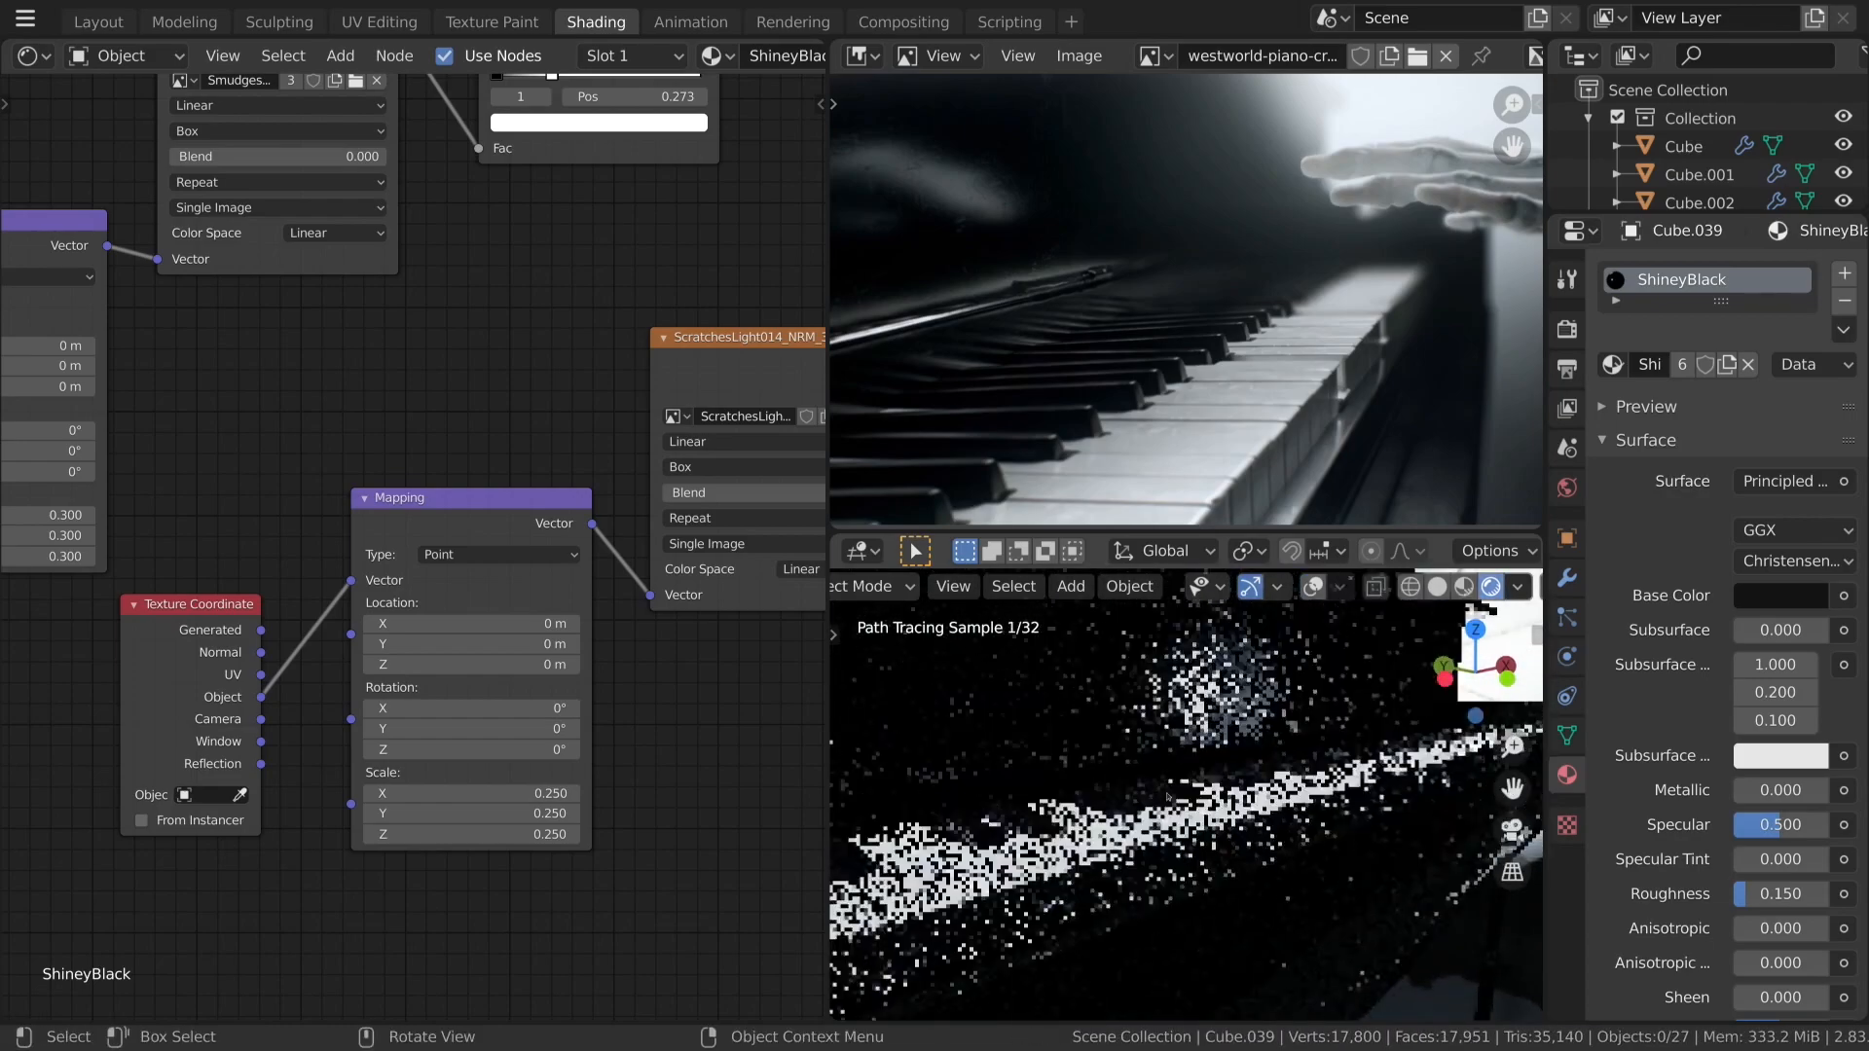
pyautogui.moveTo(453, 857); pyautogui.dragTo(497, 816)
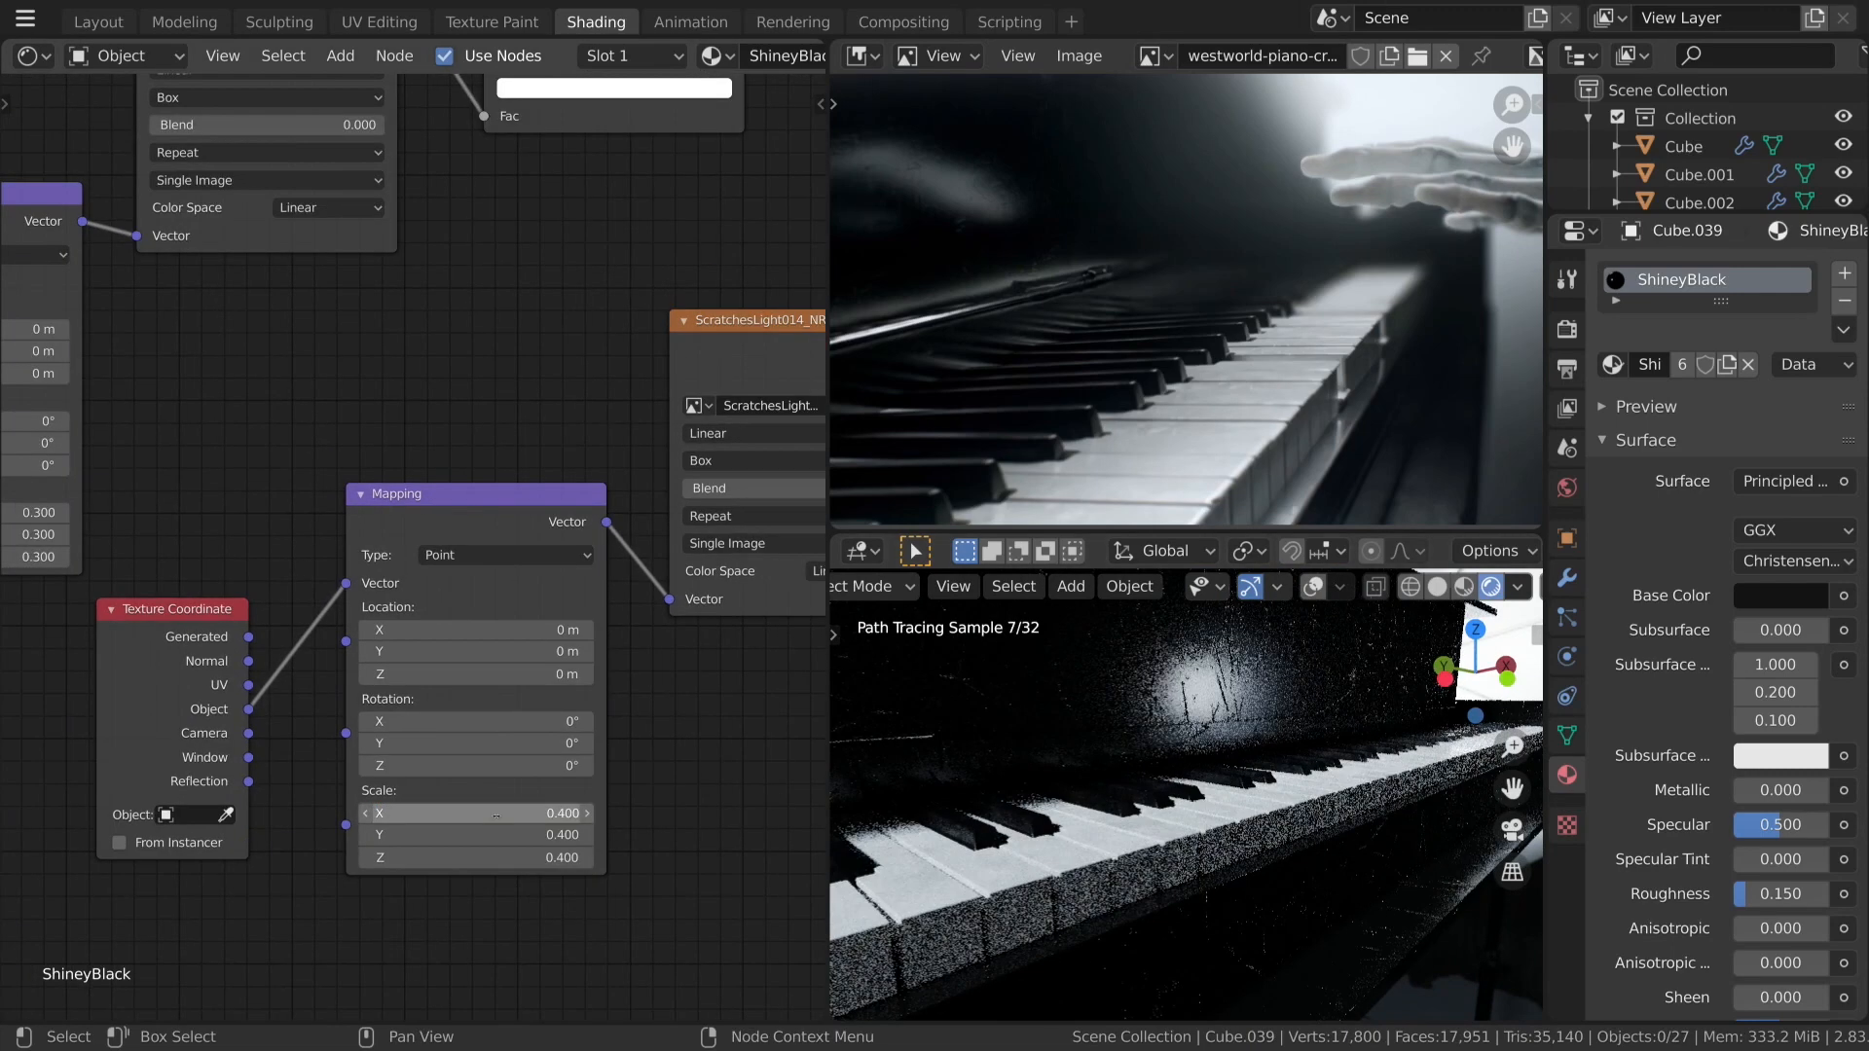
pyautogui.write('0.4')
pyautogui.press('Return')
# Set the scratch texture's Mapping scale to 0.8 on the X, Y and Z axes.
pyautogui.press('BackSpace')
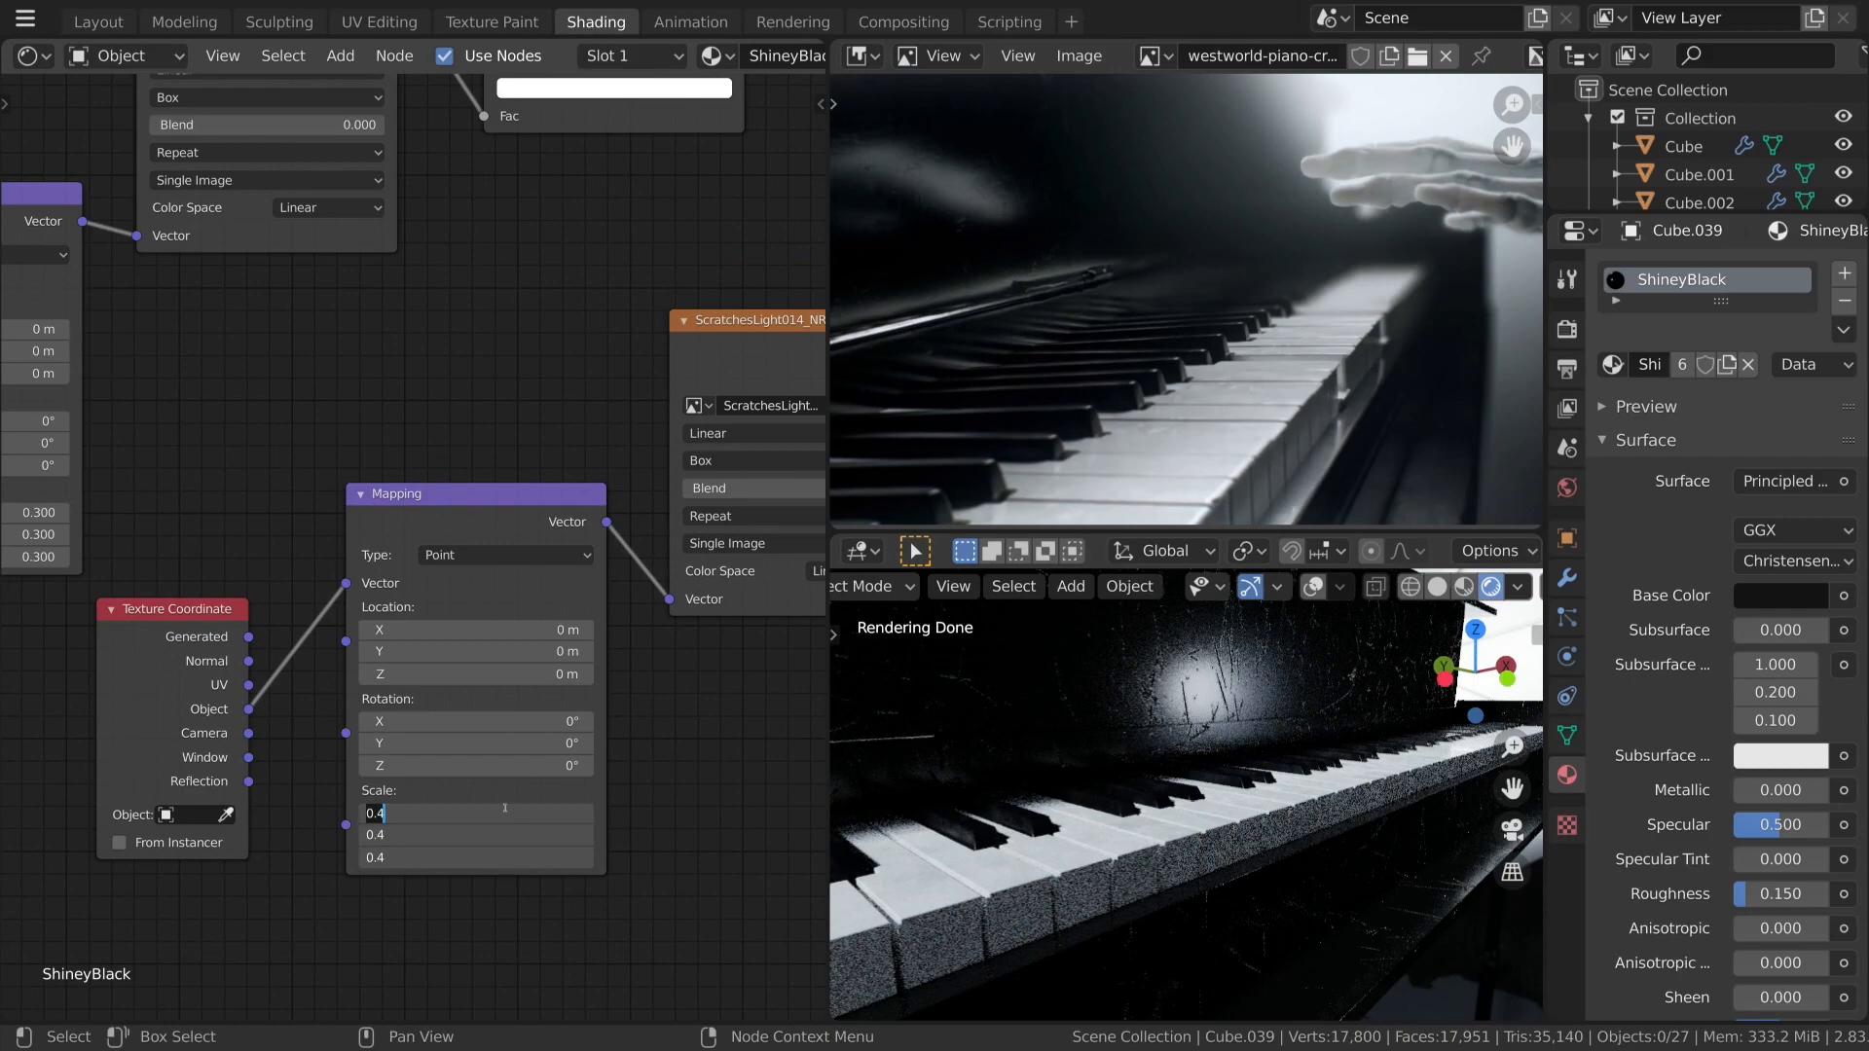
pyautogui.moveTo(504, 807); pyautogui.dragTo(516, 801)
pyautogui.write('0.8')
pyautogui.press('Return')
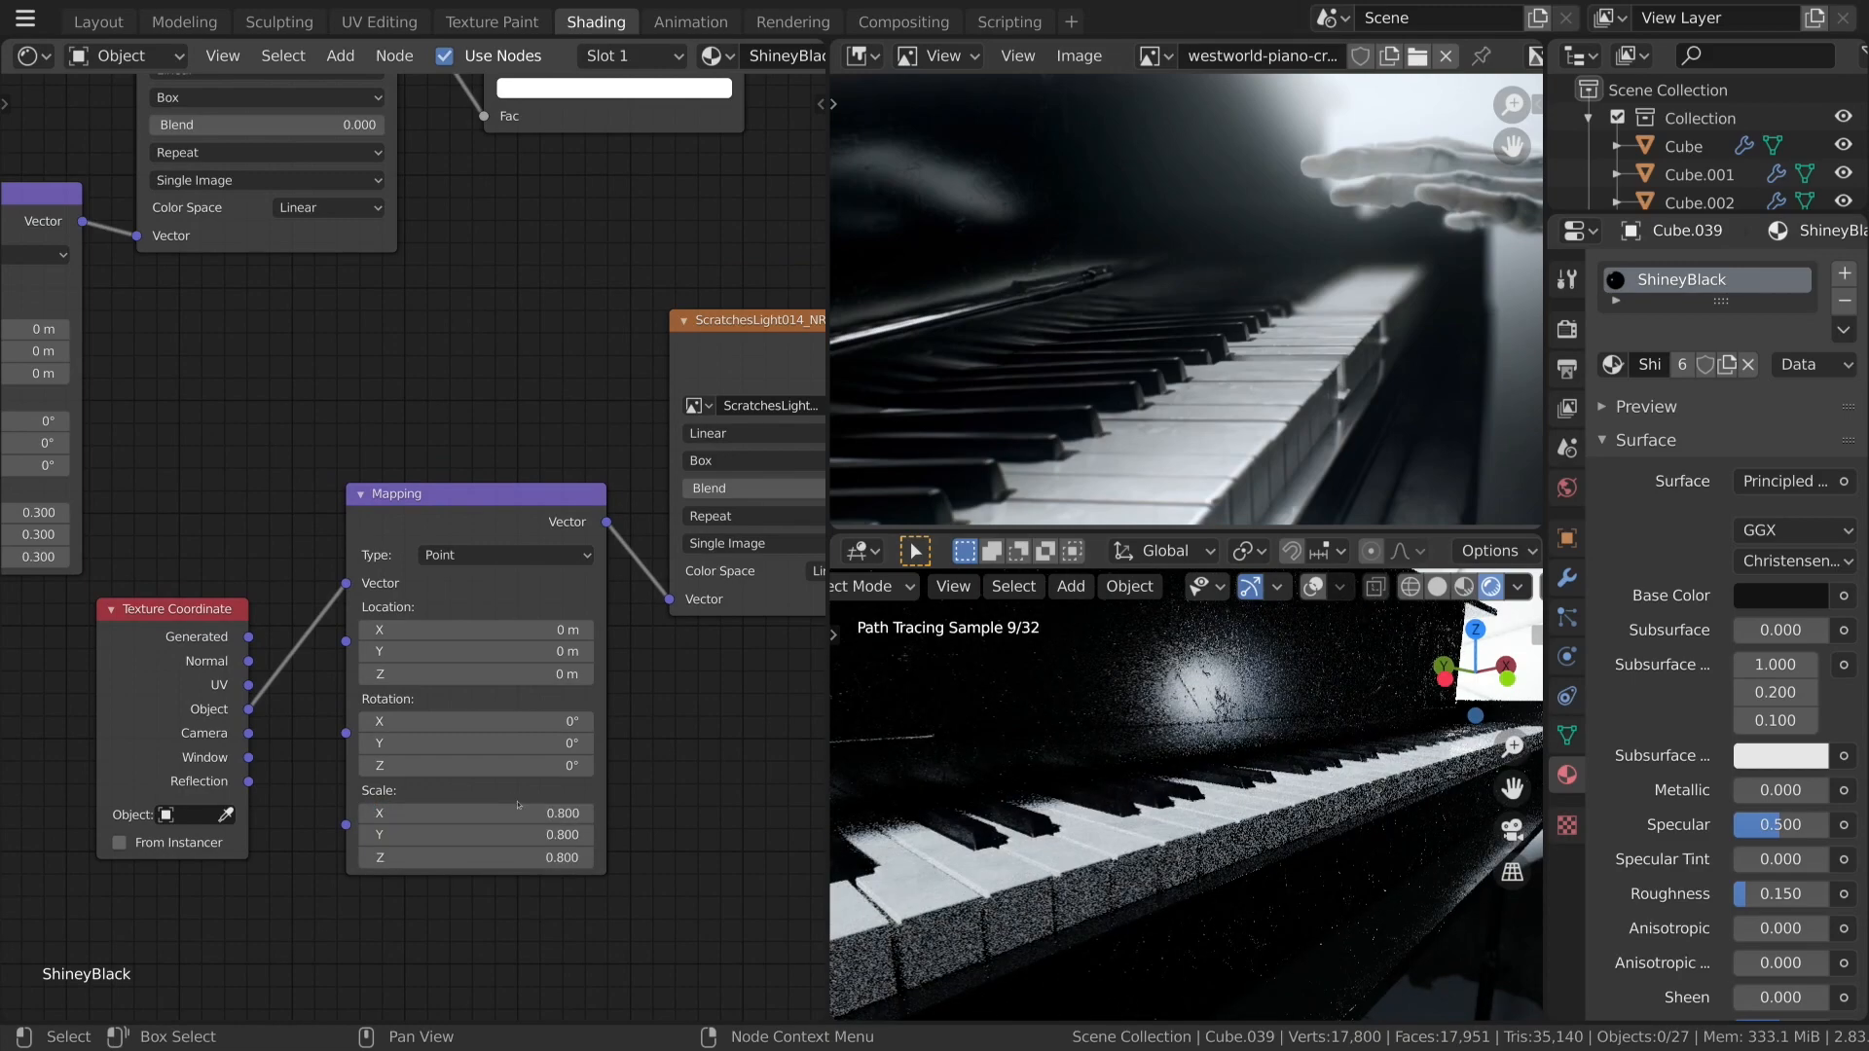
# Set the Normal Map node's strength to 0.05.
pyautogui.moveTo(712, 637); pyautogui.dragTo(448, 666, button='middle')
pyautogui.scroll(1, 448, 660)
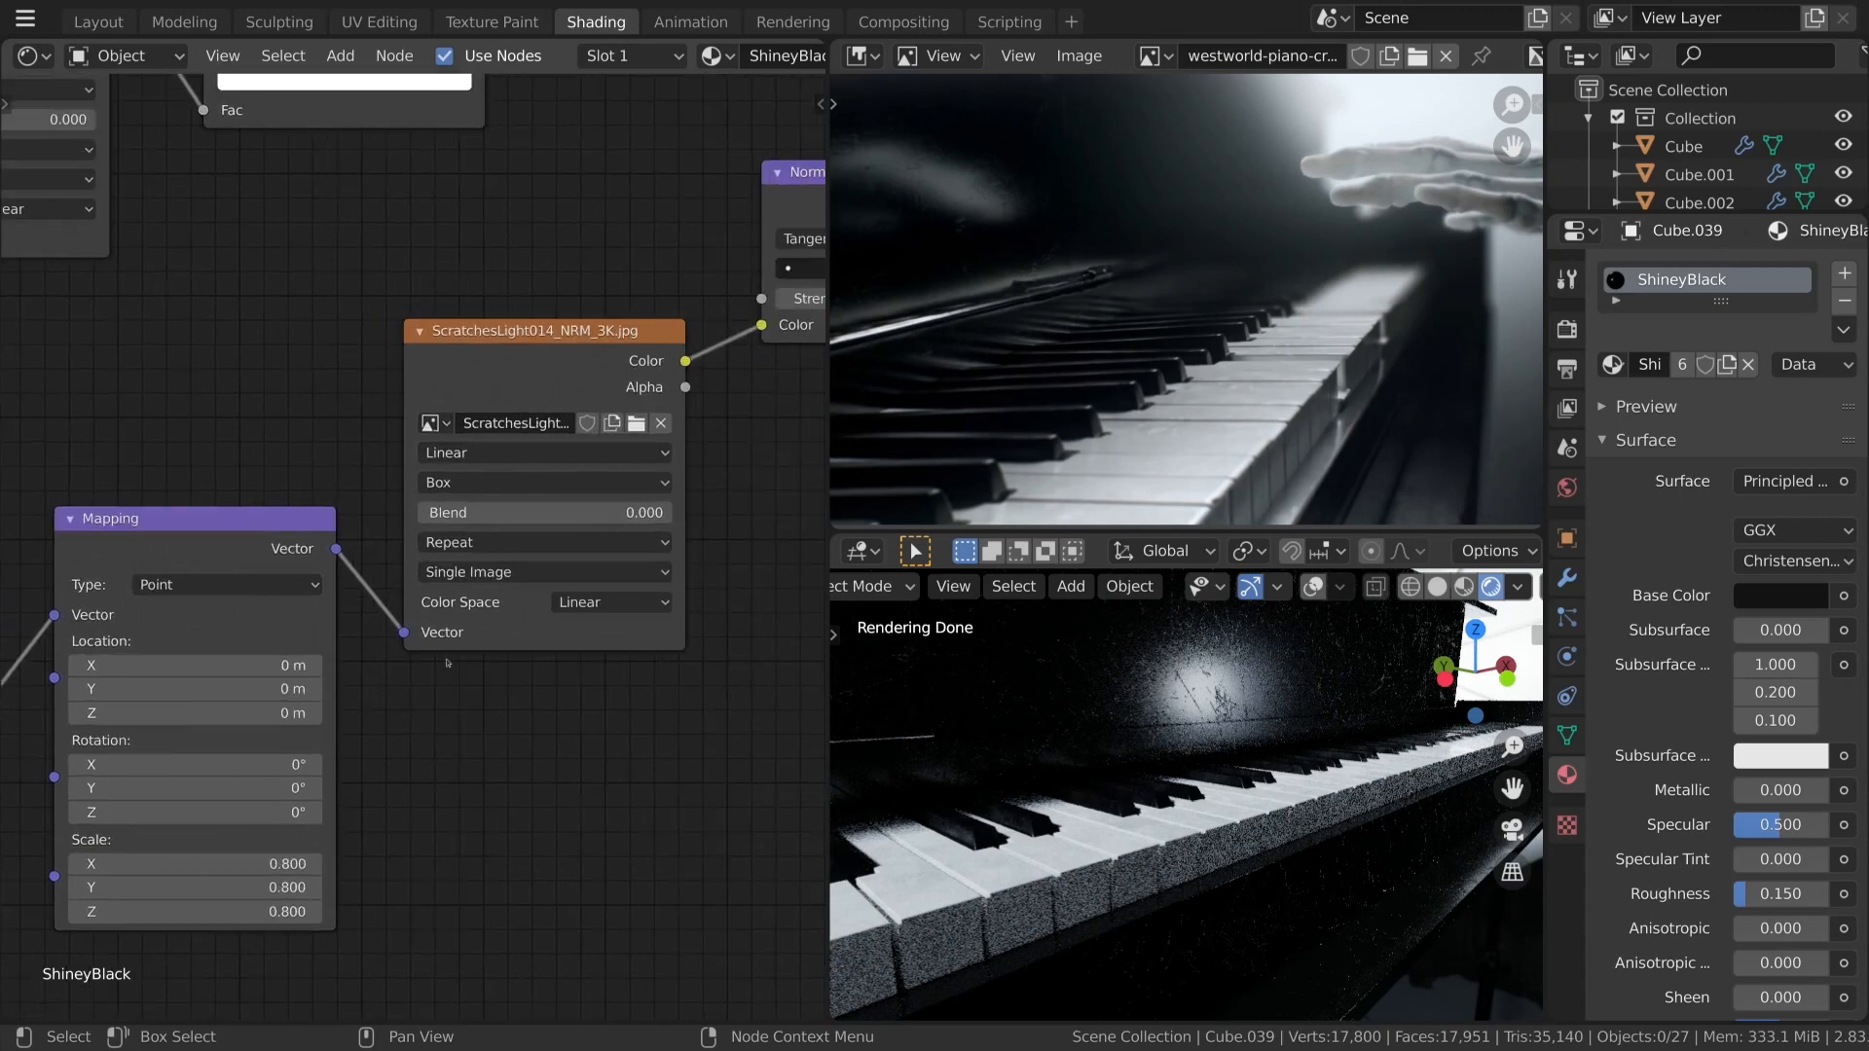
pyautogui.scroll(-3, 431, 550)
pyautogui.moveTo(754, 399); pyautogui.dragTo(522, 573, button='middle')
pyautogui.scroll(5, 522, 572)
pyautogui.click(539, 503)
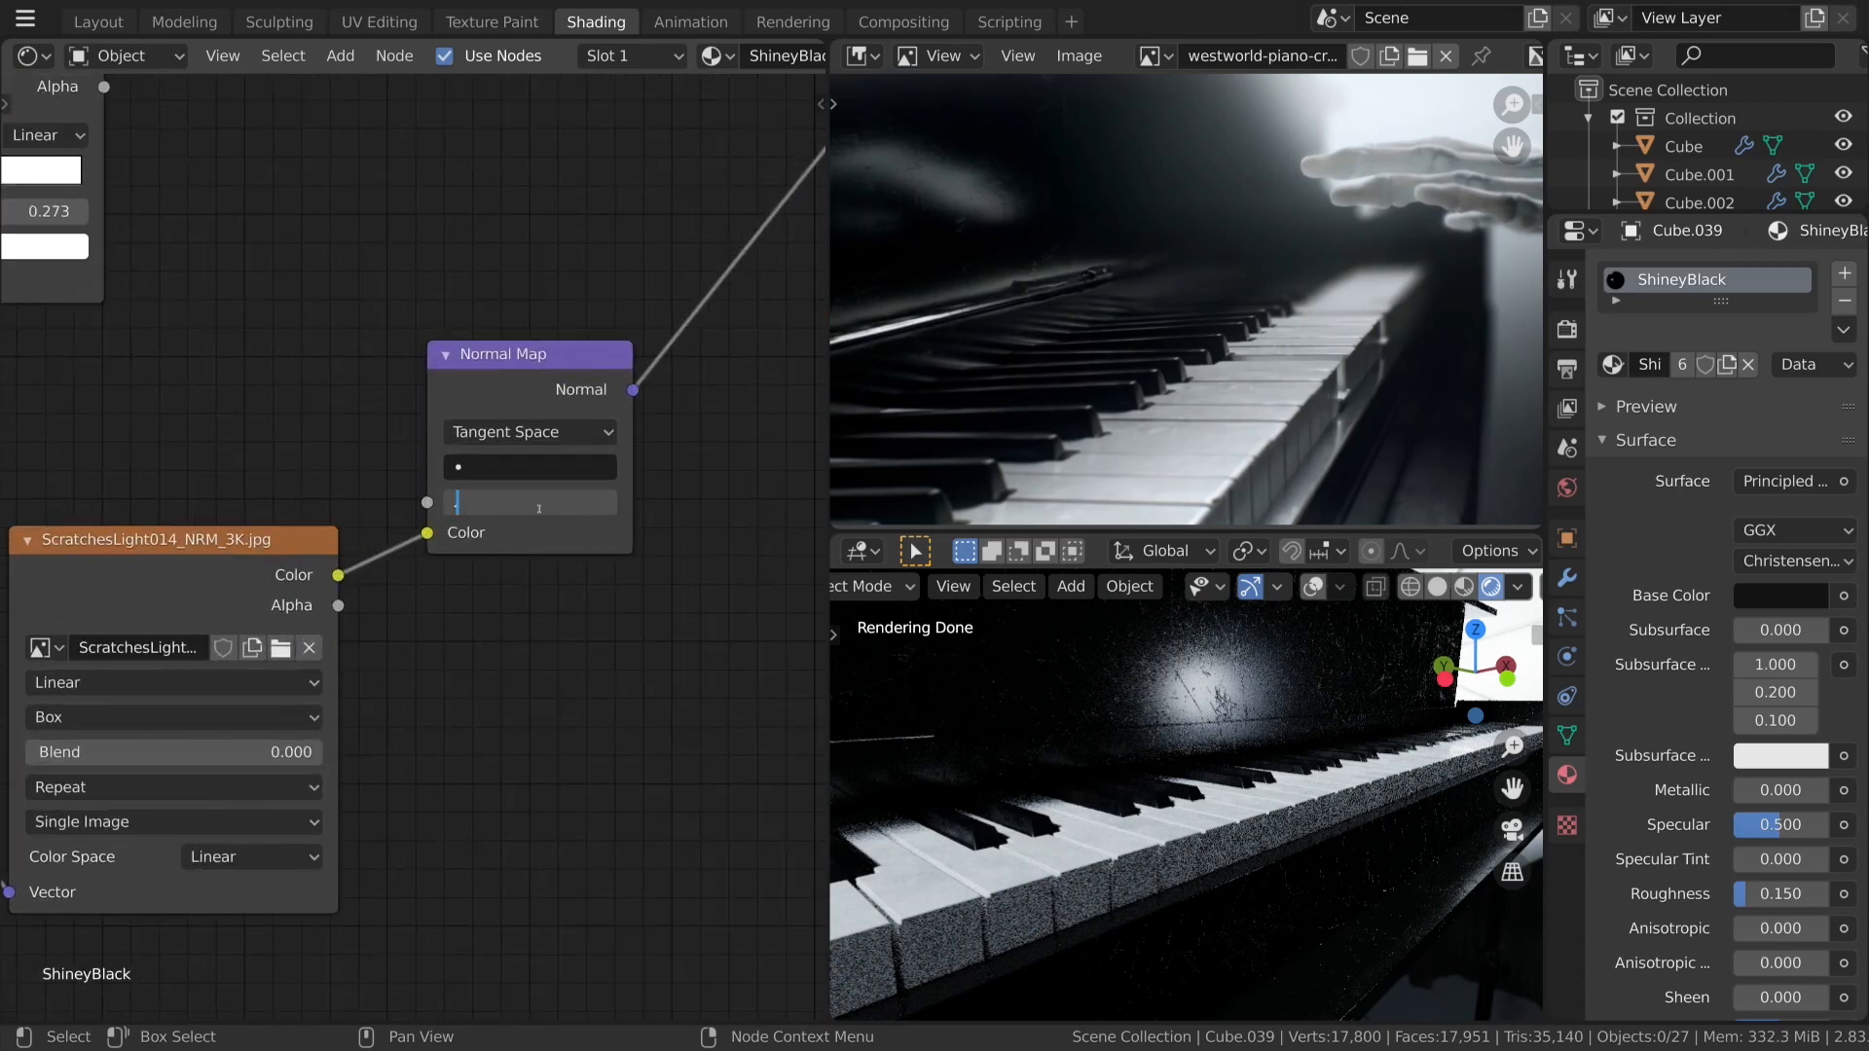
pyautogui.press('Return')
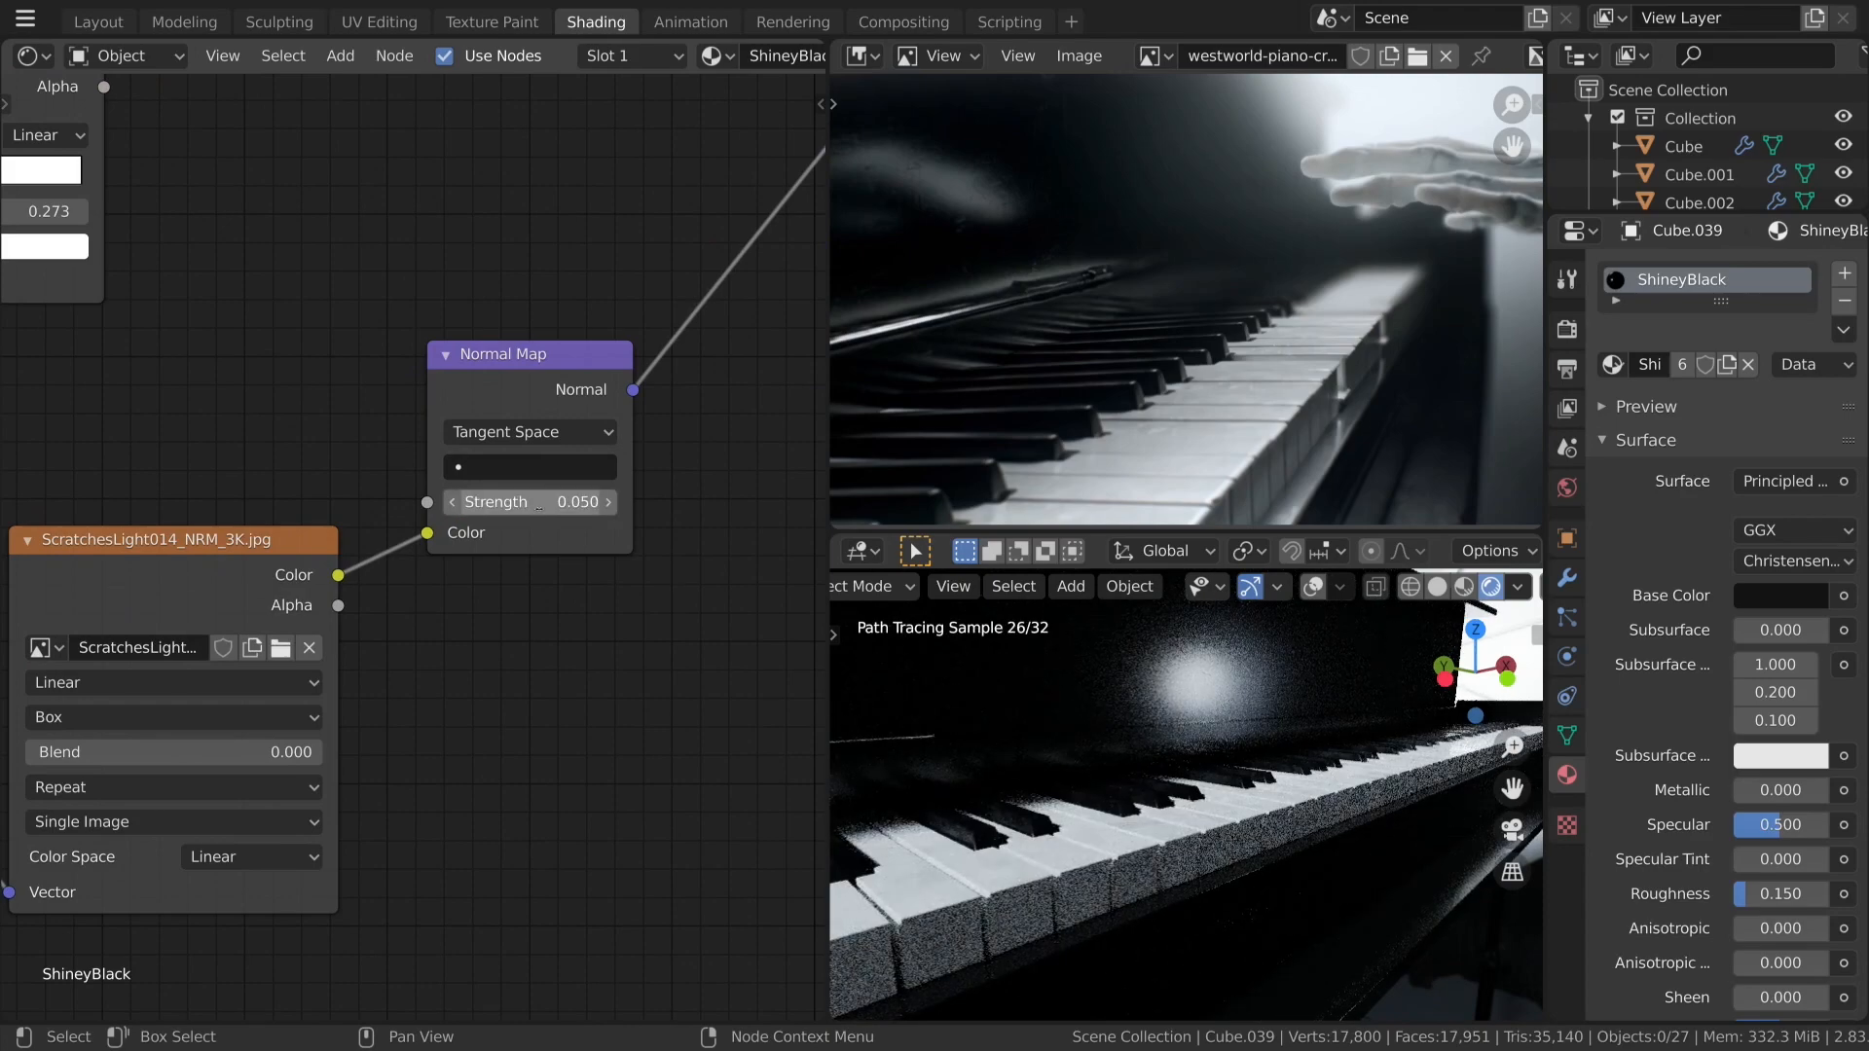
# Try Normal Map strengths of 0.2 and 0.1 while looking through the camera.
pyautogui.press('KP_0')
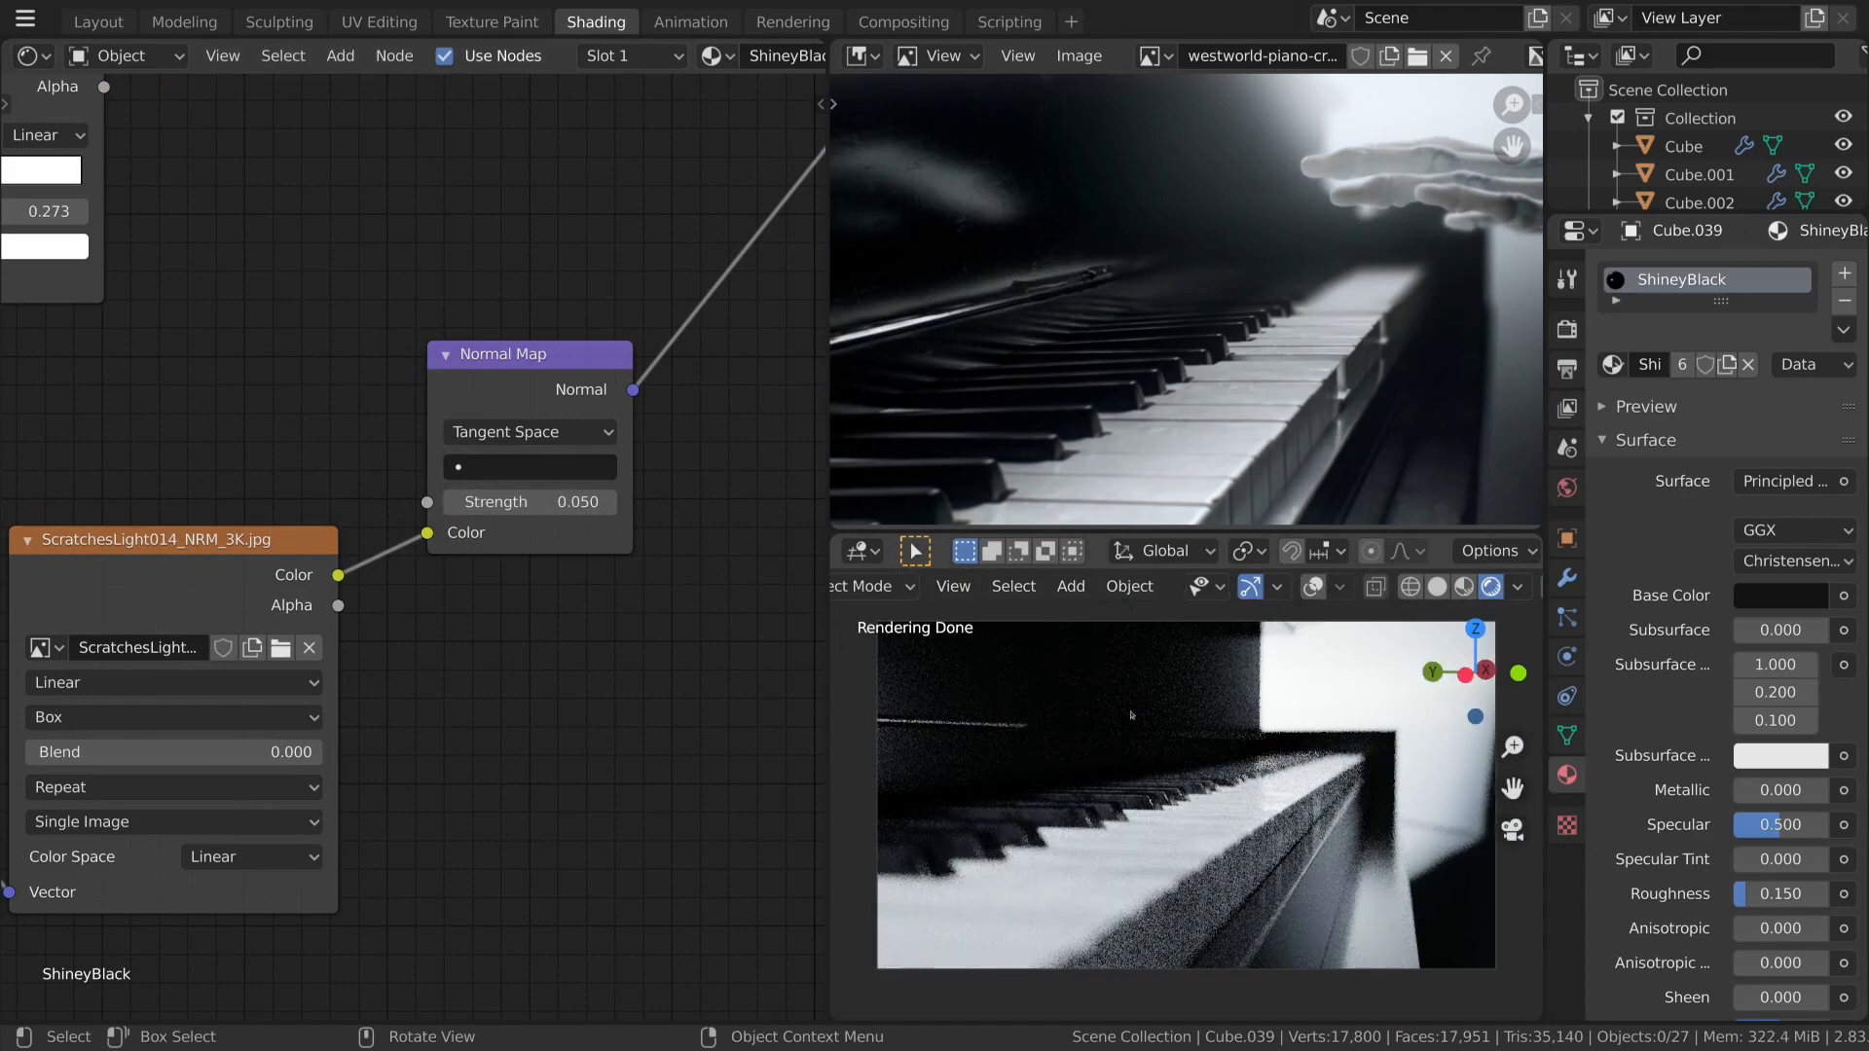
pyautogui.click(534, 501)
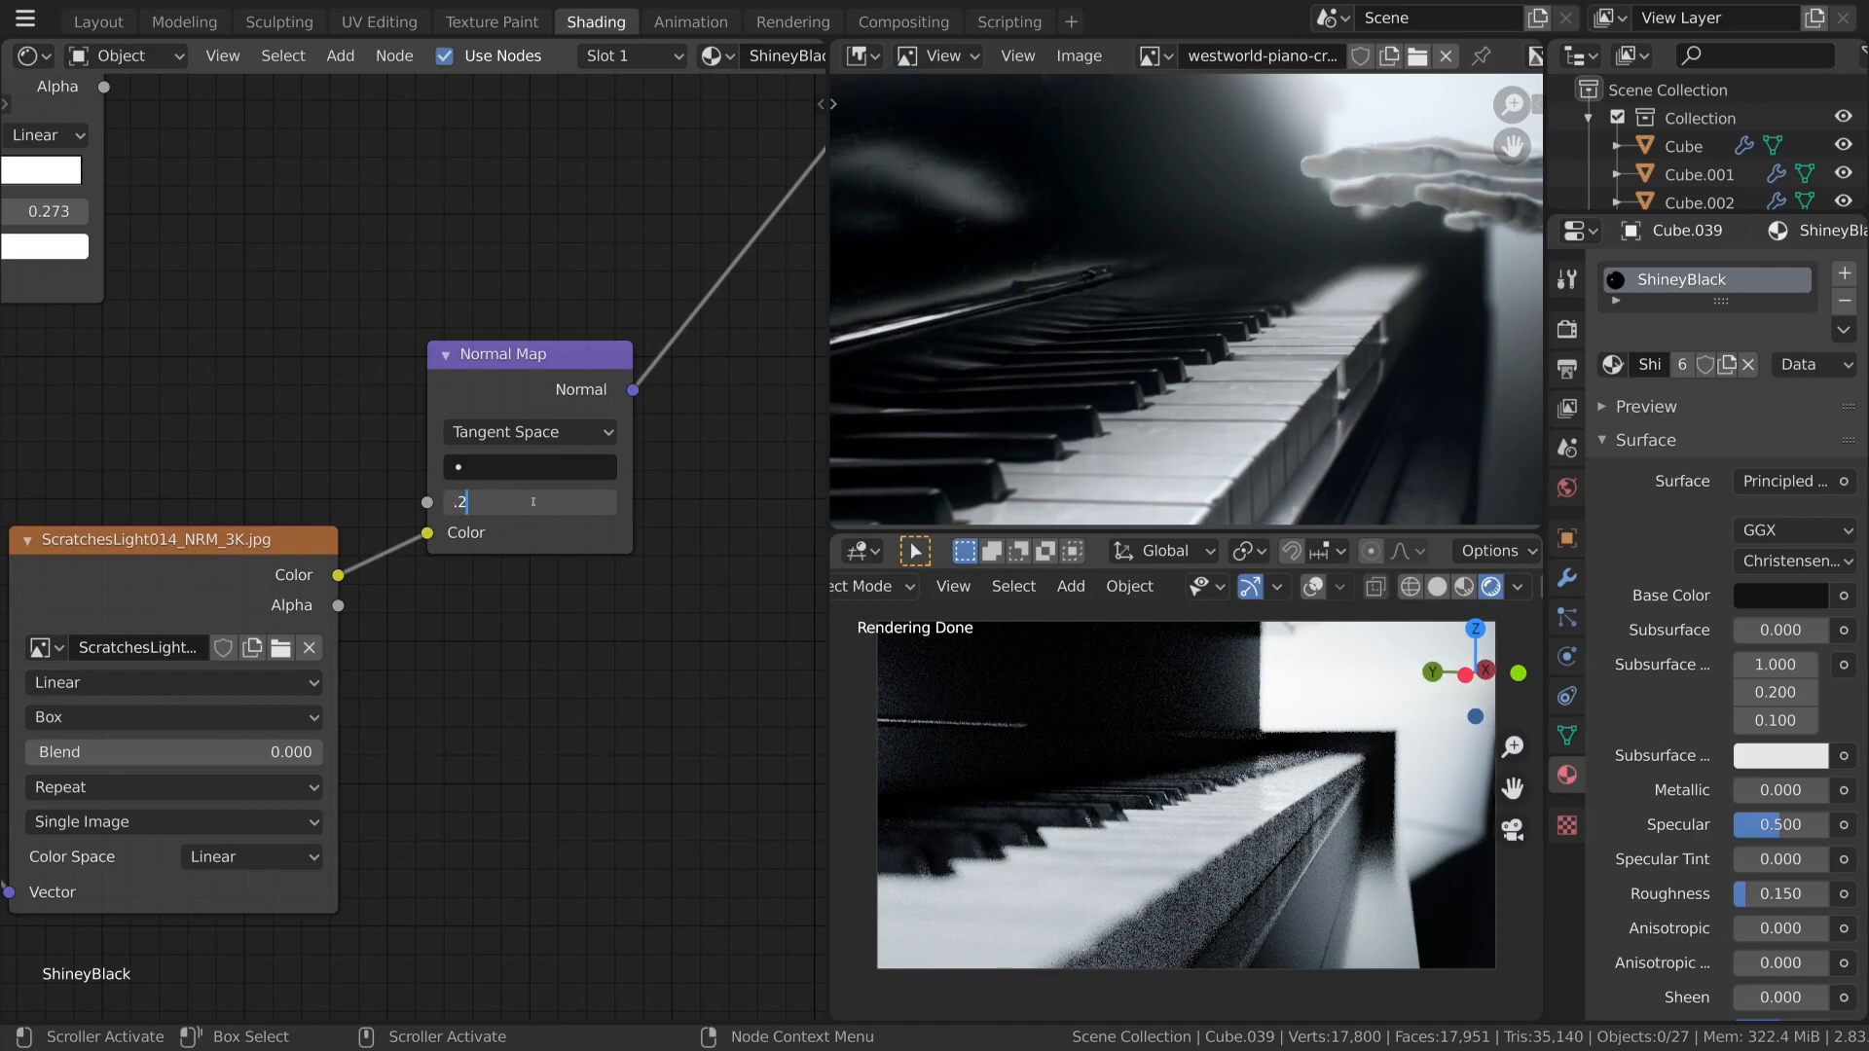
pyautogui.press('Return')
pyautogui.click(533, 501)
pyautogui.write('.1')
pyautogui.press('Return')
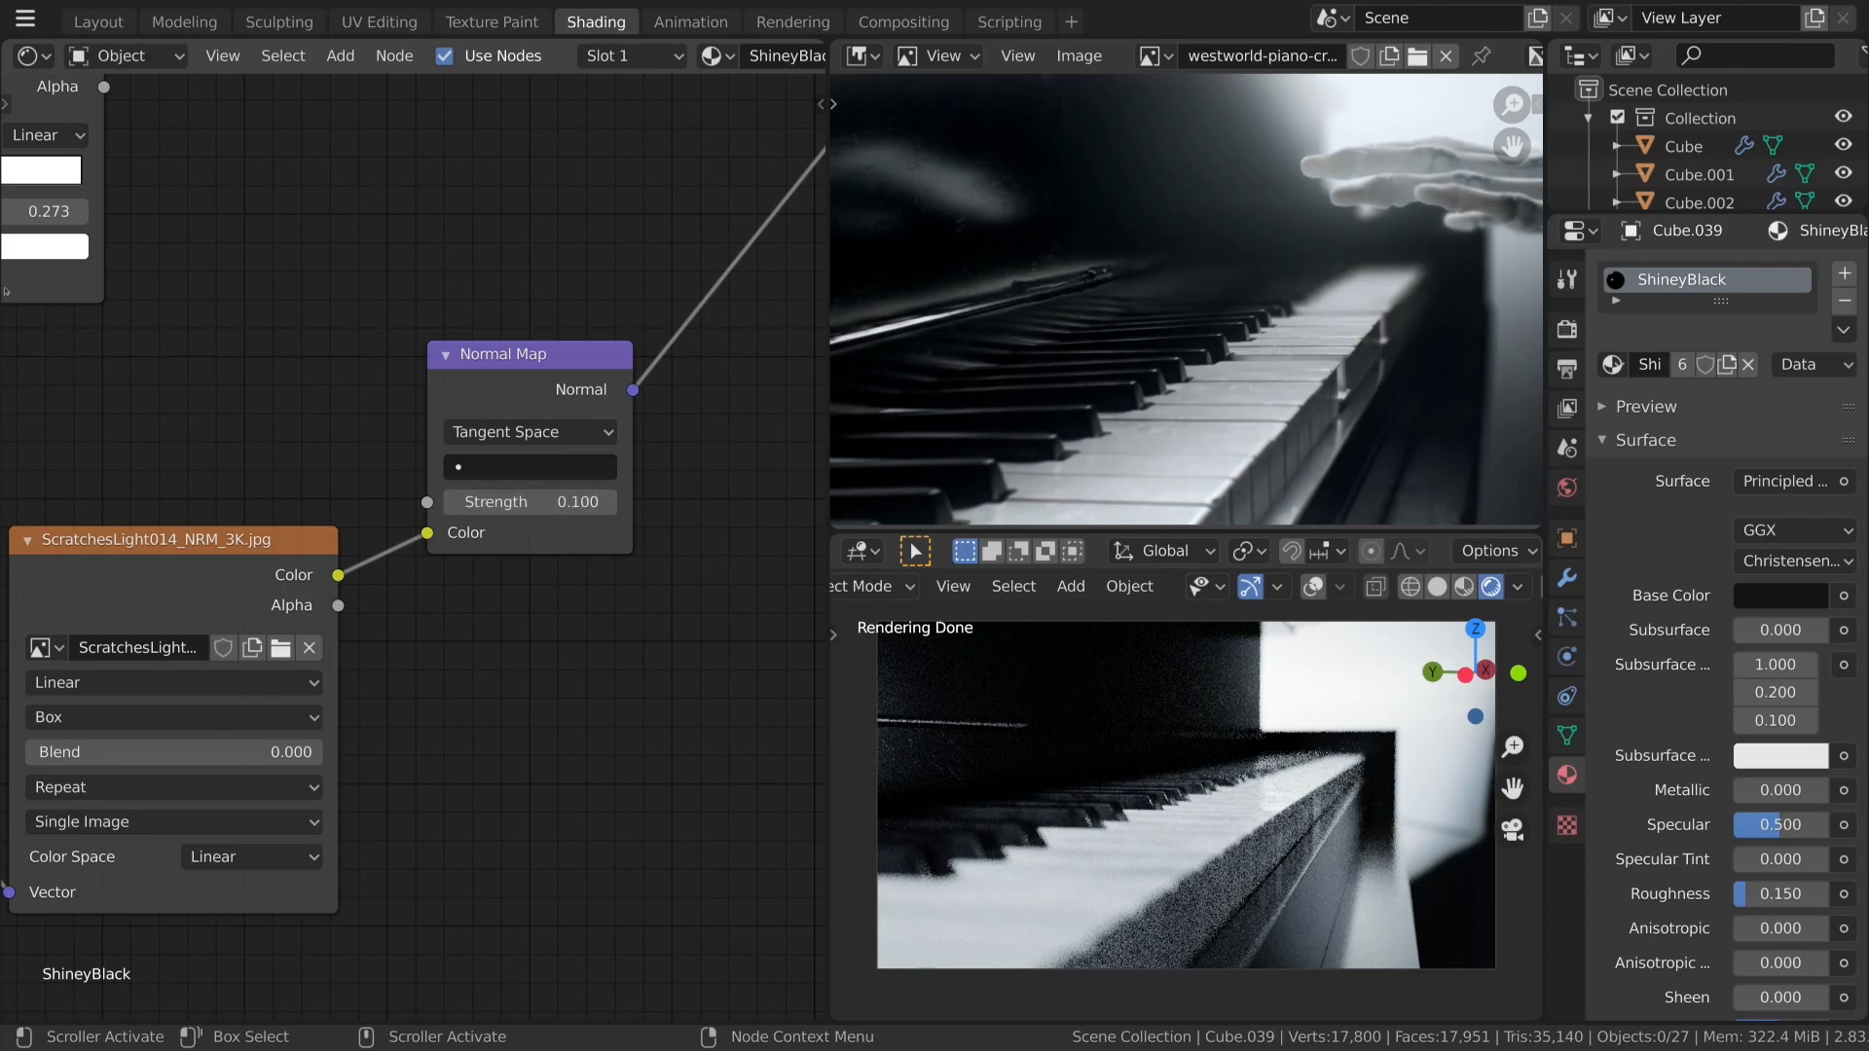
# Set the Normal Map node's strength to 0.15.
pyautogui.scroll(-12, 471, 628)
pyautogui.moveTo(588, 476); pyautogui.dragTo(522, 758, button='middle')
pyautogui.scroll(6, 496, 555)
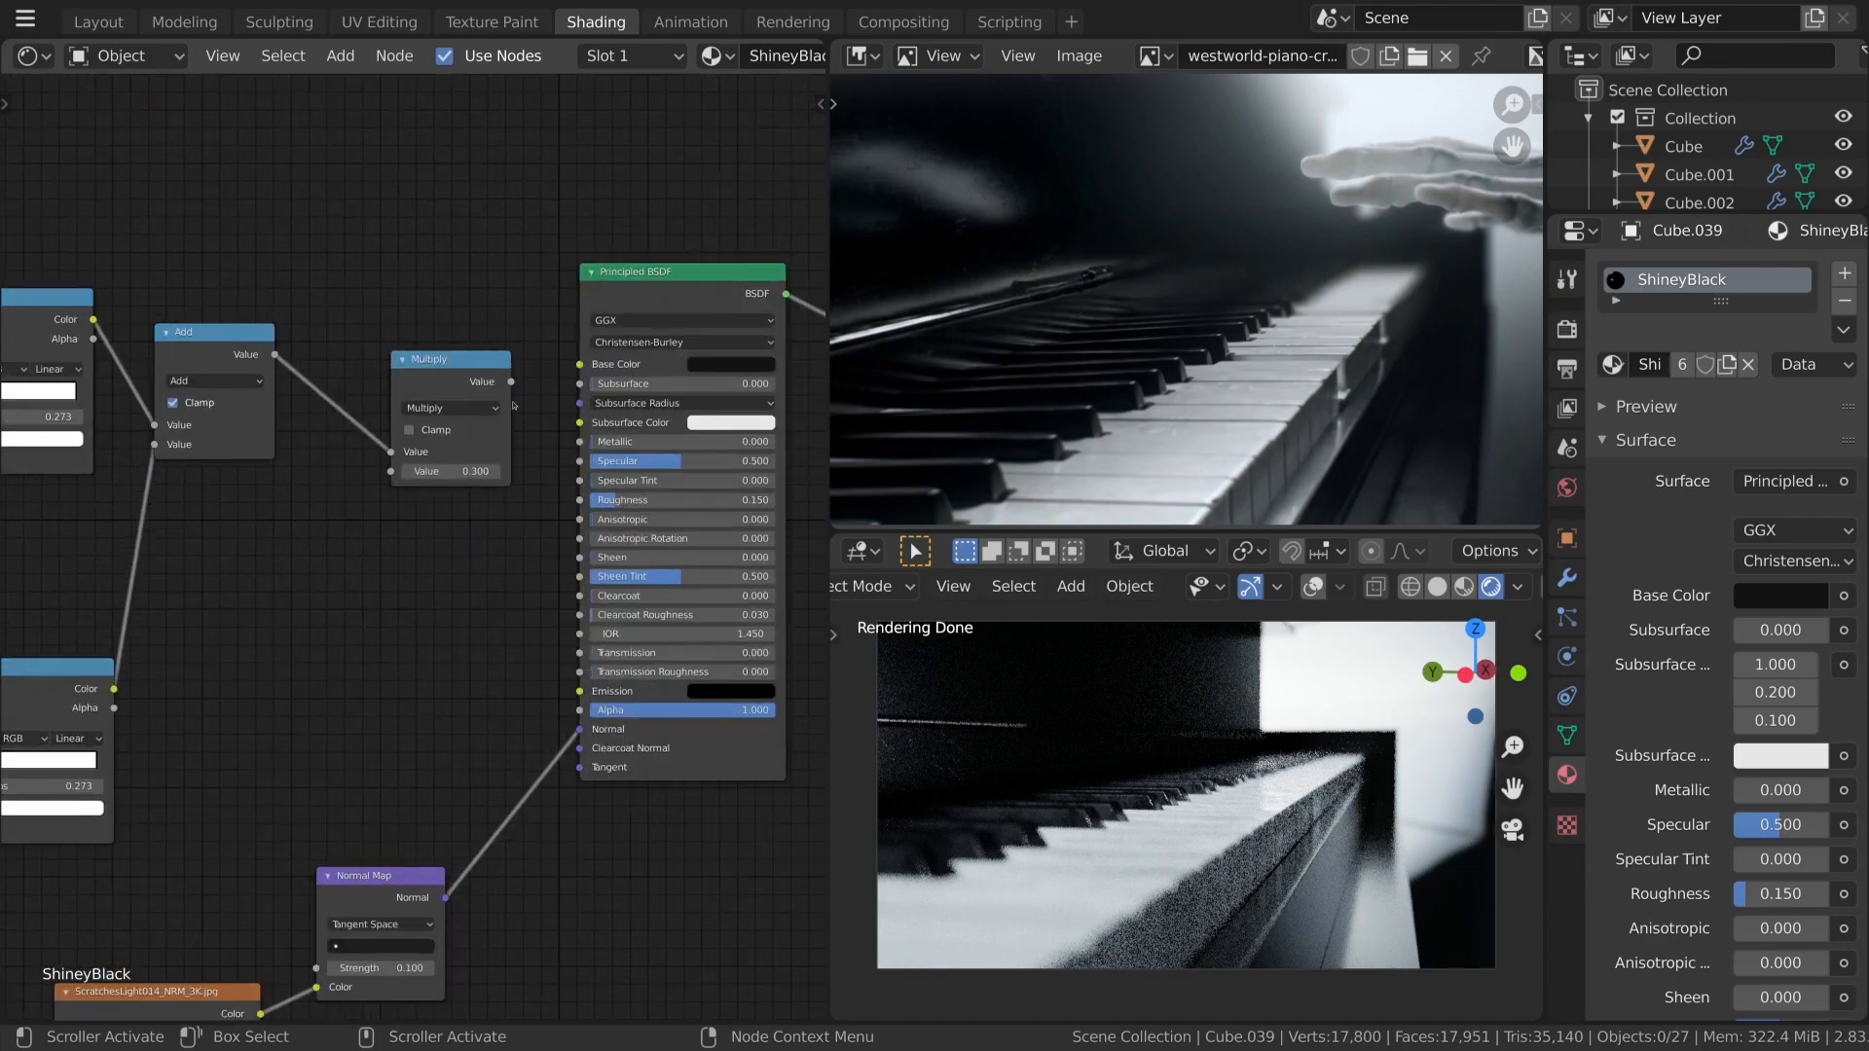
pyautogui.click(387, 968)
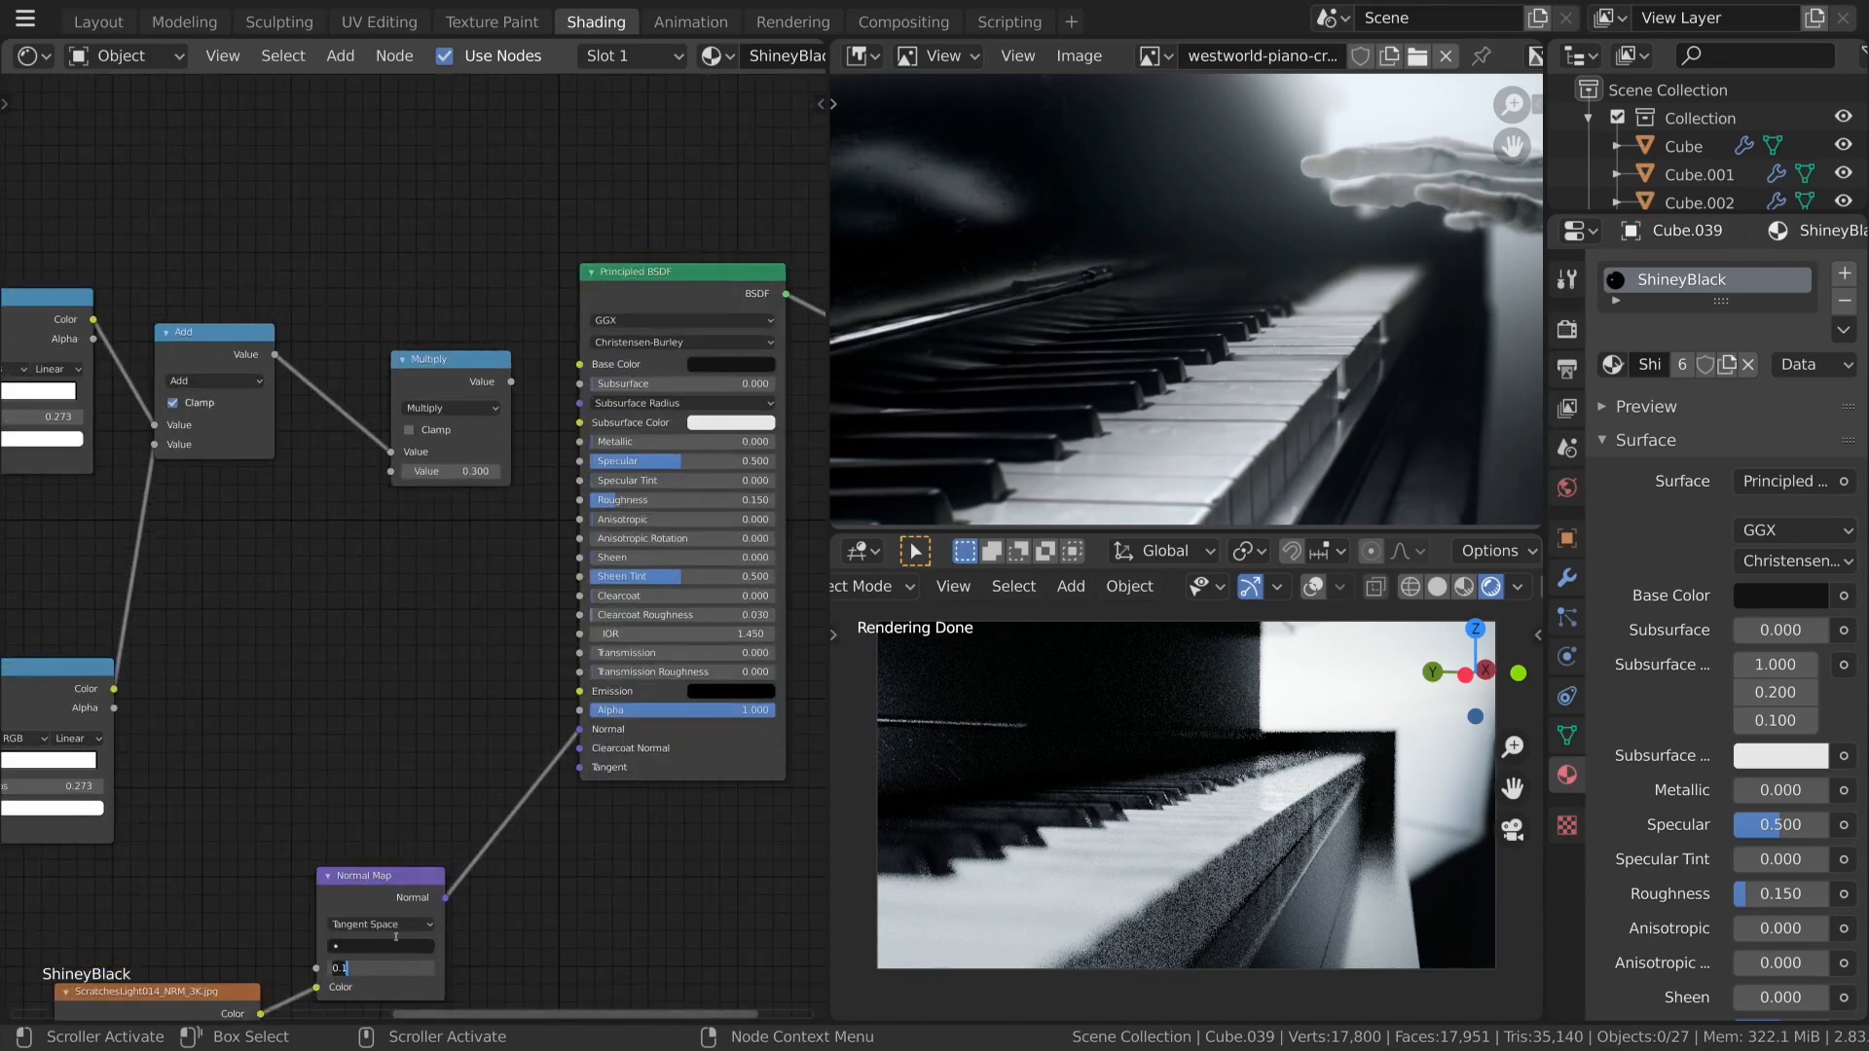
pyautogui.write('0.15')
pyautogui.press('Return')
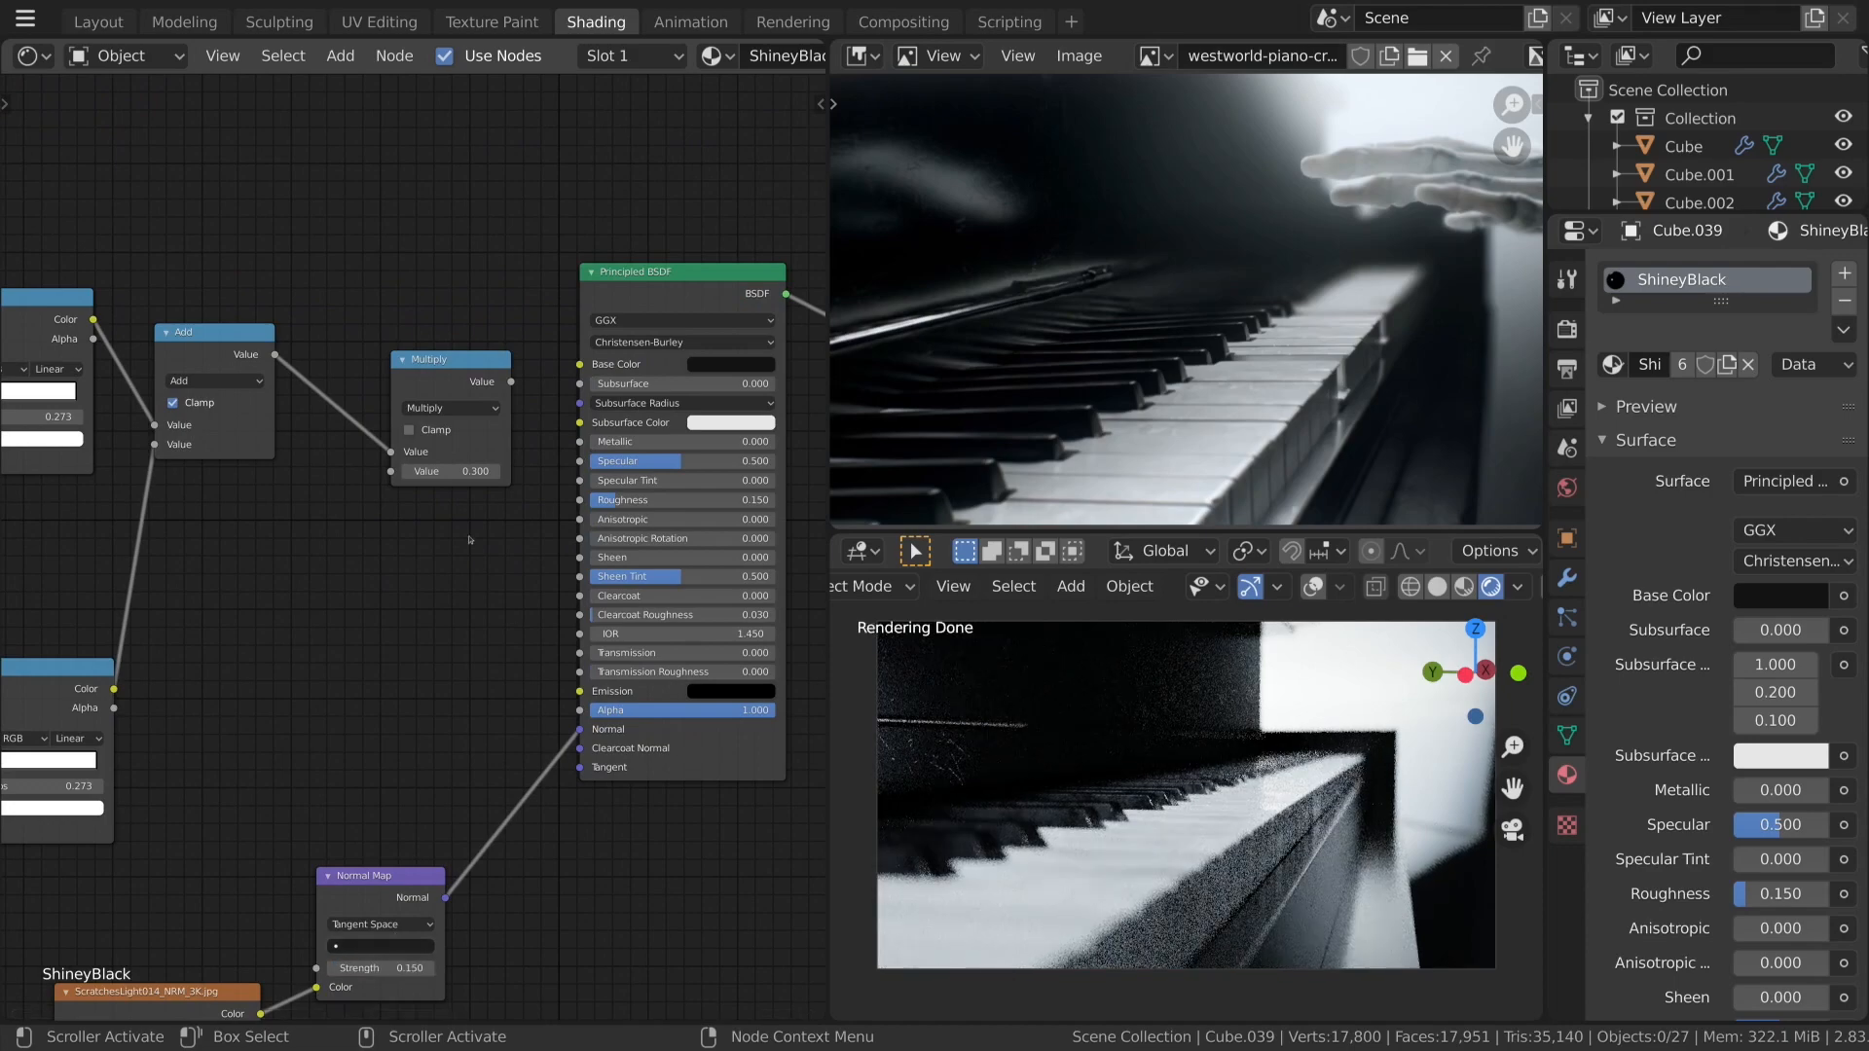
# Connect the Multiply node's value output to the Principled BSDF's Roughness input.
pyautogui.moveTo(510, 383); pyautogui.dragTo(580, 500)
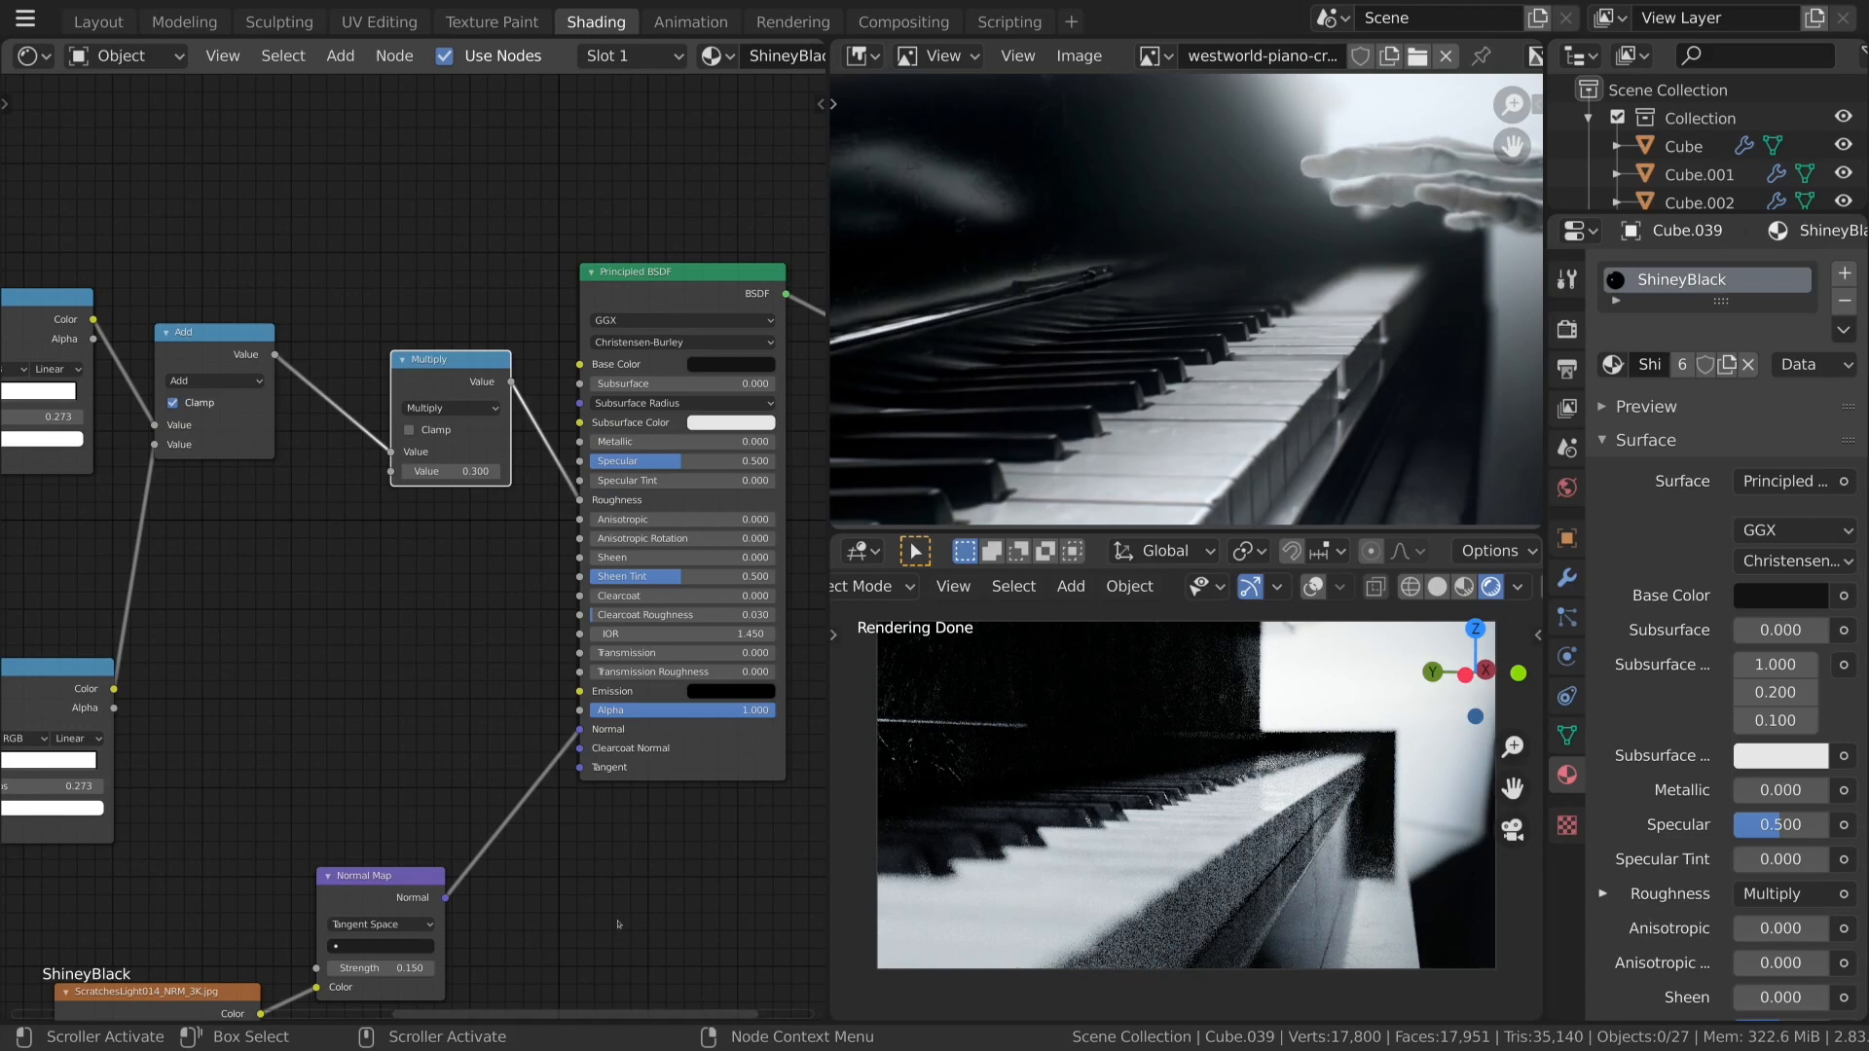
pyautogui.scroll(-13, 553, 857)
pyautogui.moveTo(496, 835); pyautogui.dragTo(627, 764, button='middle')
pyautogui.scroll(1, 592, 784)
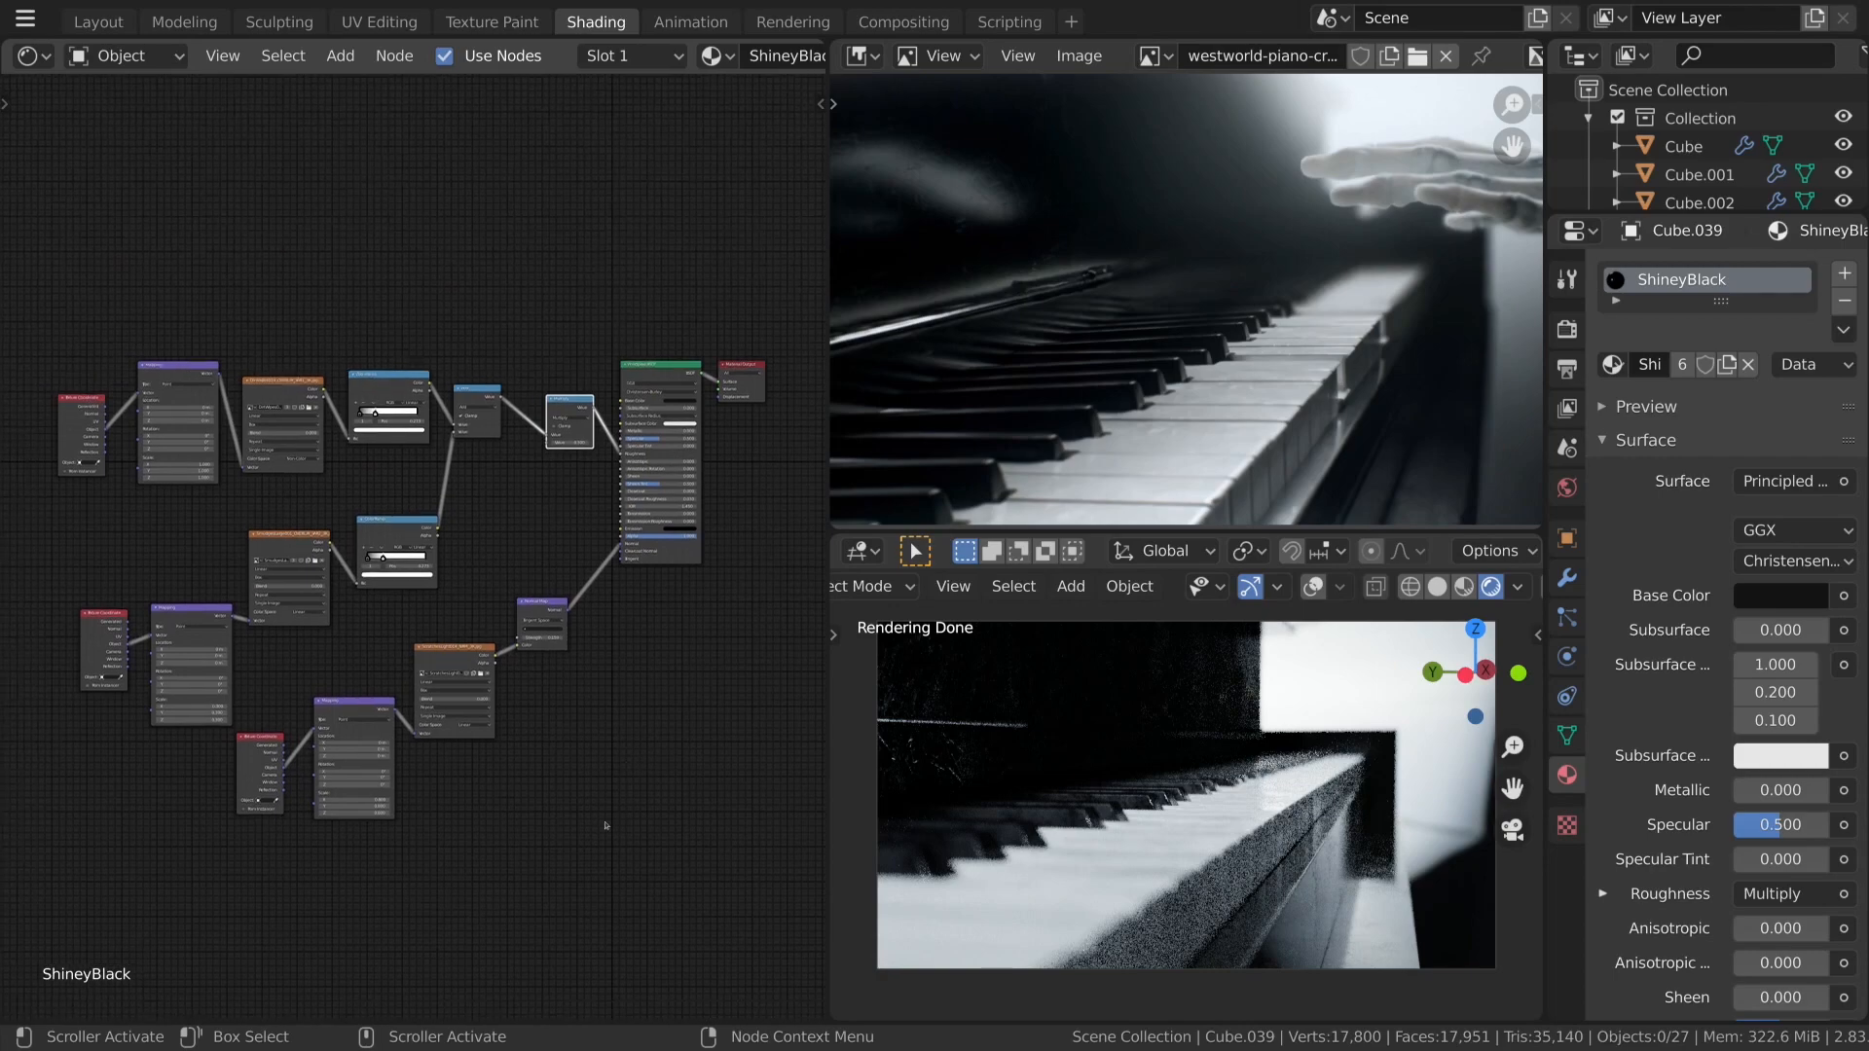
# Set the scene's path tracing render samples to 500.
pyautogui.moveTo(1545, 333); pyautogui.dragTo(1544, 333)
pyautogui.click(1566, 330)
pyautogui.click(1784, 309)
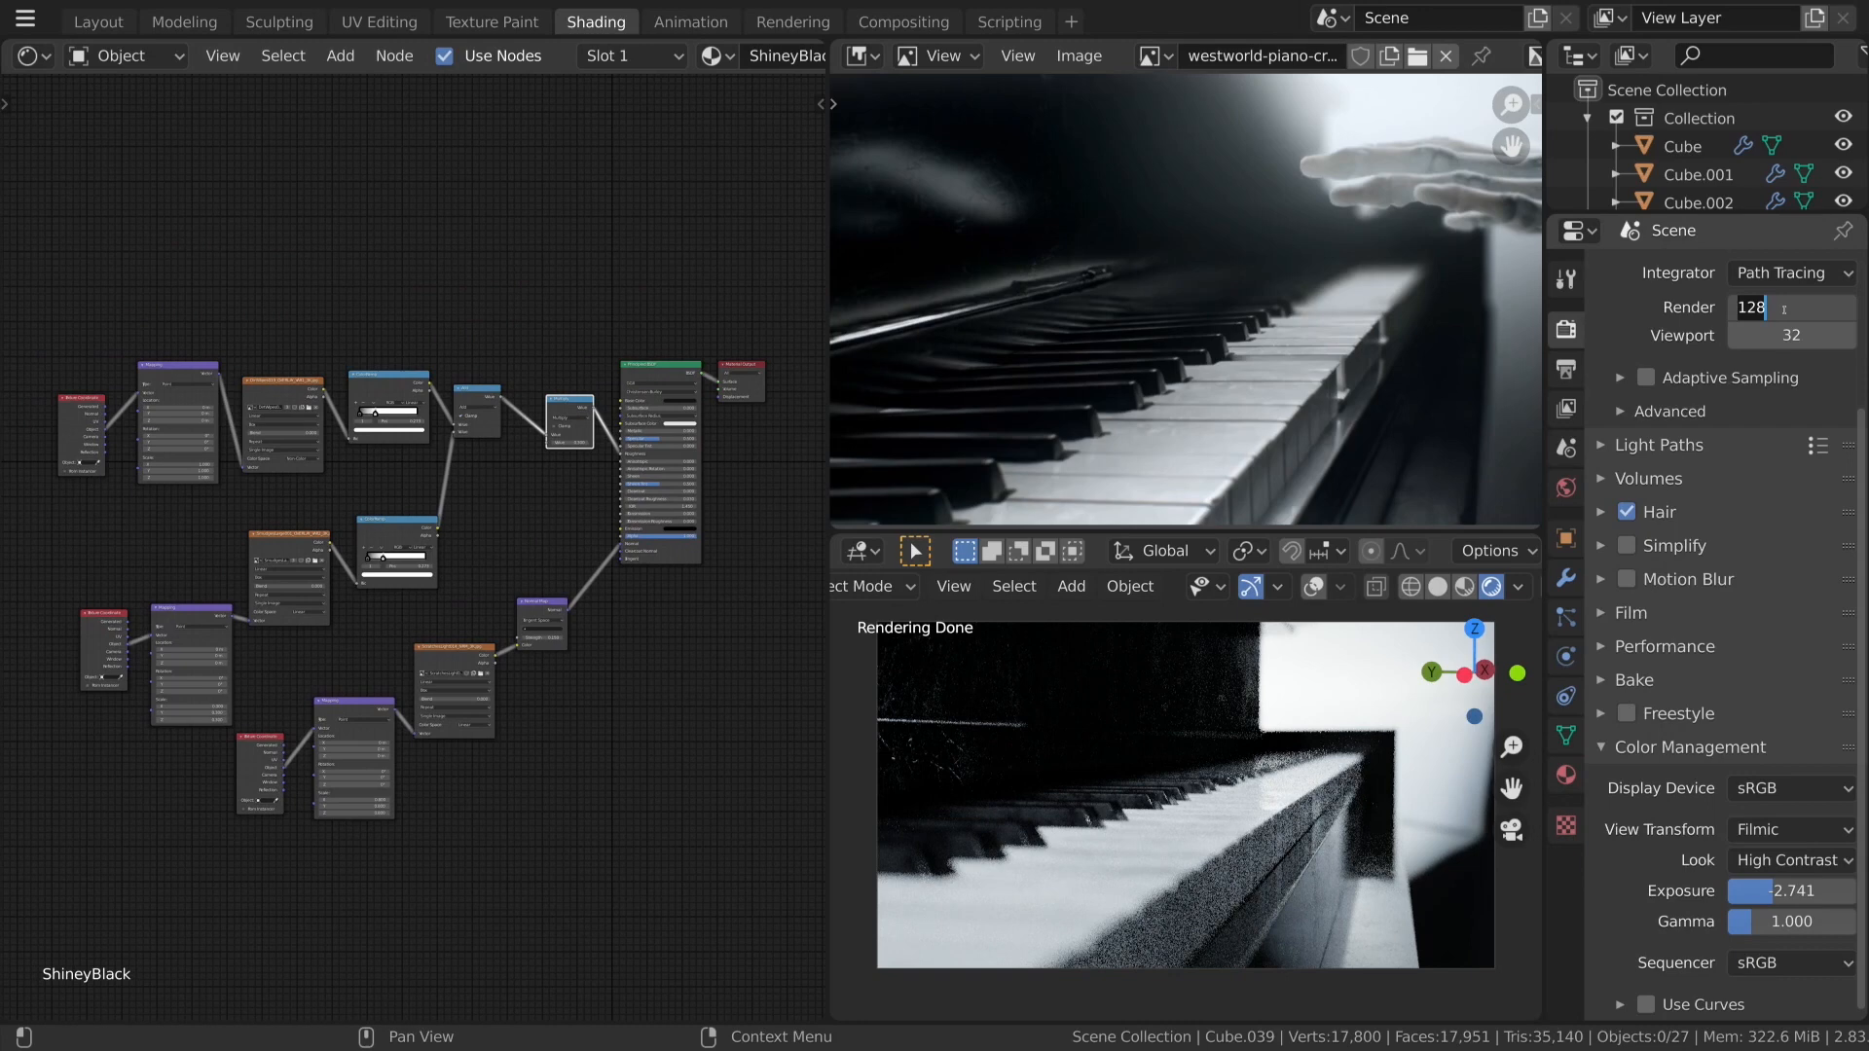
pyautogui.write('500')
pyautogui.press('Return')
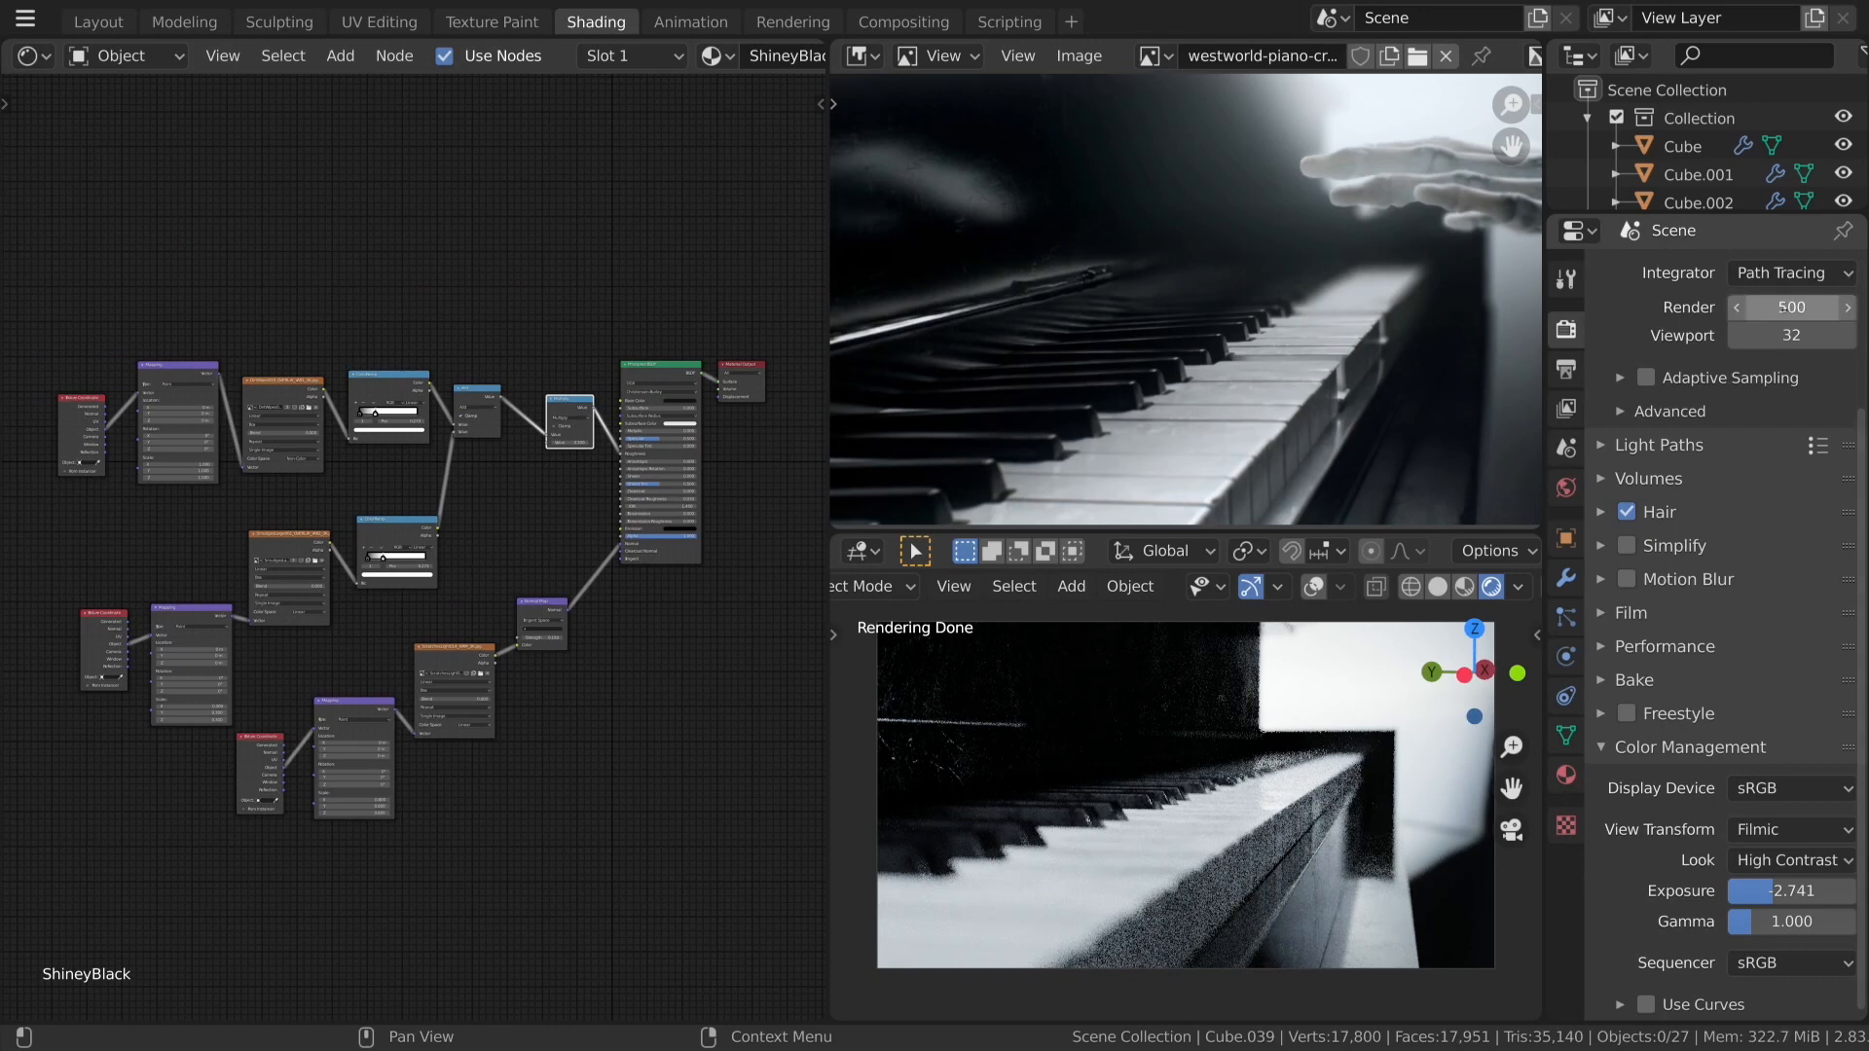
# Set the light path max bounces to 1 for Diffuse, 1 for Glossy and 0 for Transparency.
pyautogui.click(1608, 447)
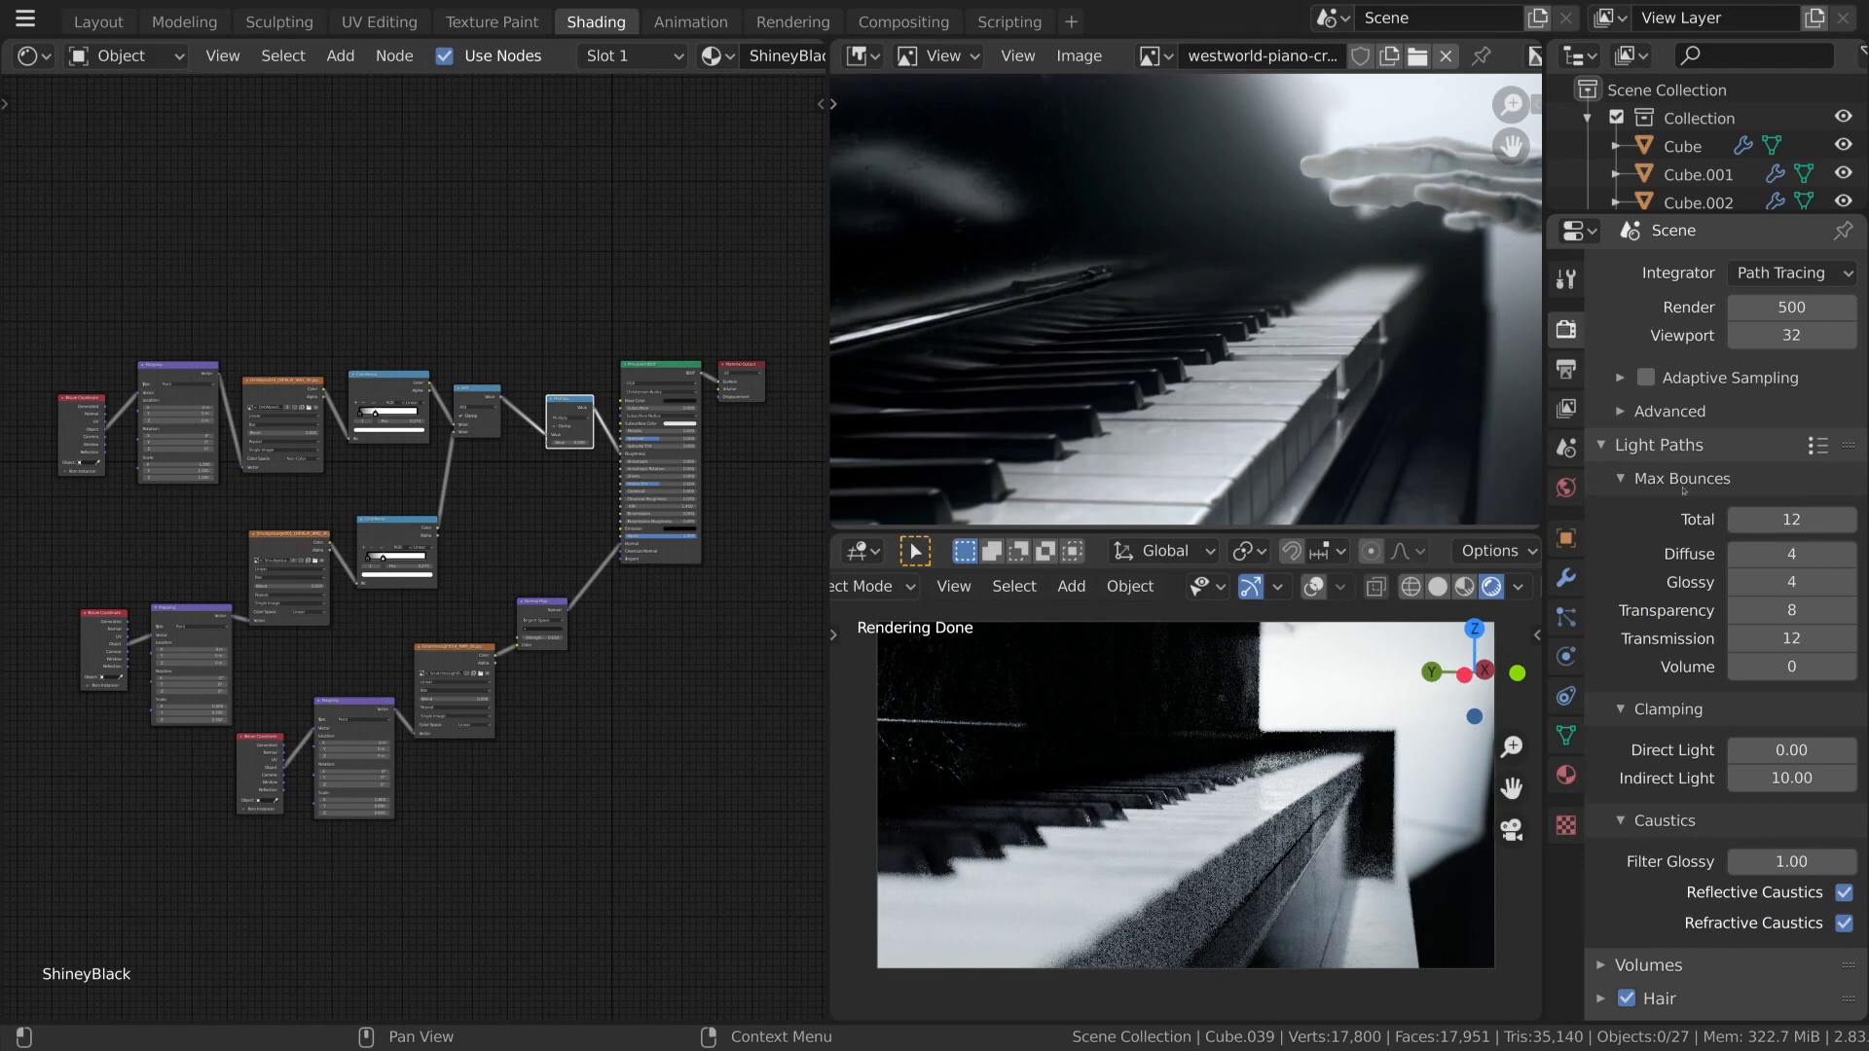
pyautogui.click(1620, 379)
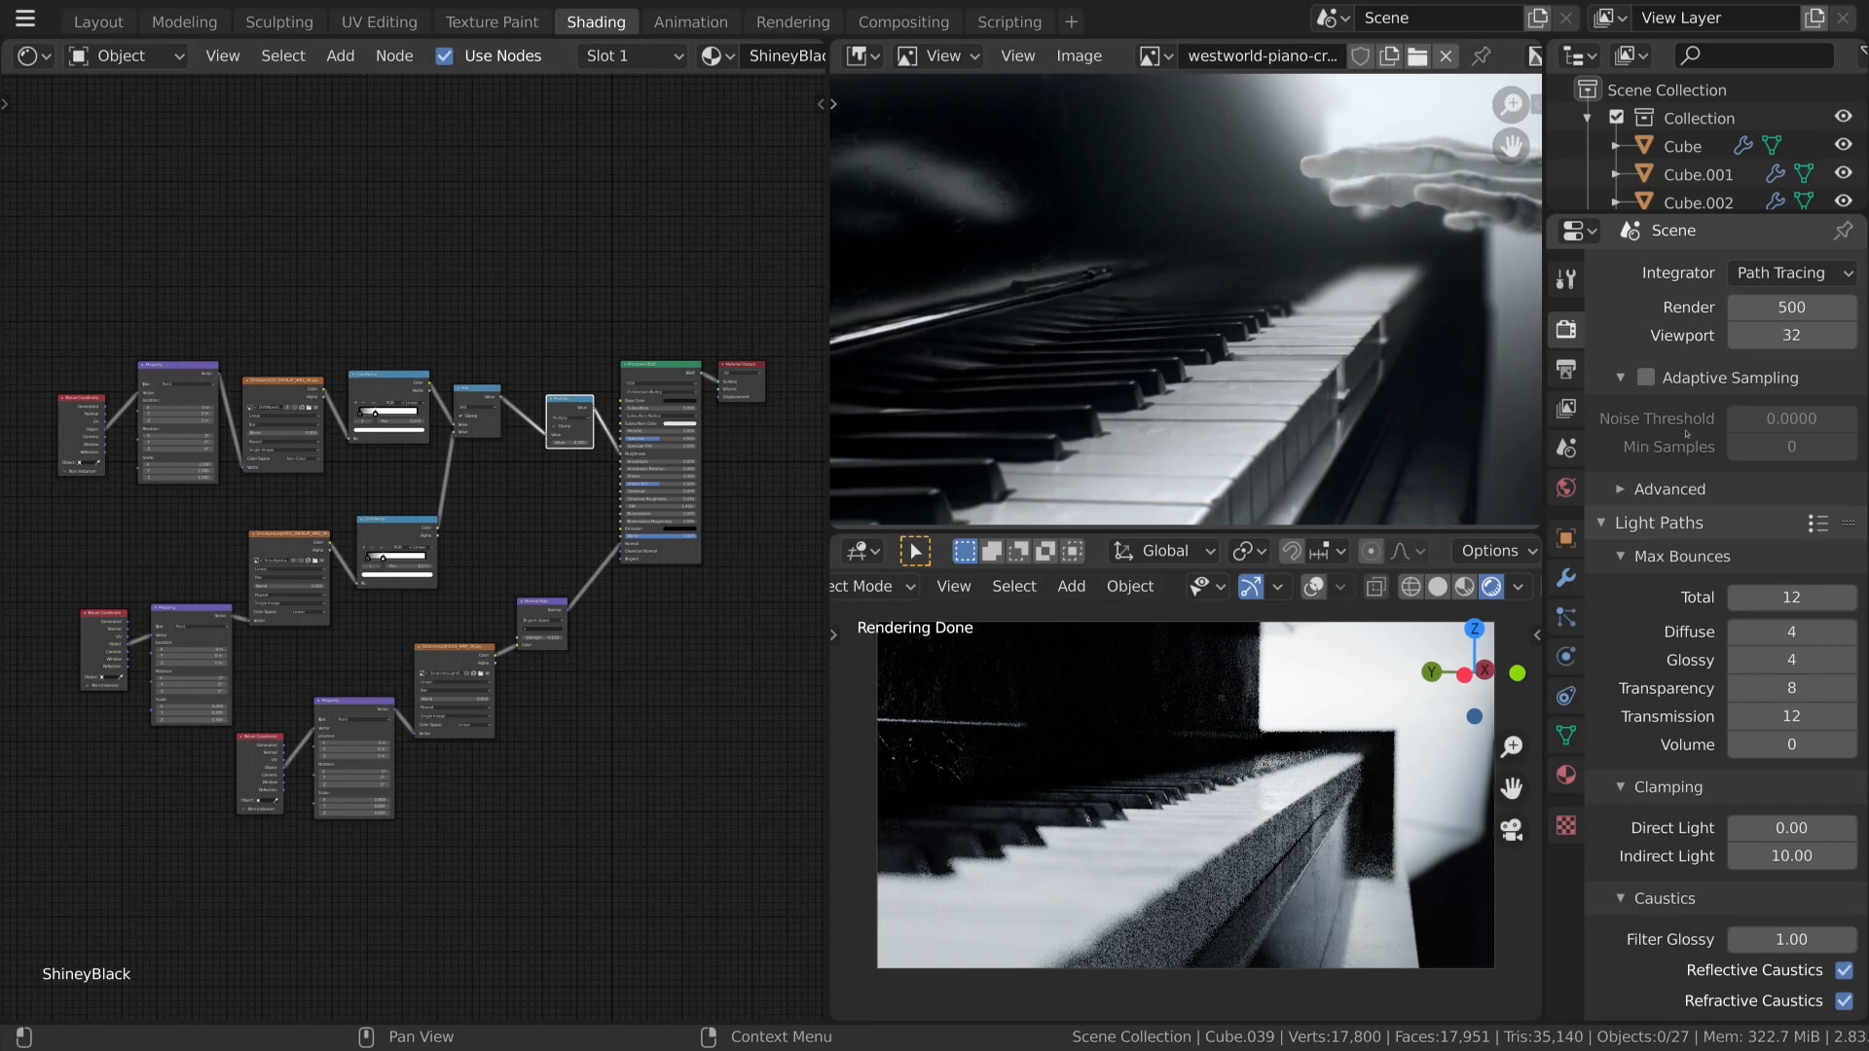
pyautogui.scroll(-6, 1687, 433)
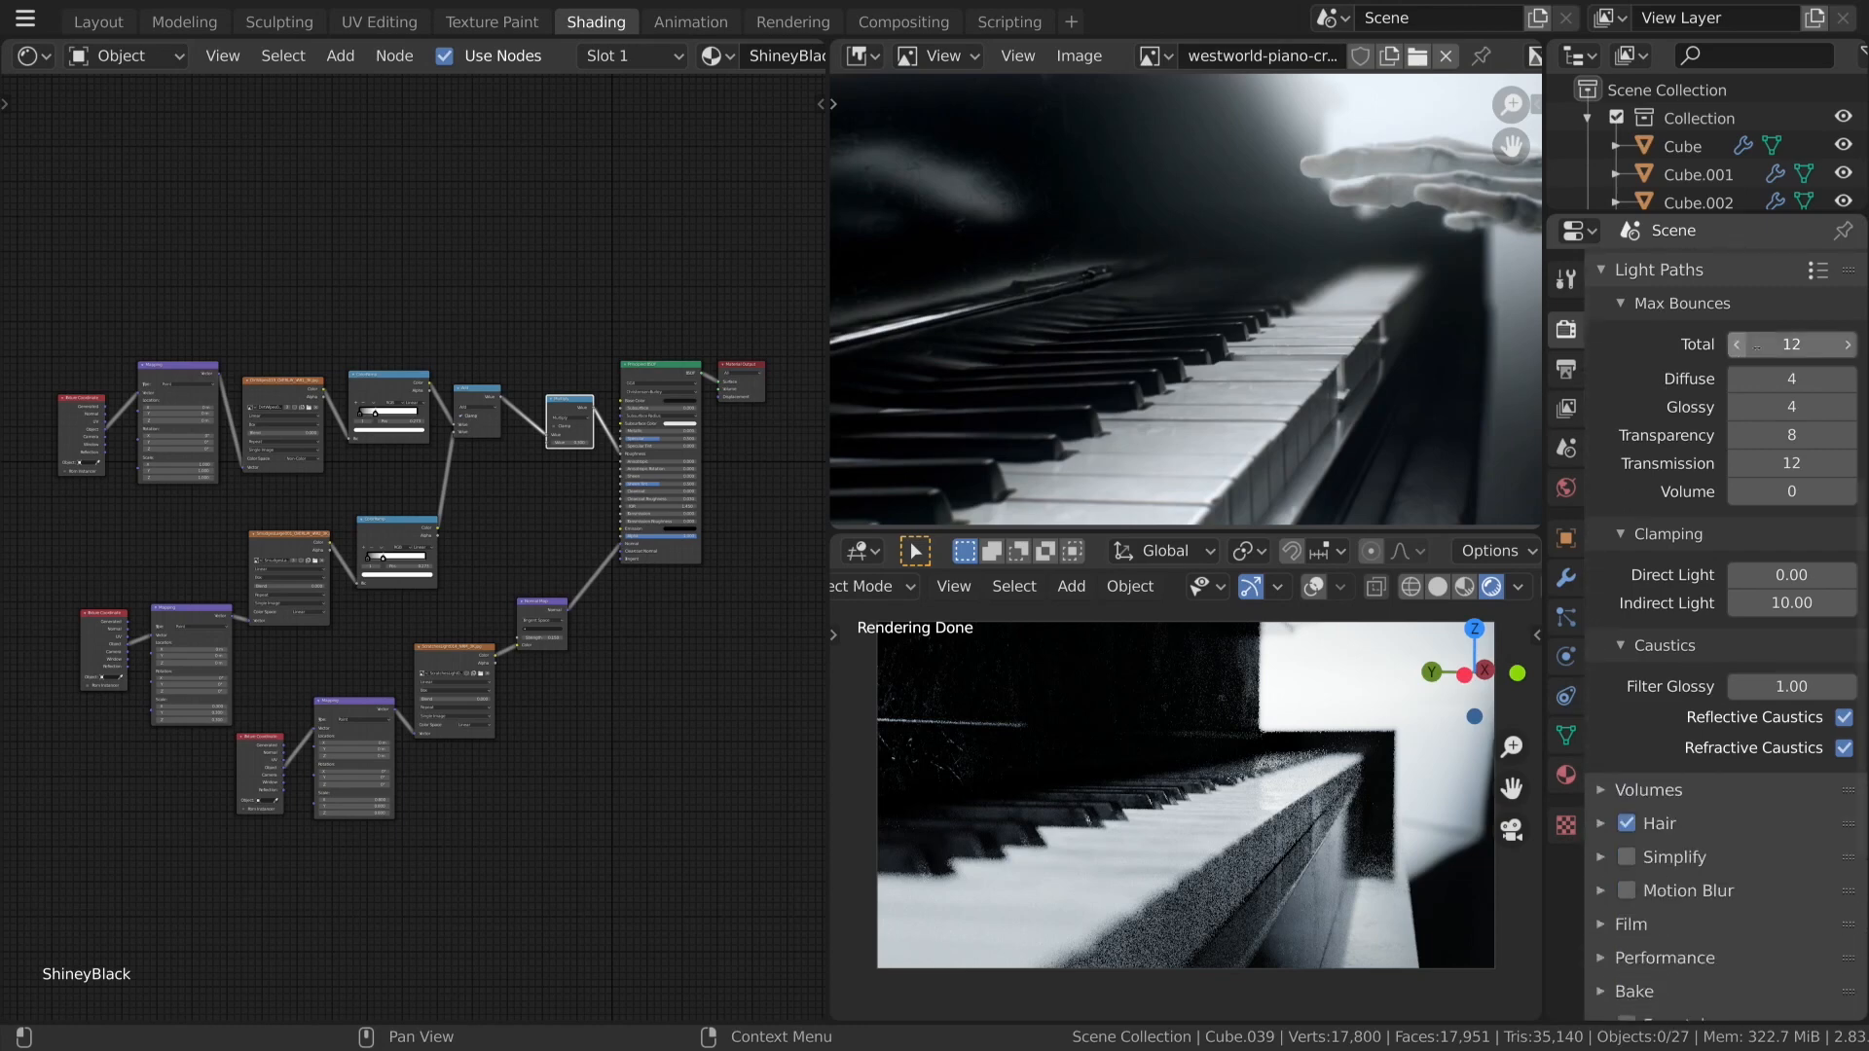
pyautogui.scroll(1, 1693, 409)
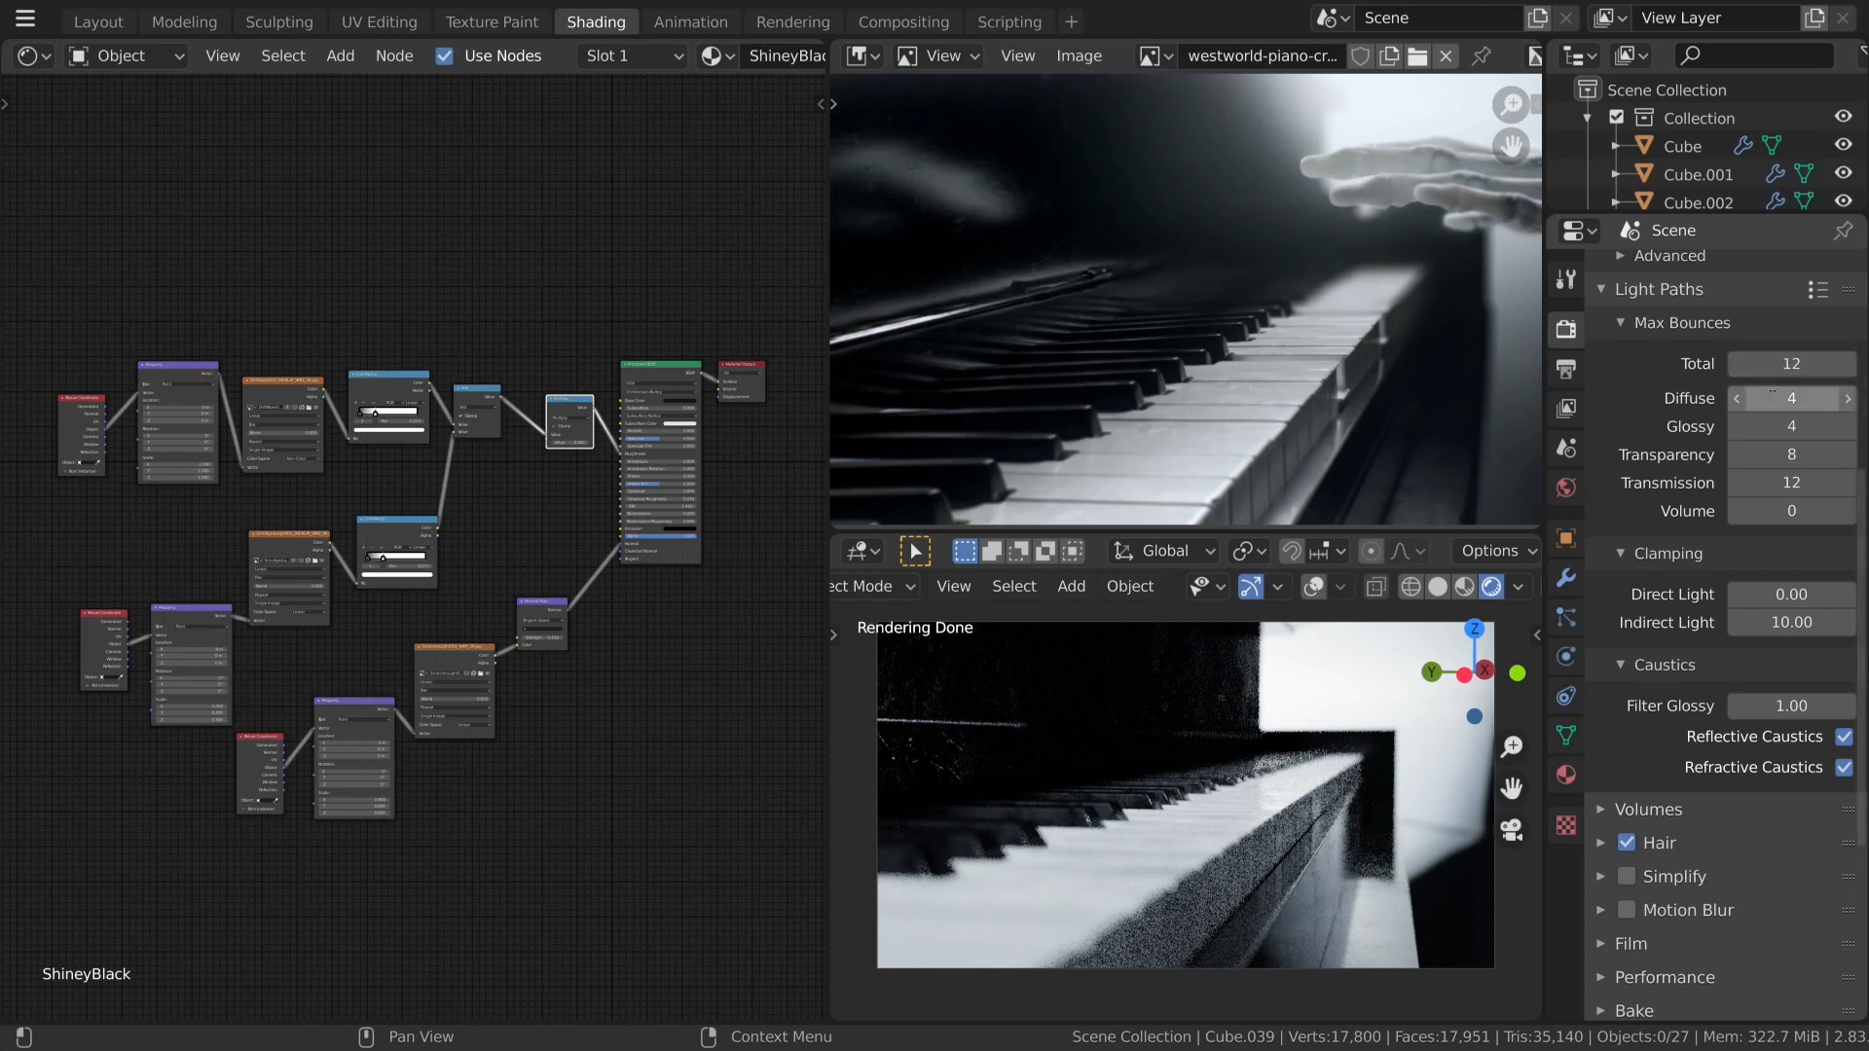
pyautogui.click(1791, 398)
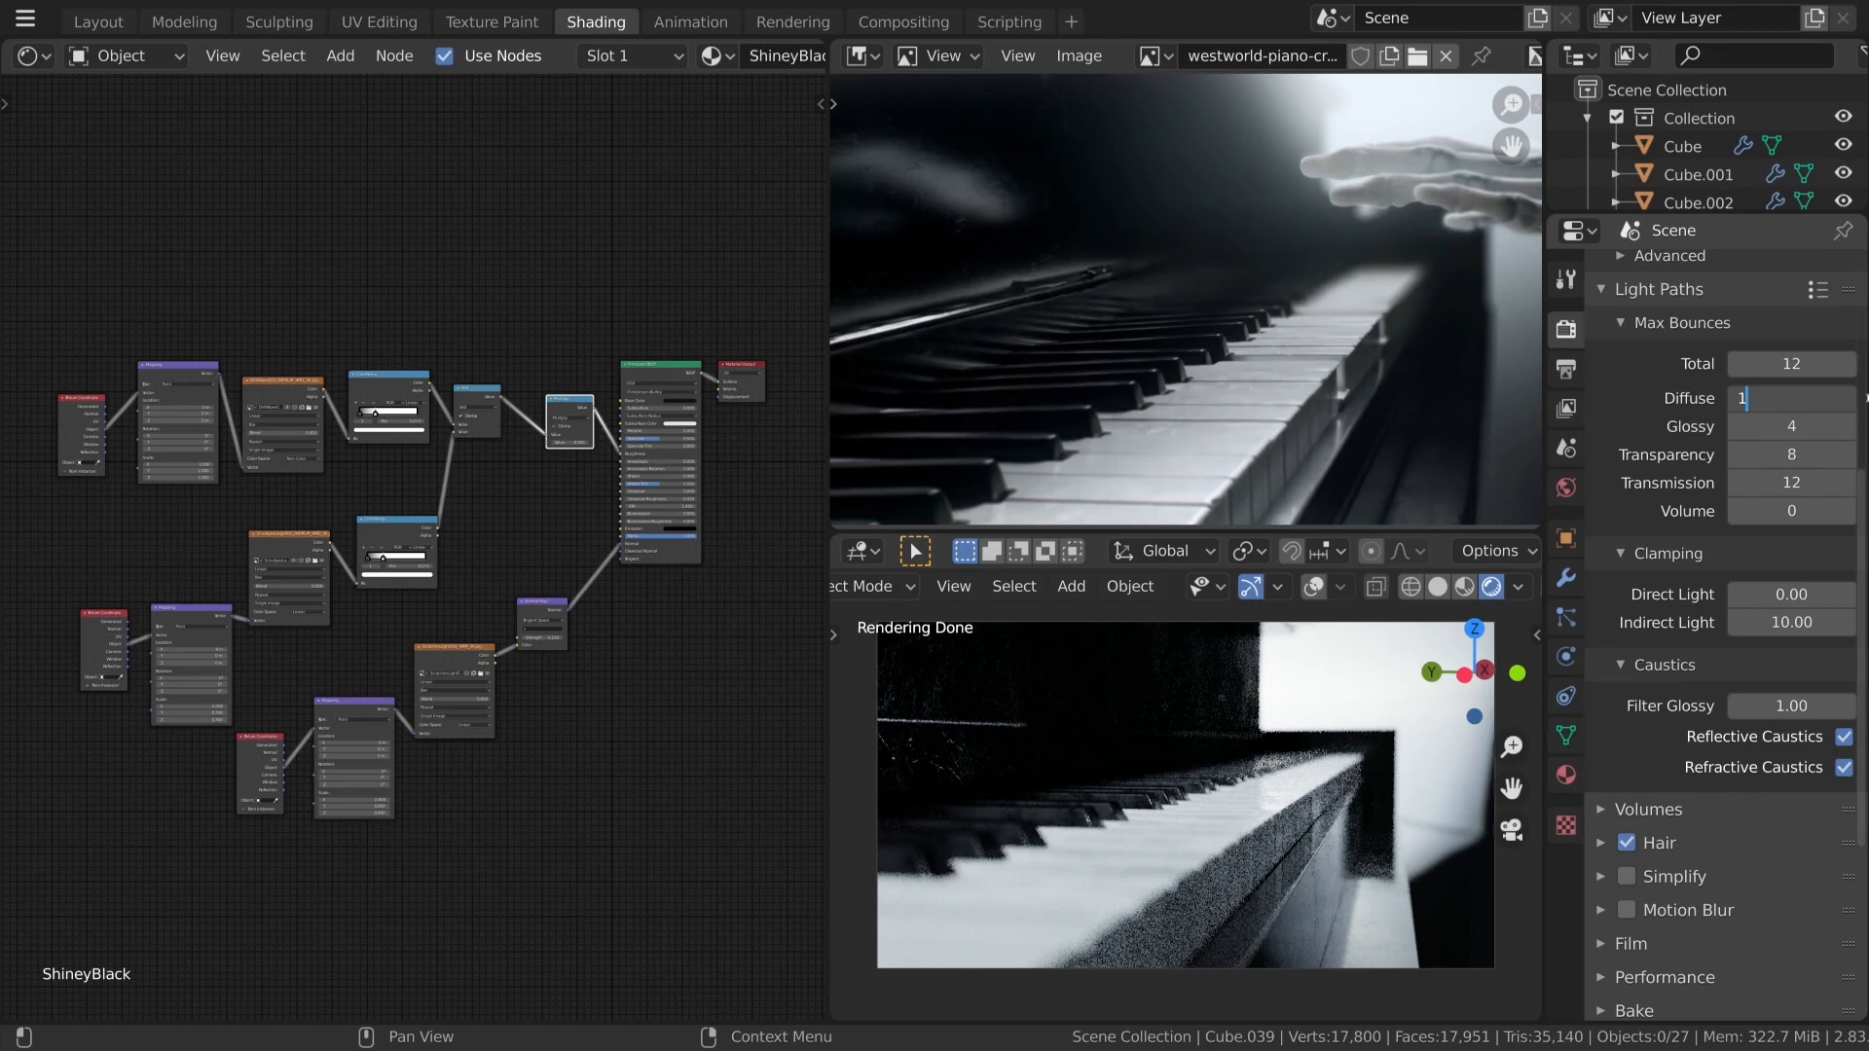
pyautogui.press('Return')
pyautogui.click(1786, 424)
pyautogui.write('1')
pyautogui.press('Return')
pyautogui.click(1800, 455)
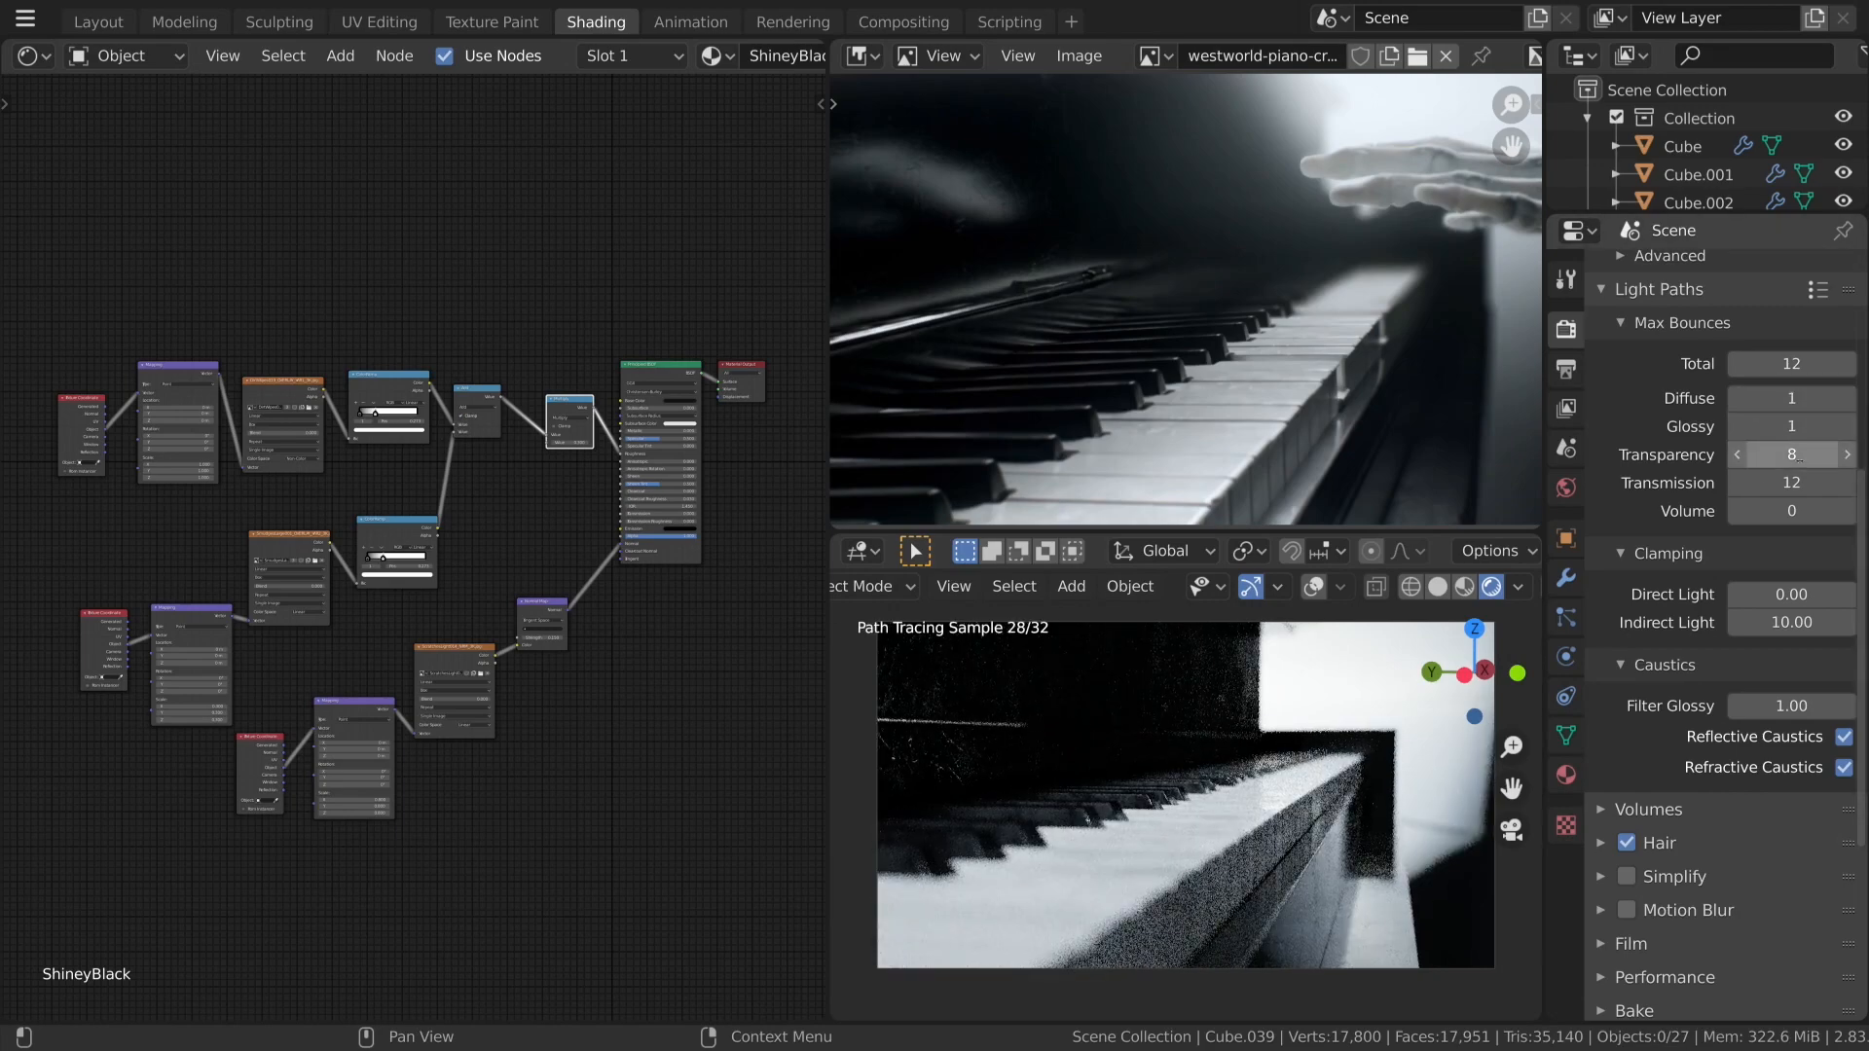
pyautogui.write('0')
pyautogui.press('Return')
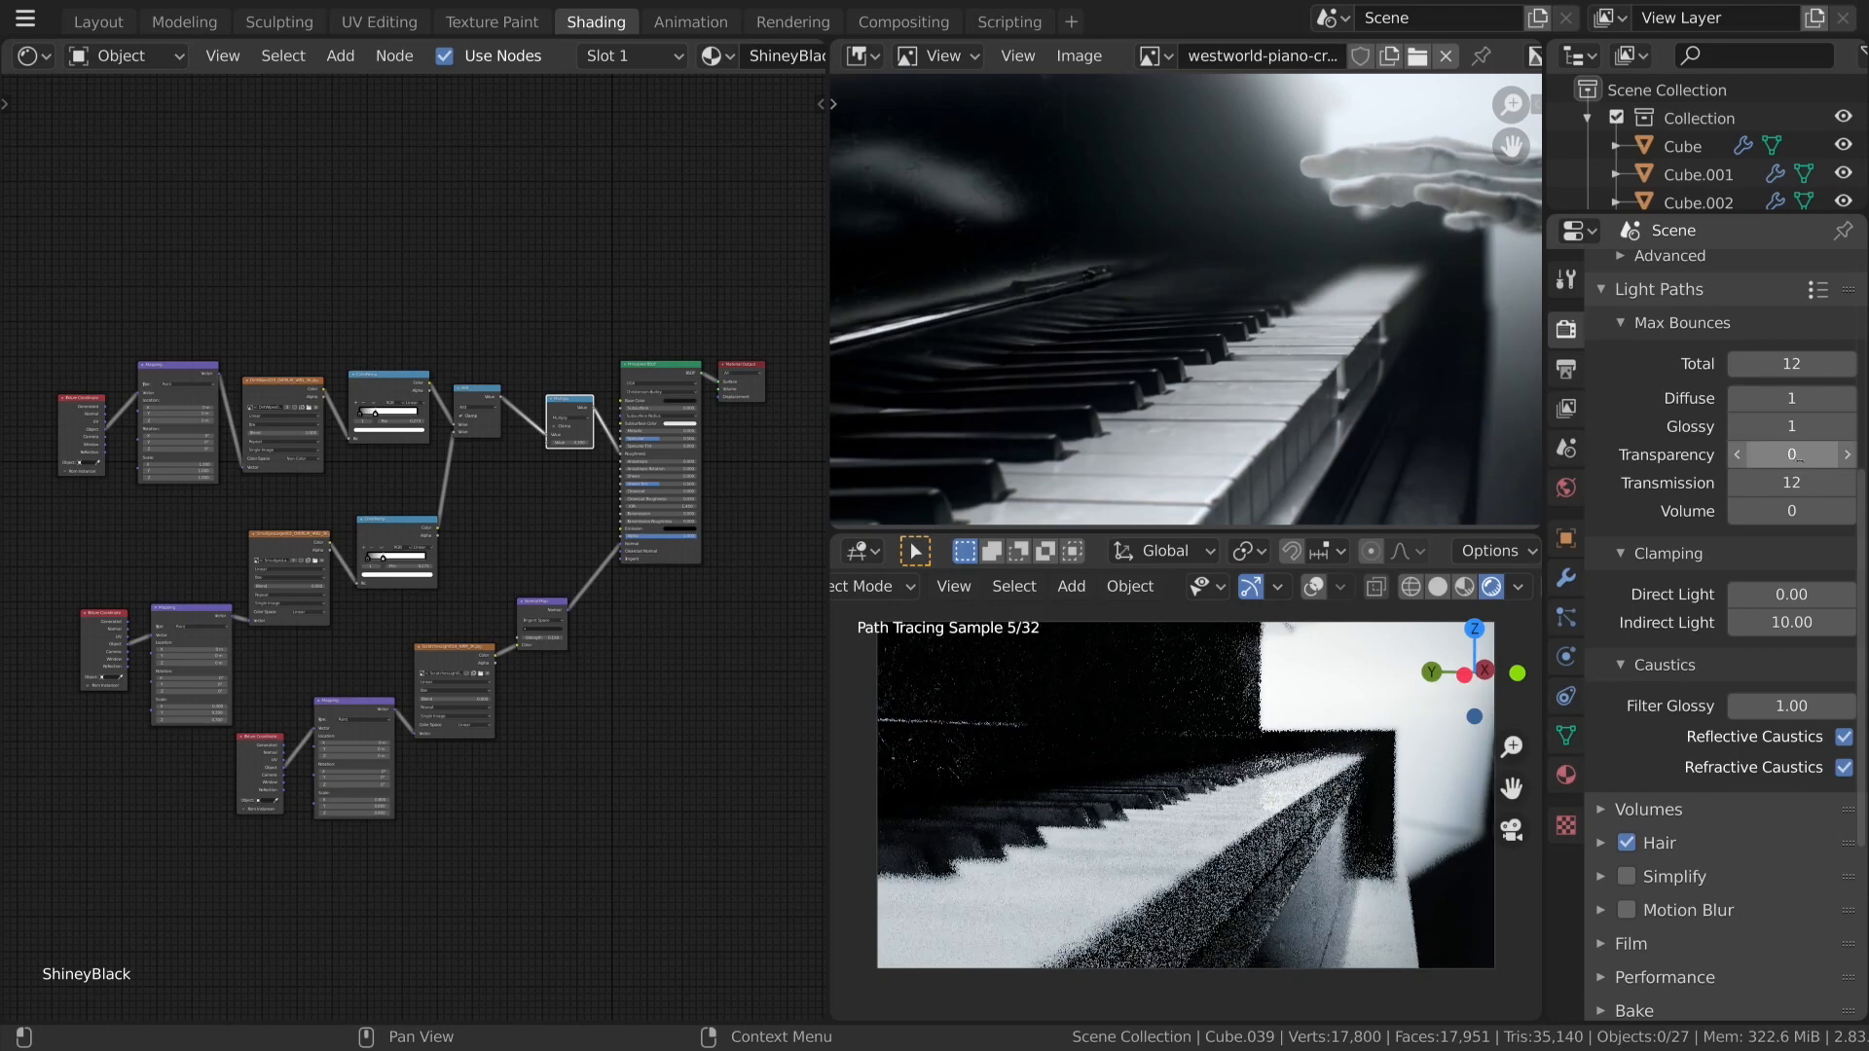
# Set the light path max bounces for Transmission to 2.
pyautogui.click(1783, 481)
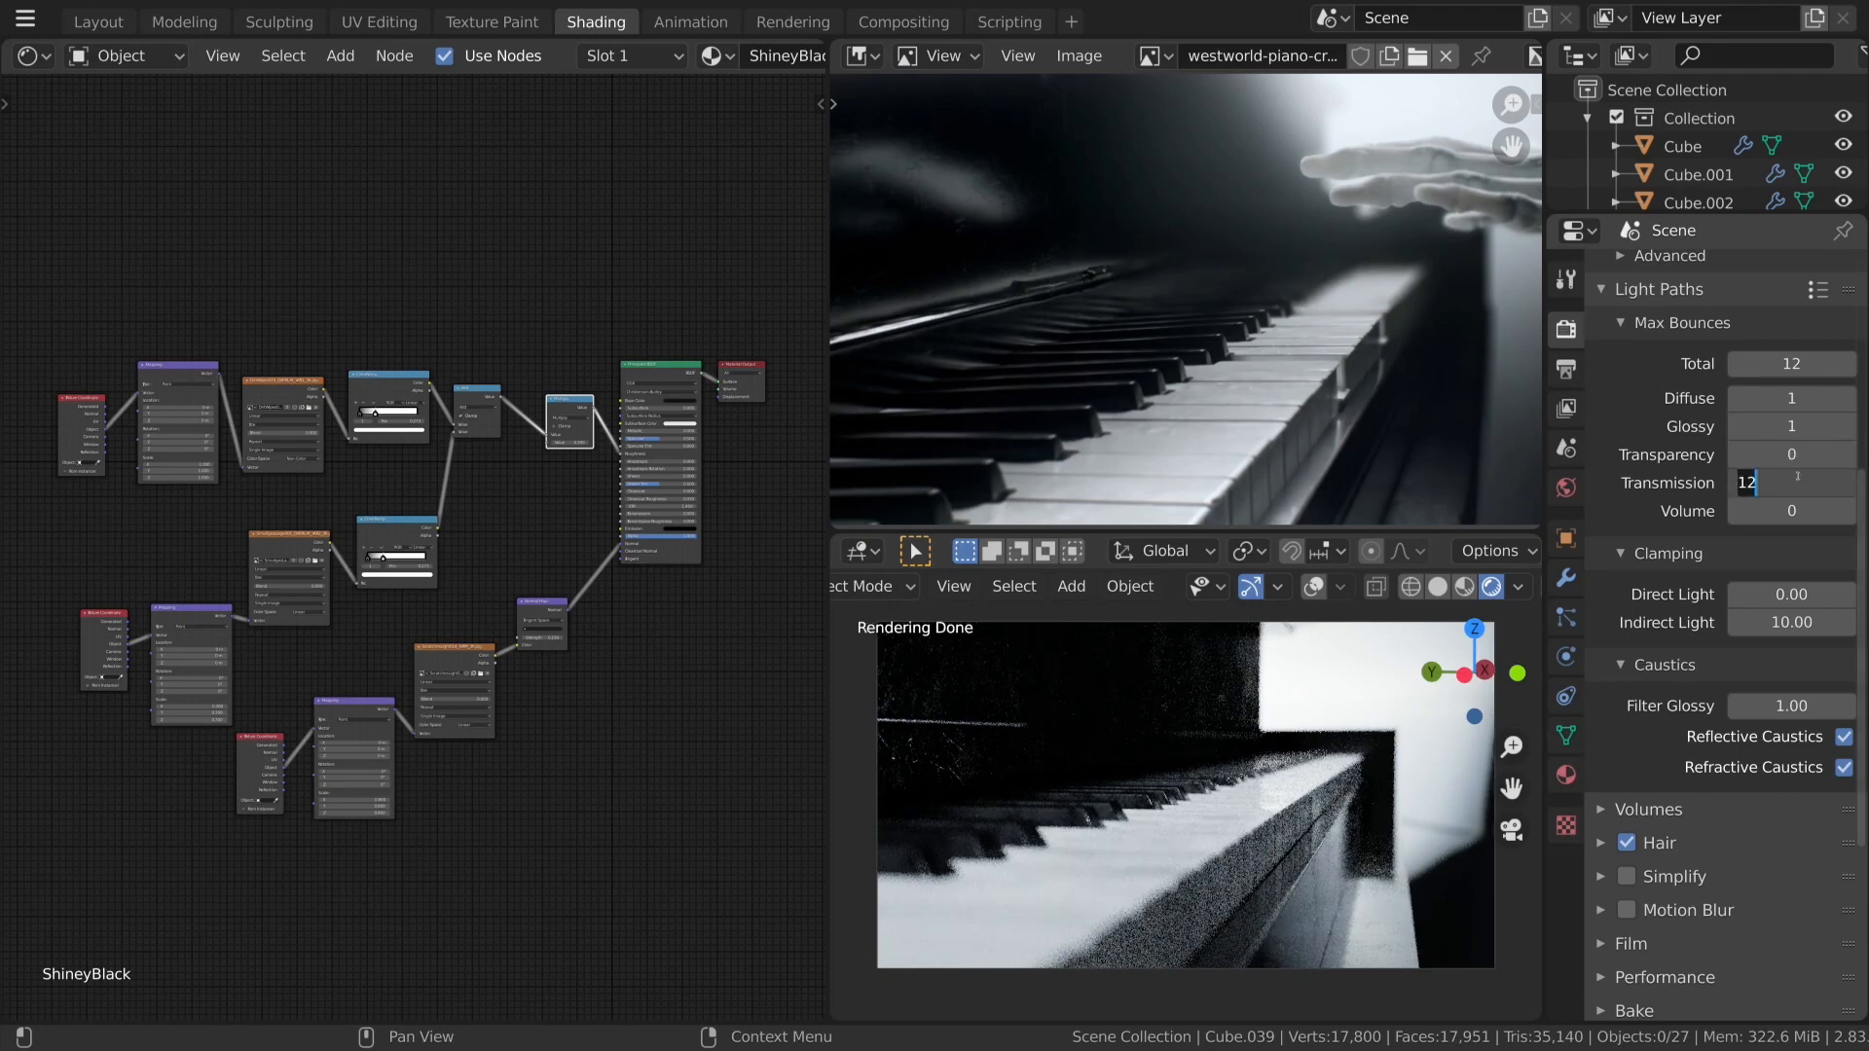
pyautogui.write('2')
pyautogui.press('Return')
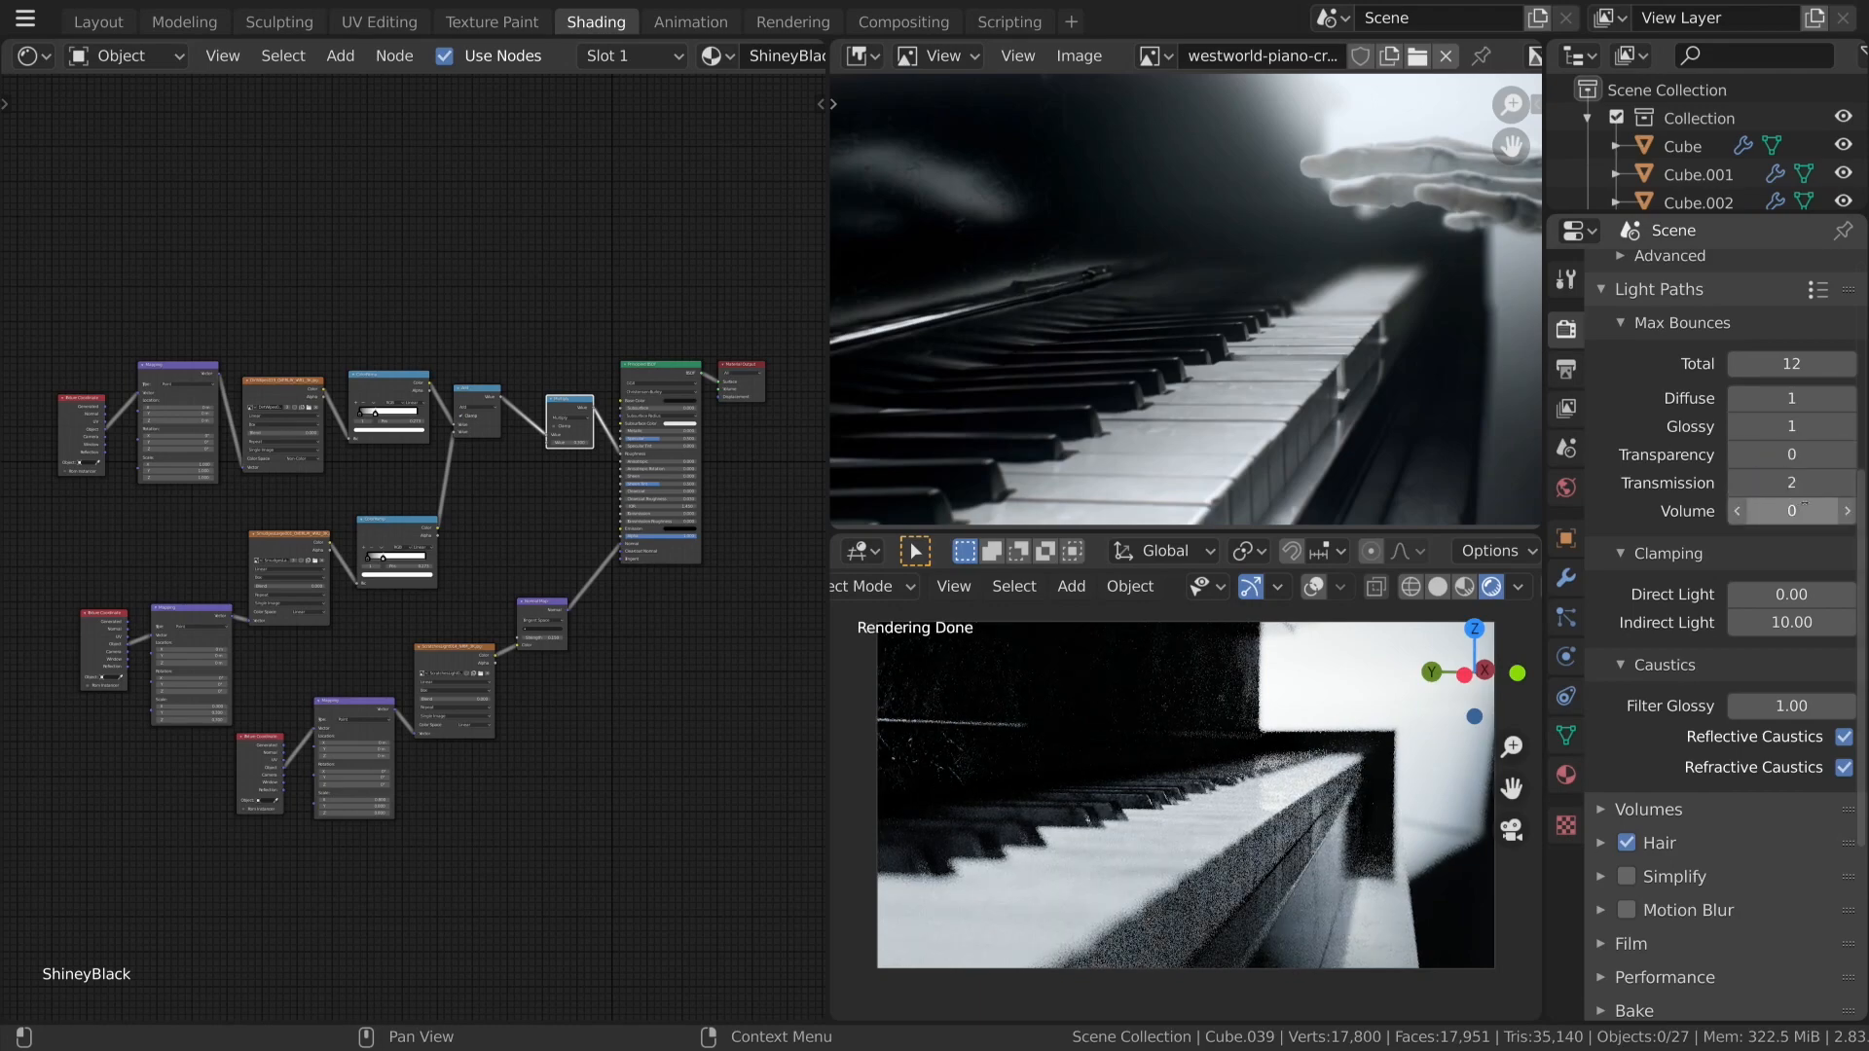
pyautogui.scroll(-2, 1147, 890)
pyautogui.scroll(3, 1148, 891)
pyautogui.scroll(-1, 1147, 890)
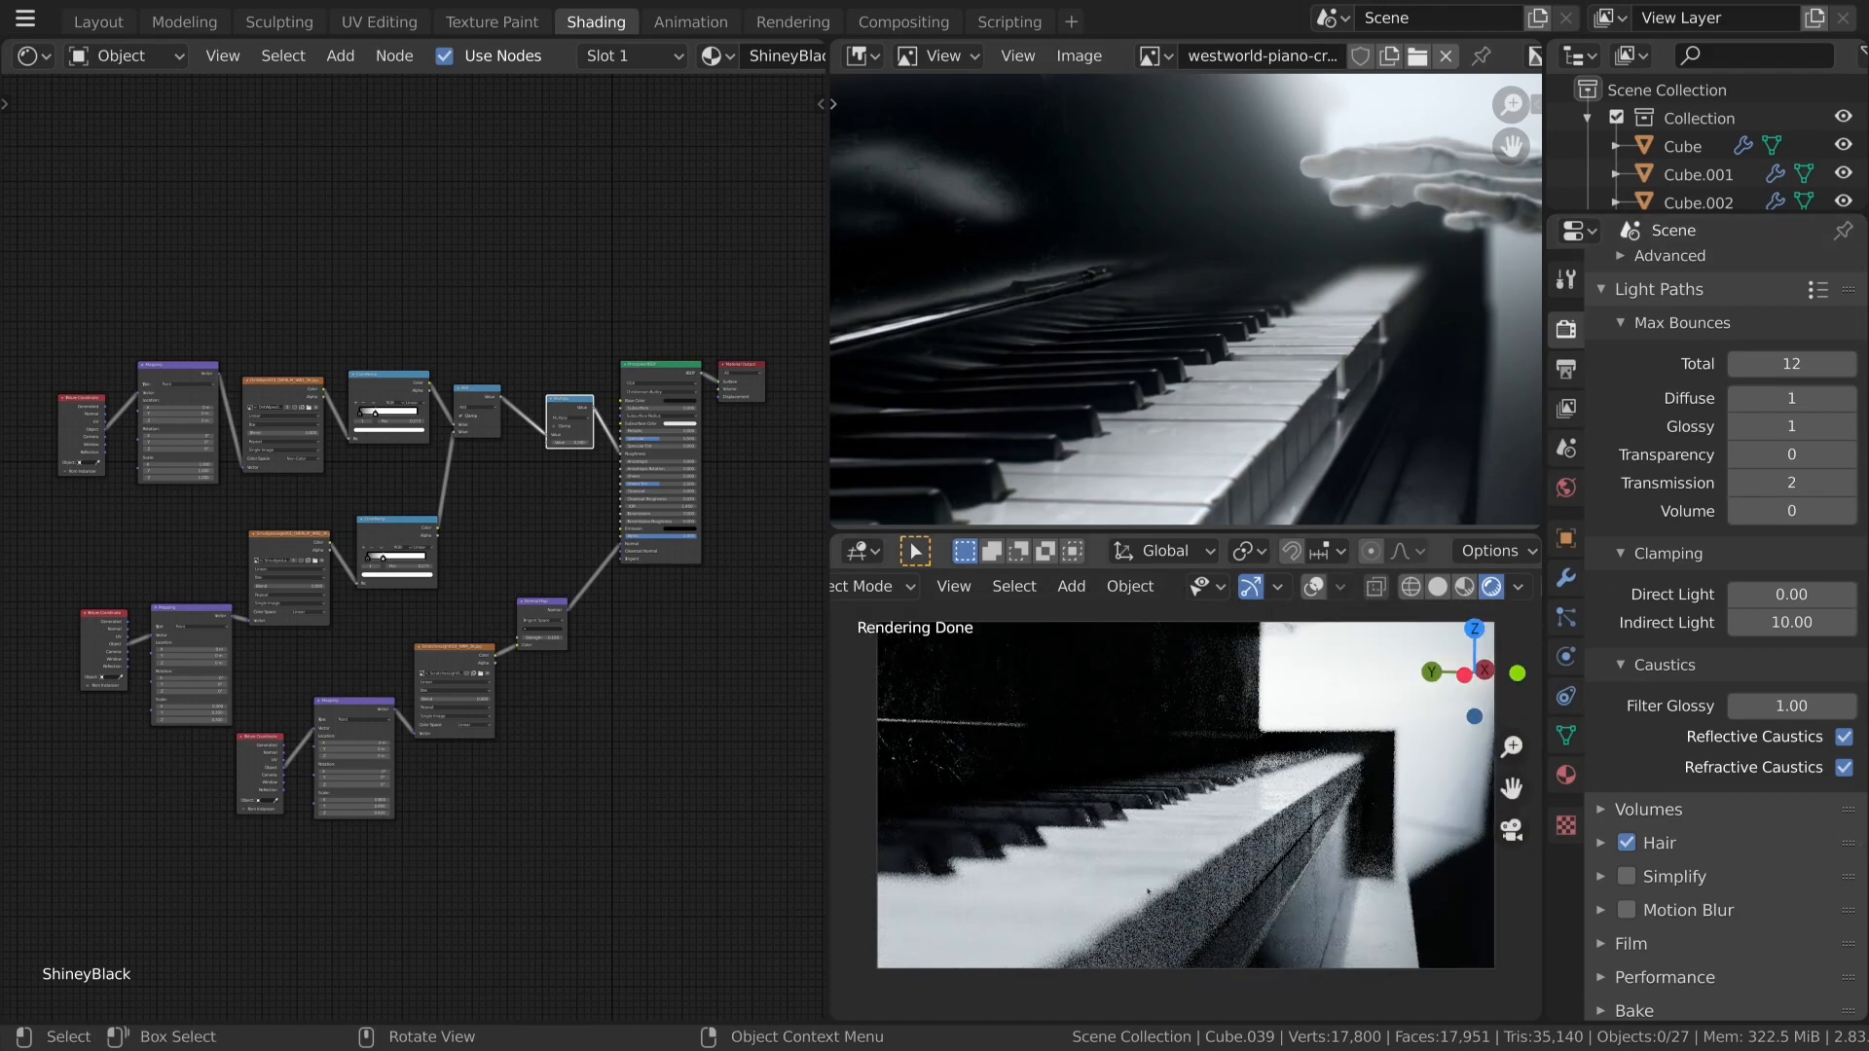
# Set the total light path max bounces to 2 and disable both Reflective and Refractive Caustics.
pyautogui.click(1781, 364)
pyautogui.write('2')
pyautogui.press('Return')
pyautogui.click(1843, 737)
pyautogui.click(1844, 767)
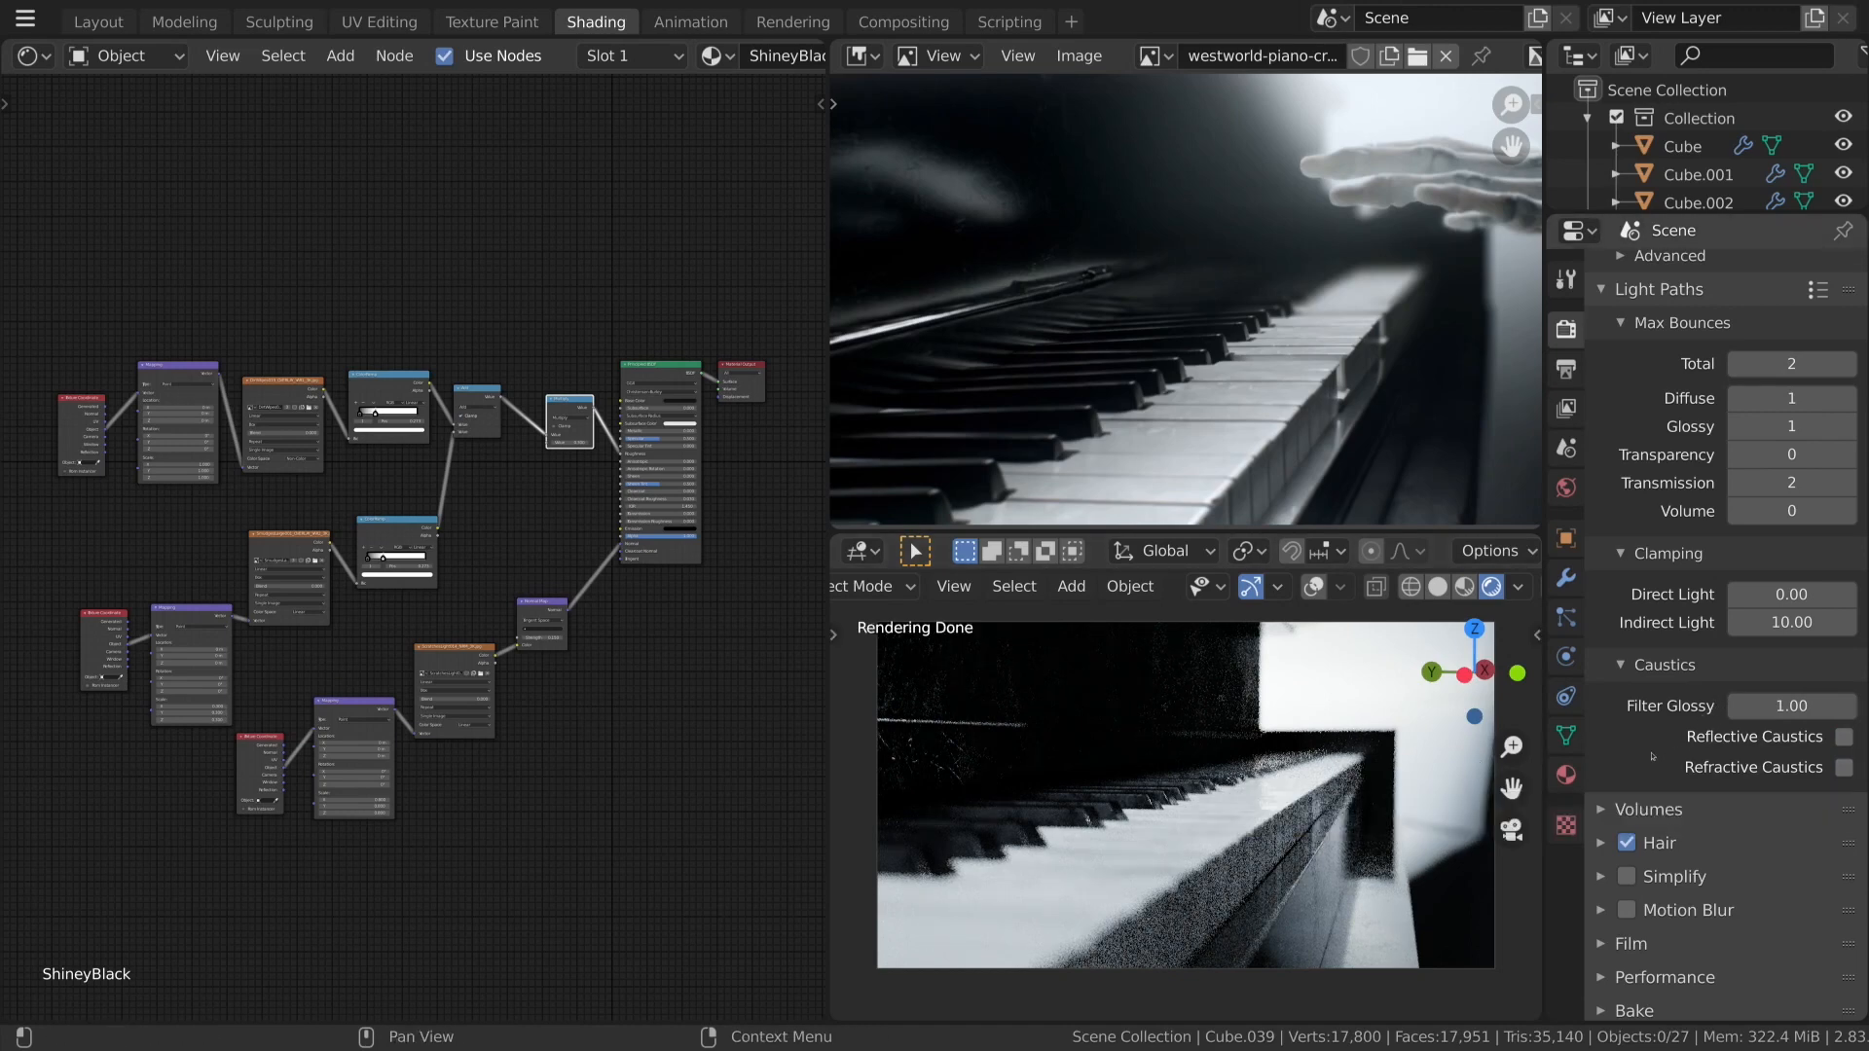
# Open the Rendering workspace and set the preferences' temporary window option Render in to Keep User Interface.
pyautogui.click(793, 22)
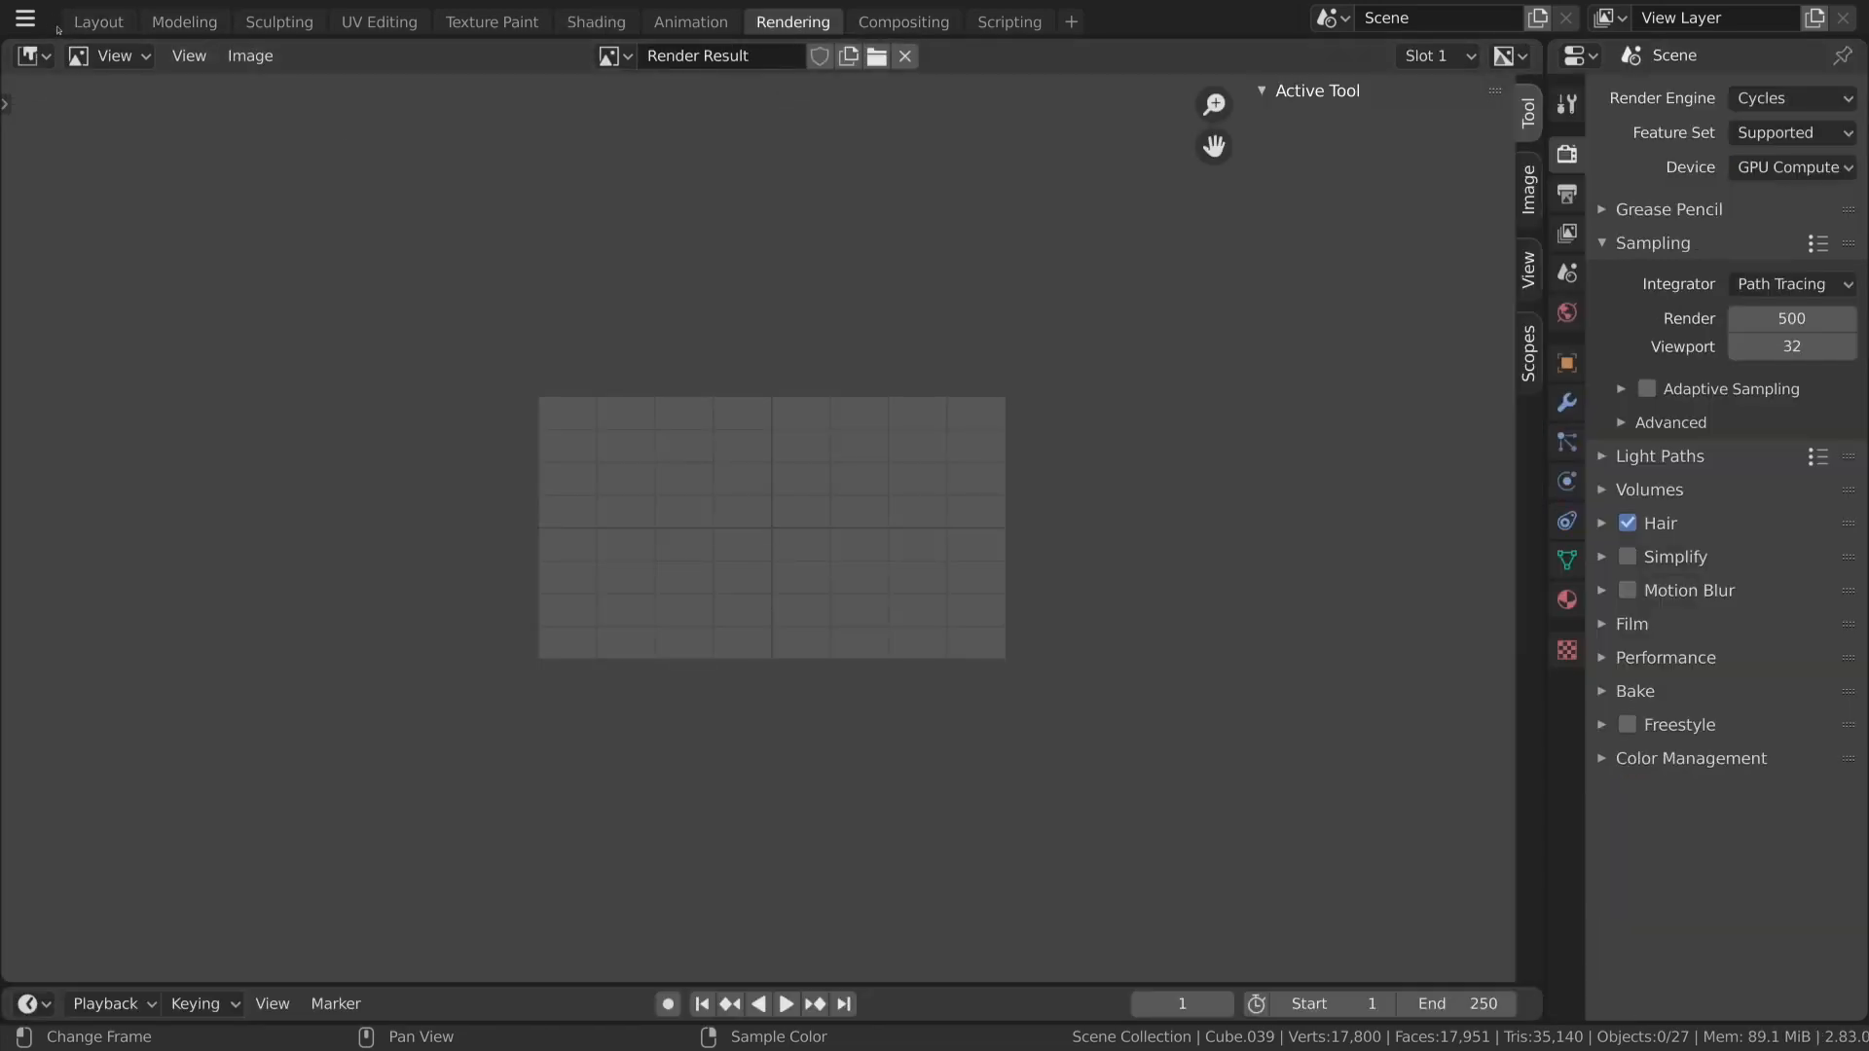
pyautogui.click(24, 18)
pyautogui.click(24, 17)
pyautogui.moveTo(66, 106)
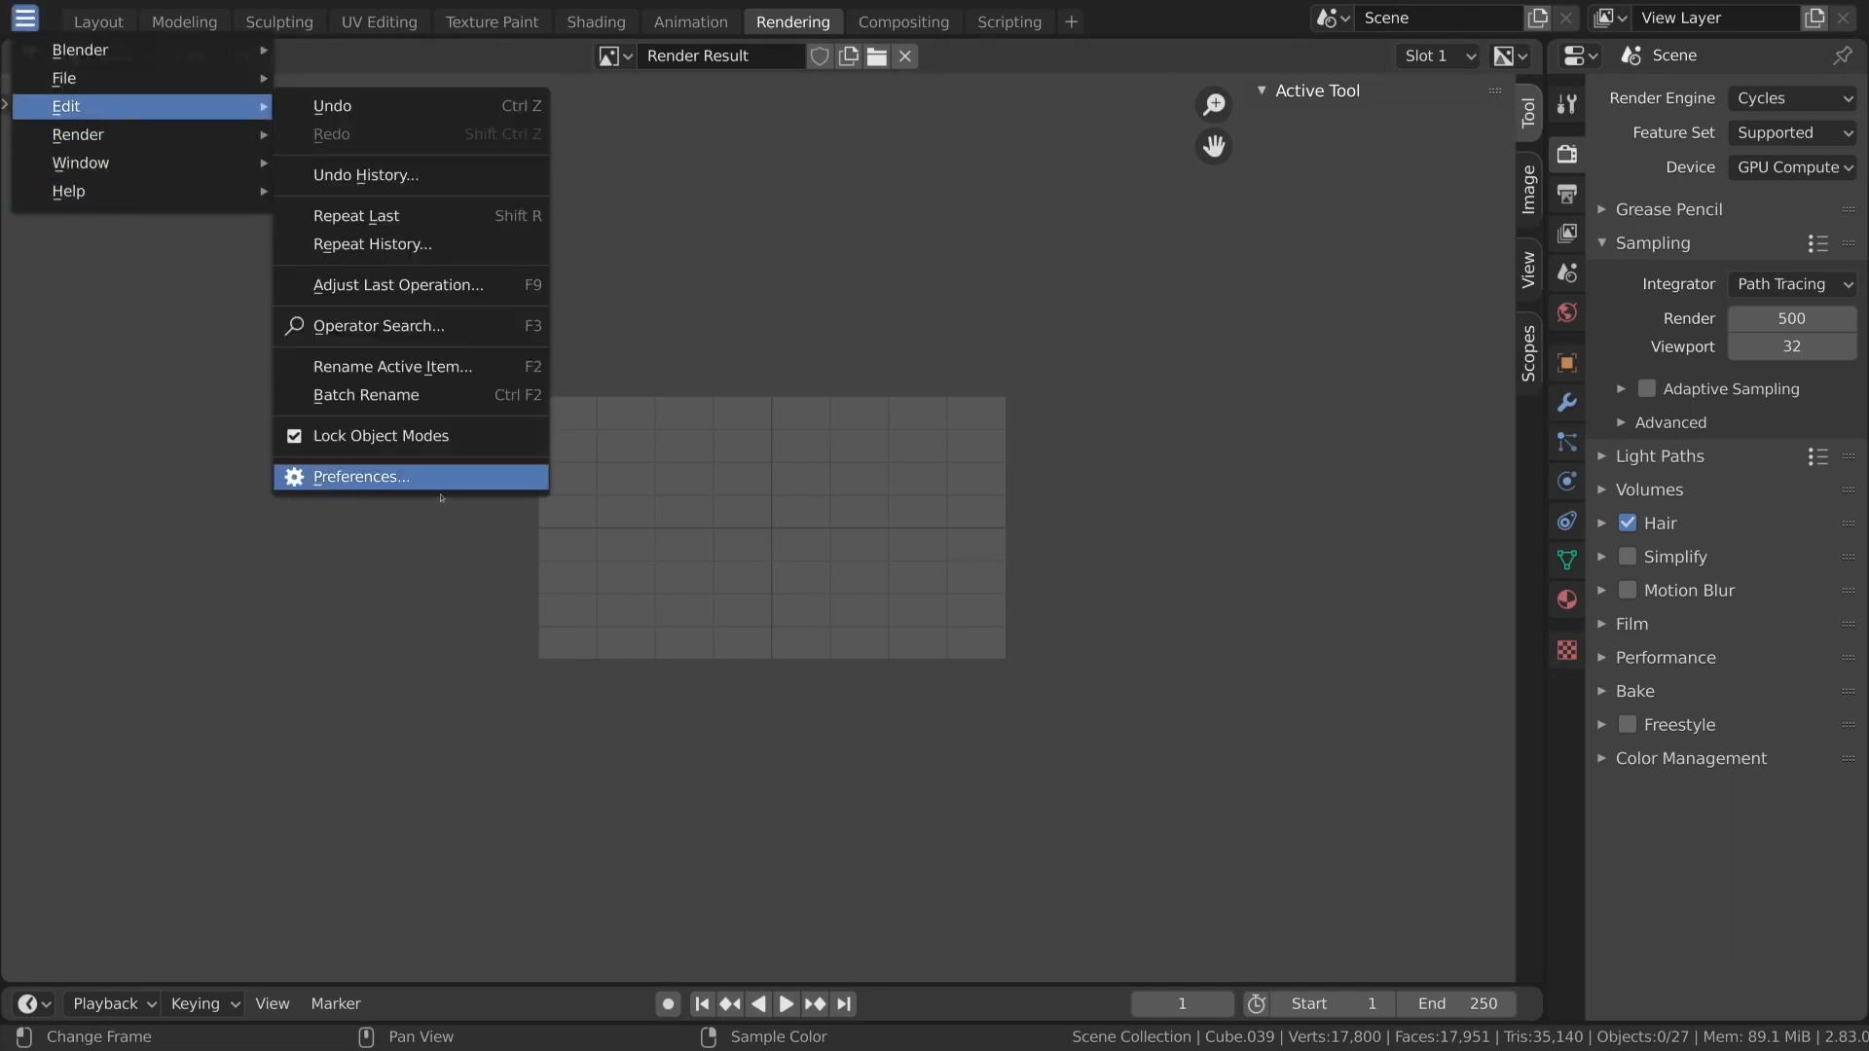
pyautogui.click(354, 476)
pyautogui.click(47, 175)
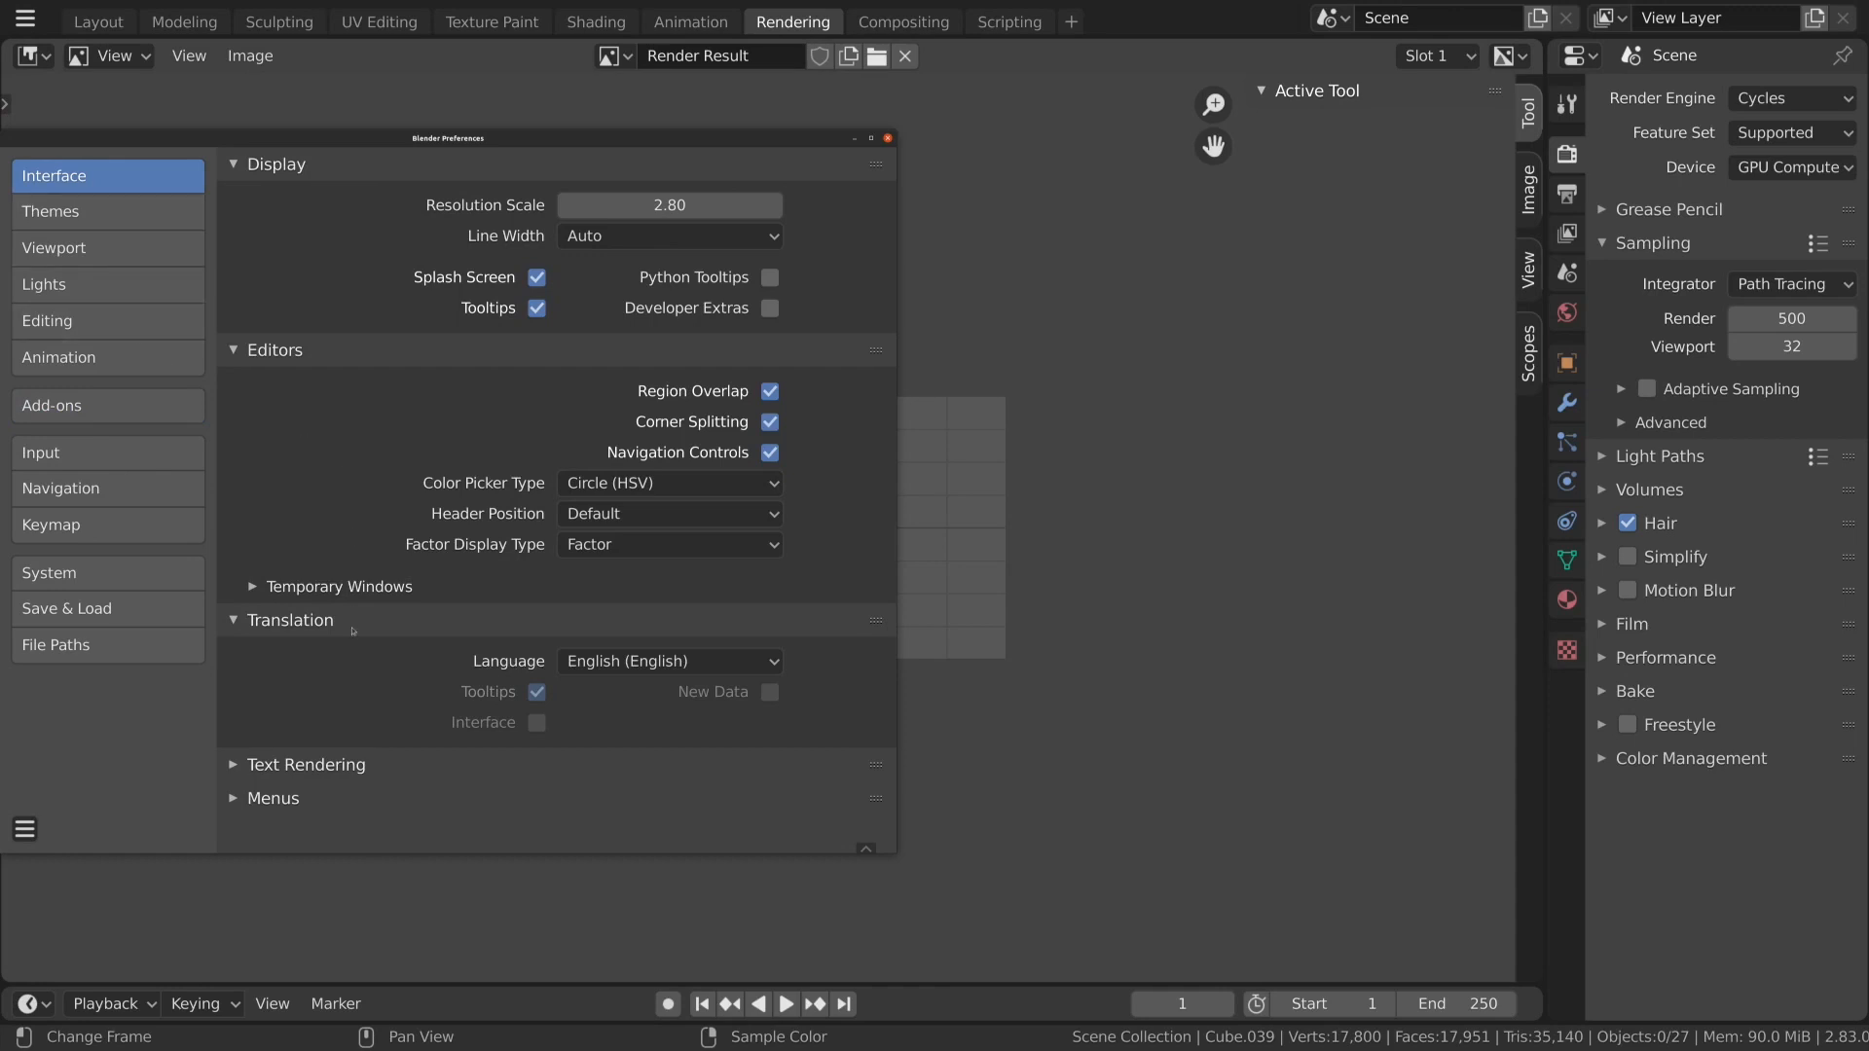
pyautogui.click(327, 584)
pyautogui.click(623, 628)
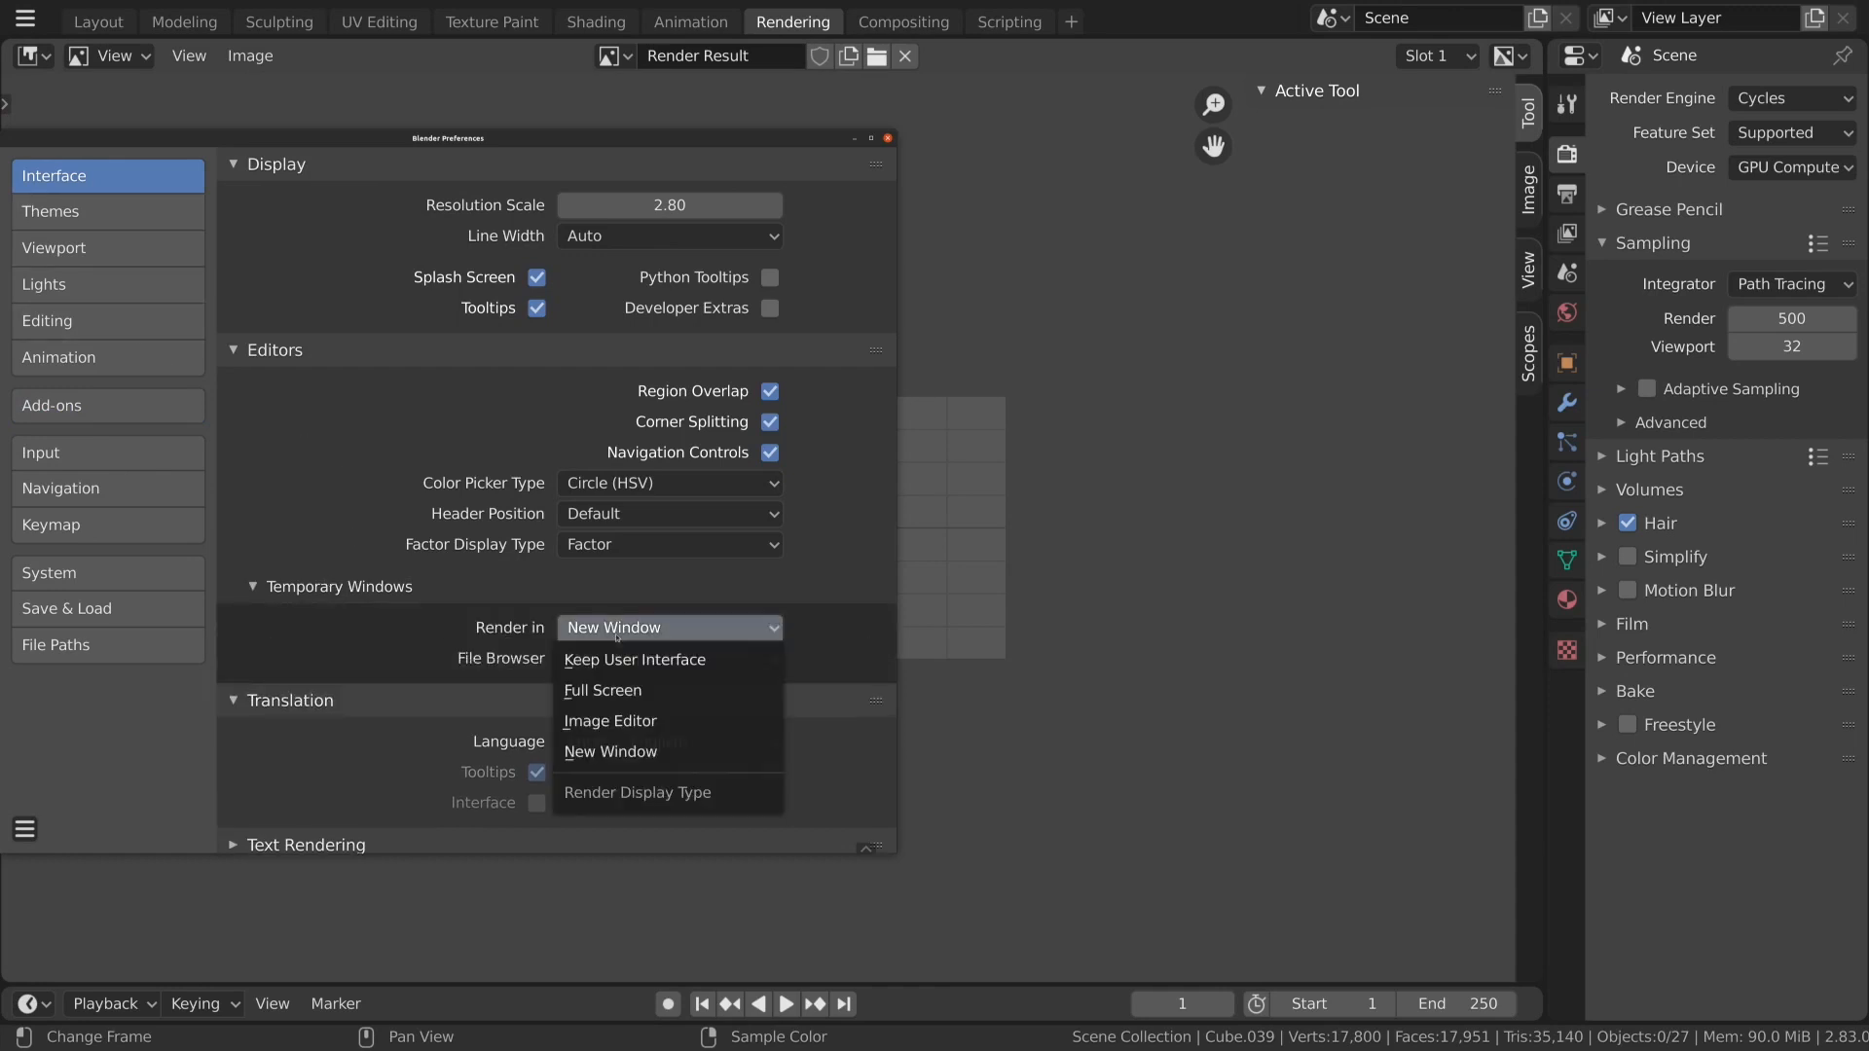
pyautogui.click(630, 661)
pyautogui.click(24, 830)
pyautogui.click(58, 756)
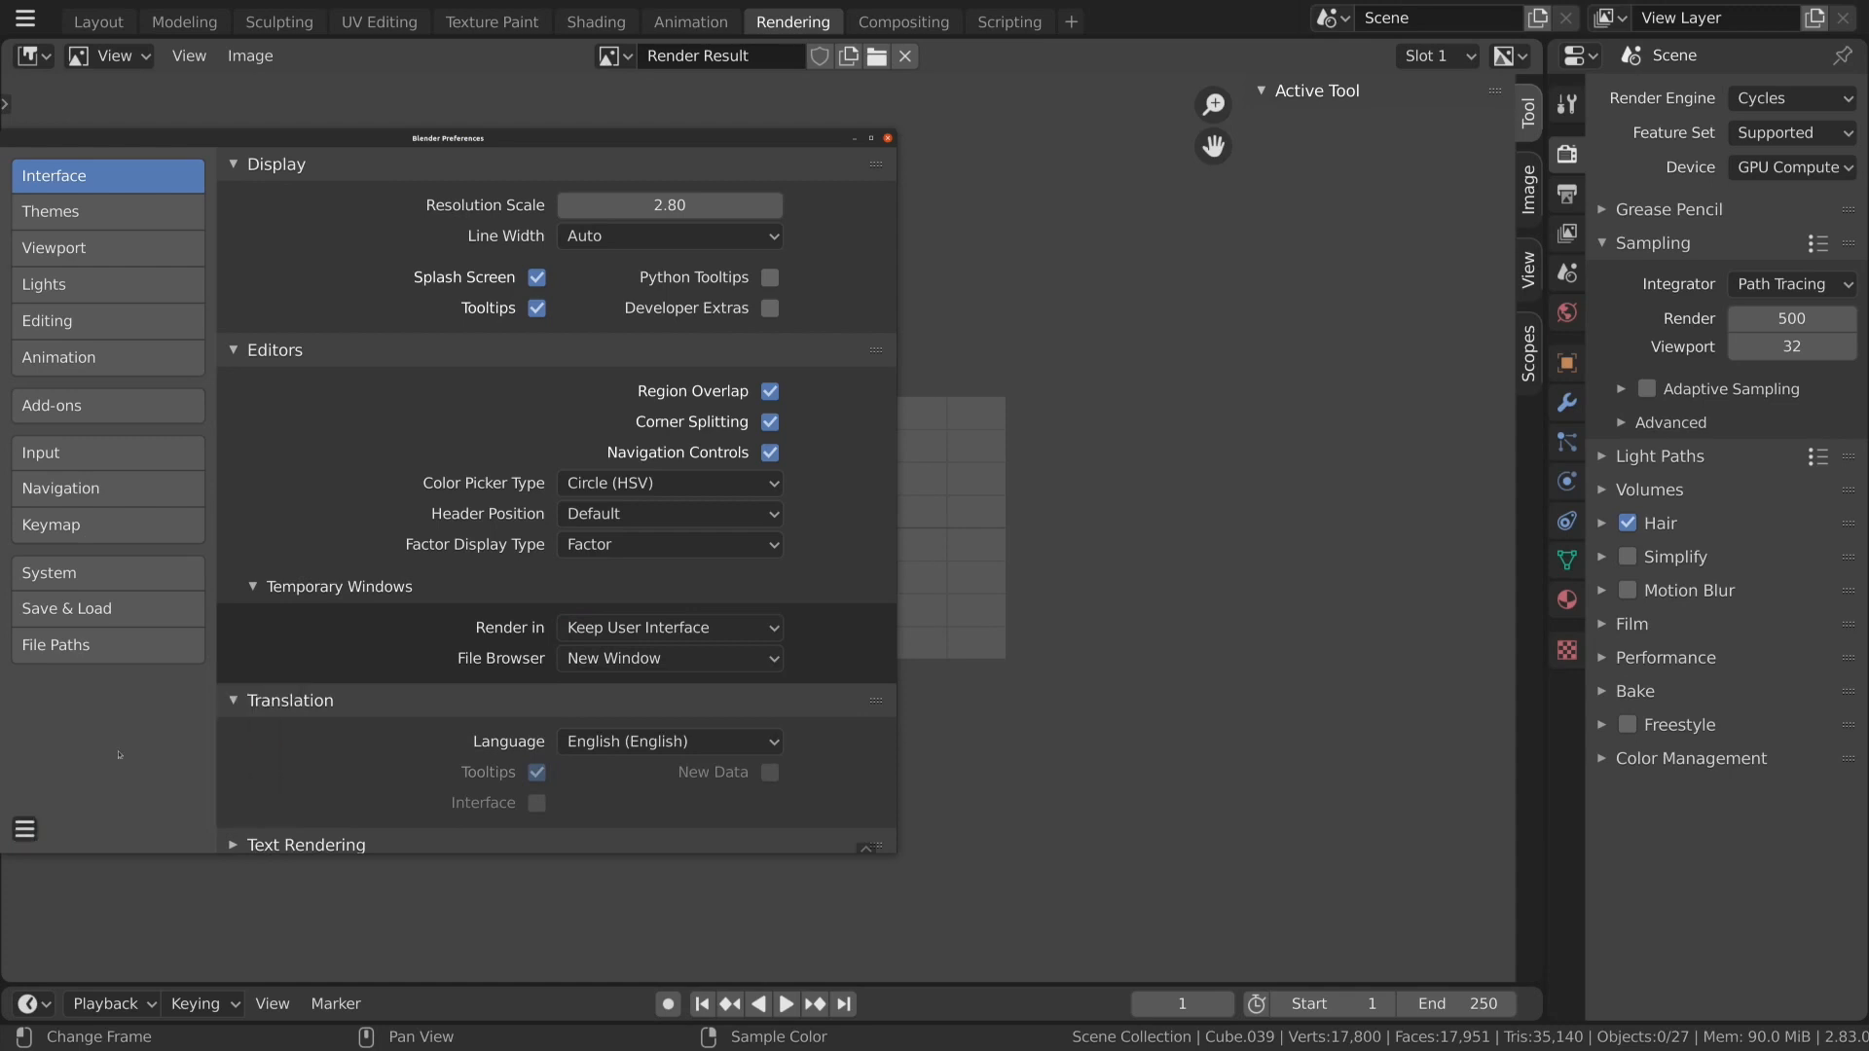
pyautogui.click(888, 138)
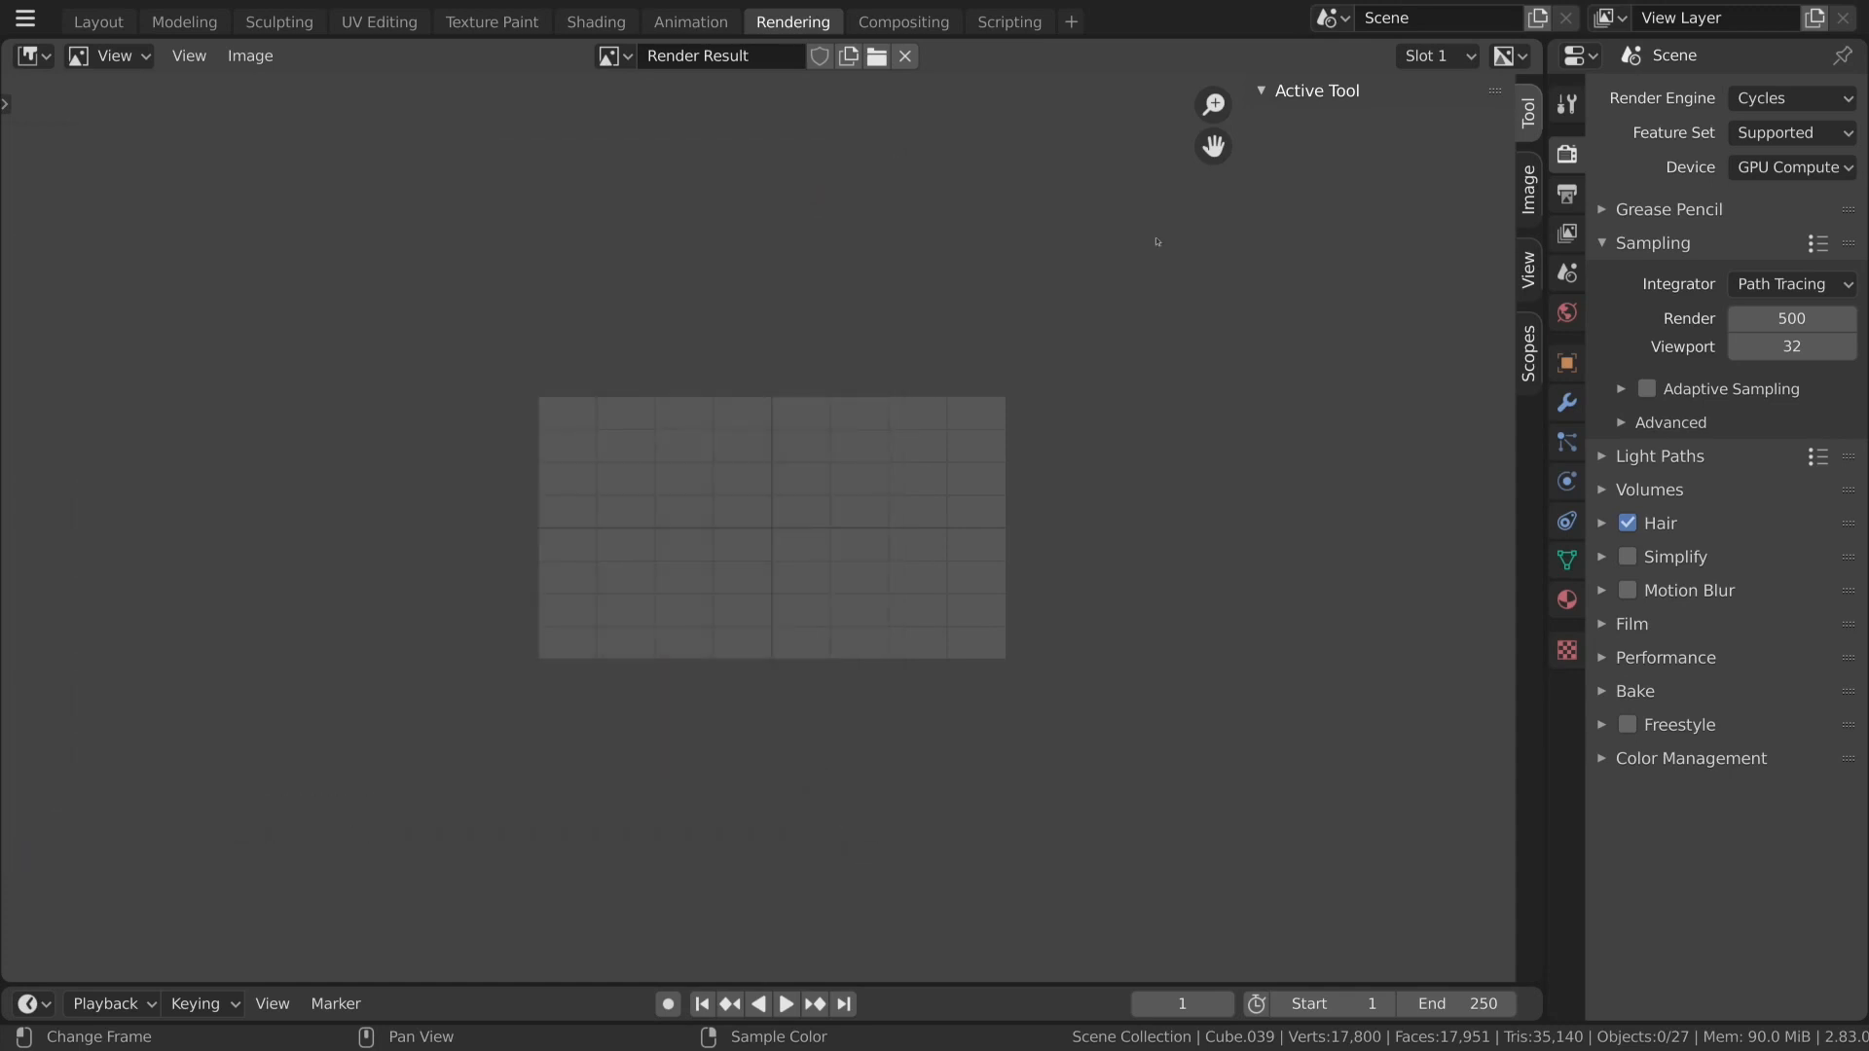
# Run a test render of the current frame, stop it partway, and show the View Layer pass settings.
pyautogui.press('F12')
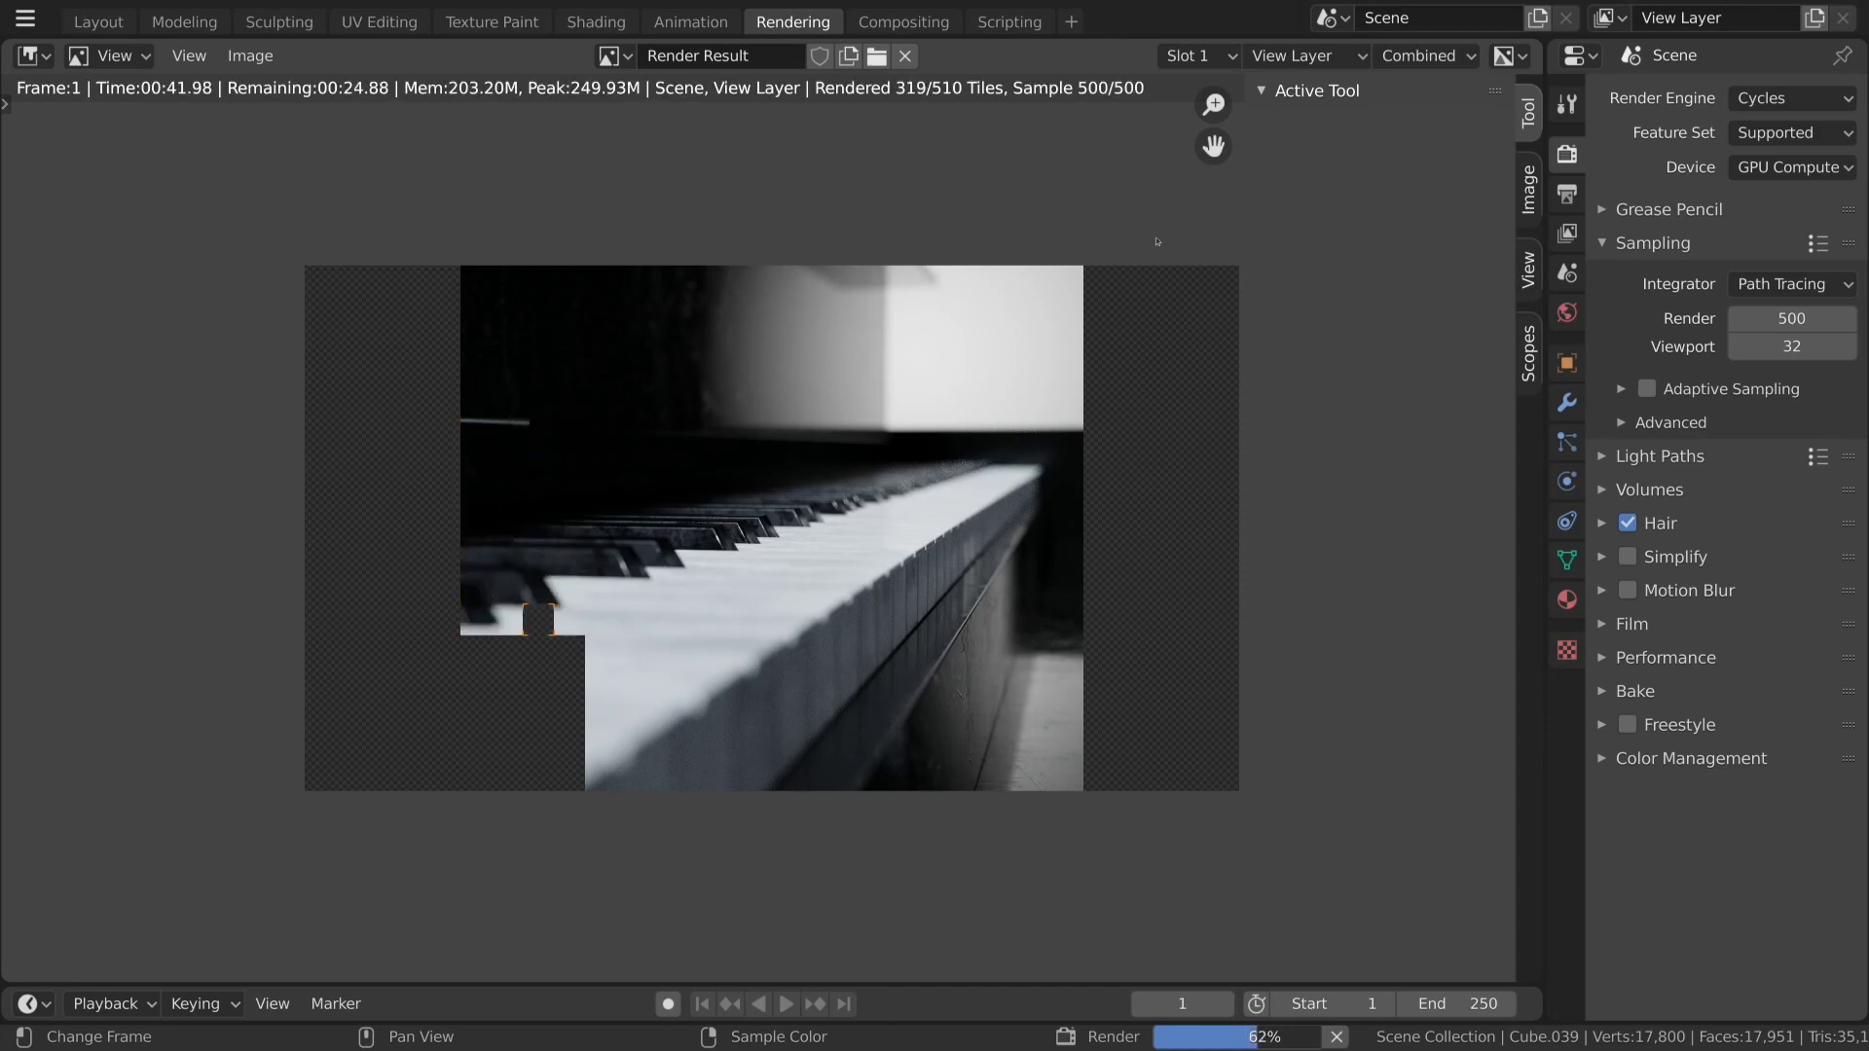
pyautogui.press('Escape')
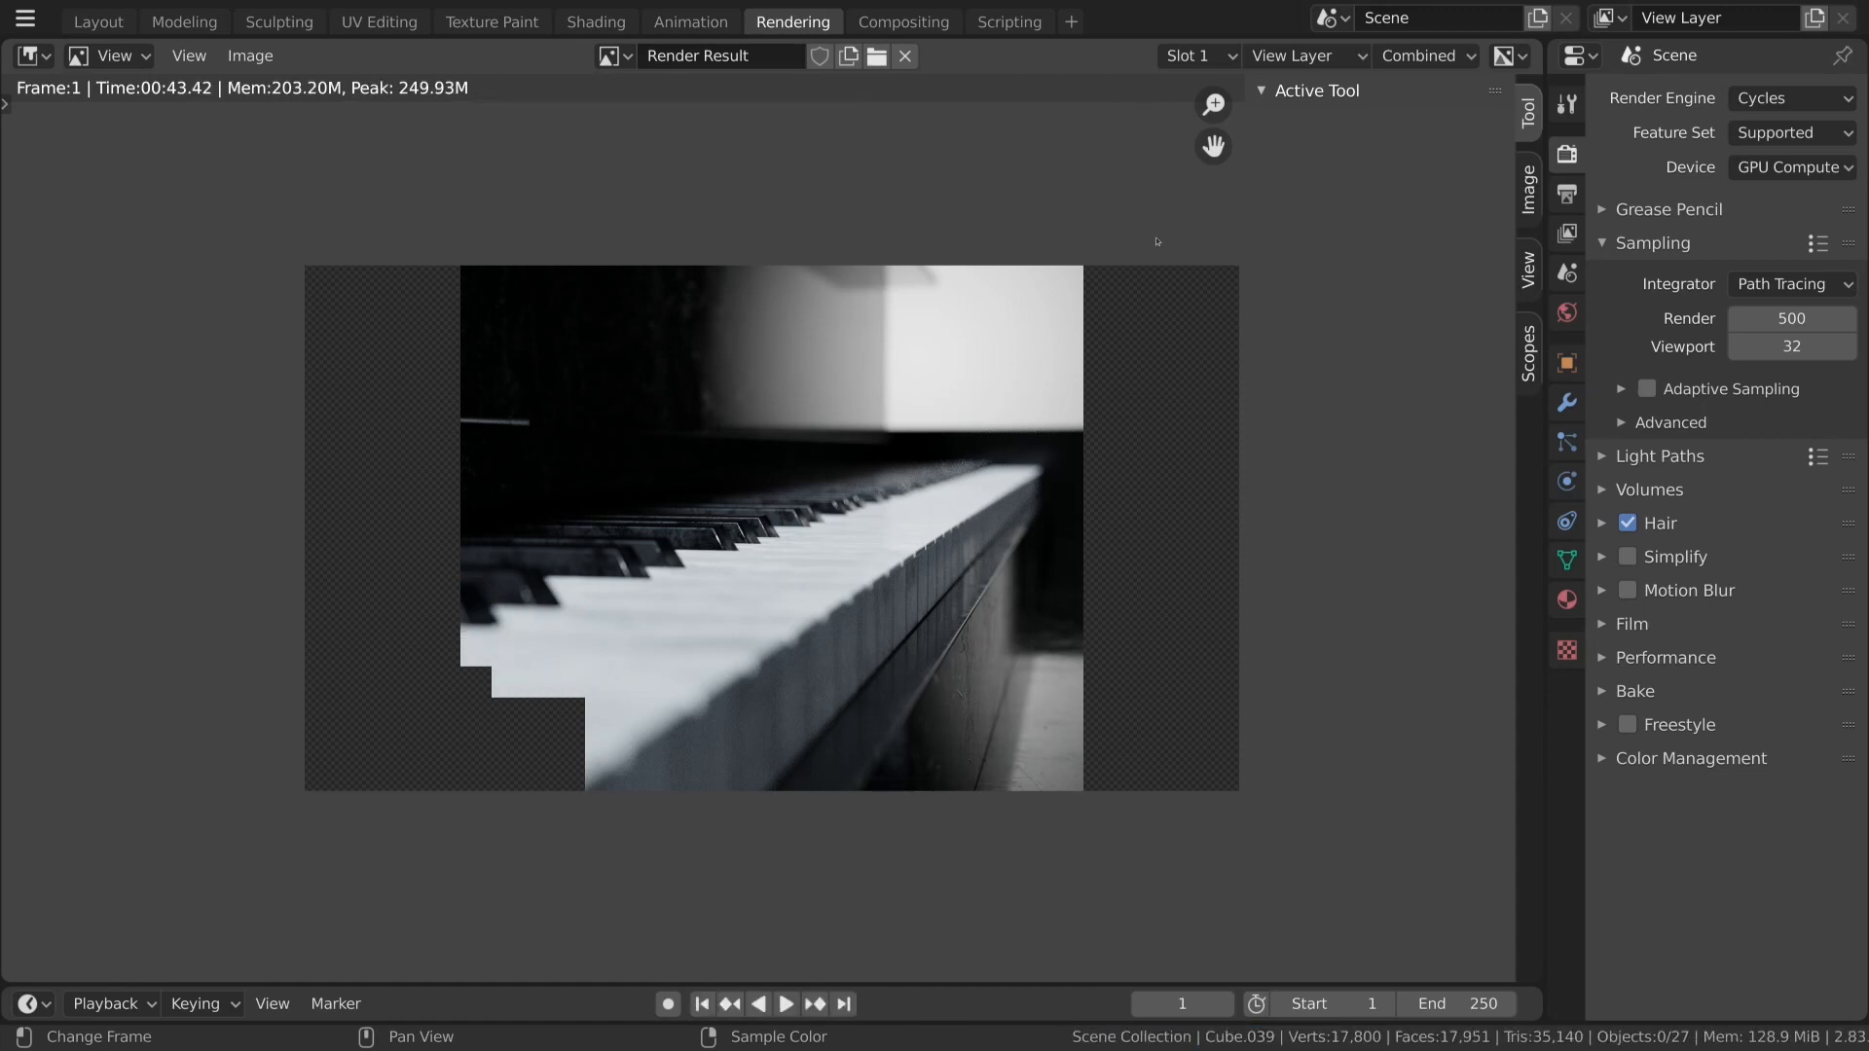
pyautogui.click(1567, 193)
pyautogui.click(1568, 231)
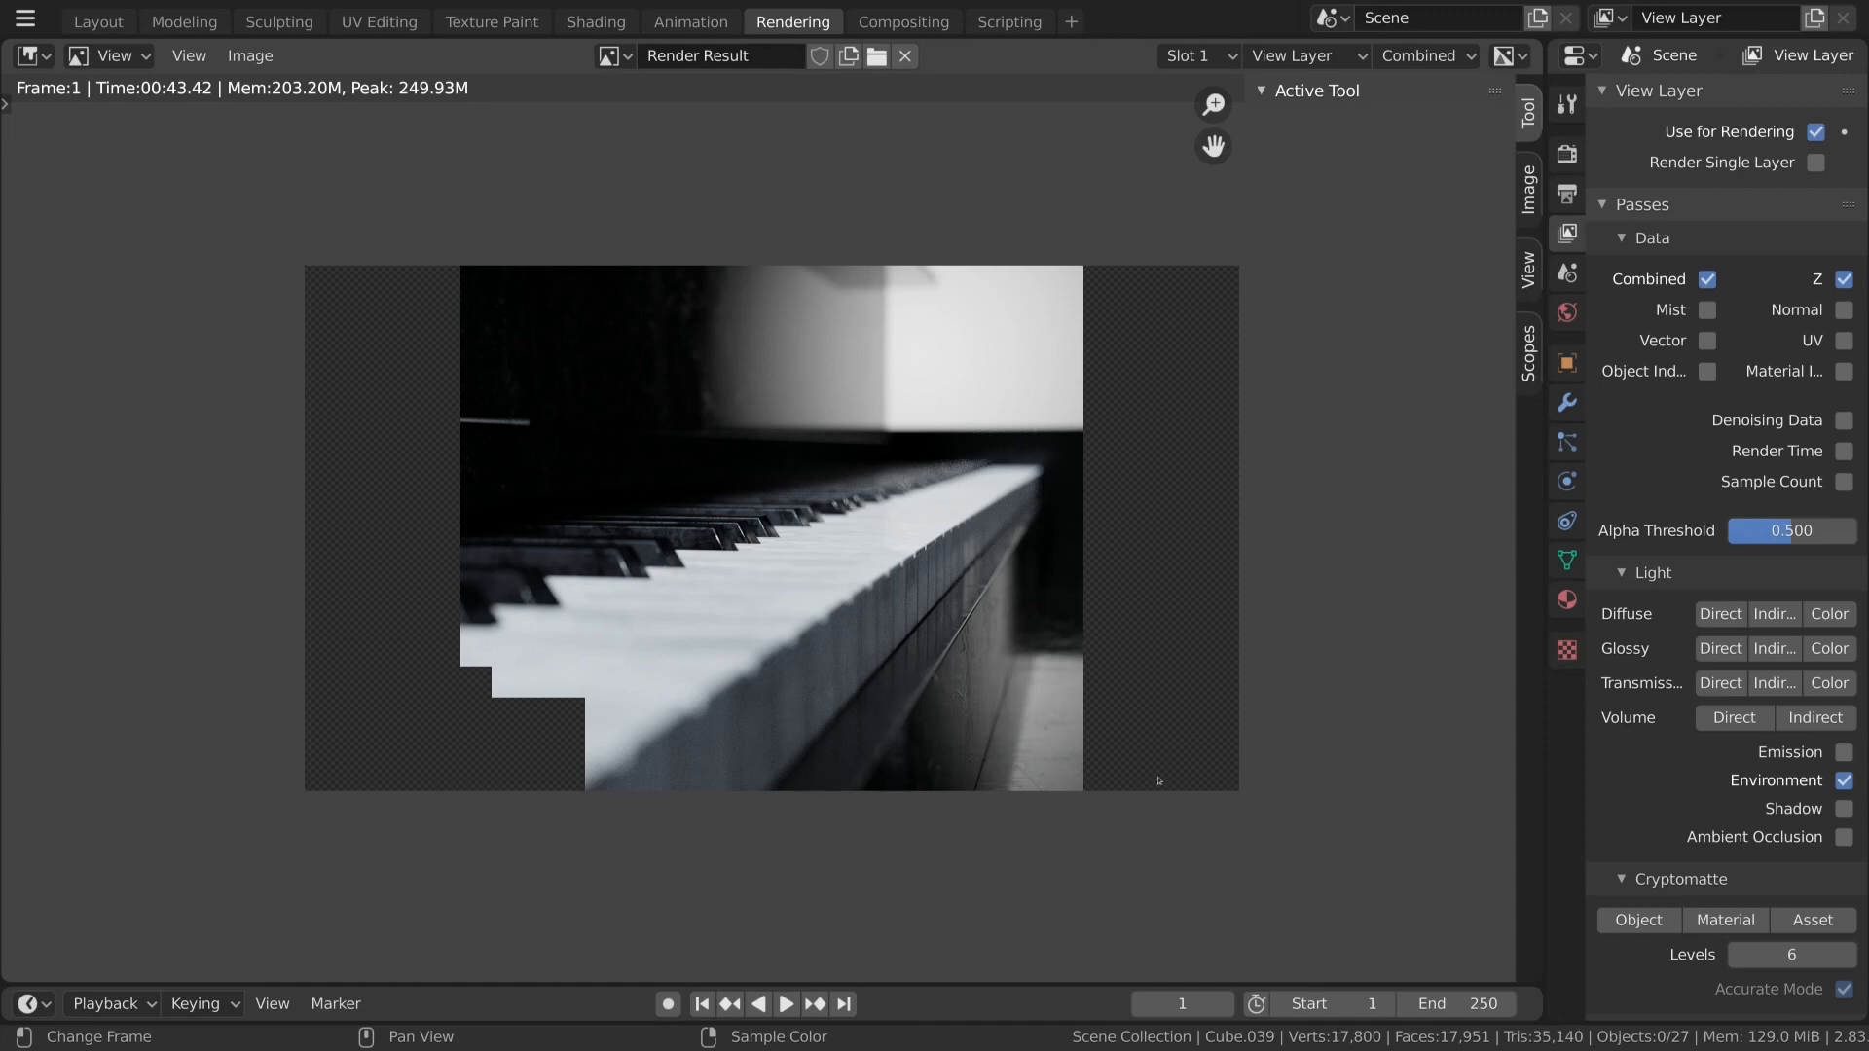
# Return to the Shading workspace and select a black key in the rendered view to show the Keys_Black node tree.
pyautogui.click(582, 22)
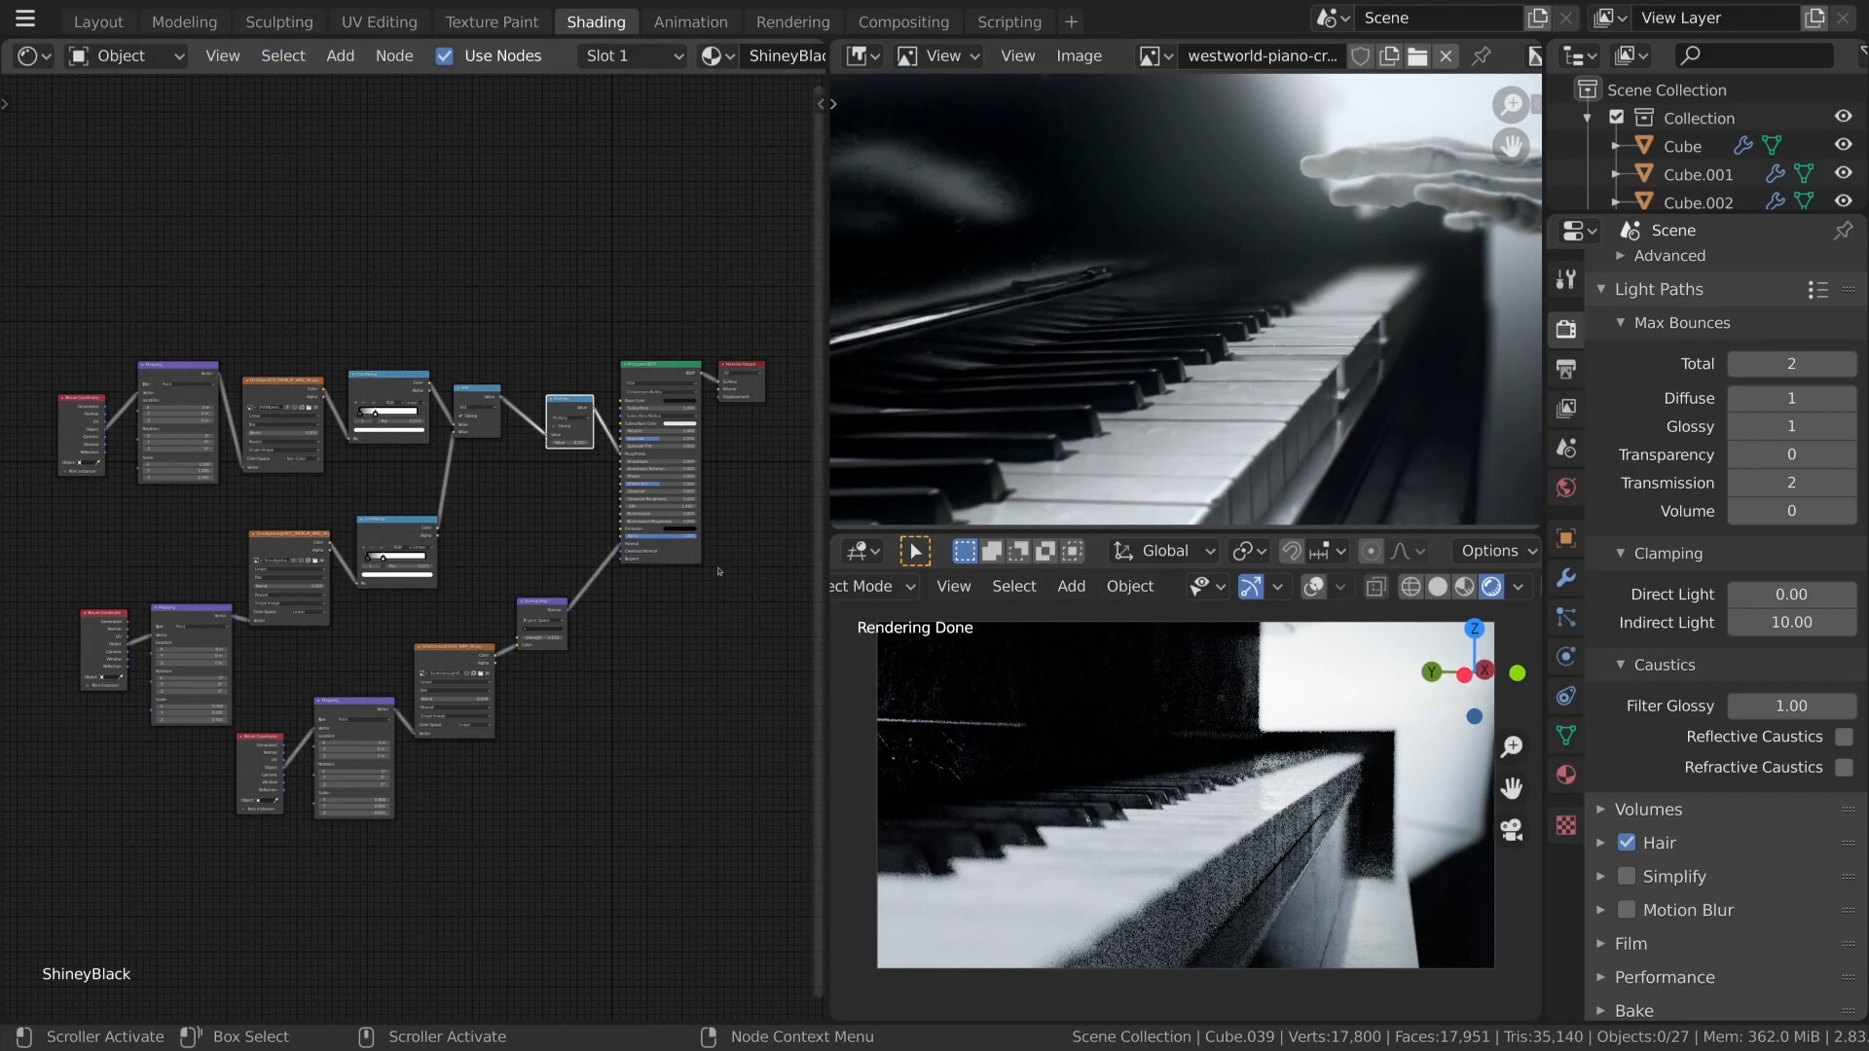
pyautogui.scroll(2, 718, 571)
pyautogui.scroll(-1, 662, 550)
pyautogui.scroll(2, 596, 523)
pyautogui.moveTo(596, 522); pyautogui.dragTo(564, 577, button='middle')
pyautogui.scroll(5, 456, 604)
pyautogui.scroll(-6, 448, 607)
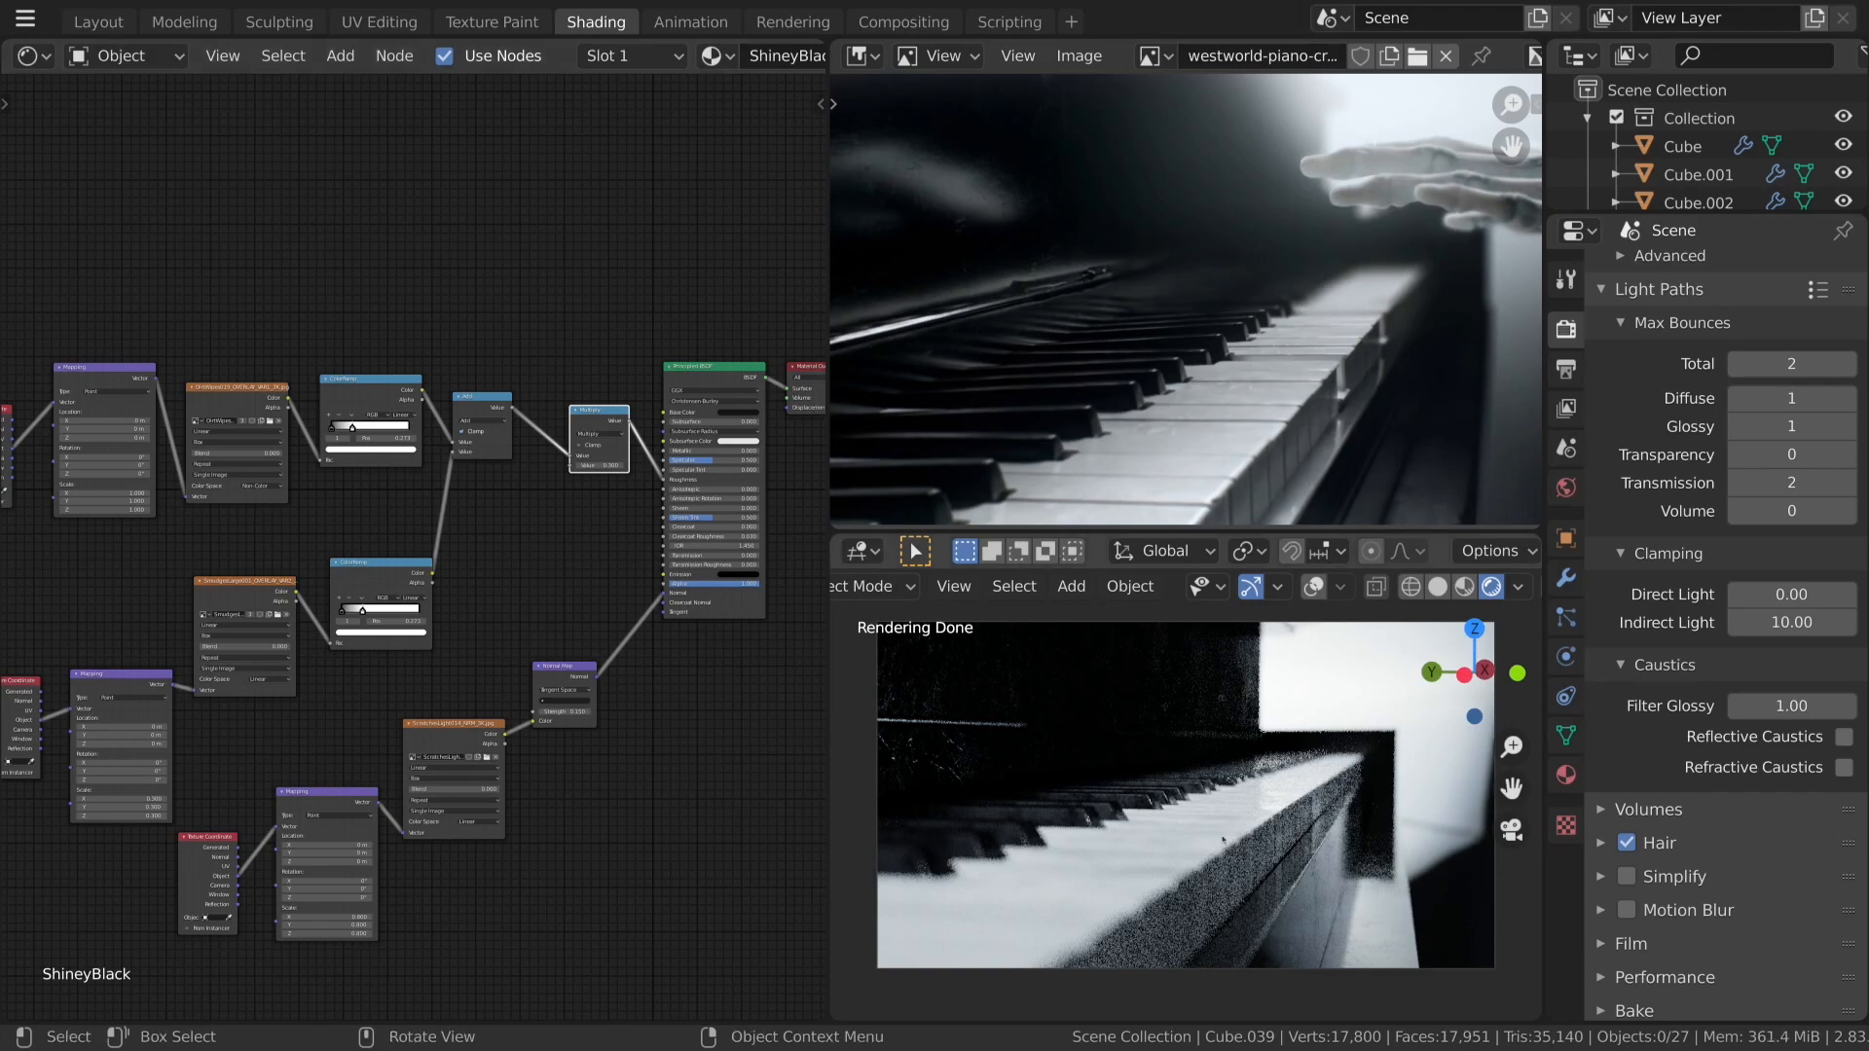
pyautogui.click(1173, 798)
pyautogui.scroll(3, 574, 672)
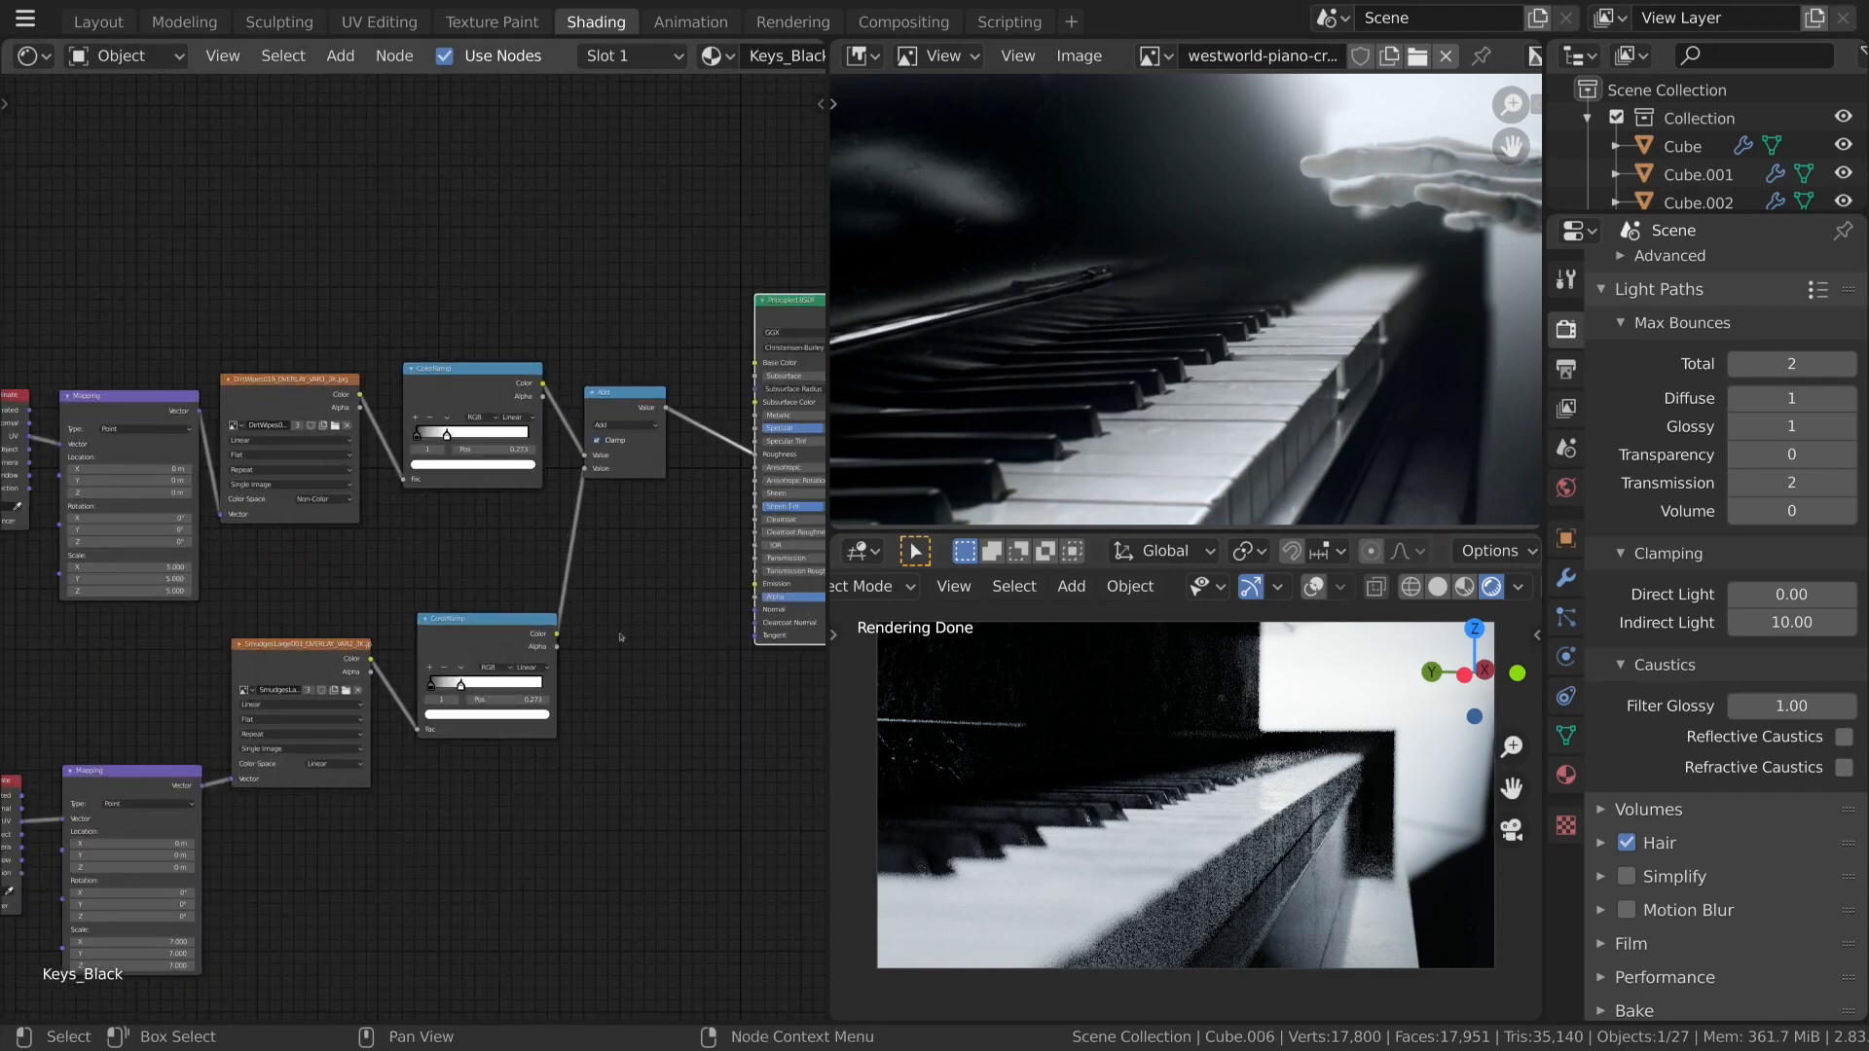
pyautogui.scroll(3, 561, 639)
pyautogui.scroll(-4, 562, 638)
pyautogui.moveTo(565, 643); pyautogui.dragTo(480, 688, button='middle')
pyautogui.scroll(3, 480, 688)
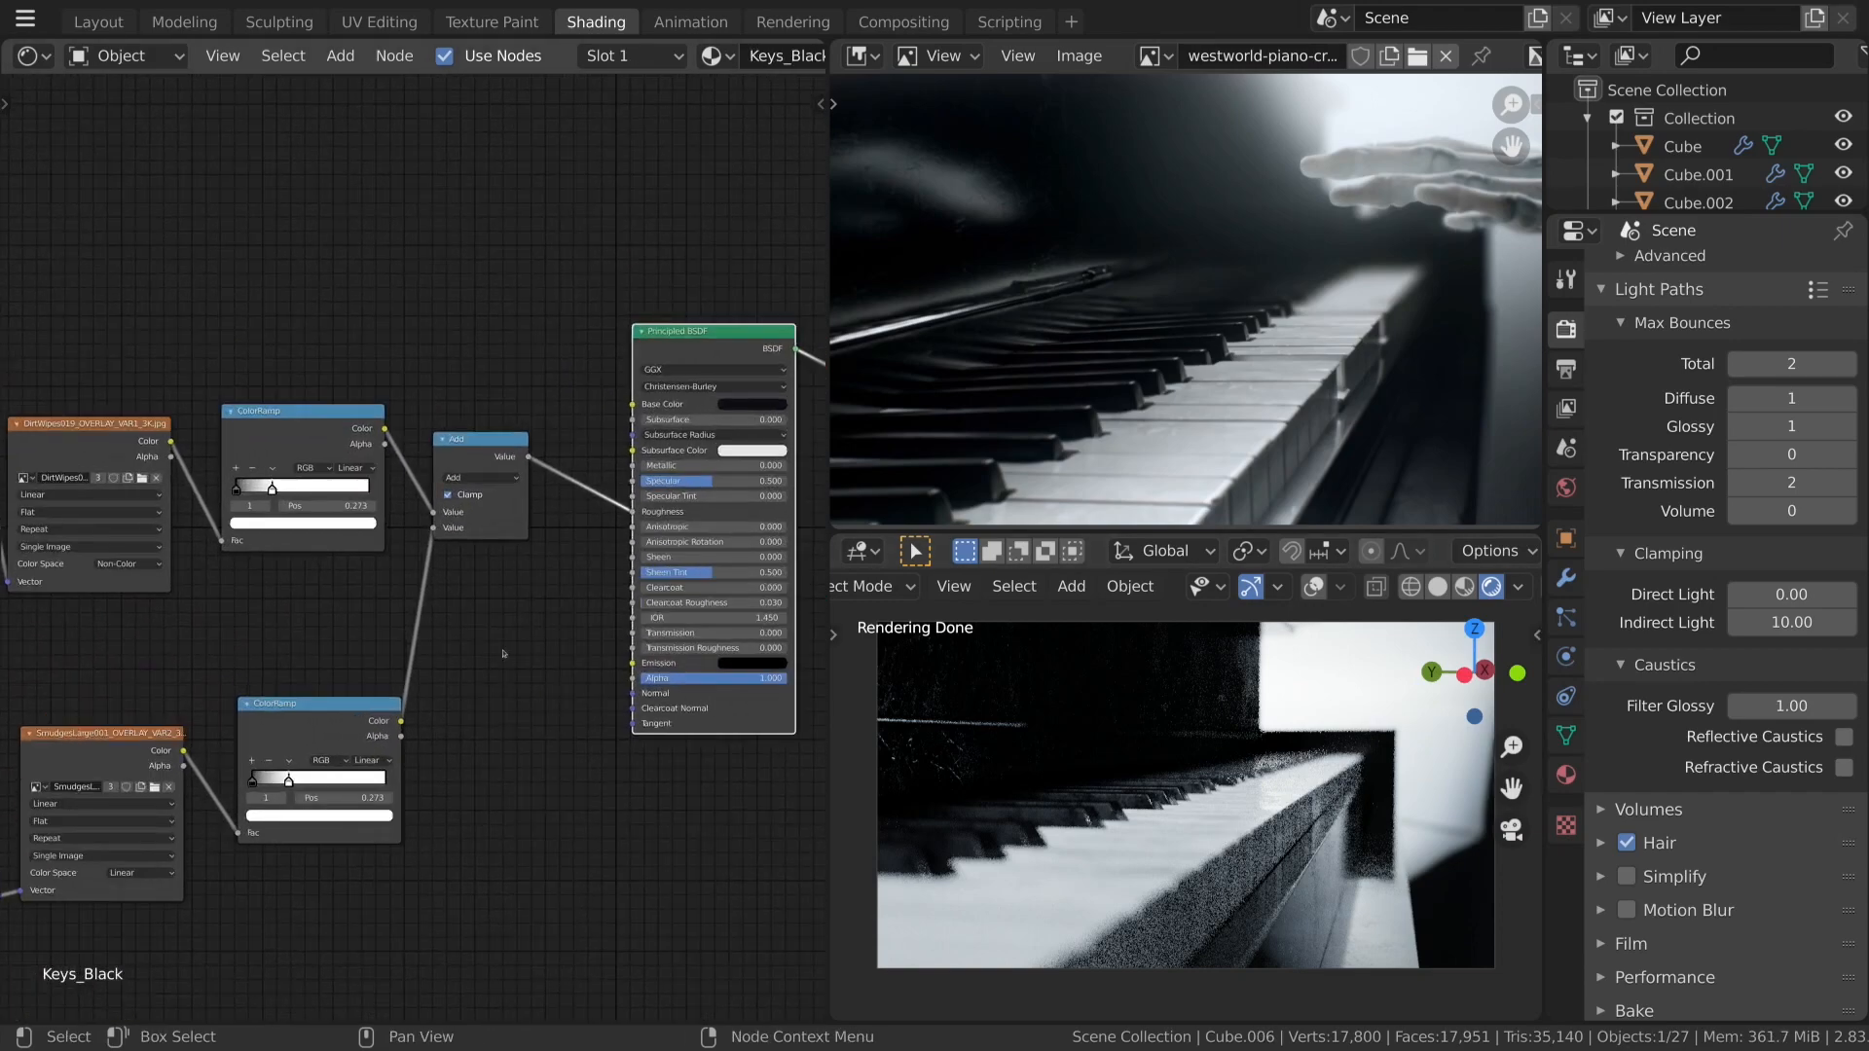
# Insert a Math node set to Multiply between the Add node and the Principled BSDF's Roughness input in Keys_Black.
pyautogui.hotkey('shift', 'a')
pyautogui.moveTo(505, 660)
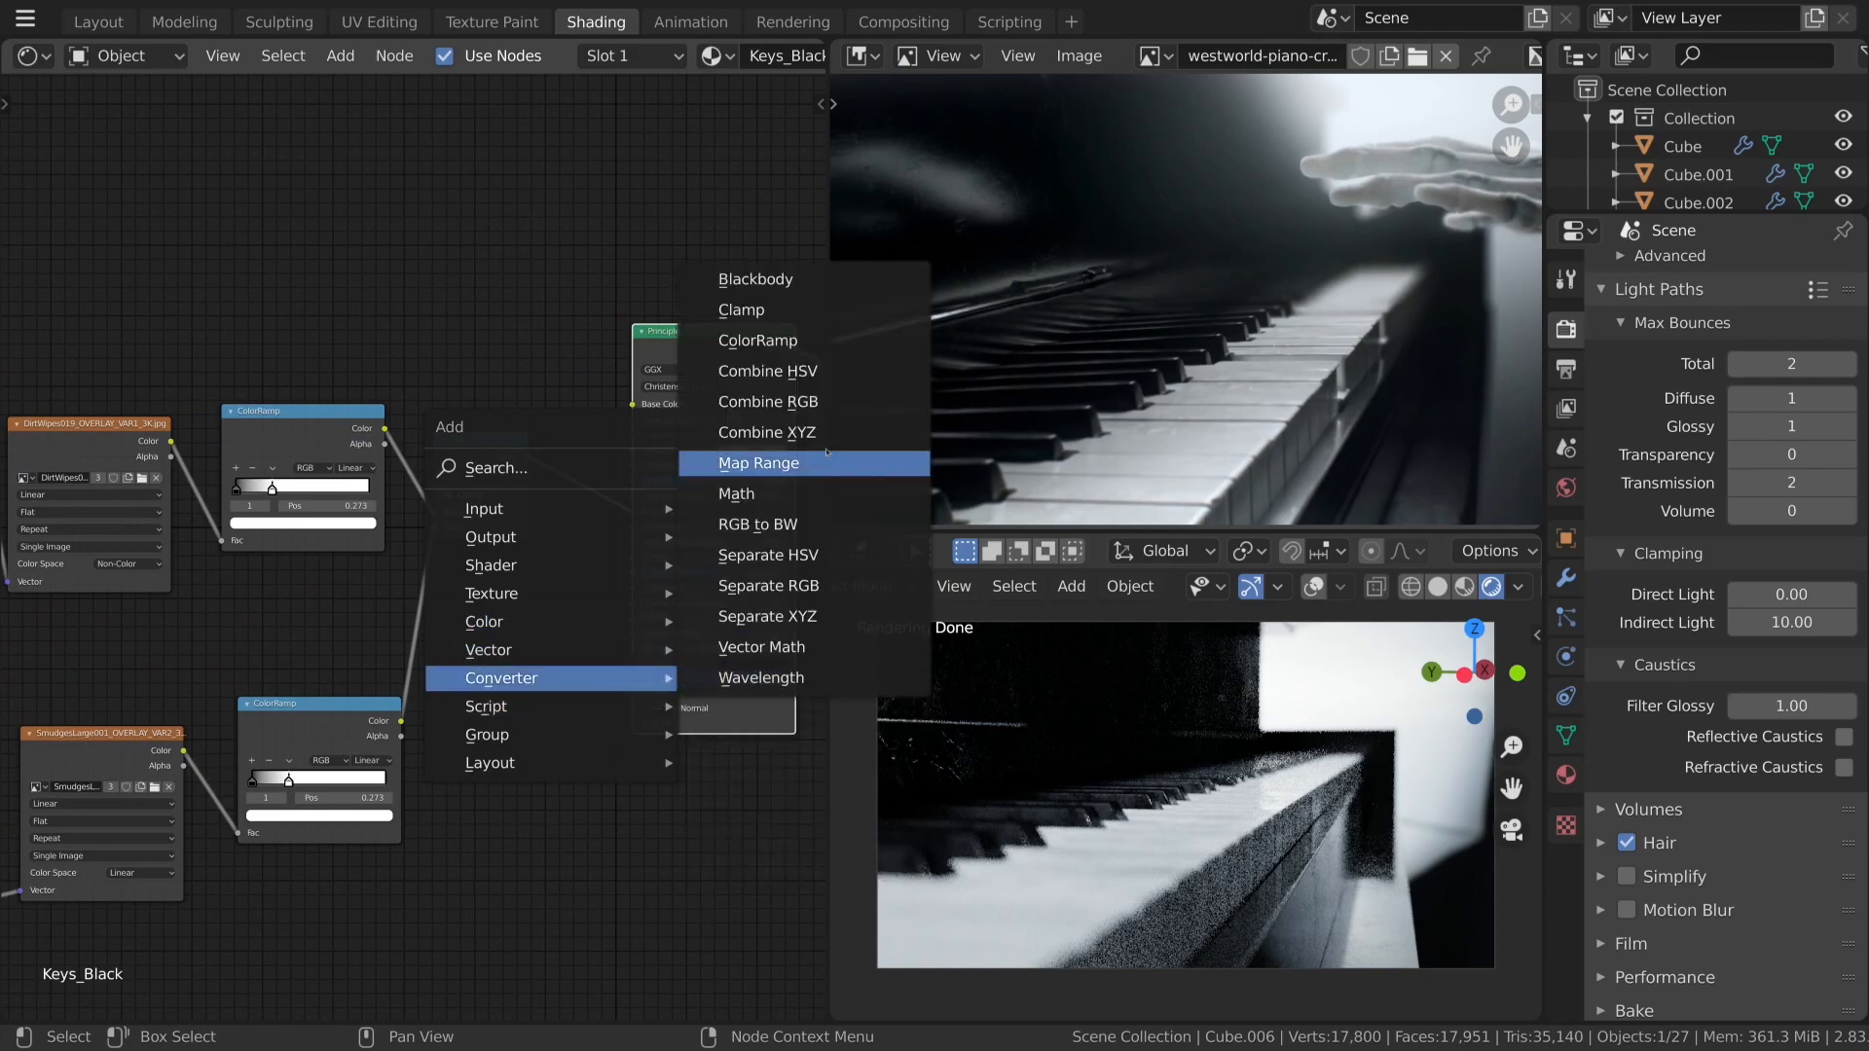
pyautogui.click(759, 494)
pyautogui.click(629, 458)
pyautogui.click(631, 463)
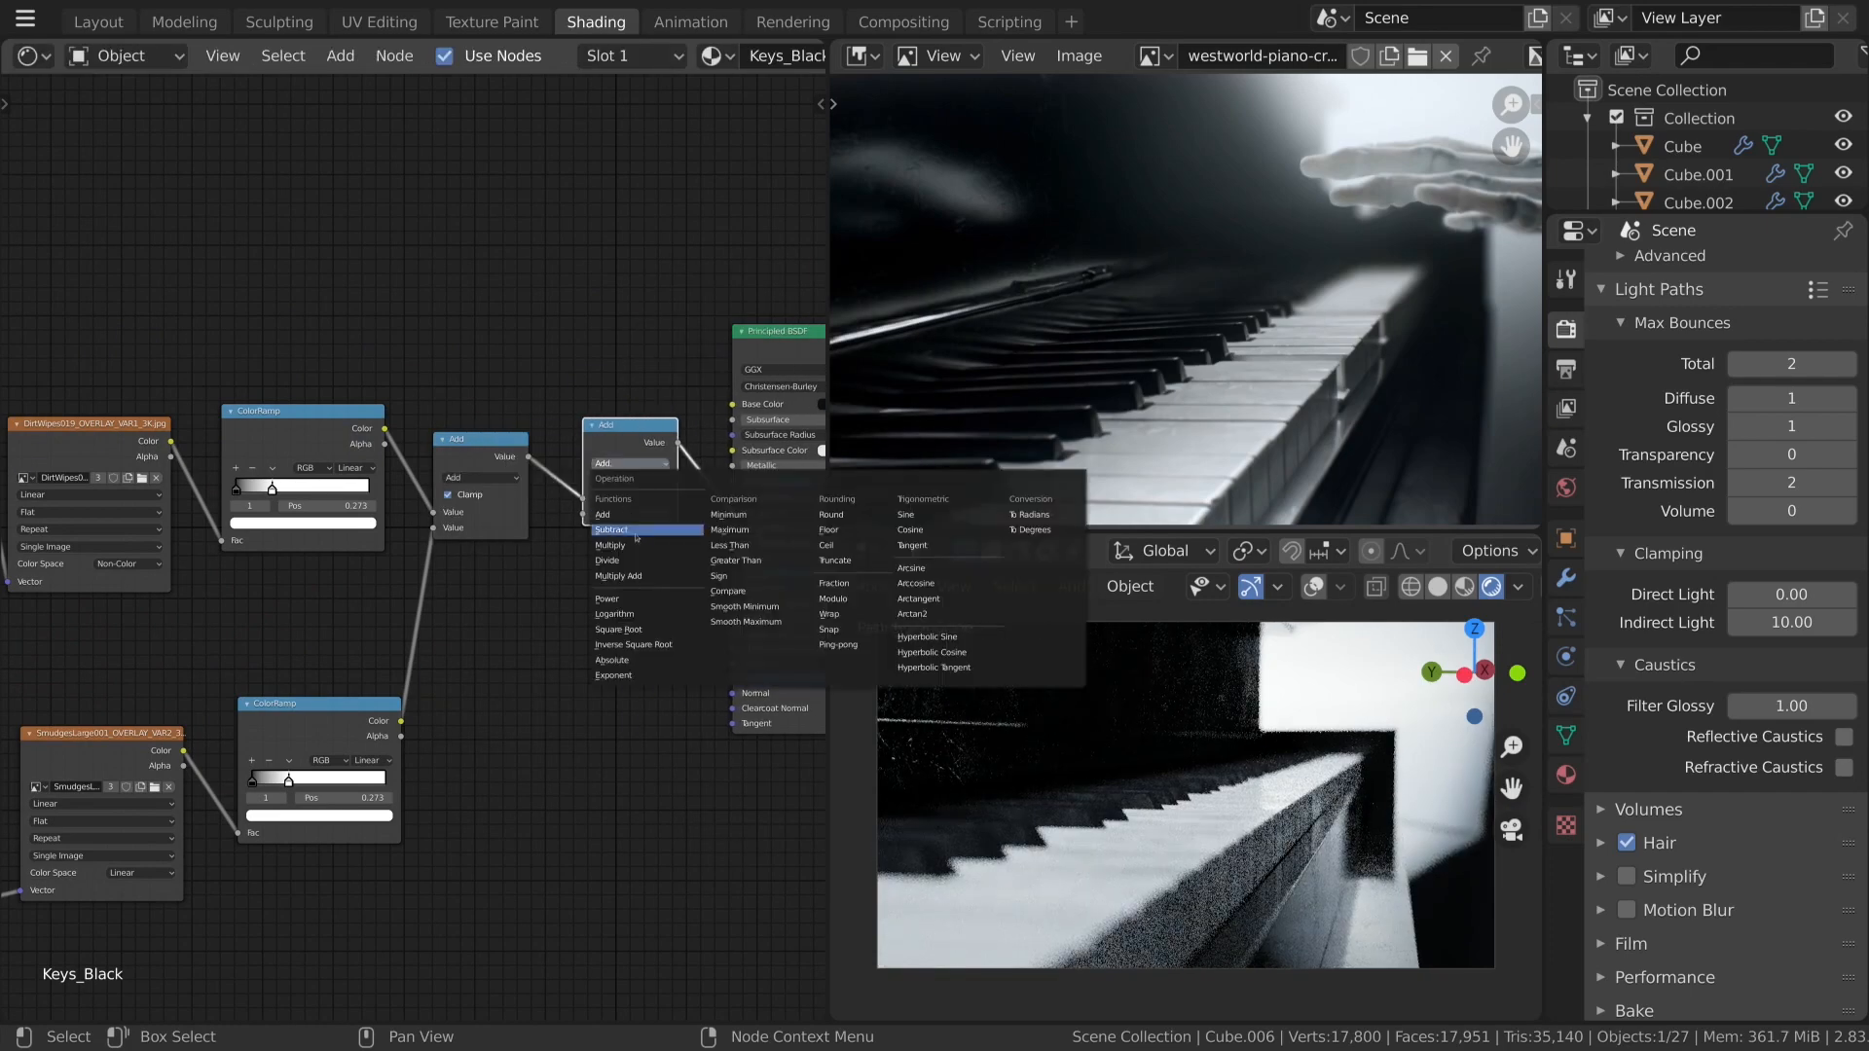
pyautogui.click(634, 546)
# Set the Multiply node's second value to 0.7 in the Keys_Black material.
pyautogui.scroll(2, 506, 590)
pyautogui.click(506, 595)
pyautogui.write('0.5')
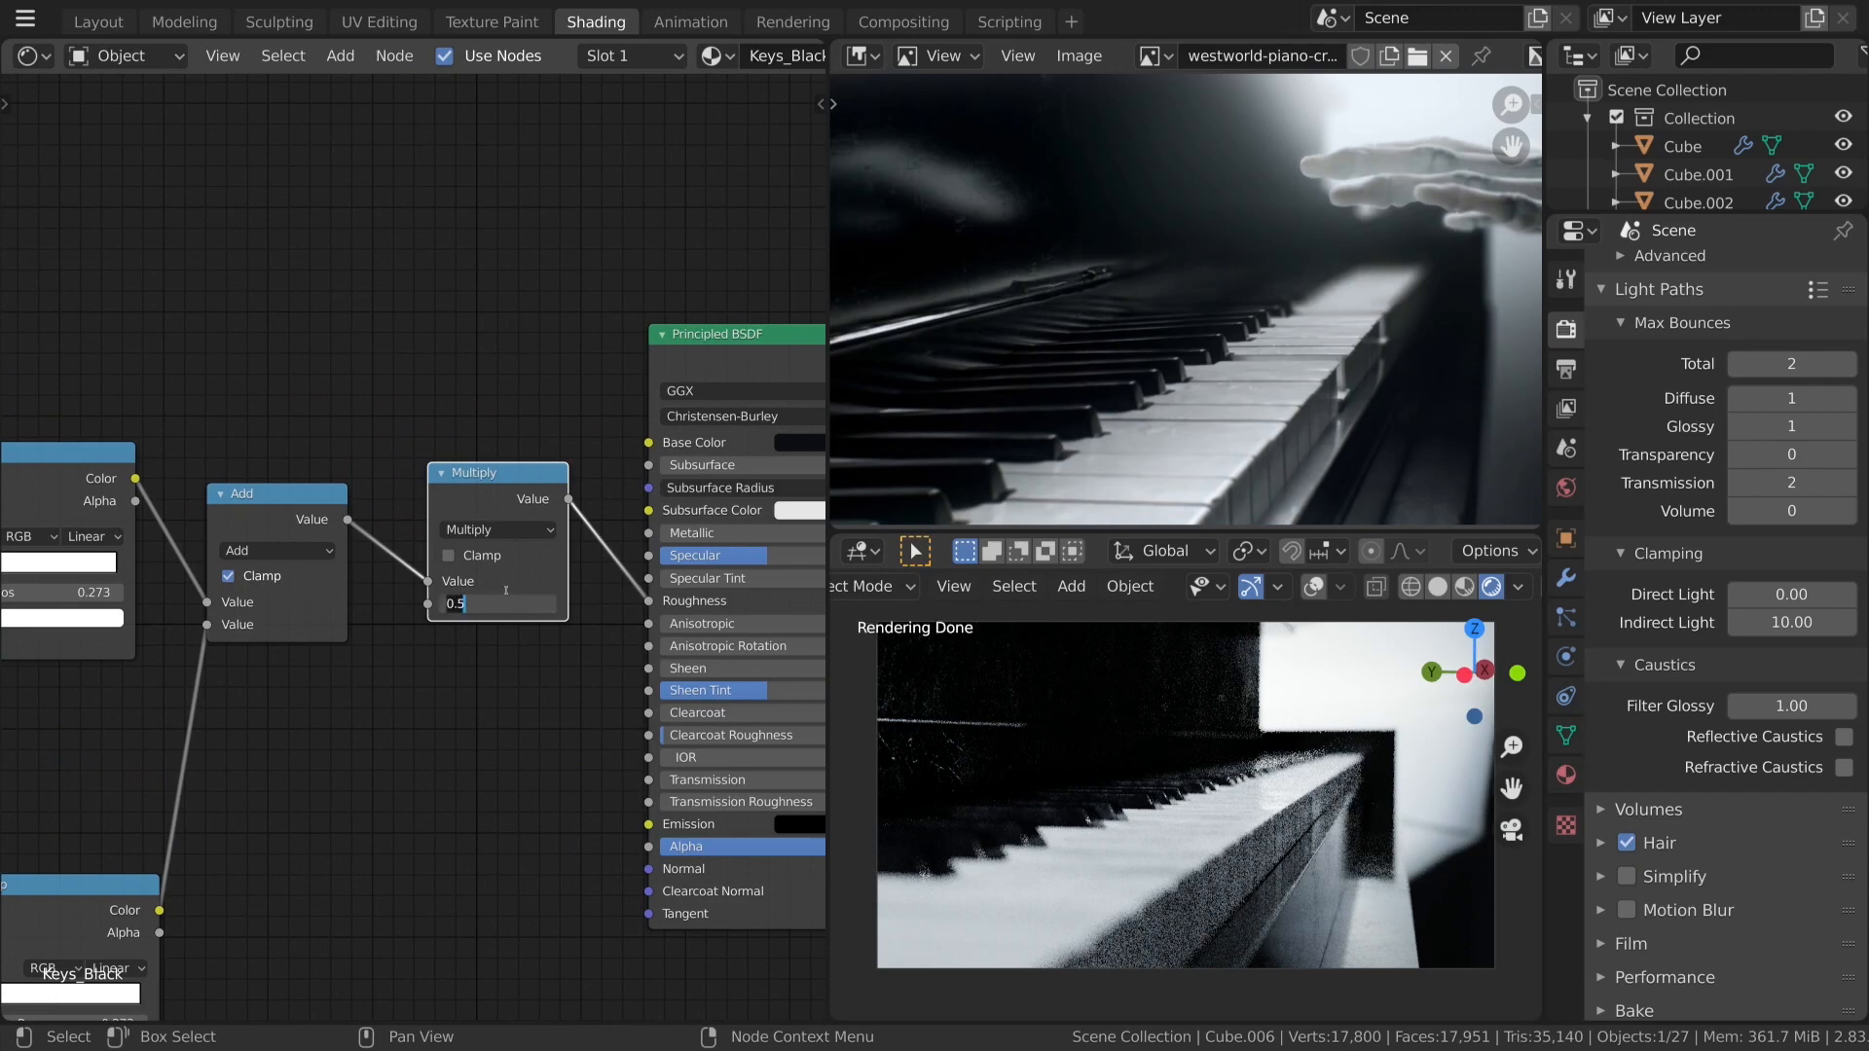
pyautogui.press('BackSpace')
pyautogui.press('BackSpace')
pyautogui.press('BackSpace')
pyautogui.write('0.7')
pyautogui.press('Return')
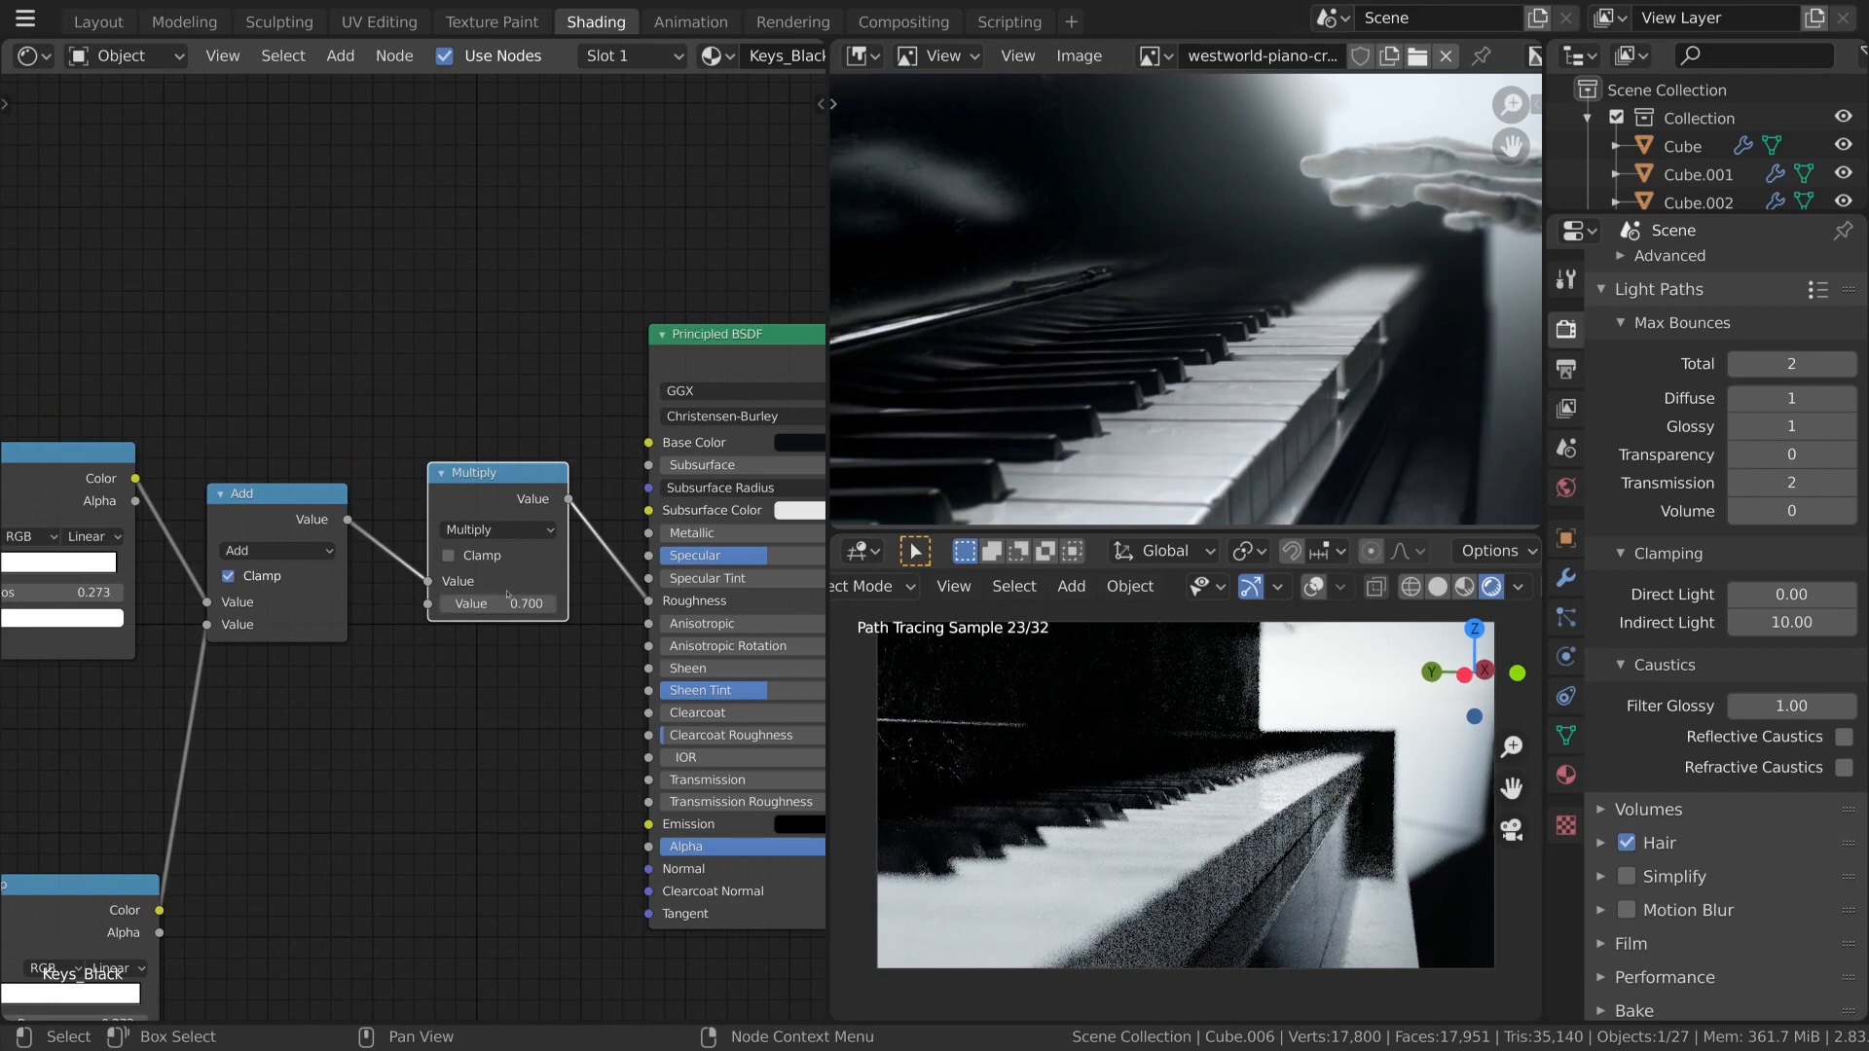
pyautogui.scroll(-3, 447, 790)
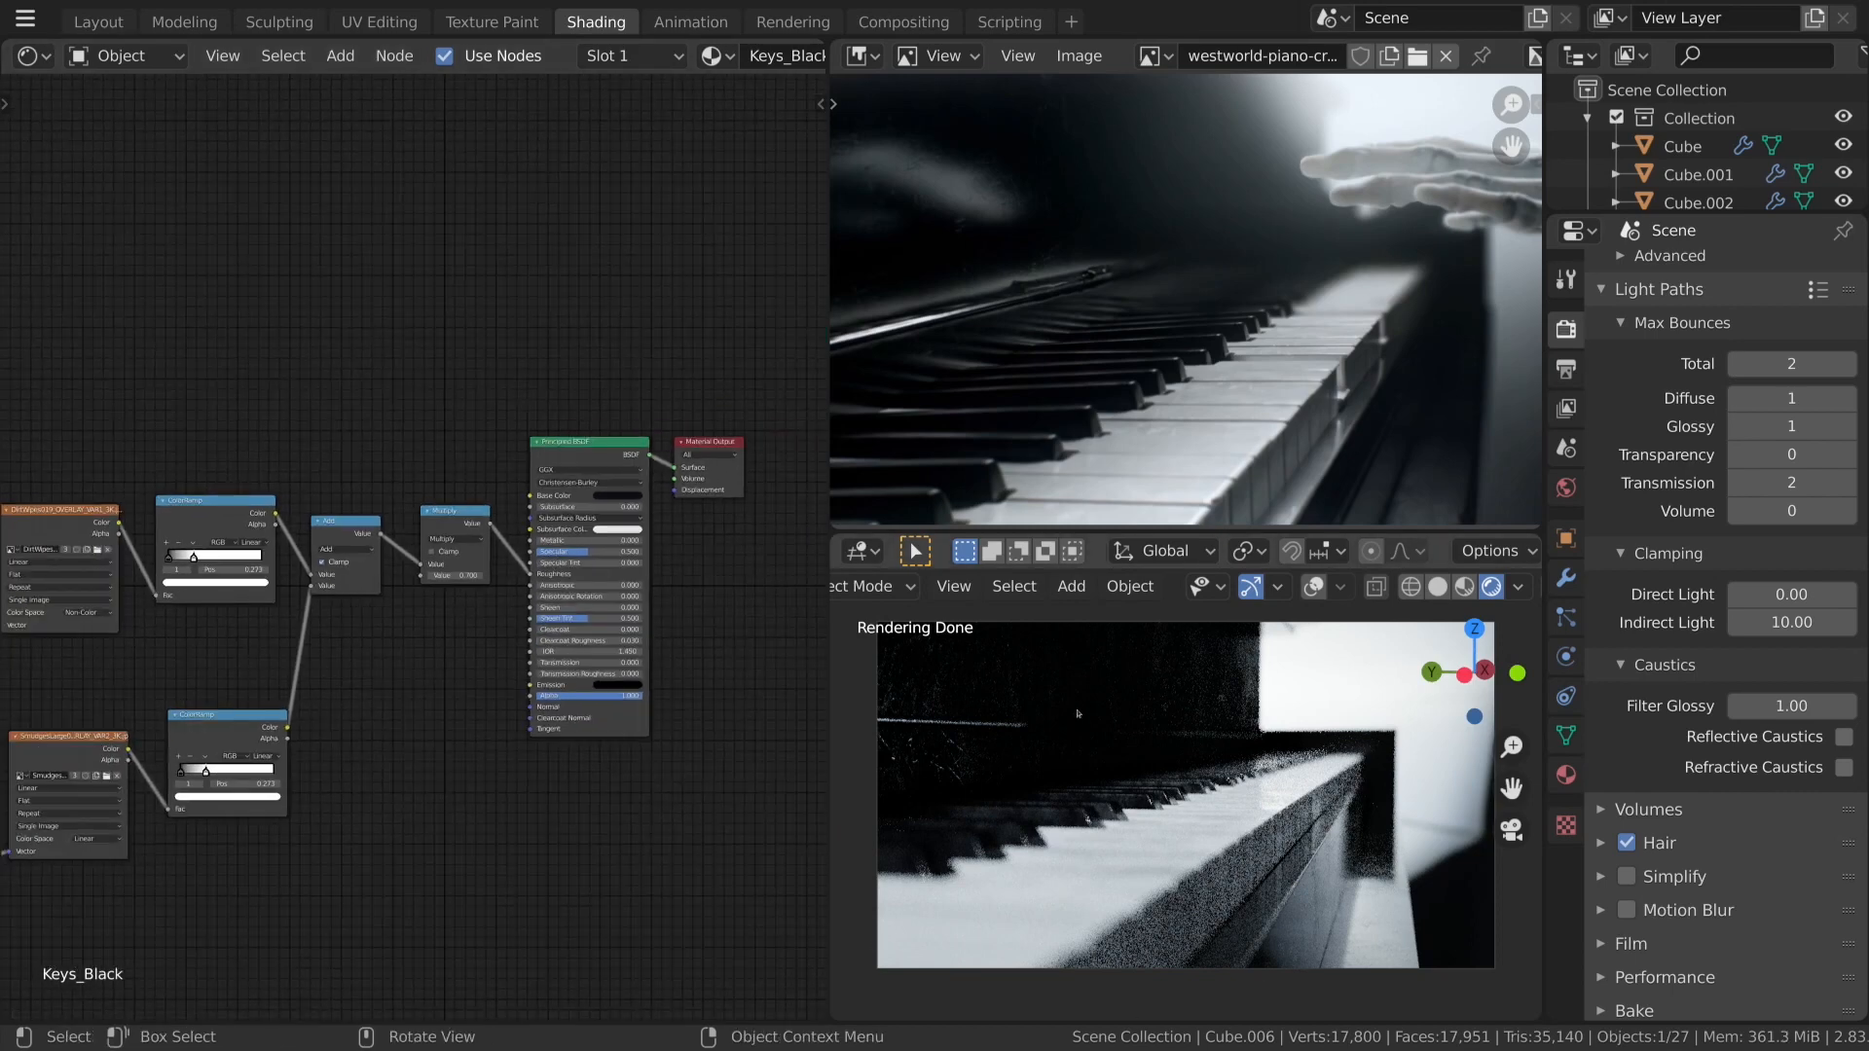
pyautogui.scroll(-2, 480, 532)
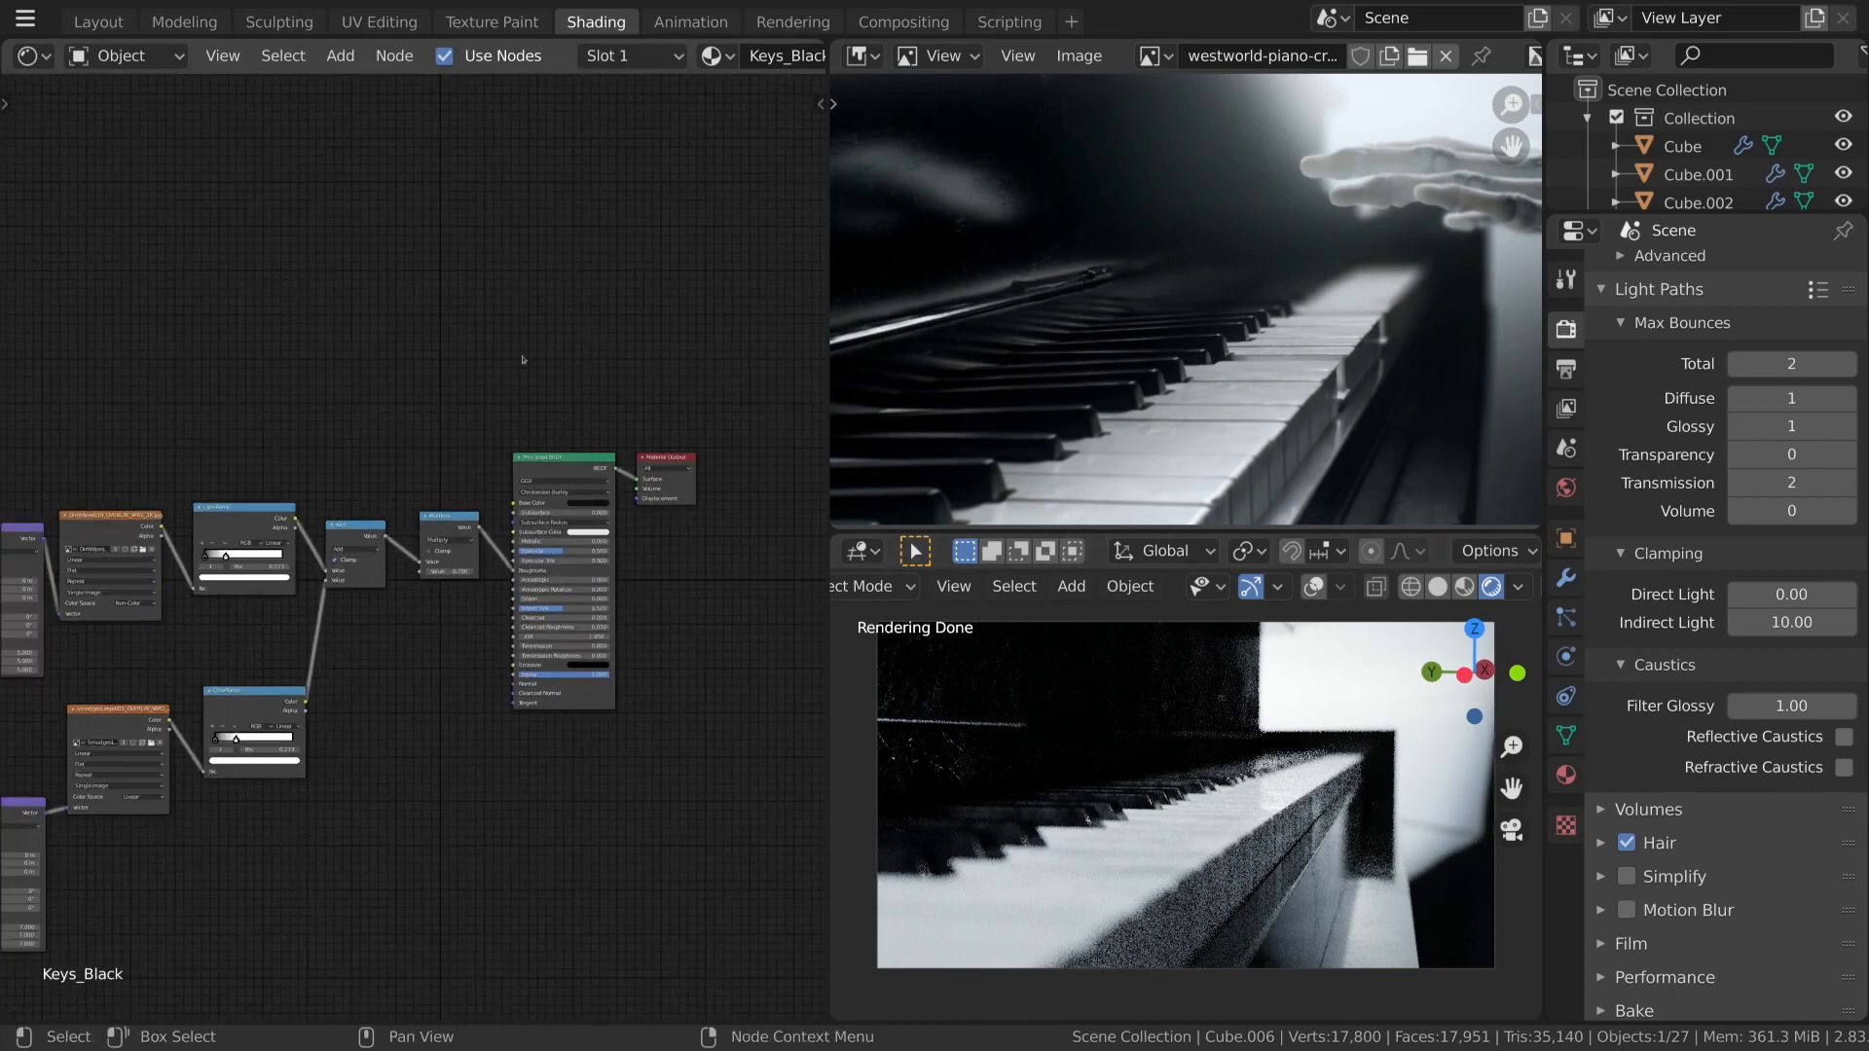
# In the Modeling workspace, put the black keys in Object Mode, widen the reference image area, and compare the camera view with the photo.
pyautogui.click(98, 22)
pyautogui.moveTo(992, 608); pyautogui.dragTo(700, 700, button='middle')
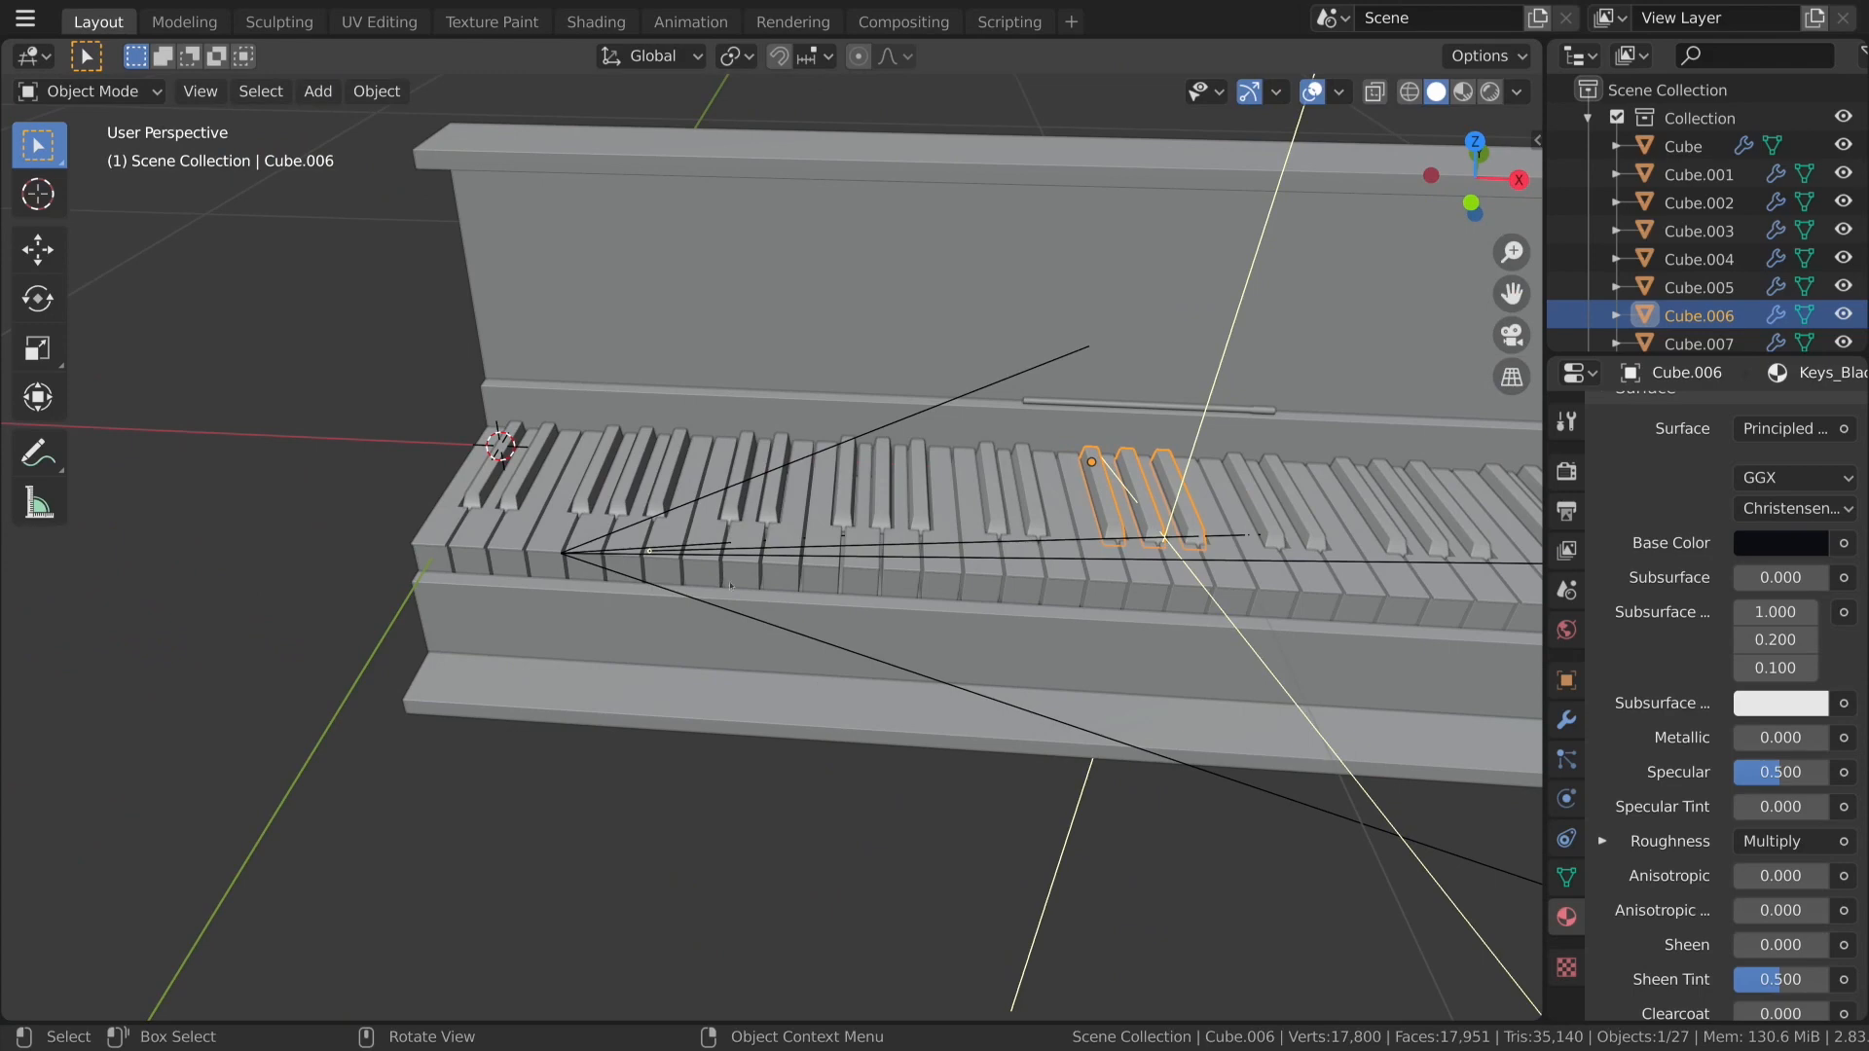
pyautogui.click(184, 21)
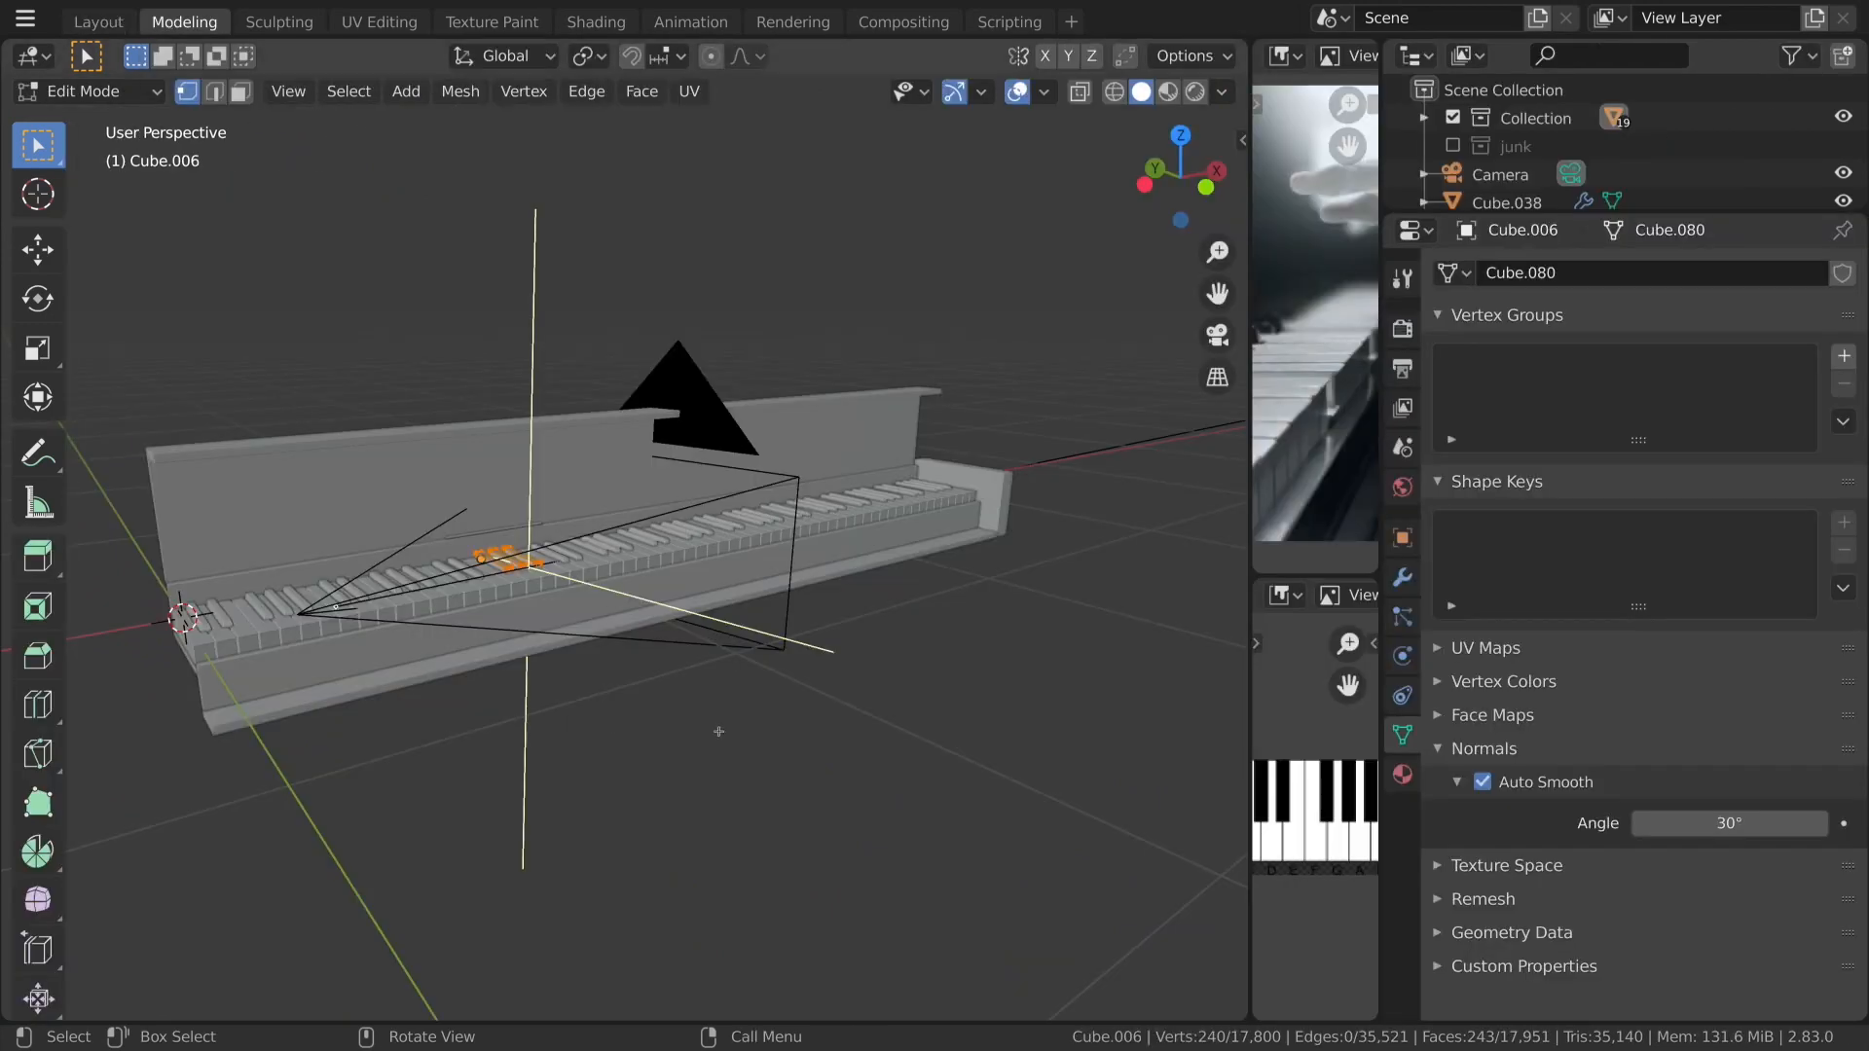
pyautogui.press('Tab')
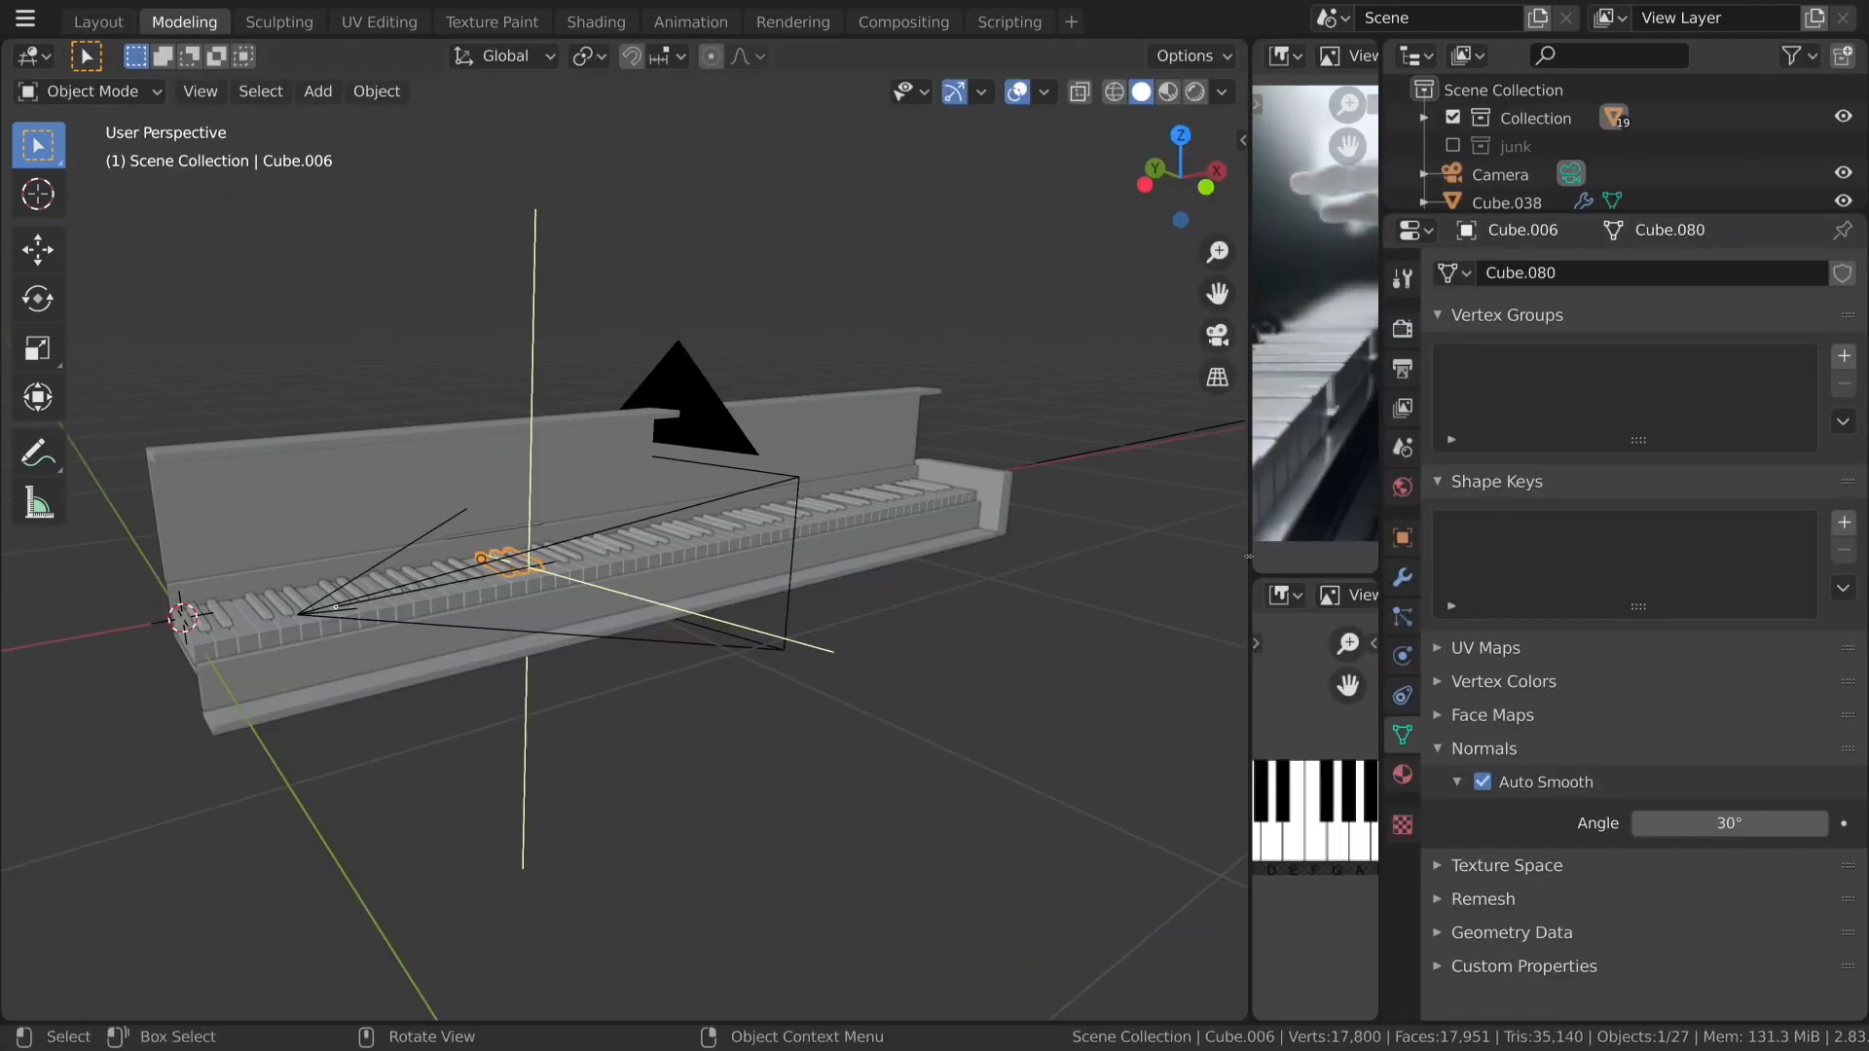
pyautogui.moveTo(1249, 557); pyautogui.dragTo(689, 557)
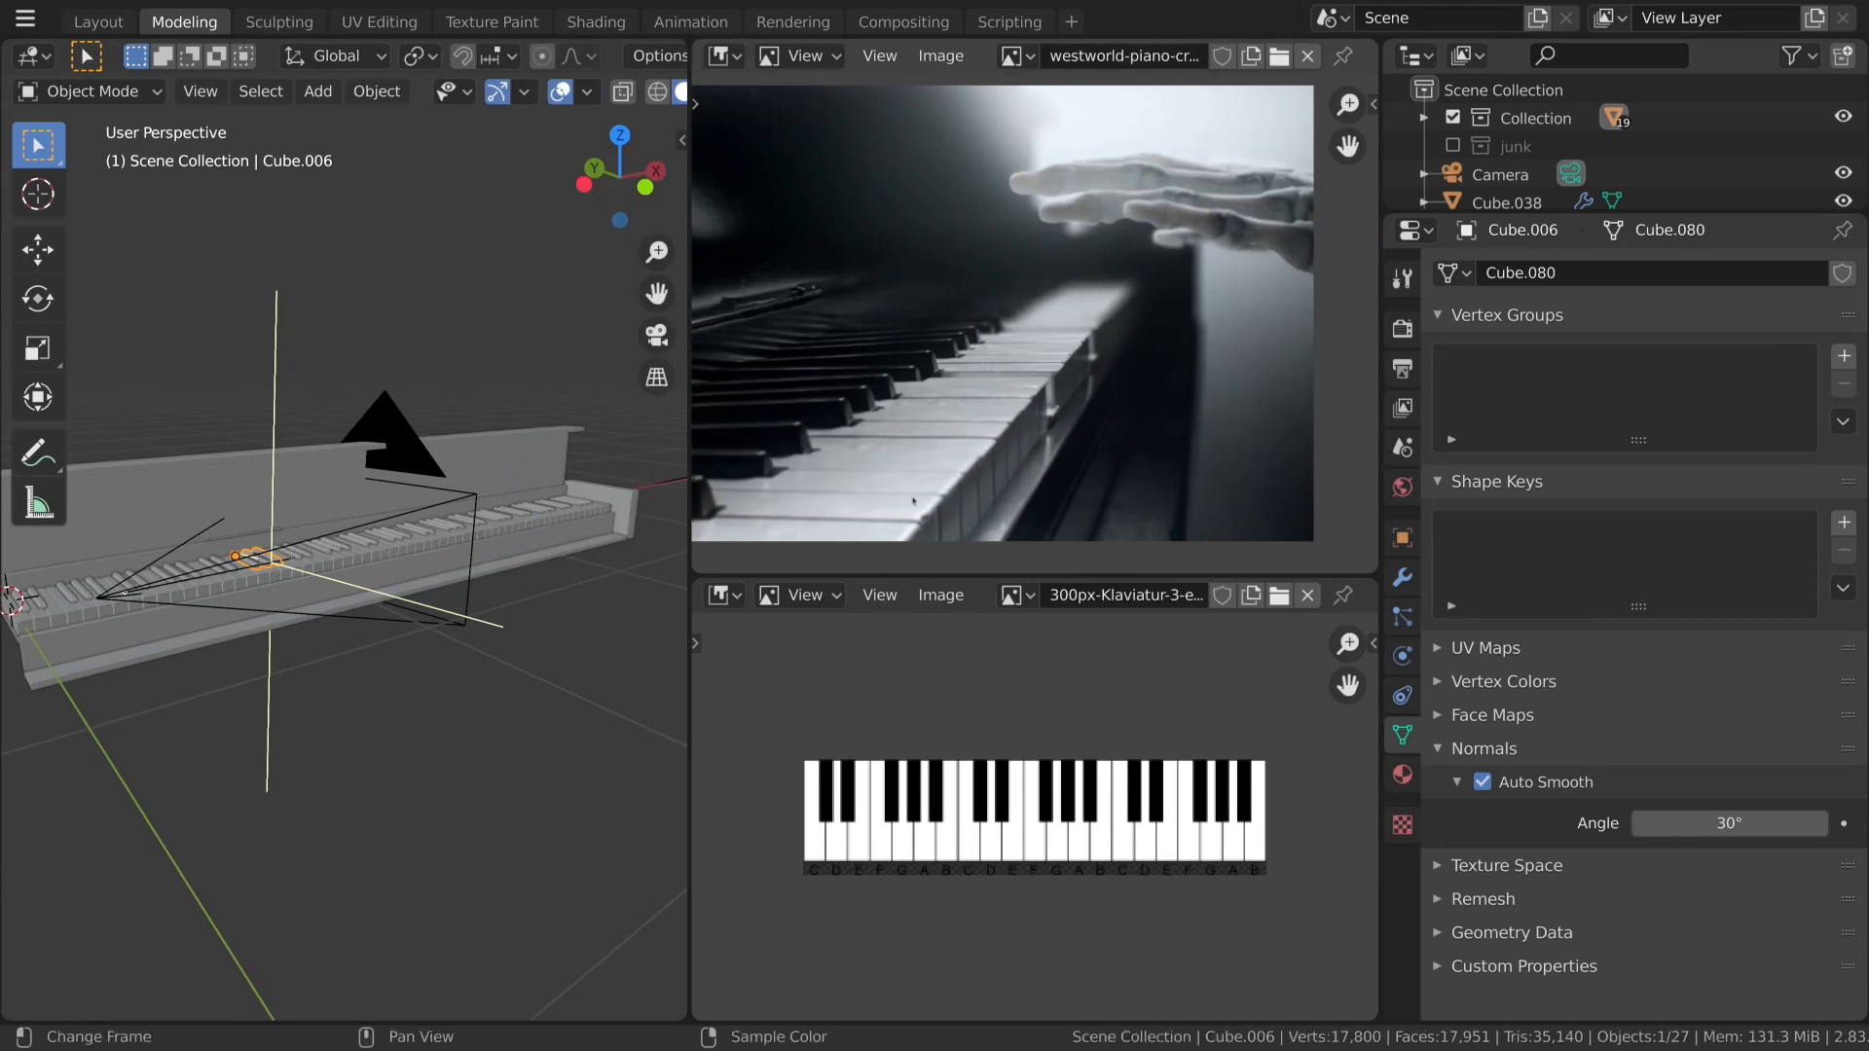
pyautogui.press('KP_0')
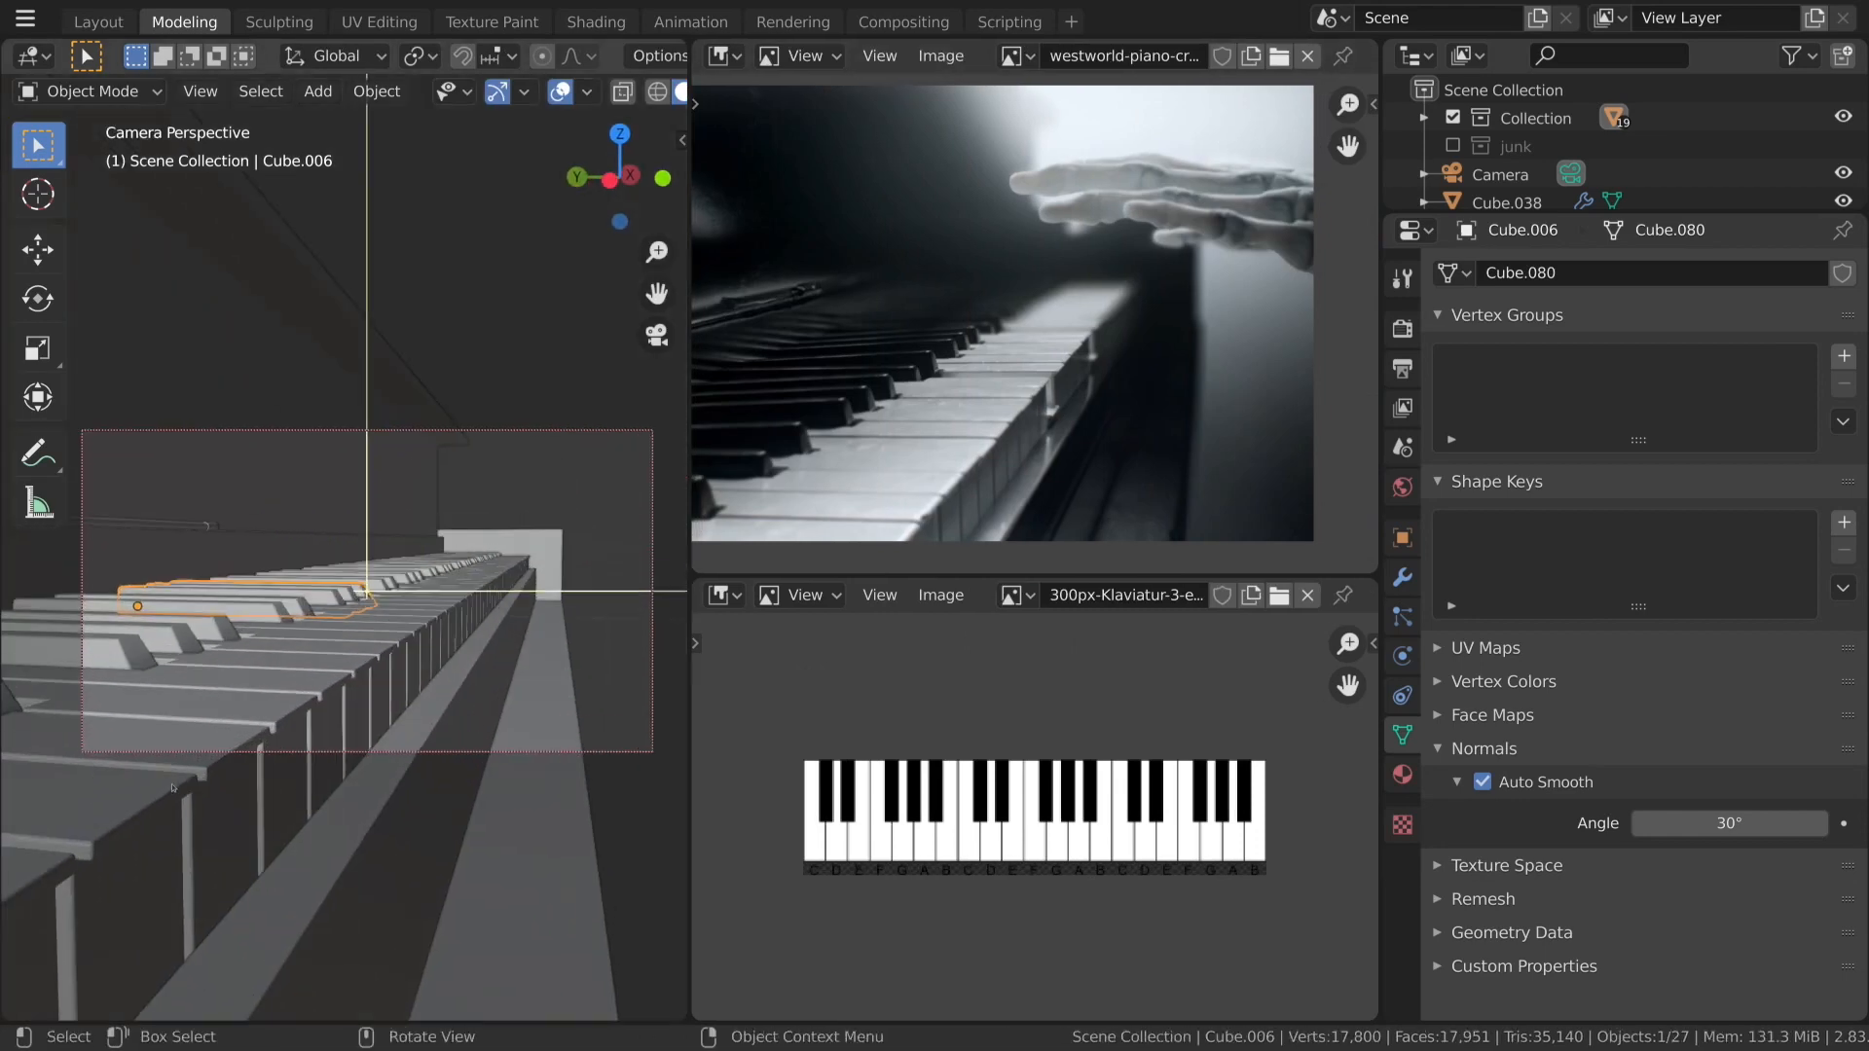
pyautogui.moveTo(447, 752); pyautogui.dragTo(484, 746, button='middle')
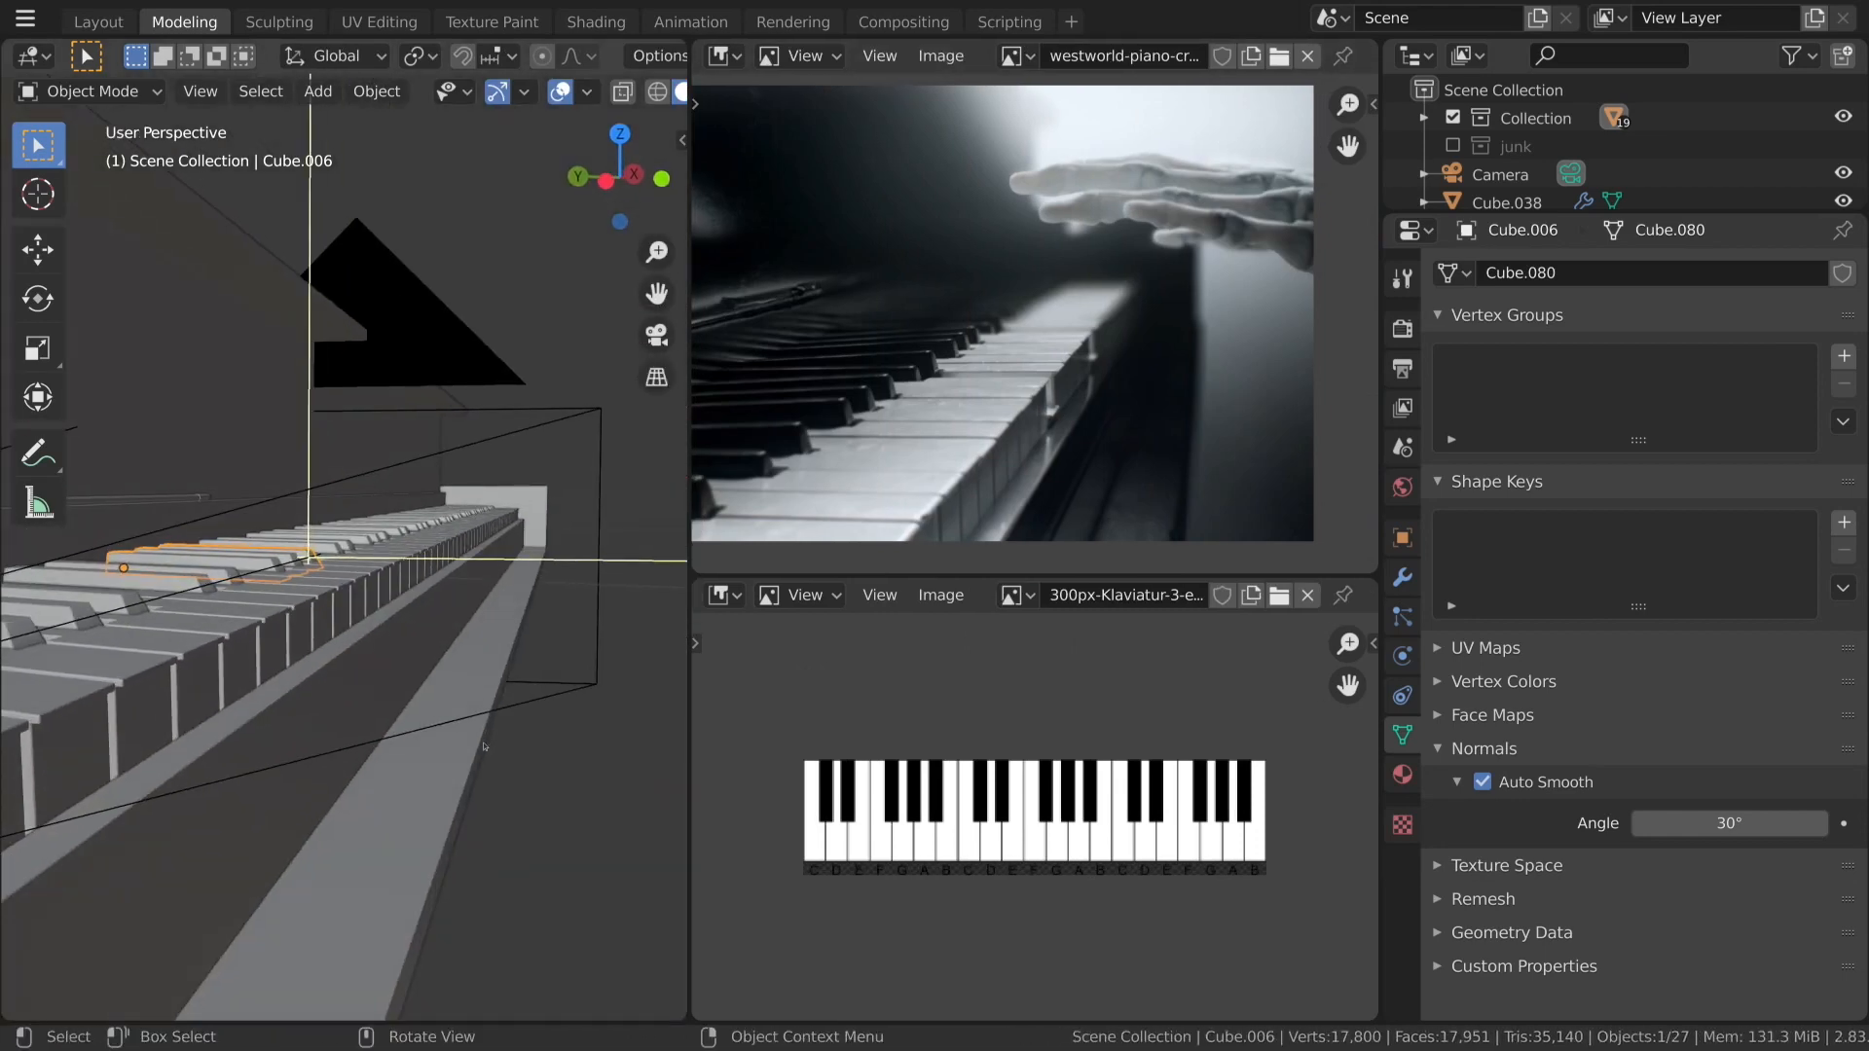
pyautogui.press('KP_0')
pyautogui.scroll(1, 483, 747)
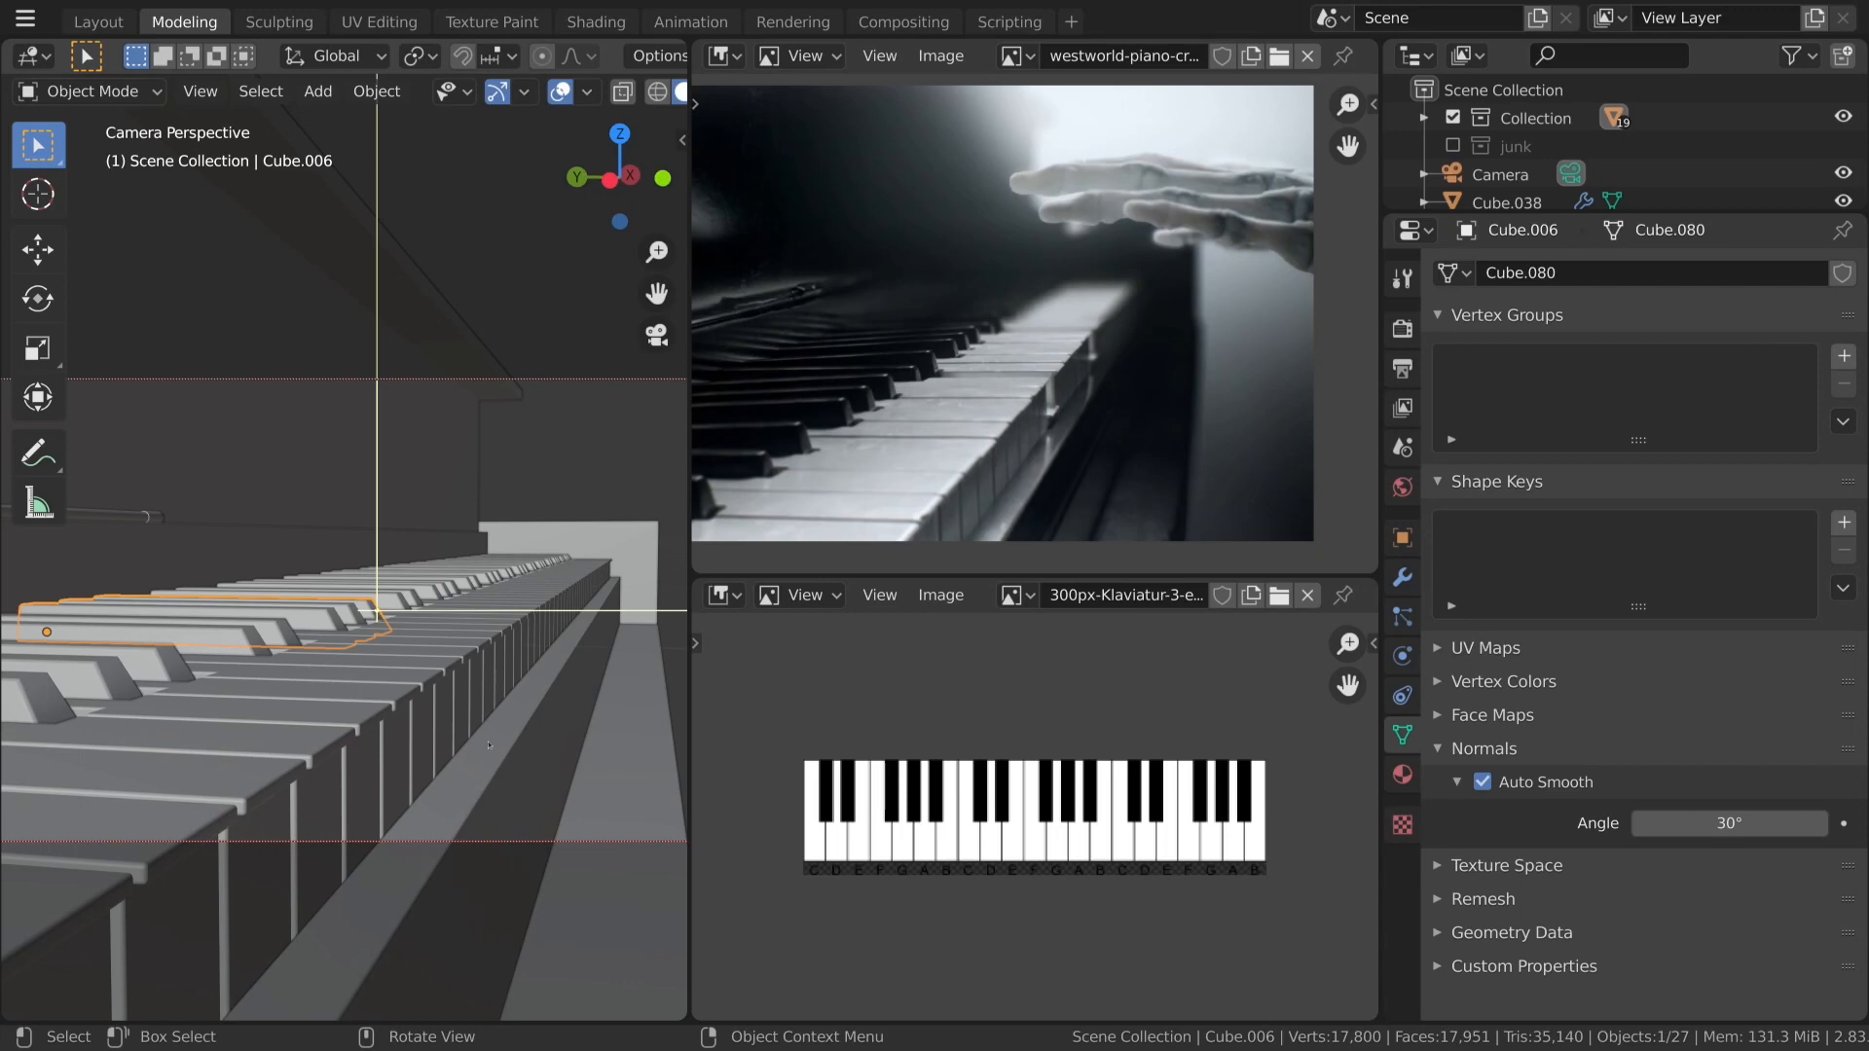
# Separate the entire white keys mesh into individual objects by loose parts.
pyautogui.click(410, 665)
pyautogui.moveTo(410, 665); pyautogui.dragTo(458, 698, button='middle')
pyautogui.press('Tab')
pyautogui.scroll(4, 457, 698)
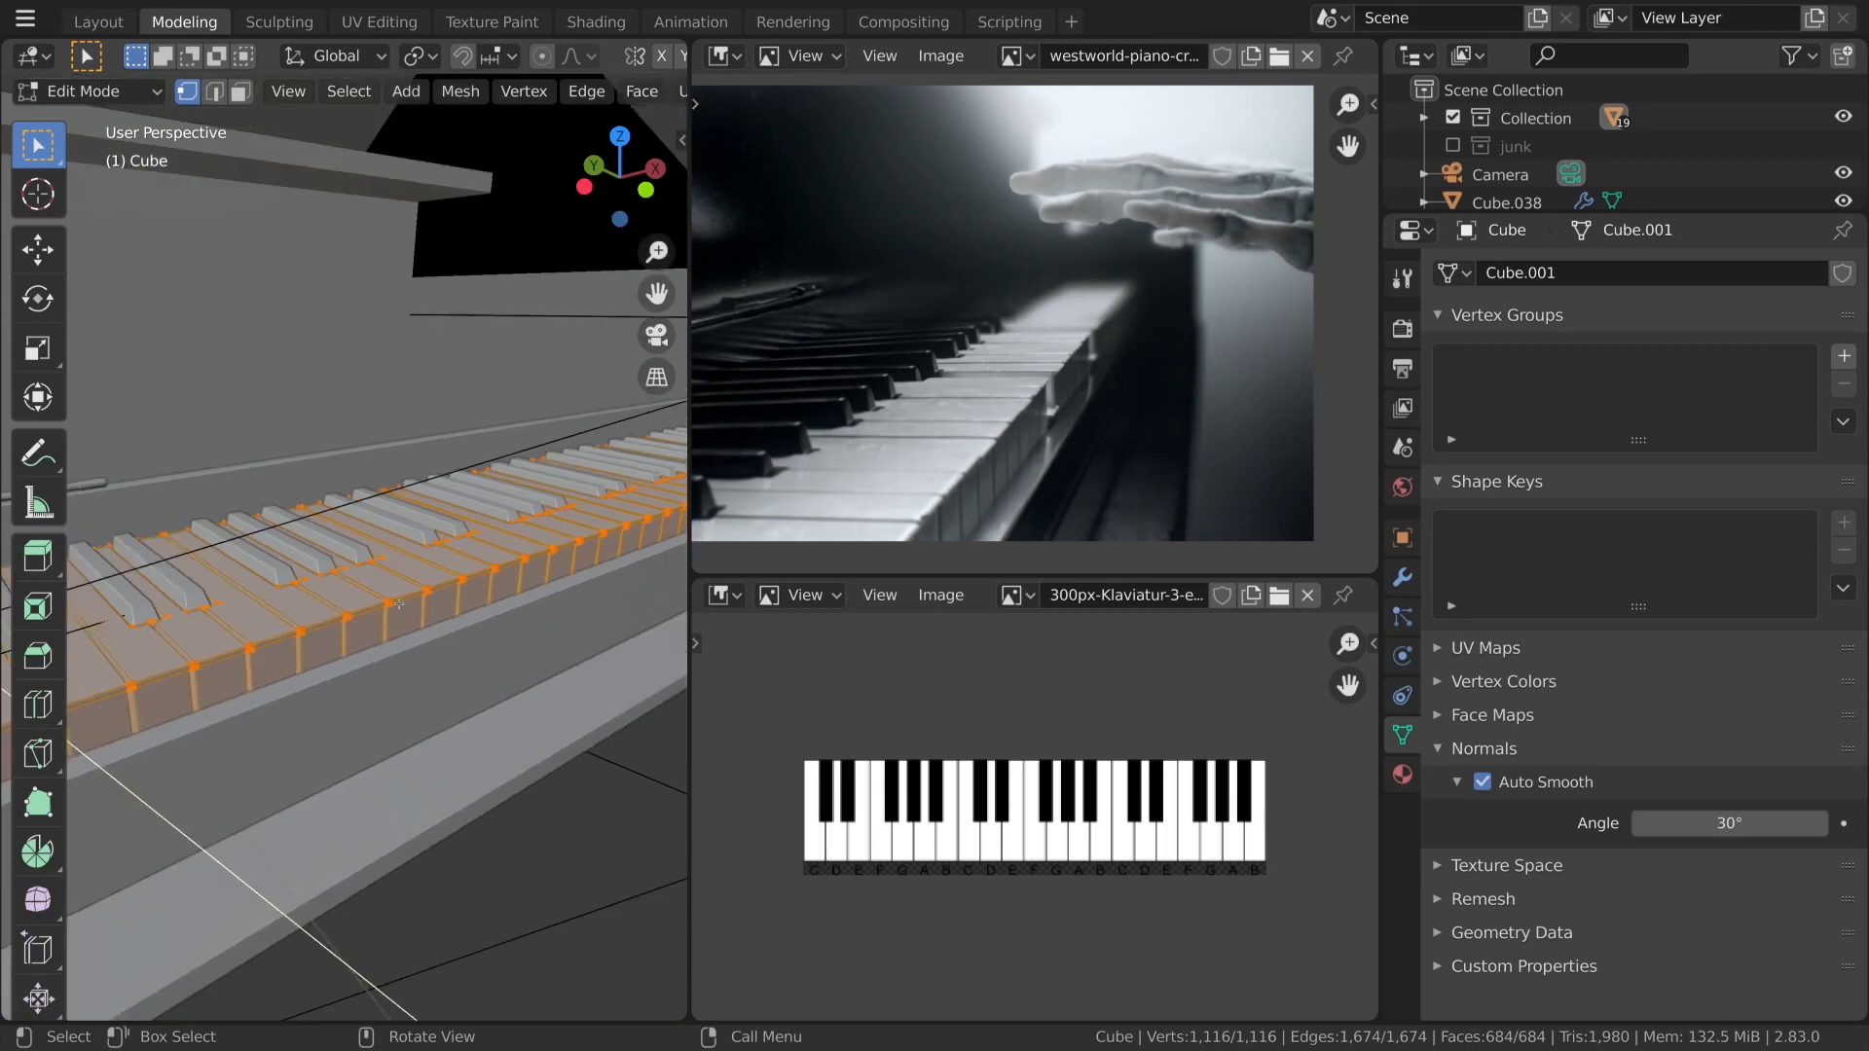
pyautogui.click(389, 601)
pyautogui.scroll(3, 409, 662)
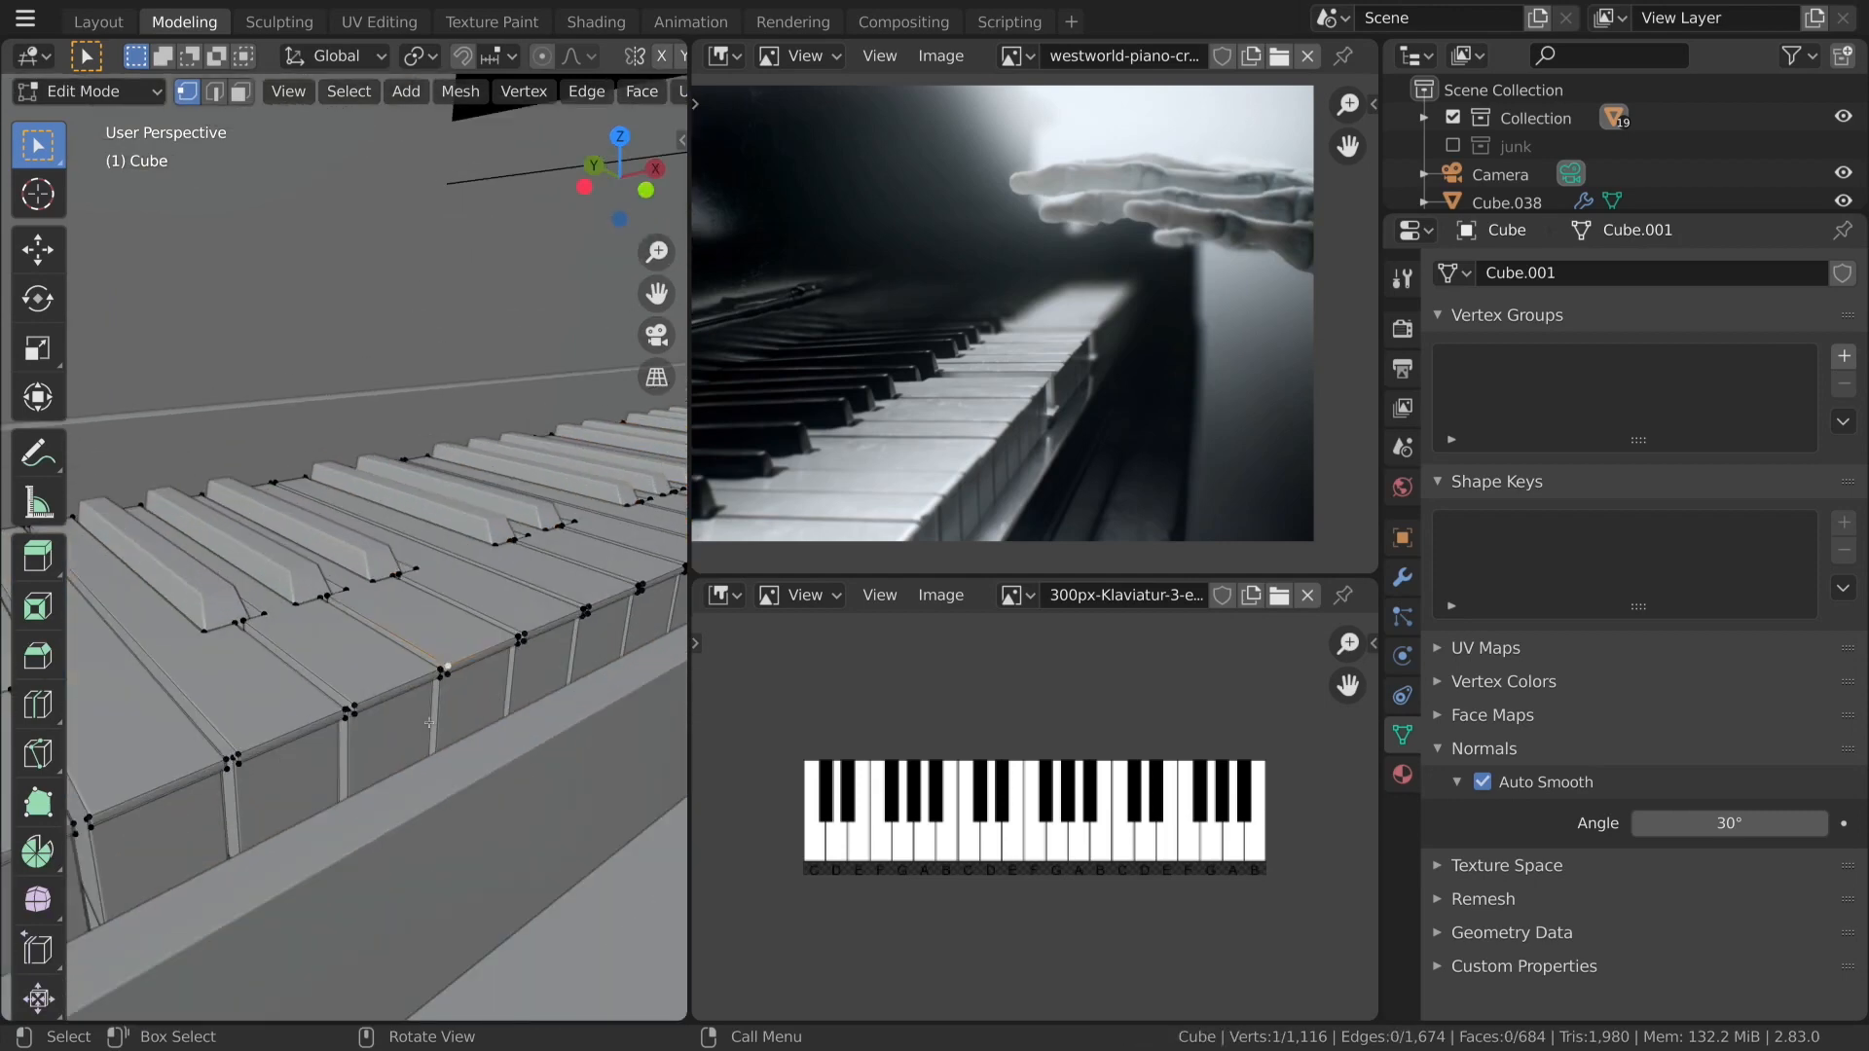
pyautogui.press('a')
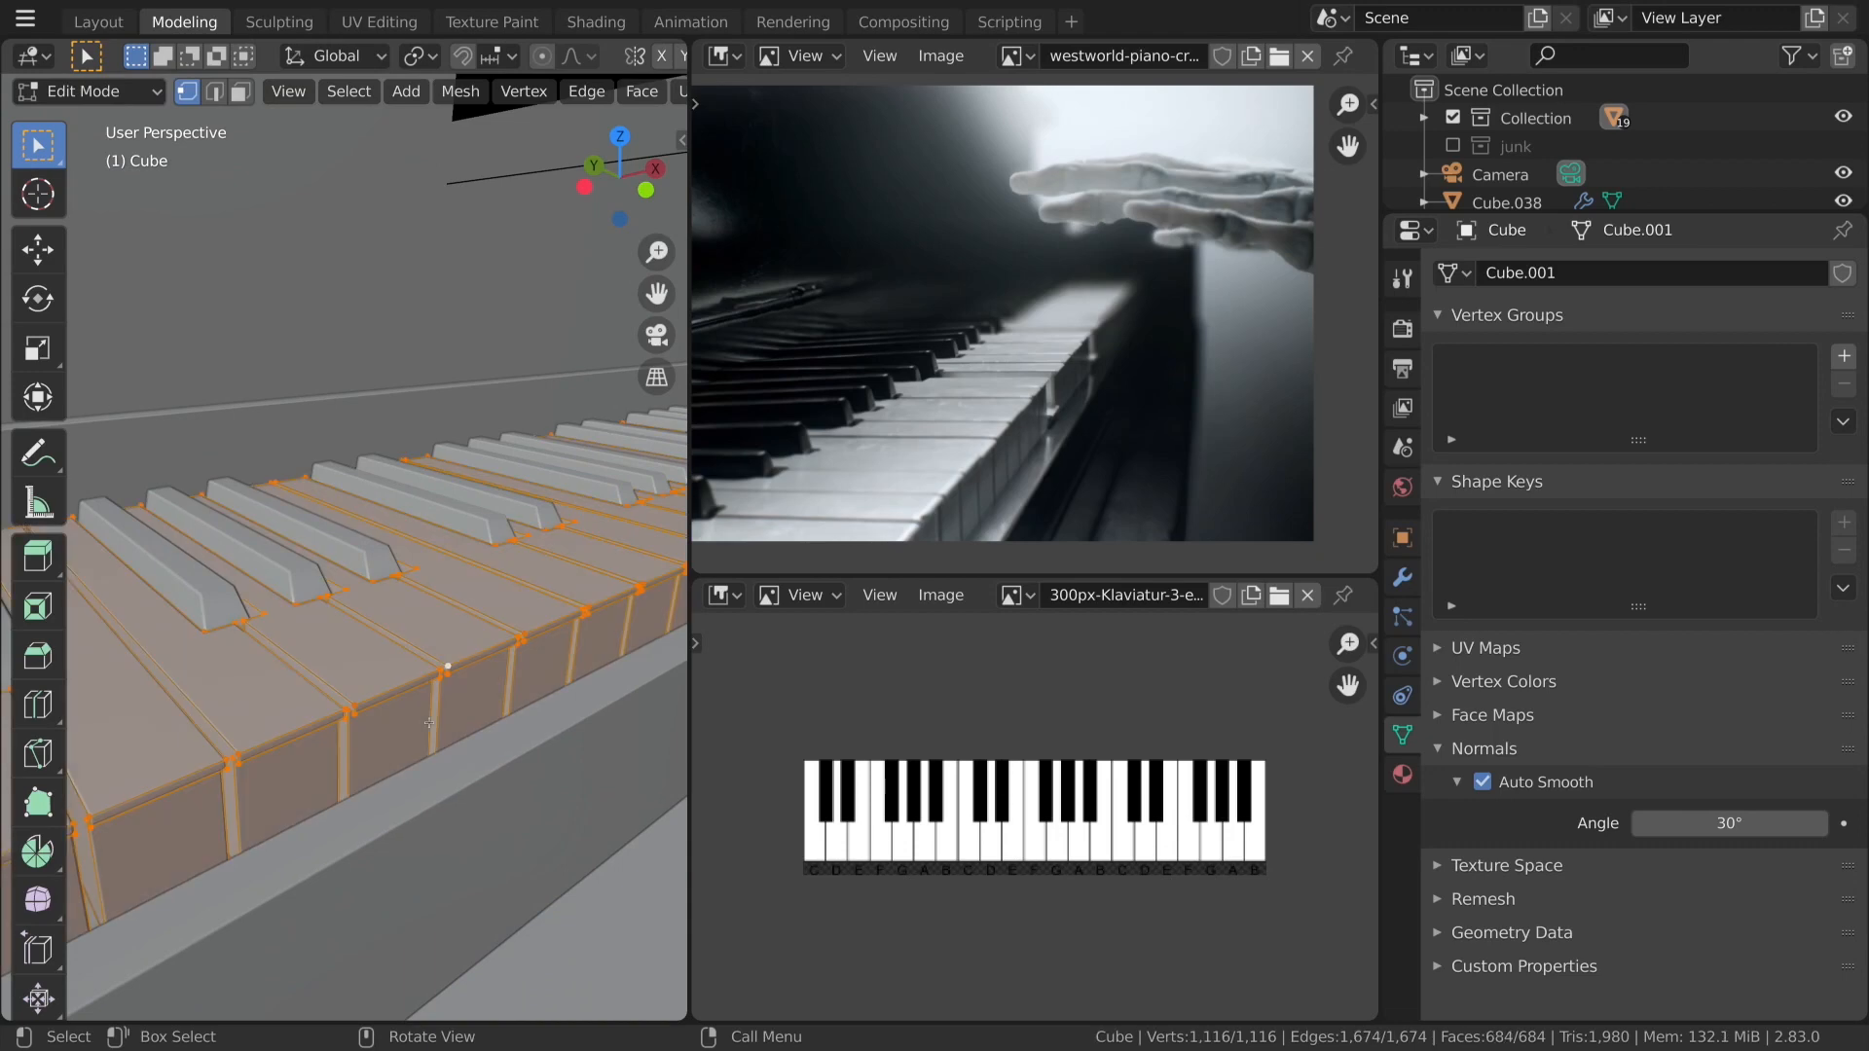
pyautogui.press('p')
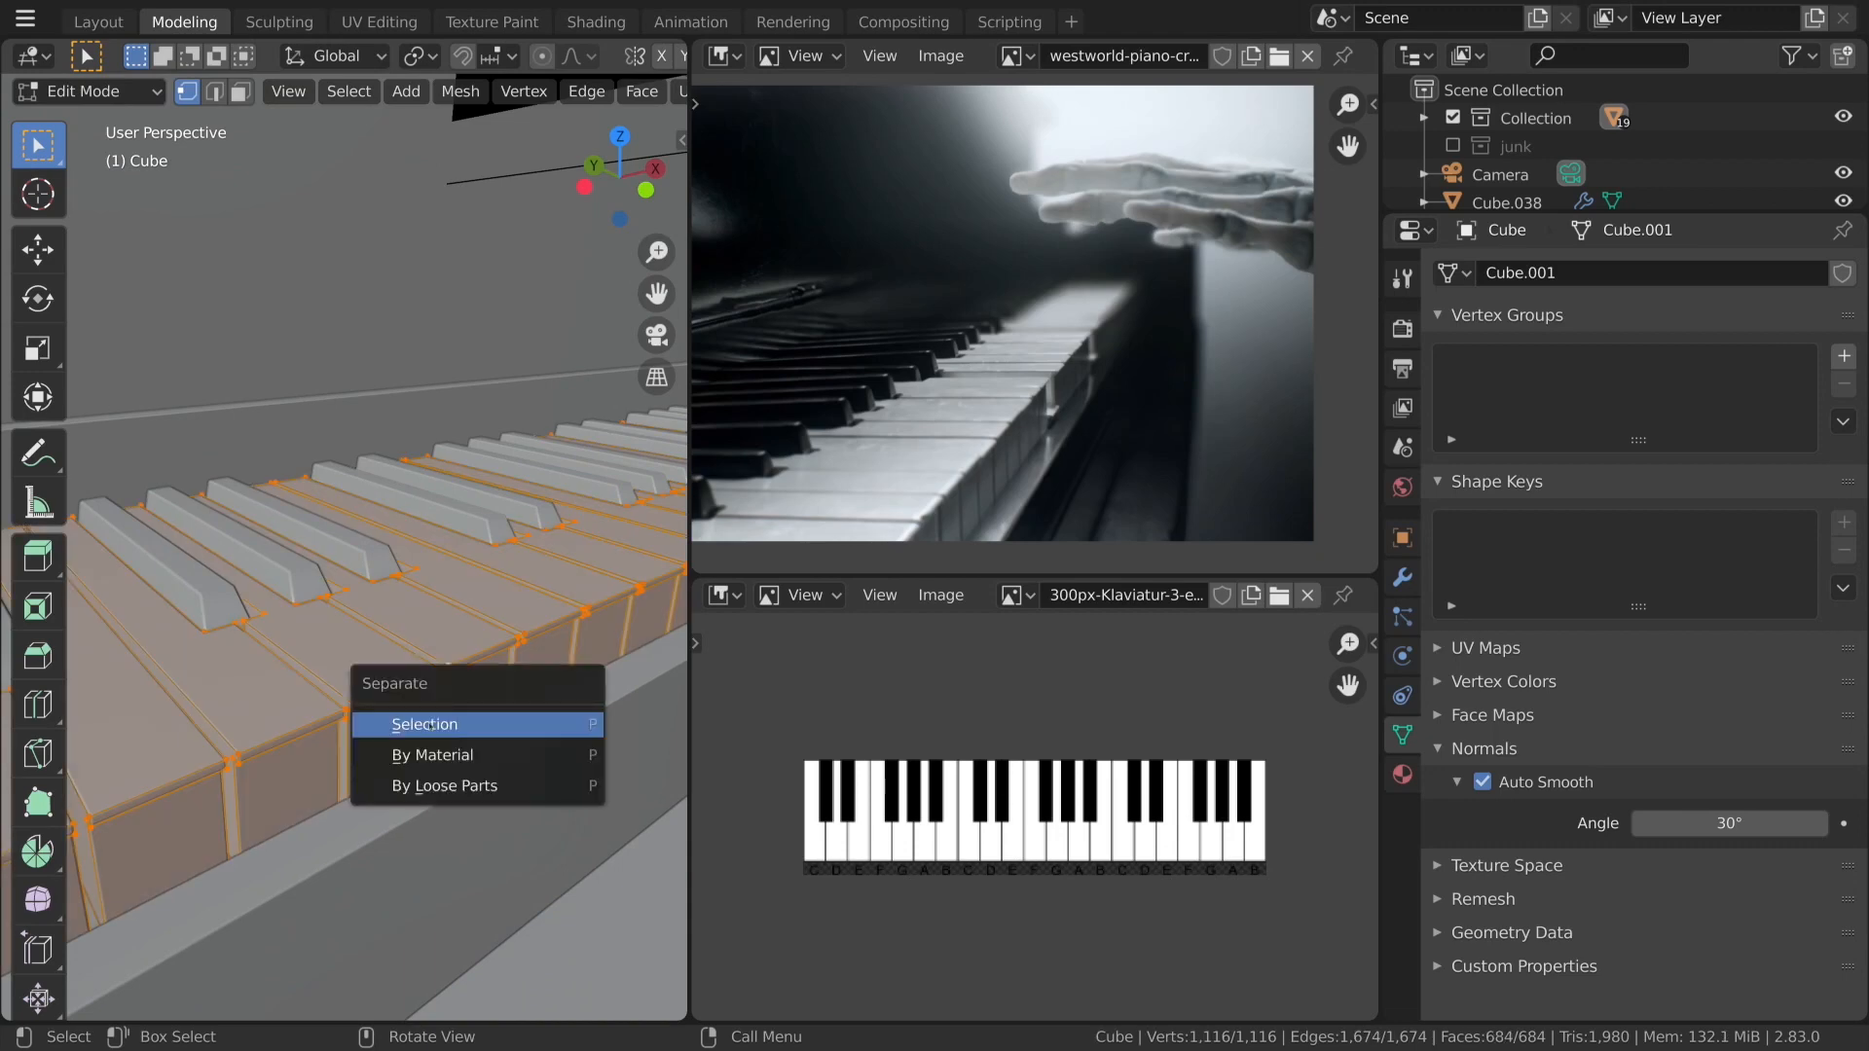
pyautogui.click(486, 787)
pyautogui.press('Tab')
pyautogui.scroll(-4, 403, 694)
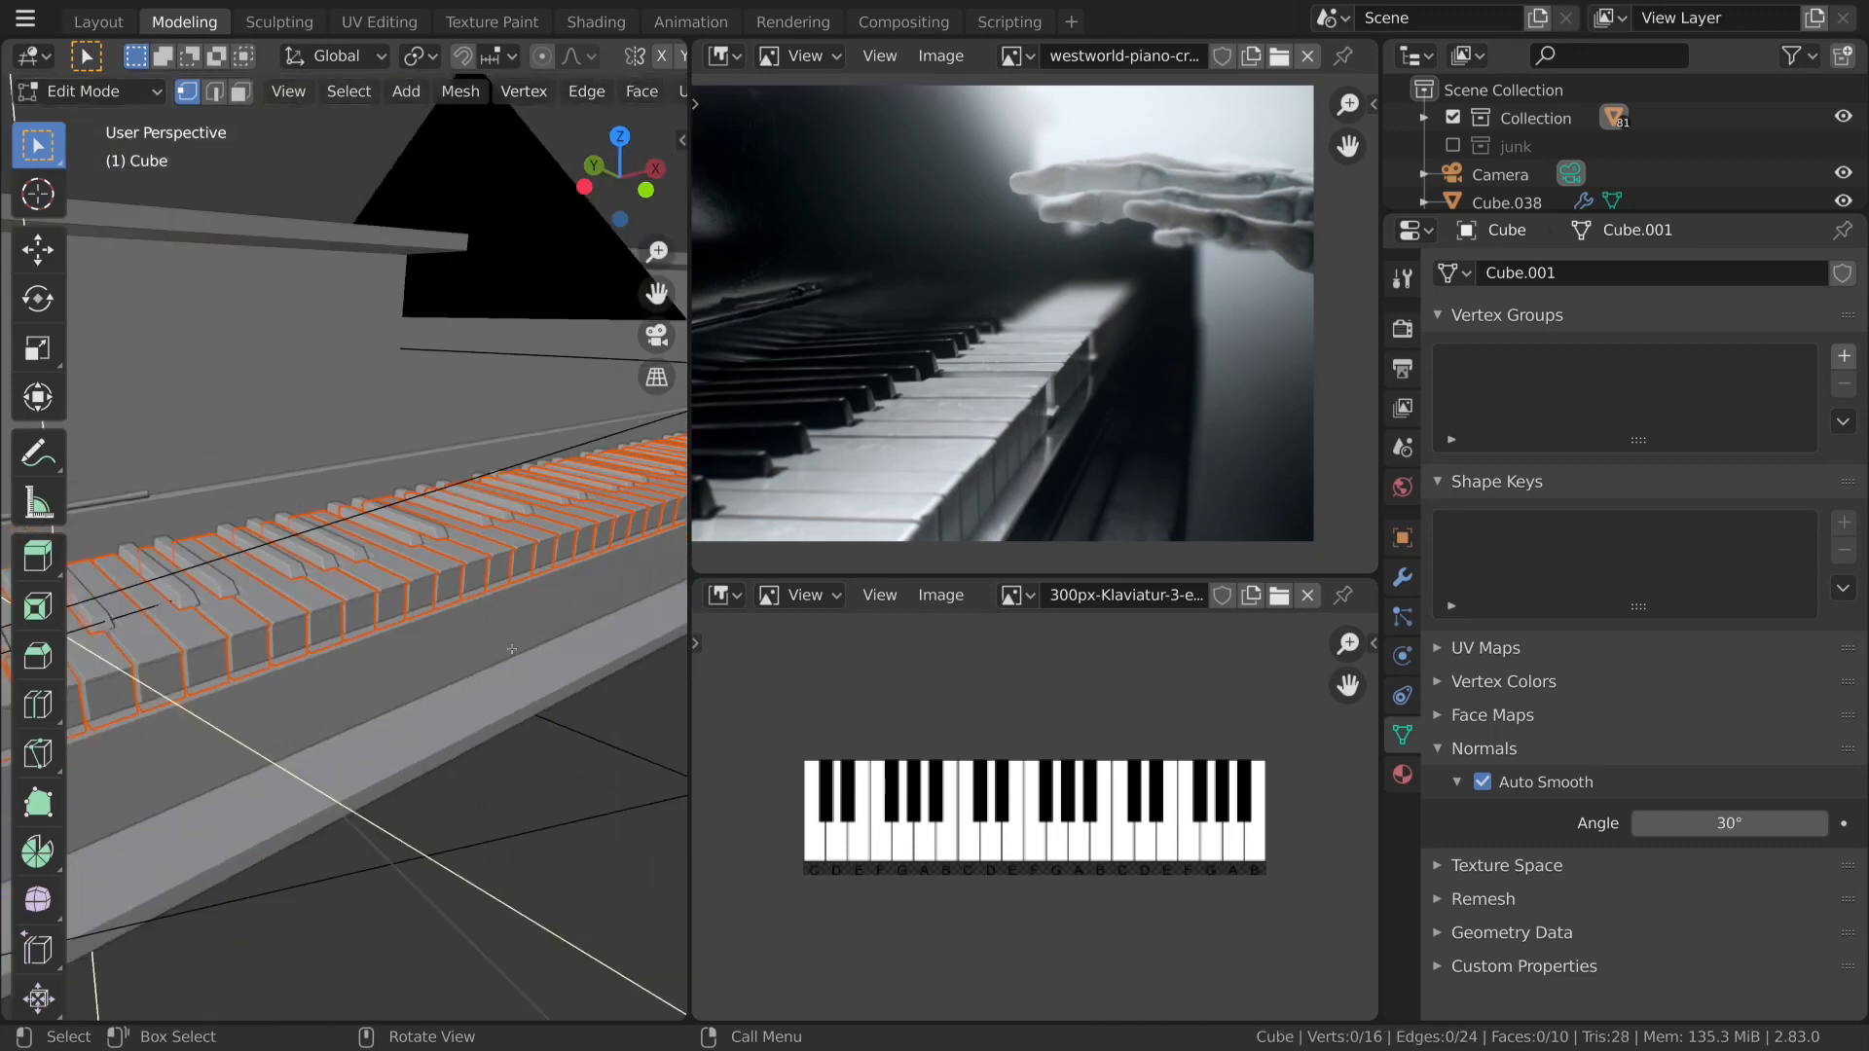
# Select one separated white key and extend the selection to all white keys by linked material, then widen the 3D viewport.
pyautogui.click(397, 631)
pyautogui.click(501, 622)
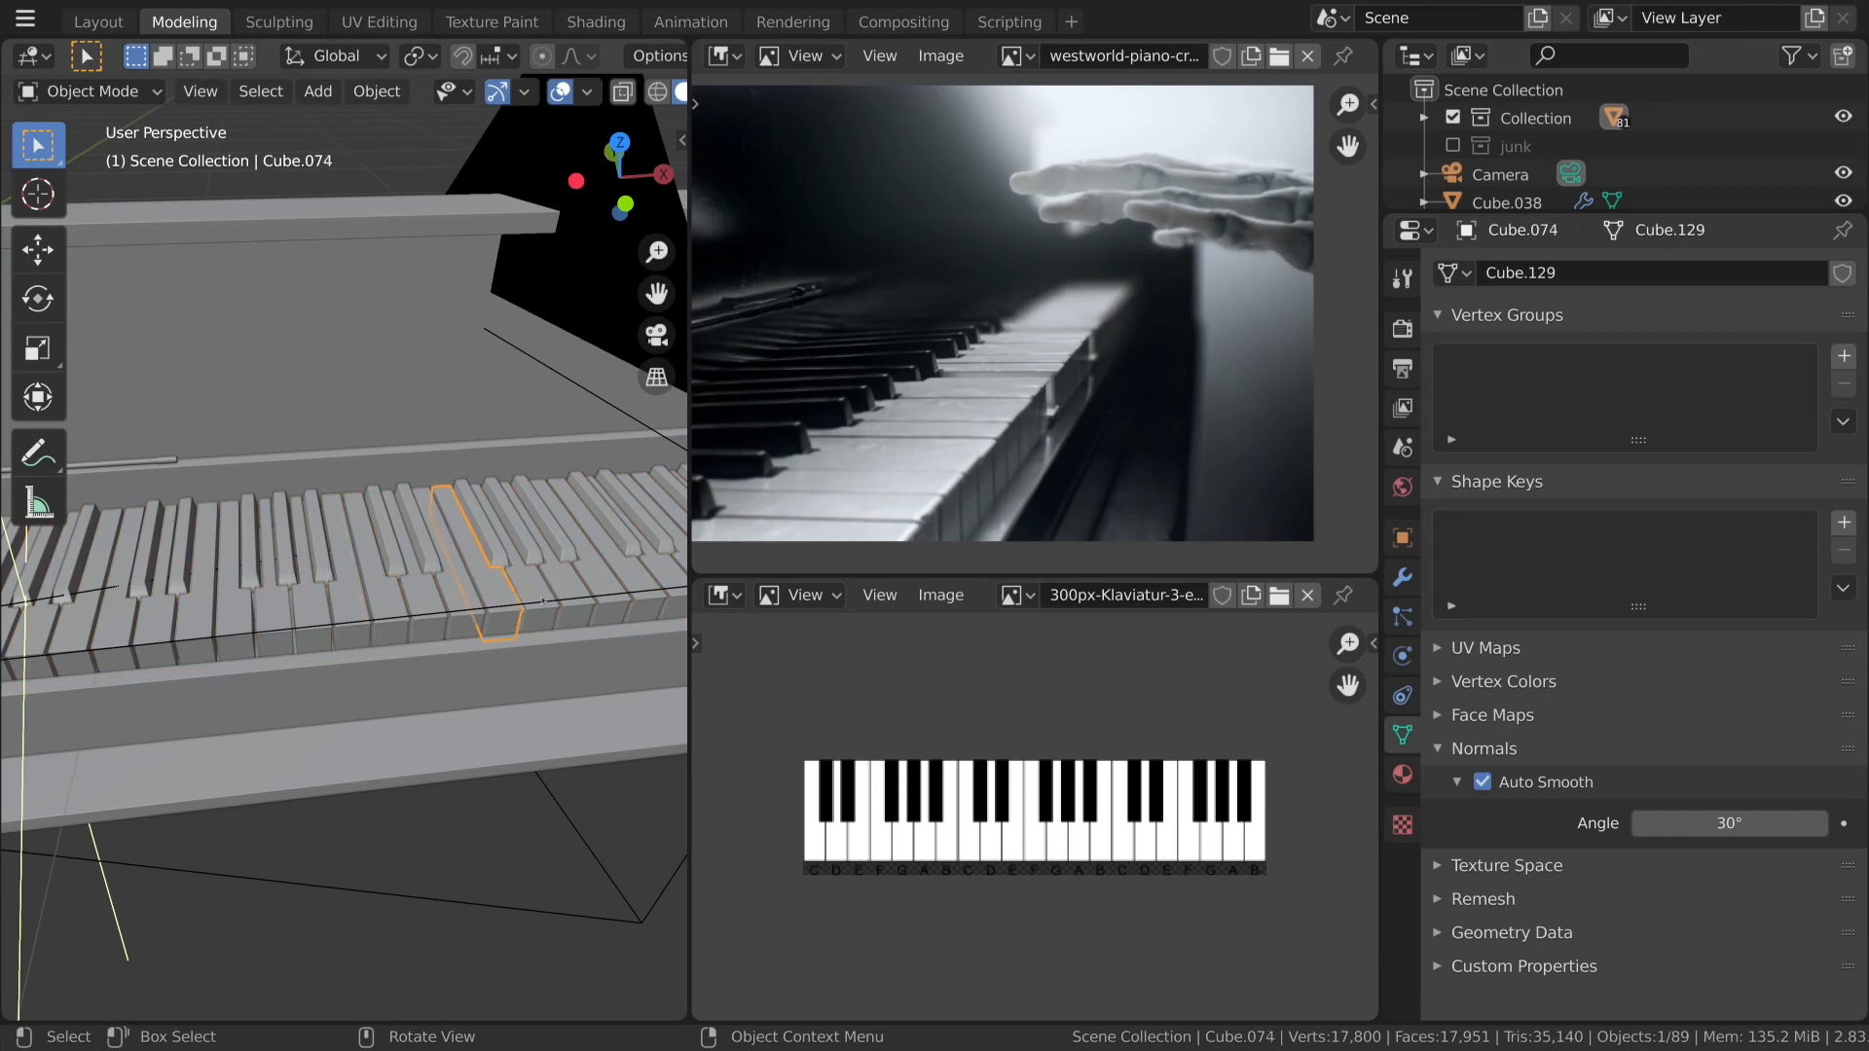
pyautogui.click(539, 616)
pyautogui.scroll(-6, 561, 608)
pyautogui.scroll(3, 561, 609)
pyautogui.scroll(-5, 560, 608)
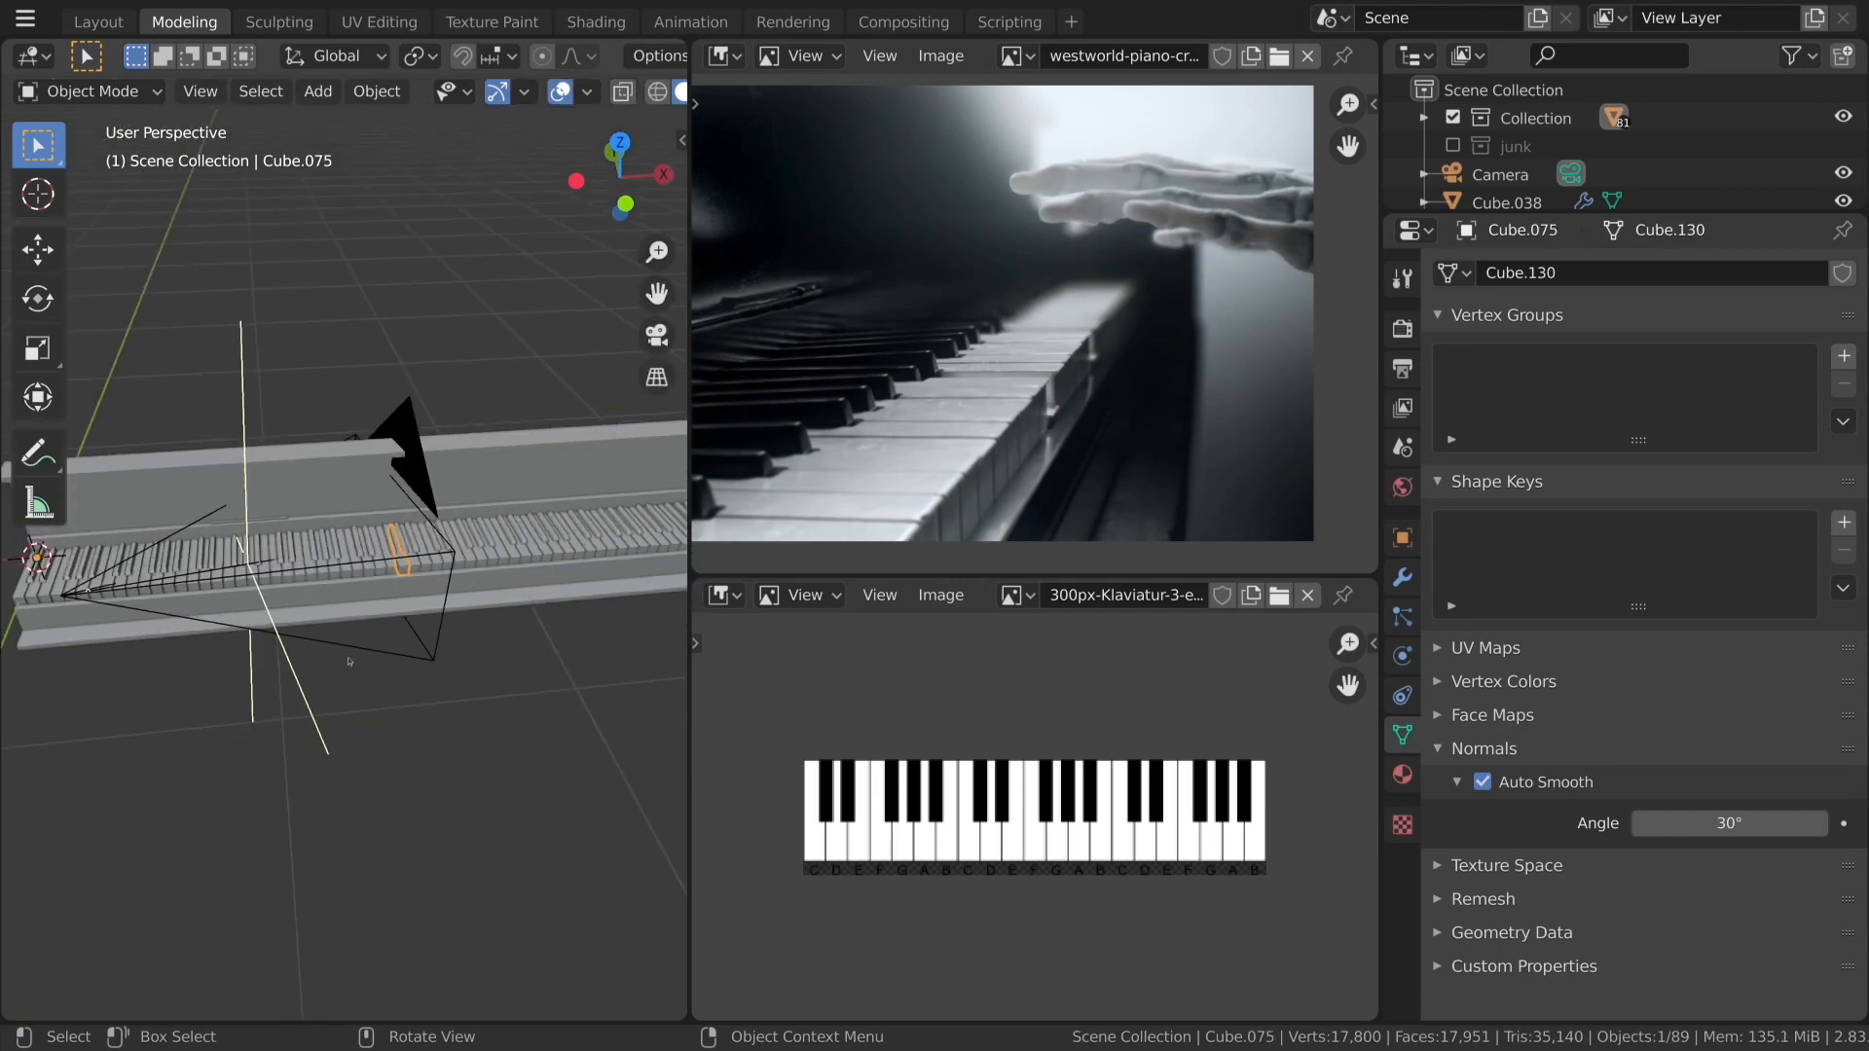
pyautogui.click(260, 91)
pyautogui.moveTo(392, 464)
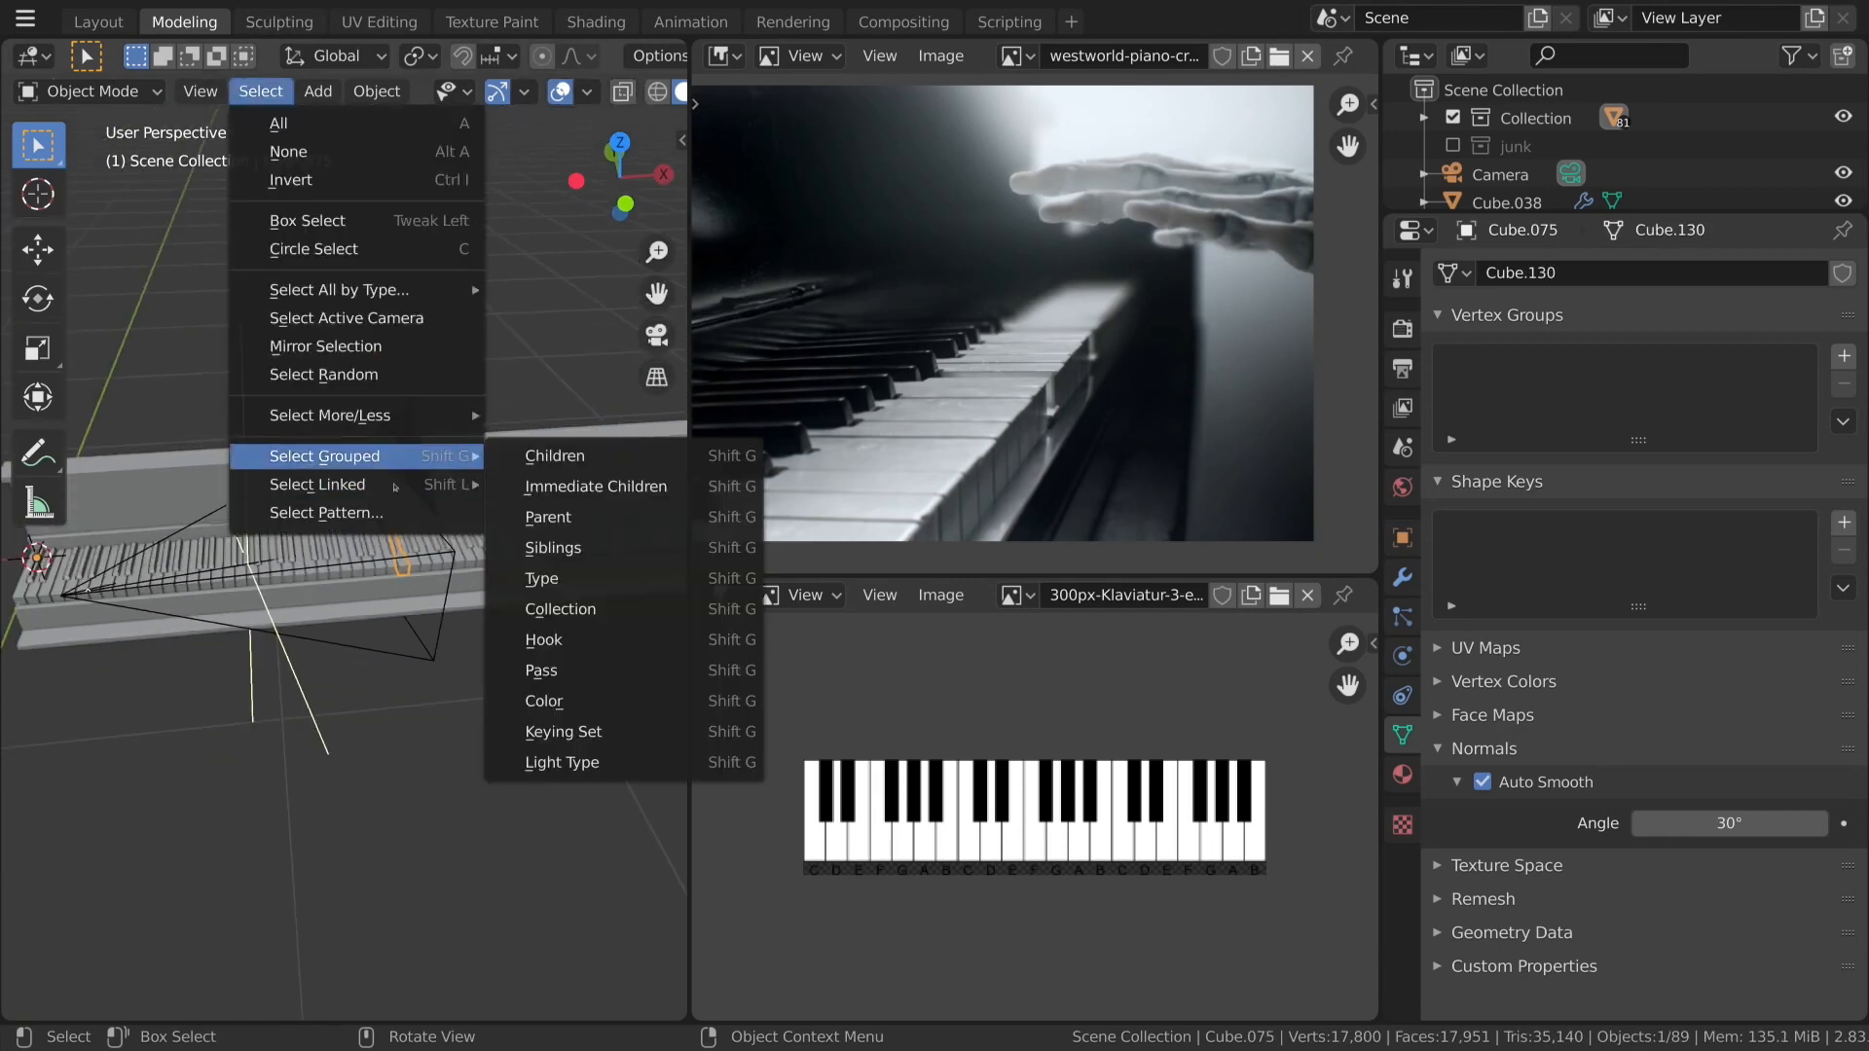
pyautogui.click(555, 513)
pyautogui.moveTo(689, 493); pyautogui.dragTo(1168, 516)
pyautogui.moveTo(749, 764); pyautogui.dragTo(867, 740, button='middle')
pyautogui.scroll(3, 863, 740)
pyautogui.scroll(-2, 864, 740)
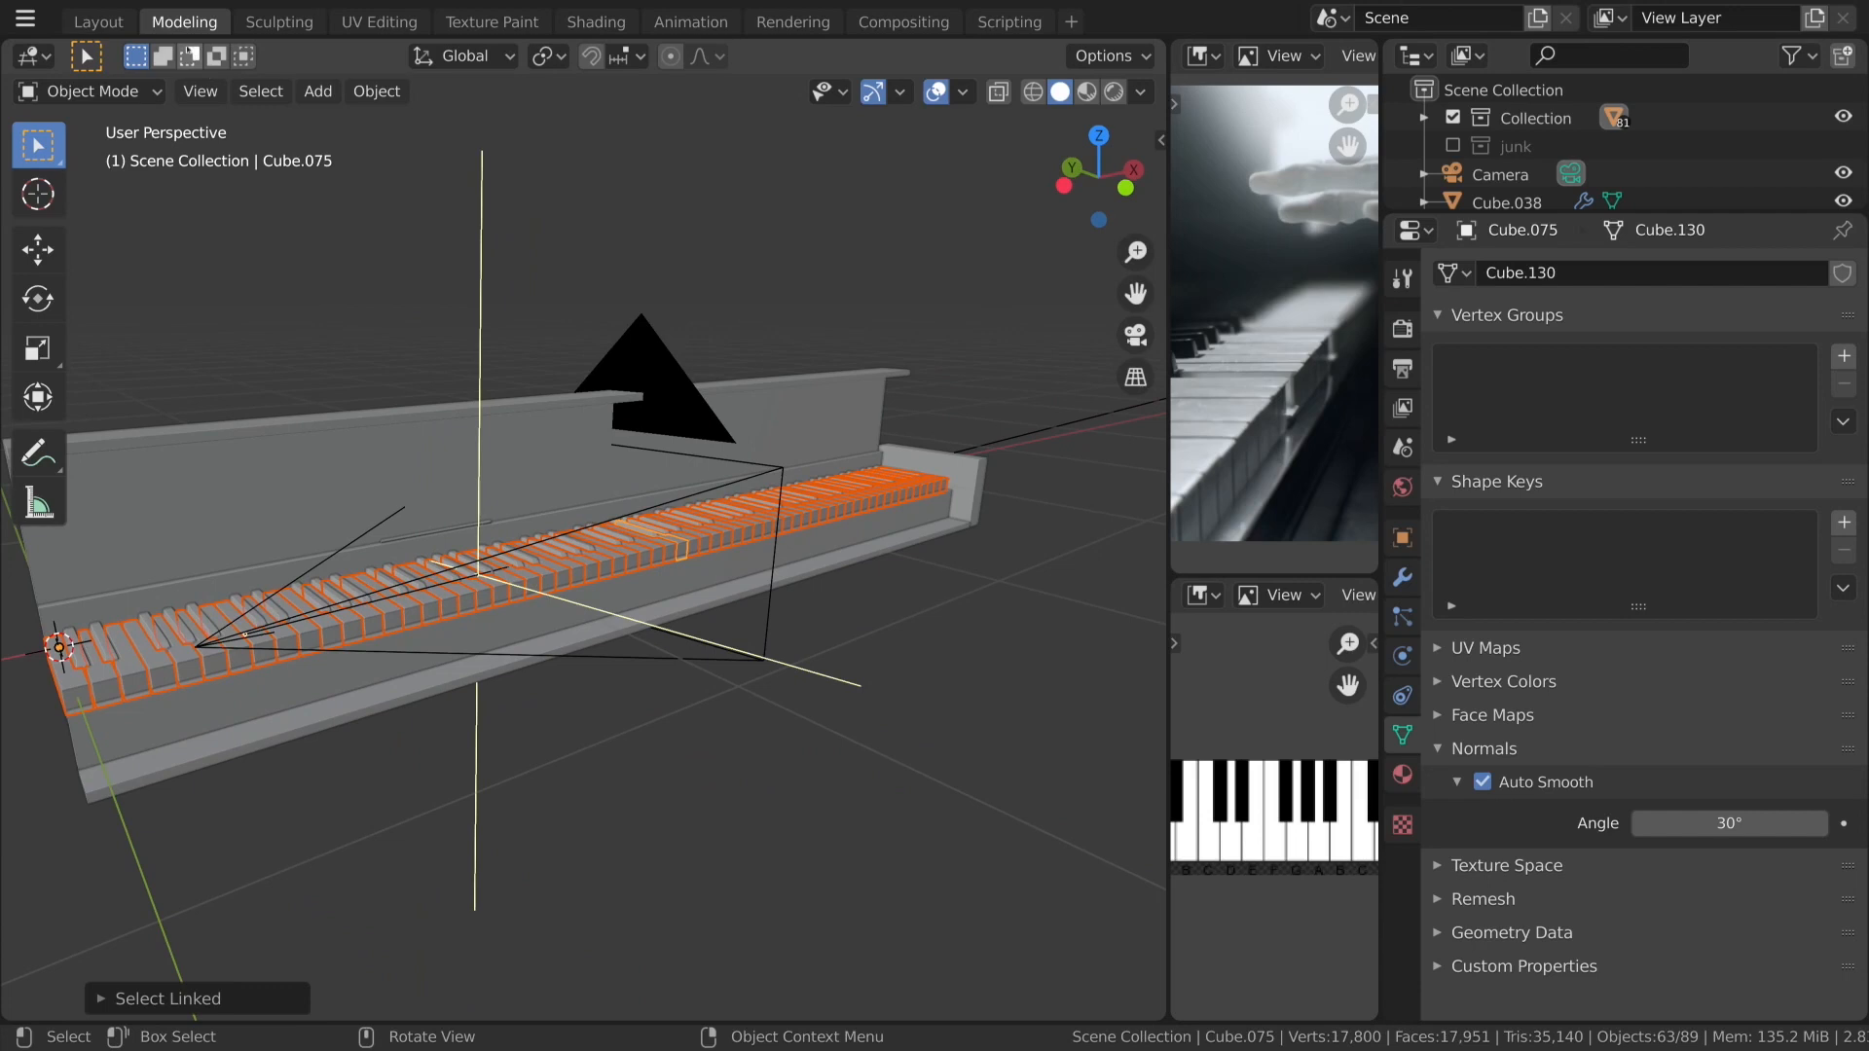
# Apply Randomize Transform to the selected white keys, expand its settings, and look through the camera.
pyautogui.click(25, 17)
pyautogui.moveTo(70, 80)
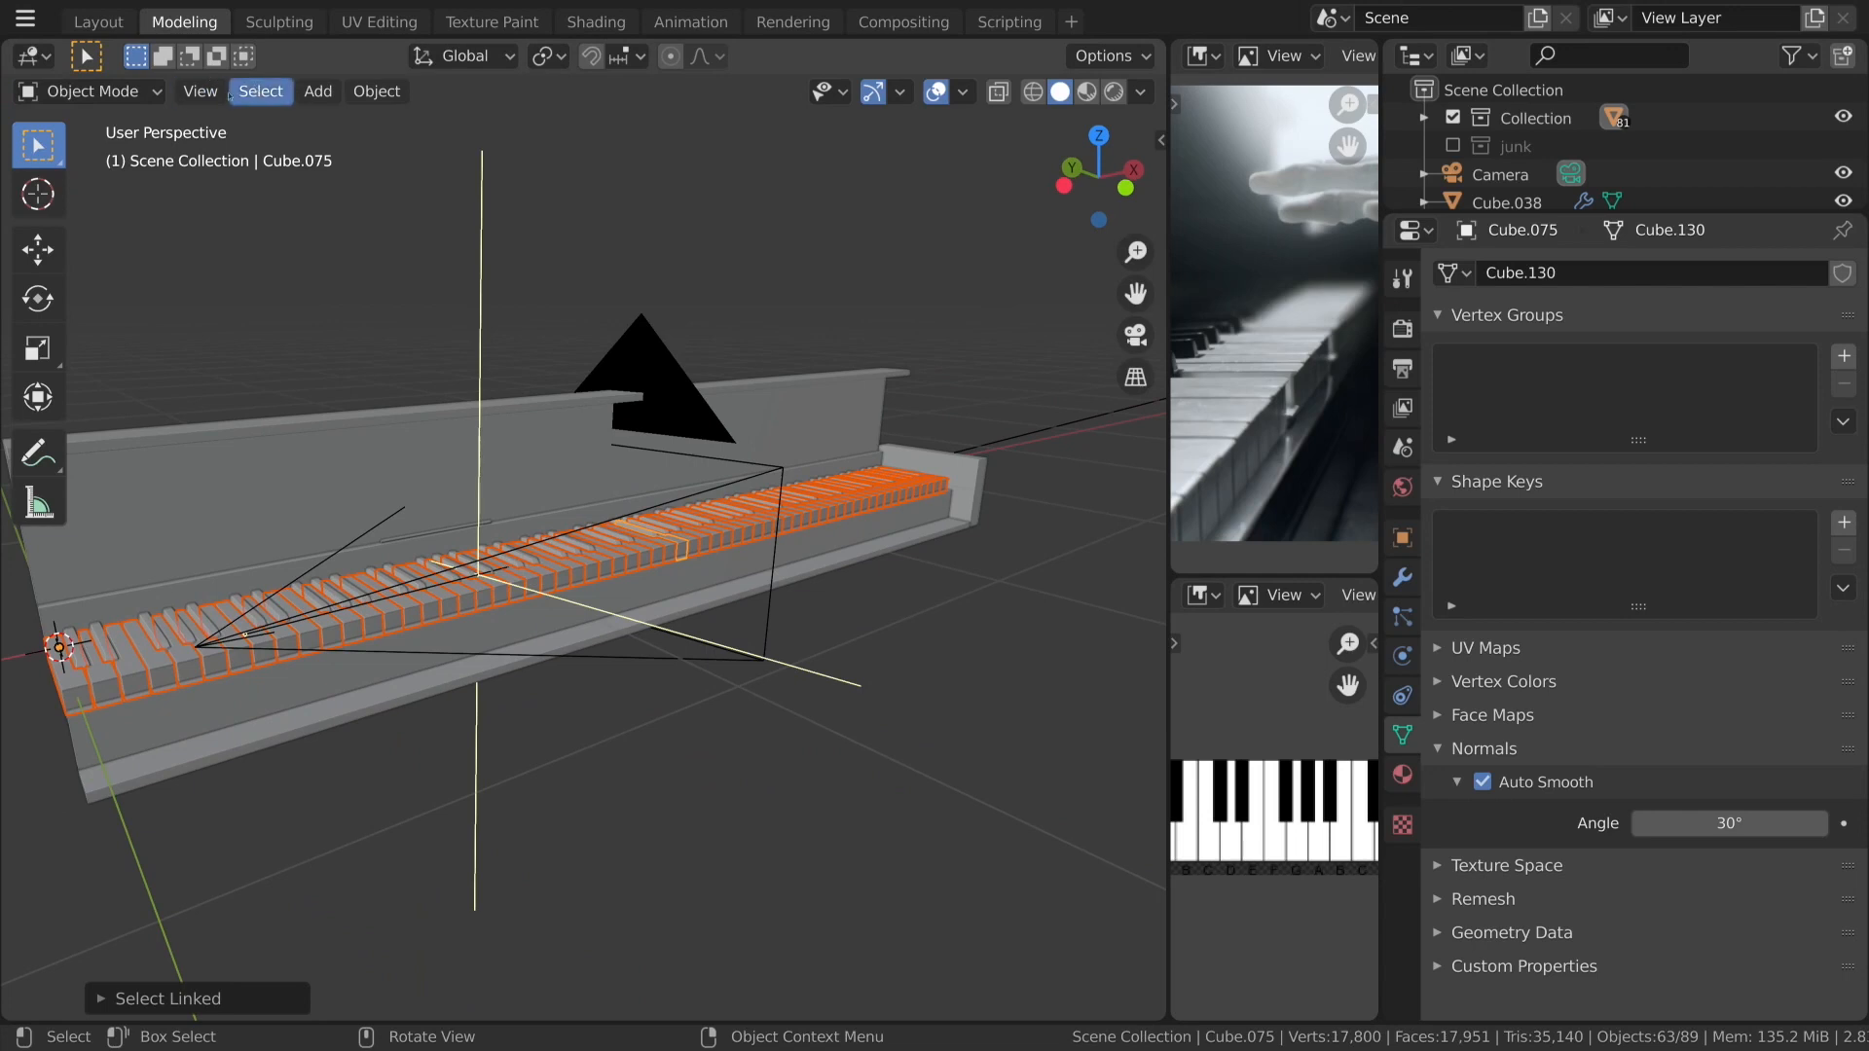
pyautogui.click(376, 91)
pyautogui.moveTo(566, 534)
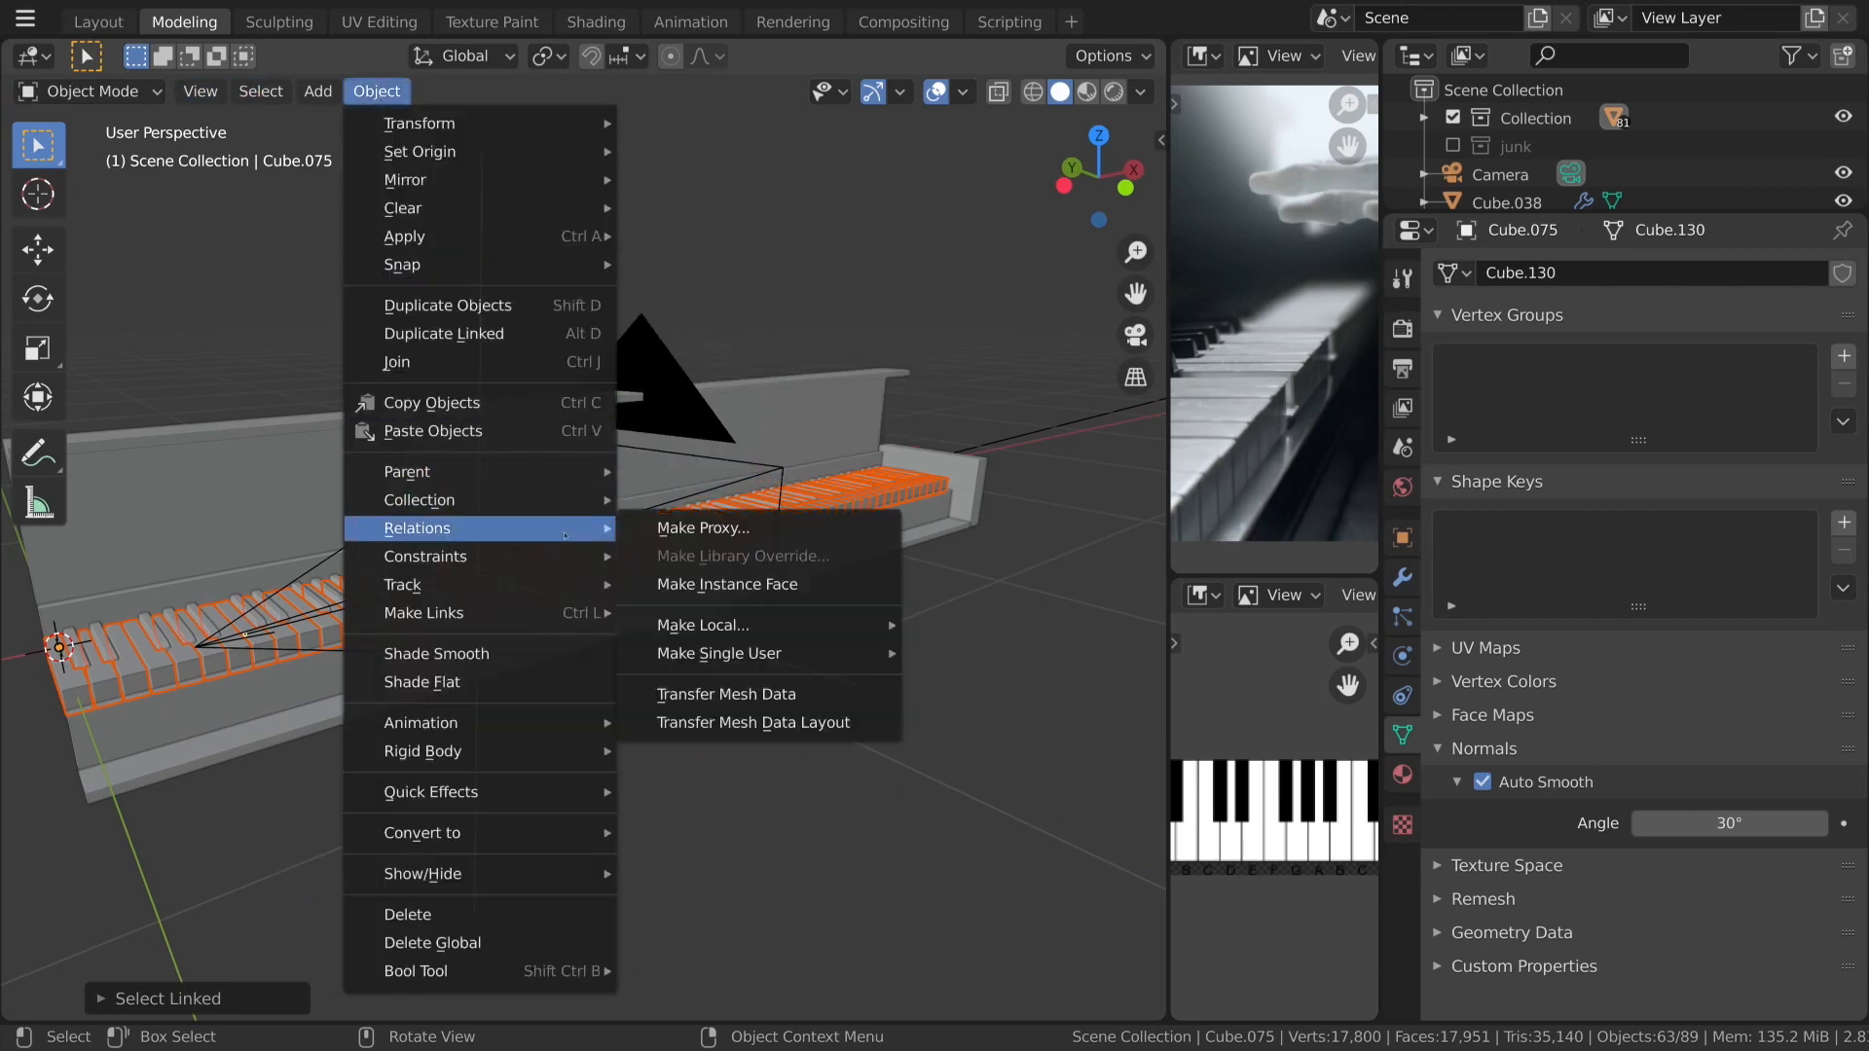
pyautogui.moveTo(523, 144)
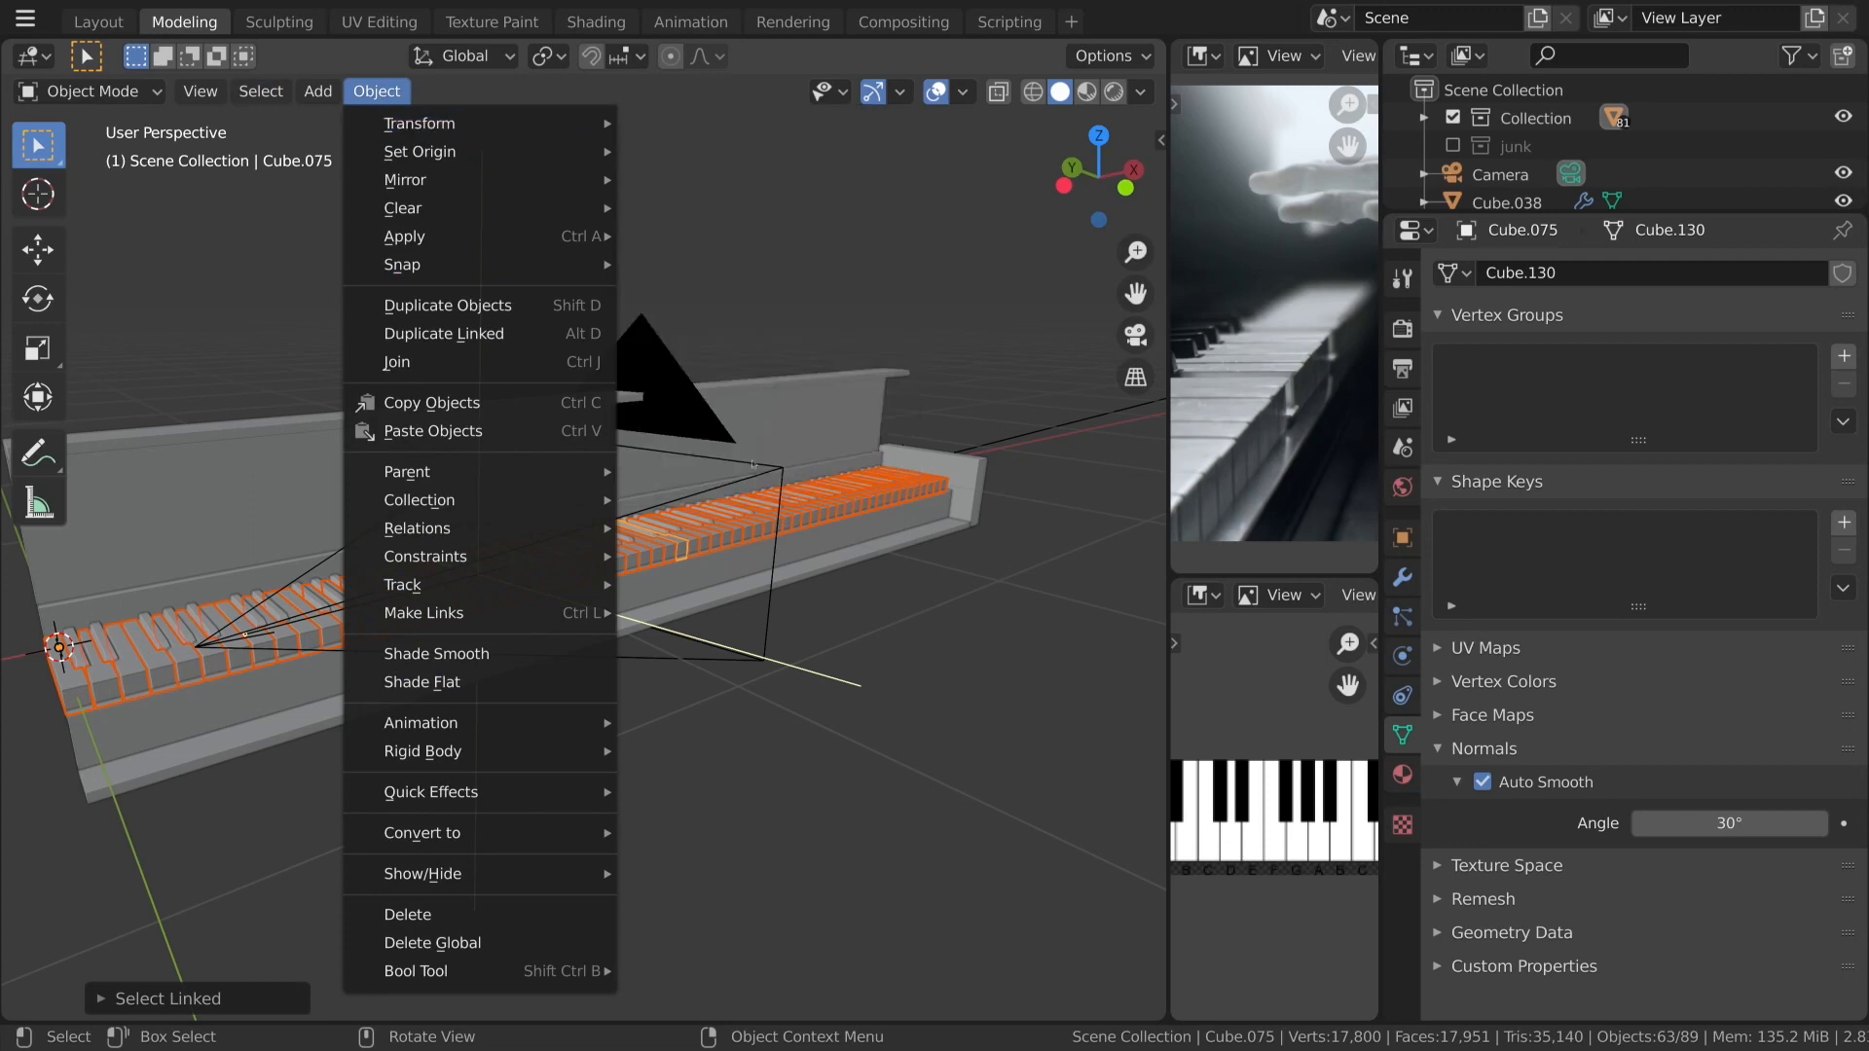
pyautogui.click(865, 457)
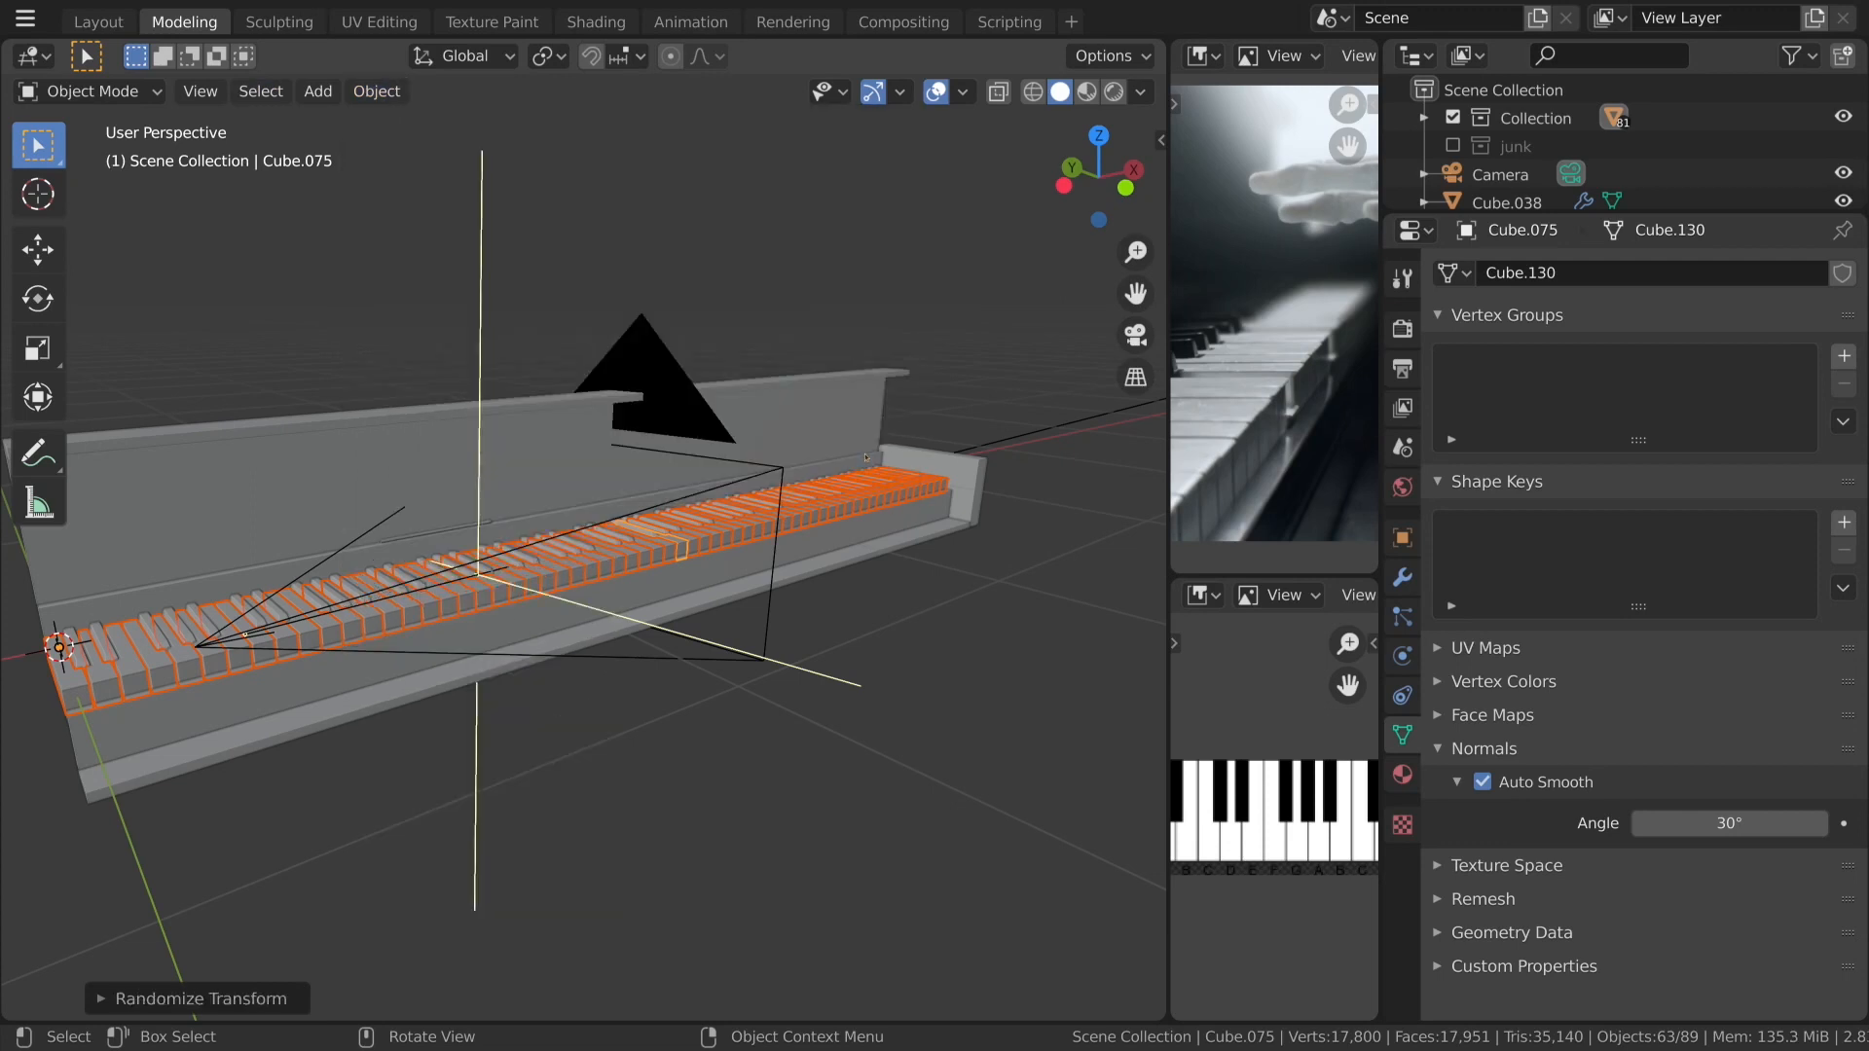
pyautogui.click(97, 997)
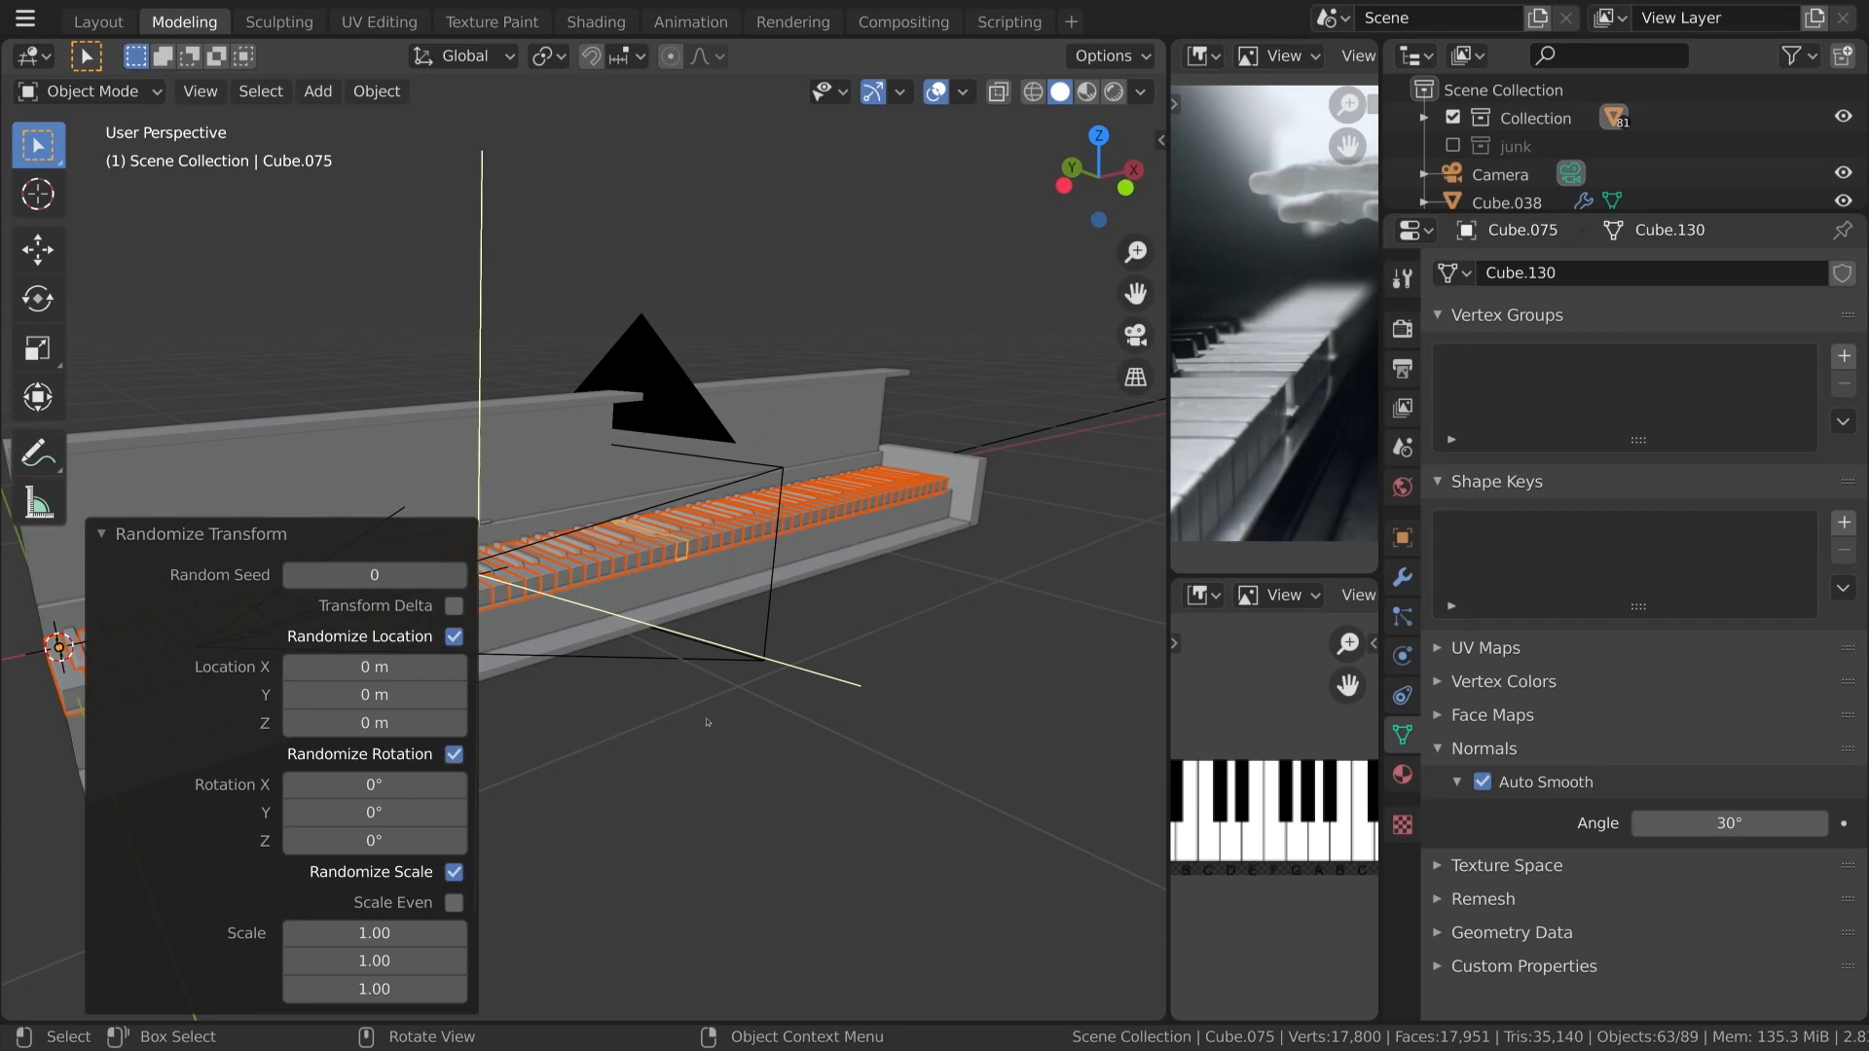
pyautogui.press('KP_0')
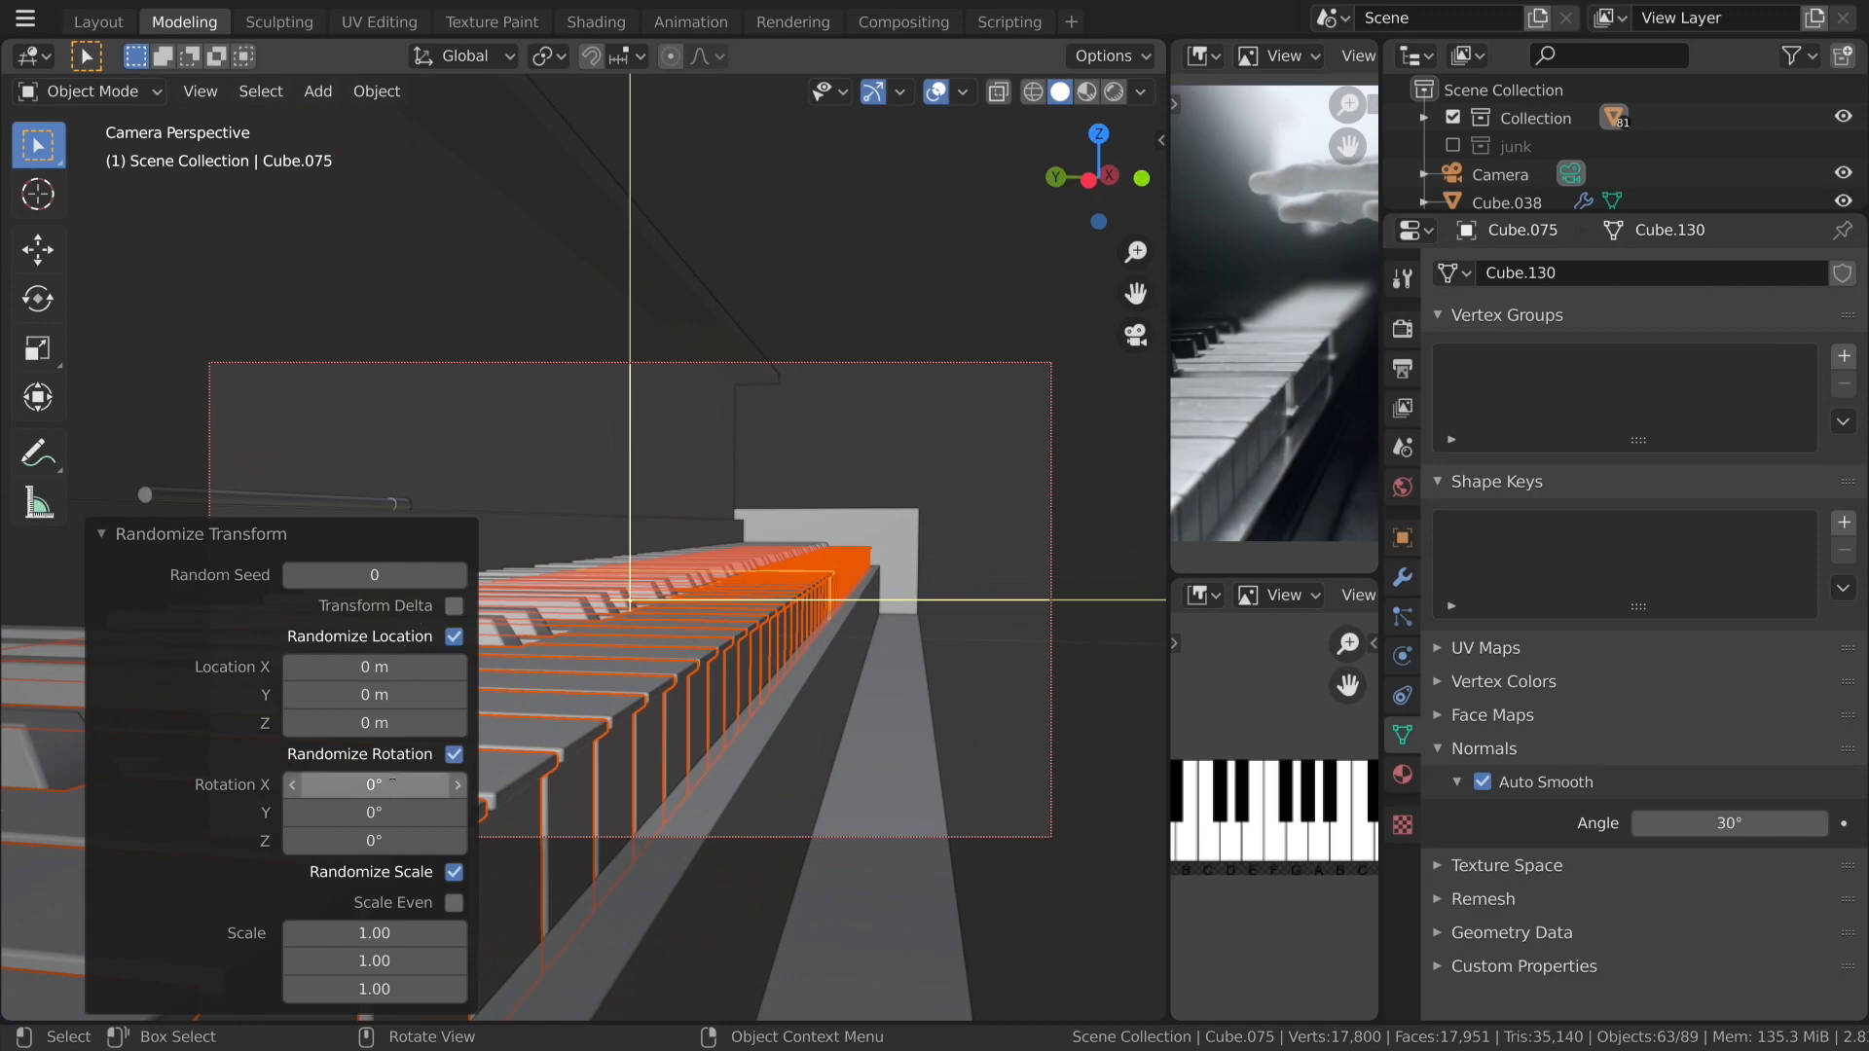
# Randomize the white keys' rotation by 0.12° on X and 0.03° on Z, with the viewport overlays hidden.
pyautogui.moveTo(374, 811)
pyautogui.mouseDown()
pyautogui.moveTo(313, 812)
pyautogui.moveTo(409, 812)
pyautogui.moveTo(382, 812)
pyautogui.moveTo(389, 784)
pyautogui.moveTo(365, 784)
pyautogui.moveTo(383, 784)
pyautogui.mouseUp()
pyautogui.click(373, 812)
pyautogui.write('0')
pyautogui.press('Return')
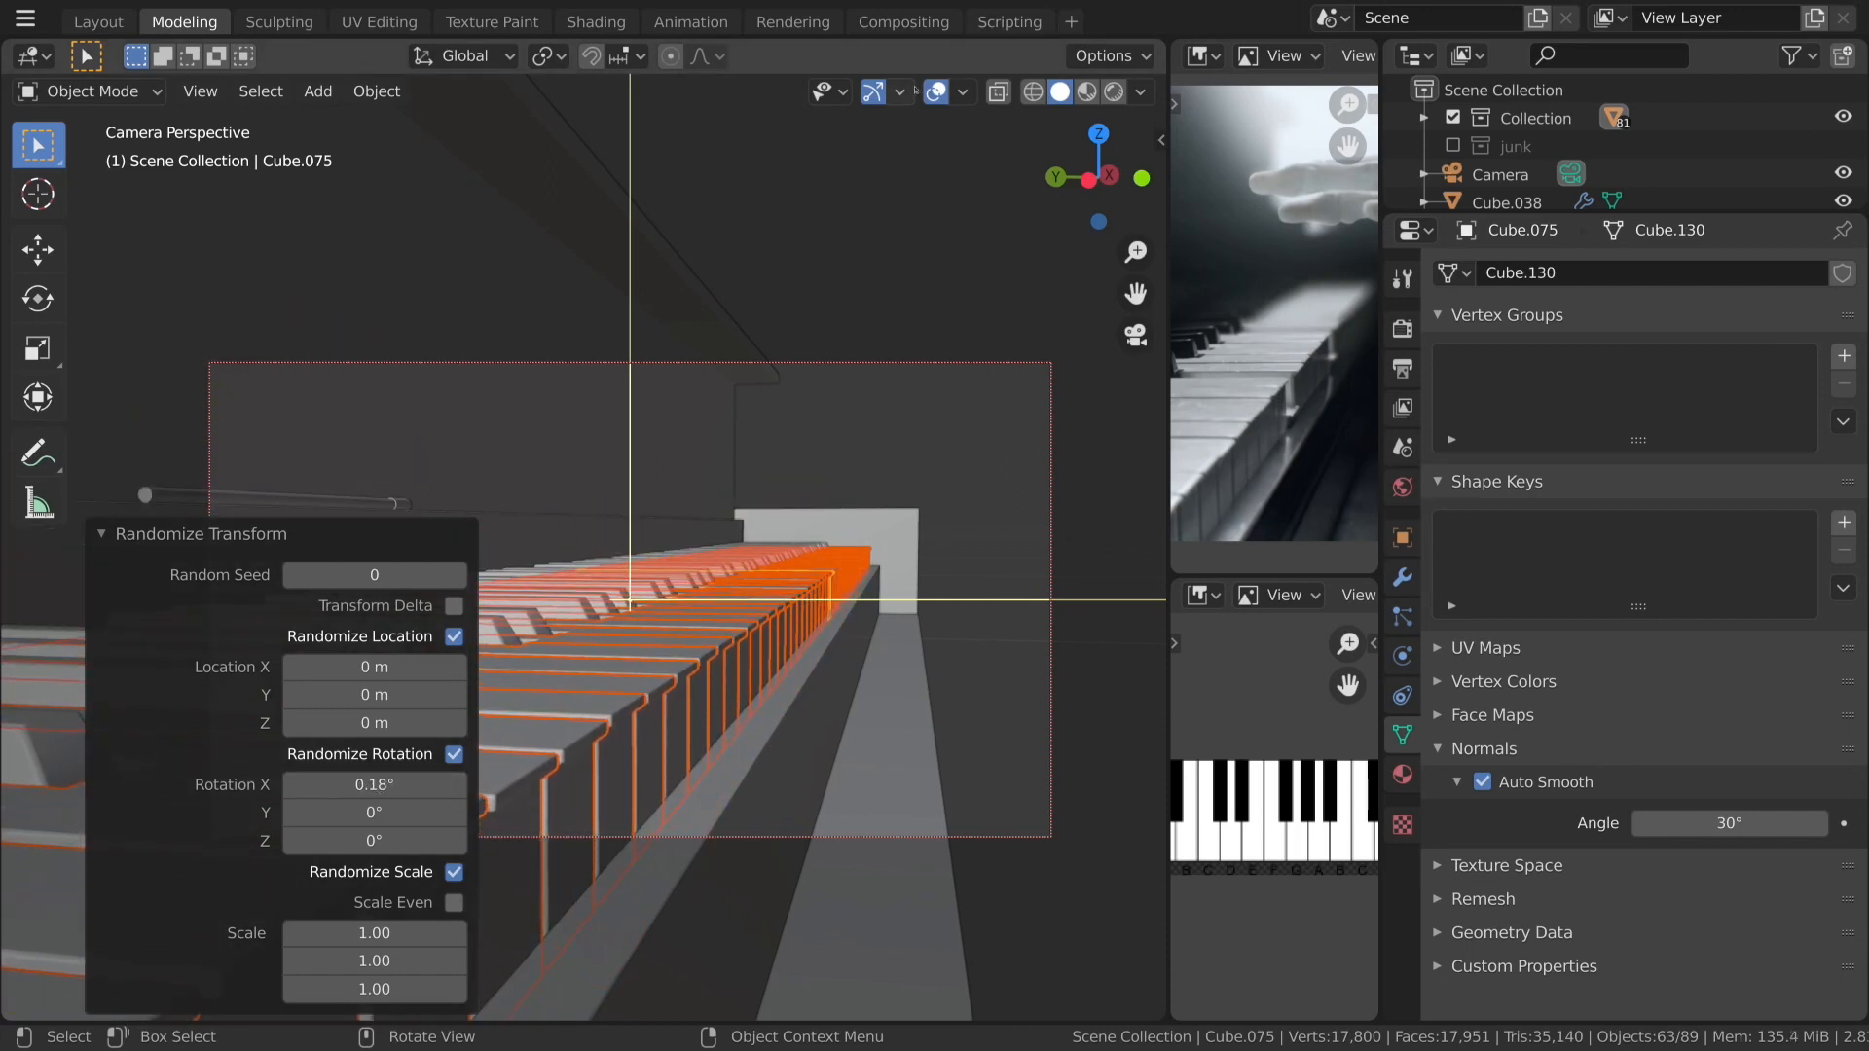
pyautogui.click(935, 91)
pyautogui.moveTo(375, 784); pyautogui.dragTo(376, 785)
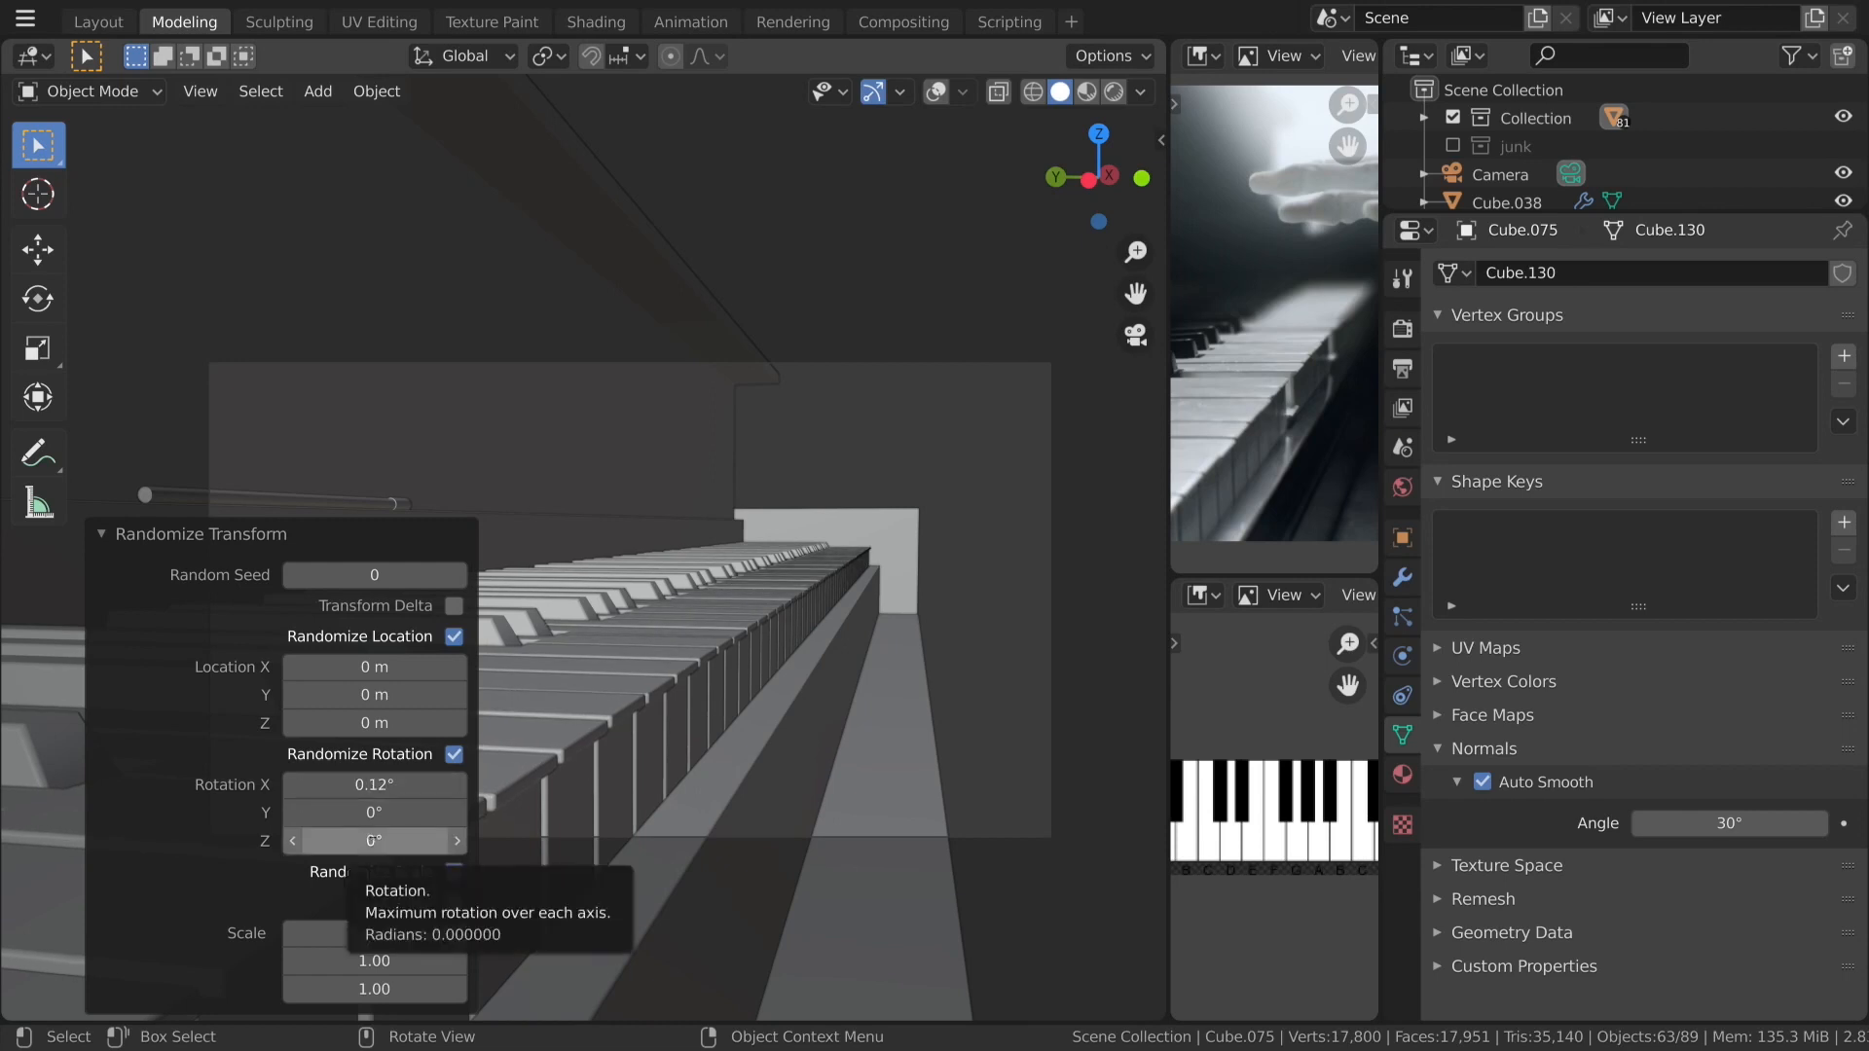
pyautogui.moveTo(374, 840); pyautogui.dragTo(370, 840)
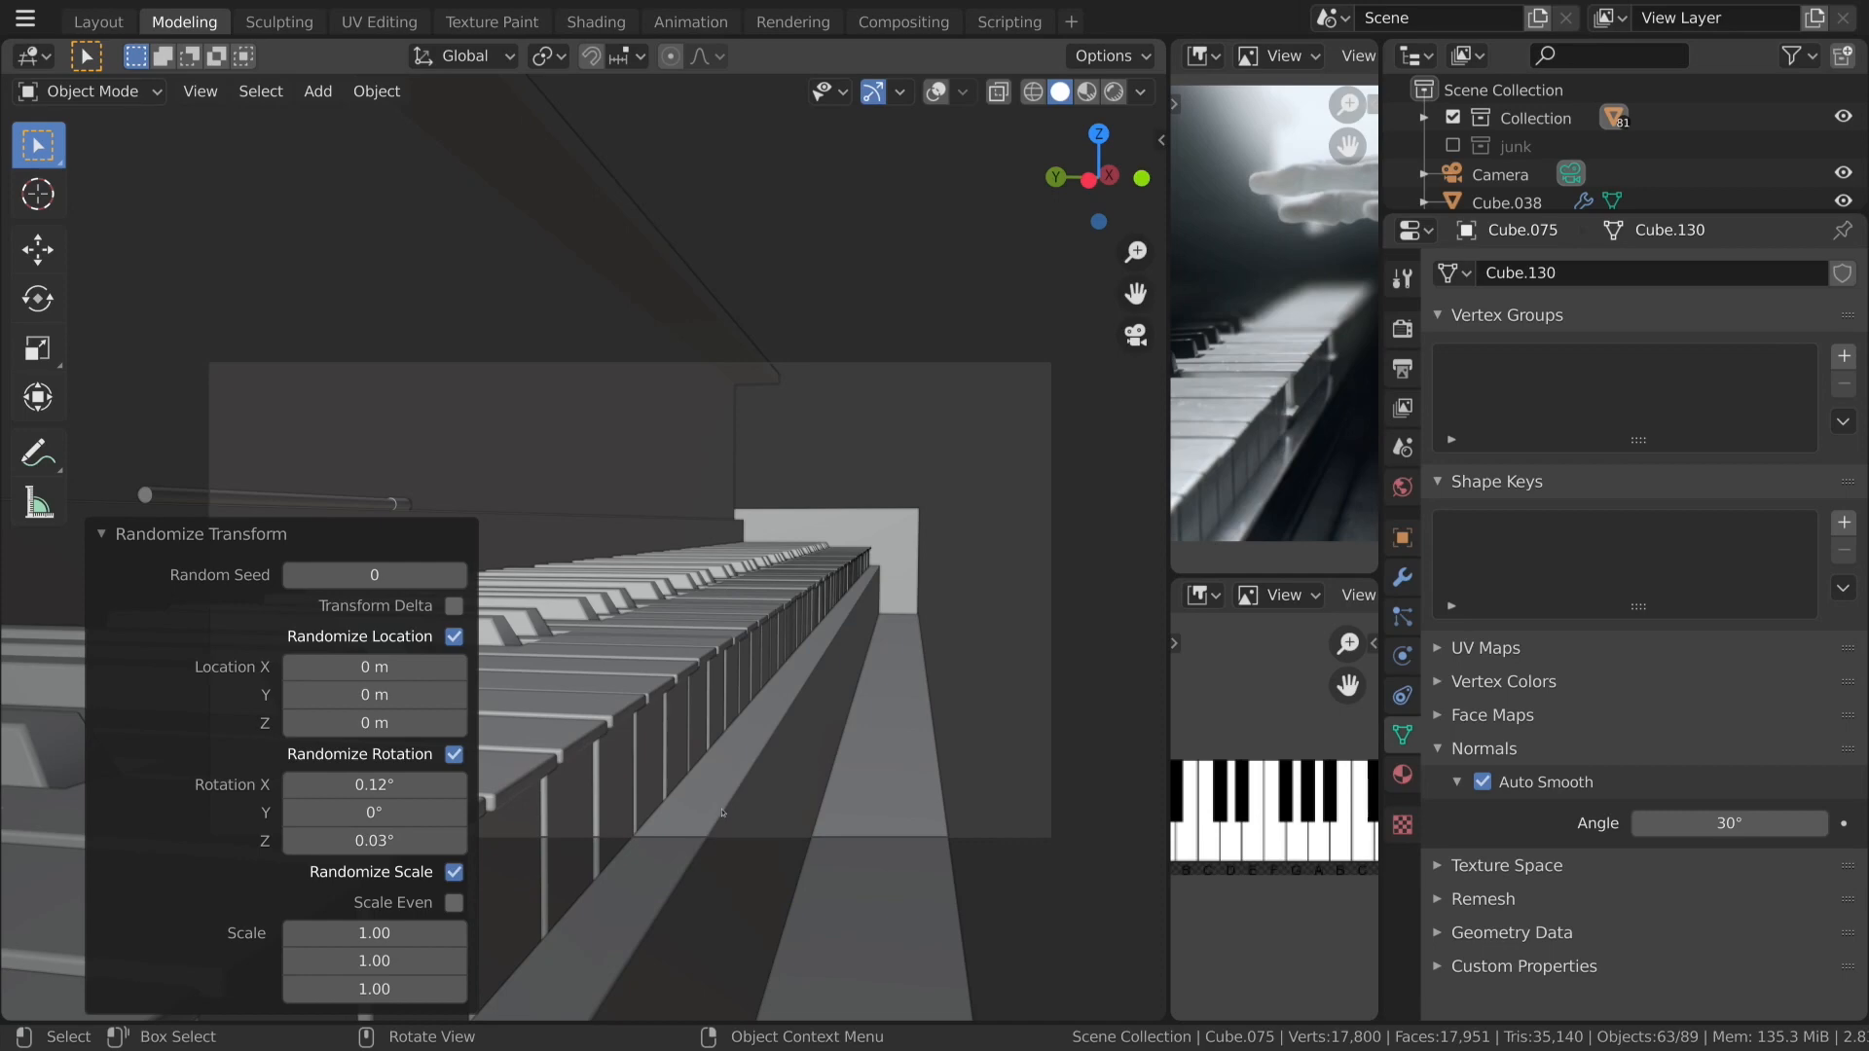
# Show the viewport overlays again, select a pair of black keys, and display the pair's modifiers.
pyautogui.click(593, 609)
pyautogui.click(600, 605)
pyautogui.hotkey('shift', 'alt', 'z')
pyautogui.moveTo(601, 605); pyautogui.dragTo(633, 672, button='middle')
pyautogui.scroll(4, 632, 672)
pyautogui.click(421, 662)
pyautogui.scroll(-4, 584, 647)
pyautogui.scroll(1, 595, 646)
pyautogui.moveTo(596, 647); pyautogui.dragTo(559, 644, button='middle')
pyautogui.click(1401, 578)
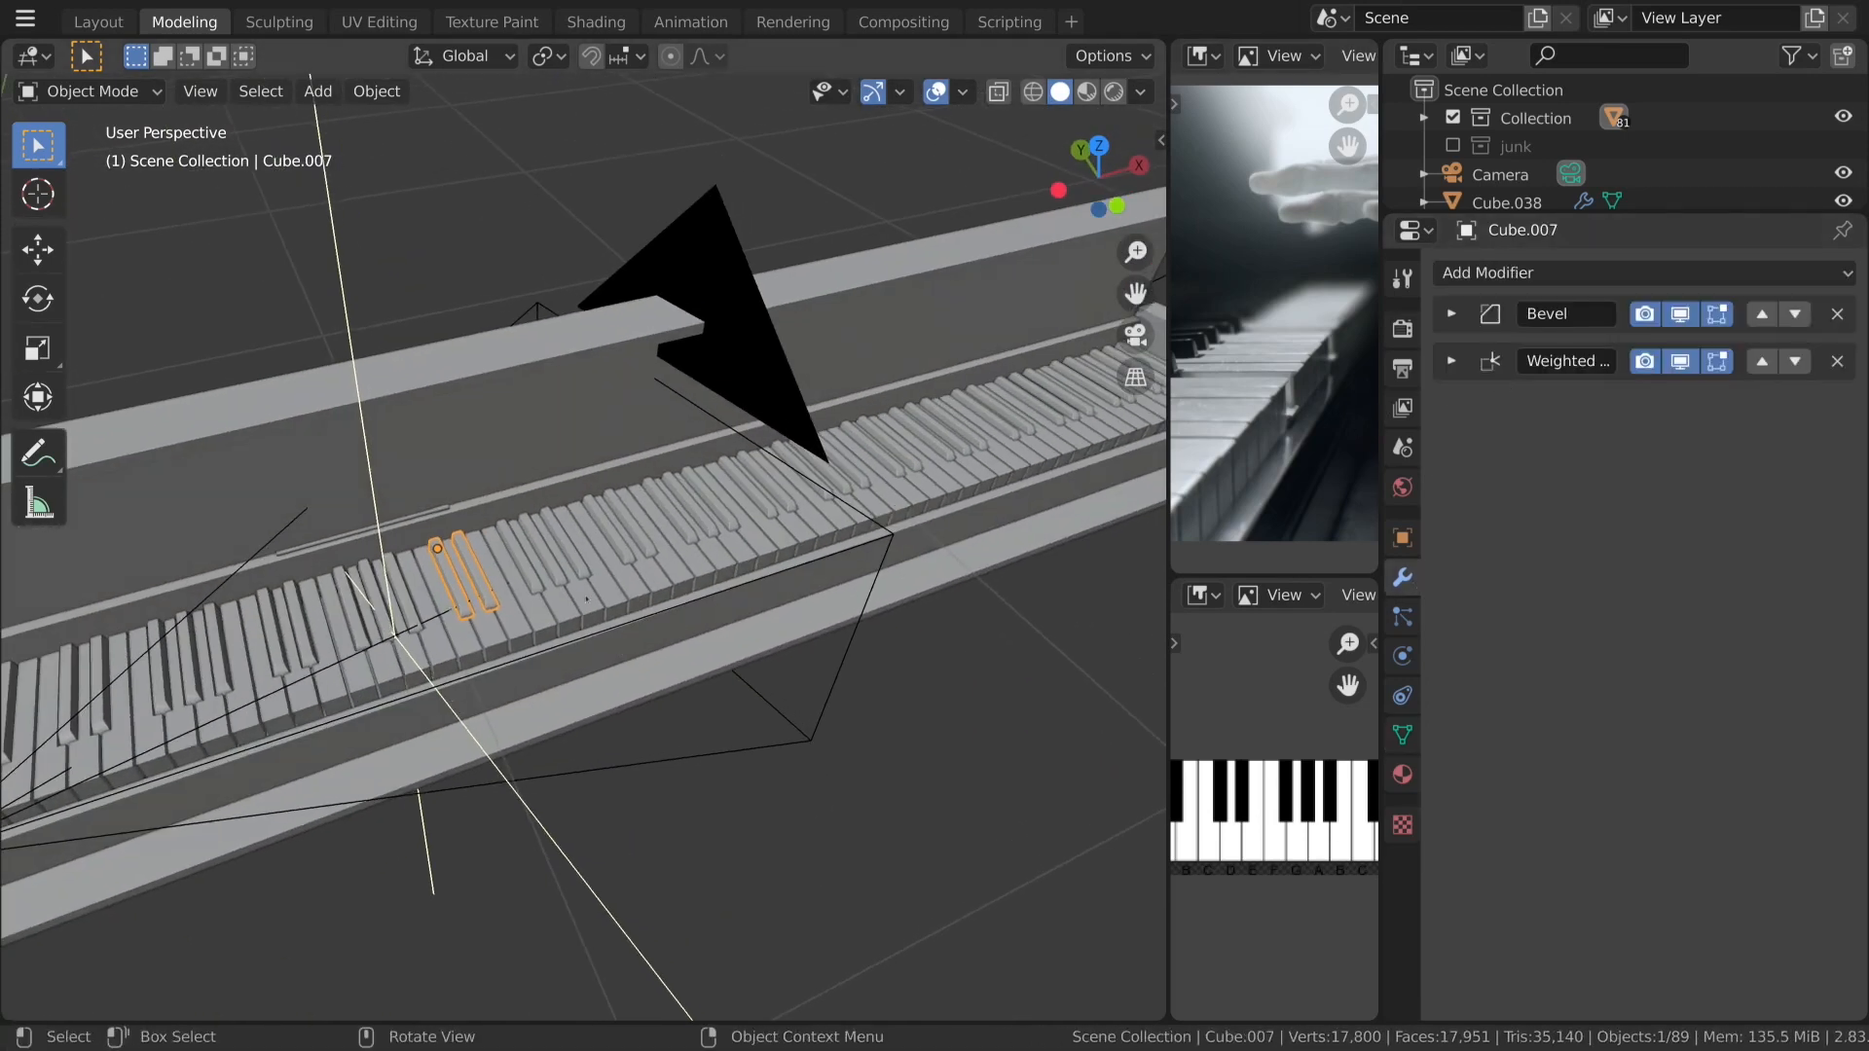
# Extend the selection from the black key pair to all black keys by linked material.
pyautogui.click(261, 91)
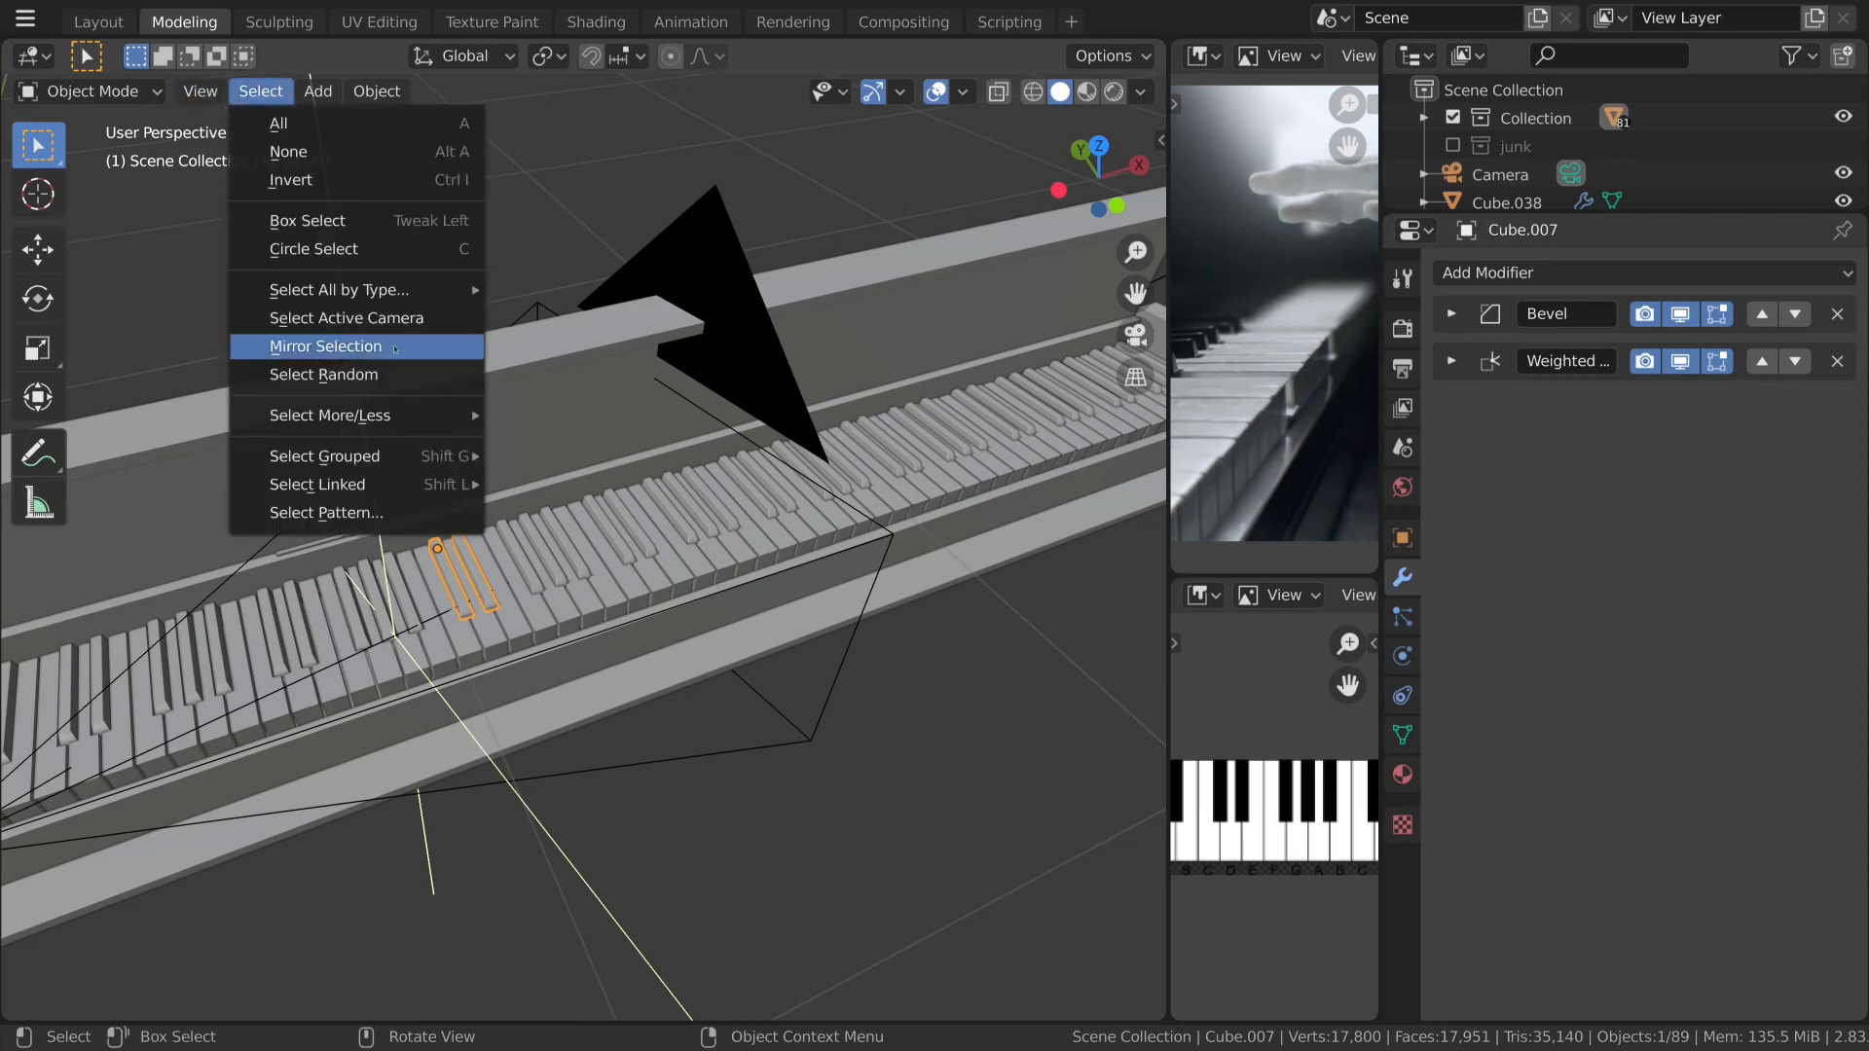
pyautogui.moveTo(381, 295)
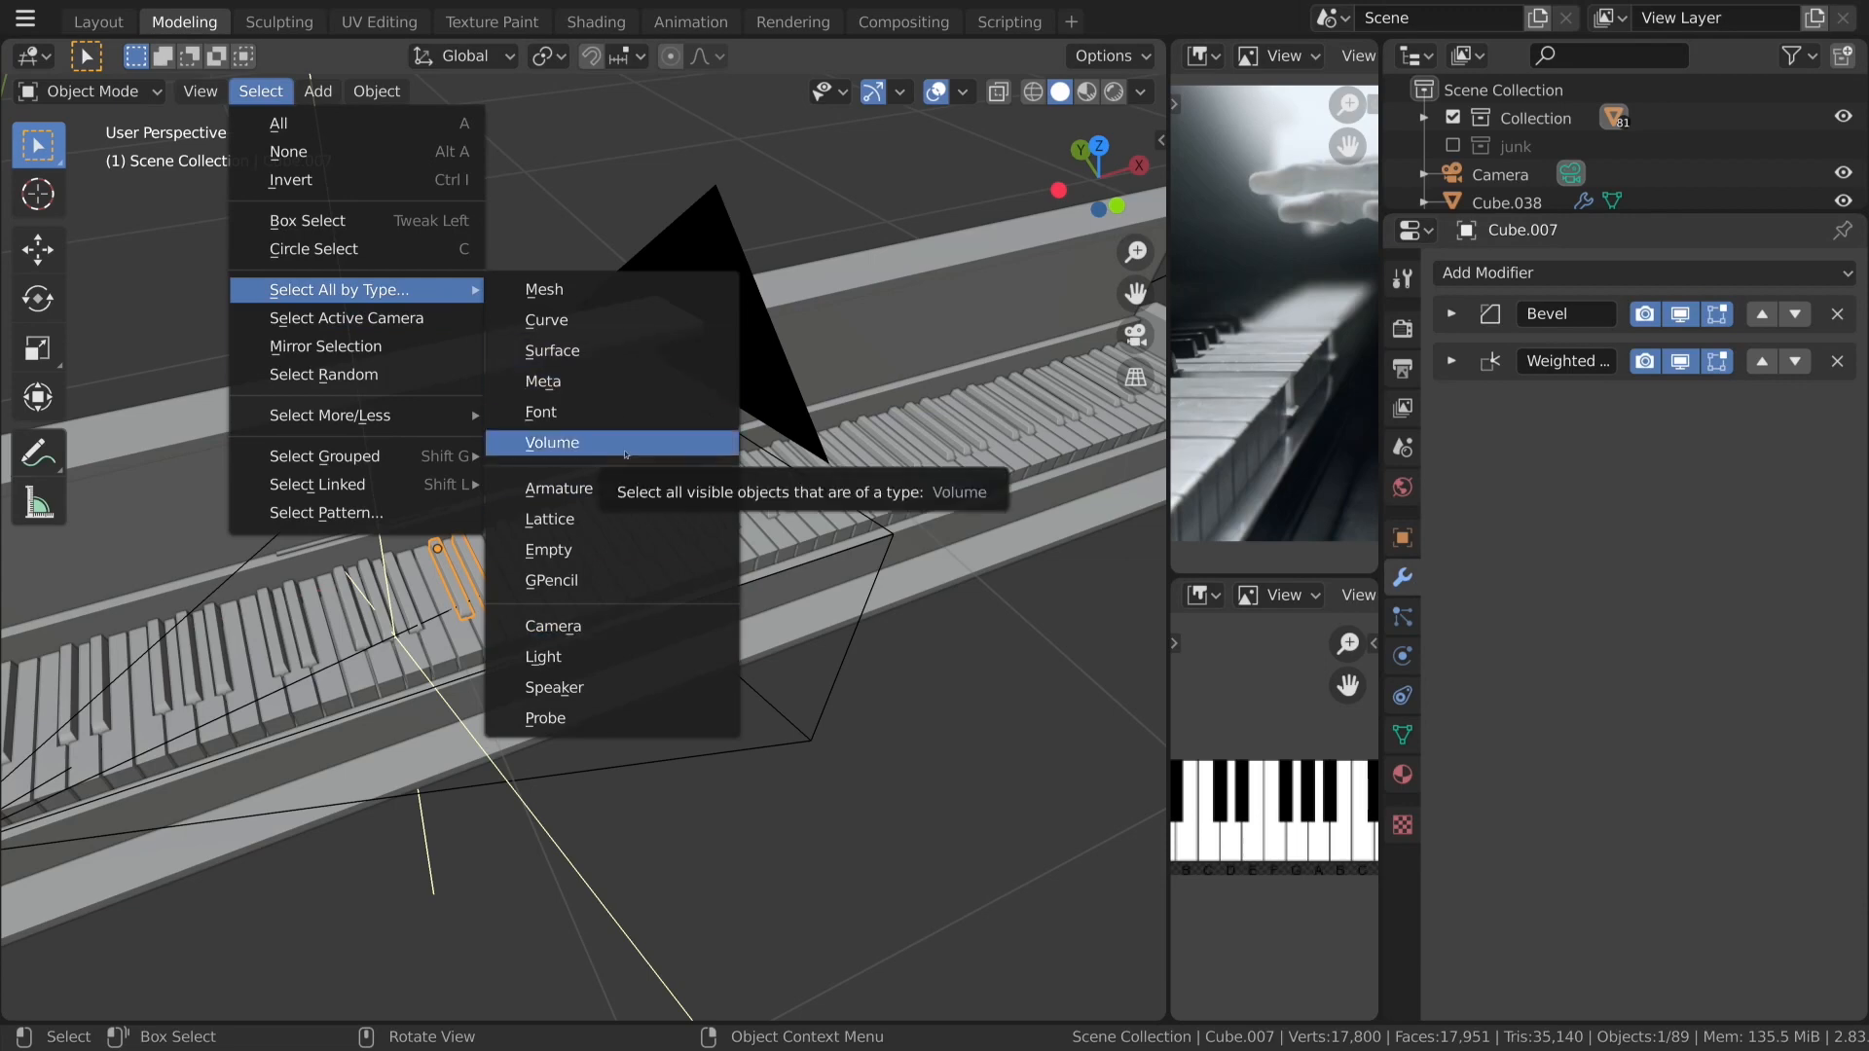
pyautogui.moveTo(358, 484)
pyautogui.click(545, 513)
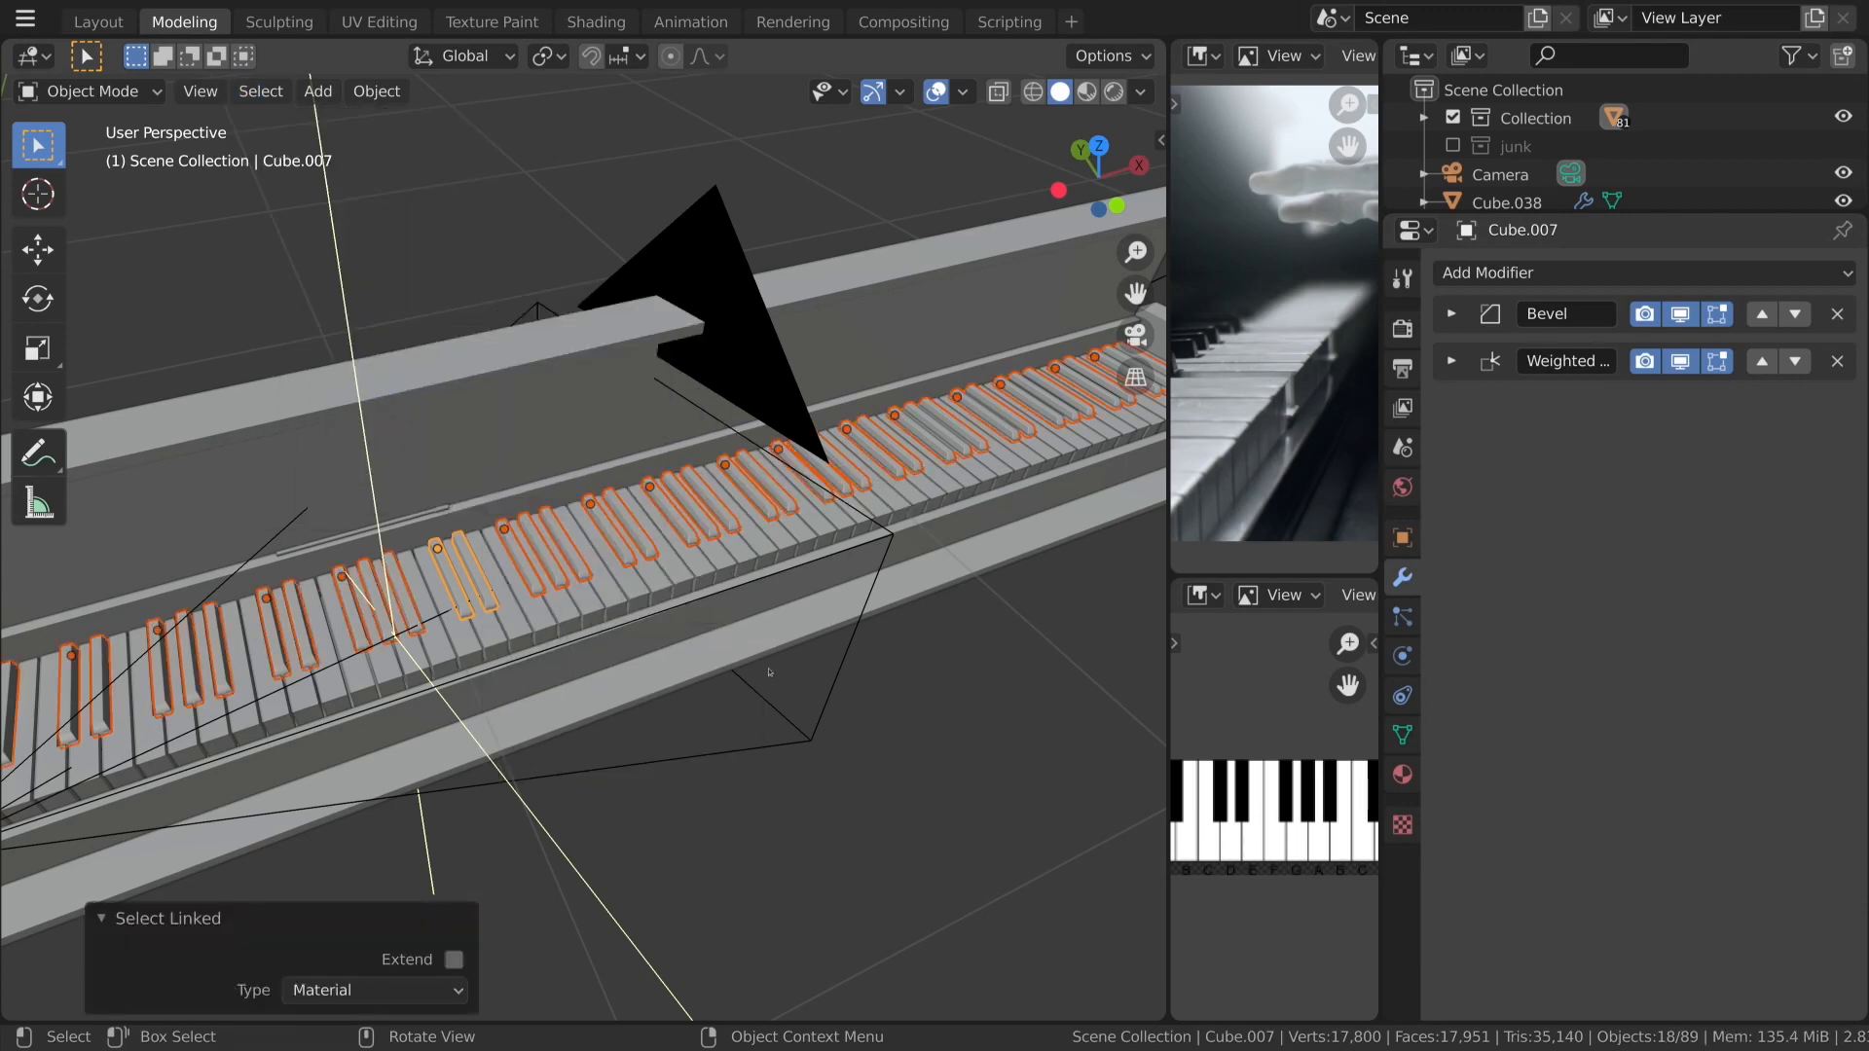
# Separate the selected black keys' meshes into individual objects by loose parts and return to Object Mode.
pyautogui.hotkey('ctrl', 'p')
pyautogui.moveTo(747, 645); pyautogui.dragTo(833, 536, button='middle')
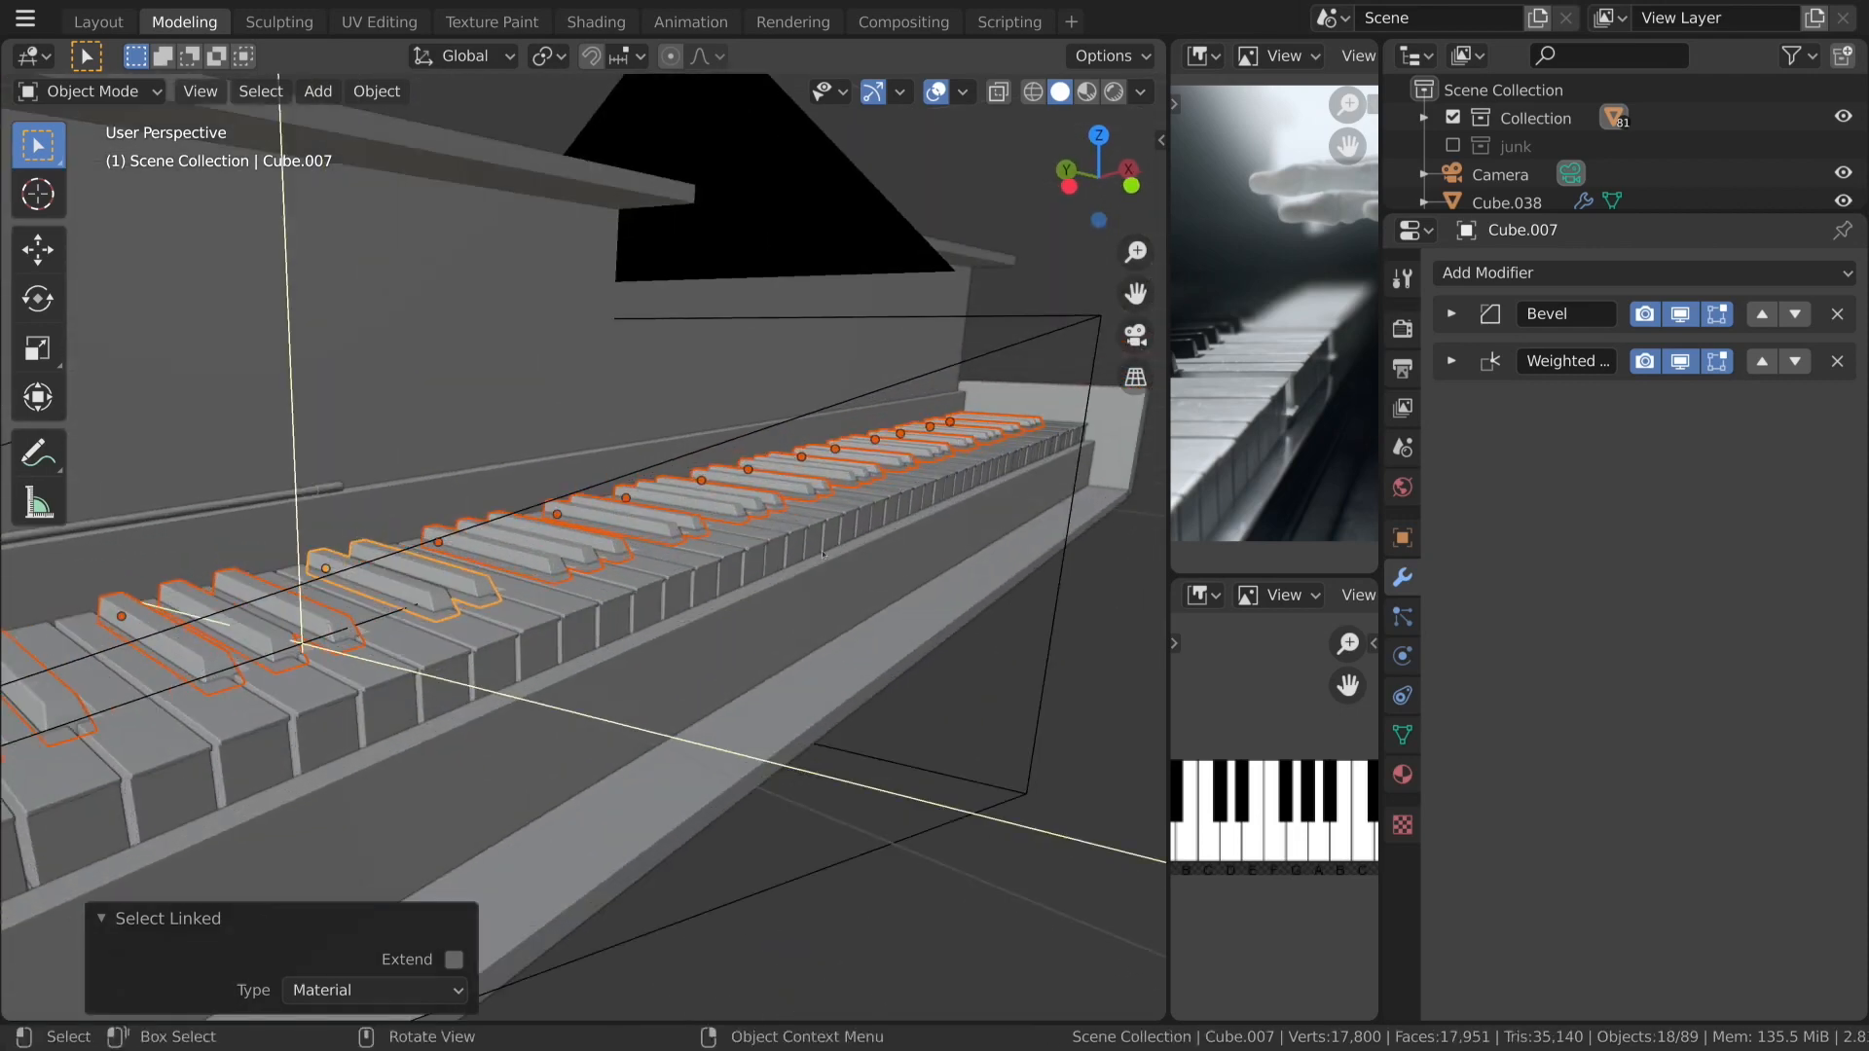
pyautogui.press('Tab')
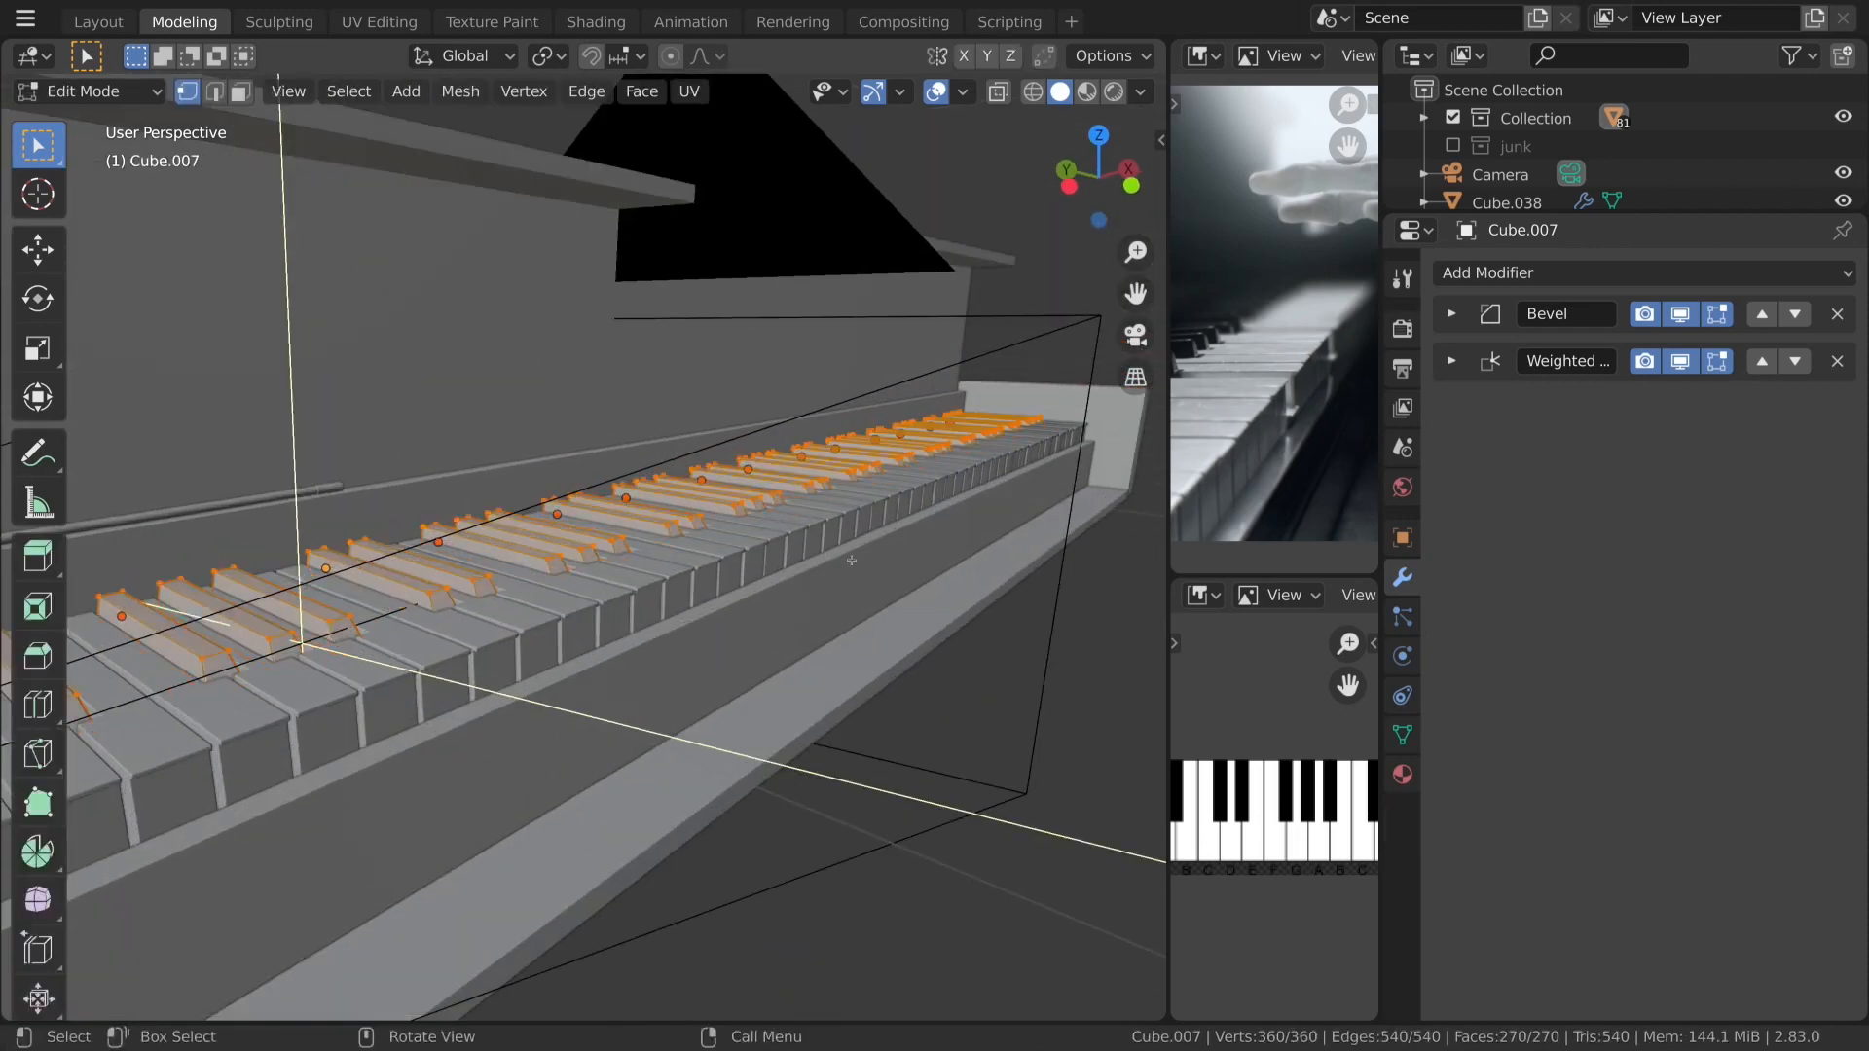
pyautogui.press('p')
pyautogui.click(867, 558)
pyautogui.moveTo(868, 558); pyautogui.dragTo(769, 530, button='middle')
pyautogui.press('Tab')
# Pick single black keys to check the separation, and select all black keys by linked material.
pyautogui.click(769, 530)
pyautogui.click(804, 508)
pyautogui.click(830, 492)
pyautogui.click(887, 475)
pyautogui.click(261, 90)
pyautogui.moveTo(387, 494)
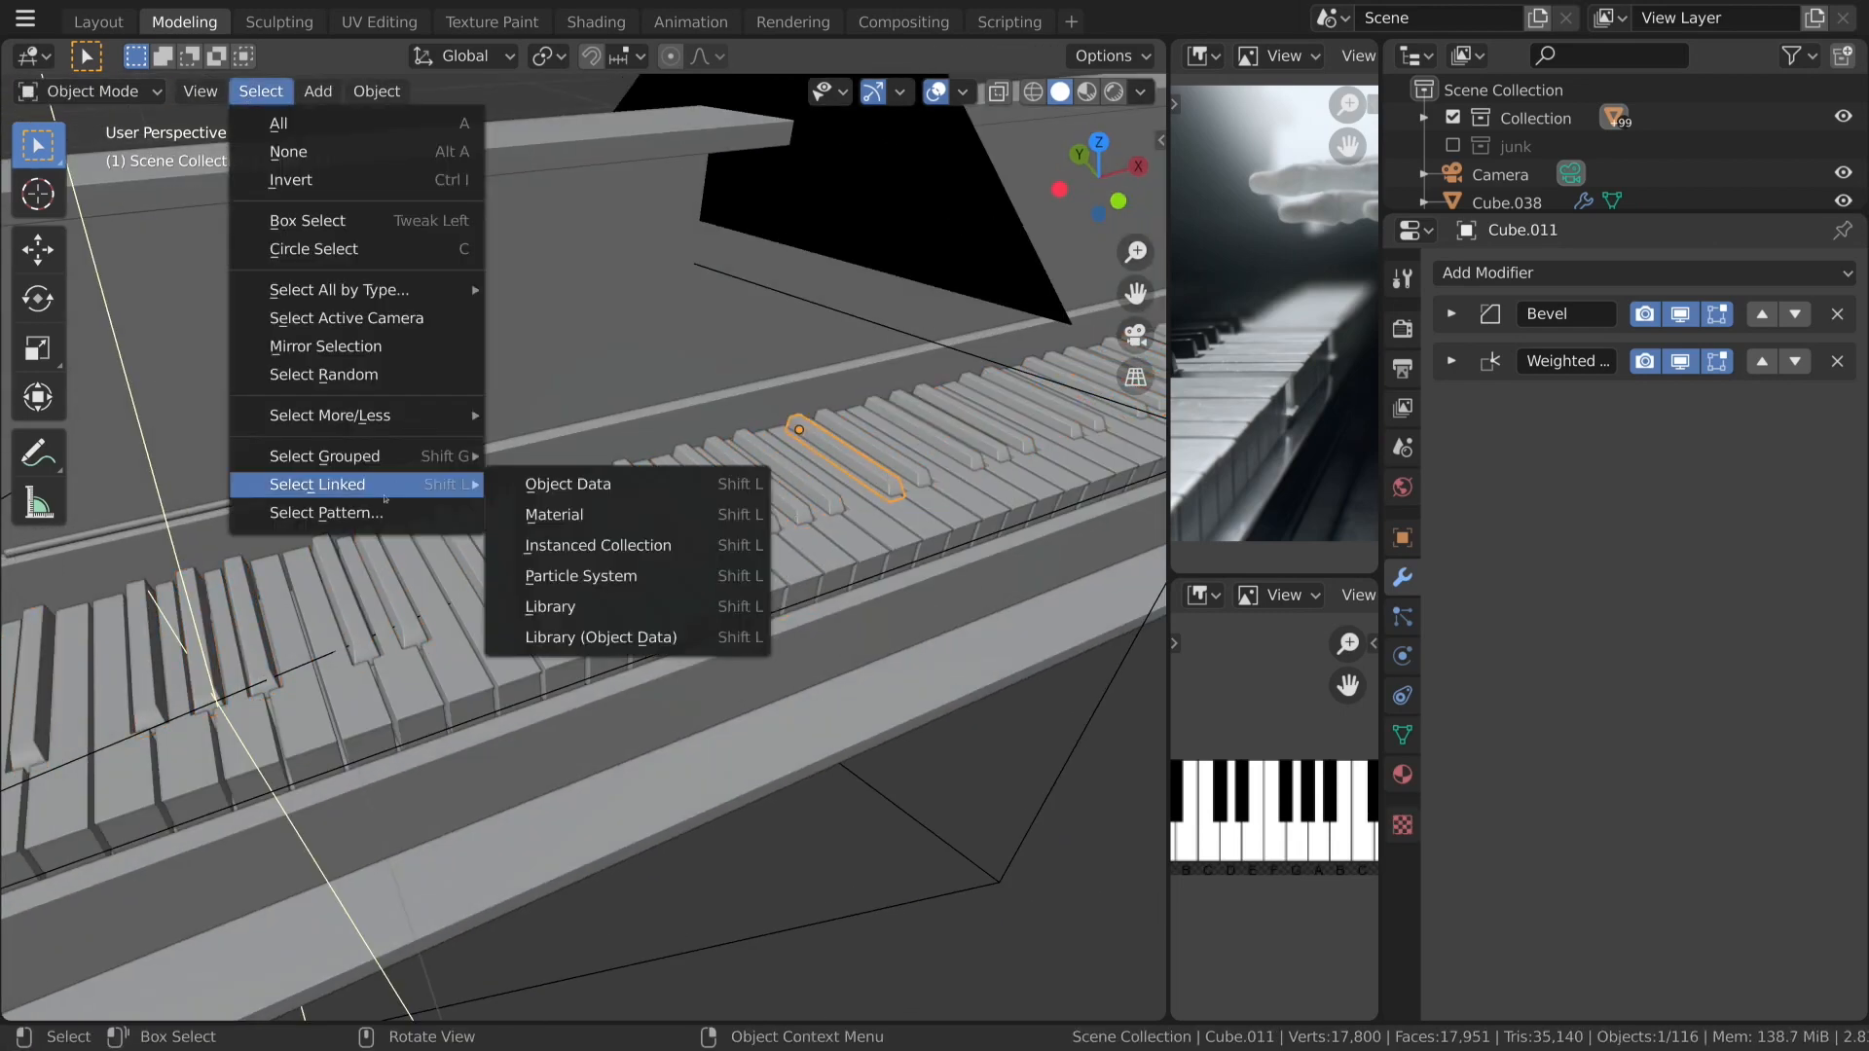
pyautogui.click(603, 522)
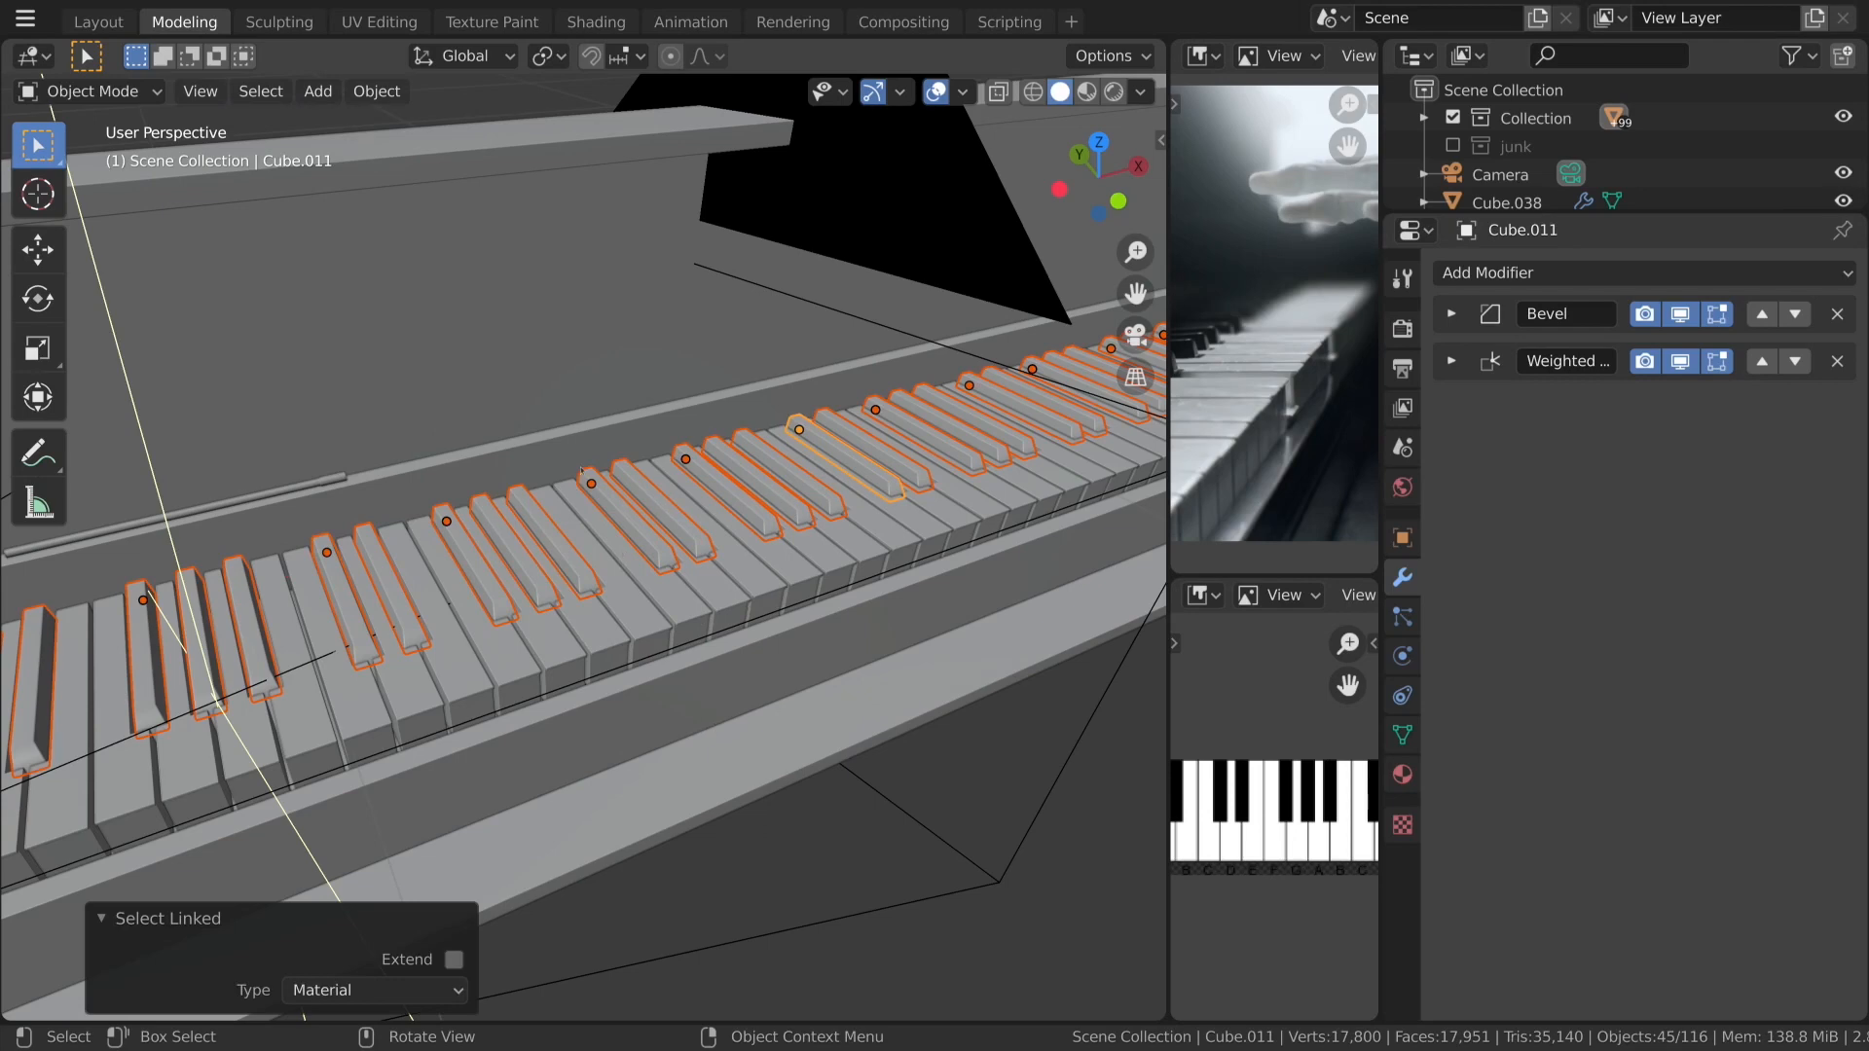
# Apply Randomize Transform to the selected black keys and look through the camera with the overlays hidden.
pyautogui.click(376, 91)
pyautogui.moveTo(418, 122)
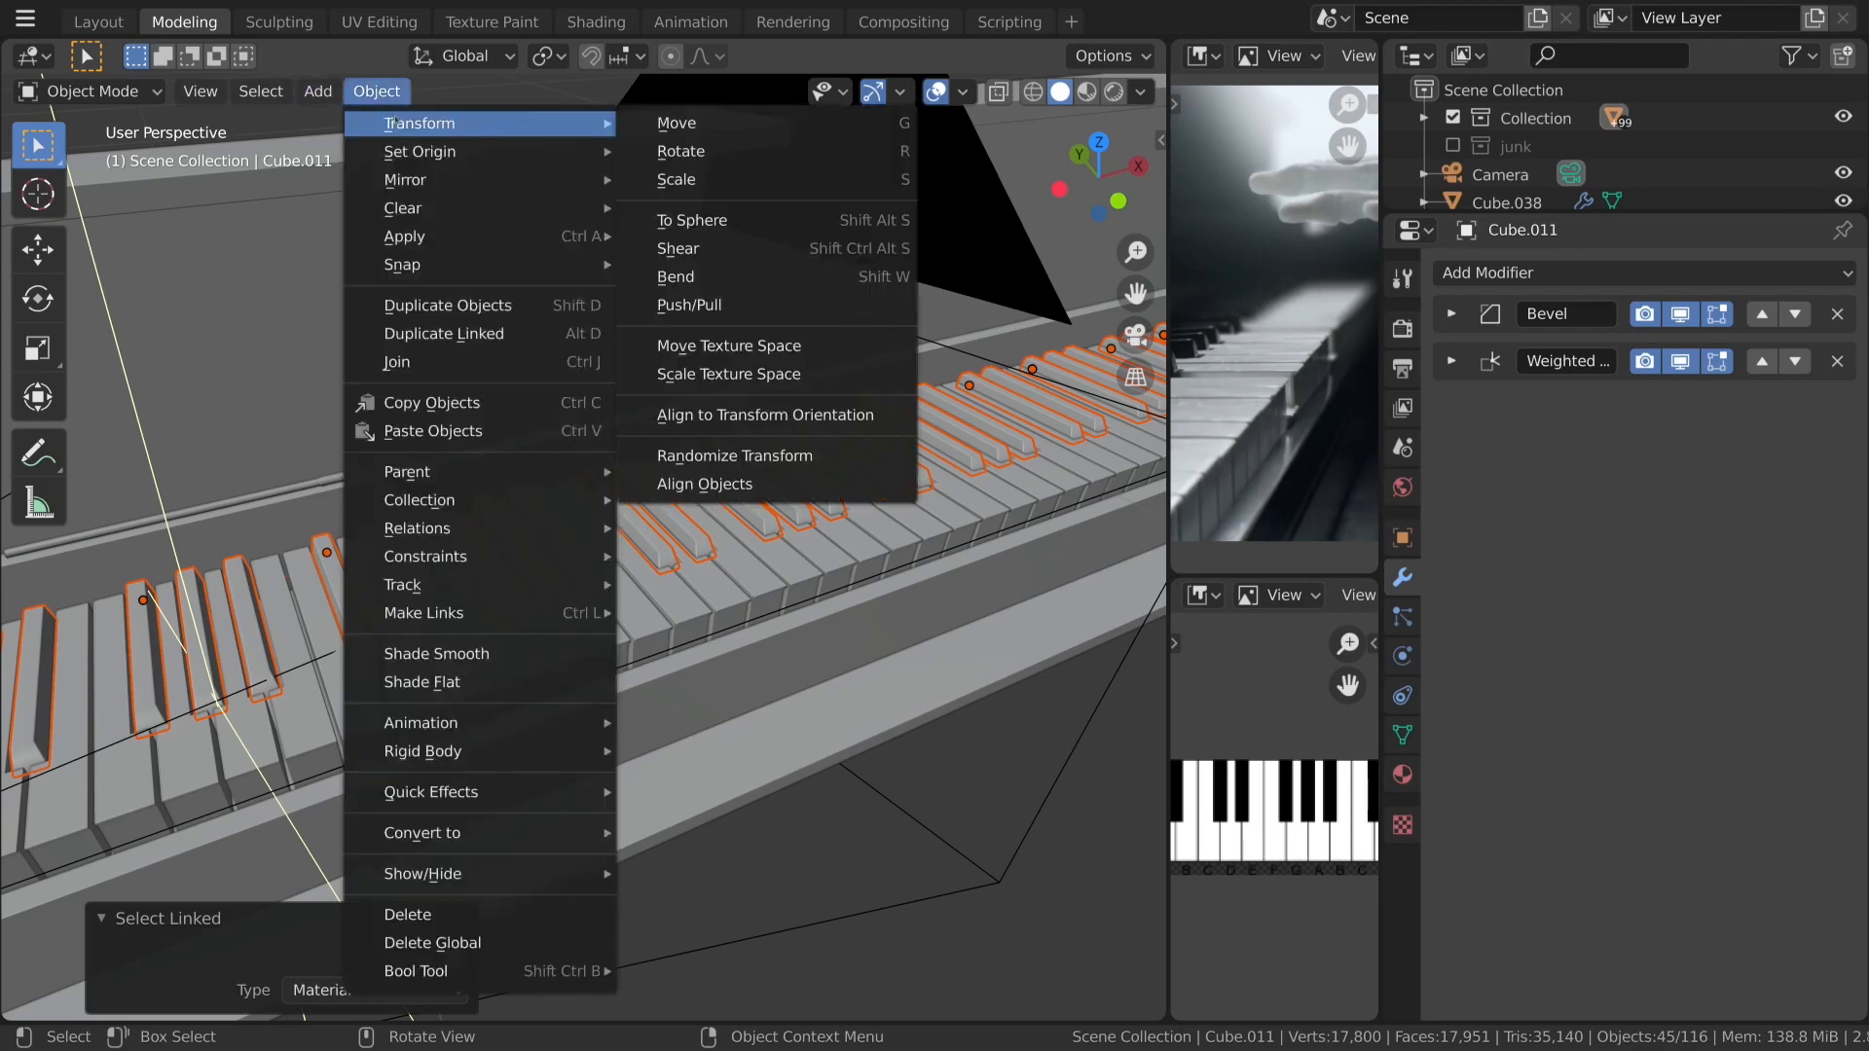
pyautogui.click(793, 456)
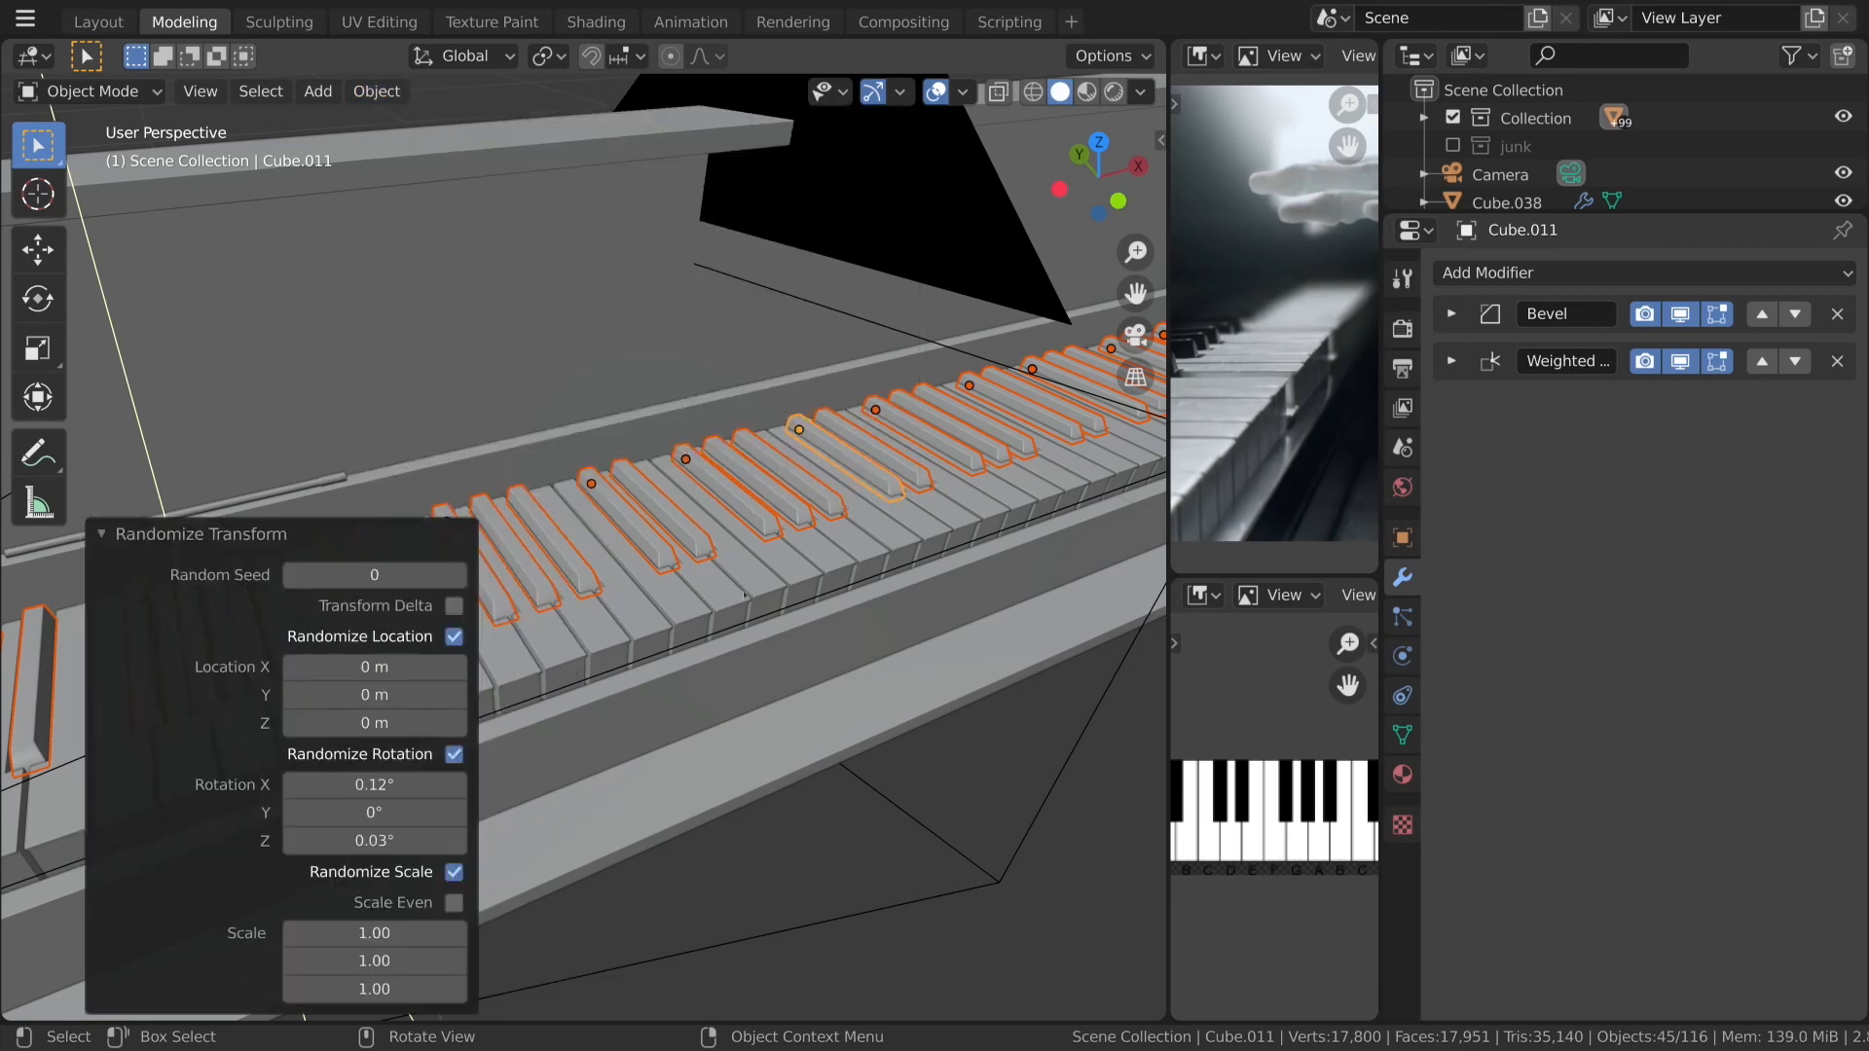
pyautogui.press('KP_0')
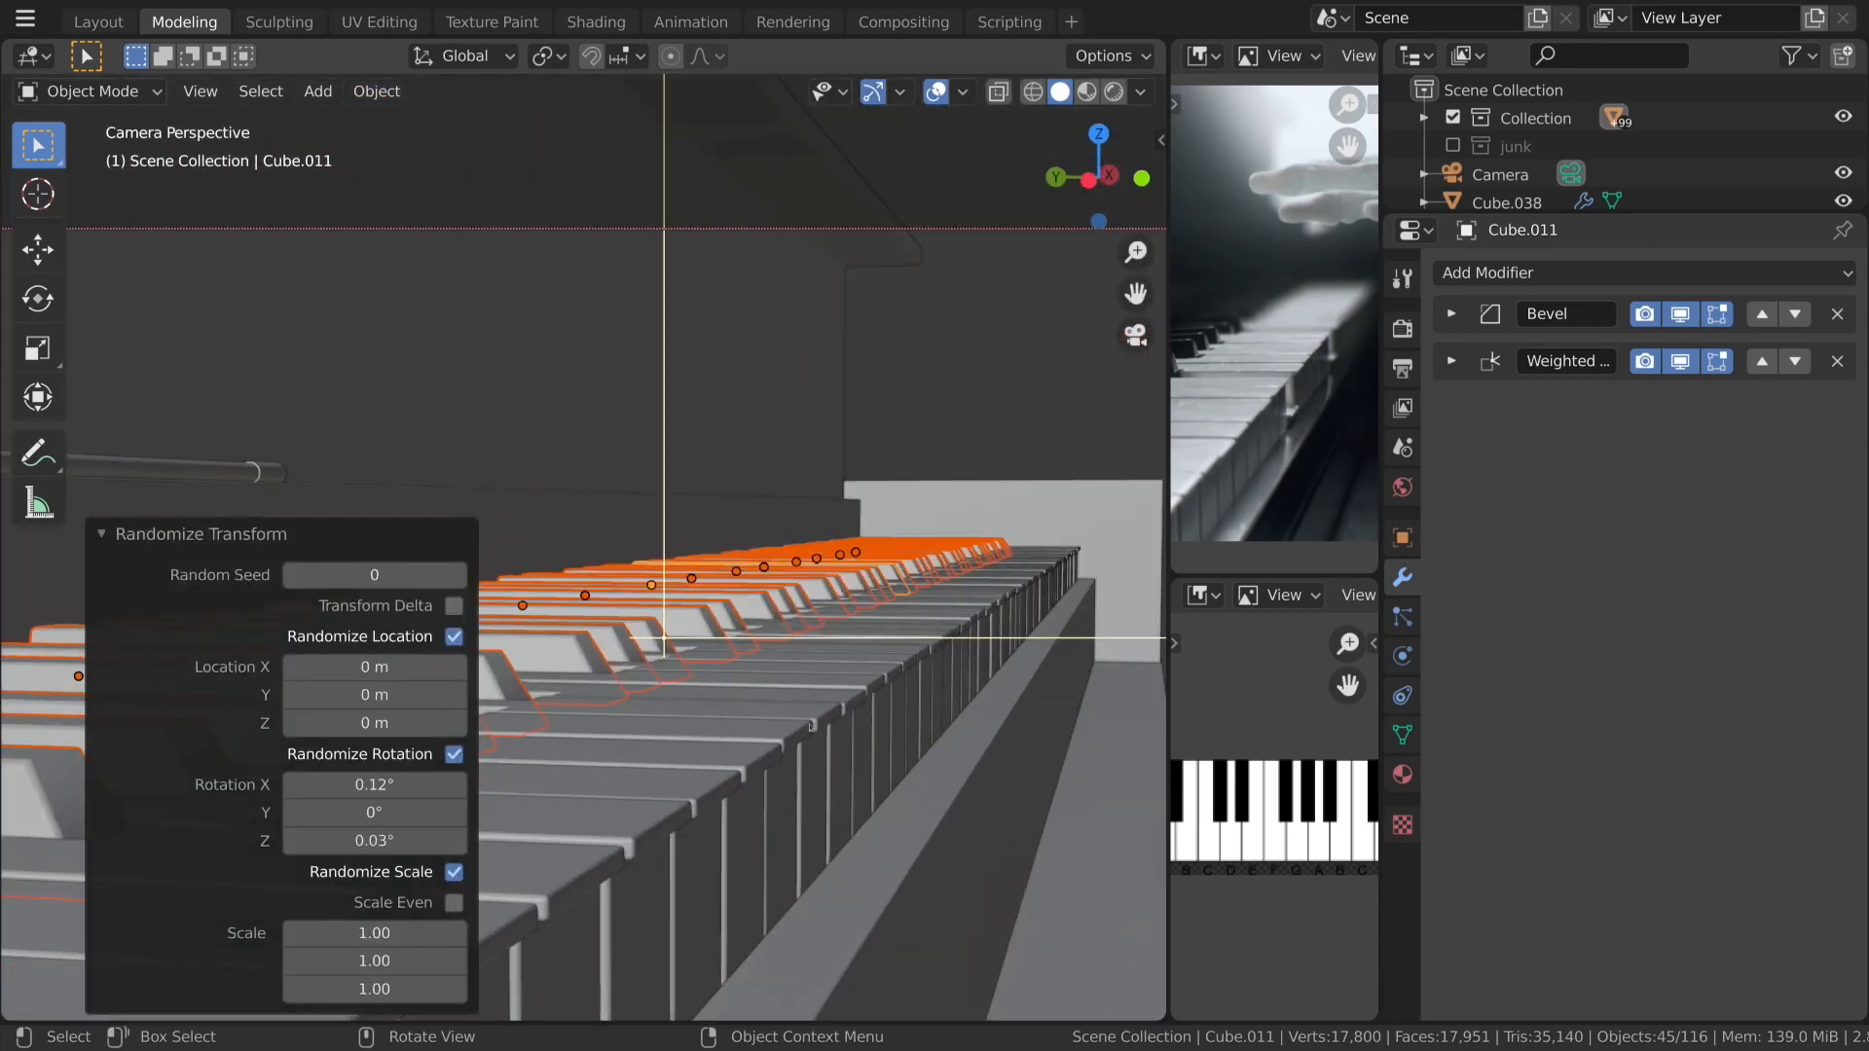
pyautogui.hotkey('shift', 'alt', 'z')
# Set the black keys' randomized rotation to -0.24° on X, 0° on Y and -0.17° on Z.
pyautogui.click(365, 784)
pyautogui.write('0')
pyautogui.press('Return')
pyautogui.click(373, 839)
pyautogui.write('0')
pyautogui.press('Return')
pyautogui.moveTo(383, 813); pyautogui.dragTo(509, 813)
pyautogui.click(374, 811)
pyautogui.write('0')
pyautogui.press('Return')
pyautogui.moveTo(364, 784); pyautogui.dragTo(360, 785)
pyautogui.moveTo(375, 785); pyautogui.dragTo(374, 841)
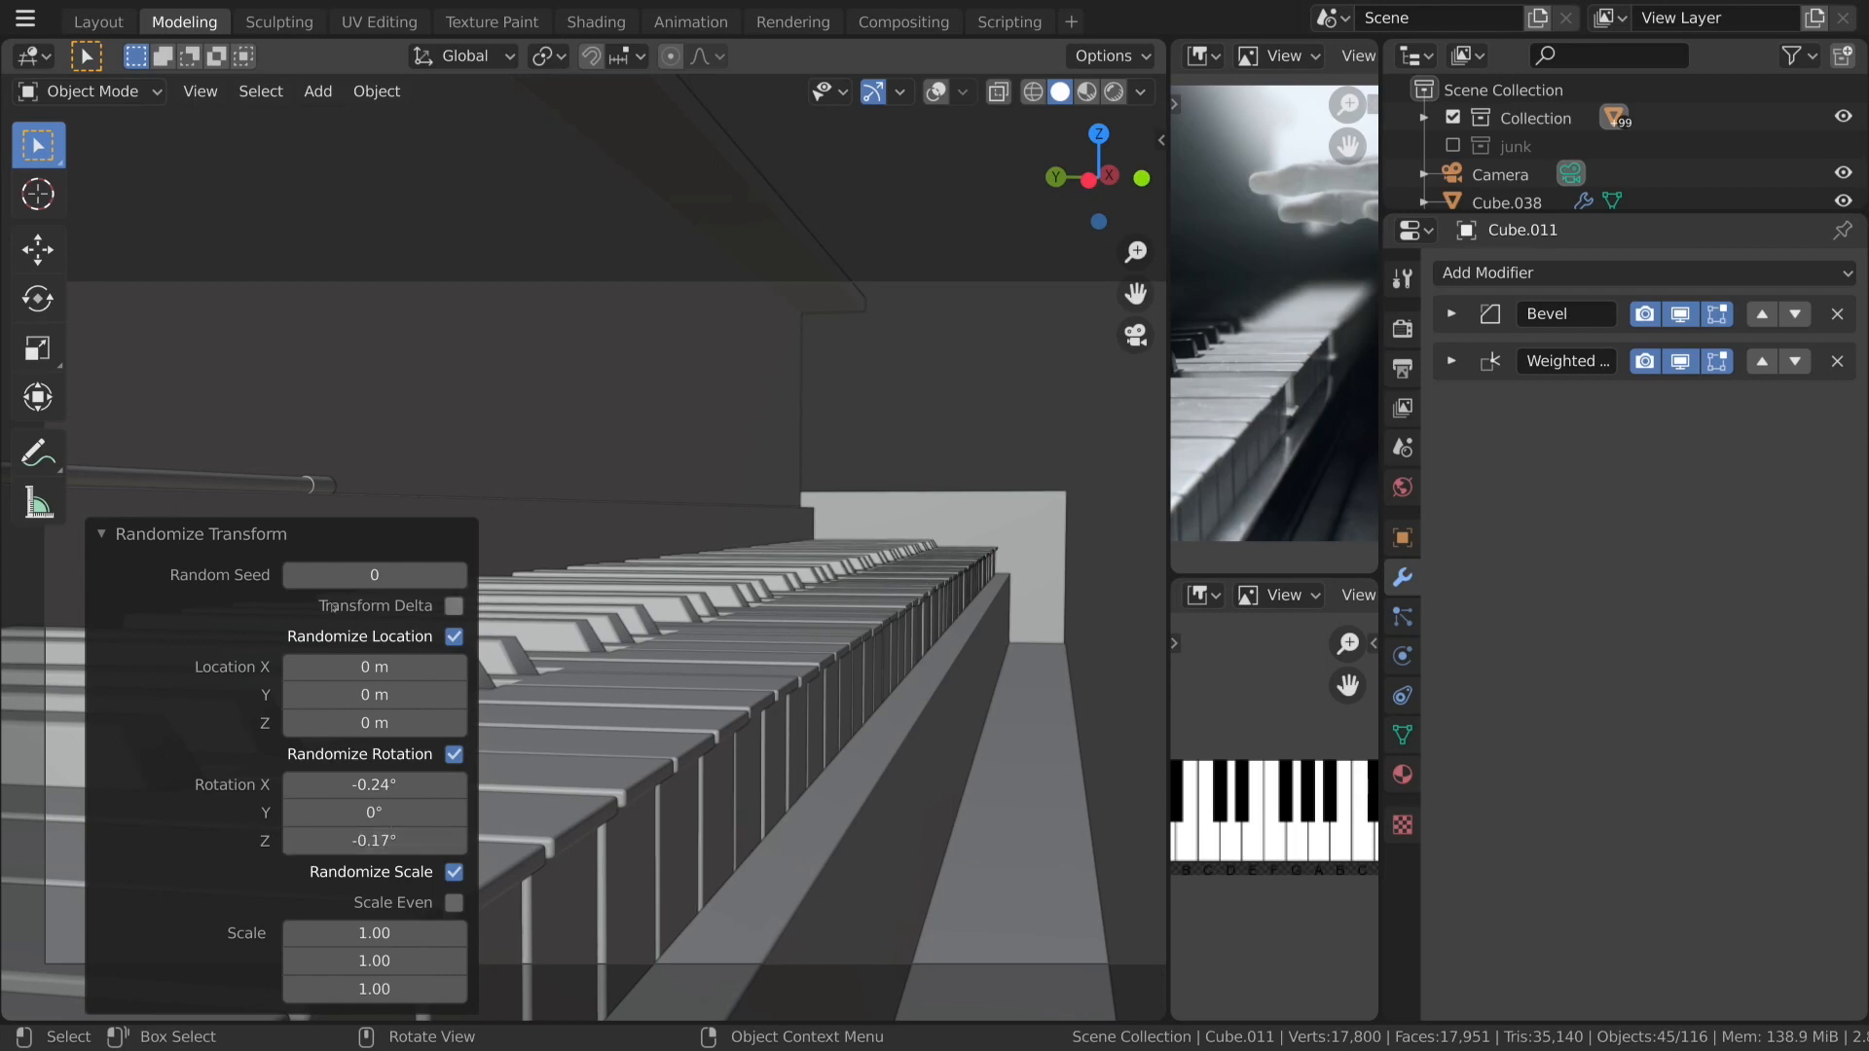
# Set the random seed of the black keys' transform to 2 and inspect the keyboard from the side and the camera.
pyautogui.click(459, 576)
pyautogui.click(460, 576)
pyautogui.moveTo(491, 606); pyautogui.dragTo(837, 569, button='middle')
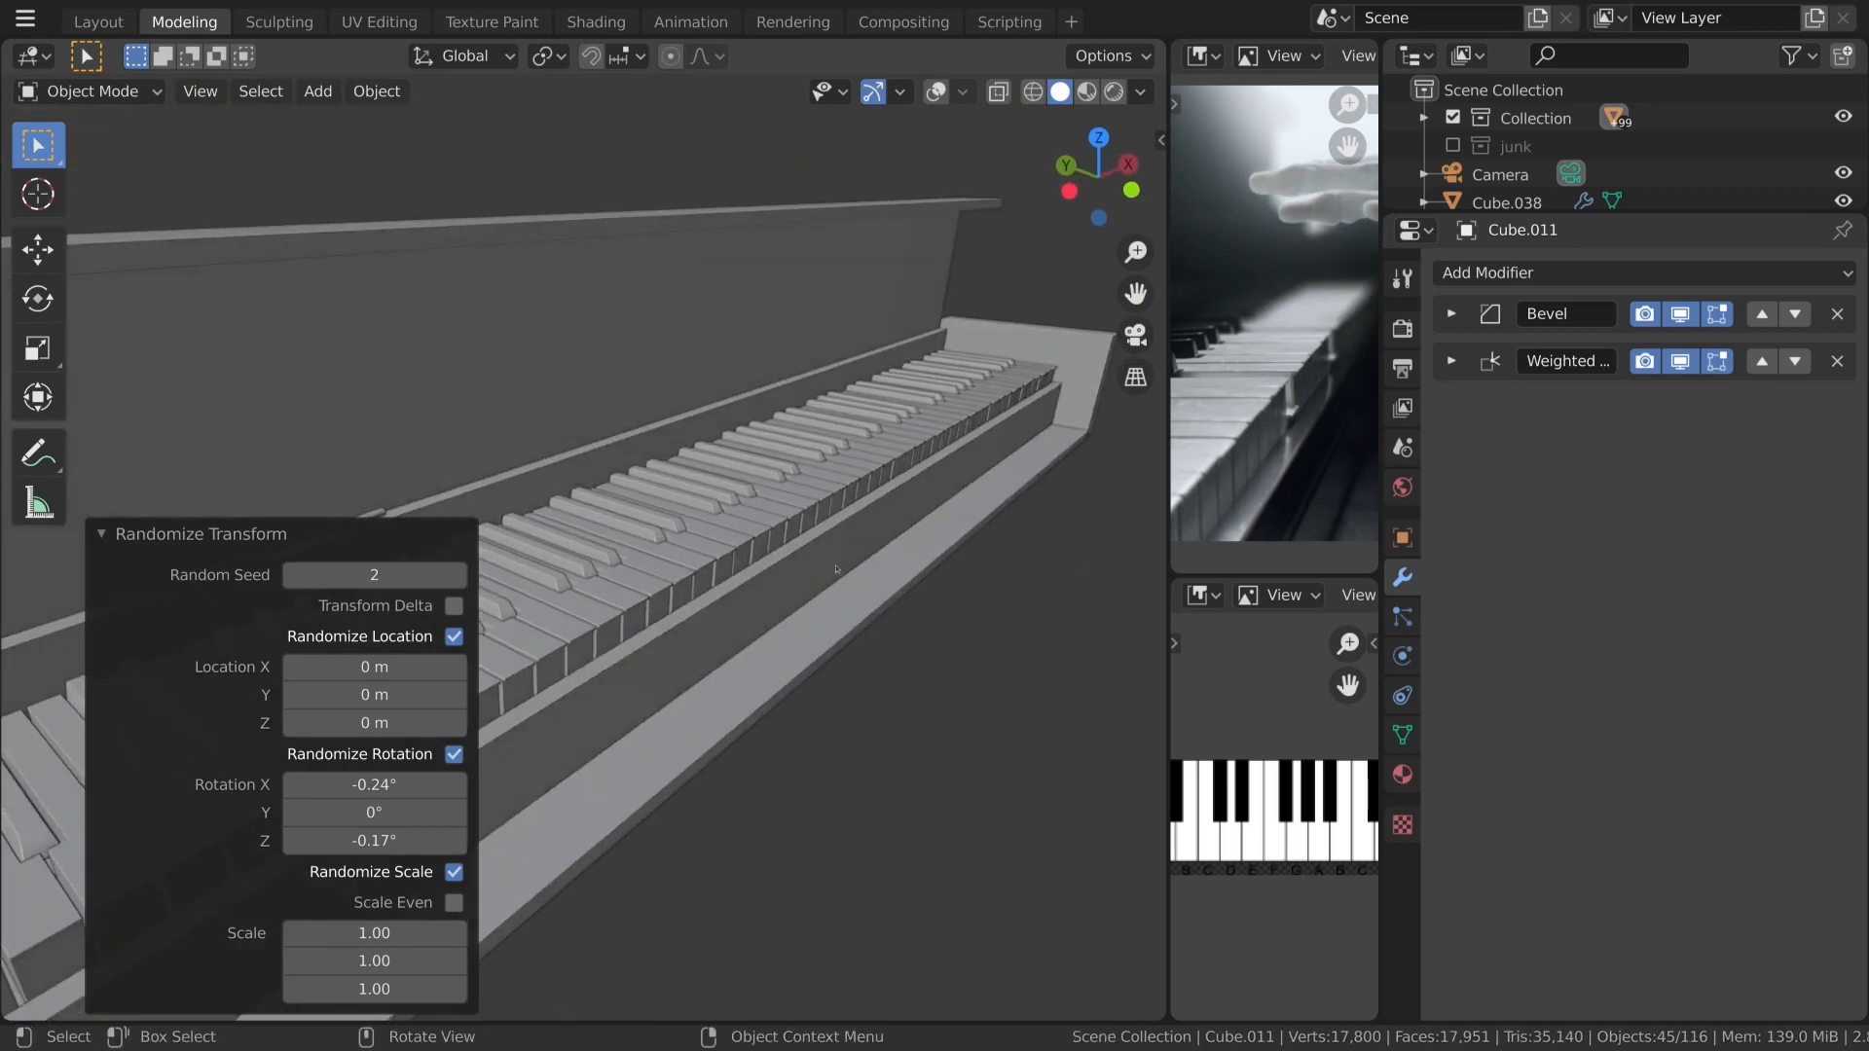
pyautogui.press('KP_0')
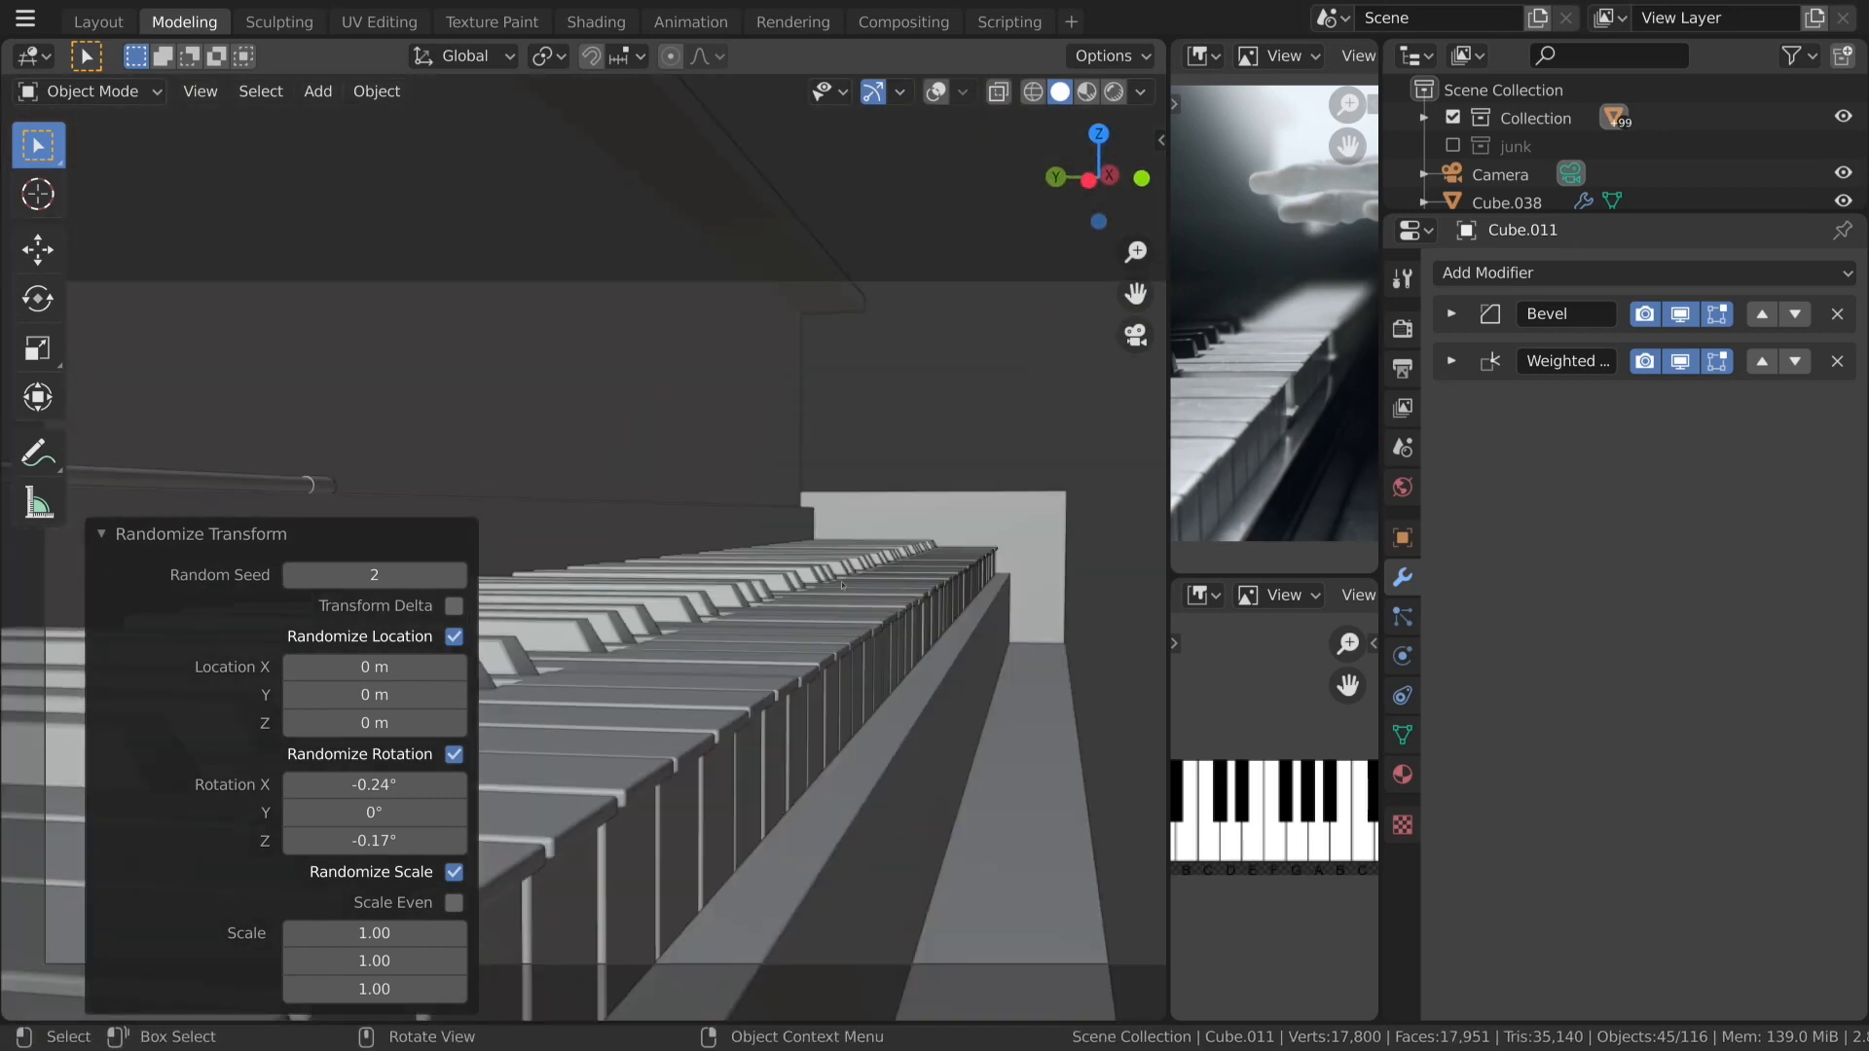
# Widen the reference image area and collapse the Randomize Transform settings to compare the keyboard with the photo.
pyautogui.moveTo(1168, 443); pyautogui.dragTo(743, 443)
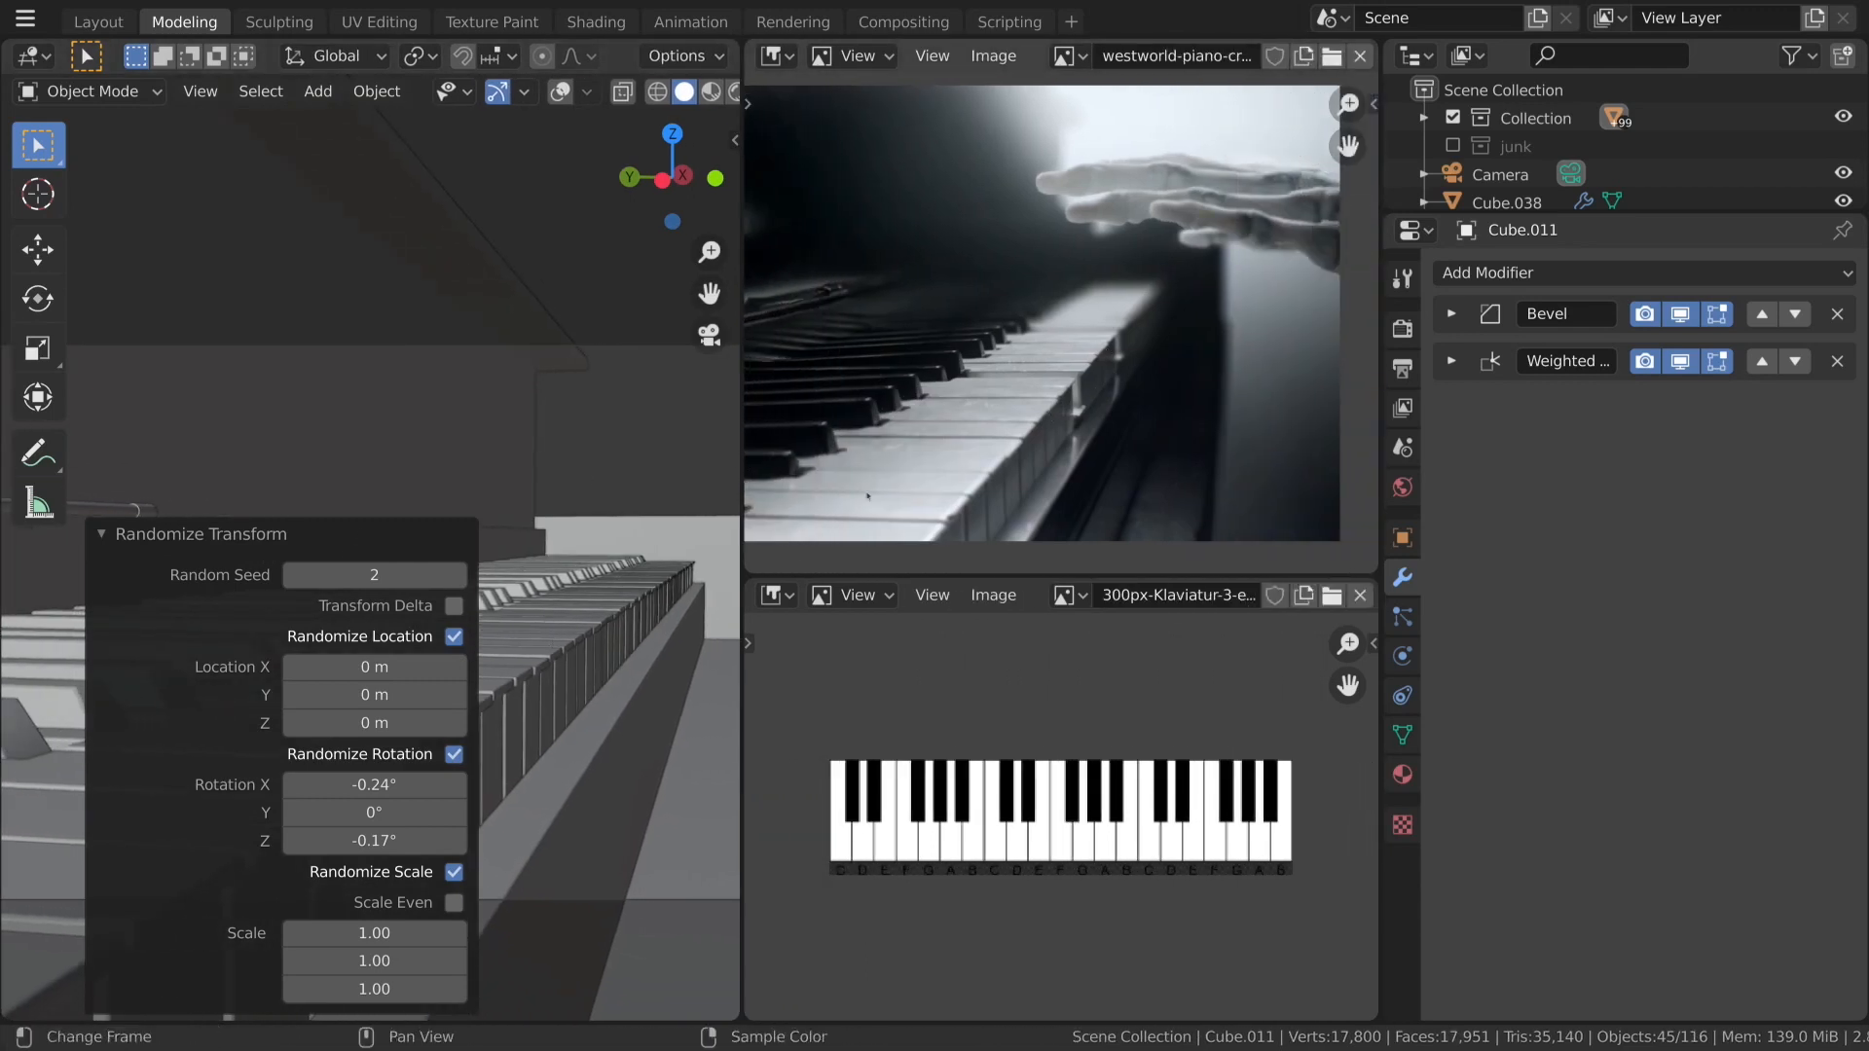
pyautogui.press('n')
pyautogui.press('n')
pyautogui.click(335, 540)
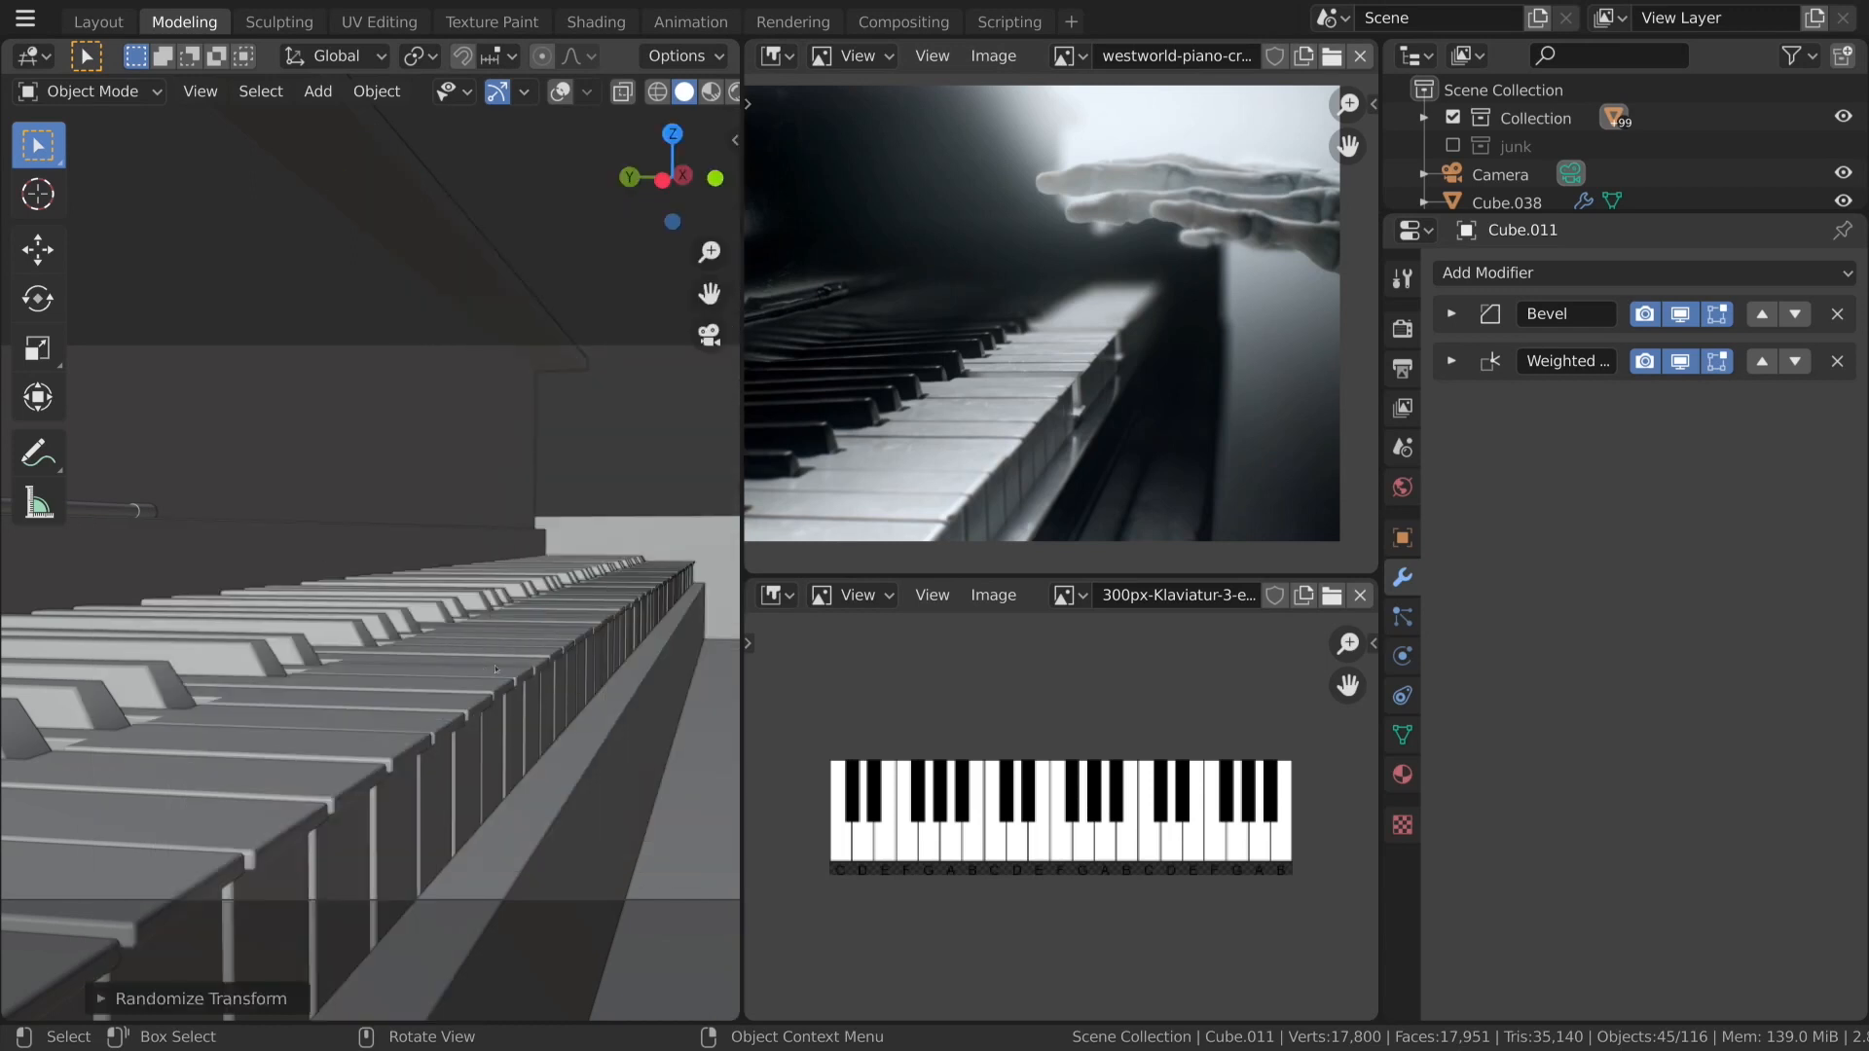
# Show the viewport overlays, select two separate white keys near the middle of the keyboard, and return to the camera view.
pyautogui.click(508, 635)
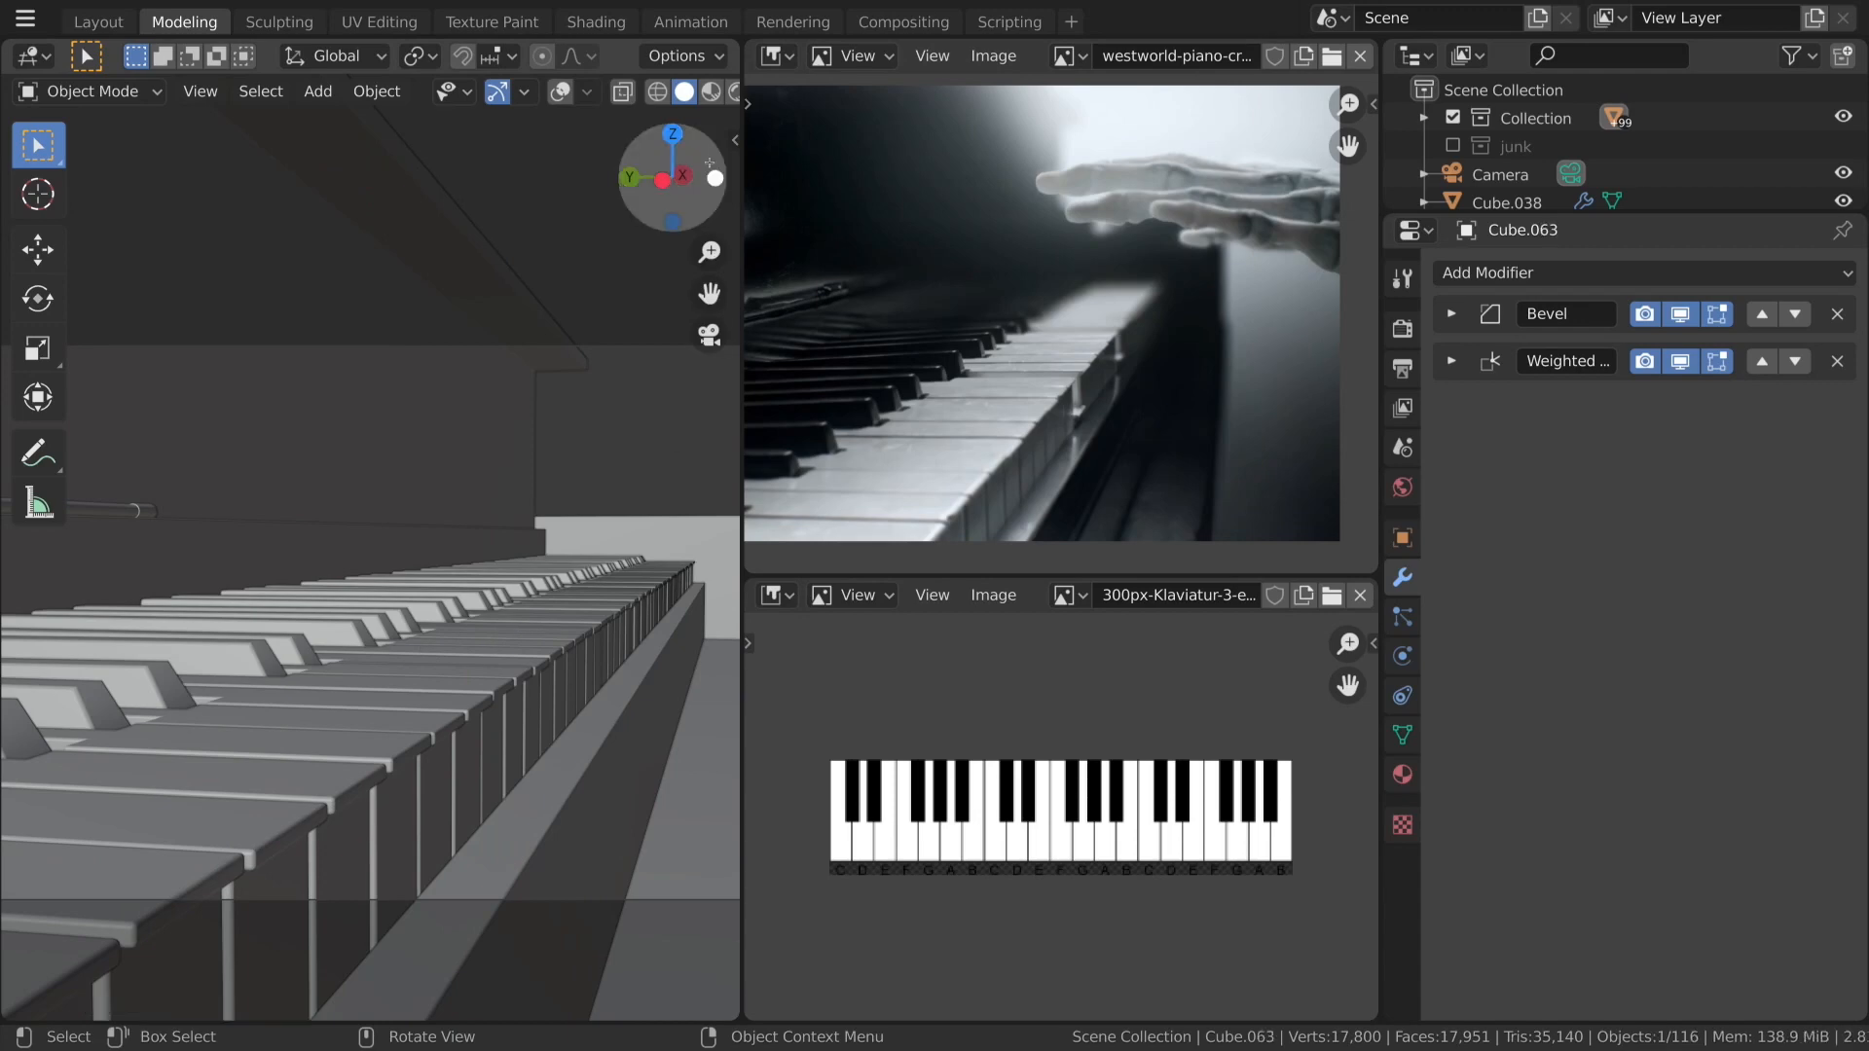
pyautogui.click(560, 90)
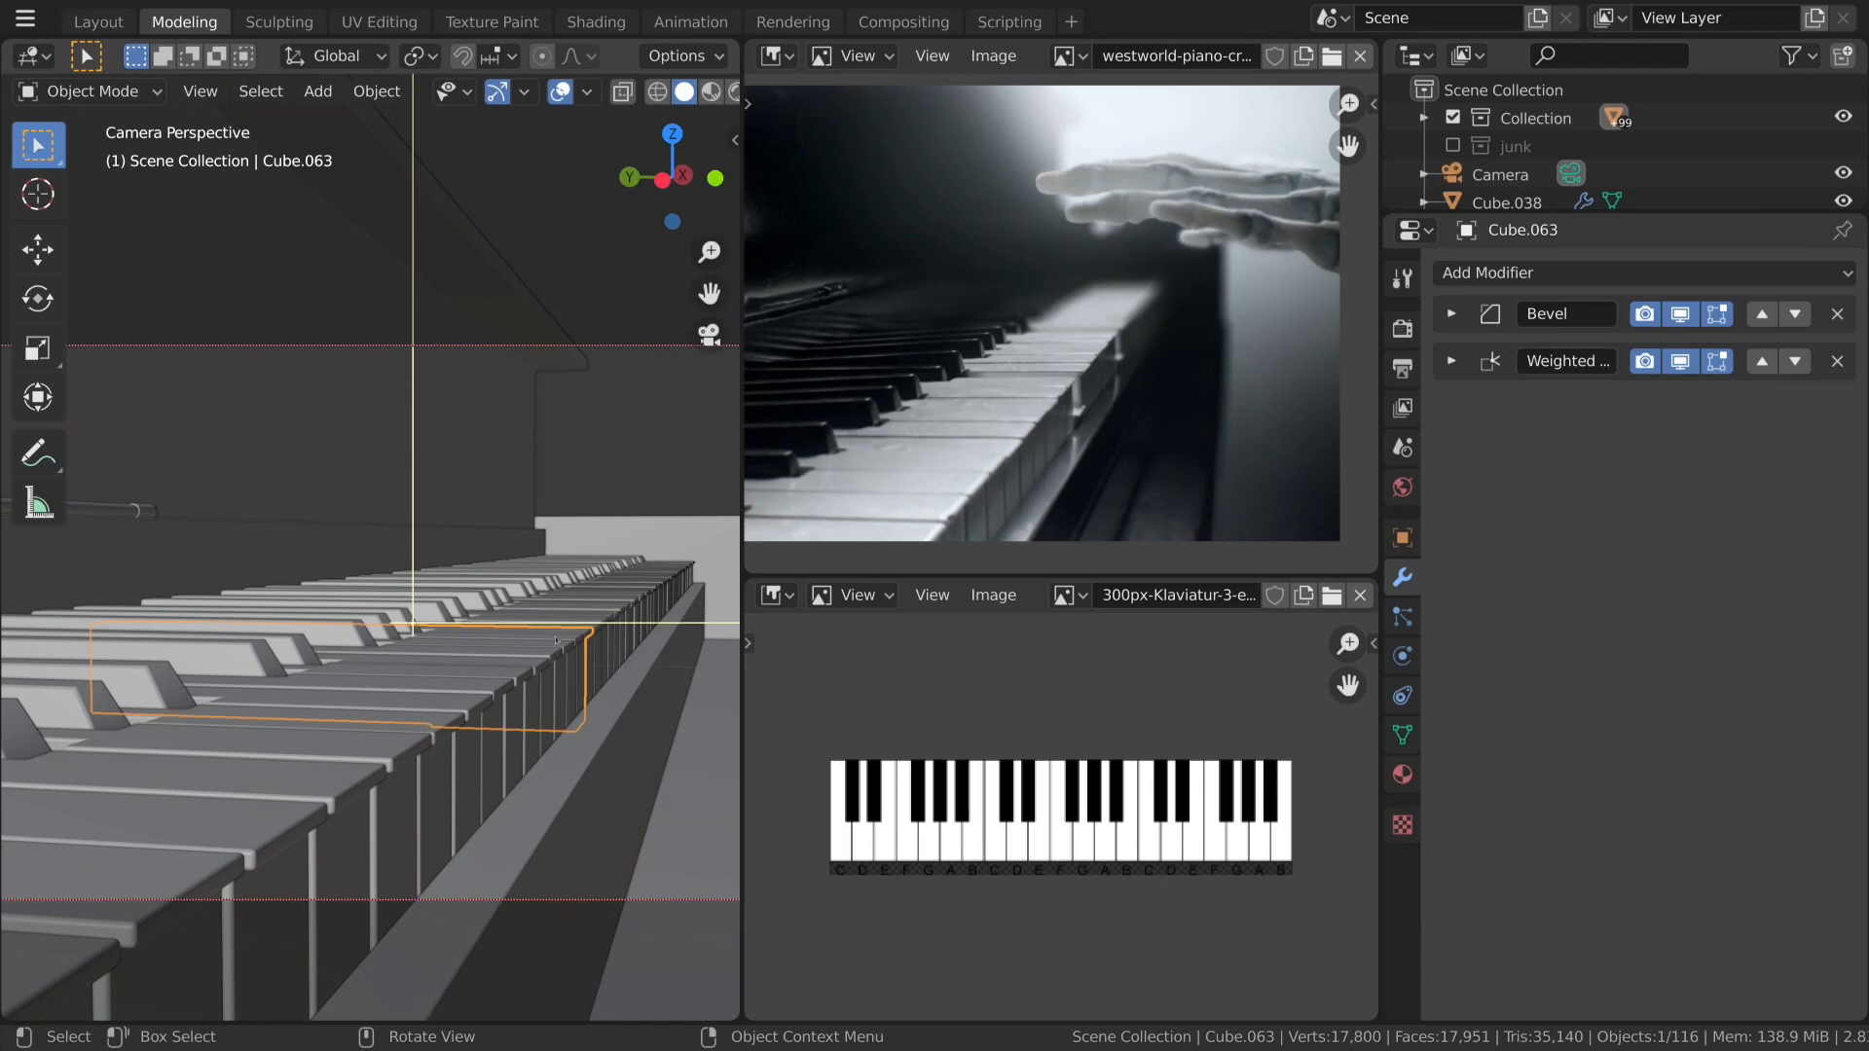
pyautogui.moveTo(560, 641); pyautogui.dragTo(292, 637, button='middle')
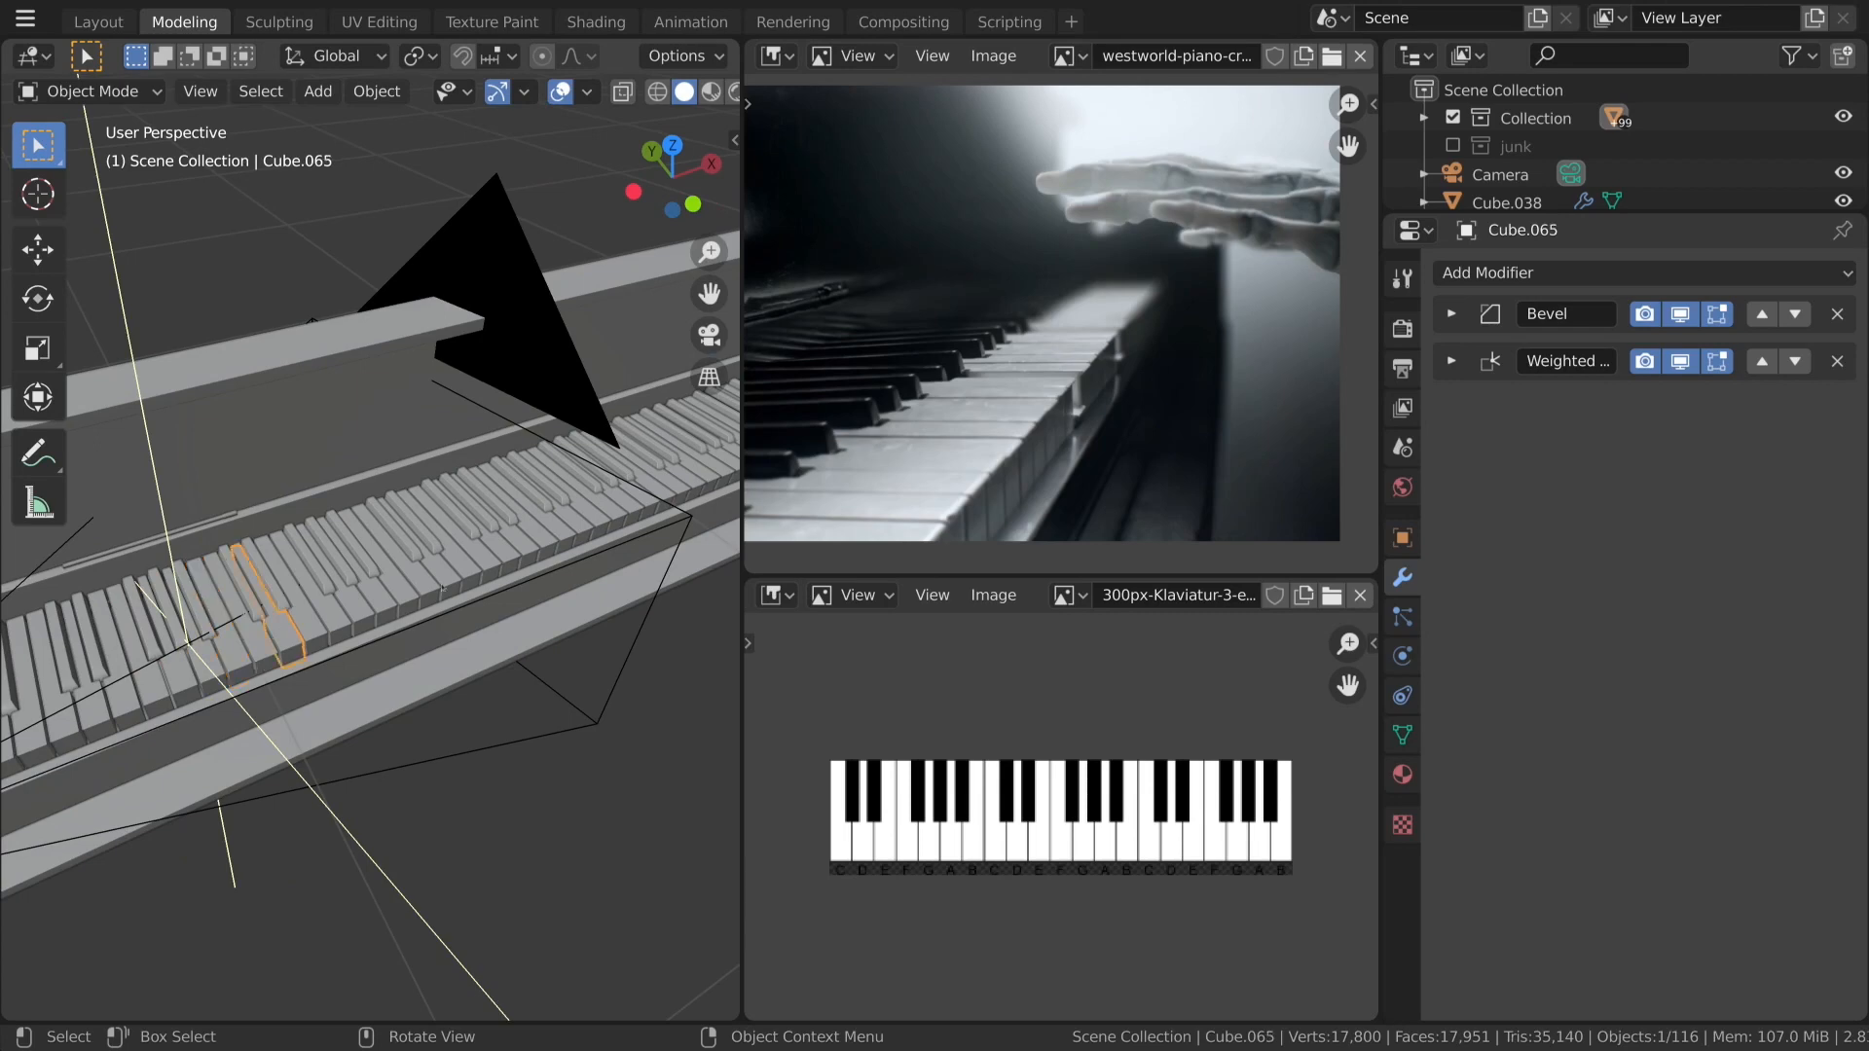
pyautogui.keyDown('shift'); pyautogui.click(409, 557); pyautogui.keyUp('shift')
pyautogui.press('KP_0')
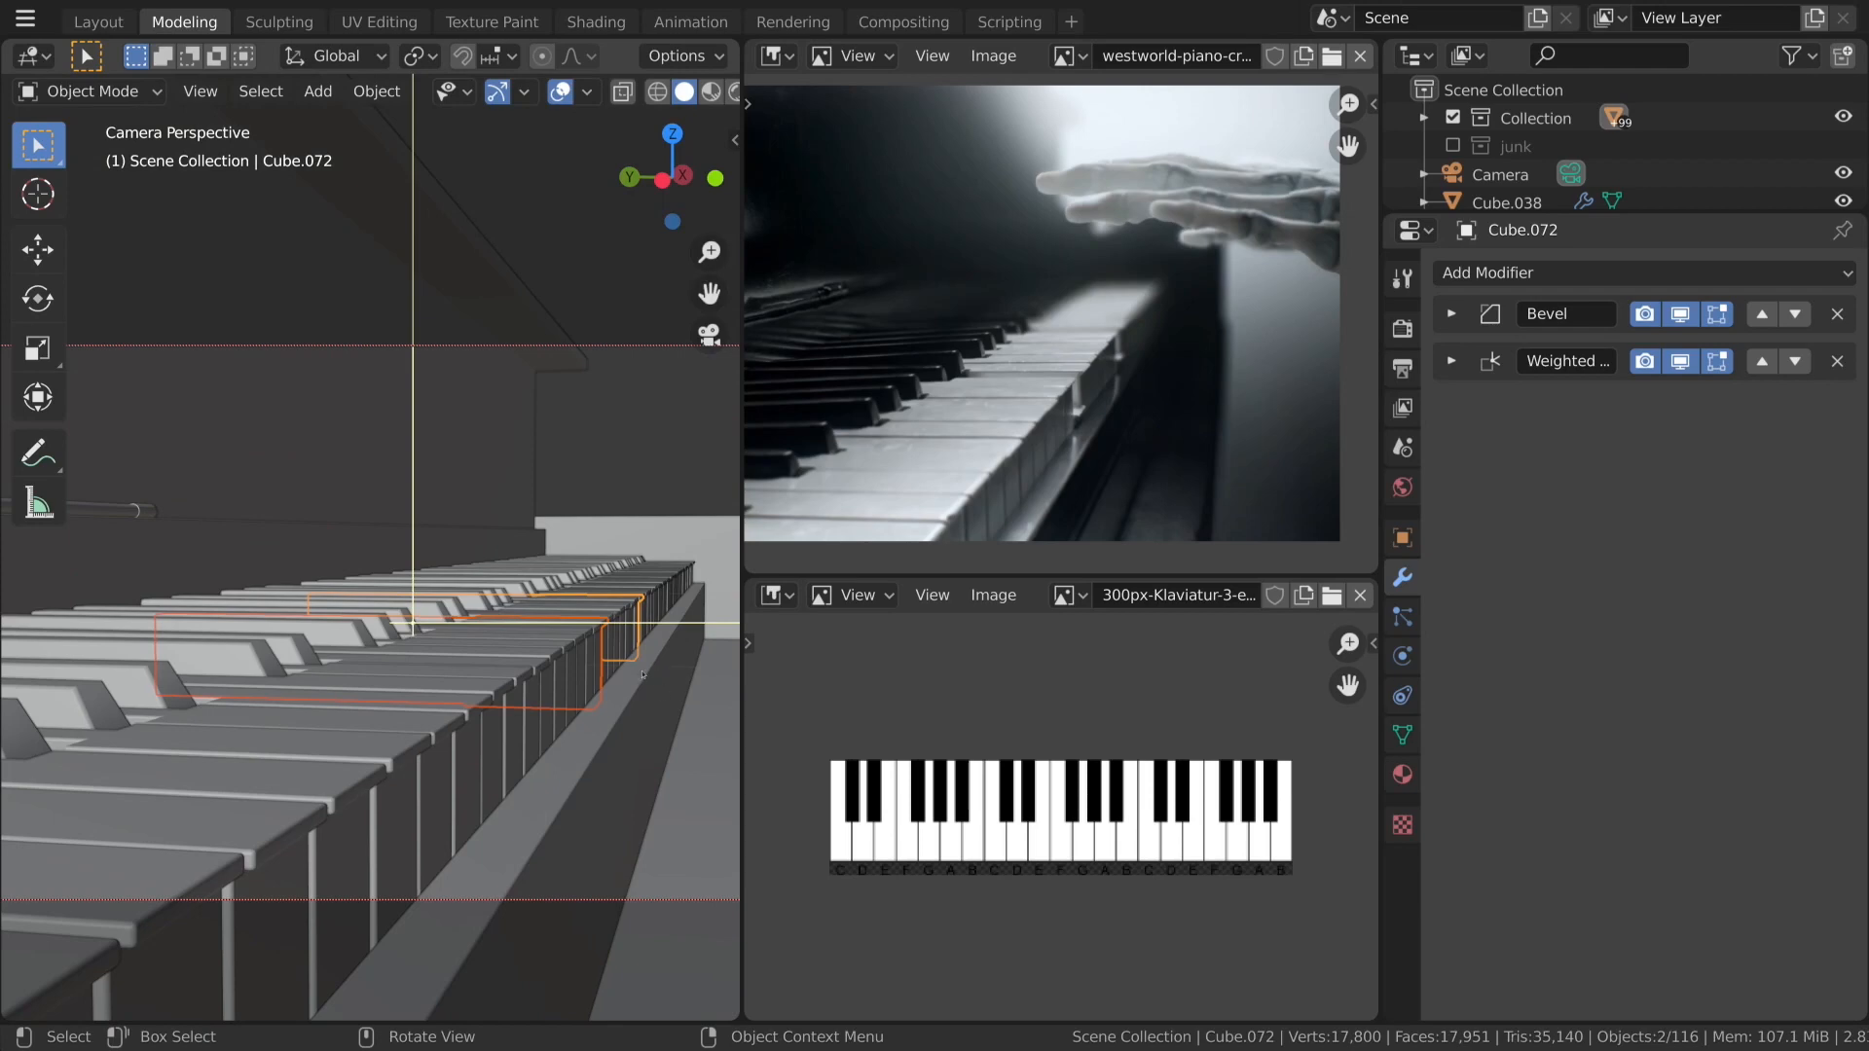
# Try to rotate the two selected white keys about their local Y axis.
pyautogui.press('r')
pyautogui.press('y')
pyautogui.press('y')
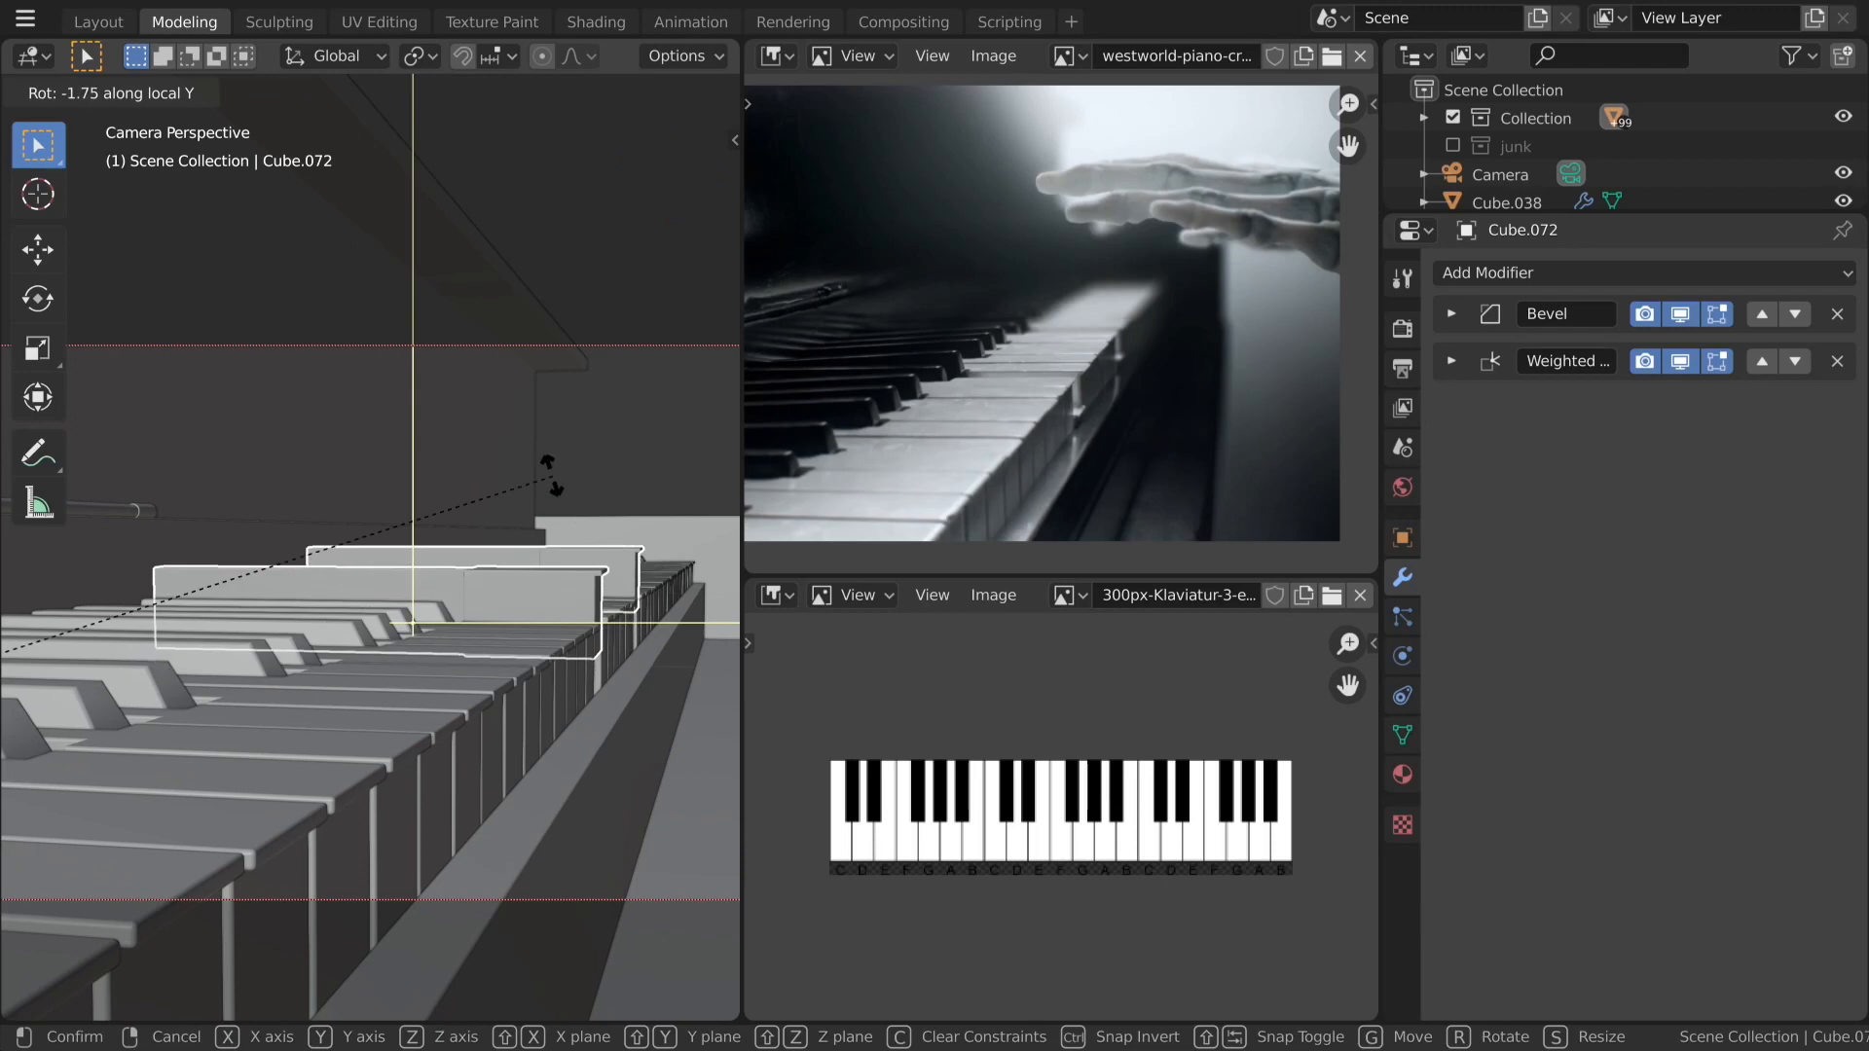
pyautogui.click(577, 611)
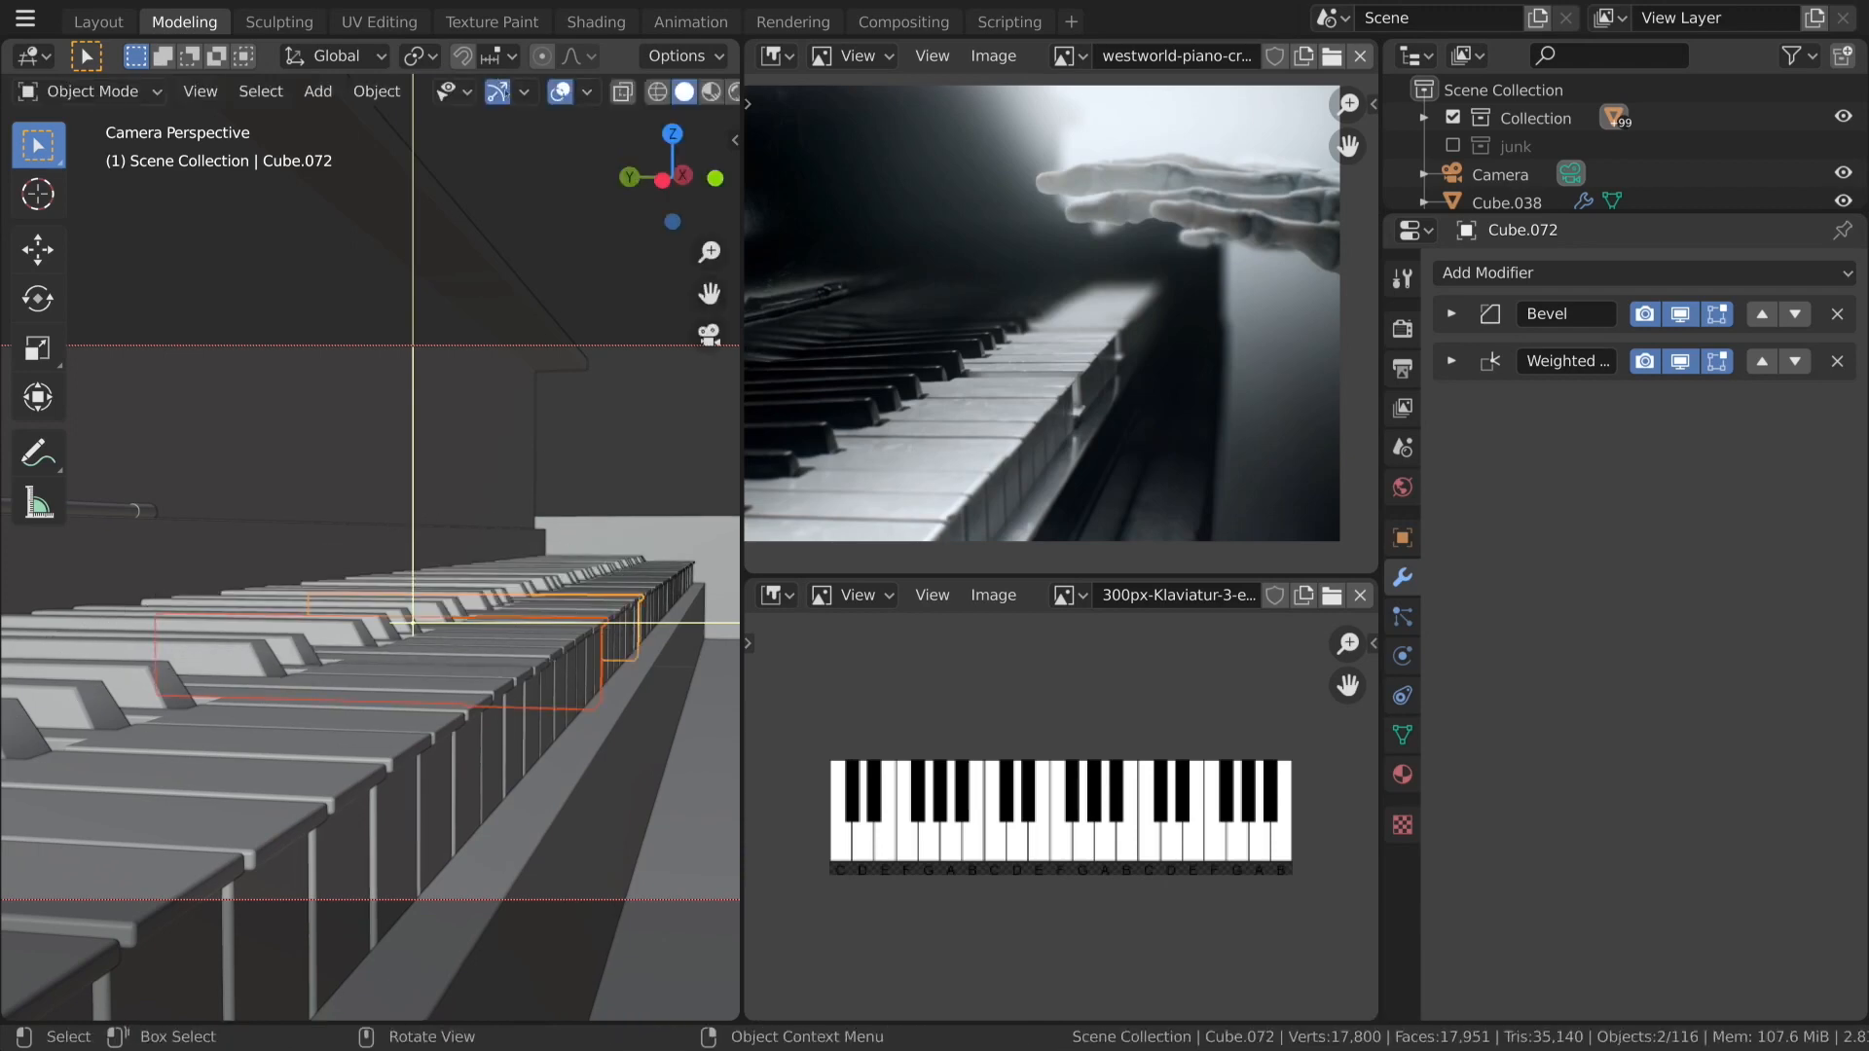
pyautogui.click(525, 93)
pyautogui.click(467, 91)
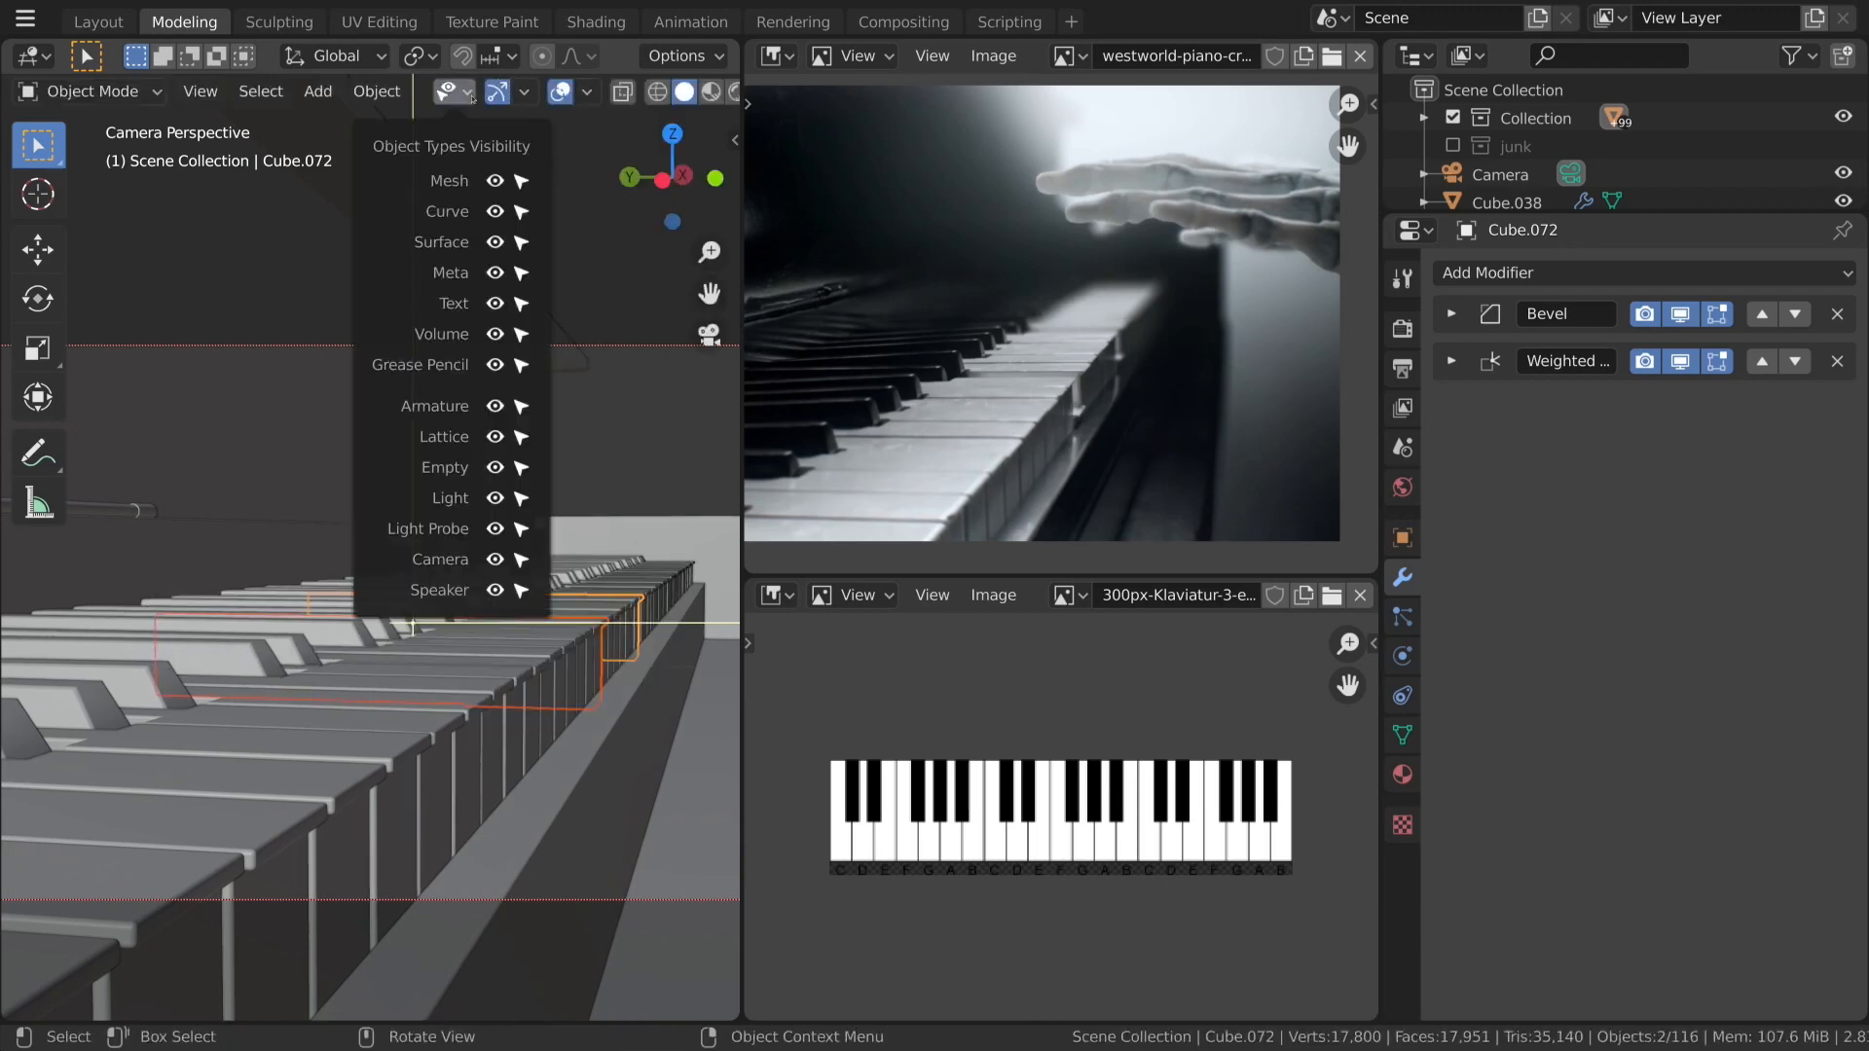
pyautogui.click(586, 92)
pyautogui.scroll(-2, 588, 100)
pyautogui.scroll(2, 588, 100)
pyautogui.click(525, 92)
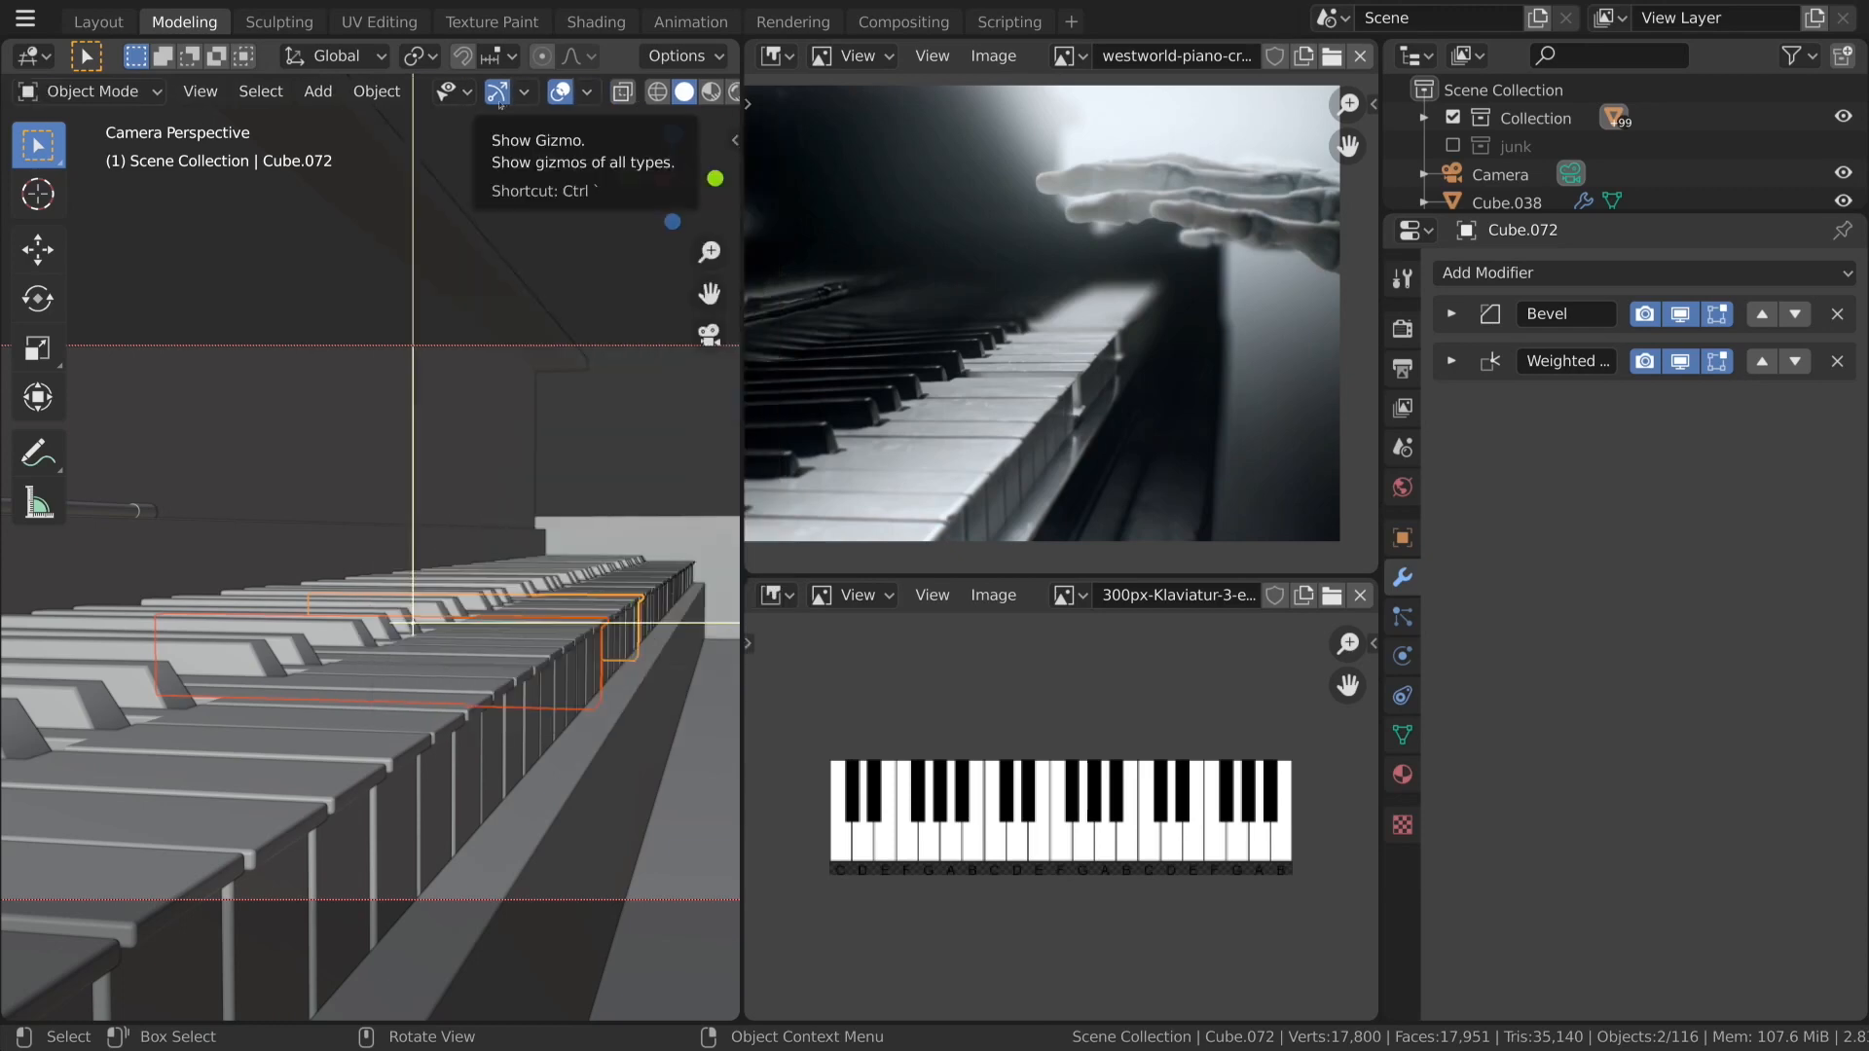
pyautogui.click(467, 93)
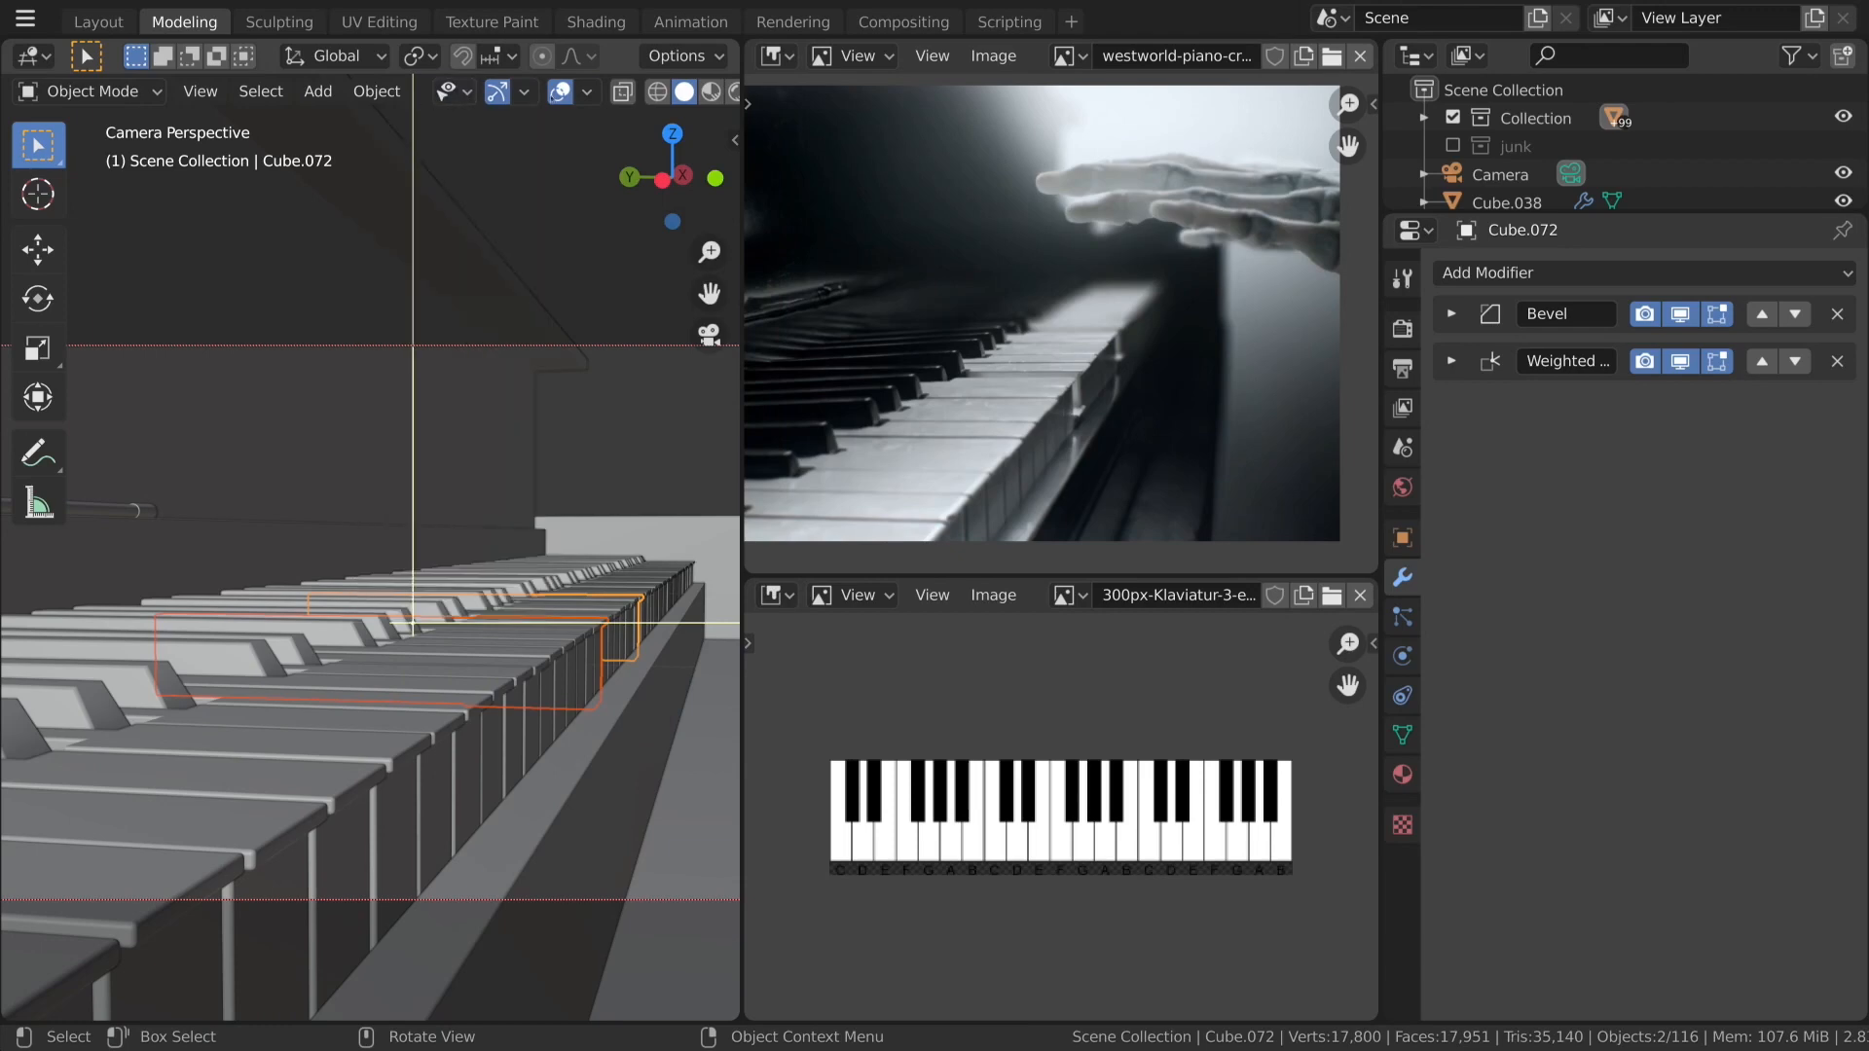
pyautogui.click(586, 92)
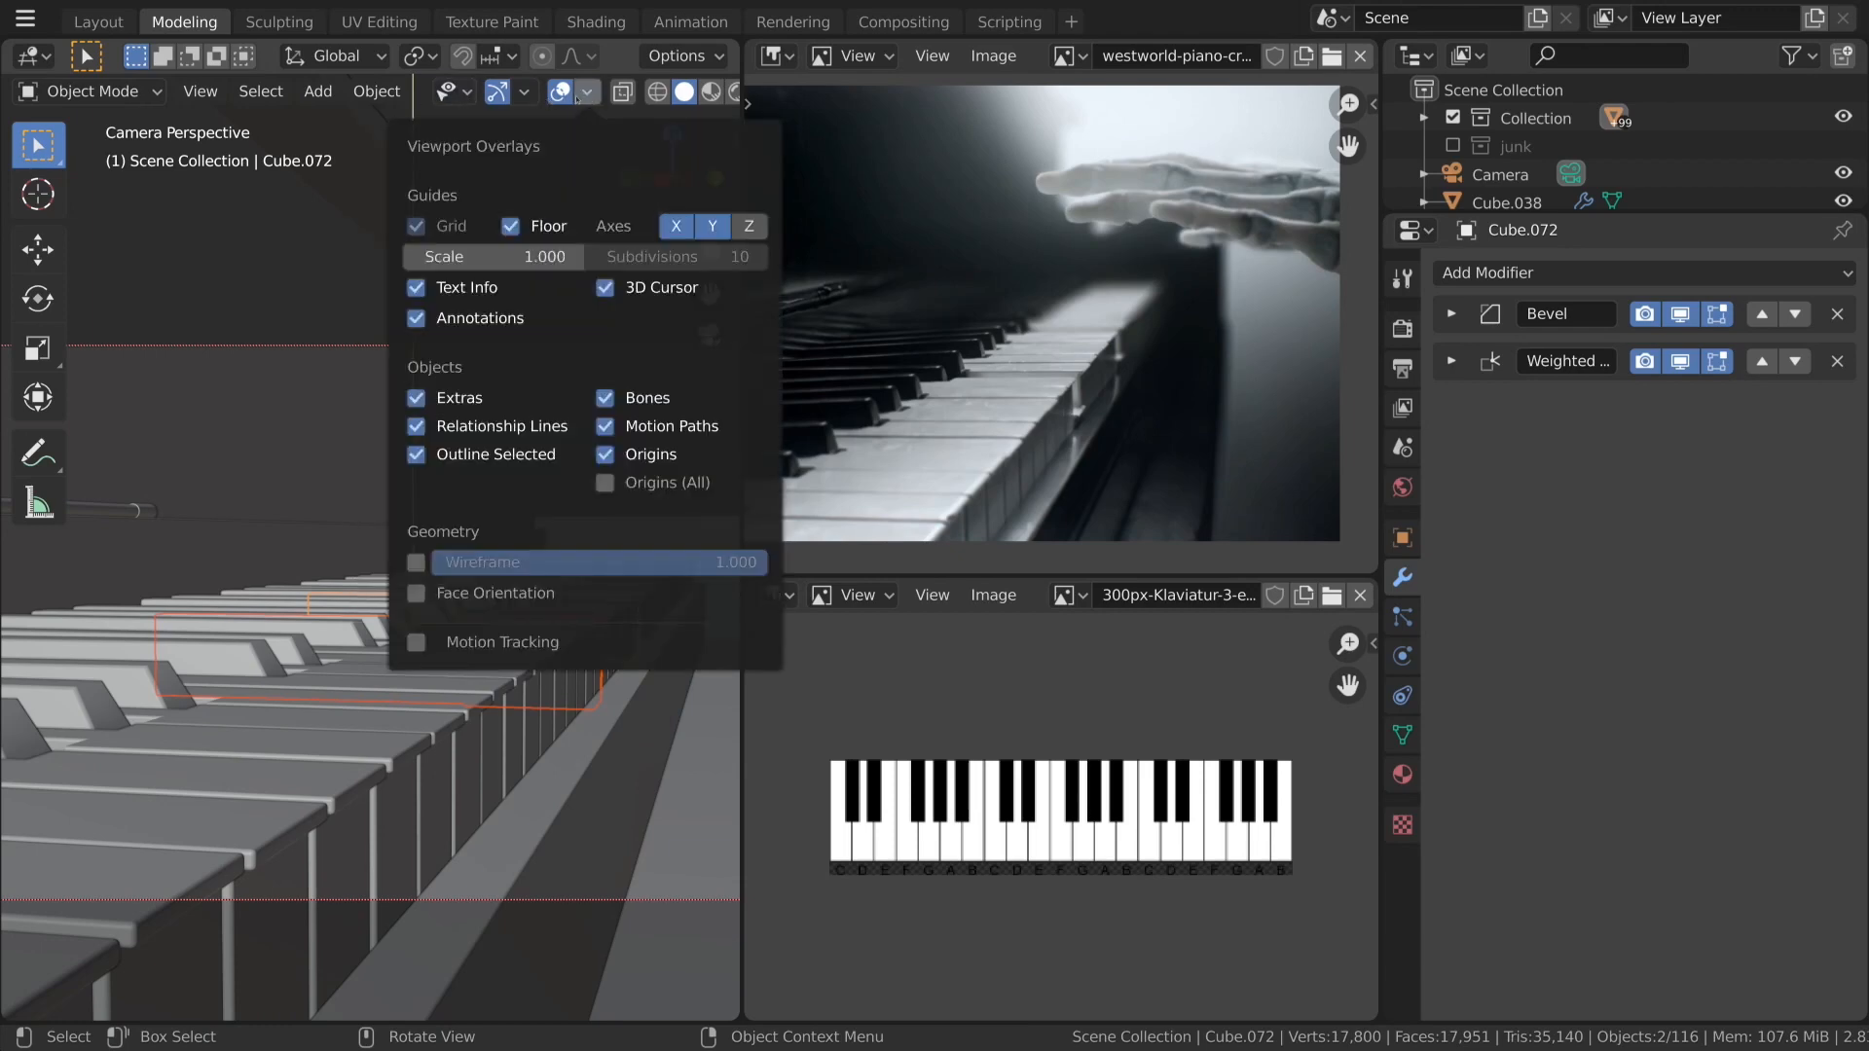
pyautogui.scroll(-2, 584, 95)
pyautogui.scroll(-5, 614, 110)
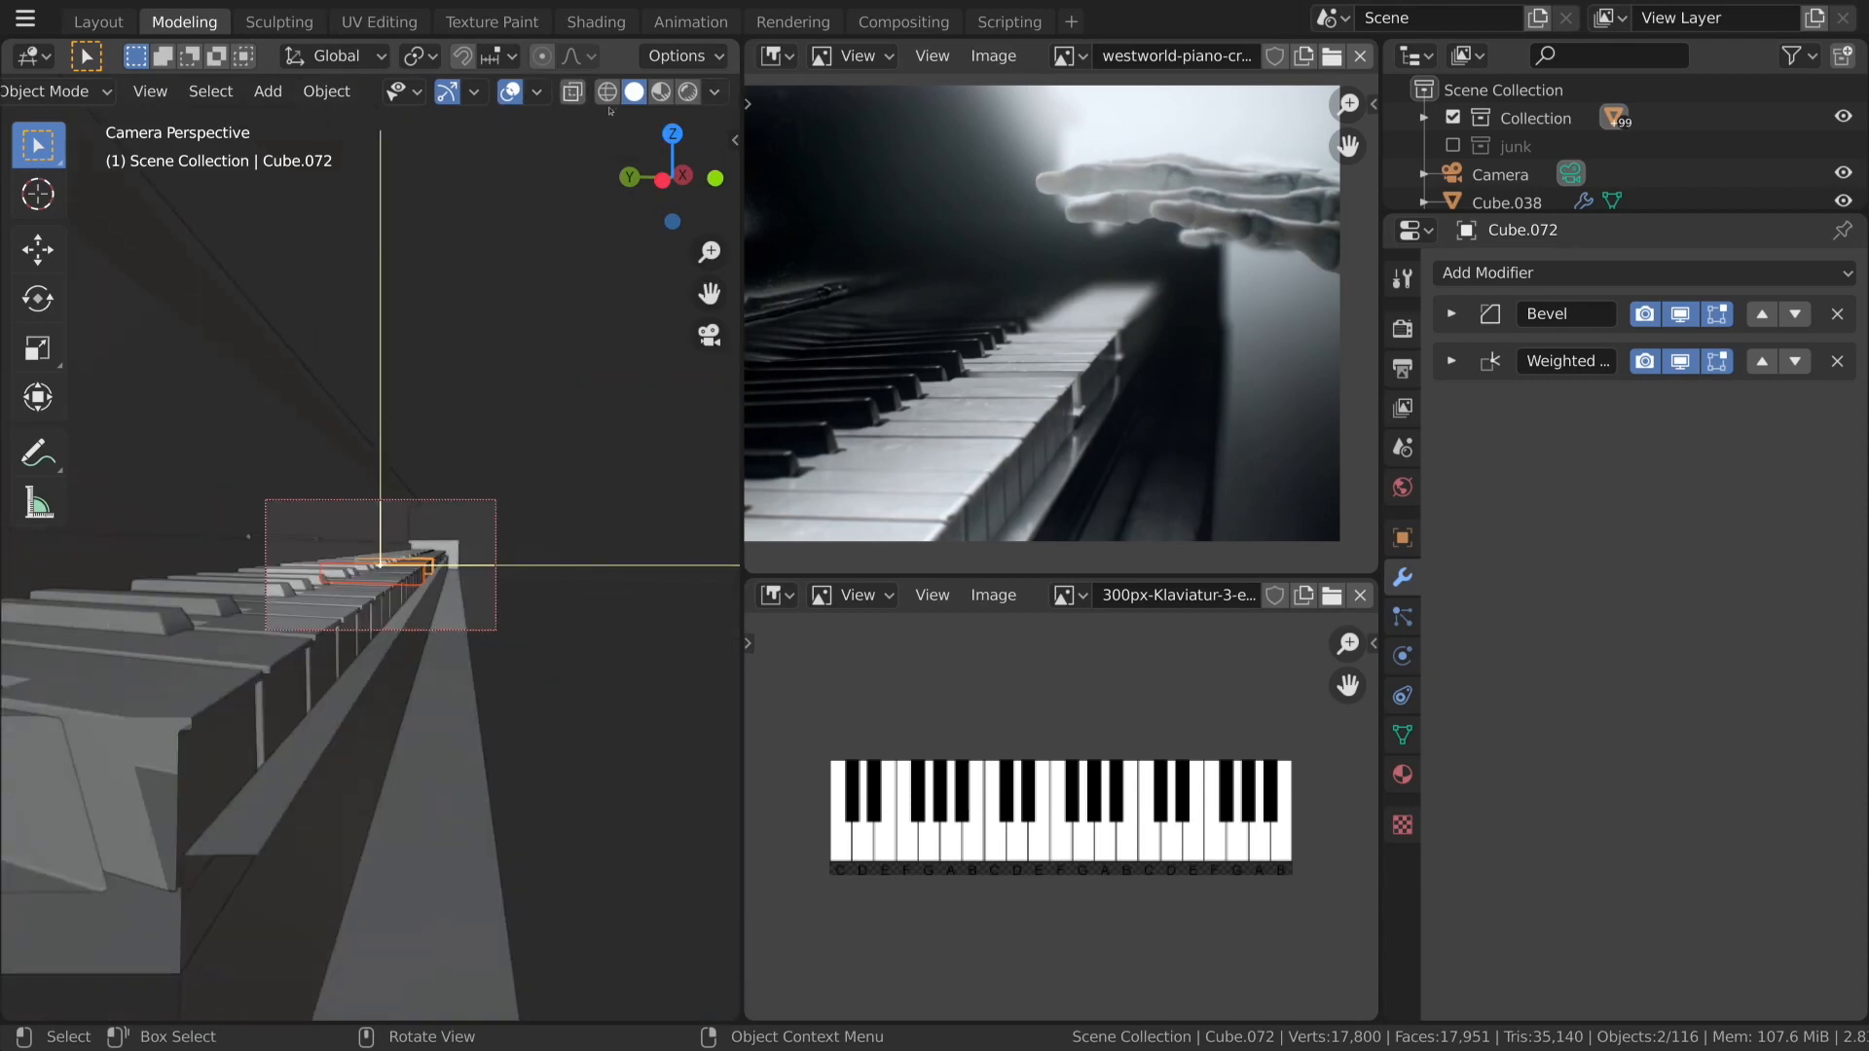
pyautogui.scroll(4, 610, 110)
# Set the transform pivot point to Individual Origins and try to rotate the two selected white keys about their local X axis.
pyautogui.click(431, 57)
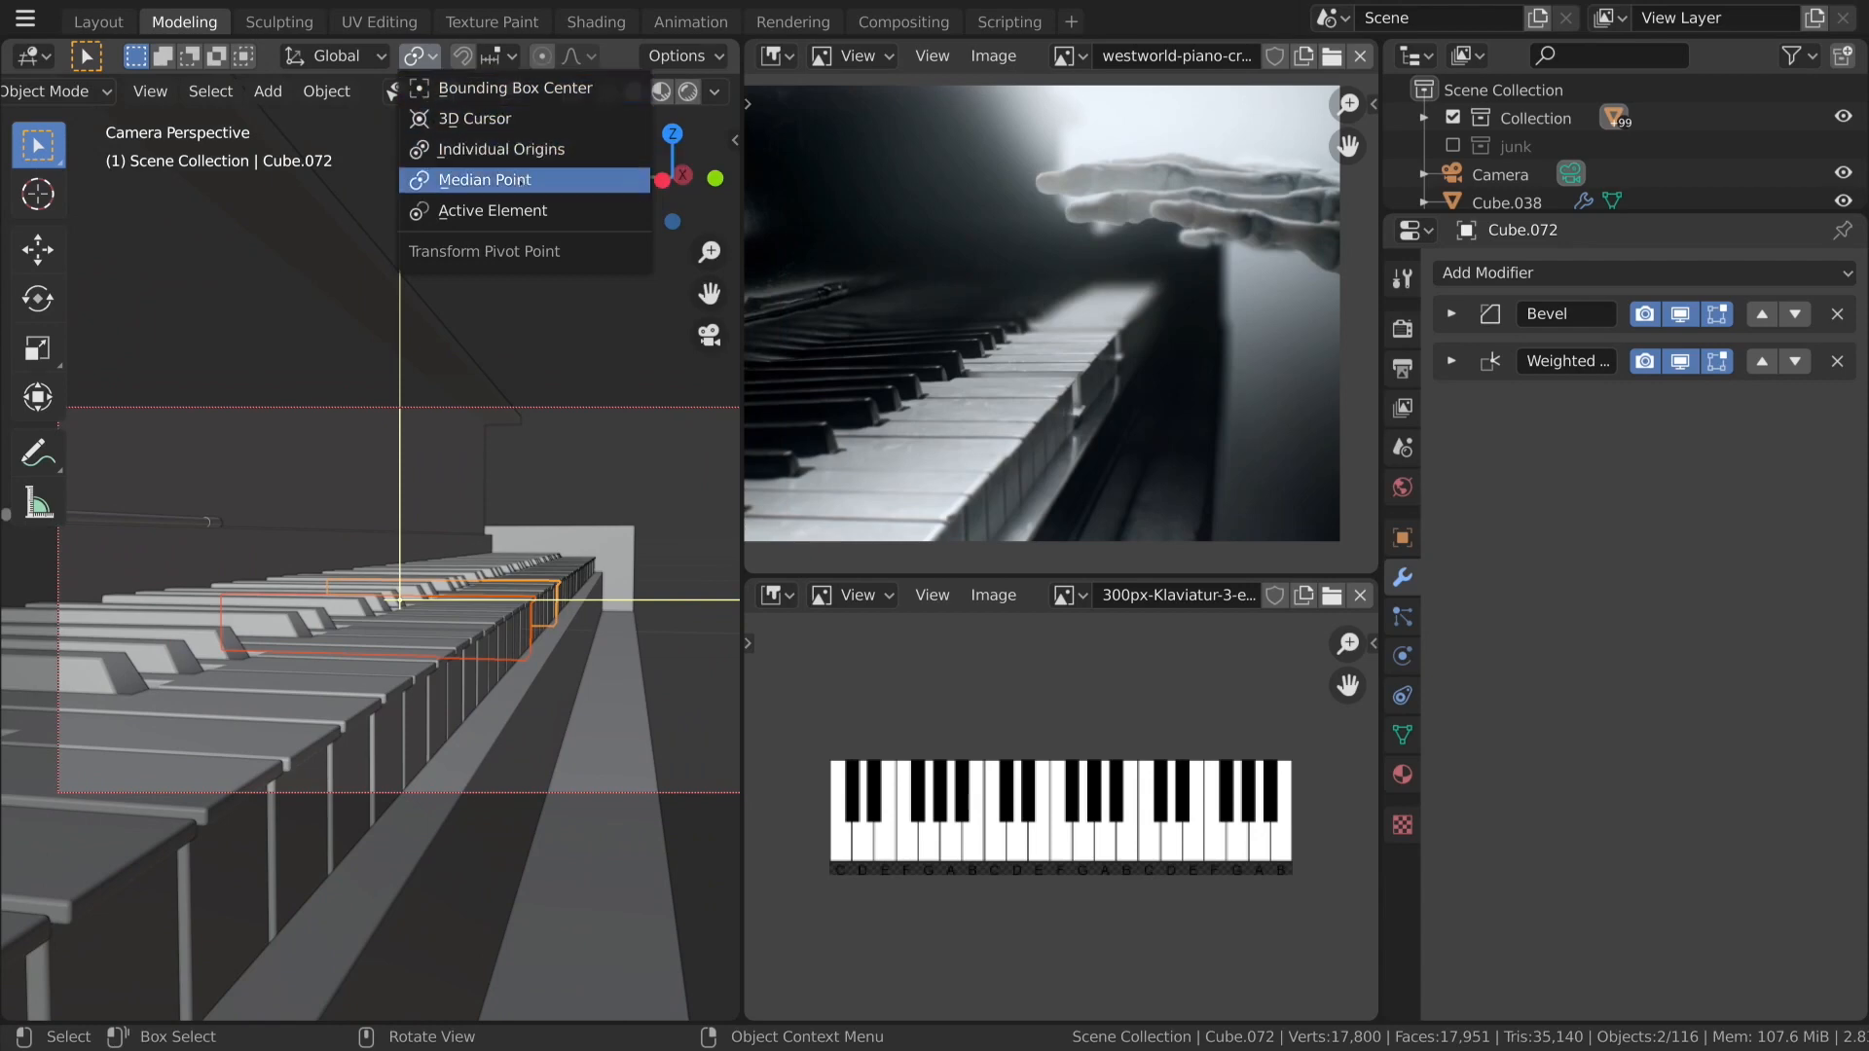
pyautogui.click(521, 156)
pyautogui.scroll(3, 508, 798)
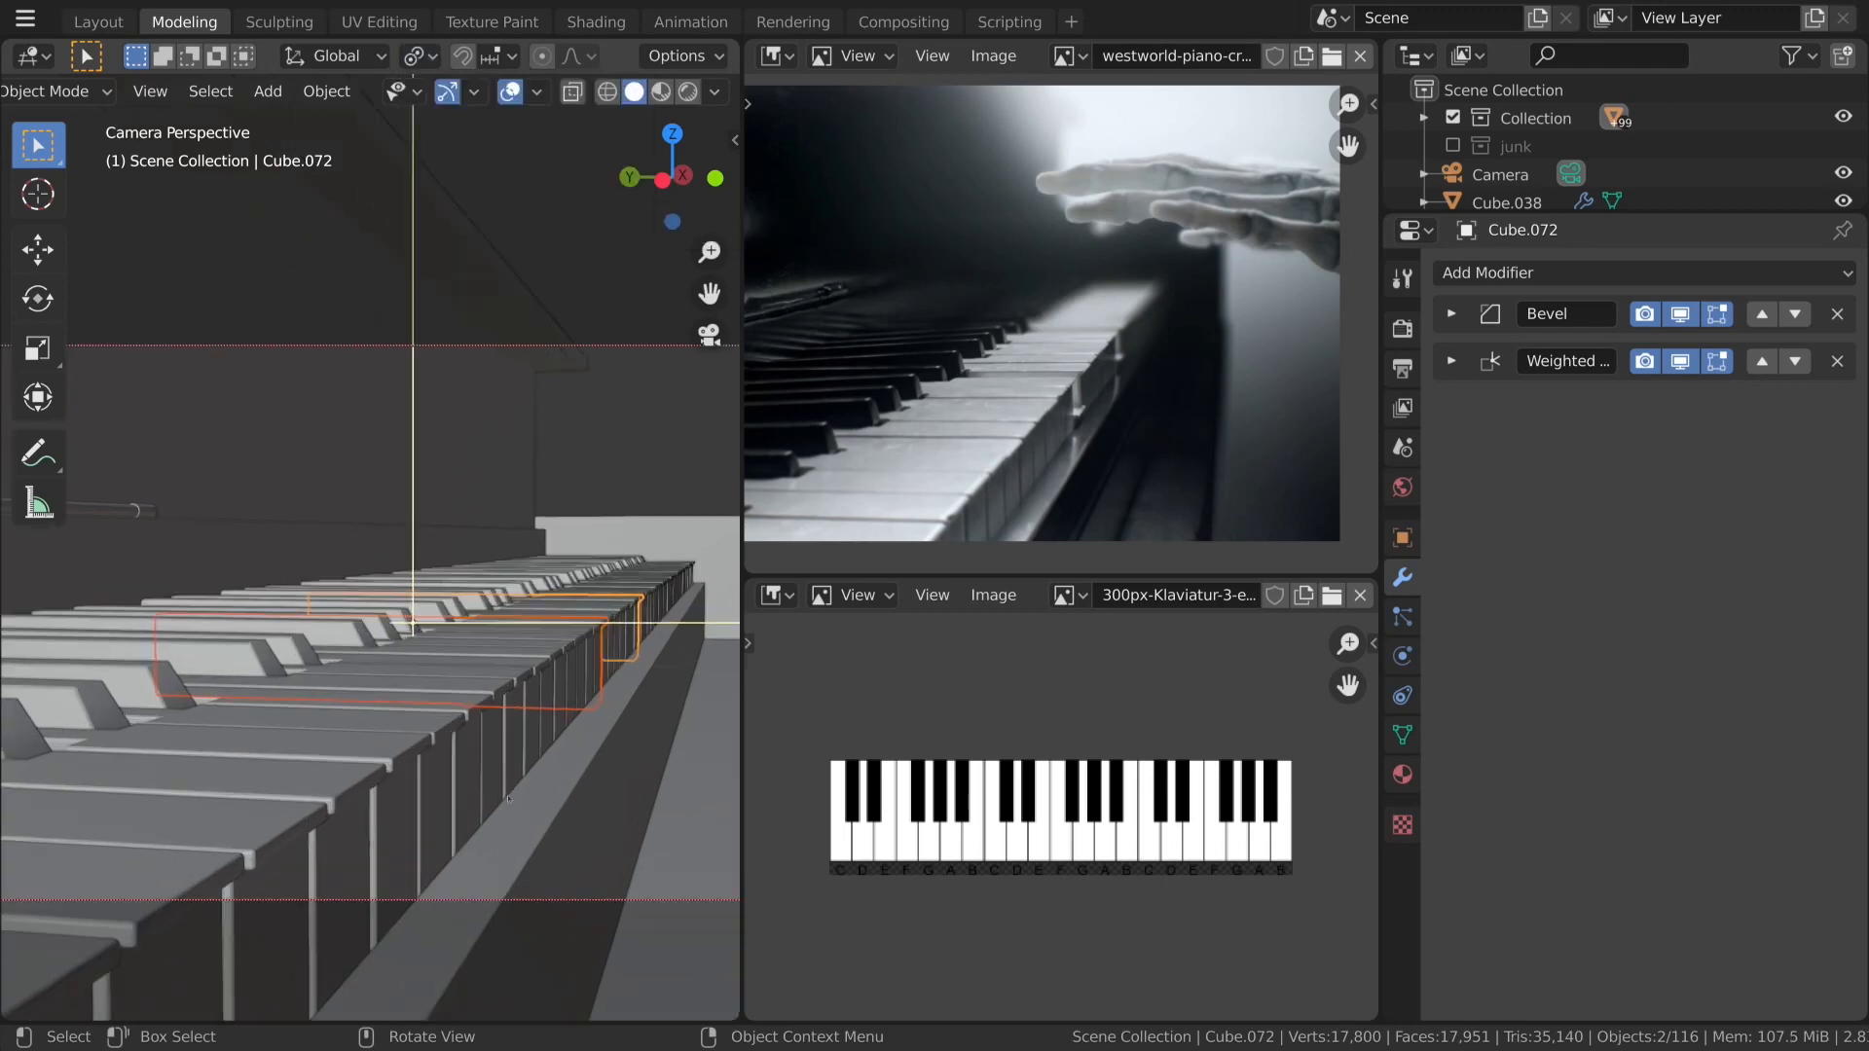
pyautogui.scroll(-1, 588, 784)
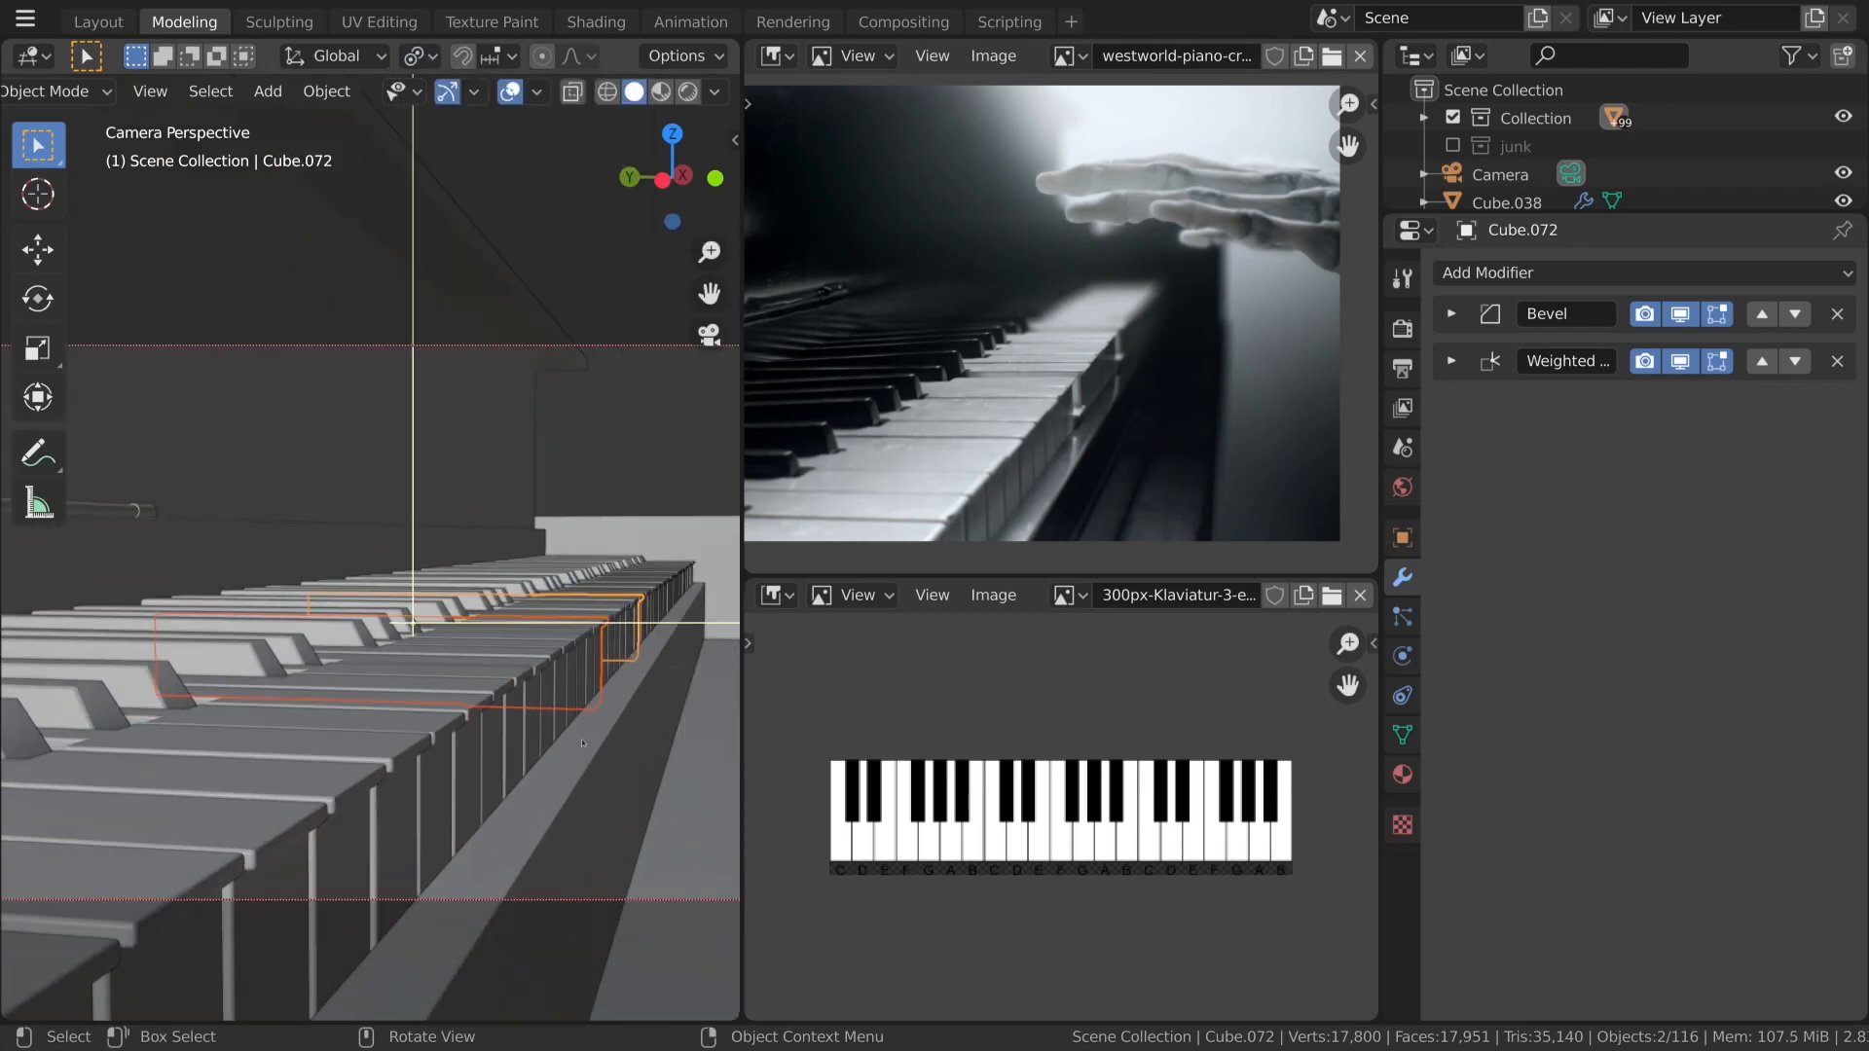
pyautogui.press('r')
pyautogui.press('y')
pyautogui.press('y')
pyautogui.press('x')
pyautogui.press('x')
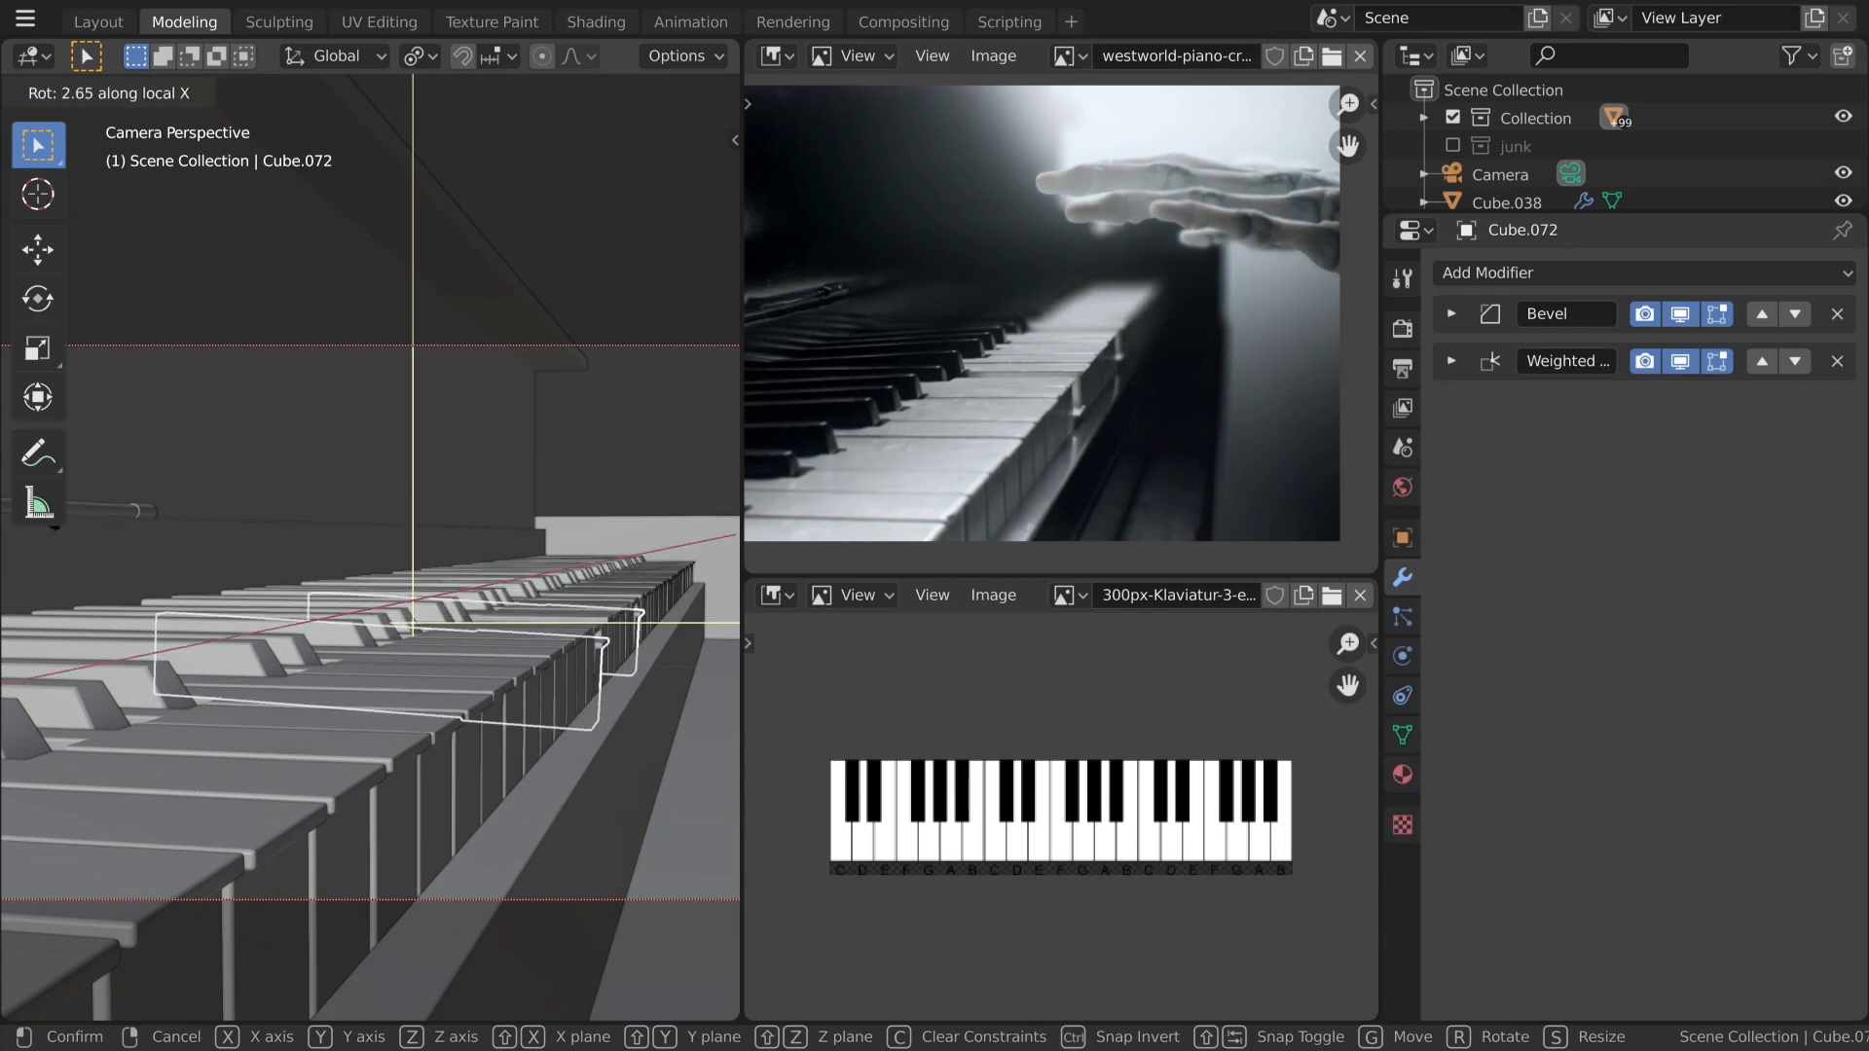
pyautogui.click(590, 647)
pyautogui.keyDown('shift'); pyautogui.moveTo(643, 654); pyautogui.dragTo(445, 609, button='middle'); pyautogui.keyUp('shift')
pyautogui.scroll(3, 445, 608)
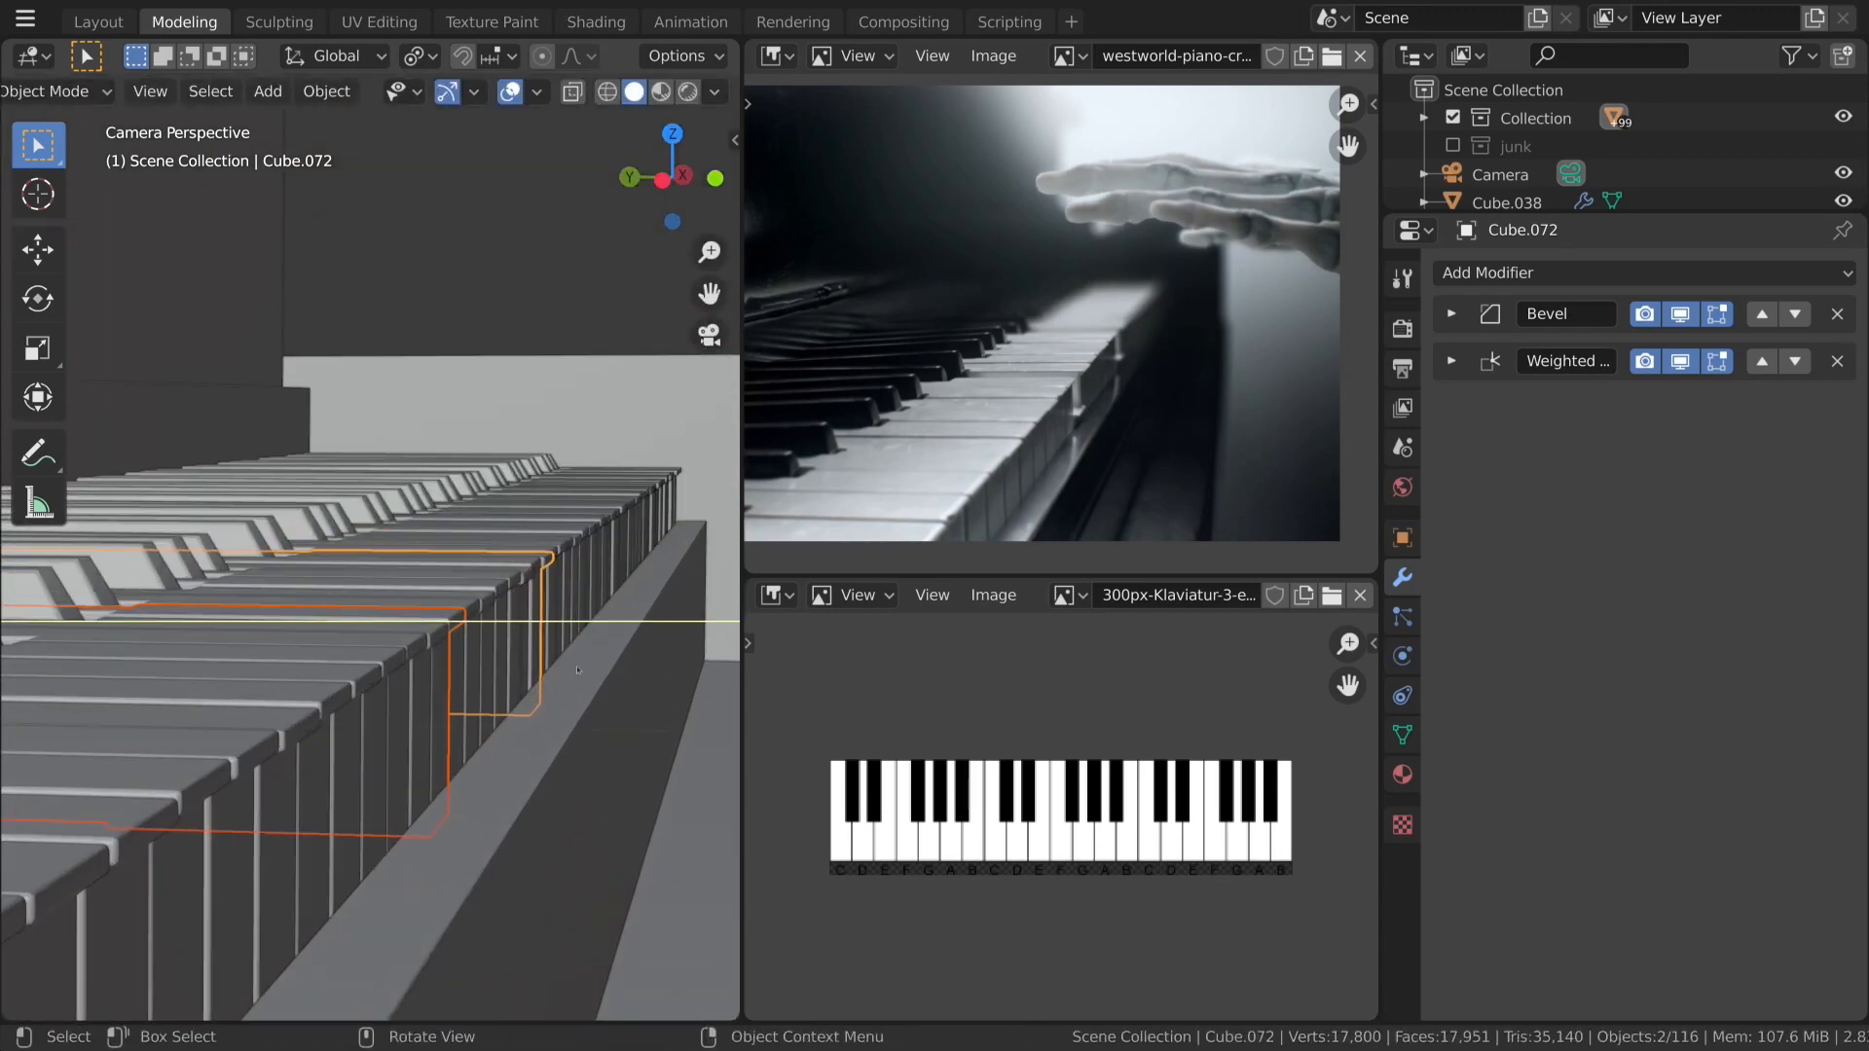
pyautogui.press('r')
pyautogui.press('x')
pyautogui.press('x')
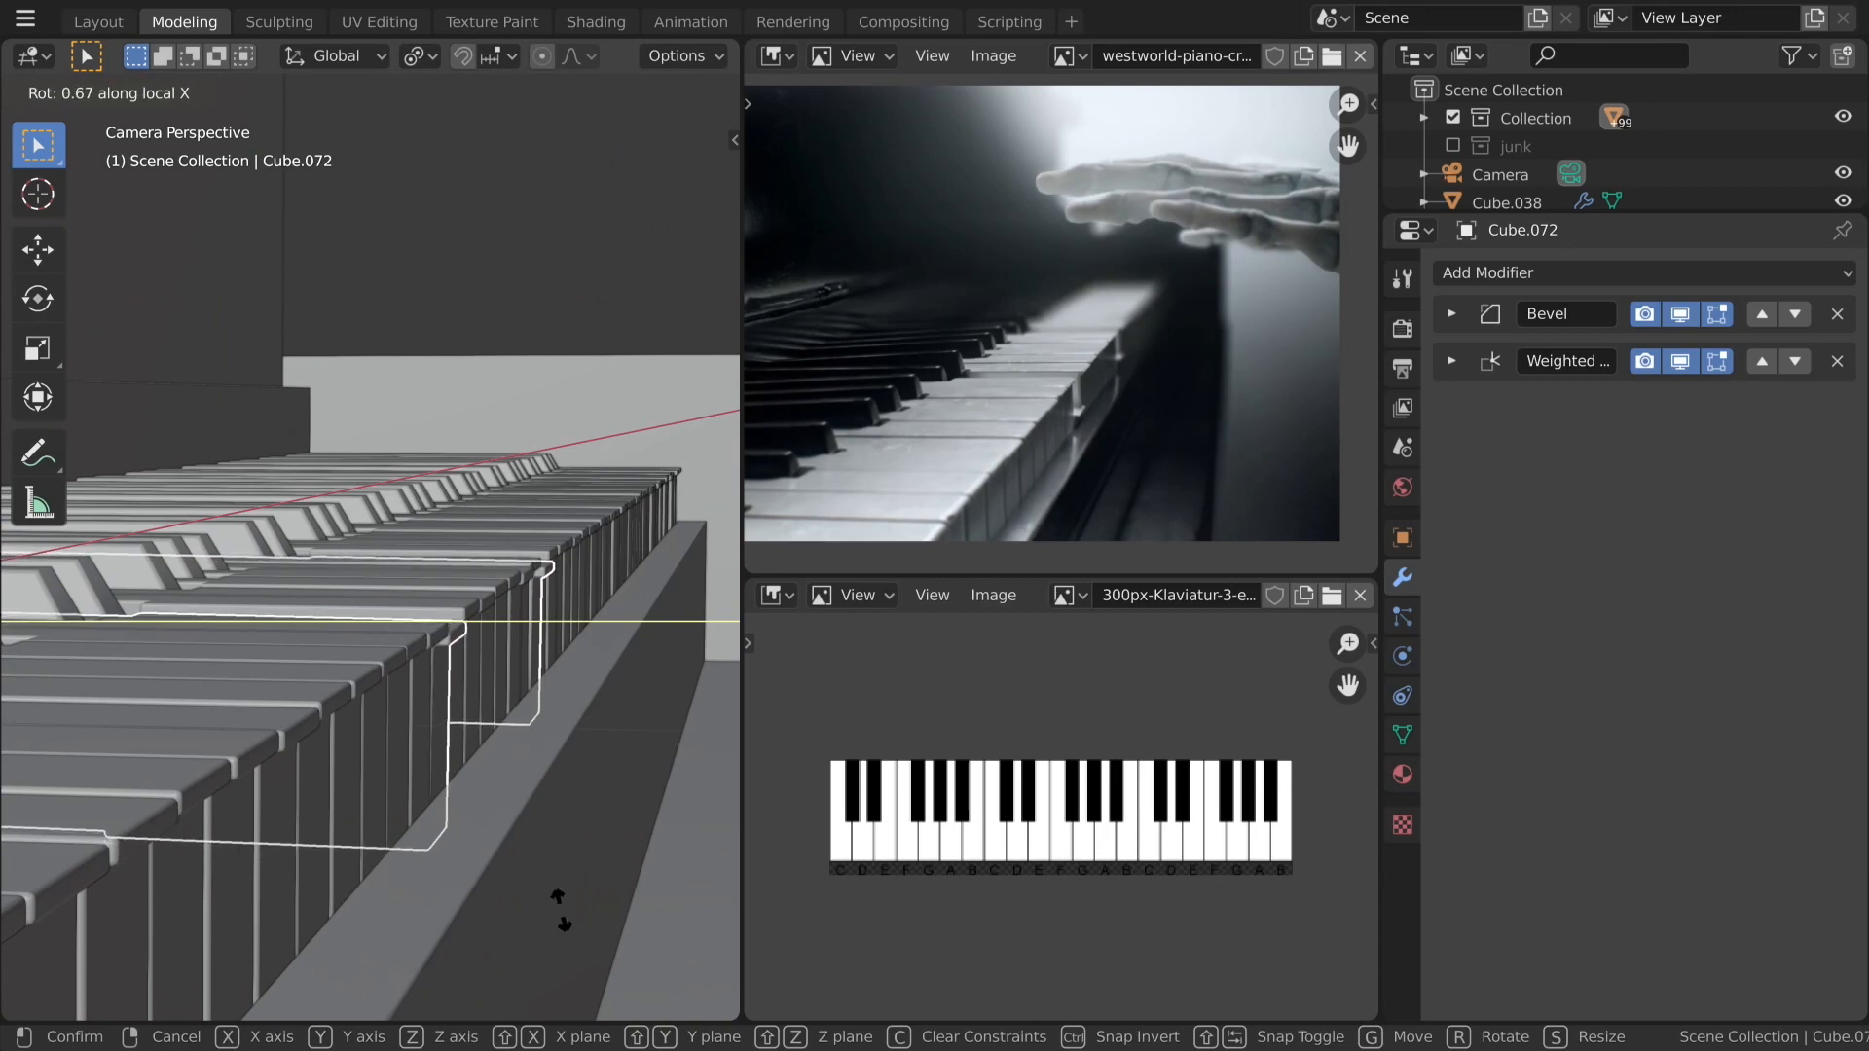
pyautogui.click(651, 804)
pyautogui.scroll(-5, 591, 546)
# Rotate the two selected white keys downward about their local X axis so they look pressed.
pyautogui.press('r')
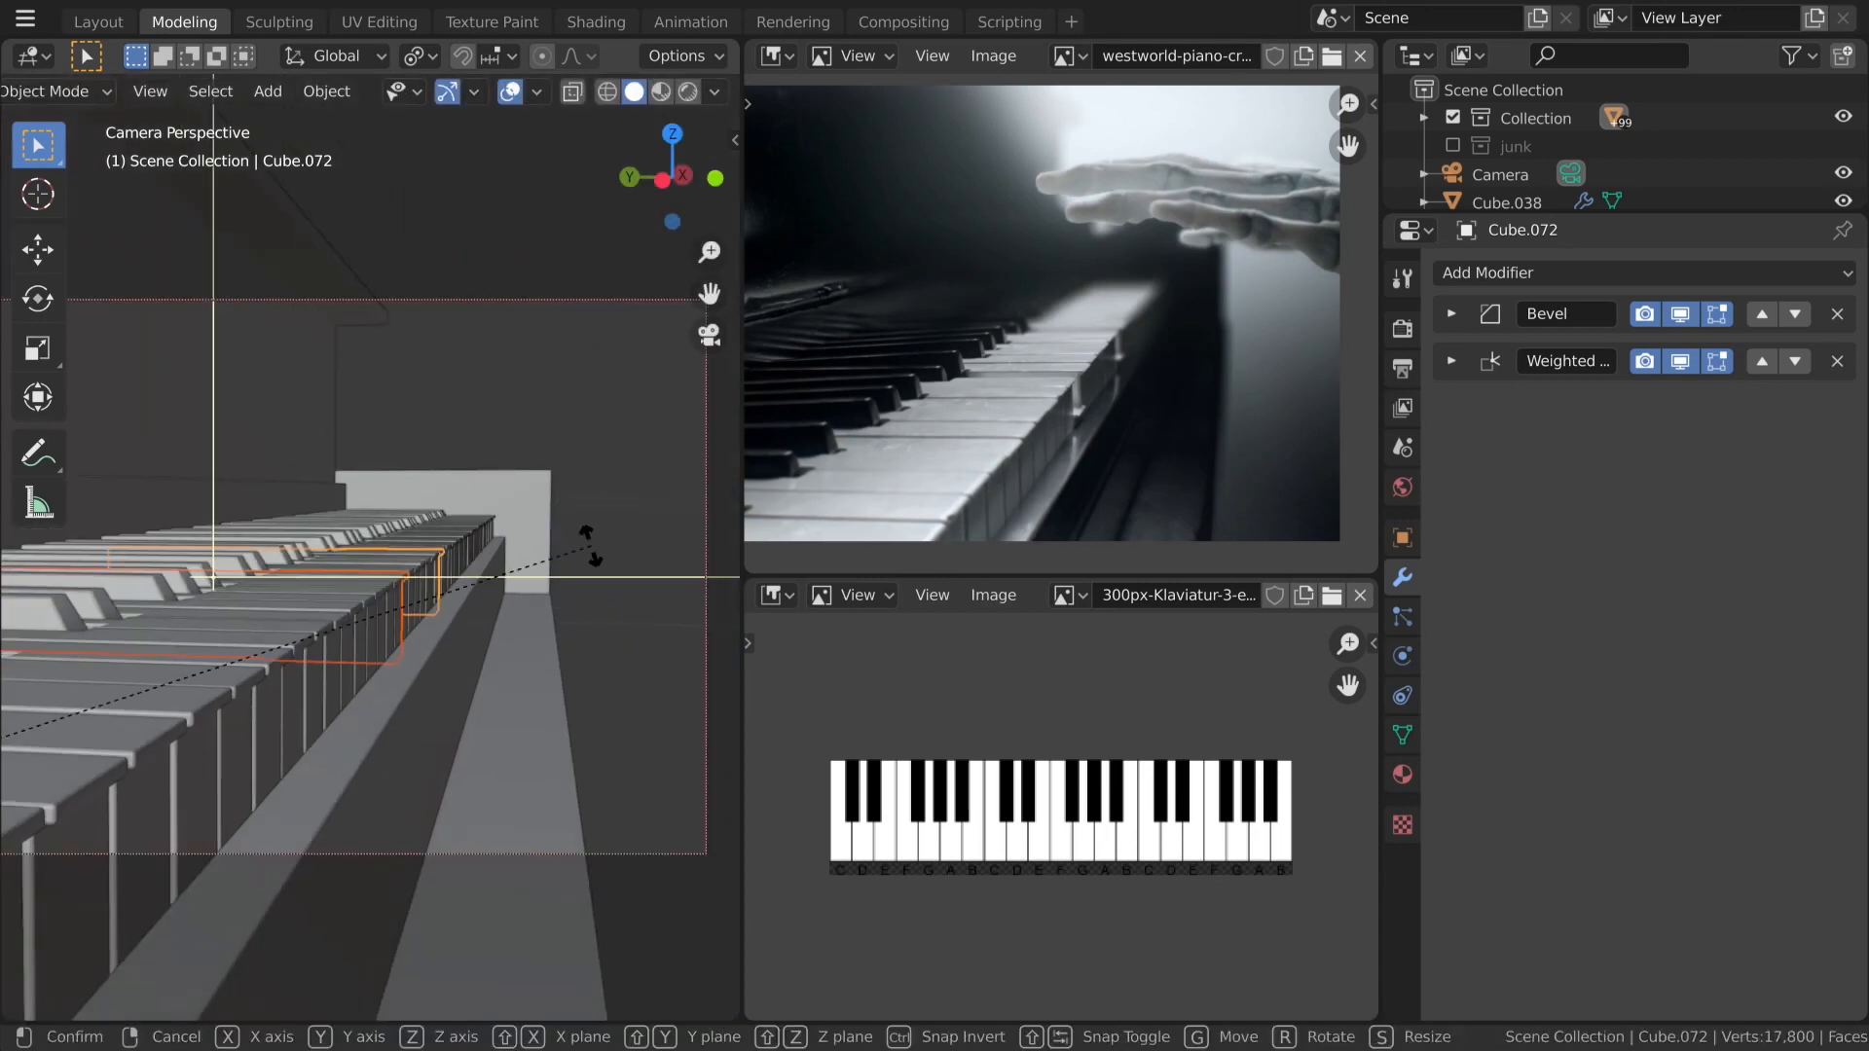
pyautogui.press('x')
pyautogui.press('x')
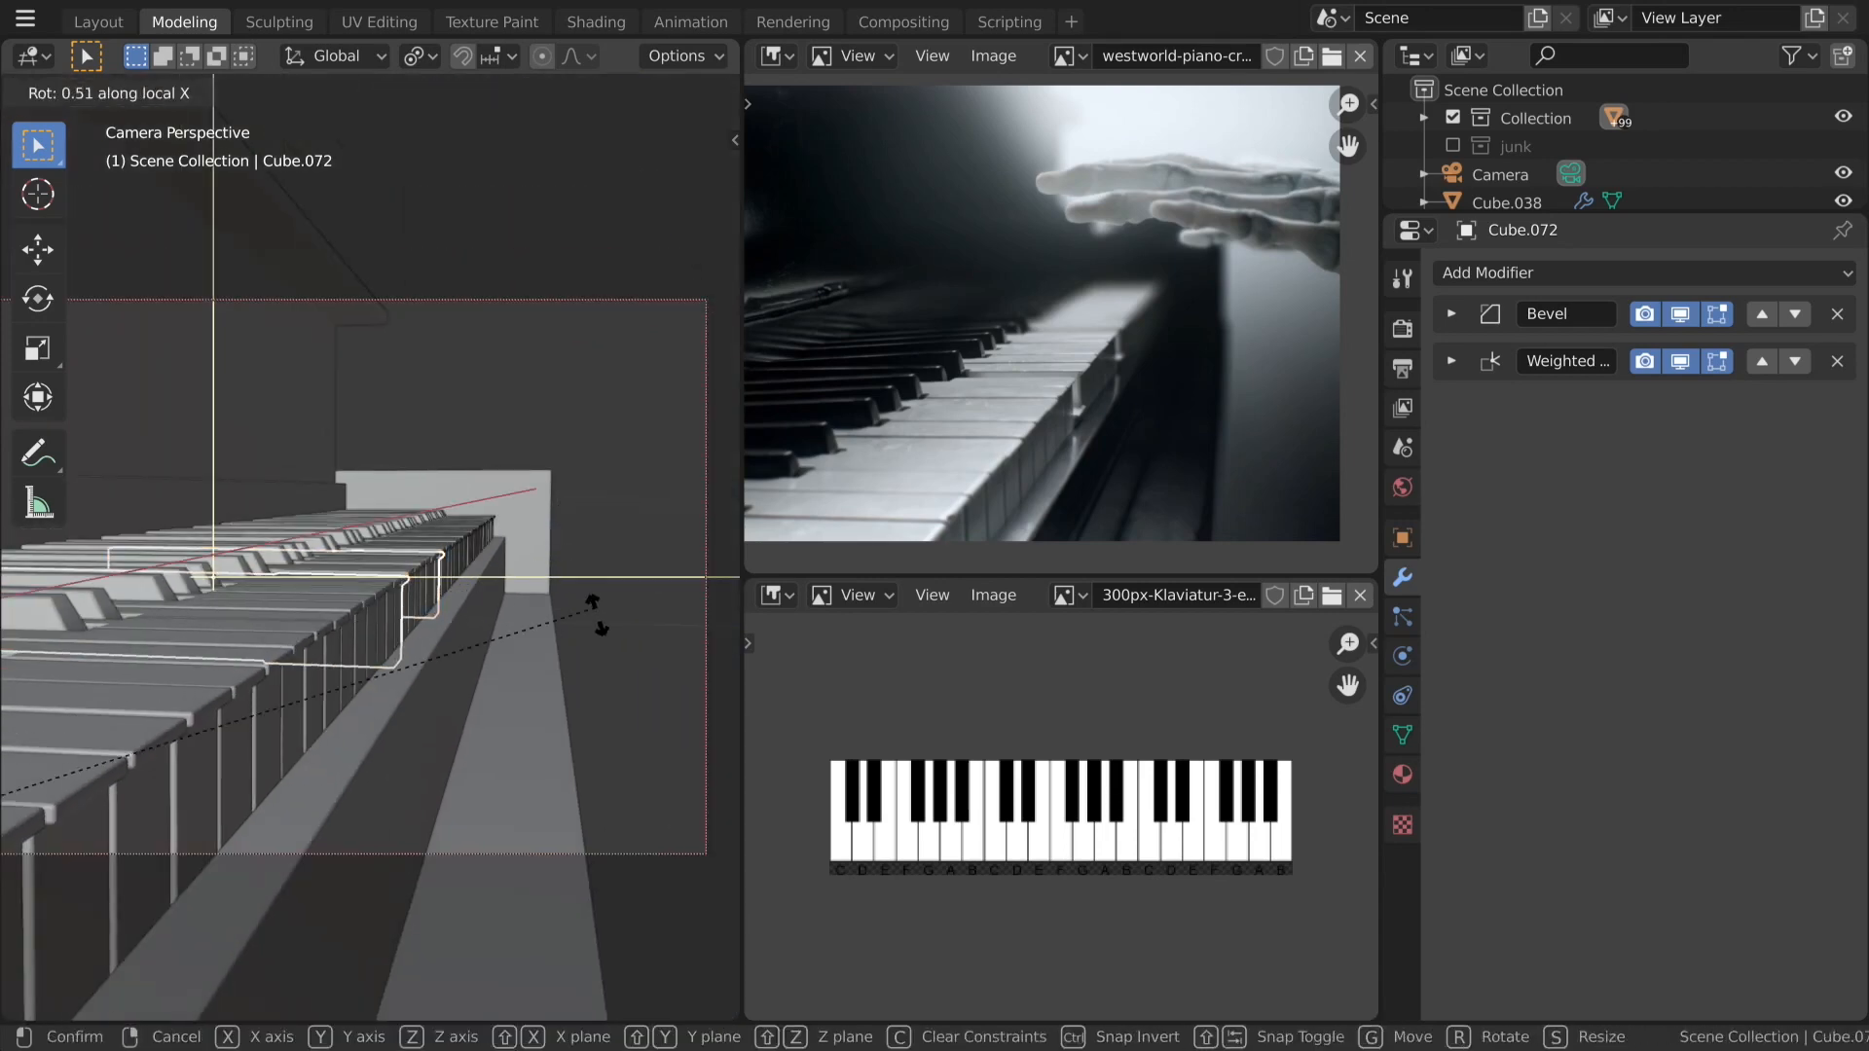
pyautogui.click(584, 750)
pyautogui.press('r')
pyautogui.press('x')
pyautogui.press('x')
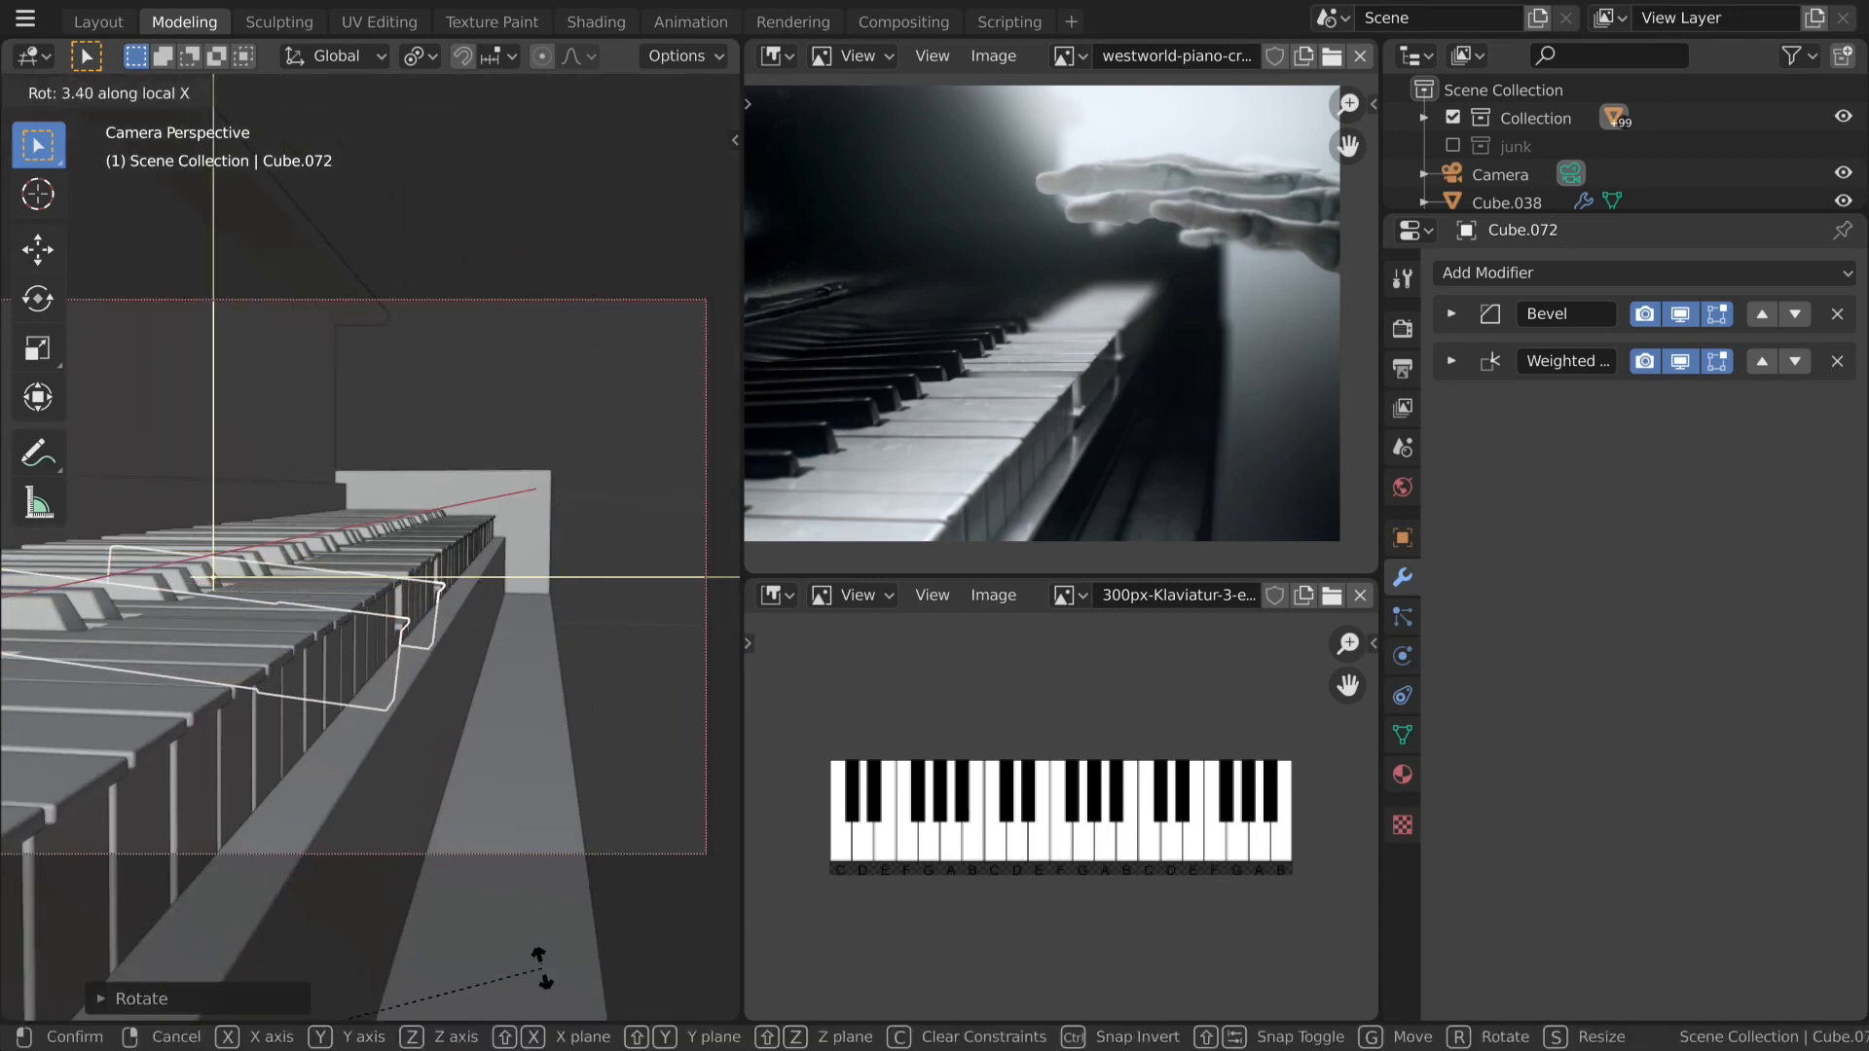
pyautogui.click(606, 742)
pyautogui.moveTo(653, 750)
pyautogui.mouseDown(button='middle')
pyautogui.moveTo(420, 795)
pyautogui.moveTo(350, 755)
pyautogui.moveTo(623, 739)
pyautogui.mouseUp(button='middle')
pyautogui.press('KP_0')
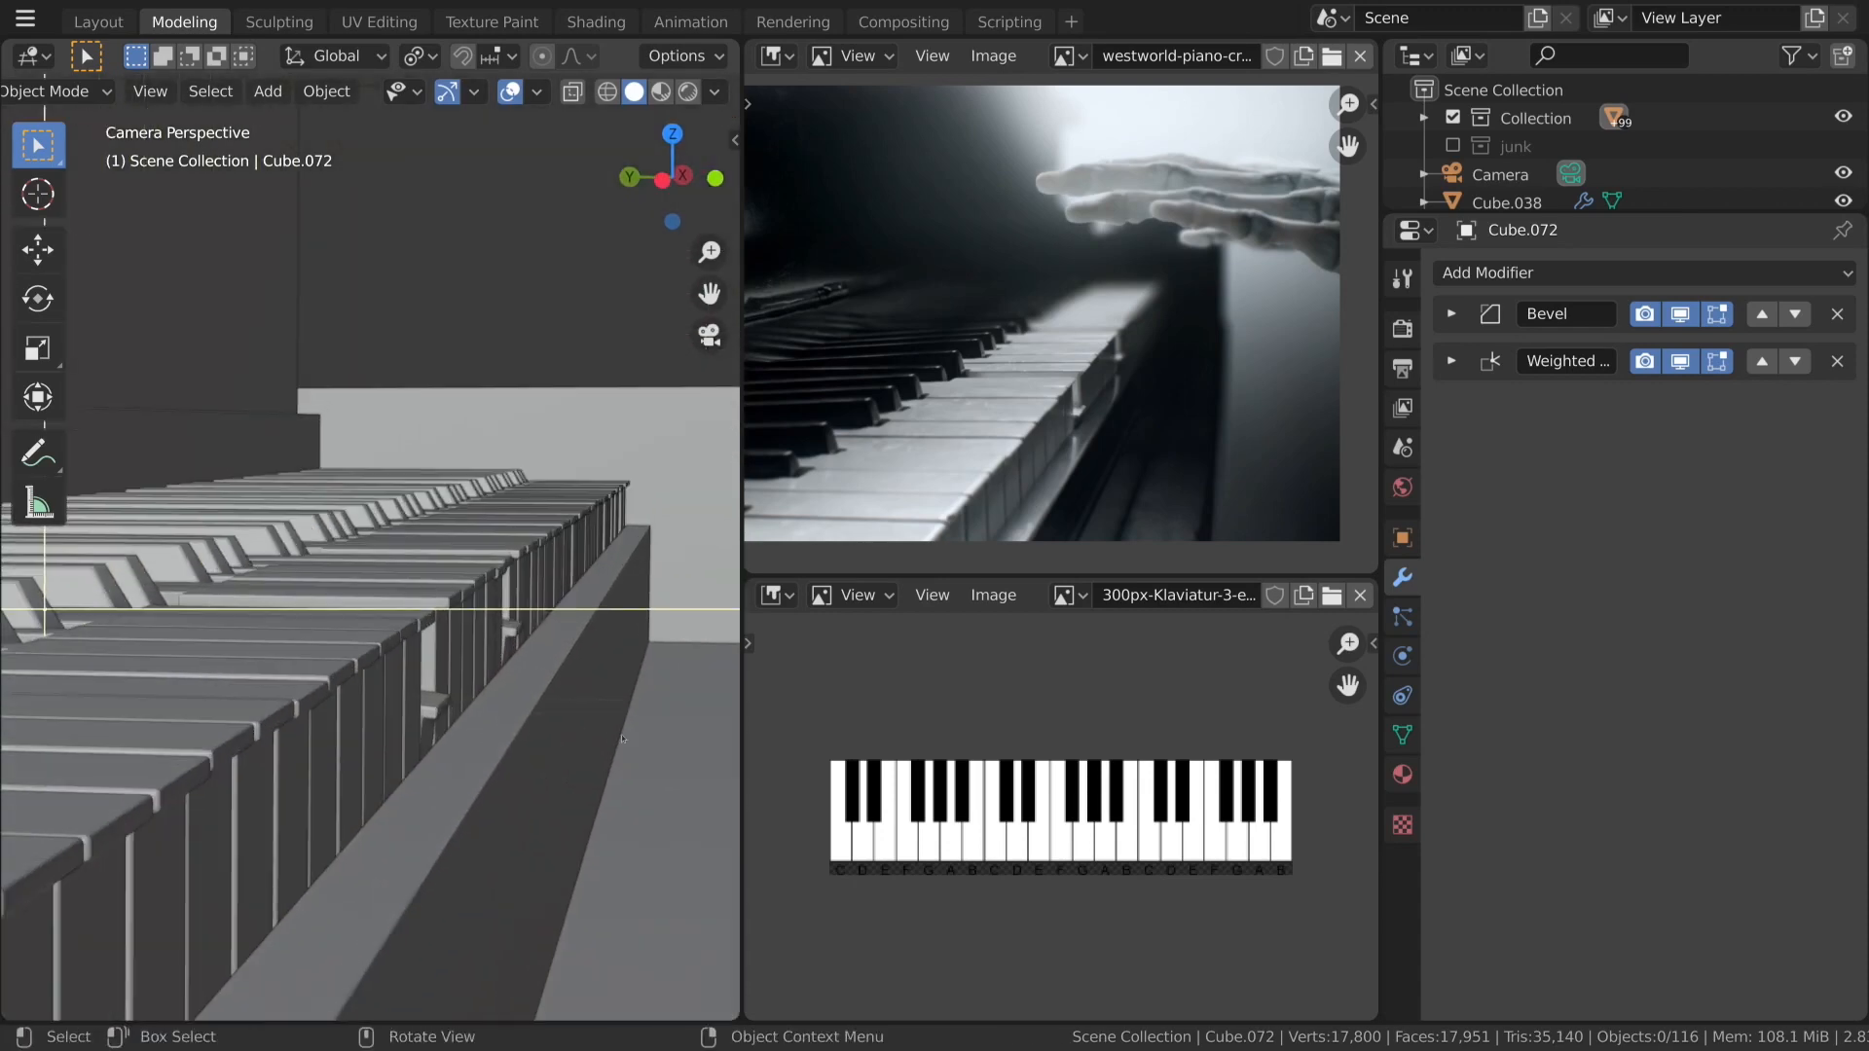
# Reselect the two pressed white keys, adjust their tilt about local X, and check the deselected keys from the camera view.
pyautogui.click(432, 705)
pyautogui.keyDown('shift'); pyautogui.click(511, 630); pyautogui.keyUp('shift')
pyautogui.press('r')
pyautogui.press('x')
pyautogui.press('x')
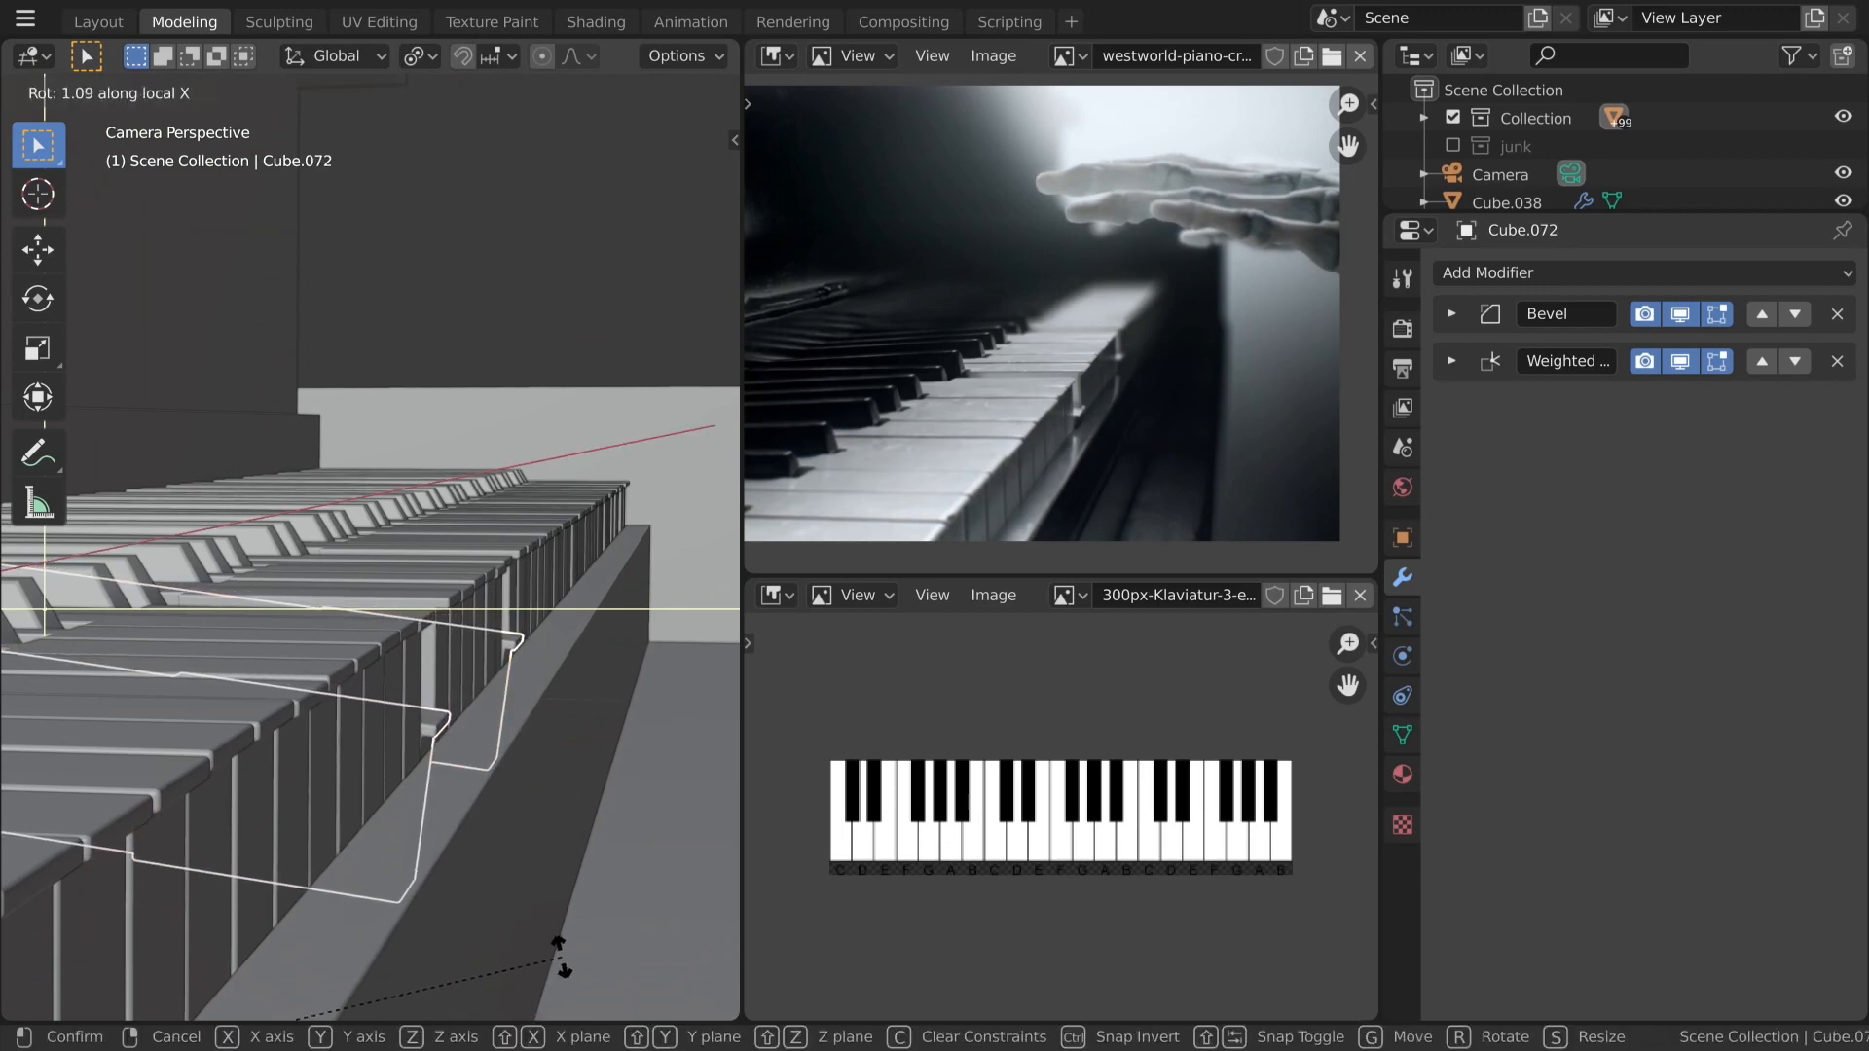
pyautogui.click(561, 771)
pyautogui.hotkey('alt', 'a')
pyautogui.scroll(-2, 585, 709)
pyautogui.moveTo(590, 721); pyautogui.dragTo(383, 823, button='middle')
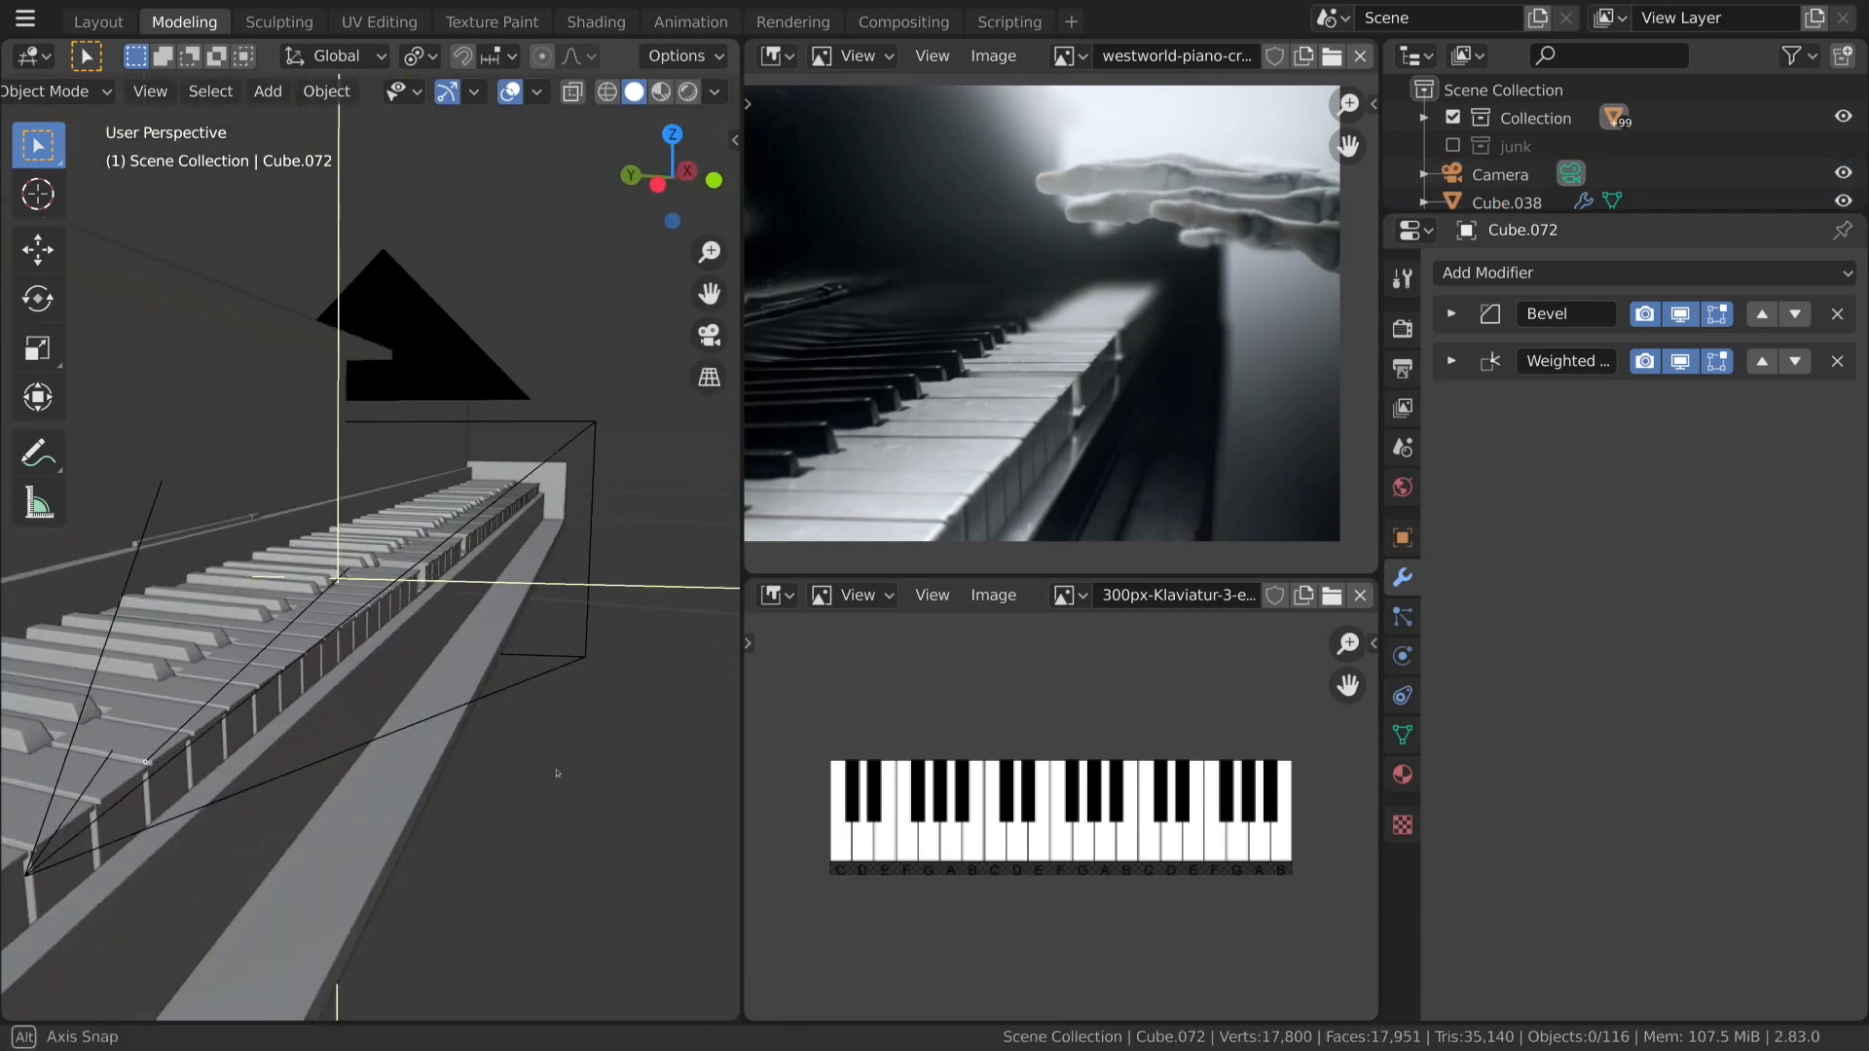
pyautogui.press('KP_0')
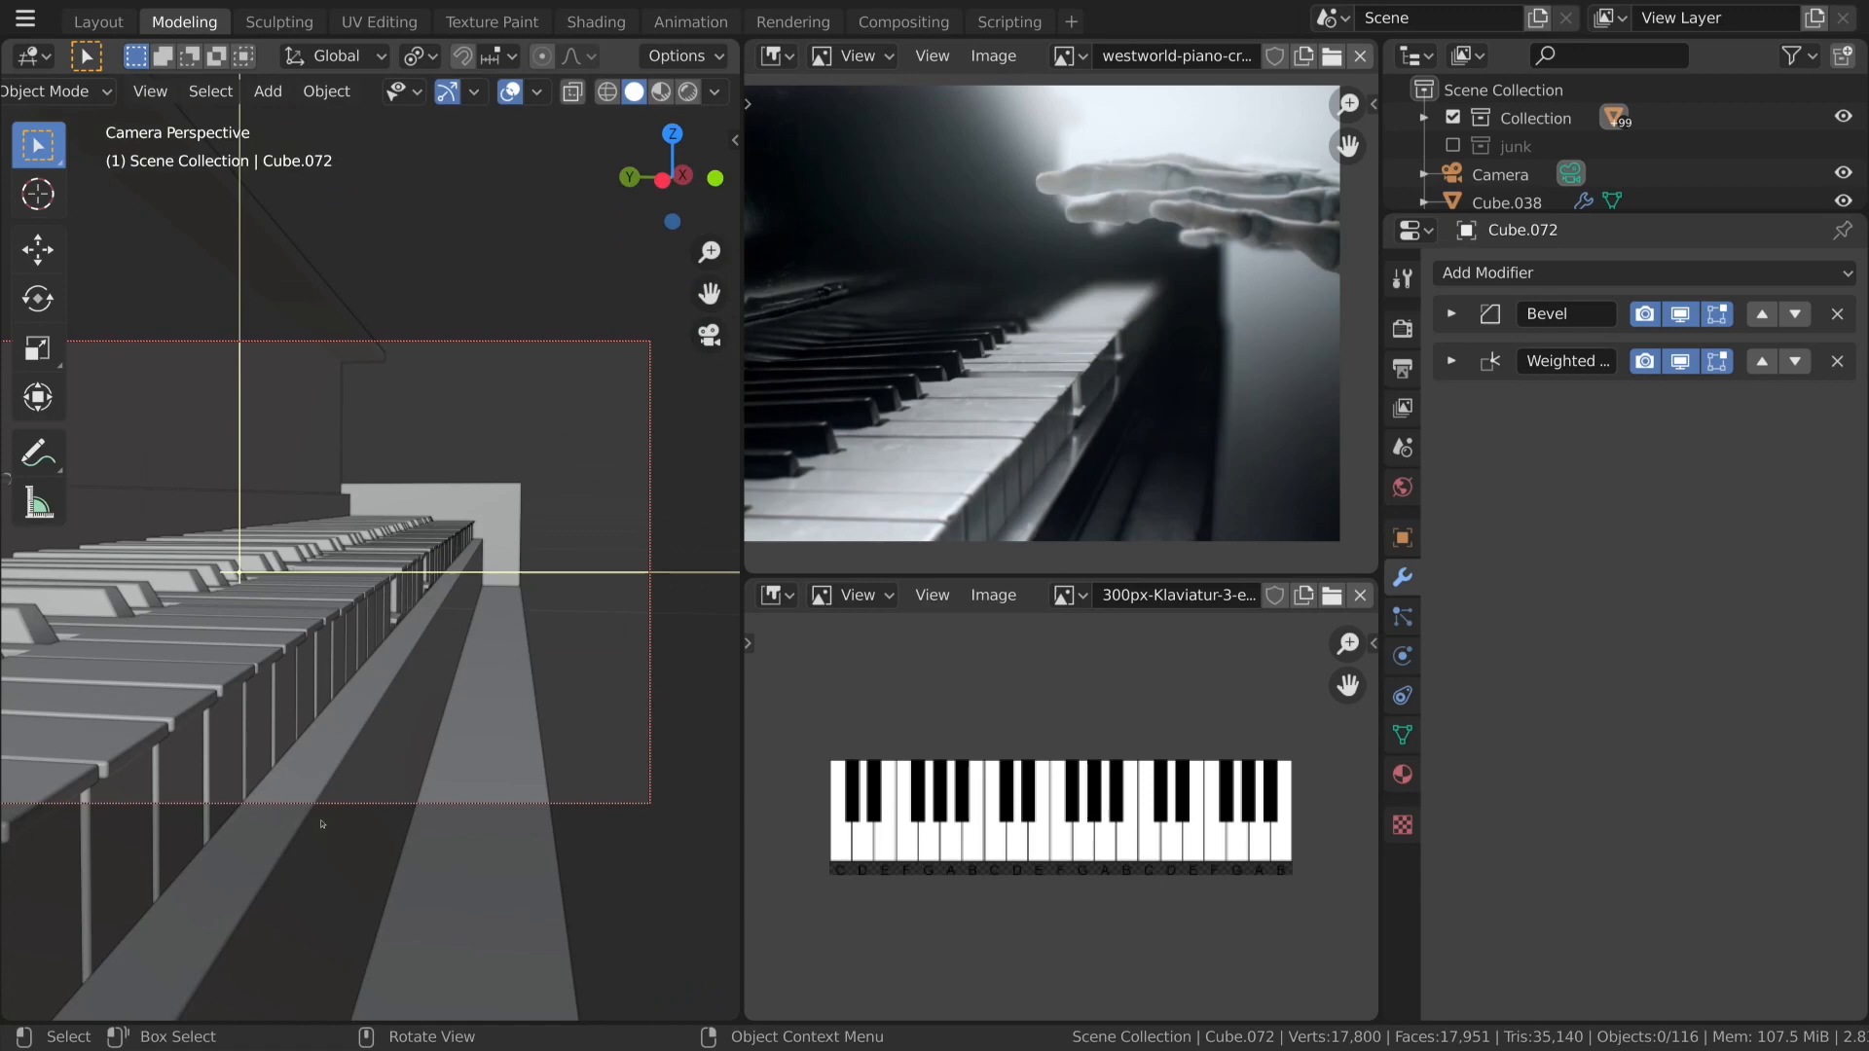
pyautogui.keyDown('shift'); pyautogui.moveTo(347, 772); pyautogui.dragTo(474, 782, button='middle'); pyautogui.keyUp('shift')
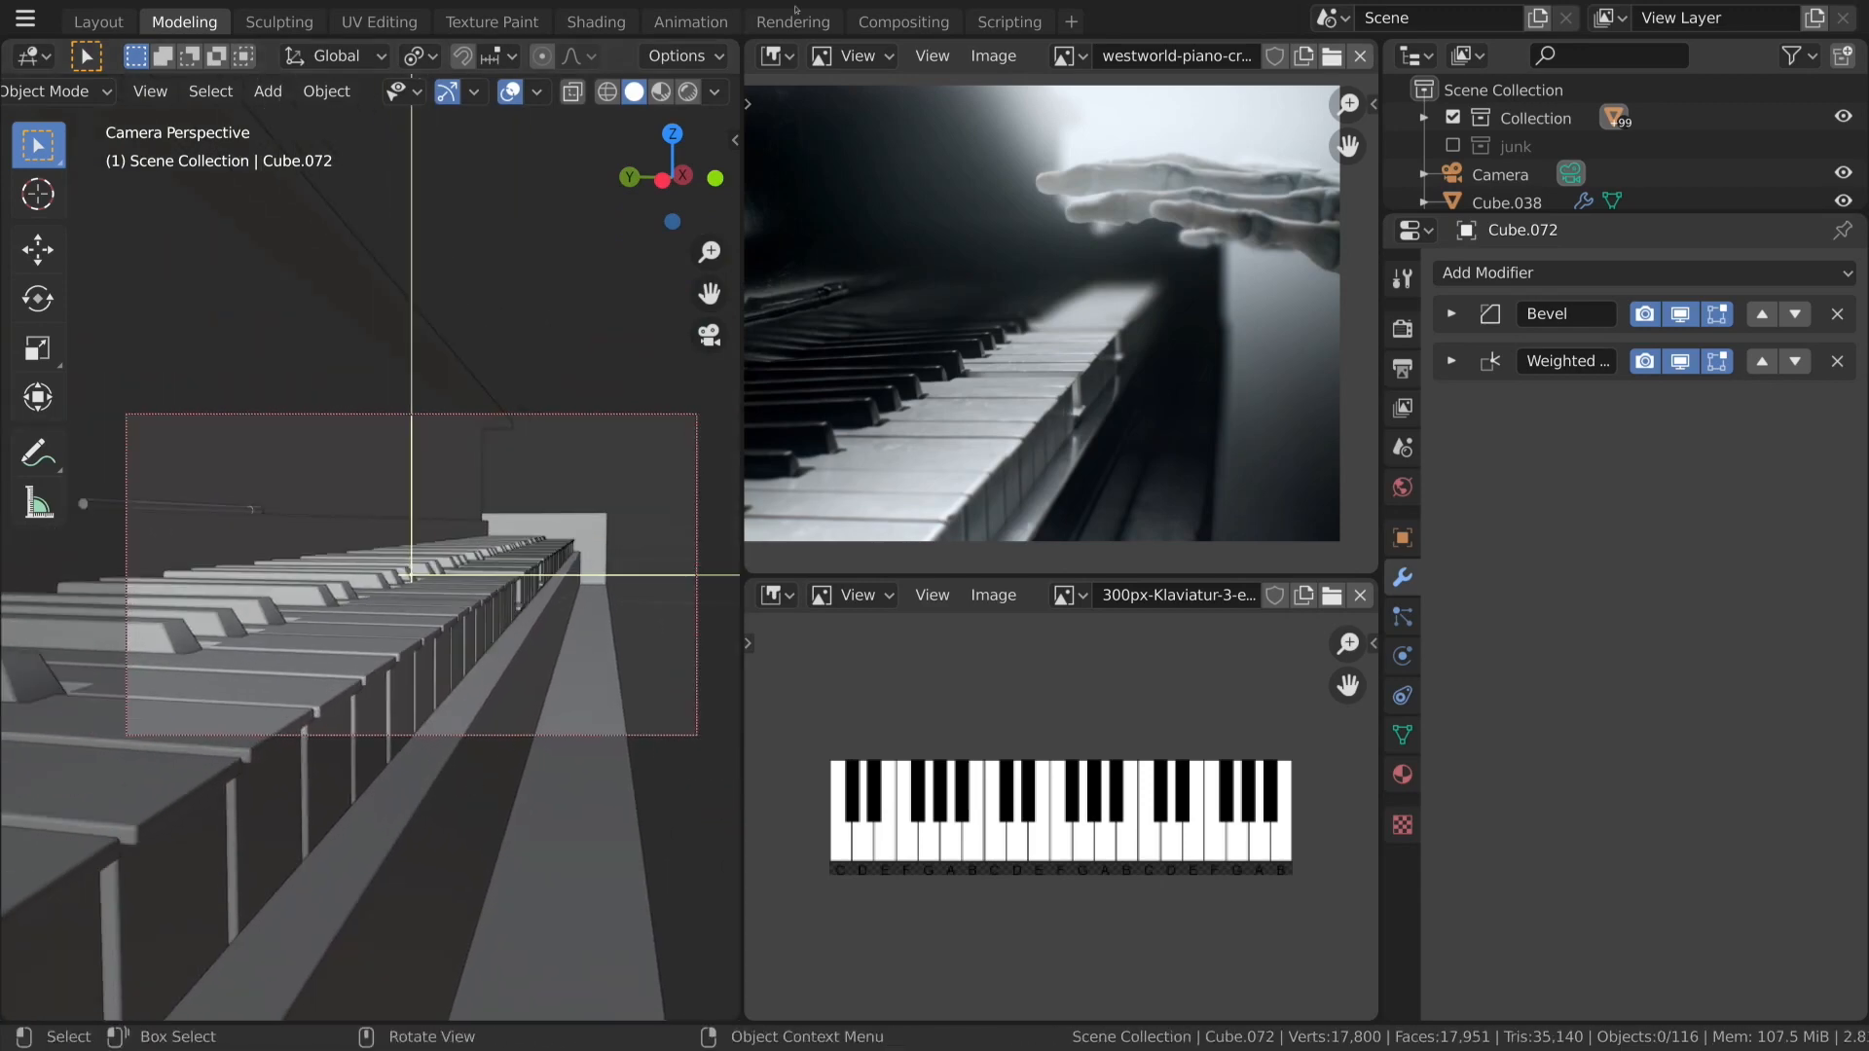
# Switch to the Rendering workspace and save the piano scene file.
pyautogui.click(794, 22)
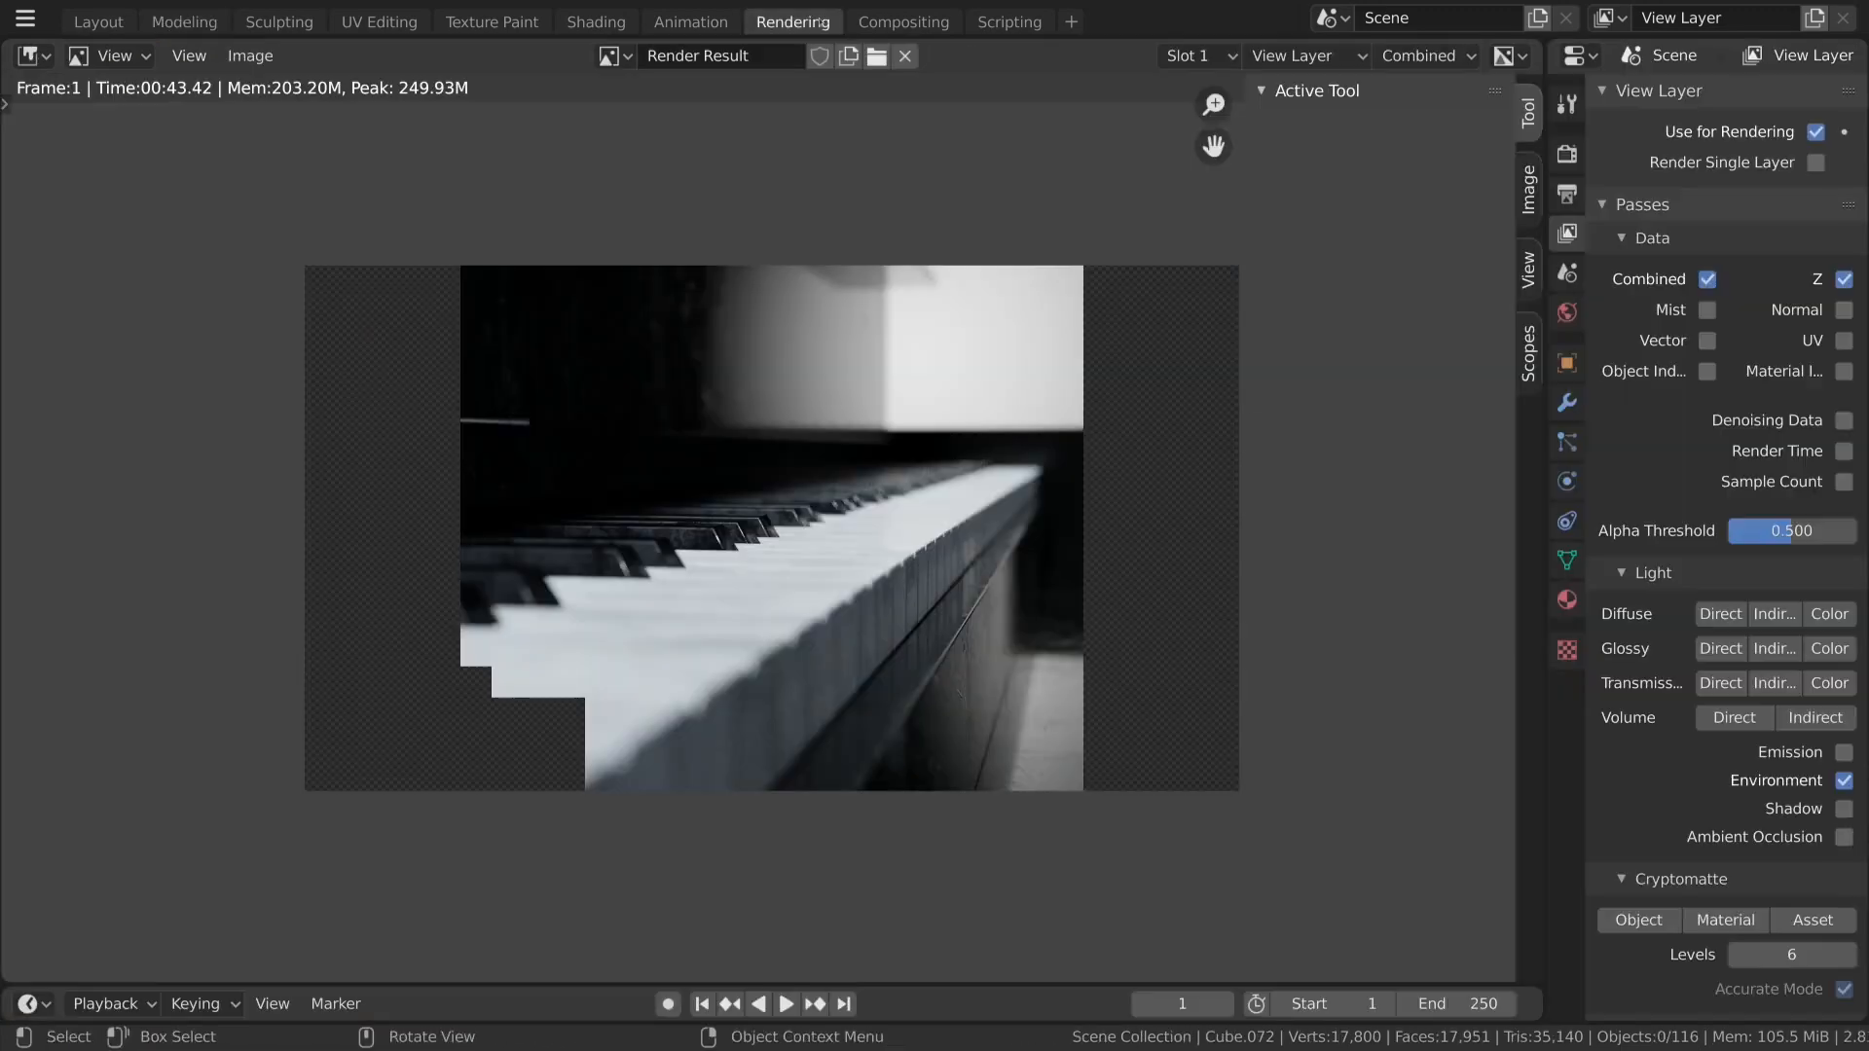
pyautogui.click(25, 17)
pyautogui.moveTo(186, 78)
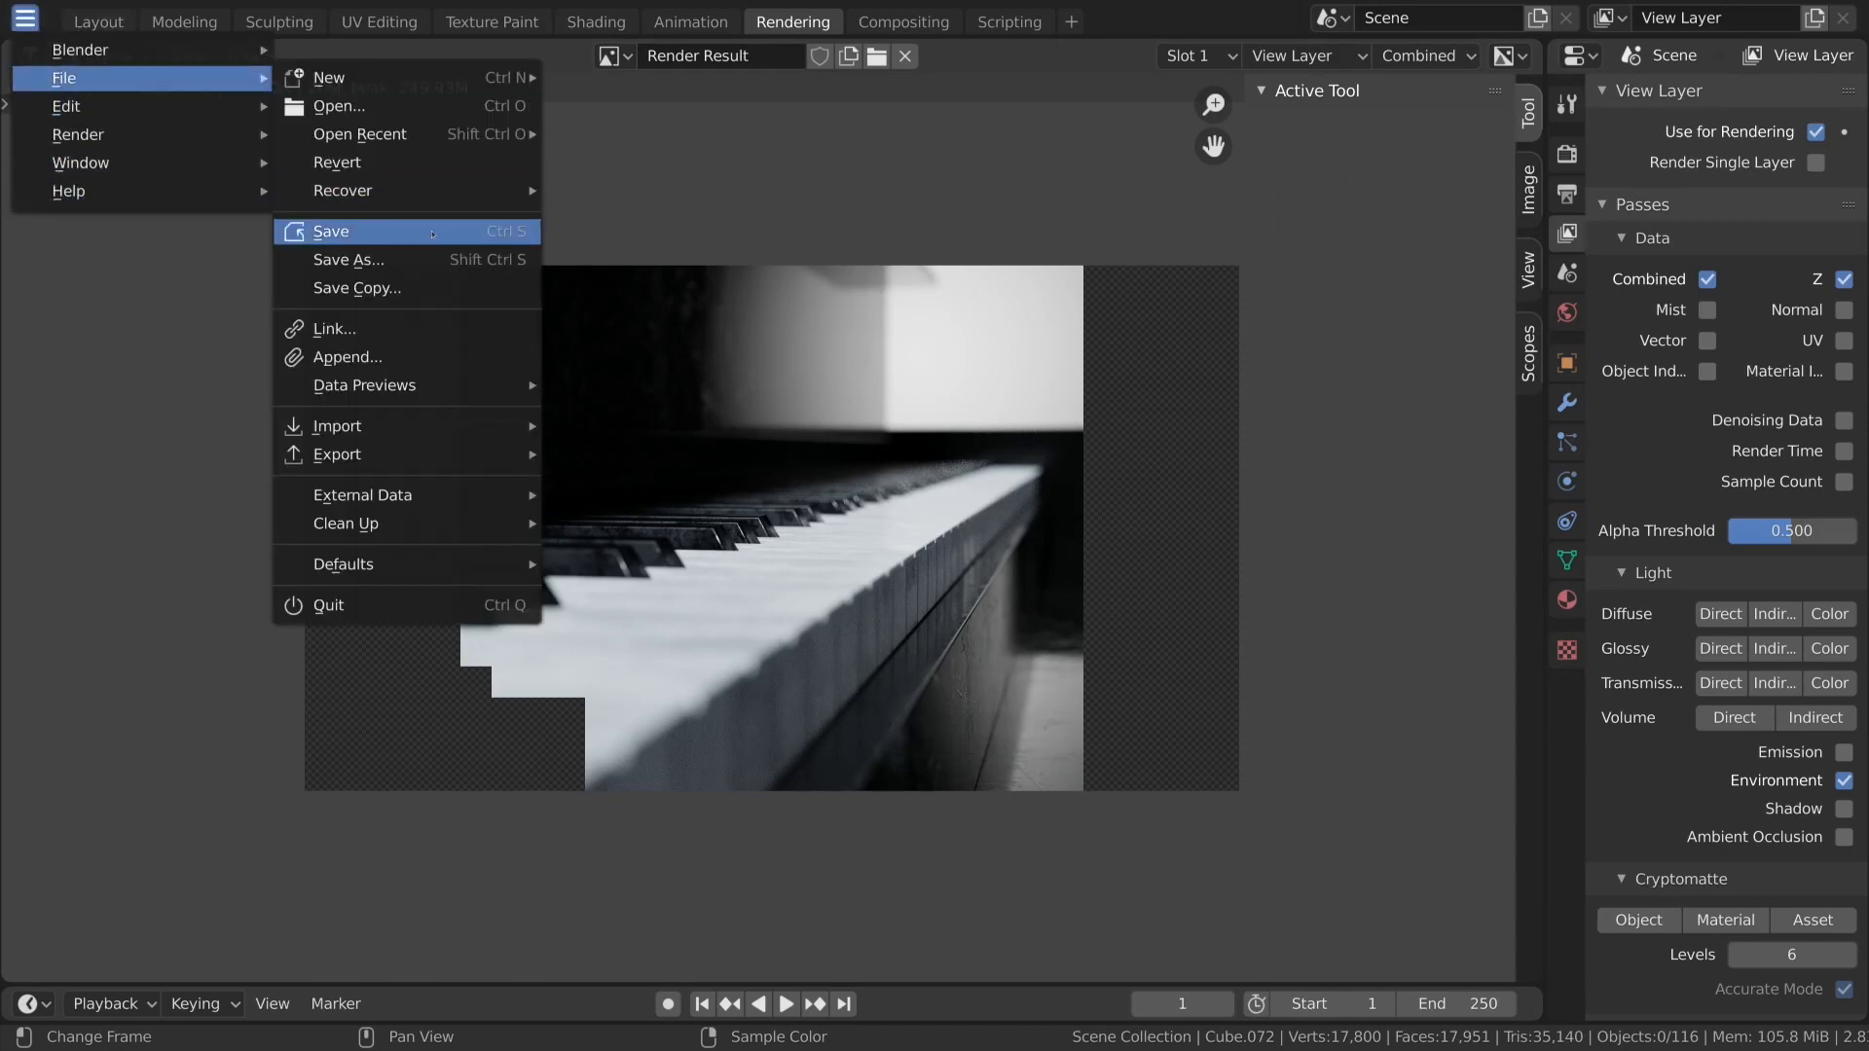
pyautogui.click(331, 231)
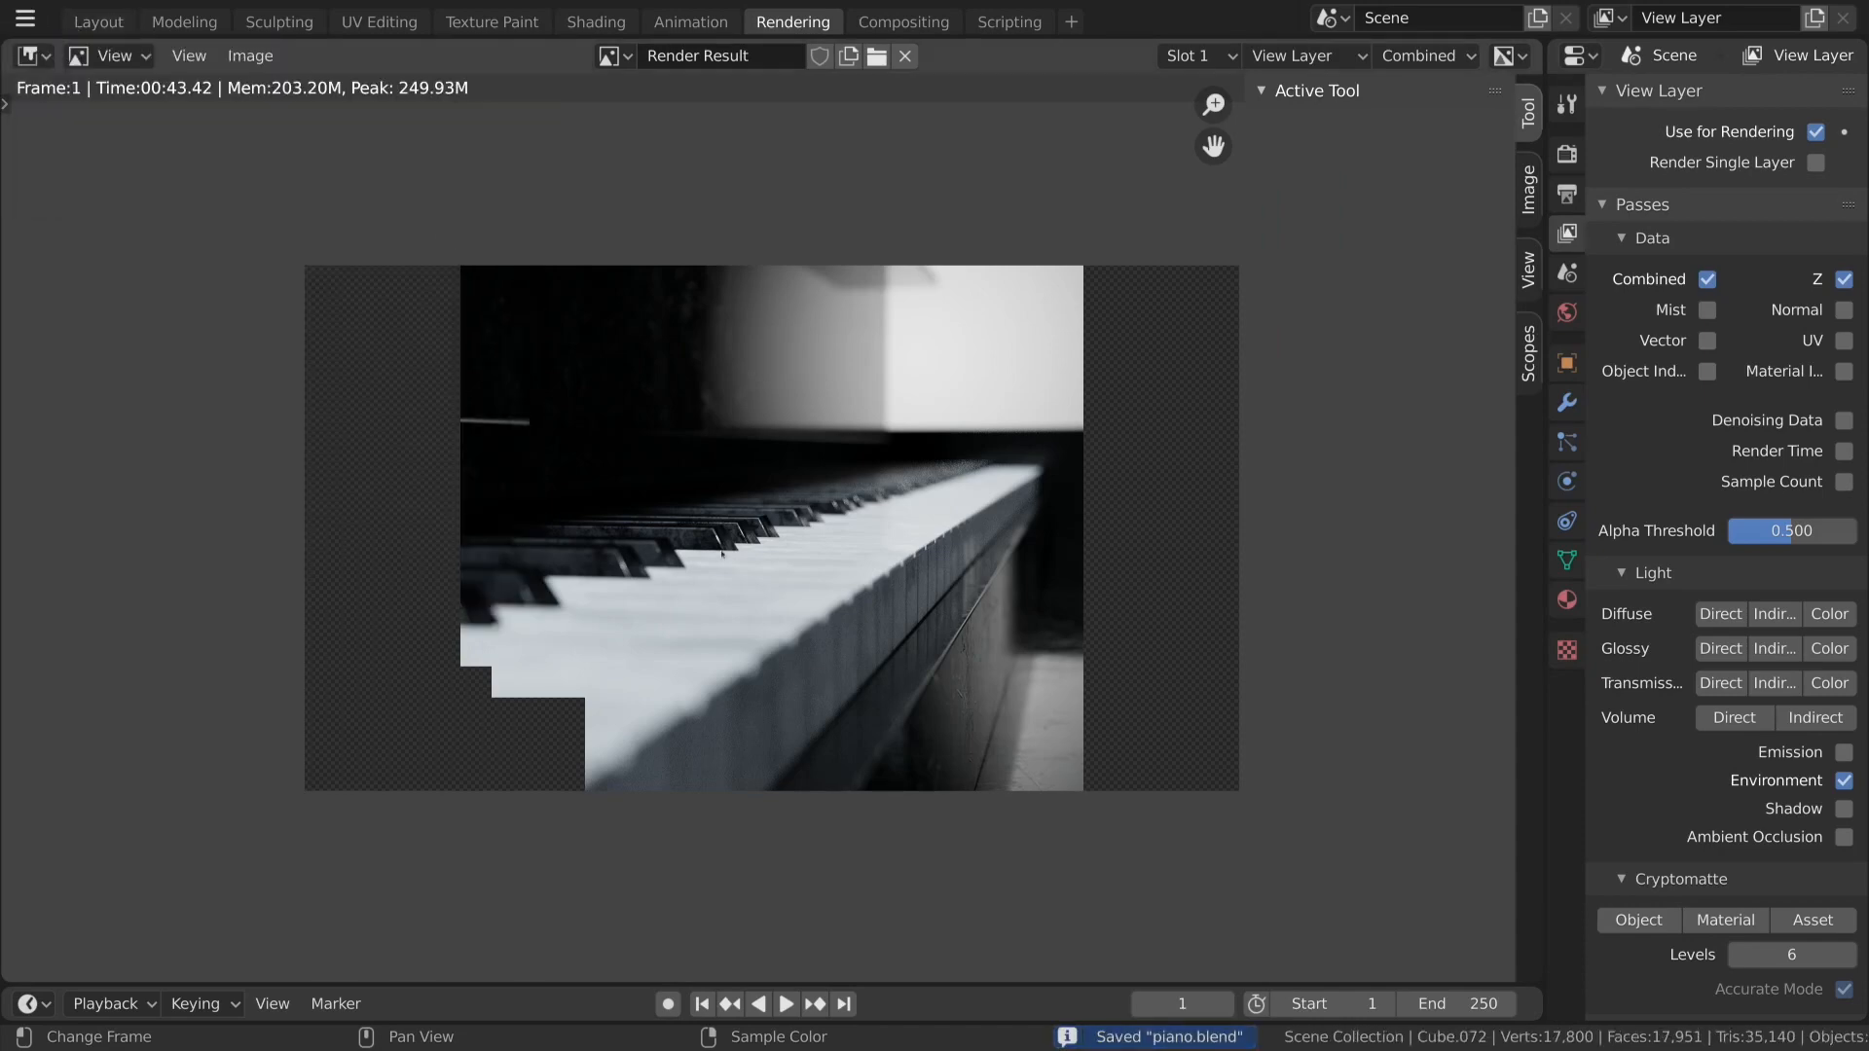
# Set the Cycles render samples to 1500 and render the final image.
pyautogui.click(1567, 154)
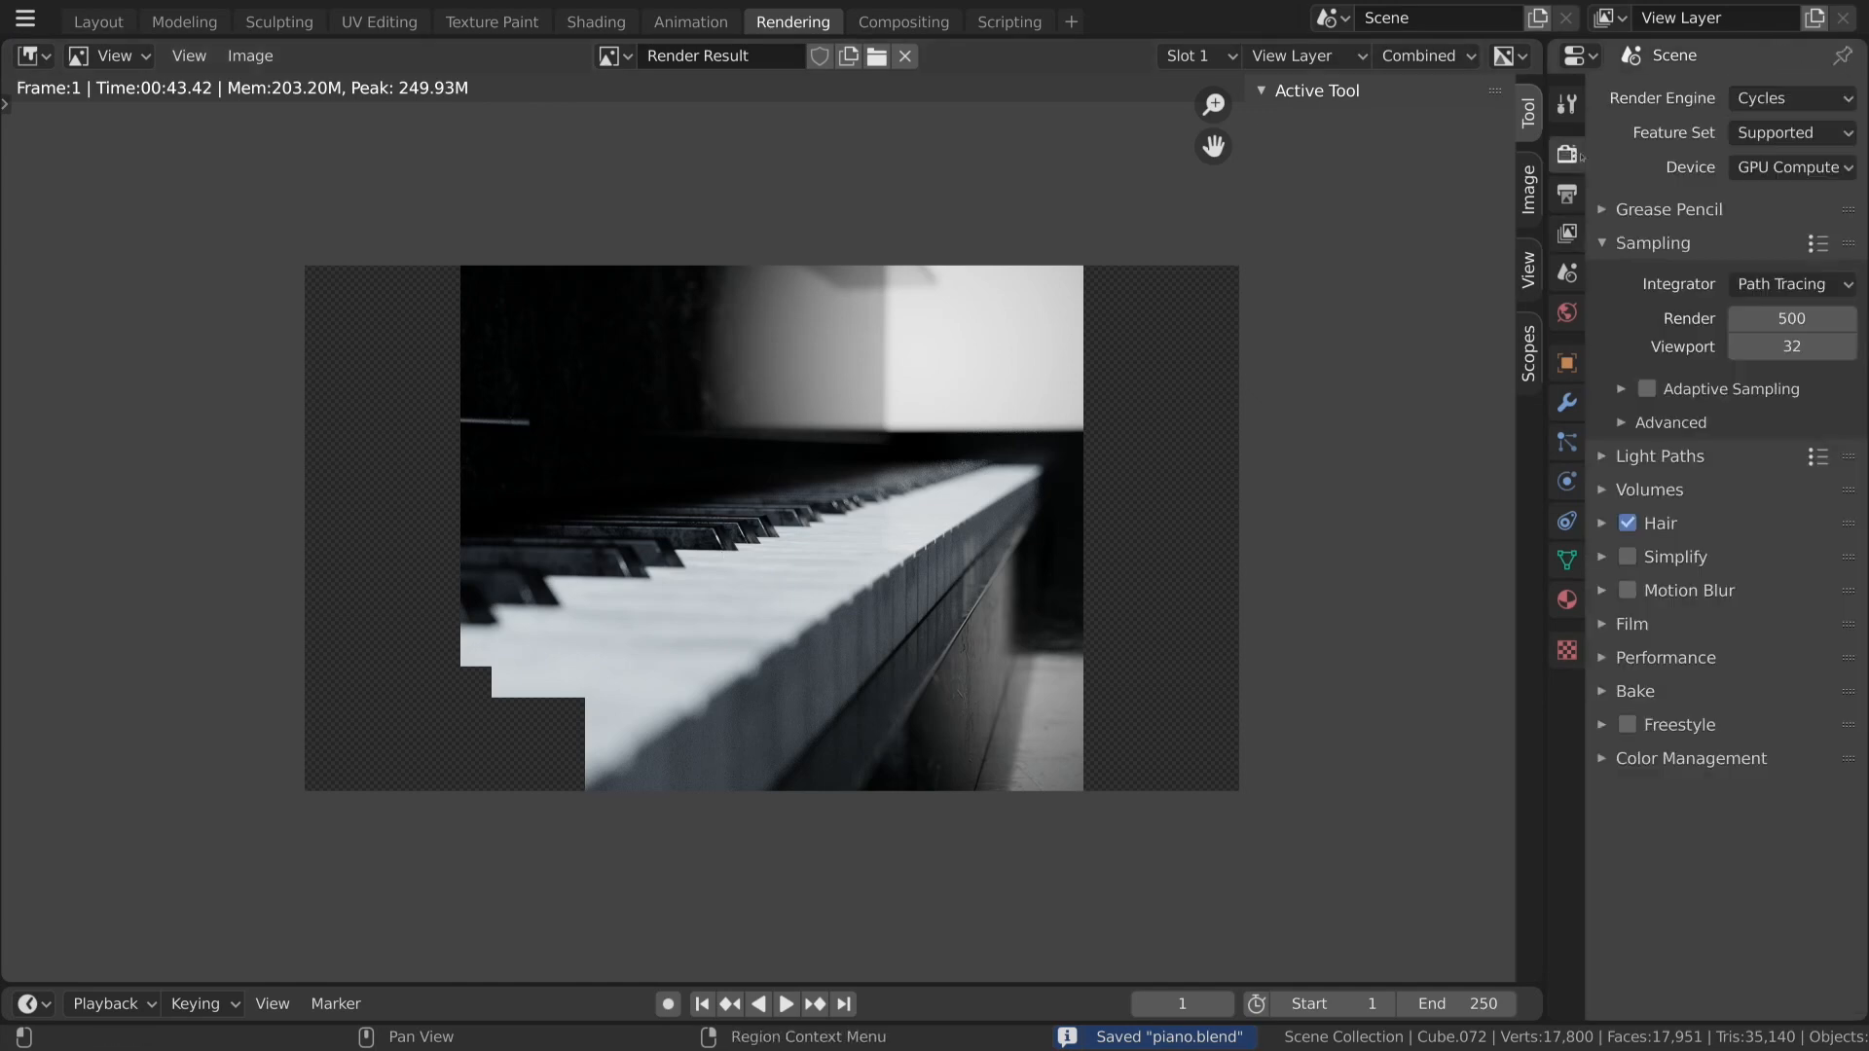
pyautogui.click(1782, 320)
pyautogui.write('1500')
pyautogui.press('Return')
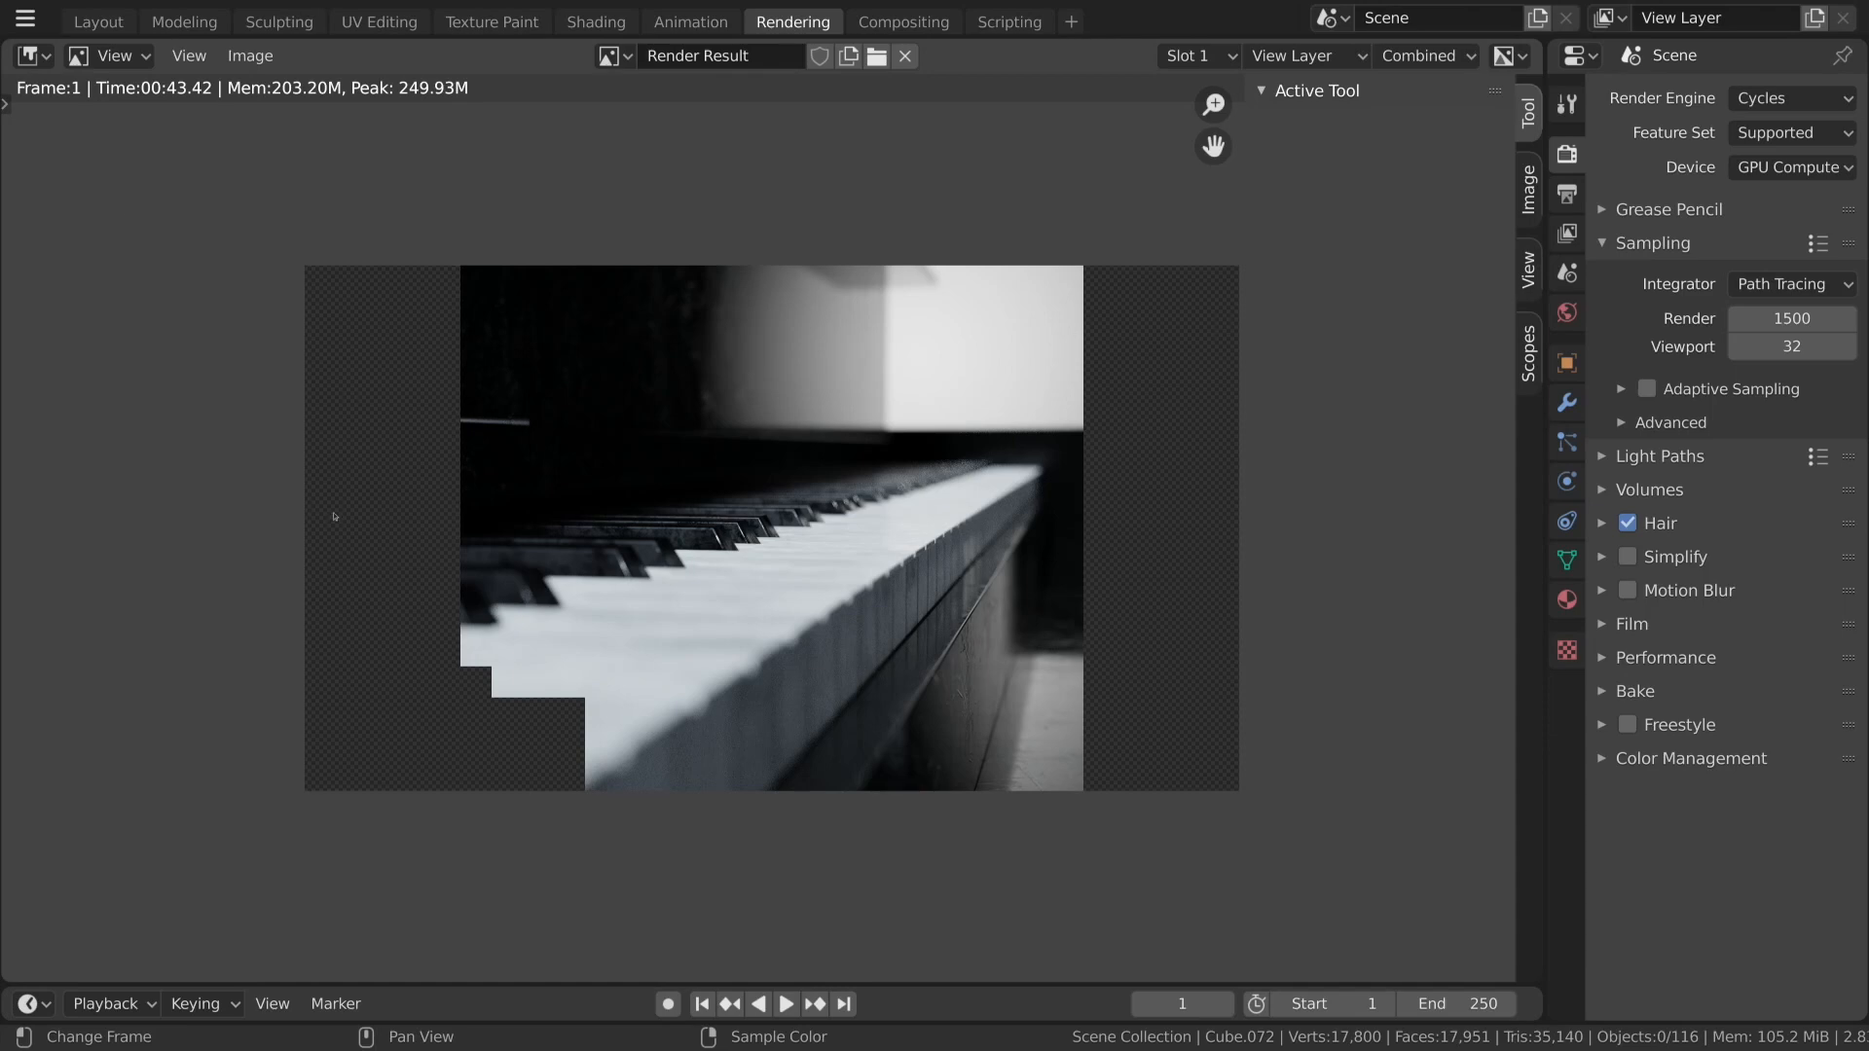
pyautogui.press('F12')
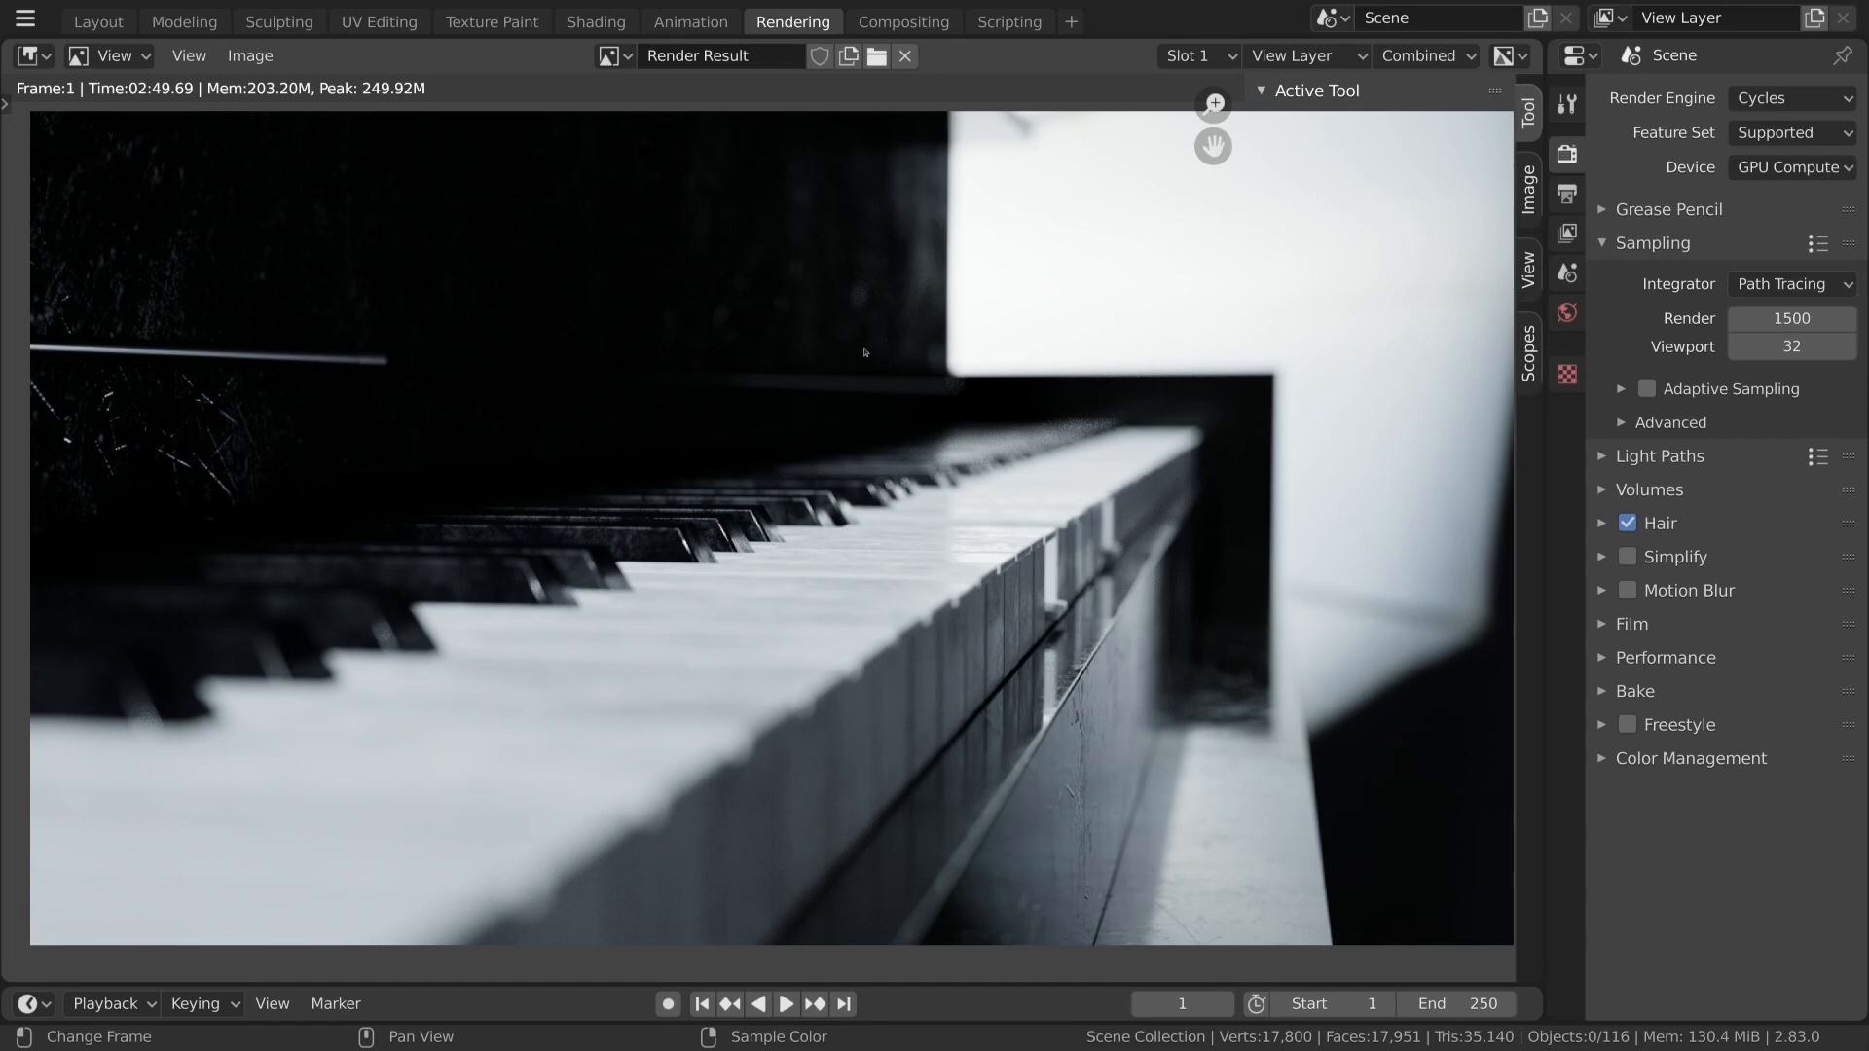
# Open the Compositing workspace and spread the Render Layers and Composite nodes far apart.
pyautogui.click(903, 21)
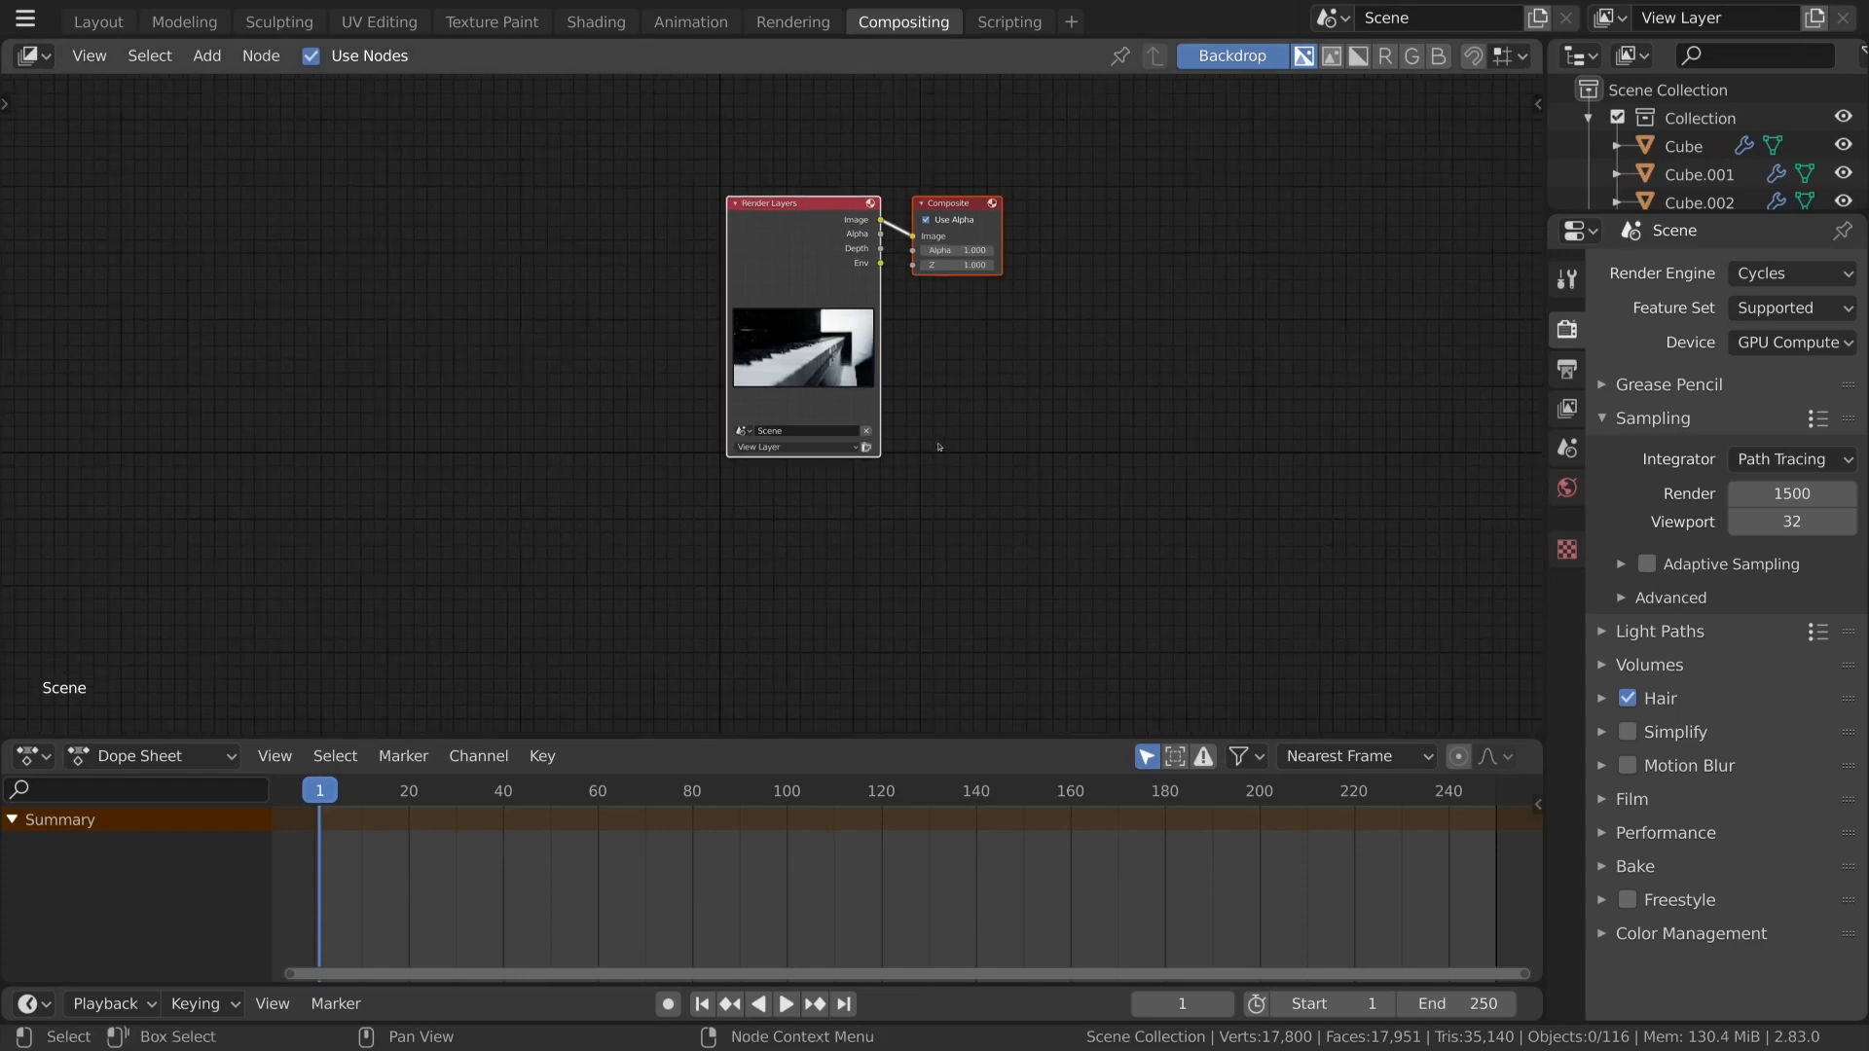
pyautogui.scroll(5, 905, 584)
pyautogui.moveTo(954, 593); pyautogui.dragTo(976, 479, button='middle')
pyautogui.moveTo(674, 264); pyautogui.dragTo(121, 250)
pyautogui.moveTo(1078, 161); pyautogui.dragTo(1409, 176)
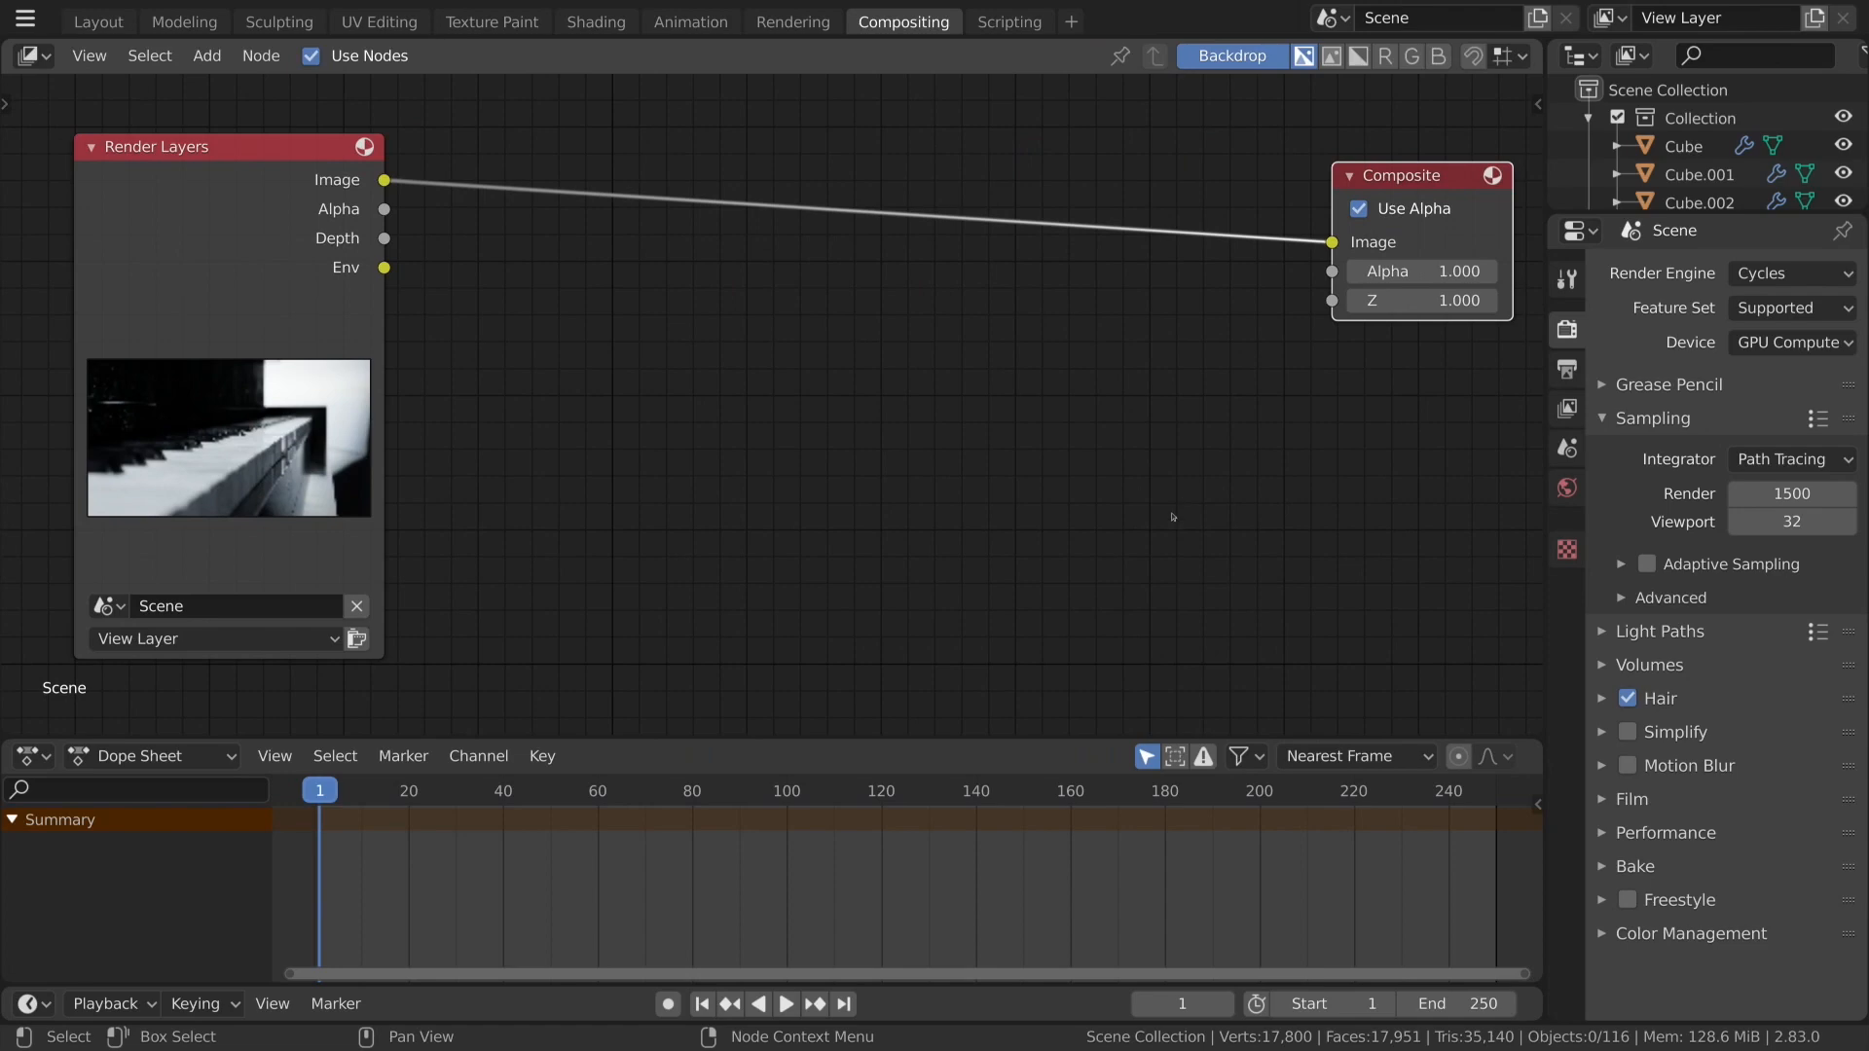
pyautogui.scroll(-2, 680, 472)
pyautogui.scroll(1, 683, 476)
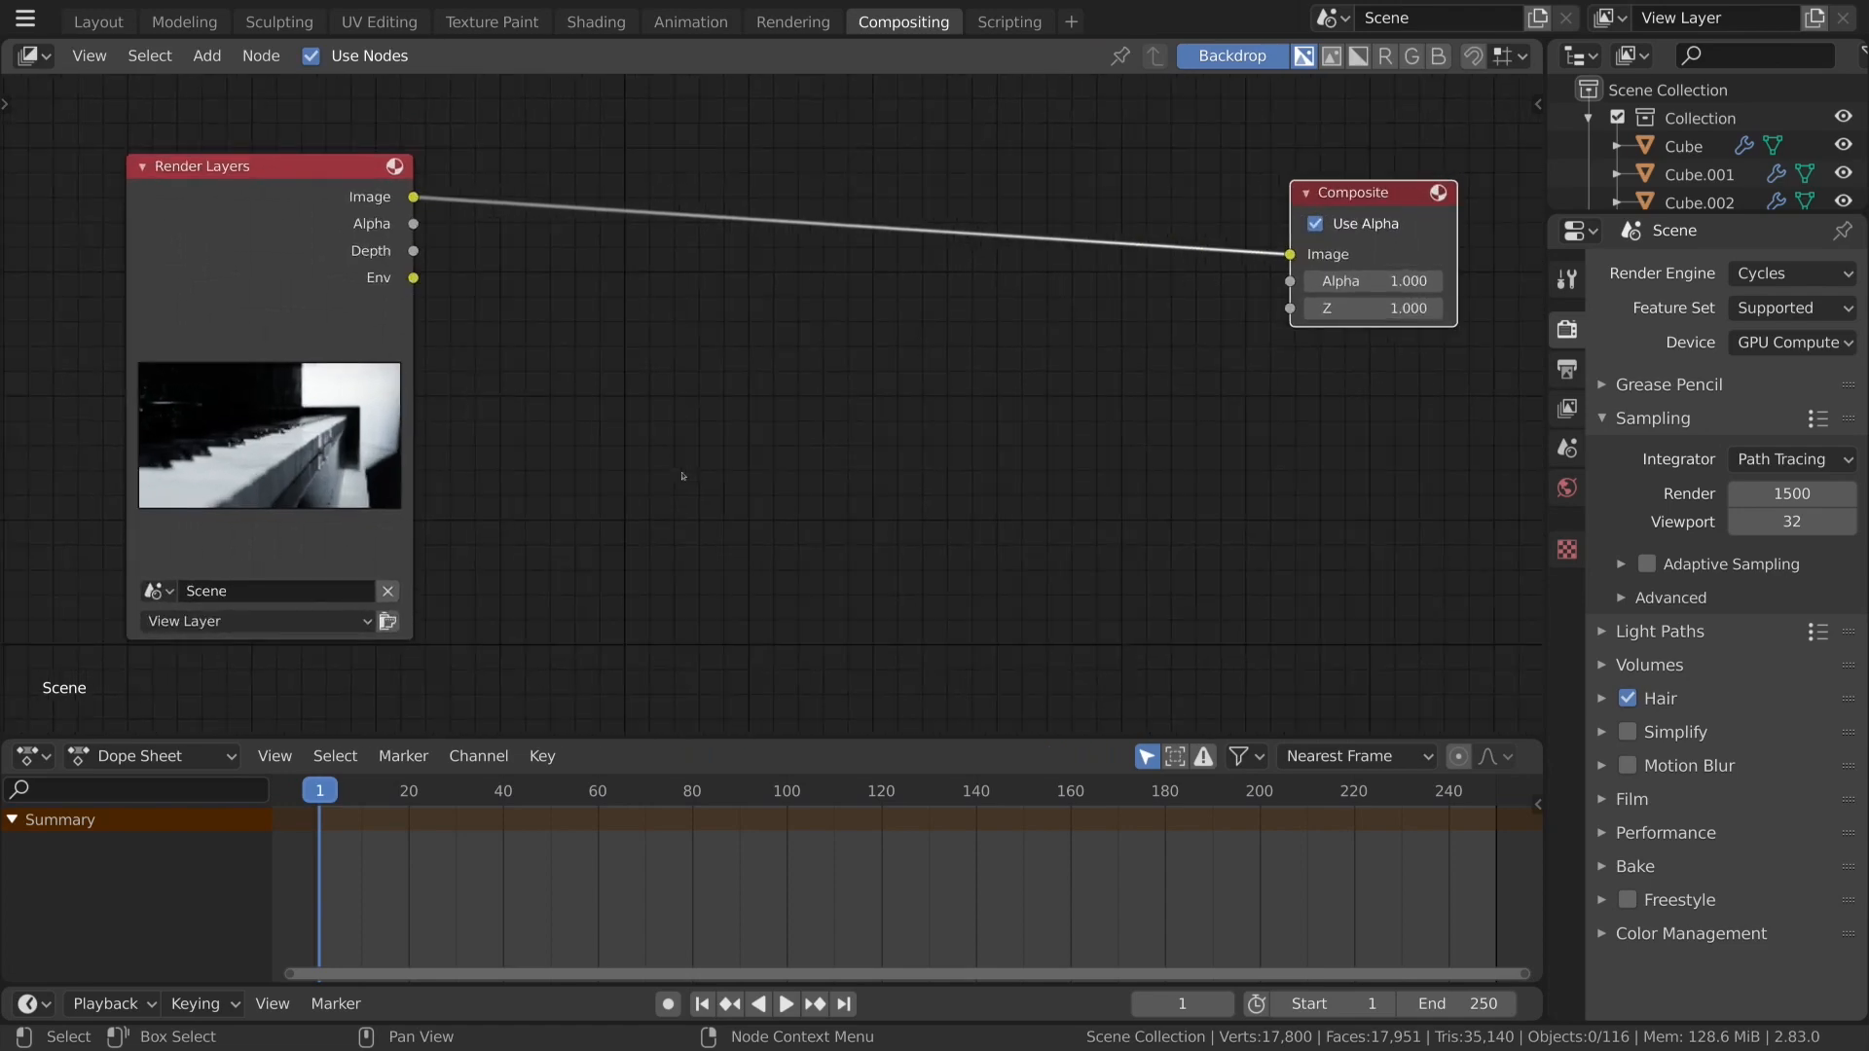
pyautogui.scroll(-1, 623, 545)
pyautogui.scroll(1, 643, 507)
# Add a Blur node between the Render Layers and Composite nodes and feed it the Env pass.
pyautogui.hotkey('shift', 'a')
pyautogui.moveTo(740, 449)
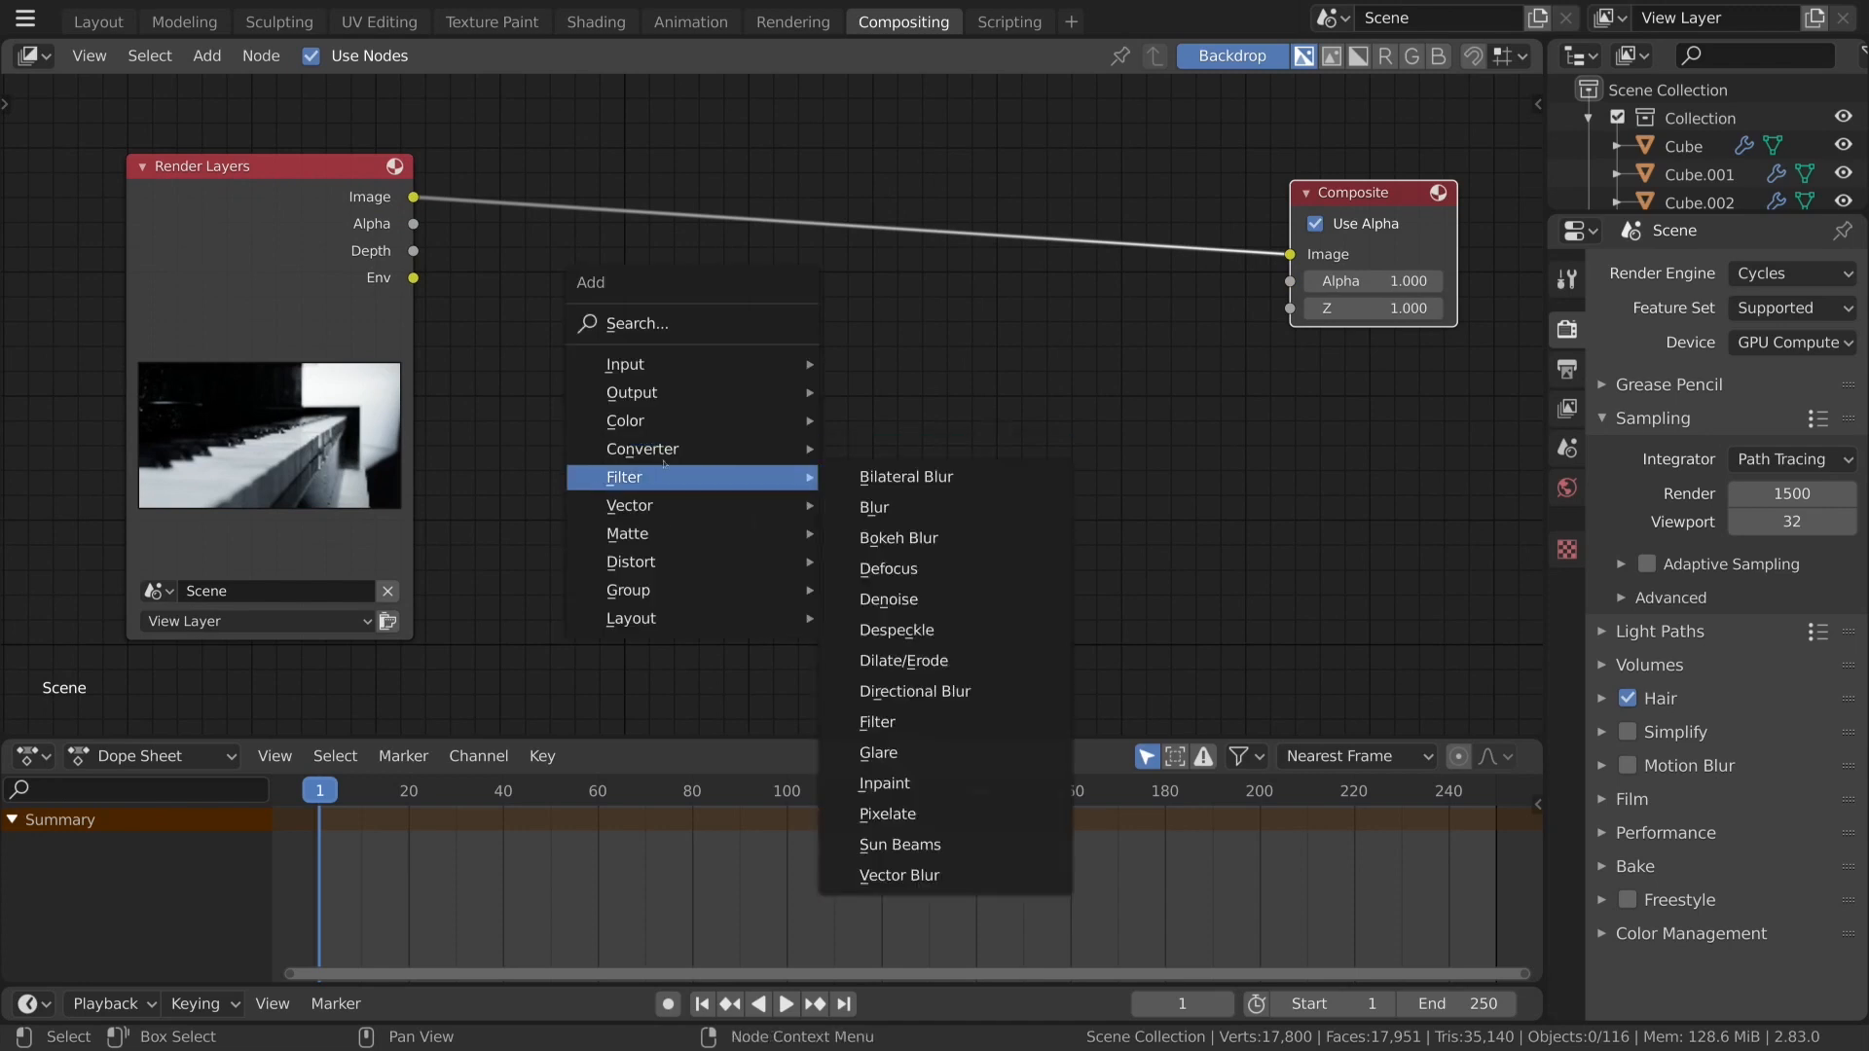
pyautogui.click(881, 507)
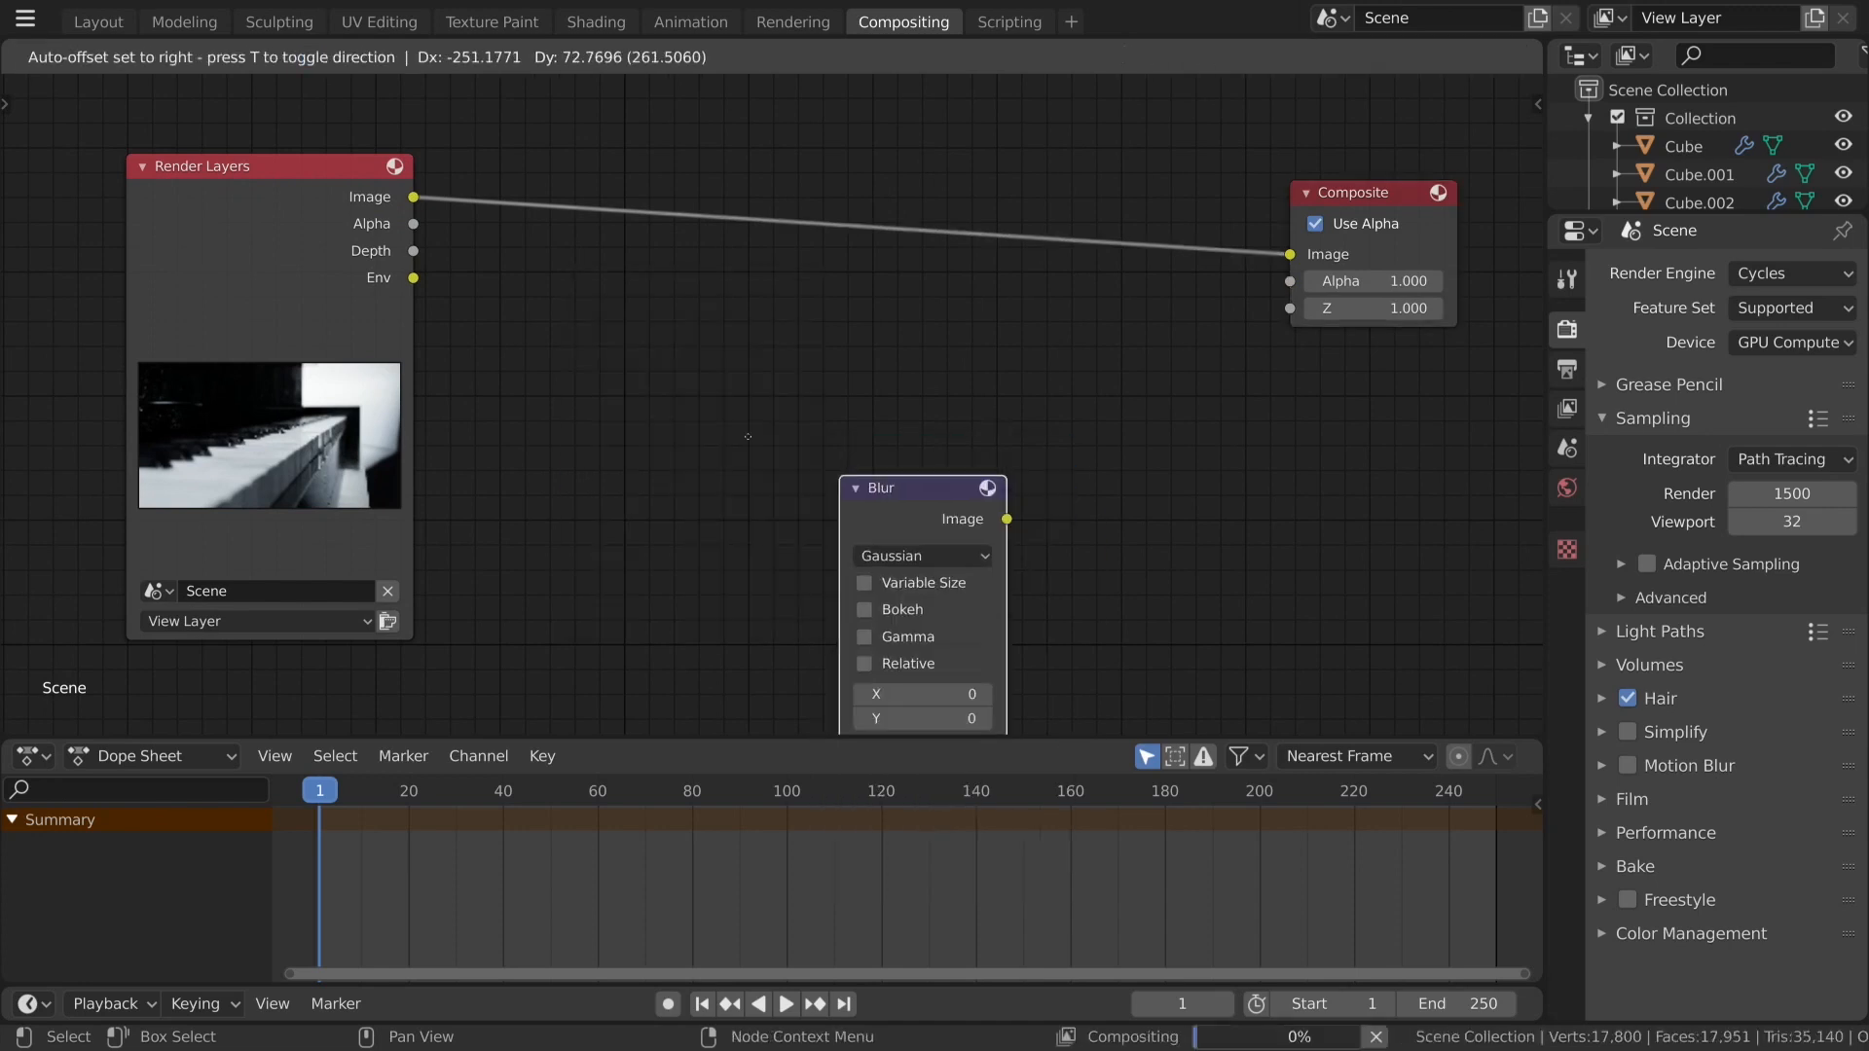
pyautogui.click(667, 311)
pyautogui.moveTo(712, 335); pyautogui.dragTo(686, 339)
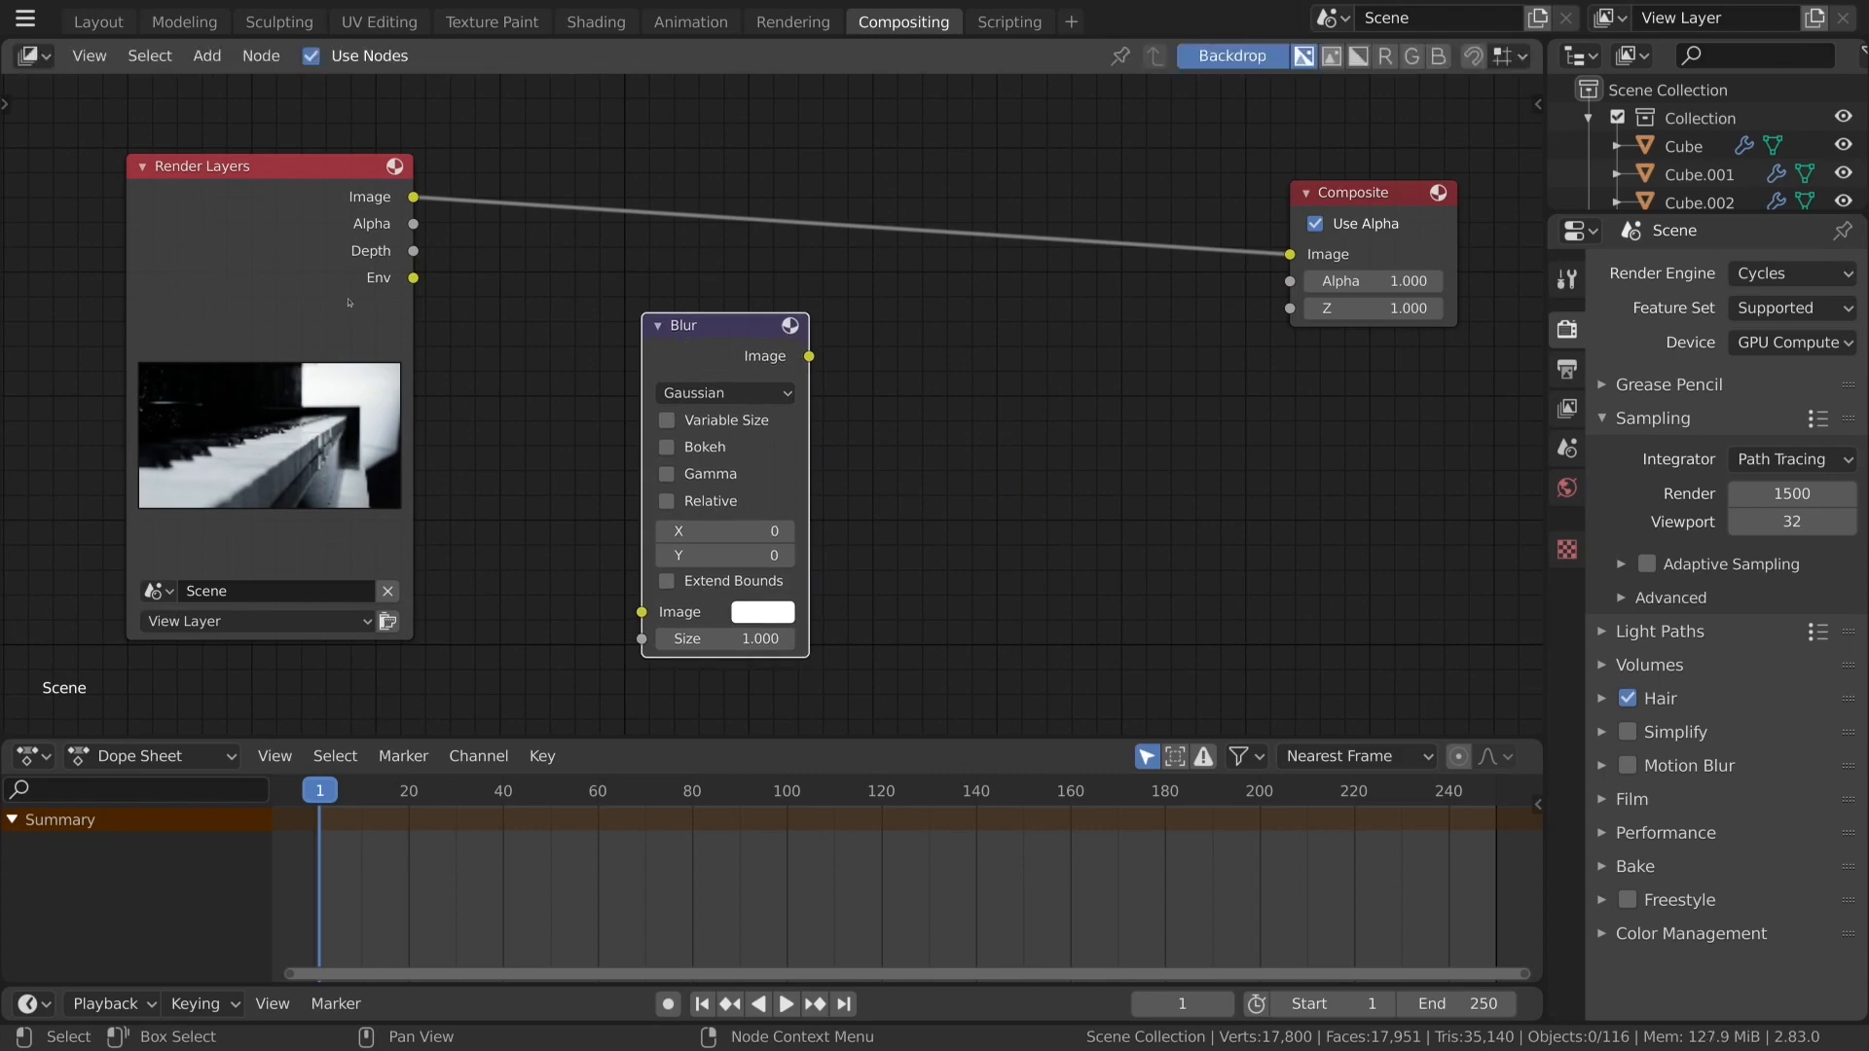
pyautogui.click(413, 281)
pyautogui.moveTo(412, 279); pyautogui.dragTo(641, 611)
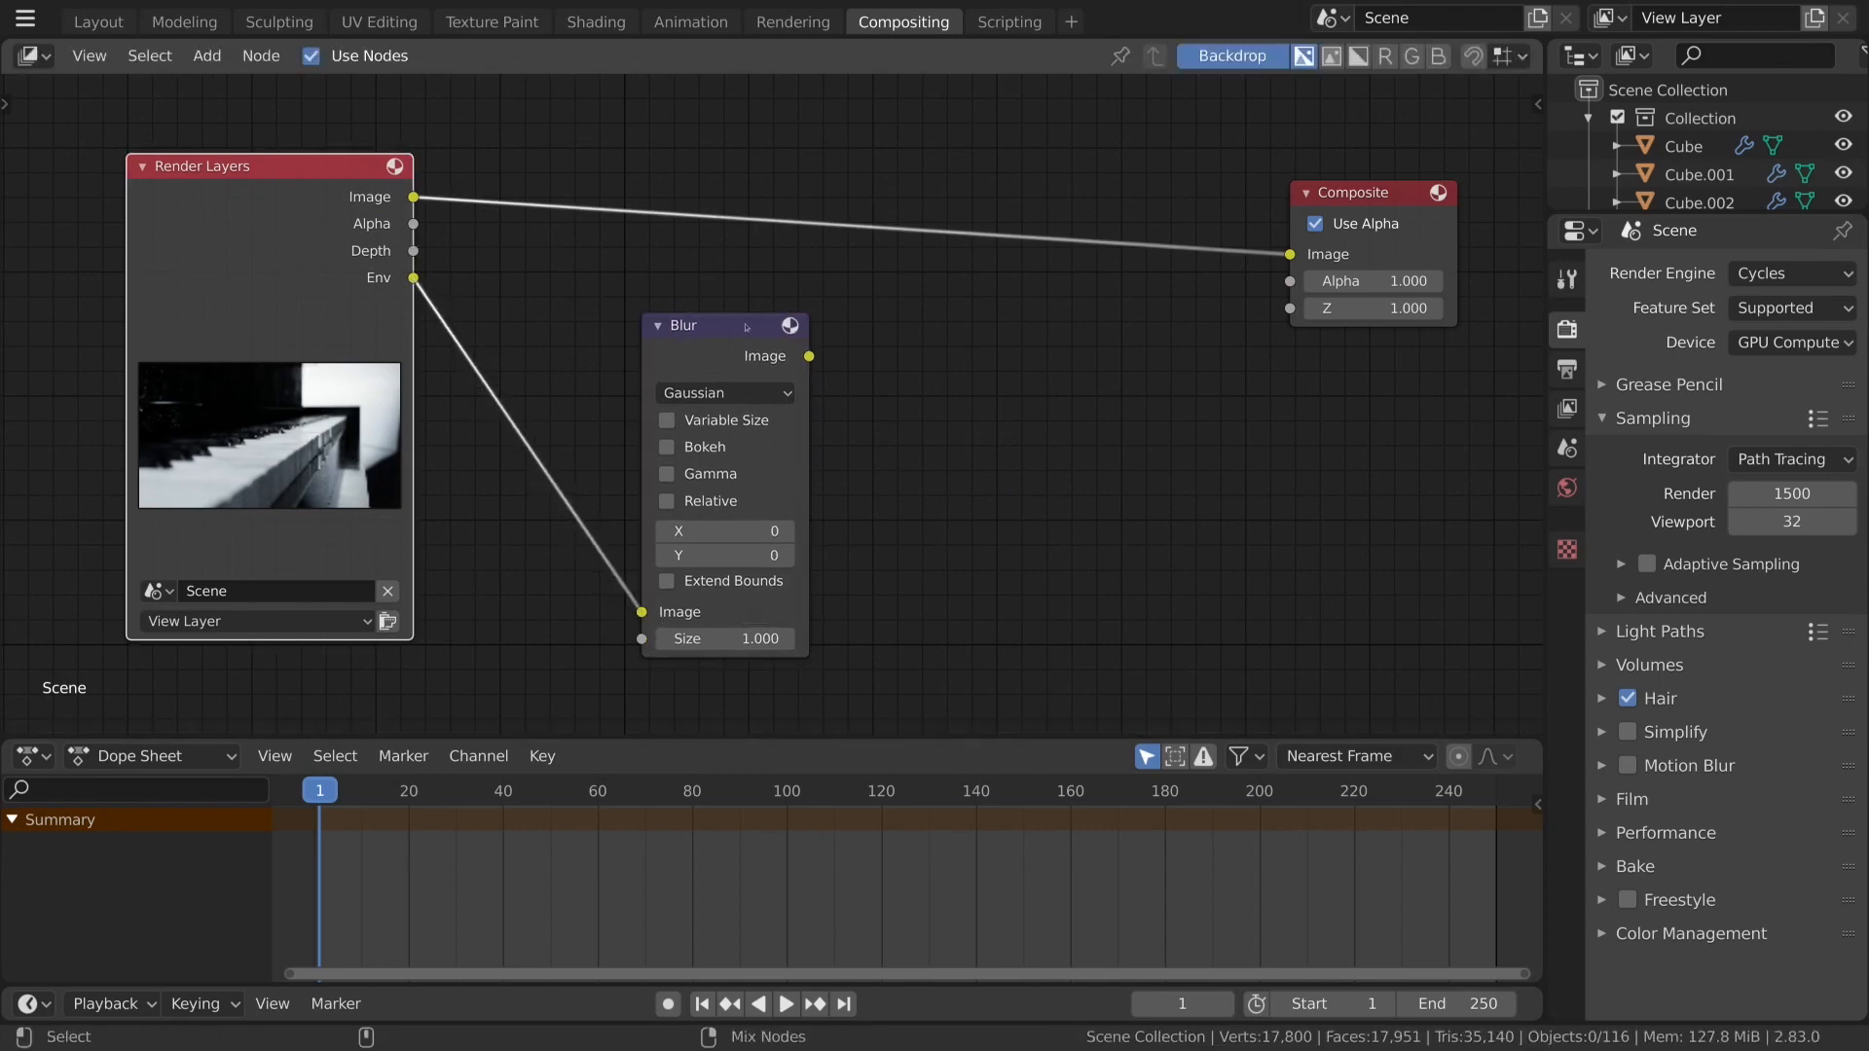
# Preview the Blur node's output in the compositor backdrop.
pyautogui.keyDown('ctrl'); pyautogui.keyDown('shift'); pyautogui.click(748, 340); pyautogui.keyUp('shift'); pyautogui.keyUp('ctrl')
pyautogui.scroll(-4, 1019, 451)
pyautogui.moveTo(1019, 451); pyautogui.dragTo(955, 449, button='middle')
pyautogui.scroll(4, 955, 449)
# Set the Blur node to Fast Gaussian with Relative sizing and Y aspect correction.
pyautogui.click(628, 388)
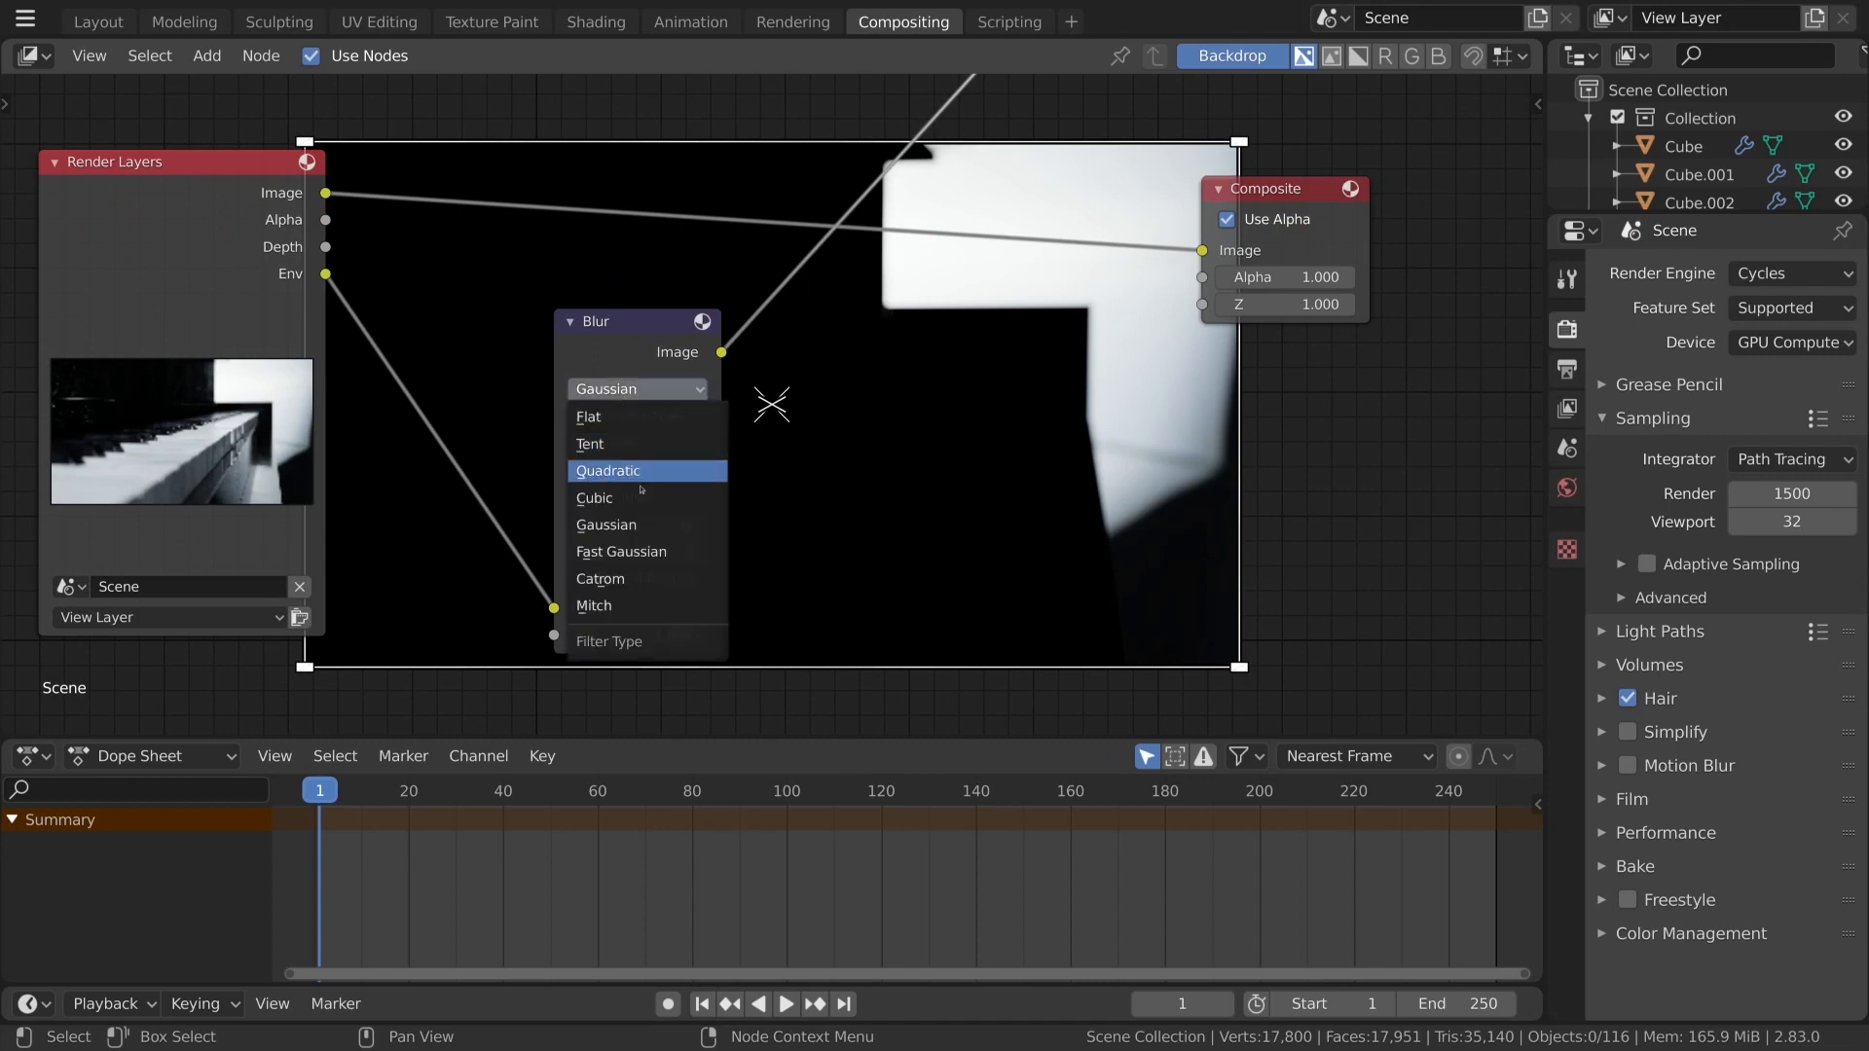
pyautogui.click(623, 546)
pyautogui.click(579, 416)
pyautogui.click(635, 473)
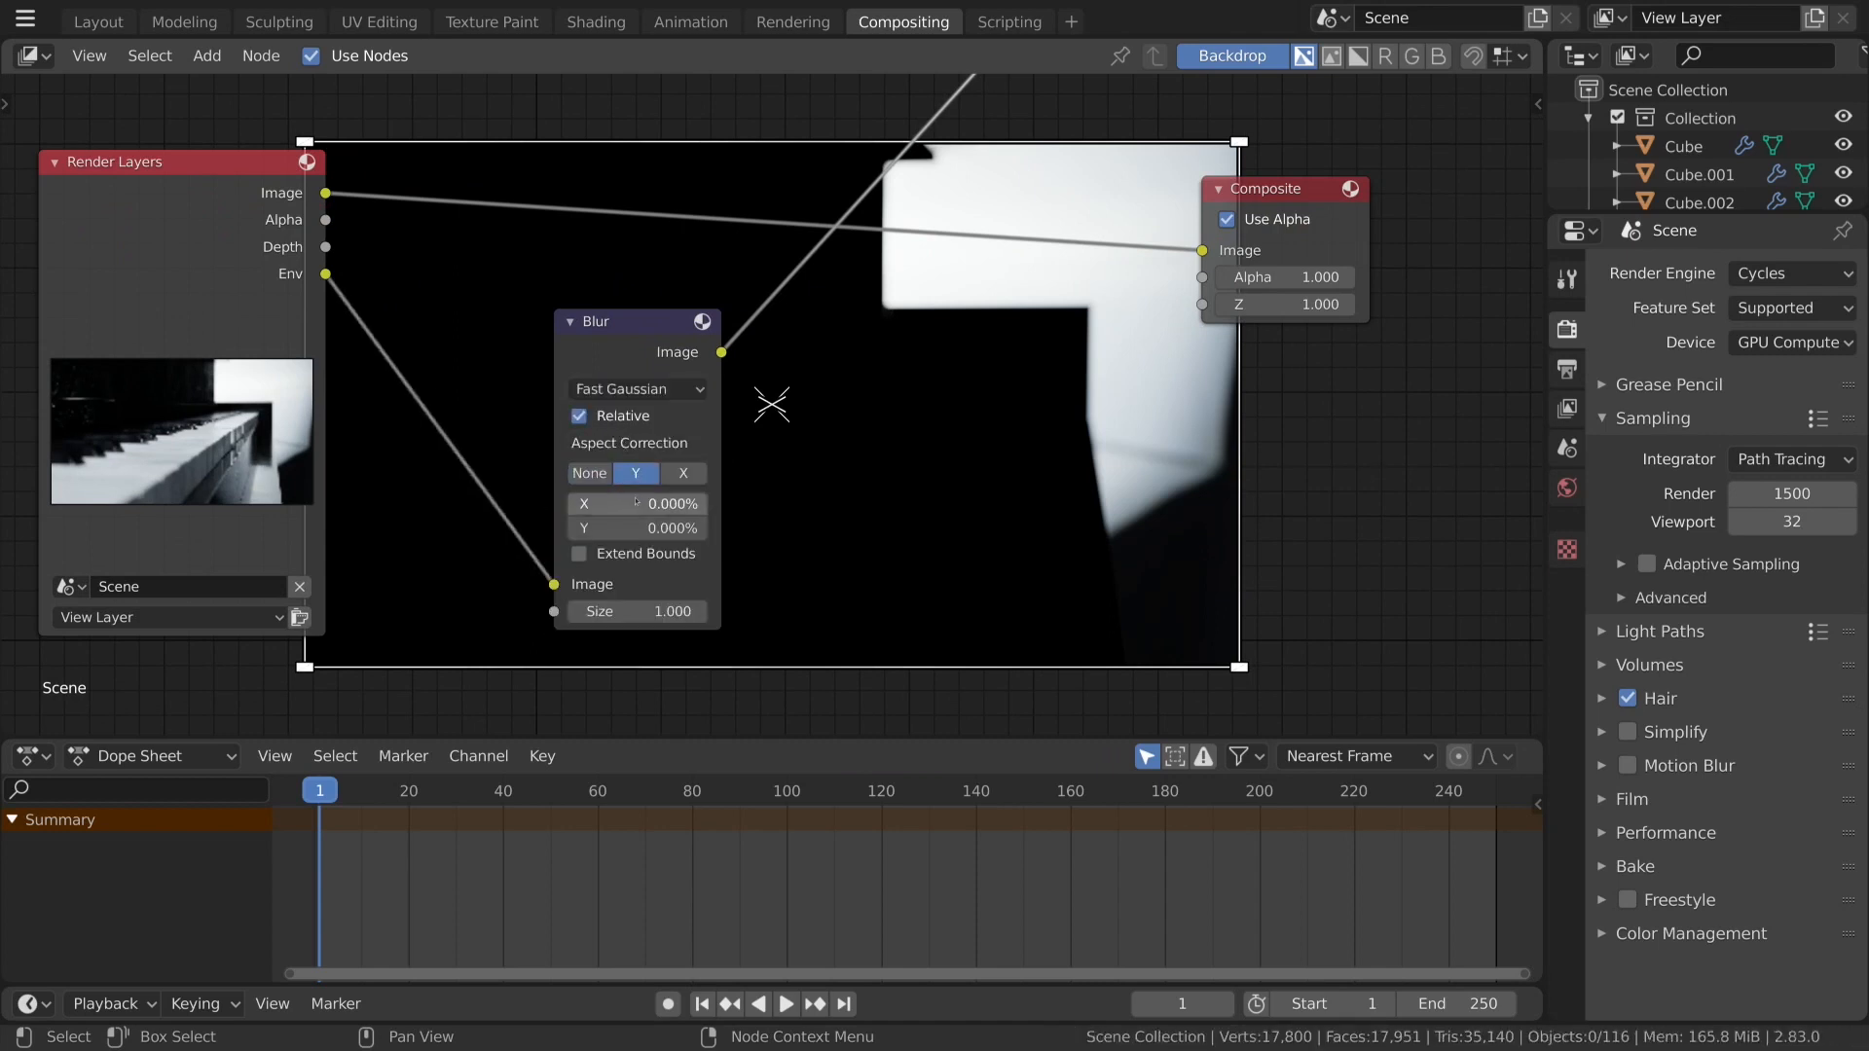
# Set the Blur node's X and Y sizes to 20%.
pyautogui.click(644, 504)
pyautogui.write('20')
pyautogui.press('Return')
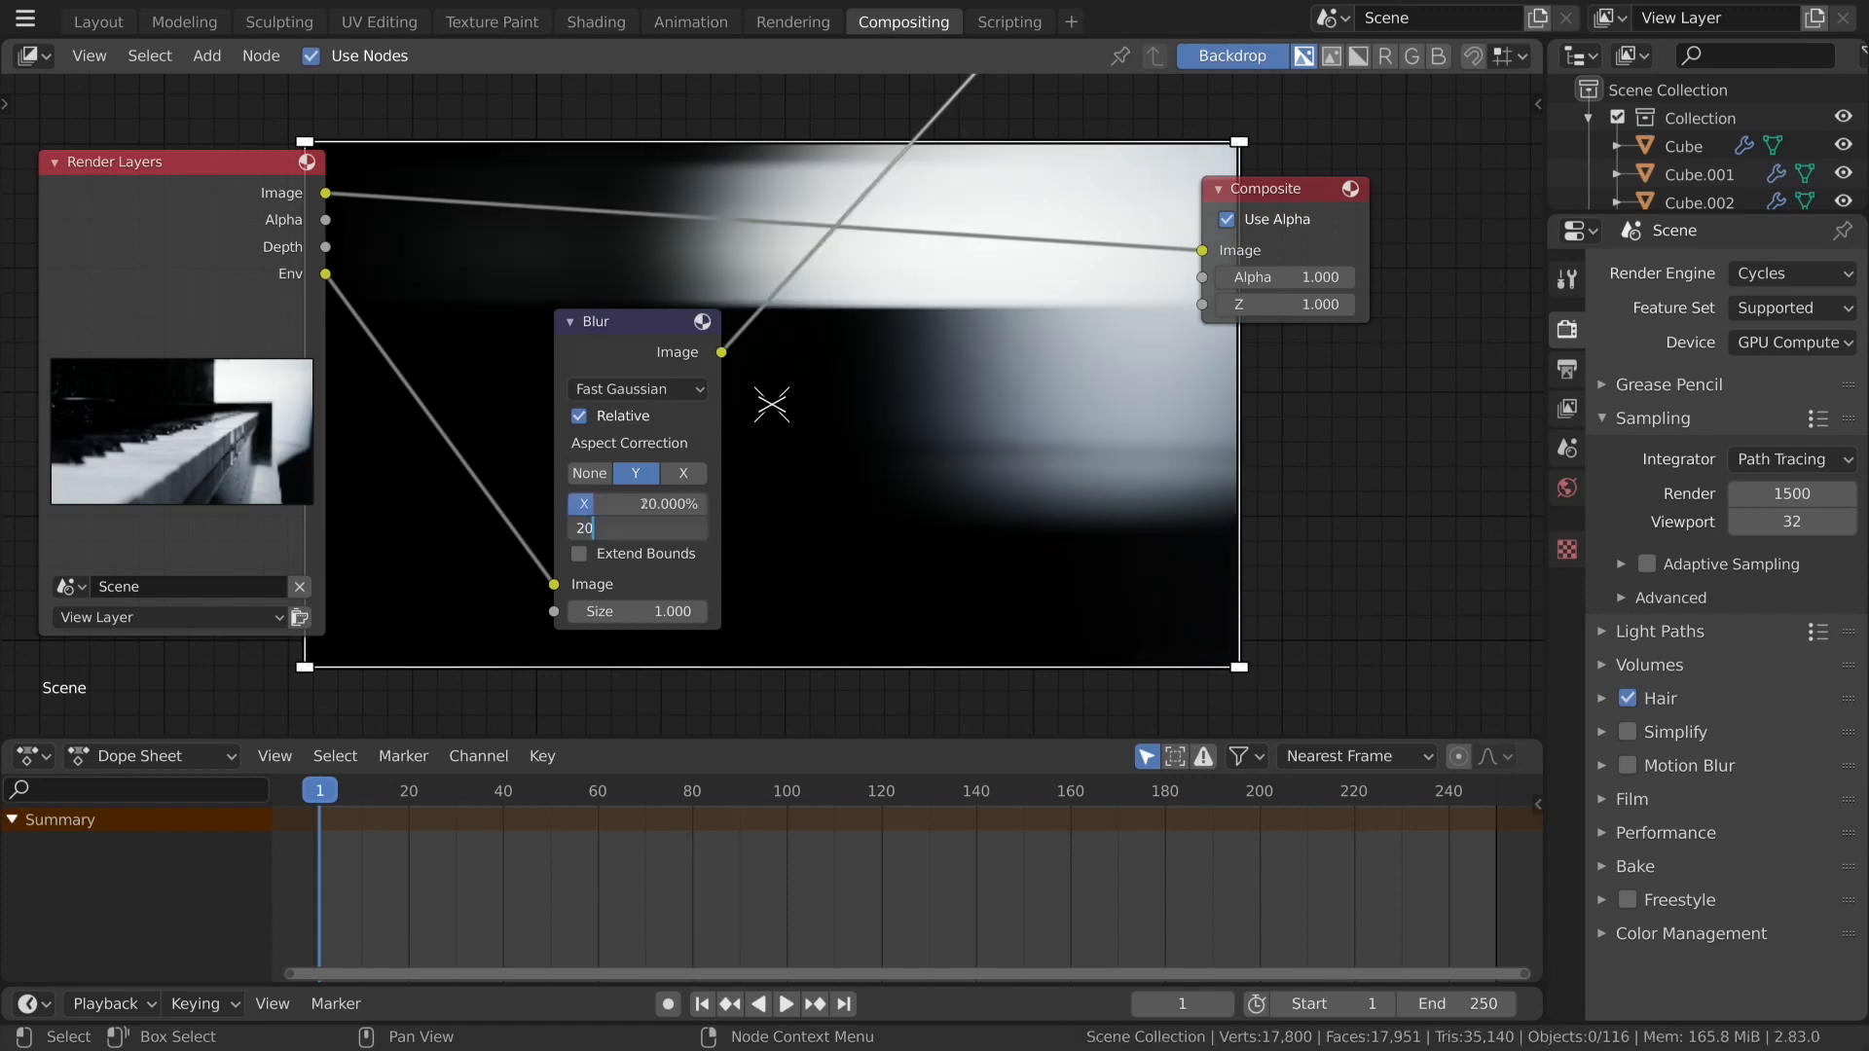
pyautogui.scroll(-9, 657, 503)
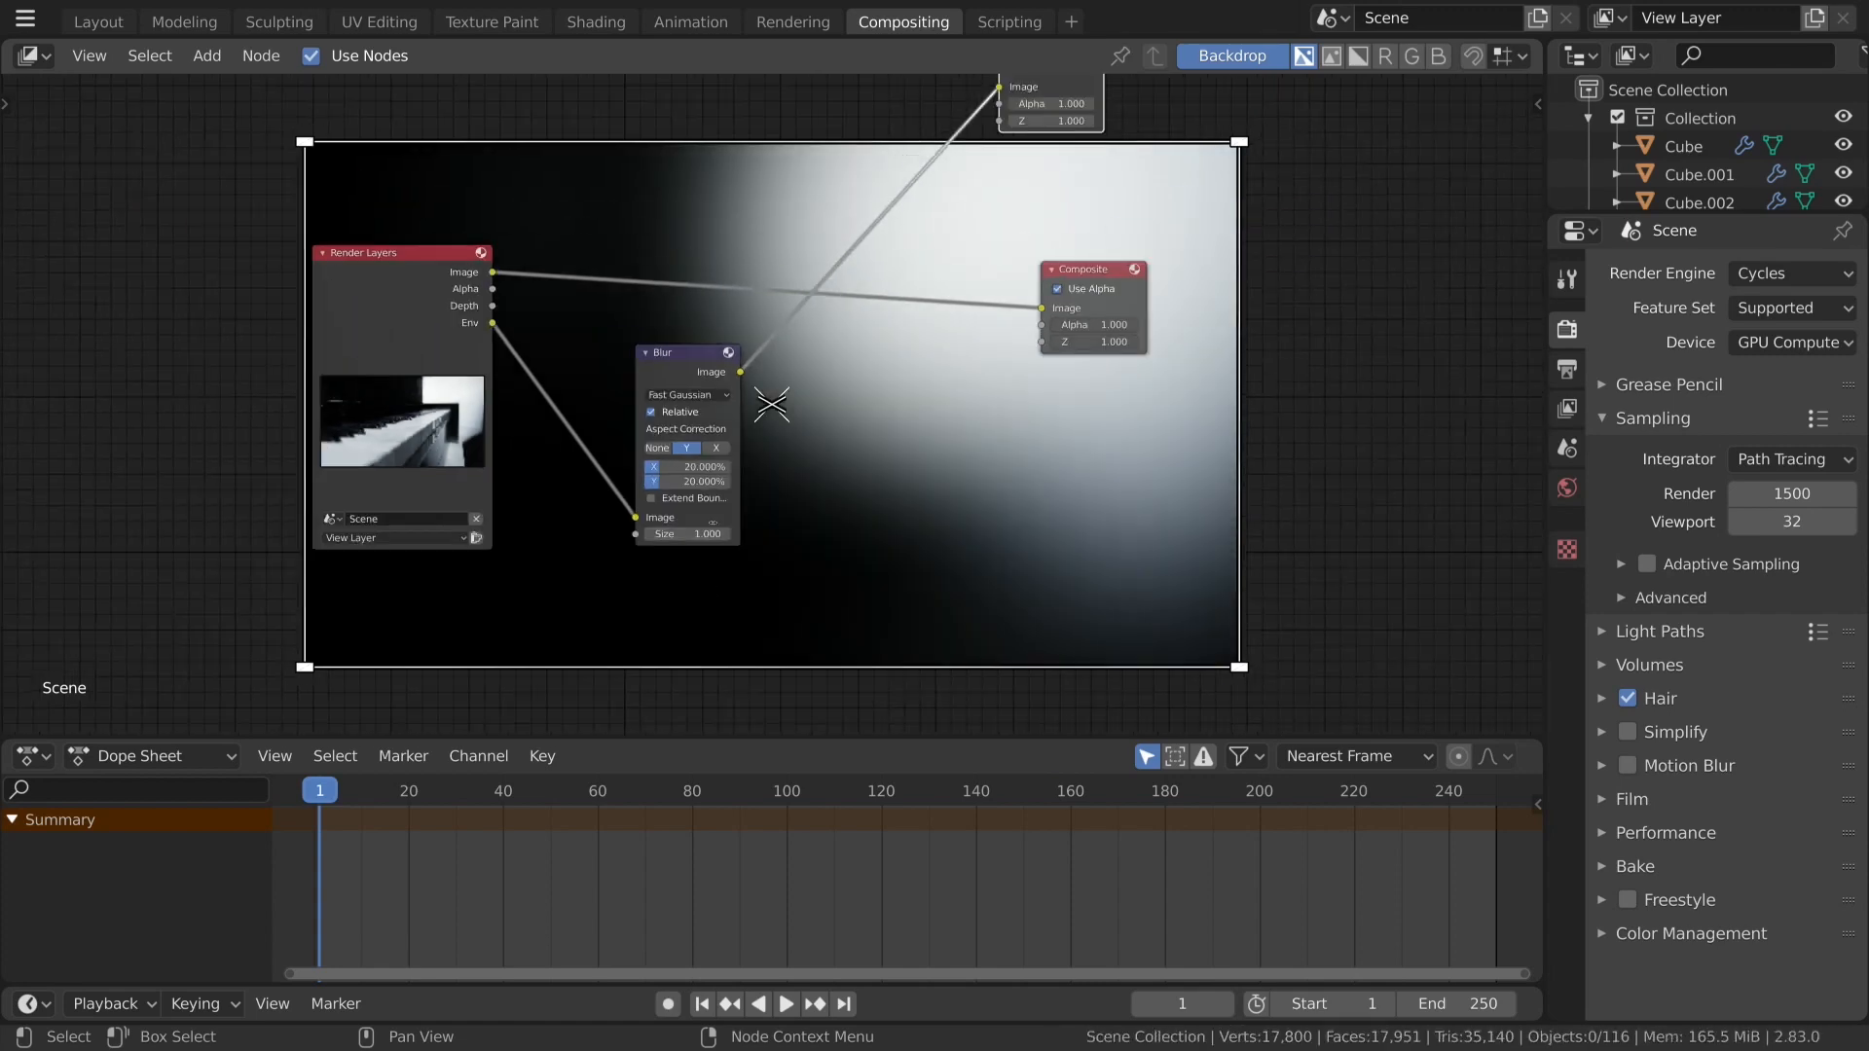
# Move the Blur node lower and insert a Mix node on the link between the Render Layers Image output and Composite.
pyautogui.moveTo(839, 469); pyautogui.dragTo(833, 509, button='middle')
pyautogui.scroll(4, 834, 511)
pyautogui.moveTo(646, 415); pyautogui.dragTo(637, 443)
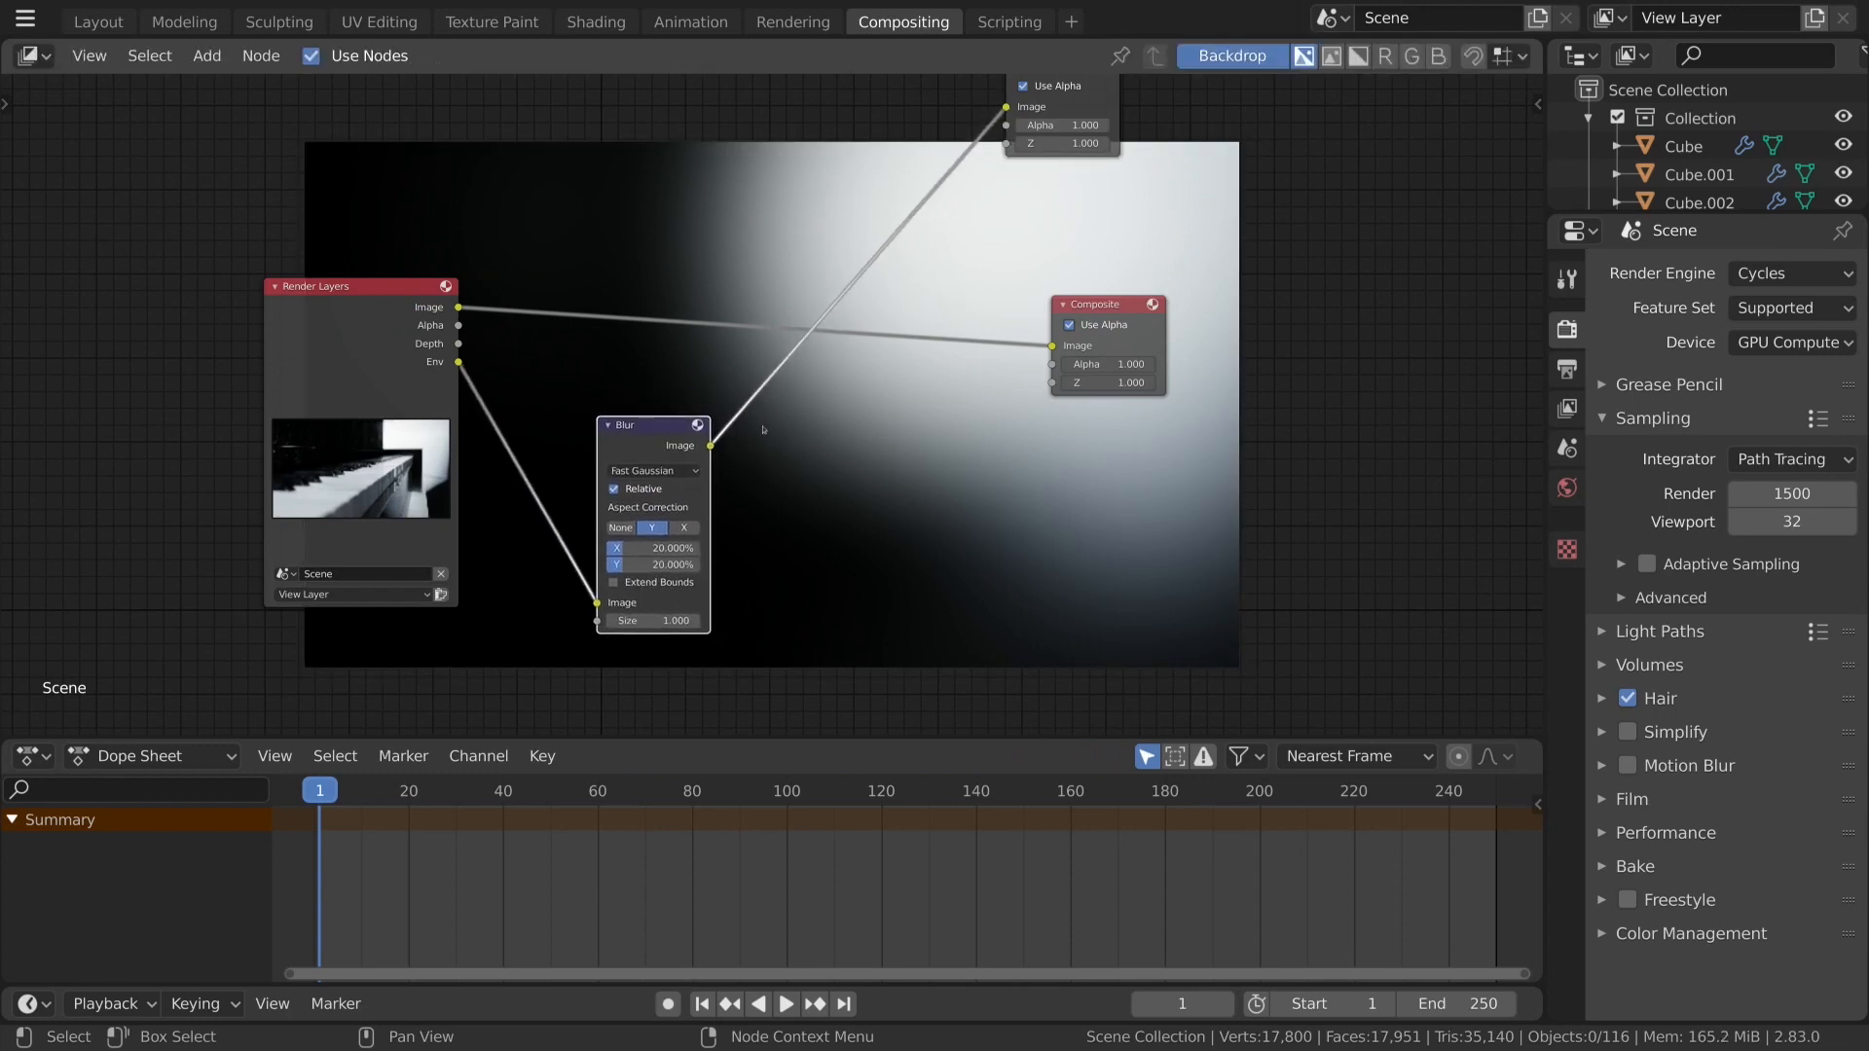
pyautogui.hotkey('shift', 'a')
pyautogui.moveTo(858, 390)
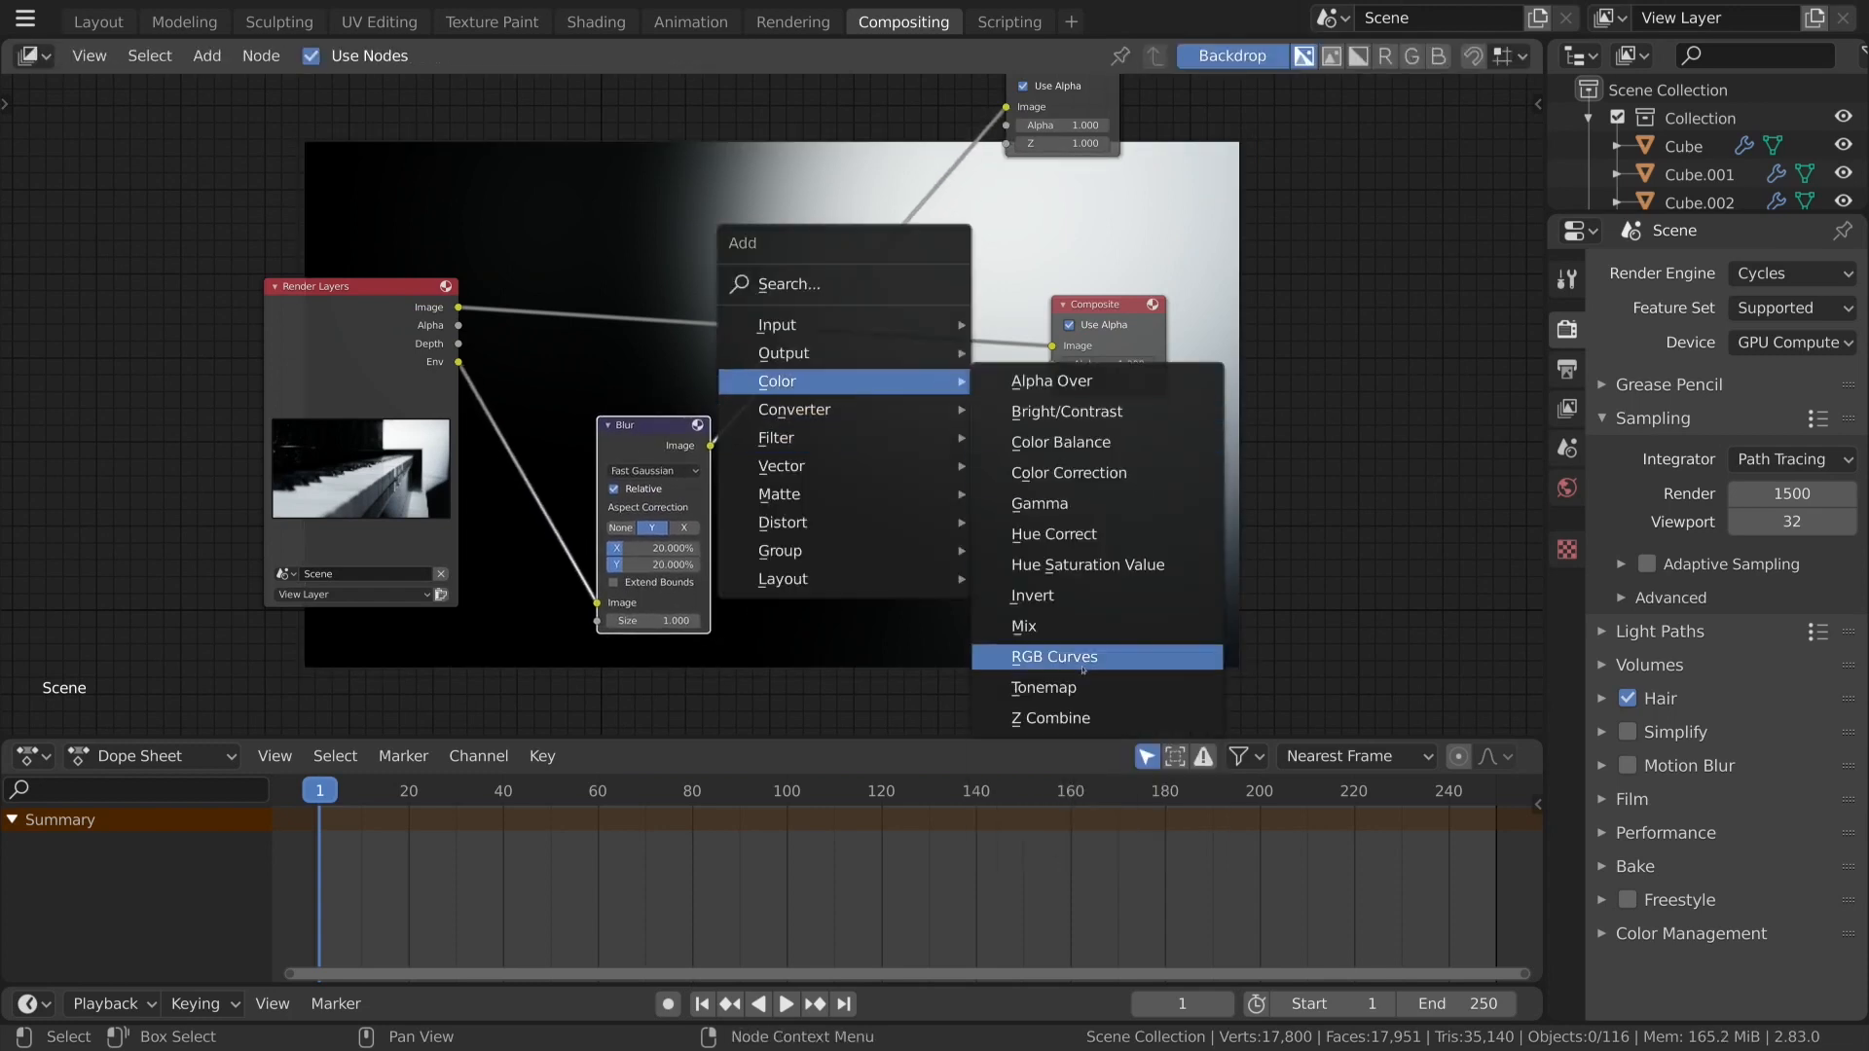
pyautogui.click(1061, 628)
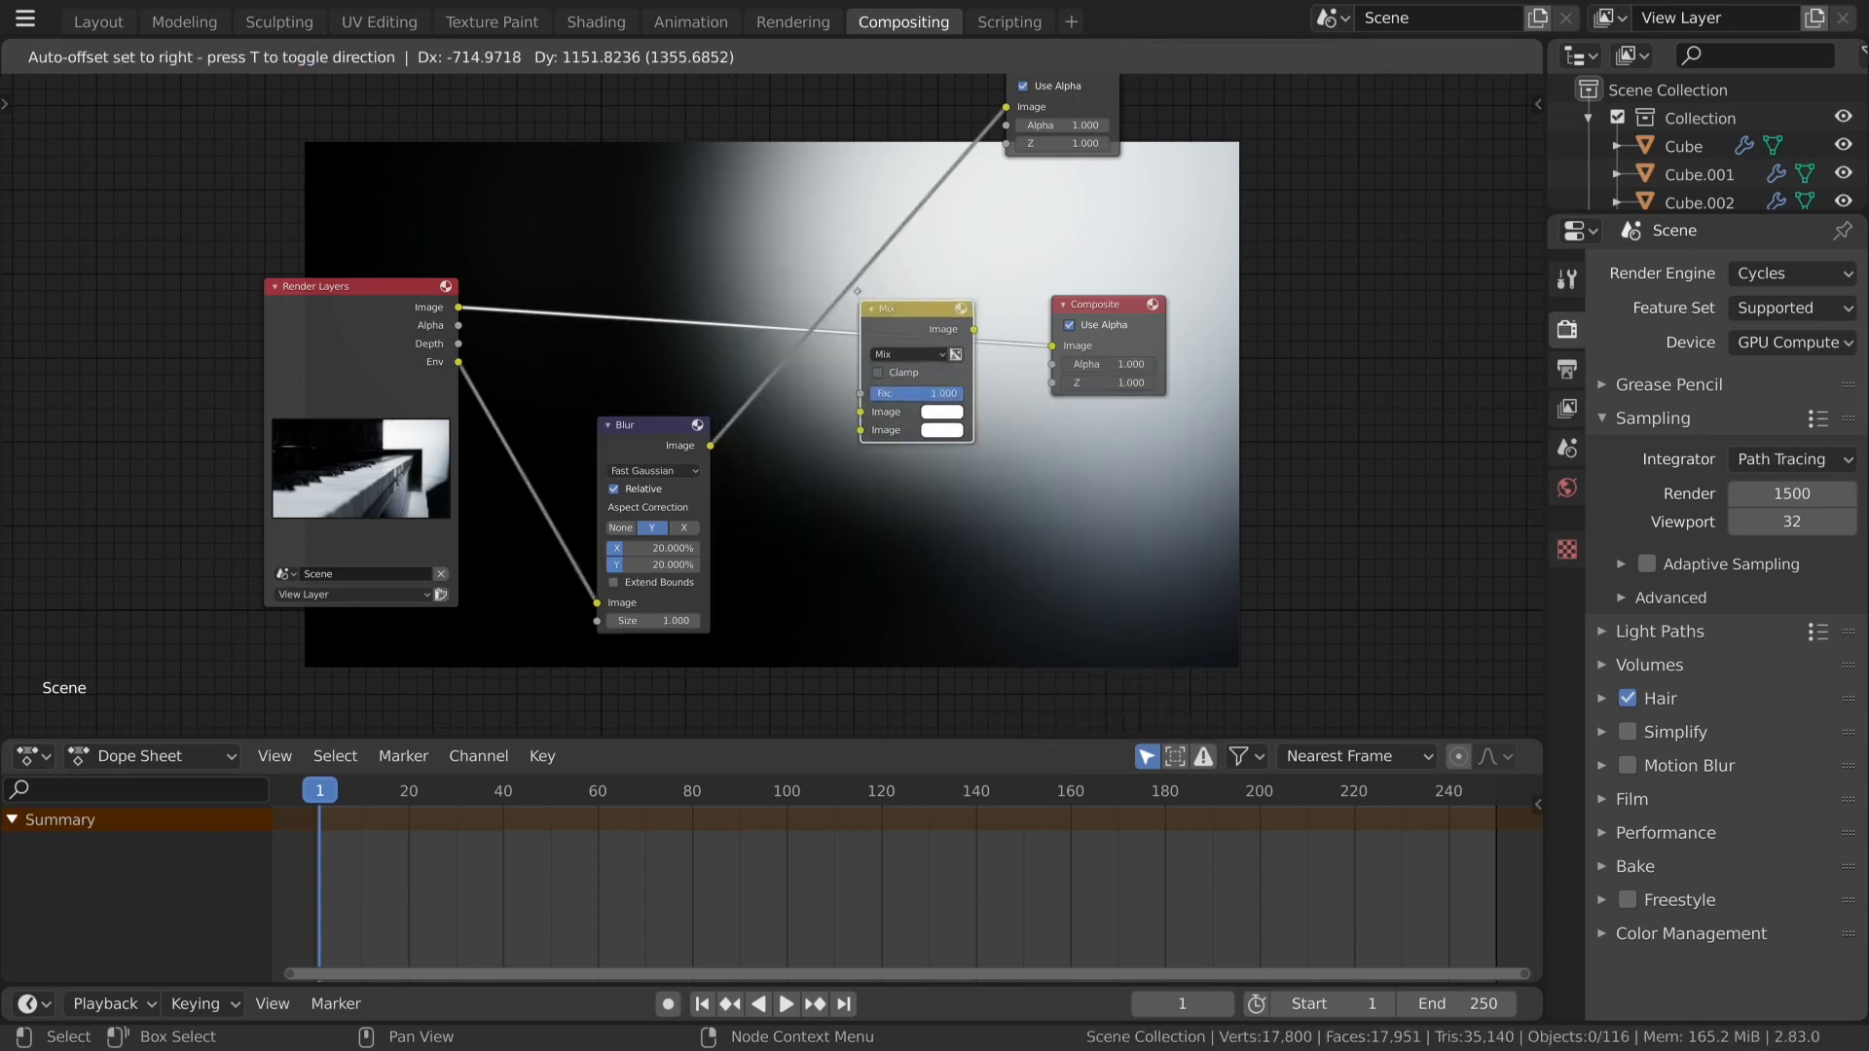
pyautogui.click(854, 309)
# Set the Mix node's blending mode to Add and connect the Blur output to its second Image input.
pyautogui.click(853, 307)
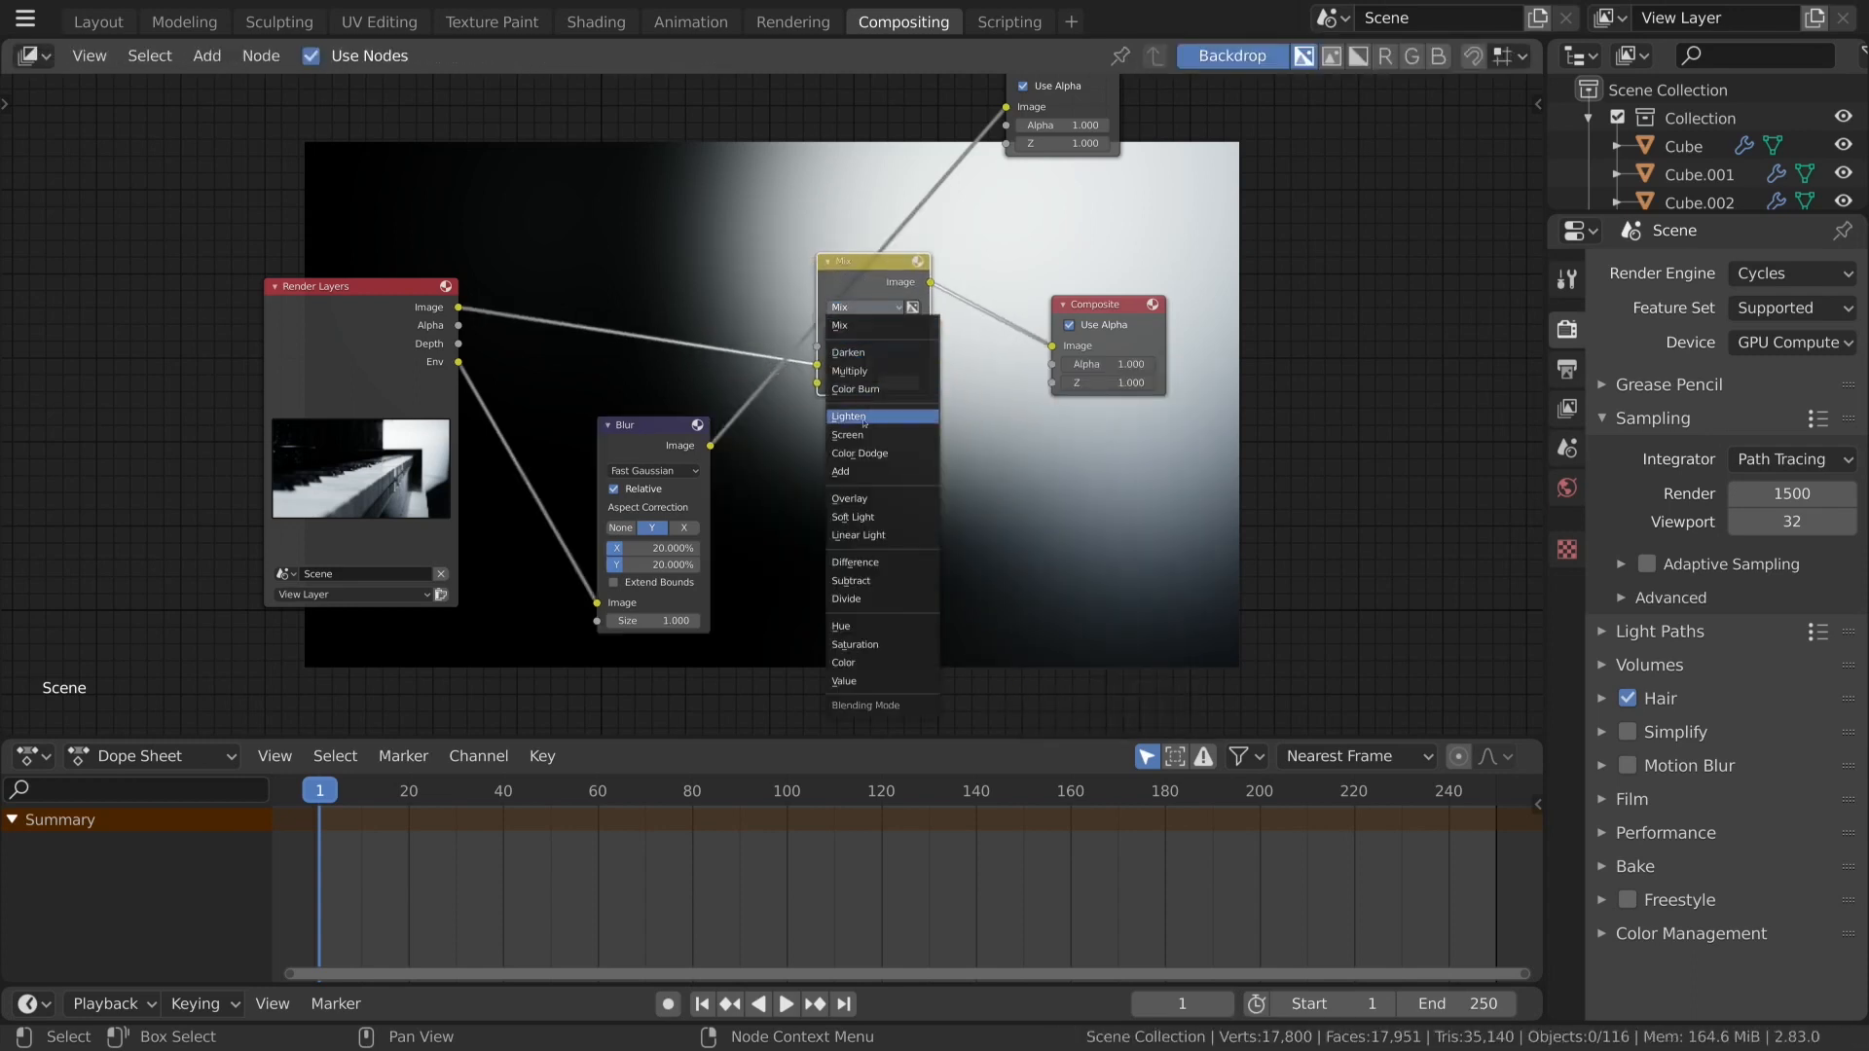
pyautogui.click(840, 471)
pyautogui.click(728, 445)
pyautogui.moveTo(728, 445); pyautogui.dragTo(854, 346)
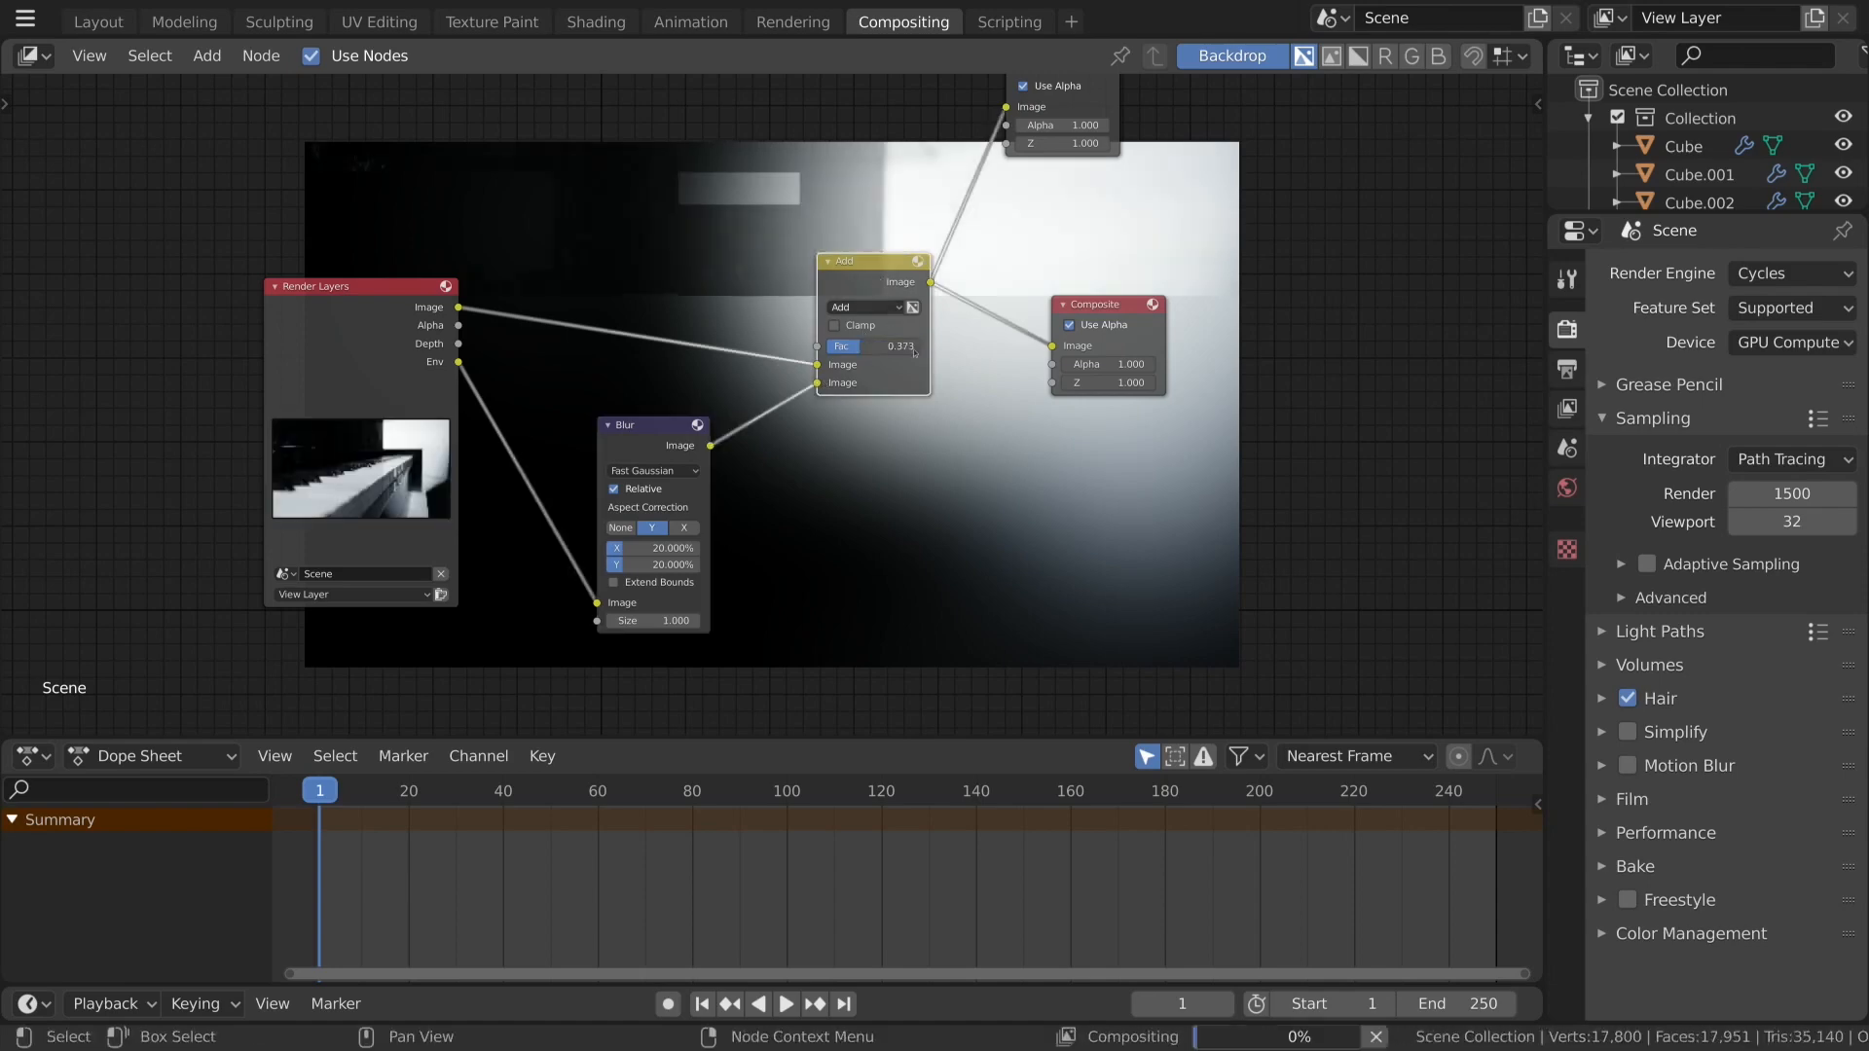
# Lower the Add node's factor to about 0.346.
pyautogui.scroll(-2, 871, 302)
pyautogui.scroll(4, 915, 455)
pyautogui.moveTo(775, 448)
pyautogui.mouseDown()
pyautogui.moveTo(732, 449)
pyautogui.moveTo(764, 449)
pyautogui.mouseUp()
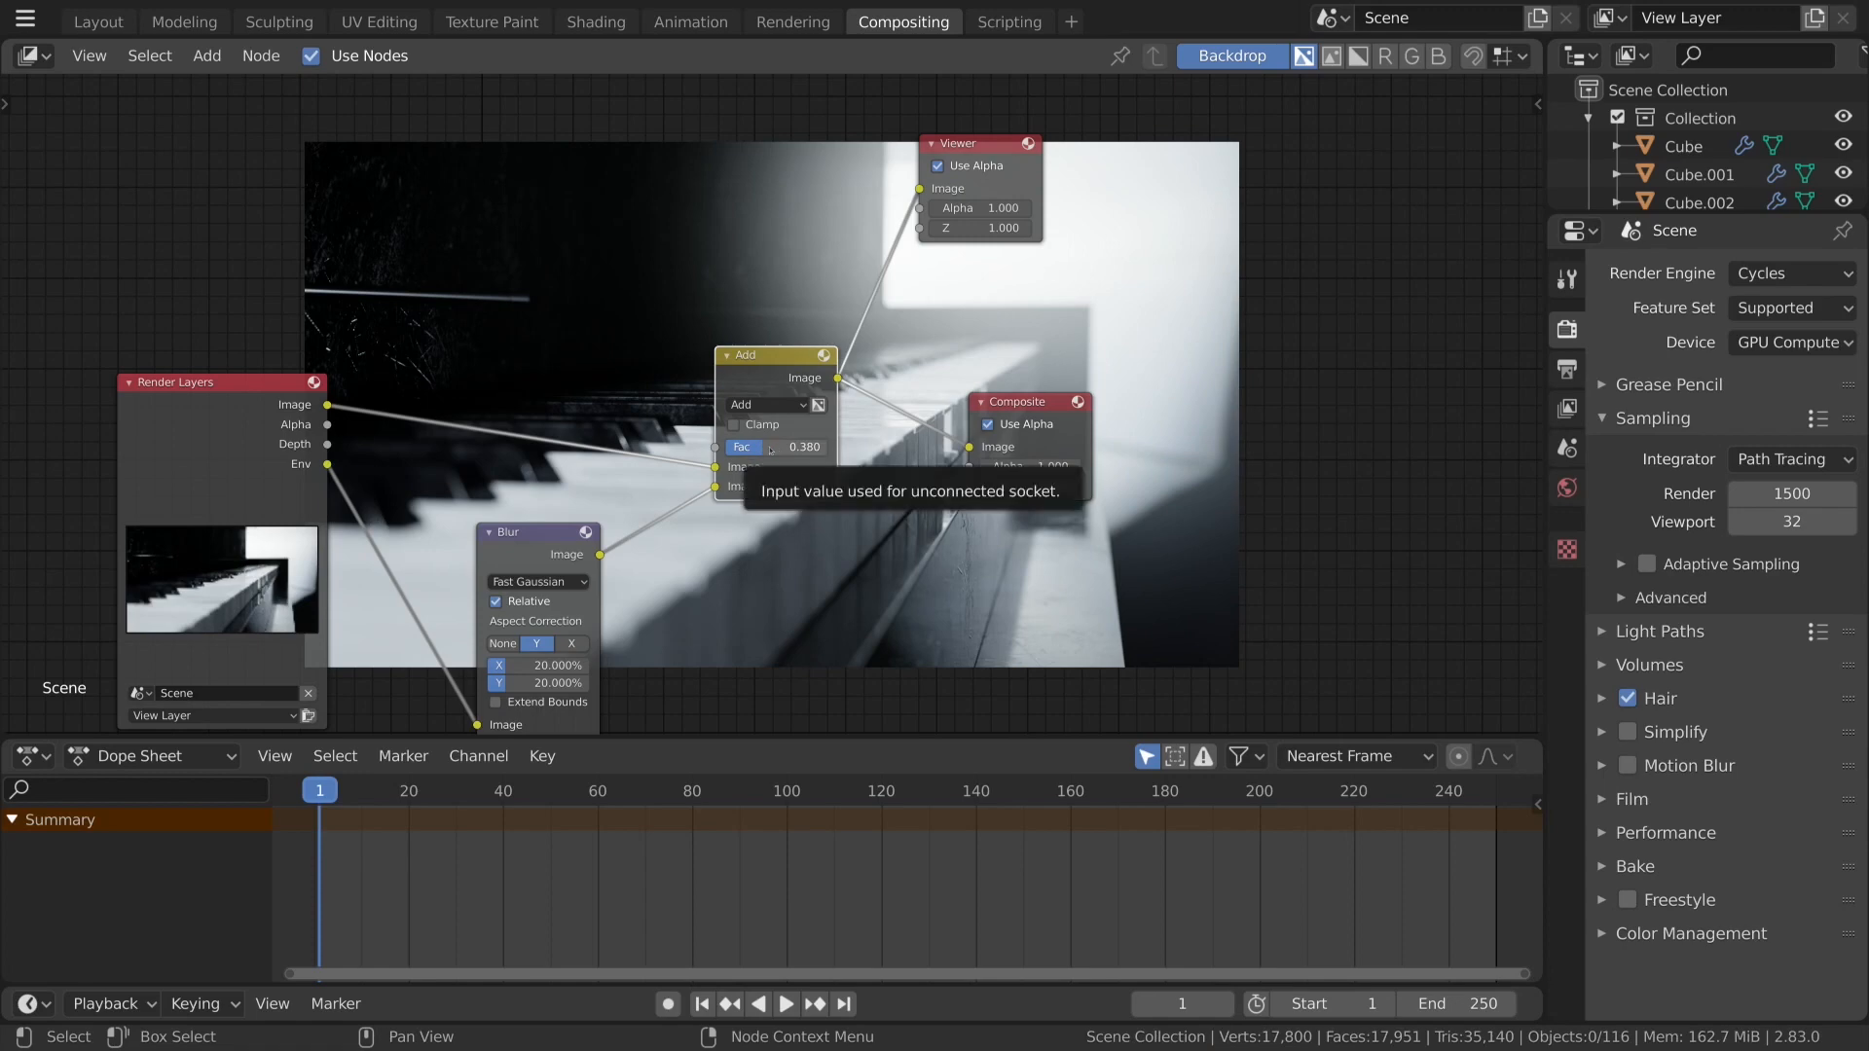
pyautogui.moveTo(766, 450); pyautogui.dragTo(761, 450)
pyautogui.click(769, 449)
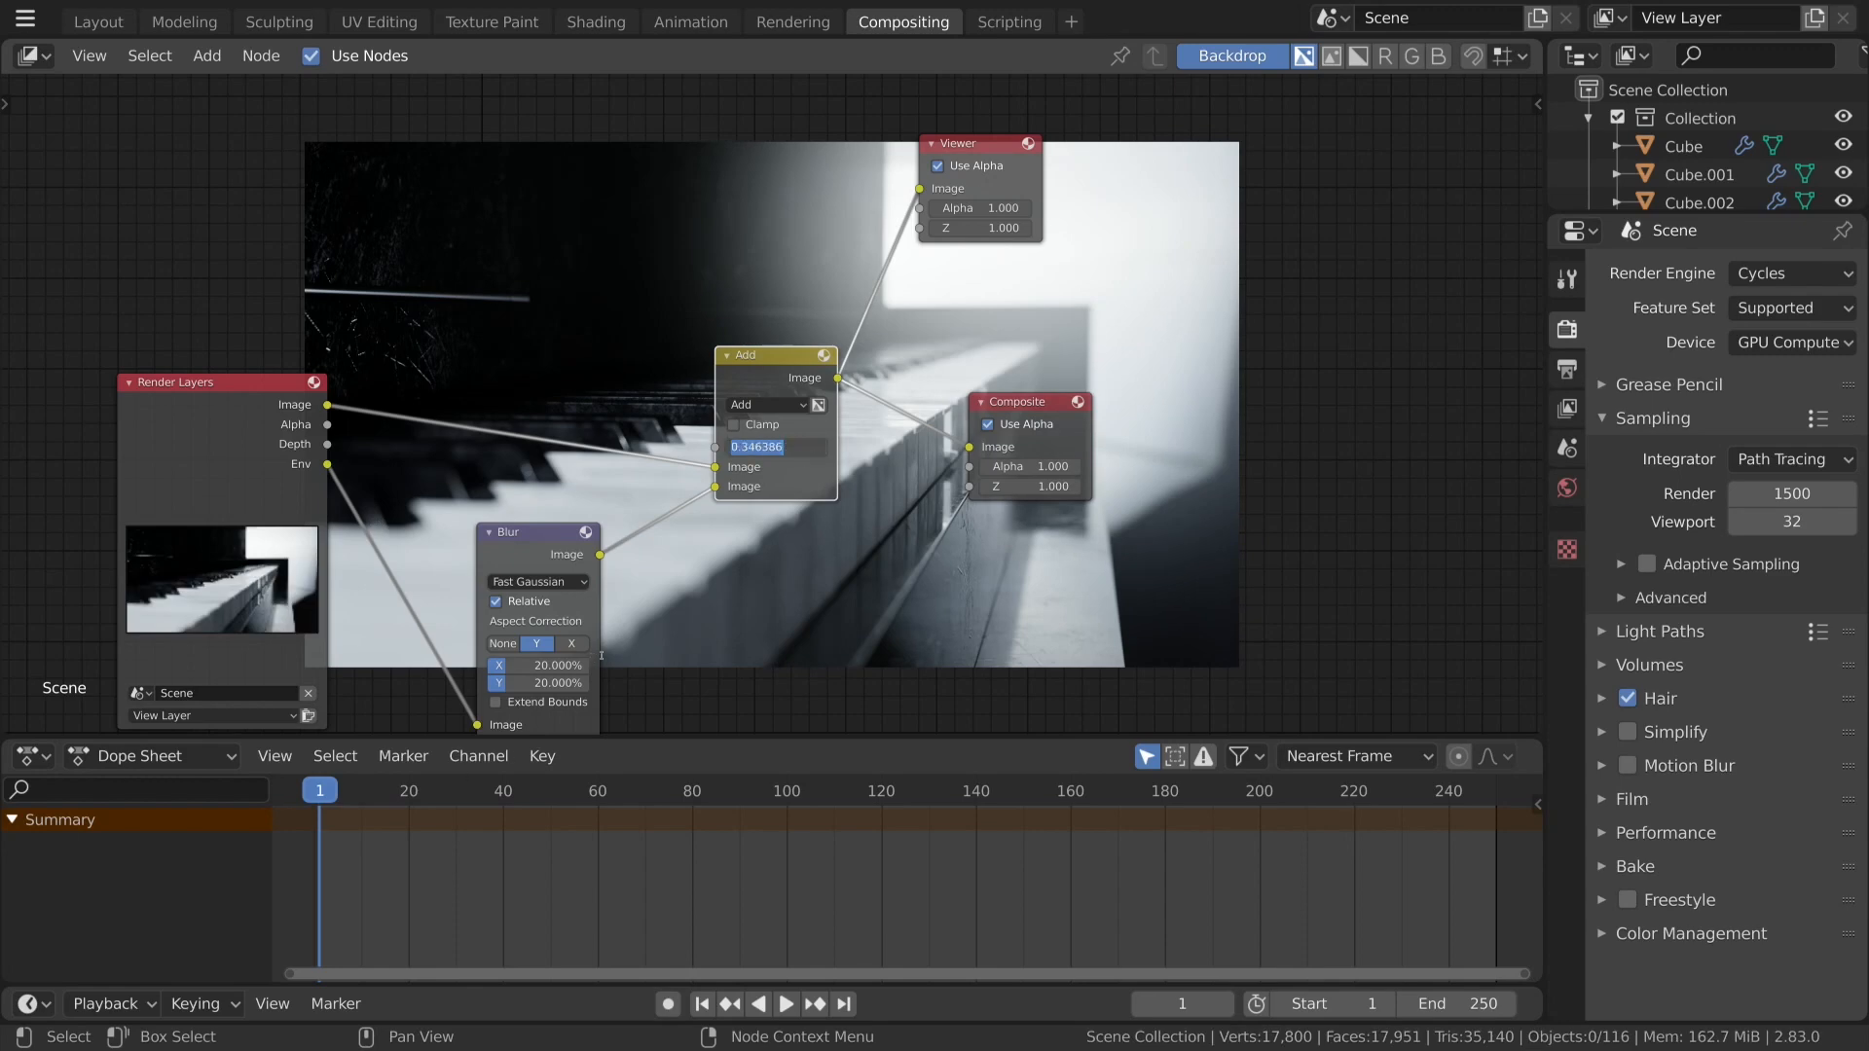
pyautogui.press('Return')
# Duplicate the Blur node, place the copy above the other nodes, and feed it the Env pass.
pyautogui.scroll(-3, 820, 598)
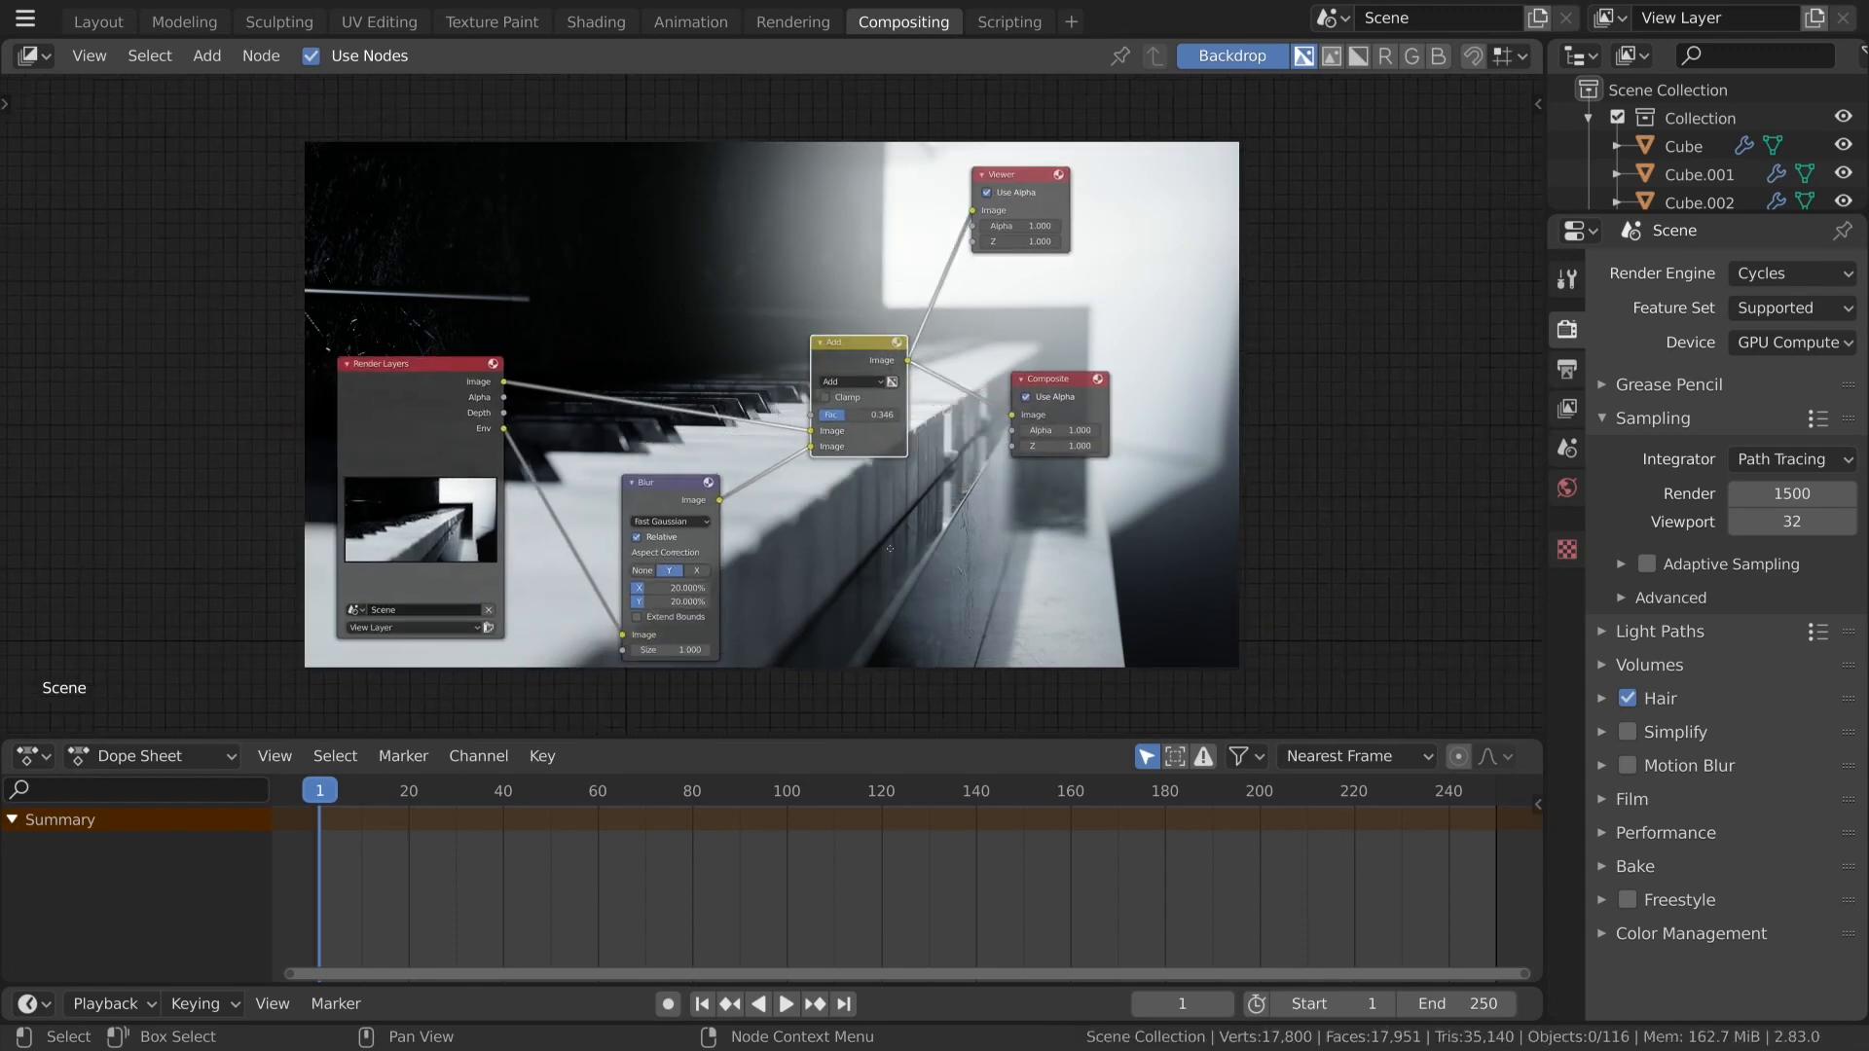
pyautogui.scroll(2, 836, 534)
pyautogui.click(609, 518)
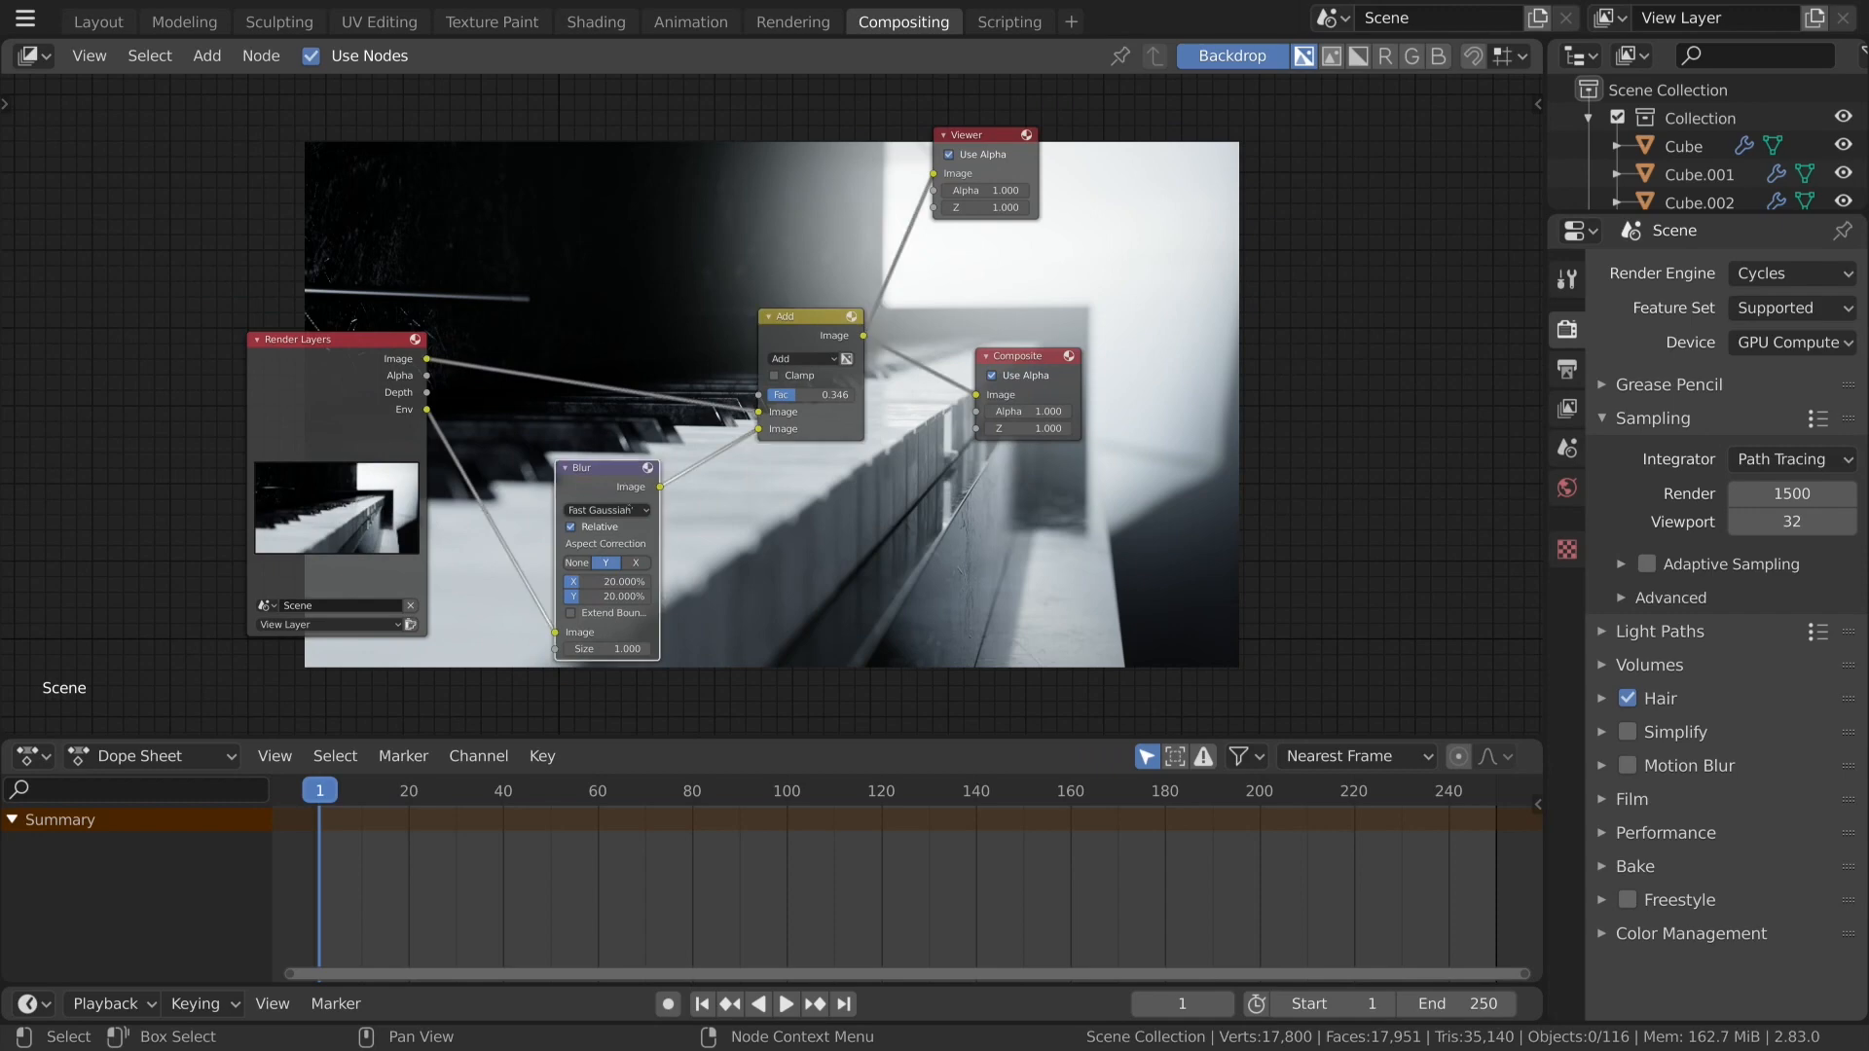
pyautogui.hotkey('shift', 'd')
pyautogui.click(650, 73)
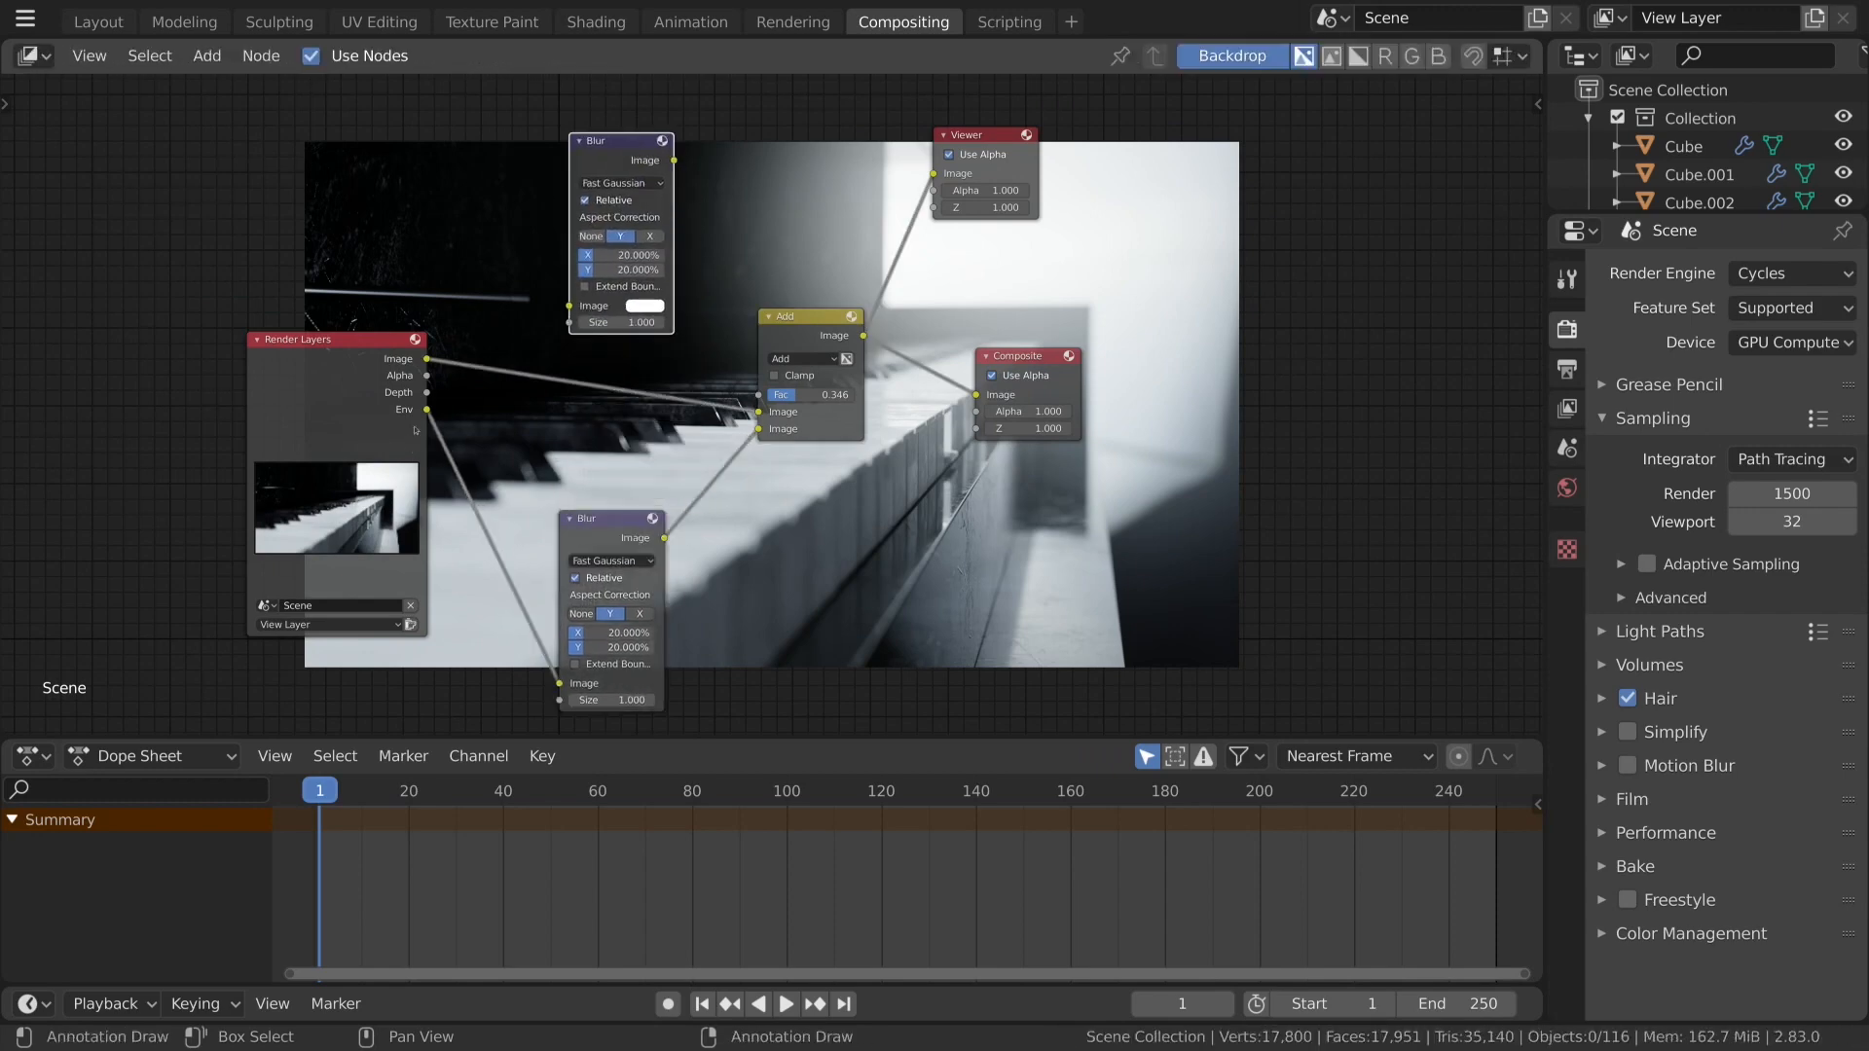
pyautogui.moveTo(429, 410); pyautogui.dragTo(570, 306)
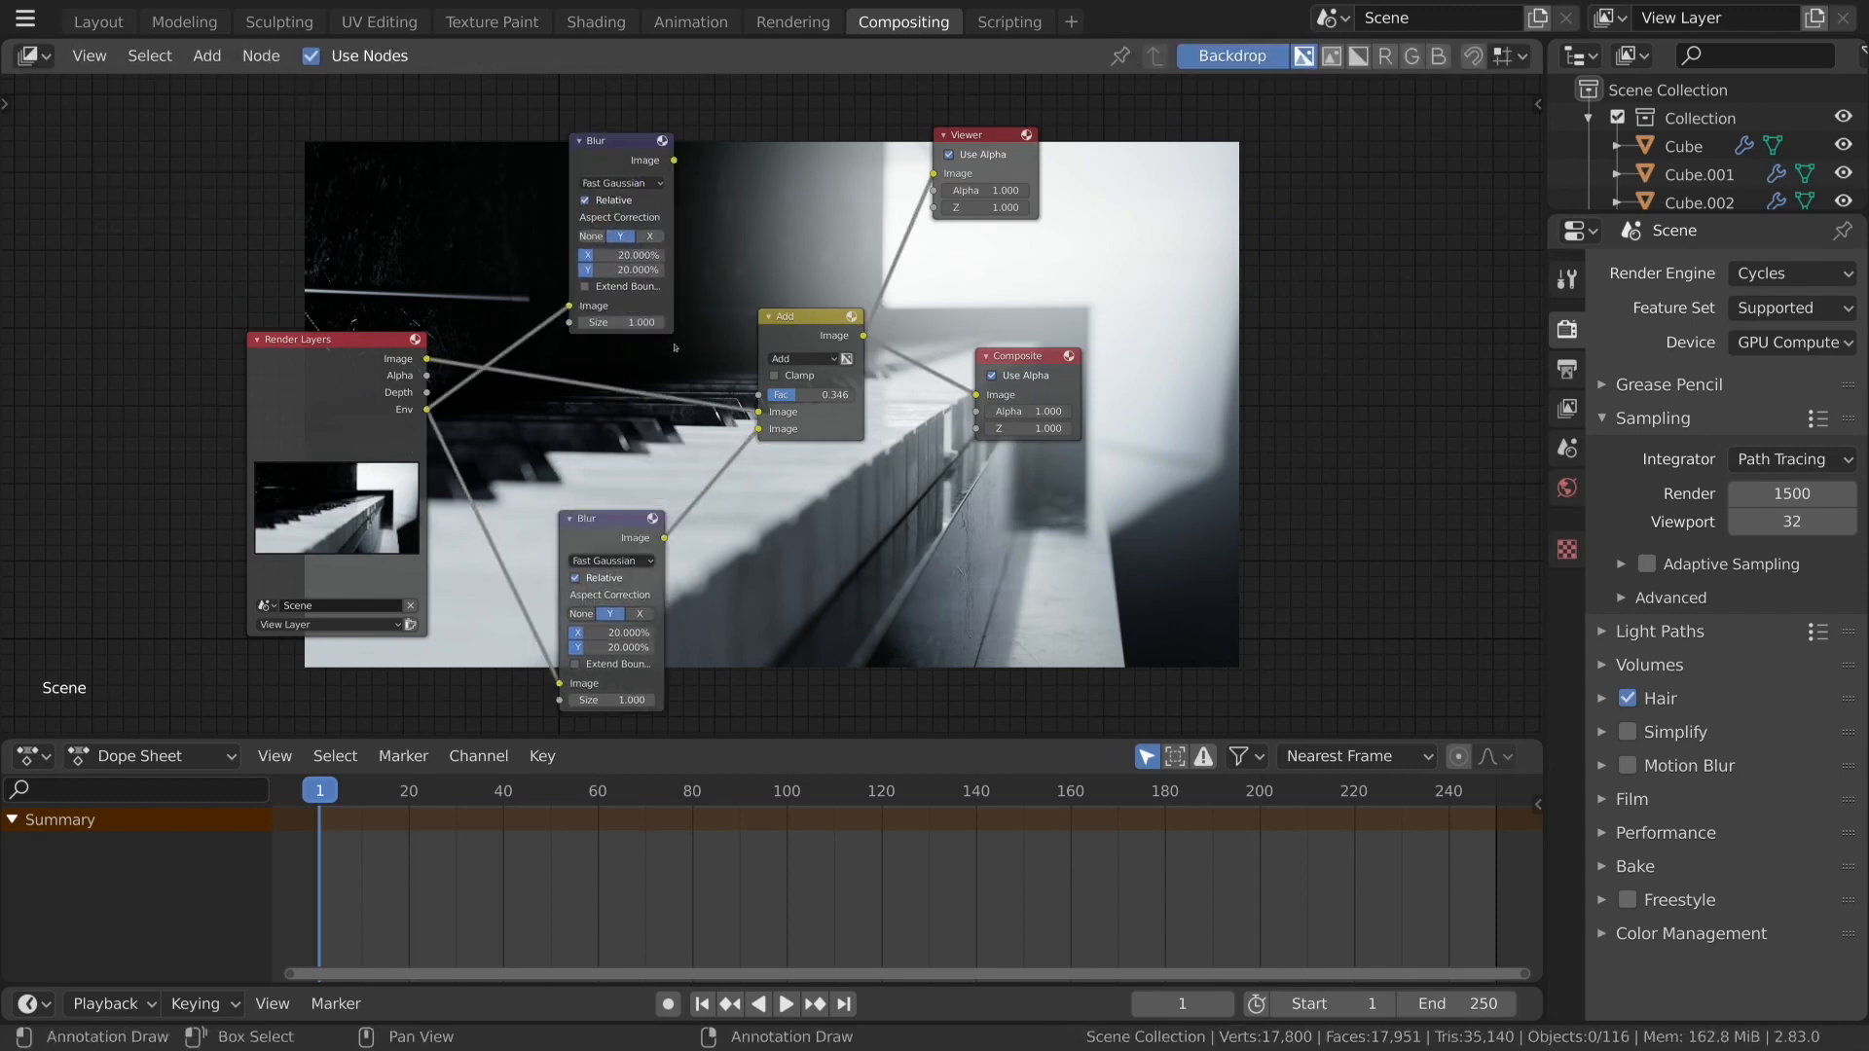
# Spread the upper Blur node and the Add node apart to make room between them.
pyautogui.scroll(-1, 690, 393)
pyautogui.scroll(2, 612, 301)
pyautogui.moveTo(609, 275); pyautogui.dragTo(599, 274)
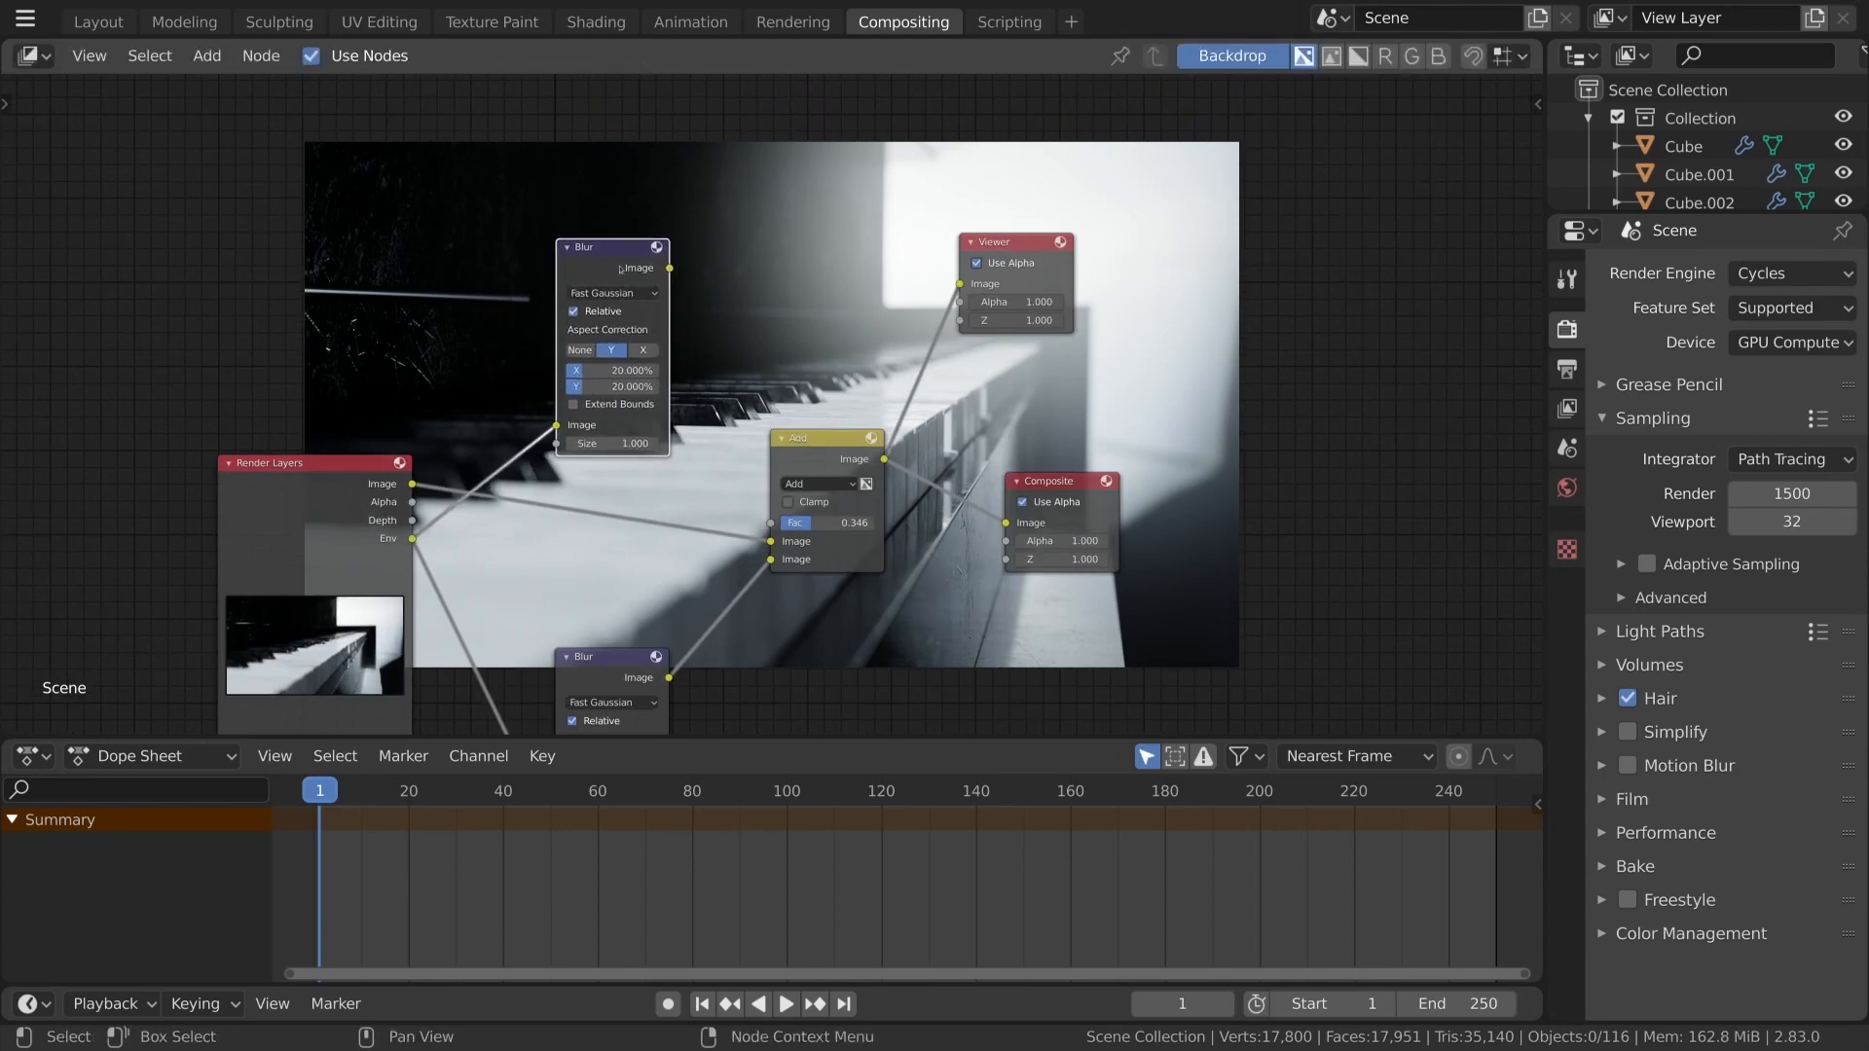
pyautogui.moveTo(628, 269); pyautogui.dragTo(595, 270)
pyautogui.moveTo(793, 455); pyautogui.dragTo(854, 455)
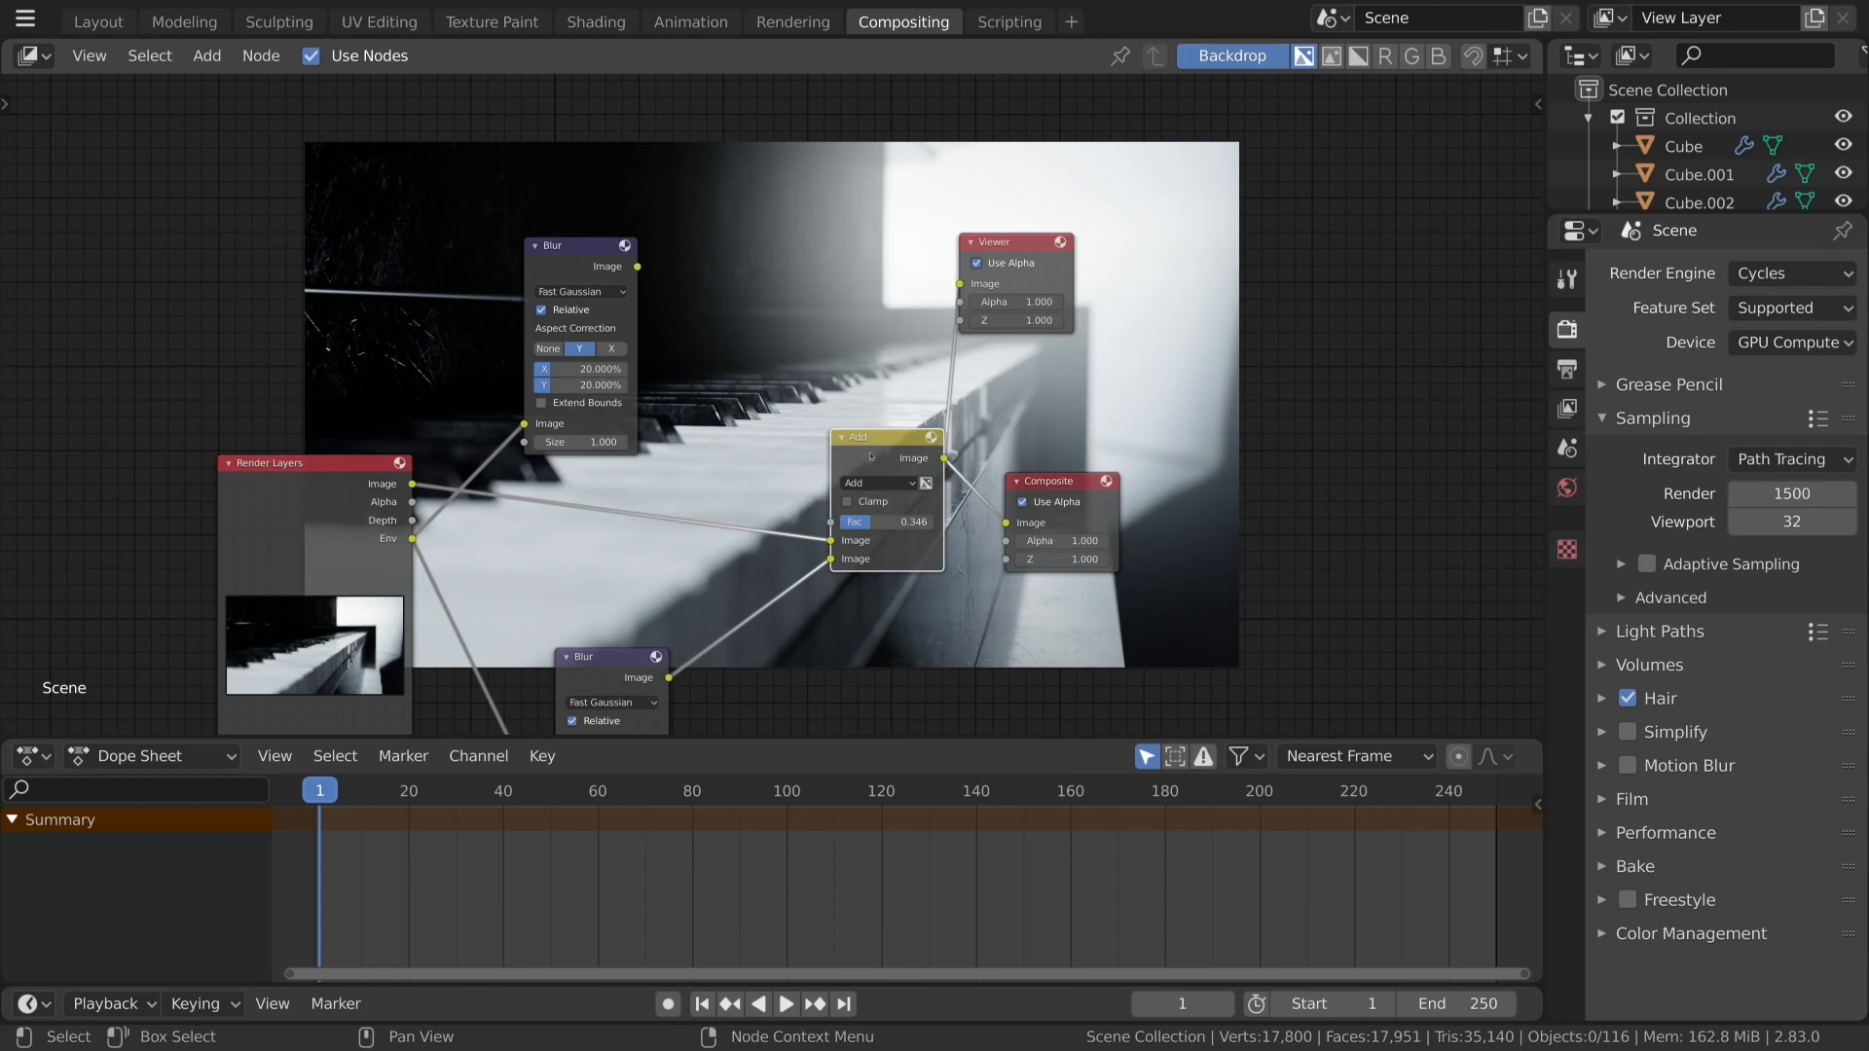
# Duplicate the Add node, connecting the upper Blur to its first Image input and the Render Layers Image to its second.
pyautogui.hotkey('shift', 'd')
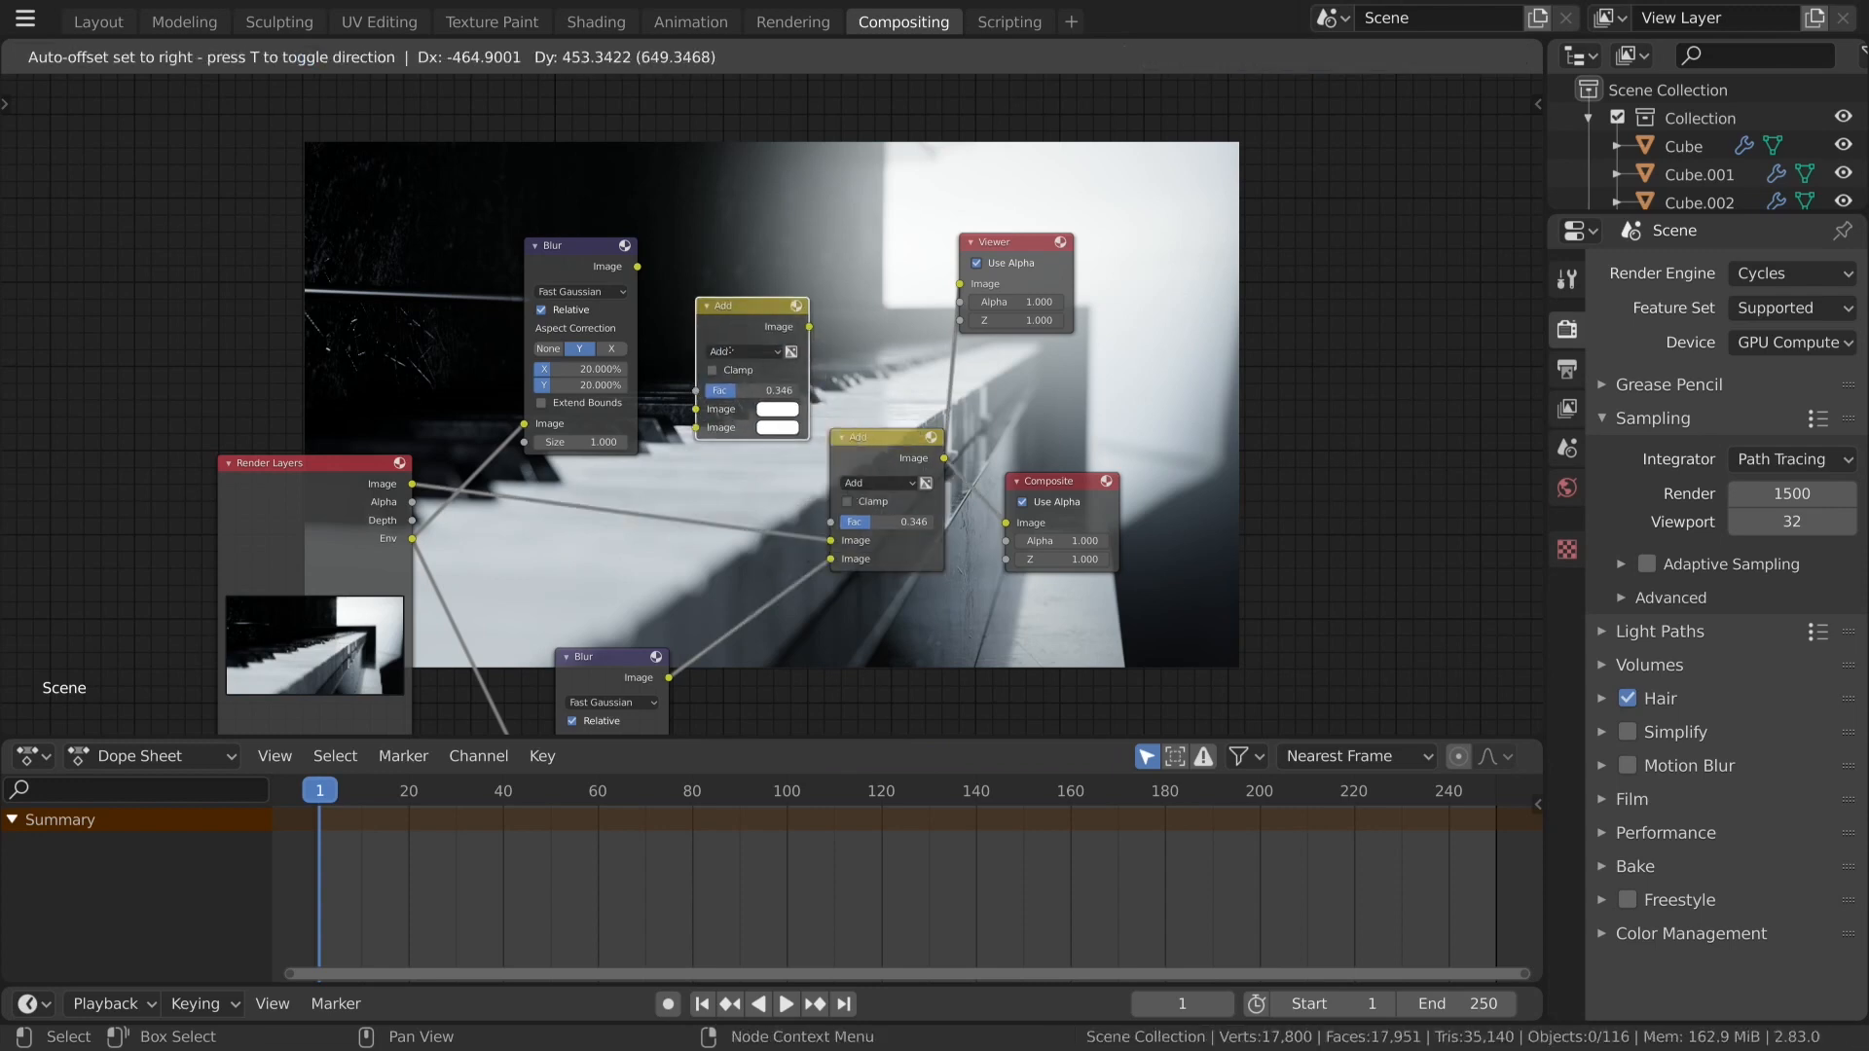
pyautogui.click(730, 356)
pyautogui.moveTo(638, 267); pyautogui.dragTo(690, 437)
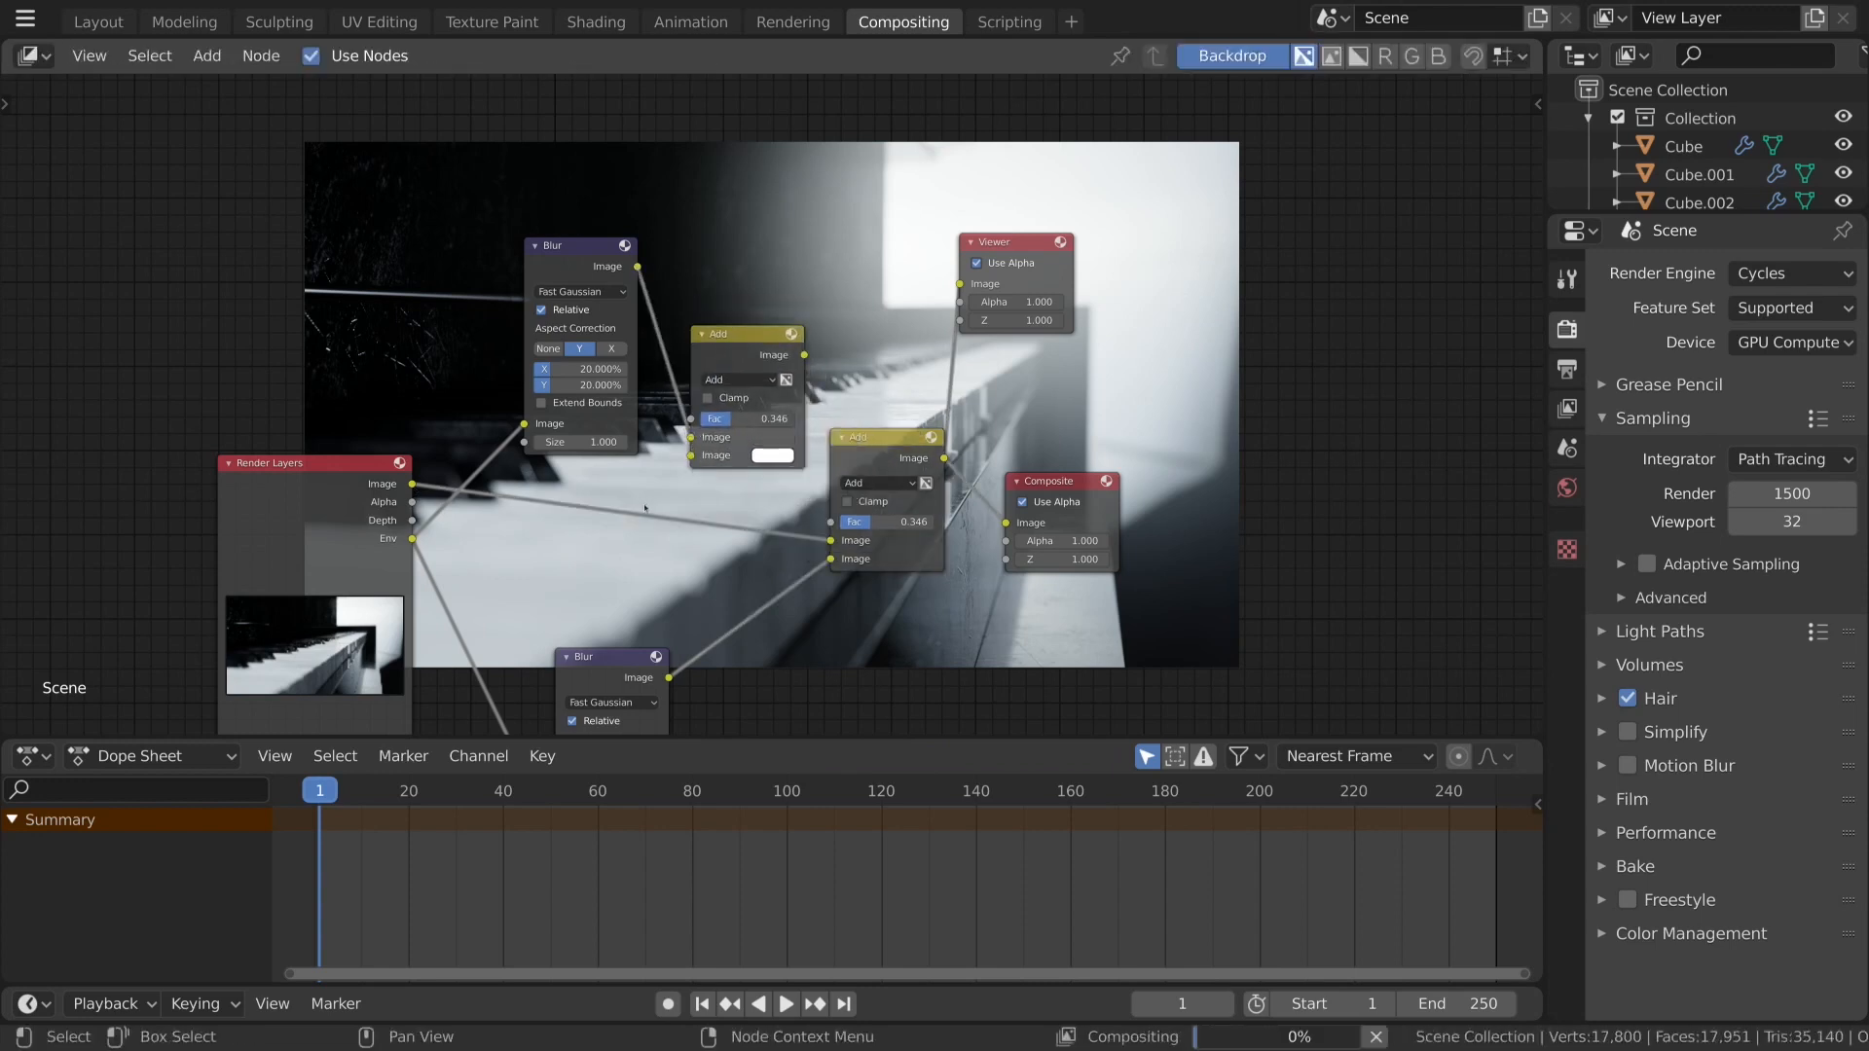
pyautogui.moveTo(413, 483); pyautogui.dragTo(690, 455)
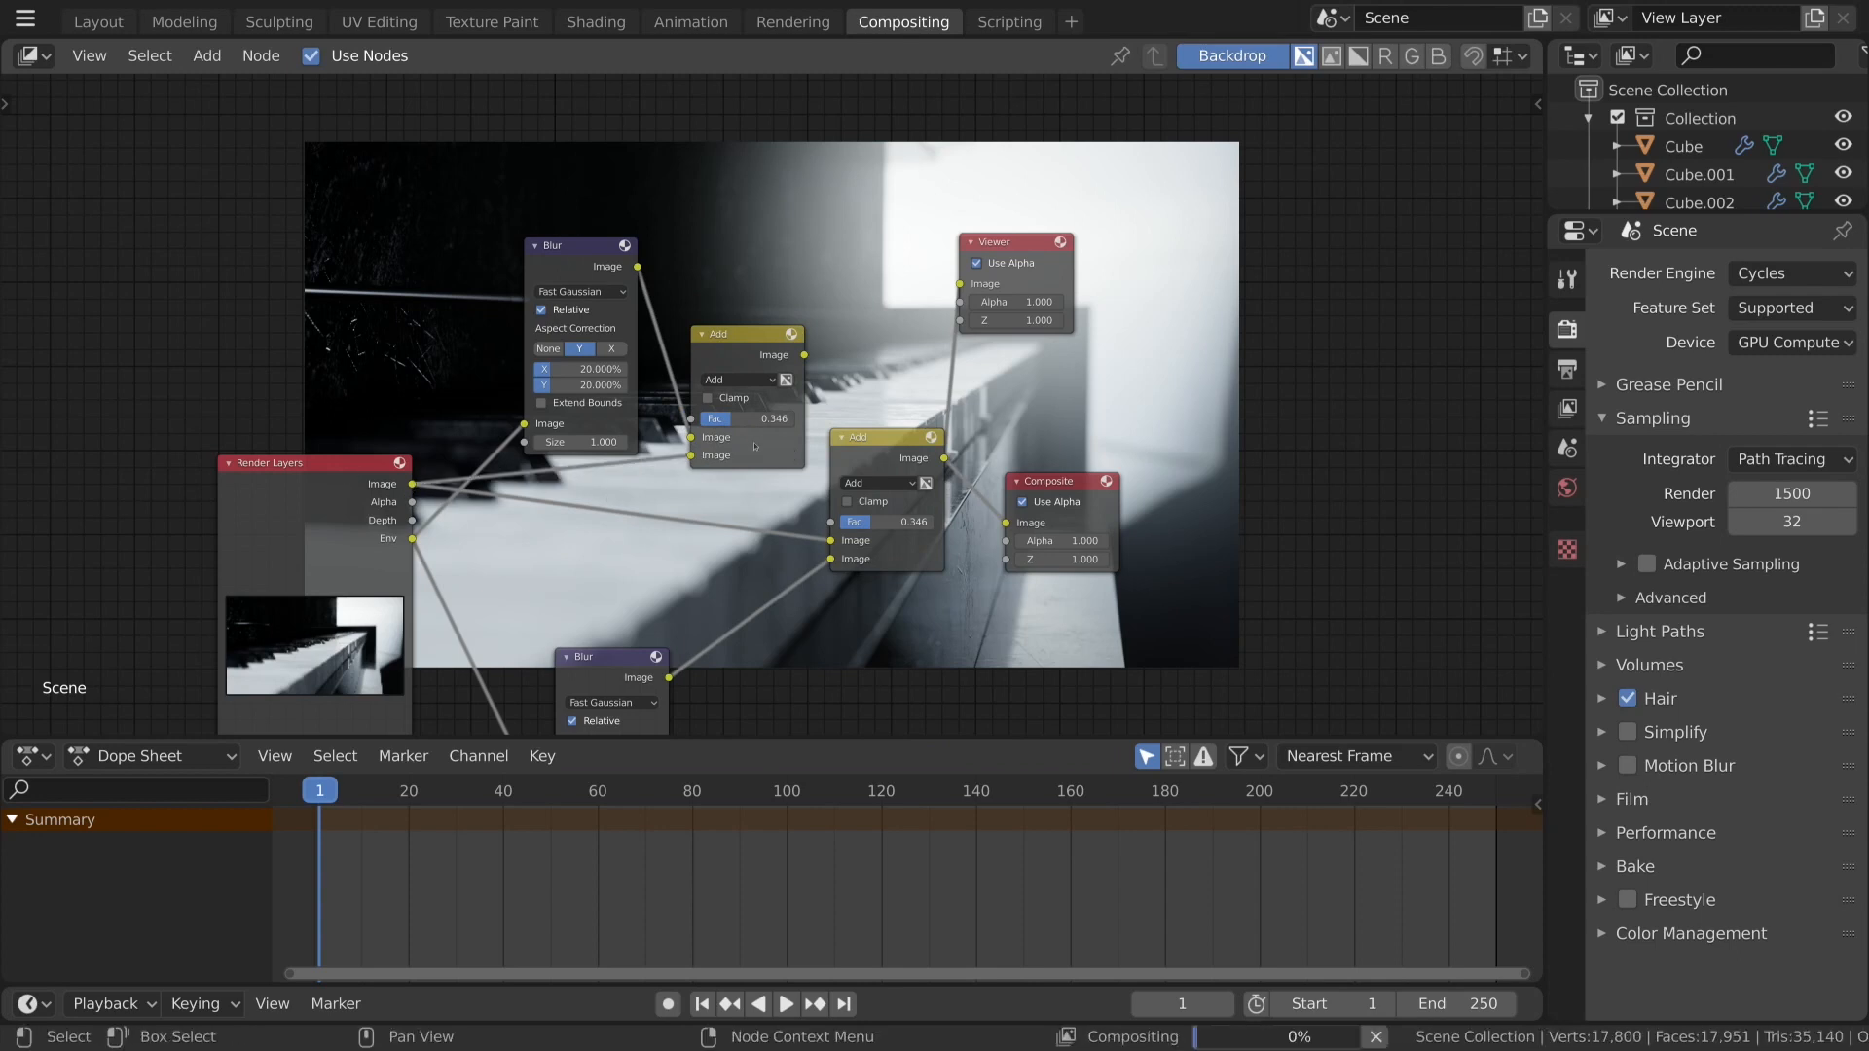
# Preview the duplicated Add node in the backdrop, setting its factor to 1.000 and its blending mode to Mix.
pyautogui.keyDown('ctrl'); pyautogui.keyDown('shift'); pyautogui.click(742, 355); pyautogui.keyUp('shift'); pyautogui.keyUp('ctrl')
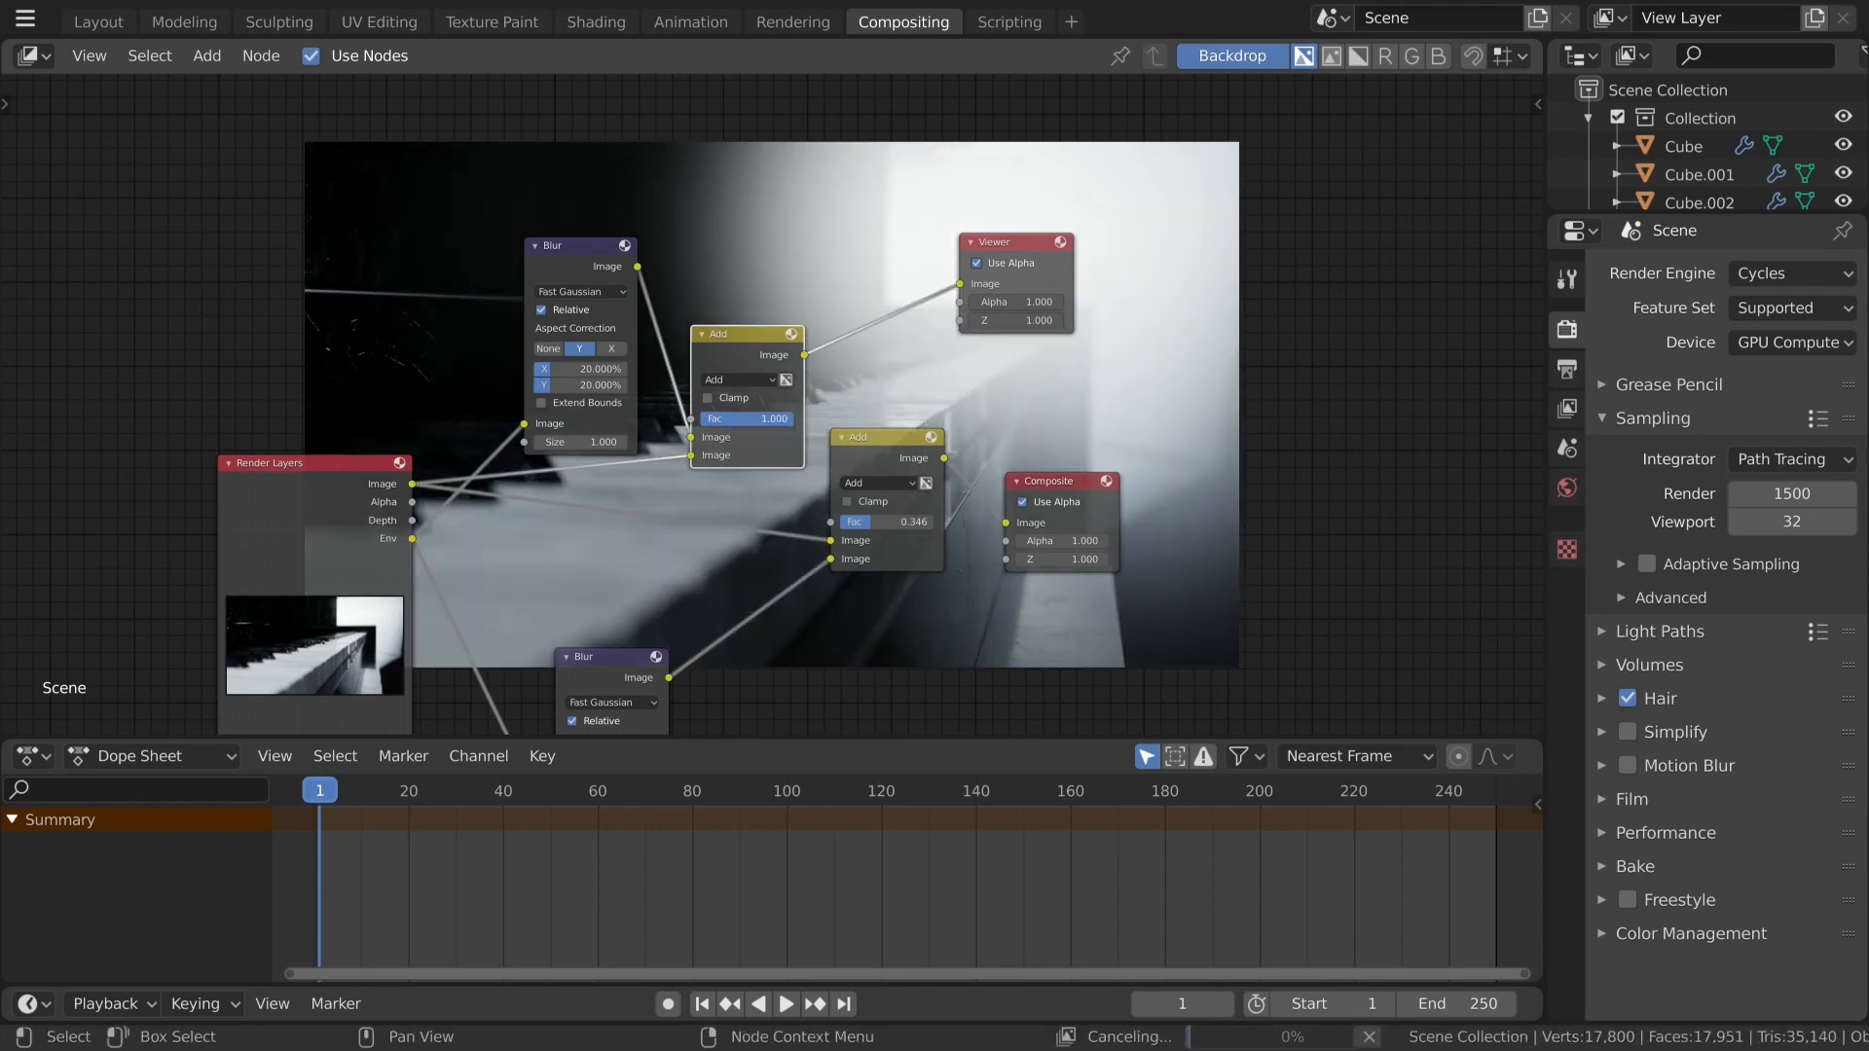
pyautogui.click(737, 379)
pyautogui.click(743, 401)
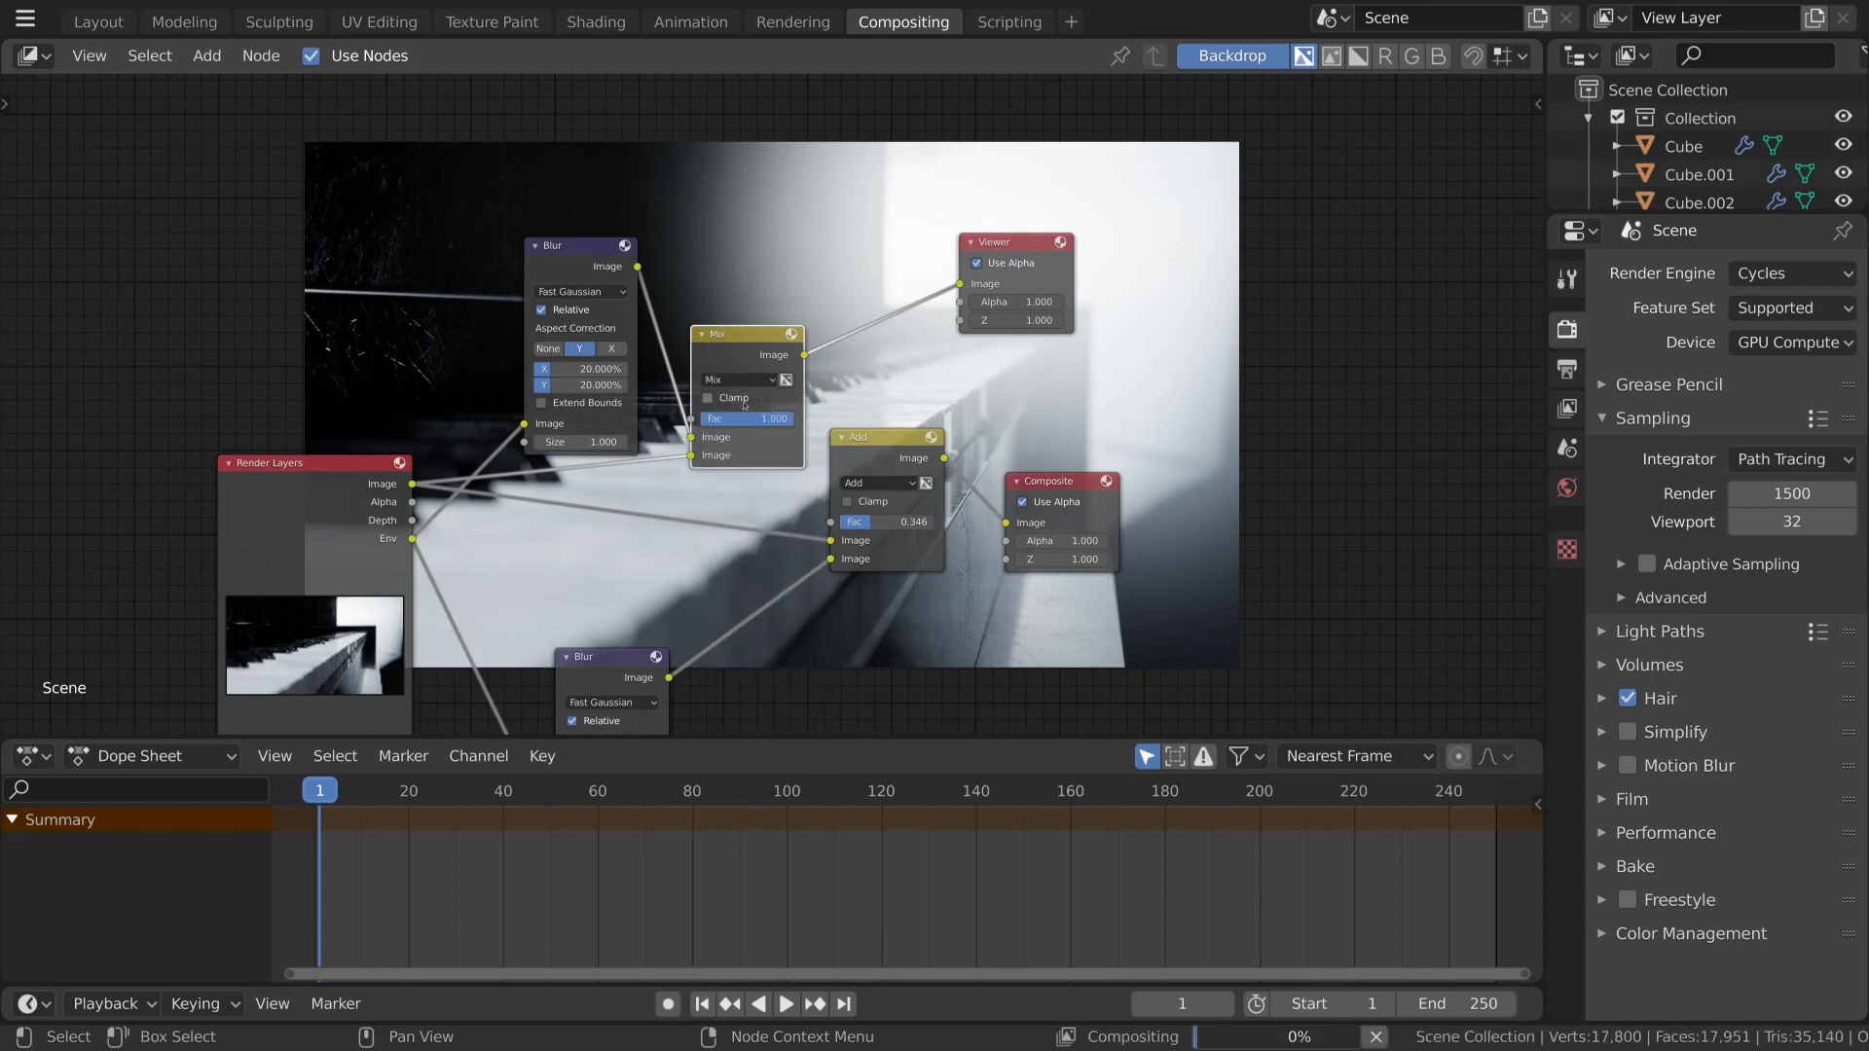
pyautogui.moveTo(797, 394); pyautogui.dragTo(741, 440, button='middle')
pyautogui.scroll(2, 740, 422)
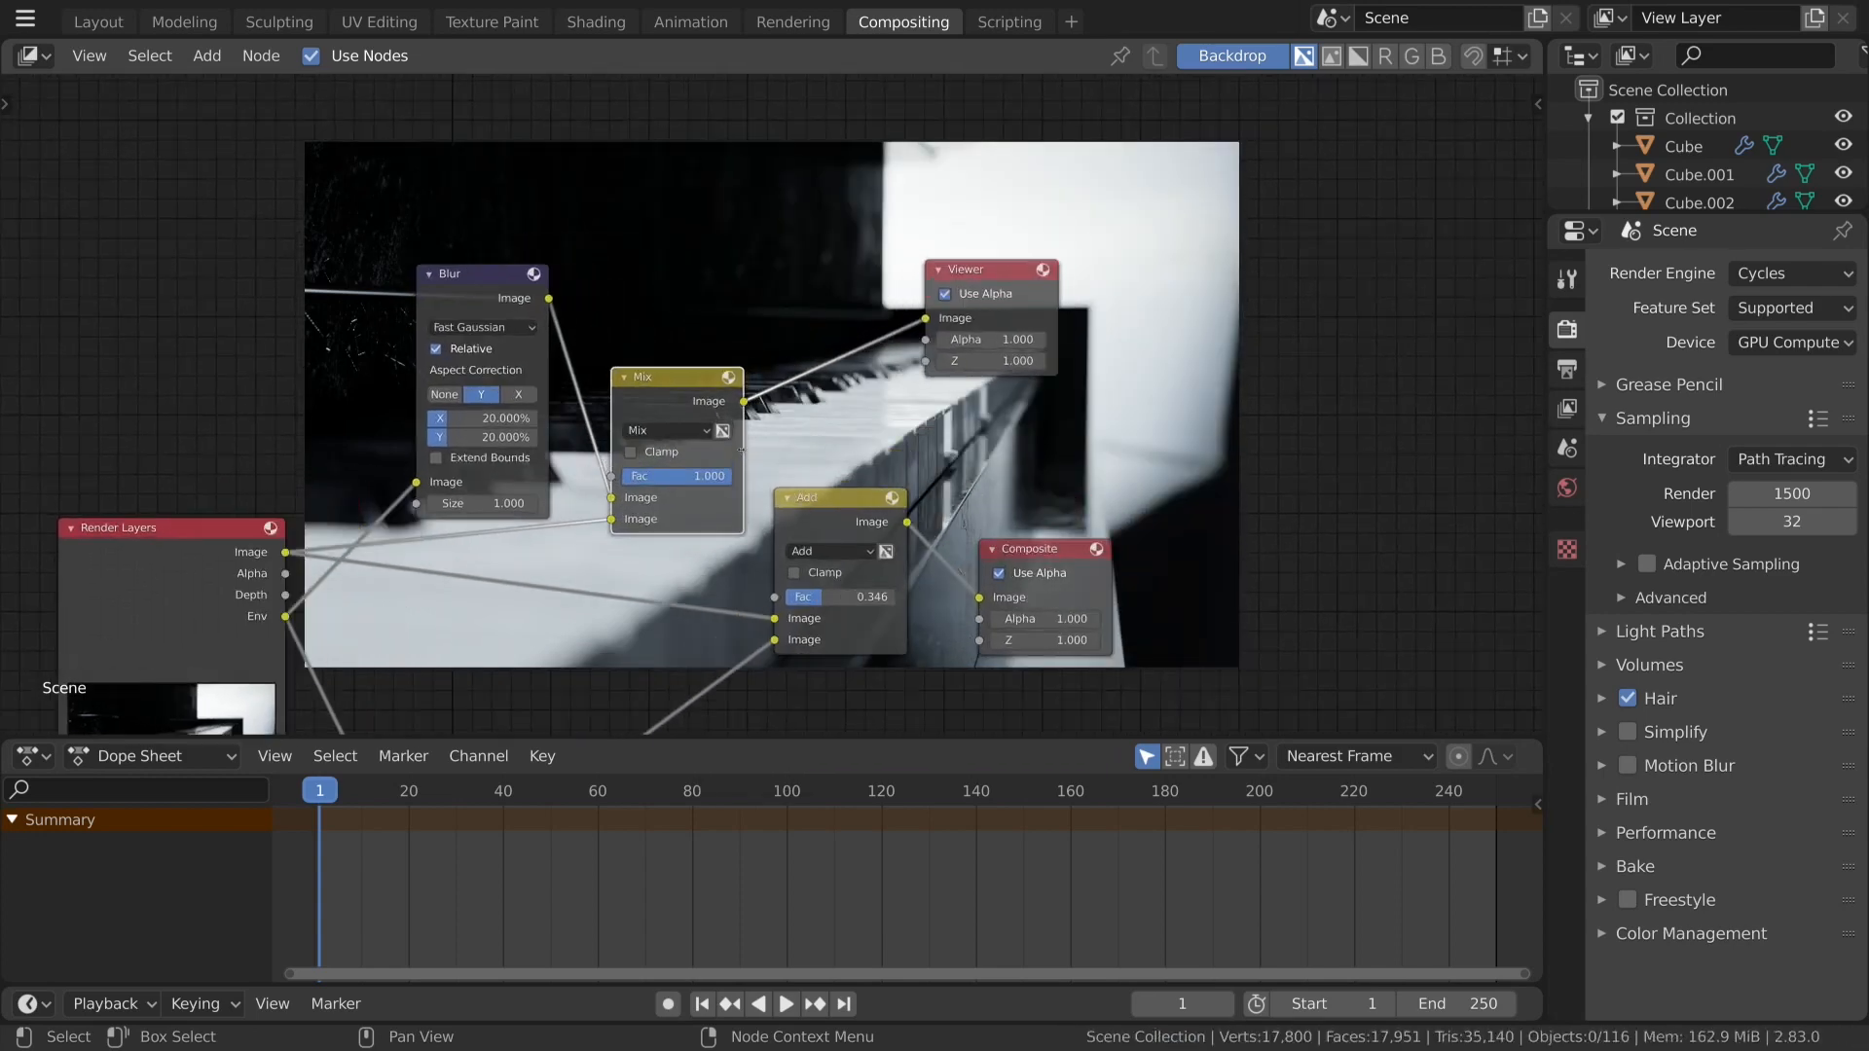
# Cycle the backdrop preview through the Render Layers outputs and compare them with the Mix node's output.
pyautogui.scroll(-3, 739, 422)
pyautogui.scroll(-2, 740, 421)
pyautogui.scroll(2, 739, 421)
pyautogui.keyDown('ctrl'); pyautogui.keyDown('shift'); pyautogui.click(352, 532); pyautogui.keyUp('shift'); pyautogui.keyUp('ctrl')
pyautogui.keyDown('ctrl'); pyautogui.keyDown('shift'); pyautogui.click(351, 531); pyautogui.keyUp('shift'); pyautogui.keyUp('ctrl')
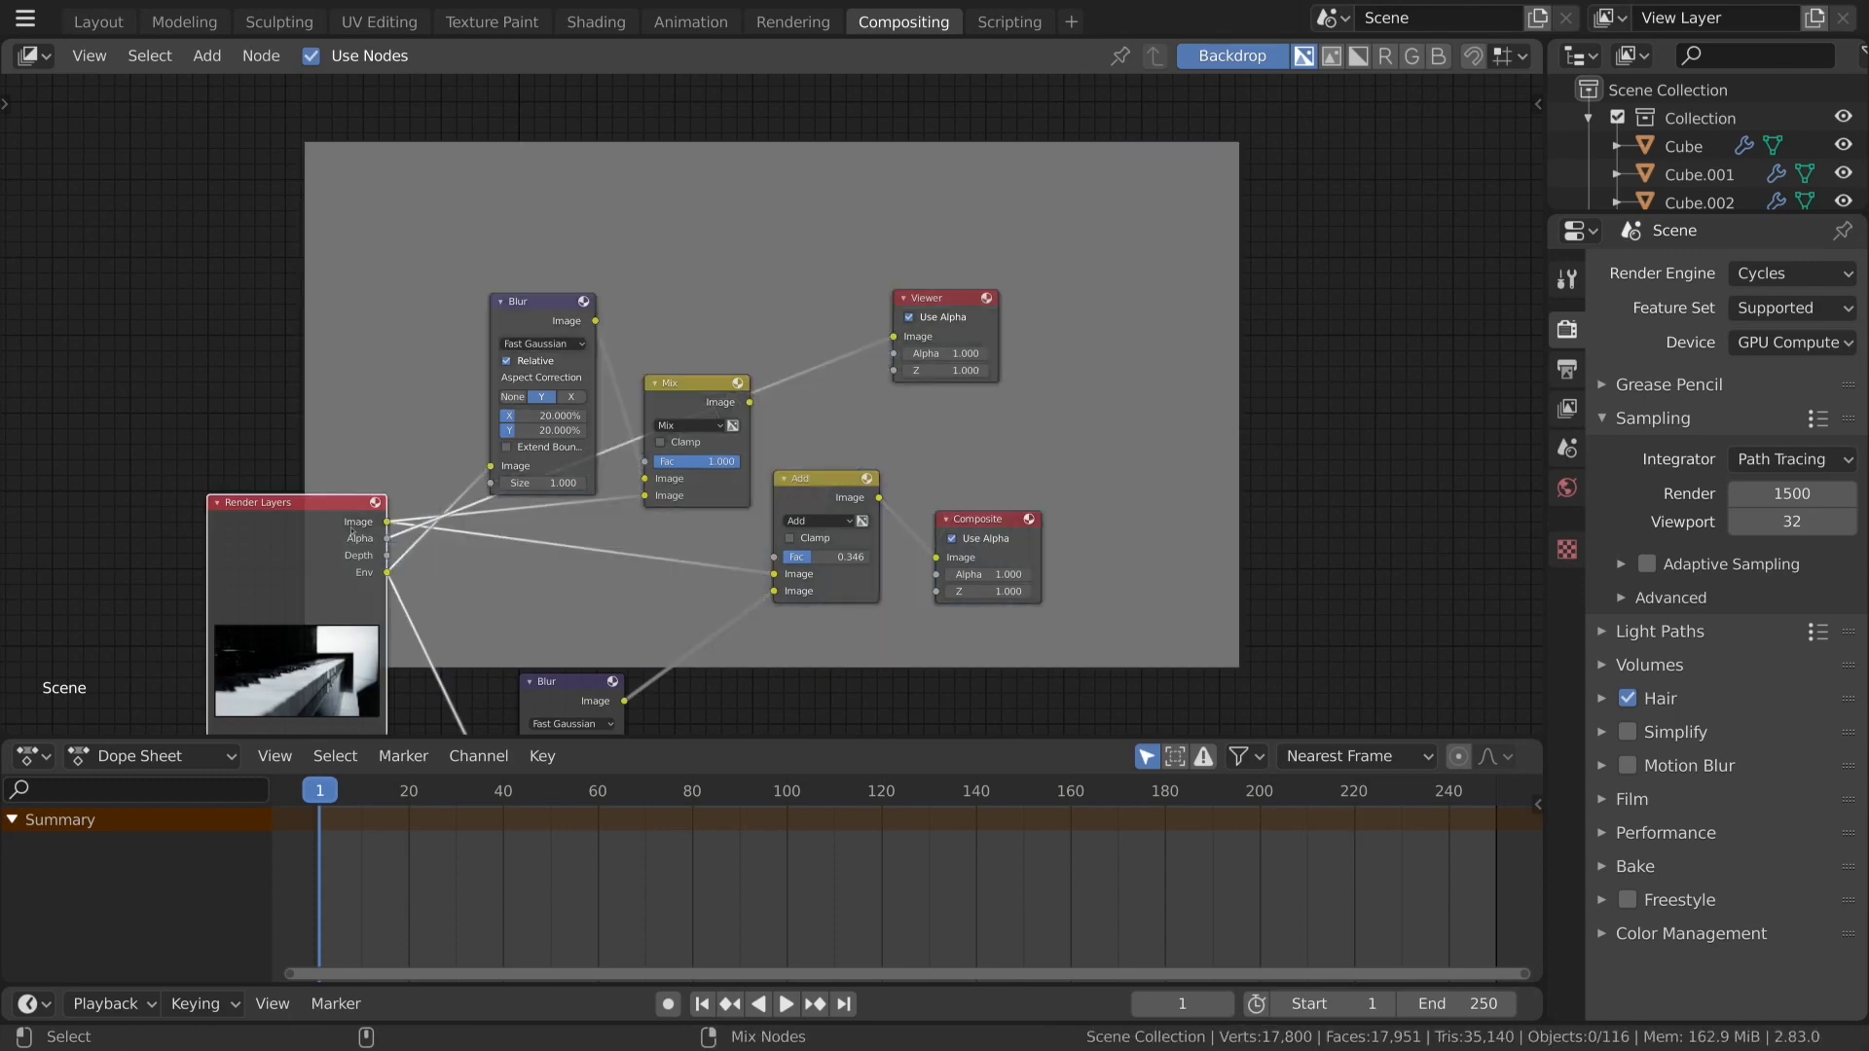
pyautogui.keyDown('ctrl'); pyautogui.keyDown('shift'); pyautogui.click(349, 532); pyautogui.keyUp('shift'); pyautogui.keyUp('ctrl')
pyautogui.keyDown('ctrl'); pyautogui.keyDown('shift'); pyautogui.click(341, 535); pyautogui.keyUp('shift'); pyautogui.keyUp('ctrl')
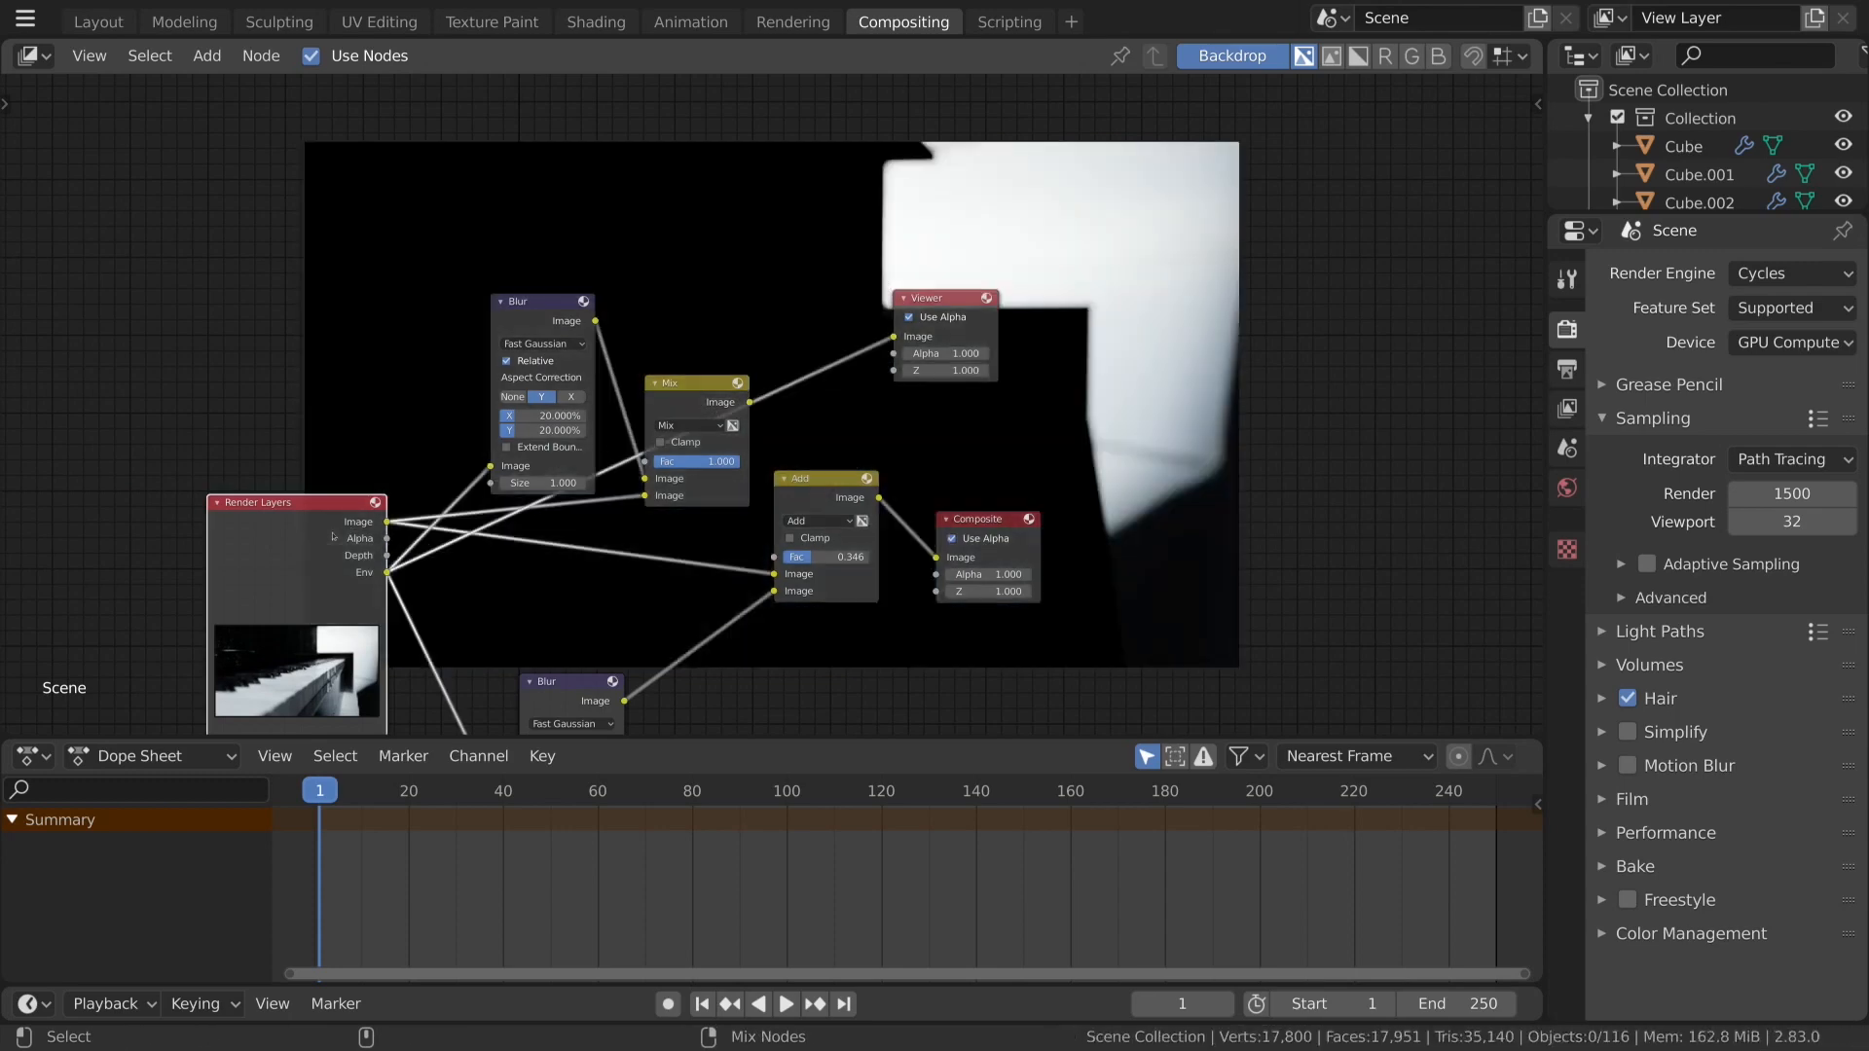
pyautogui.keyDown('ctrl'); pyautogui.keyDown('shift'); pyautogui.click(333, 536); pyautogui.keyUp('shift'); pyautogui.keyUp('ctrl')
pyautogui.keyDown('ctrl'); pyautogui.keyDown('shift'); pyautogui.click(737, 406); pyautogui.keyUp('shift'); pyautogui.keyUp('ctrl')
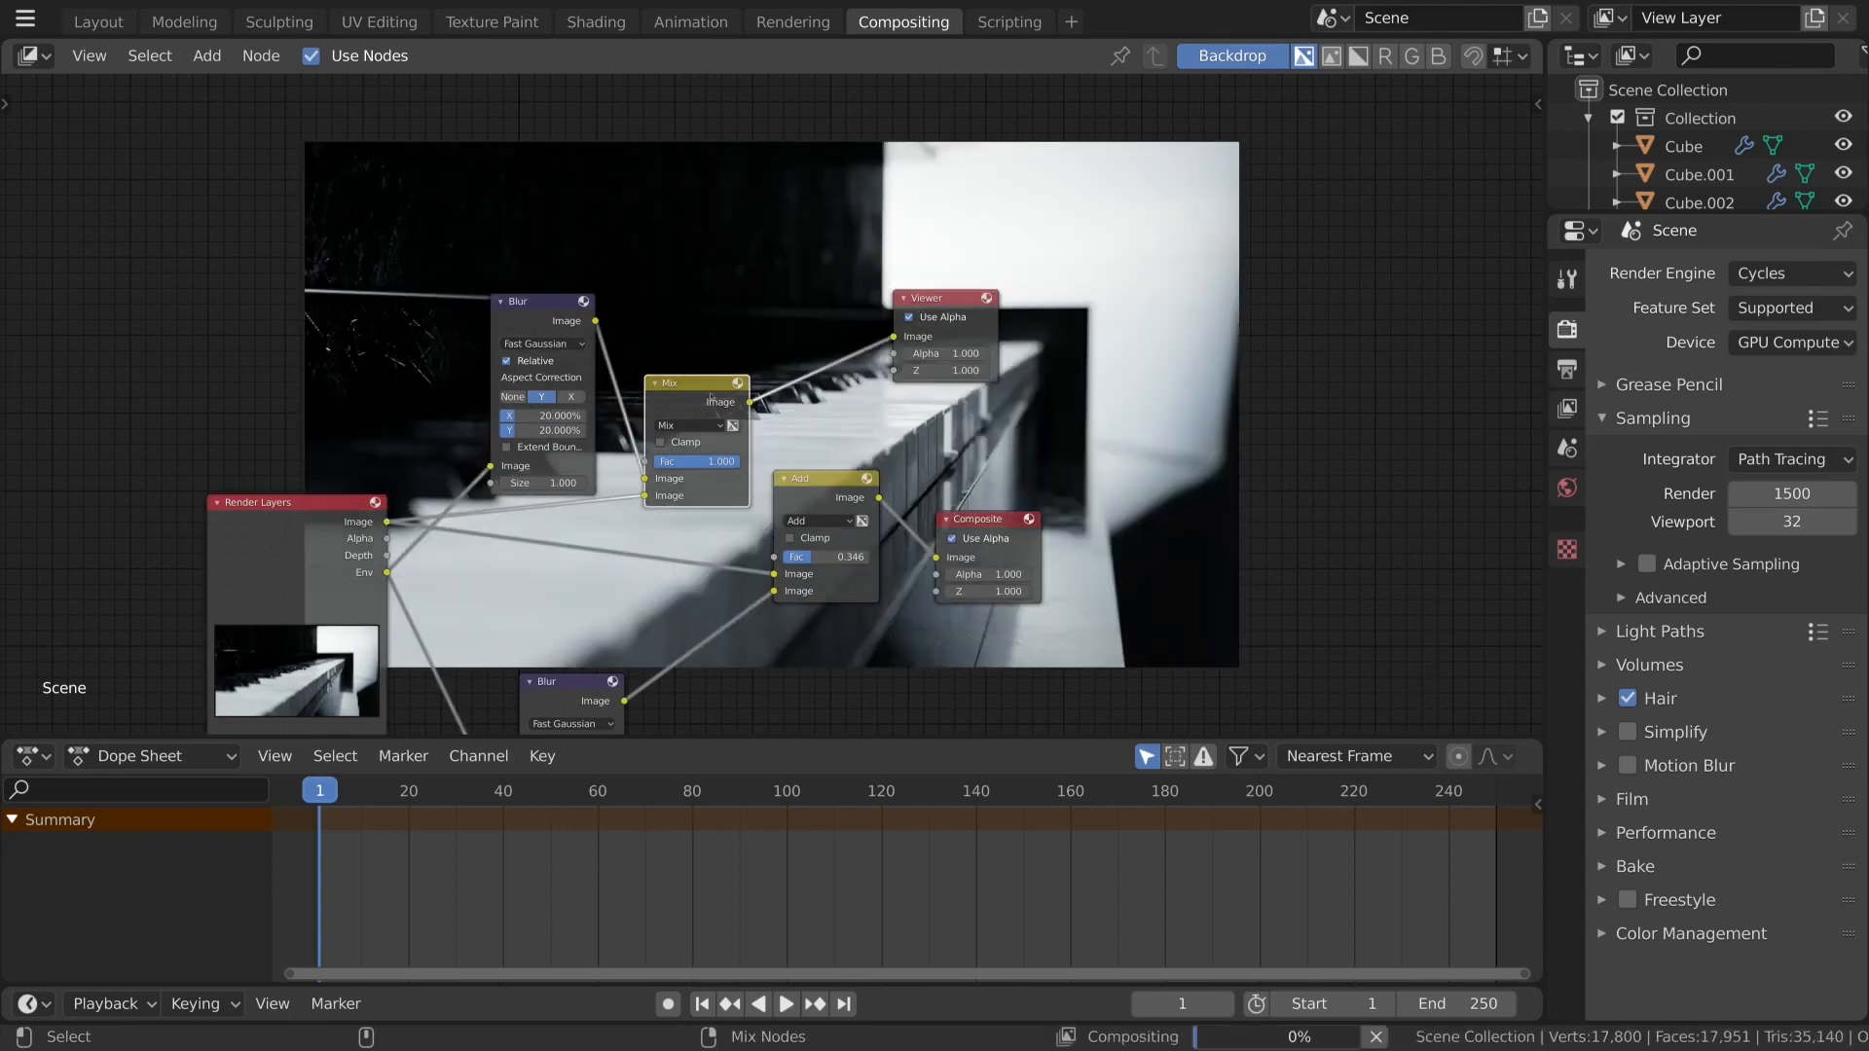
# Try Screen on the Mix node fed by the upper Blur, and settle on the Add blending mode.
pyautogui.scroll(2, 796, 416)
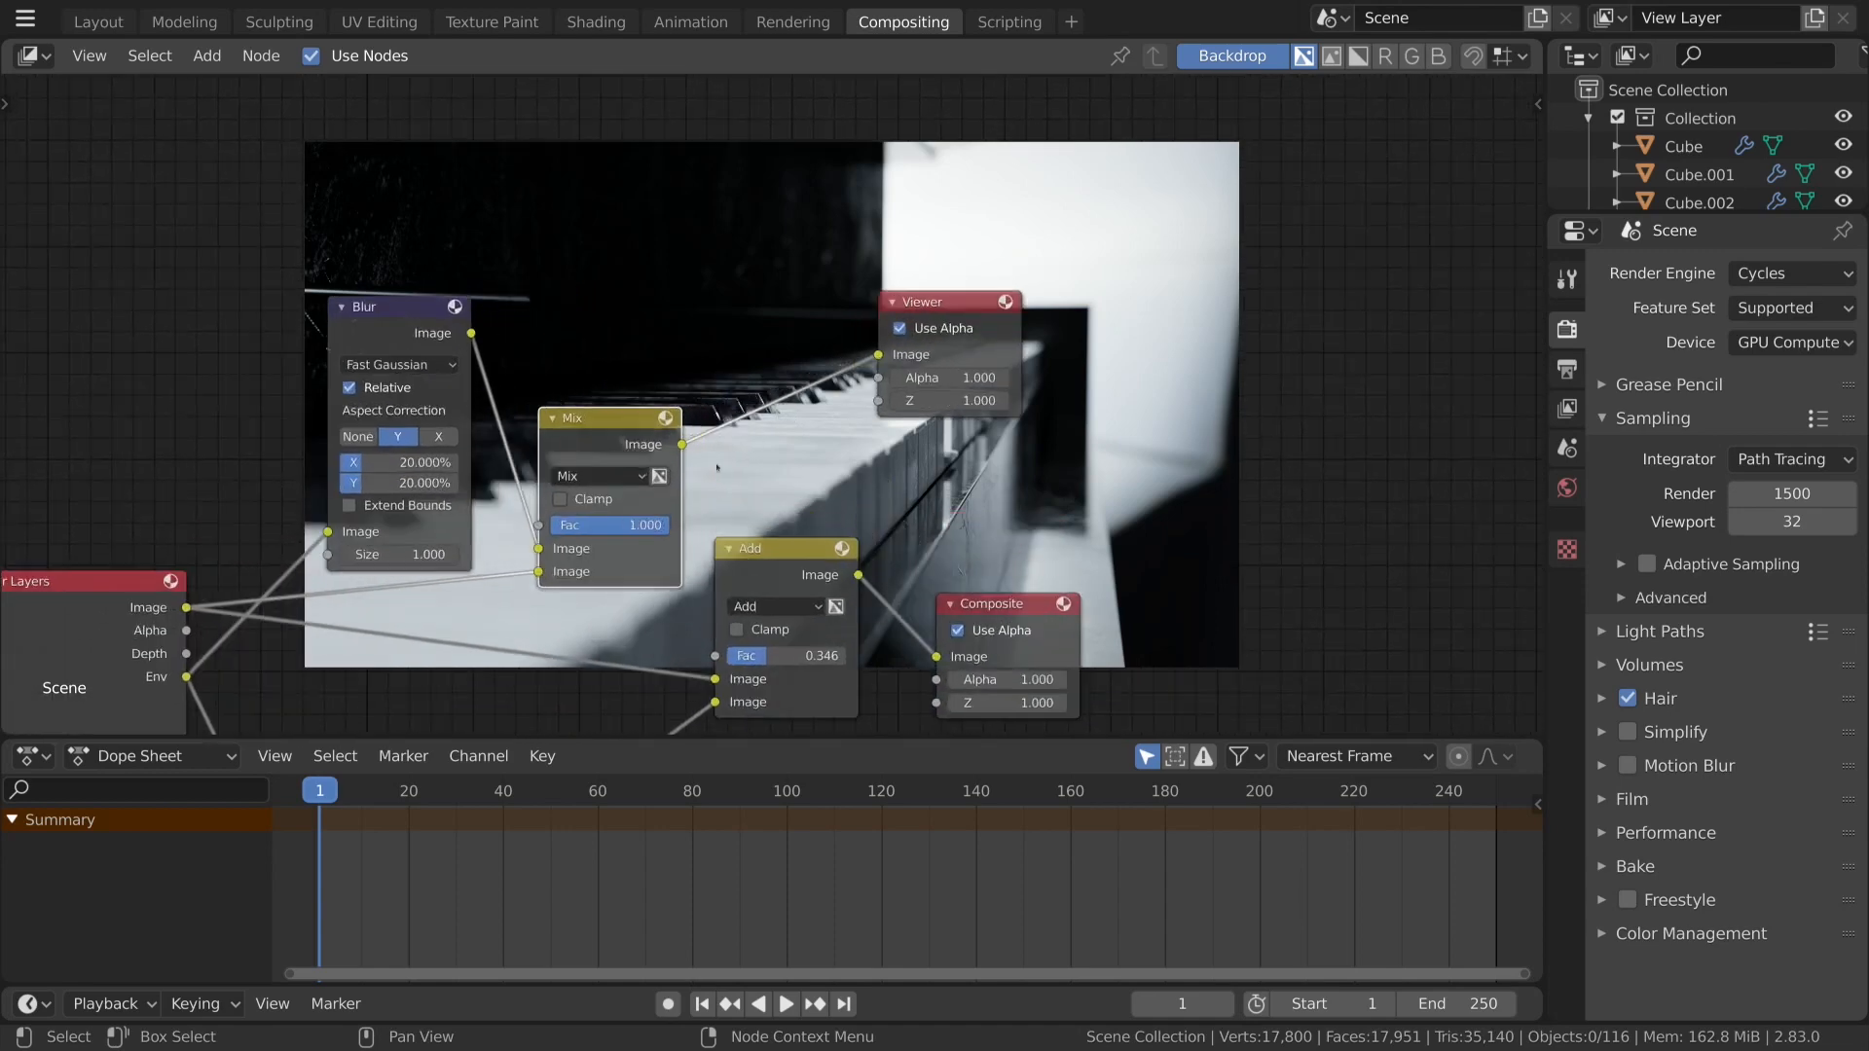
pyautogui.click(596, 475)
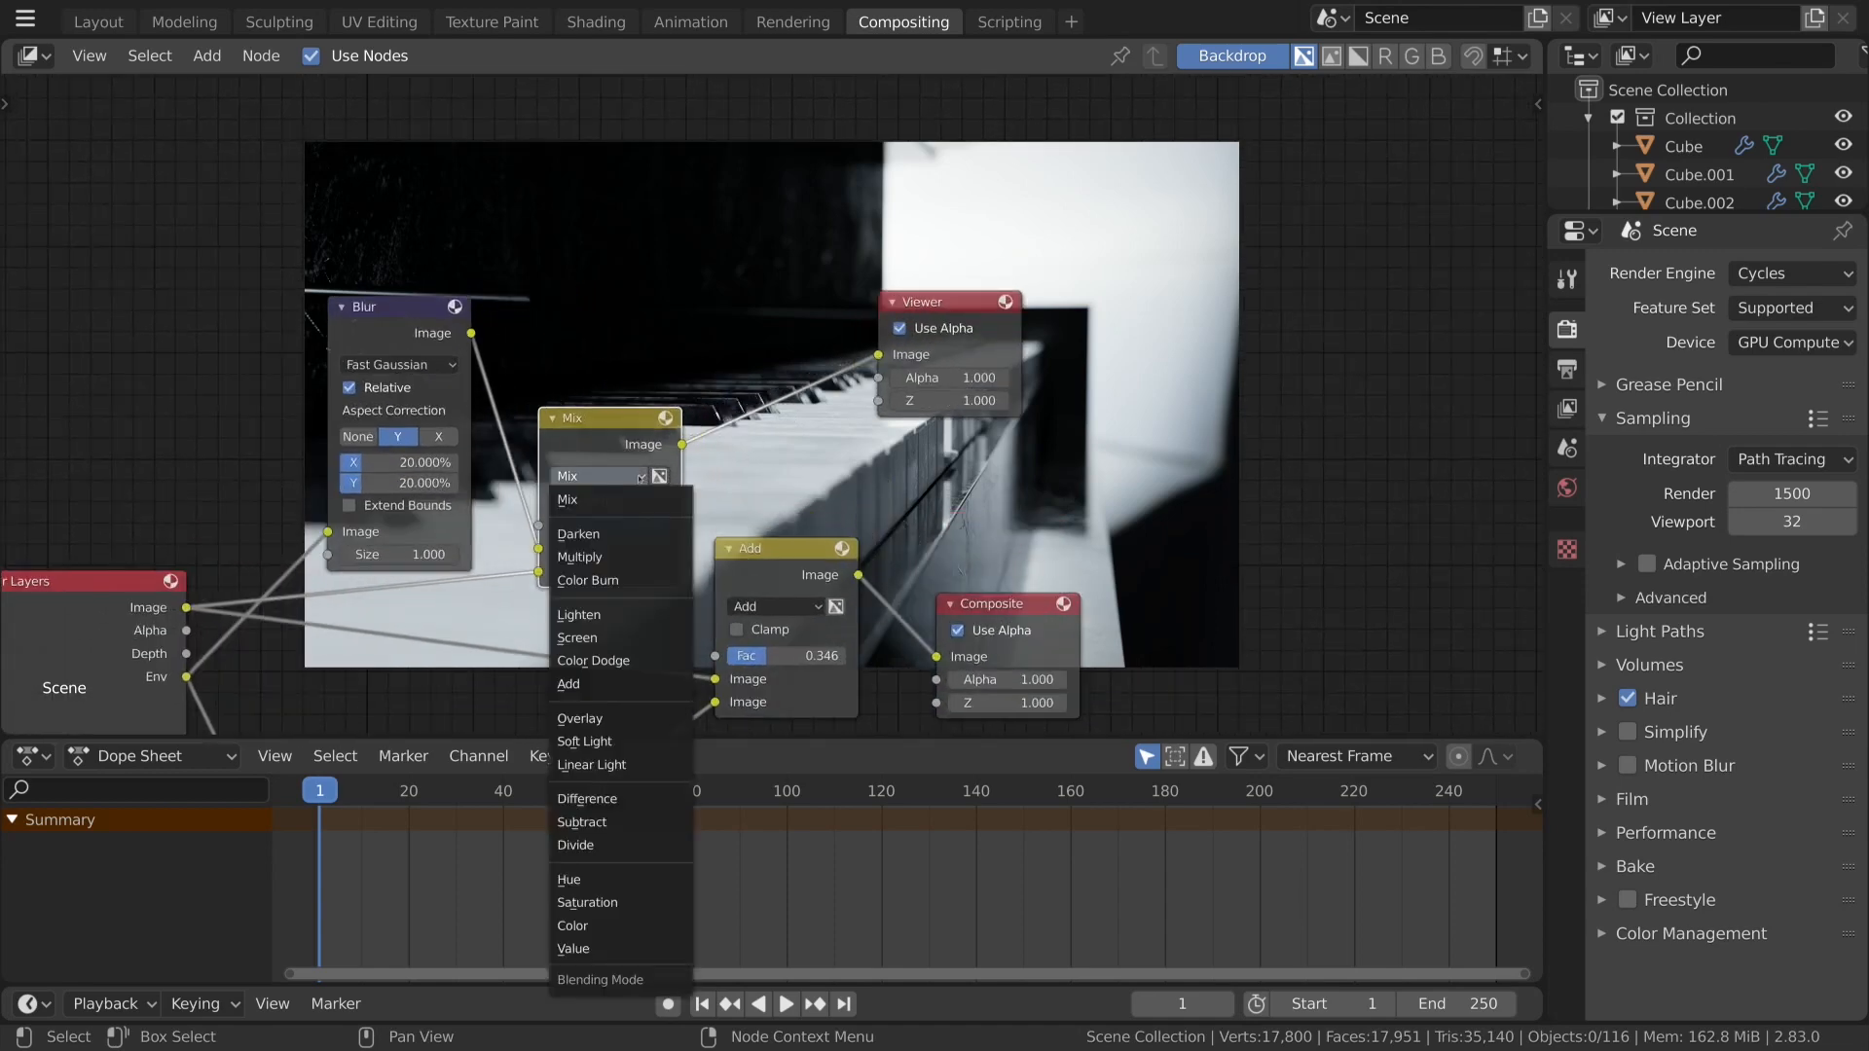
pyautogui.click(634, 639)
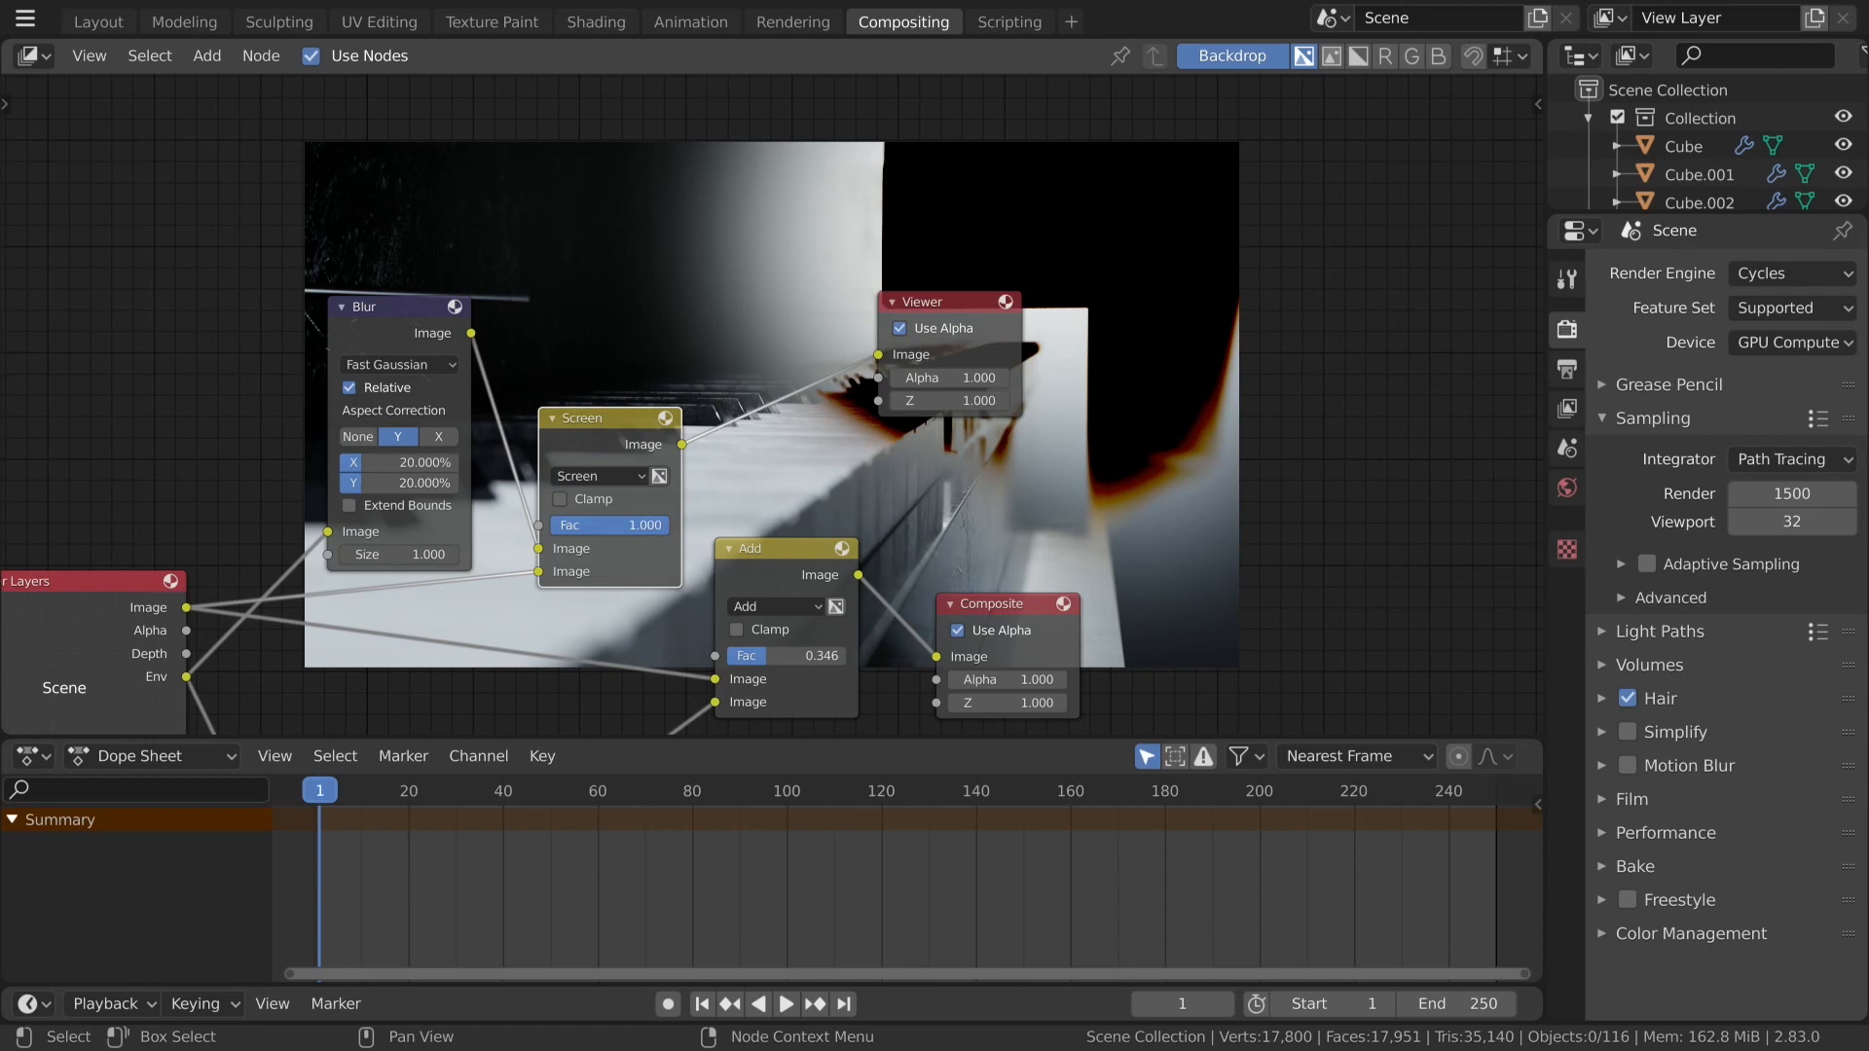
pyautogui.click(596, 475)
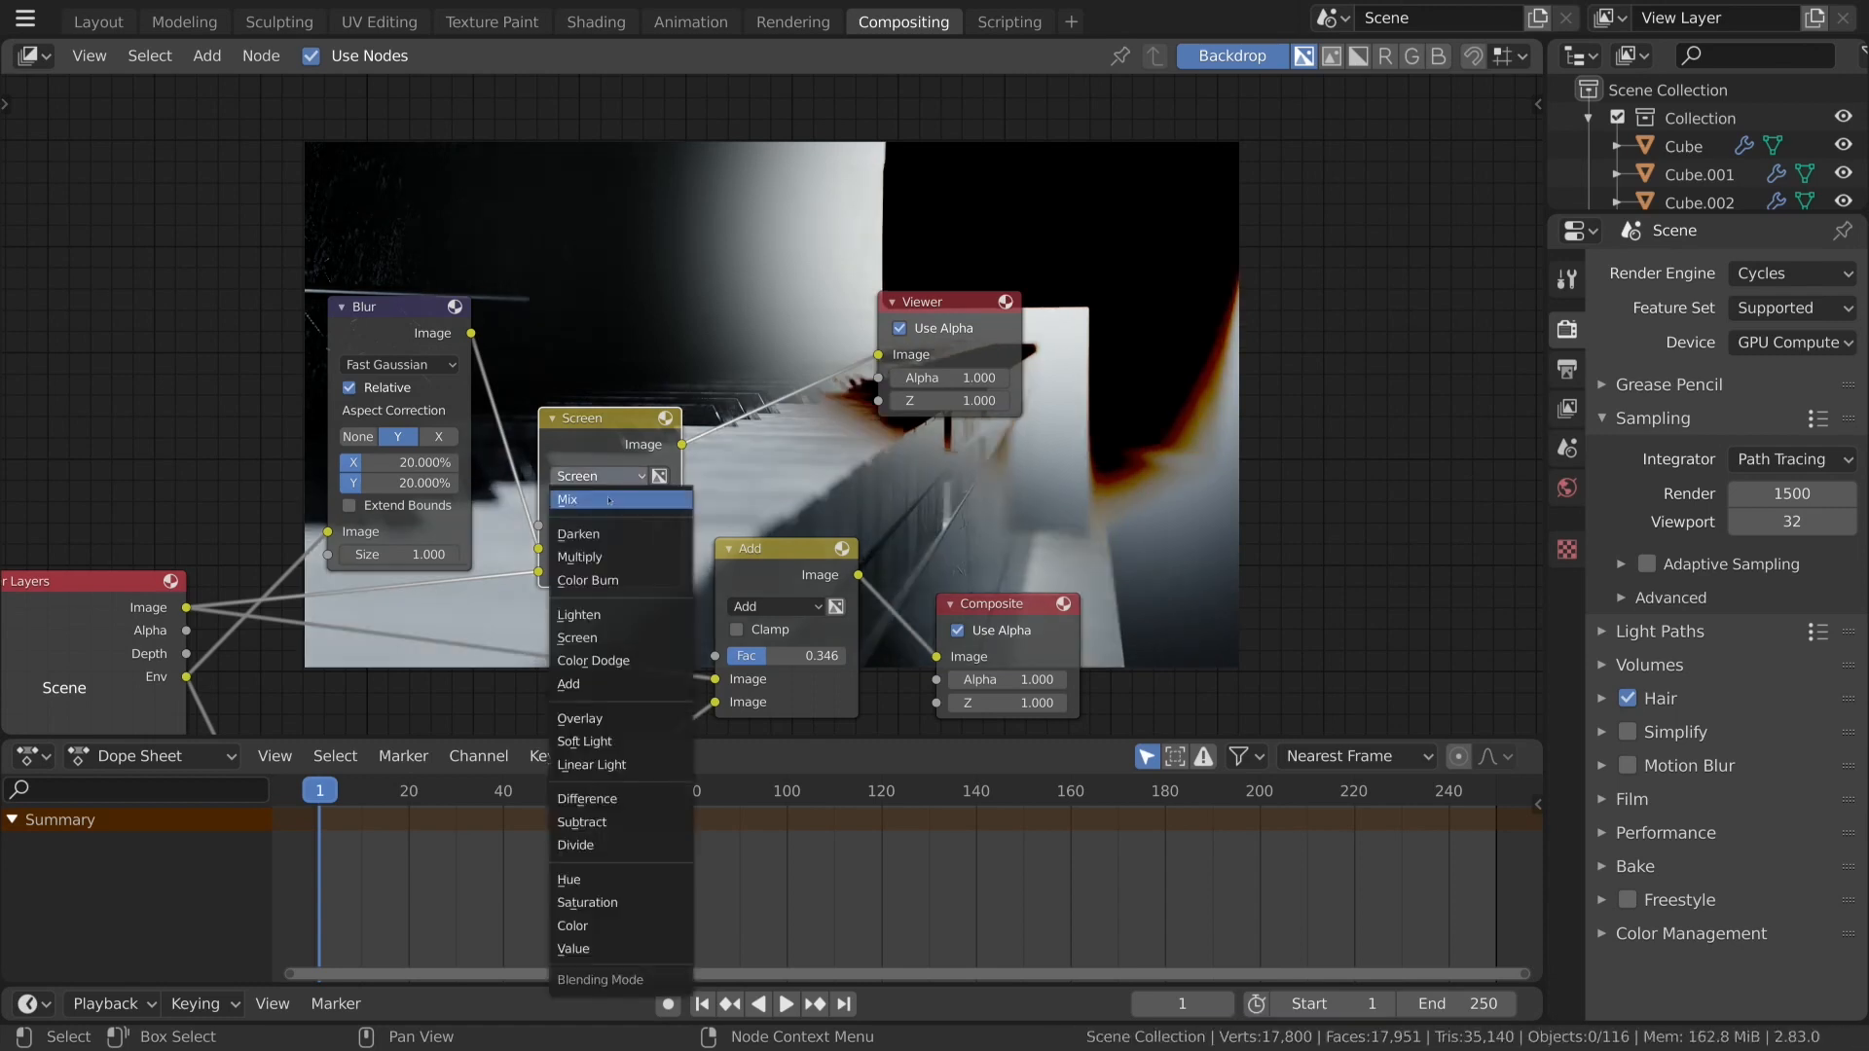
pyautogui.click(610, 500)
pyautogui.click(595, 475)
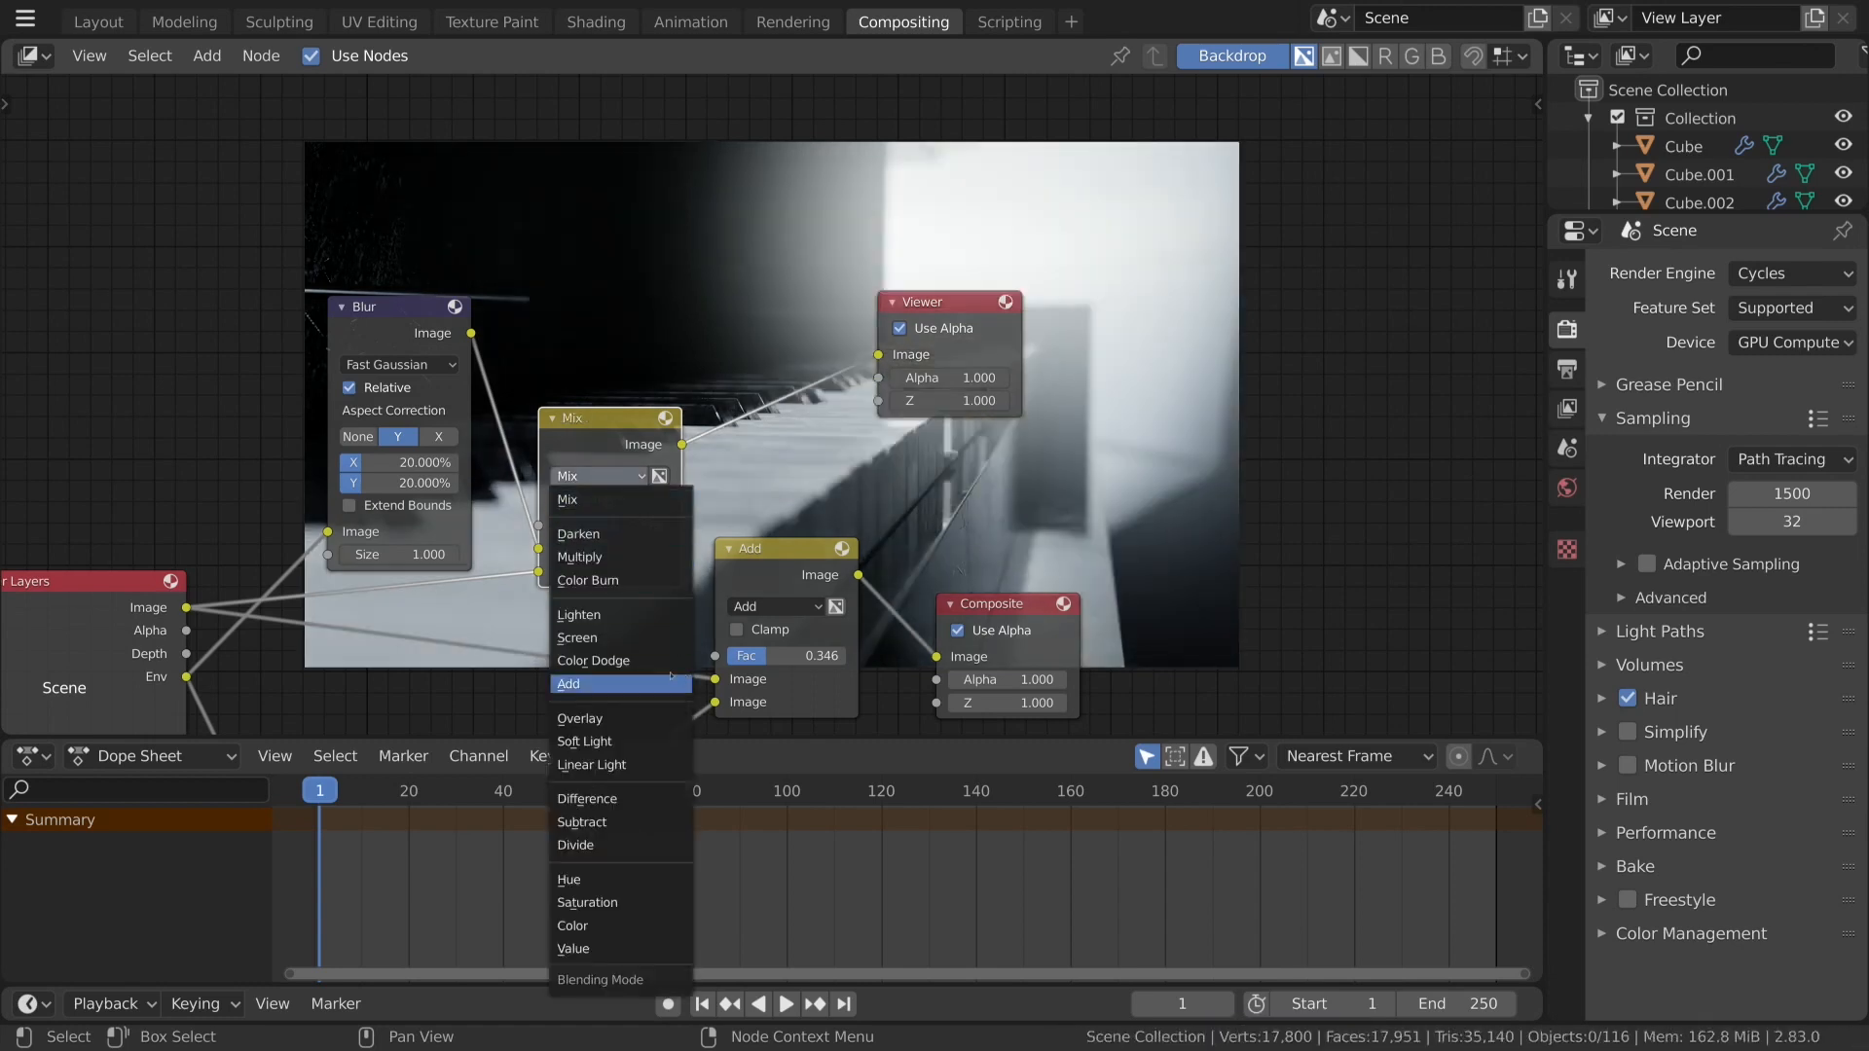
pyautogui.click(639, 685)
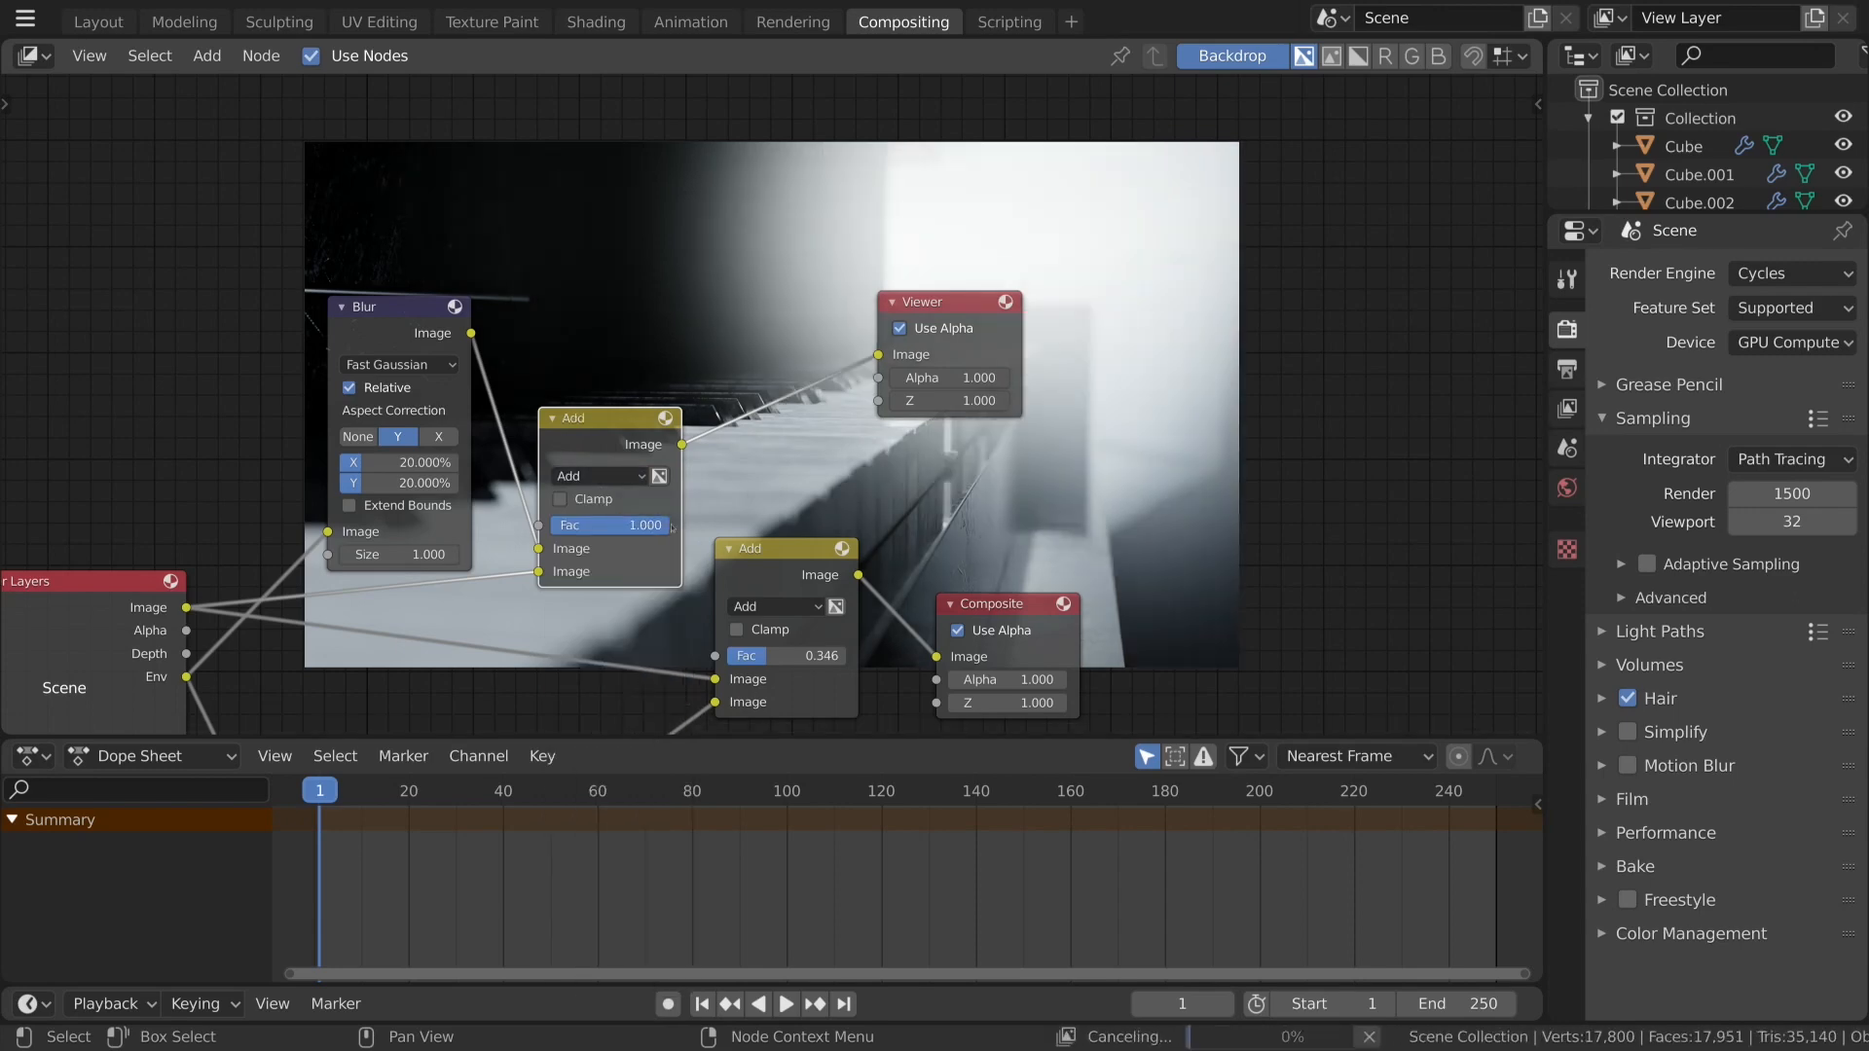
# Reposition the upper Add node slightly higher, between the upper Blur and Viewer nodes.
pyautogui.scroll(-1, 724, 482)
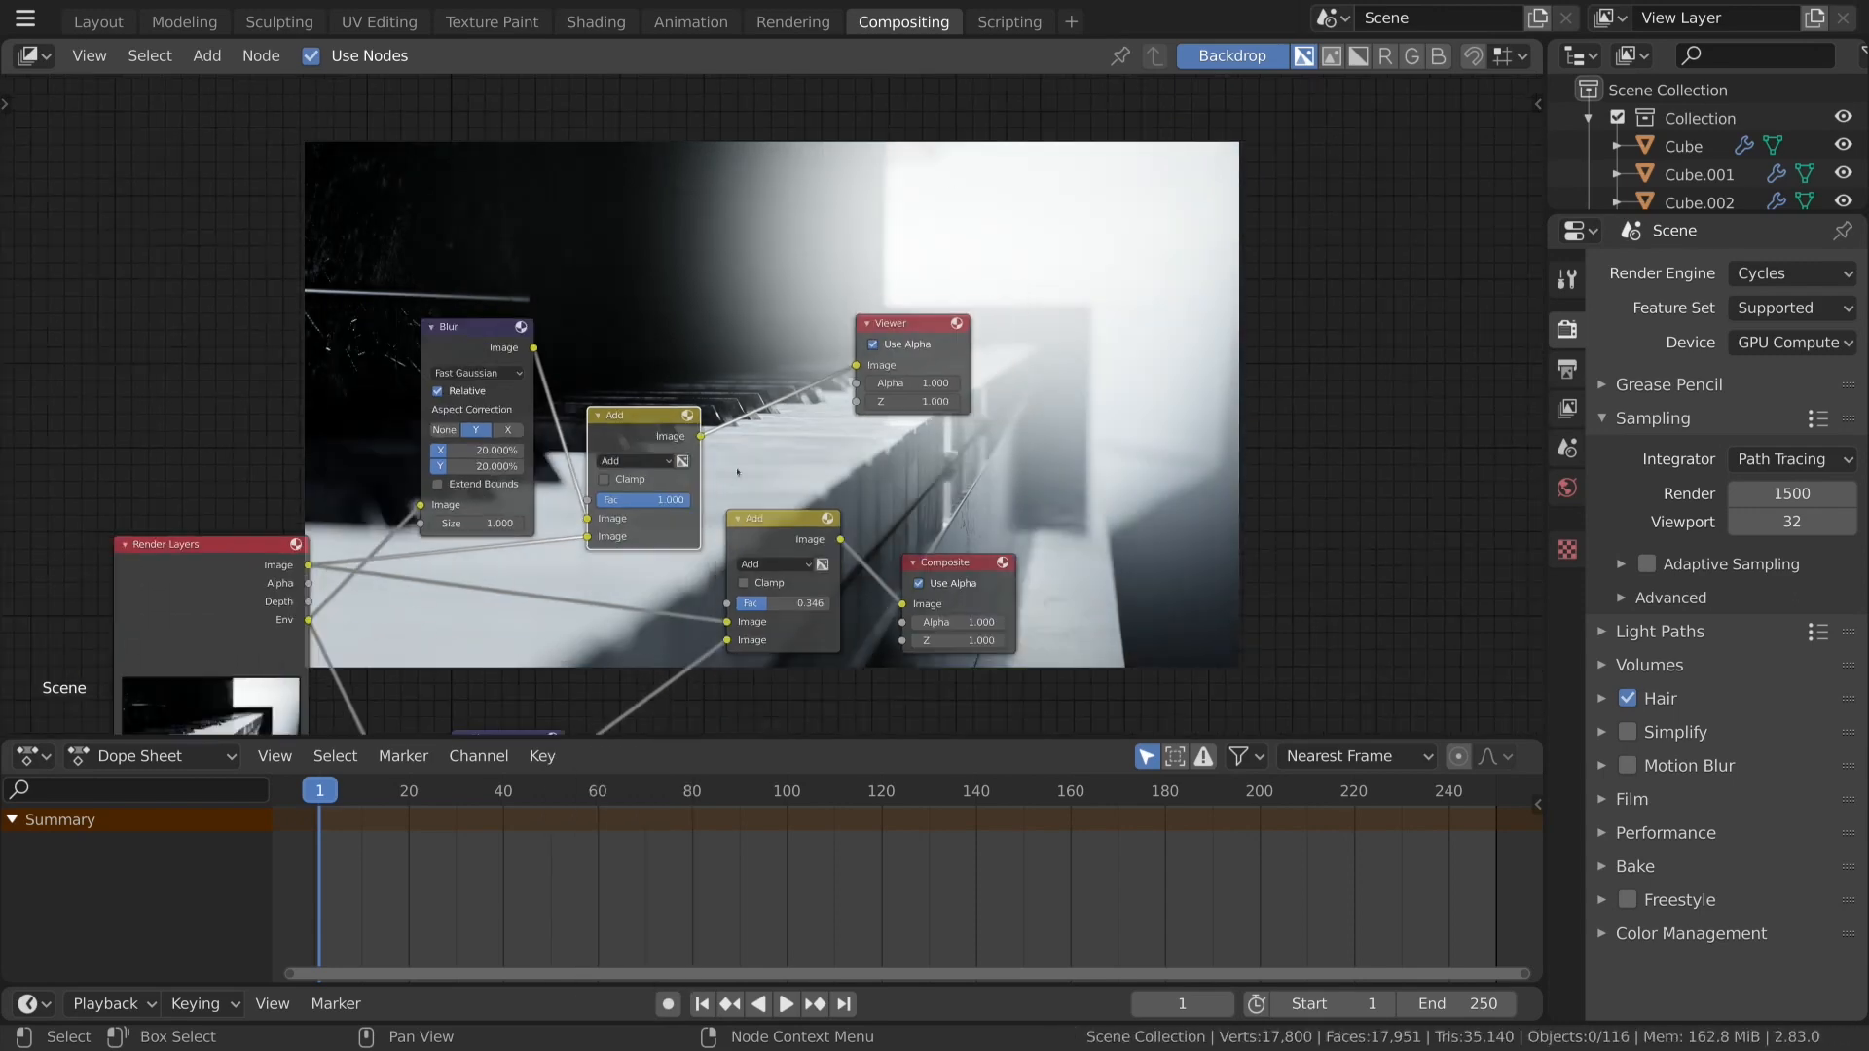
pyautogui.scroll(1, 832, 426)
pyautogui.moveTo(608, 430)
pyautogui.mouseDown()
pyautogui.moveTo(619, 391)
pyautogui.moveTo(631, 404)
pyautogui.mouseUp()
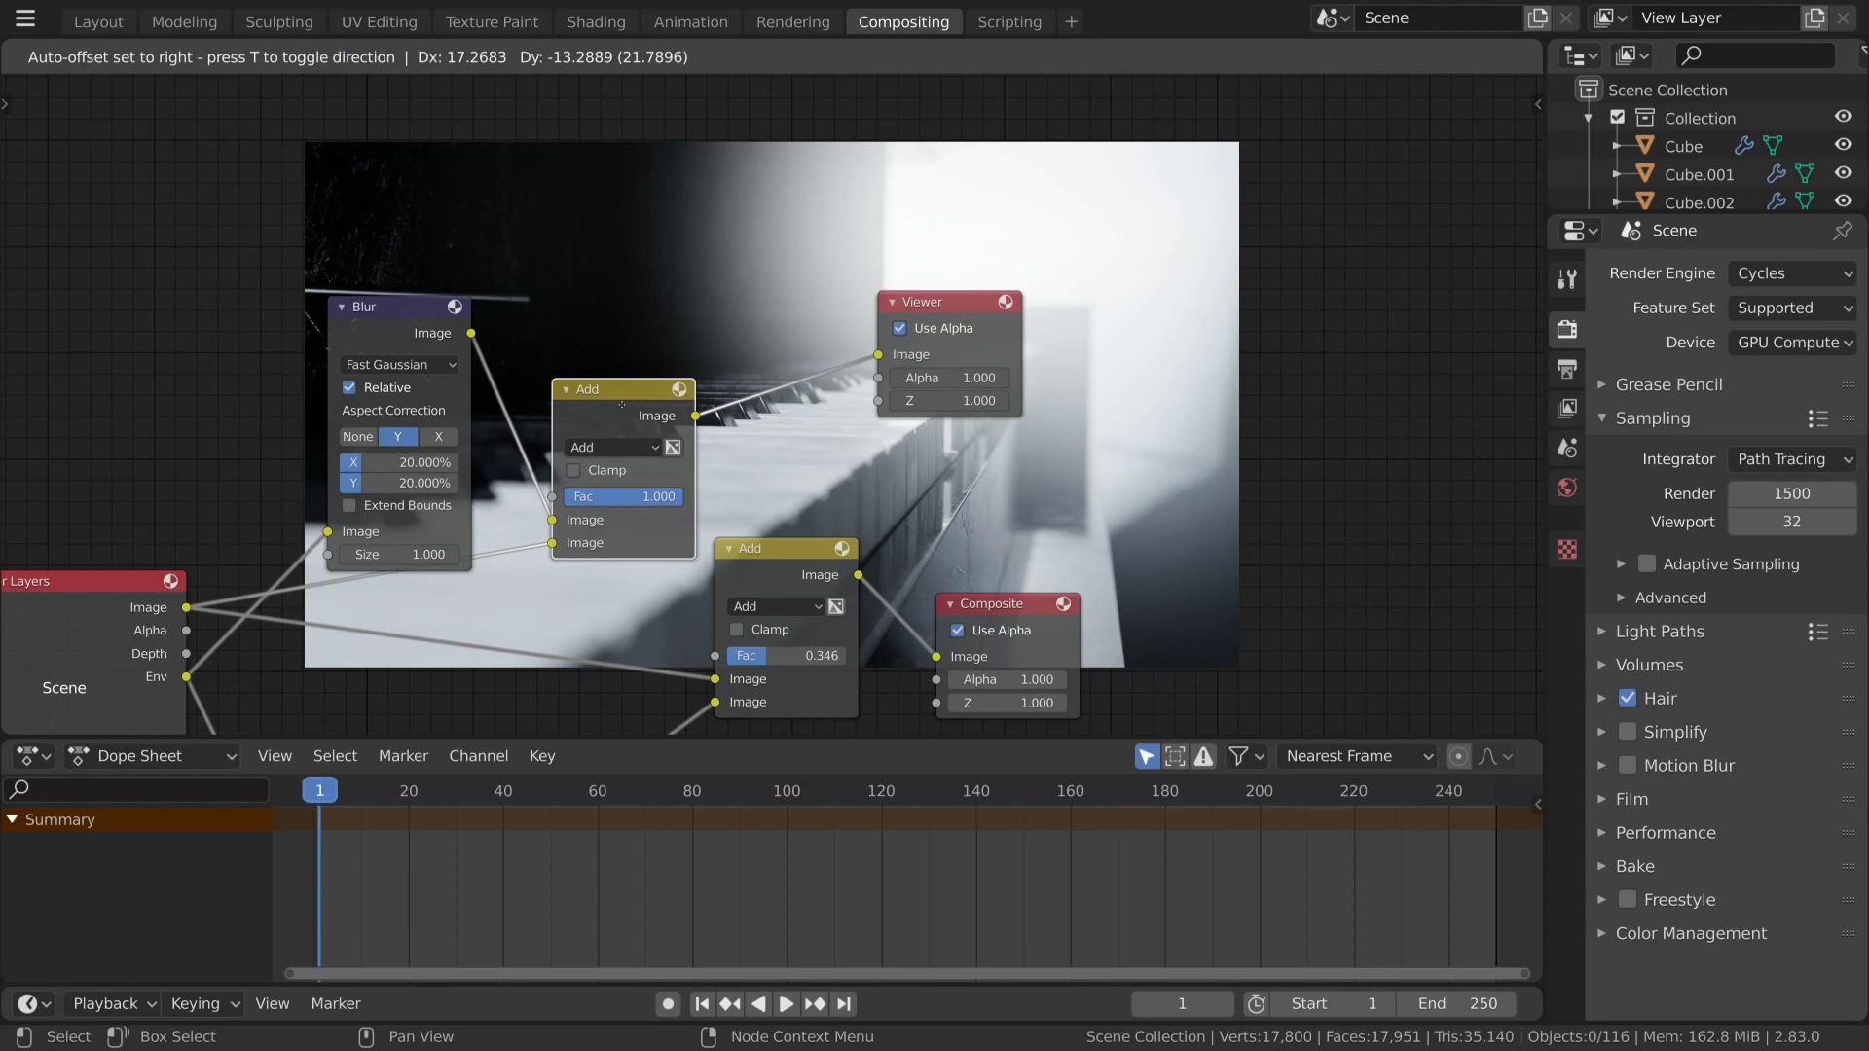
pyautogui.moveTo(621, 404); pyautogui.dragTo(615, 388)
# Set the upper Blur node's X and Y sizes to 2%, and raise both to 3%.
pyautogui.doubleClick(401, 462)
pyautogui.write('2')
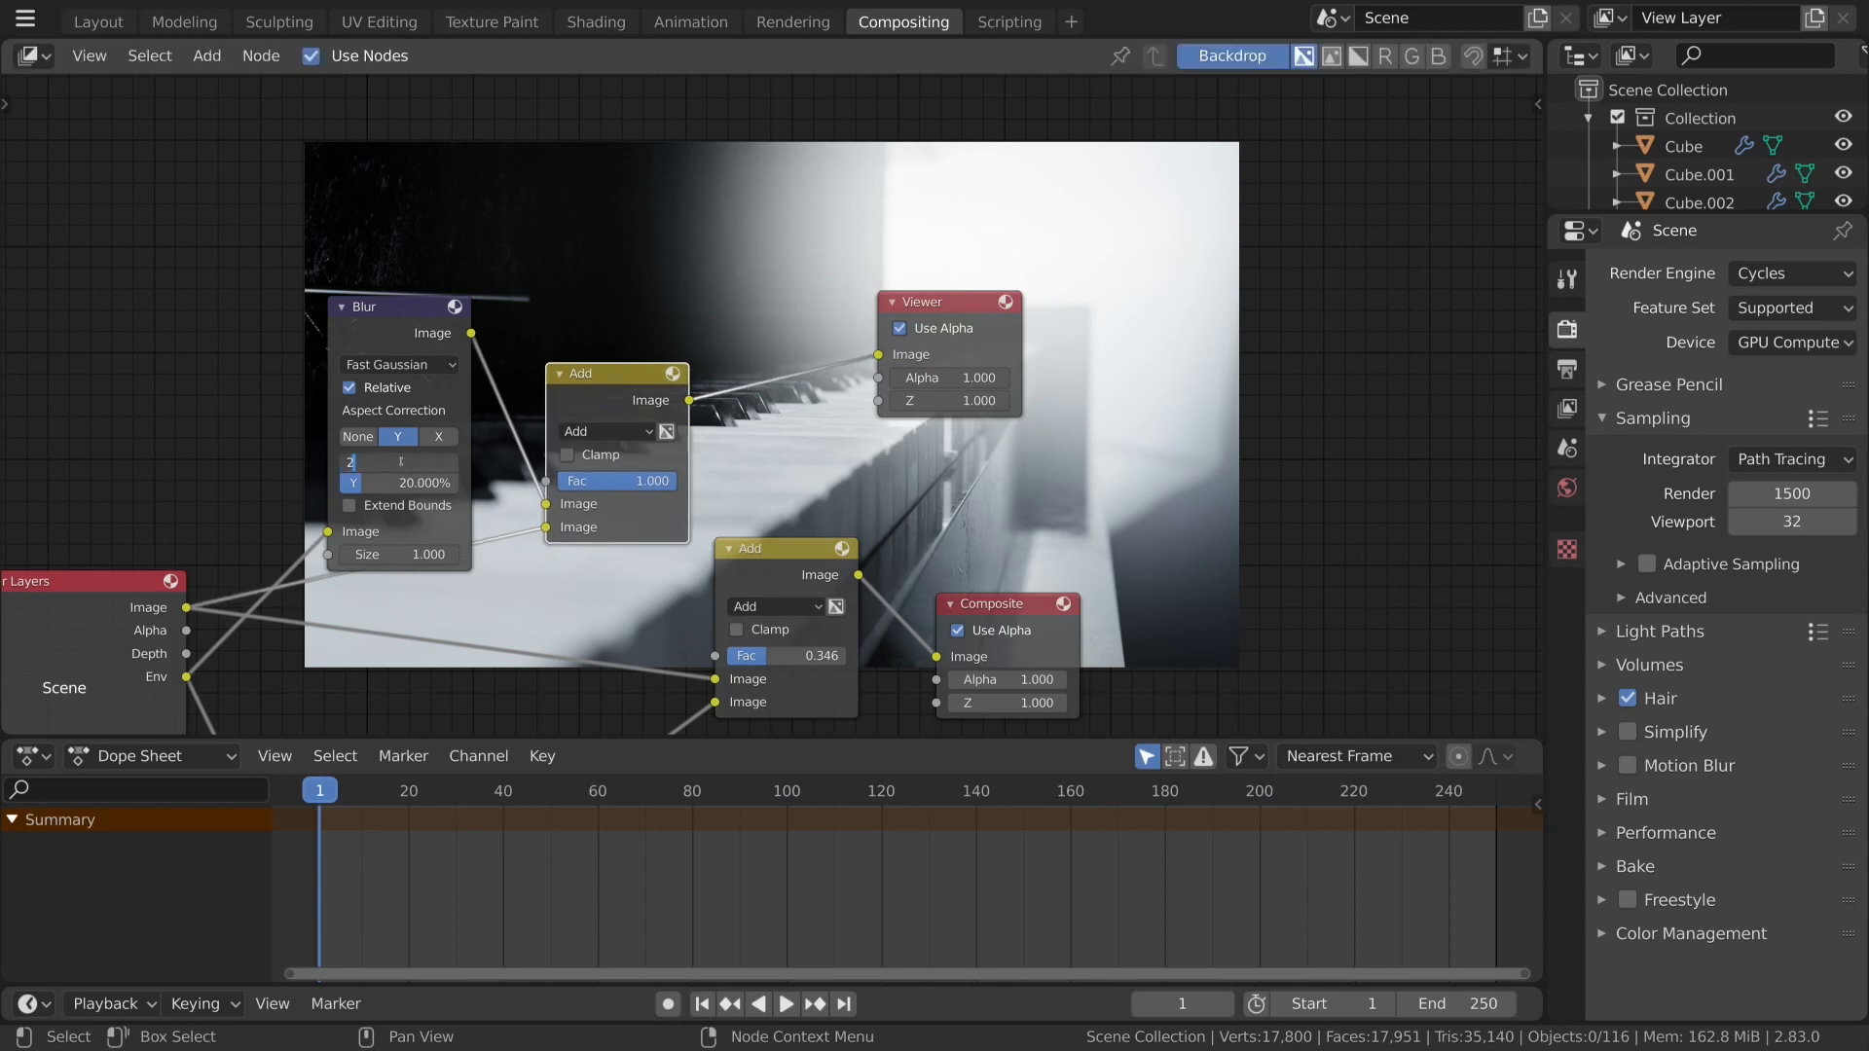
pyautogui.press('Return')
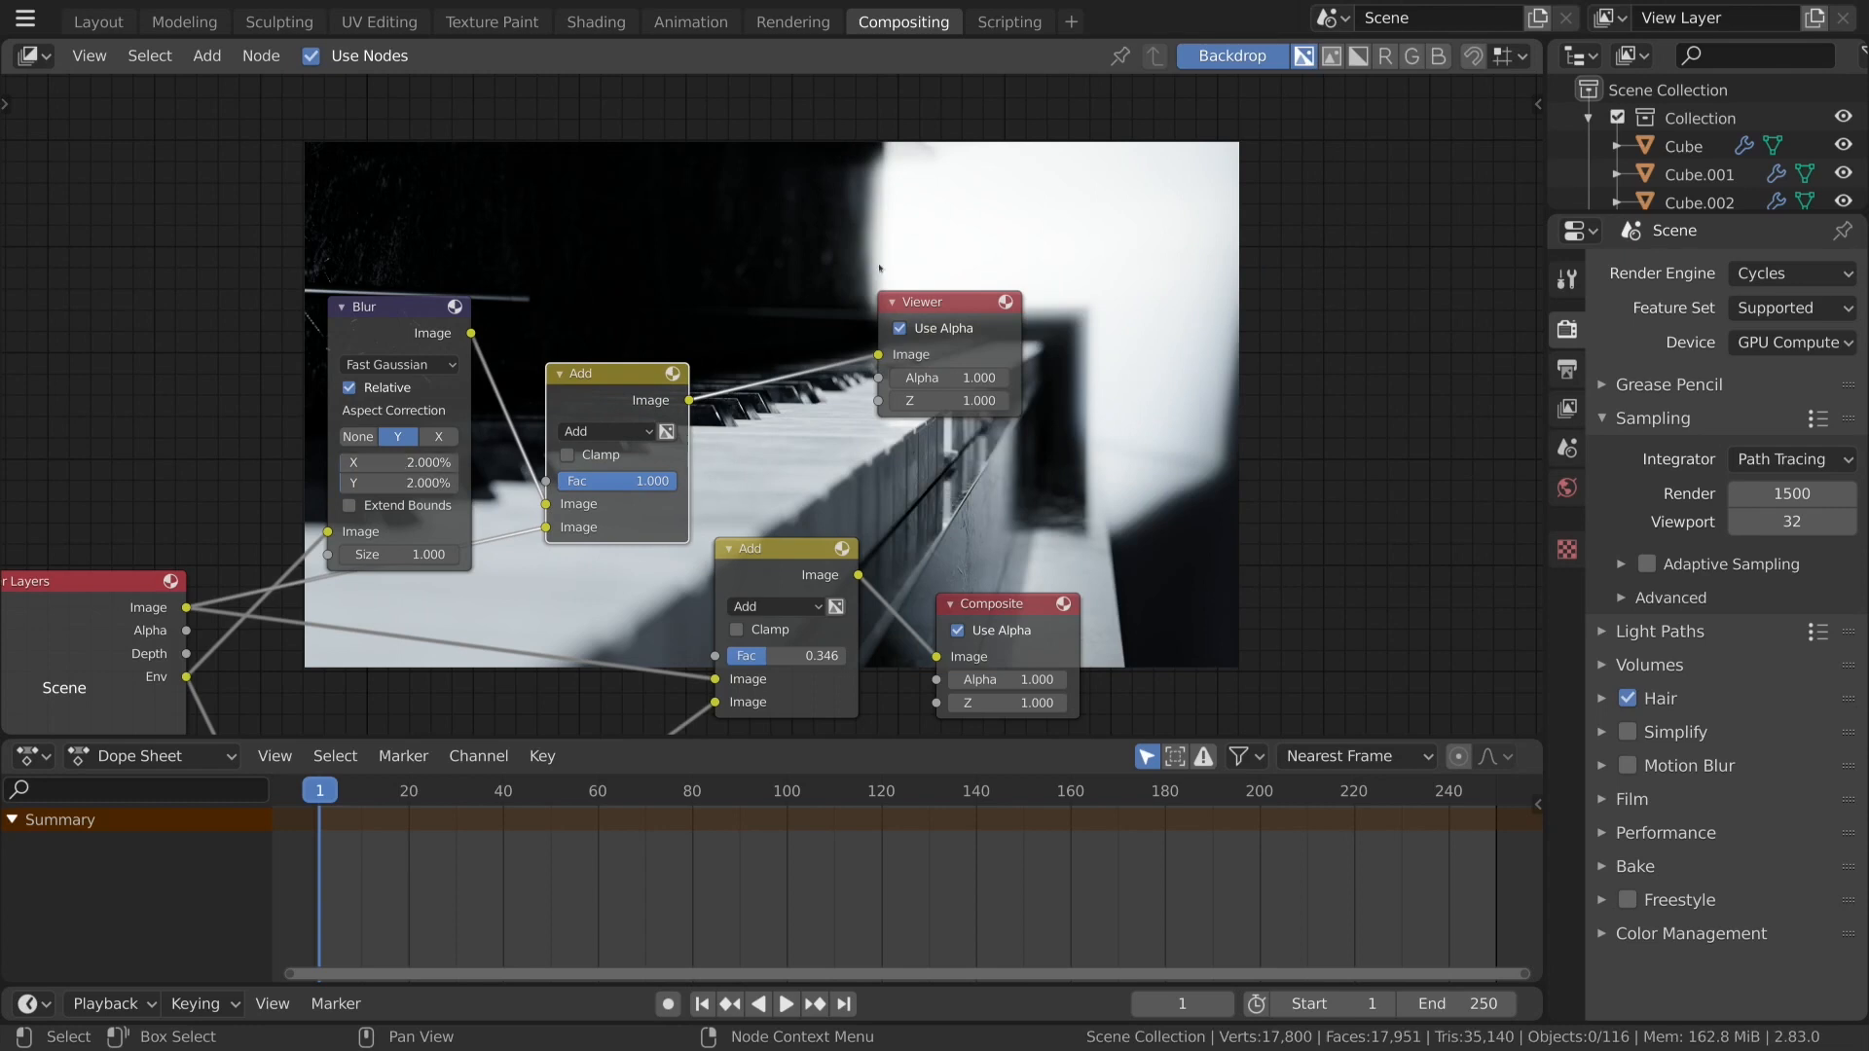
pyautogui.doubleClick(402, 461)
pyautogui.write('3')
pyautogui.press('Return')
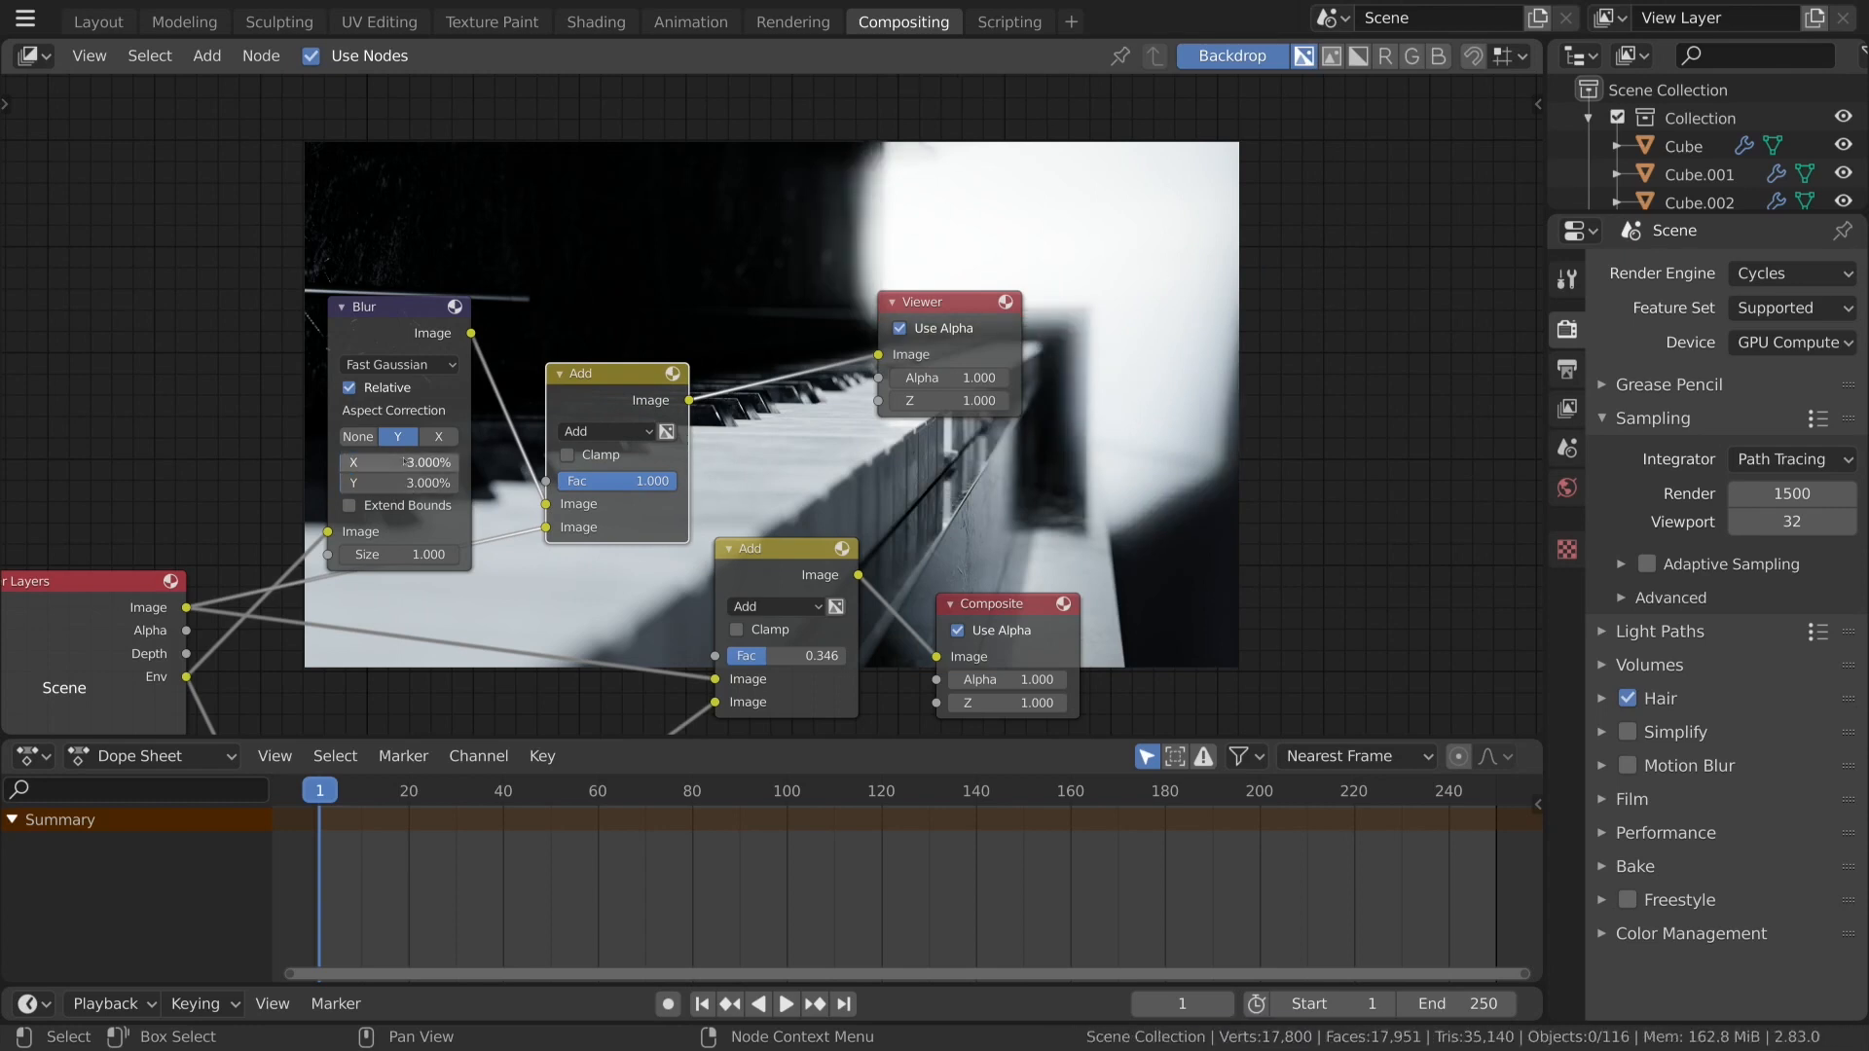
# Try 5% for the upper Blur node's X and Y sizes.
pyautogui.doubleClick(390, 461)
pyautogui.write('5')
pyautogui.press('Return')
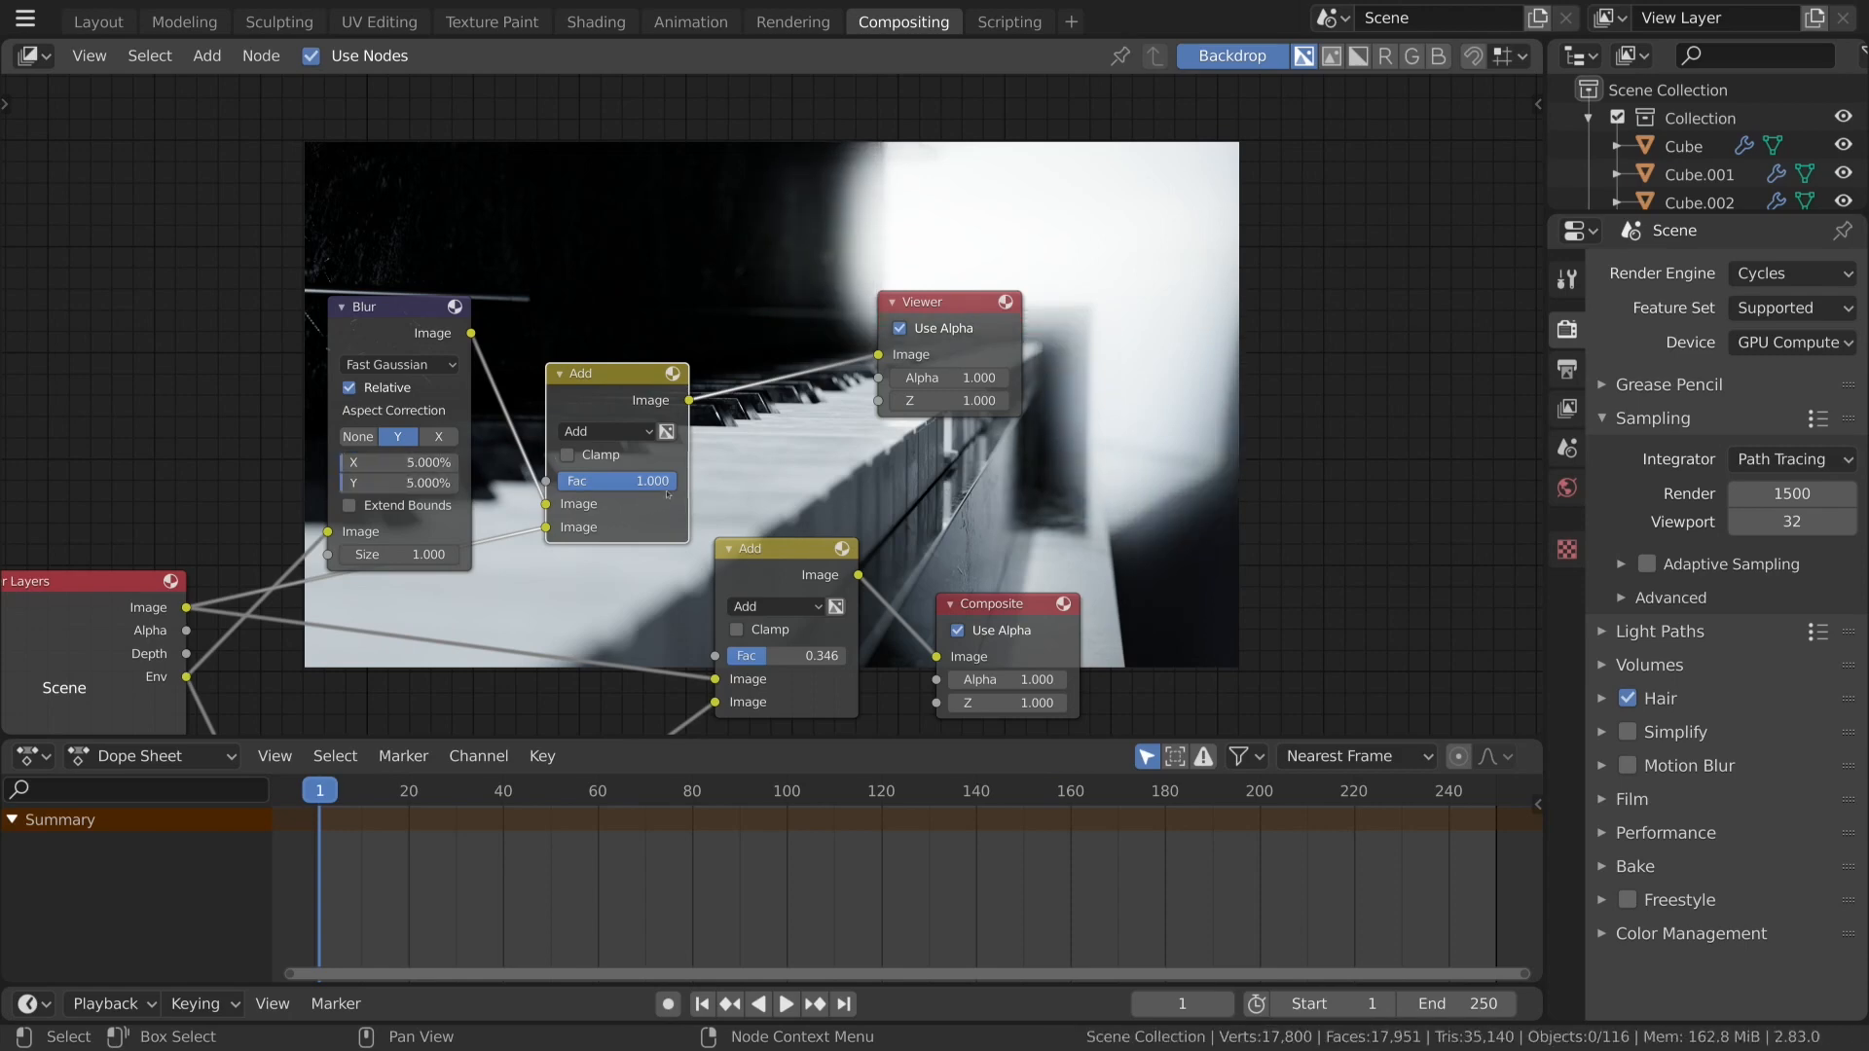
# Link the upper Add node's output to the lower Add node's first image input and preview the lower Add in the backdrop.
pyautogui.scroll(-2, 669, 492)
pyautogui.moveTo(712, 401); pyautogui.dragTo(731, 605)
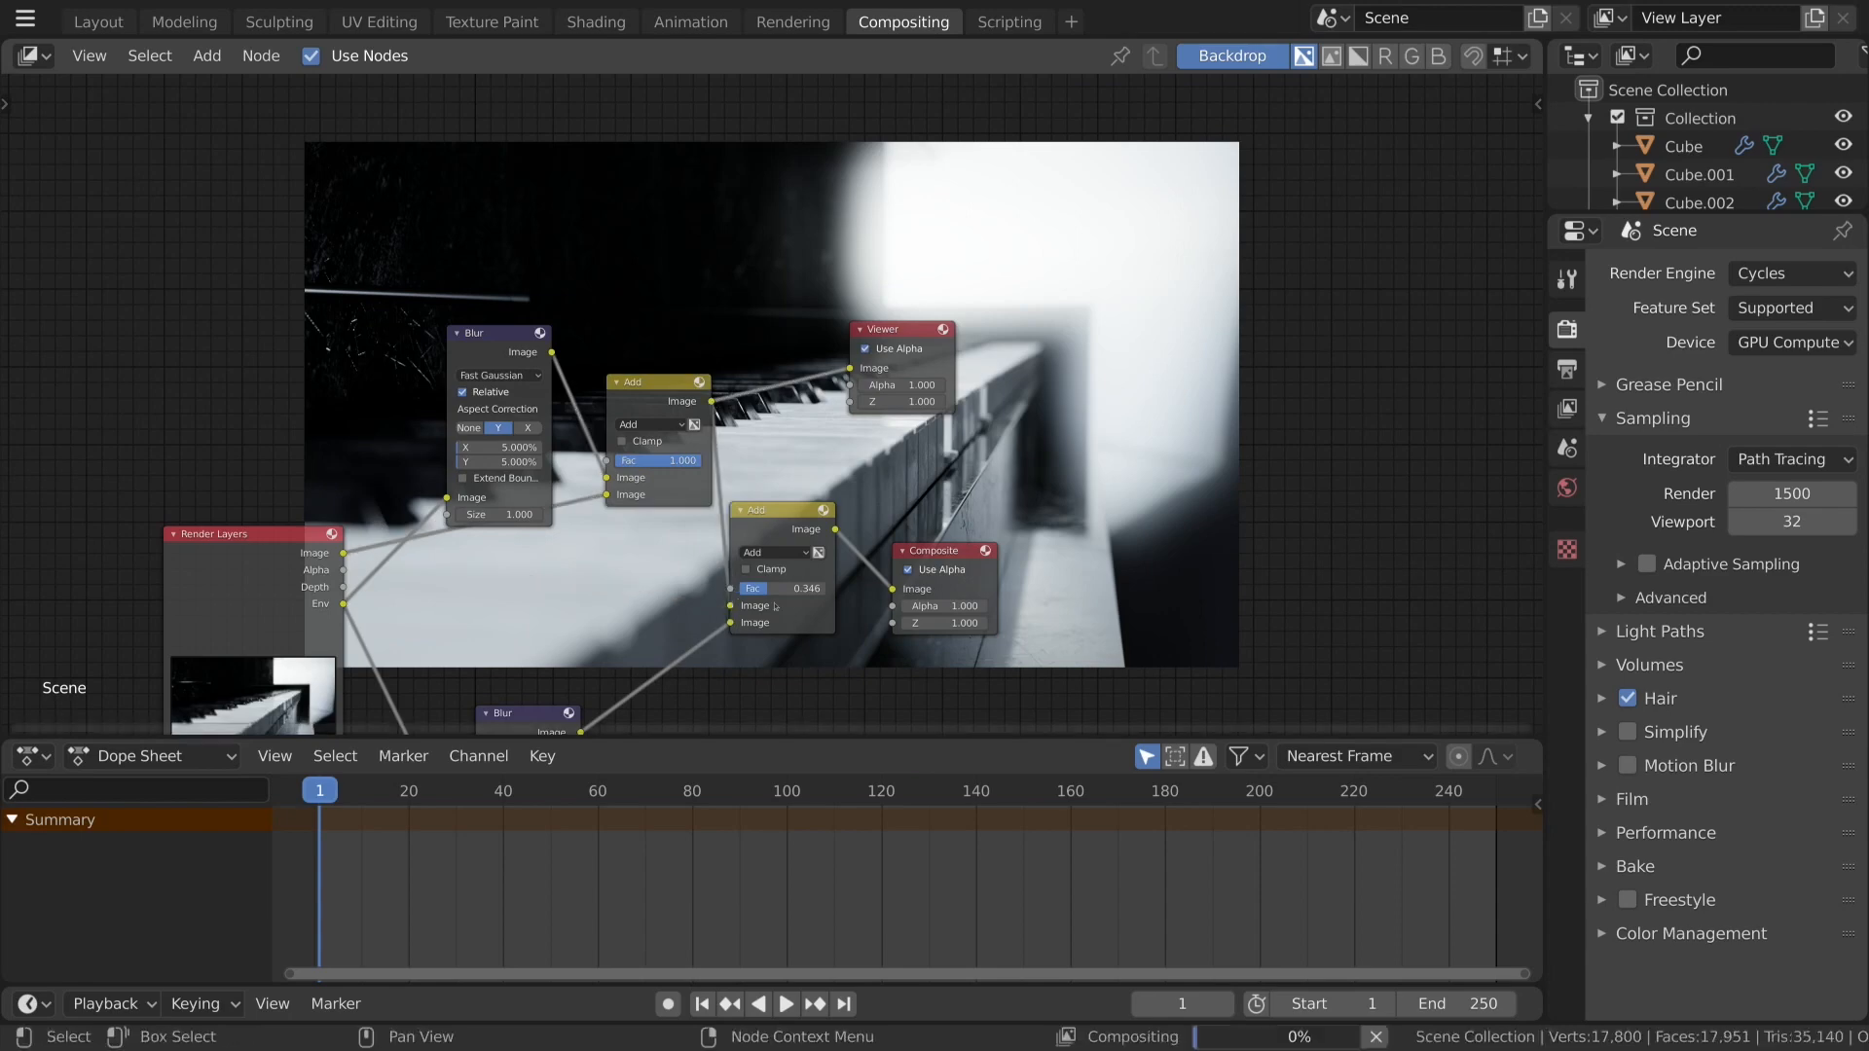
pyautogui.keyDown('ctrl'); pyautogui.keyDown('shift'); pyautogui.click(797, 528); pyautogui.keyUp('shift'); pyautogui.keyUp('ctrl')
pyautogui.scroll(-5, 798, 529)
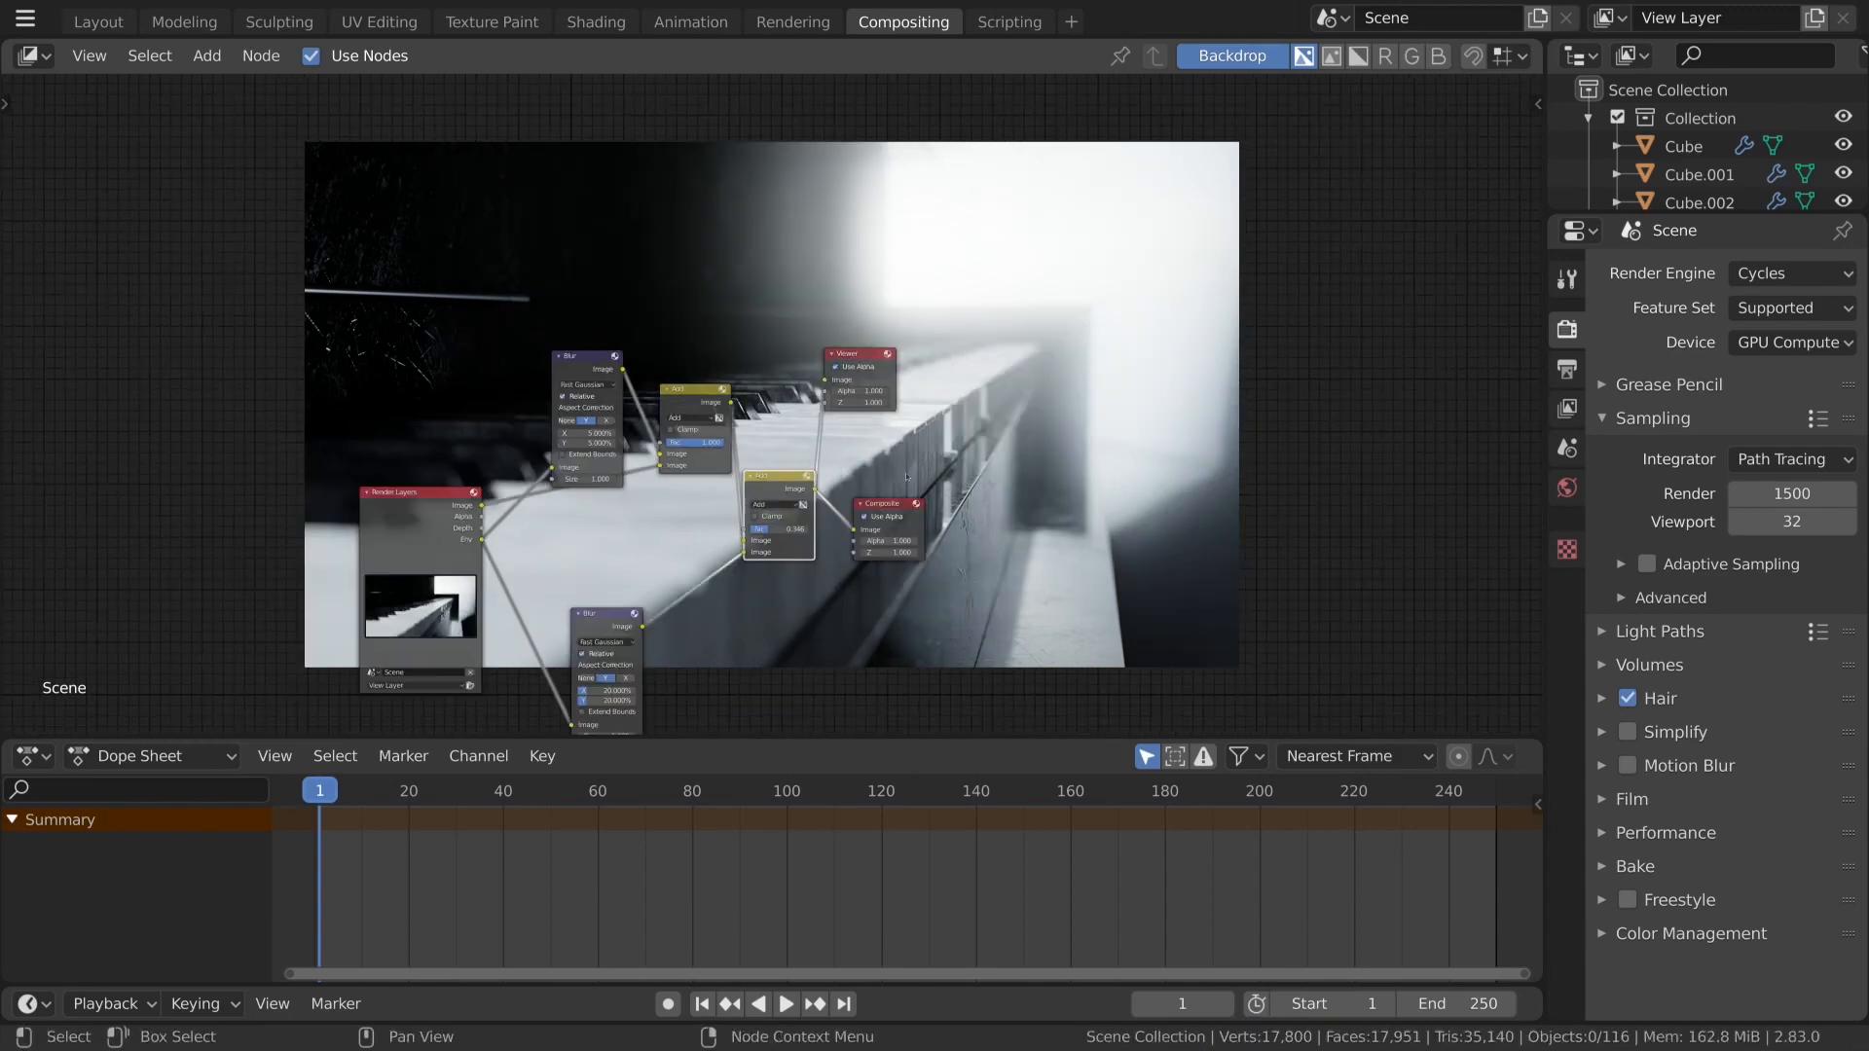
pyautogui.scroll(5, 781, 501)
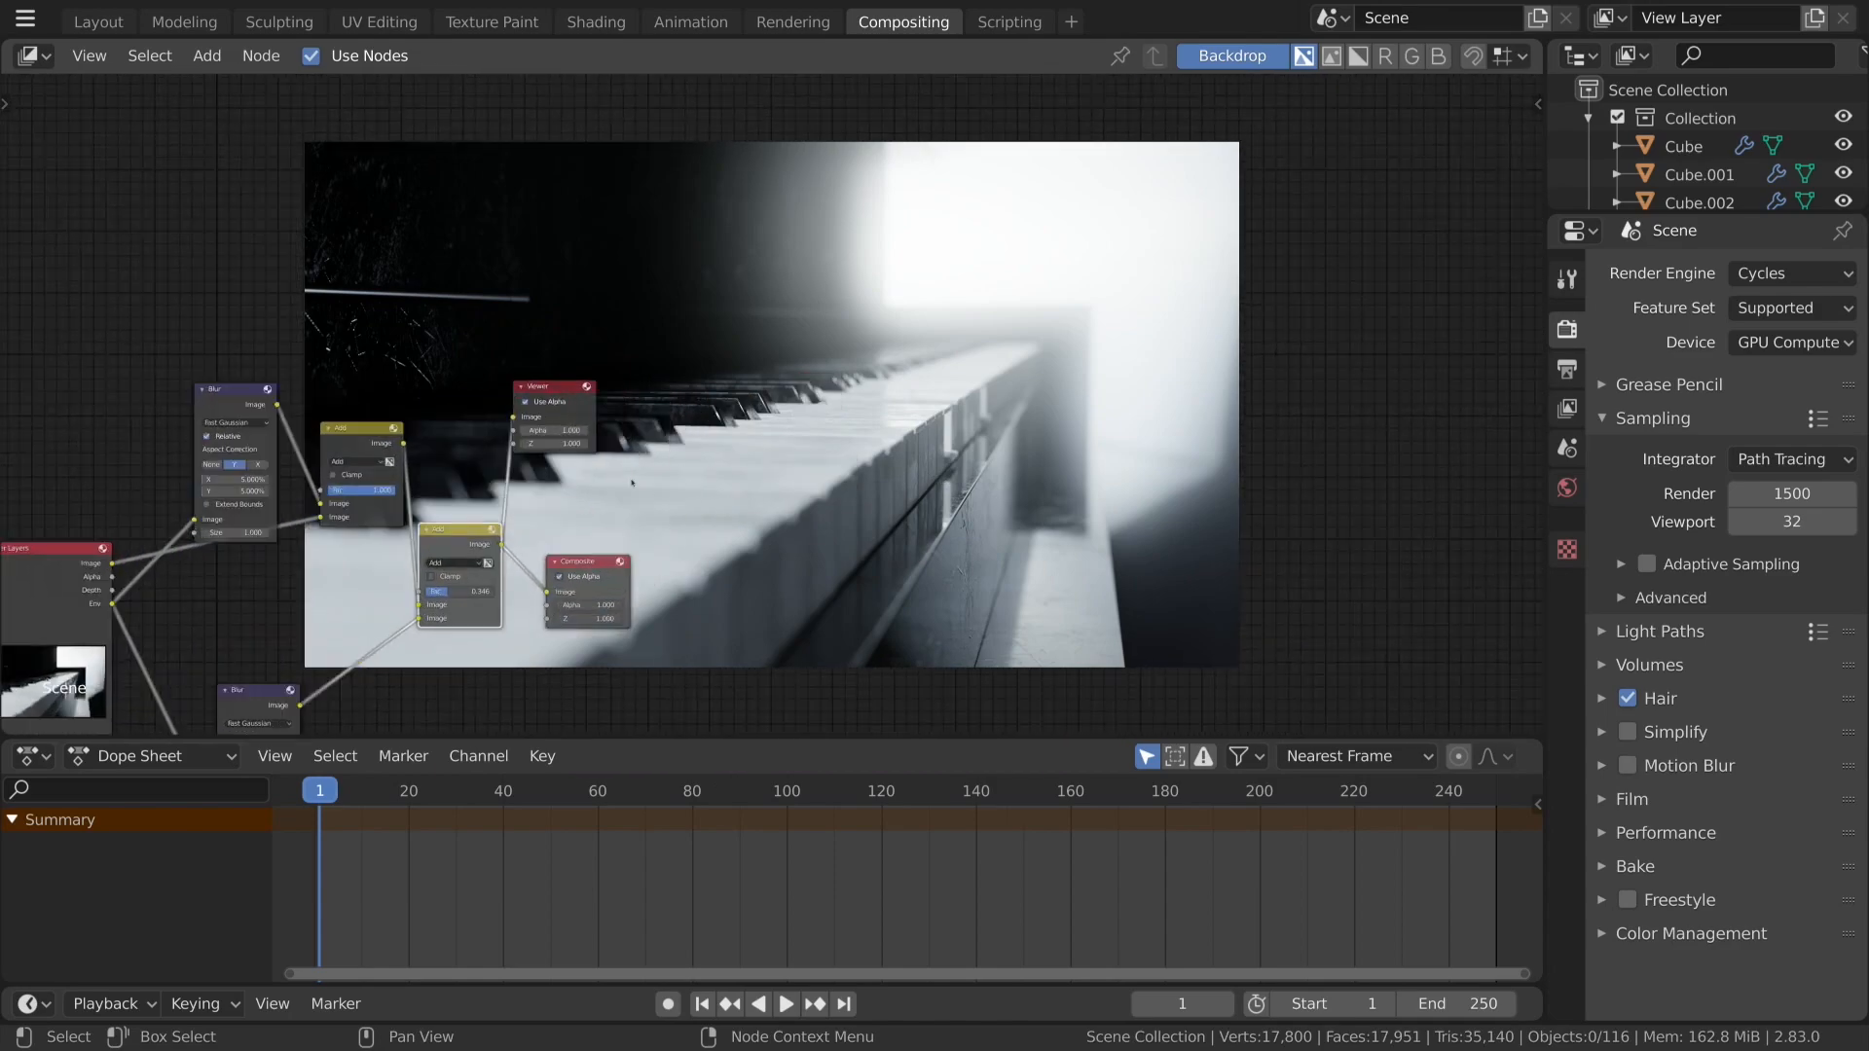
# Move the Viewer and Composite nodes farther away from the two Add nodes.
pyautogui.moveTo(684, 467); pyautogui.dragTo(804, 443, button='middle')
pyautogui.scroll(4, 804, 443)
pyautogui.moveTo(632, 347); pyautogui.dragTo(867, 289)
pyautogui.moveTo(664, 590); pyautogui.dragTo(908, 549)
# Try Clamp on the upper Add node and switch it off again.
pyautogui.click(354, 473)
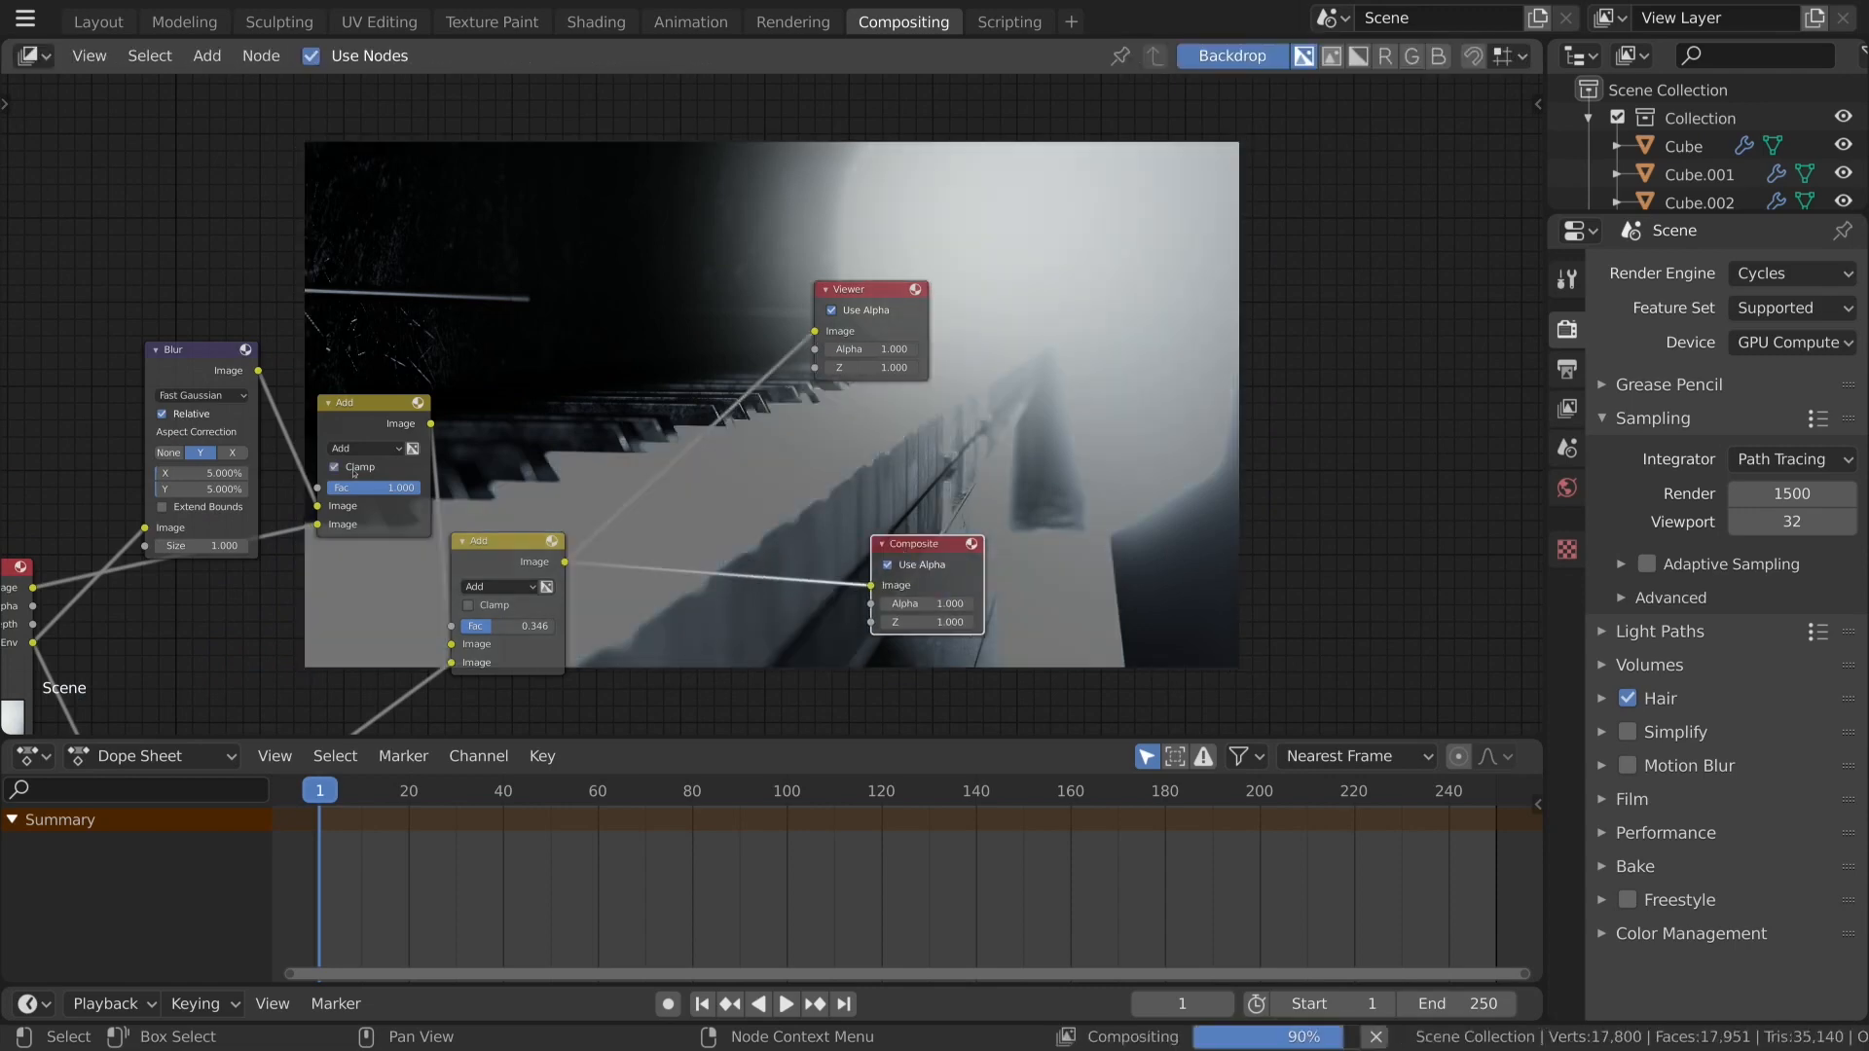
pyautogui.click(355, 472)
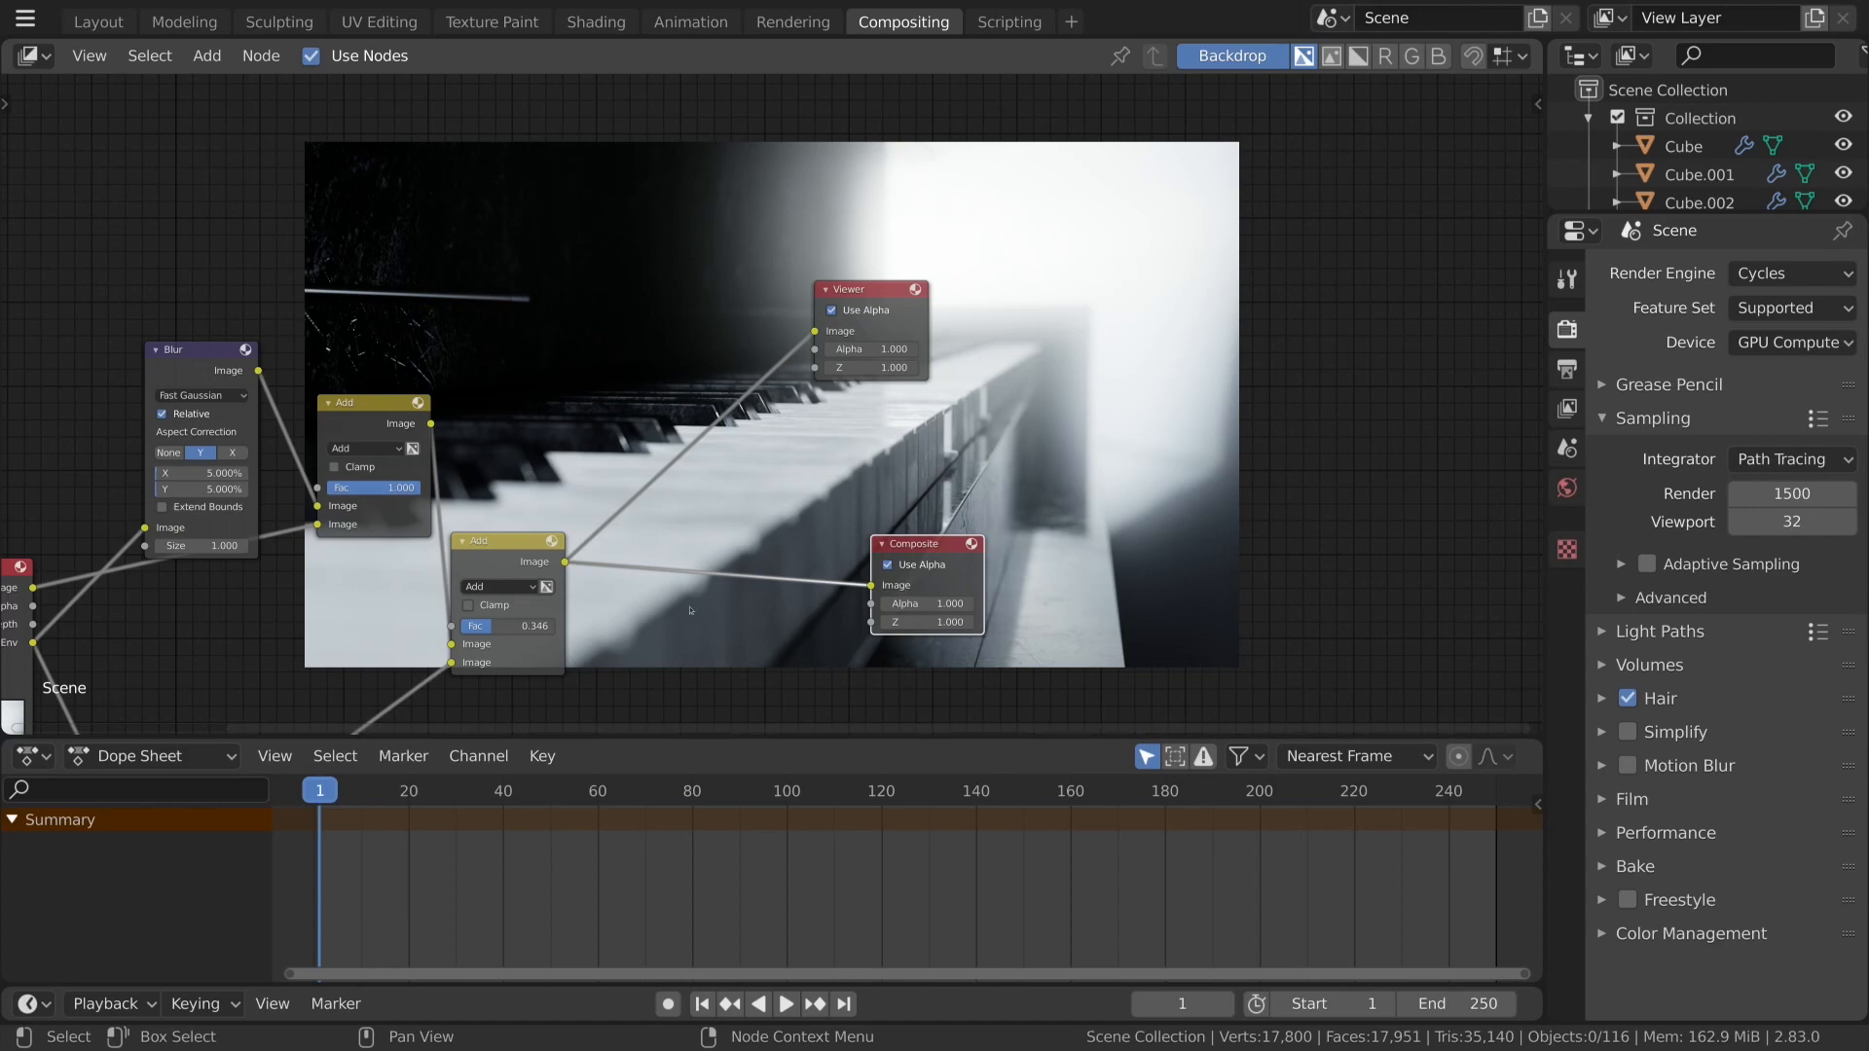
pyautogui.scroll(-2, 682, 538)
pyautogui.scroll(5, 679, 538)
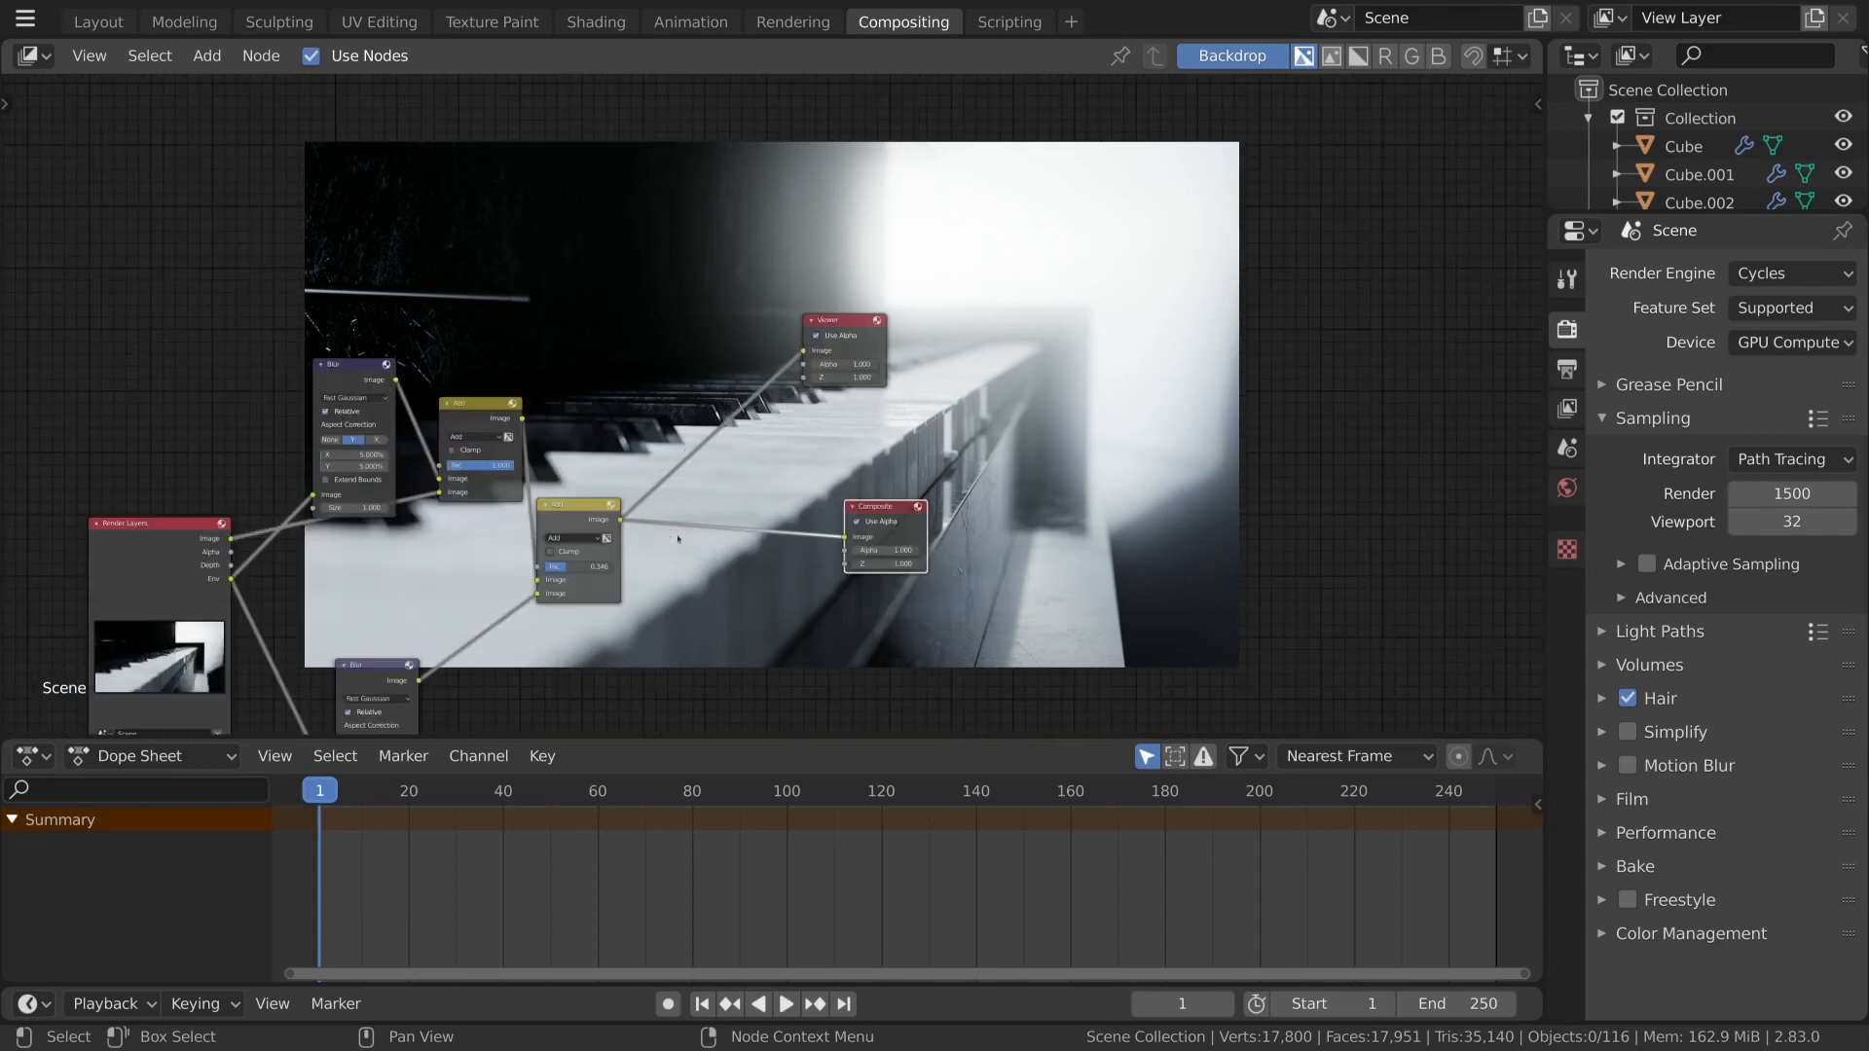
# Preview the raw Render Layers image in the backdrop and compare it with the upper Add node's output.
pyautogui.scroll(-4, 679, 538)
pyautogui.moveTo(630, 627); pyautogui.dragTo(733, 538, button='middle')
pyautogui.scroll(4, 732, 538)
pyautogui.moveTo(113, 517); pyautogui.dragTo(108, 486)
pyautogui.click(1382, 526)
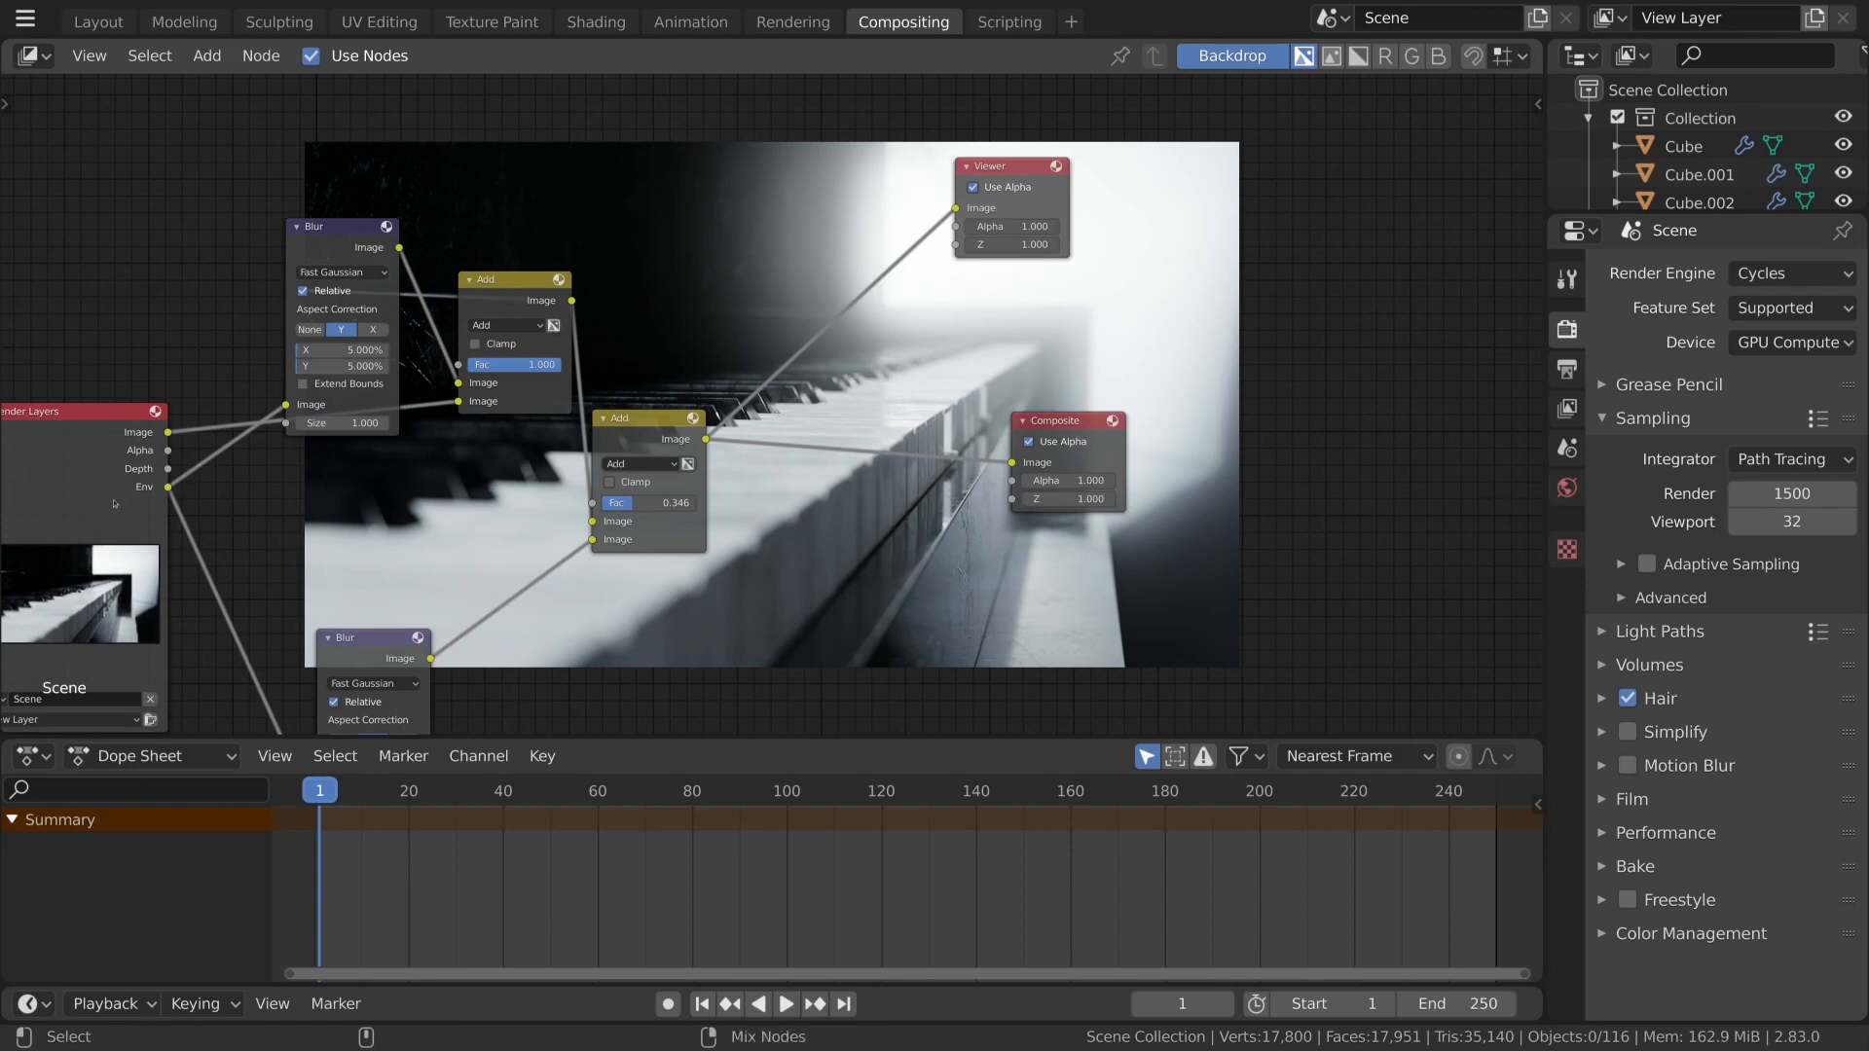
pyautogui.keyDown('ctrl'); pyautogui.keyDown('shift'); pyautogui.click(110, 494); pyautogui.keyUp('shift'); pyautogui.keyUp('ctrl')
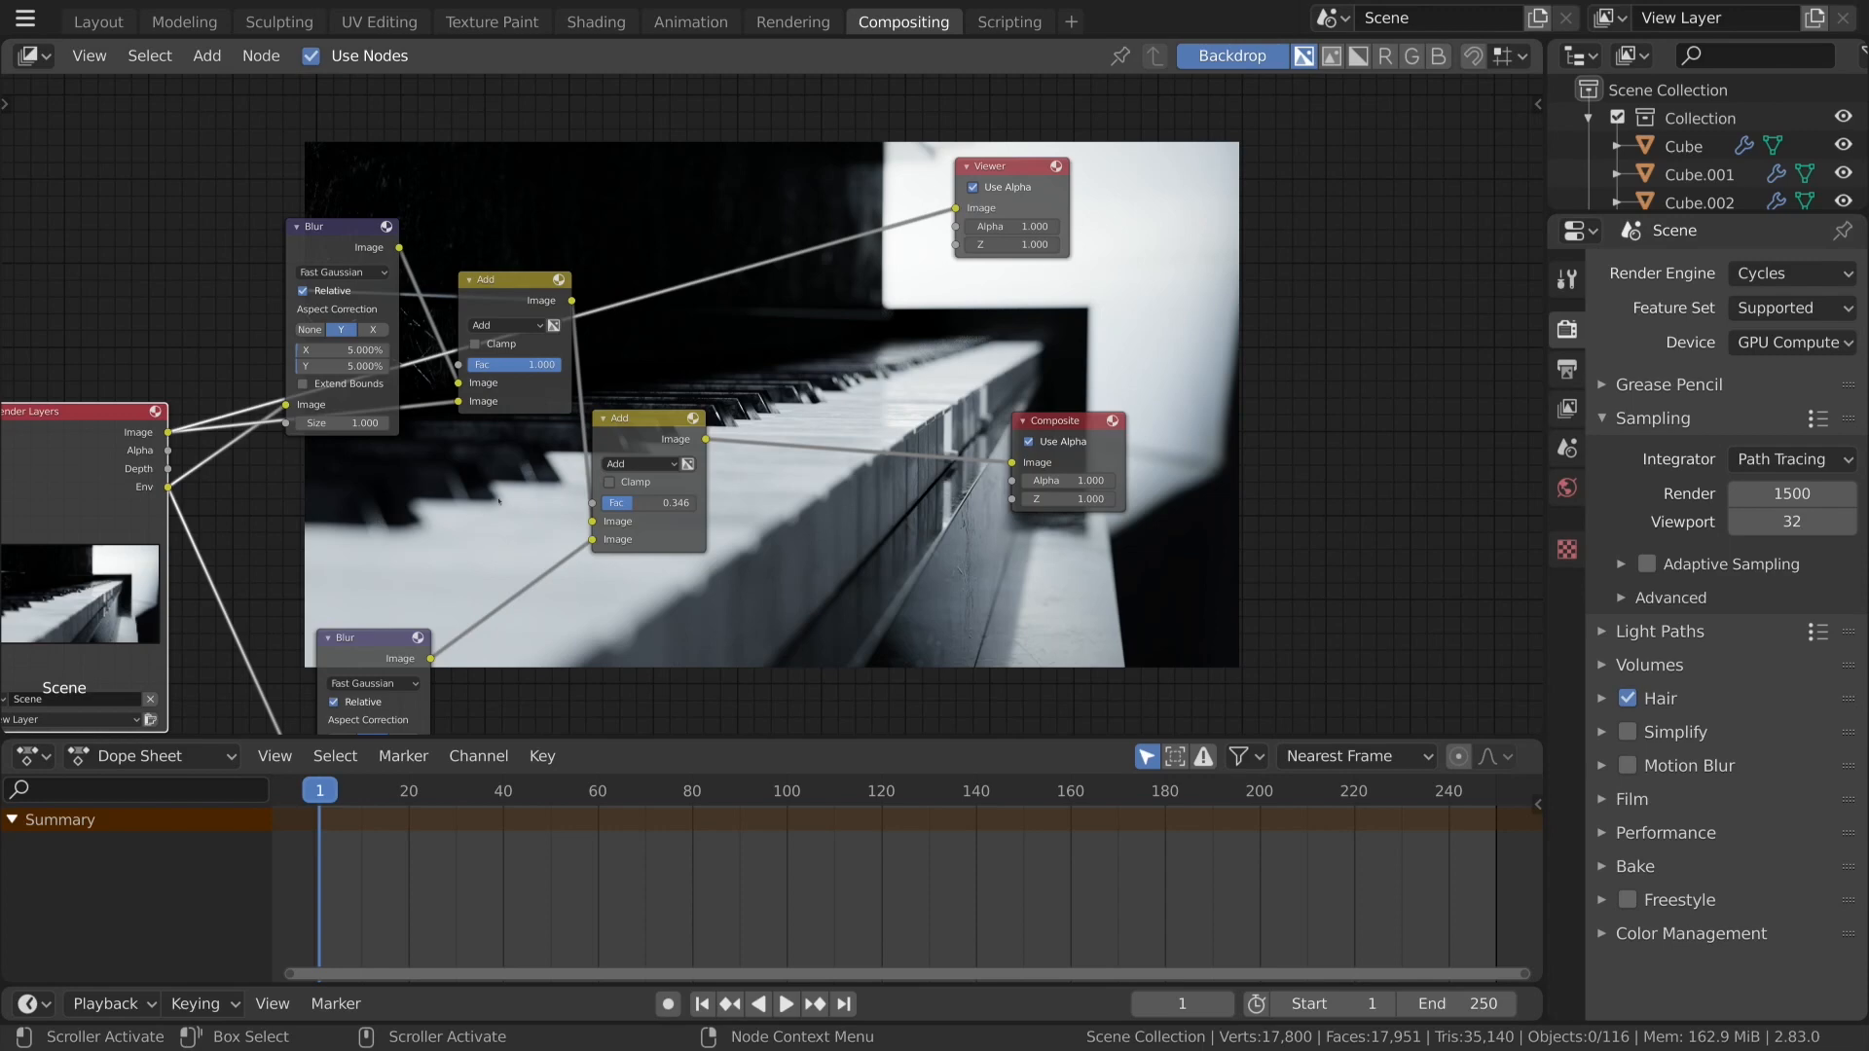
pyautogui.scroll(-3, 677, 448)
pyautogui.scroll(4, 672, 446)
pyautogui.scroll(-6, 623, 433)
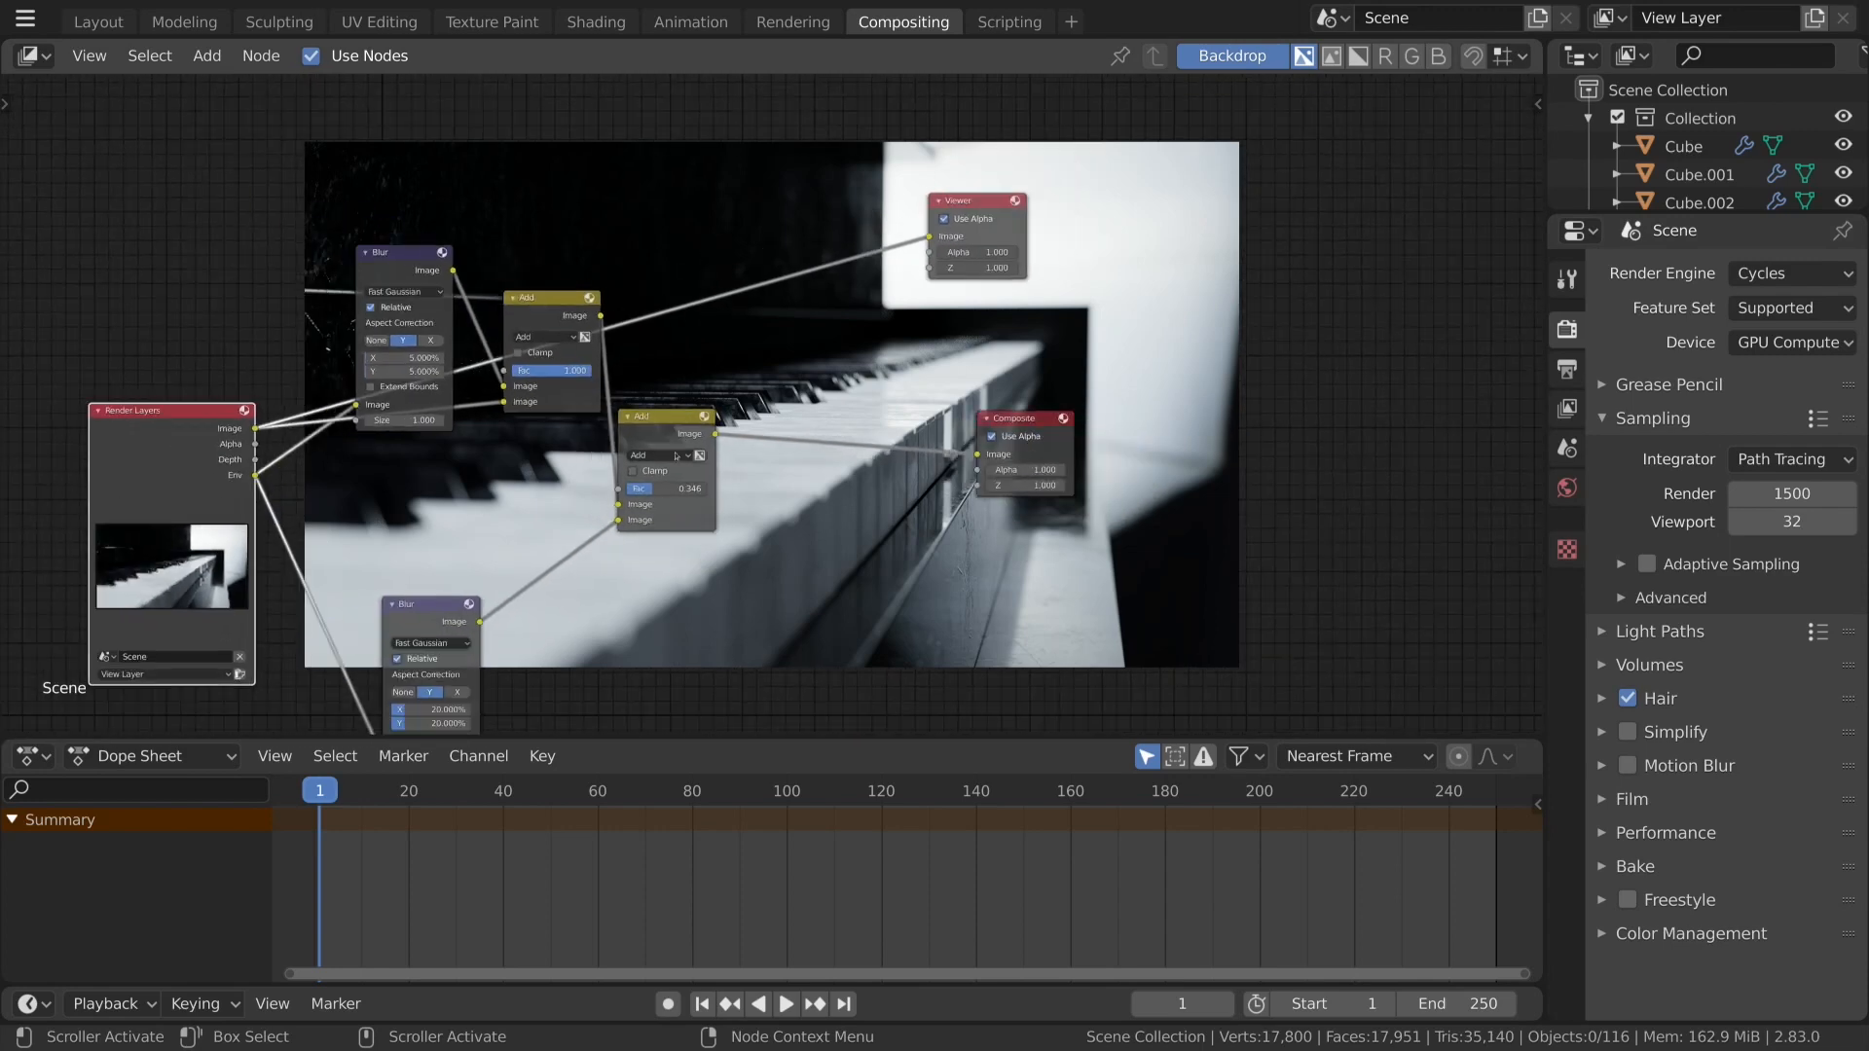
pyautogui.scroll(4, 501, 404)
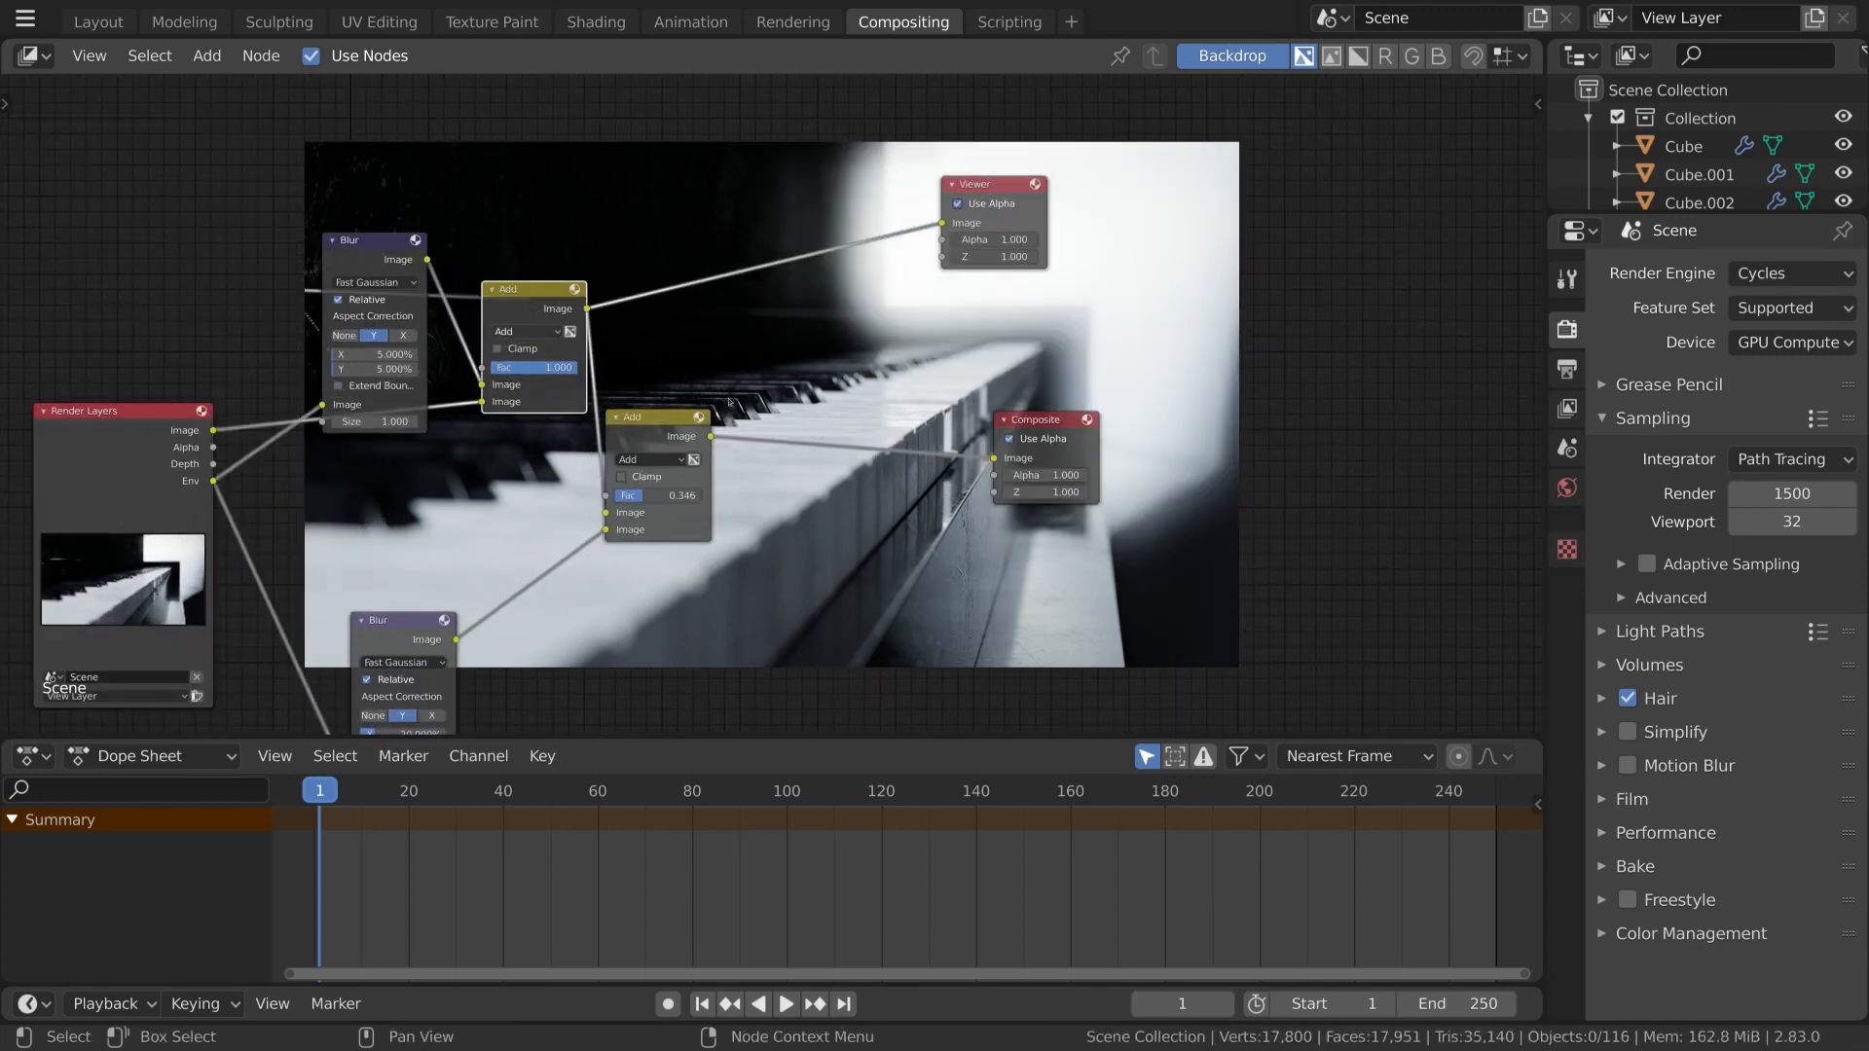
# Try the Mix and Overlay blending modes on the upper Add node.
pyautogui.scroll(2, 491, 404)
pyautogui.click(454, 399)
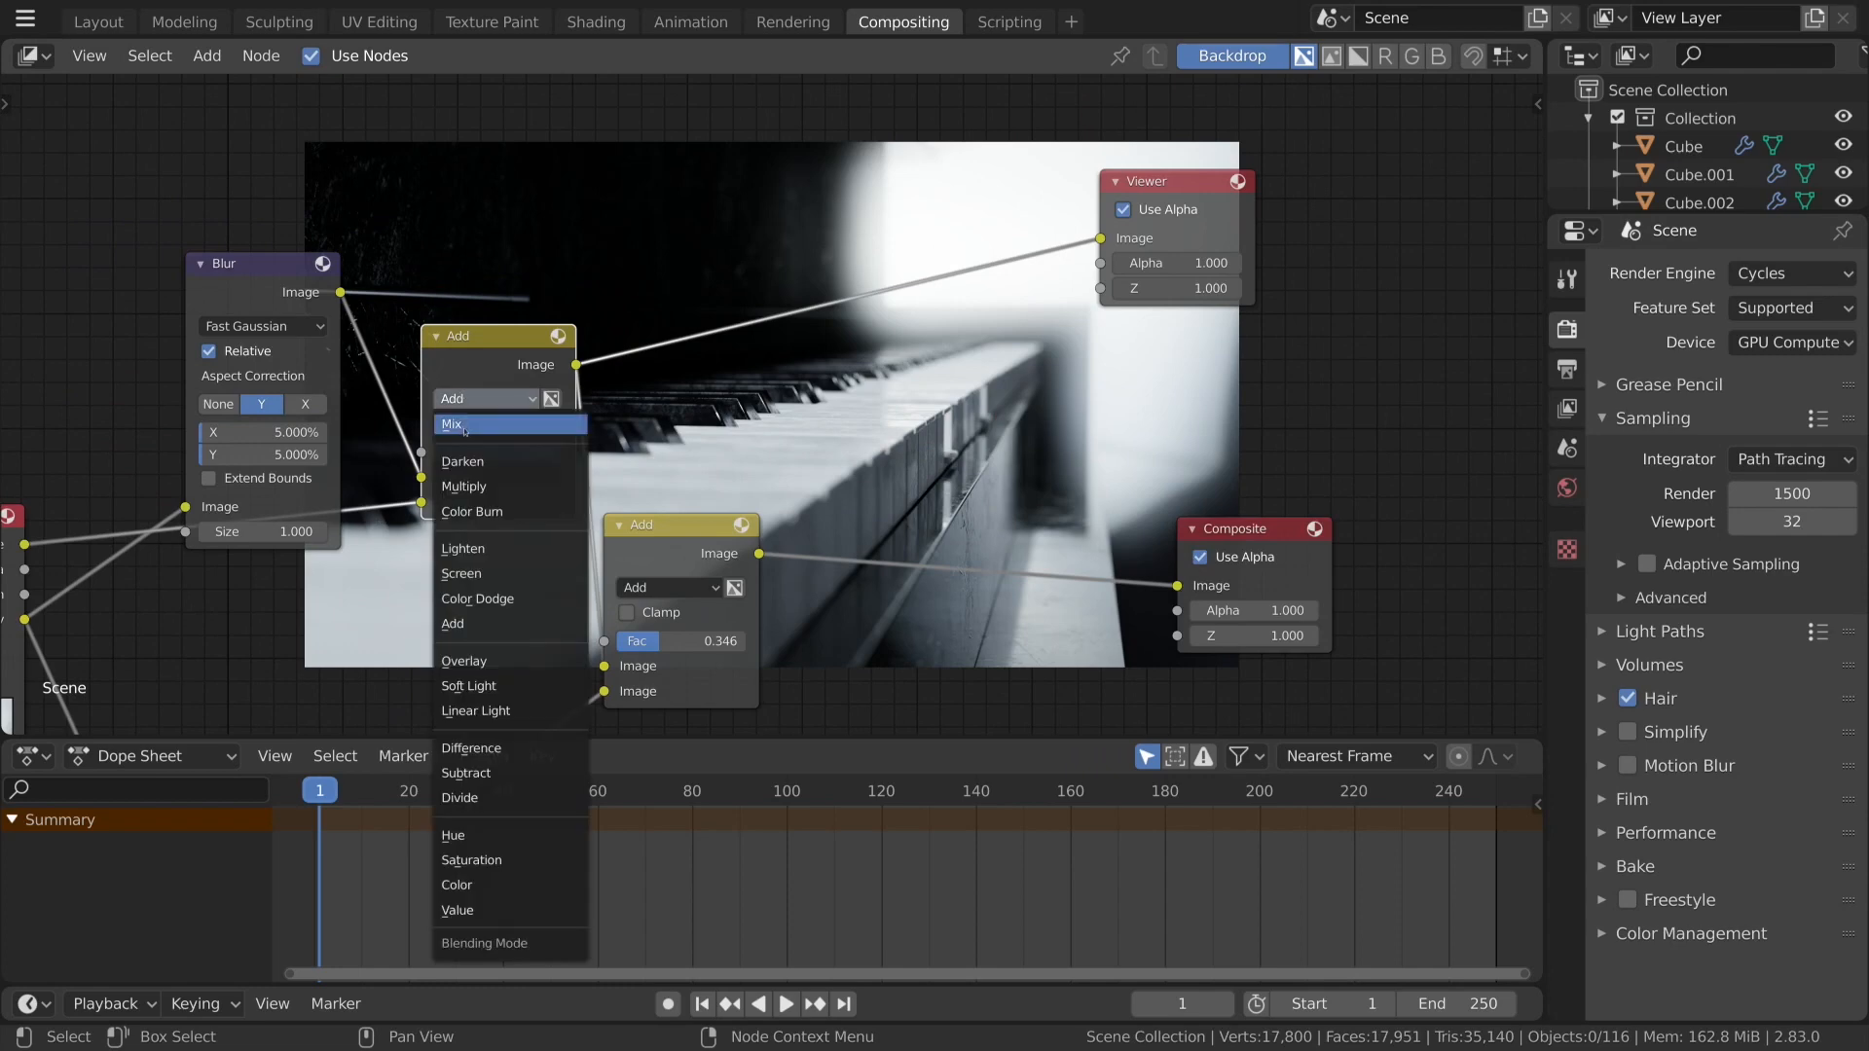
pyautogui.click(465, 425)
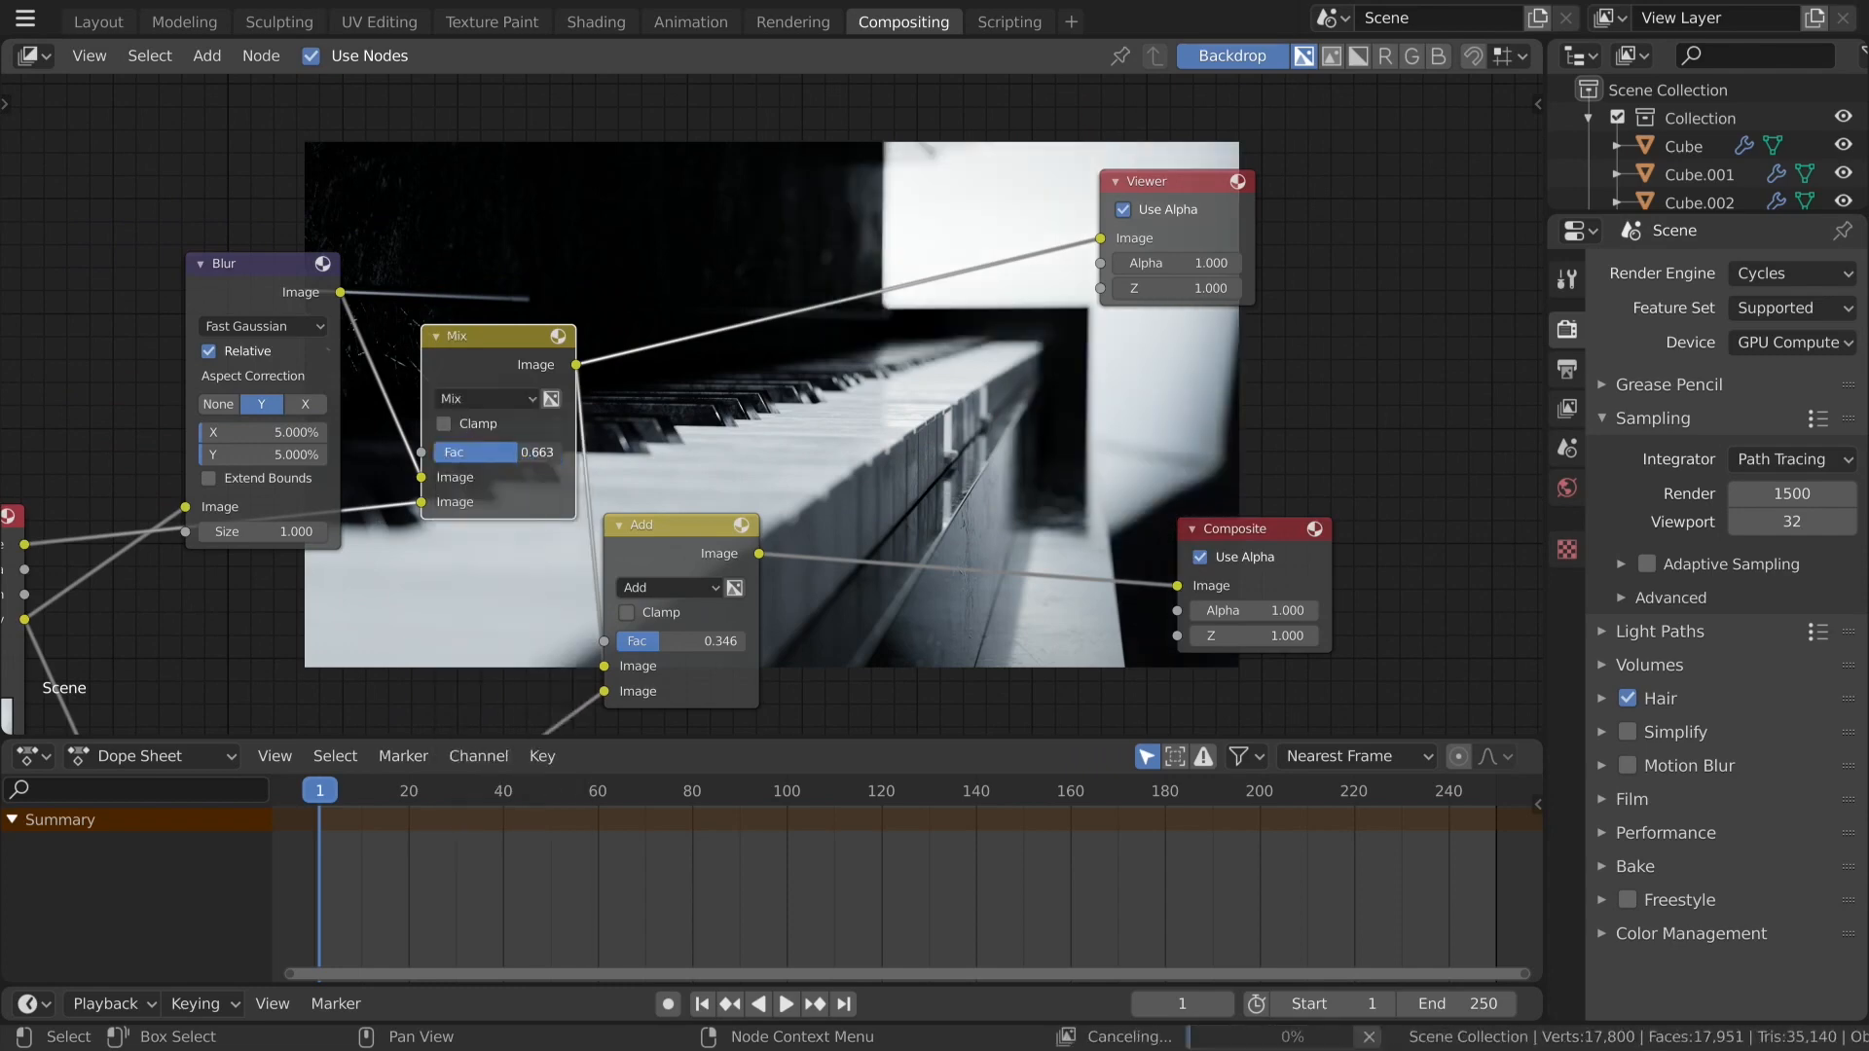
pyautogui.click(484, 399)
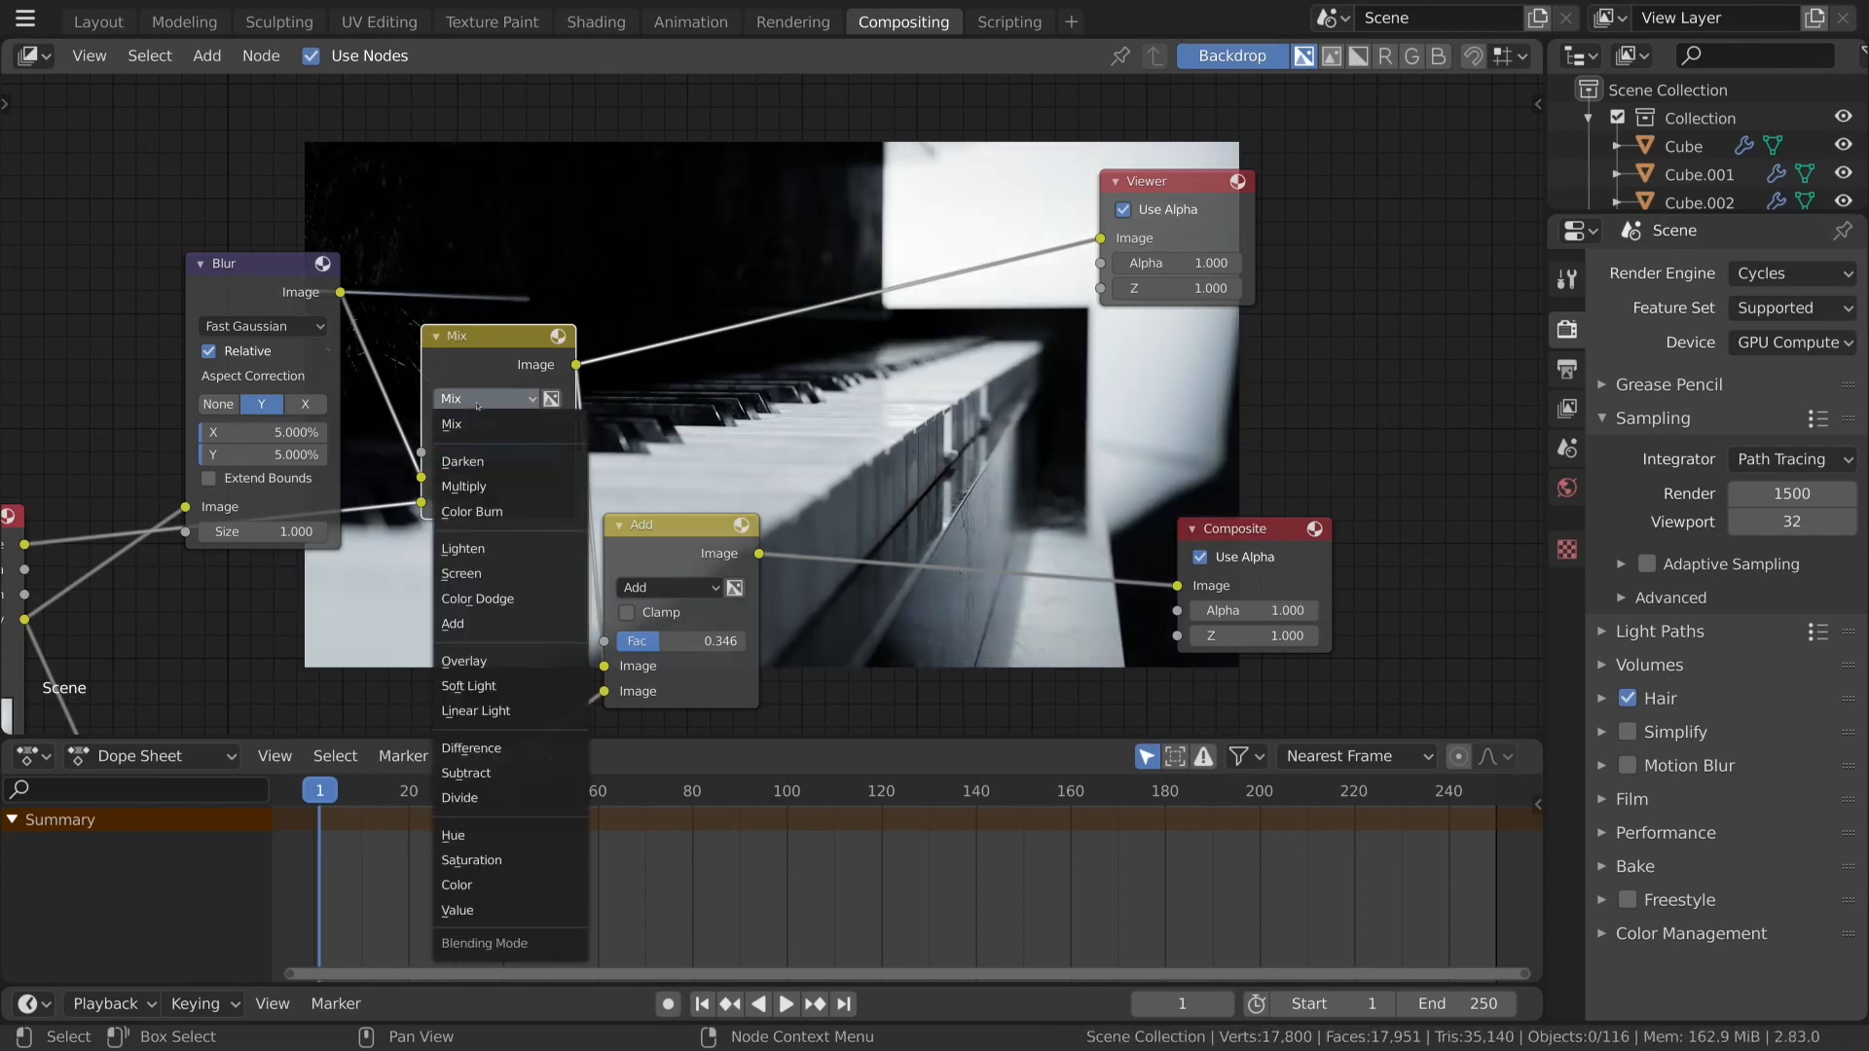
pyautogui.click(507, 662)
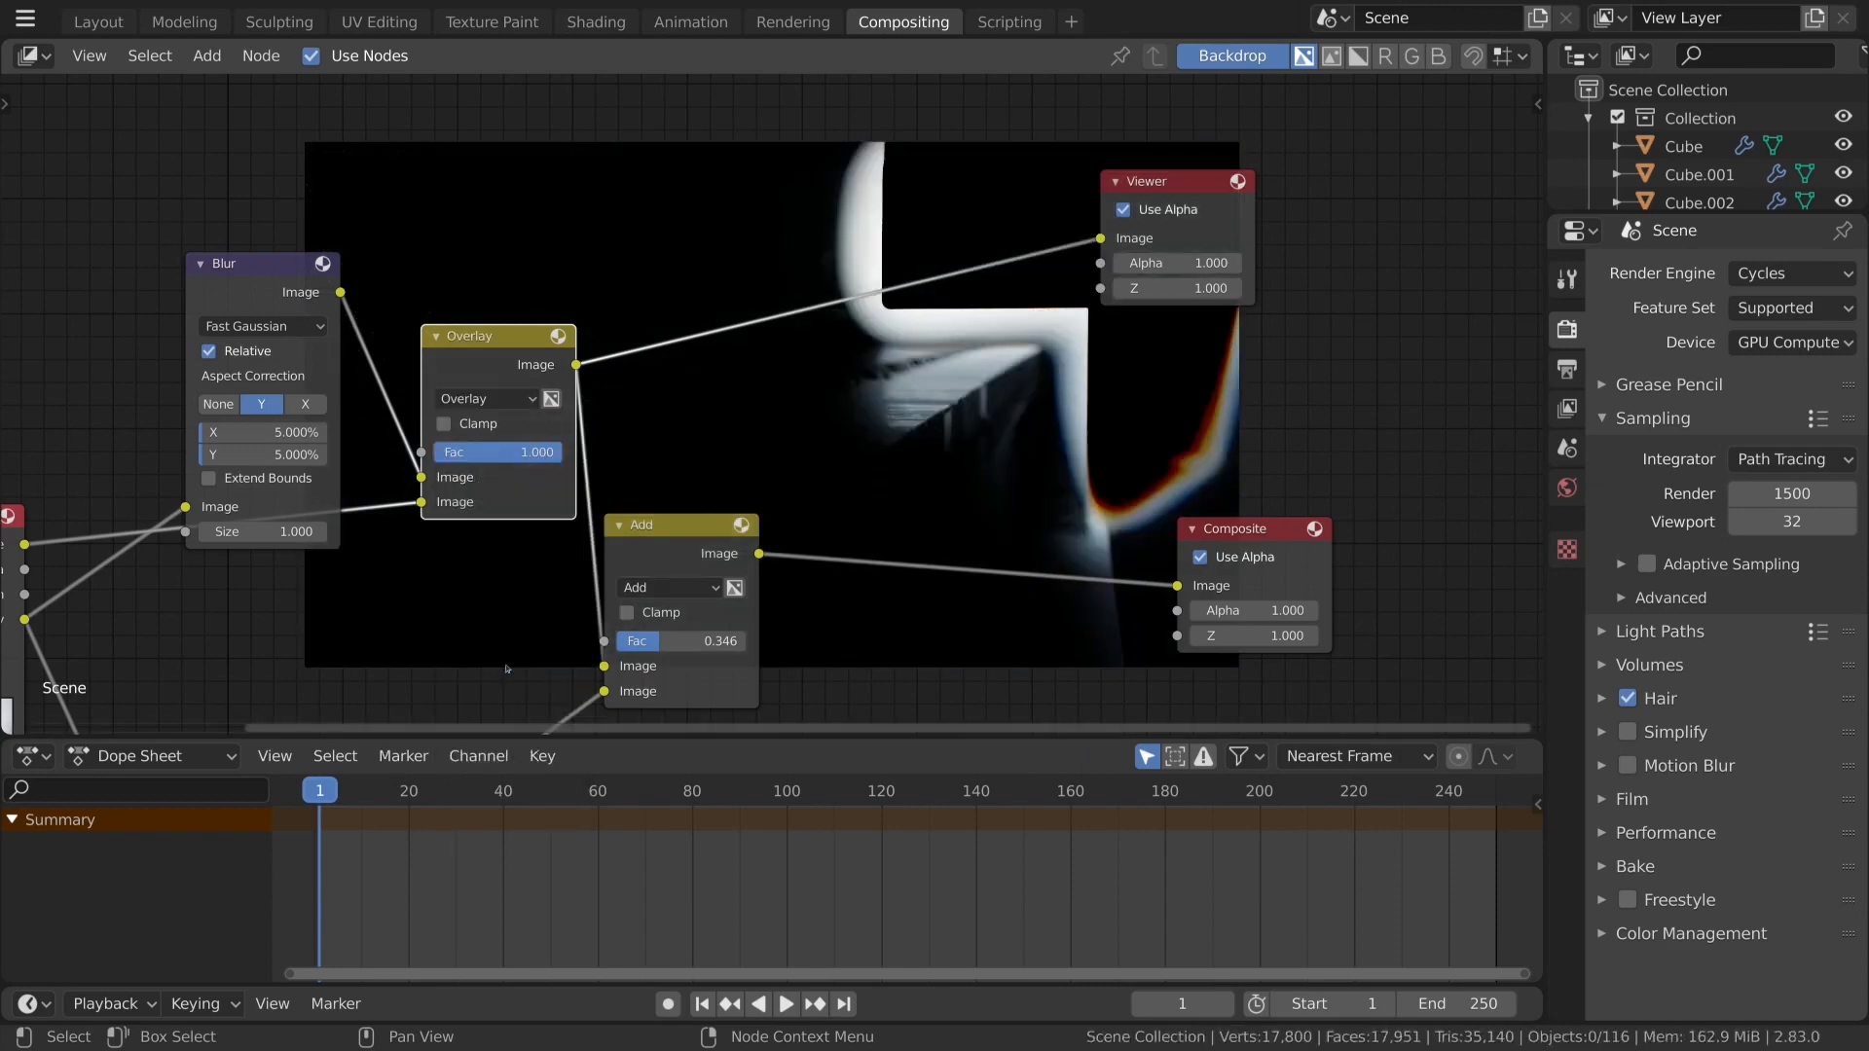
# Swap the Overlay node's two image inputs so the Blur feeds the second one, and try the Screen blending mode.
pyautogui.moveTo(421, 501)
pyautogui.mouseDown()
pyautogui.moveTo(420, 485)
pyautogui.moveTo(421, 501)
pyautogui.mouseUp()
pyautogui.click(485, 399)
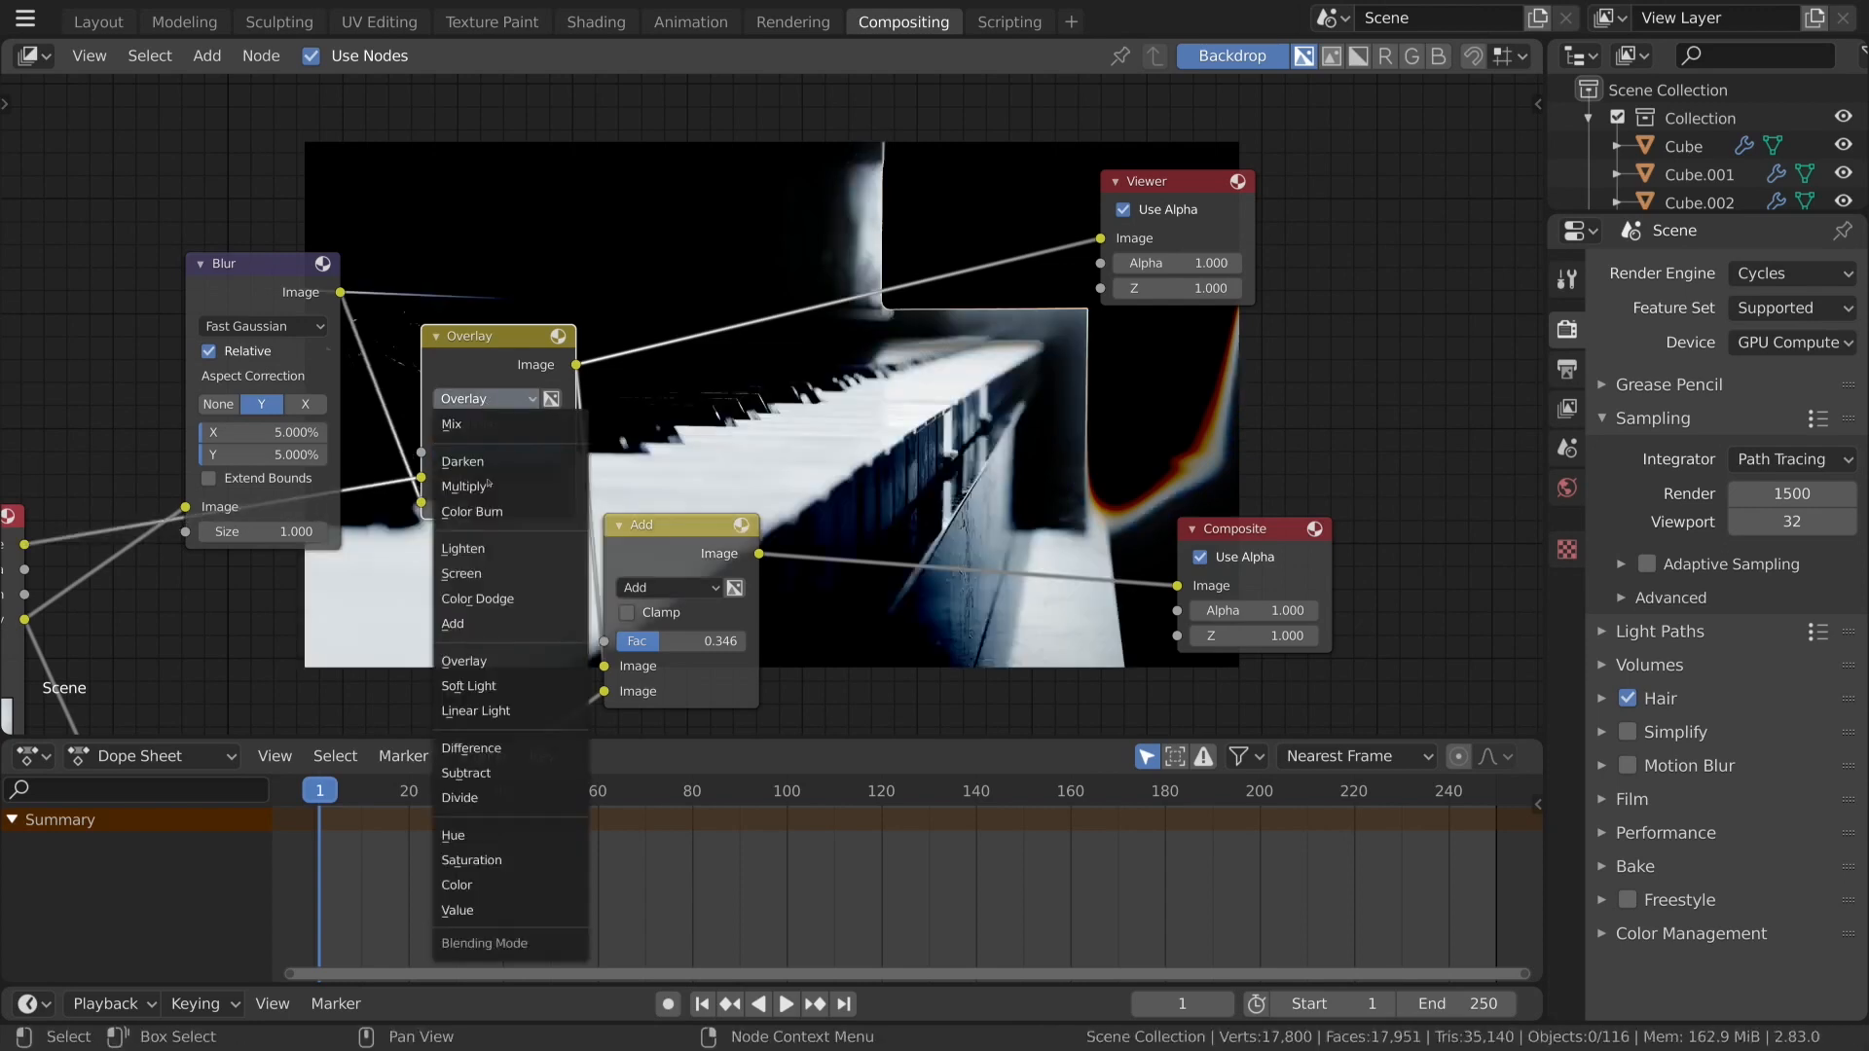
pyautogui.click(487, 573)
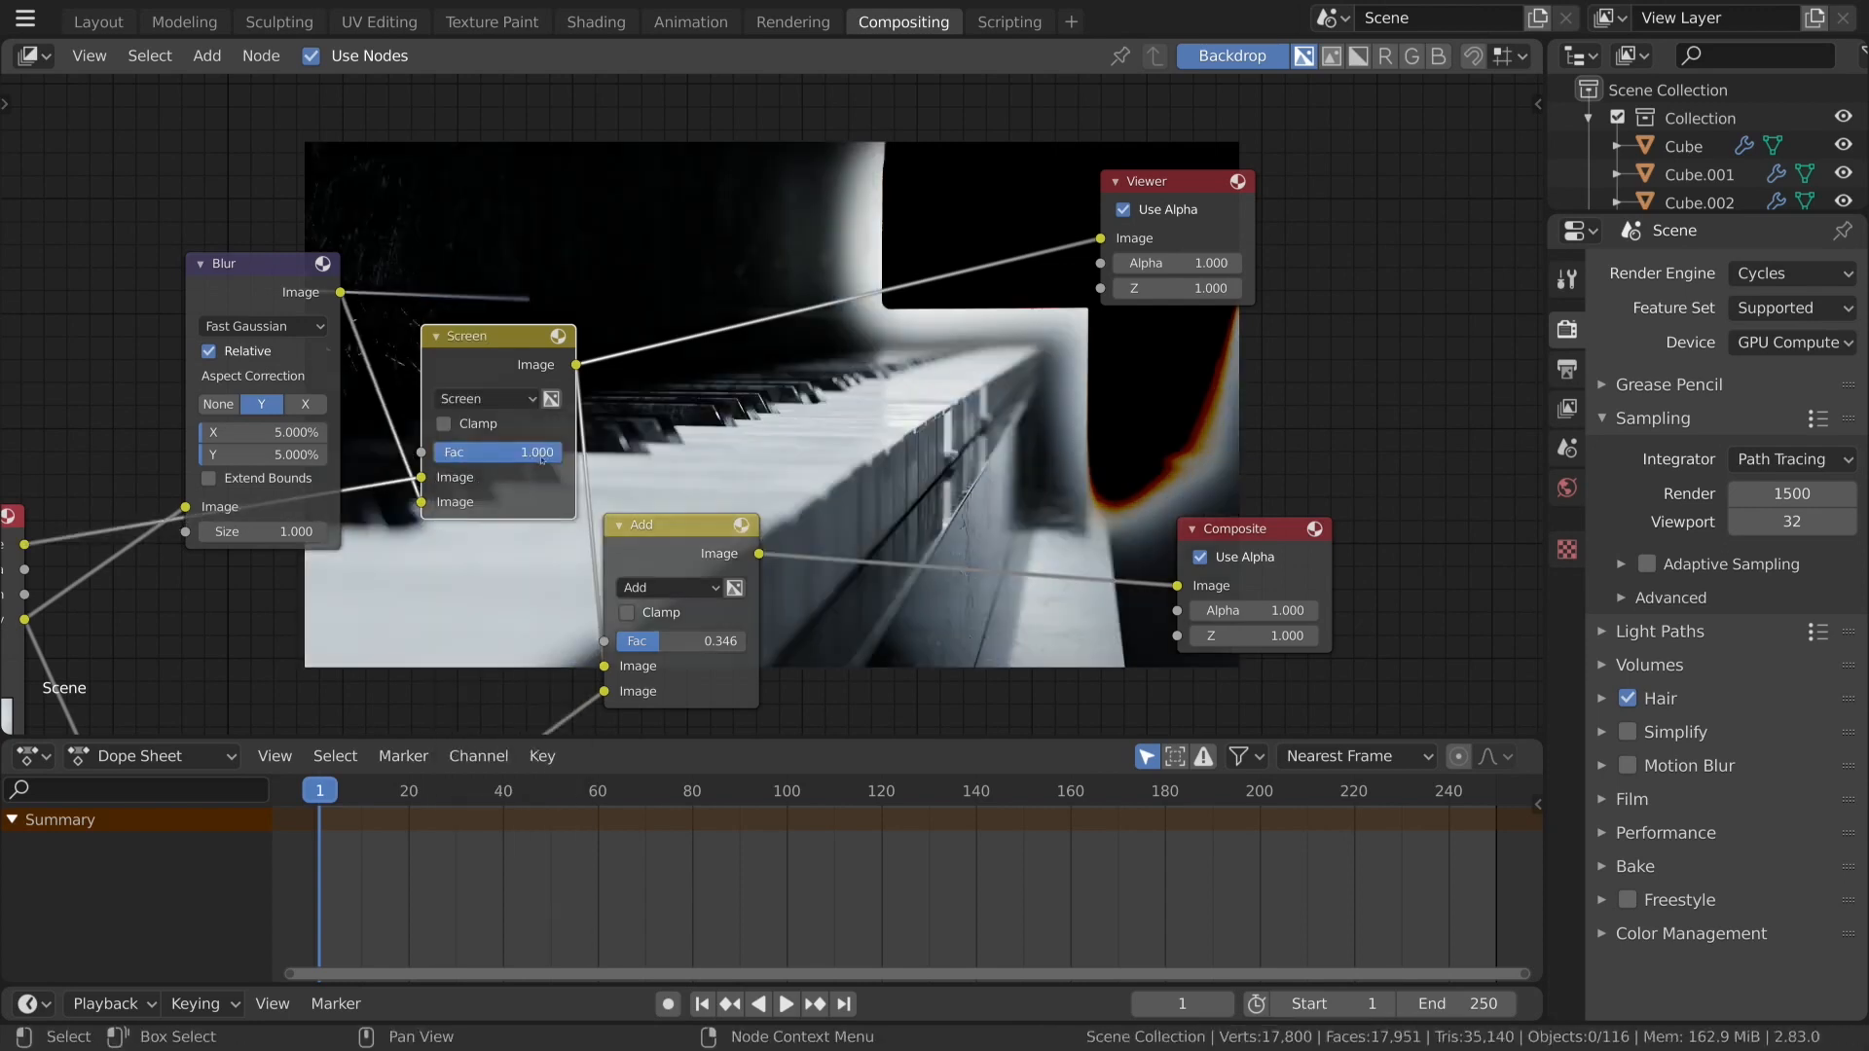
# Check the Screen node with Fac at 0, and return it to the Add blending mode with Fac 1.000.
pyautogui.moveTo(496, 452); pyautogui.dragTo(440, 452)
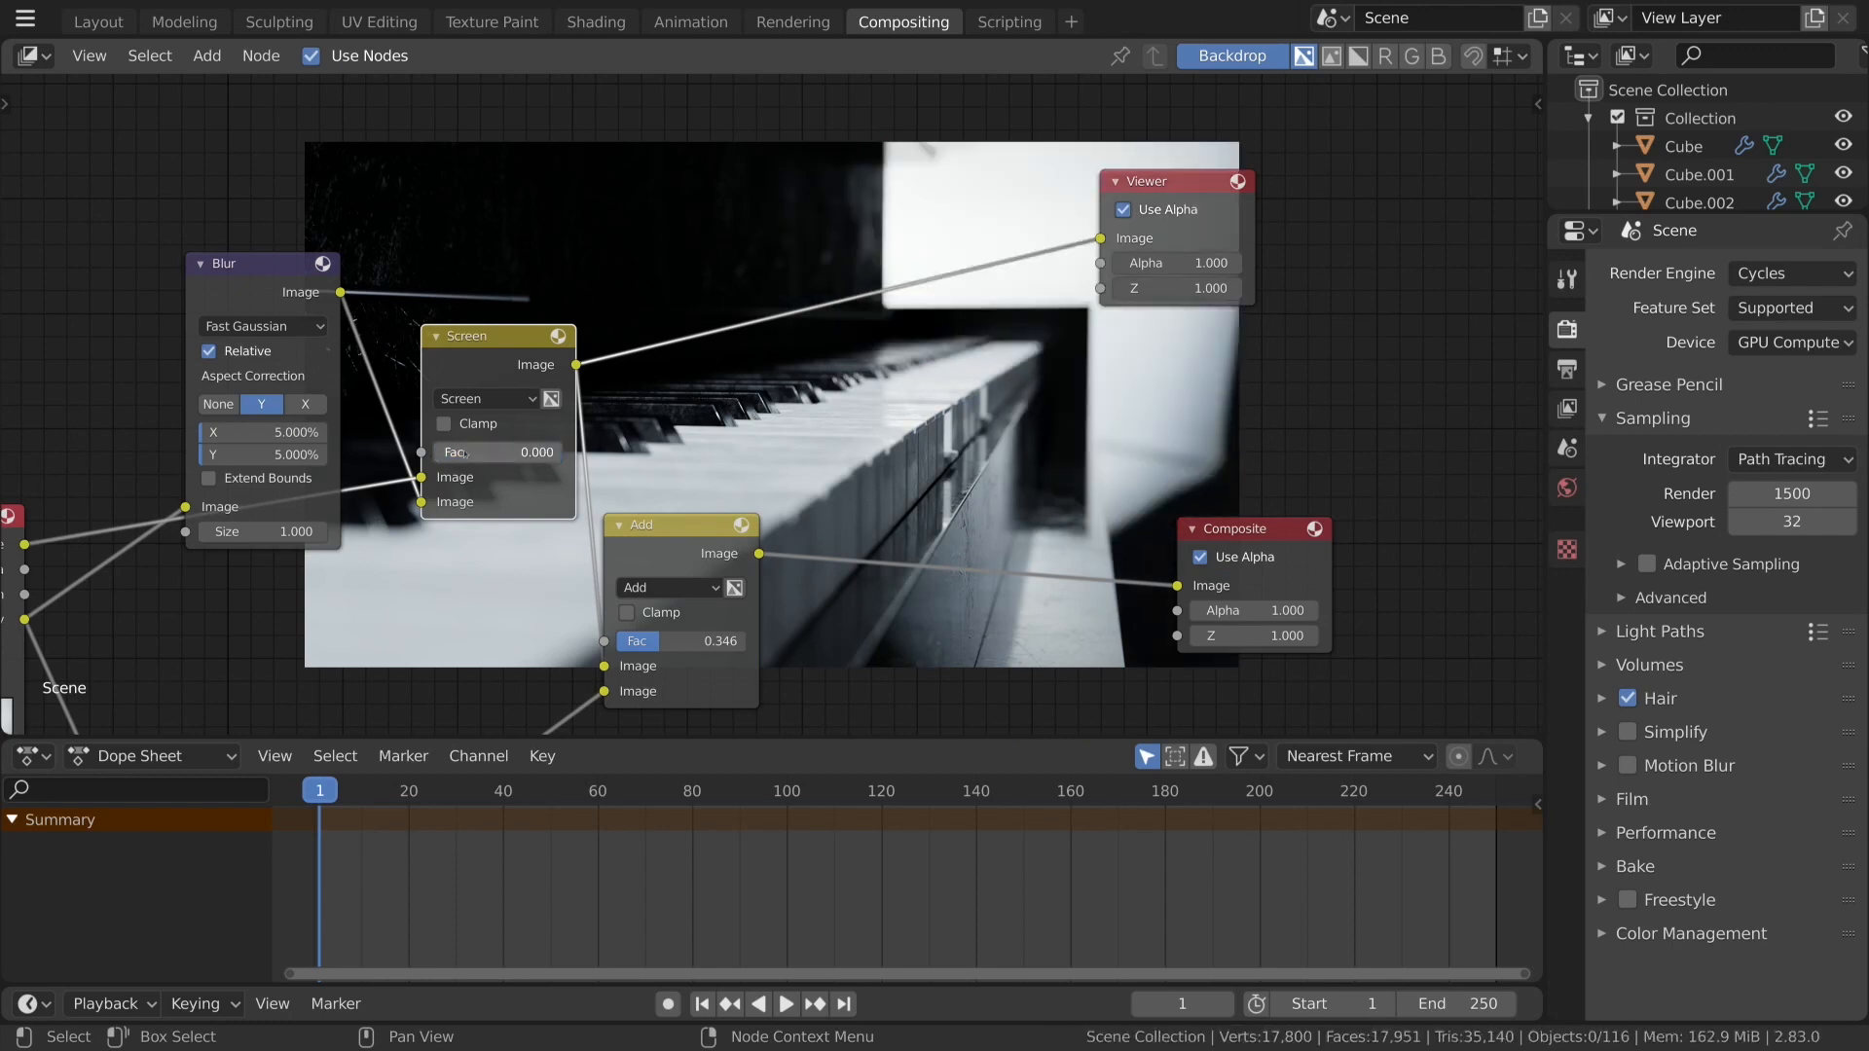
pyautogui.click(482, 399)
pyautogui.click(487, 625)
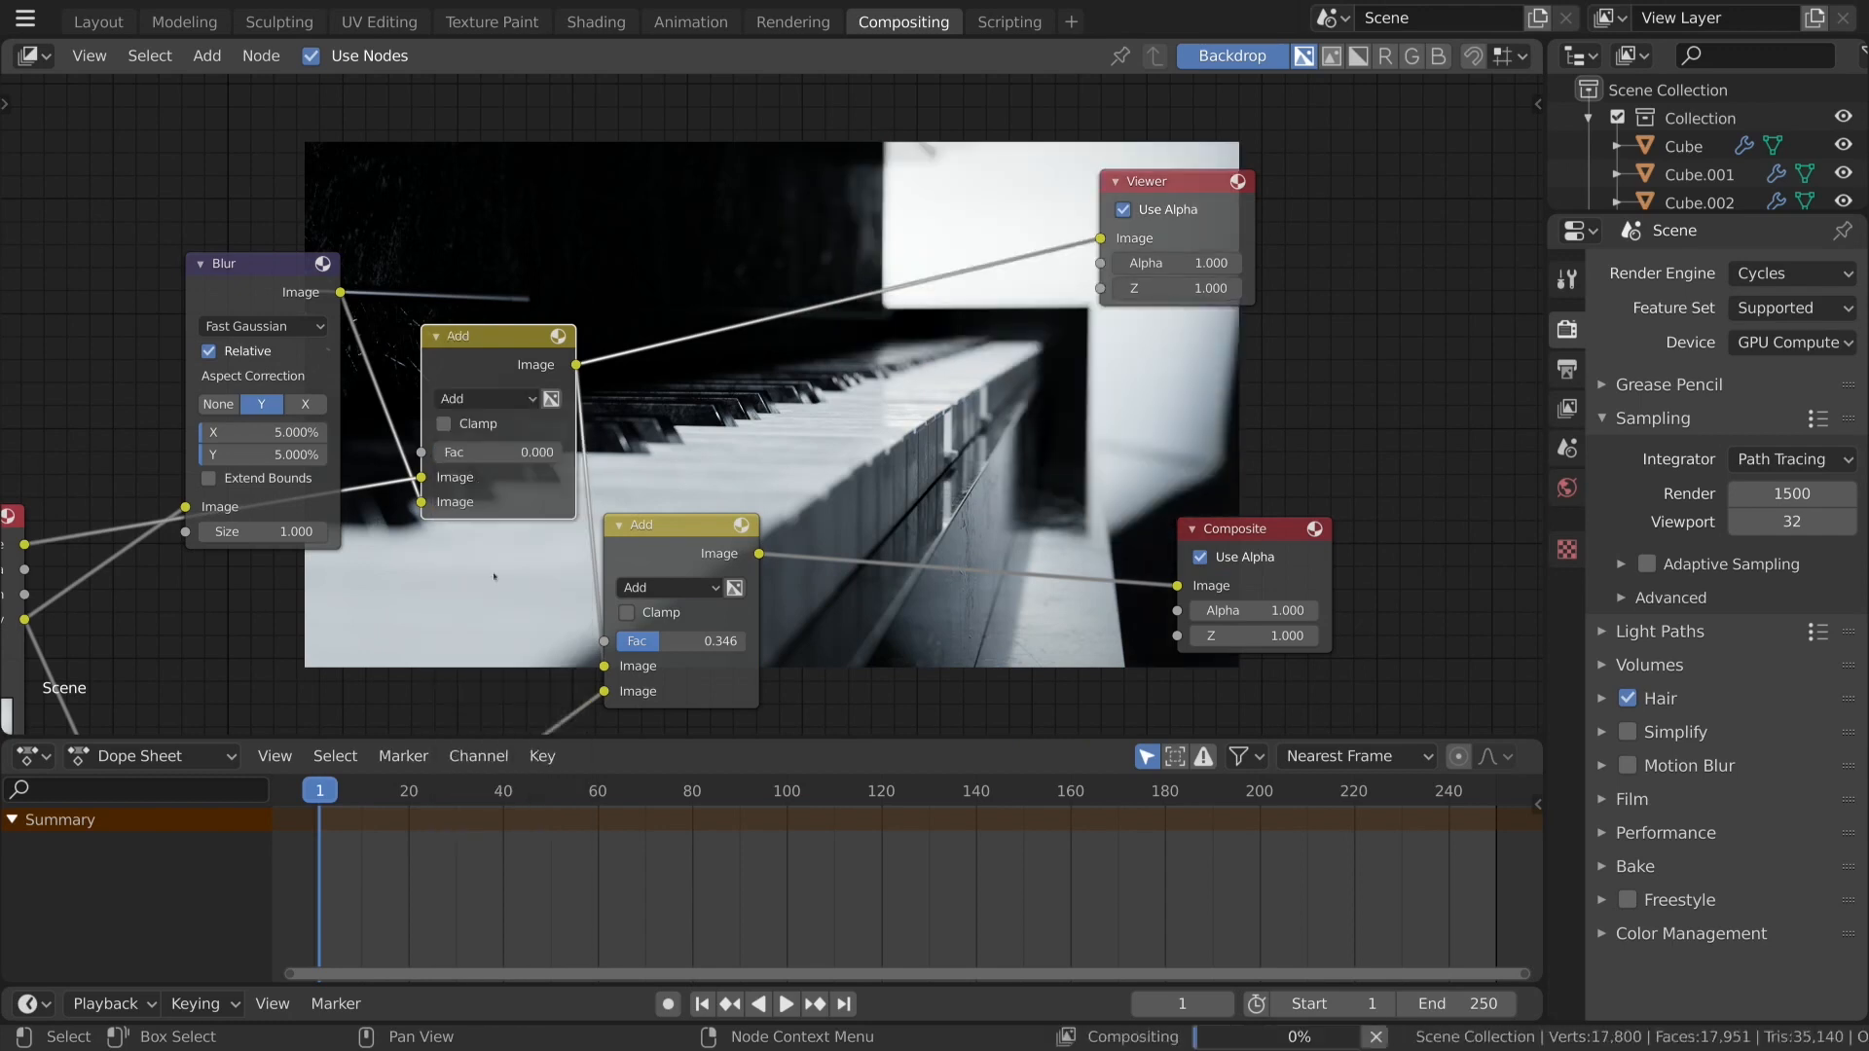
pyautogui.moveTo(488, 452); pyautogui.dragTo(564, 453)
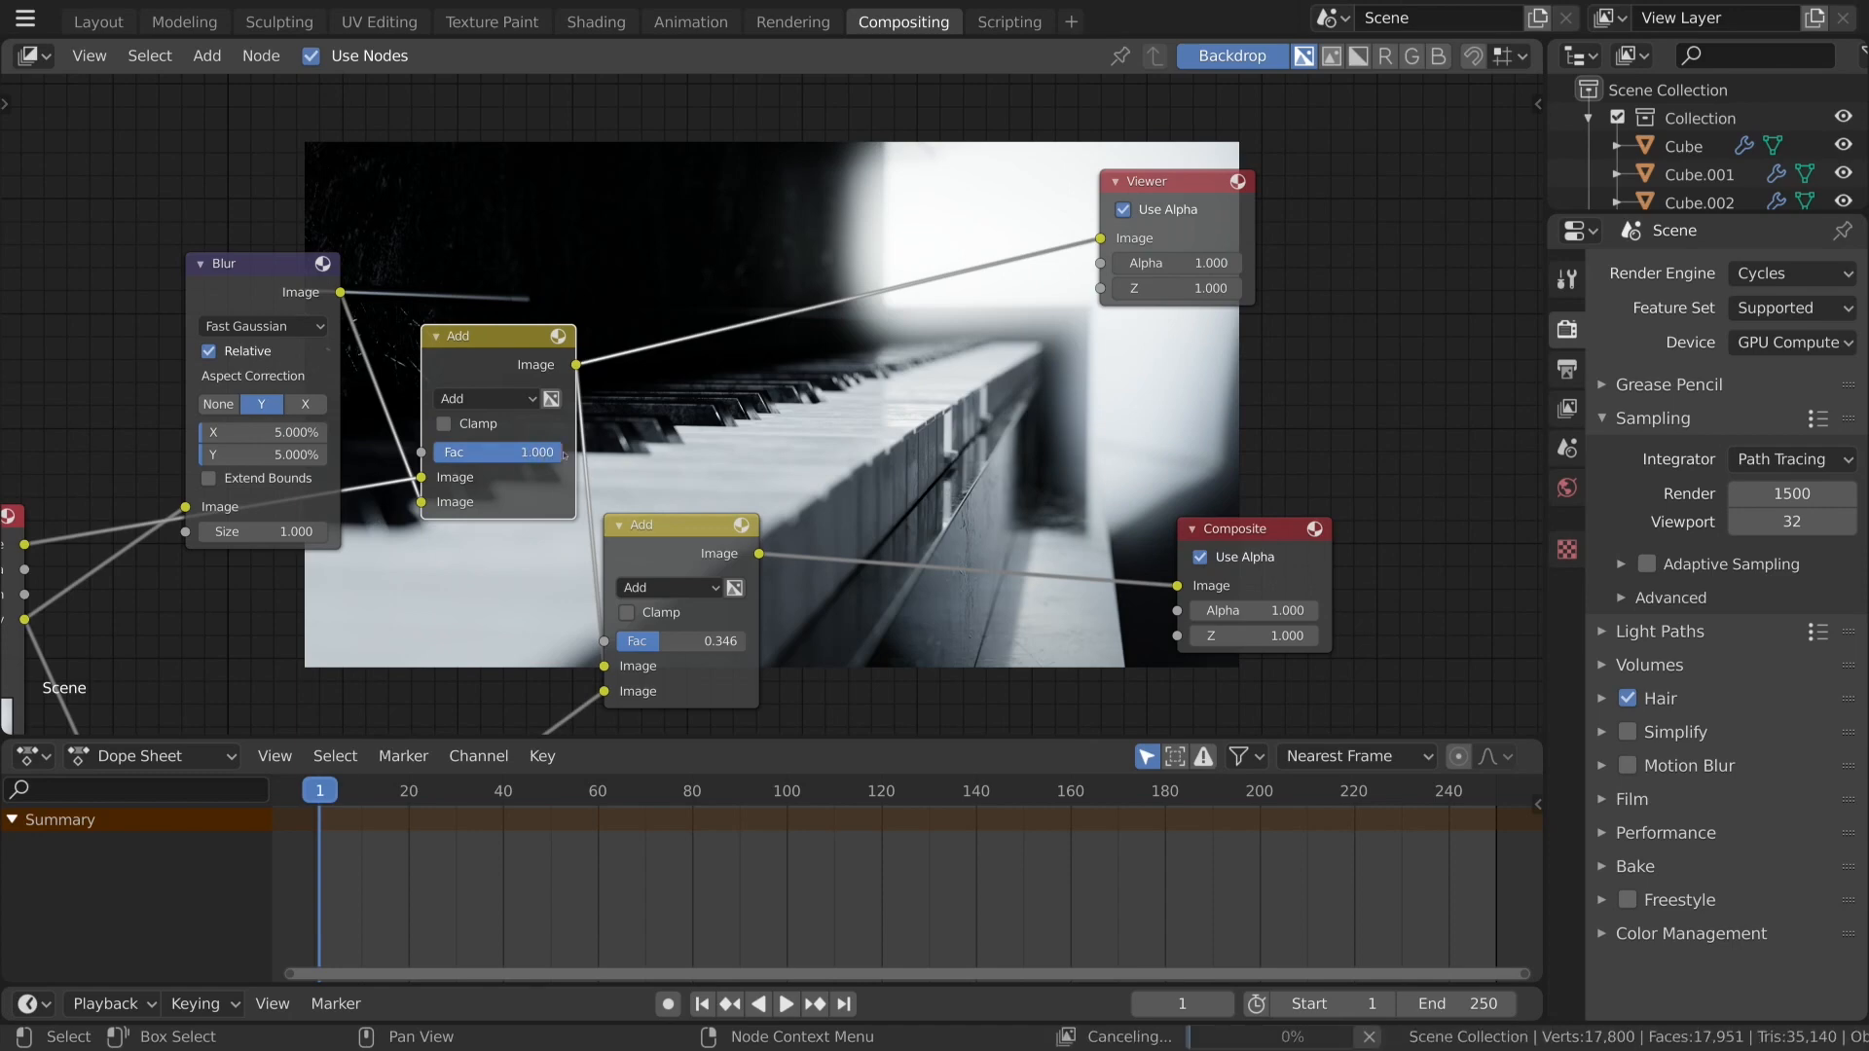
# Set the upper Blur node's X and Y sizes to 2%, and preview the lower Add node in the backdrop.
pyautogui.click(282, 433)
pyautogui.write('2')
pyautogui.press('Return')
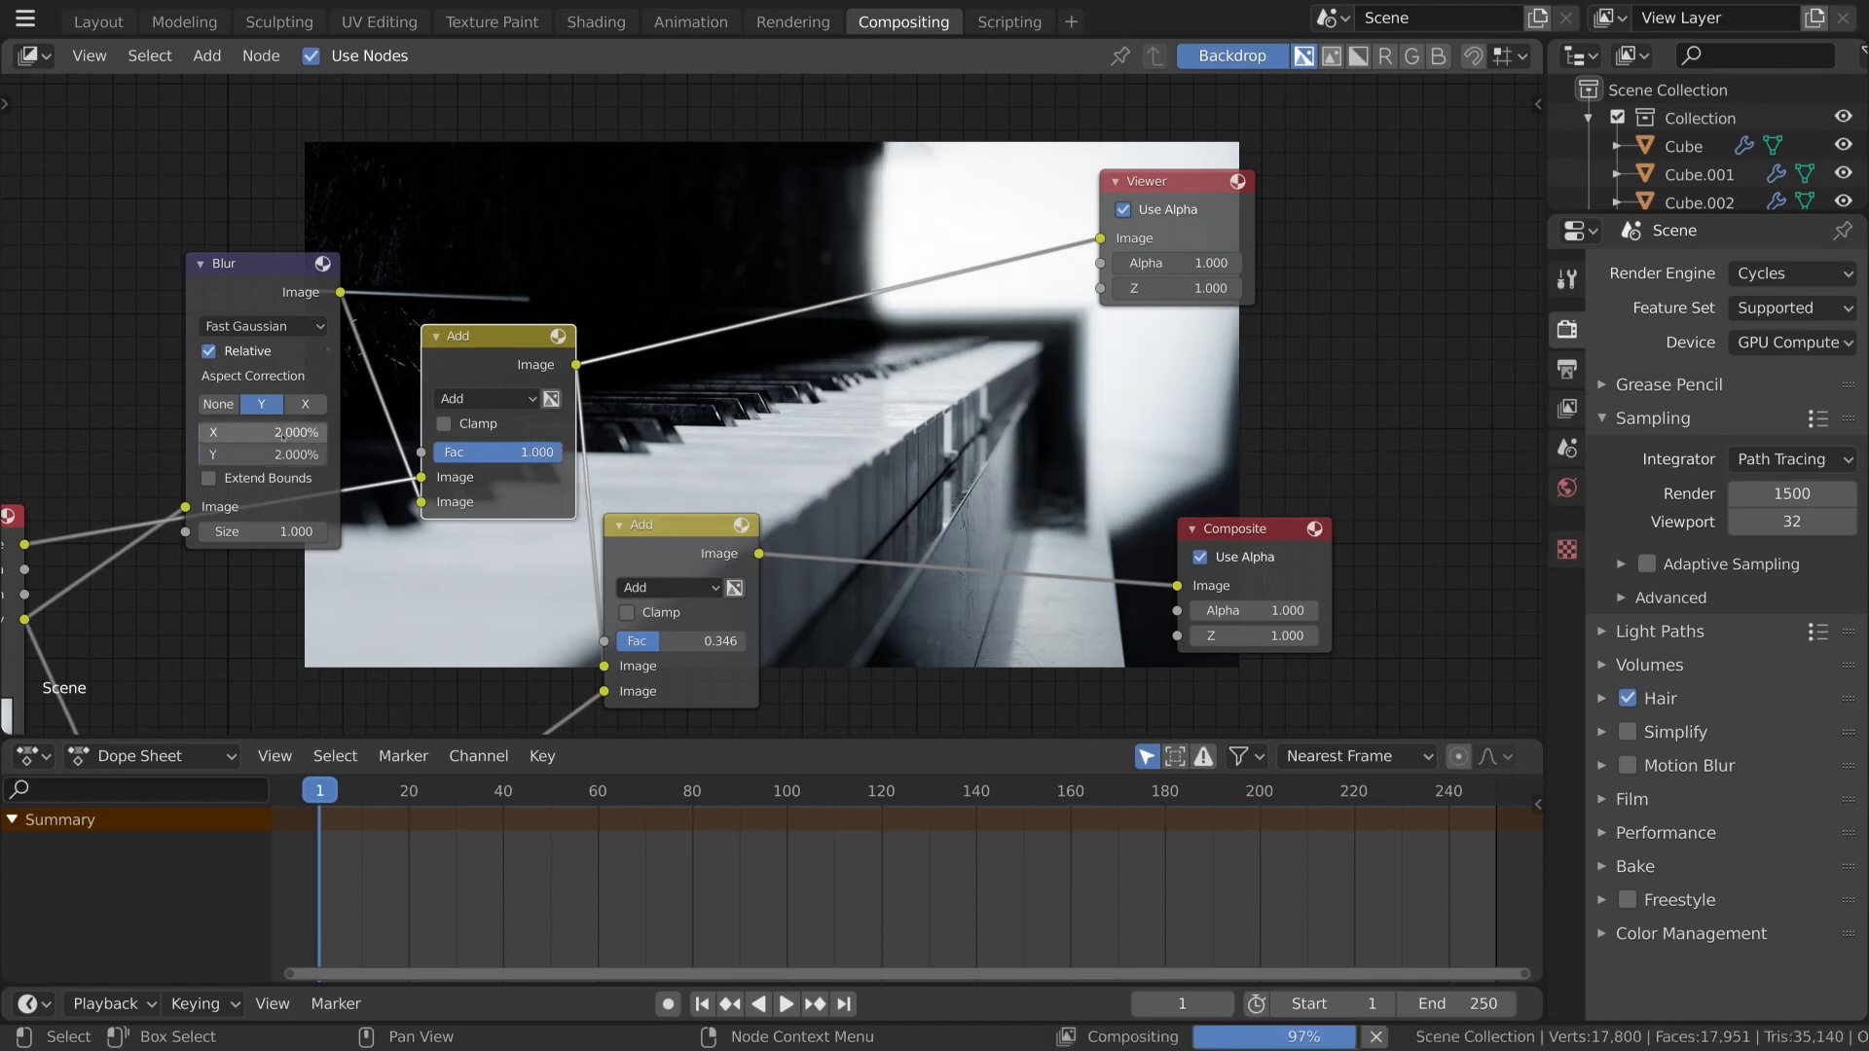
pyautogui.keyDown('ctrl'); pyautogui.keyDown('shift'); pyautogui.click(713, 548); pyautogui.keyUp('shift'); pyautogui.keyUp('ctrl')
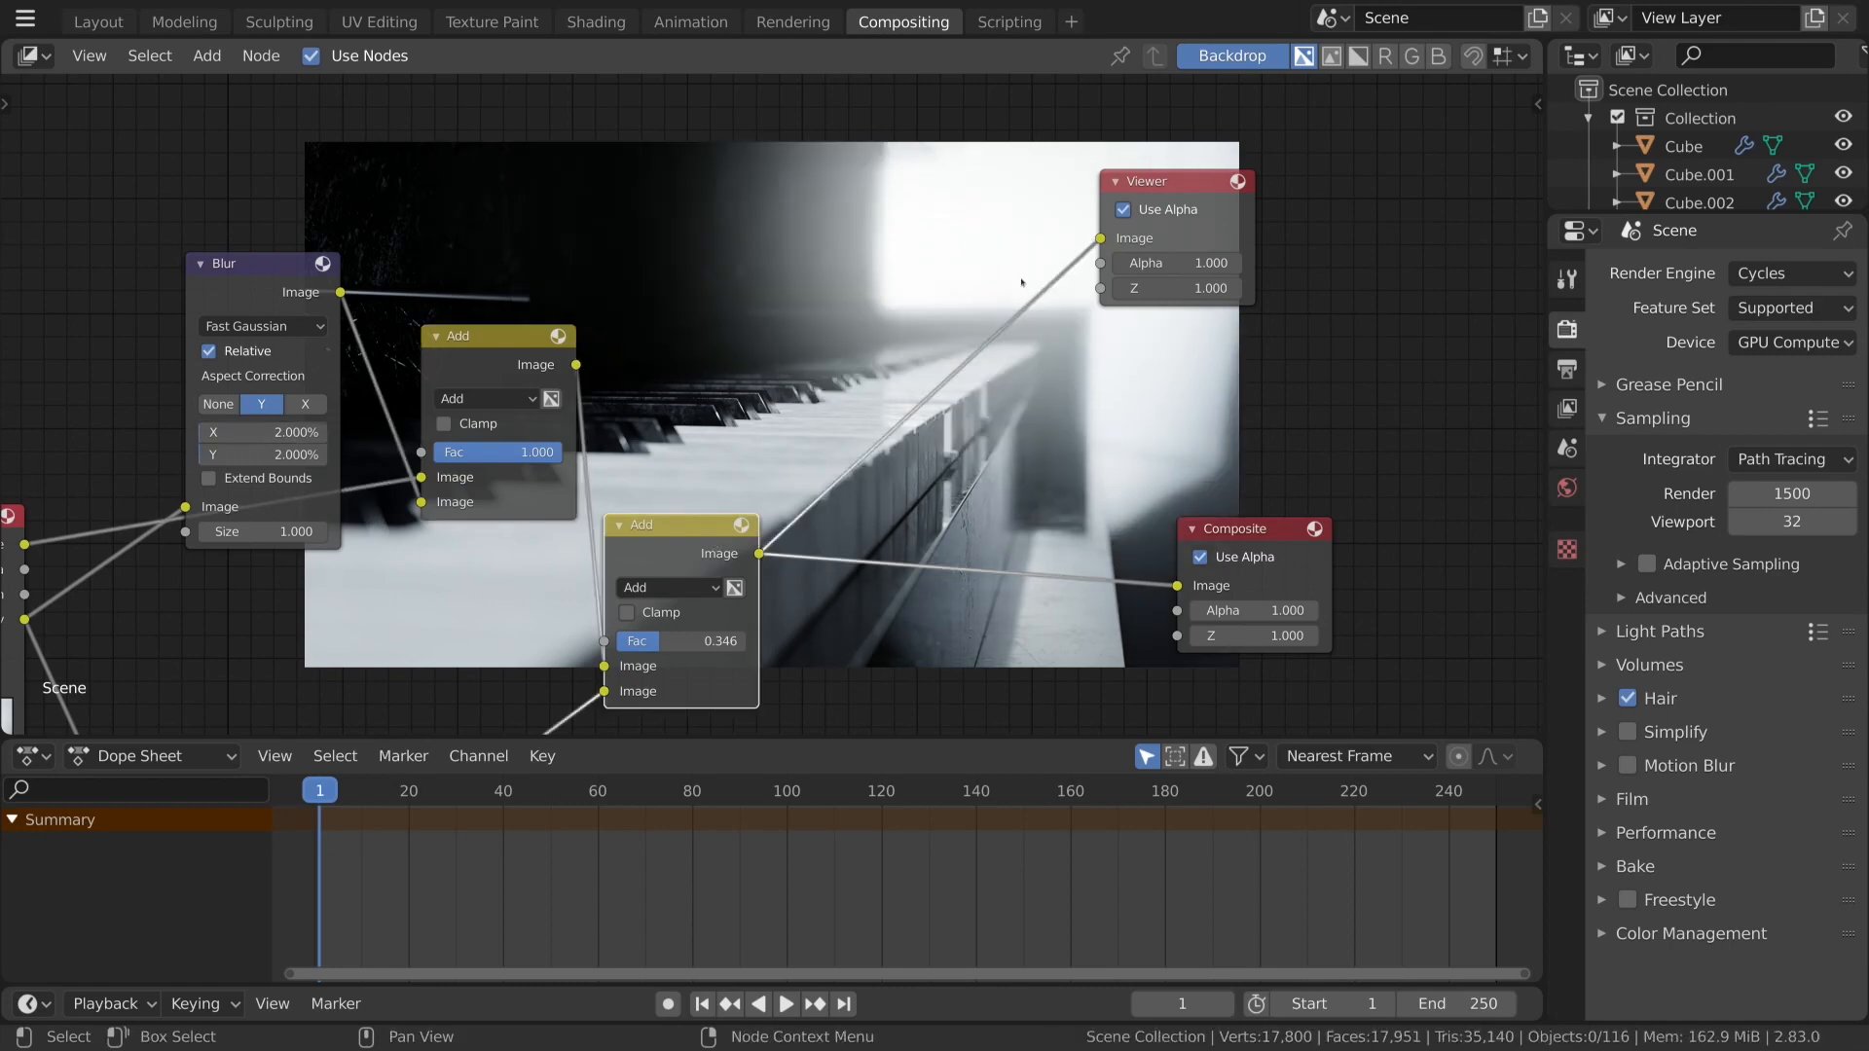
pyautogui.scroll(-14, 954, 502)
pyautogui.scroll(12, 947, 504)
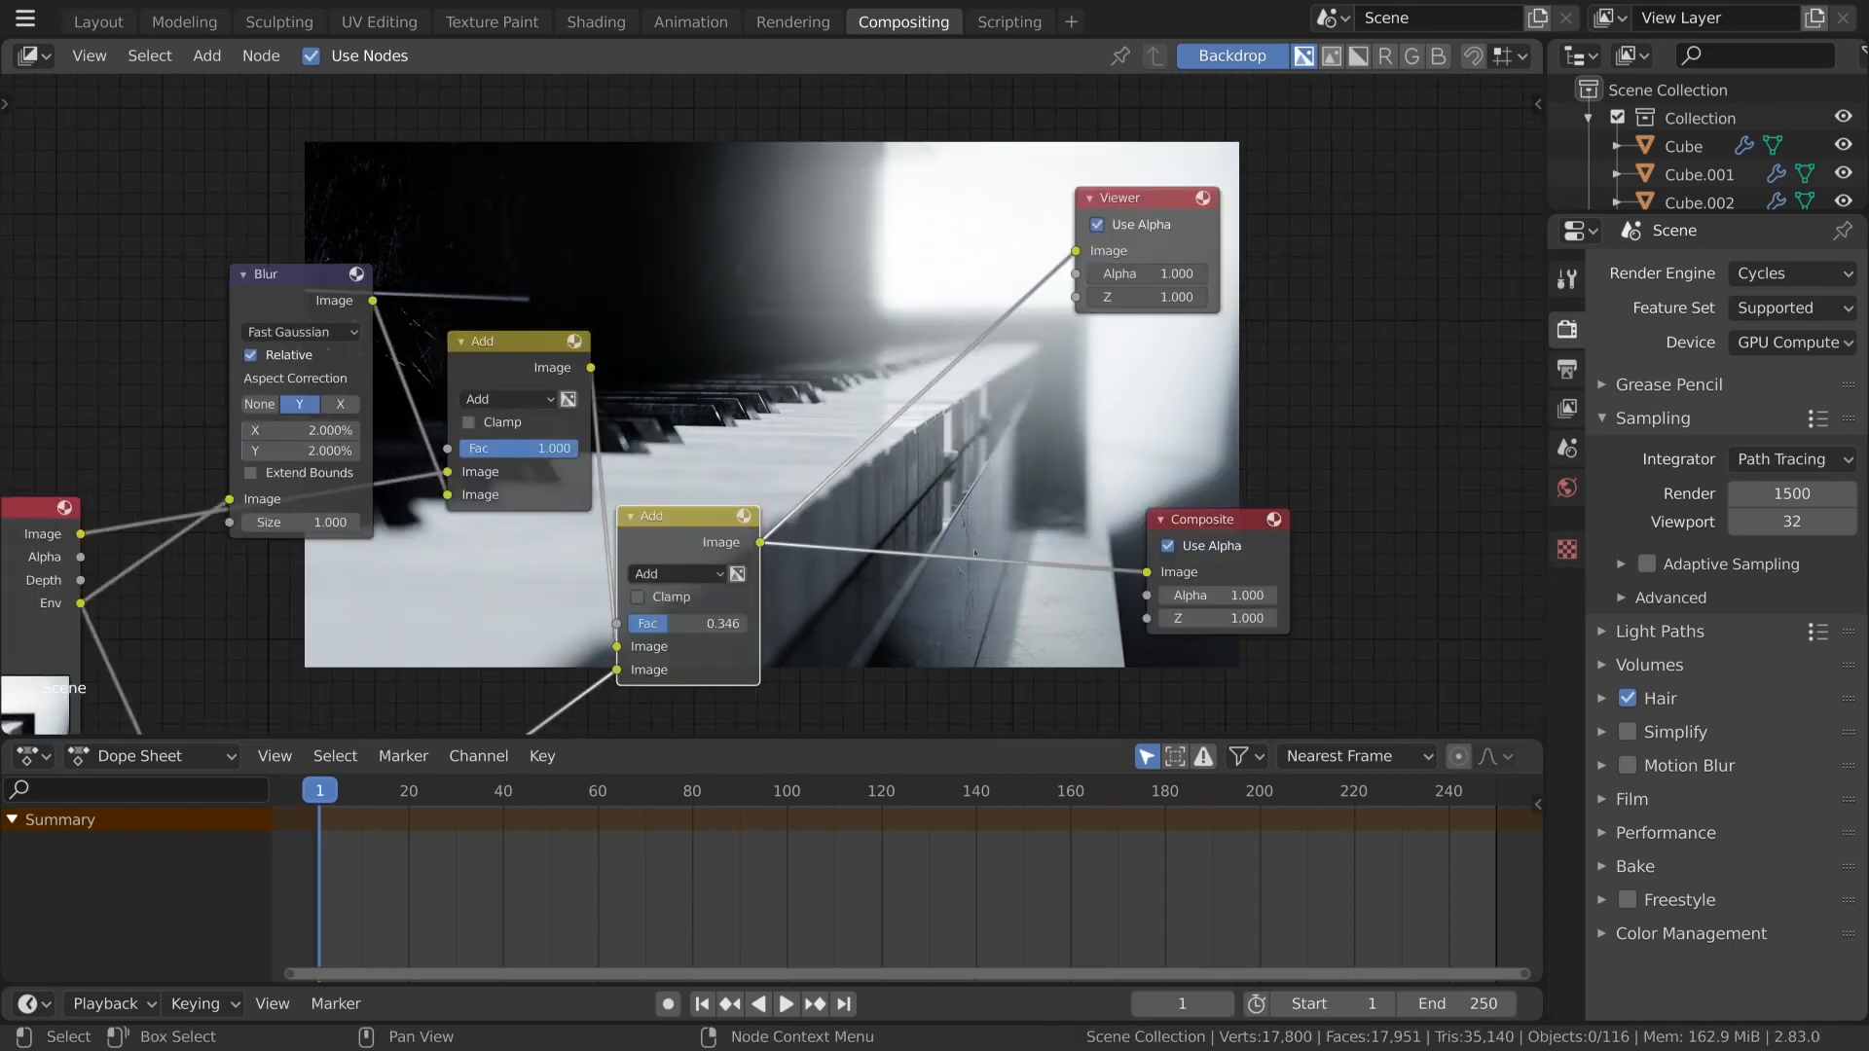
# Lower the lower Add node's Fac to about 0.238 to weaken the wide glow.
pyautogui.moveTo(648, 623); pyautogui.dragTo(658, 626)
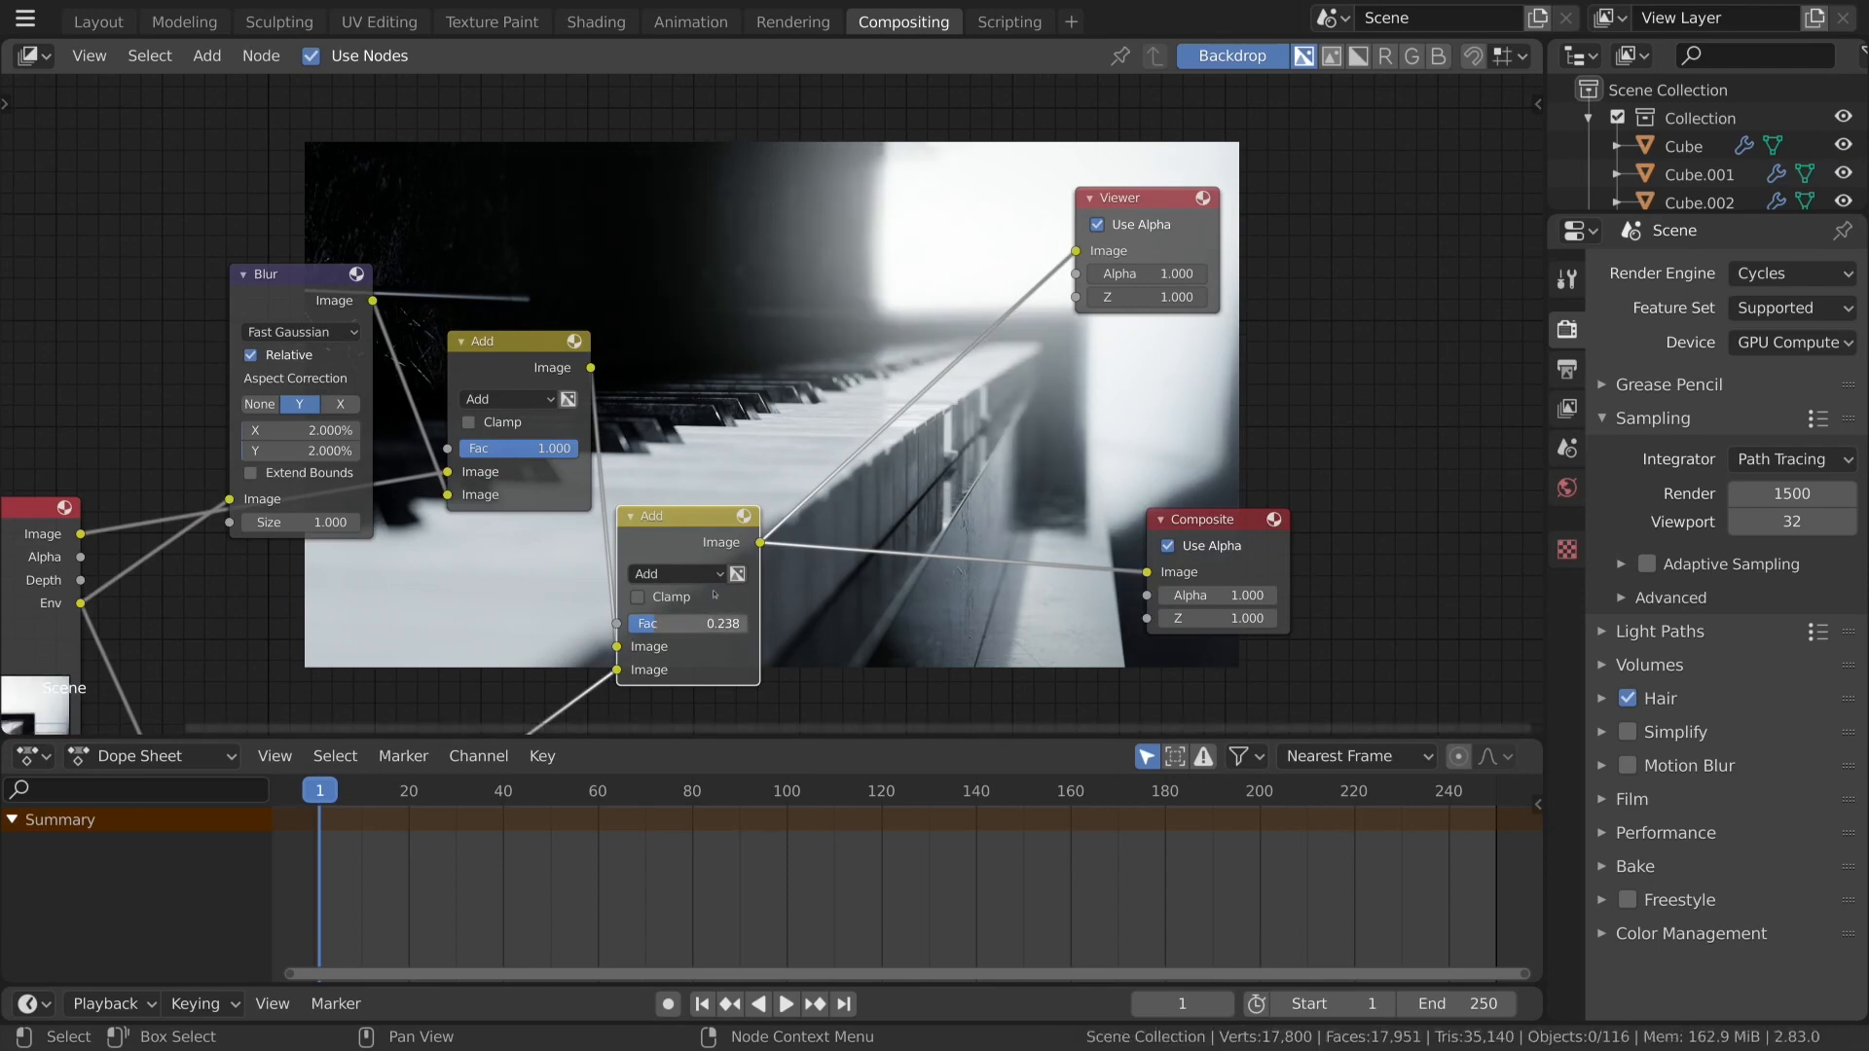
pyautogui.scroll(-5, 726, 428)
pyautogui.scroll(-9, 726, 428)
pyautogui.scroll(12, 726, 429)
pyautogui.moveTo(849, 401); pyautogui.dragTo(932, 370, button='middle')
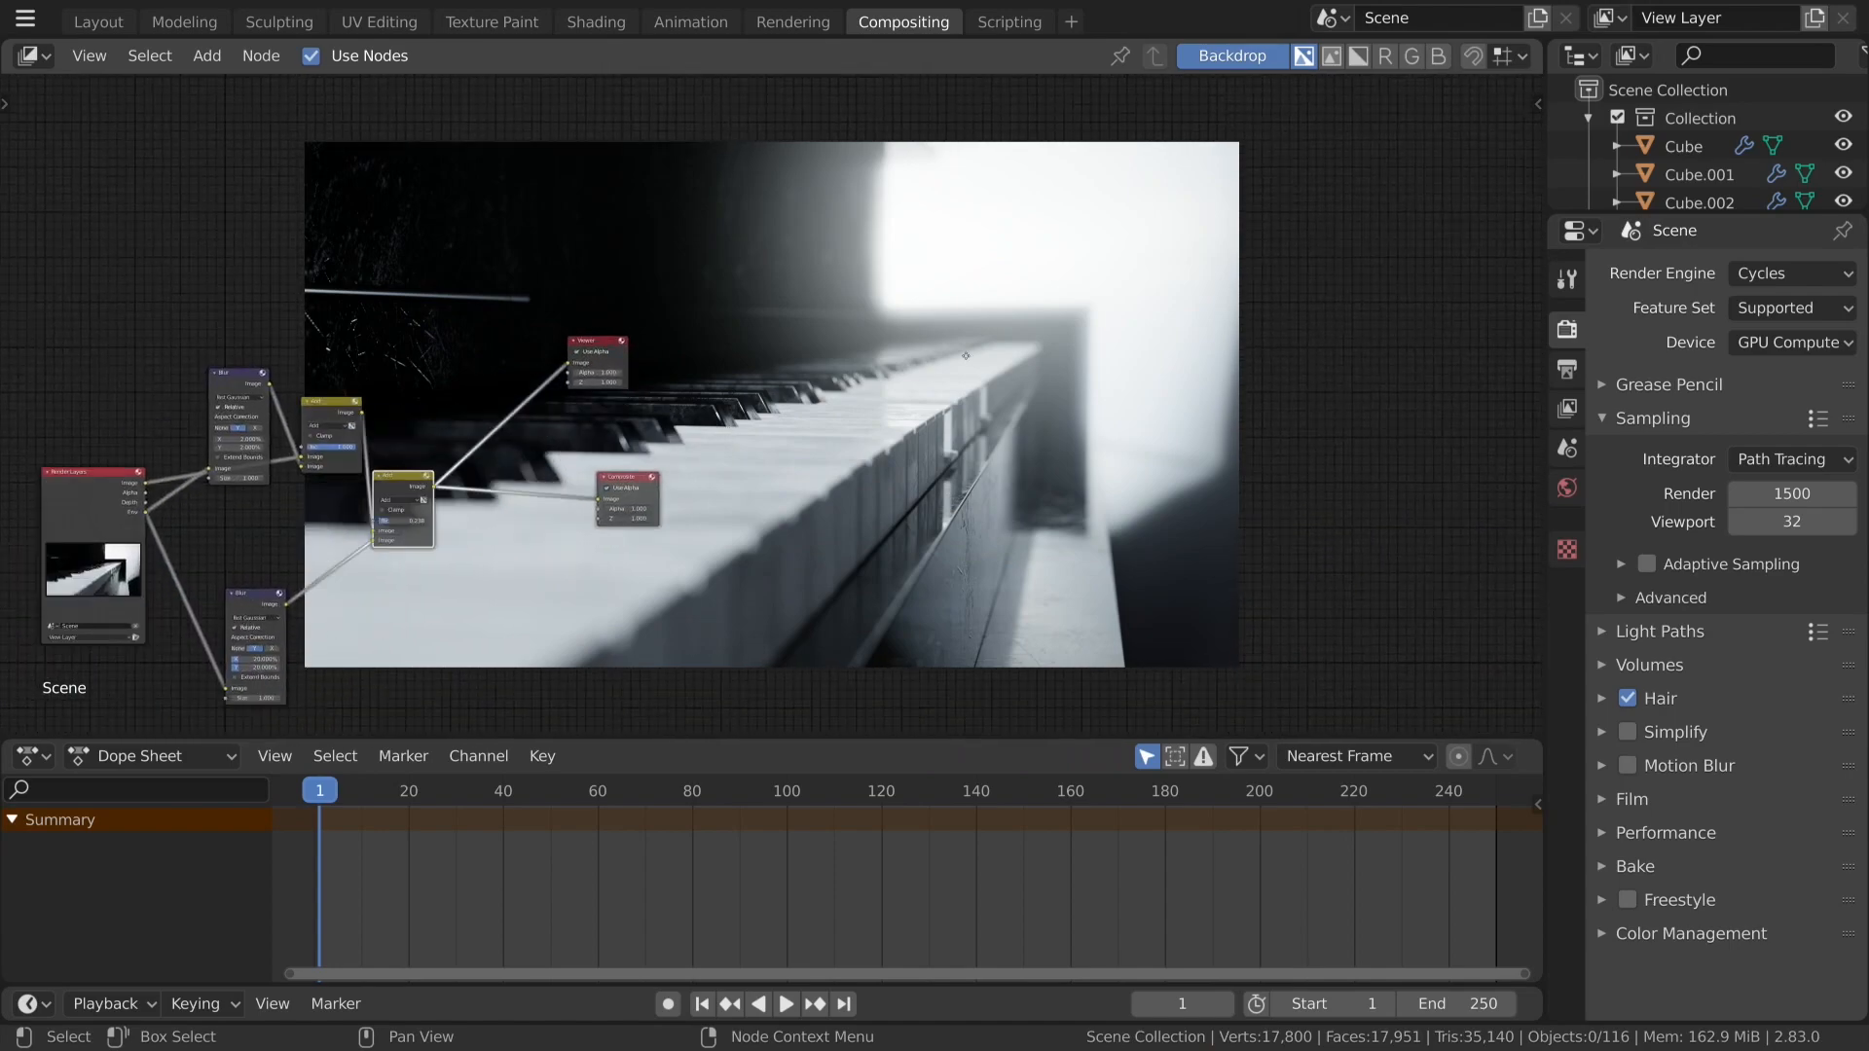
# Spread the Composite and Viewer nodes out to leave room for another node after the lower Add.
pyautogui.scroll(2, 931, 370)
pyautogui.moveTo(824, 416); pyautogui.dragTo(1105, 425)
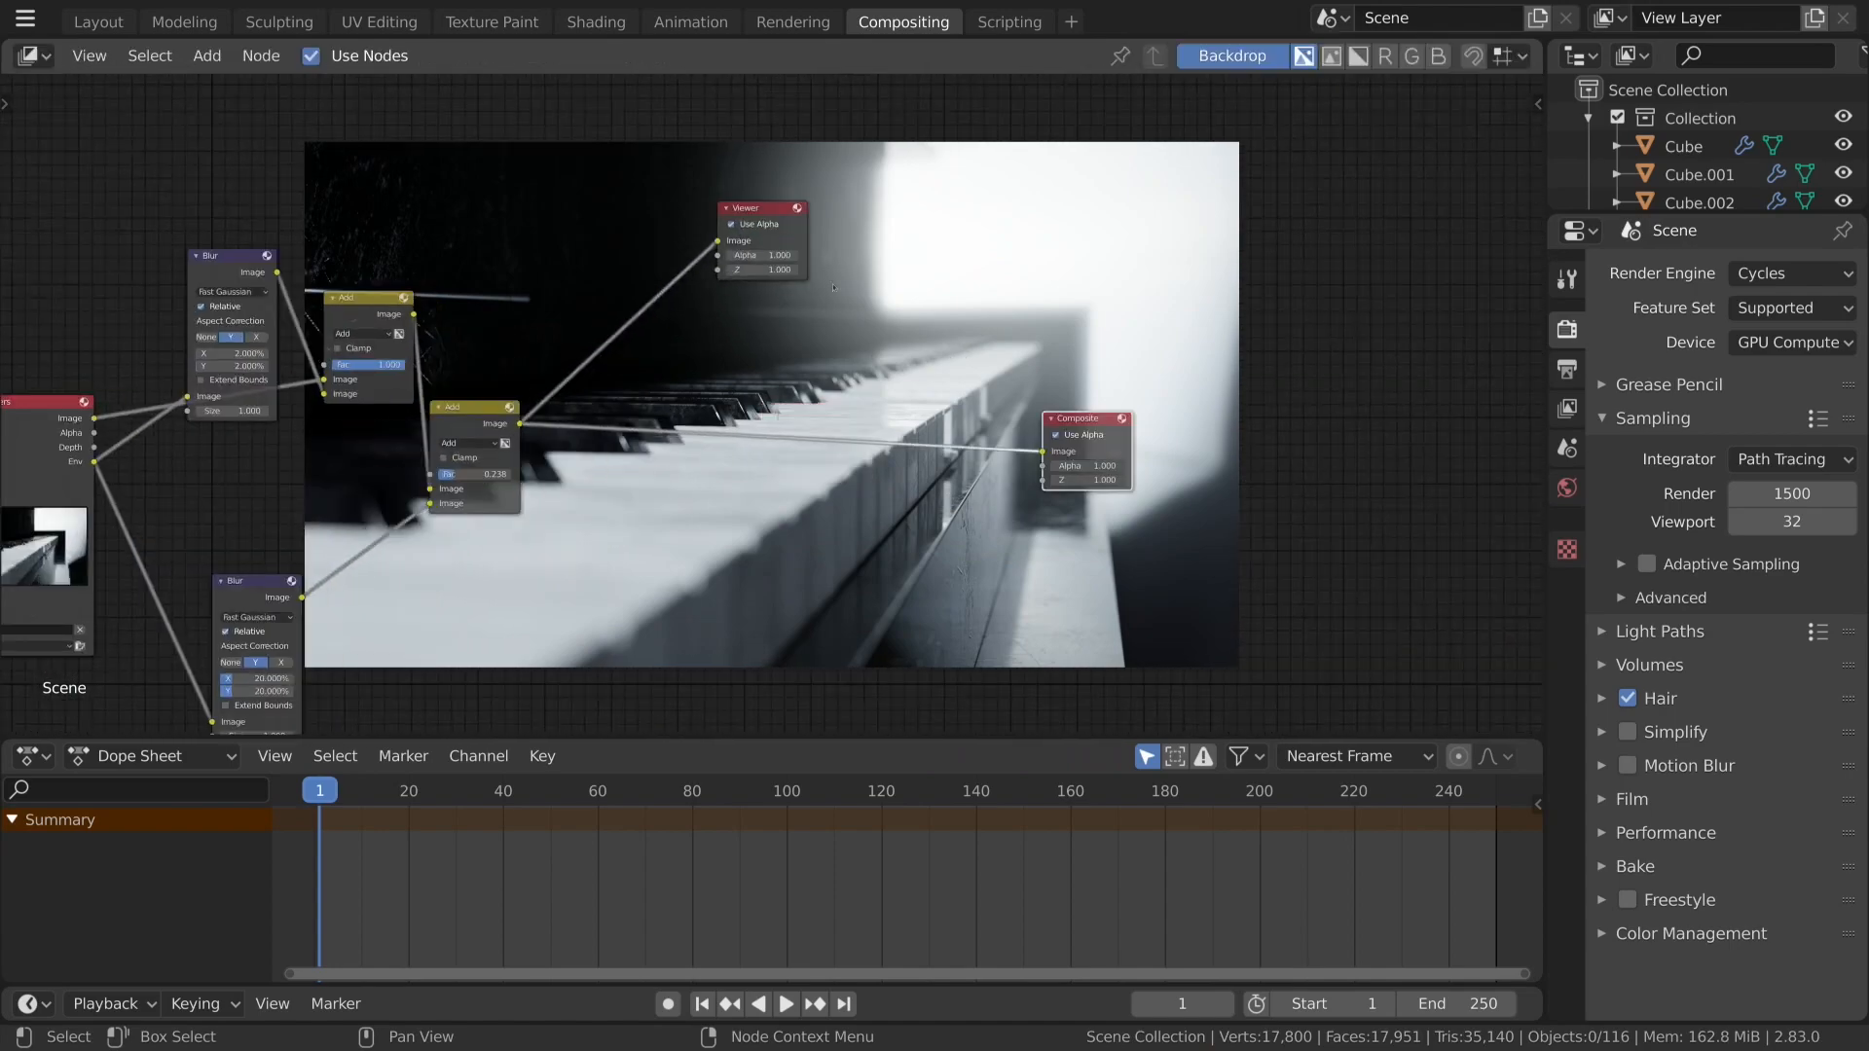
pyautogui.moveTo(766, 219); pyautogui.dragTo(1113, 224)
pyautogui.scroll(2, 772, 402)
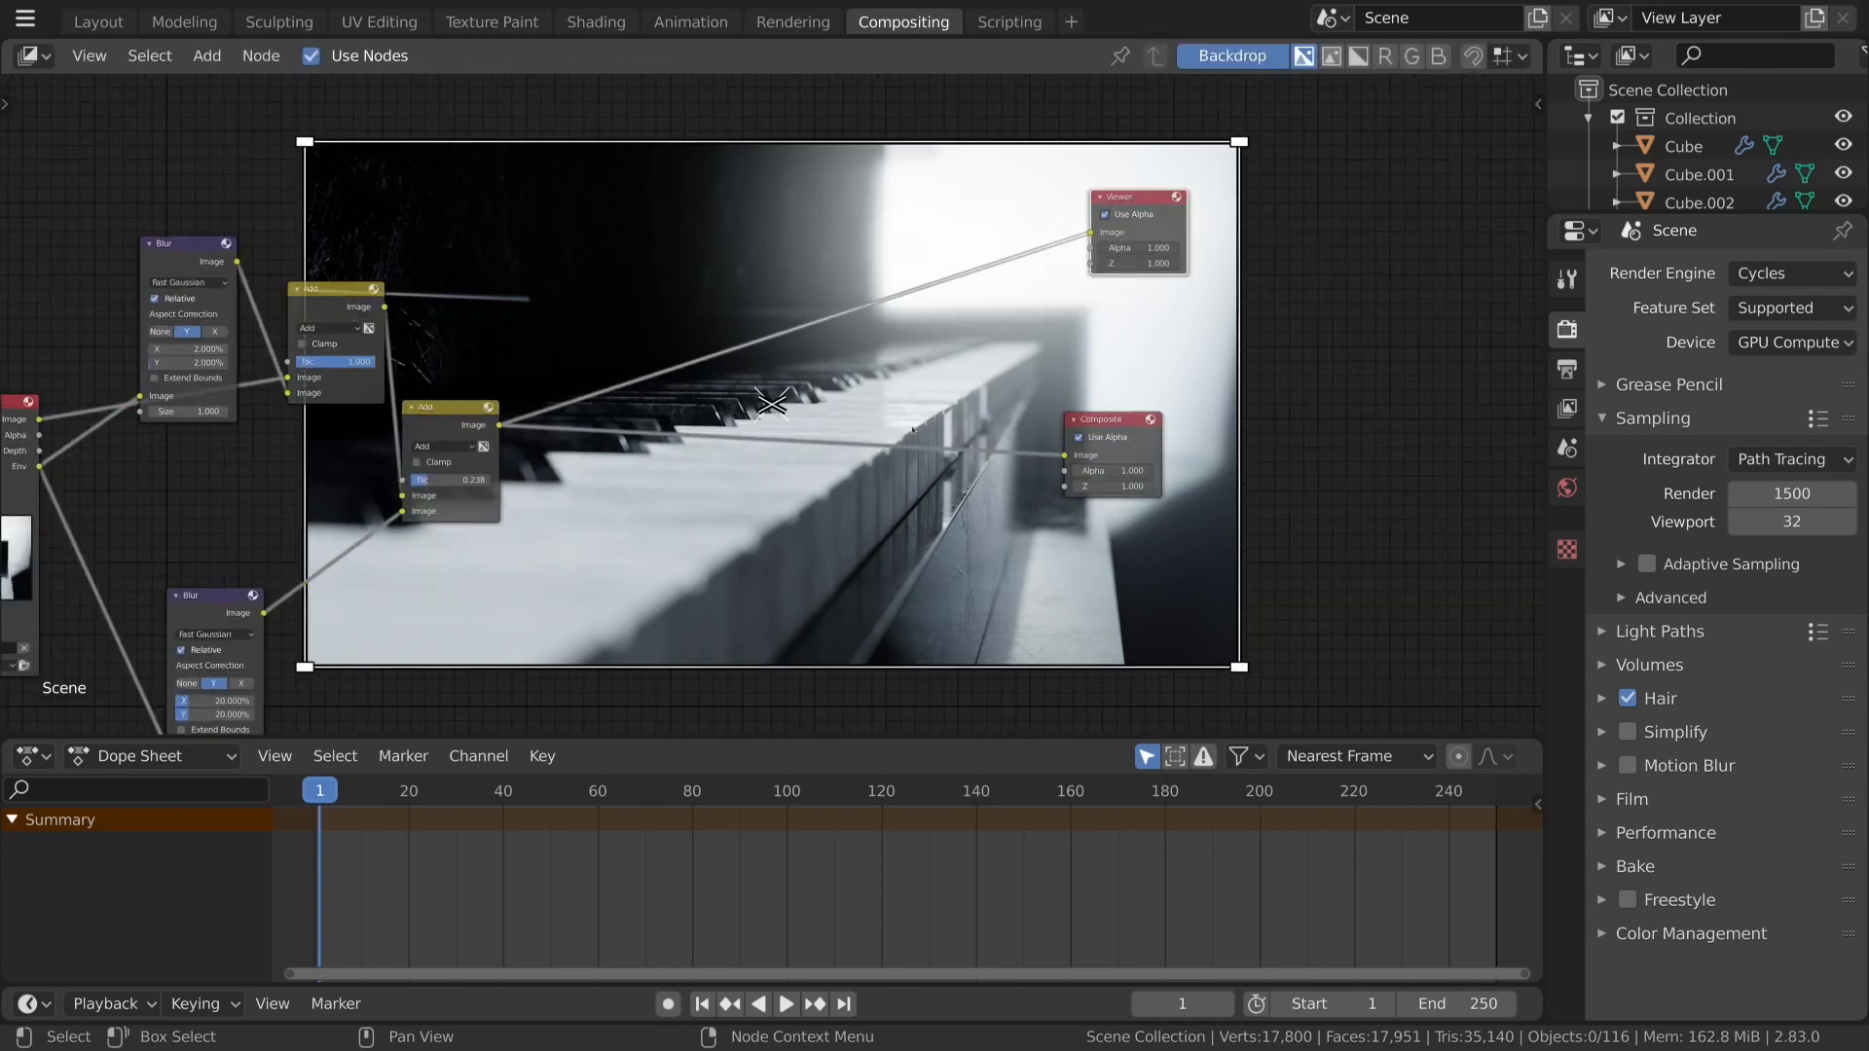
pyautogui.scroll(-4, 772, 402)
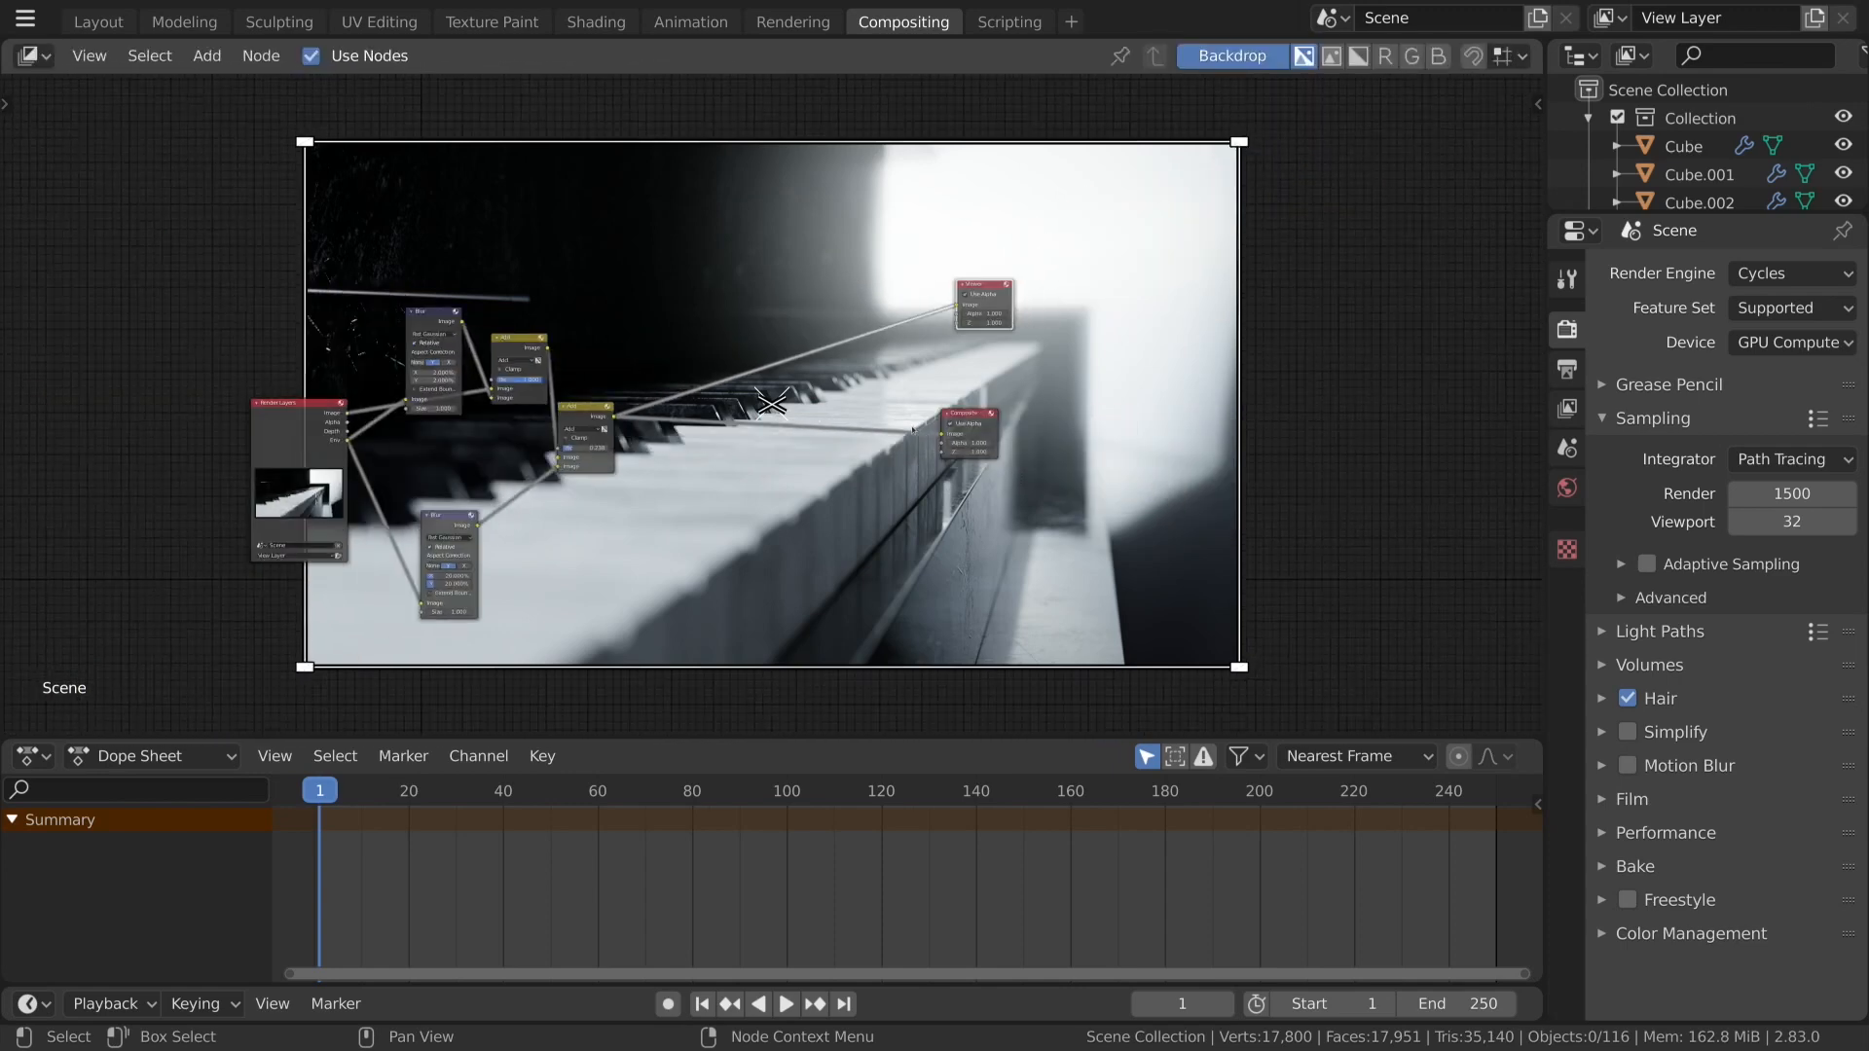
pyautogui.scroll(4, 772, 402)
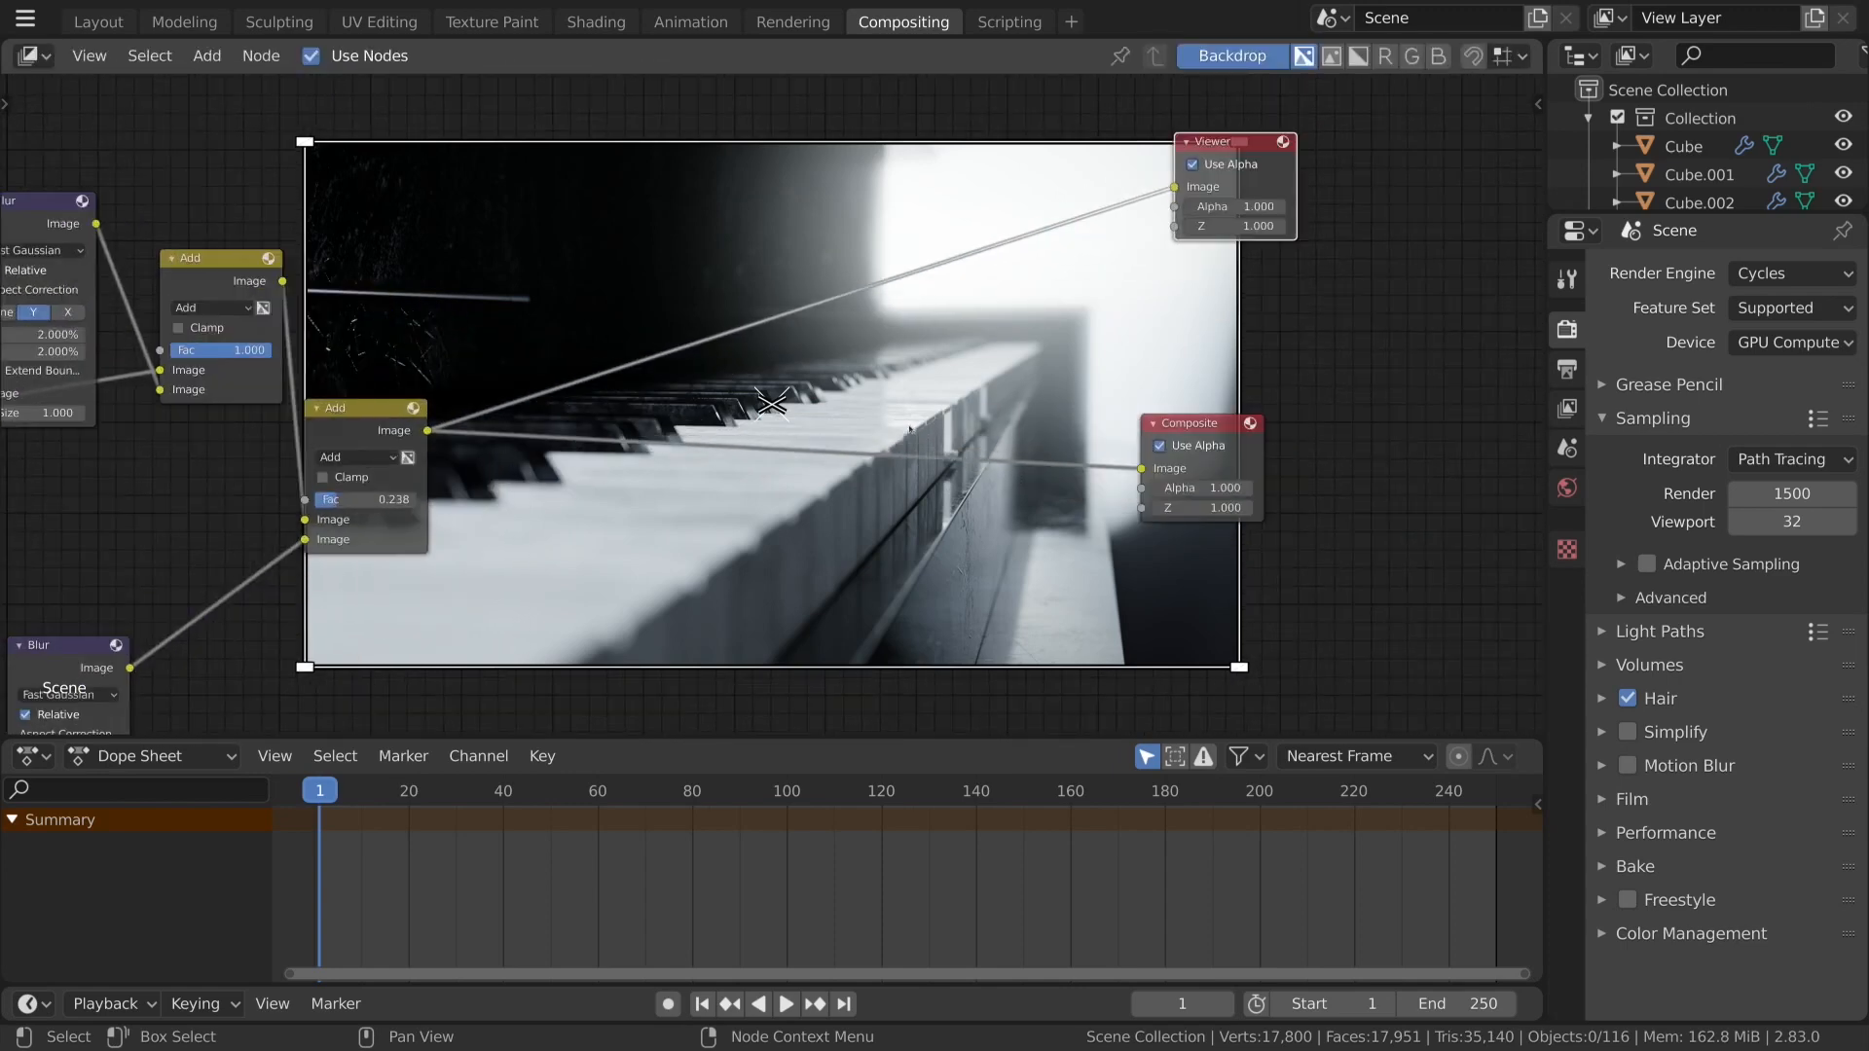
pyautogui.scroll(-2, 772, 403)
# Insert an RGB Curves node on the link between the lower Add and Composite nodes.
pyautogui.hotkey('shift', 'a')
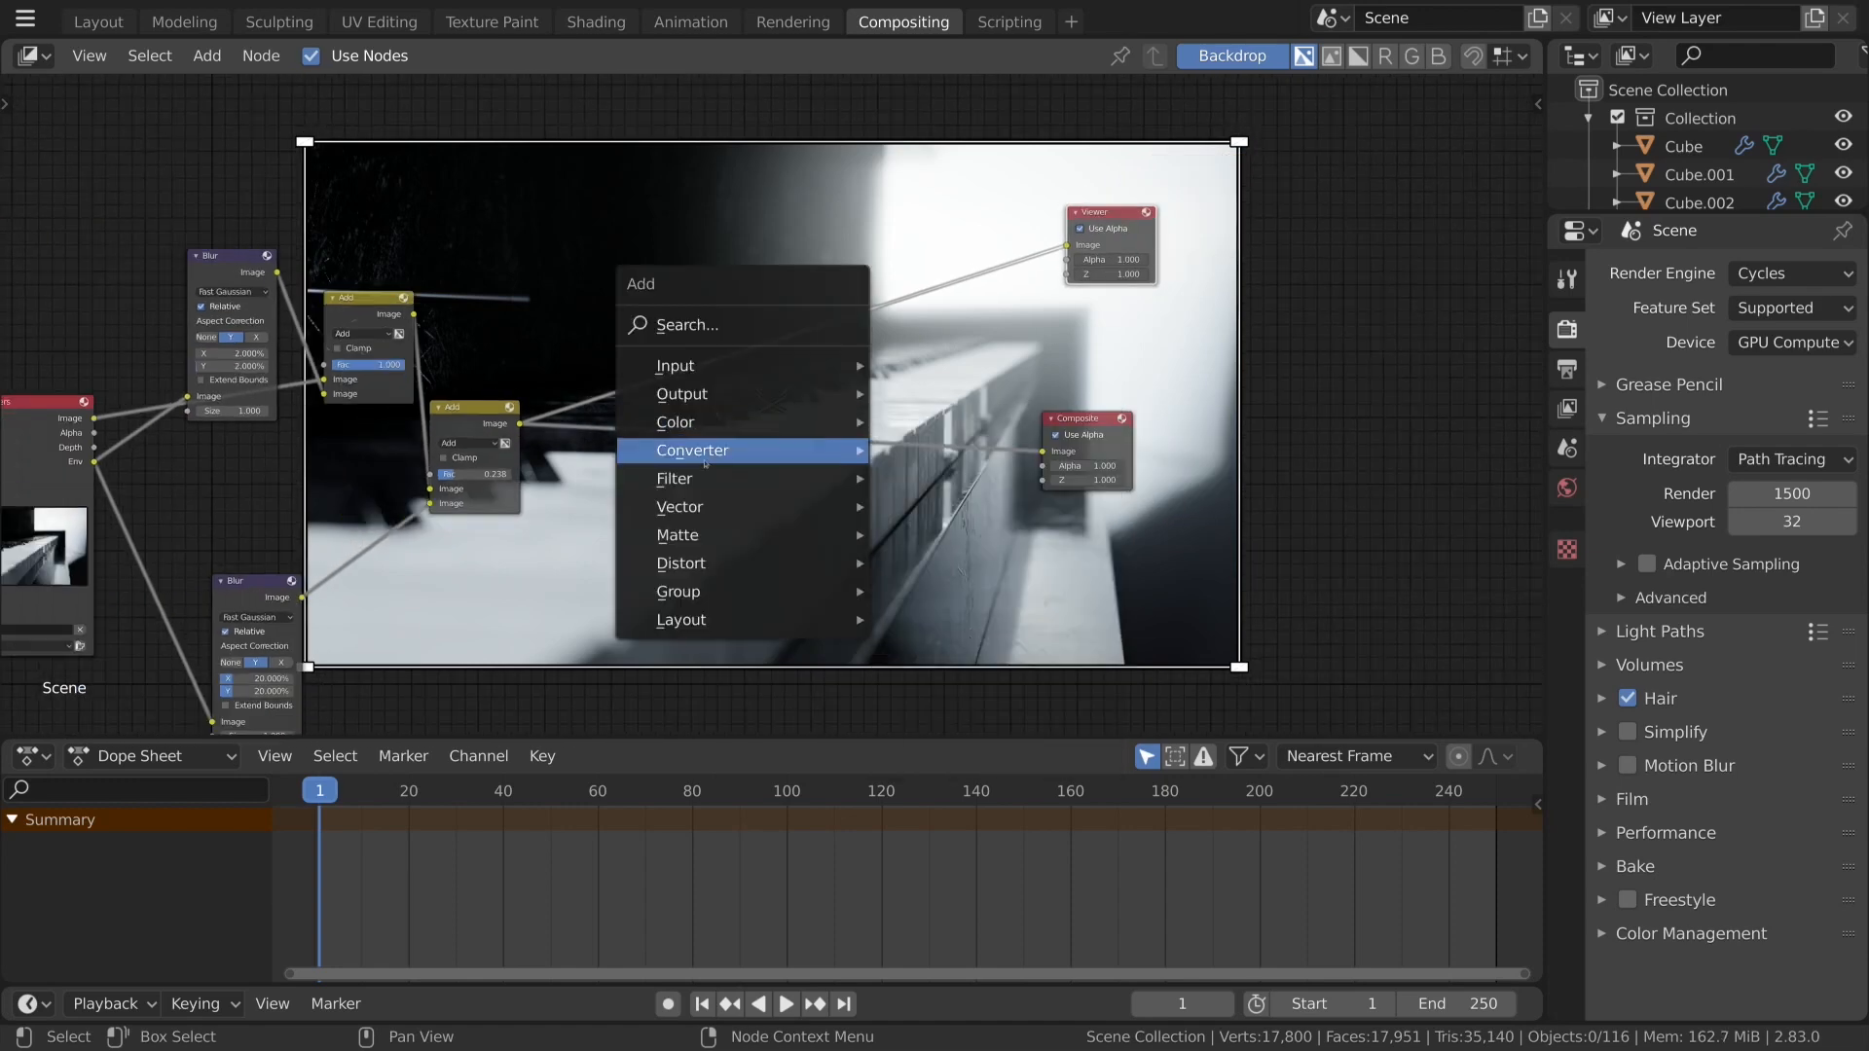
pyautogui.moveTo(718, 453)
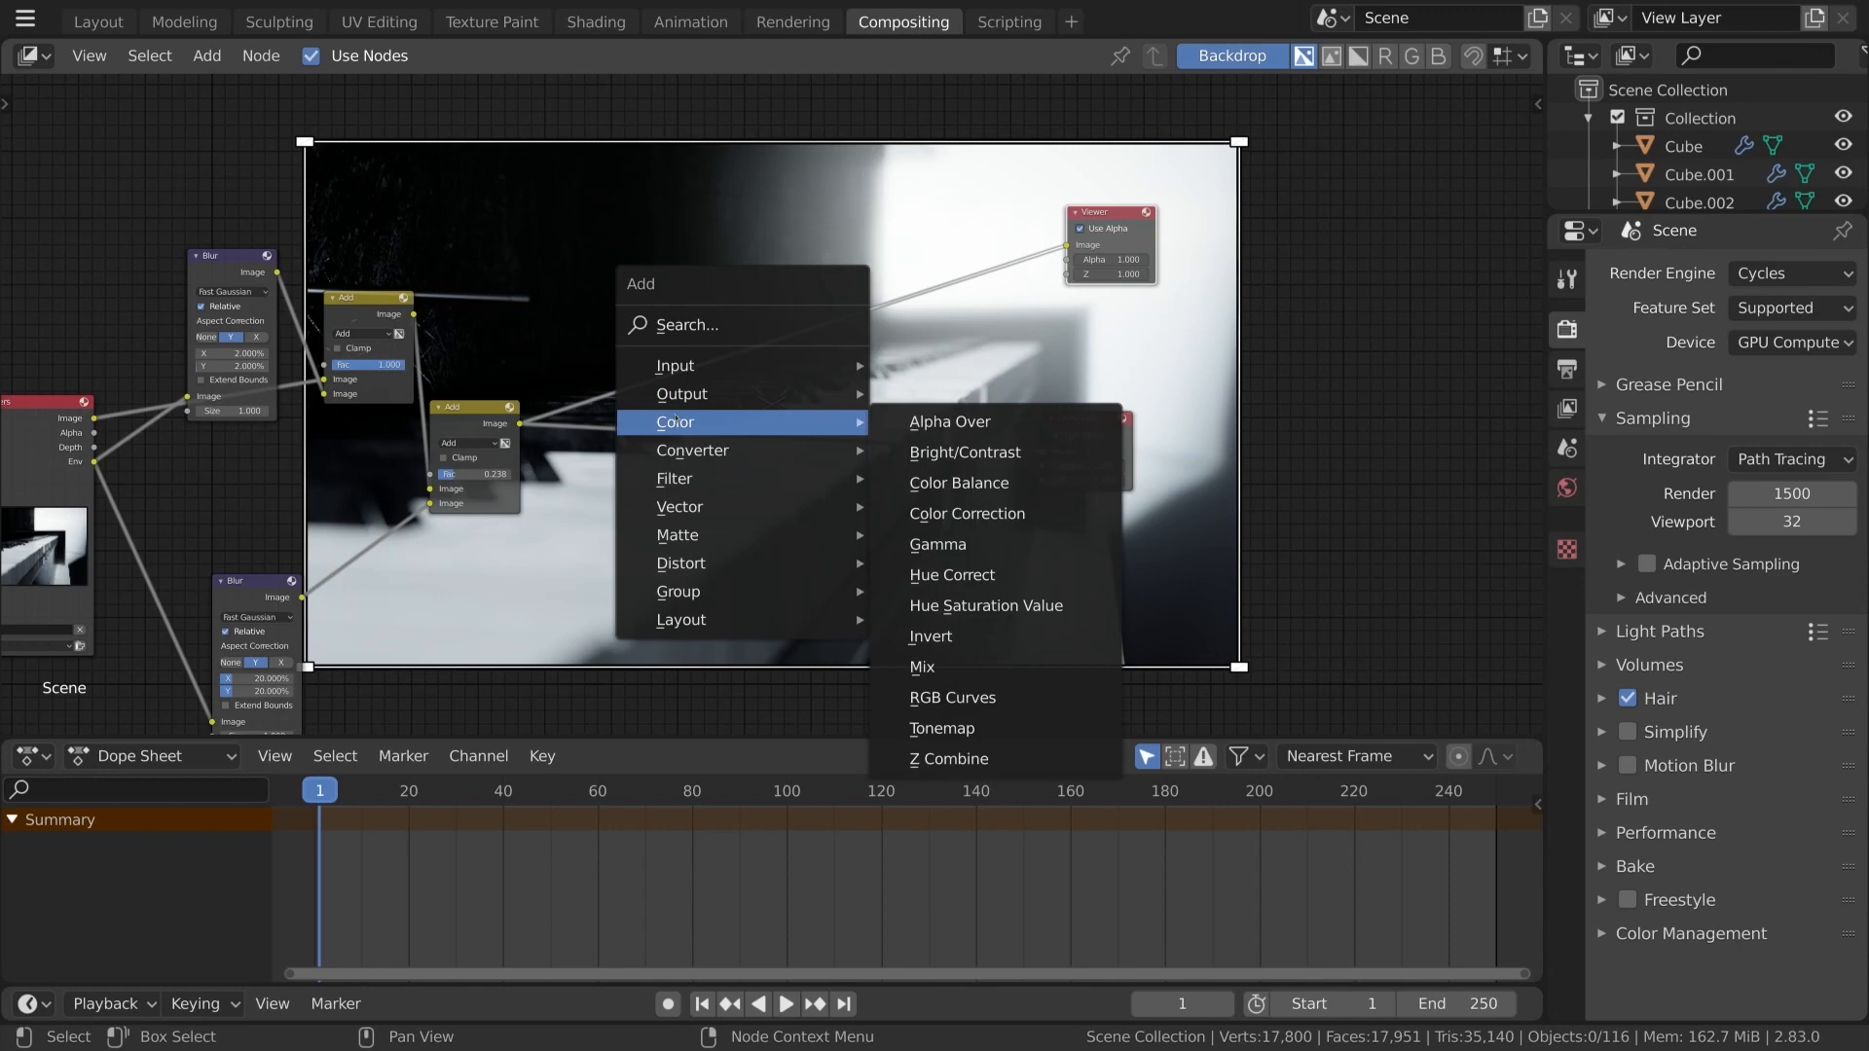
pyautogui.click(953, 697)
pyautogui.click(745, 438)
pyautogui.scroll(2, 748, 575)
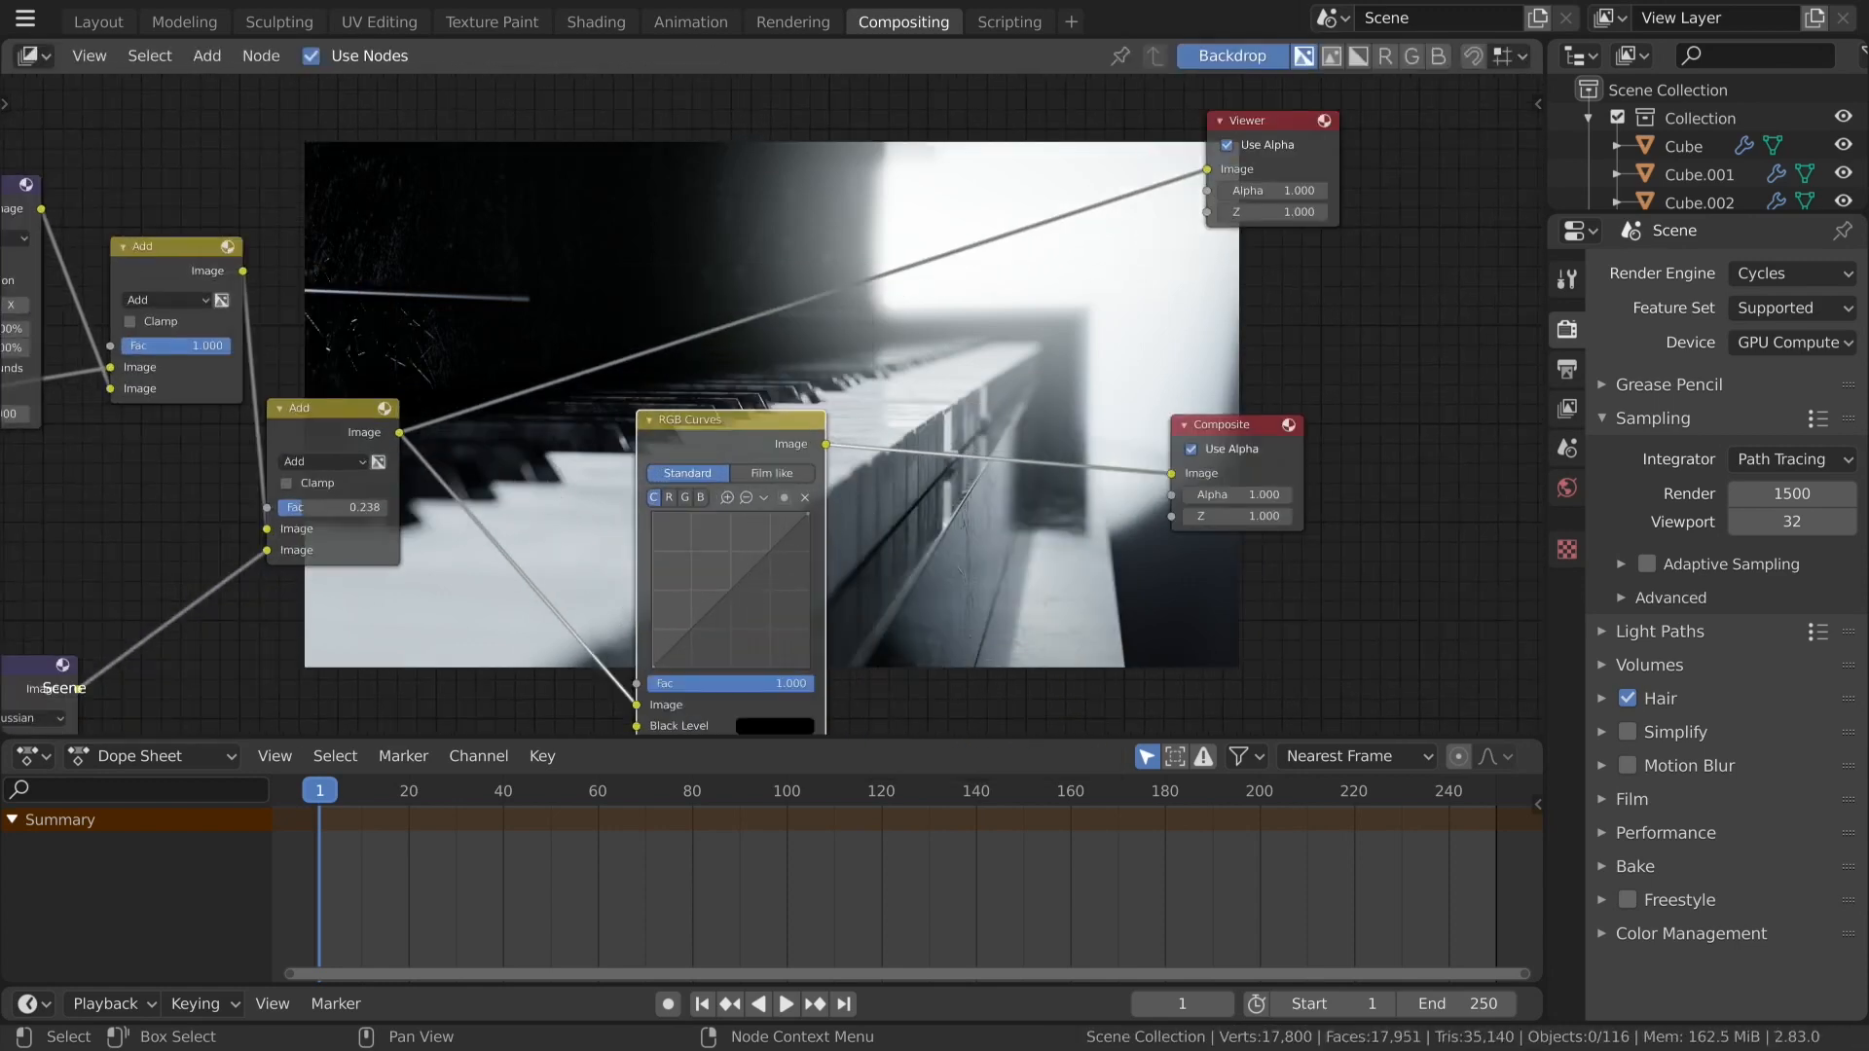
# Pull the RGB Curves midpoint down to about X 0.524, Y 0.461, and shift the node up toward the lower Add node.
pyautogui.moveTo(739, 588); pyautogui.dragTo(740, 598)
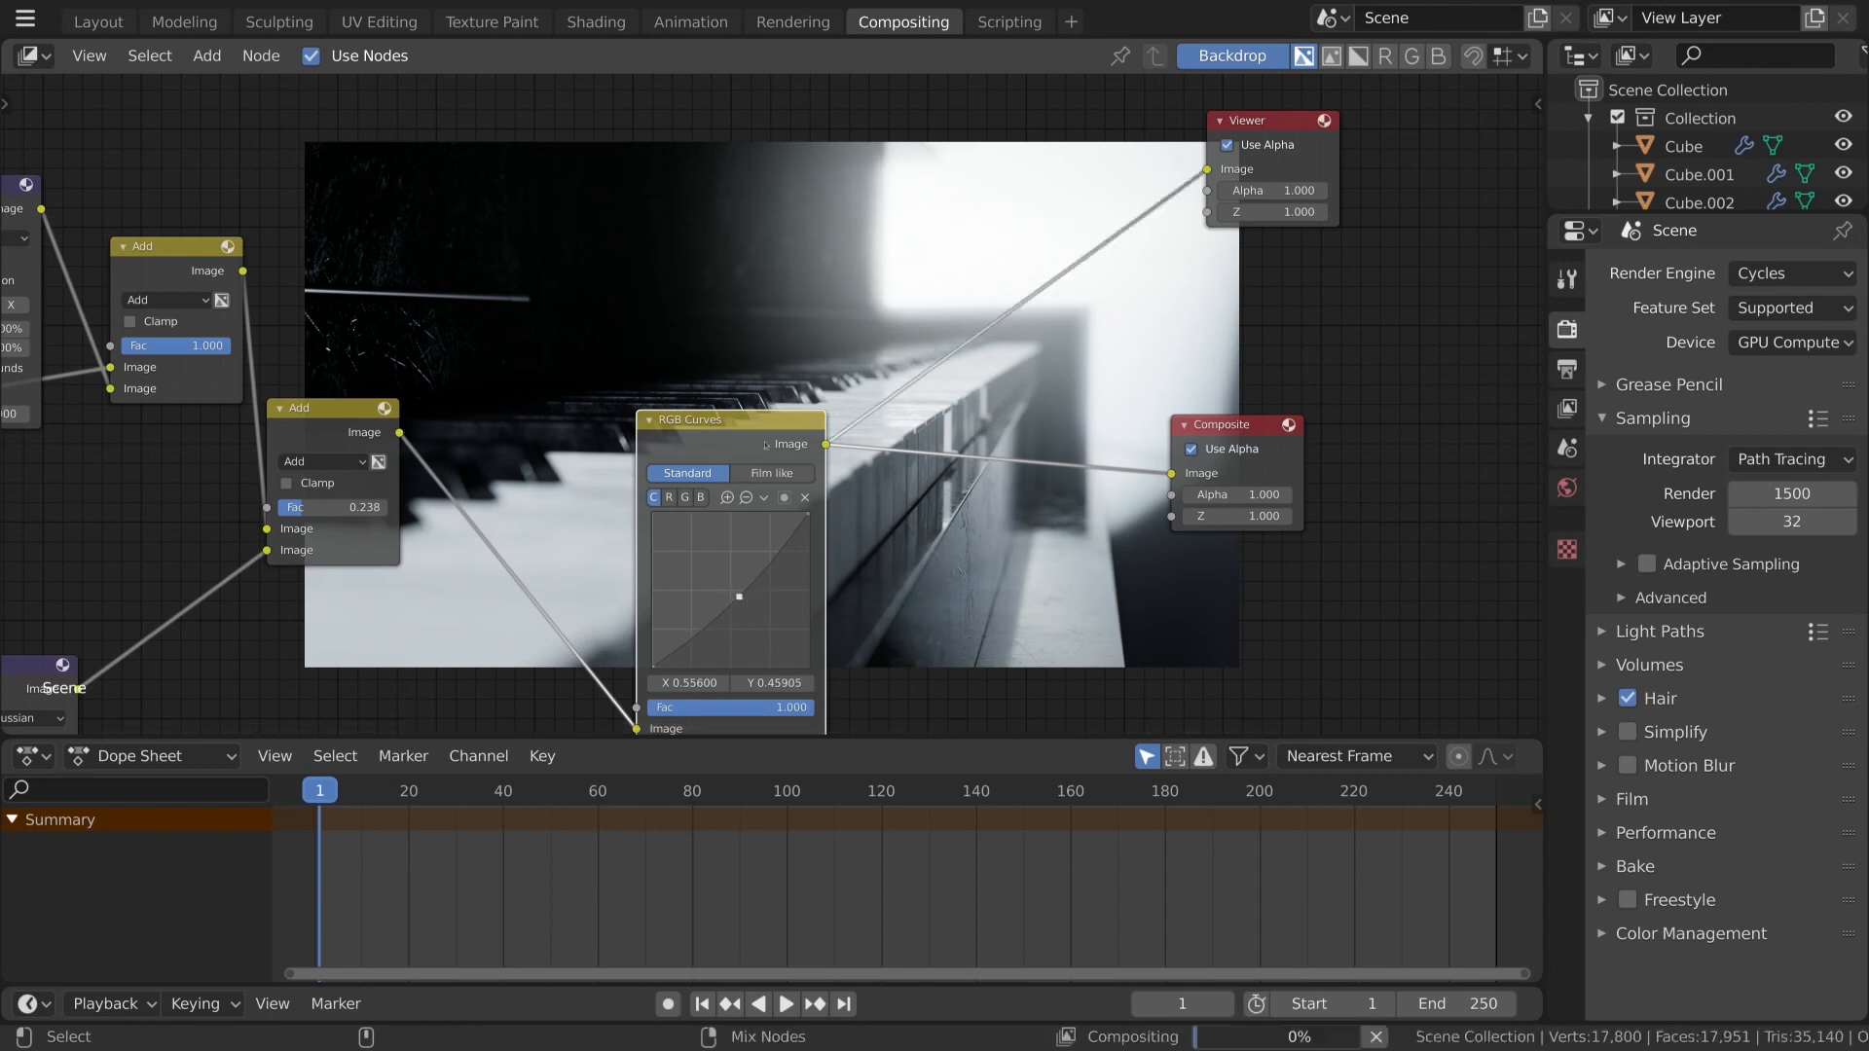
pyautogui.moveTo(739, 597)
pyautogui.mouseDown()
pyautogui.moveTo(720, 581)
pyautogui.moveTo(733, 597)
pyautogui.mouseUp()
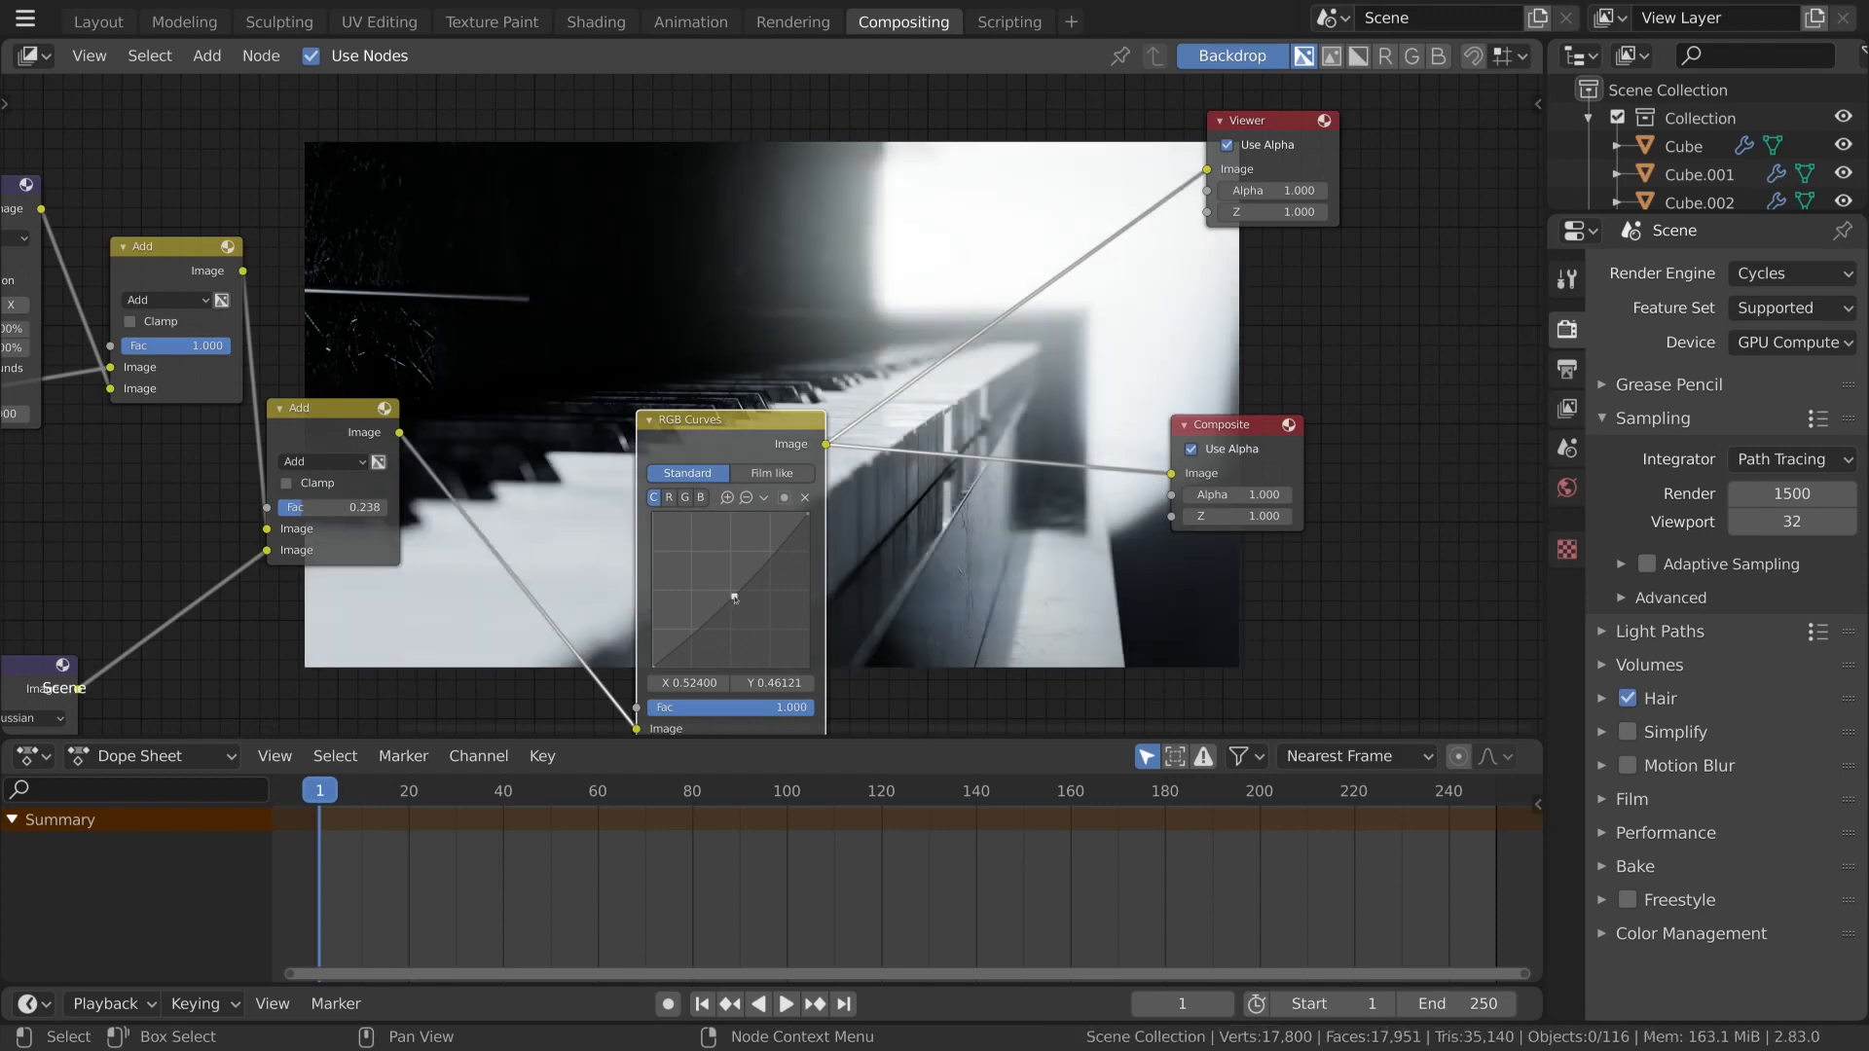
pyautogui.moveTo(723, 423); pyautogui.dragTo(629, 375)
pyautogui.scroll(-13, 779, 418)
pyautogui.moveTo(1017, 538); pyautogui.dragTo(876, 535, button='middle')
pyautogui.scroll(16, 876, 535)
pyautogui.moveTo(434, 598); pyautogui.dragTo(876, 485, button='middle')
pyautogui.scroll(3, 577, 489)
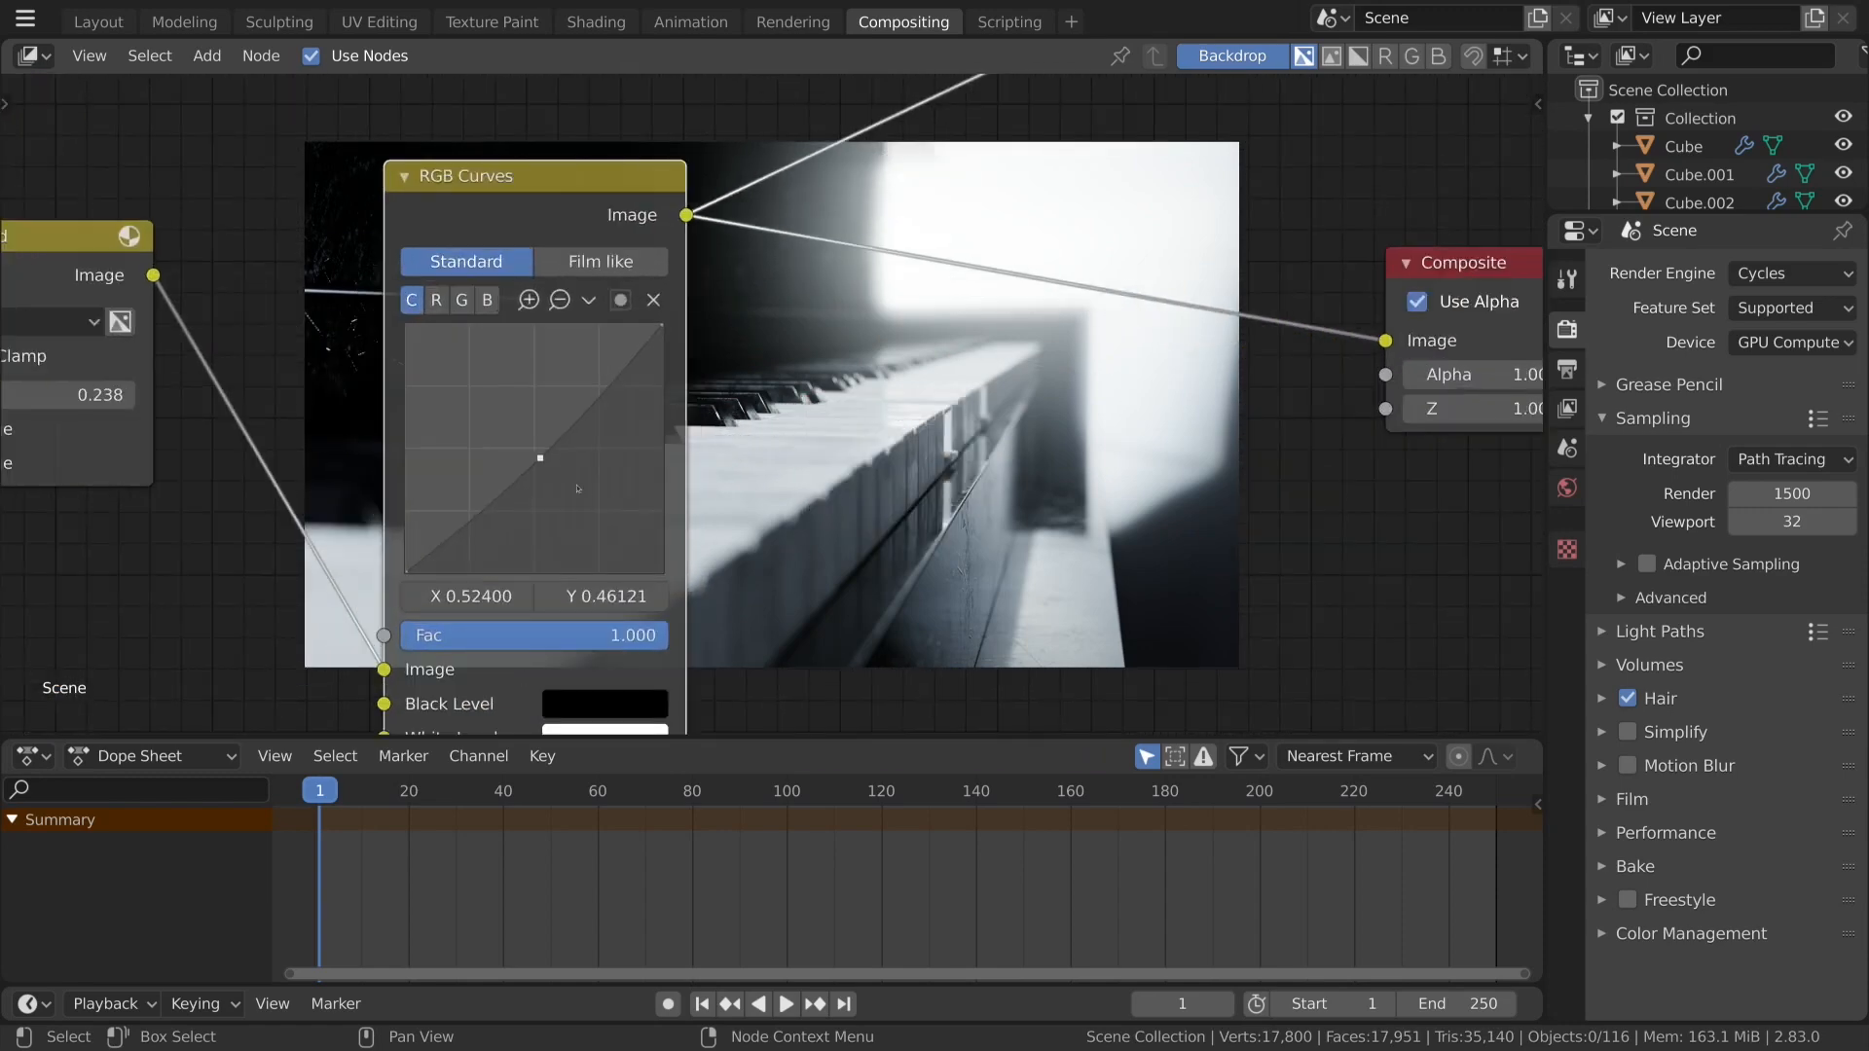
# Set the RGB Curves black point to about X 0.118, Y 0 and the midpoint to about X 0.476, Y 0.461.
pyautogui.moveTo(406, 572); pyautogui.dragTo(402, 544)
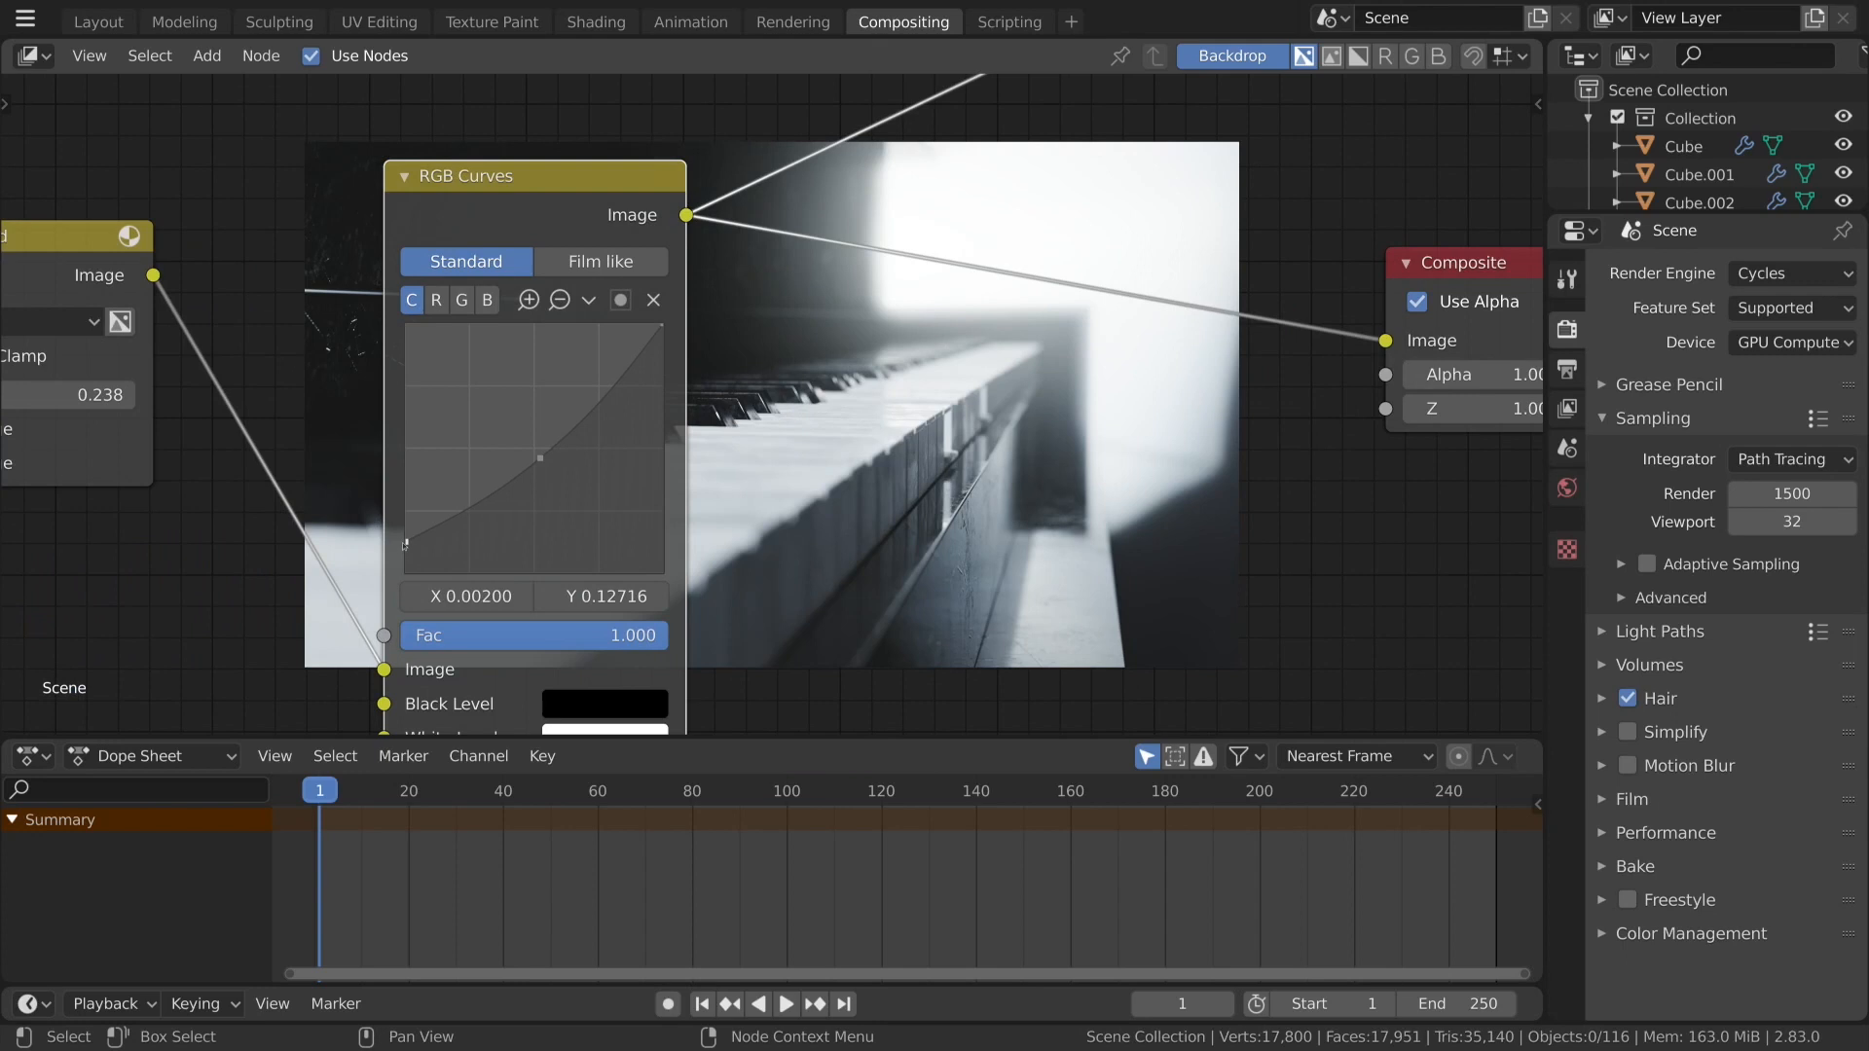
pyautogui.moveTo(406, 542); pyautogui.dragTo(434, 575)
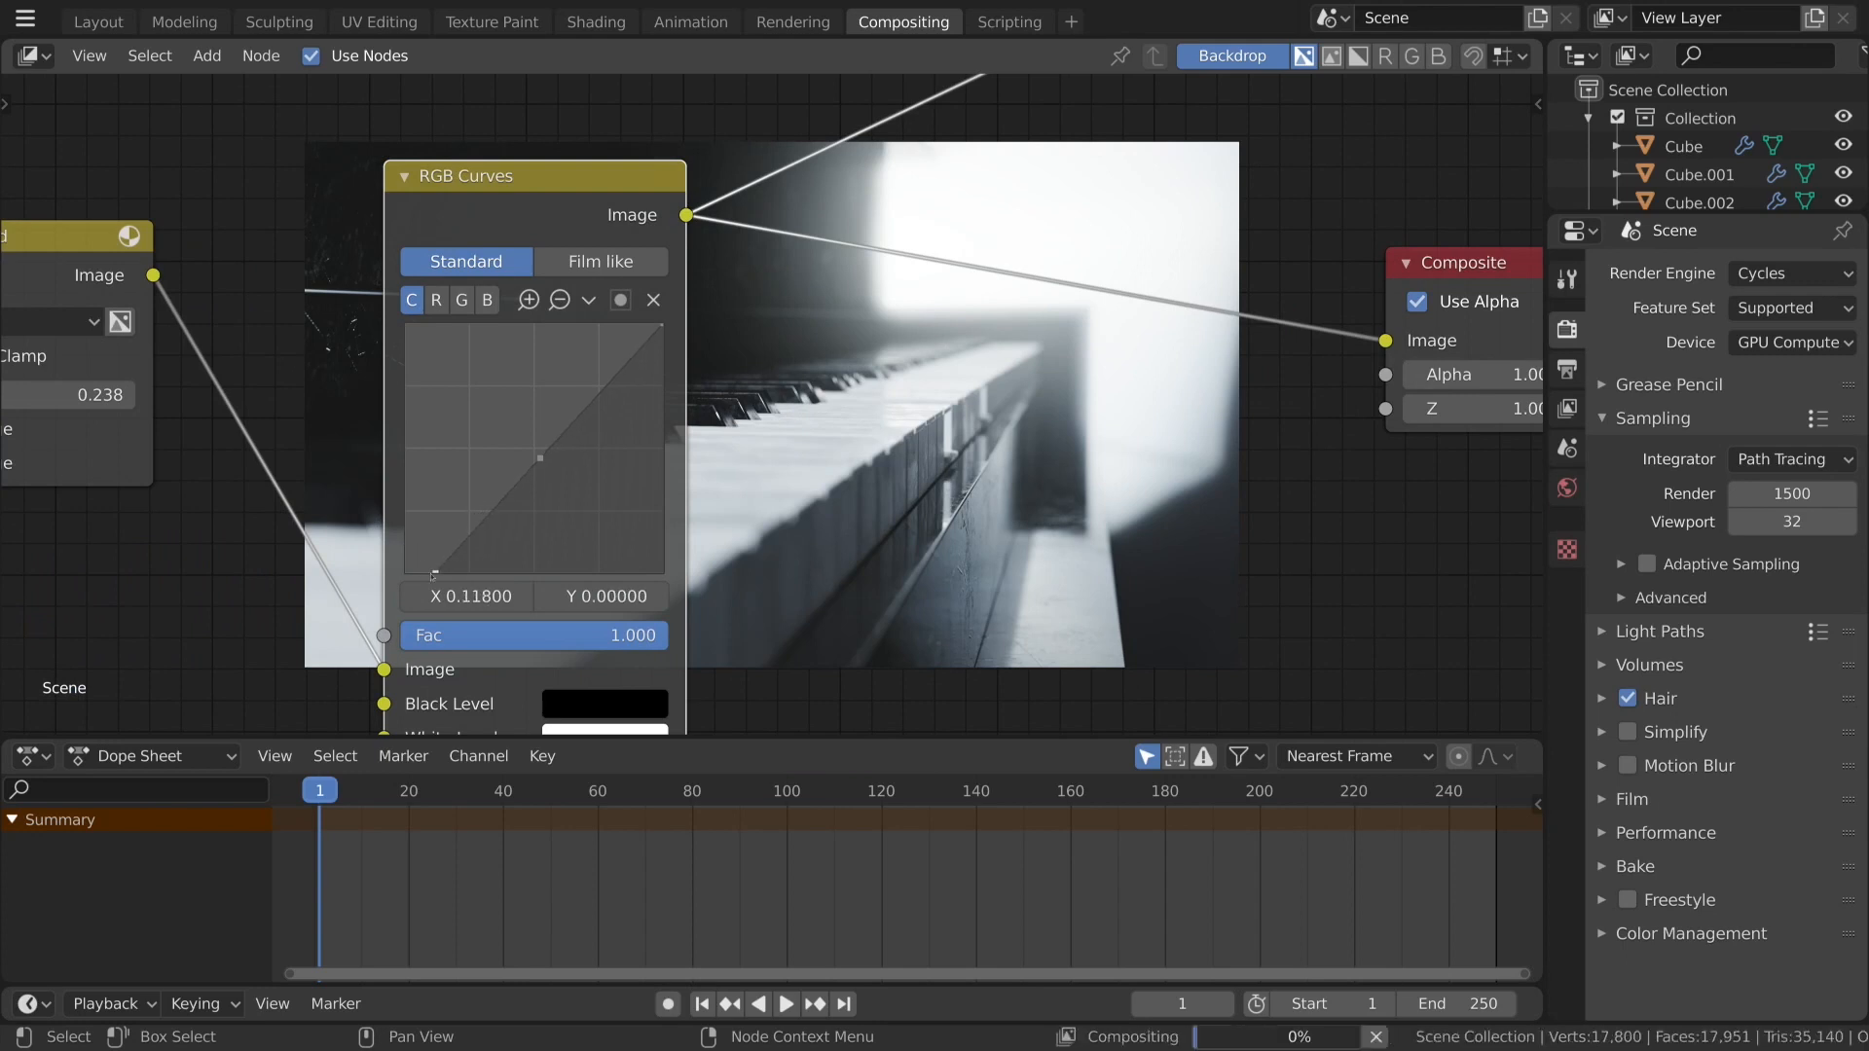
pyautogui.moveTo(430, 574); pyautogui.dragTo(437, 575)
pyautogui.click(528, 458)
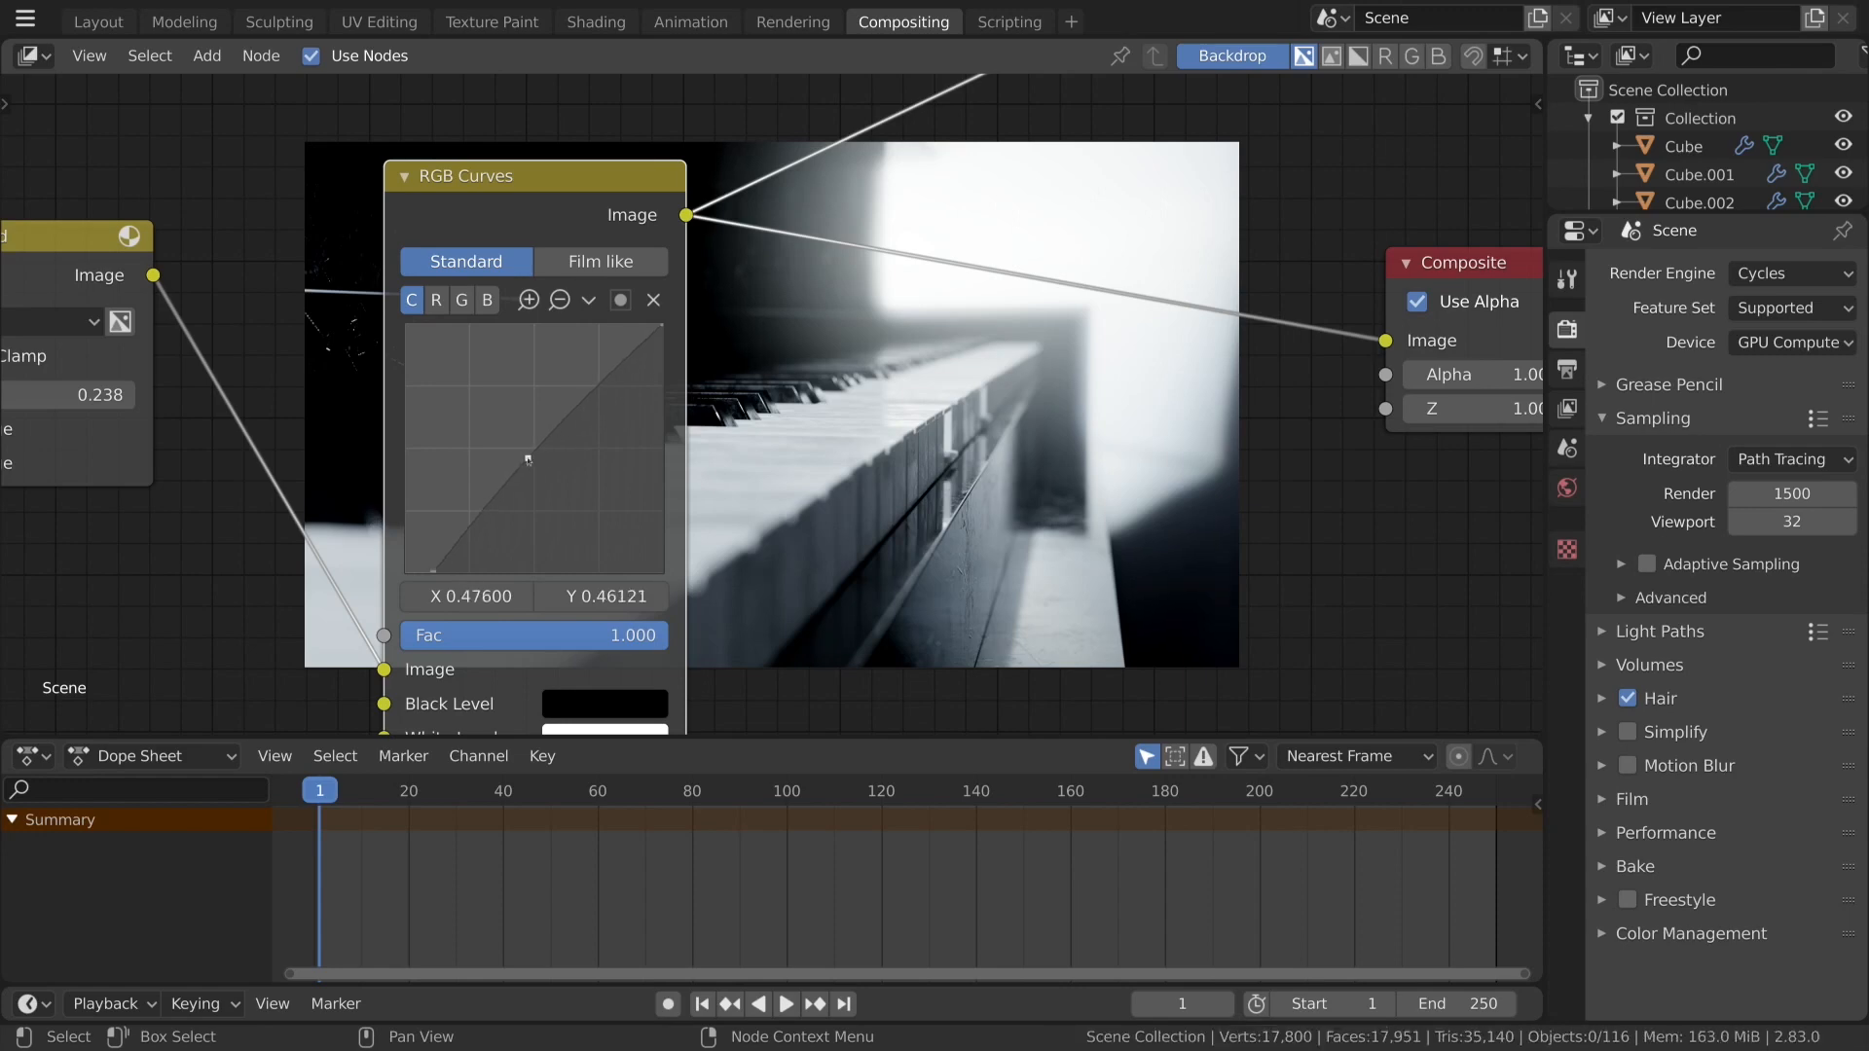
# Move the RGB Curves midpoint to about X 0.556, Y 0.435 and lower the white point to about Y 0.700.
pyautogui.scroll(-9, 1004, 500)
pyautogui.moveTo(1051, 535)
pyautogui.mouseDown(button='middle')
pyautogui.moveTo(644, 619)
pyautogui.moveTo(569, 668)
pyautogui.moveTo(774, 542)
pyautogui.moveTo(836, 277)
pyautogui.moveTo(801, 213)
pyautogui.moveTo(1022, 540)
pyautogui.mouseUp(button='middle')
pyautogui.scroll(10, 718, 559)
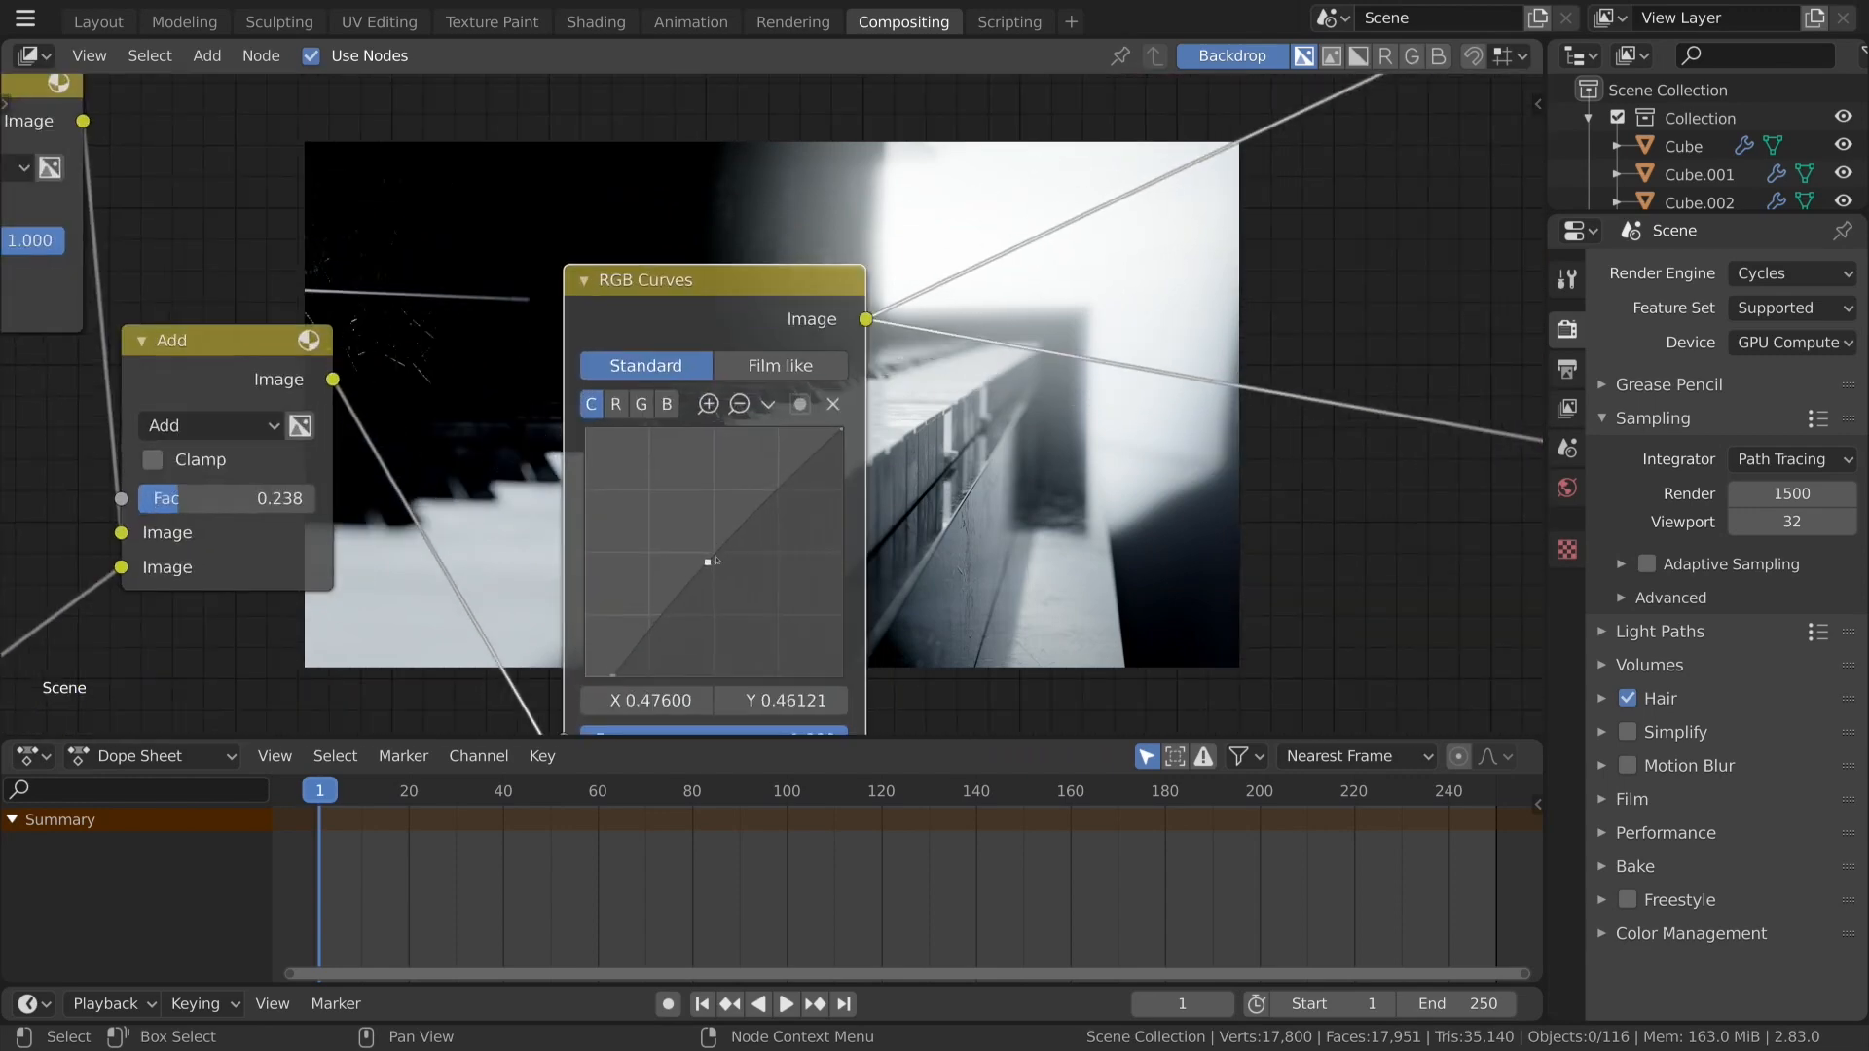
pyautogui.moveTo(708, 562); pyautogui.dragTo(728, 568)
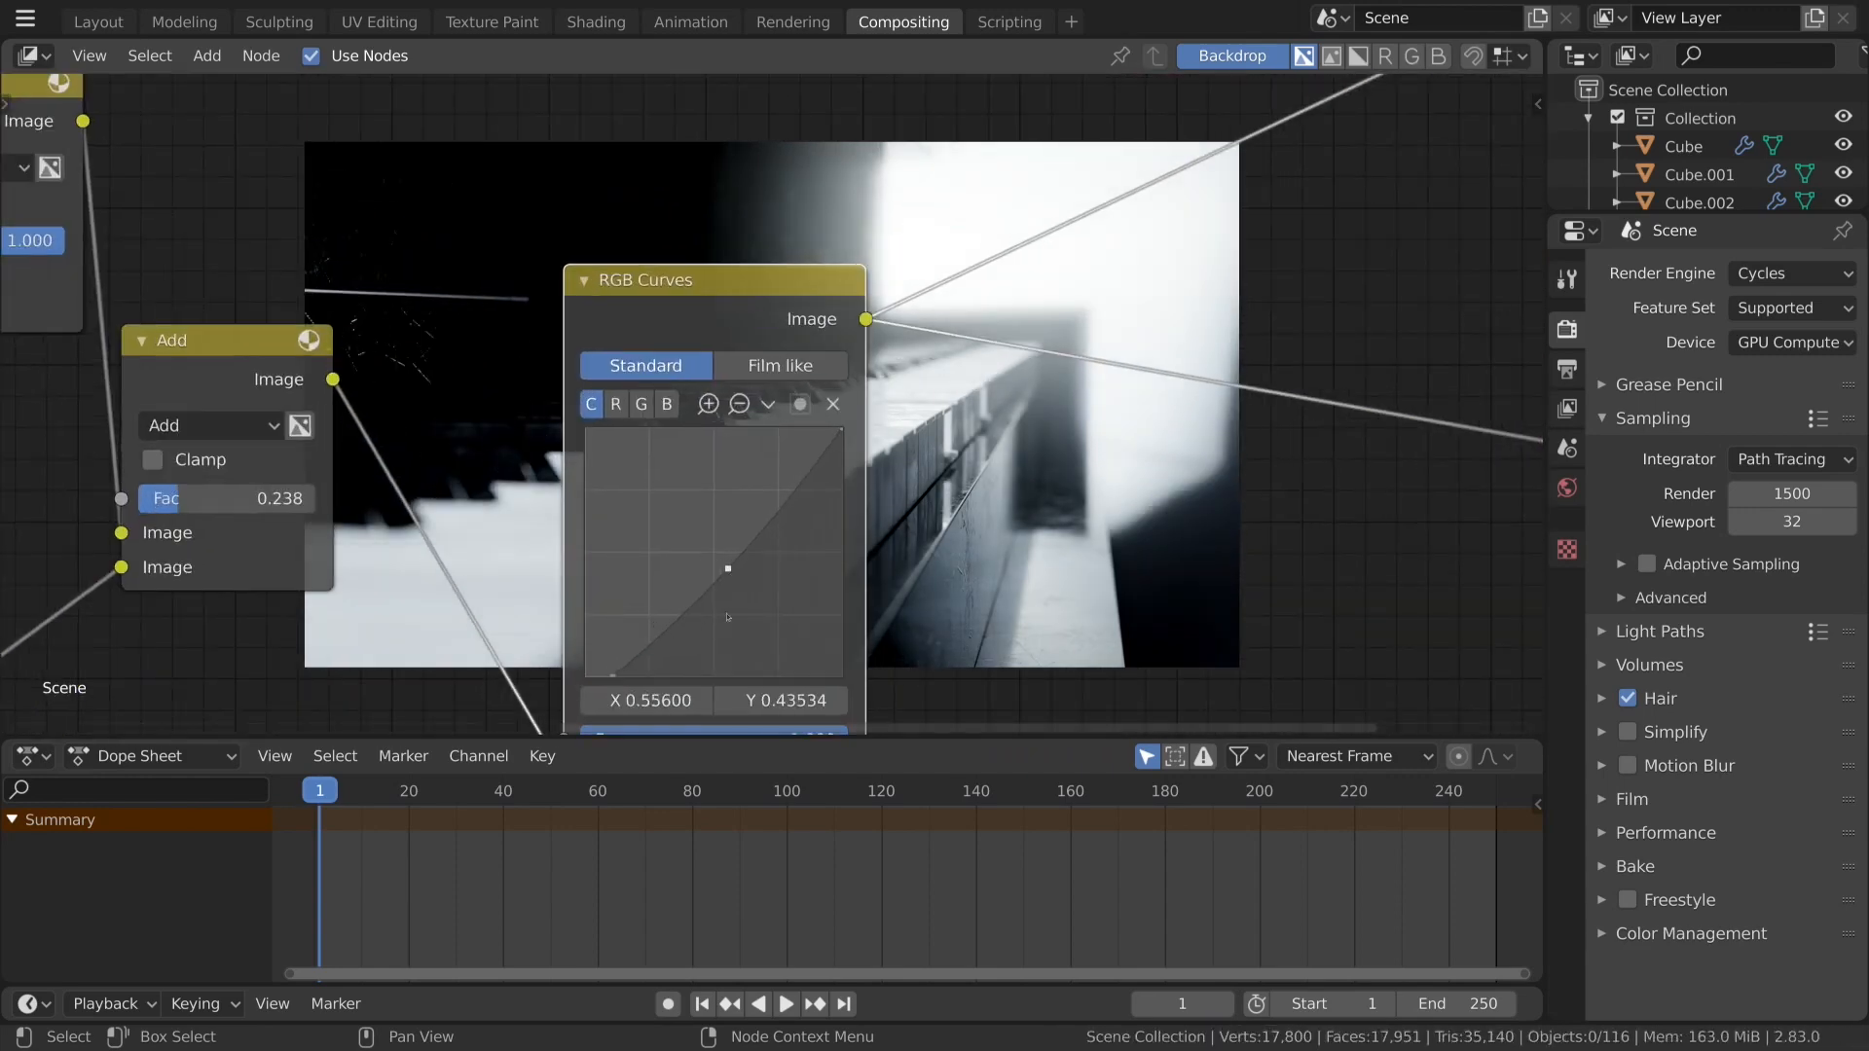
pyautogui.moveTo(844, 432); pyautogui.dragTo(850, 475)
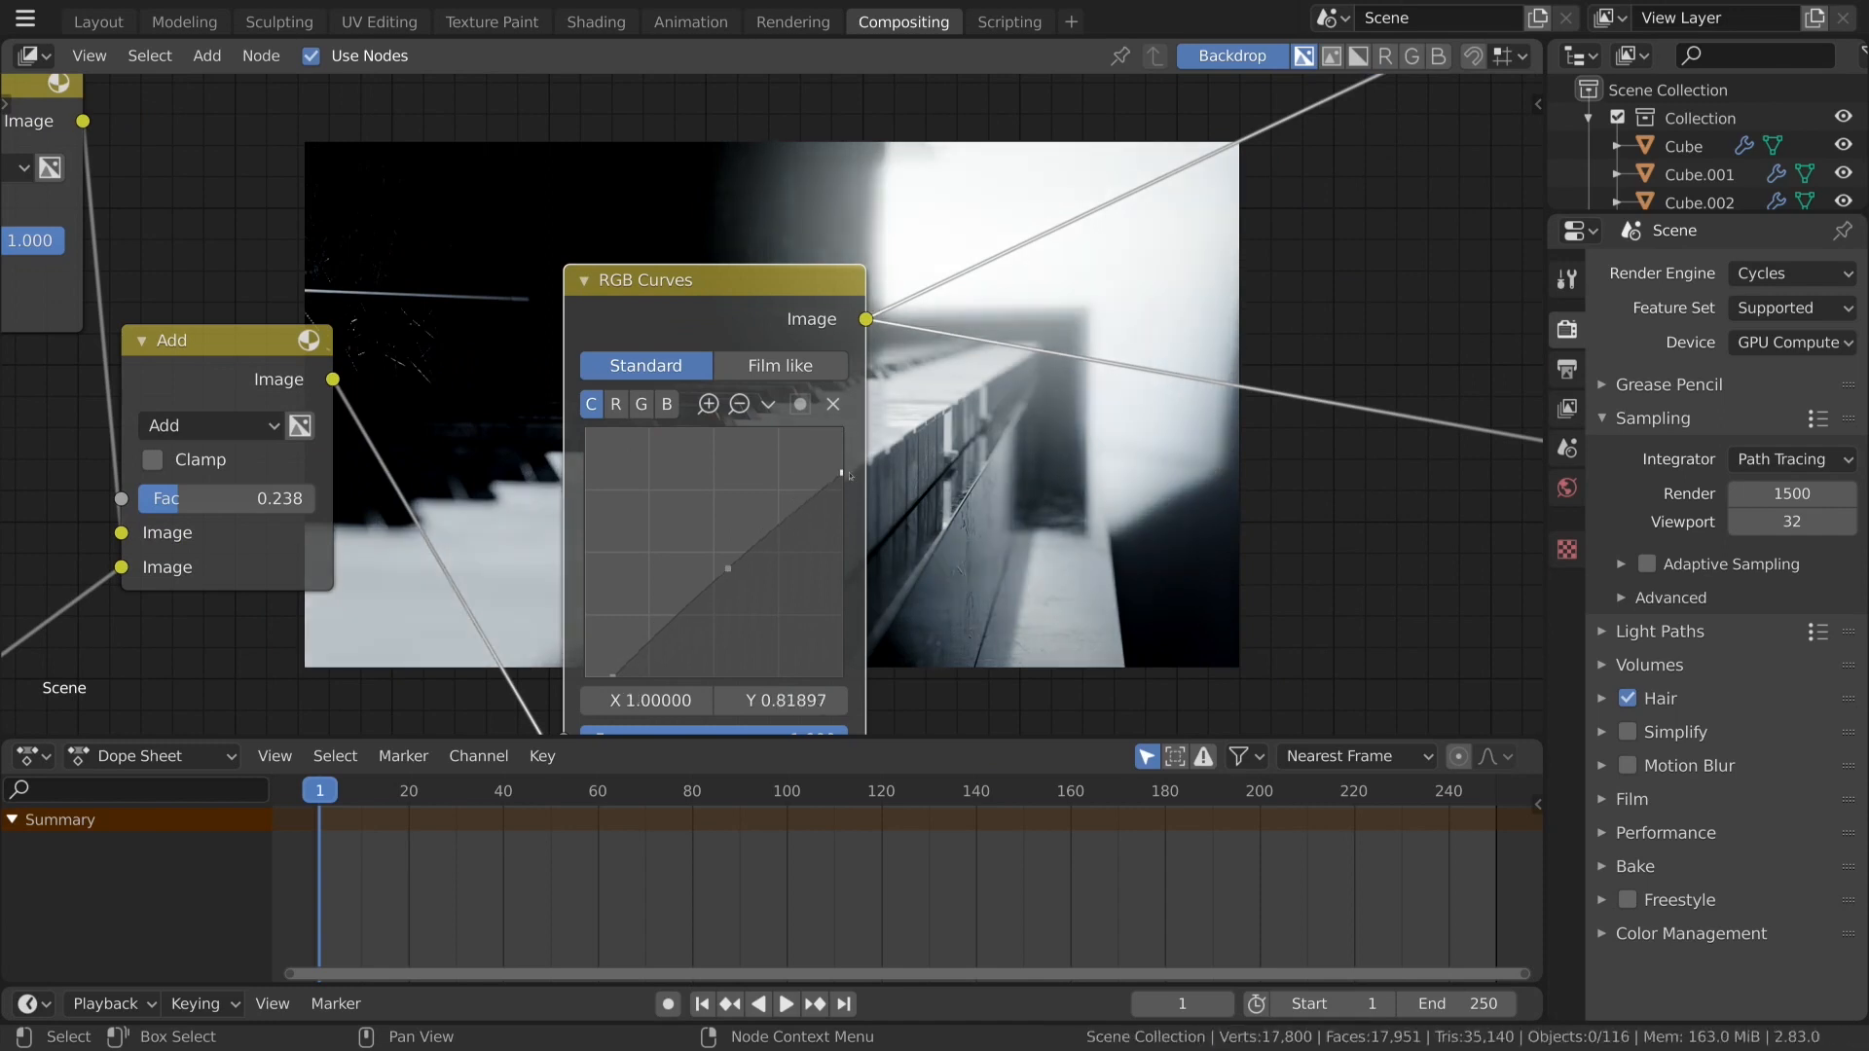
pyautogui.moveTo(850, 475)
pyautogui.mouseDown()
pyautogui.moveTo(850, 542)
pyautogui.moveTo(849, 494)
pyautogui.mouseUp()
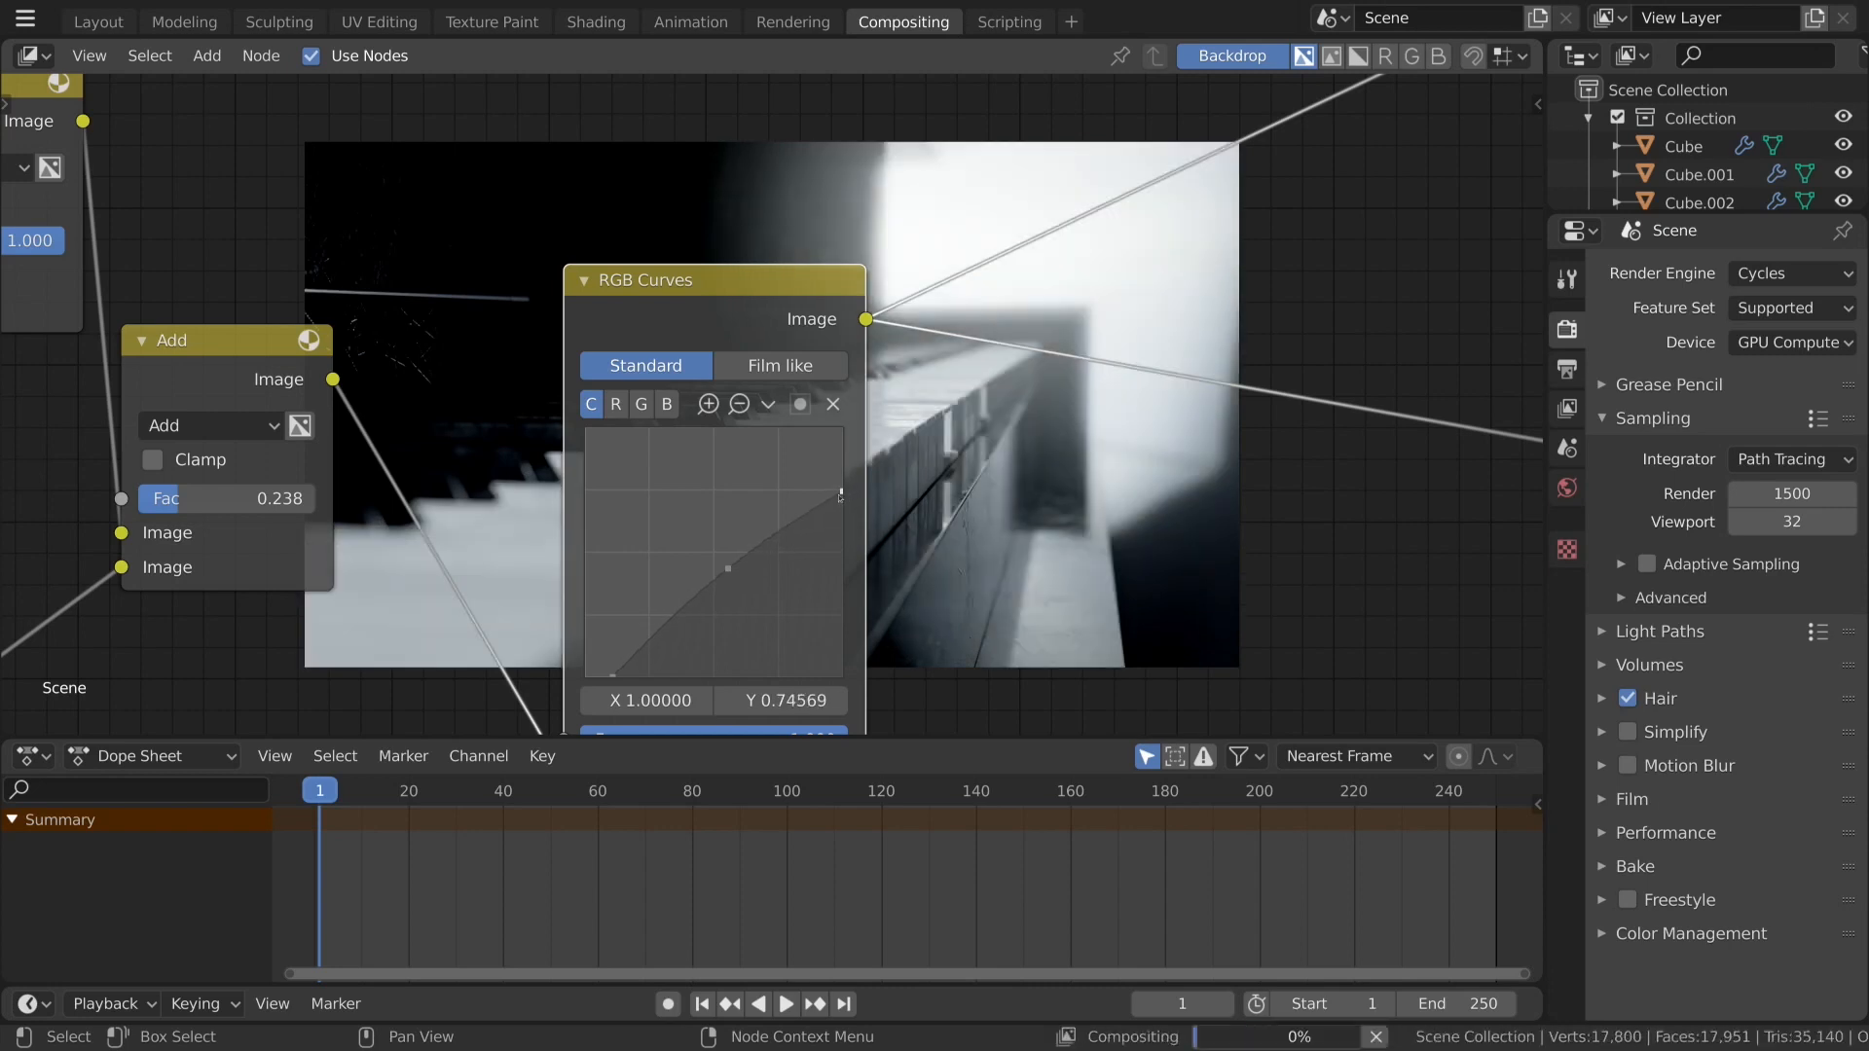
pyautogui.moveTo(849, 494); pyautogui.dragTo(850, 506)
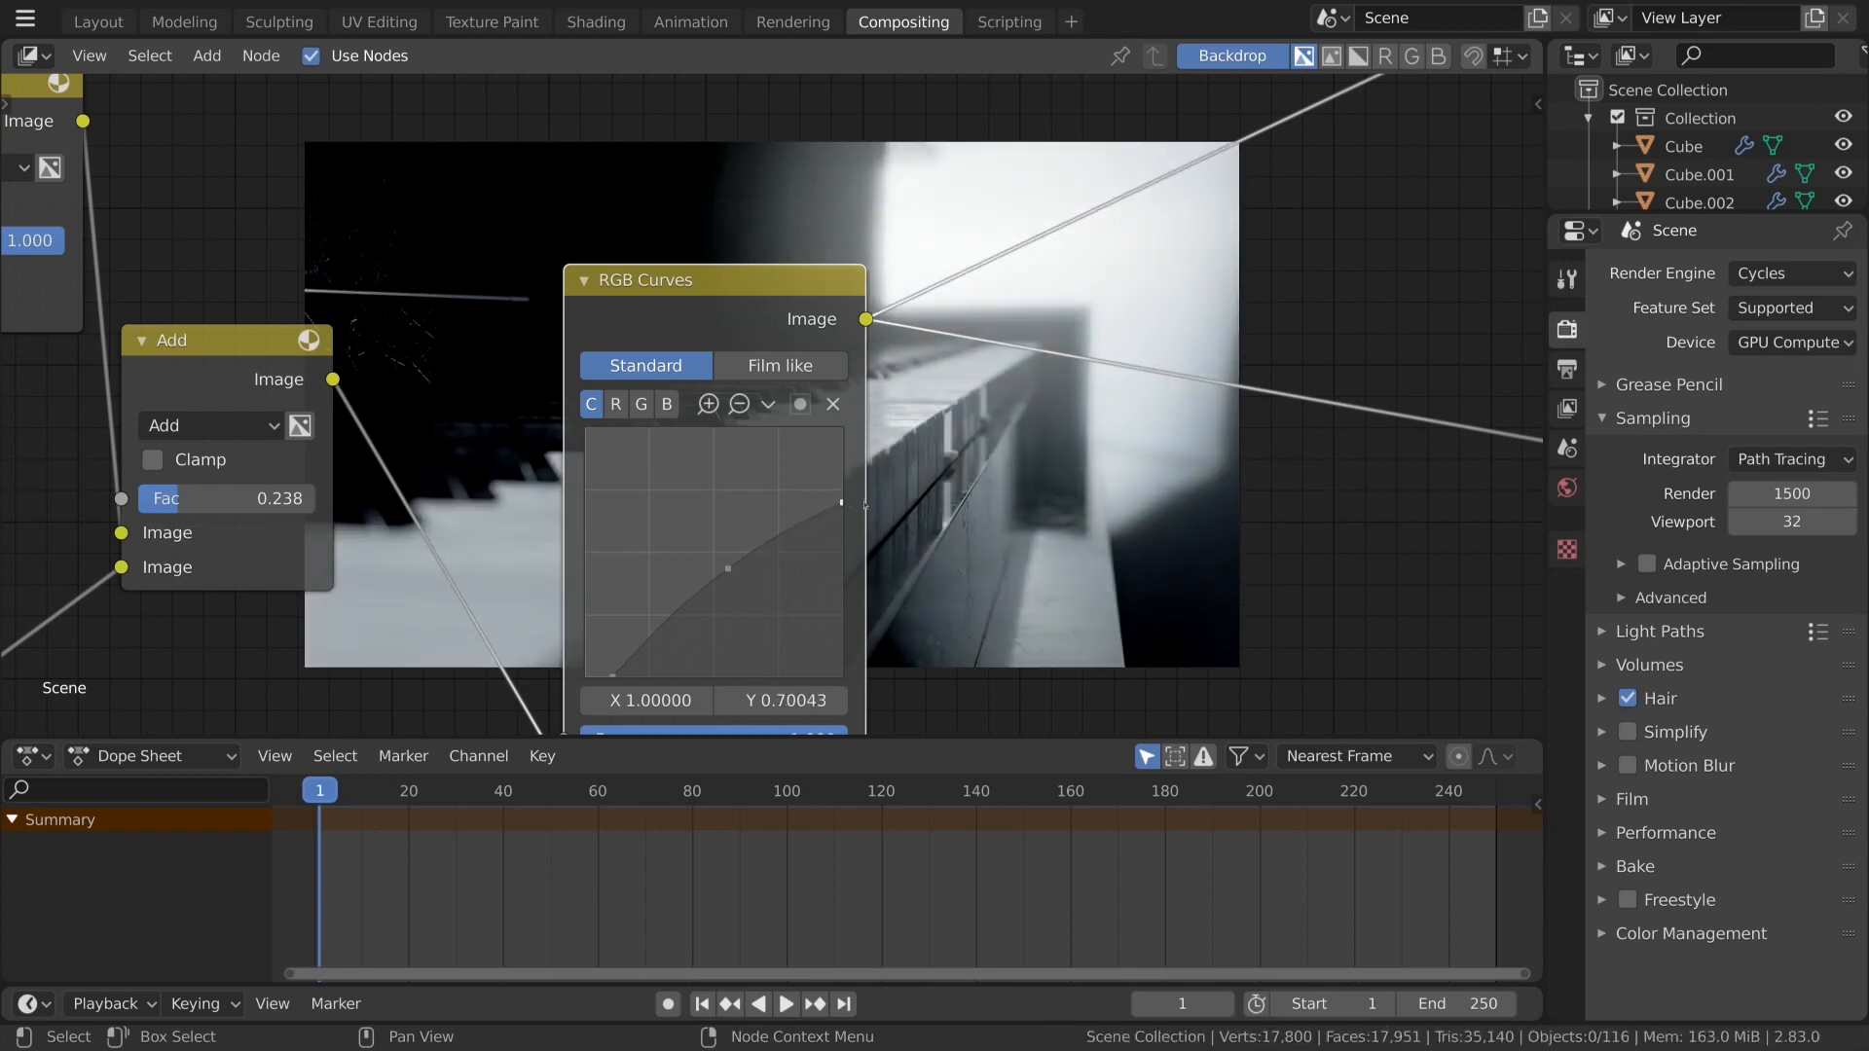
# Shift the RGB Curves midpoint to about X 0.504, Y 0.433 to lift the midtones slightly.
pyautogui.scroll(-10, 855, 508)
pyautogui.scroll(4, 843, 512)
pyautogui.scroll(-4, 845, 538)
pyautogui.moveTo(1003, 531); pyautogui.dragTo(303, 386, button='middle')
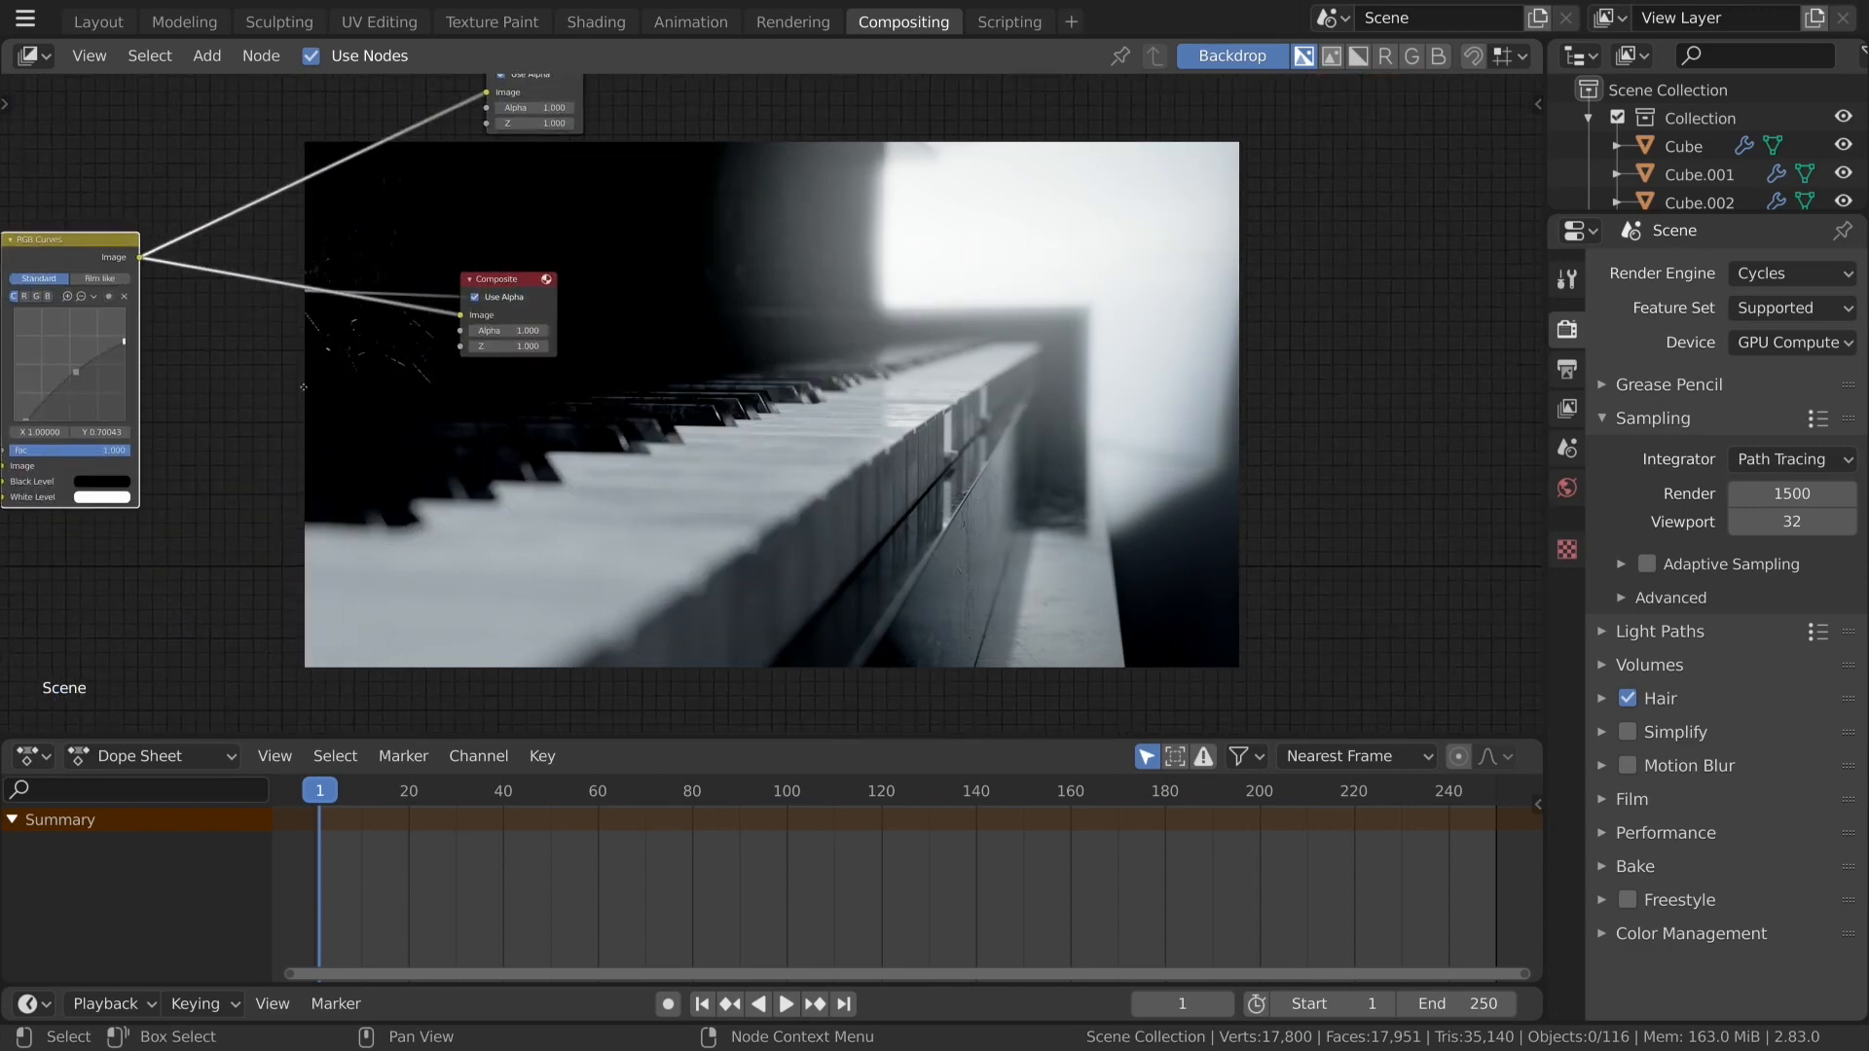
pyautogui.moveTo(303, 387); pyautogui.dragTo(405, 250, button='middle')
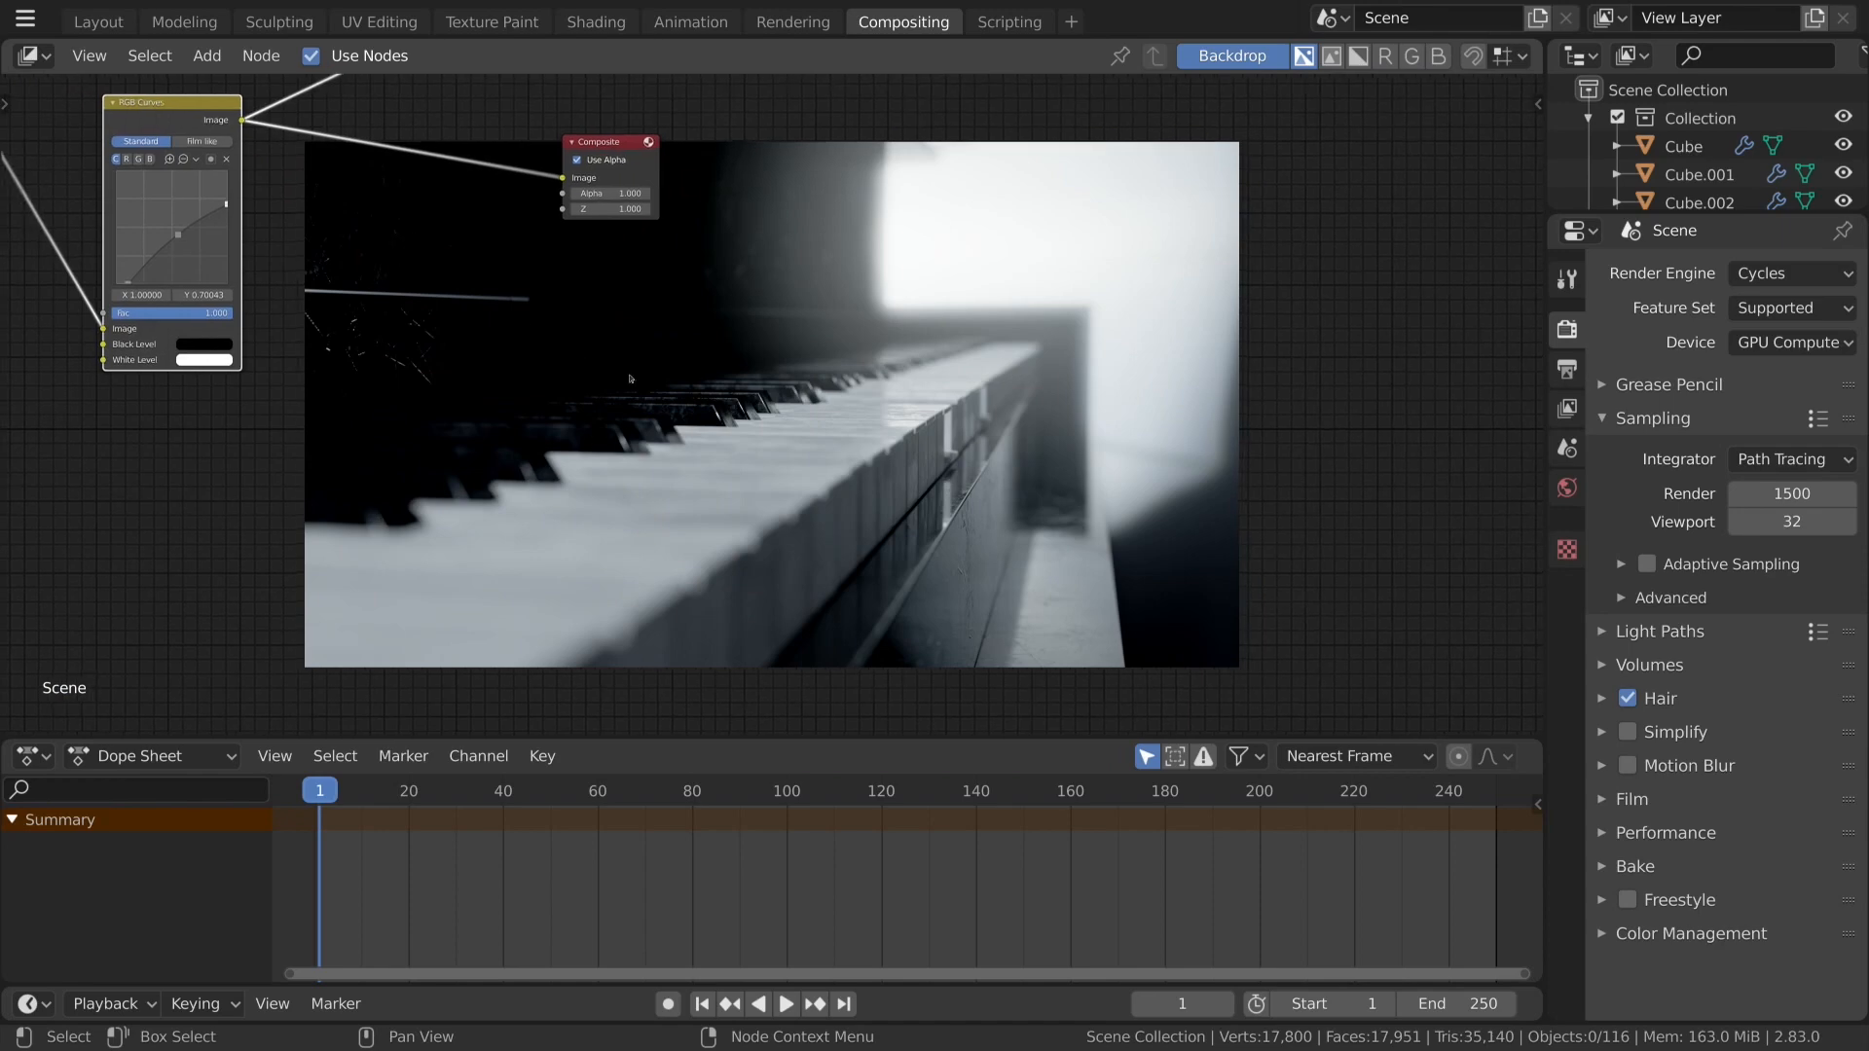
pyautogui.scroll(4, 582, 407)
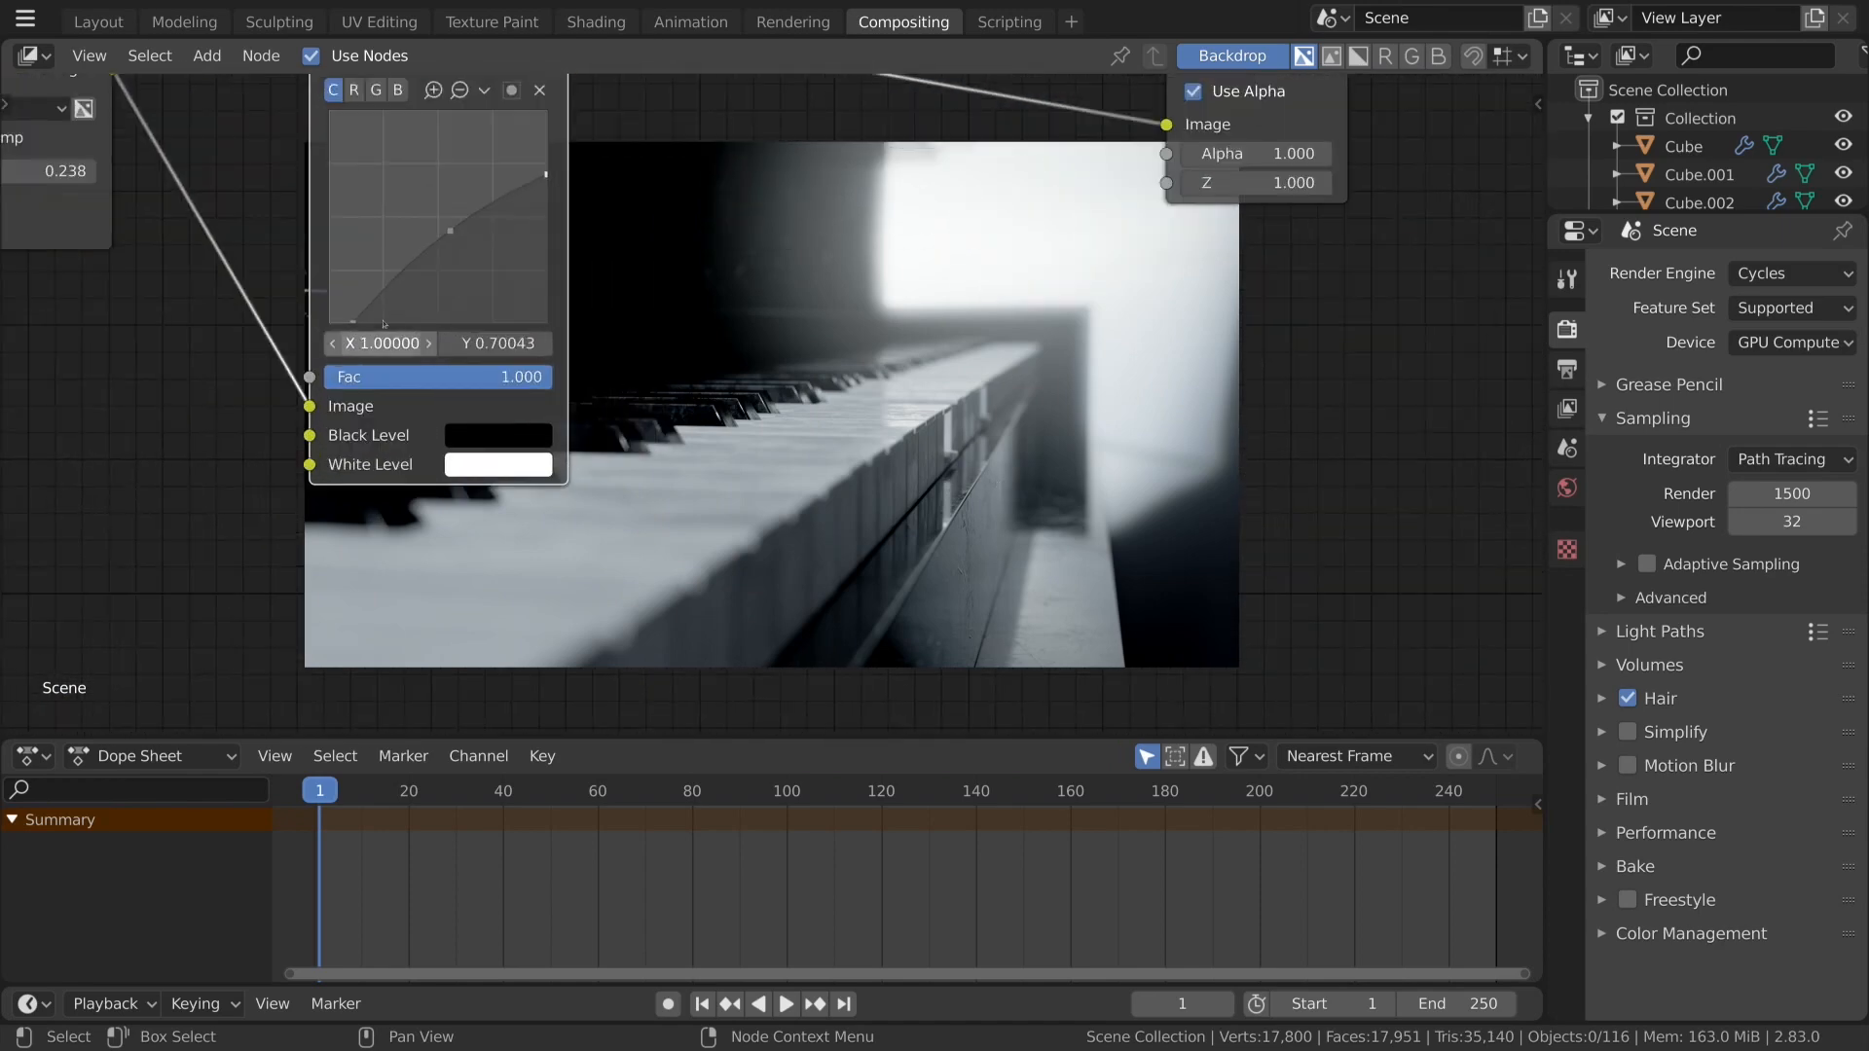
pyautogui.moveTo(451, 240); pyautogui.dragTo(439, 233)
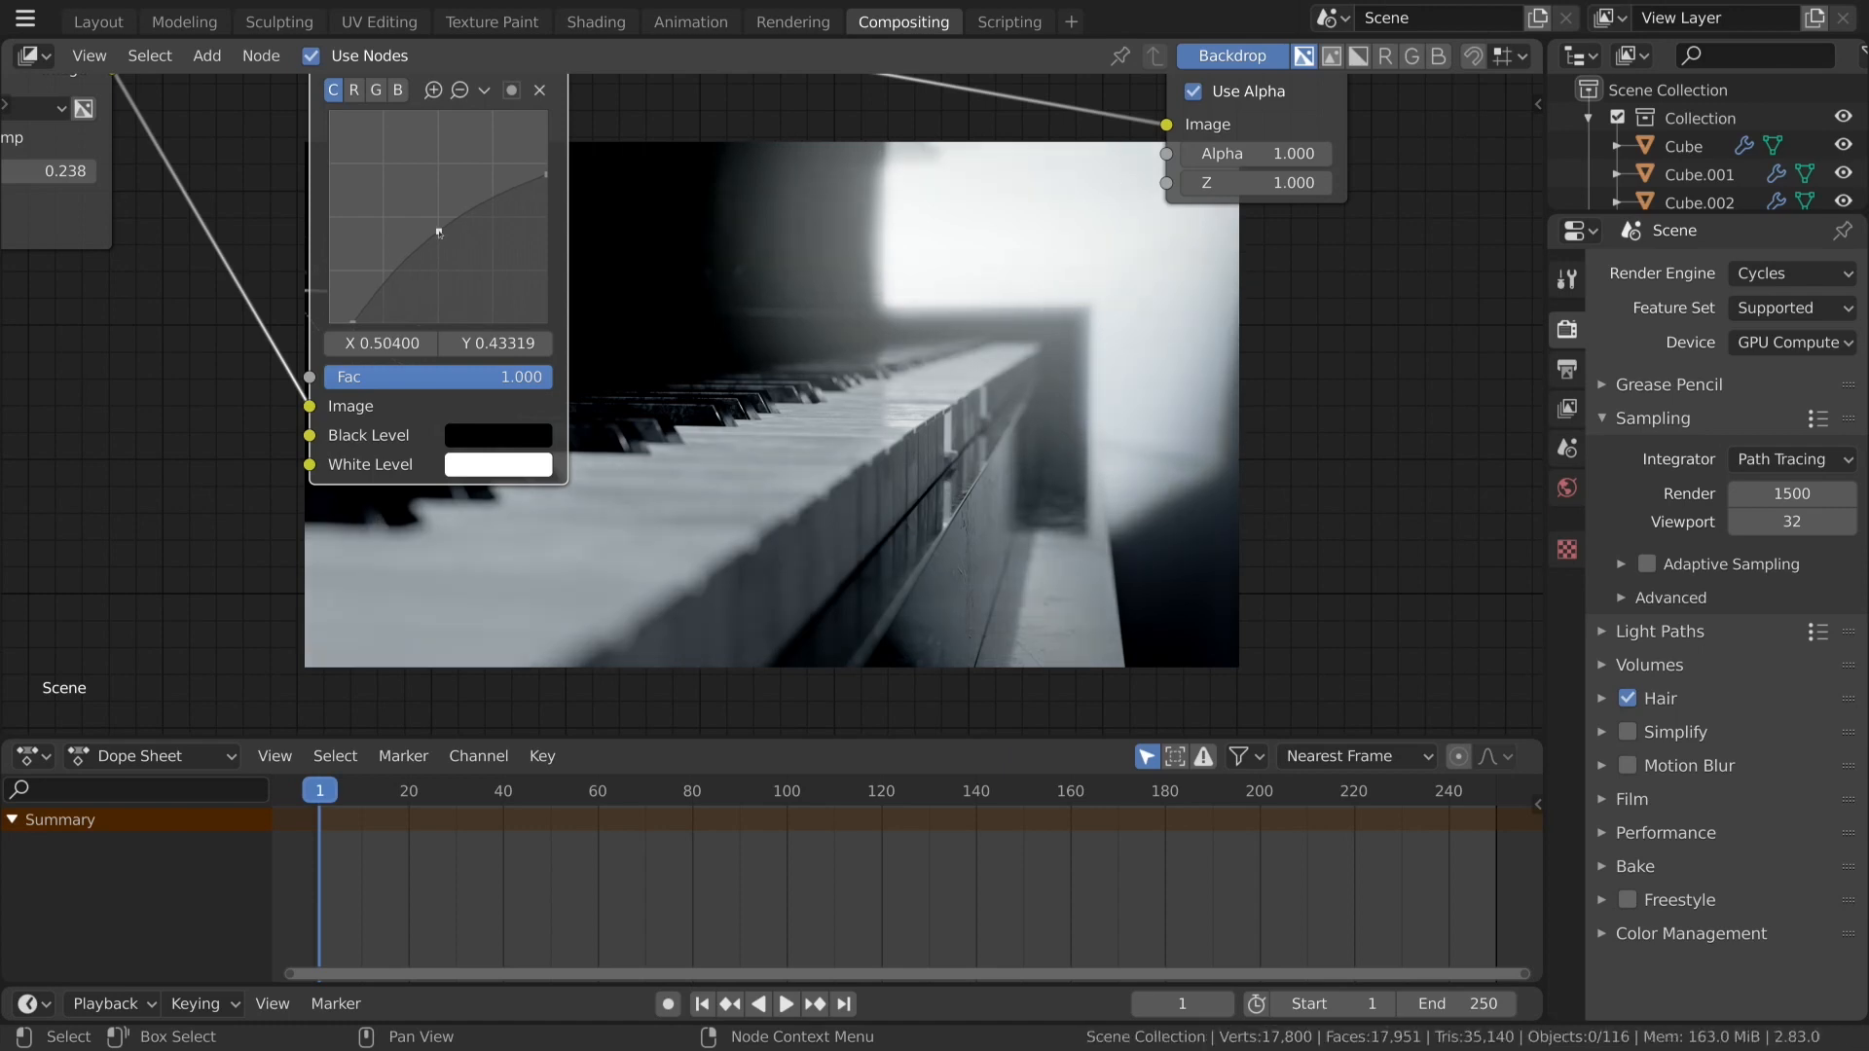
# Move the RGB Curves node closer to the lower Add node and mute it to compare the image without it.
pyautogui.scroll(-2, 682, 187)
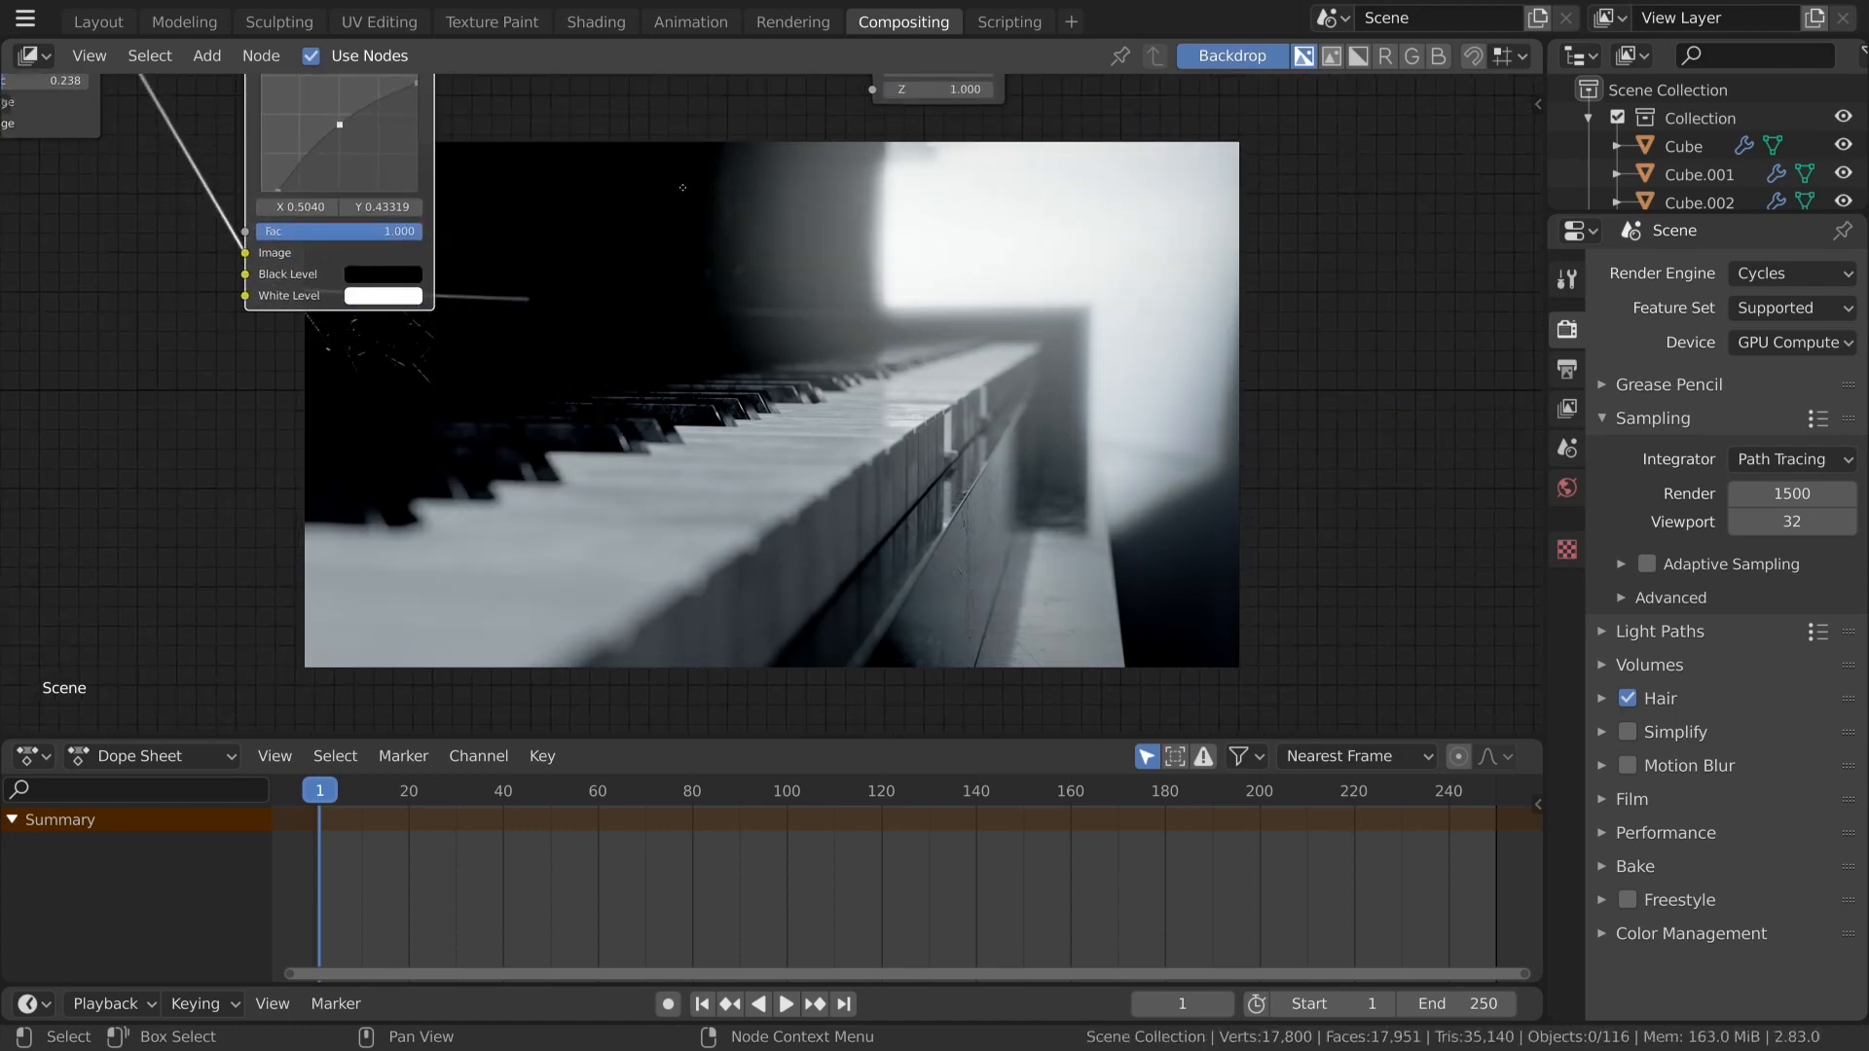
pyautogui.moveTo(682, 187); pyautogui.dragTo(909, 557, button='middle')
pyautogui.scroll(-4, 909, 557)
pyautogui.scroll(4, 909, 557)
pyautogui.moveTo(579, 303); pyautogui.dragTo(504, 273)
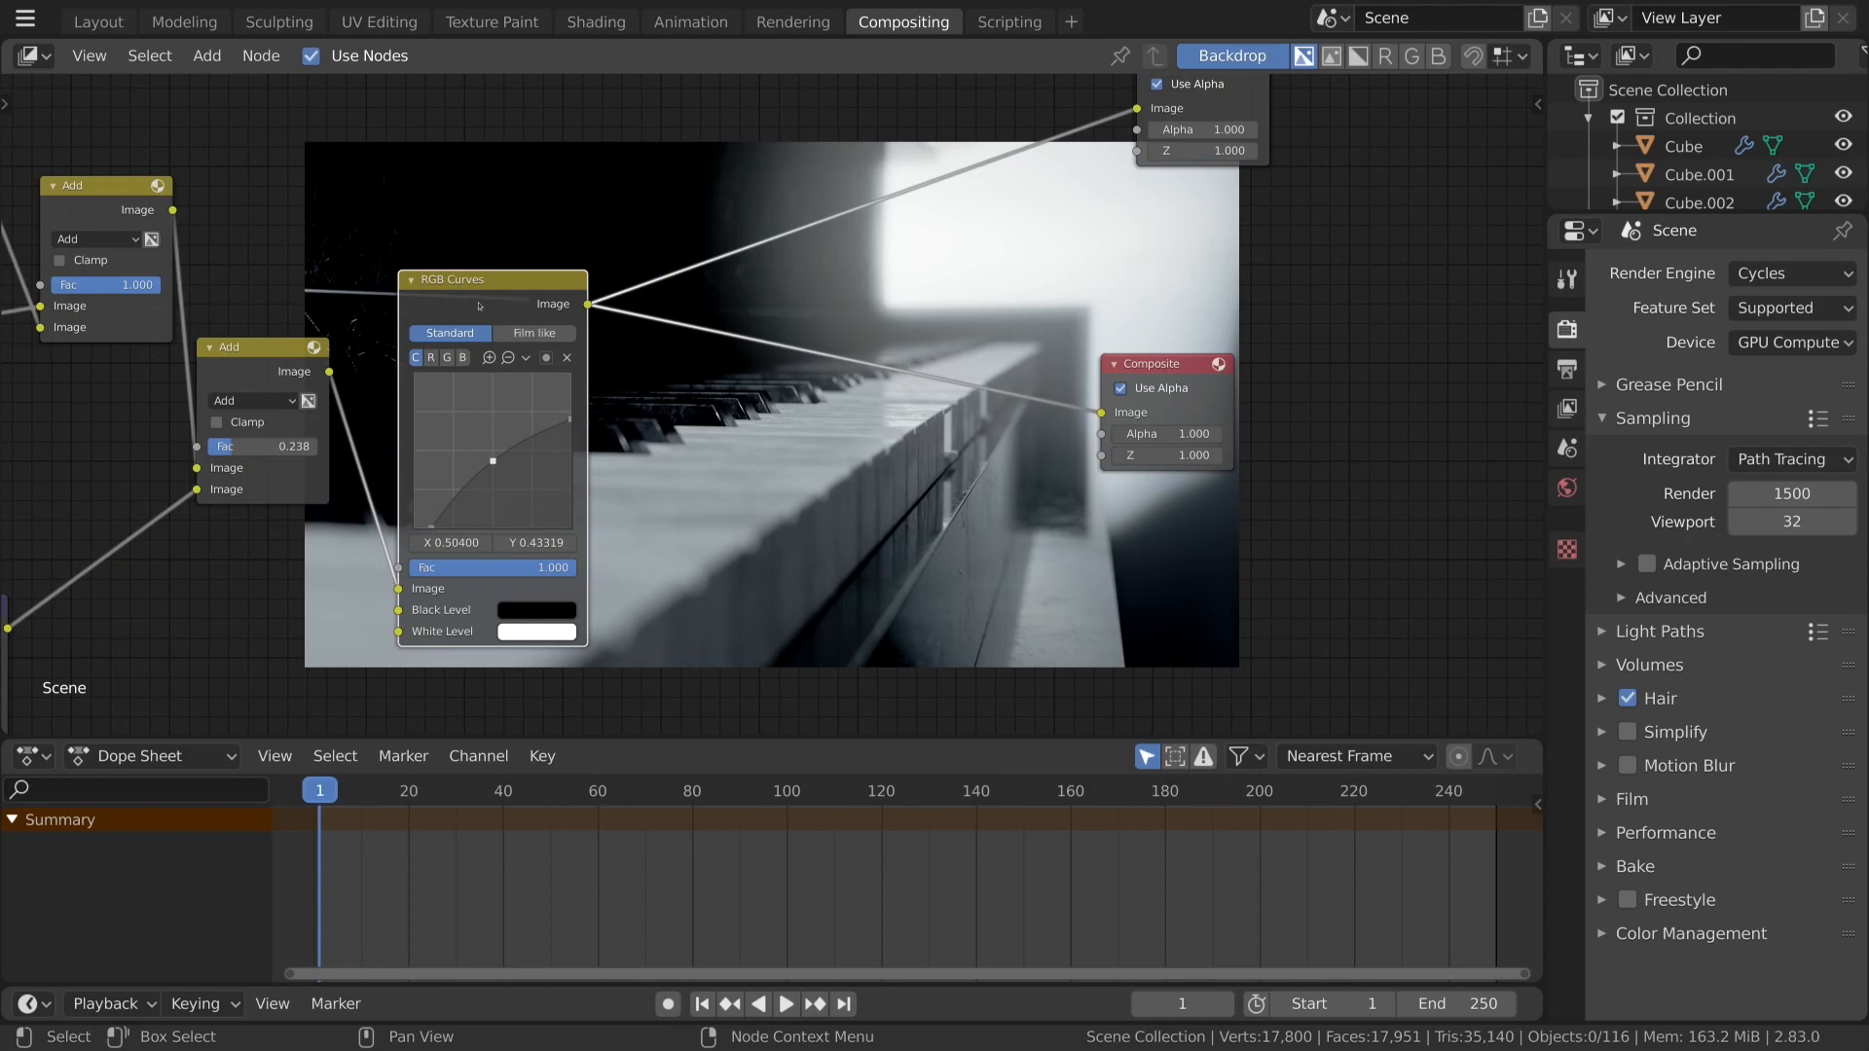
pyautogui.press('m')
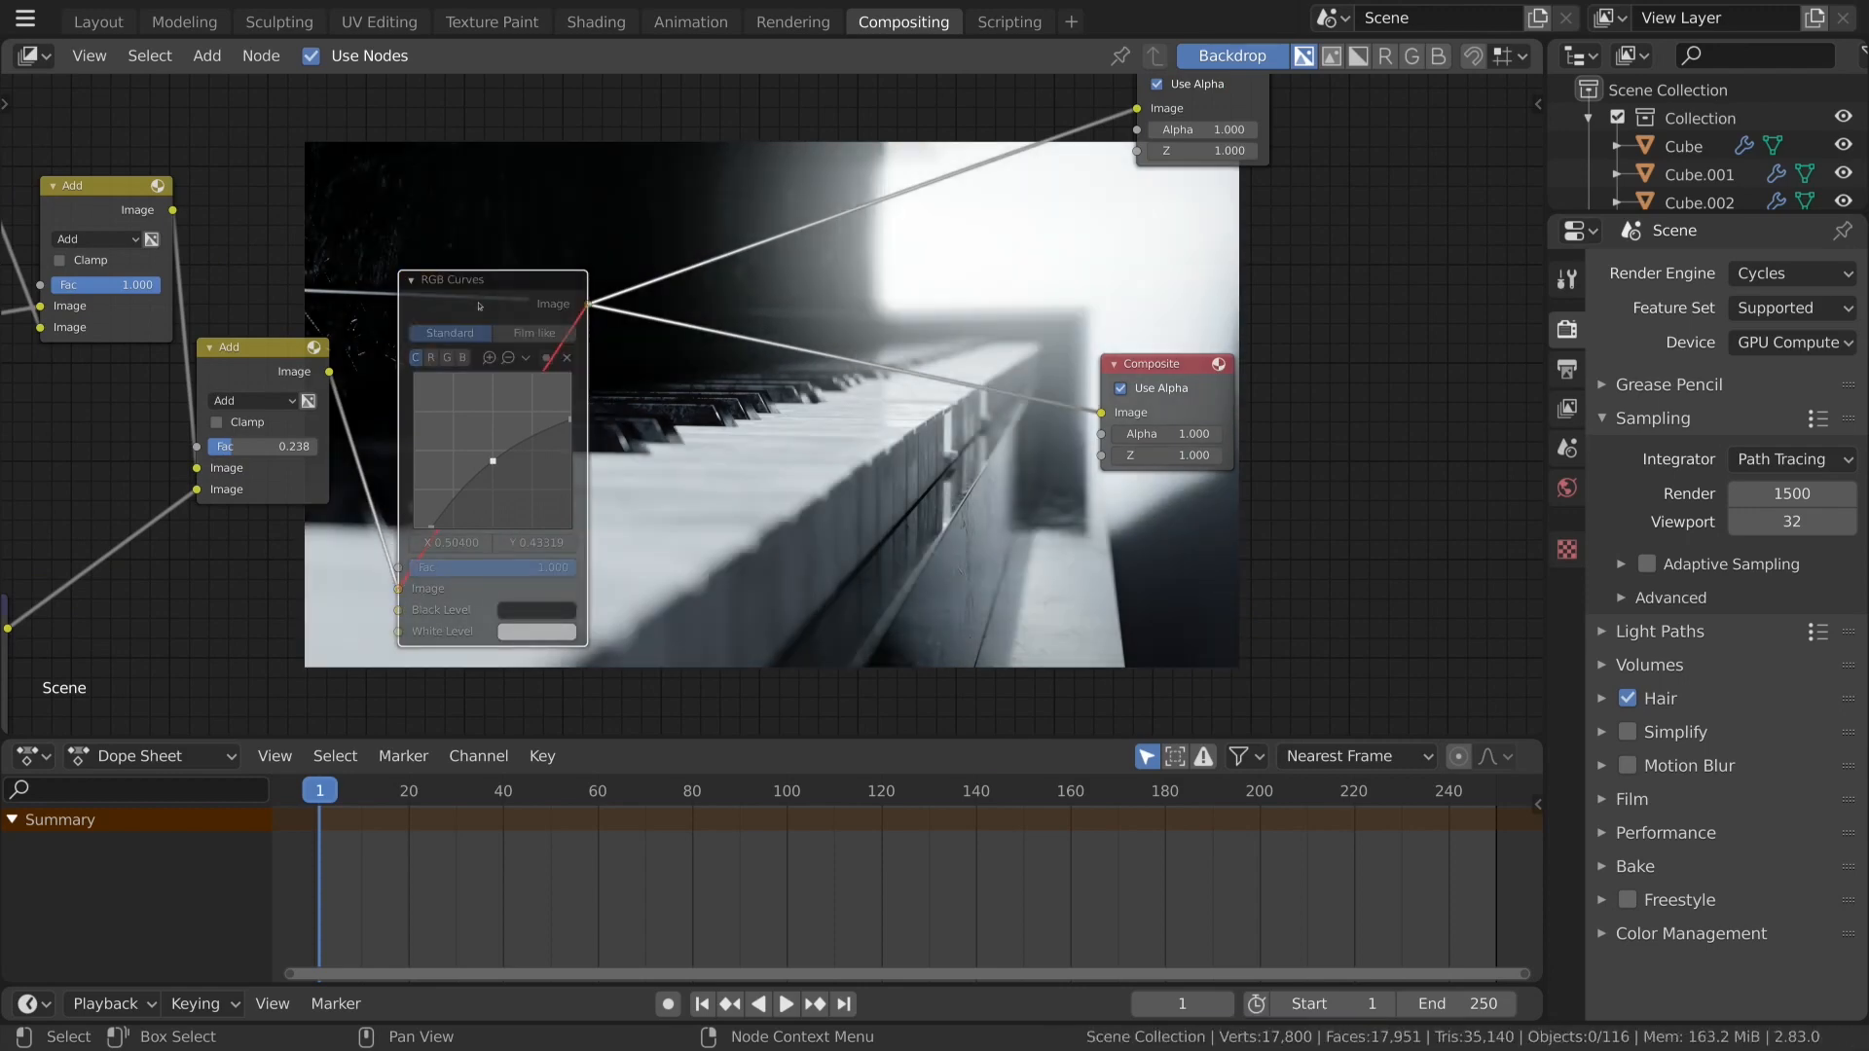
# Delete the RGB Curves node, shift the lower Add node toward the outputs and connect it to the Viewer.
pyautogui.scroll(-2, 478, 305)
pyautogui.press('x')
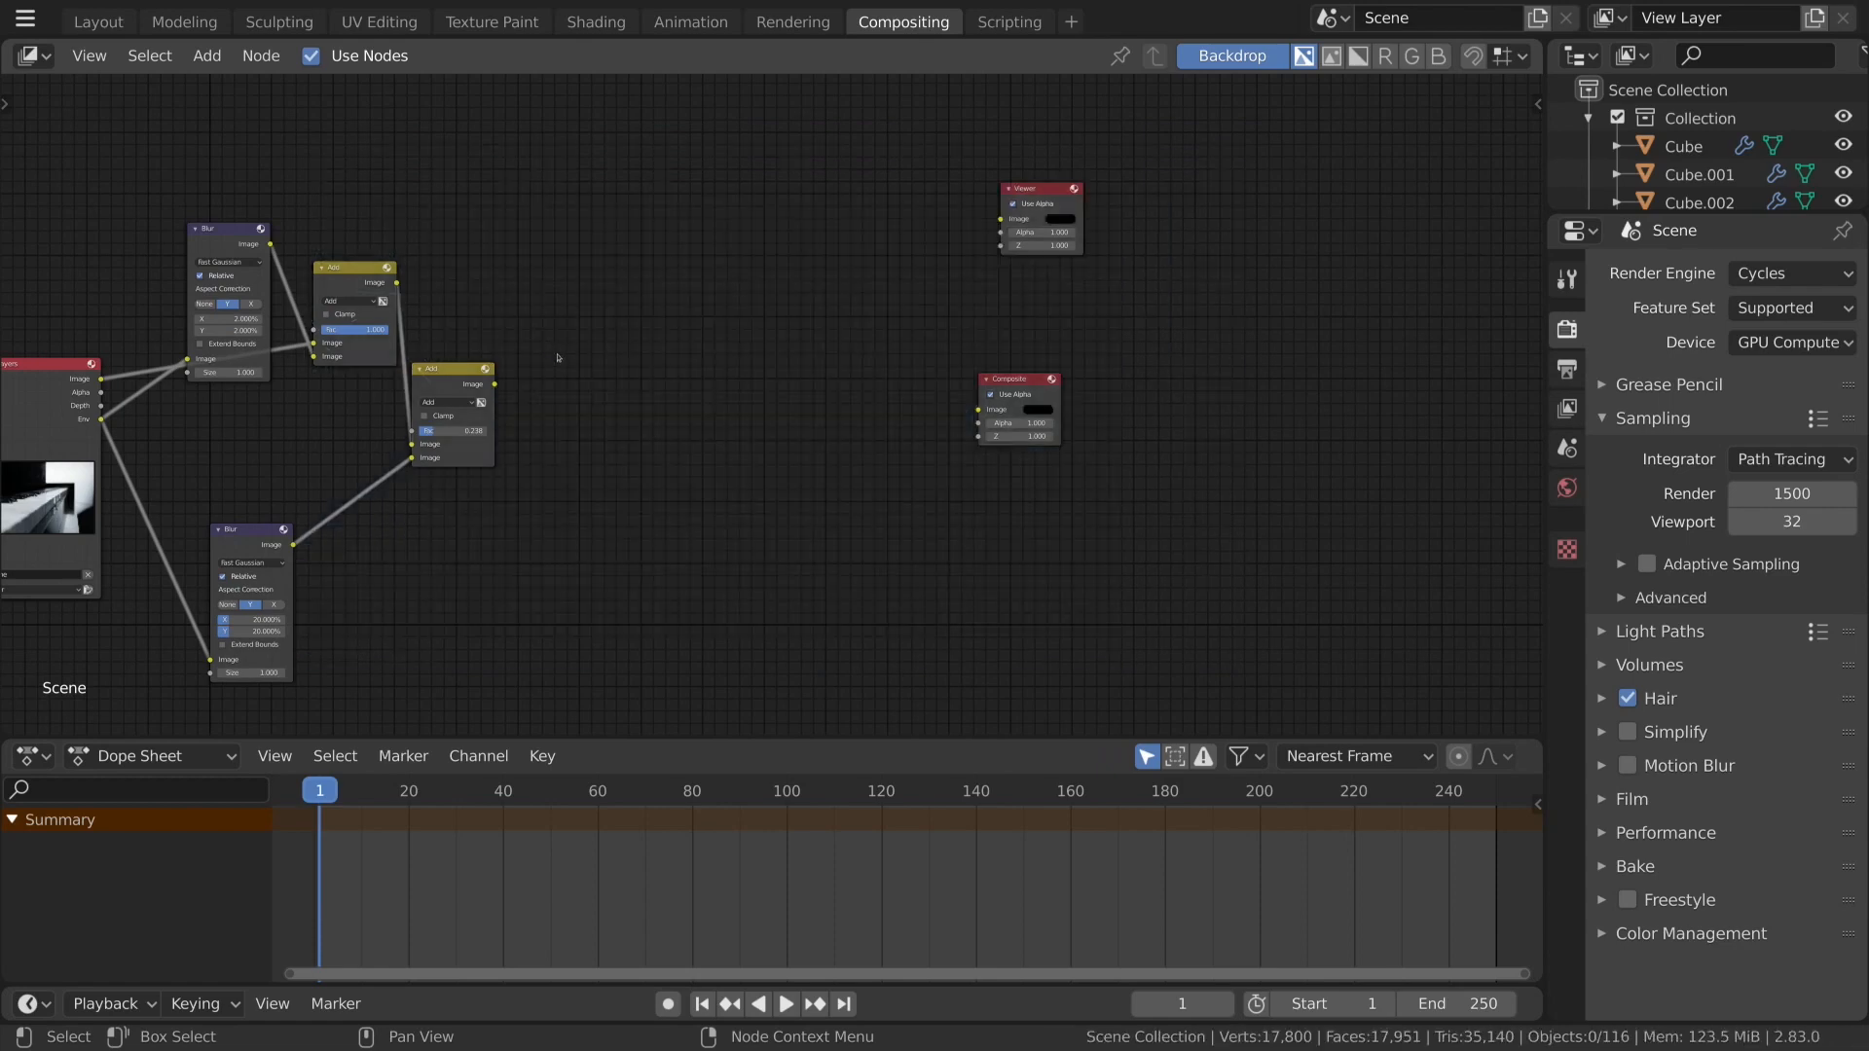
pyautogui.moveTo(475, 383); pyautogui.dragTo(552, 377)
pyautogui.keyDown('ctrl'); pyautogui.keyDown('shift'); pyautogui.click(552, 376); pyautogui.keyUp('shift'); pyautogui.keyUp('ctrl')
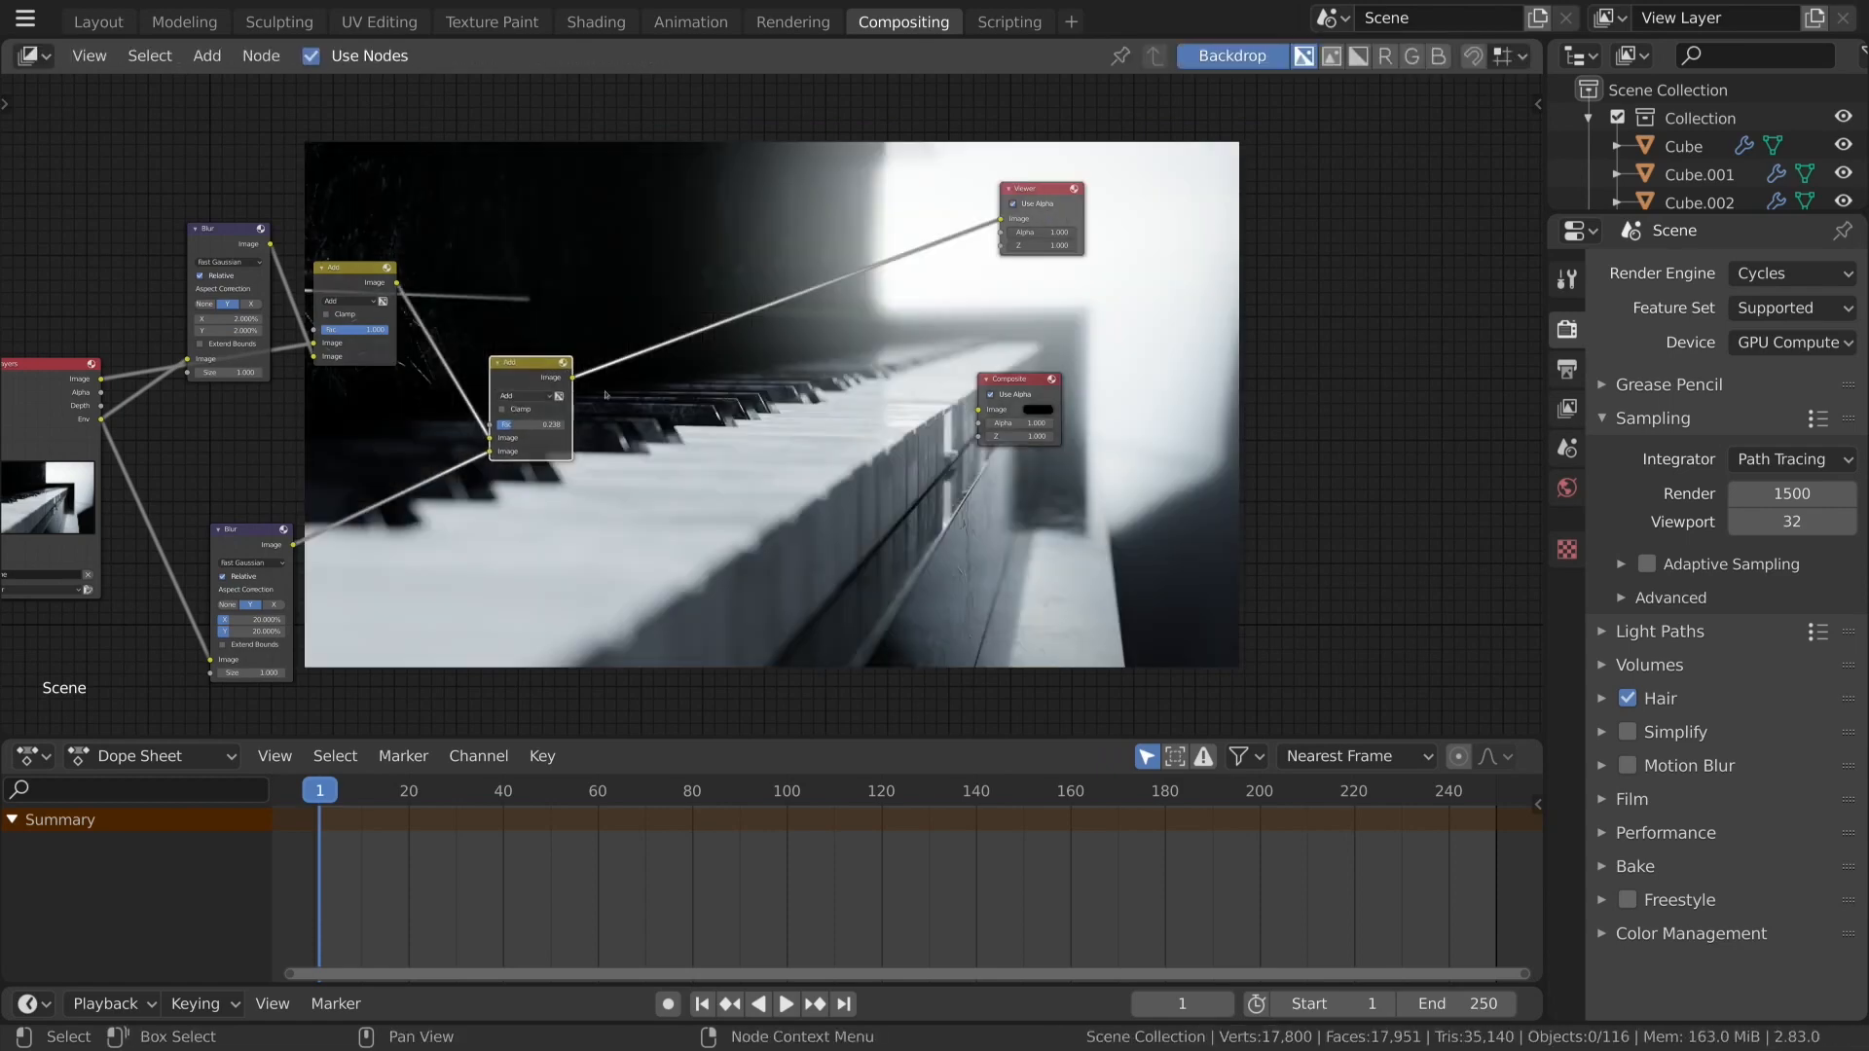
# Insert a Color Balance node on the link between the lower Add and Viewer nodes.
pyautogui.scroll(1, 727, 455)
pyautogui.moveTo(727, 456); pyautogui.dragTo(721, 513, button='middle')
pyautogui.scroll(1, 600, 456)
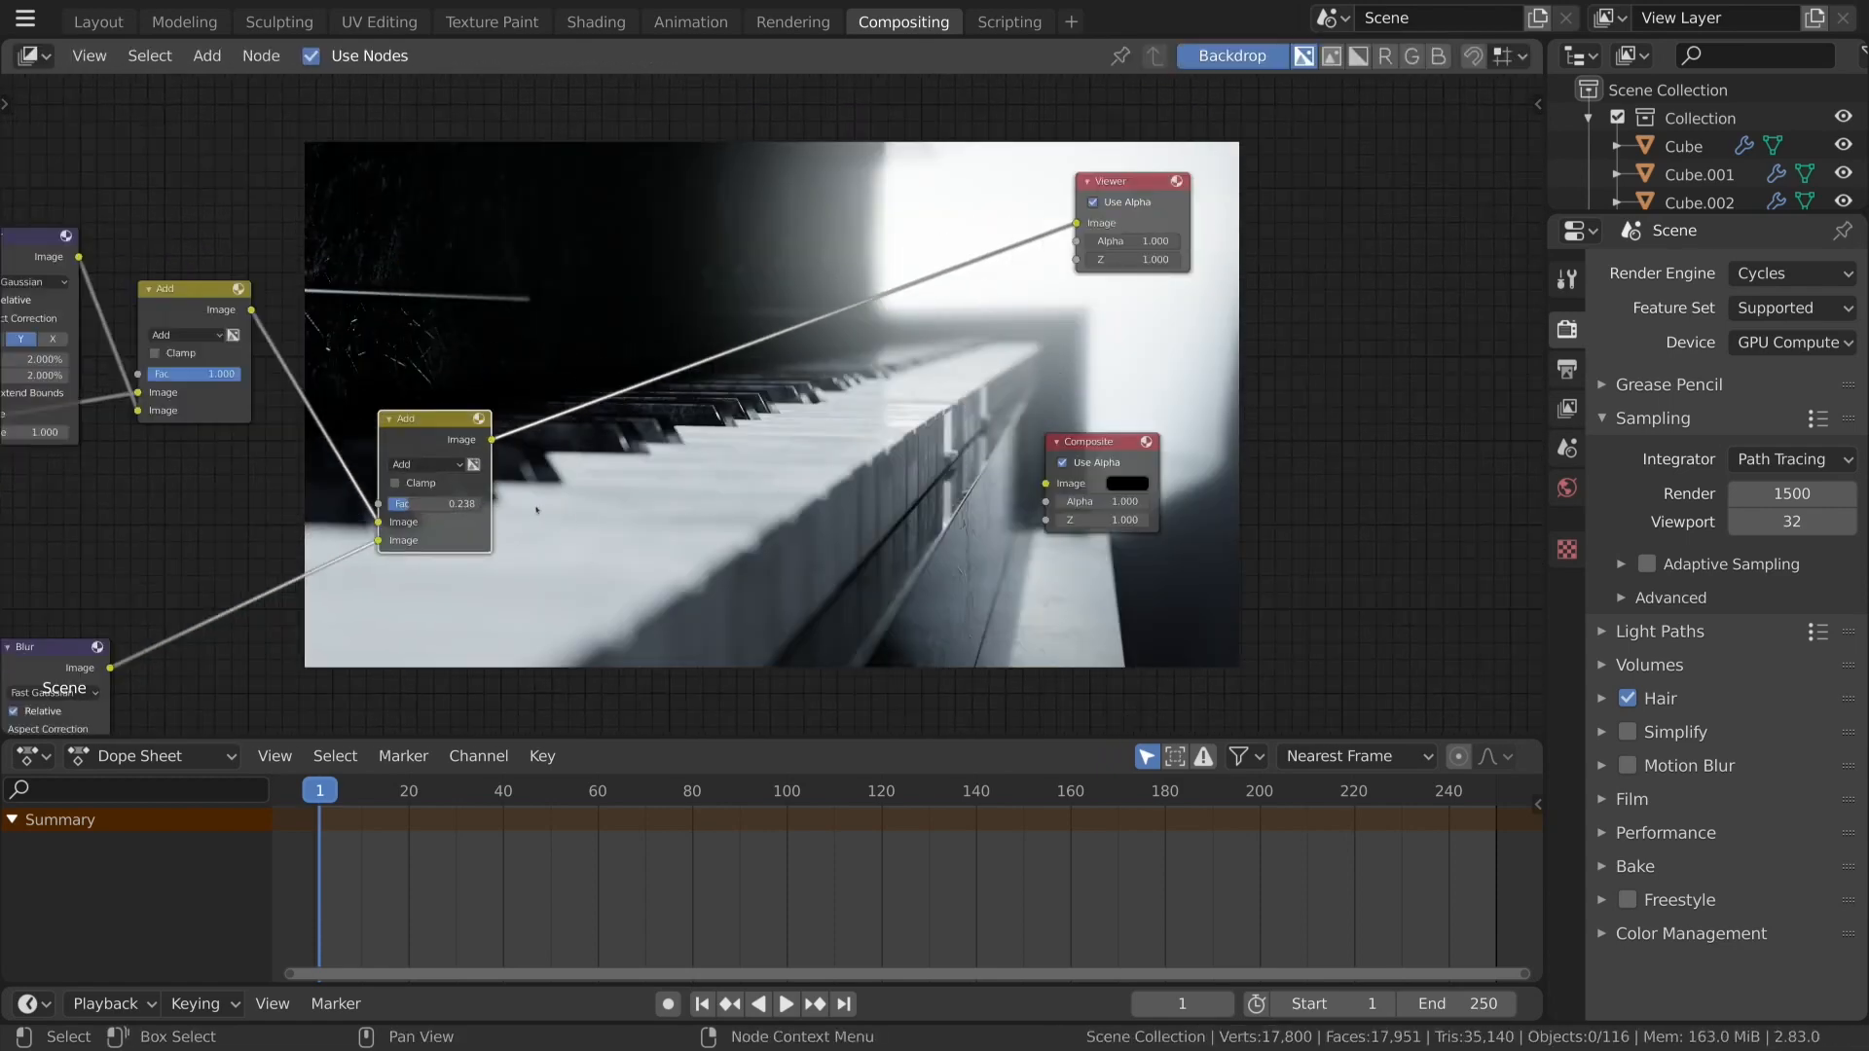
pyautogui.hotkey('shift', 'a')
pyautogui.moveTo(614, 576)
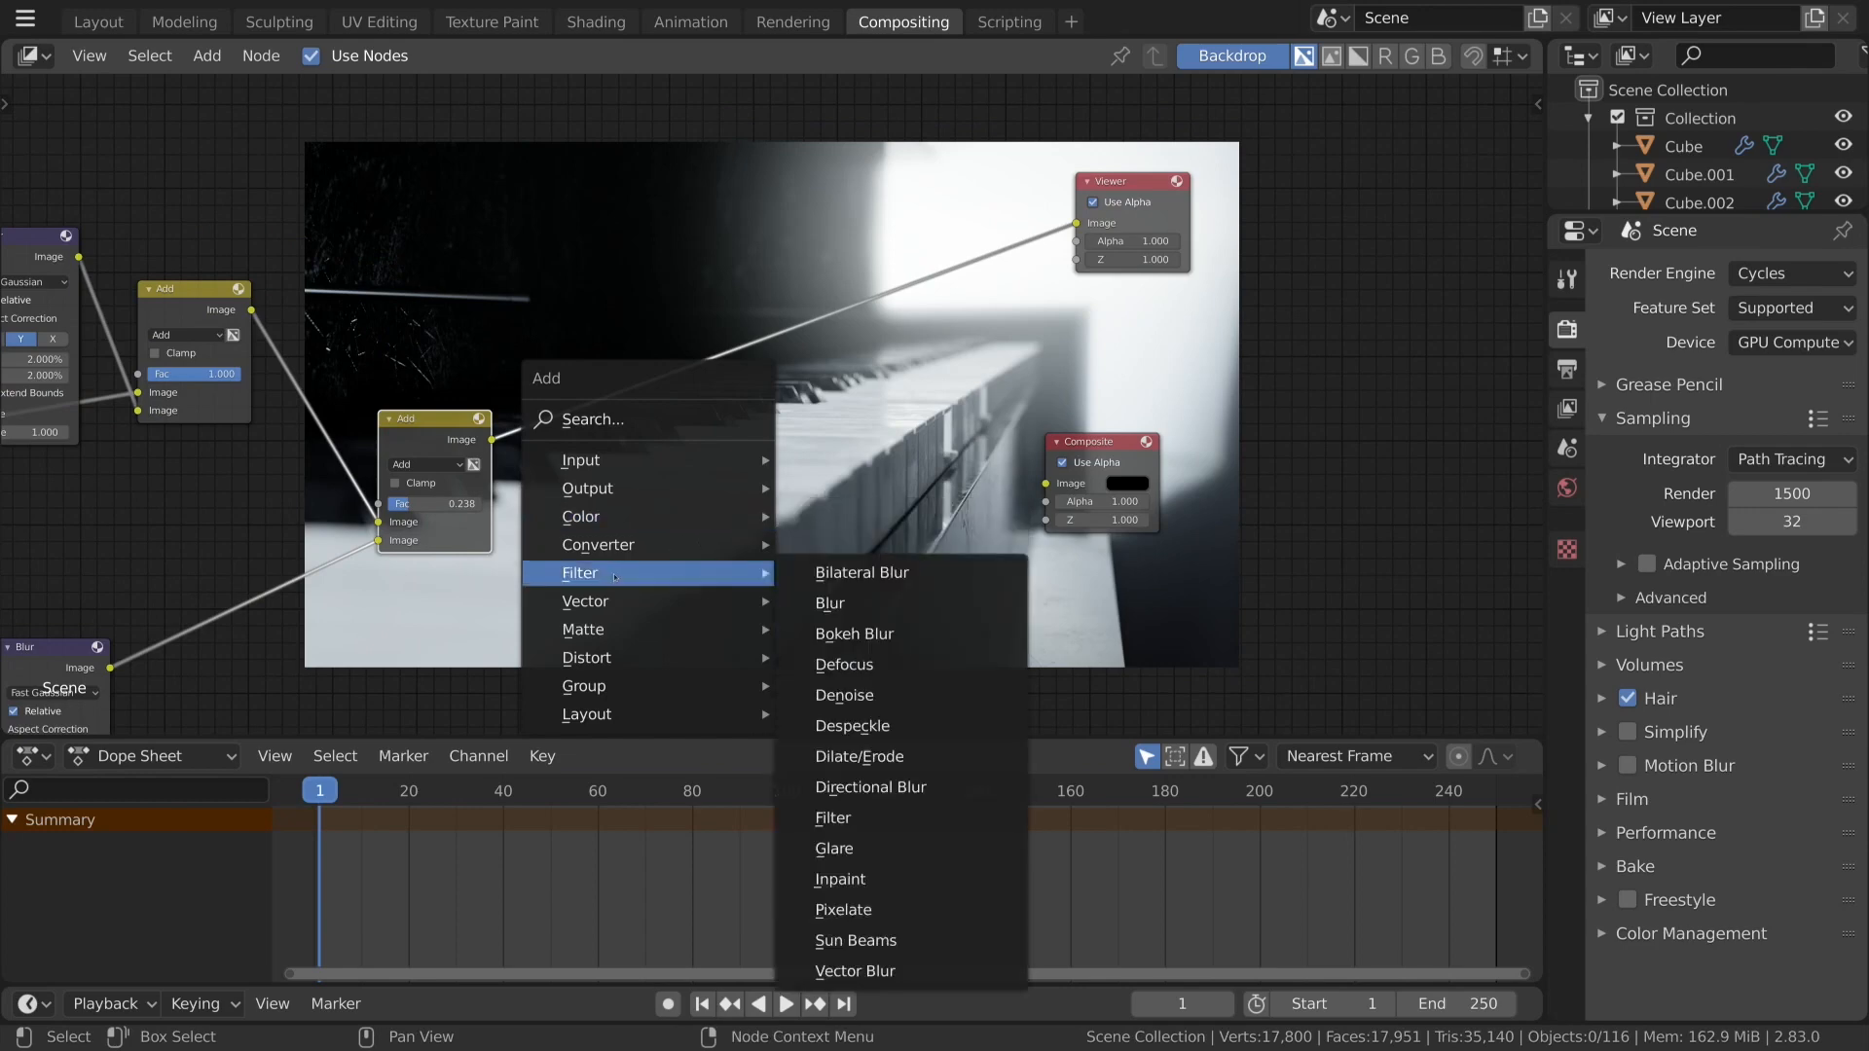
pyautogui.moveTo(661, 600)
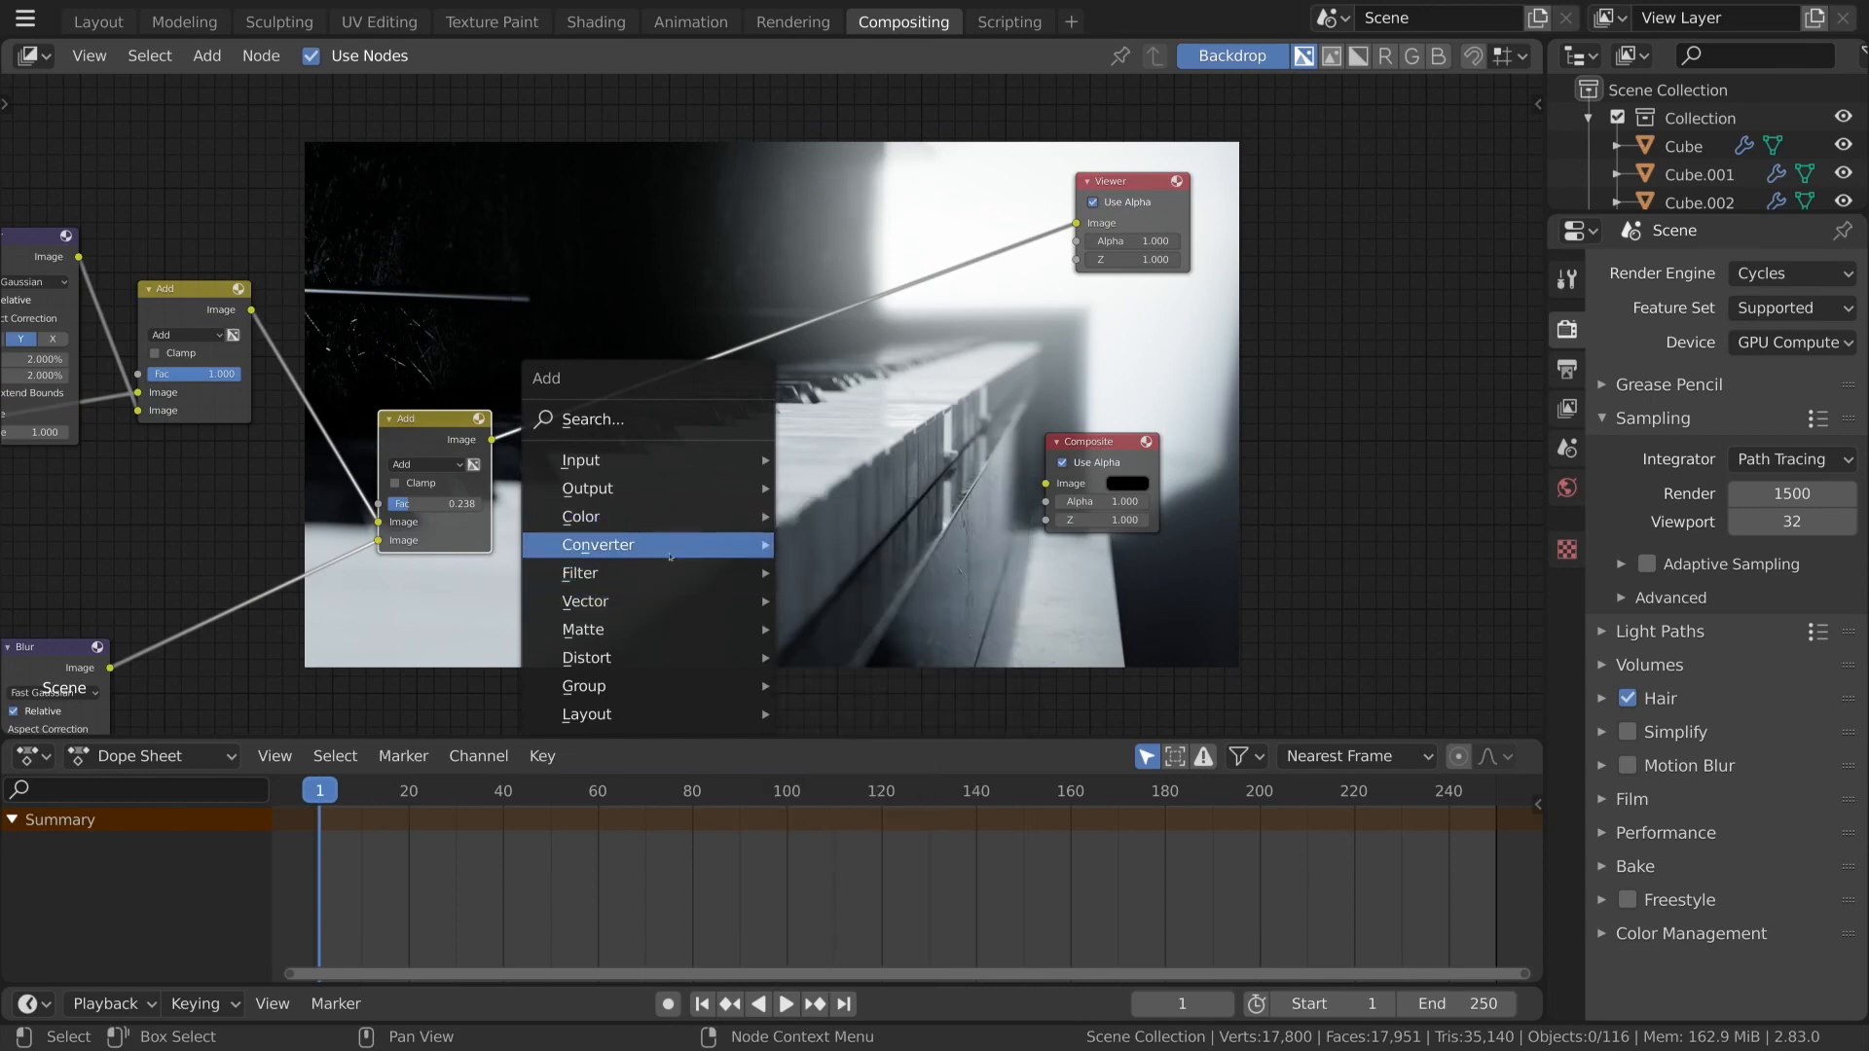
pyautogui.moveTo(670, 556)
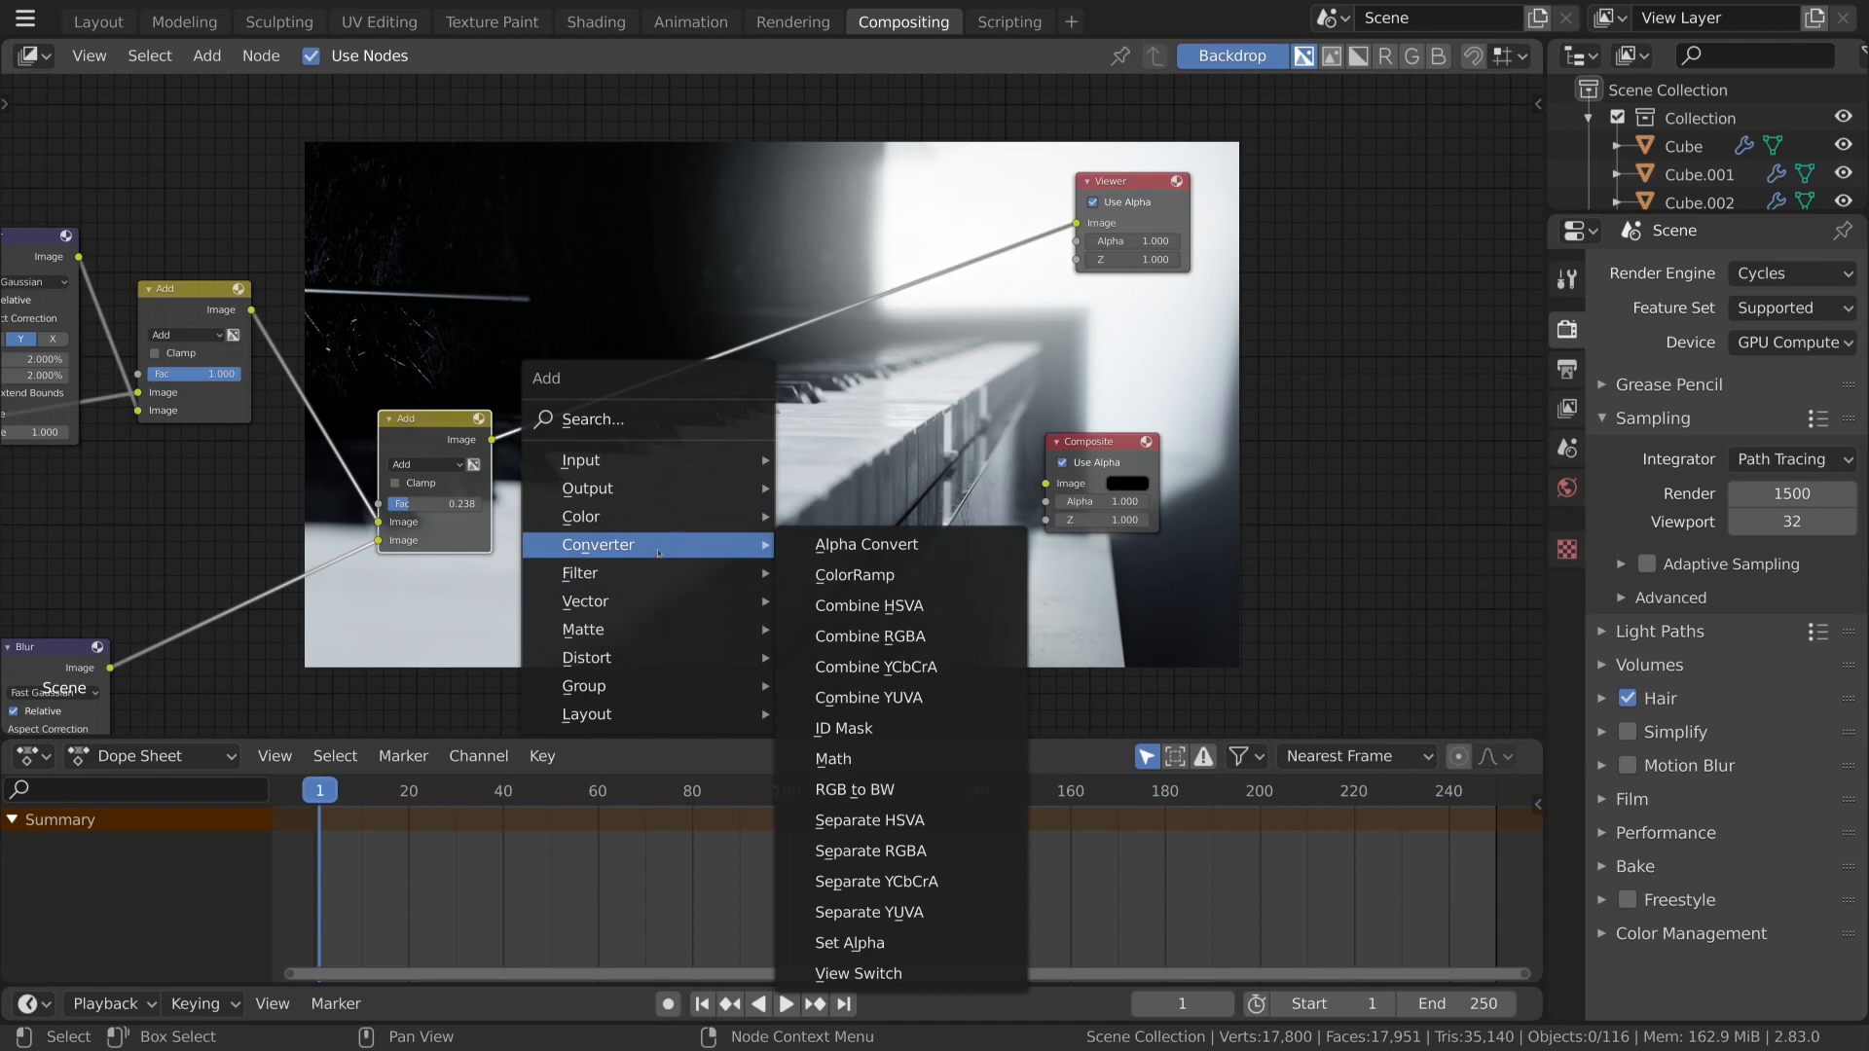
pyautogui.moveTo(637, 527)
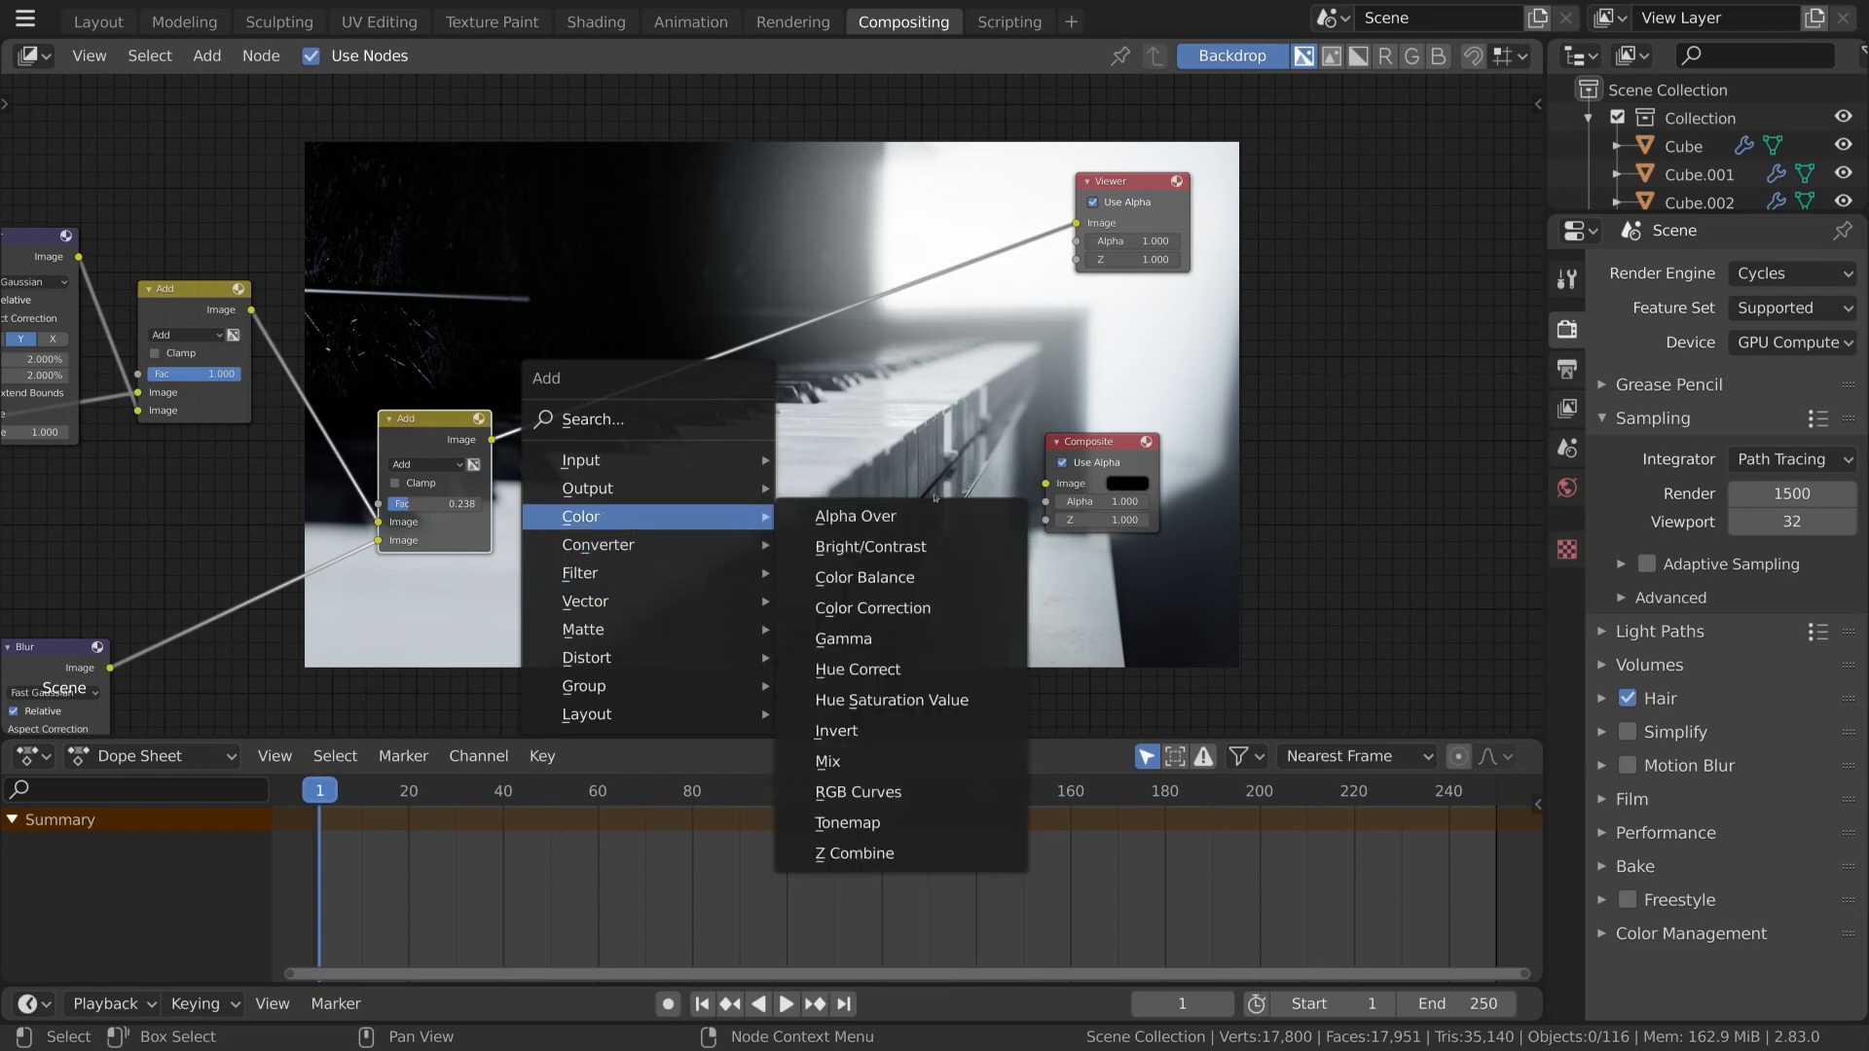
pyautogui.click(822, 577)
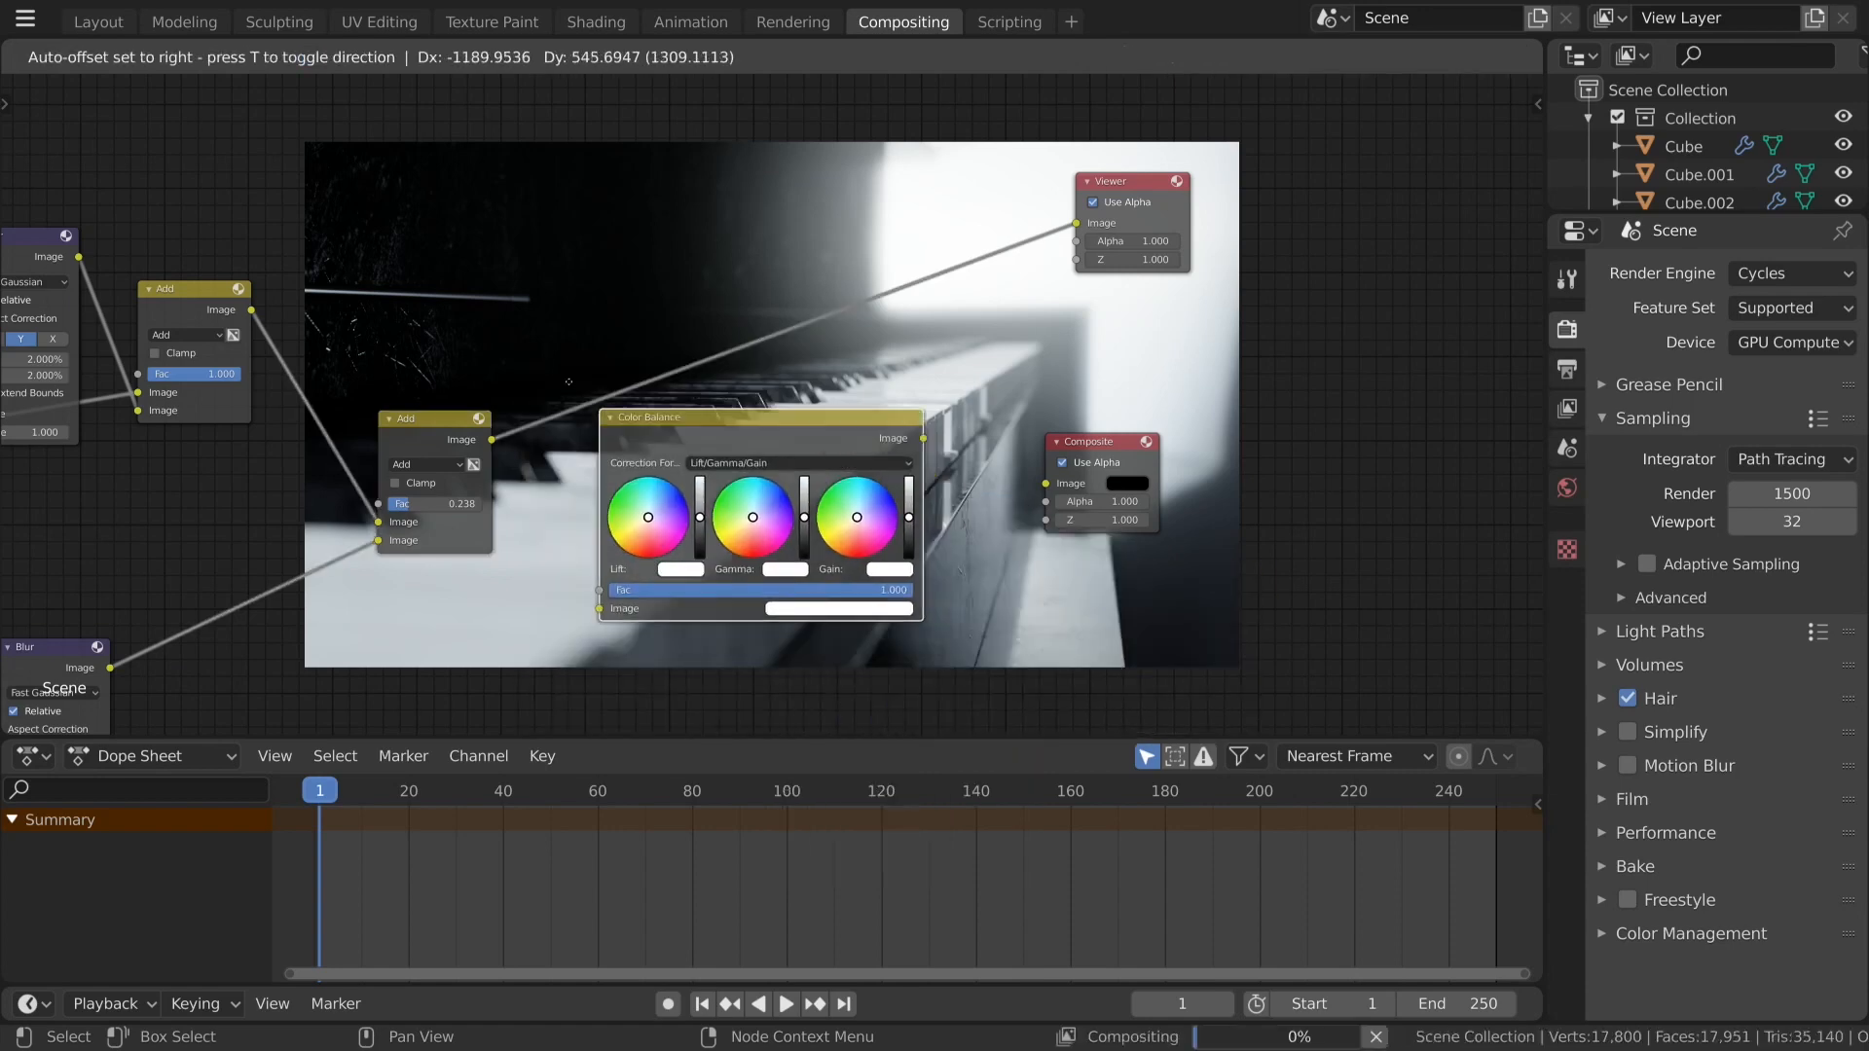
pyautogui.click(545, 363)
# Tint the Color Balance Gamma and Gain wheels slightly toward cool blue.
pyautogui.scroll(2, 612, 631)
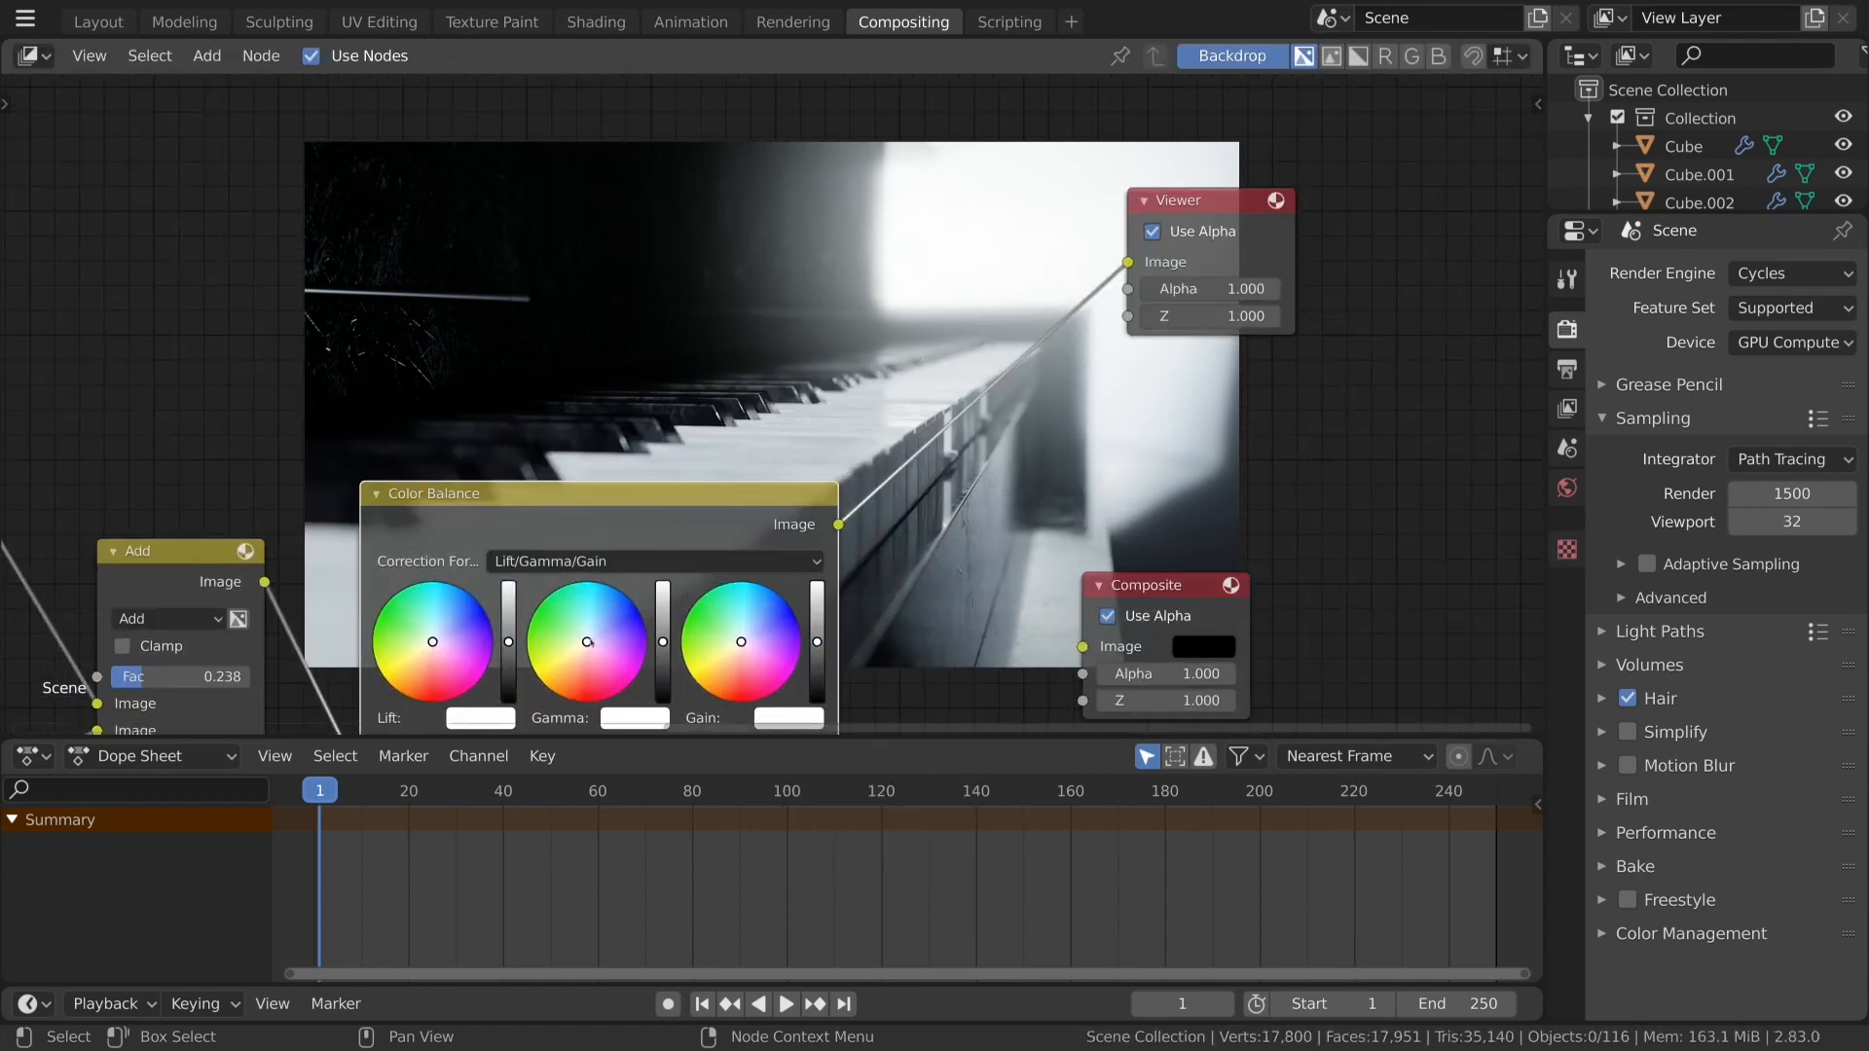
pyautogui.moveTo(590, 644); pyautogui.dragTo(592, 635)
pyautogui.scroll(-2, 848, 541)
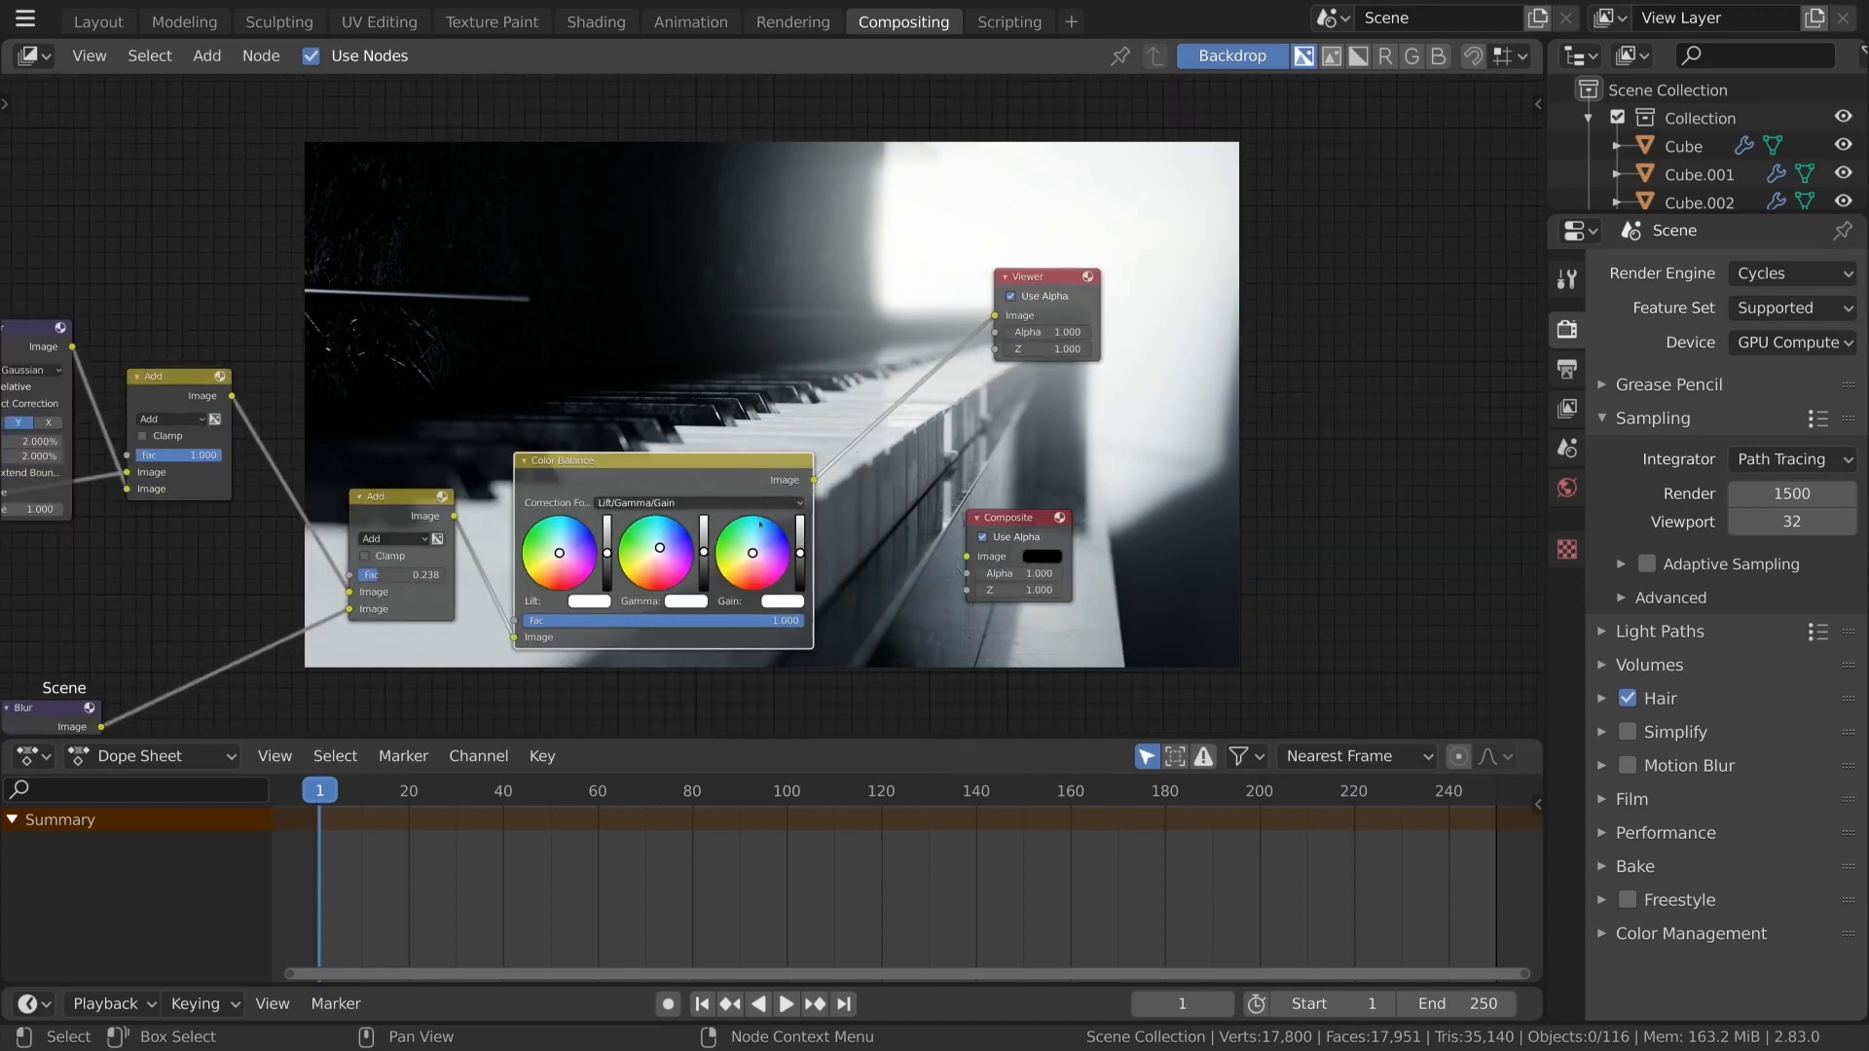
pyautogui.moveTo(665, 551); pyautogui.dragTo(664, 541)
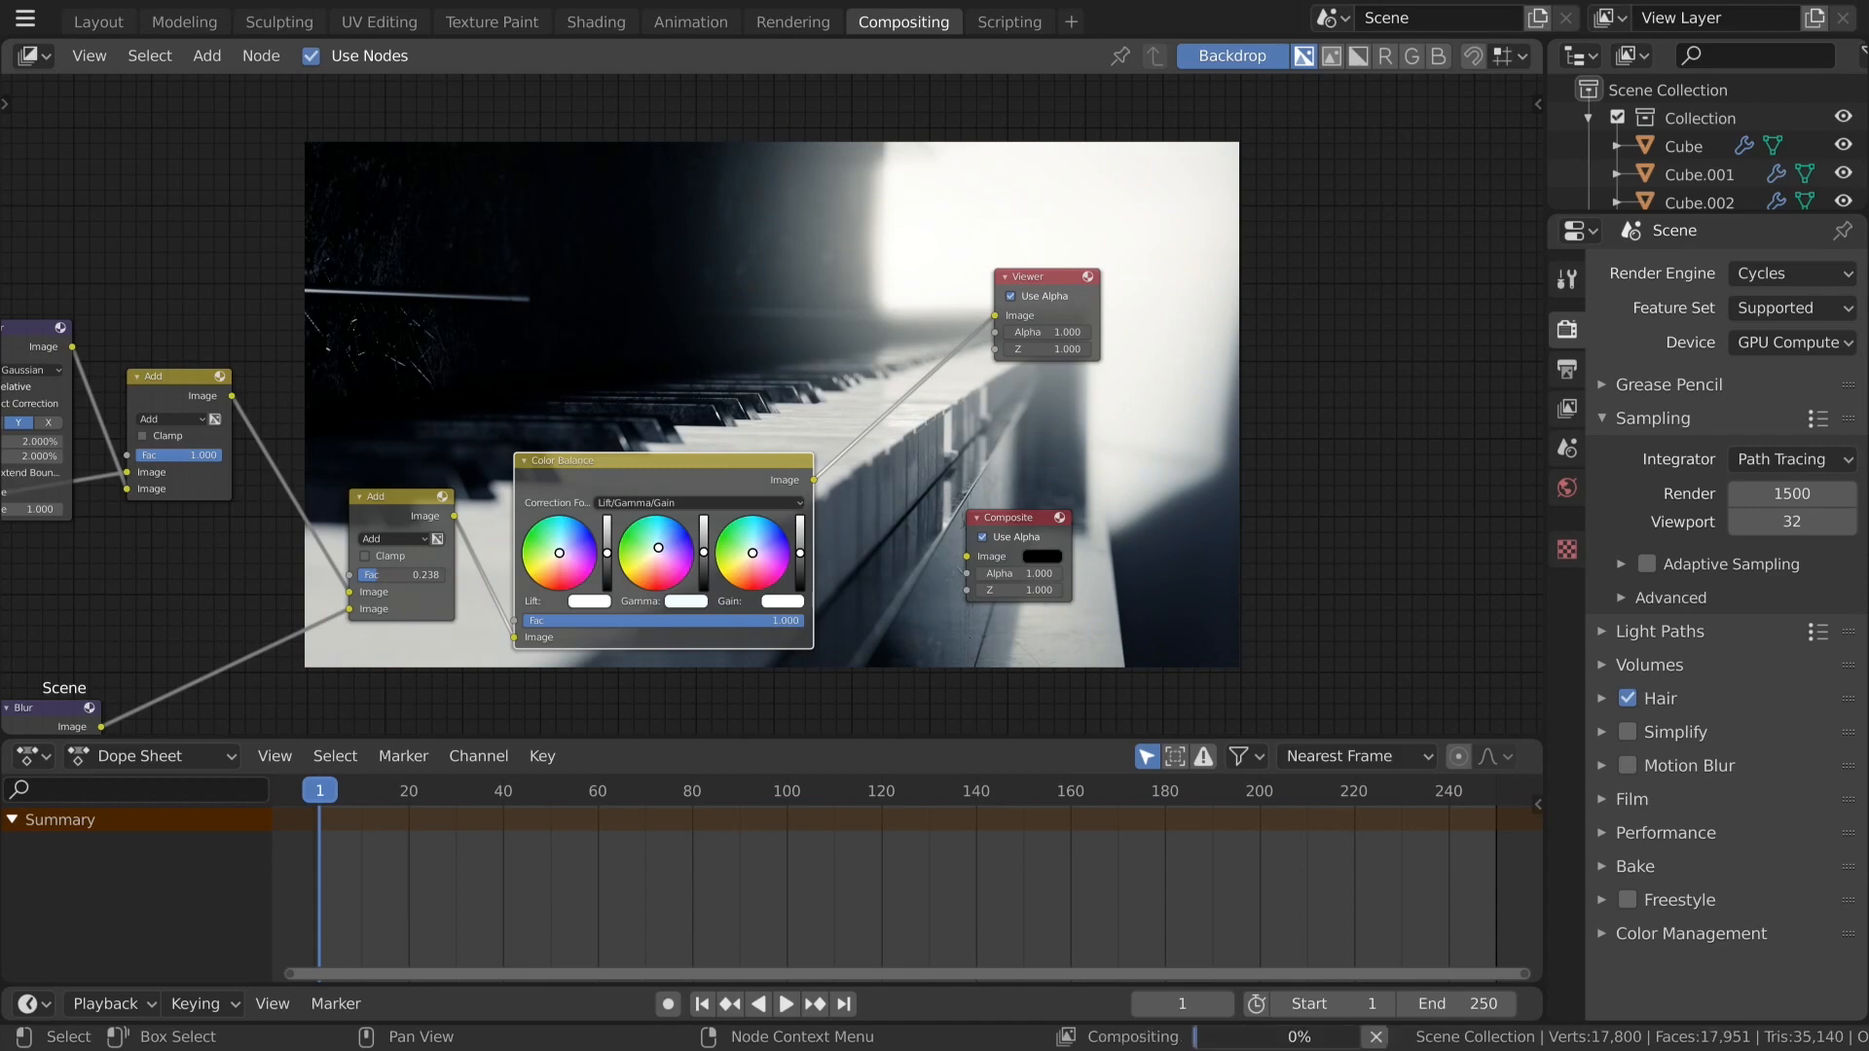
pyautogui.moveTo(758, 558); pyautogui.dragTo(755, 552)
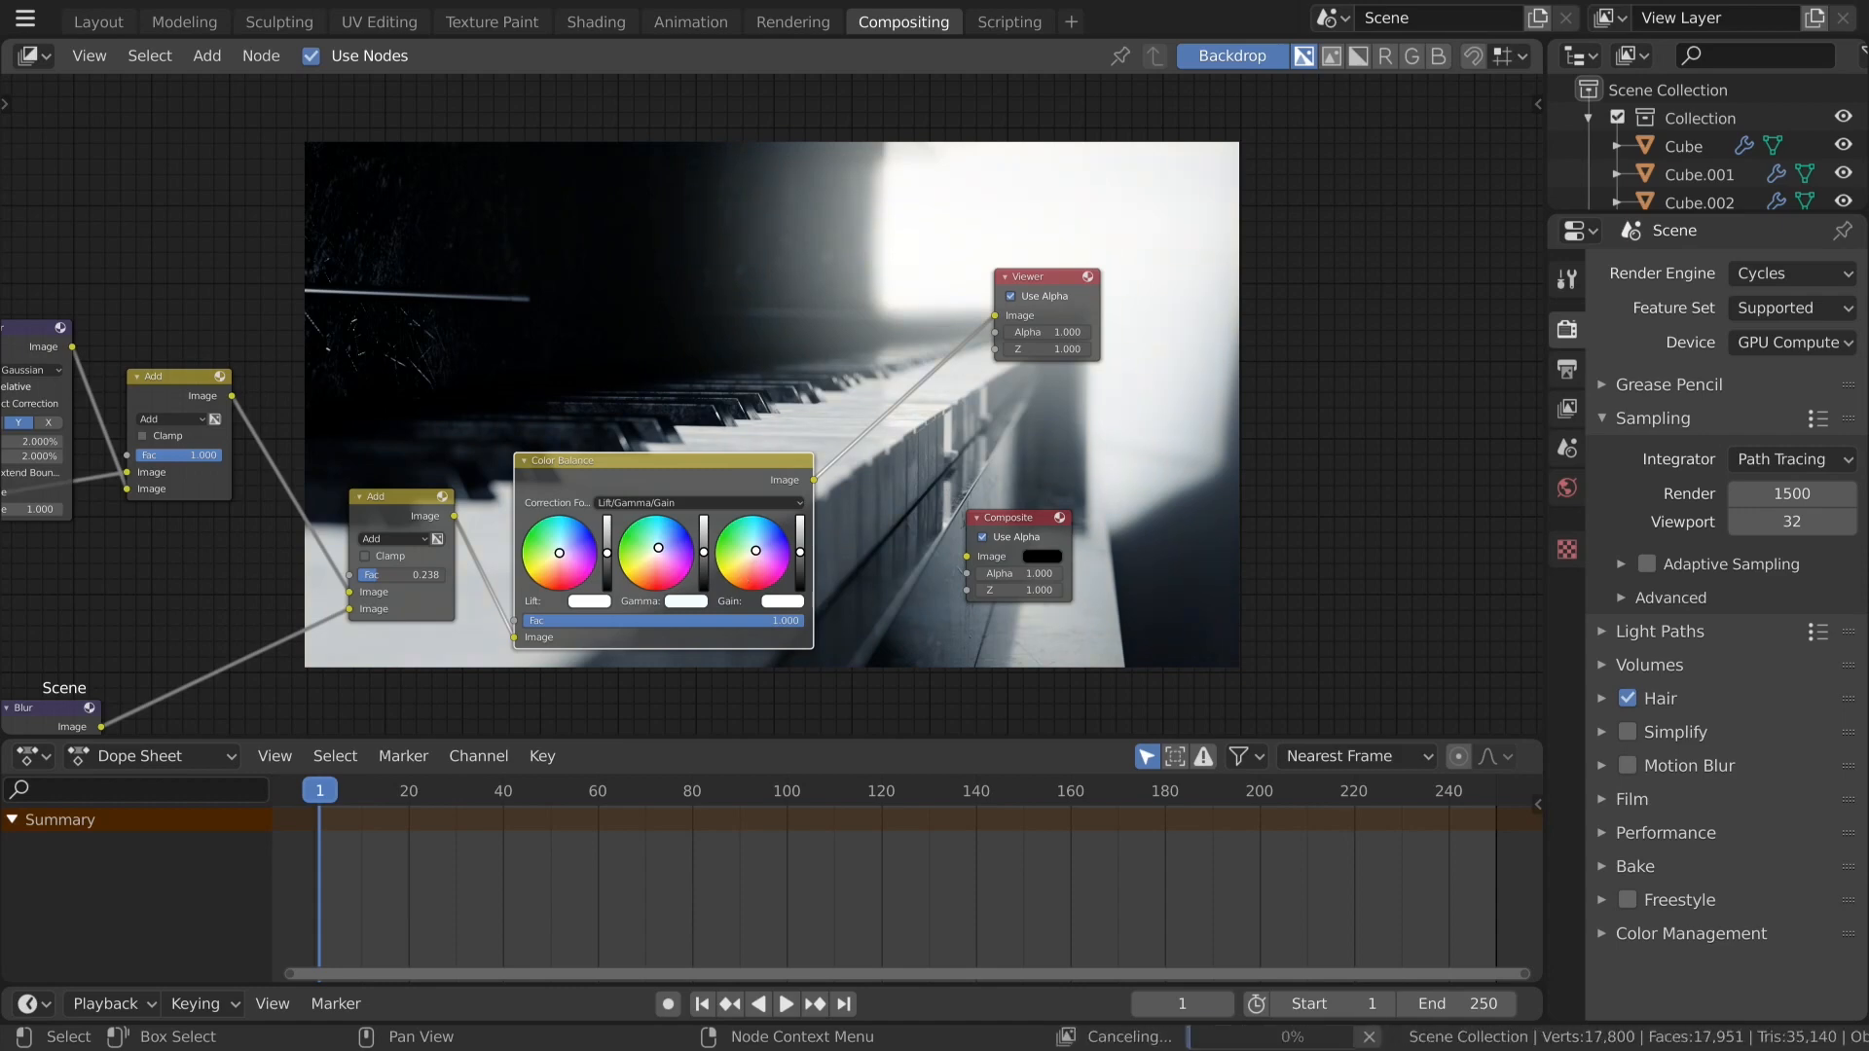
# Raise the Color Balance Lift brightness slightly to lighten the shadows.
pyautogui.scroll(-2, 768, 423)
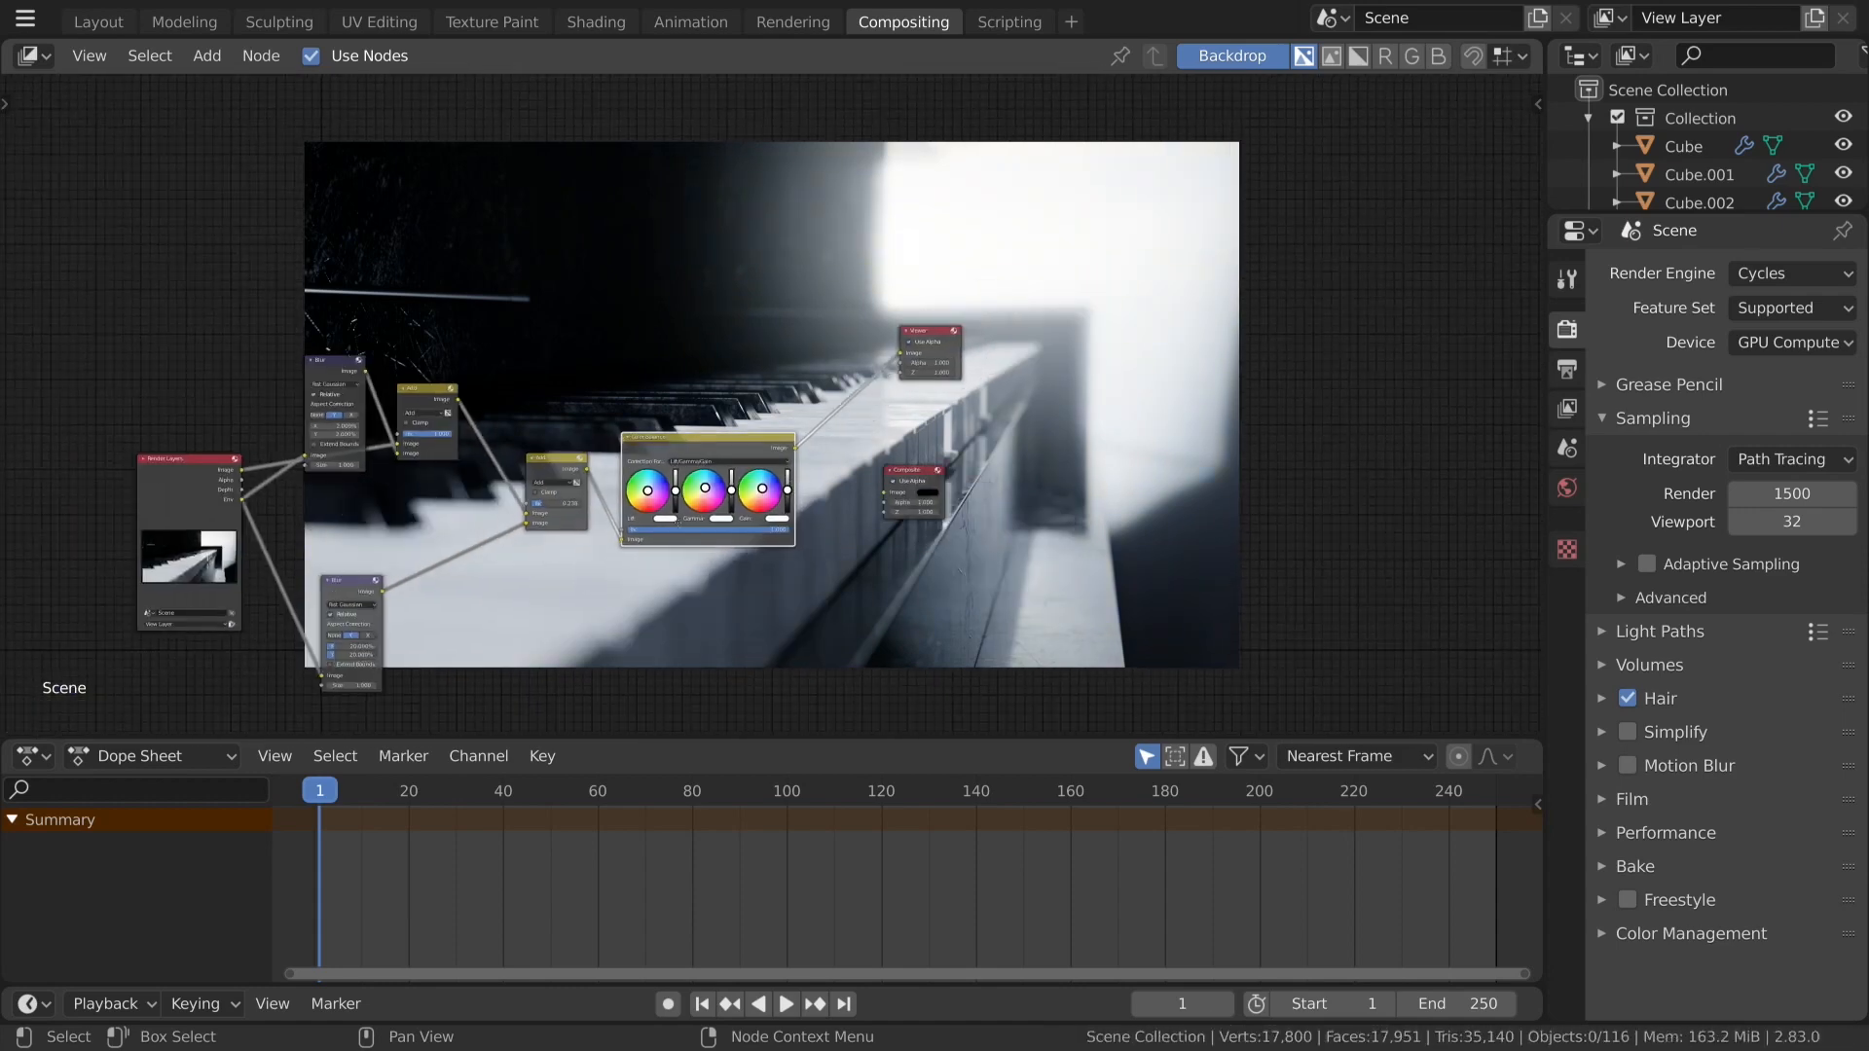
pyautogui.scroll(2, 768, 424)
pyautogui.moveTo(622, 380); pyautogui.dragTo(585, 428)
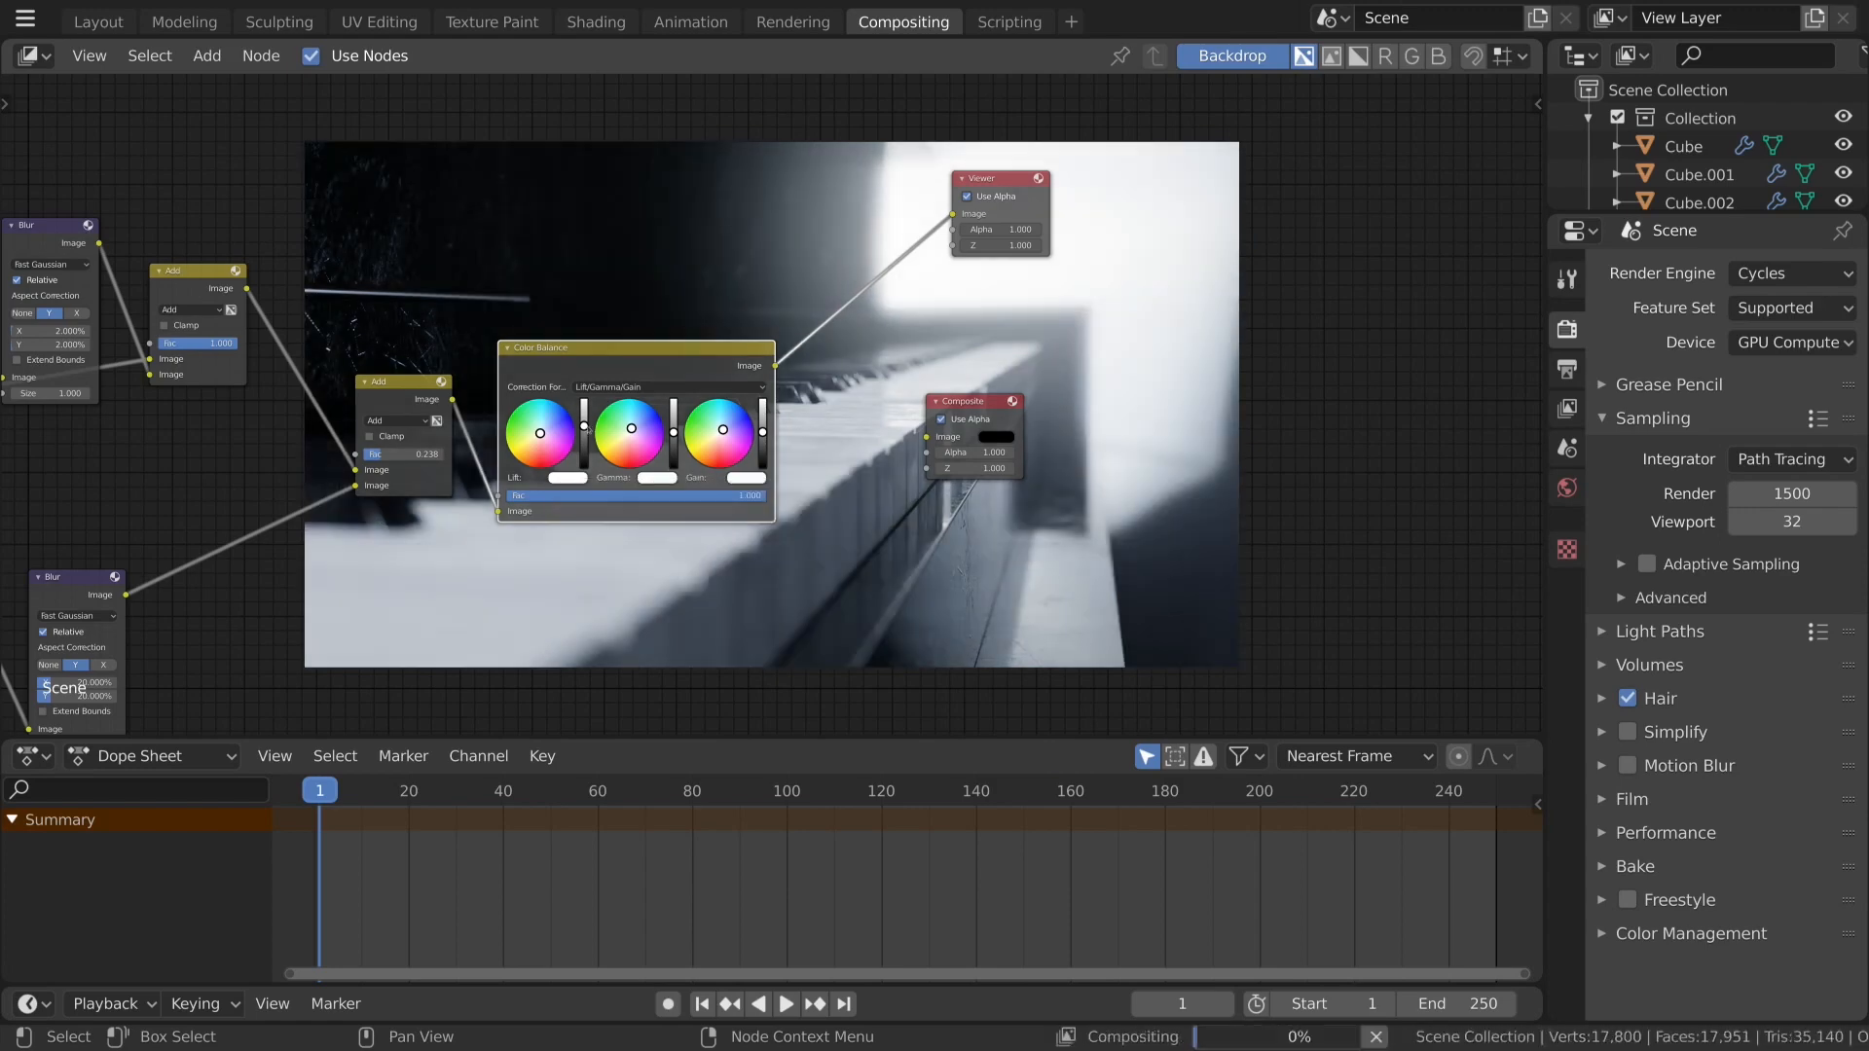
# Move the Composite node farther from Color Balance to leave room for another node.
pyautogui.scroll(-6, 654, 297)
pyautogui.moveTo(664, 270); pyautogui.dragTo(642, 506, button='middle')
pyautogui.moveTo(727, 642); pyautogui.dragTo(734, 427, button='middle')
pyautogui.scroll(6, 762, 434)
pyautogui.scroll(3, 764, 436)
pyautogui.scroll(-5, 774, 443)
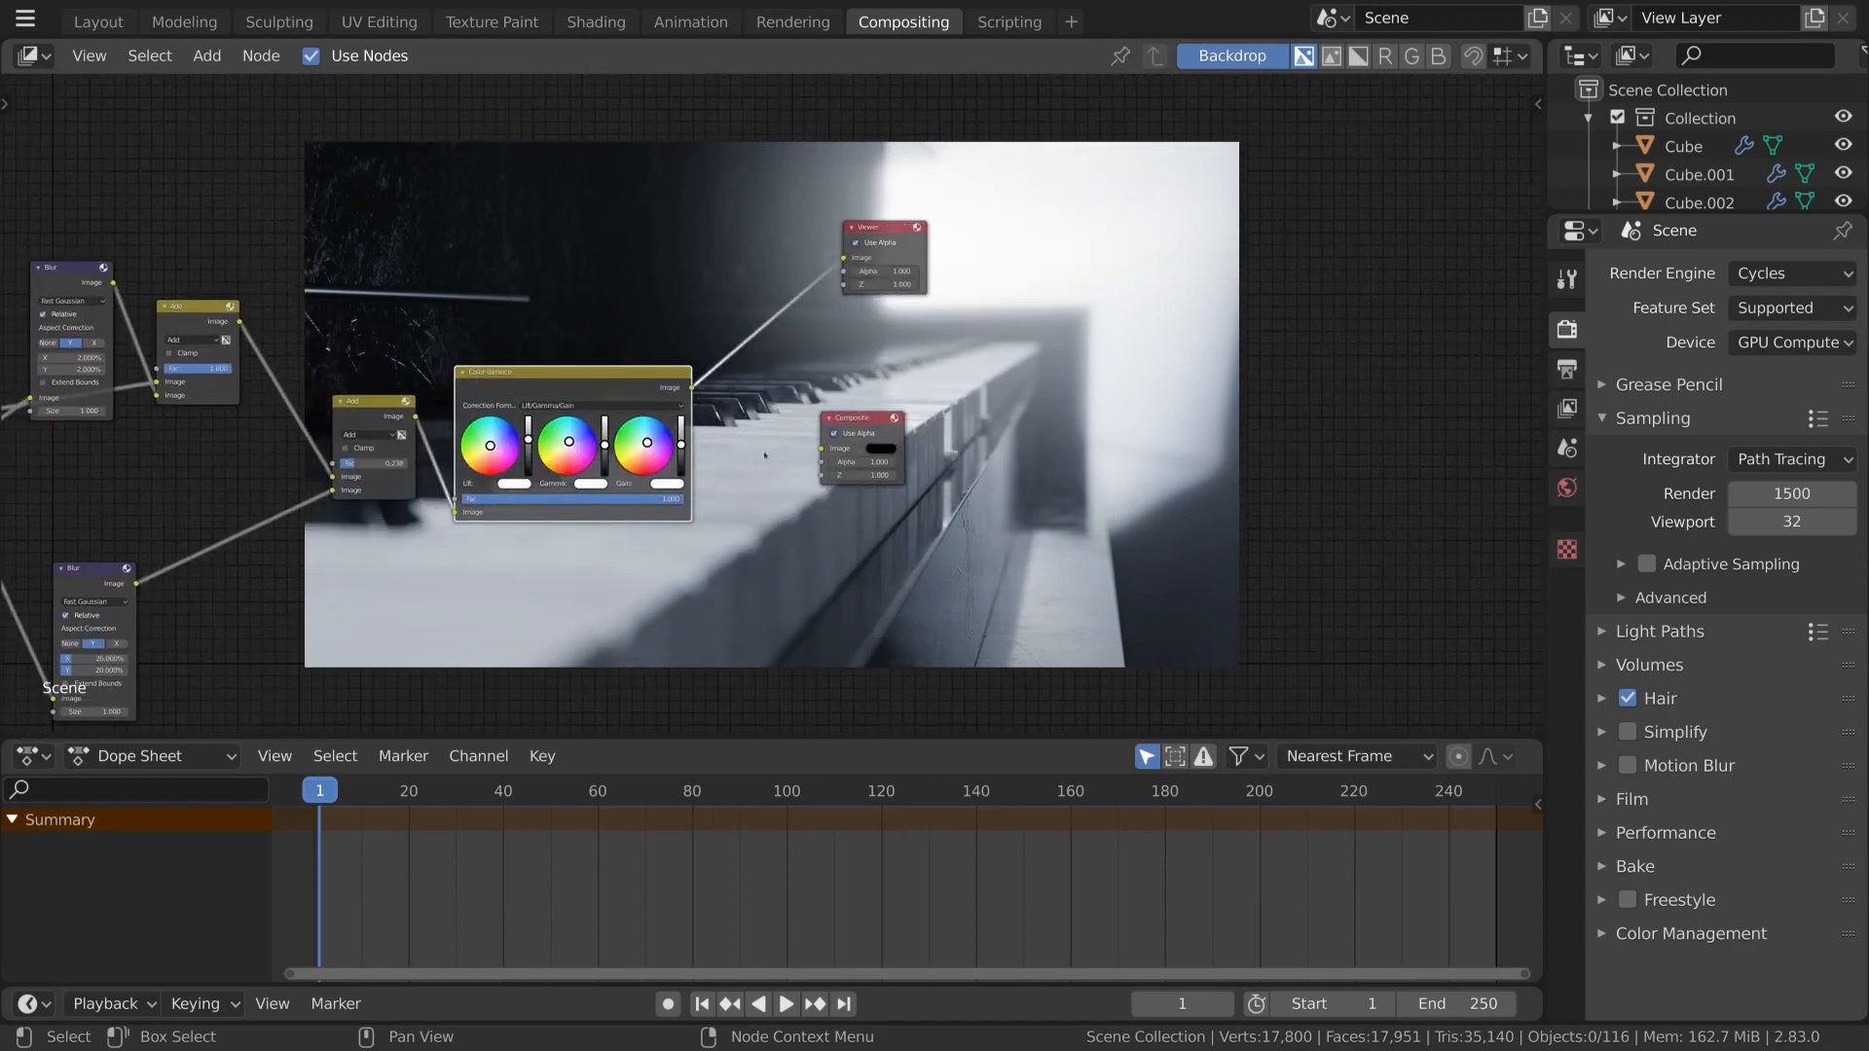
pyautogui.scroll(5, 734, 428)
pyautogui.moveTo(866, 439); pyautogui.dragTo(1101, 450)
# Insert a Lens Distortion node on the link between the Color Balance and Viewer nodes.
pyautogui.hotkey('shift', 'a')
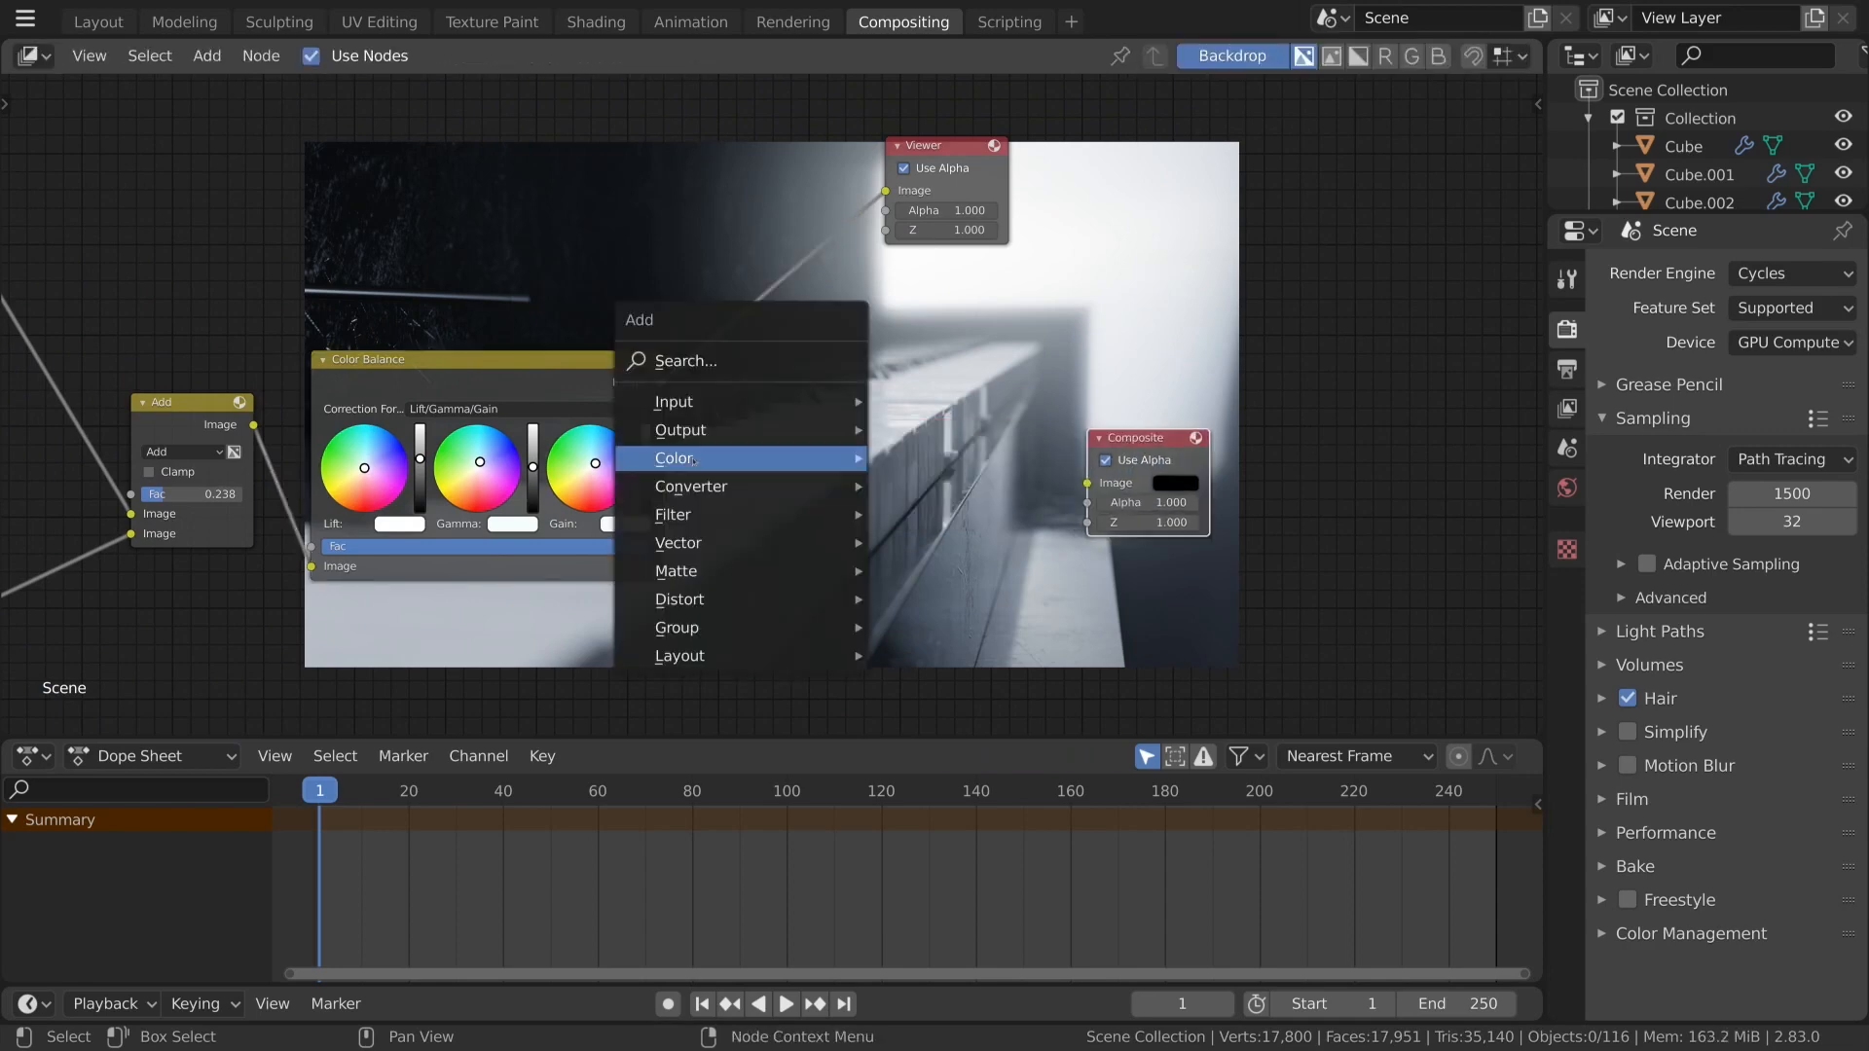
pyautogui.moveTo(701, 514)
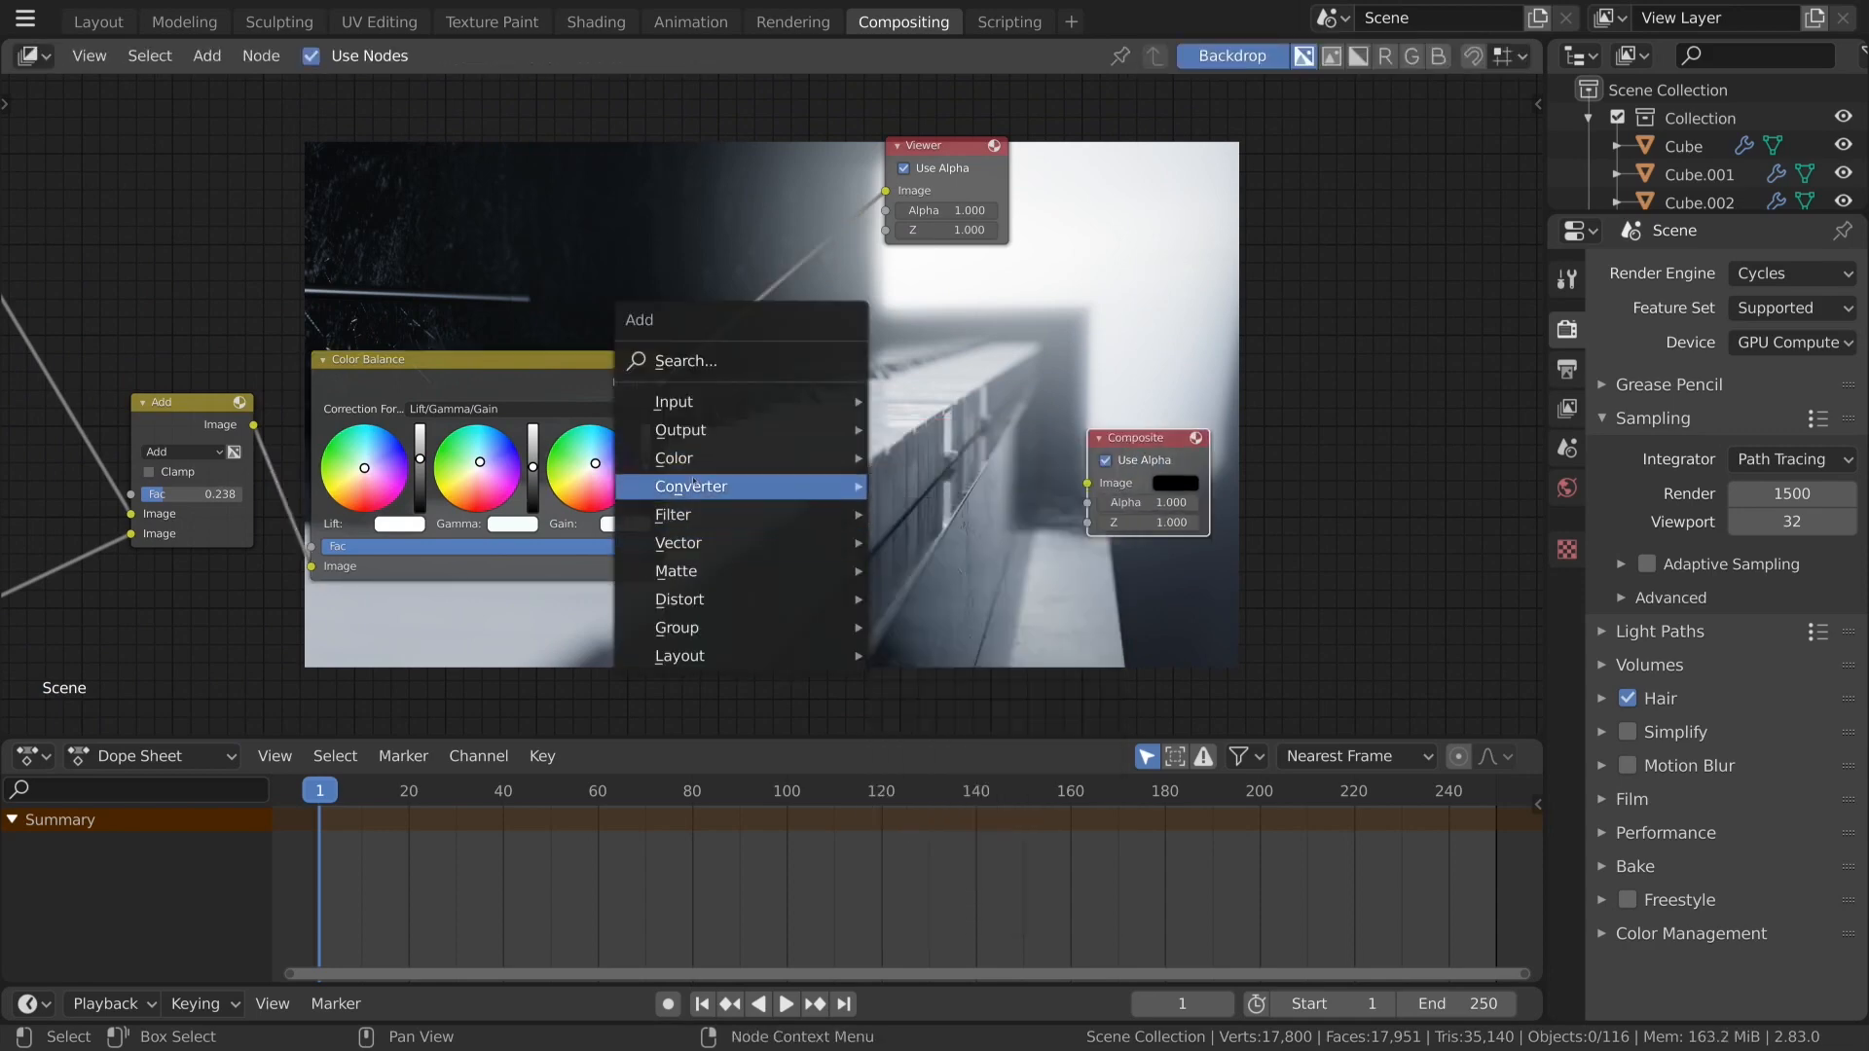
pyautogui.moveTo(863, 598)
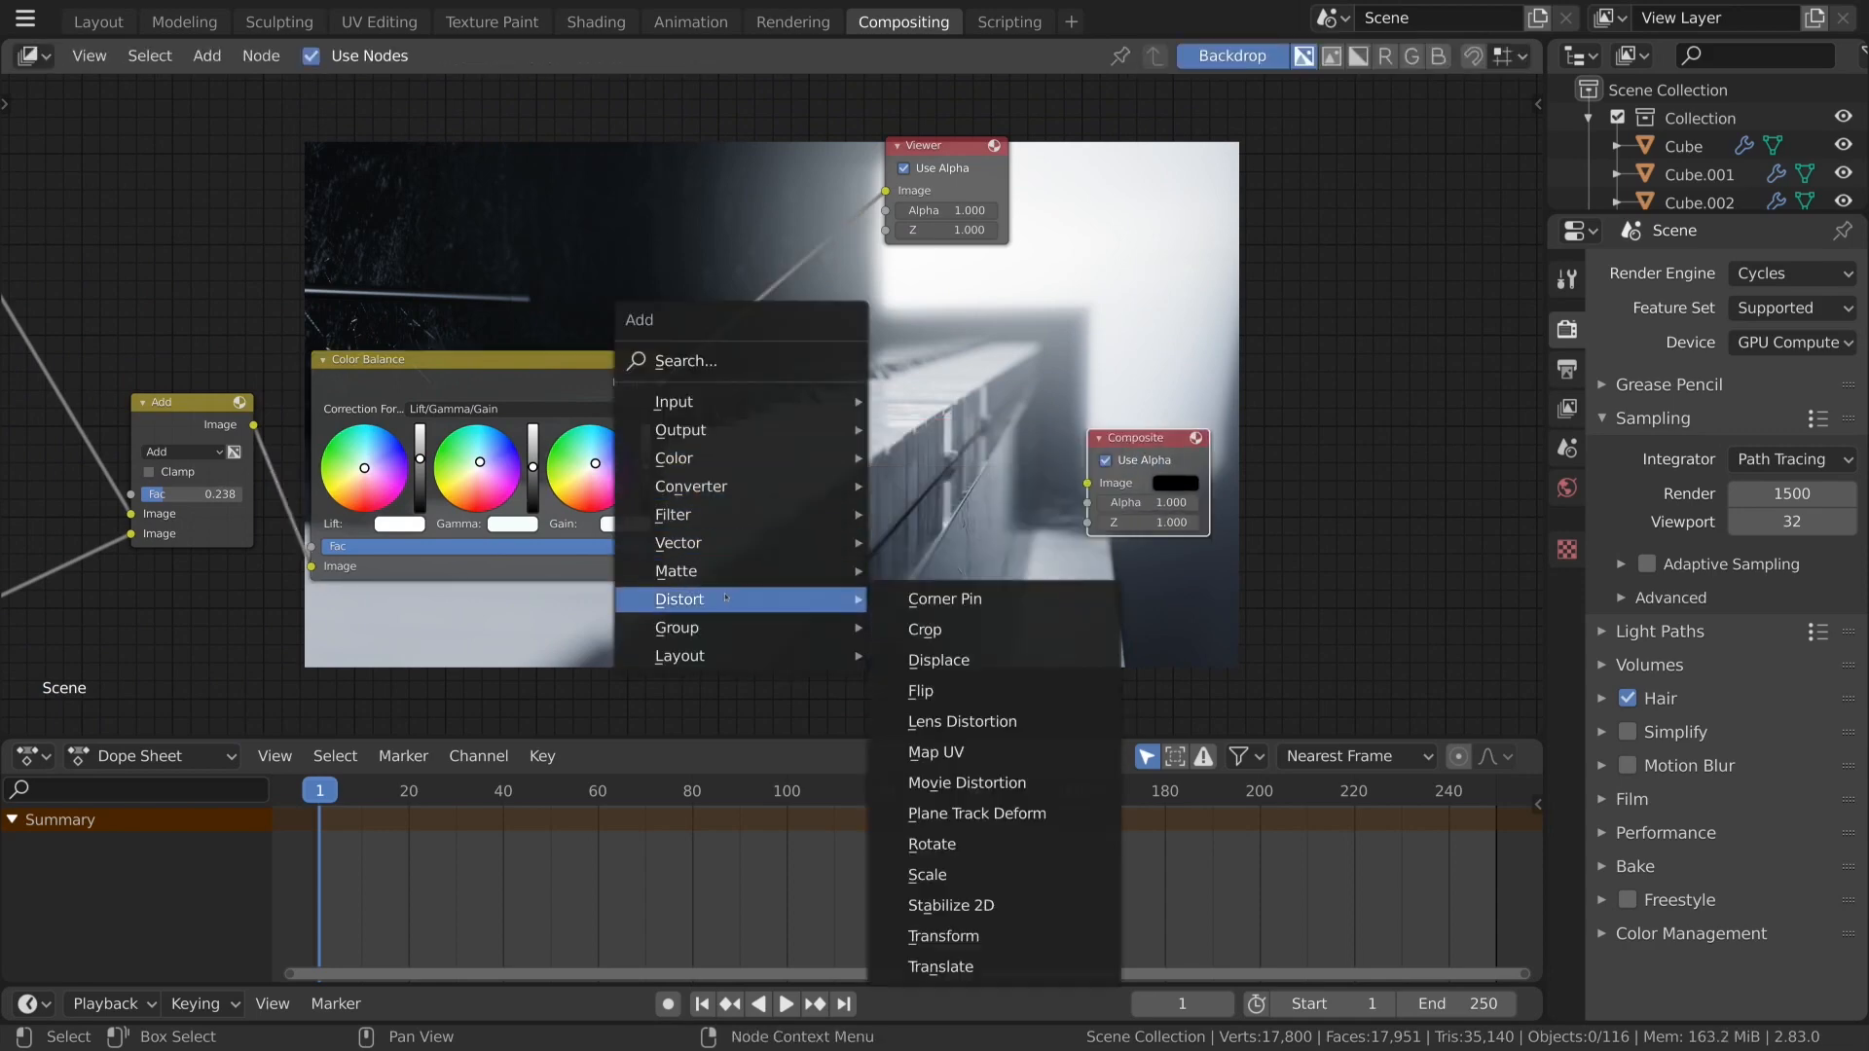
pyautogui.click(963, 721)
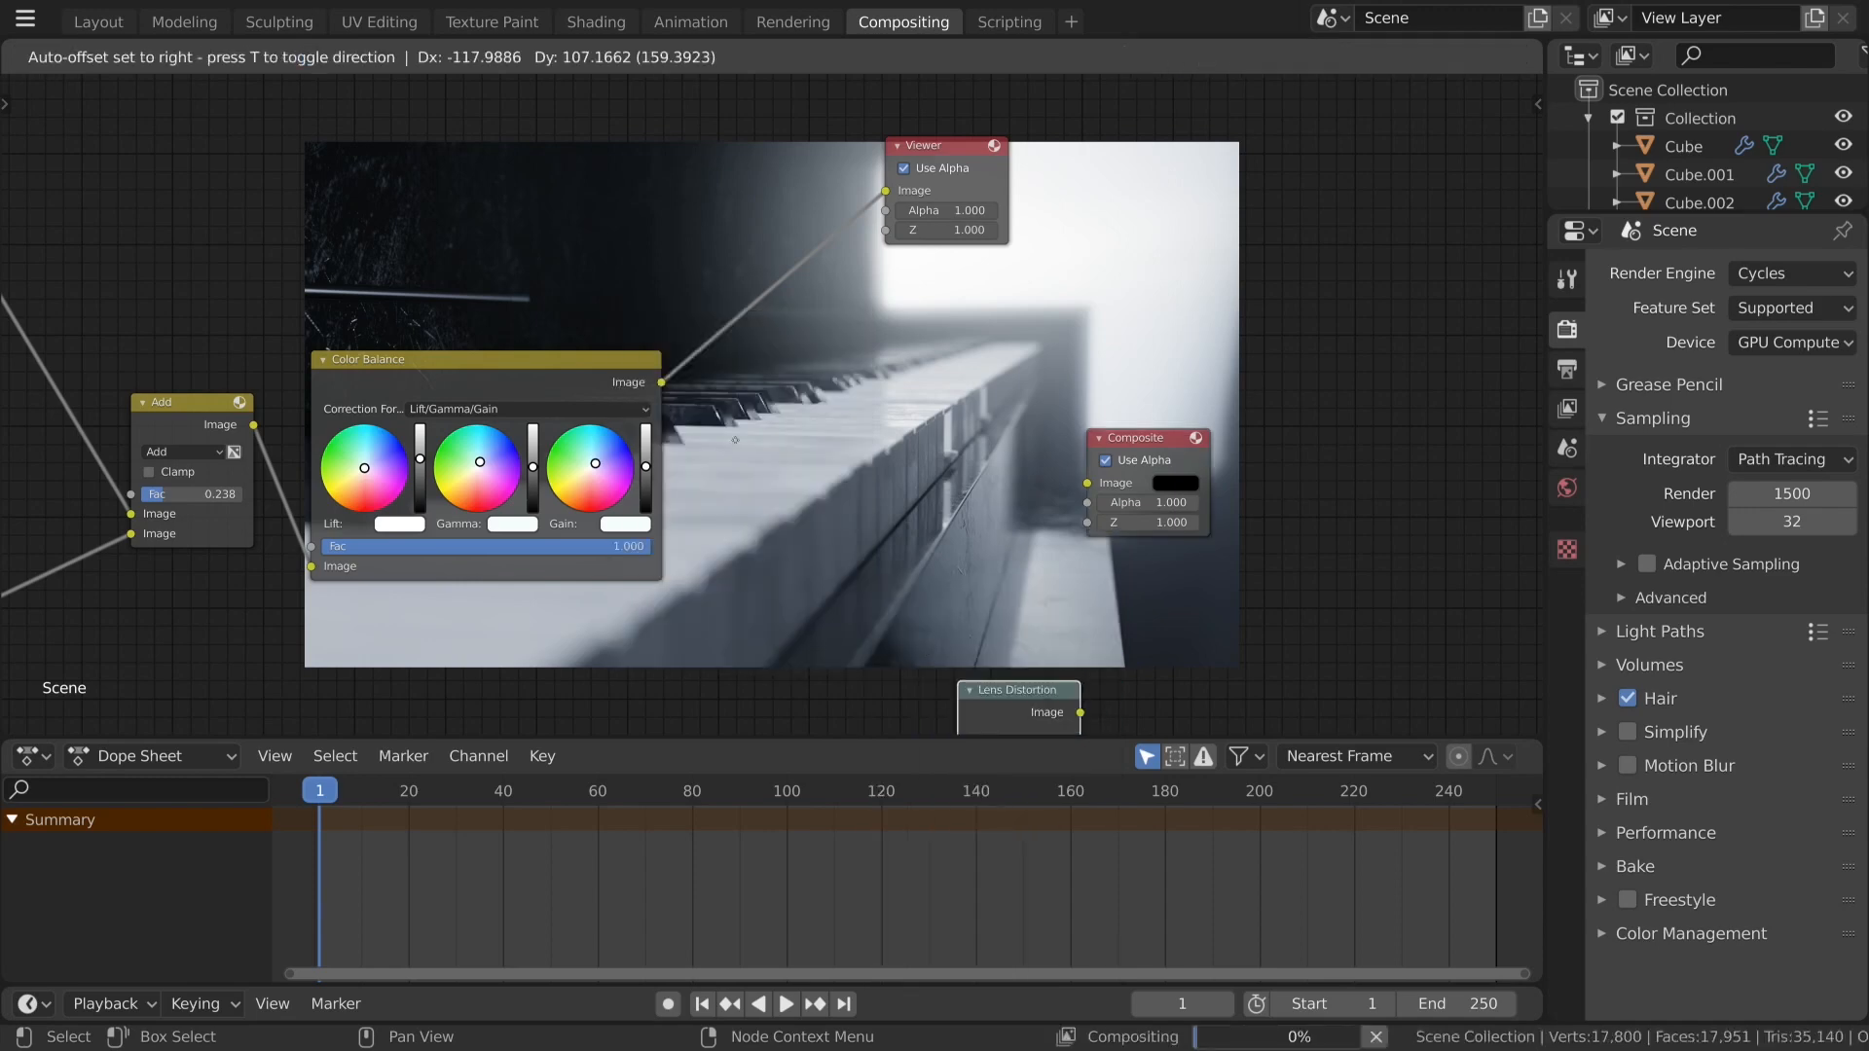
pyautogui.click(810, 392)
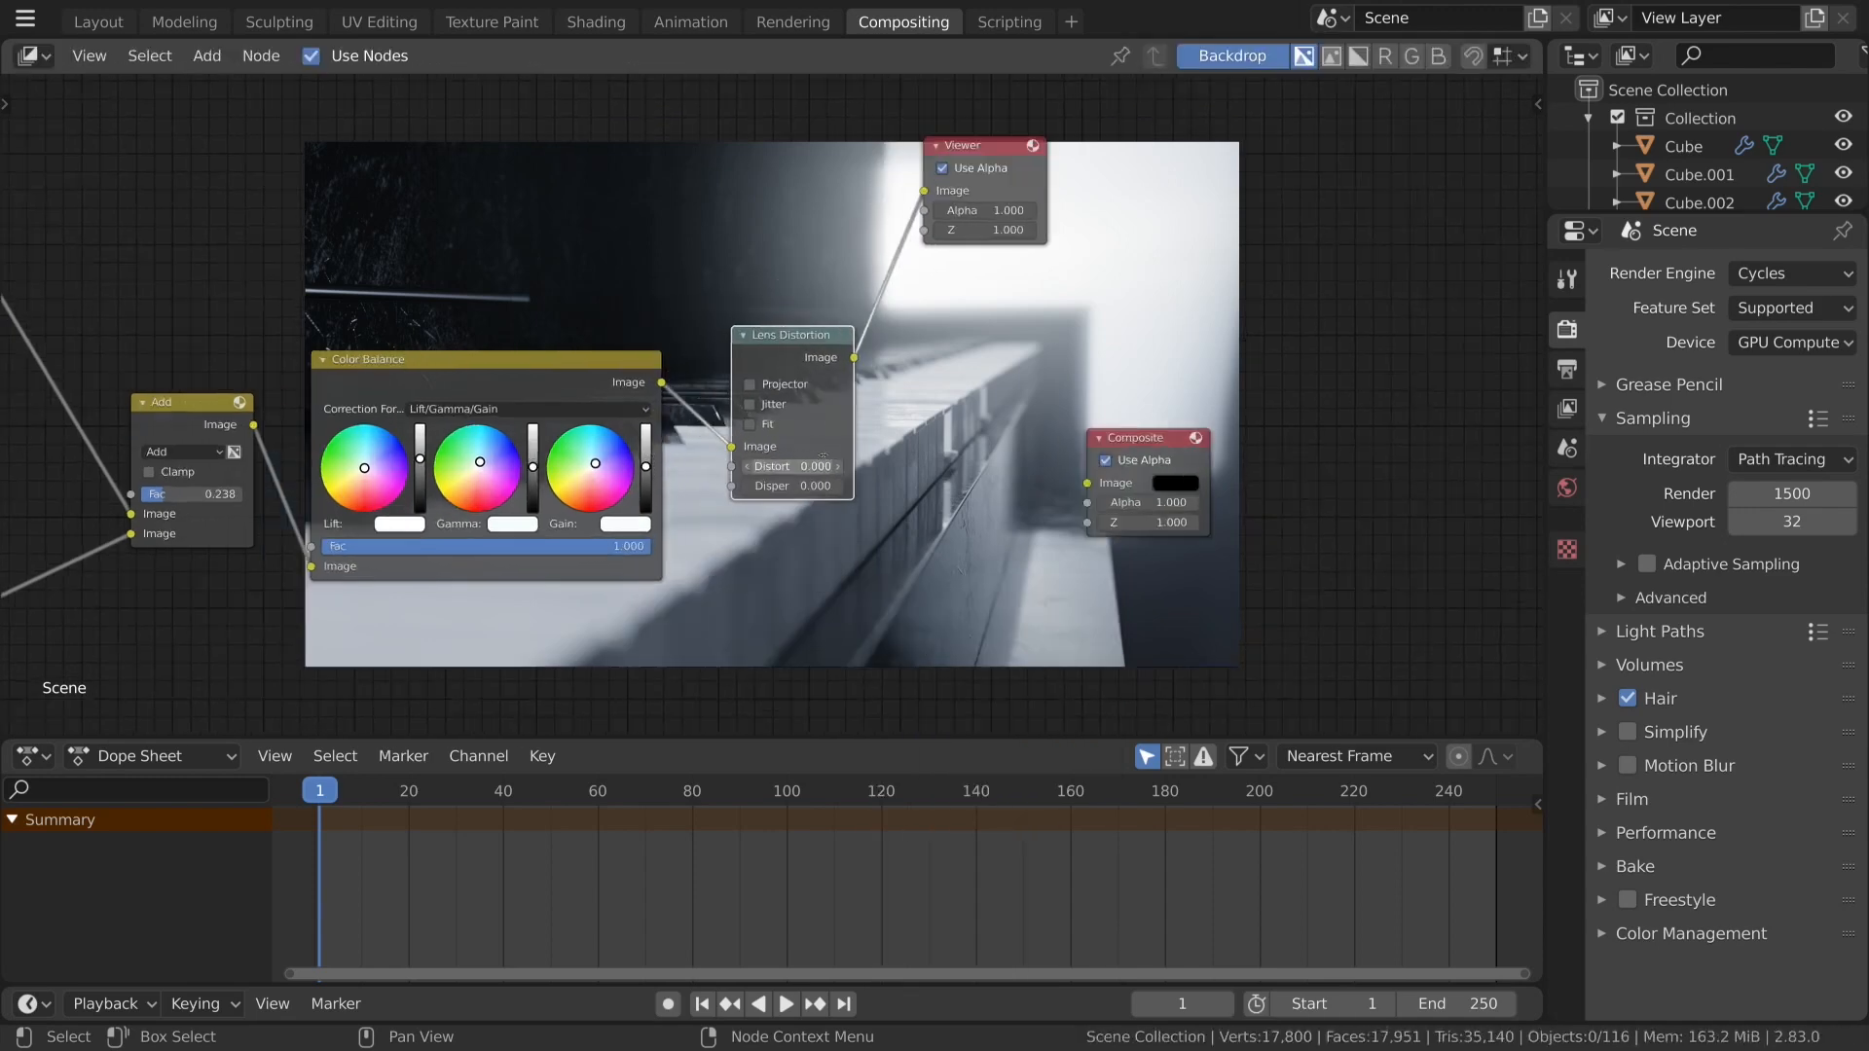
# Enable Fit on the Lens Distortion node and set Distort to 0.020 and Dispersion to 0.005.
pyautogui.scroll(2, 773, 403)
pyautogui.click(764, 434)
pyautogui.doubleClick(800, 496)
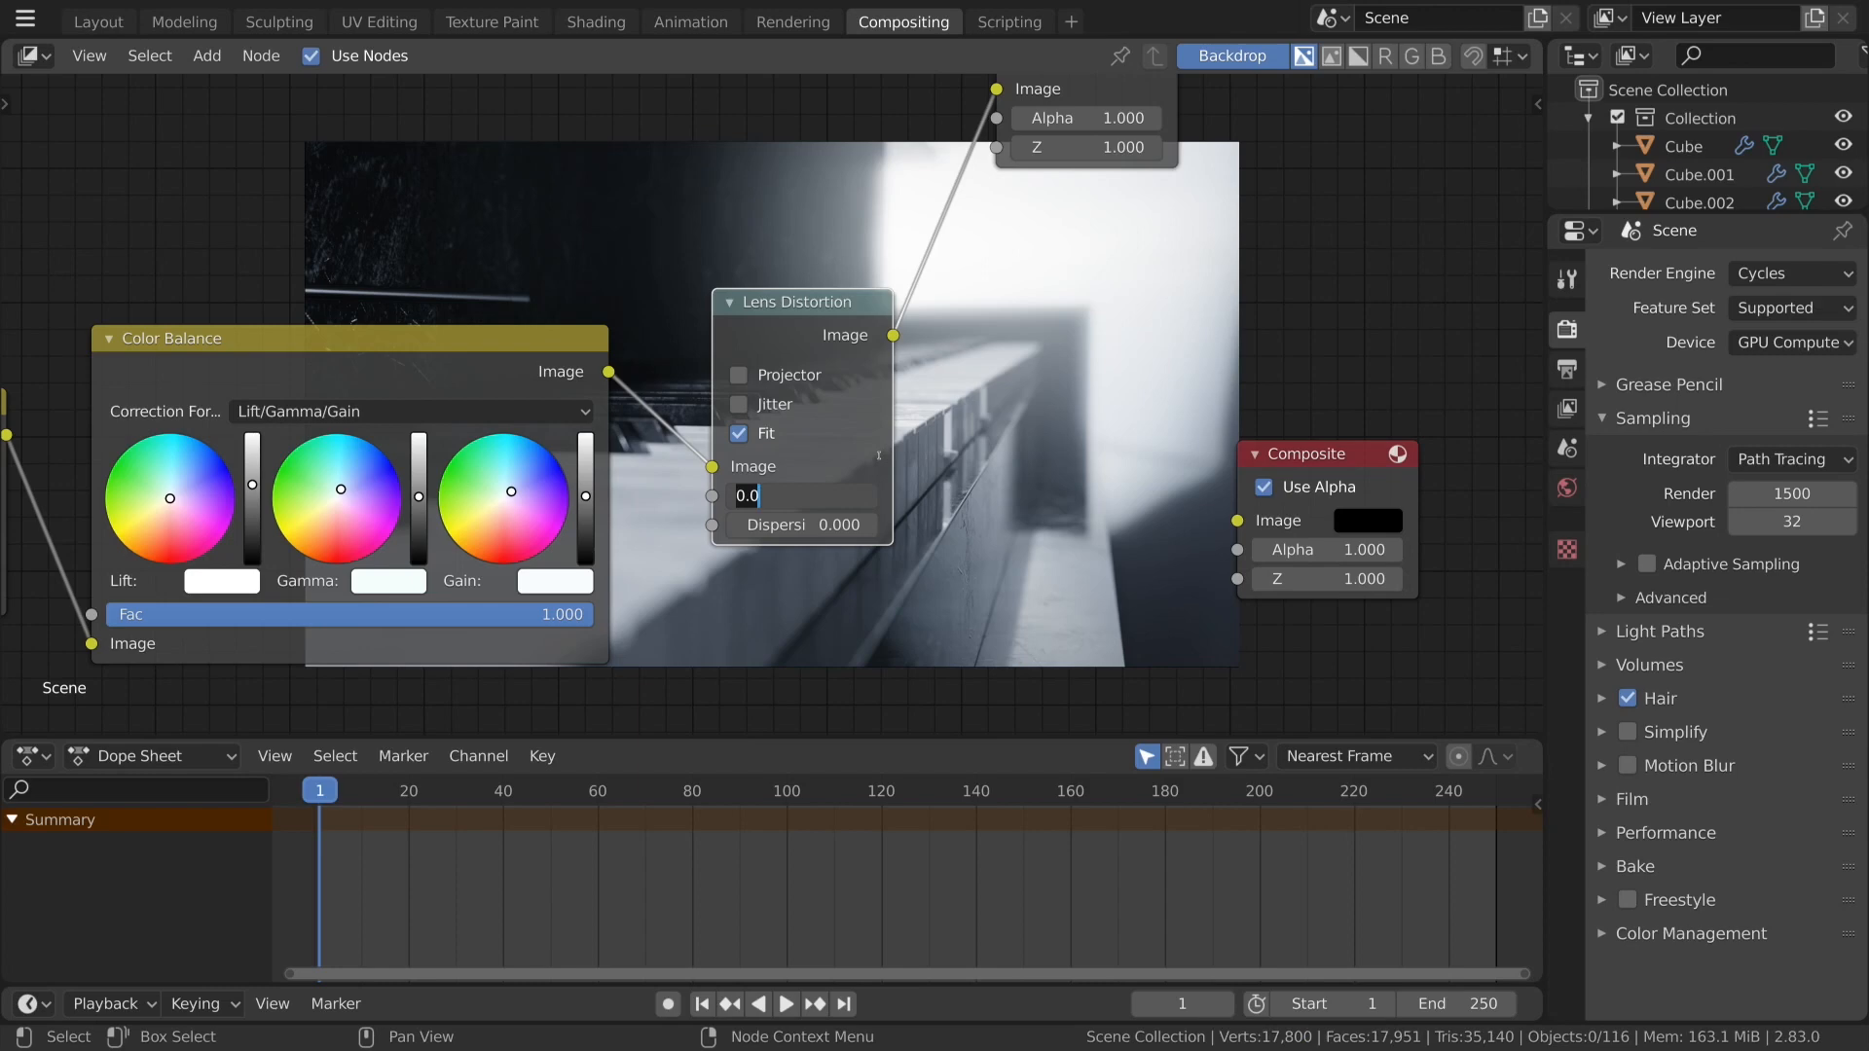
pyautogui.write('.02')
pyautogui.press('Return')
pyautogui.scroll(-2, 878, 455)
pyautogui.moveTo(925, 434); pyautogui.dragTo(887, 383, button='middle')
pyautogui.scroll(2, 750, 444)
pyautogui.doubleClick(749, 444)
pyautogui.write('.005')
pyautogui.press('Return')
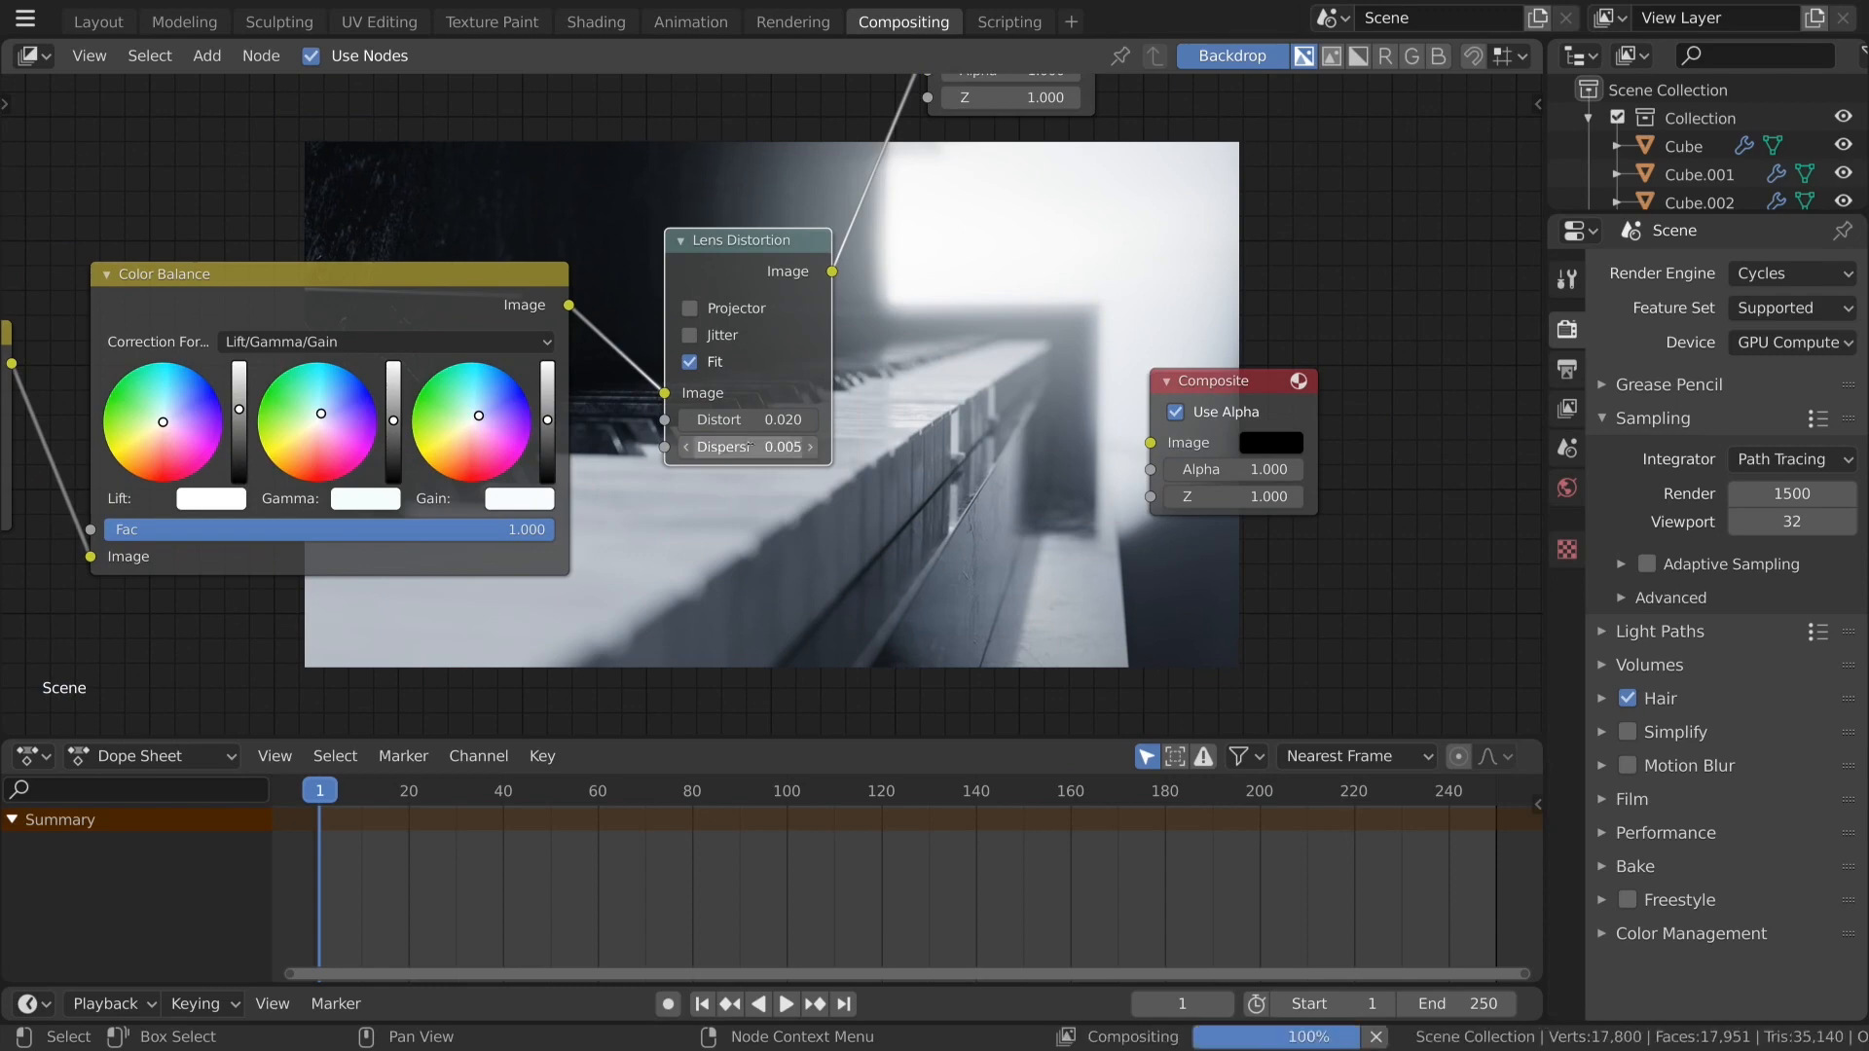
# Add an Ellipse Mask node below Lens Distortion and connect it to the Viewer for preview.
pyautogui.scroll(-1, 903, 386)
pyautogui.scroll(-6, 903, 386)
pyautogui.moveTo(903, 386); pyautogui.dragTo(773, 467, button='middle')
pyautogui.scroll(4, 773, 467)
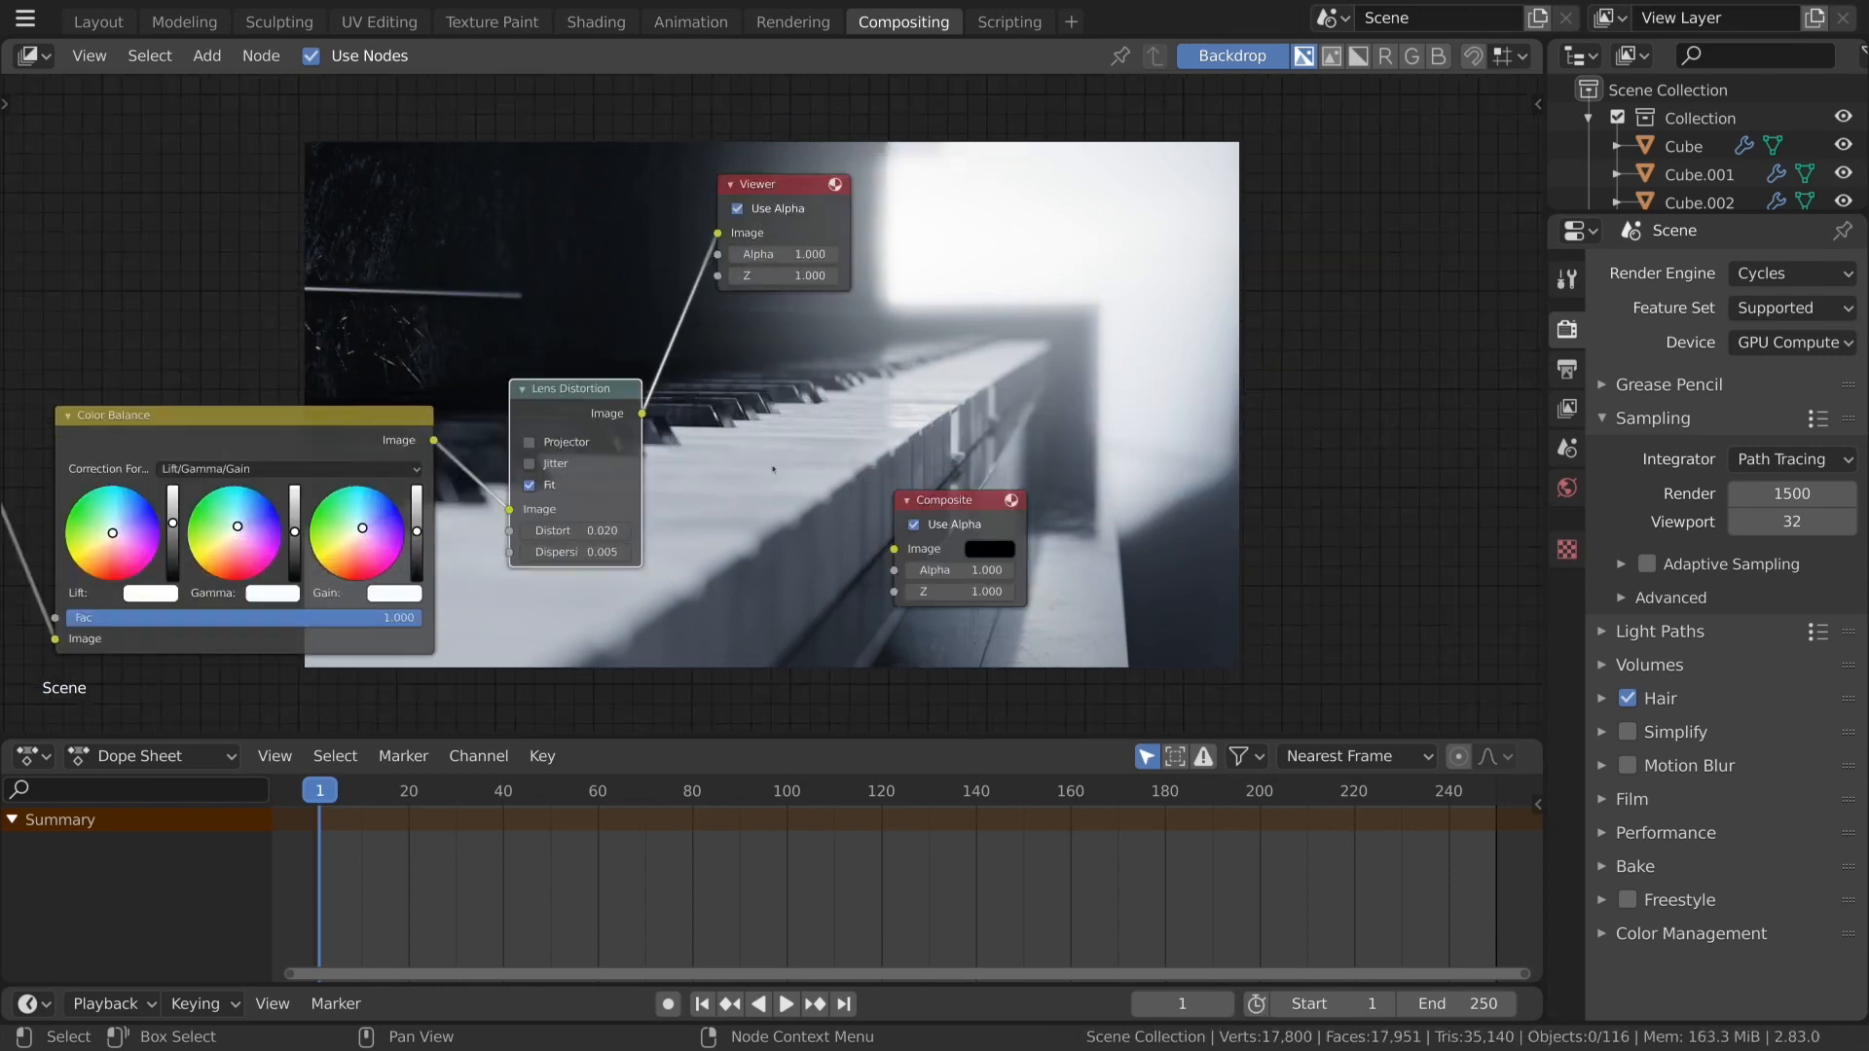
pyautogui.hotkey('shift', 'a')
pyautogui.moveTo(678, 467)
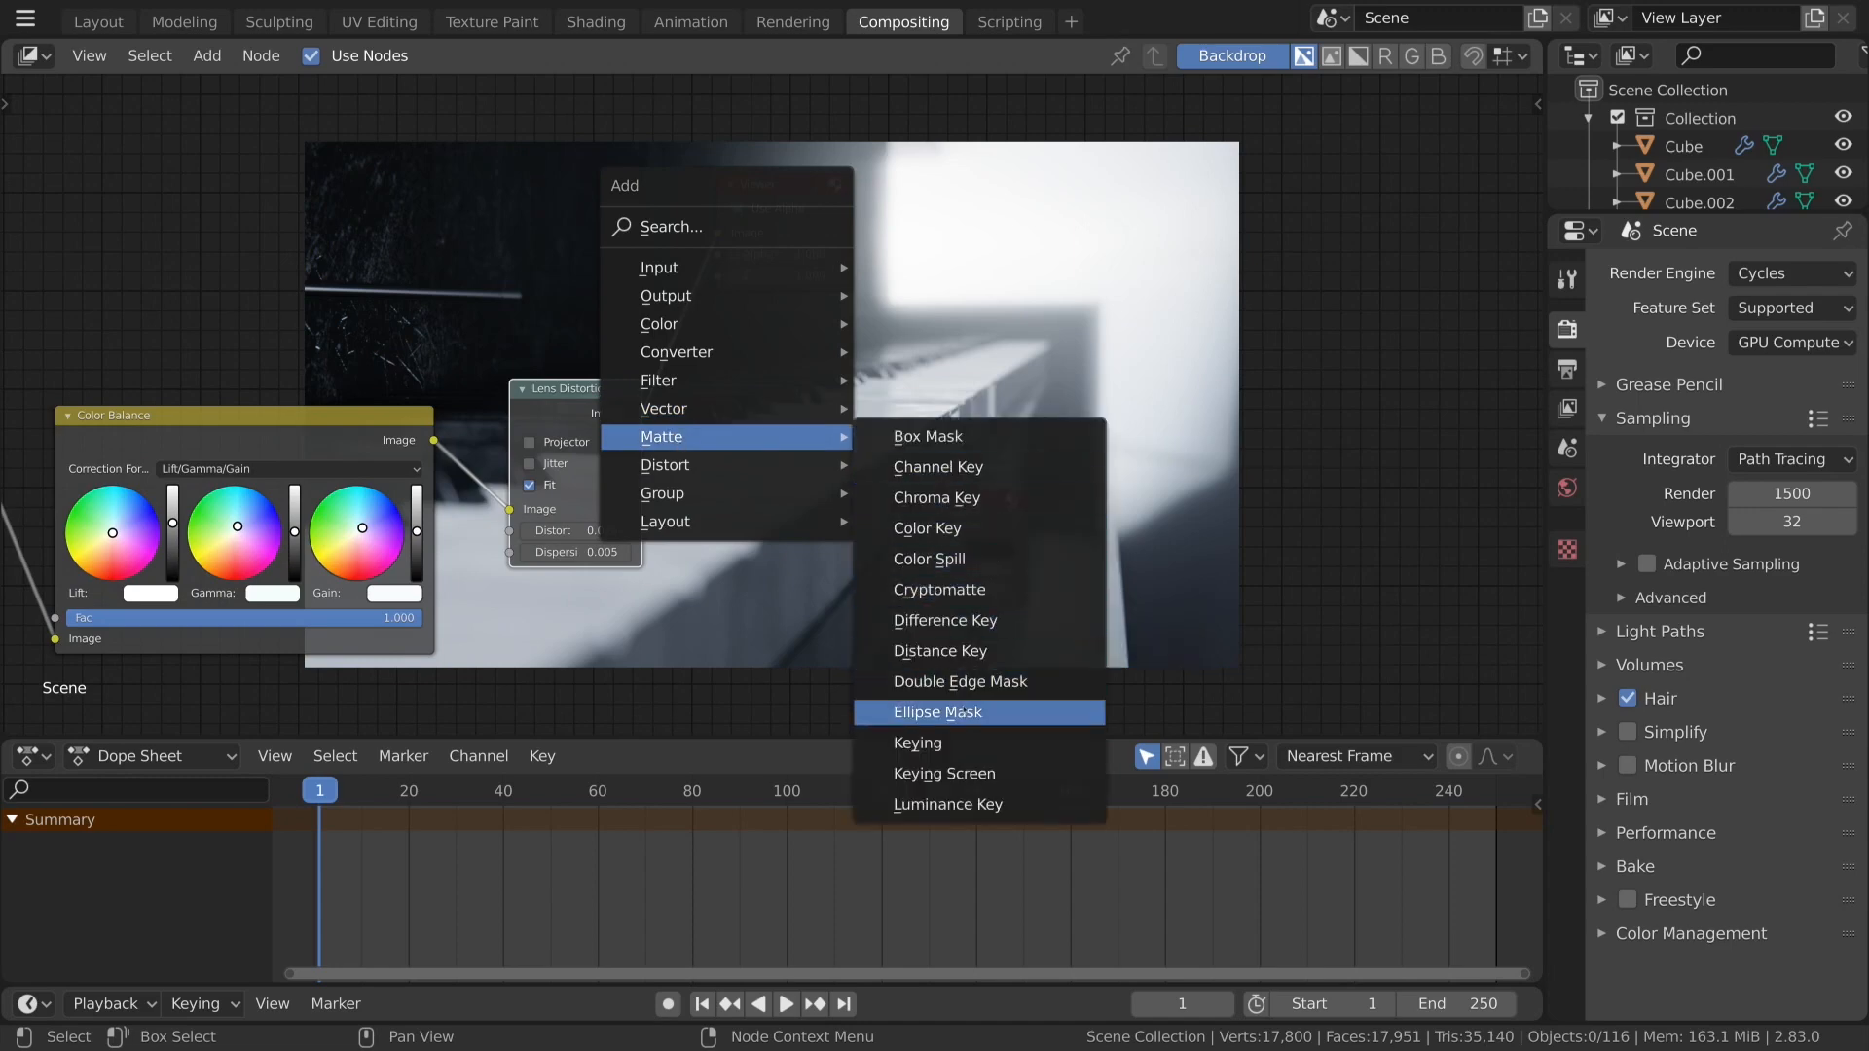
pyautogui.click(939, 711)
pyautogui.click(593, 613)
pyautogui.keyDown('ctrl'); pyautogui.keyDown('shift'); pyautogui.click(593, 614); pyautogui.keyUp('shift'); pyautogui.keyUp('ctrl')
# Set the Ellipse Mask's X to 0.5, width to 1.000 and height to 0.565 to fill the frame.
pyautogui.moveTo(889, 640); pyautogui.dragTo(913, 529, button='middle')
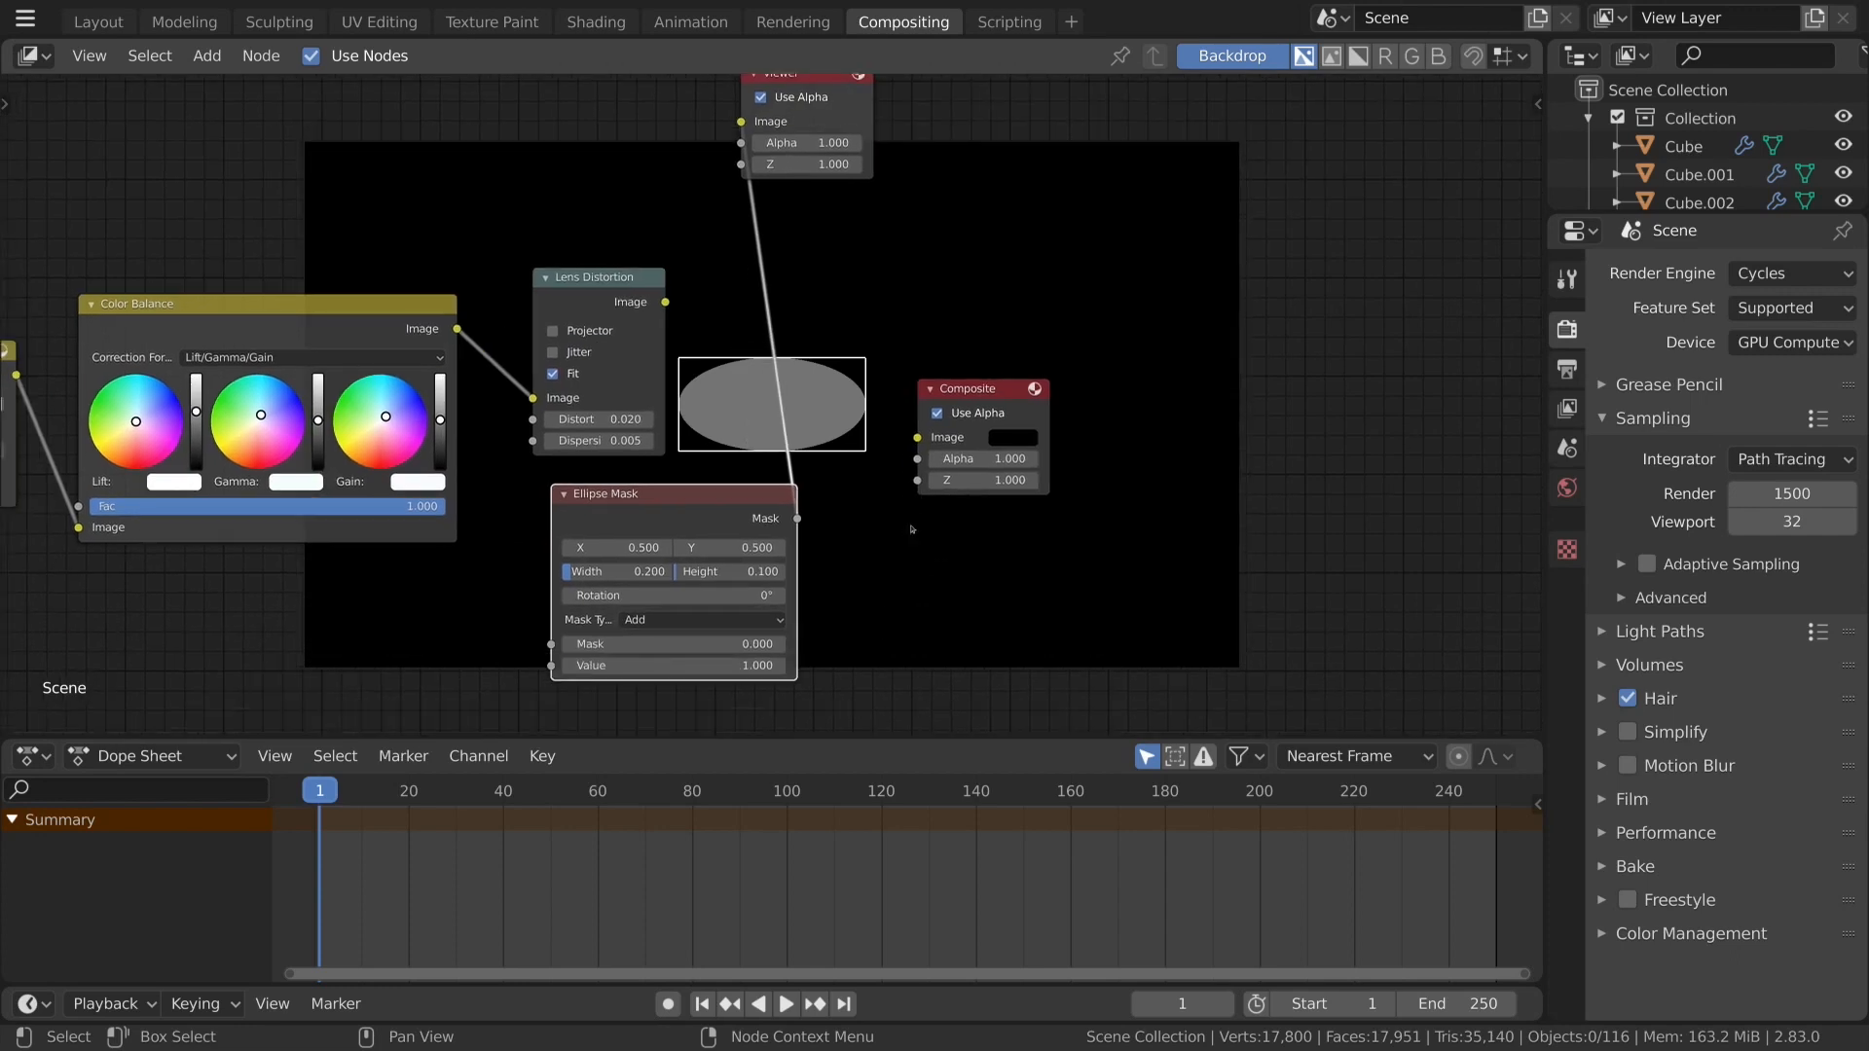
pyautogui.scroll(6, 913, 530)
pyautogui.click(526, 633)
pyautogui.write('1')
pyautogui.press('Tab')
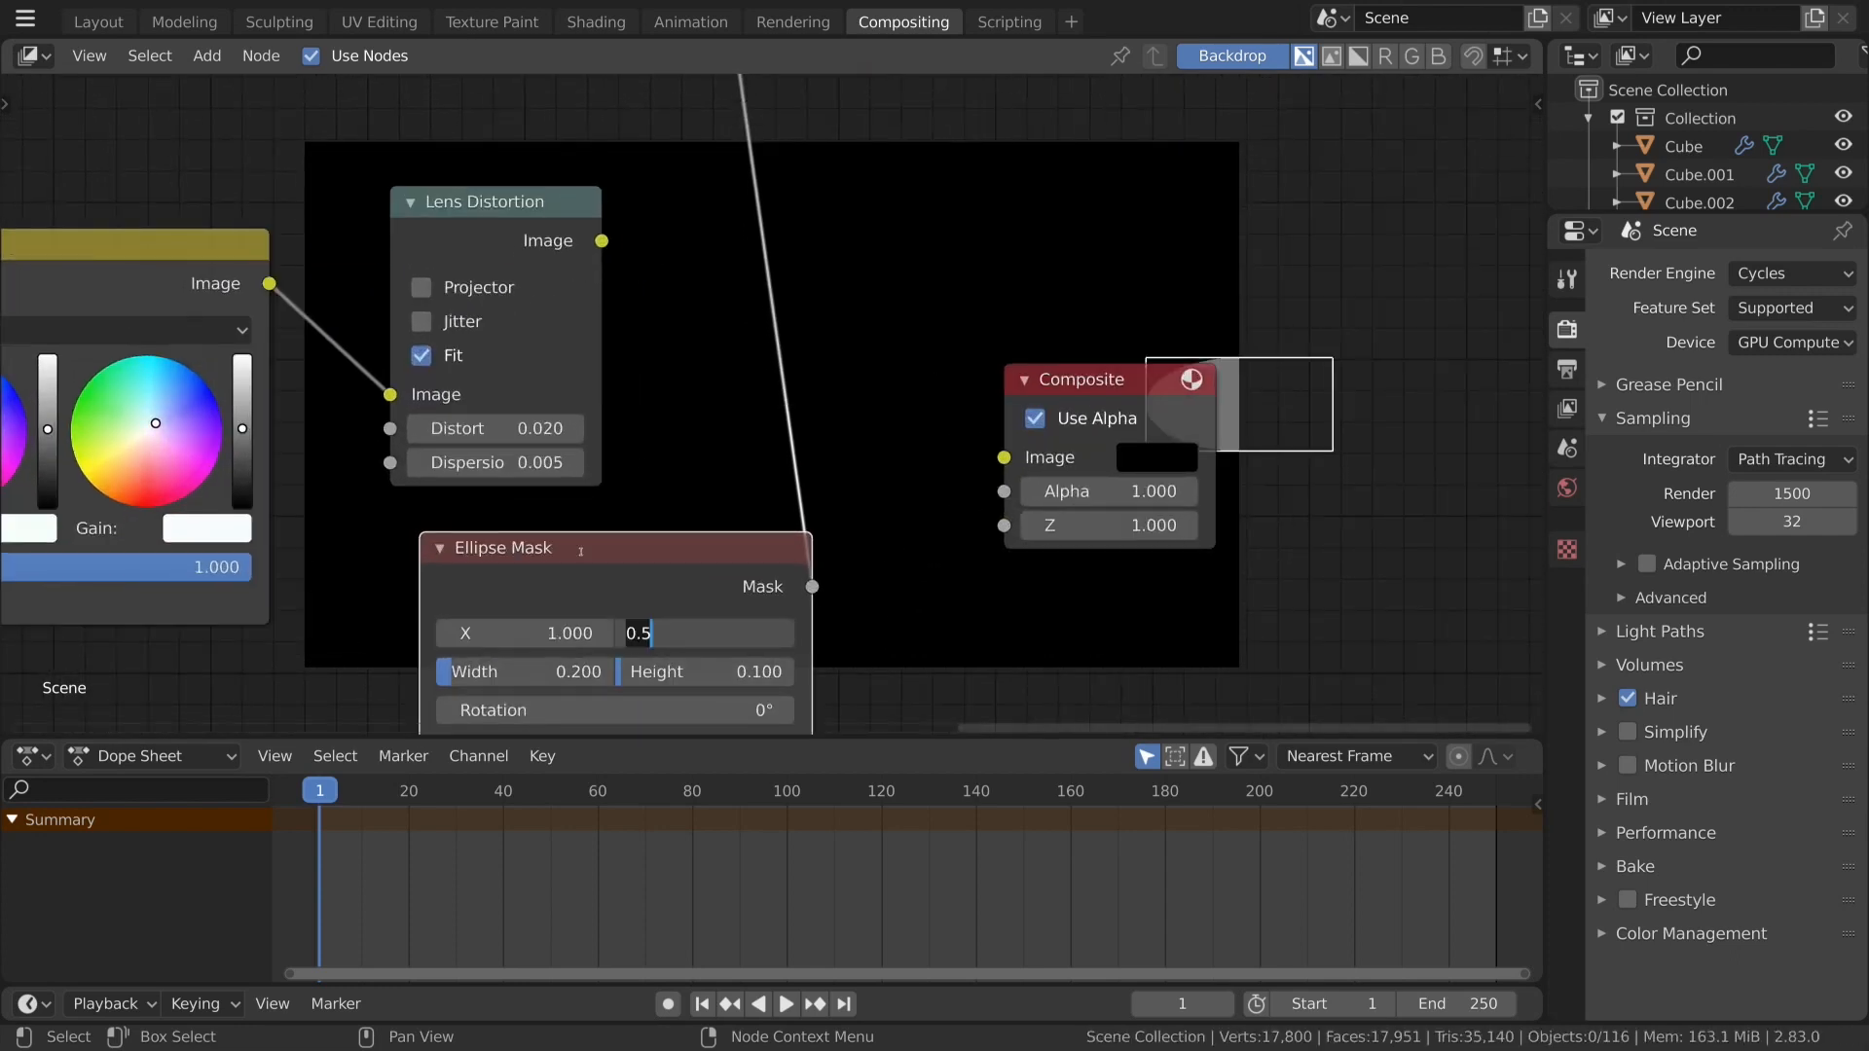
pyautogui.hotkey('shift', 'Tab')
pyautogui.write('0.5')
pyautogui.press('Tab')
pyautogui.press('Tab')
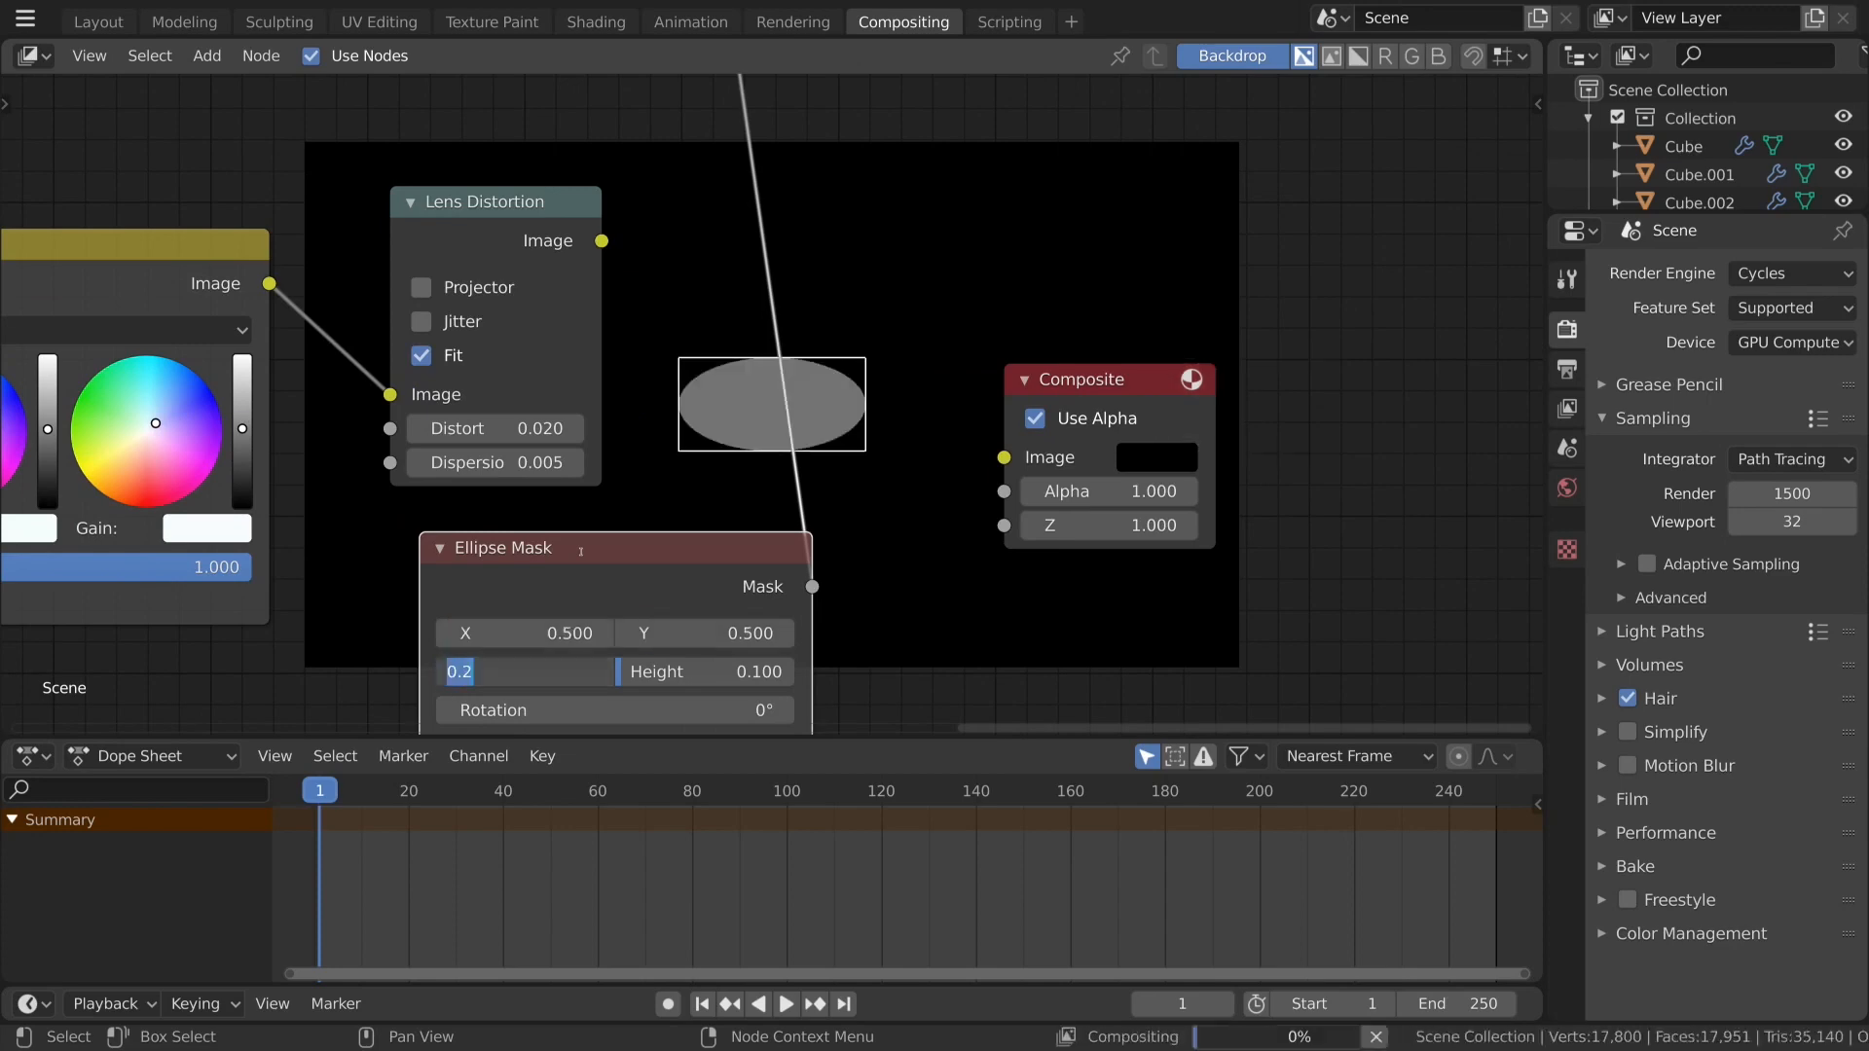
pyautogui.write('1')
pyautogui.press('Tab')
pyautogui.write('0.565')
pyautogui.press('Return')
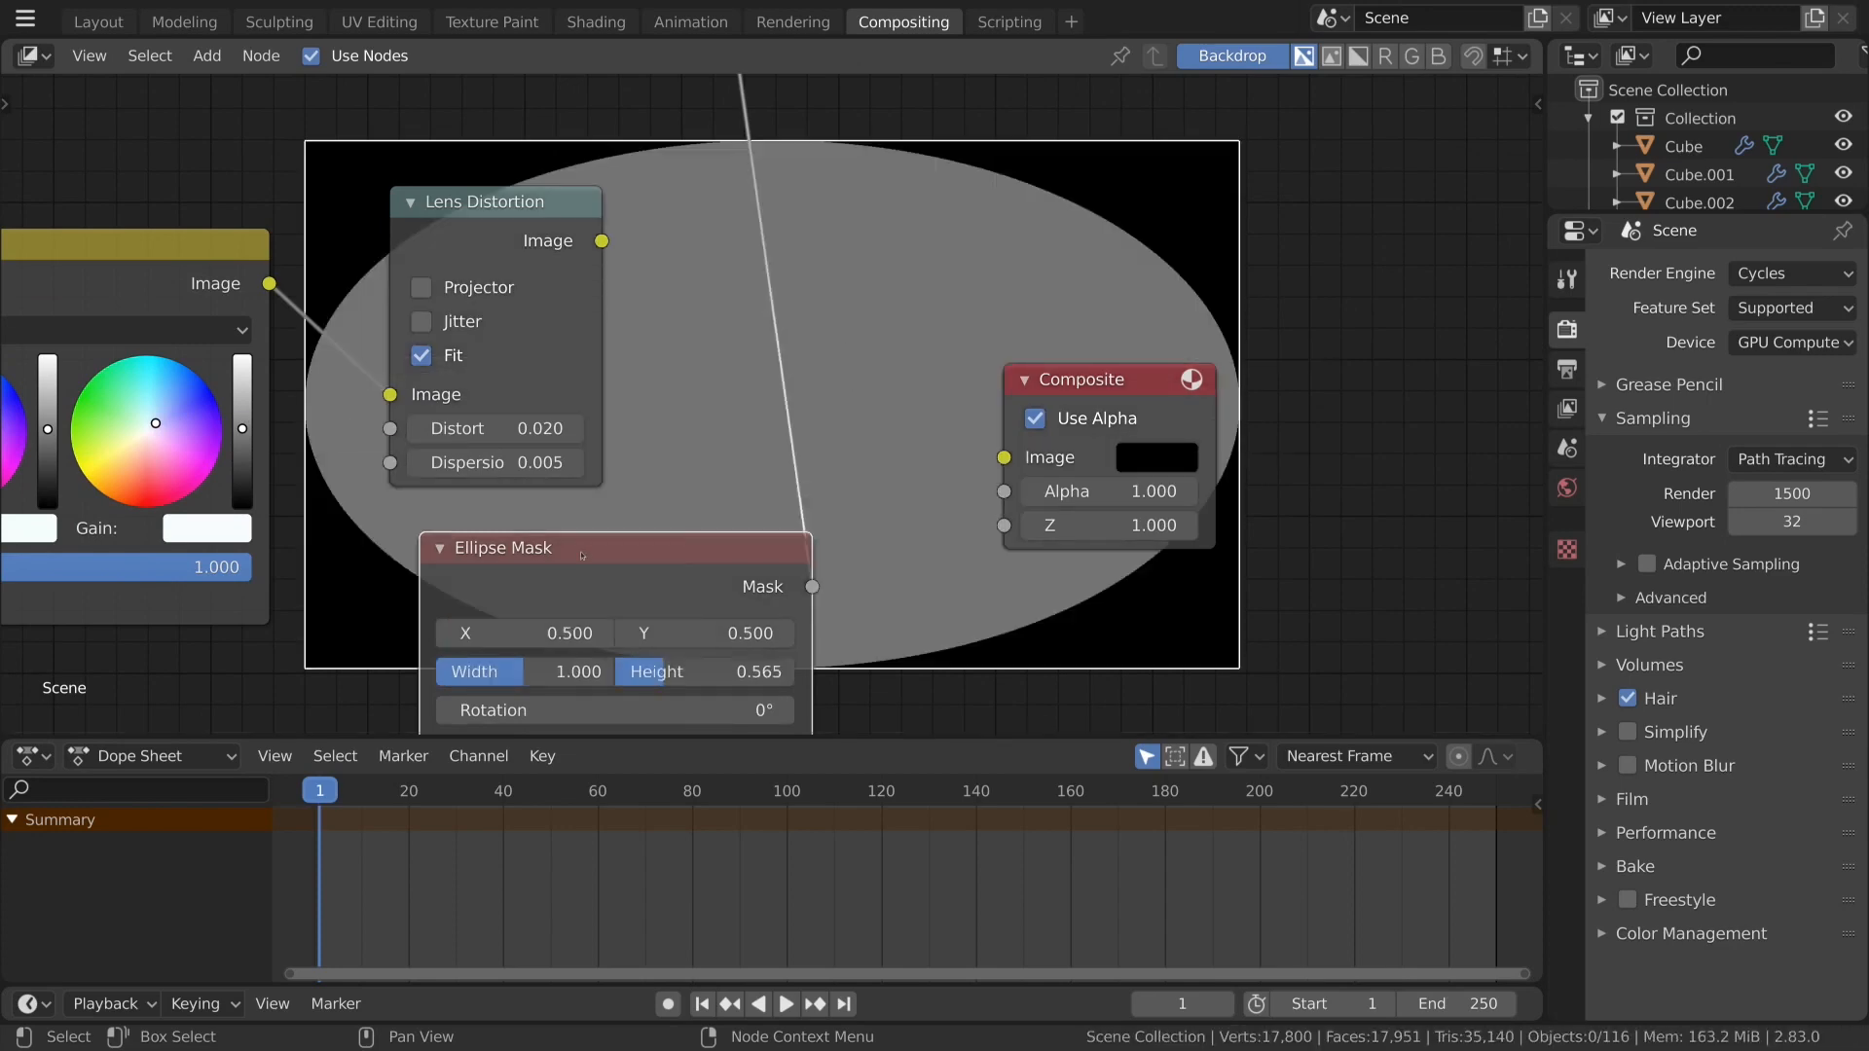
# Try a Value of 32 on the Ellipse Mask node.
pyautogui.scroll(-2, 762, 314)
pyautogui.scroll(-2, 687, 493)
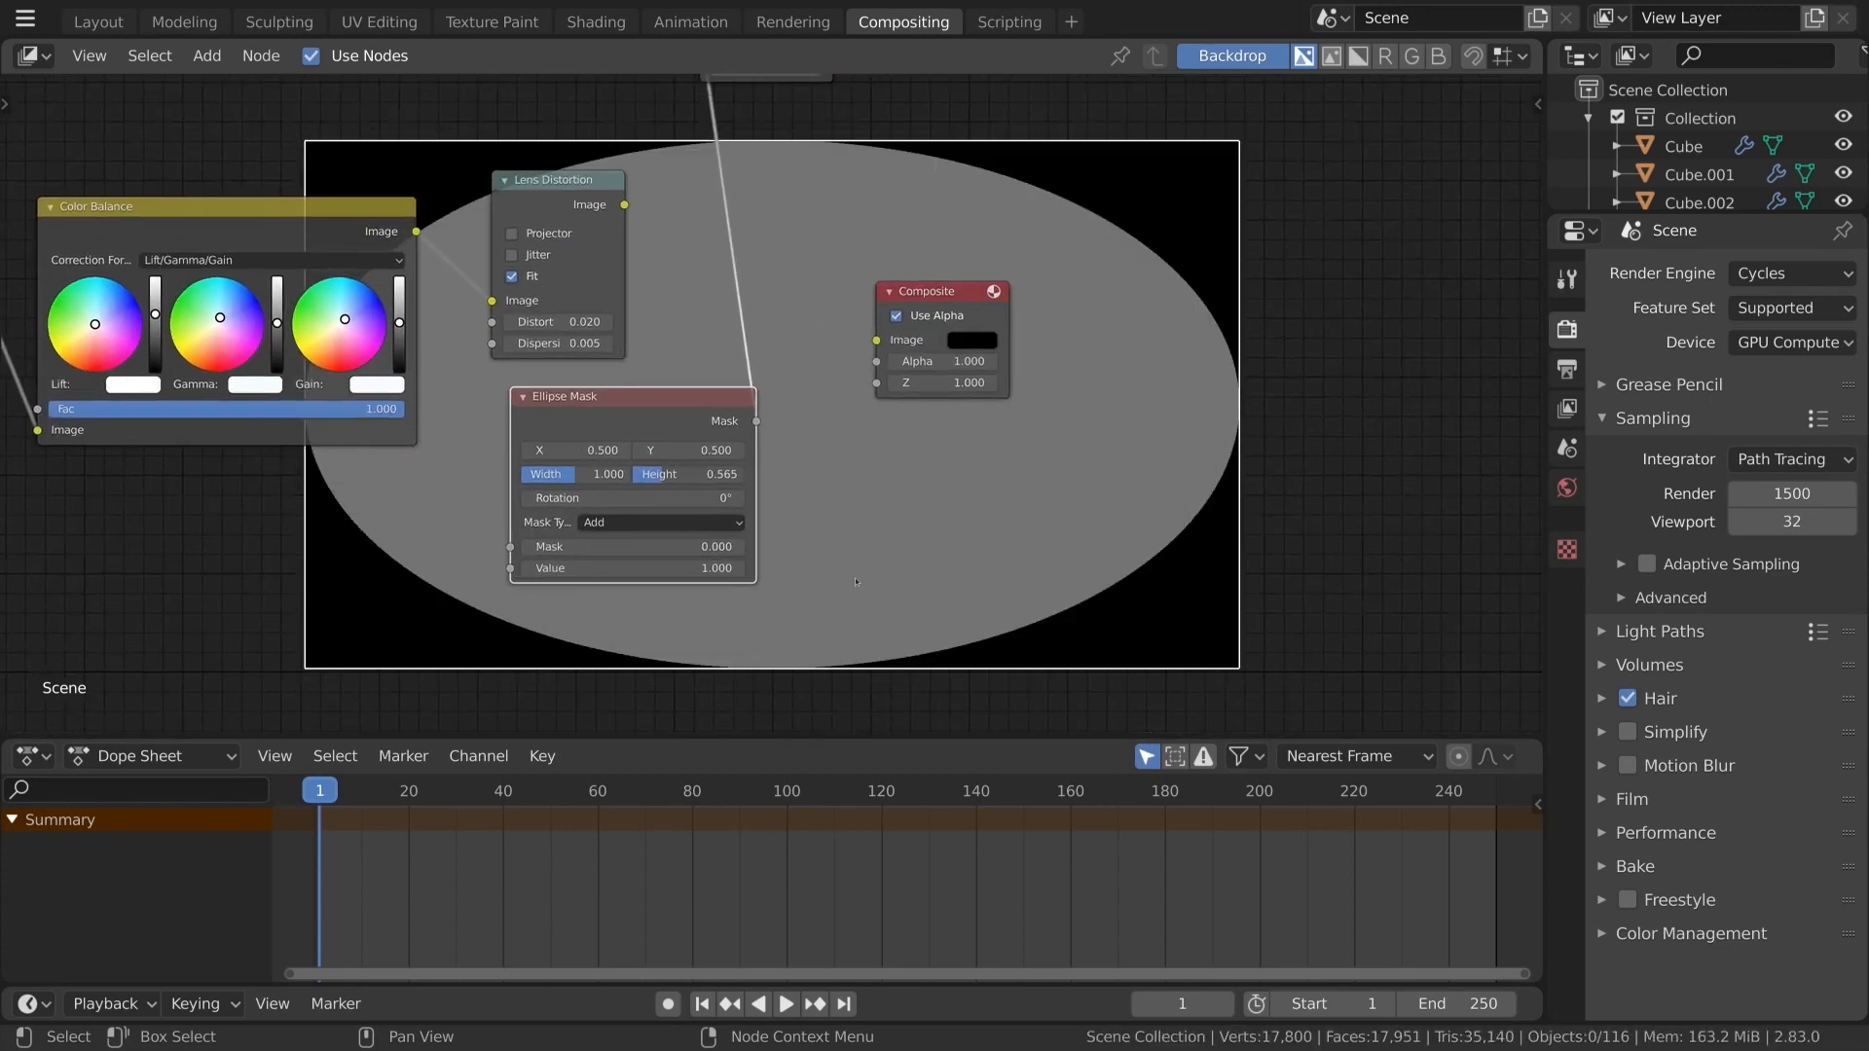
pyautogui.scroll(-1, 796, 448)
pyautogui.moveTo(668, 413)
pyautogui.mouseDown()
pyautogui.moveTo(649, 430)
pyautogui.moveTo(672, 437)
pyautogui.mouseUp()
pyautogui.scroll(1, 673, 437)
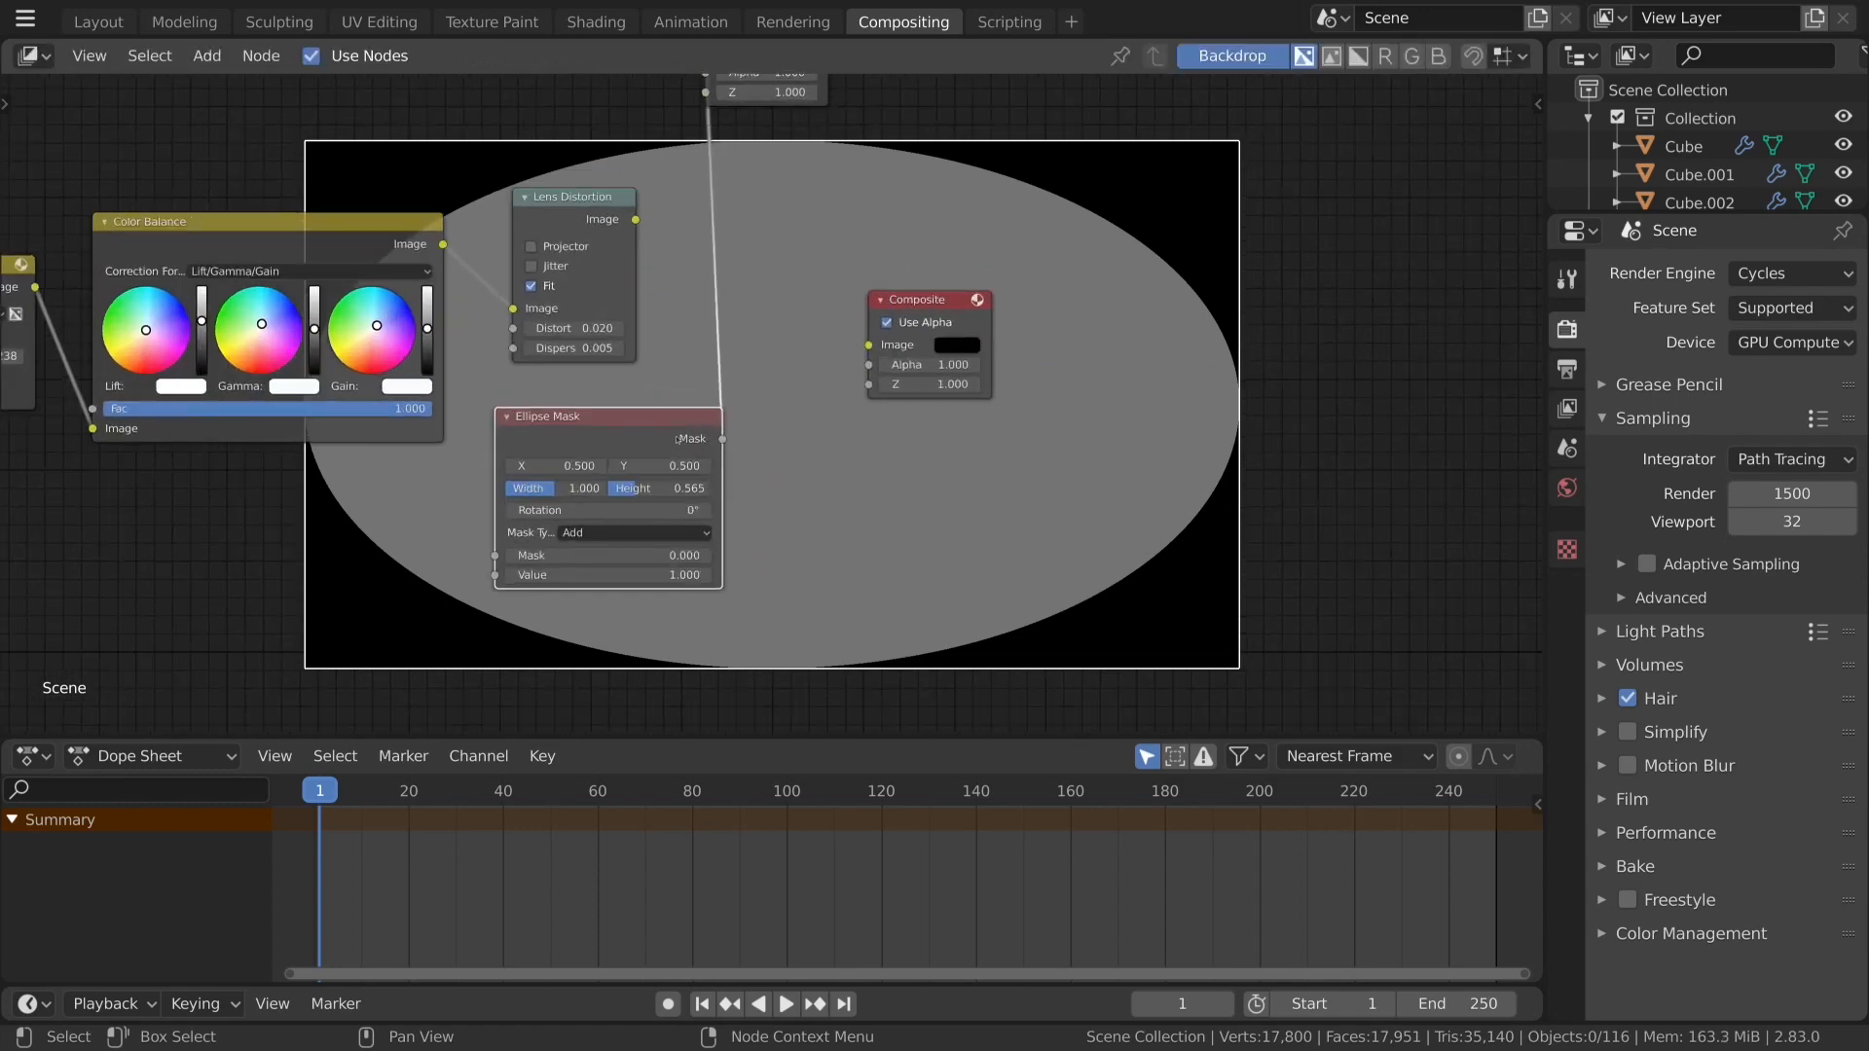
pyautogui.click(661, 569)
pyautogui.write('32')
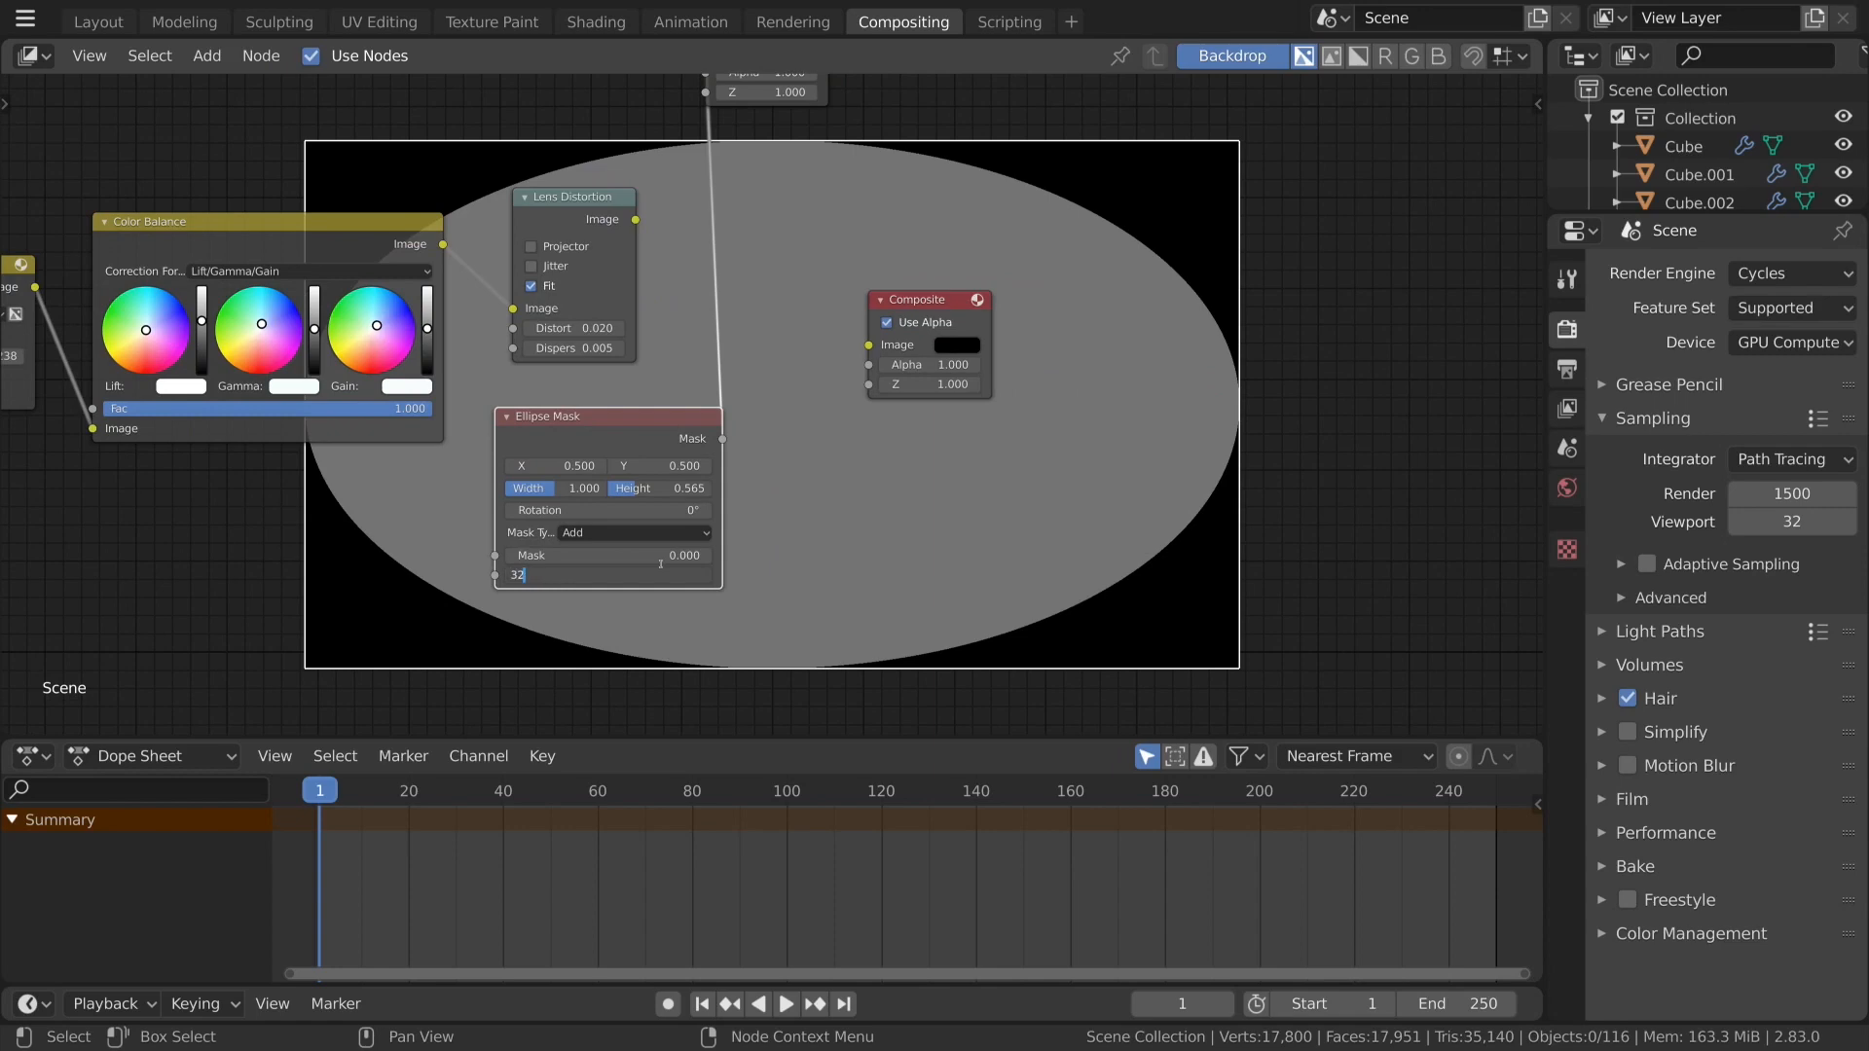
pyautogui.write('.0')
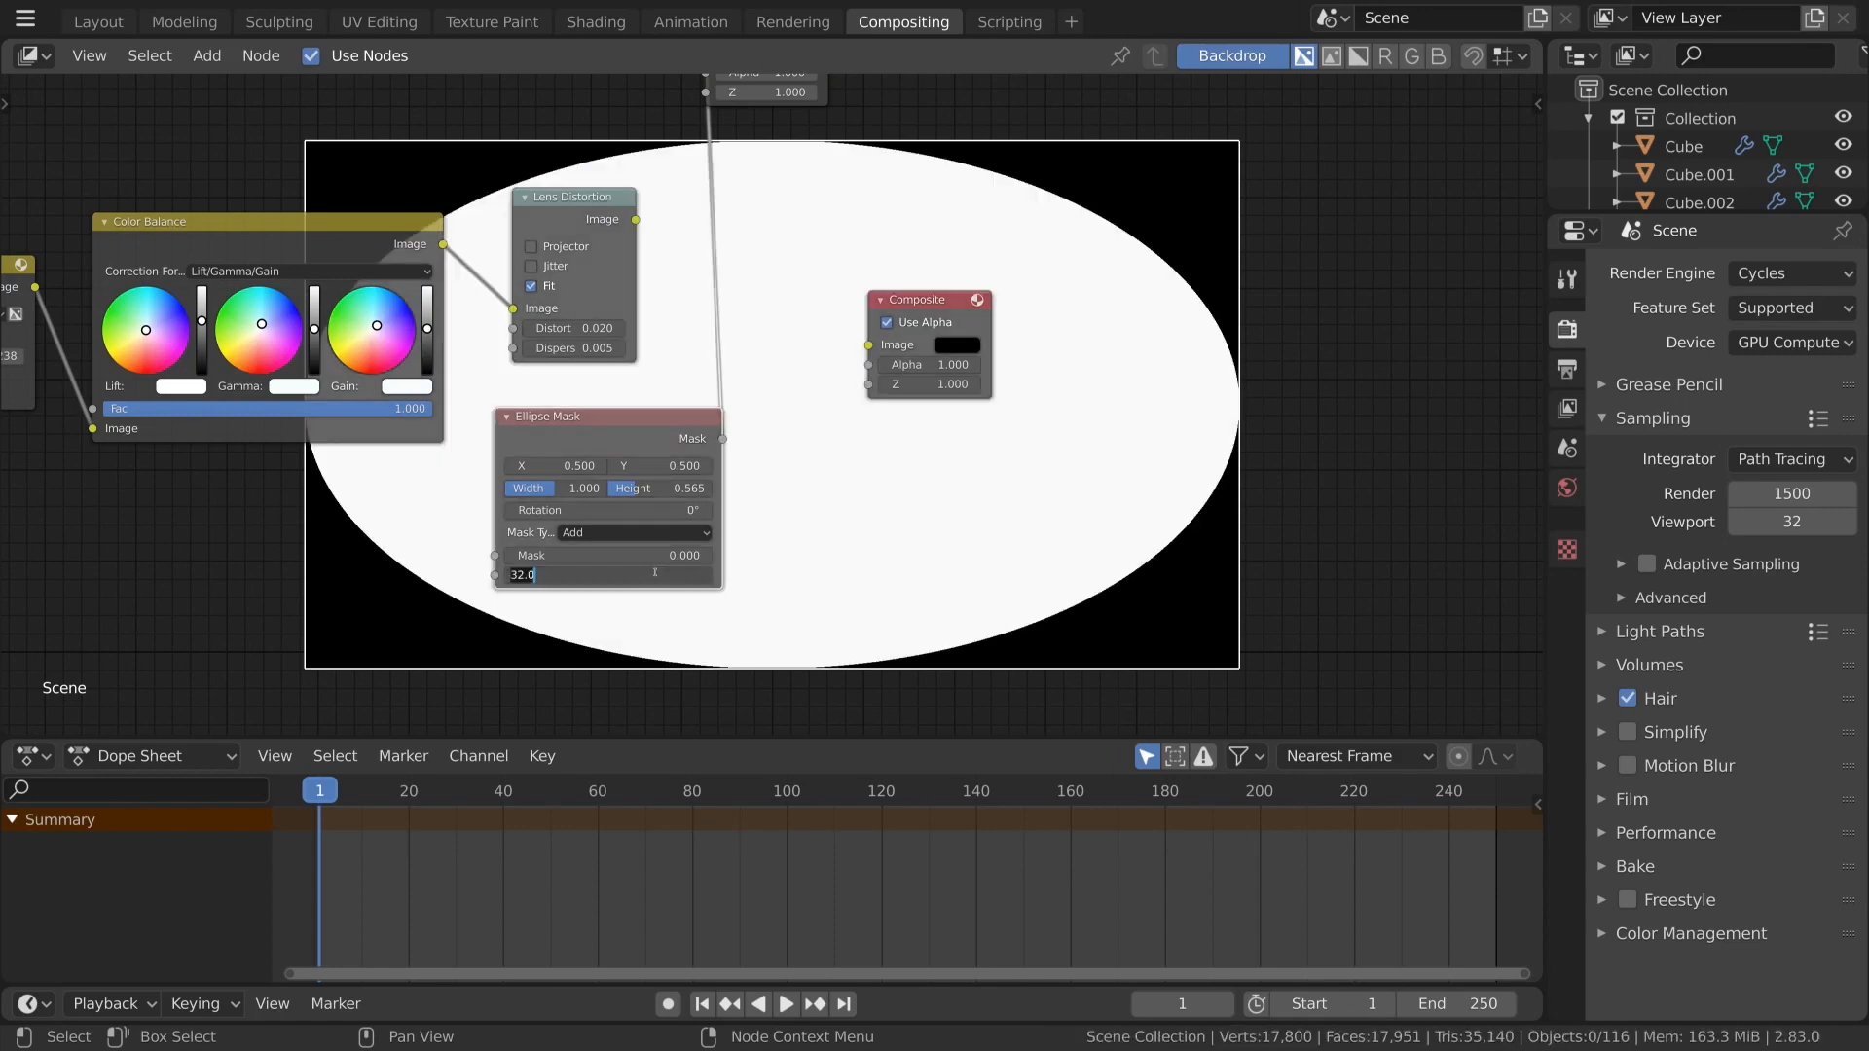
pyautogui.press('Return')
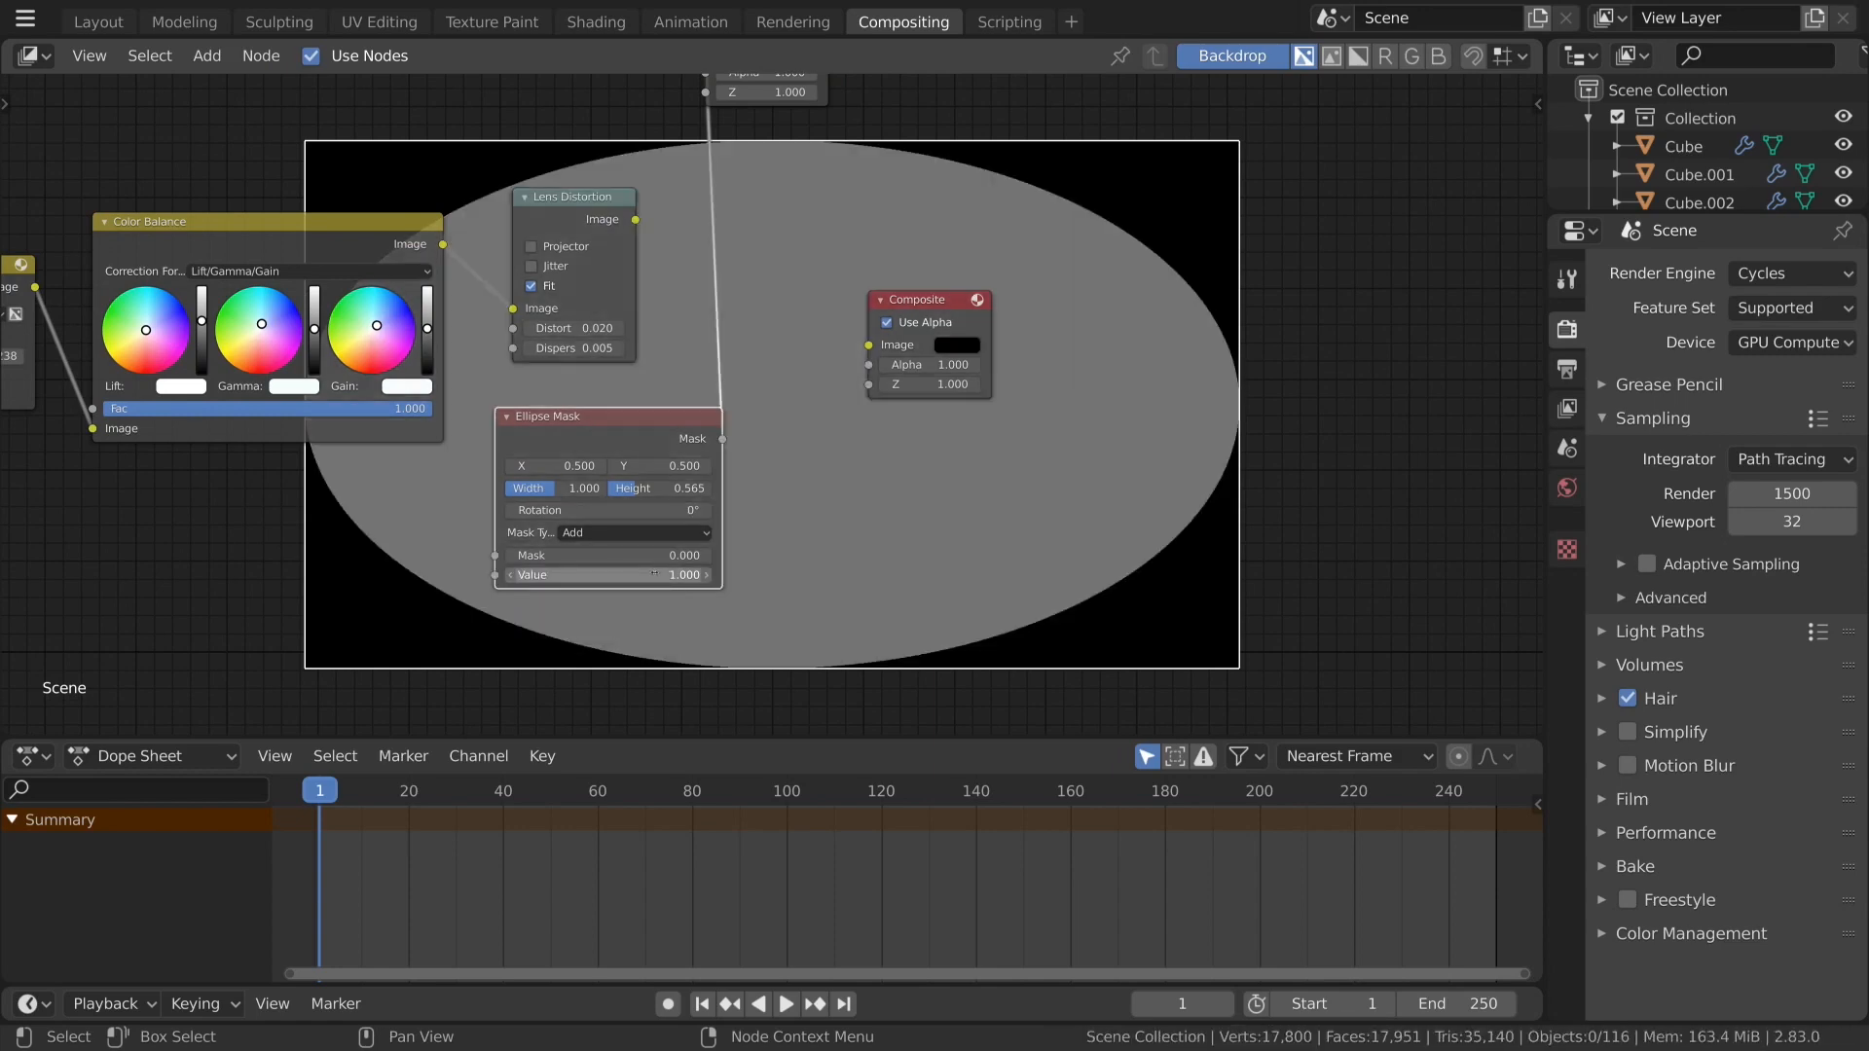
# Try other mask types, including Not, on the Ellipse Mask and return it to Add.
pyautogui.click(598, 534)
pyautogui.click(572, 612)
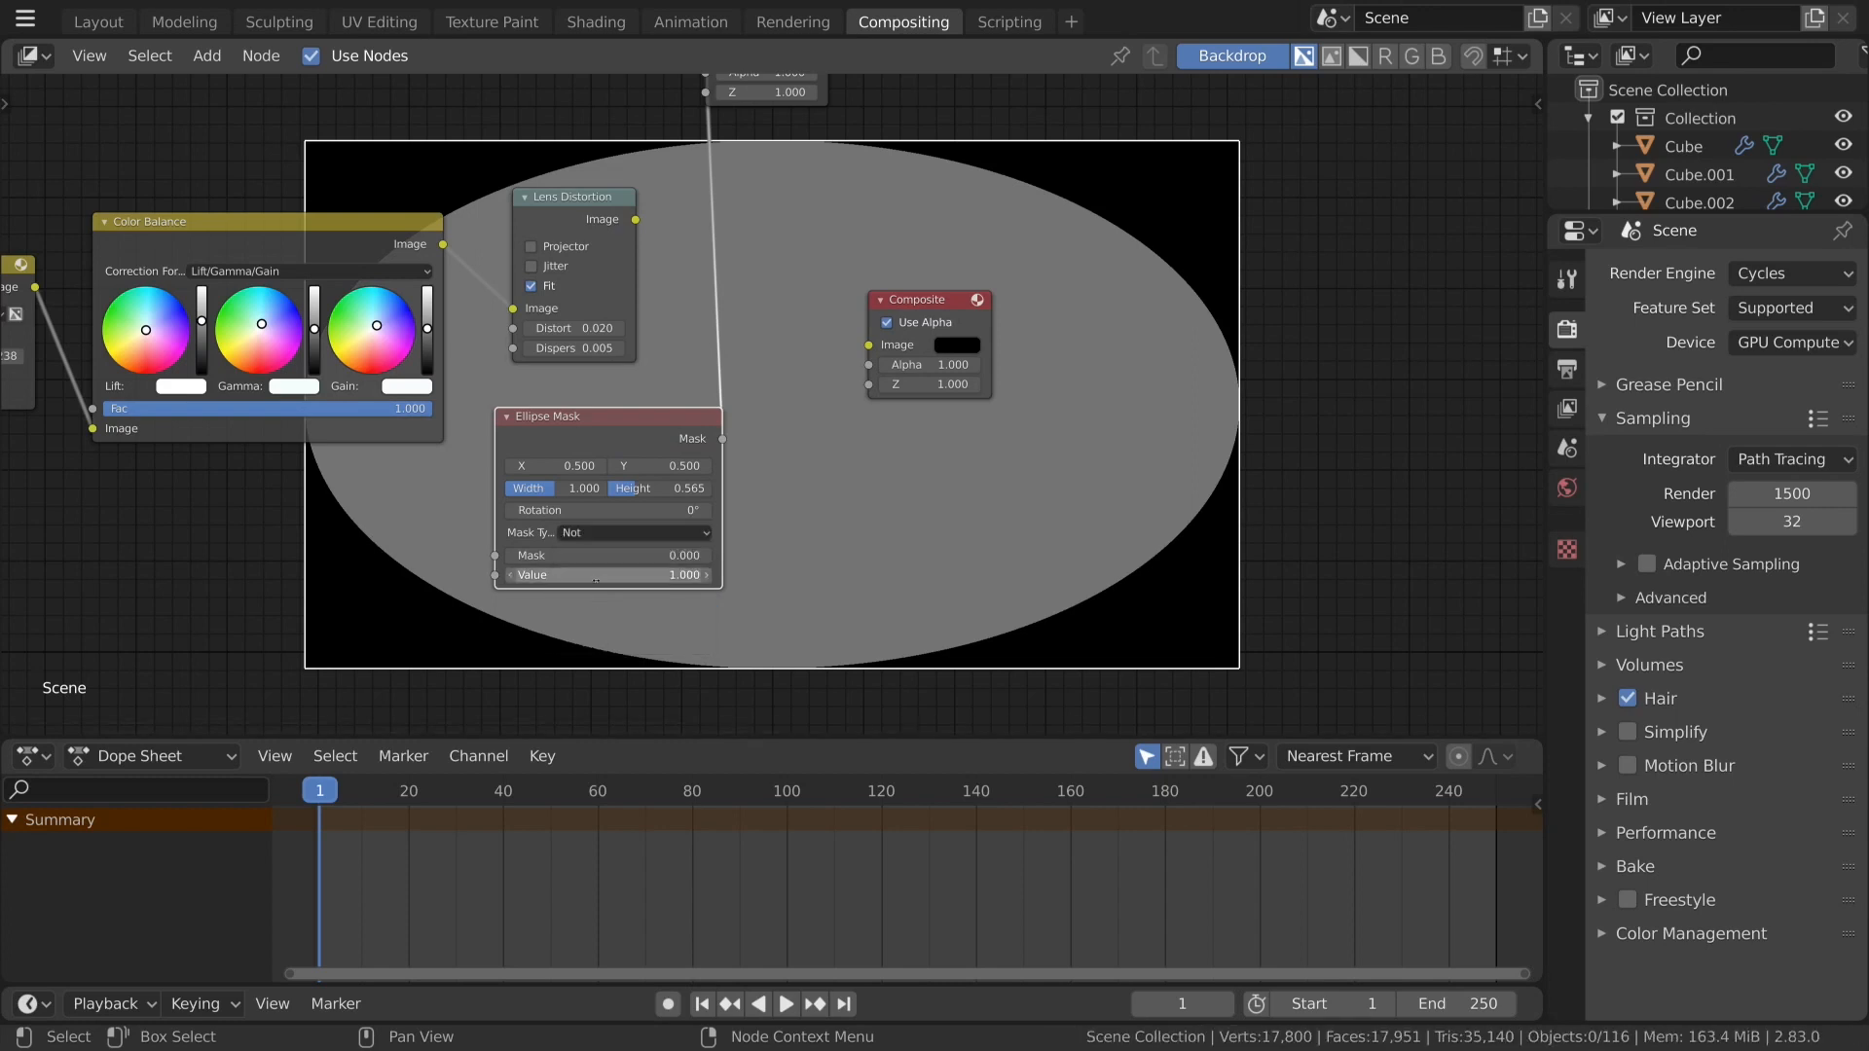
pyautogui.click(609, 538)
pyautogui.click(582, 591)
pyautogui.click(609, 534)
pyautogui.click(582, 592)
pyautogui.click(607, 533)
pyautogui.click(604, 551)
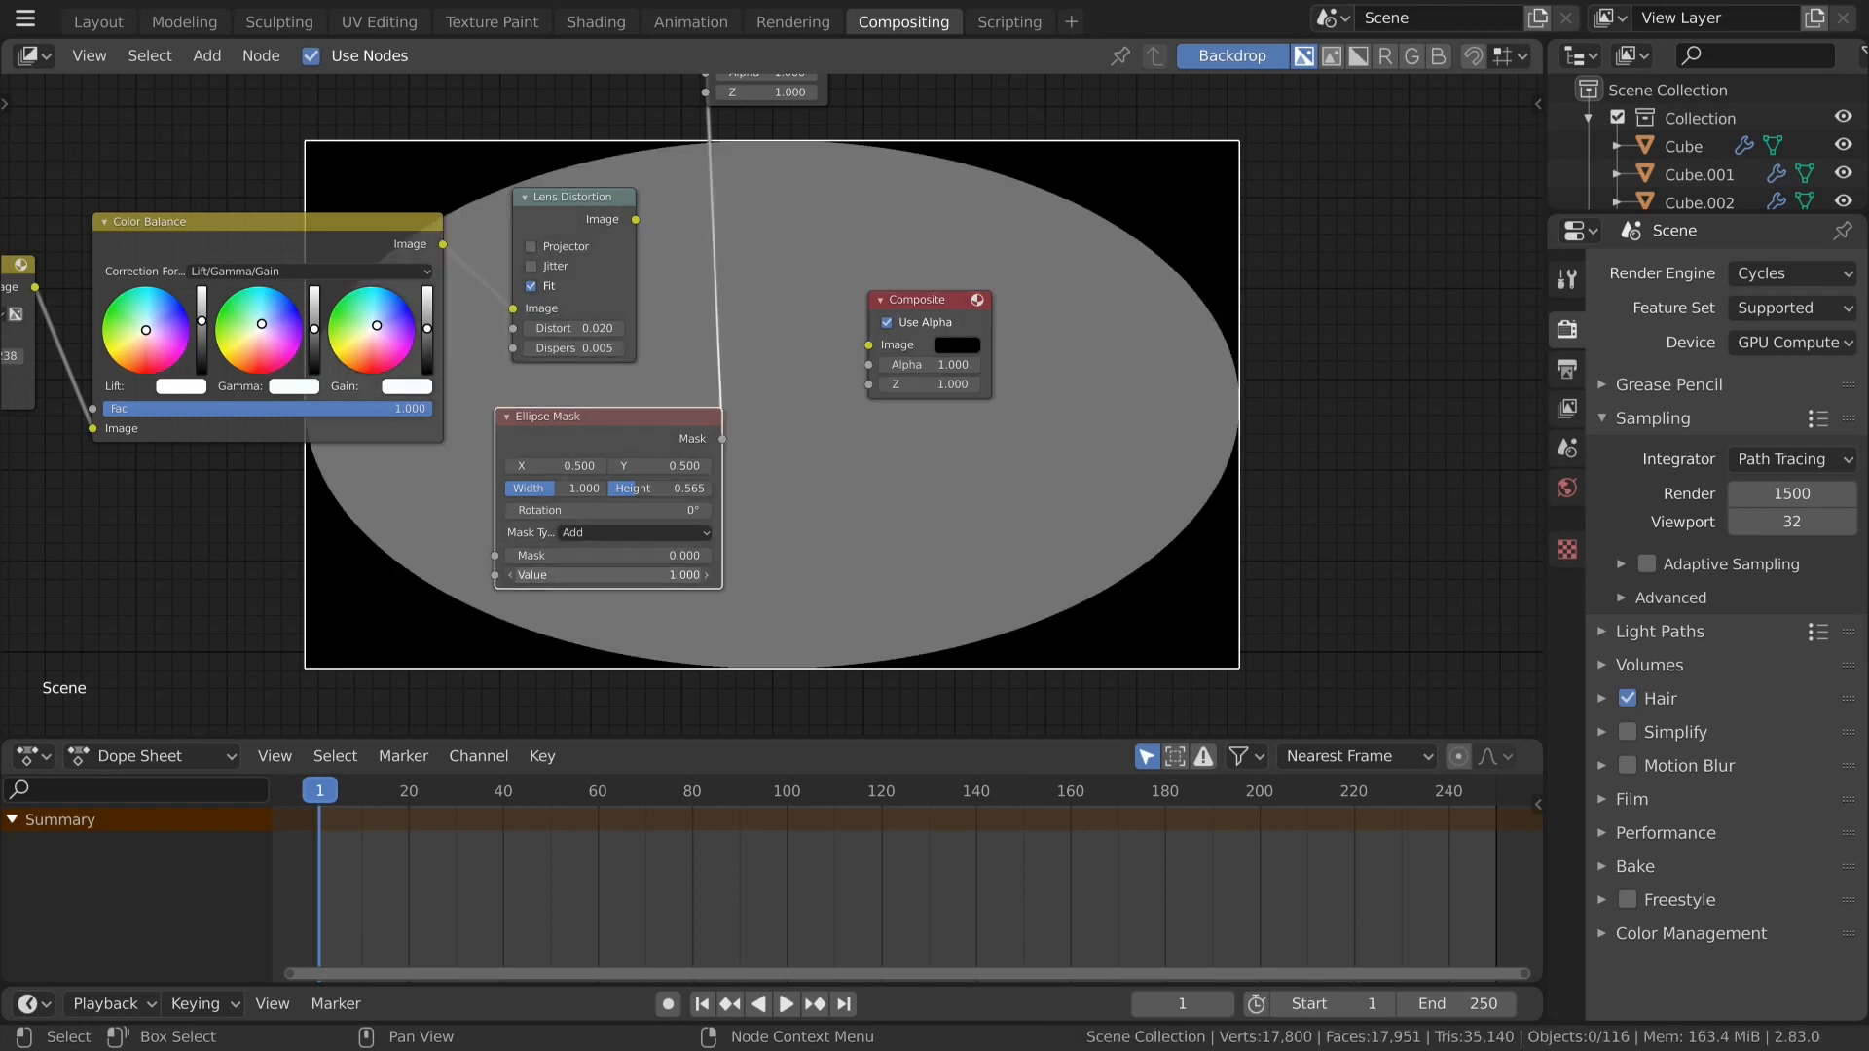
# Try Values of 2, 4 and 5 on the Ellipse Mask to brighten the ellipse.
pyautogui.click(605, 575)
pyautogui.write('2')
pyautogui.press('Return')
pyautogui.click(604, 576)
pyautogui.write('4')
pyautogui.press('Return')
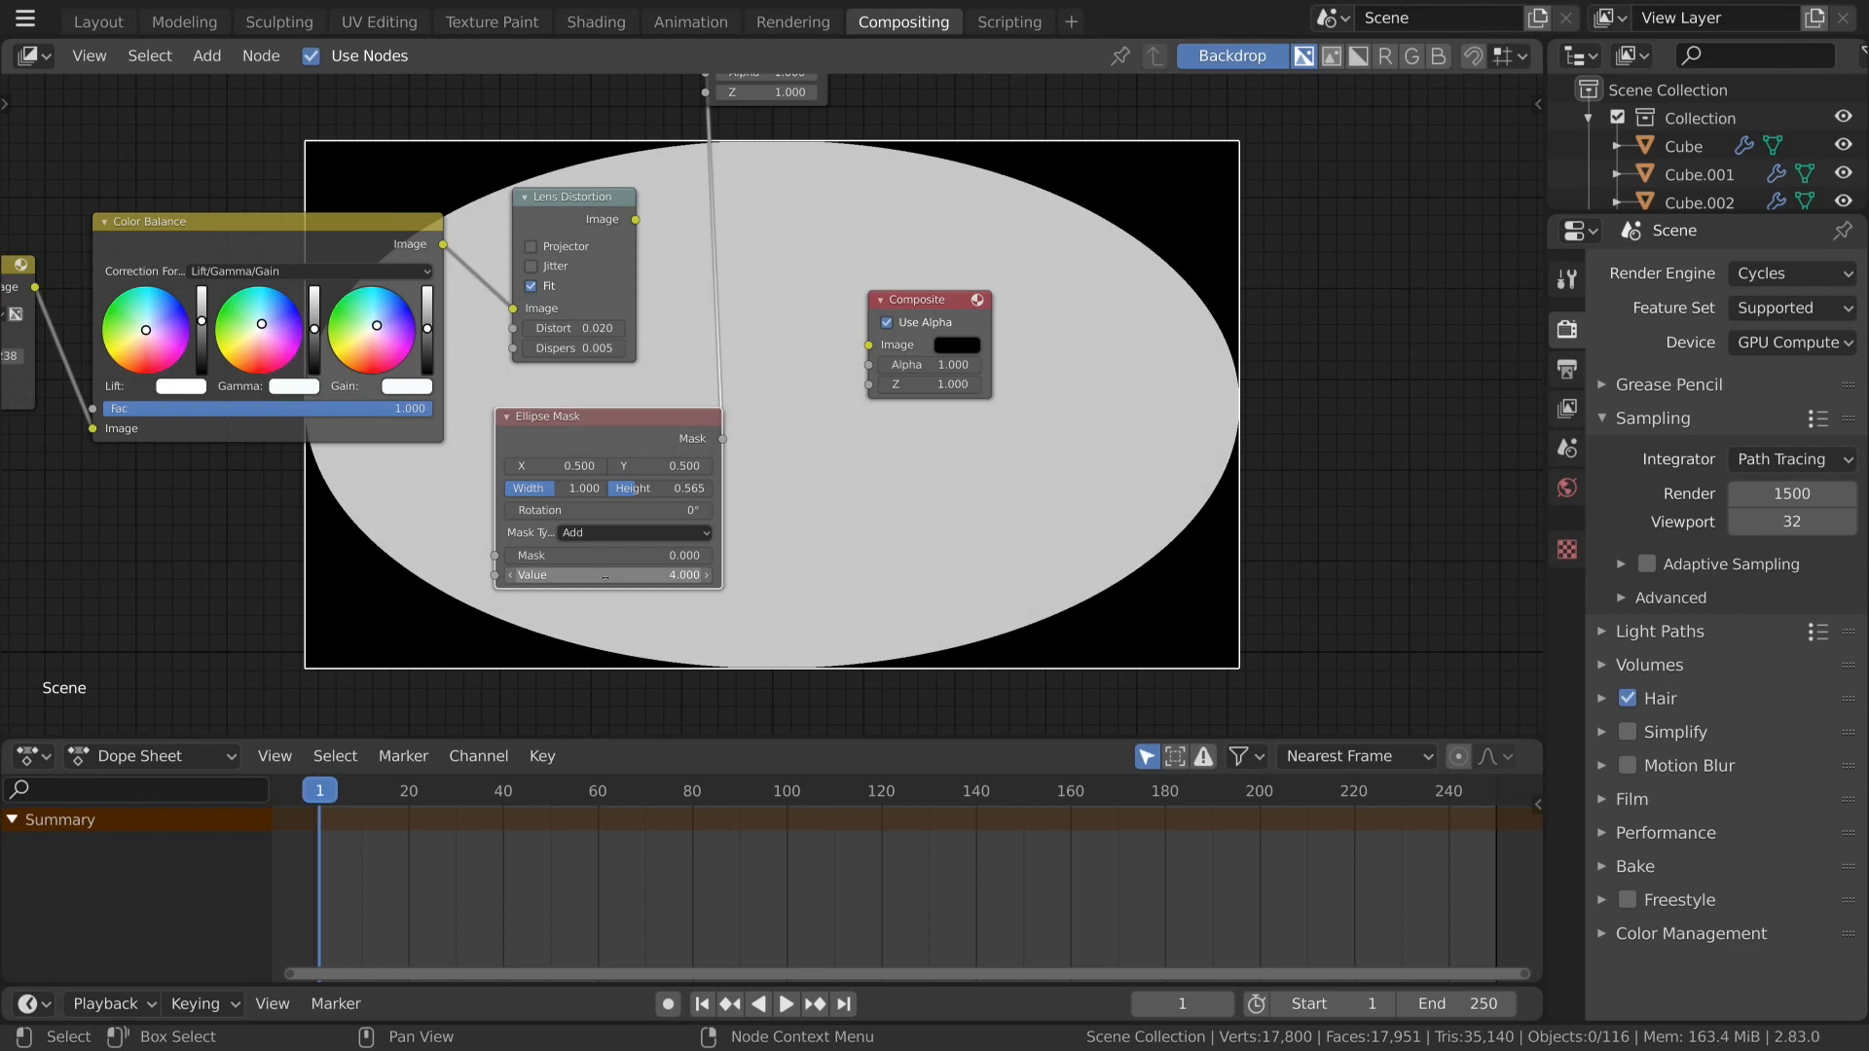
pyautogui.click(604, 575)
pyautogui.write('5')
pyautogui.press('Return')
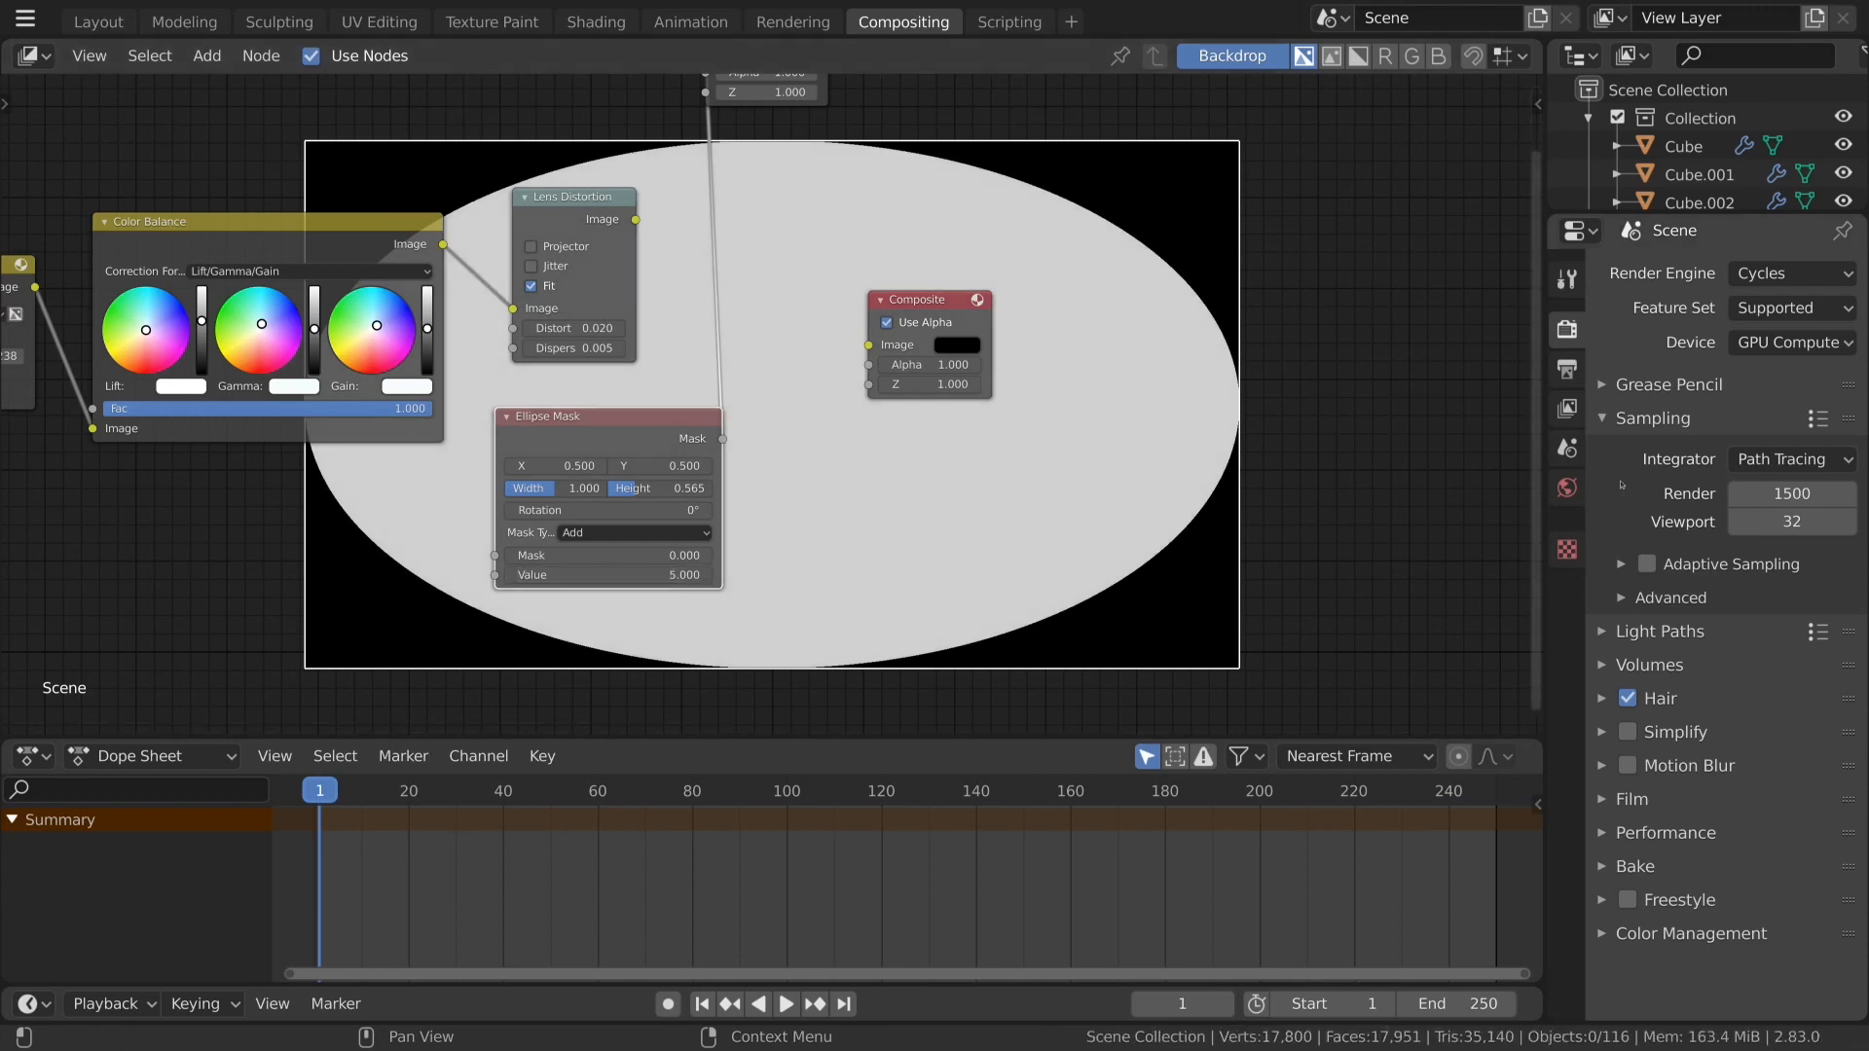
# Move the Ellipse Mask node farther down and away from the Lens Distortion node.
pyautogui.scroll(-2, 936, 573)
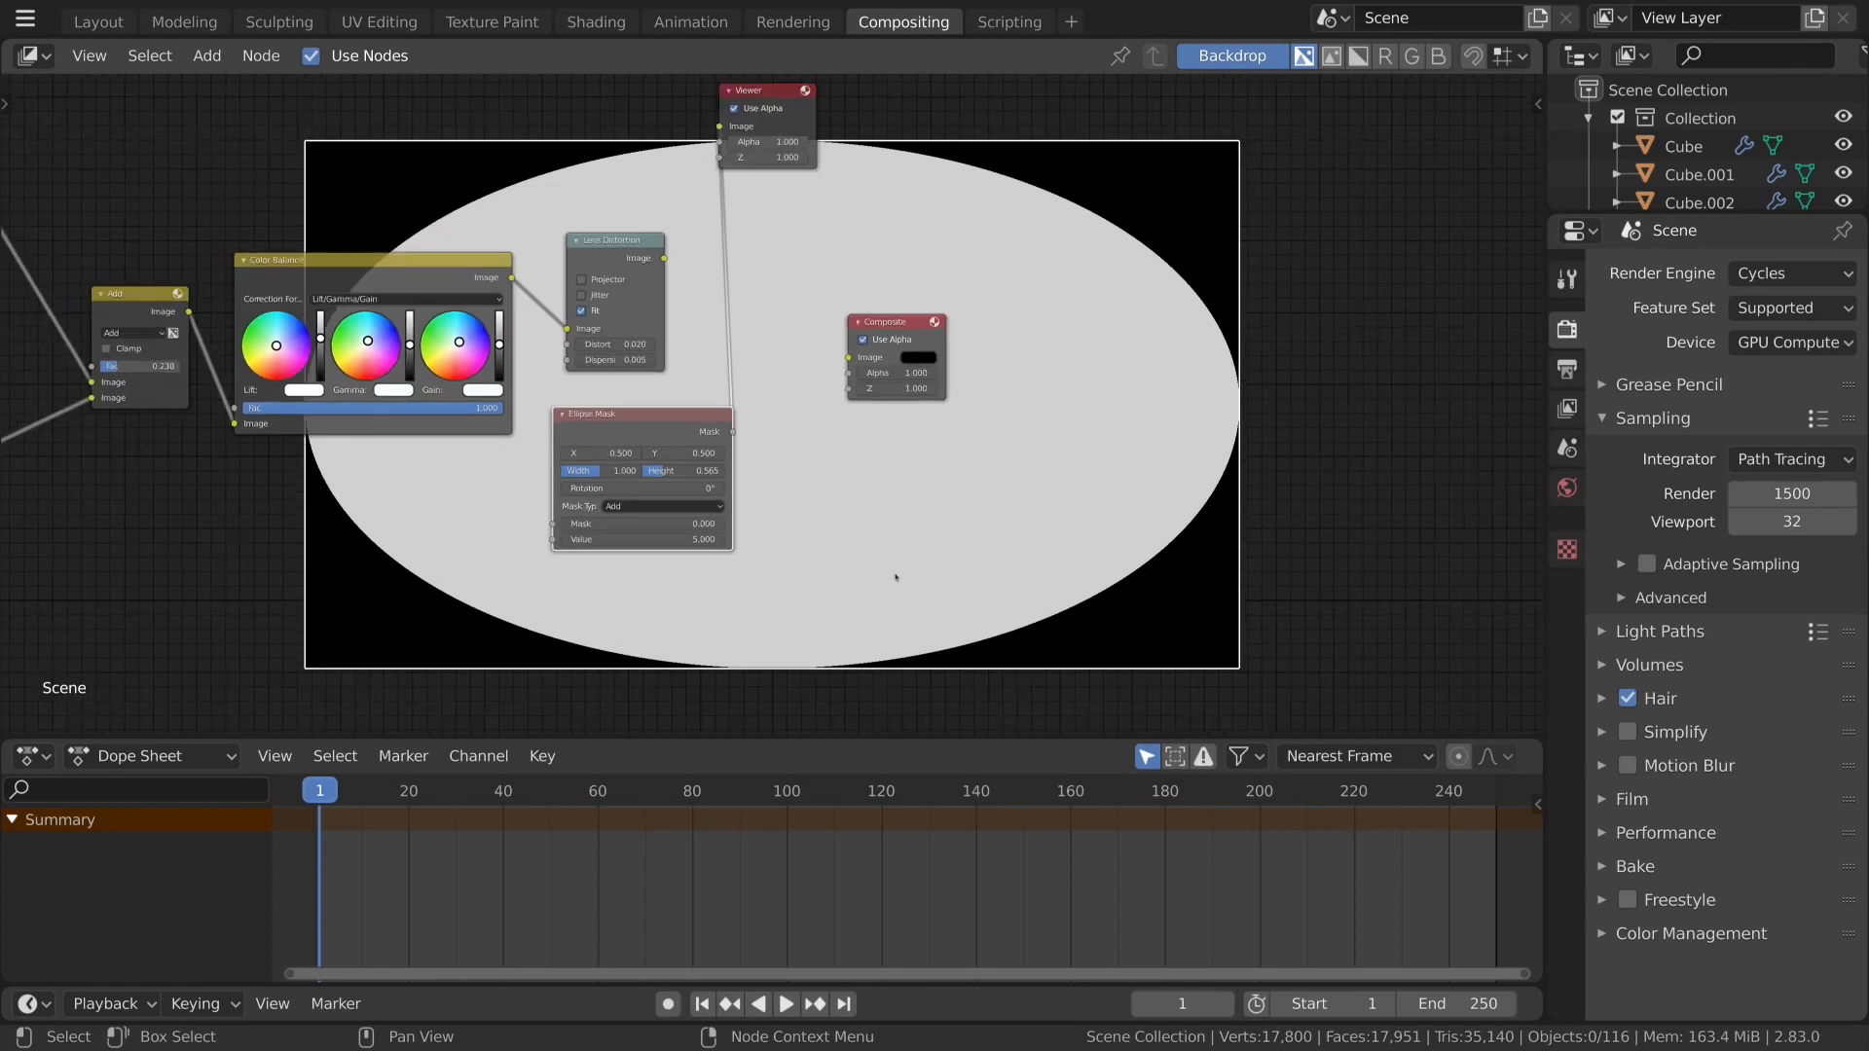
pyautogui.moveTo(648, 425); pyautogui.dragTo(599, 473)
pyautogui.scroll(-1, 790, 432)
pyautogui.scroll(2, 789, 432)
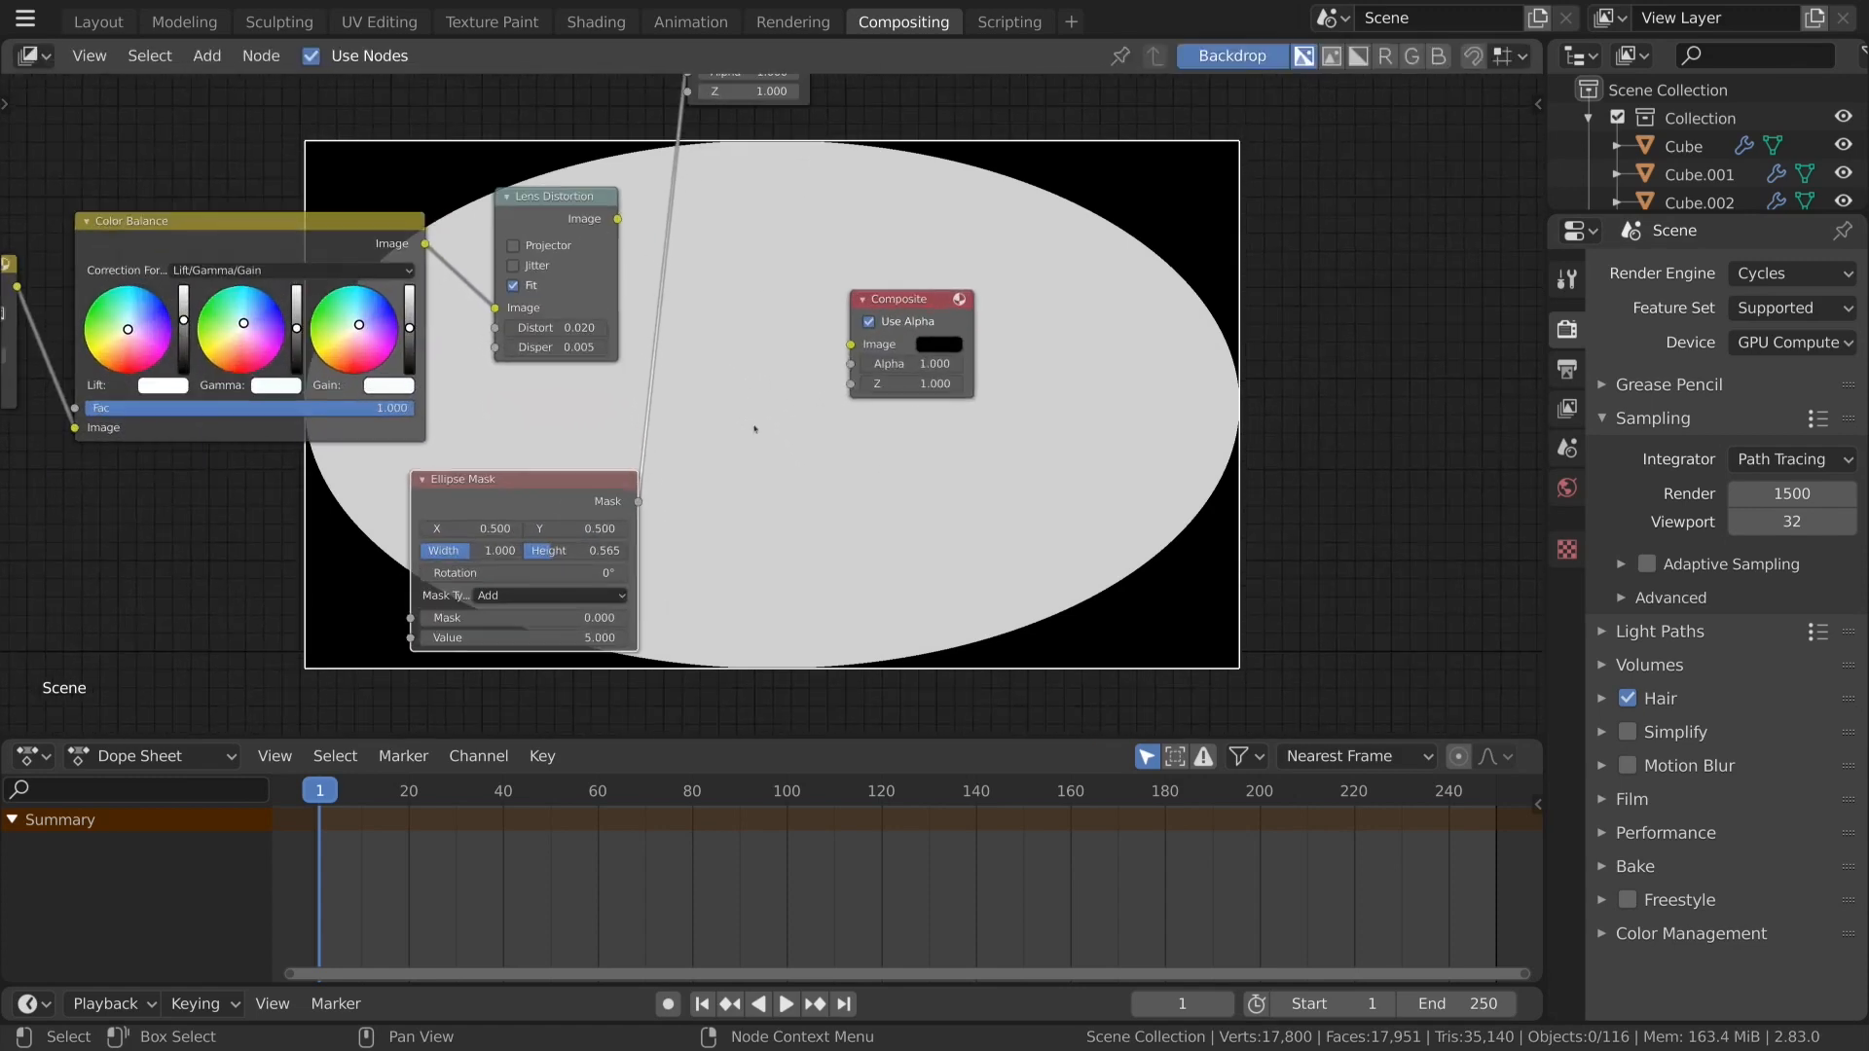
# Try Values of 10 and 450 on the Ellipse Mask to make the ellipse pure white.
pyautogui.click(516, 637)
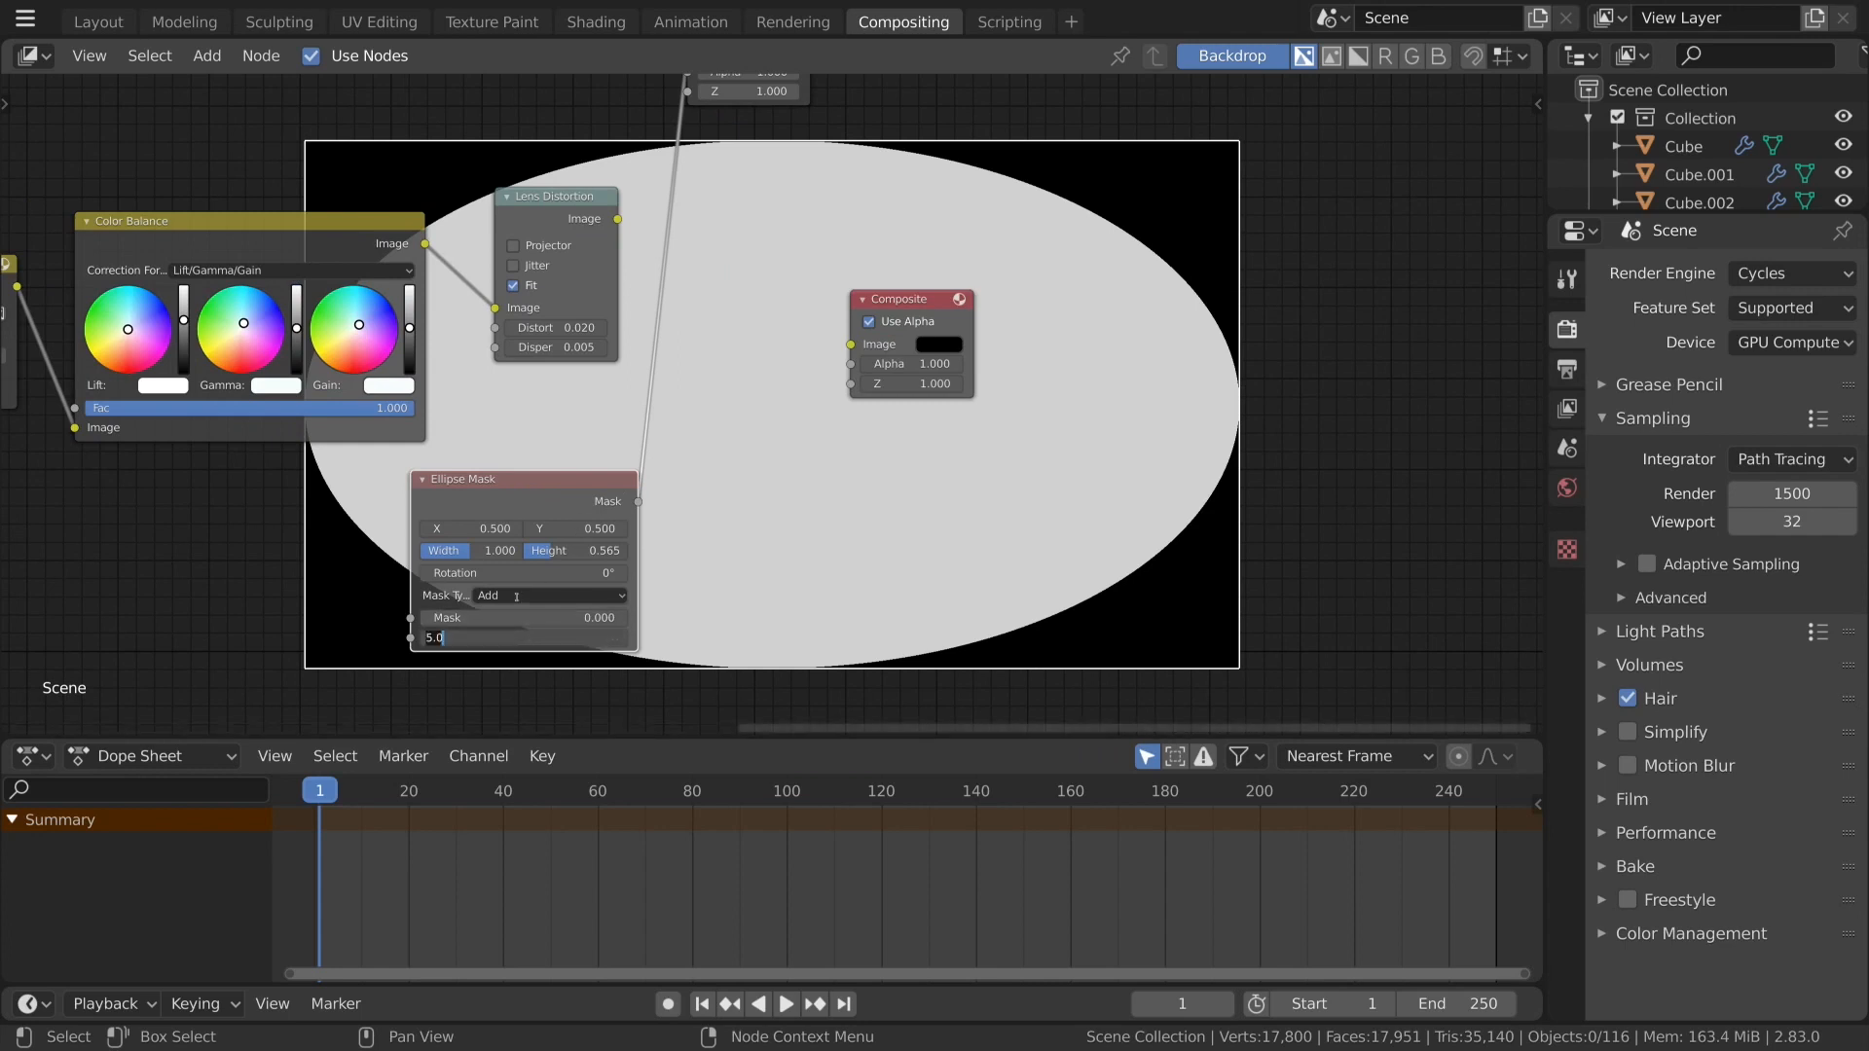
pyautogui.write('10')
pyautogui.press('Return')
pyautogui.click(486, 638)
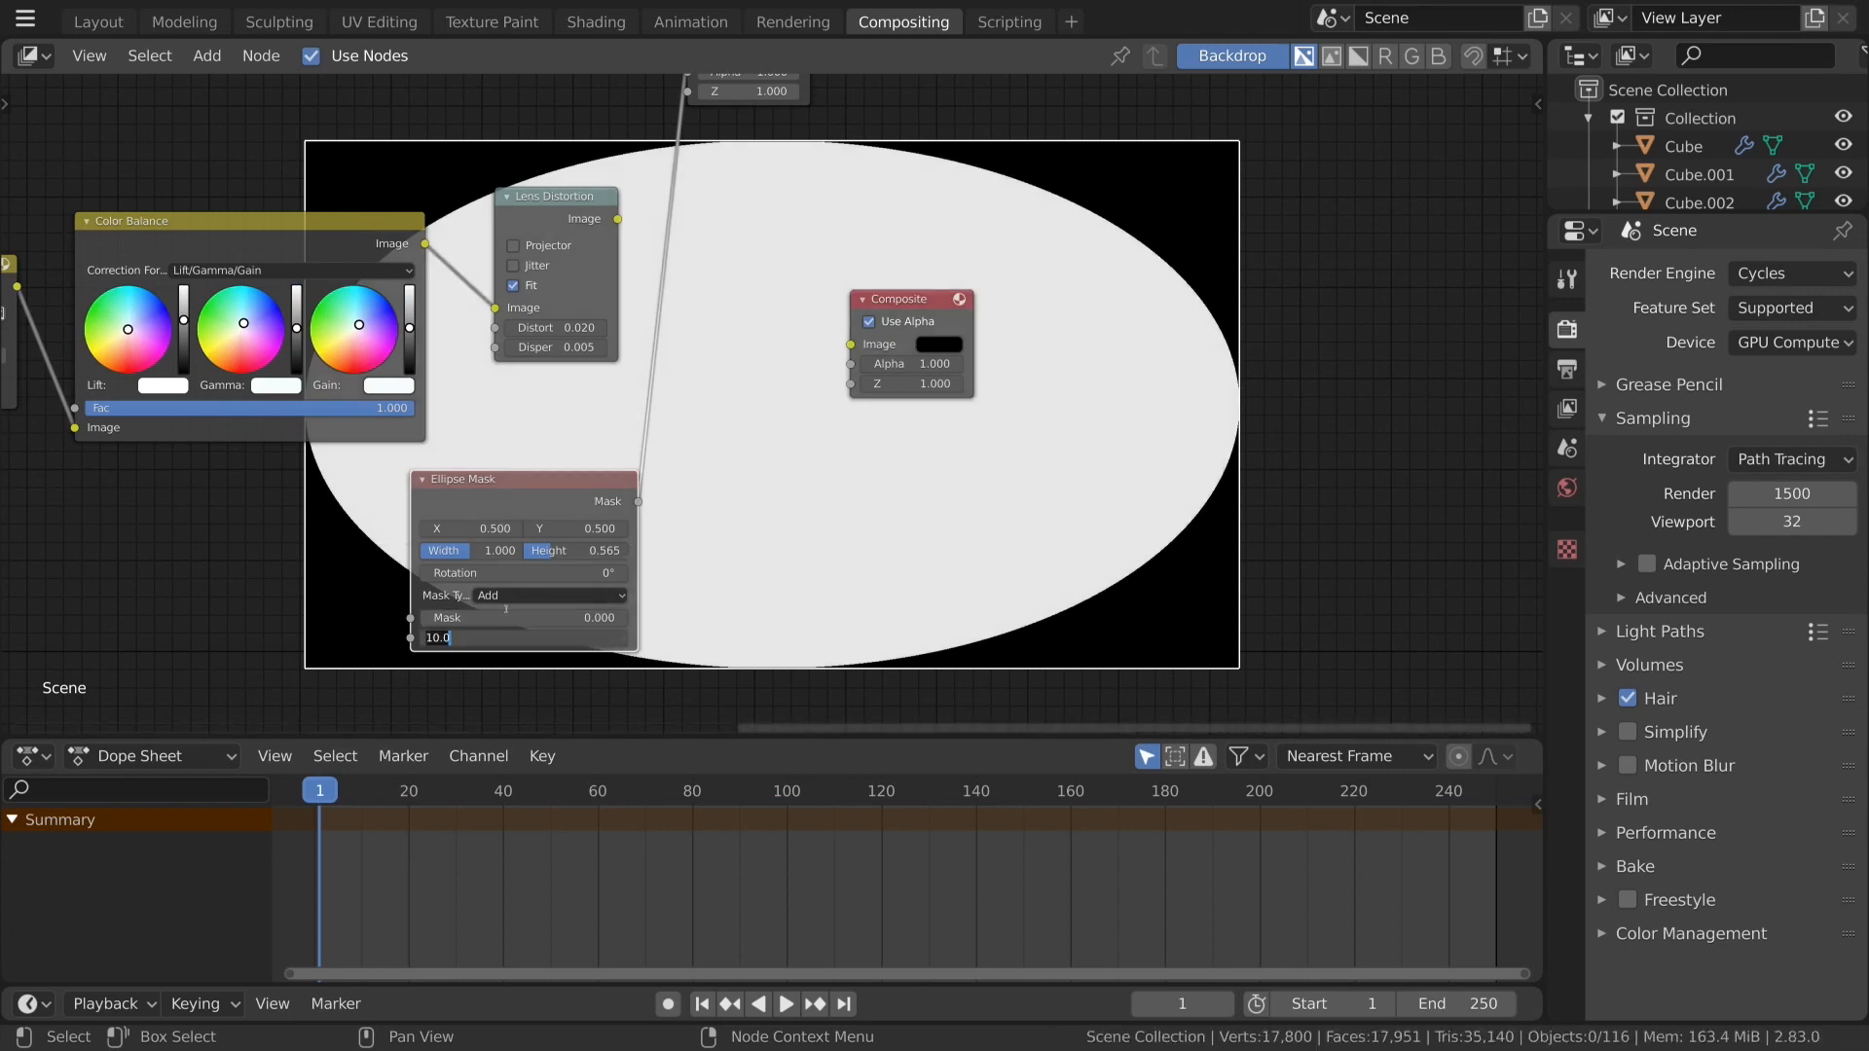
pyautogui.write('450')
pyautogui.press('Return')
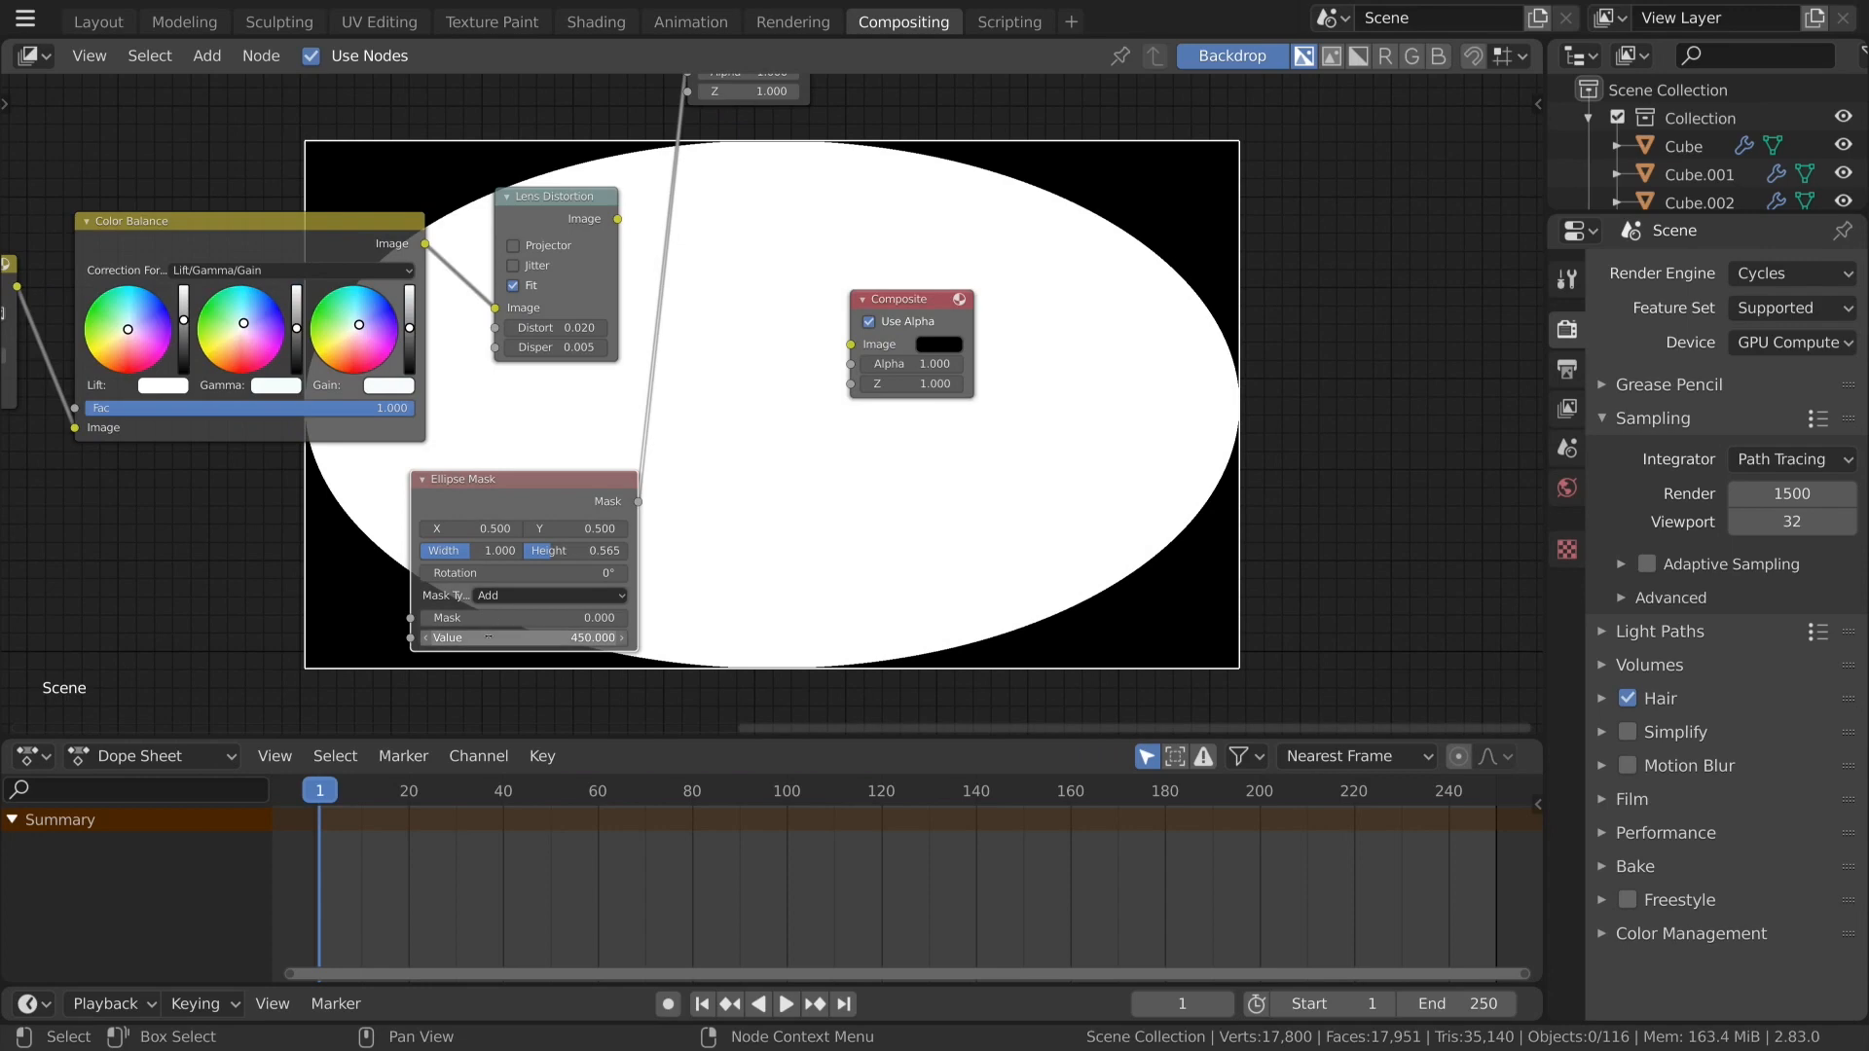
# Move the Composite node farther away and insert a Blur node between the Ellipse Mask and the Viewer.
pyautogui.scroll(-1, 588, 617)
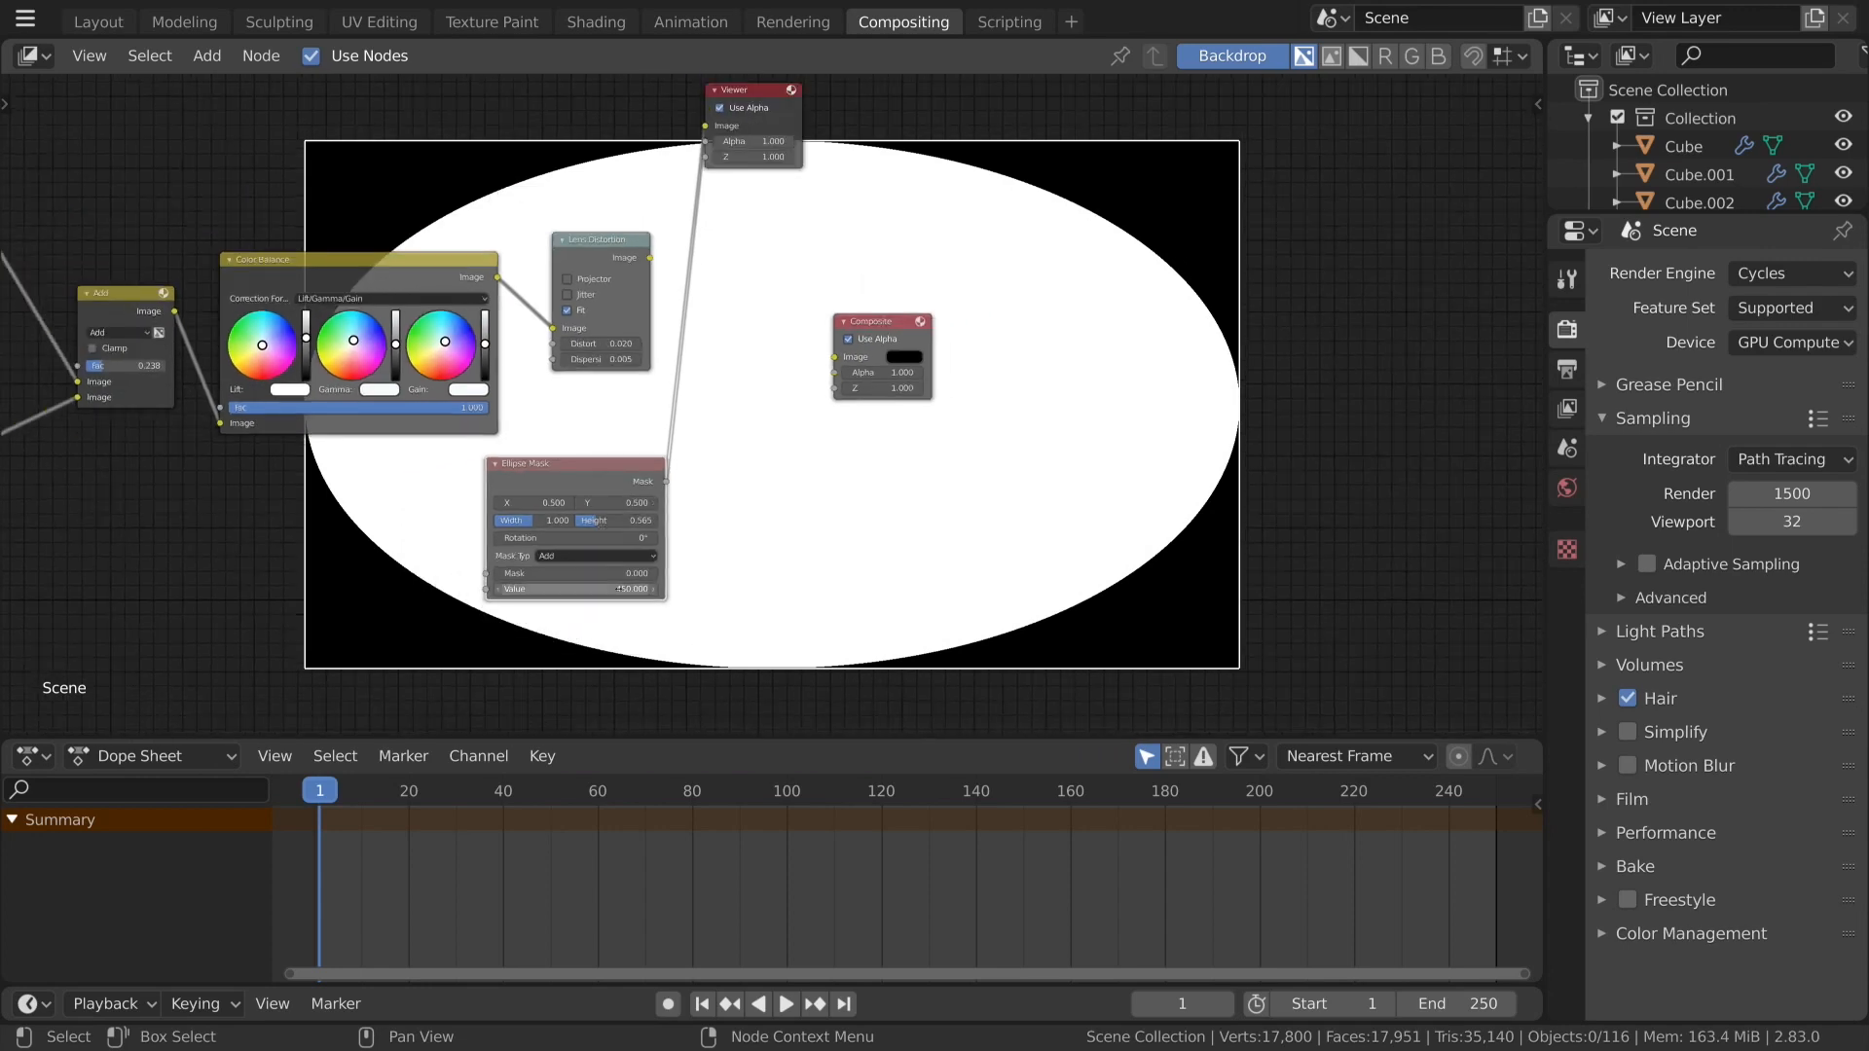
pyautogui.scroll(-1, 671, 525)
pyautogui.scroll(3, 740, 438)
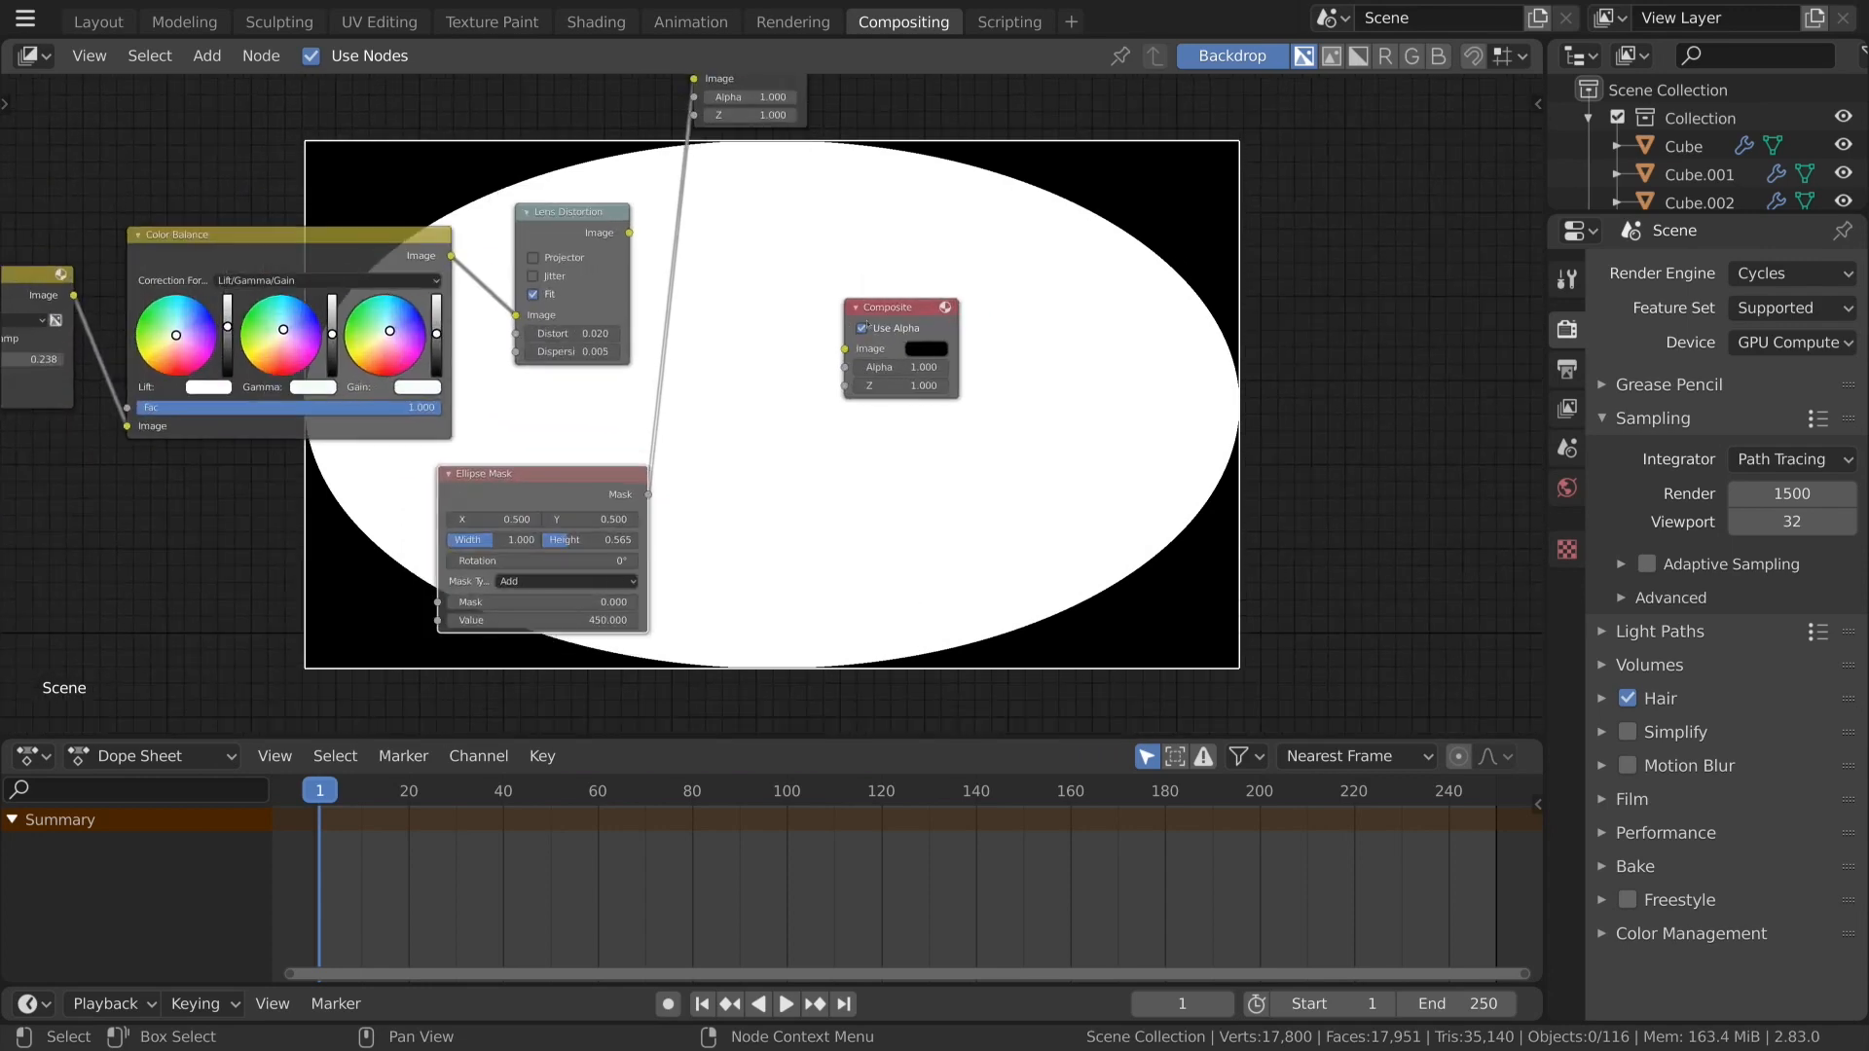
pyautogui.moveTo(886, 309); pyautogui.dragTo(968, 312)
pyautogui.hotkey('shift', 'a')
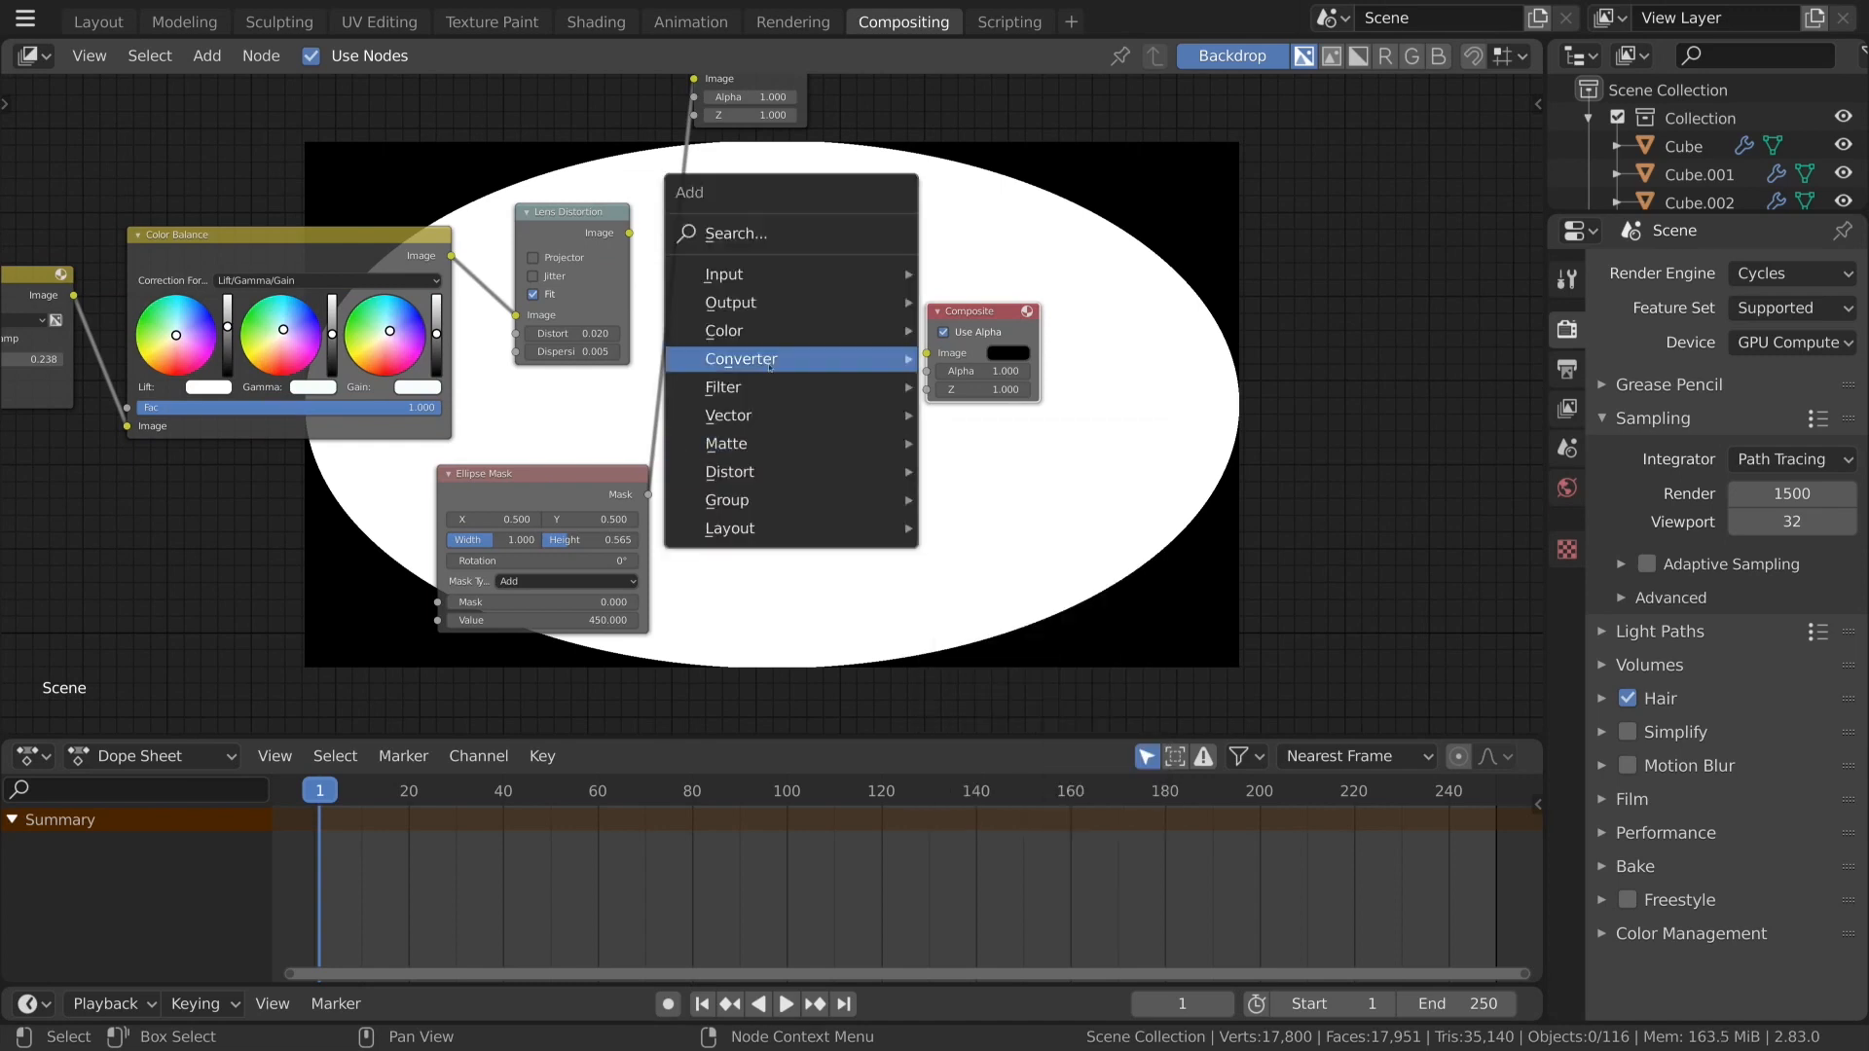
pyautogui.moveTo(778, 392)
pyautogui.click(881, 413)
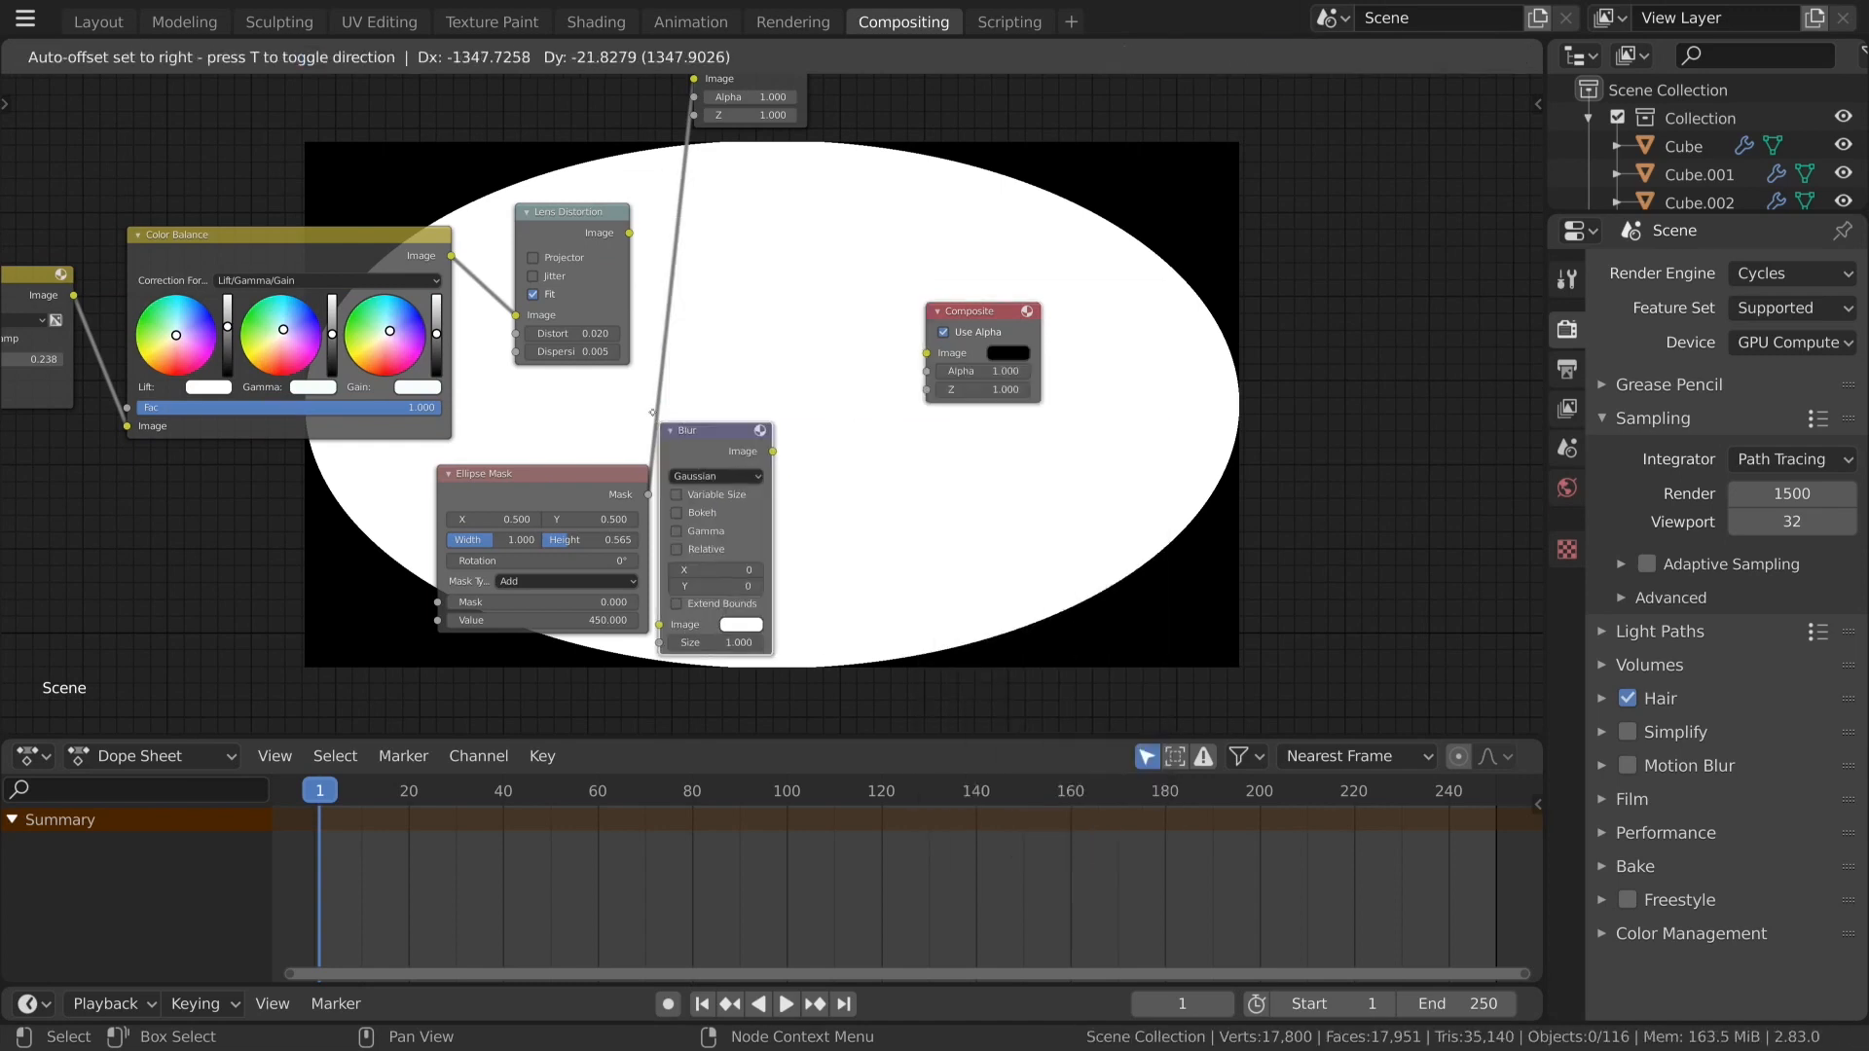
pyautogui.click(740, 439)
# Set the Blur to Fast Gaussian and Relative with Y aspect correction, using 25% for both X and Y.
pyautogui.click(740, 439)
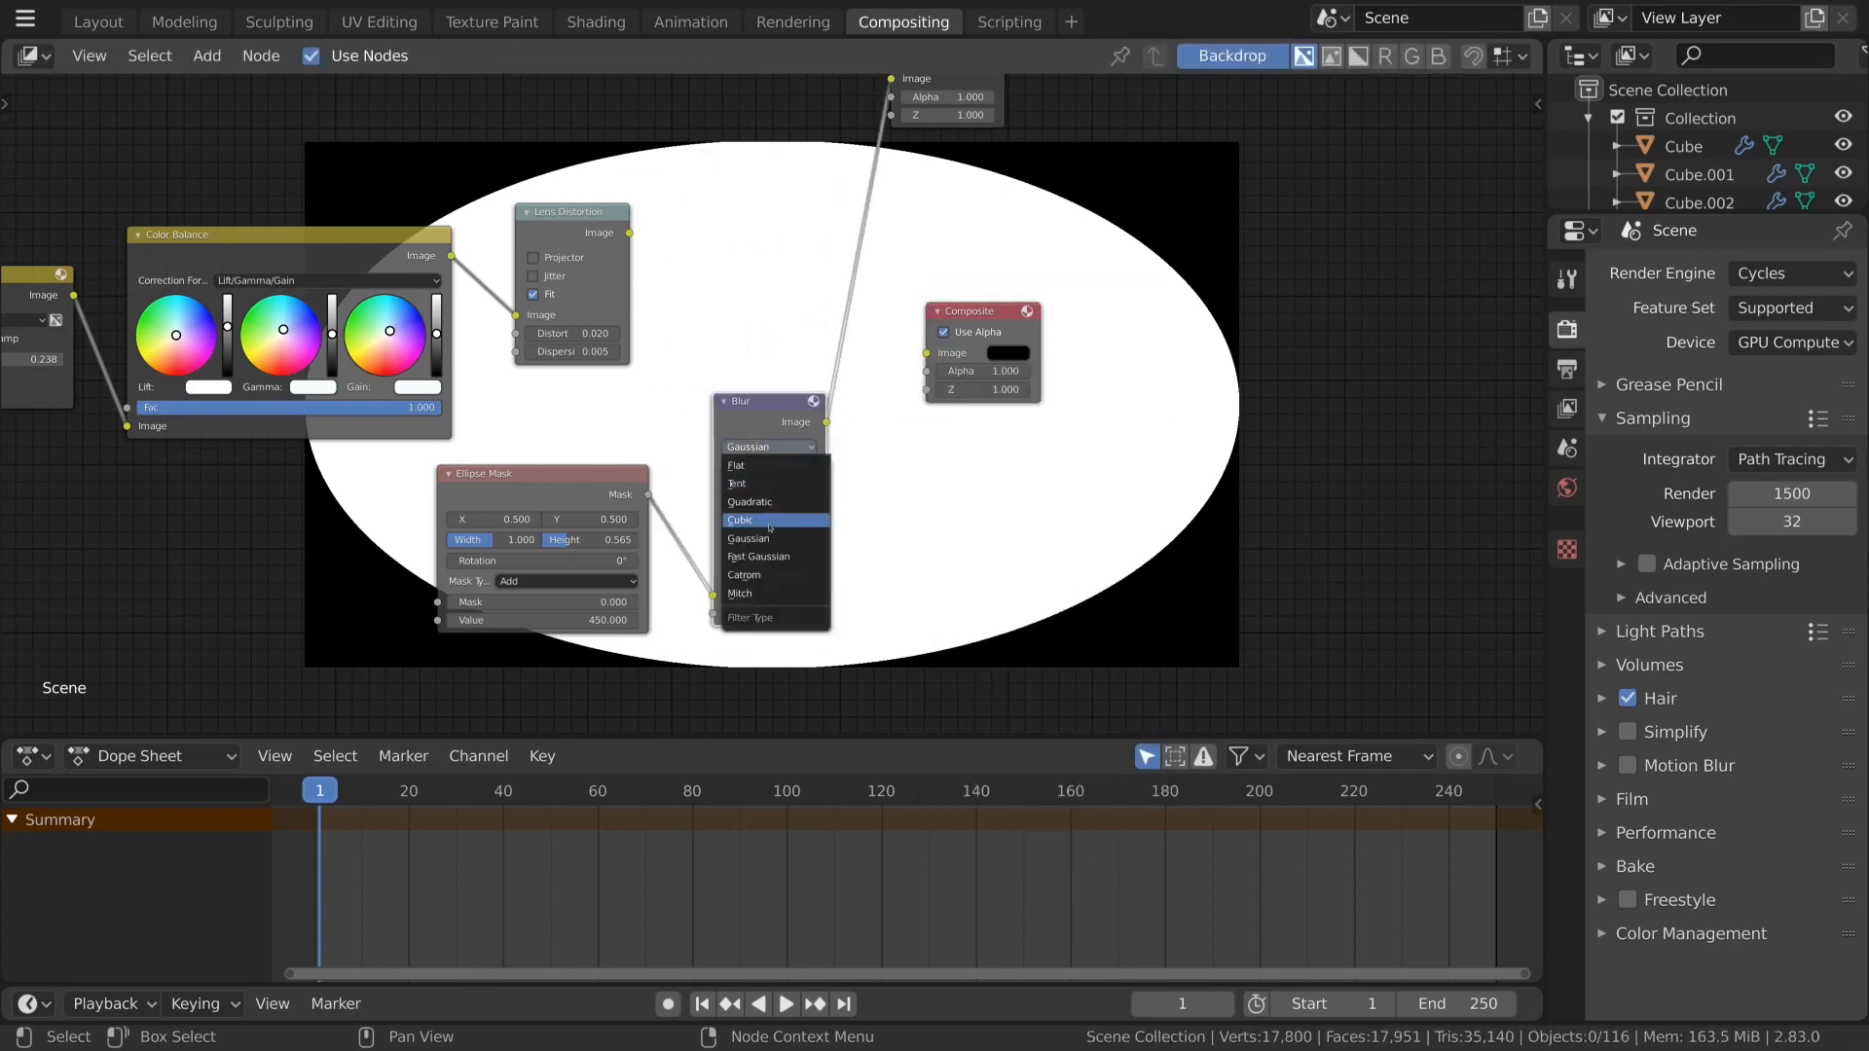
pyautogui.click(754, 556)
pyautogui.click(753, 468)
pyautogui.click(779, 525)
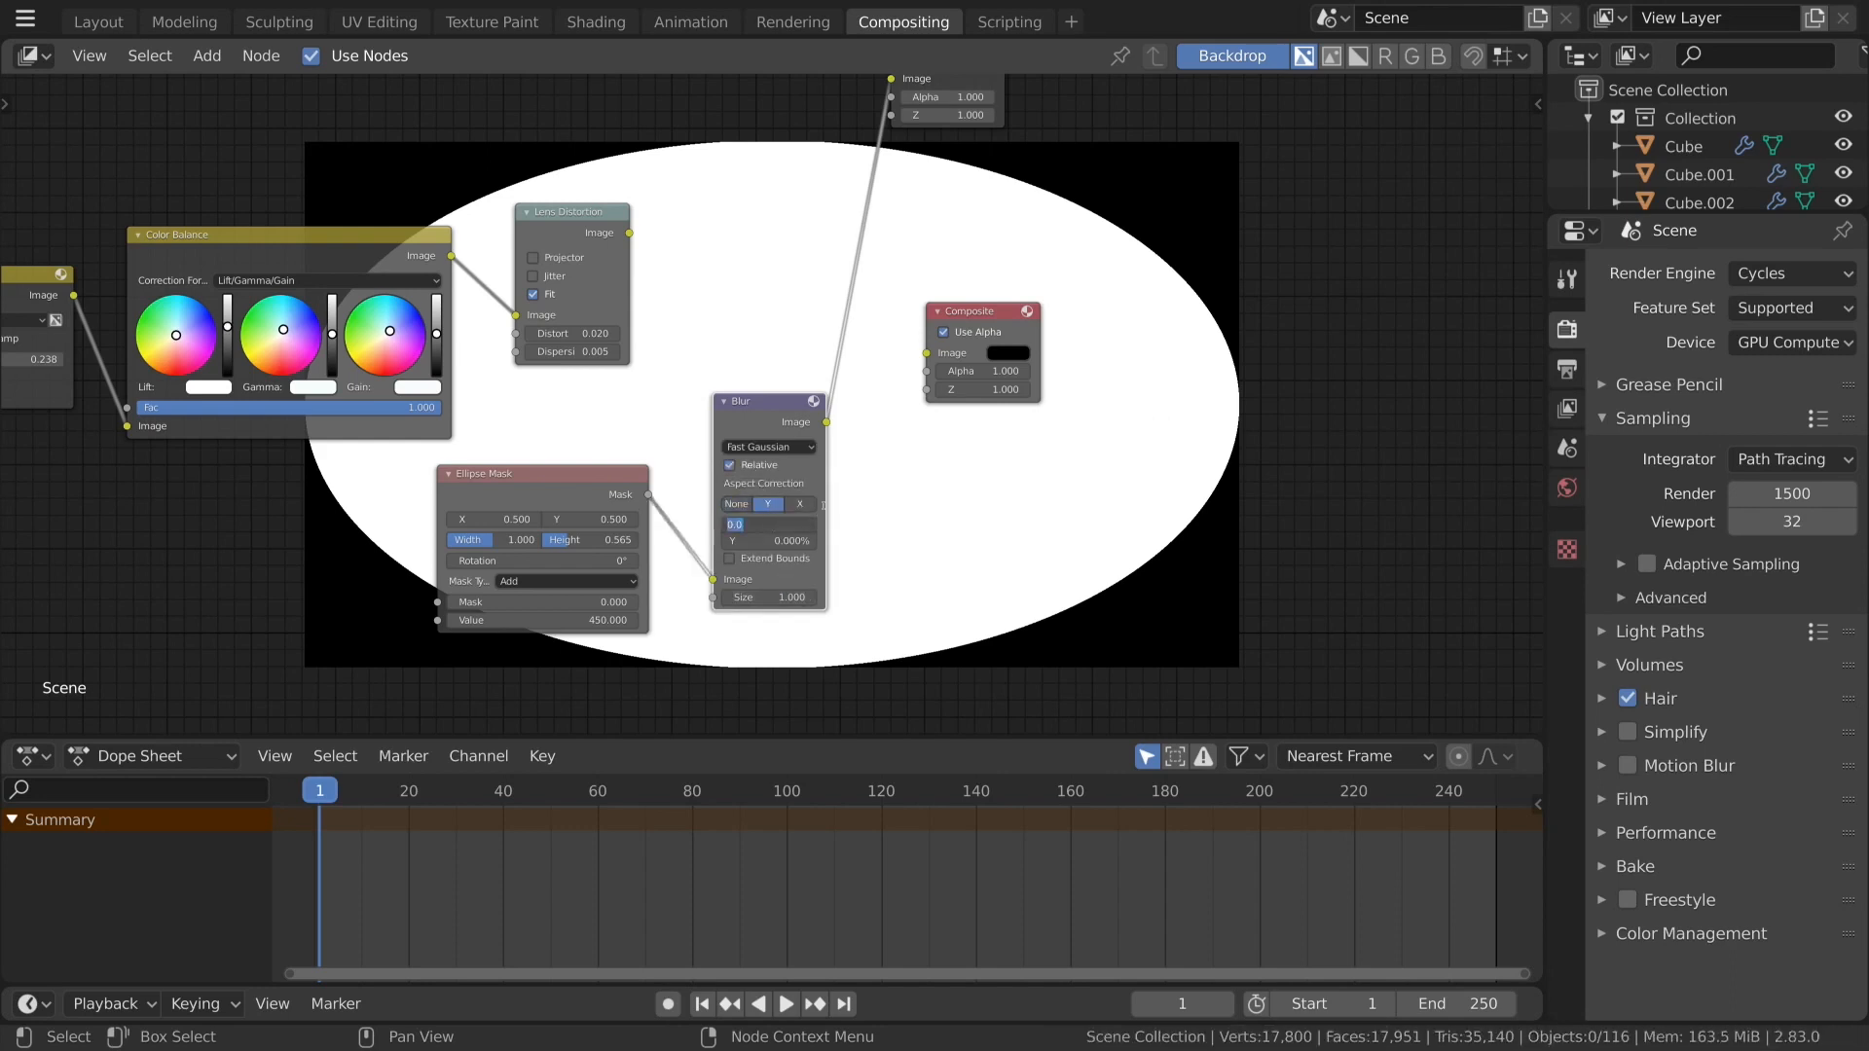
pyautogui.write('25')
pyautogui.press('Return')
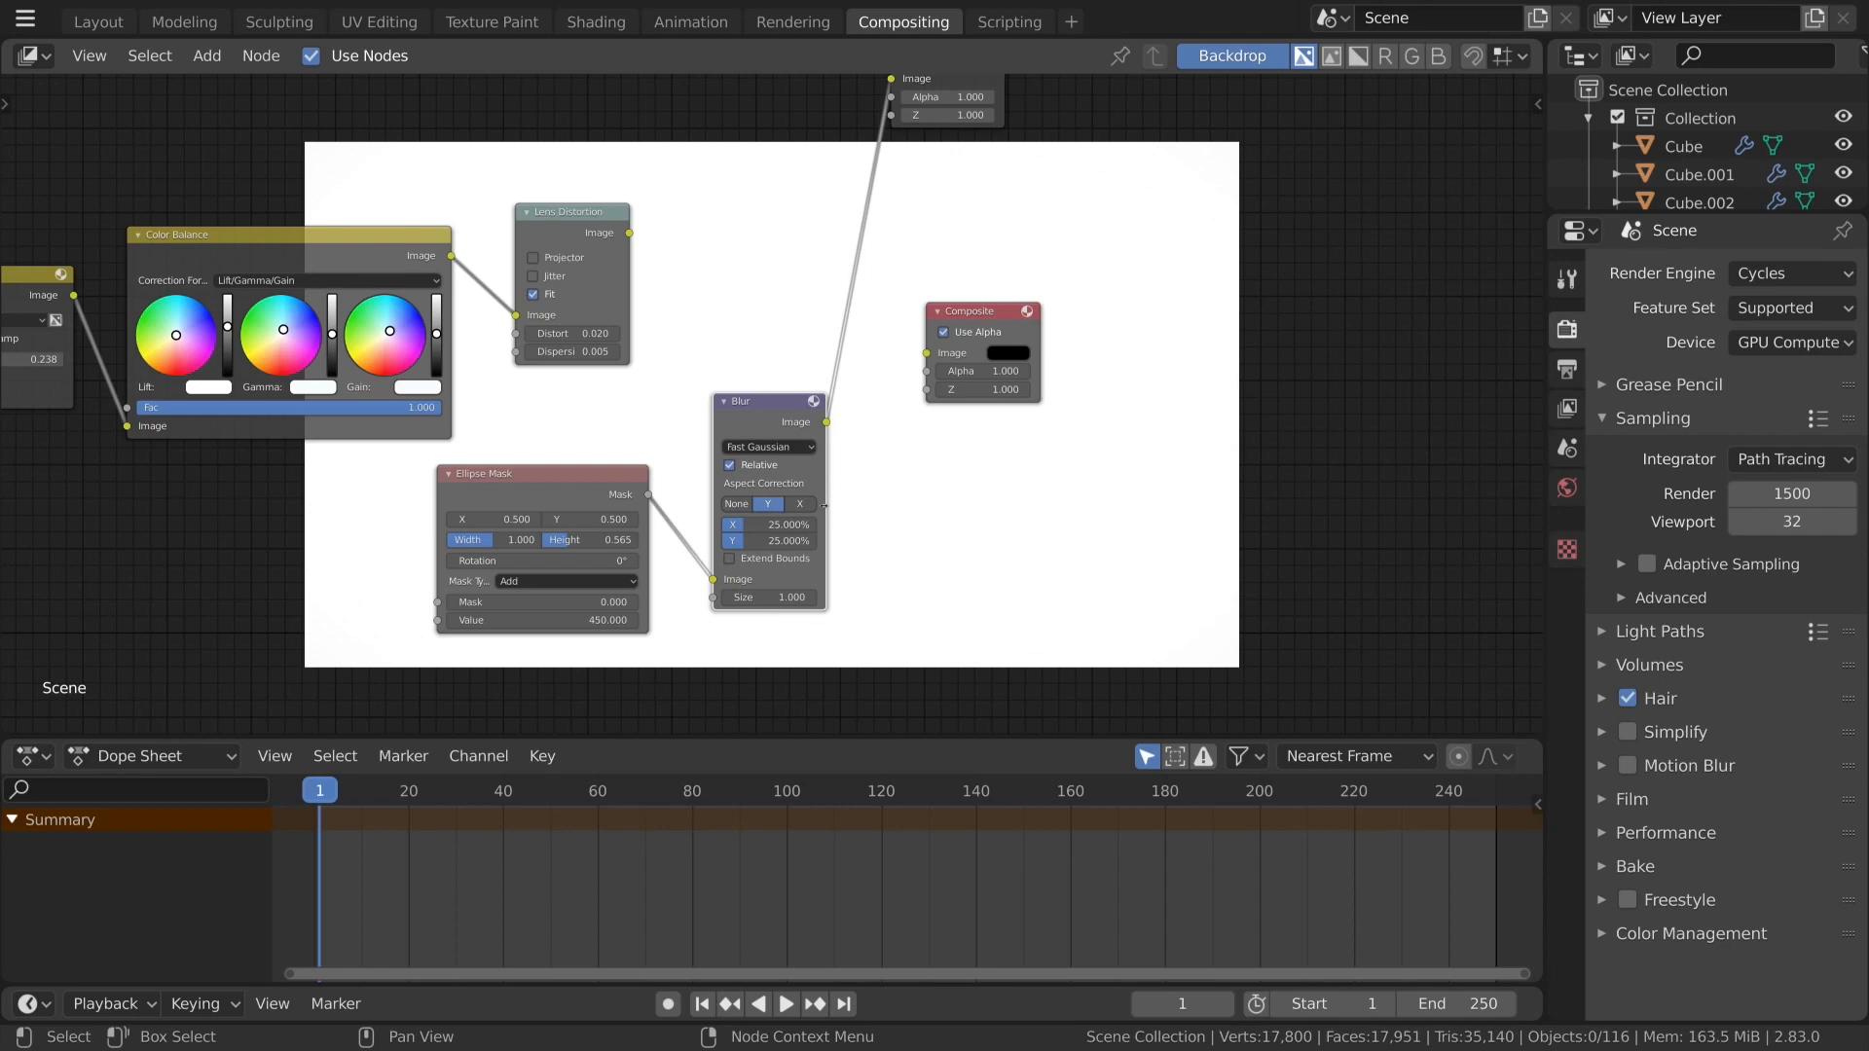
# Set the Ellipse Mask Value to 1 and move the Blur node slightly away from the mask node.
pyautogui.click(540, 620)
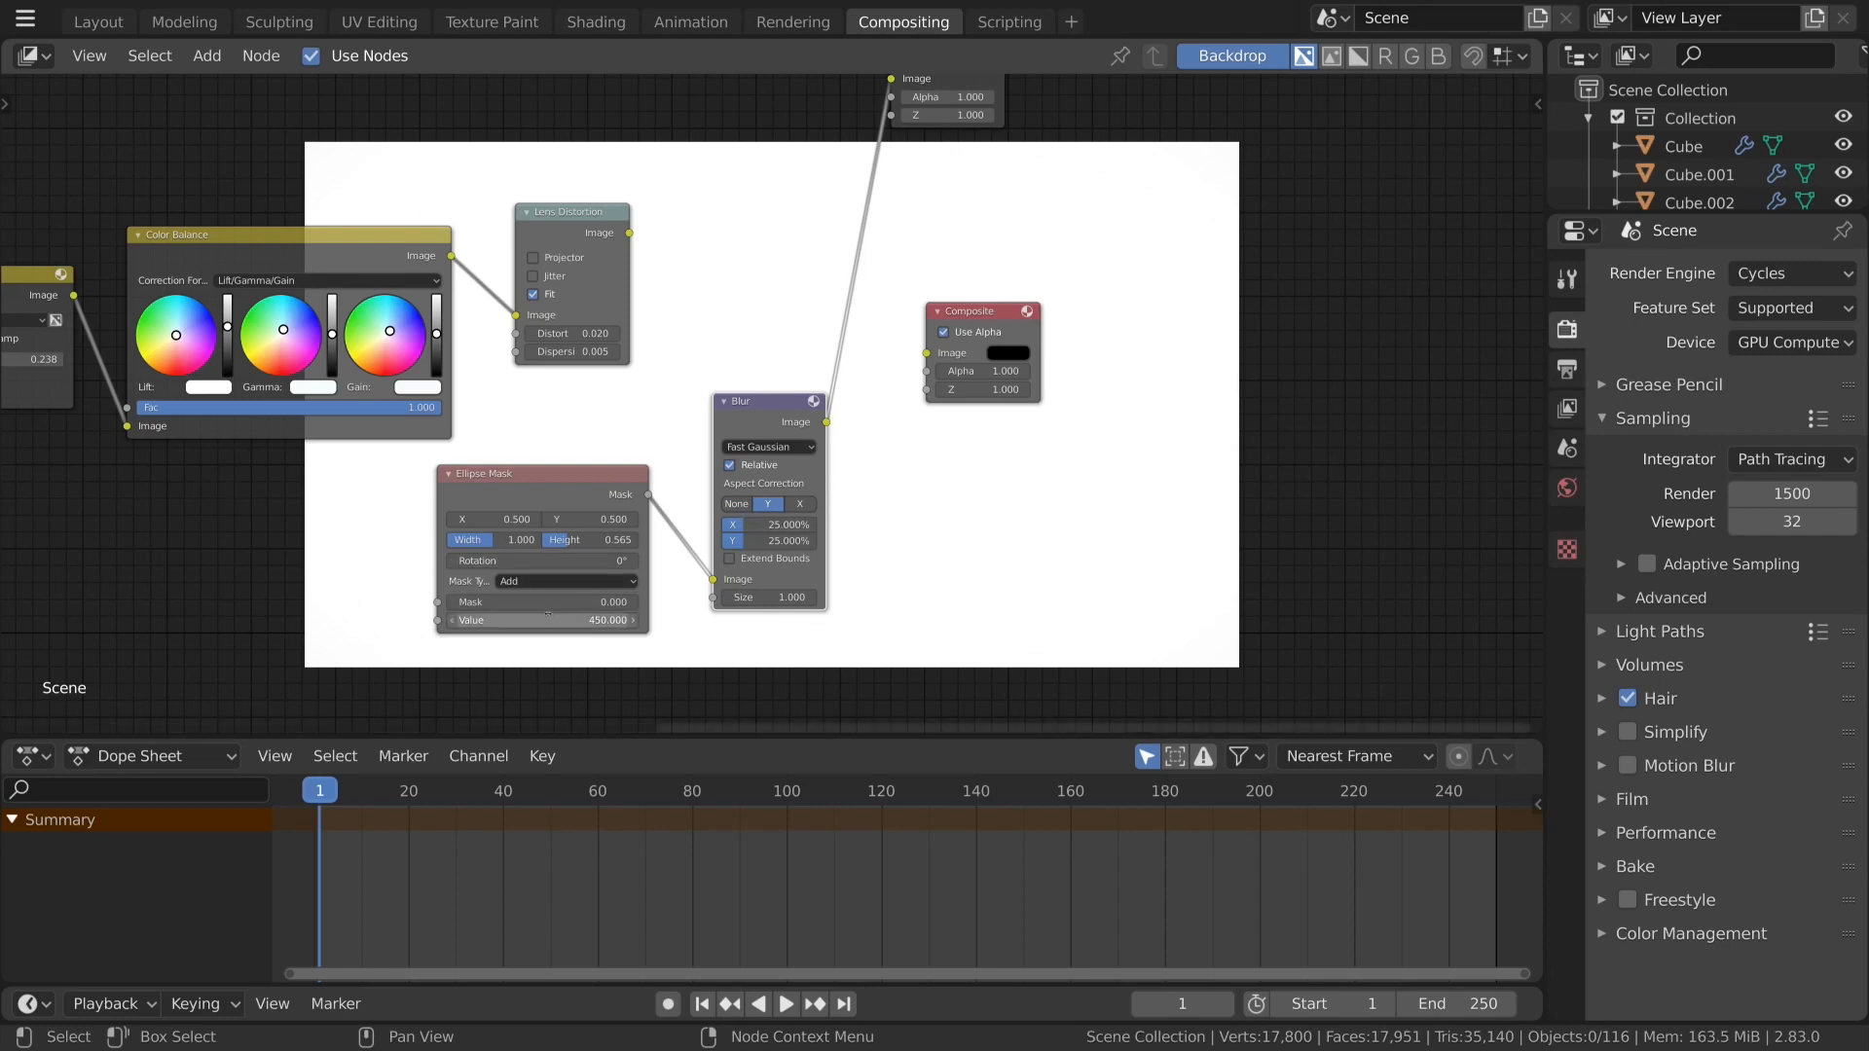
pyautogui.write('1')
pyautogui.press('Return')
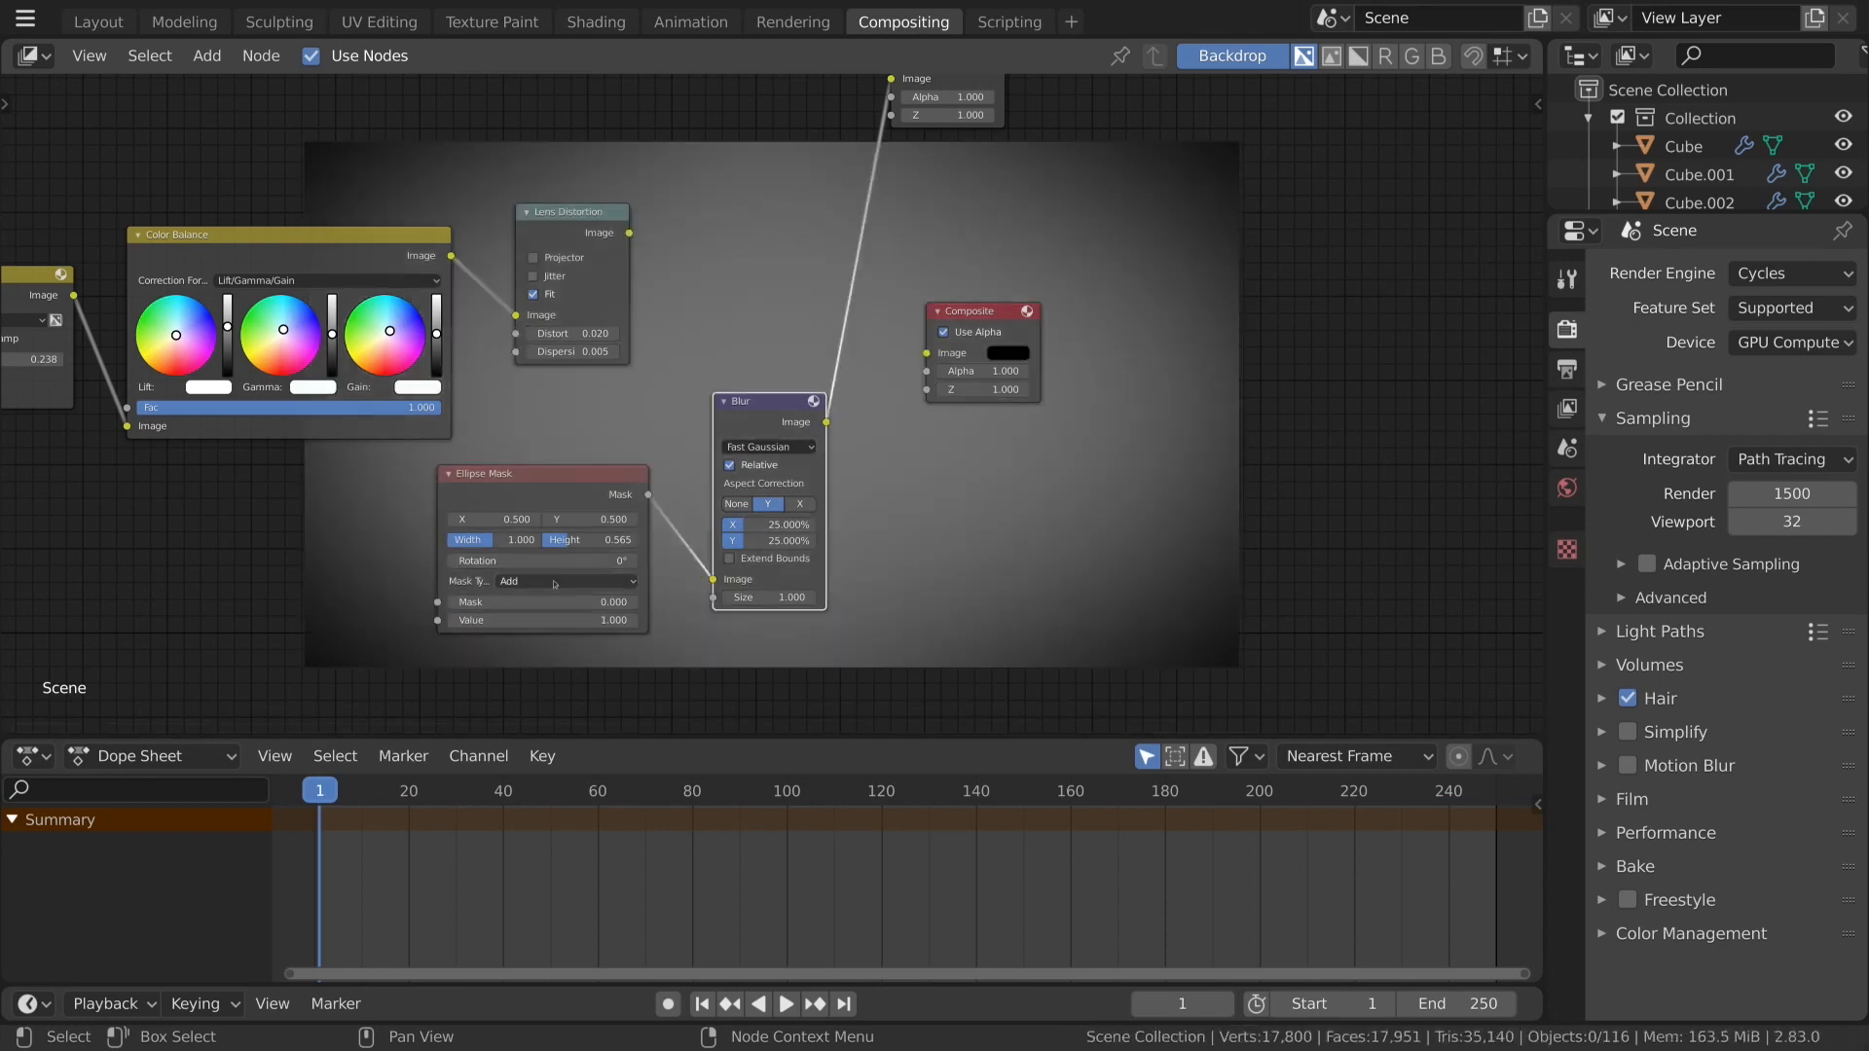
pyautogui.click(635, 626)
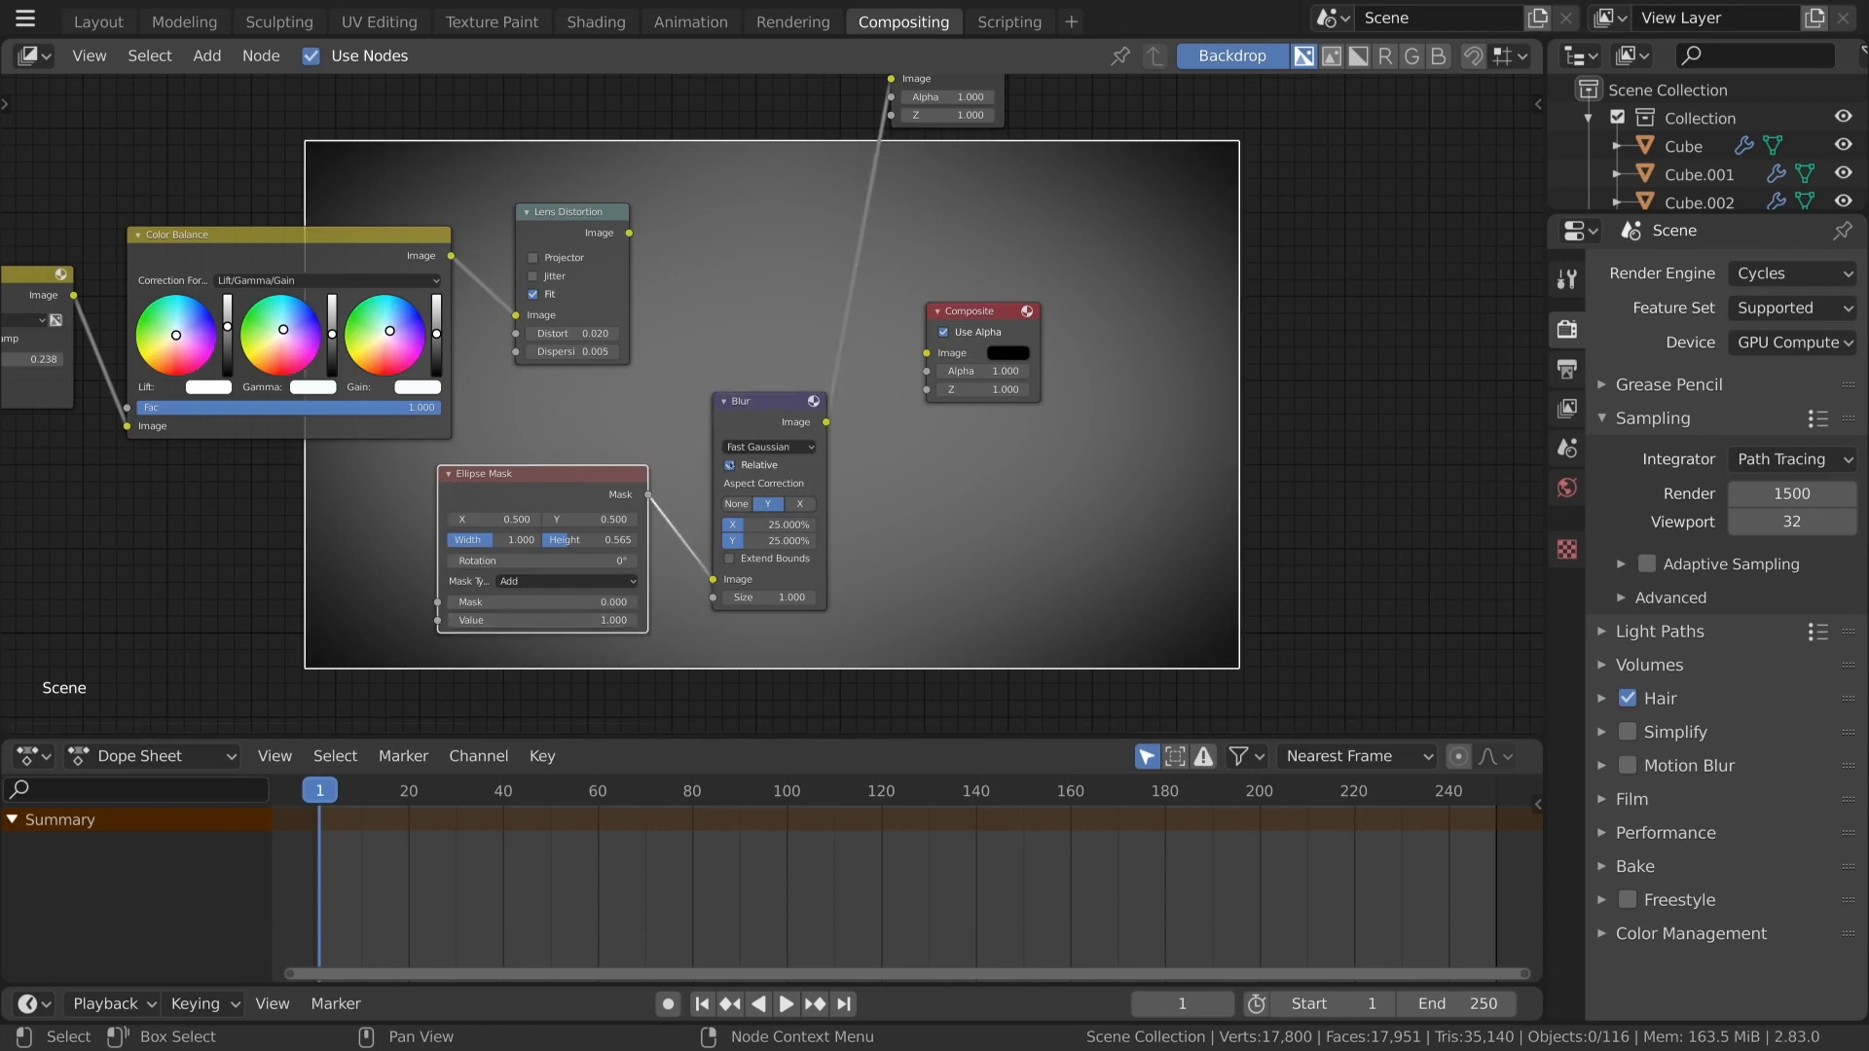
pyautogui.moveTo(759, 401); pyautogui.dragTo(781, 392)
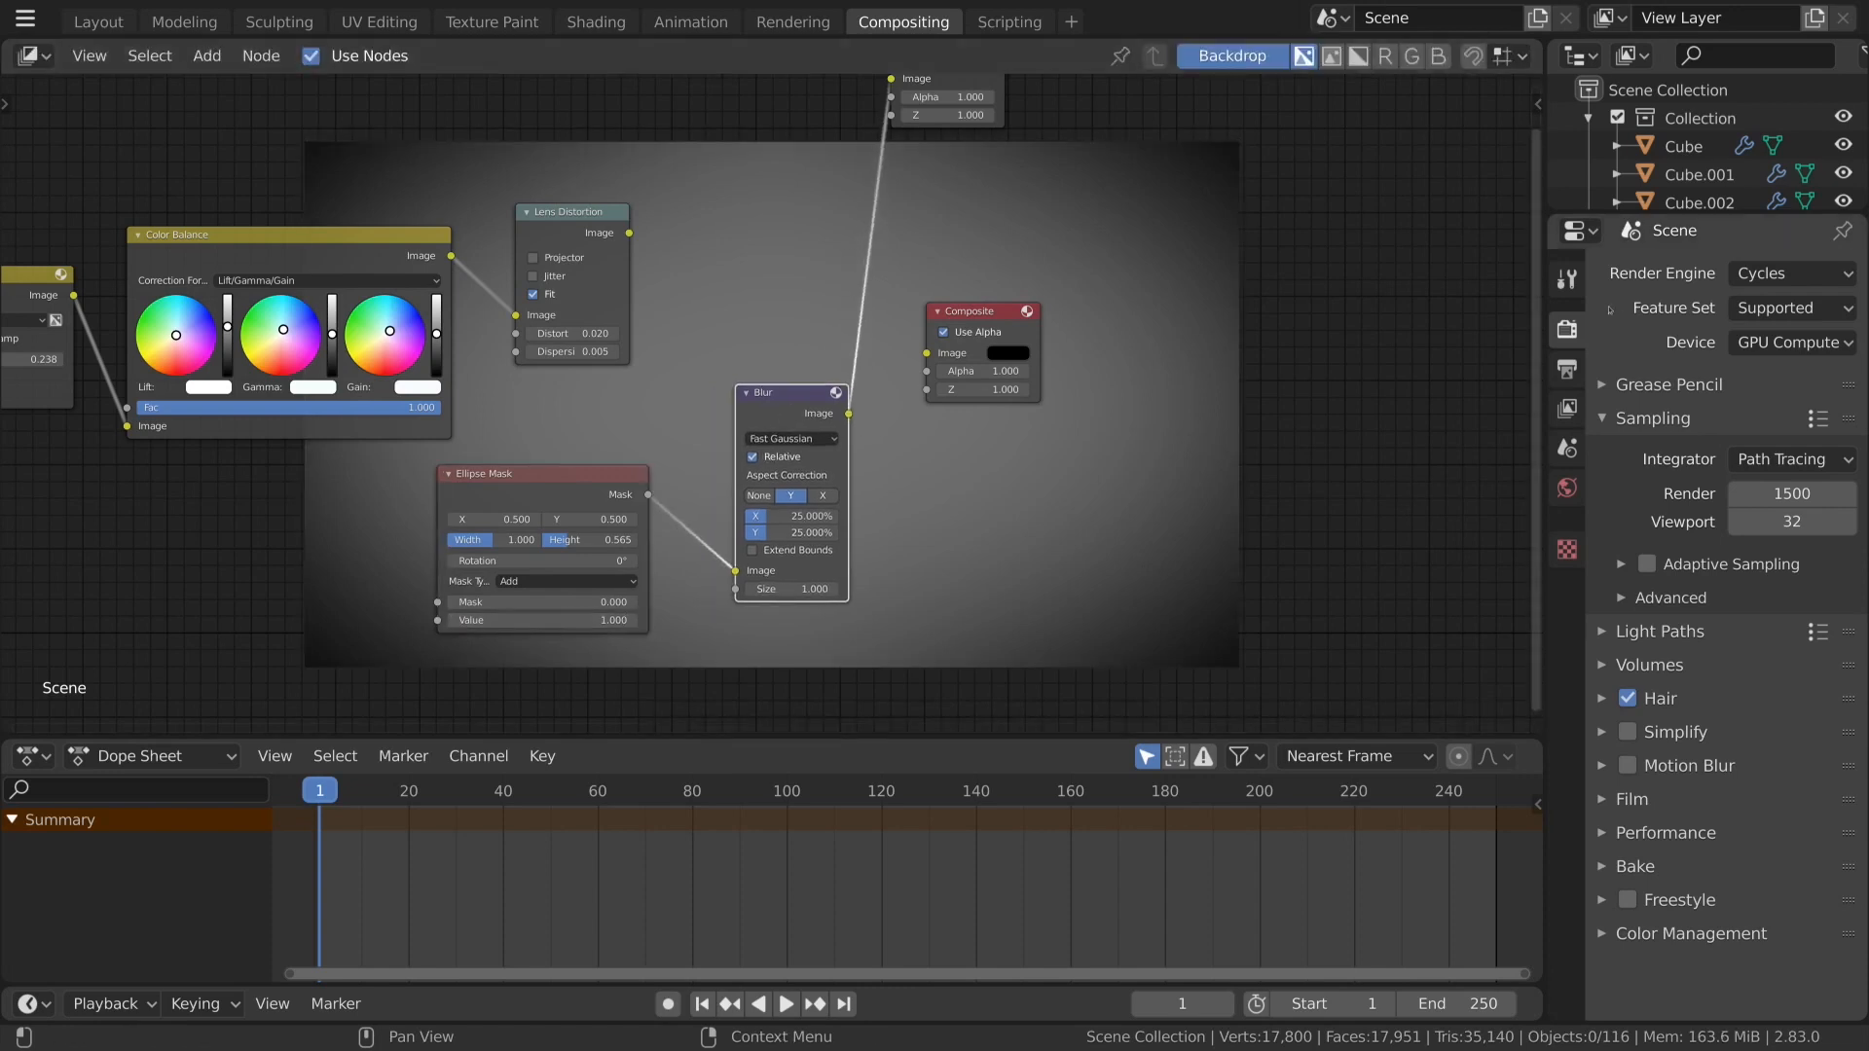
# Test the mask preview with a Color Management exposure of 0 and set the exposure back to -2.
pyautogui.click(1691, 933)
pyautogui.scroll(-4, 1713, 876)
pyautogui.doubleClick(1780, 910)
pyautogui.write('0')
pyautogui.press('Return')
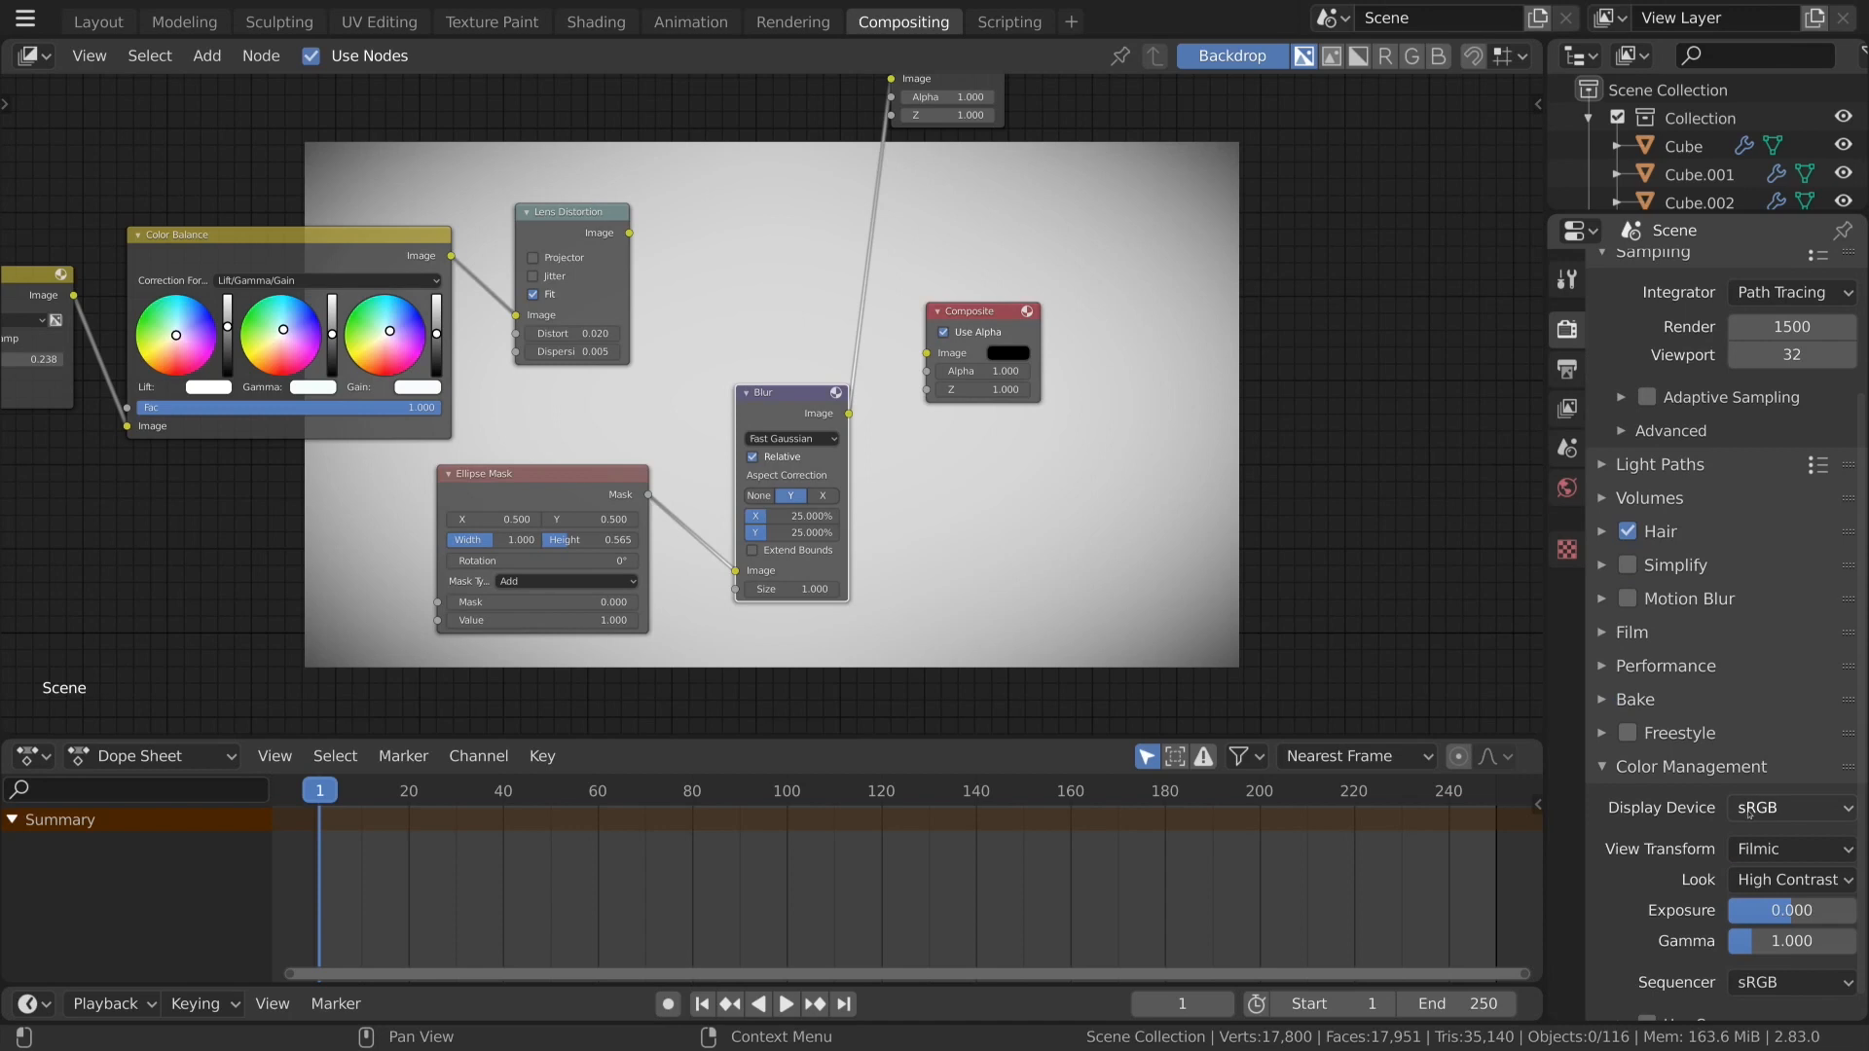
pyautogui.doubleClick(1771, 910)
pyautogui.write('-2')
pyautogui.press('Return')
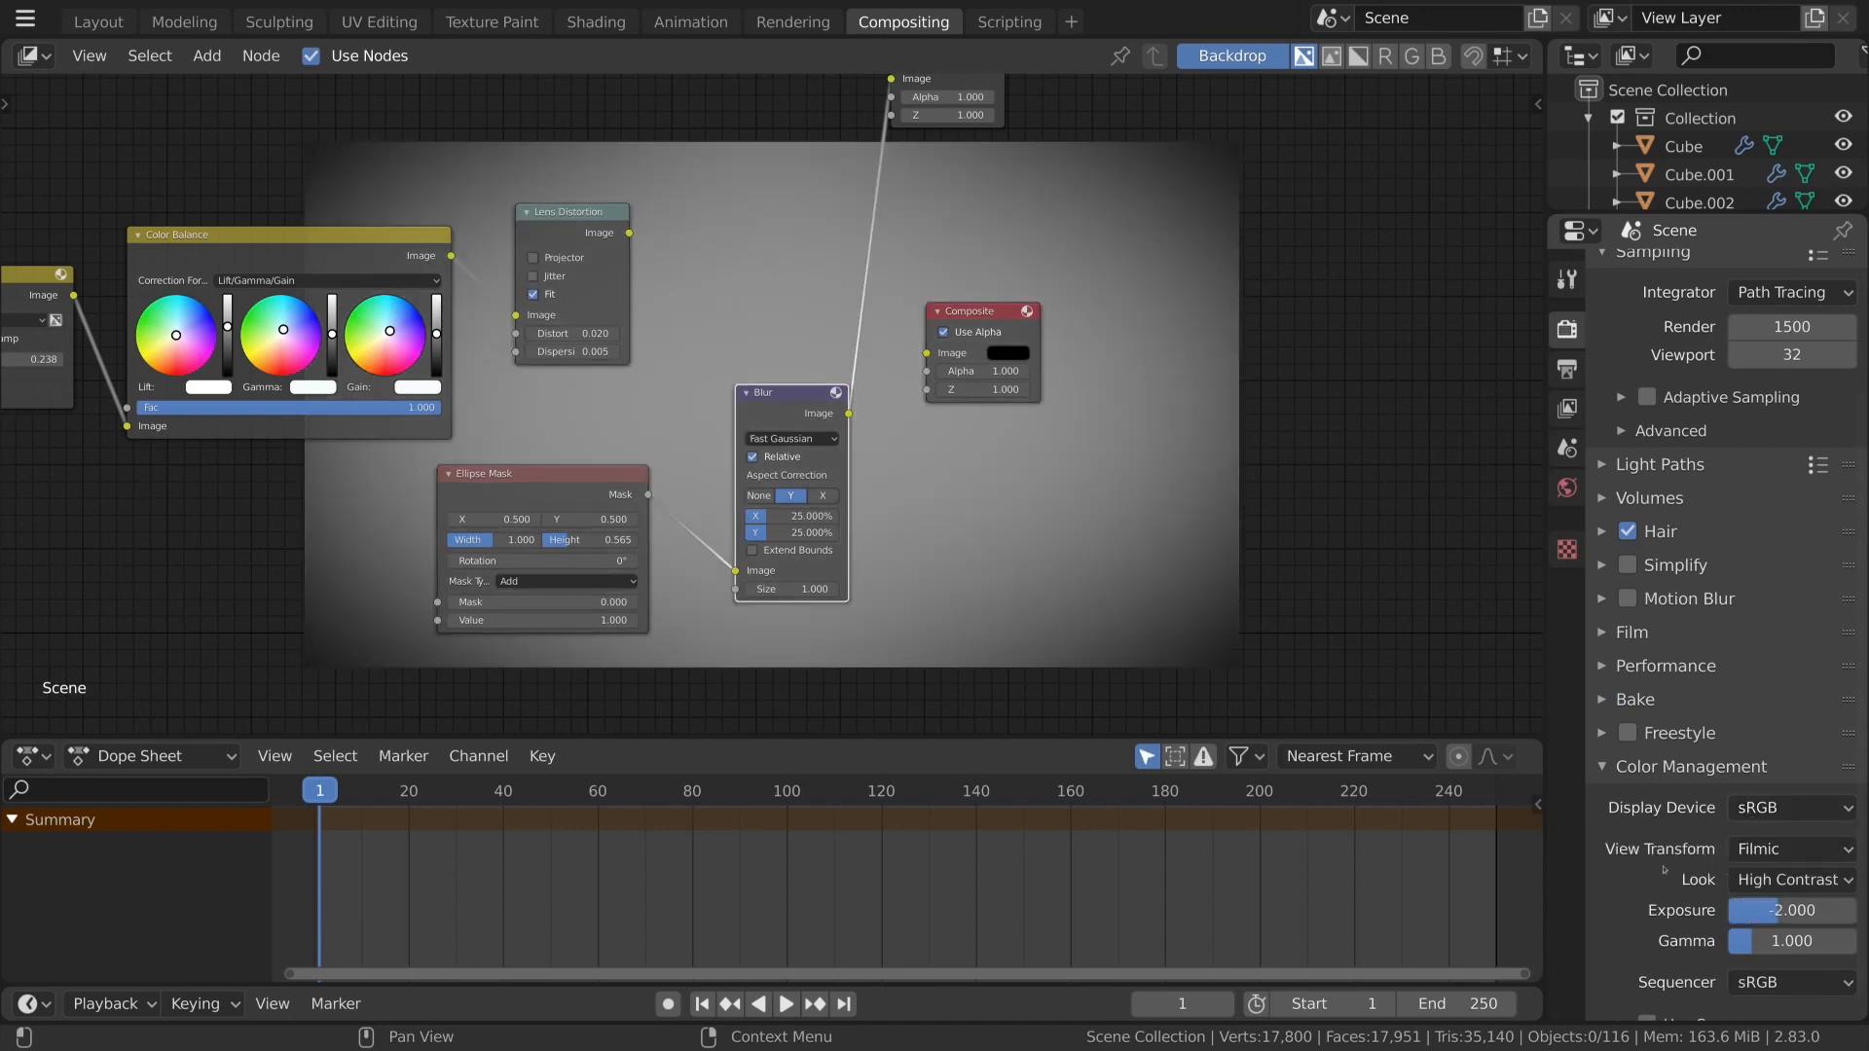
# Shift the Ellipse Mask node slightly and try mask Values of 2, 3 and 5.
pyautogui.moveTo(574, 475); pyautogui.dragTo(586, 476)
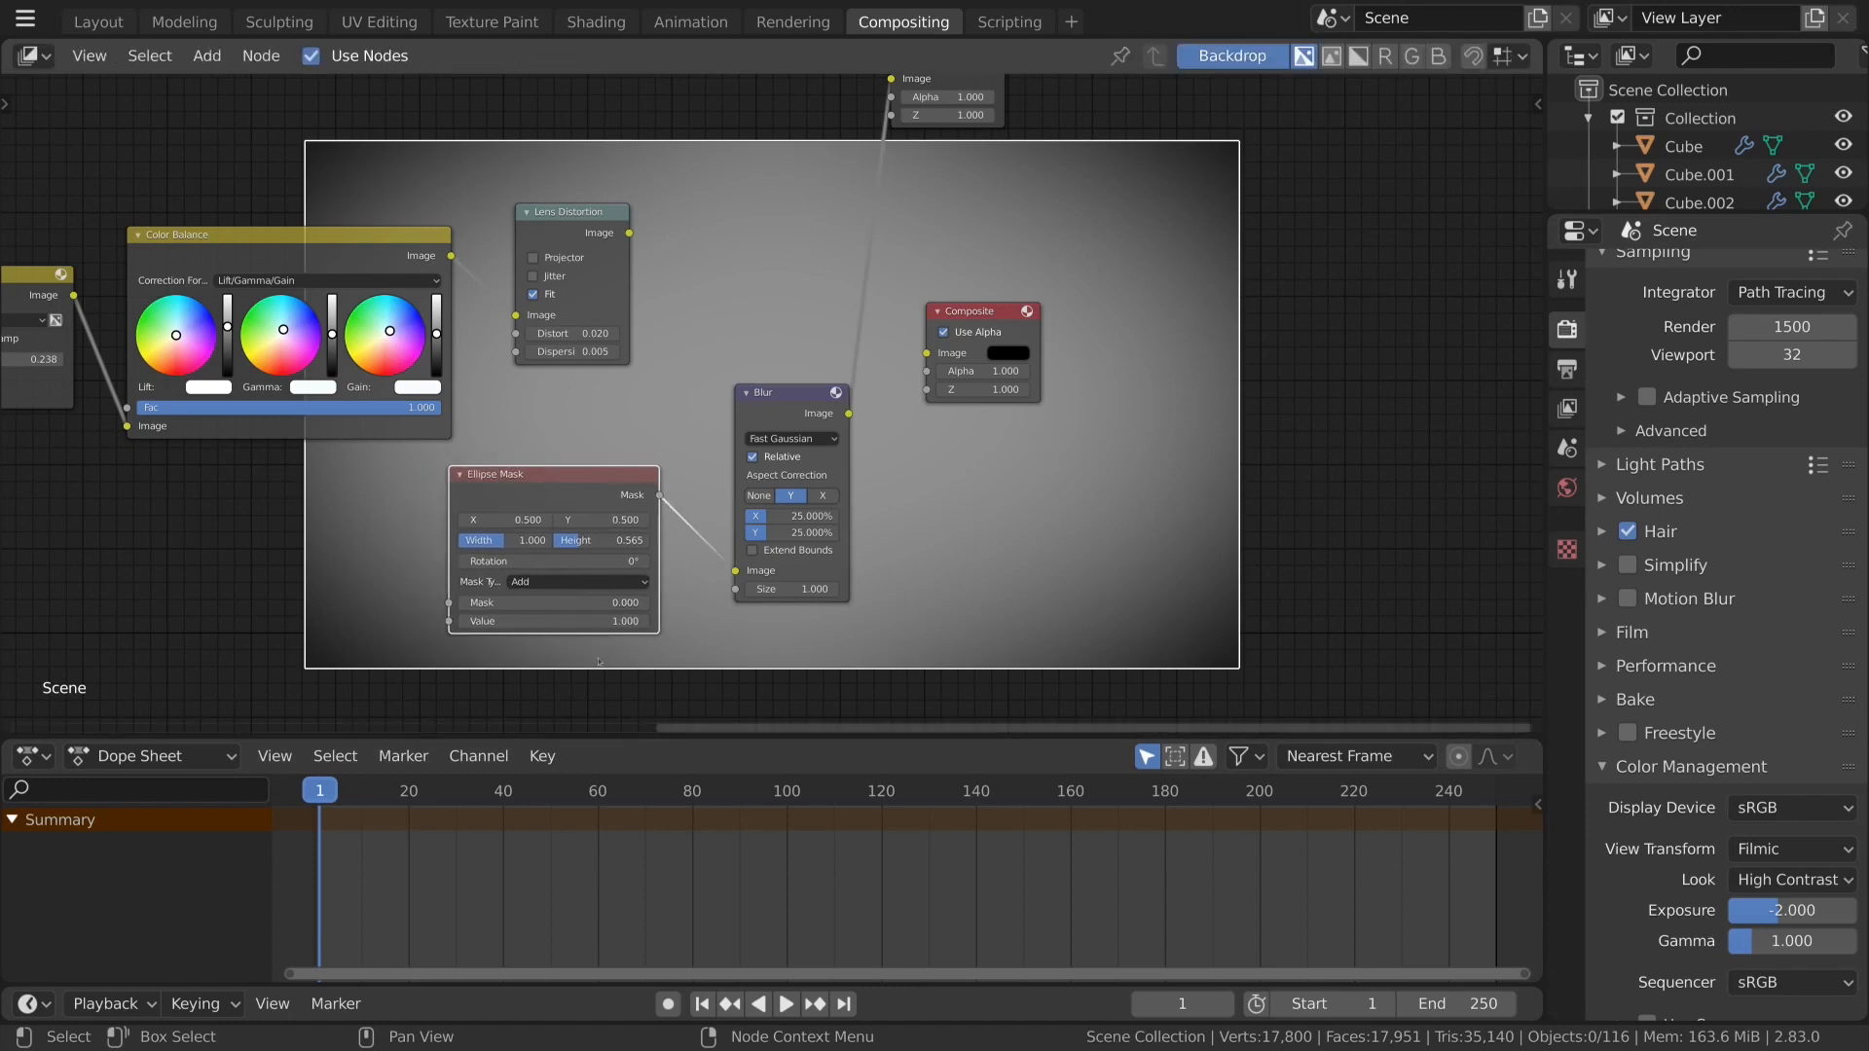
pyautogui.doubleClick(590, 621)
pyautogui.write('2')
pyautogui.press('Return')
pyautogui.doubleClick(590, 621)
pyautogui.write('3')
pyautogui.press('Return')
pyautogui.doubleClick(590, 621)
pyautogui.write('5')
pyautogui.press('Return')
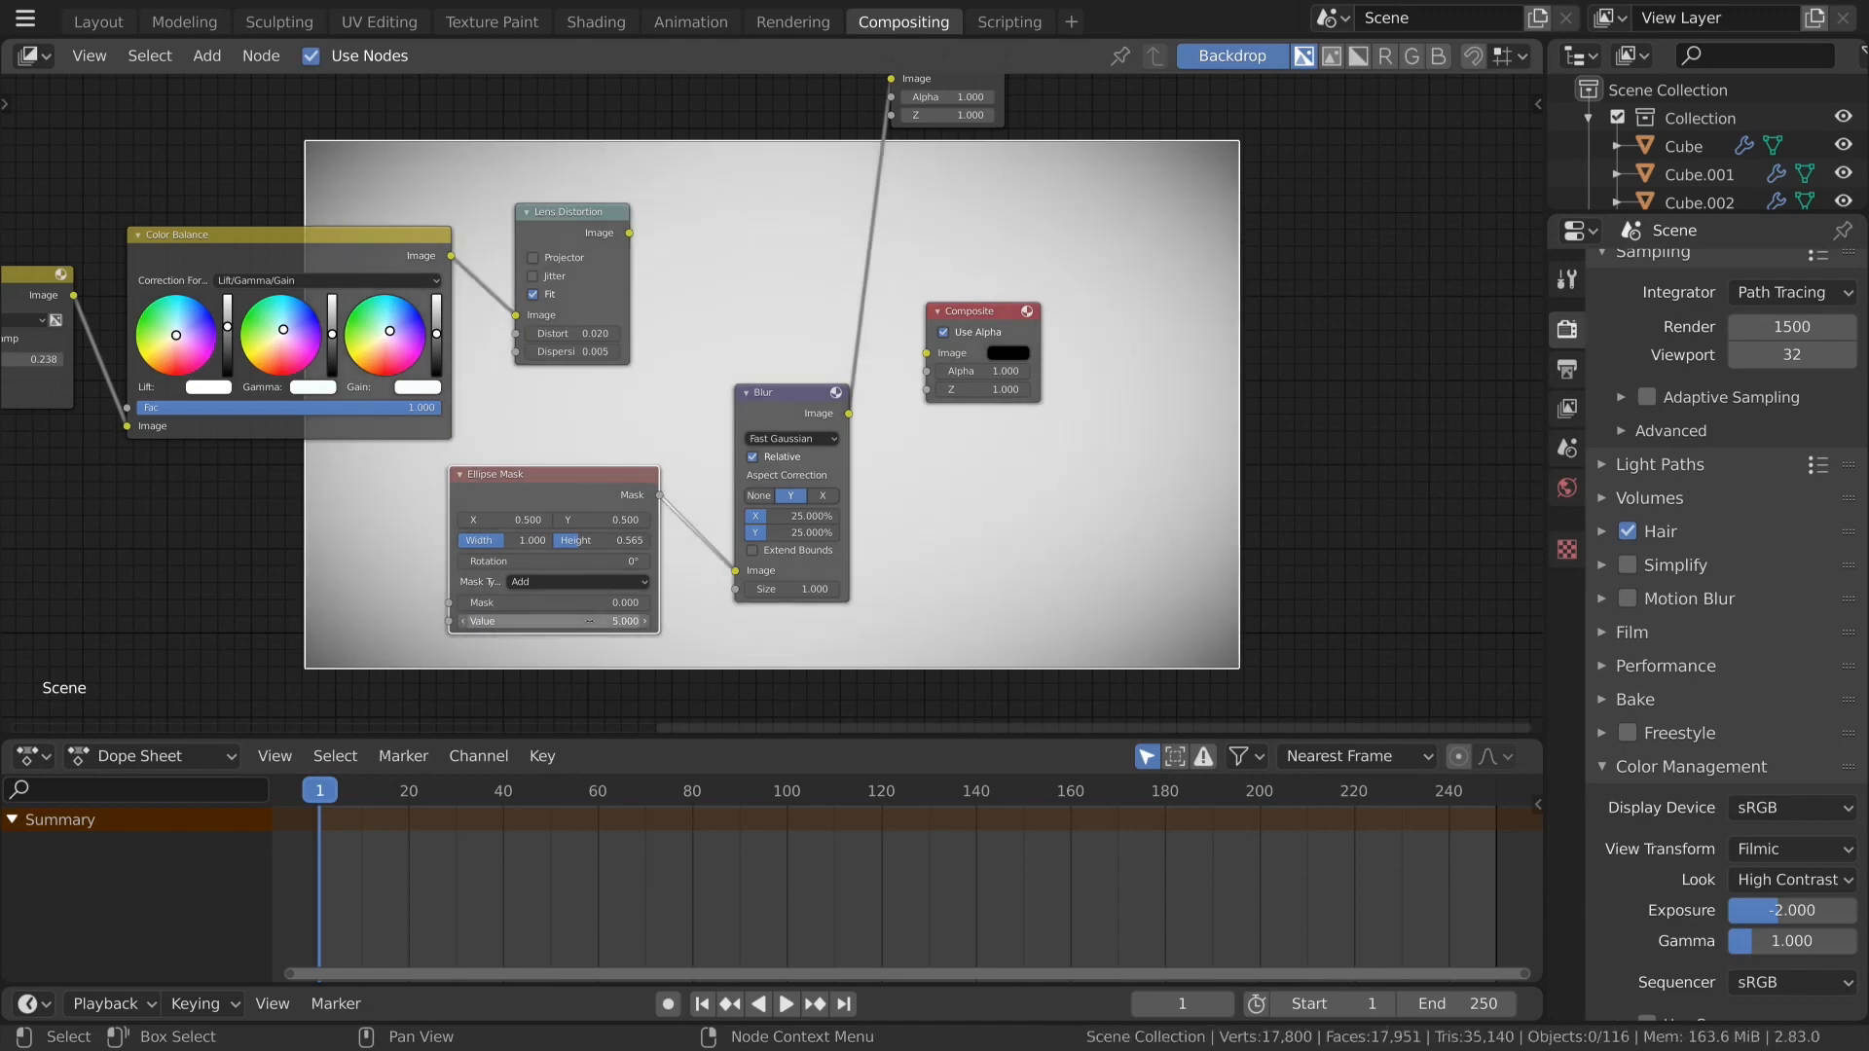
# Move the Composite node farther from the Blur node to make room between them.
pyautogui.scroll(-1, 703, 333)
pyautogui.scroll(1, 701, 330)
pyautogui.moveTo(976, 314); pyautogui.dragTo(1104, 292)
pyautogui.hotkey('shift', 'a')
pyautogui.moveTo(856, 319)
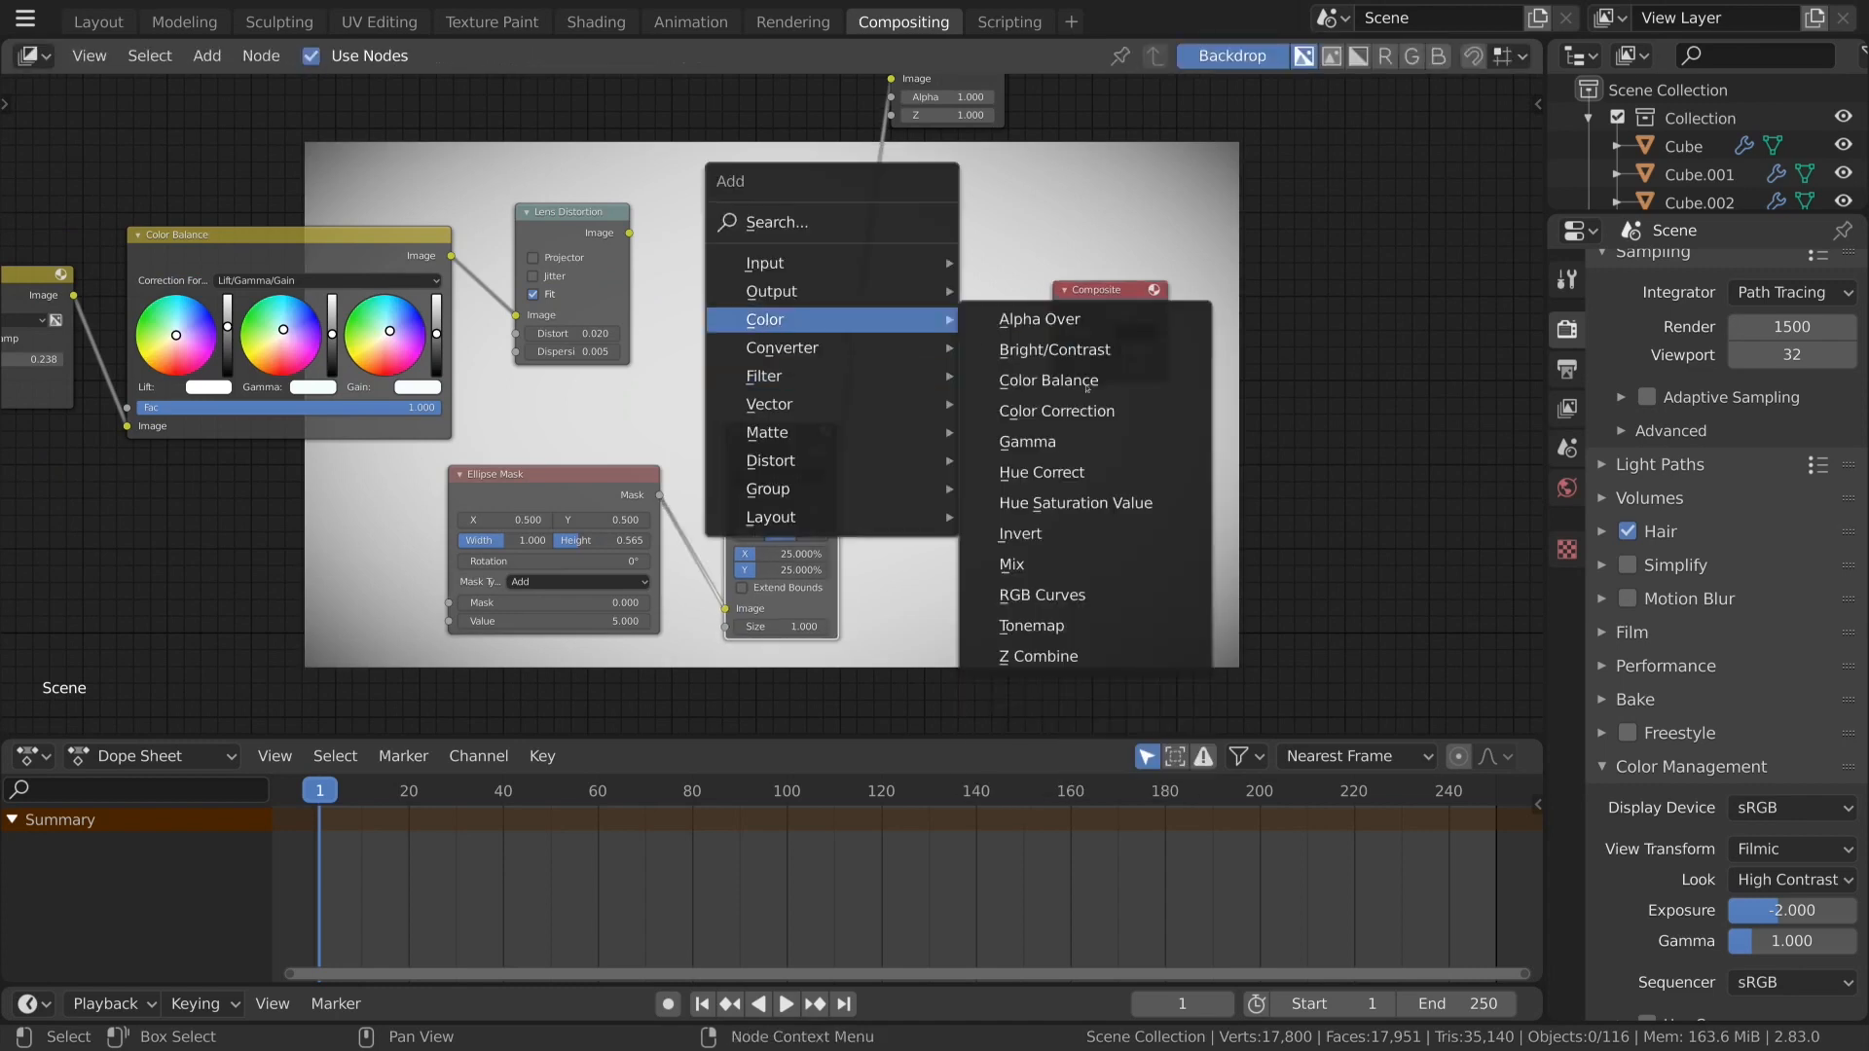
pyautogui.click(1042, 595)
pyautogui.click(925, 305)
pyautogui.press('x')
# Add a Mix node before the Composite node, combining the Lens Distortion image with the blurred mask.
pyautogui.hotkey('shift', 'a')
pyautogui.moveTo(945, 317)
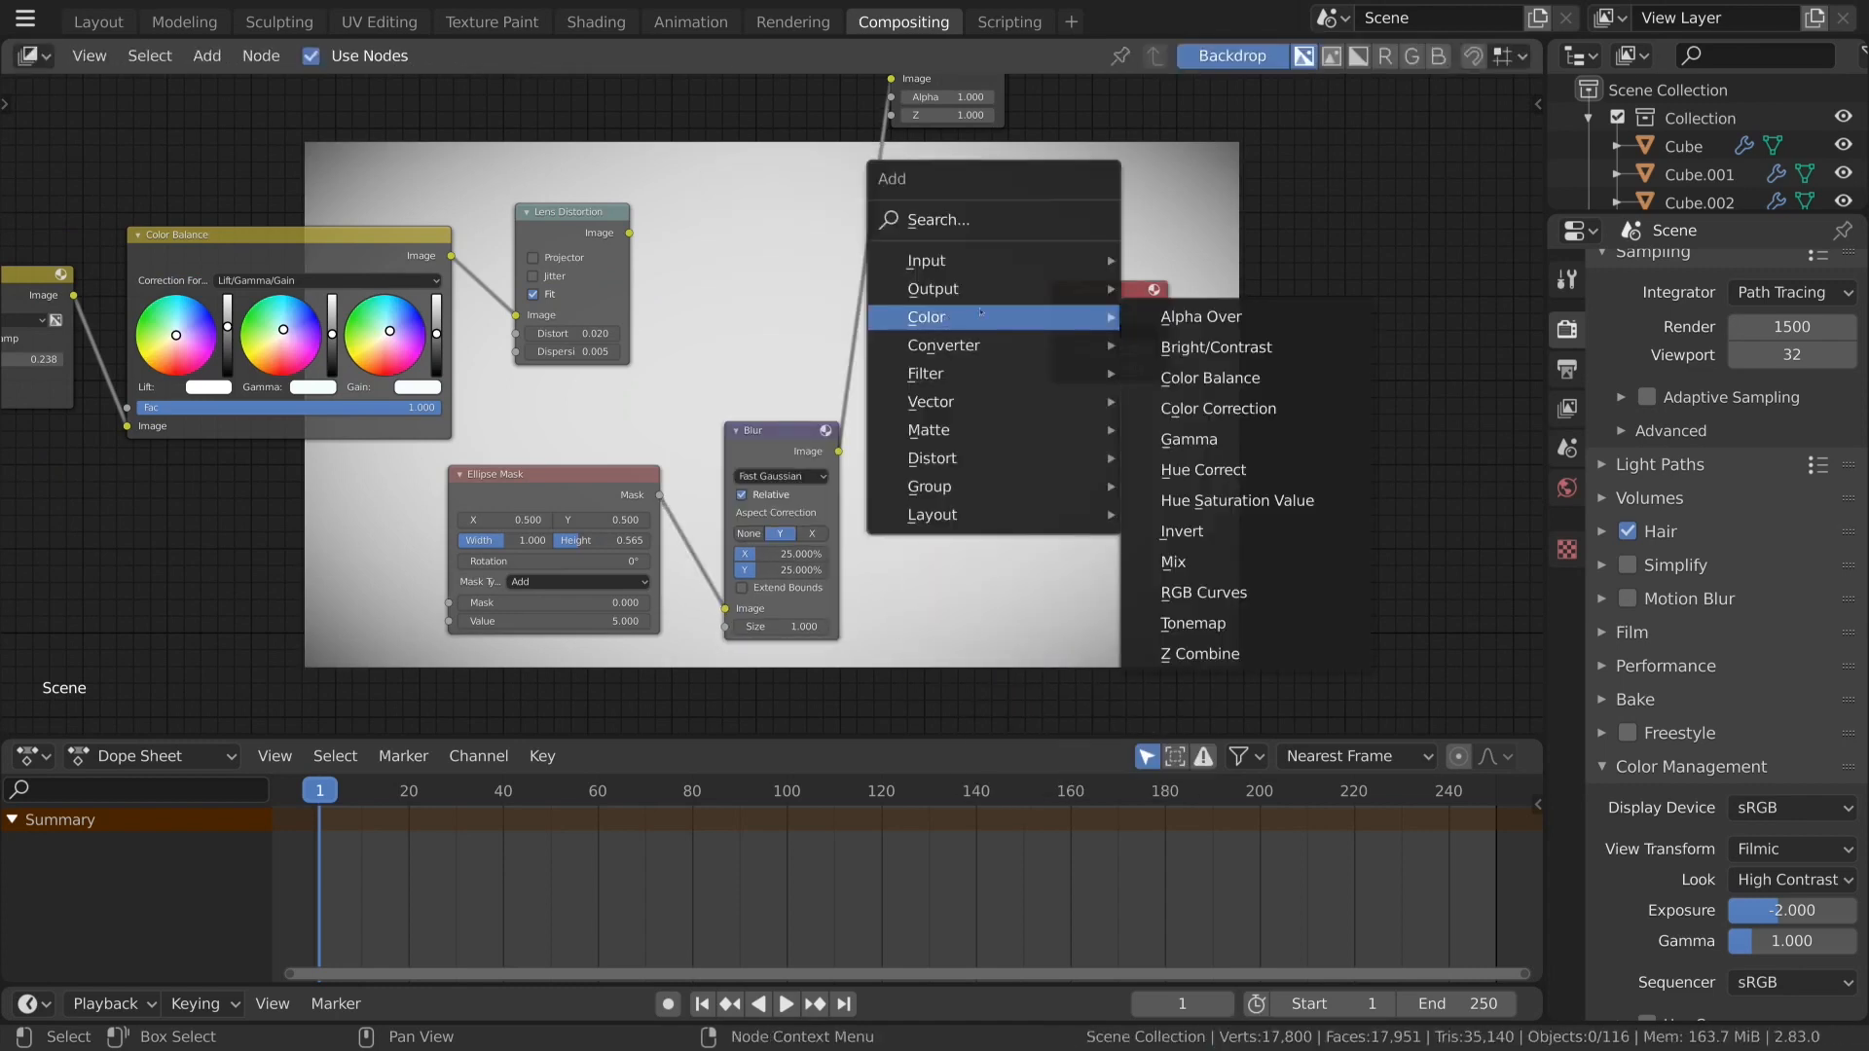
pyautogui.click(1201, 576)
pyautogui.click(900, 296)
pyautogui.moveTo(629, 232); pyautogui.dragTo(902, 421)
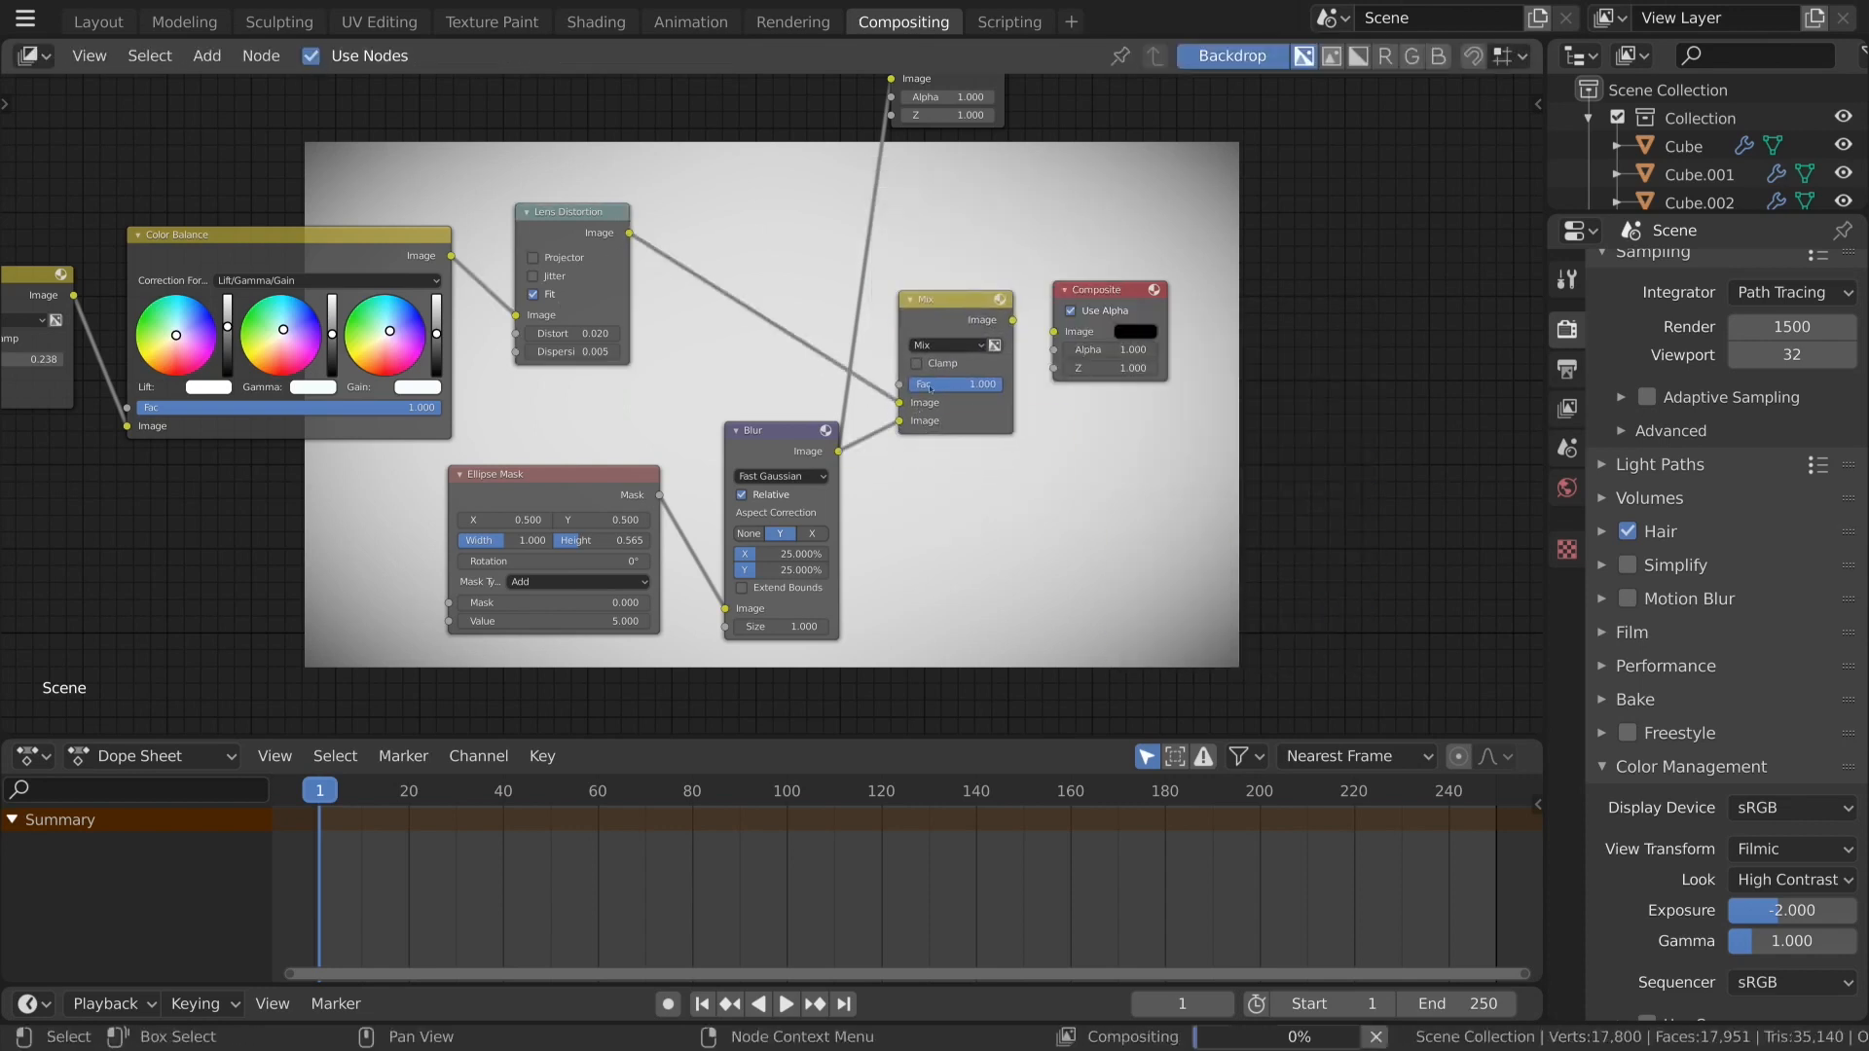
# Set the Mix node's blending mode to Multiply and preview its result in the Viewer.
pyautogui.click(946, 345)
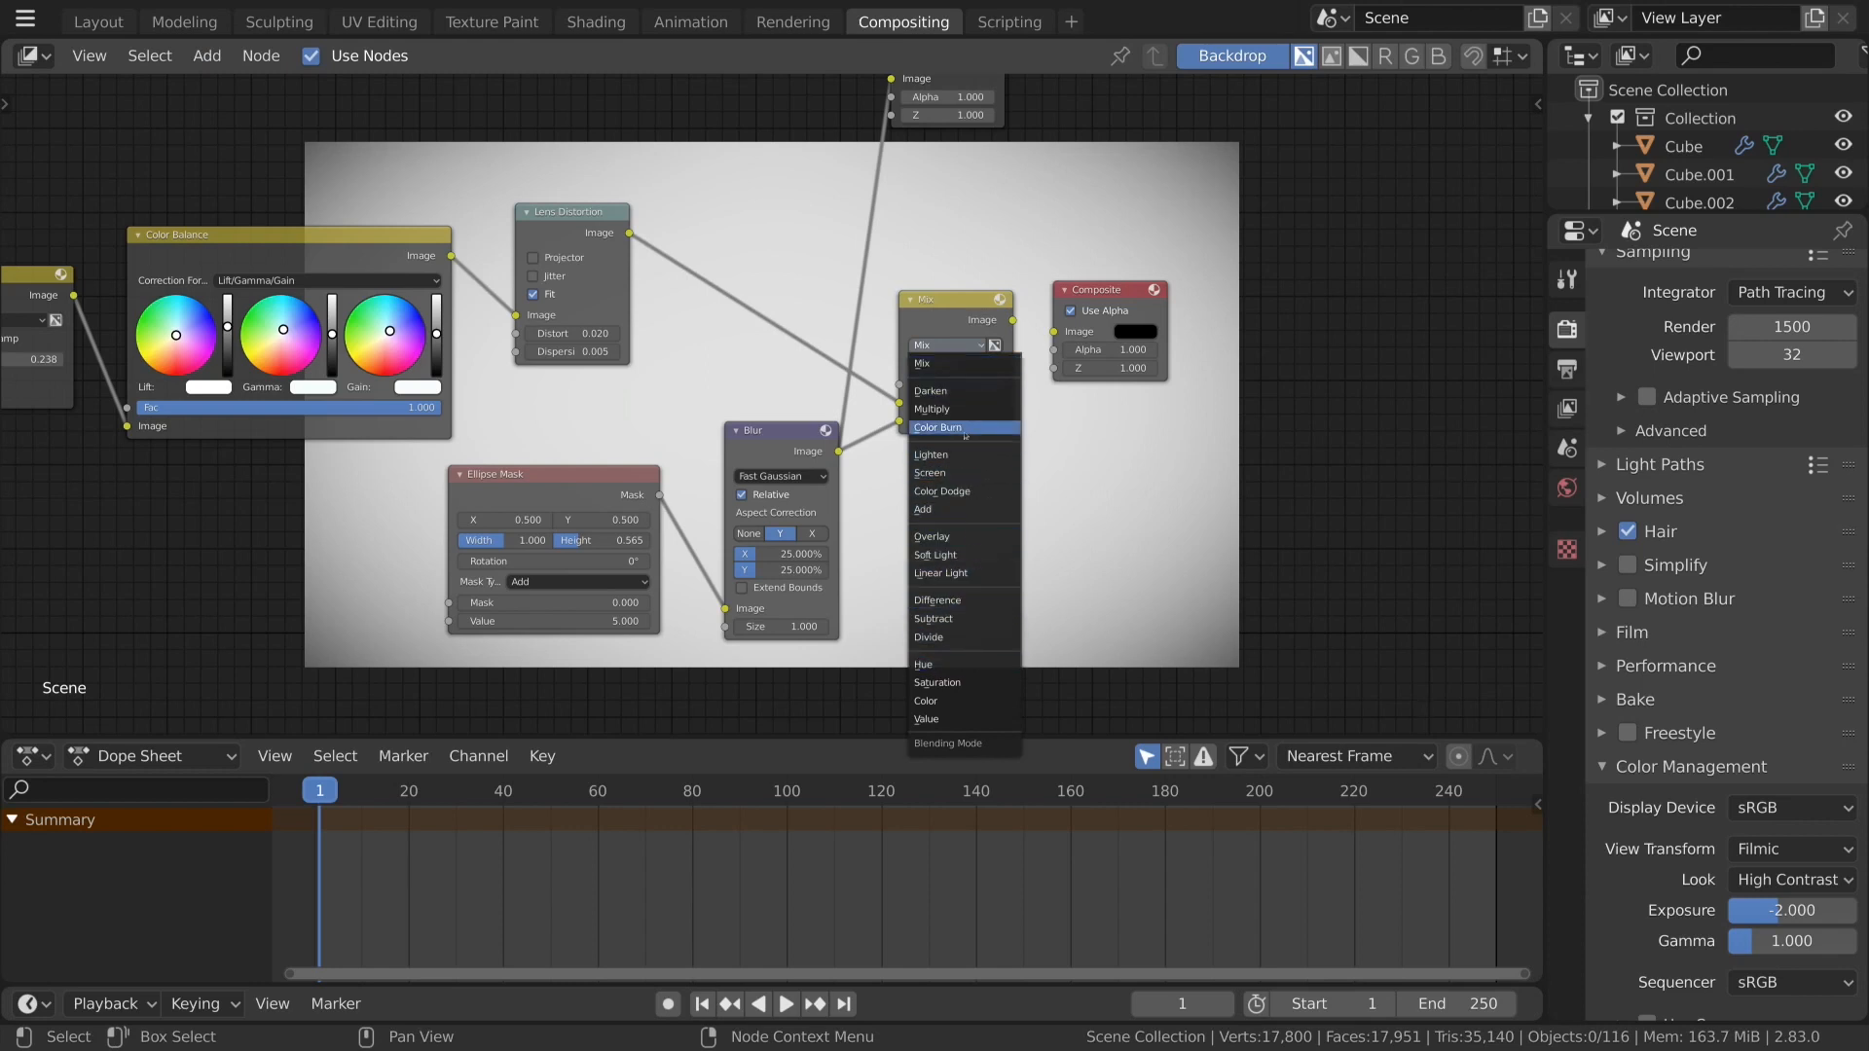
pyautogui.click(933, 409)
pyautogui.keyDown('ctrl'); pyautogui.keyDown('shift'); pyautogui.click(903, 387); pyautogui.keyUp('shift'); pyautogui.keyUp('ctrl')
# Try Multiply Fac values of about 0.172 and 0.955 to compare the vignette strength.
pyautogui.moveTo(921, 385); pyautogui.dragTo(926, 384)
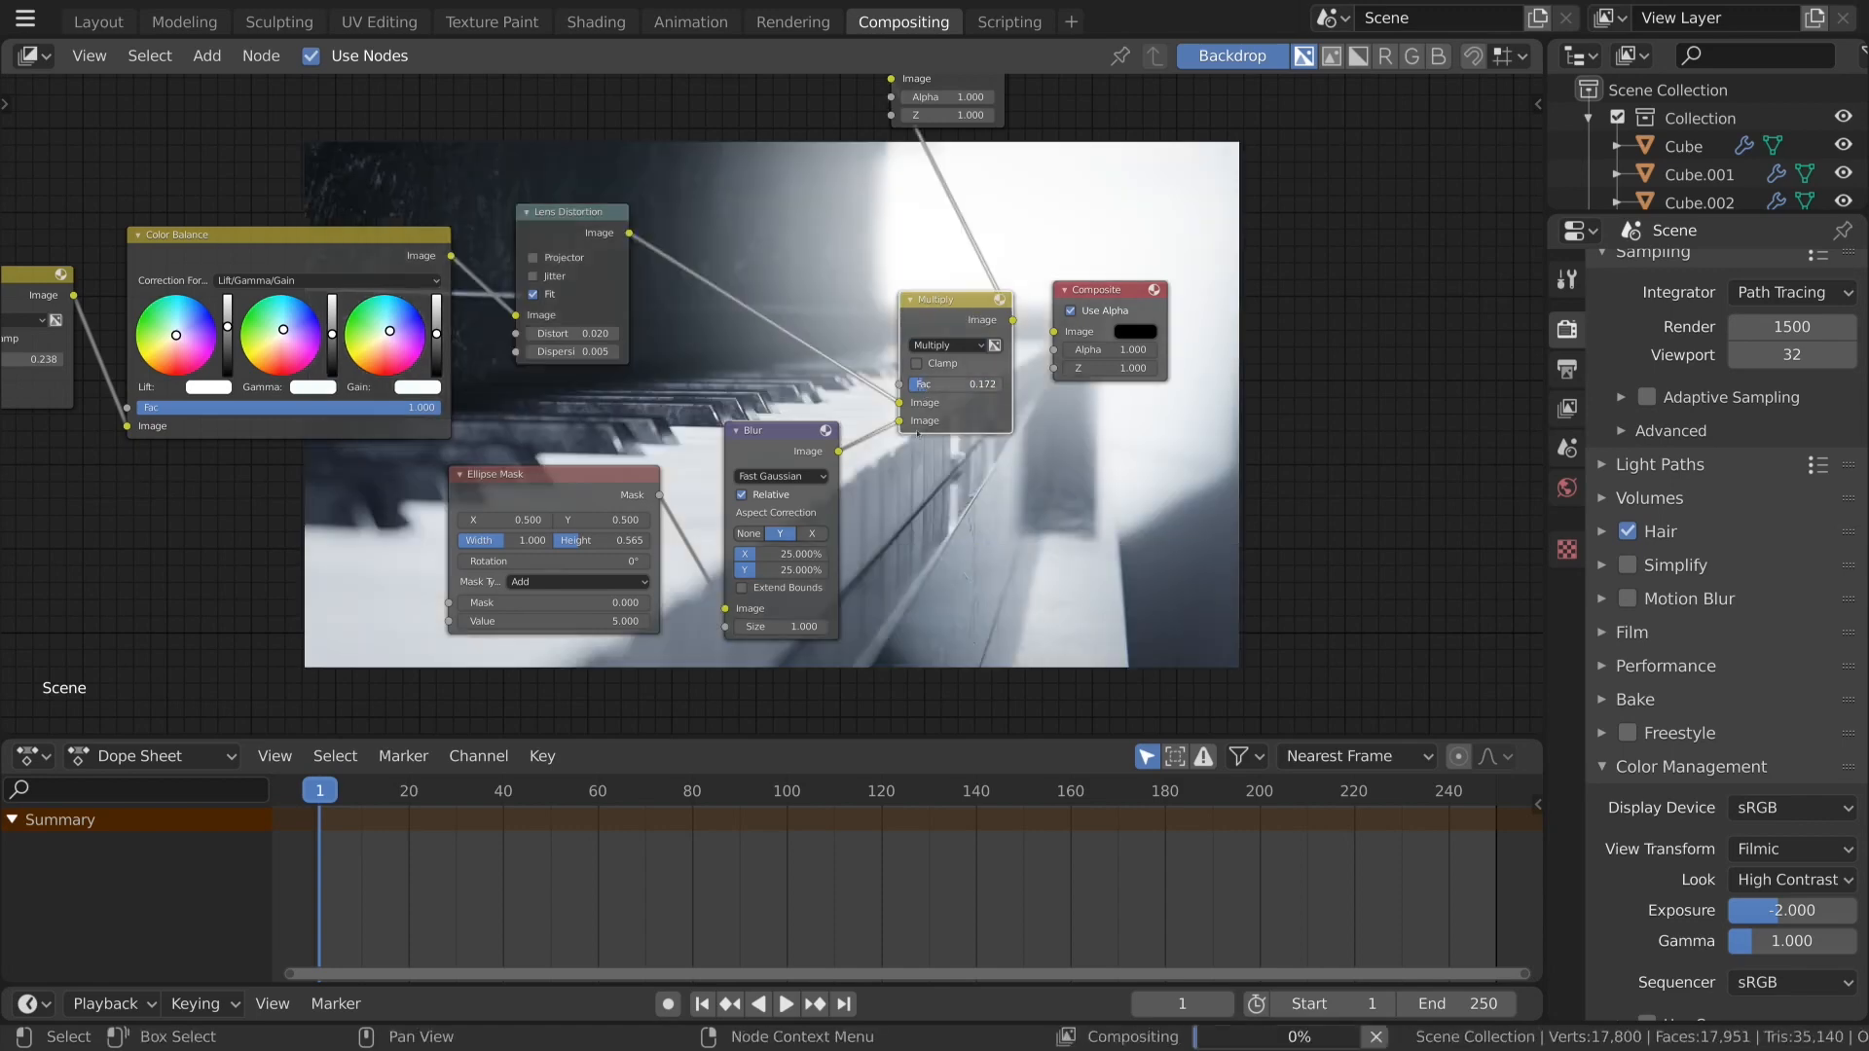
pyautogui.scroll(-9, 991, 571)
pyautogui.scroll(4, 991, 572)
pyautogui.scroll(3, 991, 571)
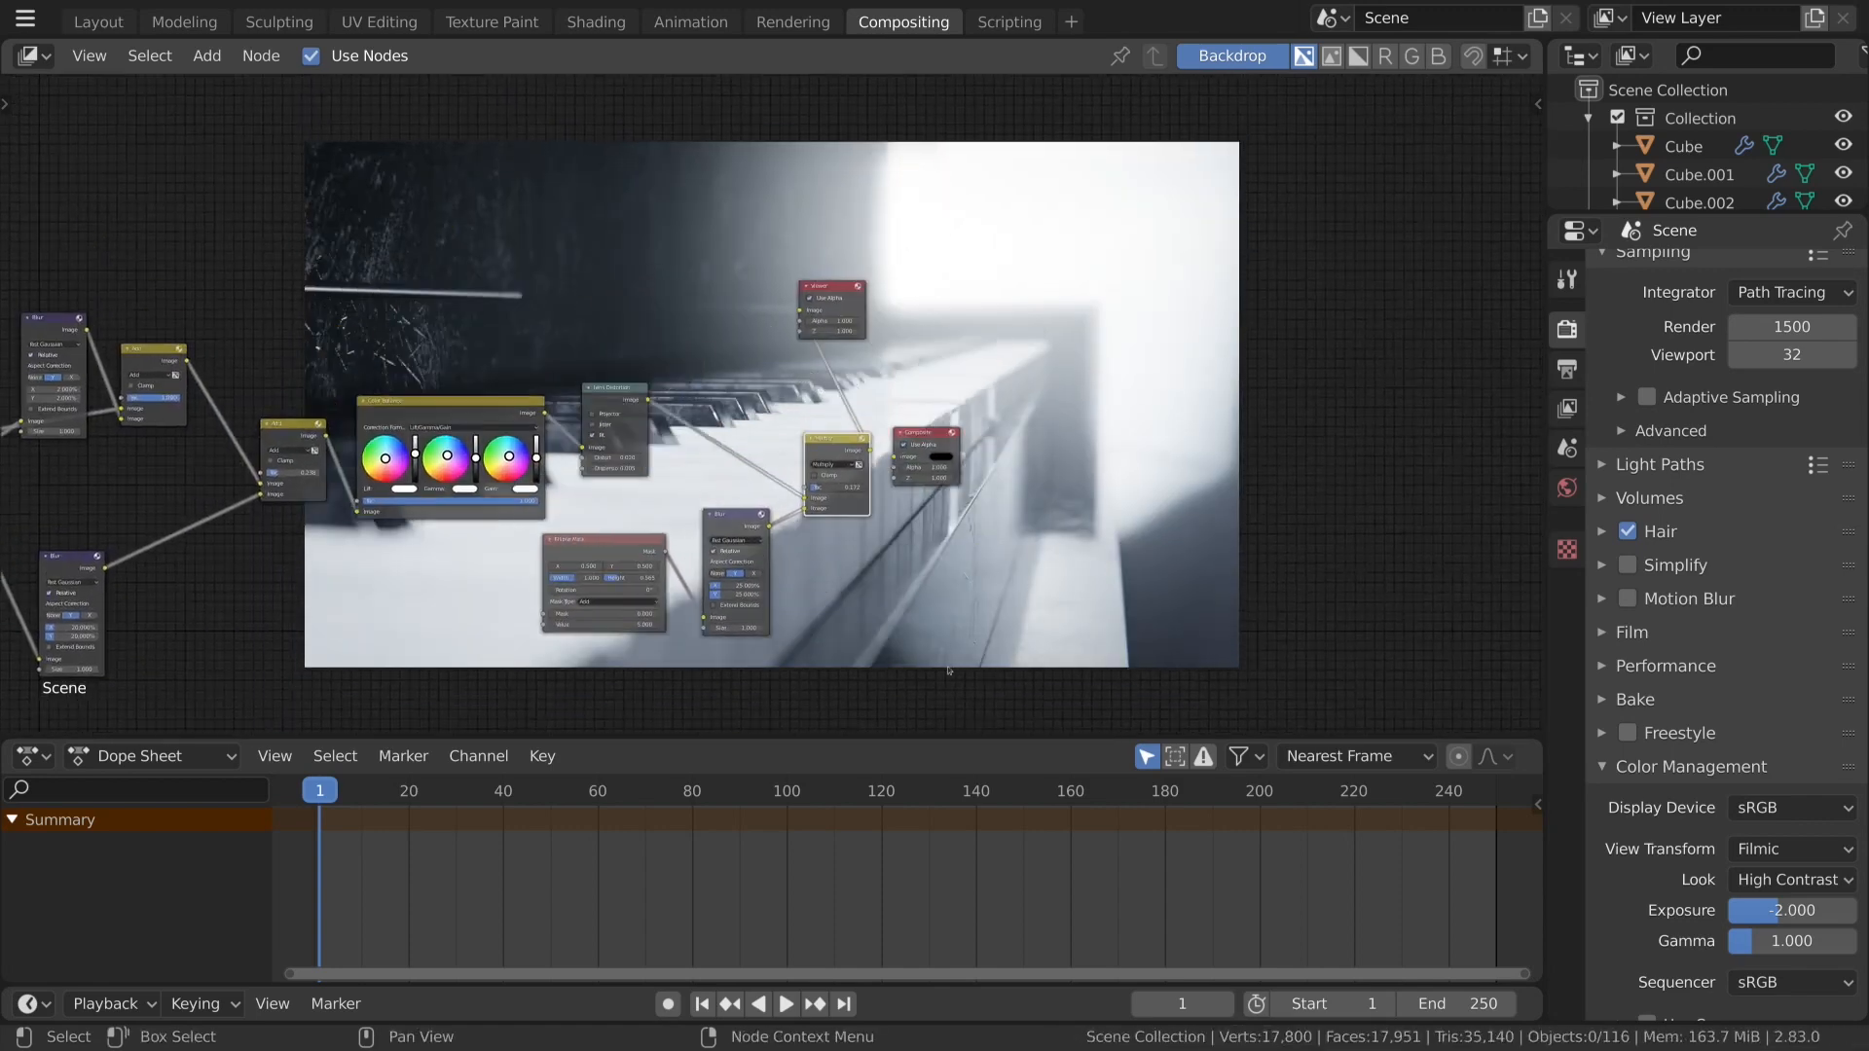
pyautogui.moveTo(888, 610); pyautogui.dragTo(986, 611)
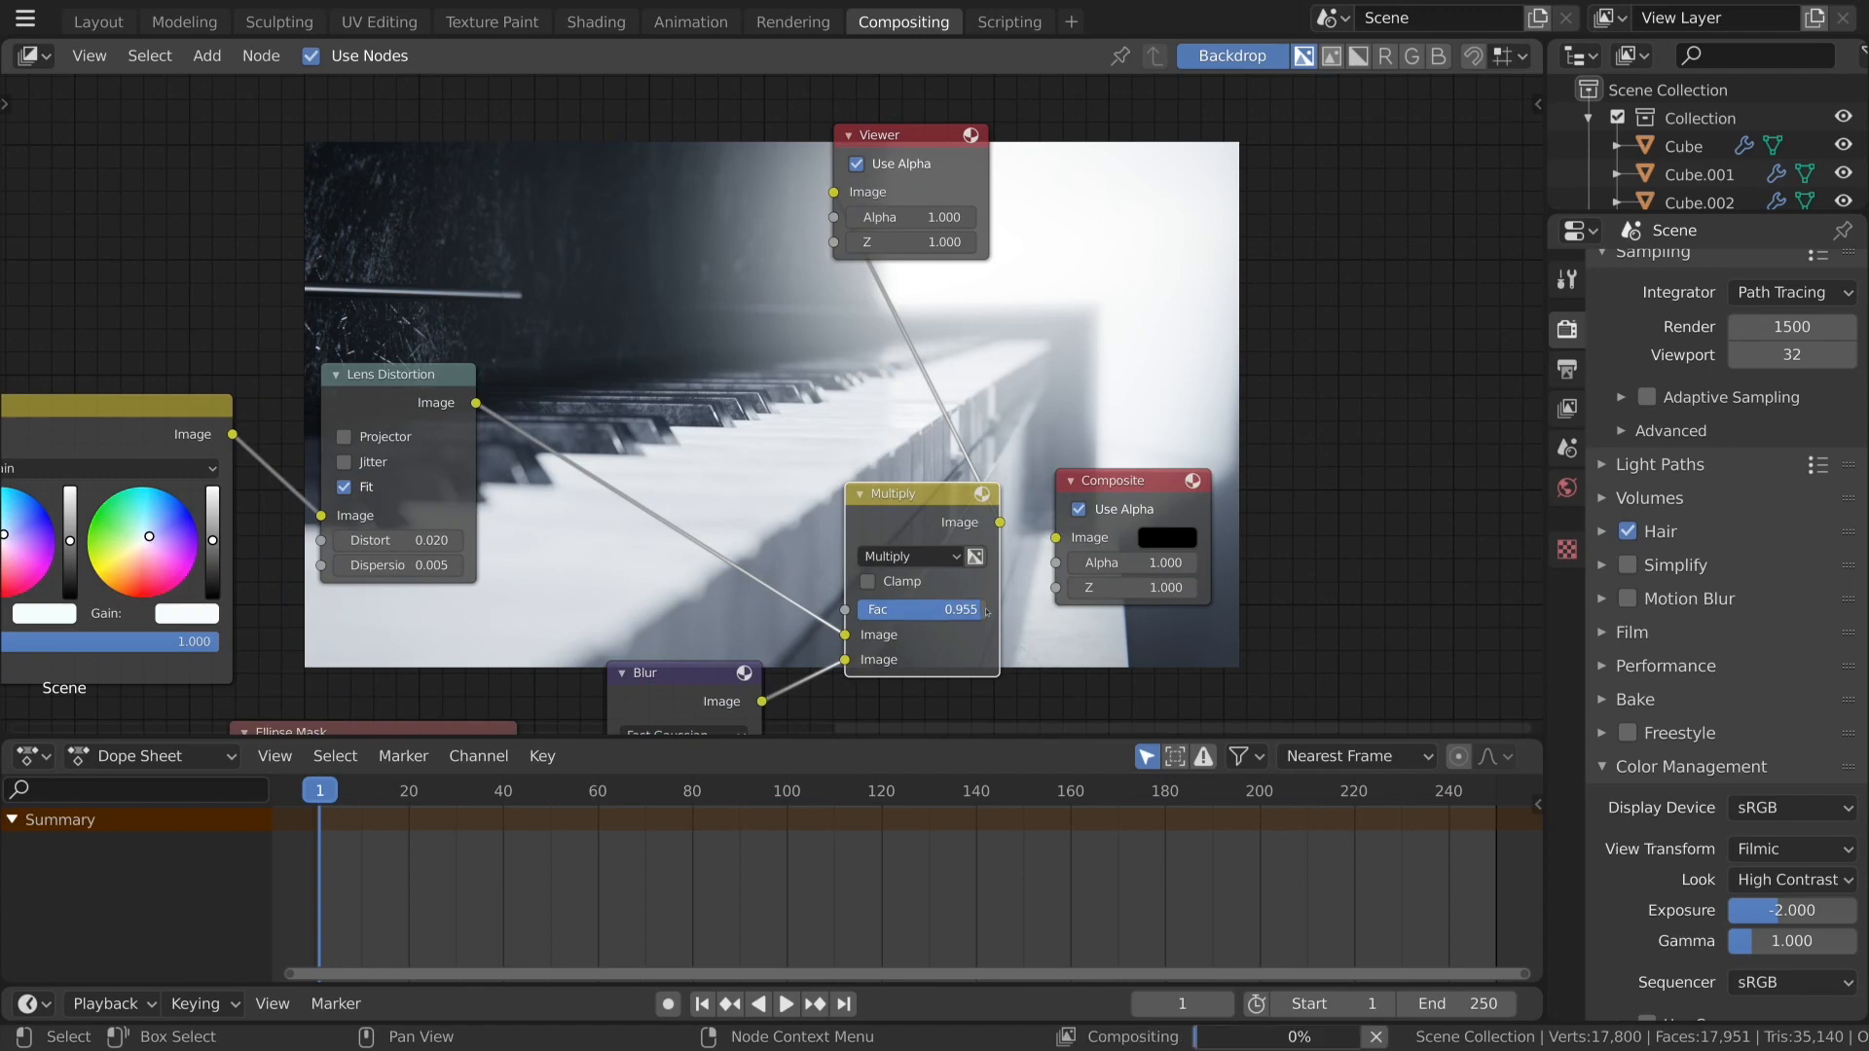
pyautogui.scroll(-6, 983, 610)
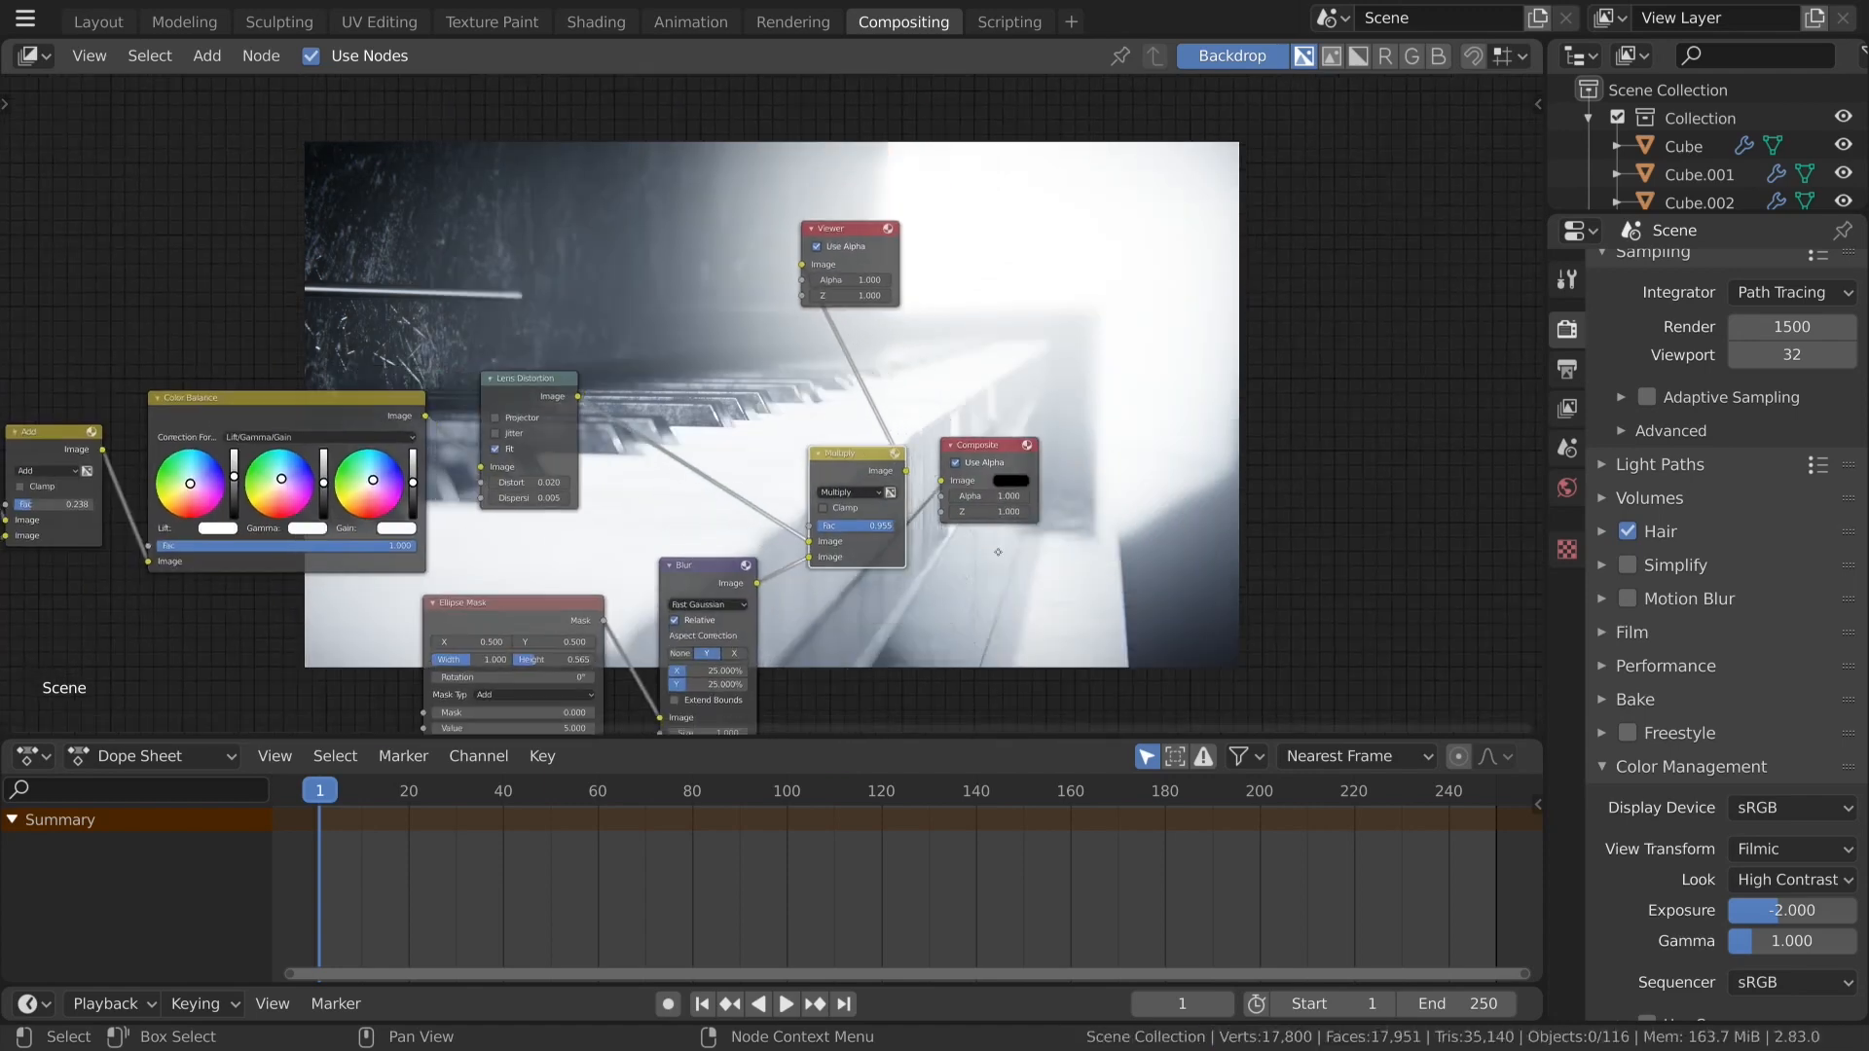
# Set the Ellipse Mask Value to 1.
pyautogui.moveTo(735, 574); pyautogui.dragTo(858, 397, button='middle')
pyautogui.scroll(5, 858, 398)
pyautogui.click(624, 643)
pyautogui.write('1')
pyautogui.press('Return')
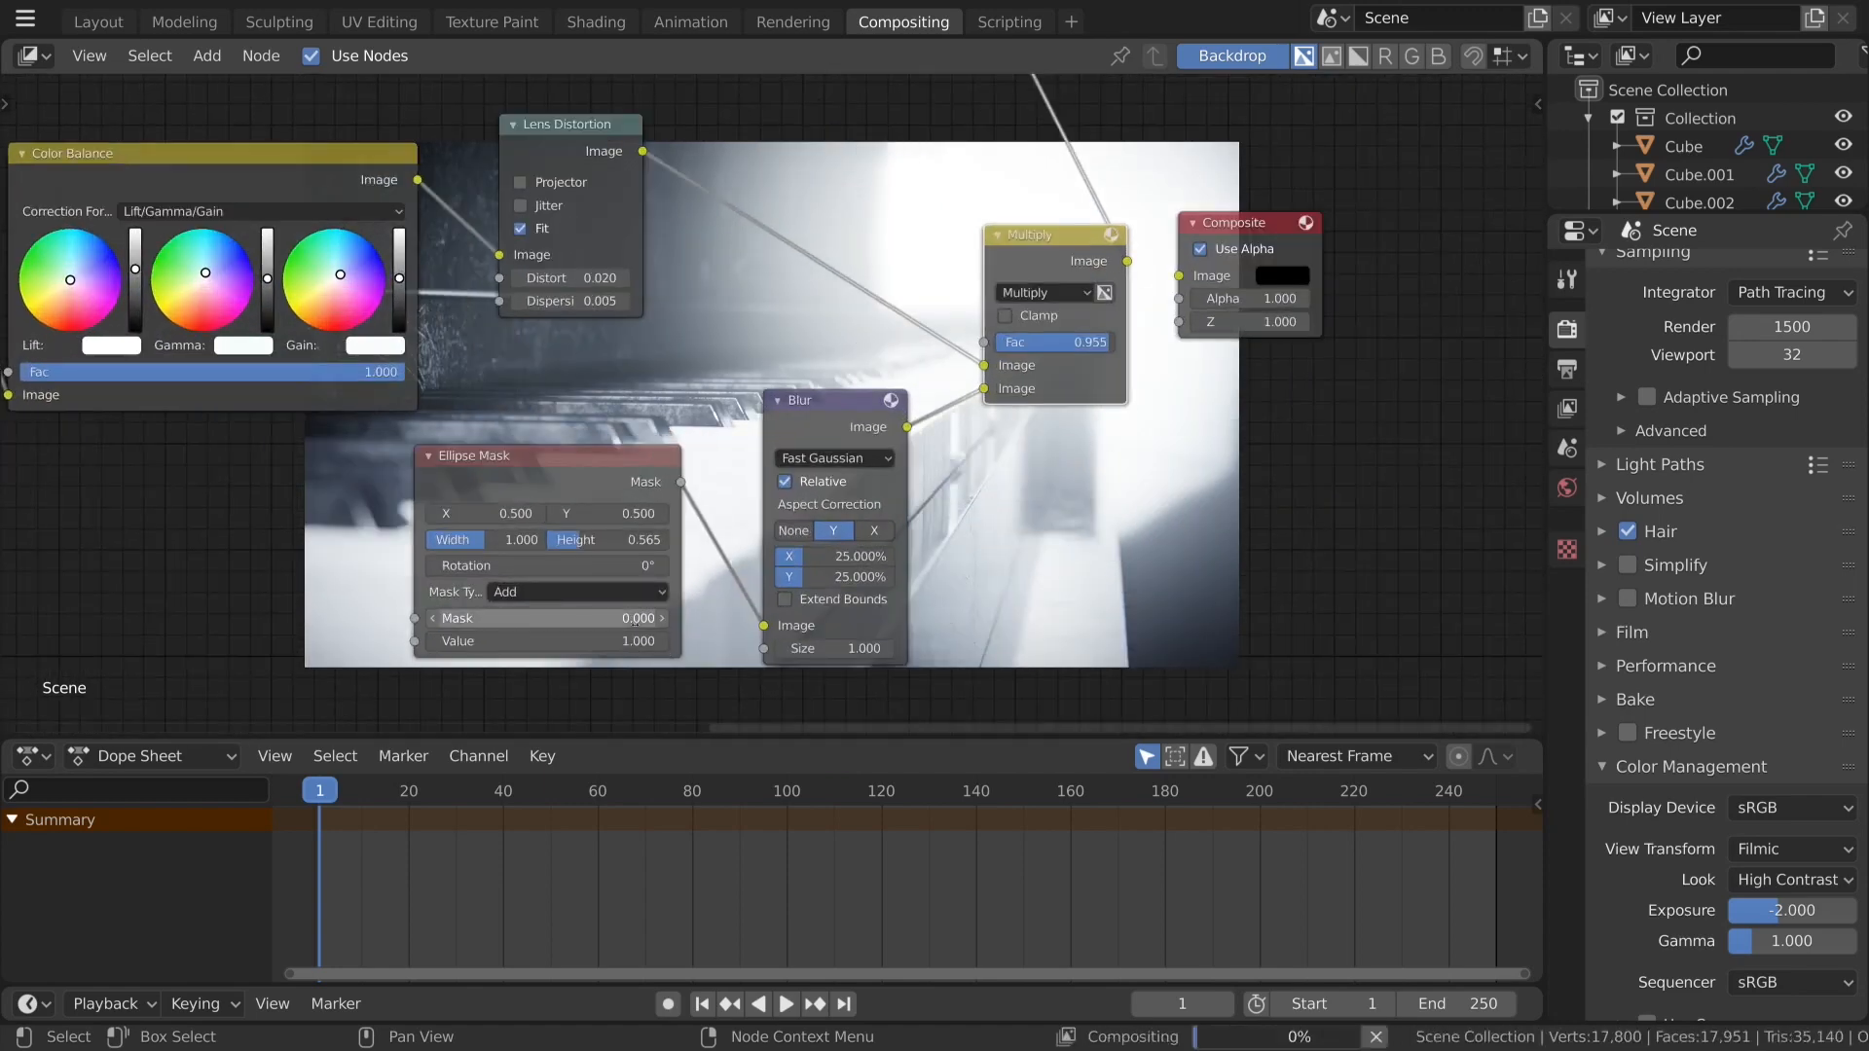
pyautogui.scroll(-3, 735, 530)
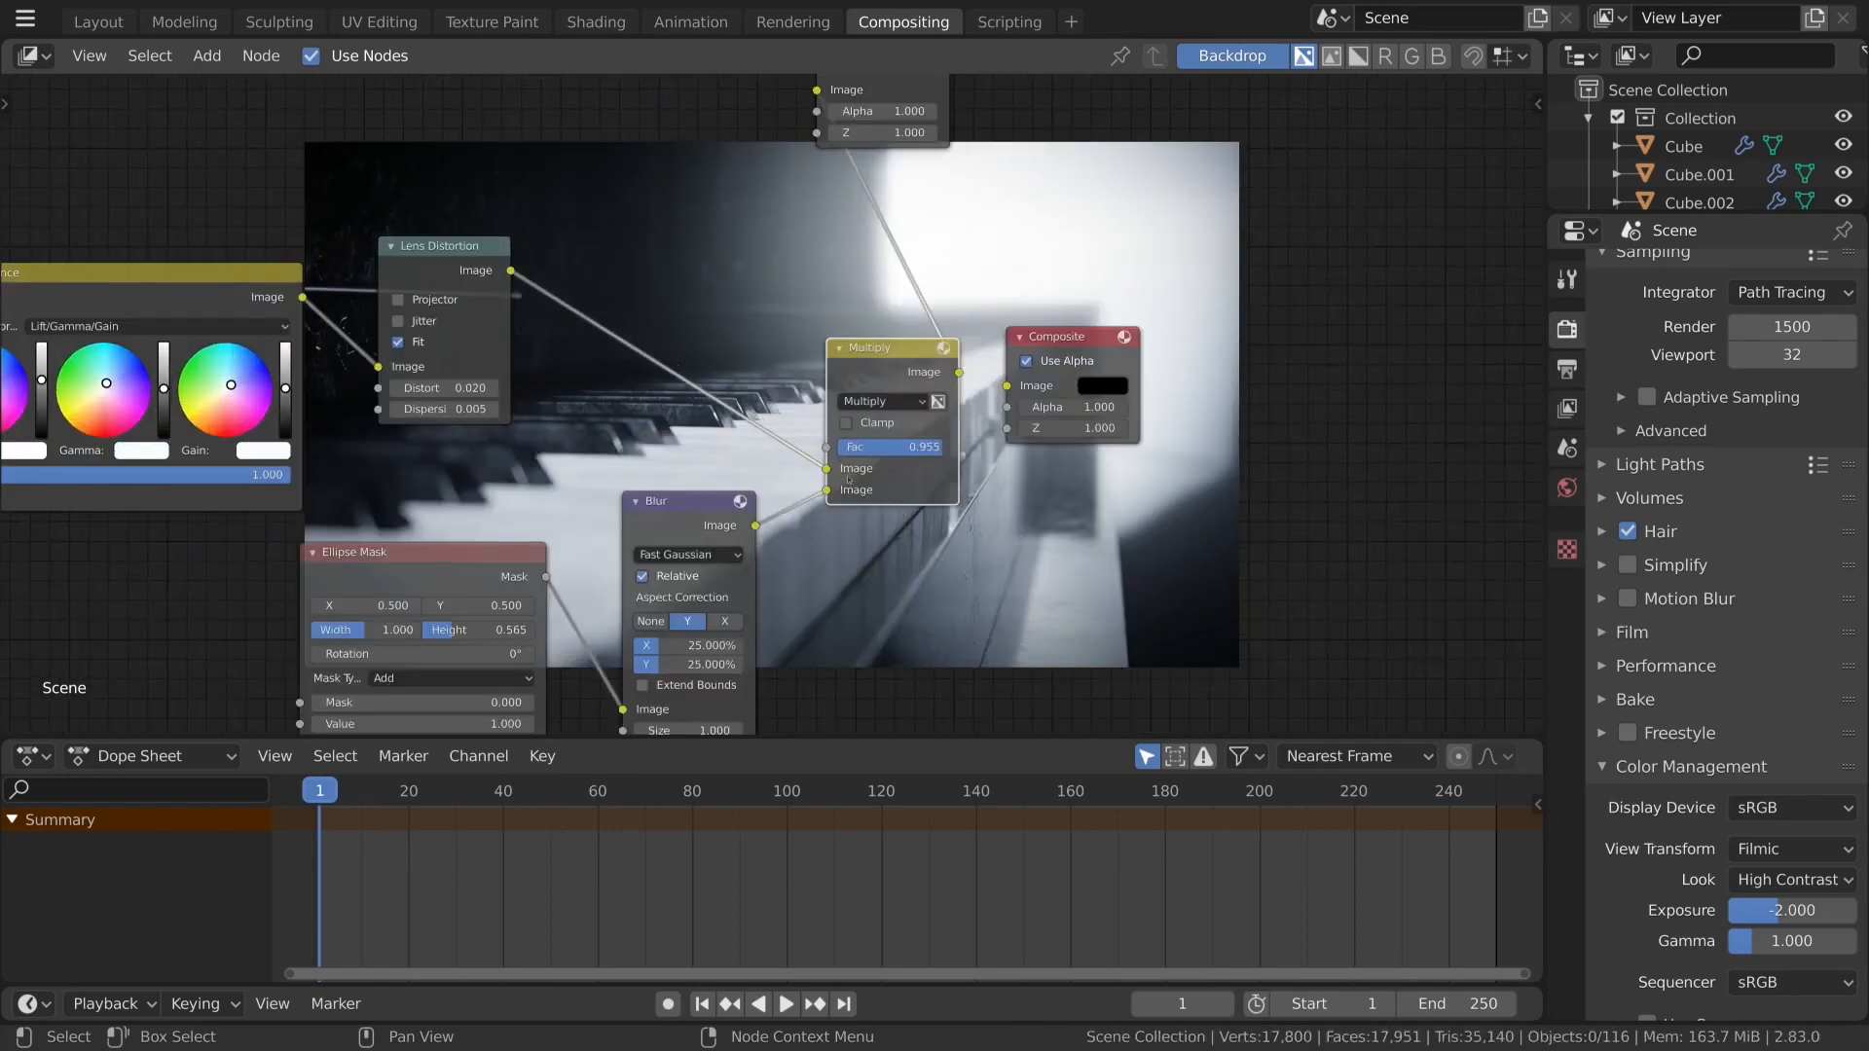
# Reset the Multiply Fac to 0 for comparison and adjust it to about 0.512.
pyautogui.scroll(3, 839, 452)
pyautogui.press('BackSpace')
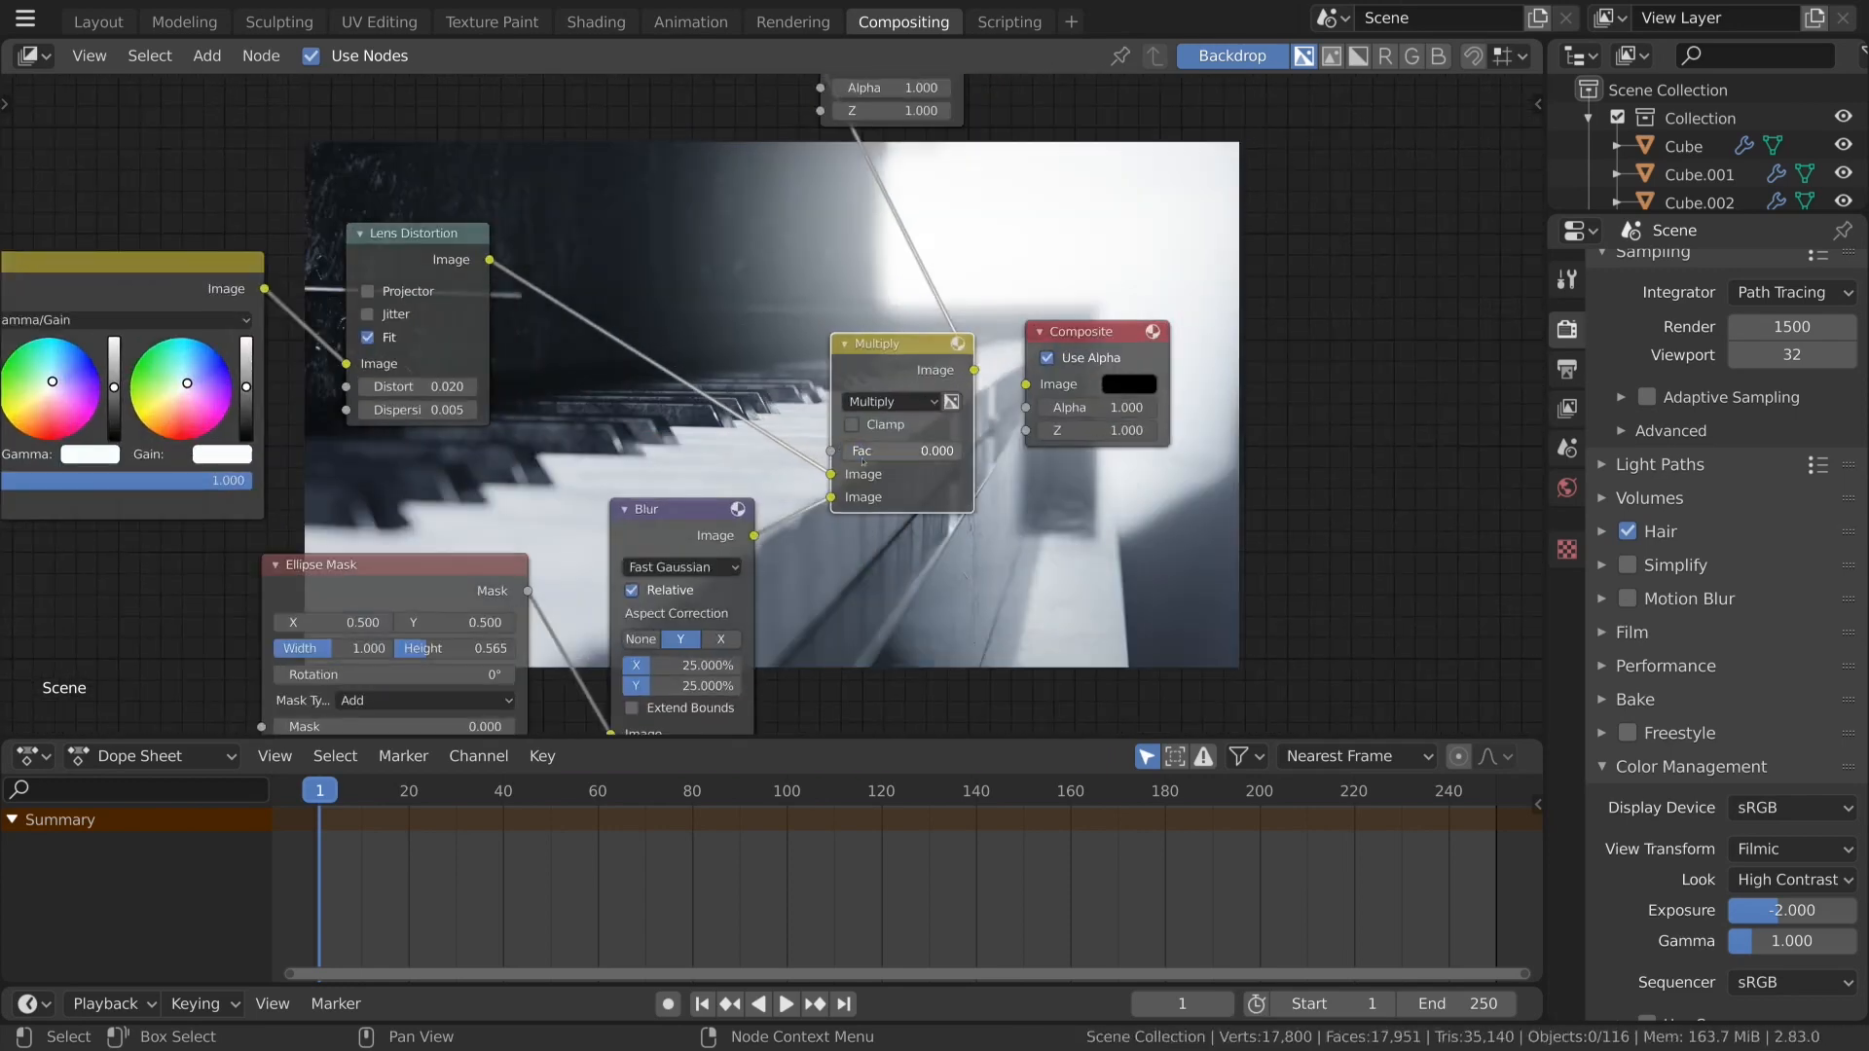
pyautogui.scroll(-2, 864, 454)
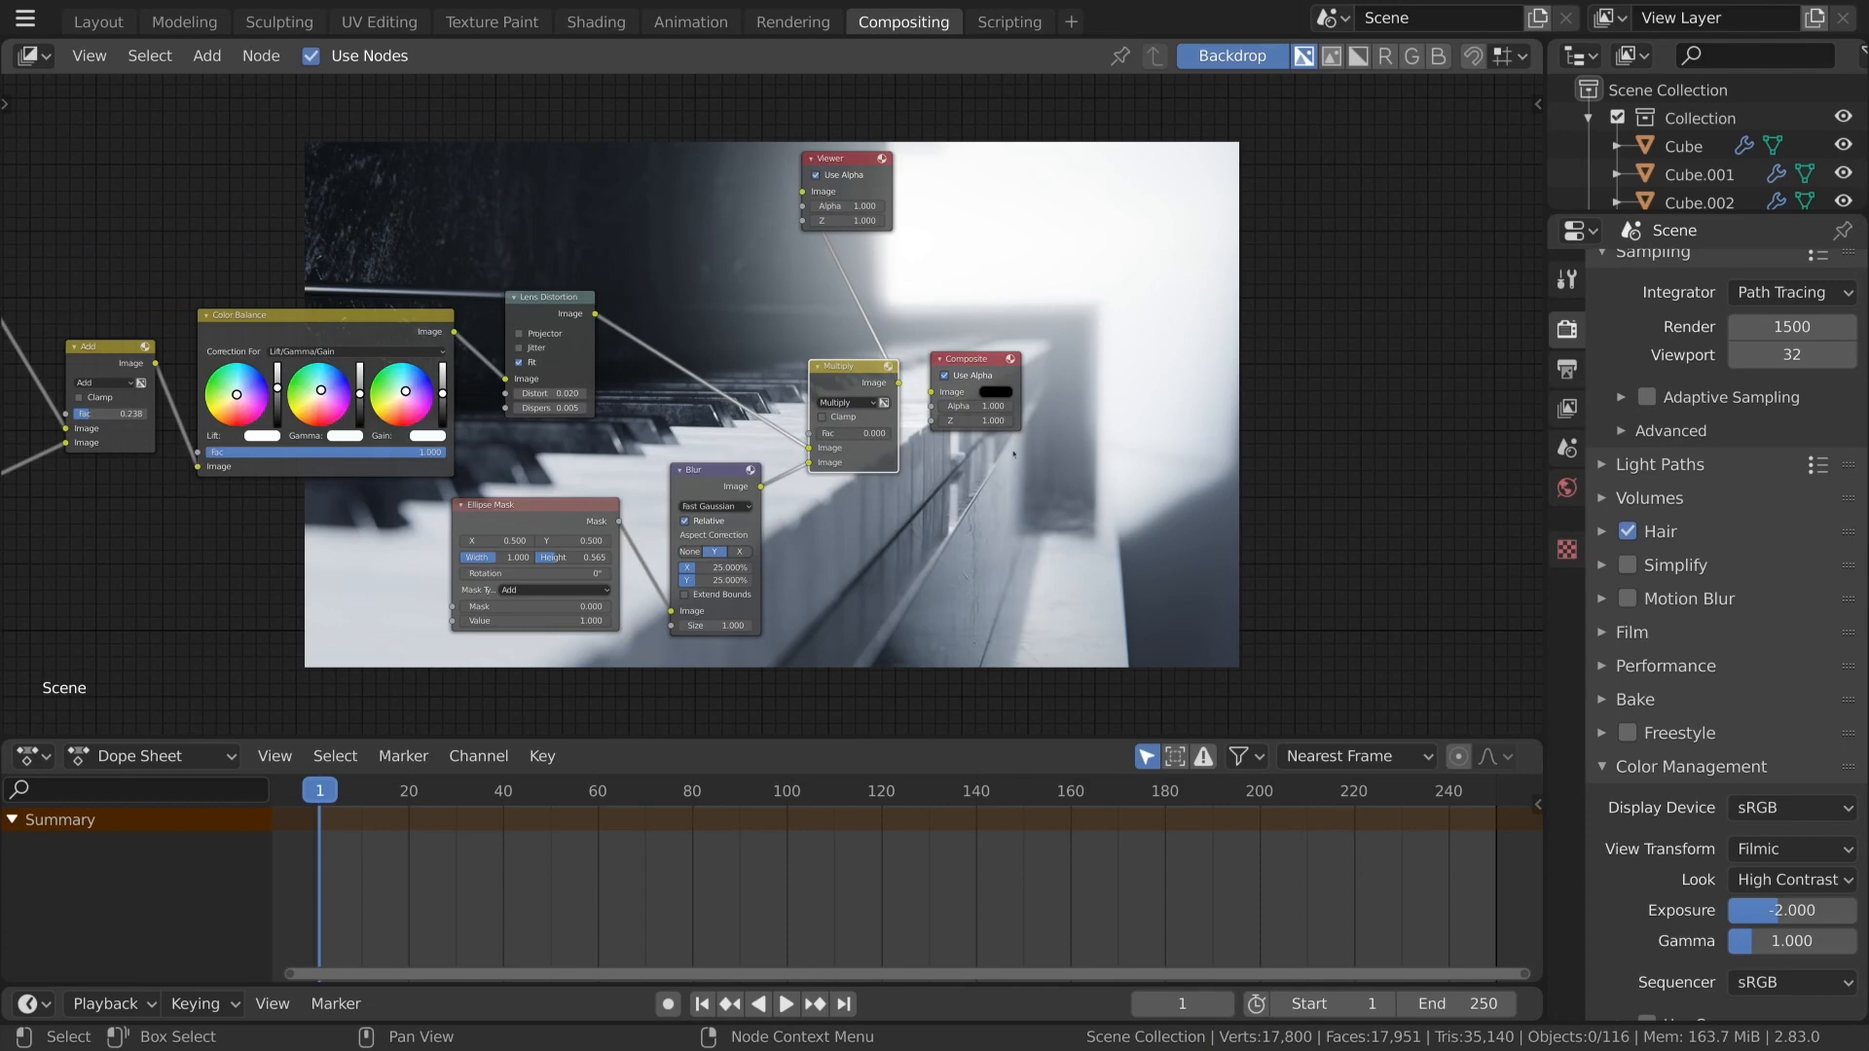
pyautogui.scroll(4, 984, 322)
pyautogui.moveTo(670, 570); pyautogui.dragTo(732, 569)
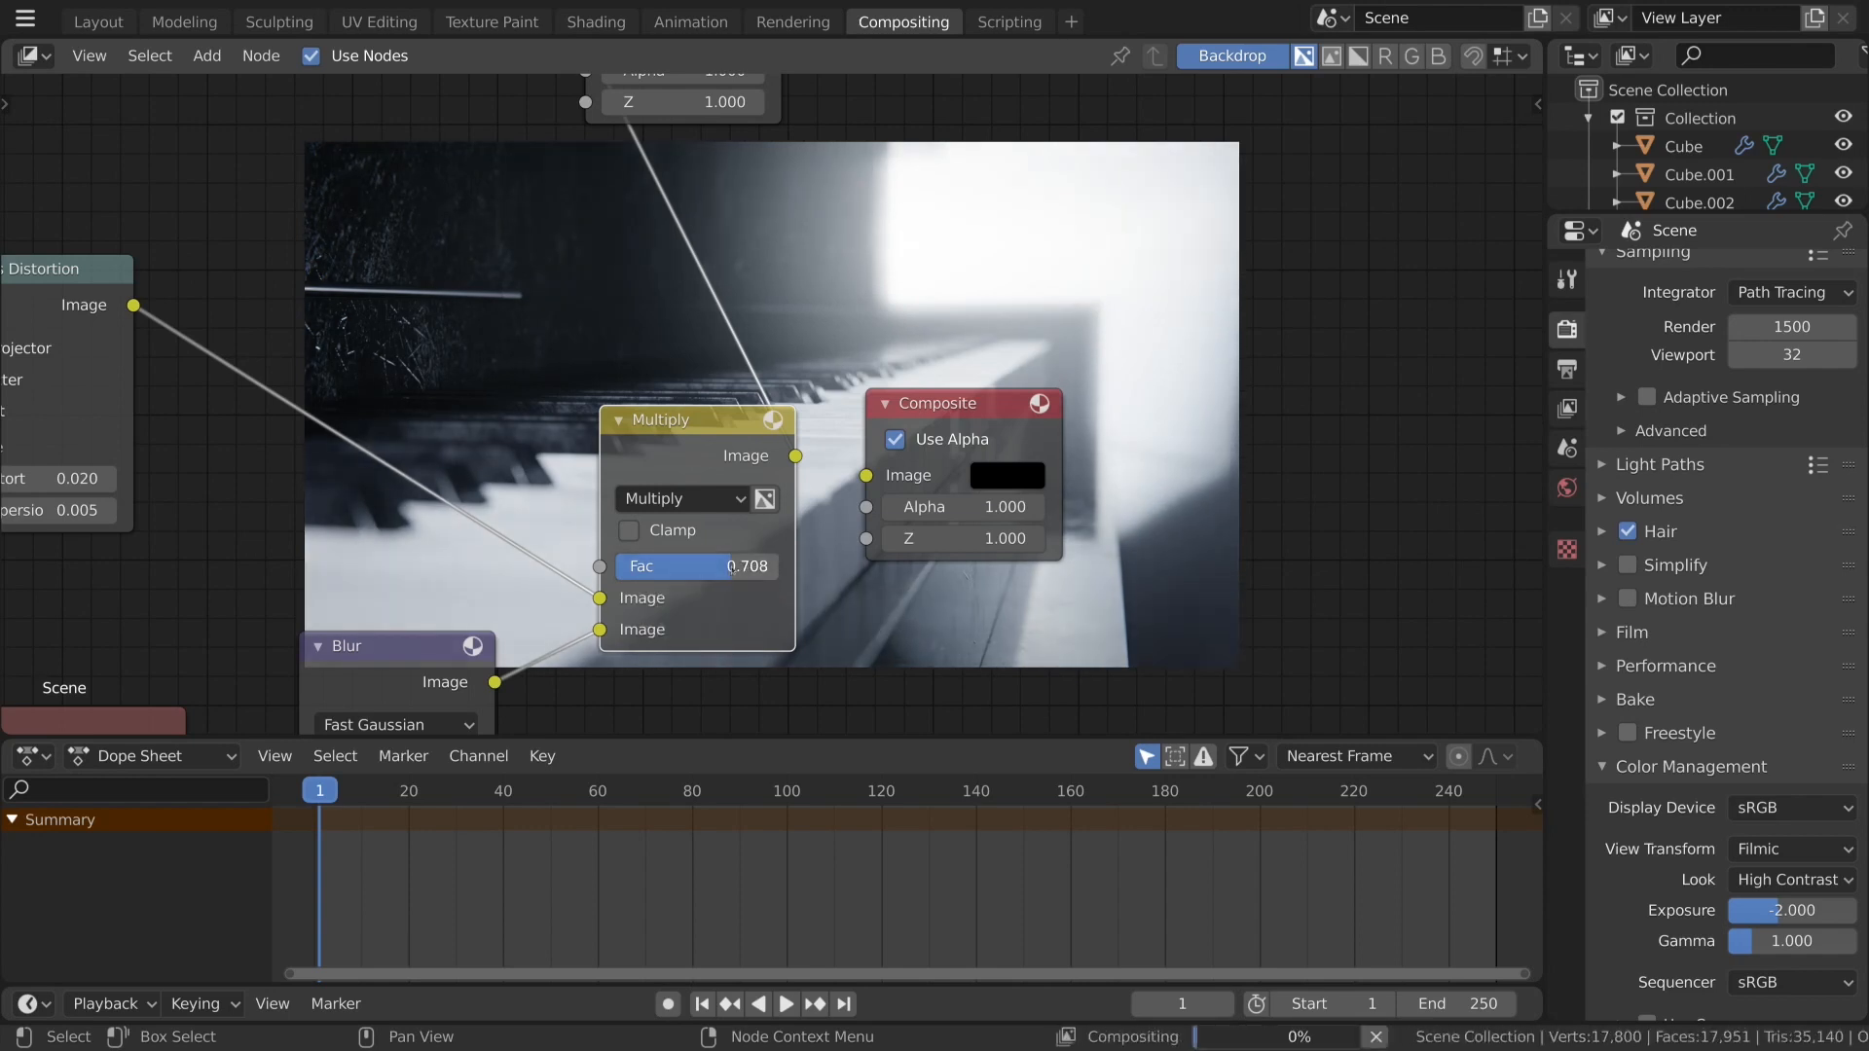
pyautogui.moveTo(732, 568); pyautogui.dragTo(709, 570)
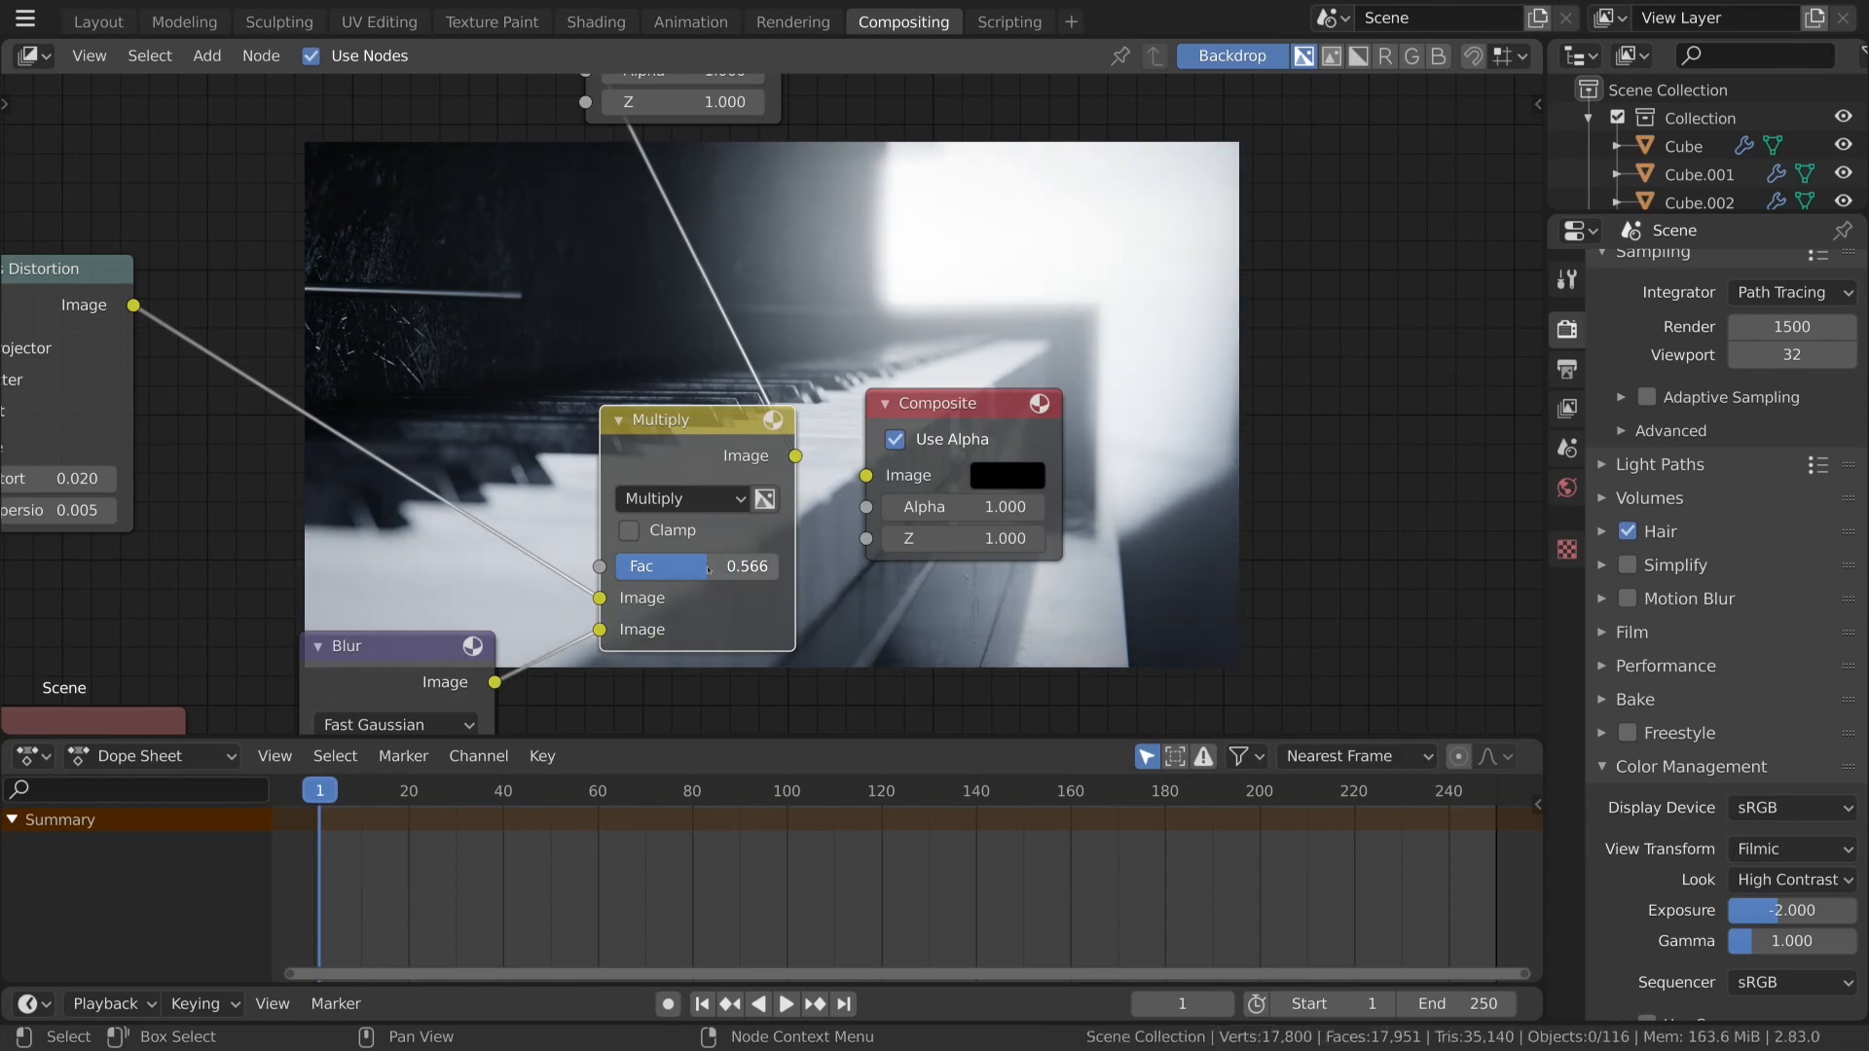
pyautogui.scroll(-4, 709, 570)
pyautogui.scroll(2, 682, 565)
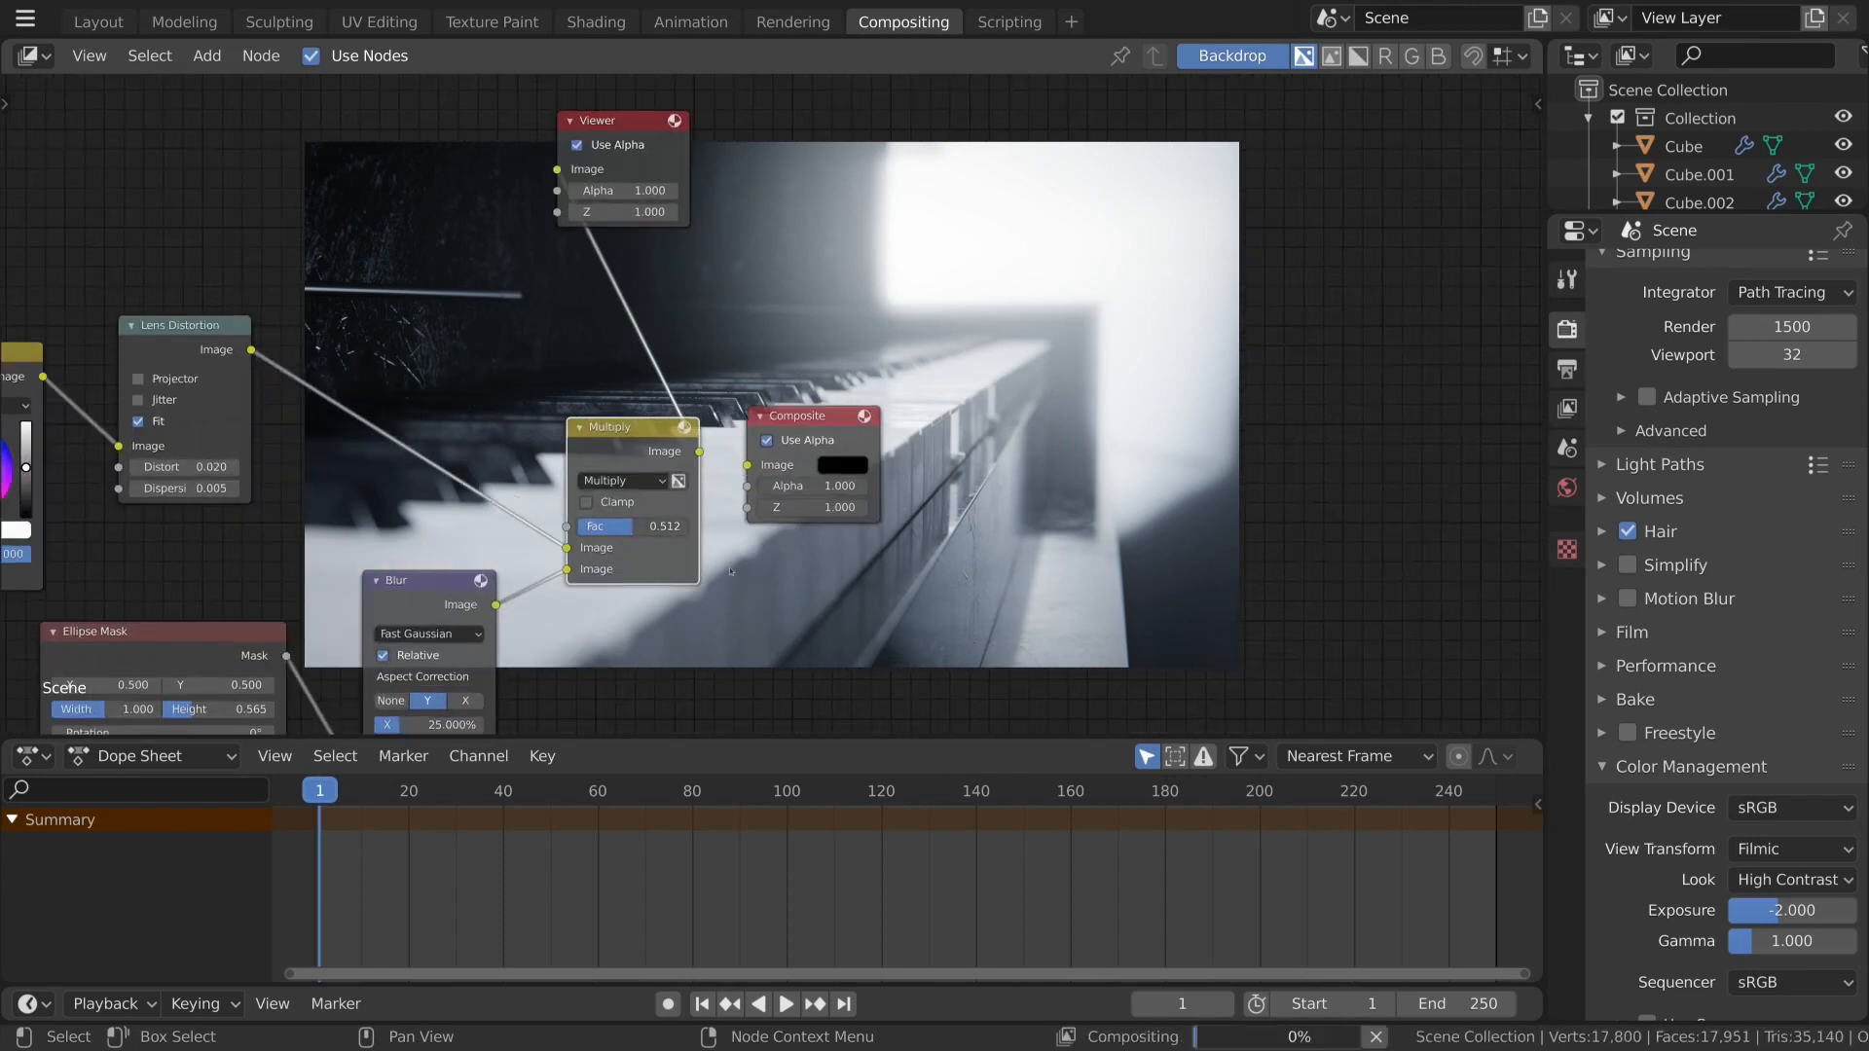
pyautogui.scroll(-2, 731, 571)
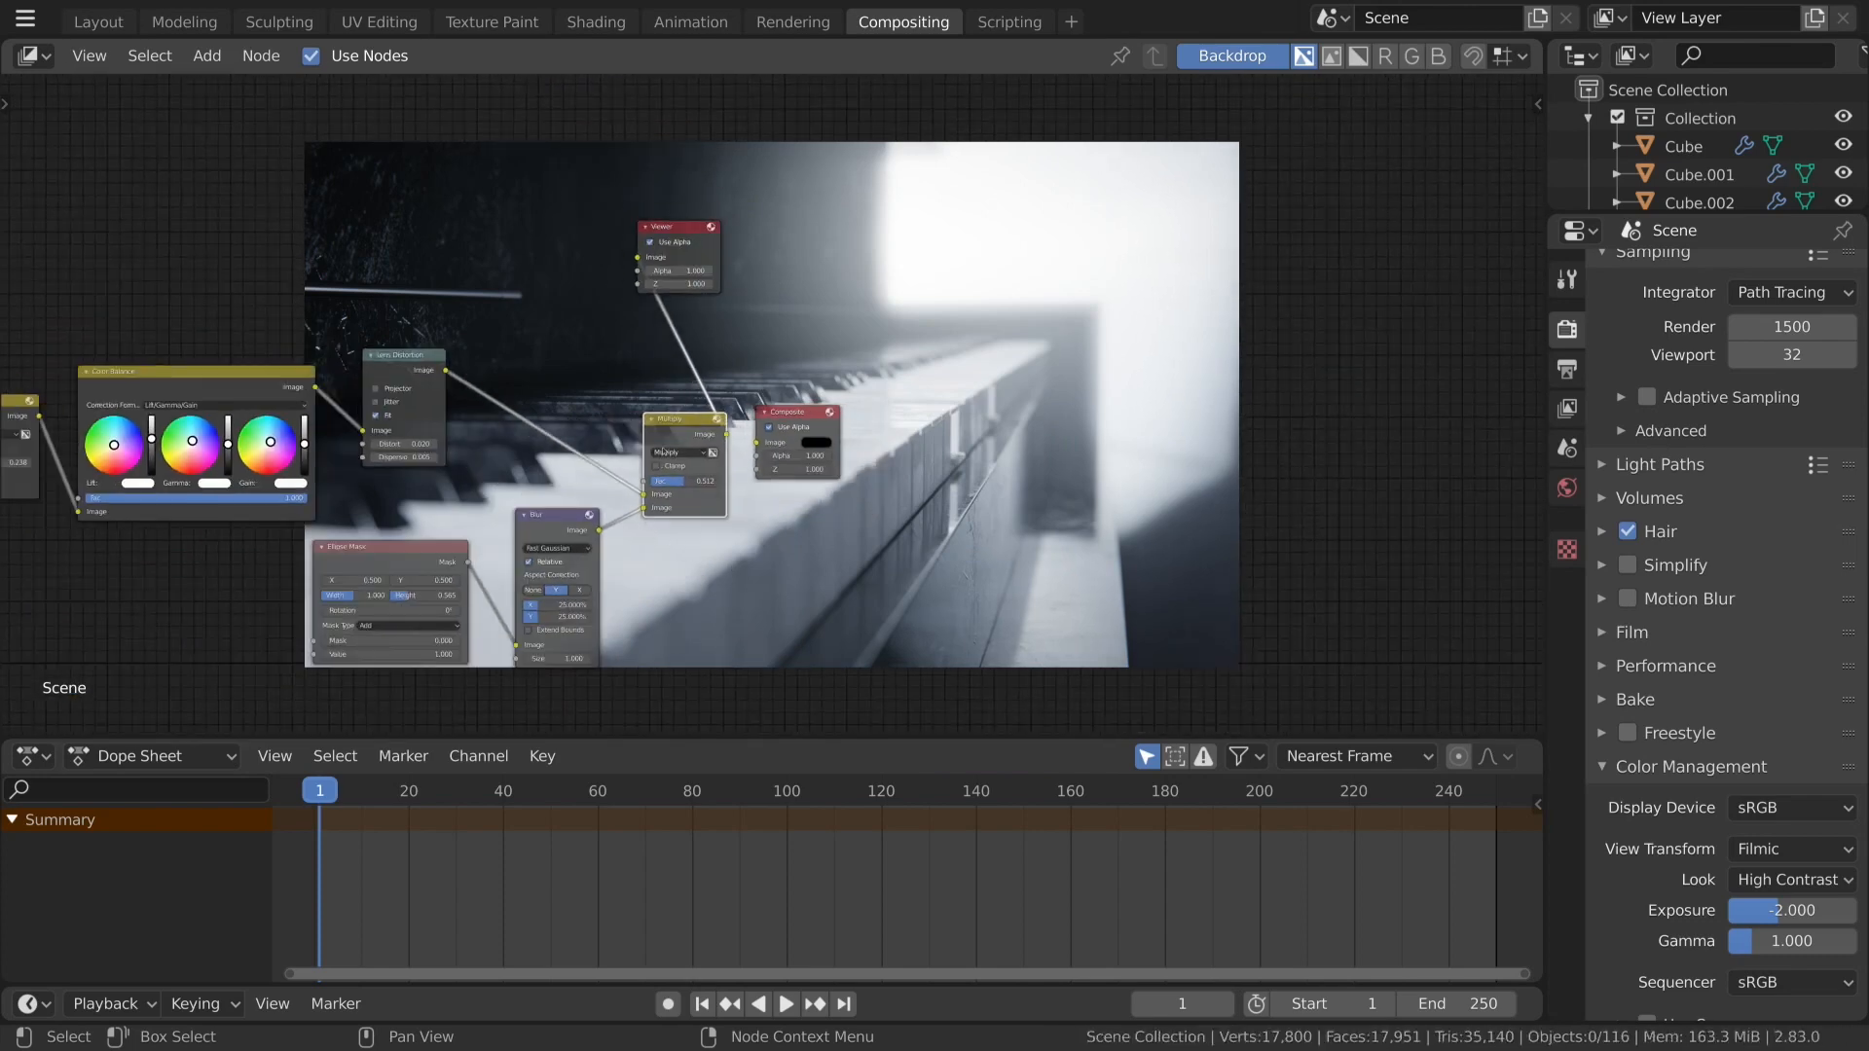
# Mute and unmute the Multiply node to compare the image with and without the vignette.
pyautogui.press('m')
pyautogui.press('m')
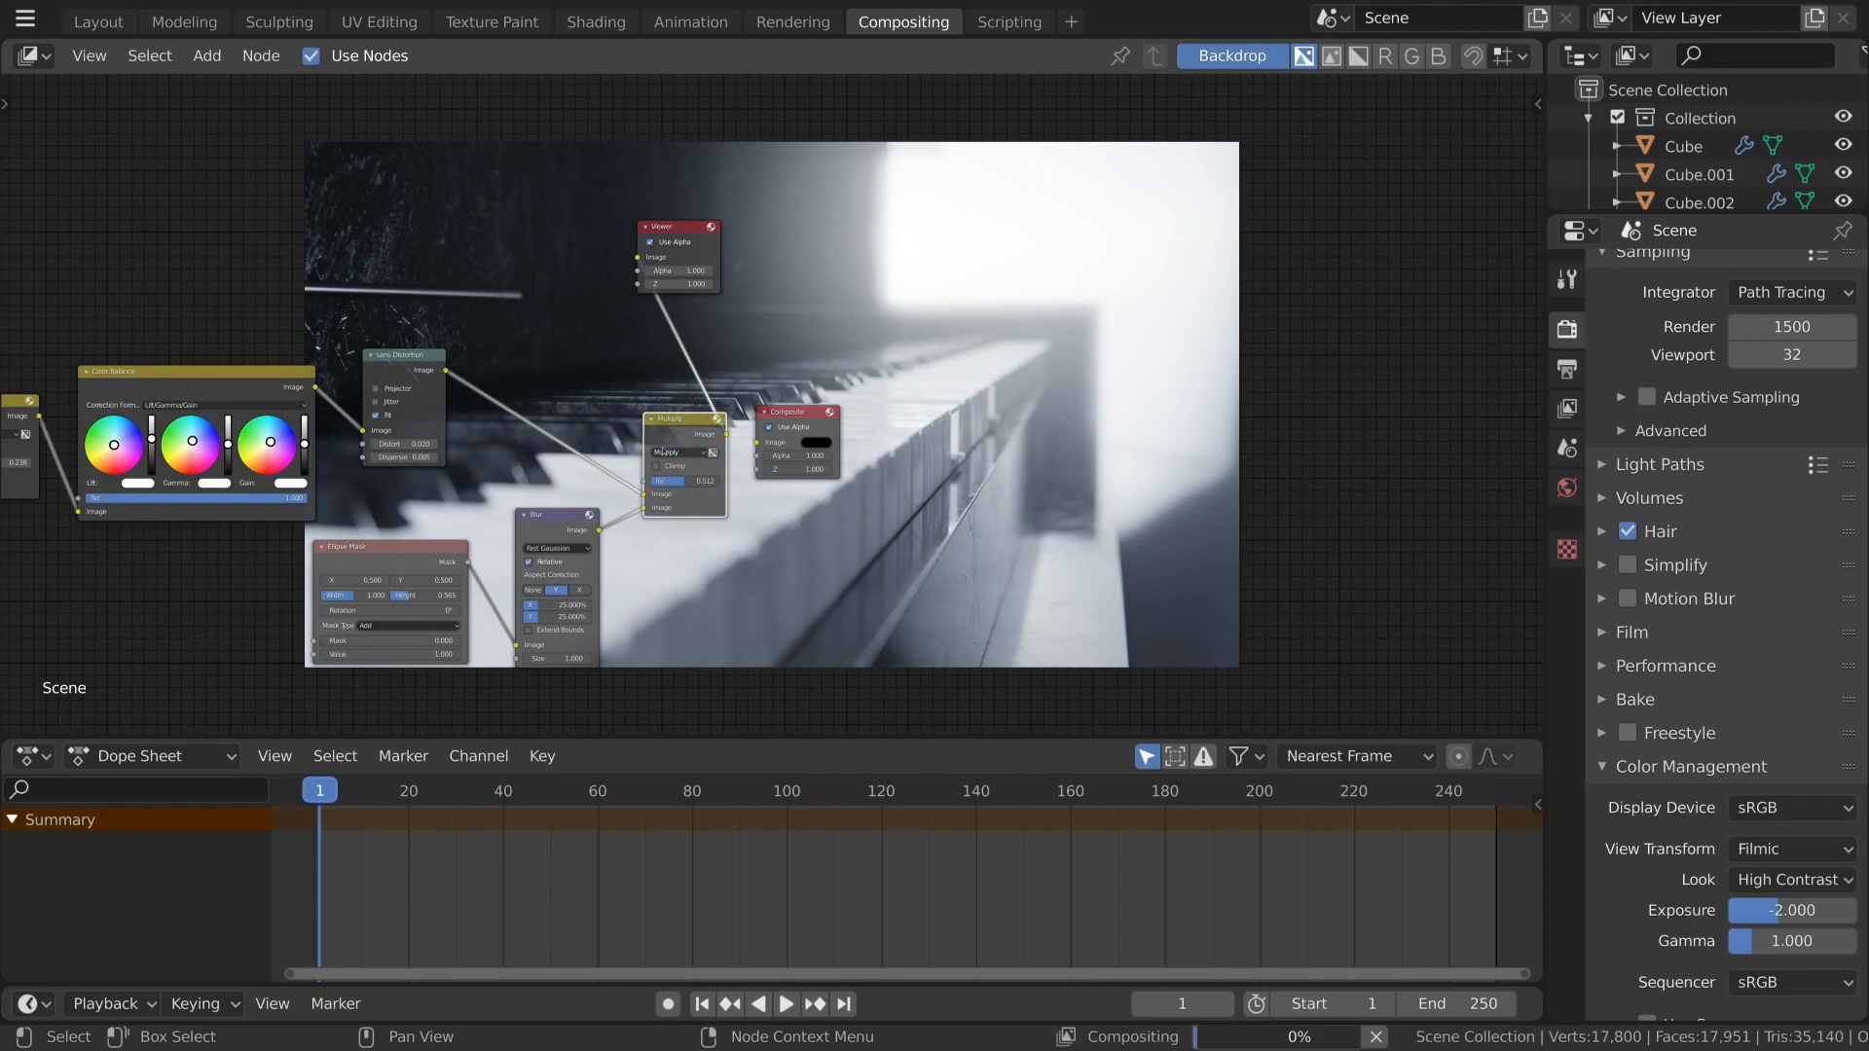
pyautogui.scroll(-2, 663, 451)
# Connect the Multiply output to the Composite node's Image input and arrange the Viewer and Multiply nodes near it.
pyautogui.scroll(5, 663, 451)
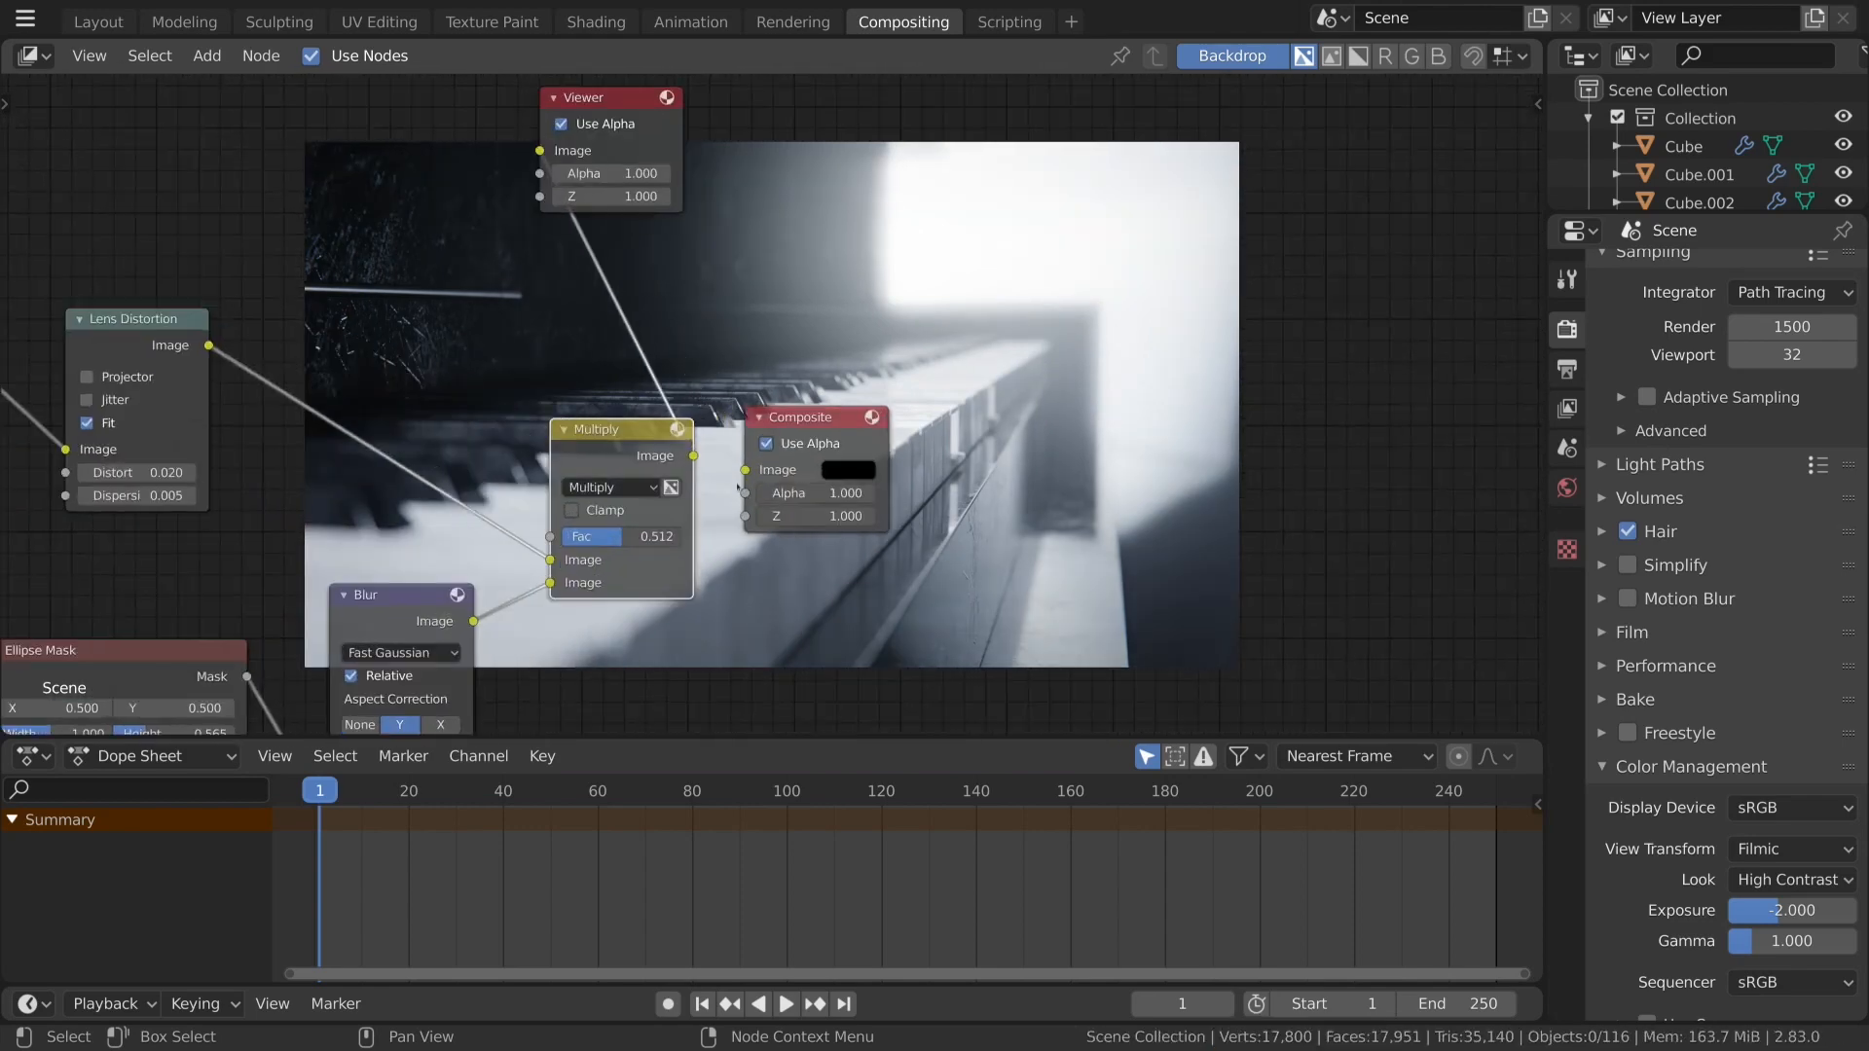
pyautogui.moveTo(695, 456); pyautogui.dragTo(747, 472)
pyautogui.moveTo(611, 99); pyautogui.dragTo(786, 241)
pyautogui.moveTo(612, 460)
pyautogui.mouseDown()
pyautogui.moveTo(628, 460)
pyautogui.moveTo(589, 440)
pyautogui.moveTo(603, 446)
pyautogui.mouseUp()
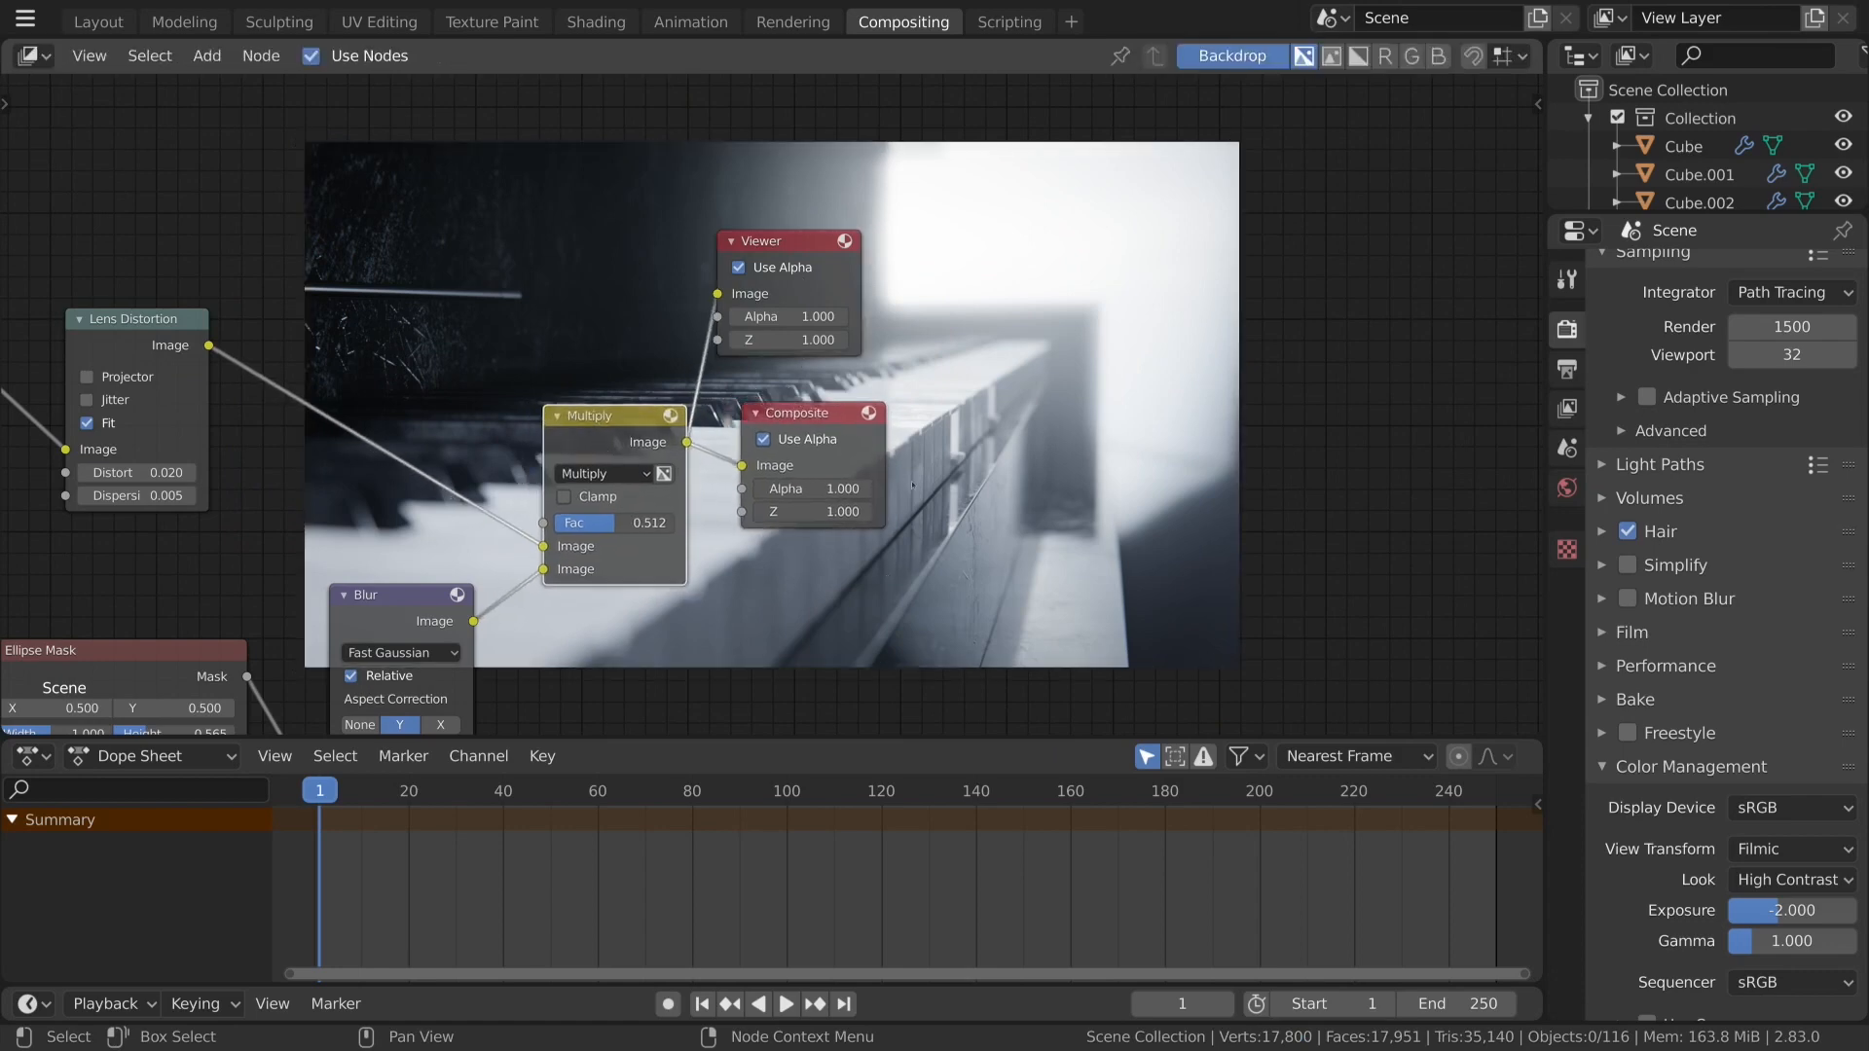
pyautogui.scroll(1, 912, 484)
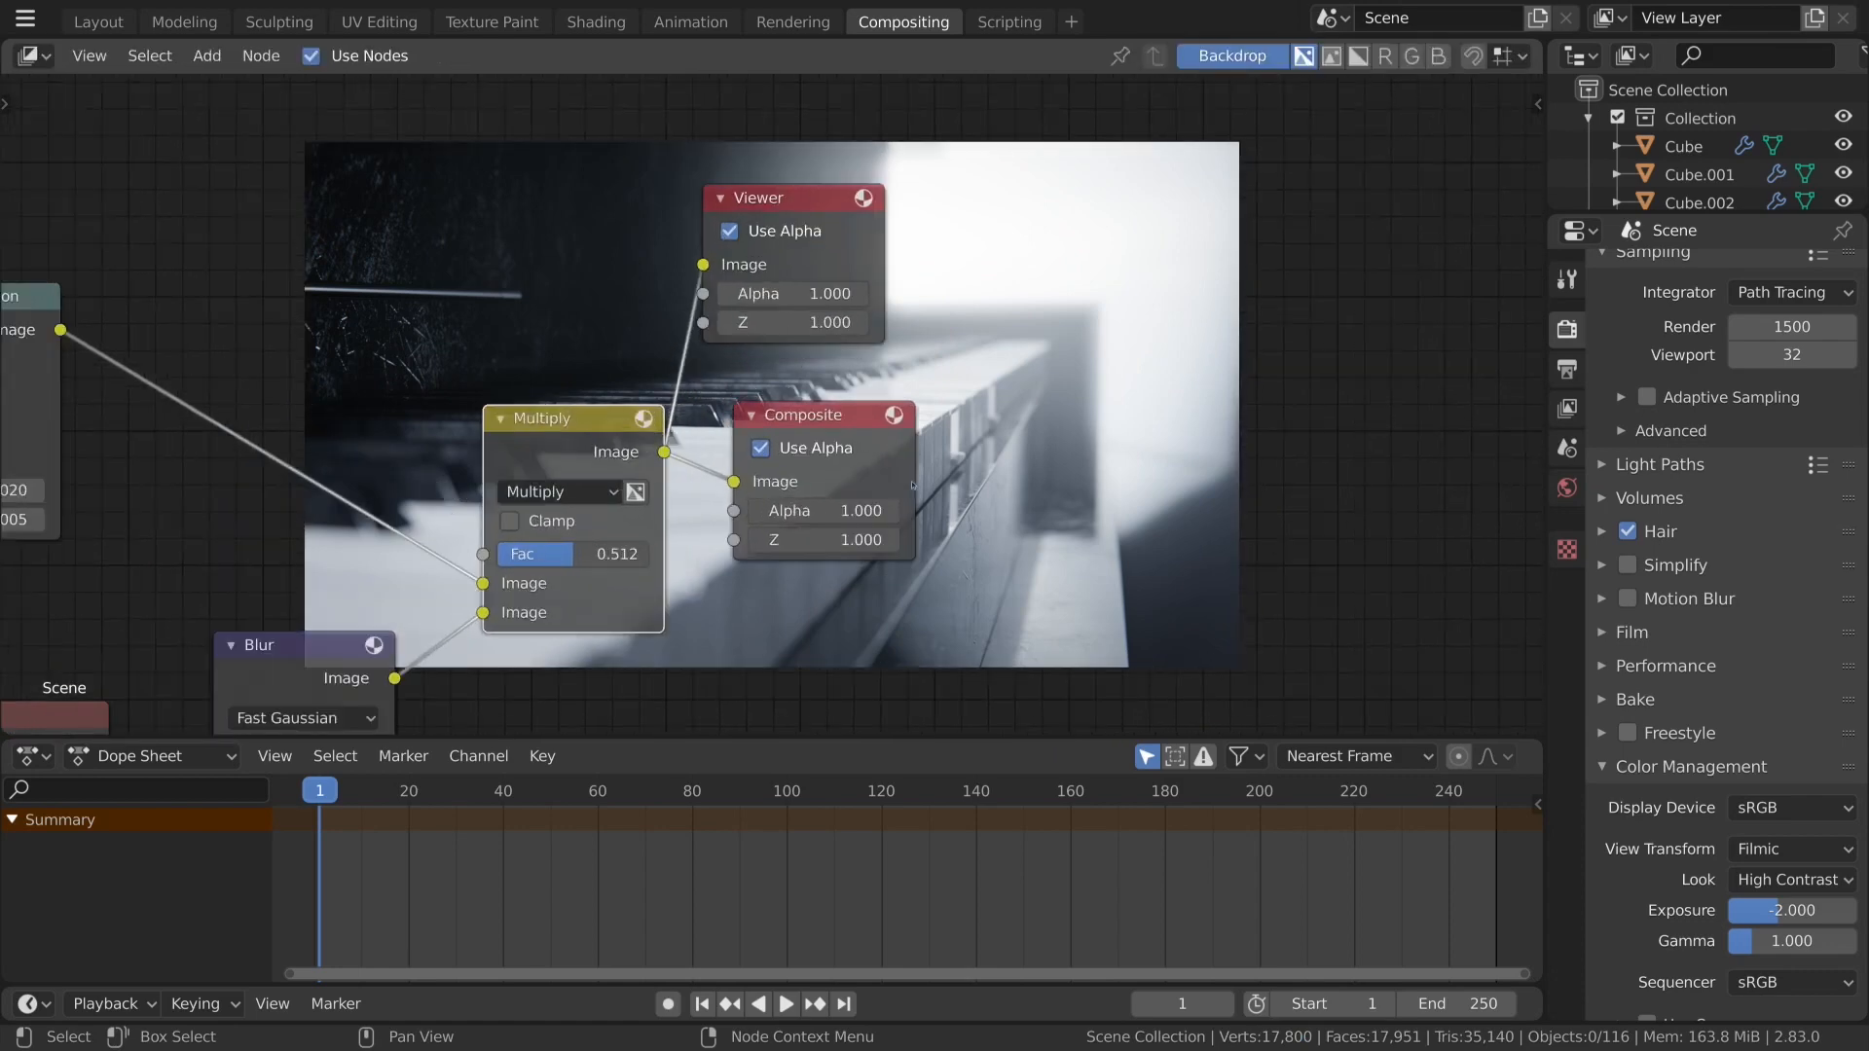
# Join the node editor with the Dope Sheet area so the node editor takes over its space.
pyautogui.rightClick(955, 737)
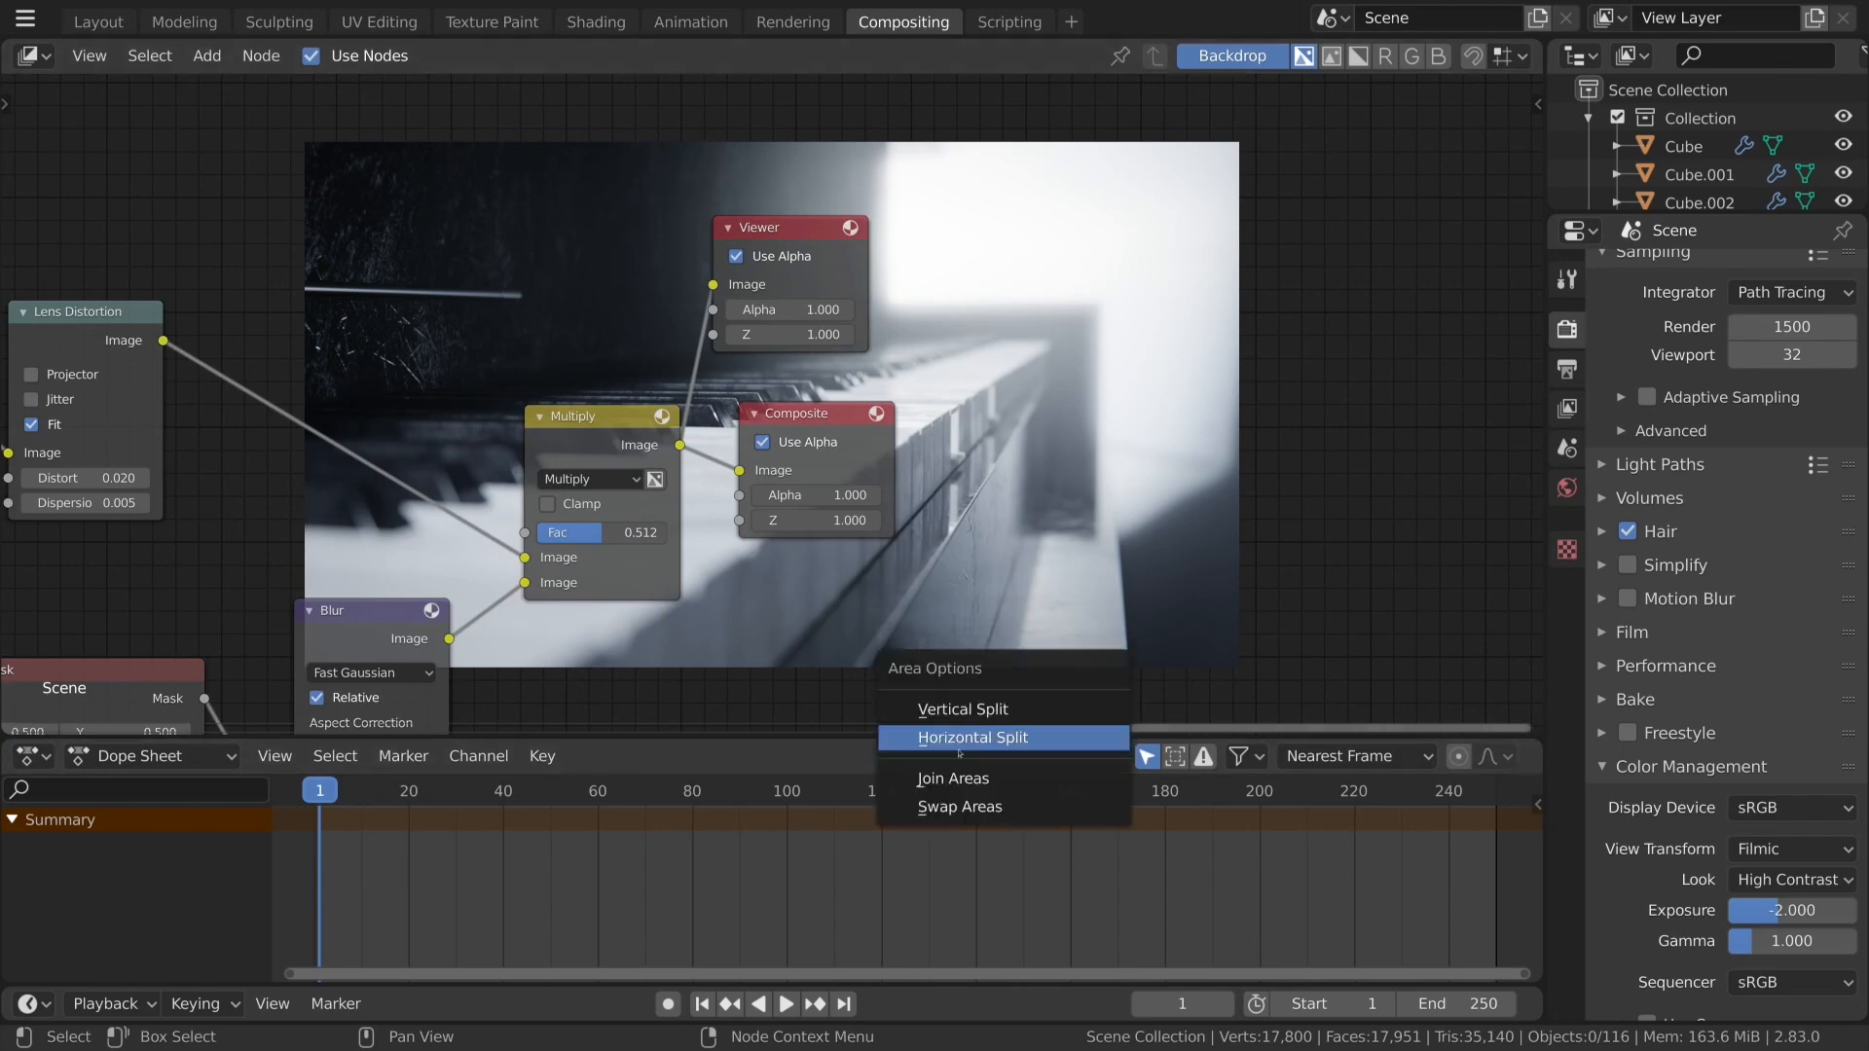
pyautogui.click(1064, 776)
pyautogui.click(994, 803)
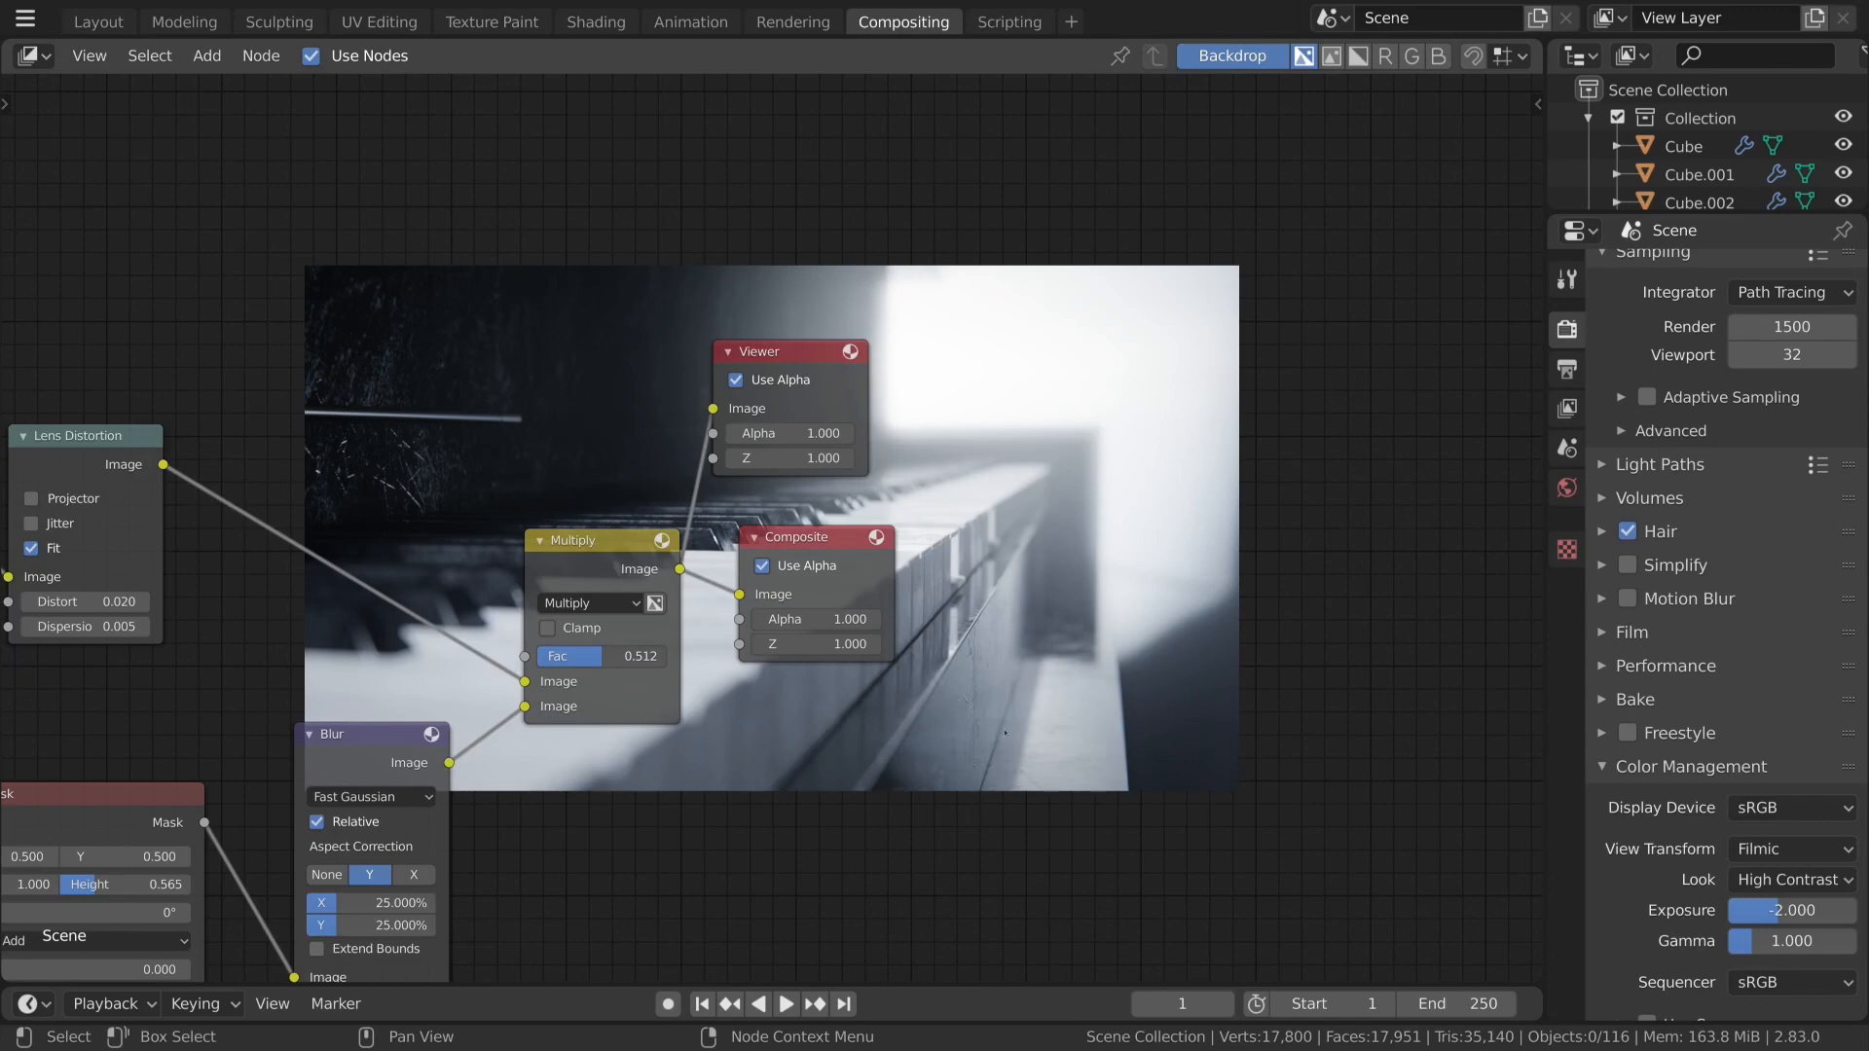
# Fit the backdrop to the enlarged node editor, with the node tree moved clear of the image's center.
pyautogui.scroll(-7, 907, 650)
pyautogui.scroll(-4, 907, 653)
pyautogui.moveTo(907, 652); pyautogui.dragTo(608, 957, button='middle')
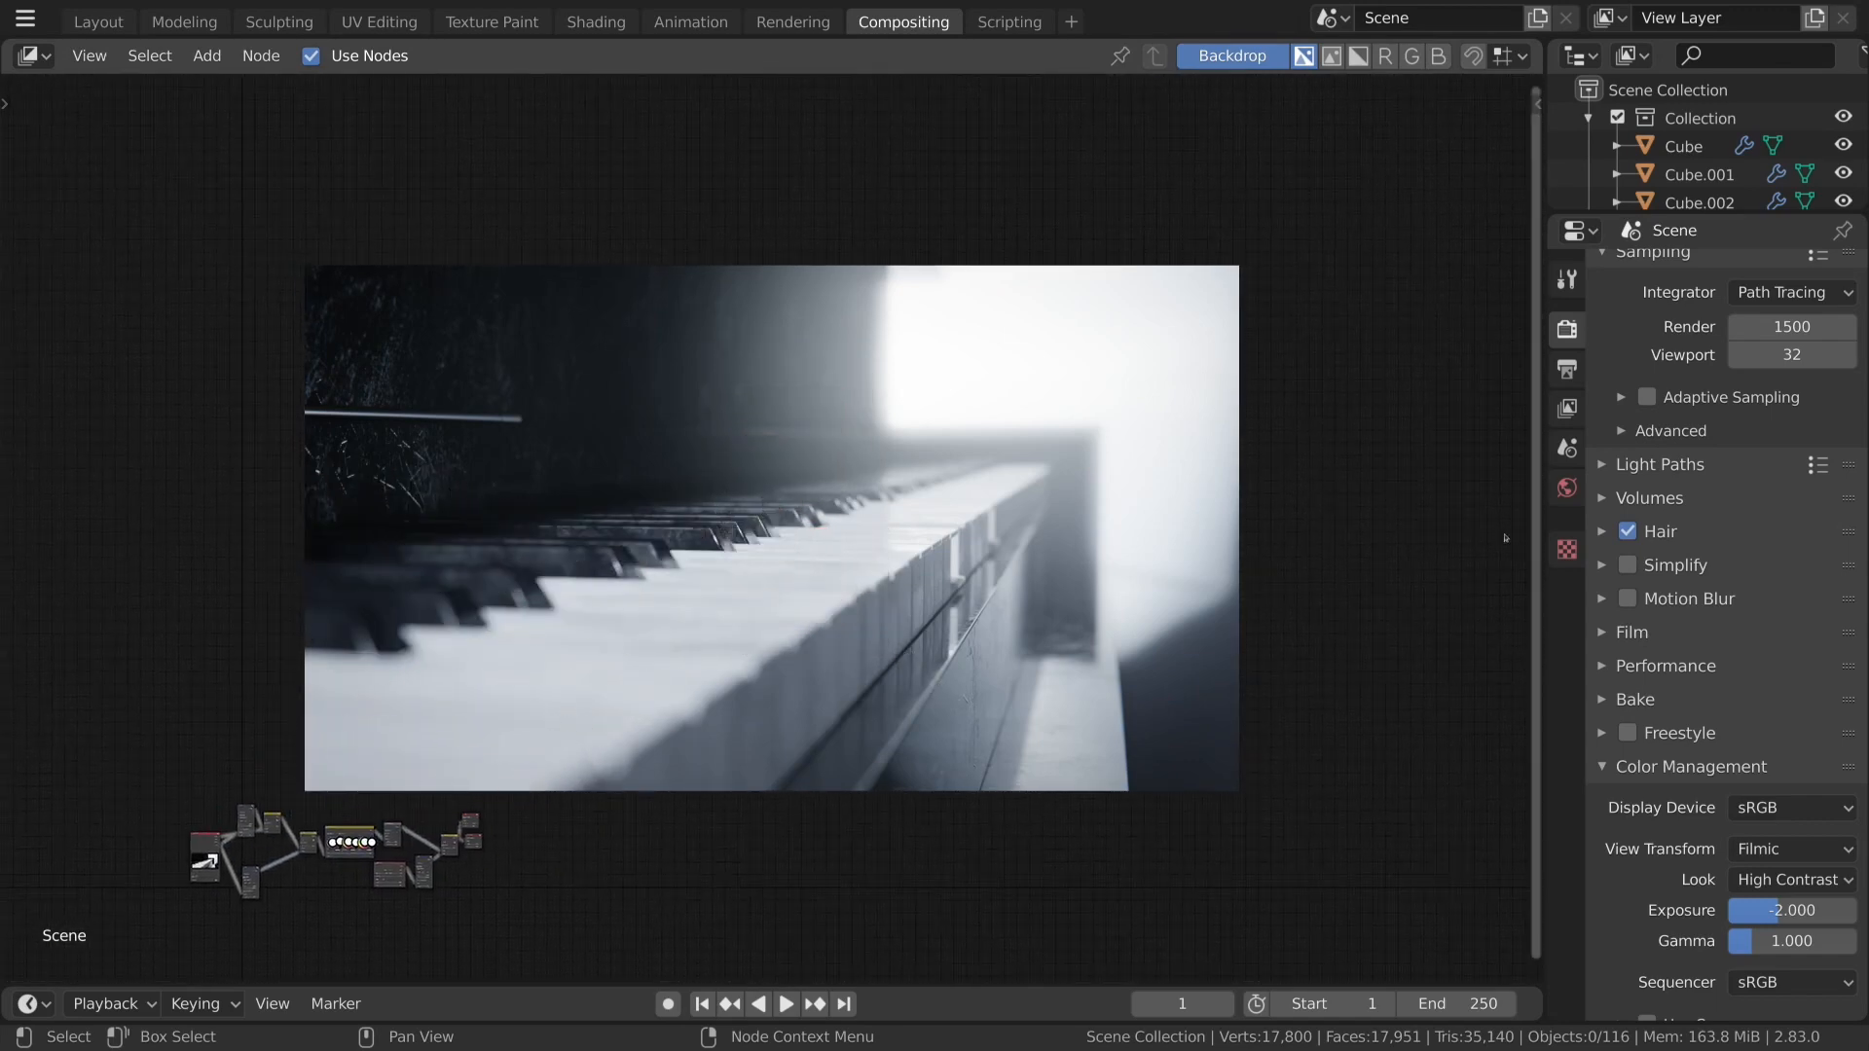
pyautogui.press('n')
pyautogui.click(1528, 258)
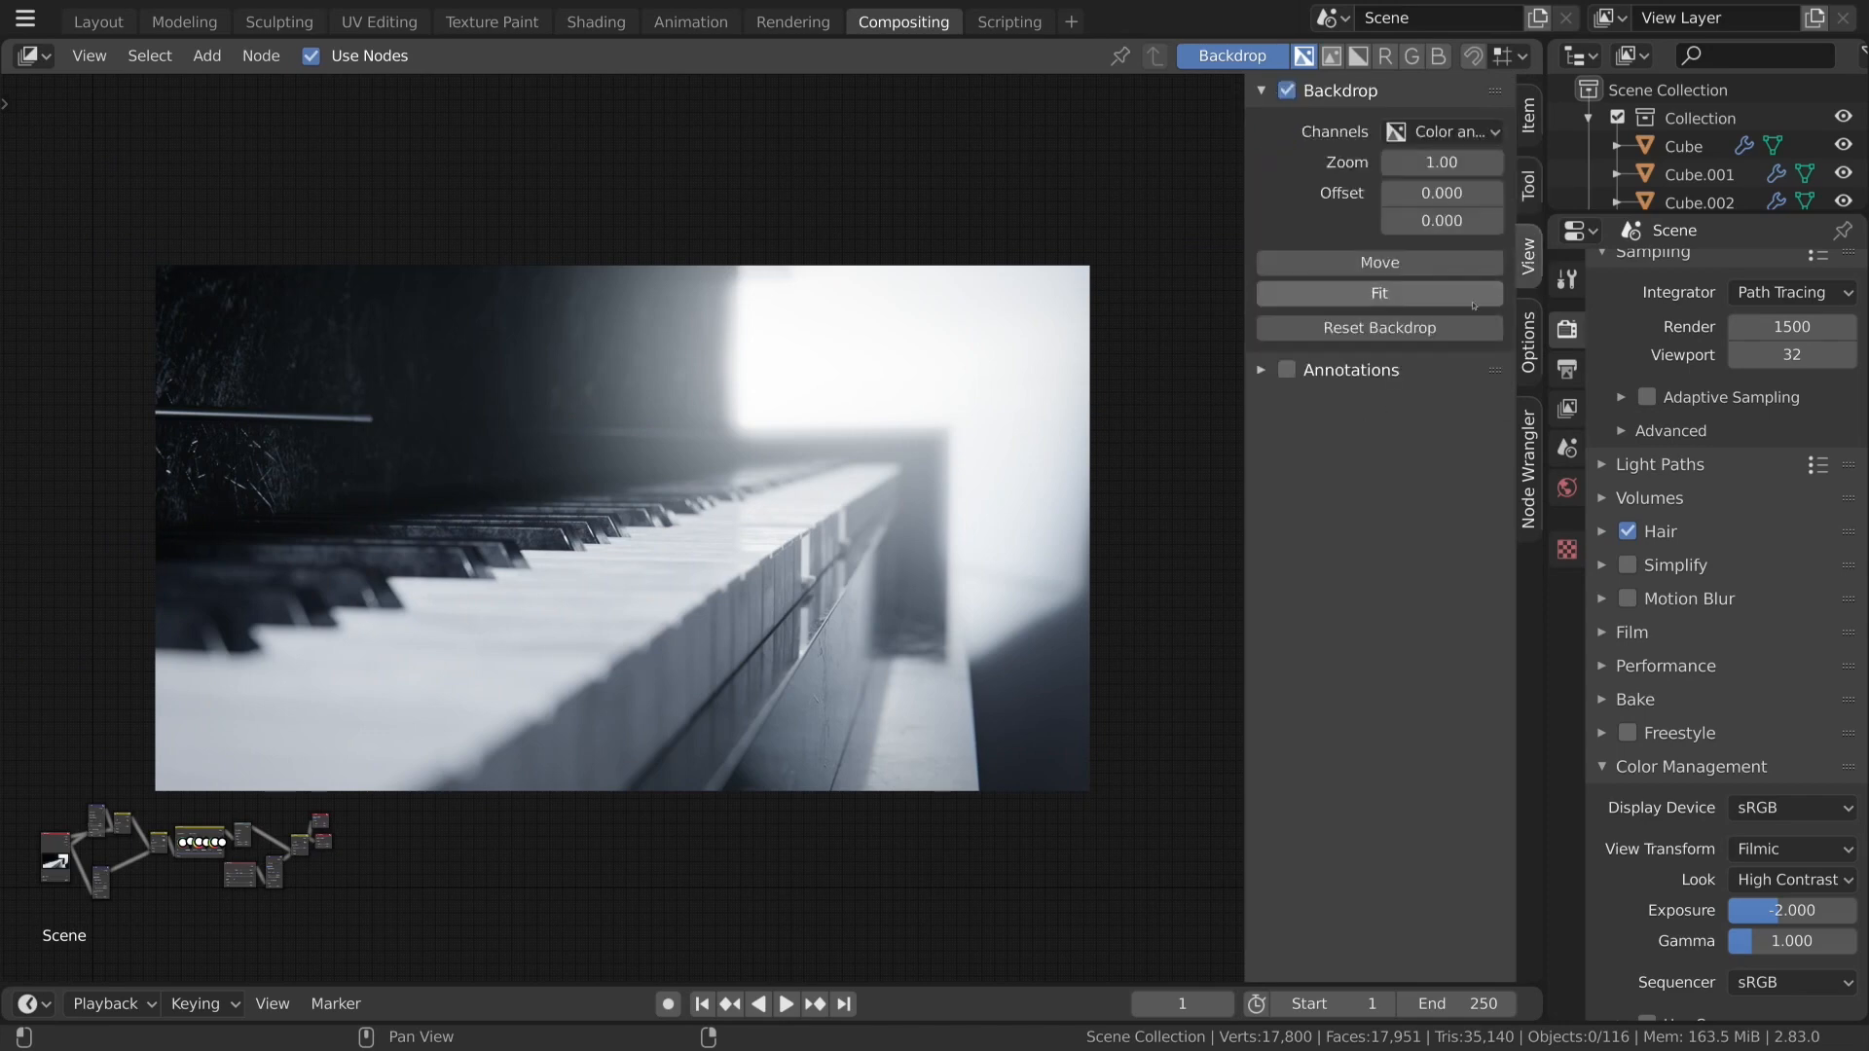
pyautogui.click(1465, 298)
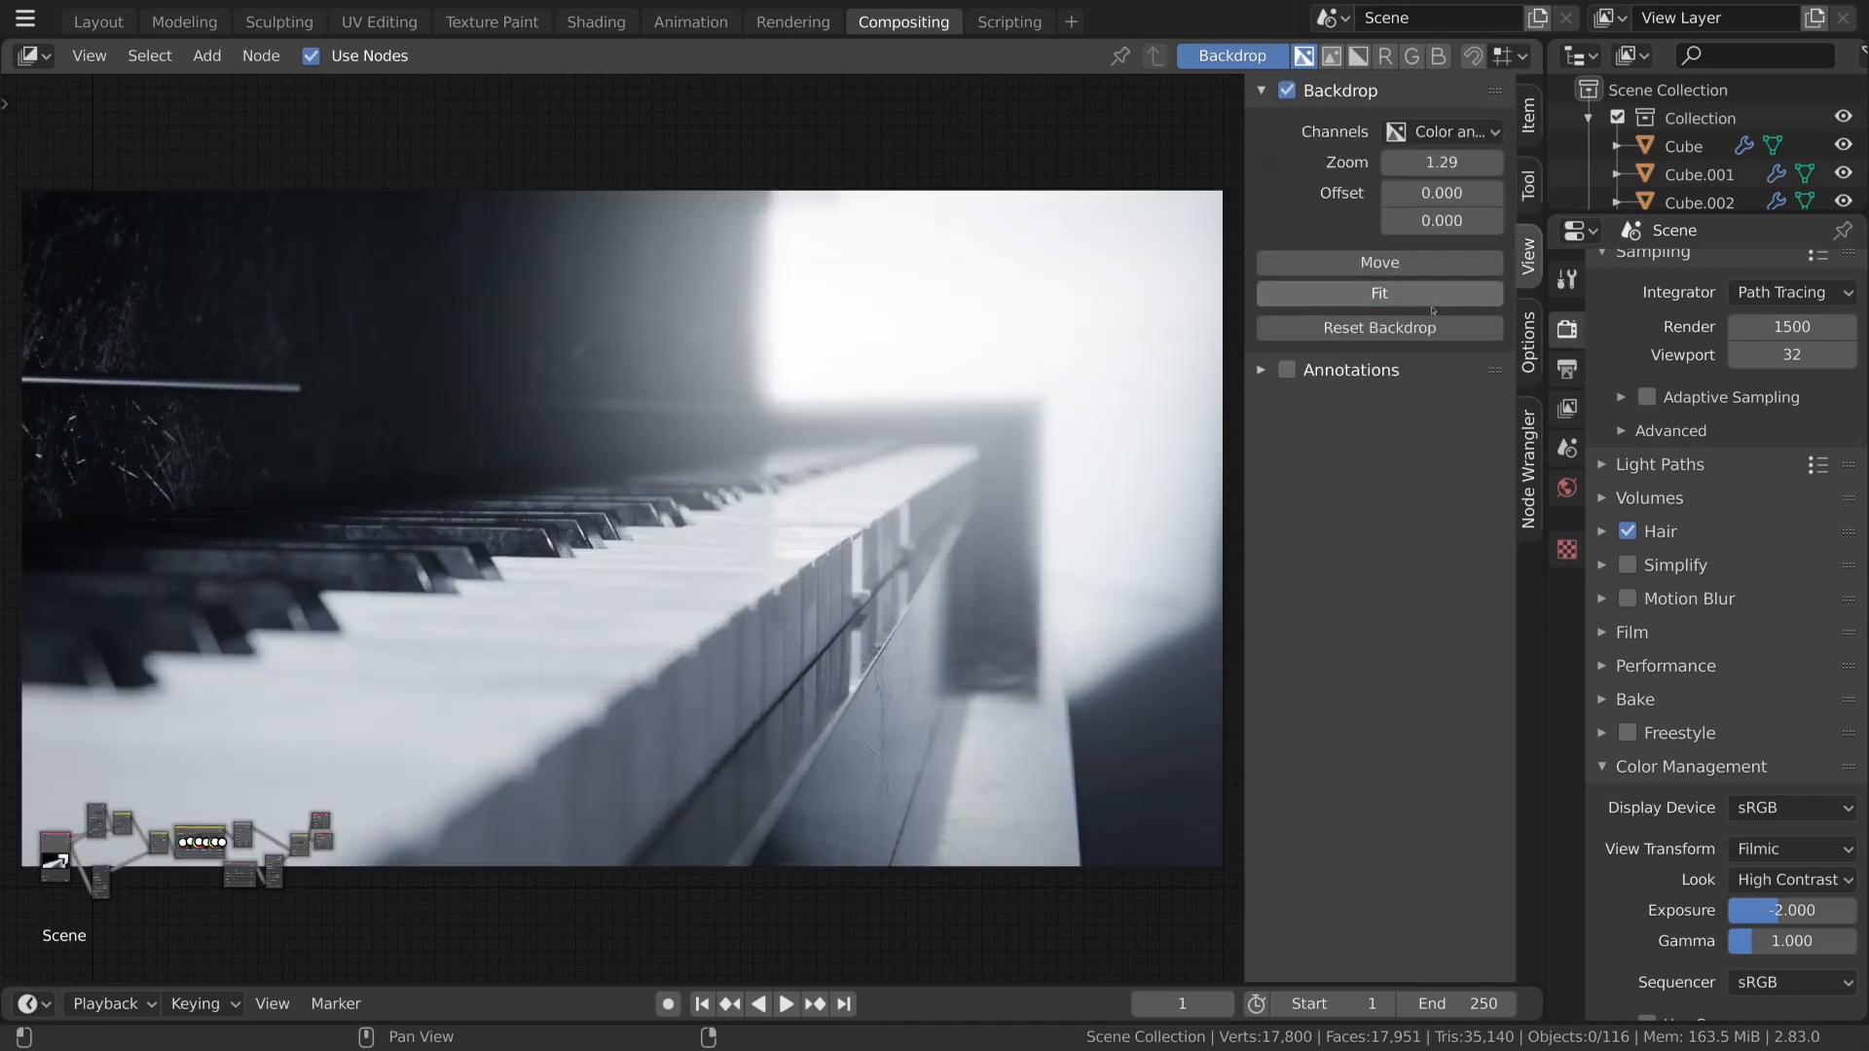
pyautogui.press('n')
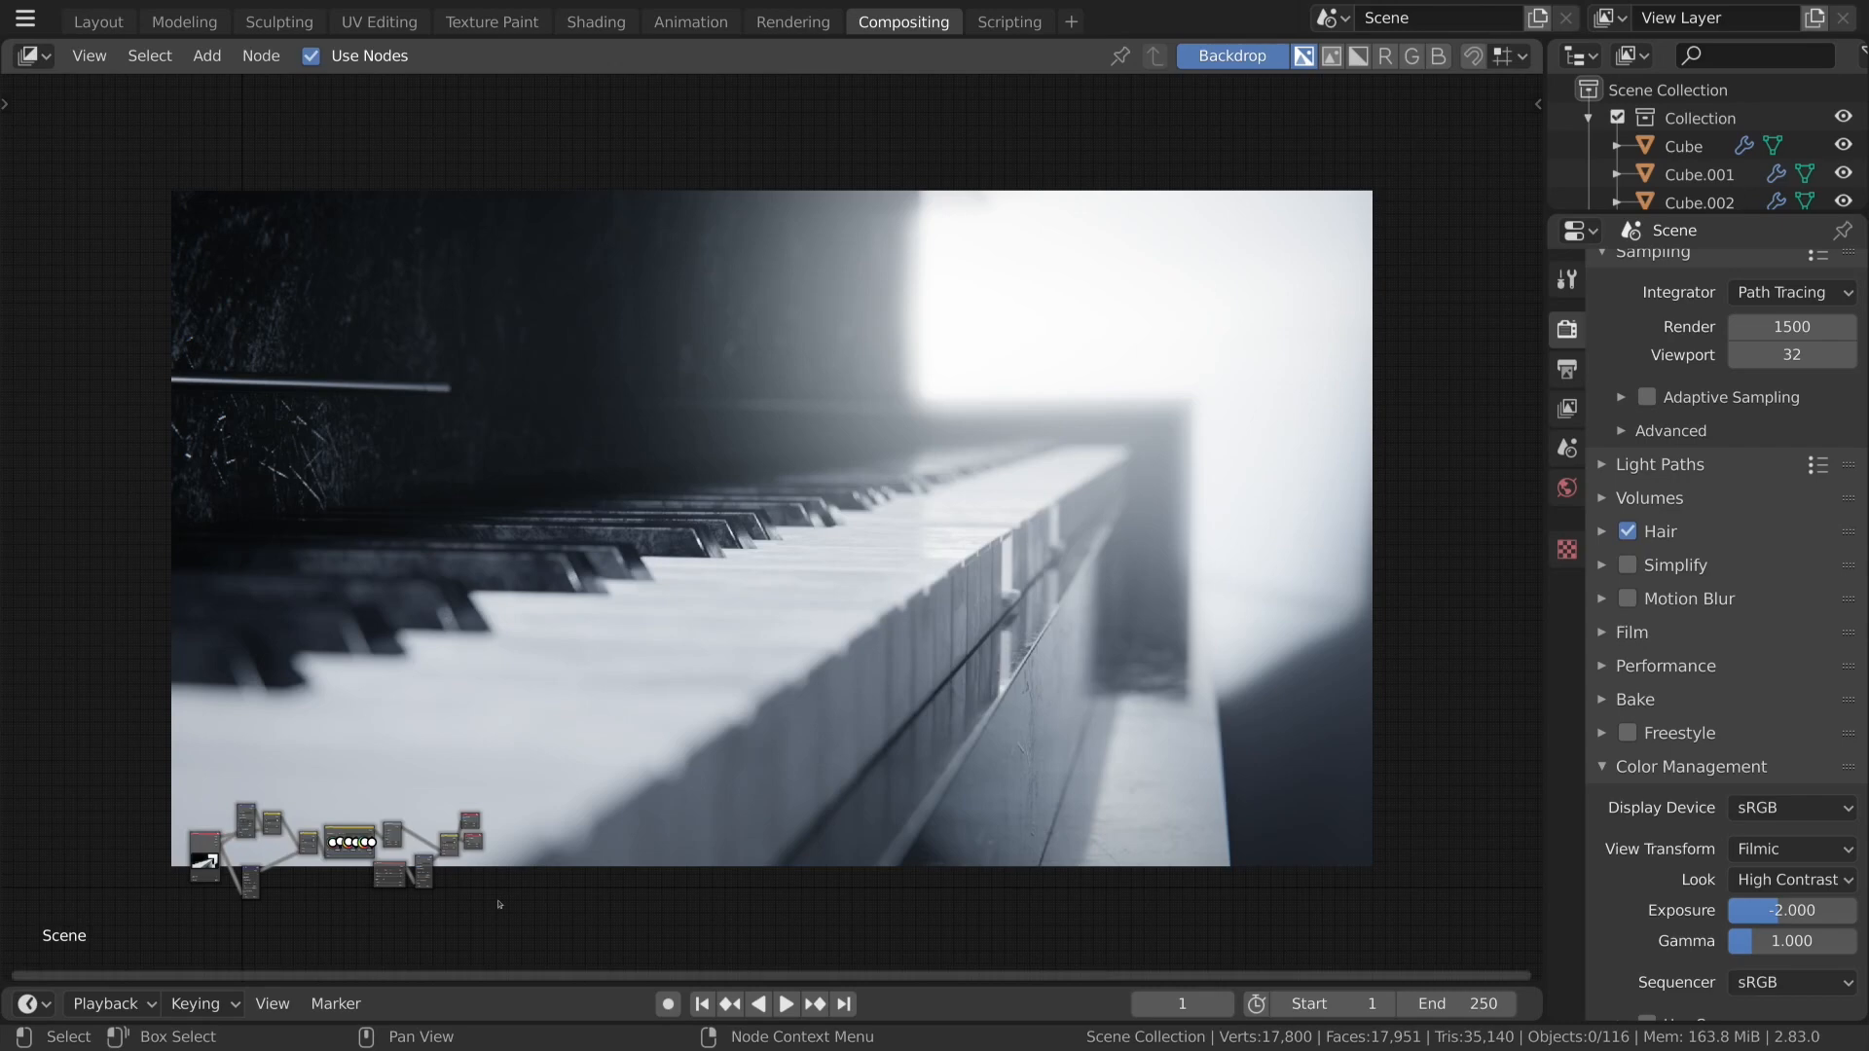